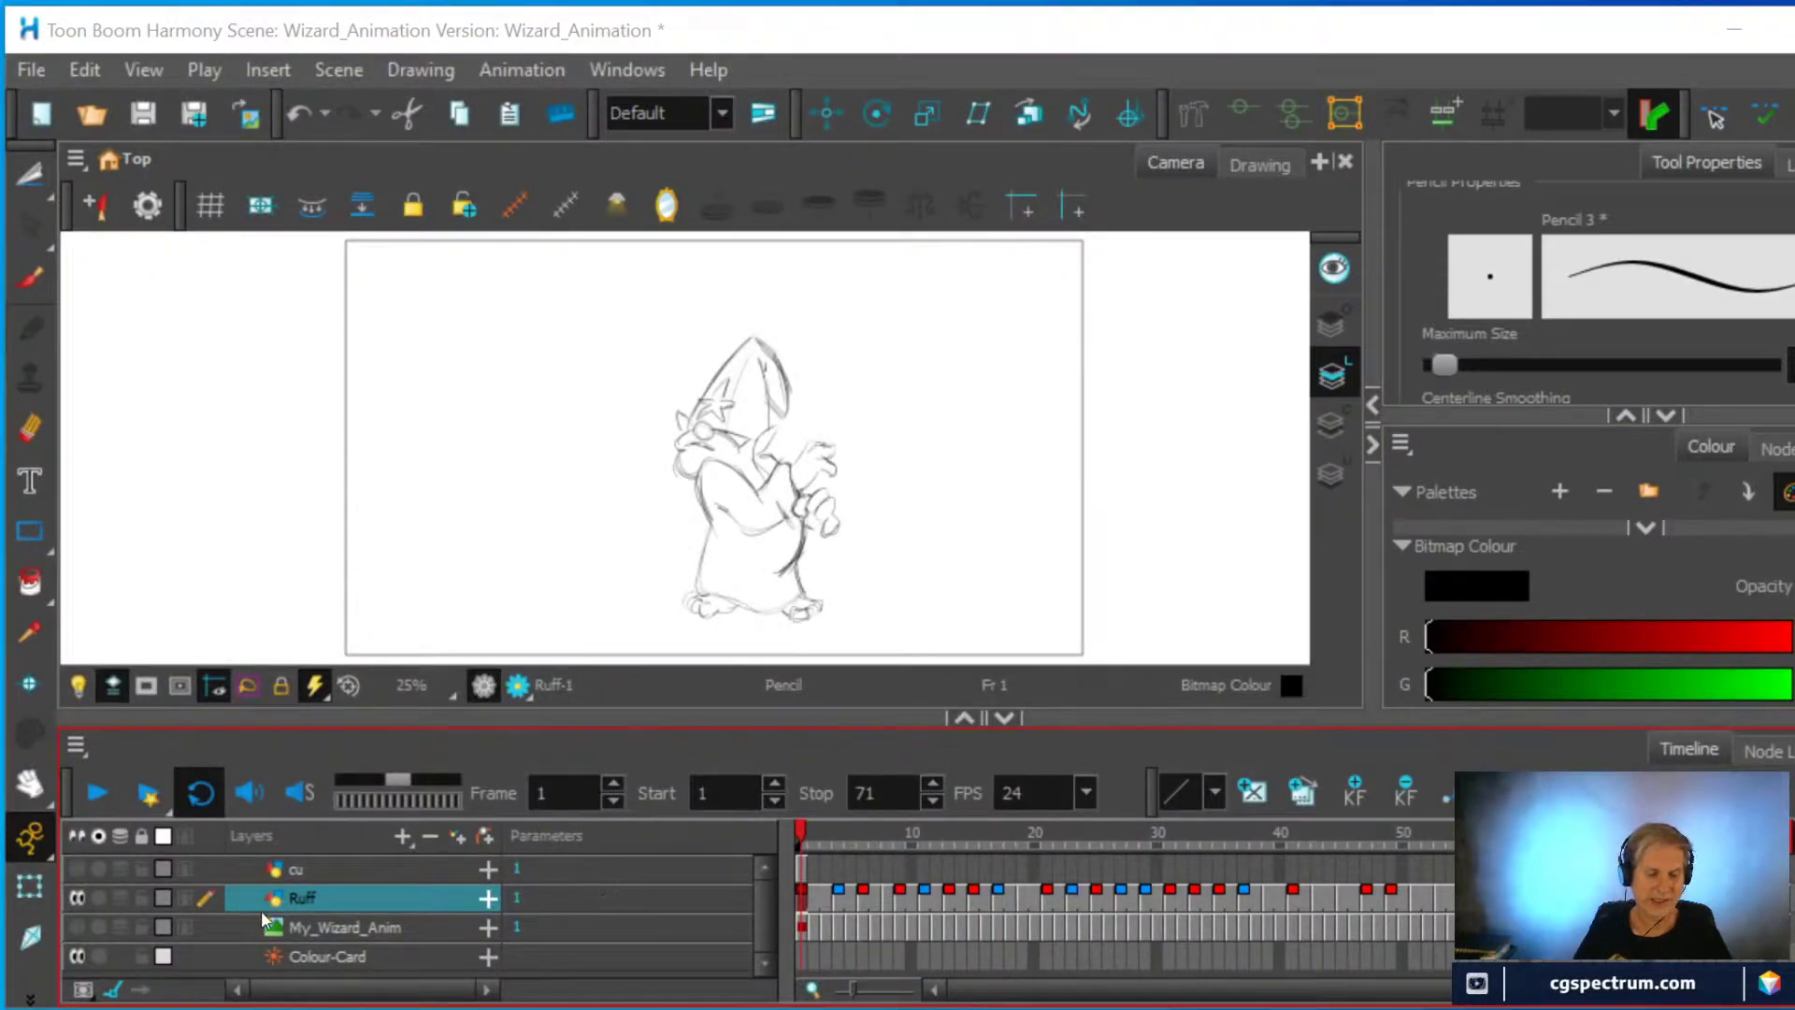
Hide the Ruff layer, show the My_Wizard_Anim layer and play back its wizard reference animation
{"action": "left_click", "coordinate": [77, 899]}
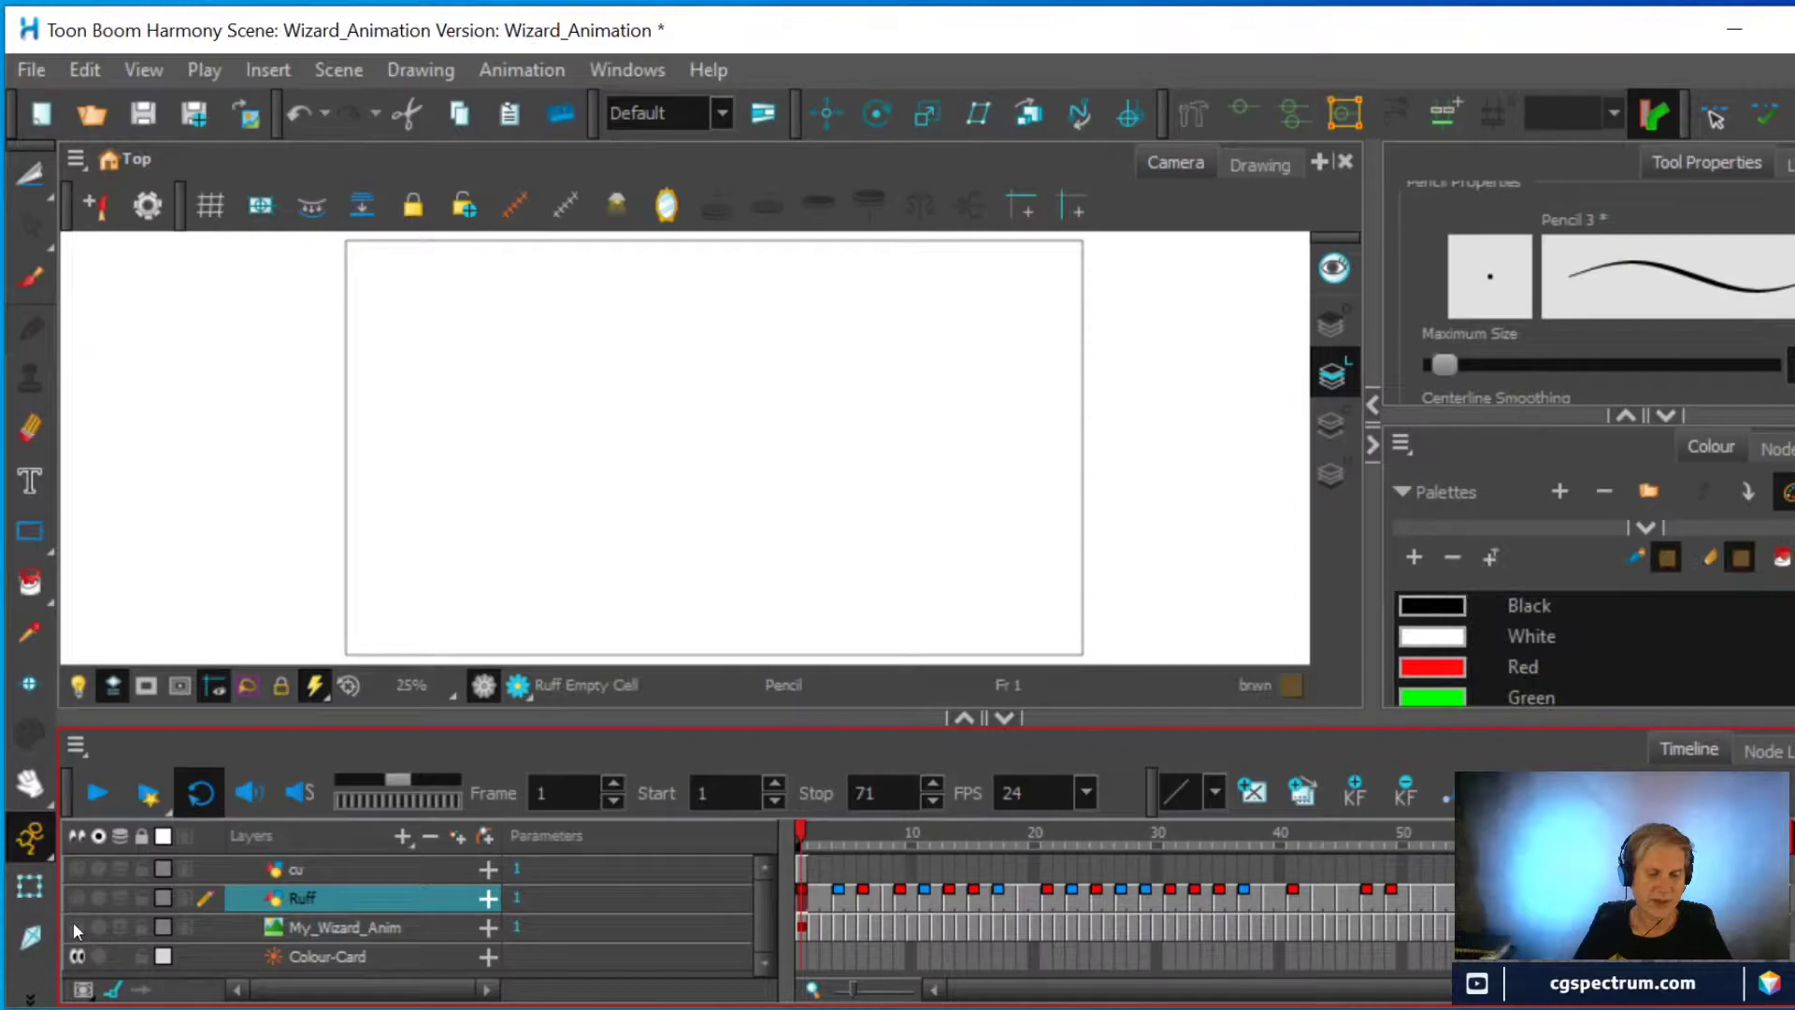
{"action": "left_click", "coordinate": [77, 926]}
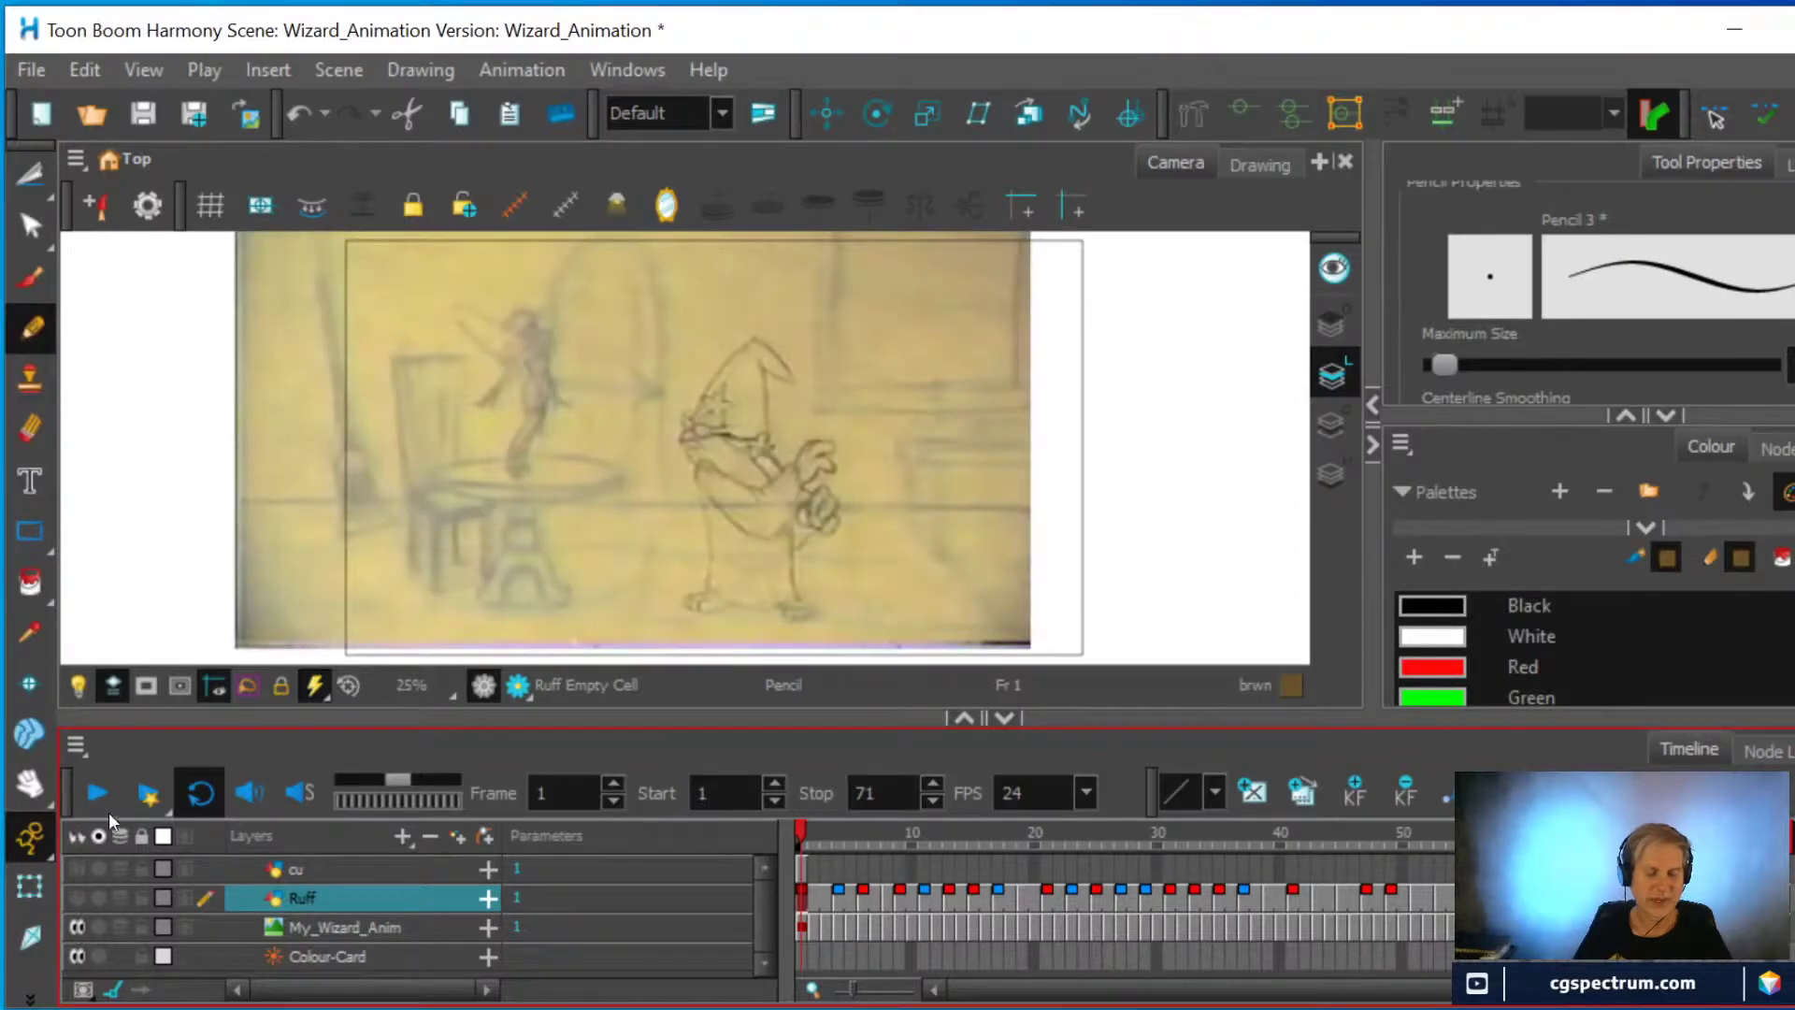
{"action": "left_click", "coordinate": [90, 788]}
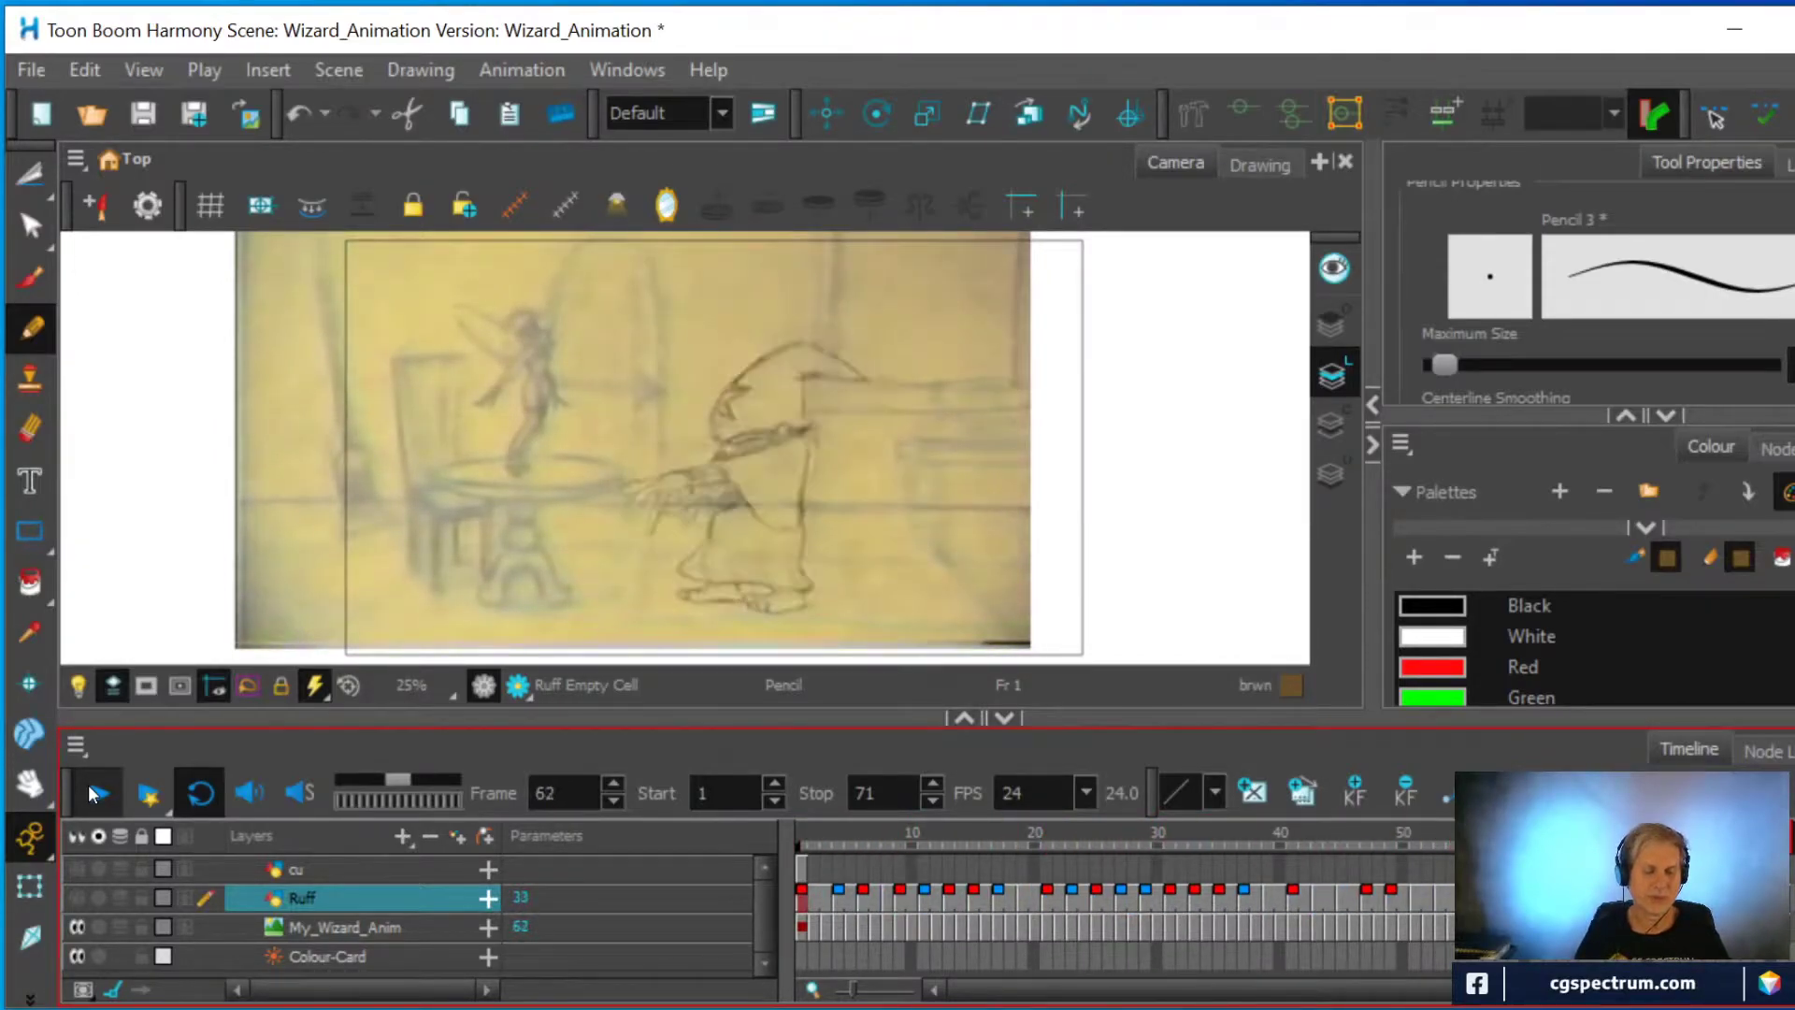
{"action": "left_click", "coordinate": [88, 784]}
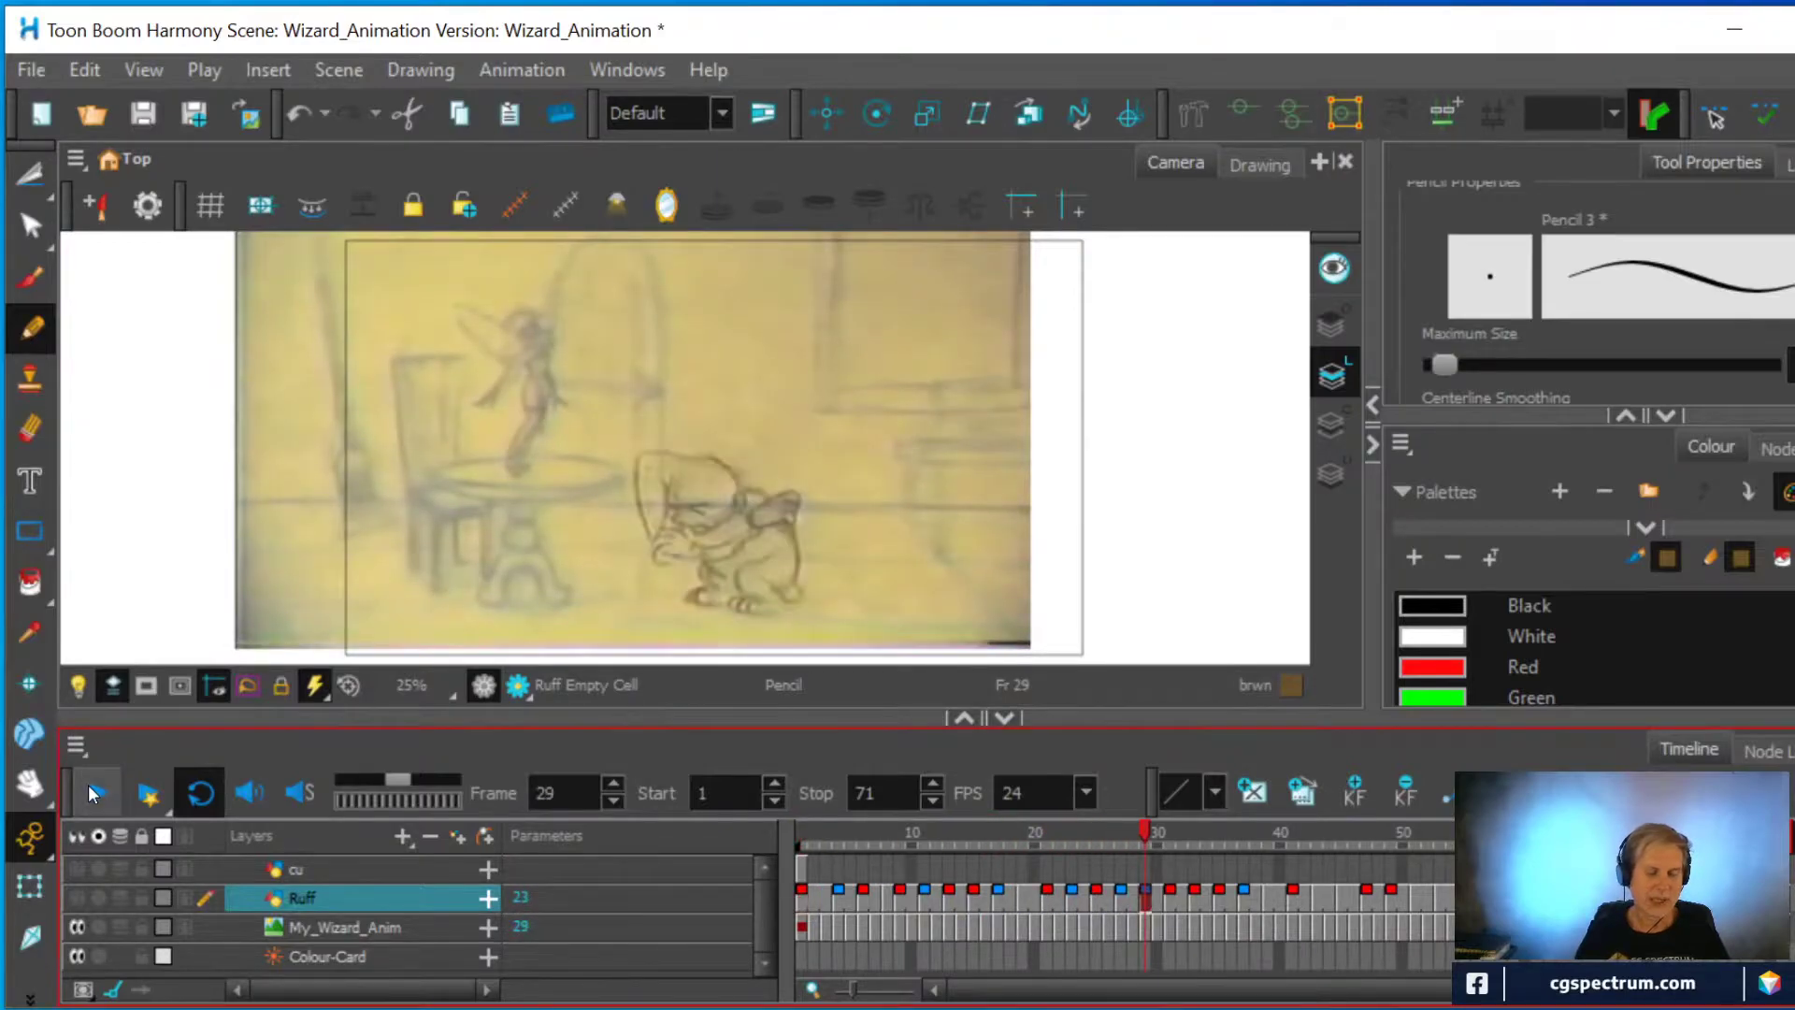
Hide the My_Wizard_Anim layer, show the Ruff layer again and play back the rough wizard animation
{"action": "left_click", "coordinate": [78, 925]}
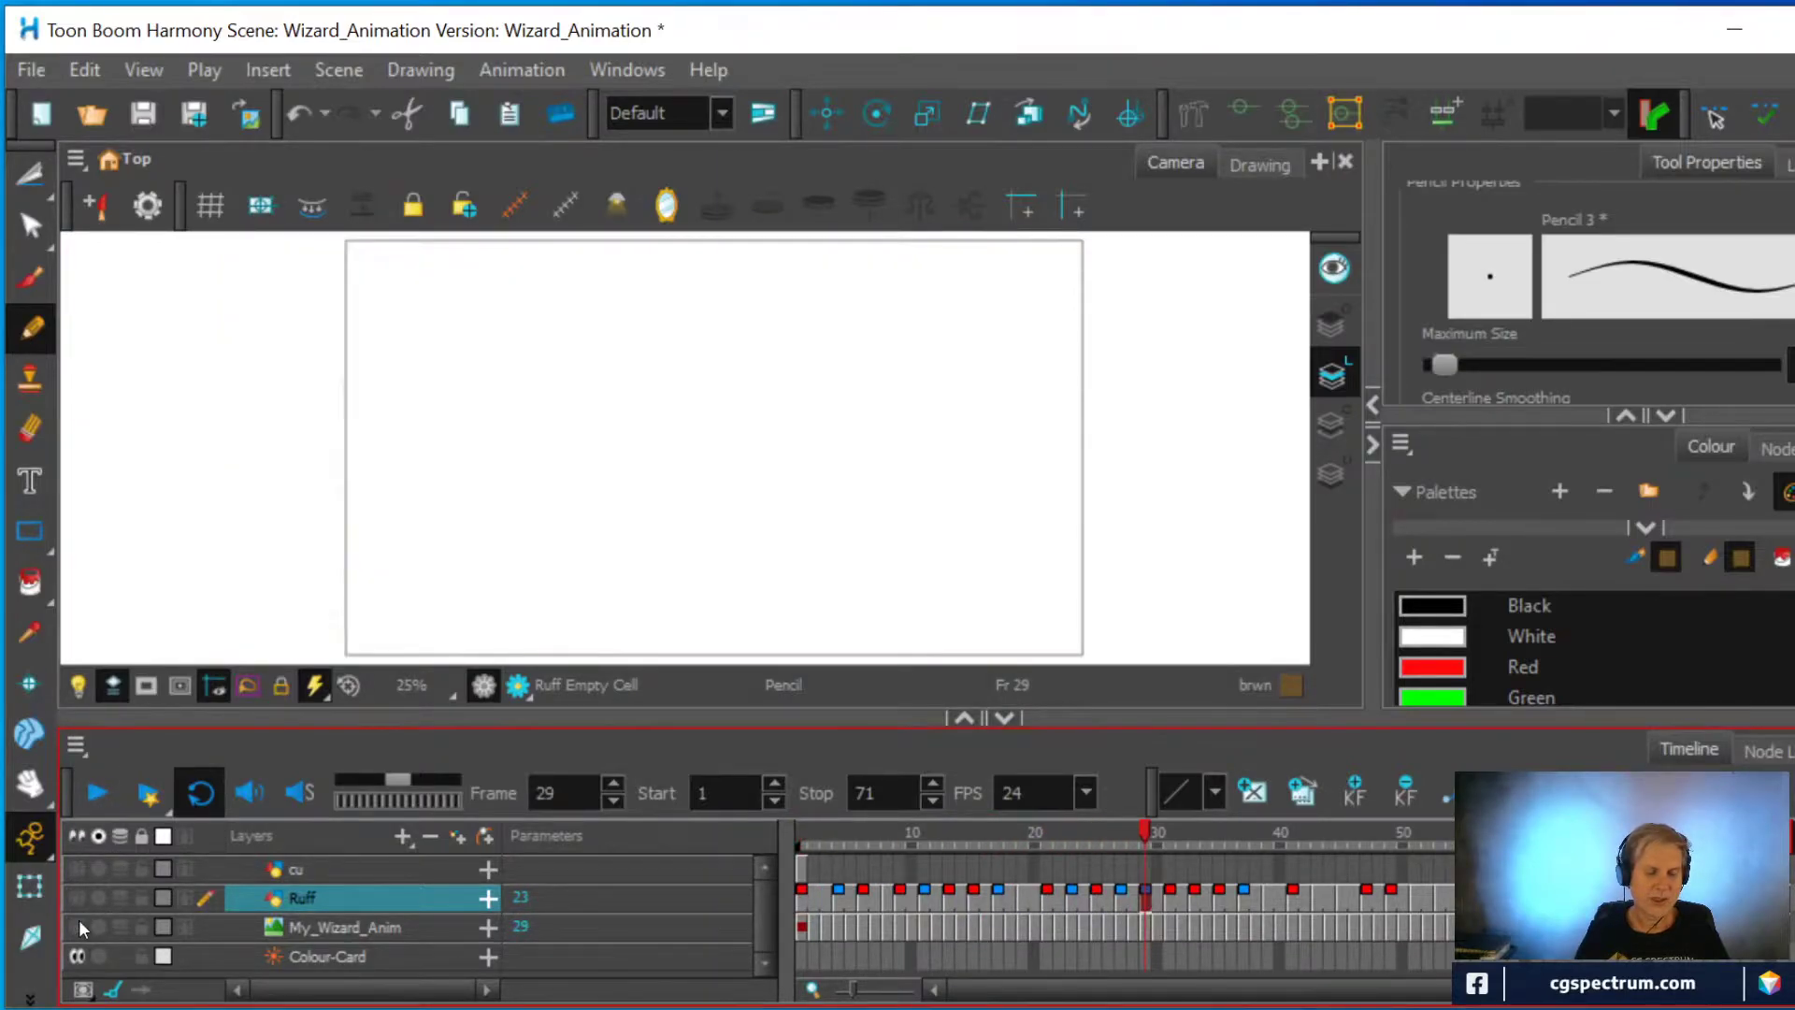
{"action": "left_click", "coordinate": [76, 897]}
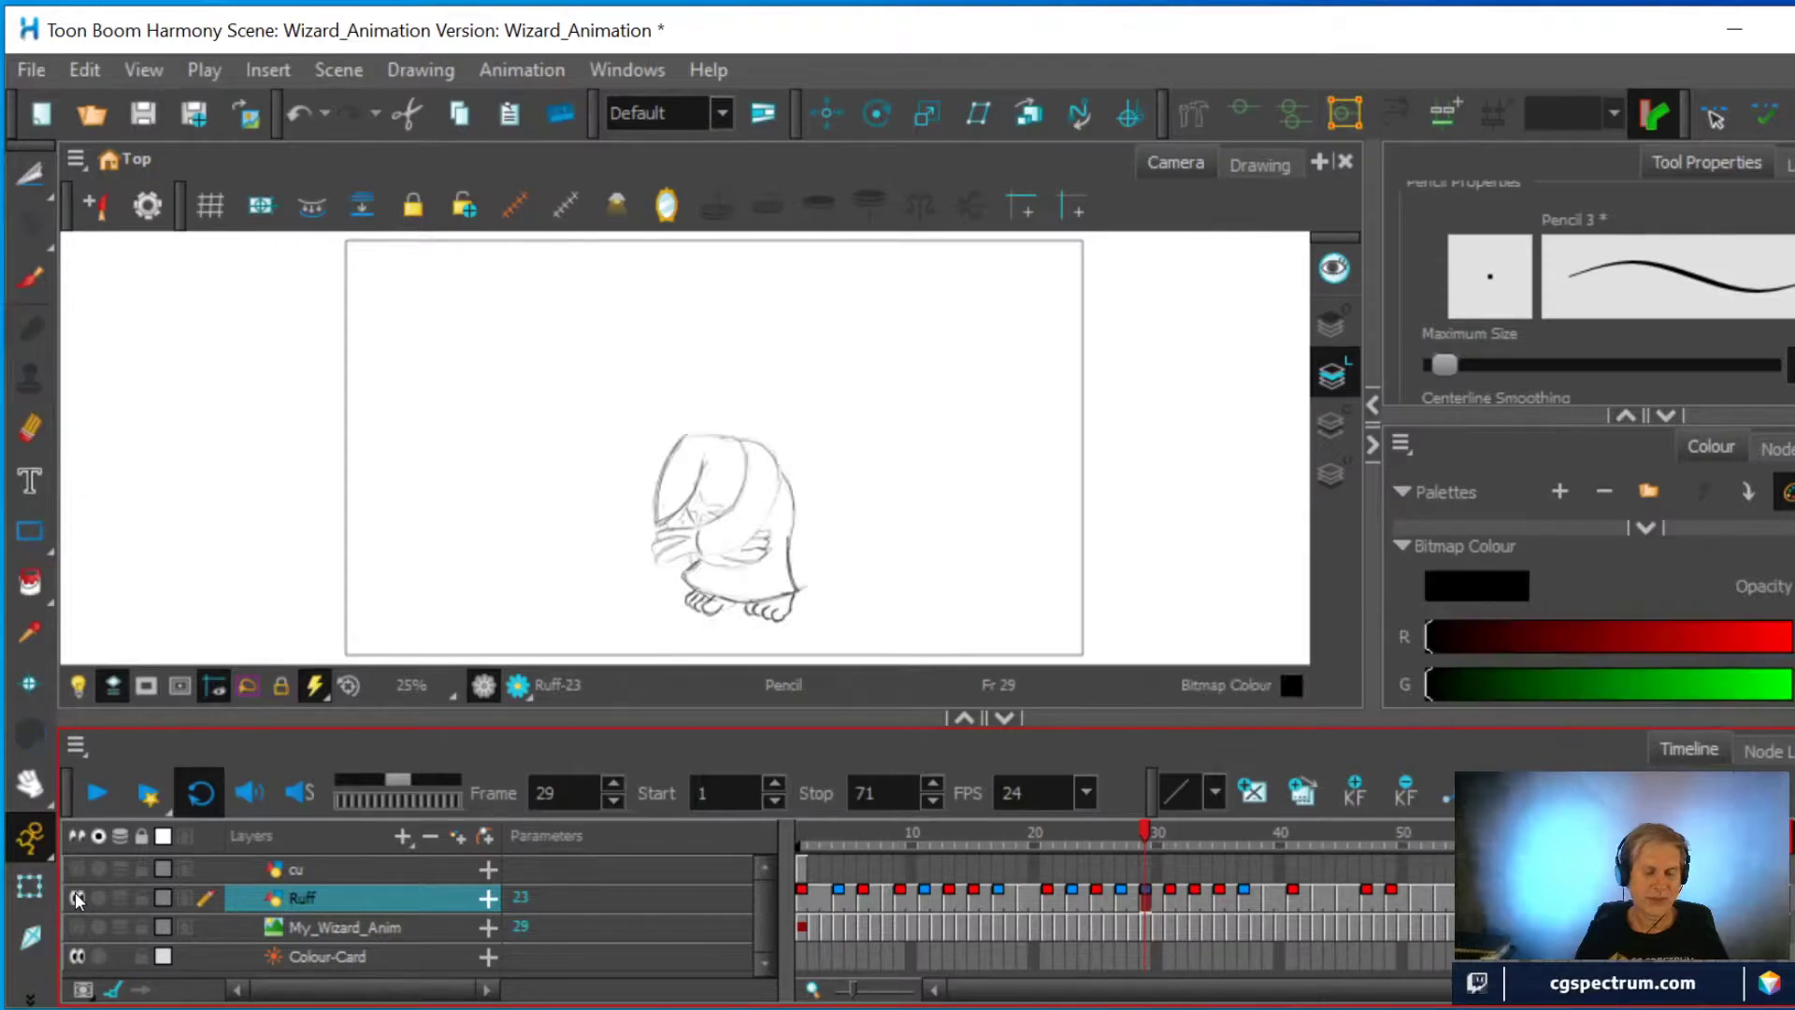
{"action": "left_click", "coordinate": [99, 794]}
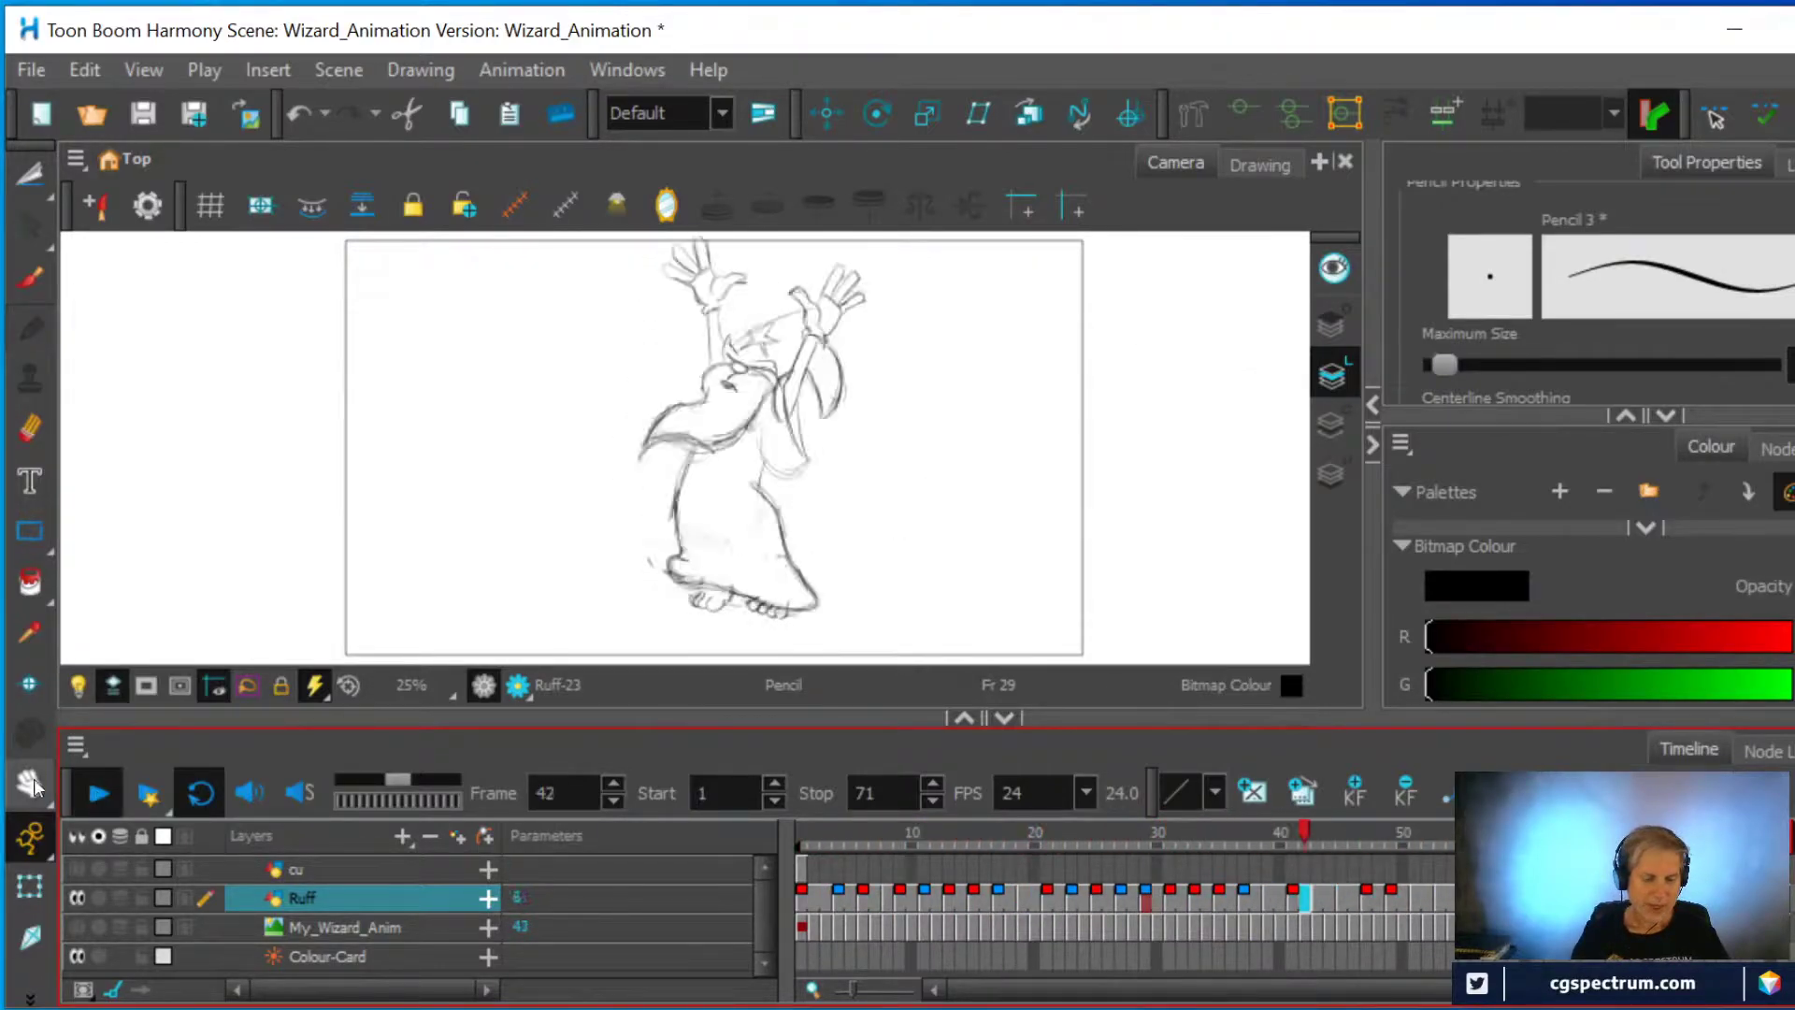
{"action": "left_click", "coordinate": [98, 793]}
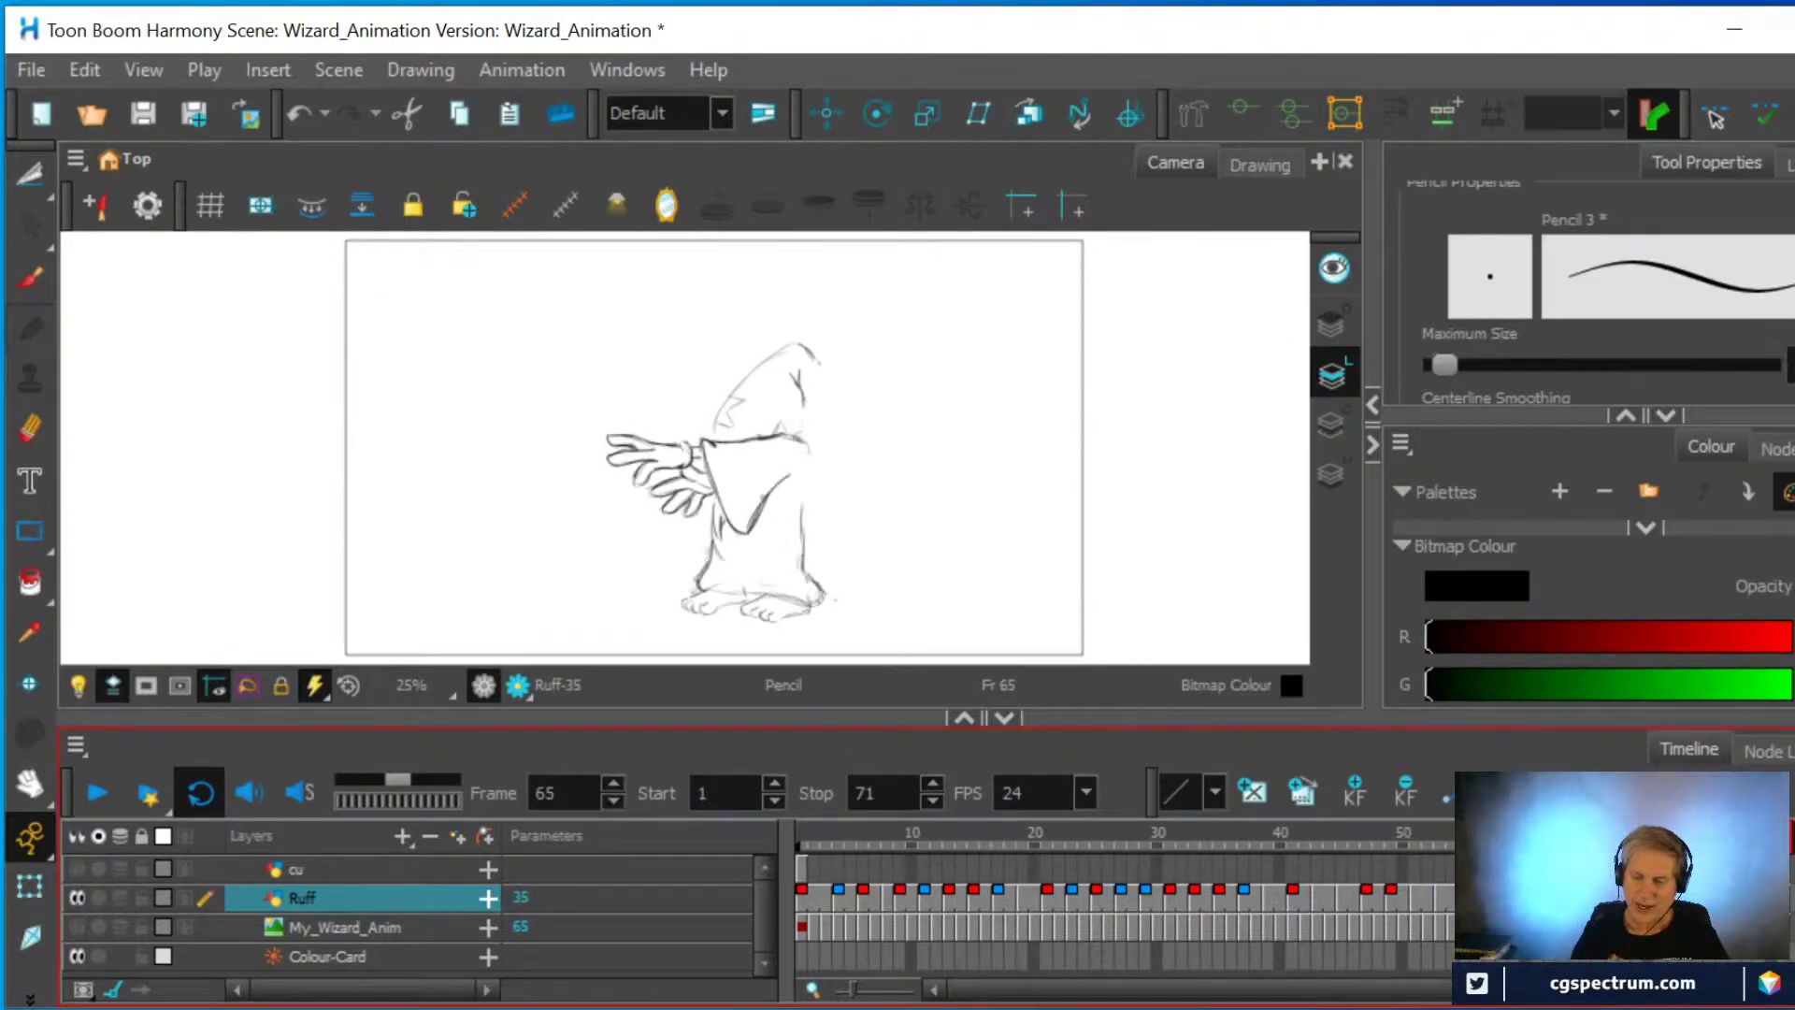
Step forward through the rough drawings to frame 69 and return to frame 1
{"action": "key", "text": "period"}
{"action": "key", "text": "period"}
{"action": "key", "text": "period"}
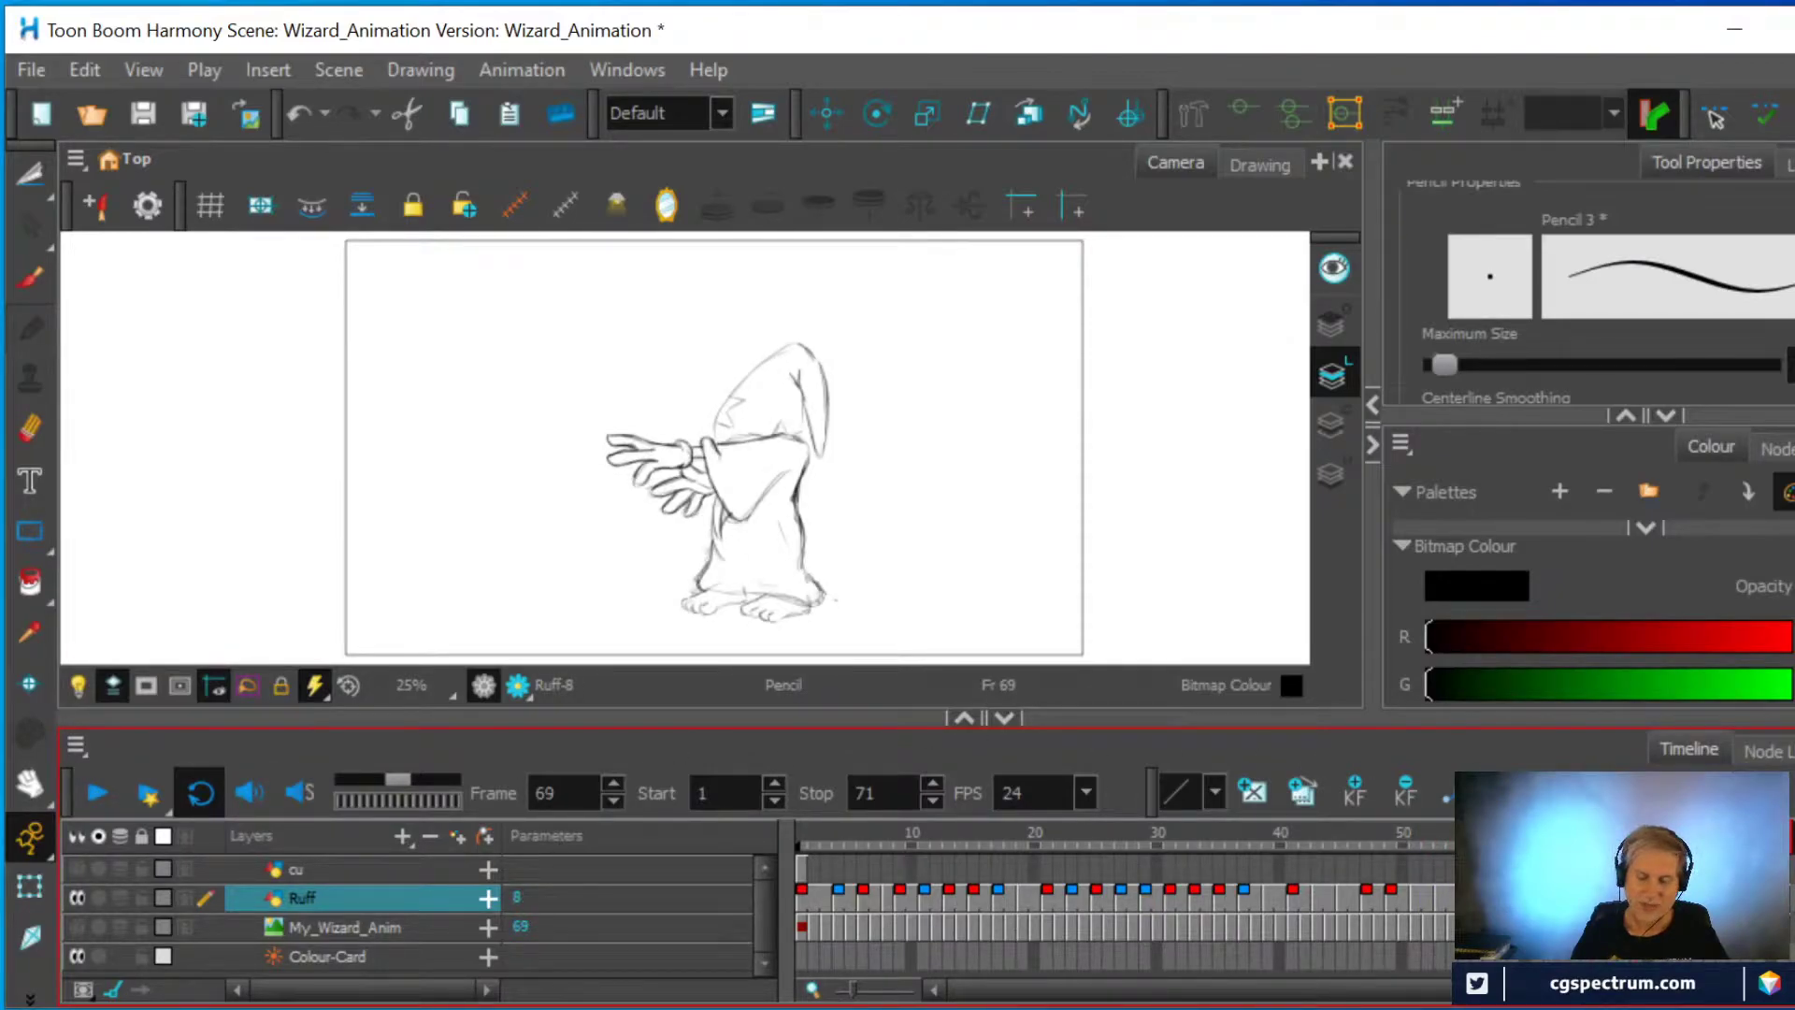
{"action": "mouse_move", "coordinate": [1634, 899]}
{"action": "left_mouse_down"}
{"action": "mouse_move", "coordinate": [905, 907]}
{"action": "mouse_move", "coordinate": [780, 998]}
{"action": "mouse_move", "coordinate": [832, 989]}
{"action": "mouse_move", "coordinate": [795, 973]}
{"action": "left_mouse_up"}
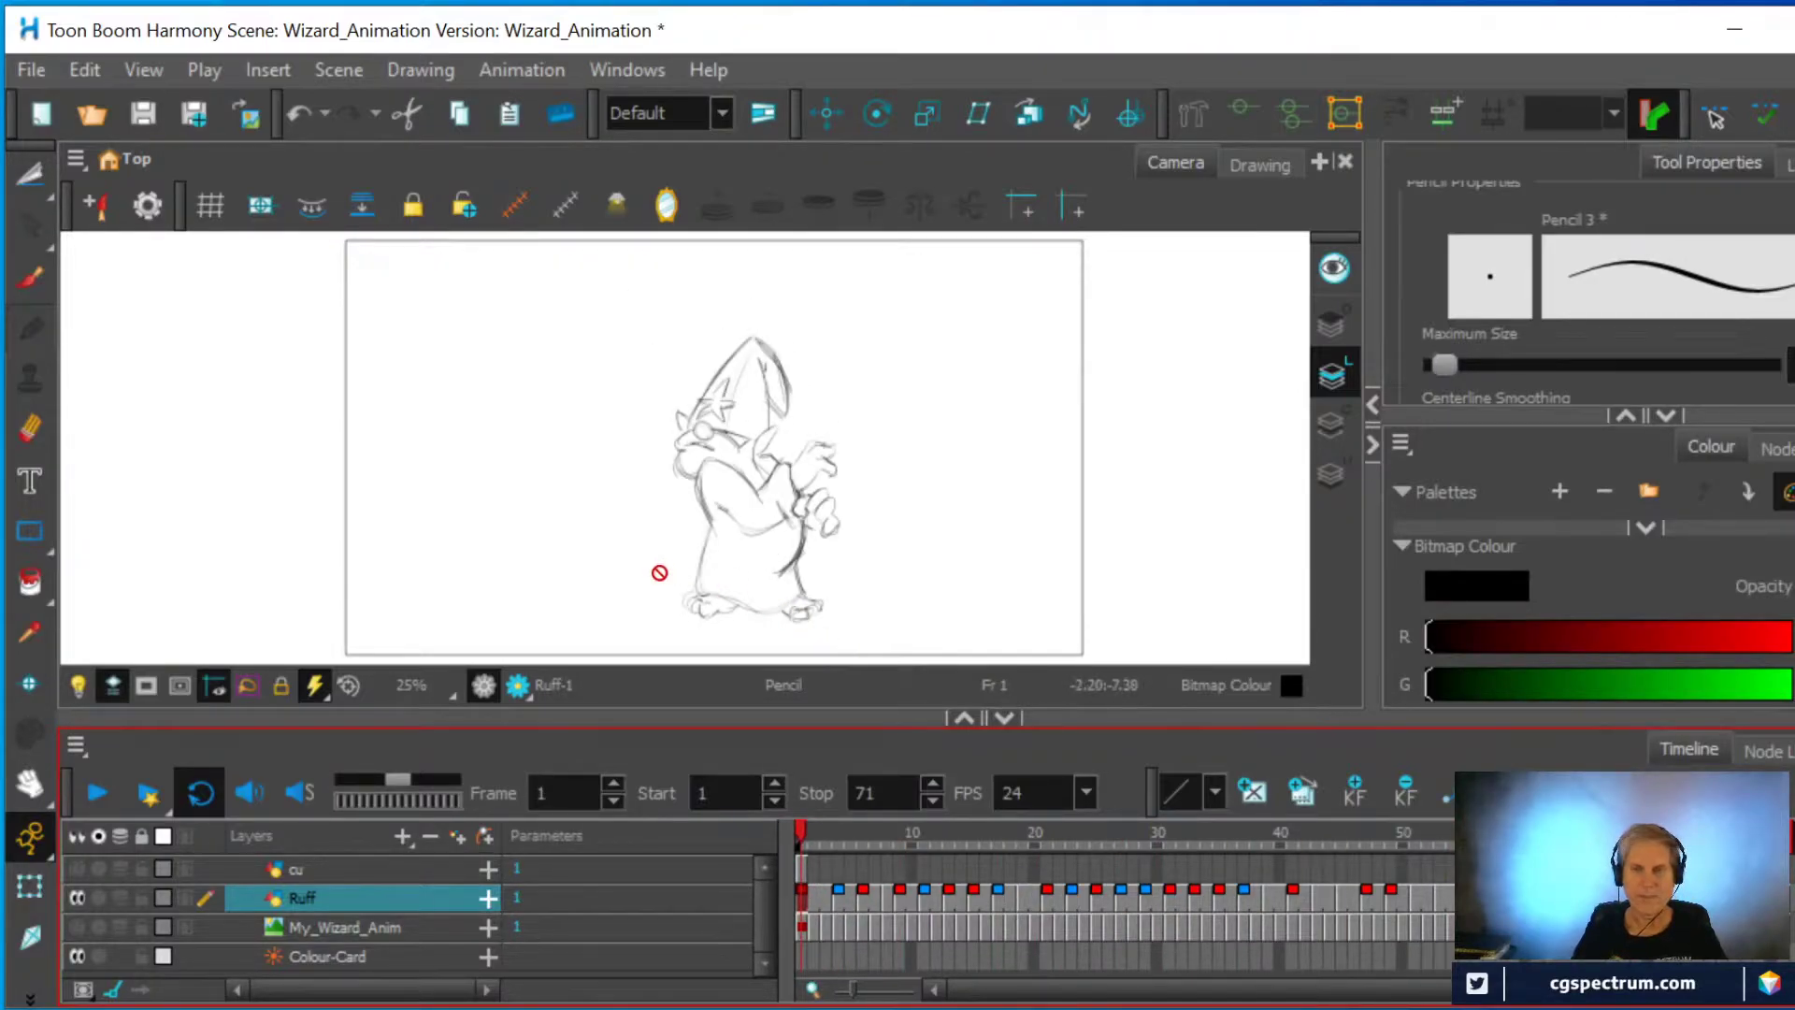
Examine the cu layer's clean-up line on frame 1 with and without the Ruff layer, leaving only the rough displayed
{"action": "left_click", "coordinate": [74, 869]}
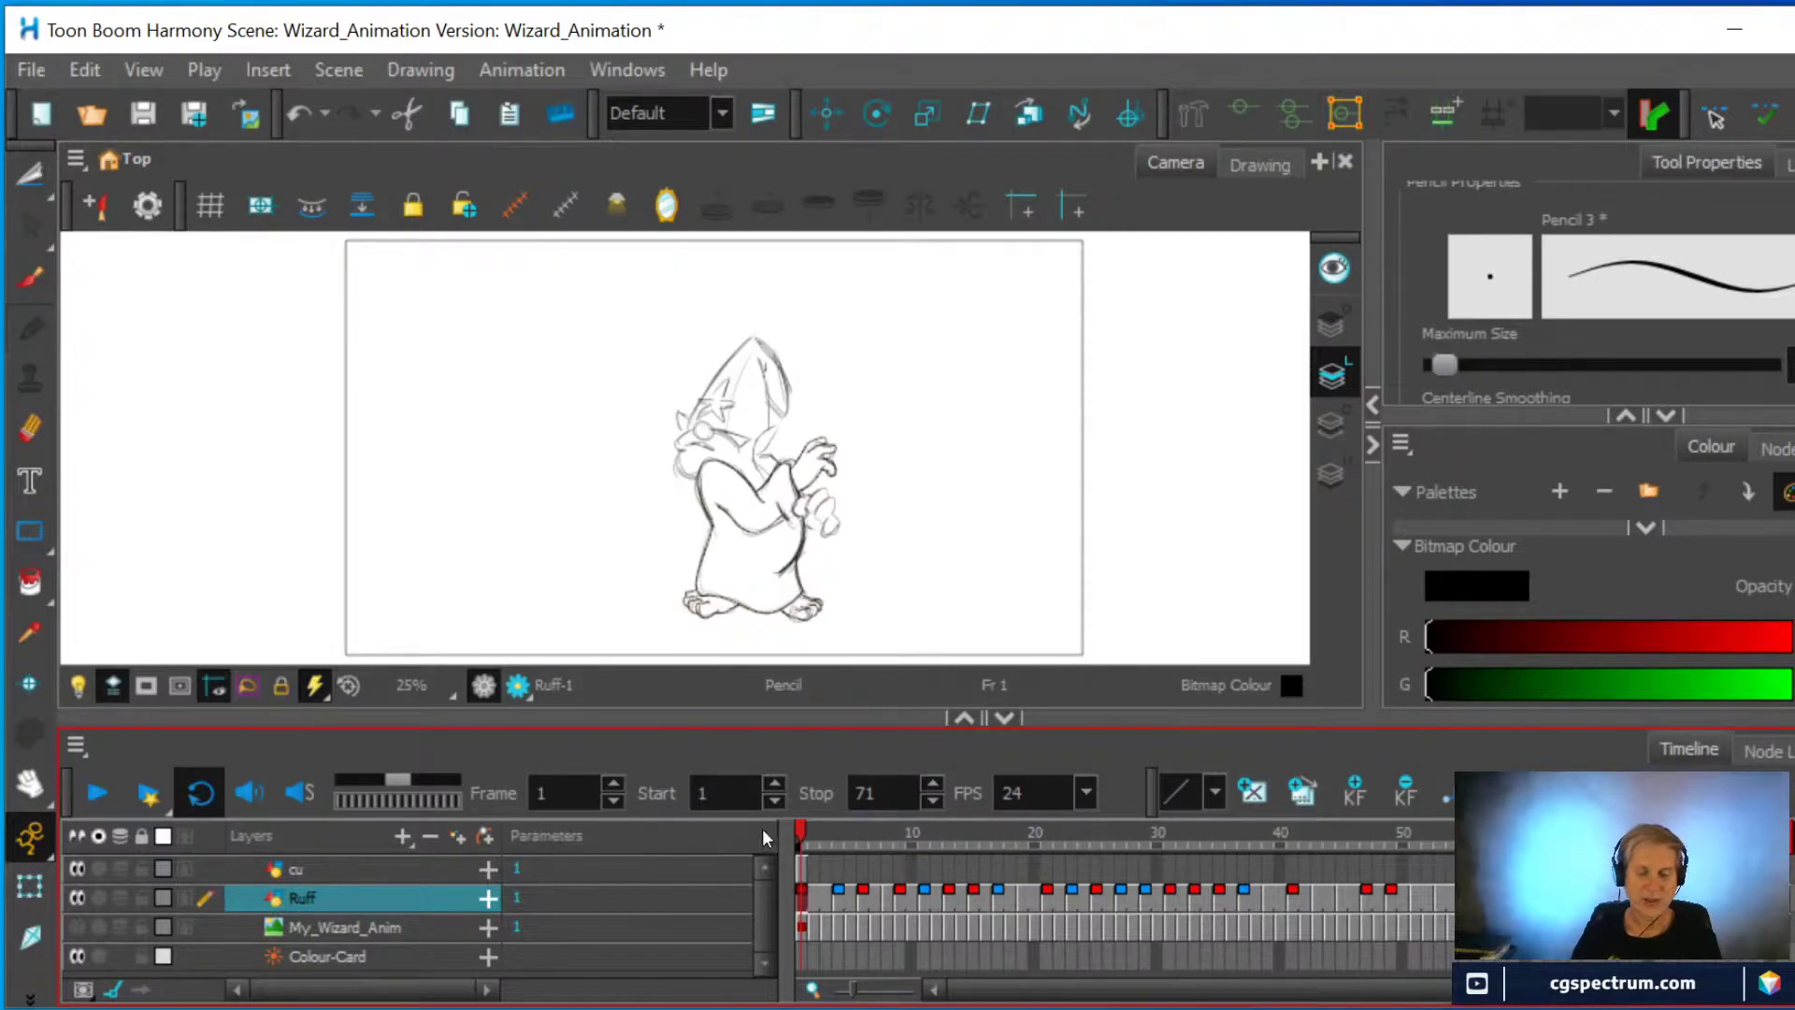
{"action": "mouse_move", "coordinate": [799, 829]}
{"action": "left_mouse_down"}
{"action": "mouse_move", "coordinate": [1168, 868]}
{"action": "mouse_move", "coordinate": [1636, 864]}
{"action": "mouse_move", "coordinate": [1088, 907]}
{"action": "mouse_move", "coordinate": [1234, 918]}
{"action": "mouse_move", "coordinate": [1159, 924]}
{"action": "mouse_move", "coordinate": [788, 923]}
{"action": "left_mouse_up"}
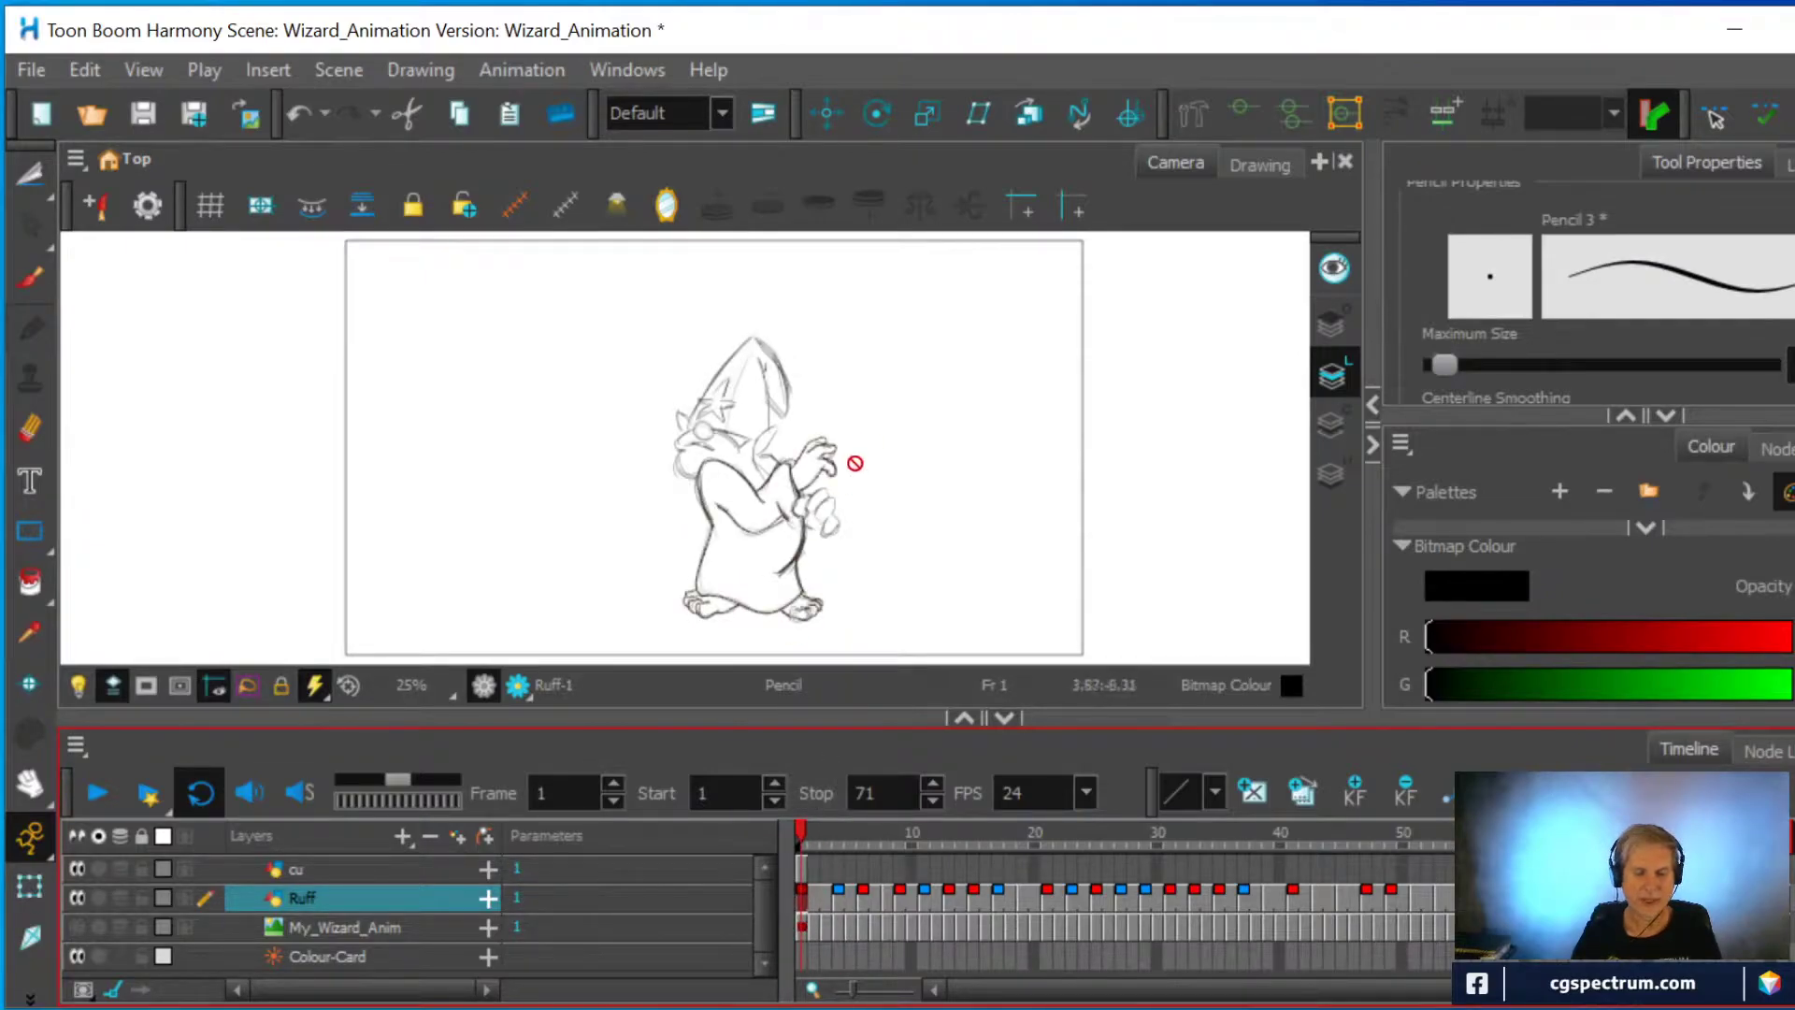
{"action": "scroll", "coordinate": [914, 437], "scroll_direction": "up", "scroll_amount": 2}
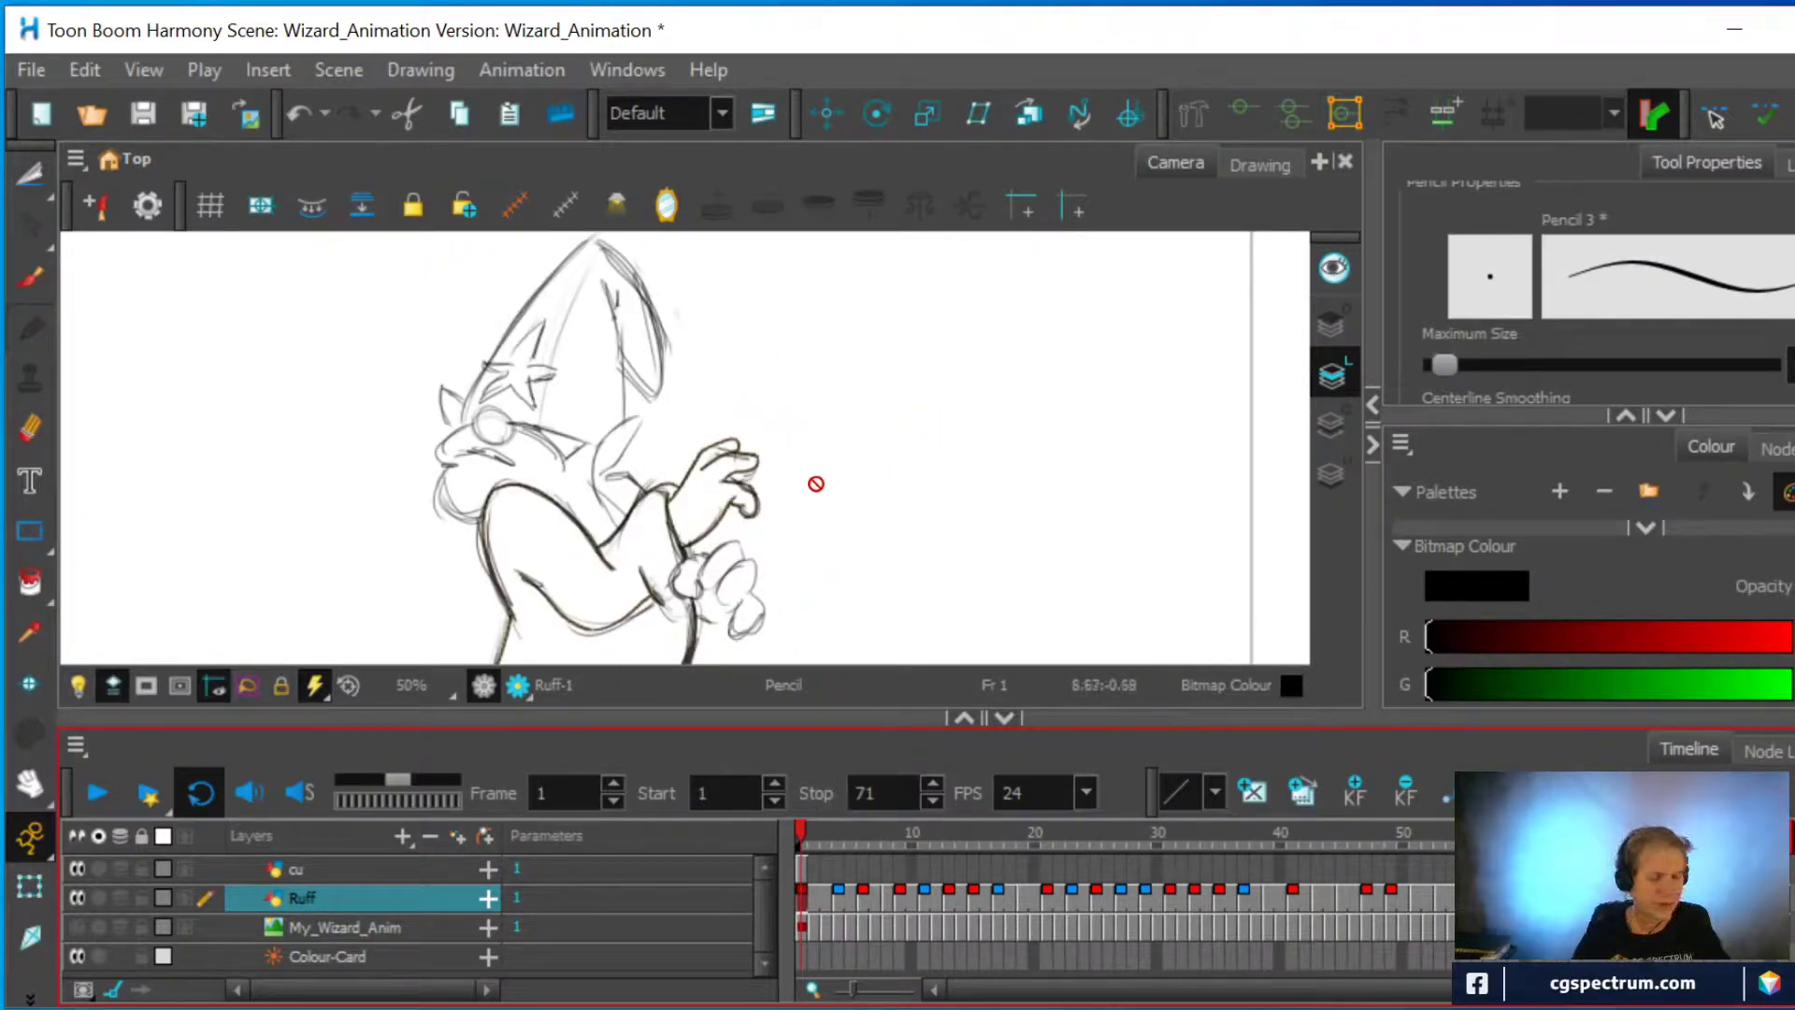
{"action": "left_click", "coordinate": [73, 896]}
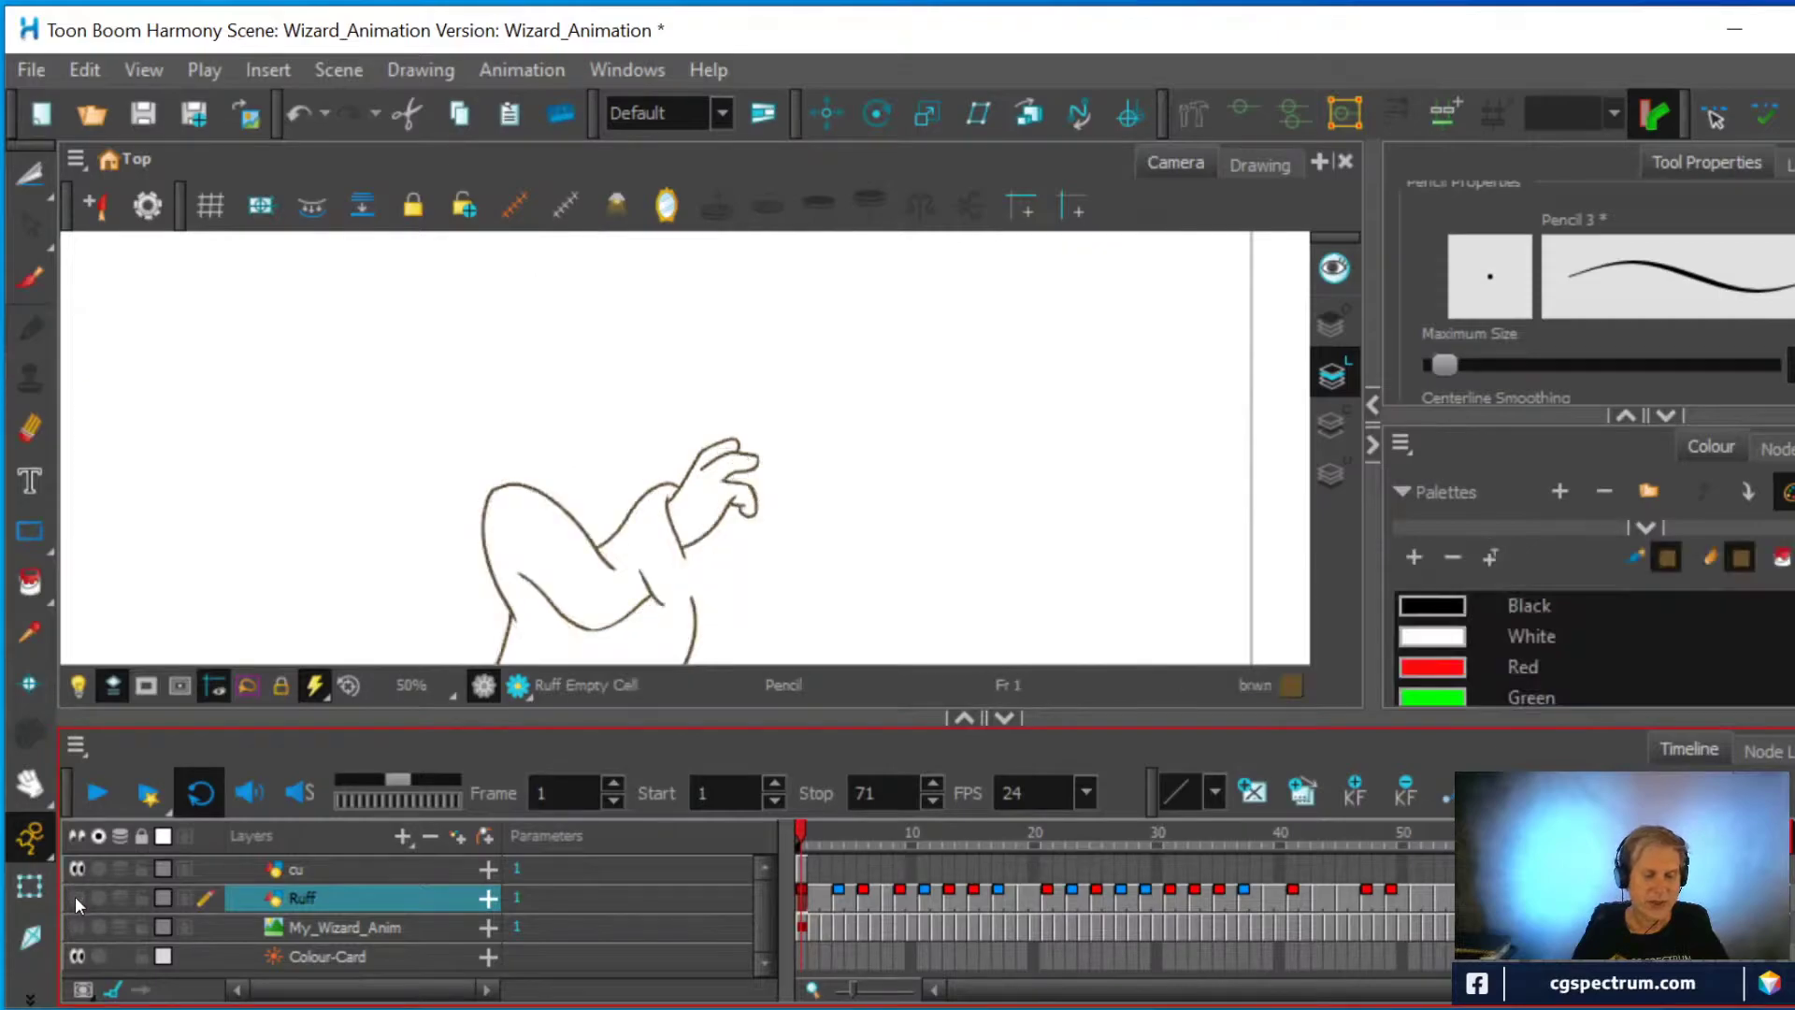
{"action": "scroll", "coordinate": [973, 578], "scroll_direction": "down", "scroll_amount": 2}
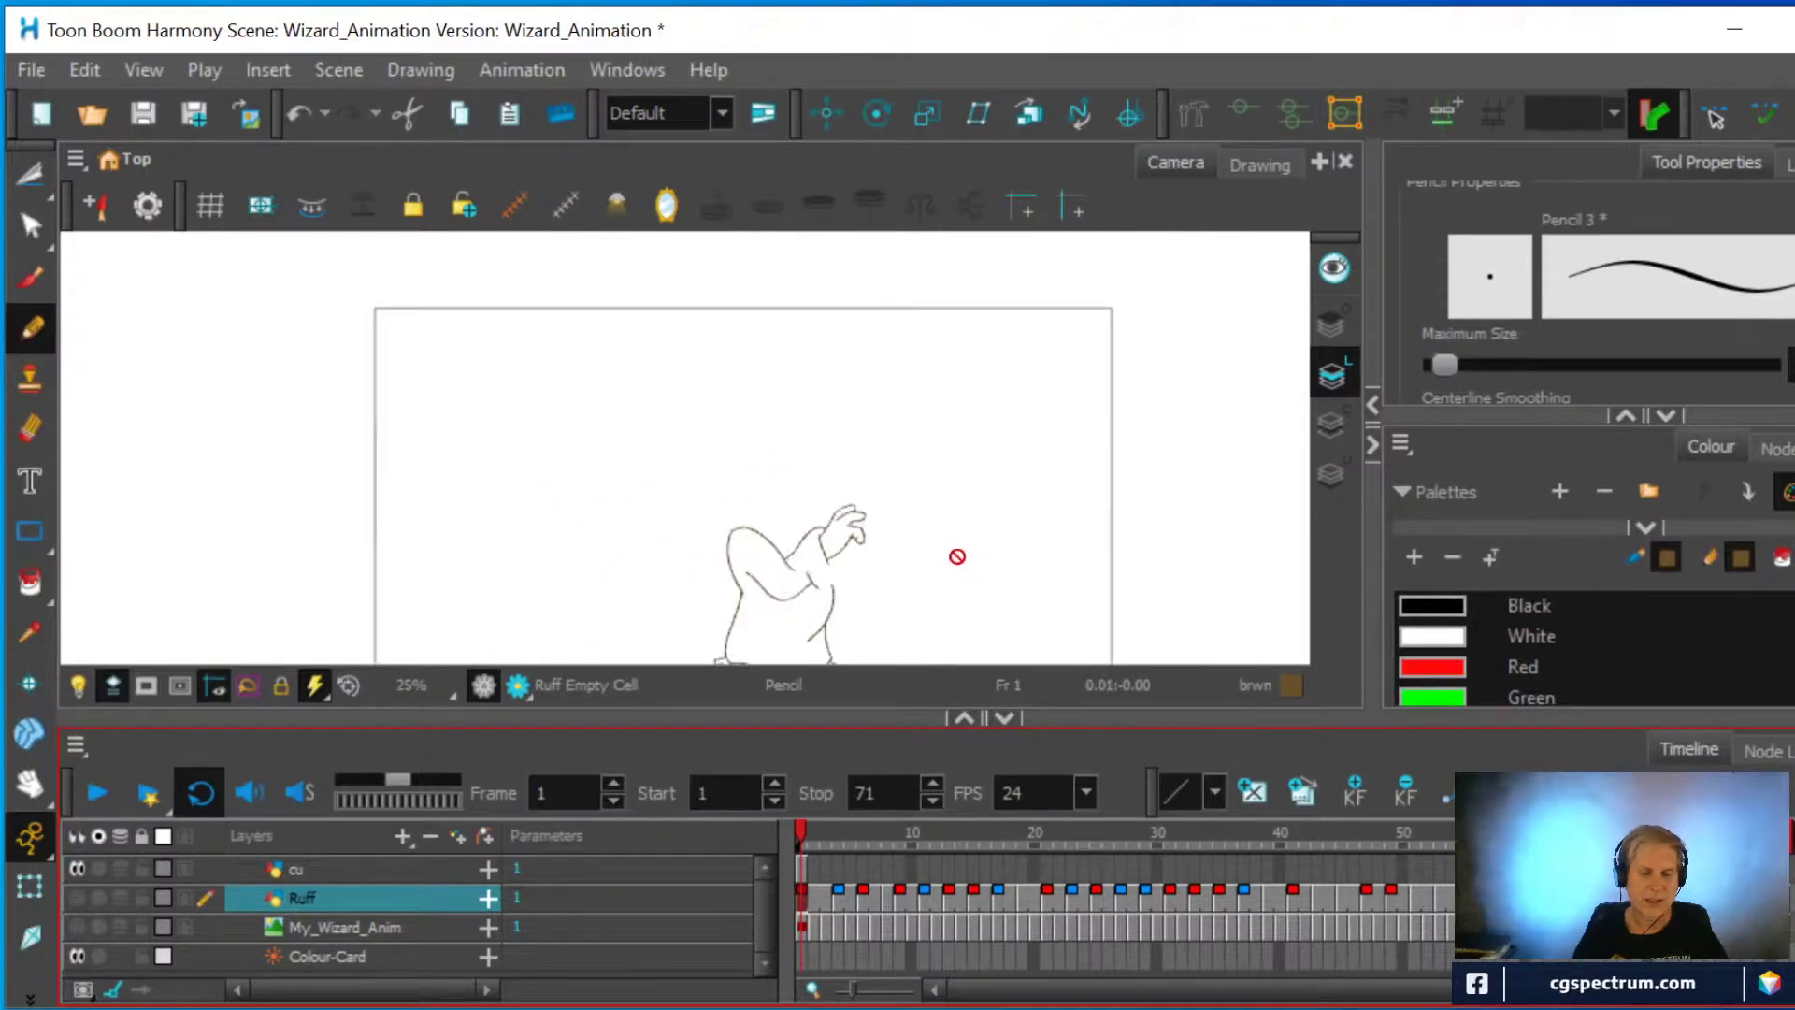
{"action": "left_click_drag", "start_coordinate": [914, 533], "coordinate": [922, 442]}
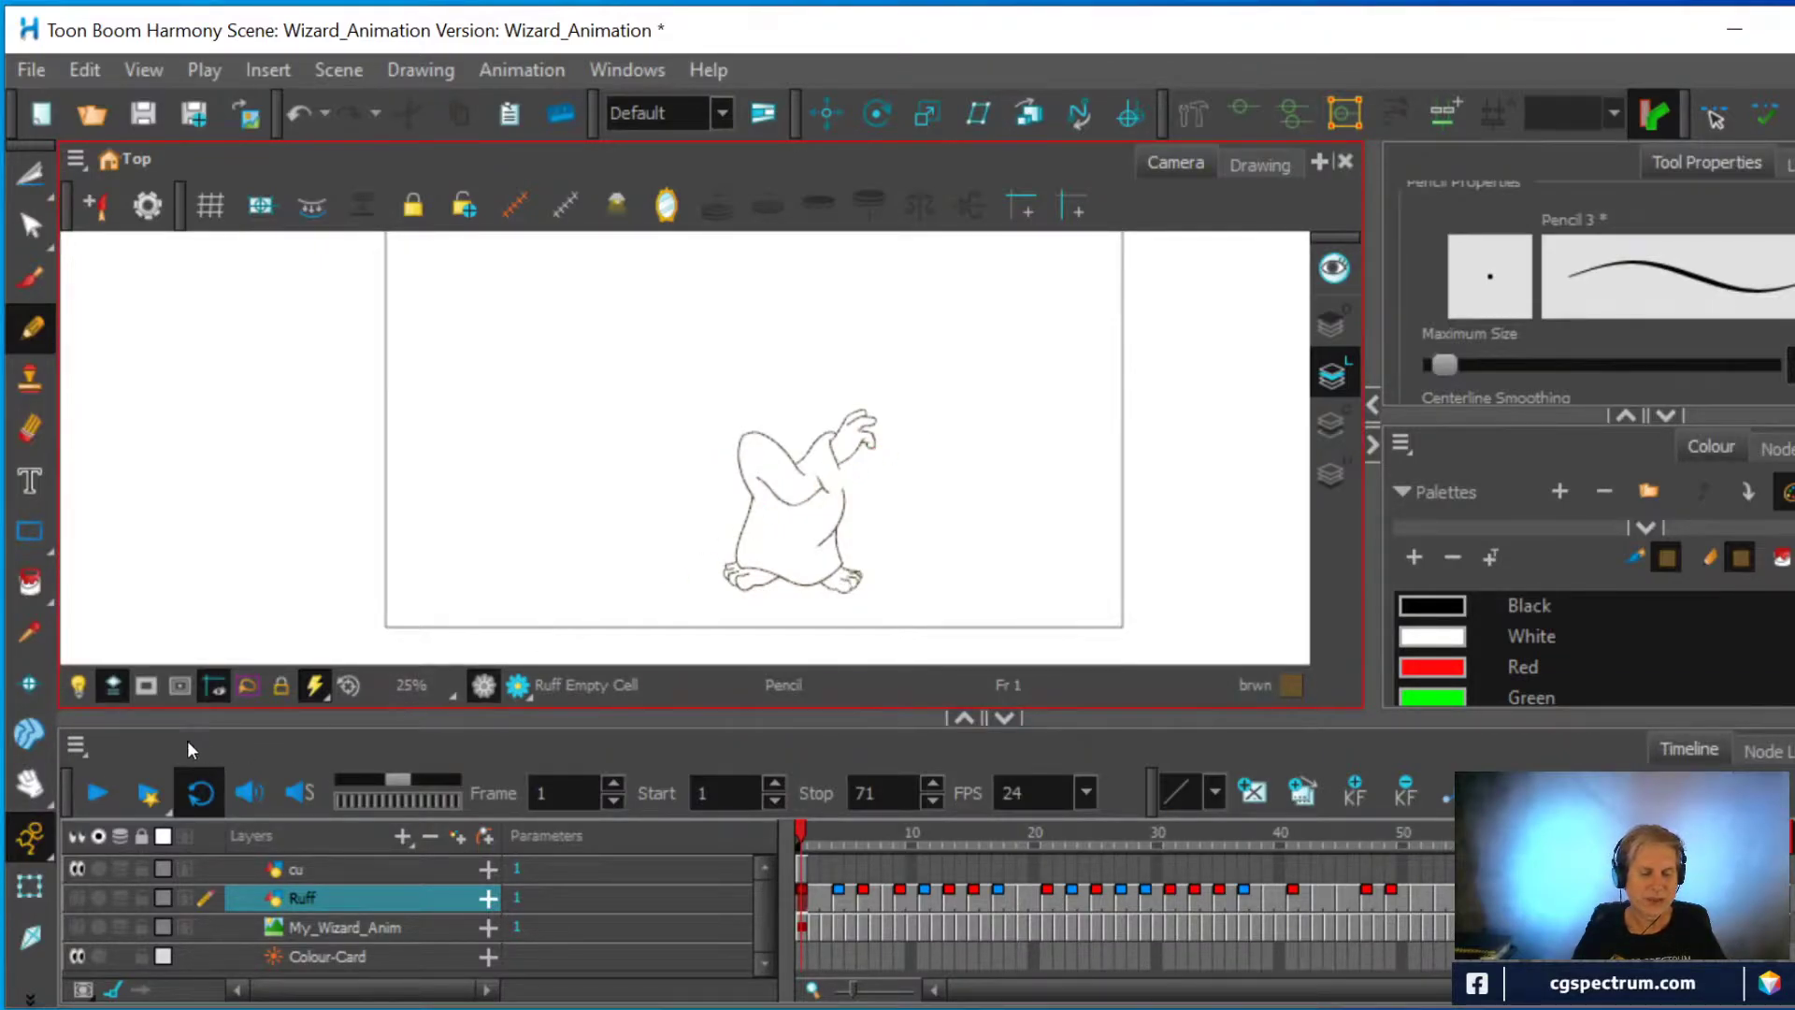
{"action": "left_click", "coordinate": [78, 897]}
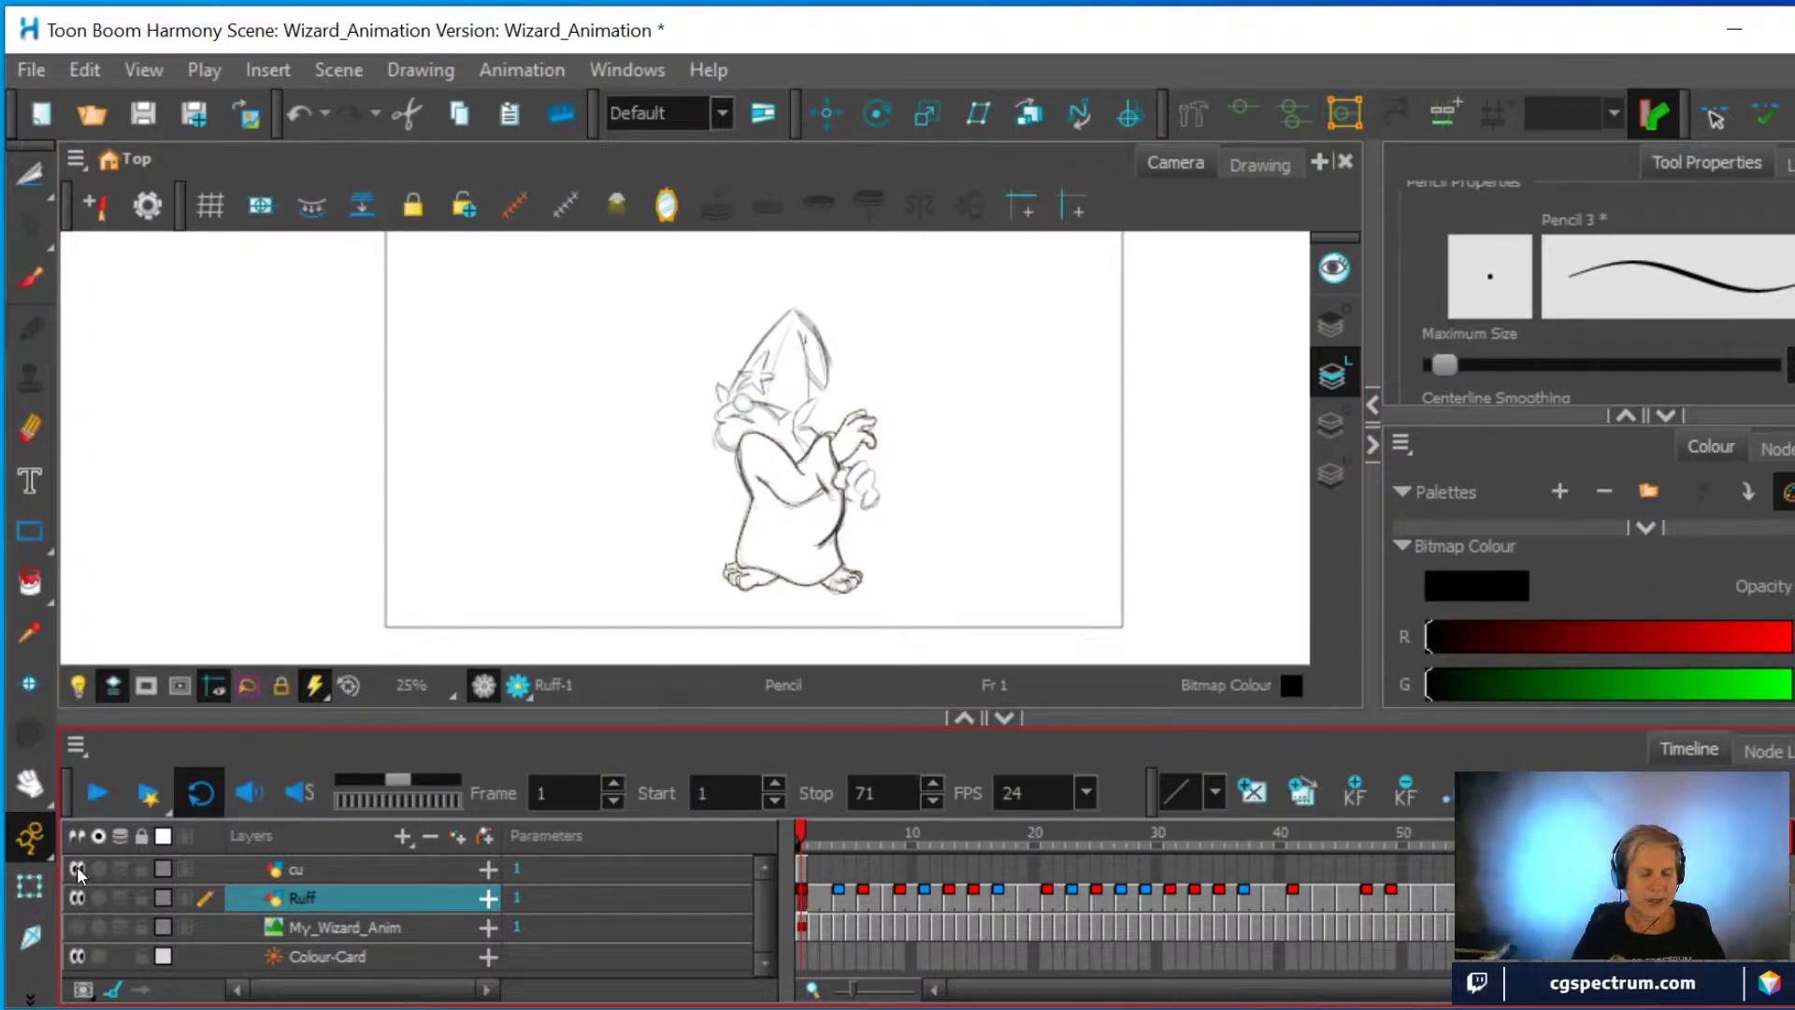
{"action": "left_click", "coordinate": [78, 868]}
Erase the wizard's lower sleeve line on frame 1 of the Ruff layer and sketch a deeper sleeve with the Fine Pencil brush
{"action": "scroll", "coordinate": [983, 485], "scroll_direction": "up", "scroll_amount": 2}
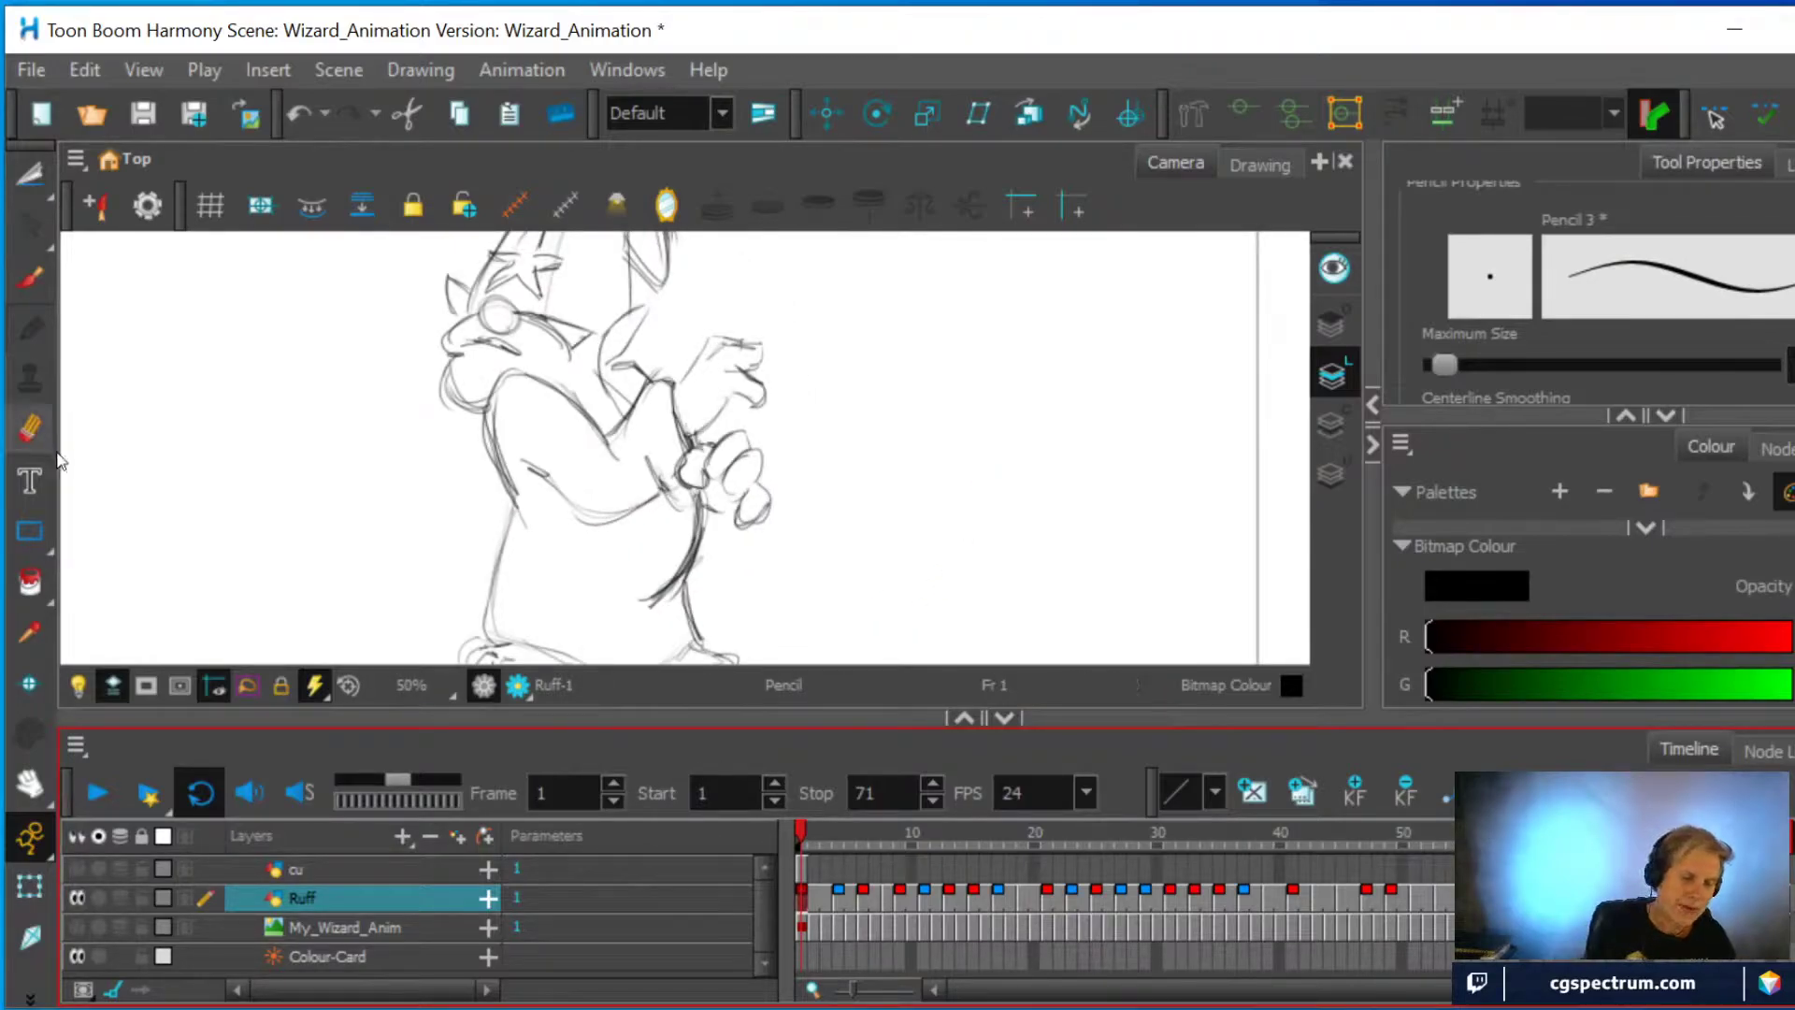
{"action": "left_click", "coordinate": [30, 428]}
{"action": "mouse_move", "coordinate": [531, 452]}
{"action": "left_mouse_down"}
{"action": "mouse_move", "coordinate": [598, 525]}
{"action": "mouse_move", "coordinate": [643, 450]}
{"action": "mouse_move", "coordinate": [673, 505]}
{"action": "mouse_move", "coordinate": [617, 524]}
{"action": "left_mouse_up"}
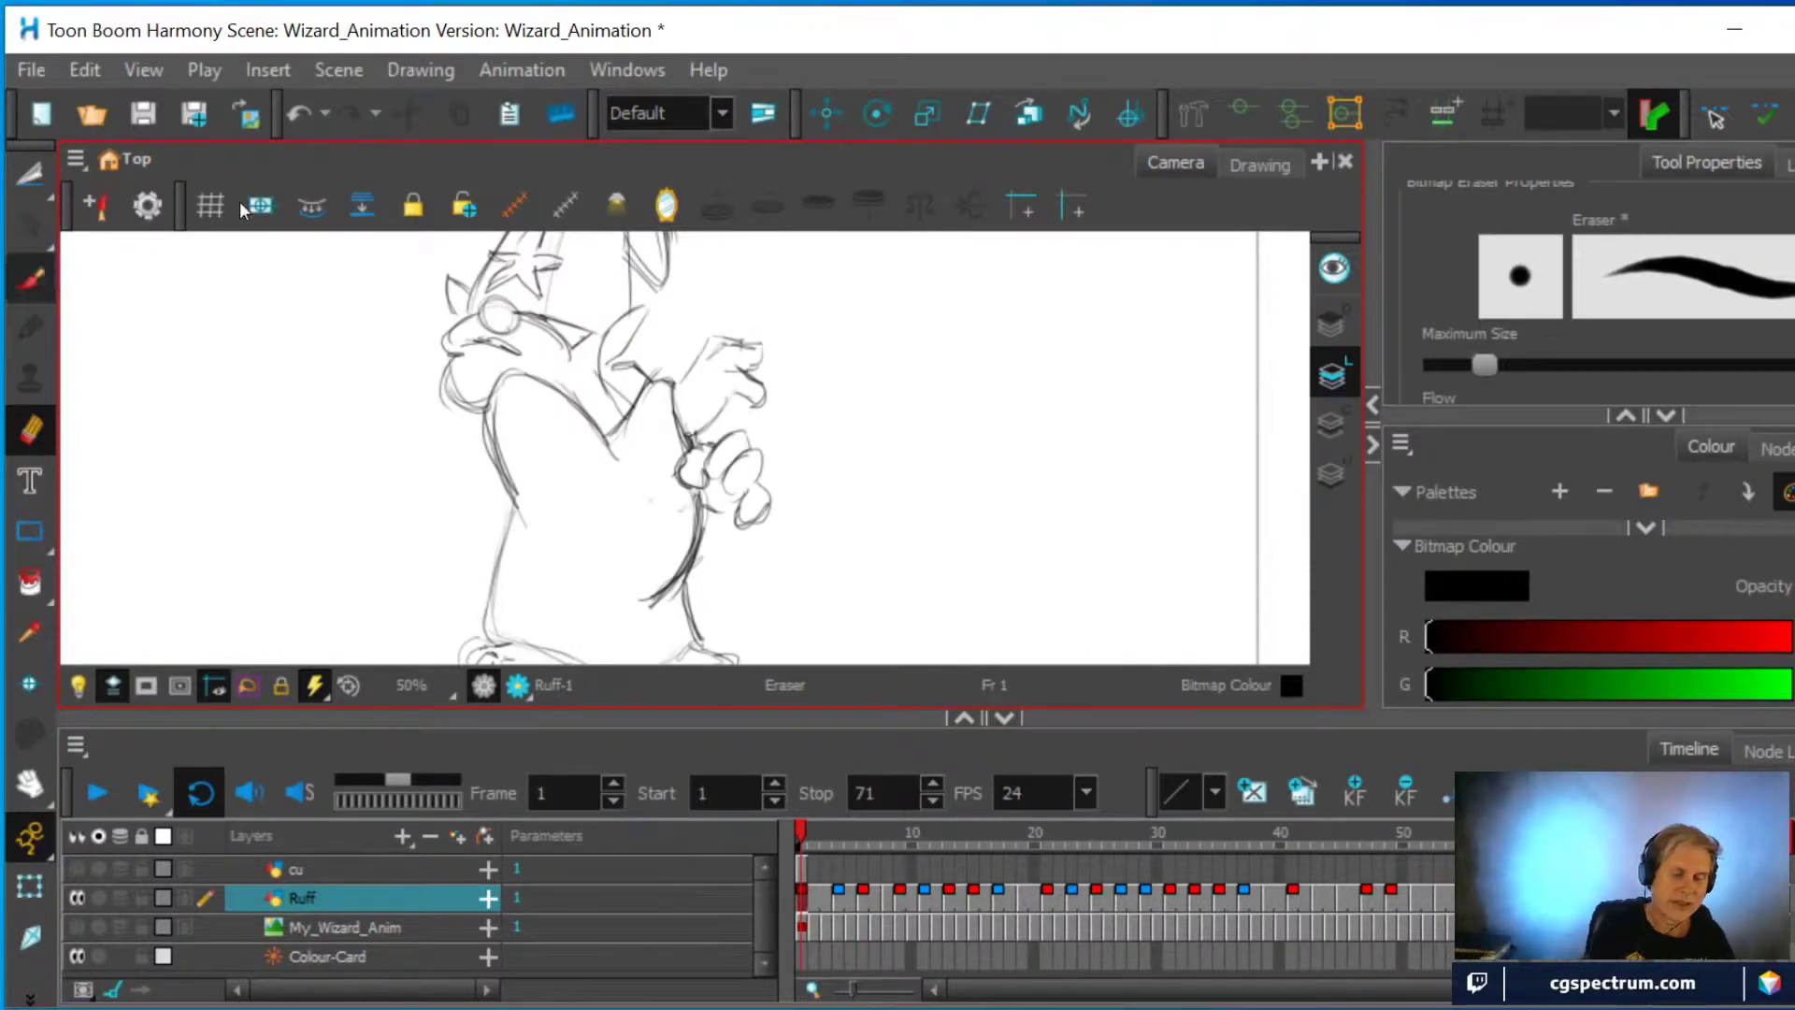
{"action": "key", "text": "alt+b"}
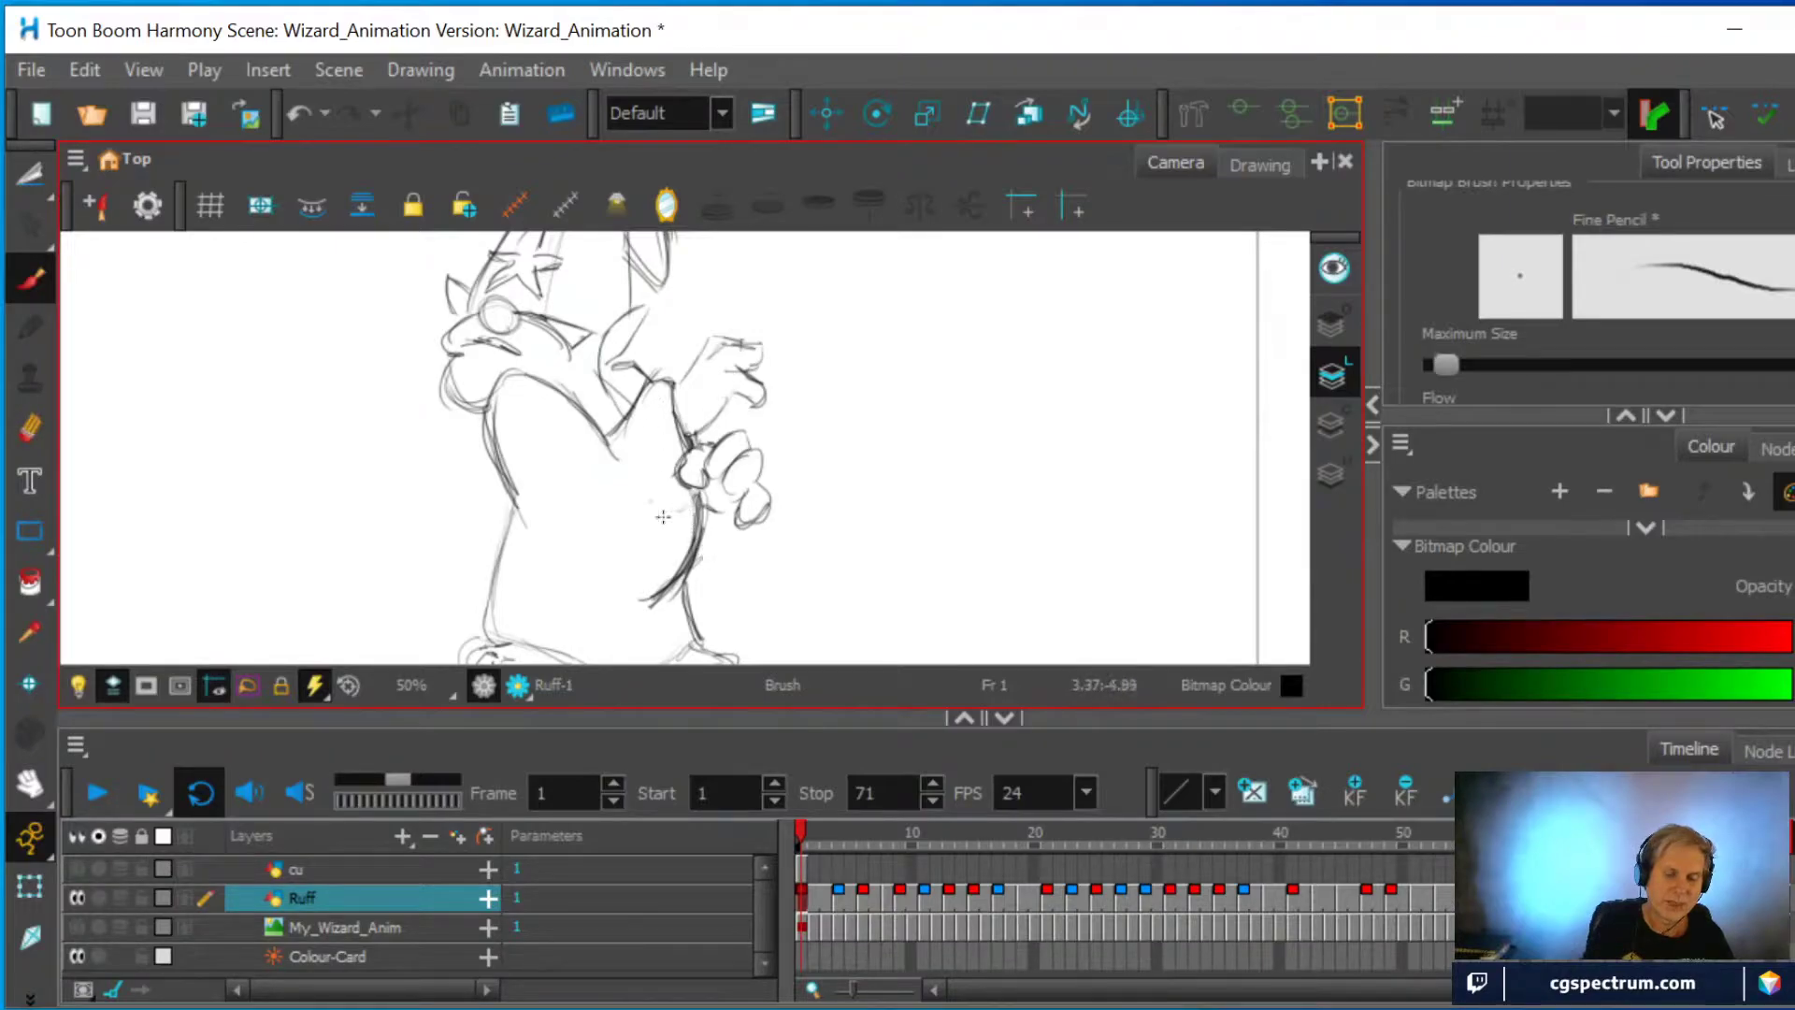
{"action": "mouse_move", "coordinate": [530, 463]}
{"action": "left_mouse_down"}
{"action": "mouse_move", "coordinate": [584, 528]}
{"action": "mouse_move", "coordinate": [586, 506]}
{"action": "mouse_move", "coordinate": [687, 527]}
{"action": "mouse_move", "coordinate": [677, 505]}
{"action": "mouse_move", "coordinate": [599, 574]}
{"action": "left_mouse_up"}
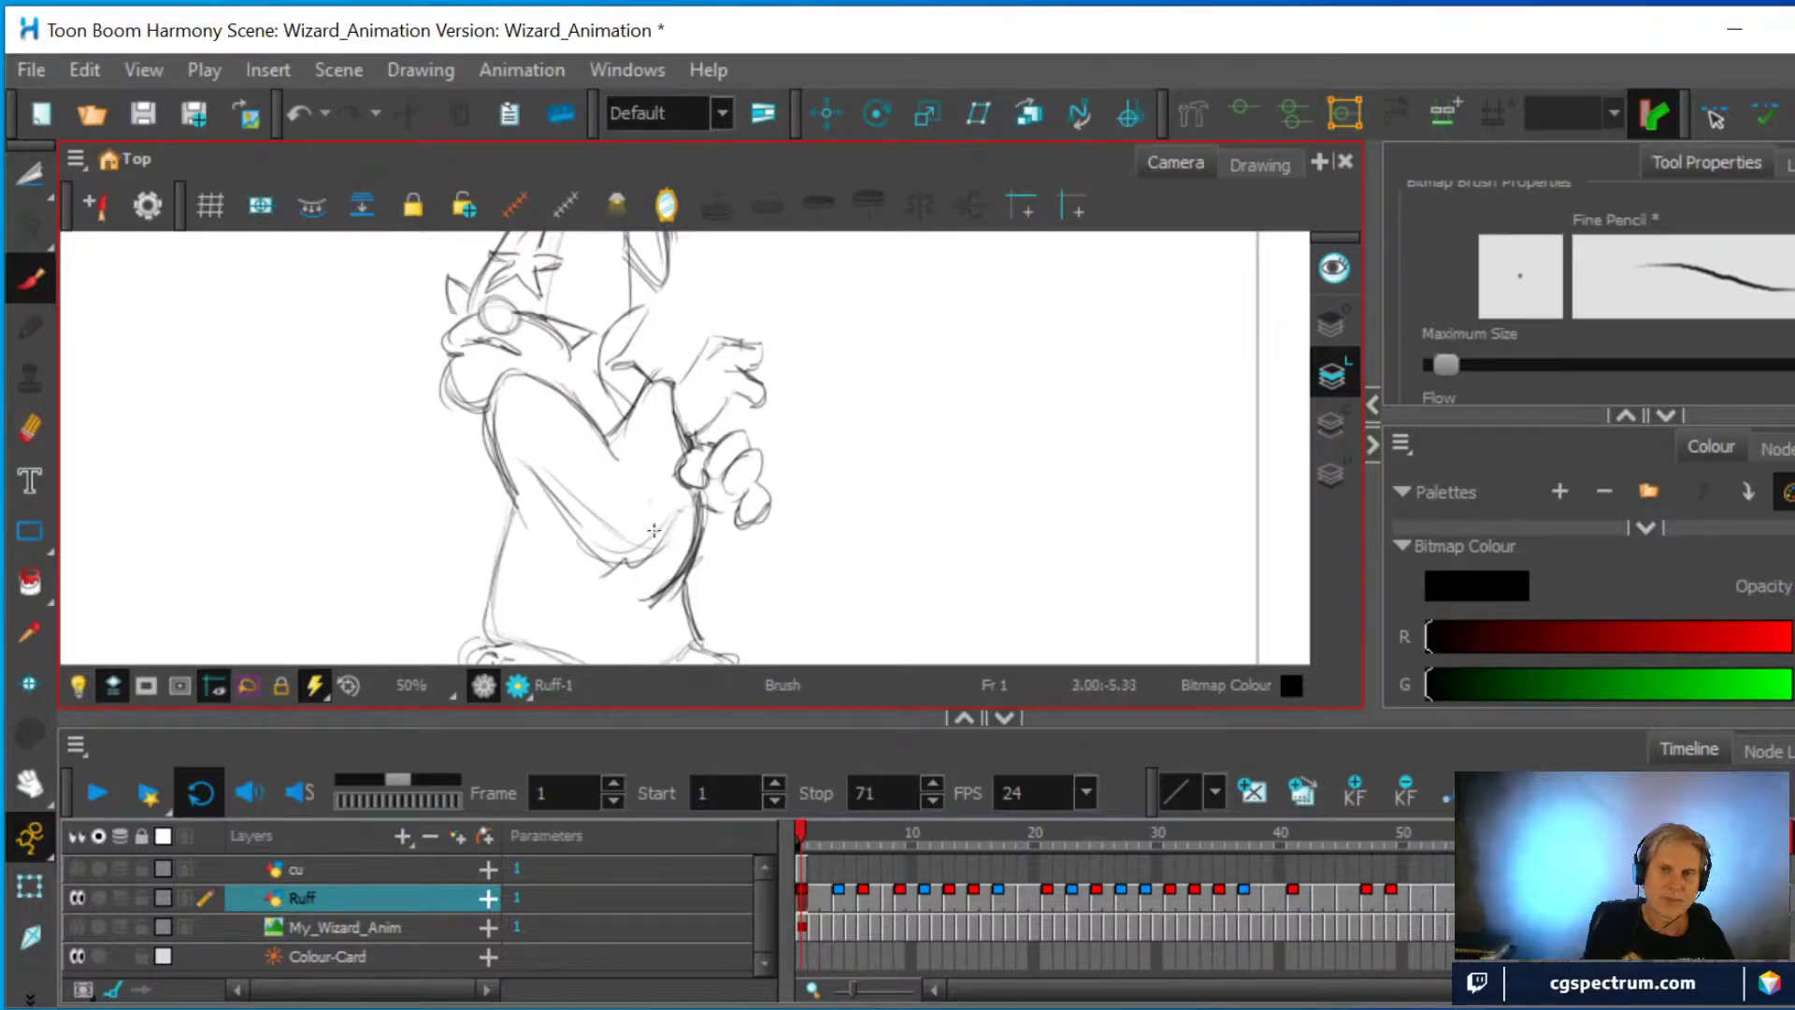
Reinforce the new sleeve outline into a pointed lower tip and erase the stray sketch lines around it
{"action": "mouse_move", "coordinate": [536, 483]}
{"action": "left_mouse_down"}
{"action": "mouse_move", "coordinate": [603, 573]}
{"action": "mouse_move", "coordinate": [658, 536]}
{"action": "mouse_move", "coordinate": [572, 588]}
{"action": "left_mouse_up"}
{"action": "left_click", "coordinate": [30, 429]}
{"action": "mouse_move", "coordinate": [604, 507]}
{"action": "left_mouse_down"}
{"action": "mouse_move", "coordinate": [561, 481]}
{"action": "mouse_move", "coordinate": [645, 543]}
{"action": "left_mouse_up"}
{"action": "mouse_move", "coordinate": [588, 583]}
{"action": "left_mouse_down"}
{"action": "mouse_move", "coordinate": [572, 561]}
{"action": "mouse_move", "coordinate": [642, 590]}
{"action": "mouse_move", "coordinate": [617, 552]}
{"action": "left_mouse_up"}
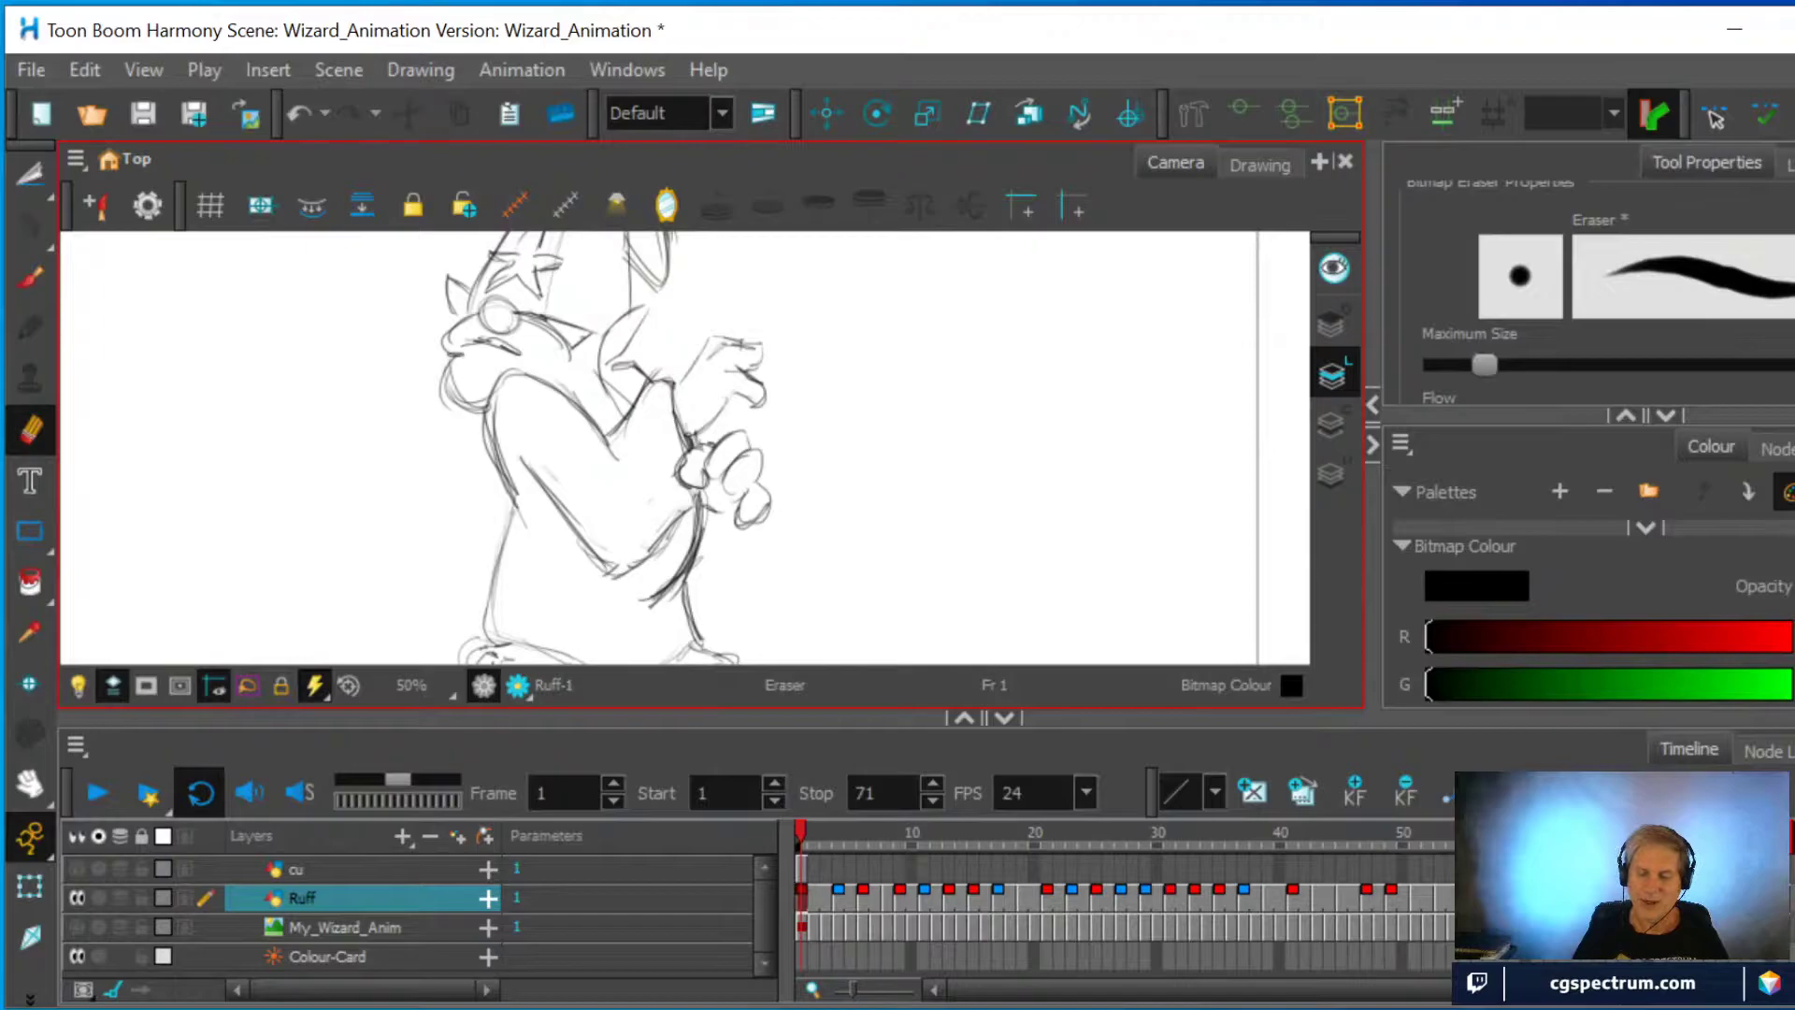
Compare the sleeve with frame 69, erase its pointed lower tip on frame 1 and redraw it as a rounded curve
{"action": "left_click", "coordinate": [1634, 841]}
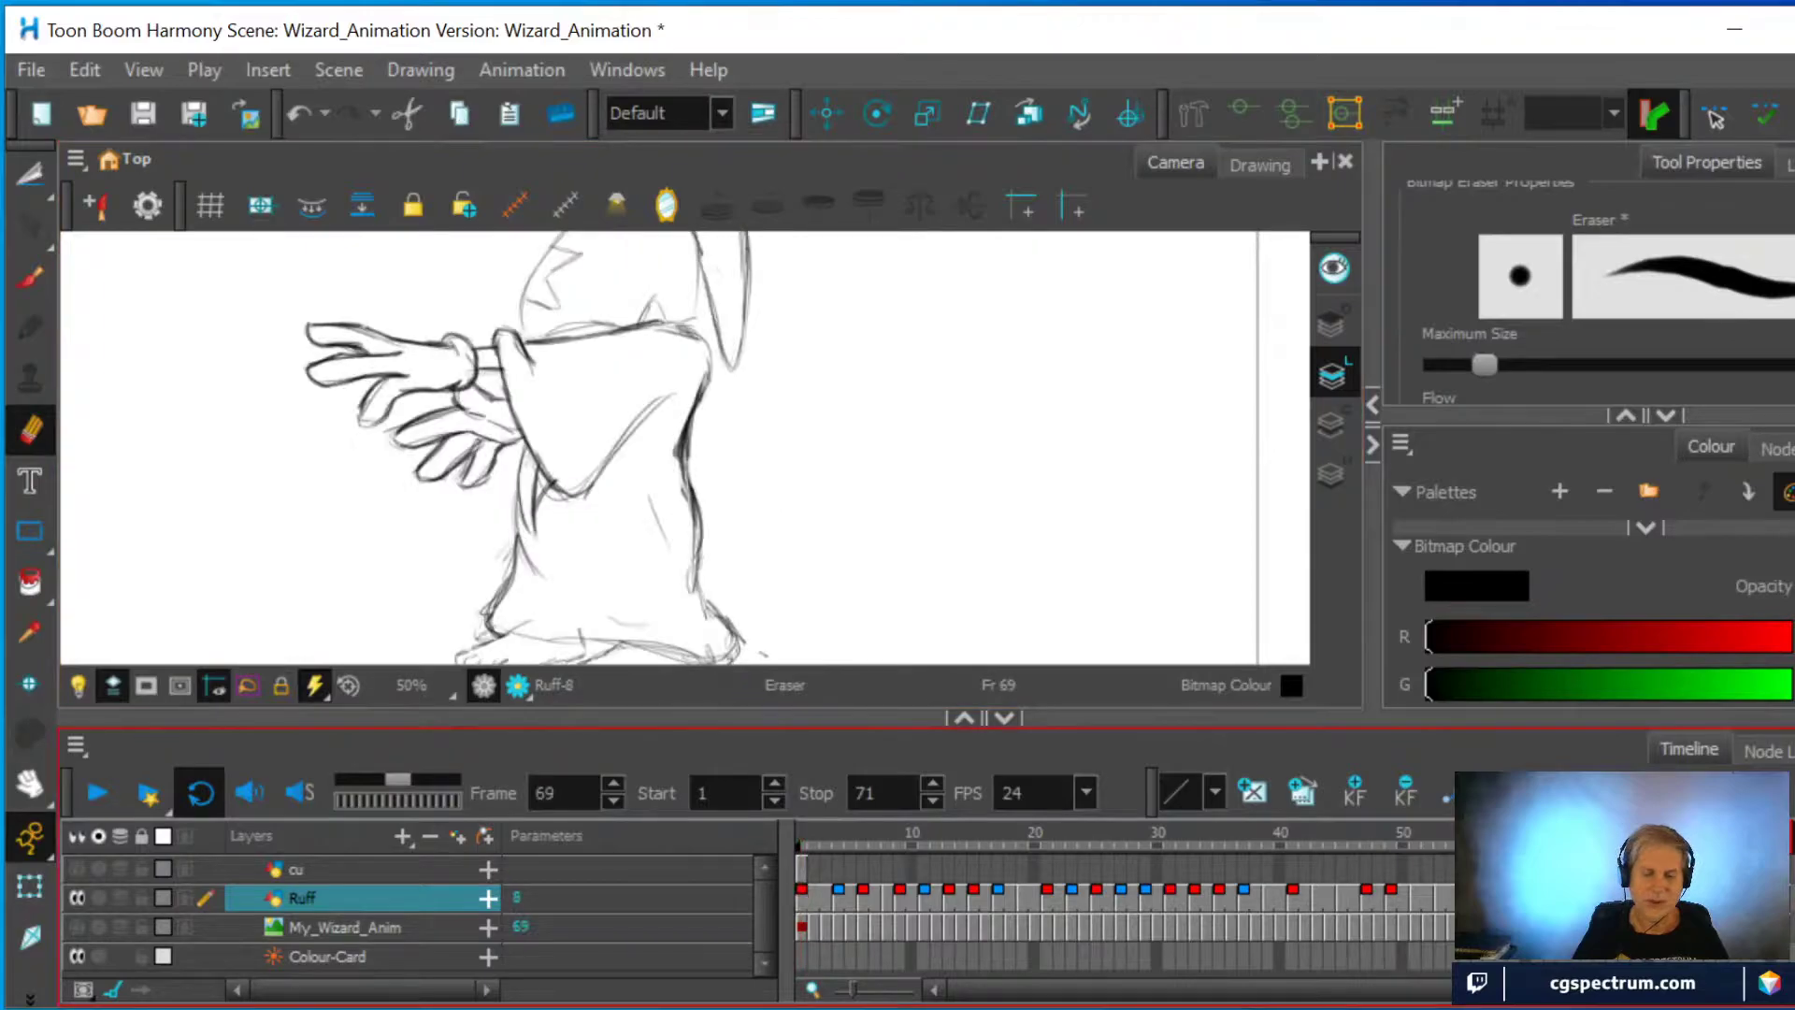
{"action": "left_click", "coordinate": [803, 896]}
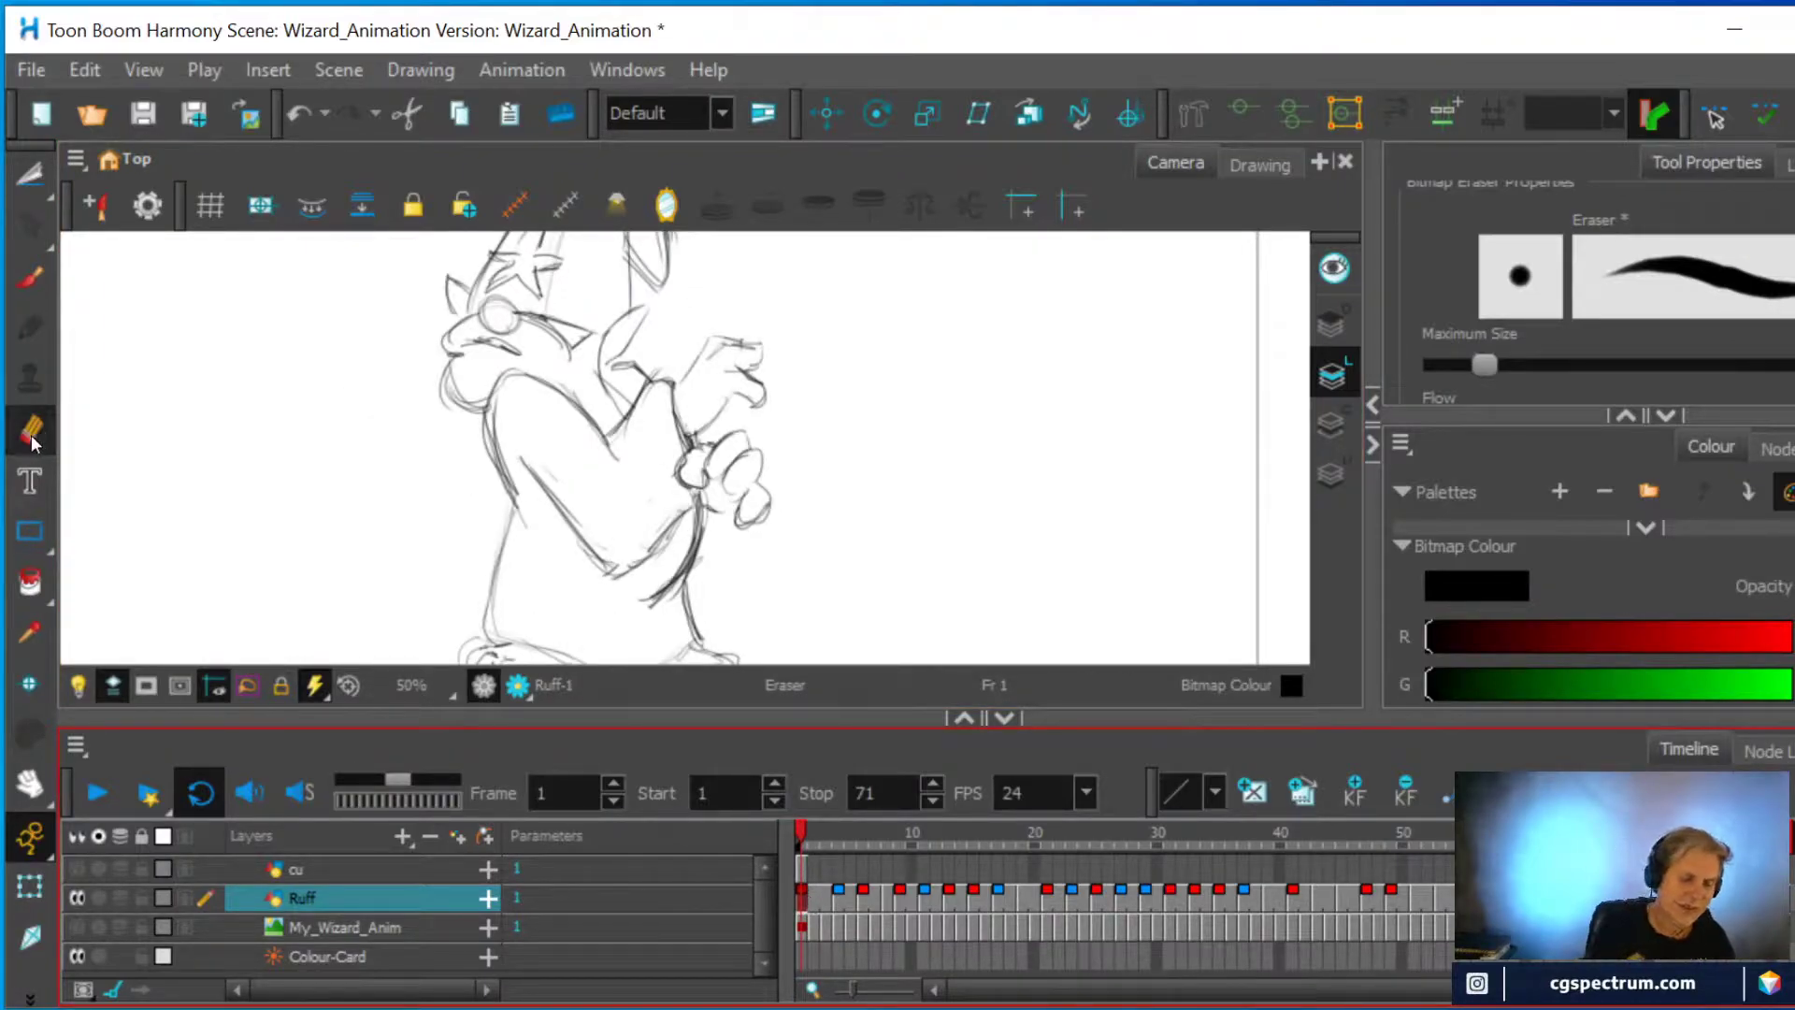
{"action": "mouse_move", "coordinate": [666, 520]}
{"action": "left_mouse_down"}
{"action": "mouse_move", "coordinate": [683, 511]}
{"action": "mouse_move", "coordinate": [645, 559]}
{"action": "mouse_move", "coordinate": [593, 566]}
{"action": "left_mouse_up"}
{"action": "mouse_move", "coordinate": [666, 522]}
{"action": "left_mouse_down"}
{"action": "mouse_move", "coordinate": [622, 570]}
{"action": "mouse_move", "coordinate": [601, 544]}
{"action": "left_mouse_up"}
{"action": "left_click", "coordinate": [29, 278]}
{"action": "left_click_drag", "start_coordinate": [522, 467], "coordinate": [595, 546]}
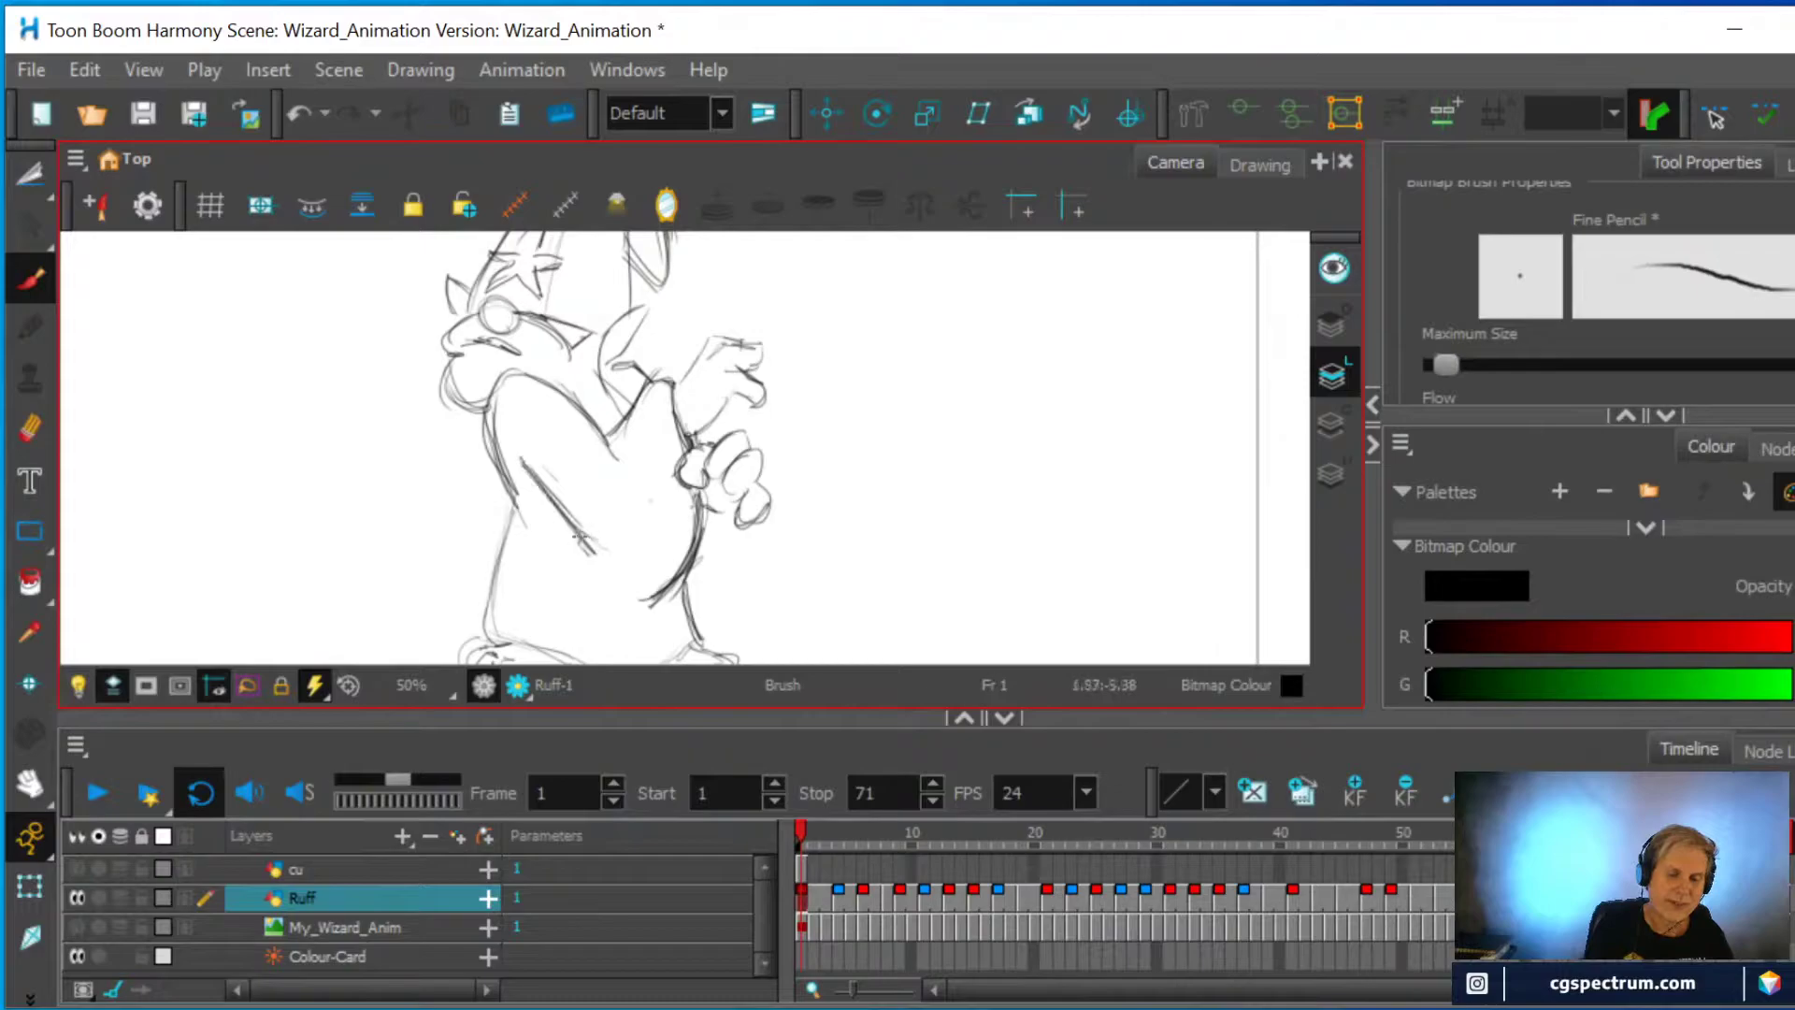
{"action": "mouse_move", "coordinate": [690, 496]}
{"action": "left_mouse_down"}
{"action": "mouse_move", "coordinate": [630, 548]}
{"action": "mouse_move", "coordinate": [579, 548]}
{"action": "mouse_move", "coordinate": [646, 533]}
{"action": "mouse_move", "coordinate": [572, 552]}
{"action": "mouse_move", "coordinate": [694, 506]}
{"action": "mouse_move", "coordinate": [639, 559]}
{"action": "left_mouse_up"}
Darken the cuff's upper edge below the raised hand, redraw the fold towards the elbow and reinforce the sleeve's outer line
{"action": "mouse_move", "coordinate": [690, 460]}
{"action": "left_mouse_down"}
{"action": "mouse_move", "coordinate": [654, 374]}
{"action": "mouse_move", "coordinate": [643, 411]}
{"action": "mouse_move", "coordinate": [654, 369]}
{"action": "mouse_move", "coordinate": [673, 377]}
{"action": "mouse_move", "coordinate": [647, 414]}
{"action": "mouse_move", "coordinate": [671, 375]}
{"action": "left_mouse_up"}
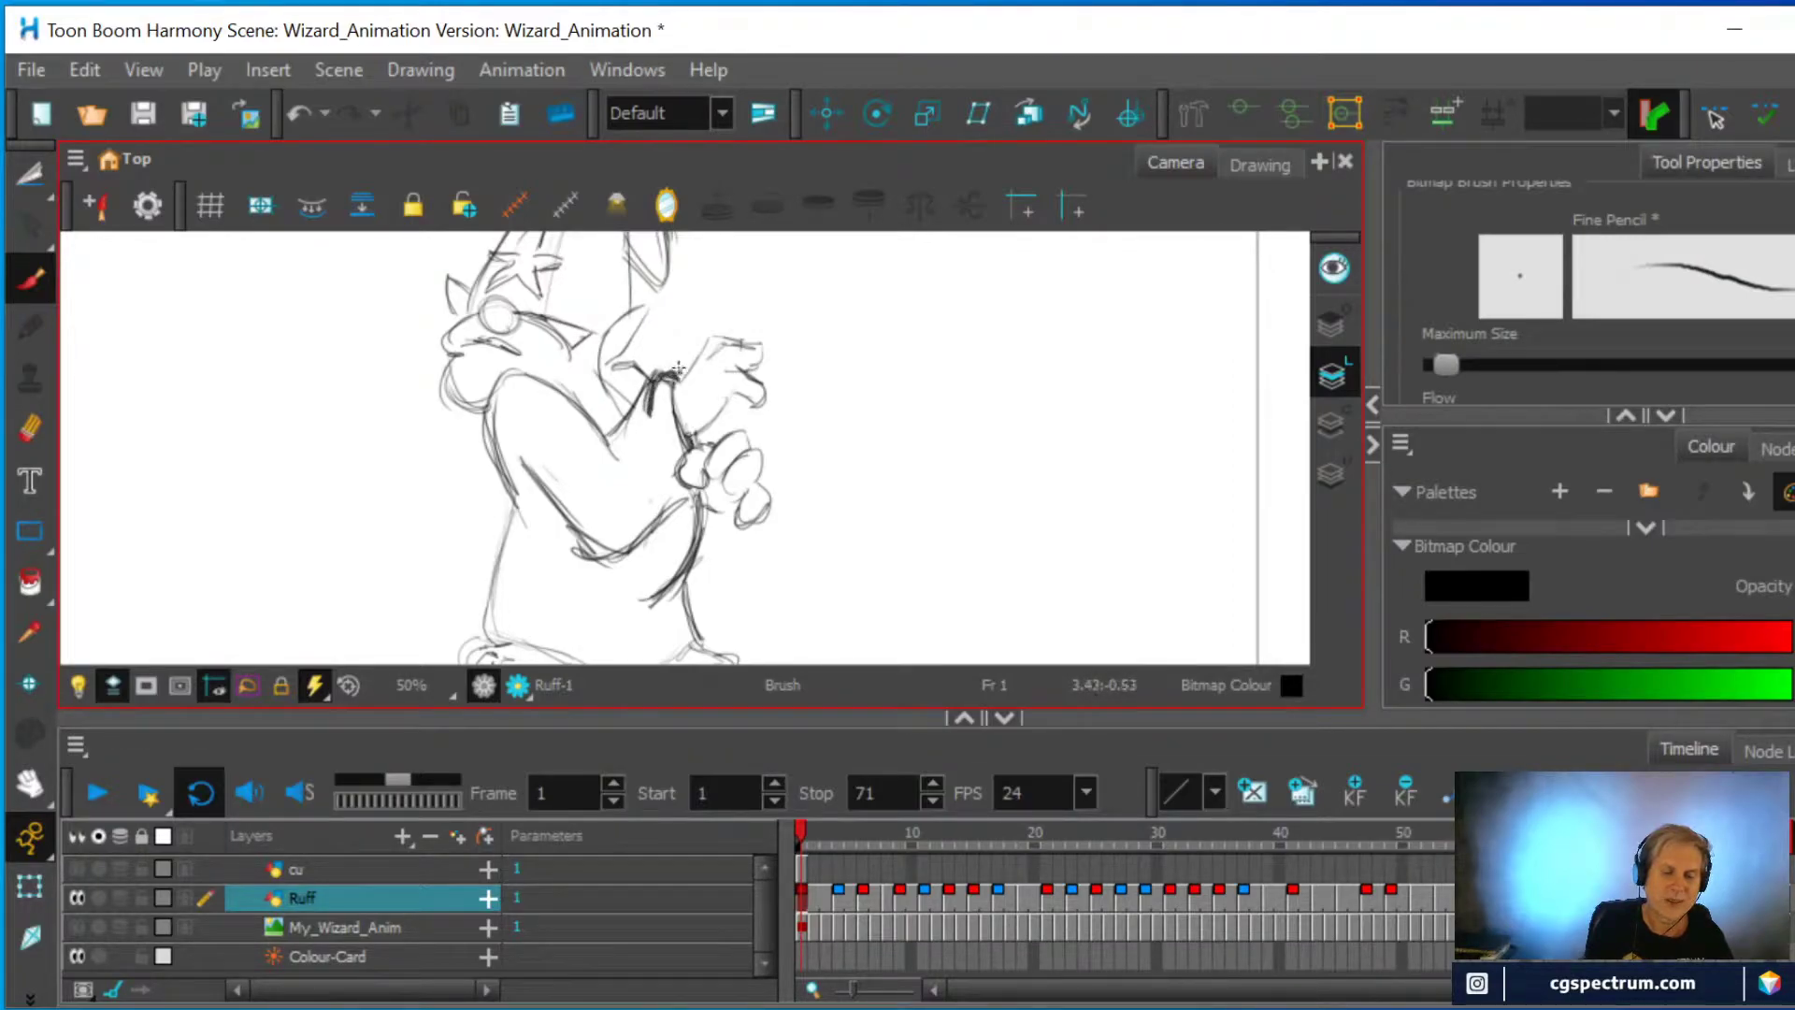
{"action": "left_click", "coordinate": [30, 428]}
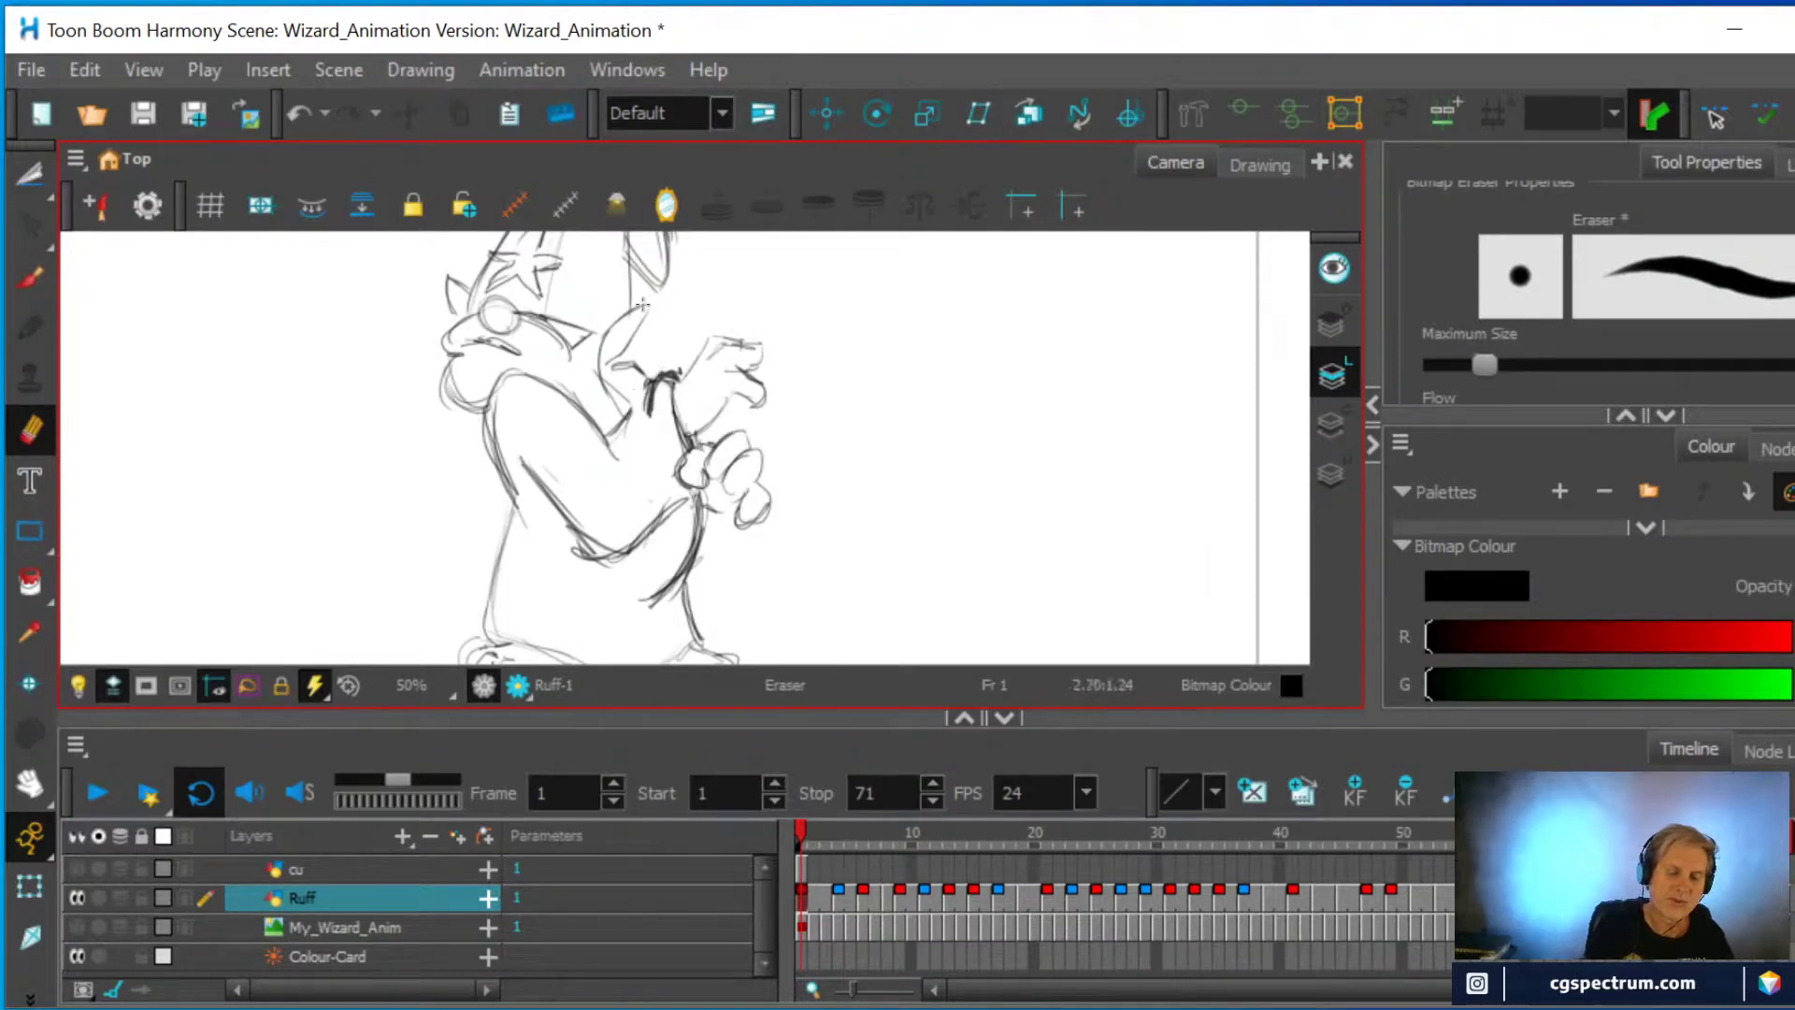
{"action": "left_click", "coordinate": [31, 278]}
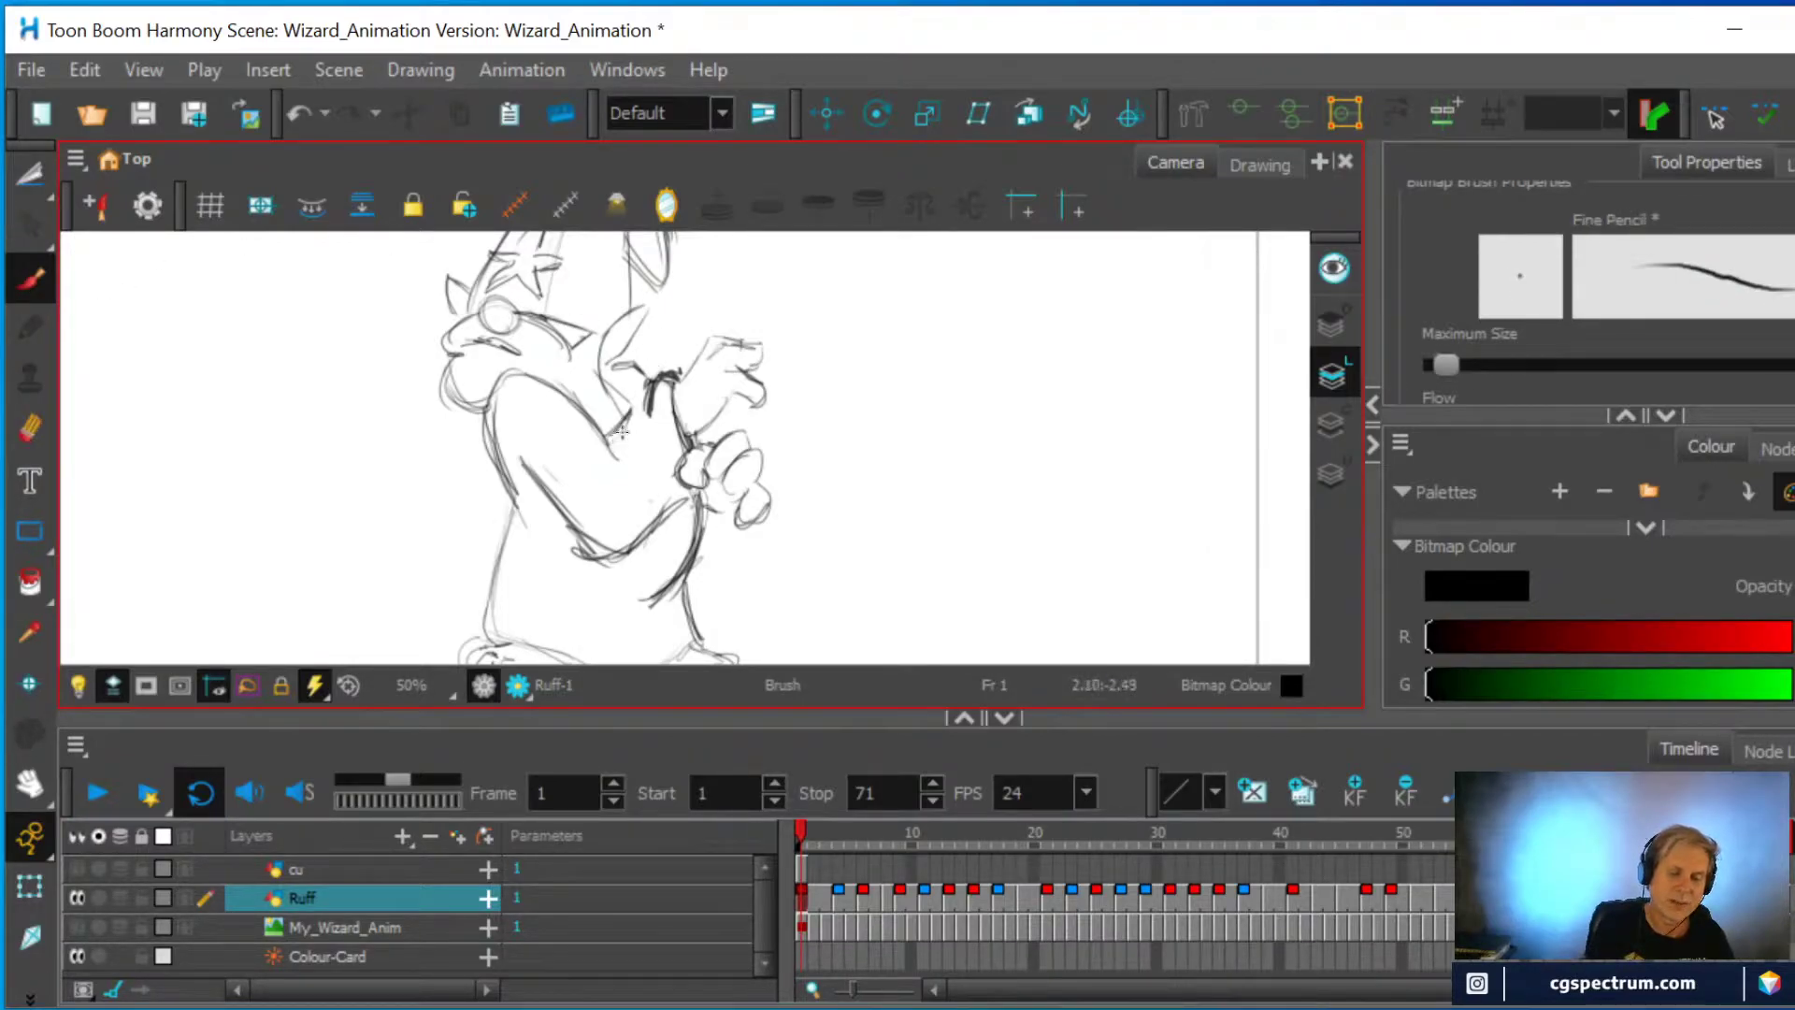
{"action": "left_click_drag", "start_coordinate": [648, 384], "coordinate": [630, 402]}
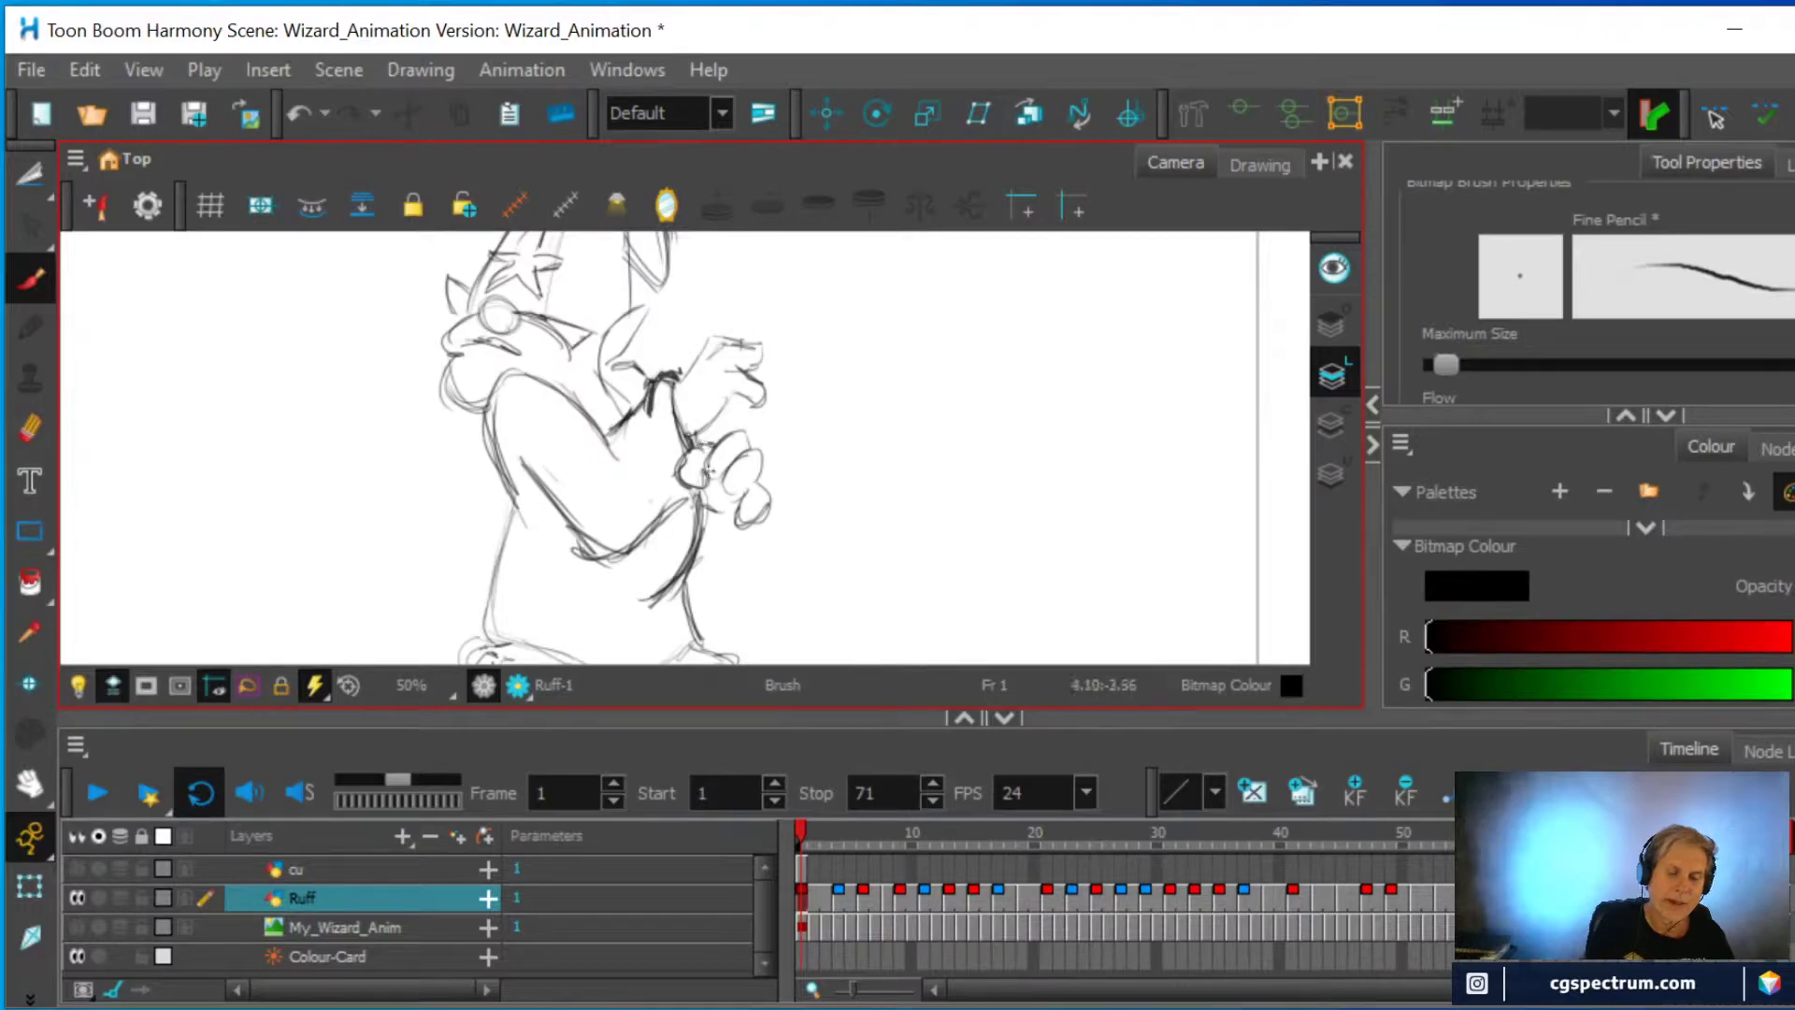
{"action": "left_click_drag", "start_coordinate": [516, 467], "coordinate": [556, 503]}
{"action": "key", "text": "alt+e"}
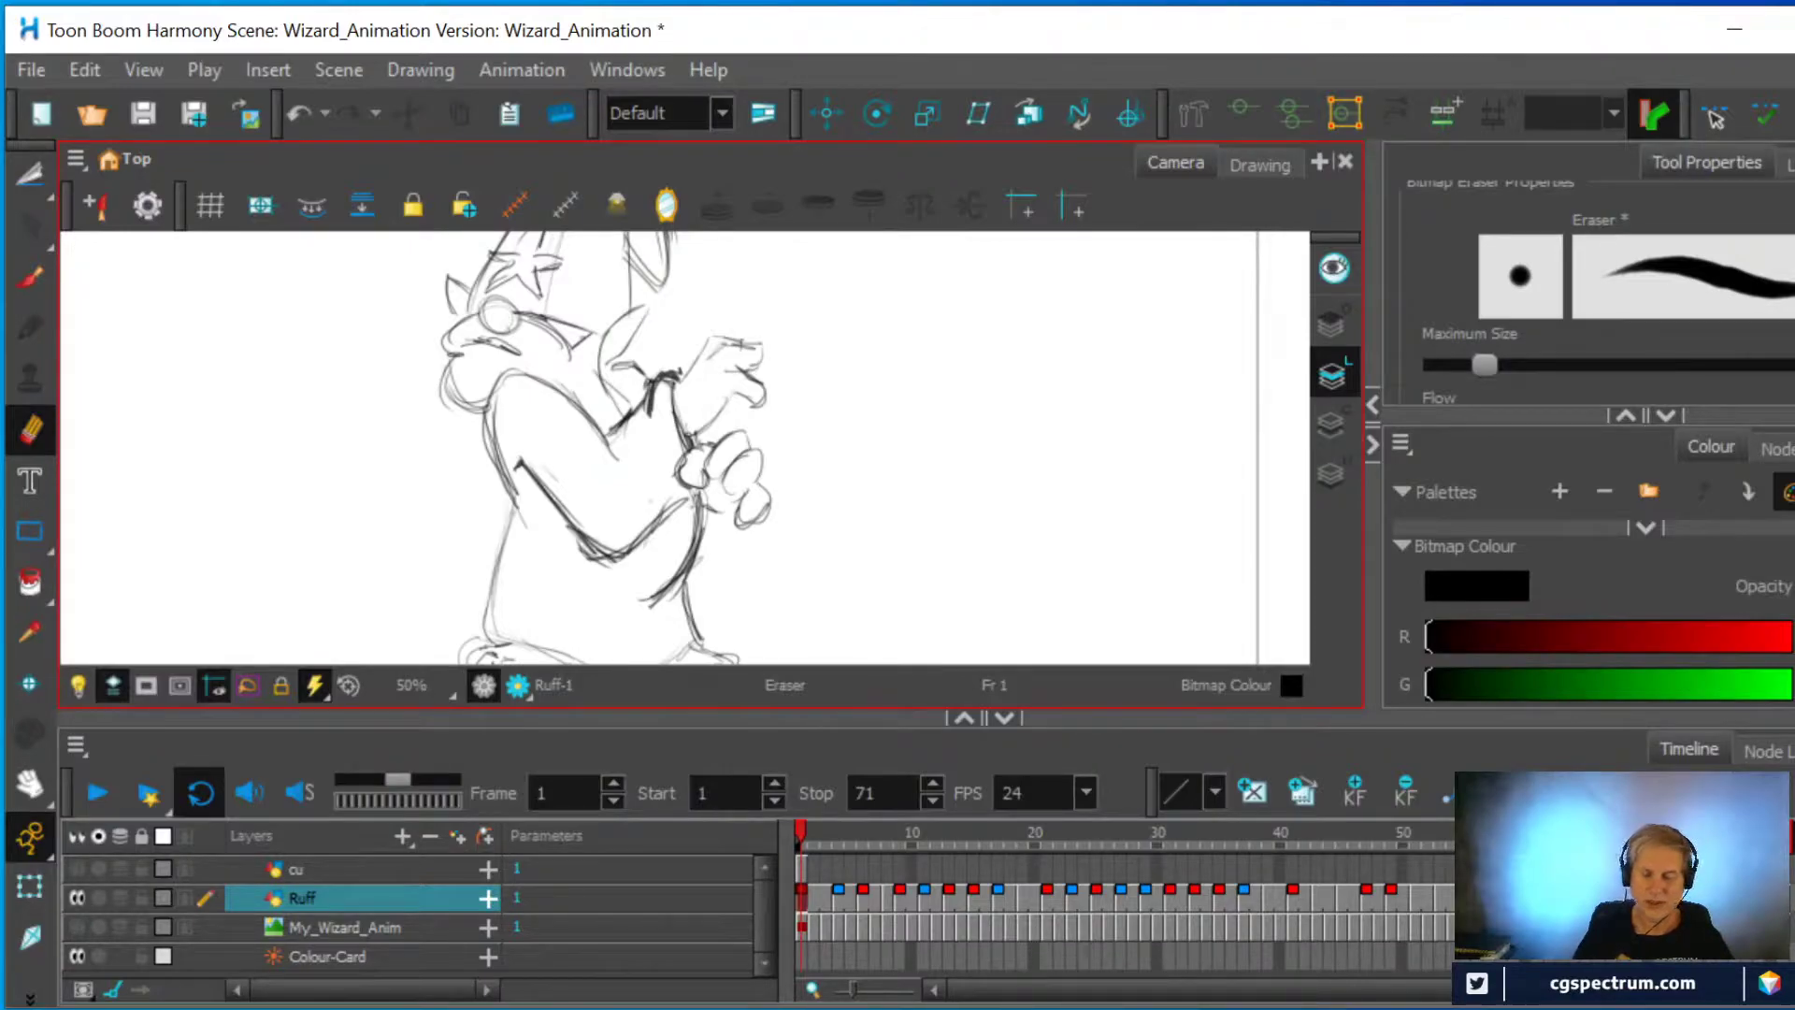
Compare the reworked sleeve on frame 1 with the sleeve drawings on frames 68 and 69
{"action": "left_click", "coordinate": [1624, 834]}
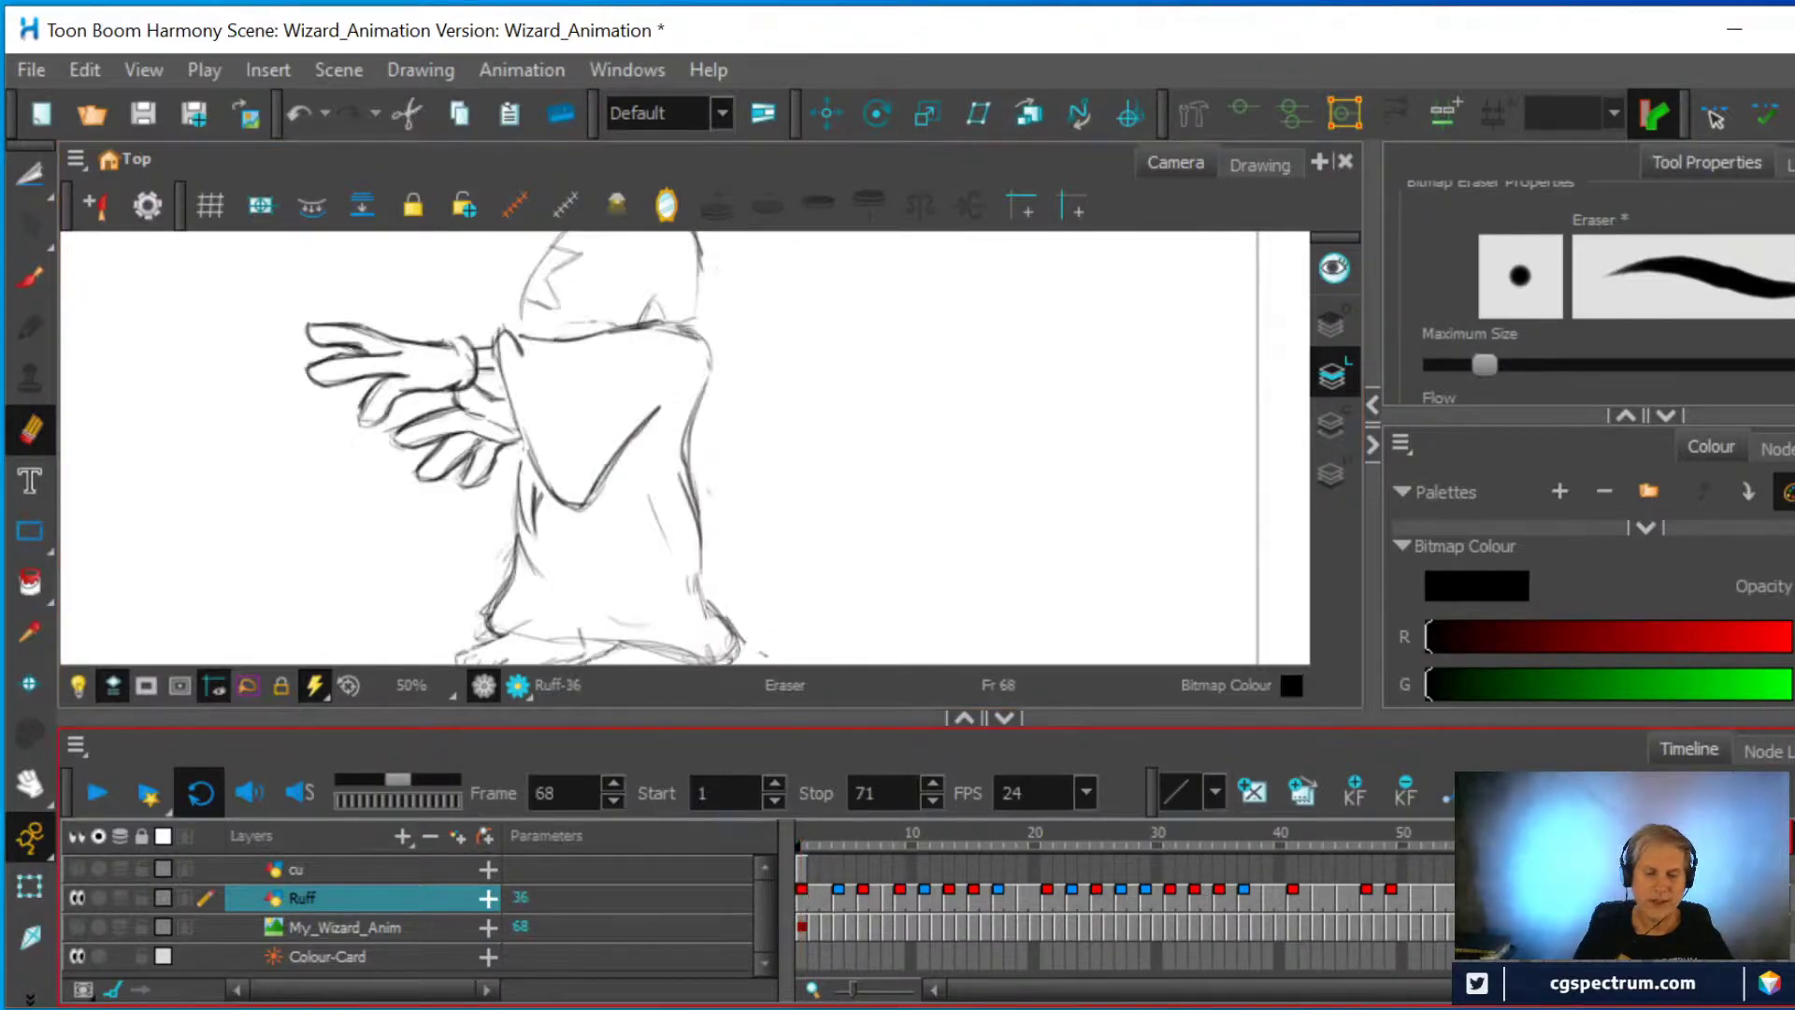
{"action": "left_click", "coordinate": [807, 895]}
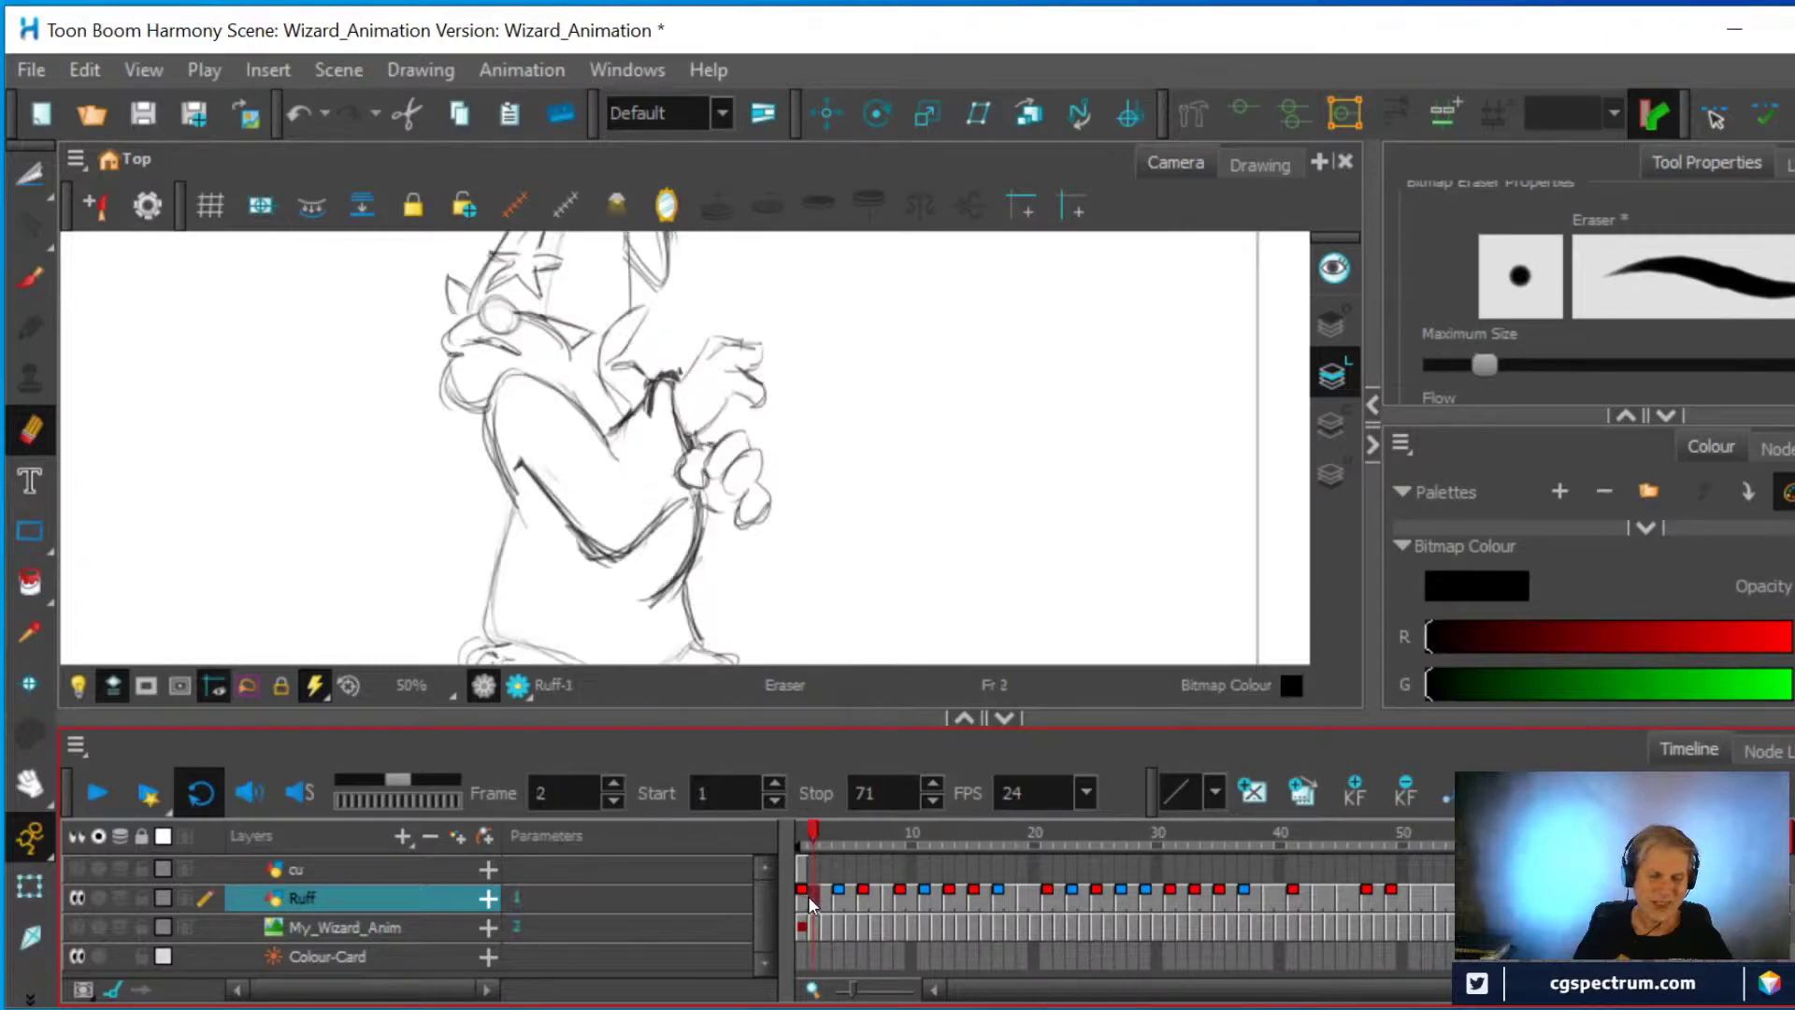
{"action": "left_click", "coordinate": [799, 899]}
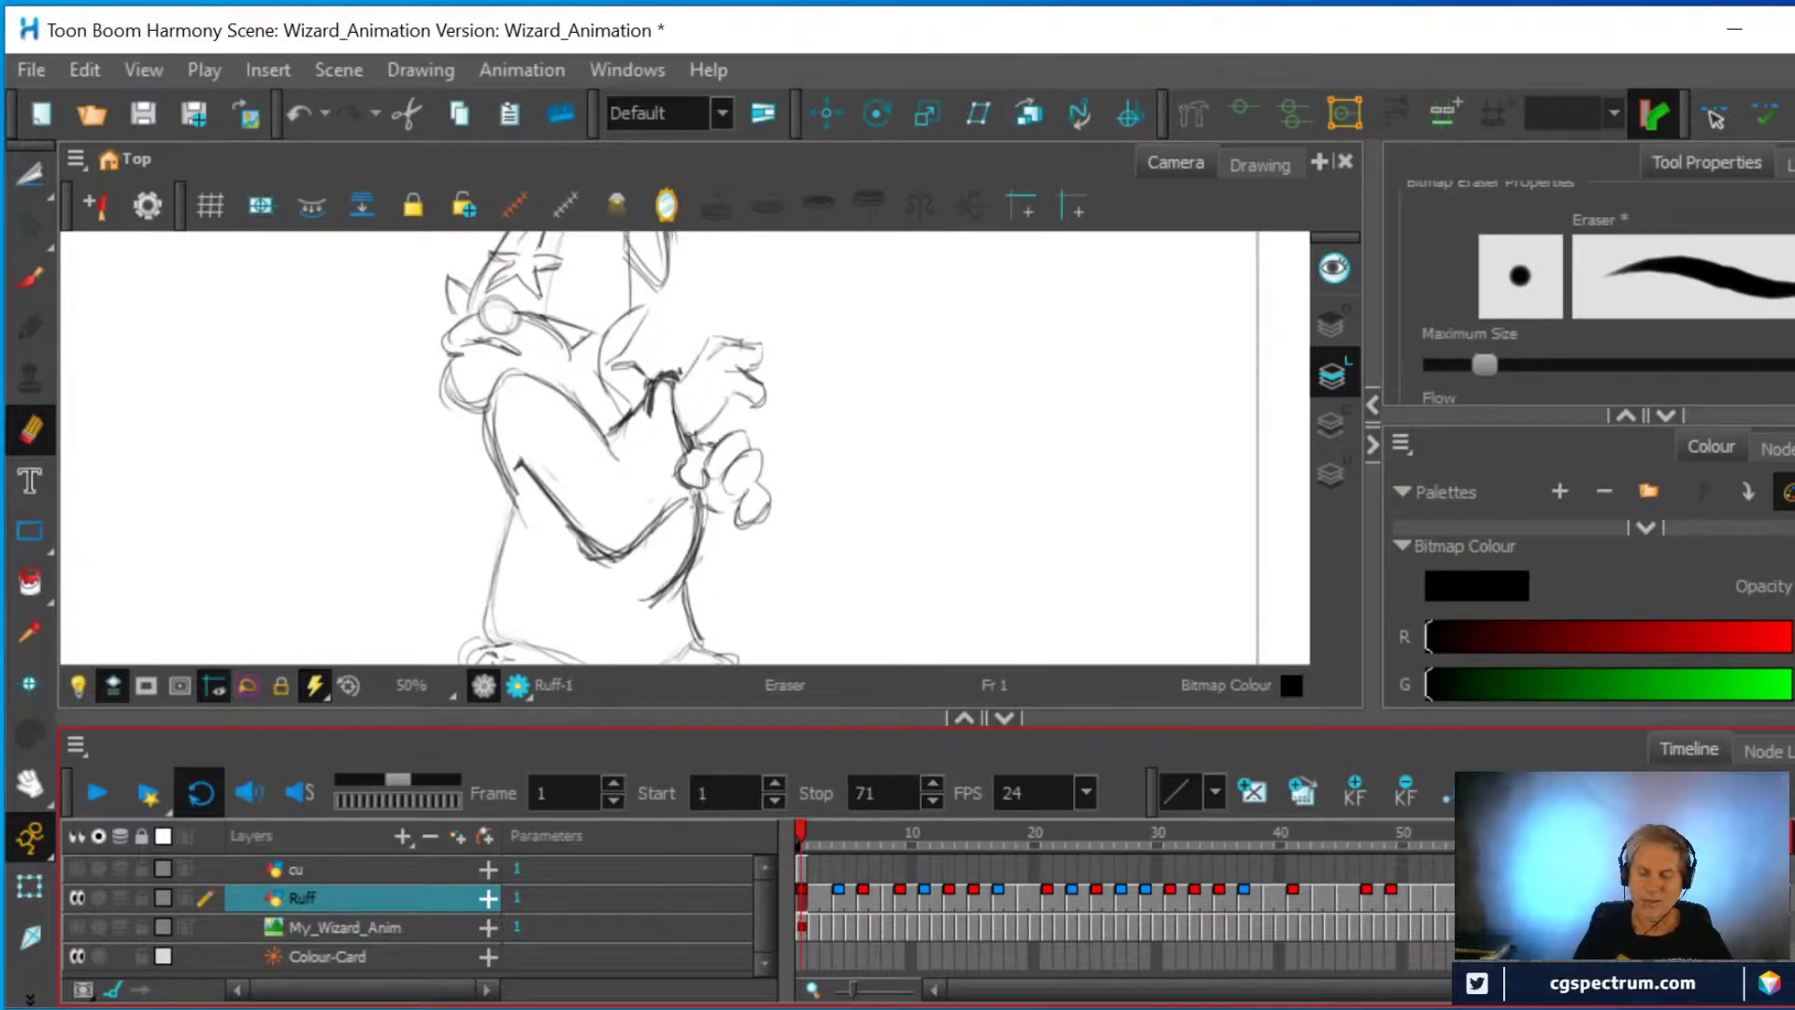
{"action": "left_click", "coordinate": [1636, 834]}
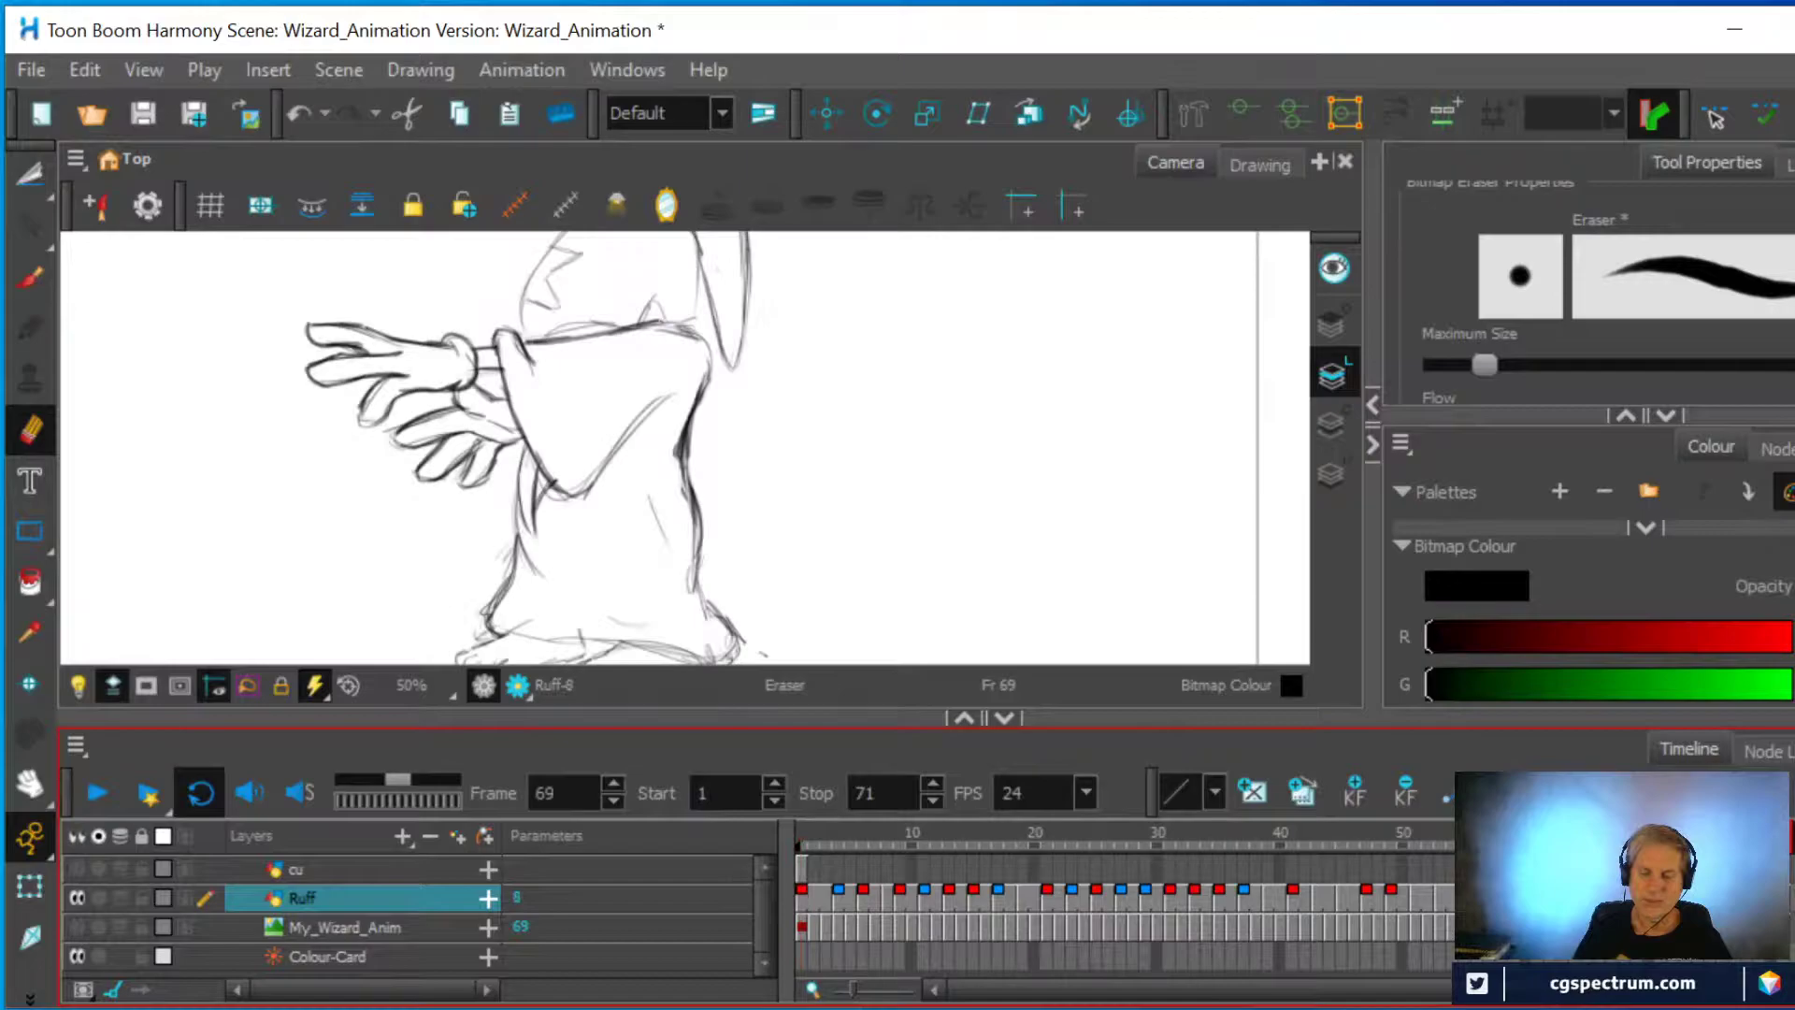
{"action": "left_click", "coordinate": [803, 893]}
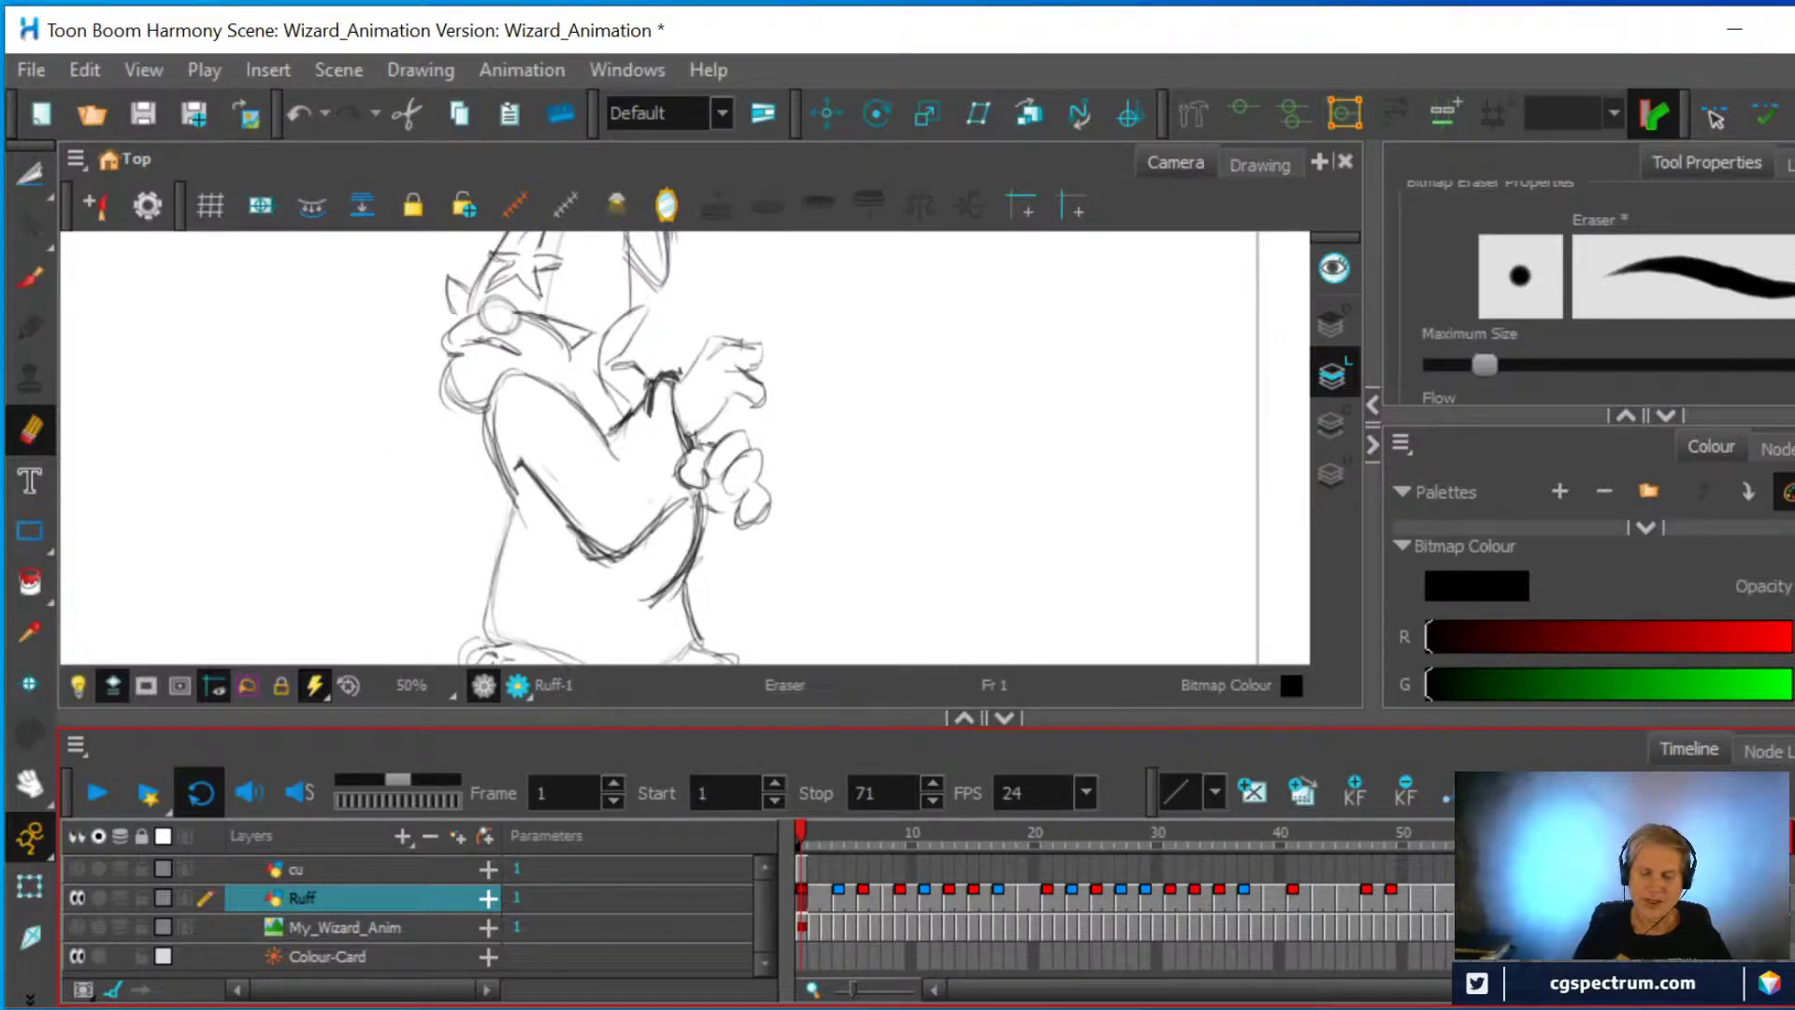
Compare with frame 69, then erase the sleeve's rounded bottom on frame 1 and redraw it as a shallower angled edge running to the cuff
{"action": "left_click", "coordinate": [1636, 834]}
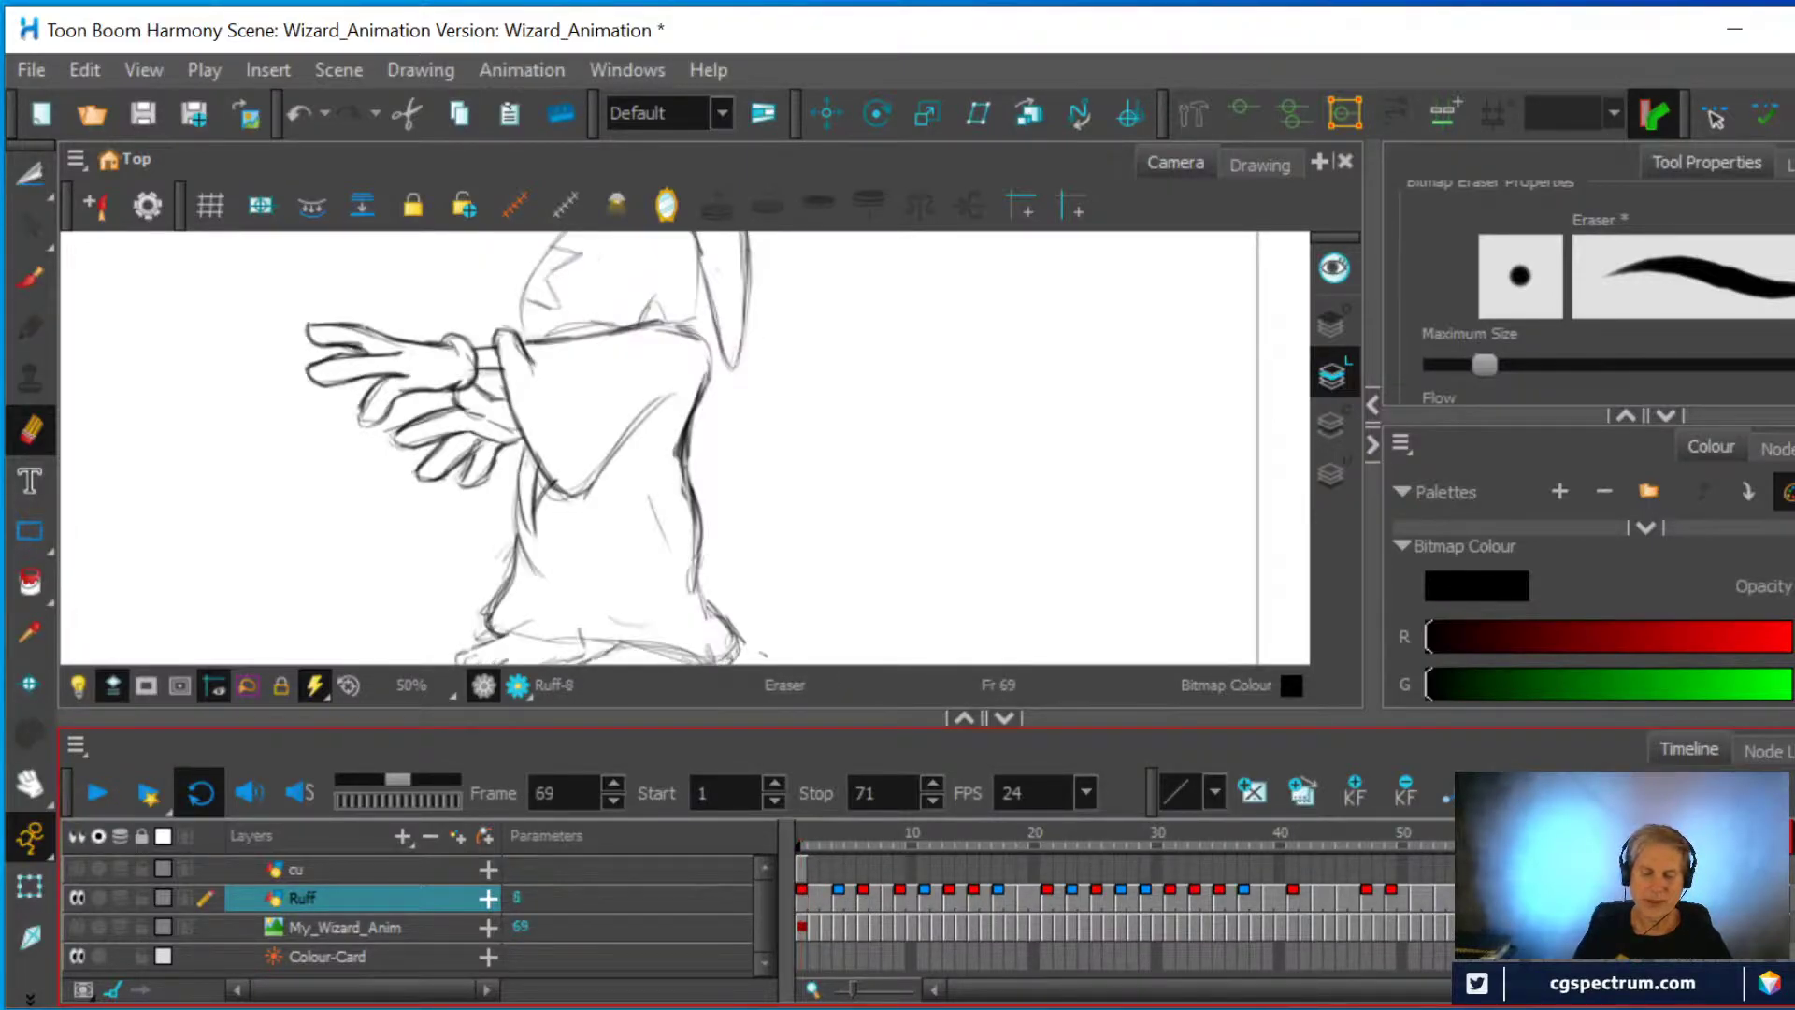
{"action": "left_click", "coordinate": [801, 899]}
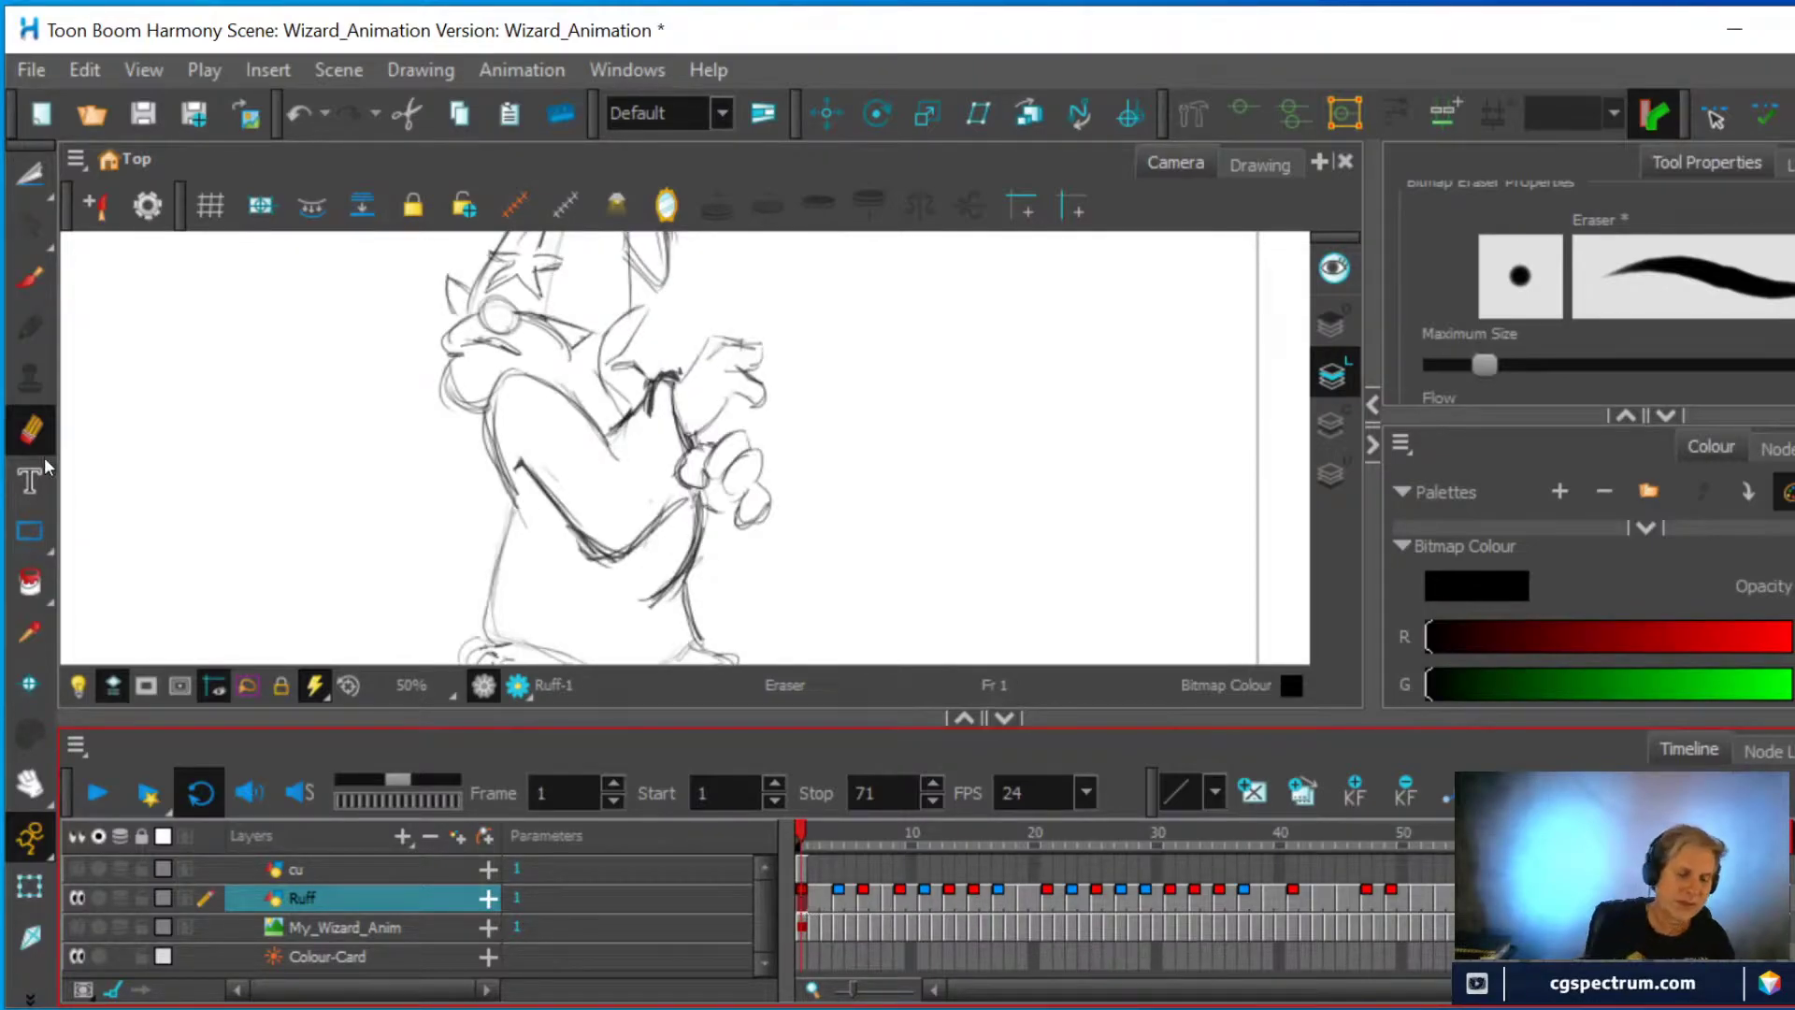
{"action": "mouse_move", "coordinate": [572, 528]}
{"action": "left_mouse_down"}
{"action": "mouse_move", "coordinate": [621, 556]}
{"action": "mouse_move", "coordinate": [582, 555]}
{"action": "mouse_move", "coordinate": [680, 519]}
{"action": "mouse_move", "coordinate": [574, 539]}
{"action": "mouse_move", "coordinate": [561, 519]}
{"action": "mouse_move", "coordinate": [639, 525]}
{"action": "mouse_move", "coordinate": [547, 500]}
{"action": "left_mouse_up"}
{"action": "key", "text": "alt+b"}
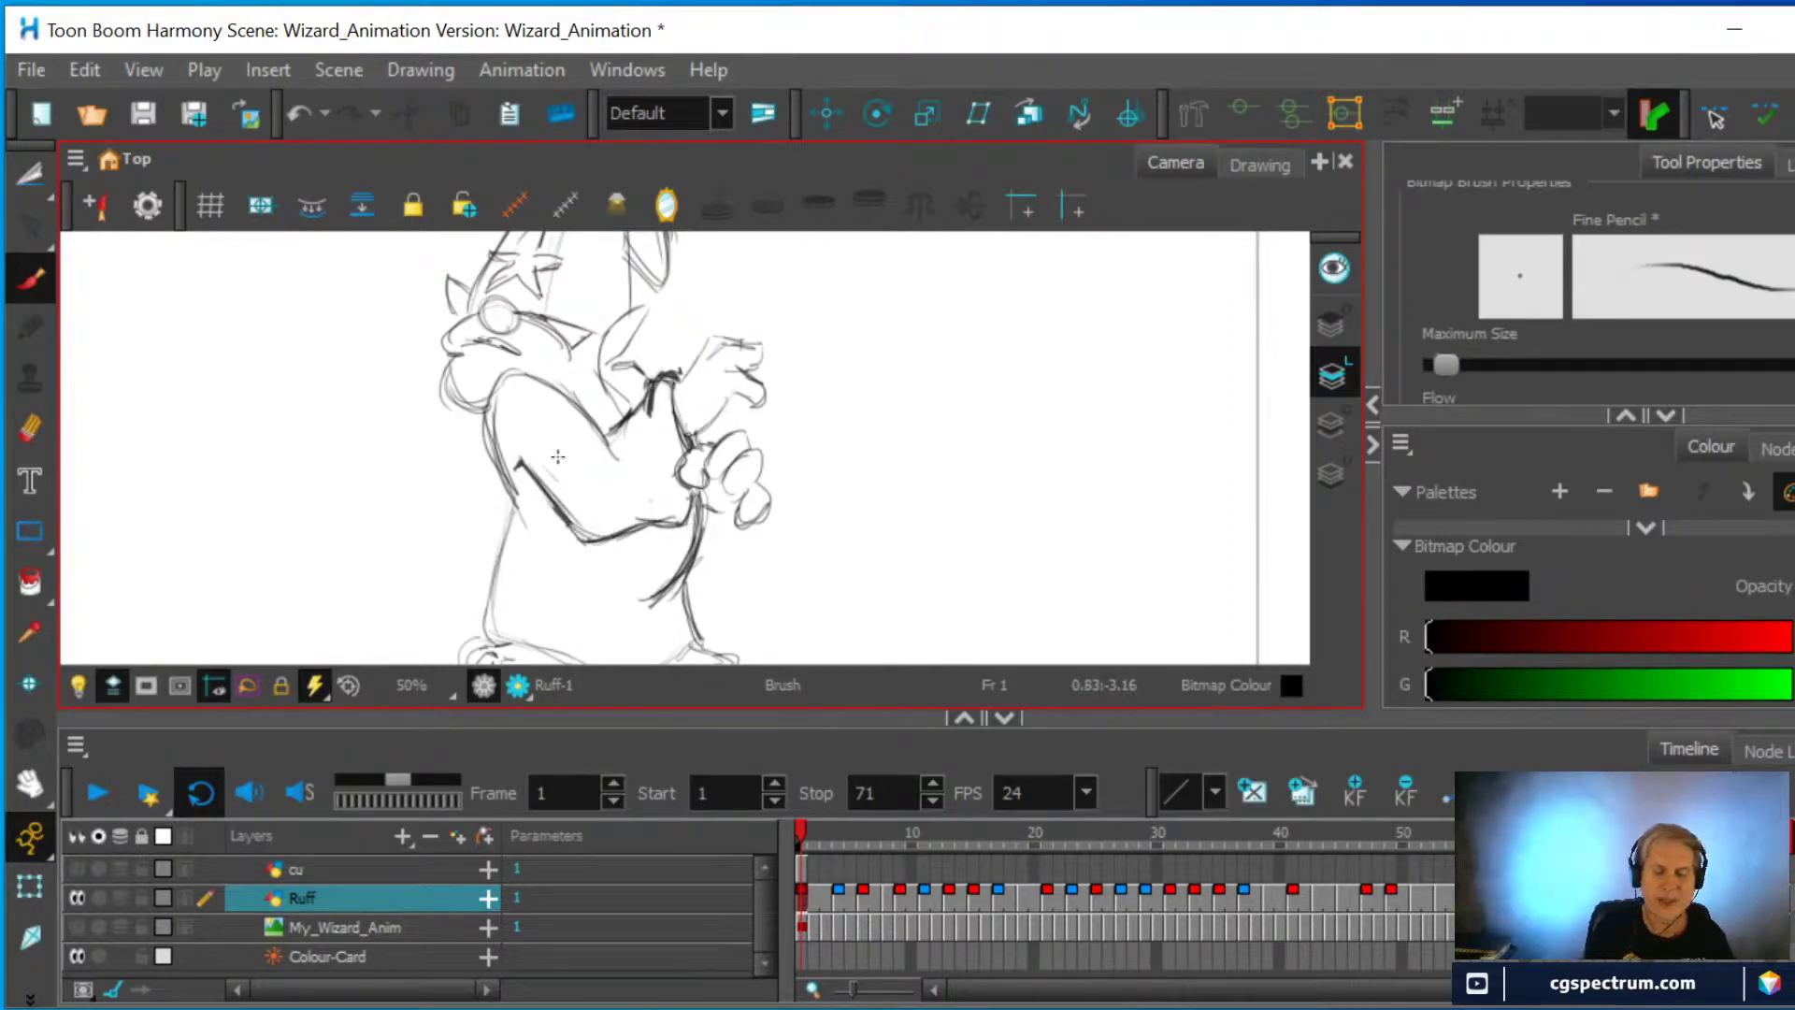
{"action": "key", "text": "alt+e"}
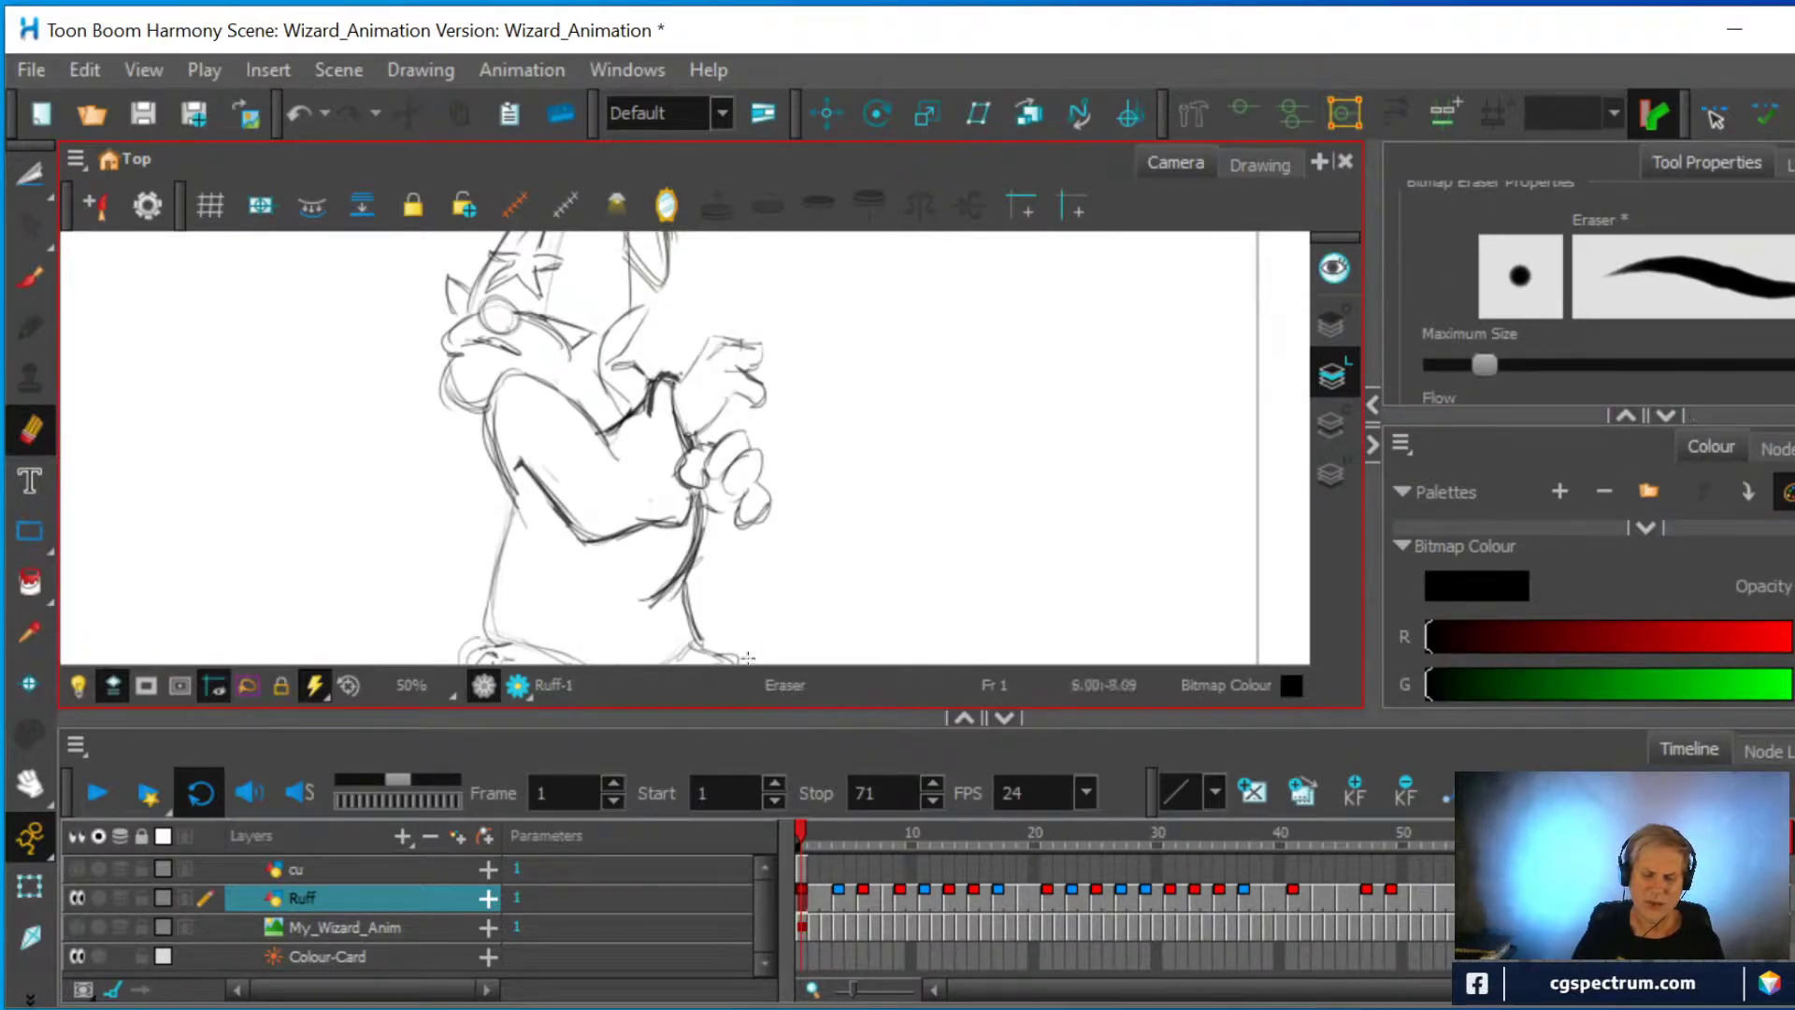
On frame 4, erase the forearm sleeve's inner lines and redraw its upper edge, the cuff at the wrist and the elbow fold
{"action": "left_click", "coordinate": [839, 828]}
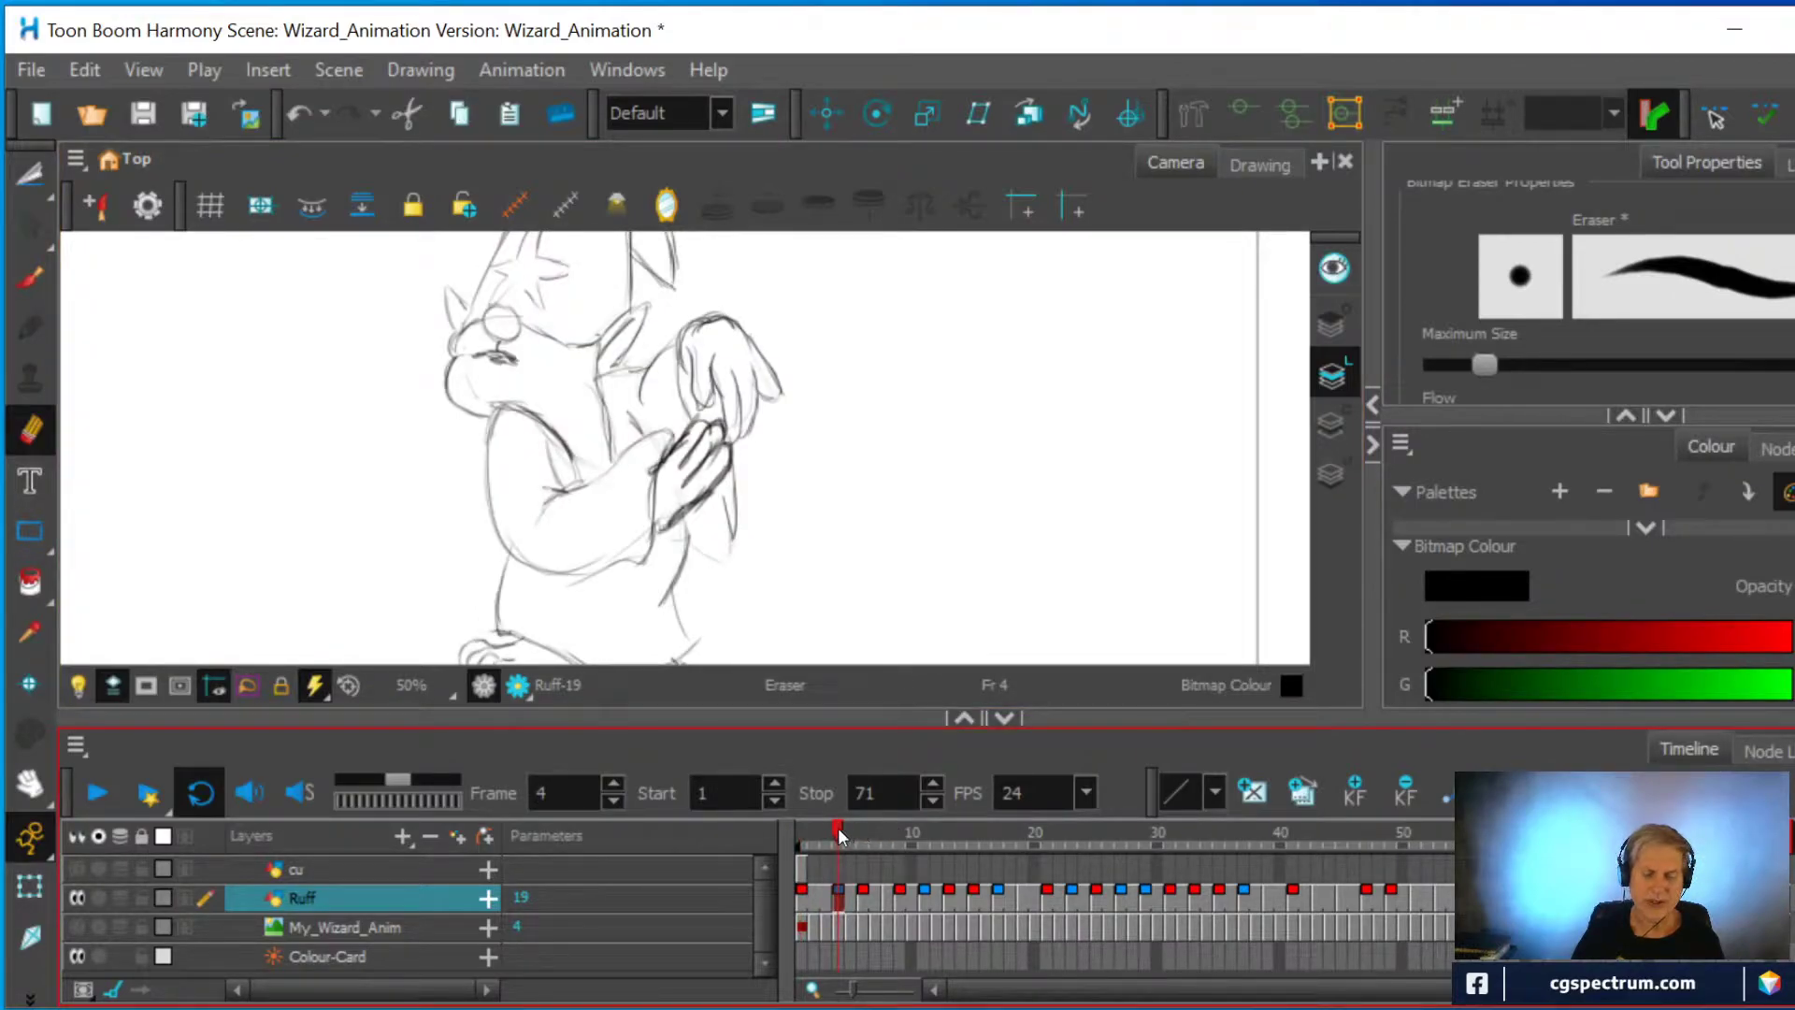
{"action": "mouse_move", "coordinate": [838, 835]}
{"action": "left_mouse_down"}
{"action": "mouse_move", "coordinate": [772, 840]}
{"action": "mouse_move", "coordinate": [840, 845]}
{"action": "left_mouse_up"}
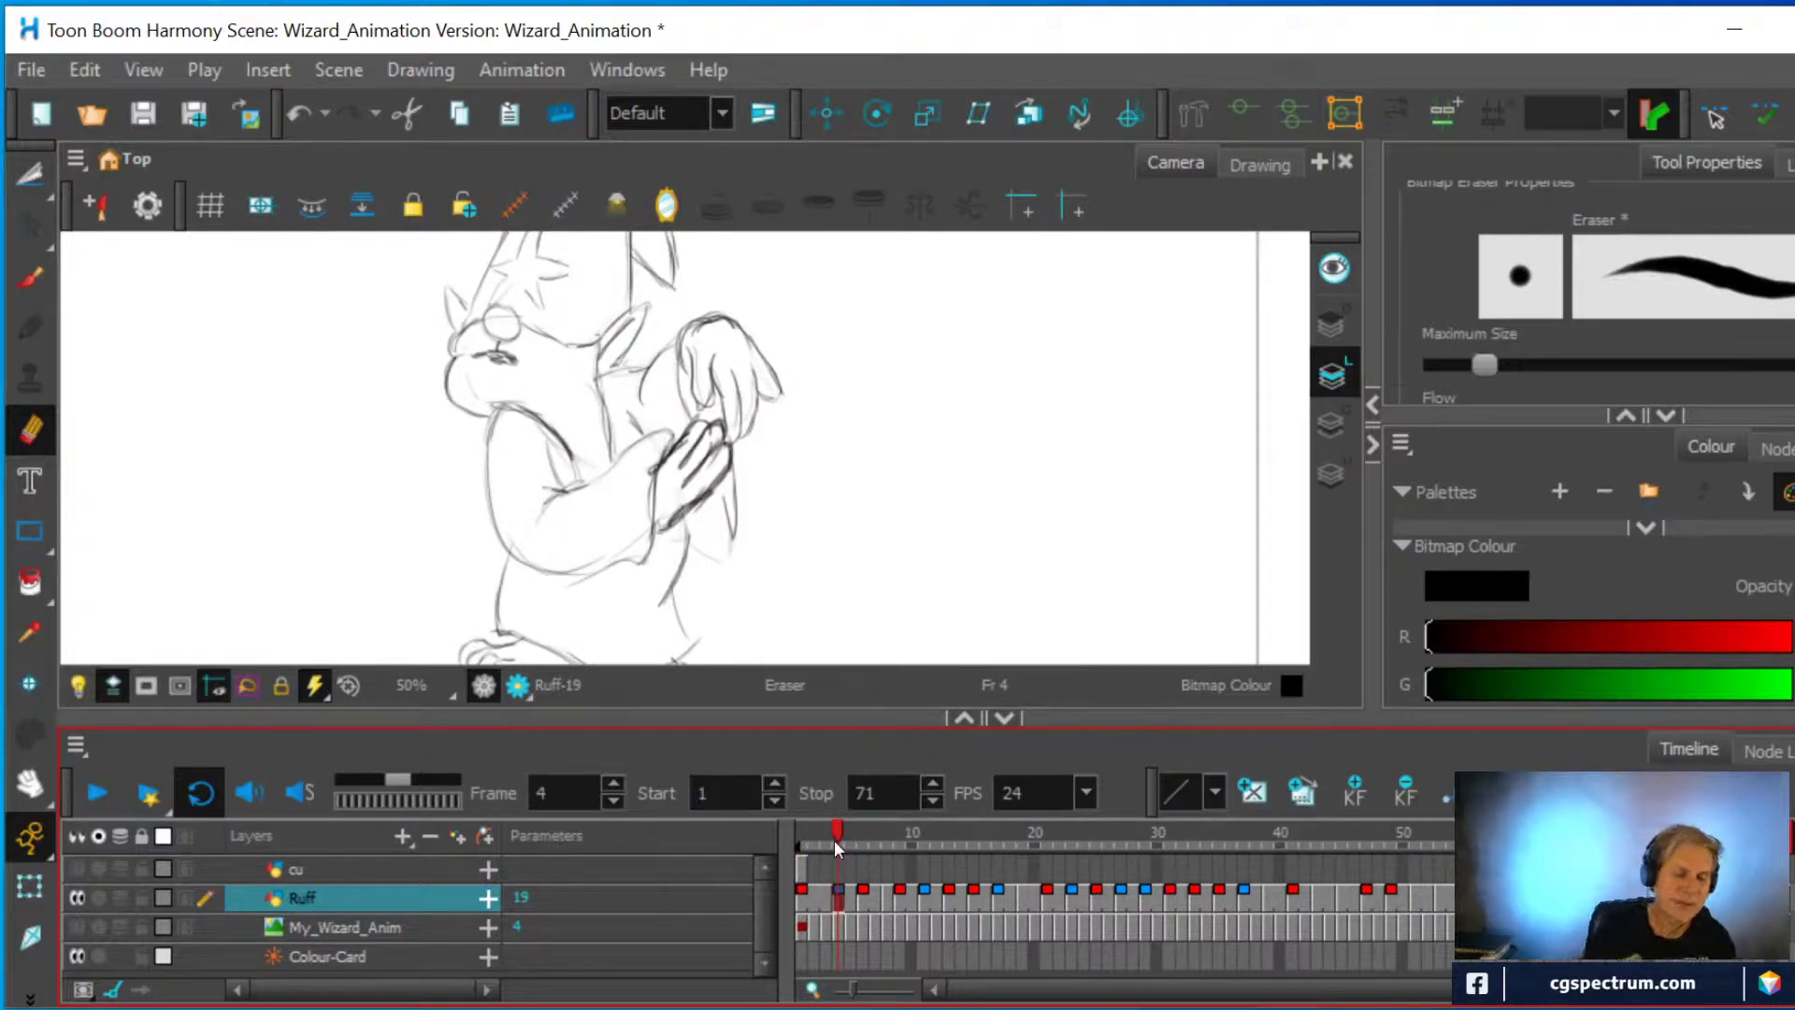
{"action": "mouse_move", "coordinate": [568, 488]}
{"action": "left_mouse_down"}
{"action": "mouse_move", "coordinate": [625, 435]}
{"action": "mouse_move", "coordinate": [628, 457]}
{"action": "mouse_move", "coordinate": [585, 485]}
{"action": "mouse_move", "coordinate": [559, 474]}
{"action": "left_mouse_up"}
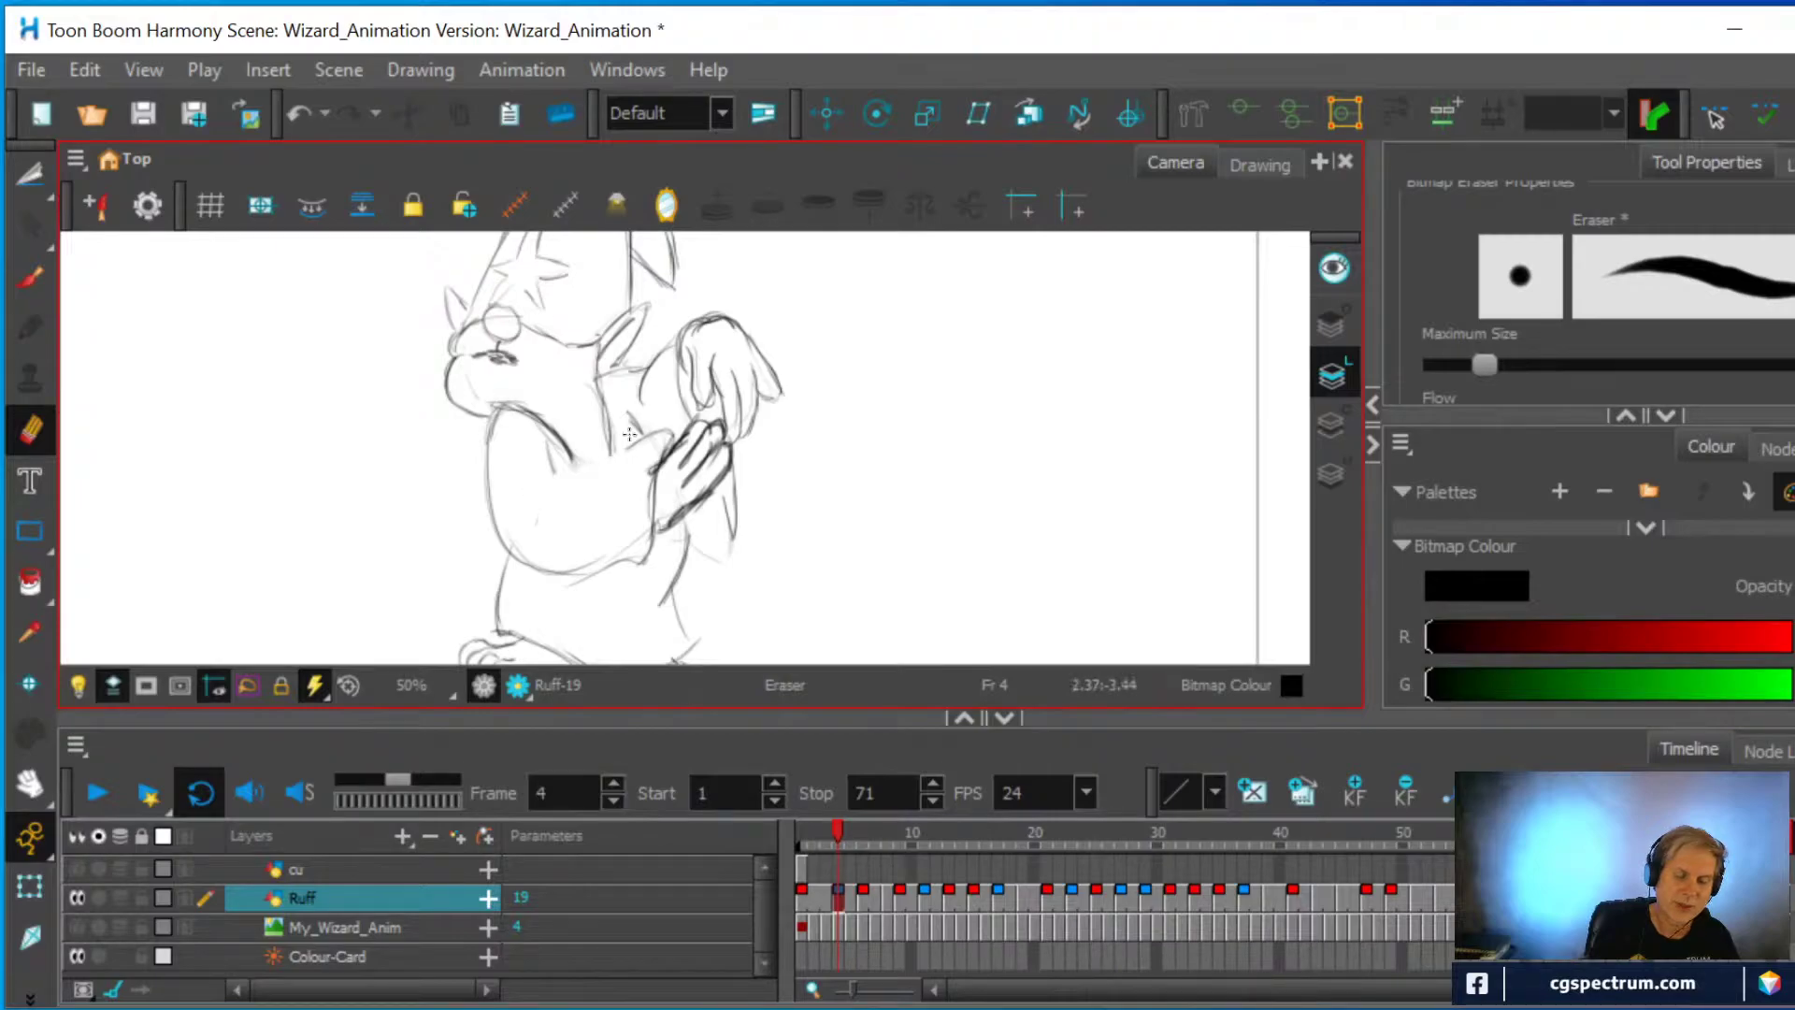
{"action": "left_click", "coordinate": [31, 278]}
{"action": "mouse_move", "coordinate": [644, 432]}
{"action": "left_mouse_down"}
{"action": "mouse_move", "coordinate": [575, 473]}
{"action": "mouse_move", "coordinate": [650, 429]}
{"action": "mouse_move", "coordinate": [546, 490]}
{"action": "mouse_move", "coordinate": [667, 430]}
{"action": "mouse_move", "coordinate": [650, 535]}
{"action": "left_mouse_up"}
{"action": "mouse_move", "coordinate": [545, 438]}
{"action": "left_mouse_down"}
{"action": "mouse_move", "coordinate": [488, 456]}
{"action": "mouse_move", "coordinate": [510, 559]}
{"action": "left_mouse_up"}
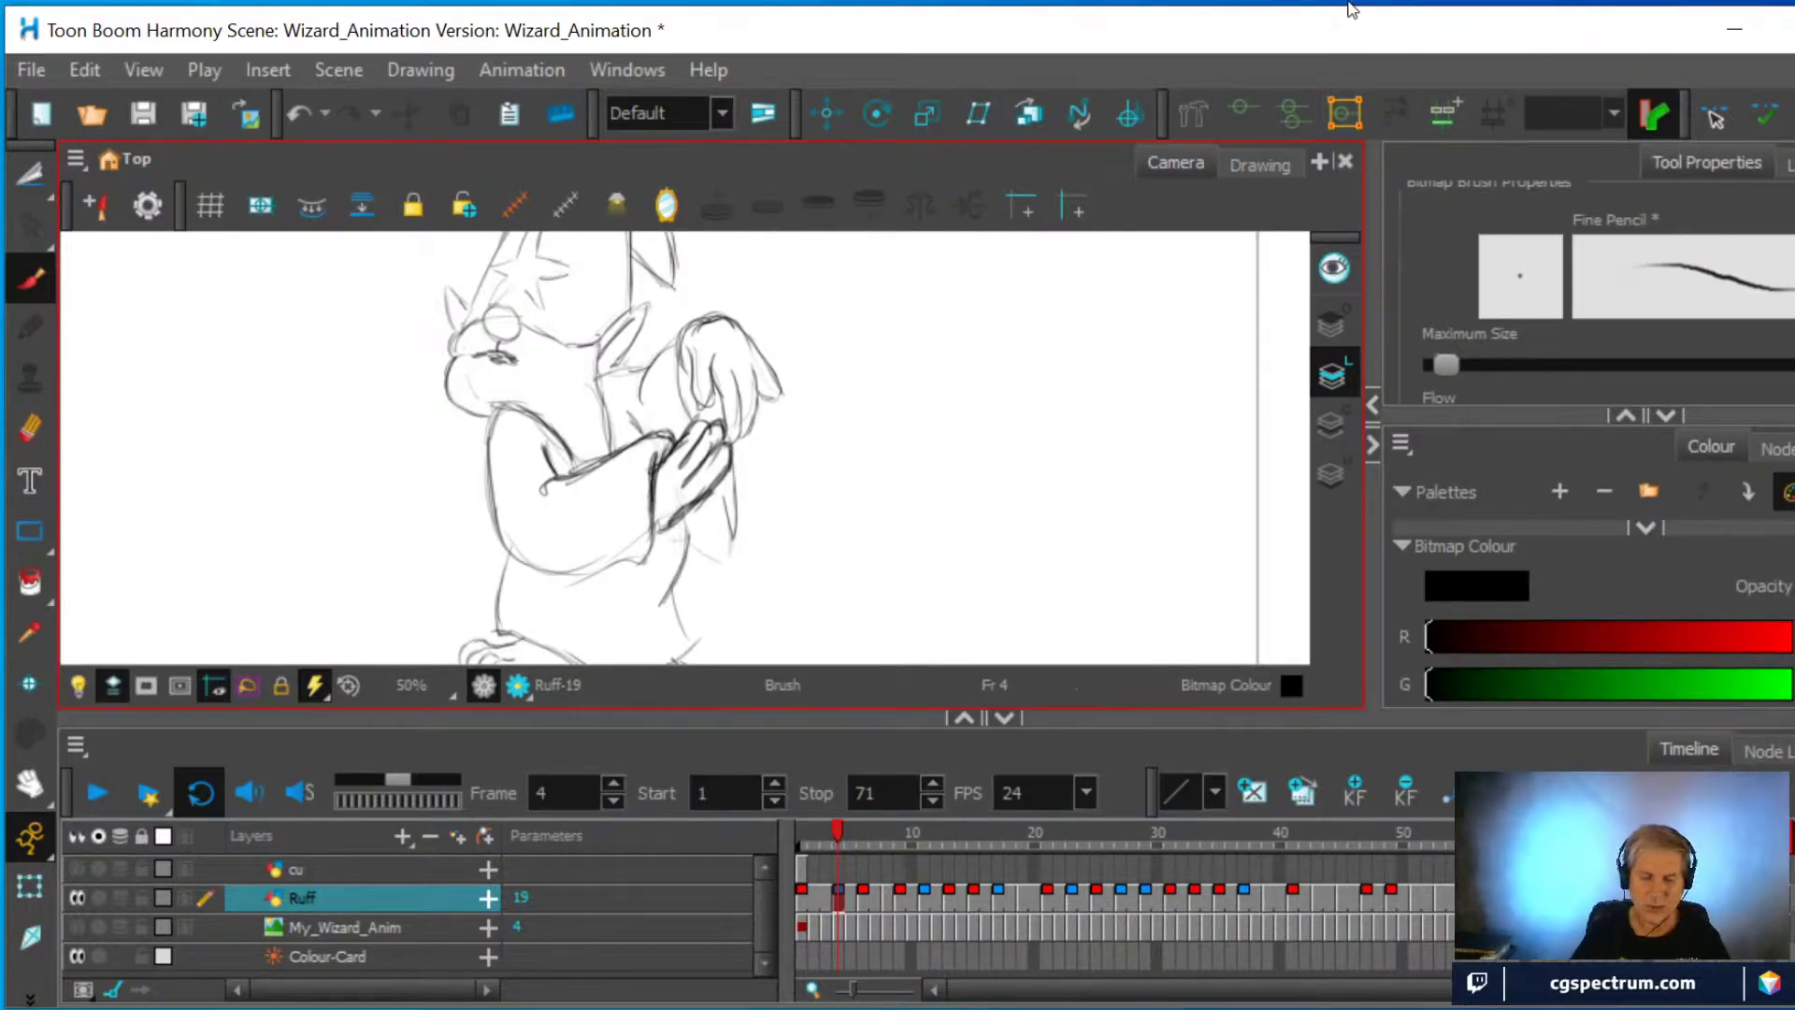
On frame 6, erase the faint lower tip of the sleeve by the beard and redraw it with a darker, more pointed end
{"action": "left_click", "coordinate": [861, 895]}
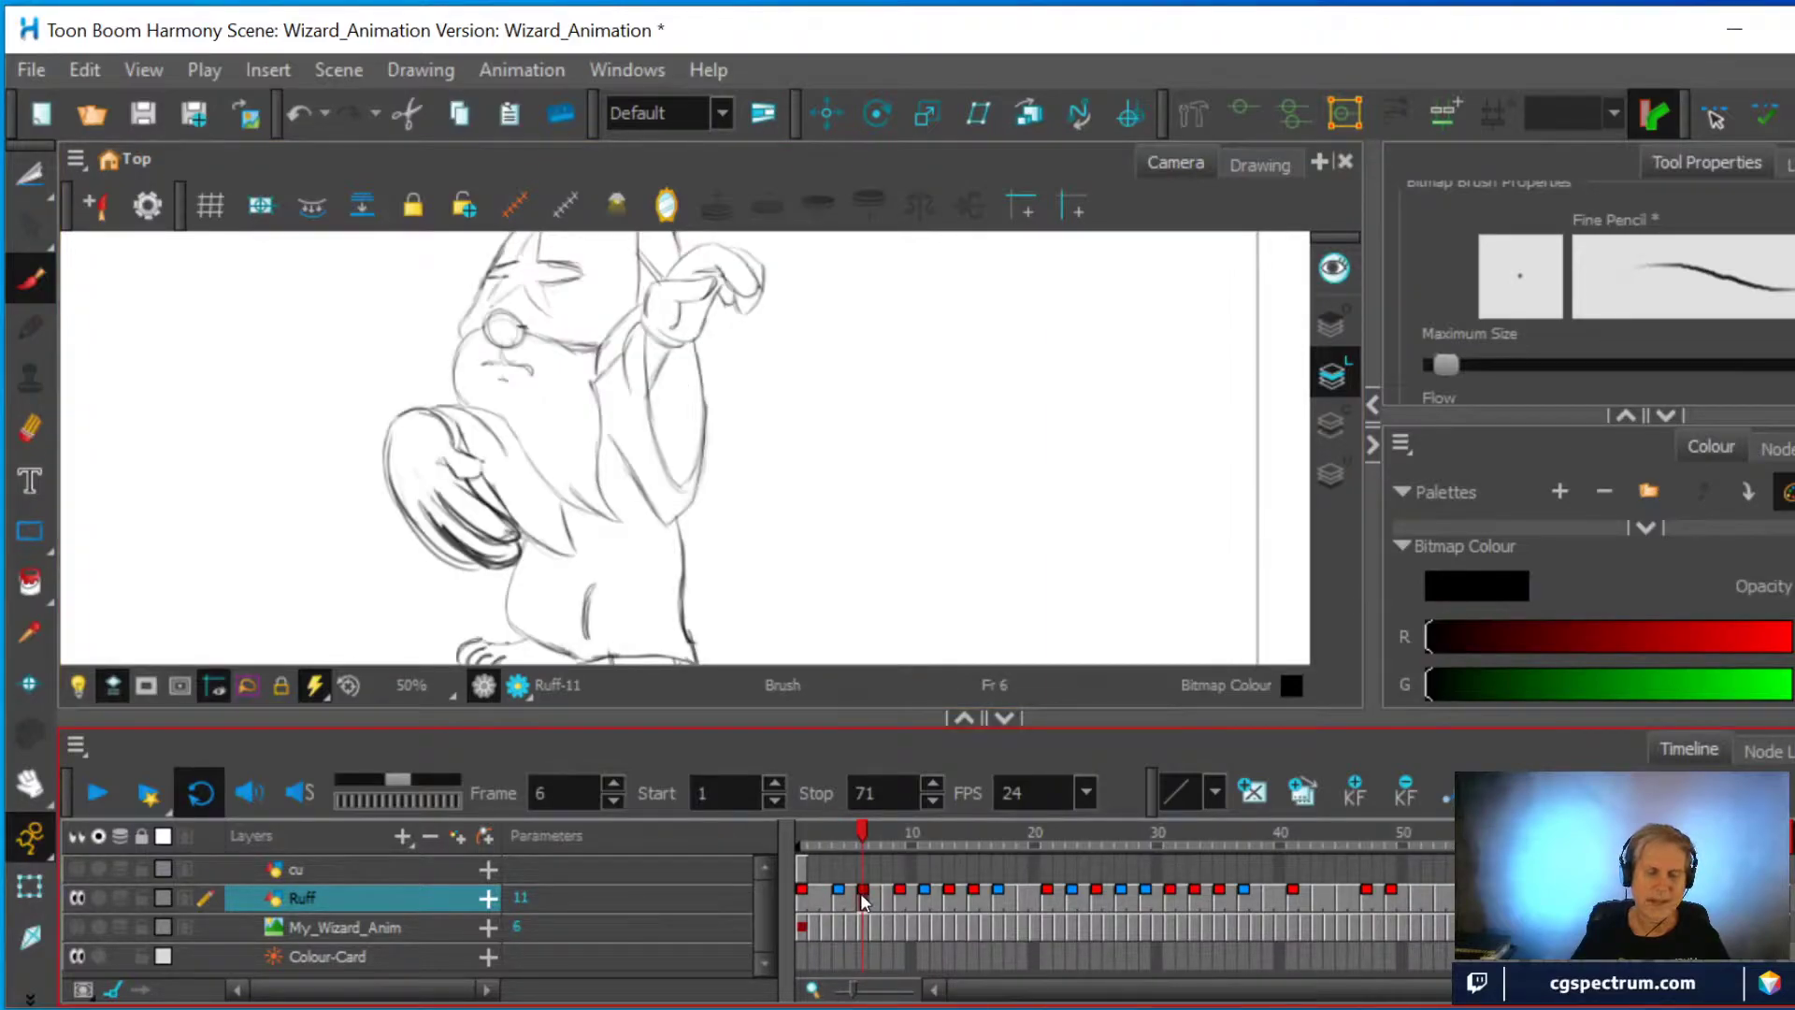
{"action": "left_click", "coordinate": [30, 428]}
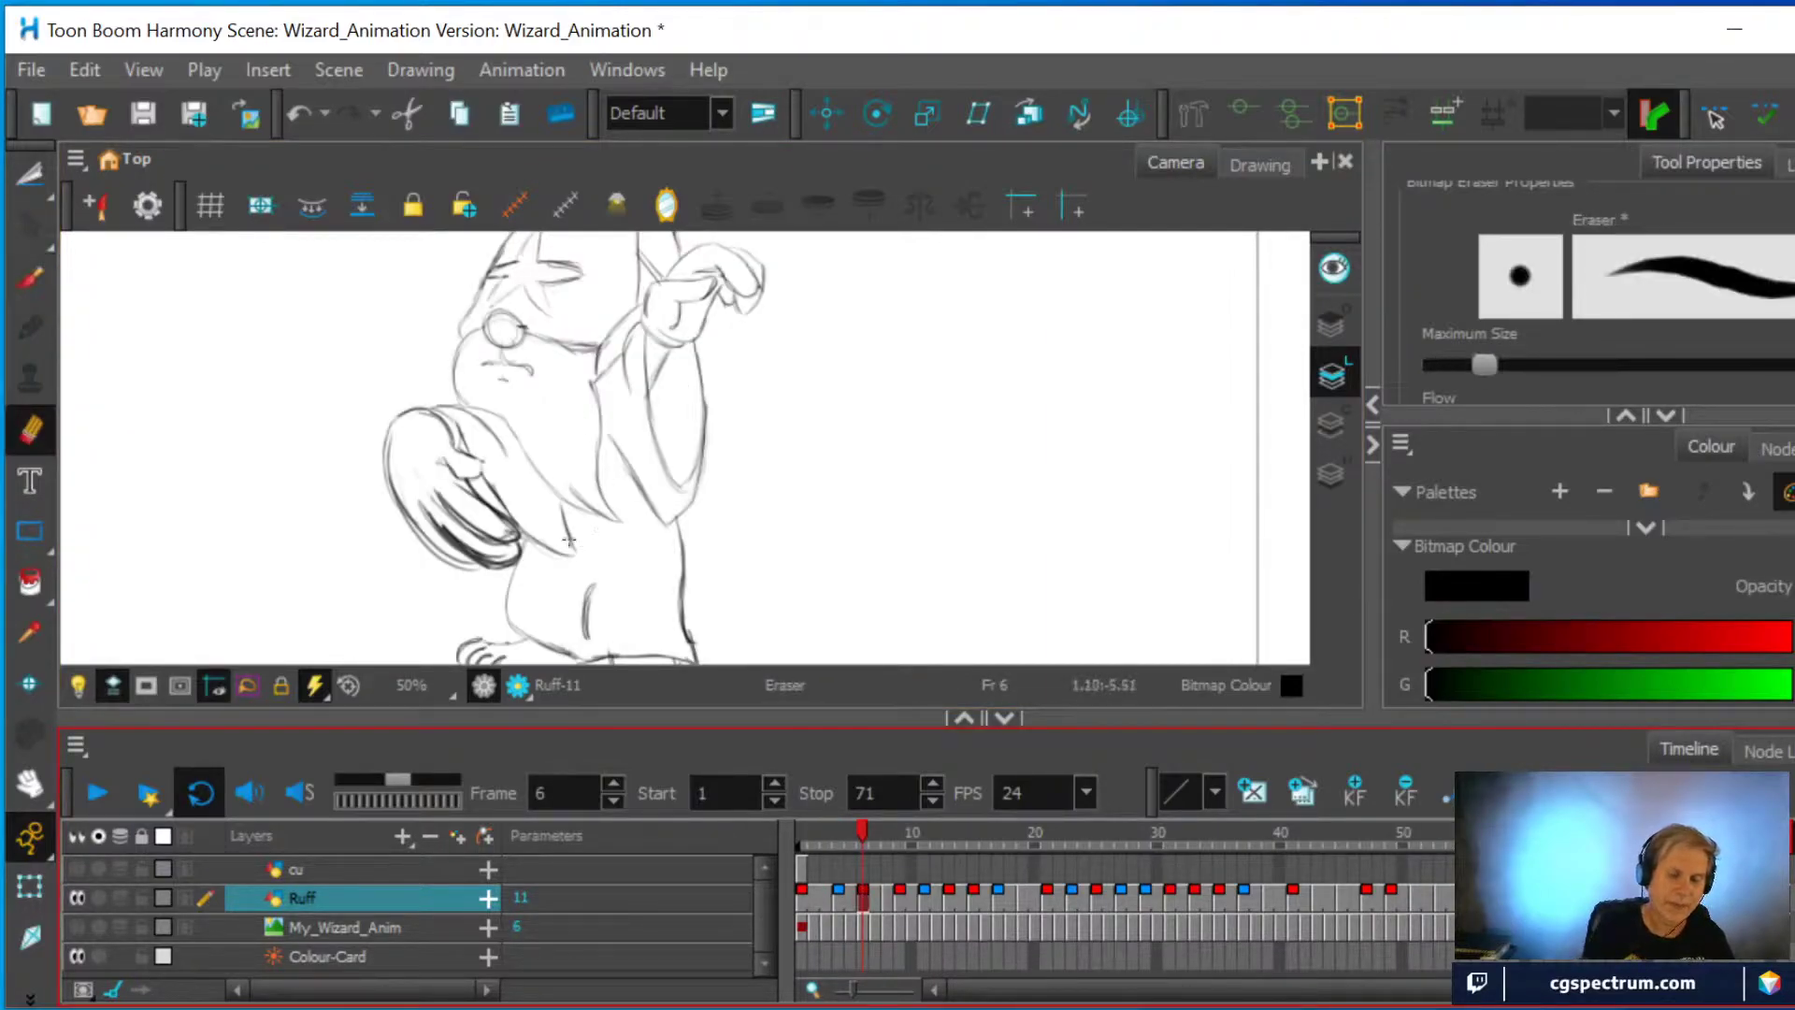
{"action": "mouse_move", "coordinate": [571, 521]}
{"action": "left_mouse_down"}
{"action": "mouse_move", "coordinate": [566, 538]}
{"action": "mouse_move", "coordinate": [601, 555]}
{"action": "mouse_move", "coordinate": [535, 535]}
{"action": "left_mouse_up"}
{"action": "left_click", "coordinate": [30, 278]}
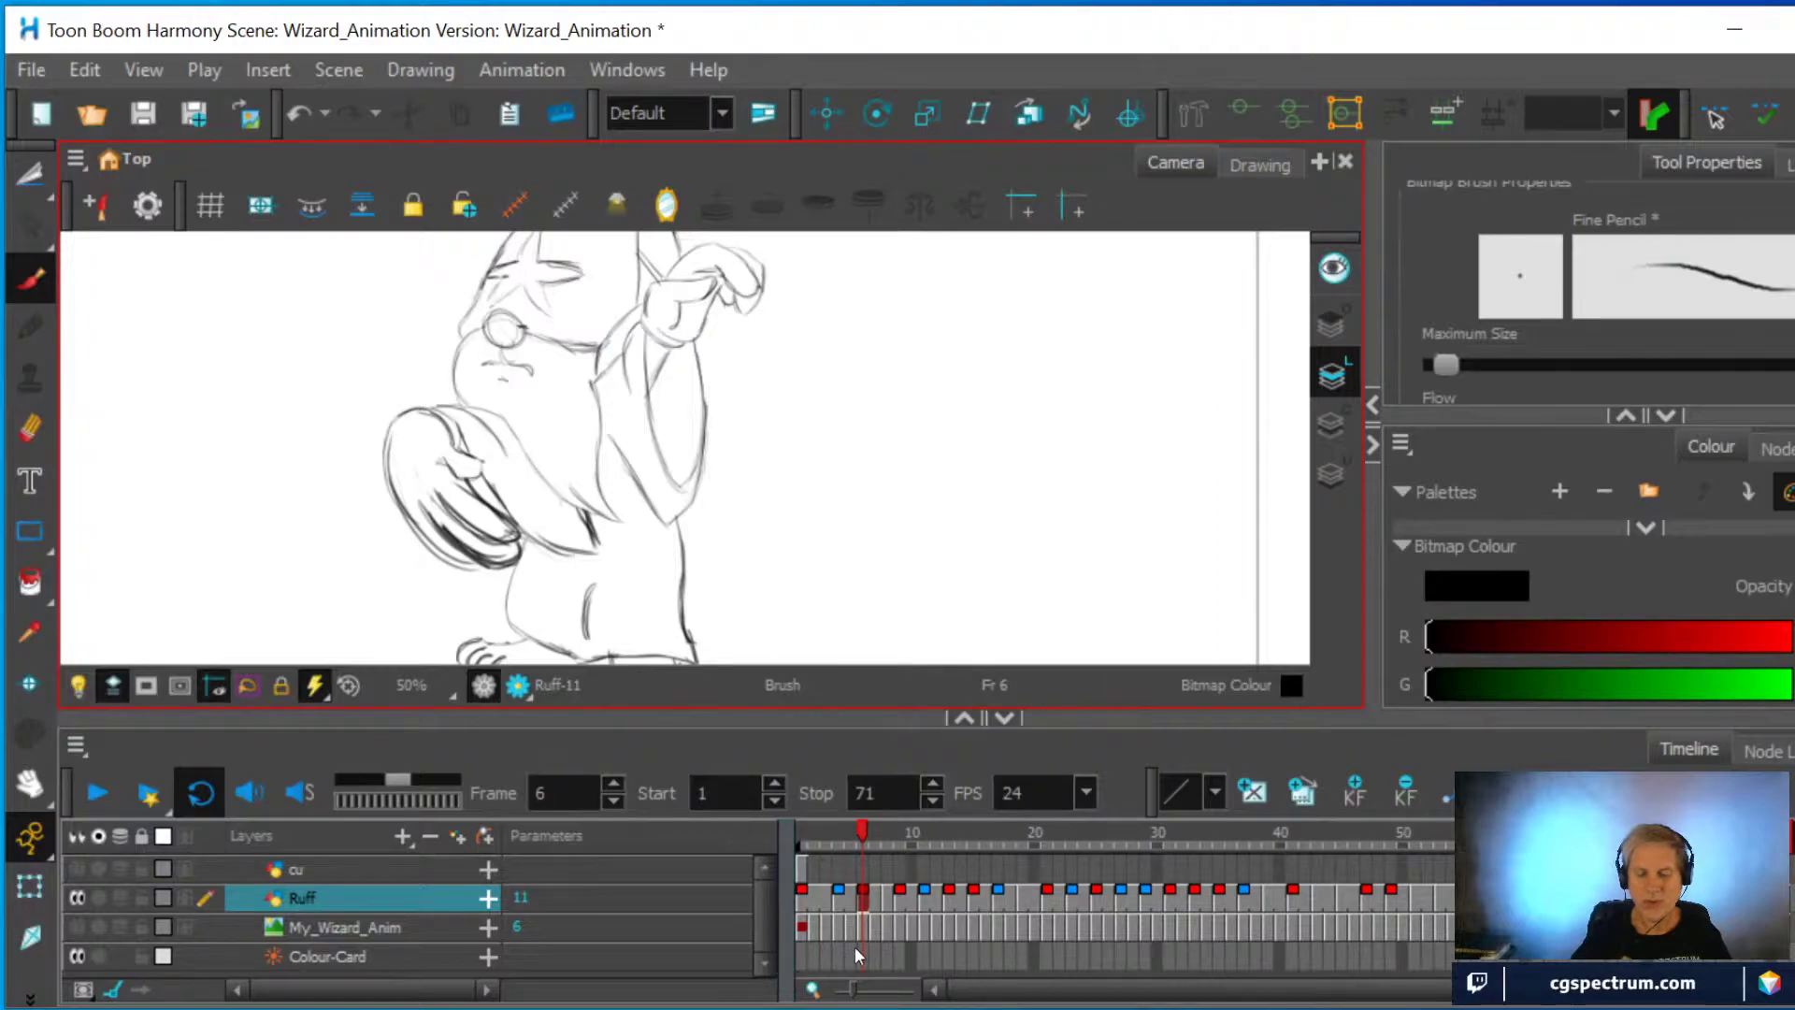
On frame 8, erase the sleeve's end below the lowered hand and redraw it longer, curving in under the beard
{"action": "left_click", "coordinate": [888, 901]}
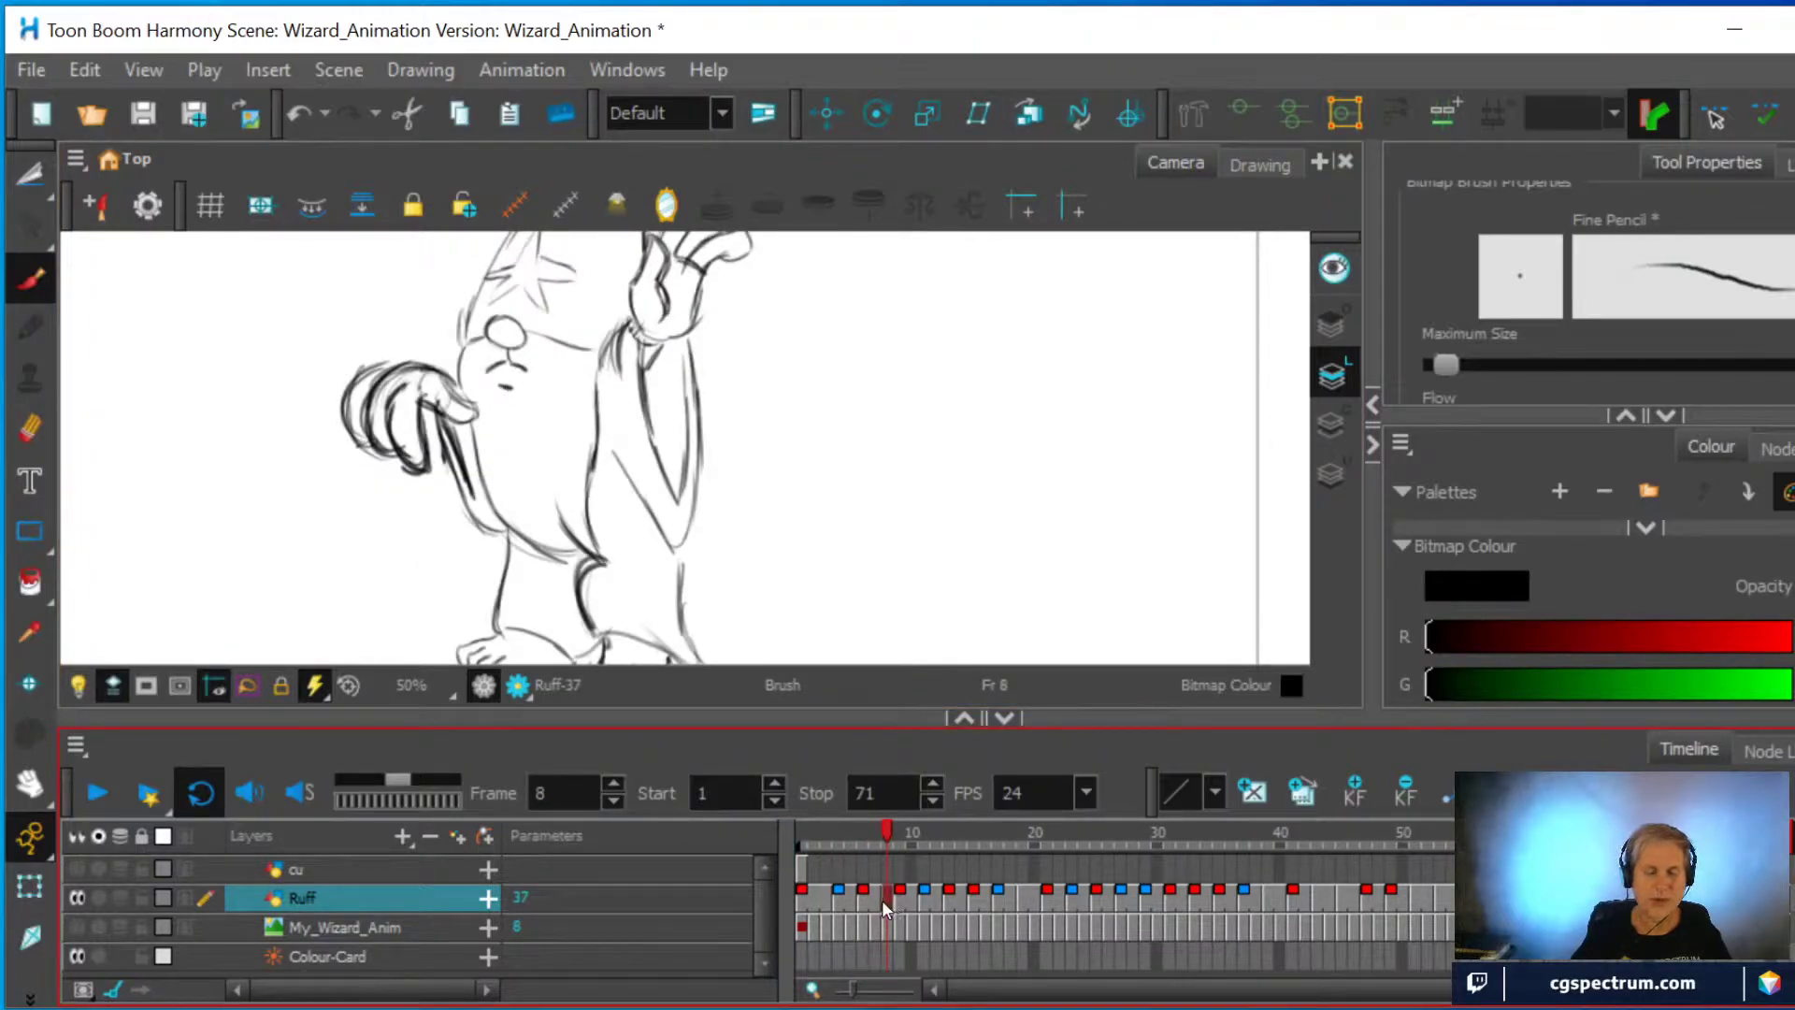
{"action": "left_click", "coordinate": [30, 428]}
{"action": "left_click_drag", "start_coordinate": [467, 516], "coordinate": [495, 531]}
{"action": "left_click", "coordinate": [30, 278]}
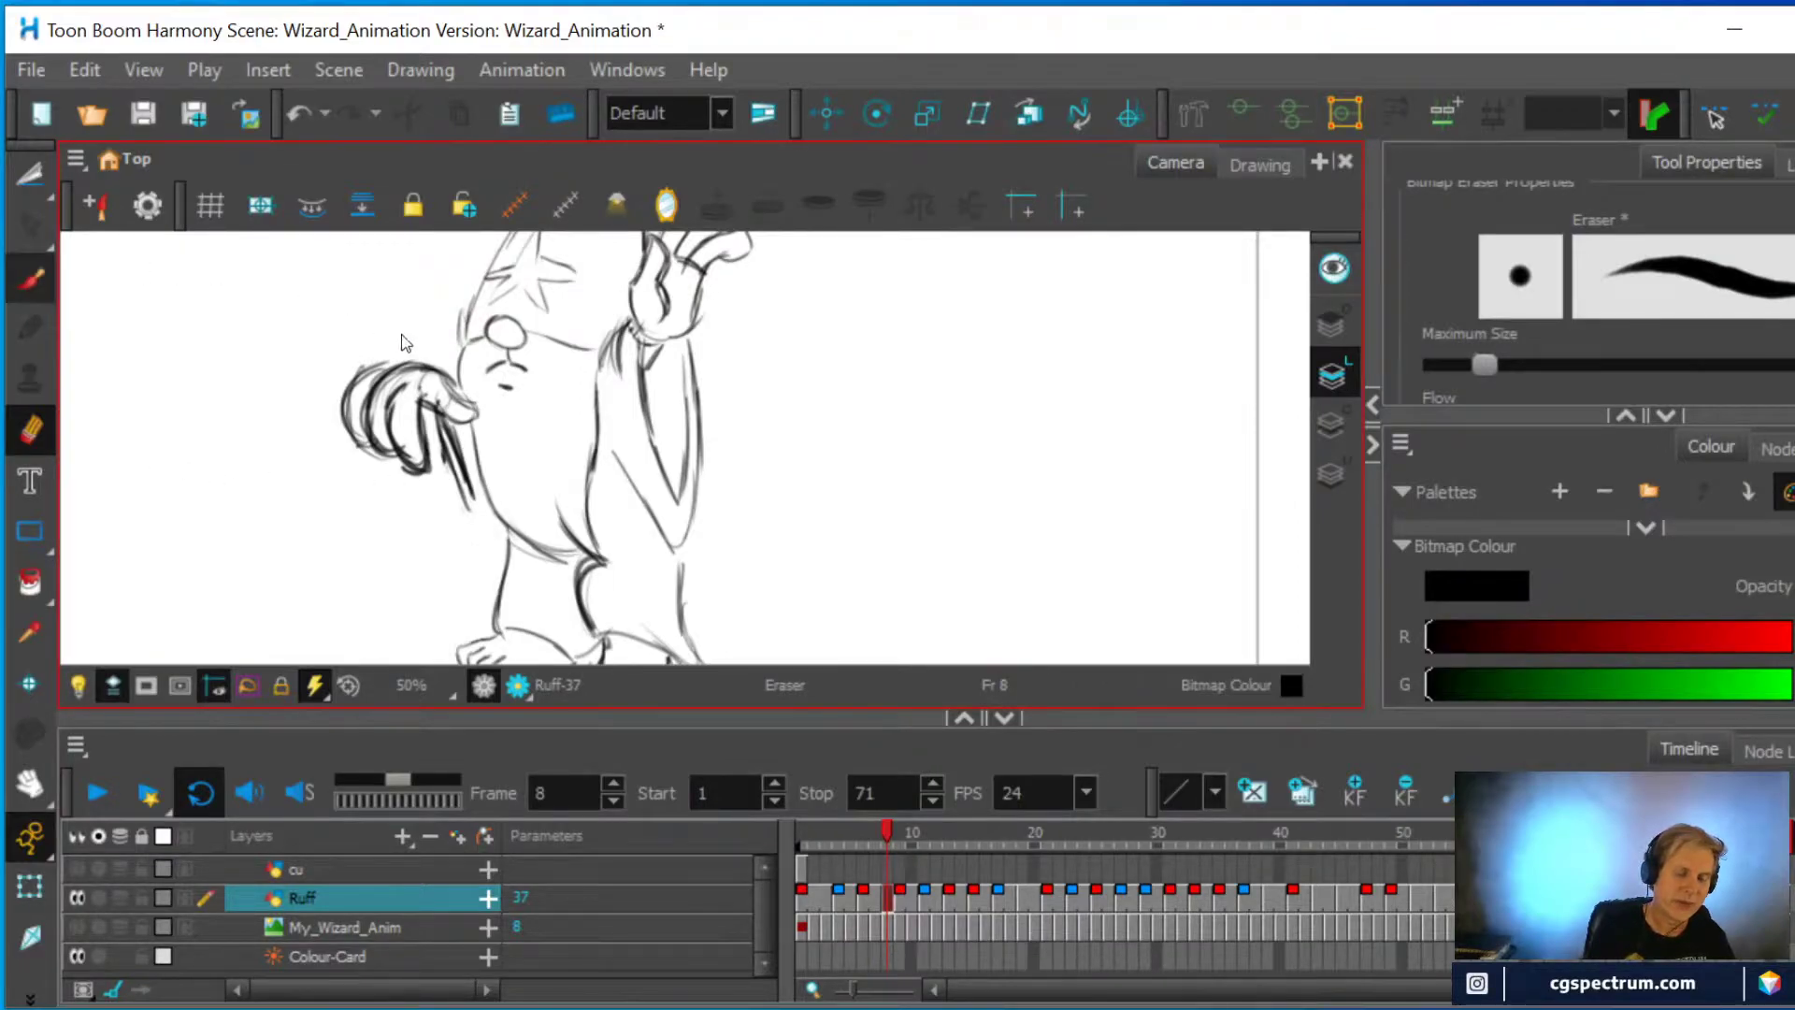
{"action": "mouse_move", "coordinate": [441, 444]}
{"action": "left_mouse_down"}
{"action": "mouse_move", "coordinate": [484, 550]}
{"action": "mouse_move", "coordinate": [523, 534]}
{"action": "mouse_move", "coordinate": [504, 562]}
{"action": "mouse_move", "coordinate": [530, 542]}
{"action": "mouse_move", "coordinate": [502, 561]}
{"action": "mouse_move", "coordinate": [493, 516]}
{"action": "left_mouse_up"}
{"action": "key", "text": "alt+e"}
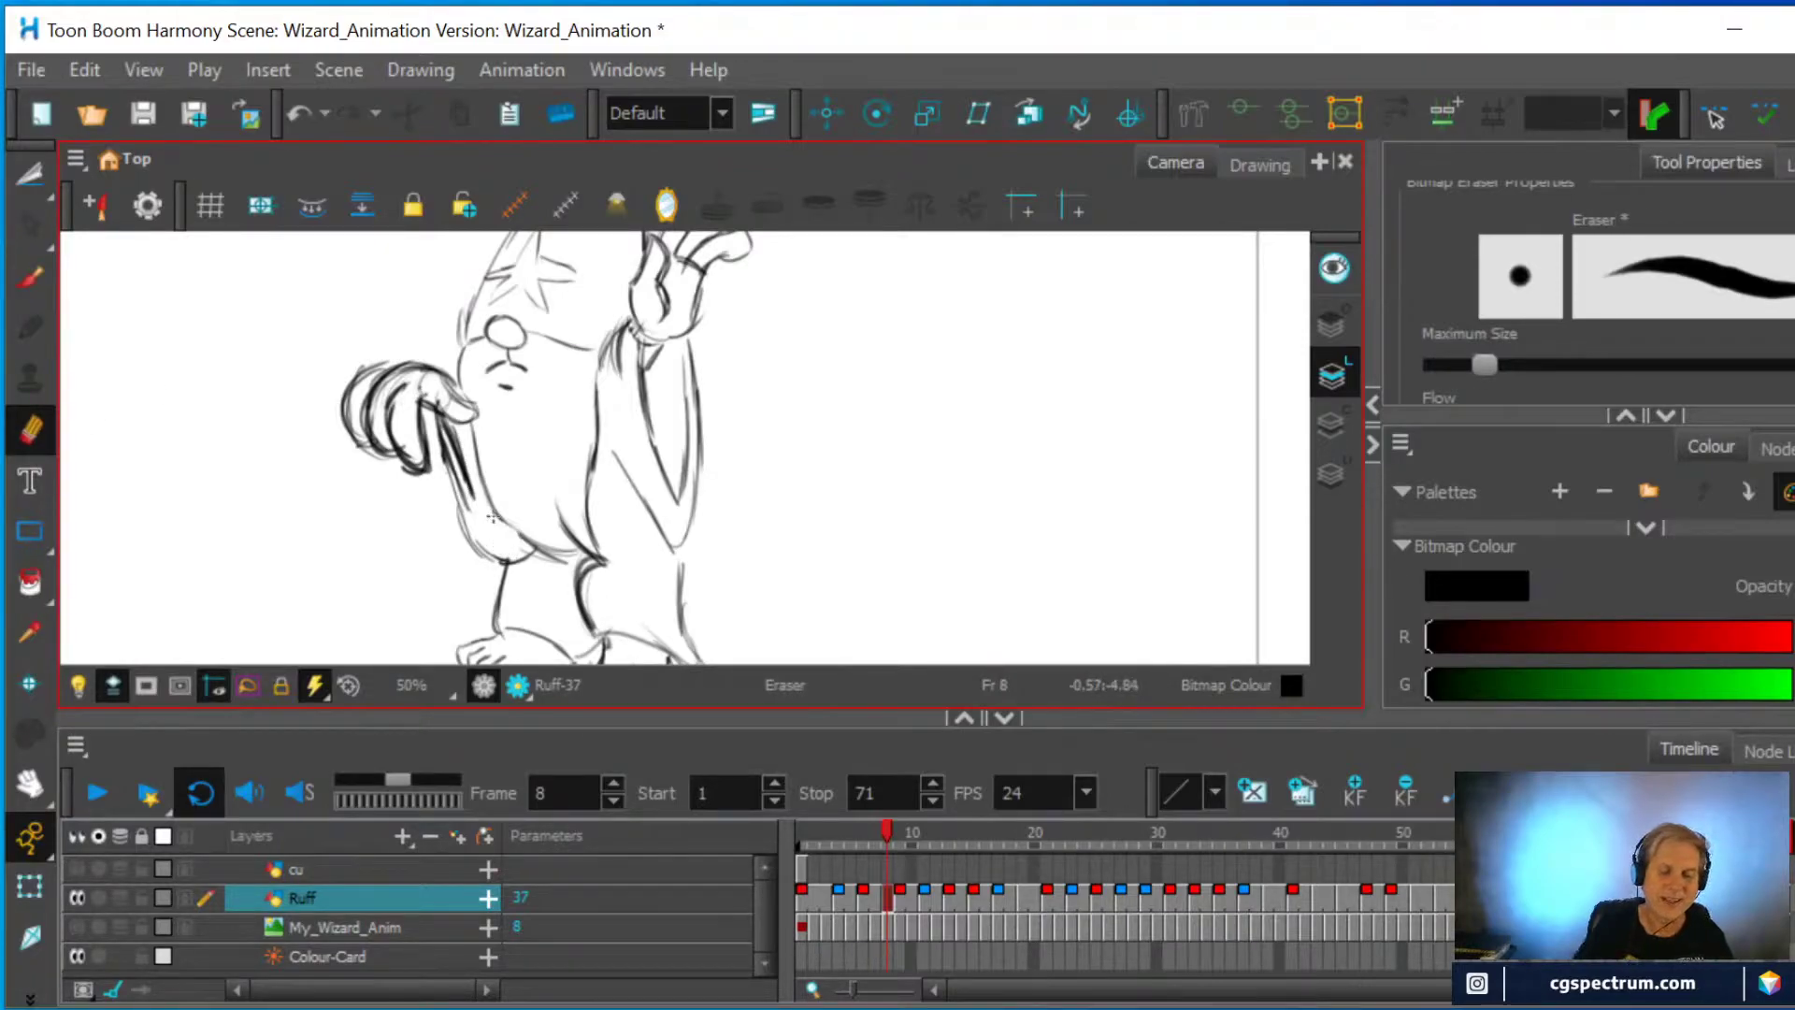
On frame 9, erase the pointed end of the sleeve beside the beard and redraw it reaching down to the body, with a darkened inner edge
{"action": "left_click", "coordinate": [901, 898]}
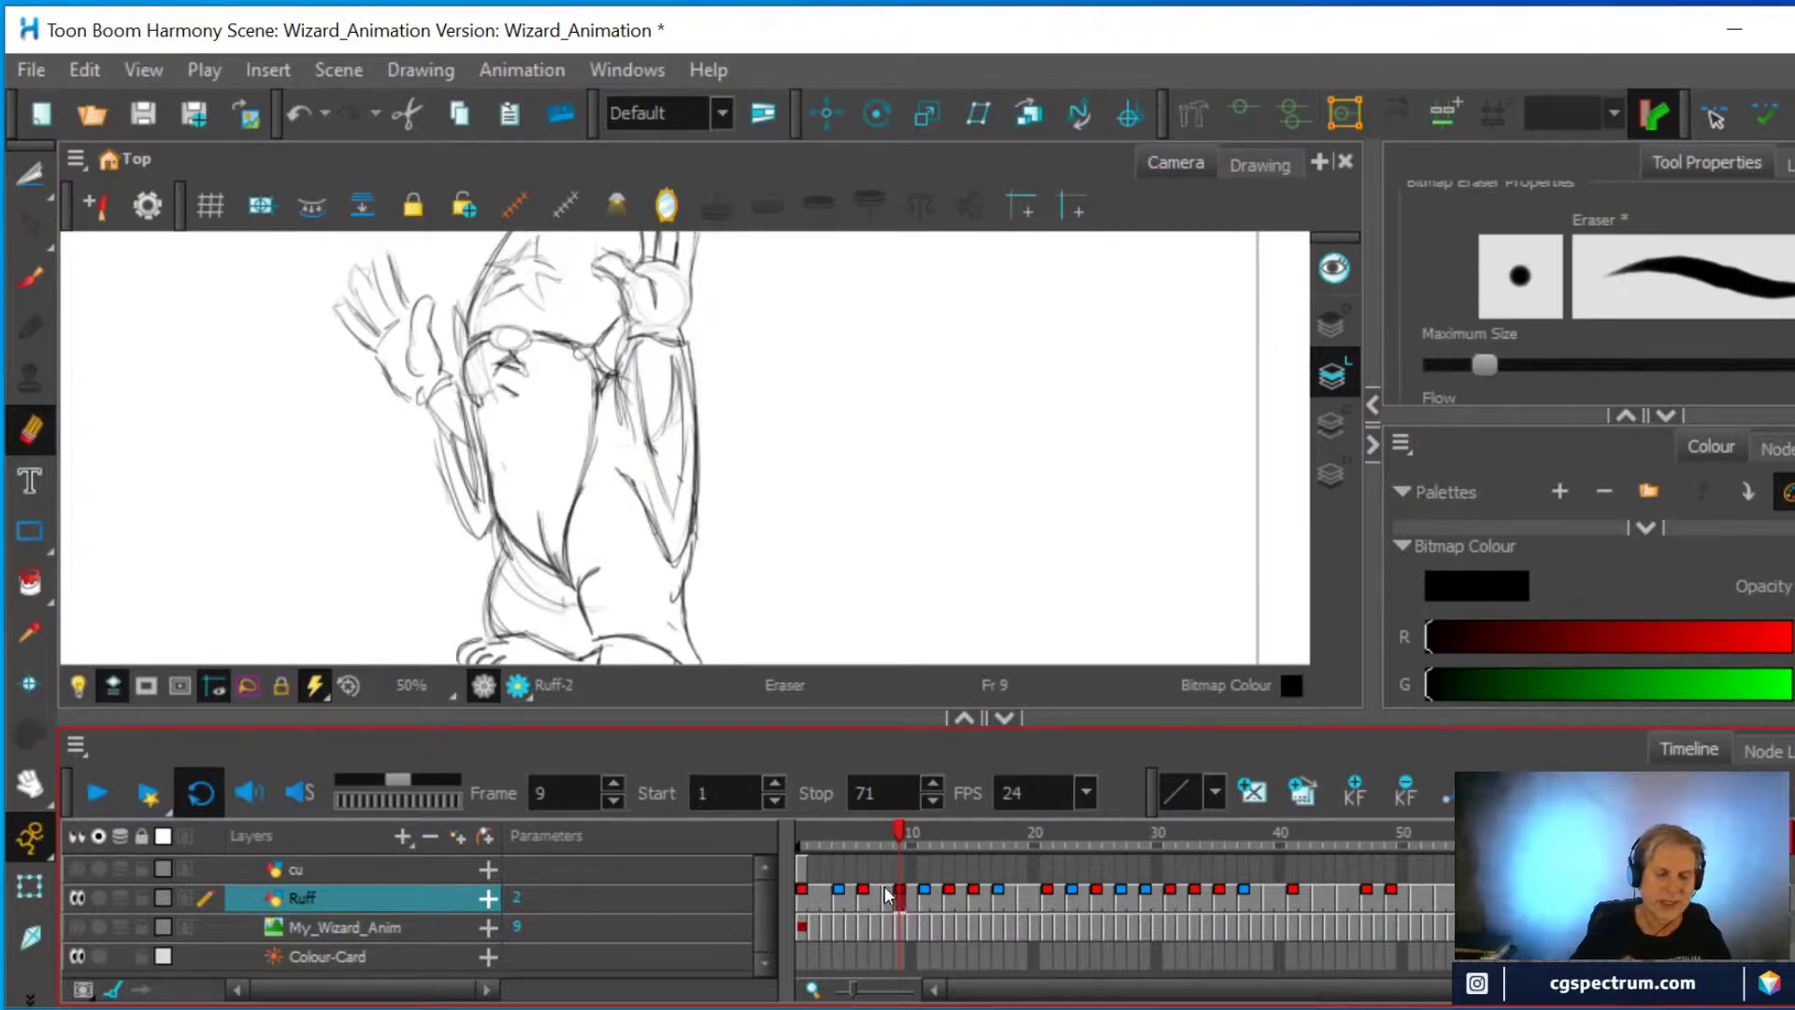
{"action": "left_click", "coordinate": [473, 528]}
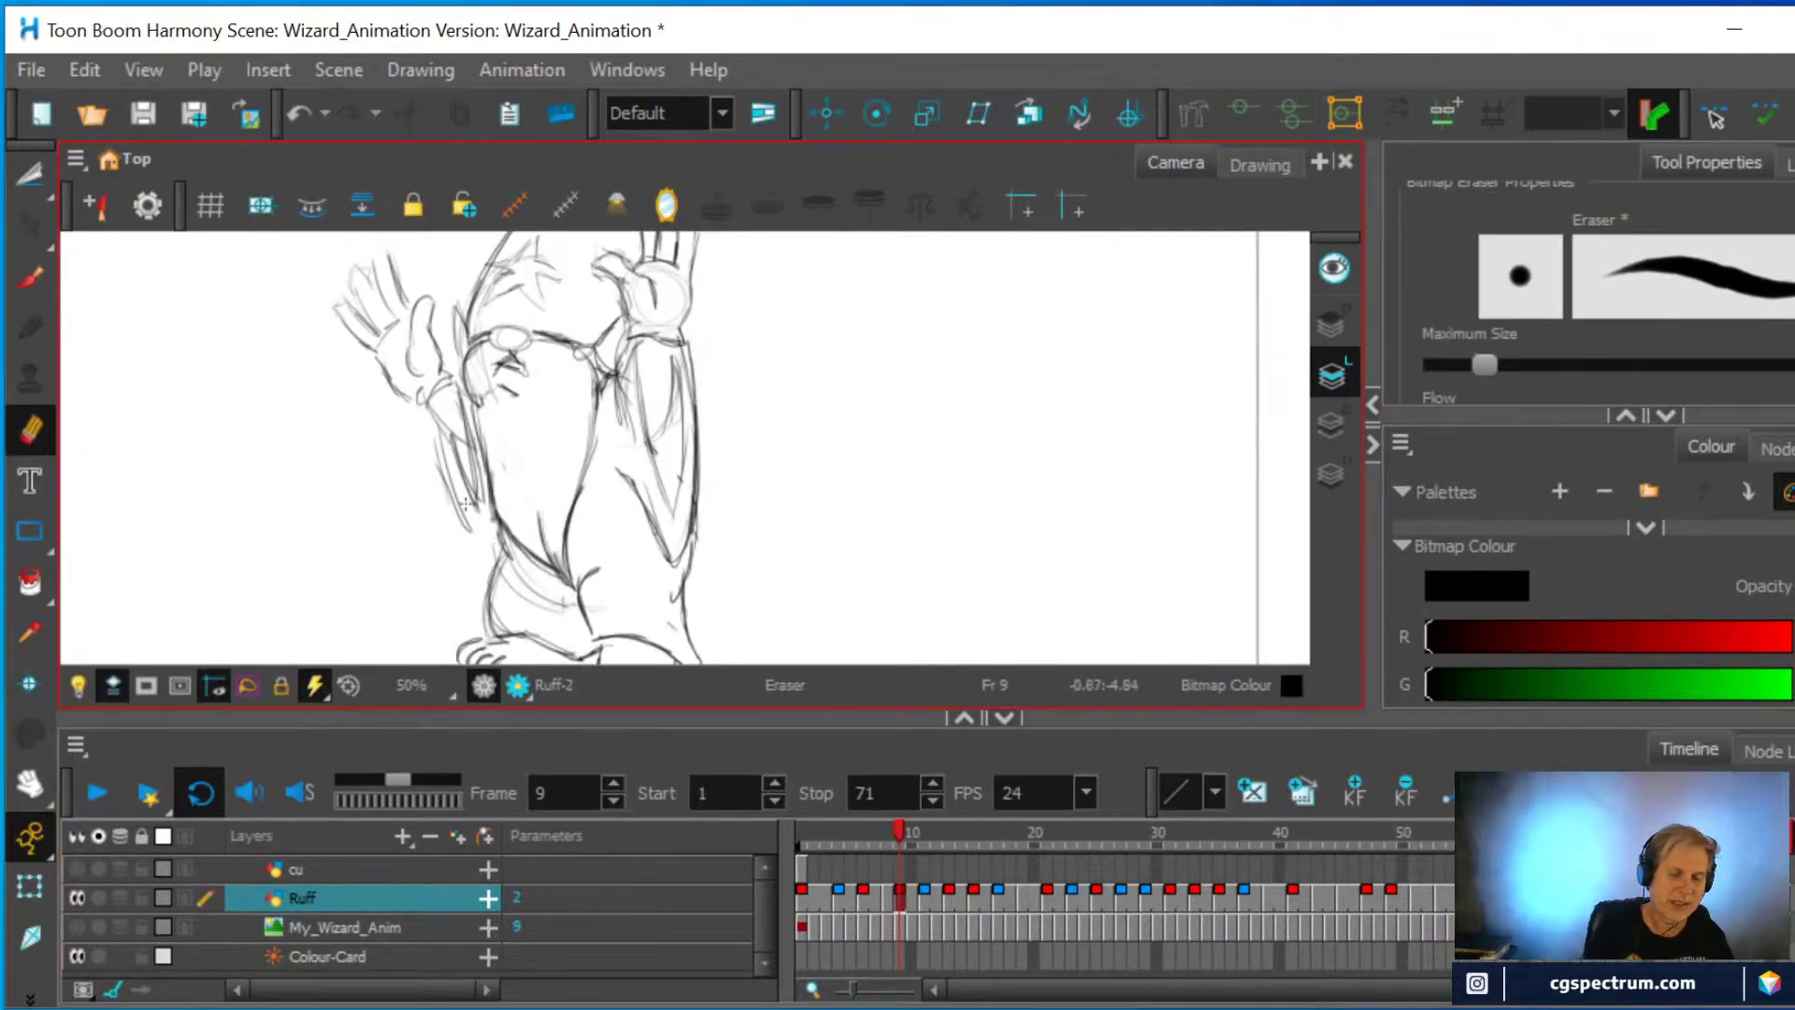
{"action": "left_click", "coordinate": [29, 279]}
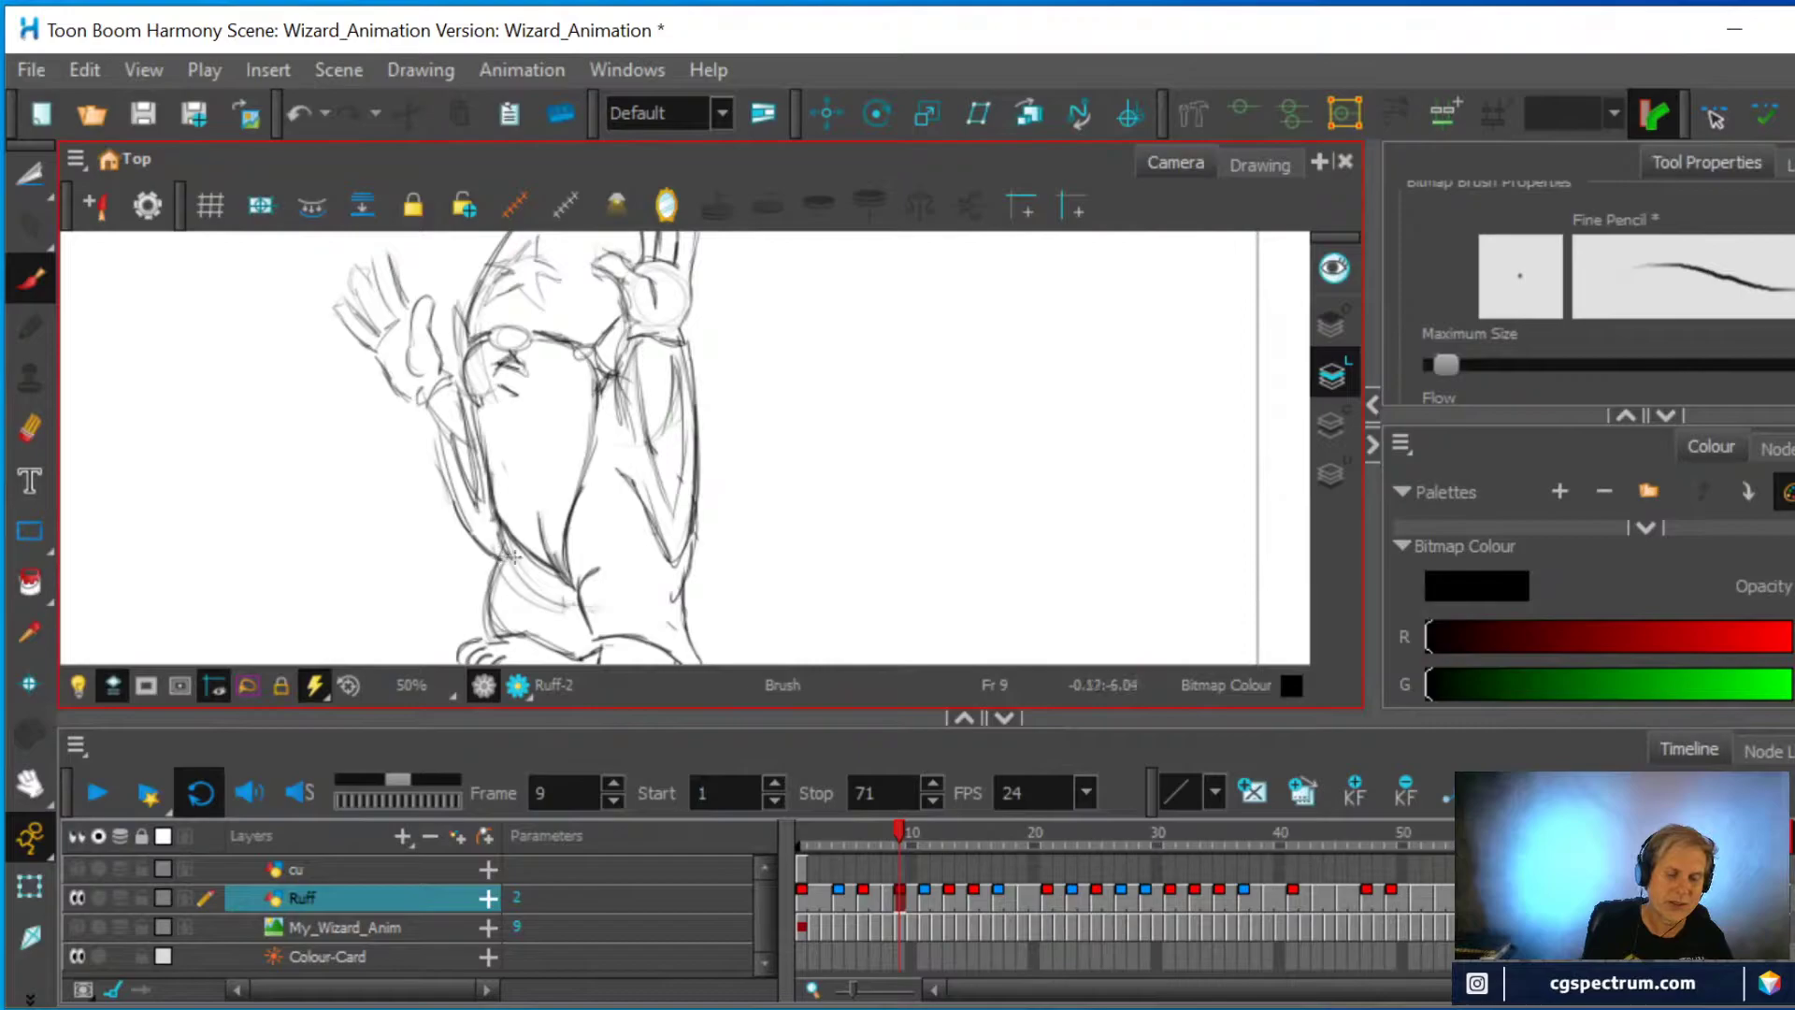
{"action": "left_click_drag", "start_coordinate": [518, 553], "coordinate": [475, 543]}
{"action": "left_click", "coordinate": [30, 428]}
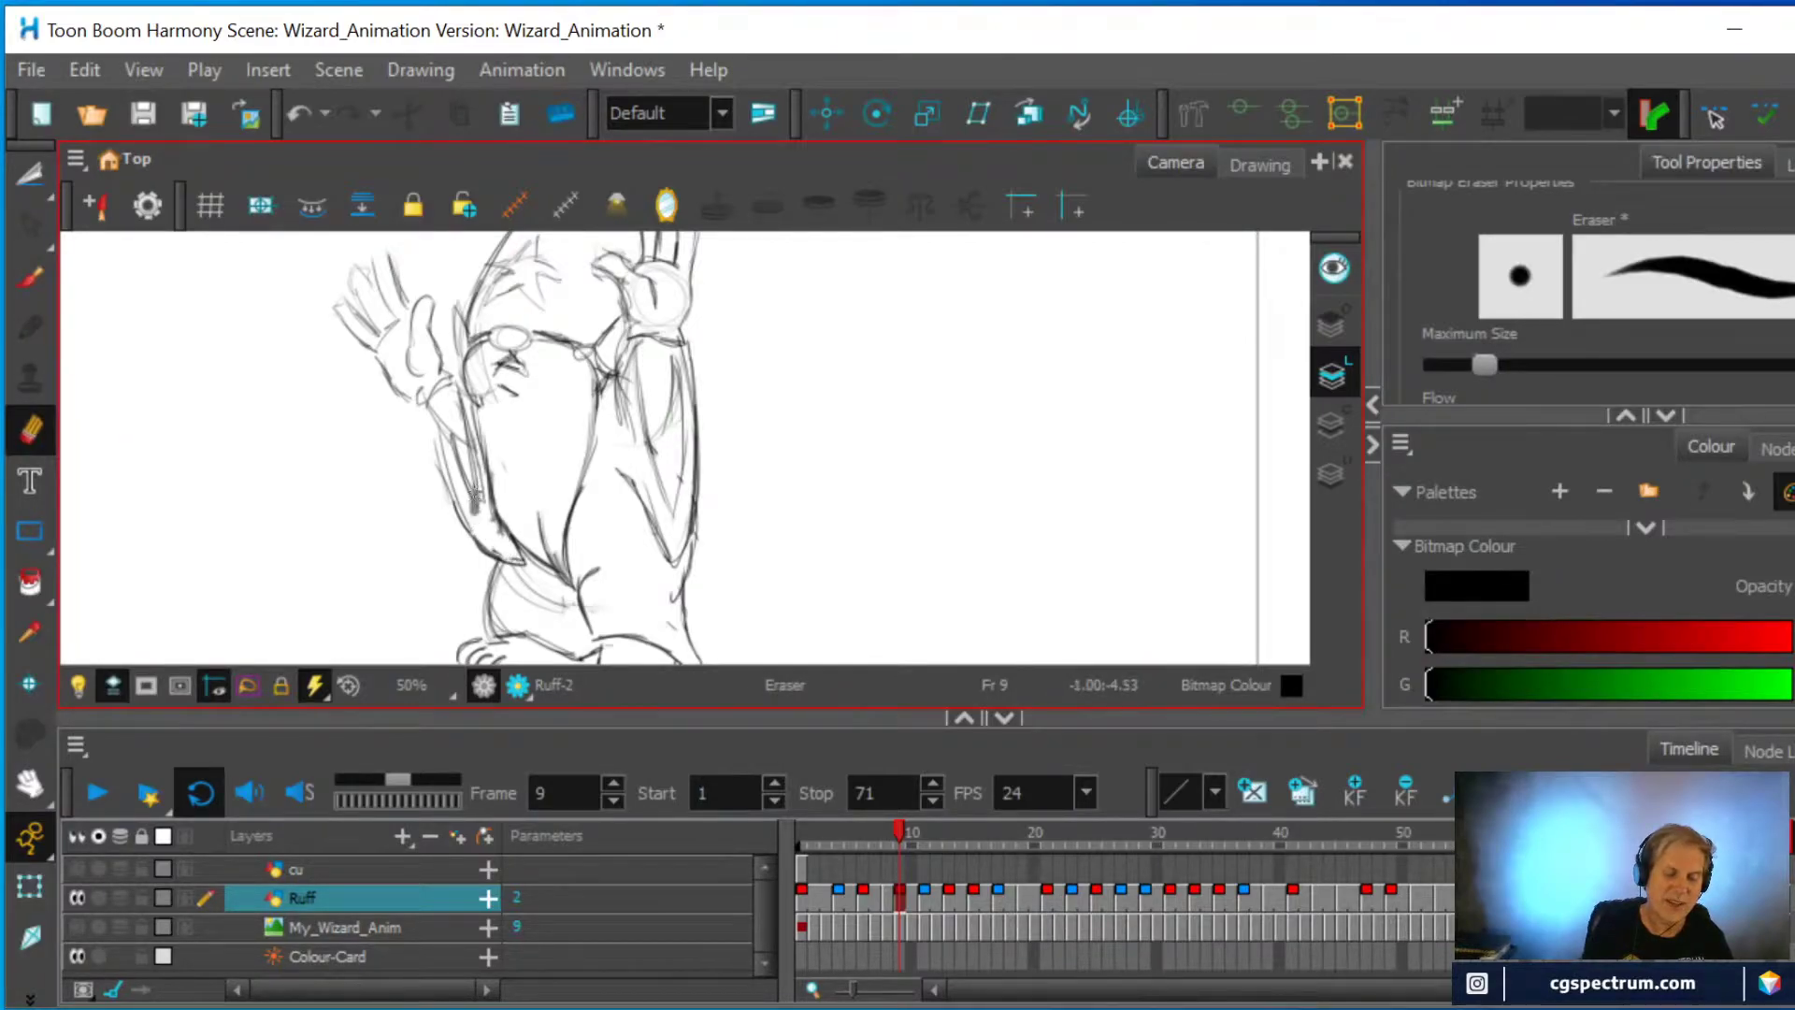
{"action": "key", "text": "alt+b"}
{"action": "mouse_move", "coordinate": [486, 508]}
{"action": "left_mouse_down"}
{"action": "mouse_move", "coordinate": [459, 471]}
{"action": "mouse_move", "coordinate": [493, 538]}
{"action": "mouse_move", "coordinate": [464, 403]}
{"action": "left_mouse_up"}
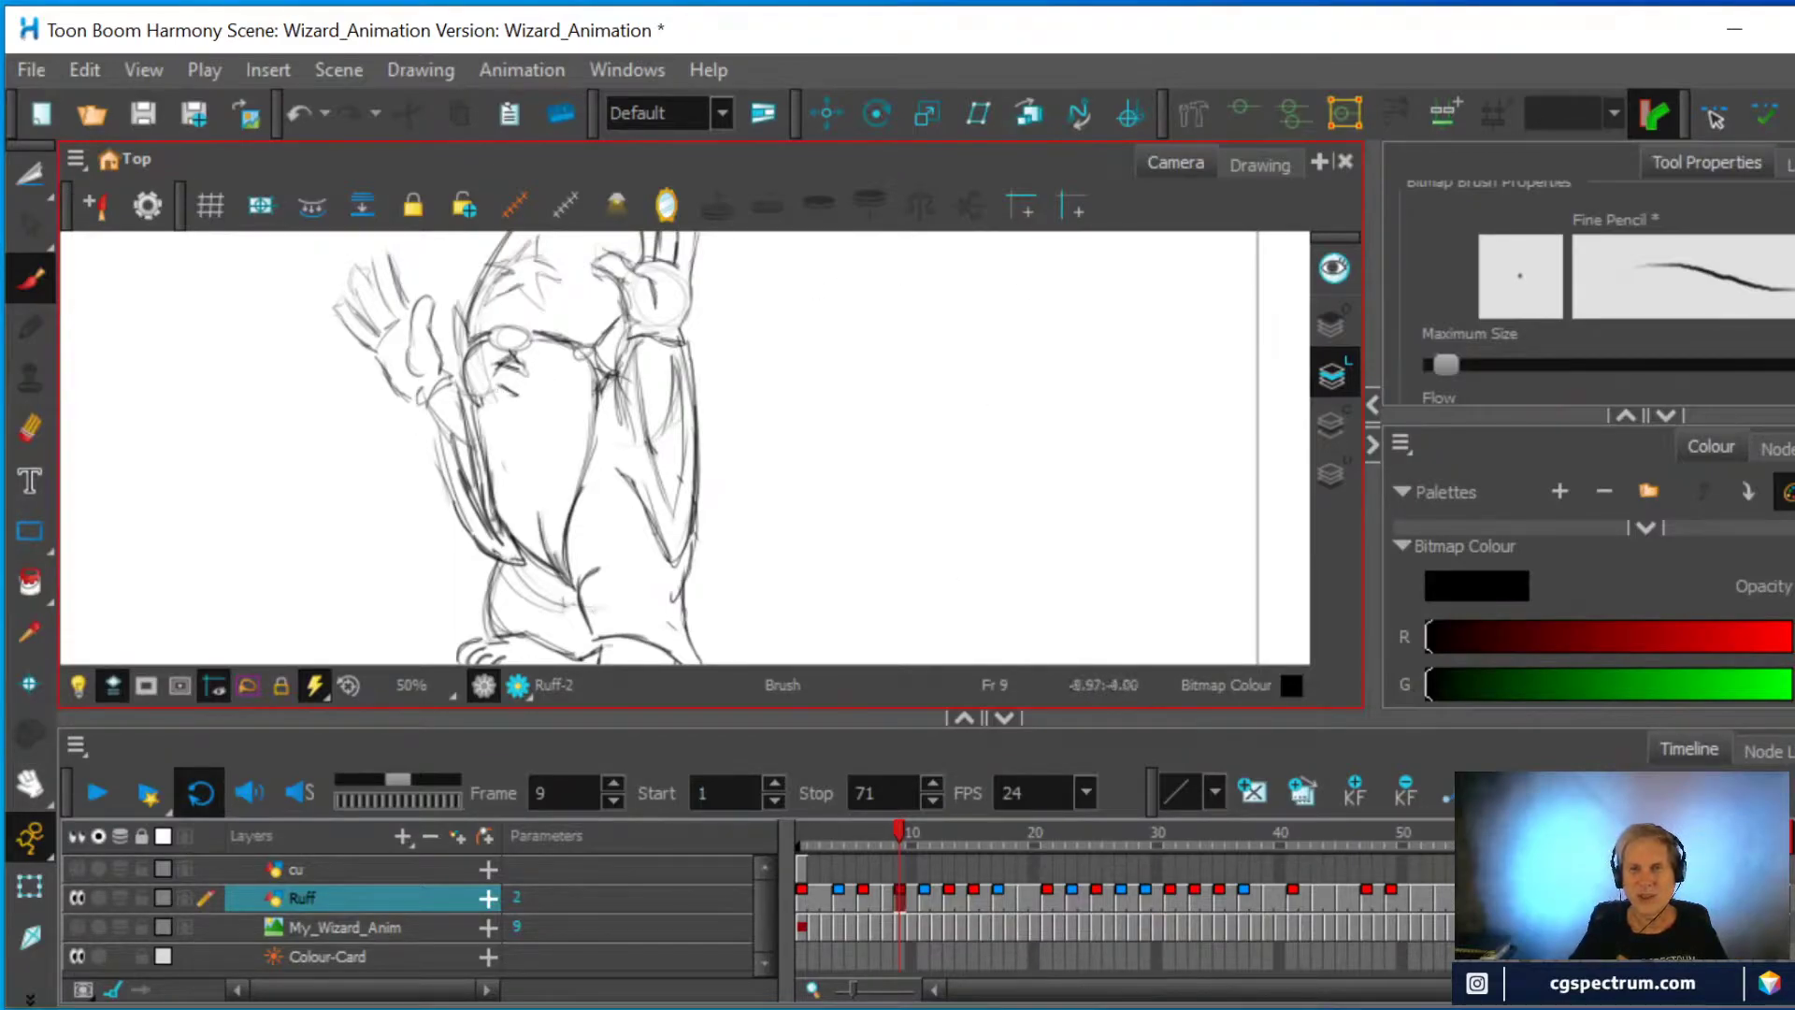
On frame 11, reinforce the sleeve's outer line from the raised wrist down to the beard
{"action": "left_click", "coordinate": [924, 893]}
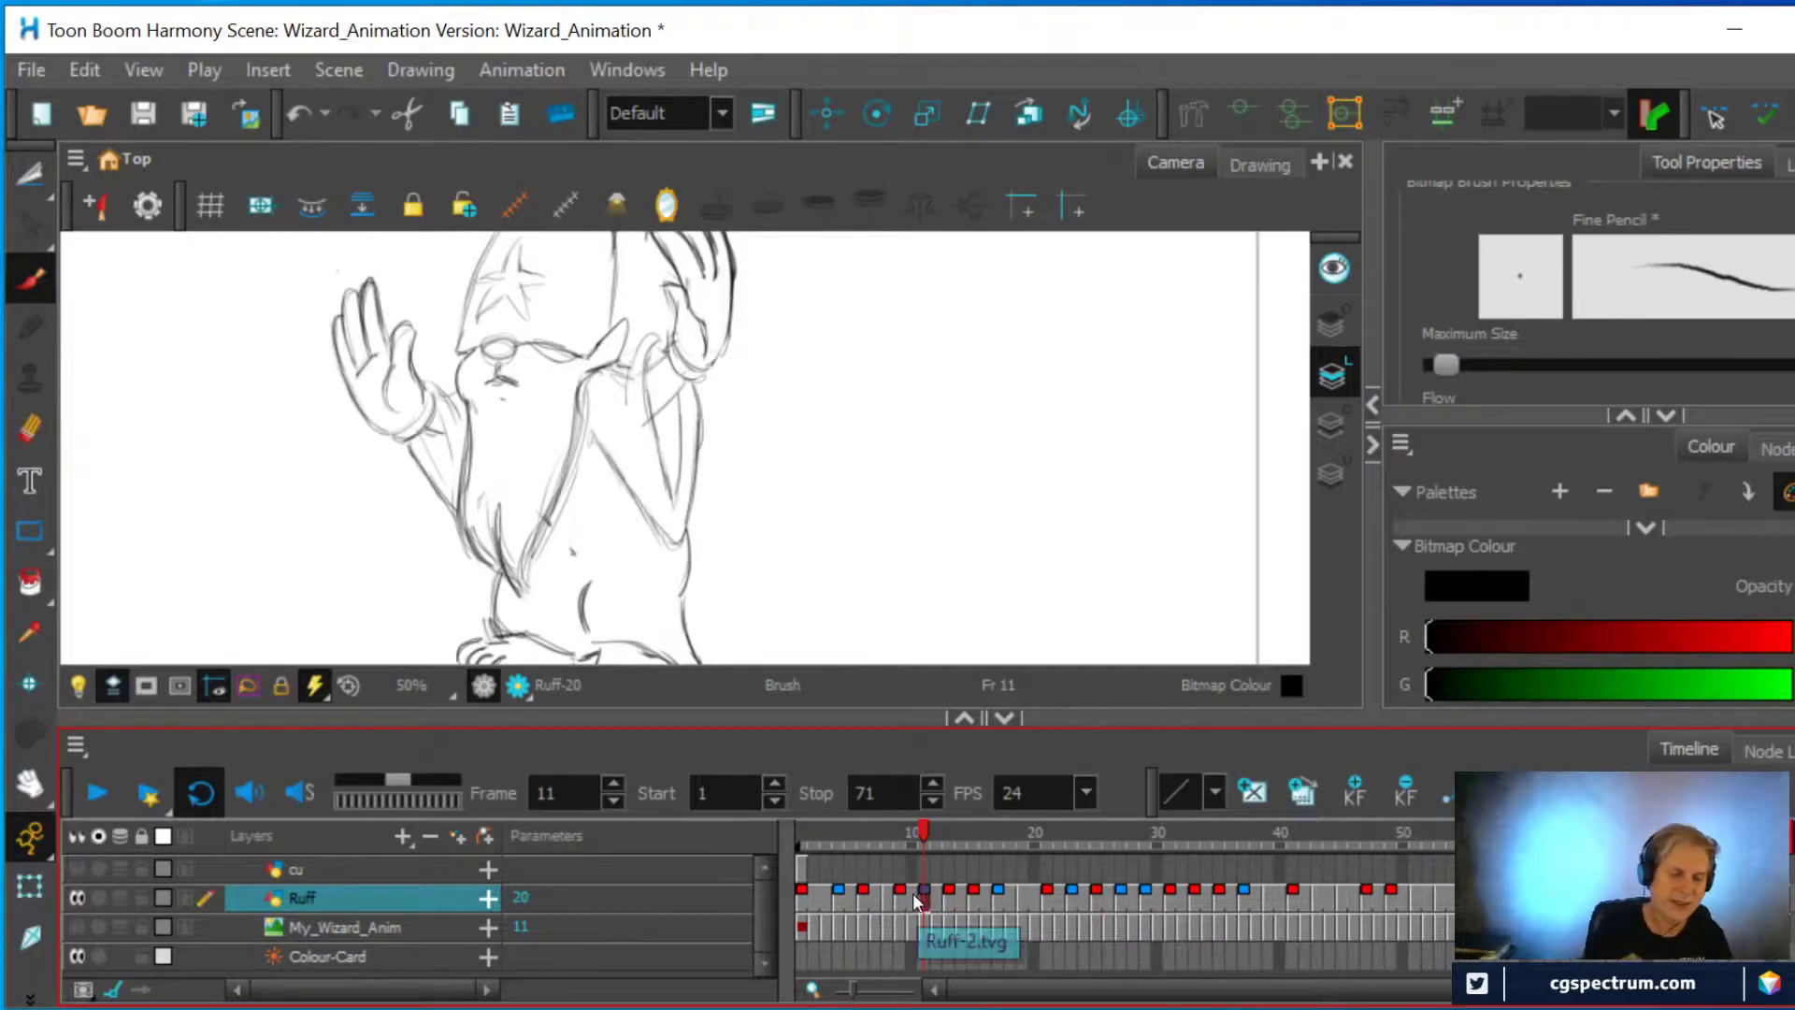
{"action": "key", "text": "alt+e"}
{"action": "key", "text": "alt+b"}
{"action": "left_click_drag", "start_coordinate": [417, 462], "coordinate": [455, 538]}
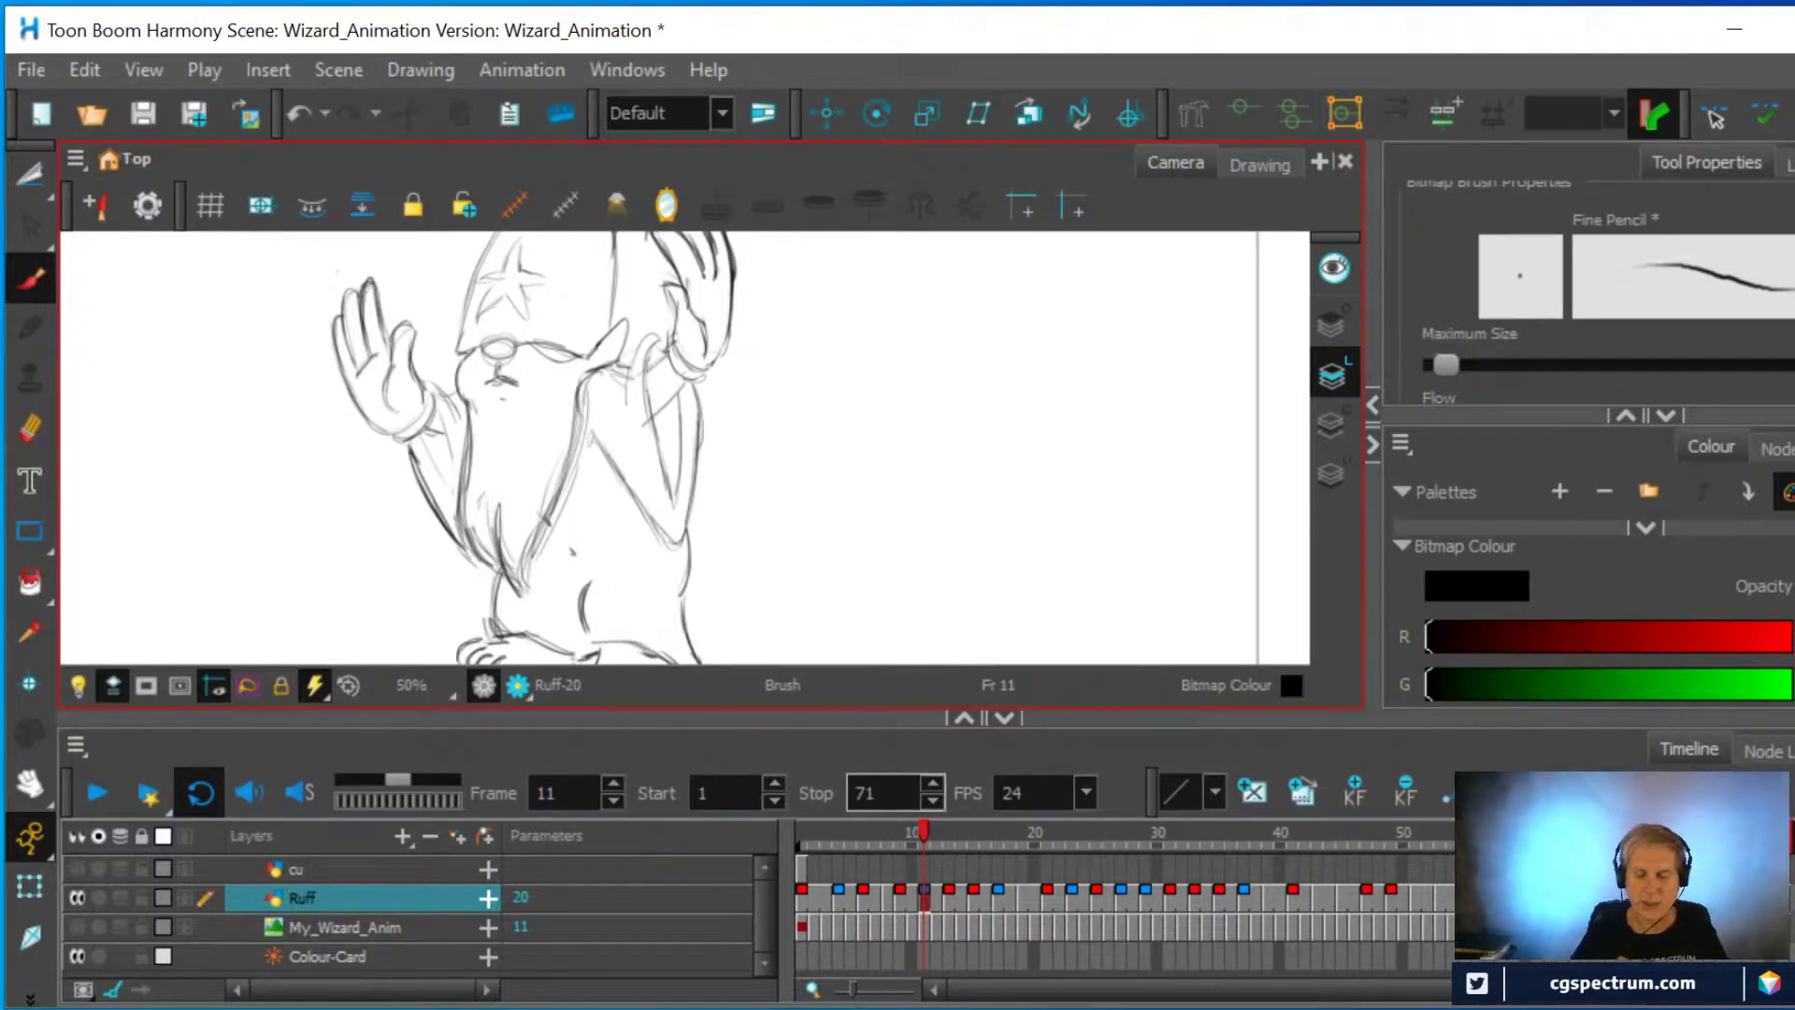
On frame 13, erase the curved sleeve line under the raised hand beside the beard and redraw it as straighter lines reaching the beard
{"action": "left_click", "coordinate": [950, 893]}
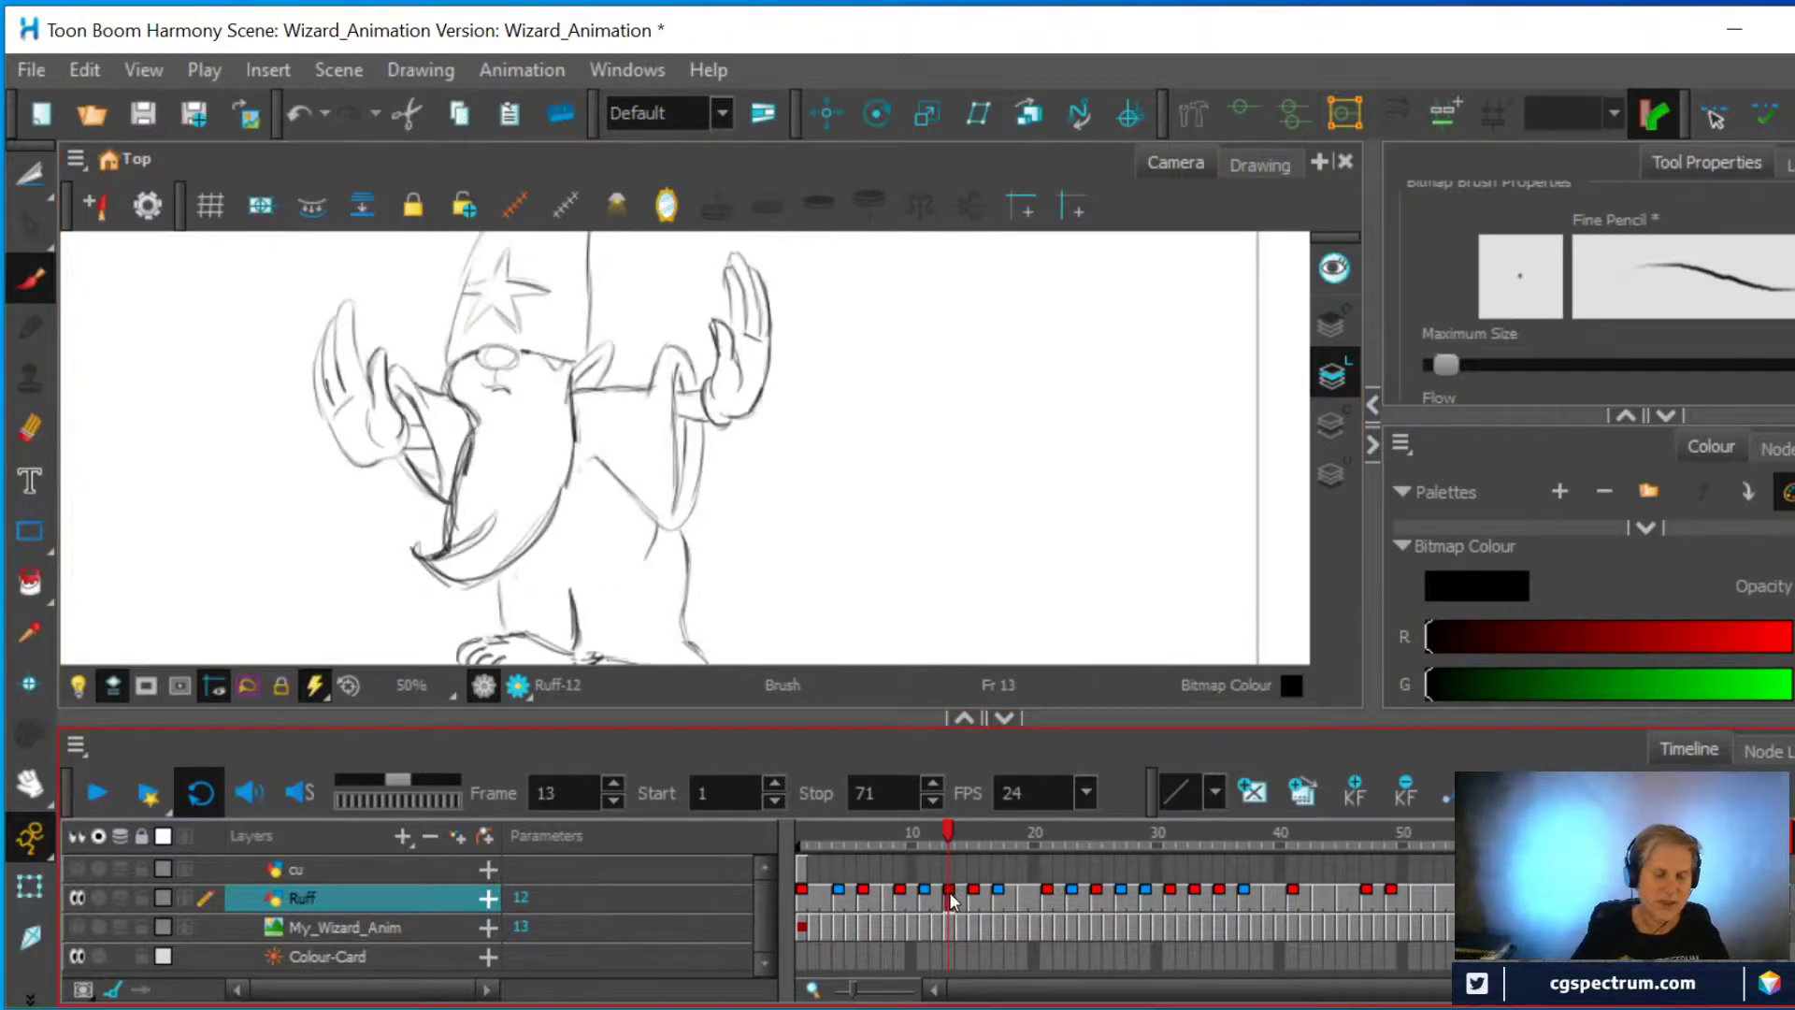
{"action": "left_click", "coordinate": [30, 427]}
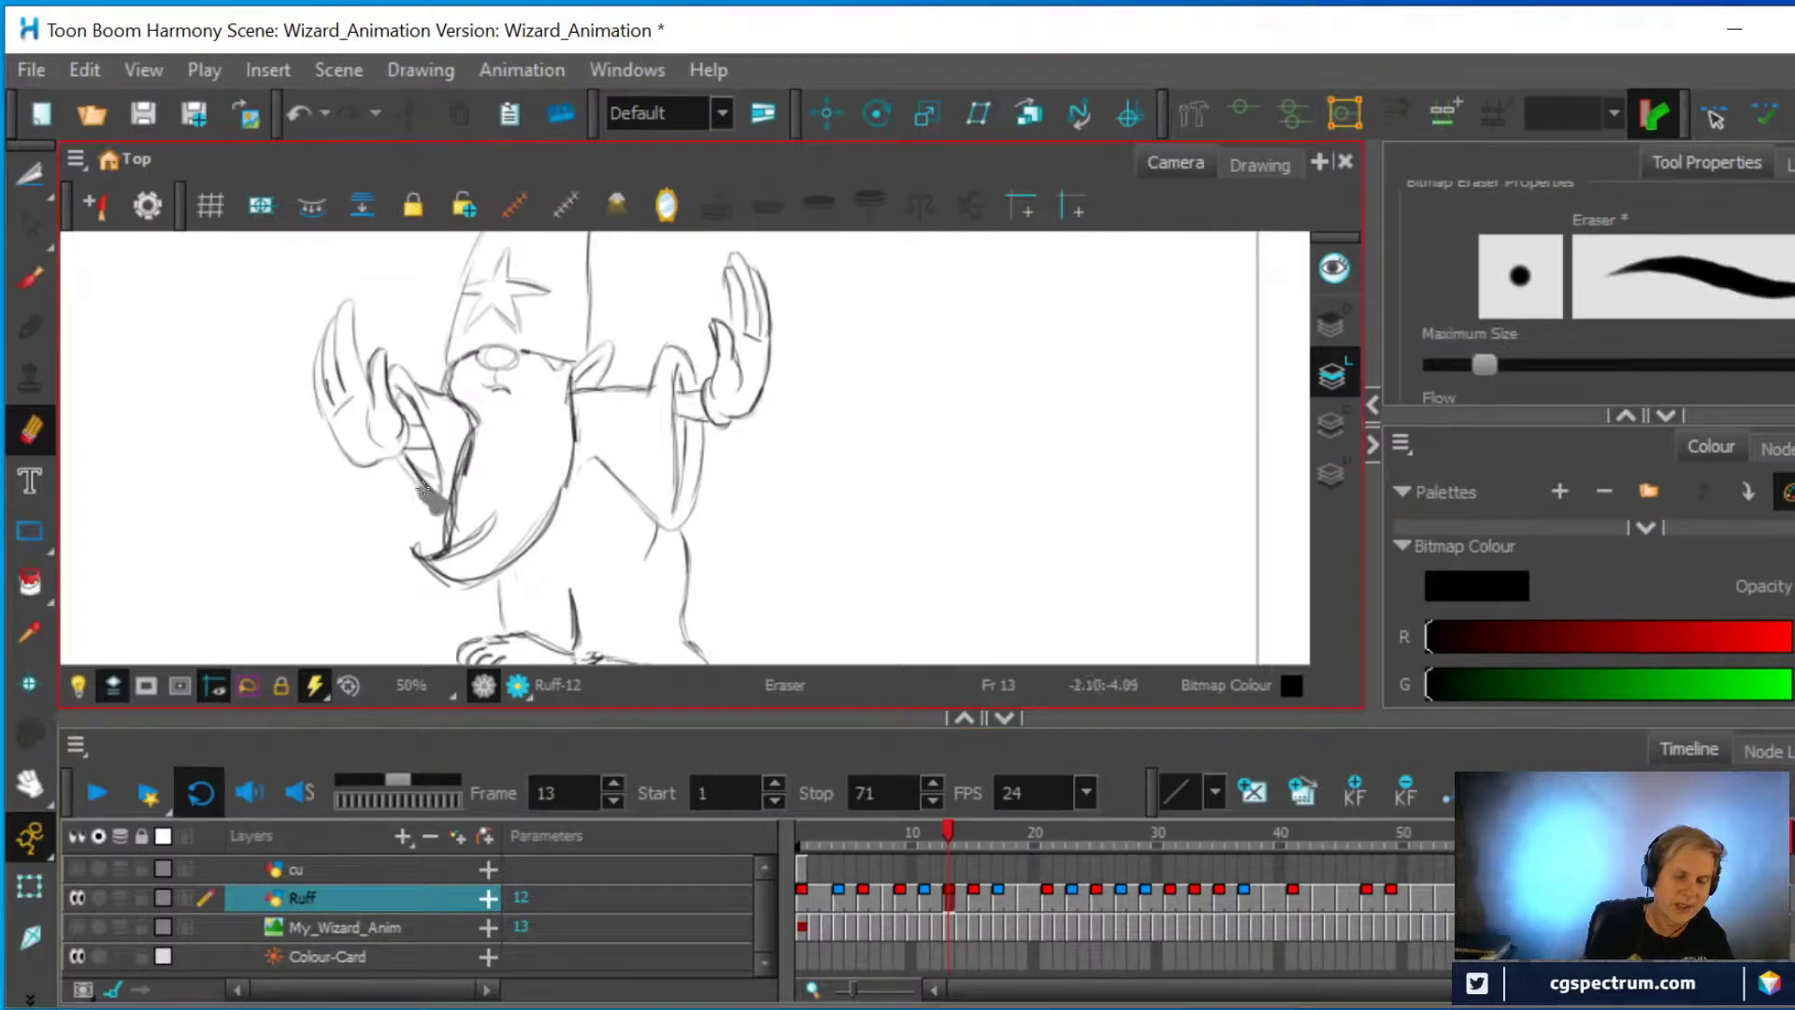
{"action": "left_click", "coordinate": [31, 277]}
{"action": "mouse_move", "coordinate": [416, 458]}
{"action": "left_mouse_down"}
{"action": "mouse_move", "coordinate": [445, 527]}
{"action": "mouse_move", "coordinate": [404, 466]}
{"action": "mouse_move", "coordinate": [454, 525]}
{"action": "left_mouse_up"}
{"action": "left_click_drag", "start_coordinate": [411, 467], "coordinate": [445, 514]}
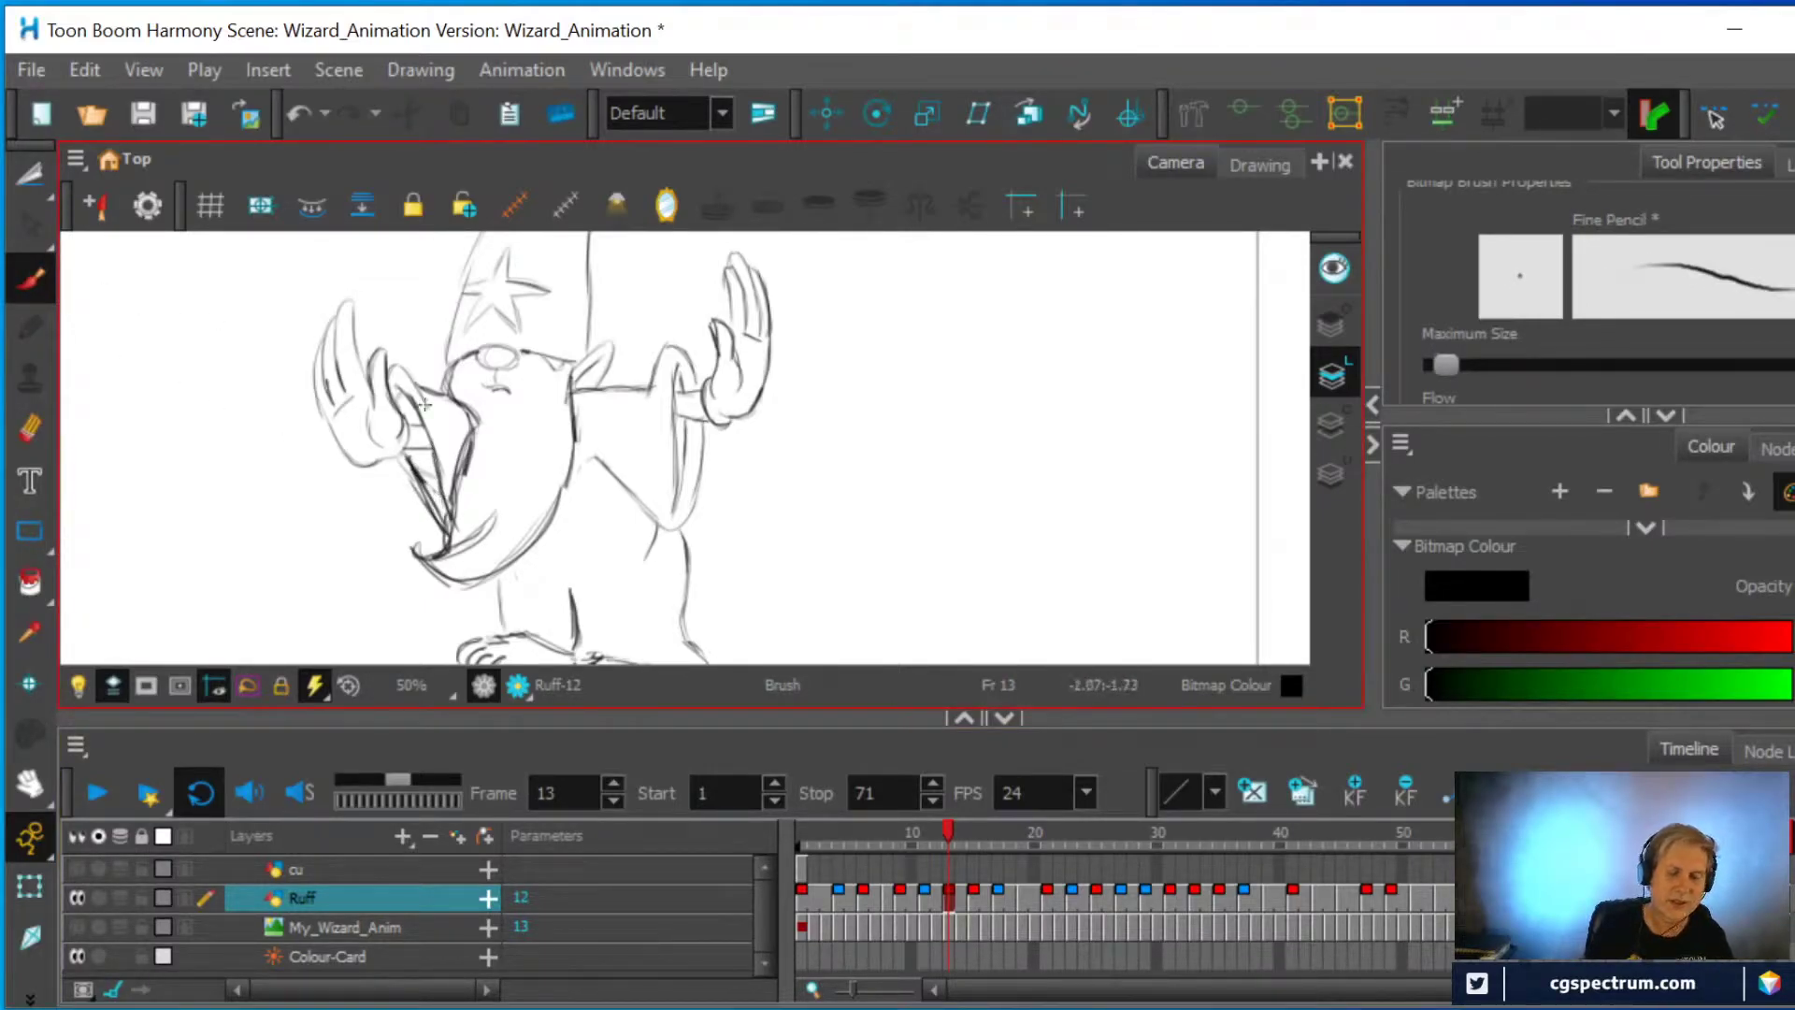
Check the sleeves on frames 13 to 17, then replace the diagonal sleeve edge between the hands on frame 19 with a lower, squared opening
{"action": "left_click", "coordinate": [975, 895]}
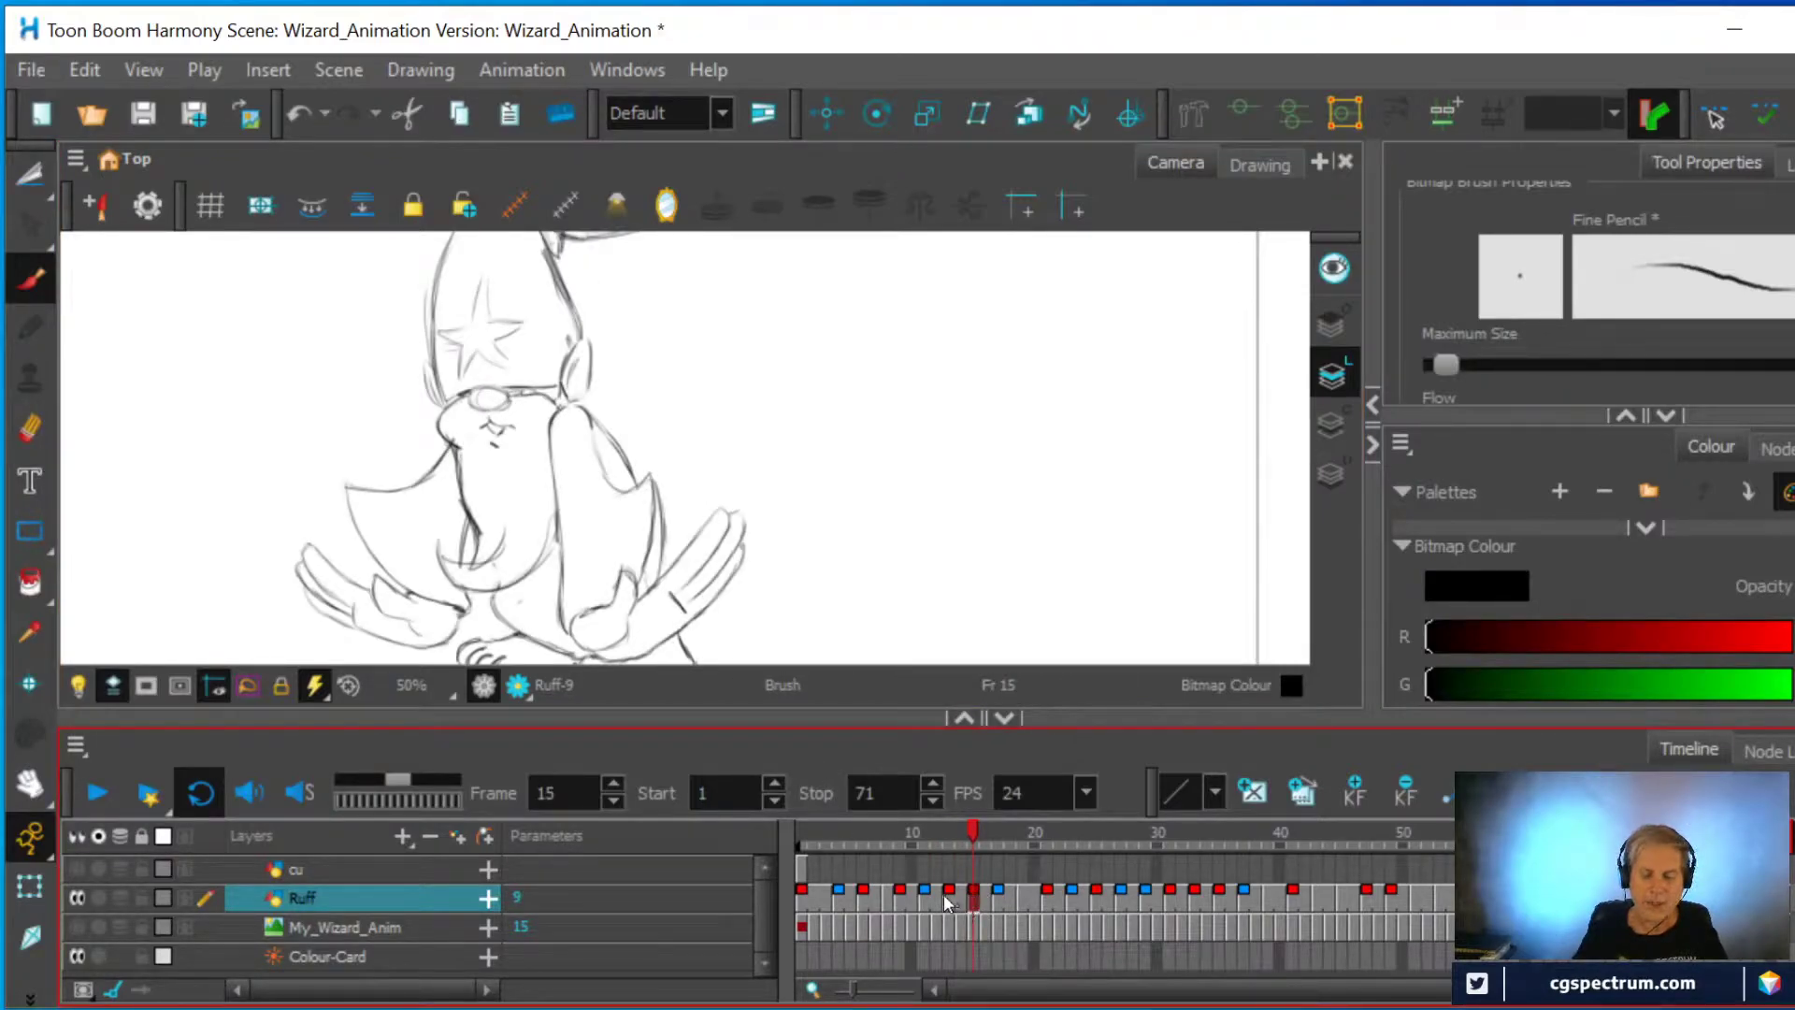
{"action": "left_click", "coordinate": [946, 896]}
{"action": "left_click", "coordinate": [969, 898]}
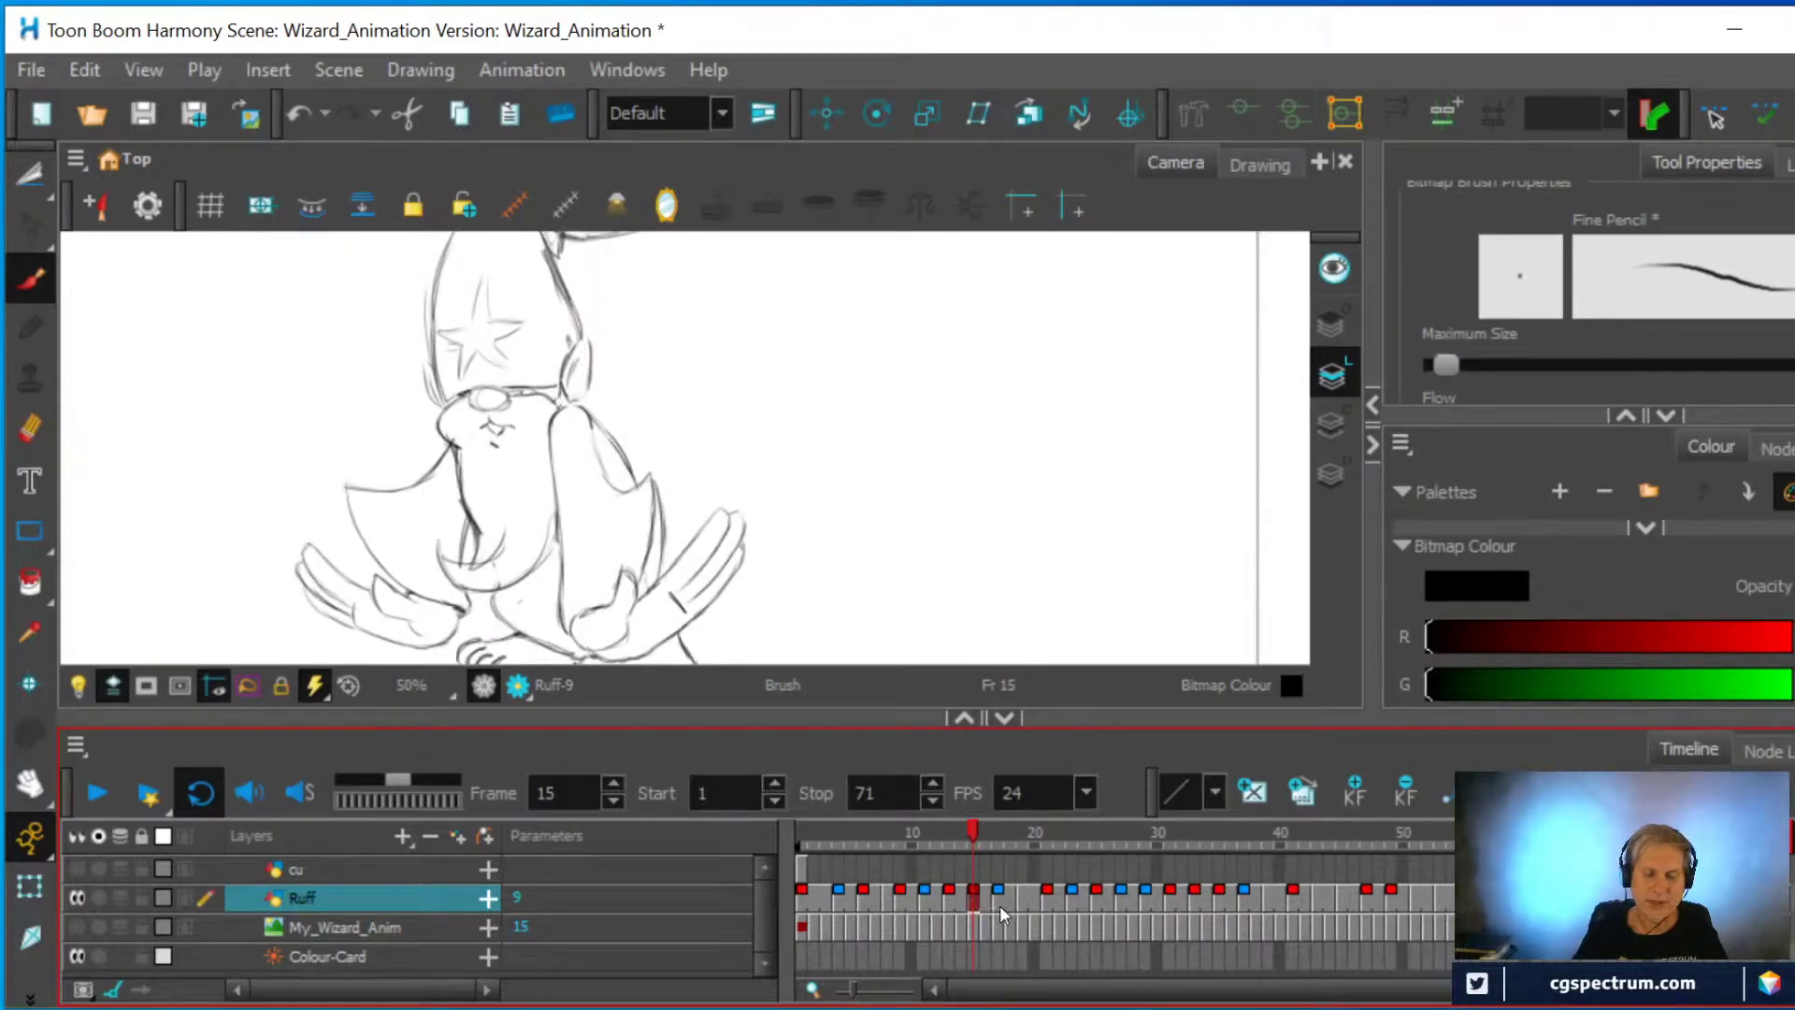
{"action": "left_click", "coordinate": [1000, 905]}
{"action": "left_click", "coordinate": [1019, 890]}
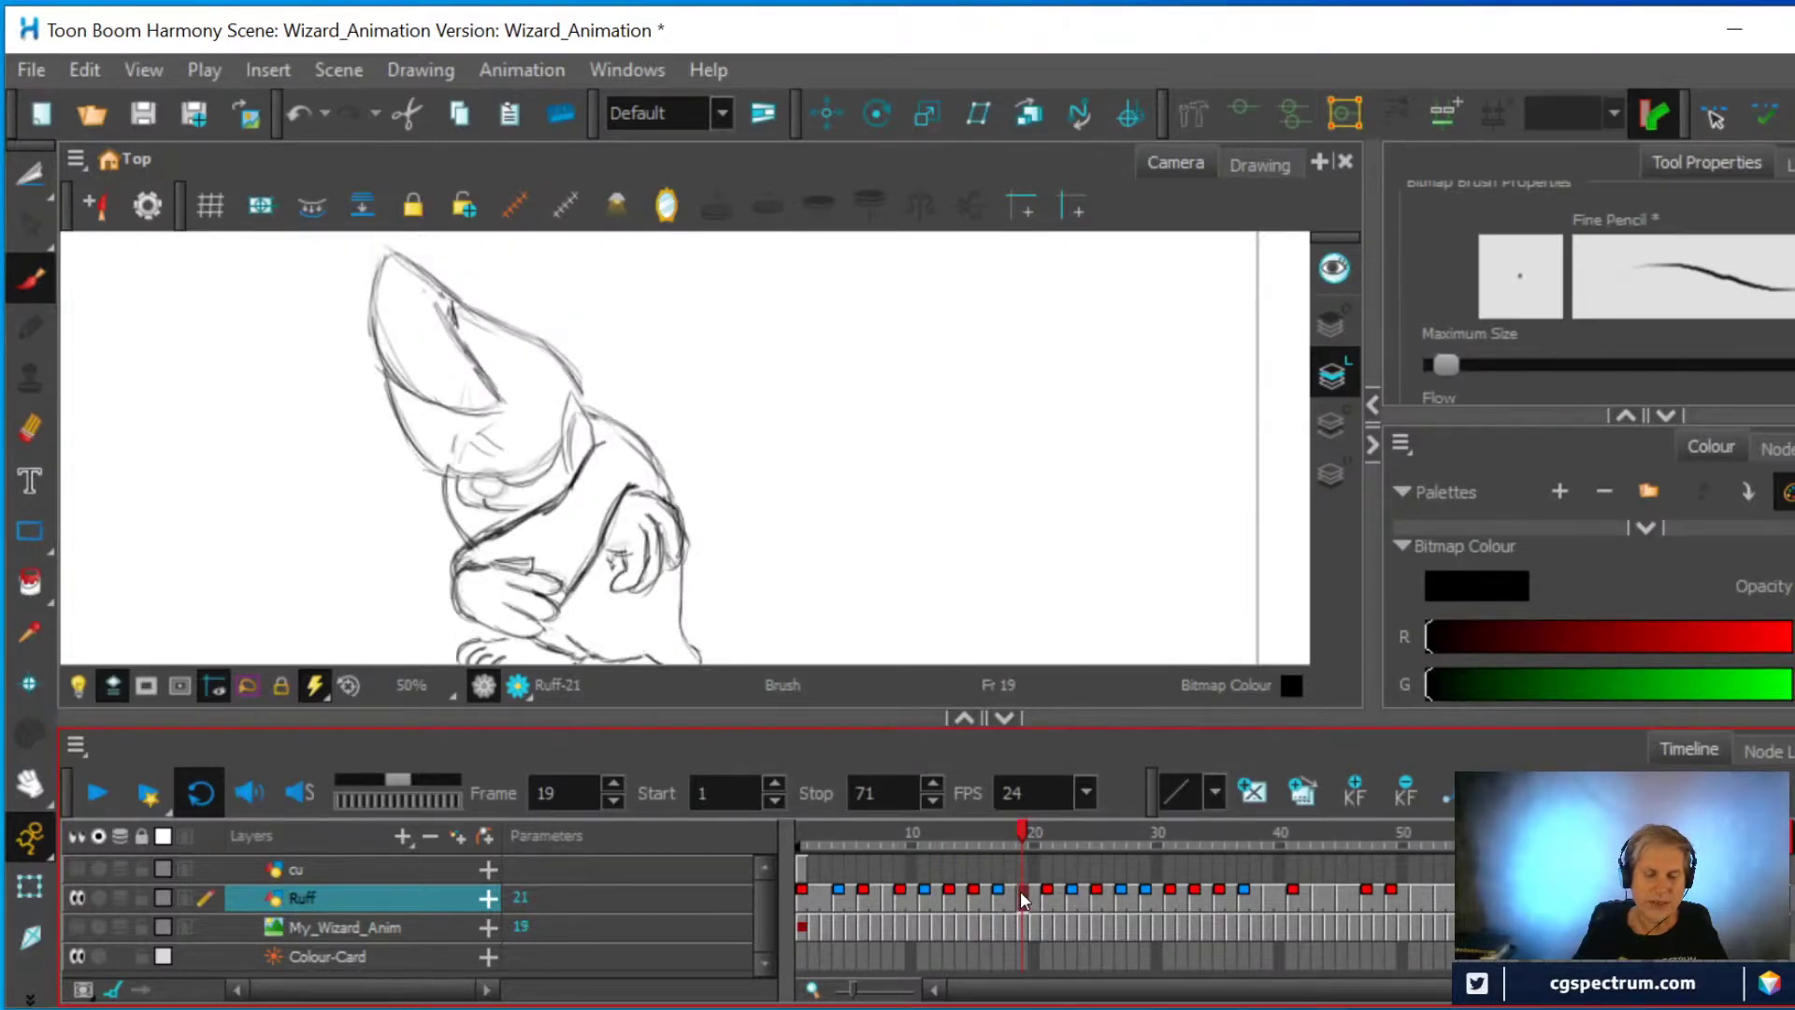
{"action": "left_click", "coordinate": [28, 432]}
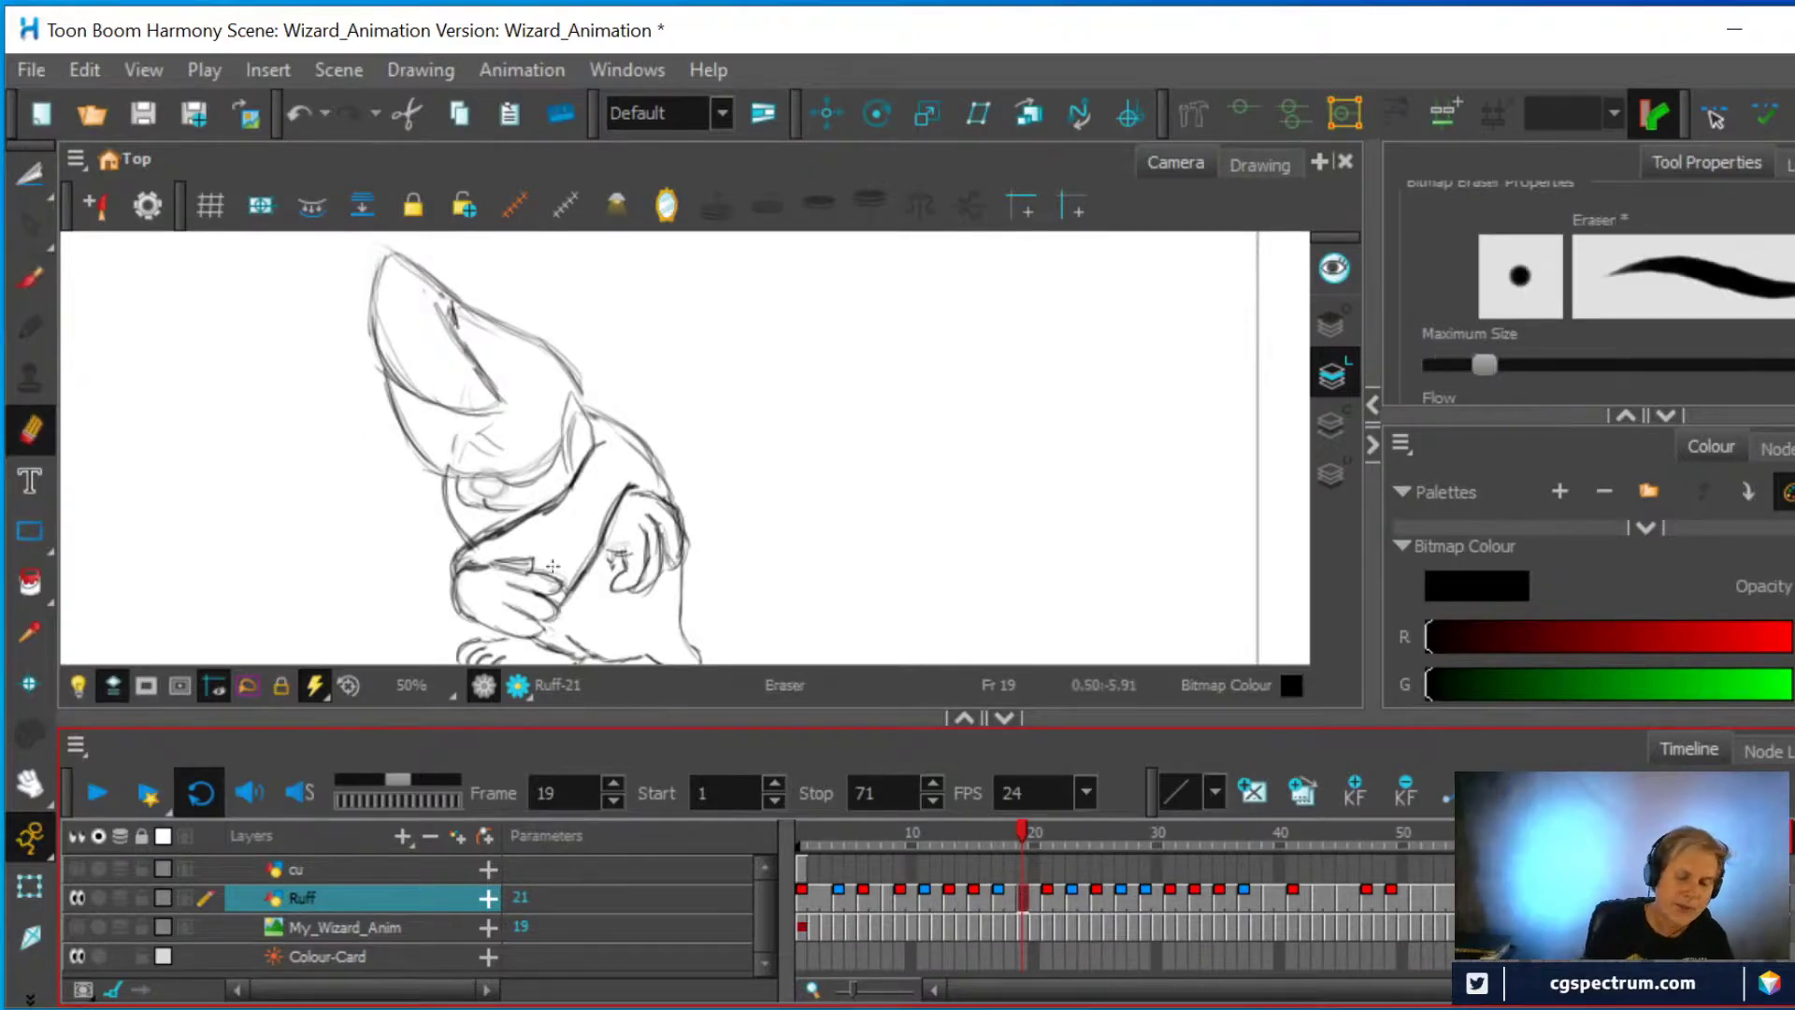
{"action": "mouse_move", "coordinate": [566, 599]}
{"action": "left_mouse_down"}
{"action": "mouse_move", "coordinate": [611, 502]}
{"action": "mouse_move", "coordinate": [617, 566]}
{"action": "left_mouse_up"}
{"action": "left_click", "coordinate": [30, 278]}
{"action": "mouse_move", "coordinate": [612, 505]}
{"action": "left_mouse_down"}
{"action": "mouse_move", "coordinate": [620, 598]}
{"action": "mouse_move", "coordinate": [553, 615]}
{"action": "mouse_move", "coordinate": [618, 613]}
{"action": "mouse_move", "coordinate": [610, 557]}
{"action": "left_mouse_up"}
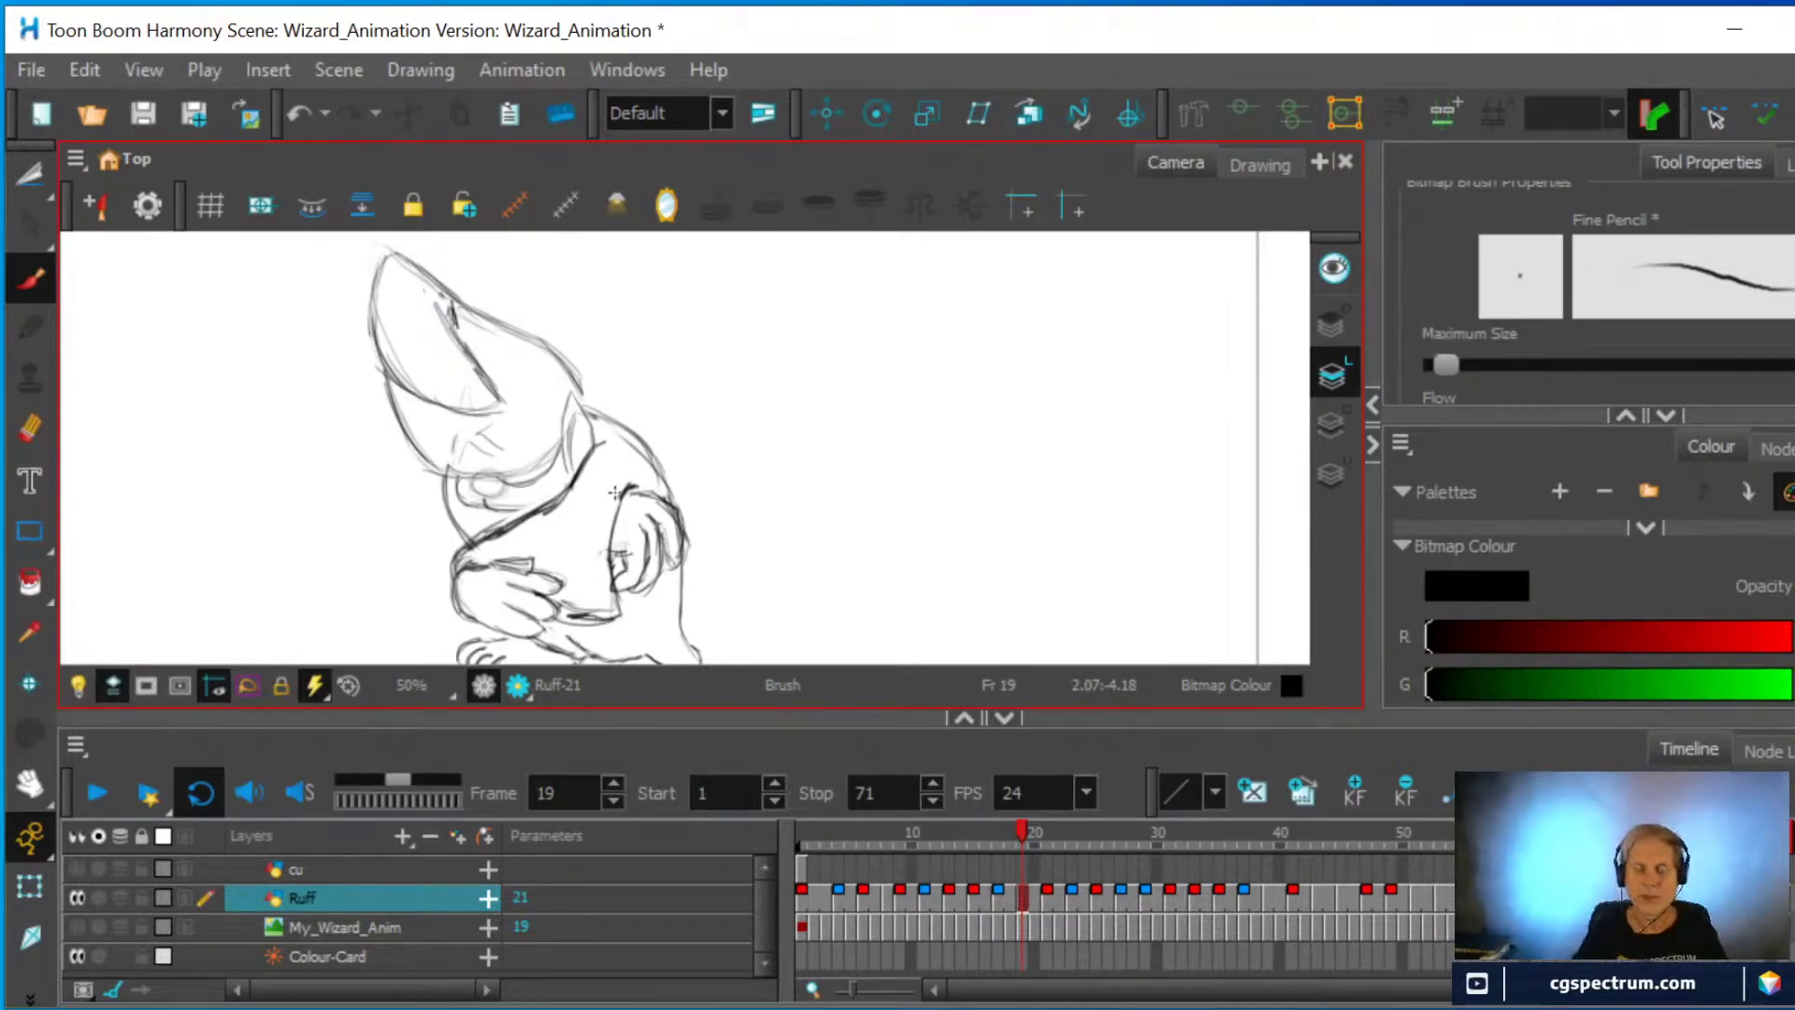
On frame 21, erase the sleeve's rounded lower curve and redraw it hanging lower with a more pointed corner
{"action": "left_click", "coordinate": [1049, 898]}
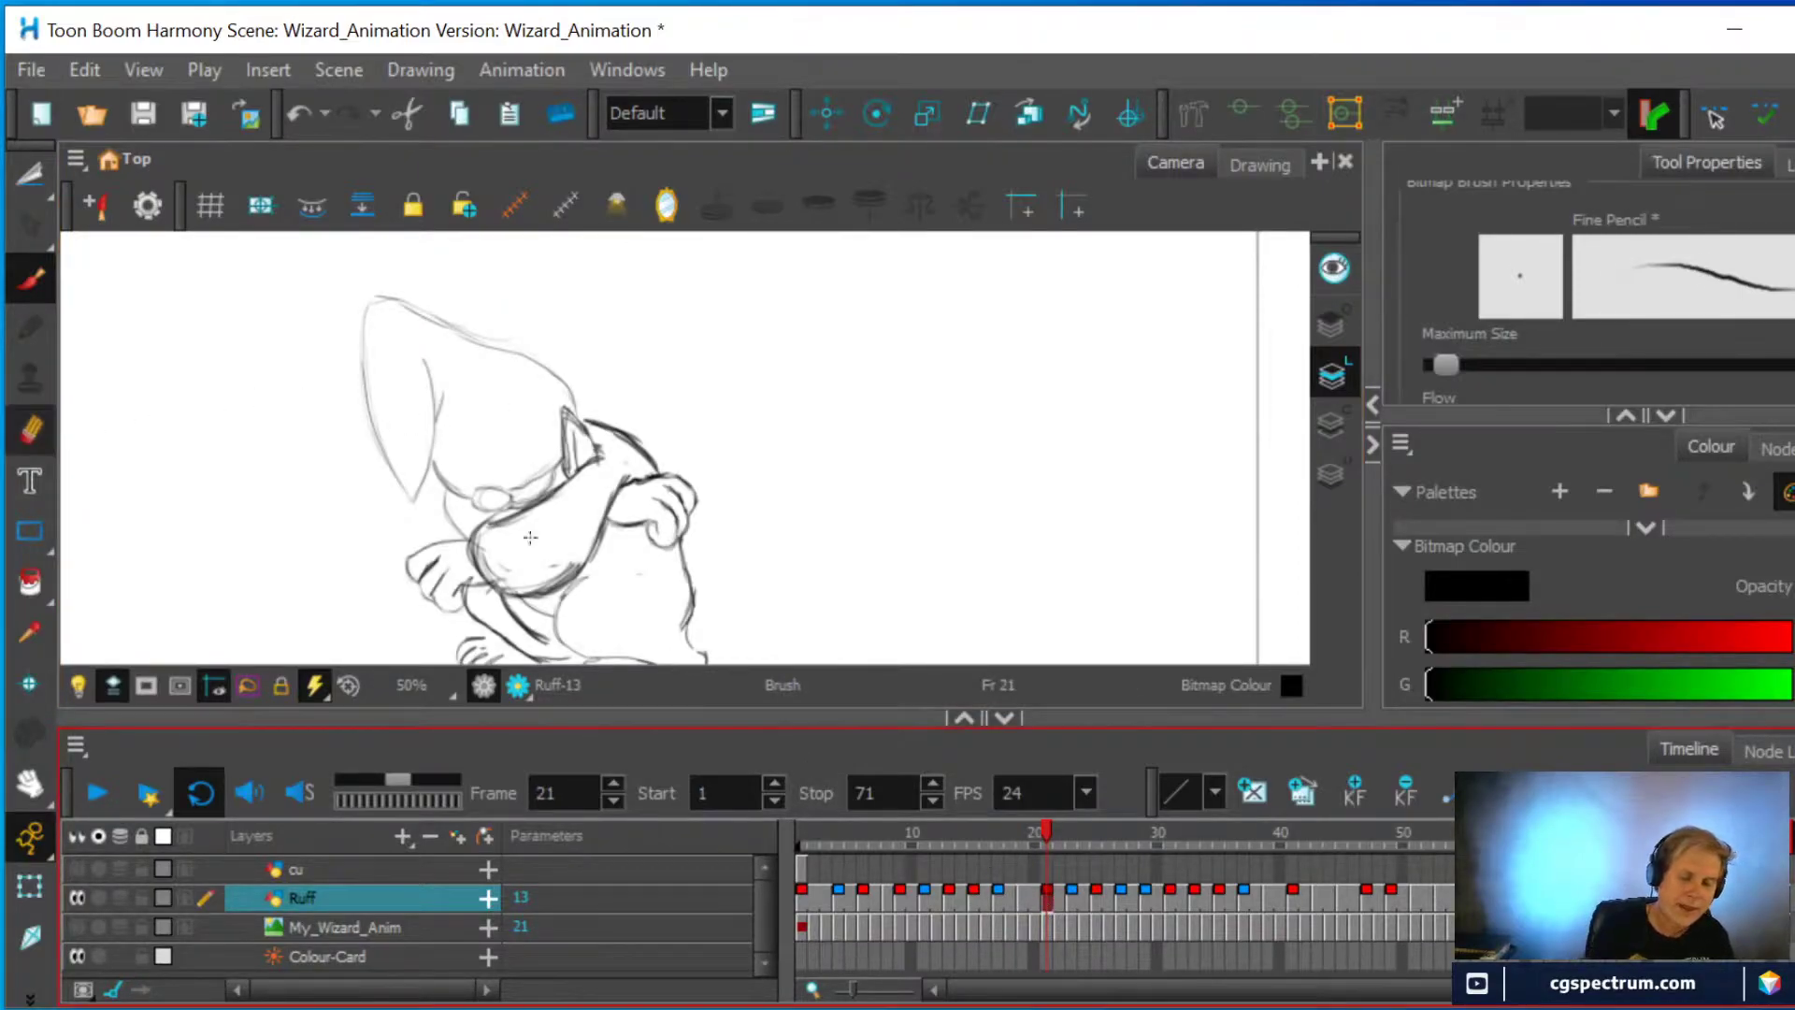
{"action": "left_click", "coordinate": [30, 427]}
{"action": "mouse_move", "coordinate": [512, 594]}
{"action": "left_mouse_down"}
{"action": "mouse_move", "coordinate": [573, 570]}
{"action": "mouse_move", "coordinate": [508, 580]}
{"action": "mouse_move", "coordinate": [559, 566]}
{"action": "mouse_move", "coordinate": [575, 578]}
{"action": "mouse_move", "coordinate": [528, 599]}
{"action": "mouse_move", "coordinate": [585, 596]}
{"action": "mouse_move", "coordinate": [594, 550]}
{"action": "mouse_move", "coordinate": [587, 600]}
{"action": "mouse_move", "coordinate": [547, 610]}
{"action": "mouse_move", "coordinate": [580, 608]}
{"action": "mouse_move", "coordinate": [525, 610]}
{"action": "mouse_move", "coordinate": [501, 533]}
{"action": "left_mouse_up"}
{"action": "key", "text": "alt+b"}
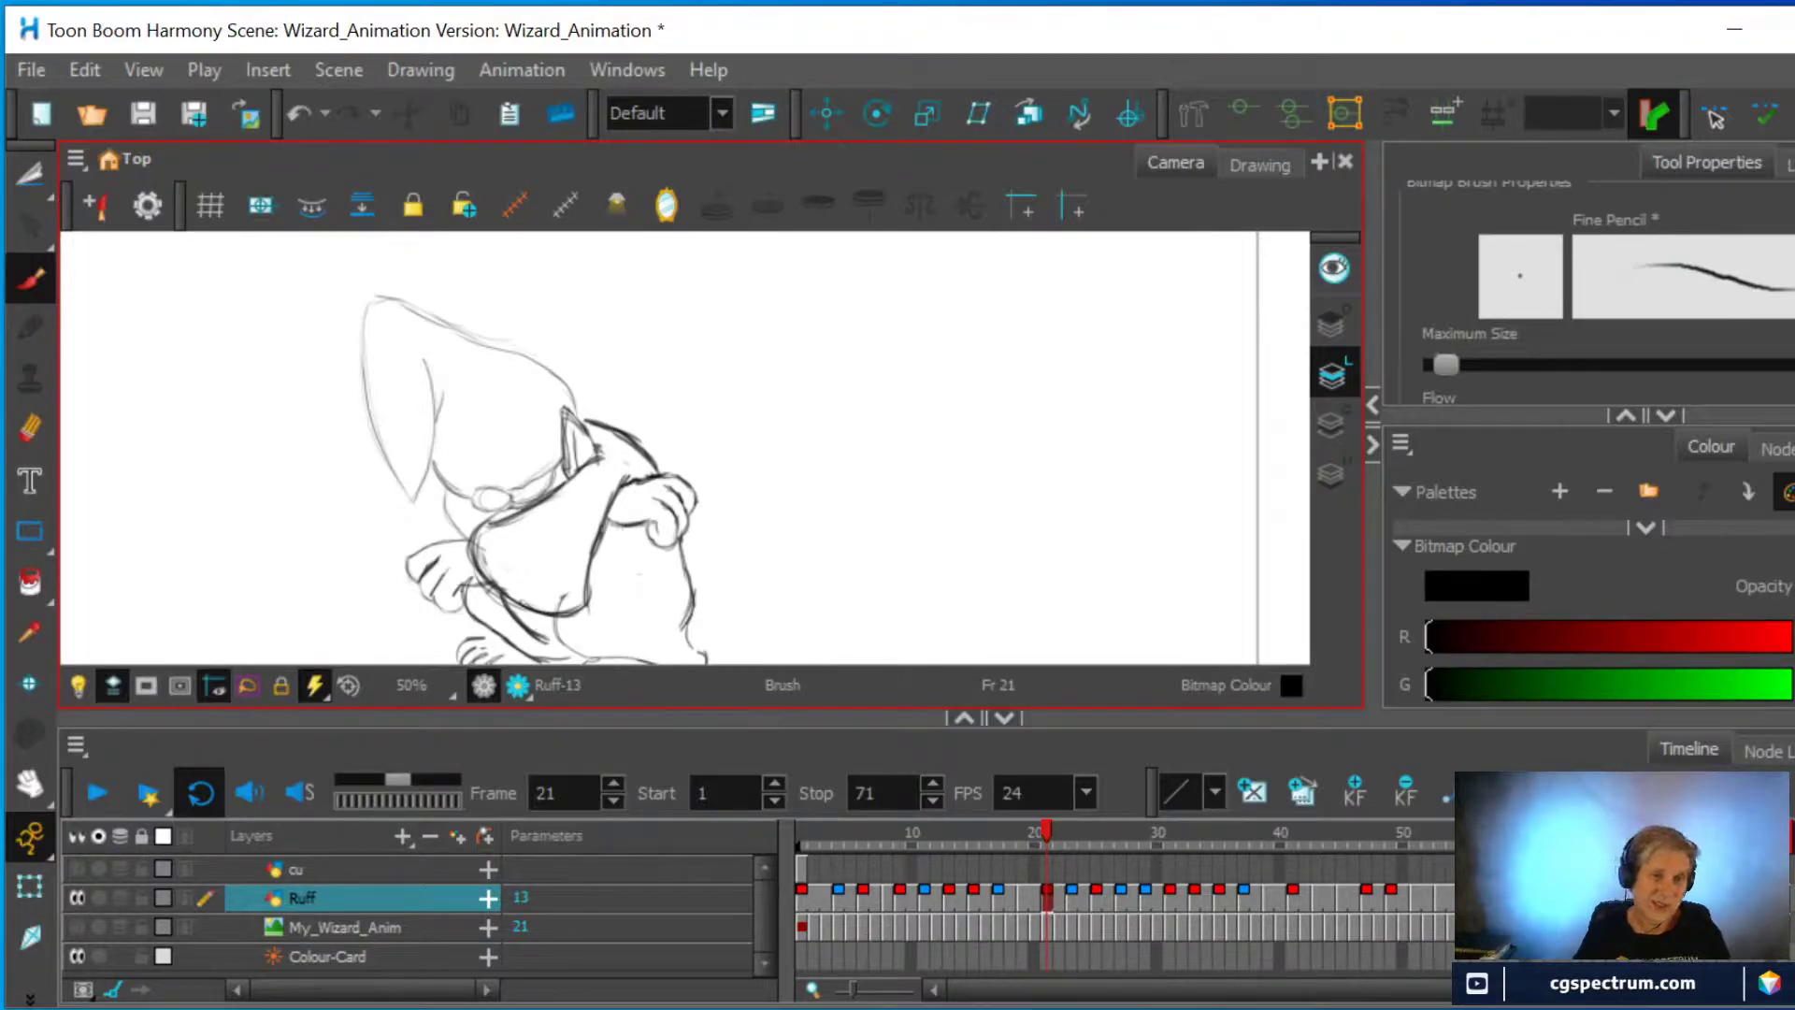
On frame 23, erase the sleeve's upper edge below the hat, redraw it with a pointed corner beside the nose and compare it with frame 21
{"action": "left_click", "coordinate": [1071, 896]}
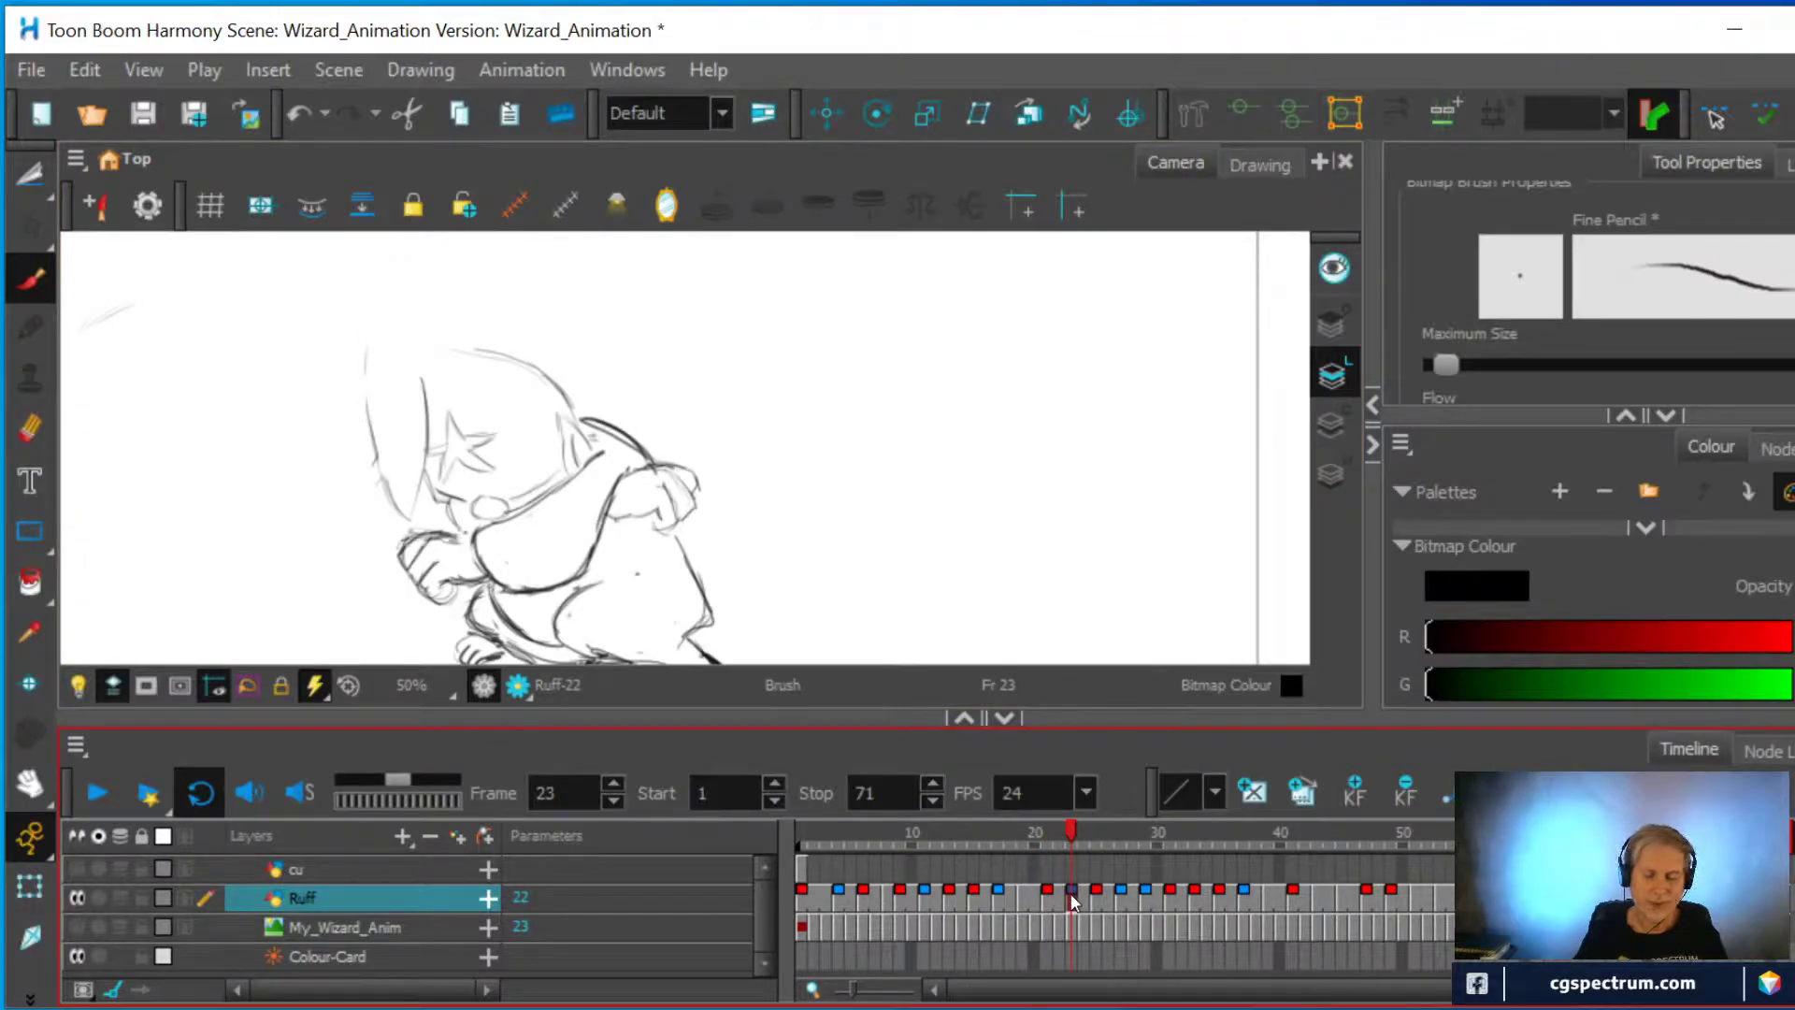
{"action": "left_click", "coordinate": [30, 427]}
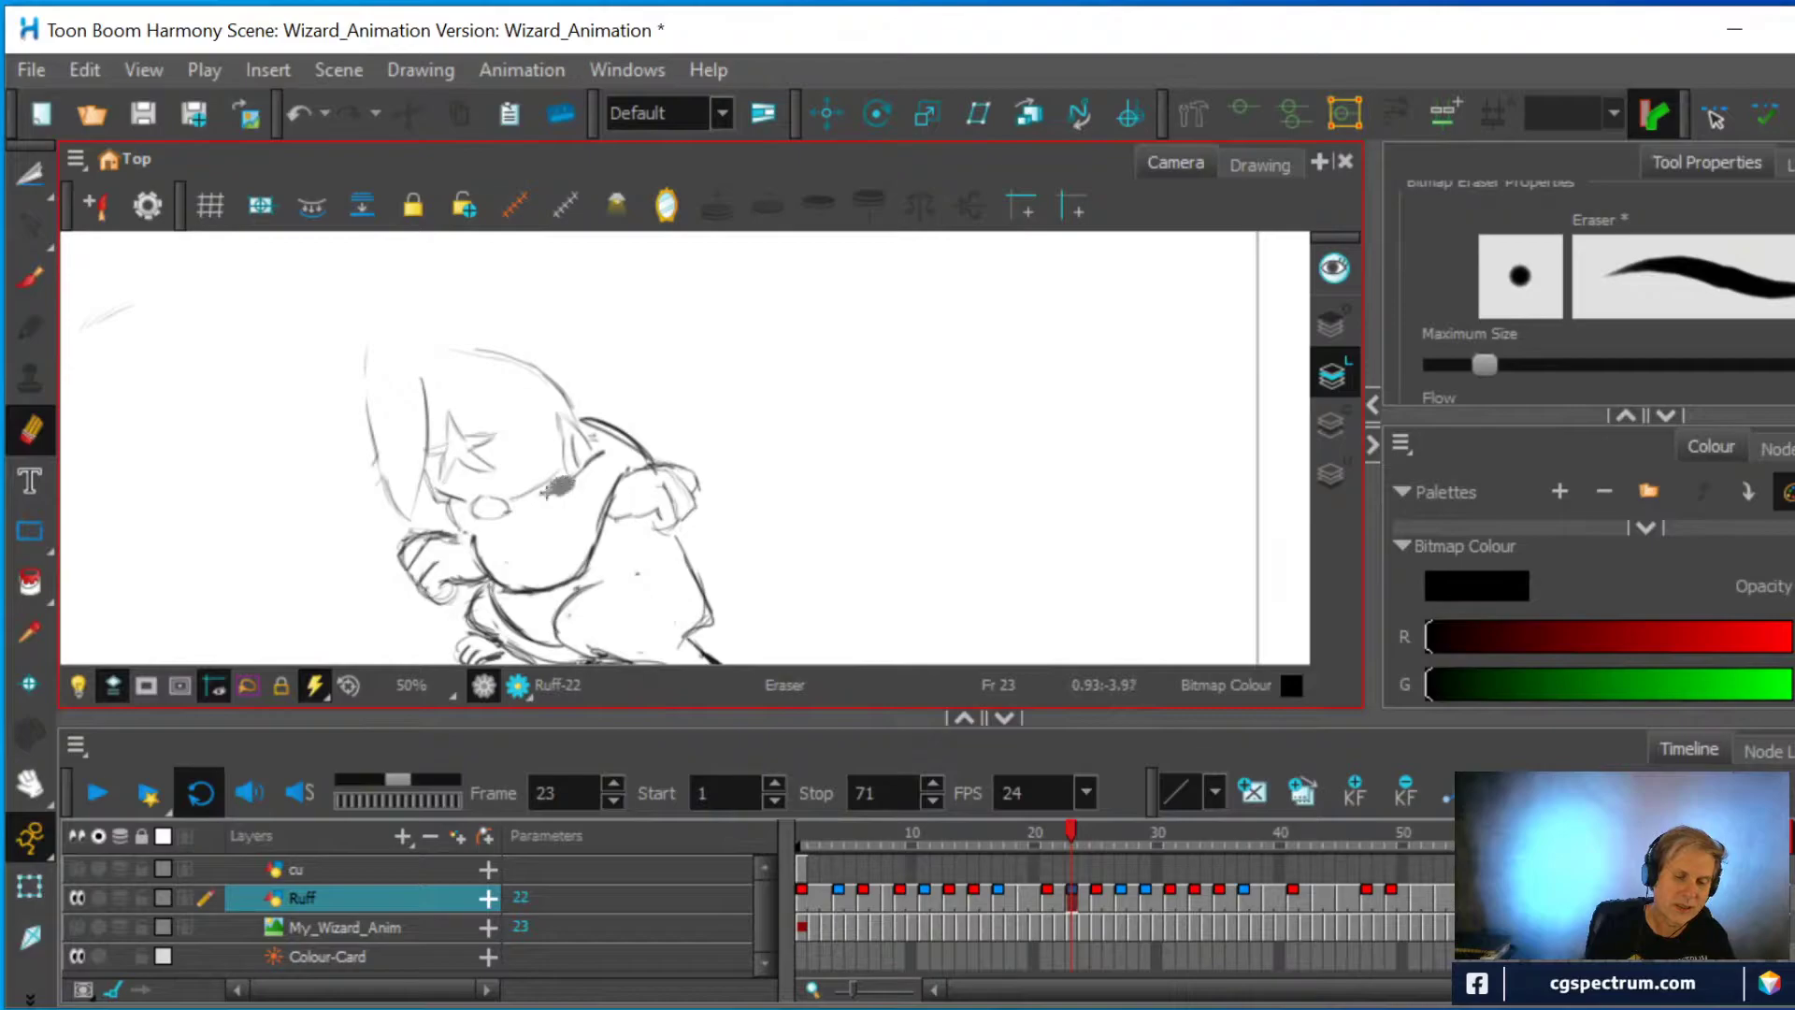
{"action": "key", "text": "alt+b"}
{"action": "mouse_move", "coordinate": [467, 491]}
{"action": "left_mouse_down"}
{"action": "mouse_move", "coordinate": [567, 454]}
{"action": "mouse_move", "coordinate": [569, 477]}
{"action": "mouse_move", "coordinate": [531, 504]}
{"action": "mouse_move", "coordinate": [479, 510]}
{"action": "mouse_move", "coordinate": [483, 564]}
{"action": "mouse_move", "coordinate": [464, 529]}
{"action": "mouse_move", "coordinate": [507, 580]}
{"action": "mouse_move", "coordinate": [528, 550]}
{"action": "left_mouse_up"}
{"action": "left_click", "coordinate": [31, 430]}
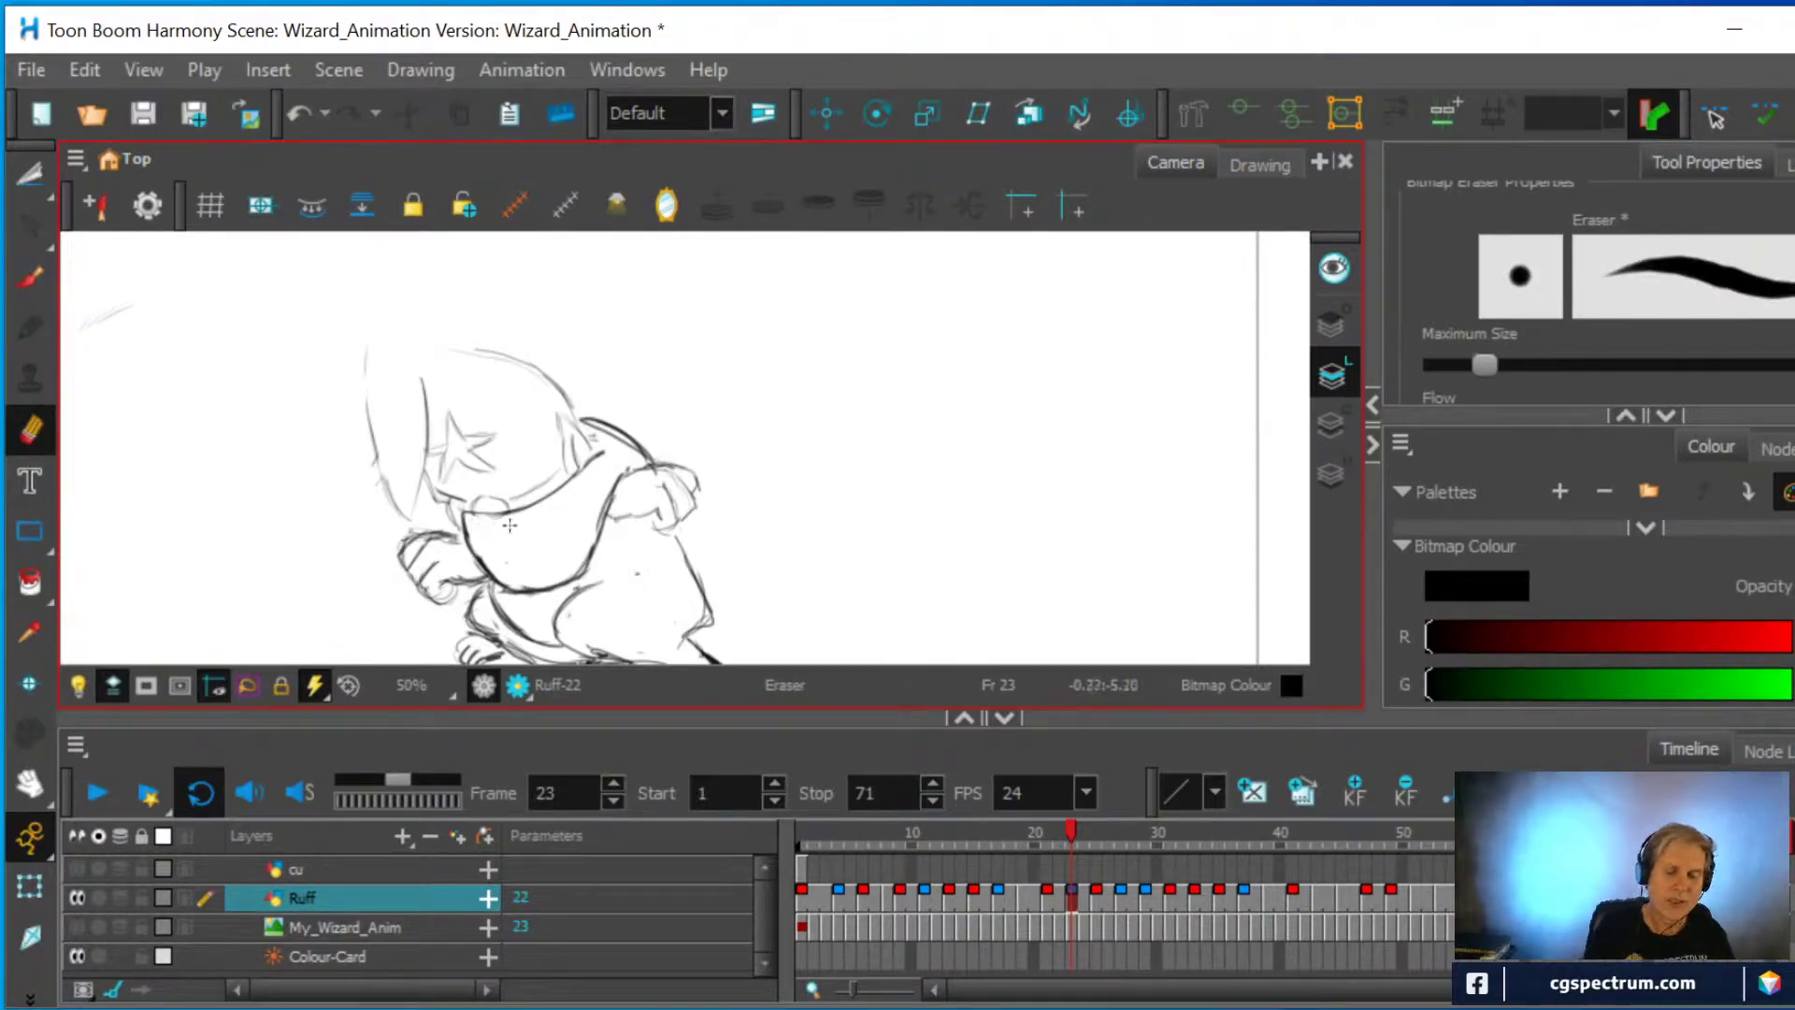
{"action": "left_click", "coordinate": [1046, 894]}
{"action": "left_click", "coordinate": [1071, 898]}
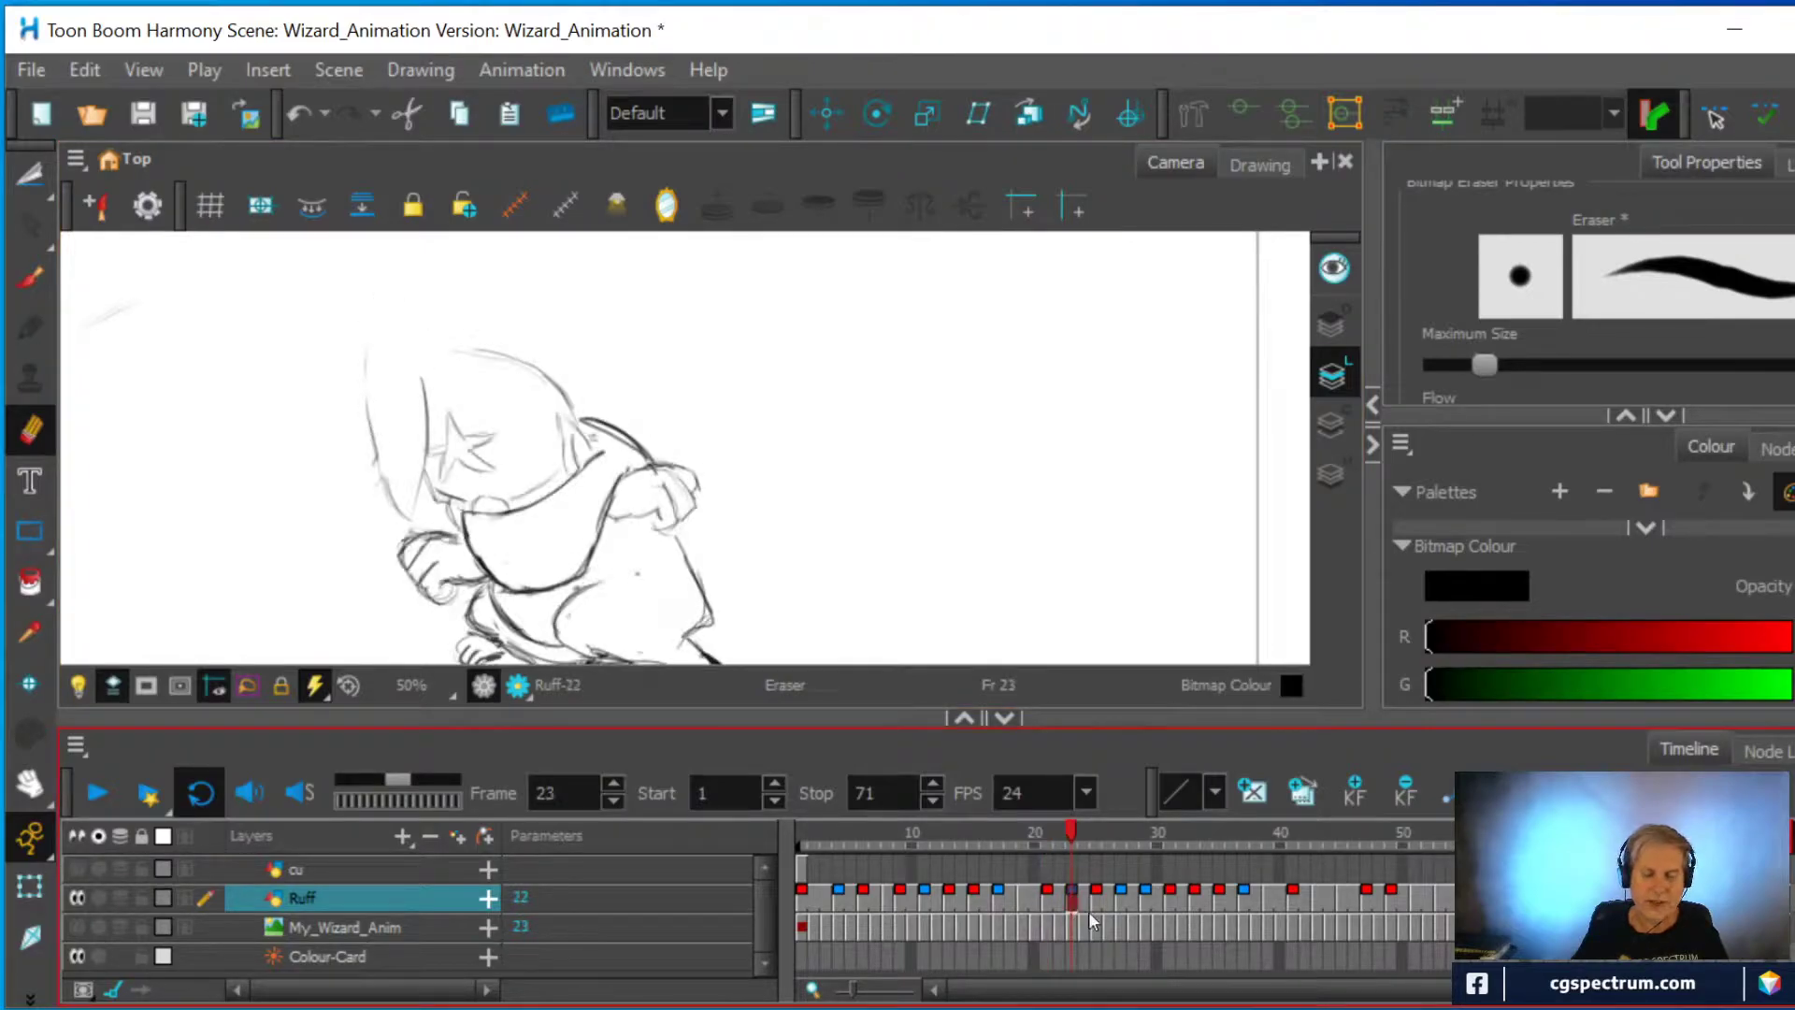
Compare the sleeve's shape on frames 23, 25, 27 and 29
{"action": "left_click", "coordinate": [1098, 902]}
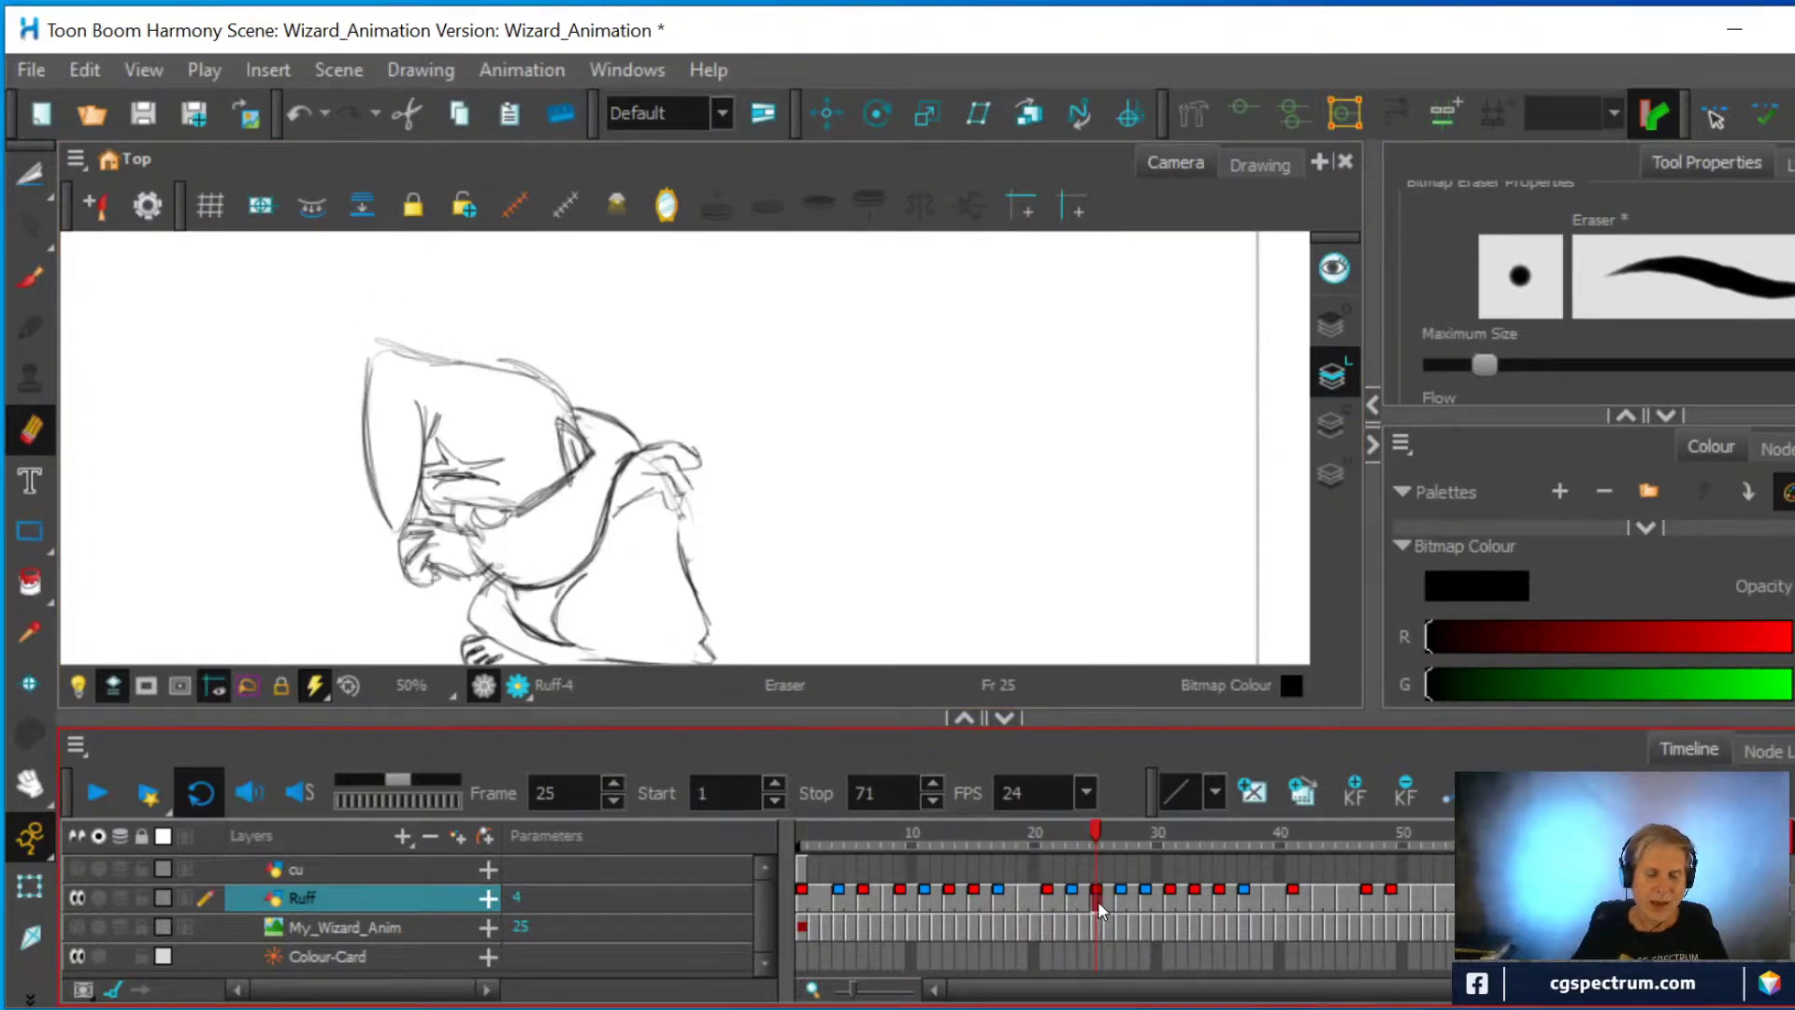
{"action": "left_click", "coordinate": [1122, 900]}
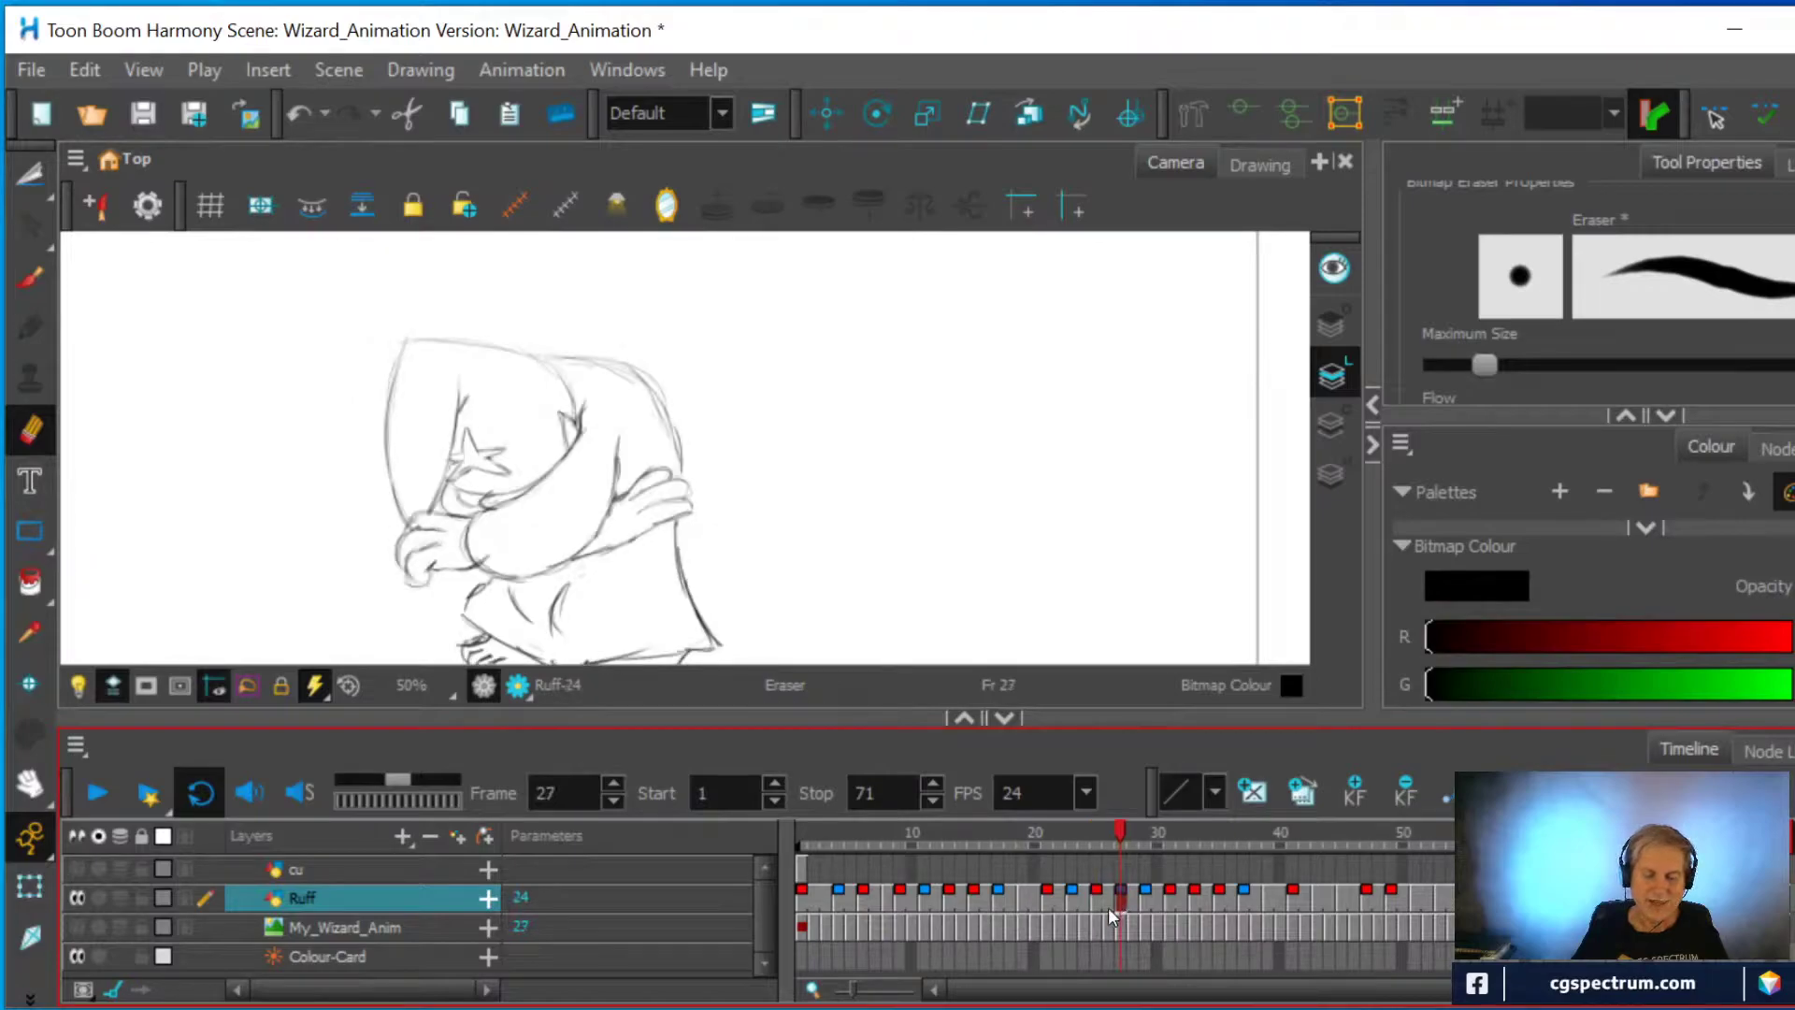
{"action": "left_click", "coordinate": [1087, 895]}
{"action": "left_click", "coordinate": [1069, 901]}
{"action": "left_click", "coordinate": [1094, 901]}
{"action": "left_click", "coordinate": [1116, 899]}
{"action": "left_click", "coordinate": [1148, 900]}
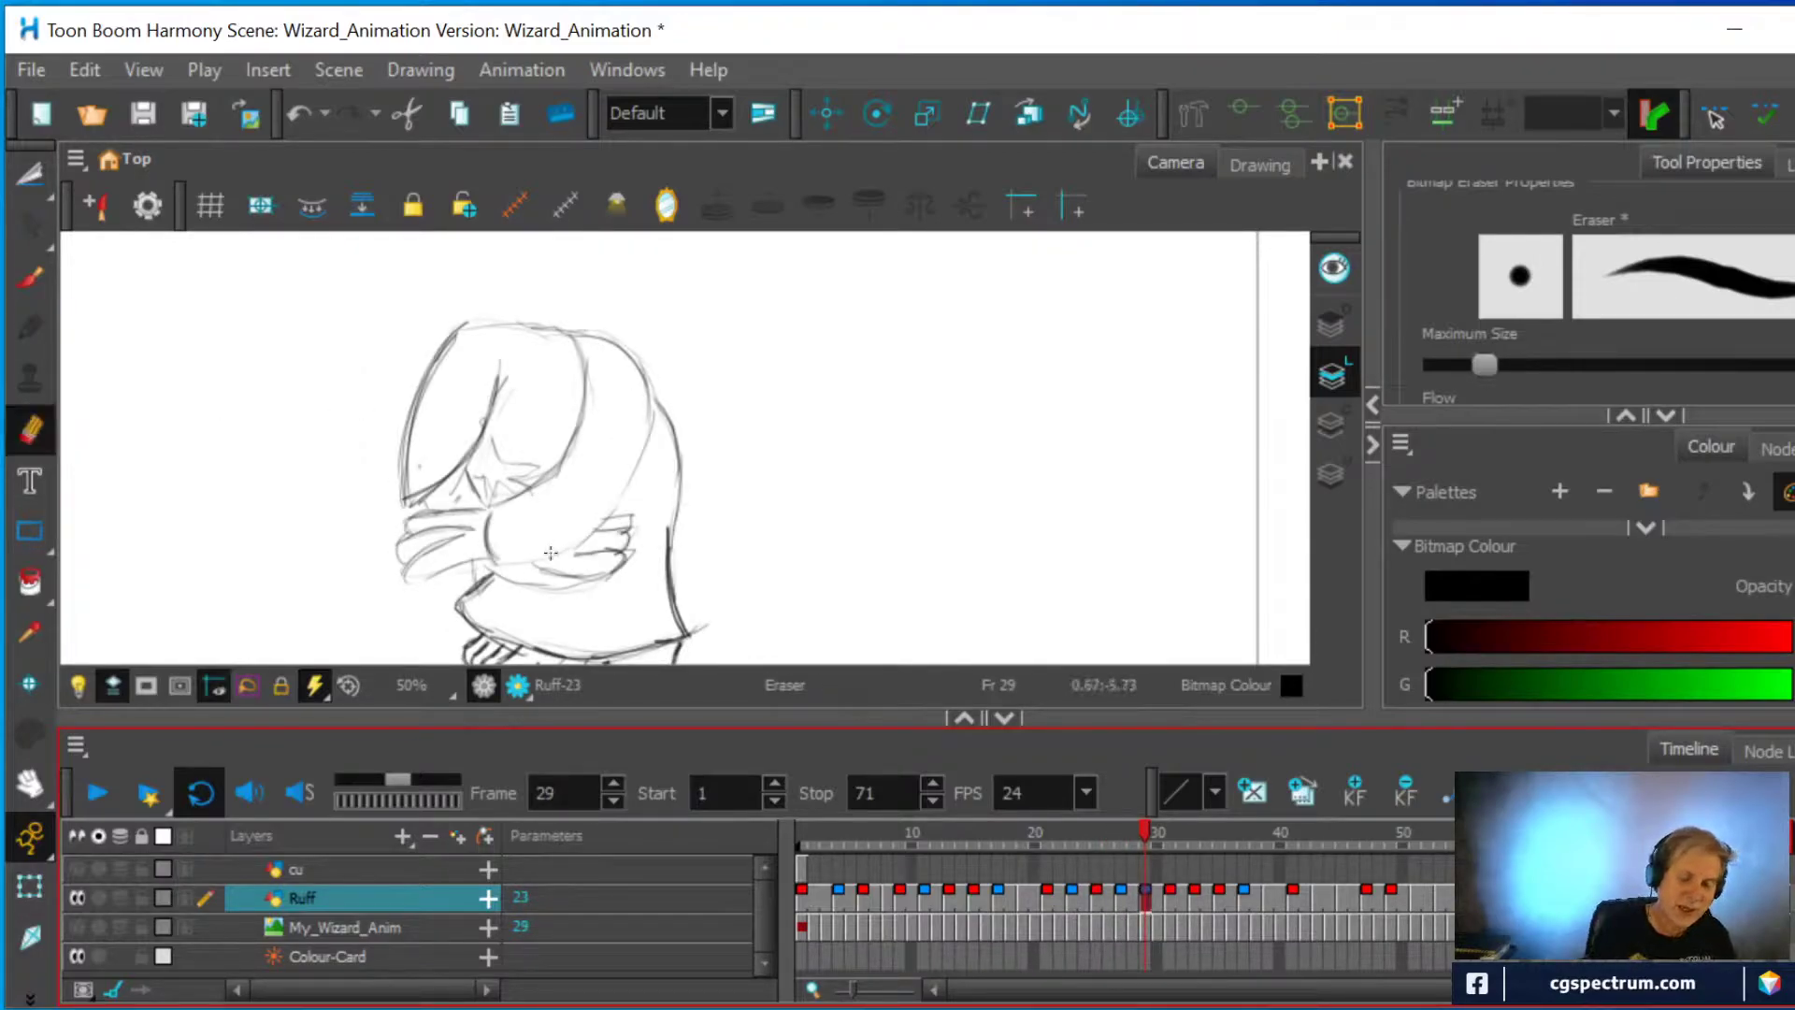
On frame 29, erase the sleeve's faint lower edge over the hand and redraw it hanging lower with a pointed bottom corner
{"action": "mouse_move", "coordinate": [505, 561]}
{"action": "left_mouse_down"}
{"action": "mouse_move", "coordinate": [565, 545]}
{"action": "mouse_move", "coordinate": [626, 484]}
{"action": "left_mouse_up"}
{"action": "key", "text": "alt+b"}
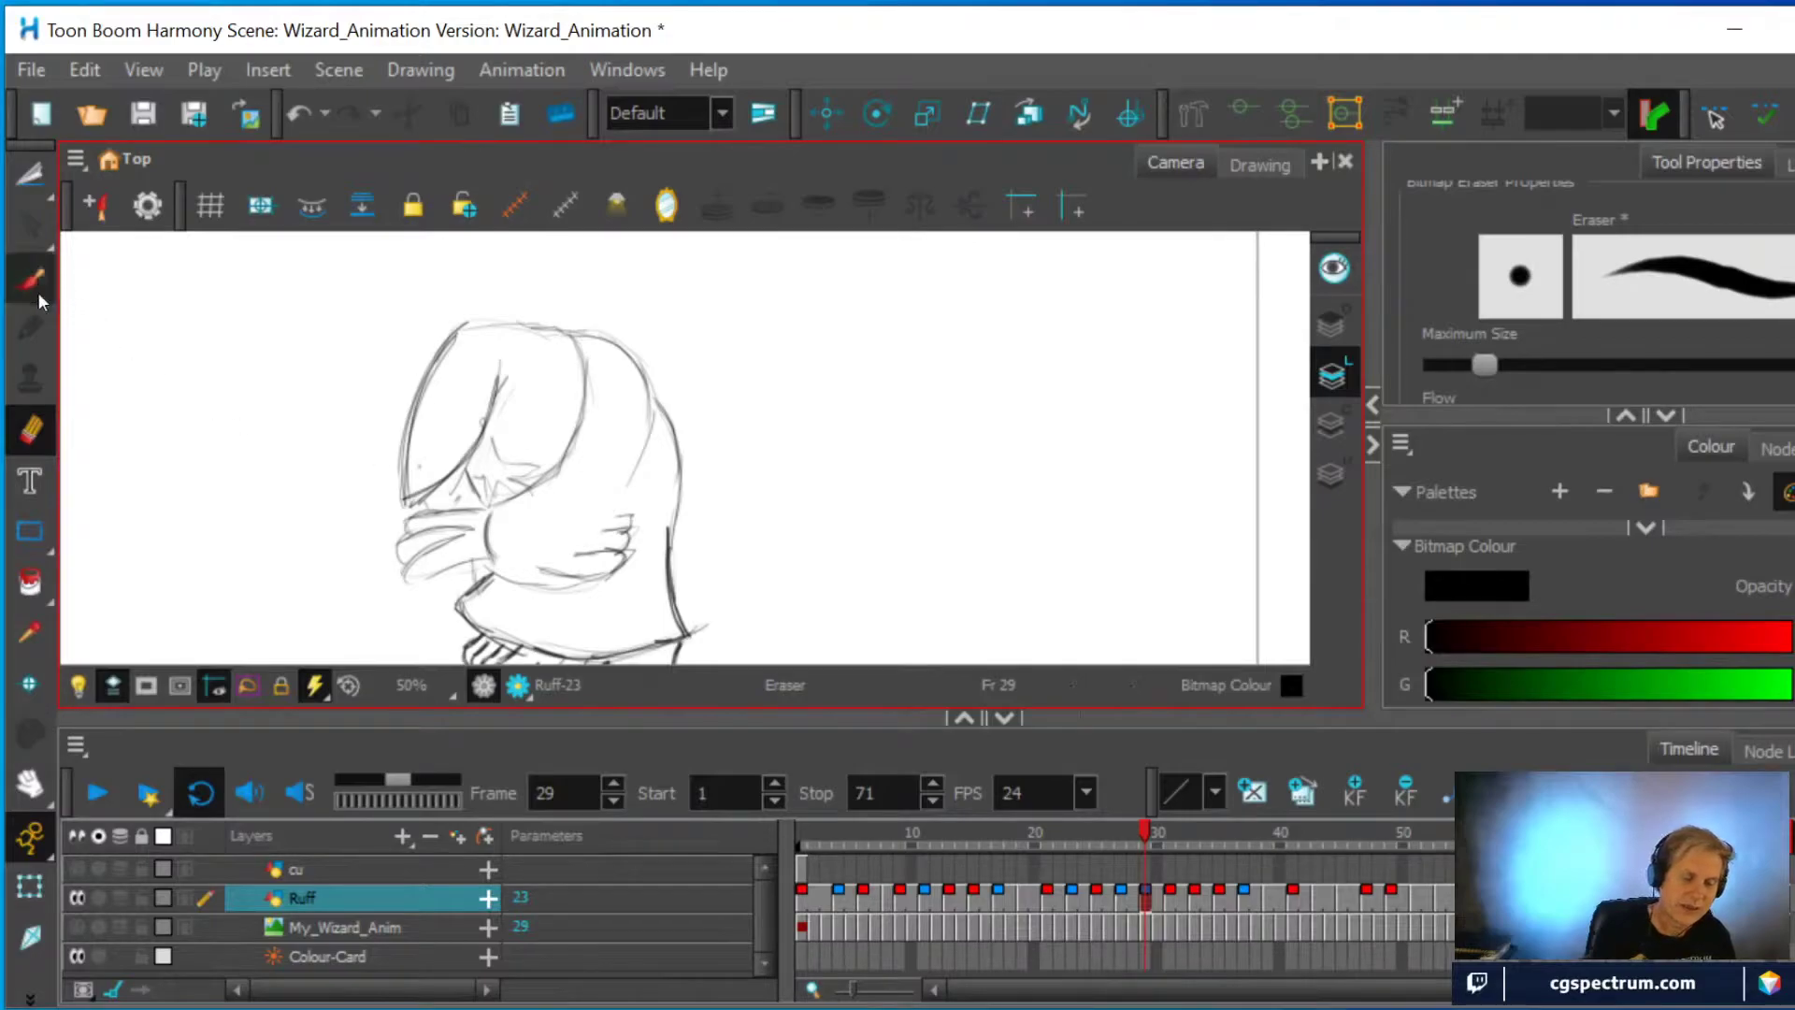
{"action": "mouse_move", "coordinate": [502, 554]}
{"action": "left_mouse_down"}
{"action": "mouse_move", "coordinate": [521, 596]}
{"action": "mouse_move", "coordinate": [553, 567]}
{"action": "left_mouse_up"}
{"action": "mouse_move", "coordinate": [636, 463]}
{"action": "left_mouse_down"}
{"action": "mouse_move", "coordinate": [566, 570]}
{"action": "mouse_move", "coordinate": [515, 600]}
{"action": "mouse_move", "coordinate": [554, 580]}
{"action": "left_mouse_up"}
{"action": "mouse_move", "coordinate": [546, 578]}
{"action": "left_mouse_down"}
{"action": "mouse_move", "coordinate": [501, 595]}
{"action": "mouse_move", "coordinate": [489, 556]}
{"action": "left_mouse_up"}
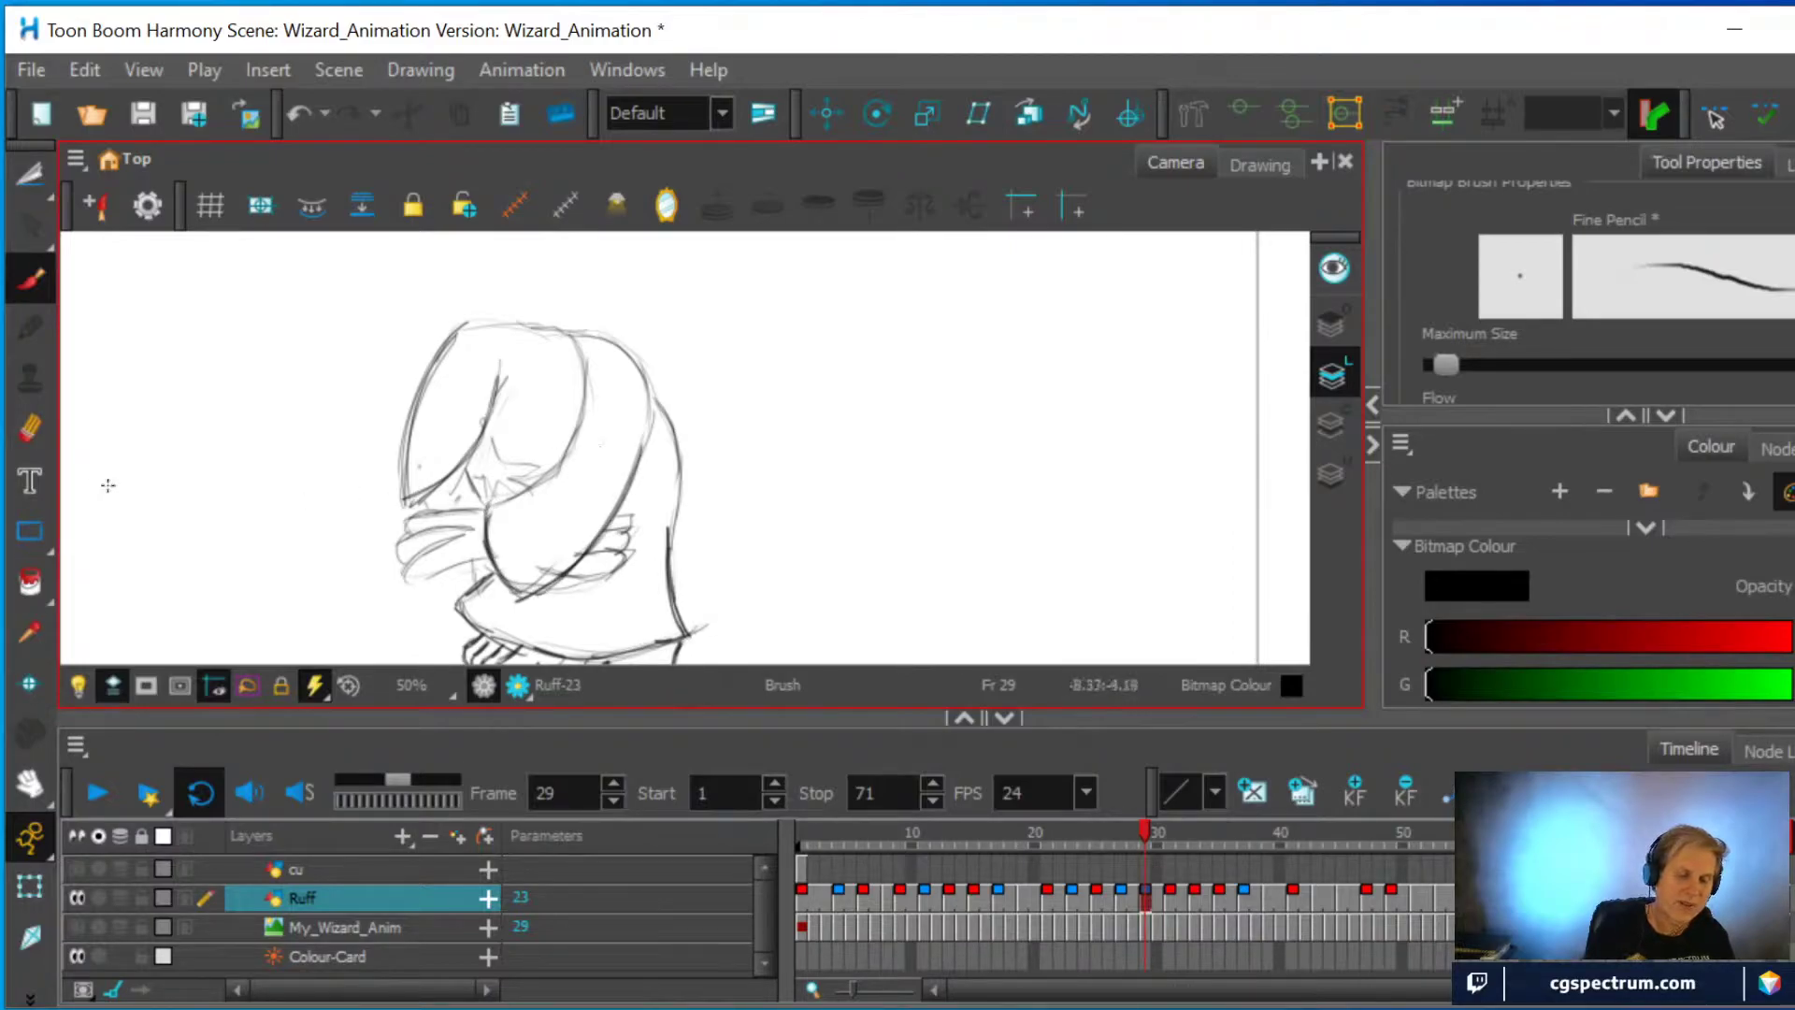
{"action": "left_click", "coordinate": [31, 433]}
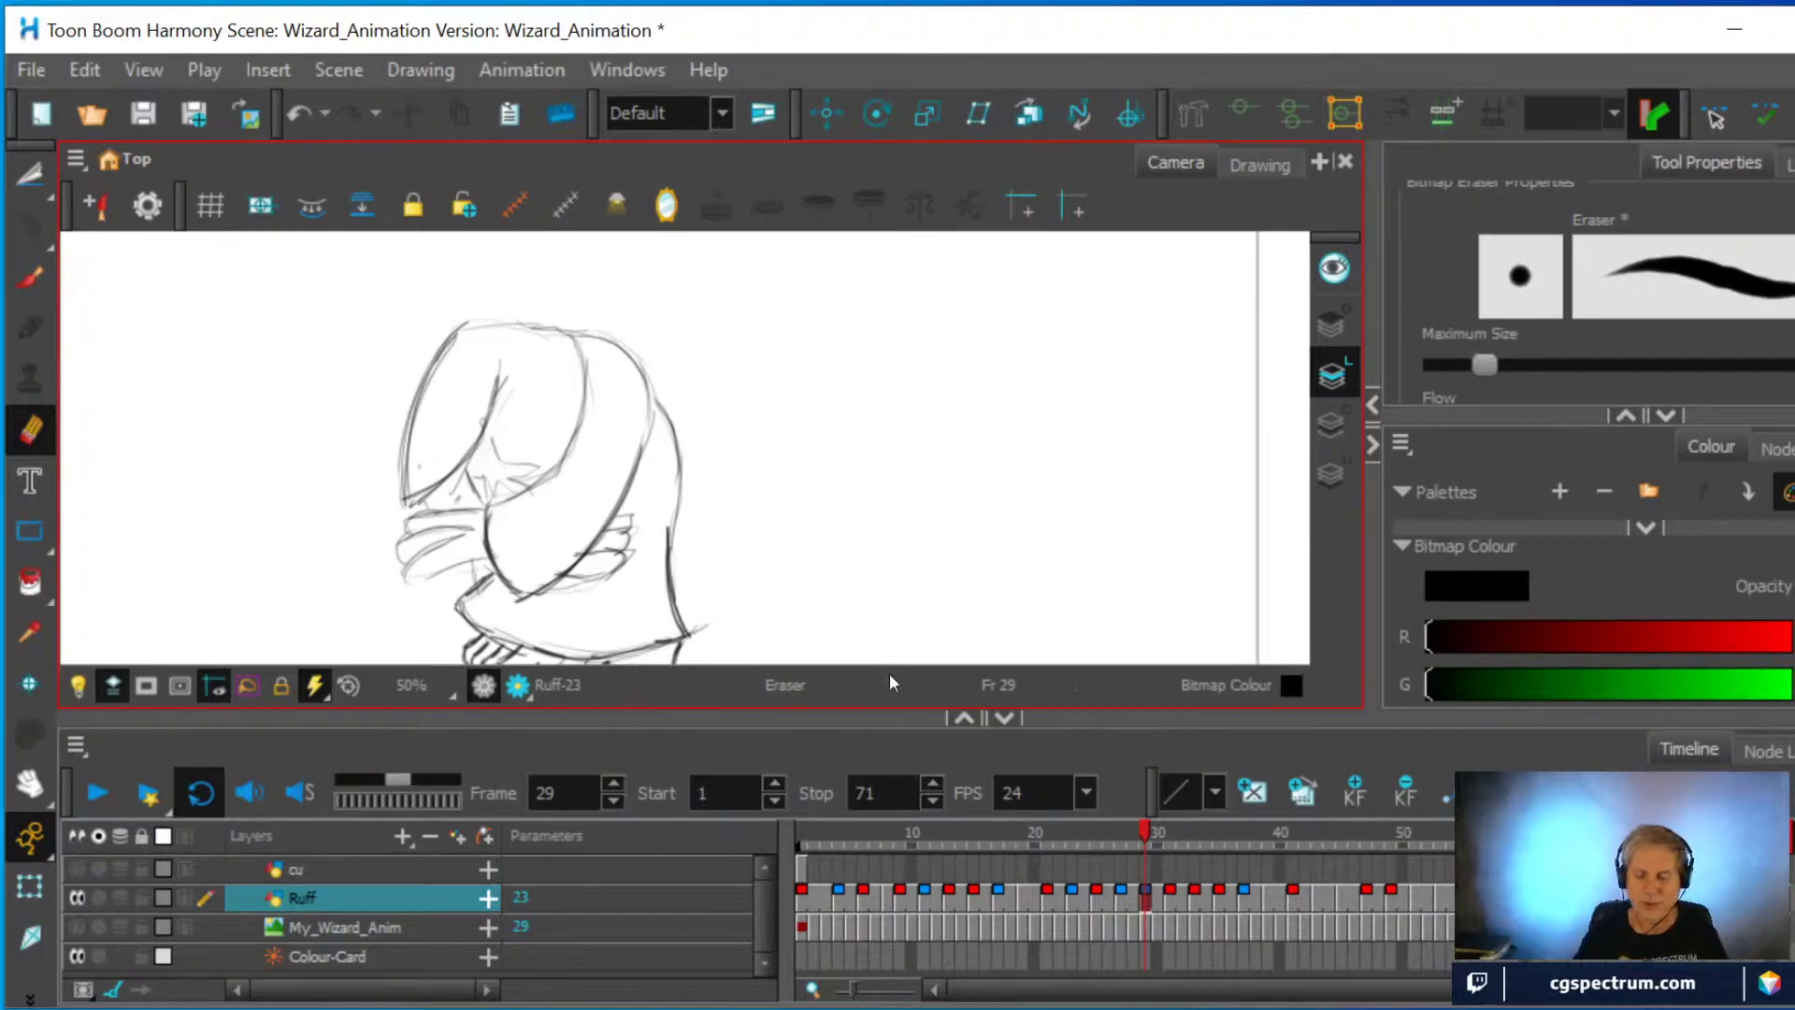
{"action": "left_click", "coordinate": [1146, 902]}
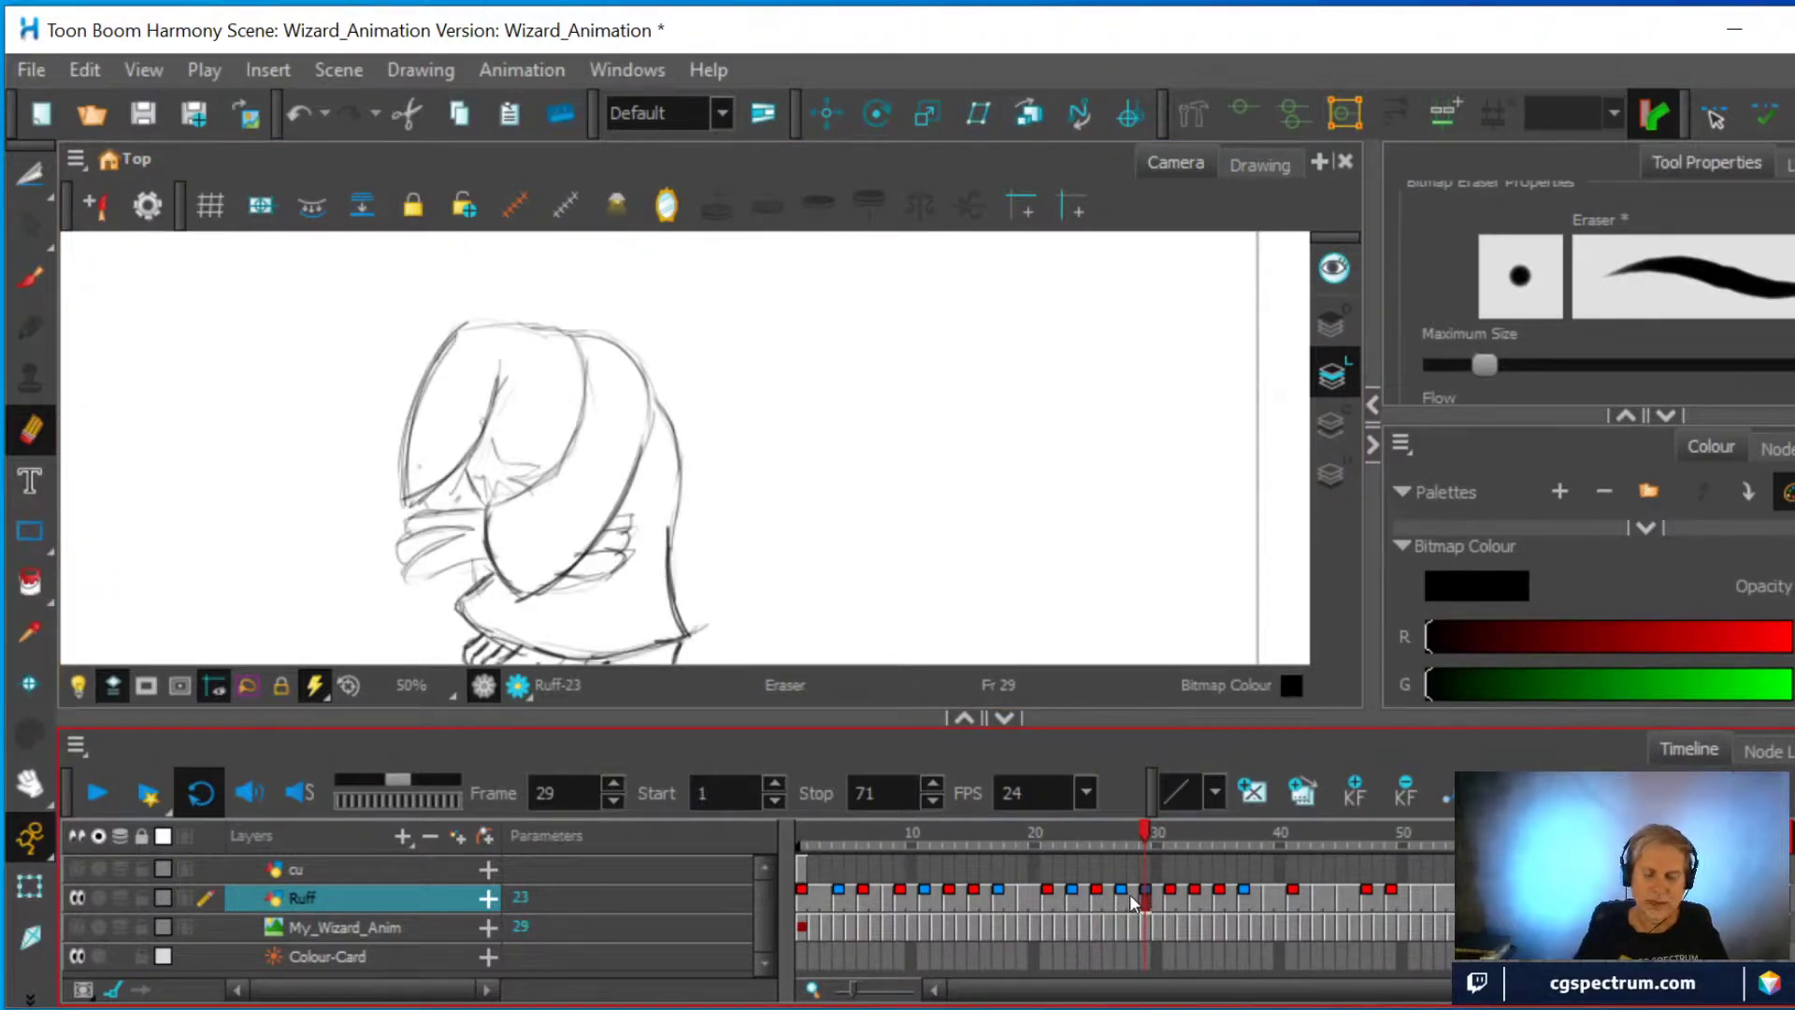
On frame 27, erase the sleeve's lower curve between the hands and redraw it slightly deeper, joining the edge beside the far hand
{"action": "left_click", "coordinate": [1120, 895]}
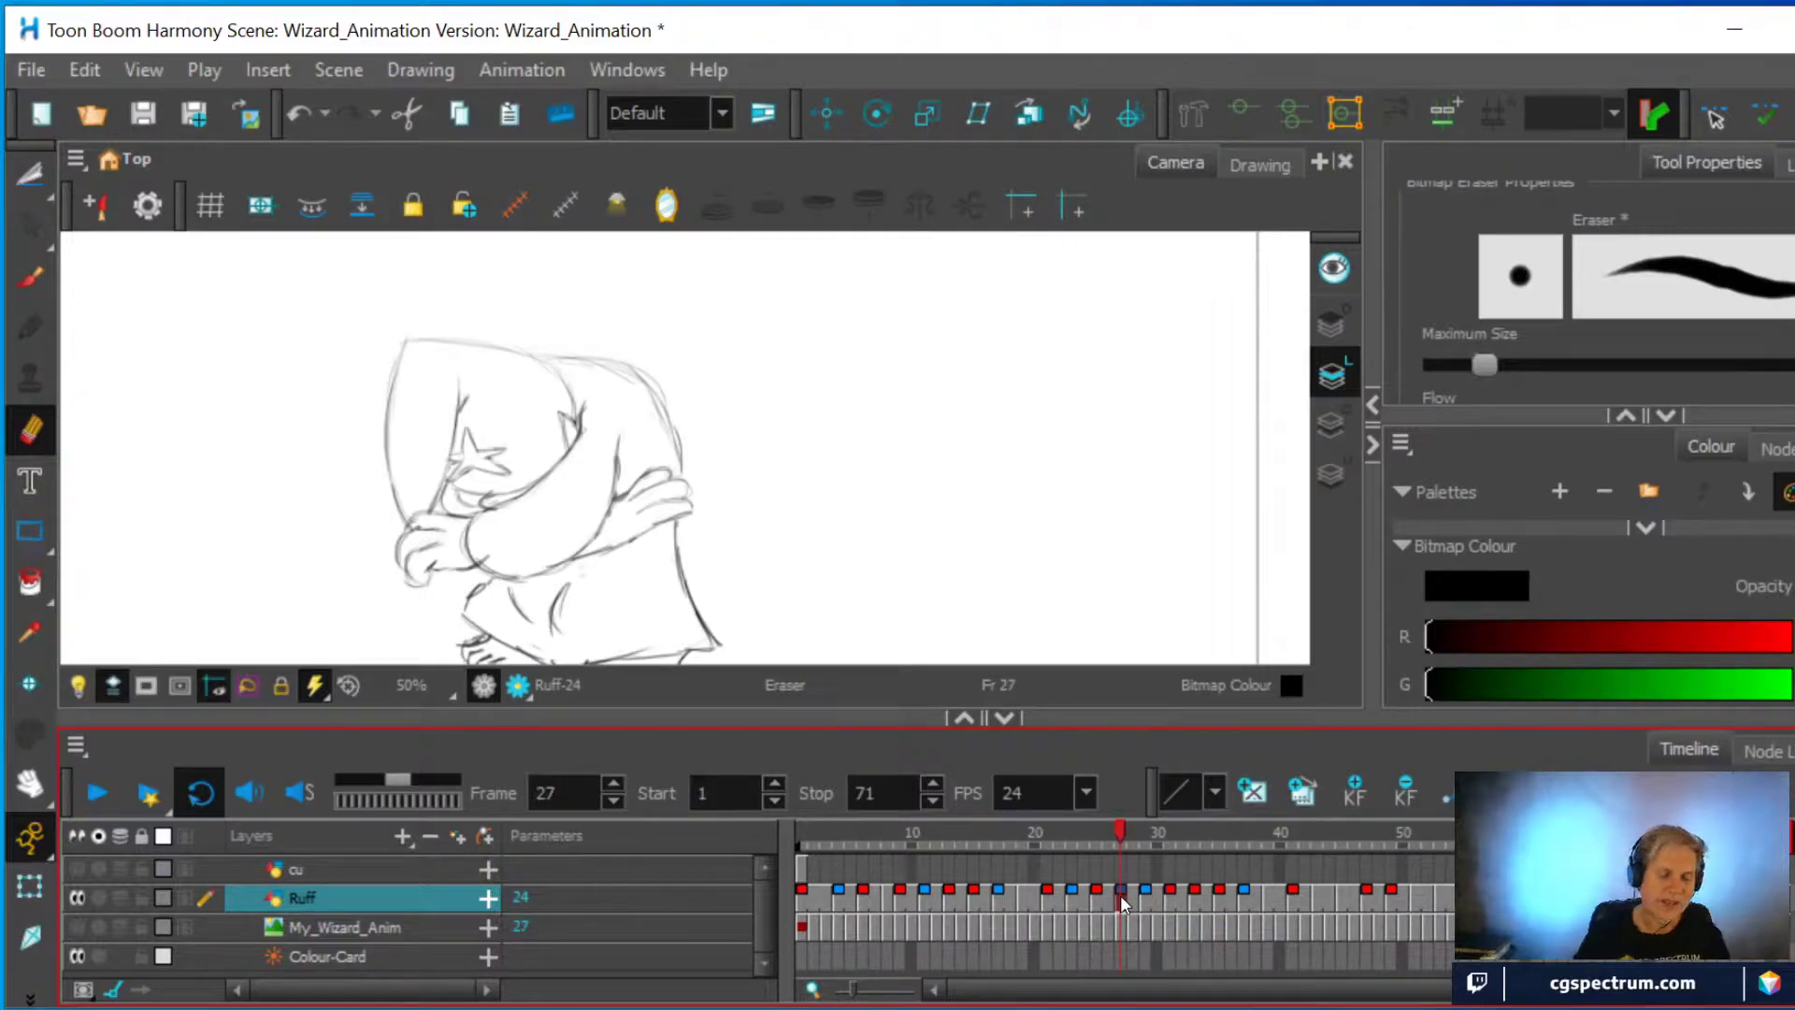
{"action": "mouse_move", "coordinate": [473, 544]}
{"action": "left_mouse_down"}
{"action": "mouse_move", "coordinate": [524, 575]}
{"action": "mouse_move", "coordinate": [598, 526]}
{"action": "left_mouse_up"}
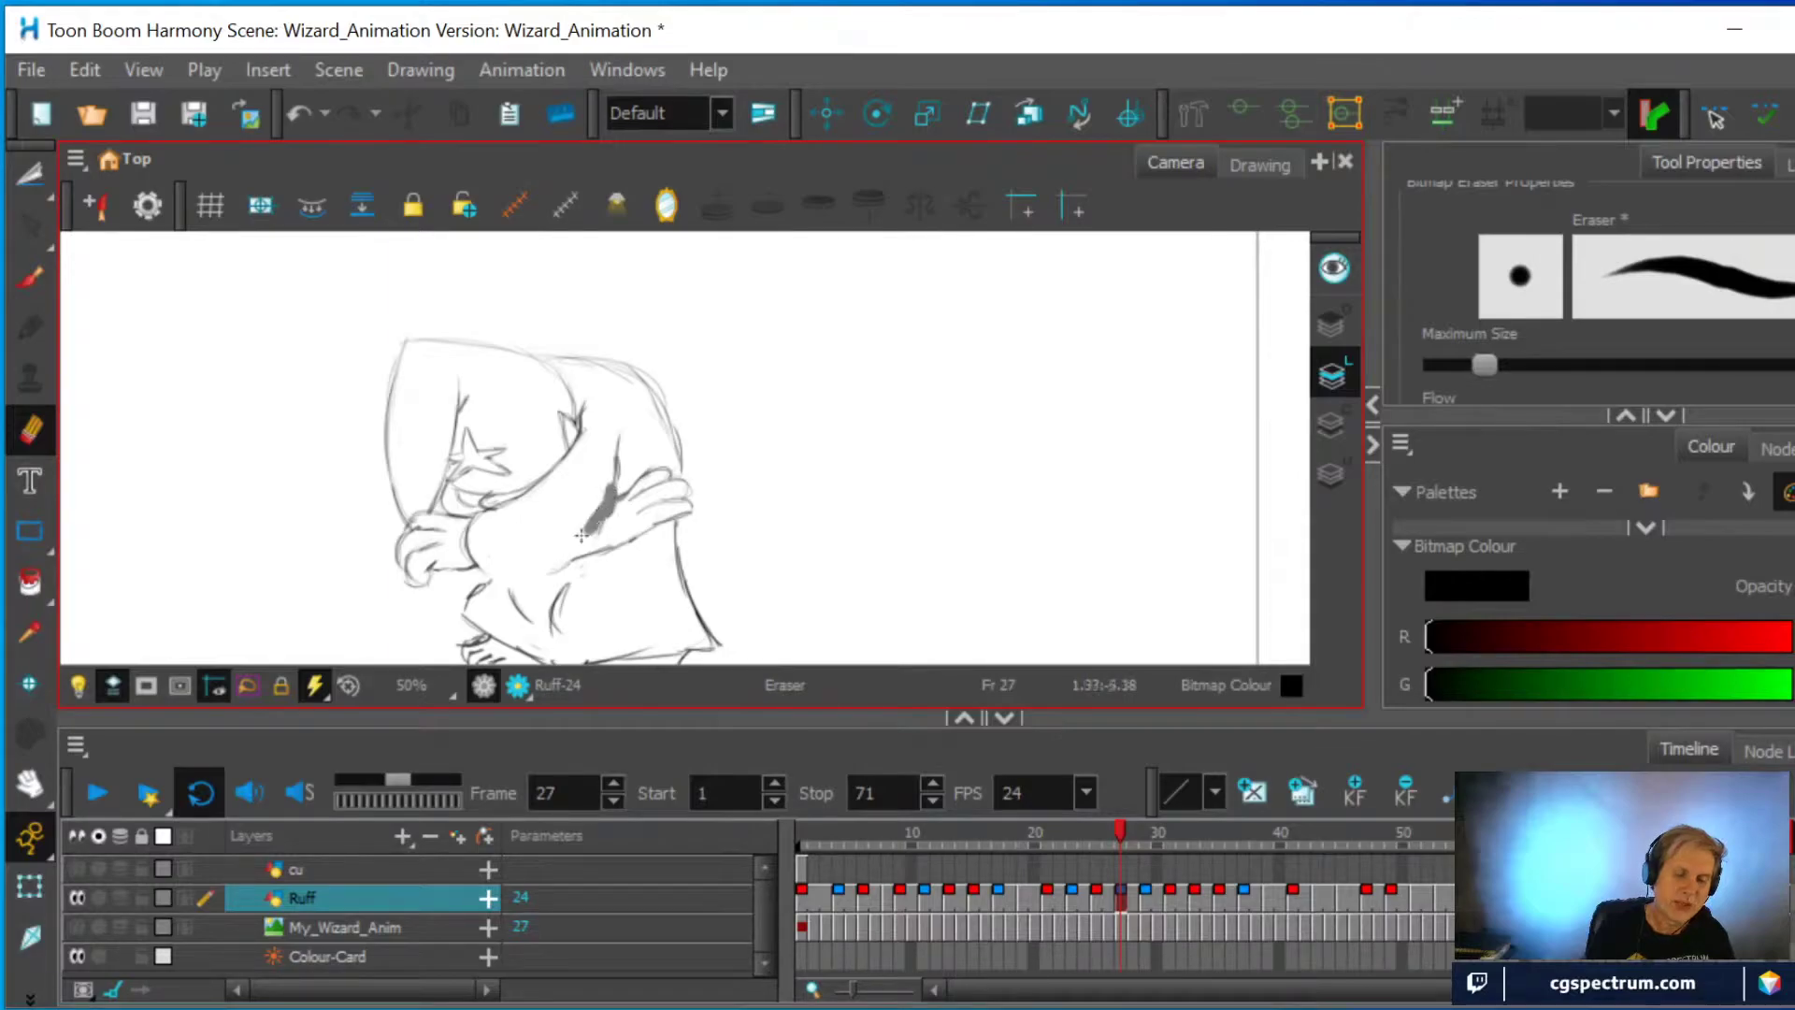
{"action": "key", "text": "alt+b"}
{"action": "mouse_move", "coordinate": [488, 568]}
{"action": "left_mouse_down"}
{"action": "mouse_move", "coordinate": [510, 589]}
{"action": "mouse_move", "coordinate": [598, 533]}
{"action": "mouse_move", "coordinate": [570, 575]}
{"action": "mouse_move", "coordinate": [542, 585]}
{"action": "mouse_move", "coordinate": [486, 551]}
{"action": "mouse_move", "coordinate": [589, 547]}
{"action": "mouse_move", "coordinate": [617, 476]}
{"action": "mouse_move", "coordinate": [518, 580]}
{"action": "mouse_move", "coordinate": [570, 552]}
{"action": "mouse_move", "coordinate": [575, 516]}
{"action": "left_mouse_up"}
{"action": "left_click", "coordinate": [30, 428]}
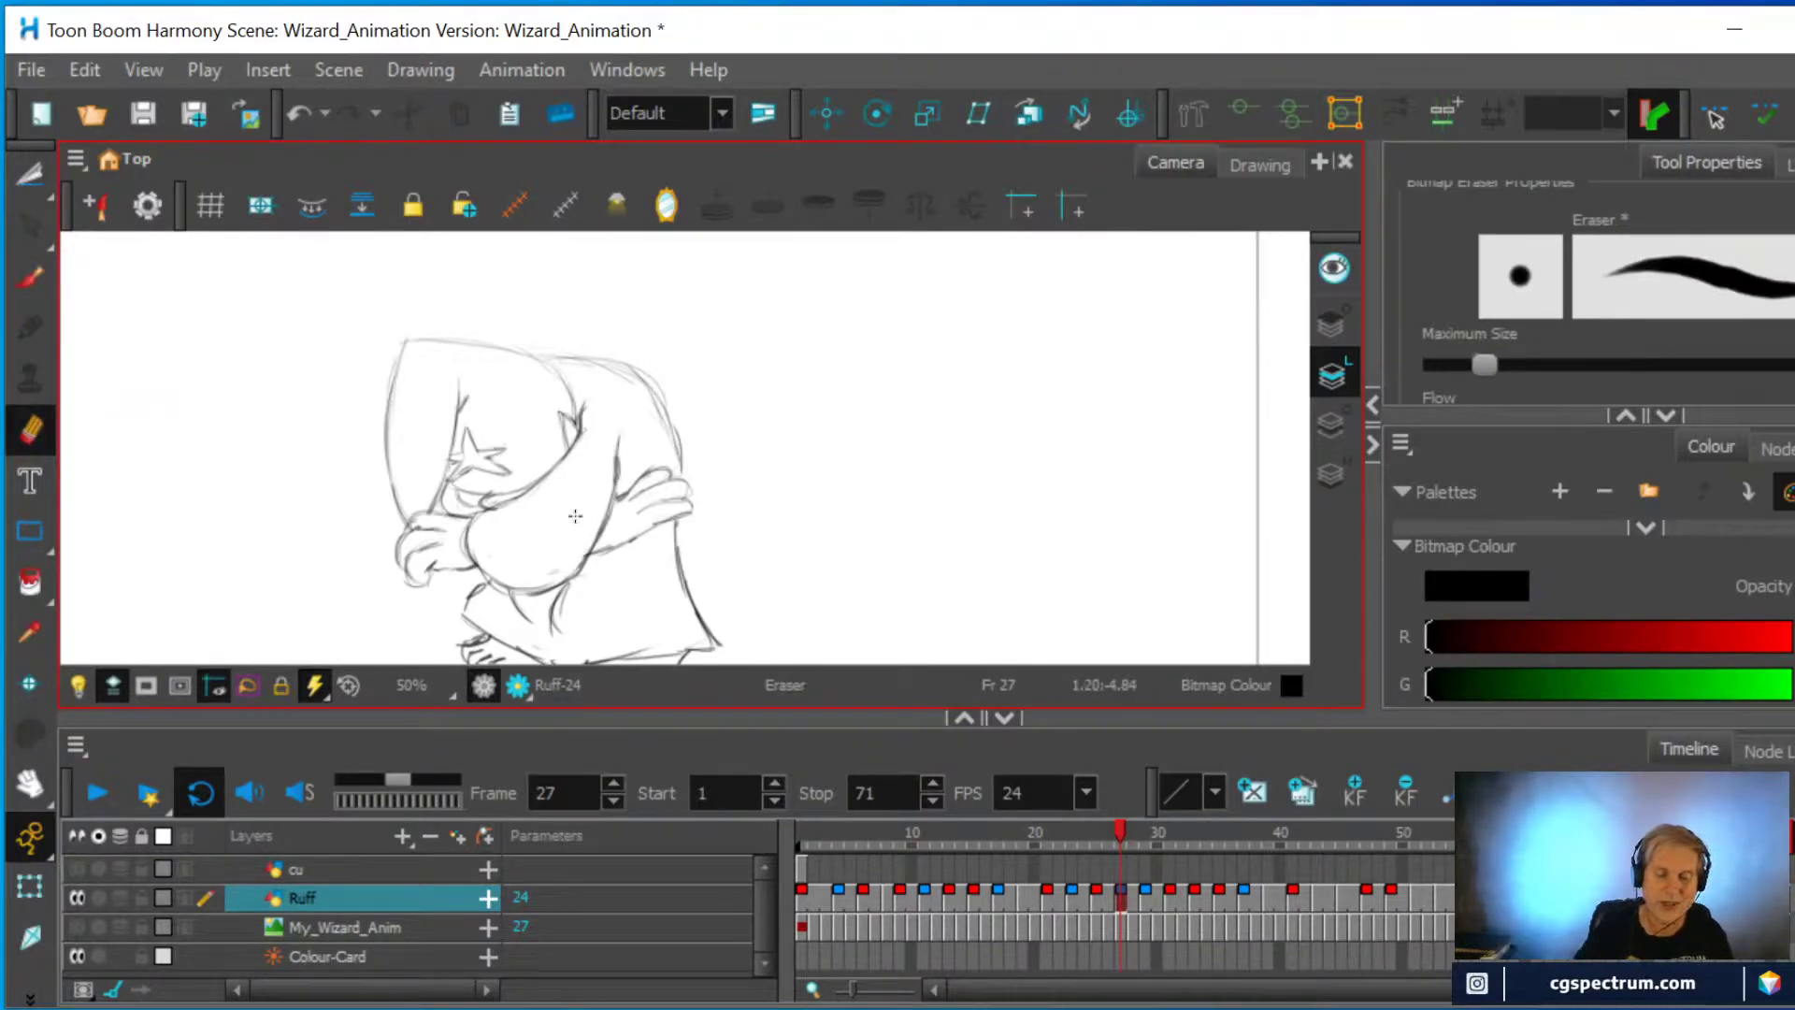
Check how the sleeve's shape moves across frames 21 to 31
{"action": "left_click", "coordinate": [1146, 896]}
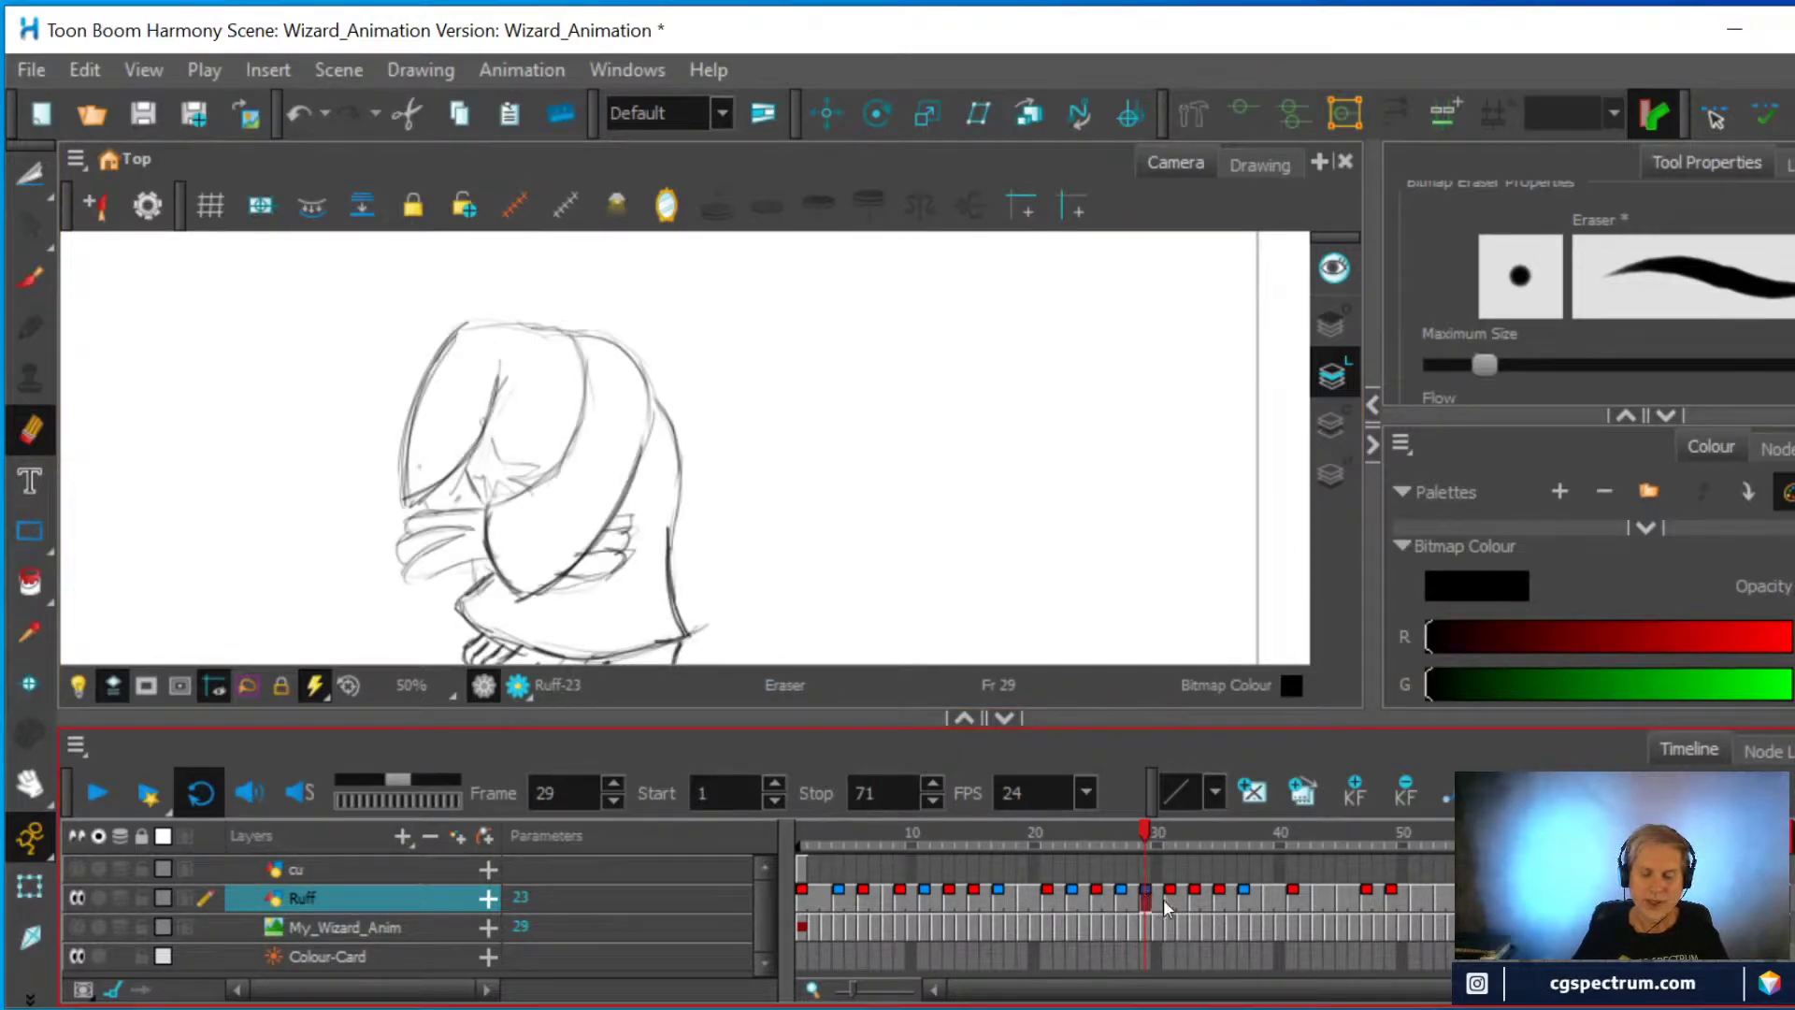
{"action": "left_click", "coordinate": [1165, 900]}
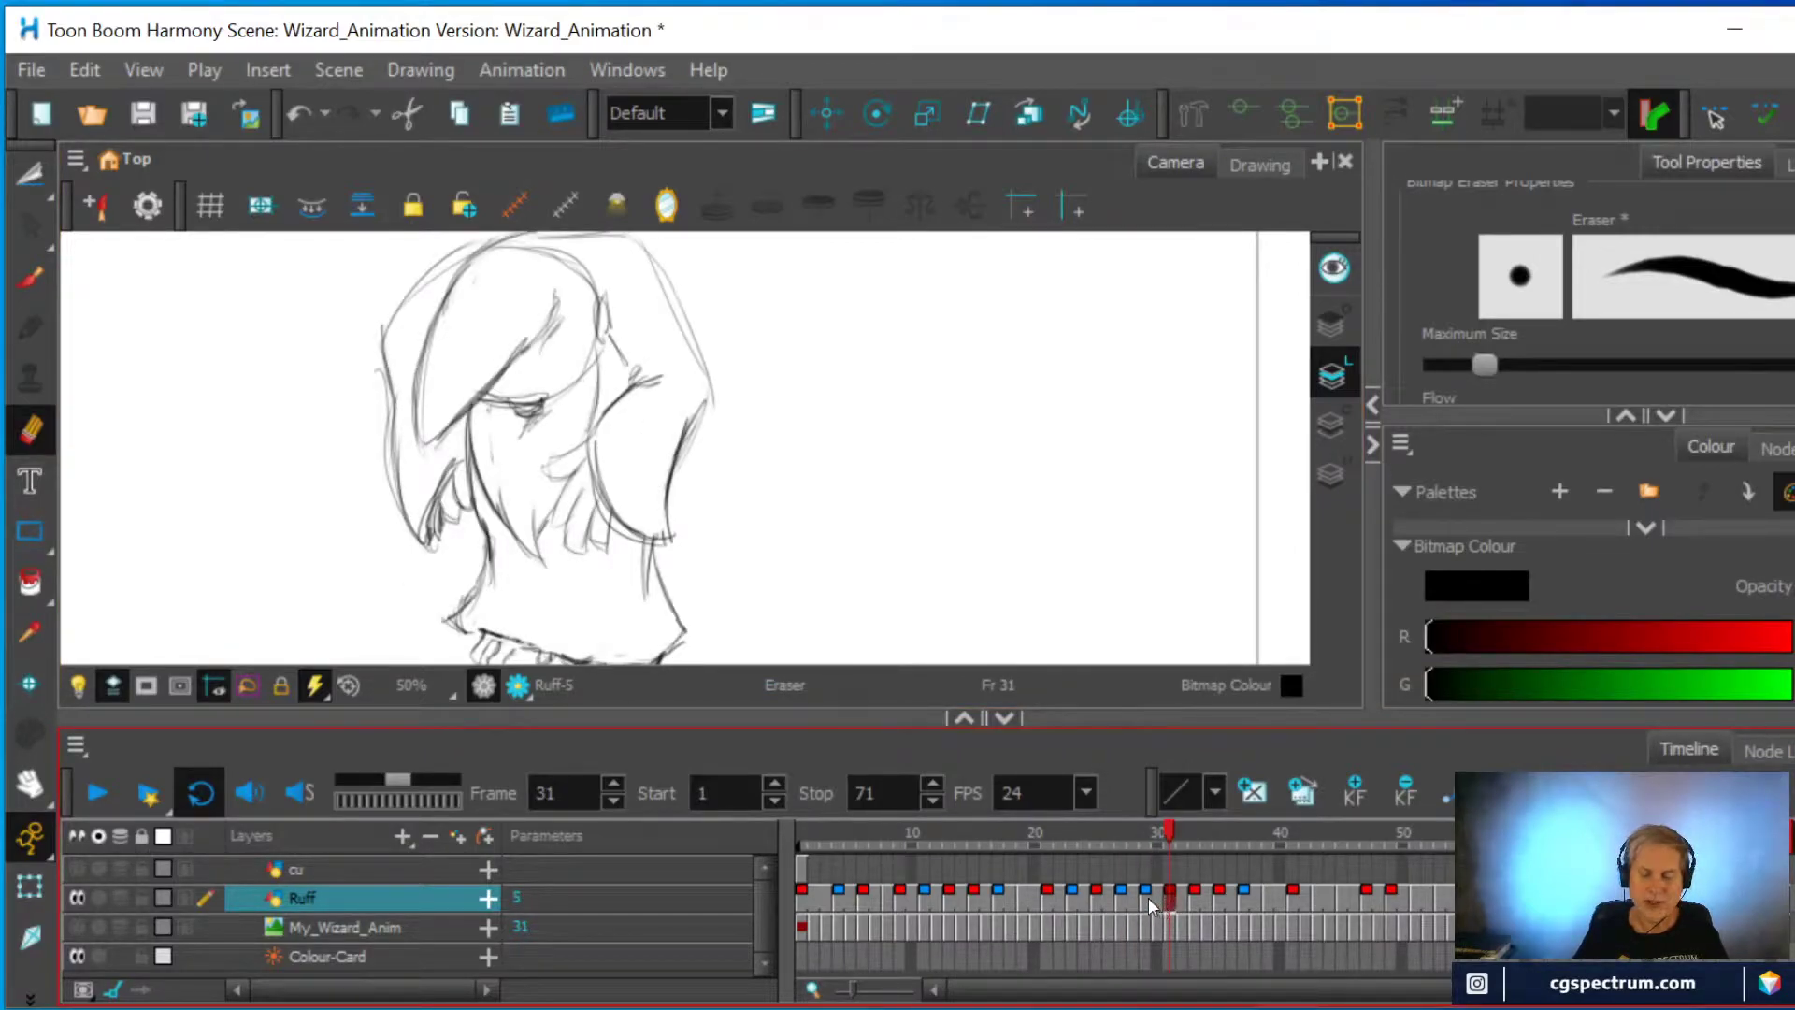
{"action": "left_click", "coordinate": [1148, 895]}
{"action": "left_click", "coordinate": [1118, 895]}
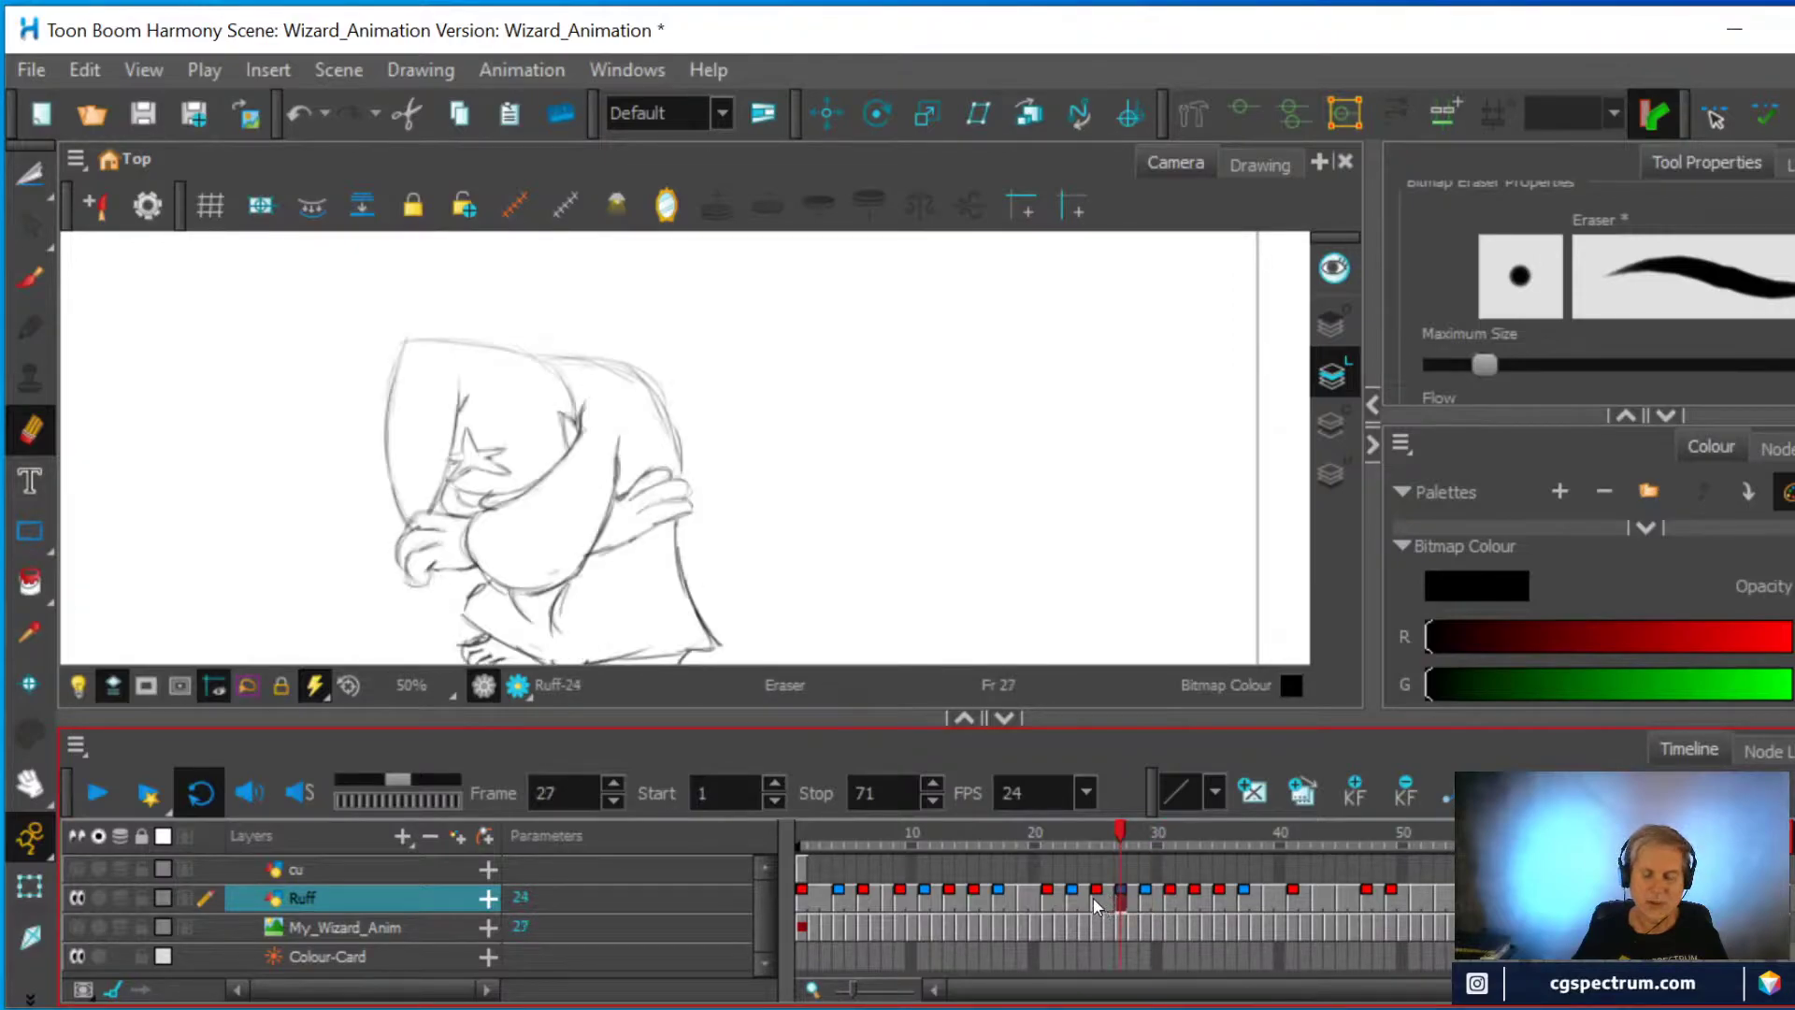
{"action": "left_click", "coordinate": [1092, 896]}
{"action": "left_click", "coordinate": [1075, 901]}
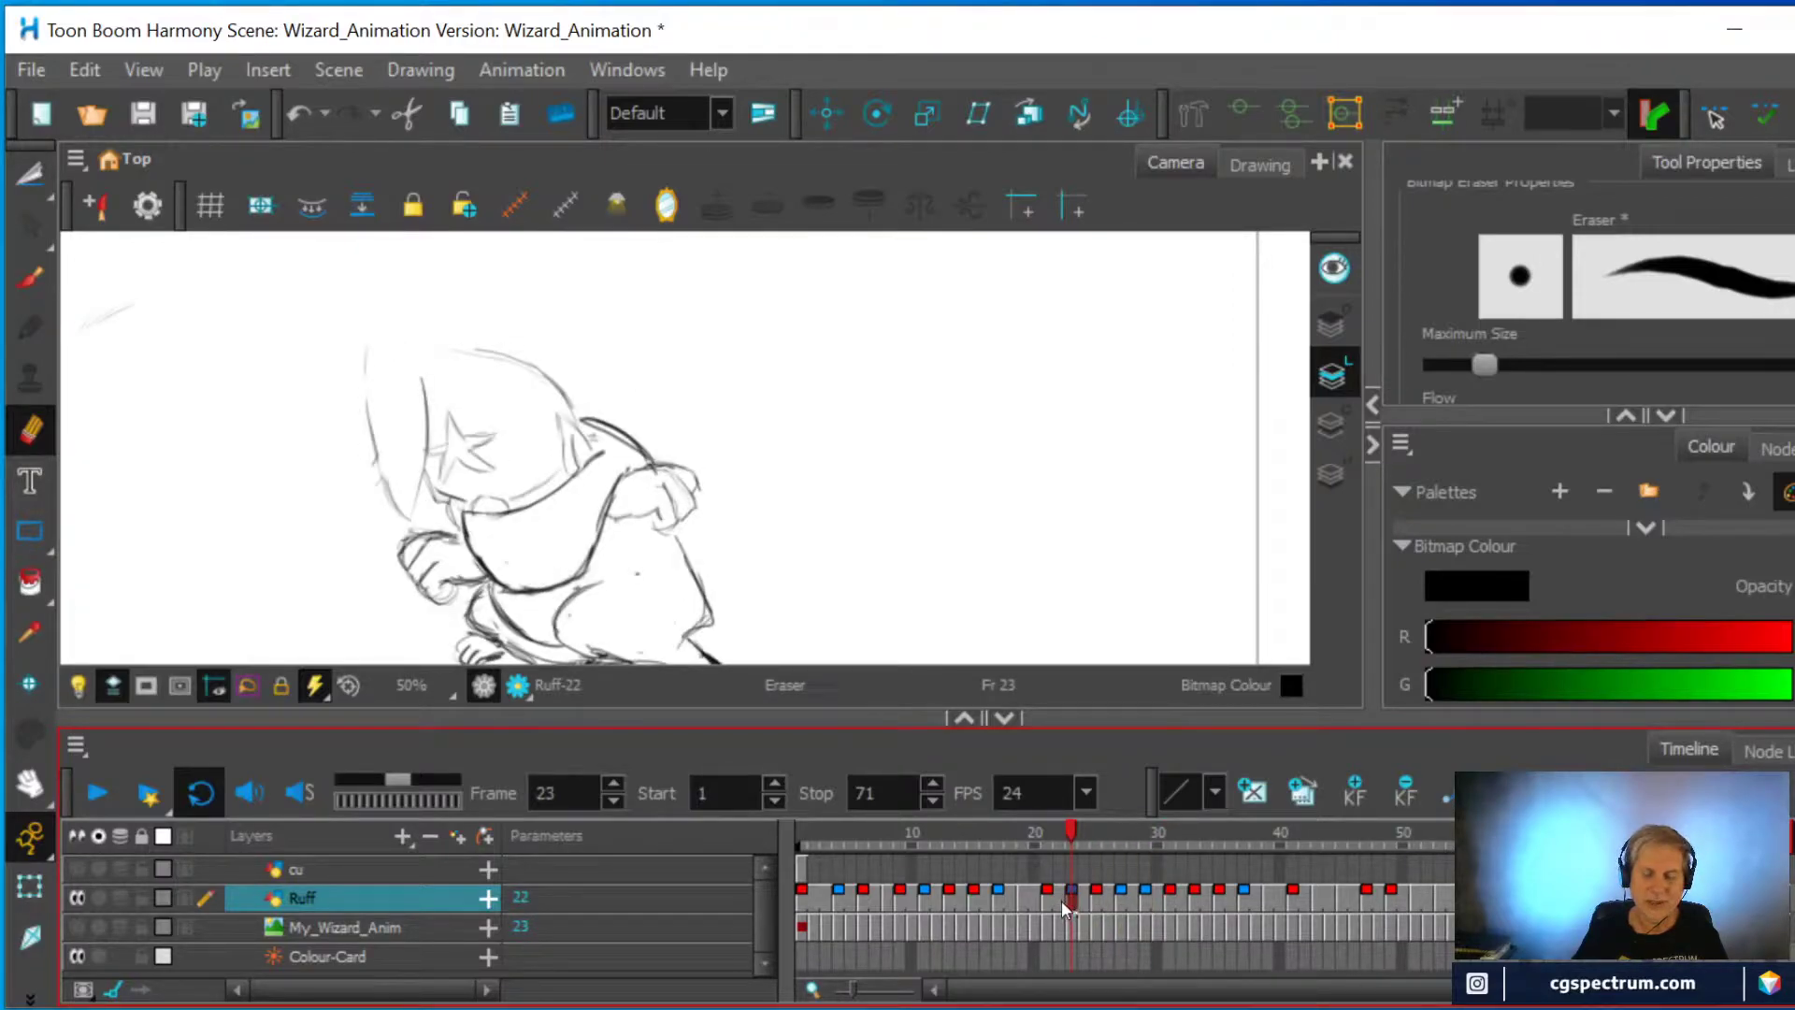
{"action": "left_click", "coordinate": [1047, 895]}
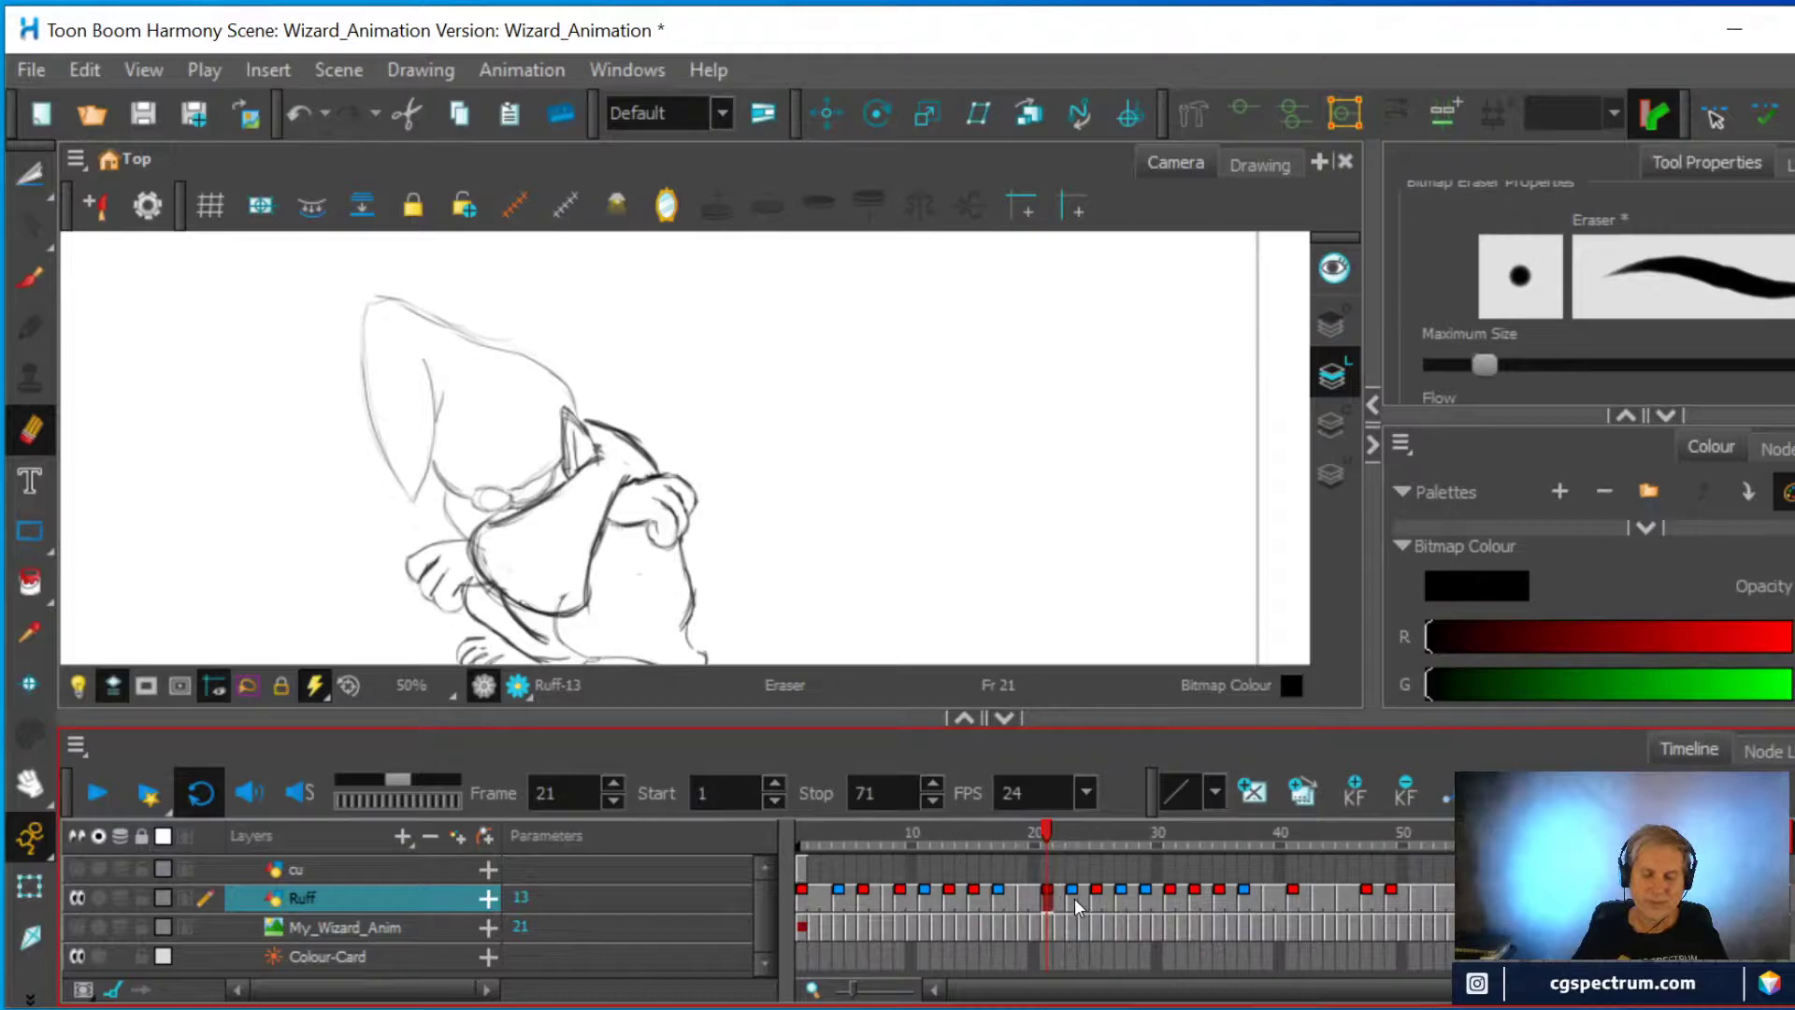
{"action": "left_click", "coordinate": [1074, 897]}
{"action": "left_click", "coordinate": [1095, 896]}
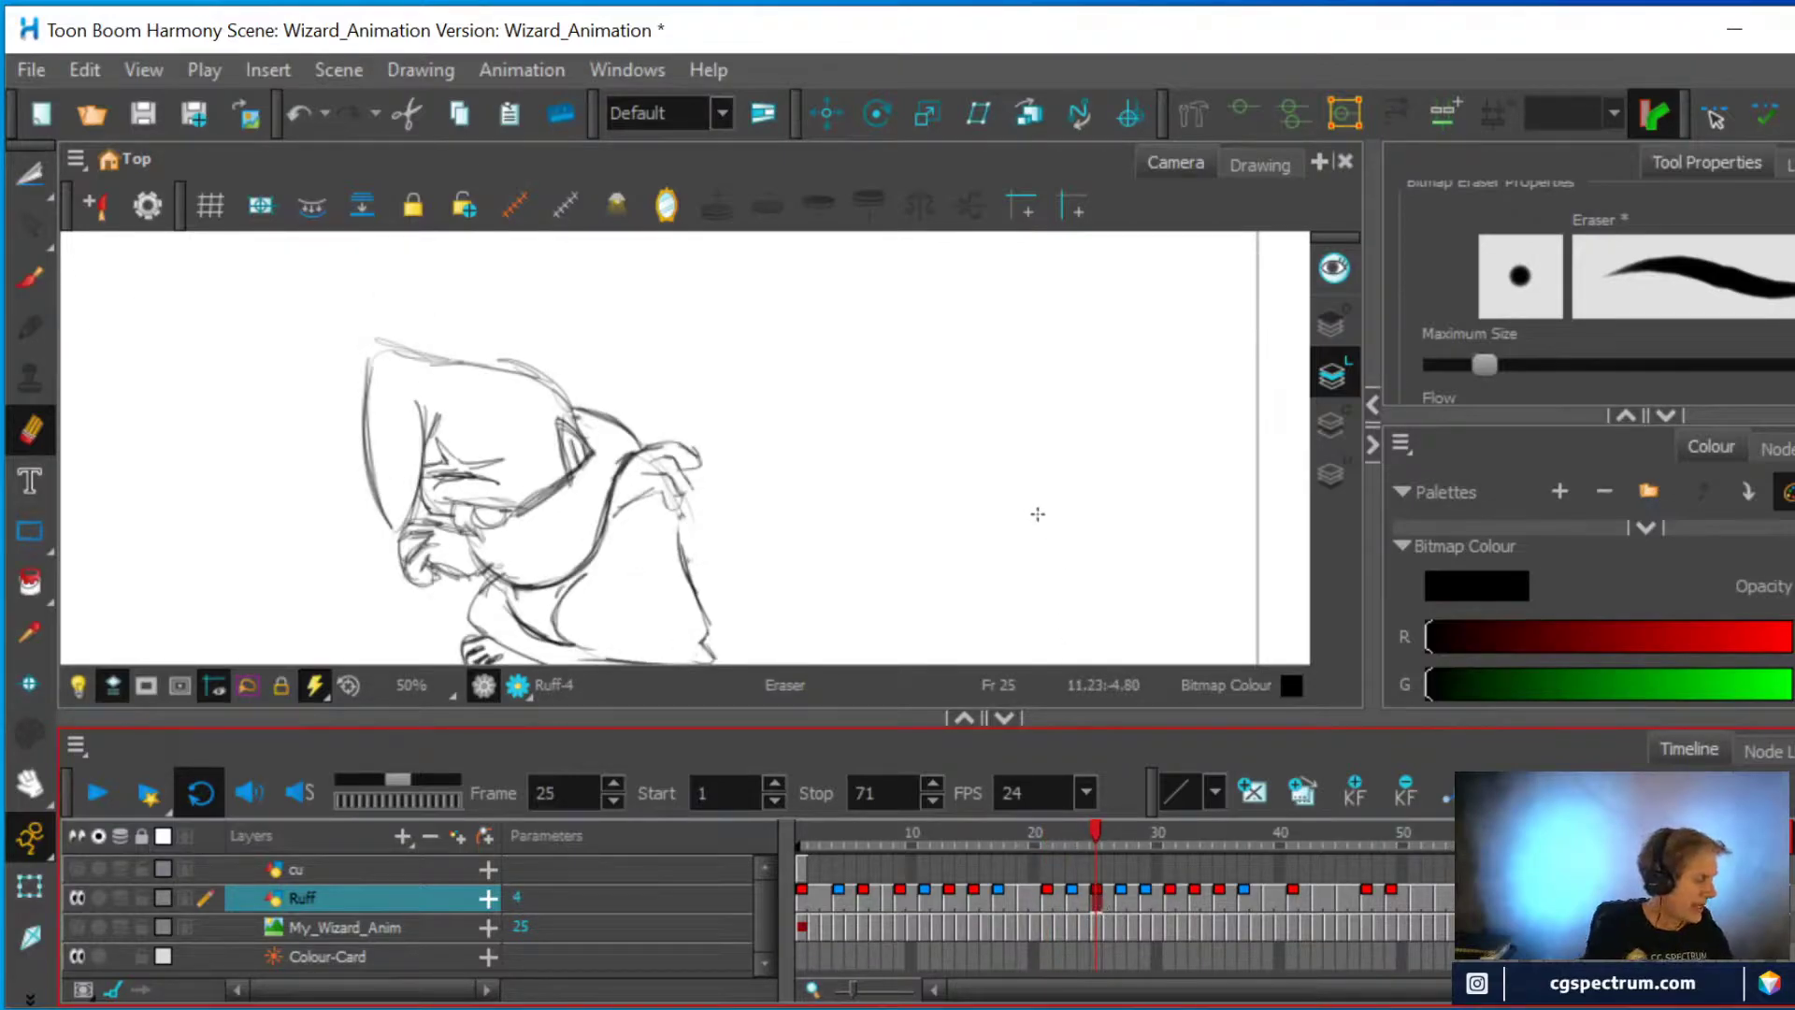
Turn on onion skinning and, on frame 25, replace the sleeve's lower curve with a slightly lower one traced along the previous frame
{"action": "key", "text": "alt+o"}
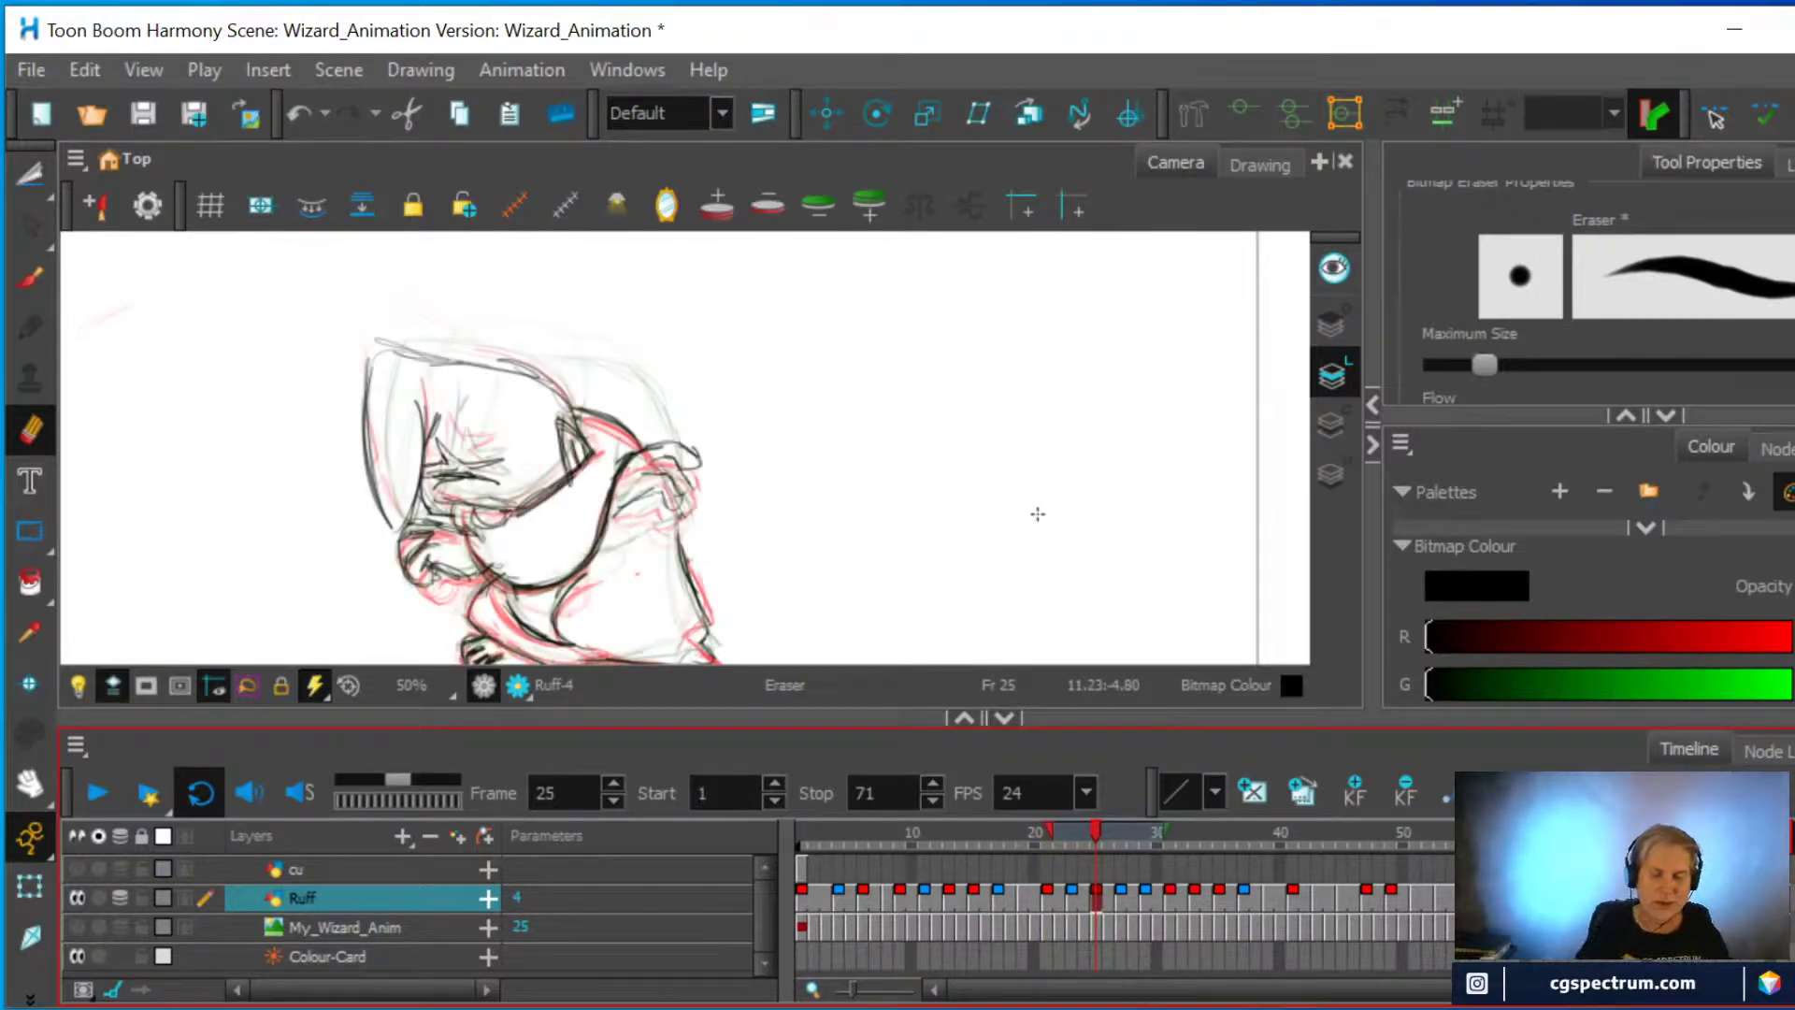
{"action": "scroll", "coordinate": [814, 385], "scroll_direction": "up", "scroll_amount": 2}
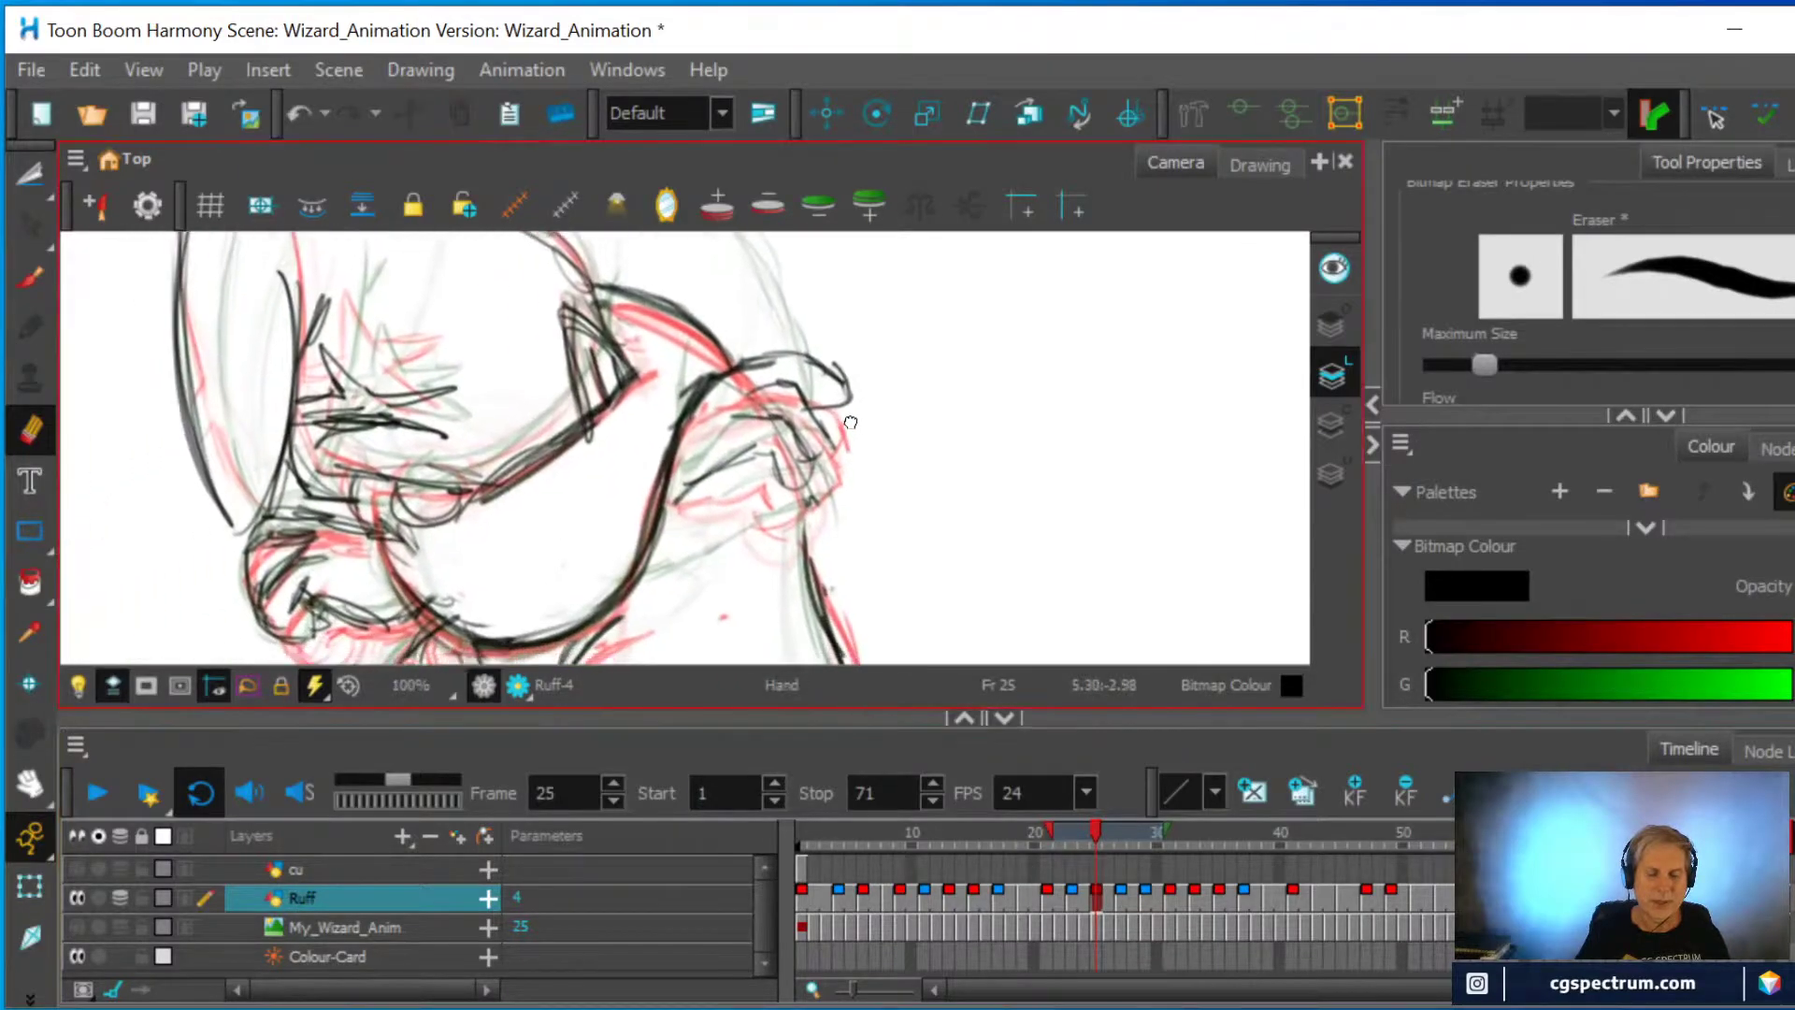
{"action": "left_click_drag", "start_coordinate": [833, 428], "coordinate": [1048, 342]}
{"action": "scroll", "coordinate": [1048, 339], "scroll_direction": "up", "scroll_amount": 1}
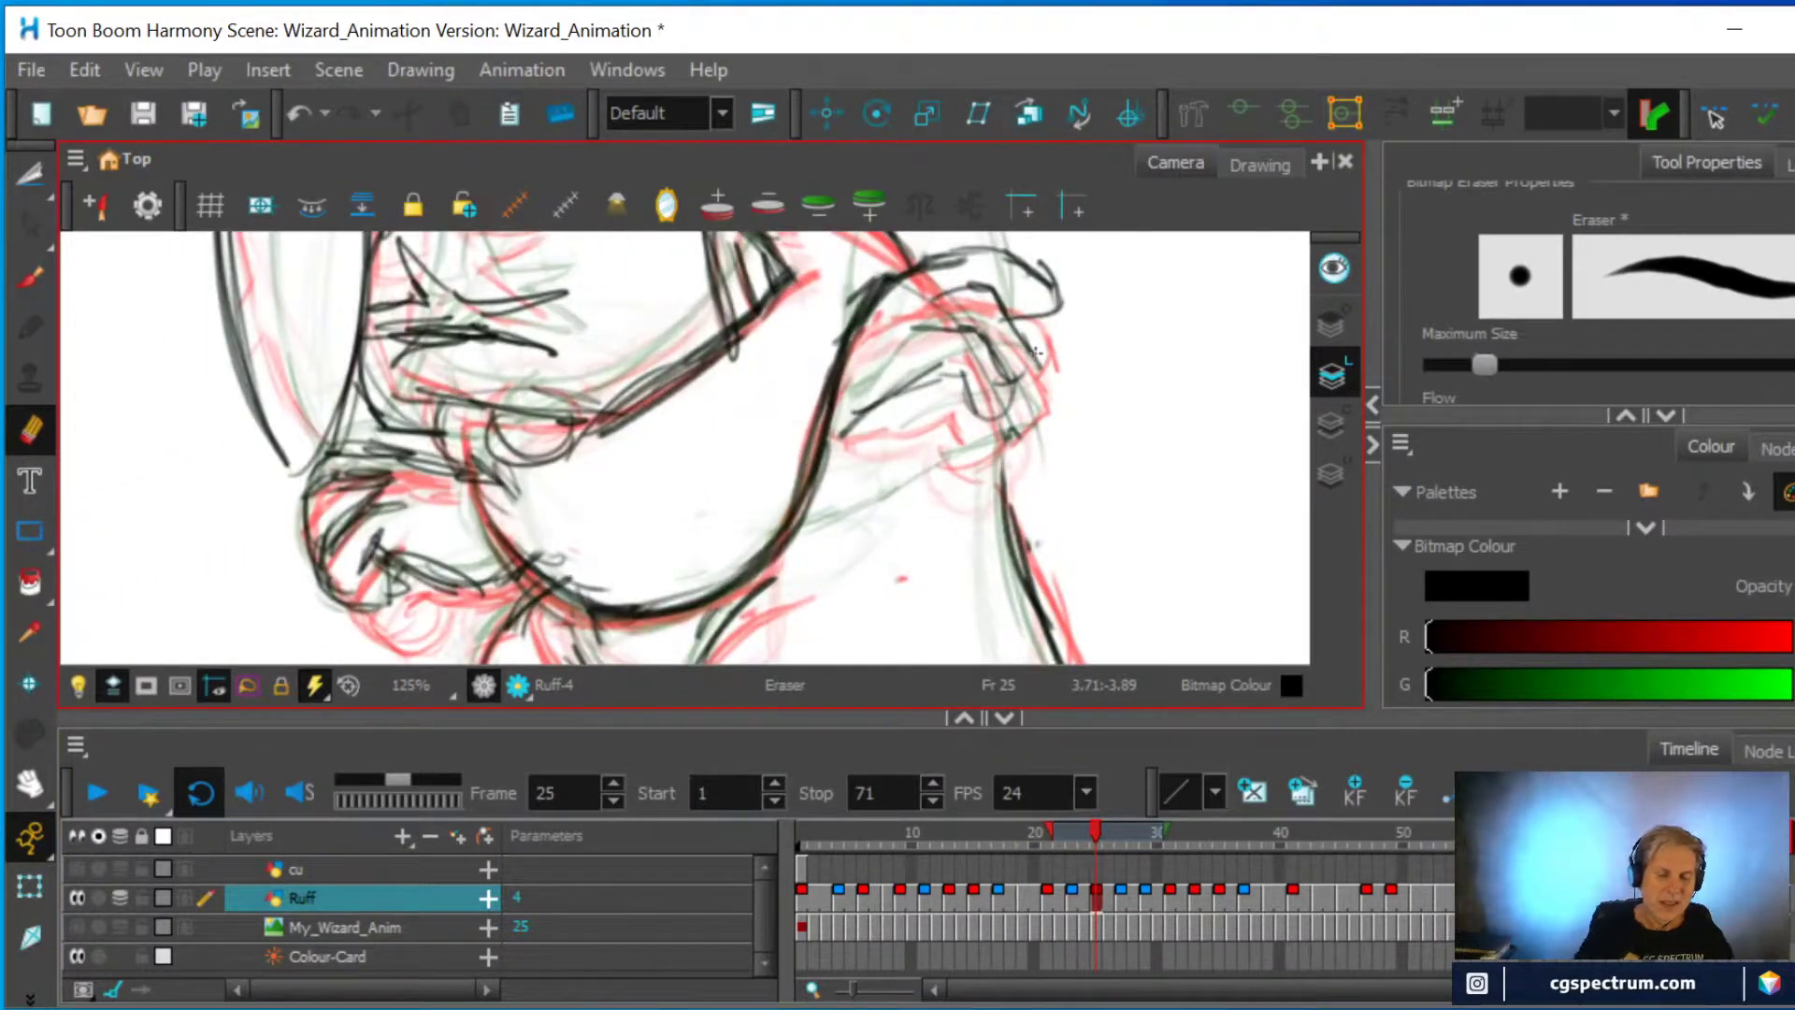
{"action": "mouse_move", "coordinate": [472, 500]}
{"action": "left_mouse_down"}
{"action": "mouse_move", "coordinate": [556, 598]}
{"action": "mouse_move", "coordinate": [654, 621]}
{"action": "left_mouse_up"}
{"action": "left_click_drag", "start_coordinate": [738, 564], "coordinate": [625, 614]}
{"action": "left_click_drag", "start_coordinate": [802, 505], "coordinate": [718, 597]}
{"action": "left_click", "coordinate": [28, 280]}
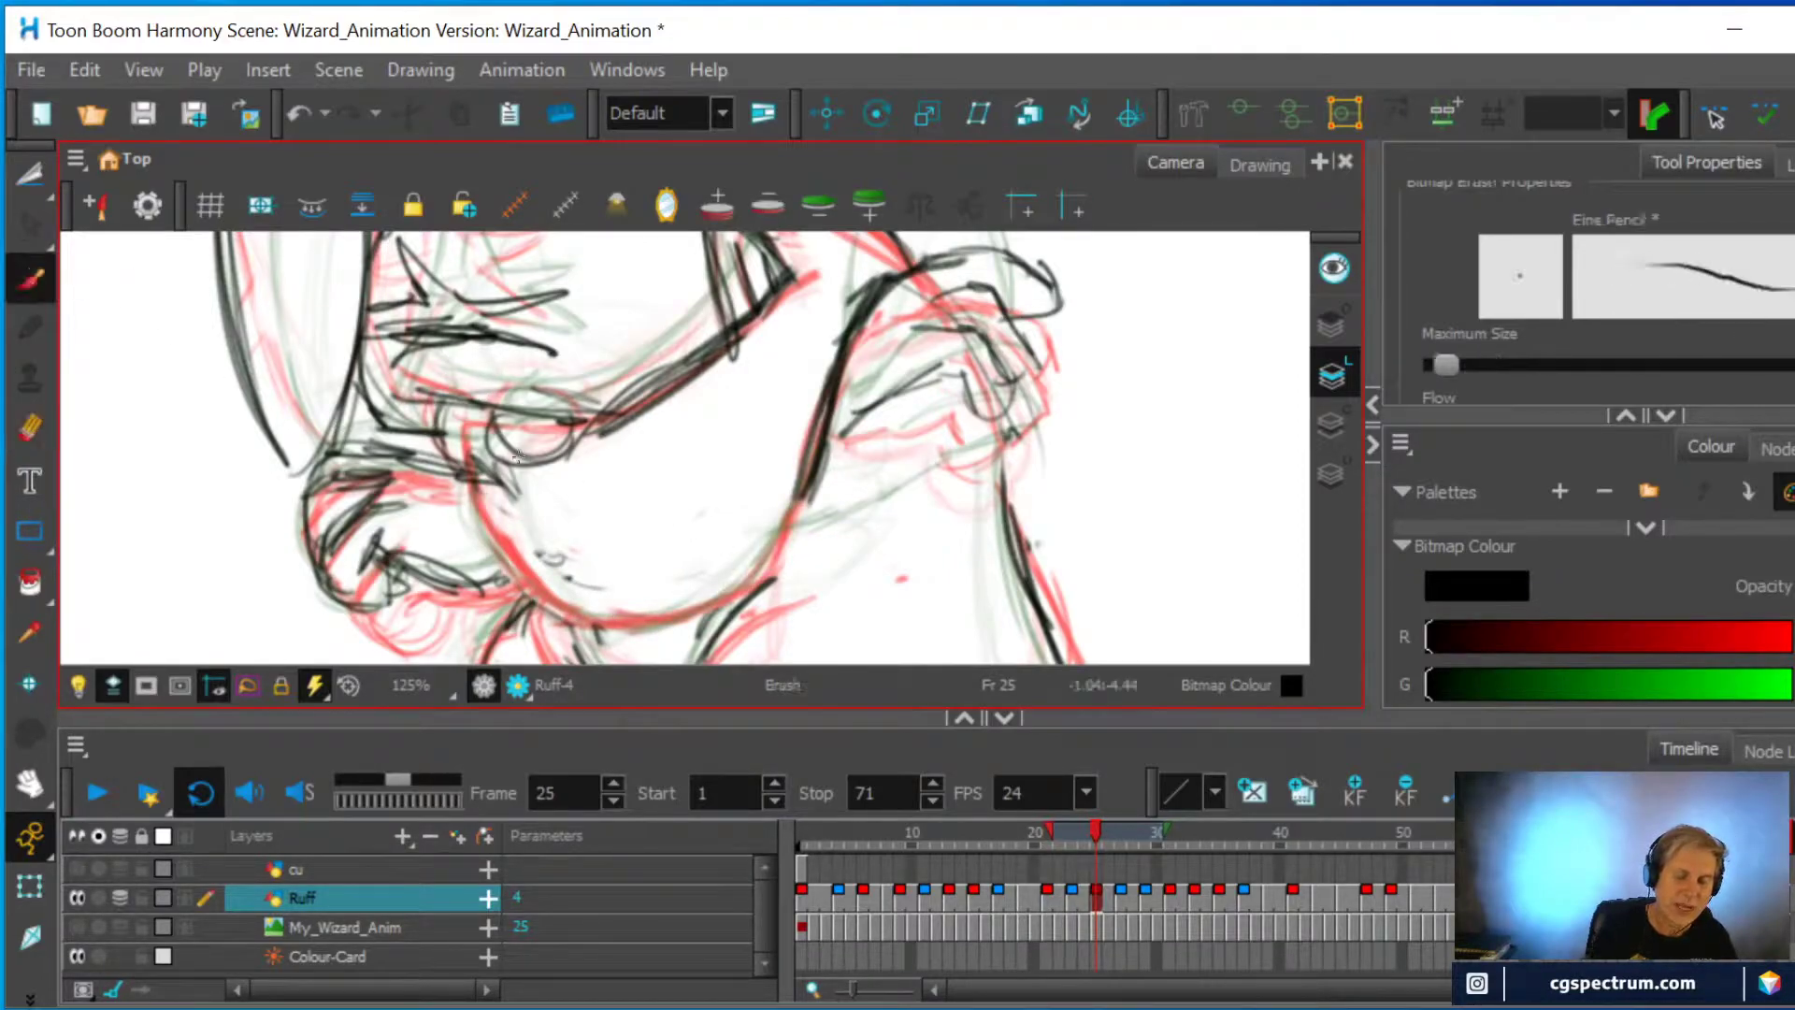
{"action": "mouse_move", "coordinate": [467, 468]}
{"action": "left_mouse_down"}
{"action": "mouse_move", "coordinate": [515, 585]}
{"action": "mouse_move", "coordinate": [494, 536]}
{"action": "mouse_move", "coordinate": [537, 596]}
{"action": "mouse_move", "coordinate": [593, 617]}
{"action": "mouse_move", "coordinate": [565, 606]}
{"action": "mouse_move", "coordinate": [752, 585]}
{"action": "mouse_move", "coordinate": [815, 456]}
{"action": "left_mouse_up"}
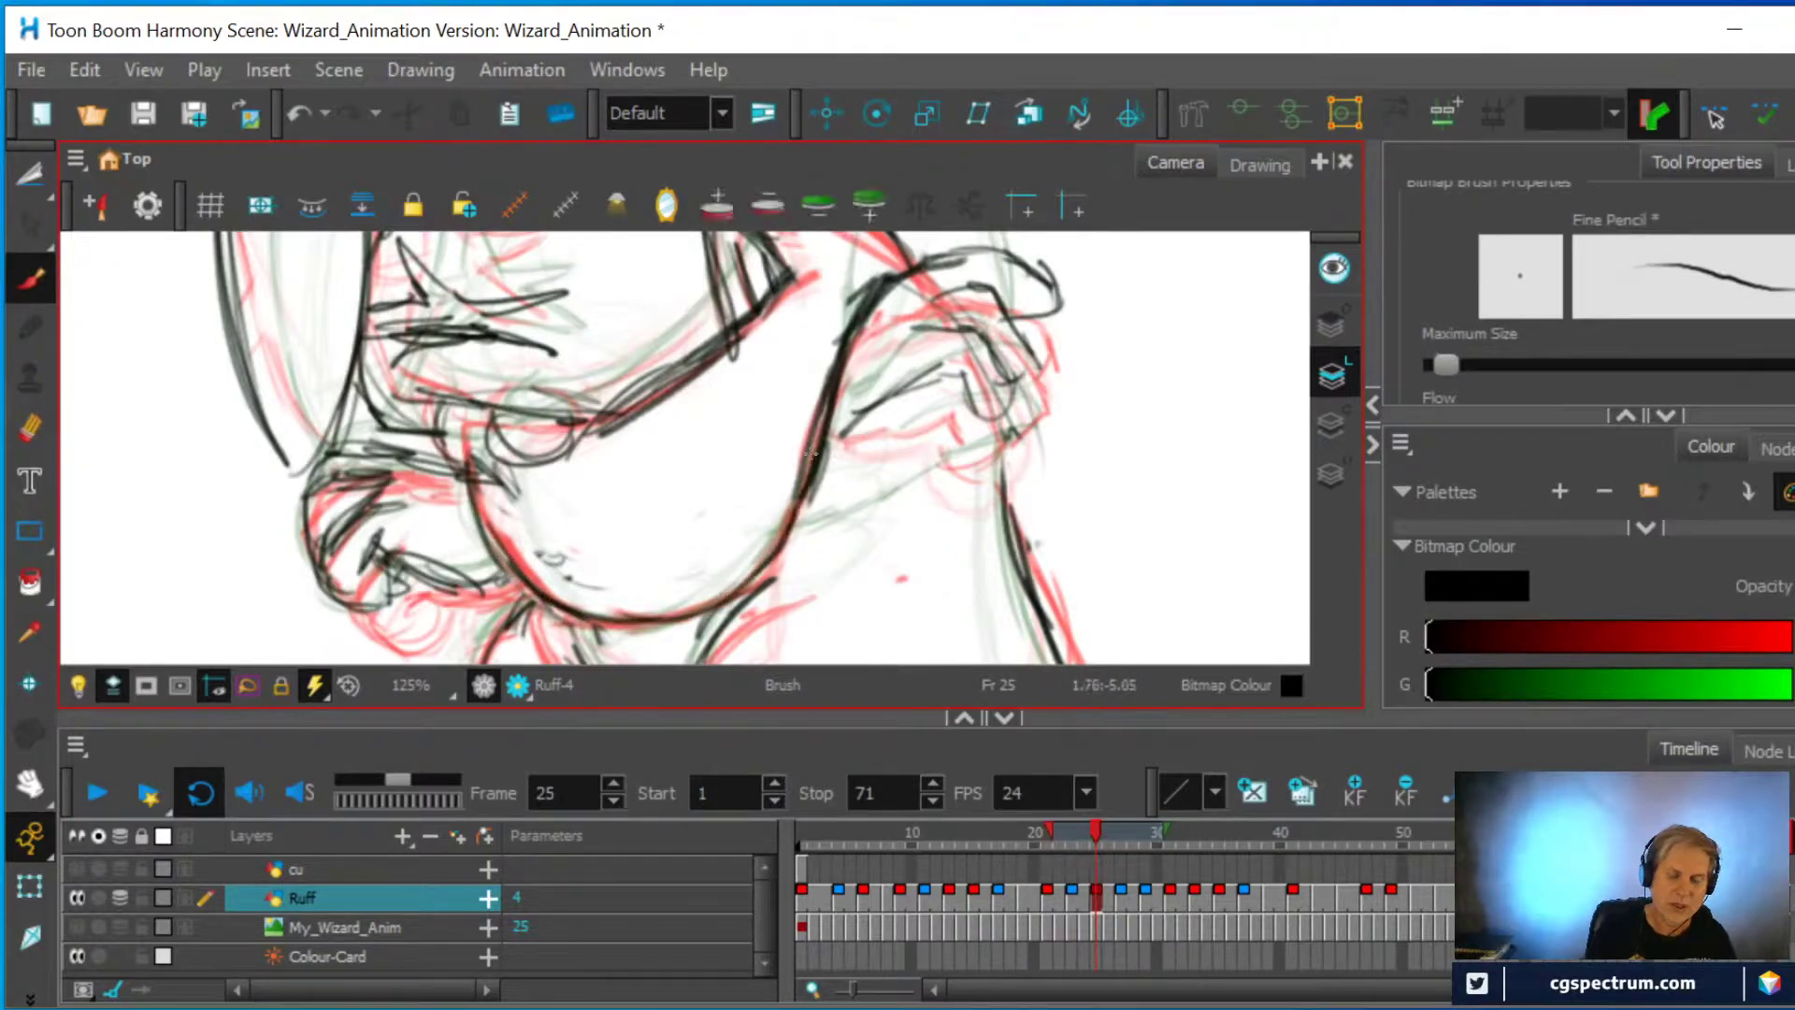
{"action": "left_click_drag", "start_coordinate": [521, 580], "coordinate": [466, 460]}
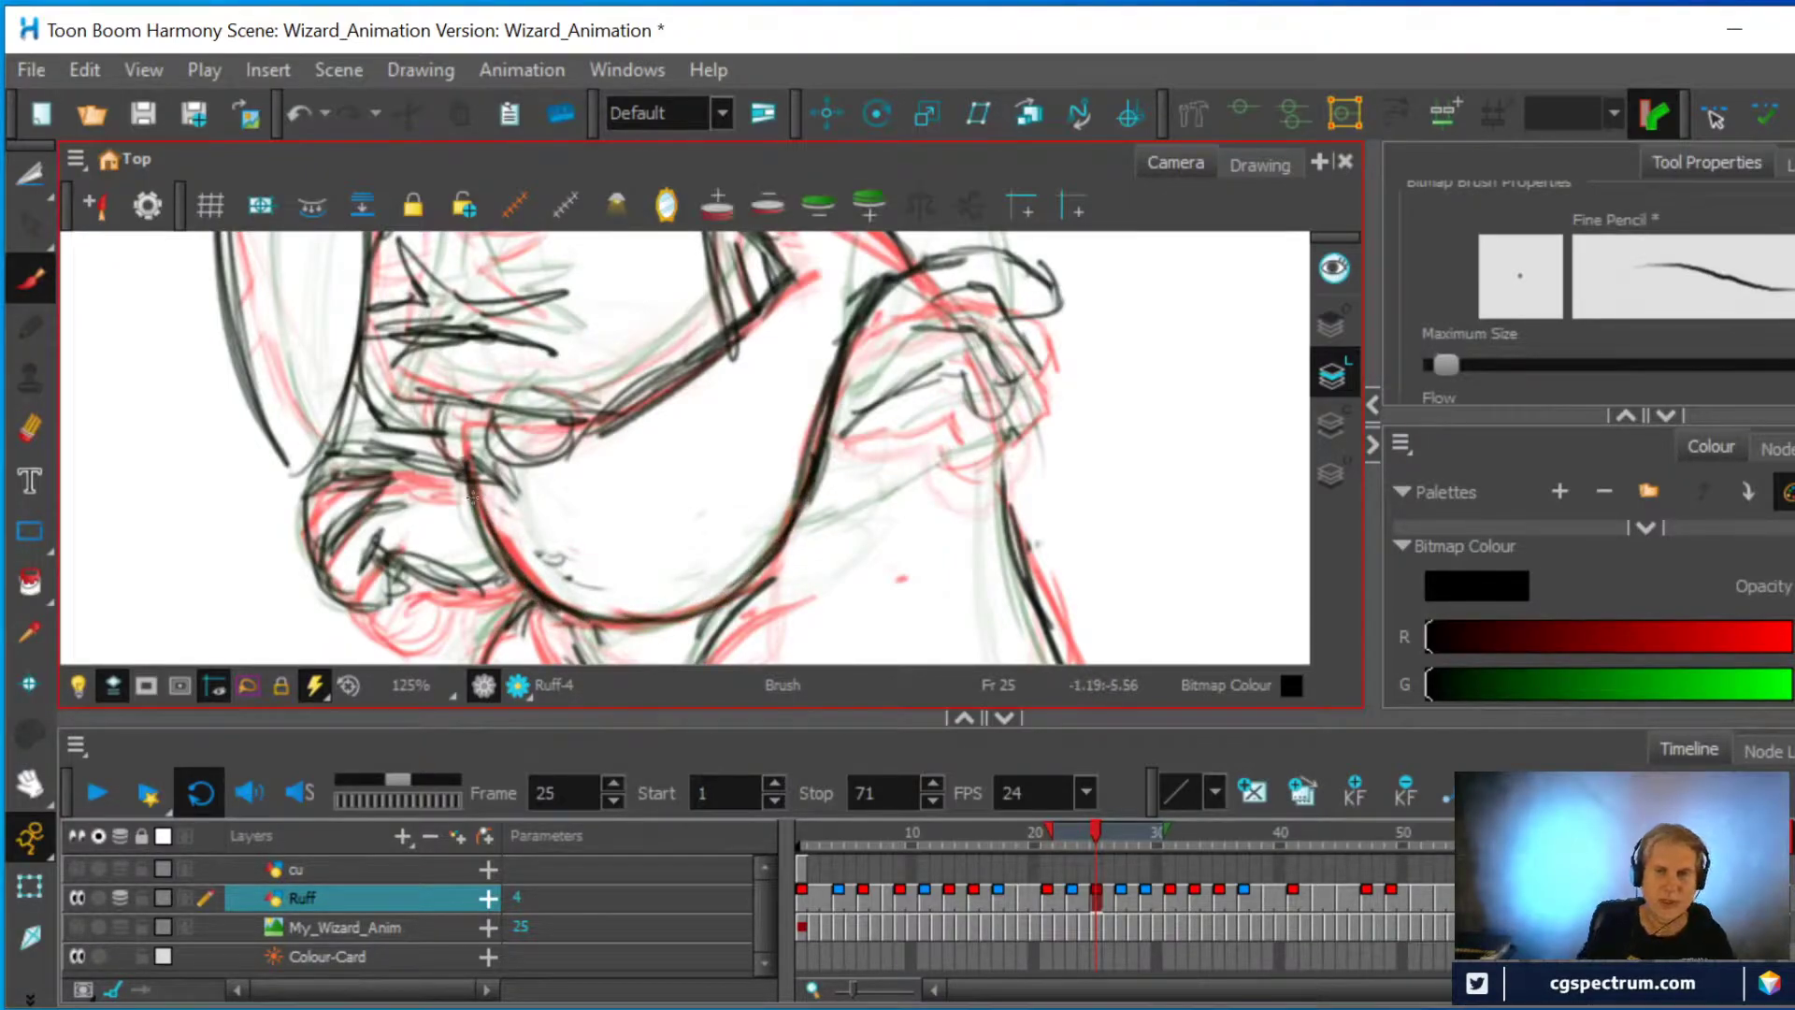
On frame 27, erase the sleeve's rounded front edge and lower curve between the hands
{"action": "left_click", "coordinate": [1120, 898]}
{"action": "scroll", "coordinate": [973, 447], "scroll_direction": "down", "scroll_amount": 2}
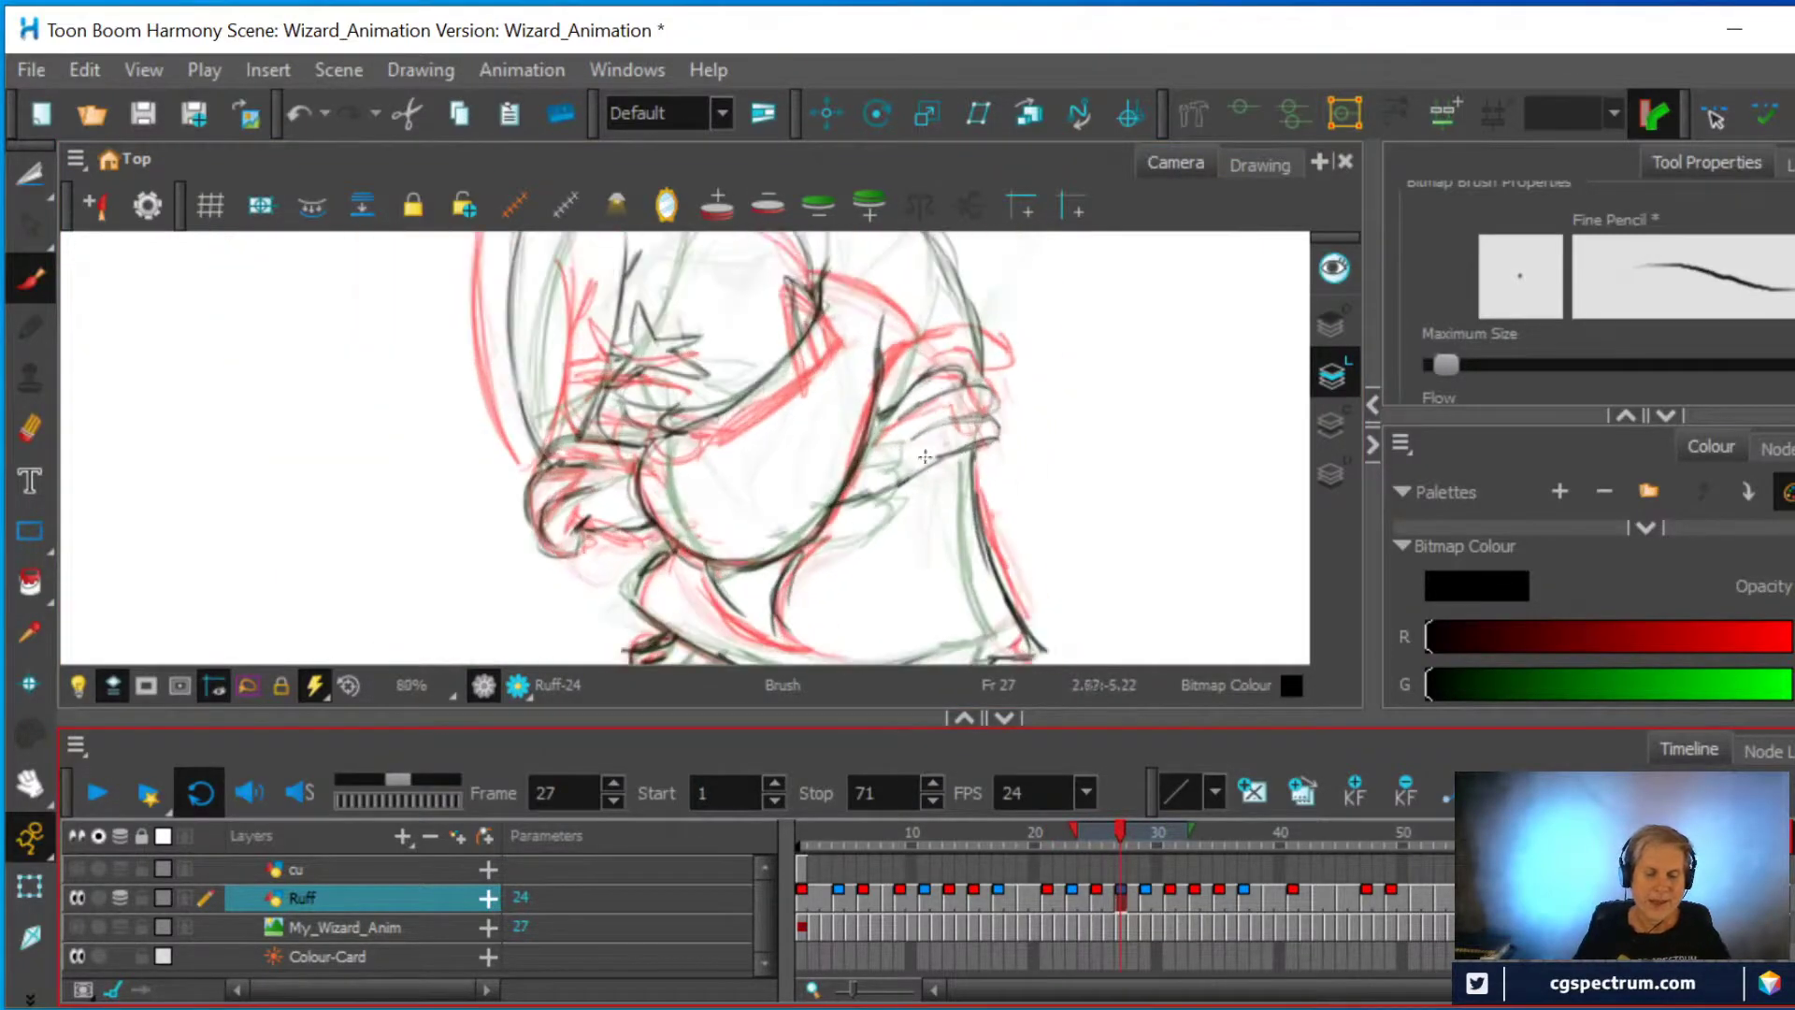
{"action": "scroll", "coordinate": [930, 444], "scroll_direction": "up", "scroll_amount": 1}
{"action": "left_click", "coordinate": [30, 428]}
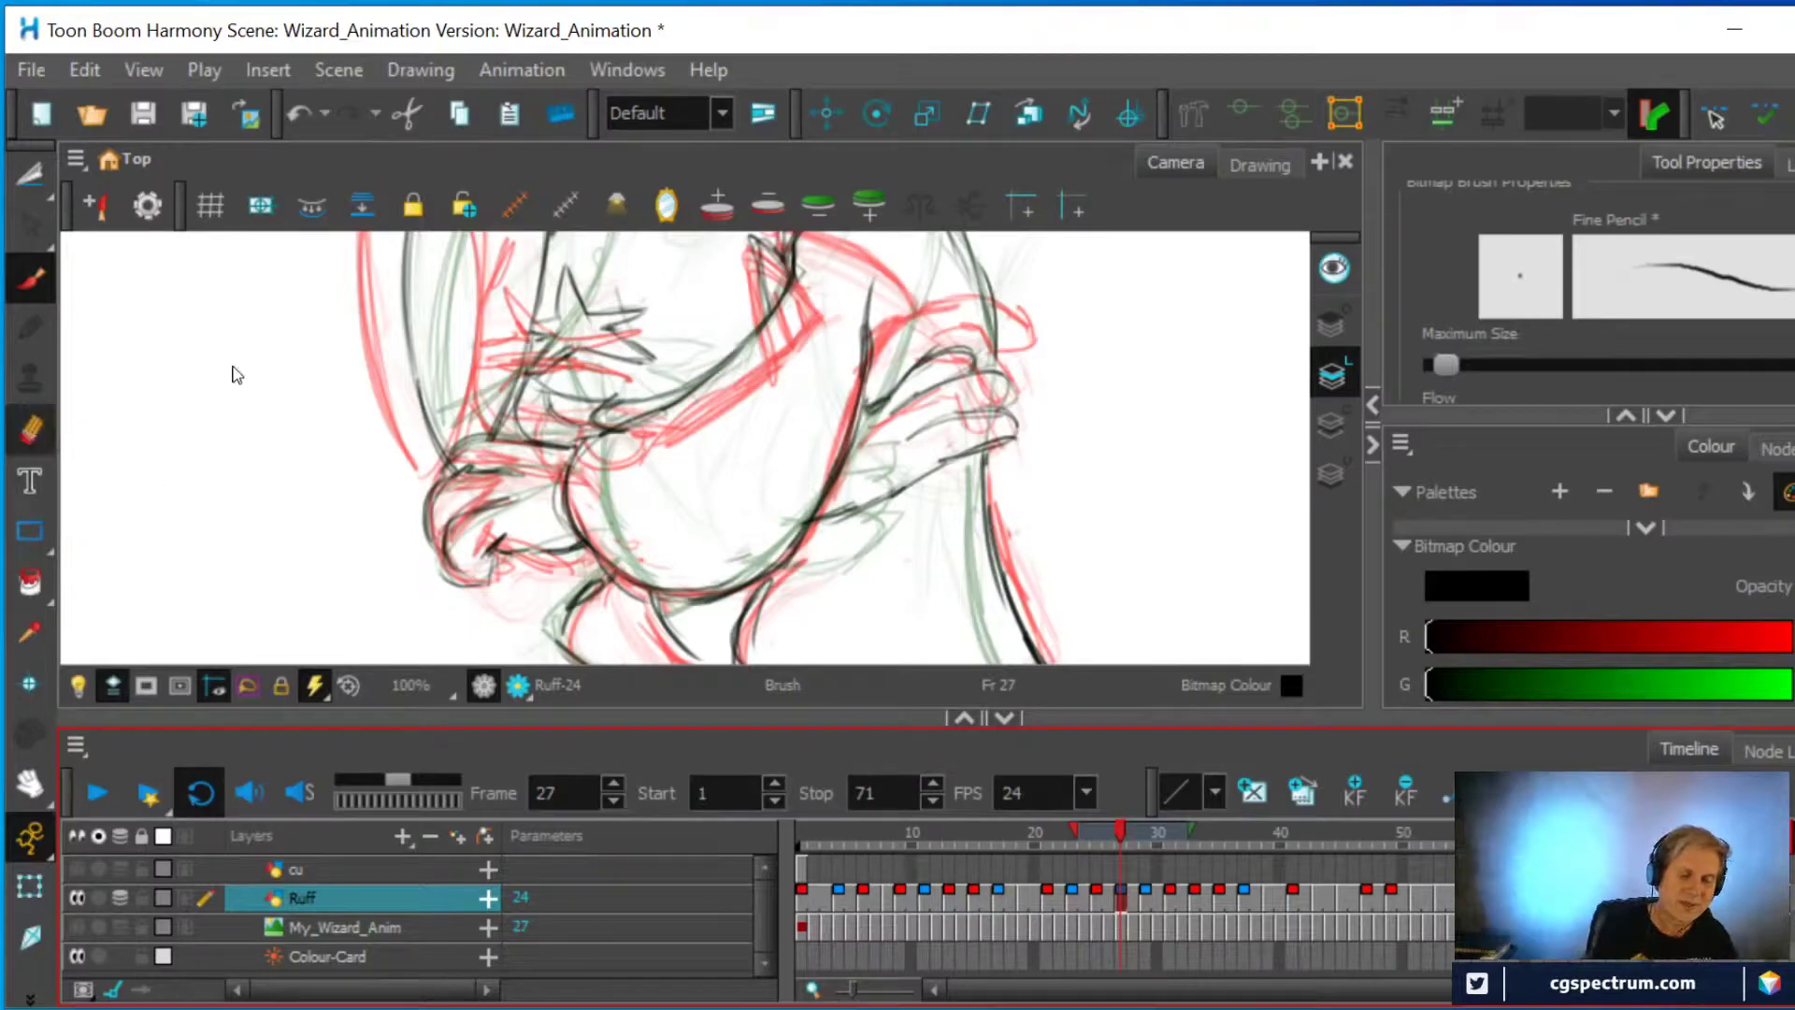
{"action": "mouse_move", "coordinate": [571, 505]}
{"action": "left_mouse_down"}
{"action": "mouse_move", "coordinate": [589, 437]}
{"action": "mouse_move", "coordinate": [570, 508]}
{"action": "mouse_move", "coordinate": [617, 565]}
{"action": "mouse_move", "coordinate": [675, 596]}
{"action": "mouse_move", "coordinate": [753, 554]}
{"action": "left_mouse_up"}
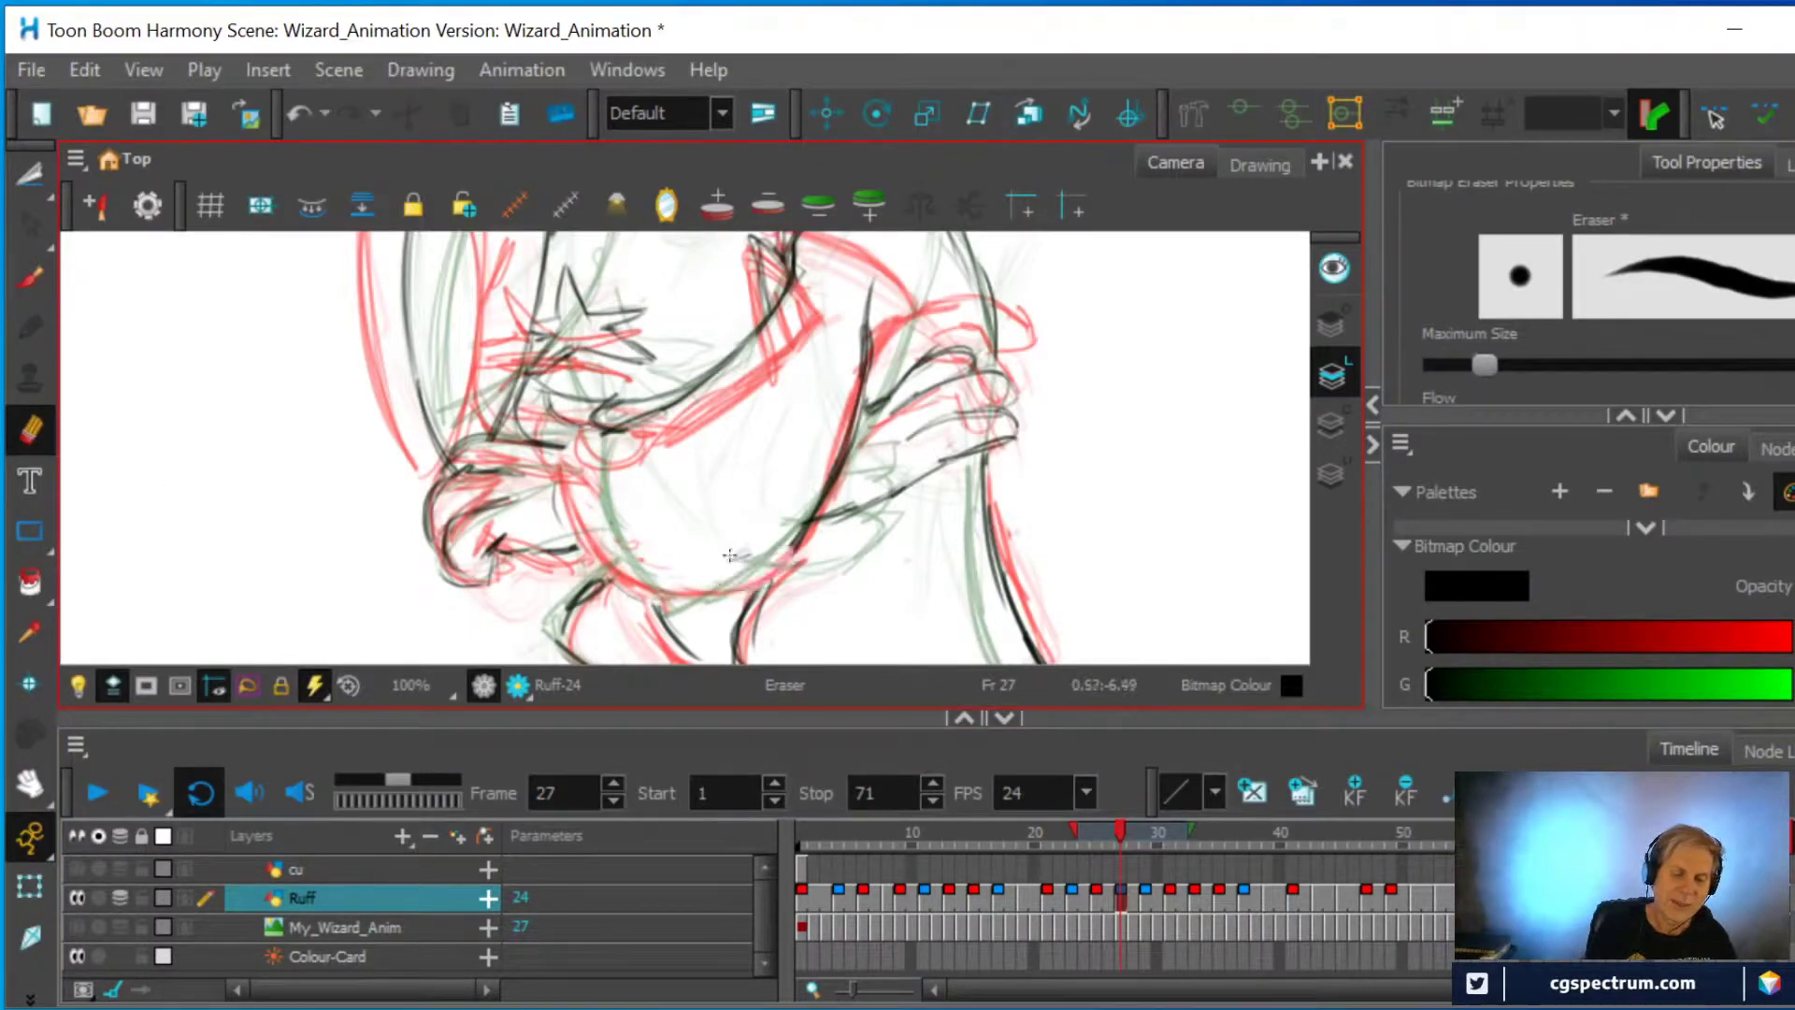
Redraw frame 27's sleeve with a sharp upper corner beside the near hand and a lower curve sweeping up to the far hand
{"action": "key", "text": "alt+b"}
{"action": "left_click_drag", "start_coordinate": [599, 519], "coordinate": [609, 537]}
{"action": "mouse_move", "coordinate": [578, 442]}
{"action": "left_mouse_down"}
{"action": "mouse_move", "coordinate": [593, 509]}
{"action": "mouse_move", "coordinate": [585, 471]}
{"action": "mouse_move", "coordinate": [660, 602]}
{"action": "mouse_move", "coordinate": [797, 542]}
{"action": "left_mouse_up"}
{"action": "mouse_move", "coordinate": [708, 601]}
{"action": "left_mouse_down"}
{"action": "mouse_move", "coordinate": [820, 509]}
{"action": "mouse_move", "coordinate": [772, 571]}
{"action": "left_mouse_up"}
{"action": "mouse_move", "coordinate": [584, 438]}
{"action": "left_mouse_down"}
{"action": "mouse_move", "coordinate": [773, 340]}
{"action": "mouse_move", "coordinate": [585, 433]}
{"action": "mouse_move", "coordinate": [597, 520]}
{"action": "left_mouse_up"}
{"action": "left_click_drag", "start_coordinate": [654, 404], "coordinate": [585, 463]}
{"action": "mouse_move", "coordinate": [598, 513]}
{"action": "left_mouse_down"}
{"action": "mouse_move", "coordinate": [626, 566]}
{"action": "mouse_move", "coordinate": [580, 478]}
{"action": "mouse_move", "coordinate": [659, 593]}
{"action": "left_mouse_up"}
{"action": "left_click_drag", "start_coordinate": [828, 546], "coordinate": [869, 404]}
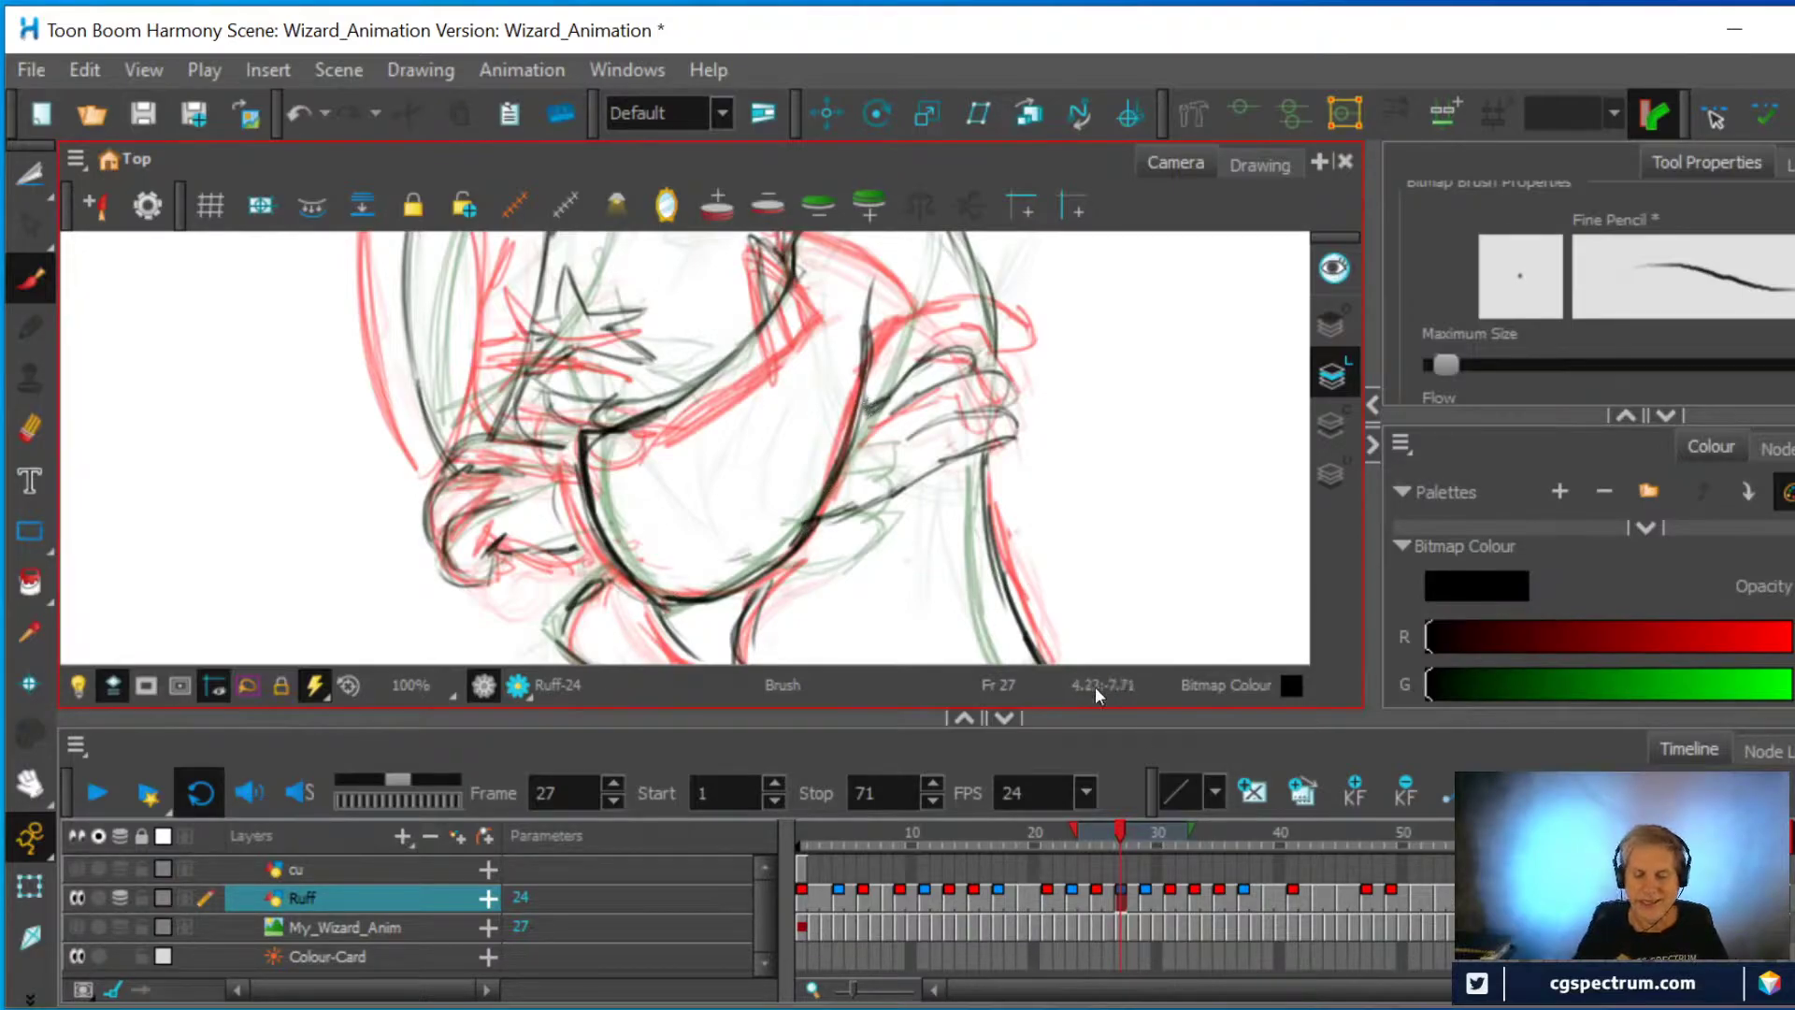
Compare frame 29's sleeve with frame 31, then clean up the lines inside the sleeve's lower point on frame 29
{"action": "left_click", "coordinate": [1146, 894]}
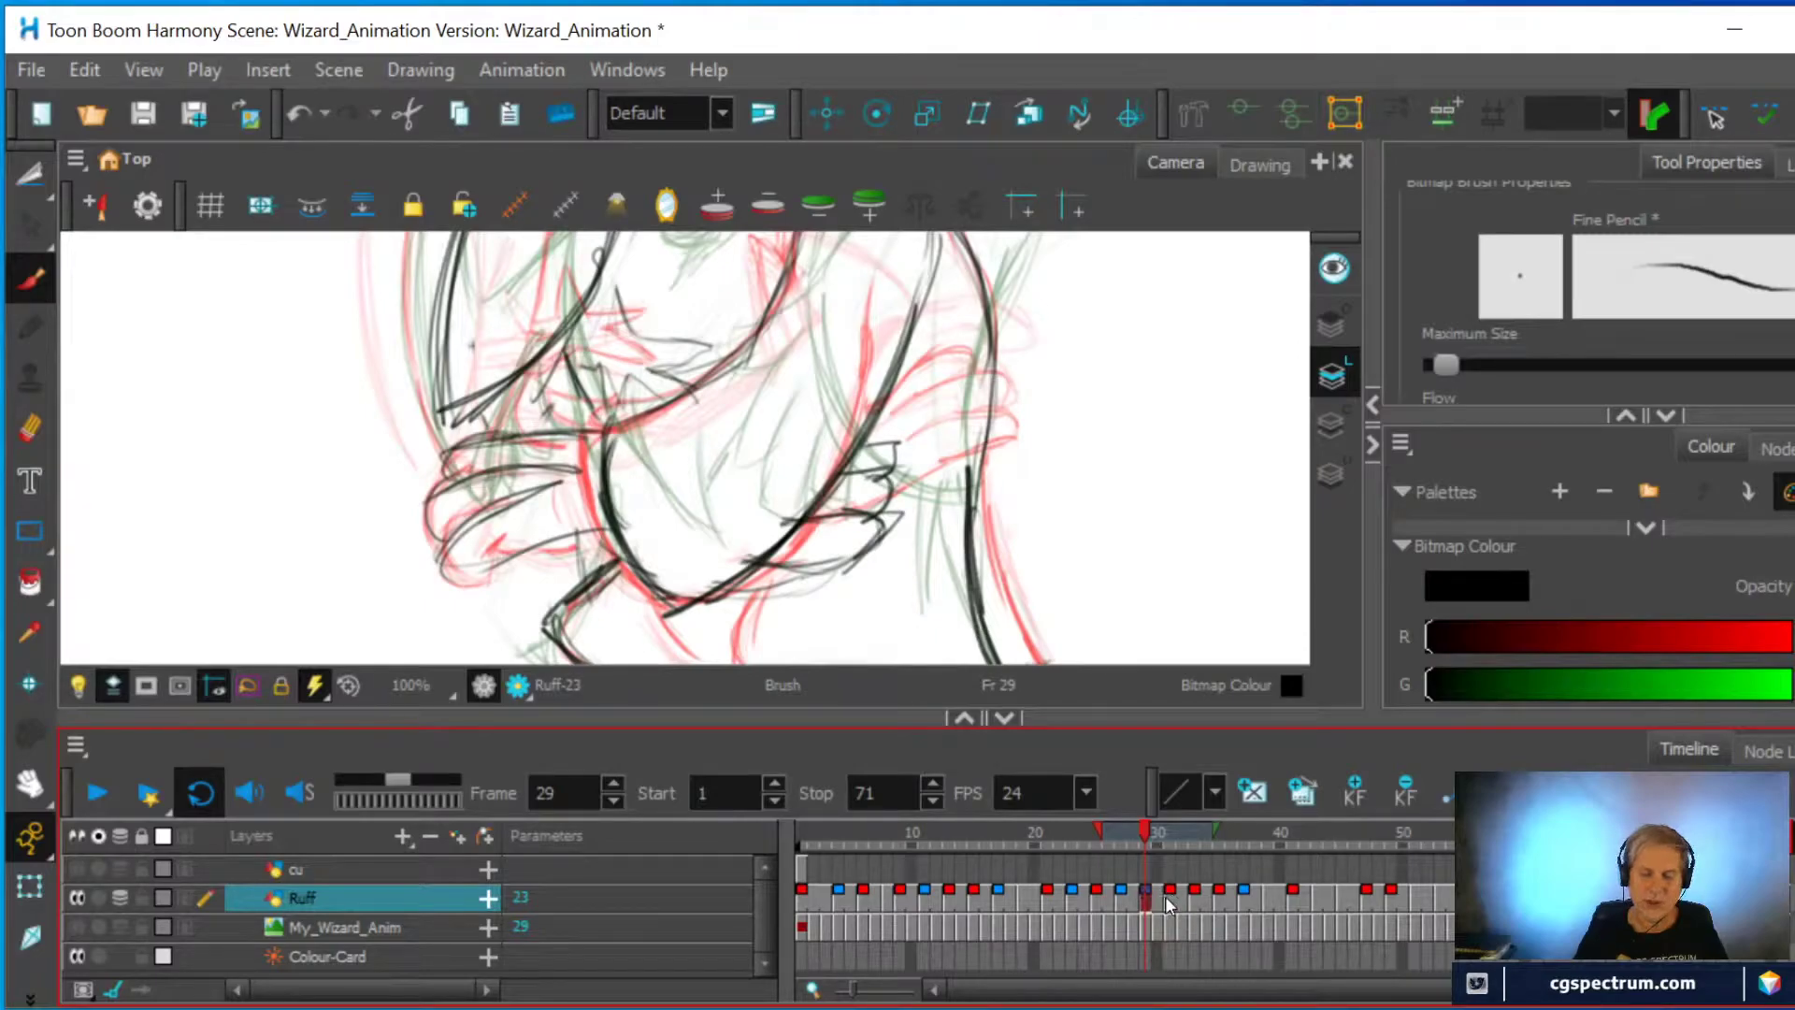
{"action": "left_click", "coordinate": [1175, 897]}
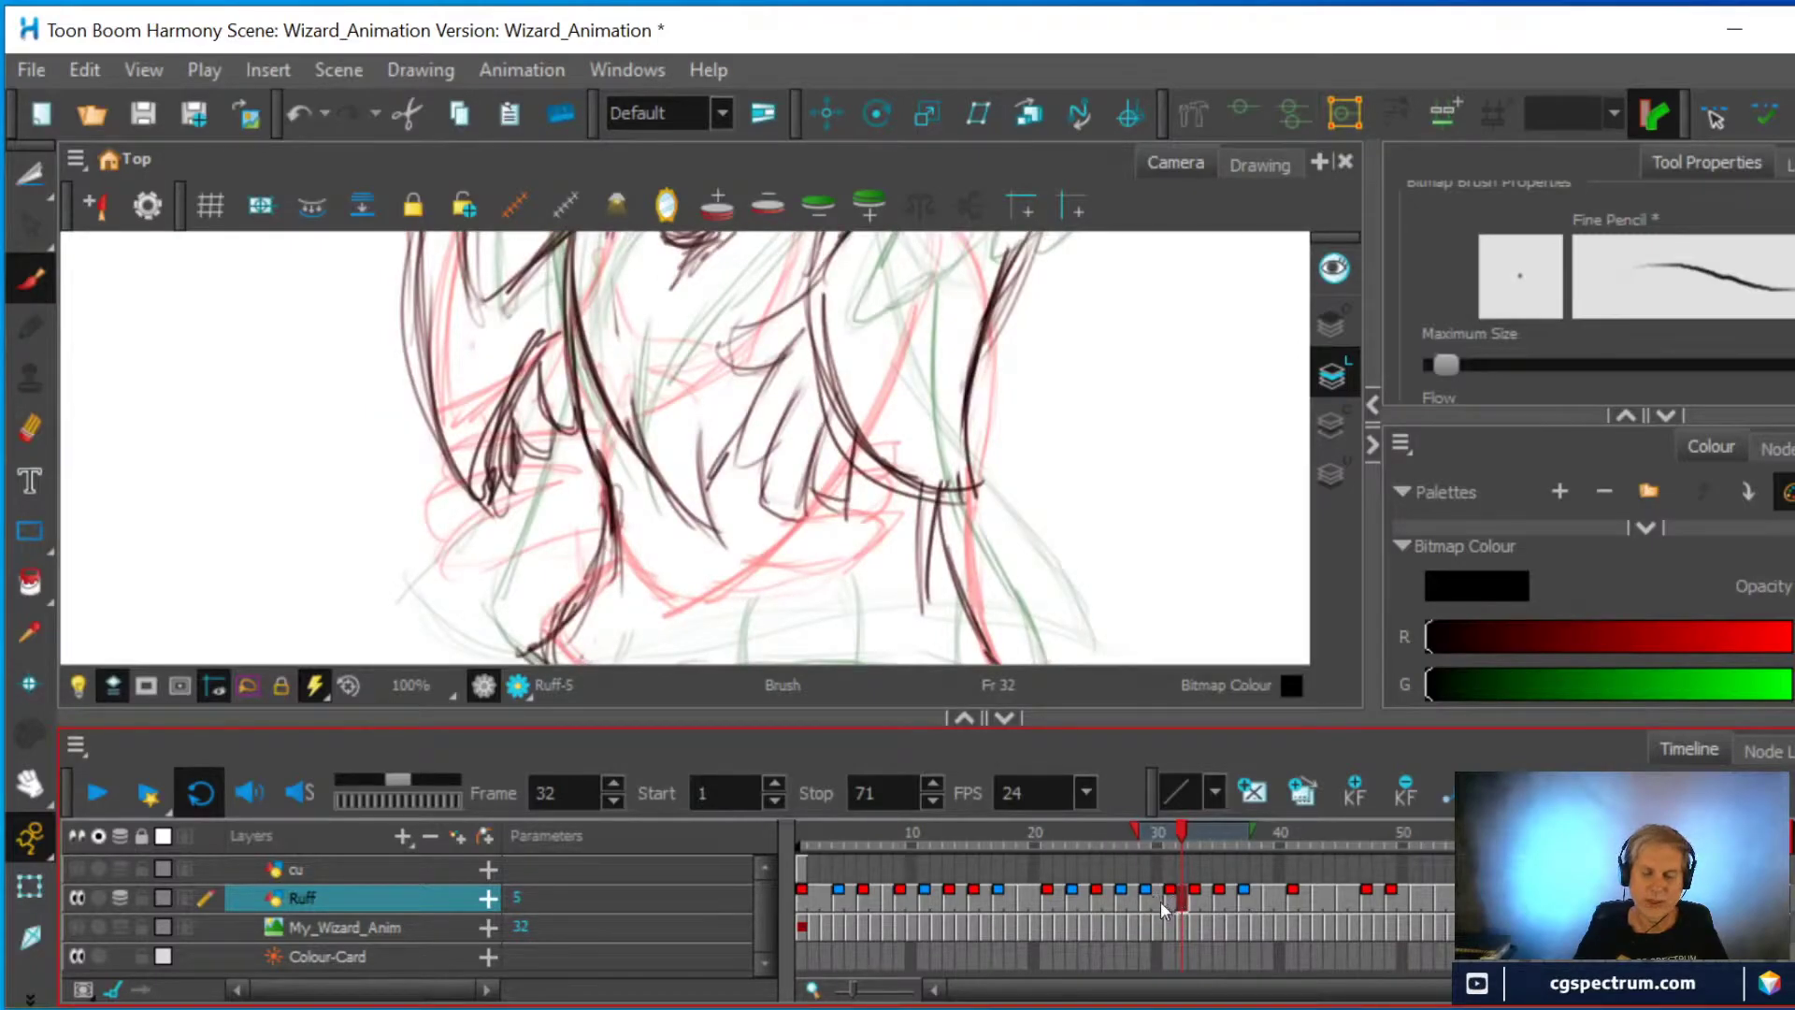
{"action": "left_click", "coordinate": [1165, 901]}
{"action": "left_click", "coordinate": [1142, 896]}
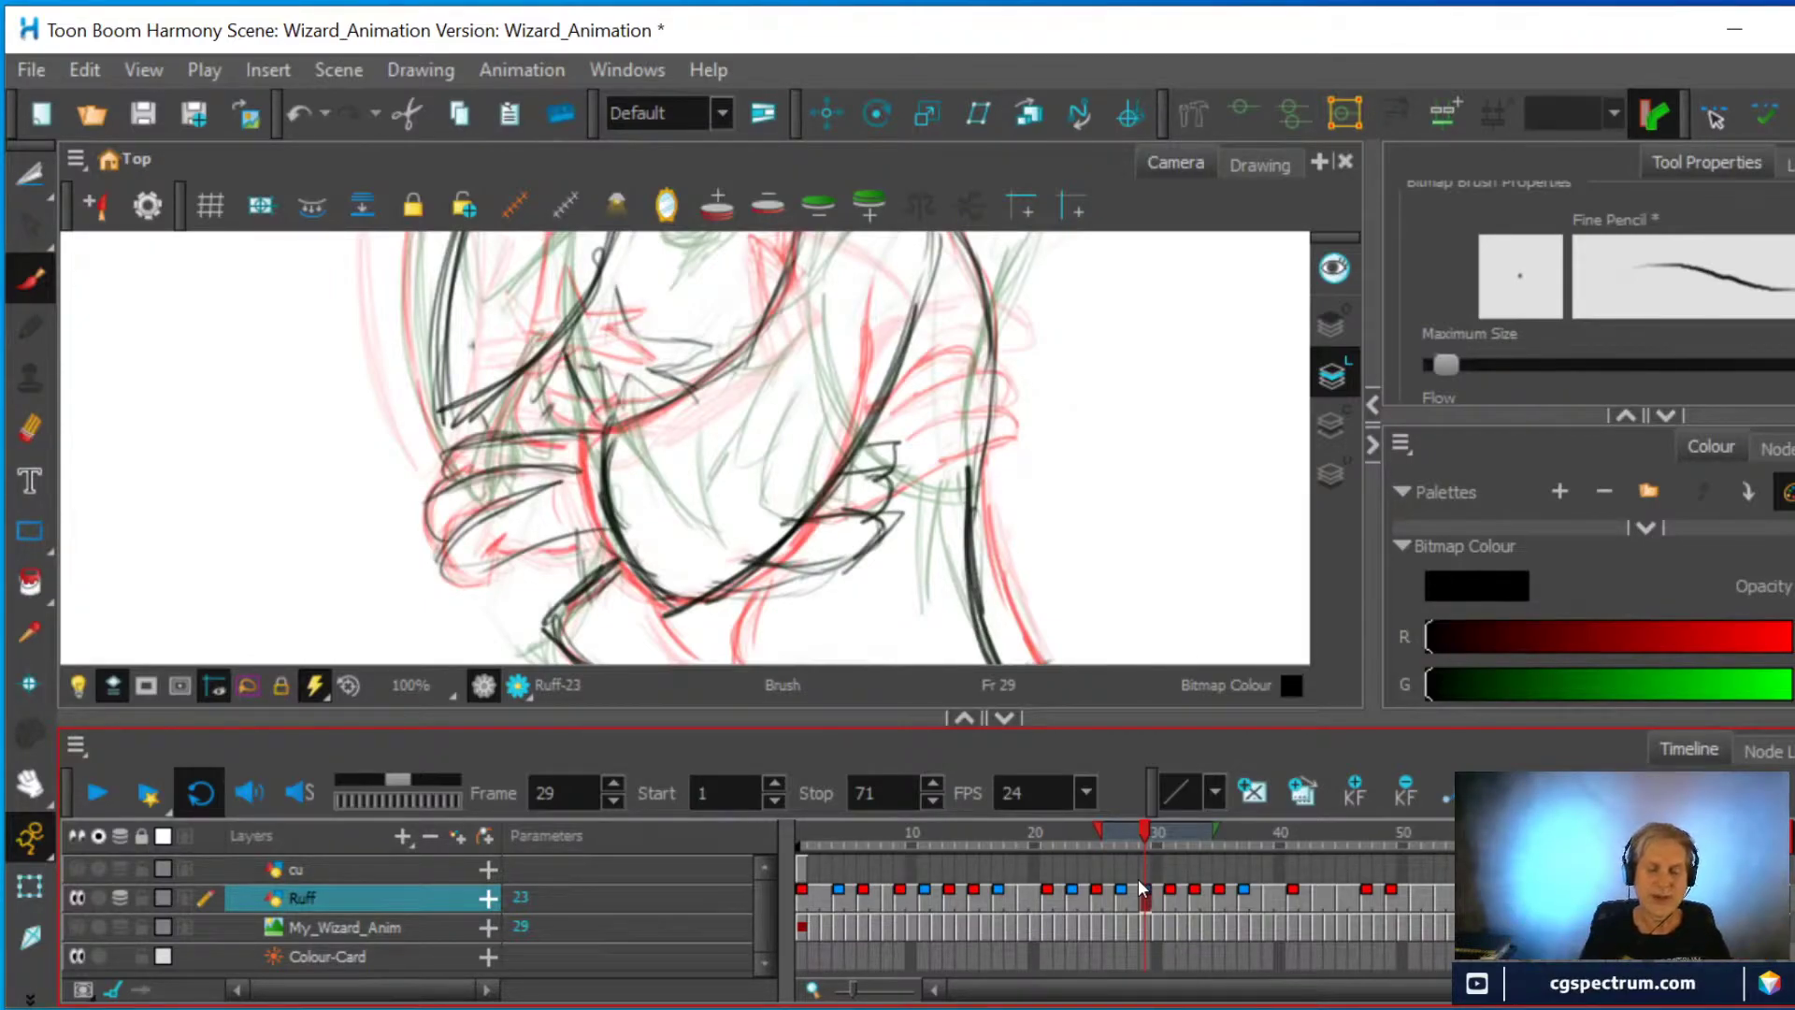
{"action": "left_click", "coordinate": [30, 430]}
{"action": "mouse_move", "coordinate": [734, 537]}
{"action": "left_mouse_down"}
{"action": "mouse_move", "coordinate": [799, 498]}
{"action": "mouse_move", "coordinate": [697, 589]}
{"action": "left_mouse_up"}
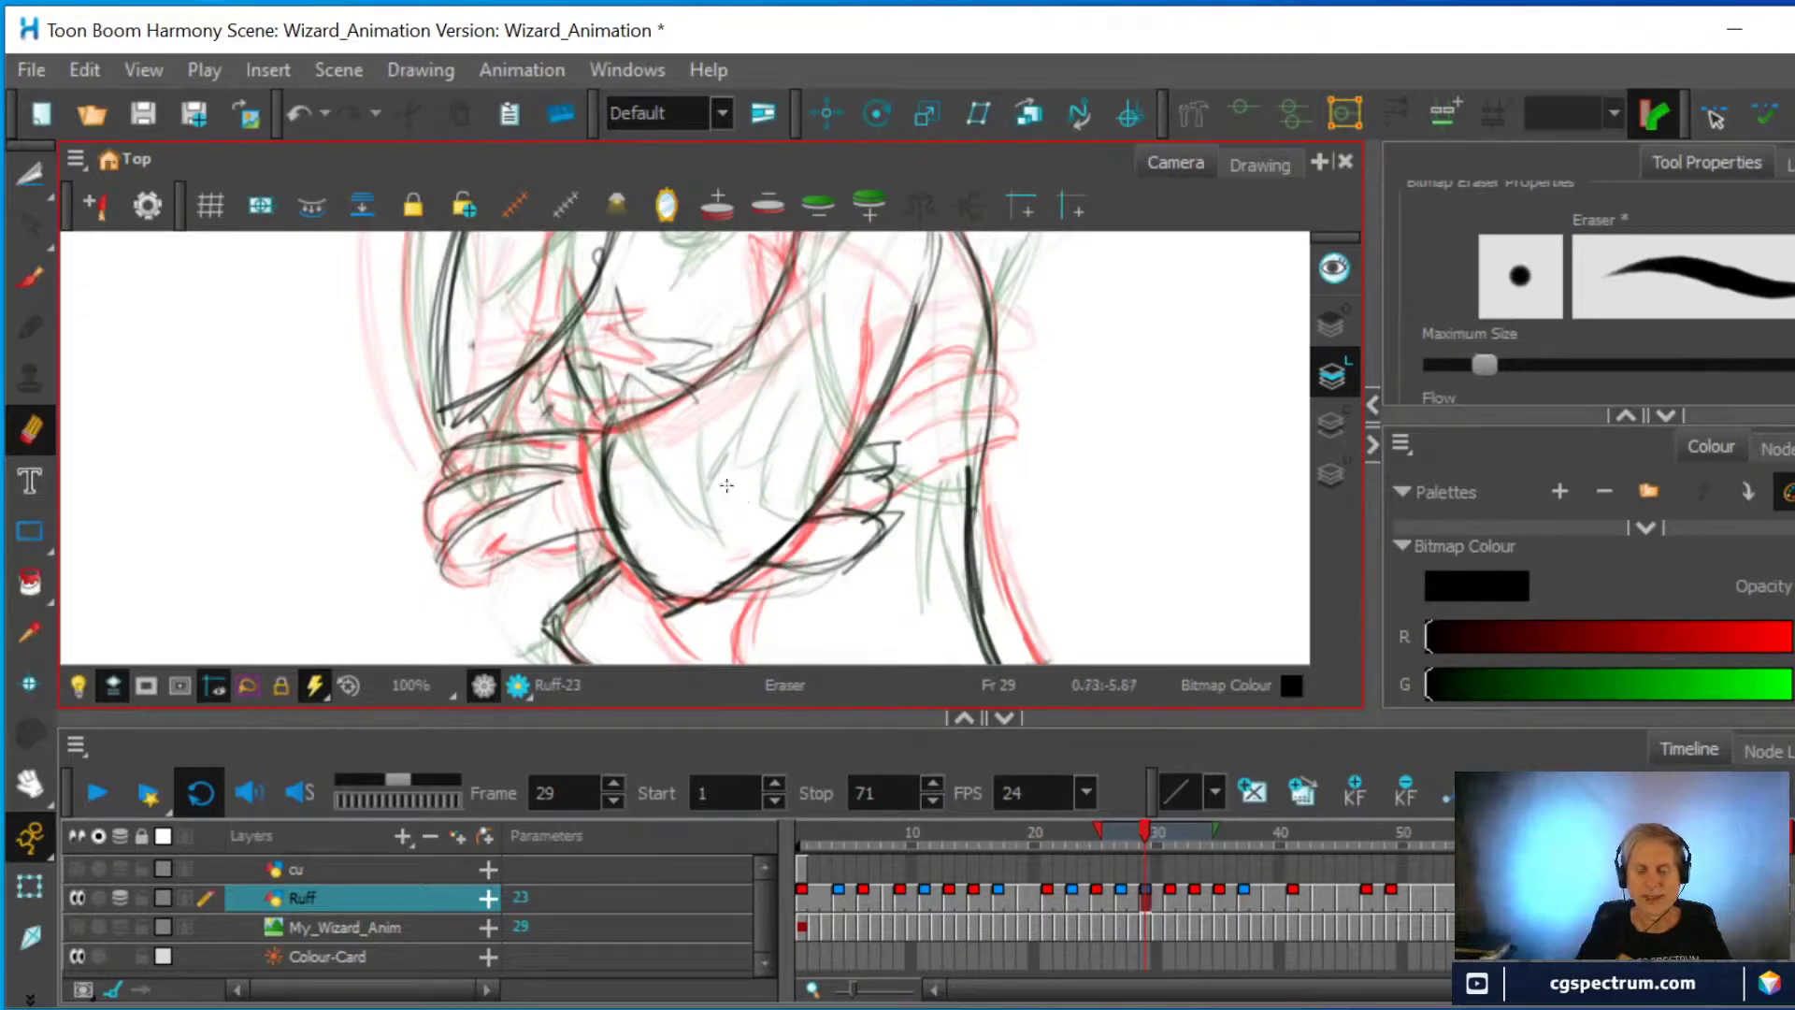
Turn off onion skinning and, on frame 31, replace the rounded sleeve around the hand beside the beard with a shorter, pointed opening
{"action": "scroll", "coordinate": [985, 561], "scroll_direction": "down", "scroll_amount": 6}
{"action": "scroll", "coordinate": [1028, 556], "scroll_direction": "up", "scroll_amount": 4}
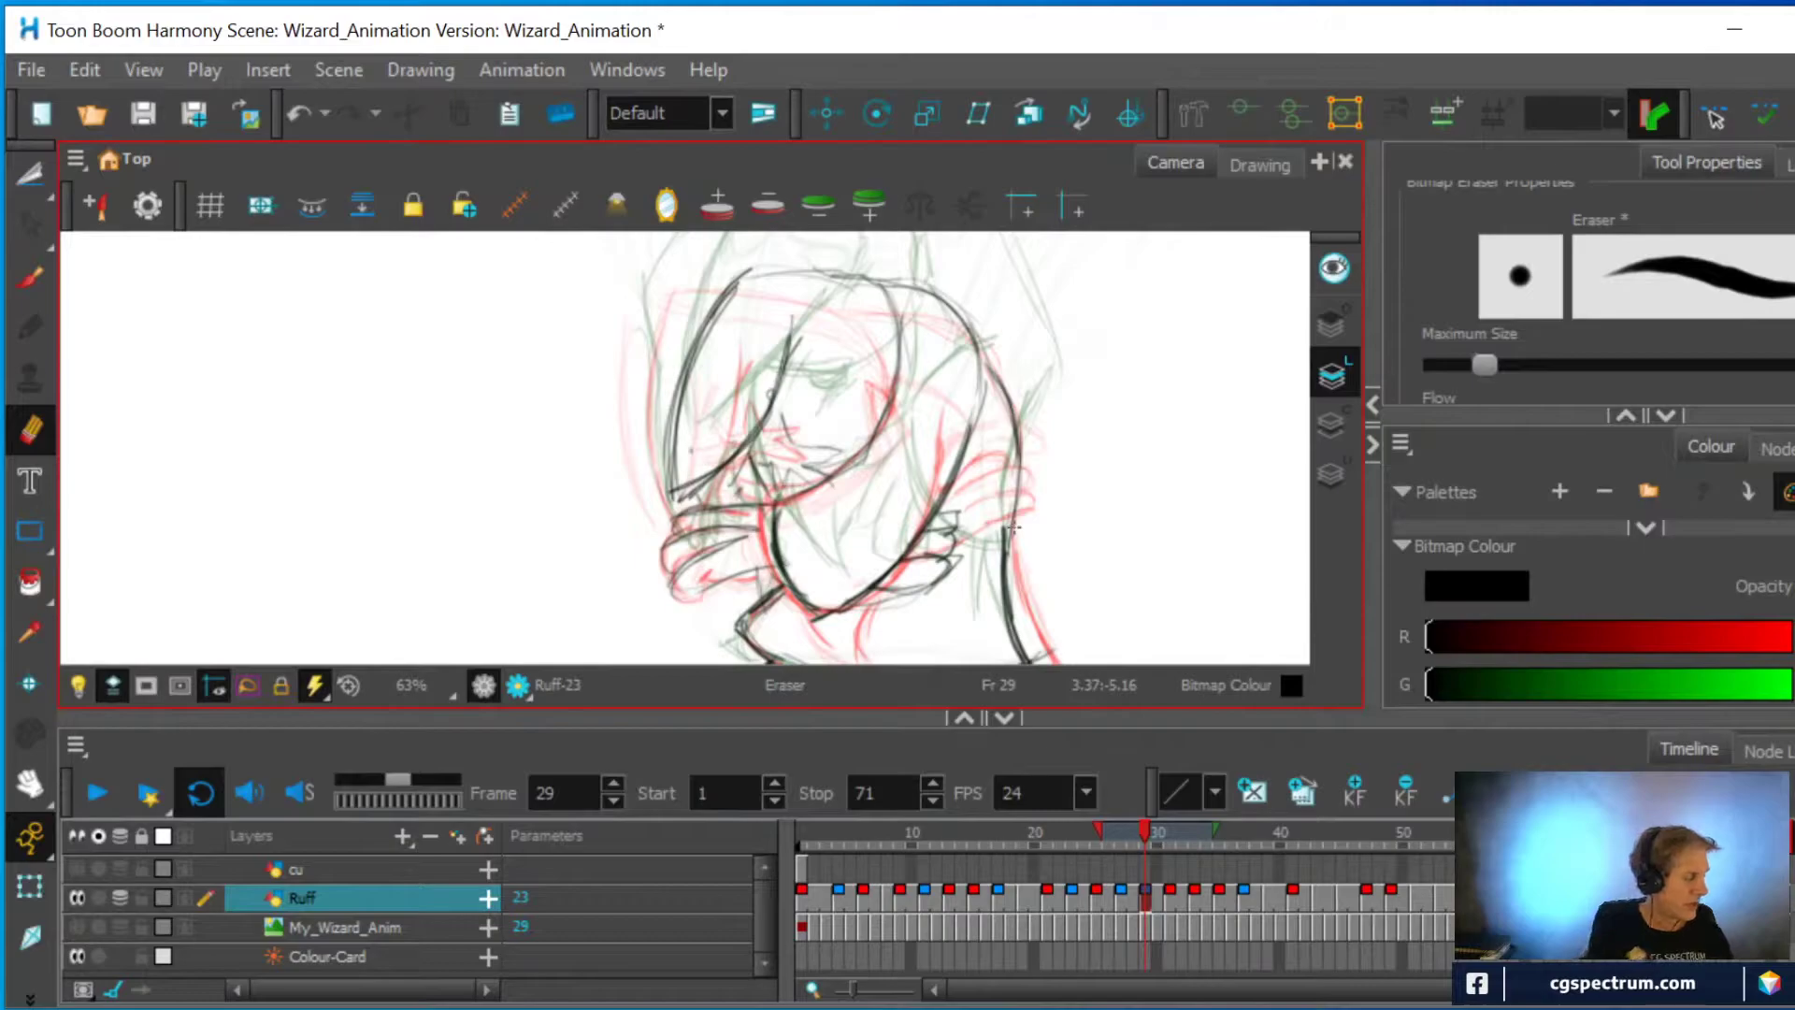
{"action": "key", "text": "alt+o"}
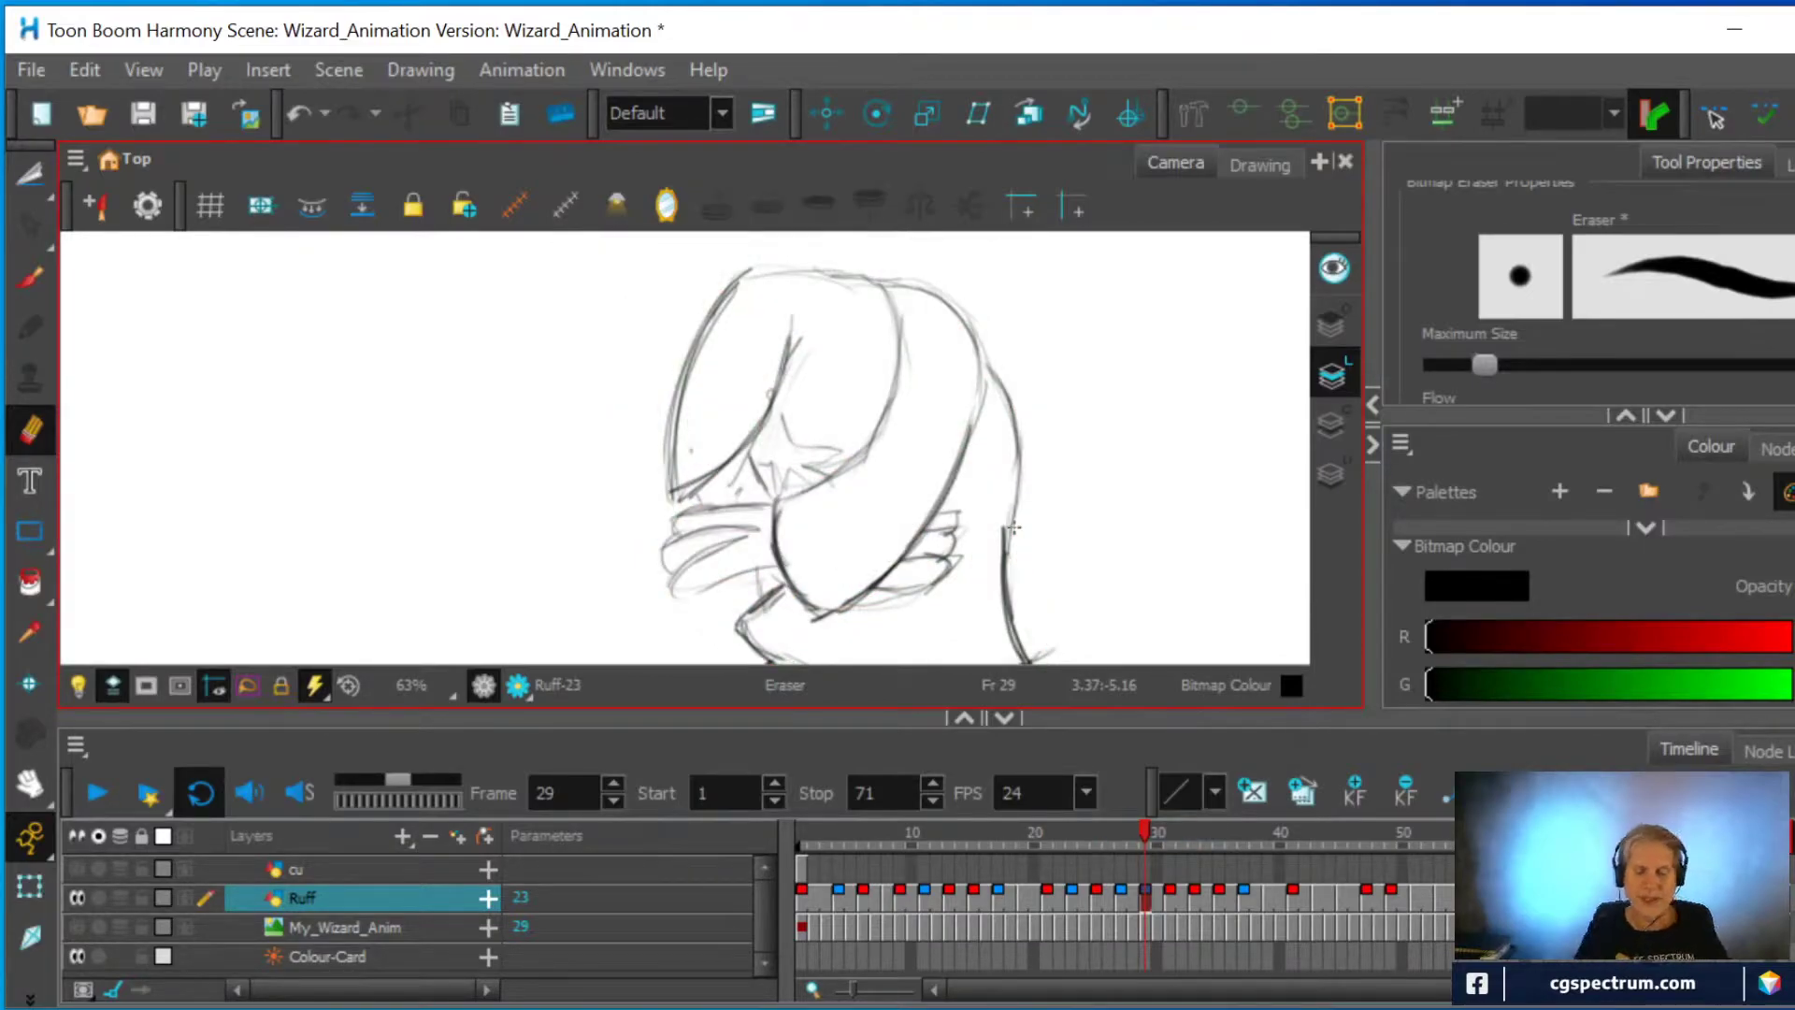
{"action": "mouse_move", "coordinate": [1150, 838]}
{"action": "left_mouse_down"}
{"action": "mouse_move", "coordinate": [948, 844]}
{"action": "mouse_move", "coordinate": [1195, 847]}
{"action": "mouse_move", "coordinate": [1135, 854]}
{"action": "mouse_move", "coordinate": [1170, 855]}
{"action": "left_mouse_up"}
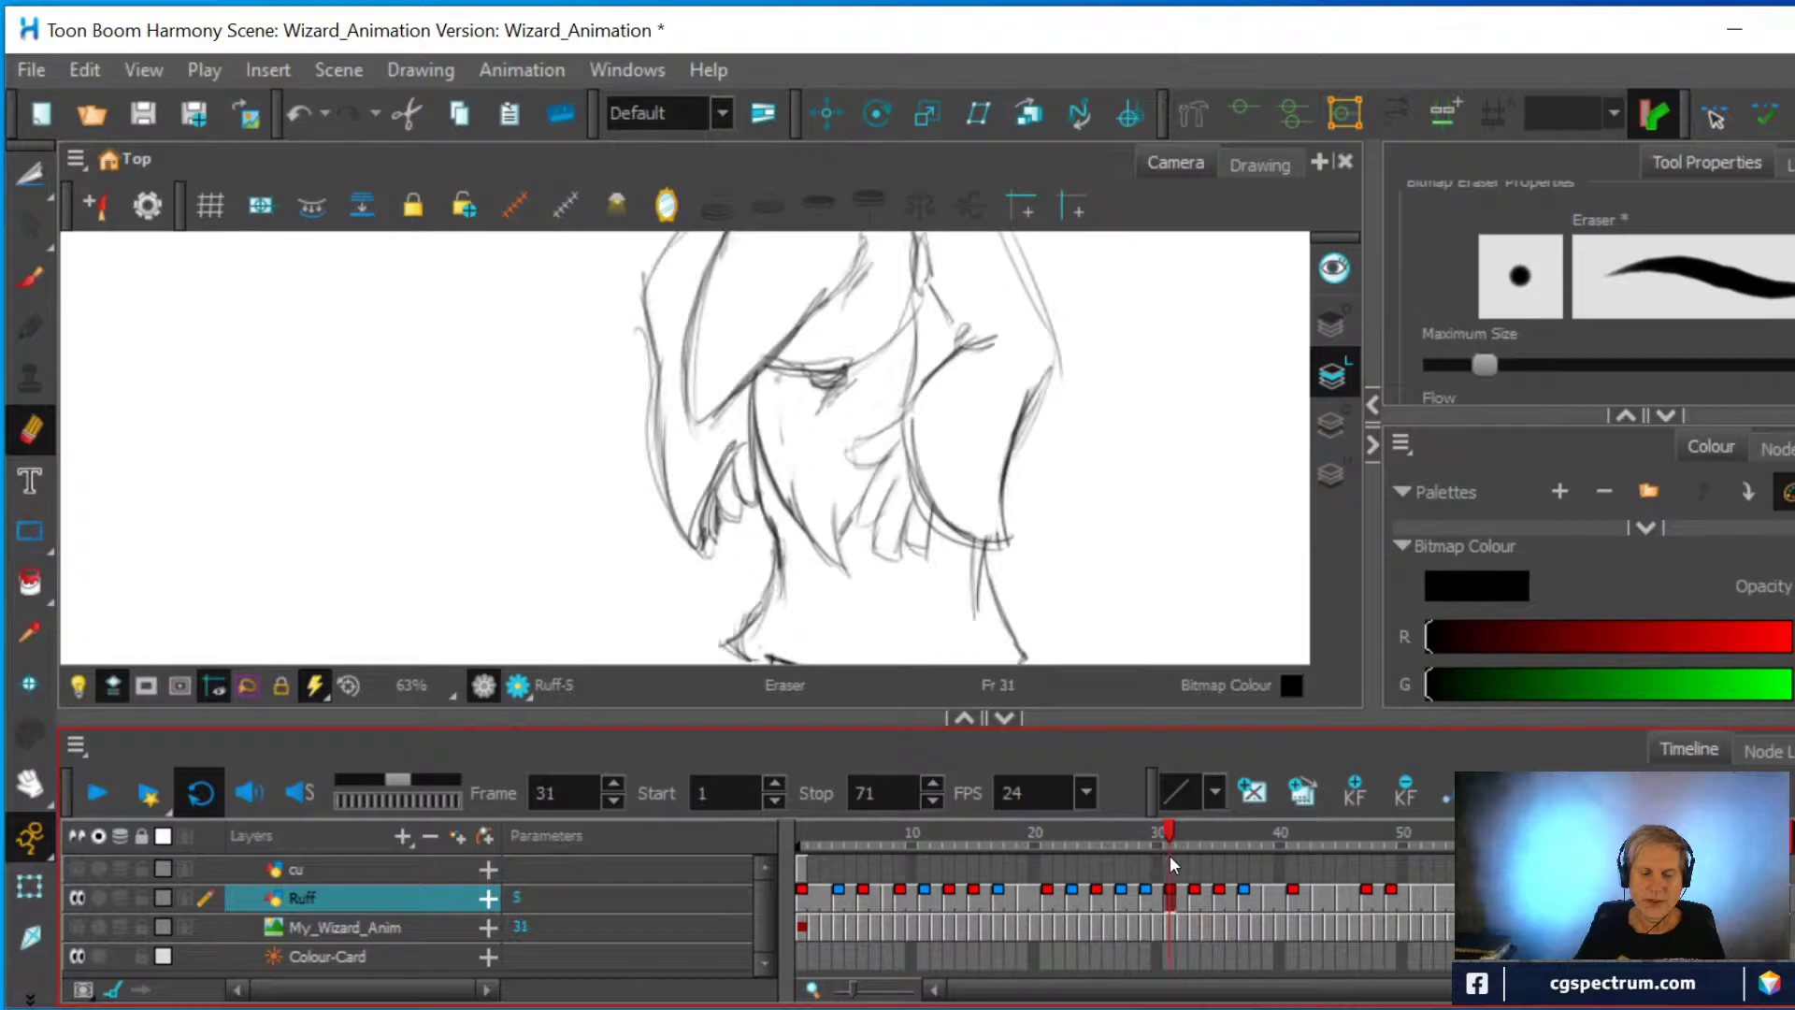
{"action": "mouse_move", "coordinate": [1009, 511]}
{"action": "left_mouse_down"}
{"action": "mouse_move", "coordinate": [998, 561]}
{"action": "mouse_move", "coordinate": [956, 524]}
{"action": "mouse_move", "coordinate": [977, 525]}
{"action": "mouse_move", "coordinate": [1024, 411]}
{"action": "mouse_move", "coordinate": [989, 521]}
{"action": "mouse_move", "coordinate": [933, 467]}
{"action": "left_mouse_up"}
{"action": "left_click_drag", "start_coordinate": [906, 409], "coordinate": [933, 526]}
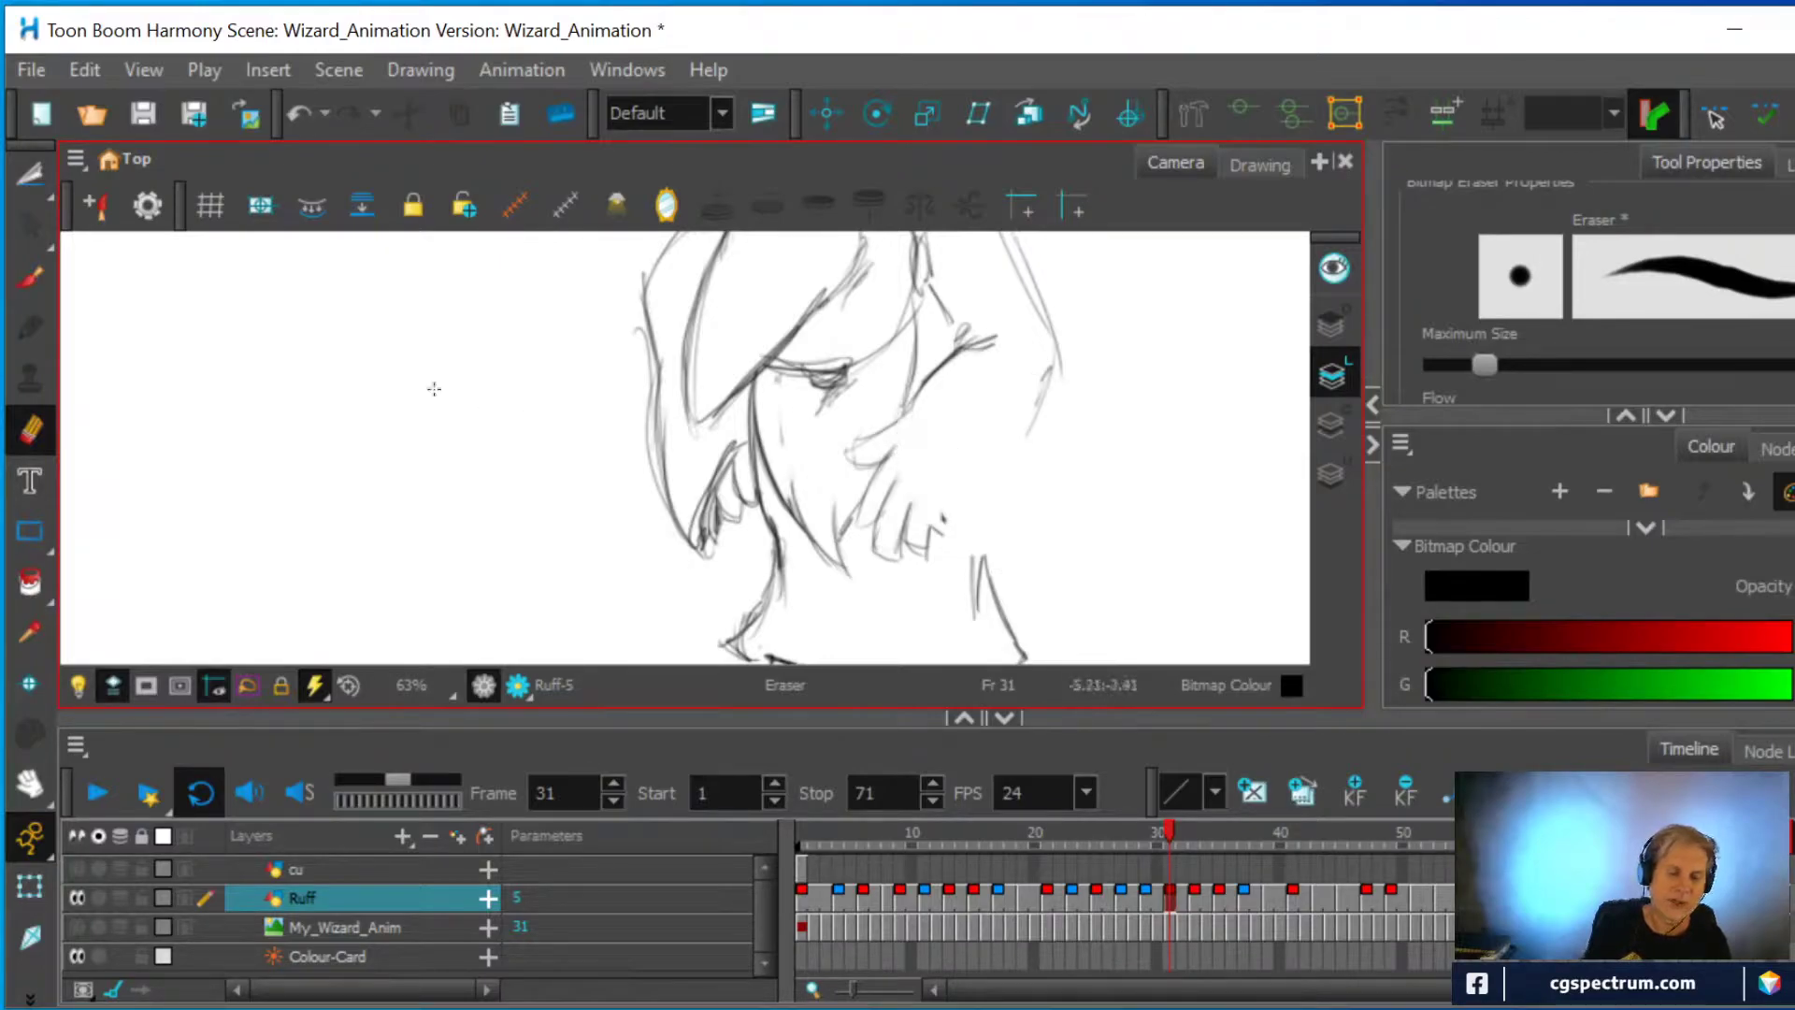
{"action": "left_click", "coordinate": [30, 277]}
{"action": "mouse_move", "coordinate": [946, 367]}
{"action": "left_mouse_down"}
{"action": "mouse_move", "coordinate": [879, 439]}
{"action": "mouse_move", "coordinate": [972, 524]}
{"action": "mouse_move", "coordinate": [1057, 351]}
{"action": "mouse_move", "coordinate": [961, 438]}
{"action": "mouse_move", "coordinate": [894, 432]}
{"action": "mouse_move", "coordinate": [920, 404]}
{"action": "mouse_move", "coordinate": [900, 392]}
{"action": "left_mouse_up"}
{"action": "left_click", "coordinate": [30, 430]}
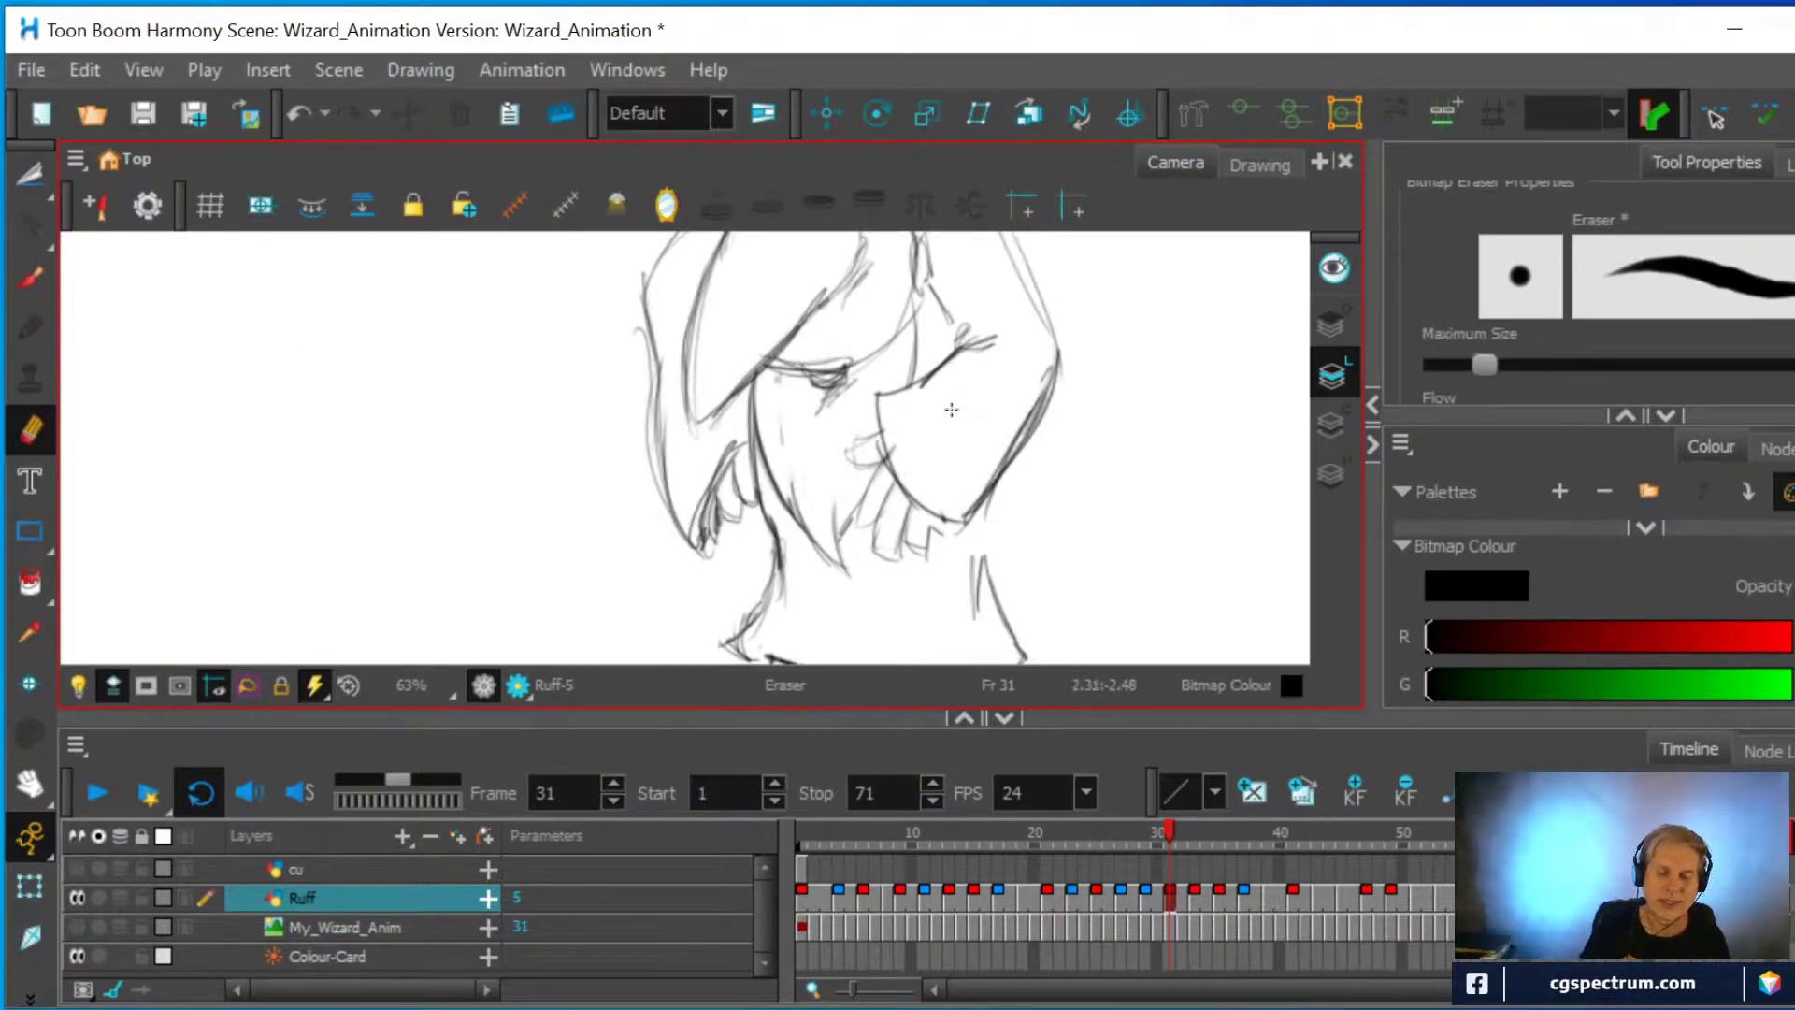
On frame 50, erase the robe's dark back line that shows through the sleeve
{"action": "scroll", "coordinate": [1041, 397], "scroll_direction": "down", "scroll_amount": 2}
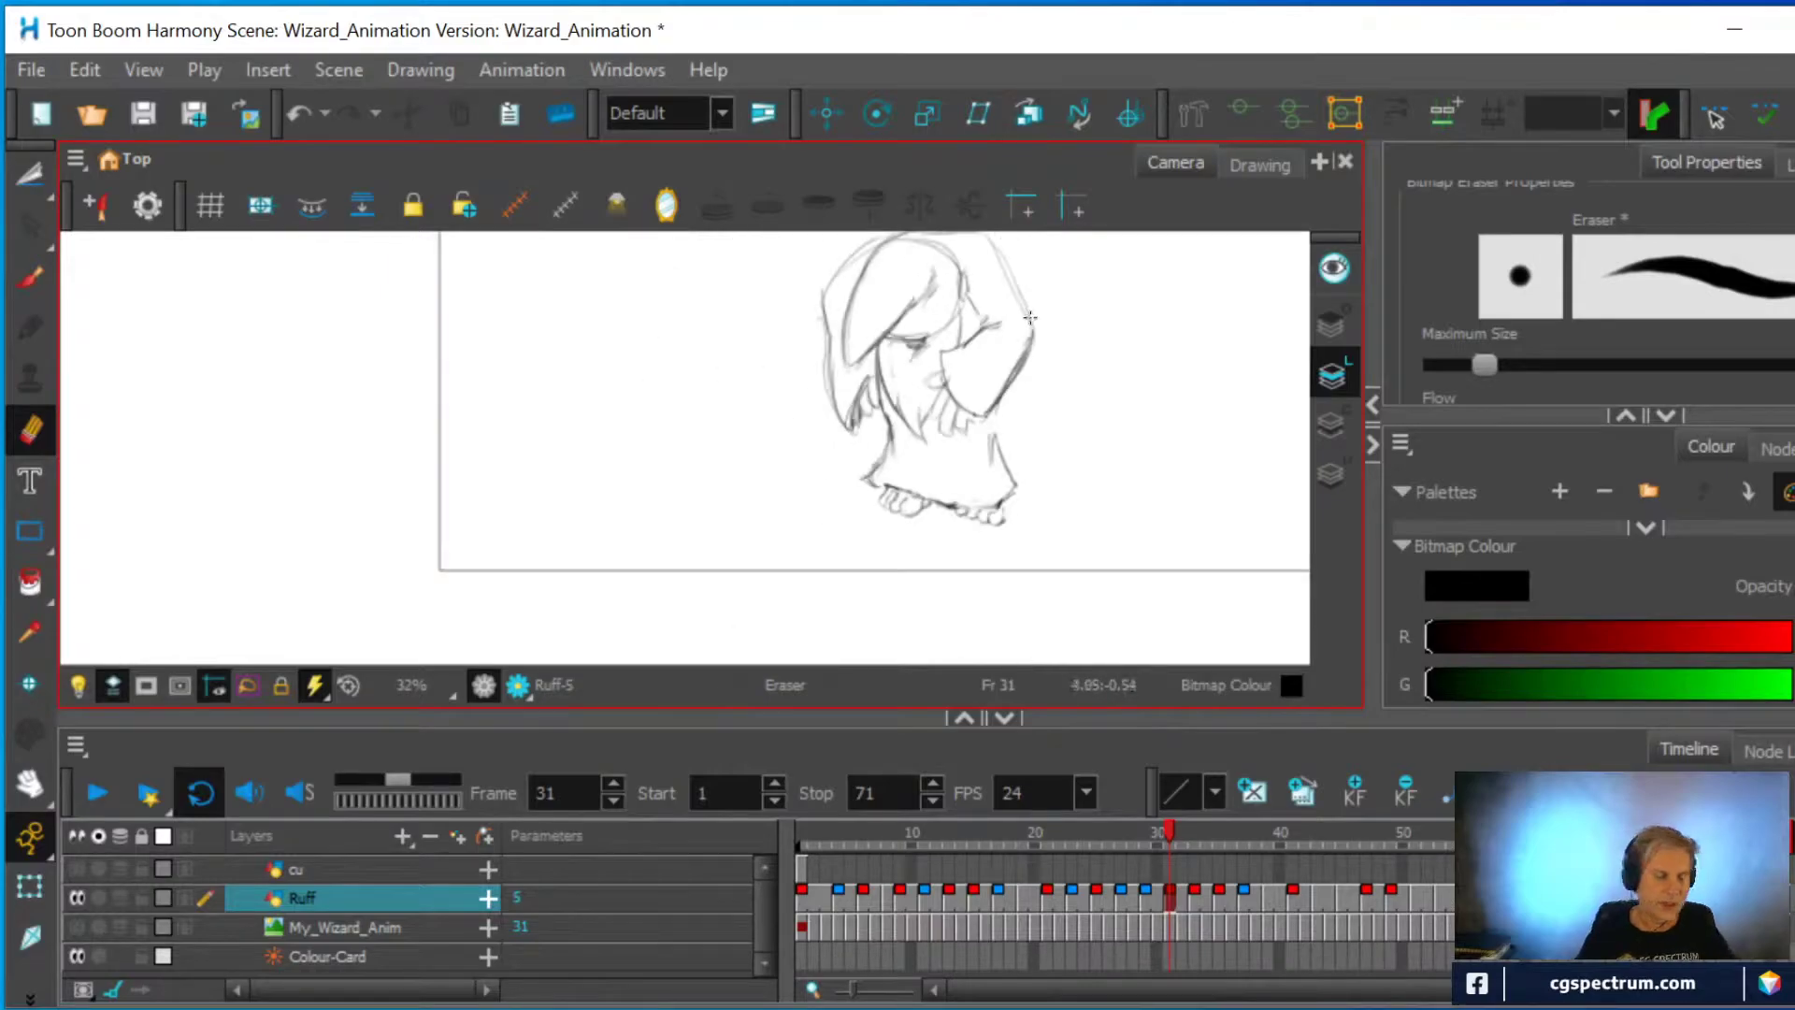
{"action": "left_click_drag", "start_coordinate": [1065, 265], "coordinate": [897, 386]}
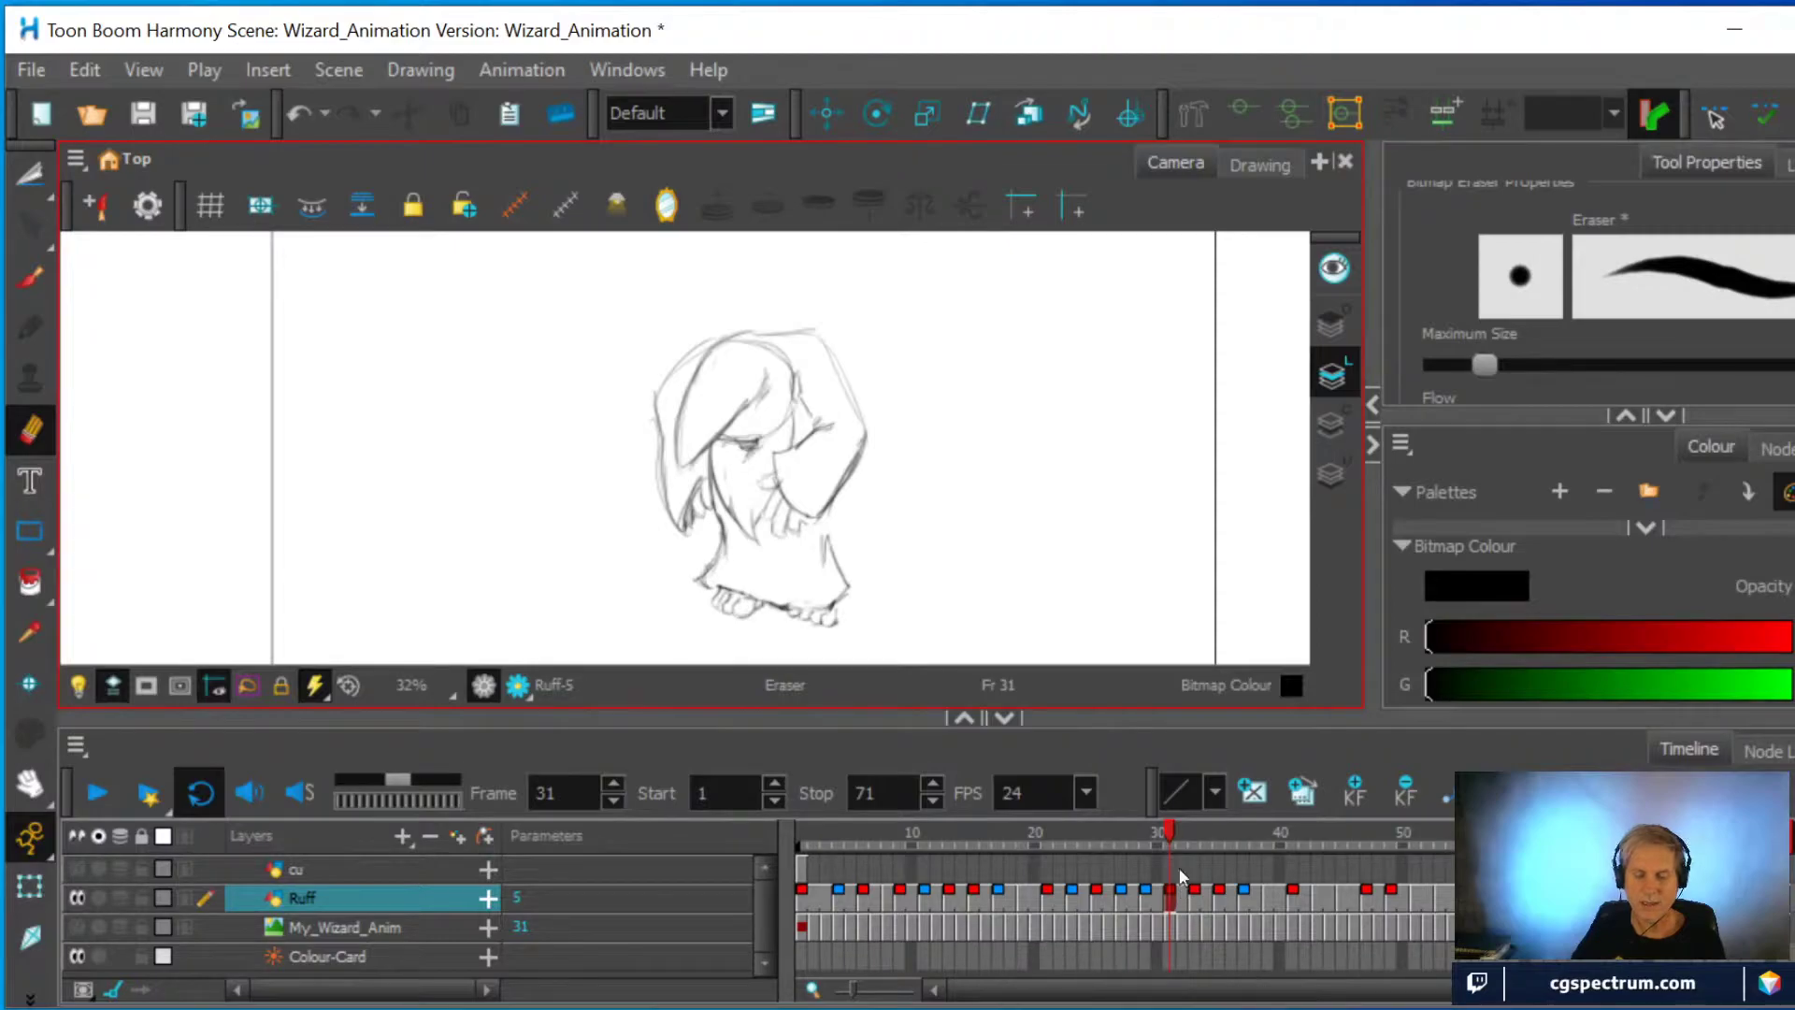
{"action": "mouse_move", "coordinate": [1173, 832]}
{"action": "left_mouse_down"}
{"action": "mouse_move", "coordinate": [918, 793]}
{"action": "mouse_move", "coordinate": [1088, 807]}
{"action": "mouse_move", "coordinate": [1400, 782]}
{"action": "left_mouse_up"}
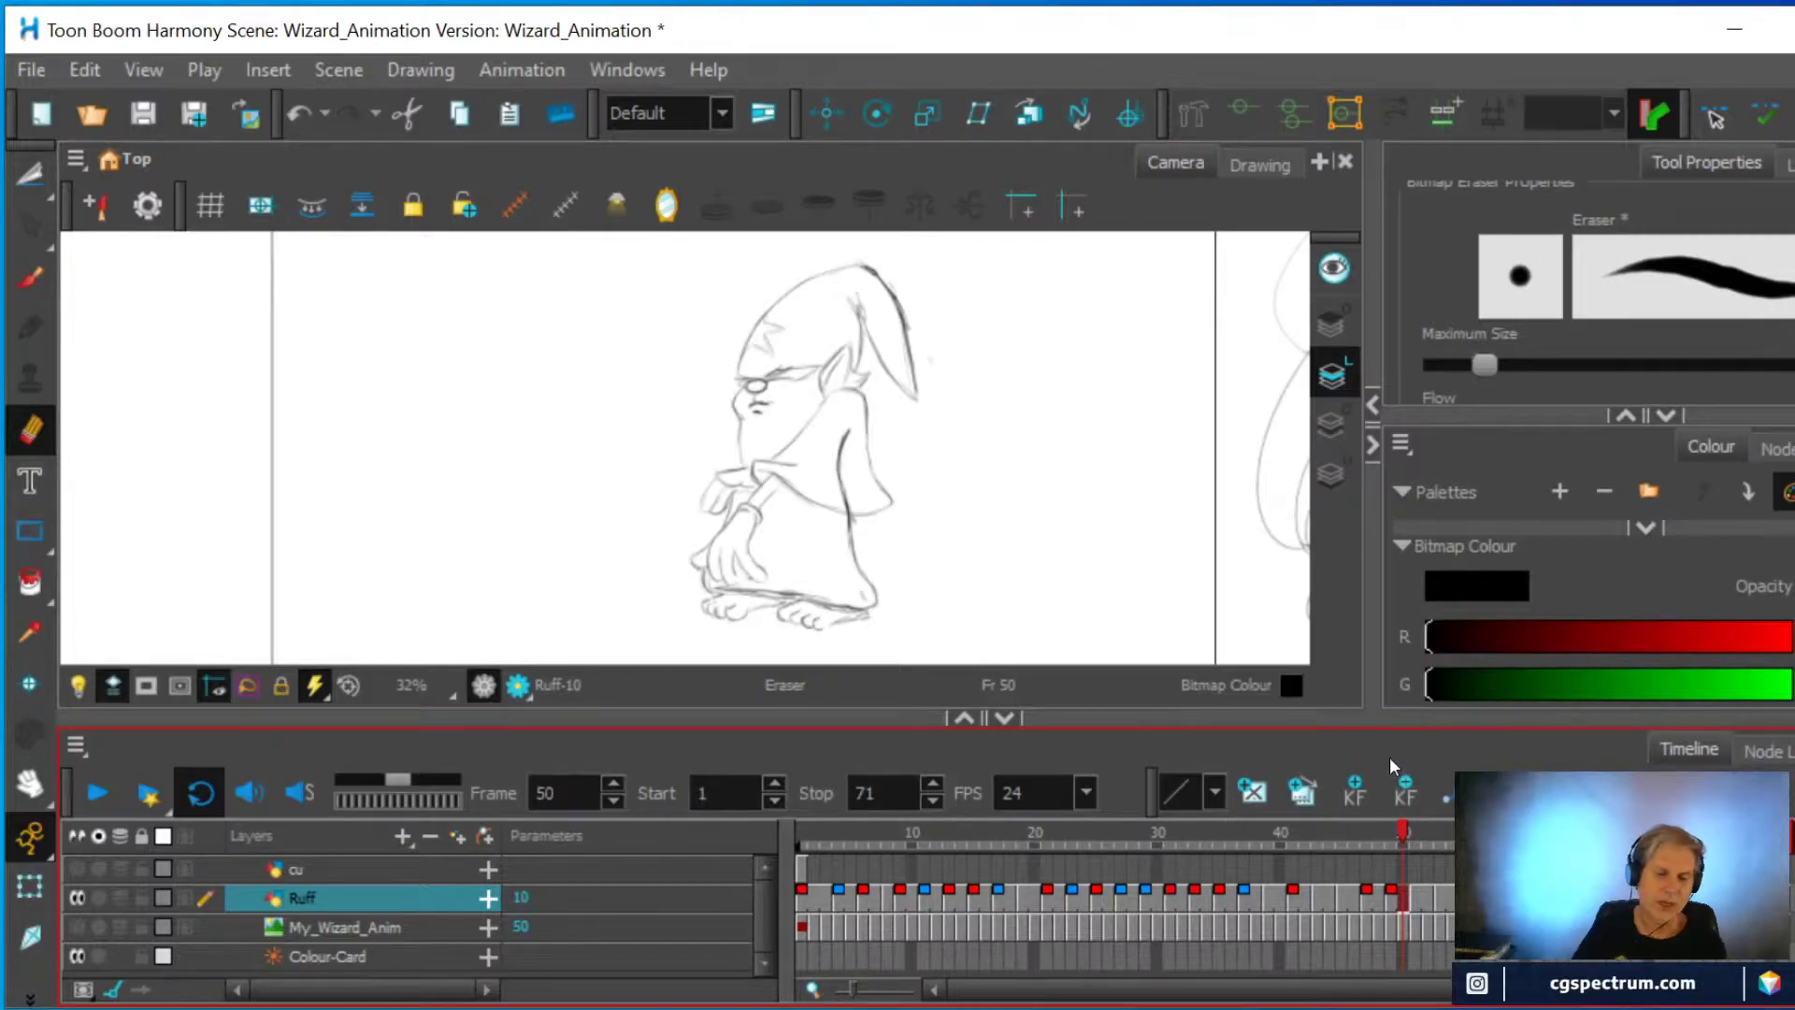
{"action": "left_click", "coordinate": [839, 449]}
{"action": "mouse_move", "coordinate": [839, 449]}
{"action": "left_mouse_down"}
{"action": "mouse_move", "coordinate": [844, 510]}
{"action": "mouse_move", "coordinate": [838, 432]}
{"action": "mouse_move", "coordinate": [847, 472]}
{"action": "left_mouse_up"}
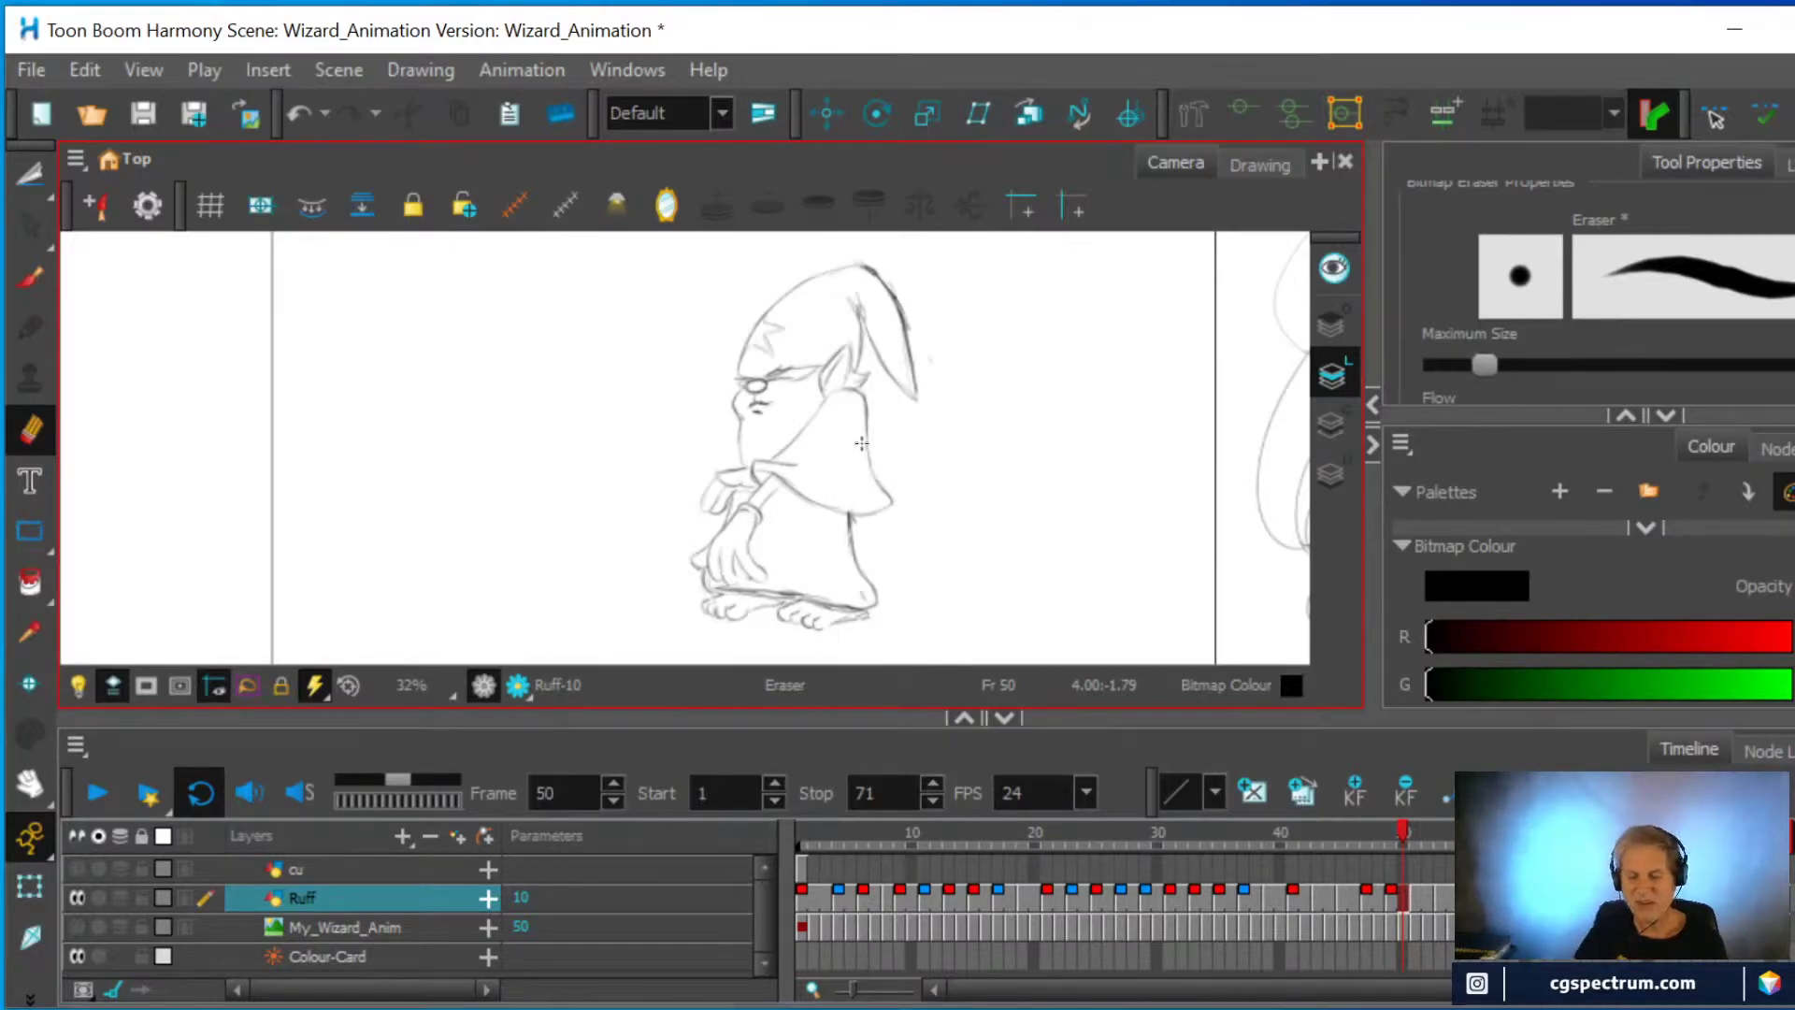
On frame 35, erase the lower tip of the sleeve under the open hand and redraw its edges longer and more pointed
{"action": "mouse_move", "coordinate": [1404, 835]}
{"action": "left_mouse_down"}
{"action": "mouse_move", "coordinate": [1423, 835]}
{"action": "mouse_move", "coordinate": [1159, 853]}
{"action": "mouse_move", "coordinate": [1230, 839]}
{"action": "mouse_move", "coordinate": [1213, 842]}
{"action": "left_mouse_up"}
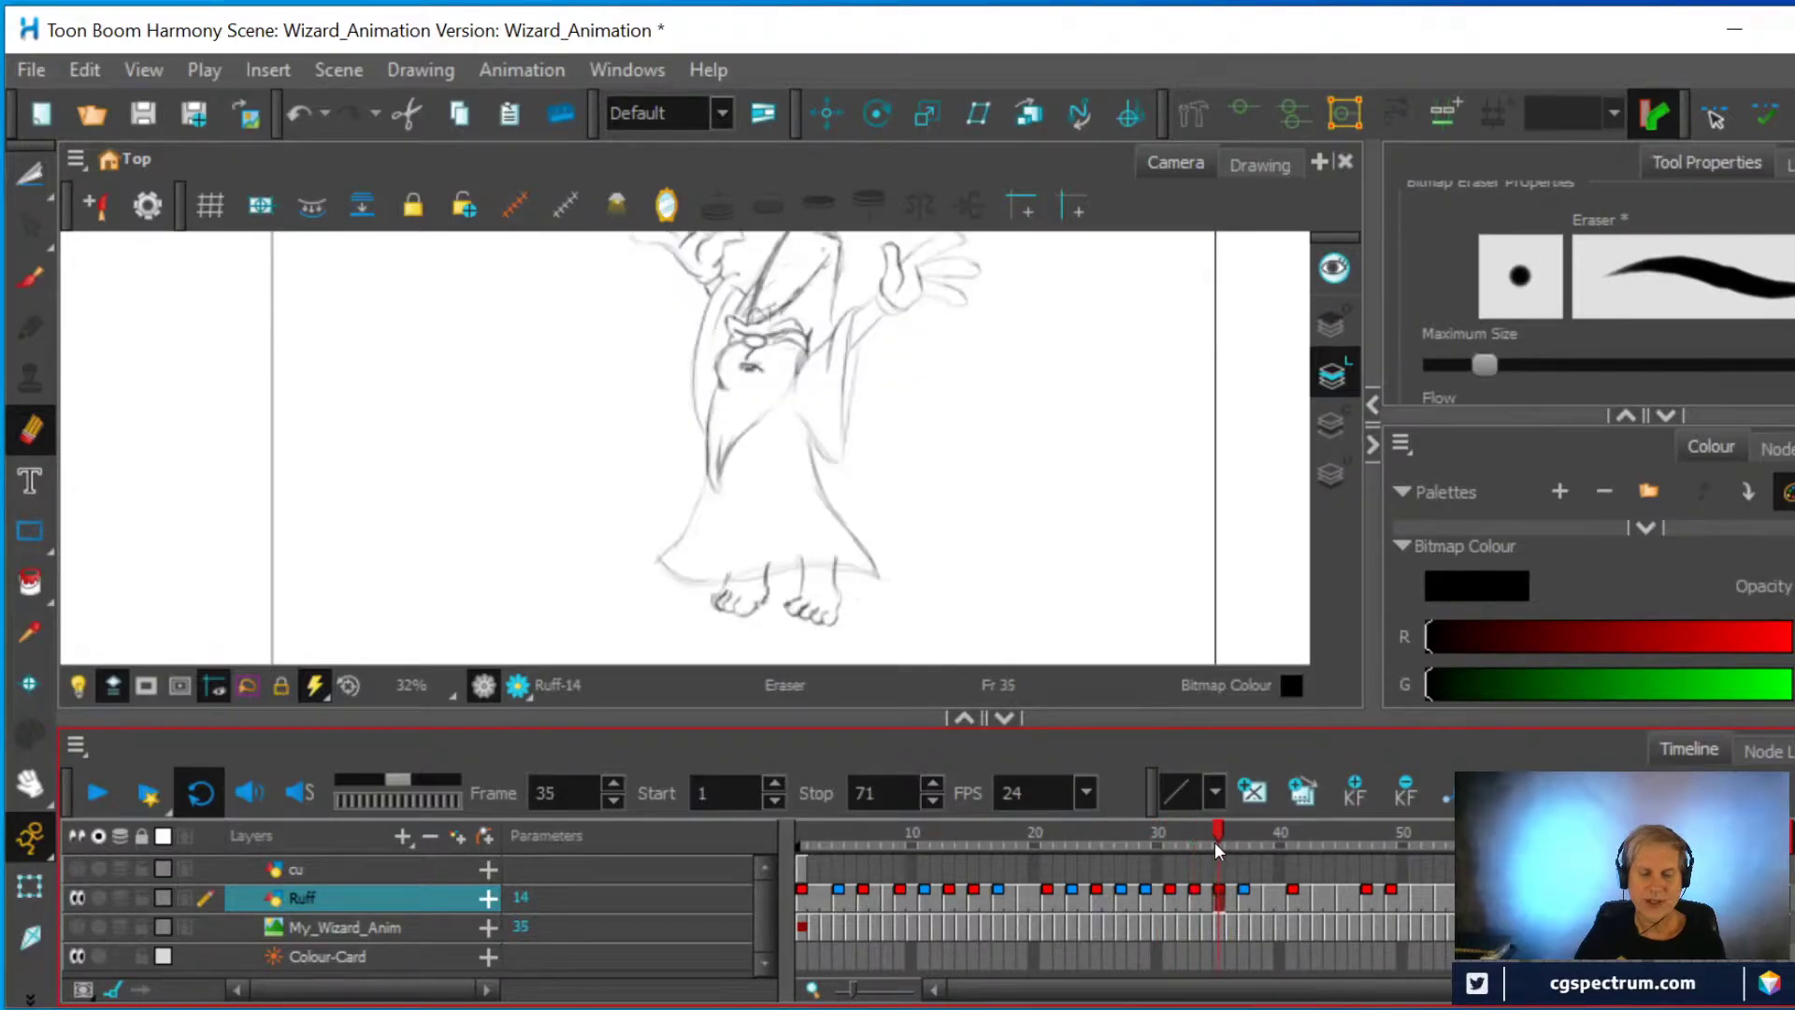
{"action": "left_click_drag", "start_coordinate": [792, 409], "coordinate": [841, 457]}
{"action": "key", "text": "alt+b"}
{"action": "left_click_drag", "start_coordinate": [856, 391], "coordinate": [852, 455]}
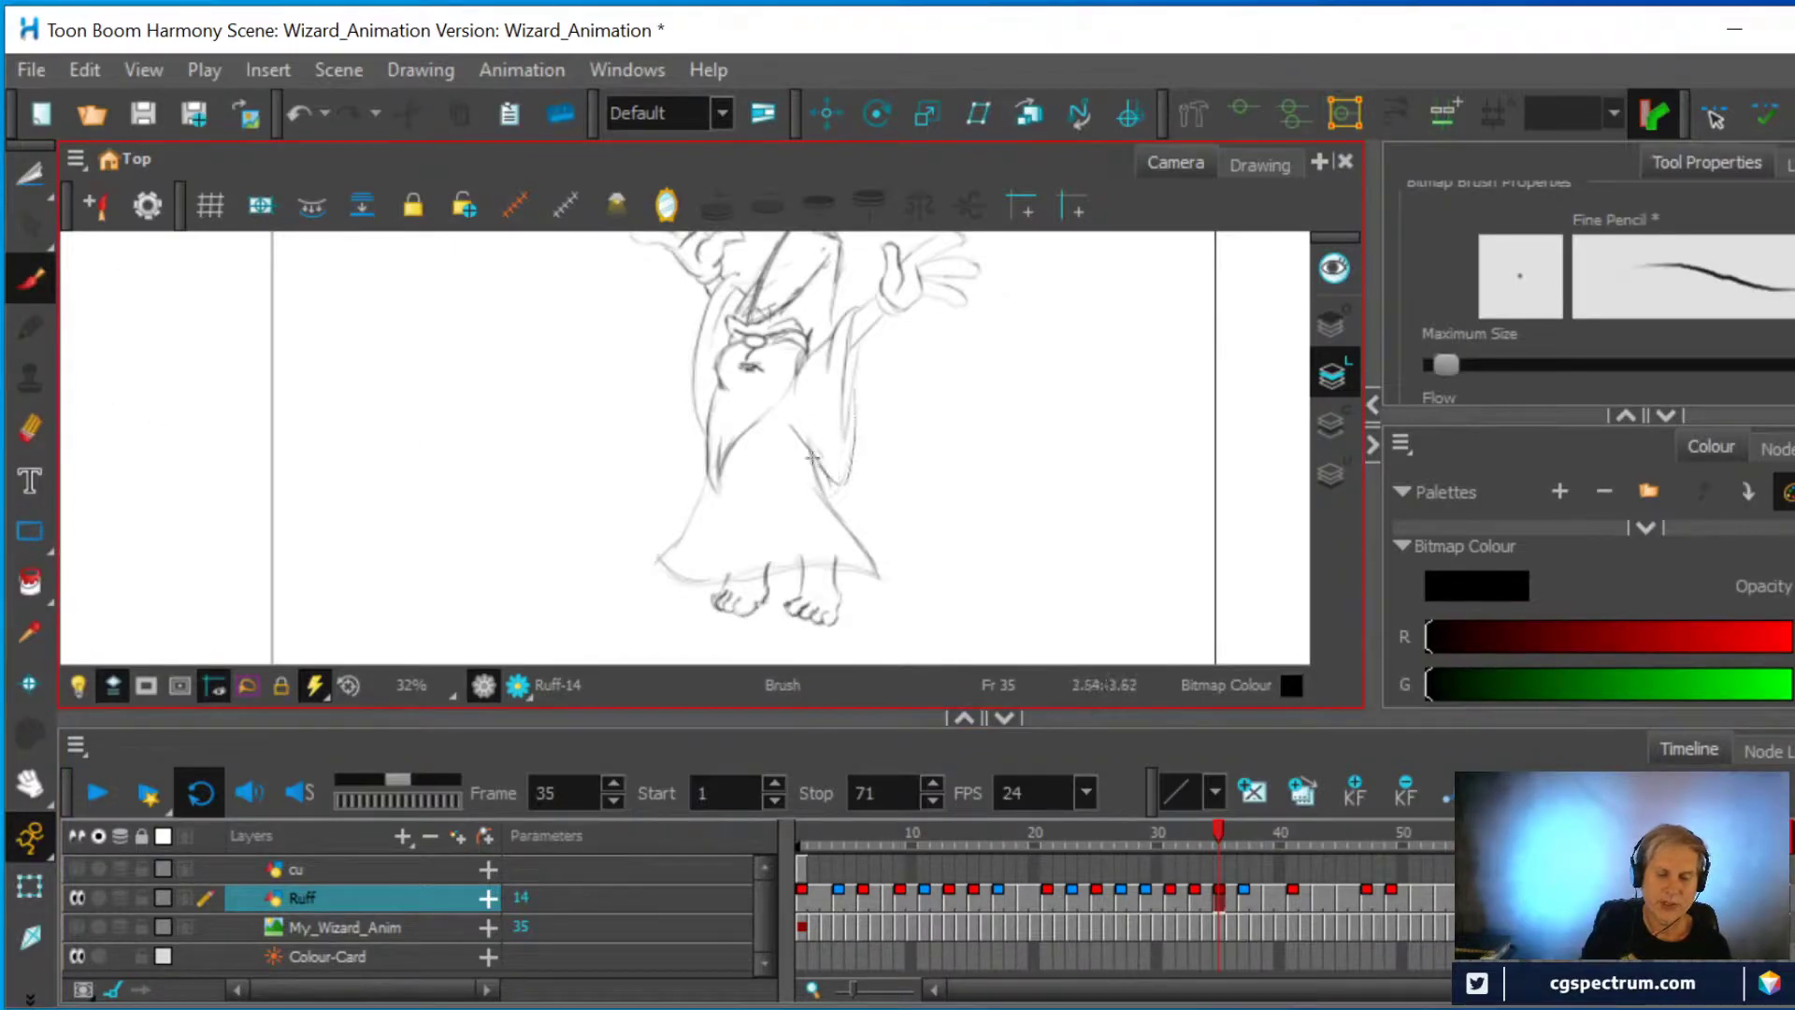
{"action": "left_click_drag", "start_coordinate": [858, 374], "coordinate": [850, 432]}
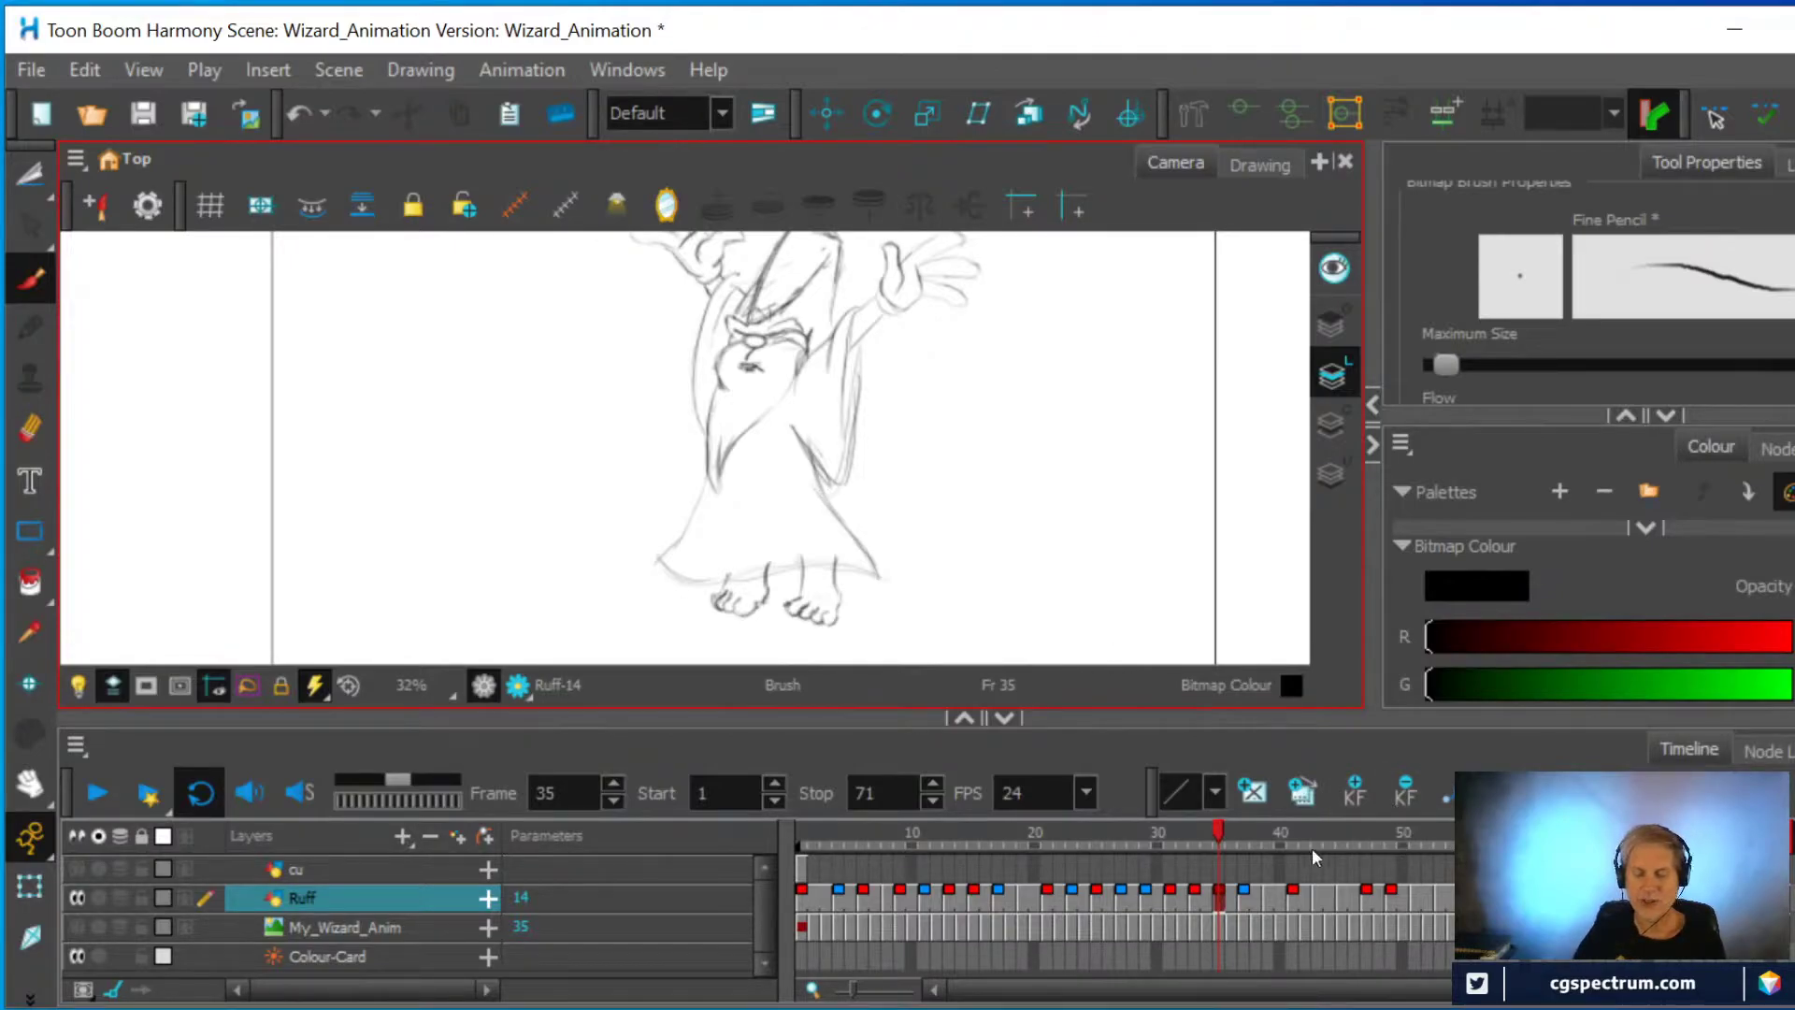
Try adding short trailing strokes below both hands on frame 33
{"action": "mouse_move", "coordinate": [1219, 823]}
{"action": "left_mouse_down"}
{"action": "mouse_move", "coordinate": [1136, 847]}
{"action": "mouse_move", "coordinate": [1193, 838]}
{"action": "left_mouse_up"}
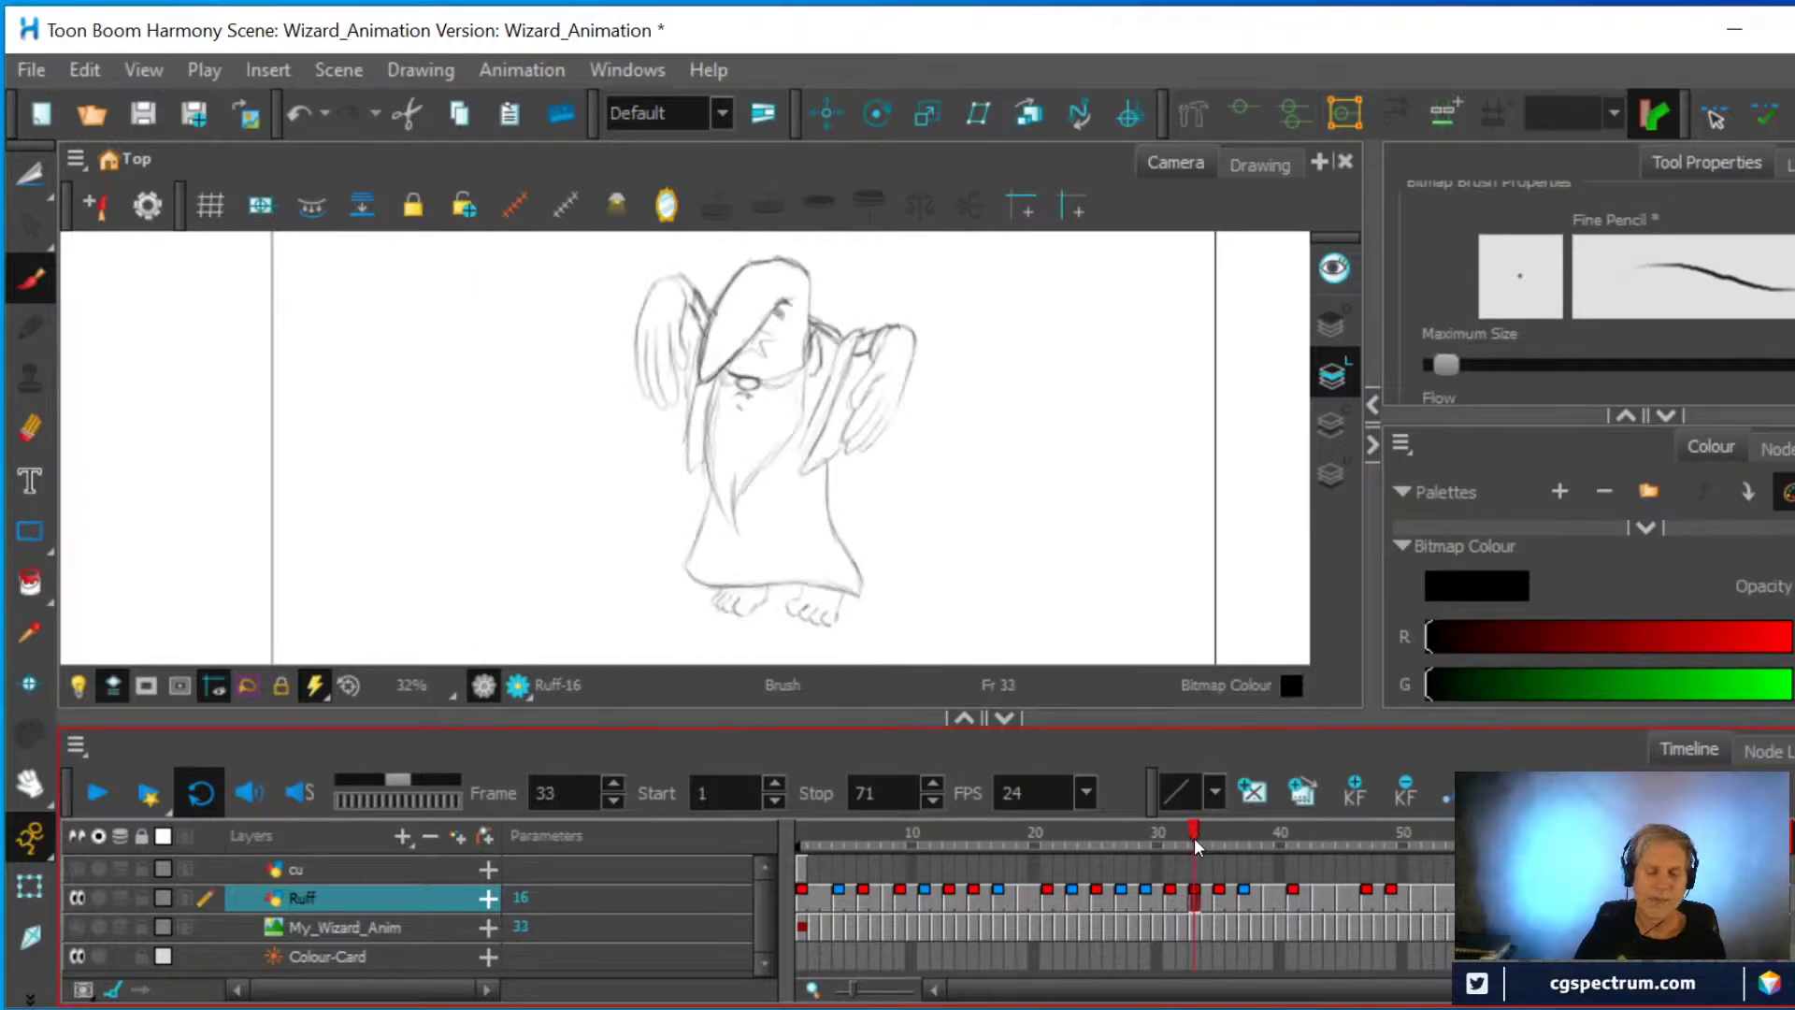
{"action": "left_click", "coordinate": [645, 415]}
{"action": "left_click_drag", "start_coordinate": [653, 440], "coordinate": [671, 470]}
{"action": "mouse_move", "coordinate": [640, 402]}
{"action": "left_mouse_down"}
{"action": "mouse_move", "coordinate": [660, 477]}
{"action": "mouse_move", "coordinate": [683, 470]}
{"action": "left_mouse_up"}
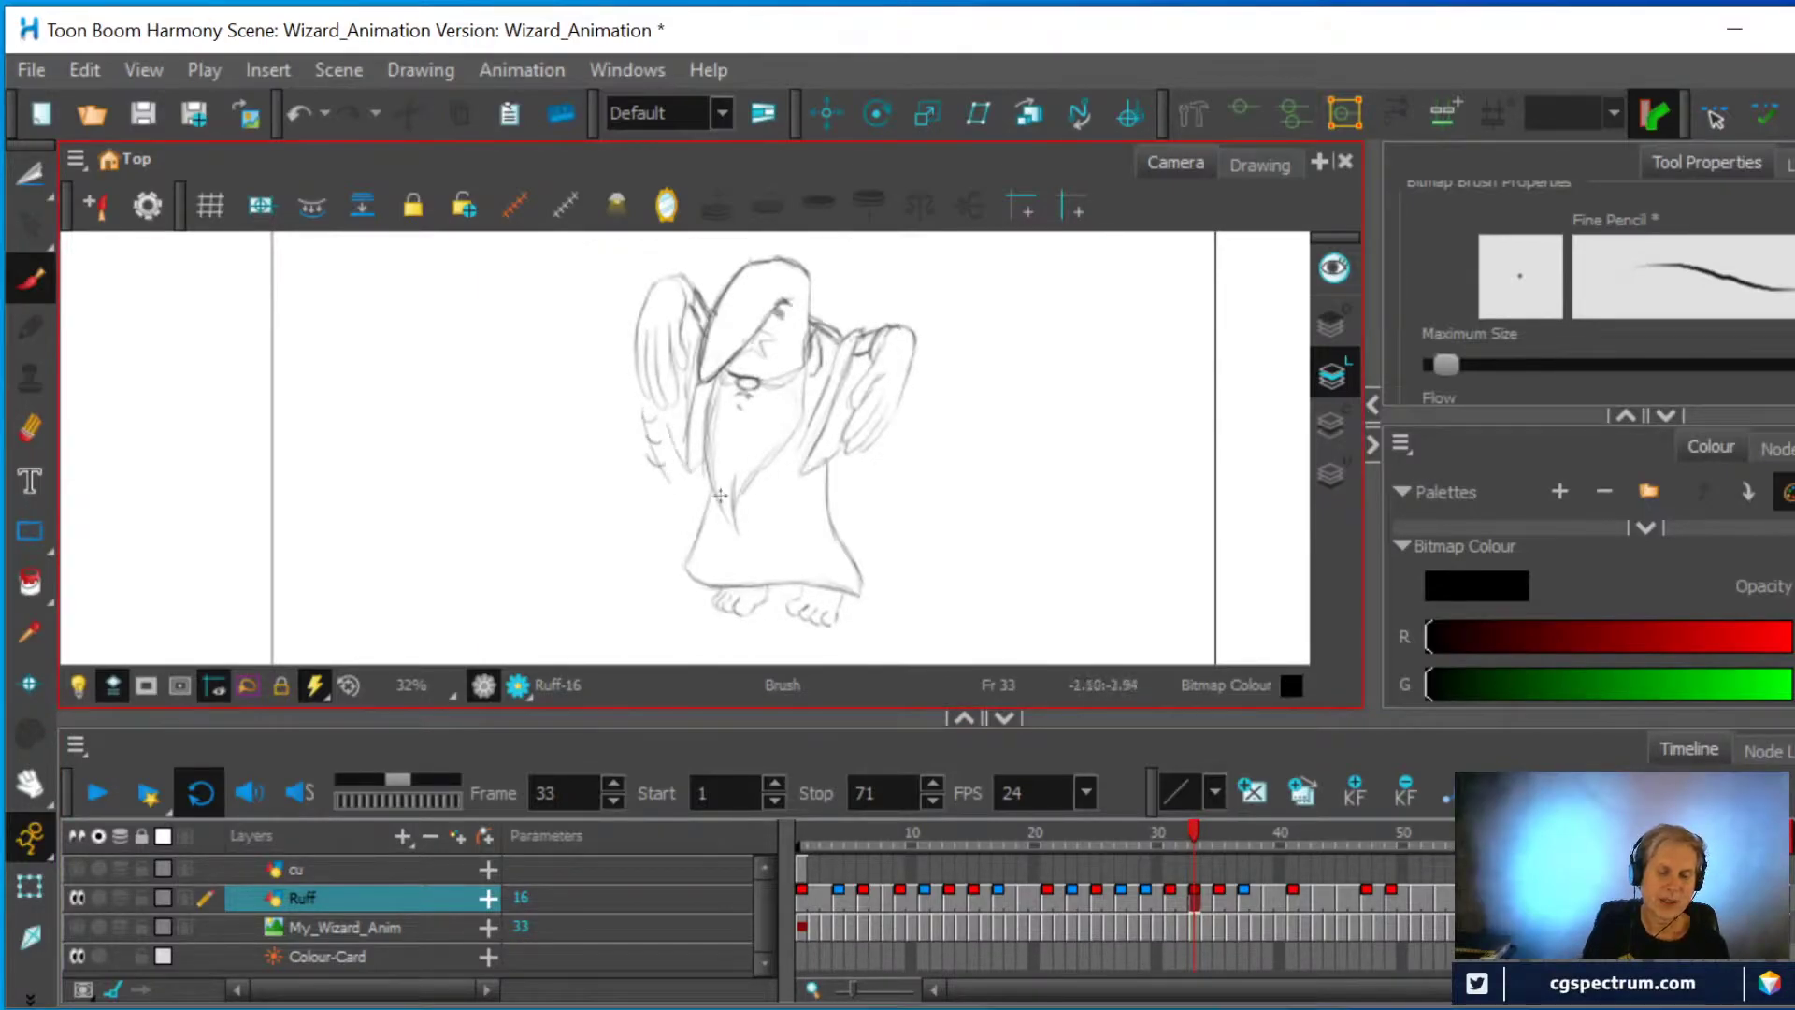
{"action": "mouse_move", "coordinate": [853, 445]}
{"action": "left_mouse_down"}
{"action": "mouse_move", "coordinate": [825, 499]}
{"action": "mouse_move", "coordinate": [857, 465]}
{"action": "left_mouse_up"}
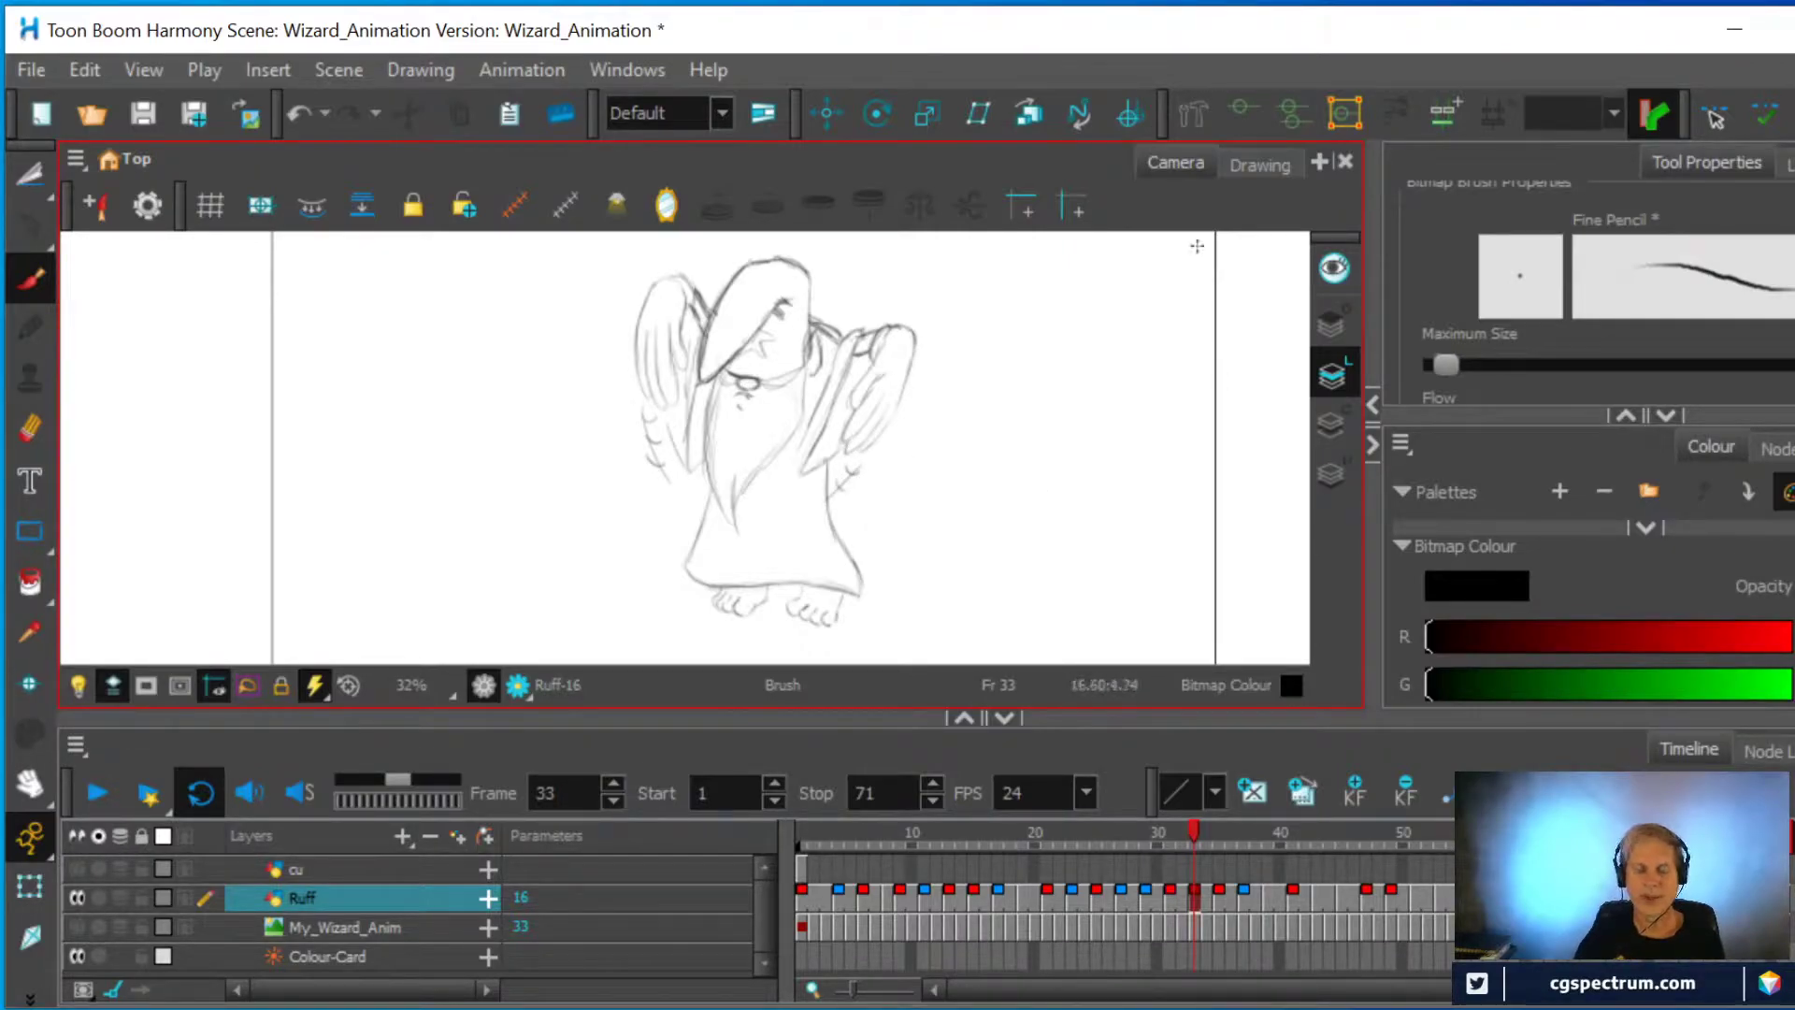
Play the wizard animation and scrub back through its earlier frames to review the motion
{"action": "left_click", "coordinate": [93, 795]}
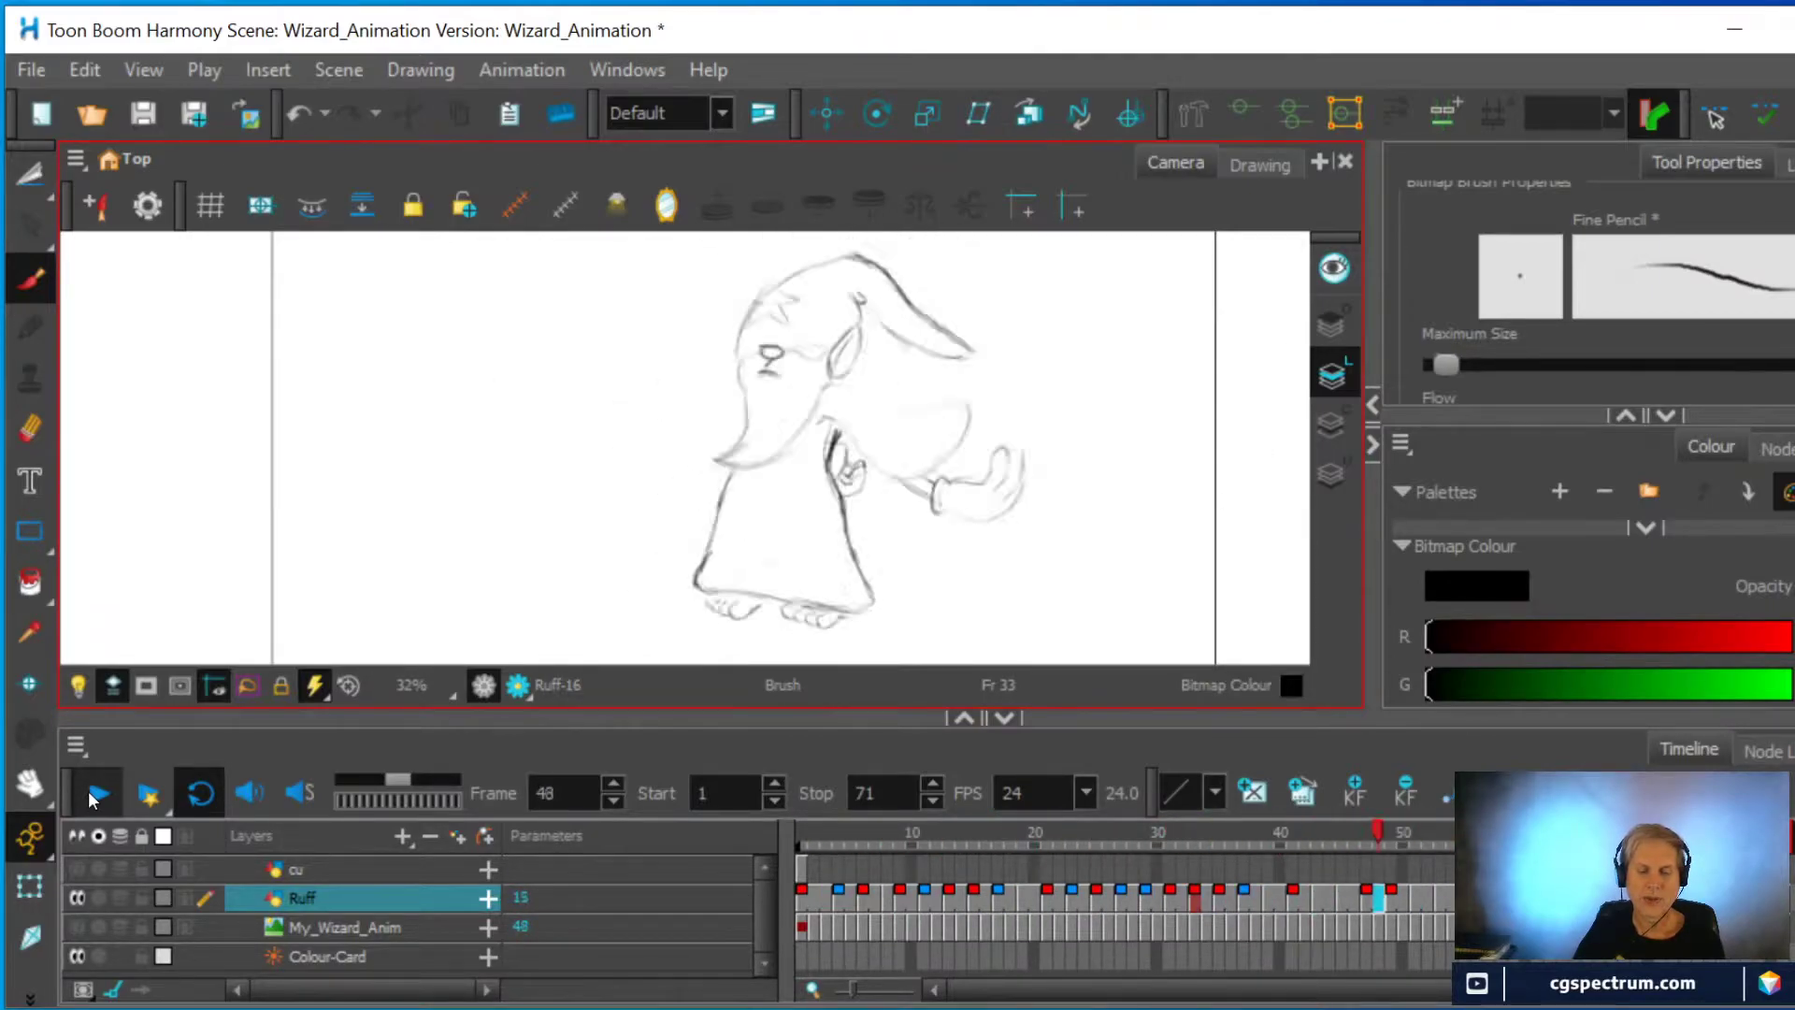
{"action": "left_click", "coordinate": [88, 789]}
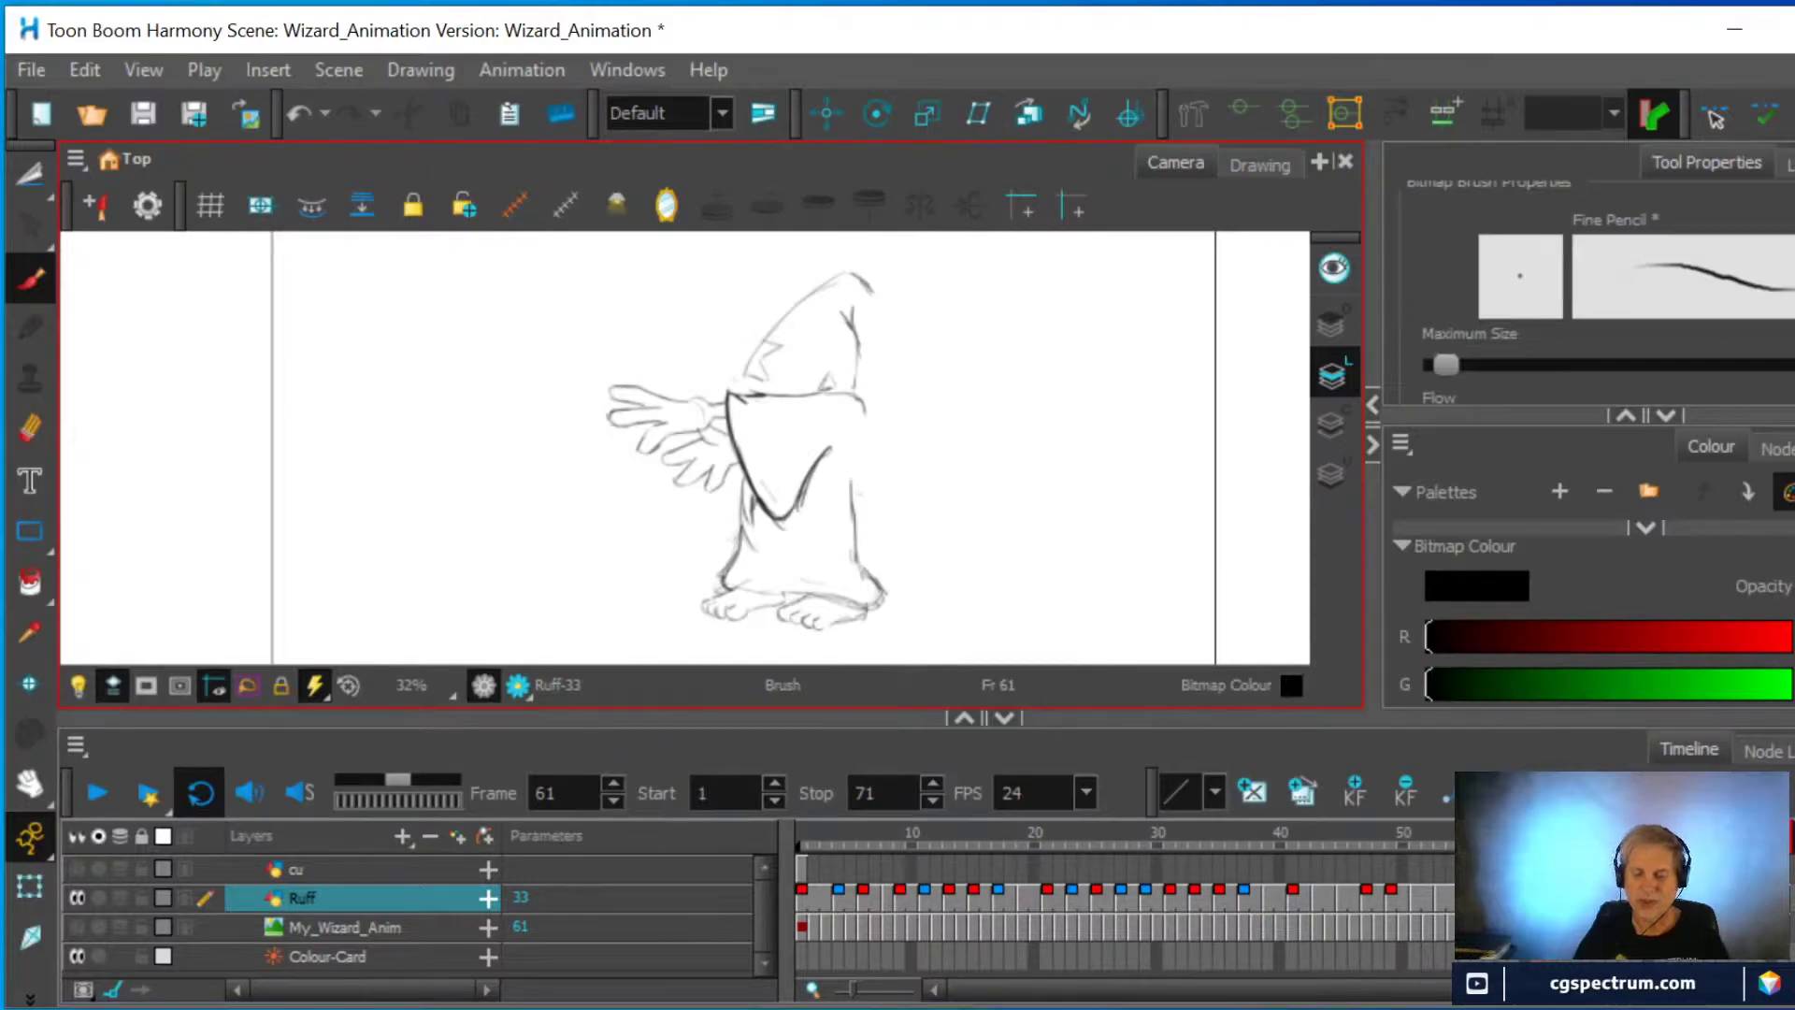
{"action": "mouse_move", "coordinate": [1458, 858]}
{"action": "left_mouse_down"}
{"action": "mouse_move", "coordinate": [1125, 882]}
{"action": "mouse_move", "coordinate": [1193, 883]}
{"action": "left_mouse_up"}
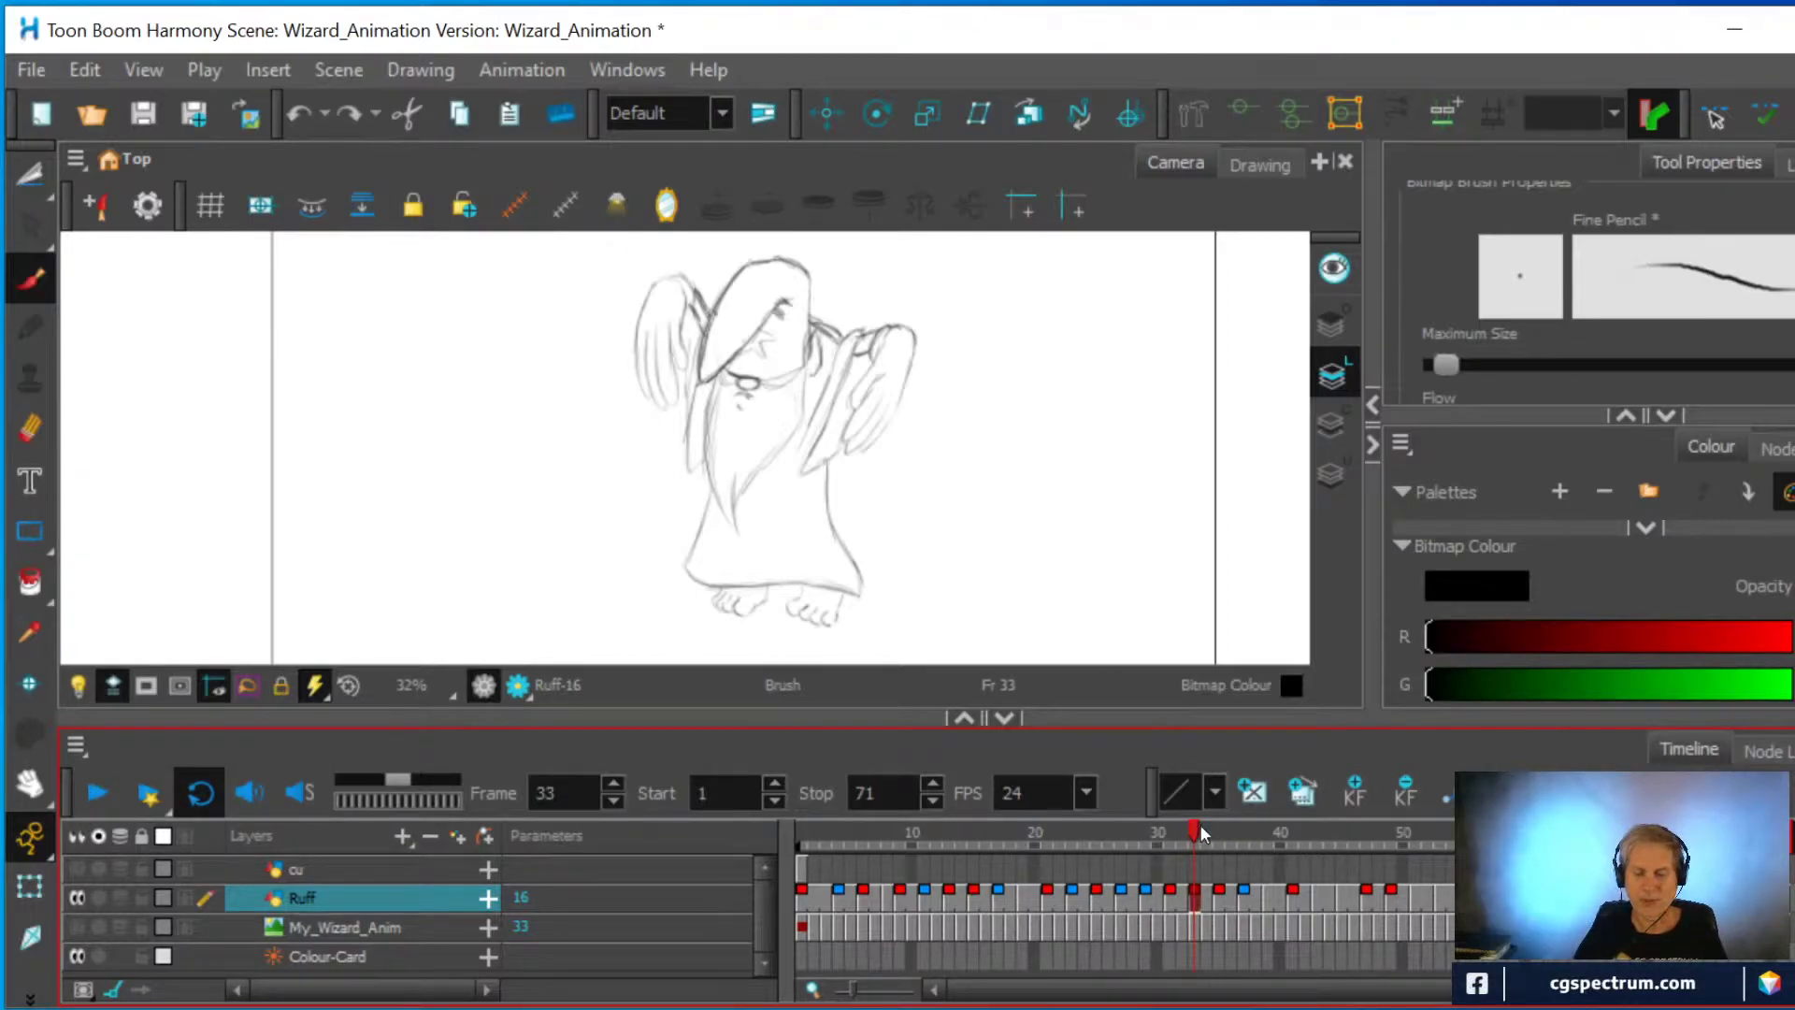
{"action": "left_click_drag", "start_coordinate": [1195, 830], "coordinate": [894, 940]}
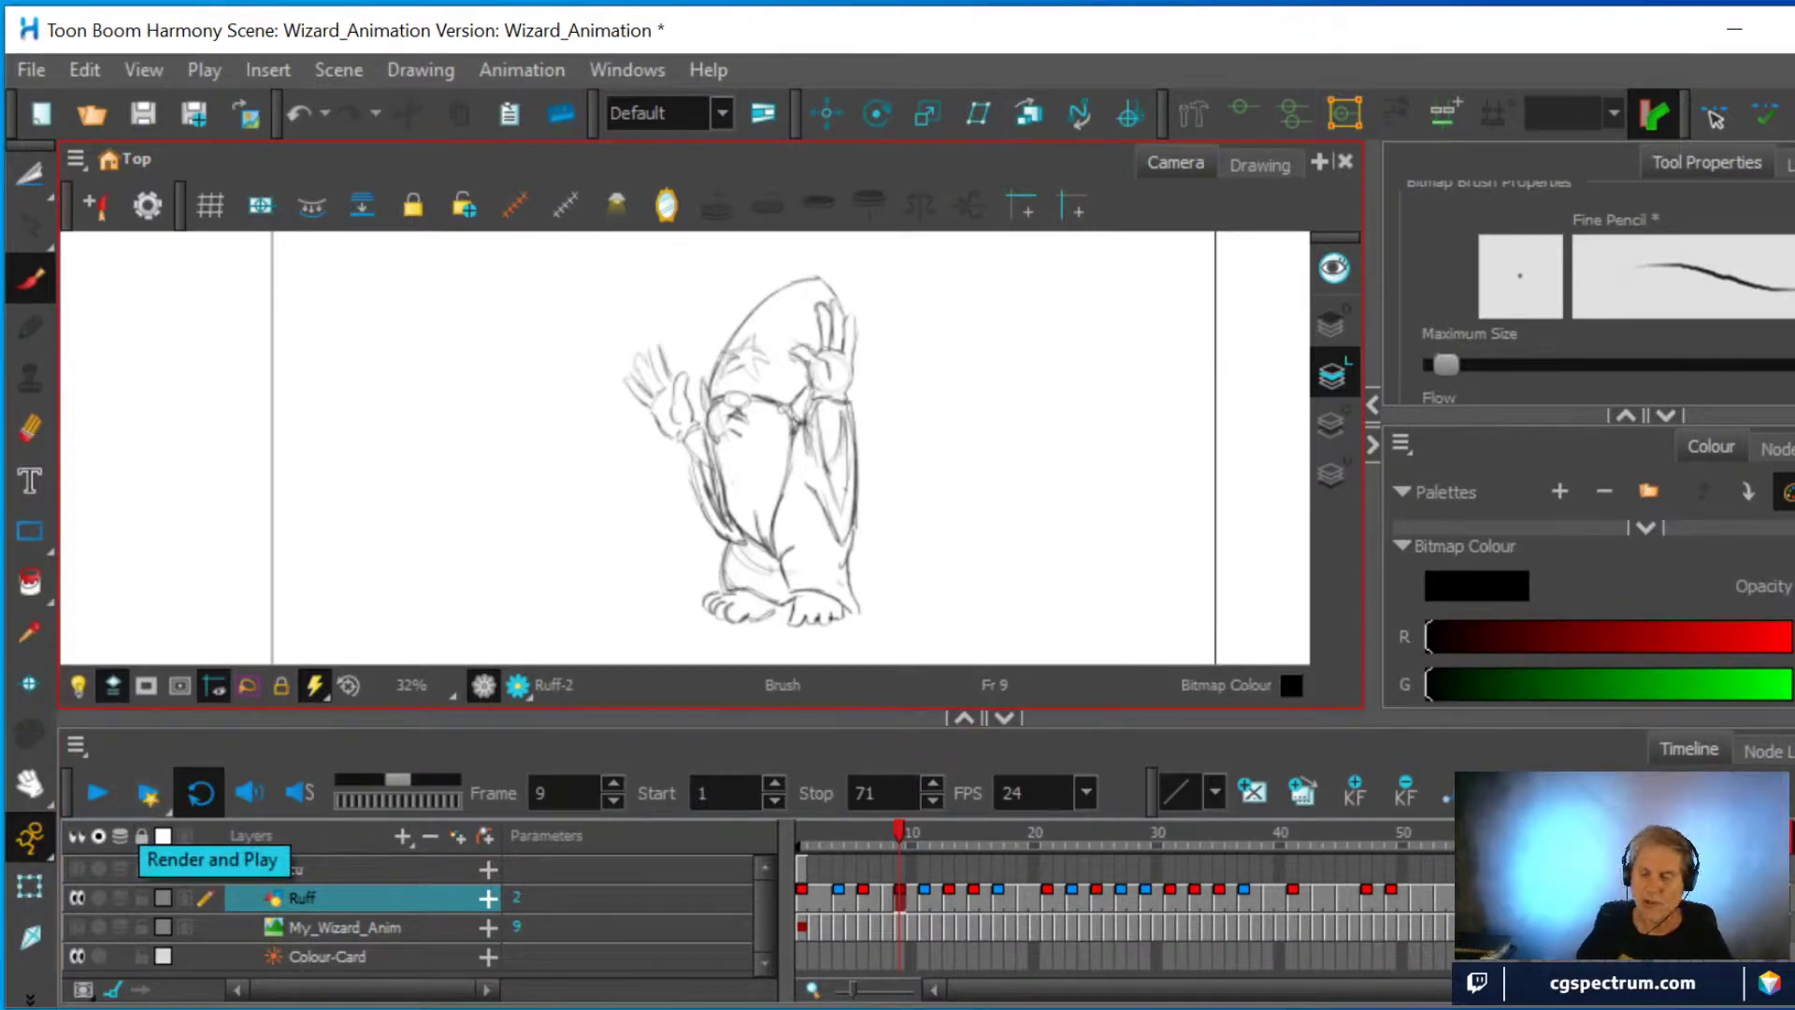
{"action": "left_click", "coordinate": [133, 811]}
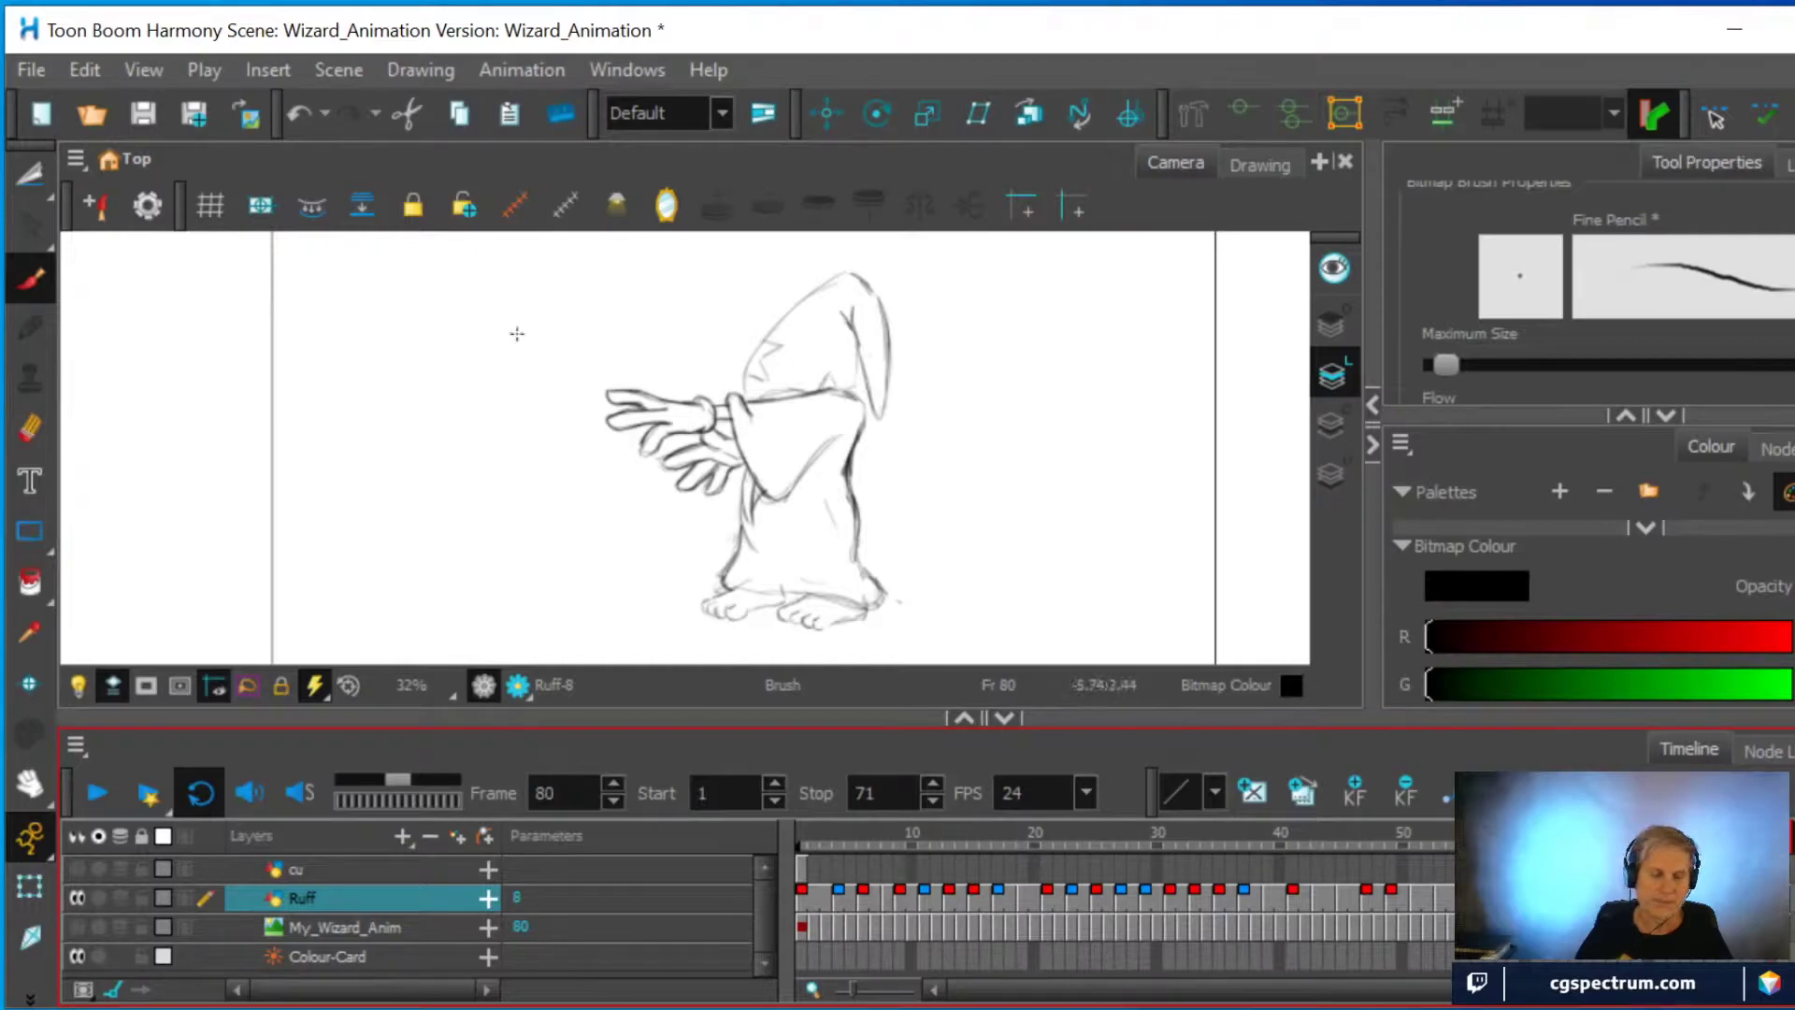
Create an empty drawing on the Ruff layer at frame 81
{"action": "left_click", "coordinate": [30, 174]}
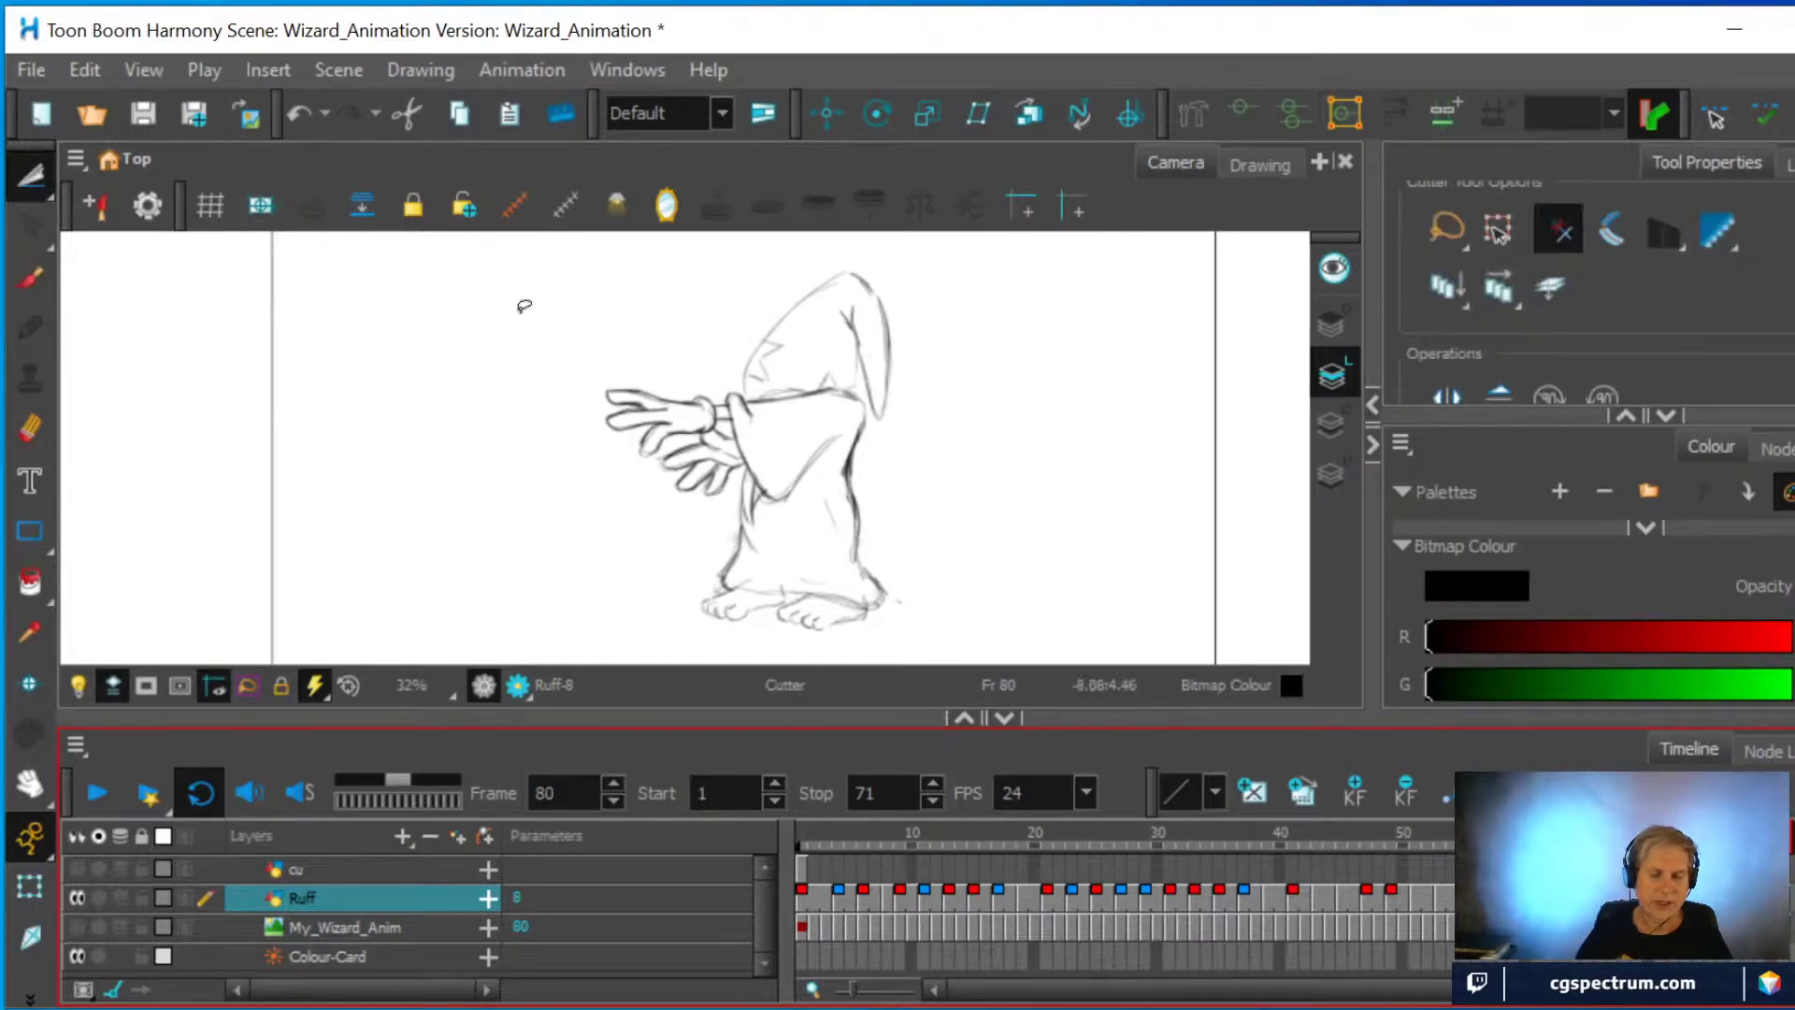
{"action": "mouse_move", "coordinate": [553, 394]}
{"action": "left_mouse_down"}
{"action": "mouse_move", "coordinate": [624, 333]}
{"action": "mouse_move", "coordinate": [751, 273]}
{"action": "mouse_move", "coordinate": [864, 251]}
{"action": "mouse_move", "coordinate": [1038, 422]}
{"action": "mouse_move", "coordinate": [999, 633]}
{"action": "mouse_move", "coordinate": [733, 680]}
{"action": "mouse_move", "coordinate": [532, 572]}
{"action": "mouse_move", "coordinate": [548, 360]}
{"action": "mouse_move", "coordinate": [632, 362]}
{"action": "left_mouse_up"}
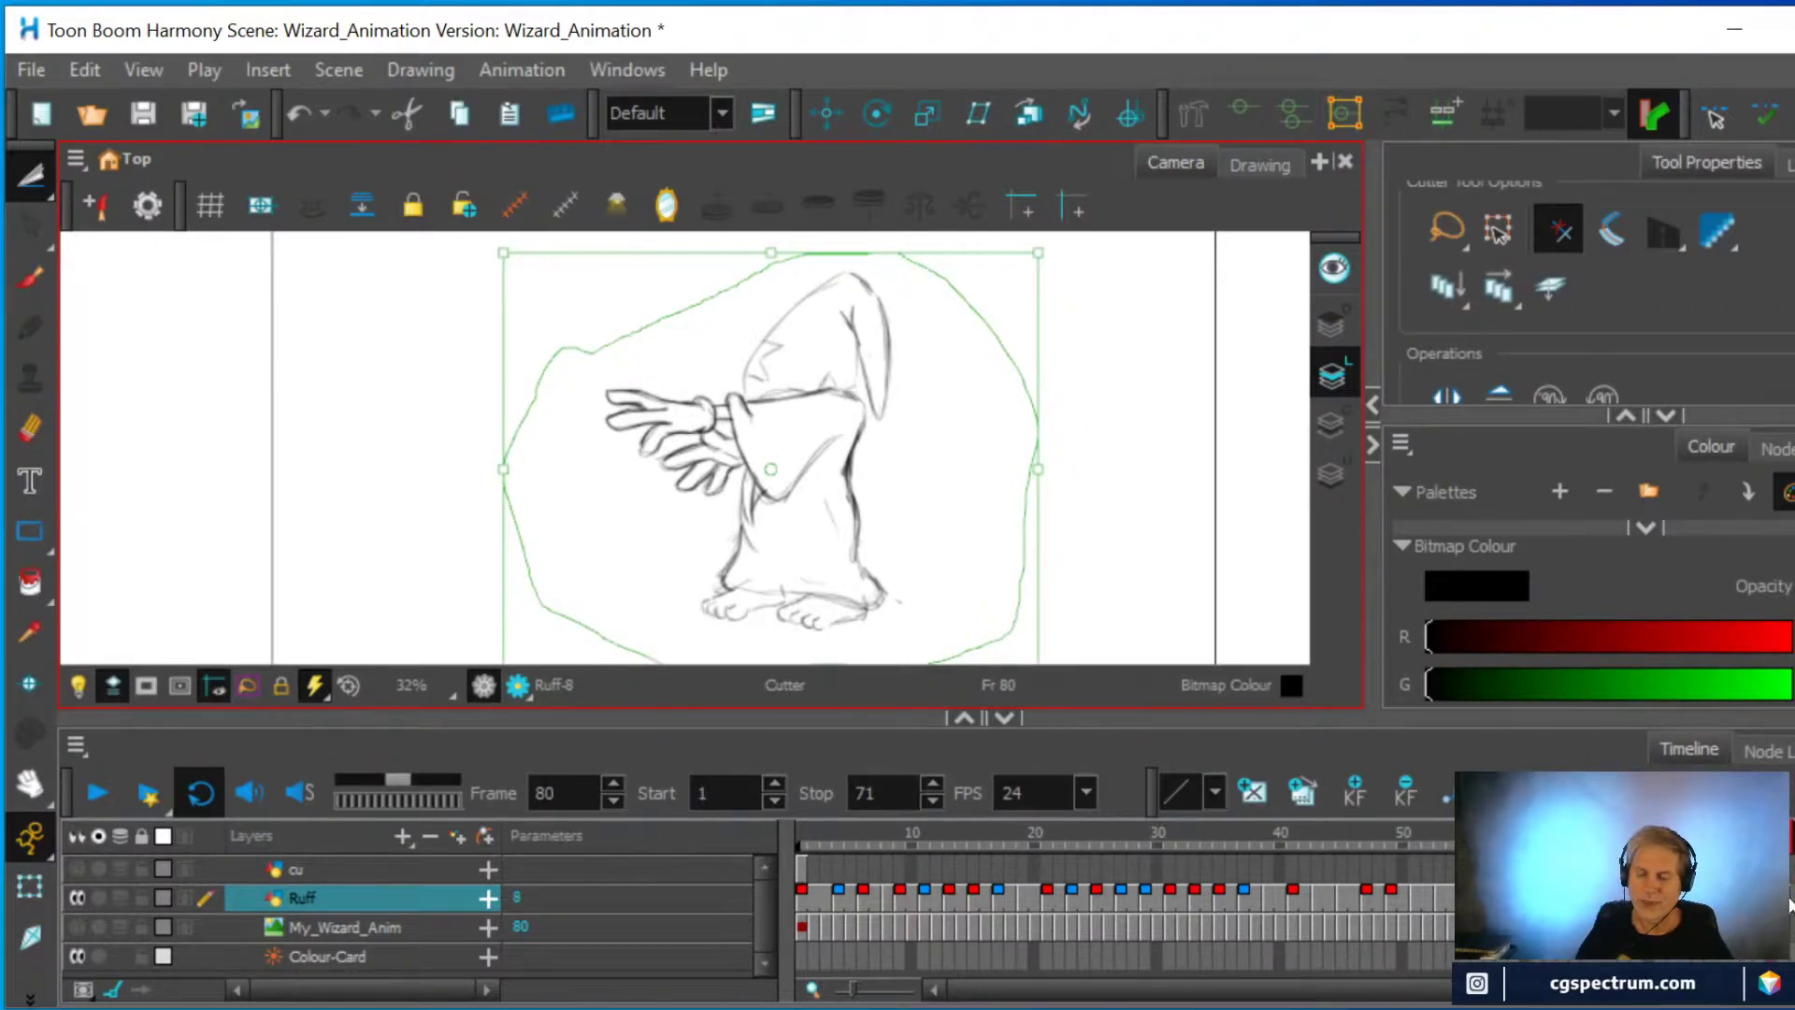
{"action": "key", "text": "period"}
{"action": "right_click", "coordinate": [1486, 892]}
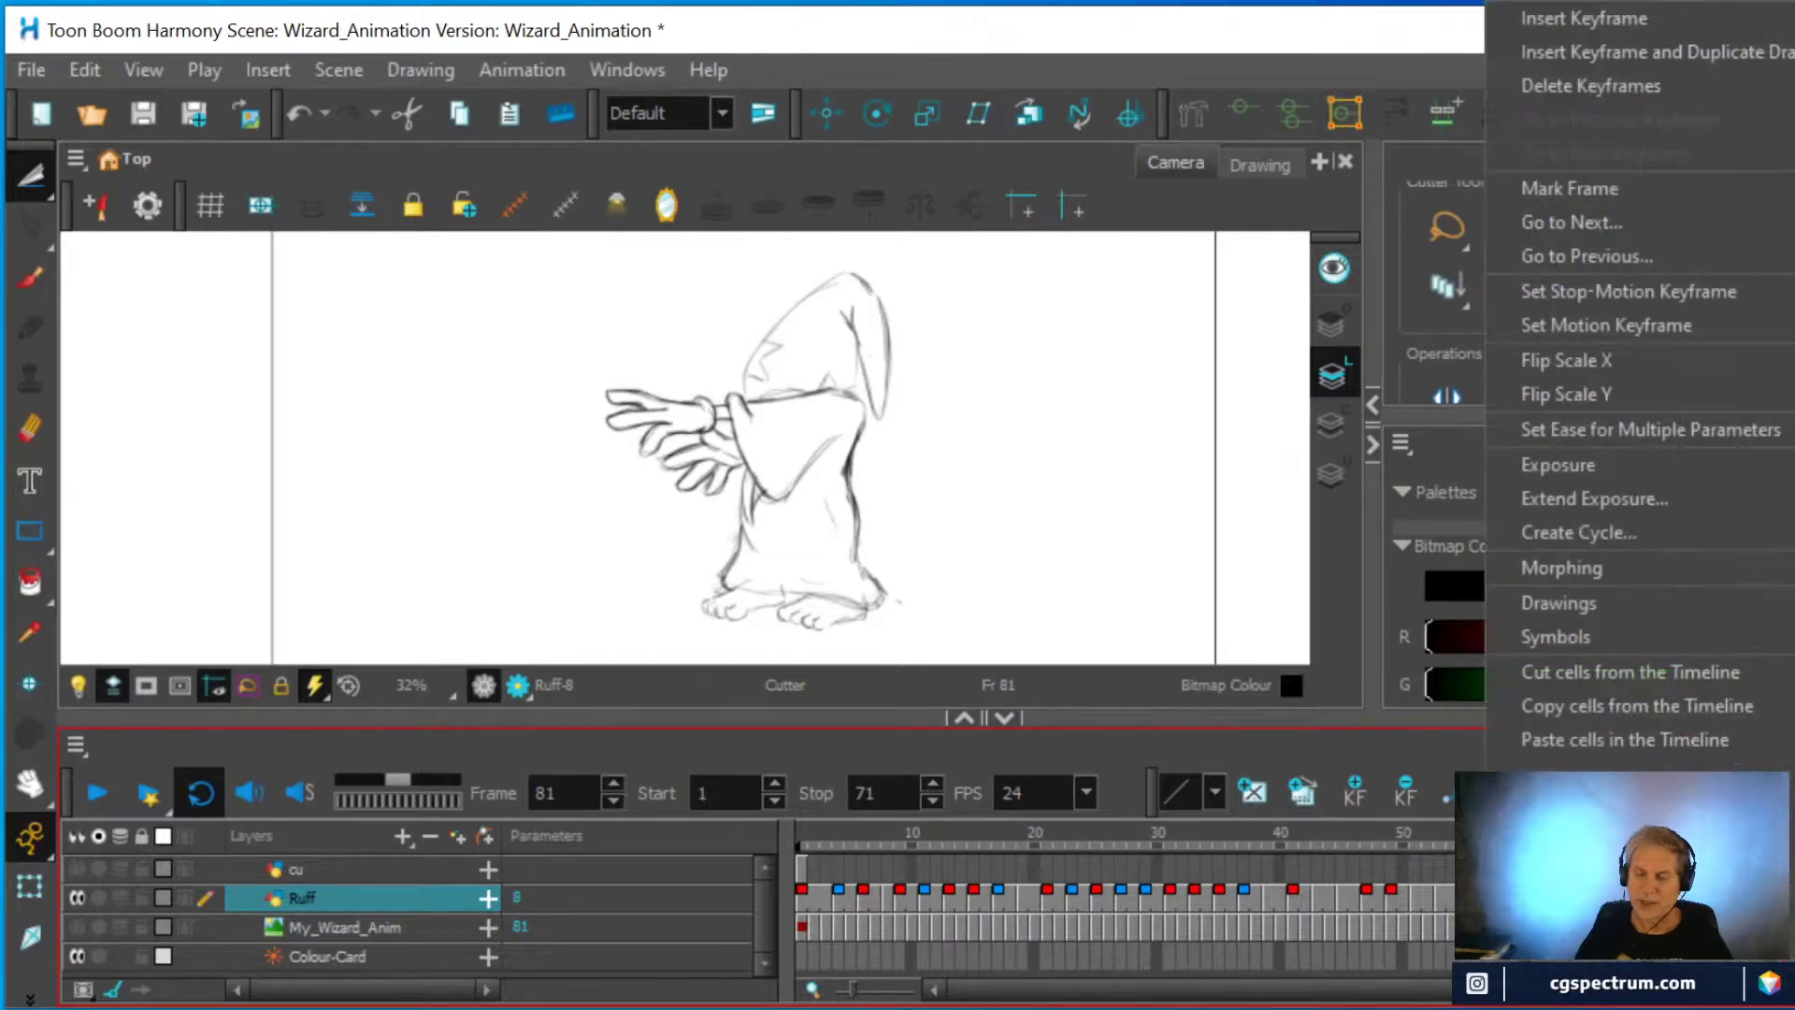
{"action": "mouse_move", "coordinate": [1518, 603]}
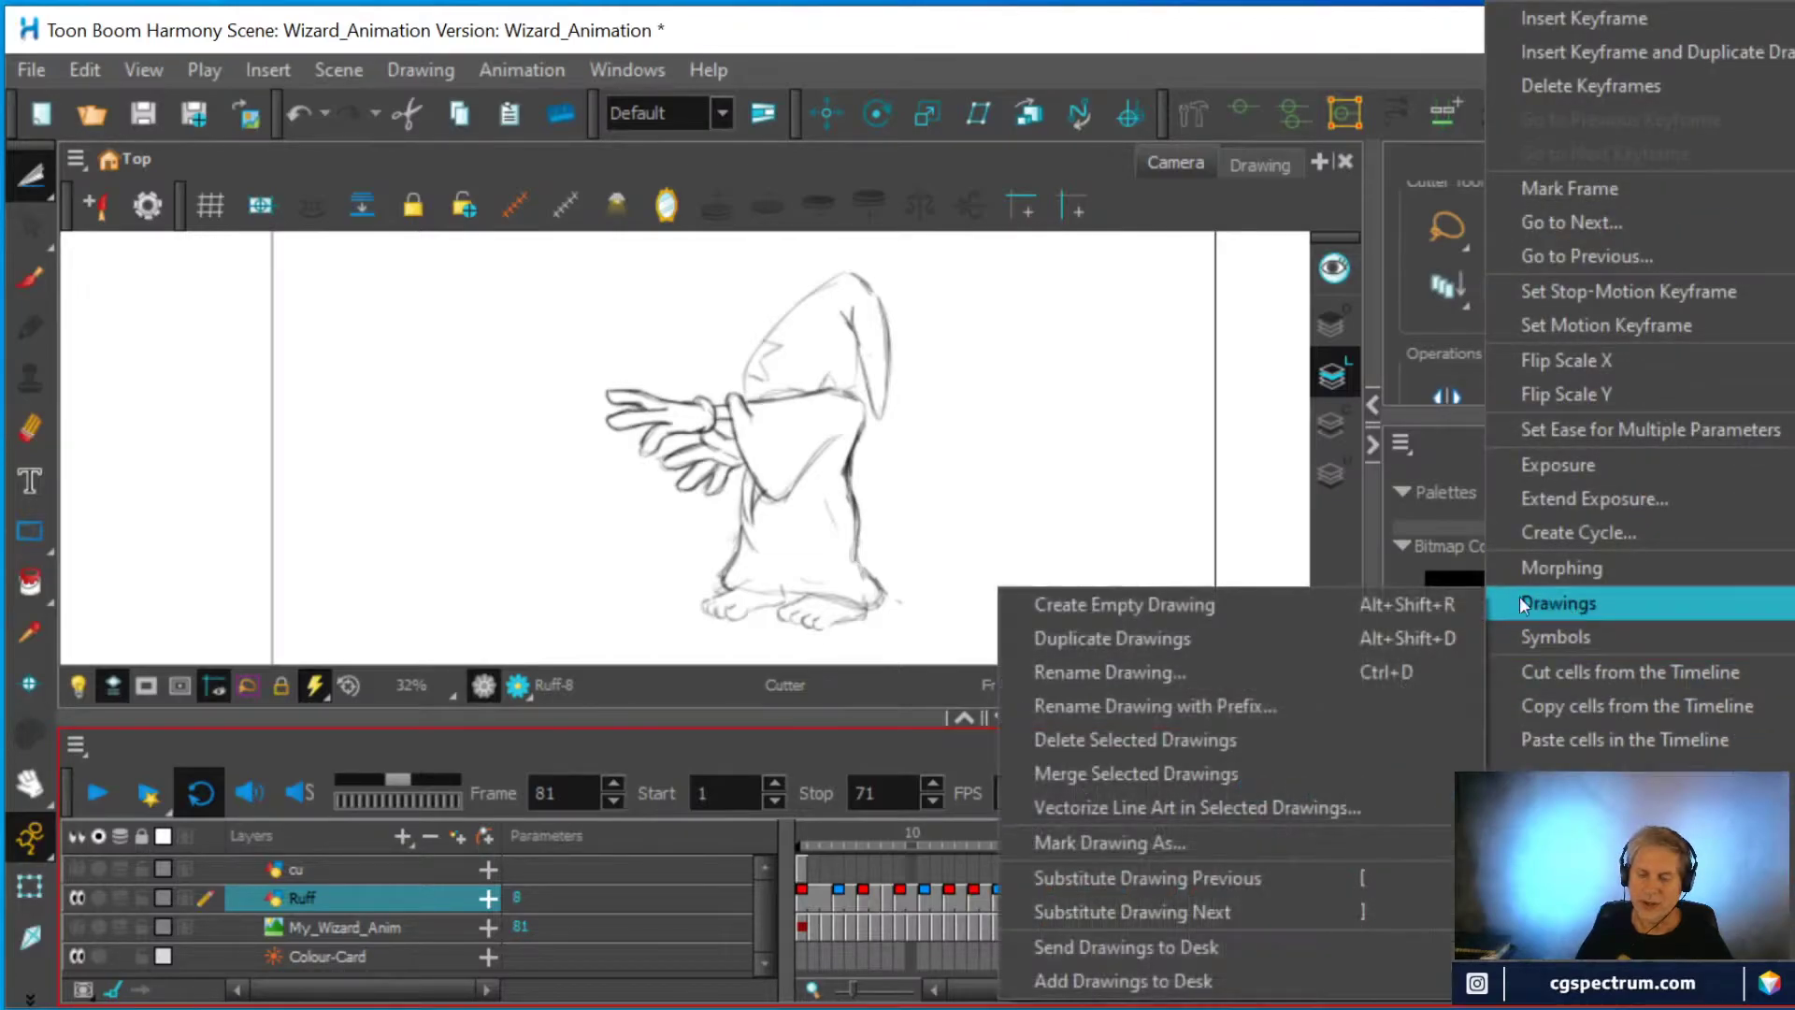
{"action": "left_click", "coordinate": [1064, 603]}
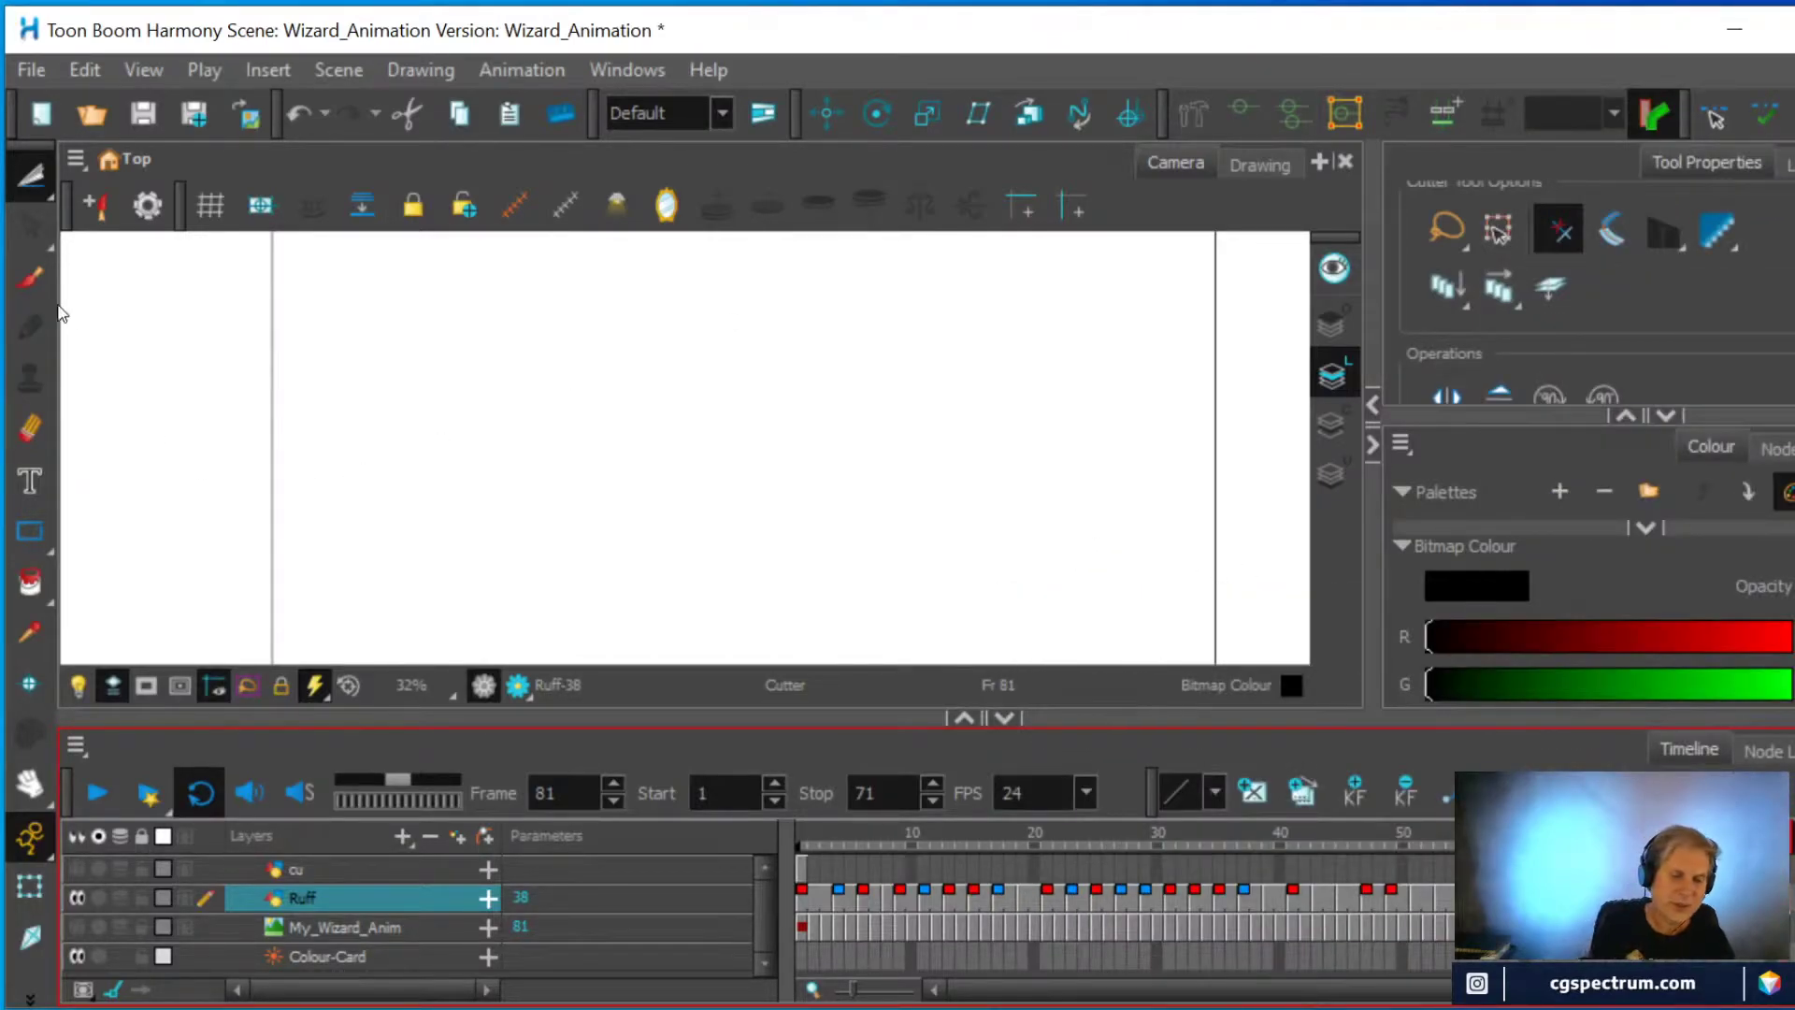
Sketch a small upright squirrel with round head, ears and curled tail near the right edge of the camera frame with the Brush
{"action": "left_click", "coordinate": [30, 277]}
{"action": "left_click", "coordinate": [1089, 442]}
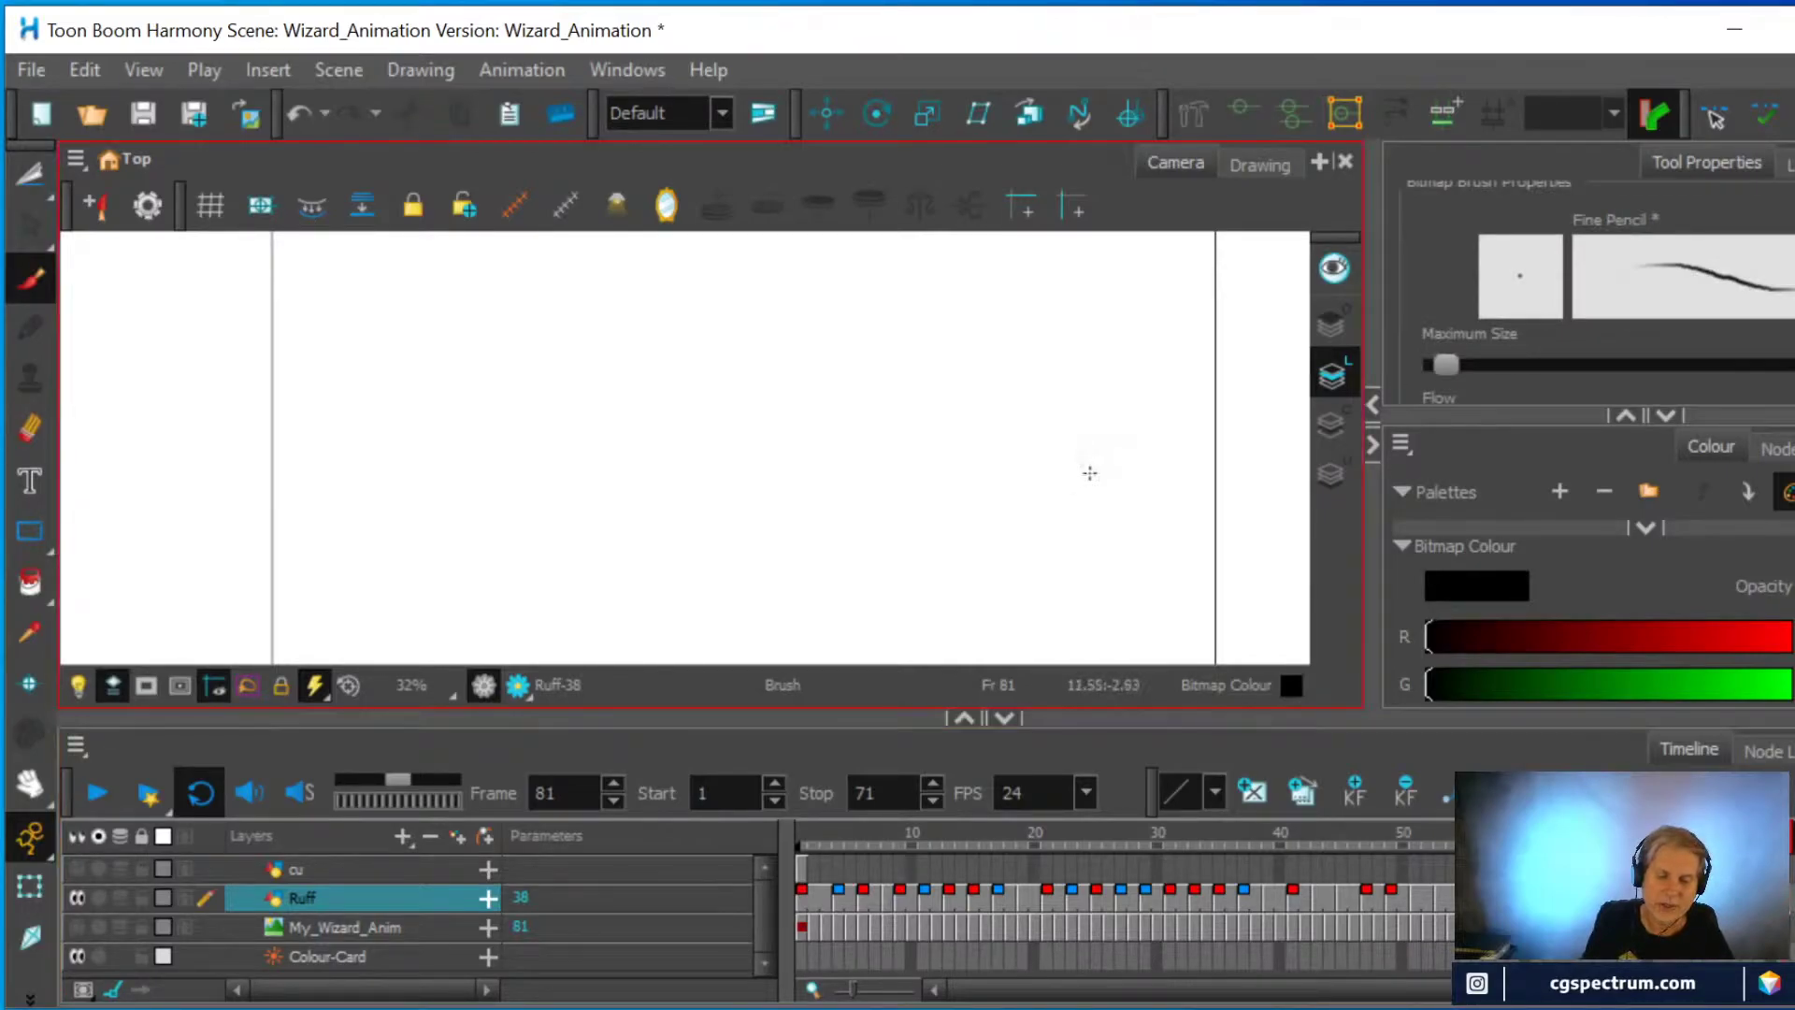
{"action": "mouse_move", "coordinate": [1115, 460]}
{"action": "left_mouse_down"}
{"action": "mouse_move", "coordinate": [1095, 528]}
{"action": "mouse_move", "coordinate": [1114, 493]}
{"action": "mouse_move", "coordinate": [1101, 579]}
{"action": "mouse_move", "coordinate": [1113, 560]}
{"action": "mouse_move", "coordinate": [1102, 549]}
{"action": "mouse_move", "coordinate": [1100, 577]}
{"action": "mouse_move", "coordinate": [1062, 583]}
{"action": "mouse_move", "coordinate": [1095, 595]}
{"action": "mouse_move", "coordinate": [1155, 458]}
{"action": "mouse_move", "coordinate": [1134, 571]}
{"action": "left_mouse_up"}
{"action": "left_click_drag", "start_coordinate": [1071, 500], "coordinate": [1082, 533]}
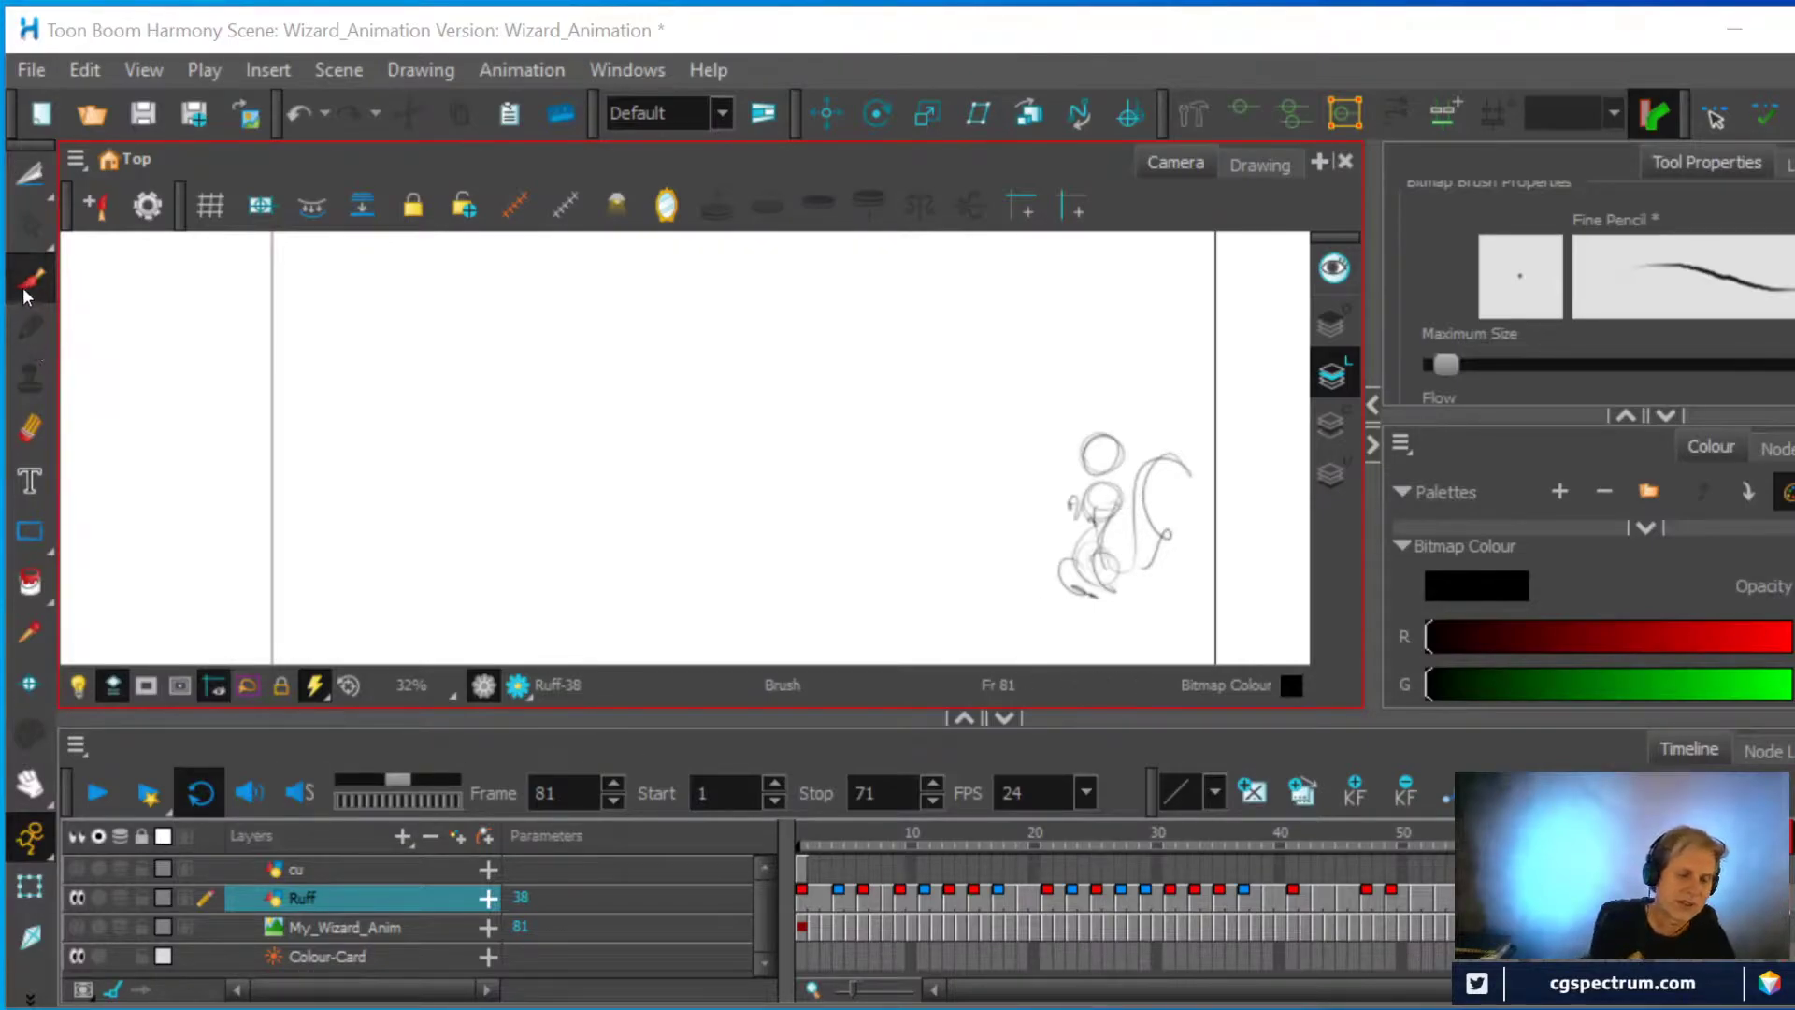
{"action": "left_click_drag", "start_coordinate": [1103, 446], "coordinate": [1082, 451]}
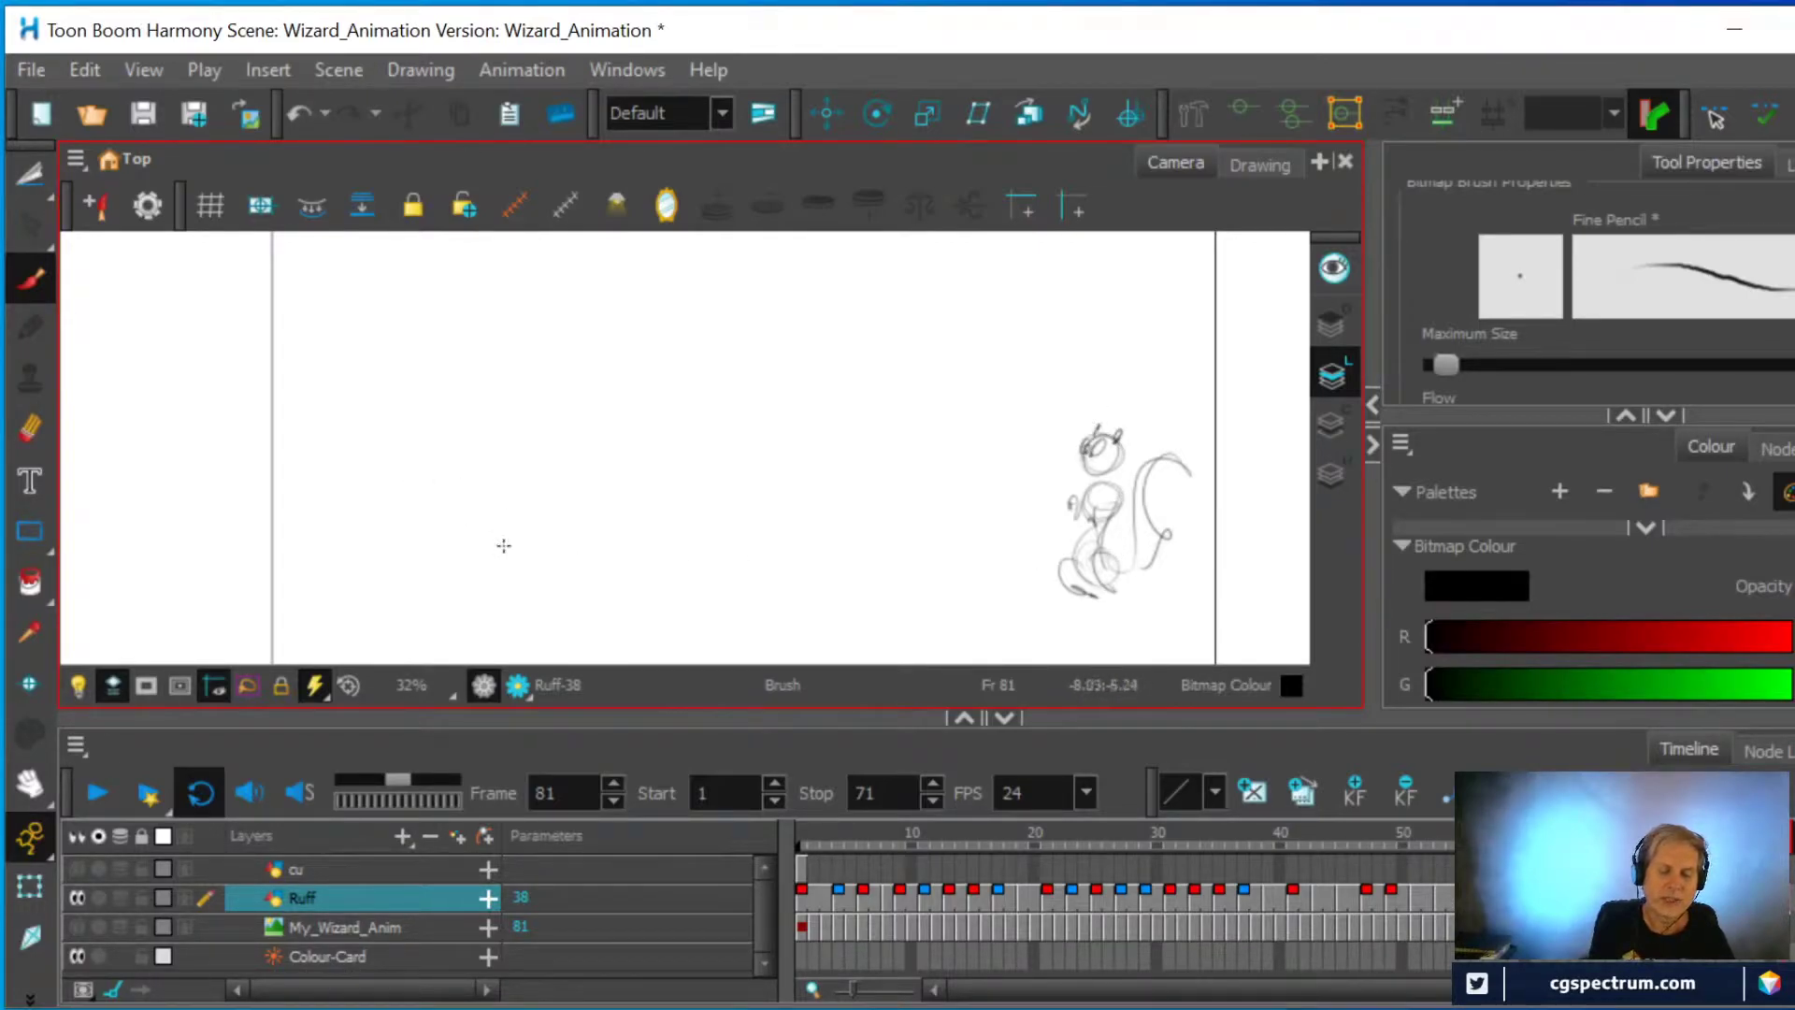
Sketch a second crouching squirrel near the left edge of the camera frame, facing the first one, with its tail raised behind
{"action": "mouse_move", "coordinate": [468, 463]}
{"action": "left_mouse_down"}
{"action": "mouse_move", "coordinate": [491, 566]}
{"action": "mouse_move", "coordinate": [454, 584]}
{"action": "mouse_move", "coordinate": [486, 510]}
{"action": "mouse_move", "coordinate": [472, 591]}
{"action": "mouse_move", "coordinate": [519, 578]}
{"action": "mouse_move", "coordinate": [500, 603]}
{"action": "mouse_move", "coordinate": [486, 564]}
{"action": "left_mouse_up"}
{"action": "left_click_drag", "start_coordinate": [452, 475], "coordinate": [471, 456]}
{"action": "mouse_move", "coordinate": [465, 577]}
{"action": "left_mouse_down"}
{"action": "mouse_move", "coordinate": [388, 473]}
{"action": "mouse_move", "coordinate": [423, 478]}
{"action": "mouse_move", "coordinate": [449, 594]}
{"action": "left_mouse_up"}
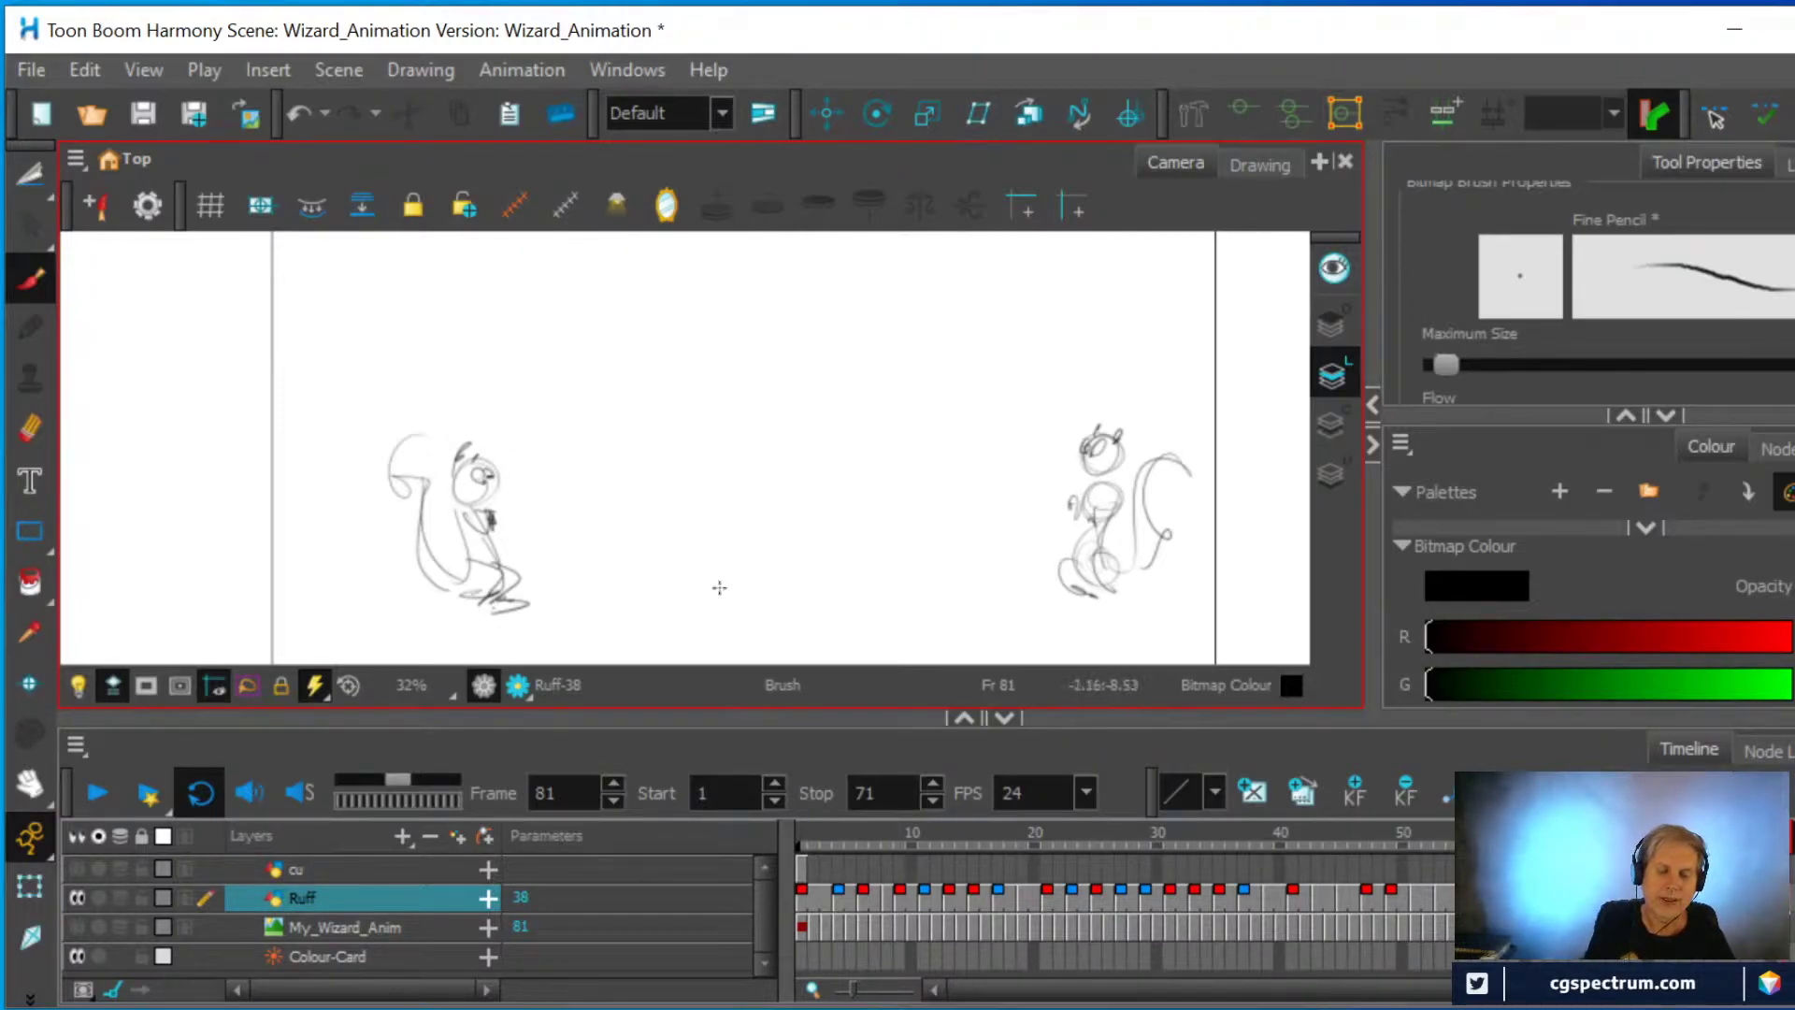
Sketch a low, stretched-out running squirrel with extended legs and a long tail between the two sitting squirrels
{"action": "mouse_move", "coordinate": [708, 576]}
{"action": "left_mouse_down"}
{"action": "mouse_move", "coordinate": [655, 585]}
{"action": "mouse_move", "coordinate": [771, 591]}
{"action": "mouse_move", "coordinate": [654, 621]}
{"action": "mouse_move", "coordinate": [744, 591]}
{"action": "mouse_move", "coordinate": [715, 606]}
{"action": "left_mouse_up"}
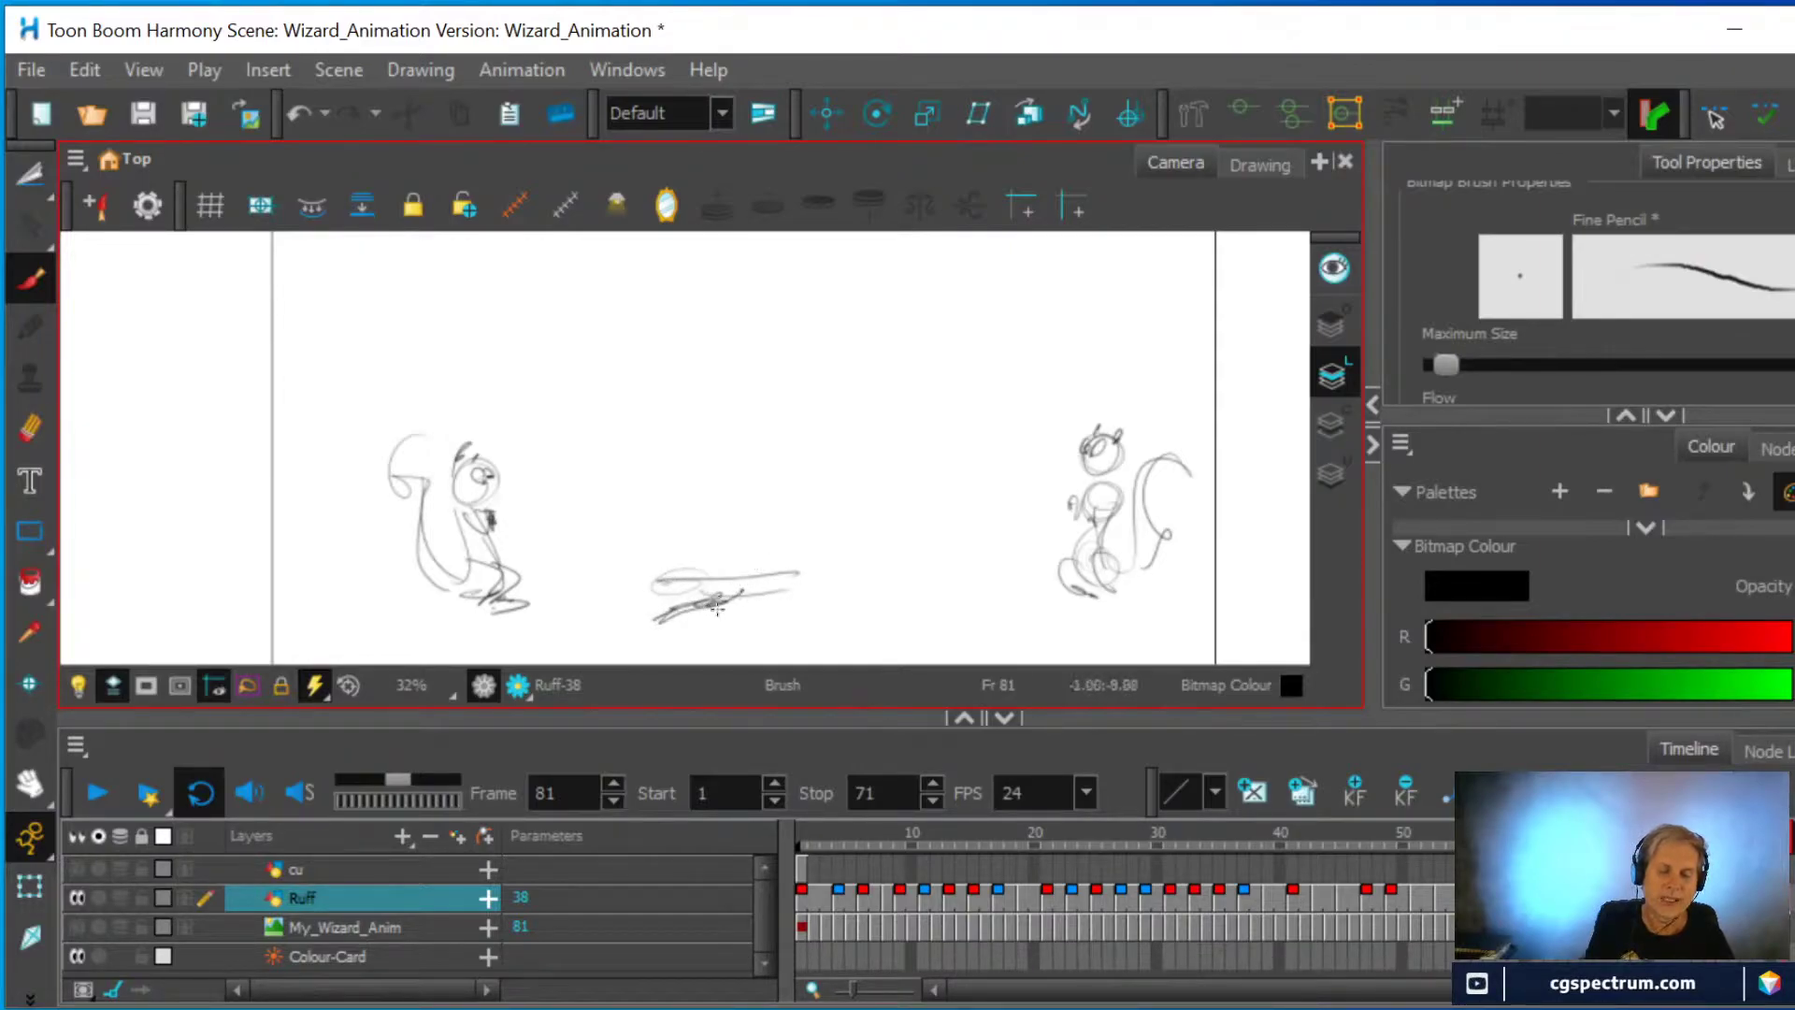
{"action": "mouse_move", "coordinate": [832, 606]}
{"action": "left_mouse_down"}
{"action": "mouse_move", "coordinate": [872, 613]}
{"action": "mouse_move", "coordinate": [861, 599]}
{"action": "mouse_move", "coordinate": [835, 627]}
{"action": "mouse_move", "coordinate": [959, 565]}
{"action": "left_mouse_up"}
{"action": "mouse_move", "coordinate": [799, 572]}
{"action": "left_mouse_down"}
{"action": "mouse_move", "coordinate": [973, 561]}
{"action": "mouse_move", "coordinate": [849, 591]}
{"action": "left_mouse_up"}
{"action": "left_click_drag", "start_coordinate": [968, 570], "coordinate": [1005, 544]}
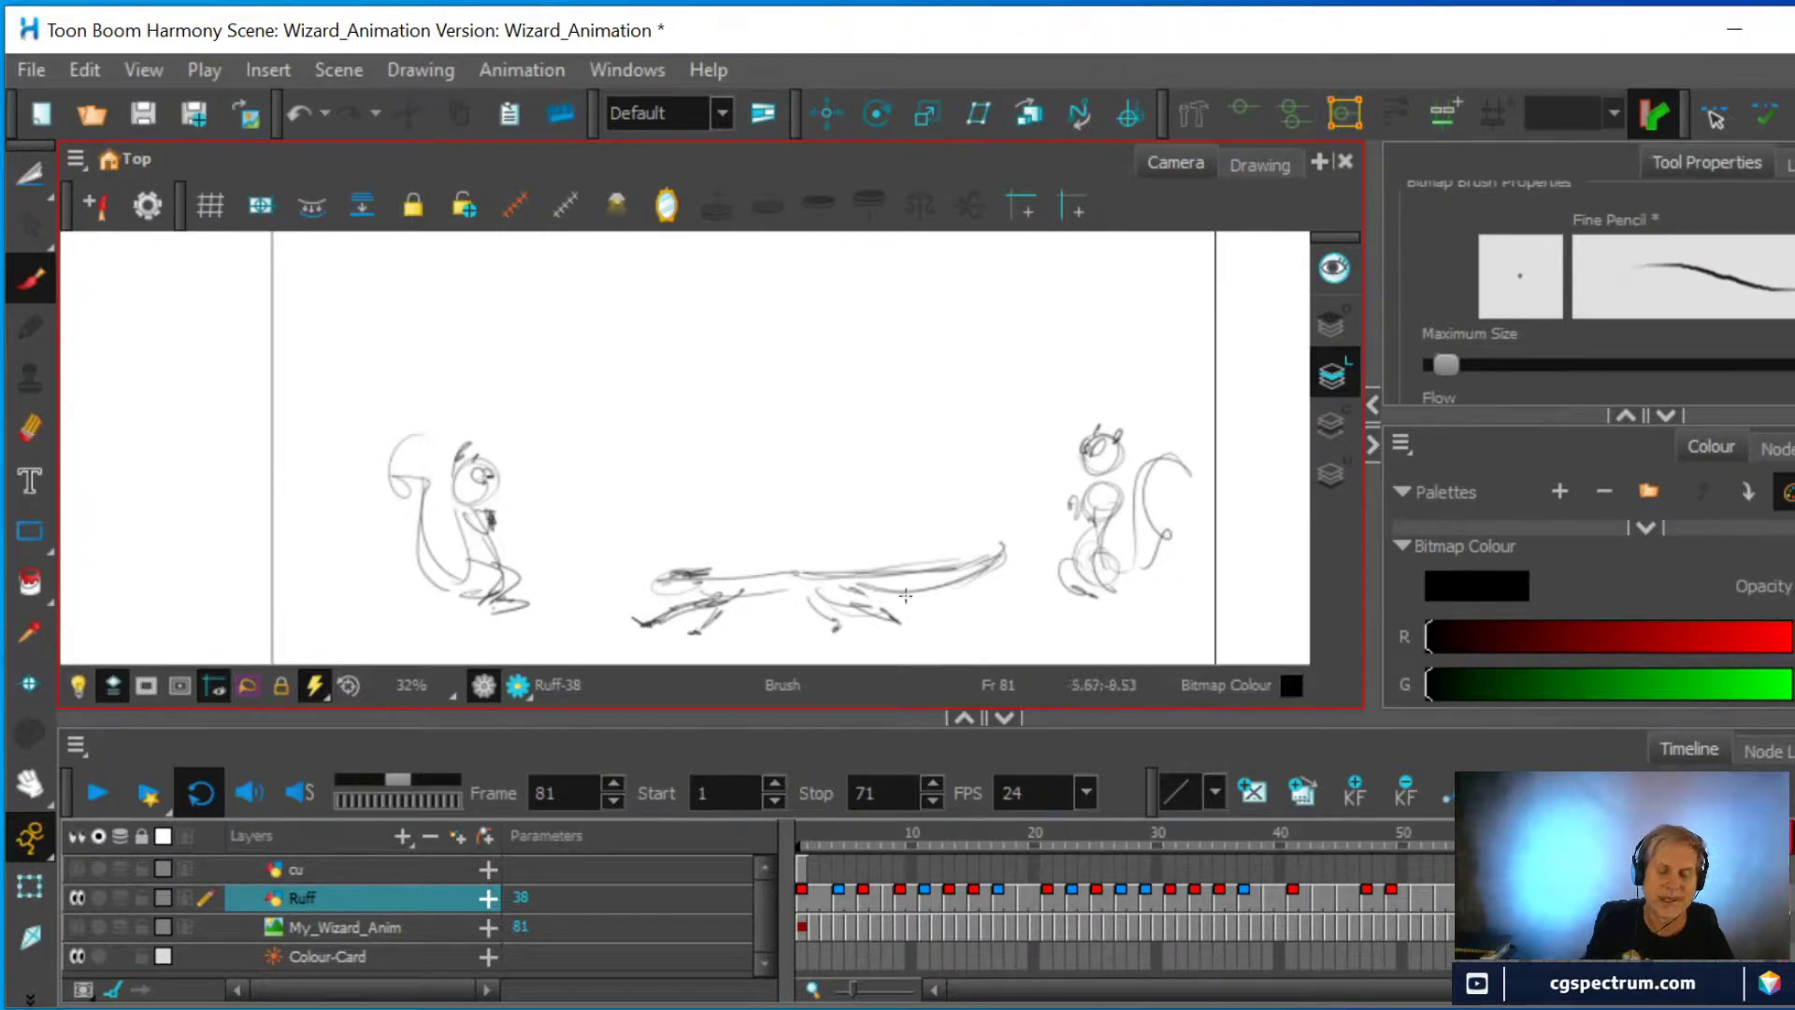
{"action": "left_click_drag", "start_coordinate": [694, 587], "coordinate": [809, 587]}
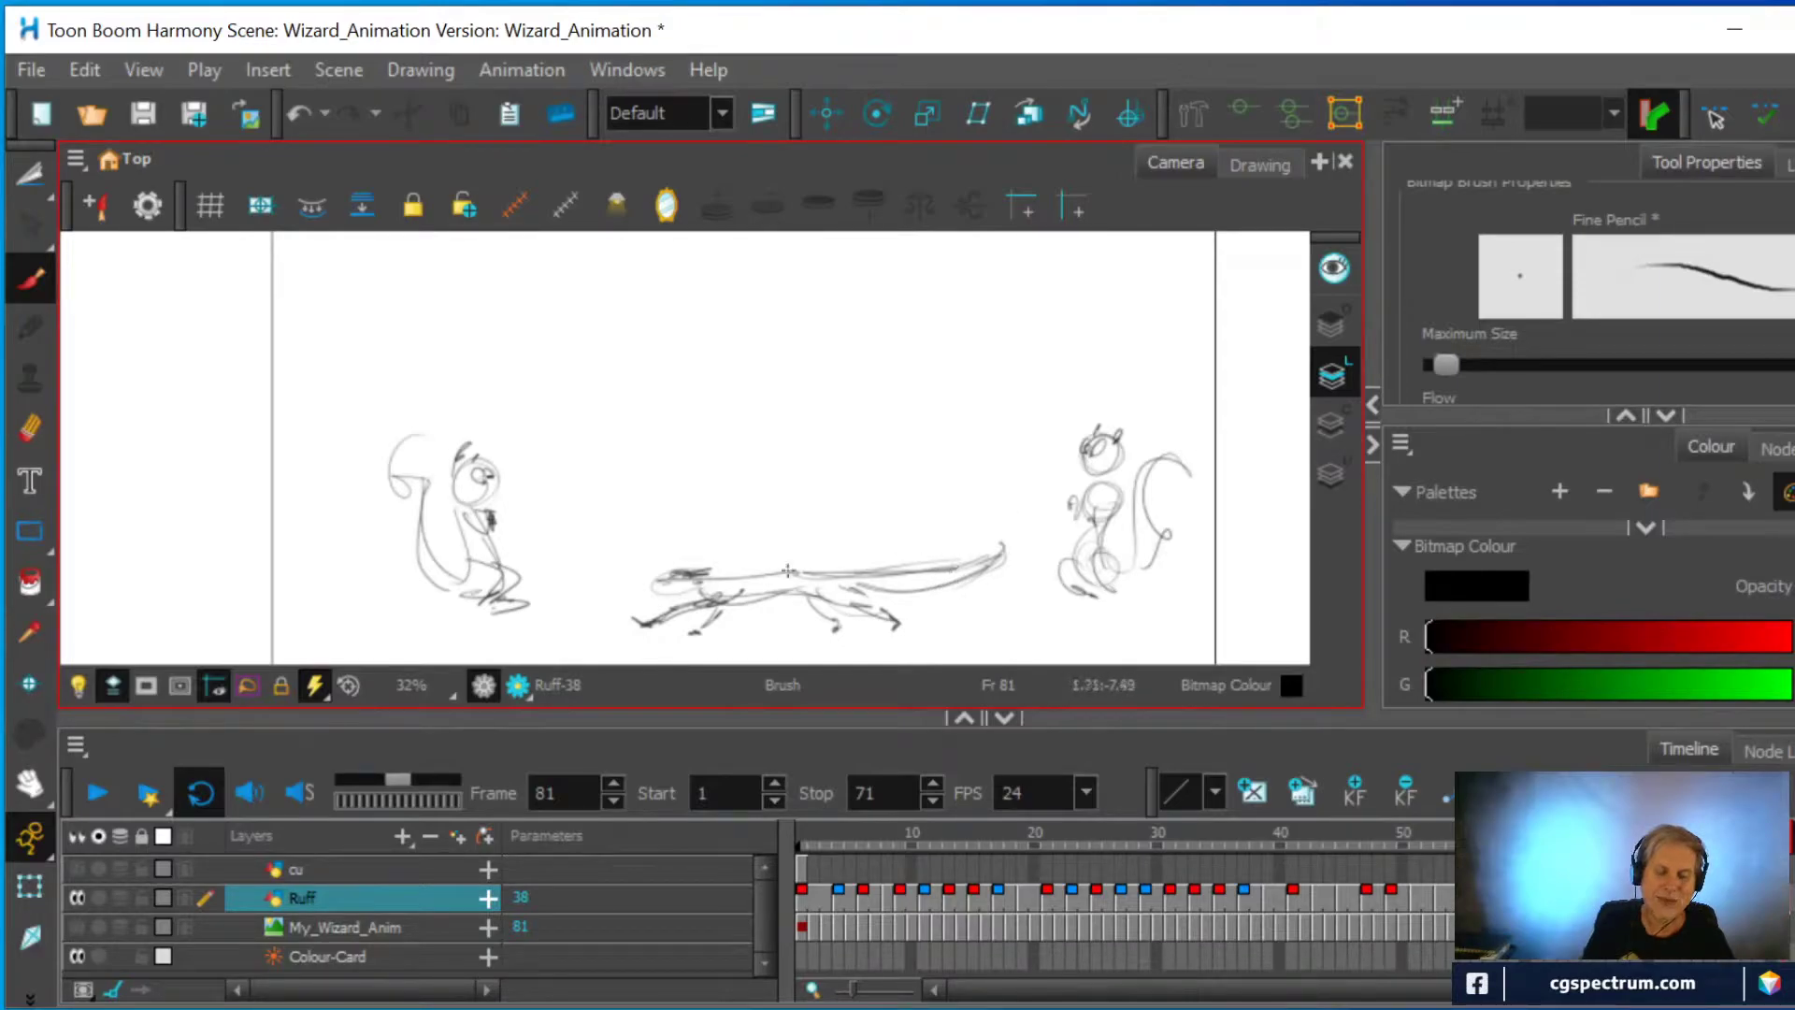
{"action": "mouse_move", "coordinate": [820, 426]}
{"action": "left_mouse_down"}
{"action": "mouse_move", "coordinate": [604, 551]}
{"action": "mouse_move", "coordinate": [943, 501]}
{"action": "mouse_move", "coordinate": [945, 427]}
{"action": "left_mouse_up"}
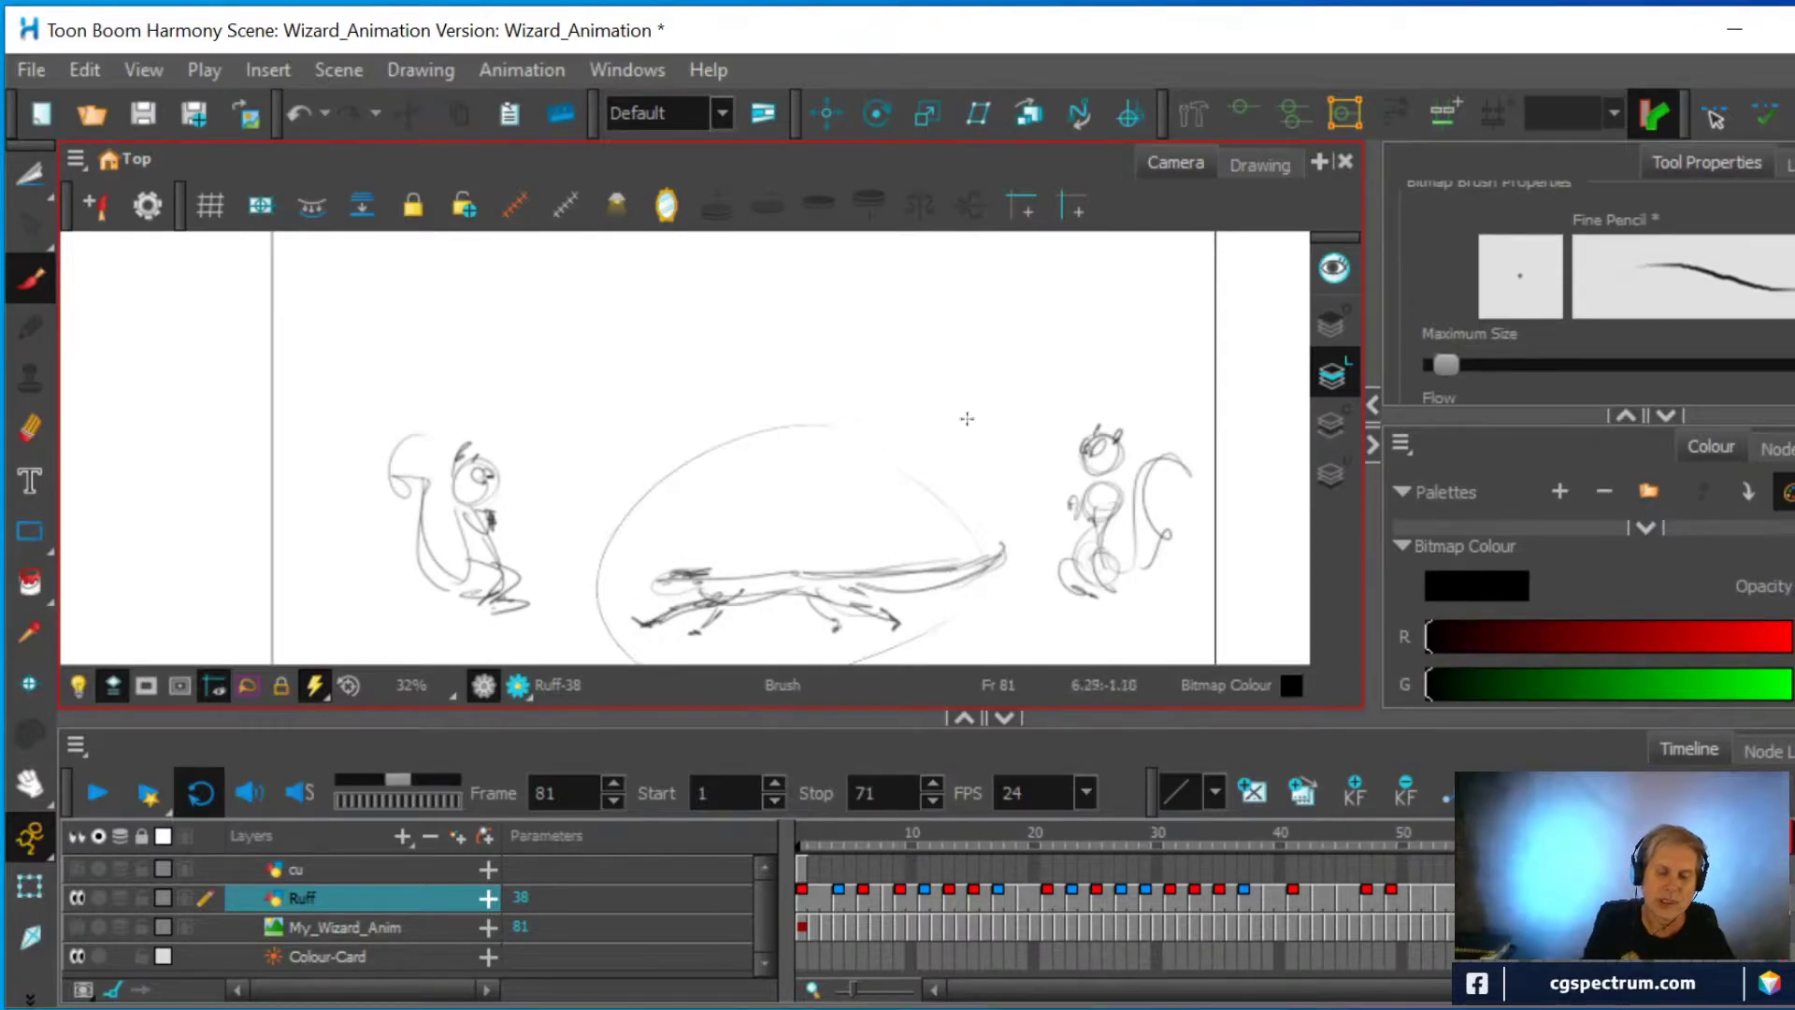
{"action": "key", "text": "ctrl+z"}
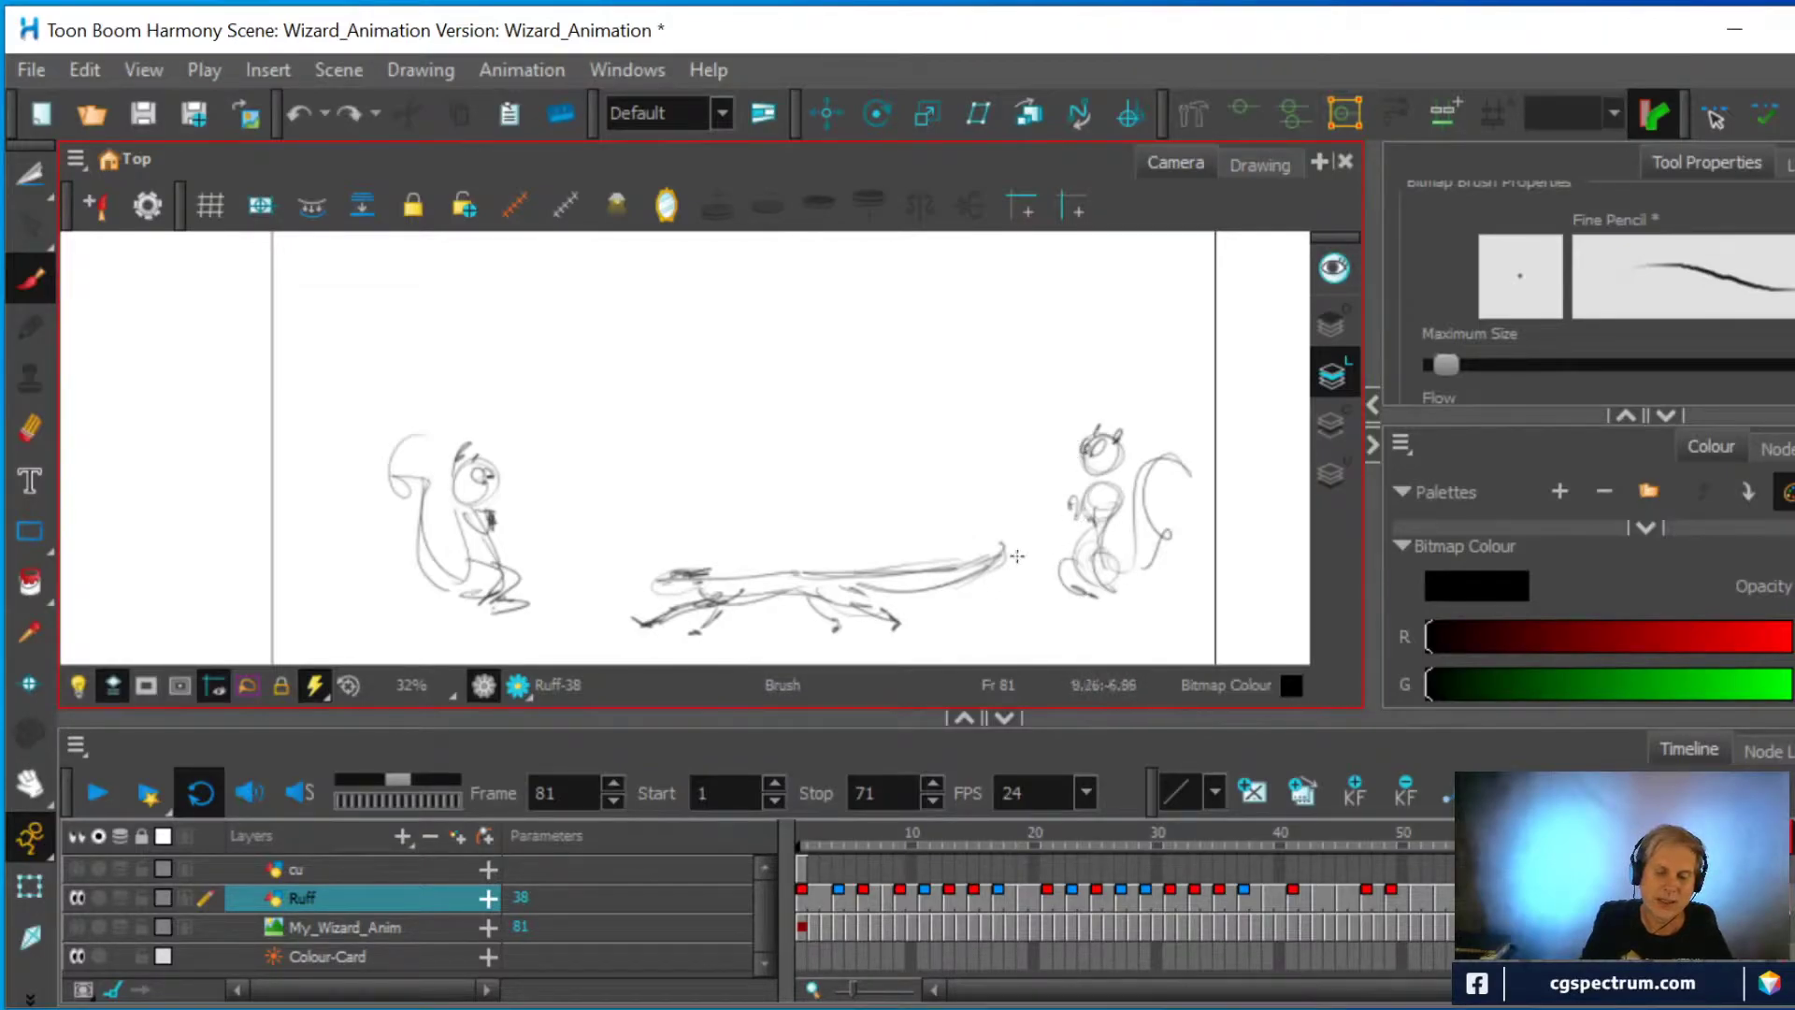
Sketch an arched, head-down take-off pose overlapping the right-hand squirrel and draw a dashed motion path above the run
{"action": "mouse_move", "coordinate": [967, 589]}
{"action": "left_mouse_down"}
{"action": "mouse_move", "coordinate": [1064, 505]}
{"action": "mouse_move", "coordinate": [1089, 579]}
{"action": "mouse_move", "coordinate": [979, 624]}
{"action": "mouse_move", "coordinate": [1072, 538]}
{"action": "mouse_move", "coordinate": [1050, 560]}
{"action": "mouse_move", "coordinate": [1093, 609]}
{"action": "left_mouse_up"}
{"action": "left_click_drag", "start_coordinate": [1045, 554], "coordinate": [1096, 608]}
{"action": "left_click_drag", "start_coordinate": [1064, 411], "coordinate": [1007, 493]}
{"action": "left_click_drag", "start_coordinate": [975, 516], "coordinate": [932, 534]}
{"action": "left_click_drag", "start_coordinate": [883, 540], "coordinate": [841, 542]}
{"action": "left_click_drag", "start_coordinate": [782, 537], "coordinate": [755, 538]}
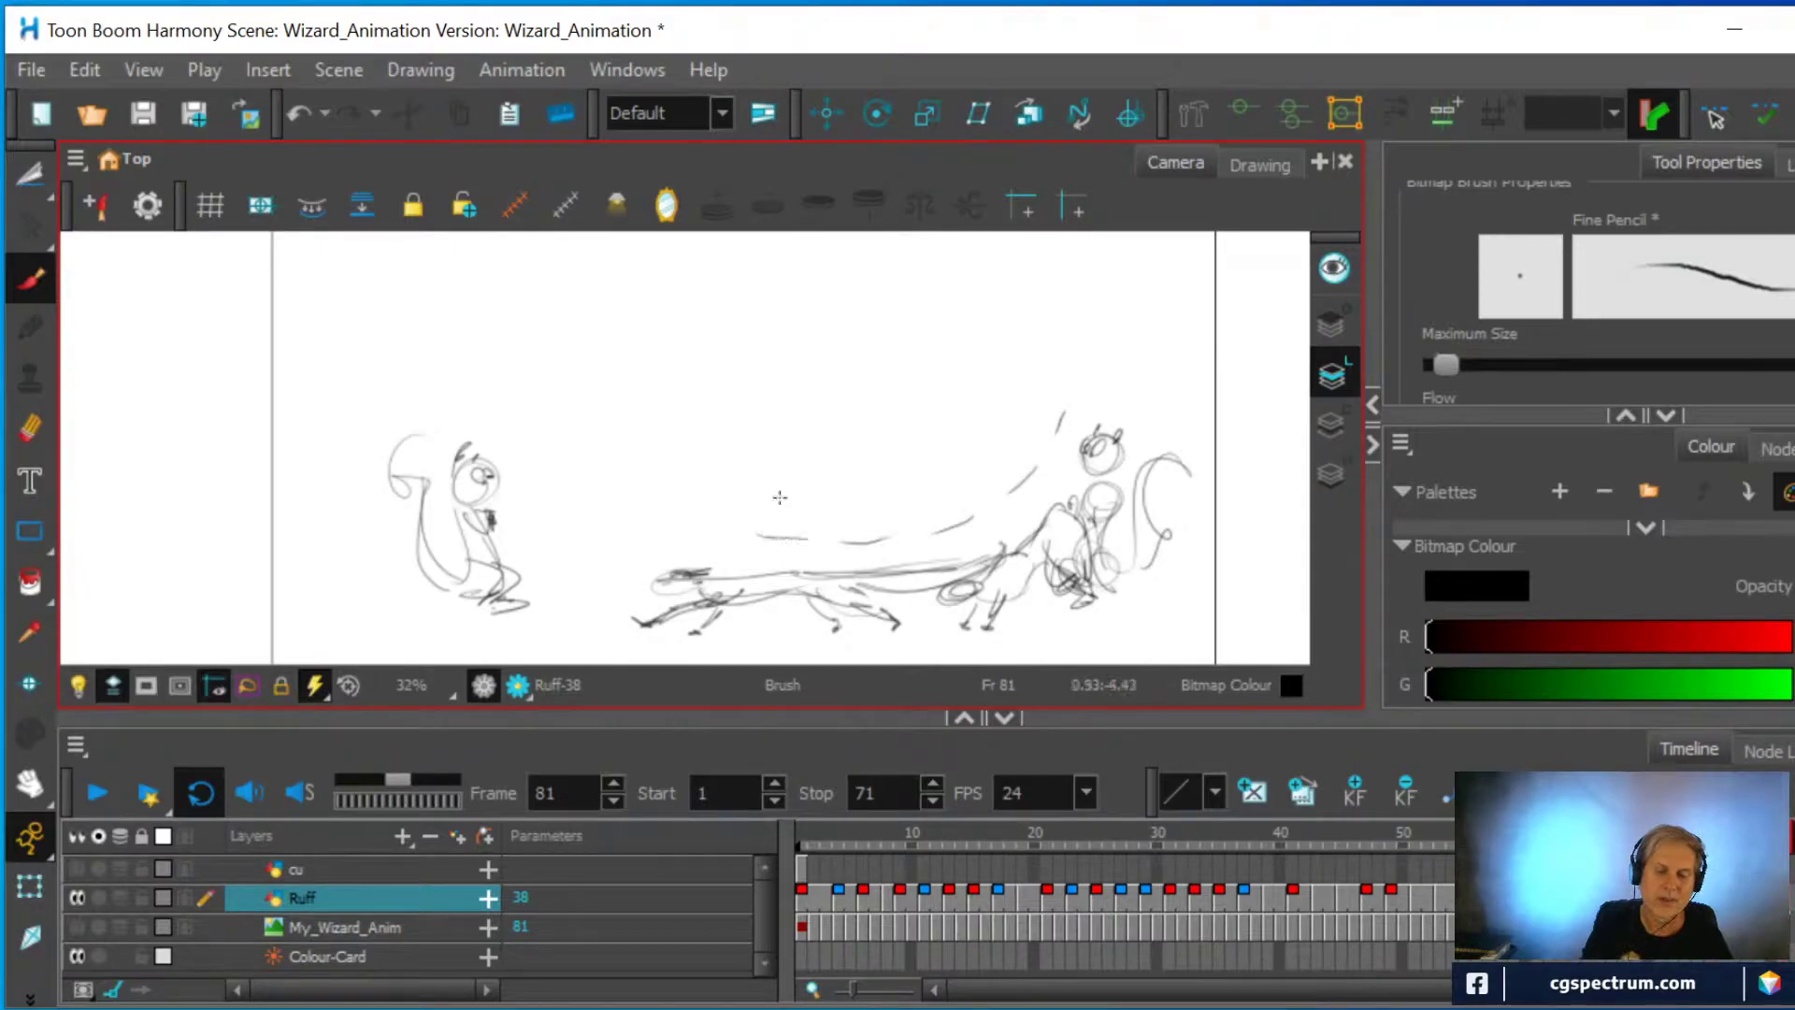
Draw the take-off pose's tail arching back over the upright squirrel and continue the dashed motion path around it
{"action": "mouse_move", "coordinate": [1057, 512]}
{"action": "left_mouse_down"}
{"action": "mouse_move", "coordinate": [1086, 416]}
{"action": "mouse_move", "coordinate": [1161, 441]}
{"action": "mouse_move", "coordinate": [1167, 463]}
{"action": "mouse_move", "coordinate": [1078, 463]}
{"action": "mouse_move", "coordinate": [1060, 516]}
{"action": "mouse_move", "coordinate": [1167, 456]}
{"action": "left_mouse_up"}
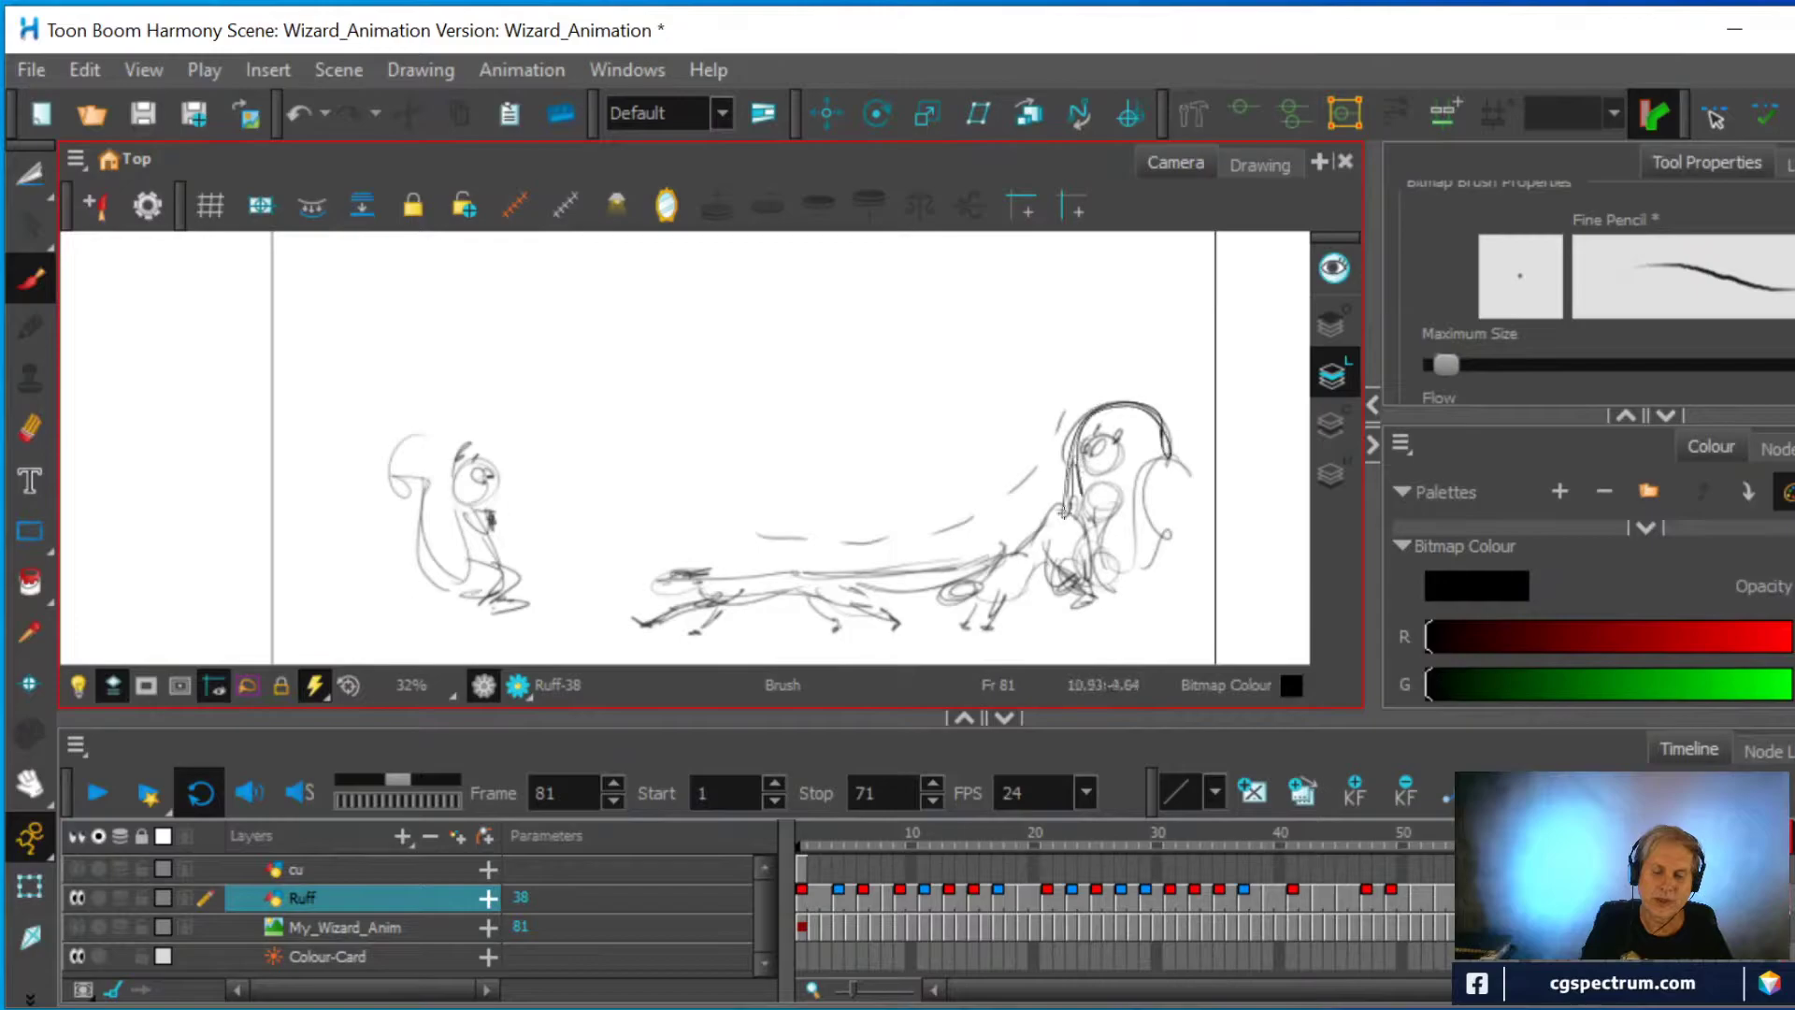
{"action": "left_click_drag", "start_coordinate": [1079, 397], "coordinate": [1098, 377]}
{"action": "mouse_move", "coordinate": [1123, 372]}
{"action": "left_mouse_down"}
{"action": "mouse_move", "coordinate": [1173, 388]}
{"action": "mouse_move", "coordinate": [1197, 447]}
{"action": "left_mouse_up"}
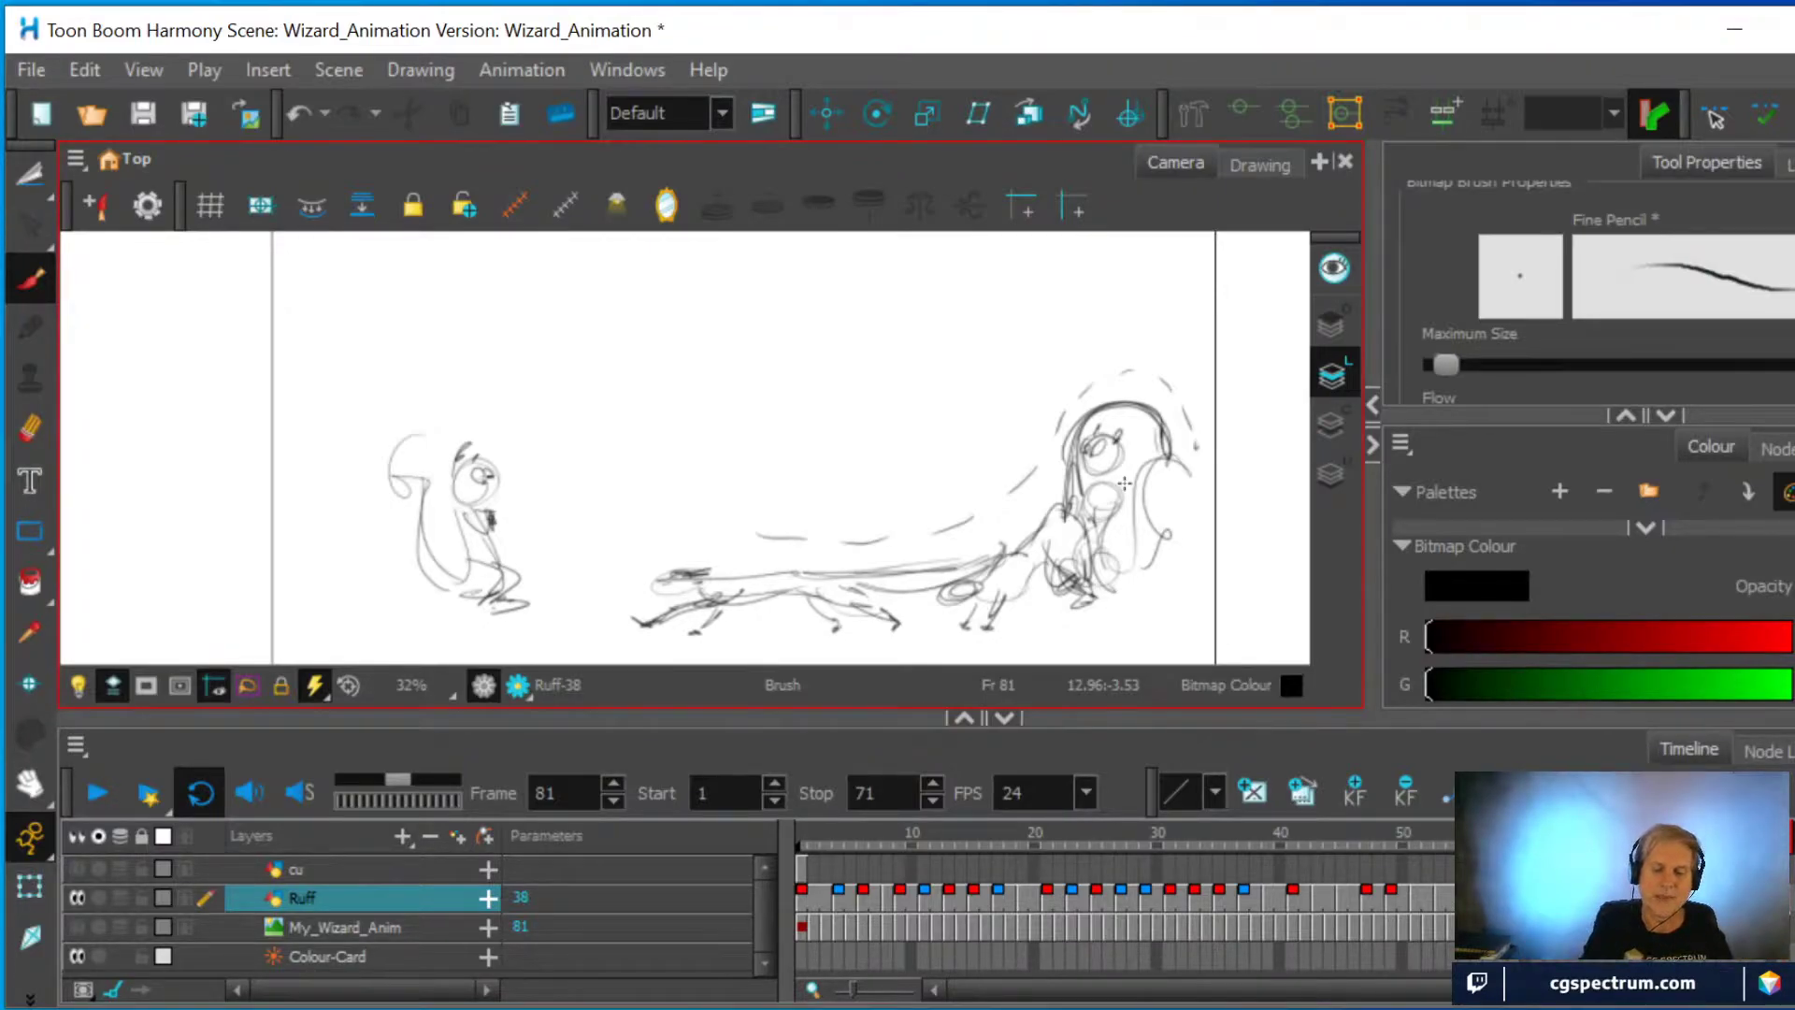
Sketch a rising squirrel pose beside the left-hand squirrel, with an arrow curving upward to end the motion path
{"action": "mouse_move", "coordinate": [652, 540]}
{"action": "left_mouse_down"}
{"action": "mouse_move", "coordinate": [555, 411]}
{"action": "mouse_move", "coordinate": [507, 491]}
{"action": "mouse_move", "coordinate": [526, 493]}
{"action": "mouse_move", "coordinate": [516, 482]}
{"action": "mouse_move", "coordinate": [544, 561]}
{"action": "mouse_move", "coordinate": [561, 540]}
{"action": "mouse_move", "coordinate": [628, 608]}
{"action": "mouse_move", "coordinate": [603, 592]}
{"action": "left_mouse_up"}
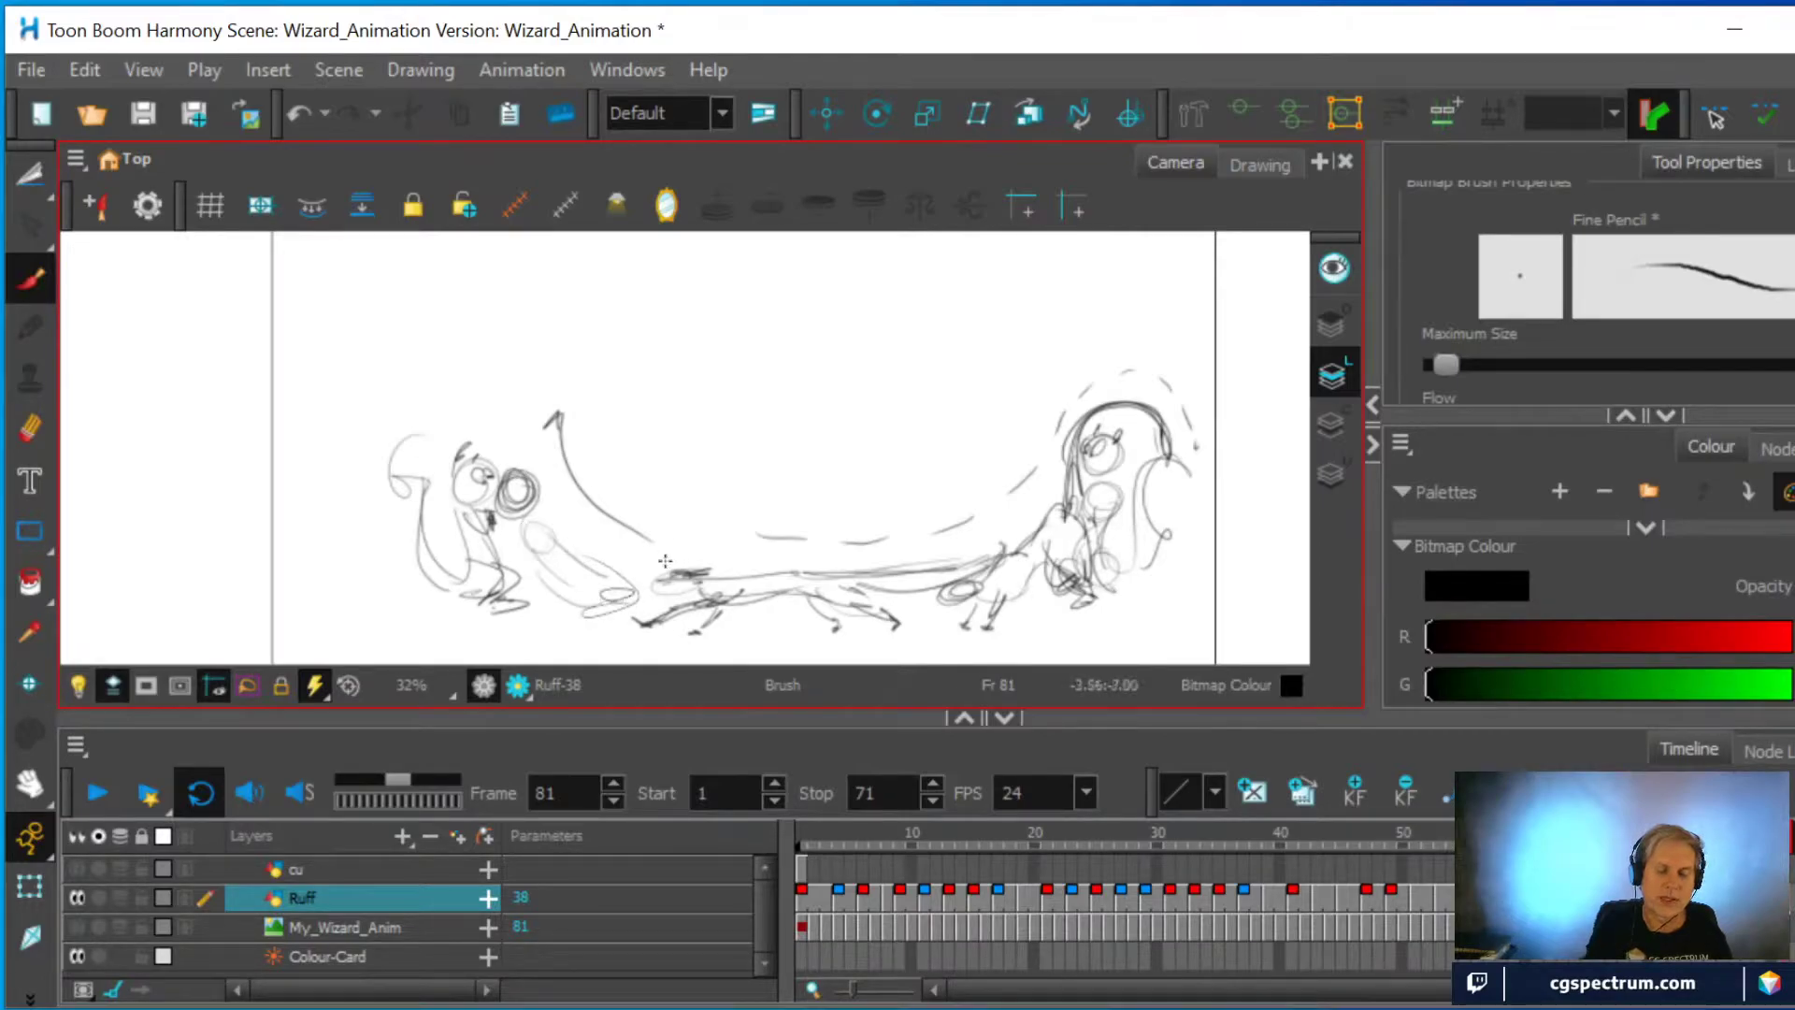
{"action": "mouse_move", "coordinate": [369, 617]}
{"action": "left_mouse_down"}
{"action": "mouse_move", "coordinate": [534, 376]}
{"action": "mouse_move", "coordinate": [376, 631]}
{"action": "left_mouse_up"}
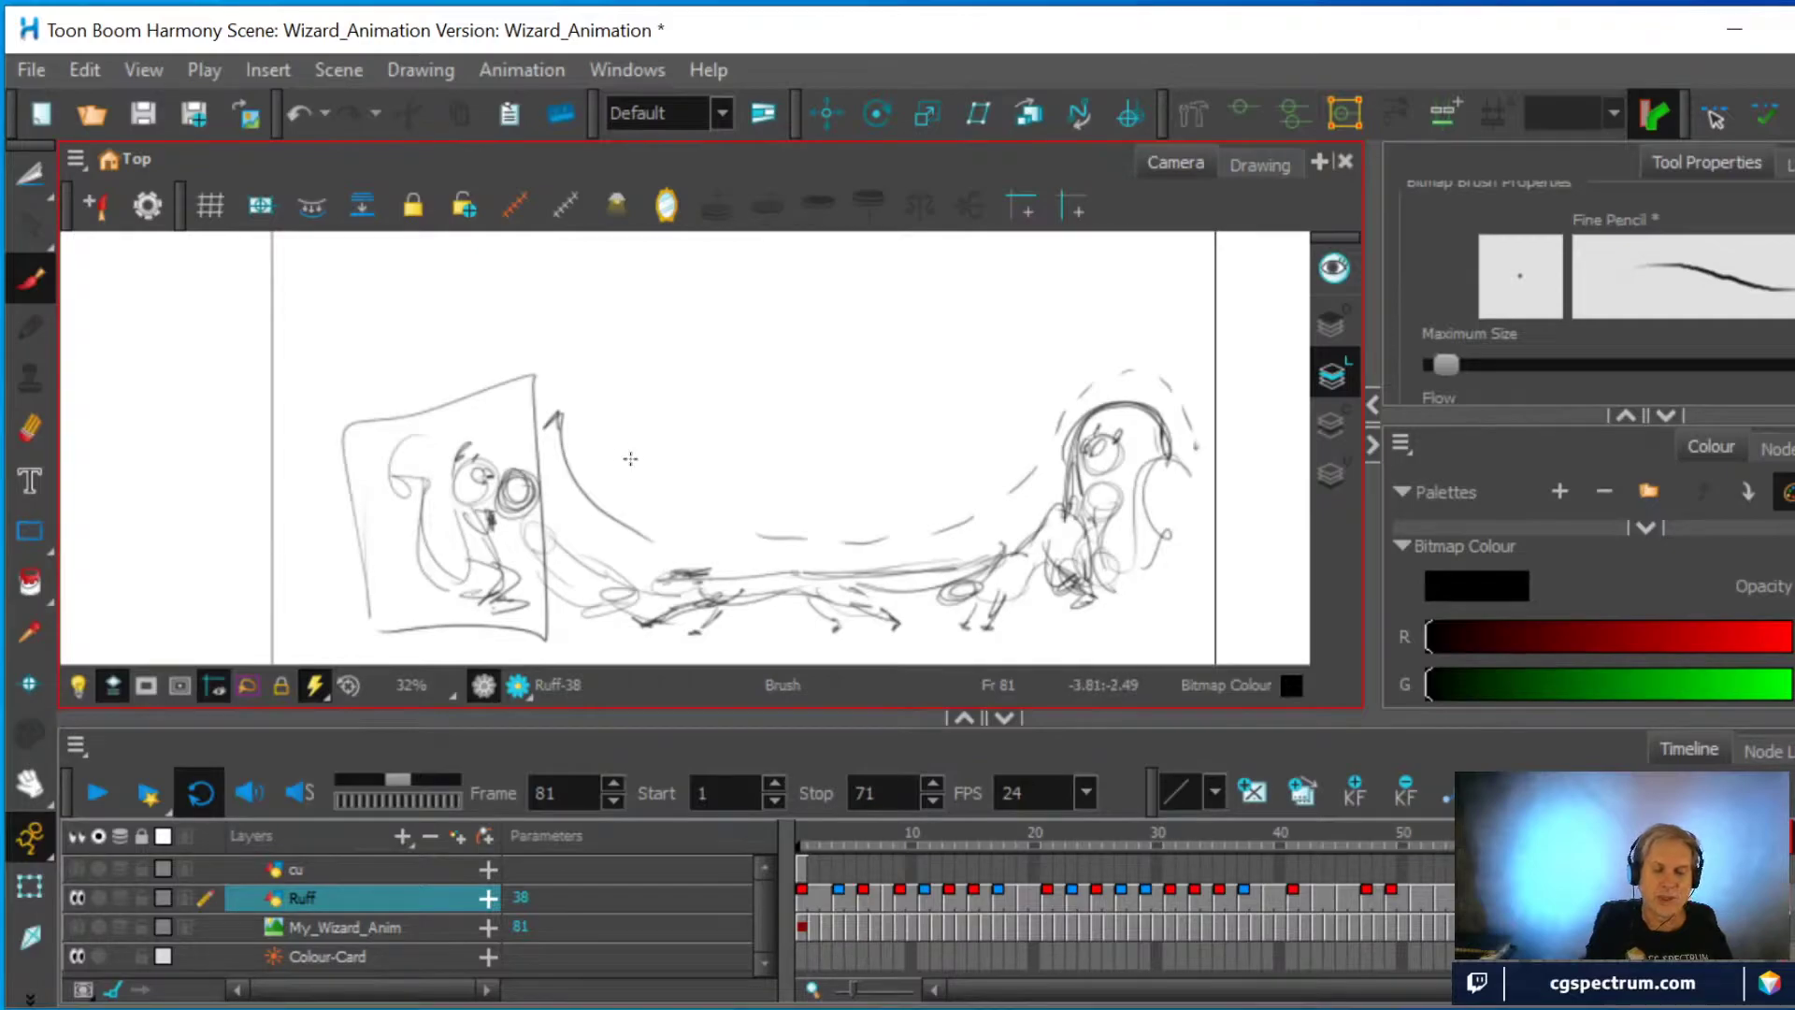
{"action": "key", "text": "ctrl+z"}
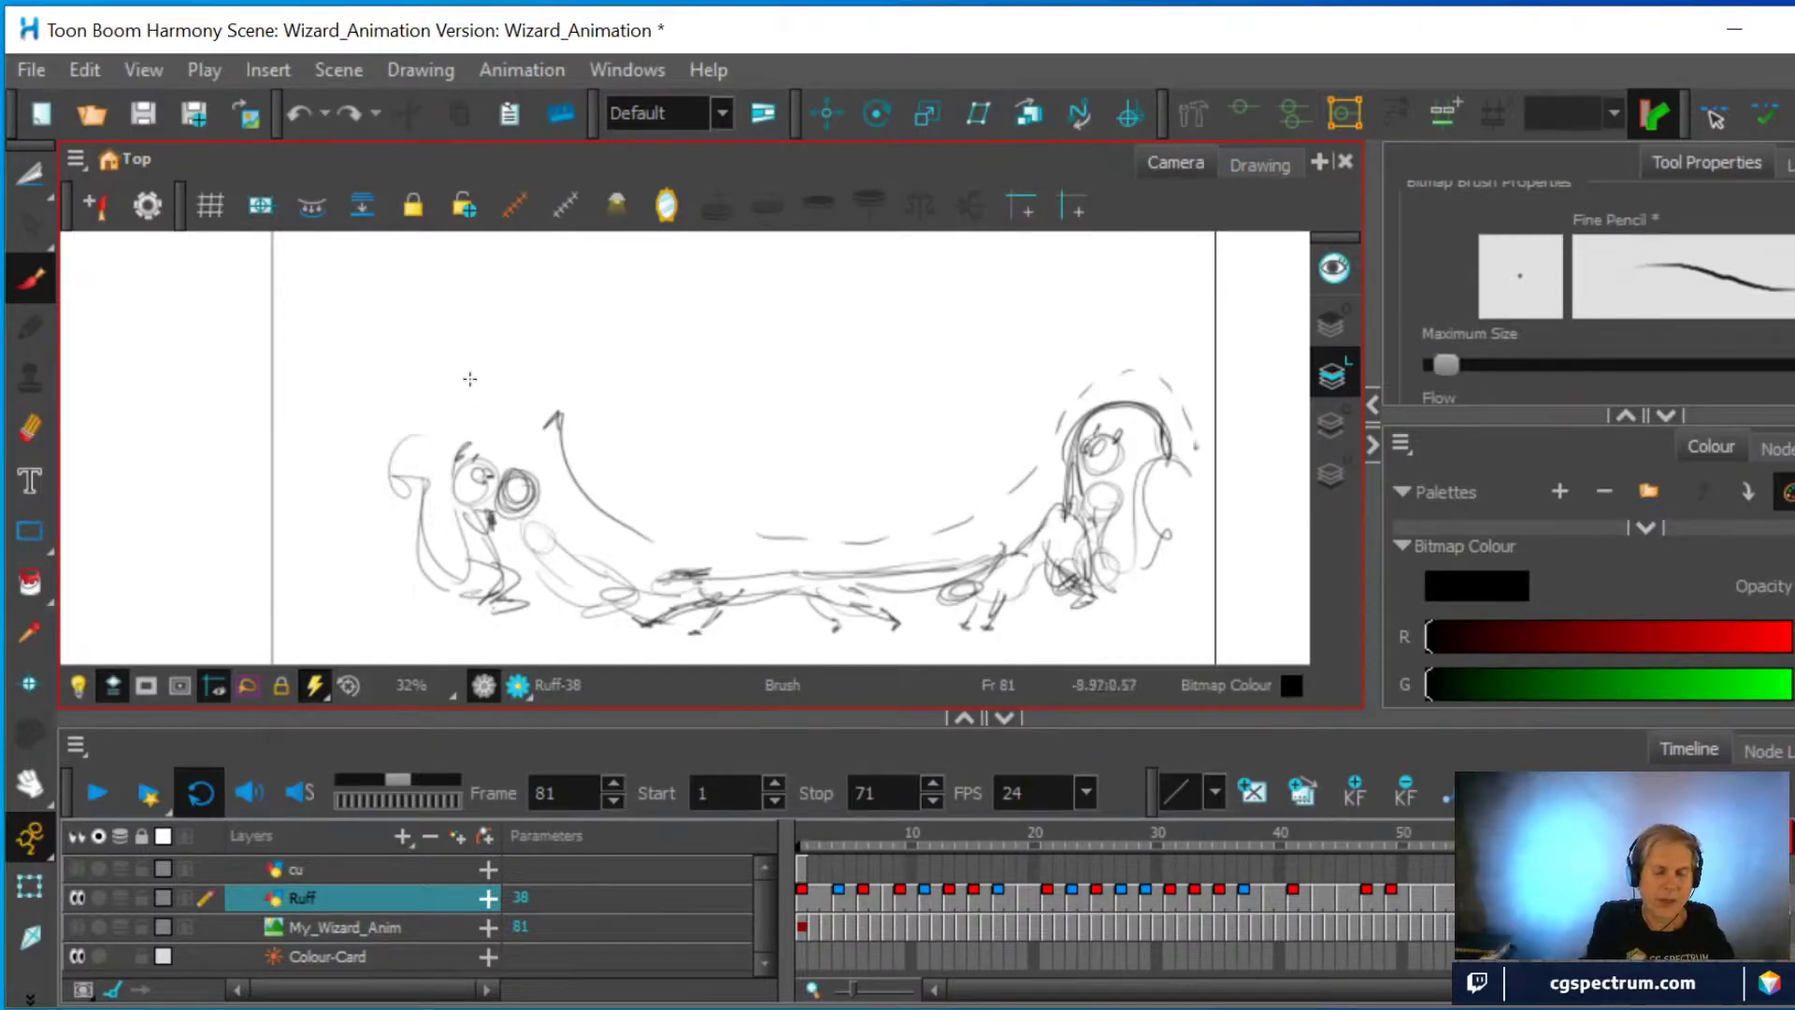
Sketch an oval with up and down arrows above the left-hand squirrel, and a sweeping arrow with small direction arrows above the run
{"action": "mouse_move", "coordinate": [458, 387]}
{"action": "left_mouse_down"}
{"action": "mouse_move", "coordinate": [475, 360]}
{"action": "mouse_move", "coordinate": [463, 421]}
{"action": "mouse_move", "coordinate": [469, 382]}
{"action": "left_mouse_up"}
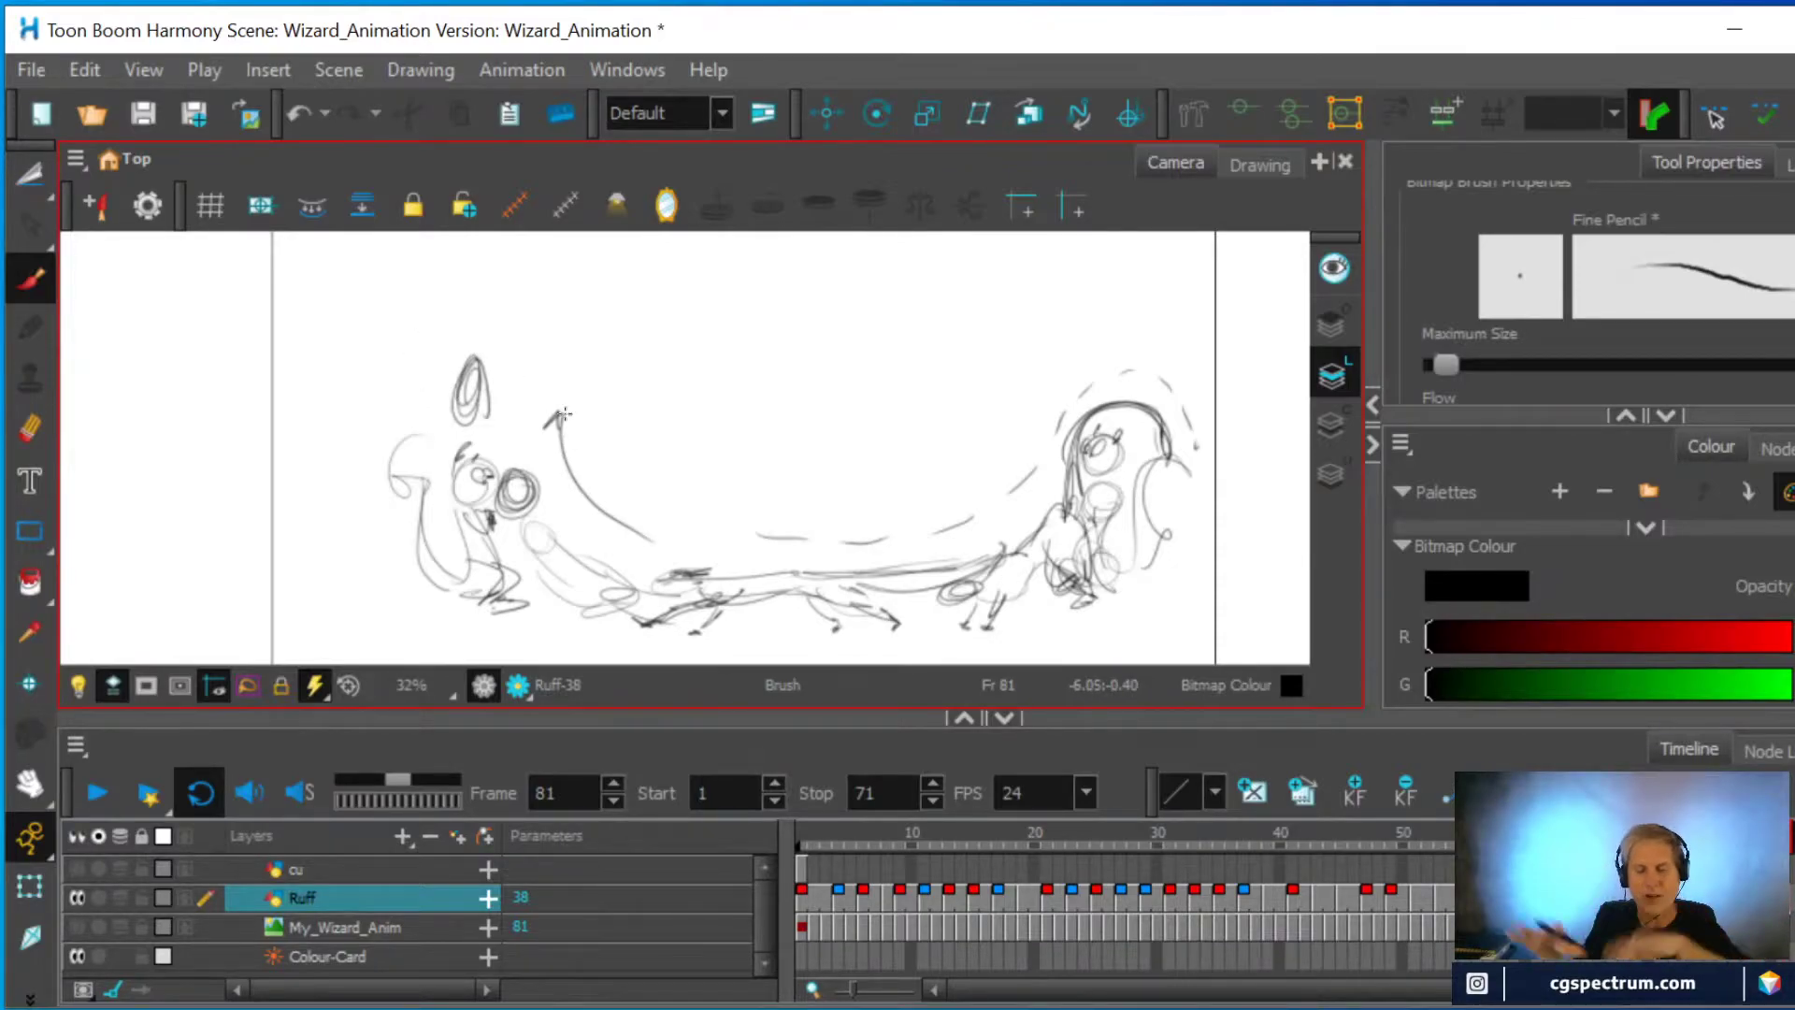
{"action": "mouse_move", "coordinate": [432, 404]}
{"action": "left_mouse_down"}
{"action": "mouse_move", "coordinate": [440, 364]}
{"action": "mouse_move", "coordinate": [512, 435]}
{"action": "mouse_move", "coordinate": [525, 422]}
{"action": "left_mouse_up"}
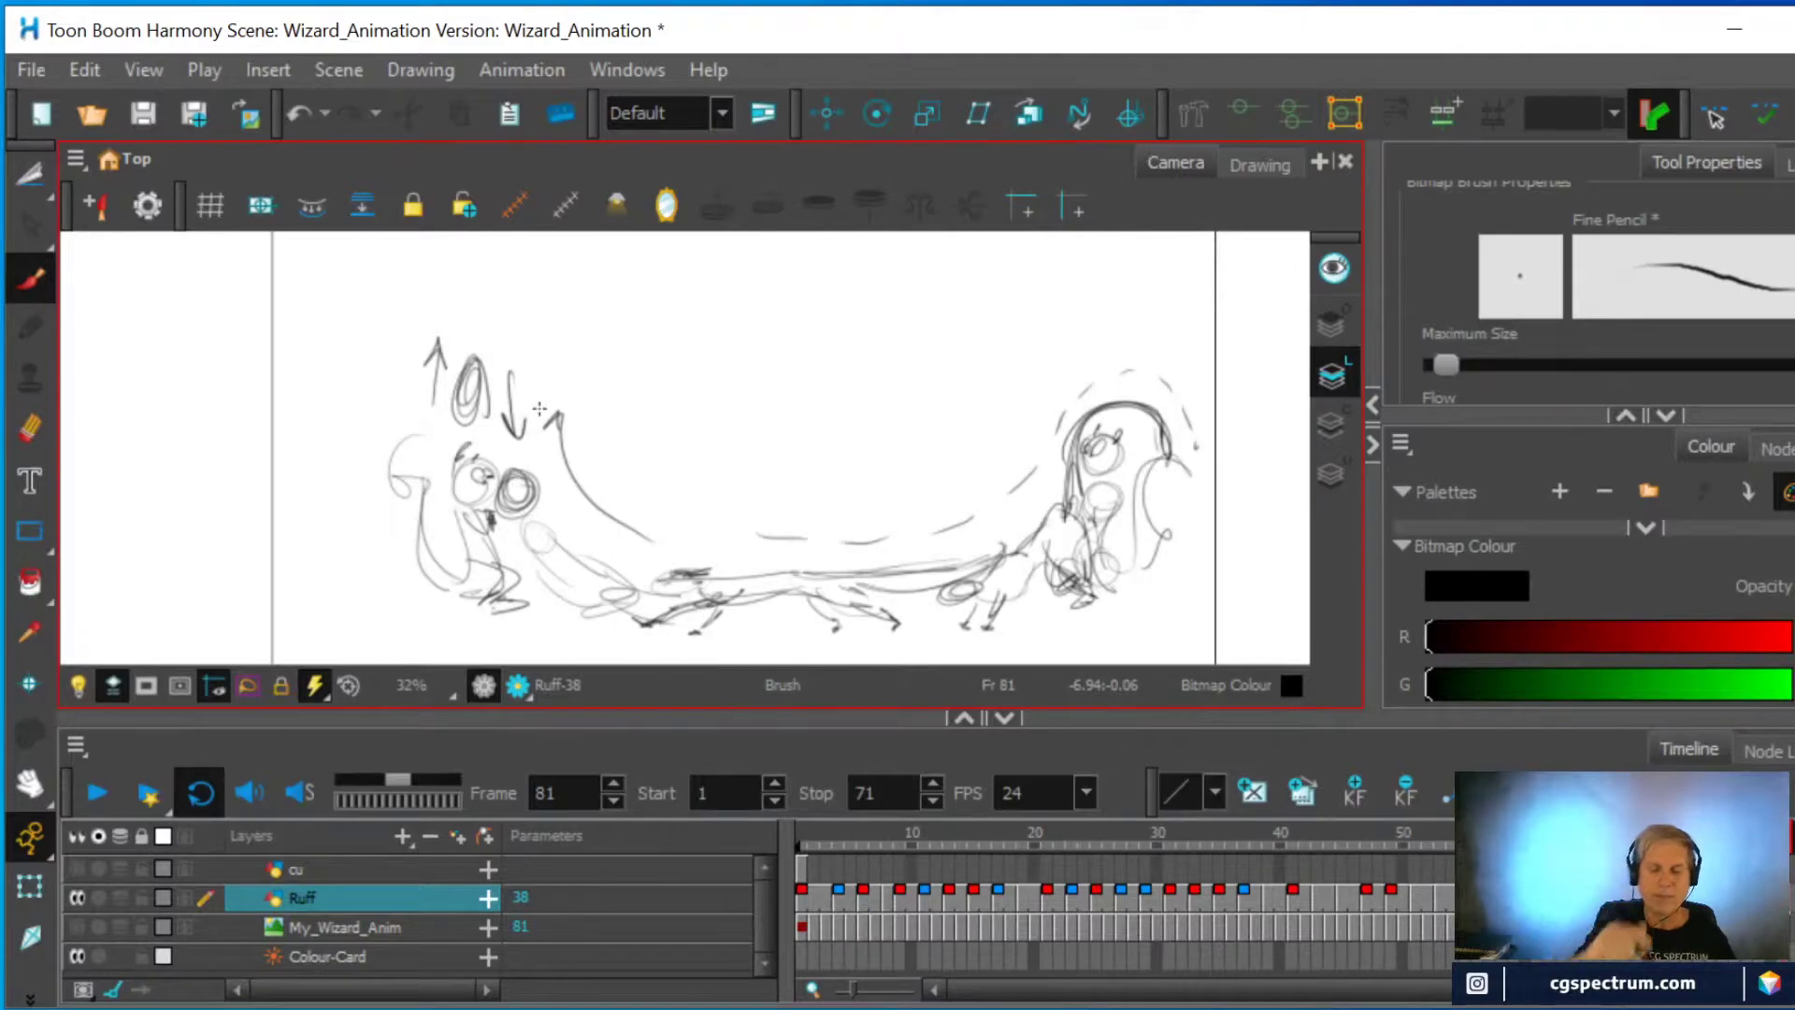
{"action": "mouse_move", "coordinate": [1133, 329]}
{"action": "left_mouse_down"}
{"action": "mouse_move", "coordinate": [848, 507]}
{"action": "mouse_move", "coordinate": [633, 443]}
{"action": "mouse_move", "coordinate": [655, 396]}
{"action": "mouse_move", "coordinate": [691, 417]}
{"action": "left_mouse_up"}
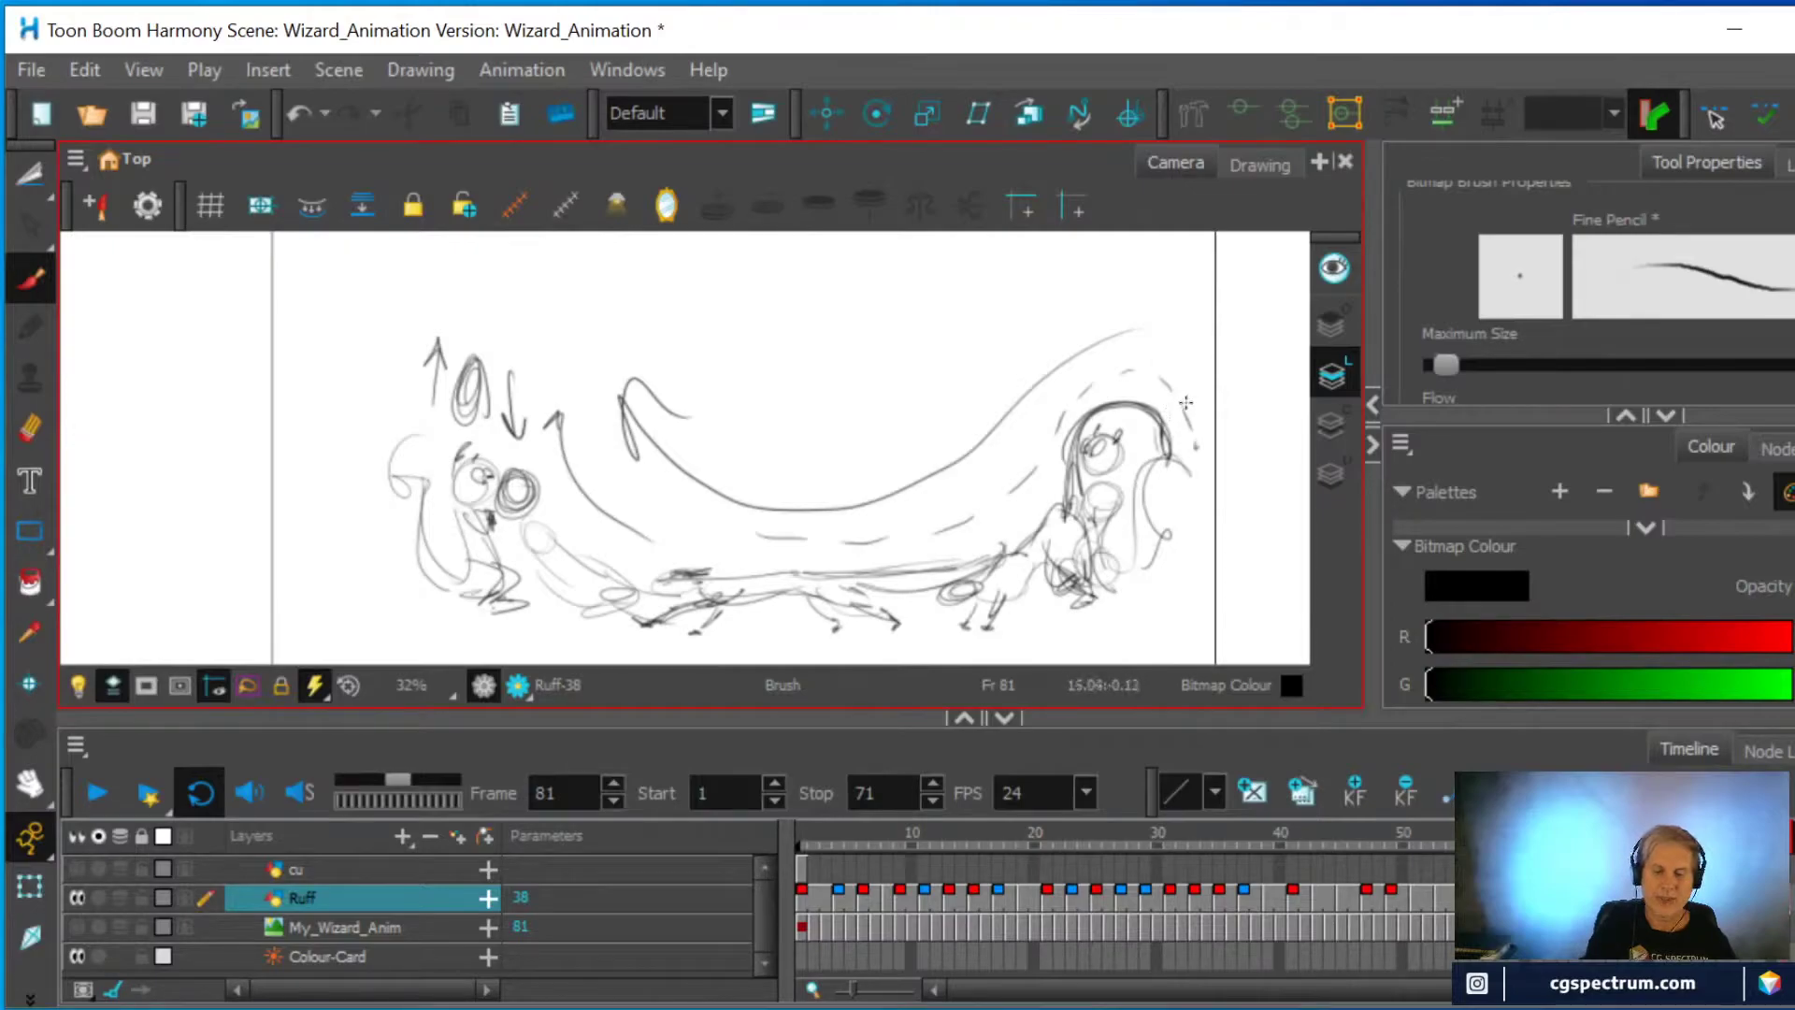
{"action": "mouse_move", "coordinate": [1195, 410]}
{"action": "left_mouse_down"}
{"action": "mouse_move", "coordinate": [1214, 365]}
{"action": "mouse_move", "coordinate": [1196, 414]}
{"action": "left_mouse_up"}
{"action": "mouse_move", "coordinate": [1168, 338]}
{"action": "left_mouse_down"}
{"action": "mouse_move", "coordinate": [1169, 374]}
{"action": "mouse_move", "coordinate": [1124, 366]}
{"action": "left_mouse_up"}
{"action": "mouse_move", "coordinate": [1113, 348]}
{"action": "left_mouse_down"}
{"action": "mouse_move", "coordinate": [1124, 363]}
{"action": "mouse_move", "coordinate": [1067, 387]}
{"action": "left_mouse_up"}
{"action": "mouse_move", "coordinate": [1025, 402]}
{"action": "left_mouse_down"}
{"action": "mouse_move", "coordinate": [1044, 426]}
{"action": "mouse_move", "coordinate": [978, 469]}
{"action": "mouse_move", "coordinate": [1004, 467]}
{"action": "left_mouse_up"}
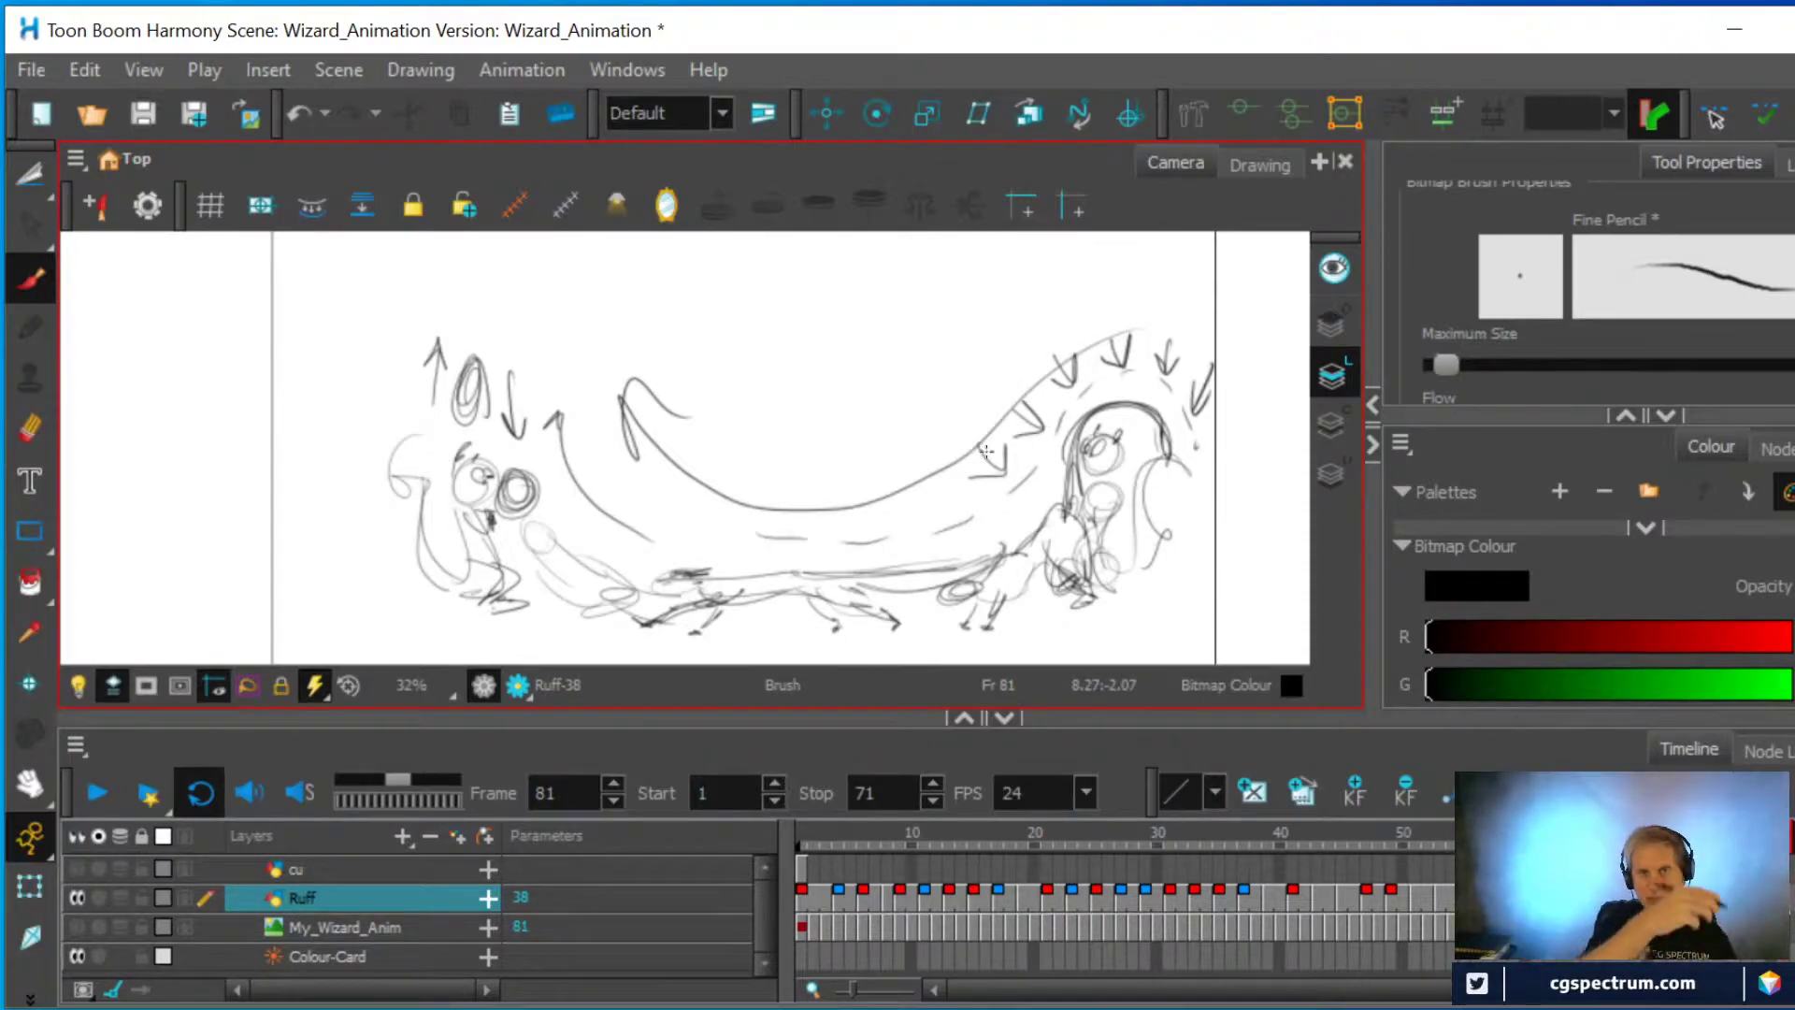
Undo the oval with its arrows and the sweeping arrow with its direction arrows
{"action": "key", "text": "ctrl"}
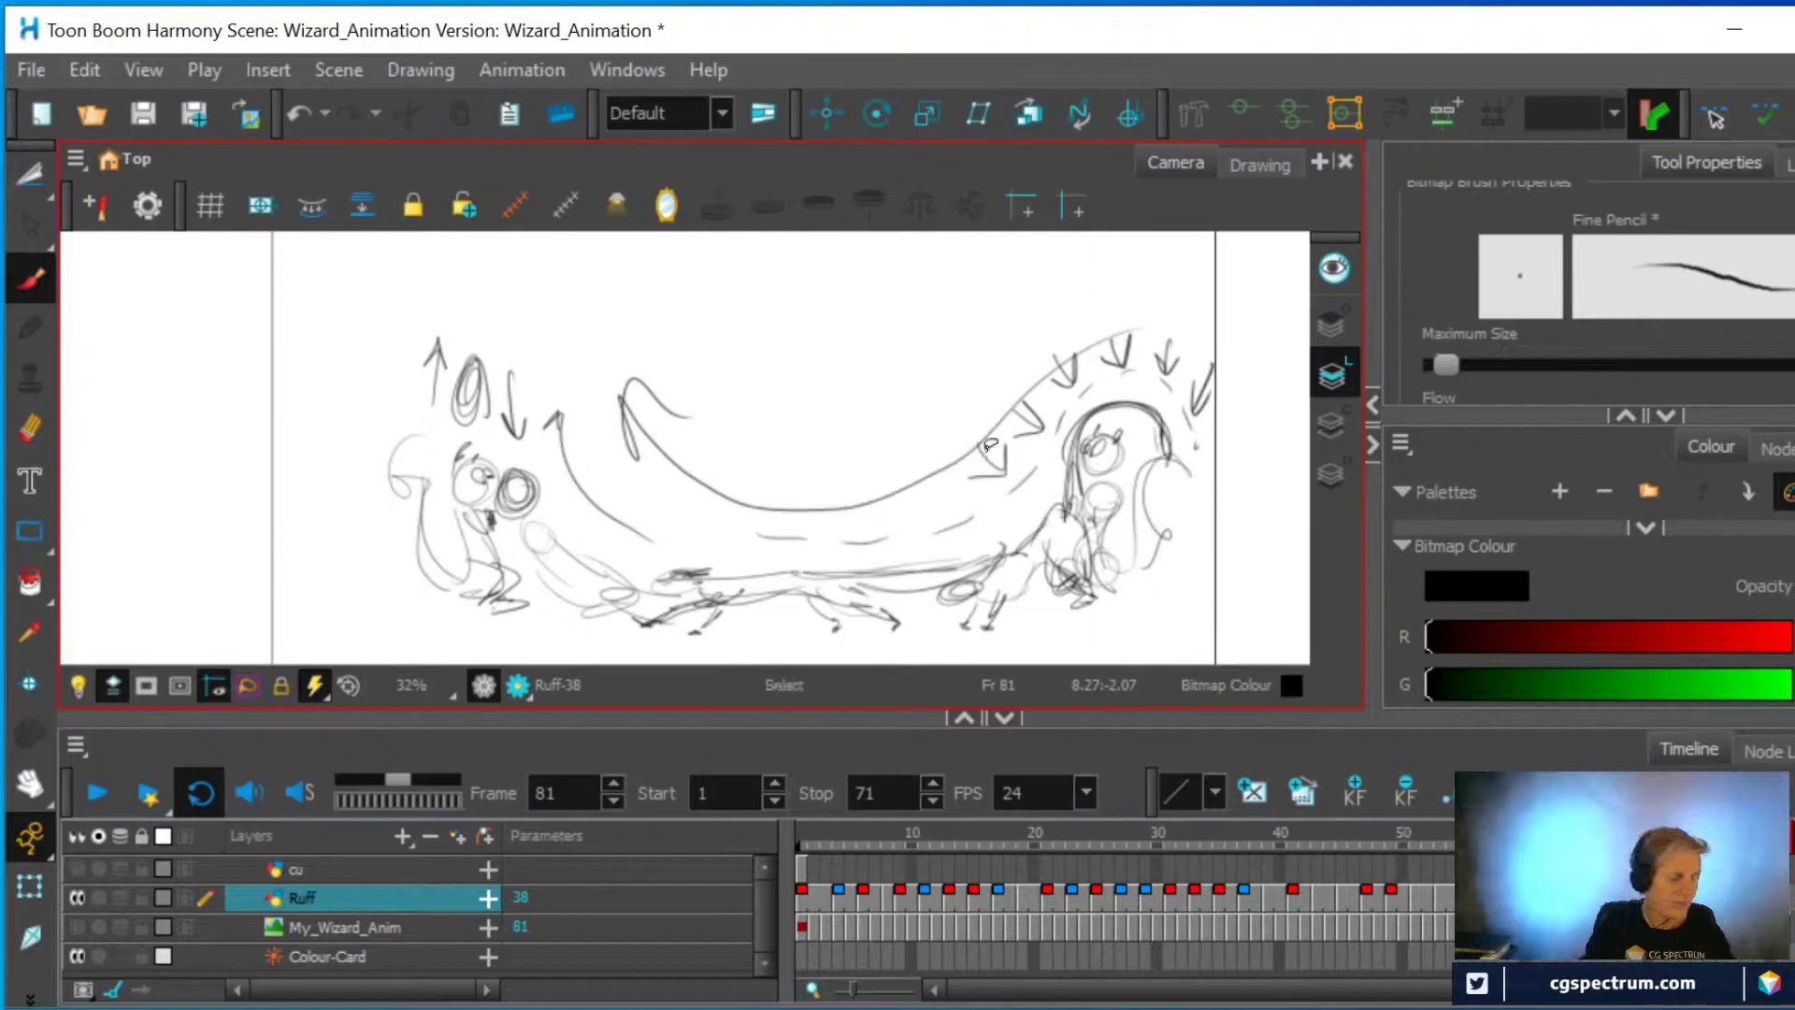
{"action": "key", "text": "ctrl+z"}
{"action": "key", "text": "ctrl+z"}
{"action": "key", "text": "ctrl+z"}
{"action": "key", "text": "ctrl+z"}
{"action": "key", "text": "ctrl+z"}
{"action": "key", "text": "ctrl+z"}
{"action": "key", "text": "ctrl+z"}
{"action": "key", "text": "ctrl+z"}
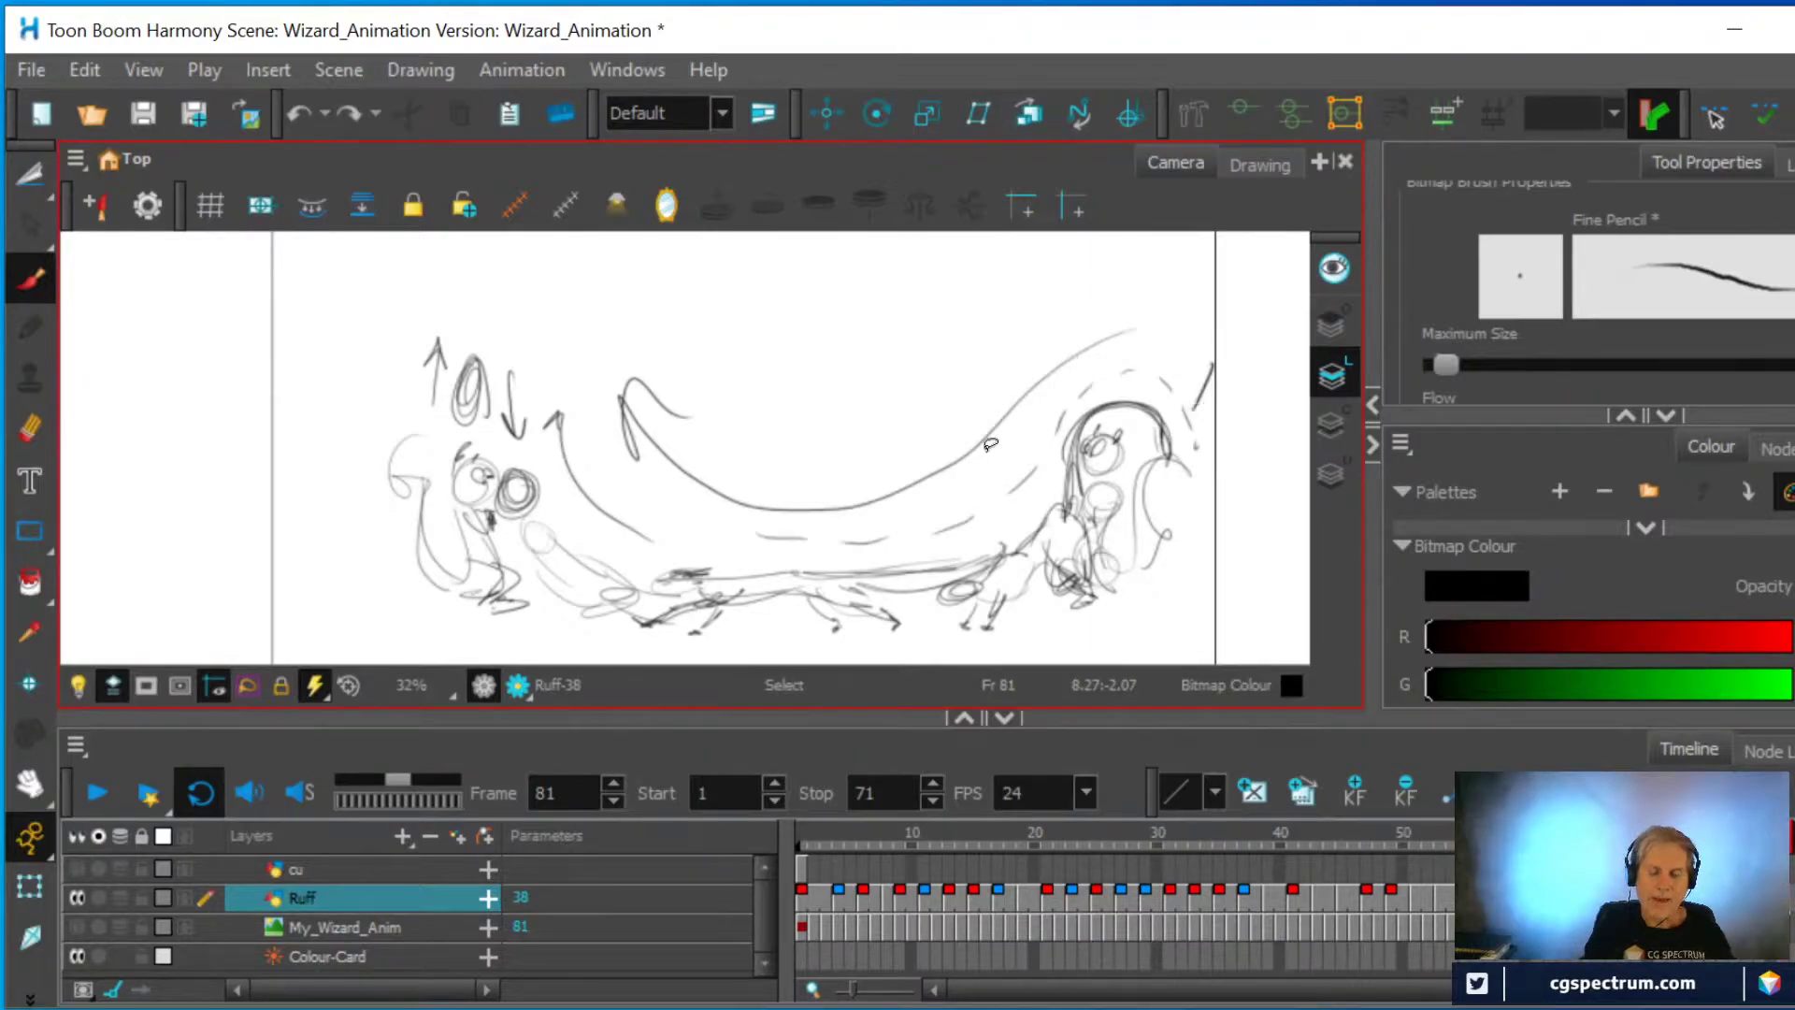
{"action": "key", "text": "ctrl+z"}
{"action": "key", "text": "ctrl+z"}
{"action": "key", "text": "ctrl+z"}
{"action": "key", "text": "ctrl+z"}
{"action": "key", "text": "ctrl+z"}
{"action": "key", "text": "ctrl+z"}
{"action": "key", "text": "ctrl+z"}
{"action": "key", "text": "ctrl+z"}
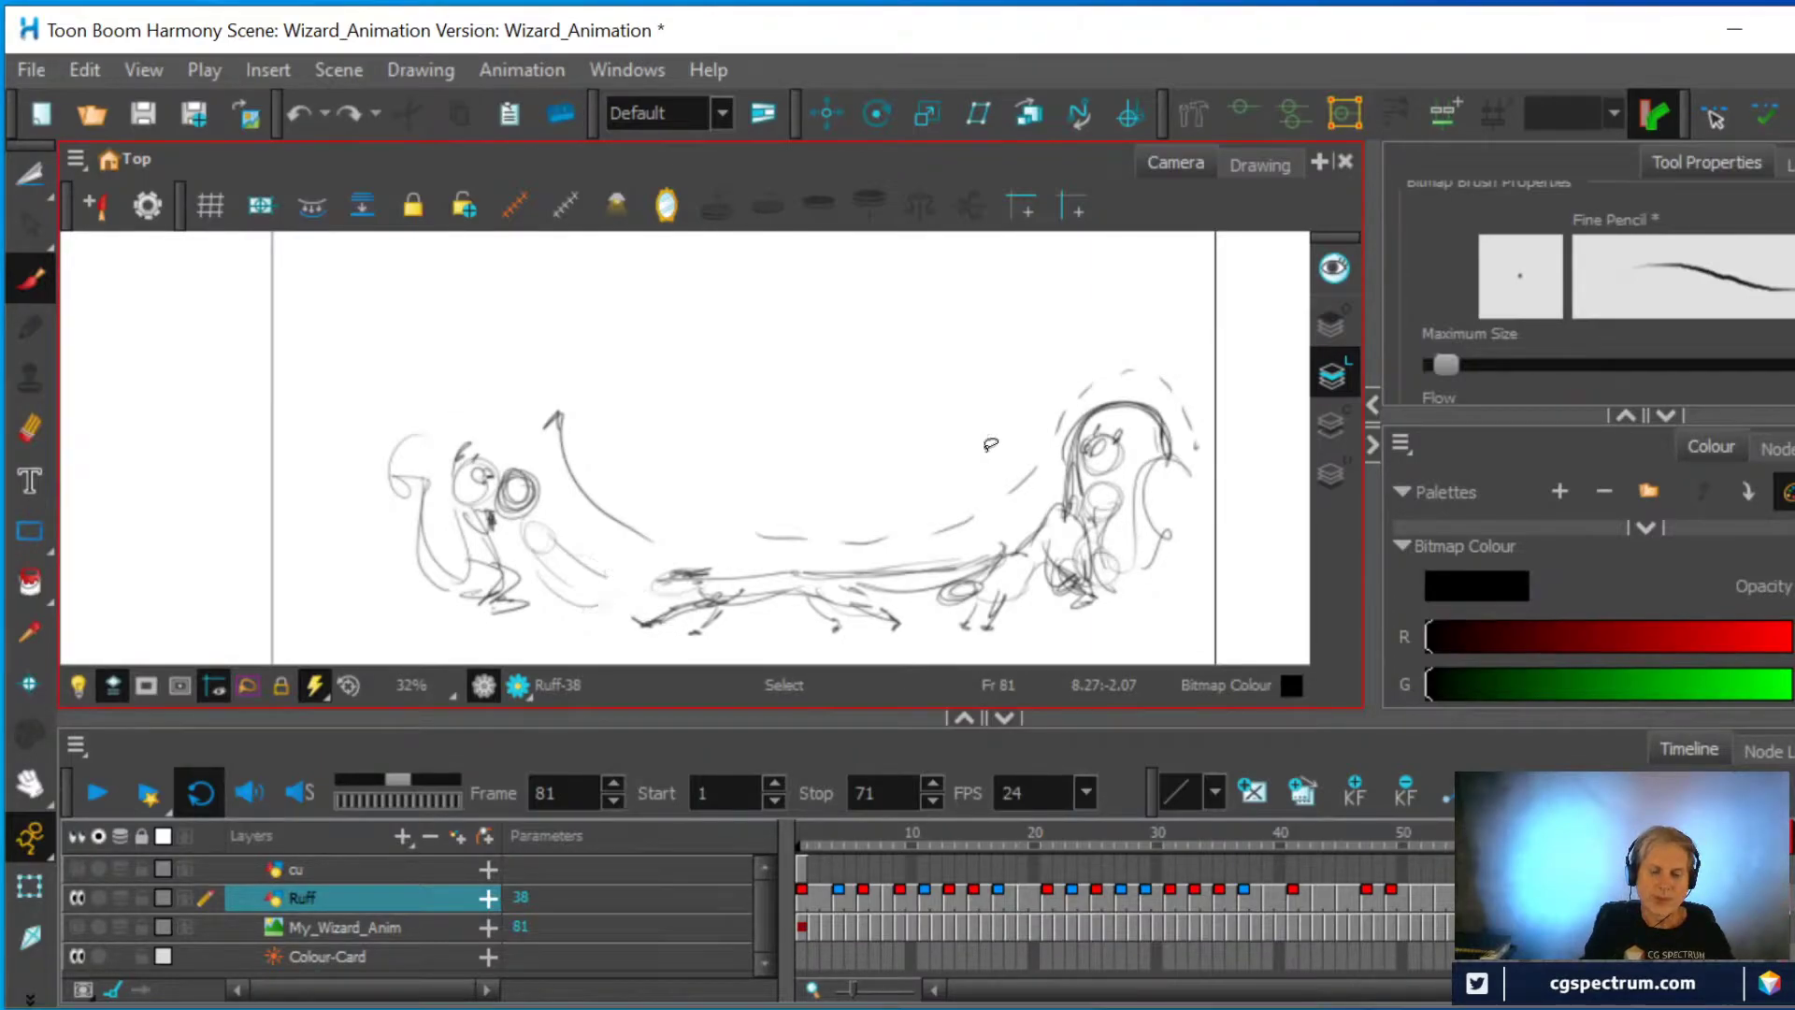
Undo the rising squirrel pose with its motion arrow, the arched take-off tail and the whole dashed motion path
{"action": "key", "text": "ctrl+z"}
{"action": "key", "text": "ctrl+z"}
{"action": "key", "text": "ctrl+z"}
{"action": "key", "text": "ctrl+z"}
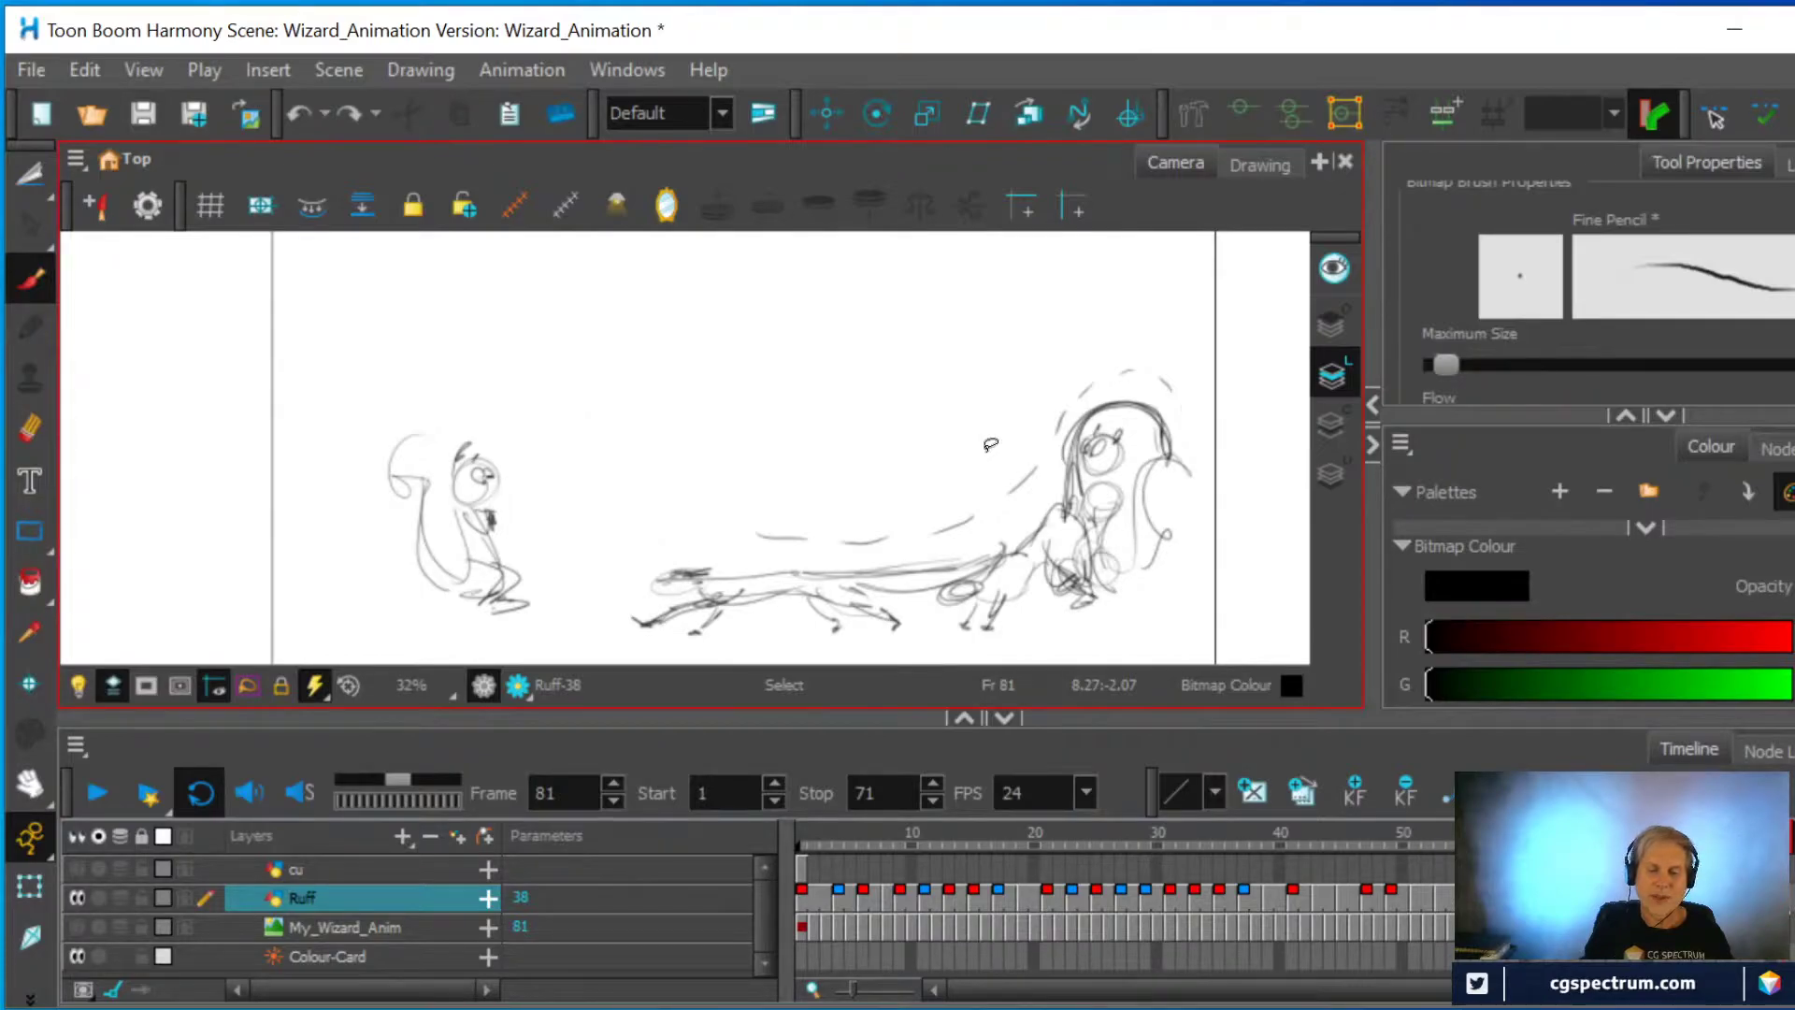
{"action": "key", "text": "ctrl+z"}
{"action": "key", "text": "ctrl+z"}
{"action": "key", "text": "ctrl+z"}
{"action": "key", "text": "ctrl+z"}
{"action": "key", "text": "ctrl+z"}
{"action": "key", "text": "ctrl+z"}
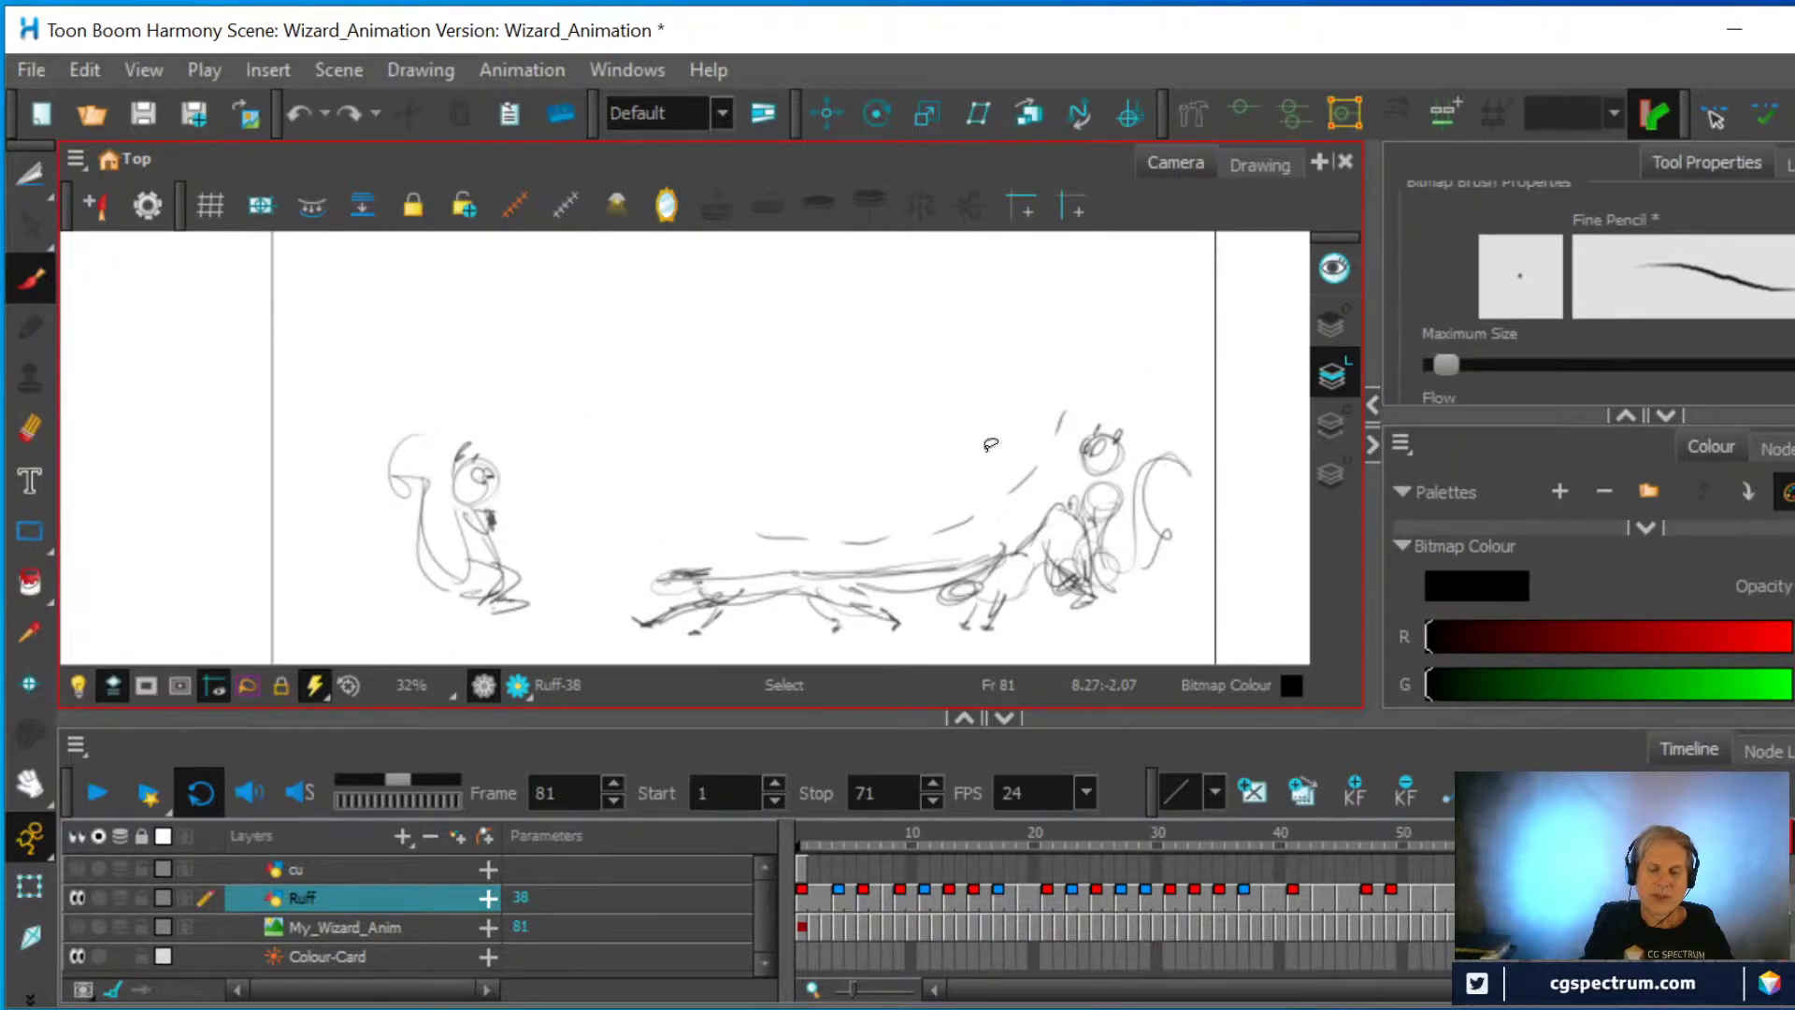
{"action": "key", "text": "ctrl+z"}
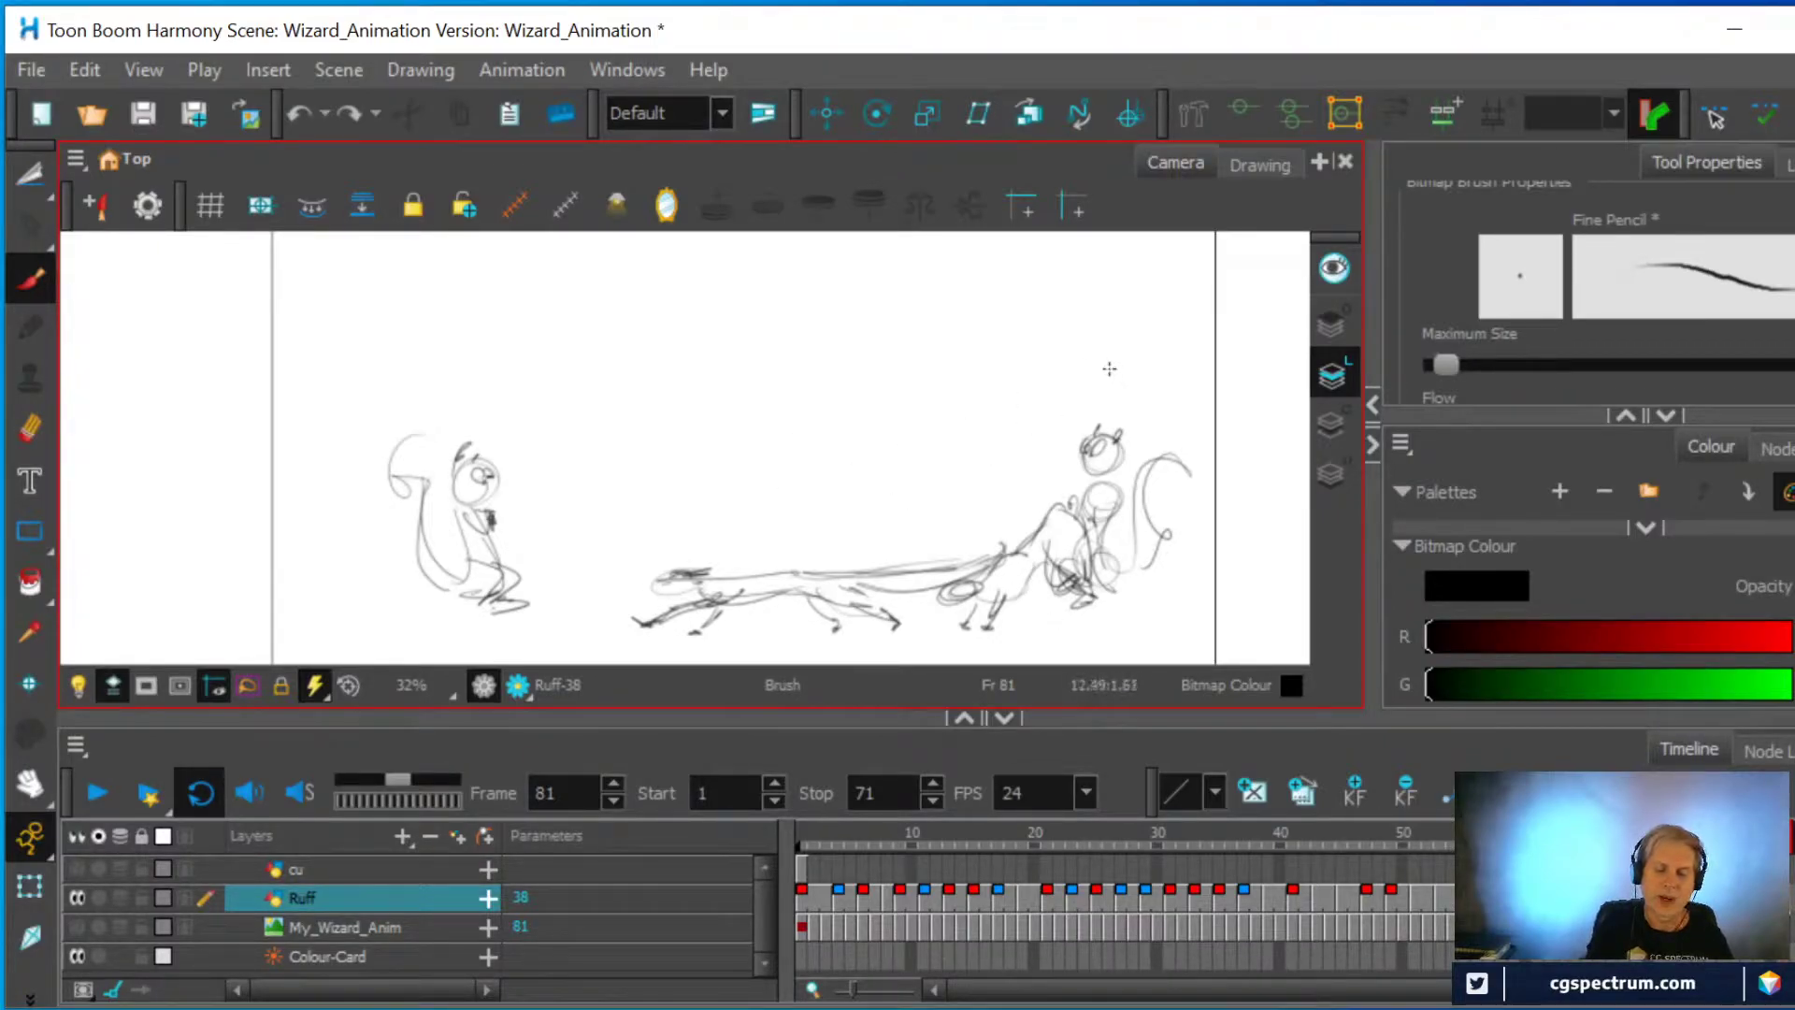
Number the poses: circled 1 and 7 above the sitting squirrels, circled 4 over the run, and 3 and 5 between them
{"action": "left_click_drag", "start_coordinate": [1114, 368], "coordinate": [1115, 318]}
{"action": "mouse_move", "coordinate": [421, 346]}
{"action": "left_mouse_down"}
{"action": "mouse_move", "coordinate": [432, 385]}
{"action": "mouse_move", "coordinate": [415, 396]}
{"action": "left_mouse_up"}
{"action": "left_click_drag", "start_coordinate": [440, 327], "coordinate": [434, 323]}
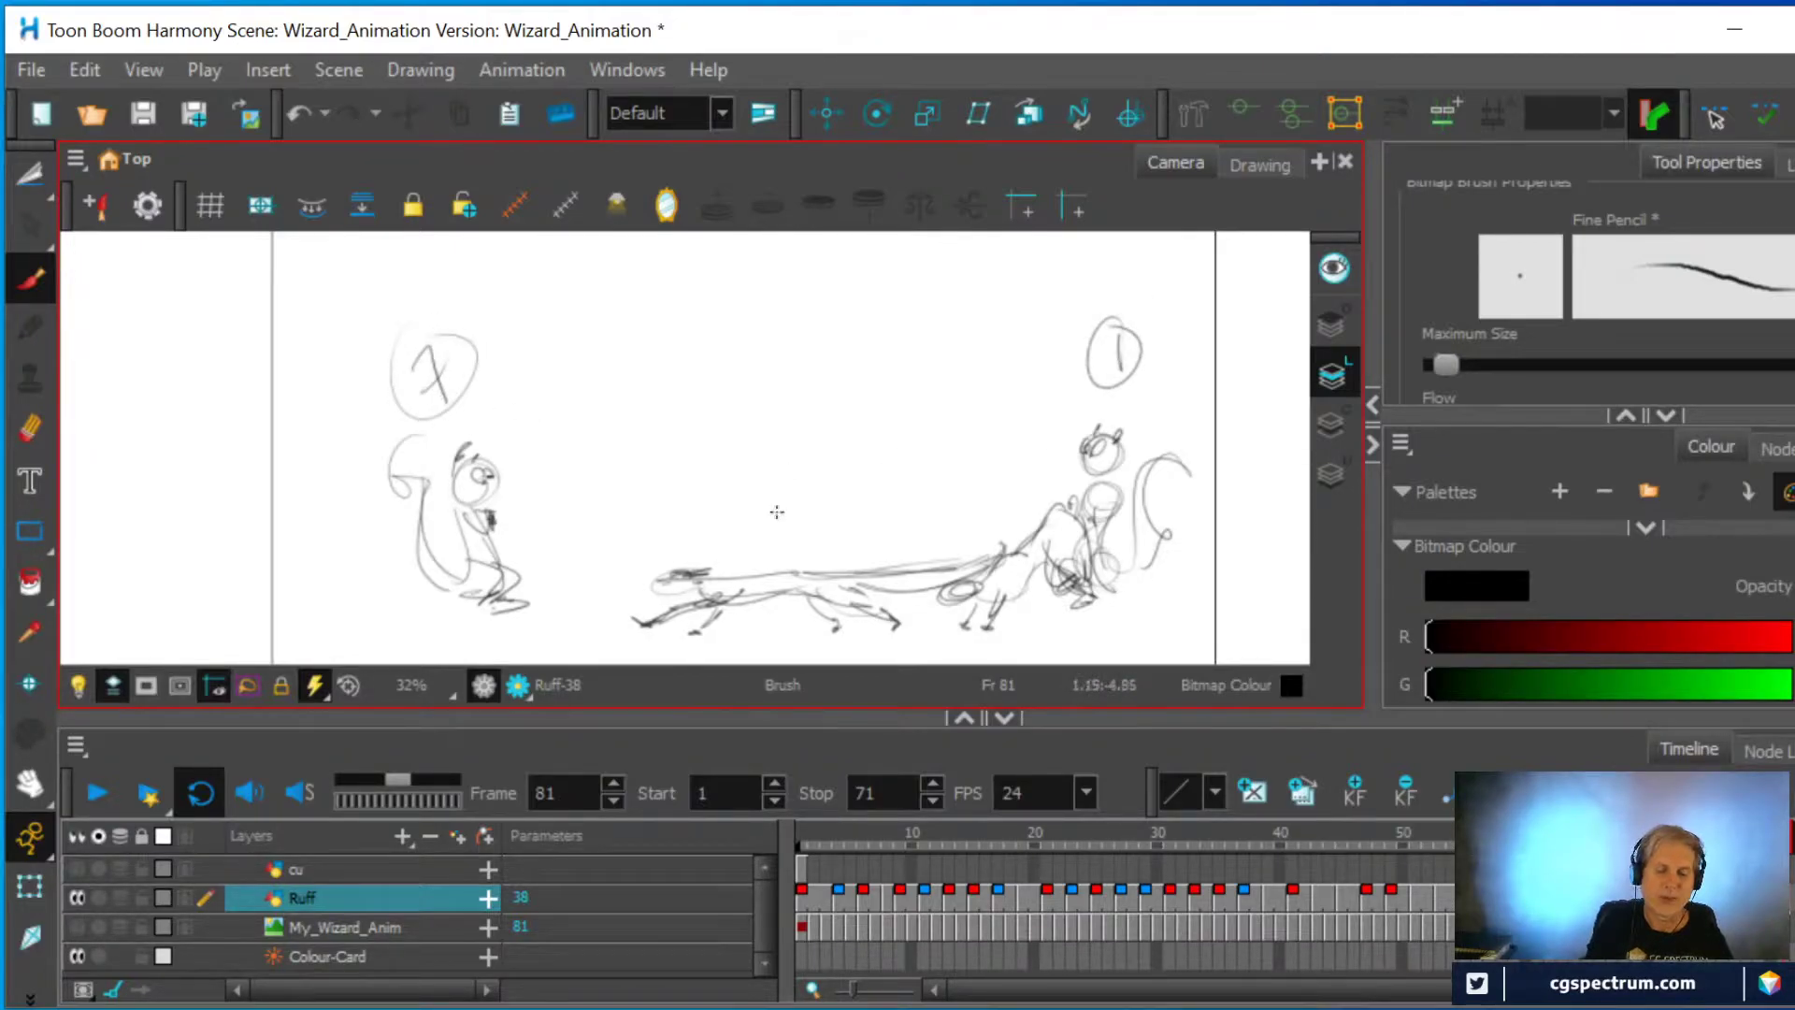
{"action": "mouse_move", "coordinate": [774, 505]}
{"action": "left_mouse_down"}
{"action": "mouse_move", "coordinate": [779, 483]}
{"action": "mouse_move", "coordinate": [802, 545]}
{"action": "mouse_move", "coordinate": [829, 510]}
{"action": "mouse_move", "coordinate": [799, 464]}
{"action": "left_mouse_up"}
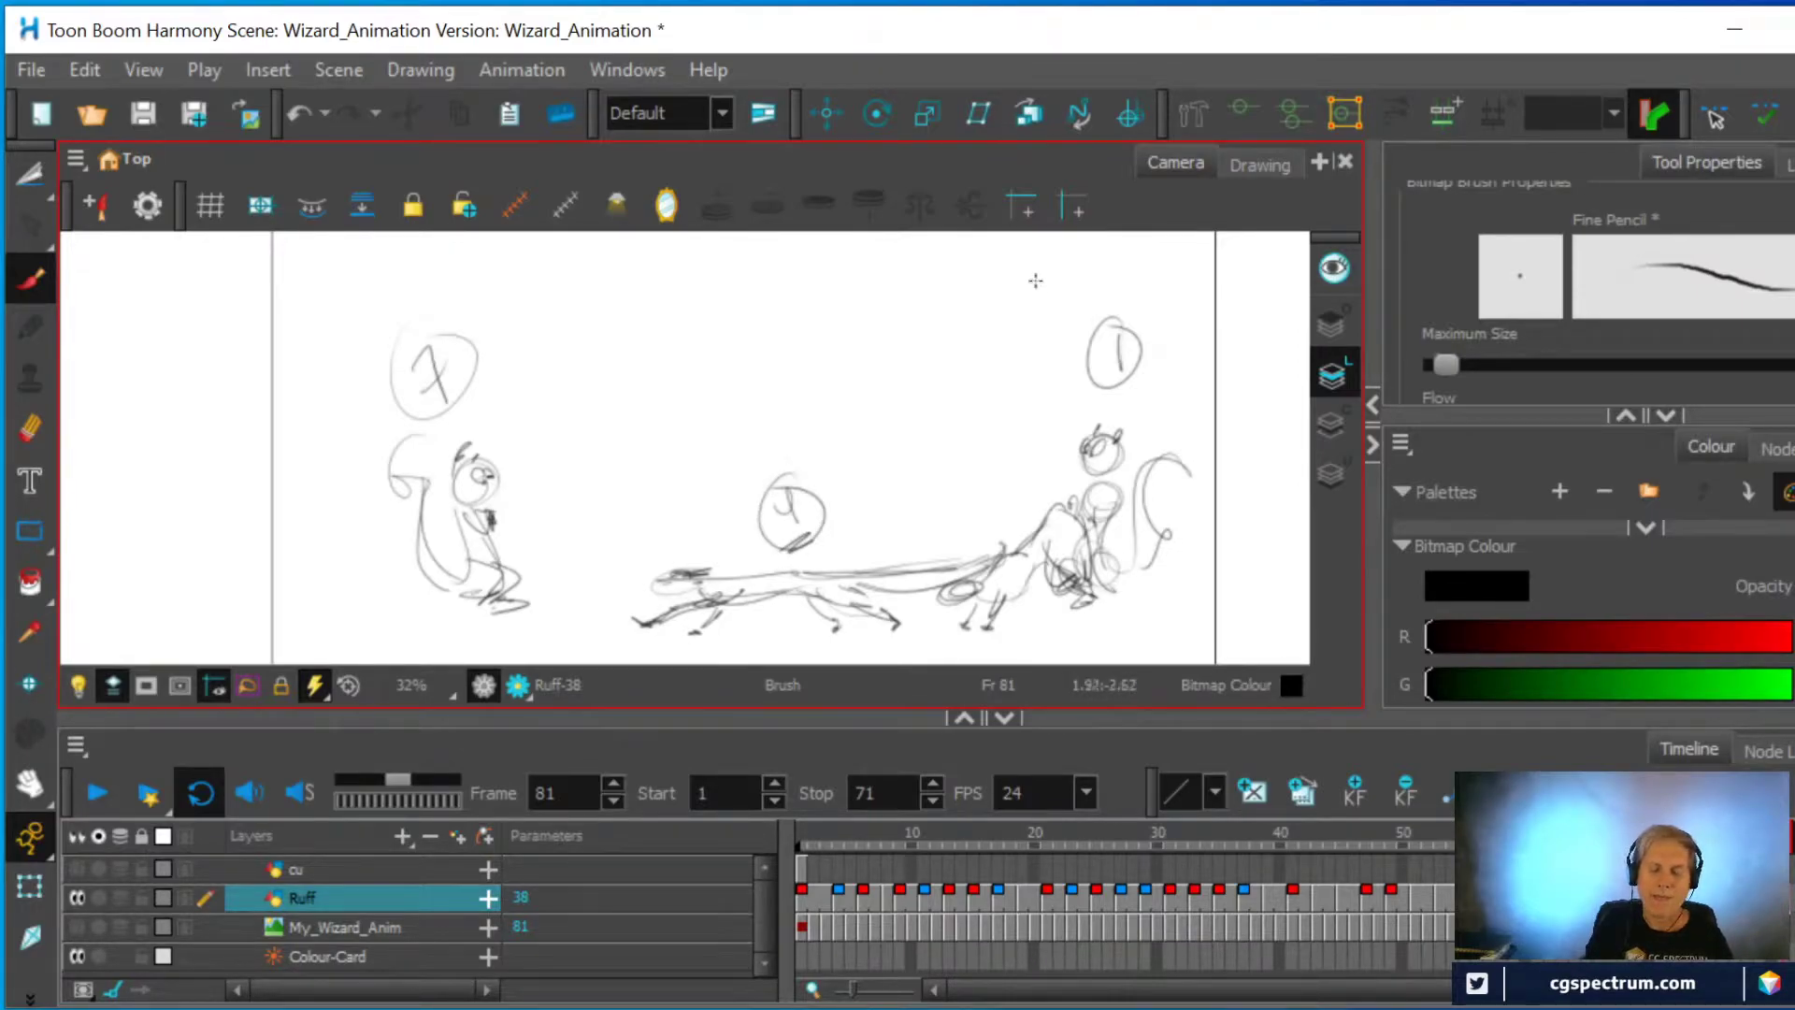
{"action": "mouse_move", "coordinate": [979, 451]}
{"action": "left_mouse_down"}
{"action": "mouse_move", "coordinate": [1003, 505]}
{"action": "mouse_move", "coordinate": [989, 521]}
{"action": "left_mouse_up"}
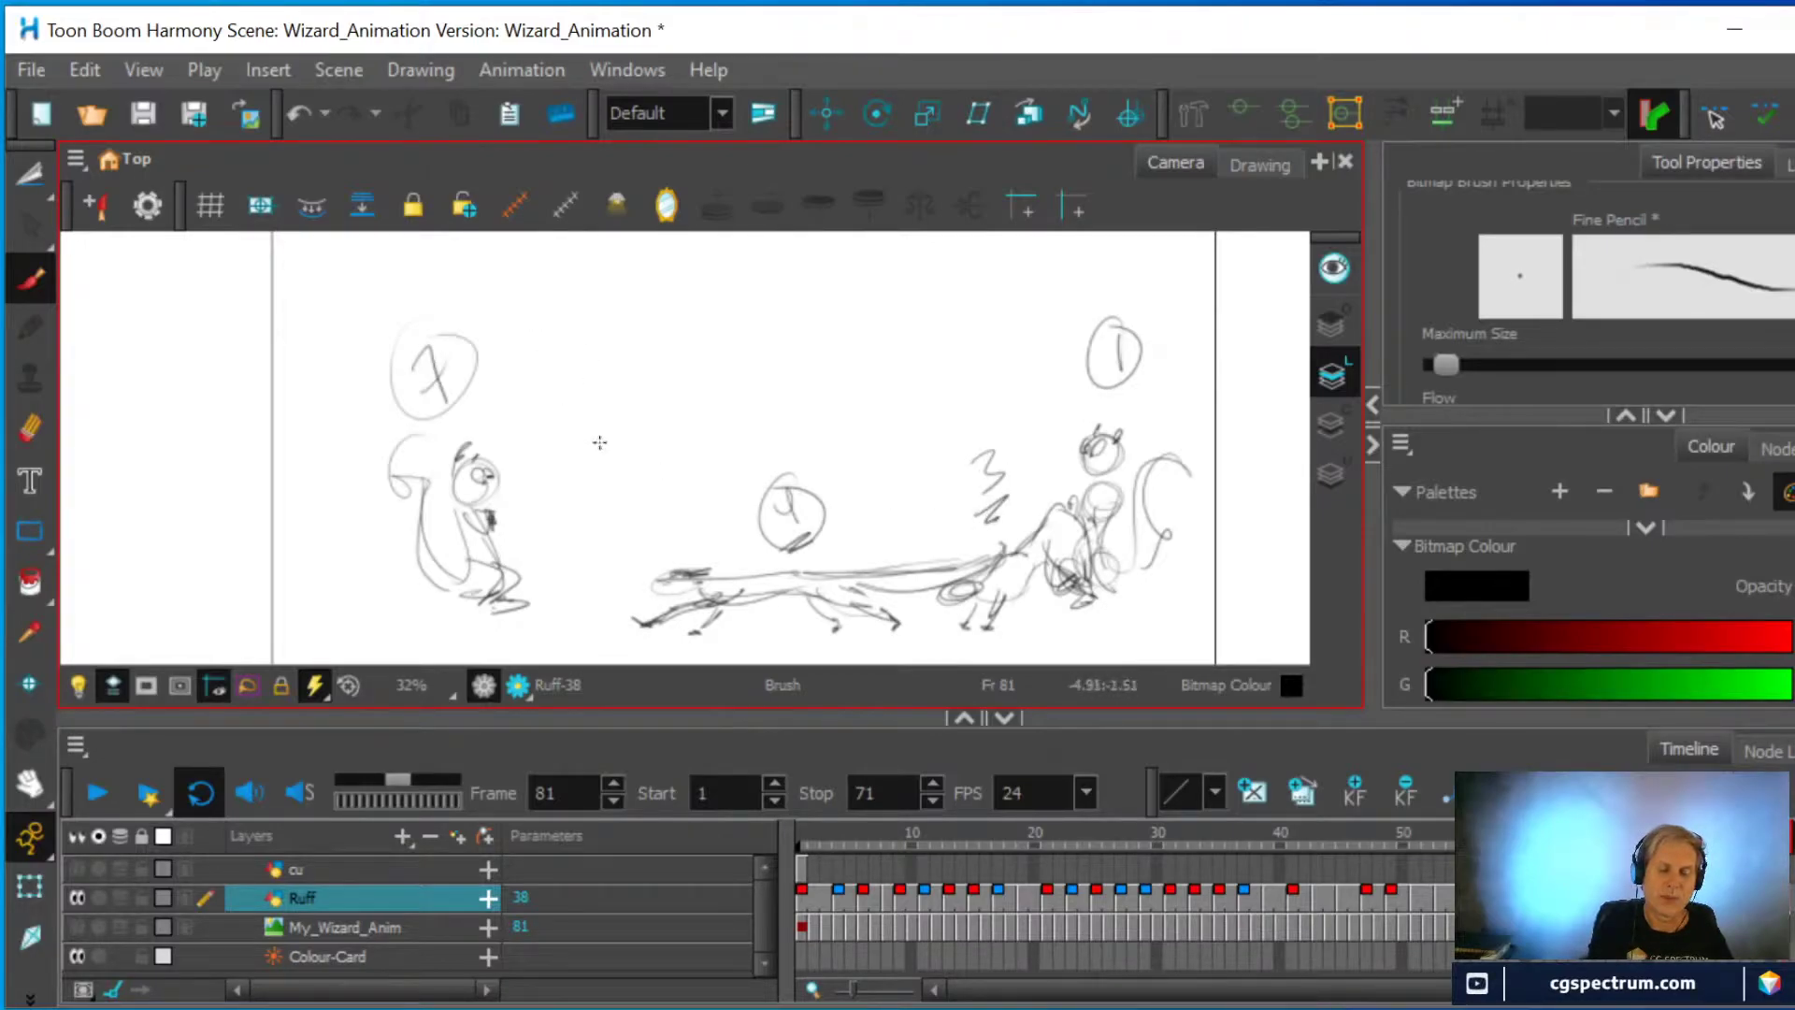
{"action": "mouse_move", "coordinate": [599, 426]}
{"action": "left_mouse_down"}
{"action": "mouse_move", "coordinate": [579, 503]}
{"action": "mouse_move", "coordinate": [602, 498]}
{"action": "left_mouse_up"}
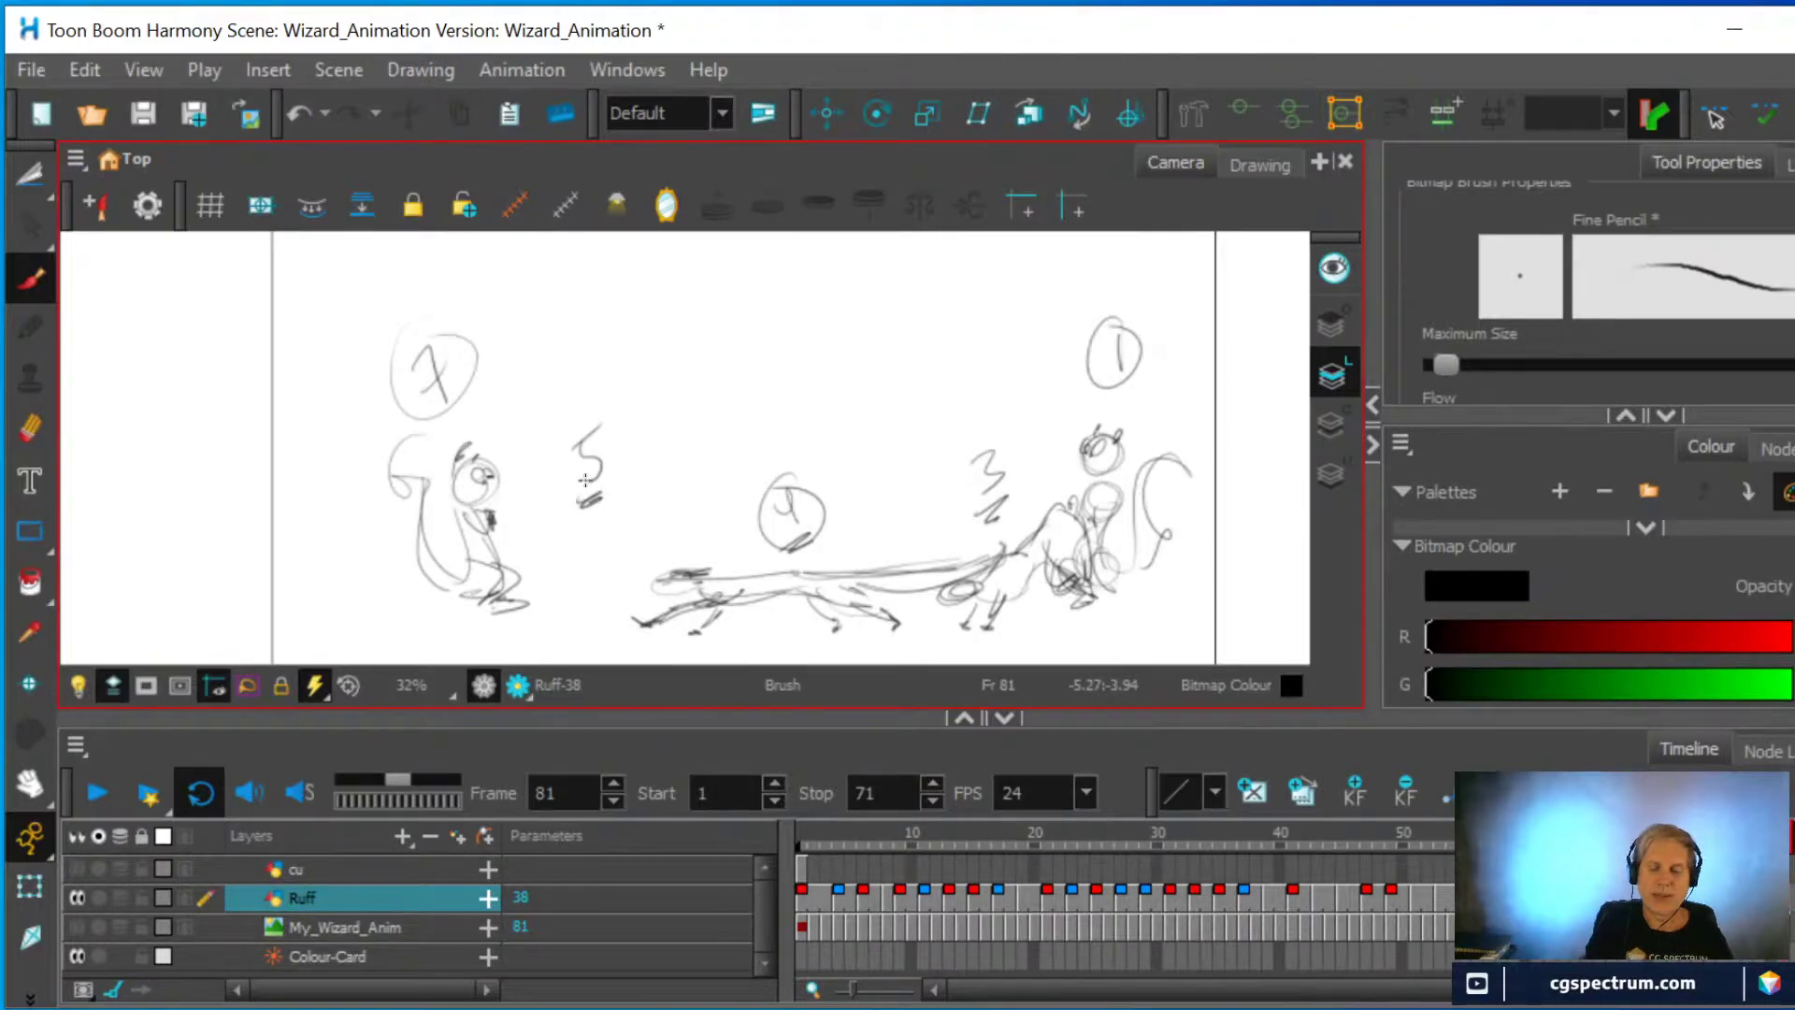
Shade the right-hand squirrel's face and try a large circle around its overlapping poses, removing the circle again
{"action": "mouse_move", "coordinate": [1105, 464]}
{"action": "left_mouse_down"}
{"action": "mouse_move", "coordinate": [1098, 446]}
{"action": "mouse_move", "coordinate": [1104, 470]}
{"action": "left_mouse_up"}
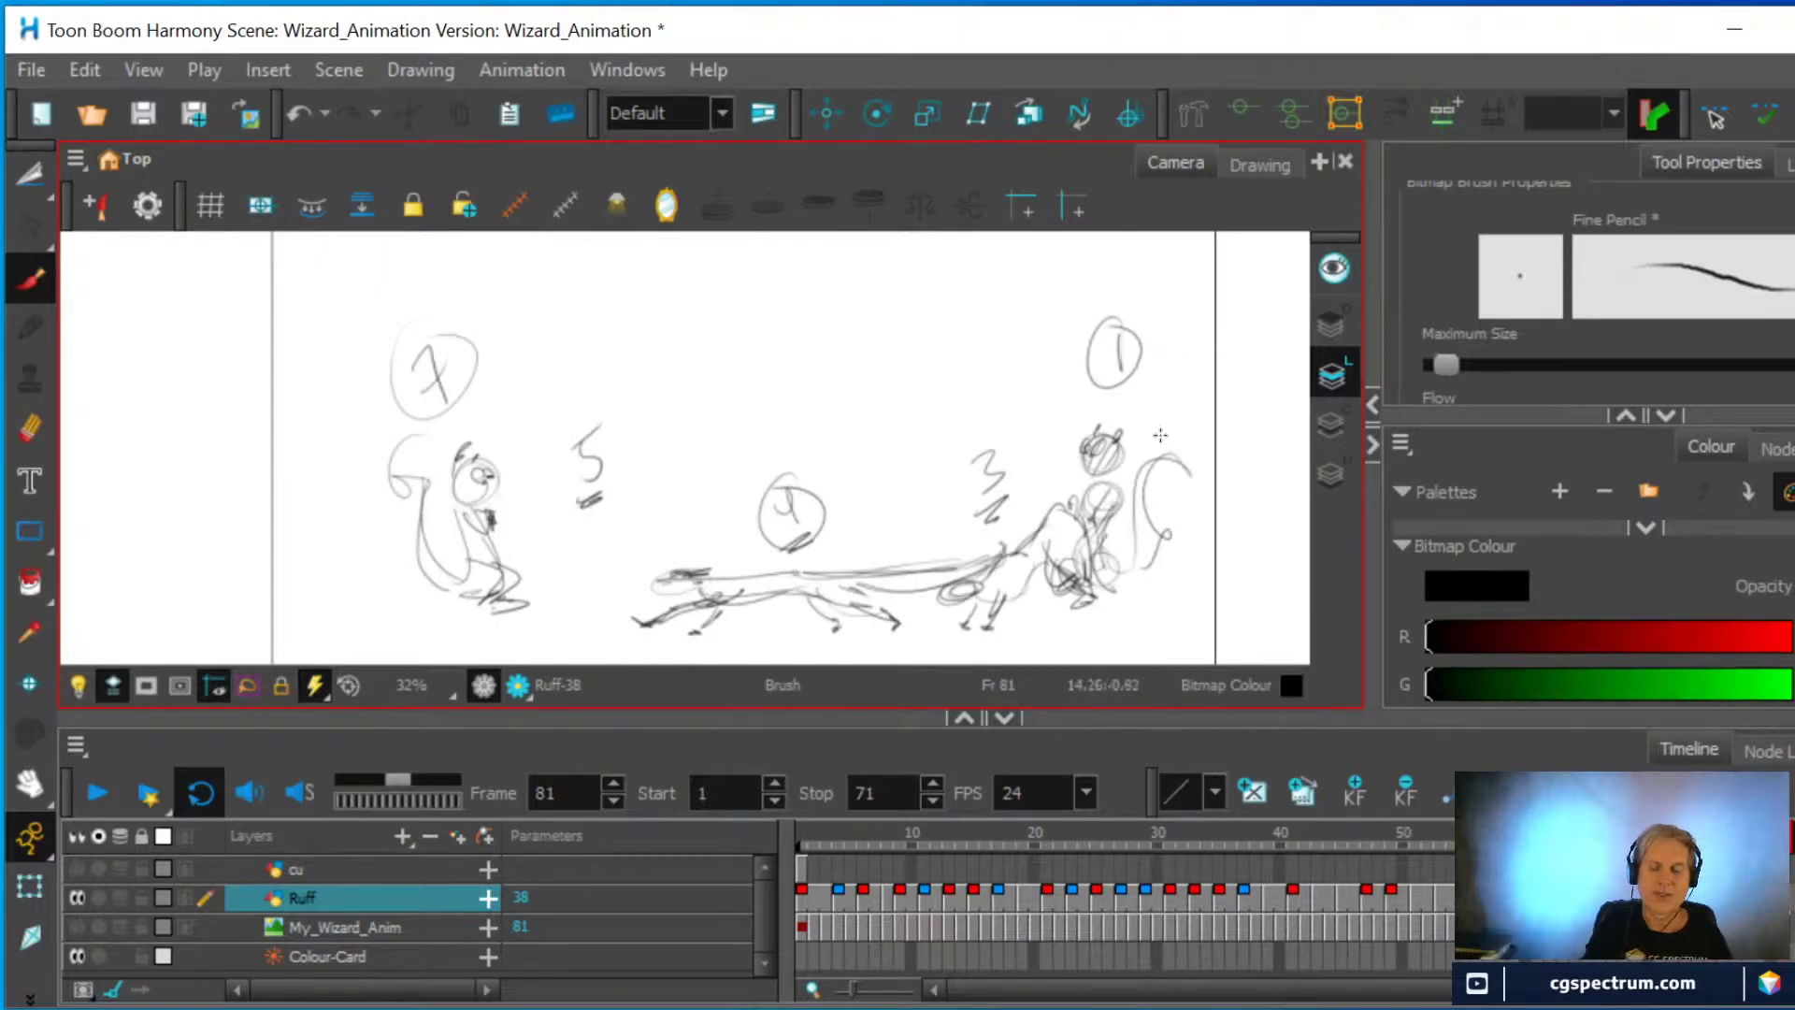
{"action": "left_click_drag", "start_coordinate": [1165, 412], "coordinate": [1094, 397]}
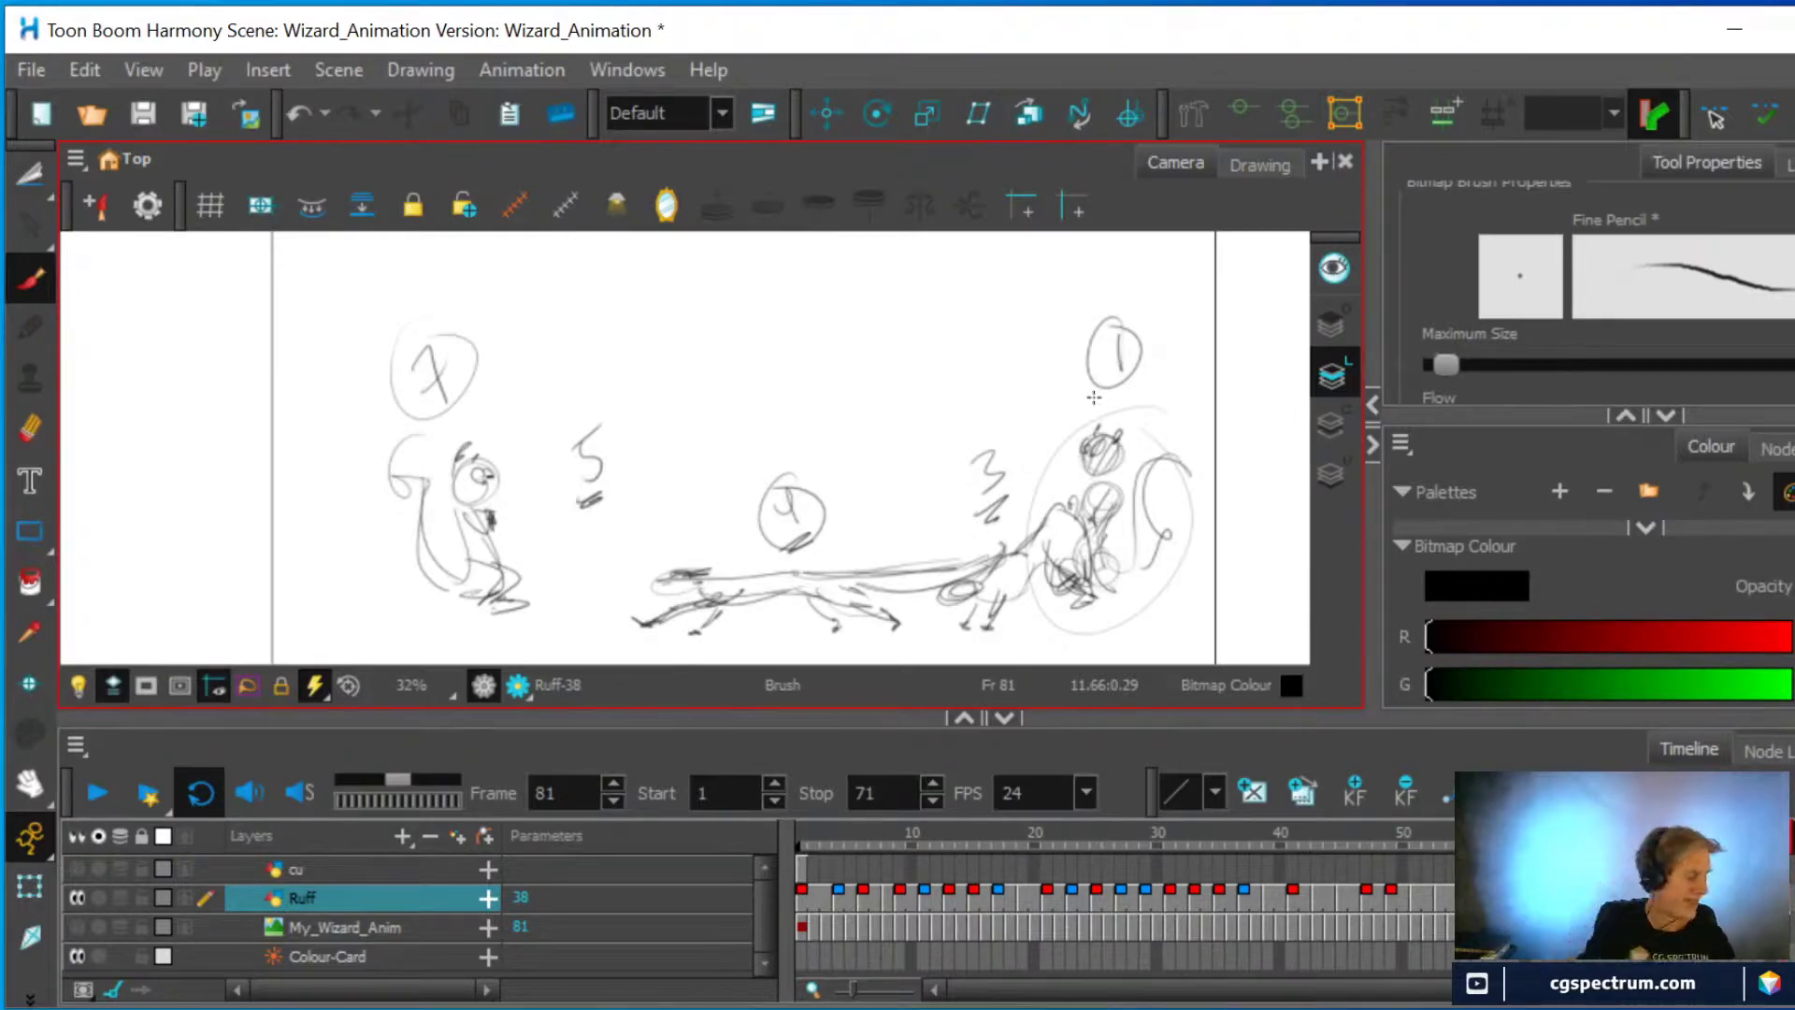
{"action": "key", "text": "alt+s"}
{"action": "left_click", "coordinate": [1095, 393]}
{"action": "key", "text": "Delete"}
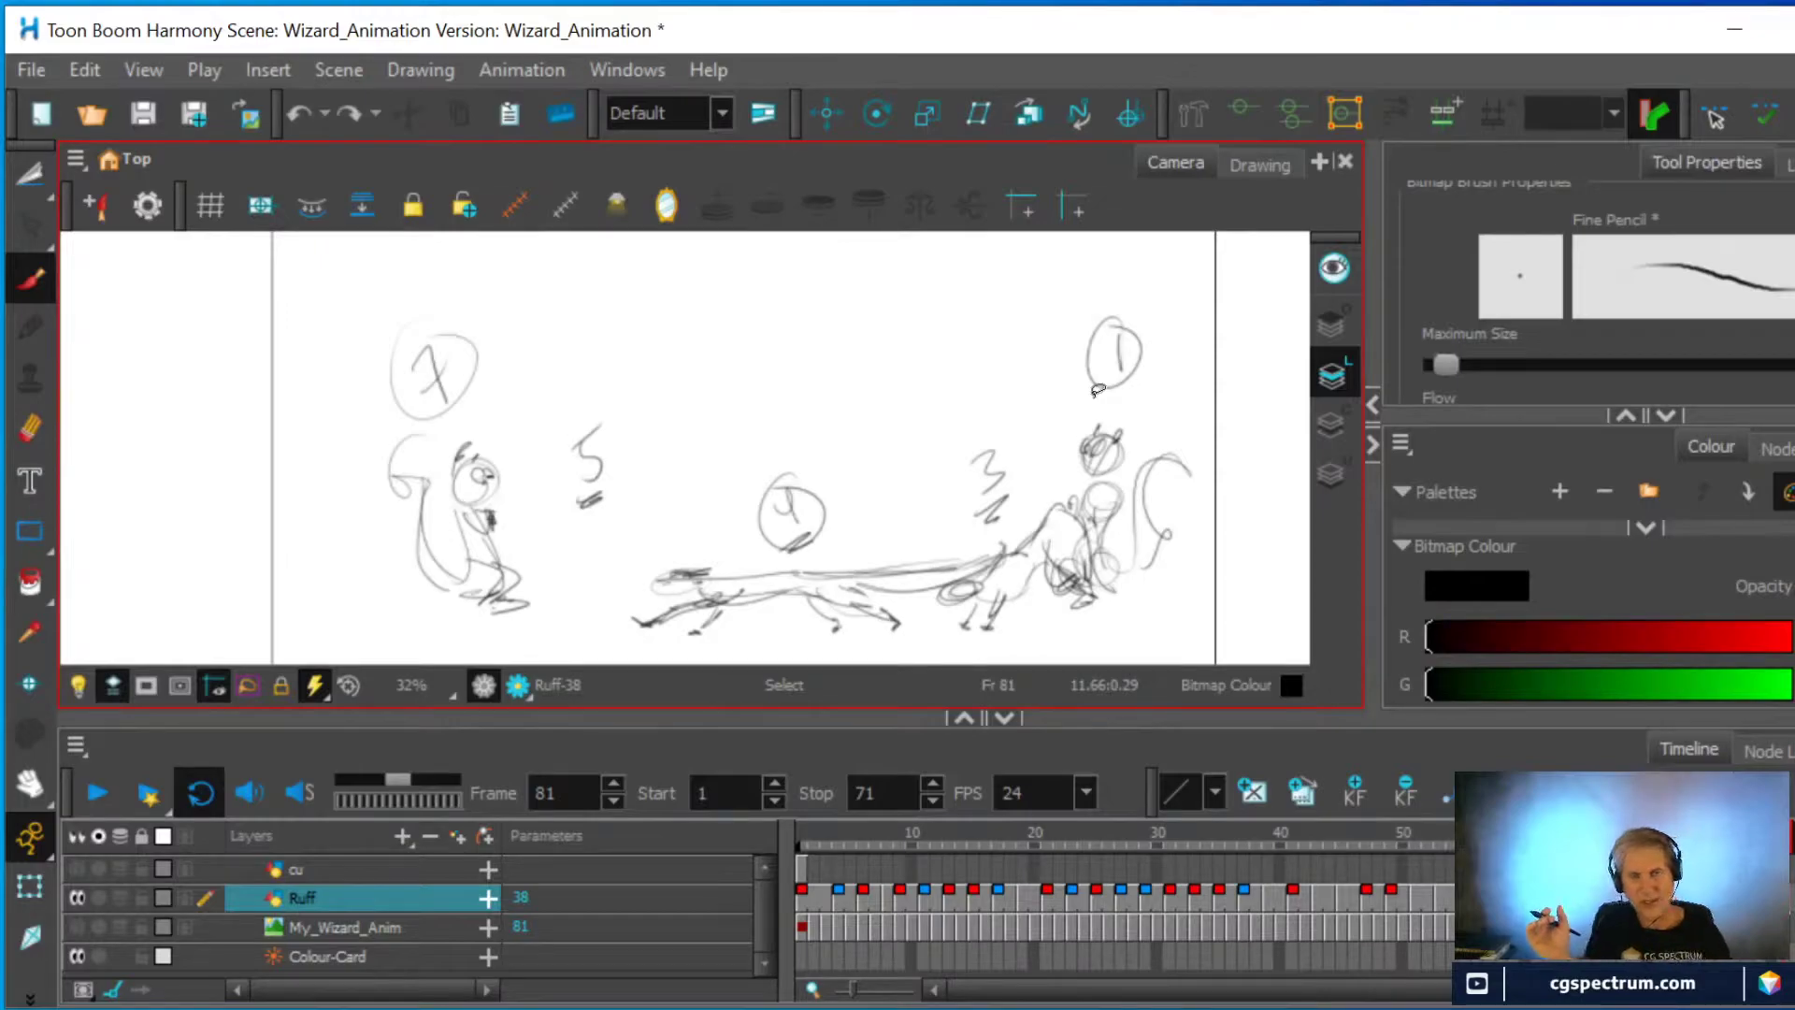
Undo the face shading and all the pose numbers
{"action": "key", "text": "ctrl+z"}
{"action": "key", "text": "ctrl+z"}
{"action": "key", "text": "ctrl+z"}
{"action": "key", "text": "ctrl+z"}
{"action": "key", "text": "ctrl+z"}
{"action": "key", "text": "ctrl+z"}
{"action": "key", "text": "ctrl+z"}
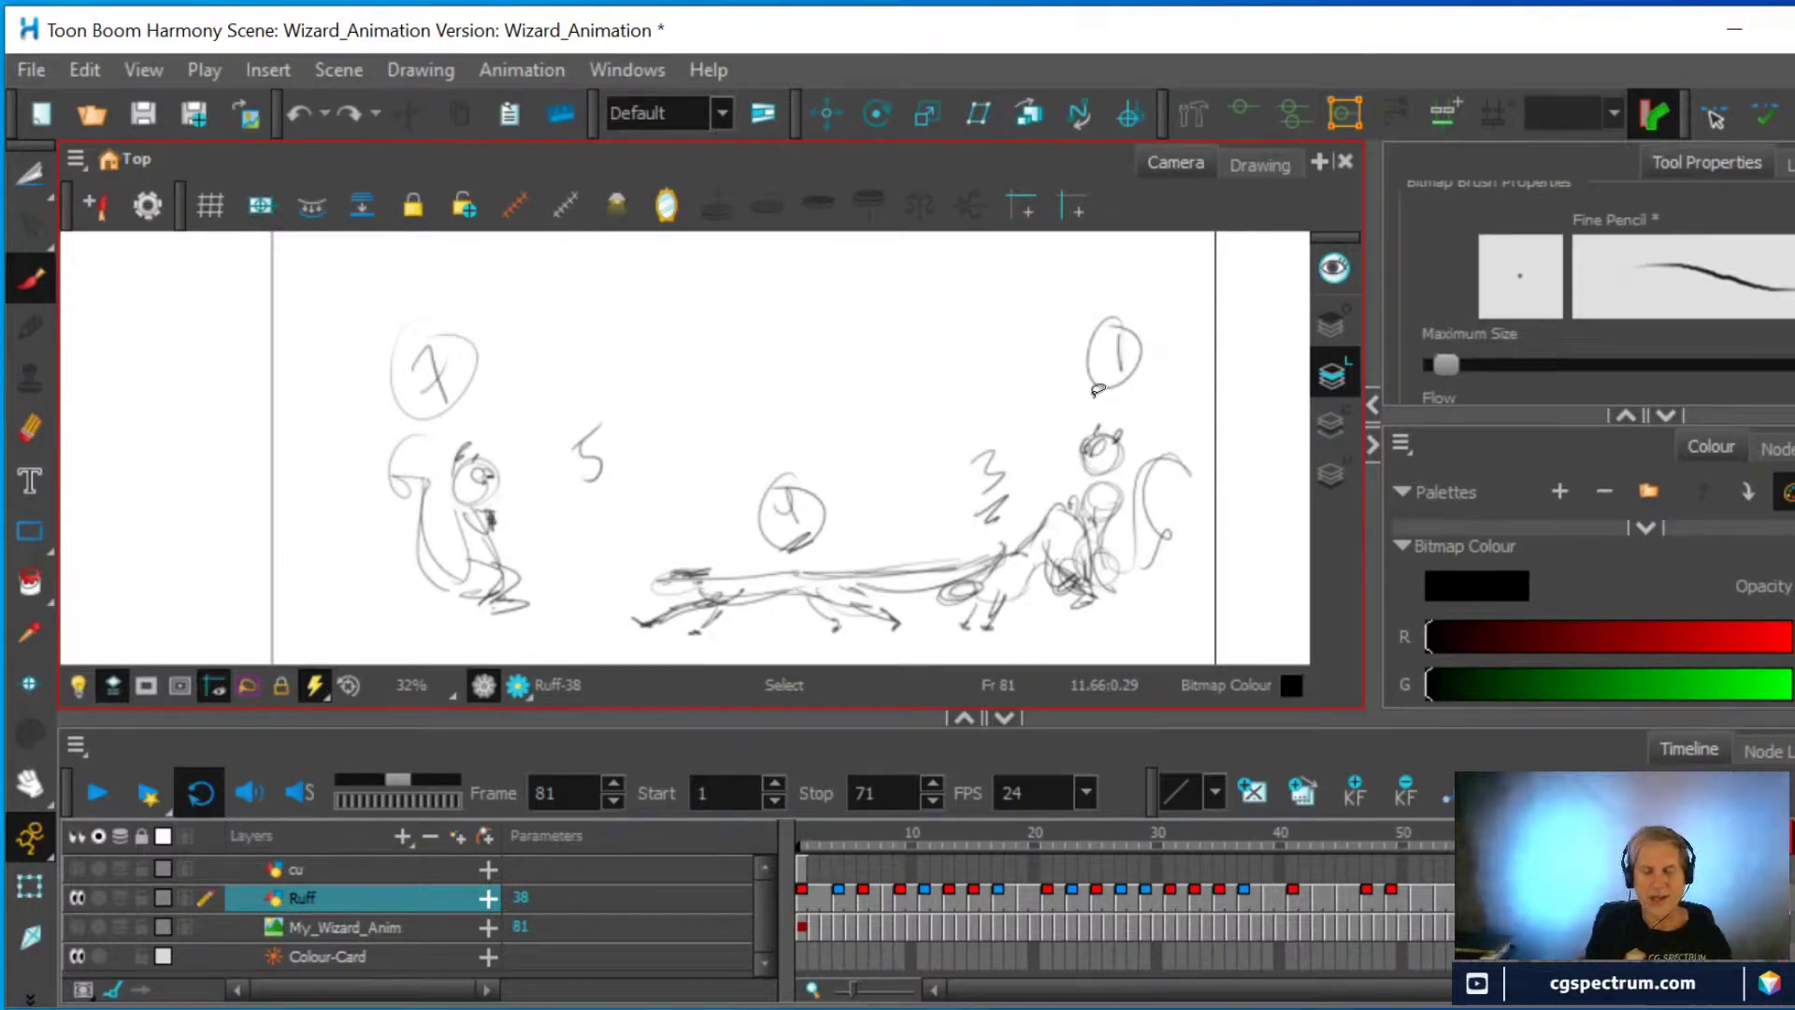
{"action": "key", "text": "ctrl+z"}
{"action": "key", "text": "ctrl+z"}
{"action": "key", "text": "ctrl+z"}
{"action": "key", "text": "ctrl+z"}
{"action": "key", "text": "ctrl+z"}
{"action": "key", "text": "ctrl+z"}
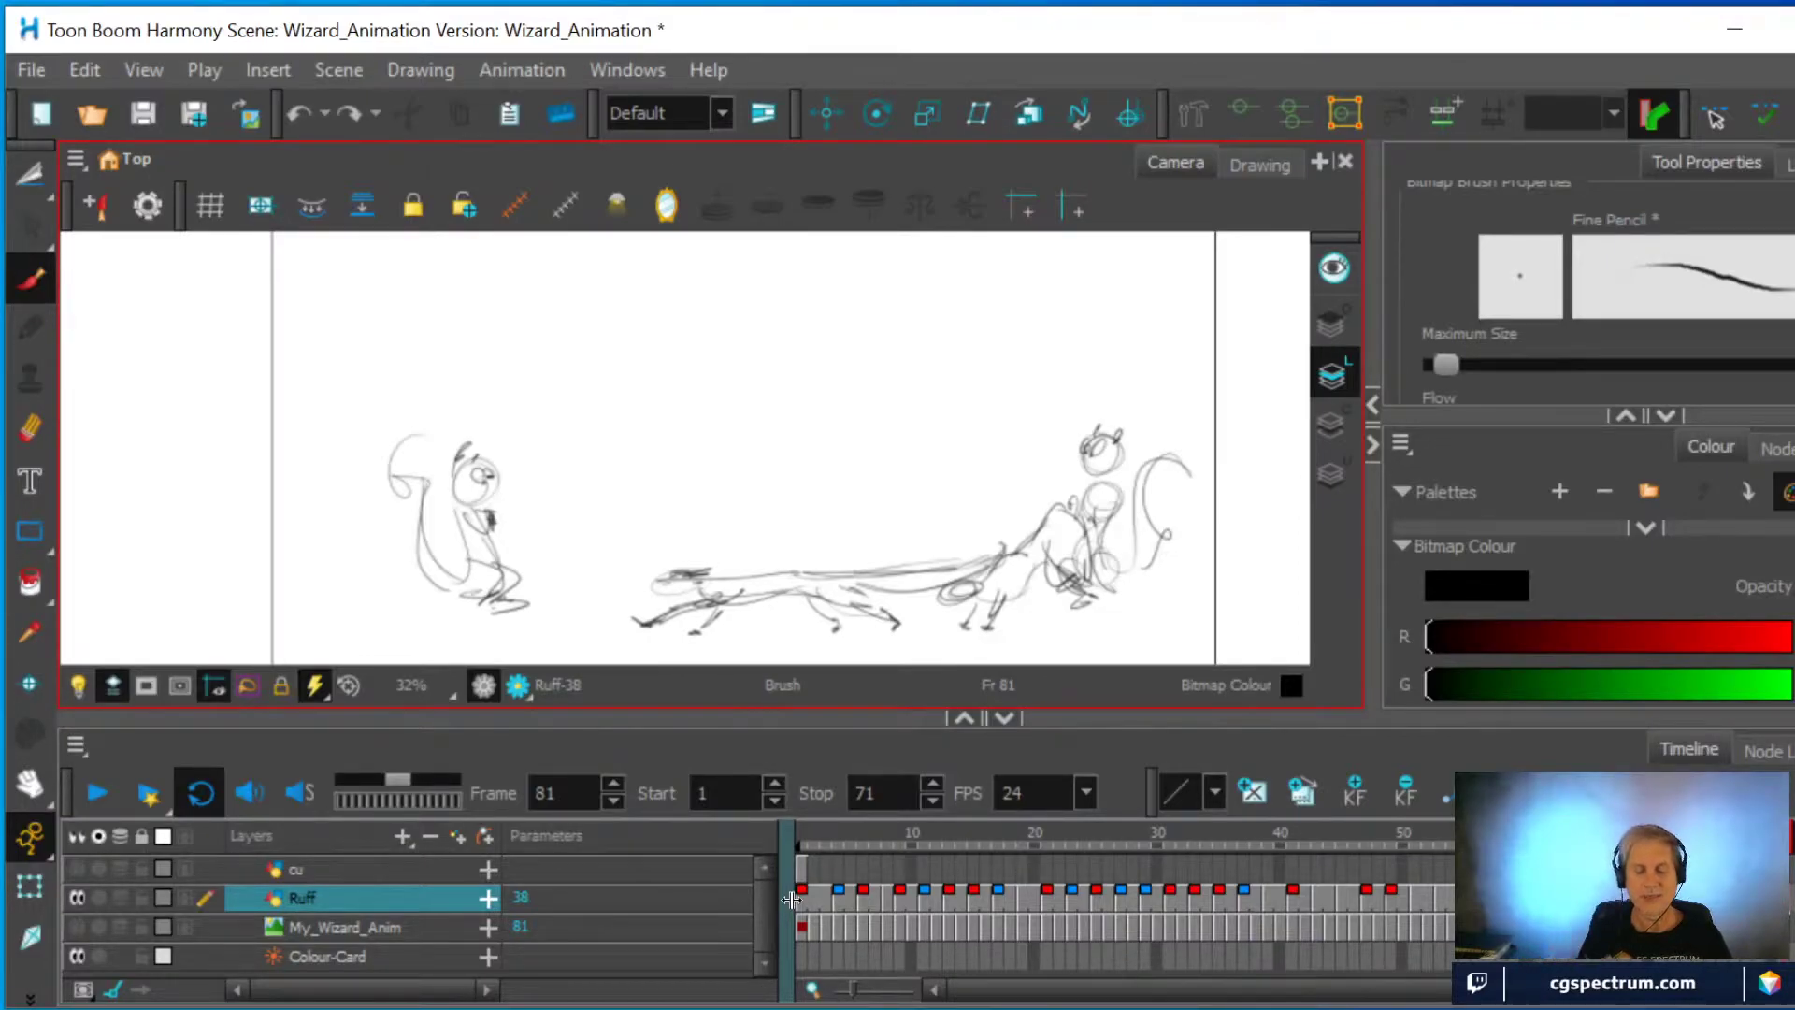
Try circling the stretched running squirrel and marking ticks beside the take-off pose, and undo these marks
{"action": "mouse_move", "coordinate": [938, 509]}
{"action": "left_mouse_down"}
{"action": "mouse_move", "coordinate": [993, 559]}
{"action": "mouse_move", "coordinate": [888, 470]}
{"action": "left_mouse_up"}
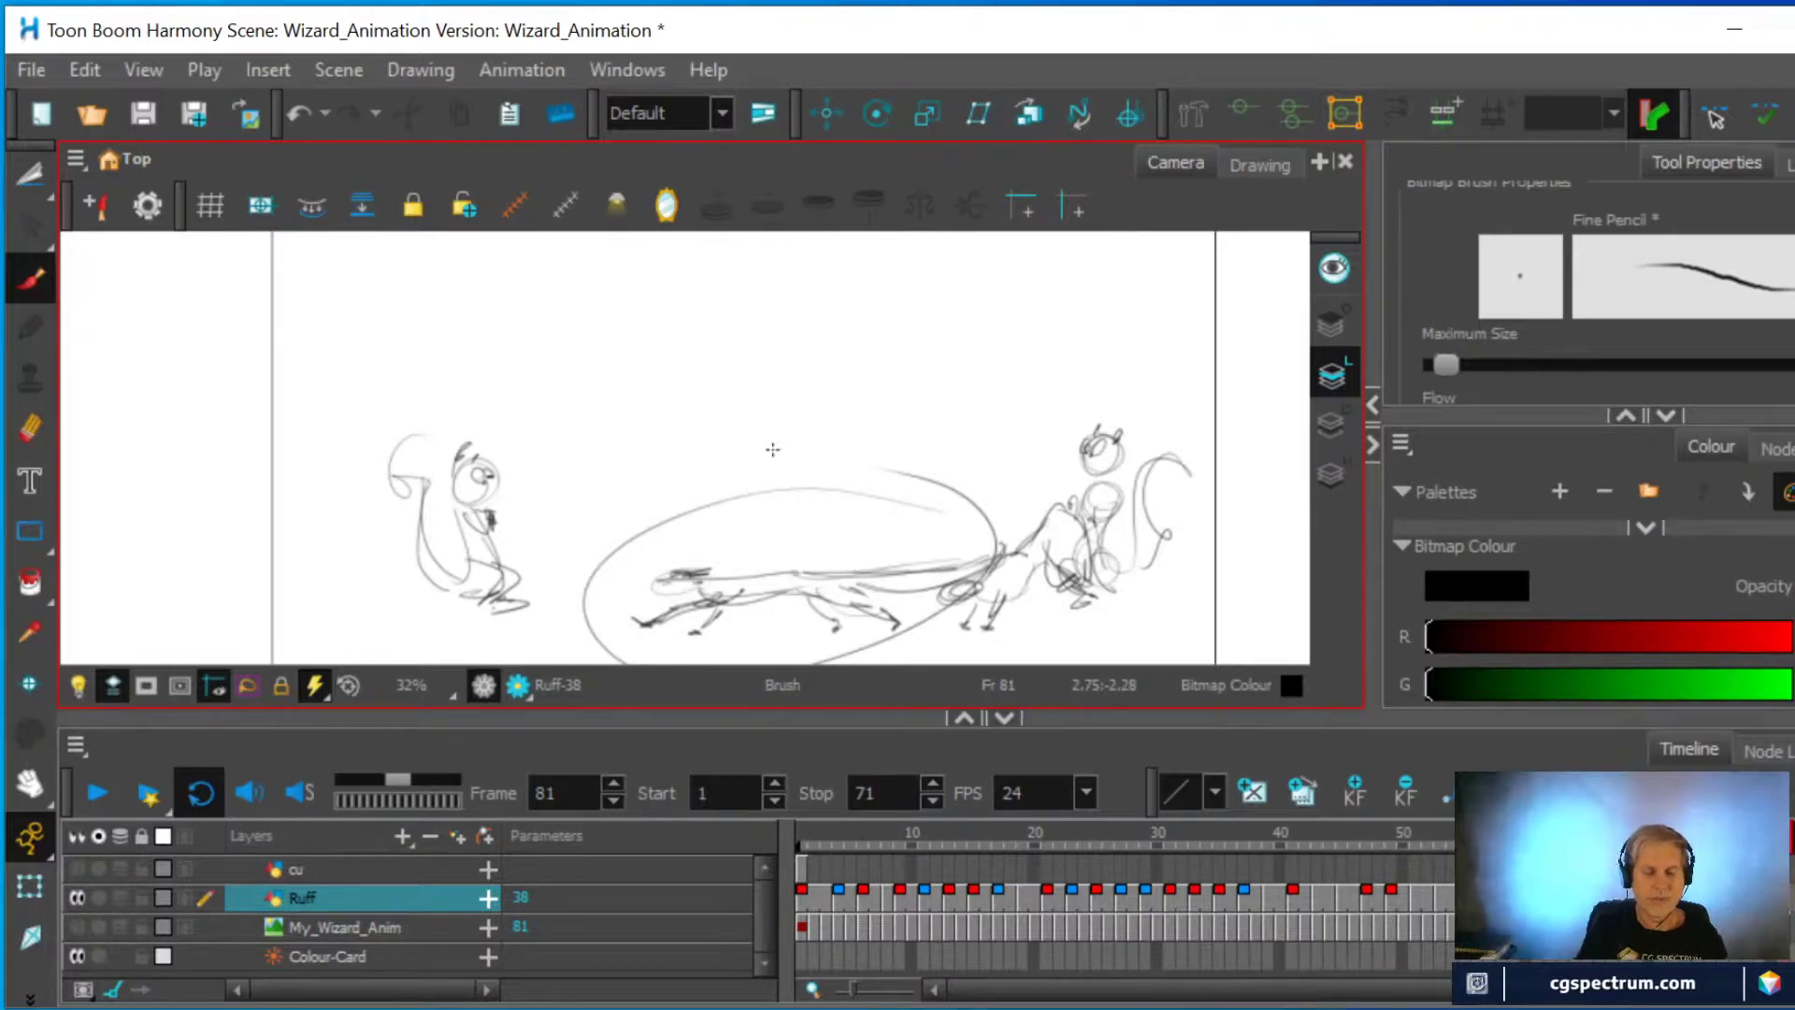
{"action": "left_click_drag", "start_coordinate": [1012, 503], "coordinate": [1019, 535]}
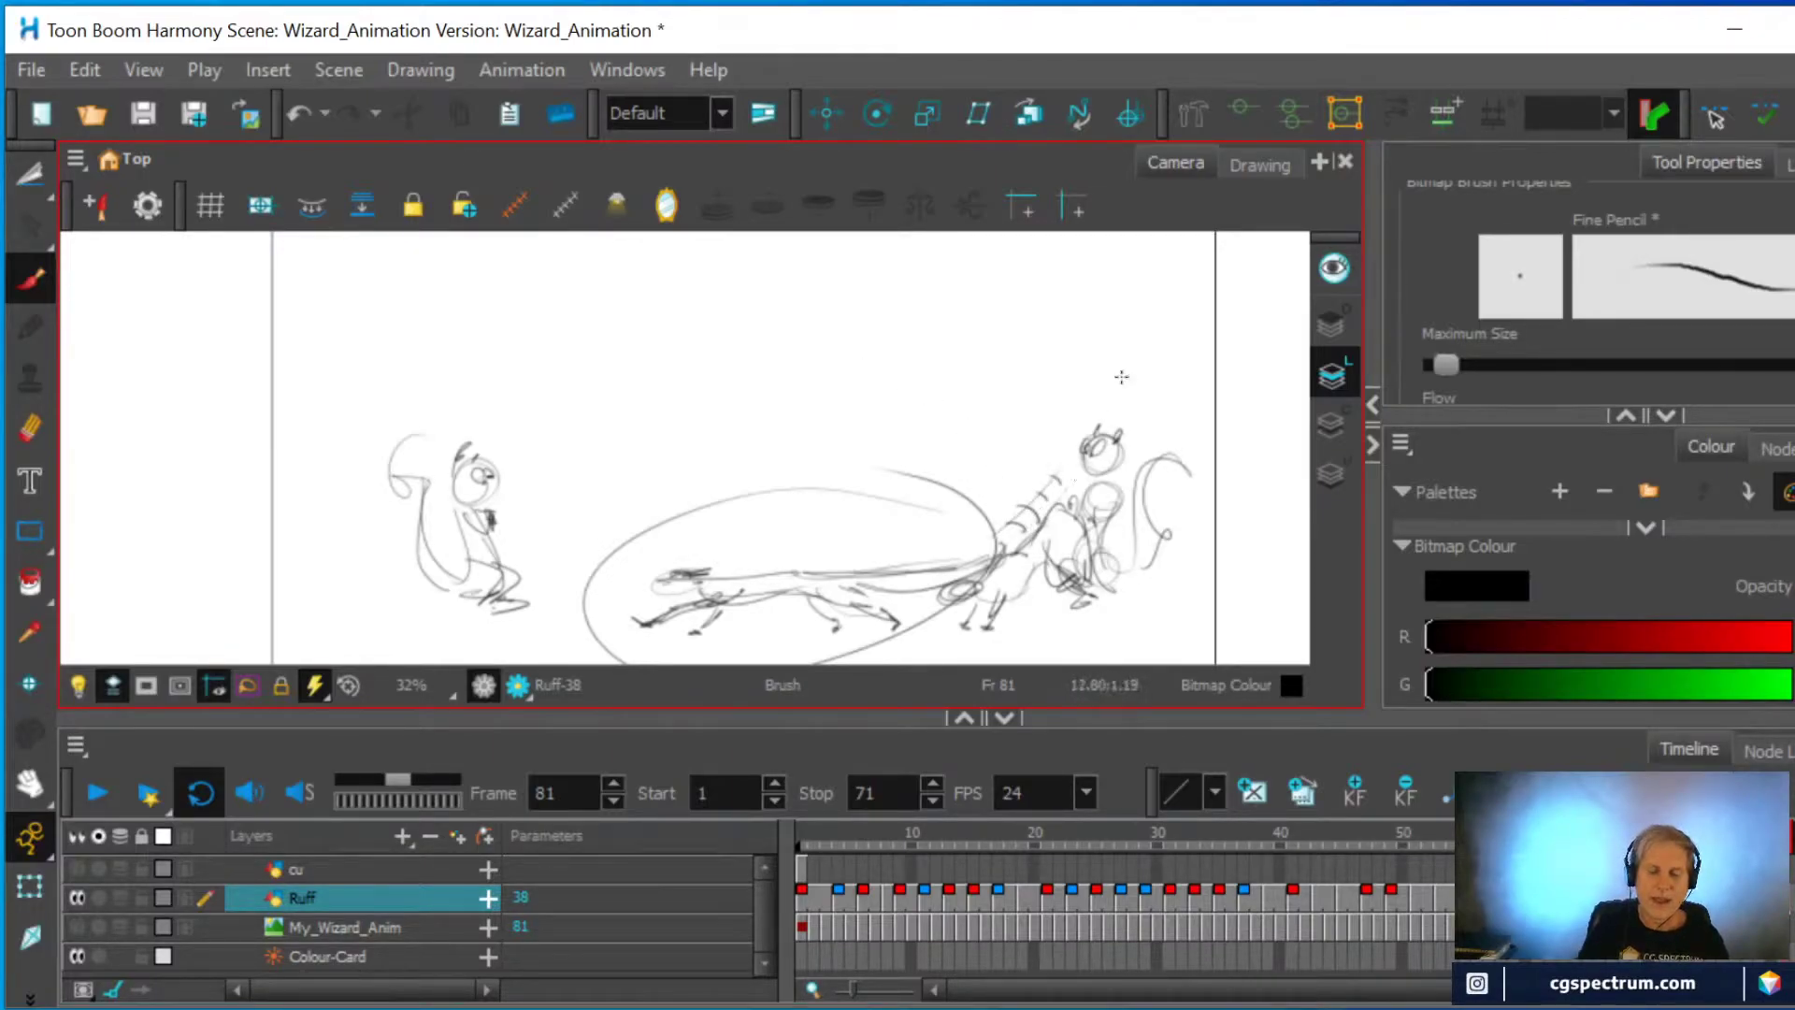
{"action": "key", "text": "alt+s"}
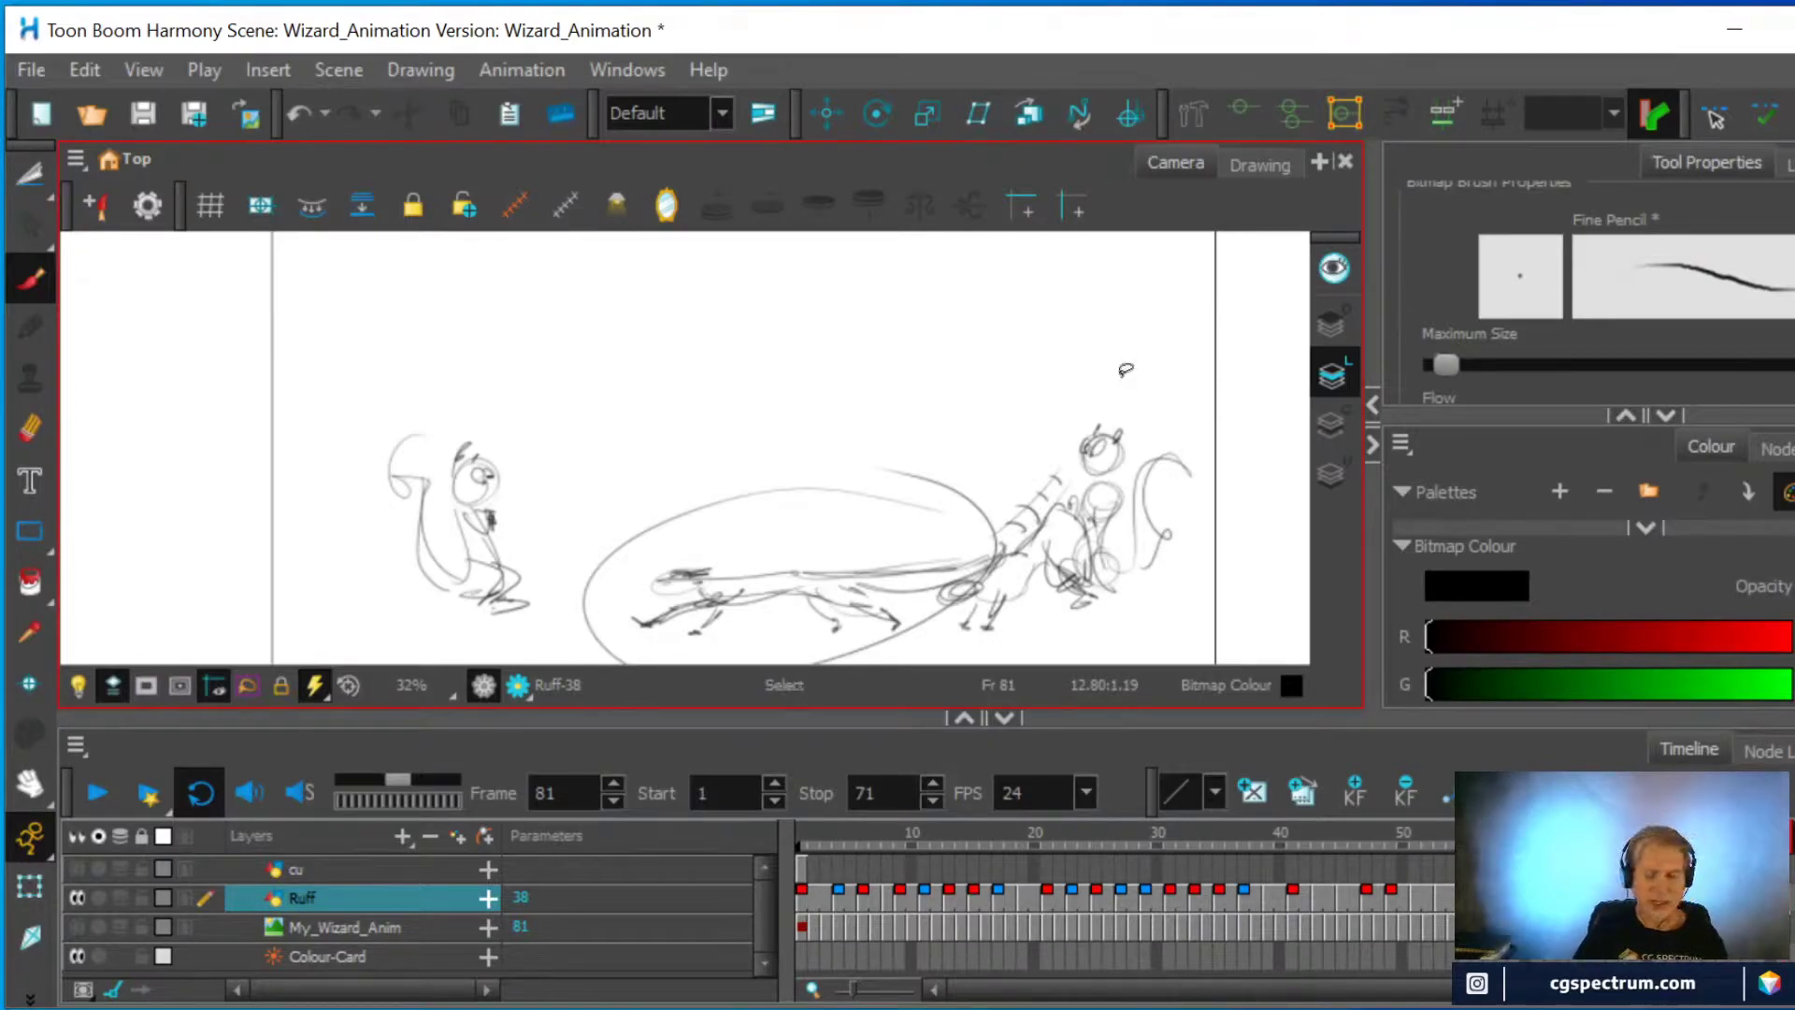
{"action": "key", "text": "ctrl+z"}
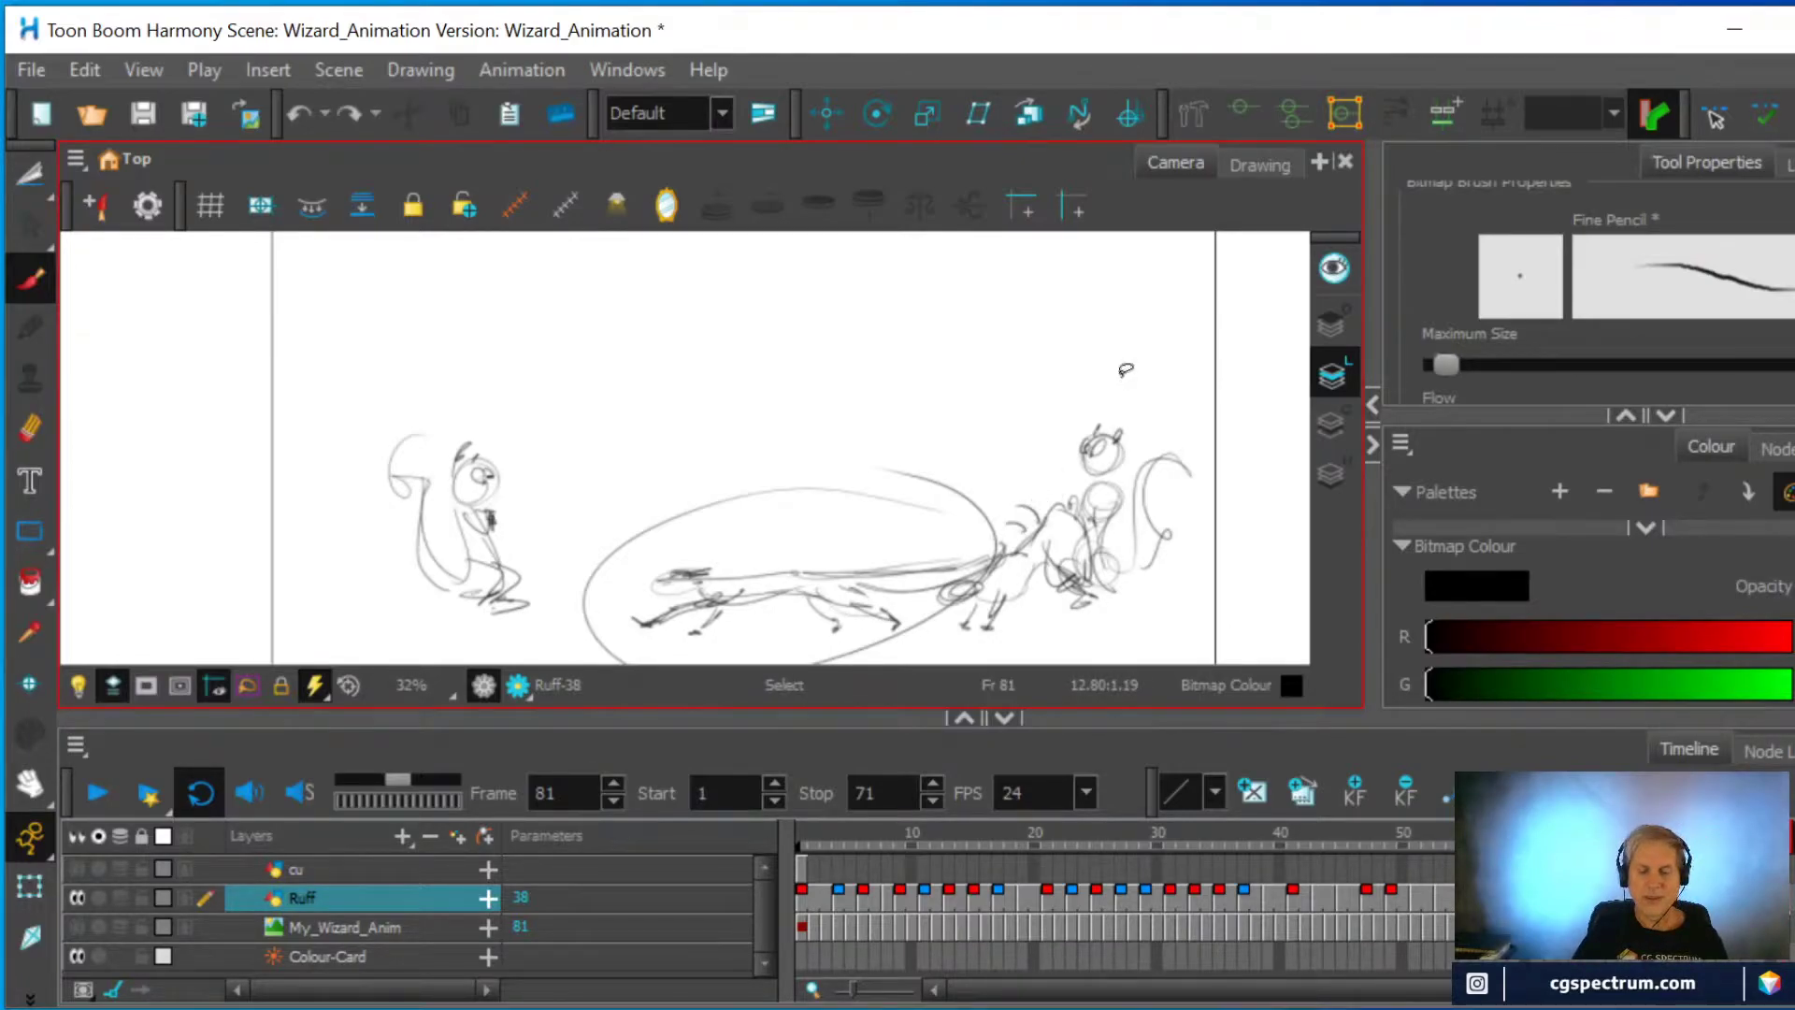
{"action": "key", "text": "ctrl+z"}
{"action": "key", "text": "alt+b"}
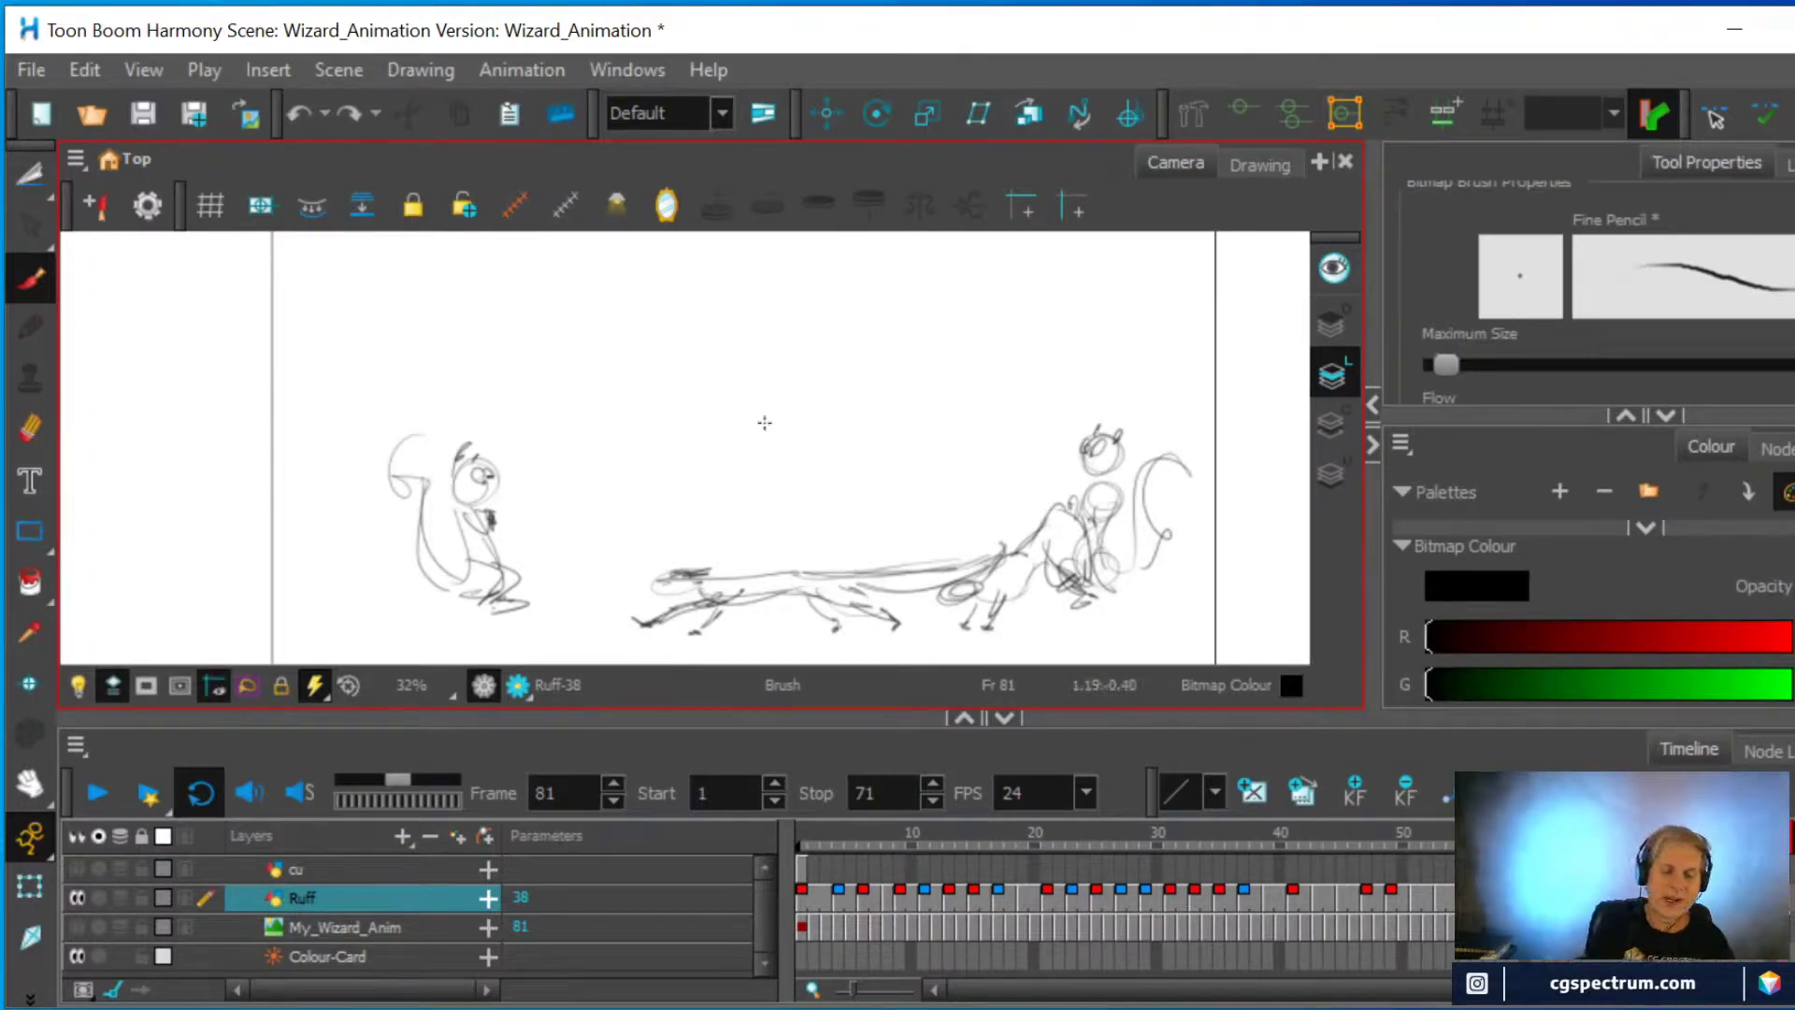
Sketch a hand with fingers trailing down-left and an upright spread hand above the running squirrel, with an arc between their wrists
{"action": "mouse_move", "coordinate": [715, 449]}
{"action": "left_mouse_down"}
{"action": "mouse_move", "coordinate": [687, 509]}
{"action": "mouse_move", "coordinate": [766, 453]}
{"action": "left_mouse_up"}
{"action": "mouse_move", "coordinate": [709, 447]}
{"action": "left_mouse_down"}
{"action": "mouse_move", "coordinate": [633, 501]}
{"action": "mouse_move", "coordinate": [699, 426]}
{"action": "left_mouse_up"}
{"action": "mouse_move", "coordinate": [625, 488]}
{"action": "left_mouse_down"}
{"action": "mouse_move", "coordinate": [694, 409]}
{"action": "mouse_move", "coordinate": [780, 398]}
{"action": "mouse_move", "coordinate": [785, 439]}
{"action": "left_mouse_up"}
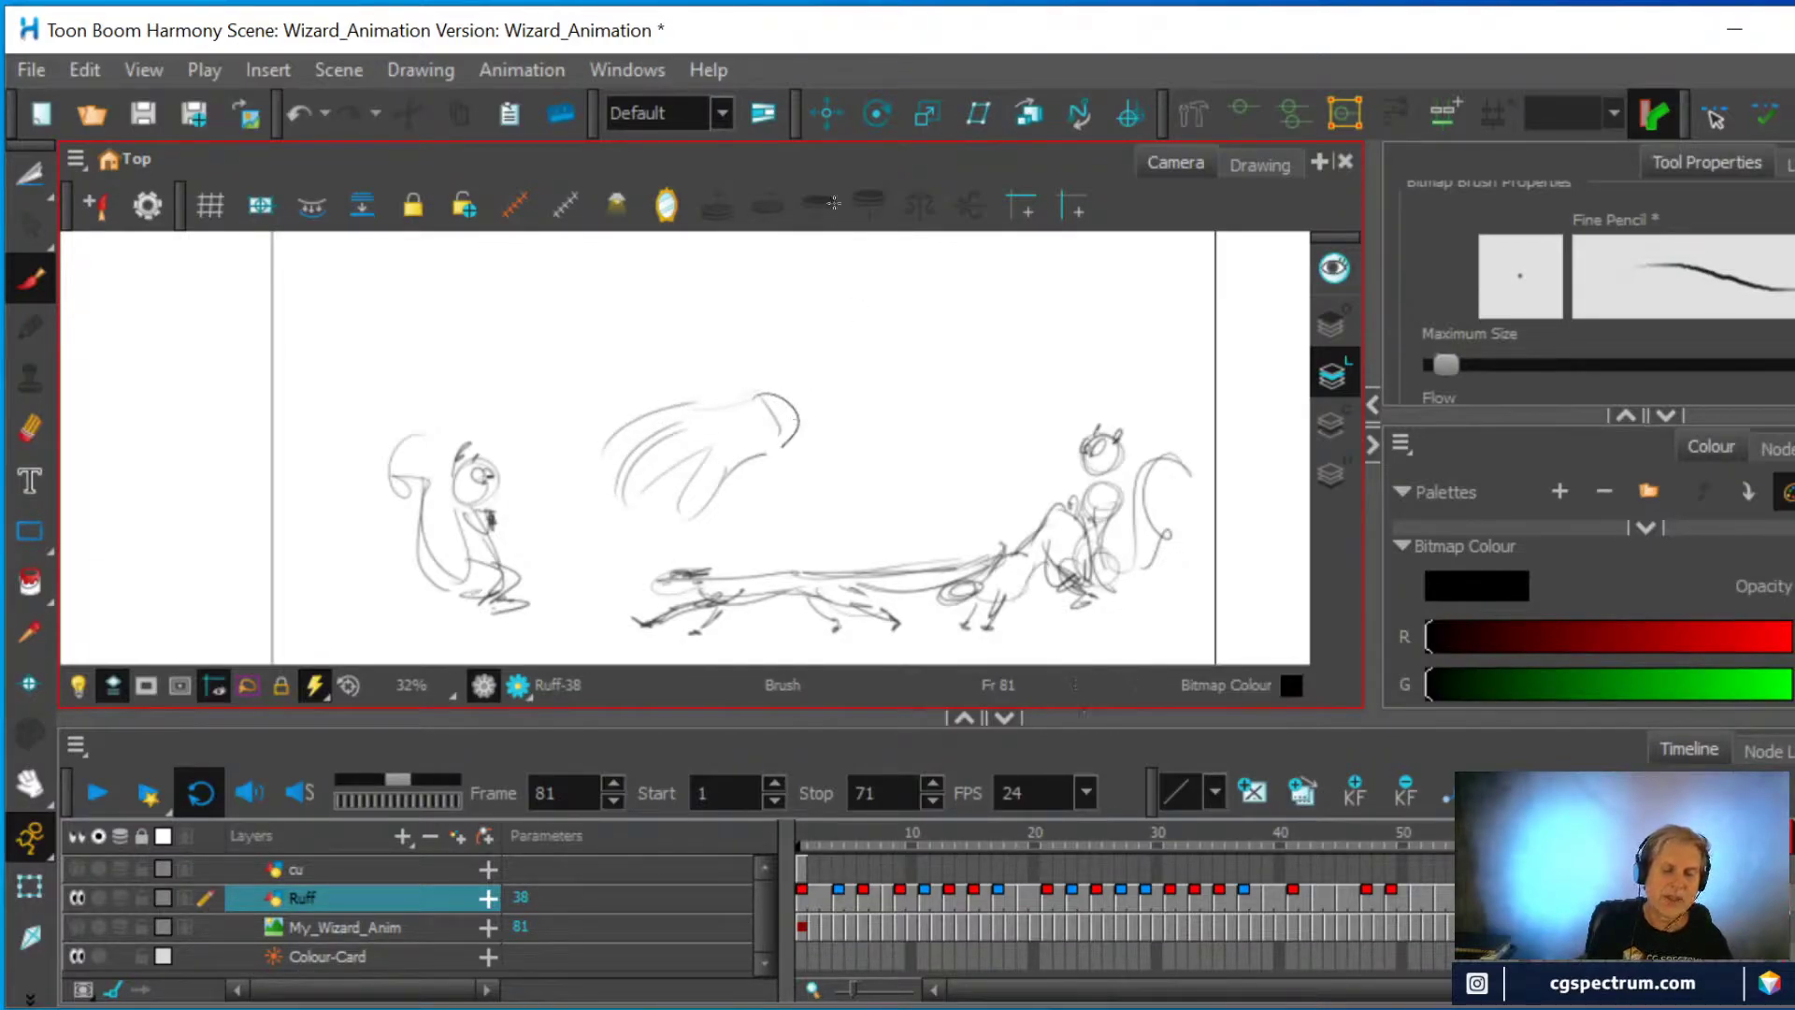
{"action": "mouse_move", "coordinate": [967, 343]}
{"action": "left_mouse_down"}
{"action": "mouse_move", "coordinate": [983, 382]}
{"action": "mouse_move", "coordinate": [1061, 279]}
{"action": "mouse_move", "coordinate": [1019, 304]}
{"action": "left_mouse_up"}
{"action": "left_click_drag", "start_coordinate": [1019, 234], "coordinate": [994, 310]}
{"action": "mouse_move", "coordinate": [956, 245]}
{"action": "left_mouse_down"}
{"action": "mouse_move", "coordinate": [982, 382]}
{"action": "mouse_move", "coordinate": [999, 369]}
{"action": "left_mouse_up"}
{"action": "left_click_drag", "start_coordinate": [796, 488], "coordinate": [994, 405]}
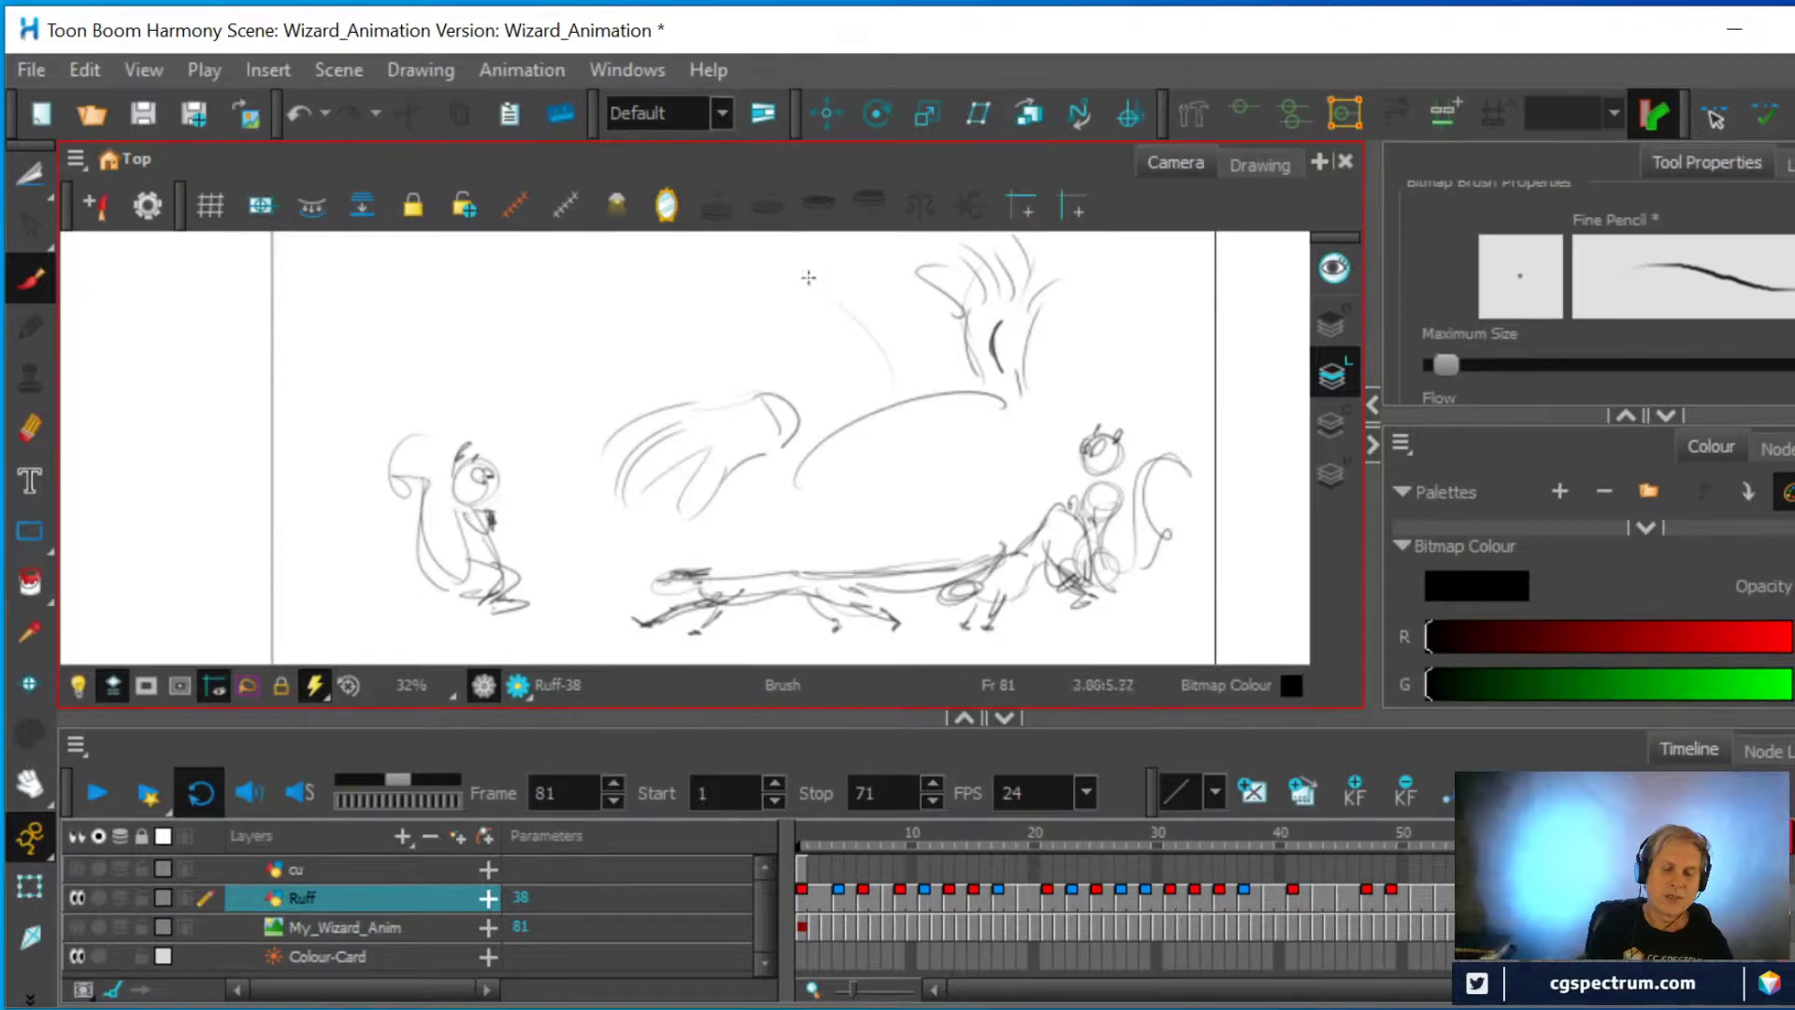
Try to sketch an in-between hand with curved fingers between the two hands, and undo its strokes
{"action": "left_click_drag", "start_coordinate": [720, 313], "coordinate": [803, 337]}
{"action": "mouse_move", "coordinate": [645, 343]}
{"action": "left_mouse_down"}
{"action": "mouse_move", "coordinate": [748, 352]}
{"action": "mouse_move", "coordinate": [790, 267]}
{"action": "left_mouse_up"}
{"action": "left_click_drag", "start_coordinate": [739, 349], "coordinate": [858, 307]}
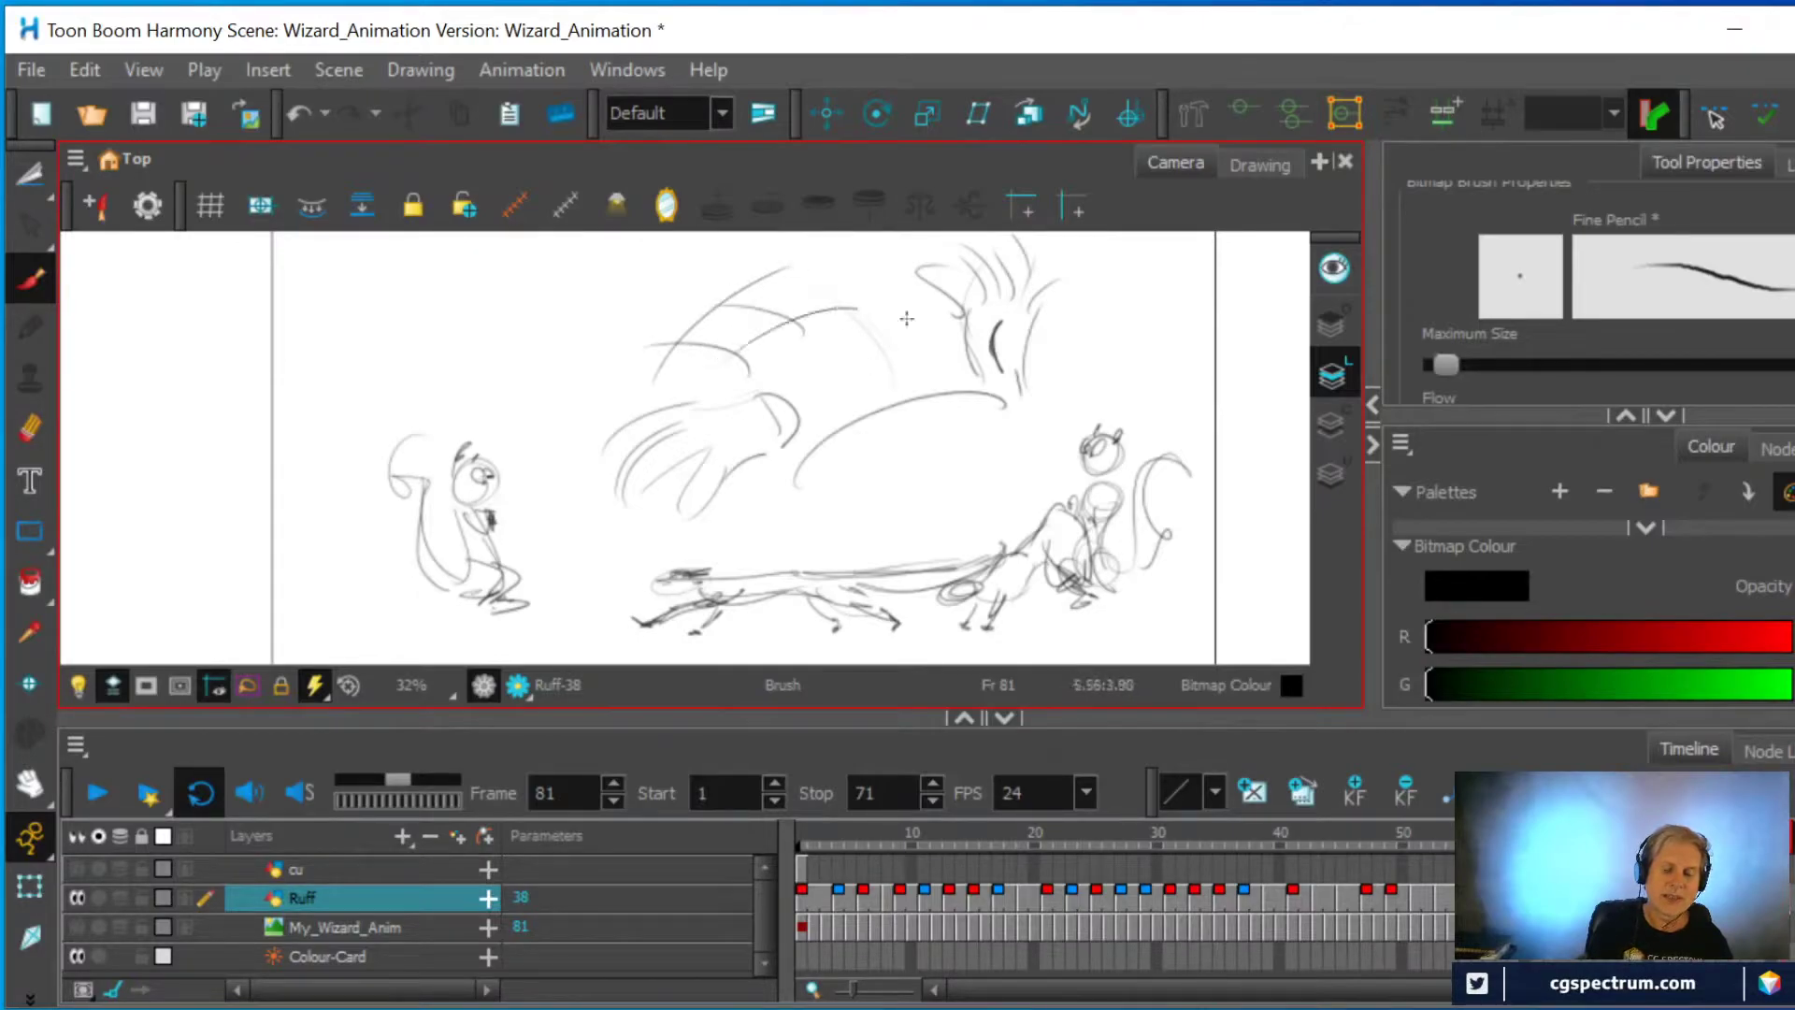
{"action": "key", "text": "alt+s"}
{"action": "key", "text": "ctrl+z"}
{"action": "key", "text": "ctrl+z"}
{"action": "key", "text": "ctrl+z"}
{"action": "key", "text": "ctrl+z"}
Sketch the in-between hand with trailing fingers and a bold arc sweeping over the fingertips to the upright hand
{"action": "key", "text": "alt+b"}
{"action": "mouse_move", "coordinate": [886, 288]}
{"action": "left_mouse_down"}
{"action": "mouse_move", "coordinate": [914, 385]}
{"action": "mouse_move", "coordinate": [724, 300]}
{"action": "left_mouse_up"}
{"action": "mouse_move", "coordinate": [841, 322]}
{"action": "left_mouse_down"}
{"action": "mouse_move", "coordinate": [866, 324]}
{"action": "mouse_move", "coordinate": [684, 367]}
{"action": "mouse_move", "coordinate": [821, 257]}
{"action": "left_mouse_up"}
{"action": "left_click_drag", "start_coordinate": [589, 447], "coordinate": [833, 232]}
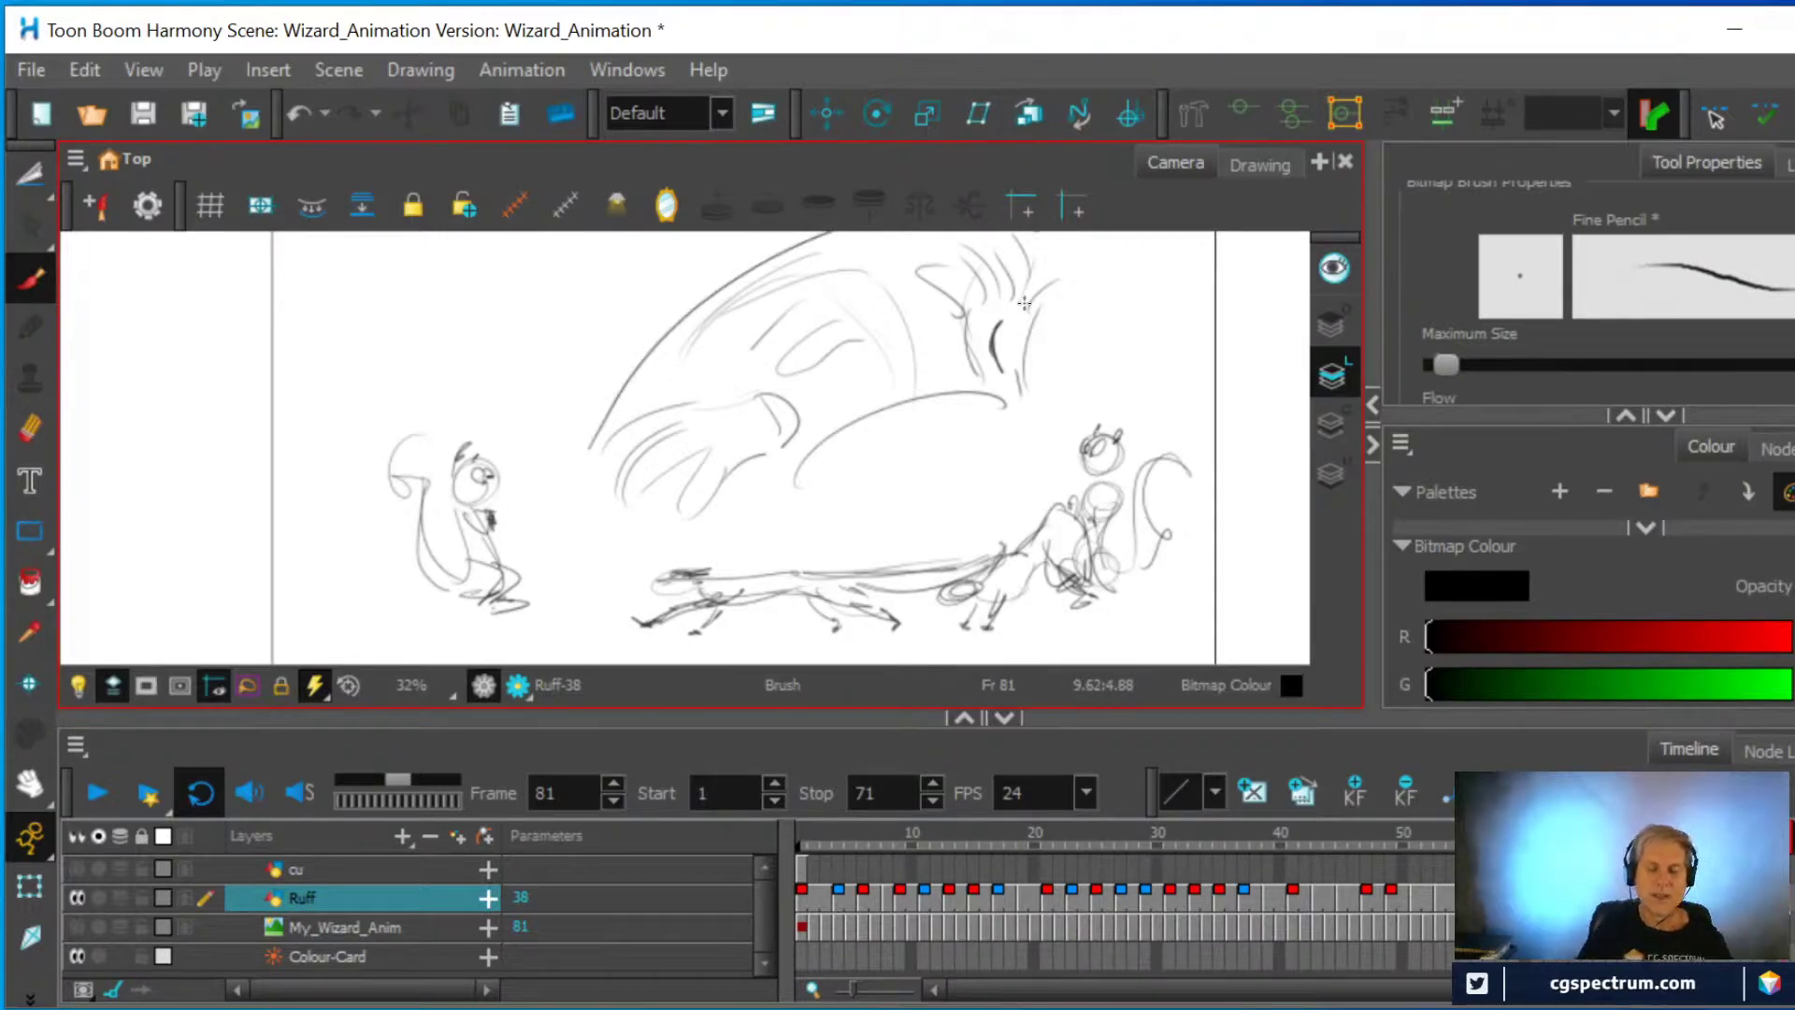
{"action": "scroll", "coordinate": [1021, 433], "scroll_direction": "down", "scroll_amount": 2}
{"action": "mouse_move", "coordinate": [718, 409]}
{"action": "left_mouse_down"}
{"action": "mouse_move", "coordinate": [884, 277]}
{"action": "mouse_move", "coordinate": [1057, 299]}
{"action": "mouse_move", "coordinate": [724, 388]}
{"action": "left_mouse_up"}
{"action": "left_click_drag", "start_coordinate": [902, 320], "coordinate": [757, 374]}
{"action": "mouse_move", "coordinate": [818, 304]}
{"action": "left_mouse_down"}
{"action": "mouse_move", "coordinate": [940, 338]}
{"action": "mouse_move", "coordinate": [949, 407]}
{"action": "mouse_move", "coordinate": [862, 356]}
{"action": "mouse_move", "coordinate": [799, 398]}
{"action": "mouse_move", "coordinate": [869, 316]}
{"action": "mouse_move", "coordinate": [785, 392]}
{"action": "mouse_move", "coordinate": [825, 307]}
{"action": "mouse_move", "coordinate": [883, 297]}
{"action": "mouse_move", "coordinate": [860, 350]}
{"action": "mouse_move", "coordinate": [807, 363]}
{"action": "mouse_move", "coordinate": [851, 287]}
{"action": "left_mouse_up"}
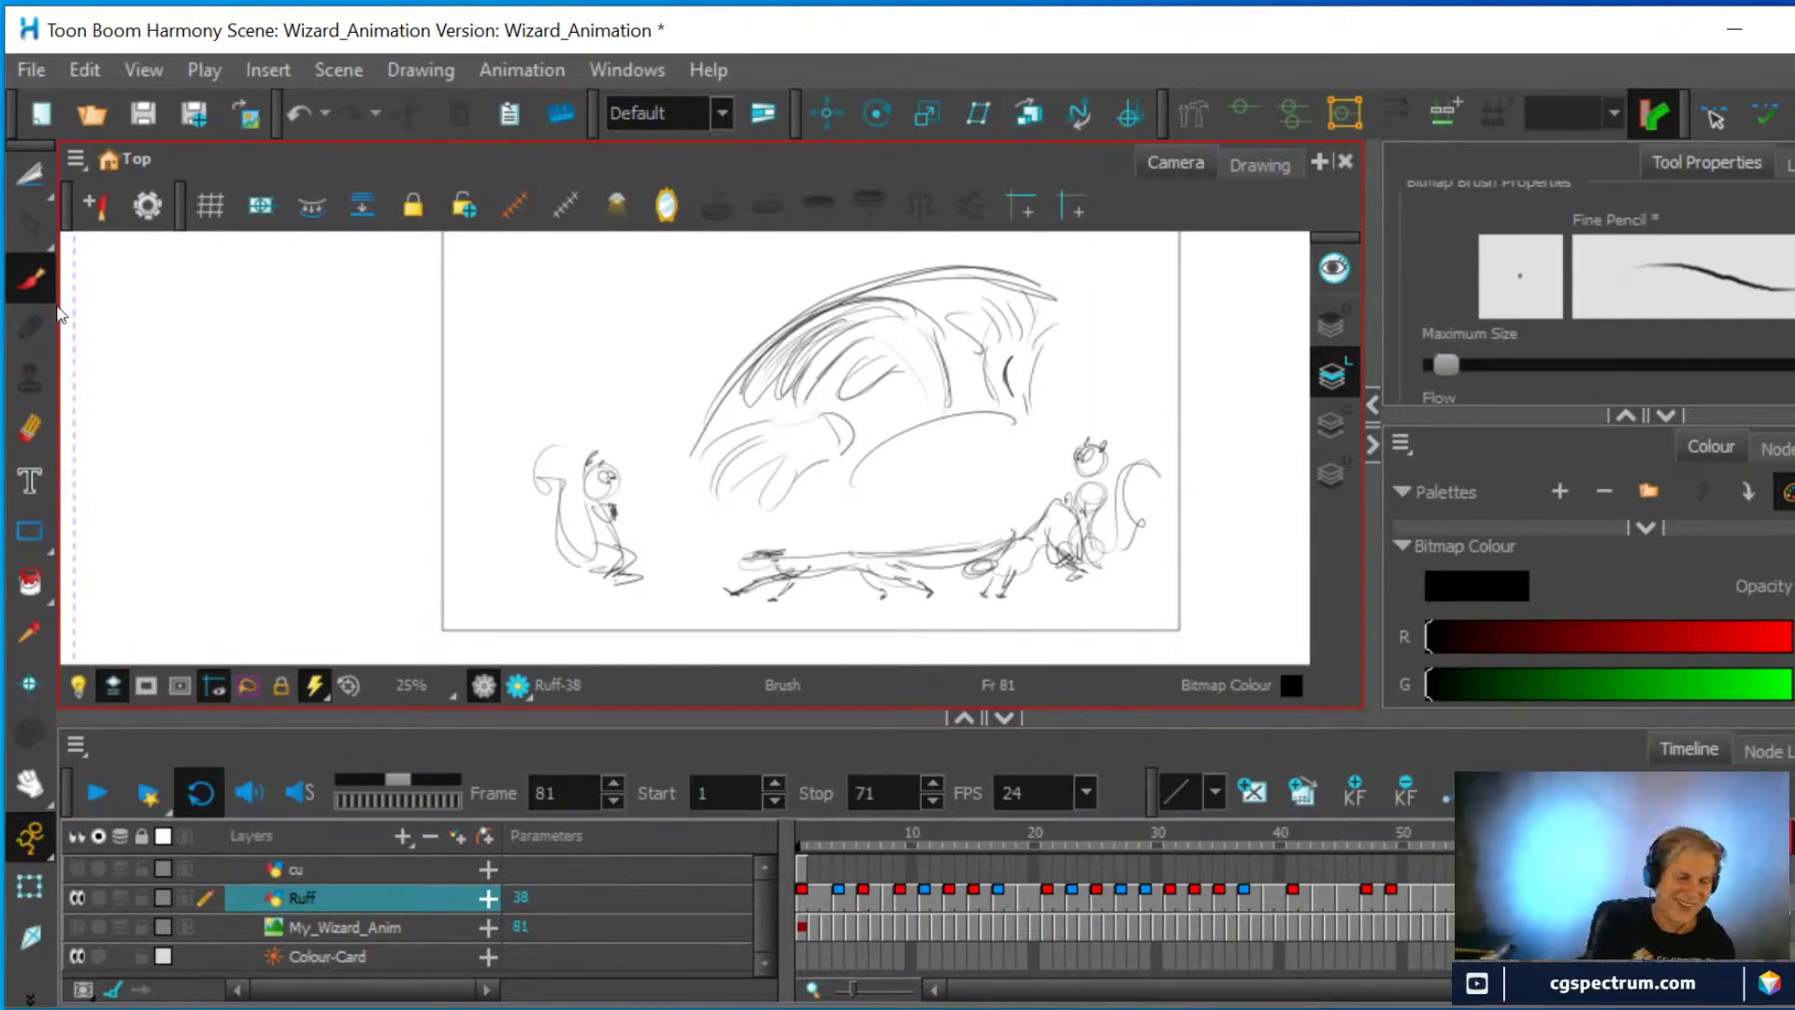
Lasso the arced hand sketches above the running squirrel with the Cutter tool
{"action": "left_click_drag", "start_coordinate": [31, 178], "coordinate": [103, 210]}
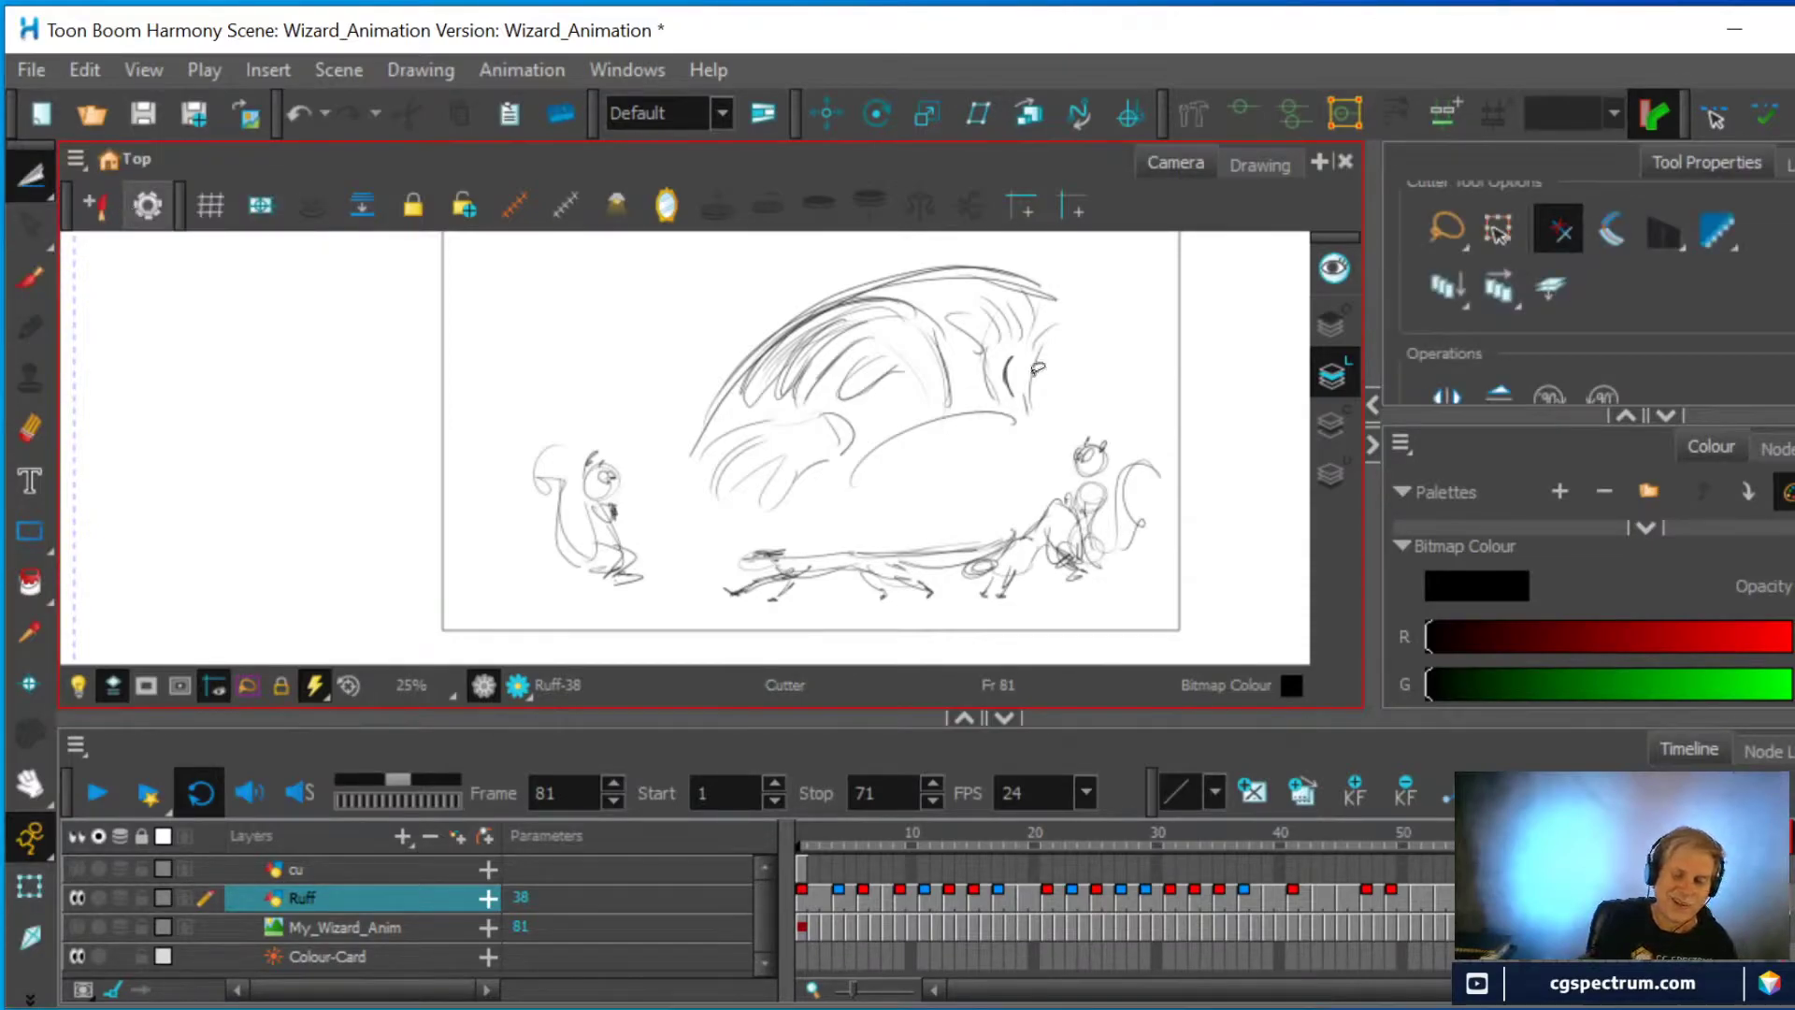
{"action": "mouse_move", "coordinate": [982, 441]}
{"action": "left_mouse_down"}
{"action": "mouse_move", "coordinate": [823, 514]}
{"action": "mouse_move", "coordinate": [691, 430]}
{"action": "mouse_move", "coordinate": [826, 257]}
{"action": "left_mouse_up"}
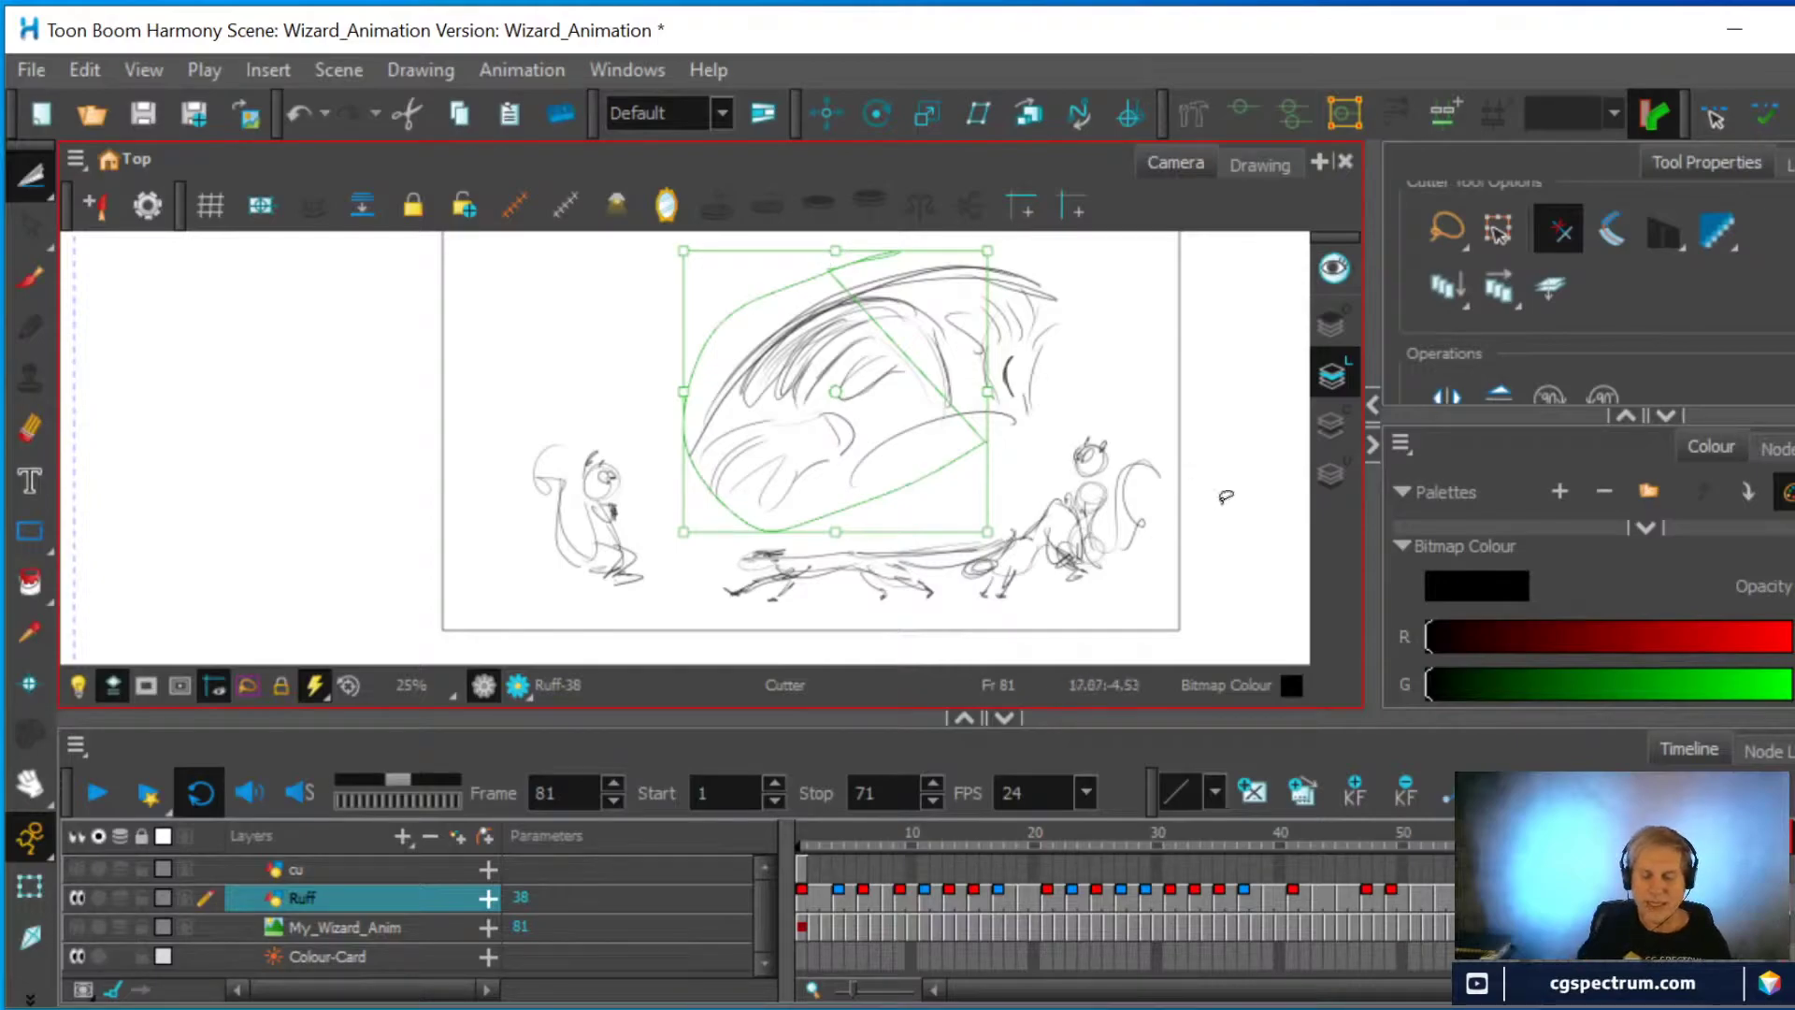
On frame 6 with onion skin enabled, draw a curved motion arc under the wizard's sleeves from one hand to the other
{"action": "left_click", "coordinate": [816, 829]}
{"action": "mouse_move", "coordinate": [816, 827]}
{"action": "left_mouse_down"}
{"action": "mouse_move", "coordinate": [890, 830]}
{"action": "mouse_move", "coordinate": [844, 829]}
{"action": "mouse_move", "coordinate": [862, 828]}
{"action": "left_mouse_up"}
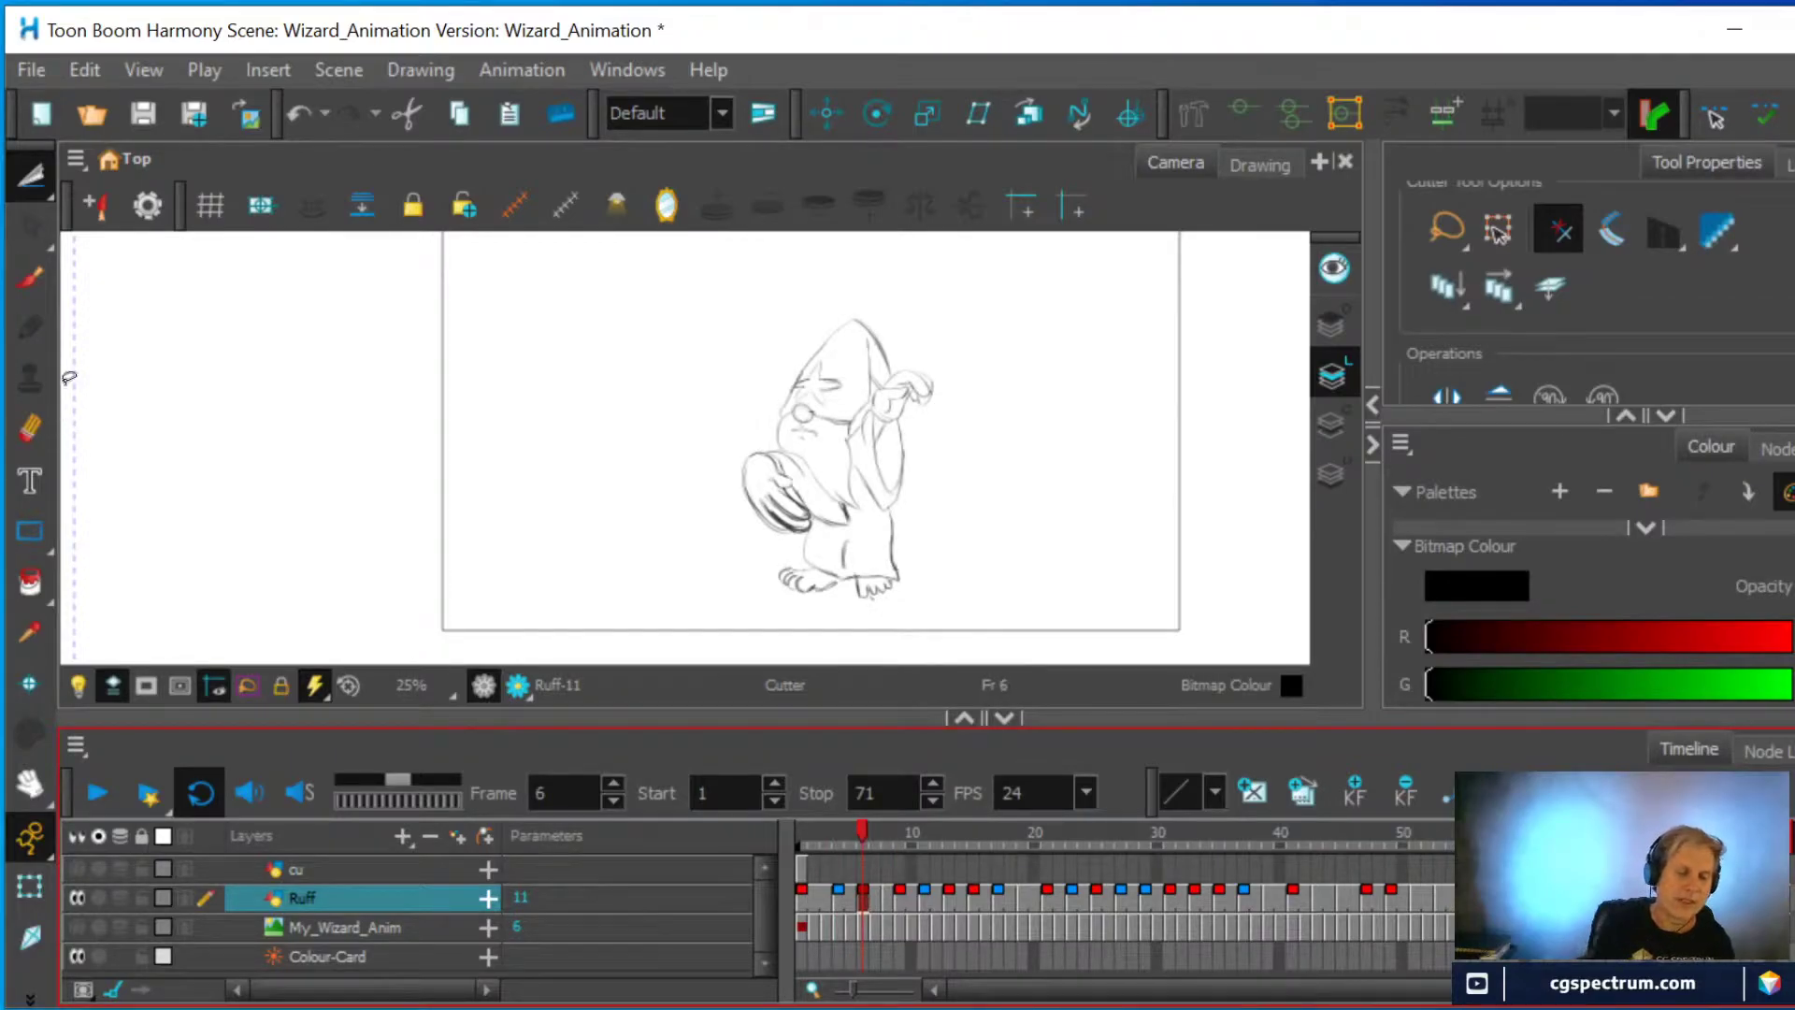
{"action": "key", "text": "alt+o"}
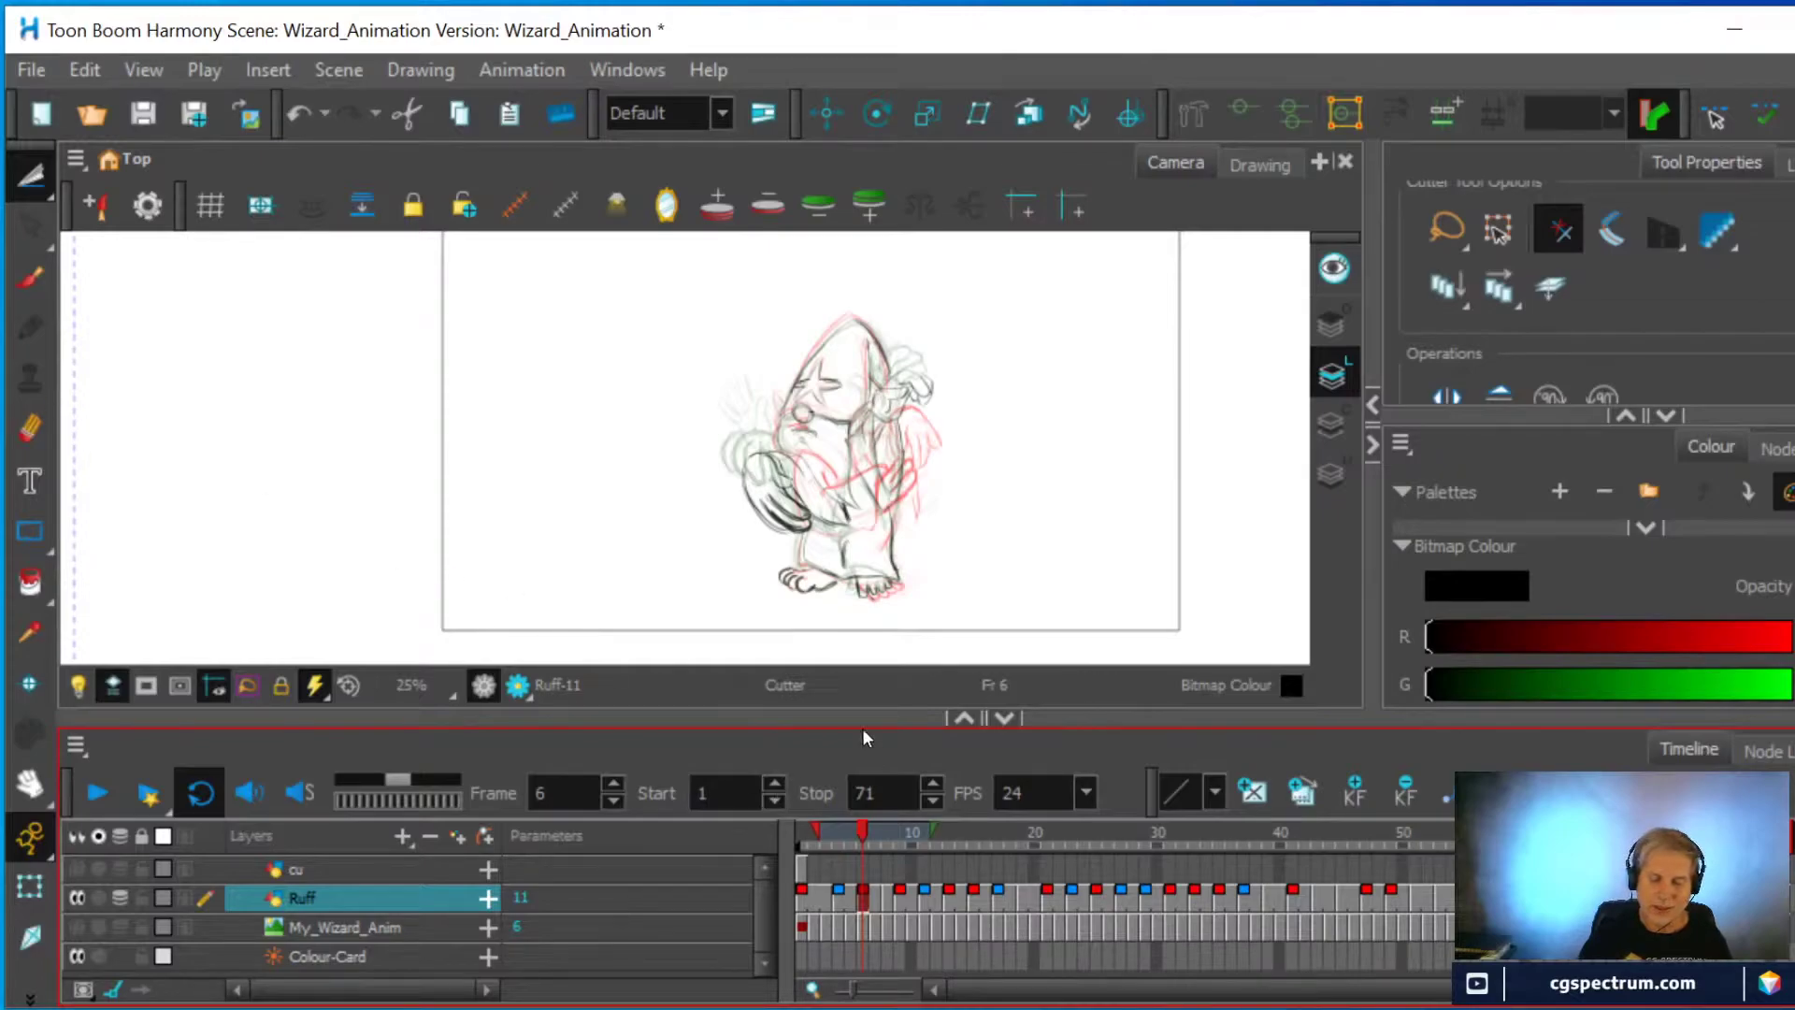
{"action": "scroll", "coordinate": [806, 451], "scroll_direction": "up", "scroll_amount": 2}
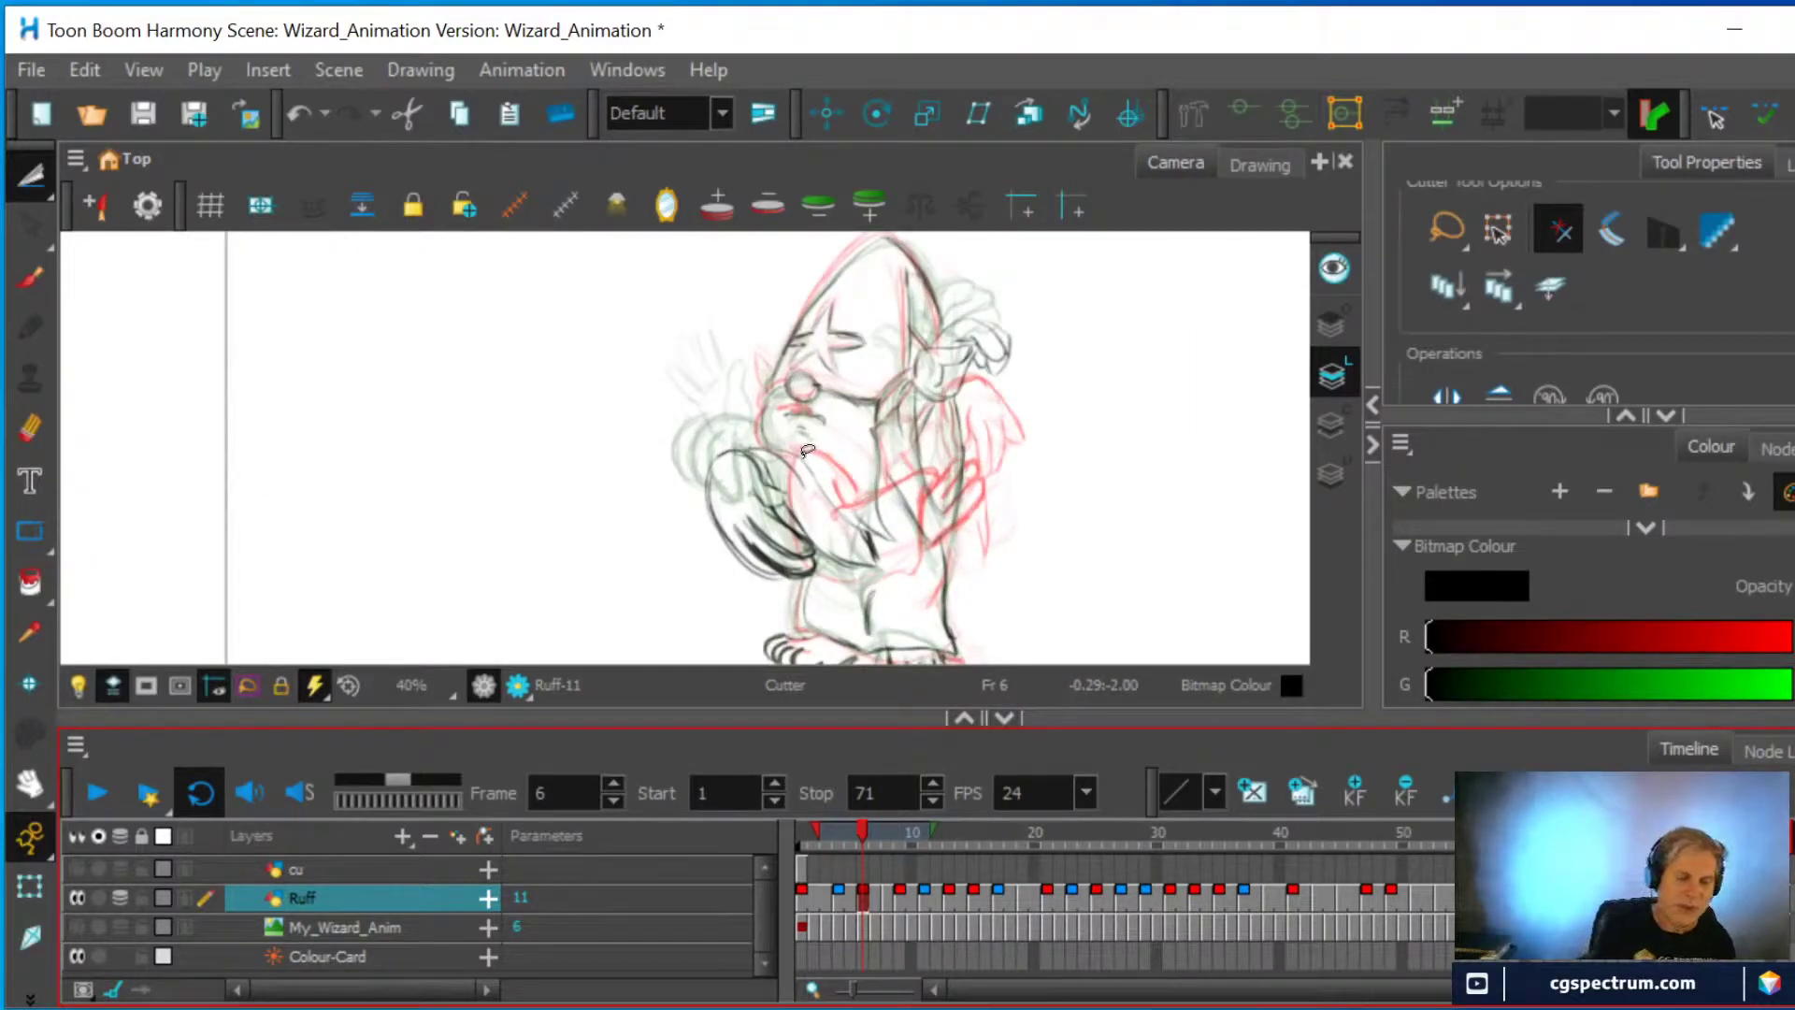
{"action": "left_click", "coordinate": [30, 278]}
{"action": "mouse_move", "coordinate": [675, 456]}
{"action": "left_mouse_down"}
{"action": "mouse_move", "coordinate": [700, 518]}
{"action": "mouse_move", "coordinate": [789, 581]}
{"action": "mouse_move", "coordinate": [966, 546]}
{"action": "mouse_move", "coordinate": [998, 509]}
{"action": "left_mouse_up"}
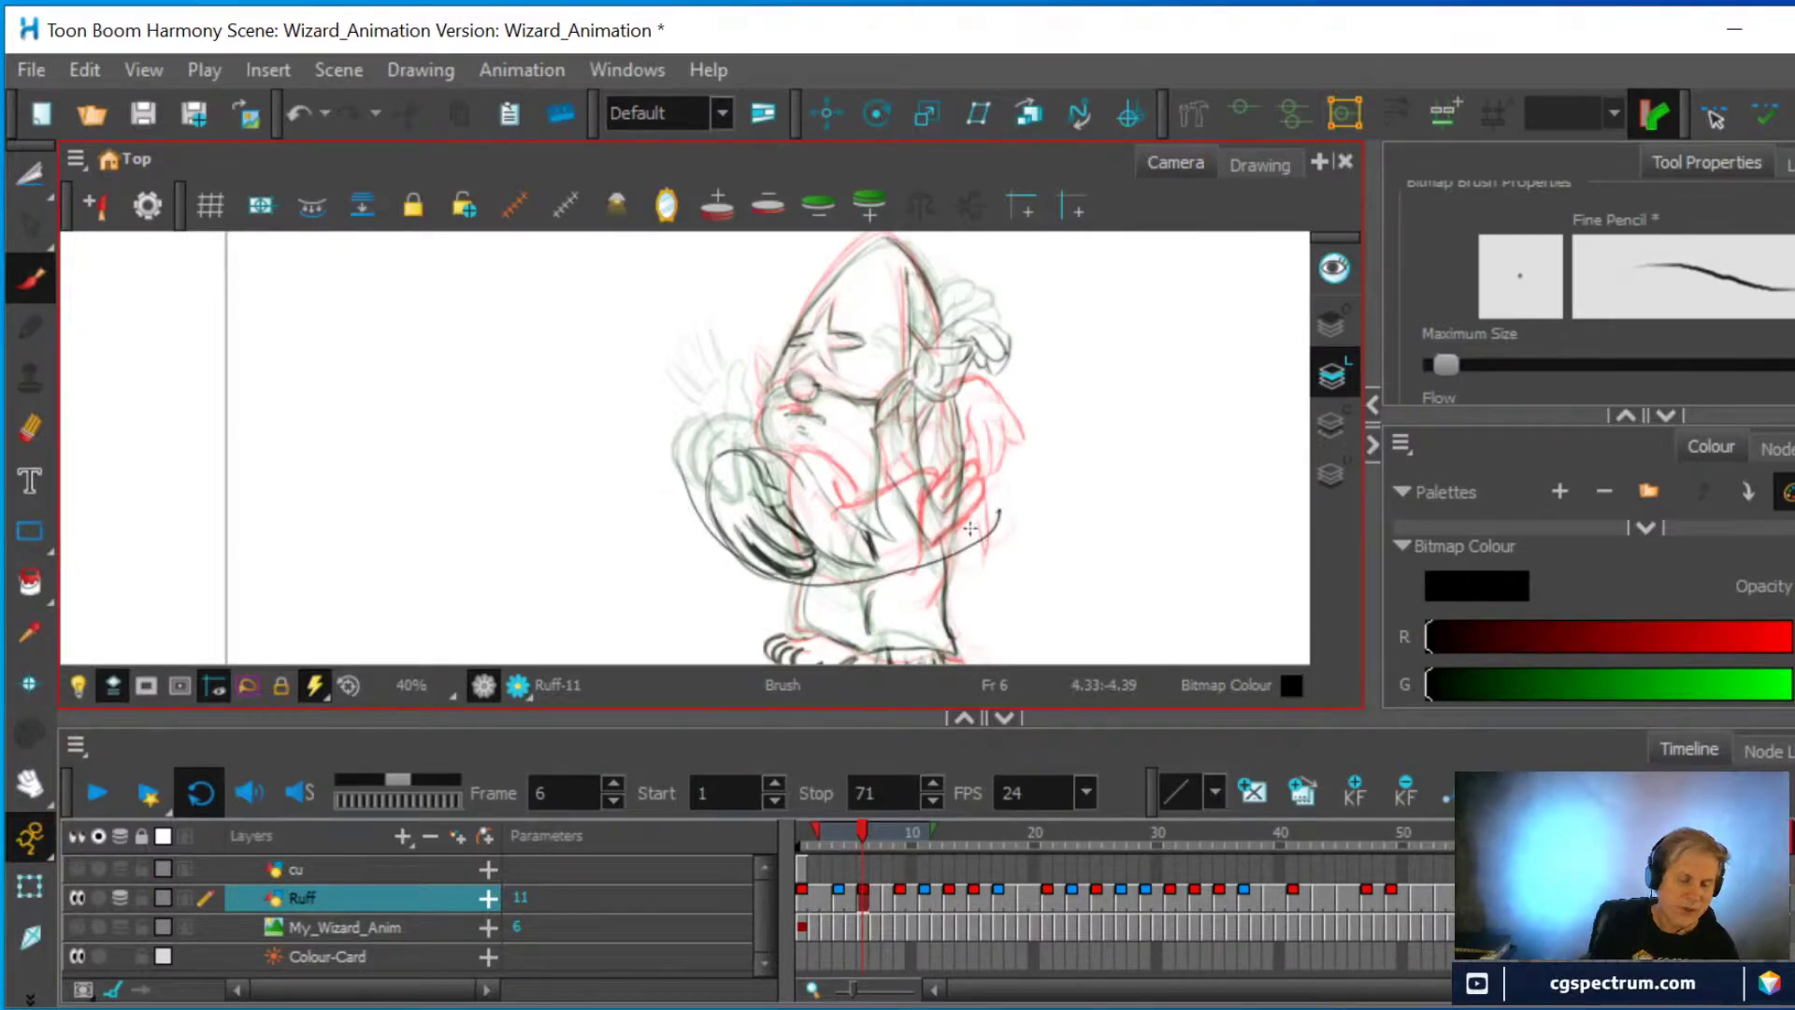
Undo the arc on frame 6 and try marking both hands with dots joined by a curved motion arc under the wizard
{"action": "key", "text": "ctrl+z"}
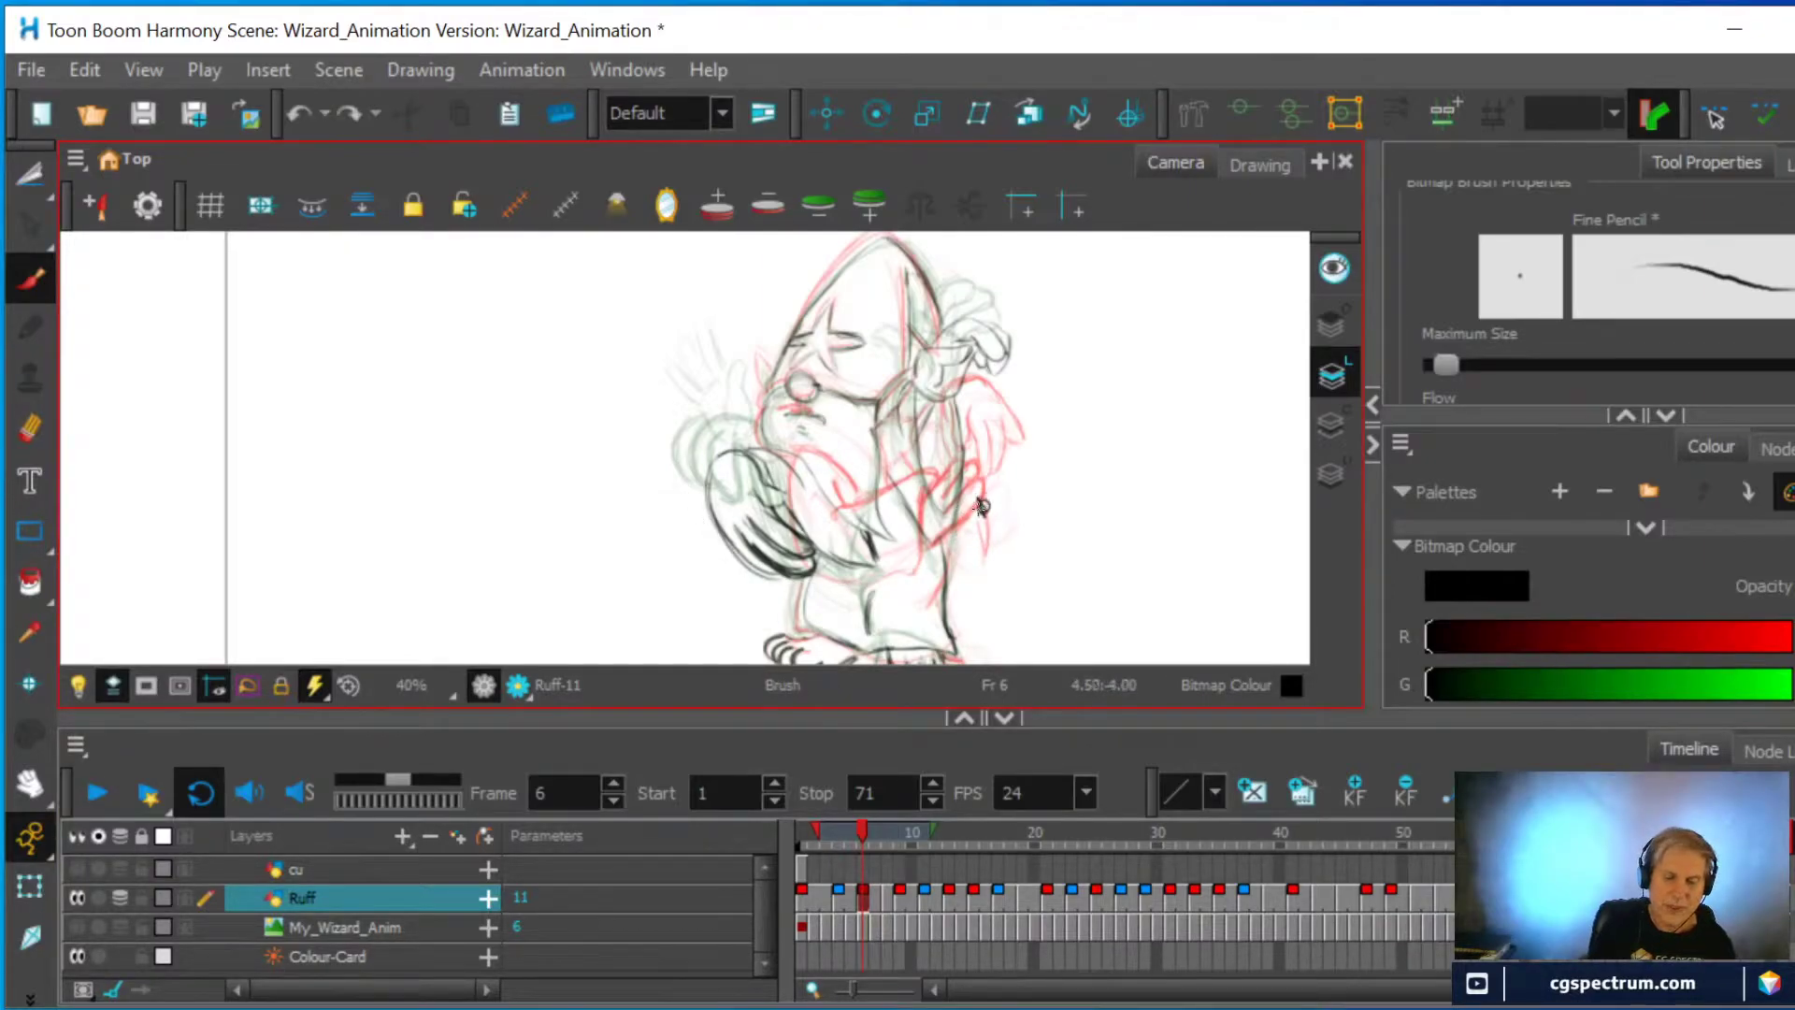
{"action": "left_click", "coordinate": [981, 508]}
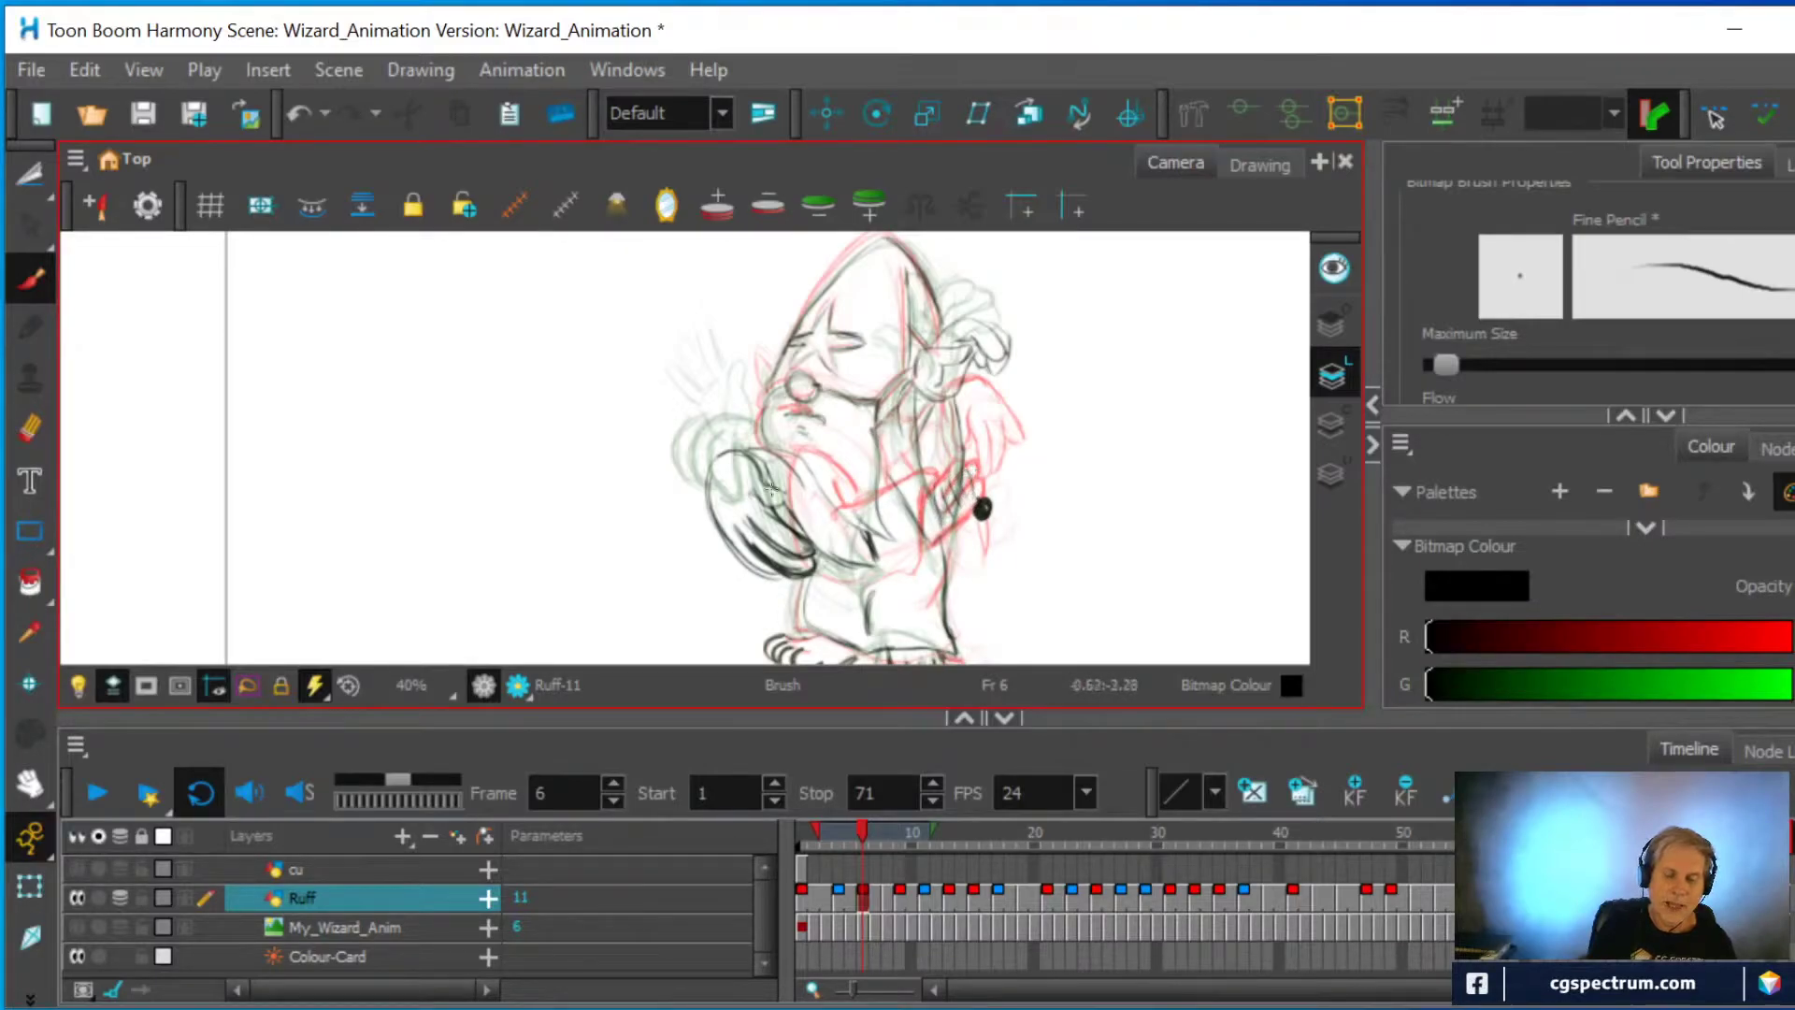
{"action": "mouse_move", "coordinate": [685, 452]}
{"action": "left_mouse_down"}
{"action": "mouse_move", "coordinate": [687, 508]}
{"action": "mouse_move", "coordinate": [770, 574]}
{"action": "mouse_move", "coordinate": [924, 556]}
{"action": "mouse_move", "coordinate": [993, 514]}
{"action": "mouse_move", "coordinate": [900, 561]}
{"action": "mouse_move", "coordinate": [795, 575]}
{"action": "mouse_move", "coordinate": [699, 544]}
{"action": "mouse_move", "coordinate": [664, 479]}
{"action": "mouse_move", "coordinate": [708, 546]}
{"action": "mouse_move", "coordinate": [806, 577]}
{"action": "mouse_move", "coordinate": [974, 518]}
{"action": "left_mouse_up"}
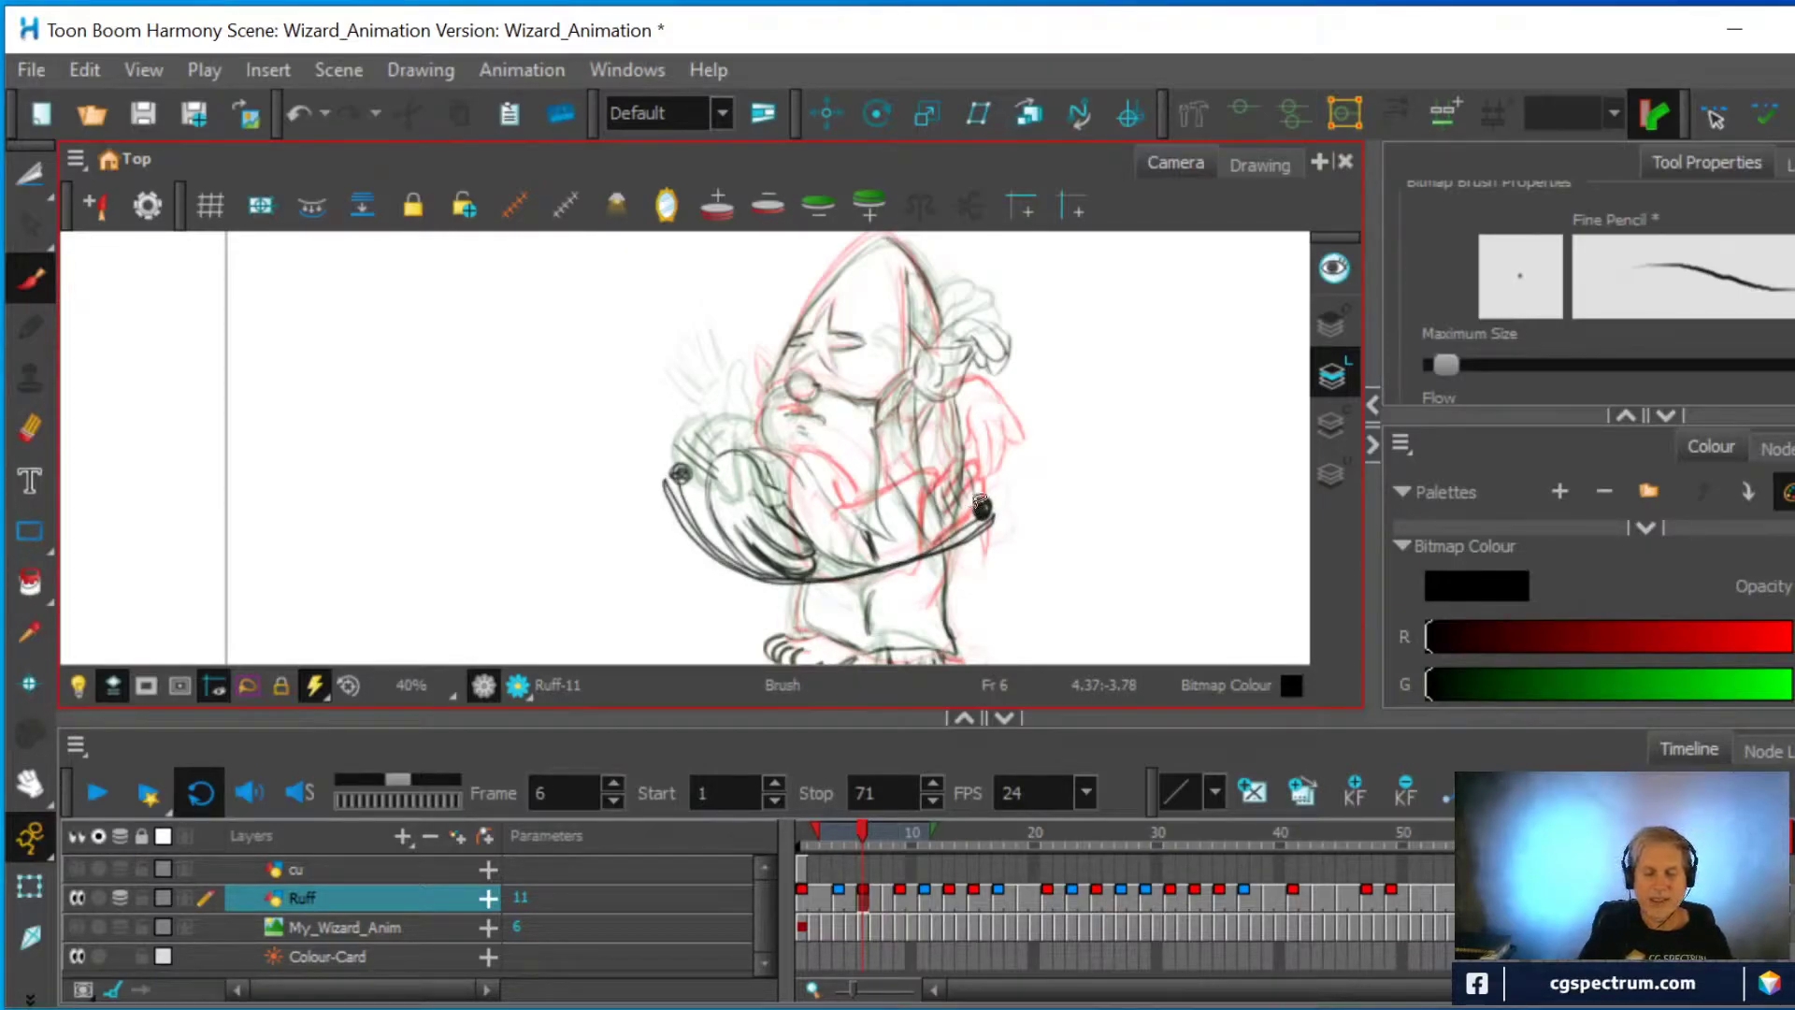
{"action": "key", "text": "ctrl+z"}
{"action": "mouse_move", "coordinate": [708, 484]}
{"action": "left_mouse_down"}
{"action": "mouse_move", "coordinate": [757, 575]}
{"action": "mouse_move", "coordinate": [804, 603]}
{"action": "mouse_move", "coordinate": [910, 574]}
{"action": "mouse_move", "coordinate": [981, 509]}
{"action": "left_mouse_up"}
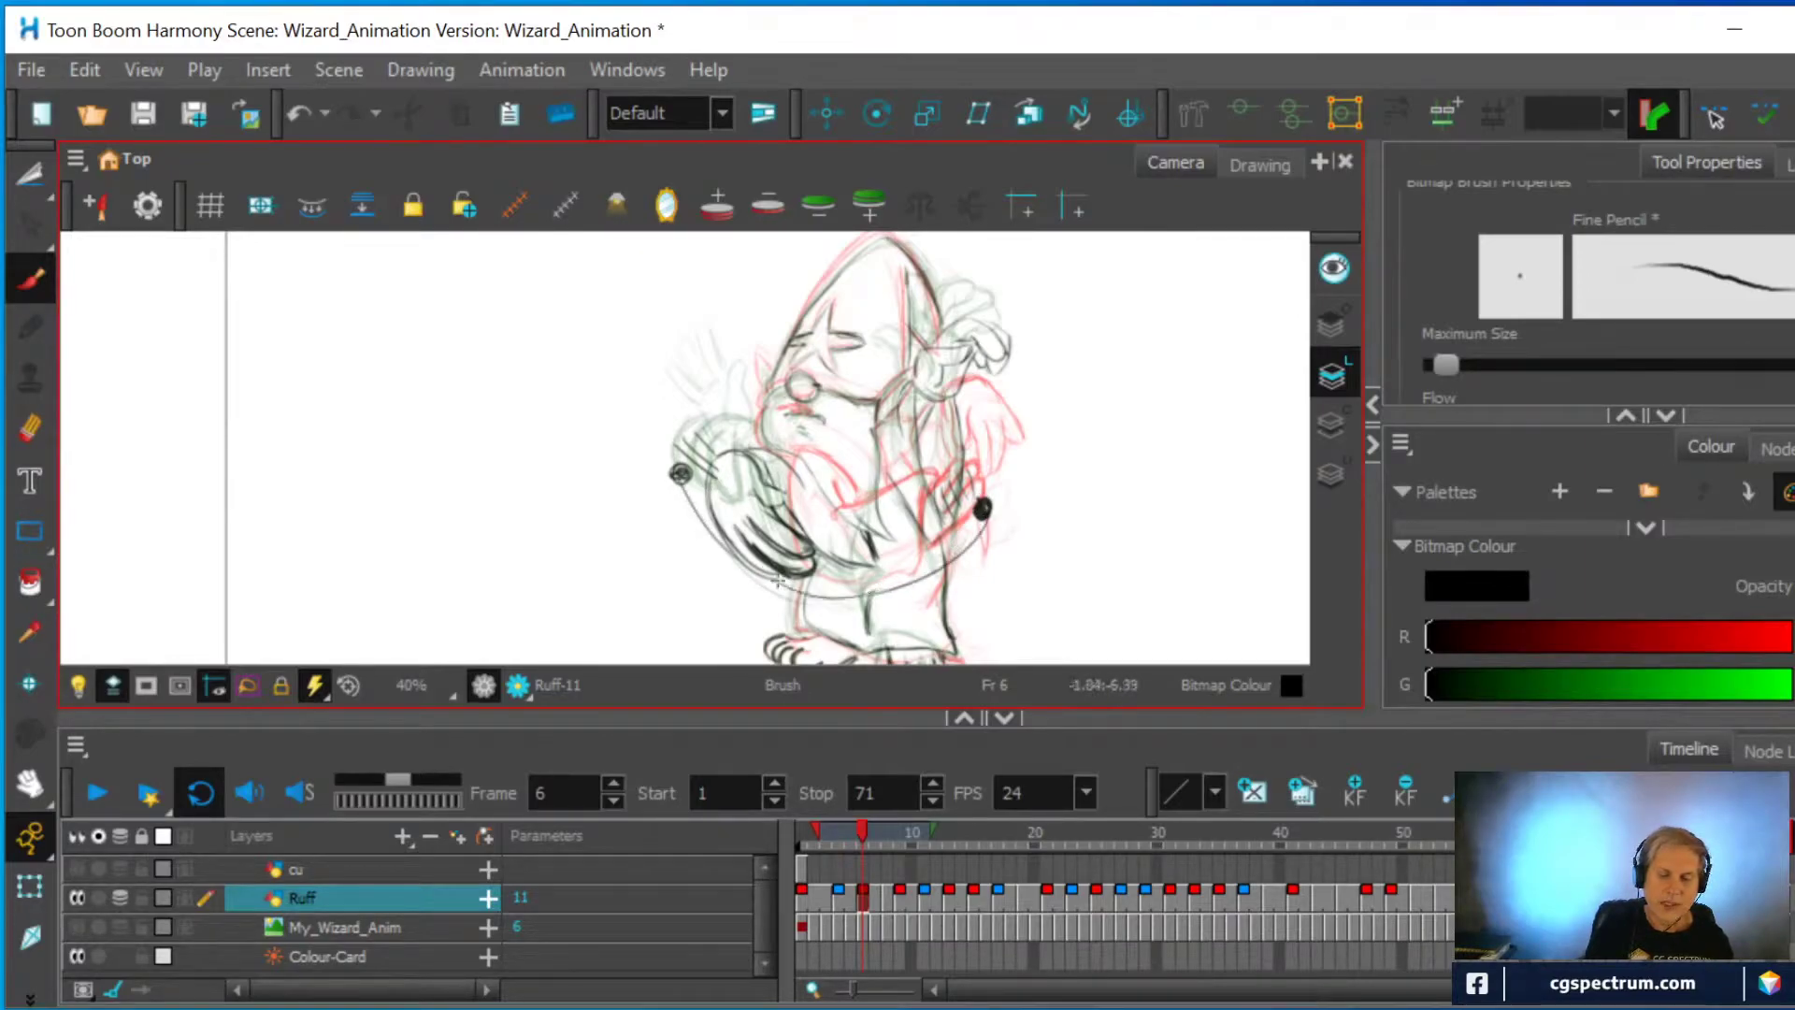
{"action": "mouse_move", "coordinate": [687, 484]}
{"action": "left_mouse_down"}
{"action": "mouse_move", "coordinate": [726, 551]}
{"action": "mouse_move", "coordinate": [887, 584]}
{"action": "mouse_move", "coordinate": [983, 517]}
{"action": "left_mouse_up"}
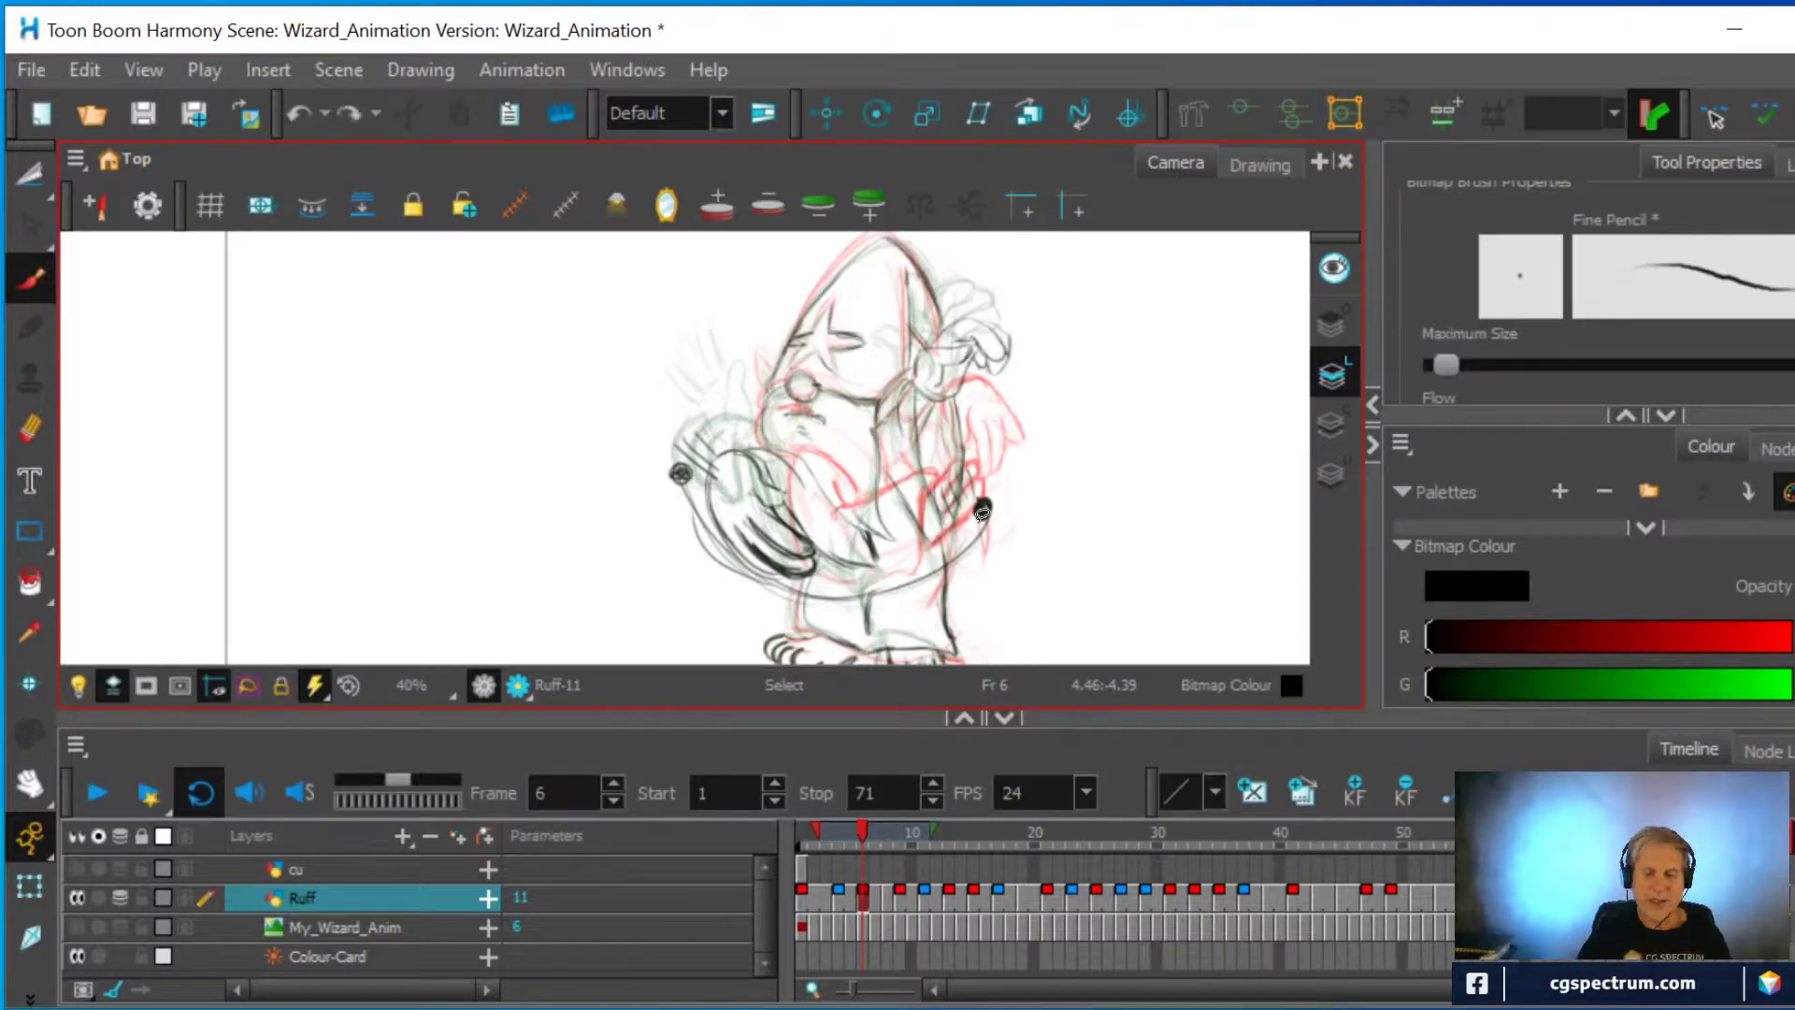
Undo all the hand dots and arc strokes drawn on the wizard at frame 6
{"action": "key", "text": "ctrl+z"}
{"action": "key", "text": "ctrl+z"}
{"action": "key", "text": "ctrl+z"}
{"action": "key", "text": "ctrl+z"}
{"action": "key", "text": "ctrl+z"}
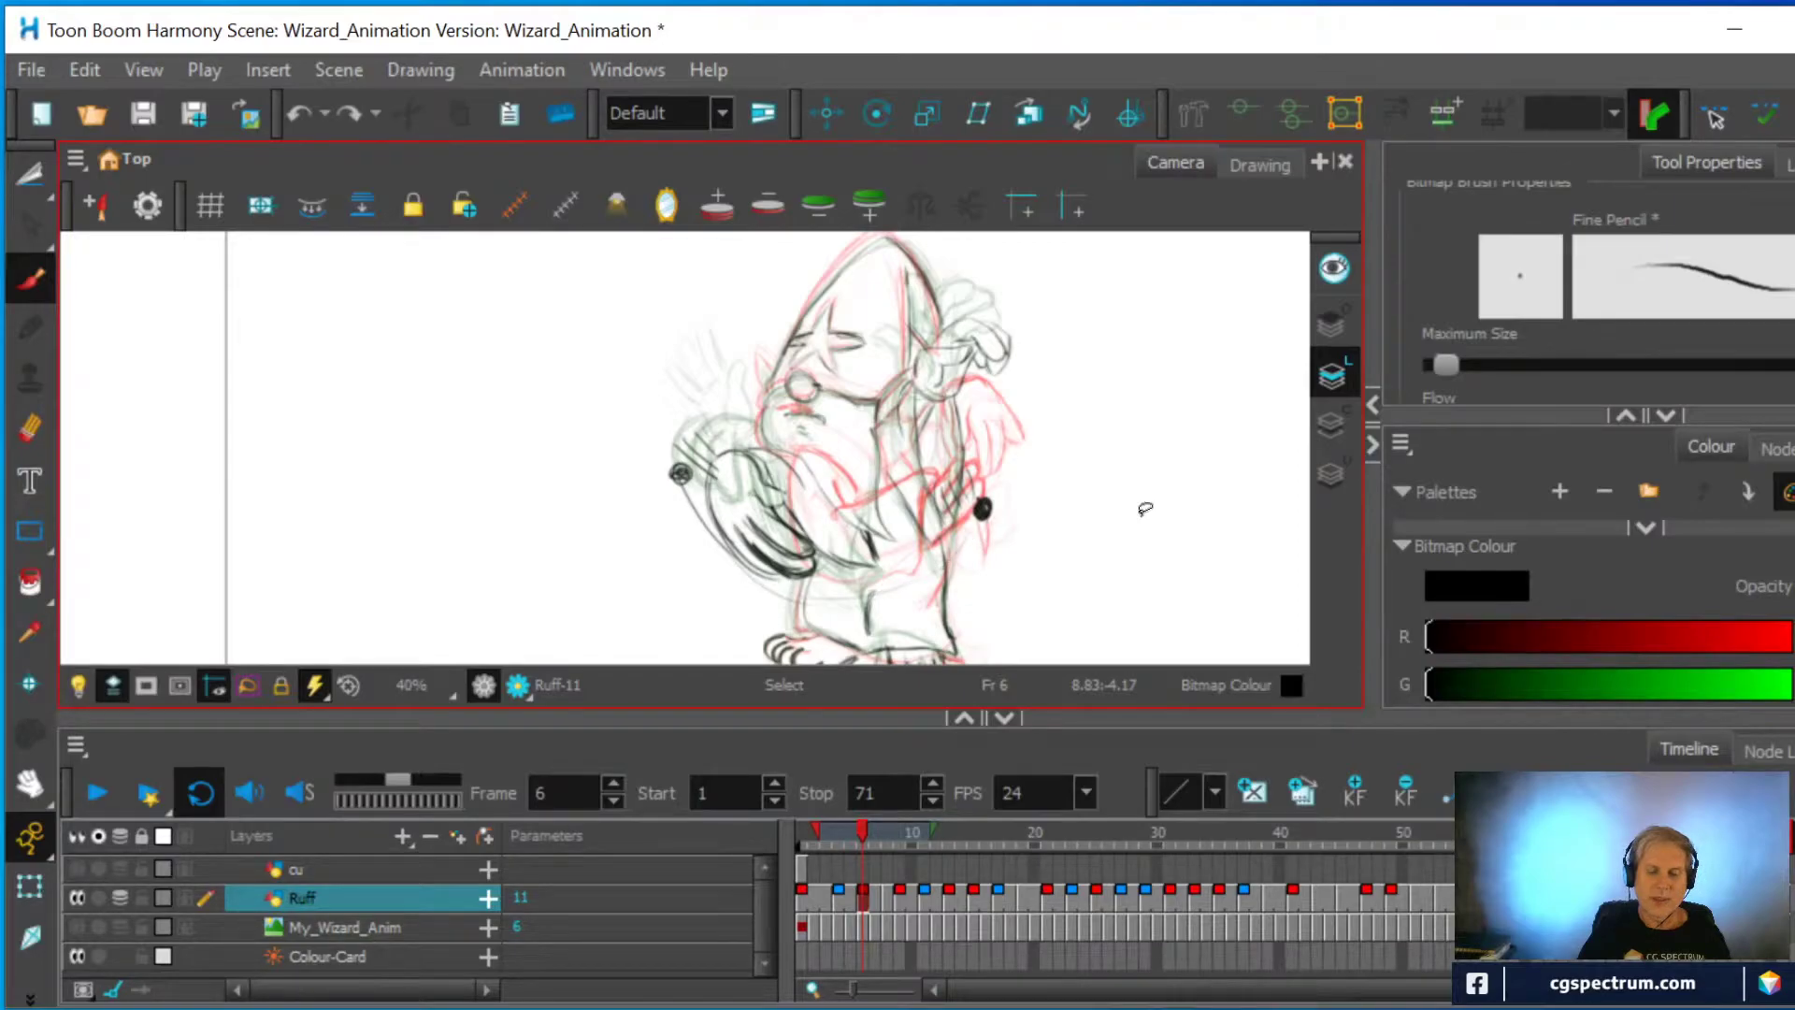
{"action": "key", "text": "ctrl+z"}
{"action": "key", "text": "ctrl+z"}
{"action": "key", "text": "ctrl+z"}
{"action": "key", "text": "ctrl+z"}
{"action": "key", "text": "ctrl+z"}
{"action": "key", "text": "ctrl+z"}
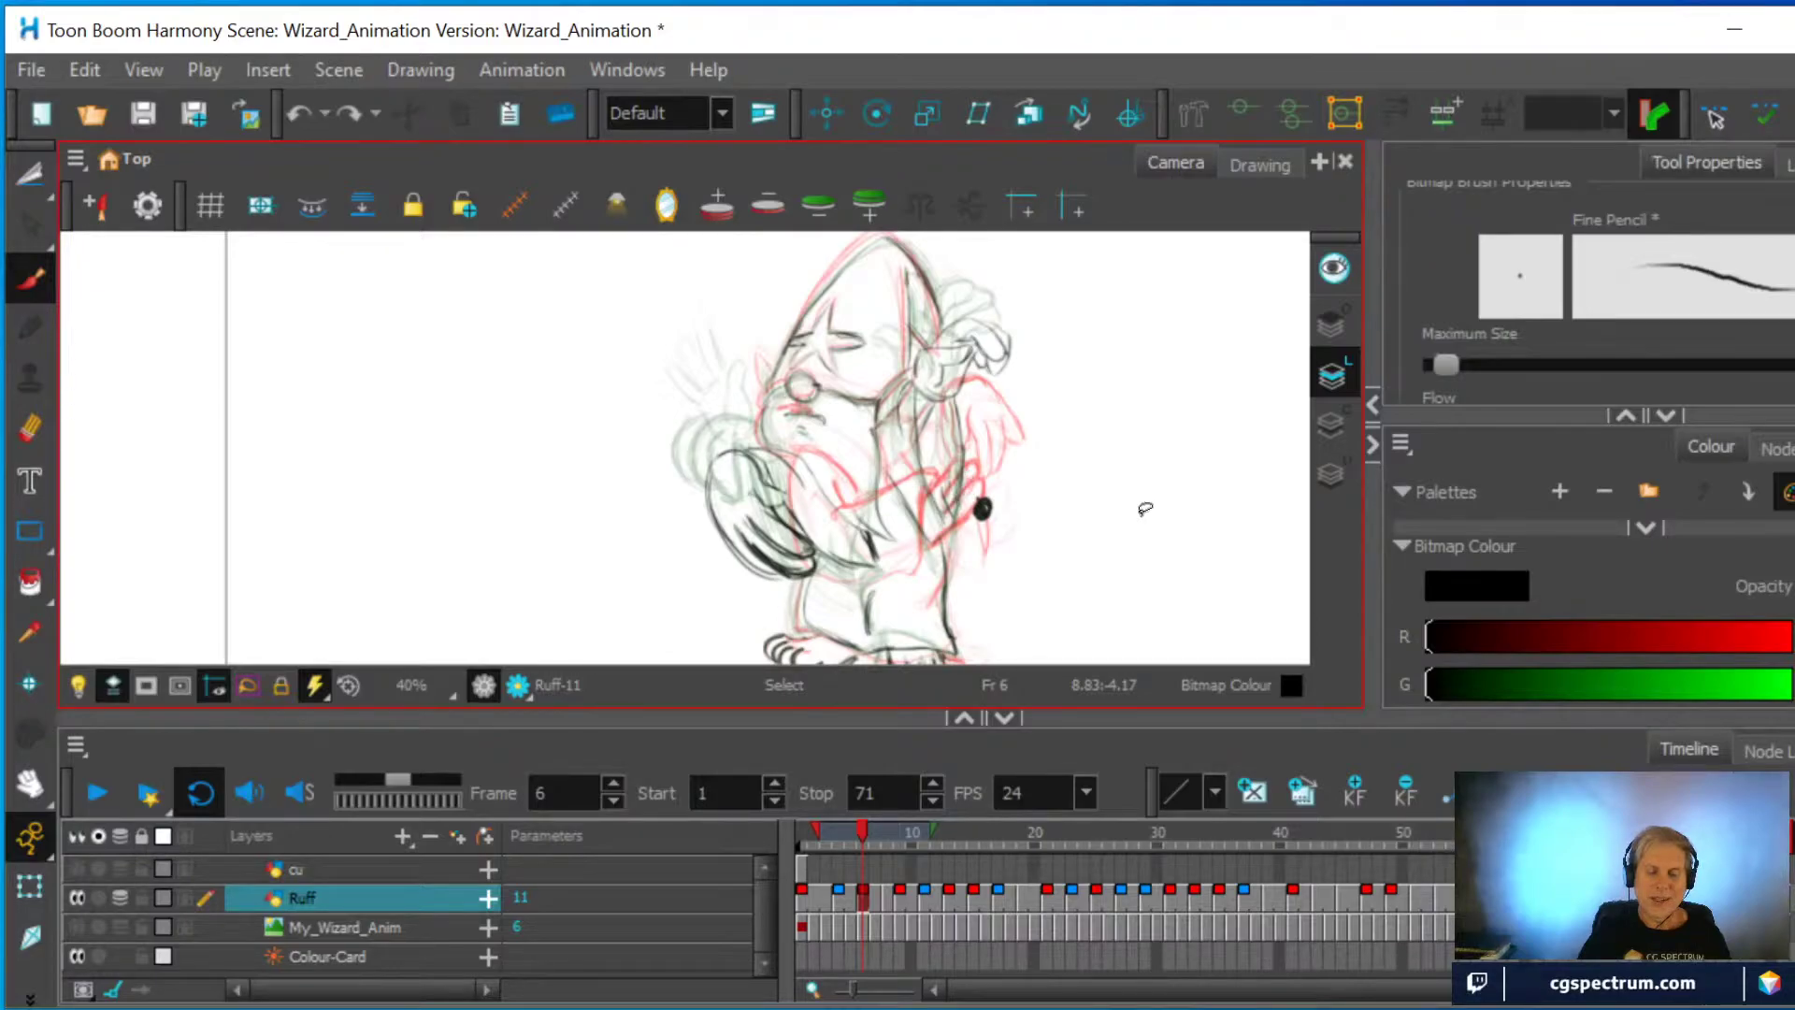
{"action": "key", "text": "ctrl+z"}
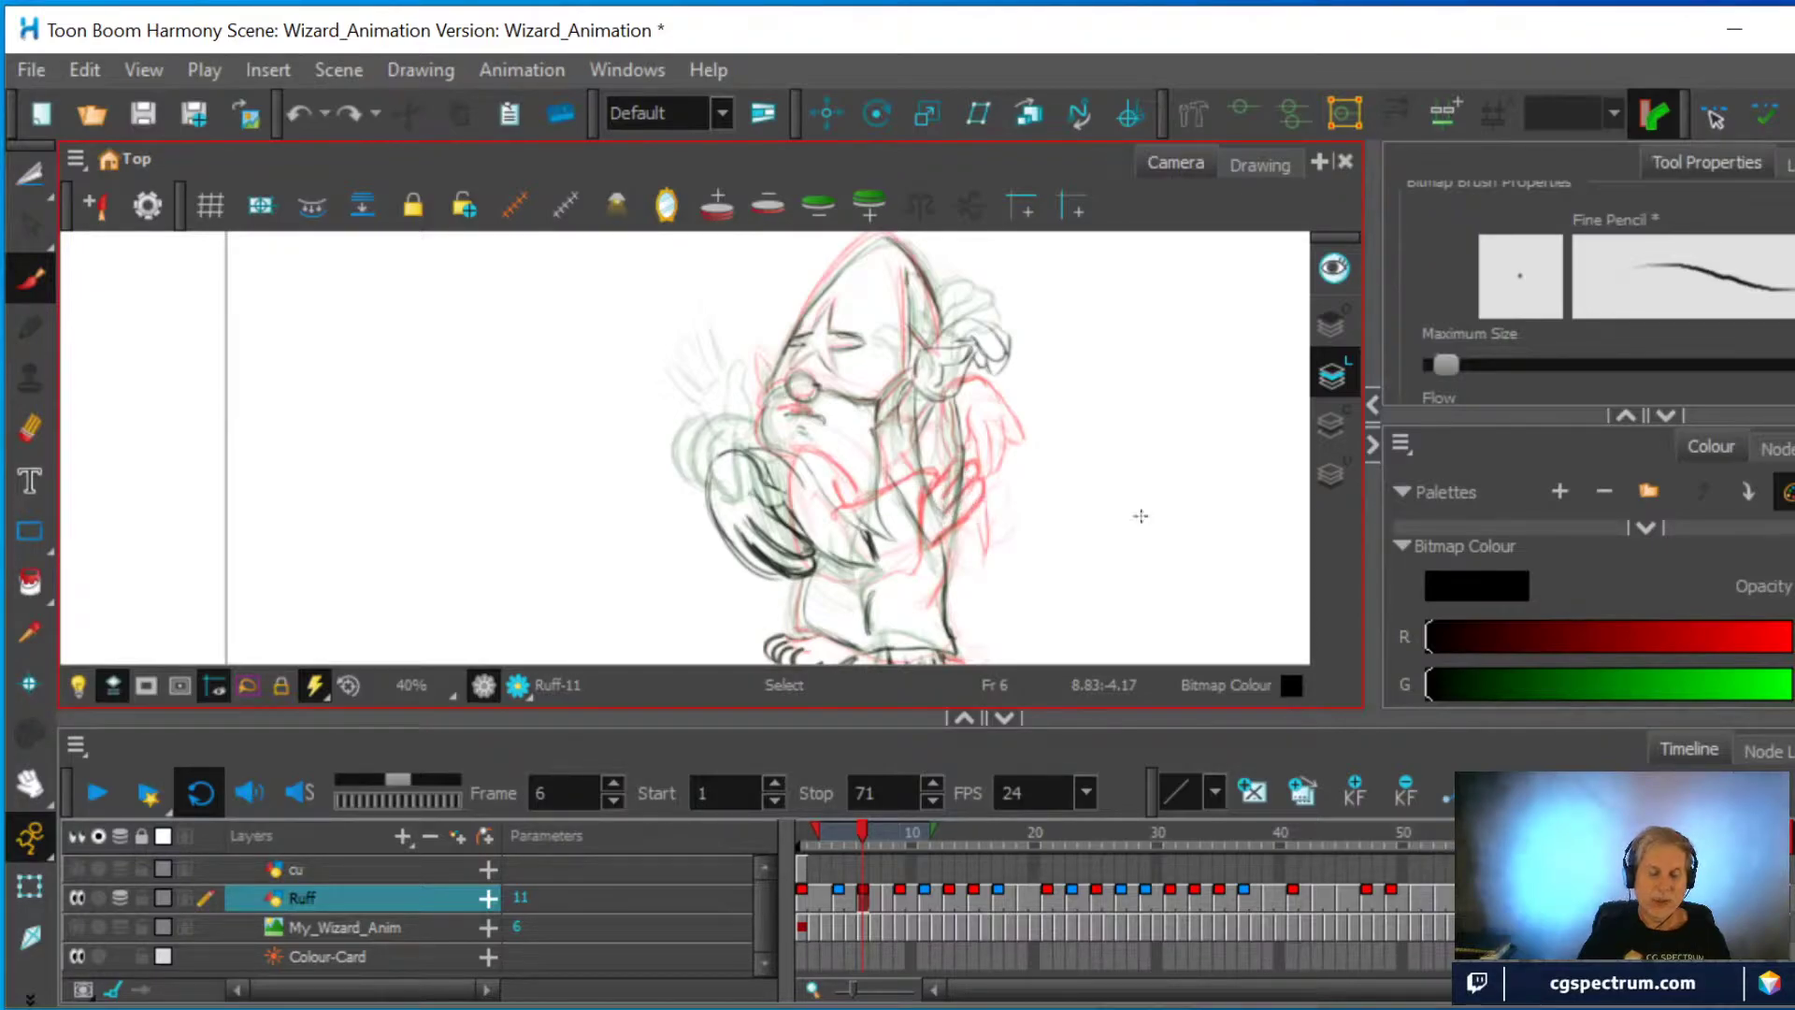
Turn off onion skin and scrub through the rough wizard animation to review its motion, stopping on frame 13
{"action": "key", "text": "alt+o"}
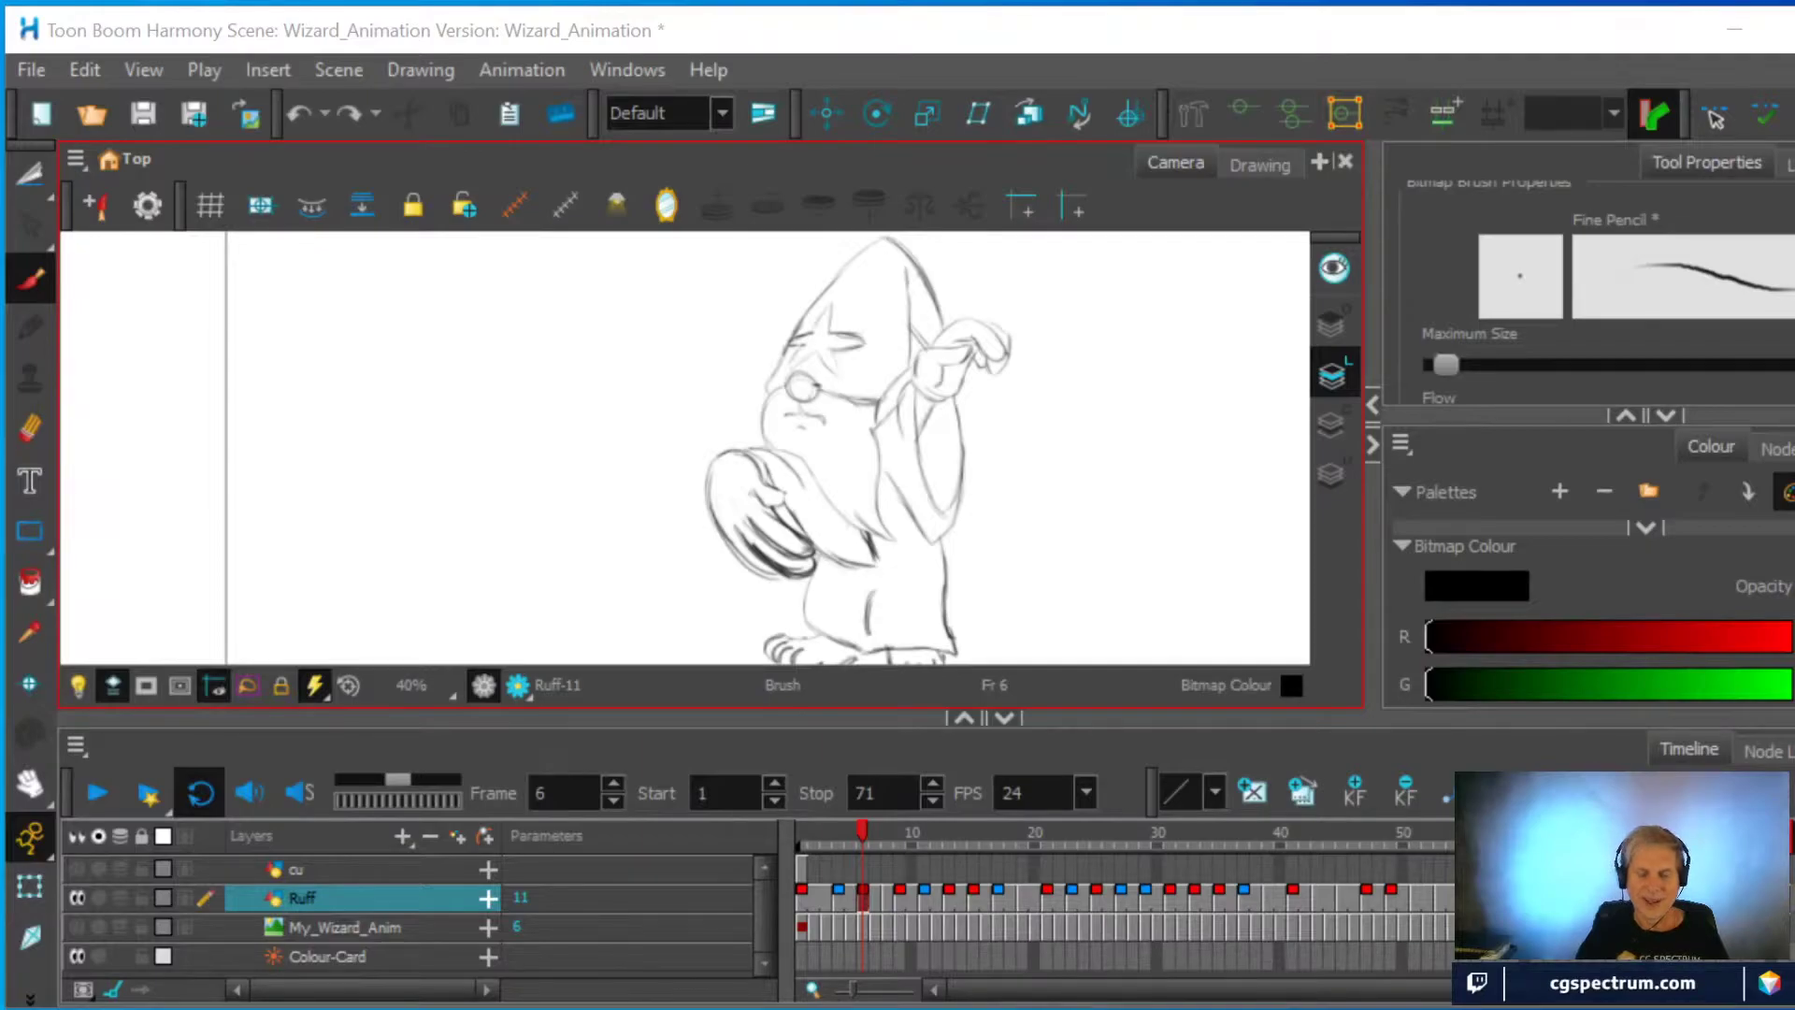
{"action": "key", "text": "2"}
{"action": "key", "text": "1"}
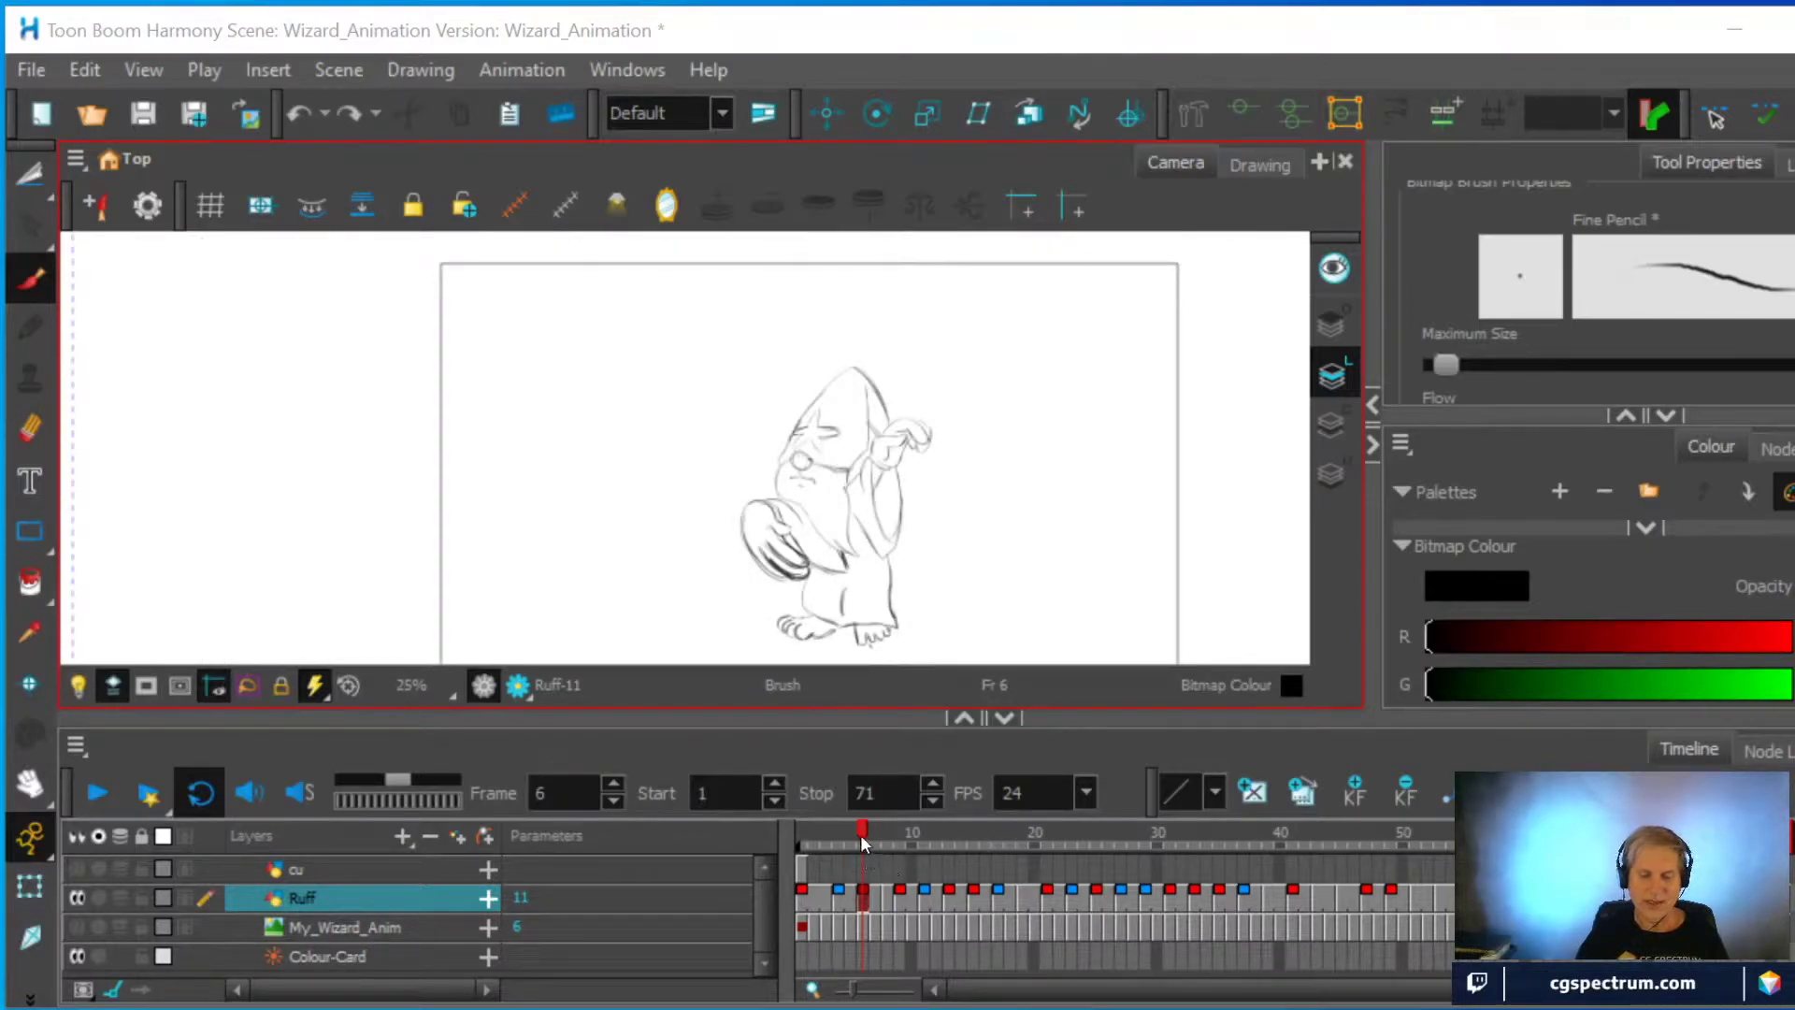
{"action": "mouse_move", "coordinate": [860, 828]}
{"action": "left_mouse_down"}
{"action": "mouse_move", "coordinate": [1227, 862]}
{"action": "mouse_move", "coordinate": [1371, 847]}
{"action": "mouse_move", "coordinate": [1438, 866]}
{"action": "mouse_move", "coordinate": [1025, 889]}
{"action": "left_mouse_up"}
{"action": "mouse_move", "coordinate": [856, 905]}
{"action": "left_mouse_down"}
{"action": "mouse_move", "coordinate": [795, 900]}
{"action": "mouse_move", "coordinate": [1015, 899]}
{"action": "mouse_move", "coordinate": [763, 899]}
{"action": "mouse_move", "coordinate": [974, 907]}
{"action": "mouse_move", "coordinate": [901, 909]}
{"action": "mouse_move", "coordinate": [969, 900]}
{"action": "mouse_move", "coordinate": [954, 901]}
{"action": "left_mouse_up"}
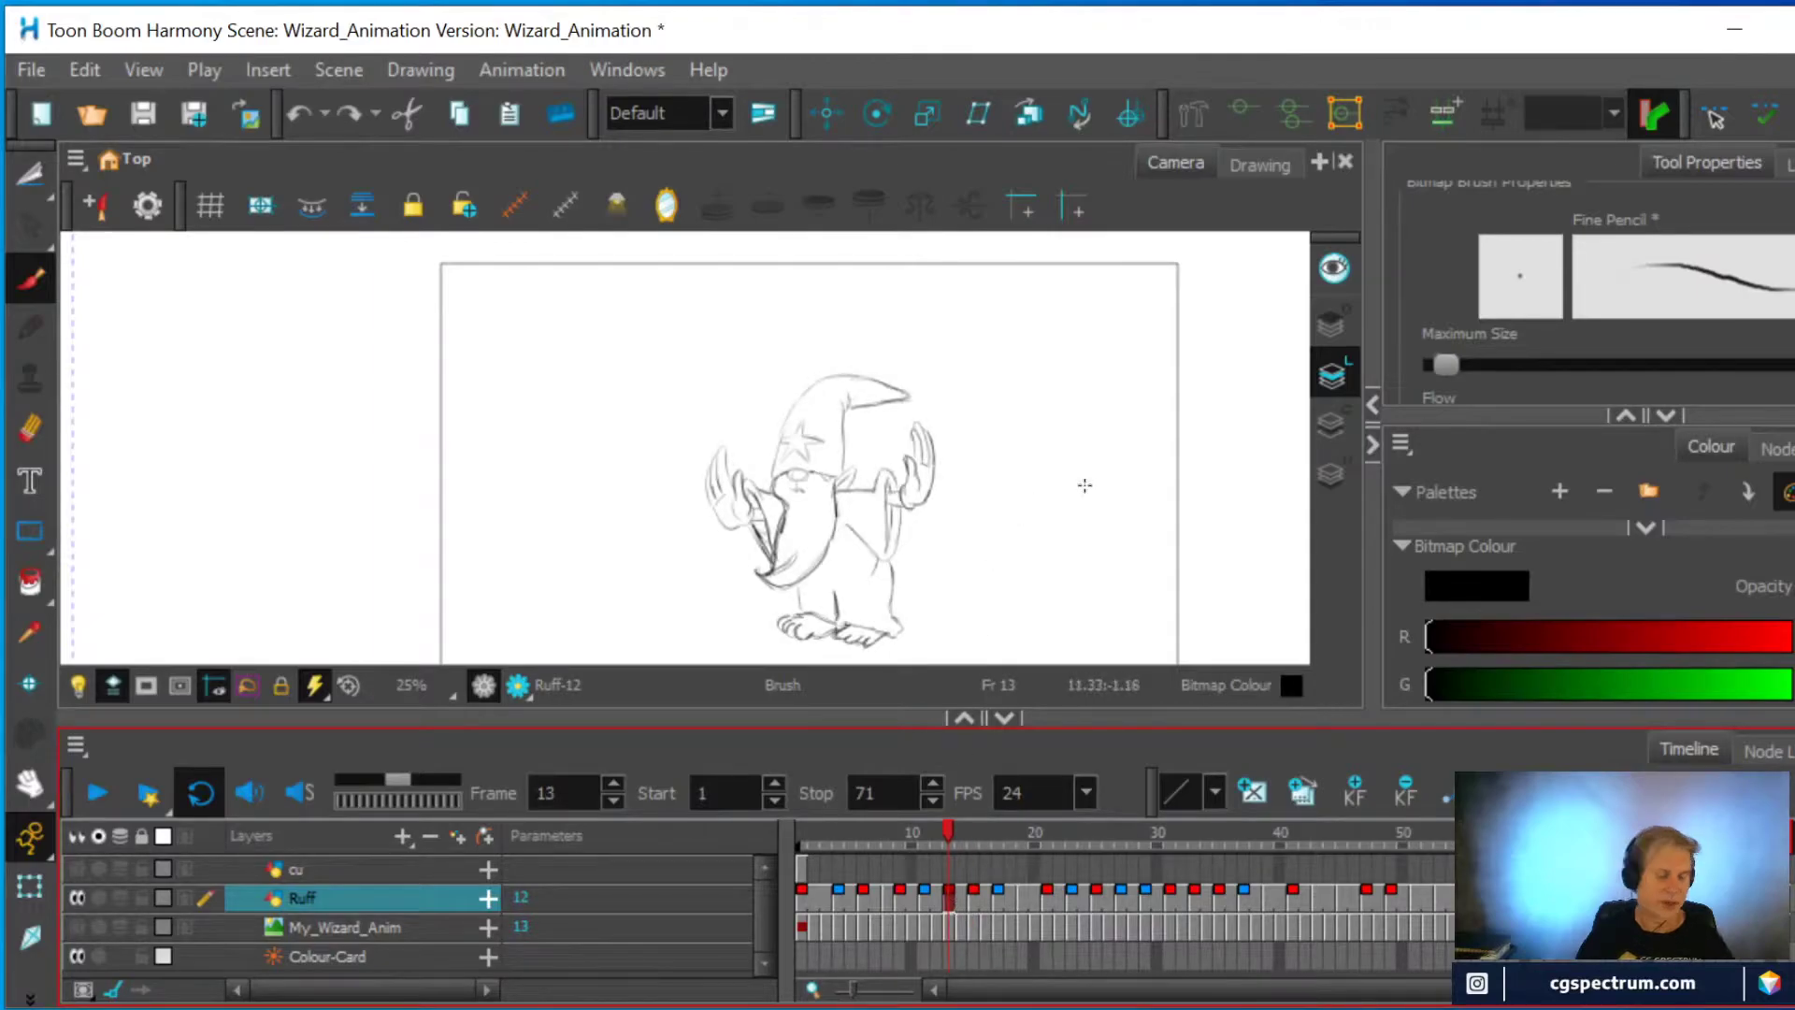
On frame 13 with onion skin enabled, erase the right-hand sleeve's hanging tip and redraw its edges into a lower point
{"action": "key", "text": "alt+o"}
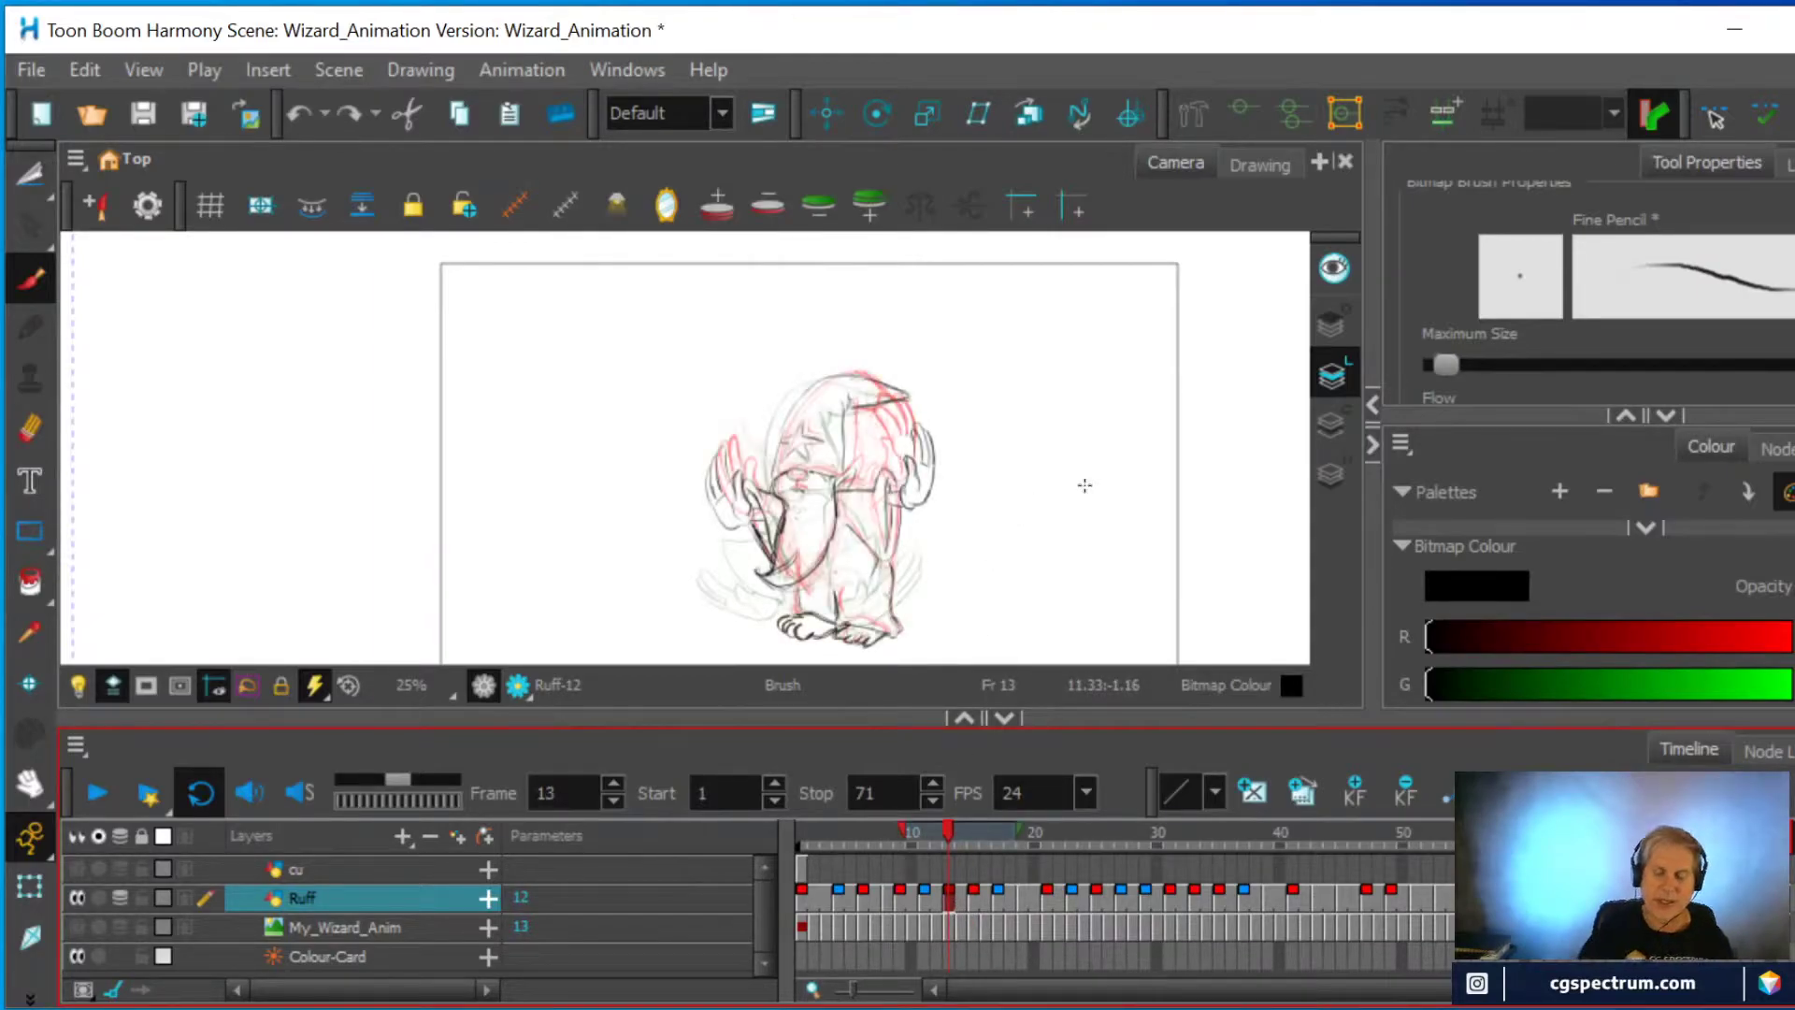
{"action": "scroll", "coordinate": [1126, 384], "scroll_direction": "up", "scroll_amount": 2}
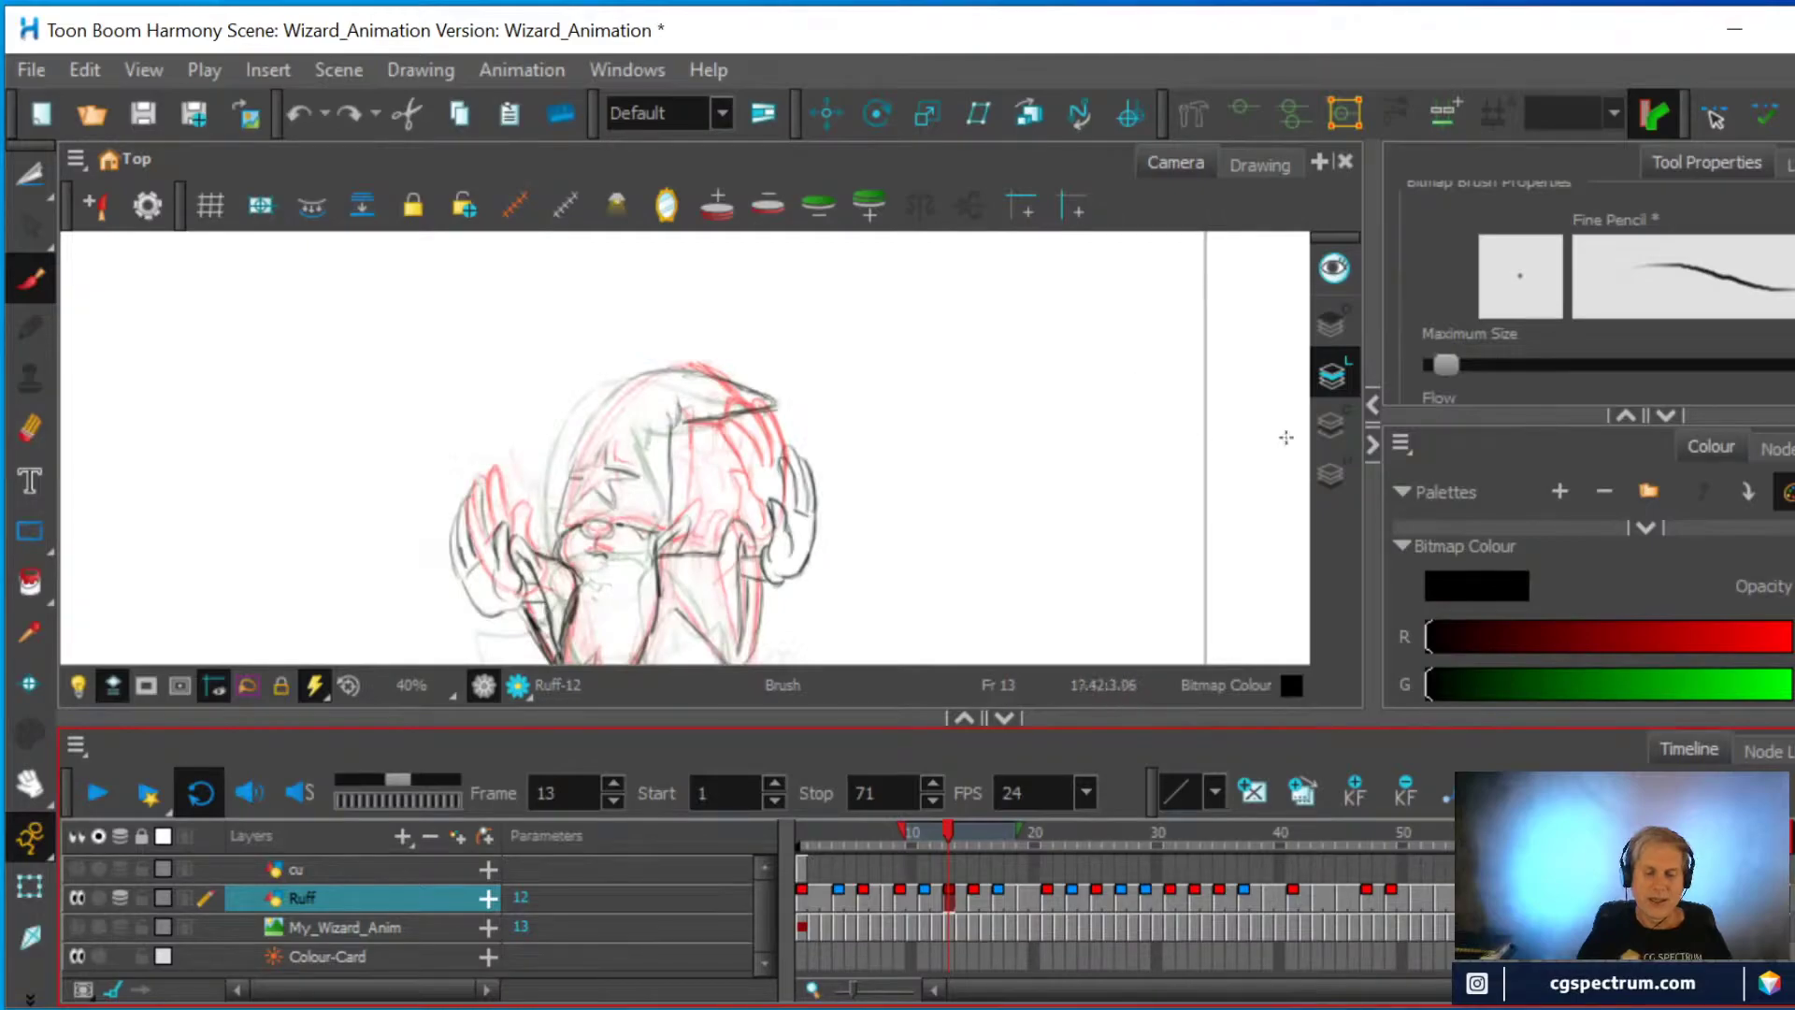
{"action": "left_click_drag", "start_coordinate": [952, 513], "coordinate": [1062, 373]}
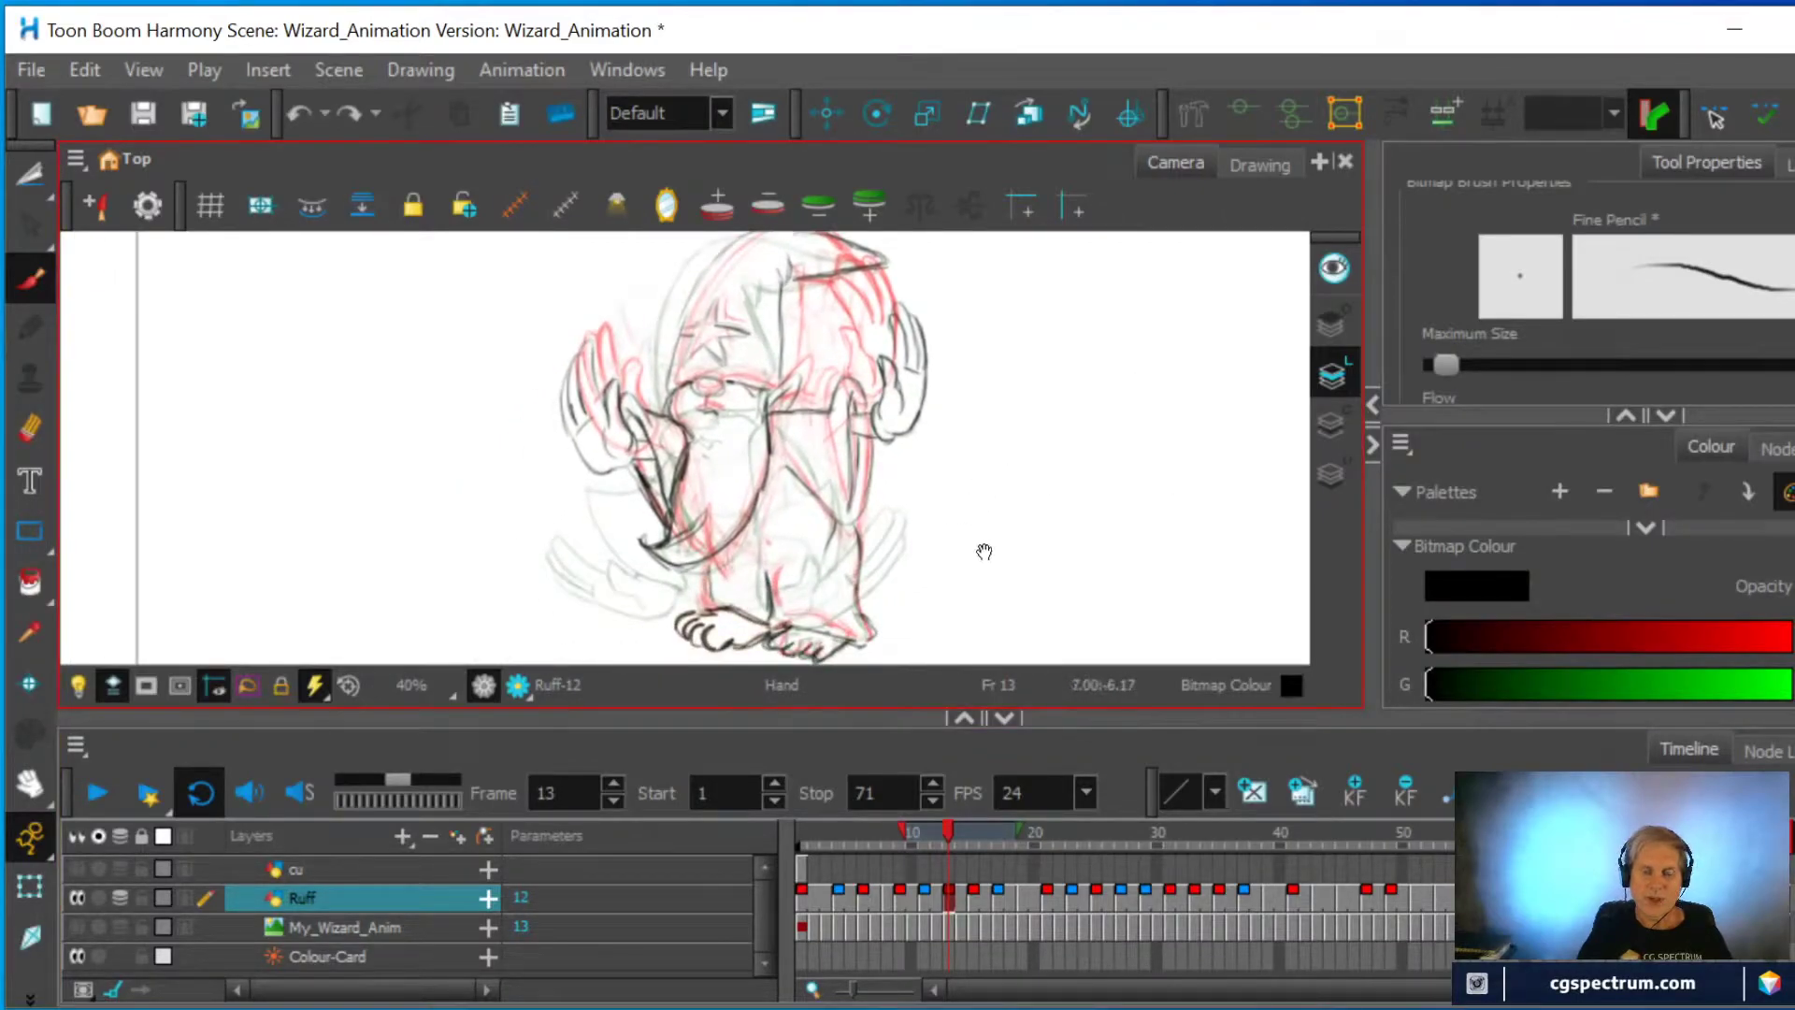
{"action": "scroll", "coordinate": [985, 551], "scroll_direction": "up", "scroll_amount": 1}
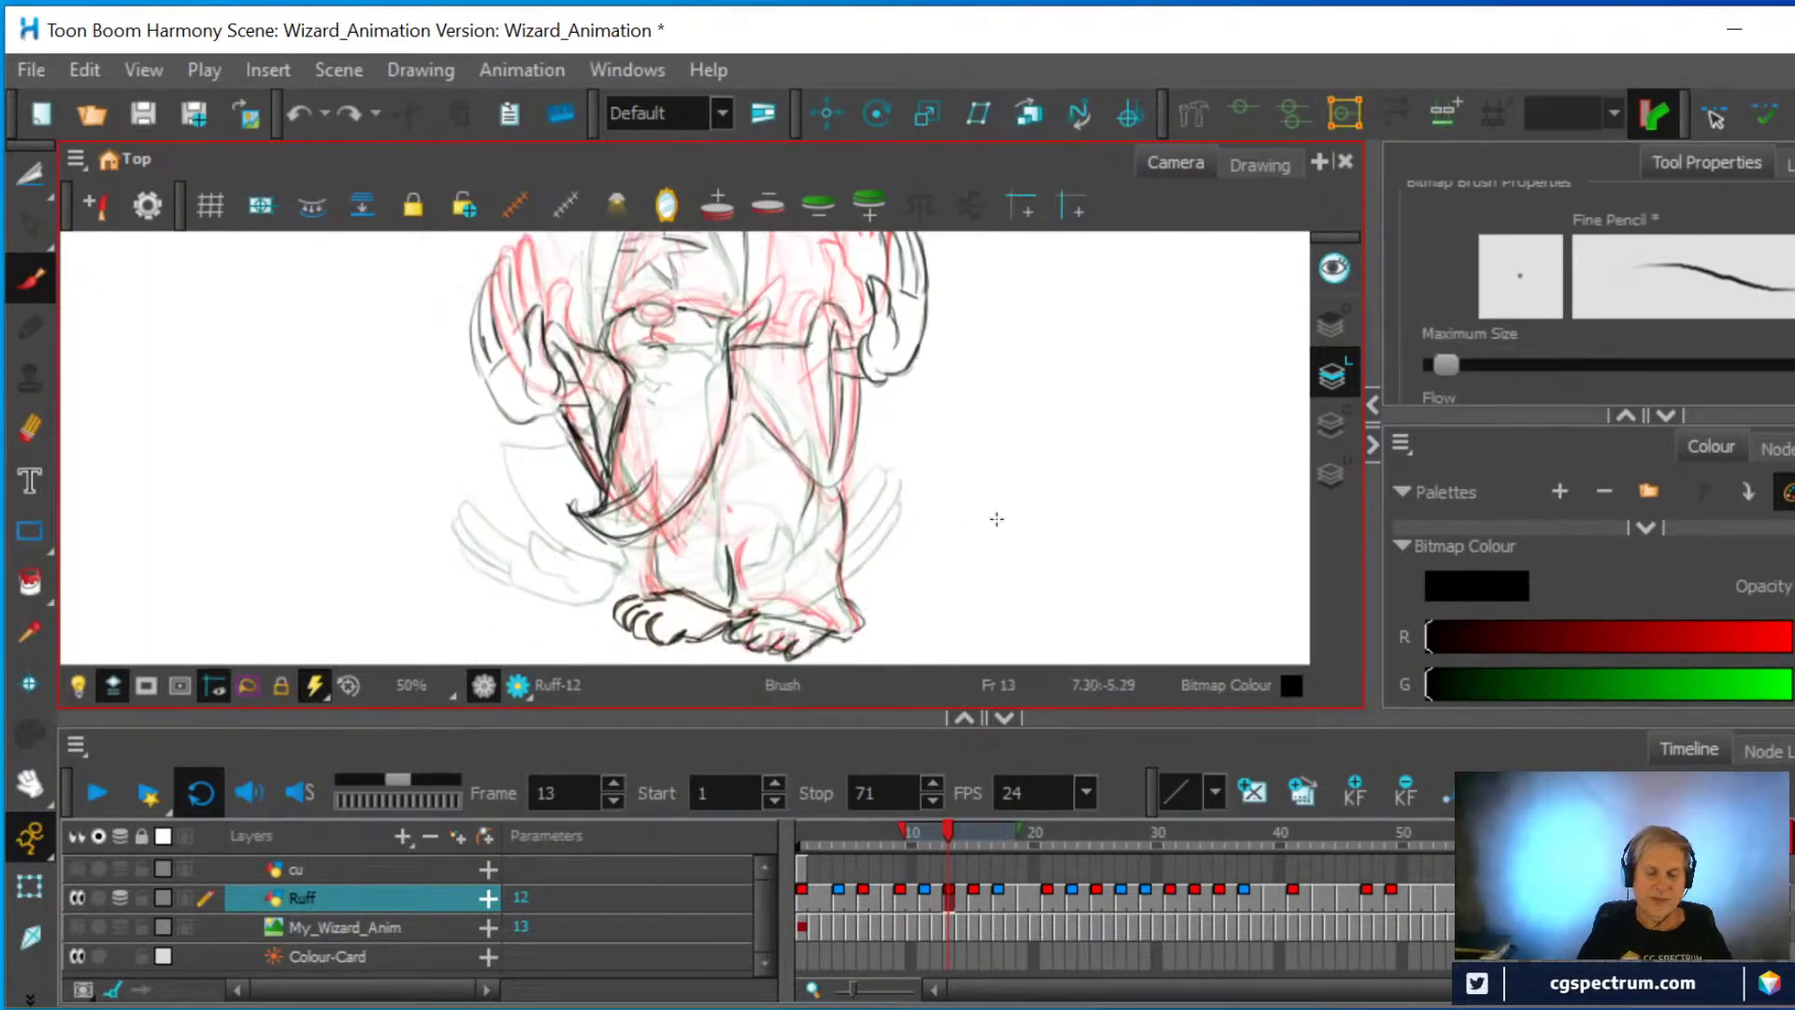
{"action": "left_click", "coordinate": [30, 428]}
{"action": "mouse_move", "coordinate": [780, 426]}
{"action": "left_mouse_down"}
{"action": "mouse_move", "coordinate": [822, 481]}
{"action": "mouse_move", "coordinate": [855, 421]}
{"action": "mouse_move", "coordinate": [829, 453]}
{"action": "left_mouse_up"}
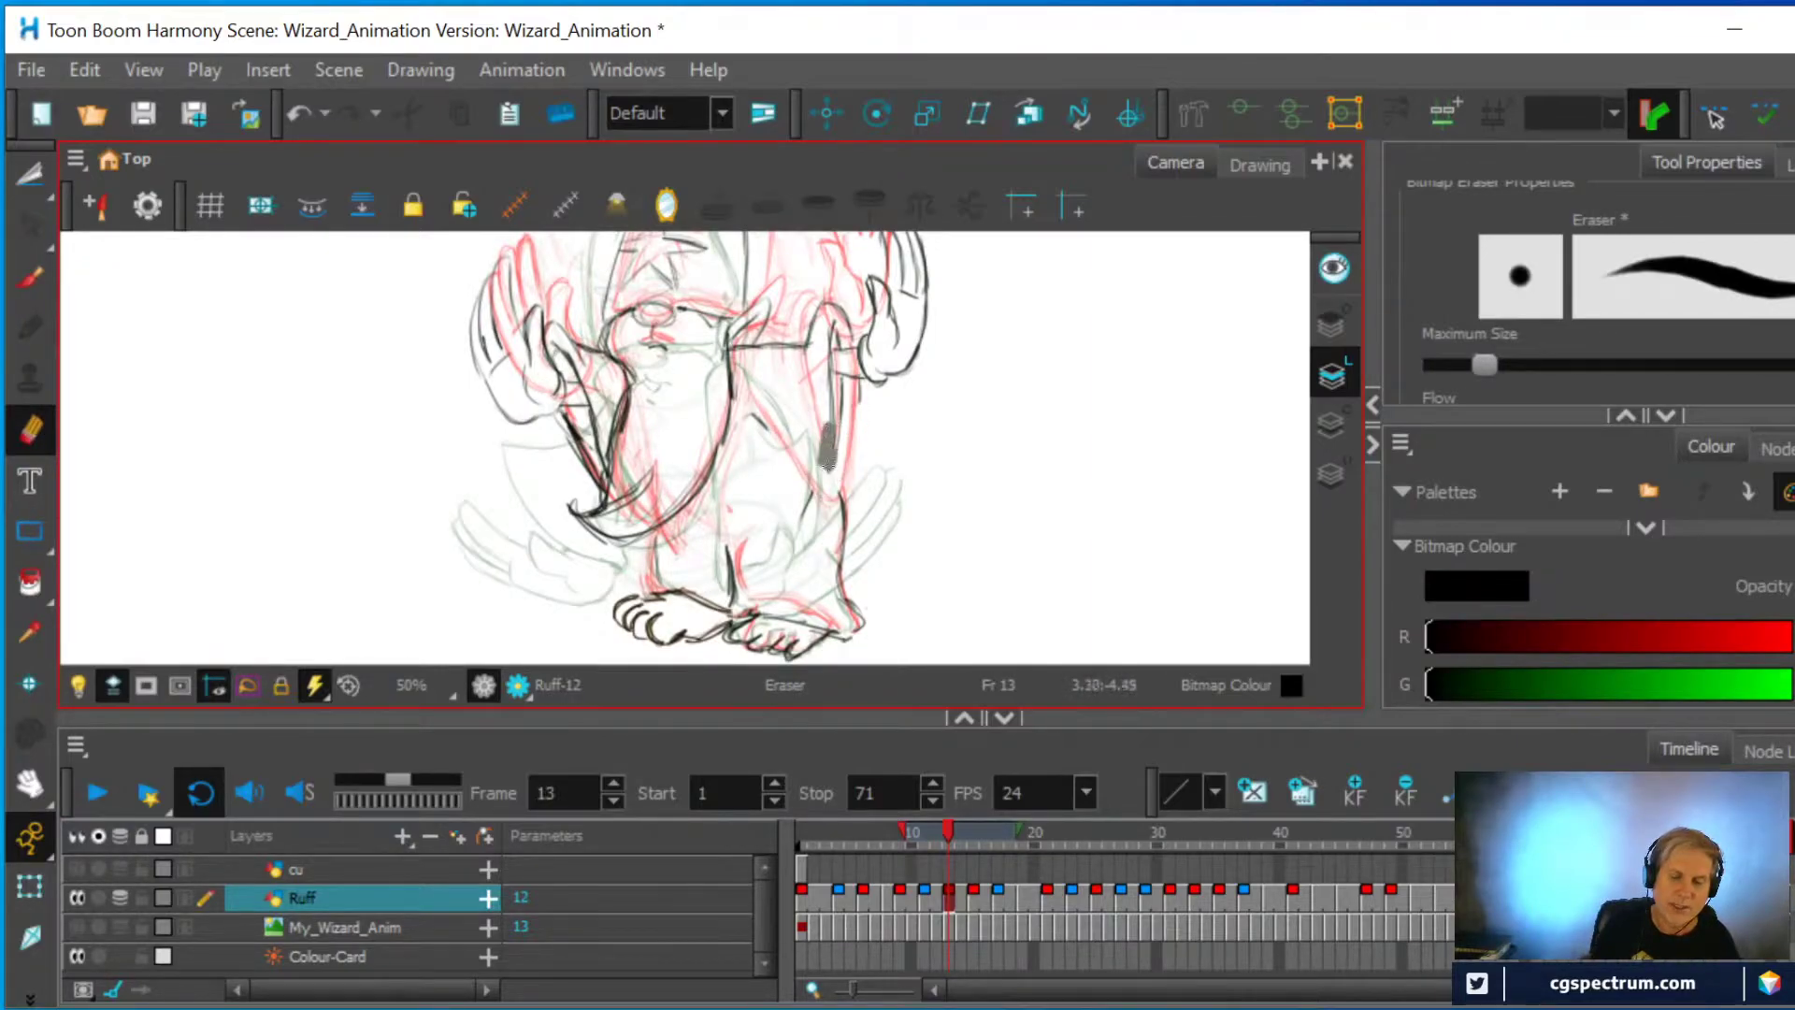
{"action": "left_click", "coordinate": [30, 277]}
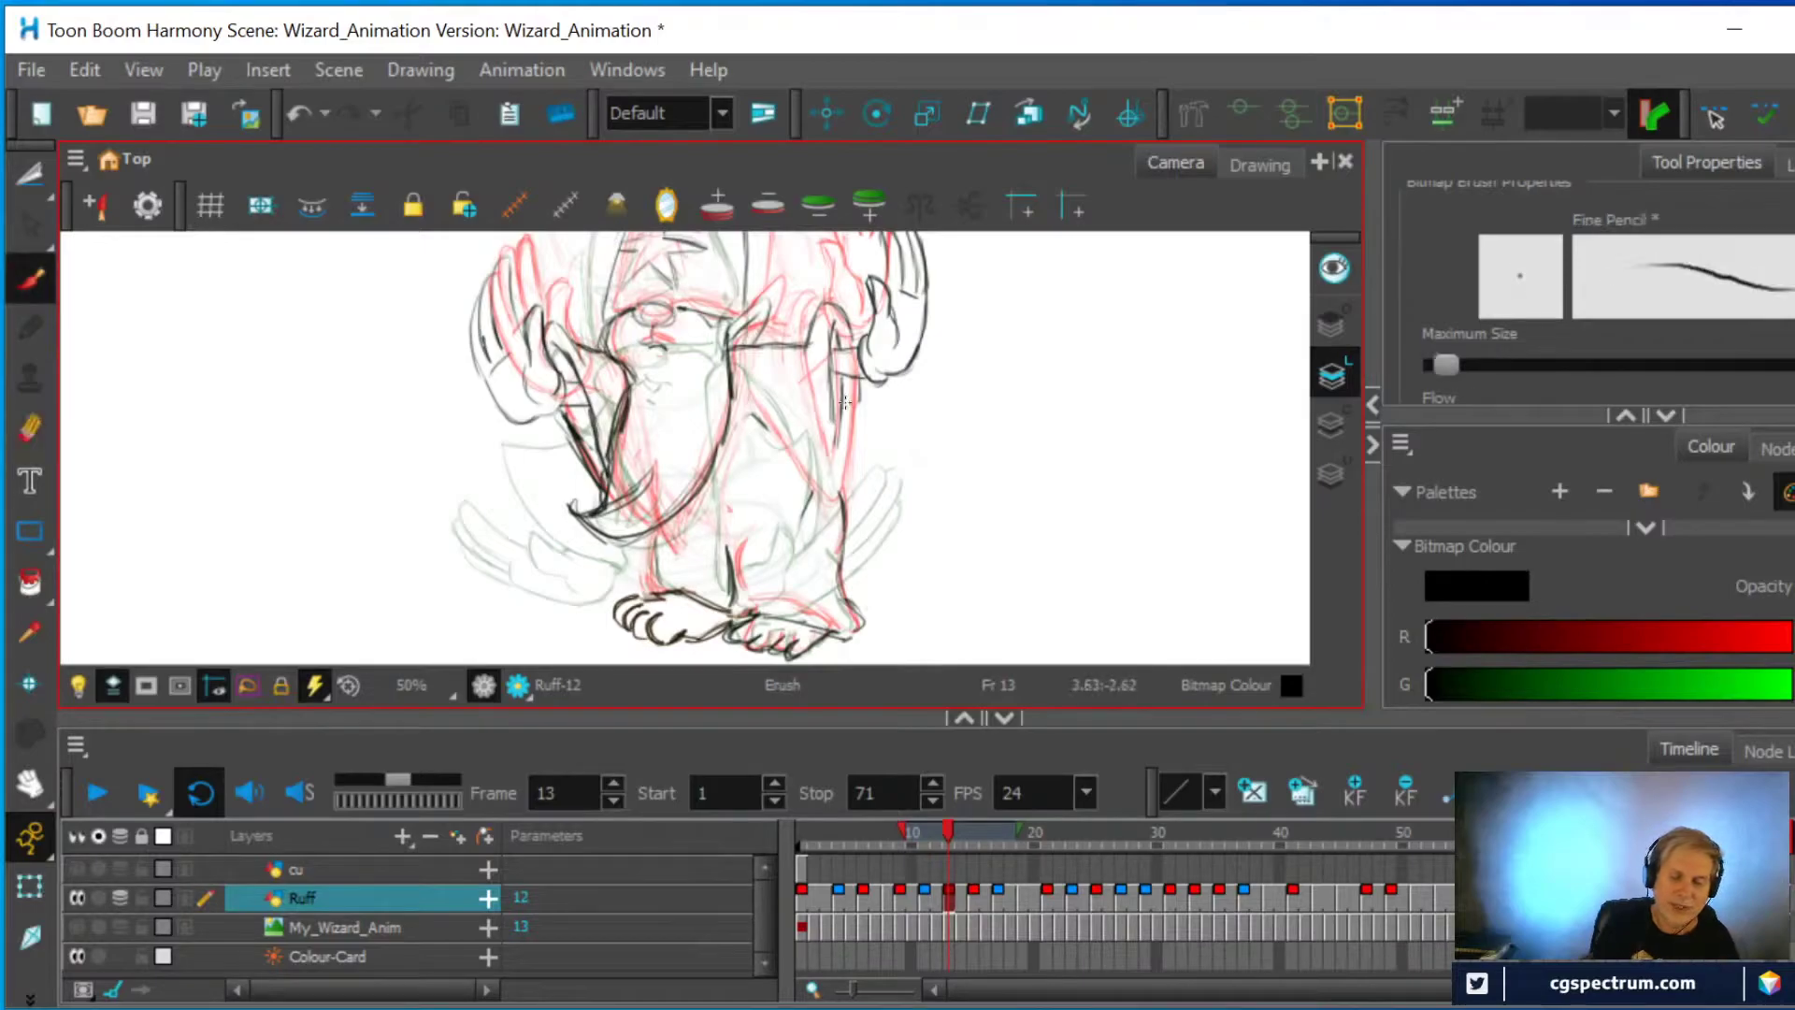
{"action": "left_click_drag", "start_coordinate": [855, 404], "coordinate": [837, 493]}
{"action": "mouse_move", "coordinate": [764, 432]}
{"action": "left_mouse_down"}
{"action": "mouse_move", "coordinate": [825, 522]}
{"action": "mouse_move", "coordinate": [843, 476]}
{"action": "mouse_move", "coordinate": [818, 517]}
{"action": "mouse_move", "coordinate": [784, 474]}
{"action": "mouse_move", "coordinate": [842, 496]}
{"action": "left_mouse_up"}
{"action": "mouse_move", "coordinate": [838, 402]}
{"action": "left_mouse_down"}
{"action": "mouse_move", "coordinate": [823, 502]}
{"action": "mouse_move", "coordinate": [832, 453]}
{"action": "left_mouse_up"}
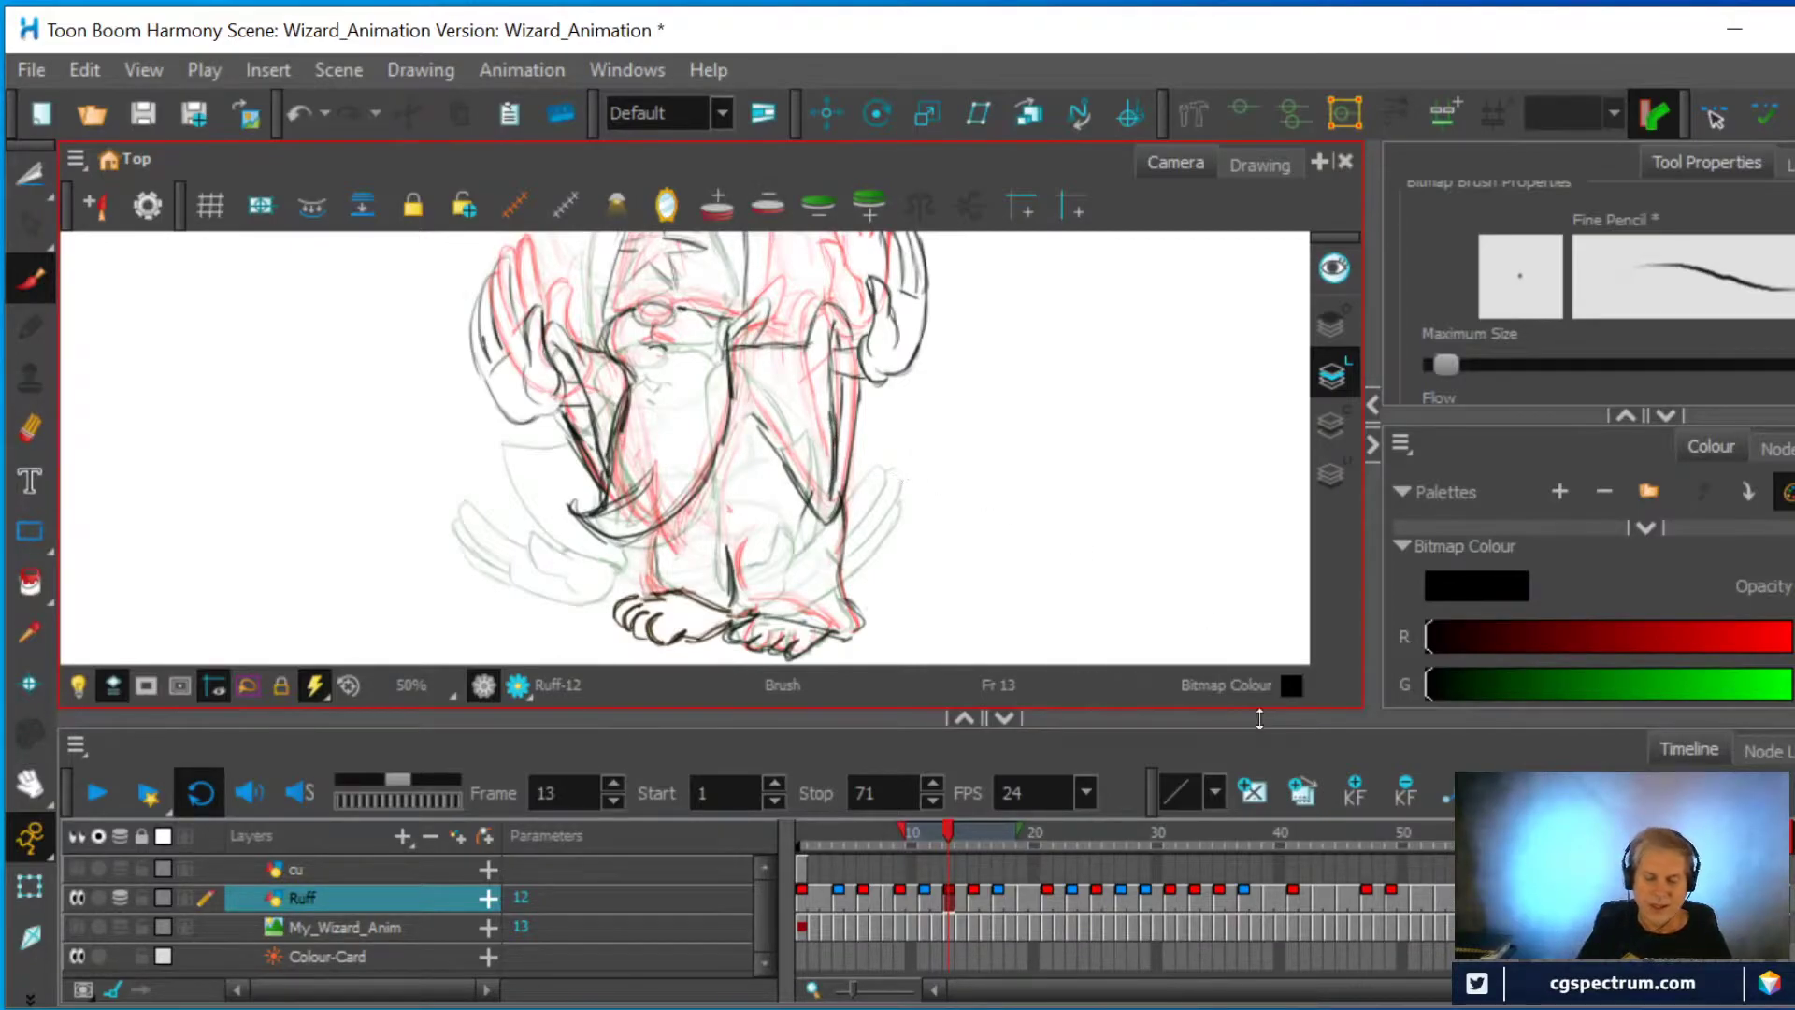
On frame 11, shorten the onion skin range after the current frame and redraw the right-hand sleeve's tip lower and further inward
{"action": "left_click", "coordinate": [923, 895]}
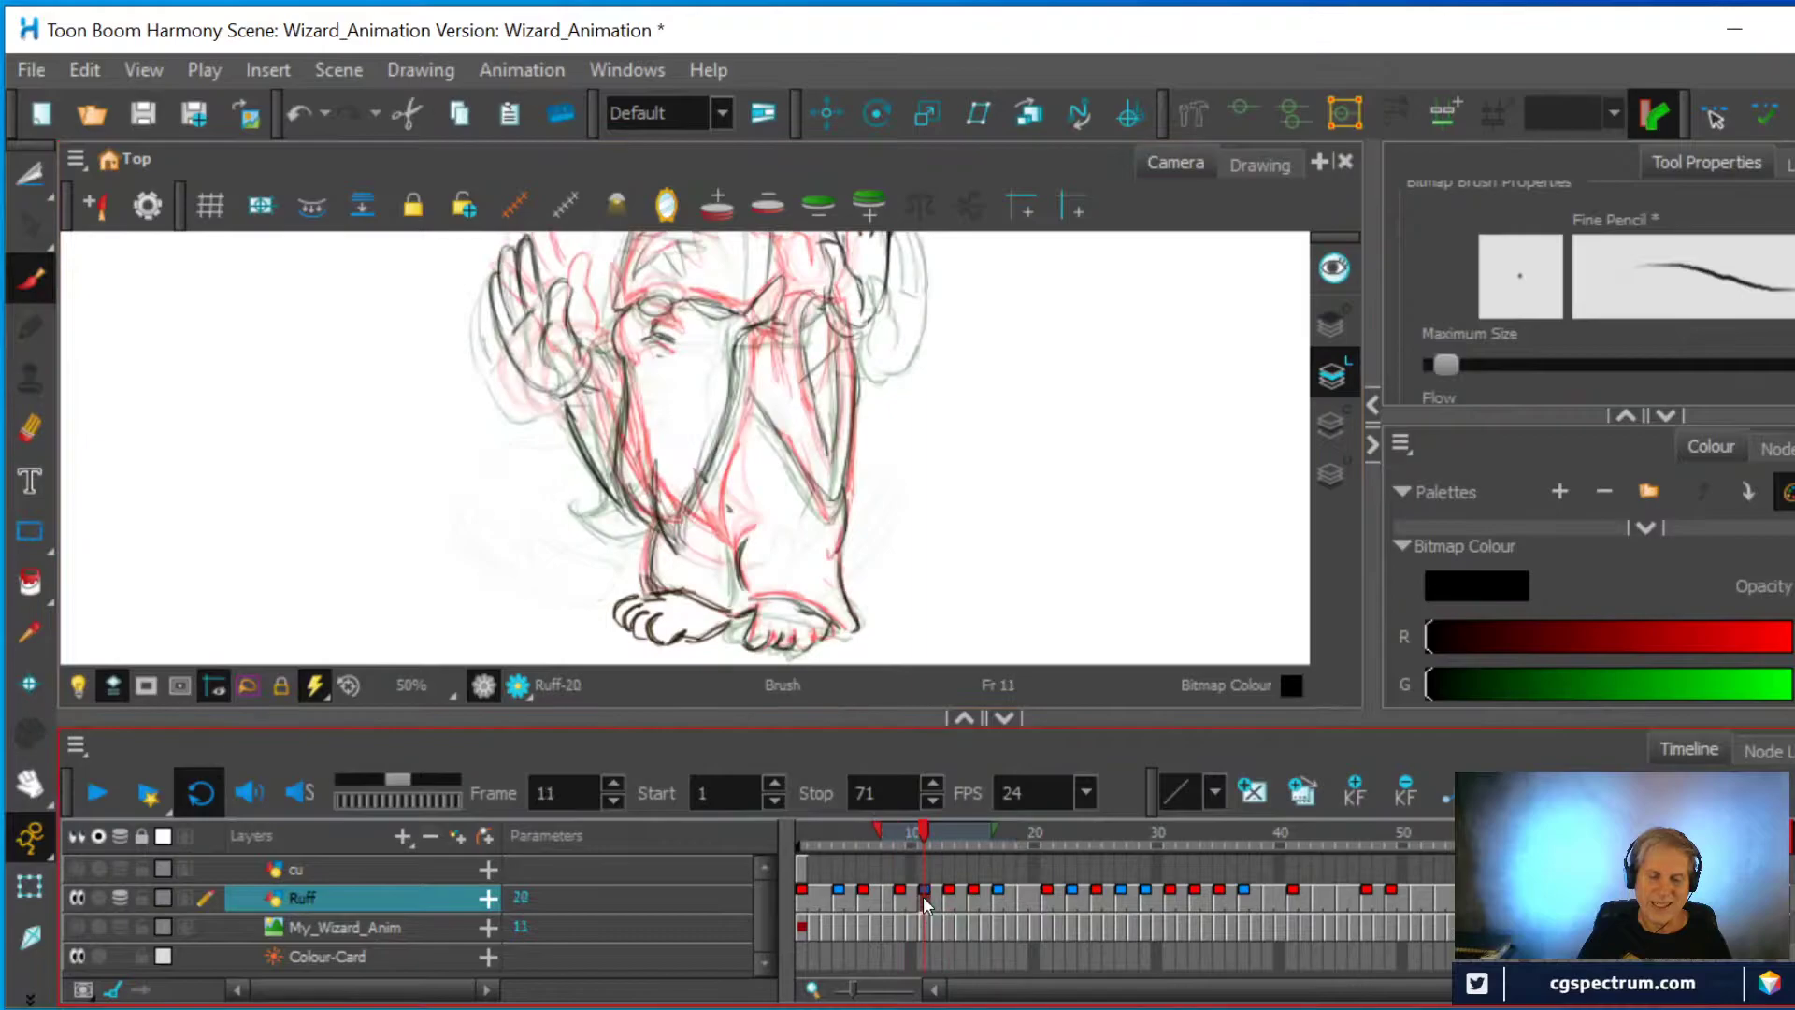
{"action": "left_click_drag", "start_coordinate": [996, 835], "coordinate": [946, 828]}
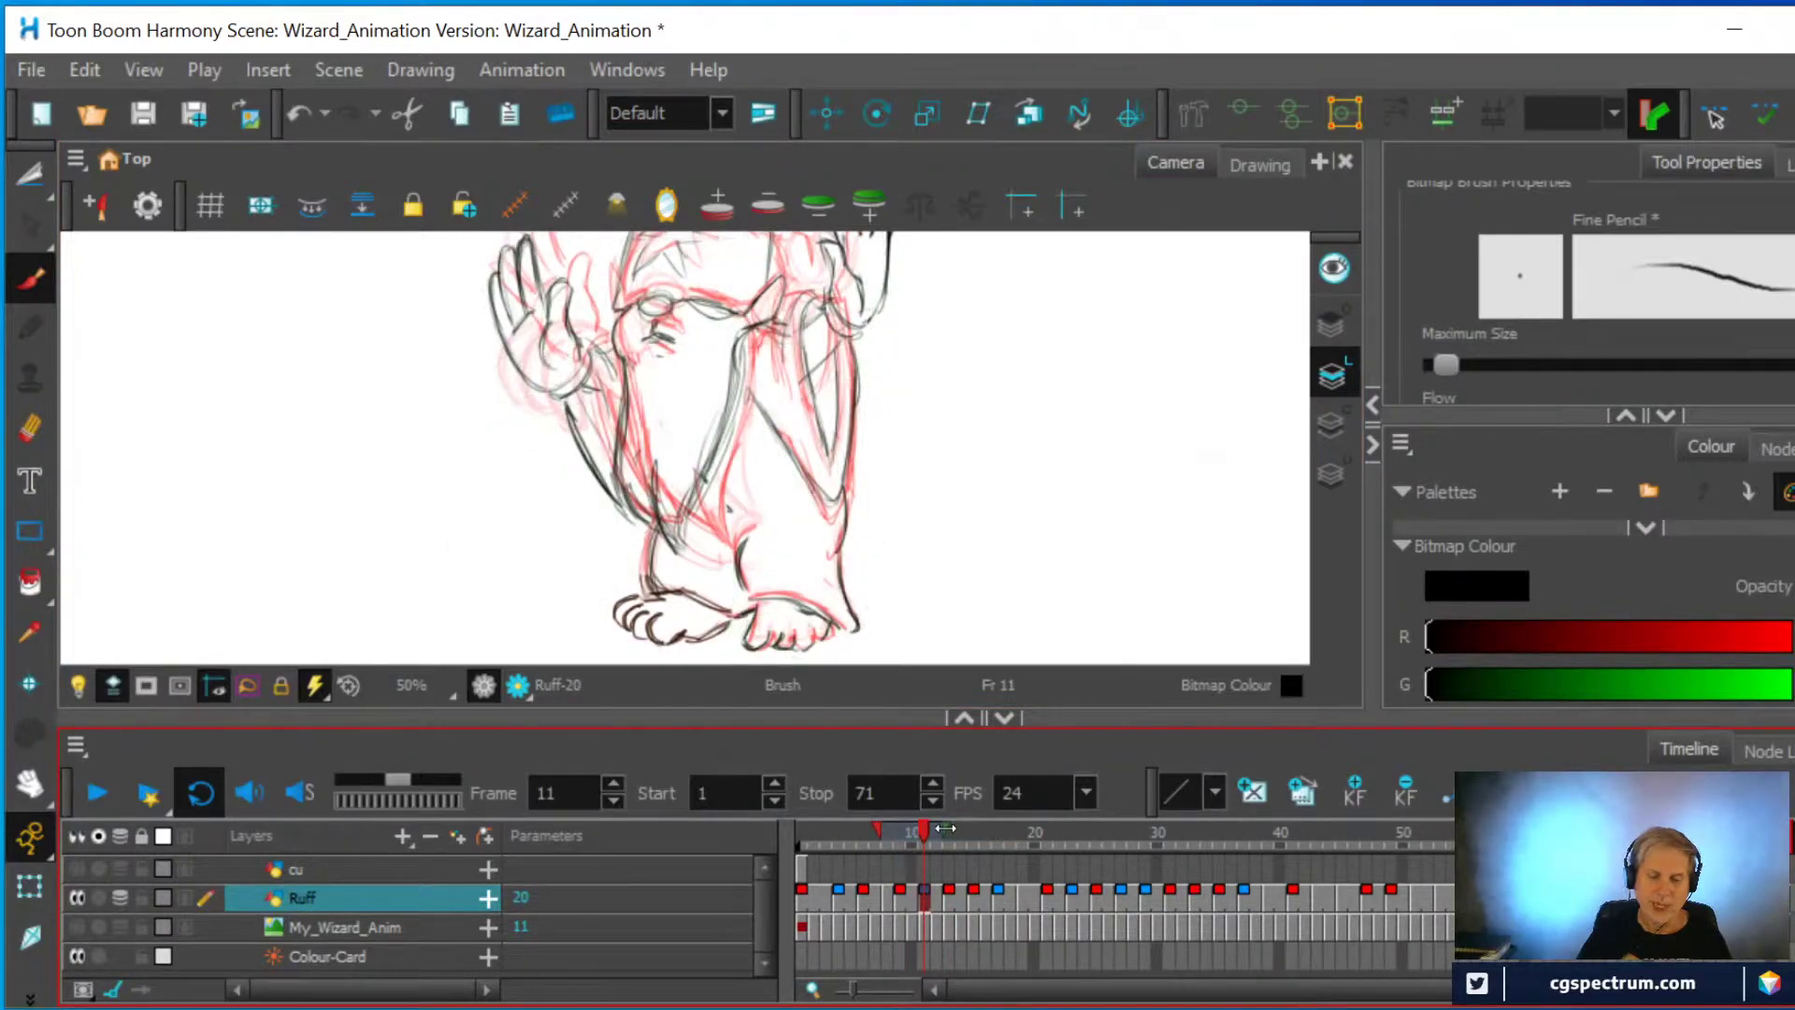
{"action": "left_click", "coordinate": [30, 428]}
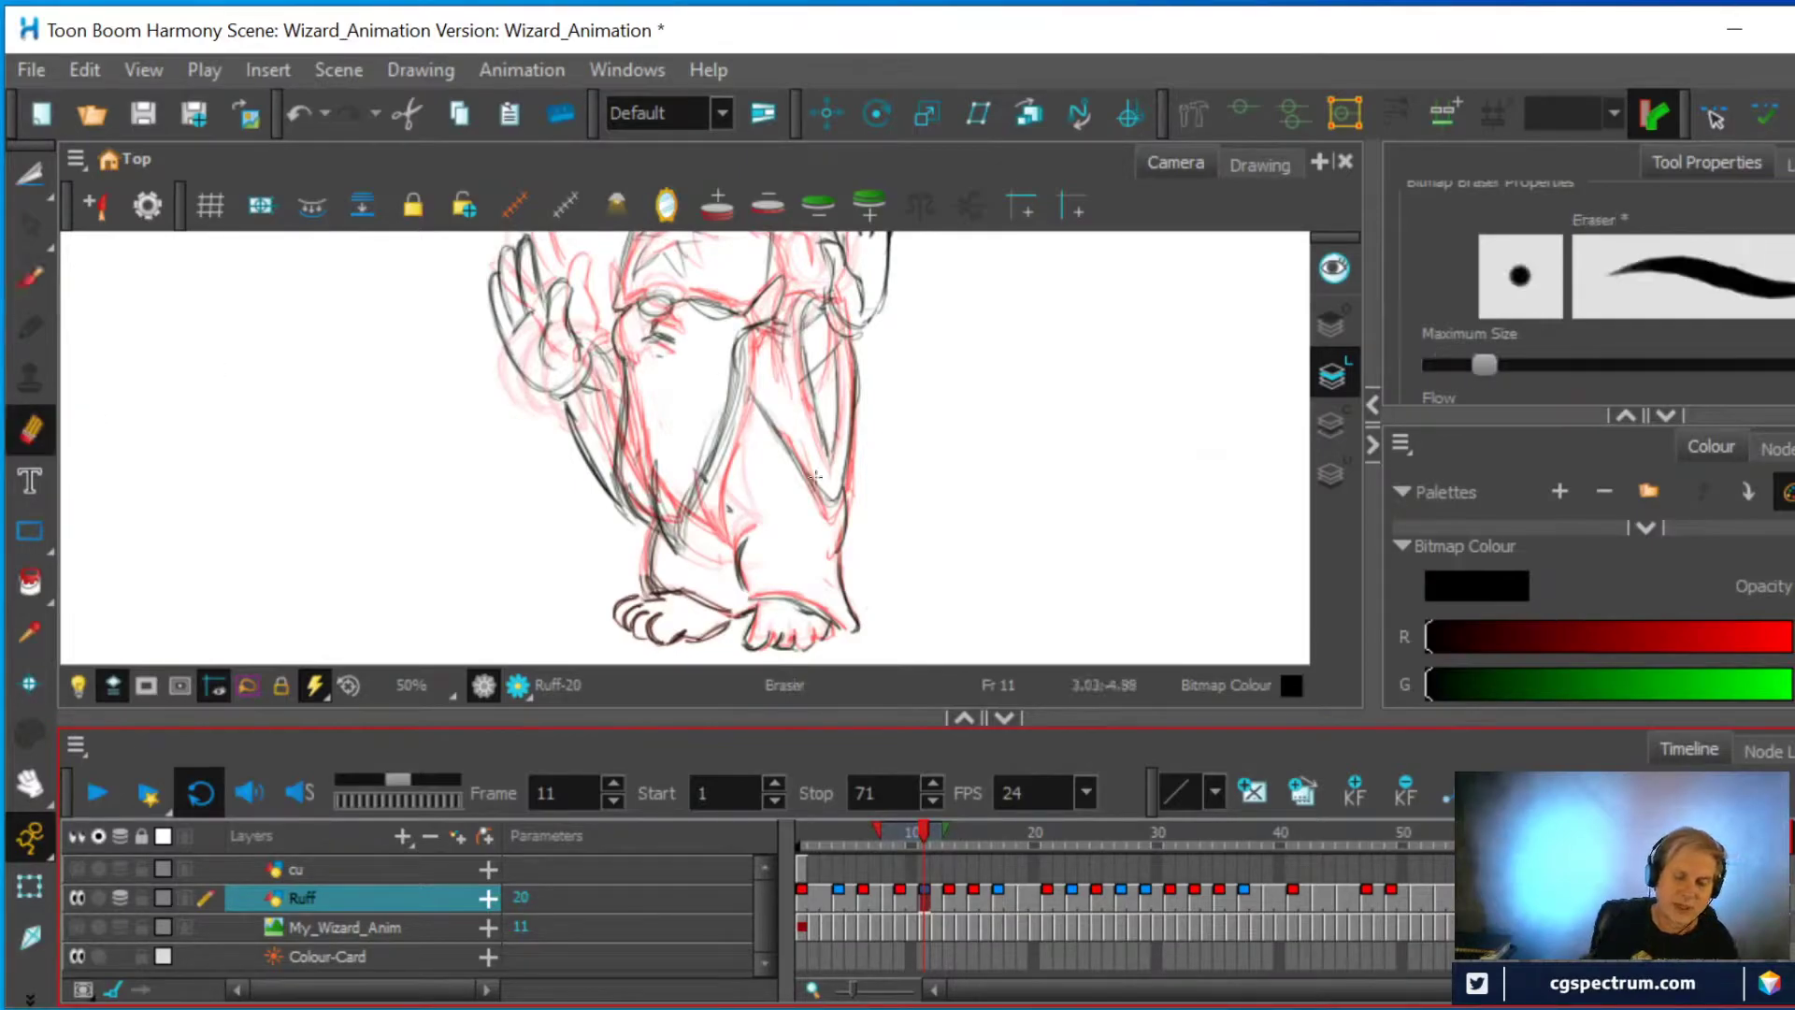
{"action": "left_click", "coordinate": [30, 278]}
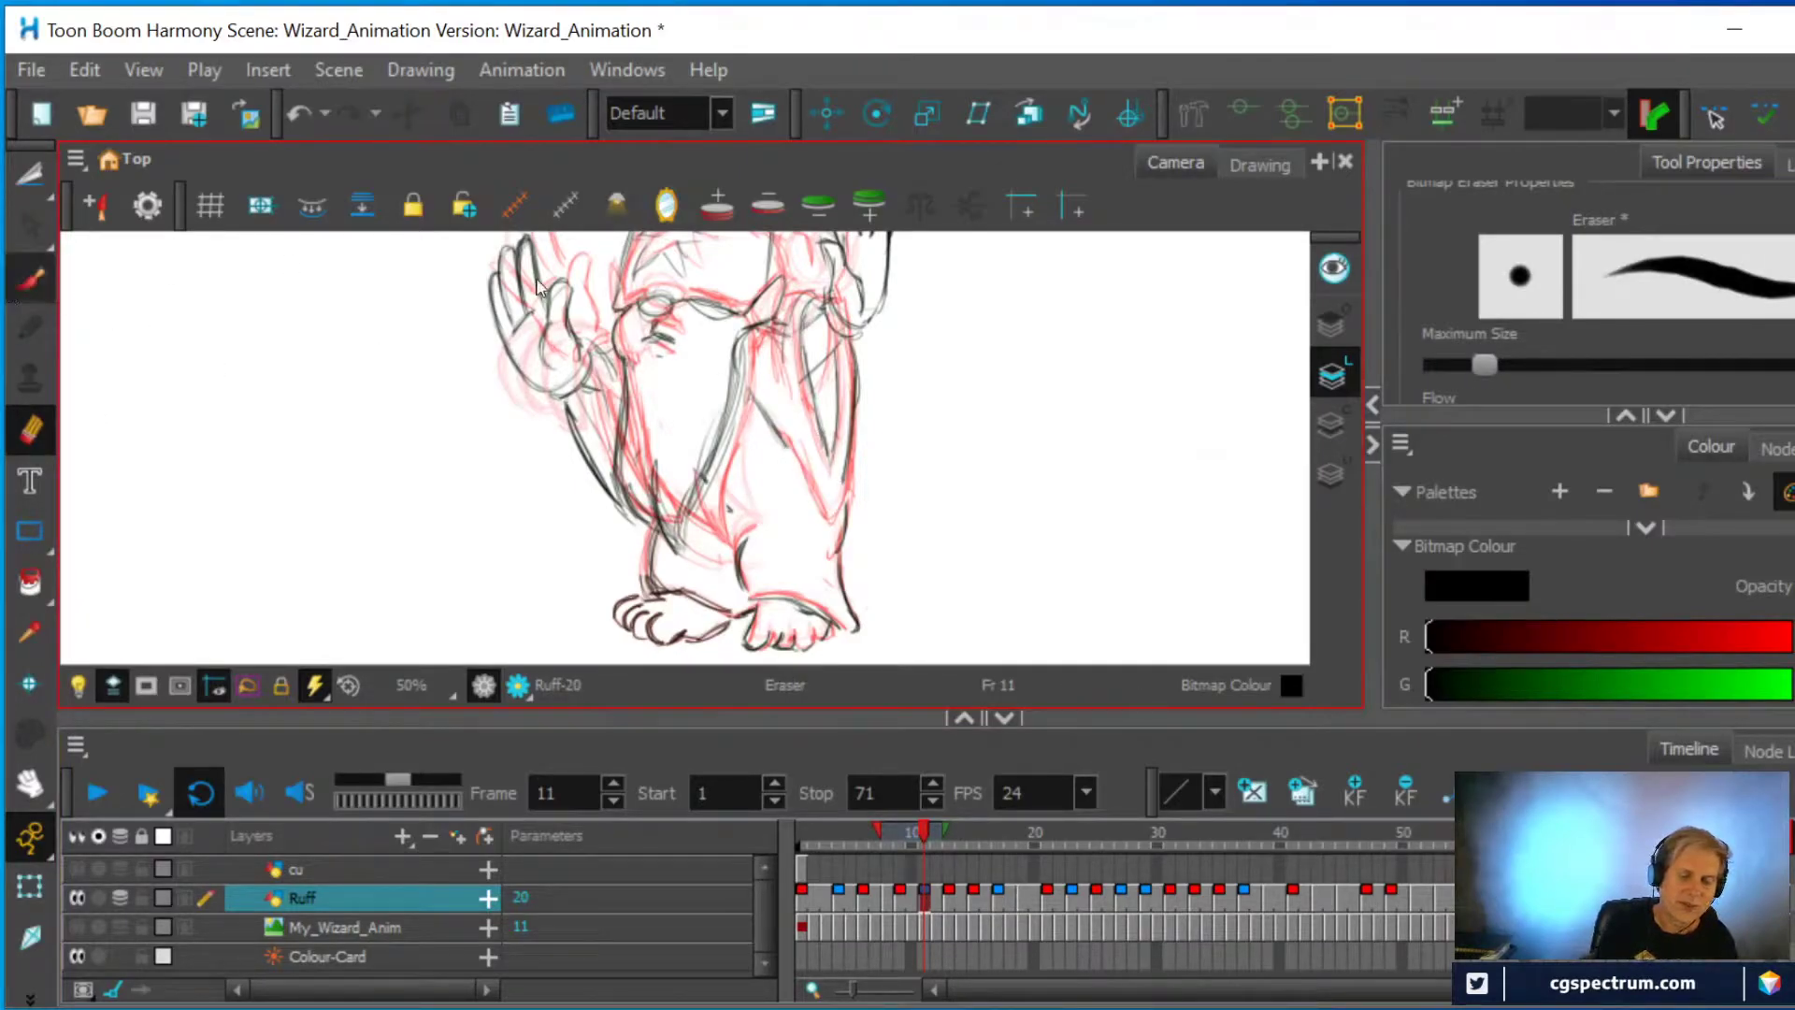
{"action": "mouse_move", "coordinate": [781, 428]}
{"action": "left_mouse_down"}
{"action": "mouse_move", "coordinate": [808, 526]}
{"action": "mouse_move", "coordinate": [844, 473]}
{"action": "mouse_move", "coordinate": [803, 536]}
{"action": "mouse_move", "coordinate": [779, 445]}
{"action": "mouse_move", "coordinate": [812, 529]}
{"action": "left_mouse_up"}
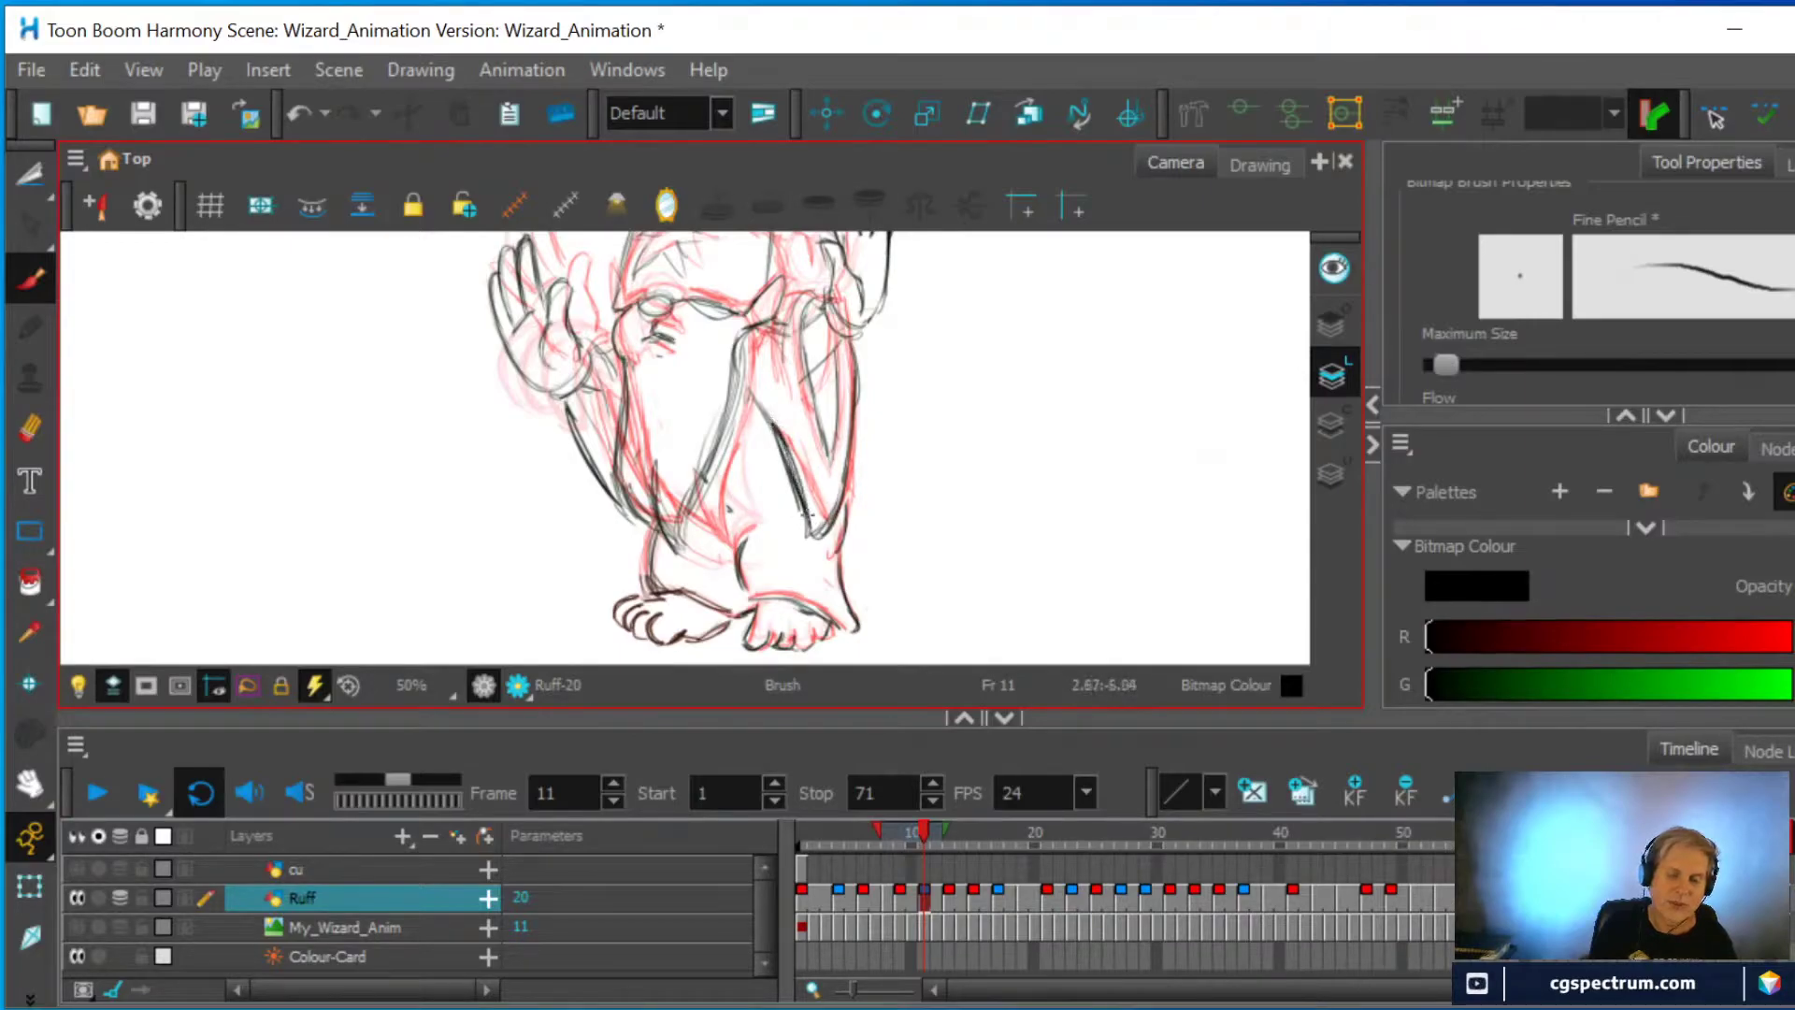
On frame 9, erase the lower part of the right-hand sleeve and redraw its outer edges and inner fold
{"action": "left_click", "coordinate": [900, 898]}
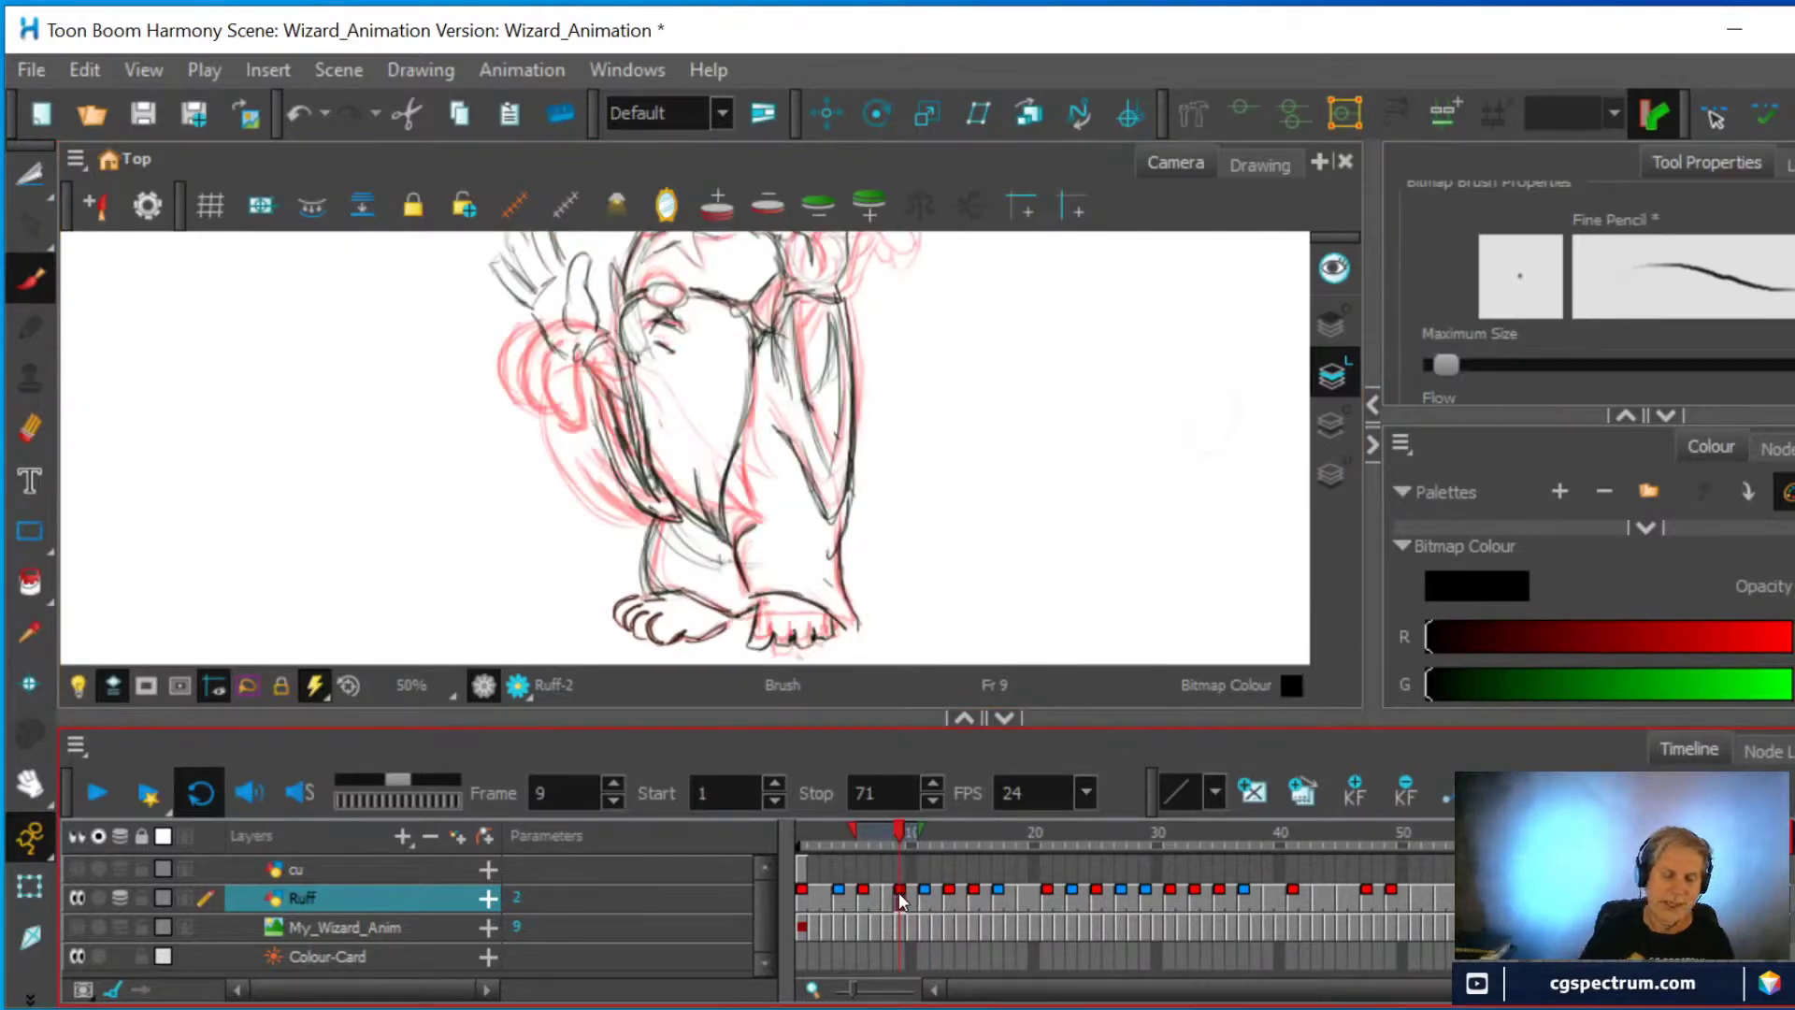
{"action": "left_click", "coordinate": [29, 428]}
{"action": "mouse_move", "coordinate": [774, 422]}
{"action": "left_mouse_down"}
{"action": "mouse_move", "coordinate": [818, 515]}
{"action": "mouse_move", "coordinate": [831, 505]}
{"action": "left_mouse_up"}
{"action": "mouse_move", "coordinate": [830, 426]}
{"action": "left_mouse_down"}
{"action": "mouse_move", "coordinate": [828, 467]}
{"action": "mouse_move", "coordinate": [805, 481]}
{"action": "left_mouse_up"}
{"action": "left_click", "coordinate": [29, 277]}
{"action": "mouse_move", "coordinate": [757, 408]}
{"action": "left_mouse_down"}
{"action": "mouse_move", "coordinate": [809, 510]}
{"action": "mouse_move", "coordinate": [842, 488]}
{"action": "mouse_move", "coordinate": [800, 523]}
{"action": "left_mouse_up"}
{"action": "mouse_move", "coordinate": [814, 417]}
{"action": "left_mouse_down"}
{"action": "mouse_move", "coordinate": [804, 512]}
{"action": "mouse_move", "coordinate": [818, 481]}
{"action": "left_mouse_up"}
{"action": "mouse_move", "coordinate": [822, 486]}
{"action": "left_mouse_down"}
{"action": "mouse_move", "coordinate": [837, 433]}
{"action": "mouse_move", "coordinate": [812, 491]}
{"action": "left_mouse_up"}
{"action": "mouse_move", "coordinate": [806, 383]}
{"action": "left_mouse_down"}
{"action": "mouse_move", "coordinate": [820, 476]}
{"action": "mouse_move", "coordinate": [809, 390]}
{"action": "mouse_move", "coordinate": [830, 472]}
{"action": "mouse_move", "coordinate": [840, 351]}
{"action": "left_mouse_up"}
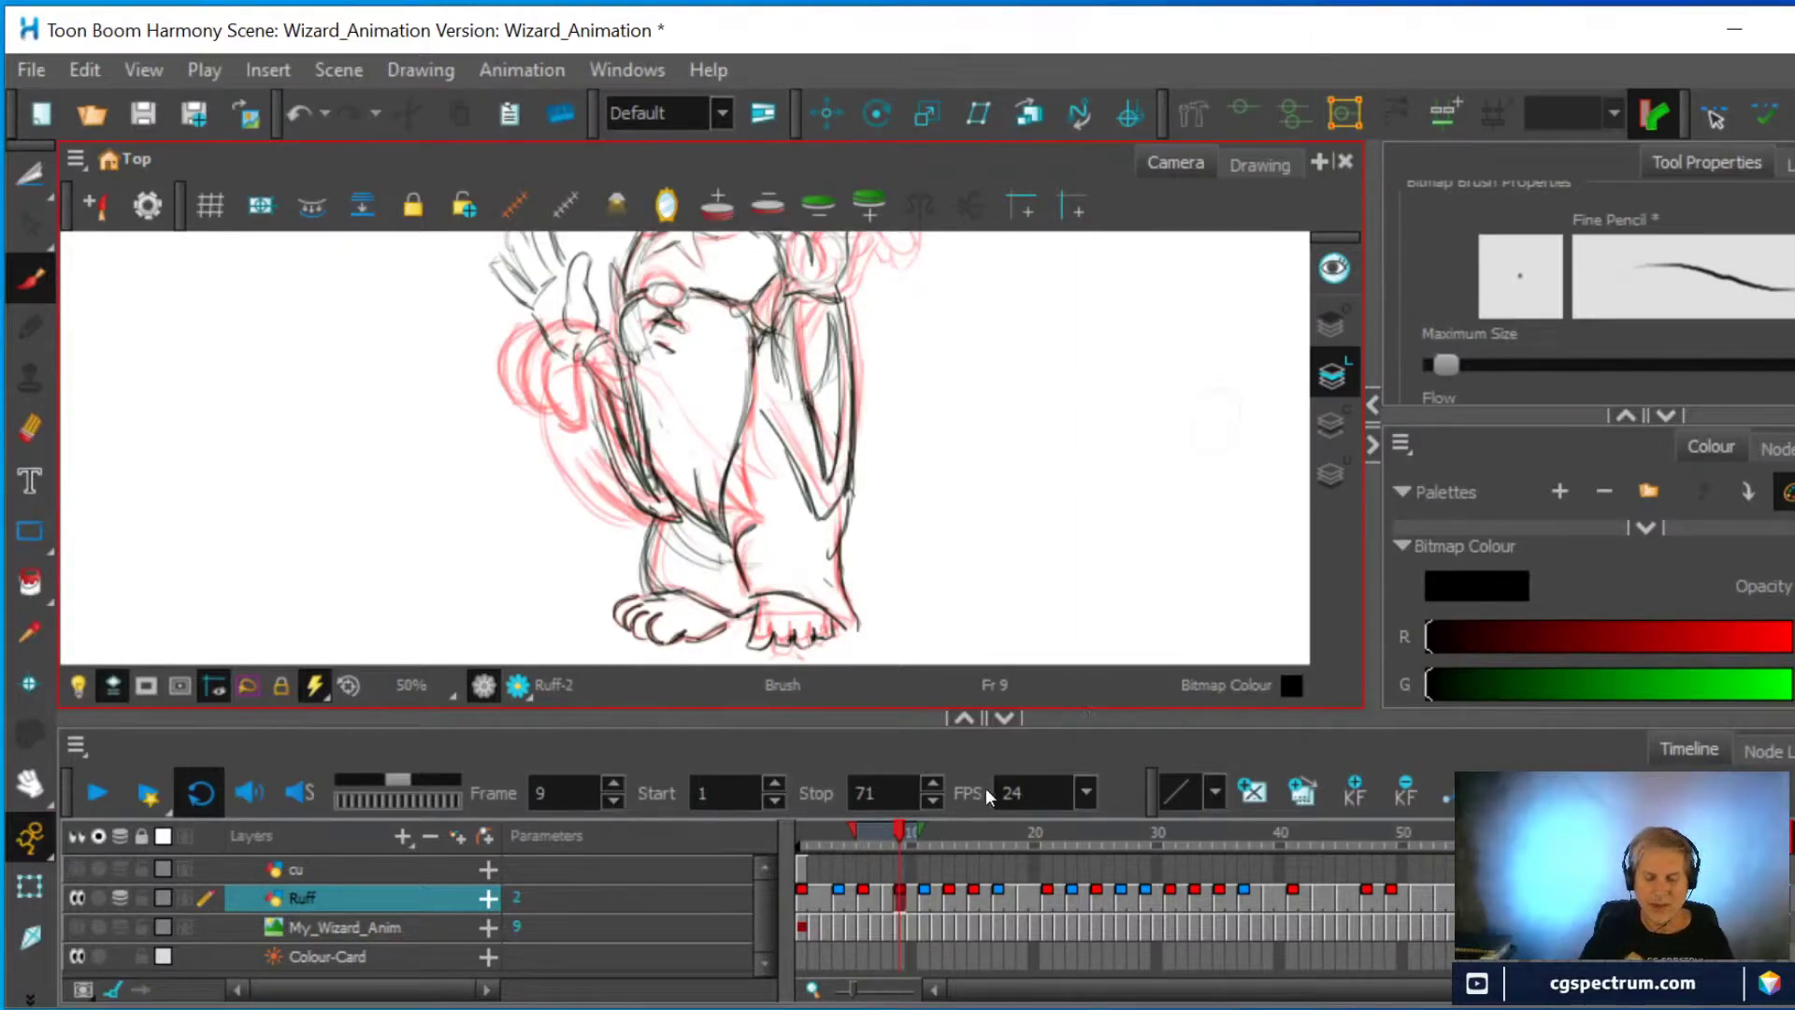
Return to frame 13, erase the sleeve's lower edges, and redraw its tip to follow the previous drawing's arc
{"action": "left_click", "coordinate": [888, 896]}
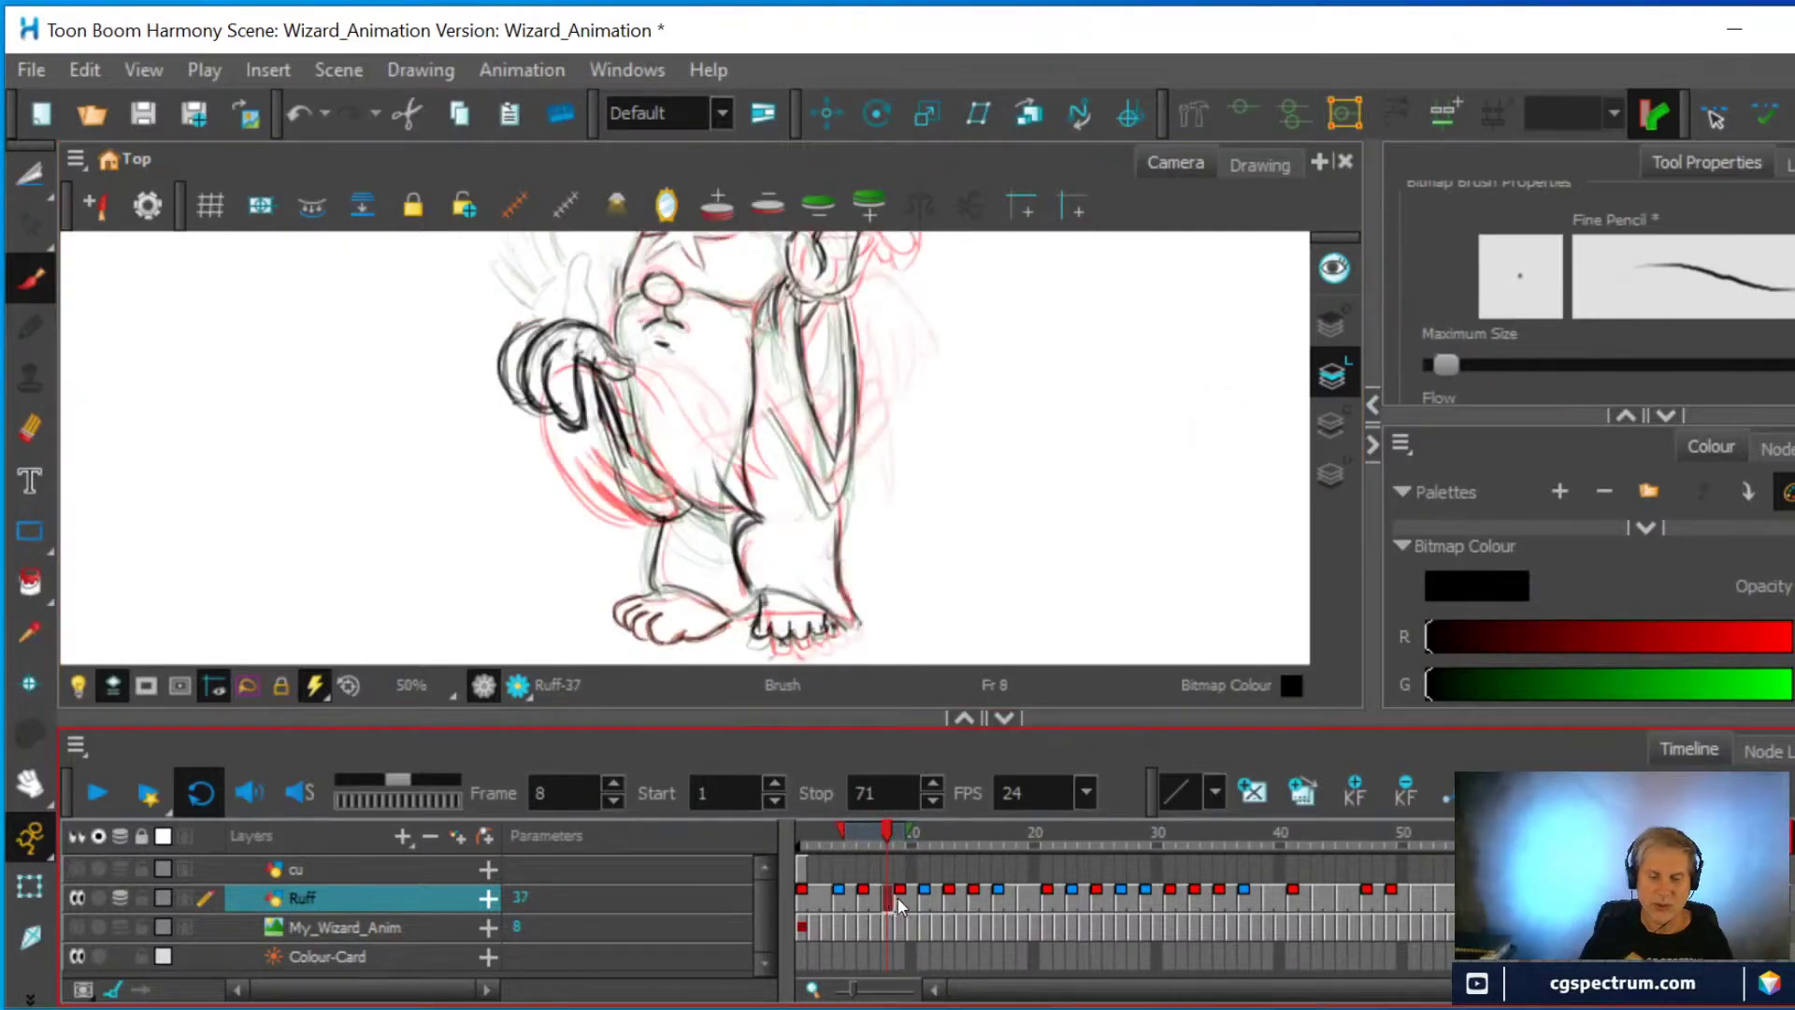
{"action": "mouse_move", "coordinate": [886, 835]}
{"action": "left_mouse_down"}
{"action": "mouse_move", "coordinate": [933, 833]}
{"action": "mouse_move", "coordinate": [815, 828]}
{"action": "mouse_move", "coordinate": [987, 839]}
{"action": "mouse_move", "coordinate": [918, 844]}
{"action": "mouse_move", "coordinate": [944, 843]}
{"action": "left_mouse_up"}
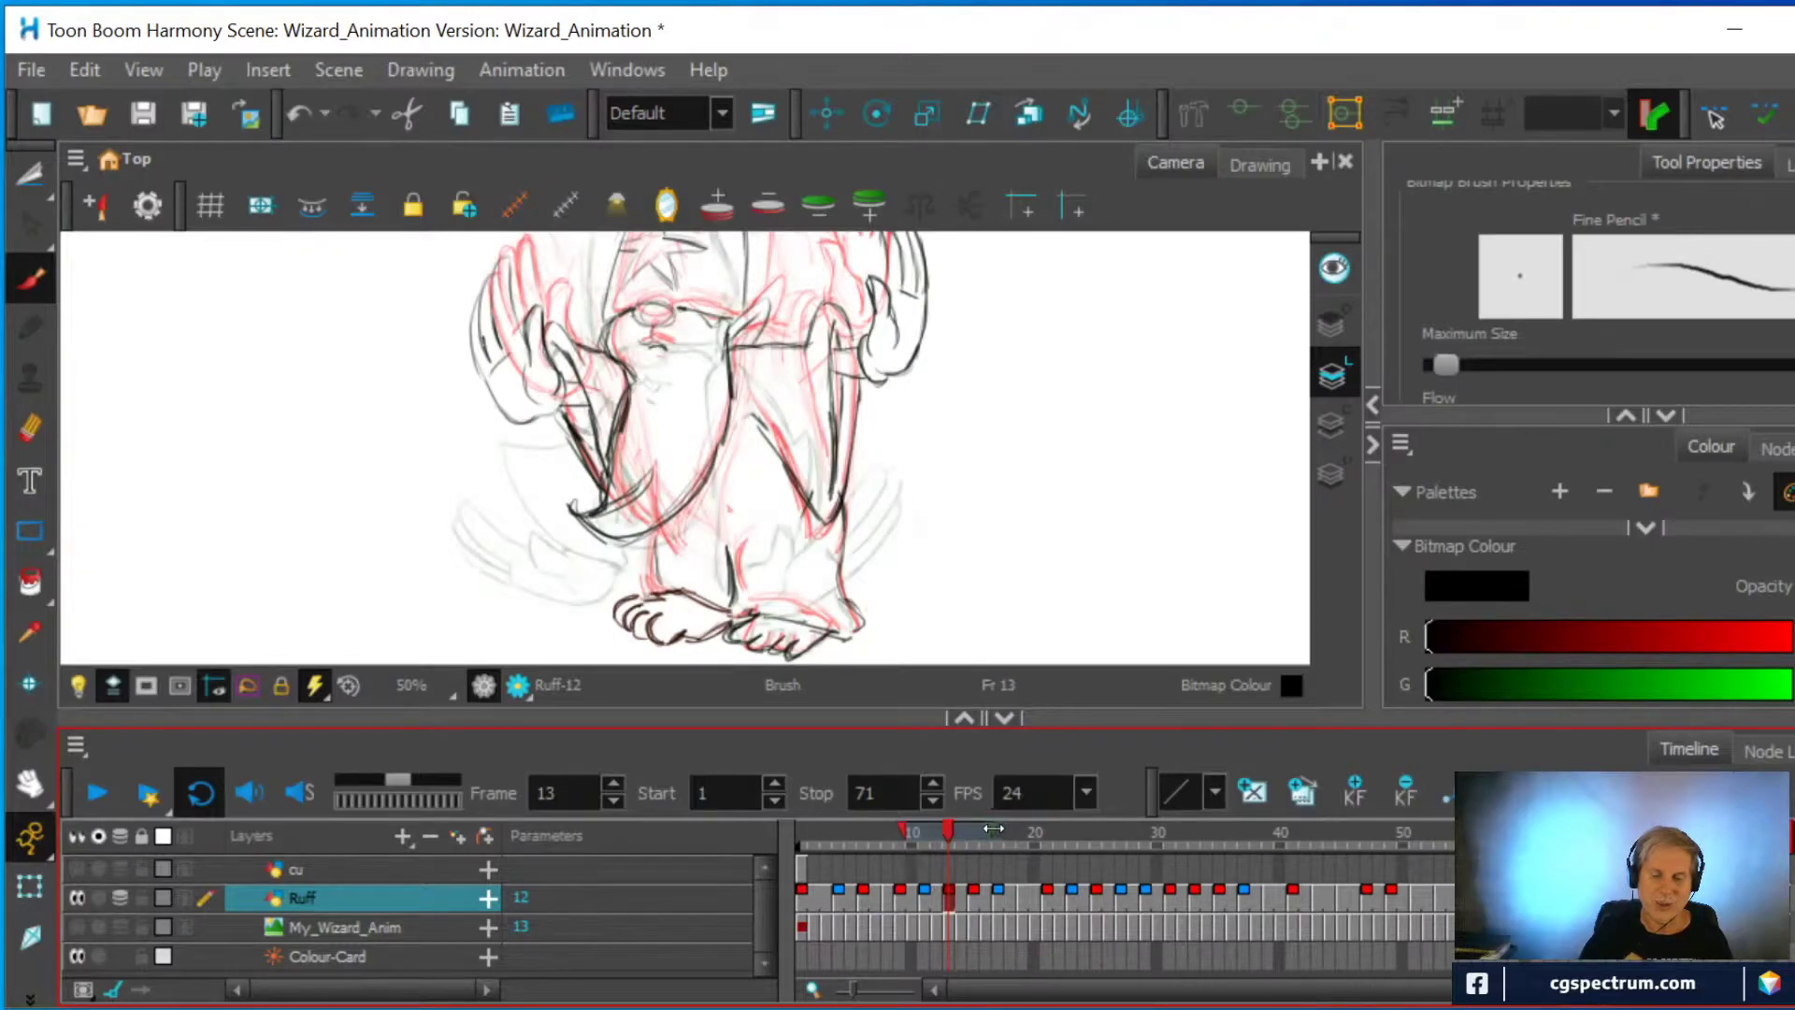
{"action": "left_click", "coordinate": [30, 429]}
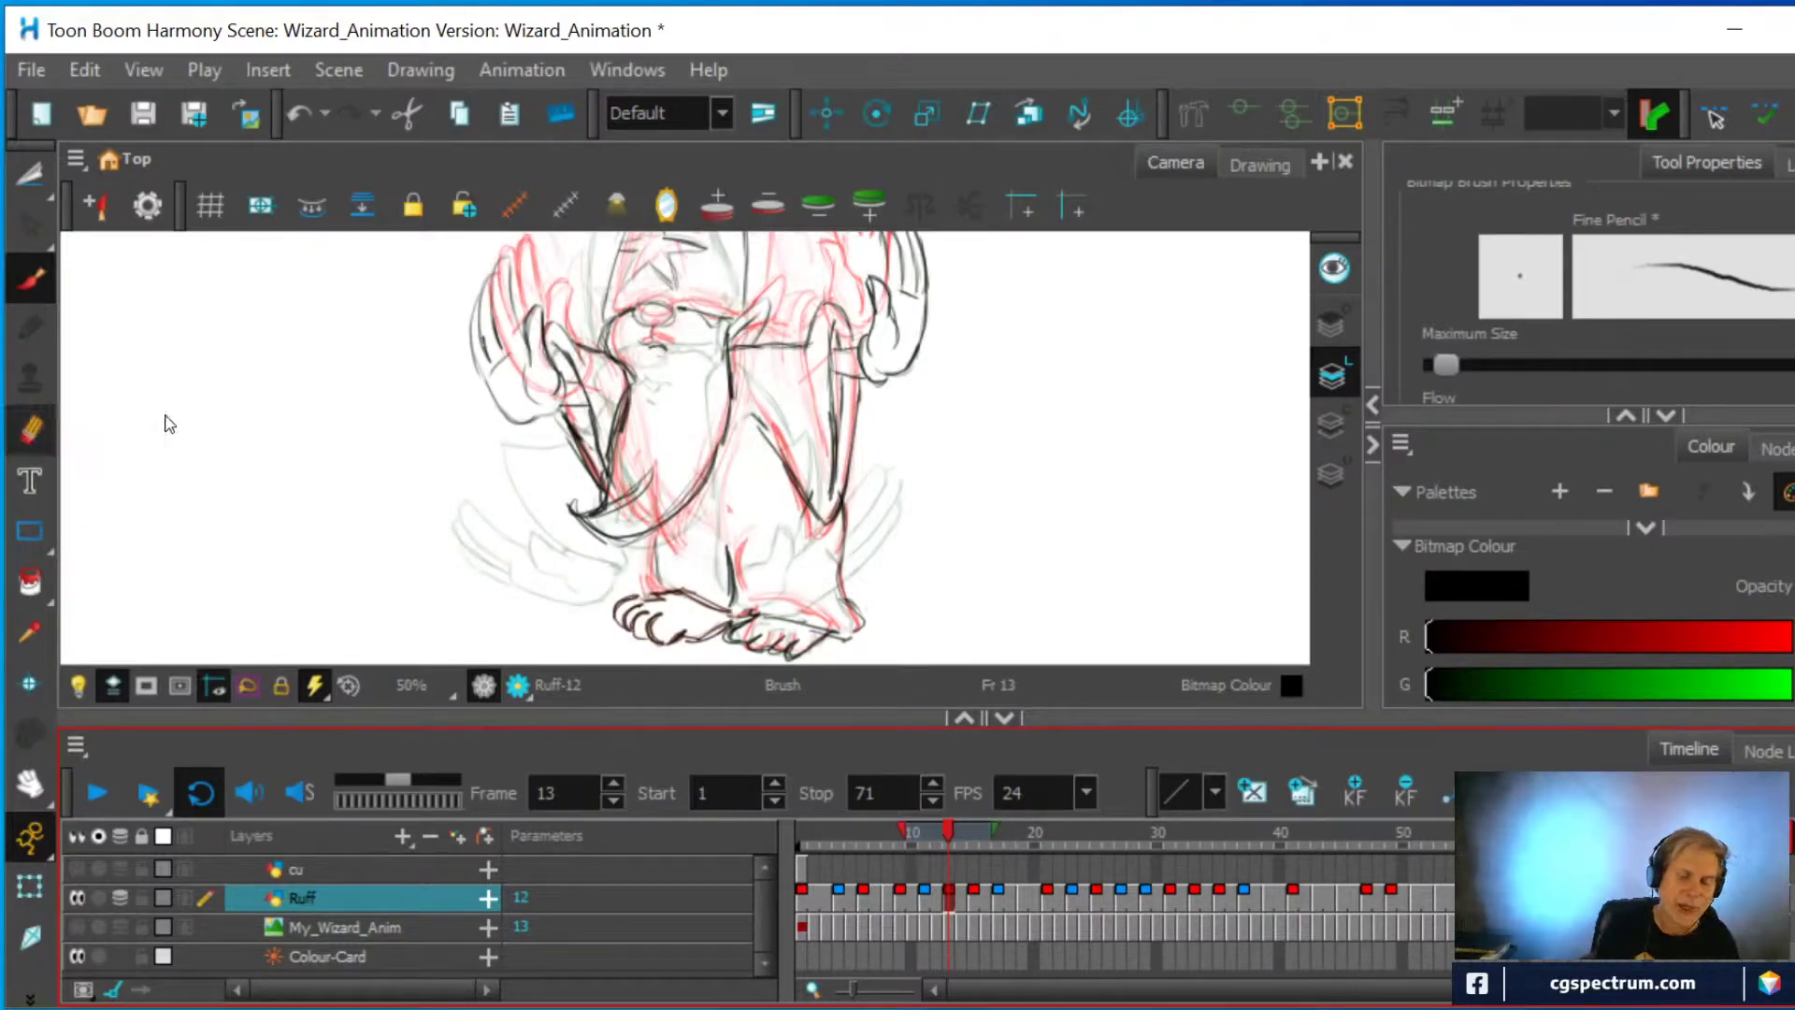
{"action": "mouse_move", "coordinate": [819, 515]}
{"action": "left_mouse_down"}
{"action": "mouse_move", "coordinate": [791, 480]}
{"action": "mouse_move", "coordinate": [825, 521]}
{"action": "mouse_move", "coordinate": [843, 500]}
{"action": "mouse_move", "coordinate": [826, 512]}
{"action": "mouse_move", "coordinate": [792, 454]}
{"action": "mouse_move", "coordinate": [813, 507]}
{"action": "left_mouse_up"}
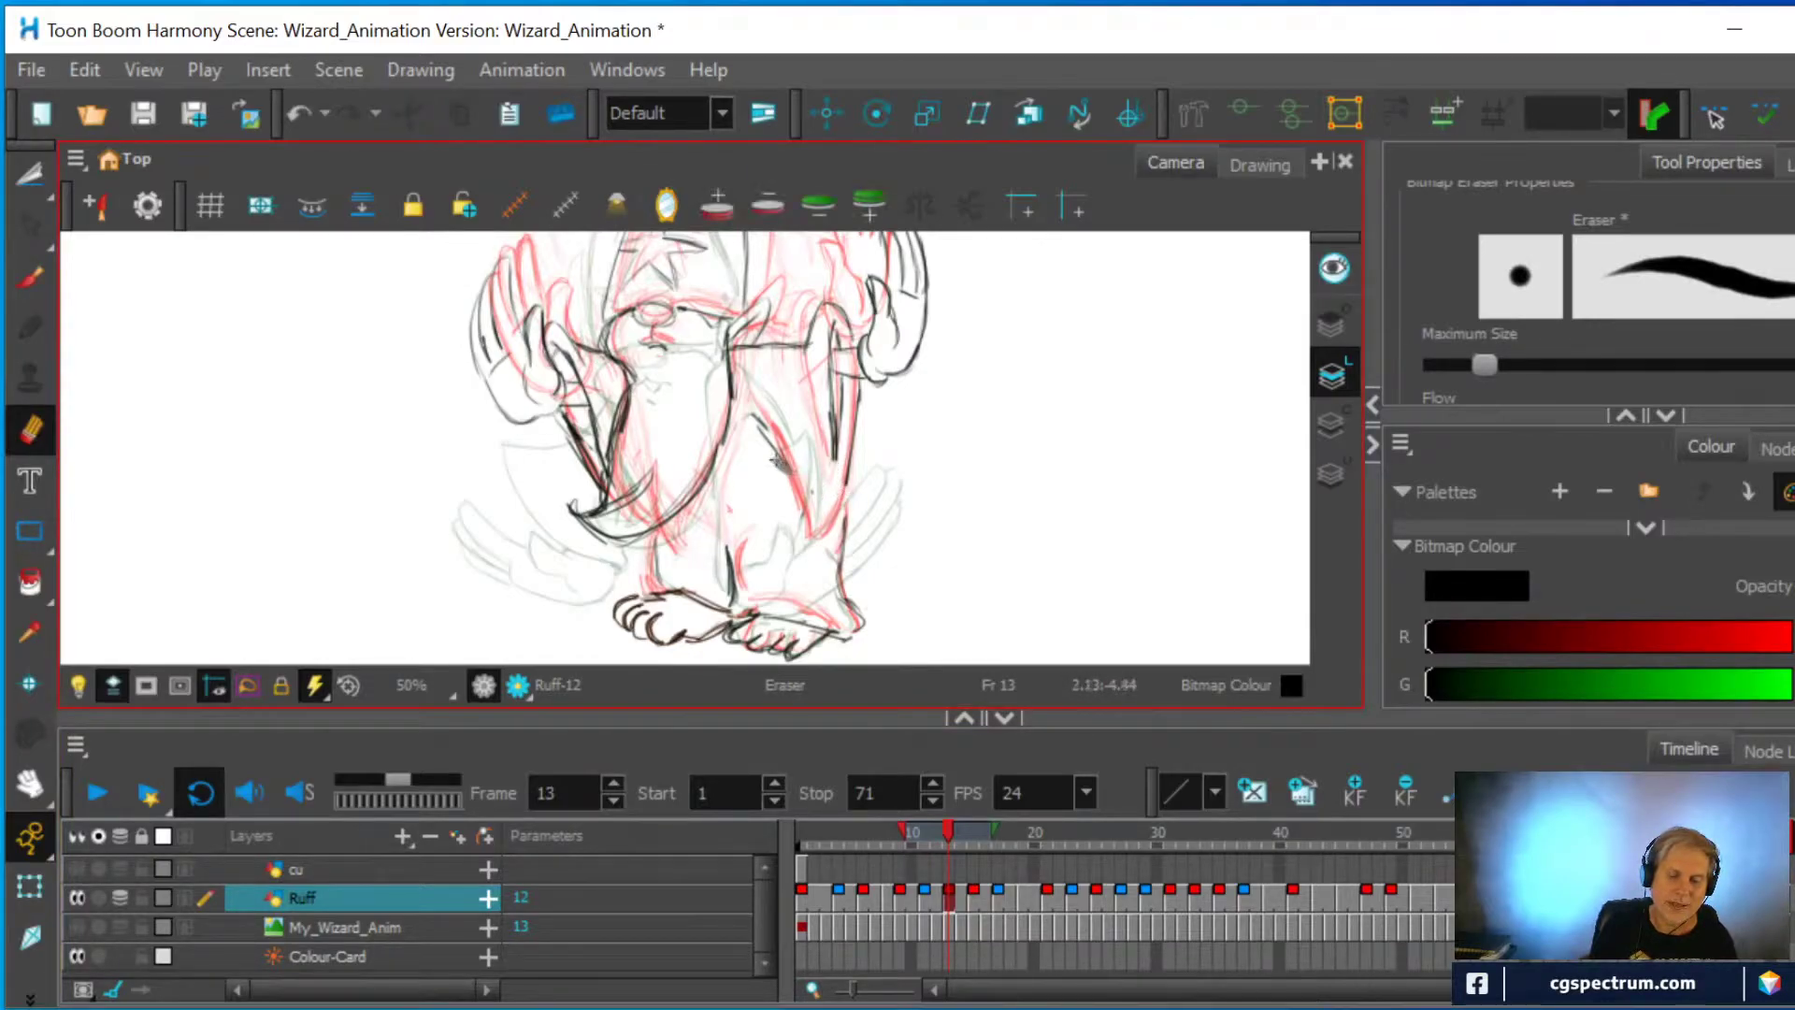
{"action": "key", "text": "alt+b"}
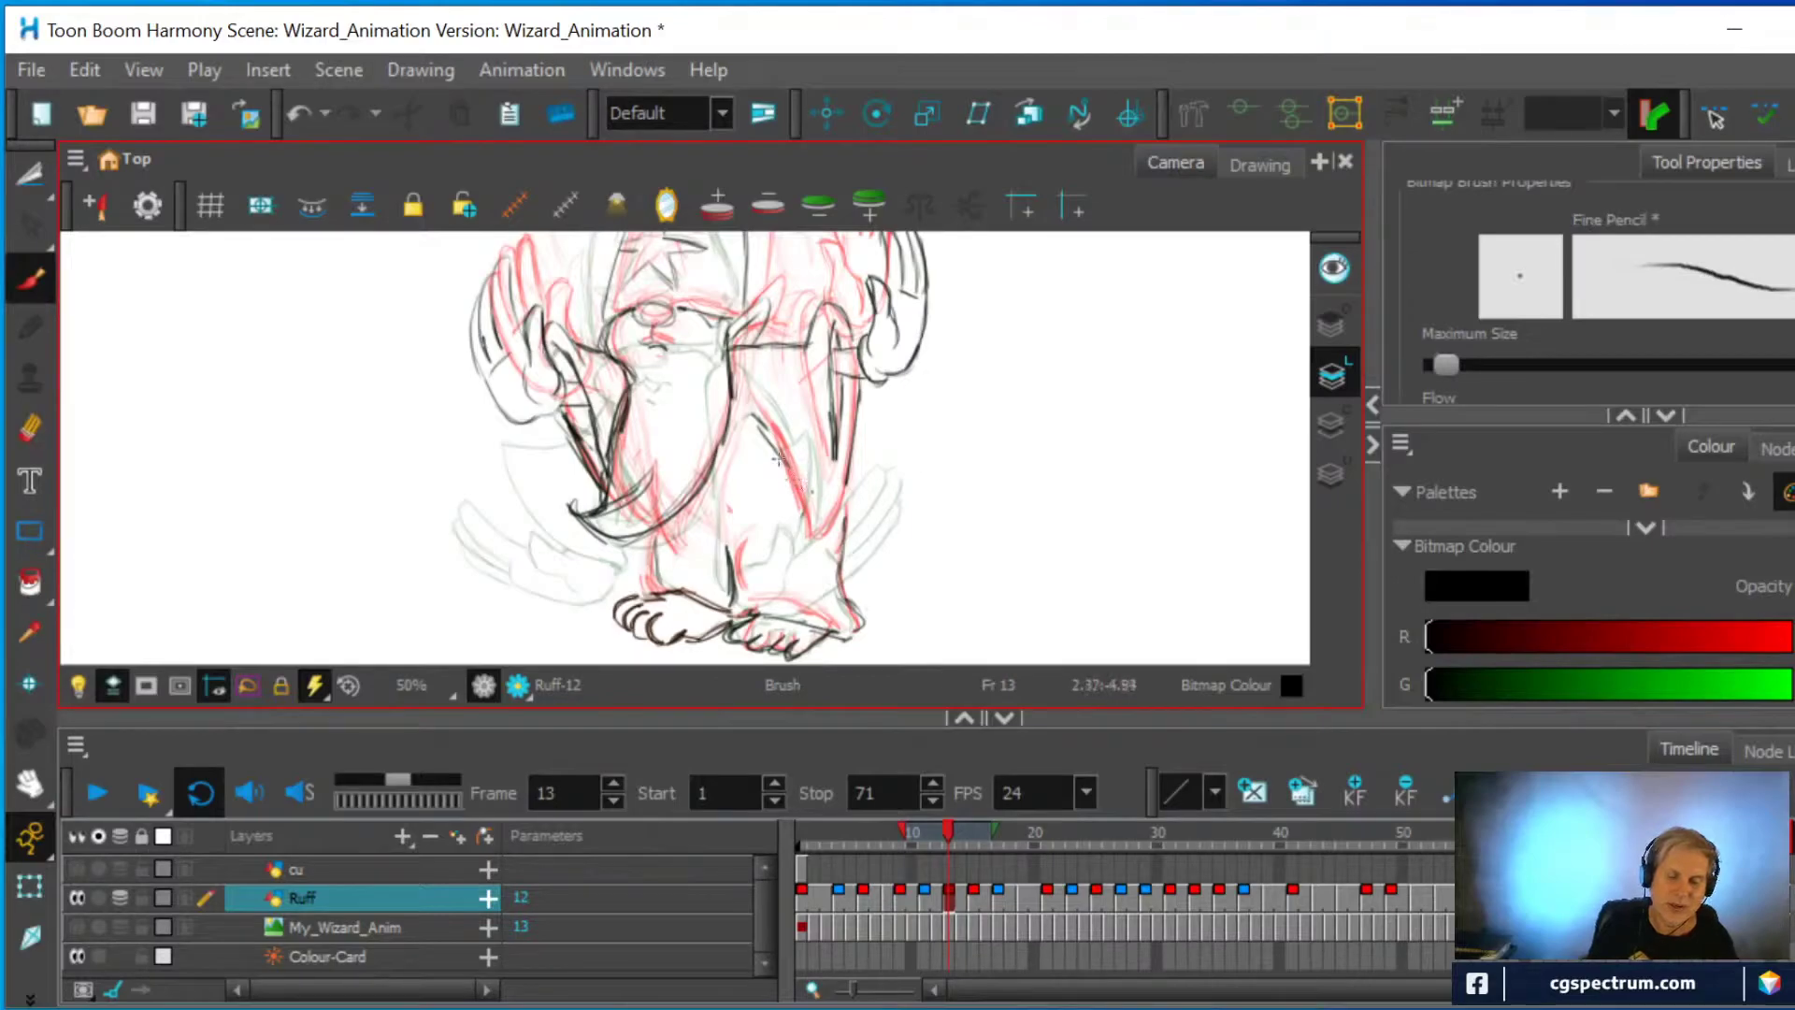
{"action": "mouse_move", "coordinate": [824, 456]}
{"action": "left_mouse_down"}
{"action": "mouse_move", "coordinate": [845, 524]}
{"action": "mouse_move", "coordinate": [824, 498]}
{"action": "left_mouse_up"}
{"action": "left_click_drag", "start_coordinate": [834, 426], "coordinate": [825, 519]}
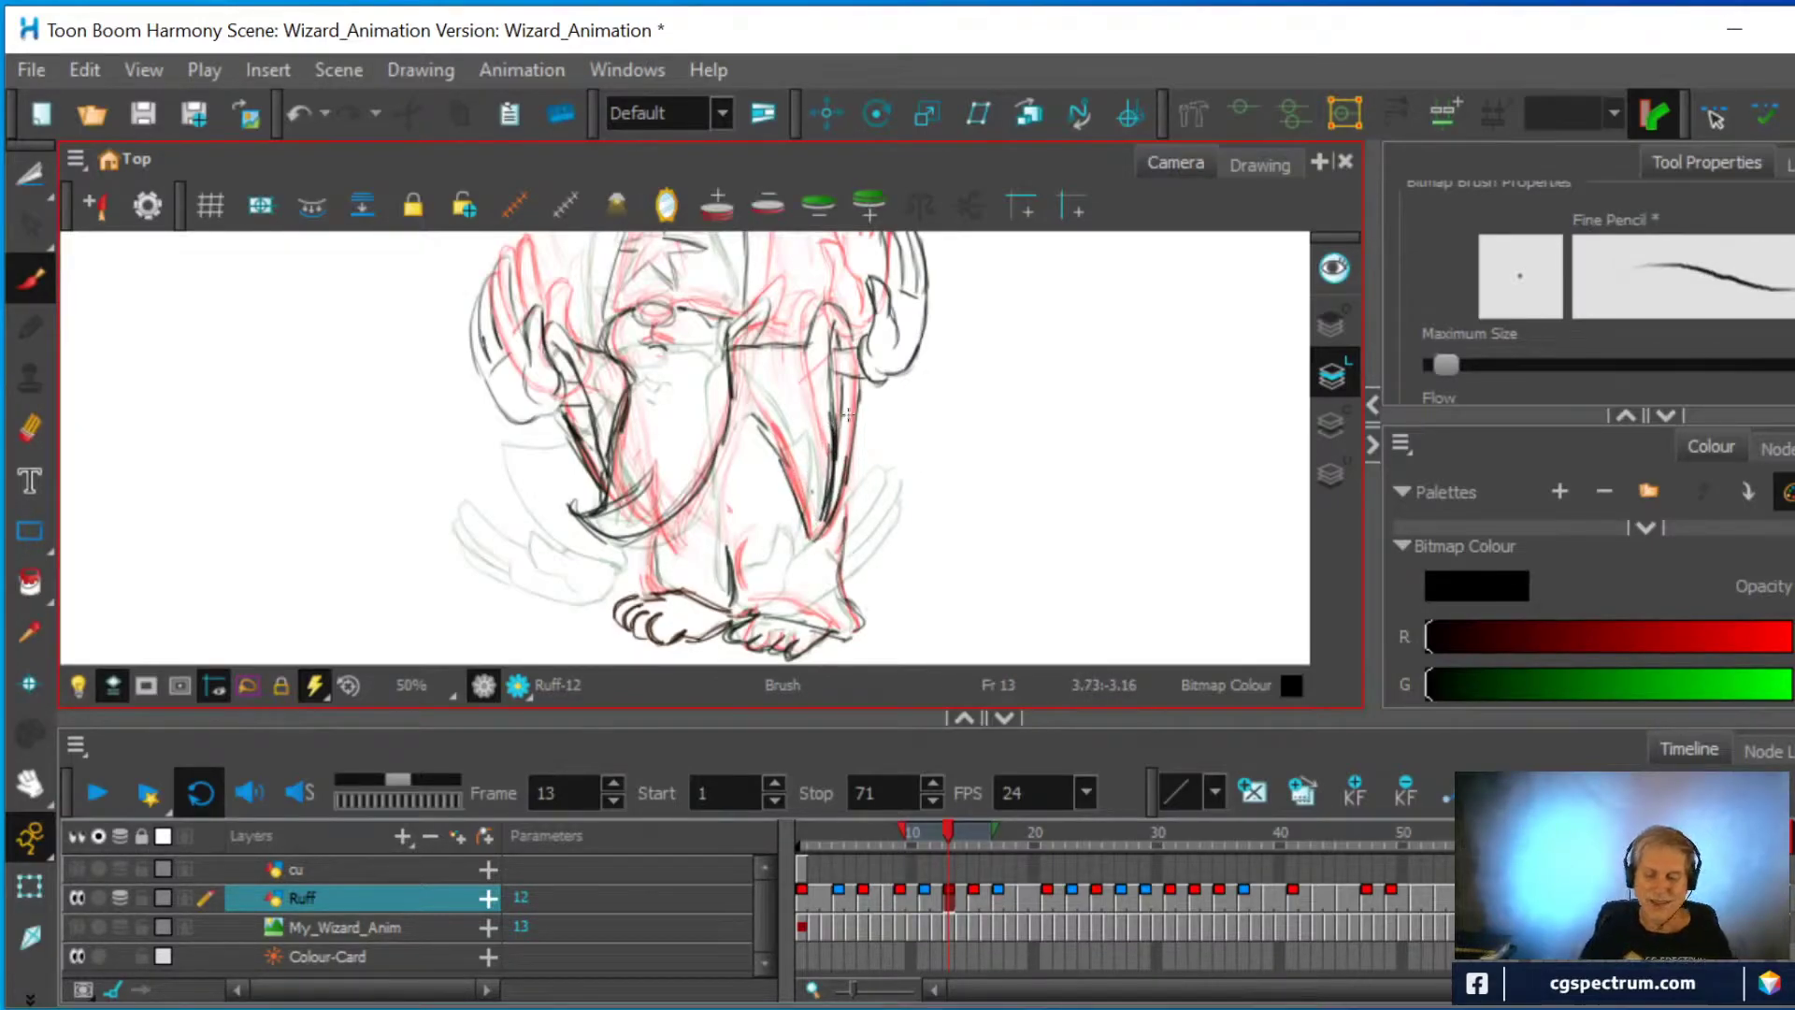
Compare the sleeve against frame 15, and on frame 12 strengthen the right-hand sleeve's inner fold down to its tip
{"action": "left_click", "coordinate": [975, 900]}
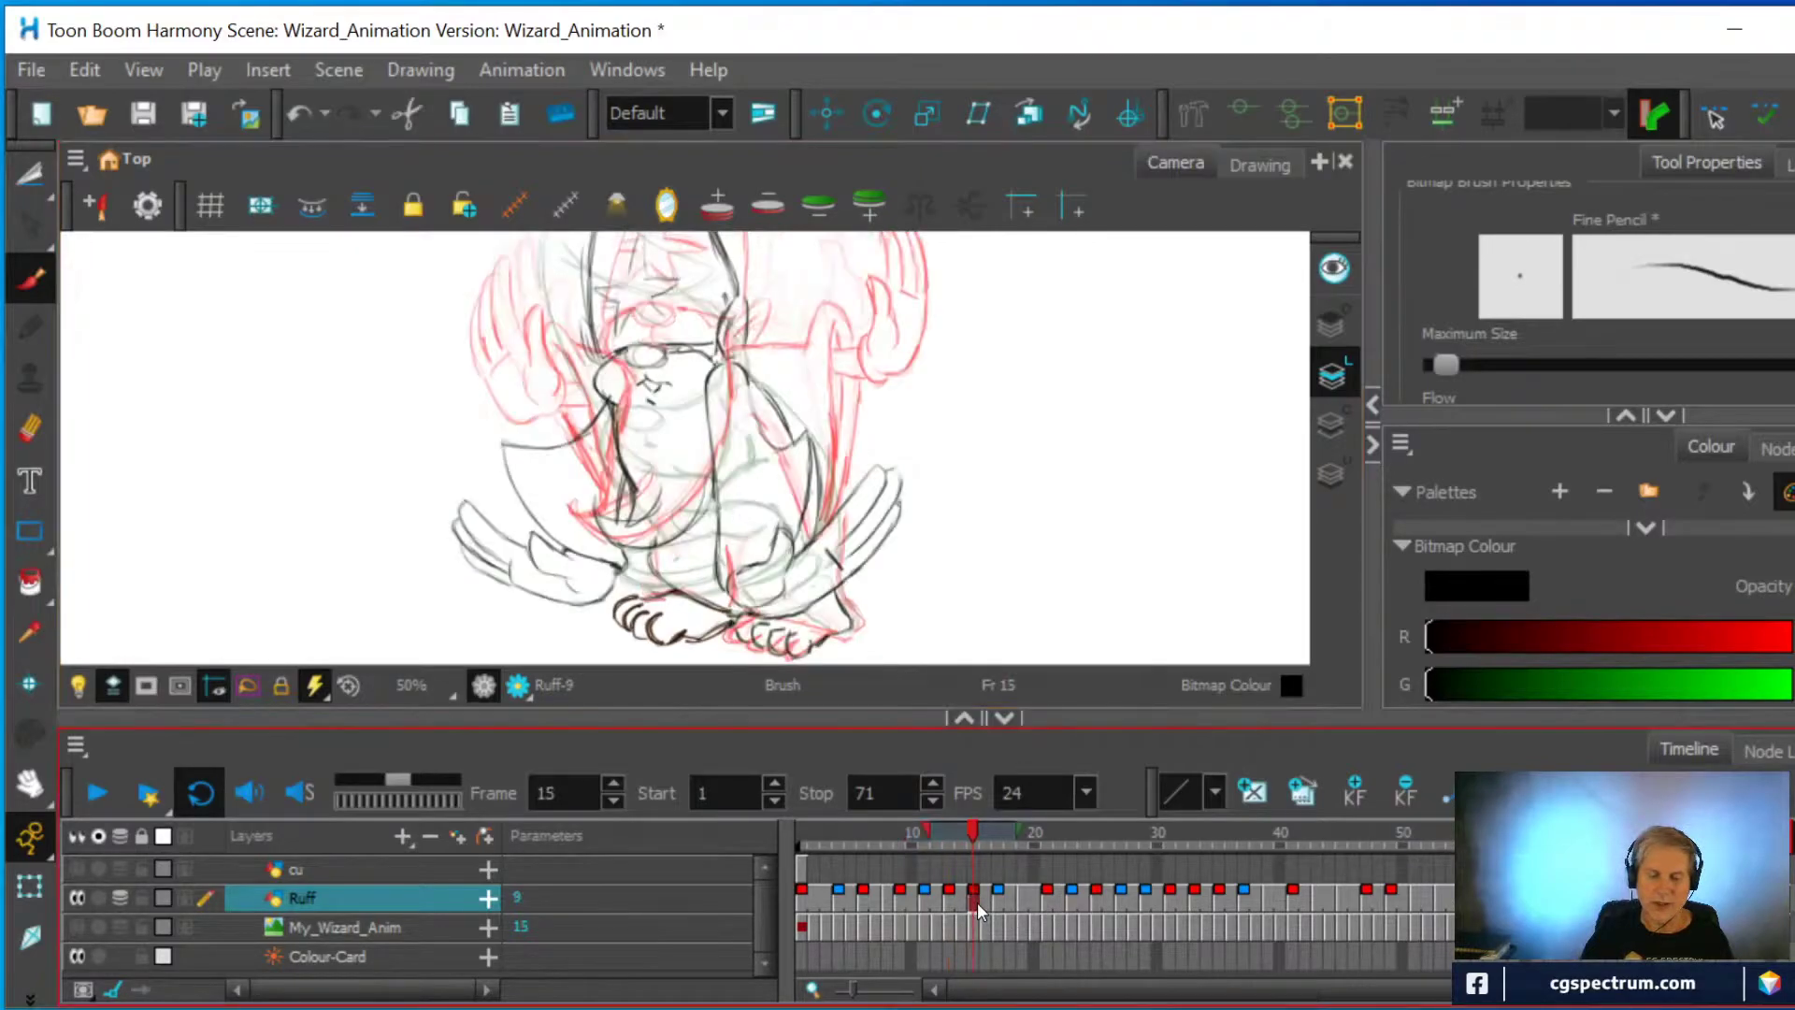
{"action": "left_click_drag", "start_coordinate": [974, 834], "coordinate": [940, 837]}
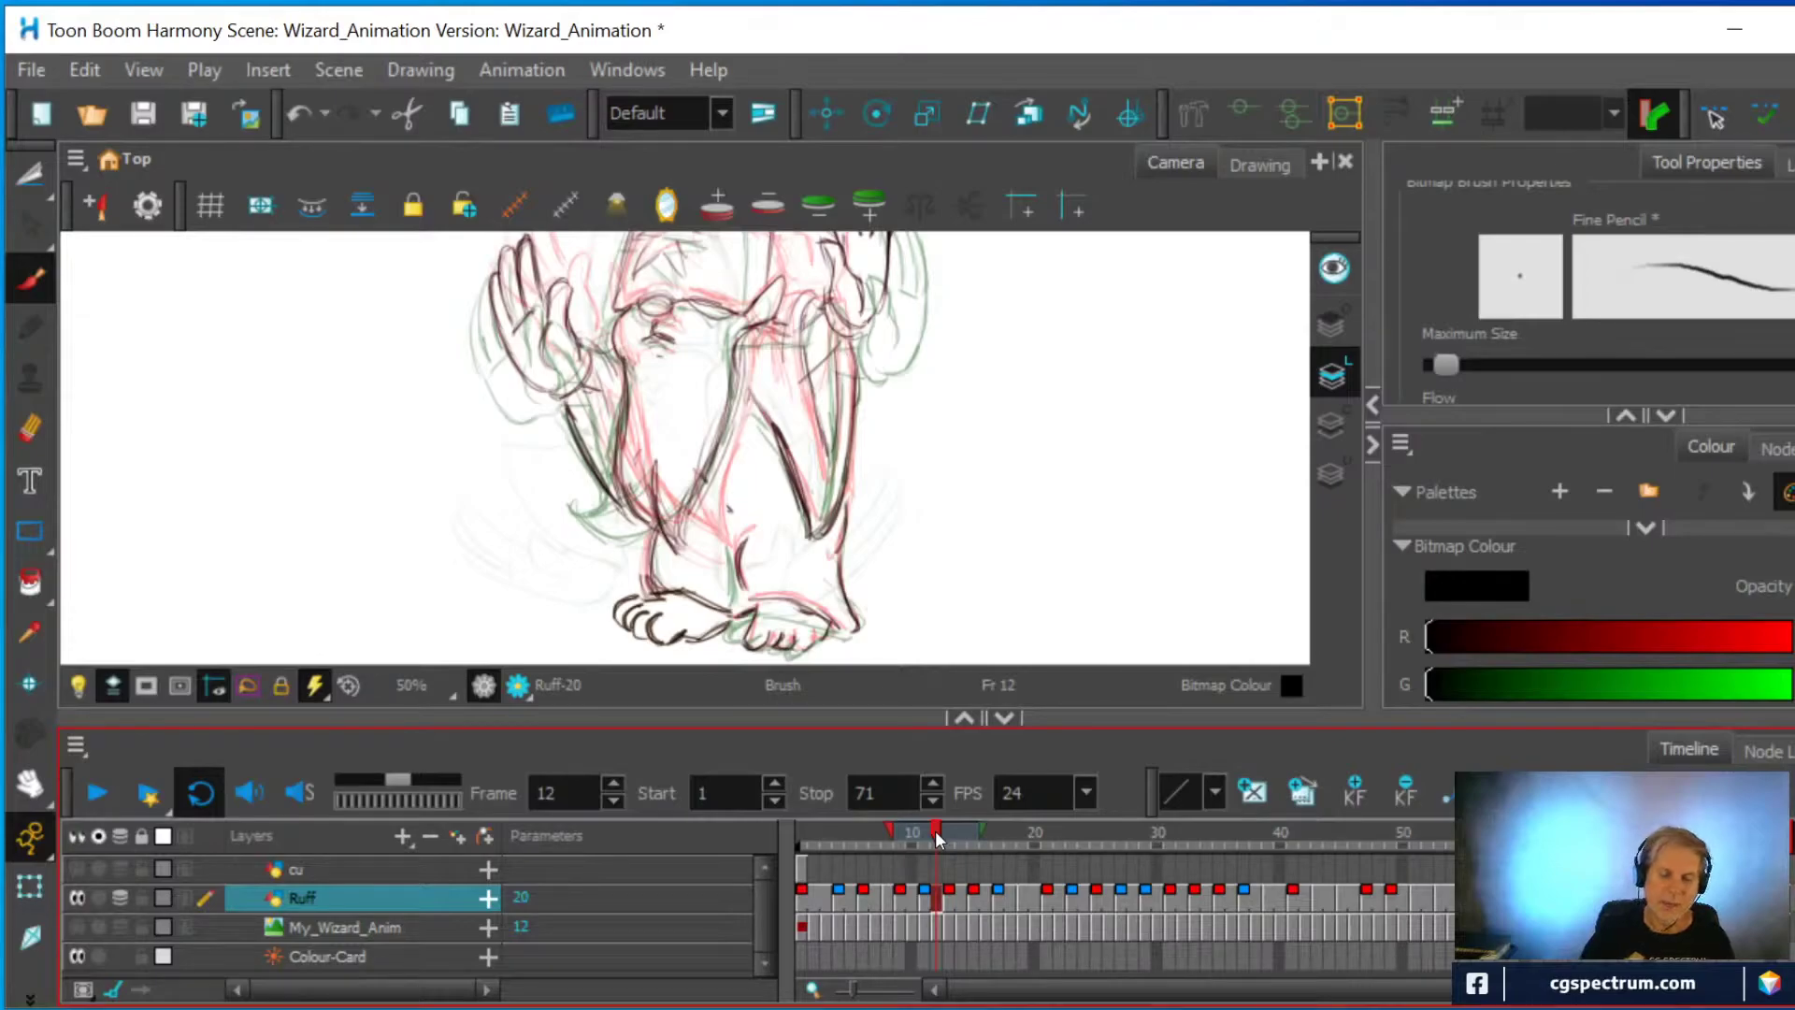
{"action": "left_click_drag", "start_coordinate": [830, 441], "coordinate": [823, 505]}
{"action": "mouse_move", "coordinate": [827, 501]}
{"action": "left_mouse_down"}
{"action": "mouse_move", "coordinate": [825, 425]}
{"action": "mouse_move", "coordinate": [824, 500]}
{"action": "left_mouse_up"}
{"action": "mouse_move", "coordinate": [811, 404]}
{"action": "left_mouse_down"}
{"action": "mouse_move", "coordinate": [827, 488]}
{"action": "mouse_move", "coordinate": [825, 469]}
{"action": "left_mouse_up"}
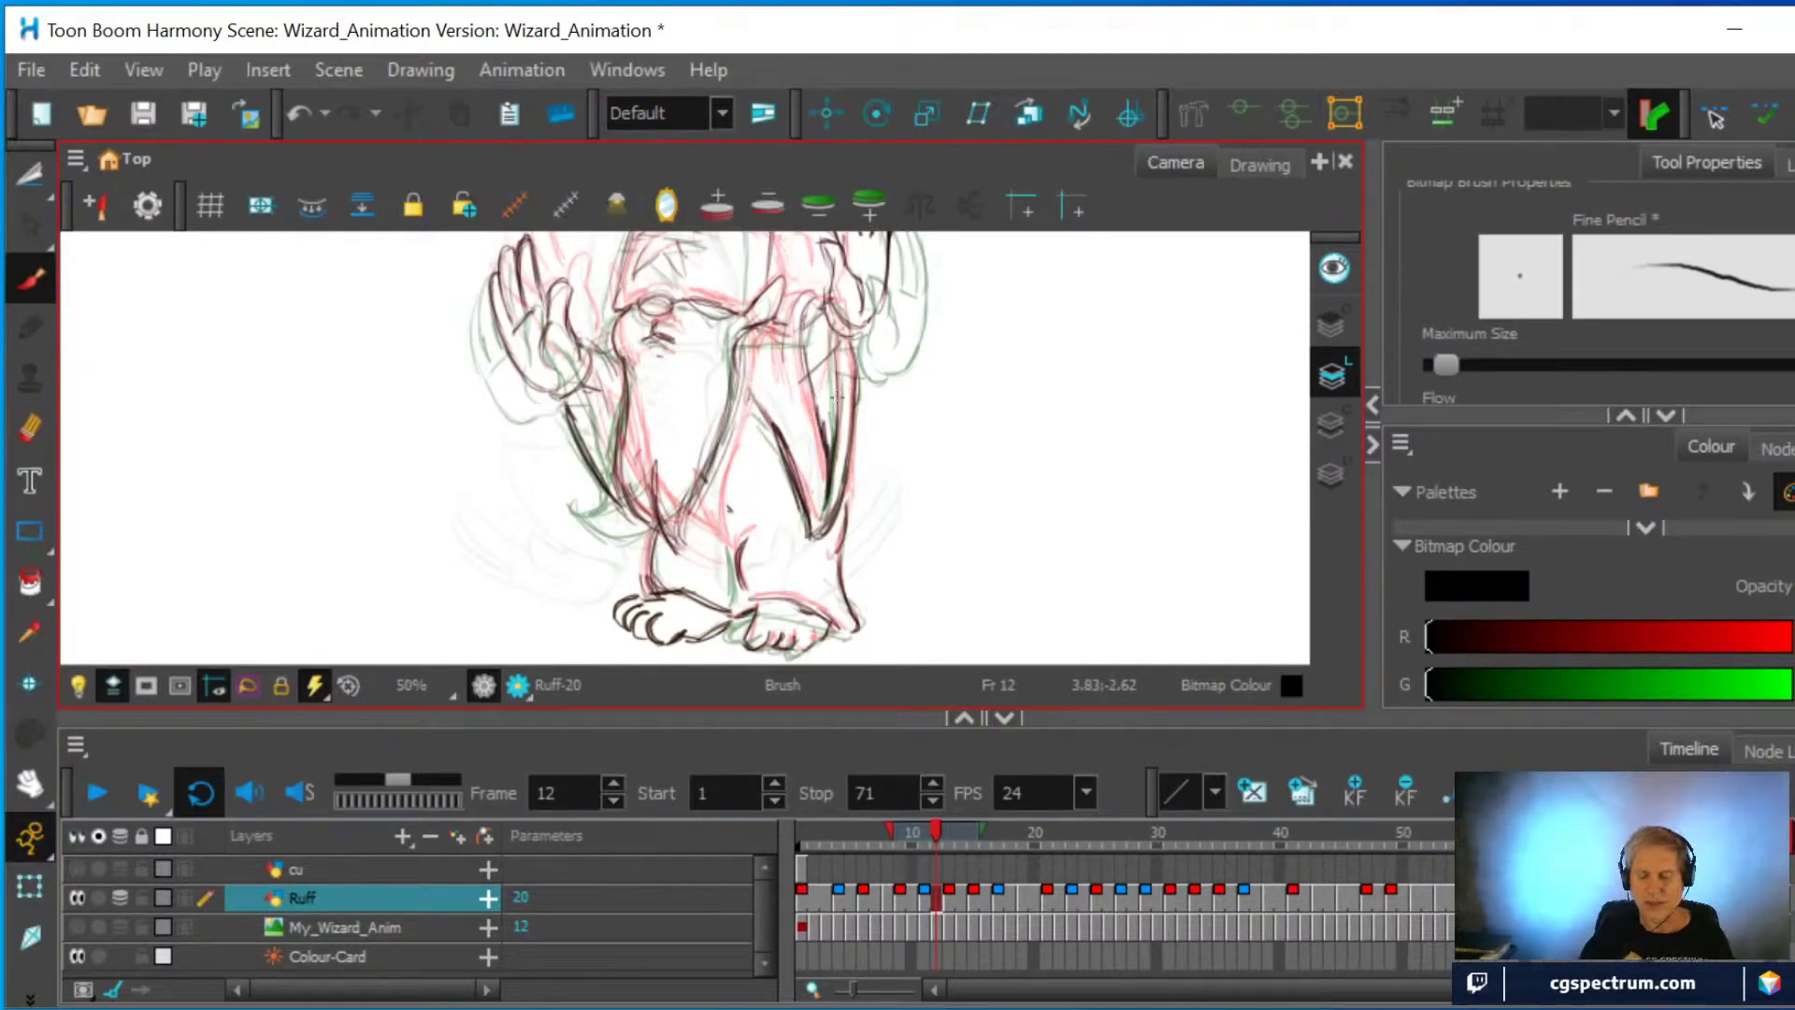
{"action": "left_click", "coordinate": [924, 896]}
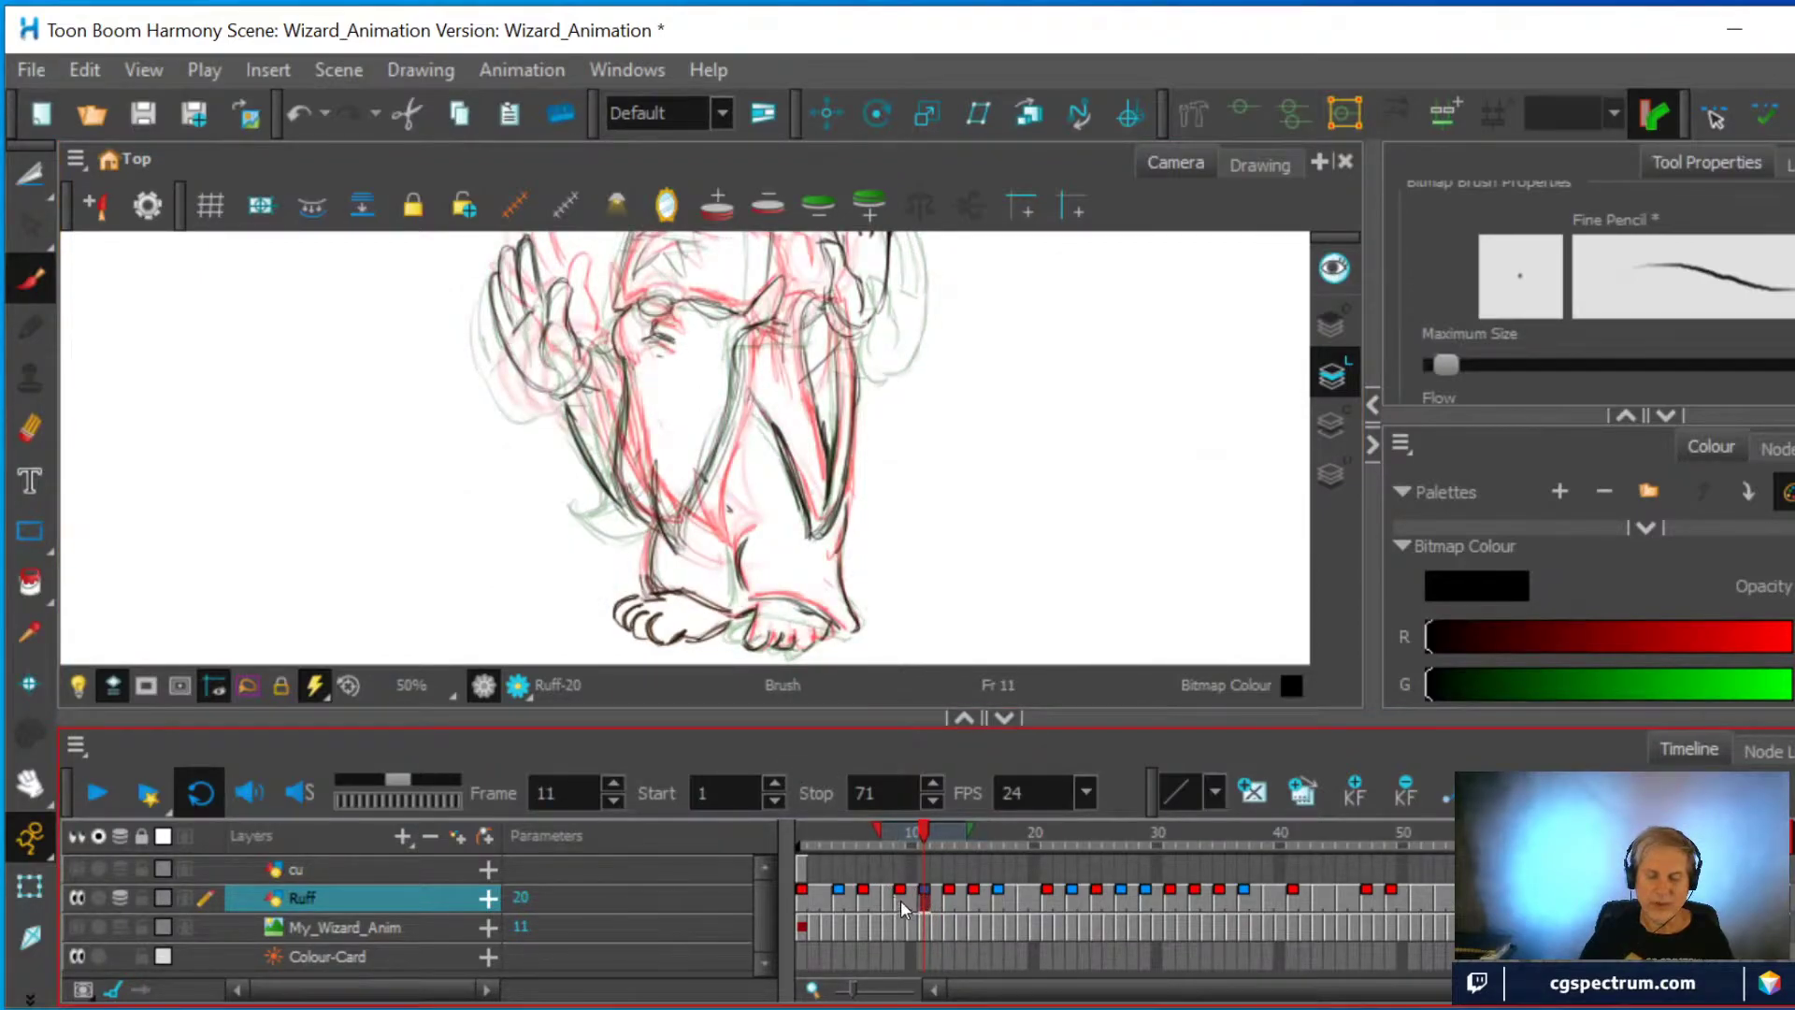
On frame 9, redraw the right-hand sleeve's lower tip and strengthen its inner fold with the Fine Pencil
{"action": "left_click", "coordinate": [900, 900]}
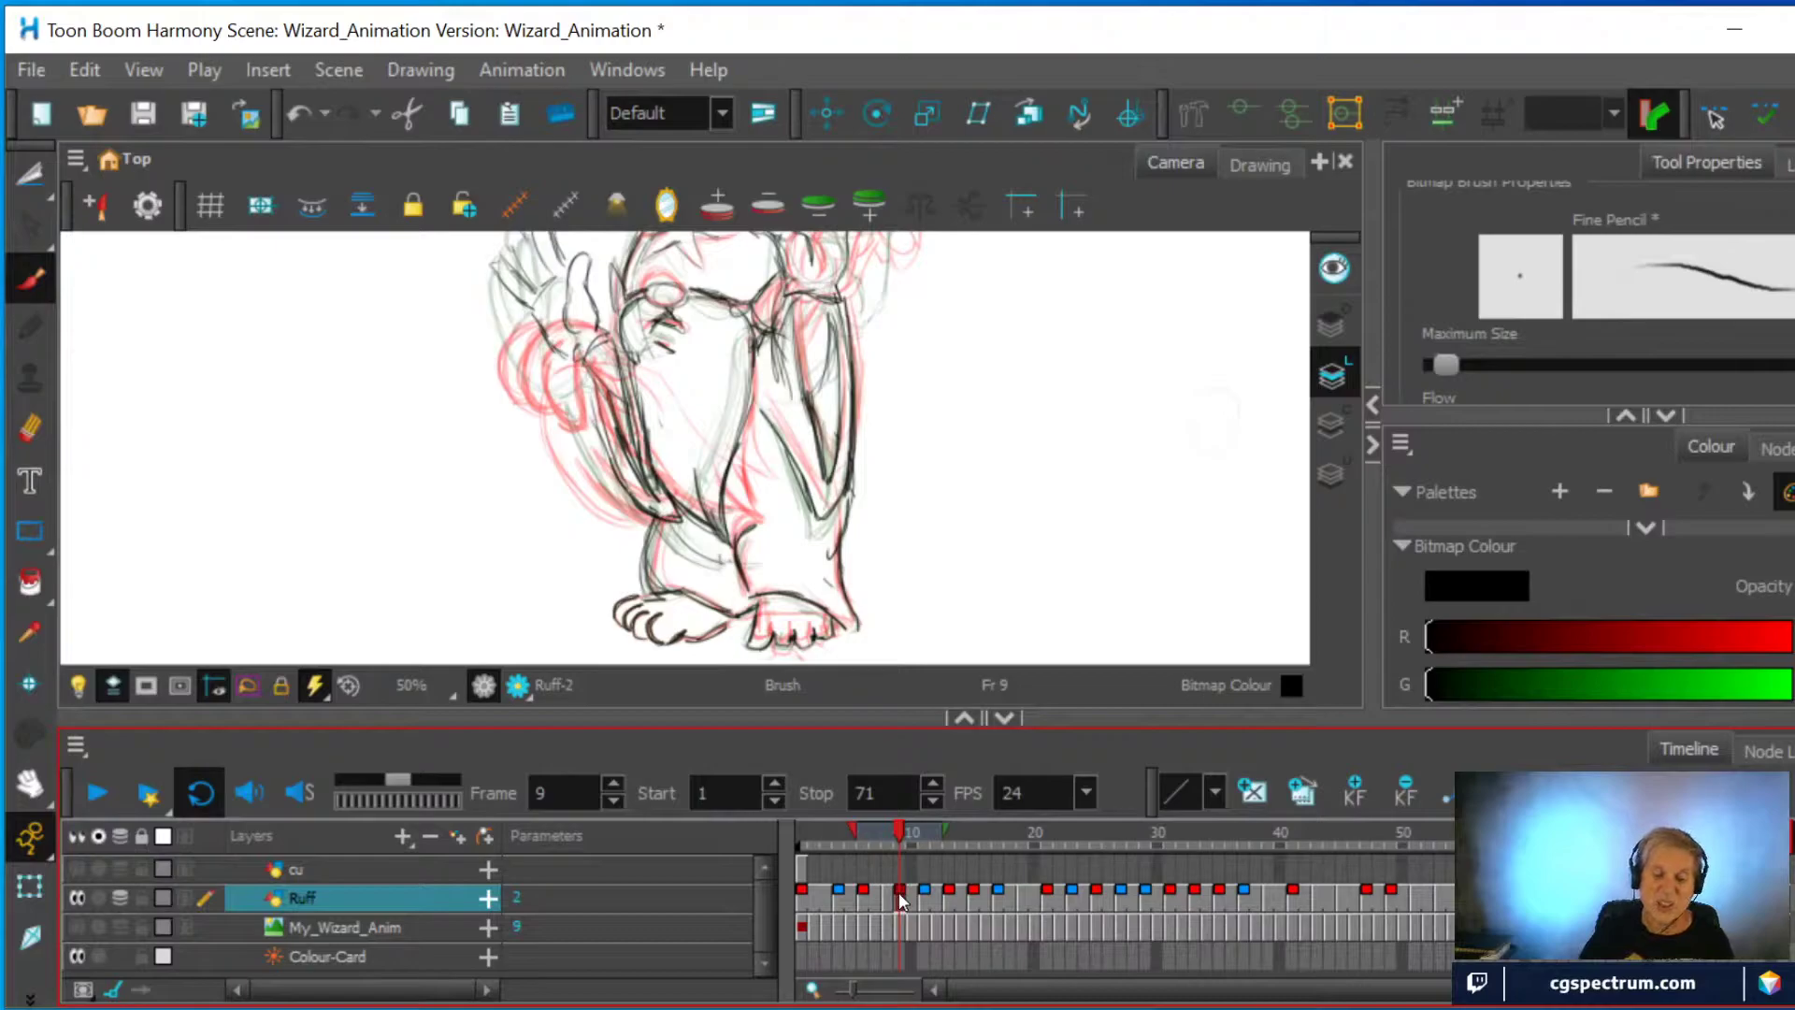
{"action": "left_click_drag", "start_coordinate": [799, 481], "coordinate": [810, 548]}
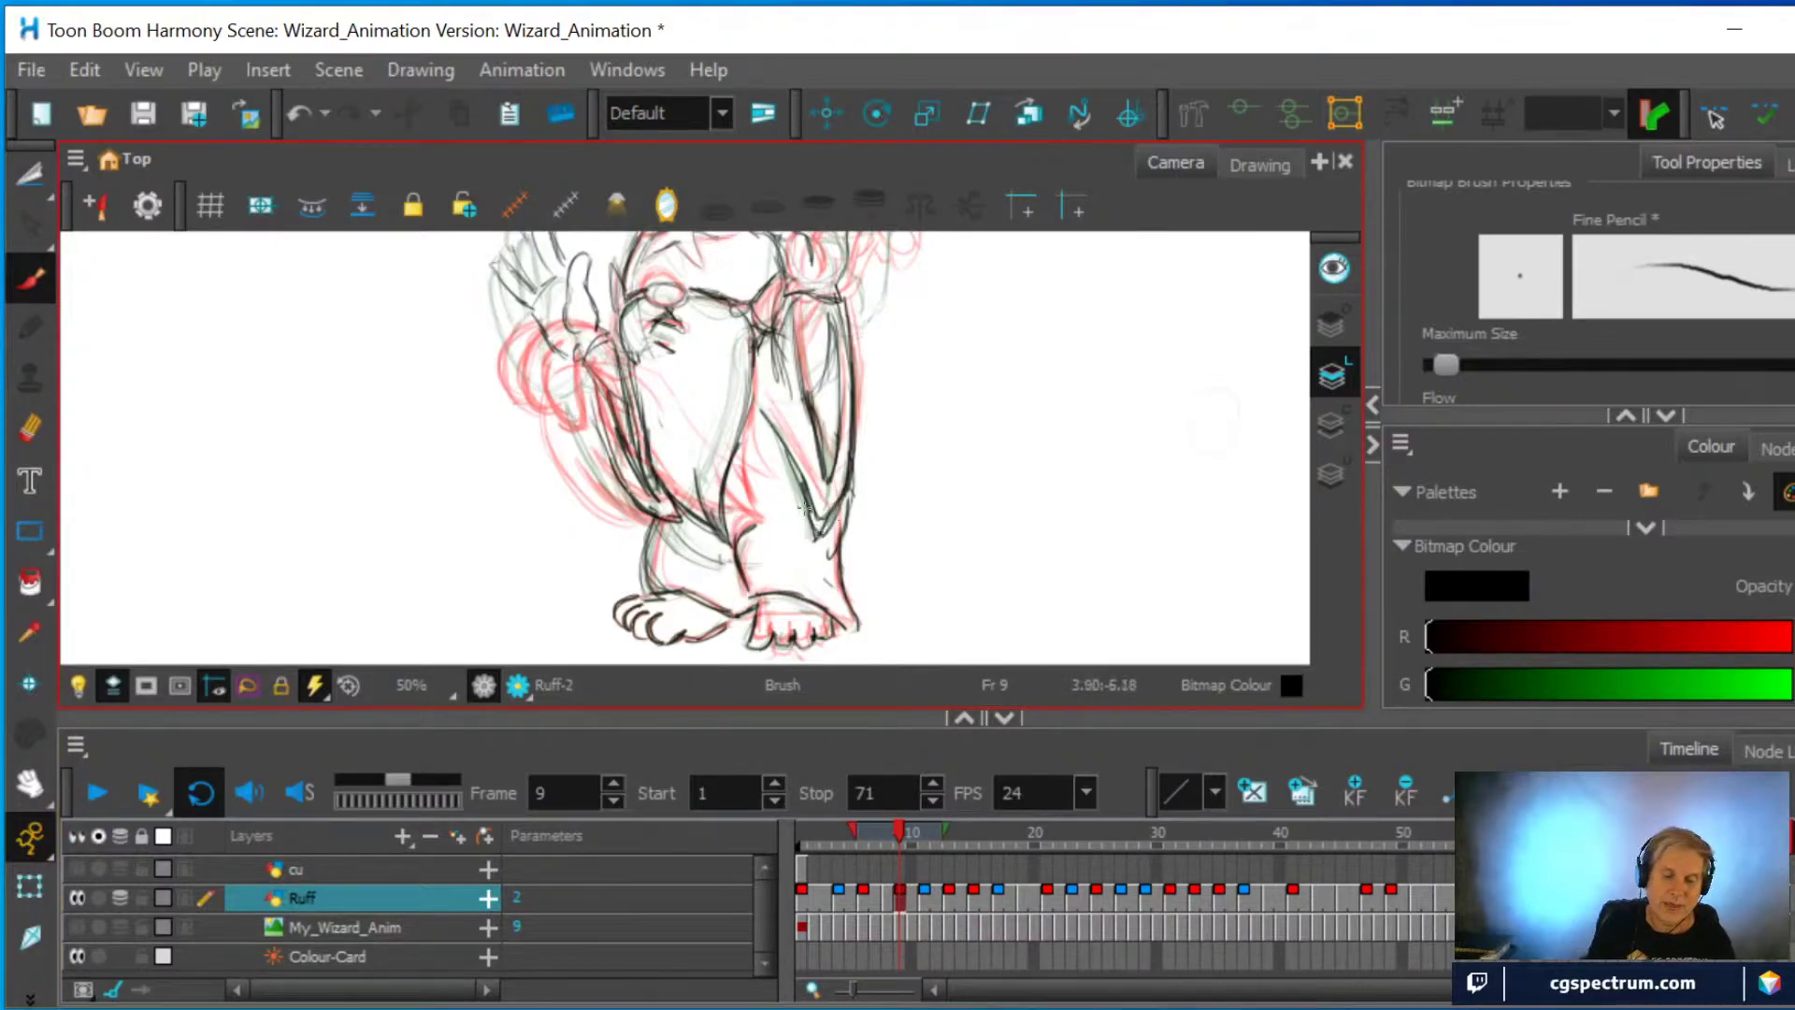
{"action": "key", "text": "alt+e"}
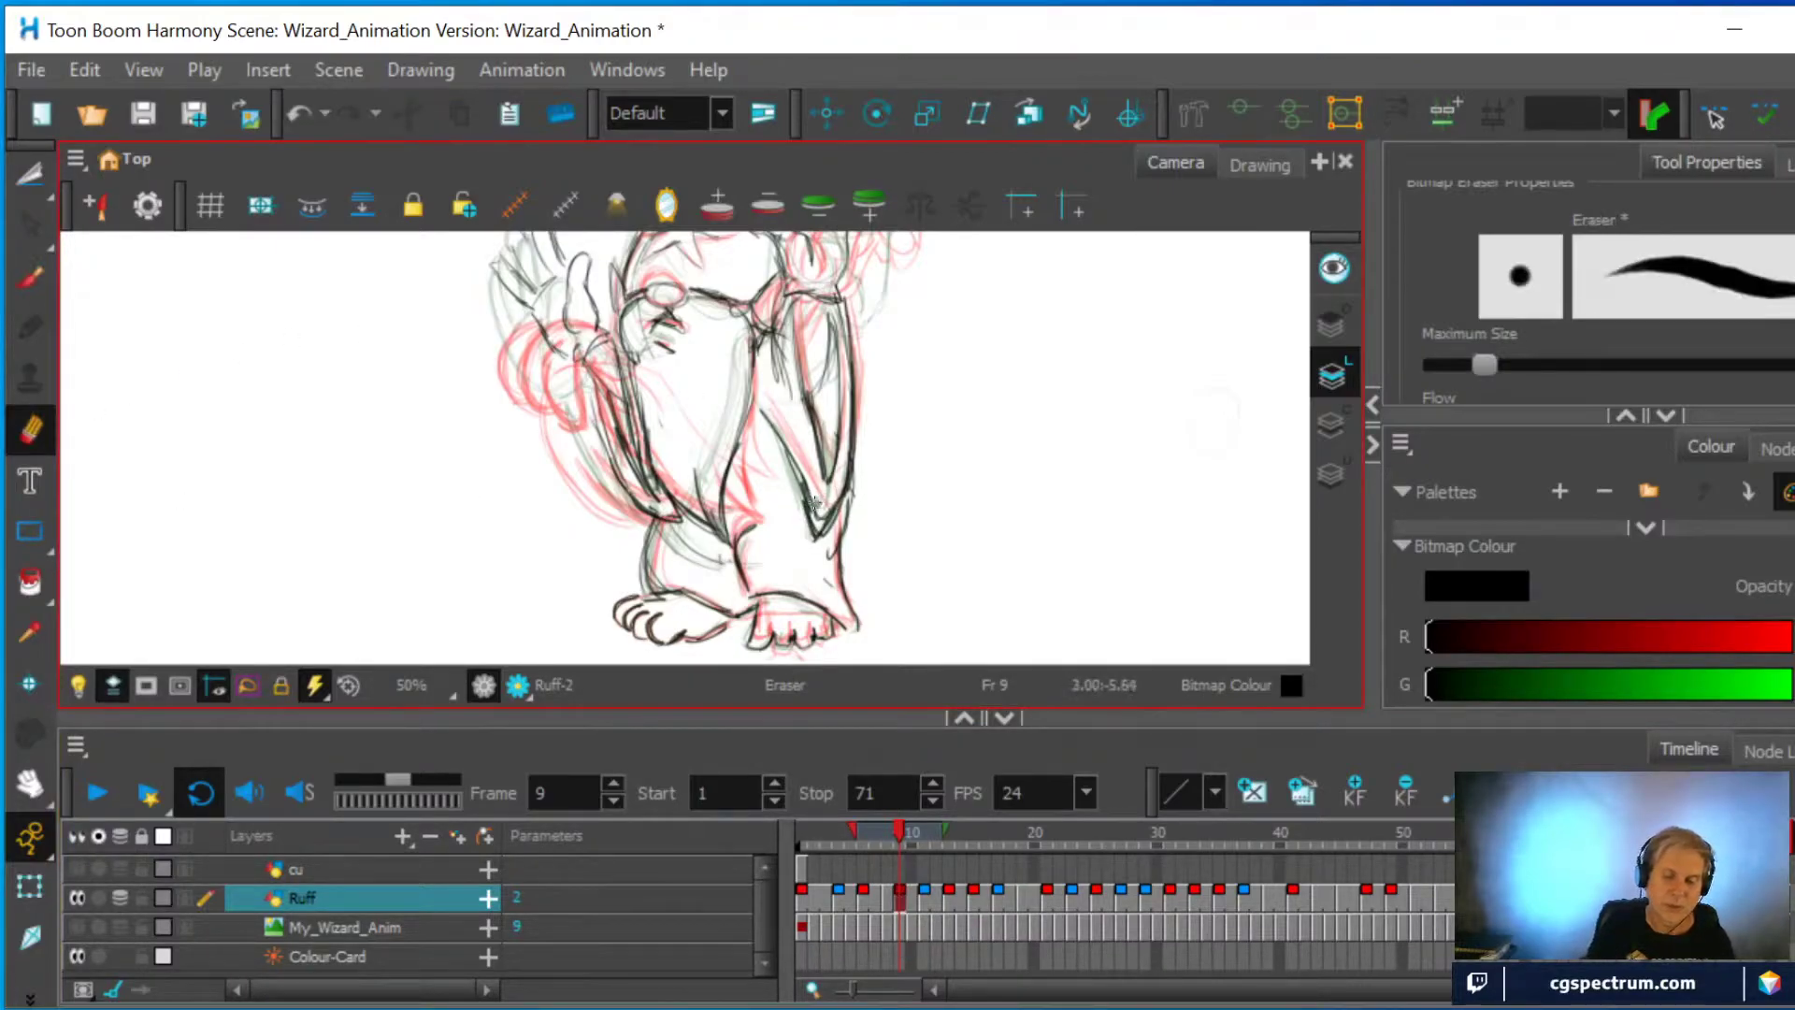
{"action": "key", "text": "alt+b"}
{"action": "left_click_drag", "start_coordinate": [830, 451], "coordinate": [816, 518]}
{"action": "left_click_drag", "start_coordinate": [834, 455], "coordinate": [823, 508]}
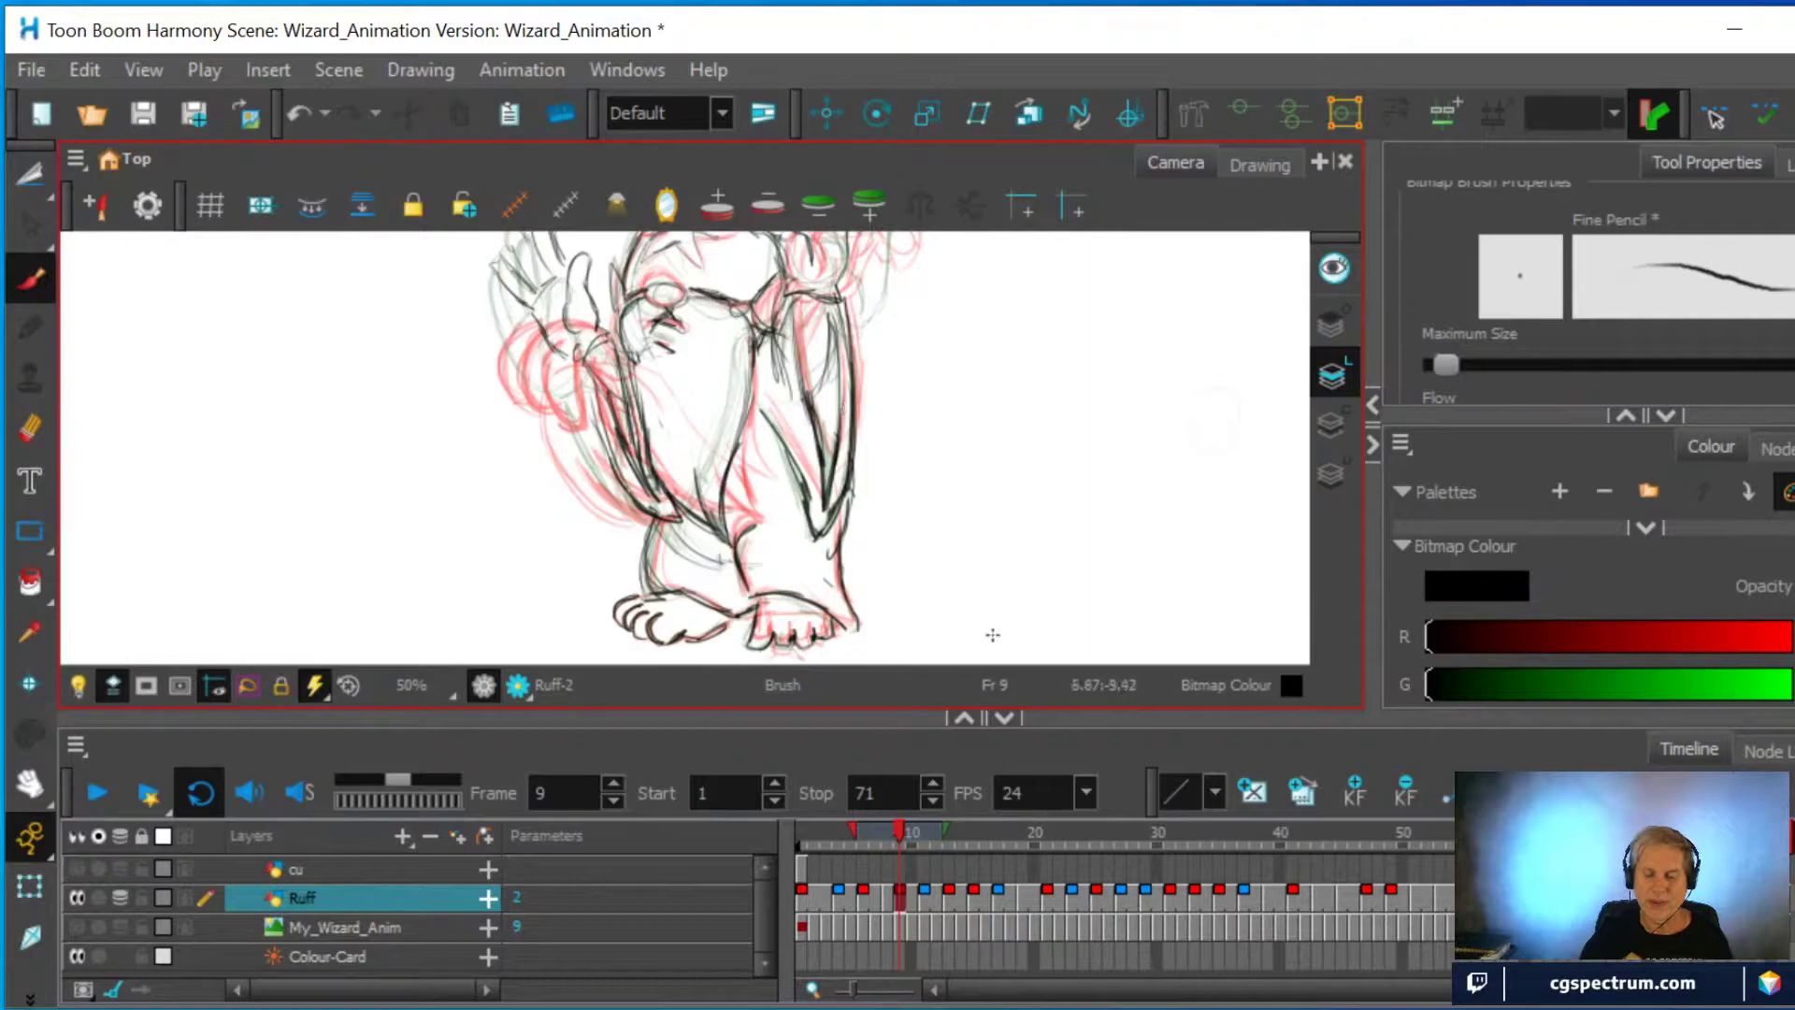
On frame 5, hide the onion skin and darken the hanging sleeve behind the lower hand, closing its pointed tip
{"action": "left_click", "coordinate": [884, 900]}
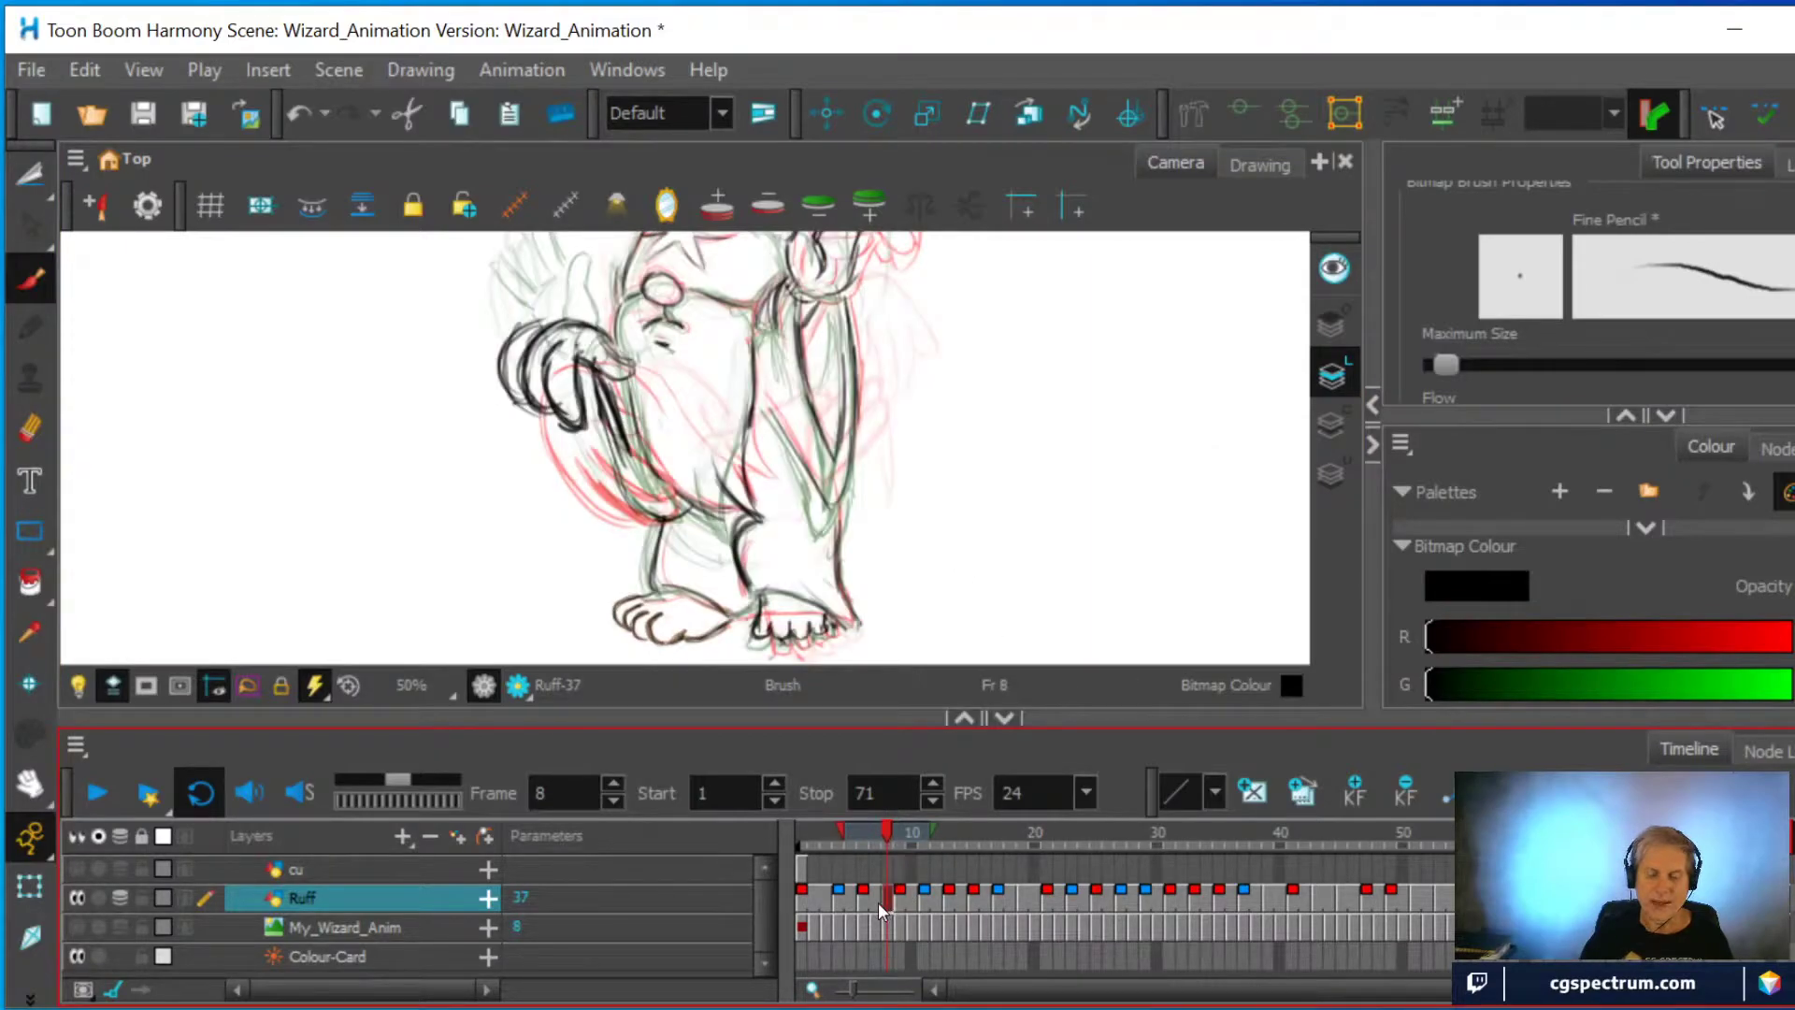
{"action": "left_click", "coordinate": [865, 895]}
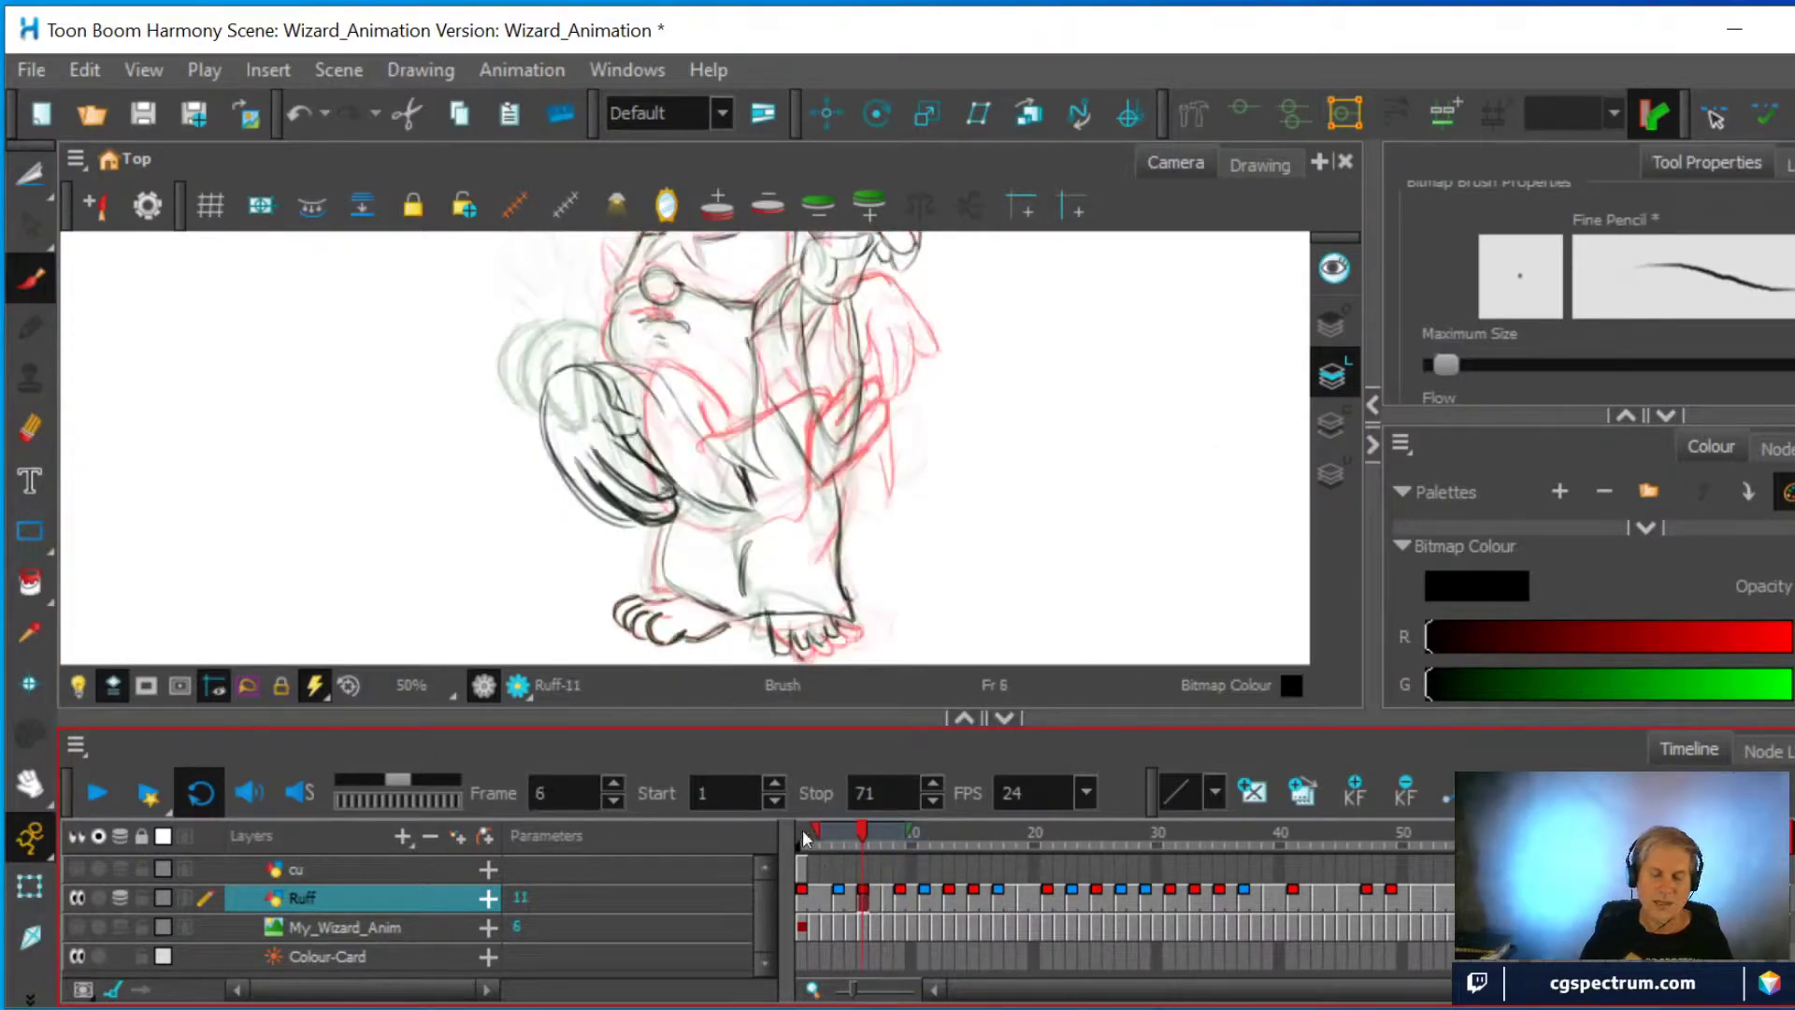
{"action": "left_click", "coordinate": [850, 900]}
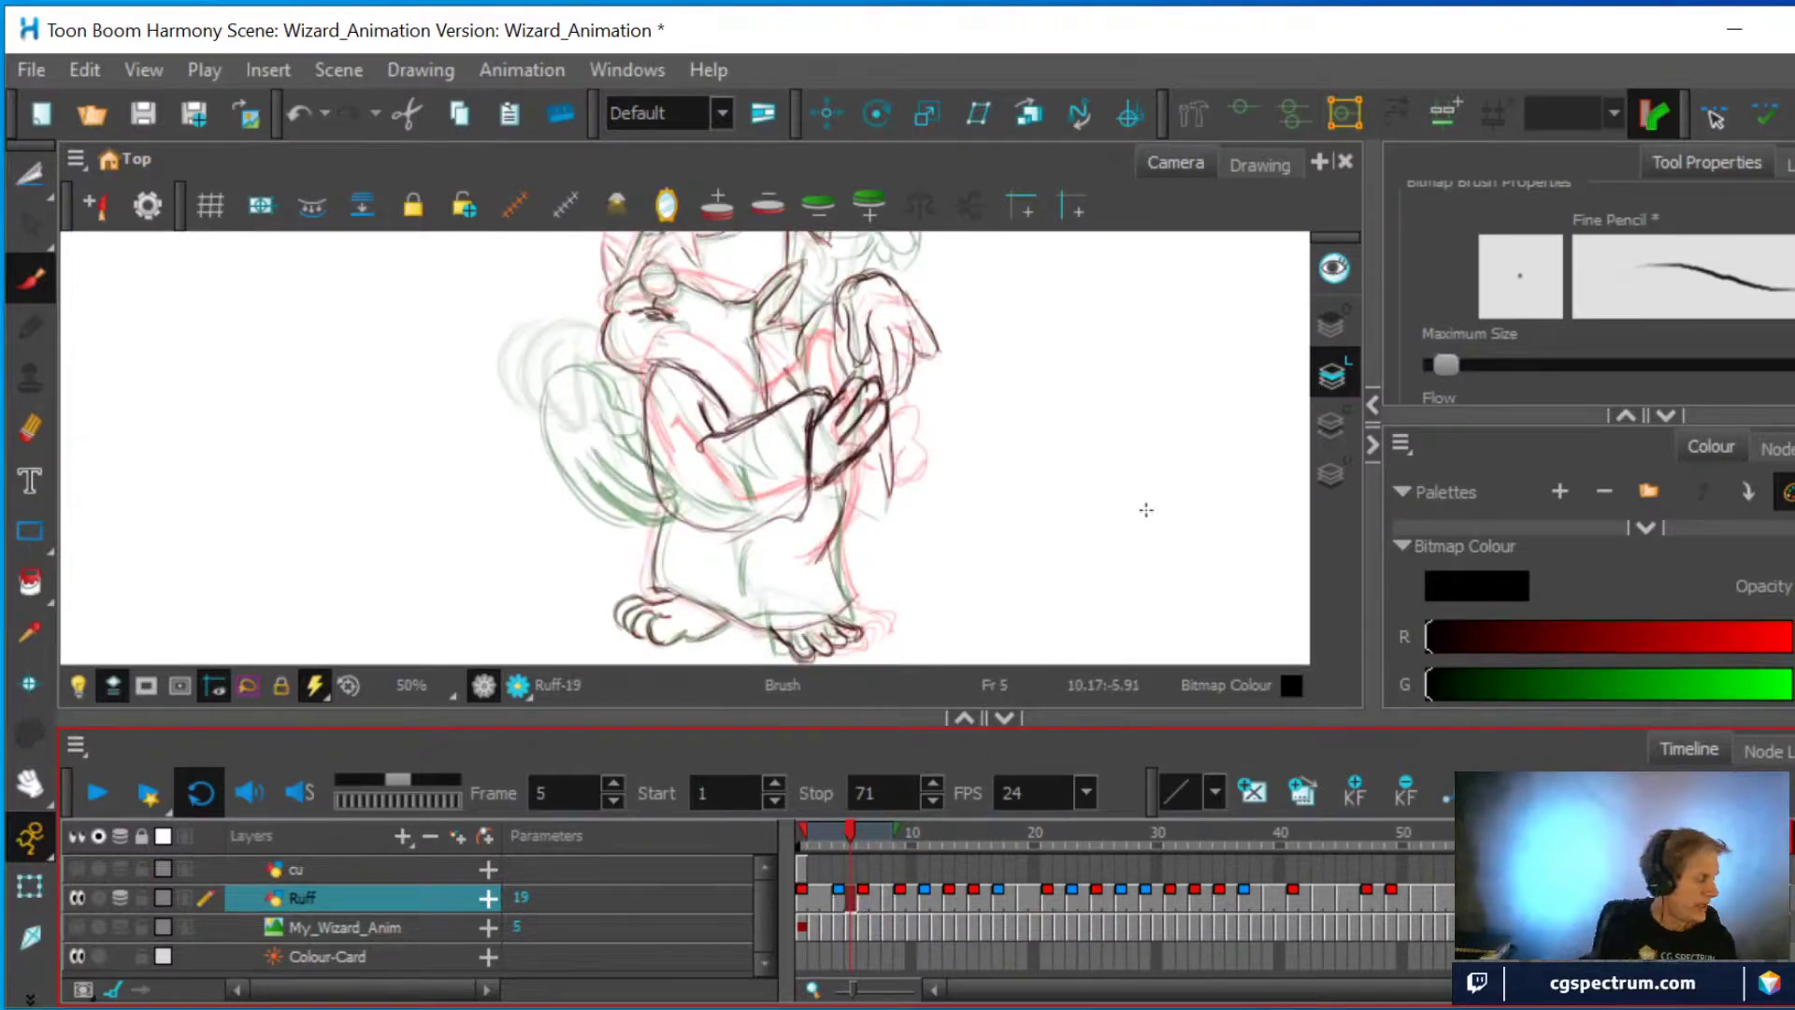
{"action": "key", "text": "alt+o"}
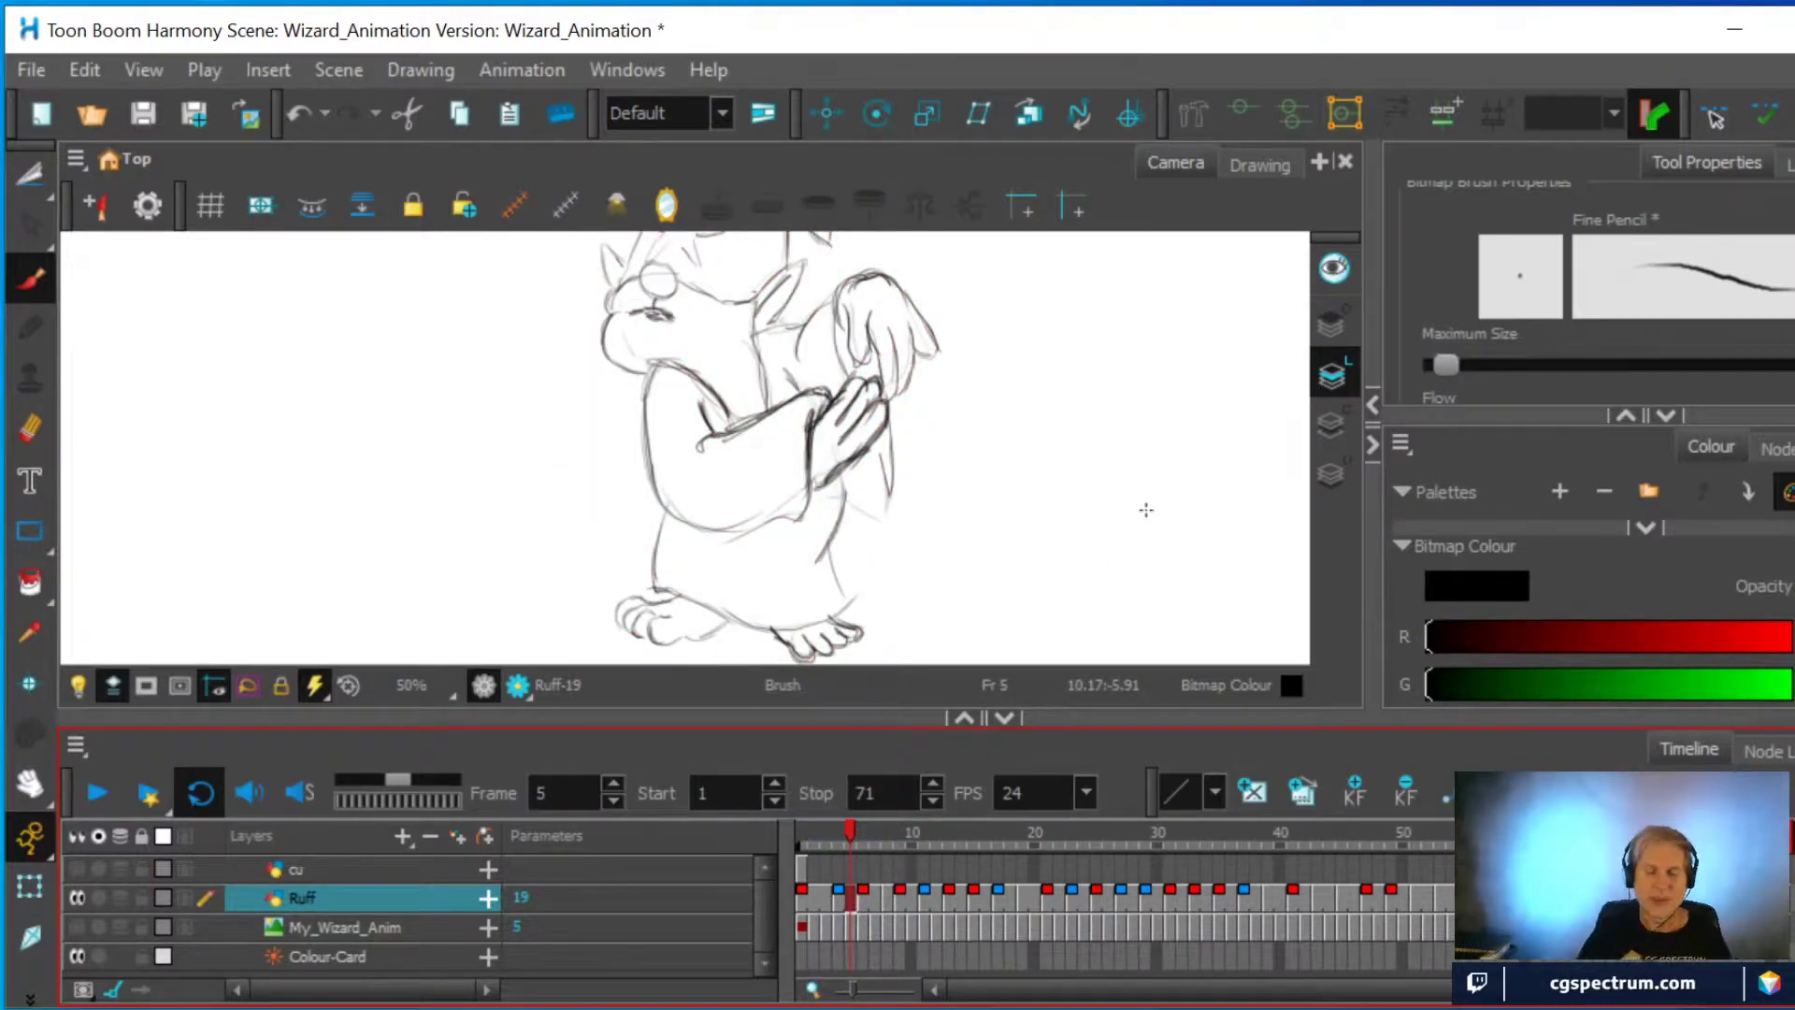
{"action": "mouse_move", "coordinate": [840, 487]}
{"action": "left_mouse_down"}
{"action": "mouse_move", "coordinate": [846, 510]}
{"action": "mouse_move", "coordinate": [893, 519]}
{"action": "left_mouse_up"}
{"action": "mouse_move", "coordinate": [878, 425]}
{"action": "left_mouse_down"}
{"action": "mouse_move", "coordinate": [880, 512]}
{"action": "mouse_move", "coordinate": [882, 419]}
{"action": "left_mouse_up"}
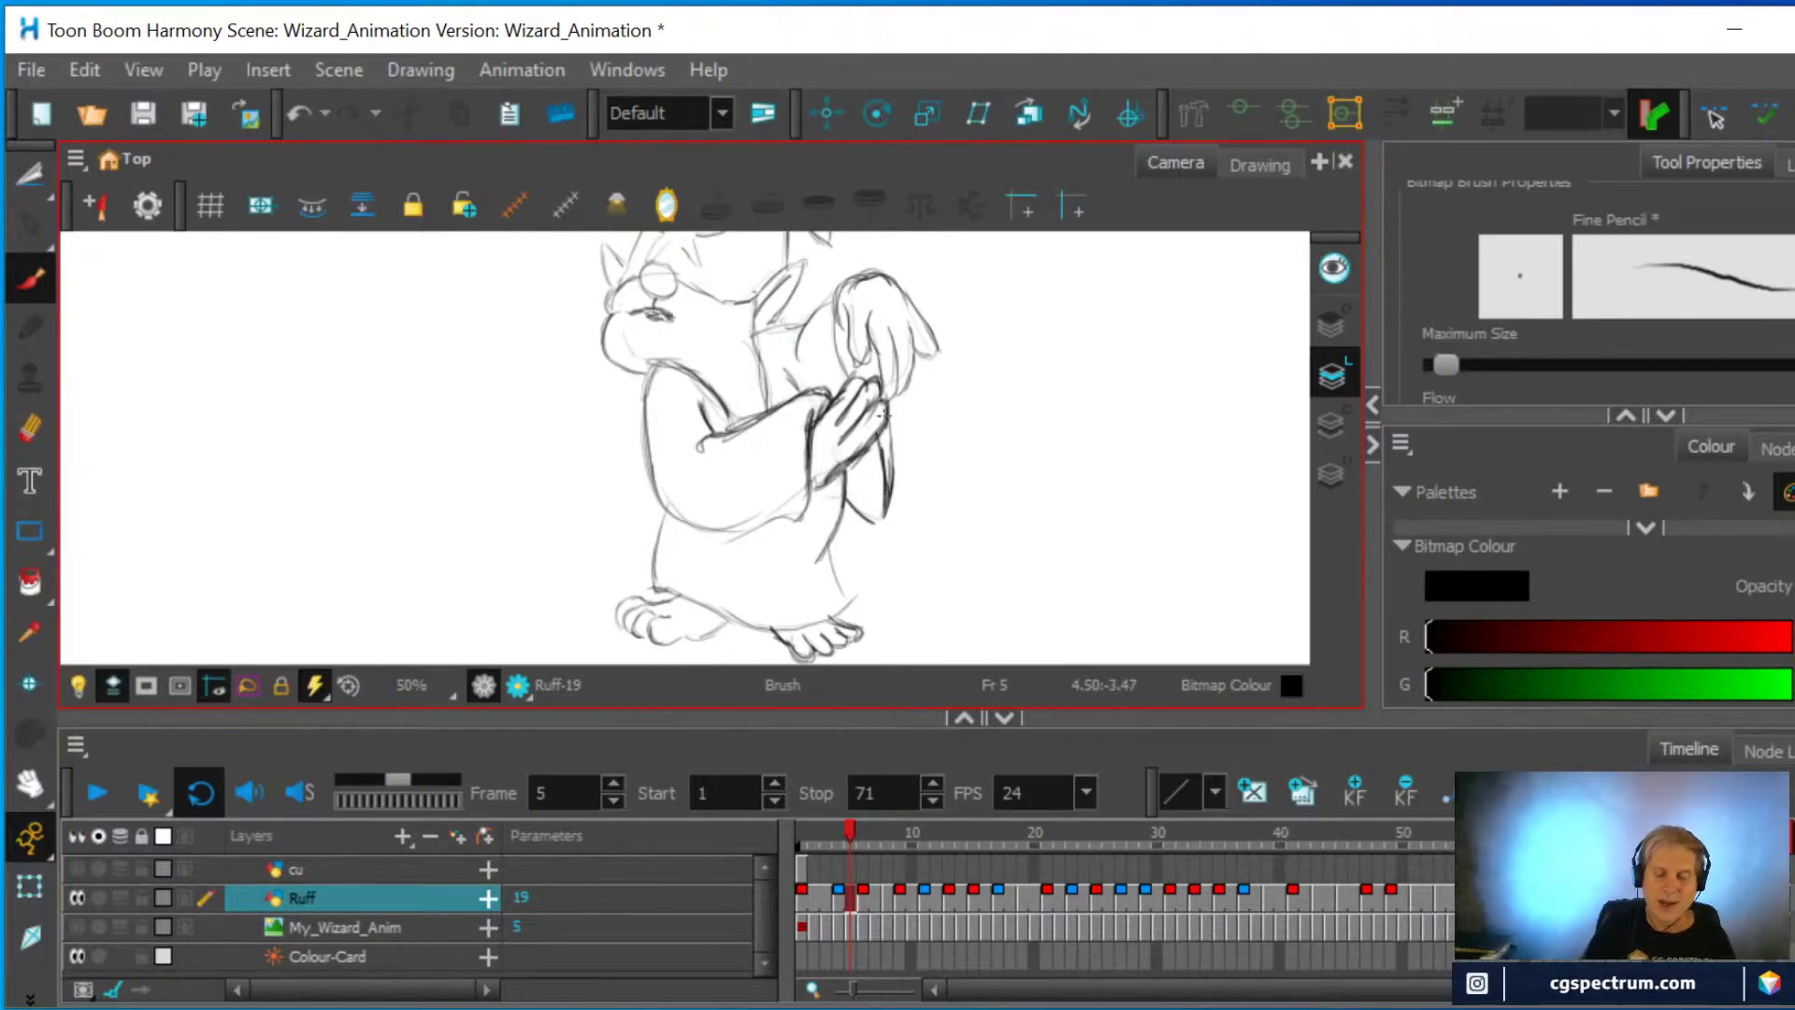
Compare frames 2 to 8, and on frame 6 use onion skin to extend the right-hand sleeve to a lower pointed tip
{"action": "left_click", "coordinate": [815, 903]}
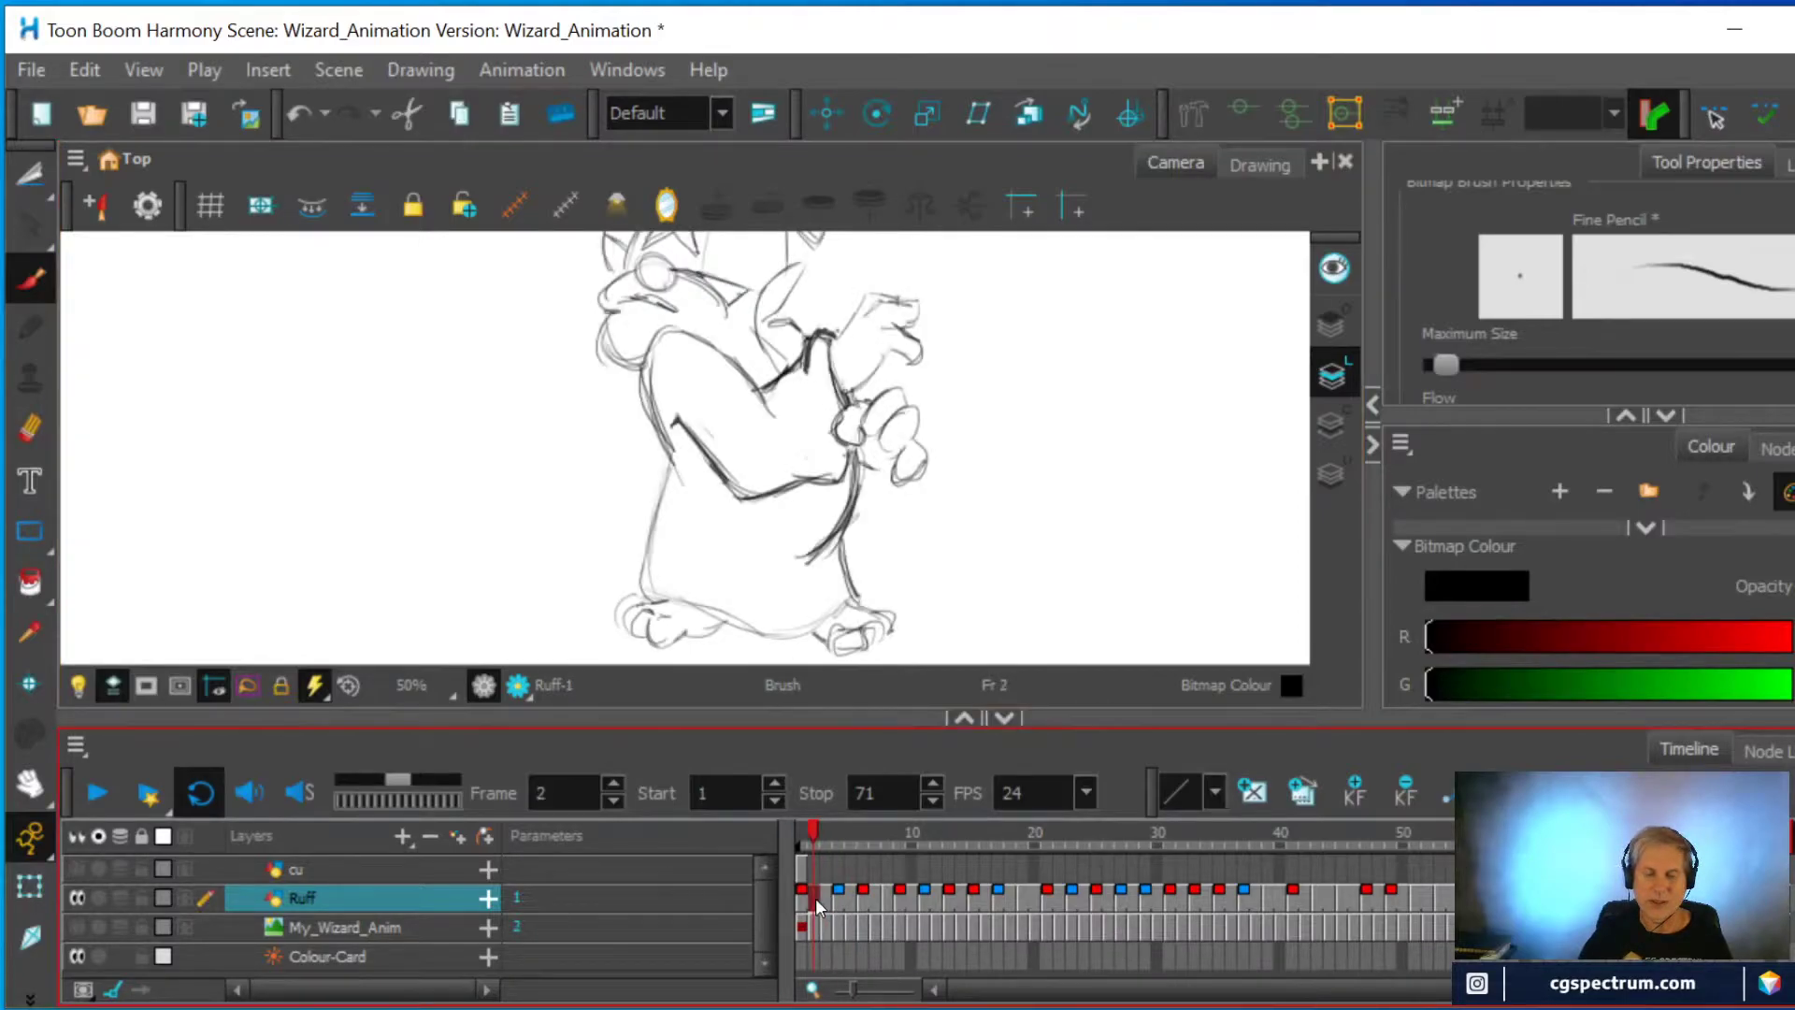
{"action": "left_click", "coordinate": [835, 905]}
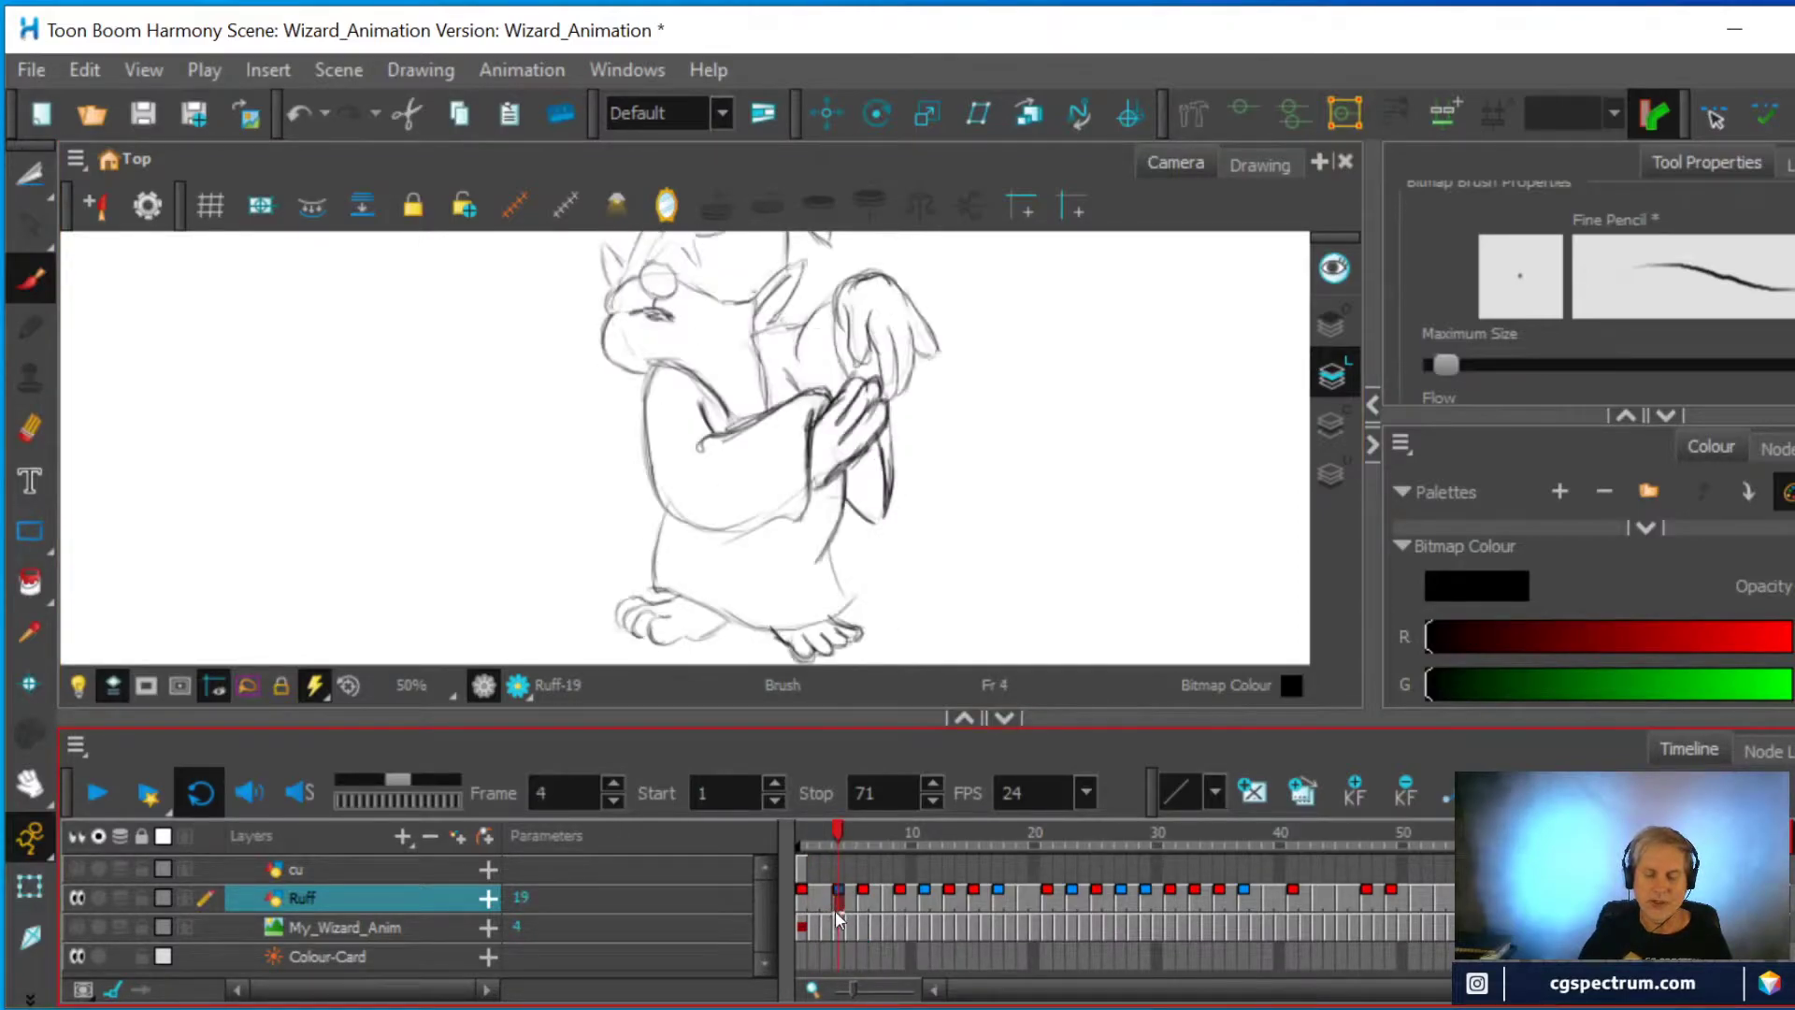
{"action": "left_click", "coordinate": [862, 898]}
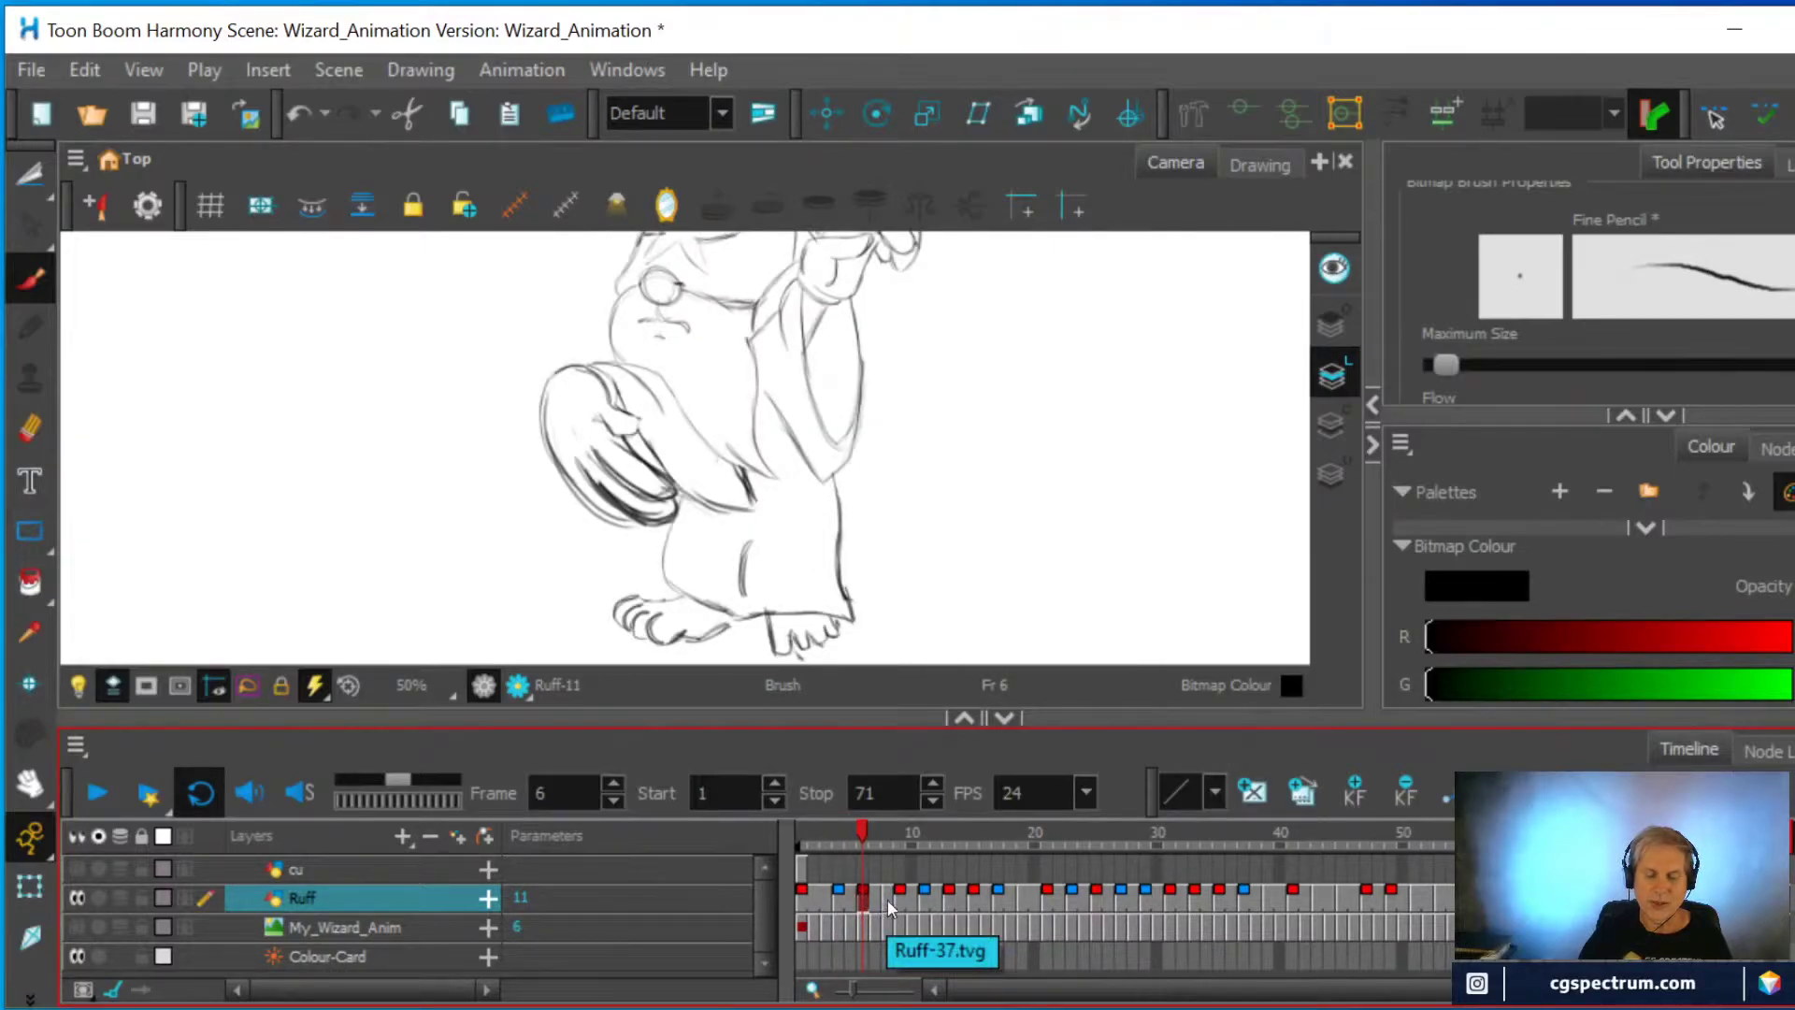
{"action": "left_click", "coordinate": [888, 899]}
{"action": "left_click", "coordinate": [860, 899]}
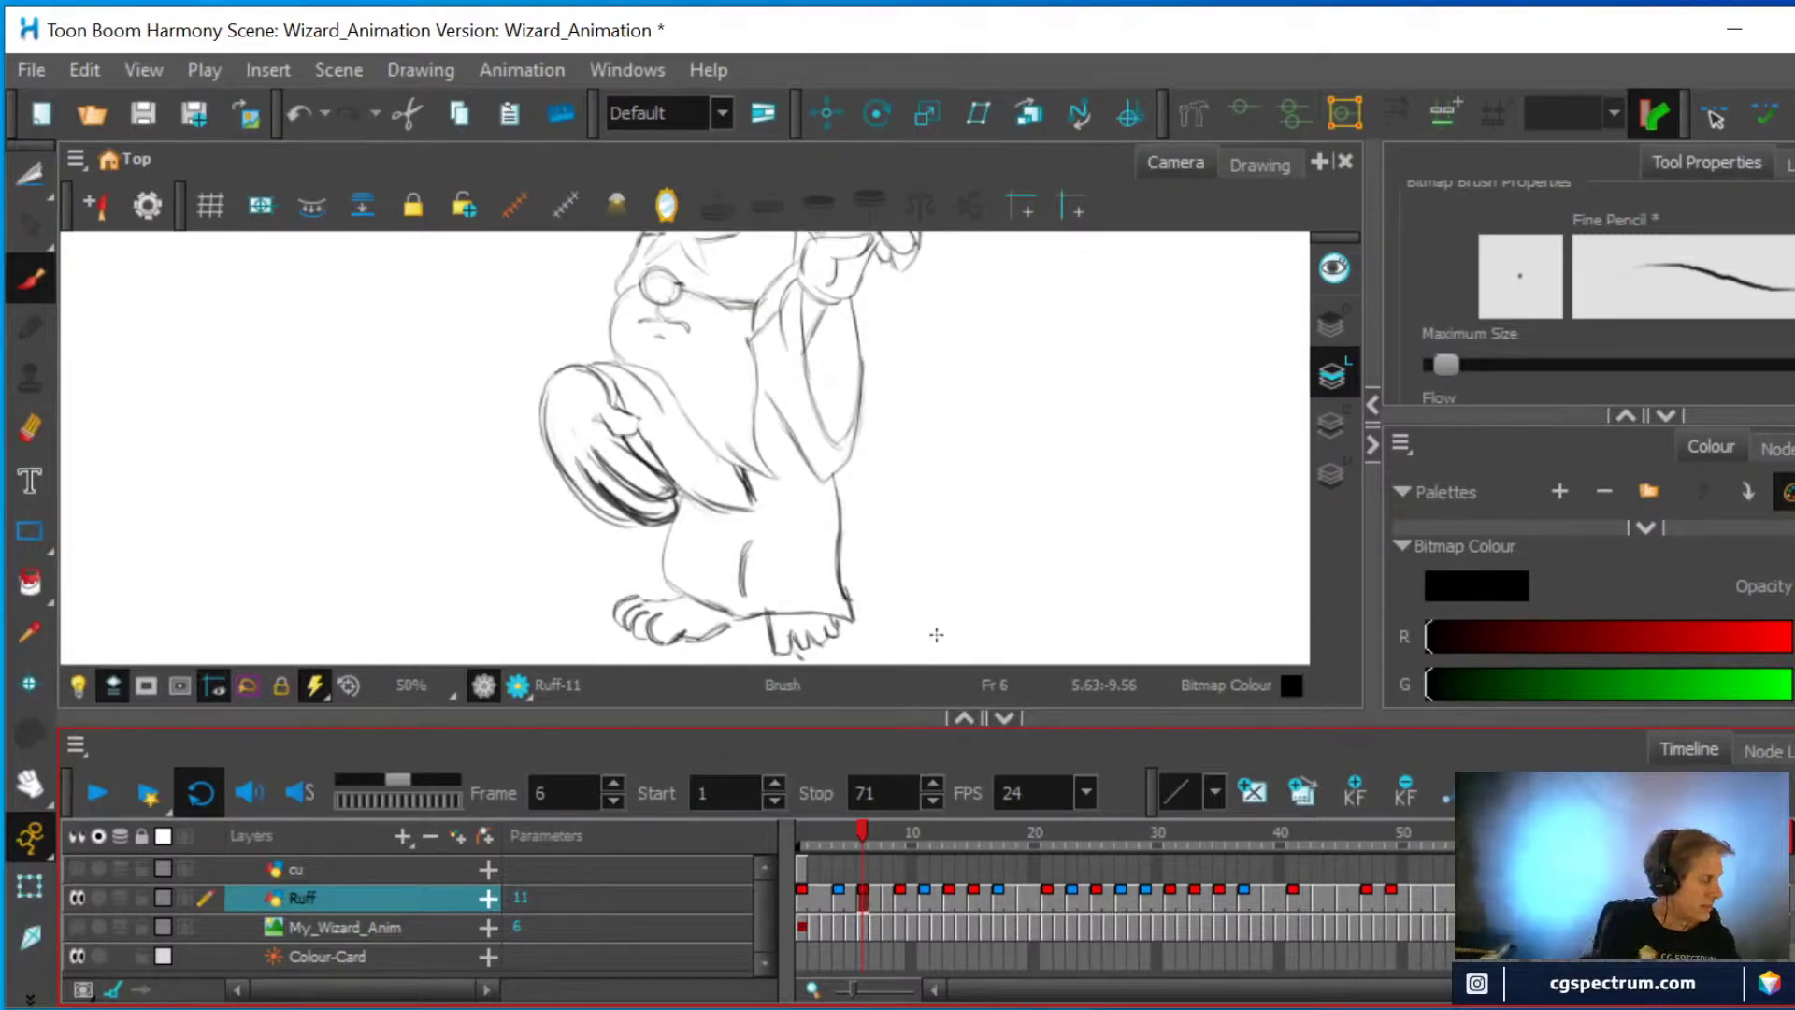
{"action": "key", "text": "alt+o"}
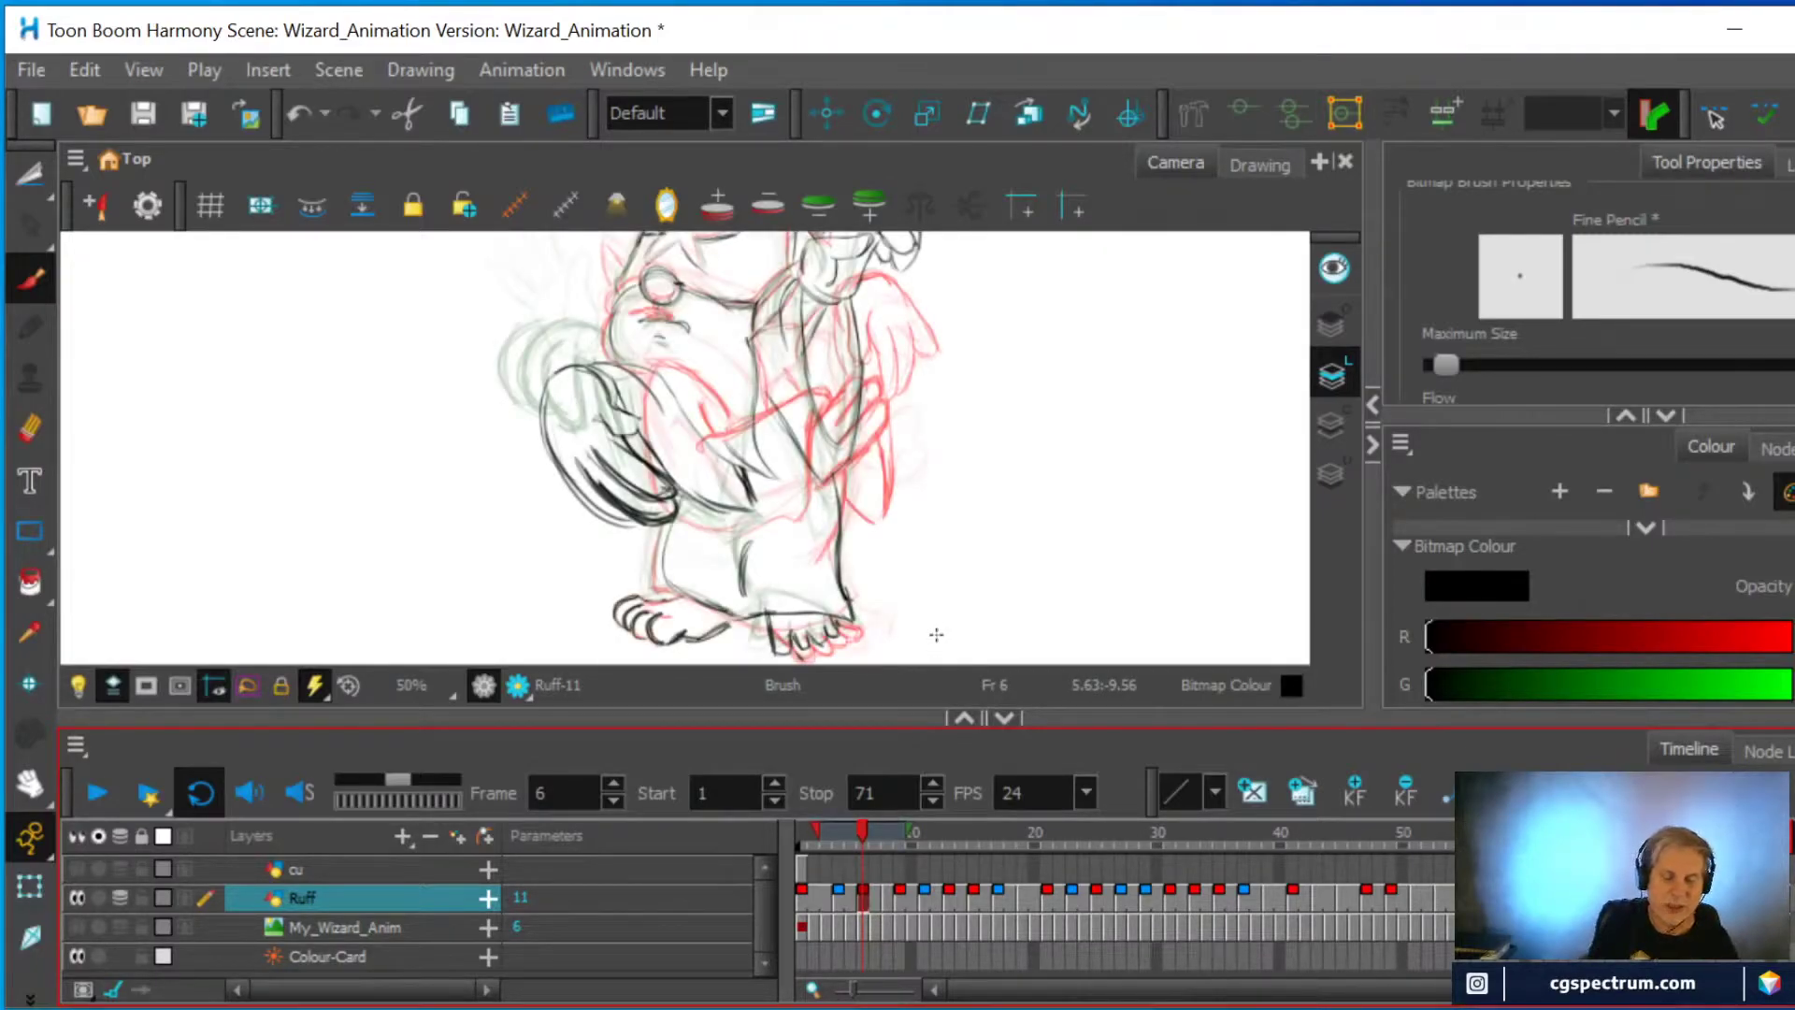
{"action": "key", "text": "alt+e"}
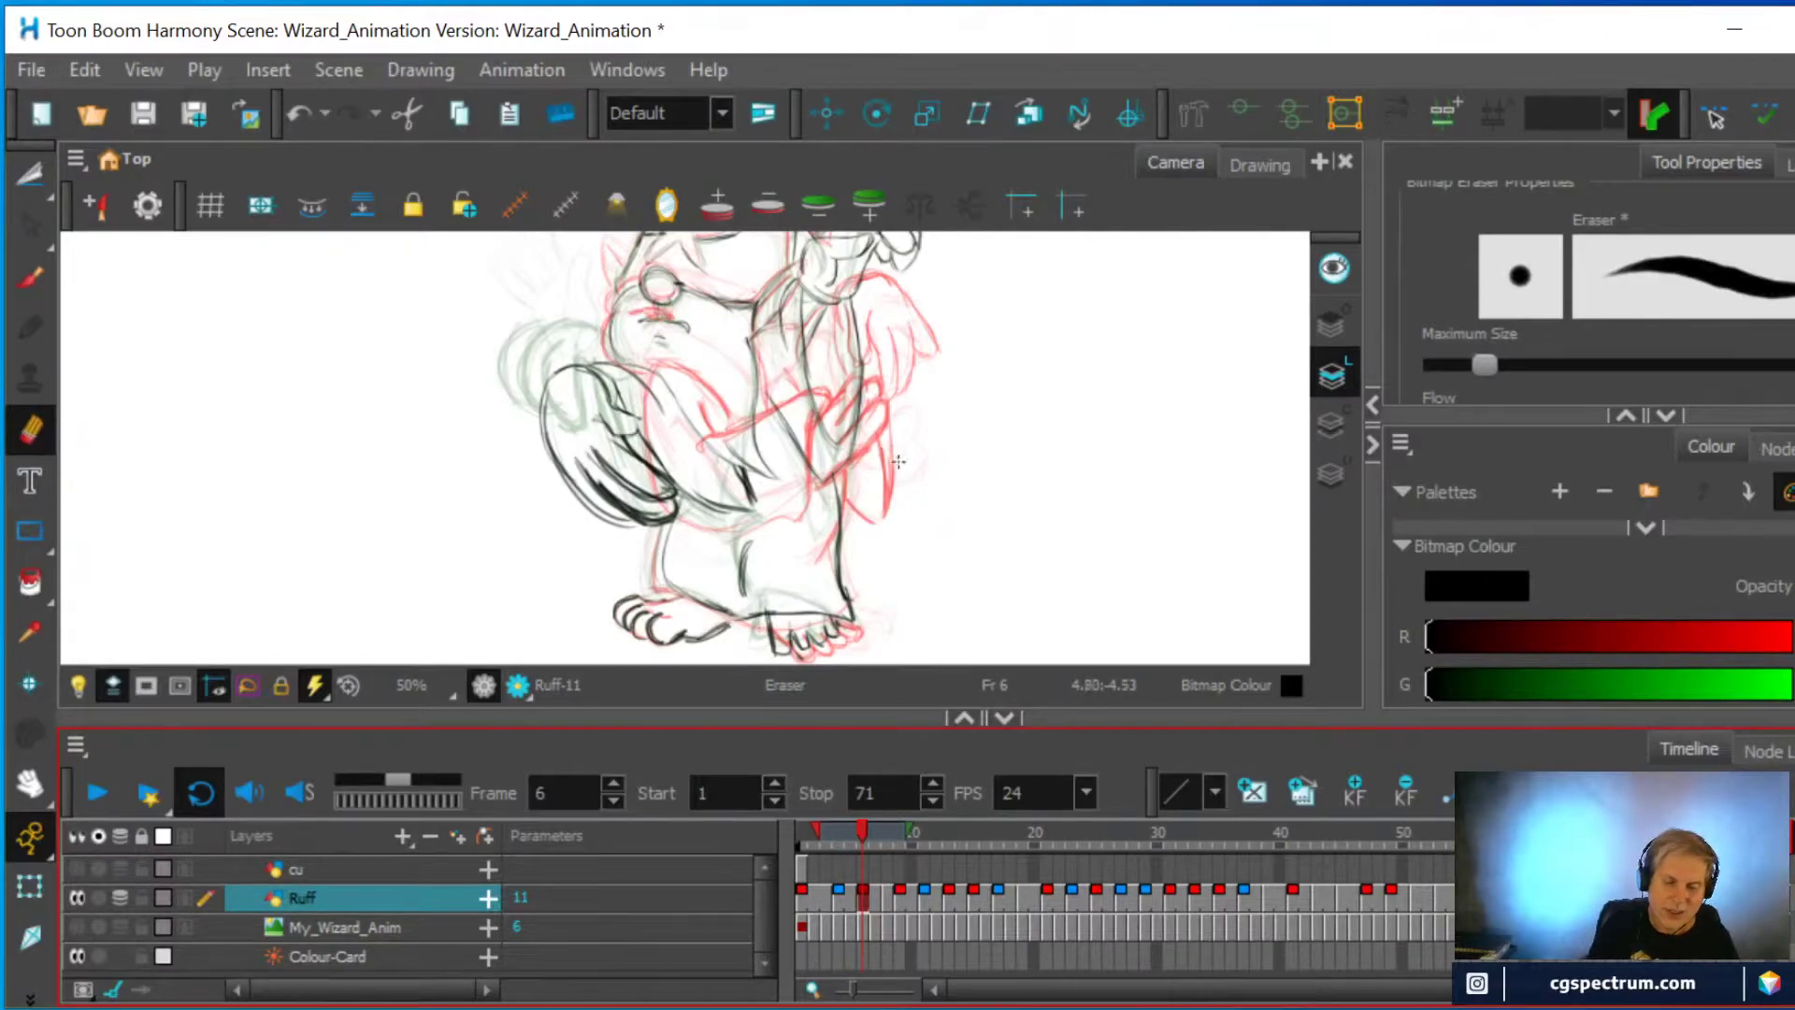
{"action": "left_click", "coordinate": [844, 475]}
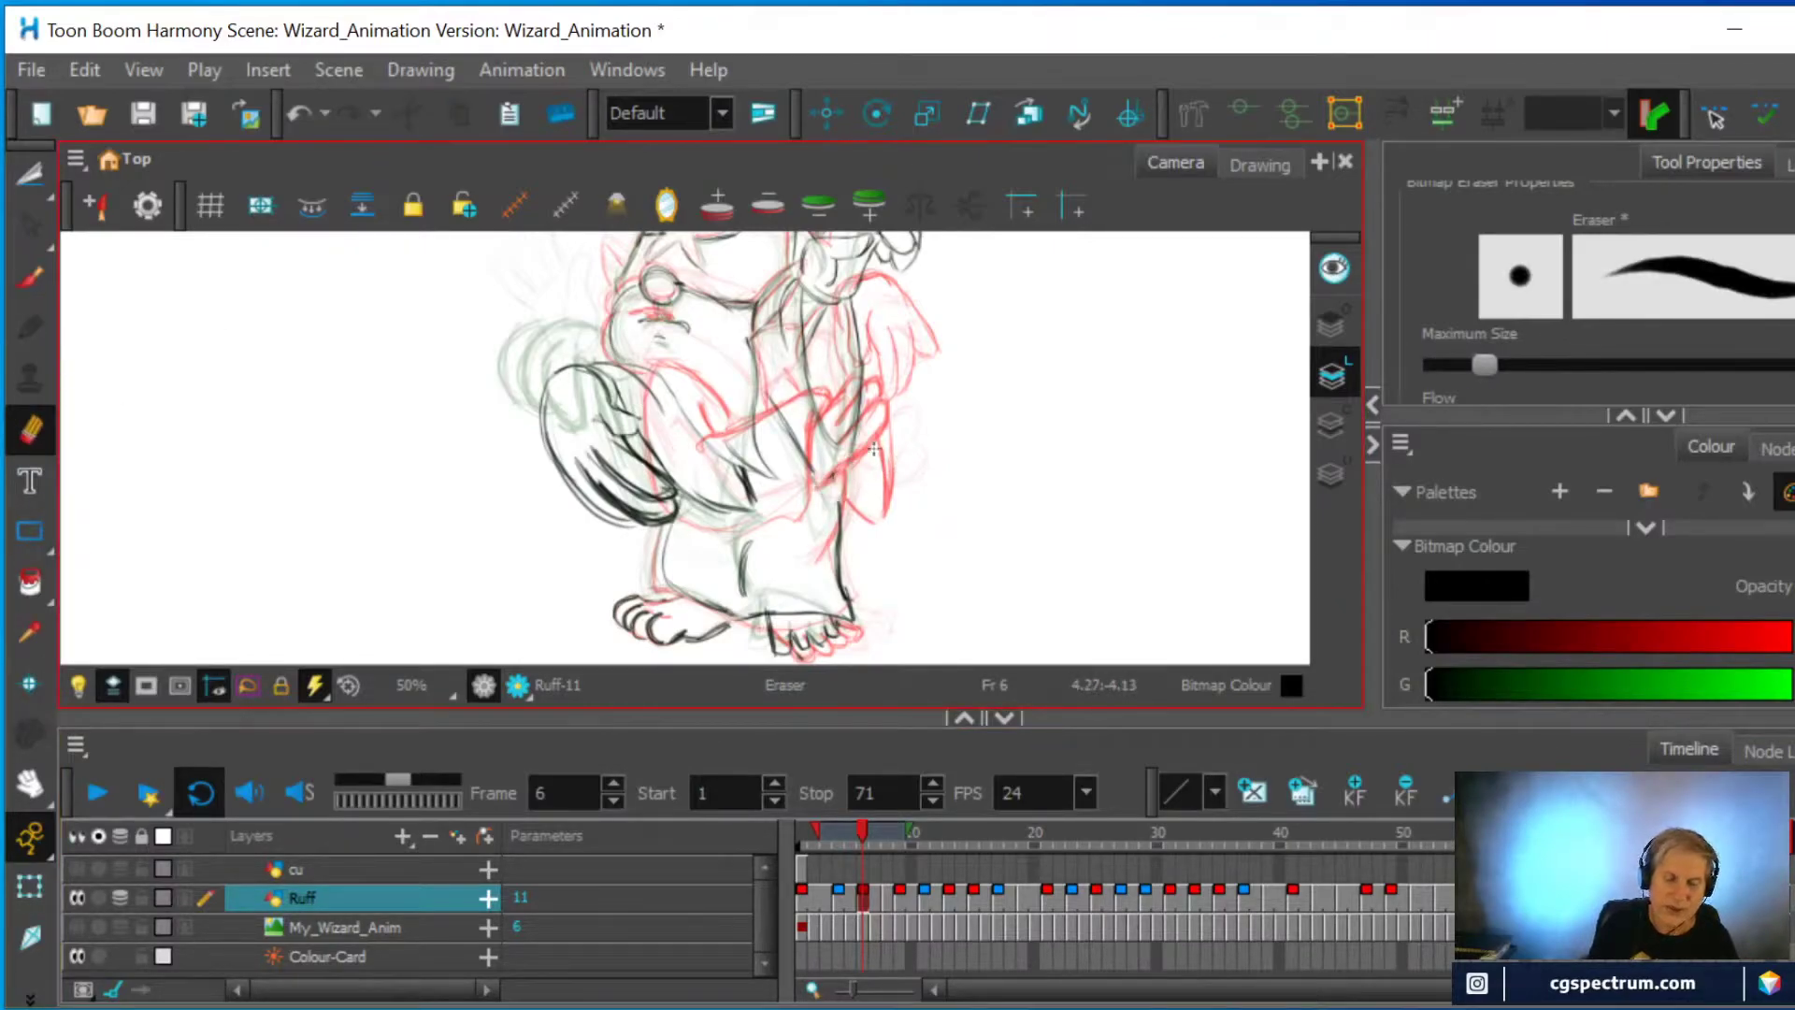
{"action": "left_click", "coordinate": [30, 278]}
{"action": "mouse_move", "coordinate": [809, 477]}
{"action": "left_mouse_down"}
{"action": "mouse_move", "coordinate": [845, 505]}
{"action": "mouse_move", "coordinate": [828, 533]}
{"action": "mouse_move", "coordinate": [819, 506]}
{"action": "mouse_move", "coordinate": [828, 426]}
{"action": "left_mouse_up"}
{"action": "mouse_move", "coordinate": [800, 365]}
{"action": "left_mouse_down"}
{"action": "mouse_move", "coordinate": [830, 479]}
{"action": "mouse_move", "coordinate": [846, 404]}
{"action": "mouse_move", "coordinate": [832, 477]}
{"action": "left_mouse_up"}
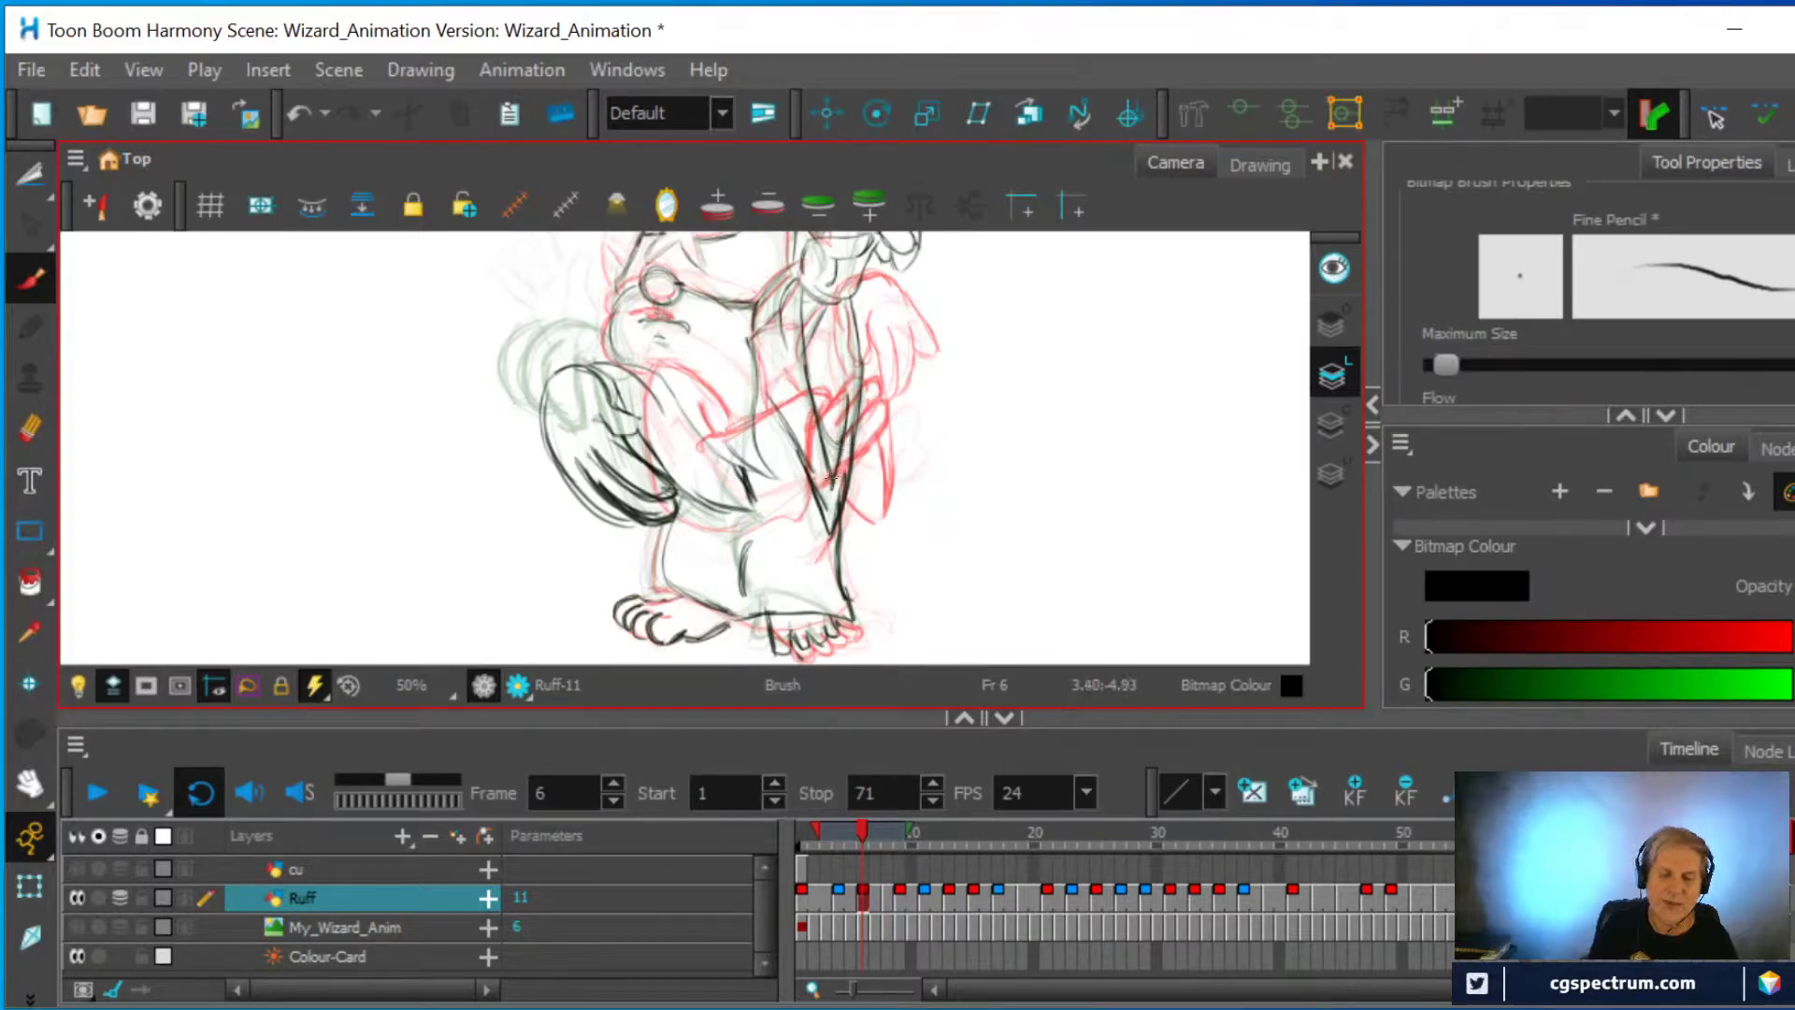
{"action": "left_click_drag", "start_coordinate": [841, 412], "coordinate": [843, 411]}
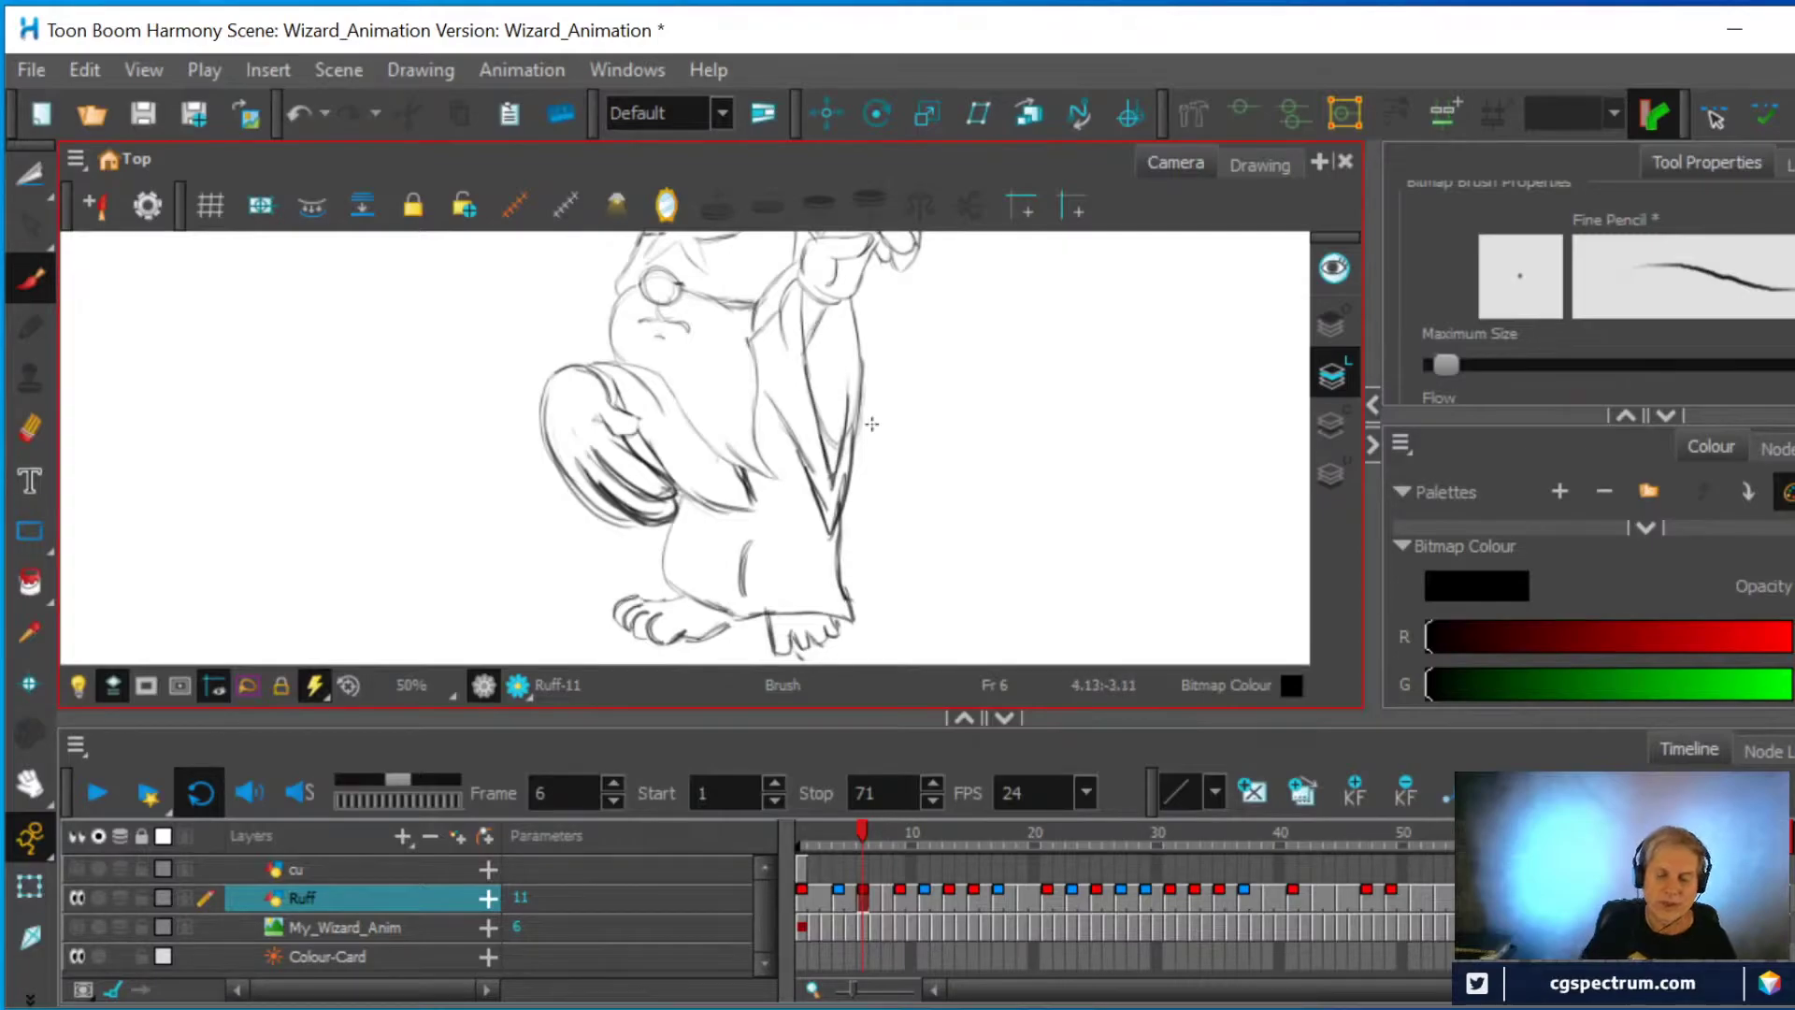
Flip between frames 5, 6 and 8, and on frame 6 strengthen the outer line of the right-hand sleeve's opening
{"action": "left_click", "coordinate": [849, 896]}
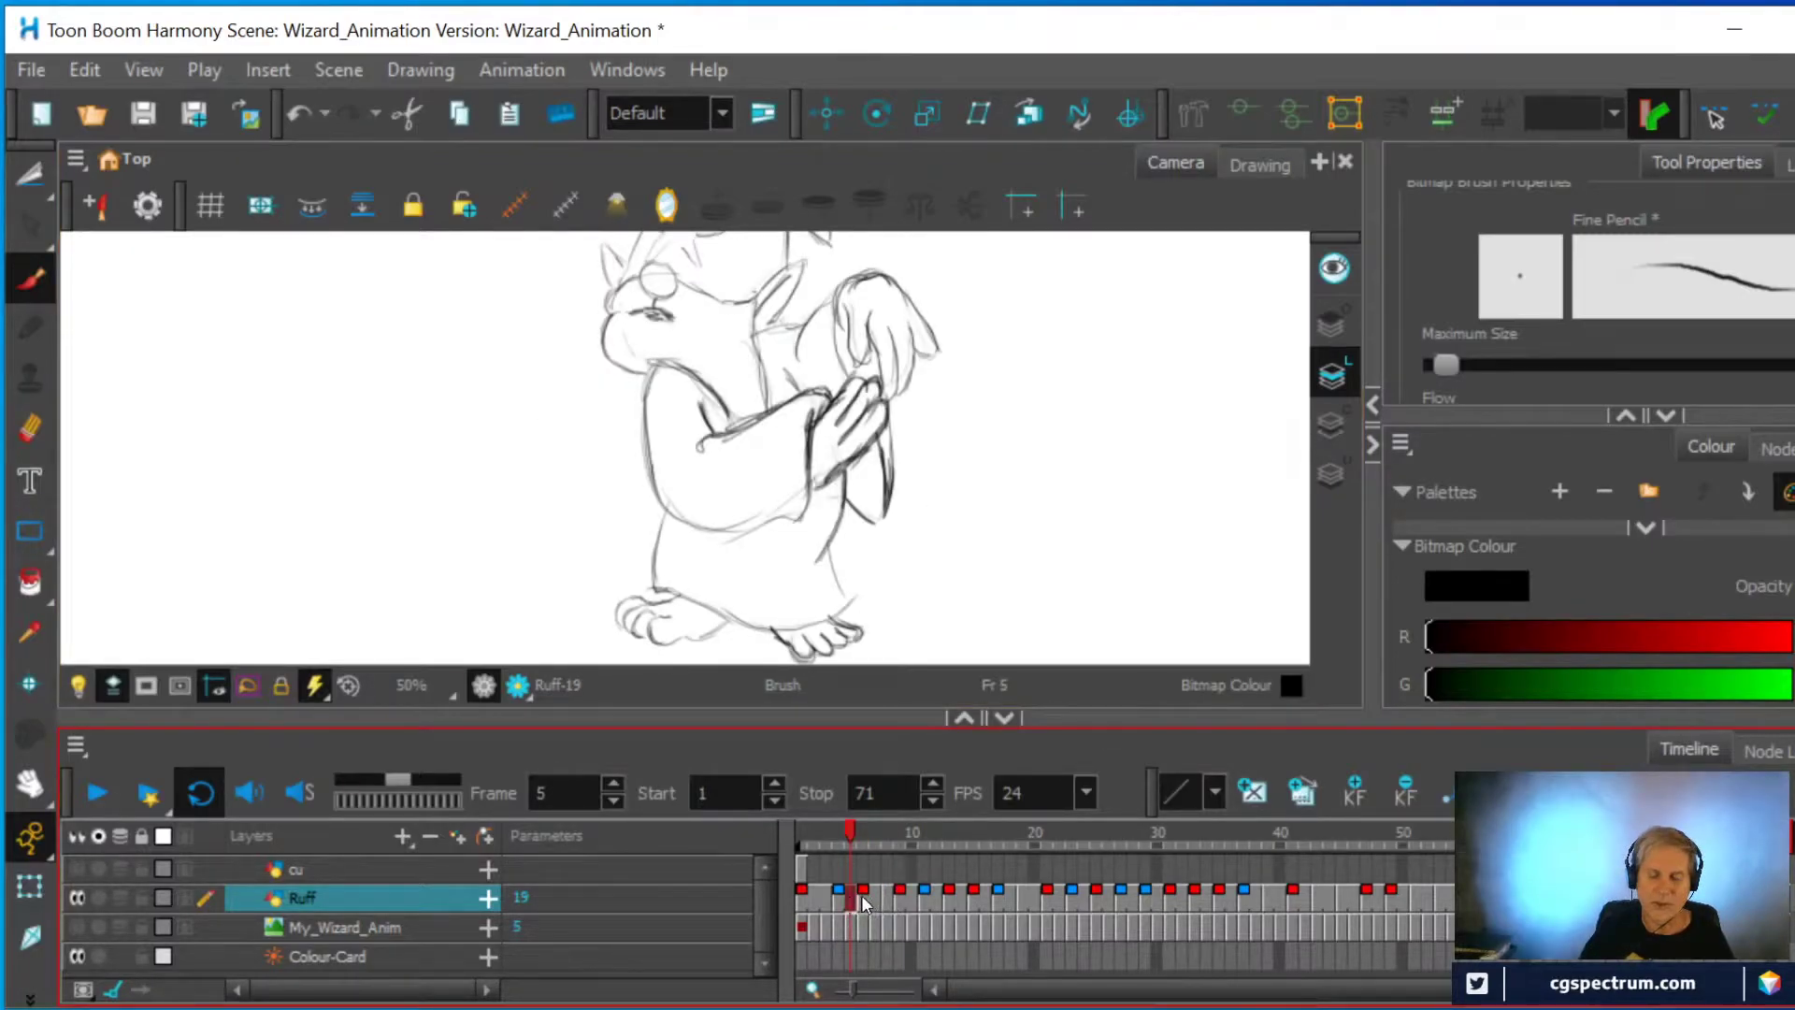
{"action": "left_click", "coordinate": [862, 896]}
{"action": "left_click", "coordinate": [888, 898]}
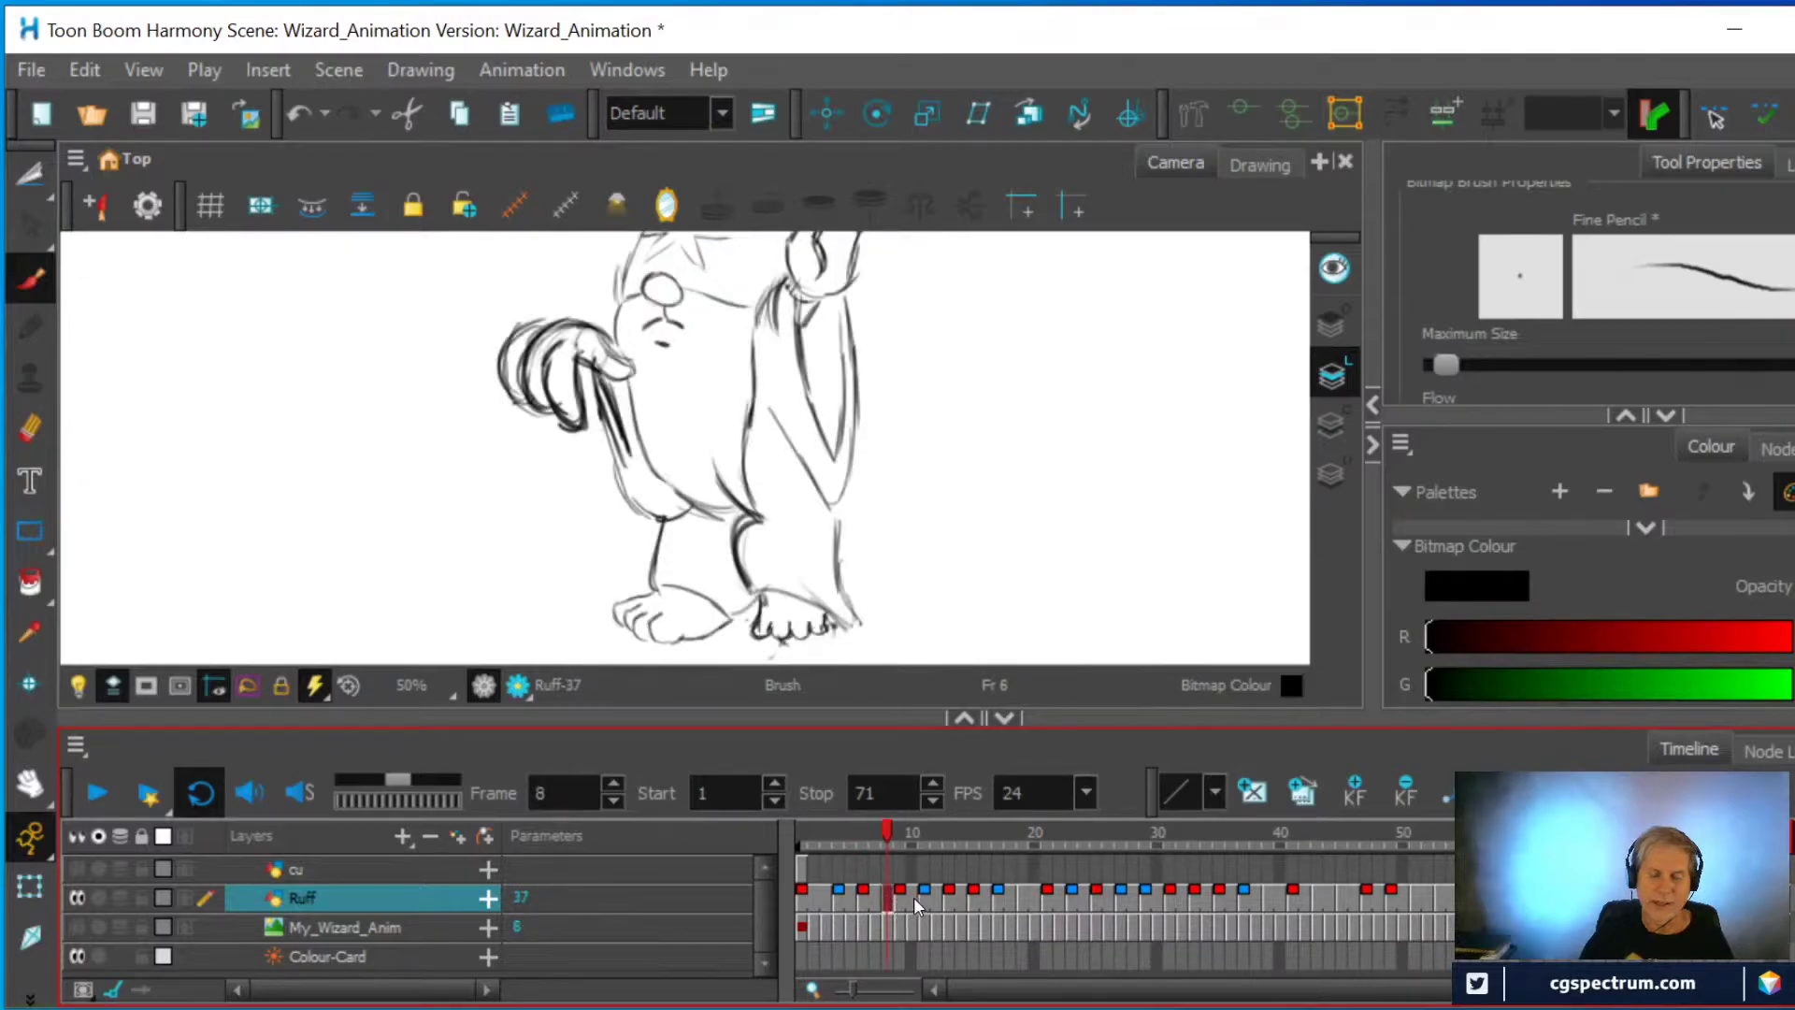
{"action": "left_click", "coordinate": [864, 898]}
{"action": "mouse_move", "coordinate": [834, 308]}
{"action": "left_mouse_down"}
{"action": "mouse_move", "coordinate": [844, 388]}
{"action": "mouse_move", "coordinate": [838, 350]}
{"action": "left_mouse_up"}
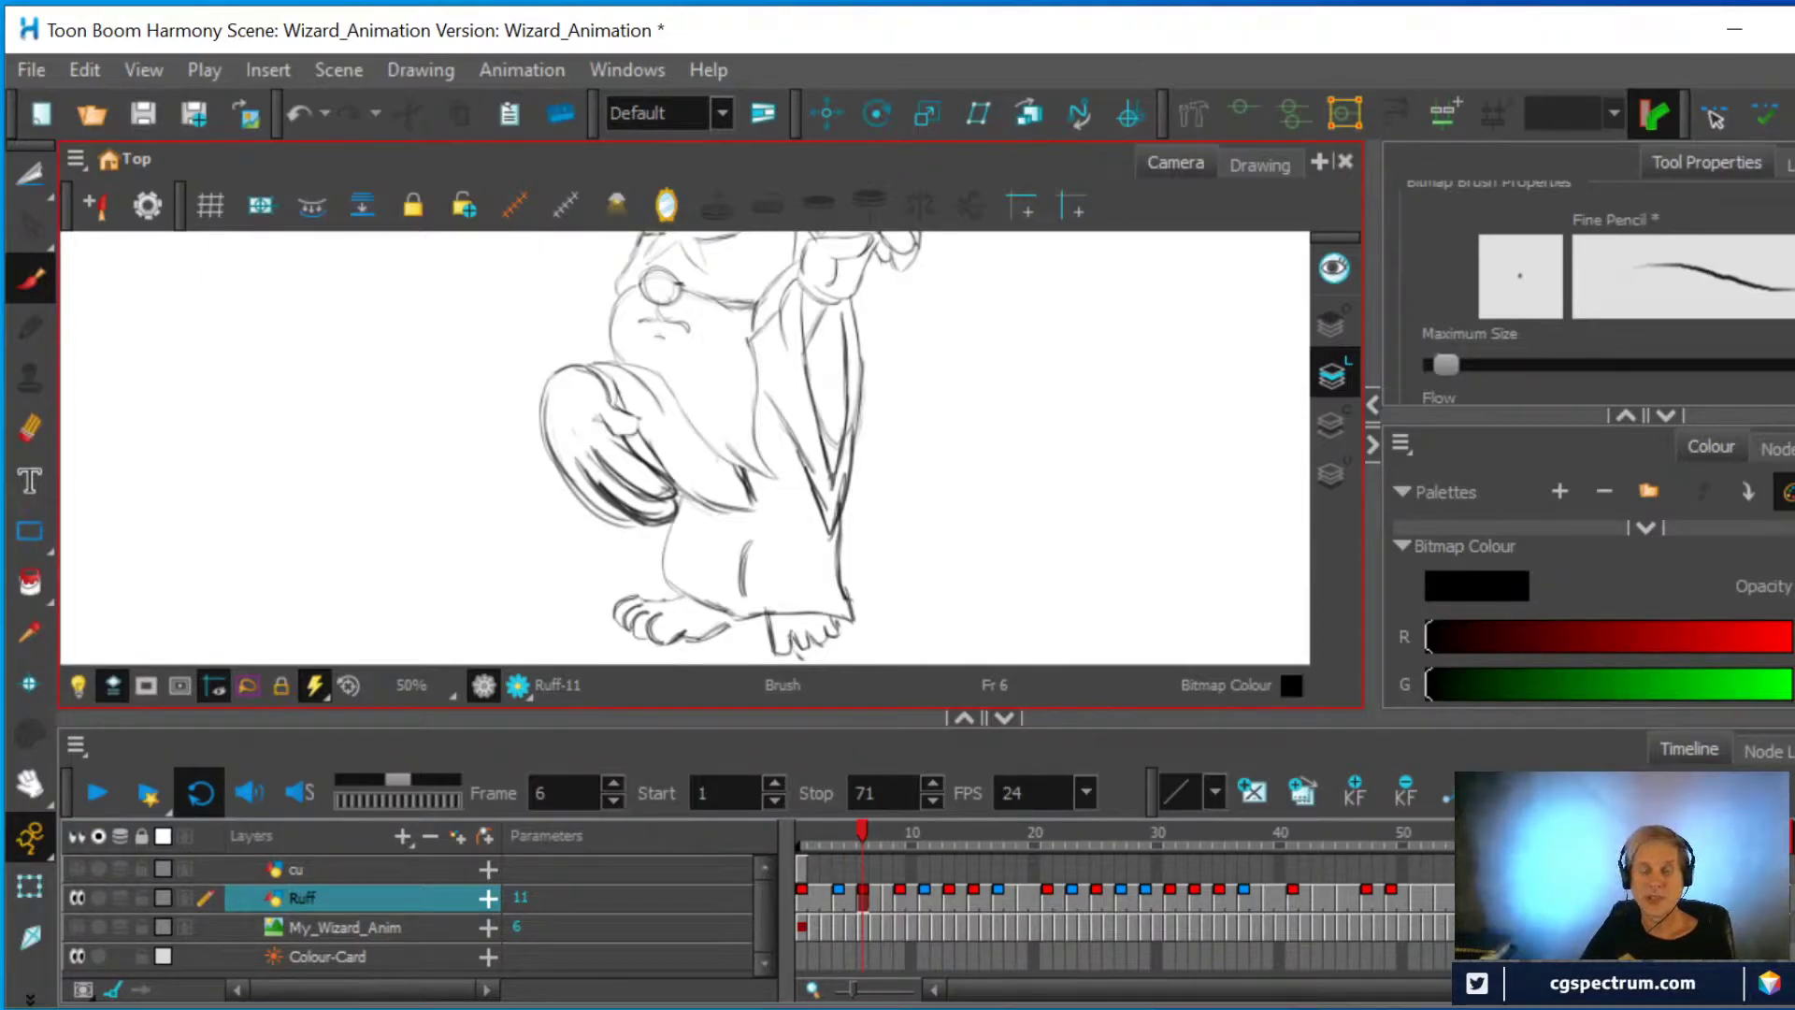
{"action": "left_click", "coordinate": [30, 429]}
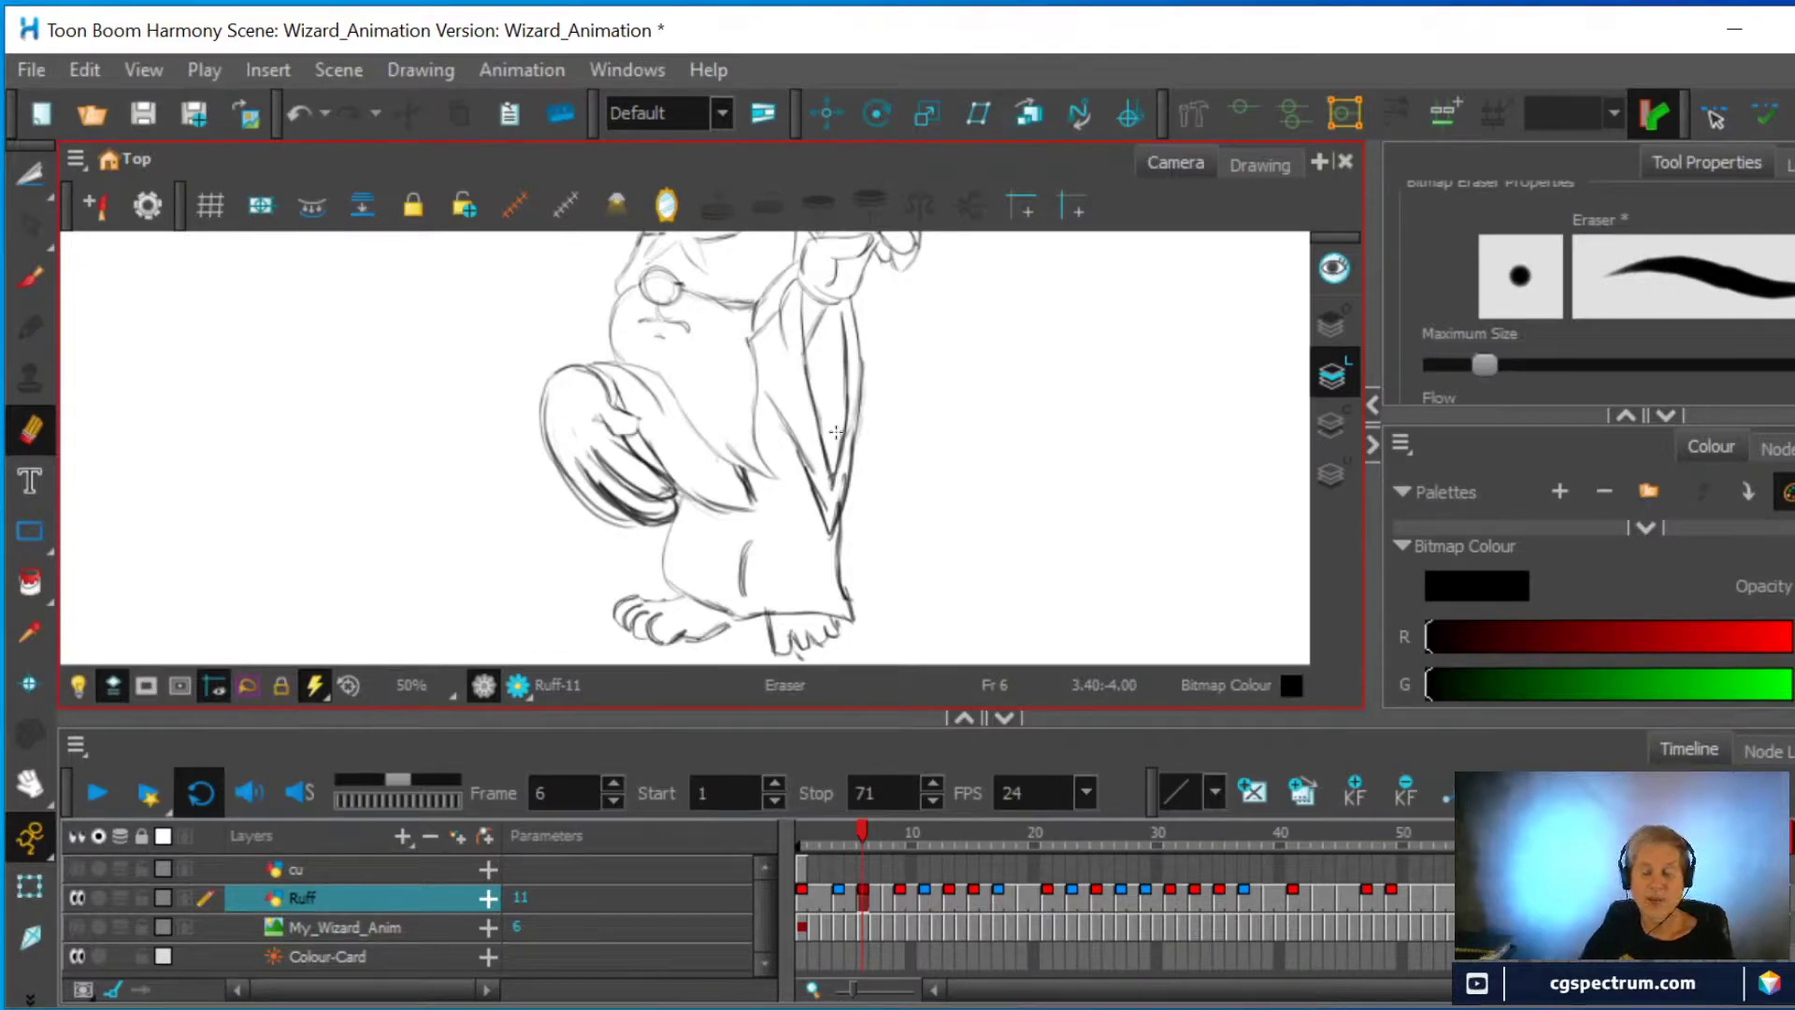
On frame 8, use onion skin to erase and redraw the right-hand sleeve's tip lower, and check the arc through frame 13
{"action": "mouse_move", "coordinate": [861, 829]}
{"action": "left_mouse_down"}
{"action": "mouse_move", "coordinate": [845, 830]}
{"action": "mouse_move", "coordinate": [906, 832]}
{"action": "mouse_move", "coordinate": [875, 839]}
{"action": "mouse_move", "coordinate": [890, 839]}
{"action": "left_mouse_up"}
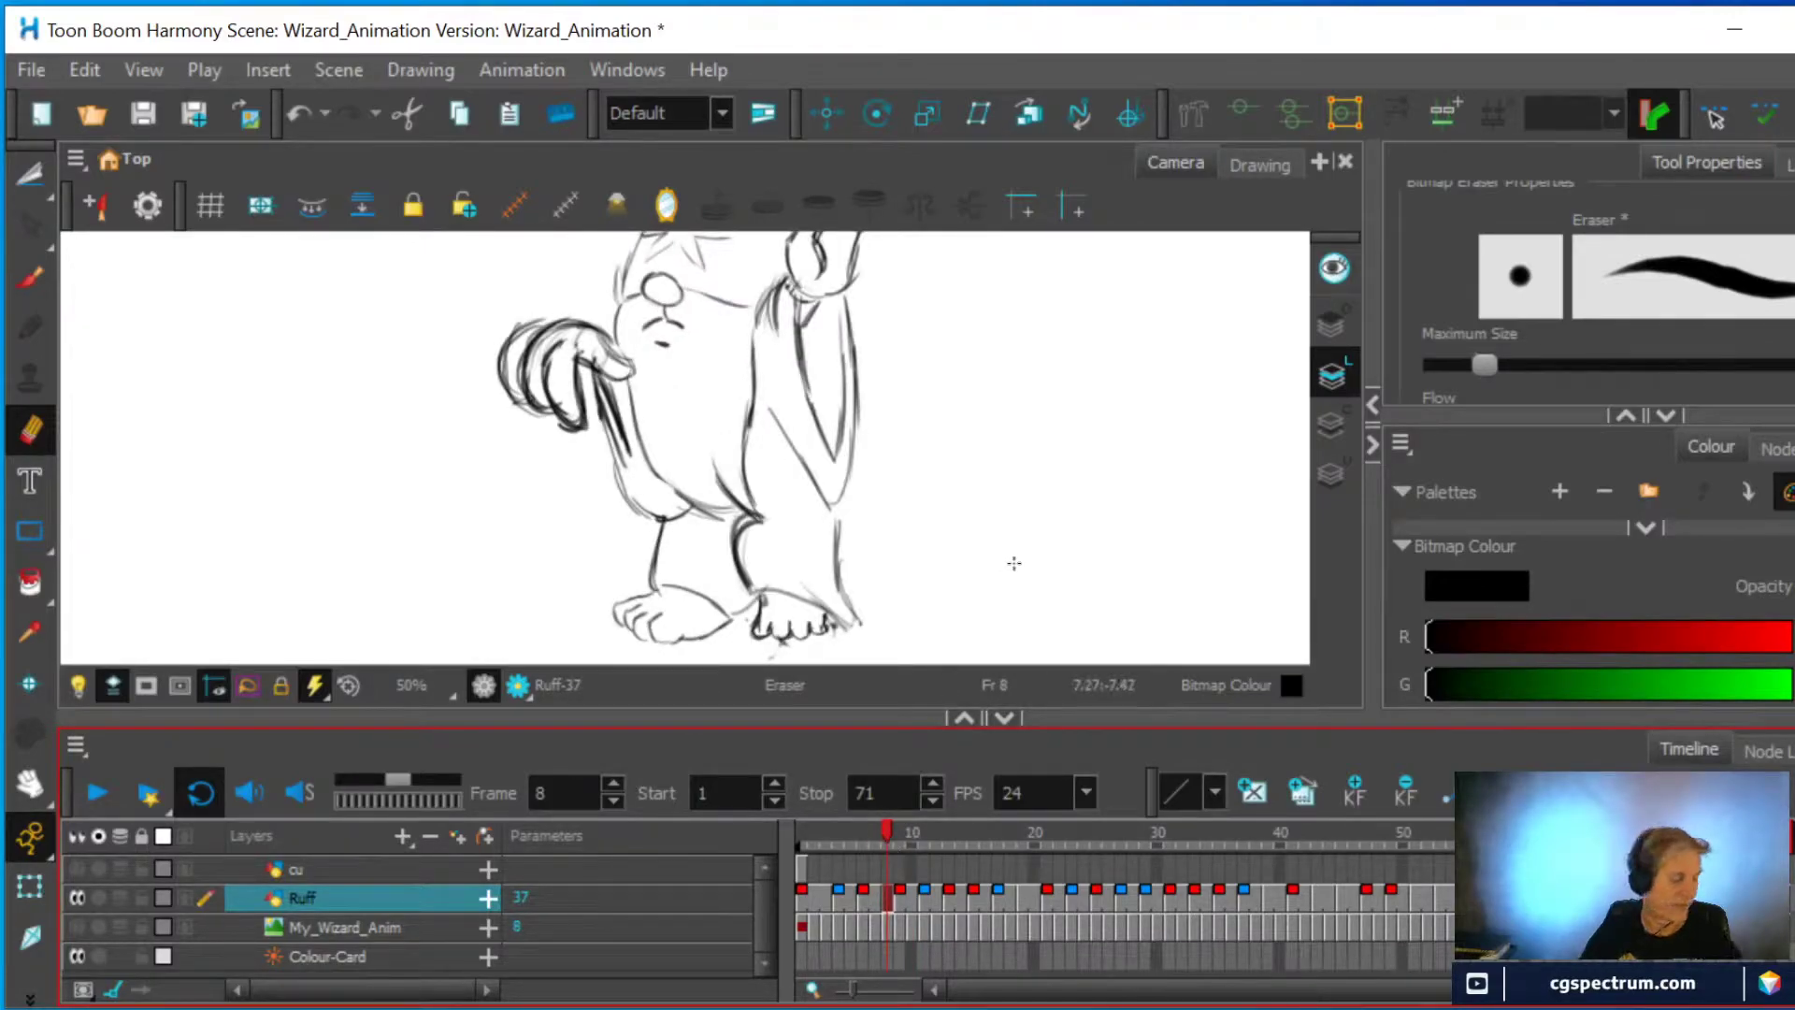
{"action": "key", "text": "alt+o"}
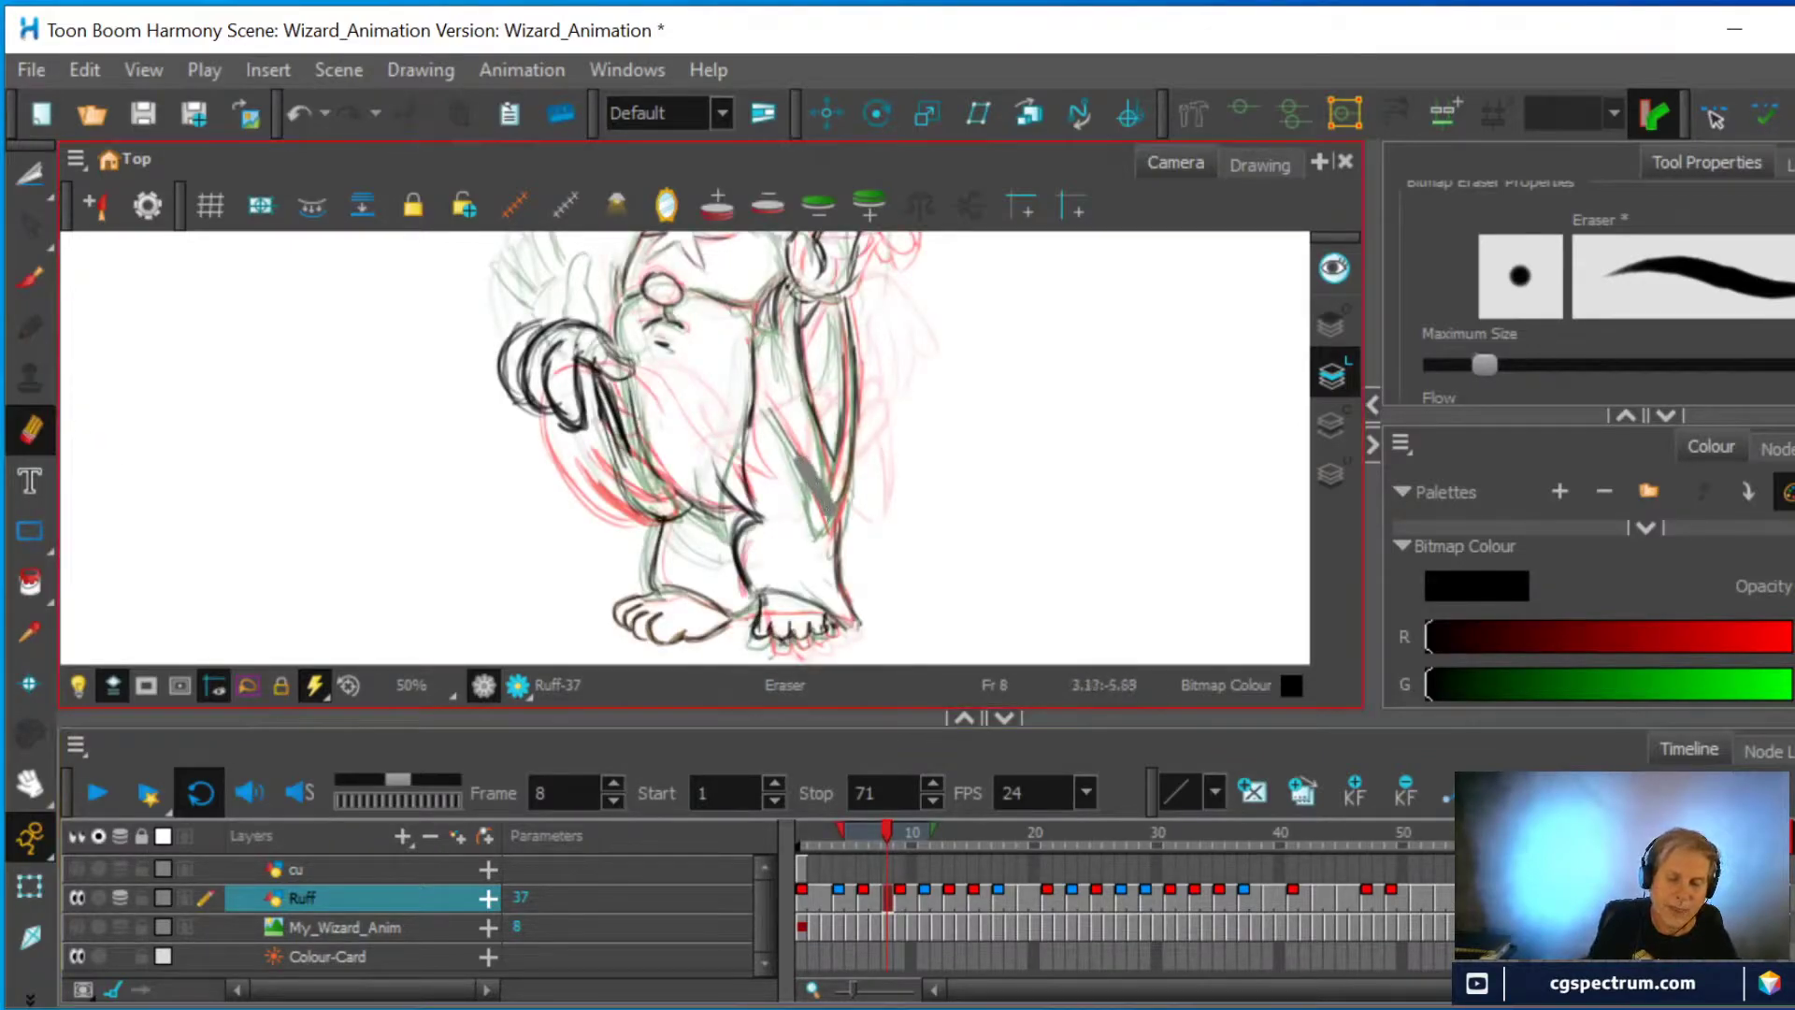
{"action": "left_click", "coordinate": [21, 286]}
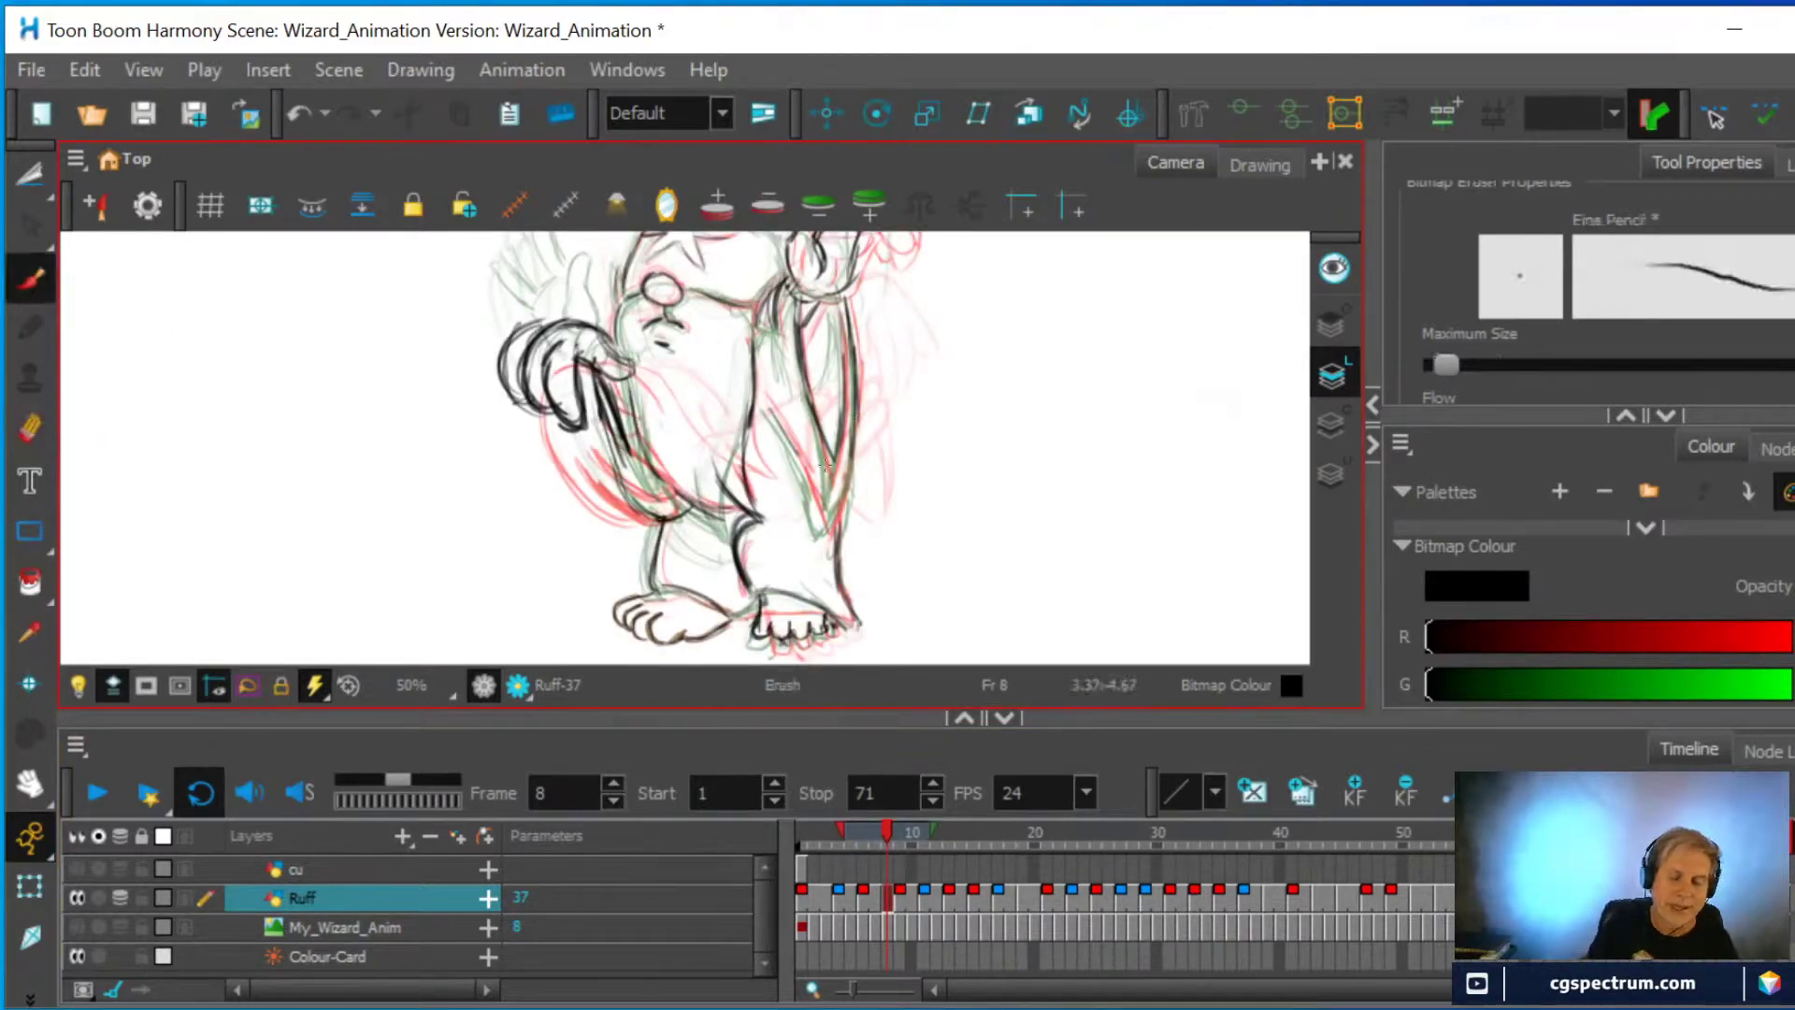
{"action": "mouse_move", "coordinate": [796, 453]}
{"action": "left_mouse_down"}
{"action": "mouse_move", "coordinate": [820, 535]}
{"action": "mouse_move", "coordinate": [843, 460]}
{"action": "mouse_move", "coordinate": [832, 520]}
{"action": "left_mouse_up"}
{"action": "mouse_move", "coordinate": [820, 435]}
{"action": "left_mouse_down"}
{"action": "mouse_move", "coordinate": [827, 490]}
{"action": "mouse_move", "coordinate": [841, 439]}
{"action": "left_mouse_up"}
{"action": "left_click", "coordinate": [30, 429]}
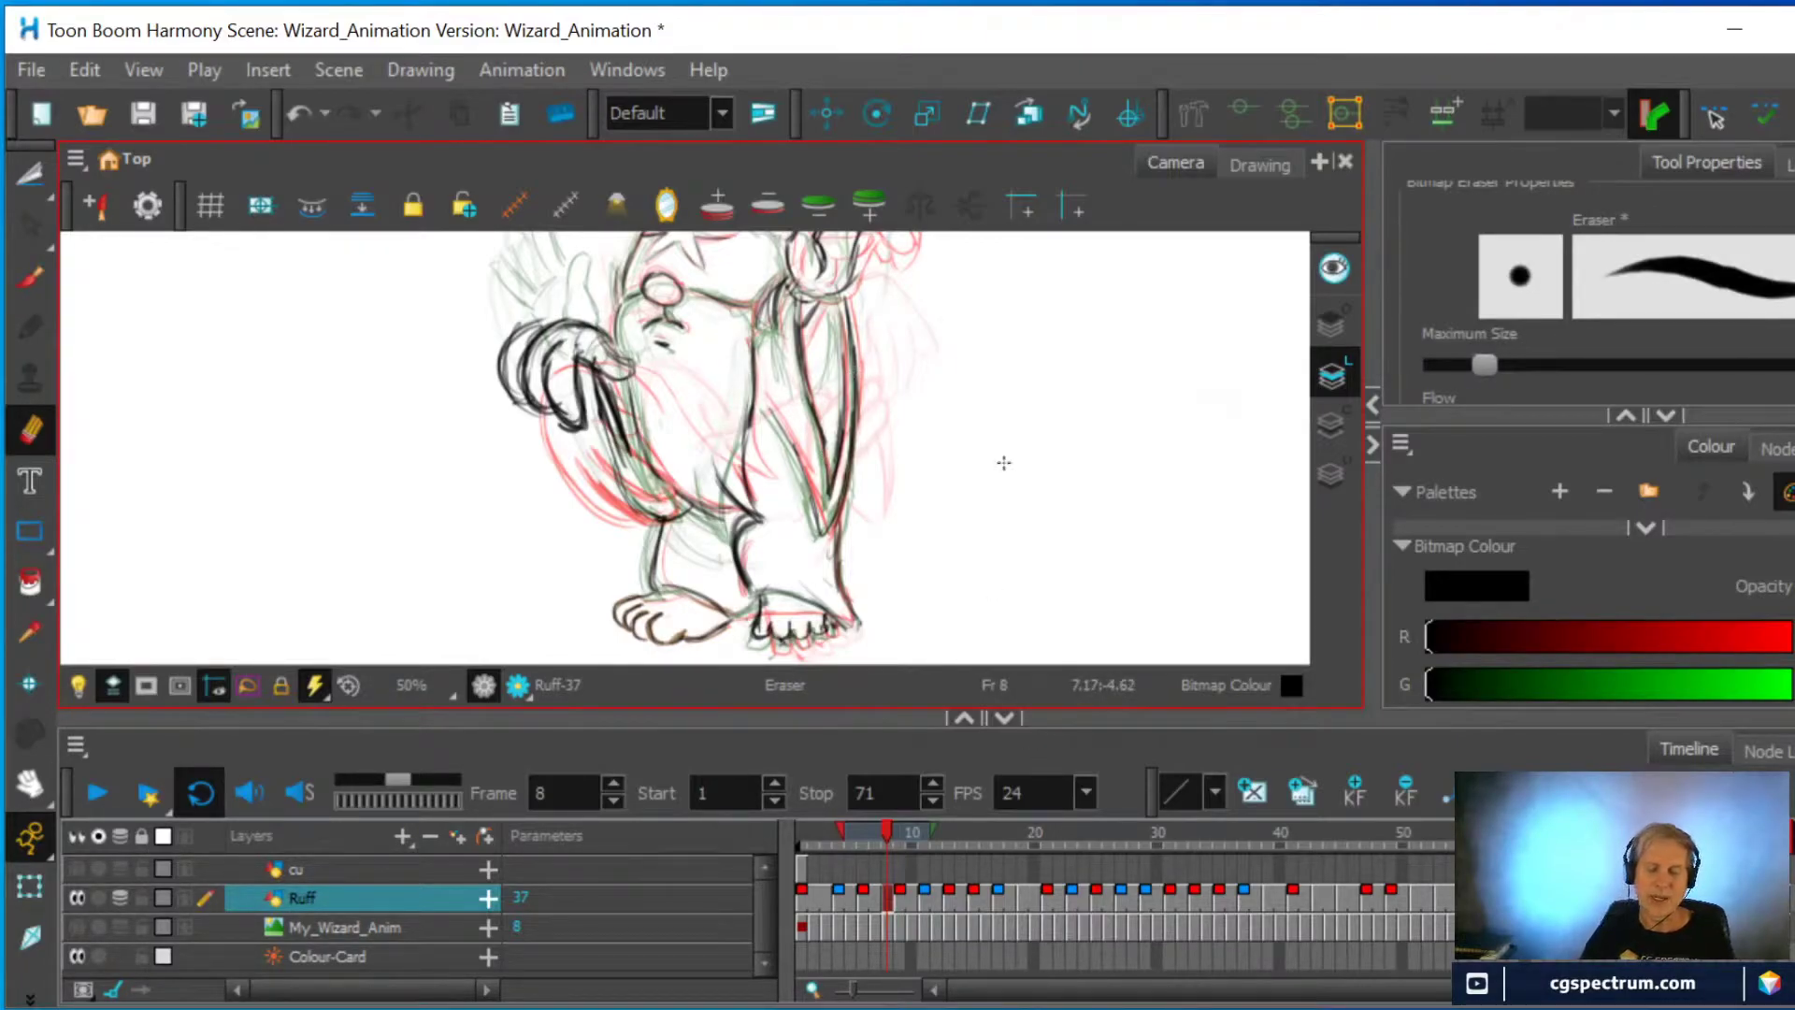
{"action": "left_click", "coordinate": [902, 890]}
{"action": "left_click", "coordinate": [922, 895]}
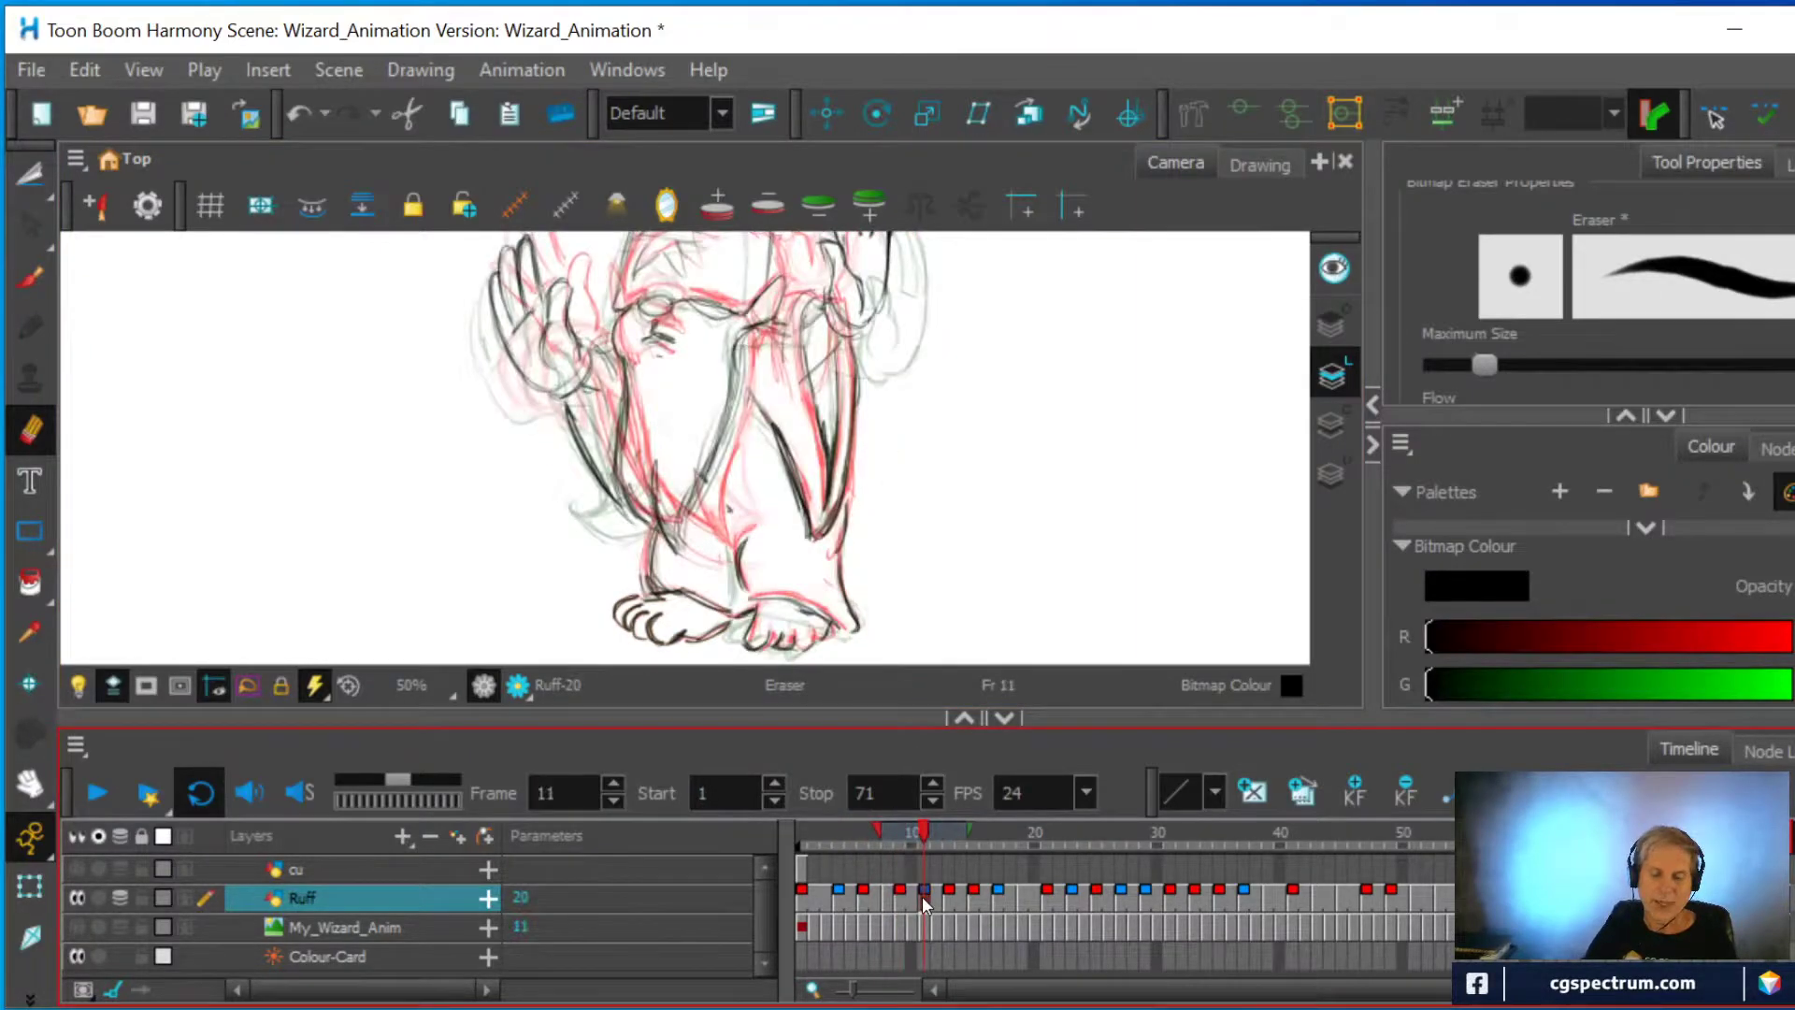
{"action": "left_click", "coordinate": [946, 894]}
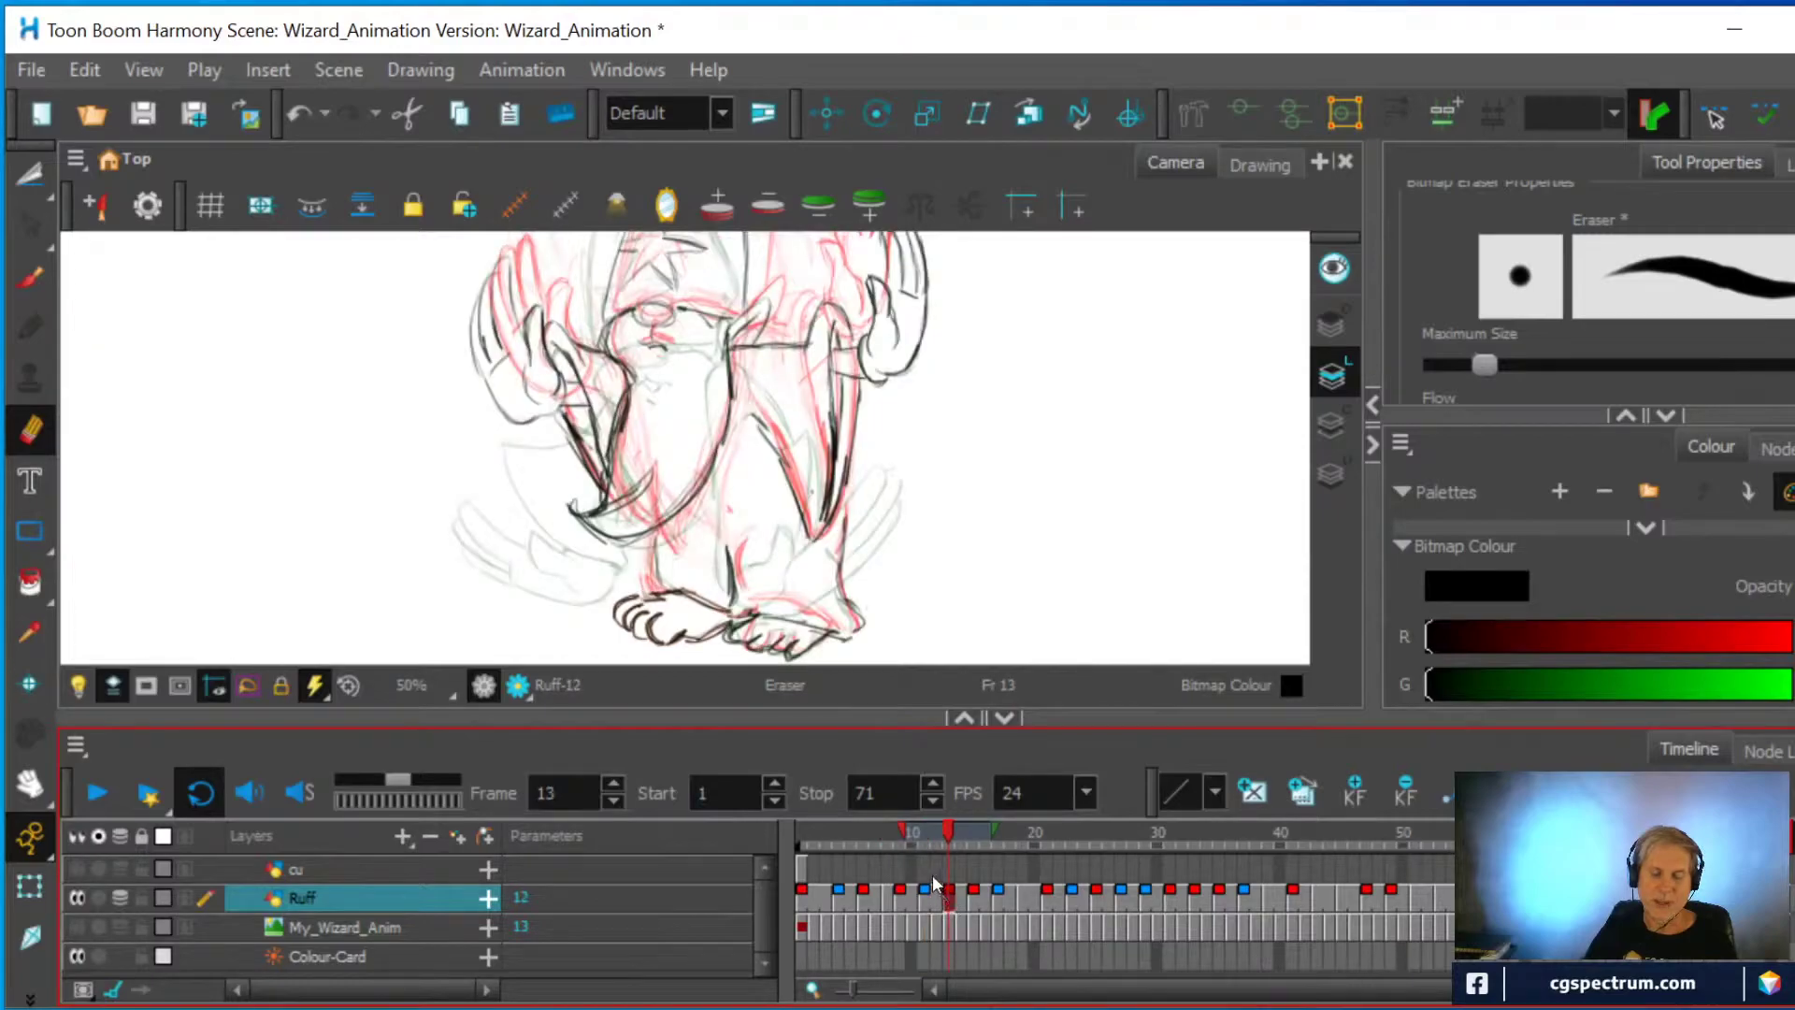
On frame 1, select the wizard's upper hand with the Cutter lasso and copy it
{"action": "left_click", "coordinate": [804, 894]}
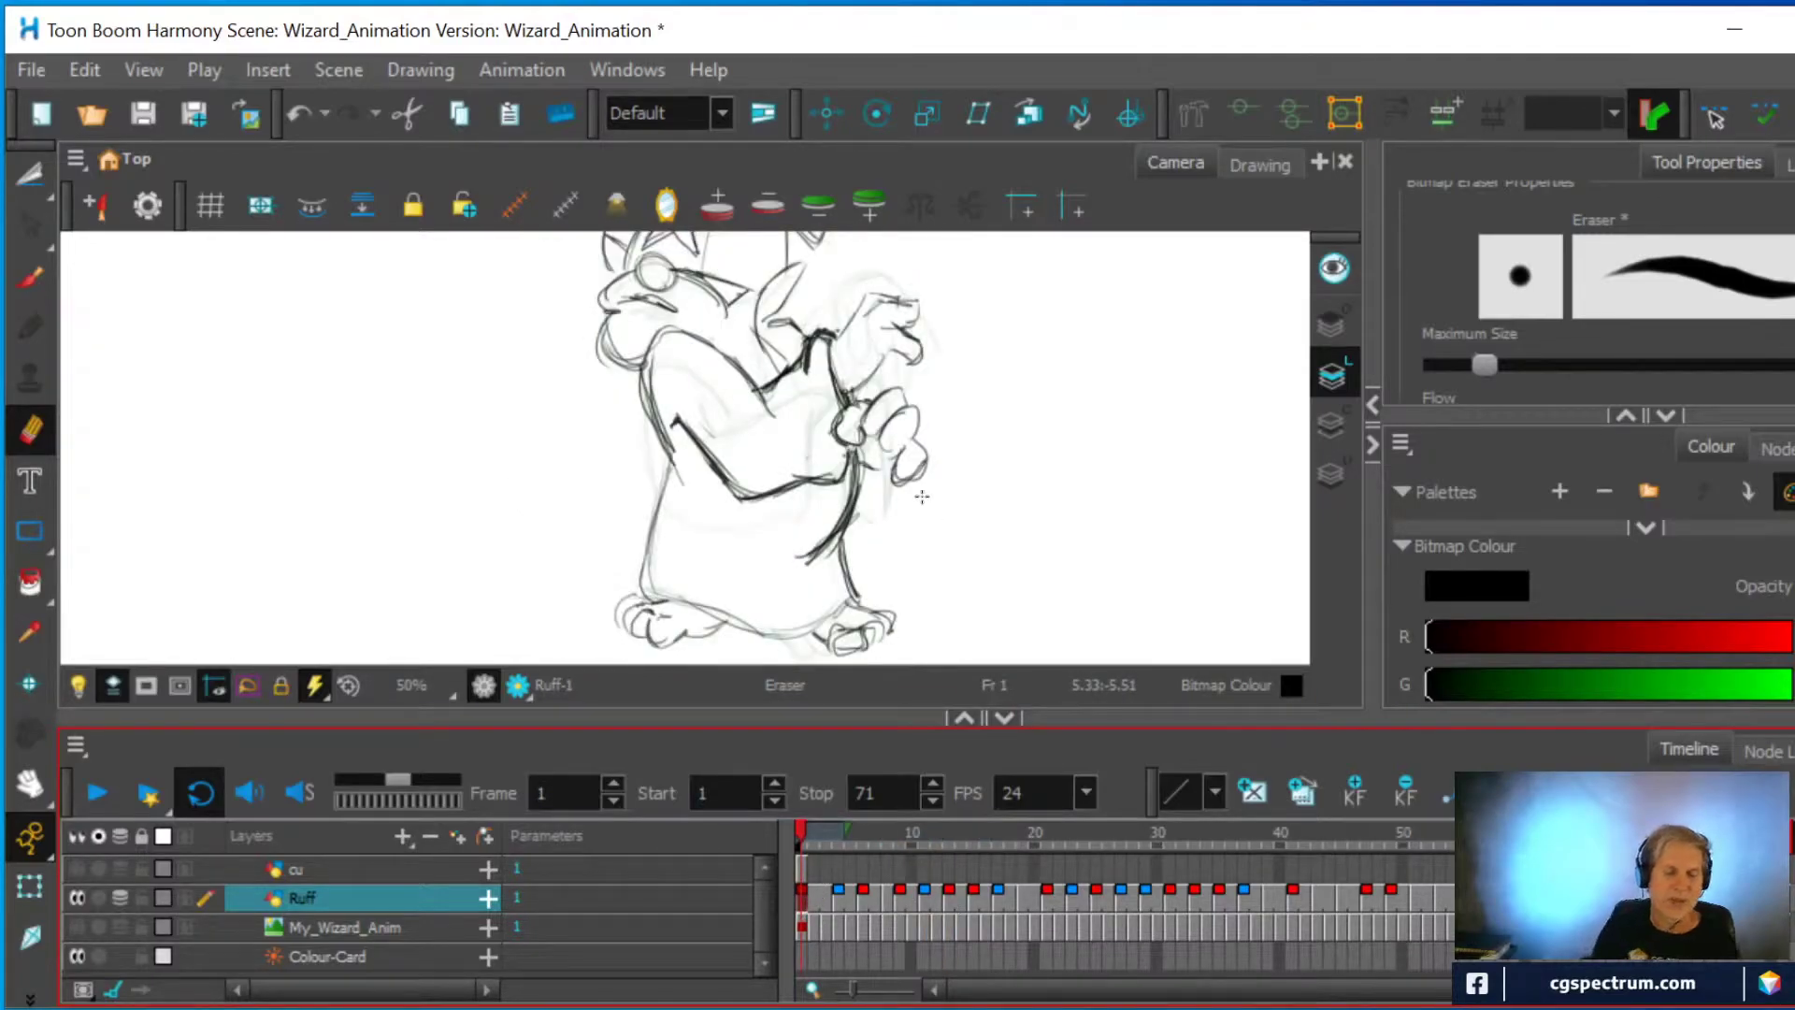
{"action": "left_click", "coordinate": [30, 175]}
{"action": "mouse_move", "coordinate": [953, 319]}
{"action": "left_mouse_down"}
{"action": "mouse_move", "coordinate": [881, 266]}
{"action": "mouse_move", "coordinate": [829, 309]}
{"action": "mouse_move", "coordinate": [818, 371]}
{"action": "mouse_move", "coordinate": [884, 379]}
{"action": "mouse_move", "coordinate": [954, 322]}
{"action": "left_mouse_up"}
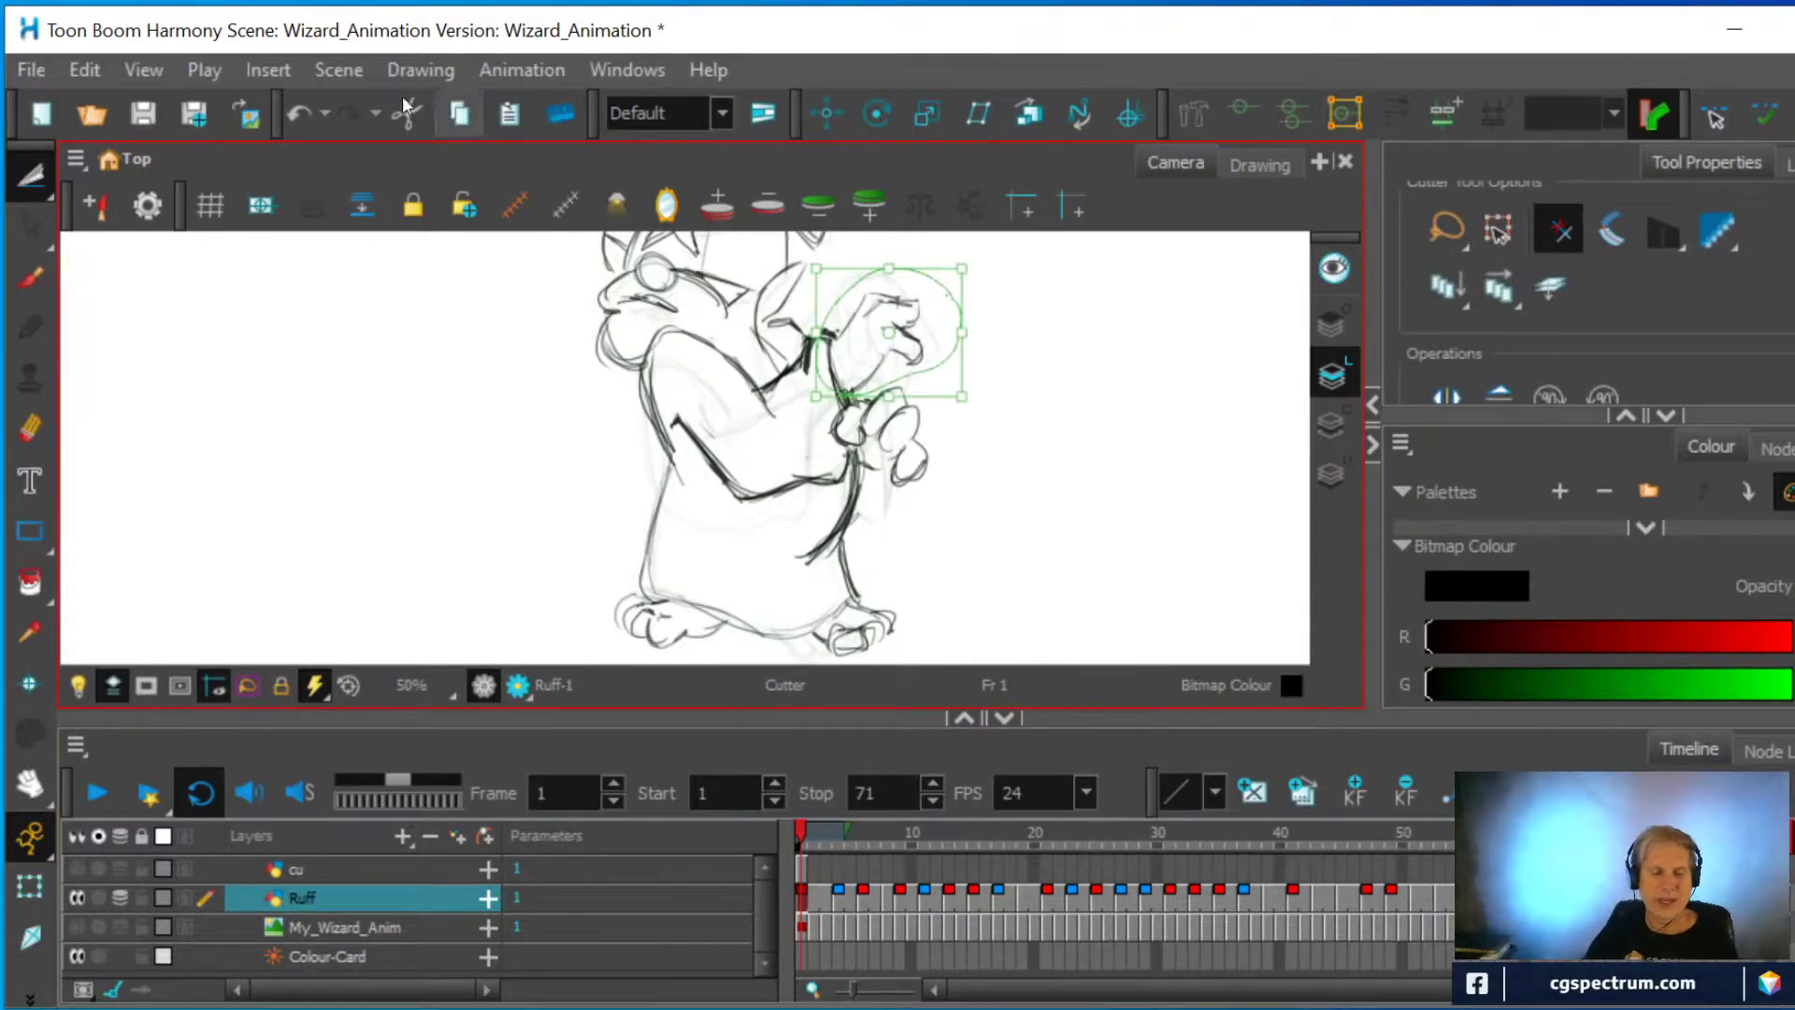
{"action": "left_click", "coordinate": [85, 69]}
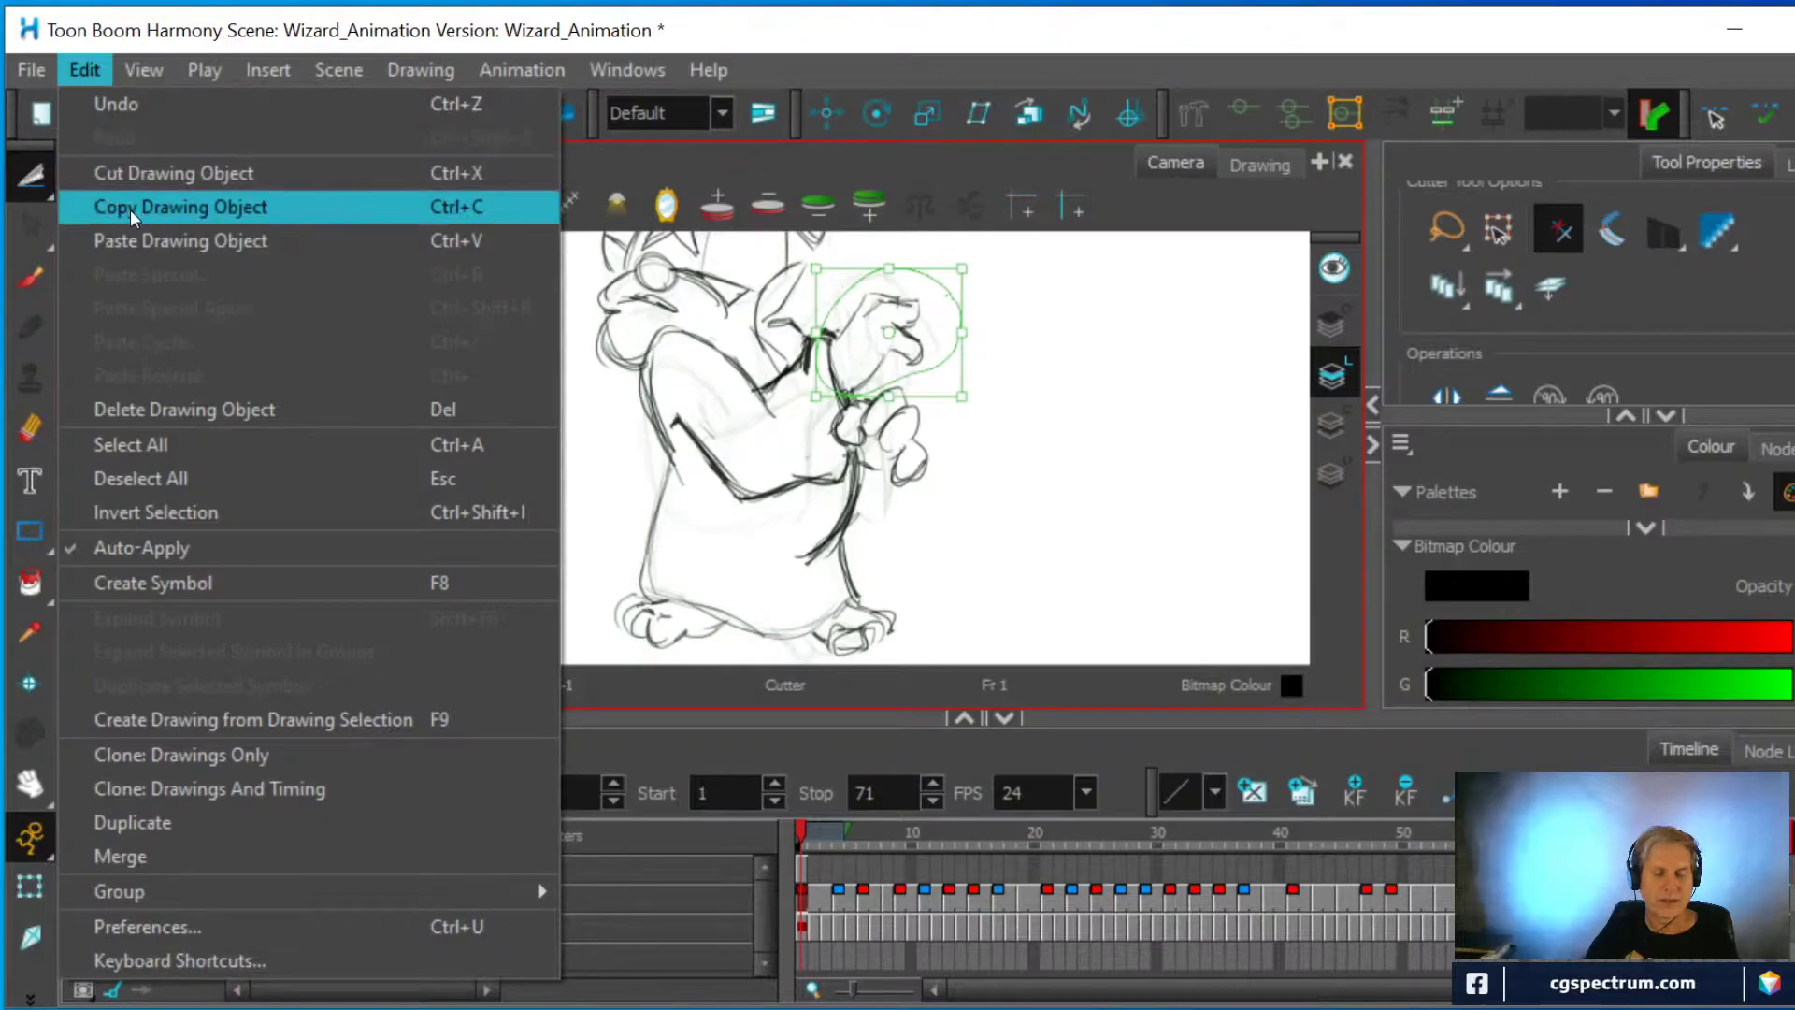
{"action": "left_click", "coordinate": [140, 207]}
On frame 21, paste the copied hand, try rotating it downward and moving it beside the wizard, and delete the pasted copy
{"action": "left_click", "coordinate": [841, 895]}
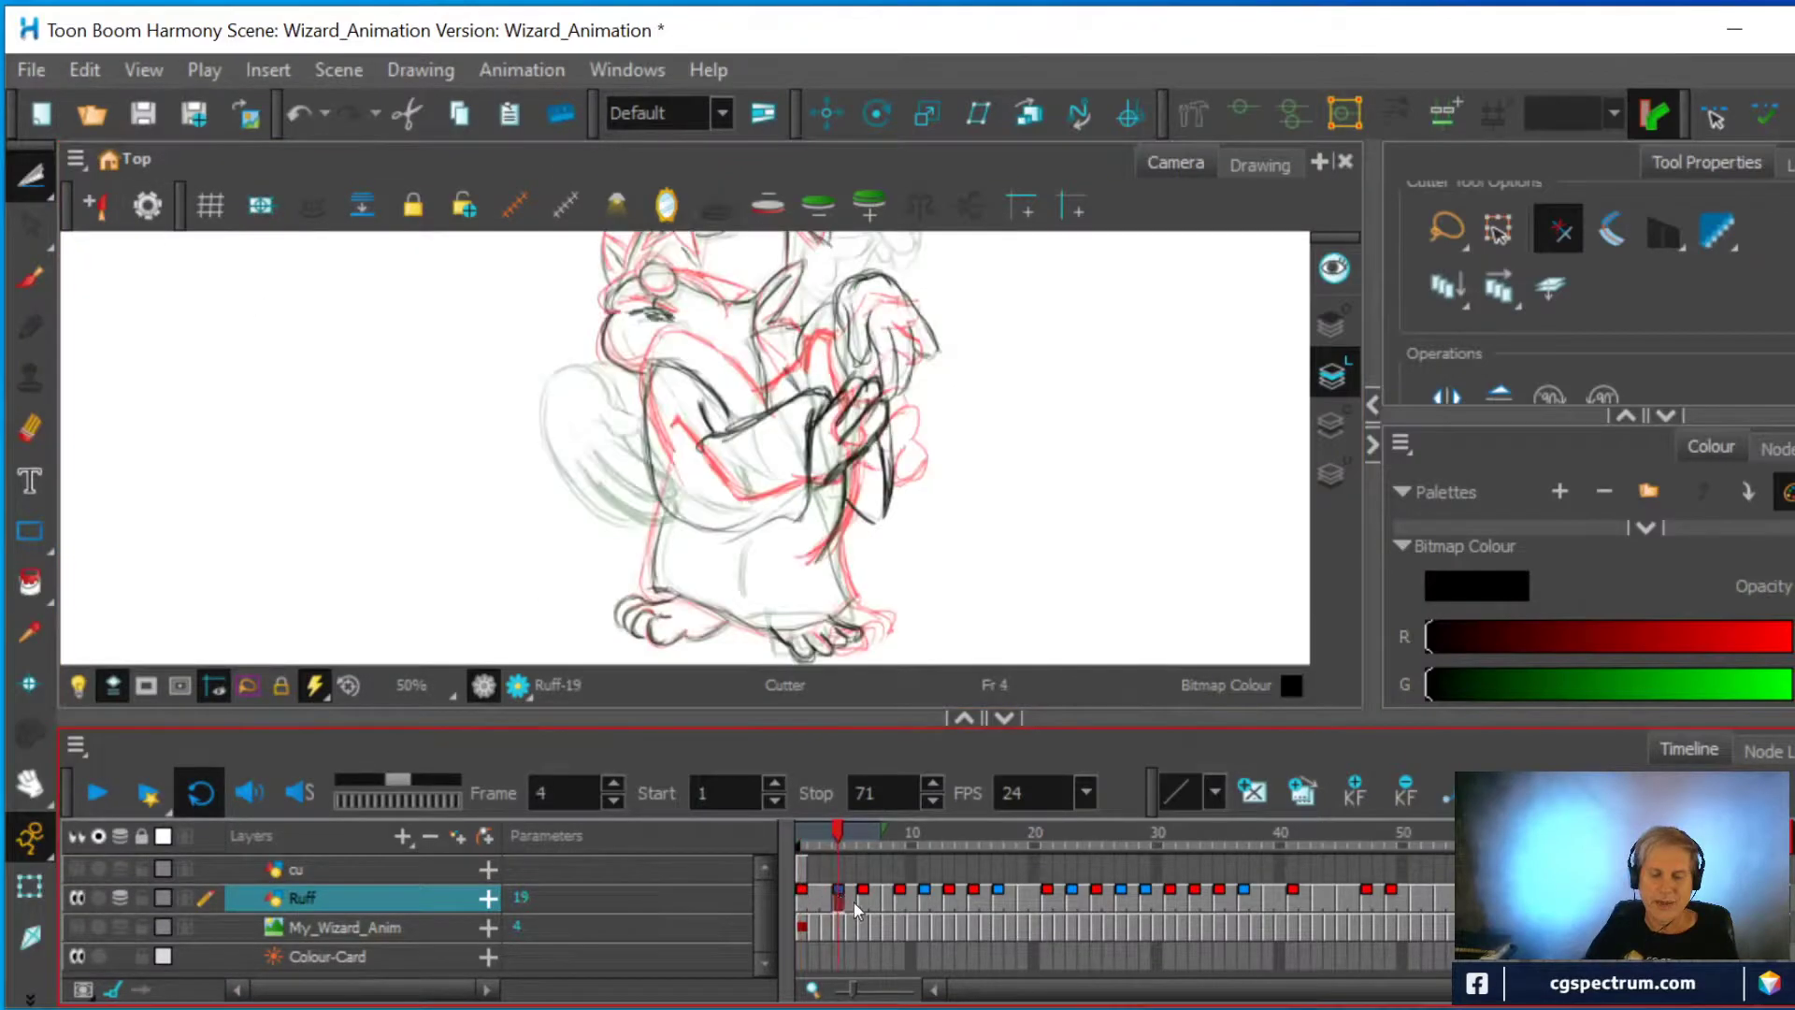
{"action": "left_click", "coordinate": [1047, 898]}
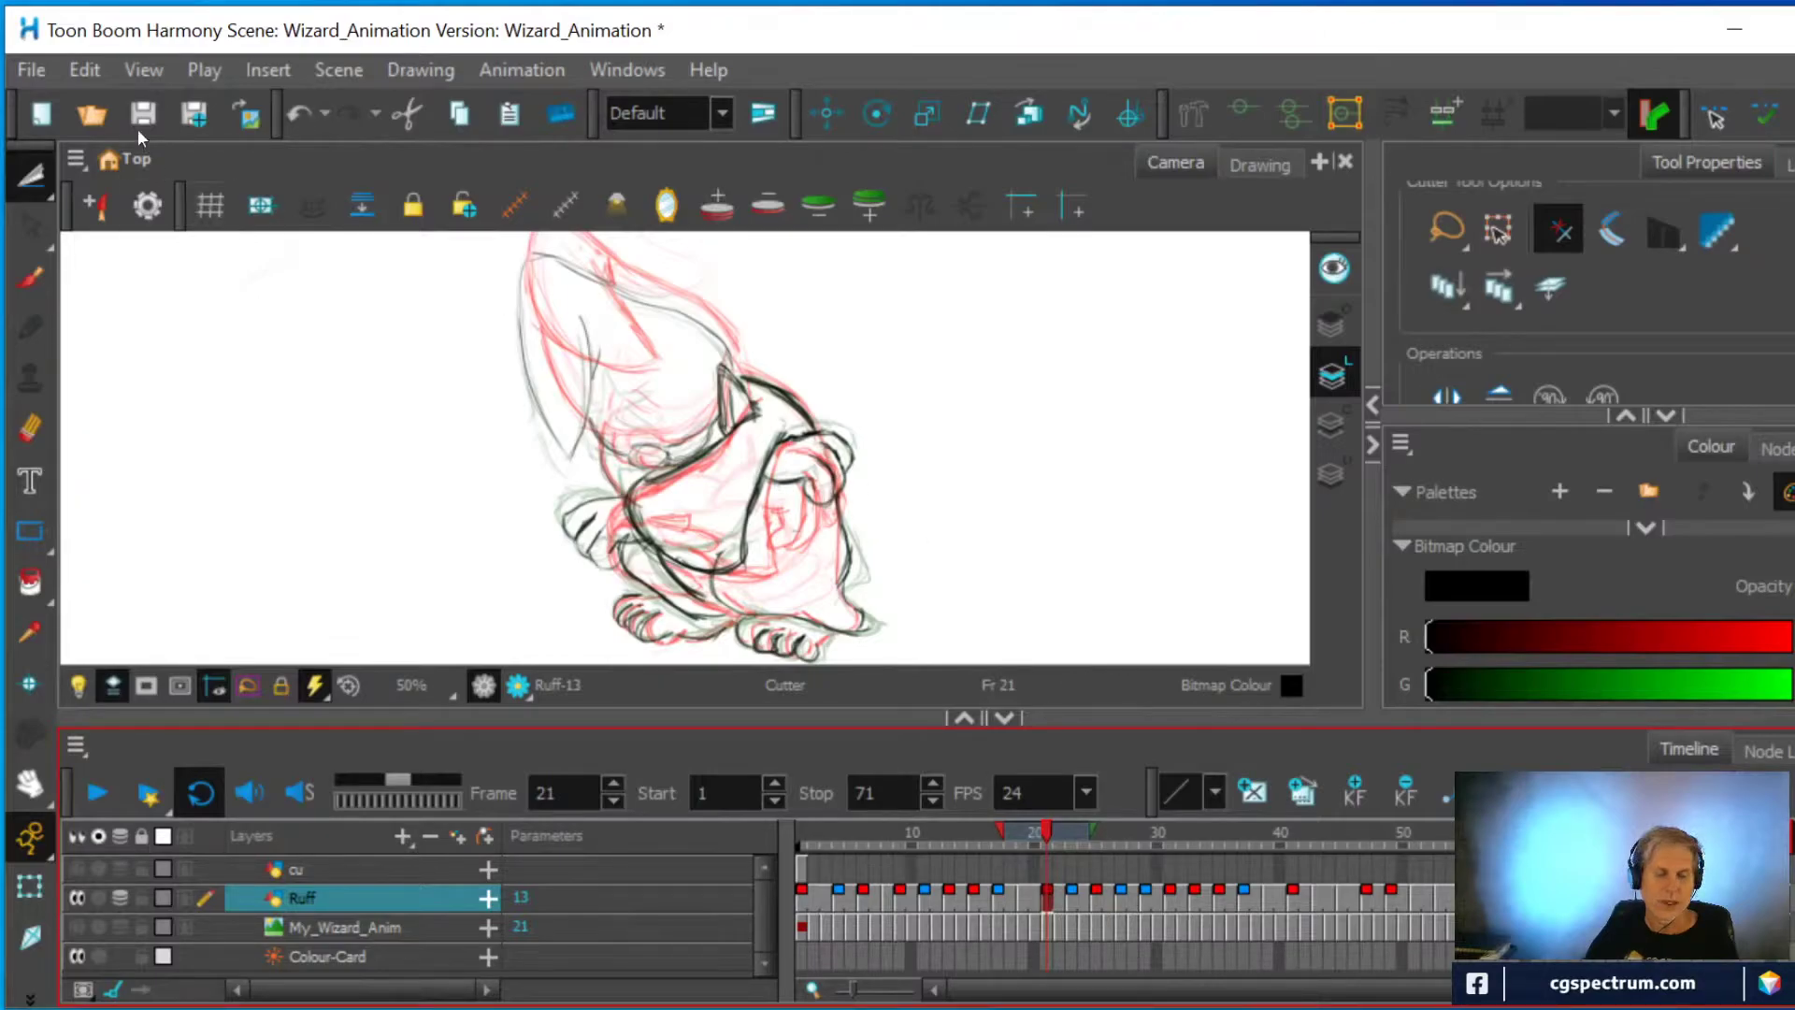
{"action": "left_click", "coordinate": [75, 70]}
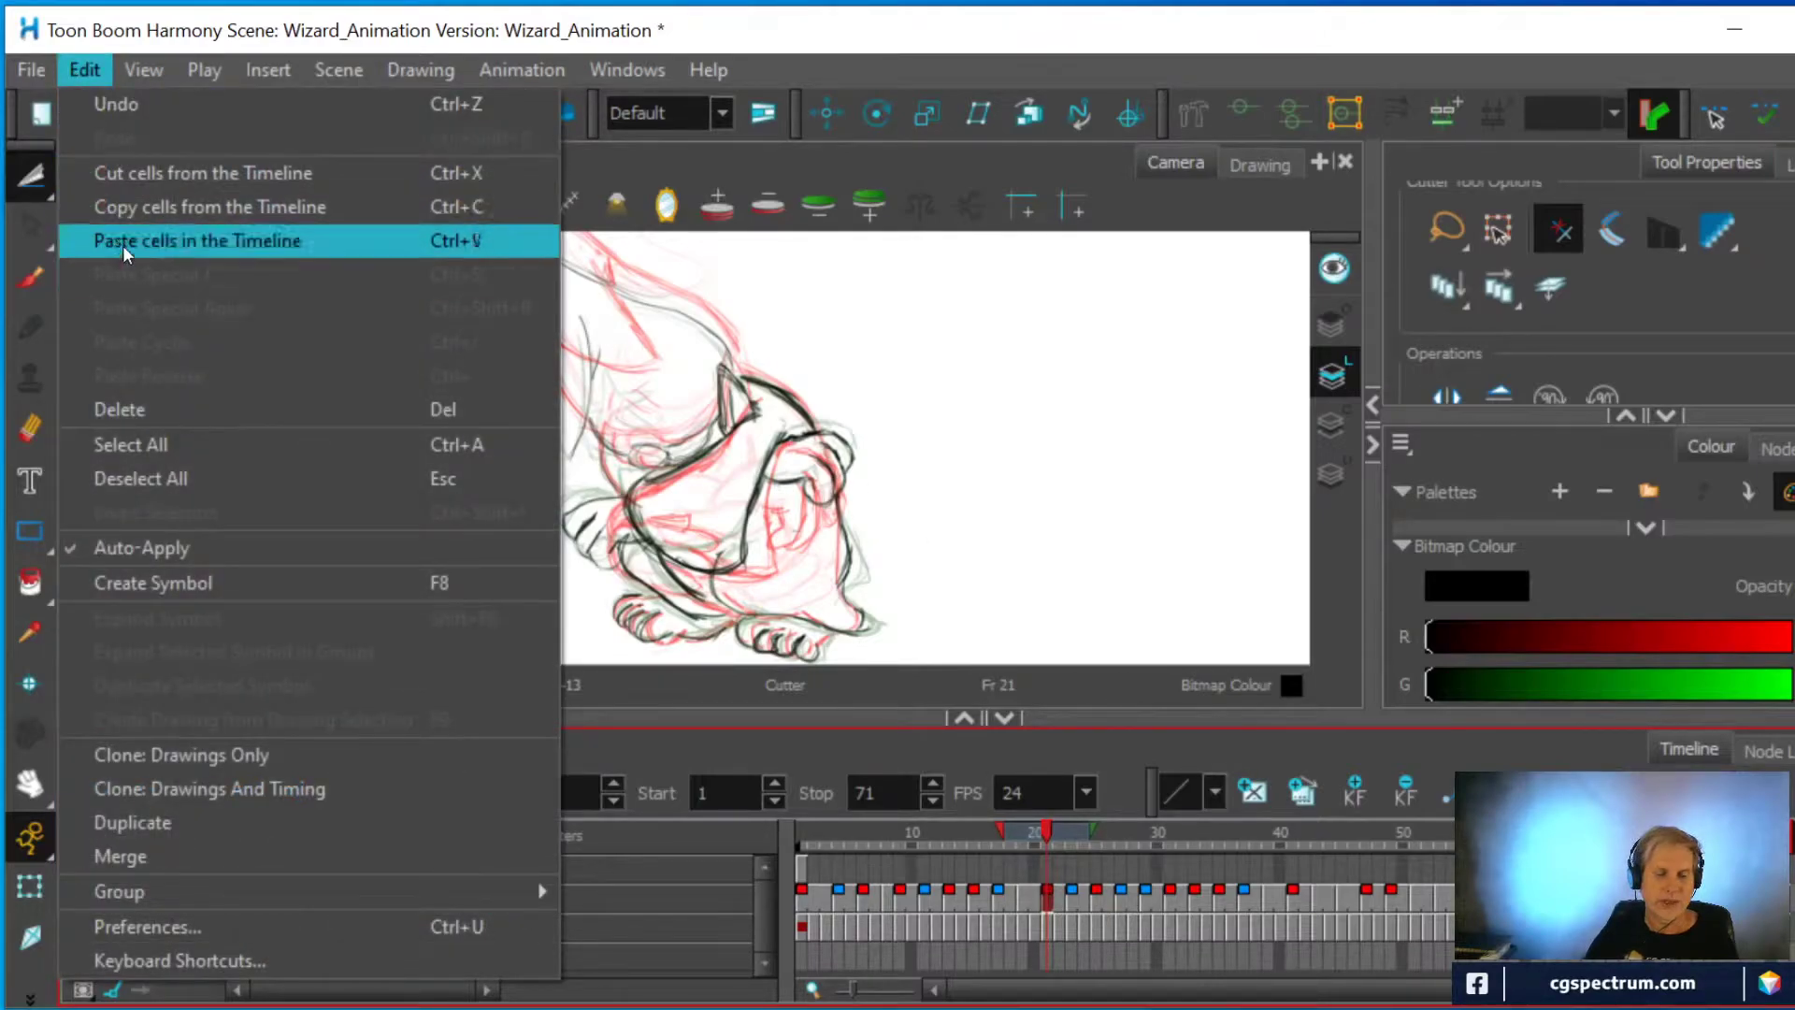
{"action": "left_click", "coordinate": [121, 245]}
{"action": "mouse_move", "coordinate": [883, 365]}
{"action": "left_mouse_down"}
{"action": "mouse_move", "coordinate": [869, 452]}
{"action": "mouse_move", "coordinate": [832, 463]}
{"action": "mouse_move", "coordinate": [806, 520]}
{"action": "left_mouse_up"}
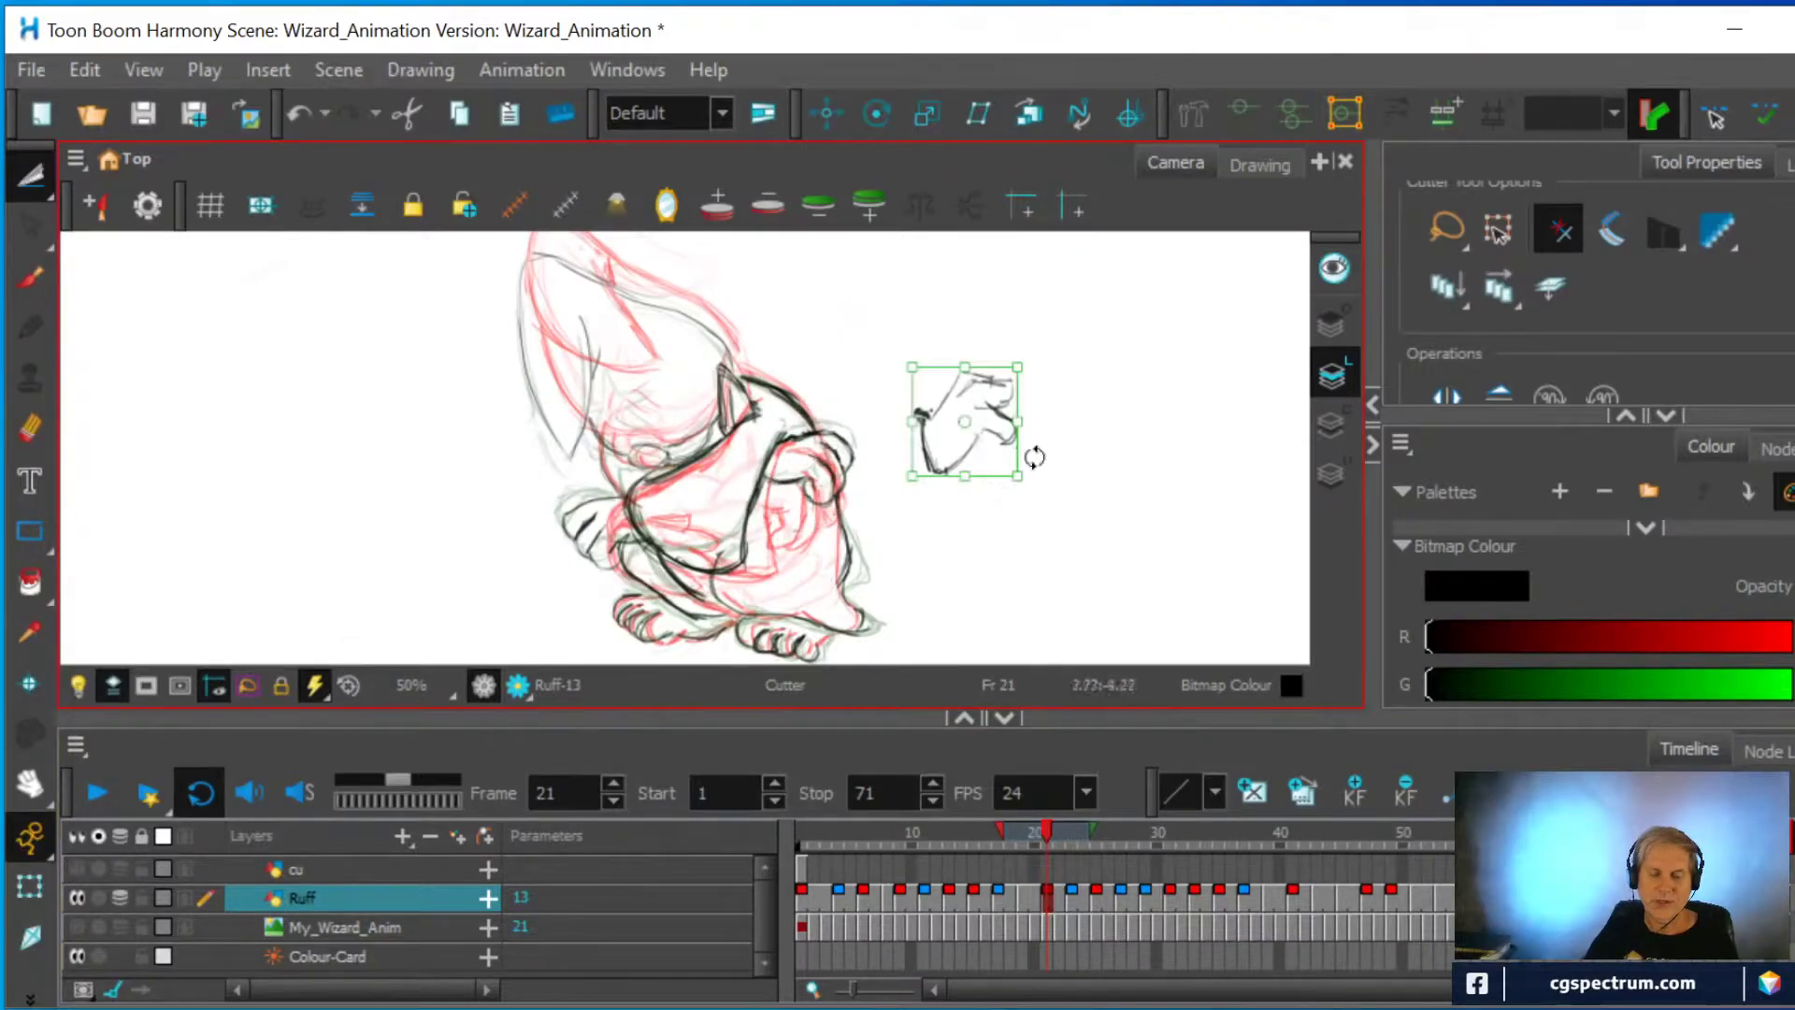
{"action": "left_click_drag", "start_coordinate": [1026, 485], "coordinate": [922, 546]}
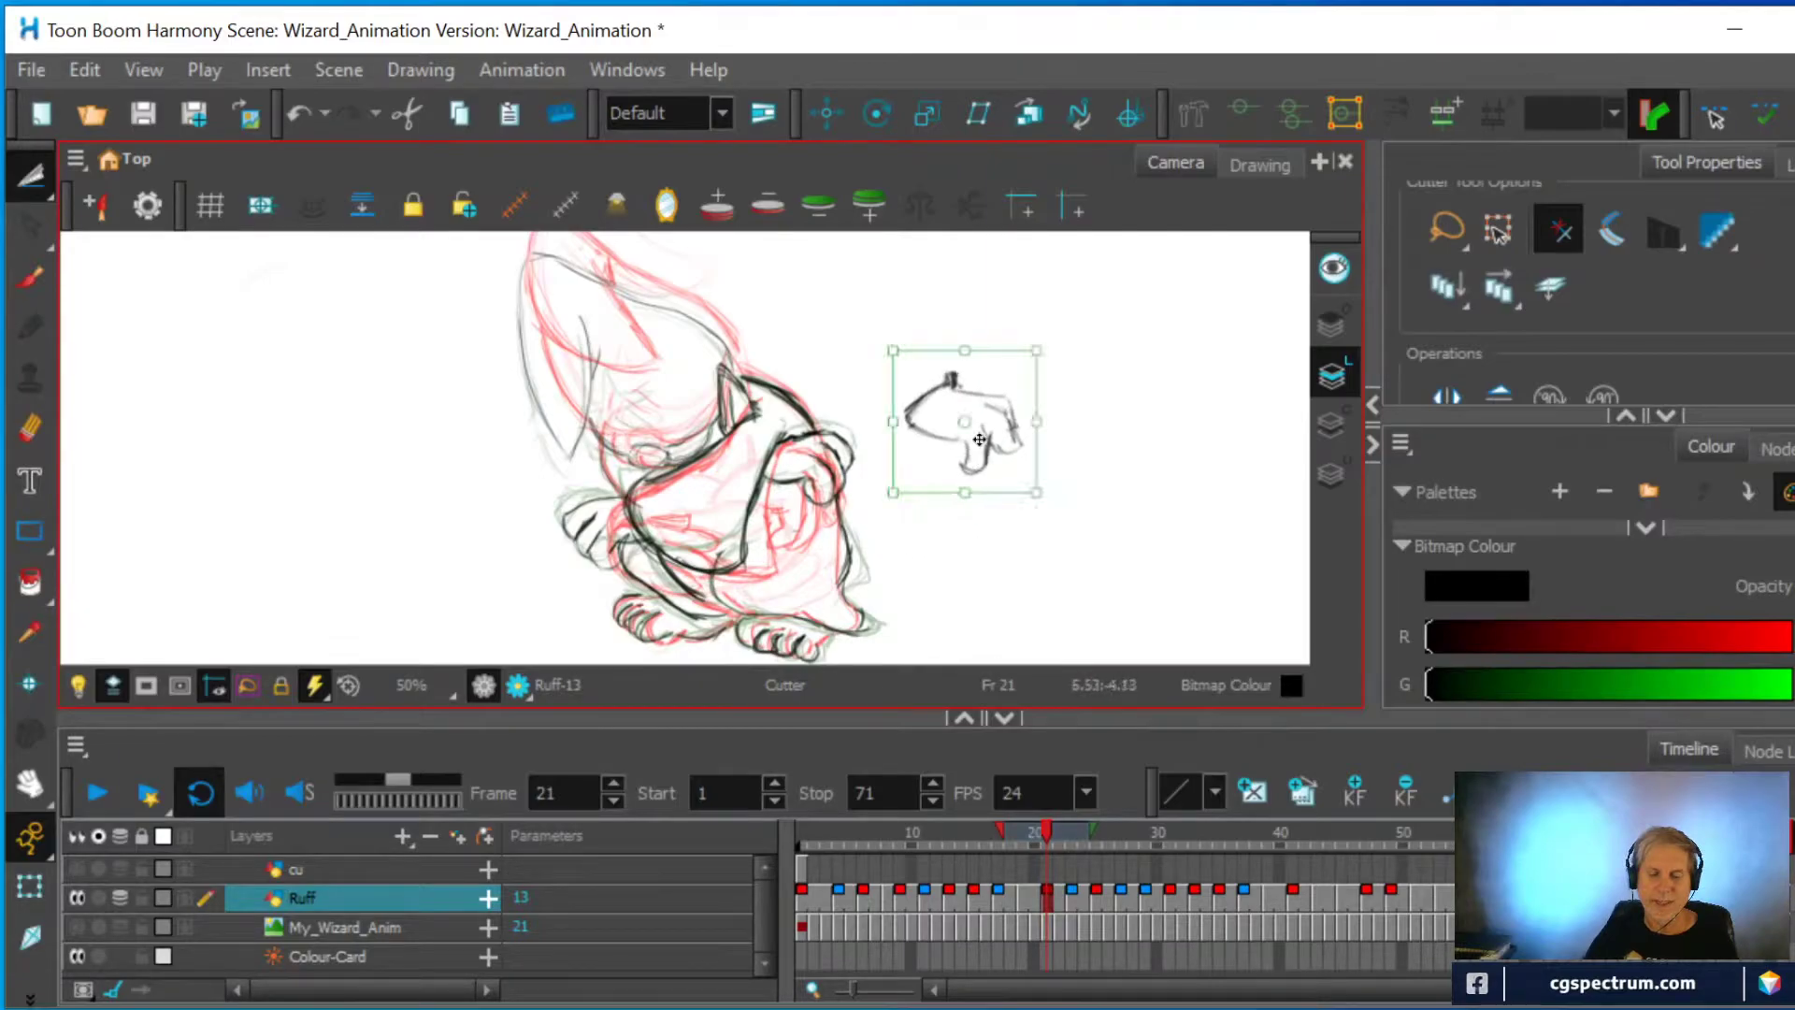
{"action": "mouse_move", "coordinate": [947, 428]}
{"action": "left_mouse_down"}
{"action": "mouse_move", "coordinate": [797, 492]}
{"action": "mouse_move", "coordinate": [946, 428]}
{"action": "left_mouse_up"}
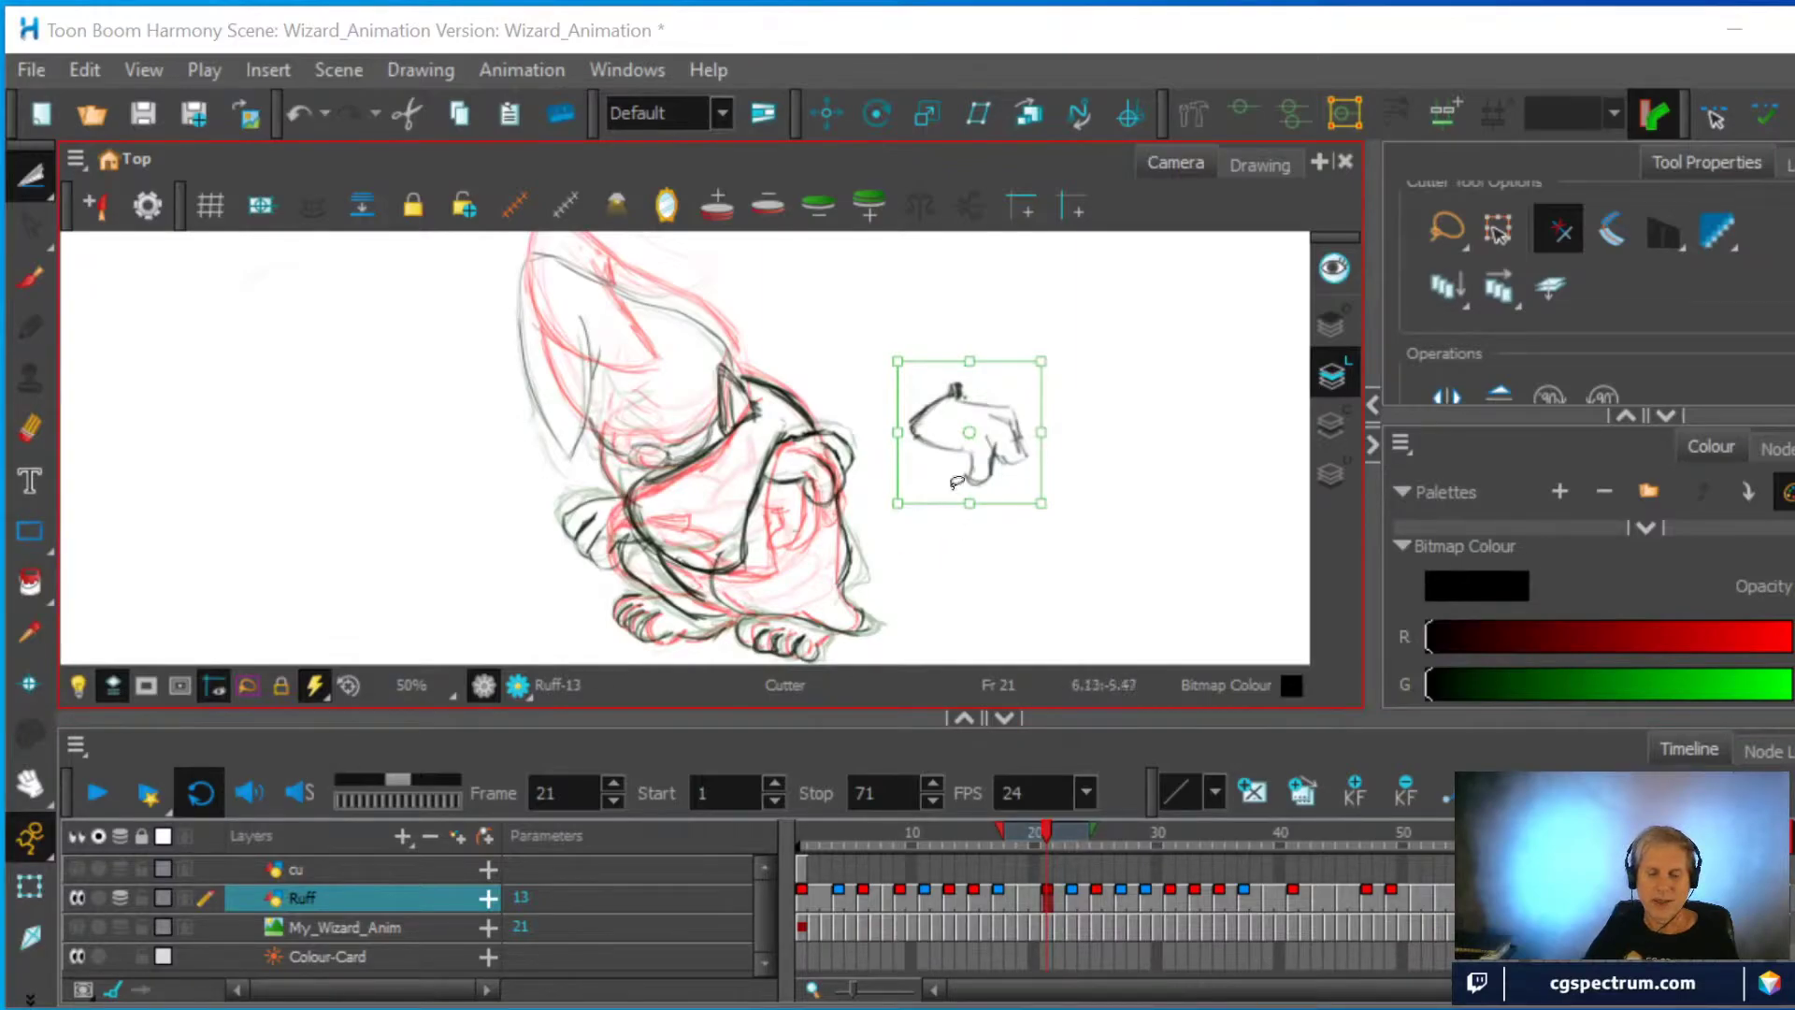
{"action": "mouse_move", "coordinate": [941, 454]}
{"action": "left_mouse_down"}
{"action": "mouse_move", "coordinate": [815, 493]}
{"action": "mouse_move", "coordinate": [788, 469]}
{"action": "mouse_move", "coordinate": [805, 484]}
{"action": "mouse_move", "coordinate": [950, 420]}
{"action": "left_mouse_up"}
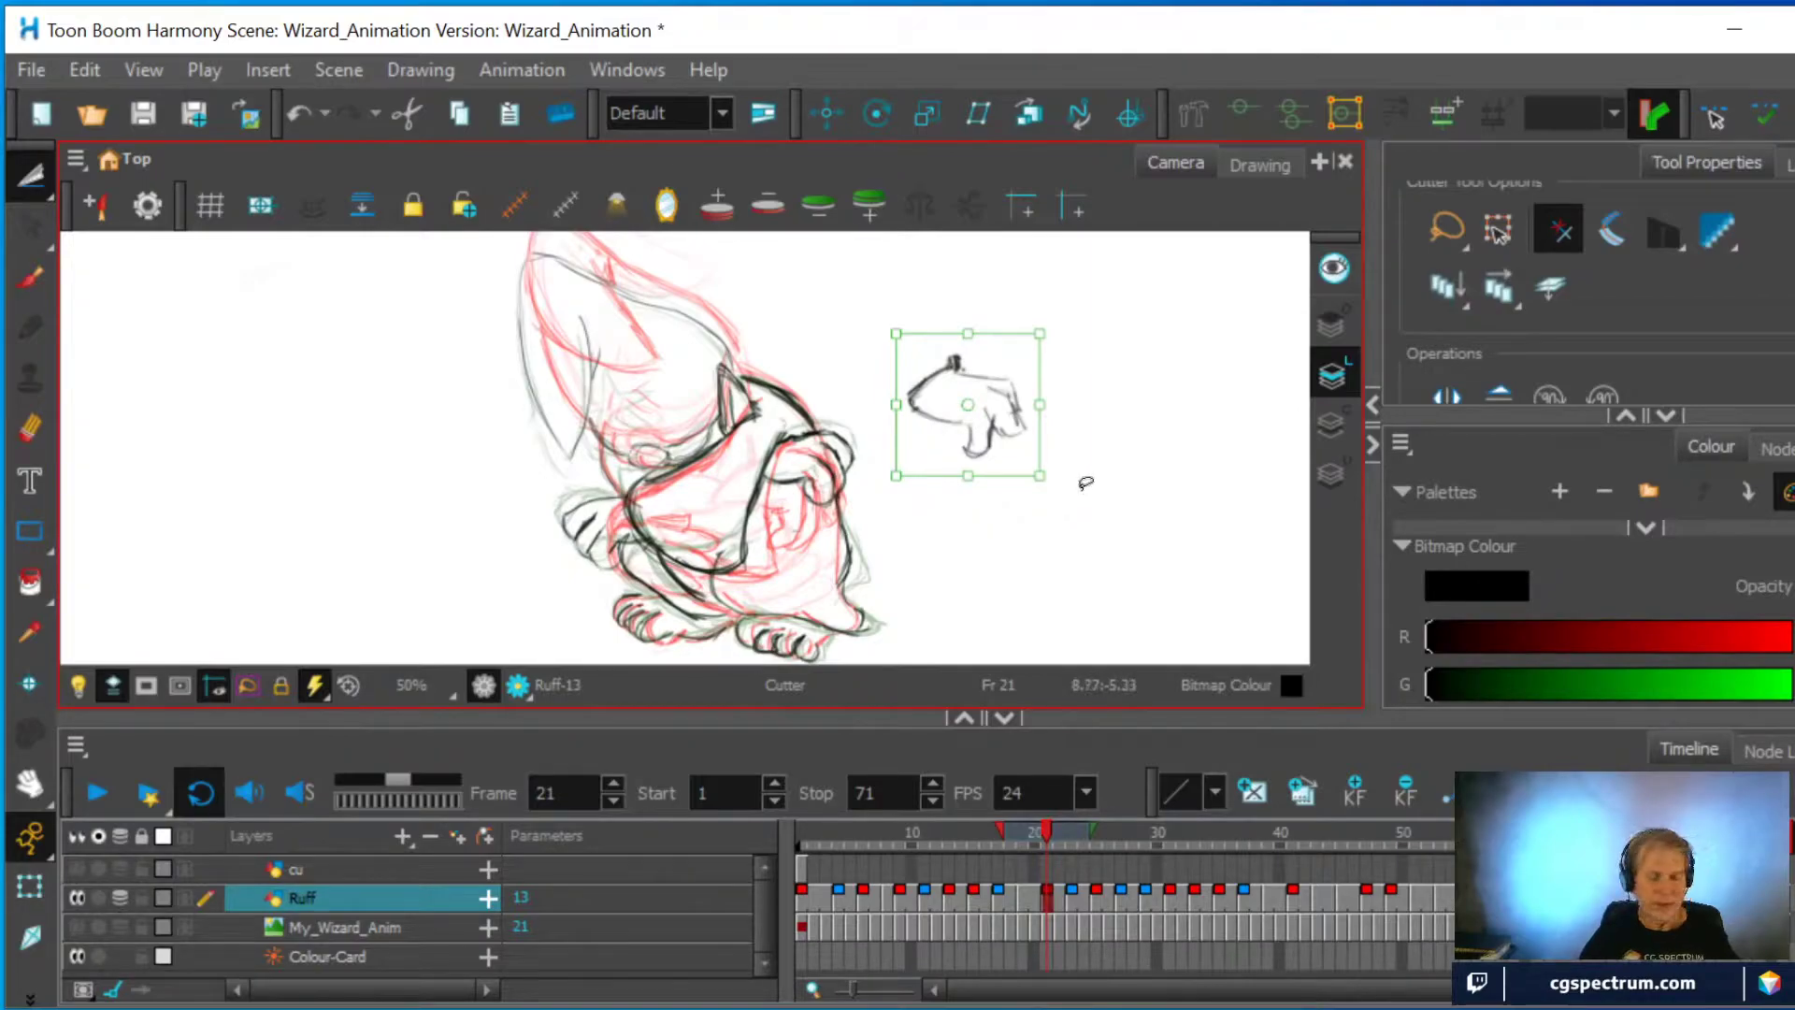
{"action": "key", "text": "Delete"}
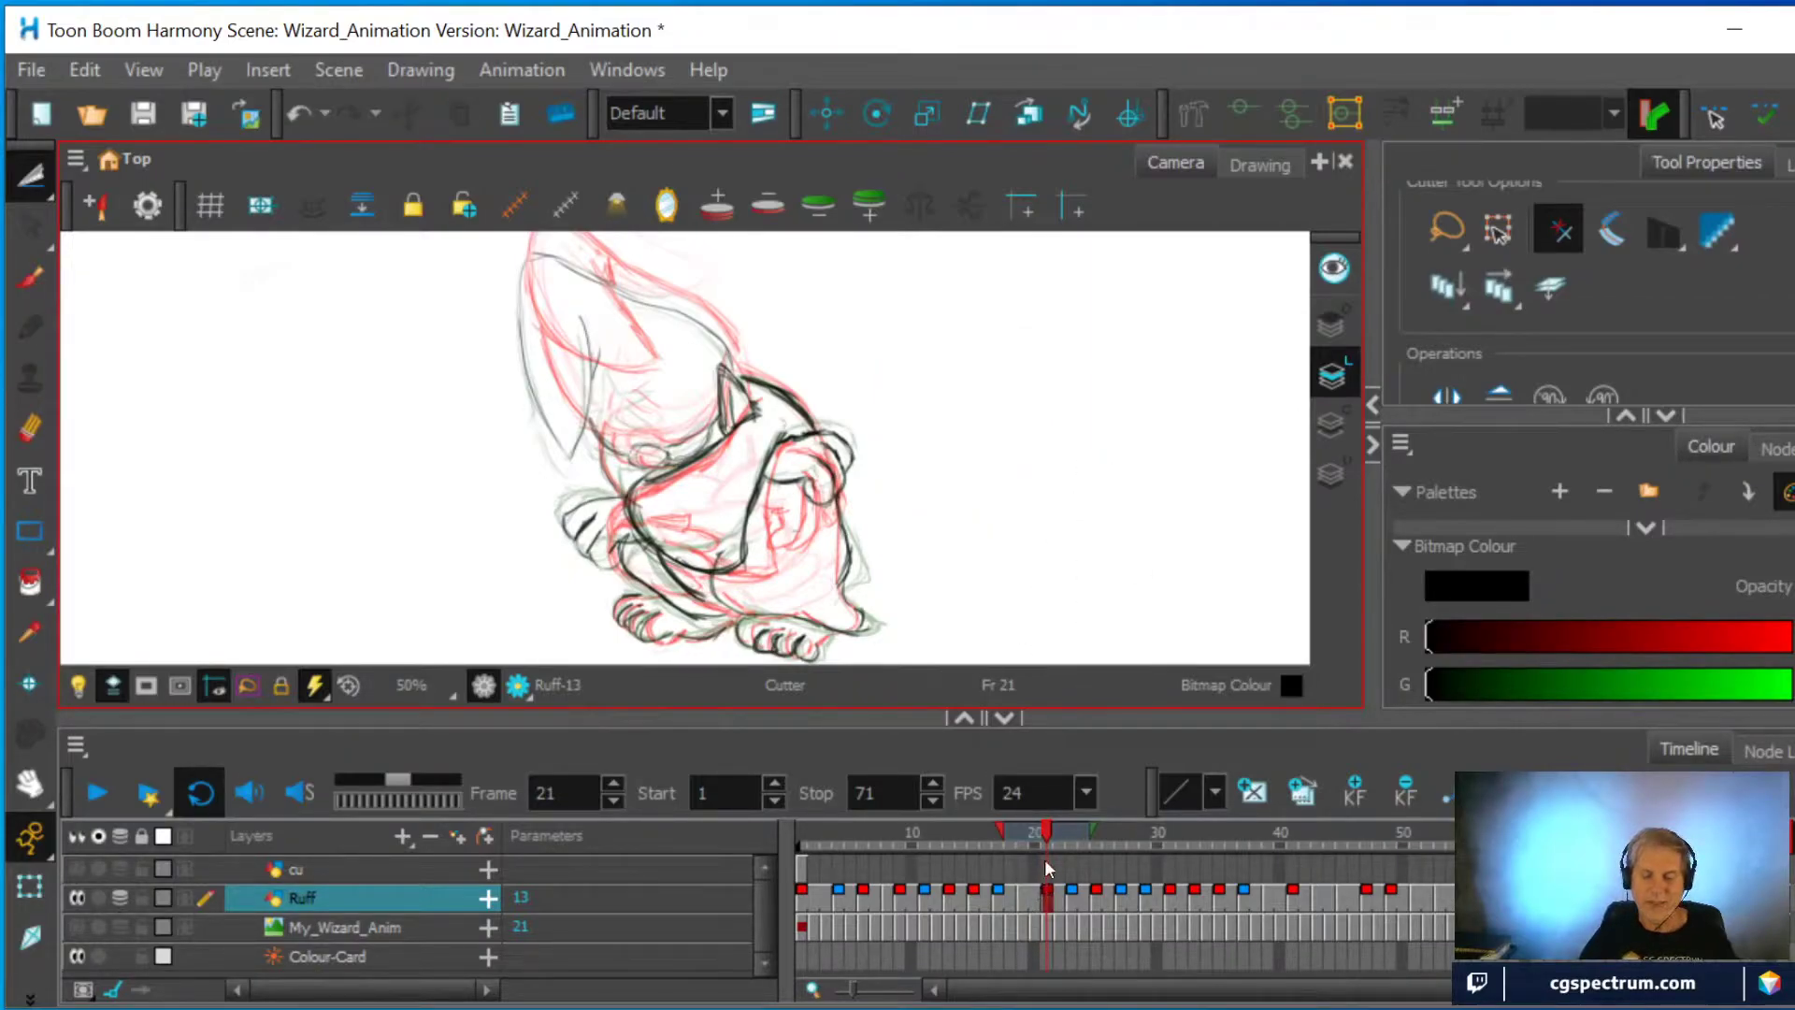
Return to frame 1, turn off the onion skin, and play and scrub the animation to review the motion
{"action": "left_click_drag", "start_coordinate": [1042, 833], "coordinate": [765, 892]}
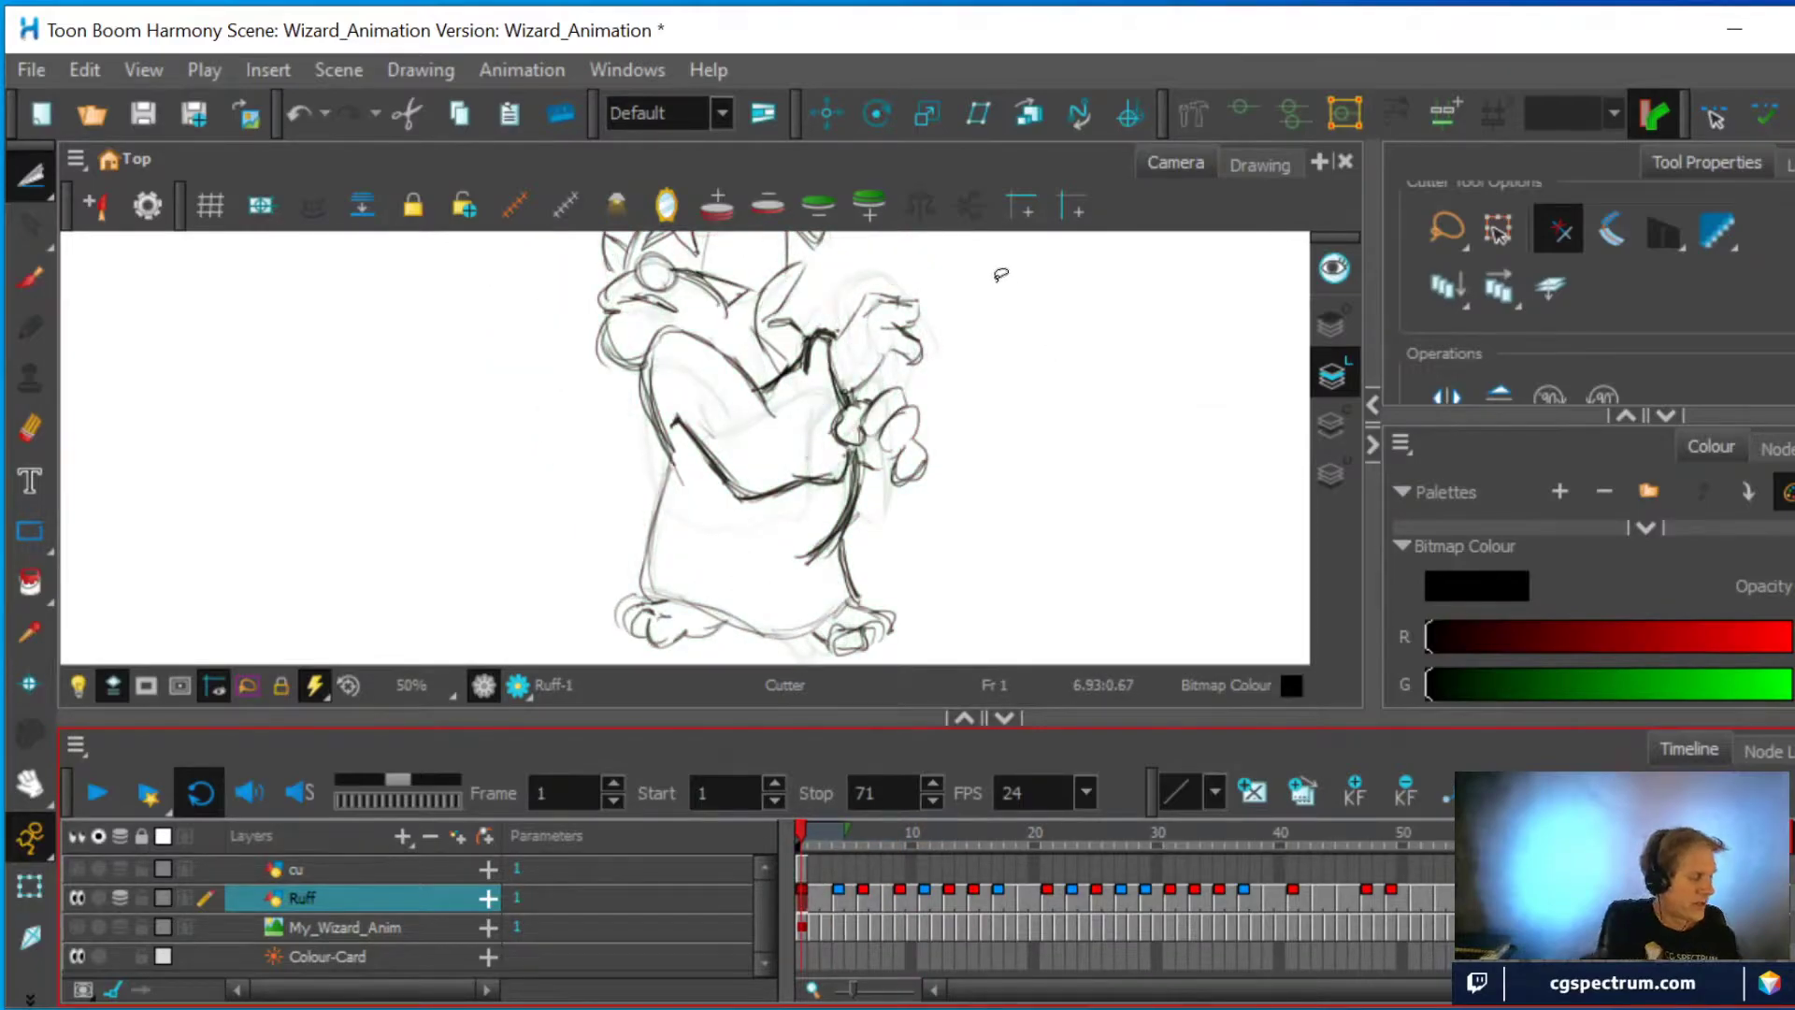
{"action": "key", "text": "alt+o"}
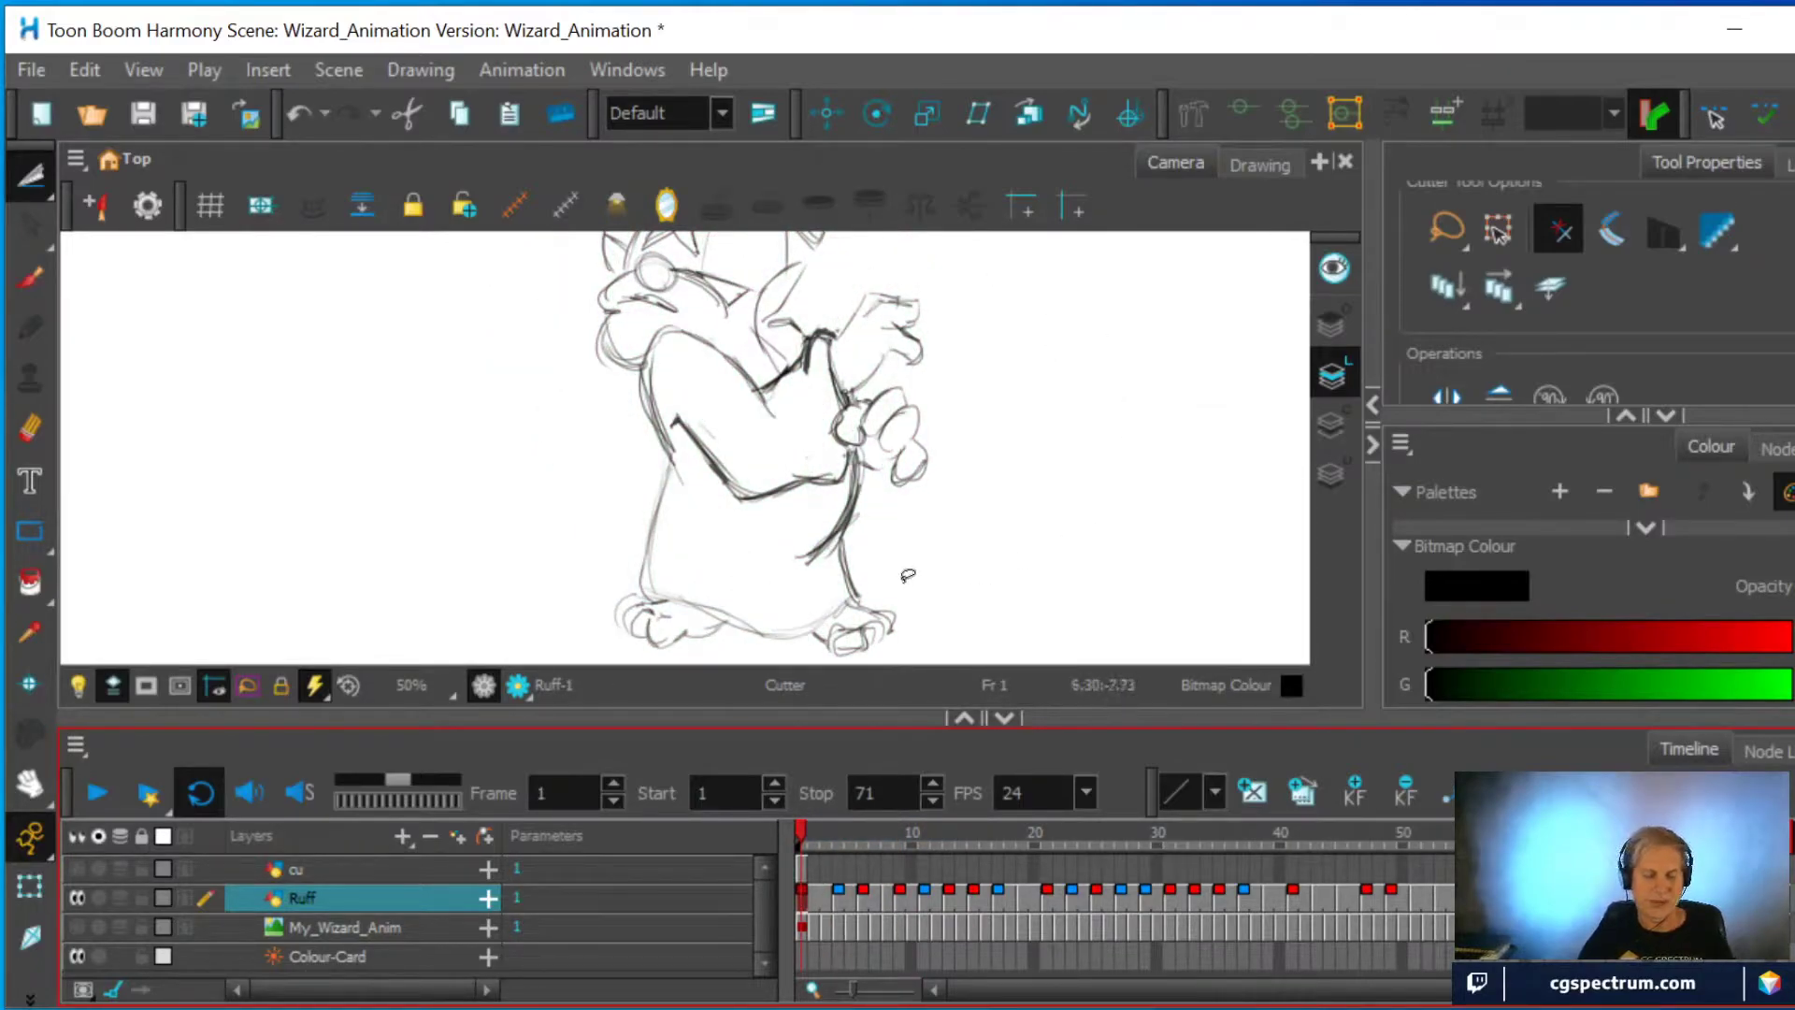
{"action": "left_click", "coordinate": [93, 795]}
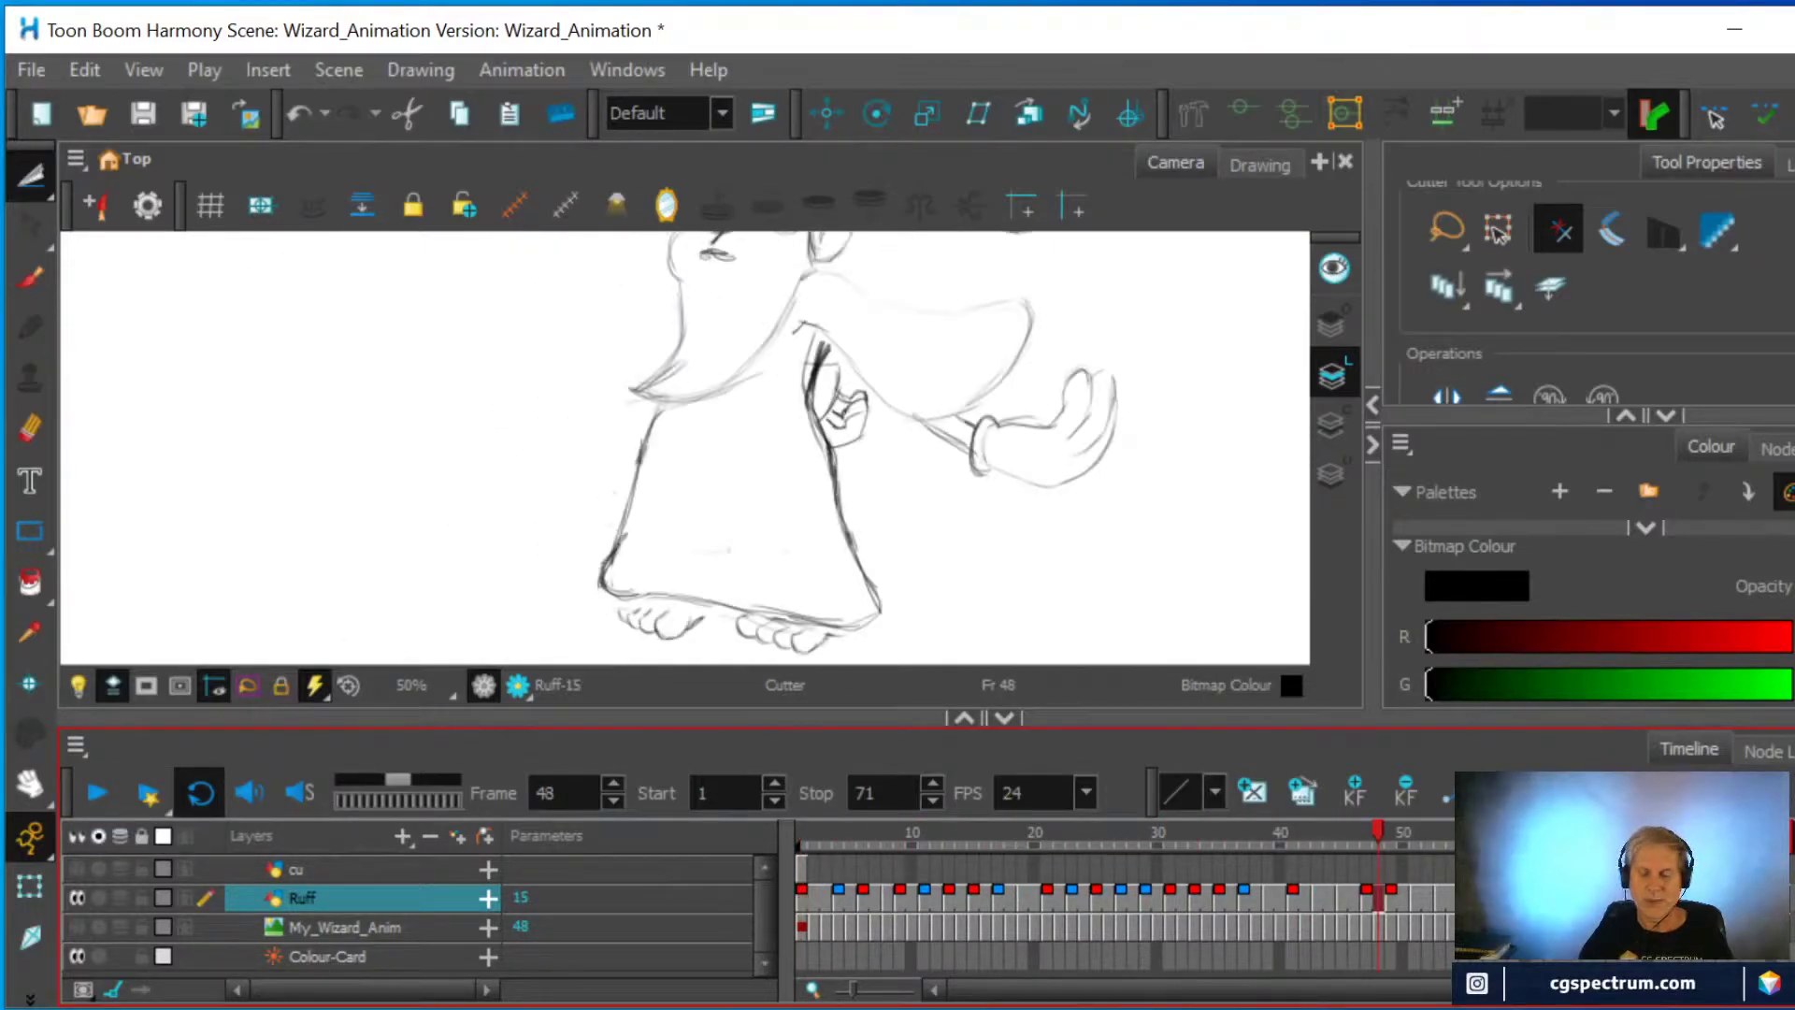
{"action": "mouse_move", "coordinate": [1382, 832]}
{"action": "left_mouse_down"}
{"action": "mouse_move", "coordinate": [1206, 879]}
{"action": "mouse_move", "coordinate": [810, 915]}
{"action": "mouse_move", "coordinate": [1006, 931]}
{"action": "mouse_move", "coordinate": [980, 929]}
{"action": "left_mouse_up"}
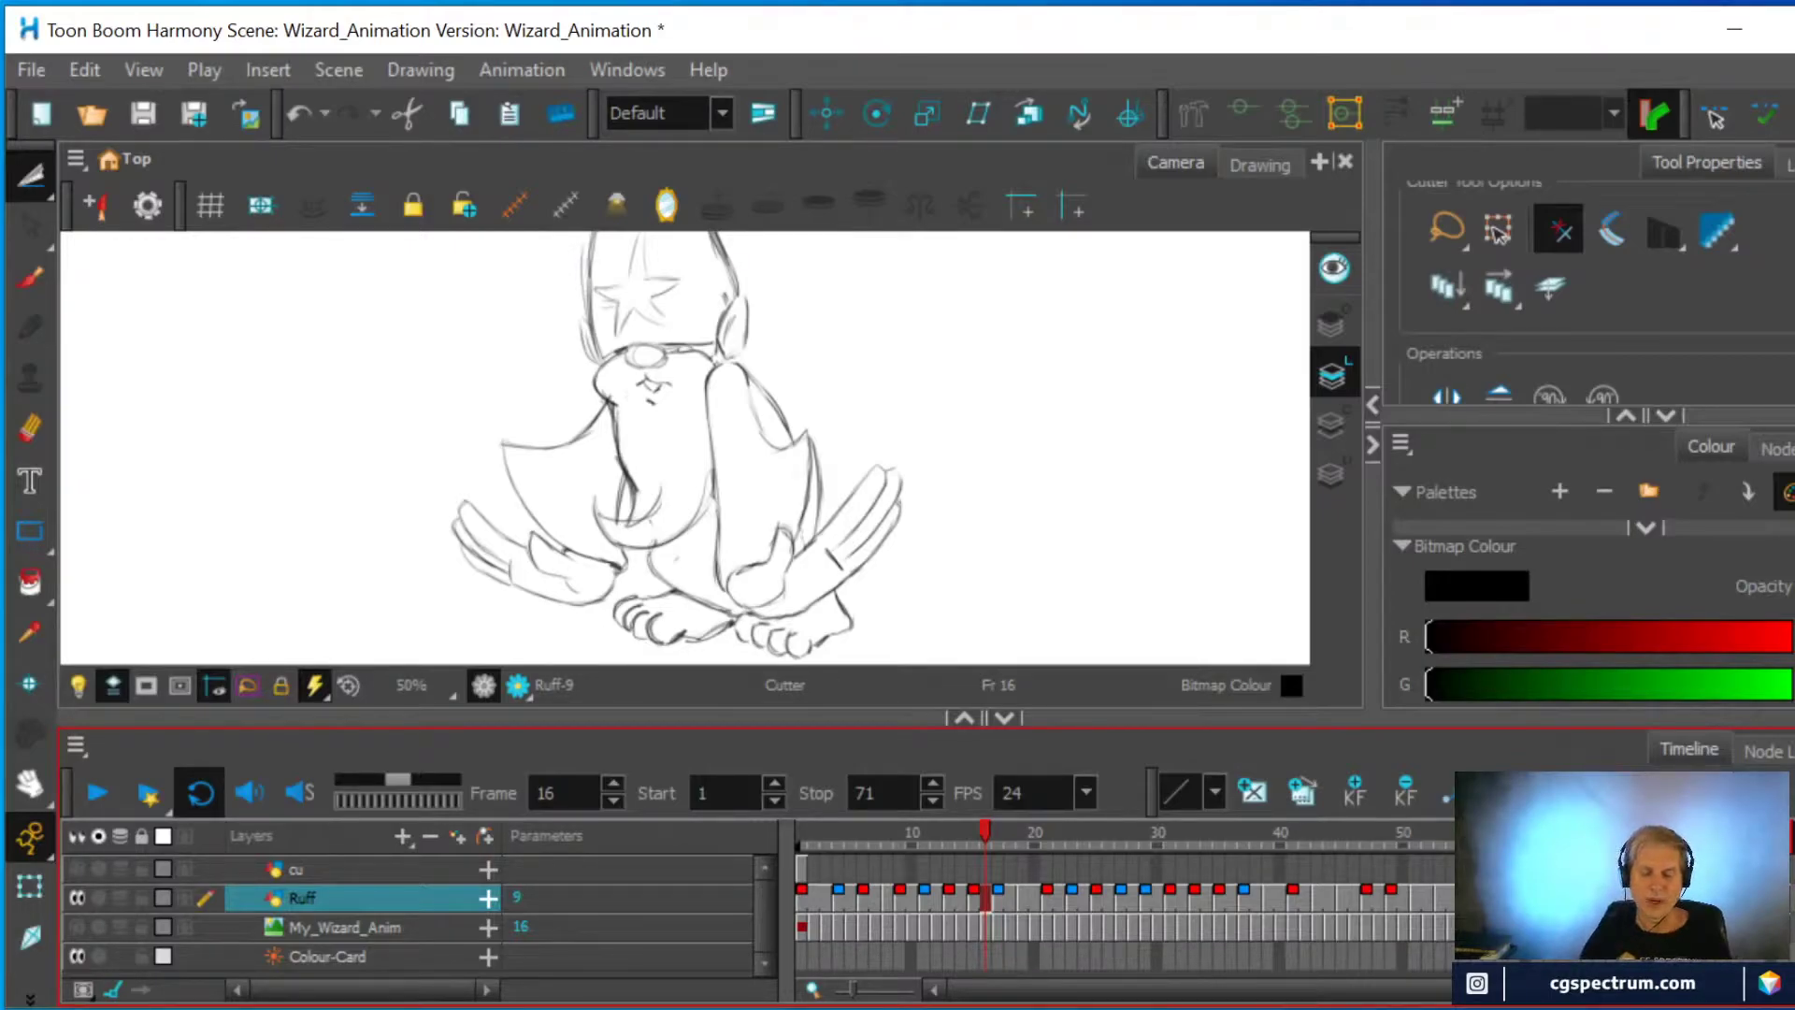
On frame 24, clean up and redraw the line where the wizard's hat brim meets the top of the beard
{"action": "mouse_move", "coordinate": [989, 830]}
{"action": "left_mouse_down"}
{"action": "mouse_move", "coordinate": [1214, 845]}
{"action": "mouse_move", "coordinate": [978, 843]}
{"action": "mouse_move", "coordinate": [1075, 834]}
{"action": "left_mouse_up"}
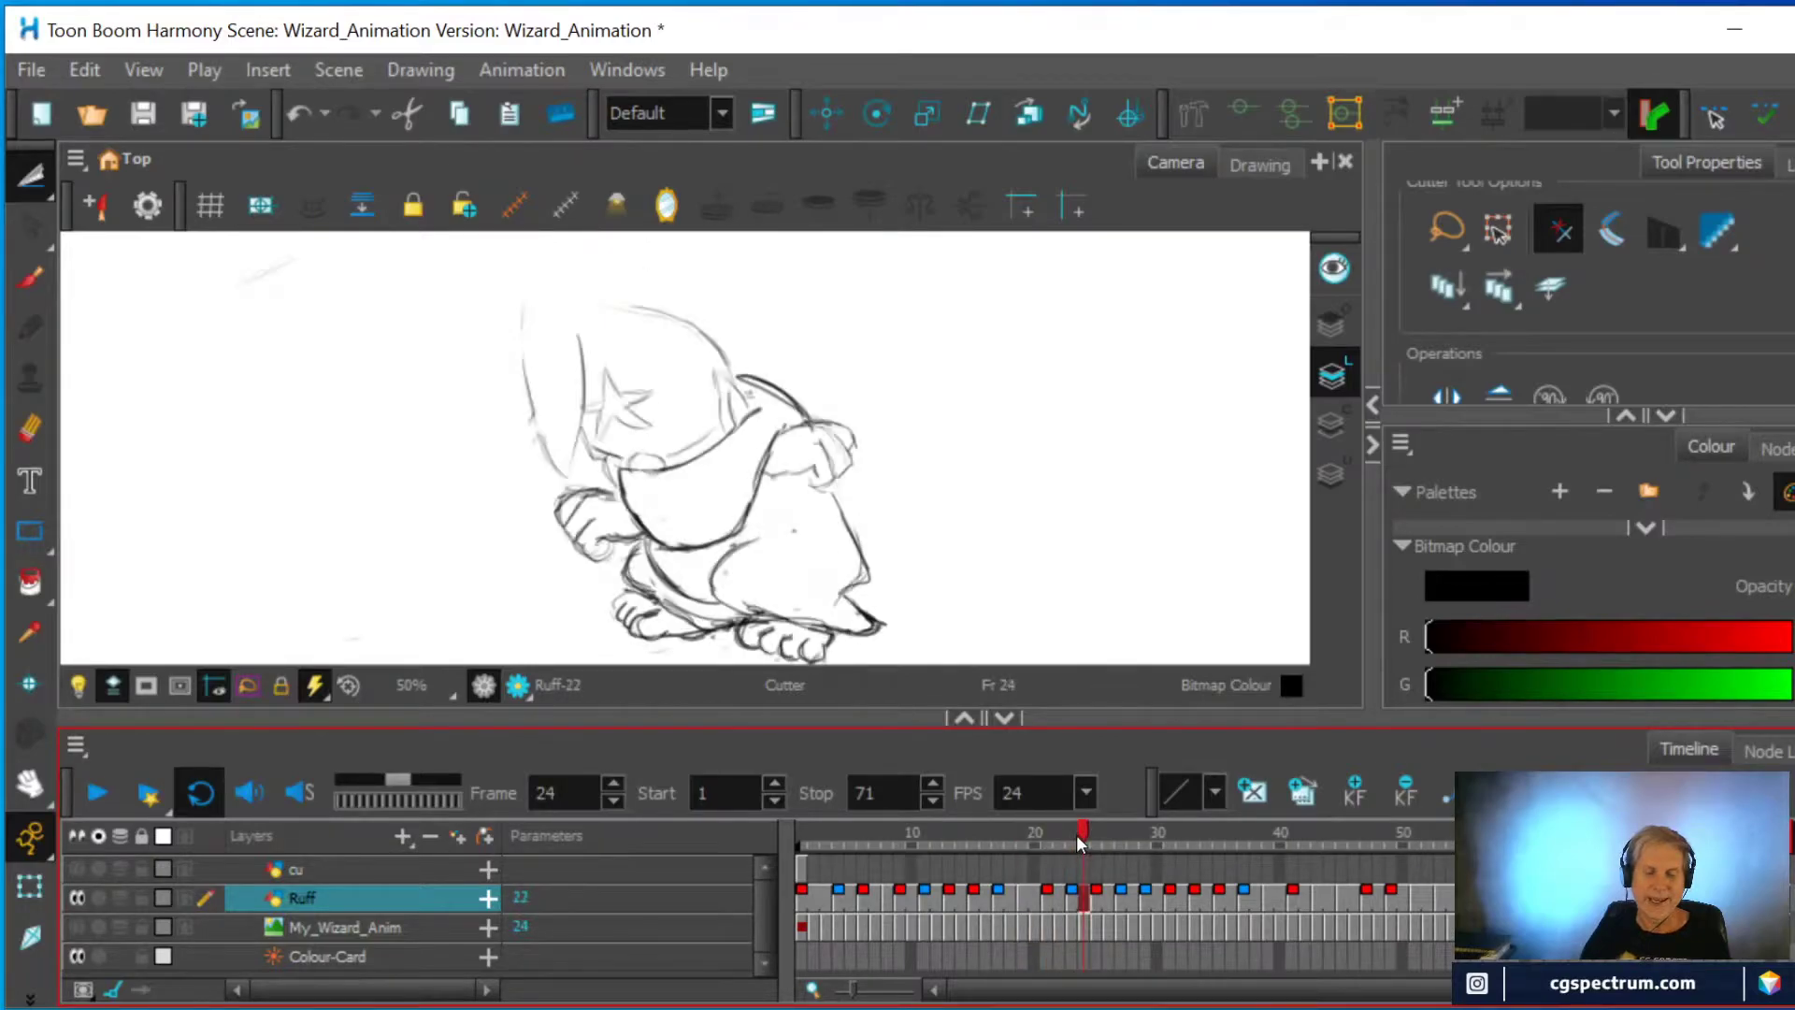
{"action": "key", "text": "alt+e"}
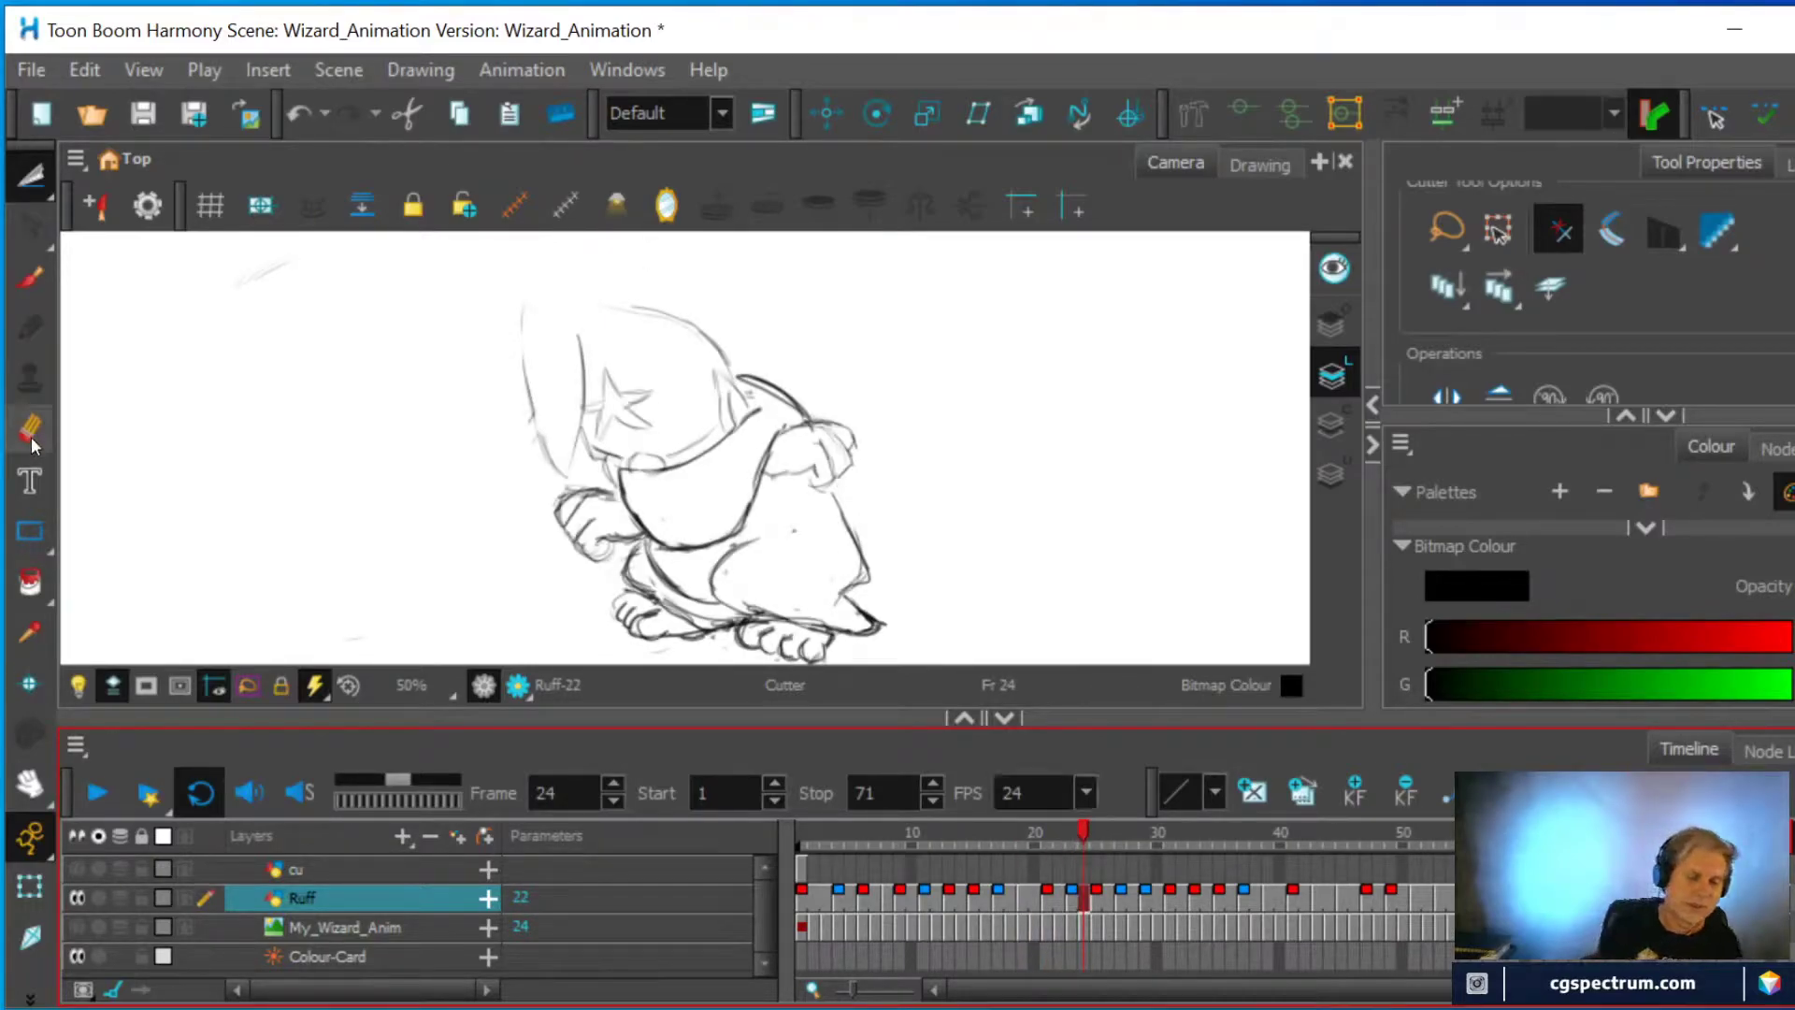
{"action": "mouse_move", "coordinate": [608, 472]}
{"action": "left_mouse_down"}
{"action": "mouse_move", "coordinate": [653, 476]}
{"action": "mouse_move", "coordinate": [711, 449]}
{"action": "mouse_move", "coordinate": [655, 466]}
{"action": "mouse_move", "coordinate": [619, 494]}
{"action": "mouse_move", "coordinate": [627, 513]}
{"action": "mouse_move", "coordinate": [611, 470]}
{"action": "mouse_move", "coordinate": [722, 439]}
{"action": "mouse_move", "coordinate": [667, 455]}
{"action": "left_mouse_up"}
{"action": "left_click", "coordinate": [30, 277]}
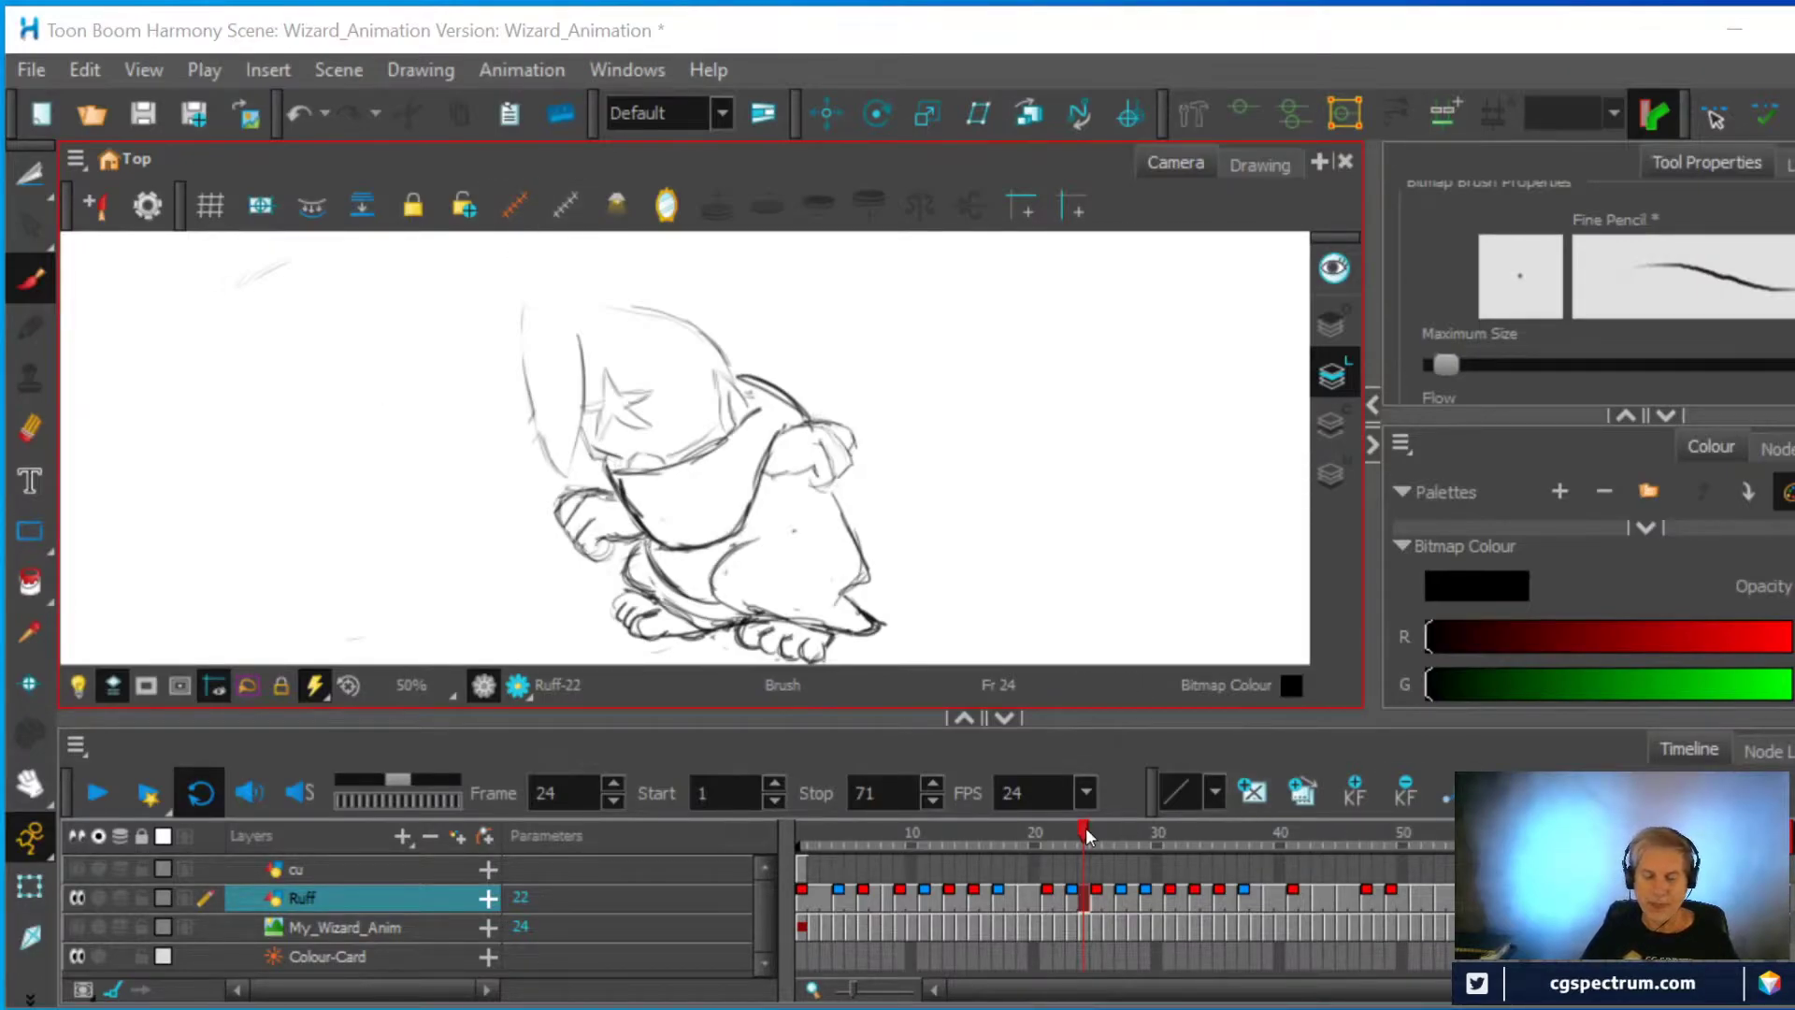
Play the whole animation within the camera frame and scrub to frame 34 to examine the raised-arms section
{"action": "mouse_move", "coordinate": [1087, 828]}
{"action": "left_mouse_down"}
{"action": "mouse_move", "coordinate": [1208, 878]}
{"action": "mouse_move", "coordinate": [1192, 879]}
{"action": "mouse_move", "coordinate": [1141, 856]}
{"action": "mouse_move", "coordinate": [1161, 838]}
{"action": "mouse_move", "coordinate": [1304, 890]}
{"action": "mouse_move", "coordinate": [1220, 888]}
{"action": "mouse_move", "coordinate": [1407, 953]}
{"action": "mouse_move", "coordinate": [1333, 950]}
{"action": "mouse_move", "coordinate": [1281, 929]}
{"action": "mouse_move", "coordinate": [1423, 959]}
{"action": "mouse_move", "coordinate": [1636, 961]}
{"action": "left_mouse_up"}
{"action": "scroll", "coordinate": [1034, 503], "scroll_direction": "down", "scroll_amount": 2}
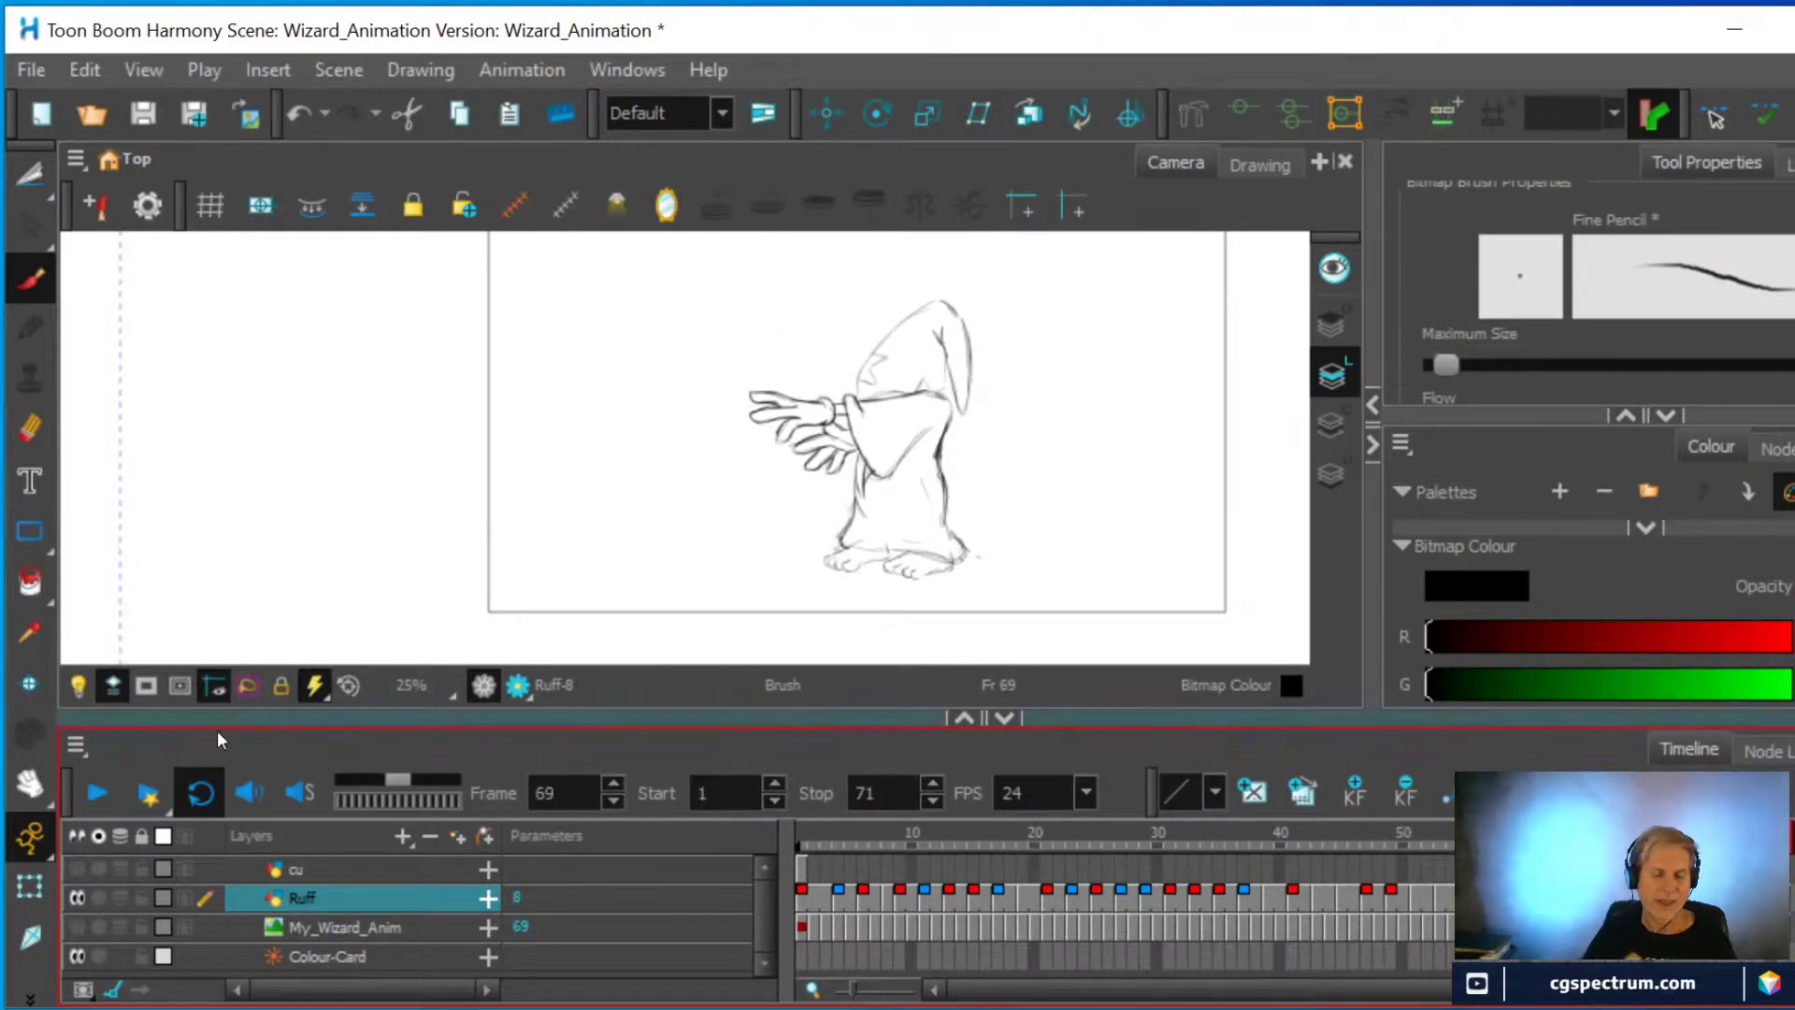
{"action": "left_click", "coordinate": [99, 793]}
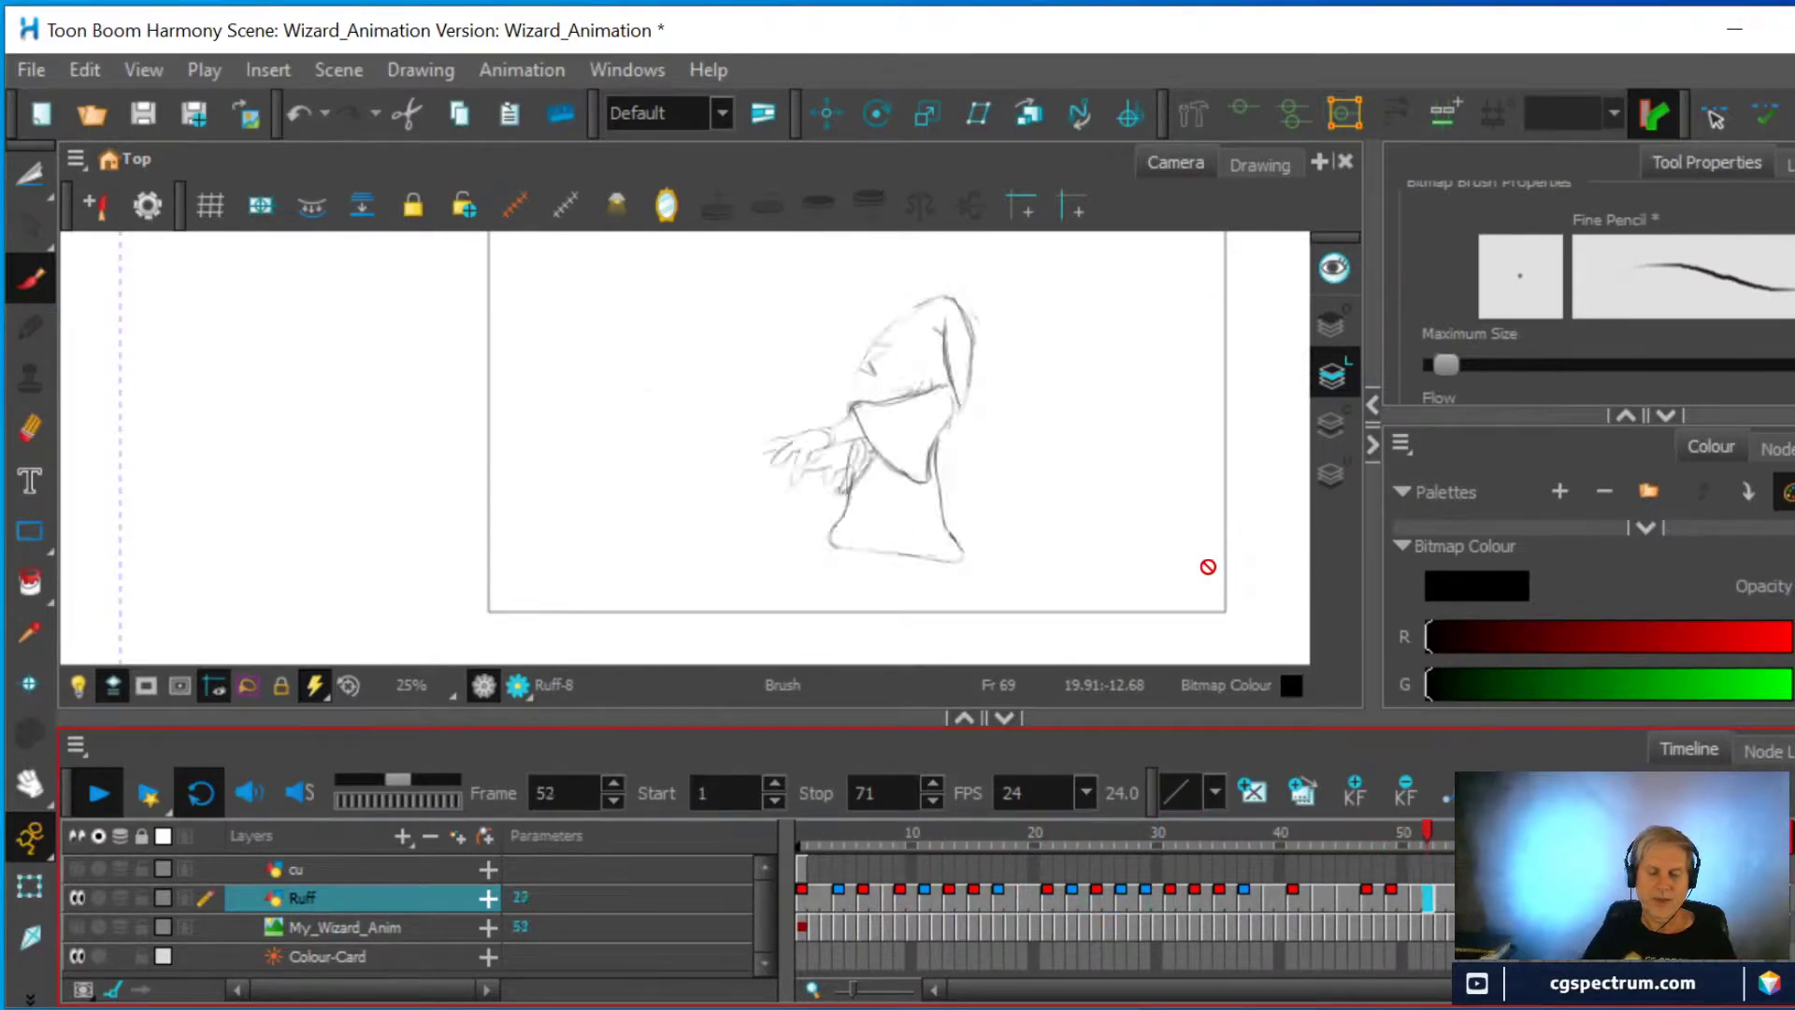
{"action": "left_click", "coordinate": [97, 793]}
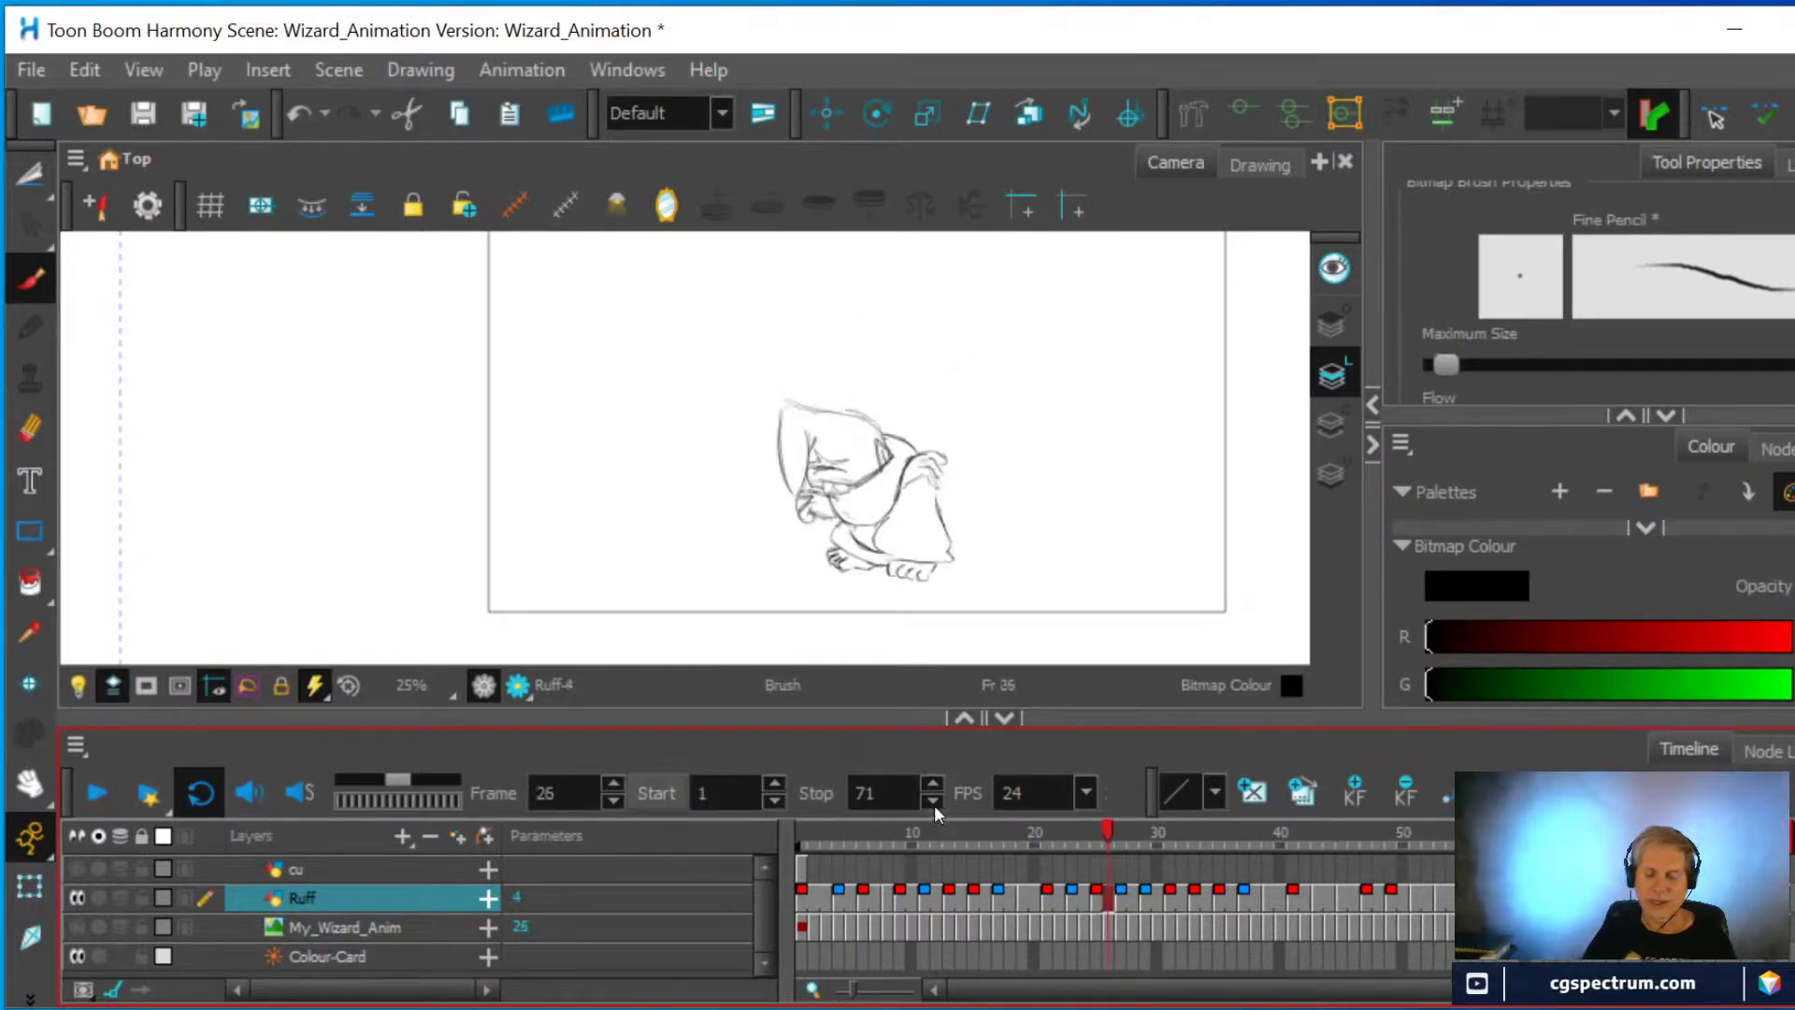
{"action": "mouse_move", "coordinate": [1169, 832]}
{"action": "left_mouse_down"}
{"action": "mouse_move", "coordinate": [1287, 839]}
{"action": "mouse_move", "coordinate": [1186, 826]}
{"action": "mouse_move", "coordinate": [1204, 826]}
{"action": "left_mouse_up"}
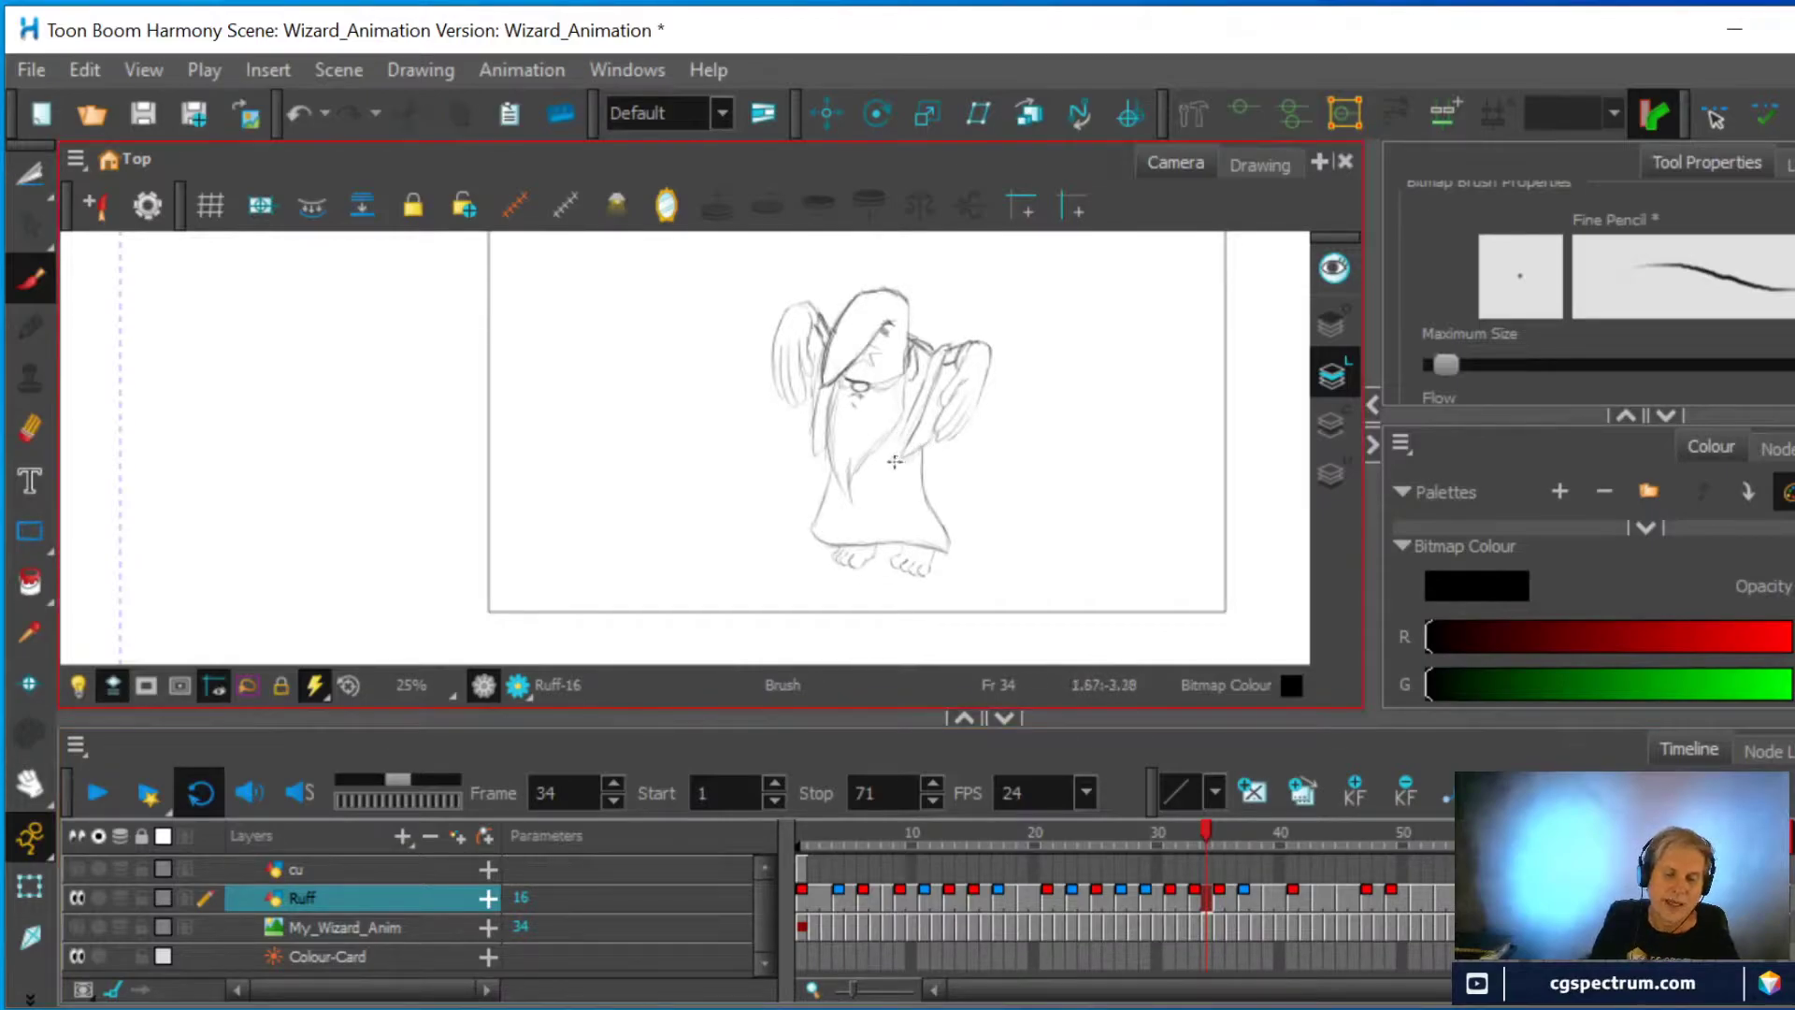
On frame 35, sketch and undo a large ellipse around the upper body, and extend the right-hand sleeve's tip lower with firmer lines
{"action": "left_click", "coordinate": [1220, 899]}
{"action": "left_click", "coordinate": [30, 428]}
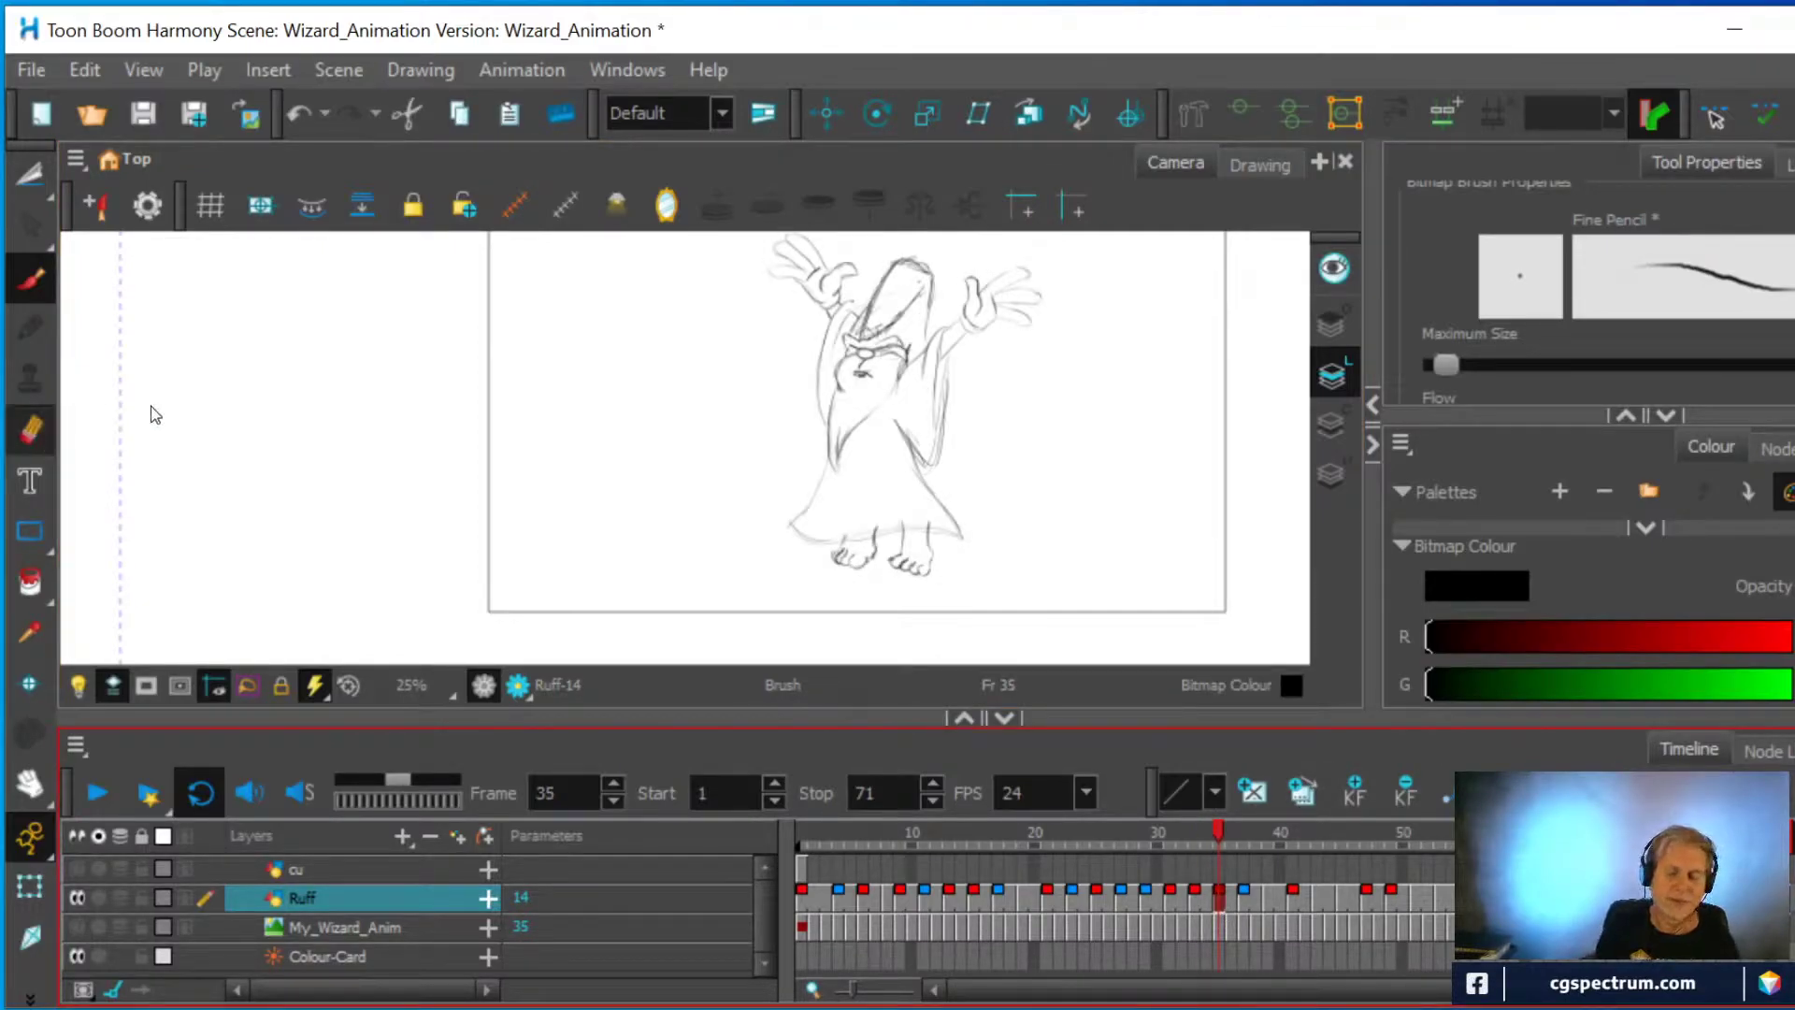
{"action": "left_click", "coordinate": [31, 278]}
{"action": "mouse_move", "coordinate": [968, 280]}
{"action": "left_mouse_down"}
{"action": "mouse_move", "coordinate": [738, 426]}
{"action": "mouse_move", "coordinate": [880, 264]}
{"action": "left_mouse_up"}
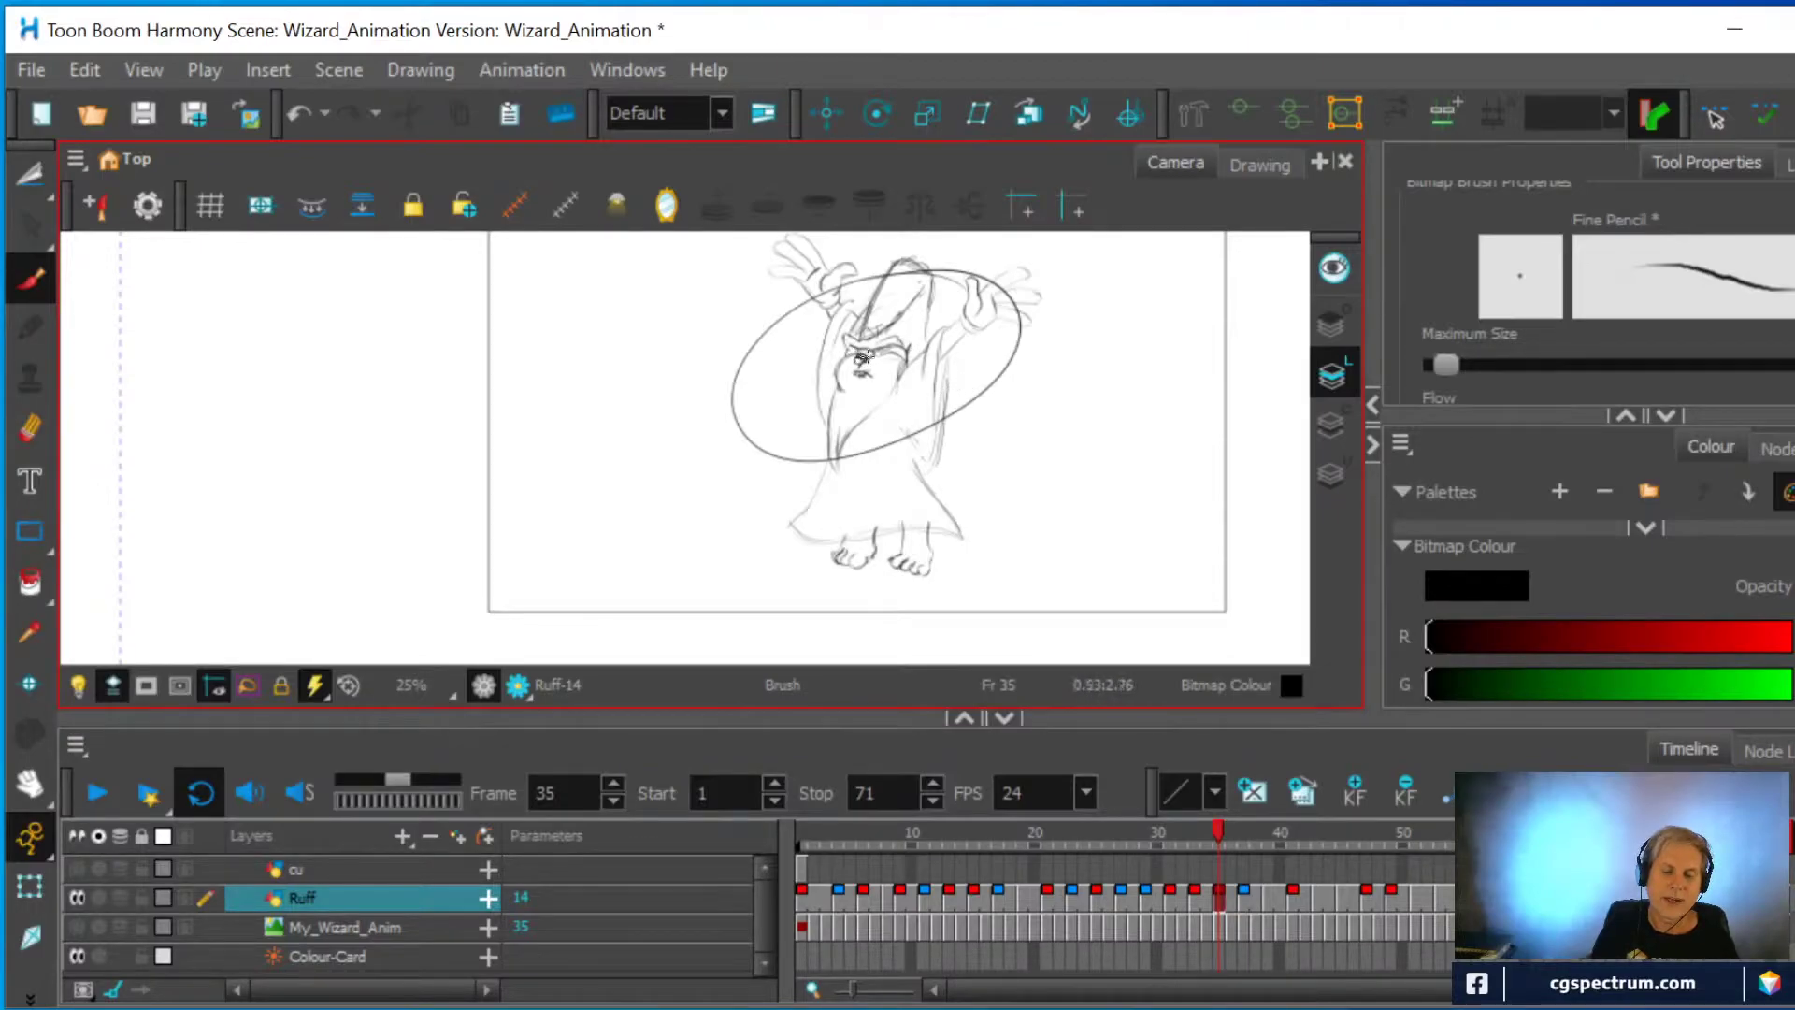
{"action": "key", "text": "ctrl"}
{"action": "key", "text": "ctrl+z"}
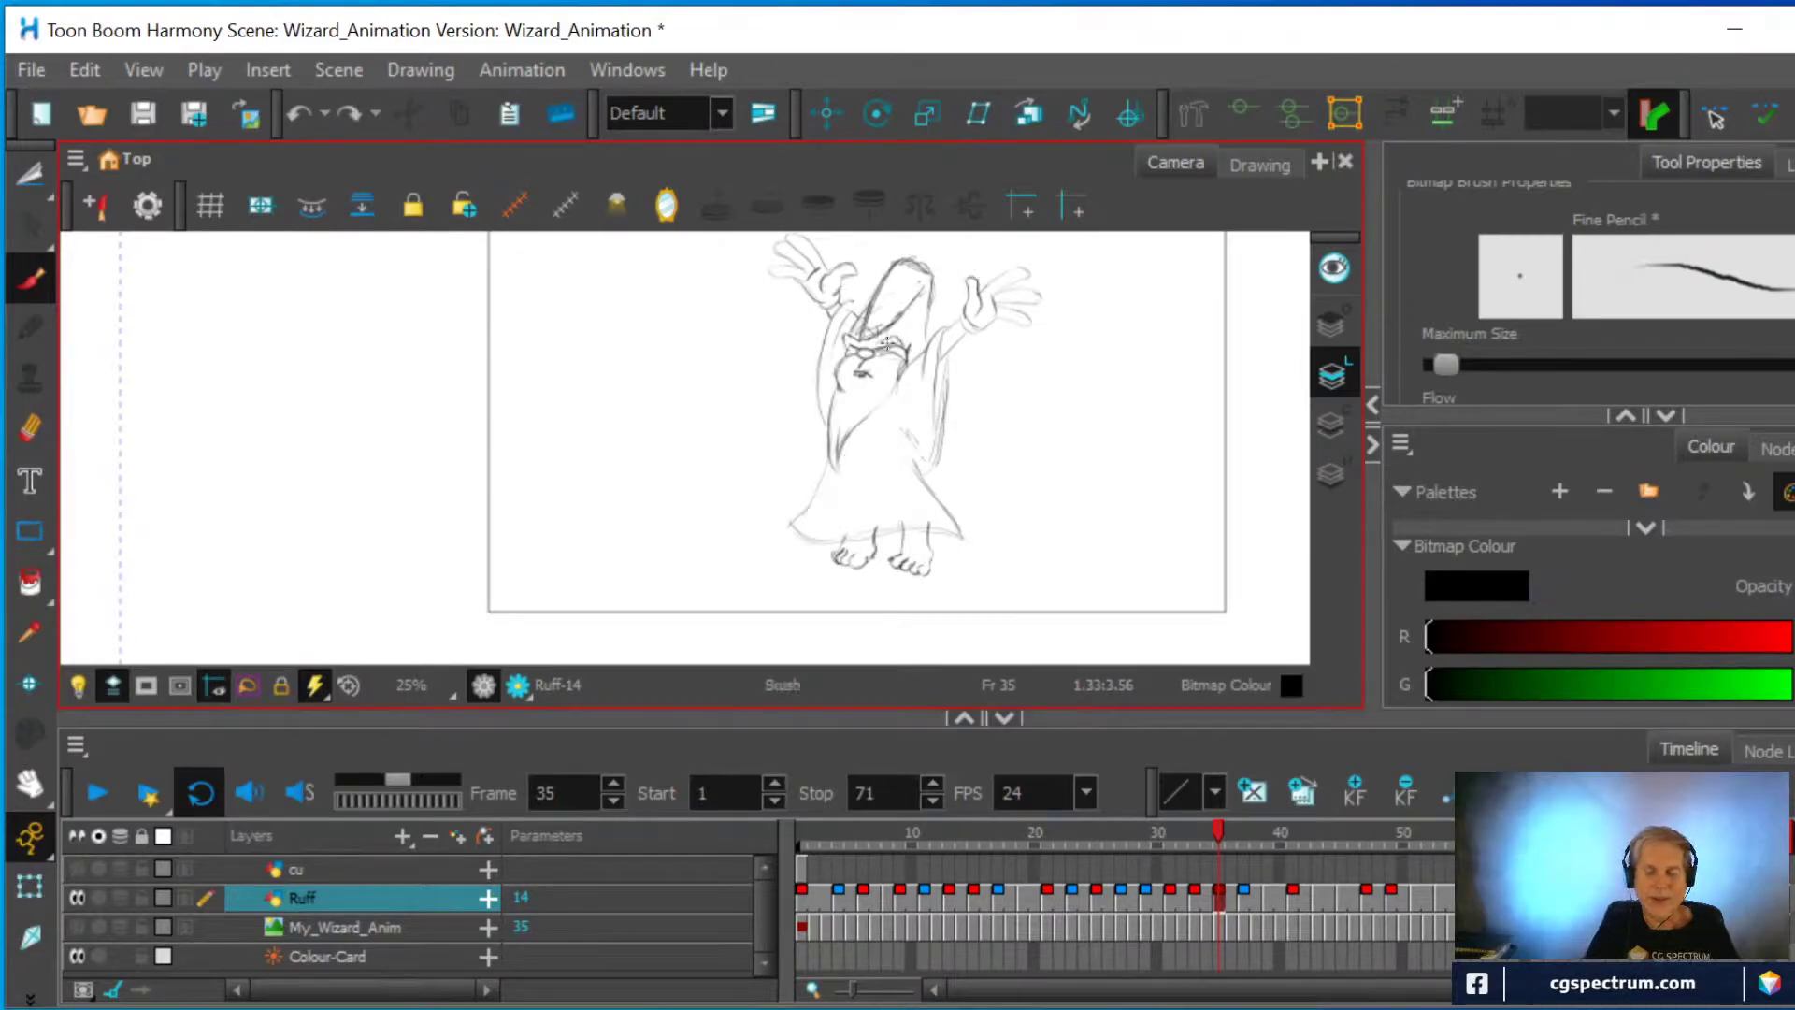
{"action": "mouse_move", "coordinate": [951, 361]}
{"action": "left_mouse_down"}
{"action": "mouse_move", "coordinate": [930, 470]}
{"action": "mouse_move", "coordinate": [905, 440]}
{"action": "mouse_move", "coordinate": [929, 478]}
{"action": "left_mouse_up"}
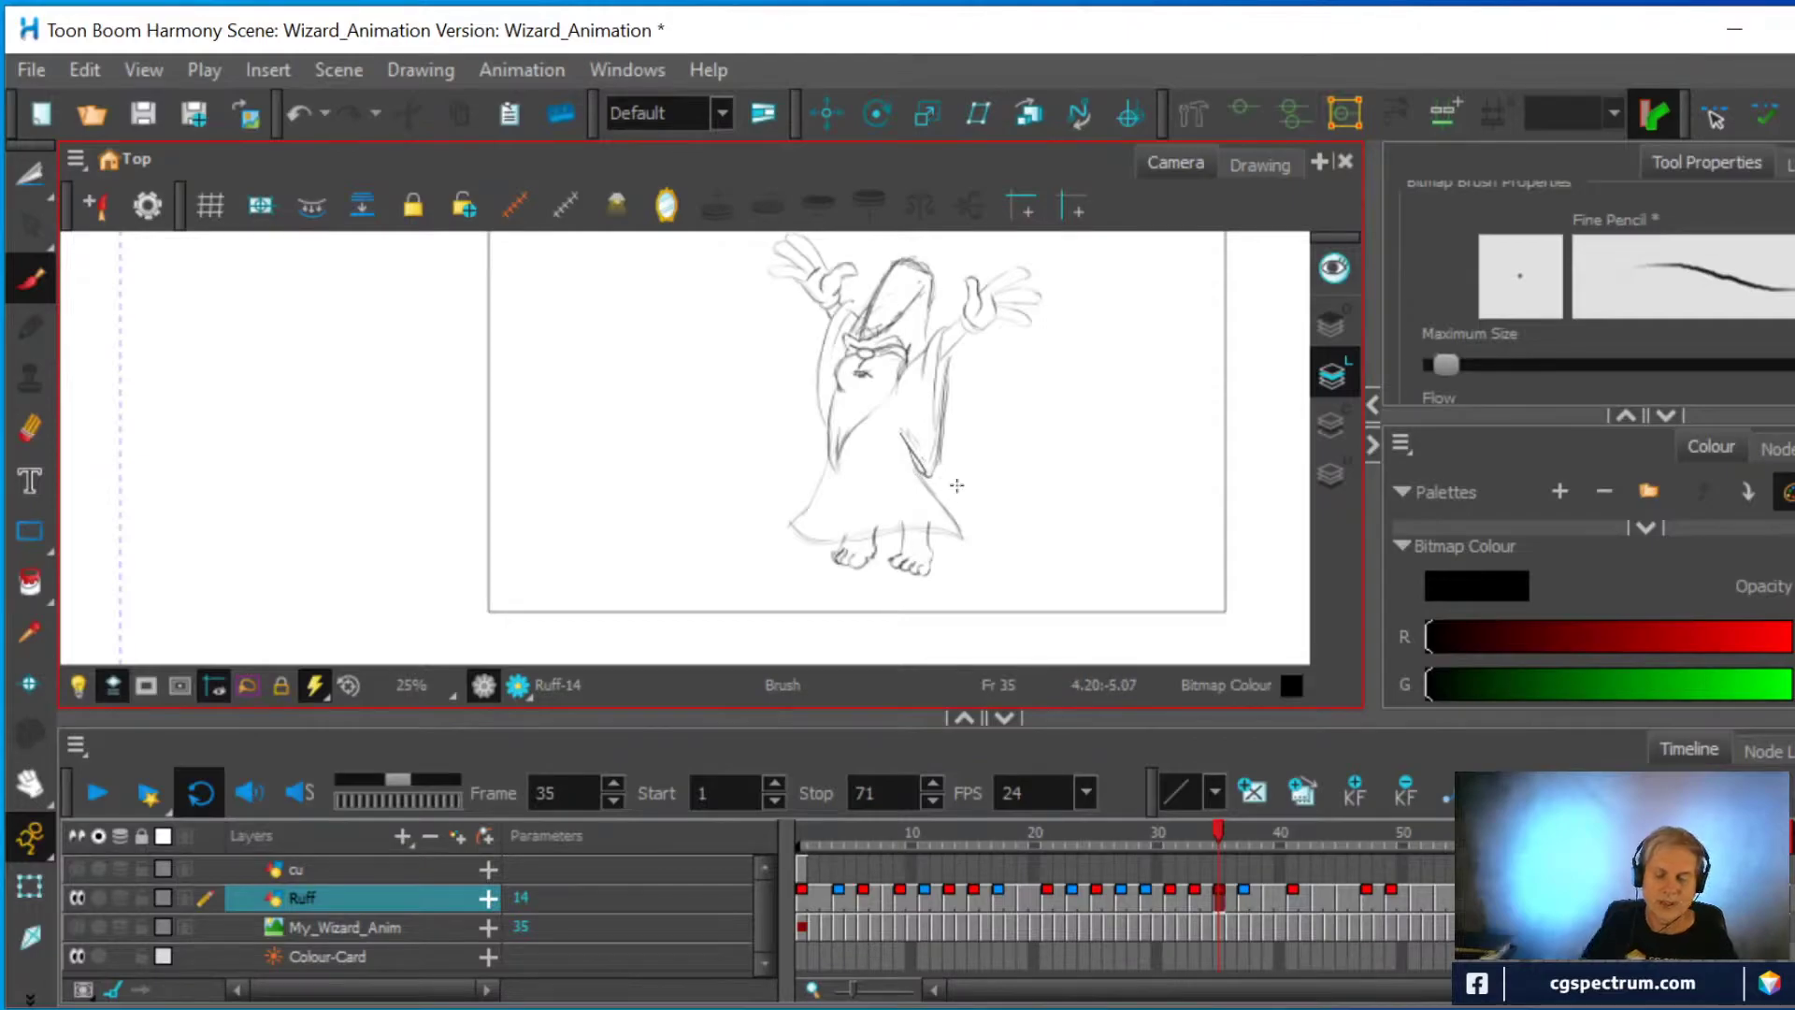
On frame 37, redraw the right-hand sleeve with a longer, lower-hanging tip and erase its old edge
{"action": "left_click", "coordinate": [1244, 890]}
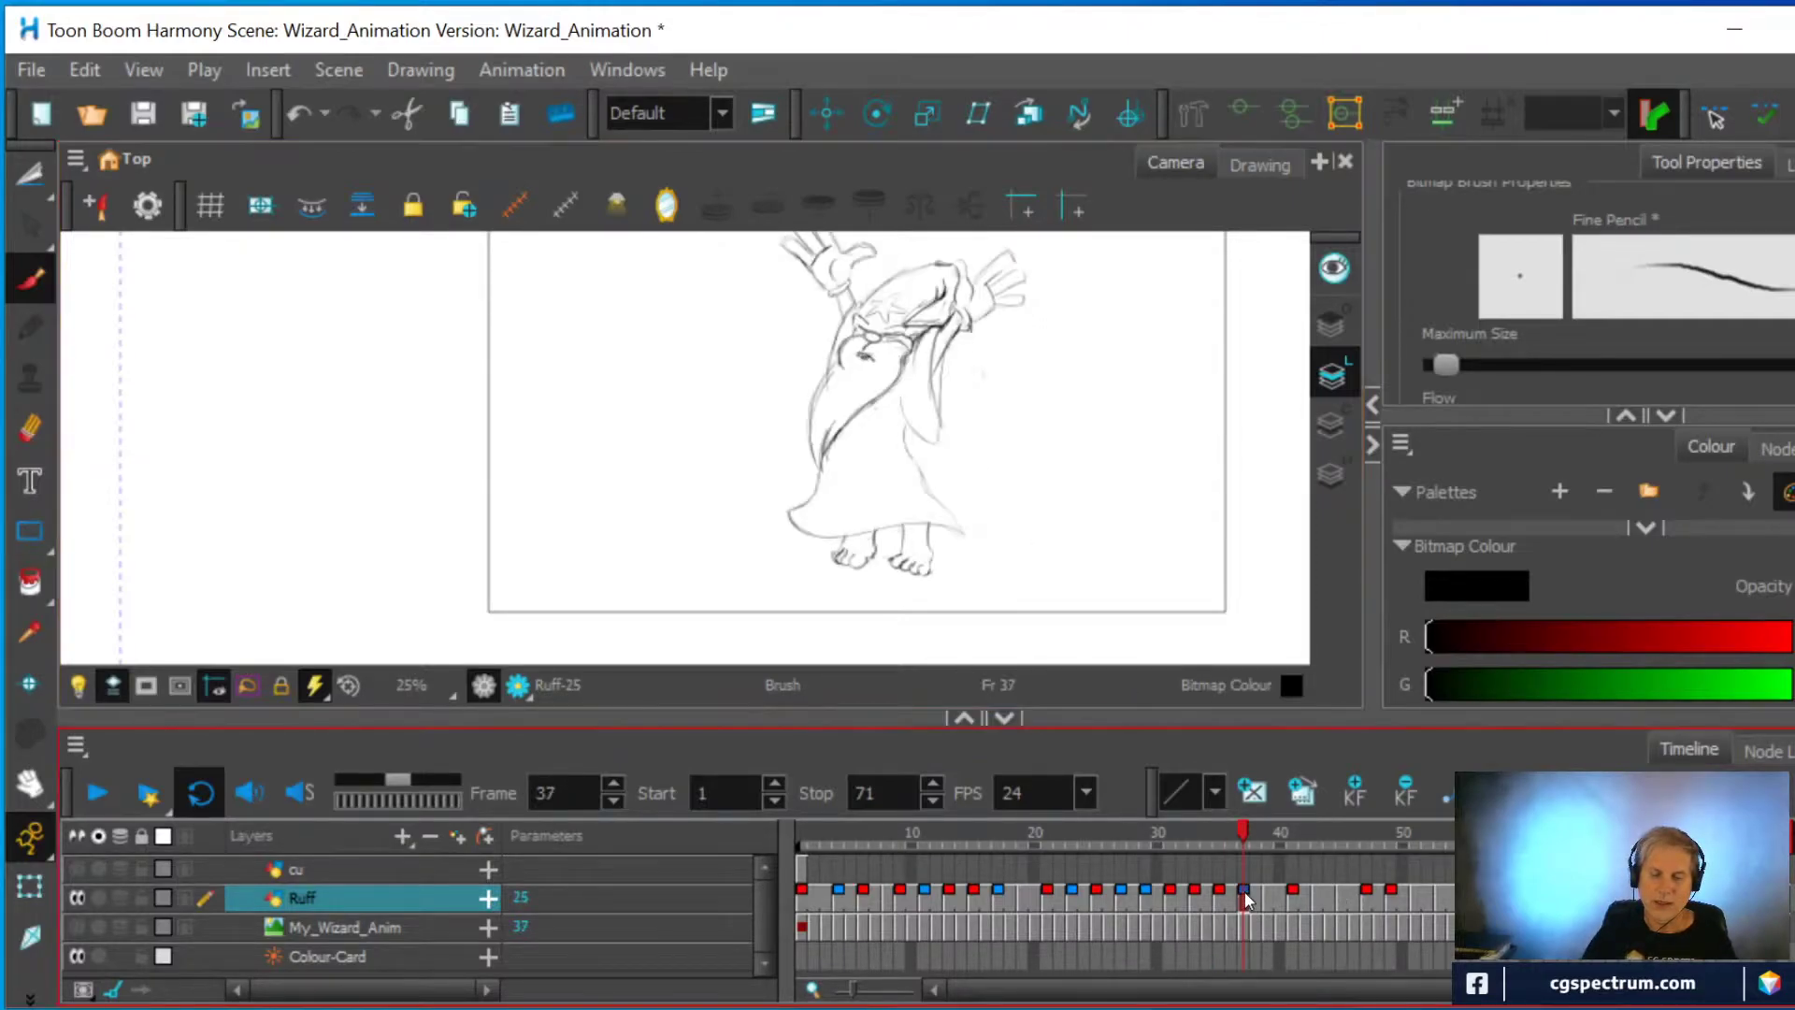
{"action": "left_click_drag", "start_coordinate": [903, 432], "coordinate": [927, 462]}
{"action": "mouse_move", "coordinate": [942, 393]}
{"action": "left_mouse_down"}
{"action": "mouse_move", "coordinate": [939, 451]}
{"action": "mouse_move", "coordinate": [920, 454]}
{"action": "mouse_move", "coordinate": [893, 415]}
{"action": "mouse_move", "coordinate": [934, 459]}
{"action": "mouse_move", "coordinate": [939, 371]}
{"action": "mouse_move", "coordinate": [925, 440]}
{"action": "left_mouse_up"}
{"action": "left_click", "coordinate": [29, 429]}
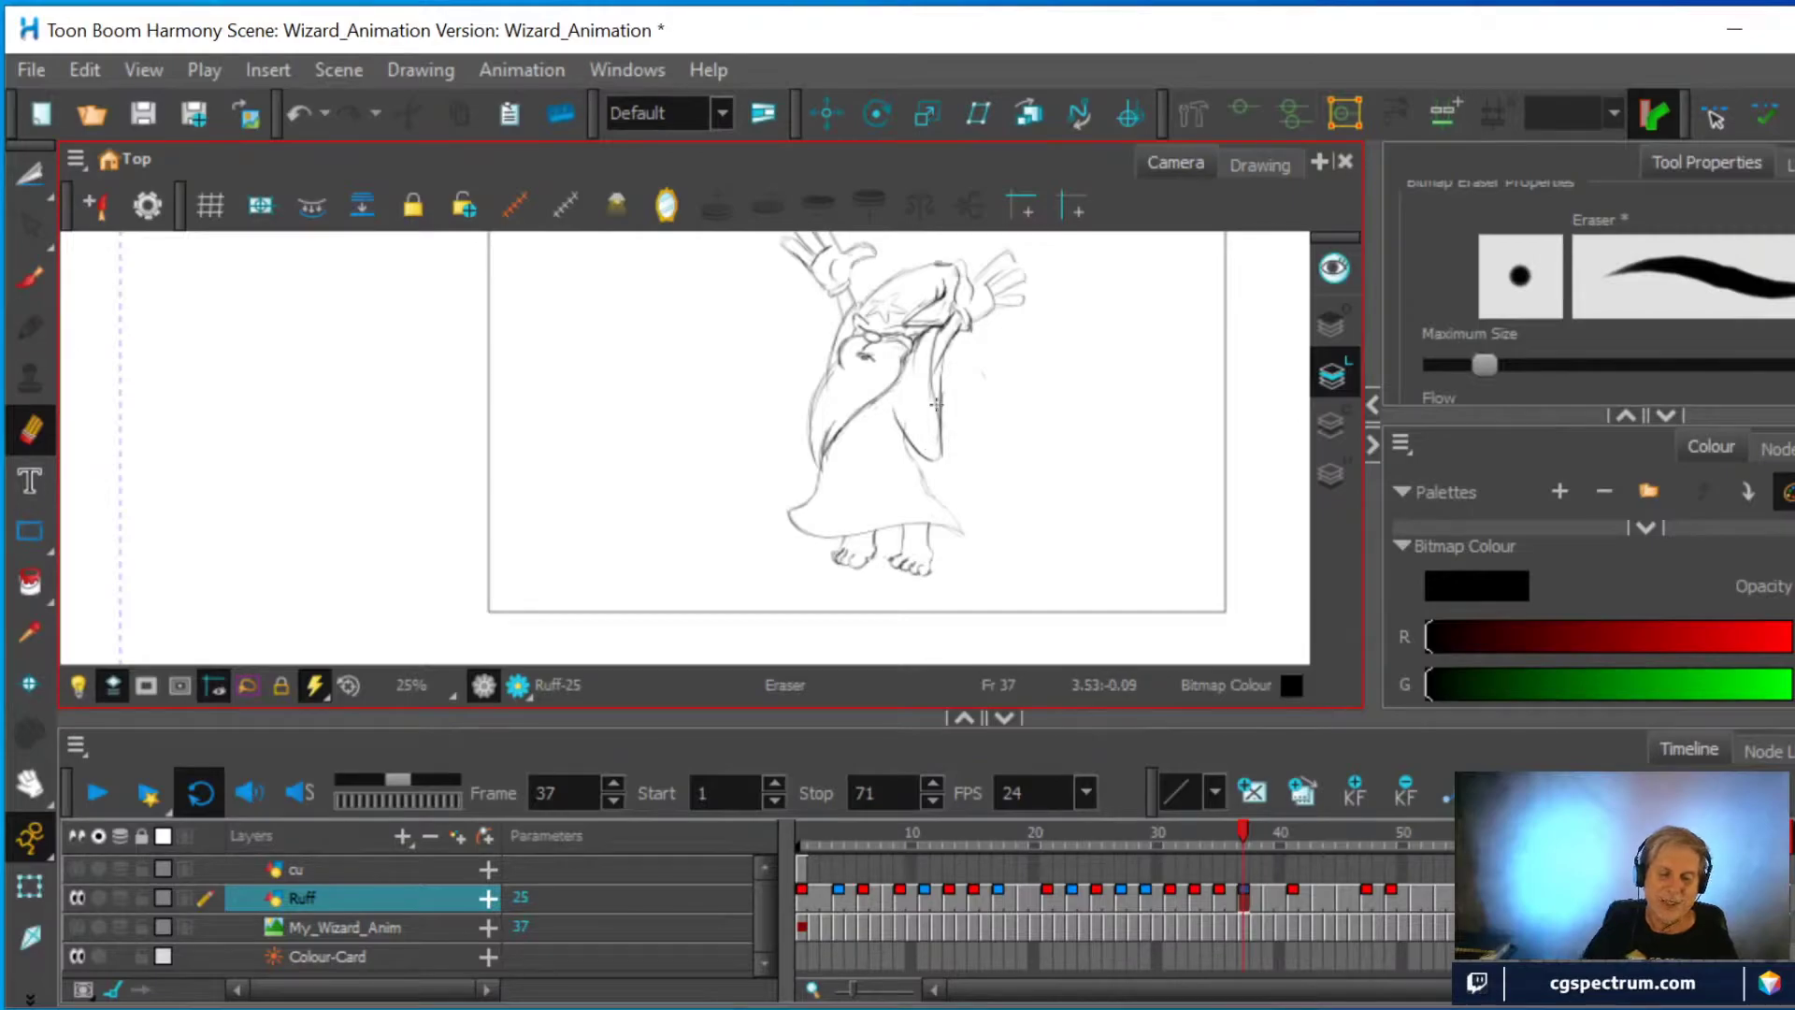
On frame 39, draw the right-hand sleeve's lower edge further down and erase the old curve inside it
{"action": "left_click", "coordinate": [1268, 895]}
{"action": "key", "text": "alt+b"}
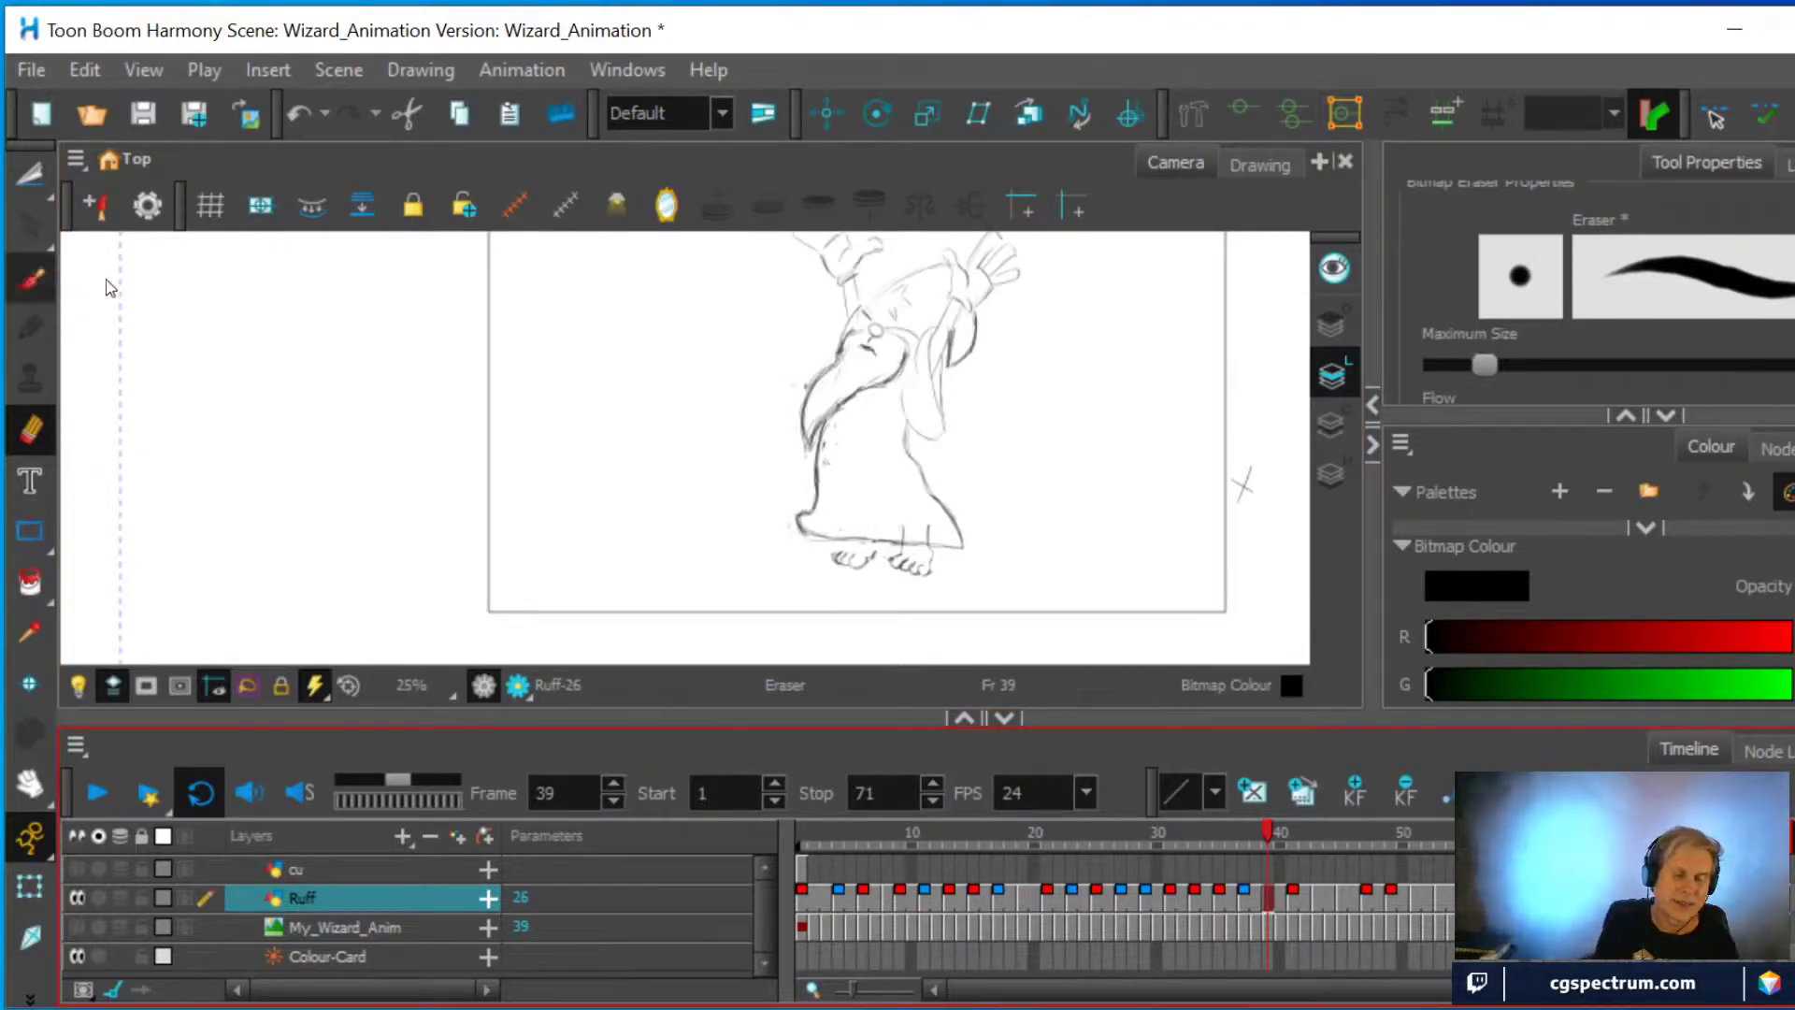
{"action": "left_click_drag", "start_coordinate": [891, 412], "coordinate": [932, 458]}
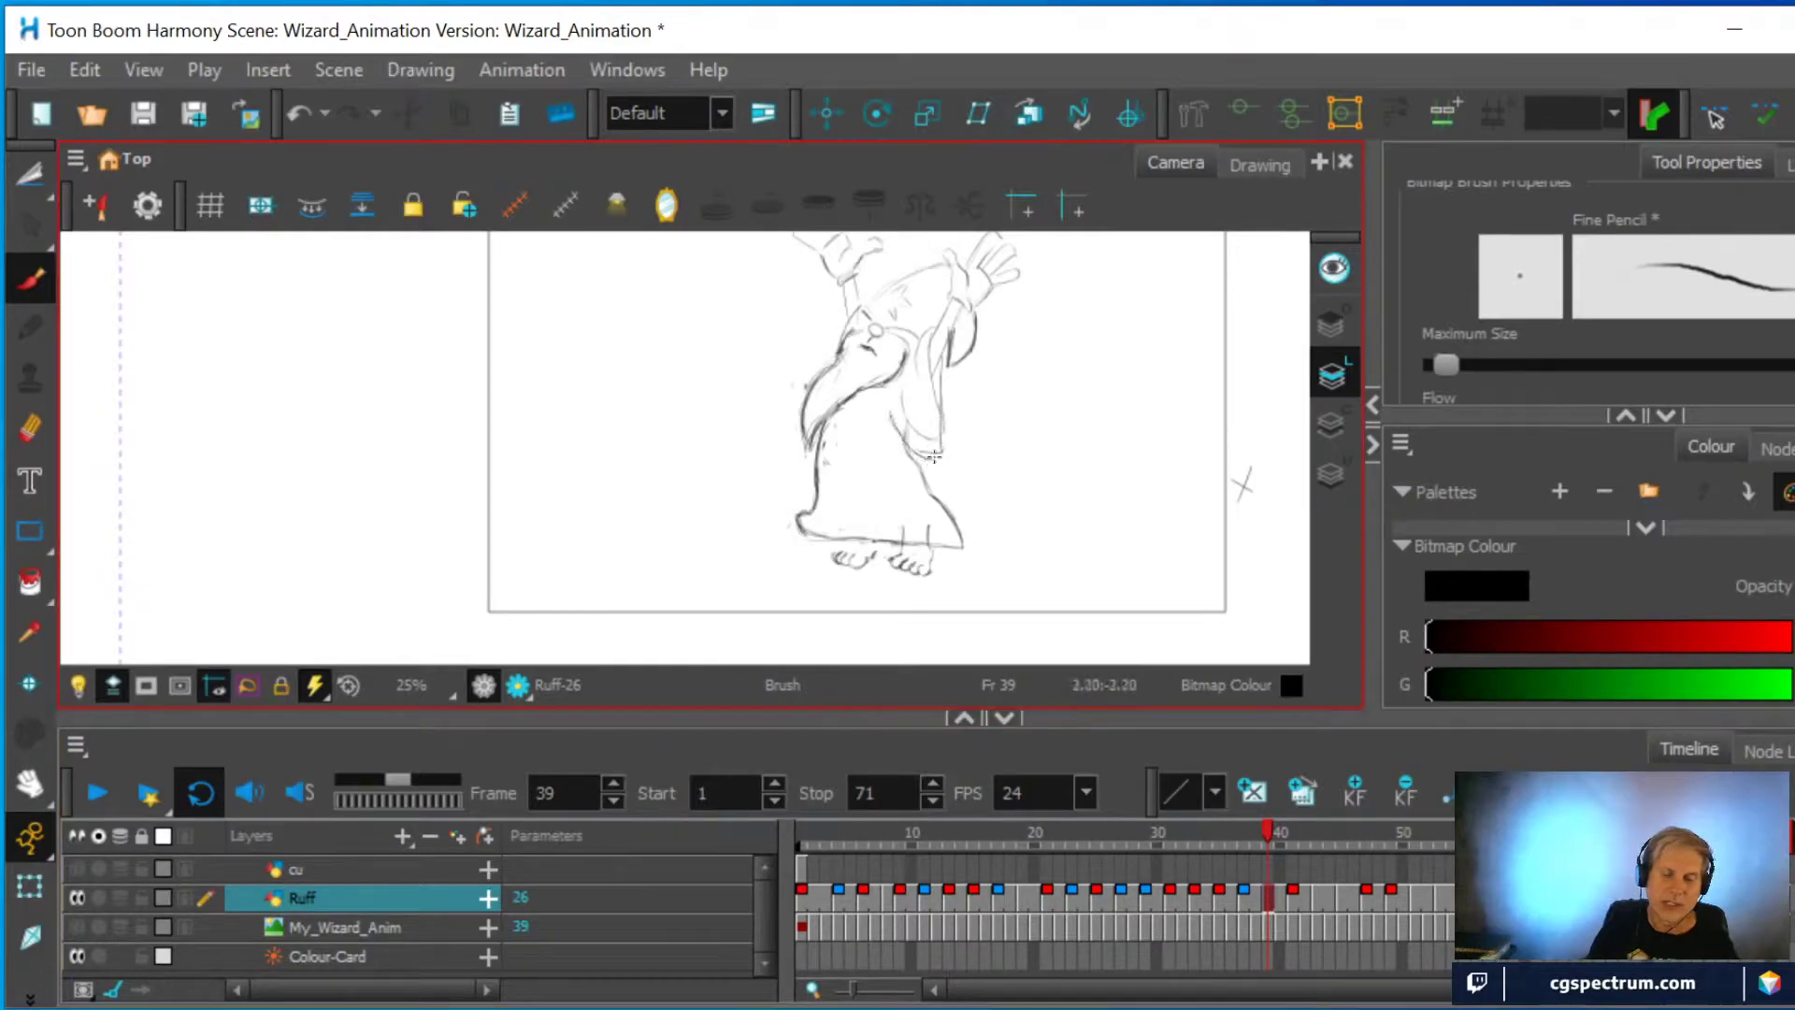
{"action": "key", "text": "alt+e"}
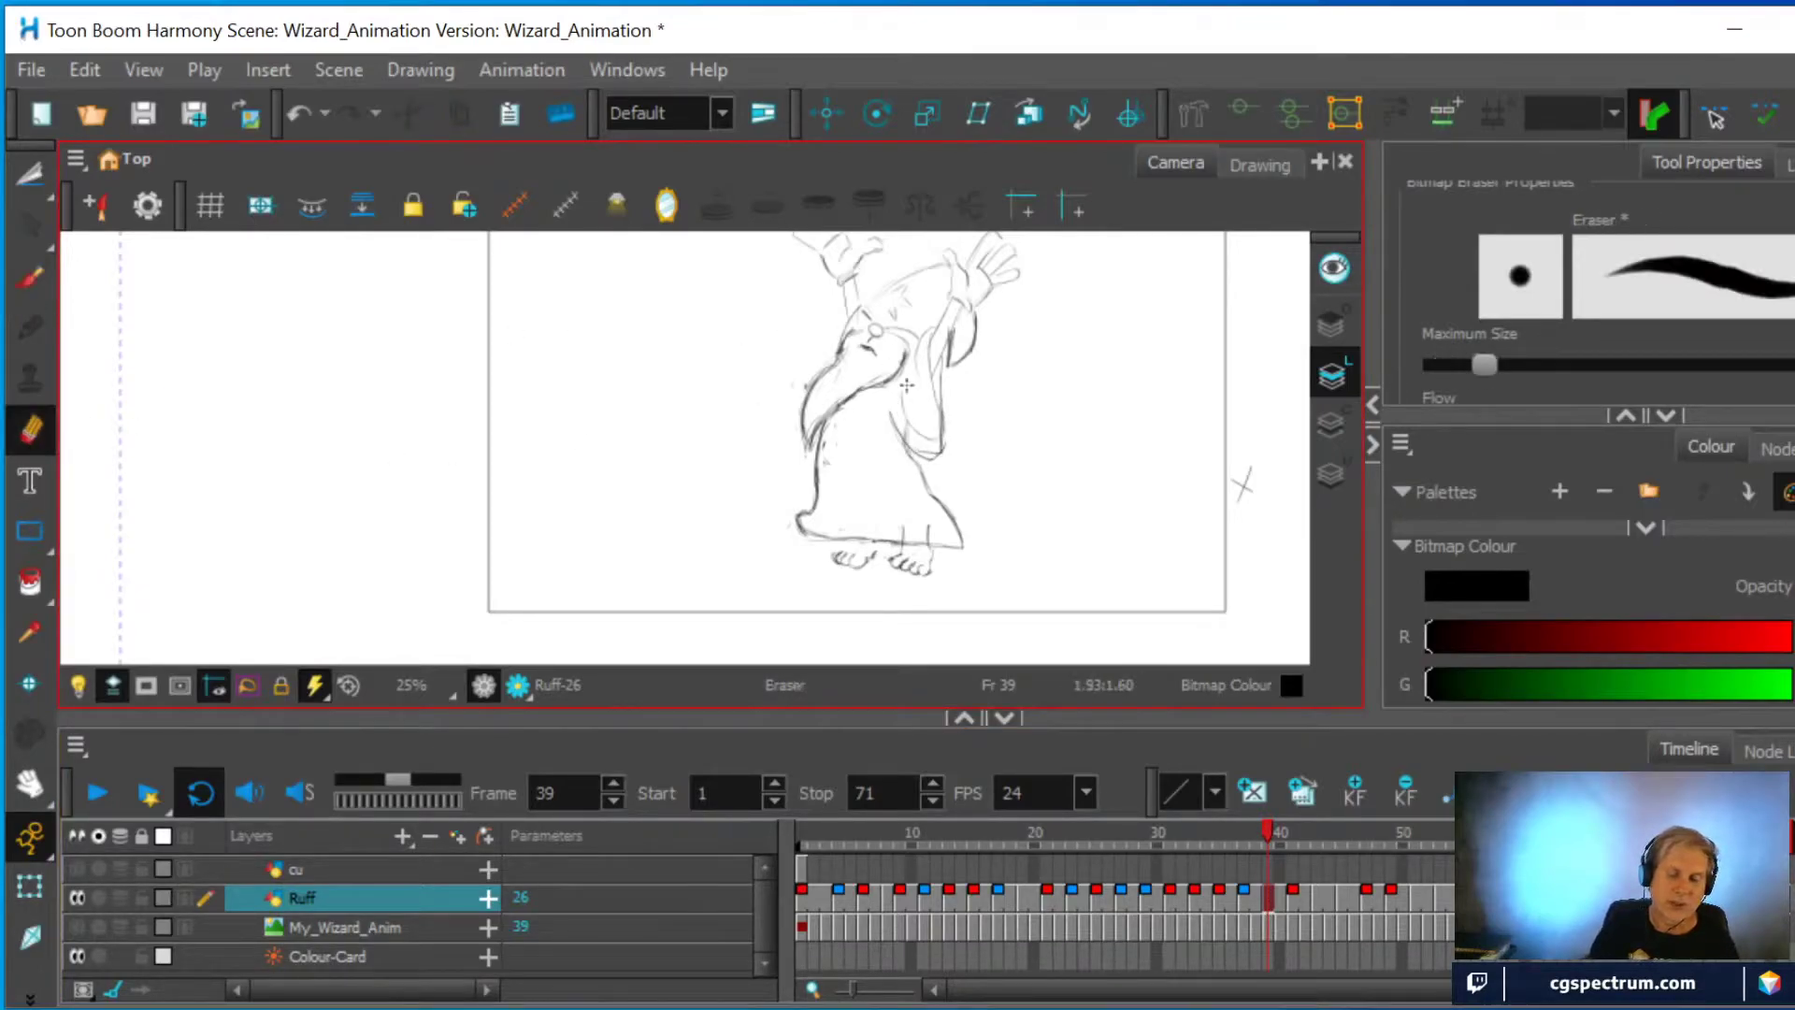
{"action": "left_click_drag", "start_coordinate": [900, 403], "coordinate": [949, 428]}
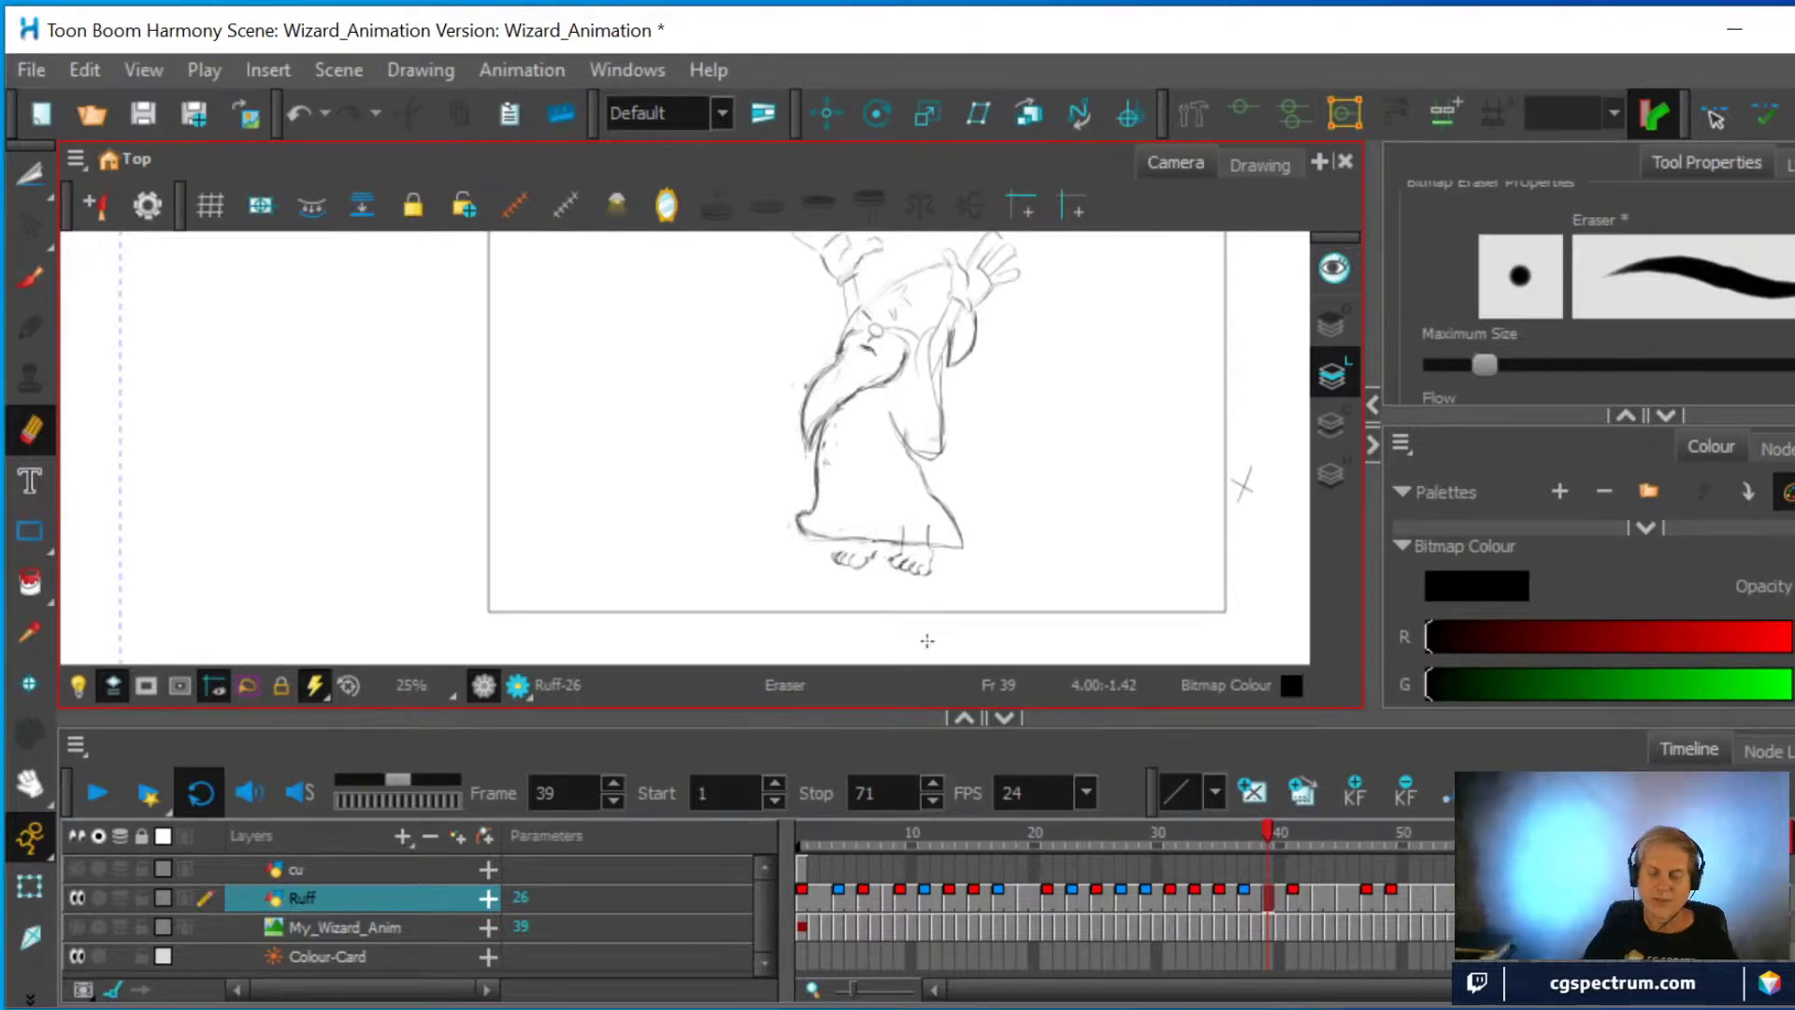
On frame 41, redraw the right-hand sleeve's bottom as a fuller, rounded curve and erase the earlier lines
{"action": "left_click", "coordinate": [1293, 896]}
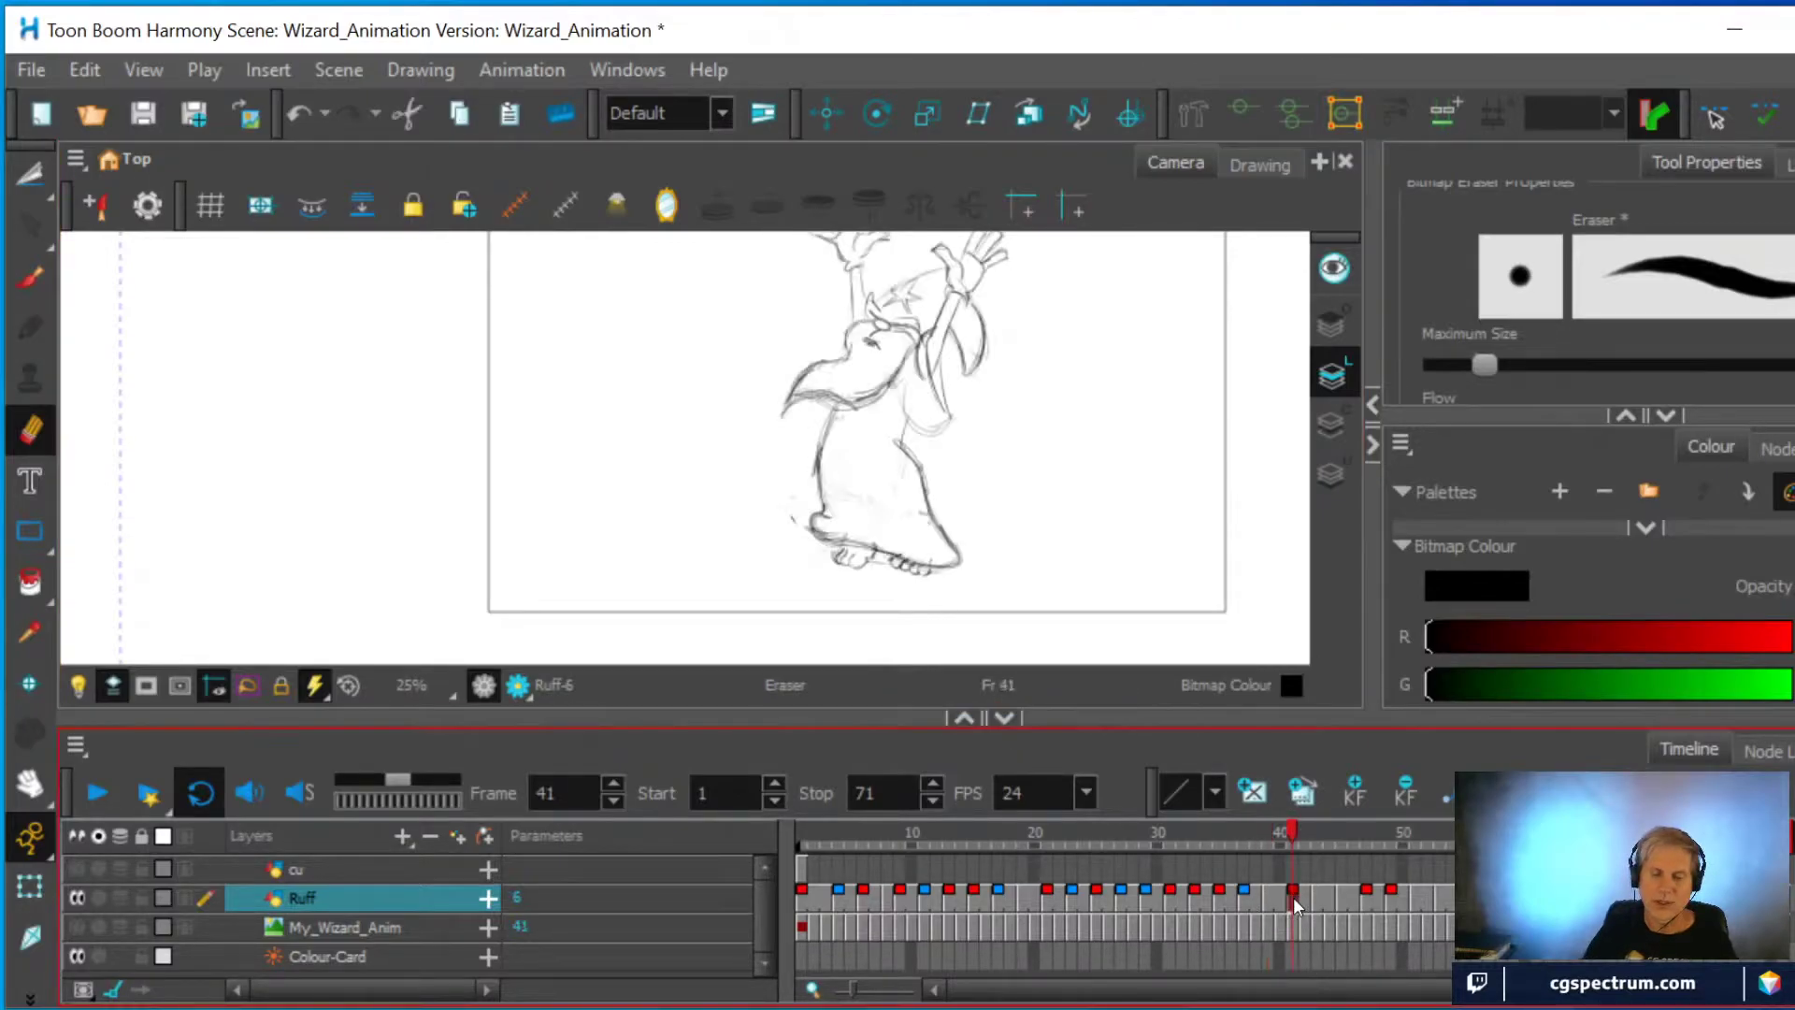
{"action": "left_click", "coordinate": [30, 278]}
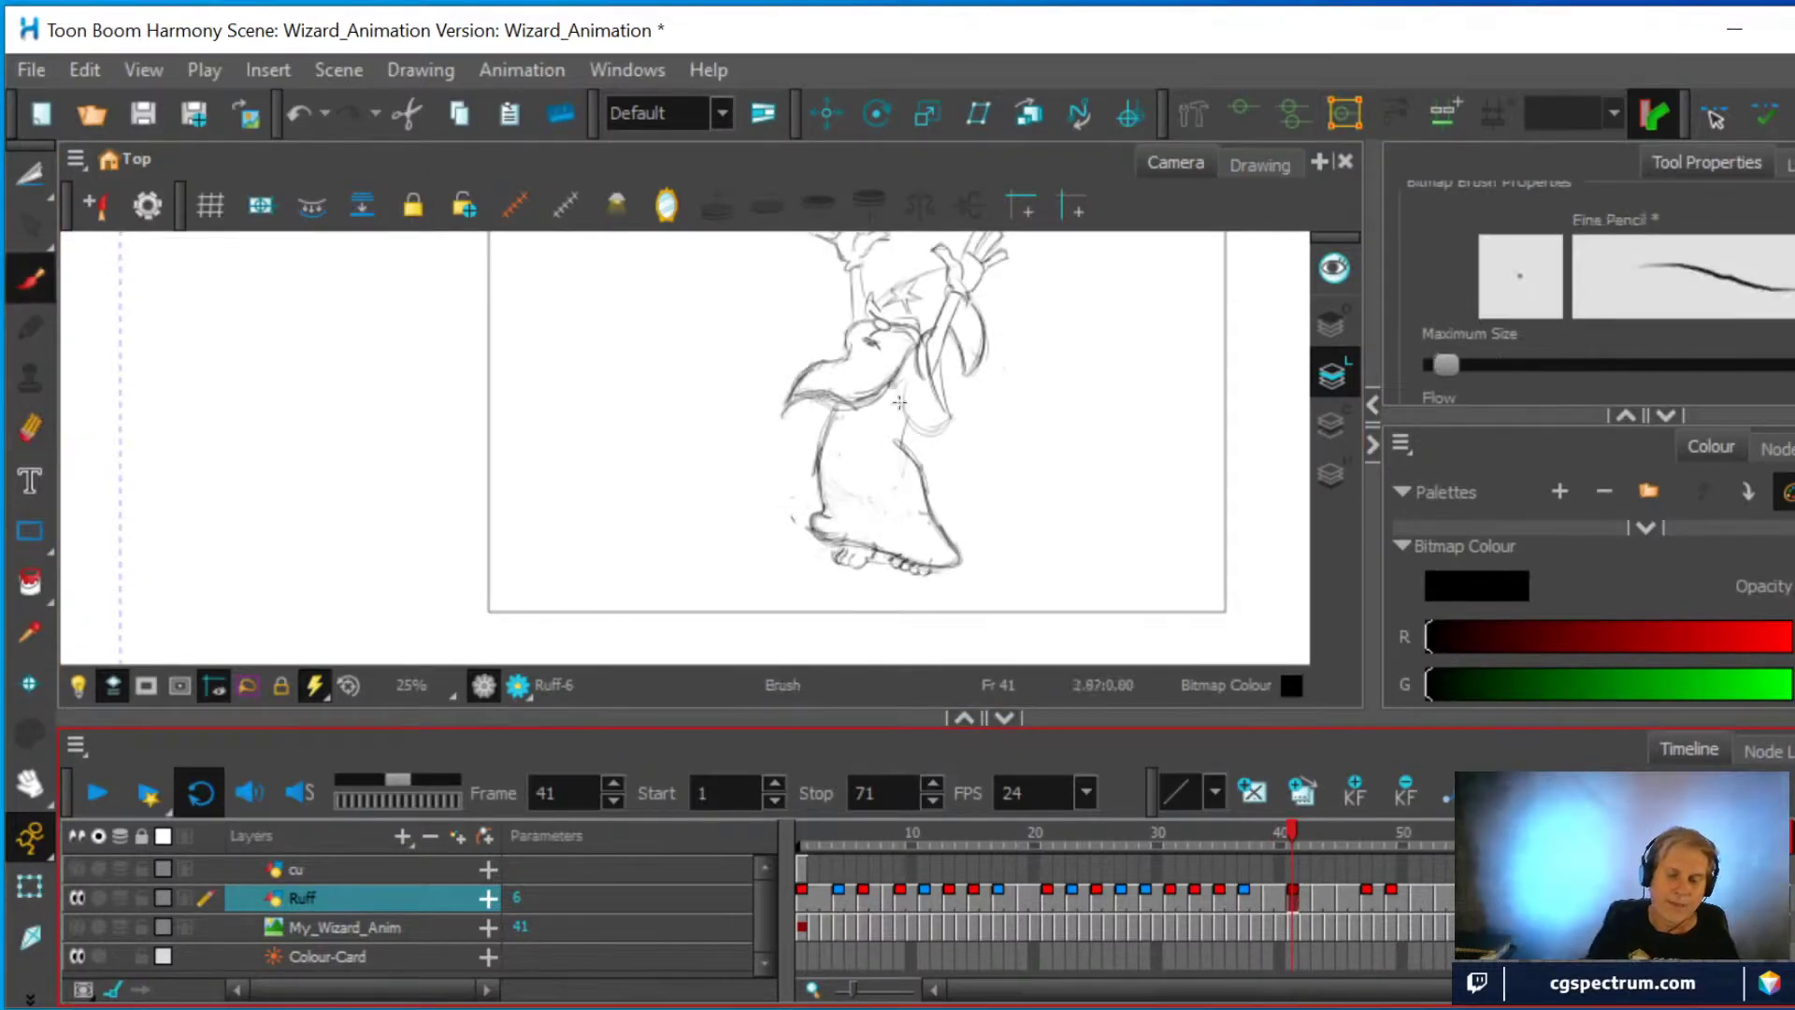
{"action": "mouse_move", "coordinate": [902, 428]}
{"action": "left_mouse_down"}
{"action": "mouse_move", "coordinate": [946, 452]}
{"action": "mouse_move", "coordinate": [902, 430]}
{"action": "mouse_move", "coordinate": [957, 436]}
{"action": "left_mouse_up"}
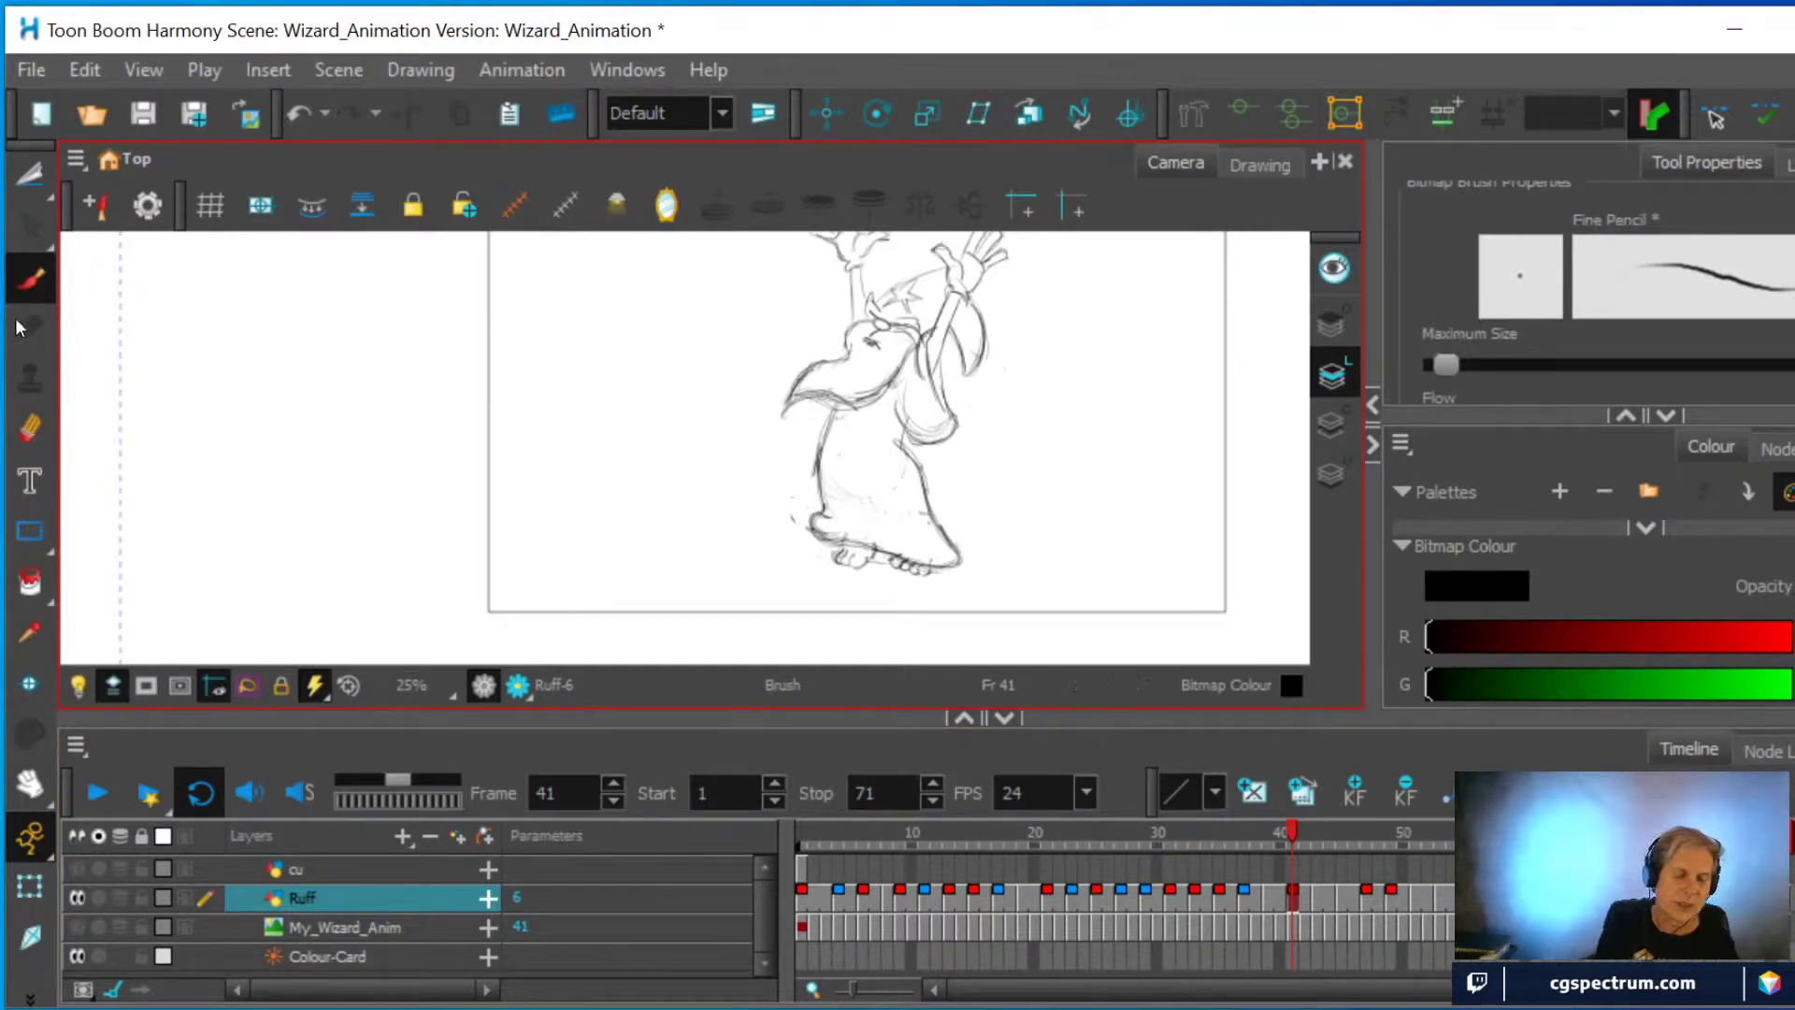
{"action": "left_click", "coordinate": [30, 429]}
{"action": "left_click_drag", "start_coordinate": [903, 404], "coordinate": [947, 426]}
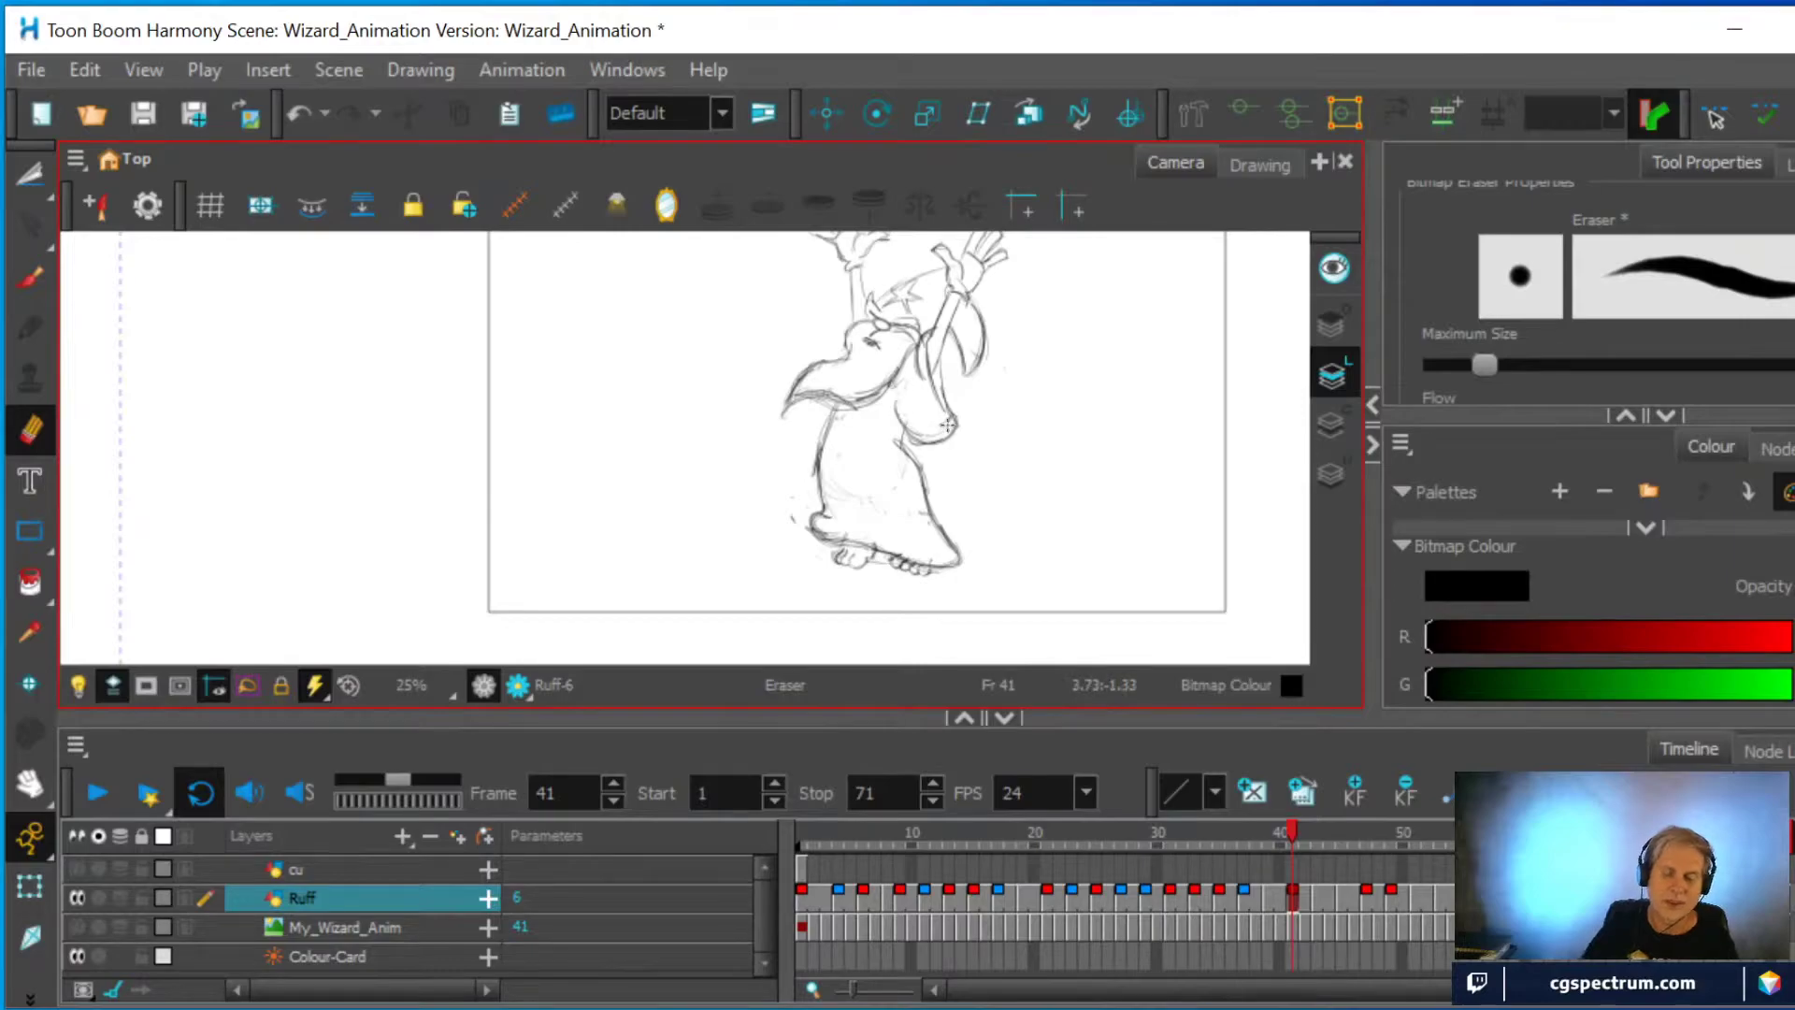
On frame 43, redraw the right-hand sleeve with a longer pointed tip and erase its old rounded end
{"action": "left_click", "coordinate": [1321, 889]}
{"action": "key", "text": "alt+b"}
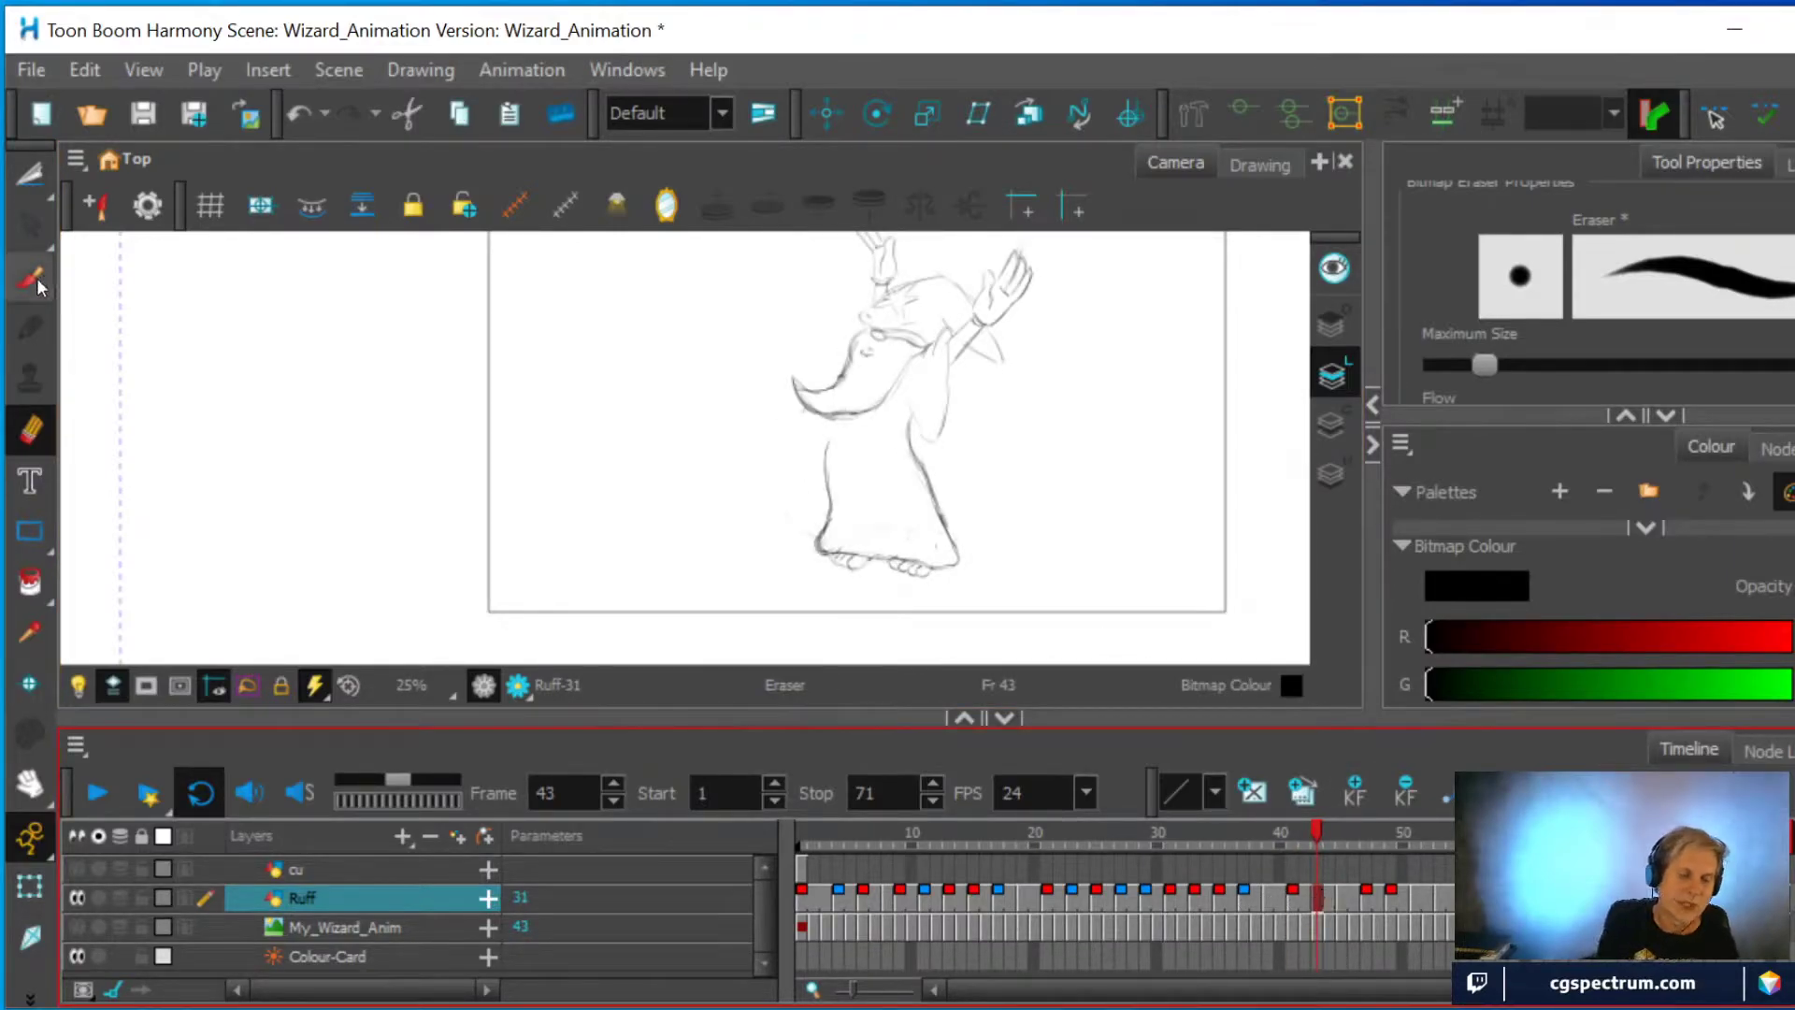
{"action": "left_click_drag", "start_coordinate": [902, 409], "coordinate": [939, 459]}
{"action": "mouse_move", "coordinate": [953, 359]}
{"action": "left_mouse_down"}
{"action": "mouse_move", "coordinate": [927, 445]}
{"action": "mouse_move", "coordinate": [946, 357]}
{"action": "left_mouse_up"}
{"action": "left_click", "coordinate": [20, 440]}
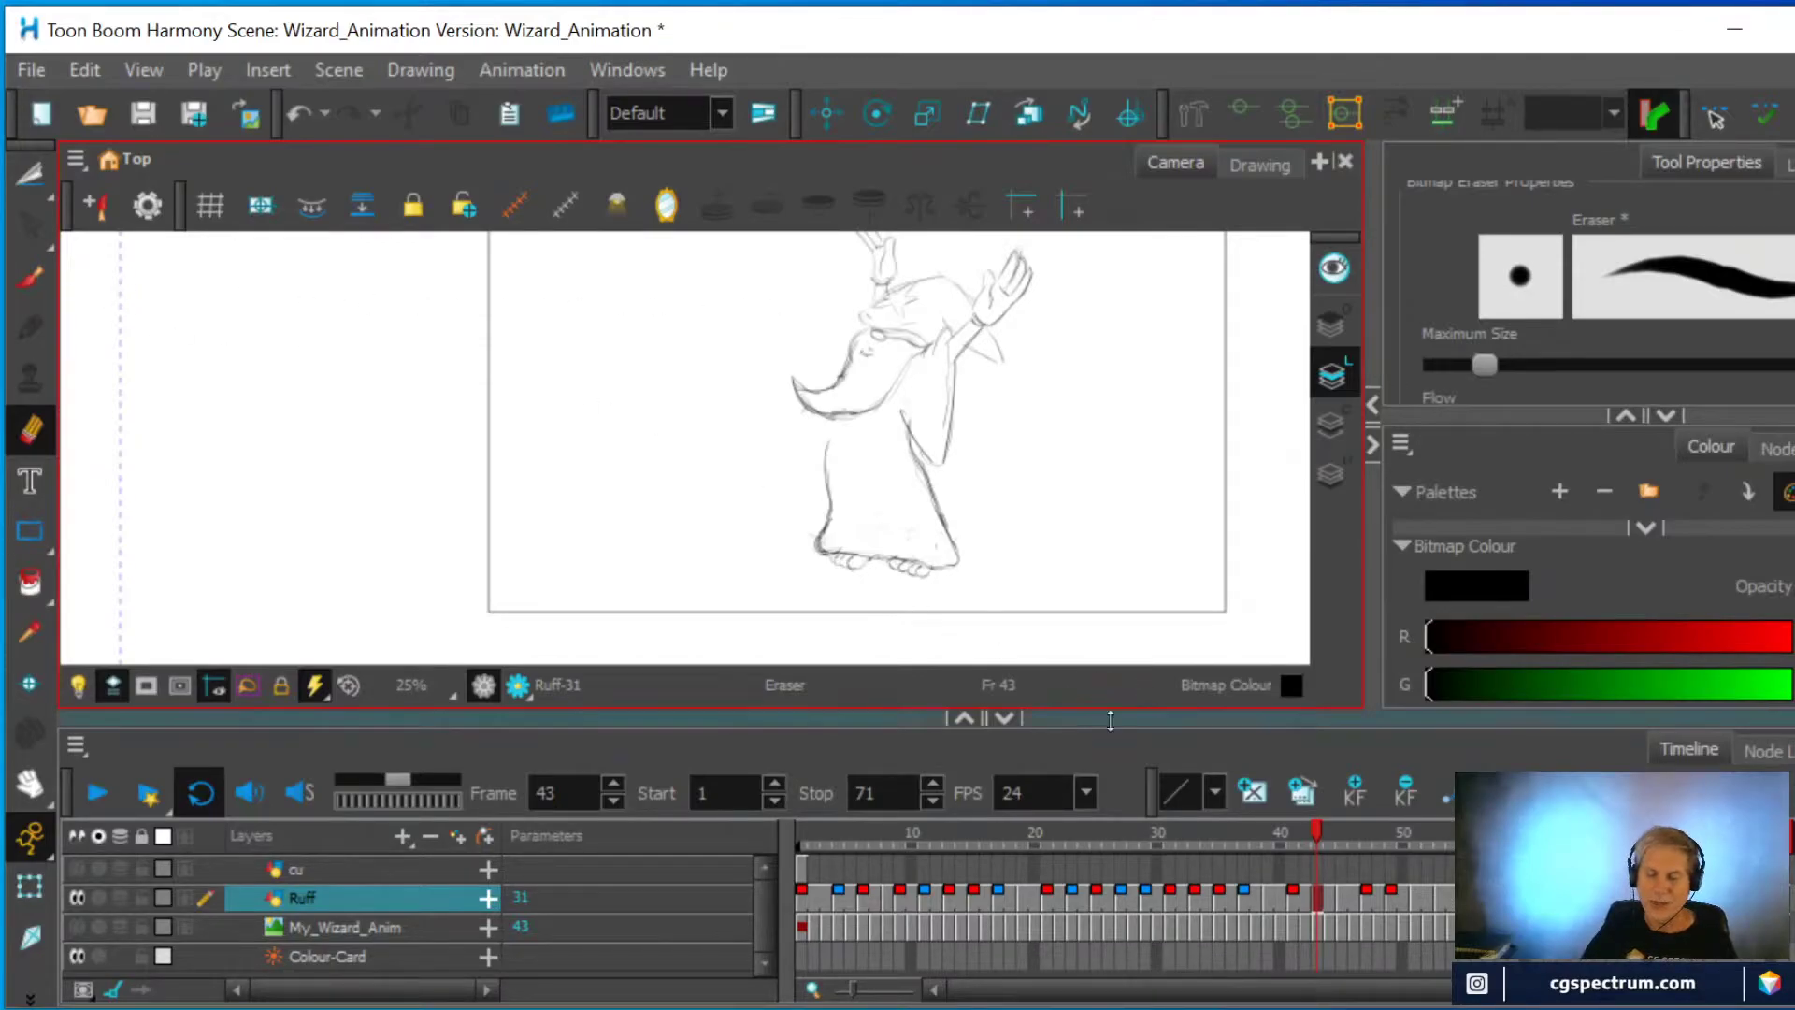
On frame 47, redraw the upper edge of the outstretched arm's sleeve after checking the neighbouring drawings
{"action": "left_click", "coordinate": [1343, 897]}
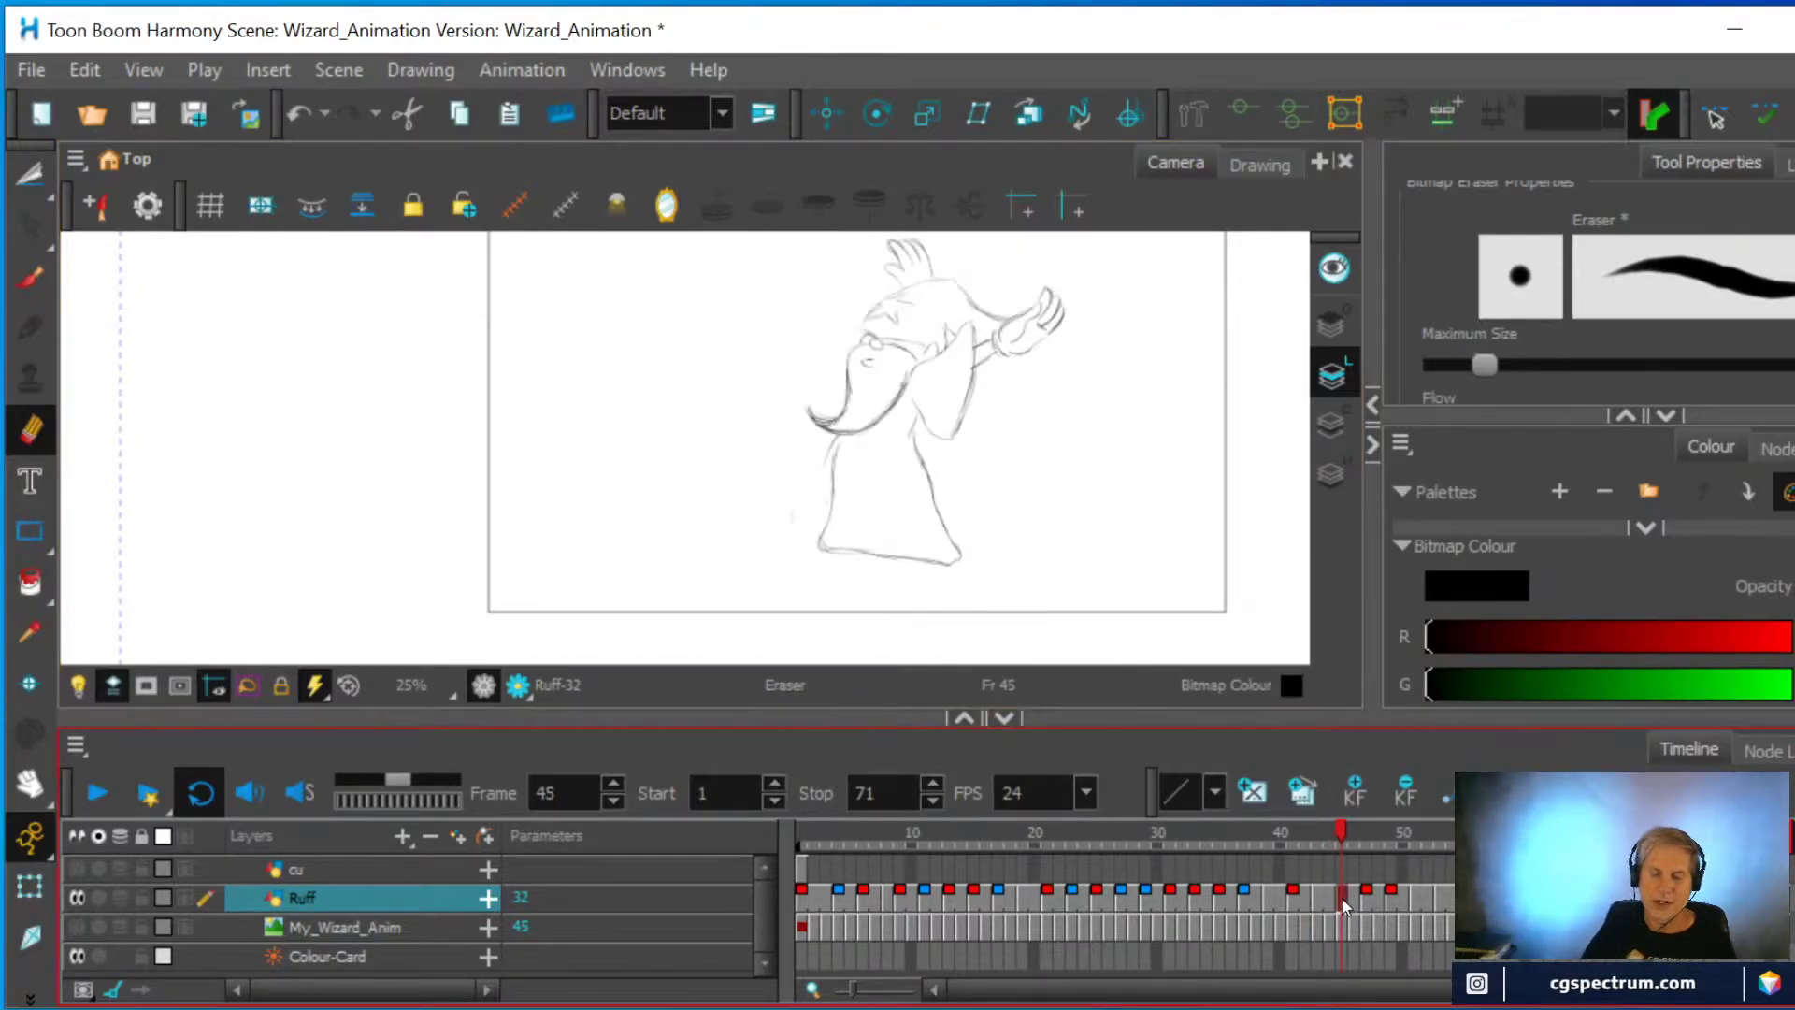
{"action": "left_click", "coordinate": [1365, 897]}
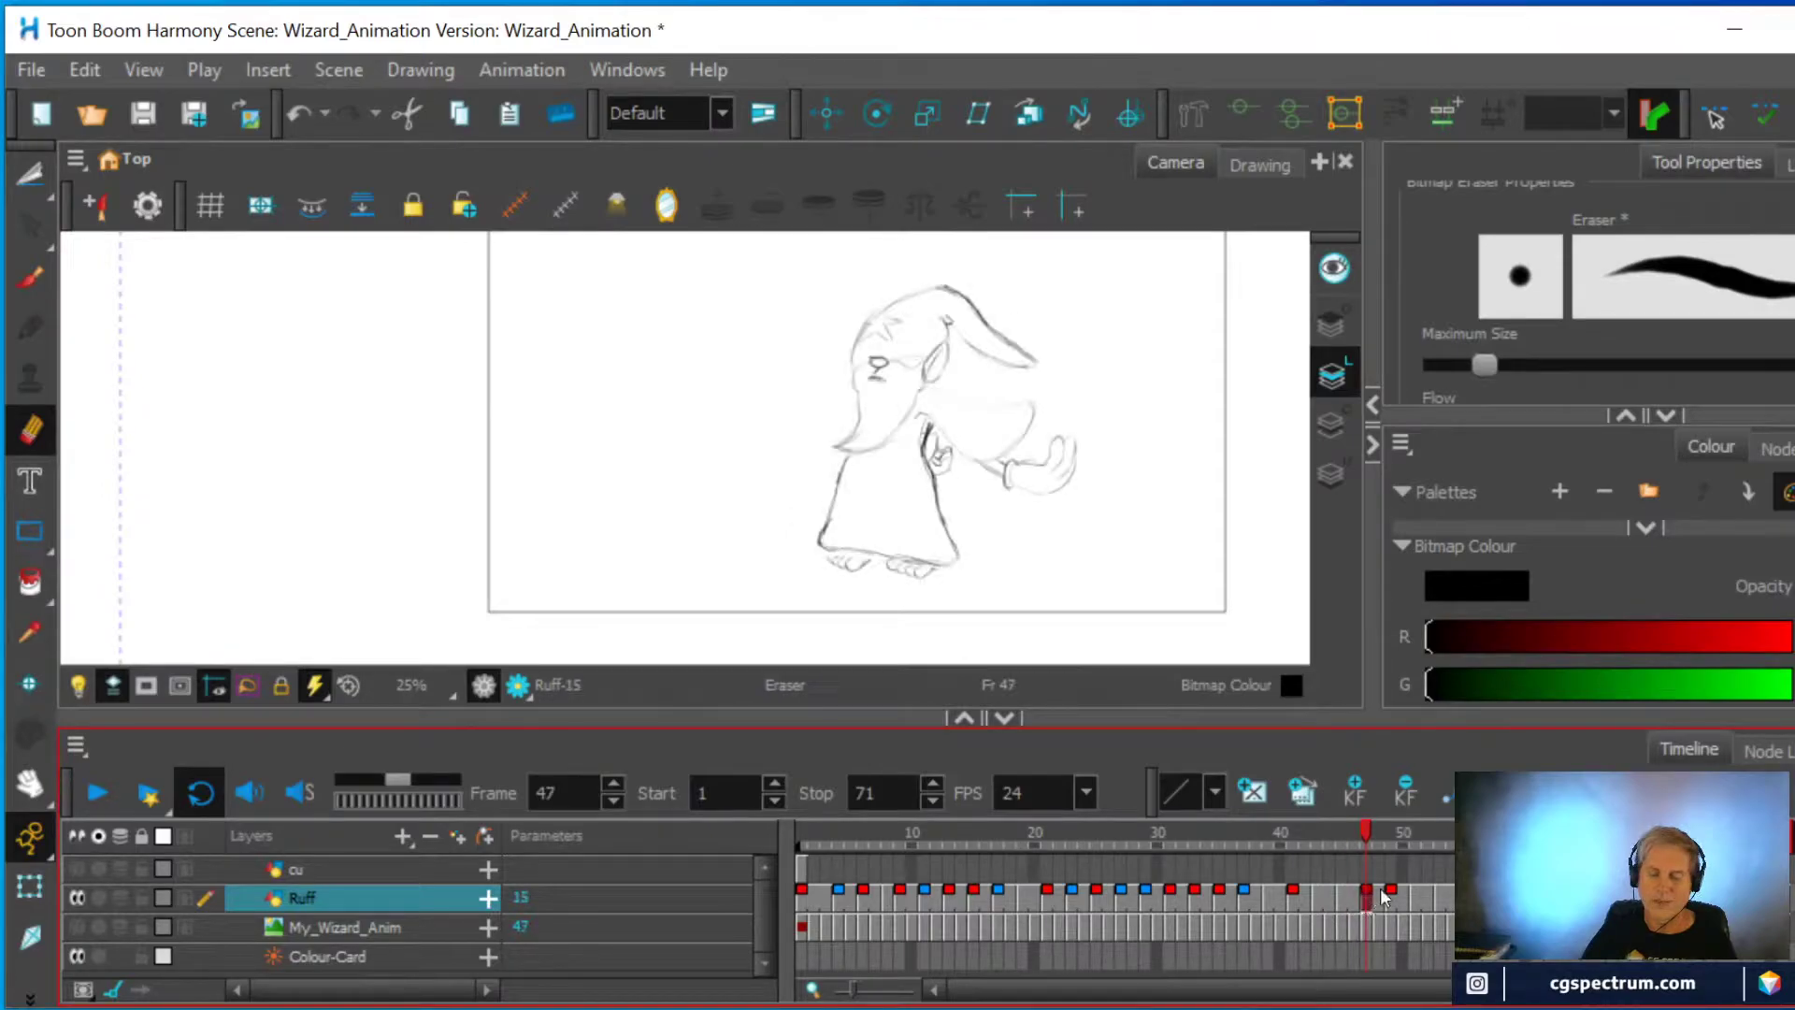
{"action": "left_click", "coordinate": [1391, 897]}
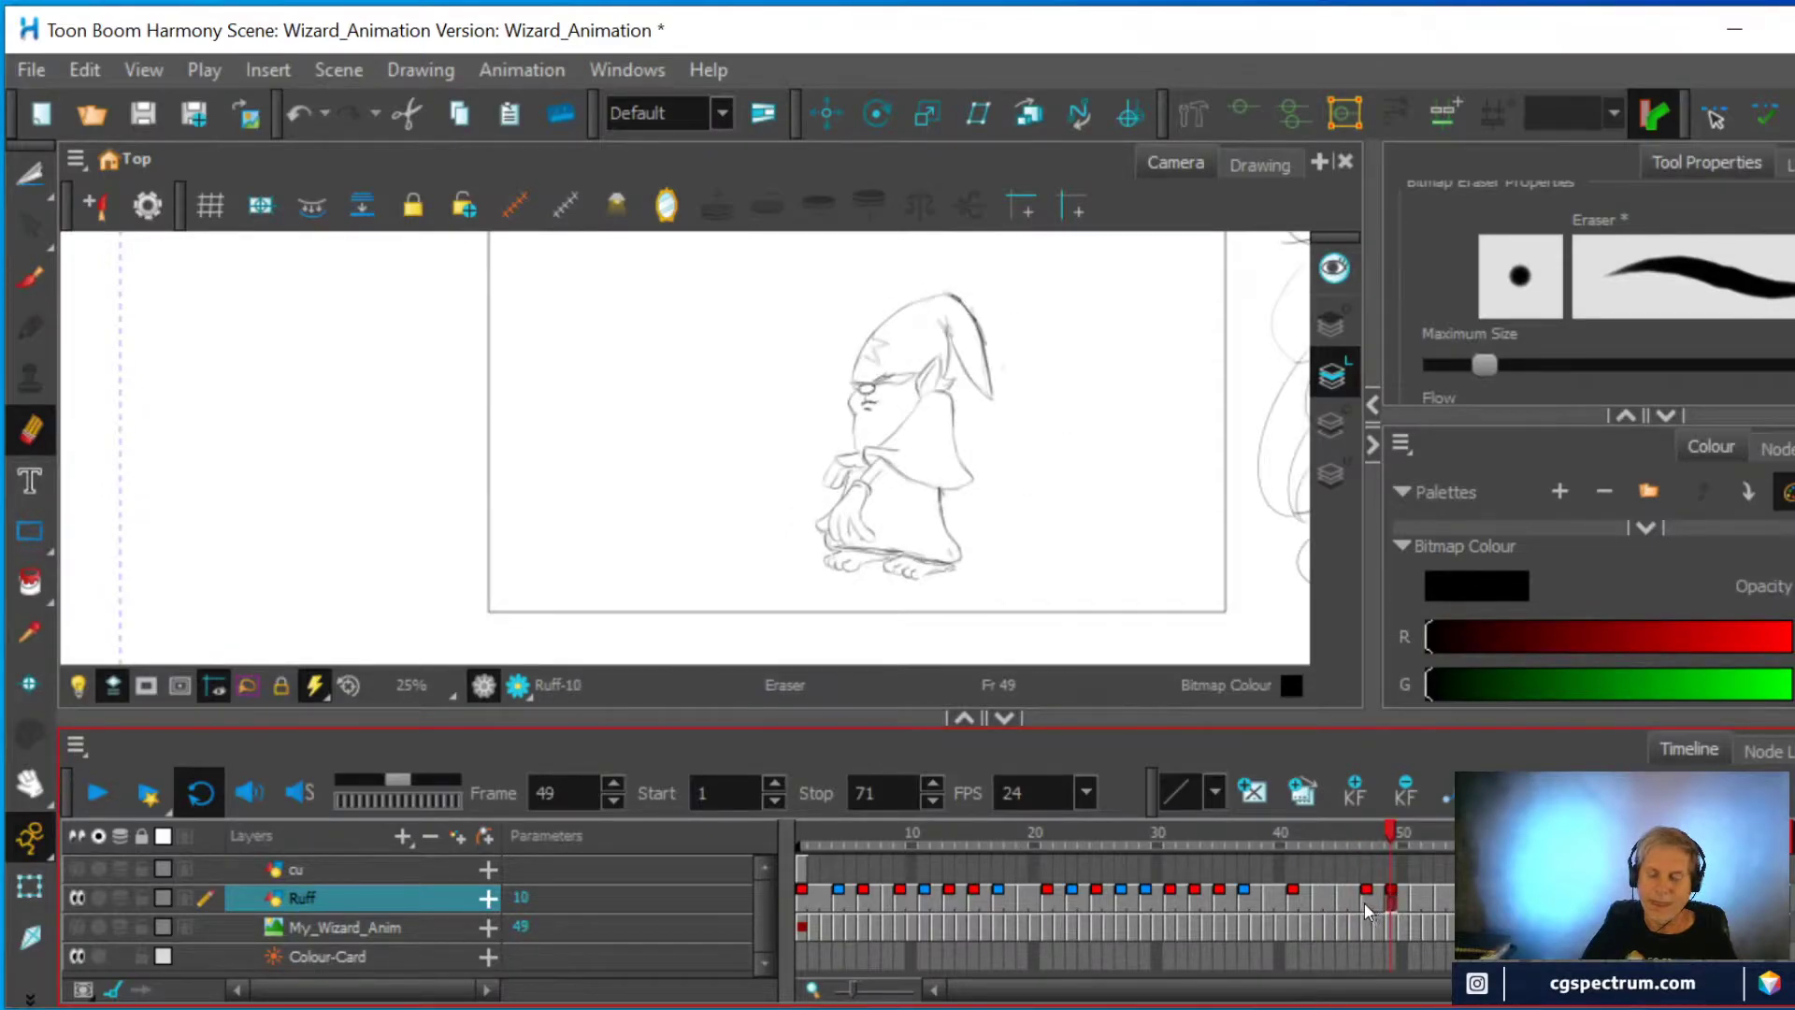
{"action": "left_click", "coordinate": [1365, 899]}
{"action": "key", "text": "alt+b"}
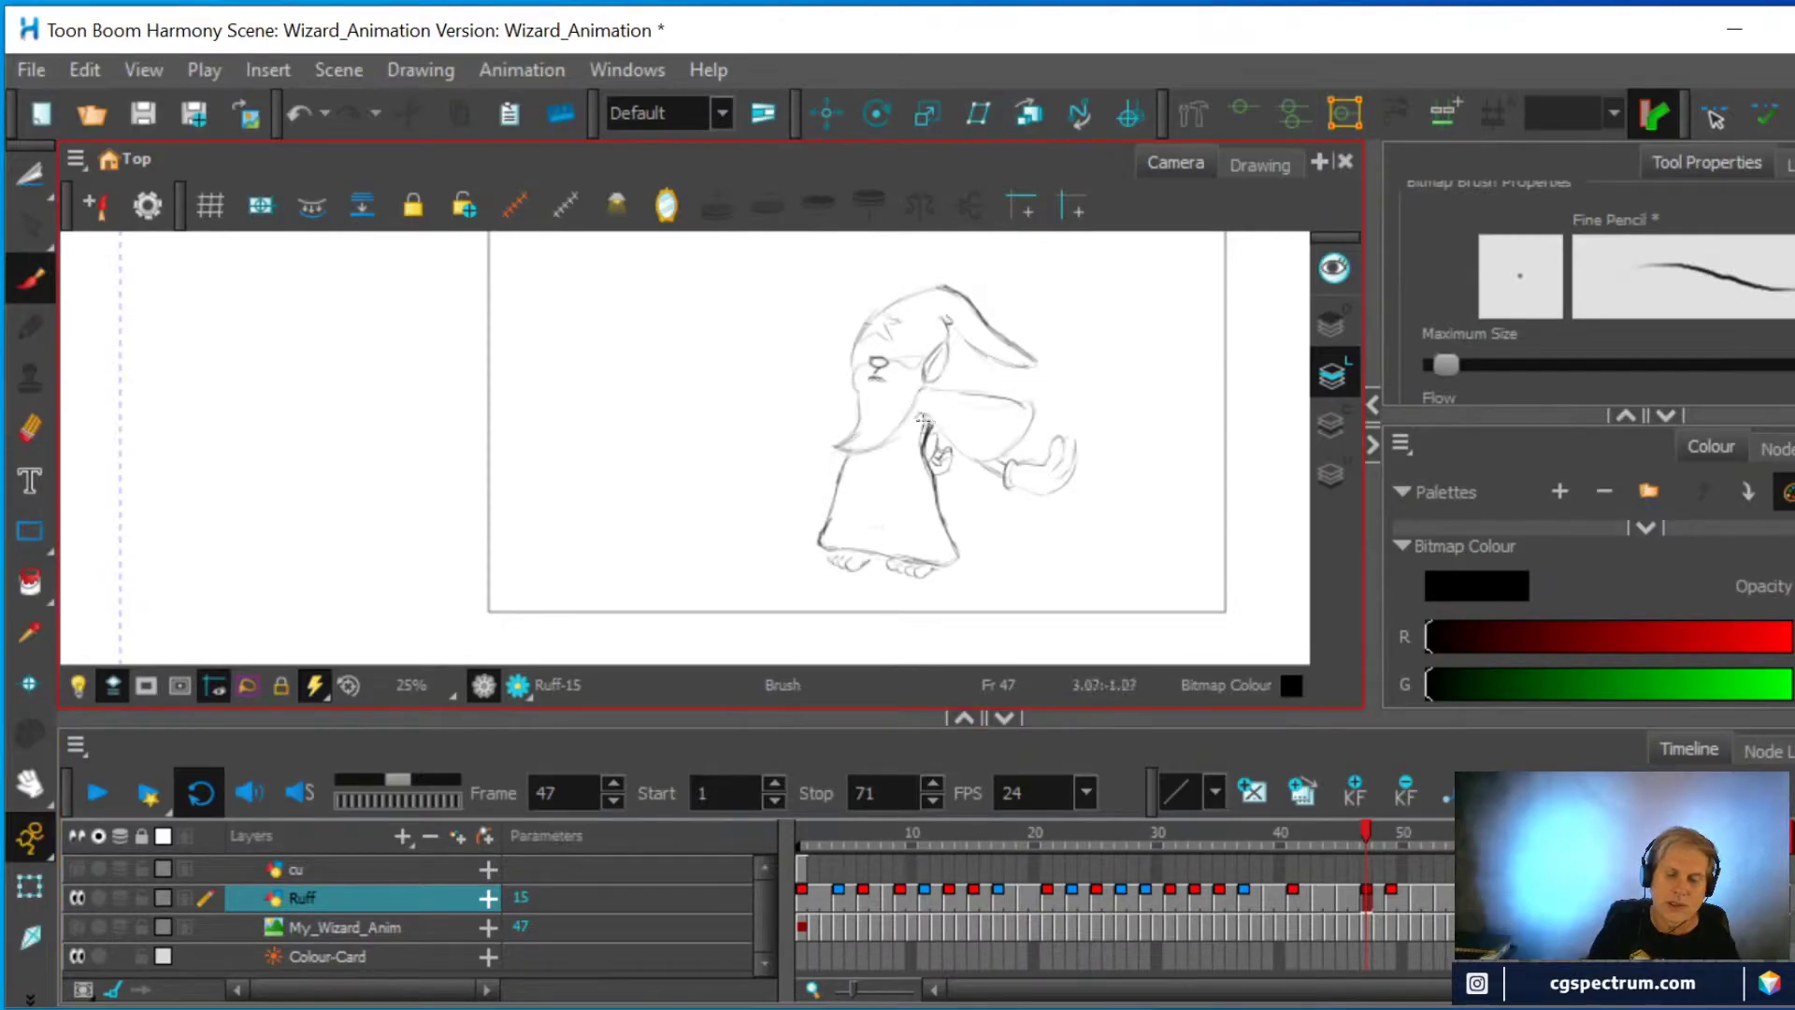
Step through the drawings from frame 49 to 65, cleaning up the sleeve lines on frames 61 to 65 with the Eraser
{"action": "left_click", "coordinate": [1389, 888]}
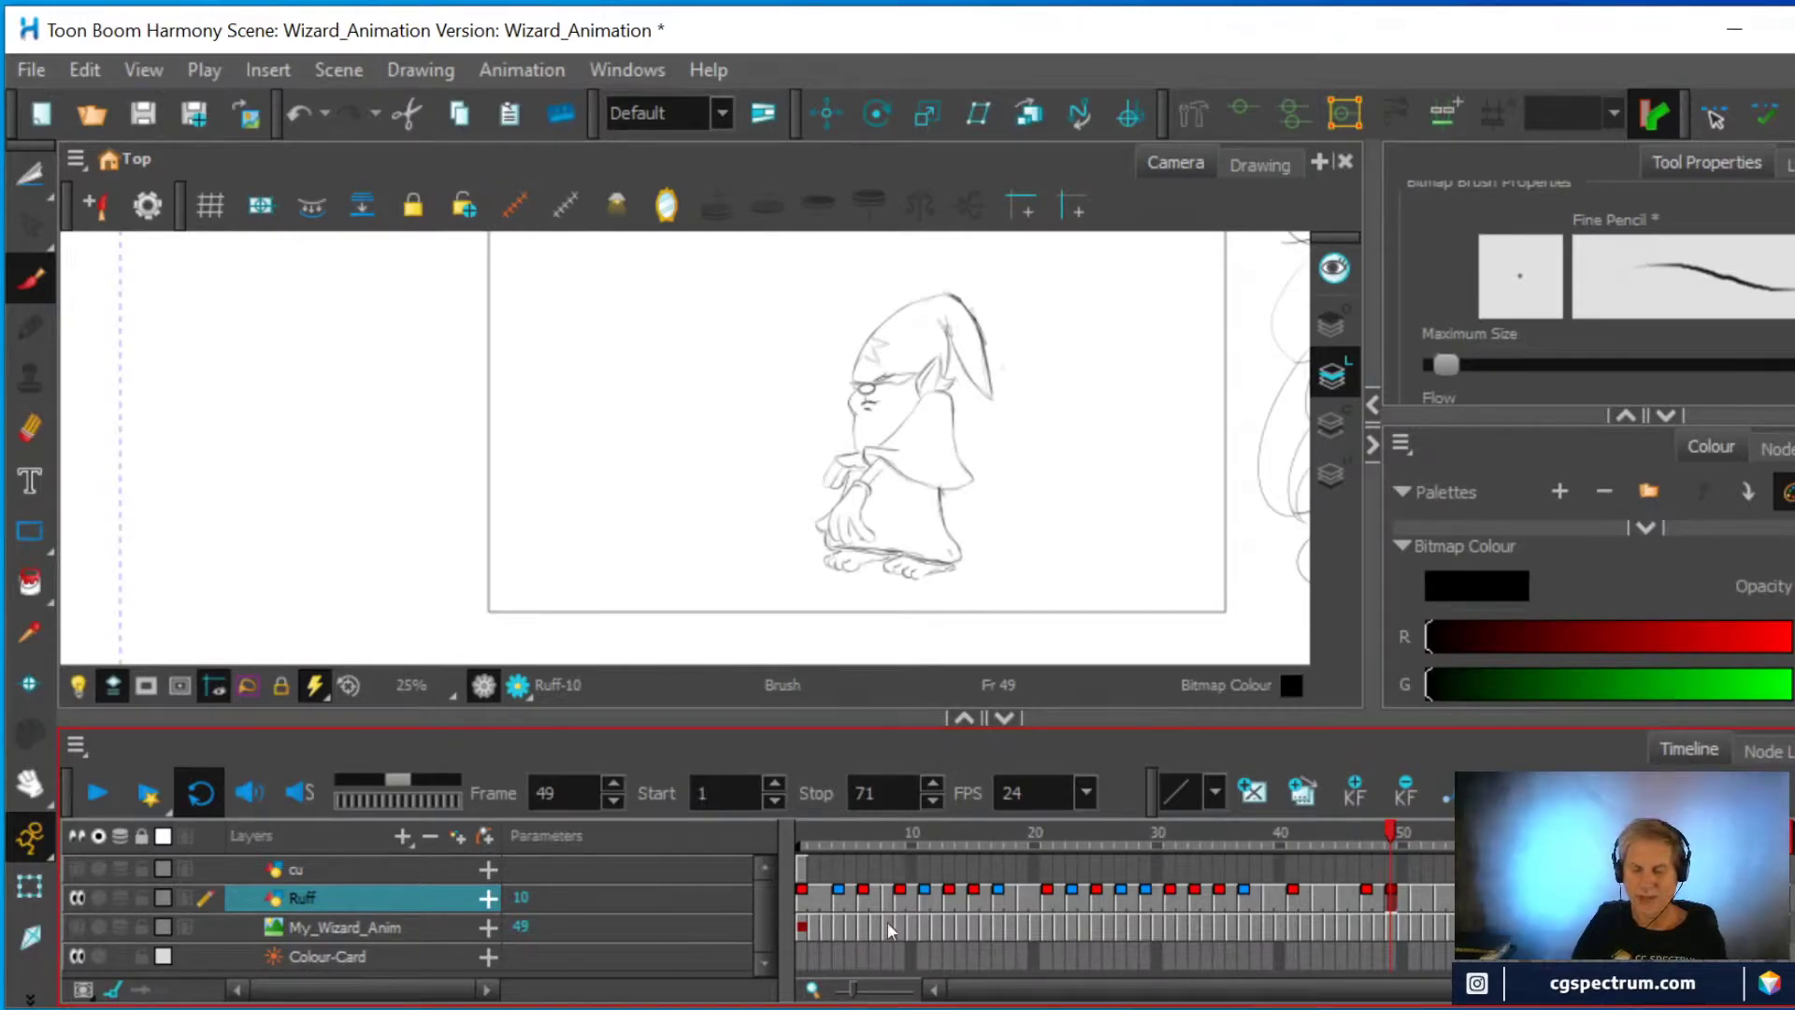
{"action": "left_click", "coordinate": [1414, 897]}
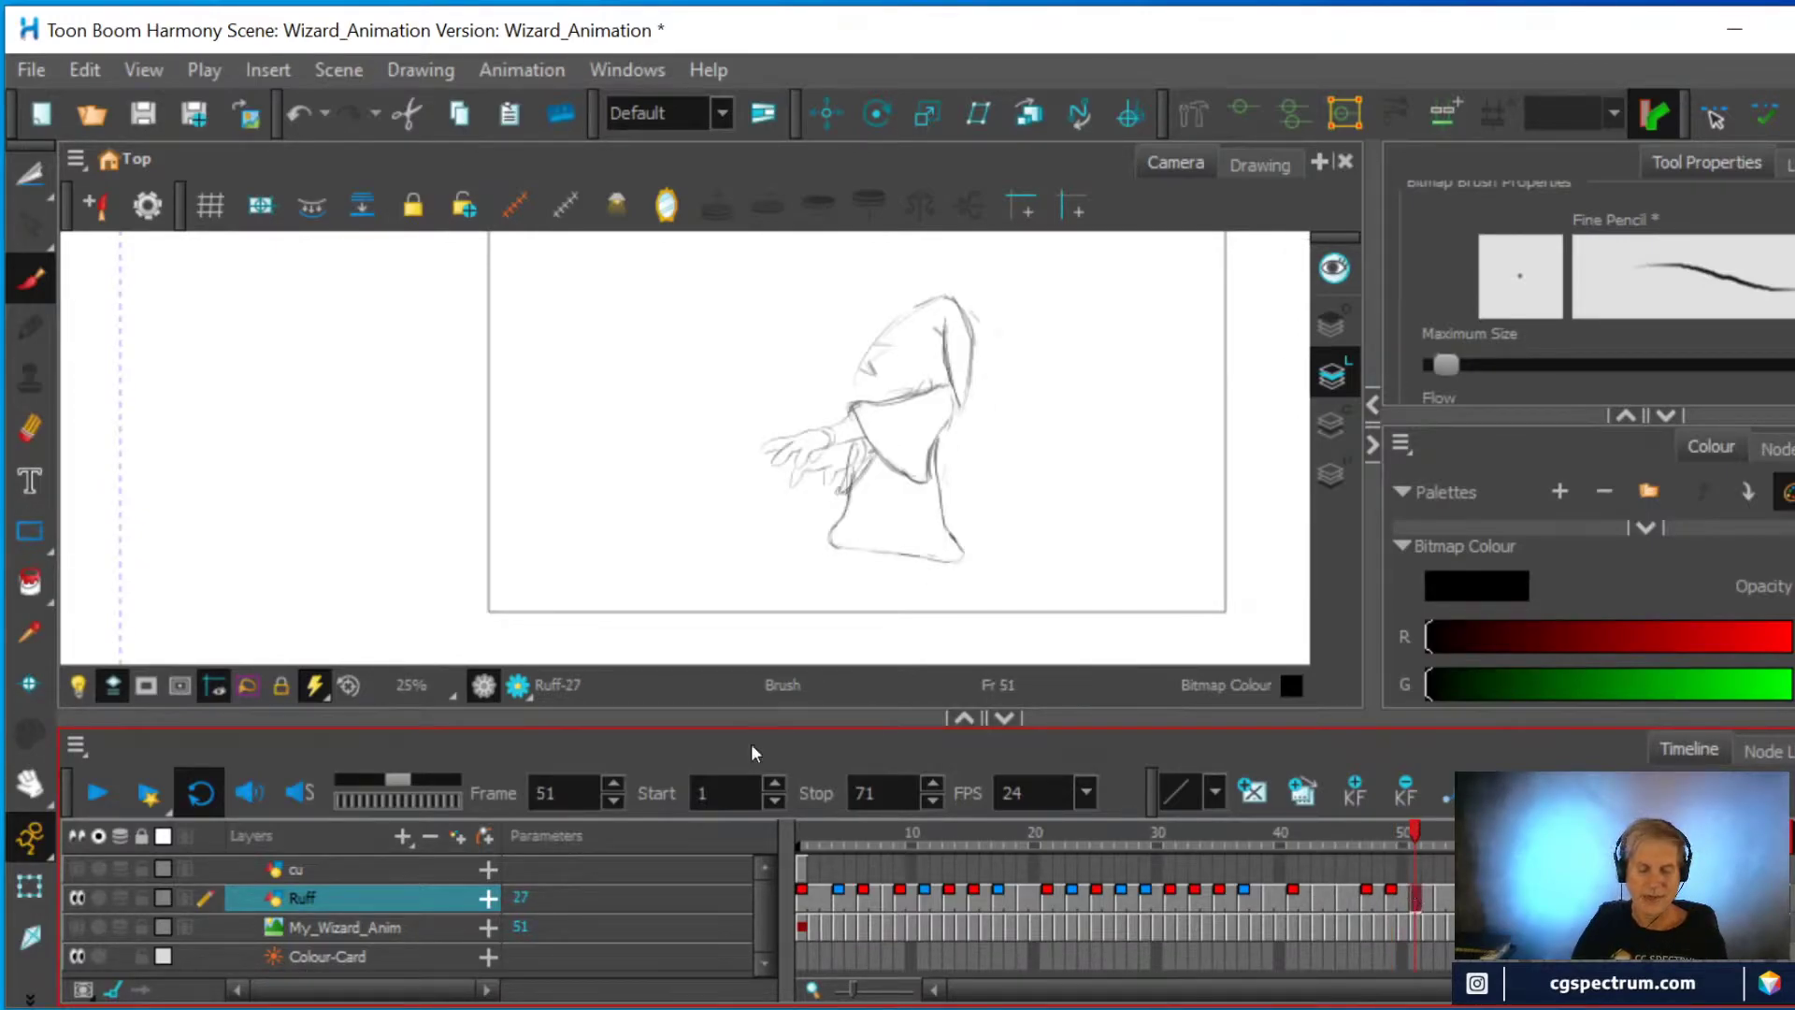
{"action": "left_click", "coordinate": [98, 793]}
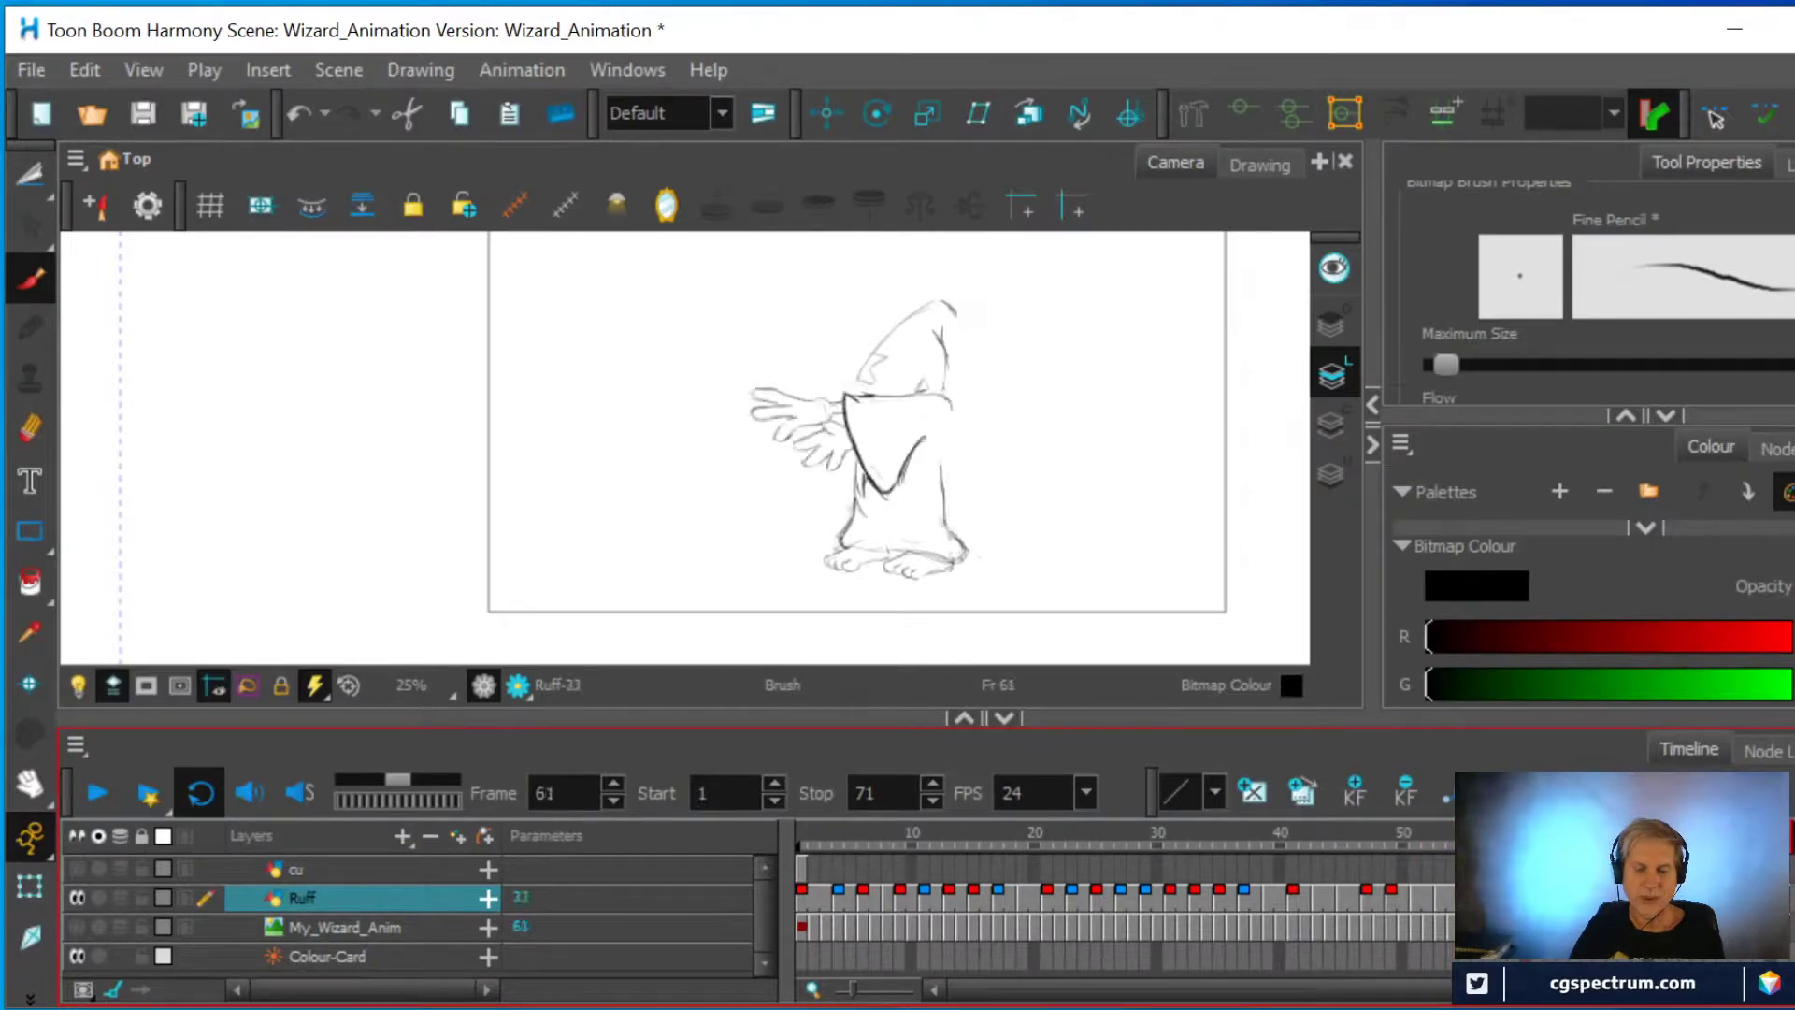
{"action": "left_click", "coordinate": [30, 430]}
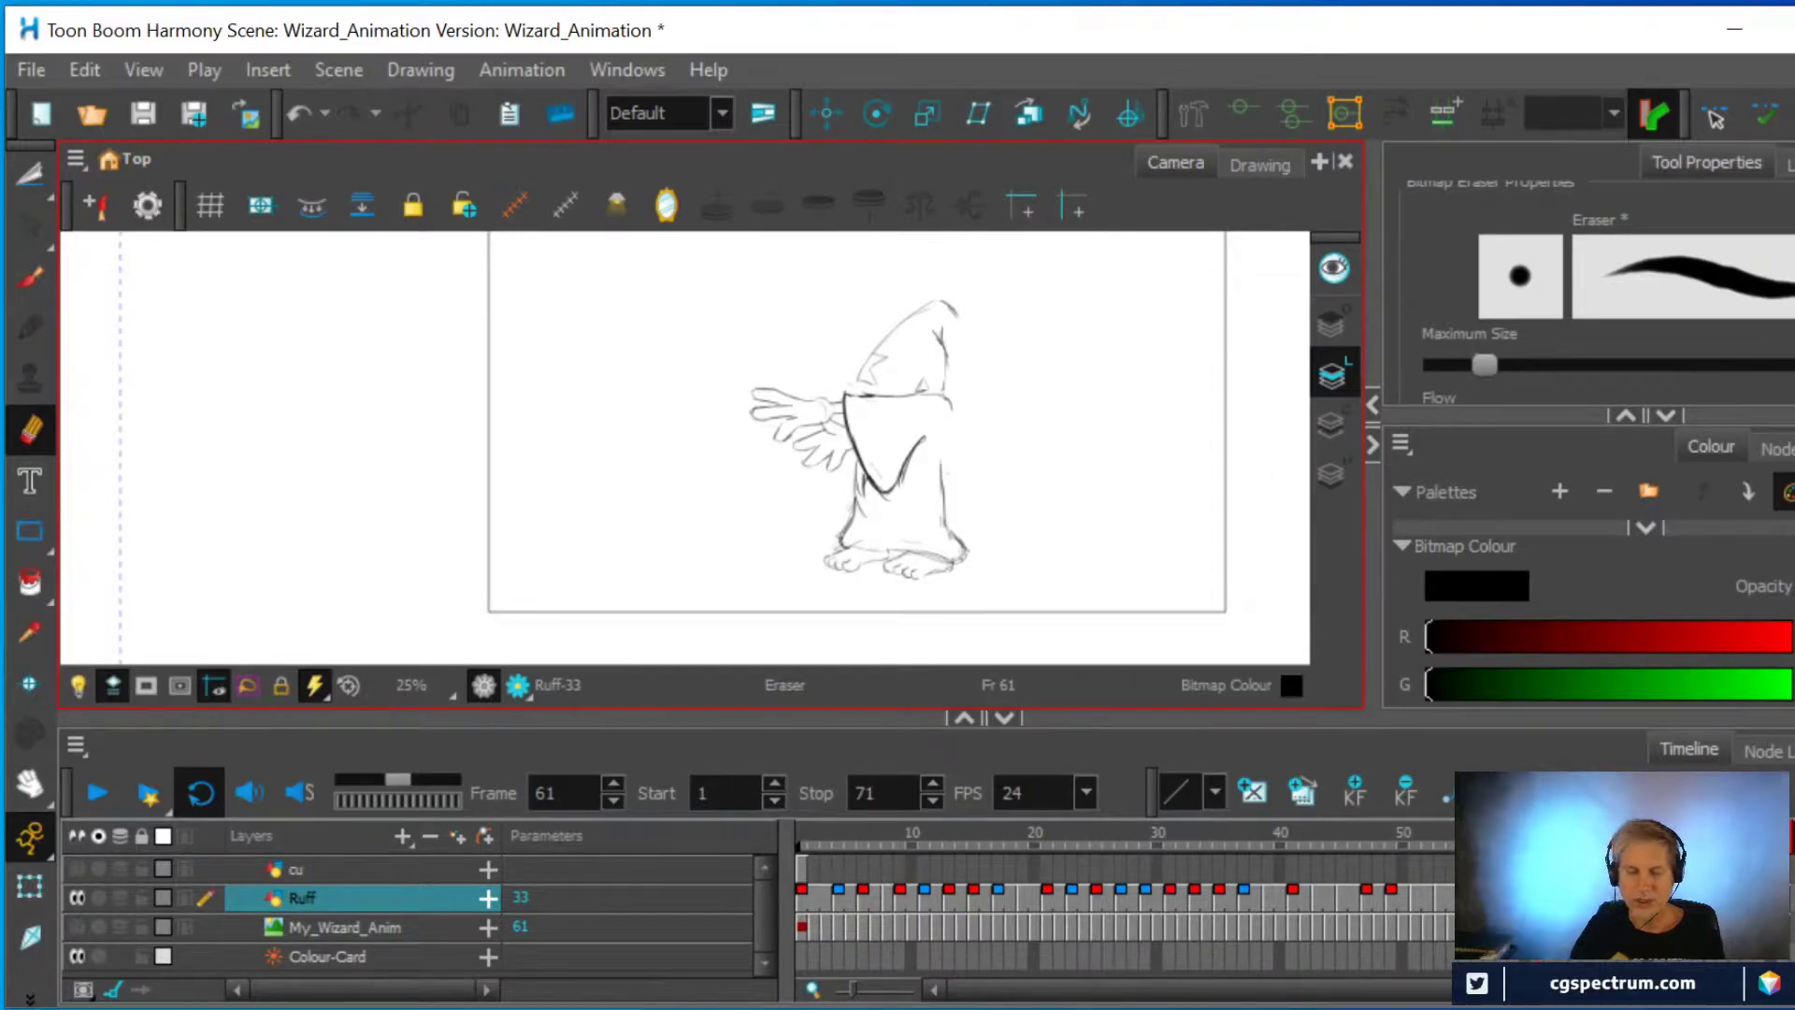
{"action": "key", "text": "g"}
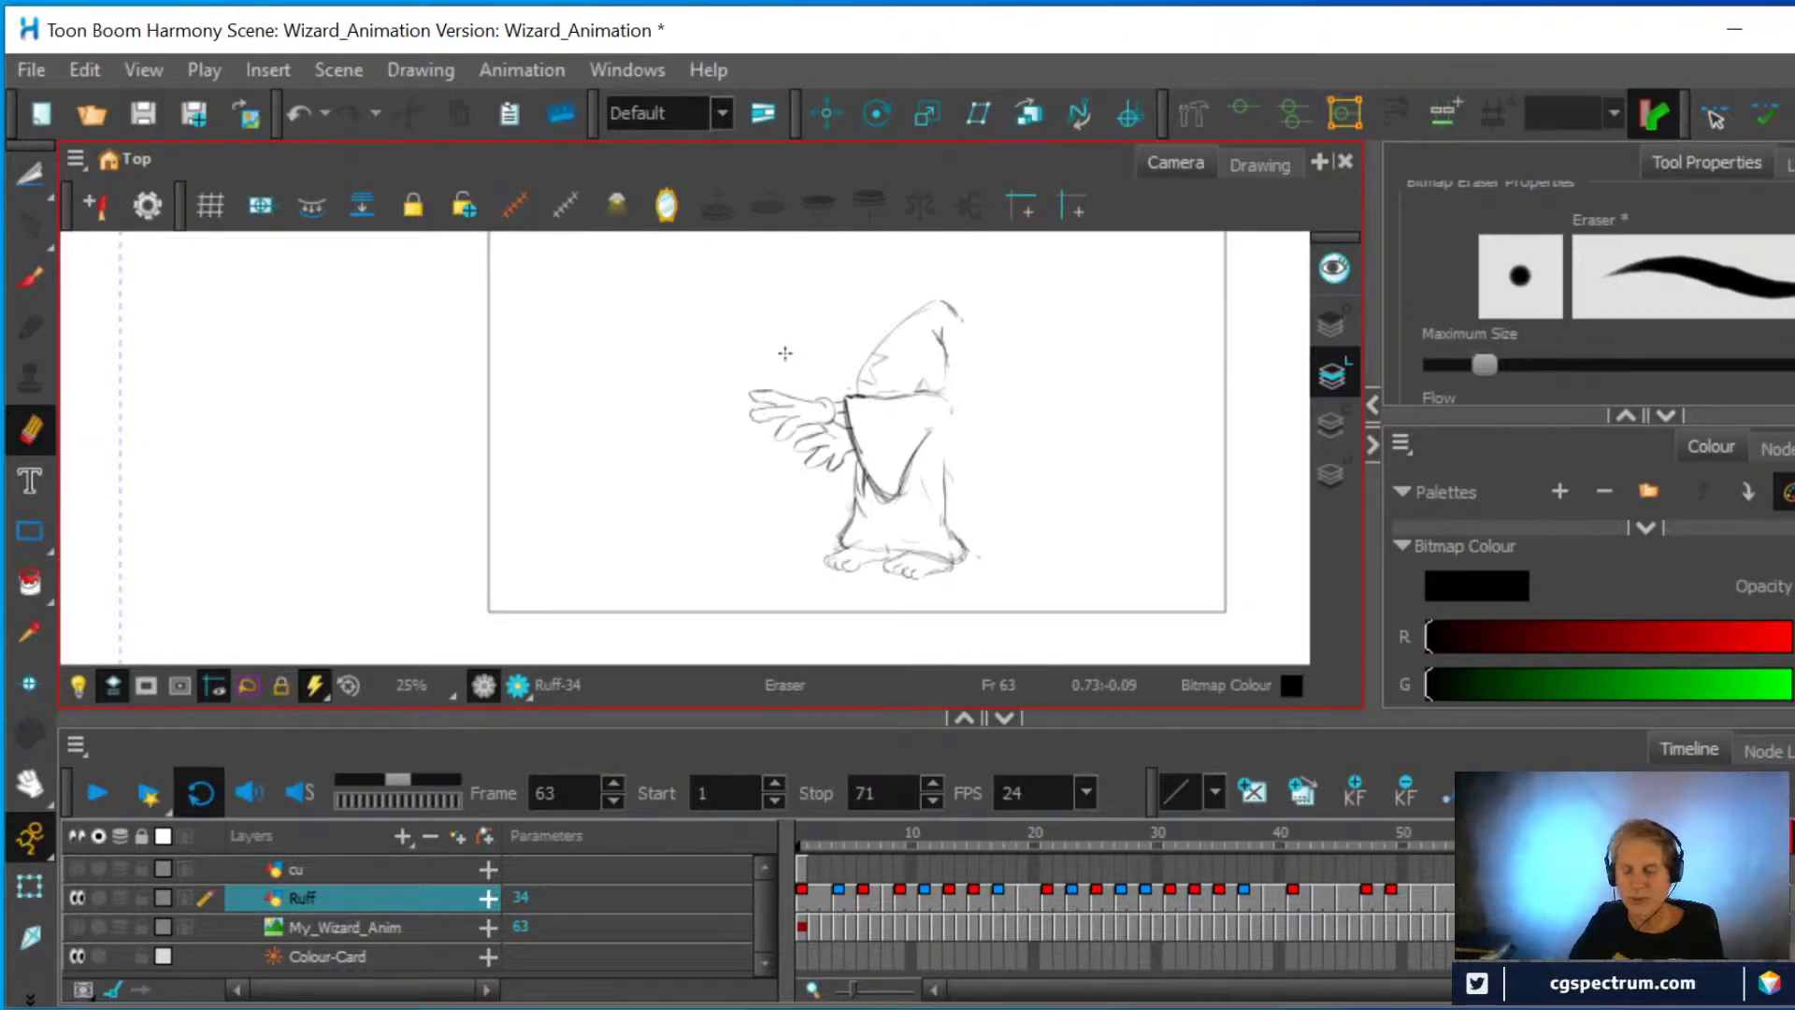
{"action": "key", "text": "period"}
{"action": "key", "text": "period"}
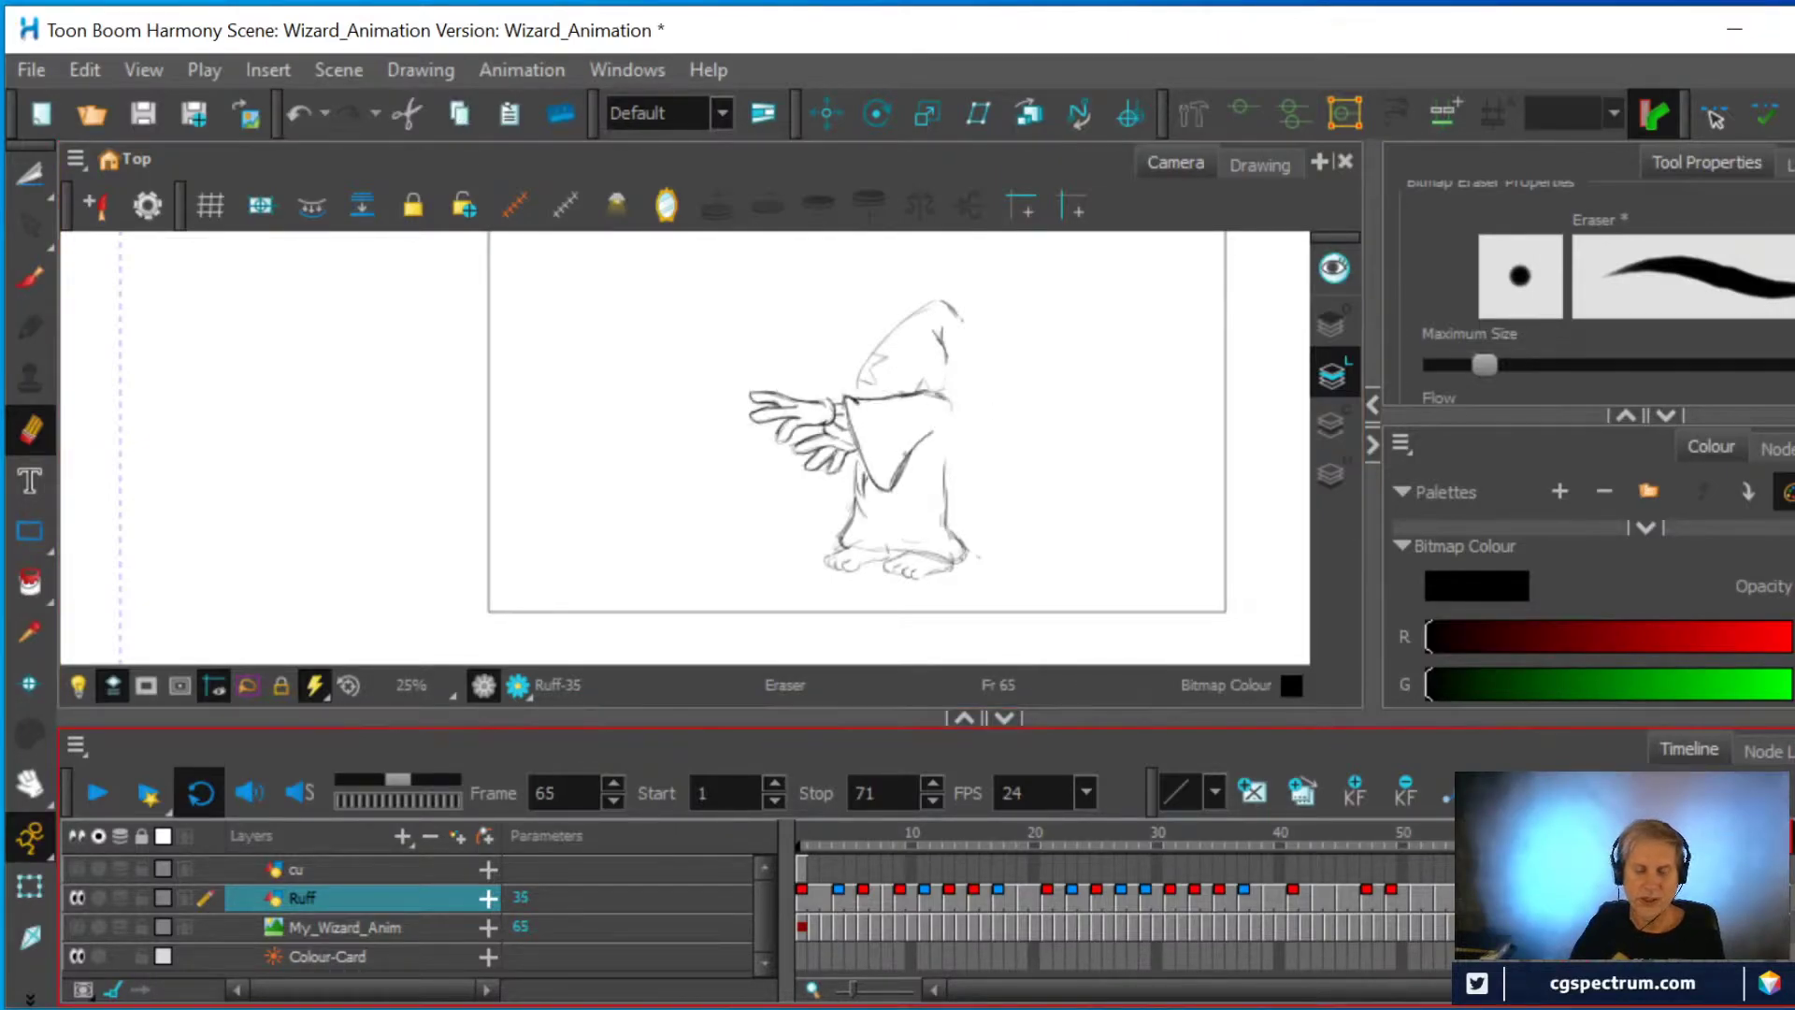
{"action": "left_click", "coordinate": [855, 406]}
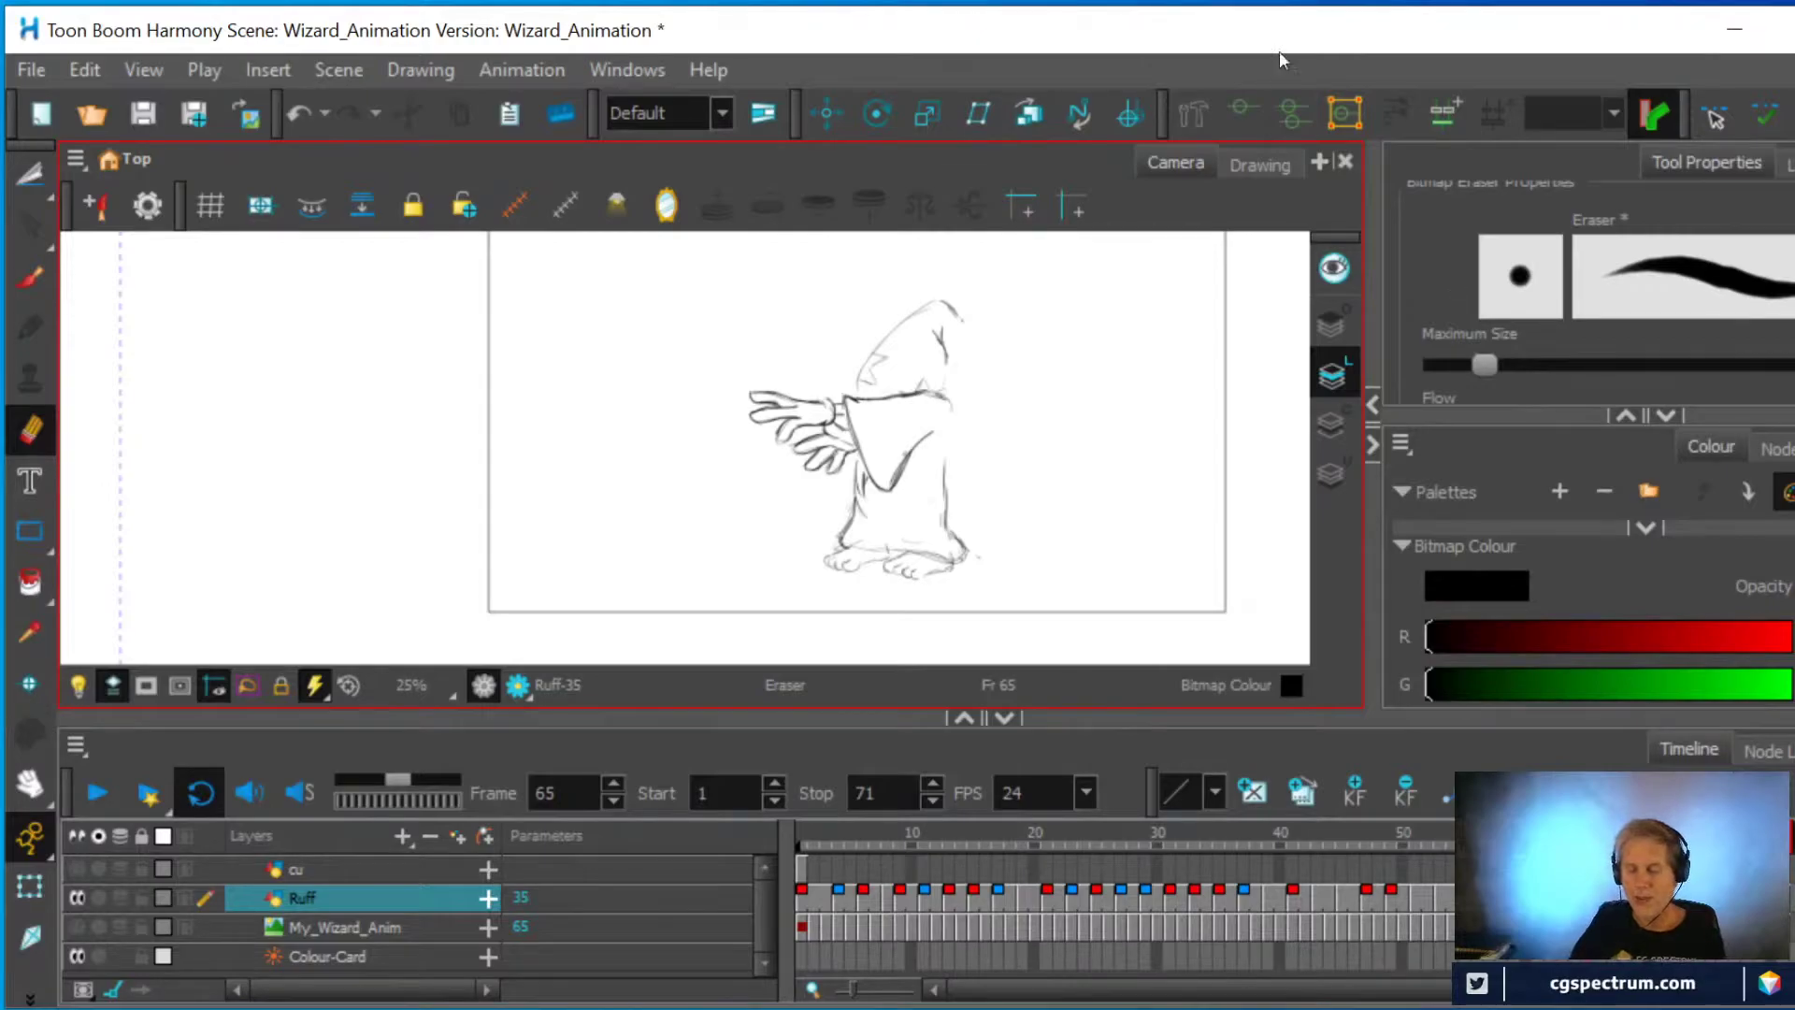
Check the drawings on frames 67 and 69 and play the animation through to review the sleeve movement
{"action": "key", "text": "g"}
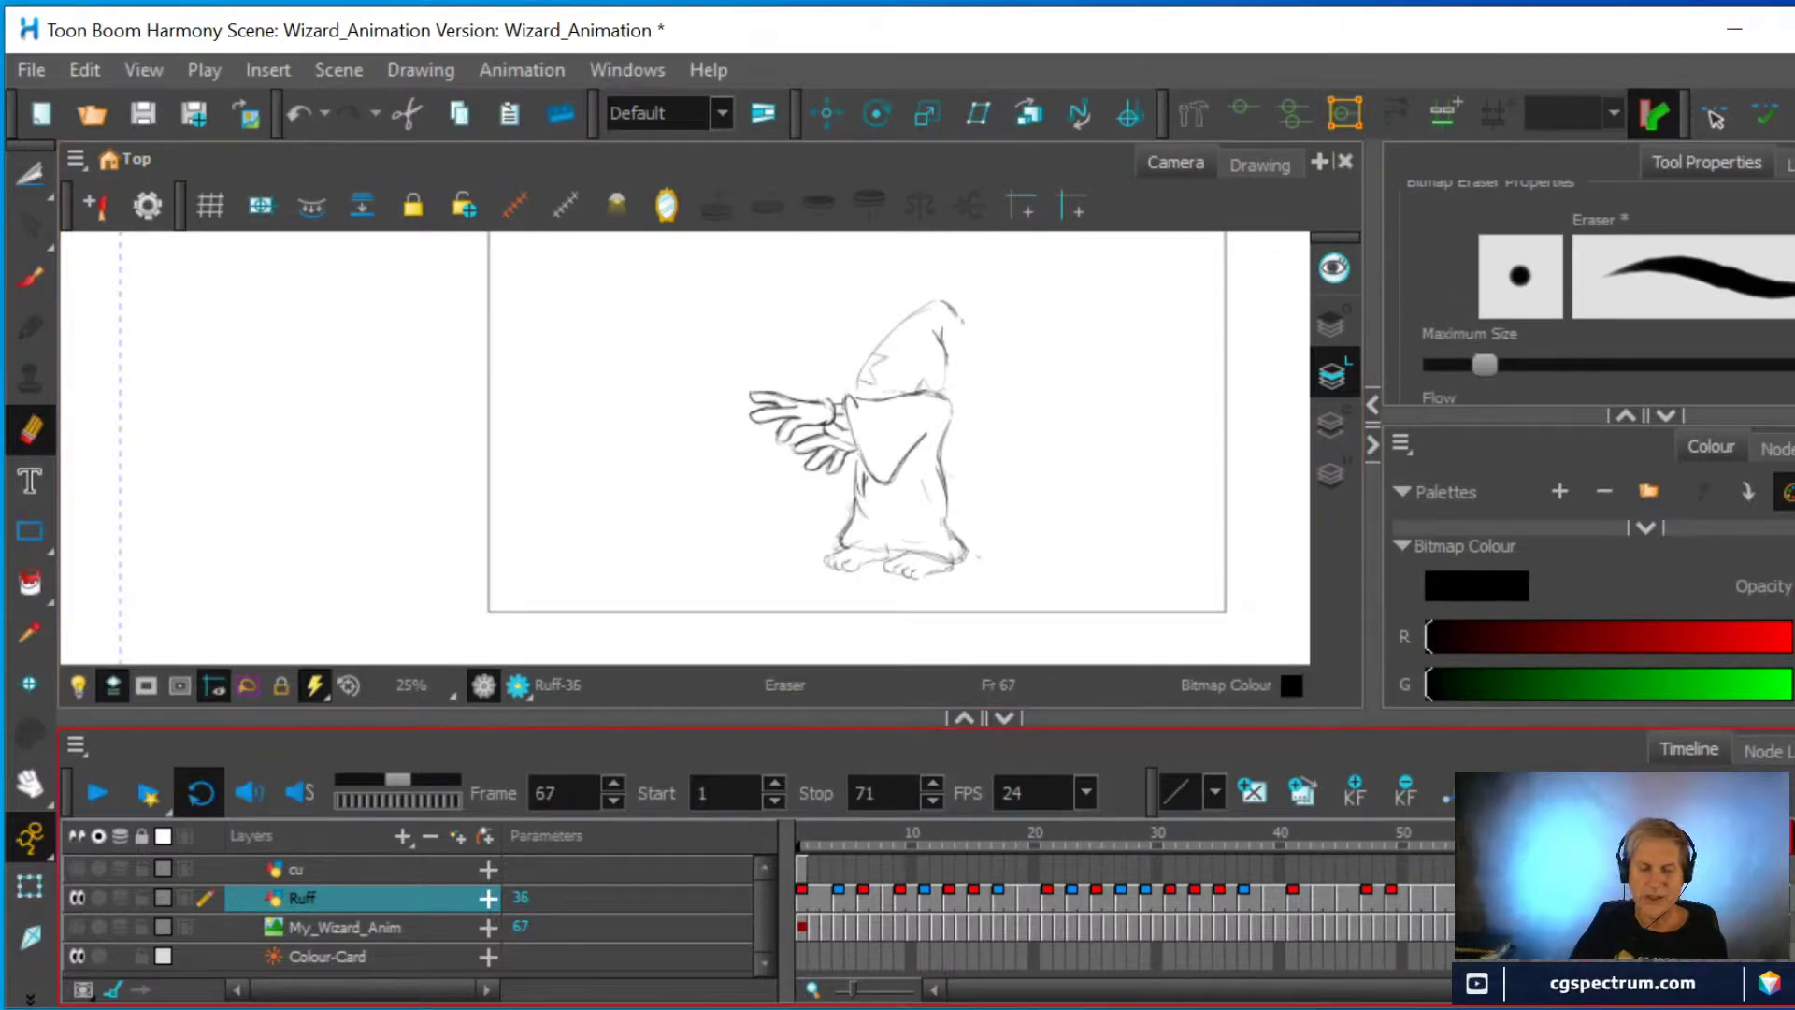
{"action": "key", "text": "g"}
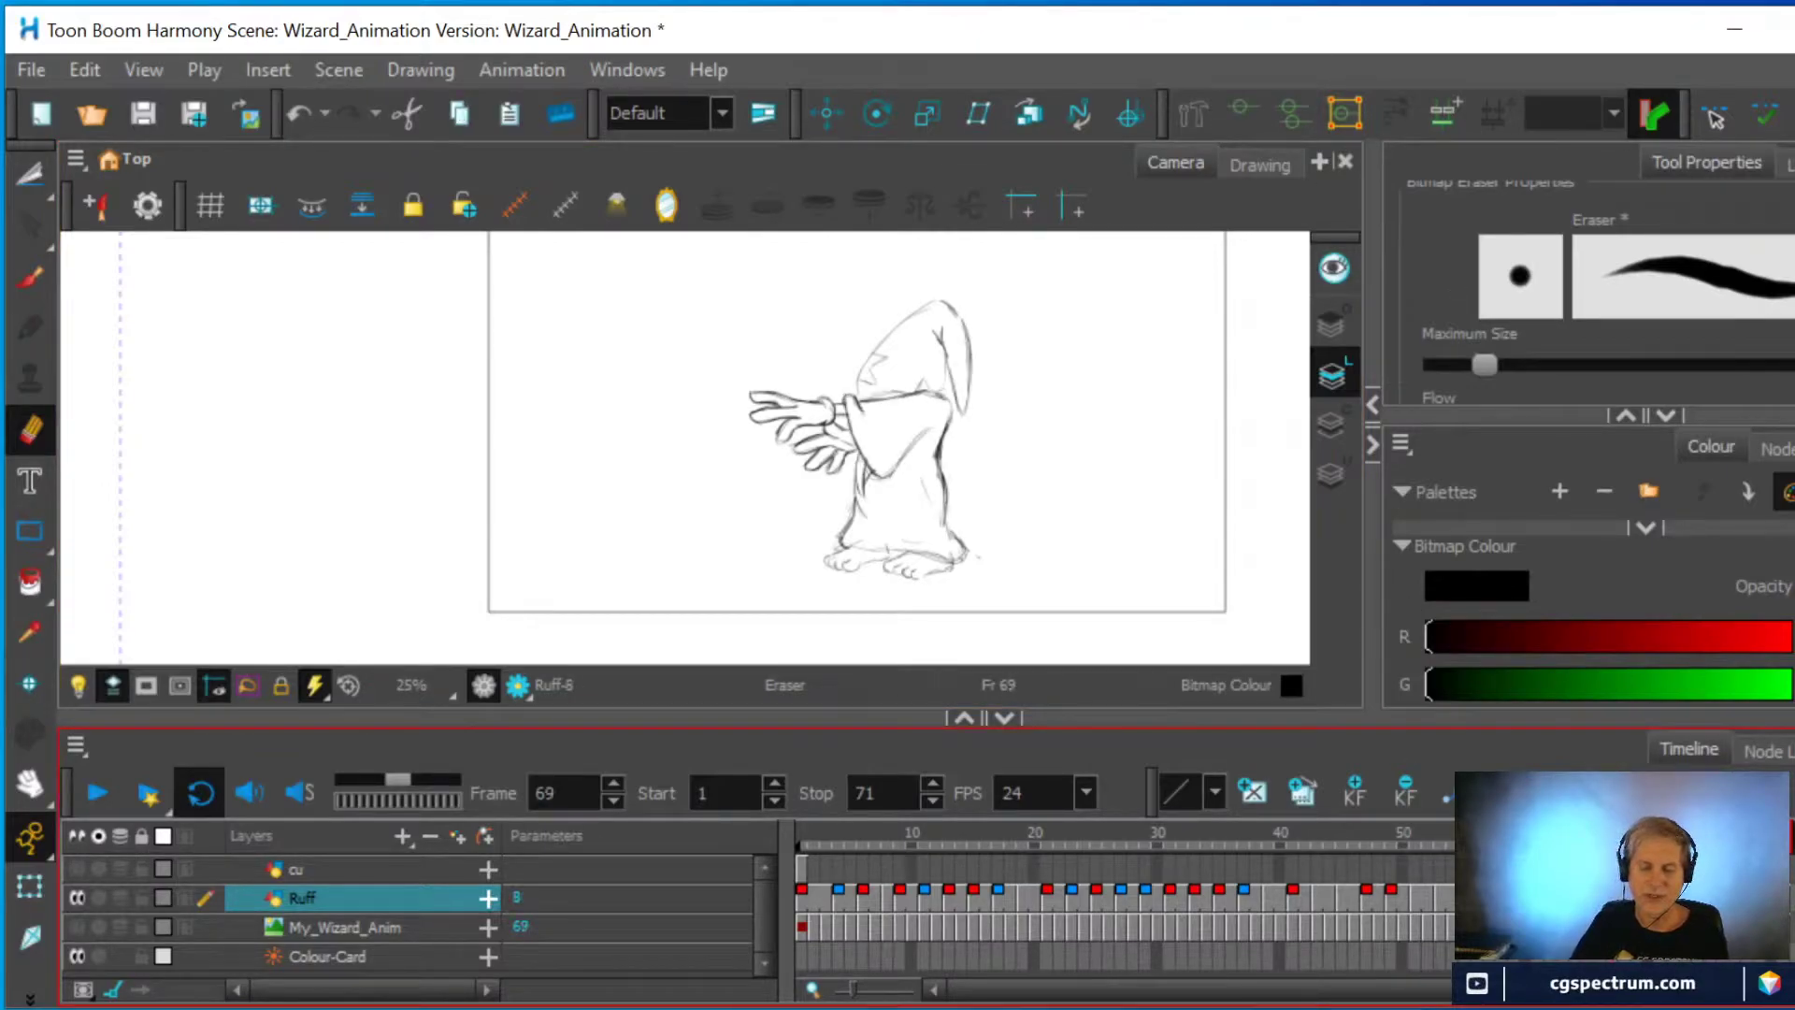
{"action": "left_click", "coordinate": [89, 785]}
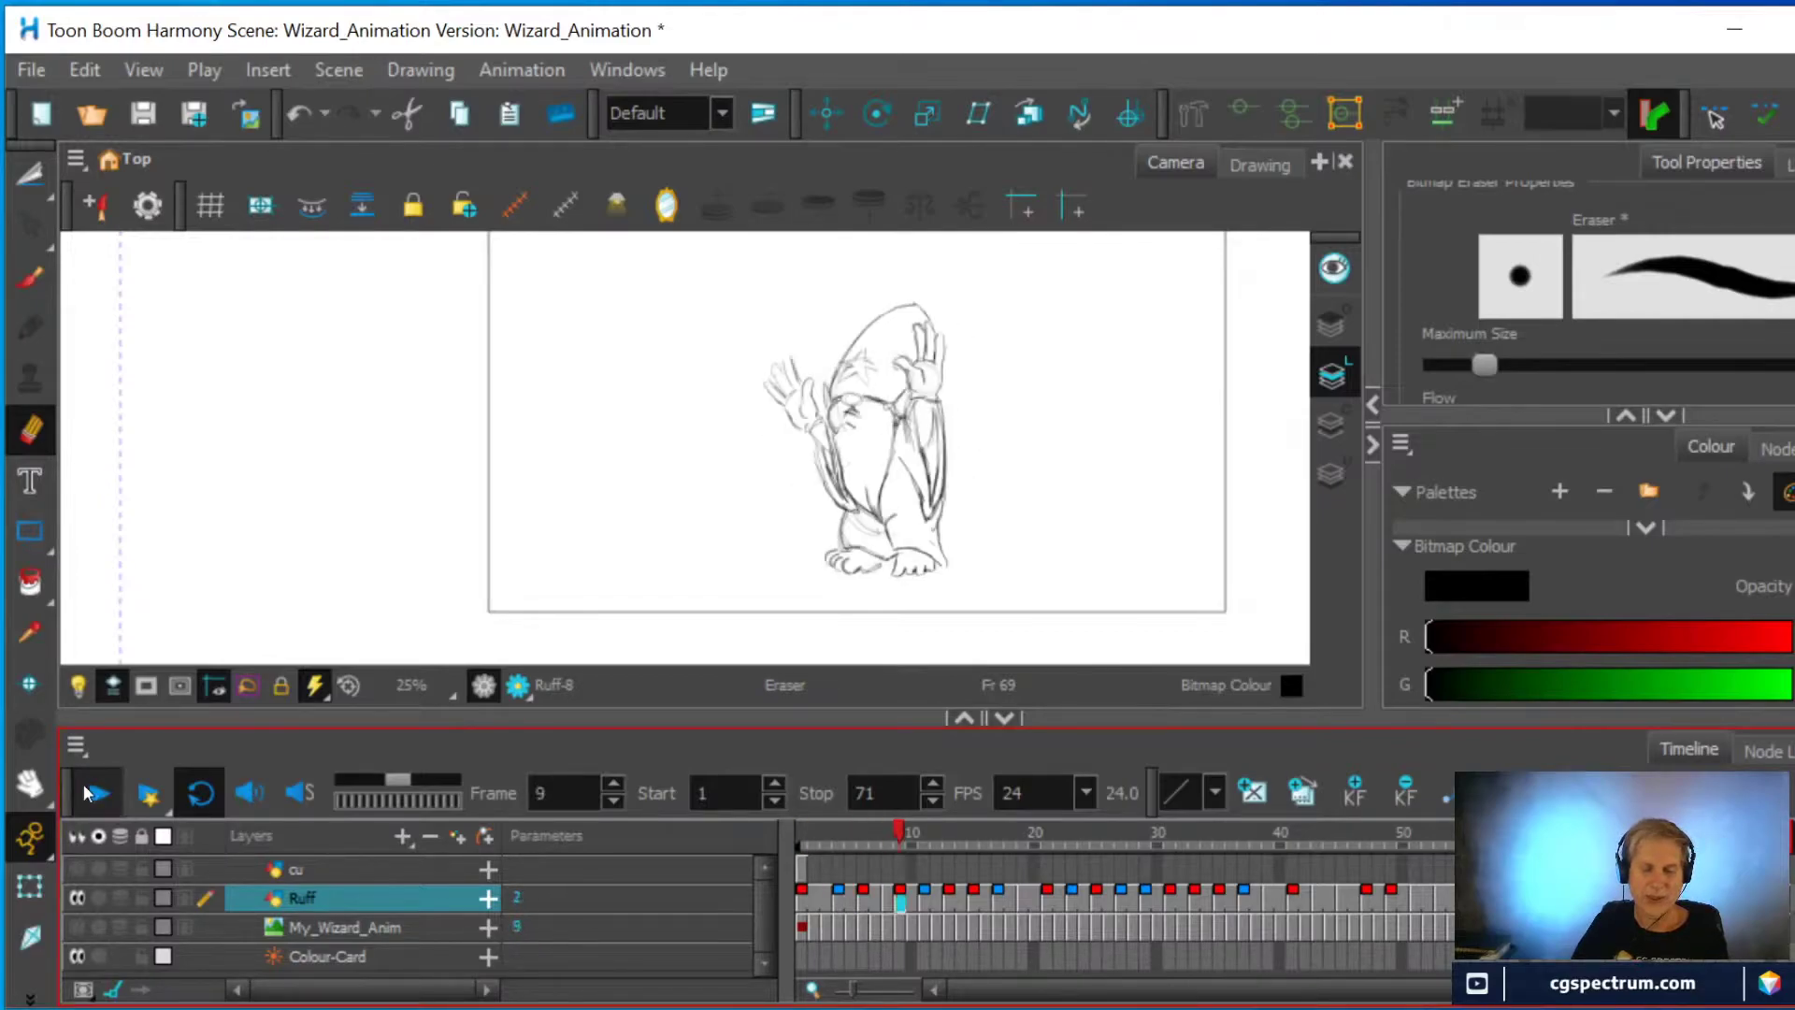
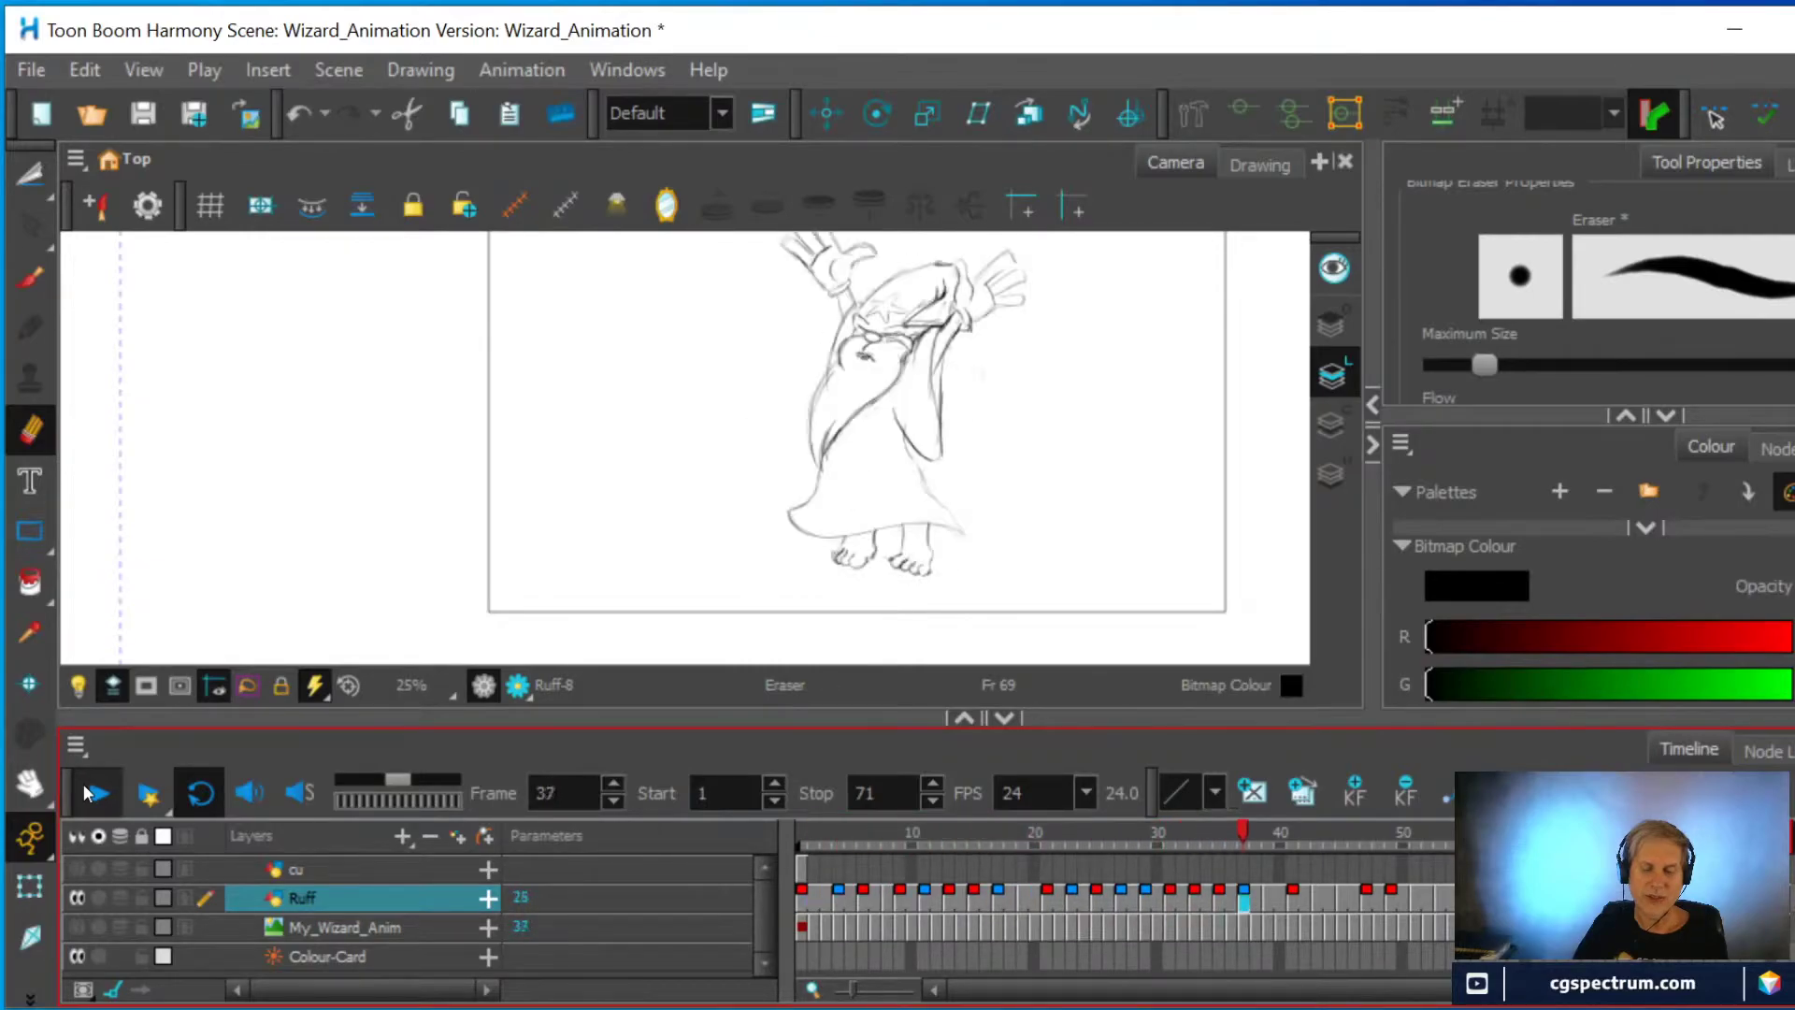
{"action": "left_click", "coordinate": [84, 793]}
On frame 34, erase the lower end of the right-hand sleeve and redraw it closer to the body
{"action": "mouse_move", "coordinate": [875, 831]}
{"action": "left_mouse_down"}
{"action": "mouse_move", "coordinate": [1287, 857]}
{"action": "mouse_move", "coordinate": [1164, 862]}
{"action": "mouse_move", "coordinate": [1205, 852]}
{"action": "left_mouse_up"}
{"action": "mouse_move", "coordinate": [888, 445]}
{"action": "left_mouse_down"}
{"action": "mouse_move", "coordinate": [905, 458]}
{"action": "mouse_move", "coordinate": [921, 442]}
{"action": "left_mouse_up"}
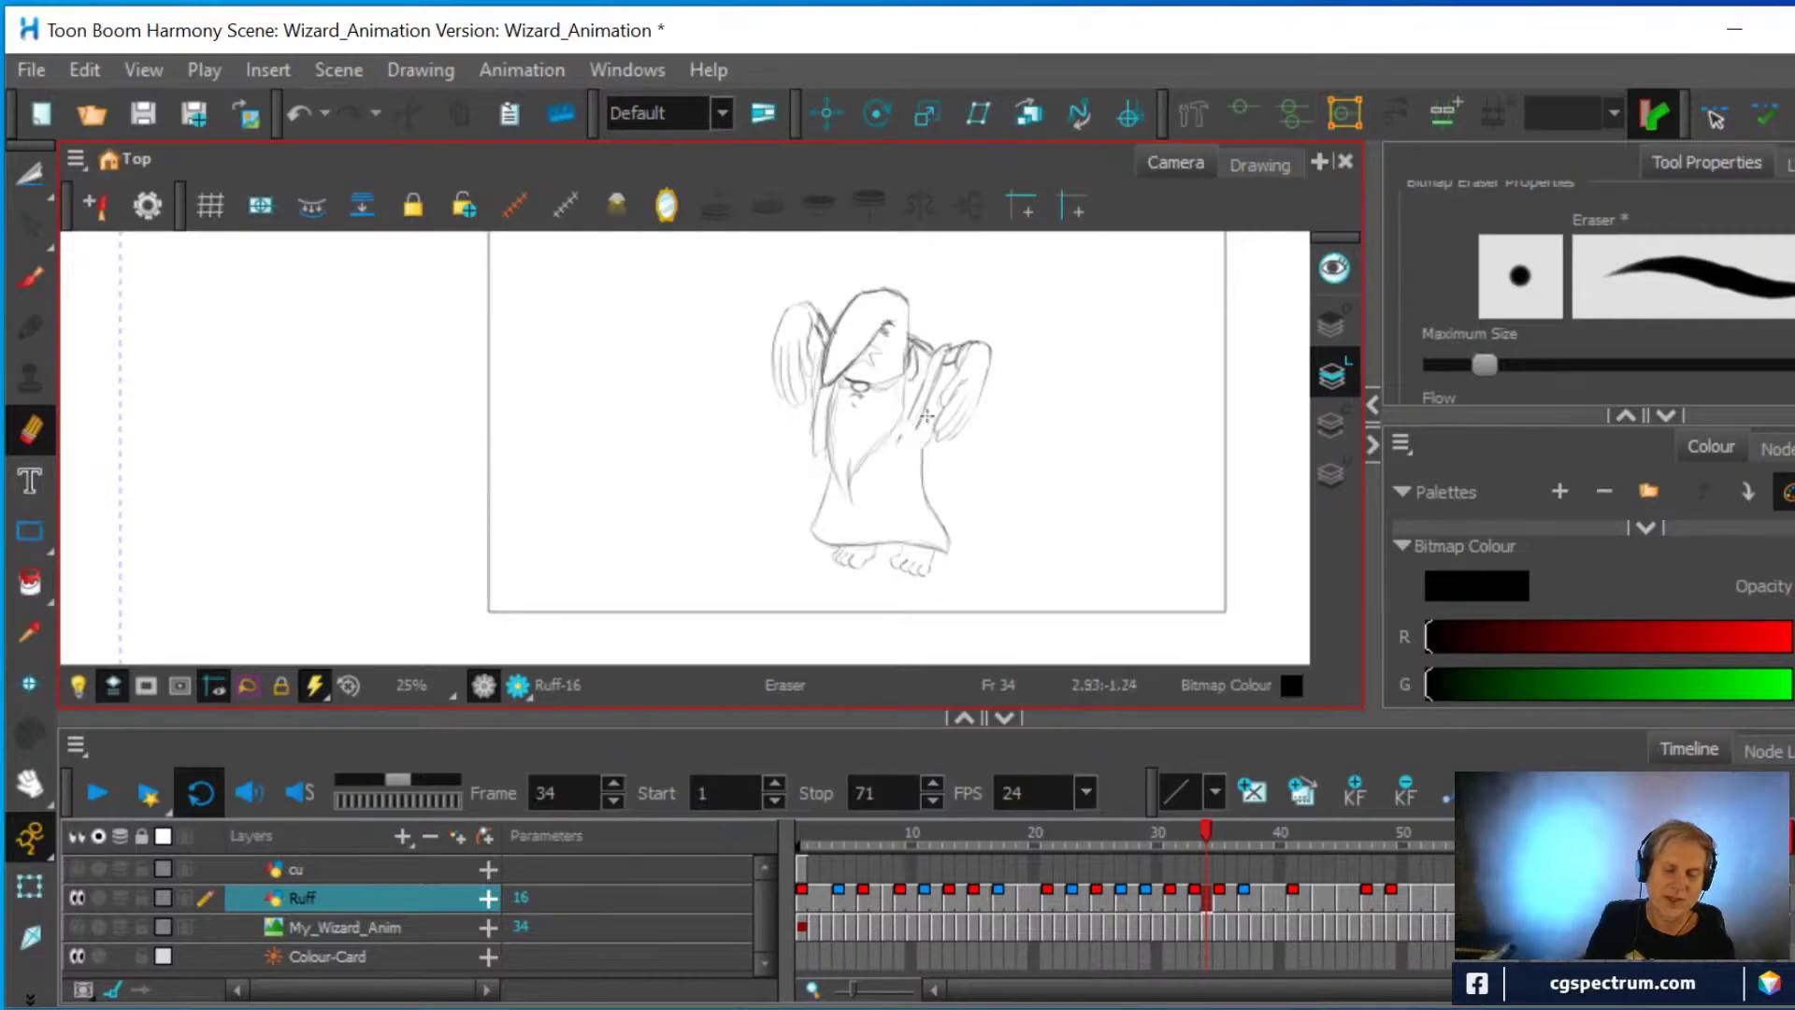
{"action": "key", "text": "alt+b"}
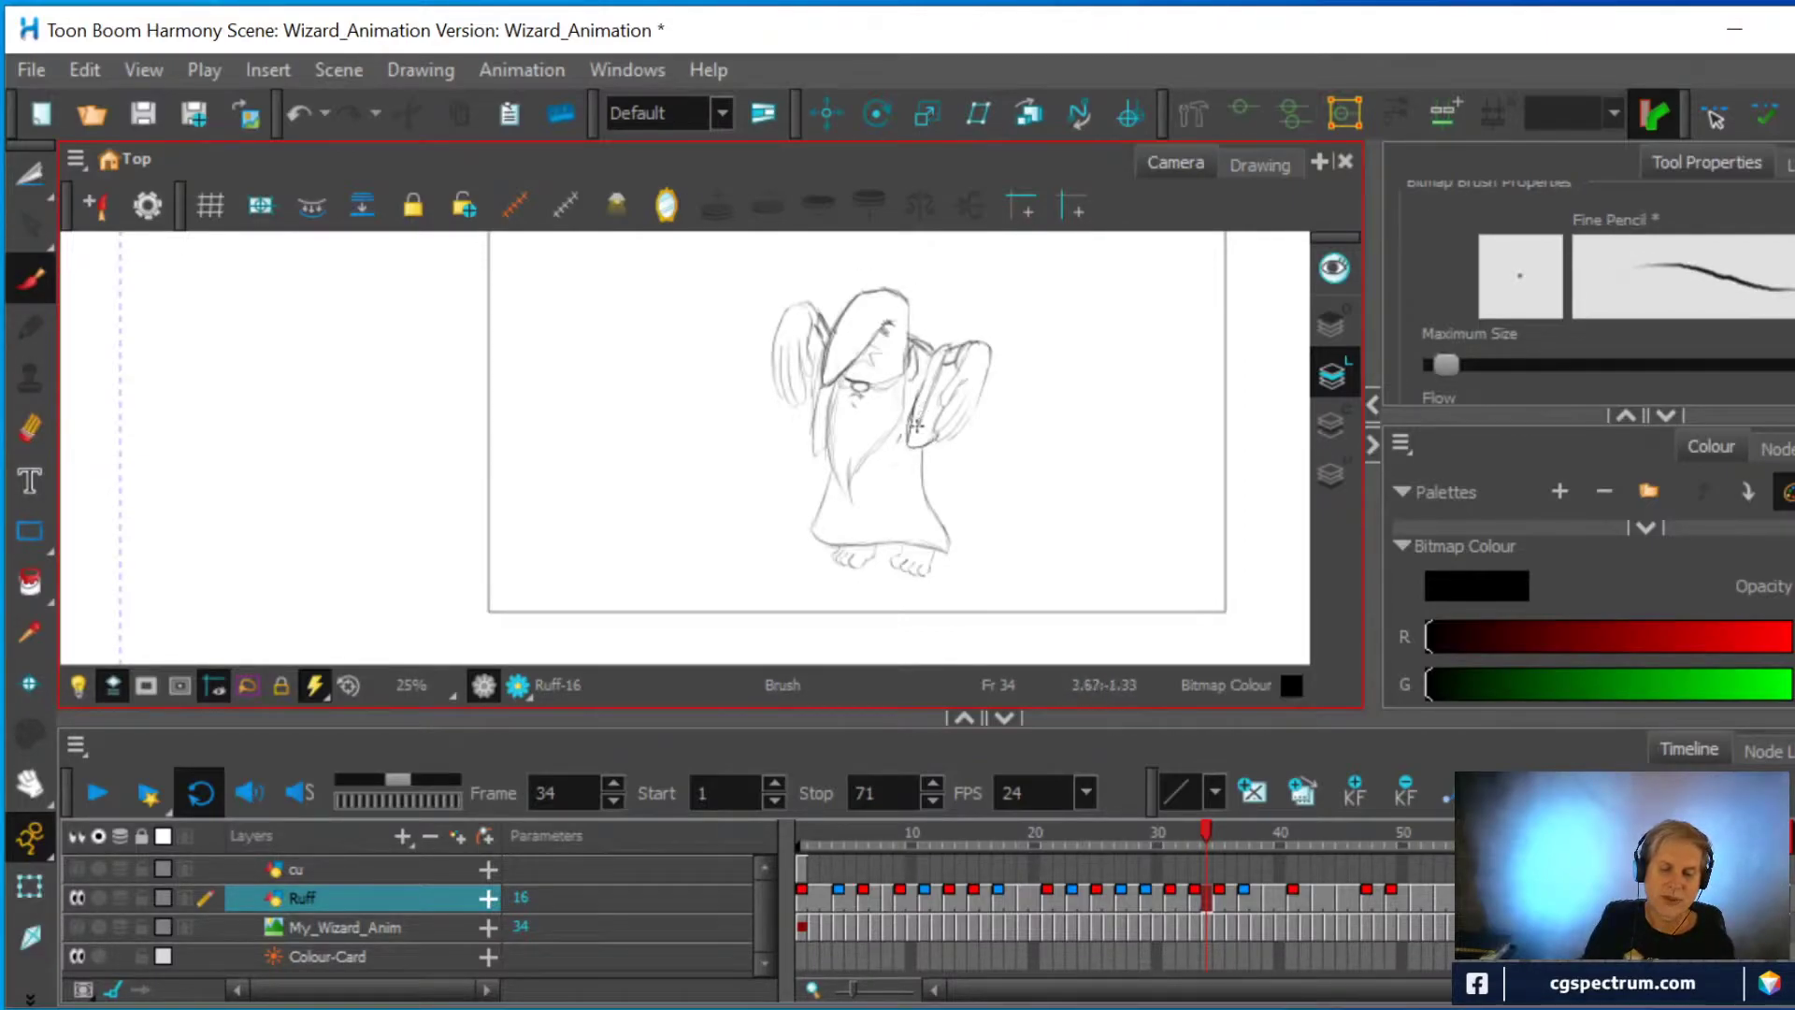
On frame 35, erase the right-hand sleeve's long pointed tip and redraw the sleeve shorter, with a narrow rounded end
{"action": "left_click", "coordinate": [1220, 897]}
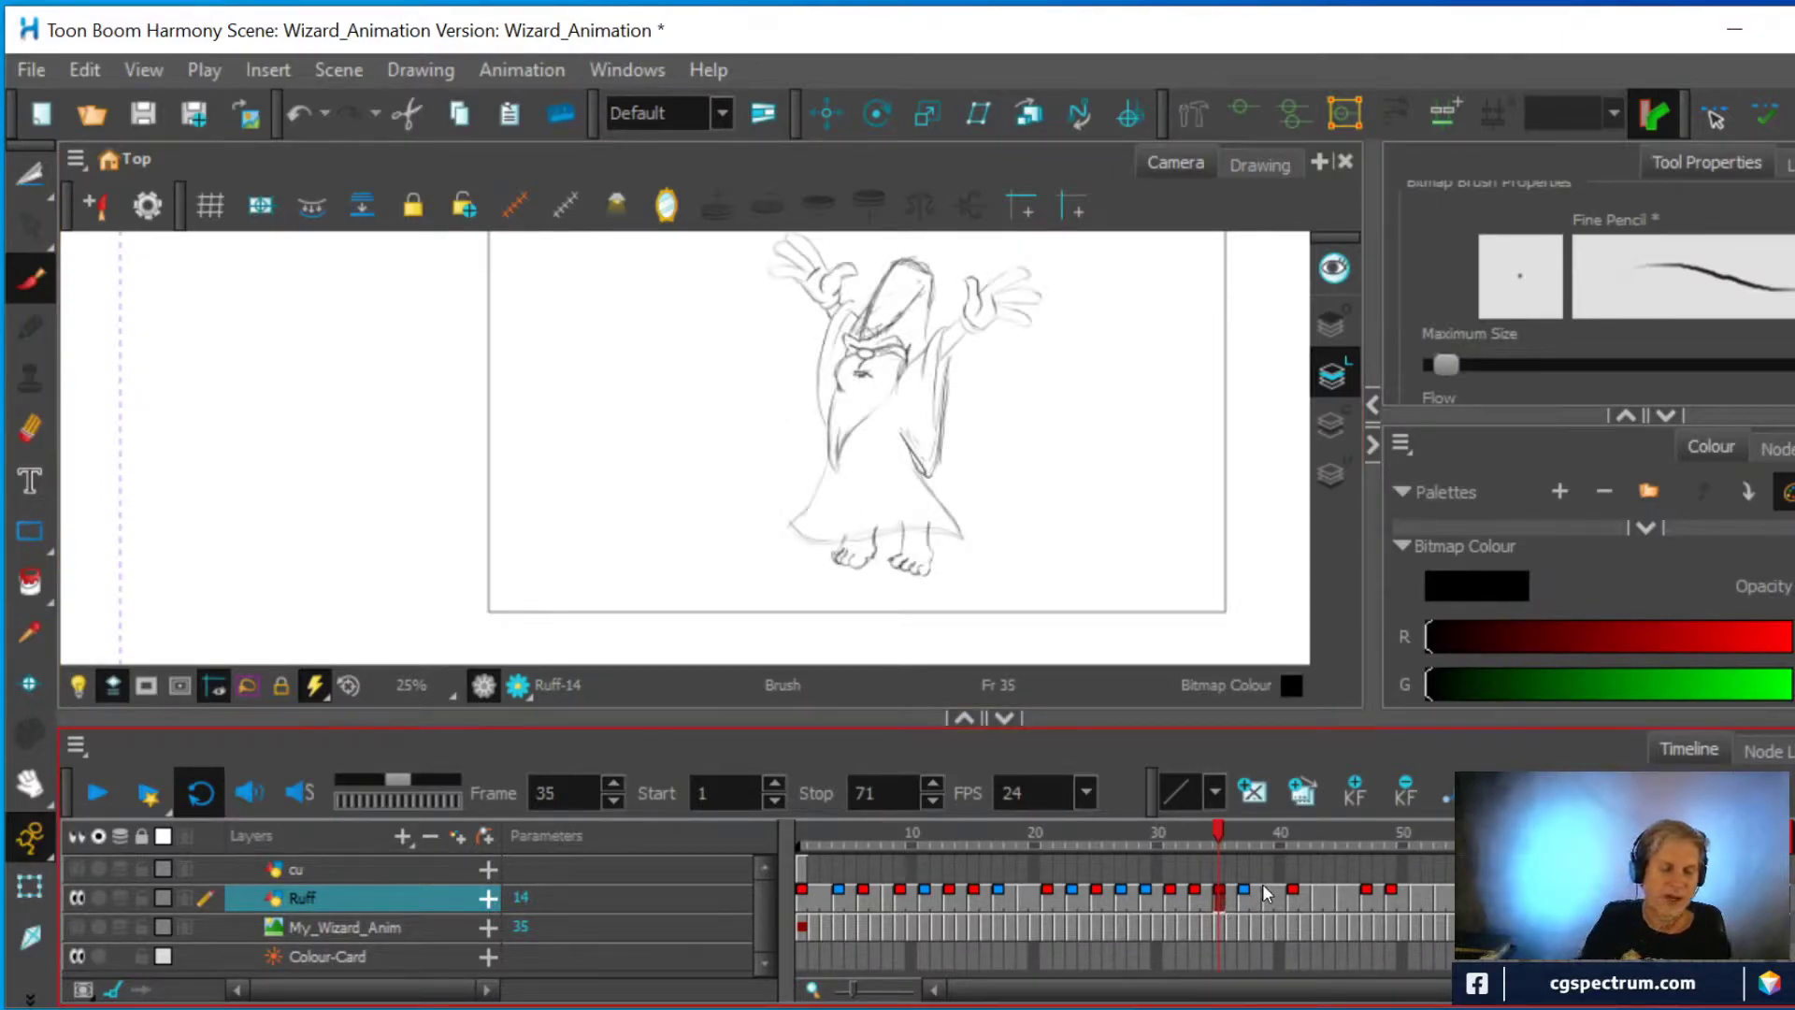
{"action": "key", "text": "alt+e"}
{"action": "left_click_drag", "start_coordinate": [930, 467], "coordinate": [937, 407]}
{"action": "key", "text": "alt+b"}
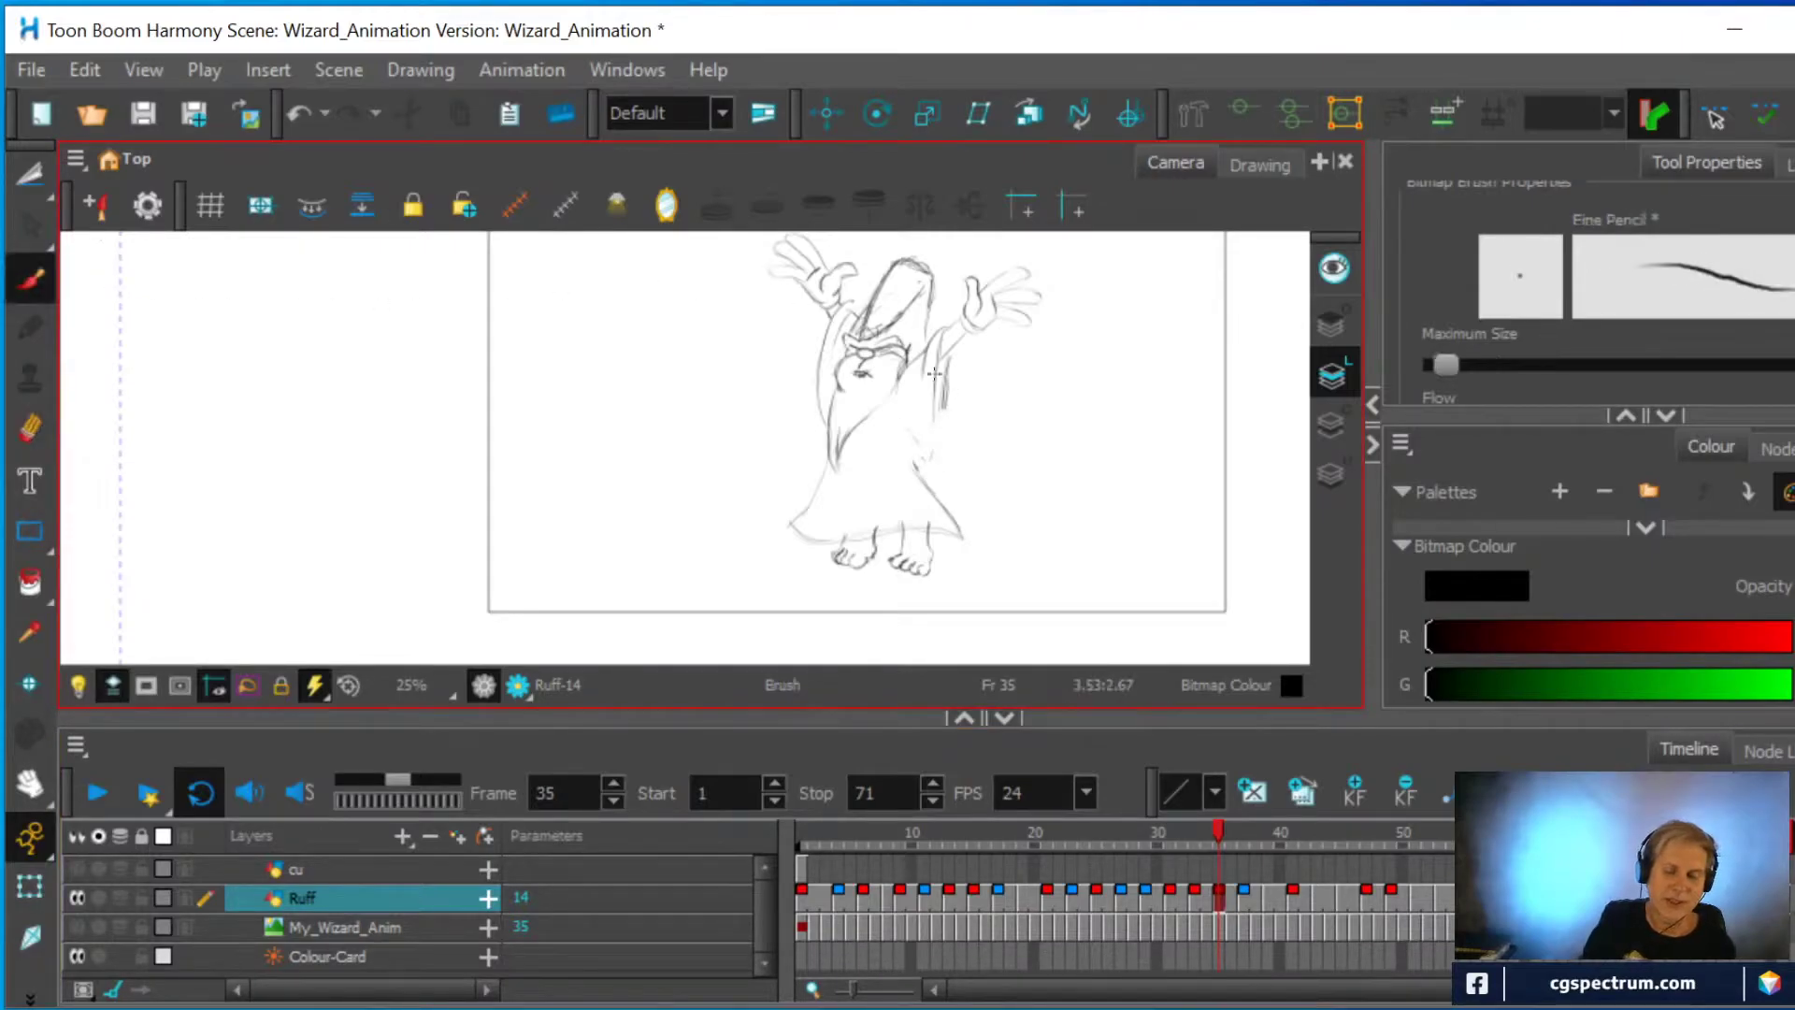
{"action": "left_click_drag", "start_coordinate": [948, 361], "coordinate": [954, 438]}
{"action": "left_click_drag", "start_coordinate": [944, 372], "coordinate": [931, 426]}
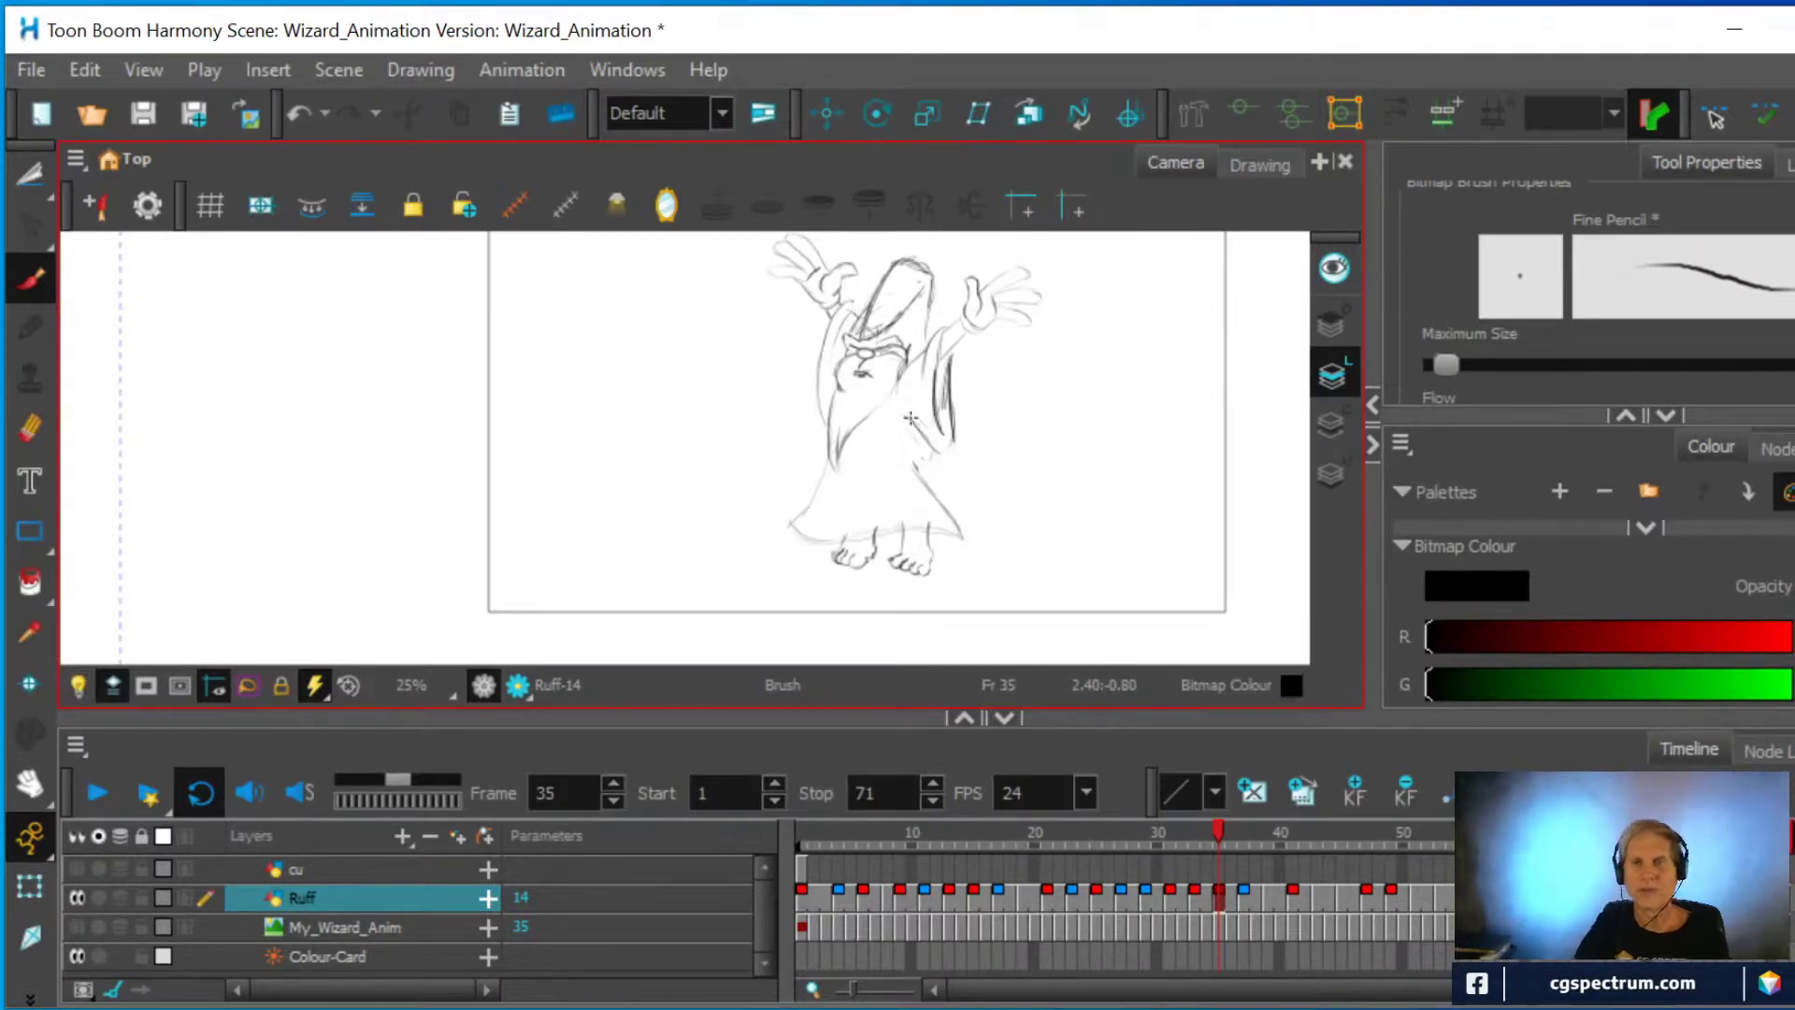
On frame 37, erase the lower part of the right-hand sleeve and redraw it shorter, swinging outward from the body
{"action": "left_click", "coordinate": [1242, 896]}
{"action": "left_click", "coordinate": [31, 428]}
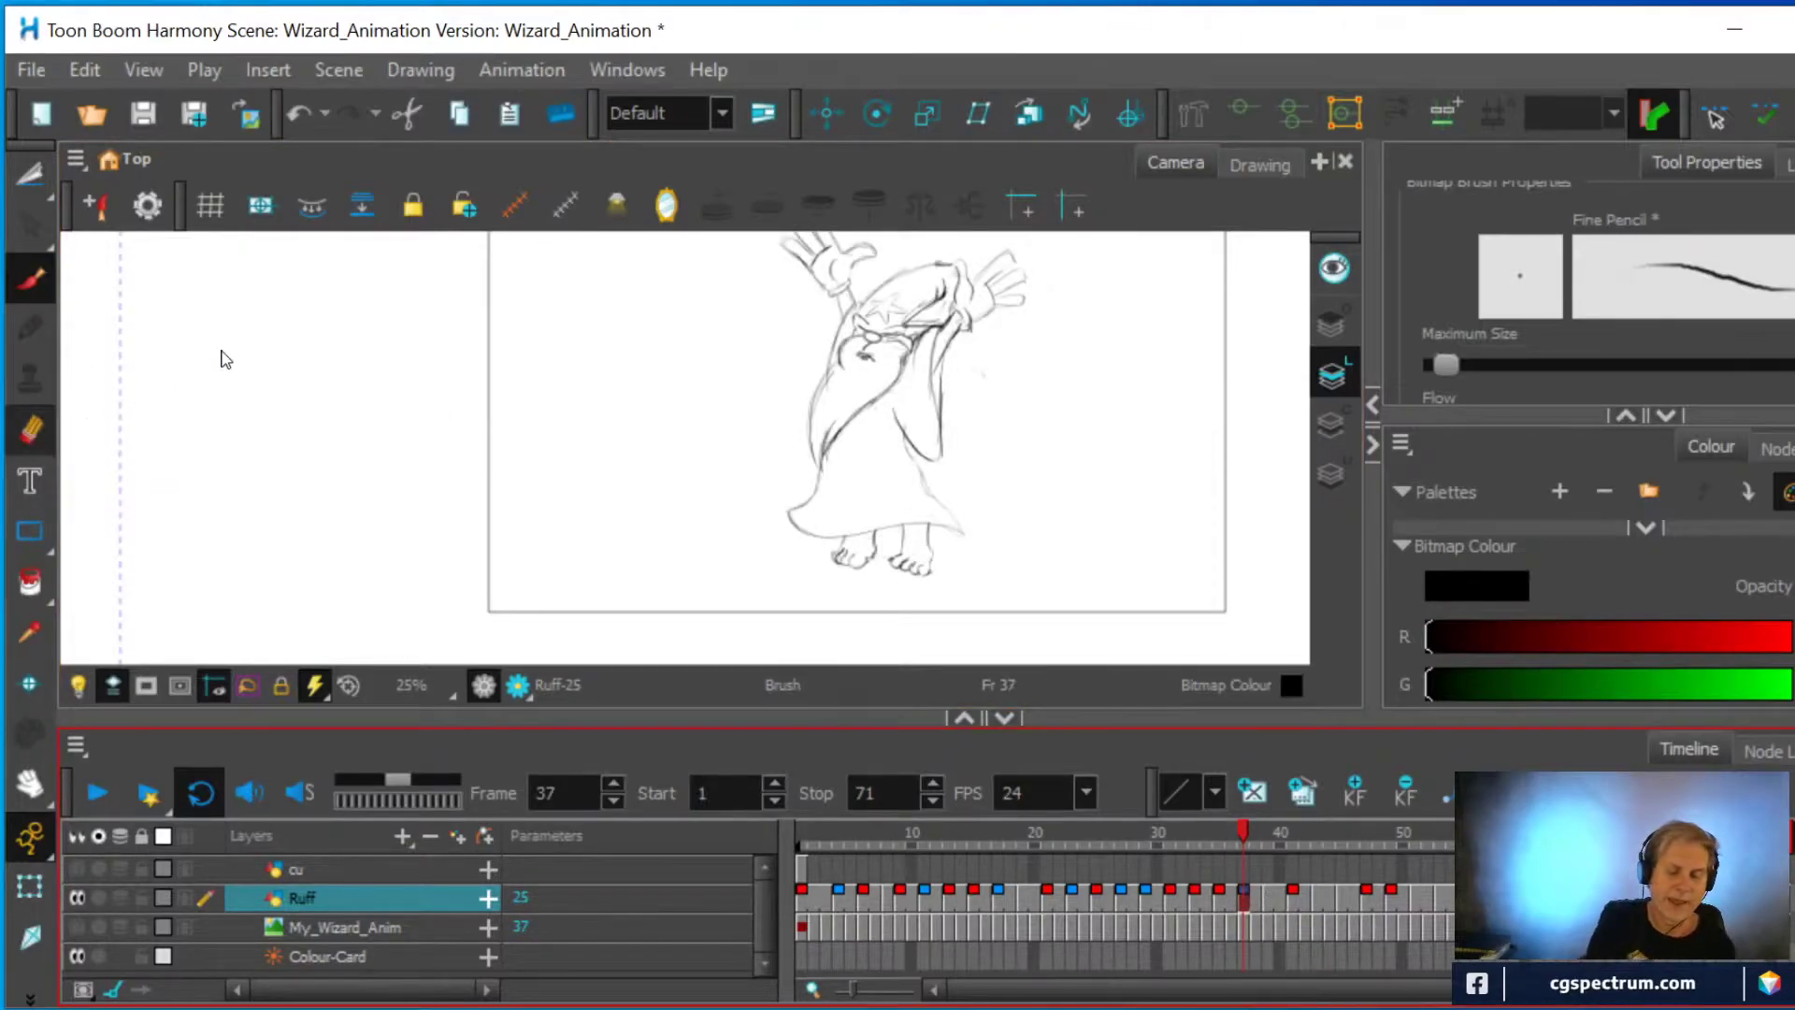
{"action": "mouse_move", "coordinate": [893, 412]}
{"action": "left_mouse_down"}
{"action": "mouse_move", "coordinate": [921, 462]}
{"action": "mouse_move", "coordinate": [940, 379]}
{"action": "mouse_move", "coordinate": [935, 393]}
{"action": "left_mouse_up"}
{"action": "key", "text": "alt+b"}
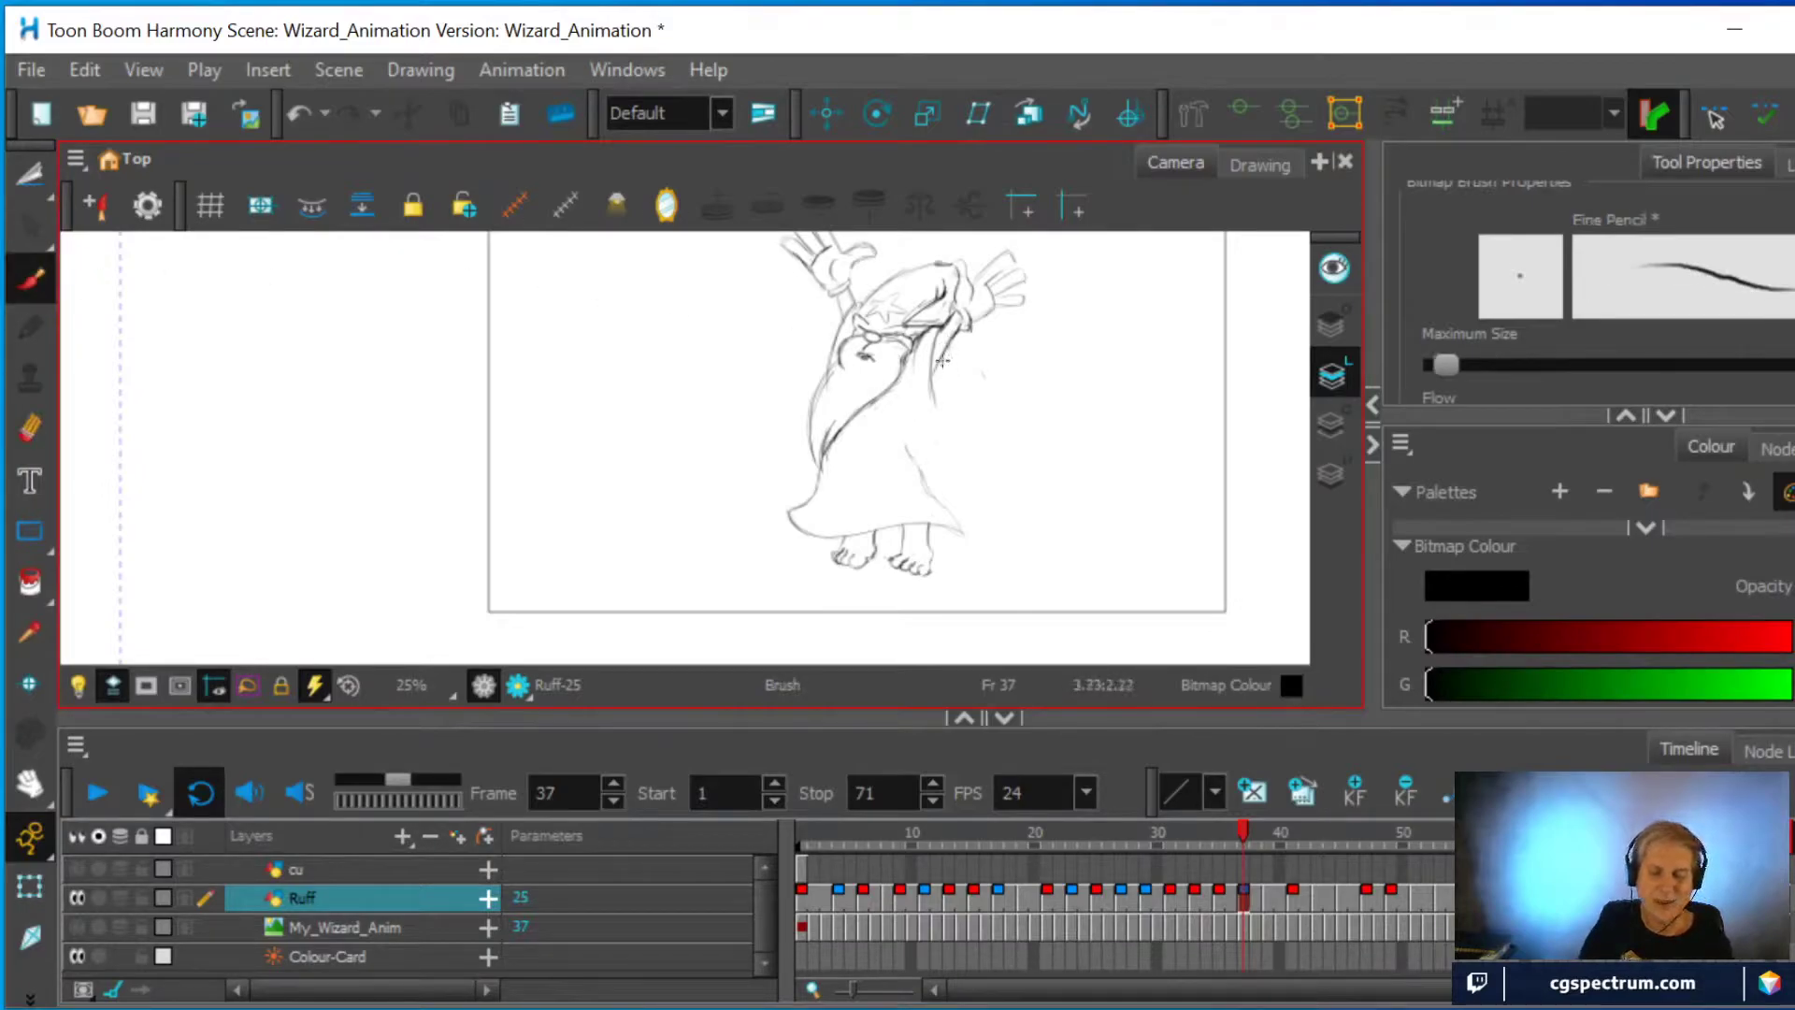
{"action": "mouse_move", "coordinate": [909, 407]}
{"action": "left_mouse_down"}
{"action": "mouse_move", "coordinate": [926, 441]}
{"action": "mouse_move", "coordinate": [963, 432]}
{"action": "left_mouse_up"}
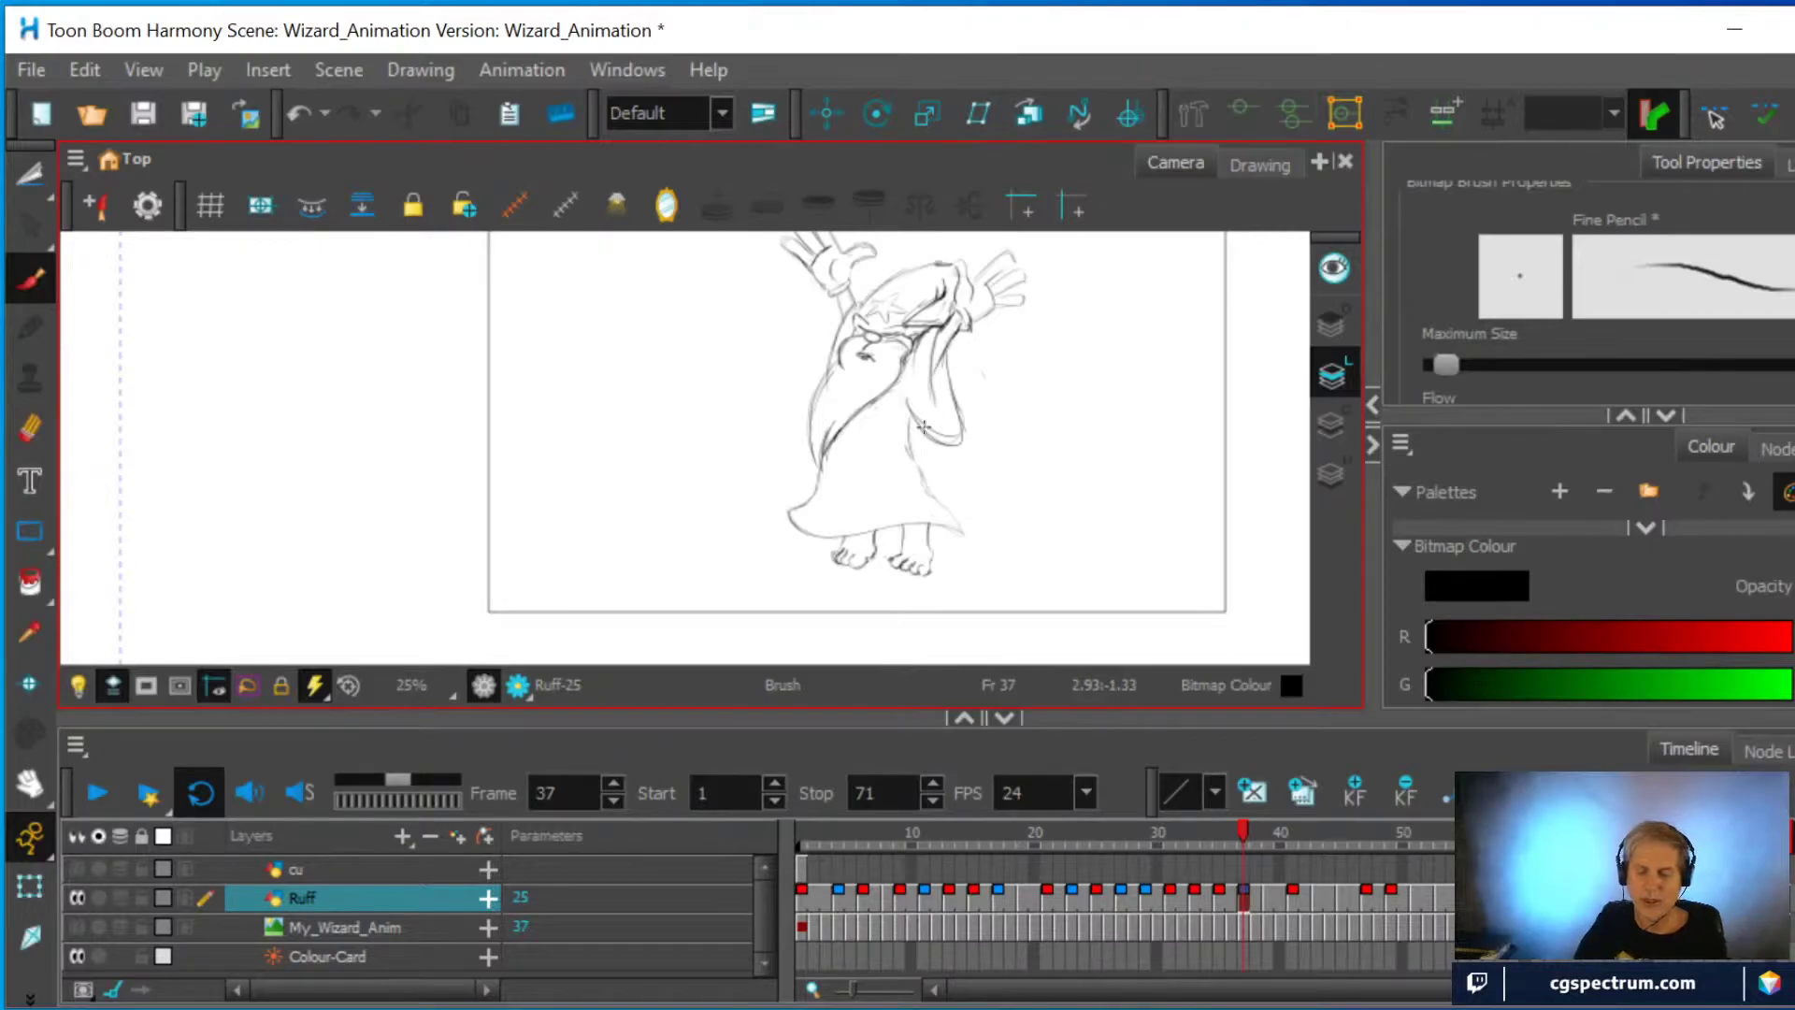
On frame 39, strengthen the right-hand sleeve's inner lower edge with the pencil and compare it with the drawing on frame 42
{"action": "left_click", "coordinate": [1264, 895]}
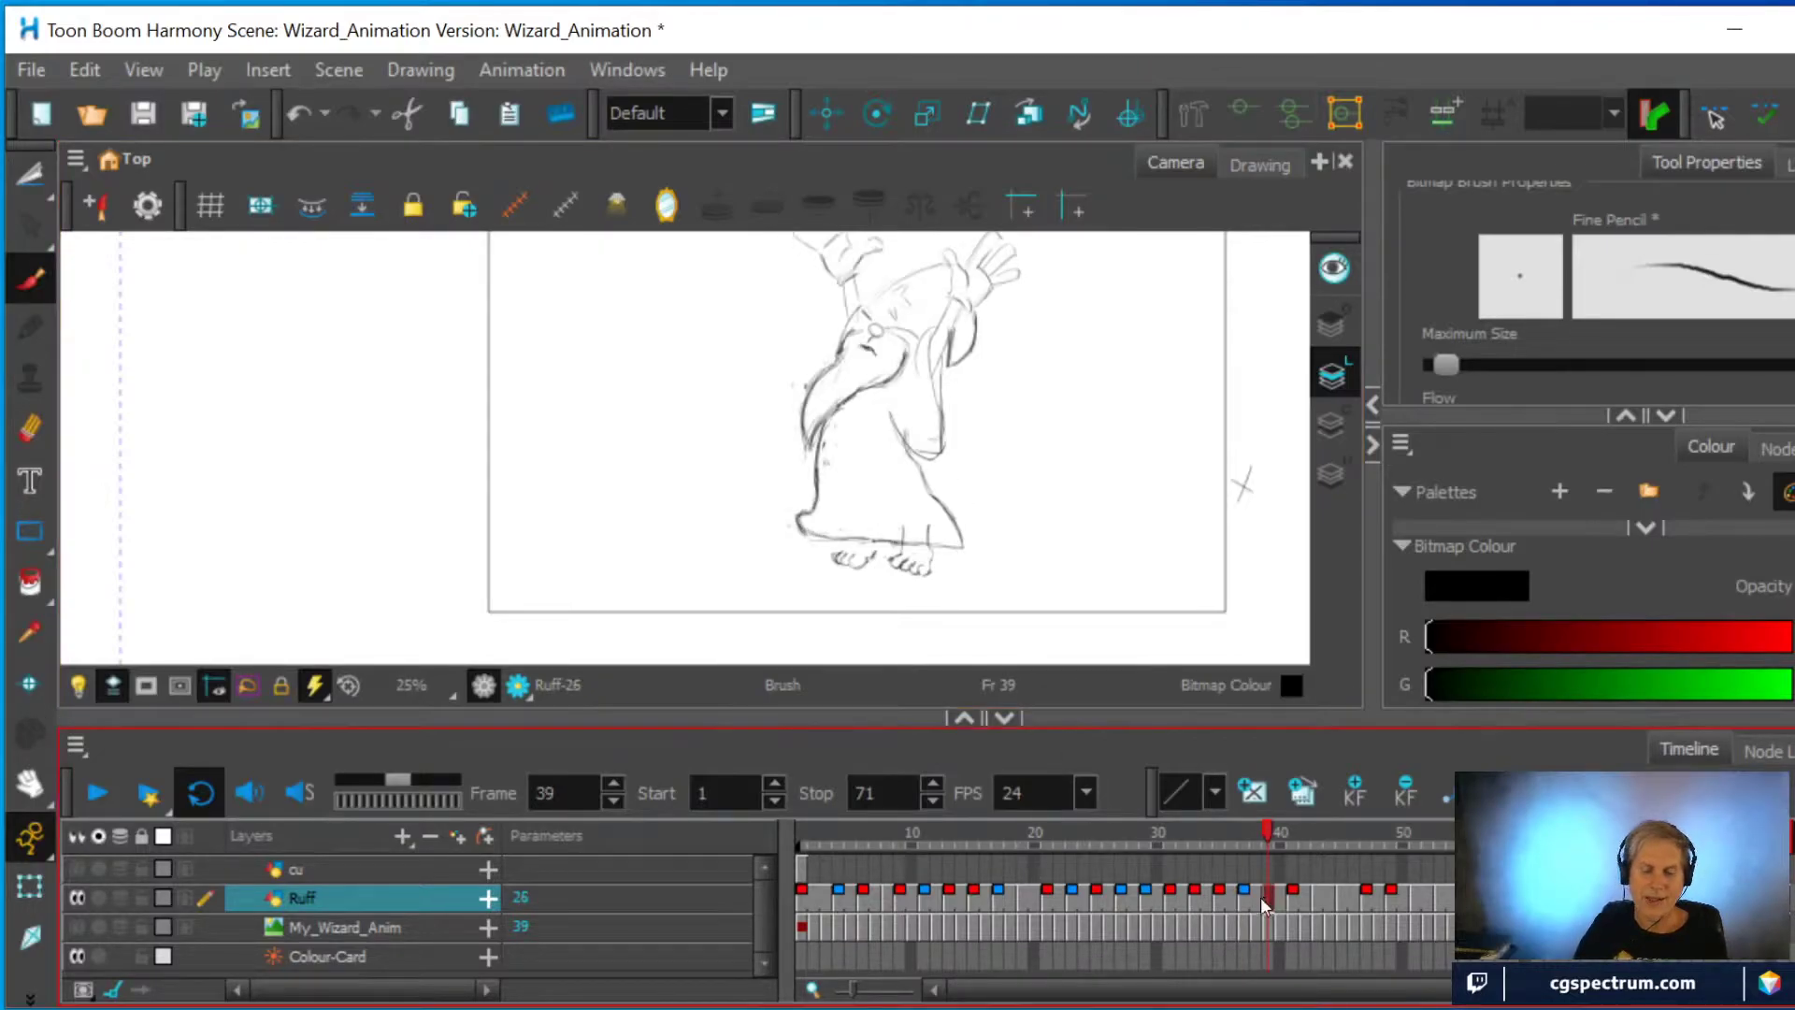
{"action": "mouse_move", "coordinate": [899, 402]}
{"action": "left_mouse_down"}
{"action": "mouse_move", "coordinate": [919, 454]}
{"action": "mouse_move", "coordinate": [940, 448]}
{"action": "mouse_move", "coordinate": [940, 400]}
{"action": "mouse_move", "coordinate": [929, 465]}
{"action": "mouse_move", "coordinate": [893, 394]}
{"action": "mouse_move", "coordinate": [909, 448]}
{"action": "left_mouse_up"}
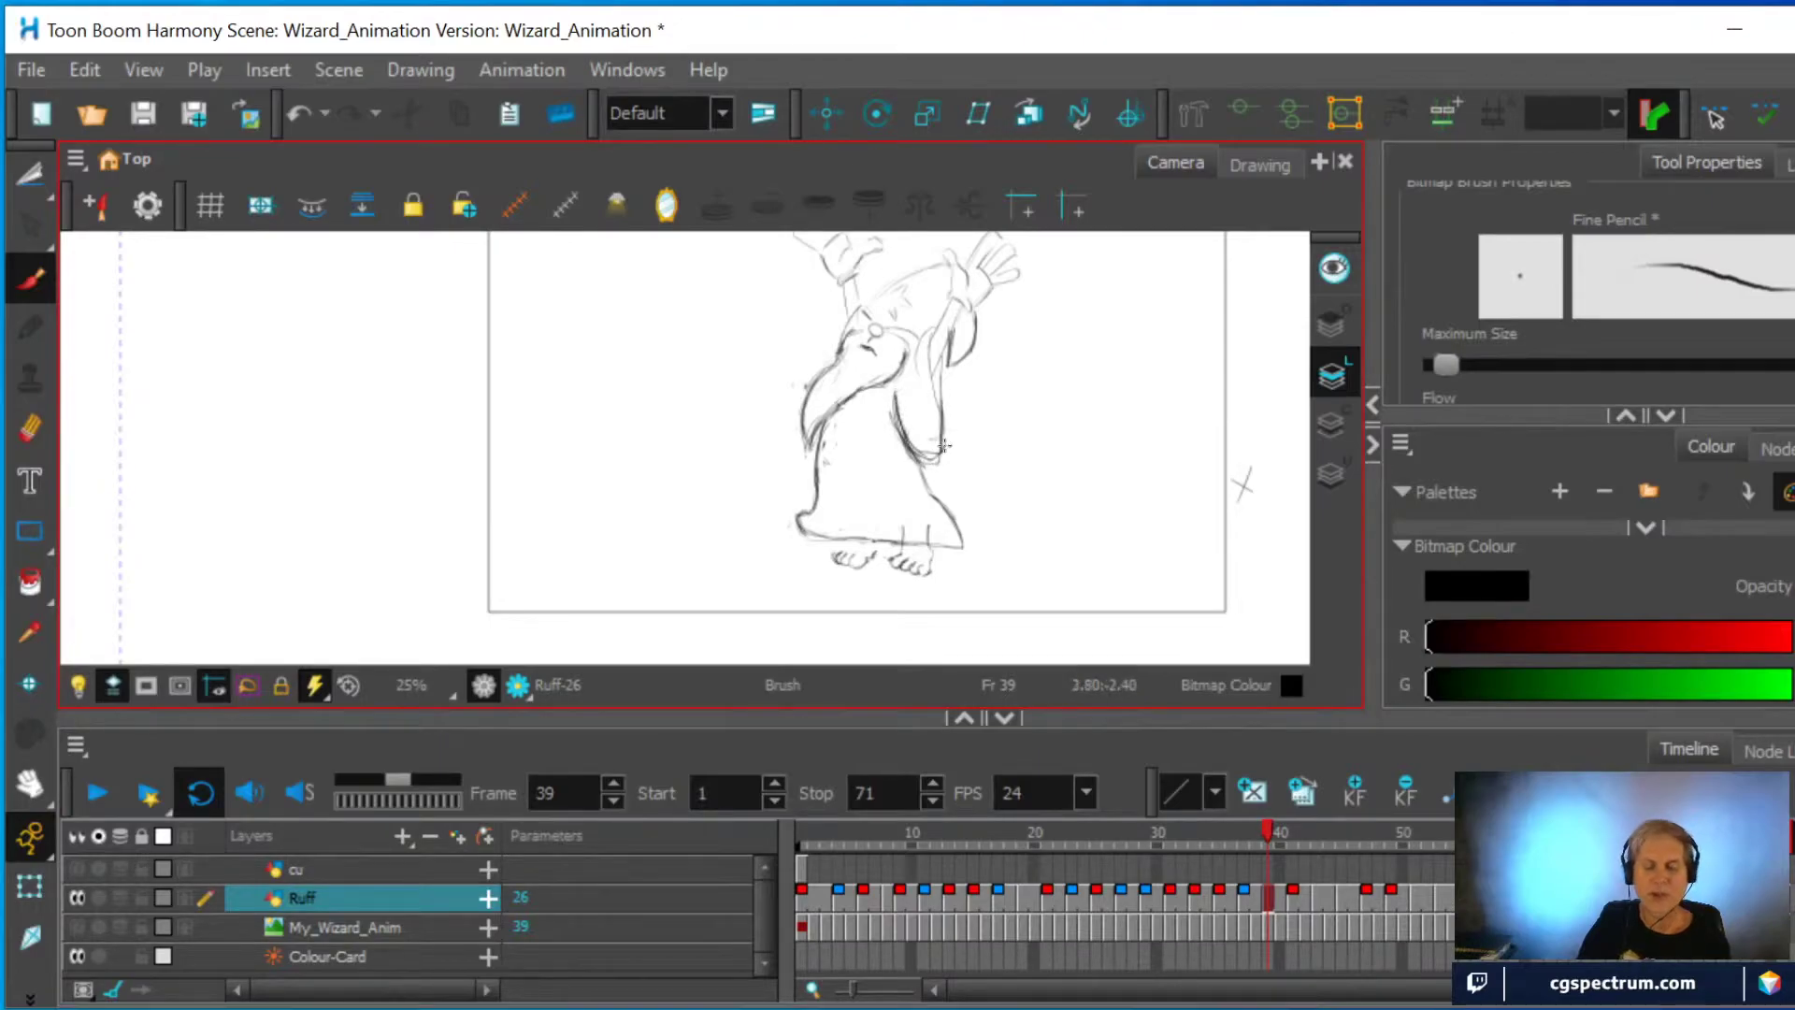
{"action": "left_click", "coordinate": [1302, 899]}
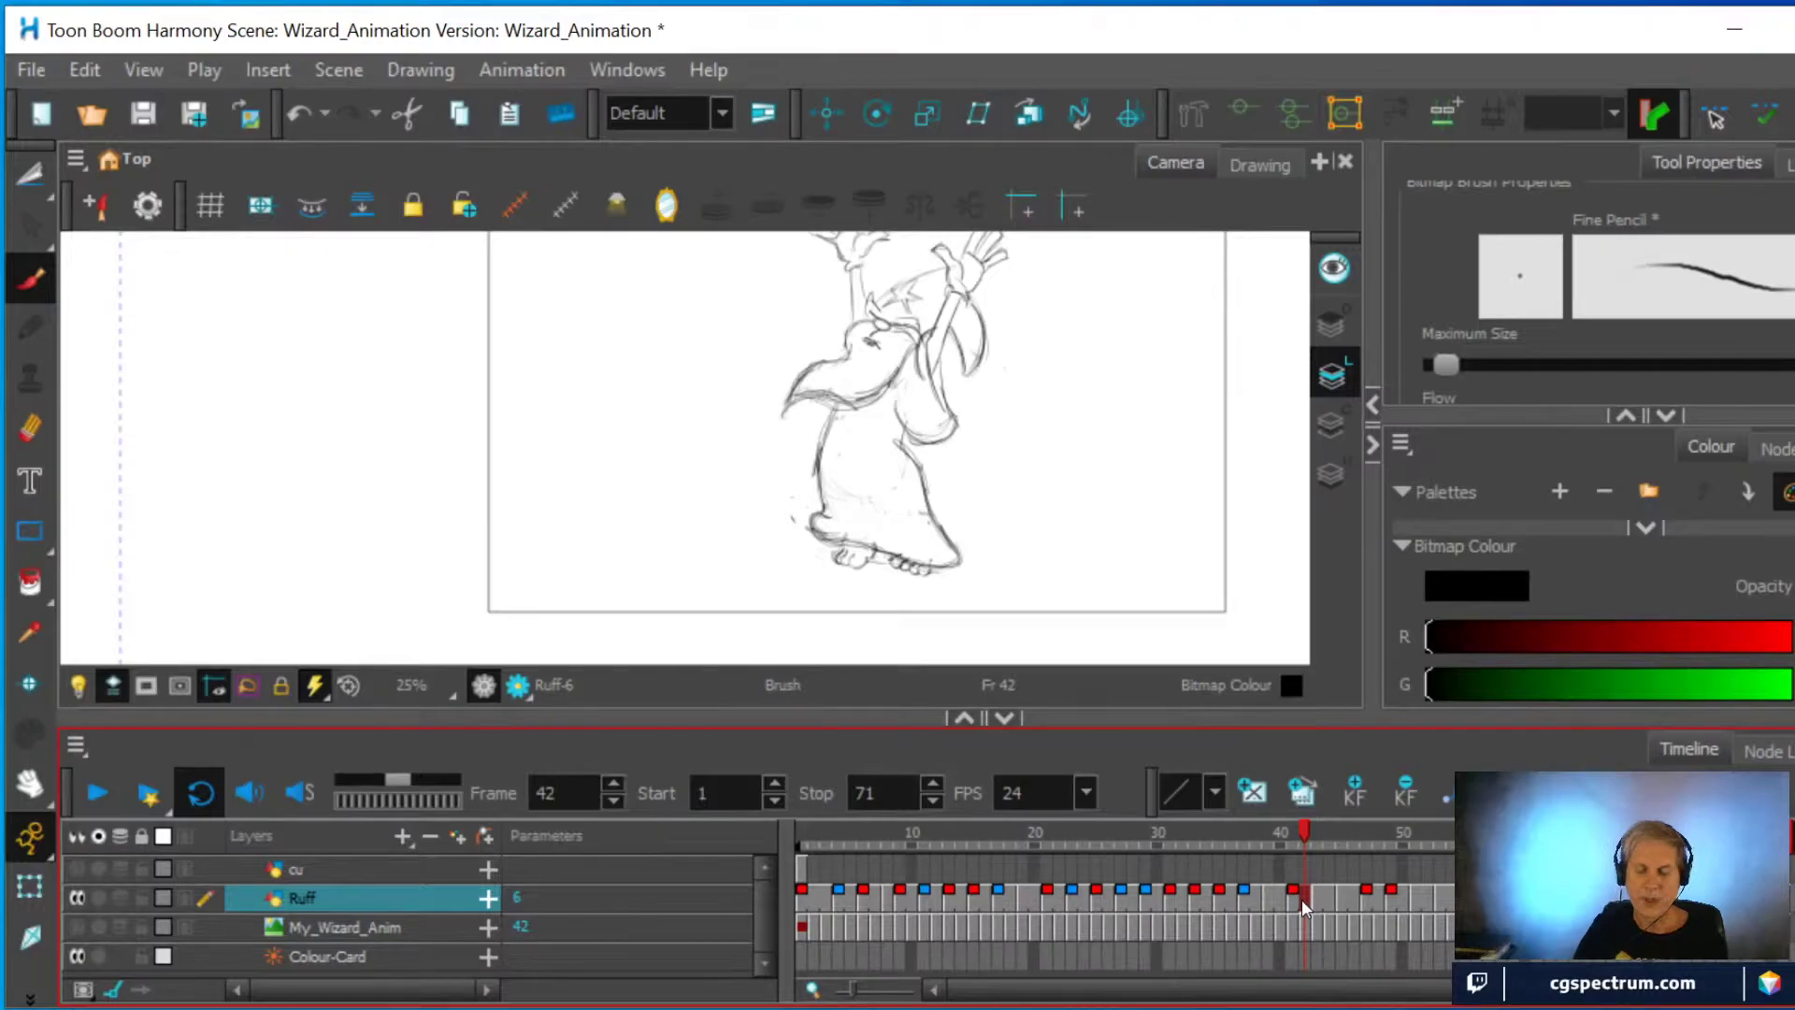
On frame 38, widen the right-hand sleeve's rounded end outward and erase its old outer edge
{"action": "mouse_move", "coordinate": [1294, 832]}
{"action": "left_mouse_down"}
{"action": "mouse_move", "coordinate": [1191, 855]}
{"action": "mouse_move", "coordinate": [1272, 851]}
{"action": "mouse_move", "coordinate": [1255, 850]}
{"action": "left_mouse_up"}
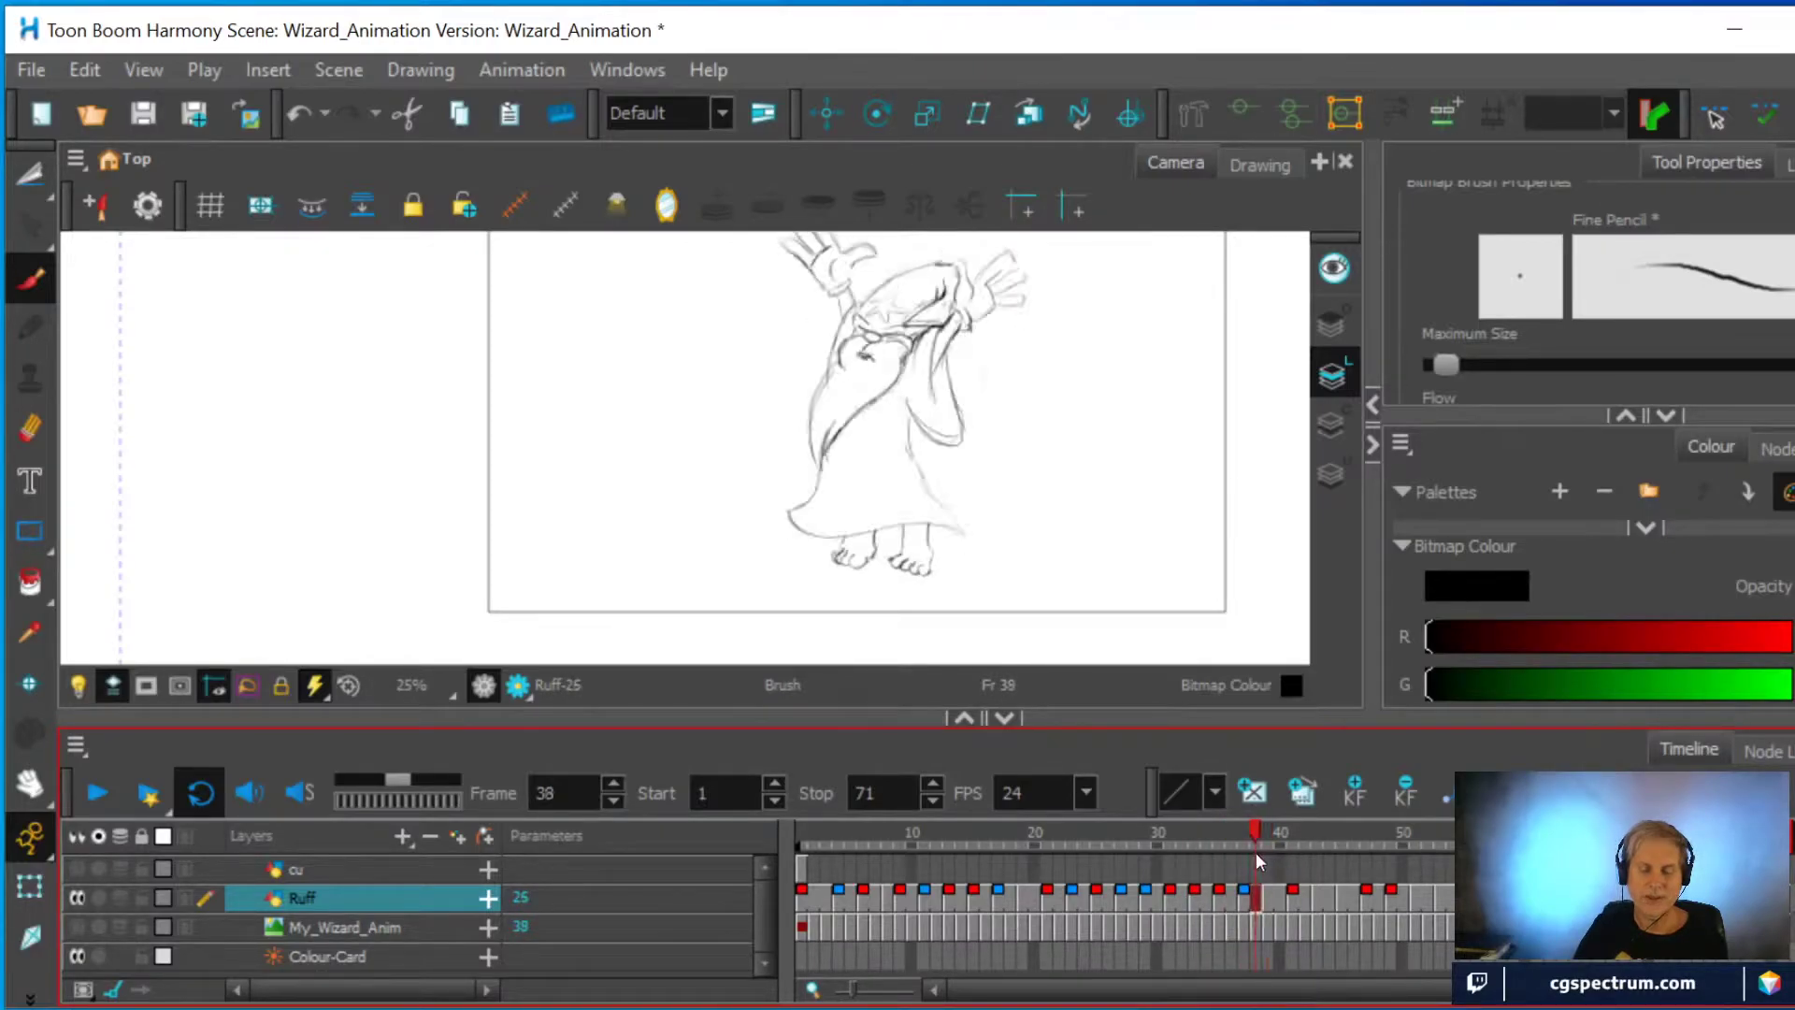
{"action": "mouse_move", "coordinate": [947, 369]}
{"action": "left_mouse_down"}
{"action": "mouse_move", "coordinate": [977, 432]}
{"action": "mouse_move", "coordinate": [930, 425]}
{"action": "mouse_move", "coordinate": [959, 430]}
{"action": "left_mouse_up"}
{"action": "left_click", "coordinate": [28, 430]}
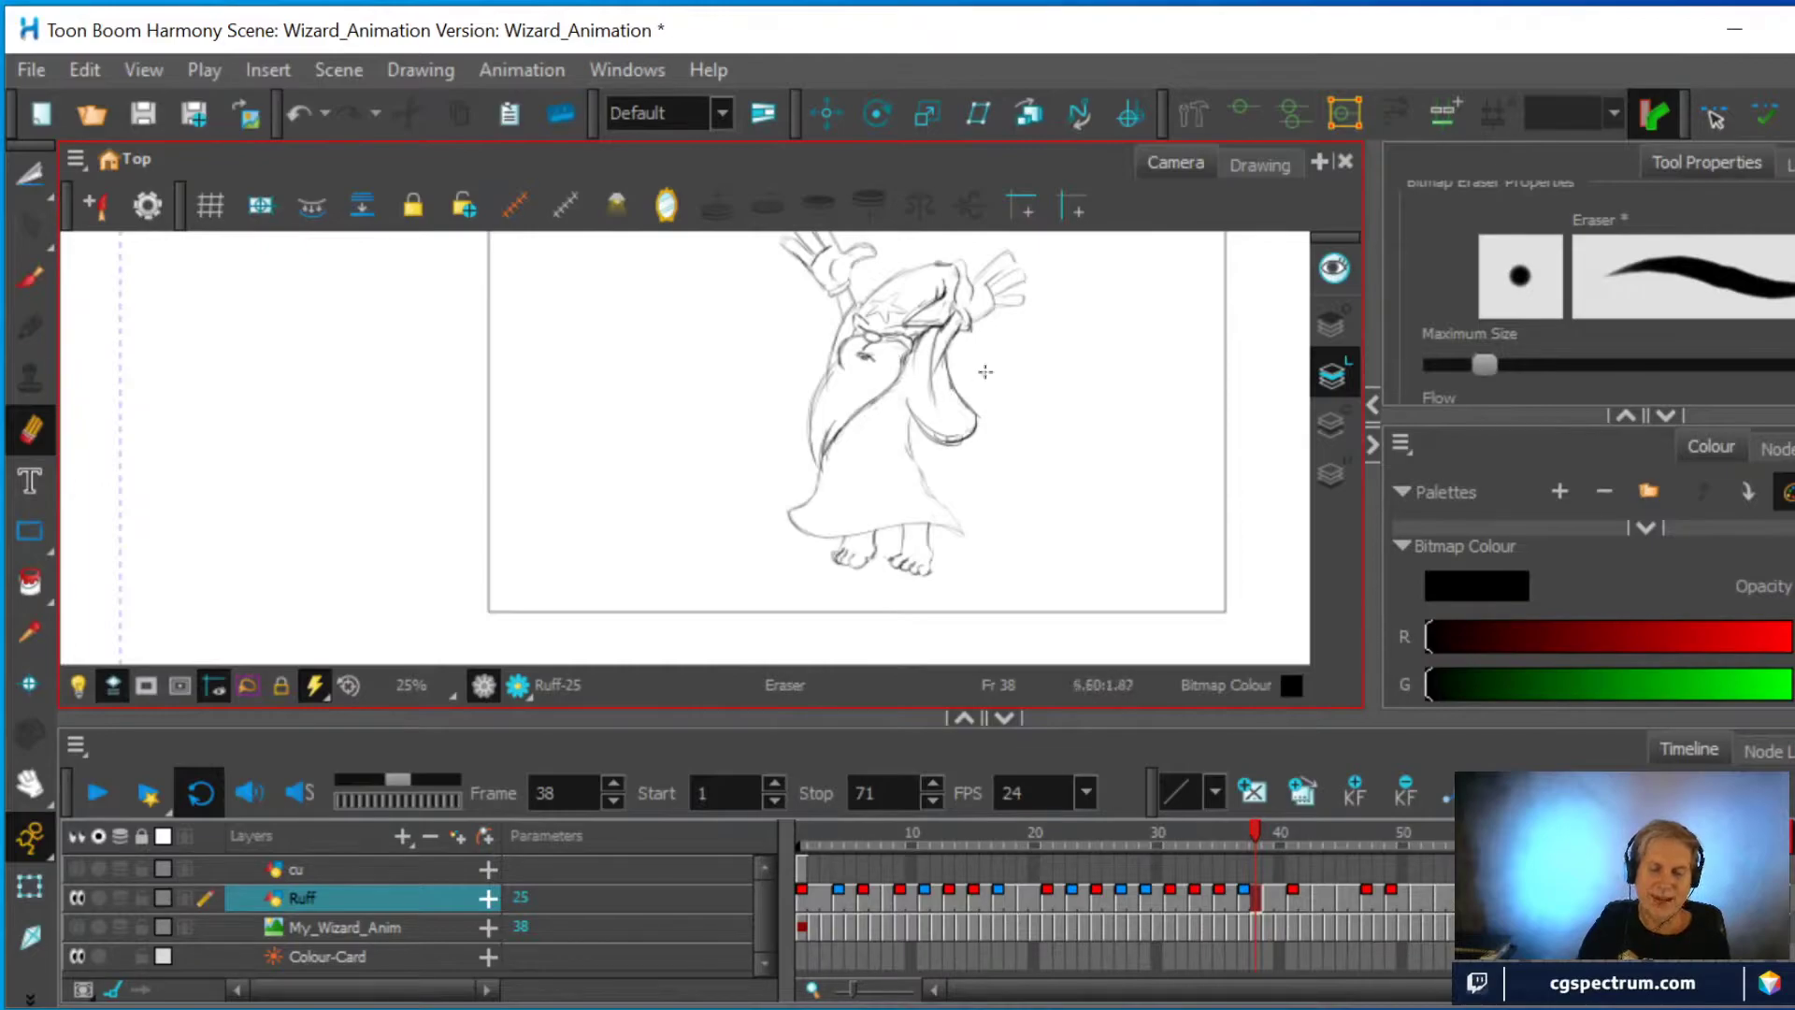
{"action": "left_click", "coordinate": [1267, 896]}
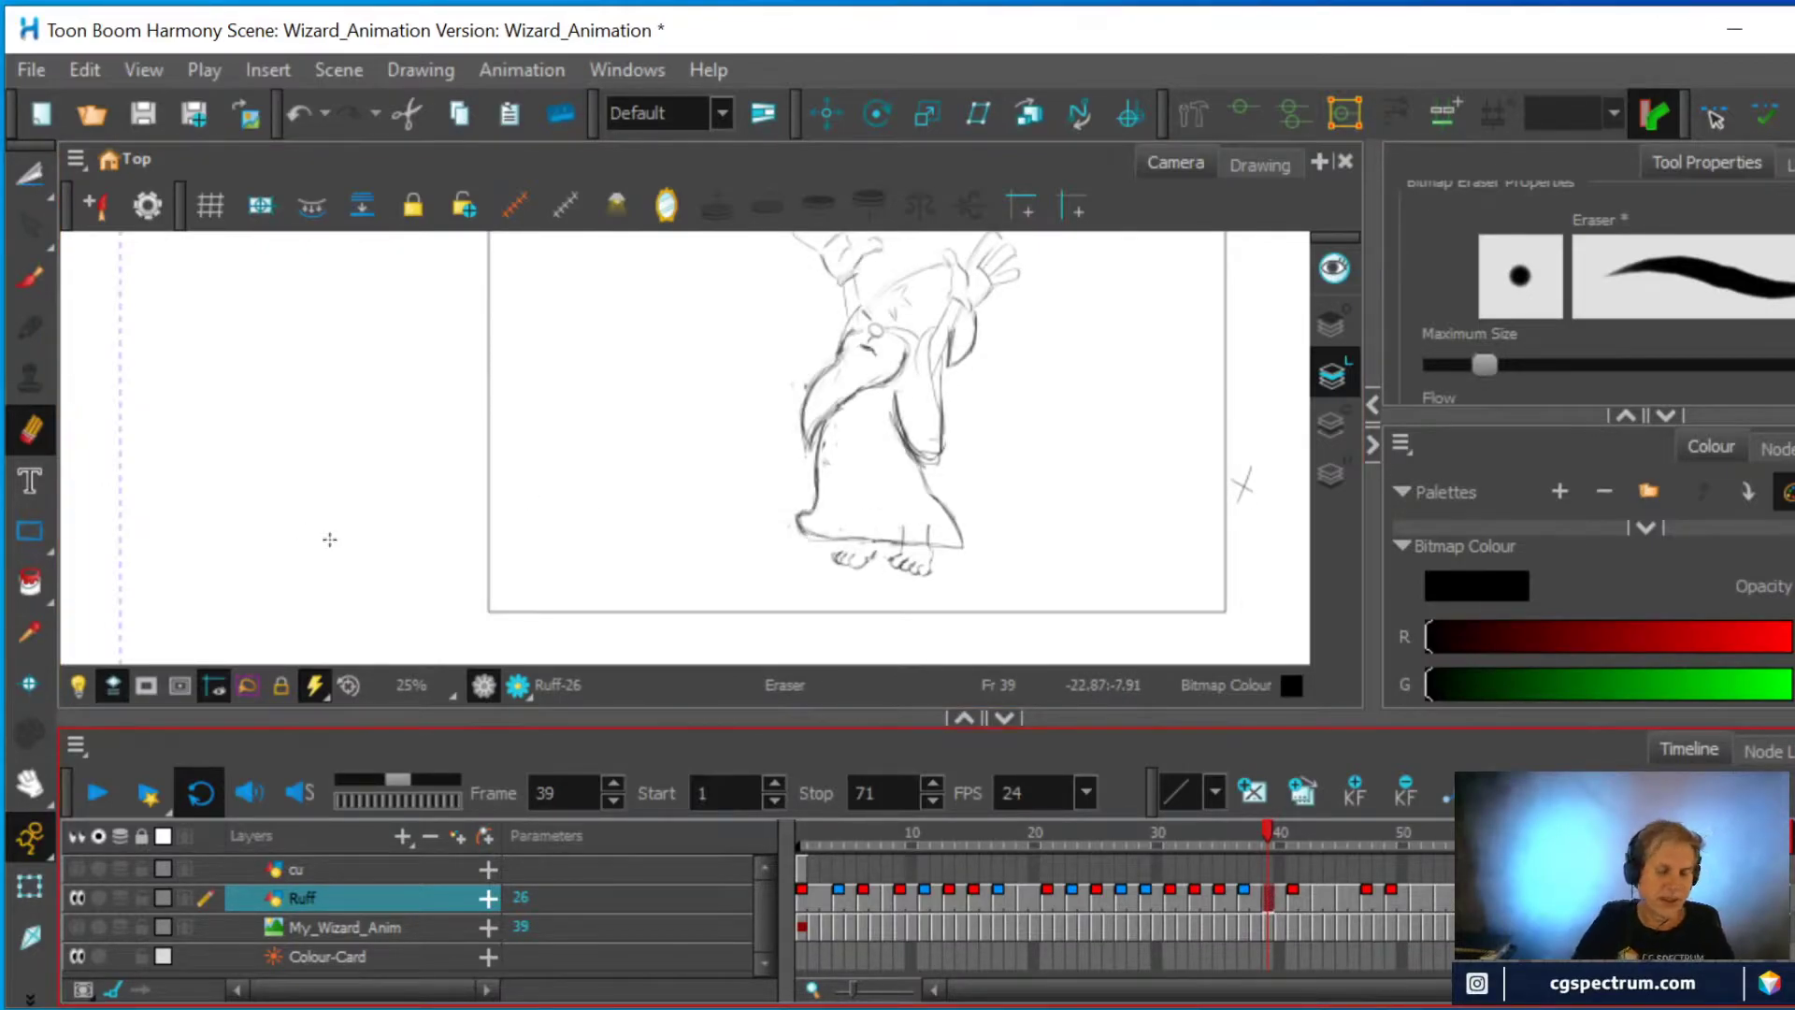
Erase the old raised-arm sleeve lines in the frame 39 drawing and redraw the sleeve with a rounded hanging hem
{"action": "left_click", "coordinate": [896, 415]}
{"action": "mouse_move", "coordinate": [909, 447]}
{"action": "left_mouse_down"}
{"action": "mouse_move", "coordinate": [942, 436]}
{"action": "mouse_move", "coordinate": [913, 455]}
{"action": "mouse_move", "coordinate": [933, 439]}
{"action": "mouse_move", "coordinate": [898, 395]}
{"action": "mouse_move", "coordinate": [939, 432]}
{"action": "mouse_move", "coordinate": [933, 400]}
{"action": "mouse_move", "coordinate": [946, 409]}
{"action": "mouse_move", "coordinate": [963, 369]}
{"action": "mouse_move", "coordinate": [943, 369]}
{"action": "mouse_move", "coordinate": [964, 435]}
{"action": "mouse_move", "coordinate": [925, 439]}
{"action": "mouse_move", "coordinate": [972, 430]}
{"action": "left_mouse_up"}
{"action": "left_click", "coordinate": [37, 281]}
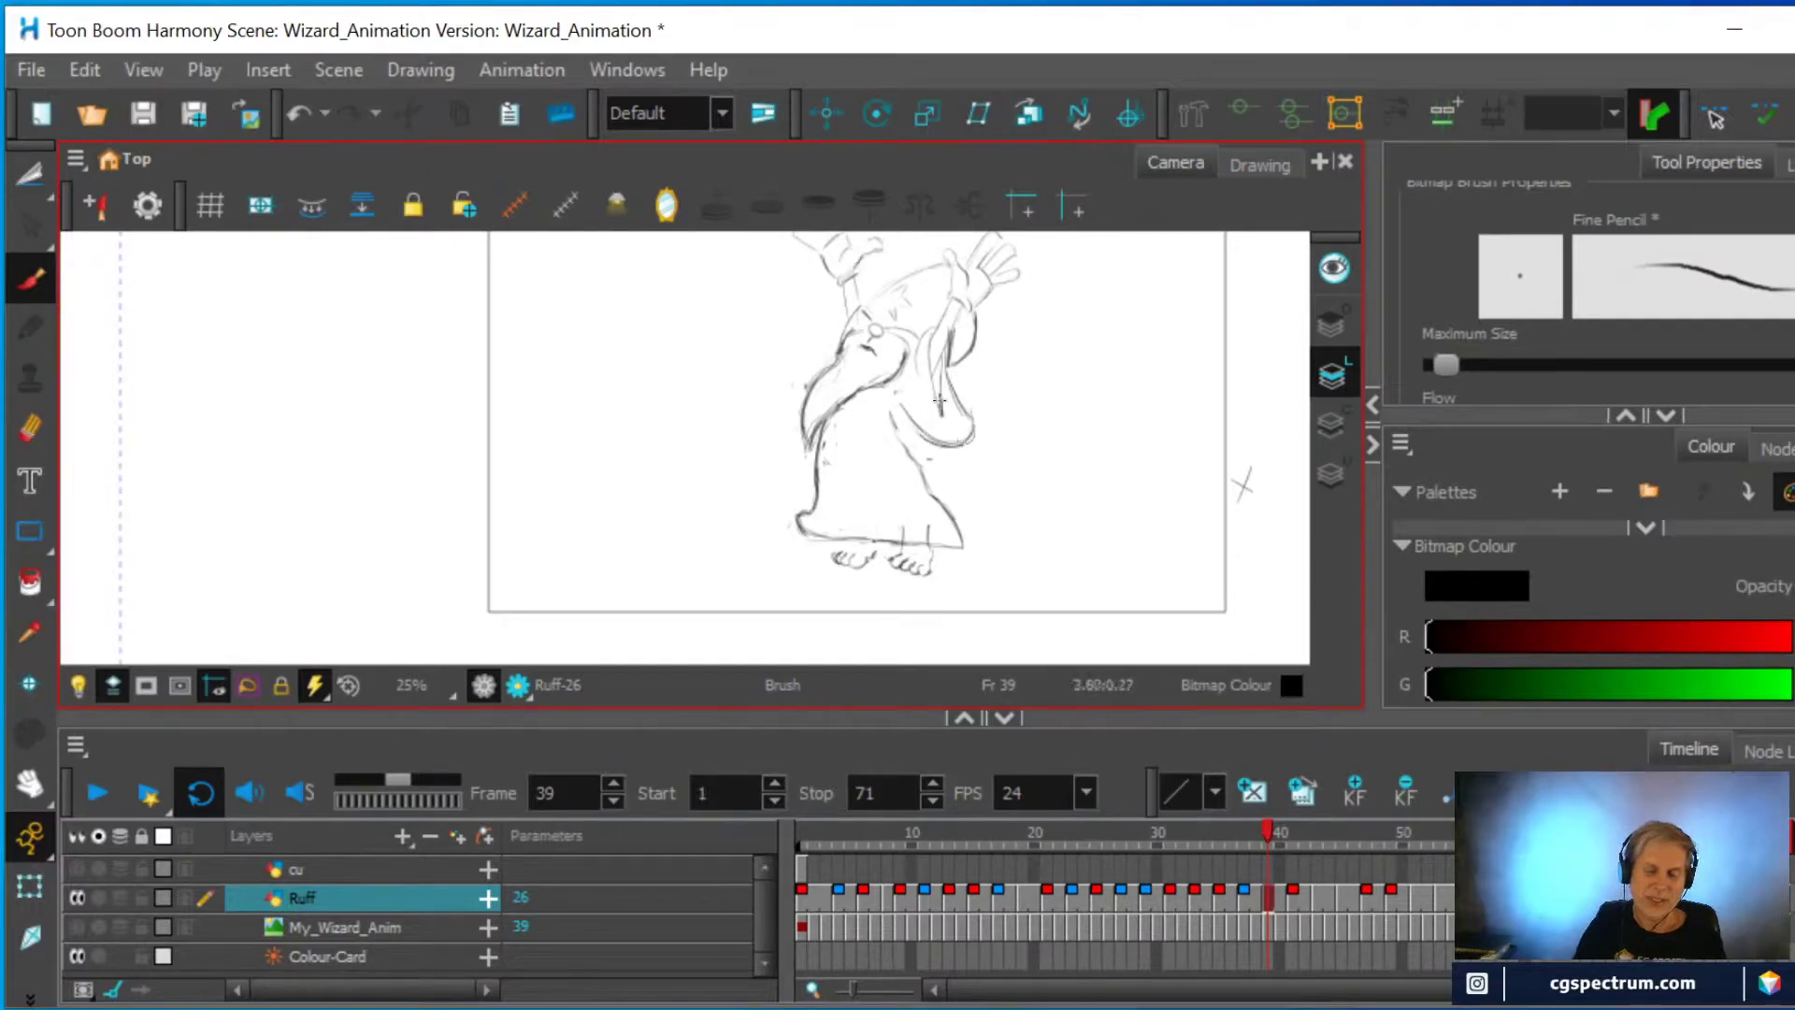
{"action": "left_click", "coordinate": [29, 428]}
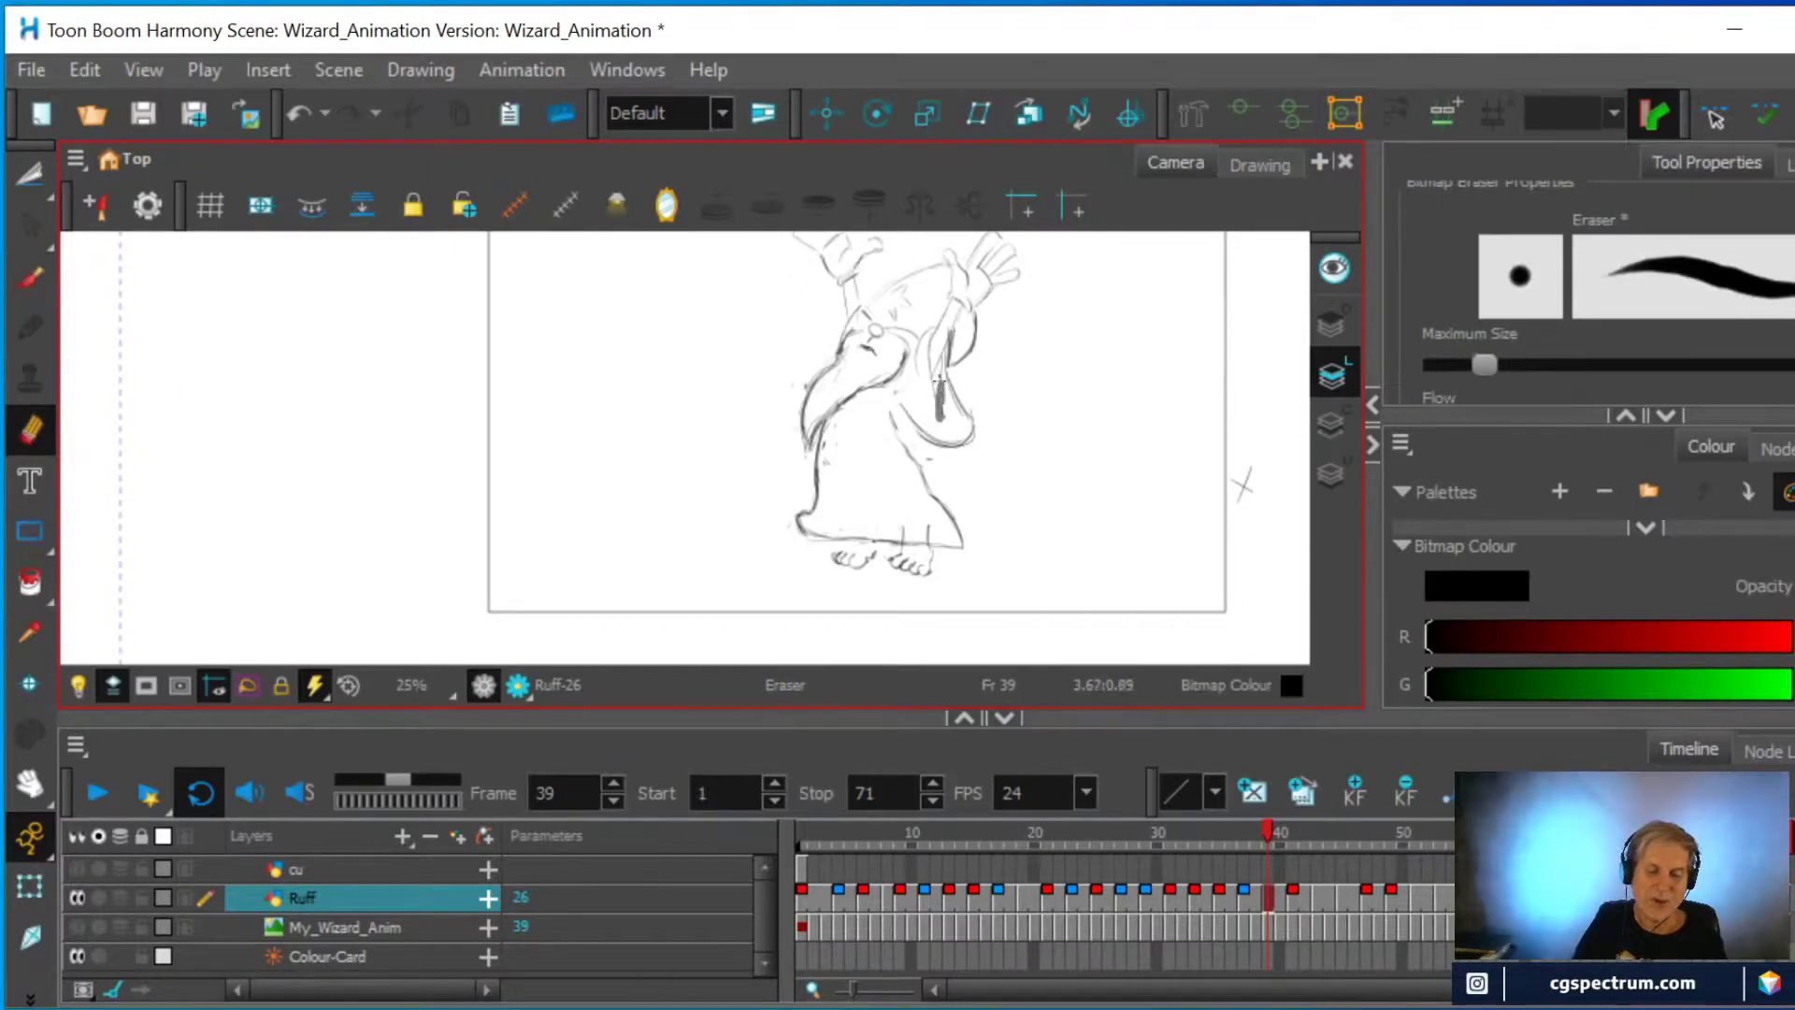
{"action": "left_click", "coordinate": [30, 279]}
{"action": "mouse_move", "coordinate": [946, 386]}
{"action": "left_mouse_down"}
{"action": "mouse_move", "coordinate": [927, 358]}
{"action": "mouse_move", "coordinate": [963, 428]}
{"action": "left_mouse_up"}
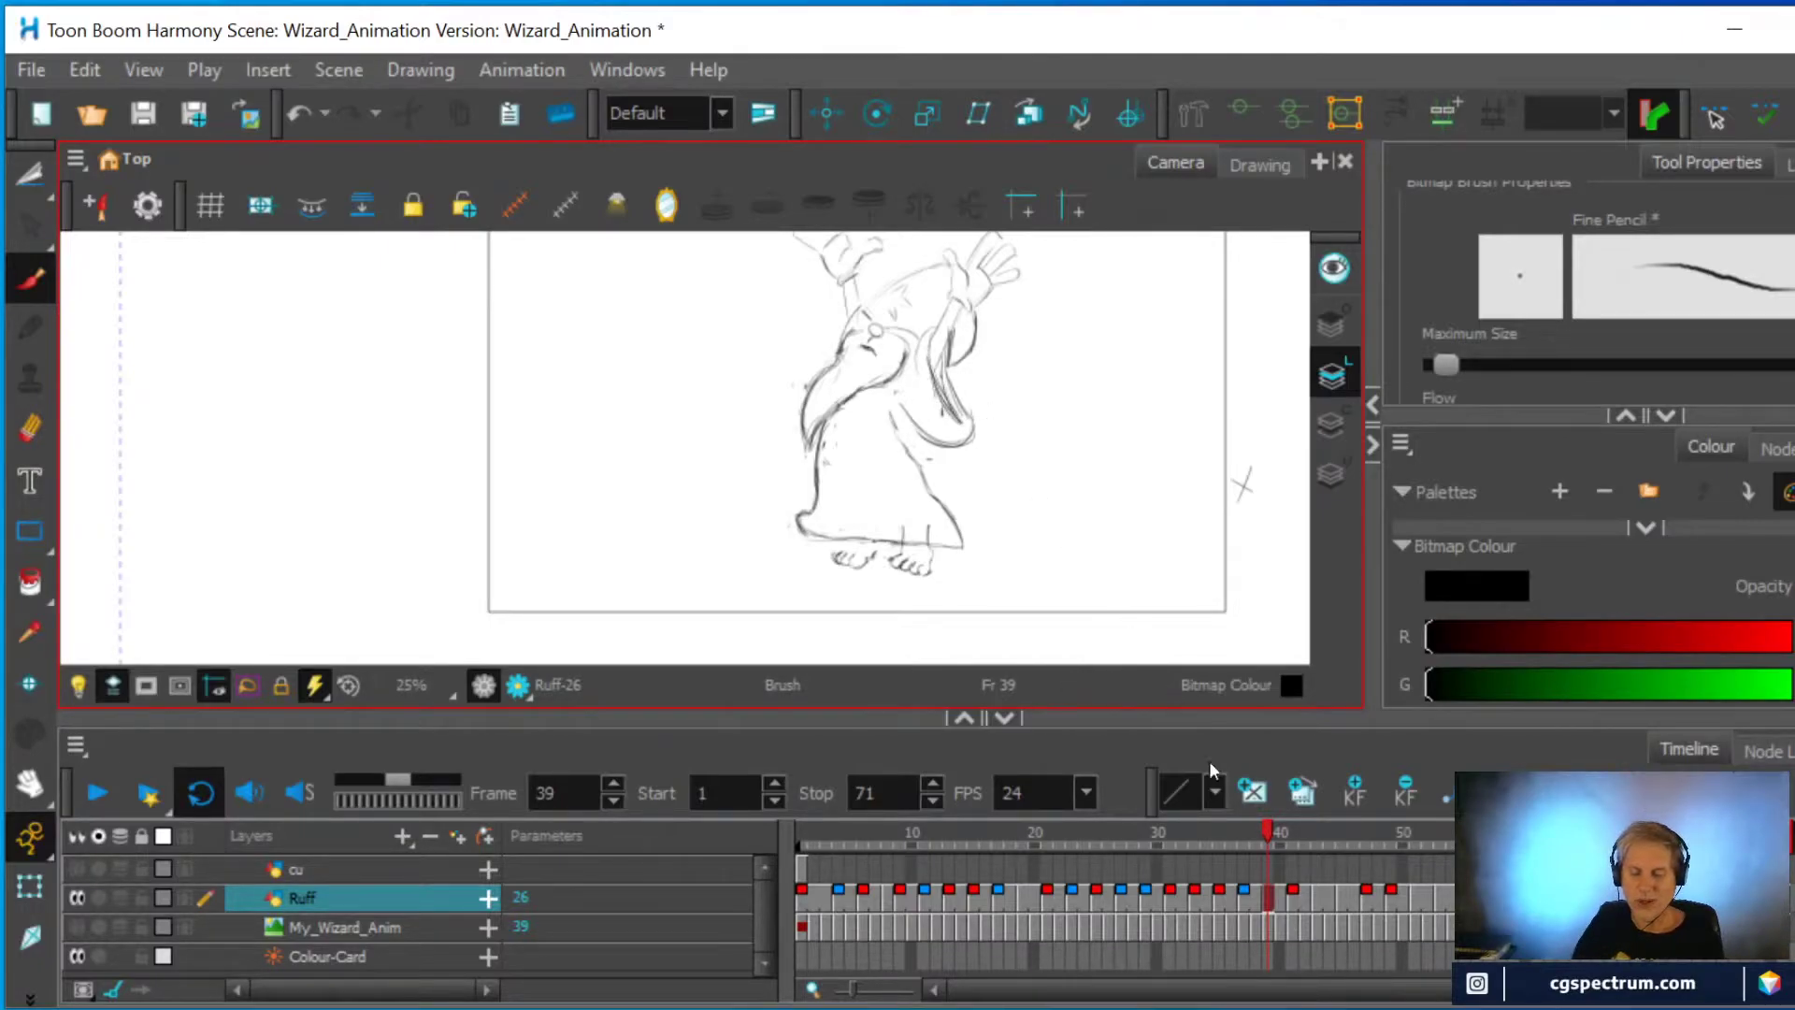
Turn on onion skinning at frame 47 and adjust its range of following frames
{"action": "left_click", "coordinate": [1294, 897]}
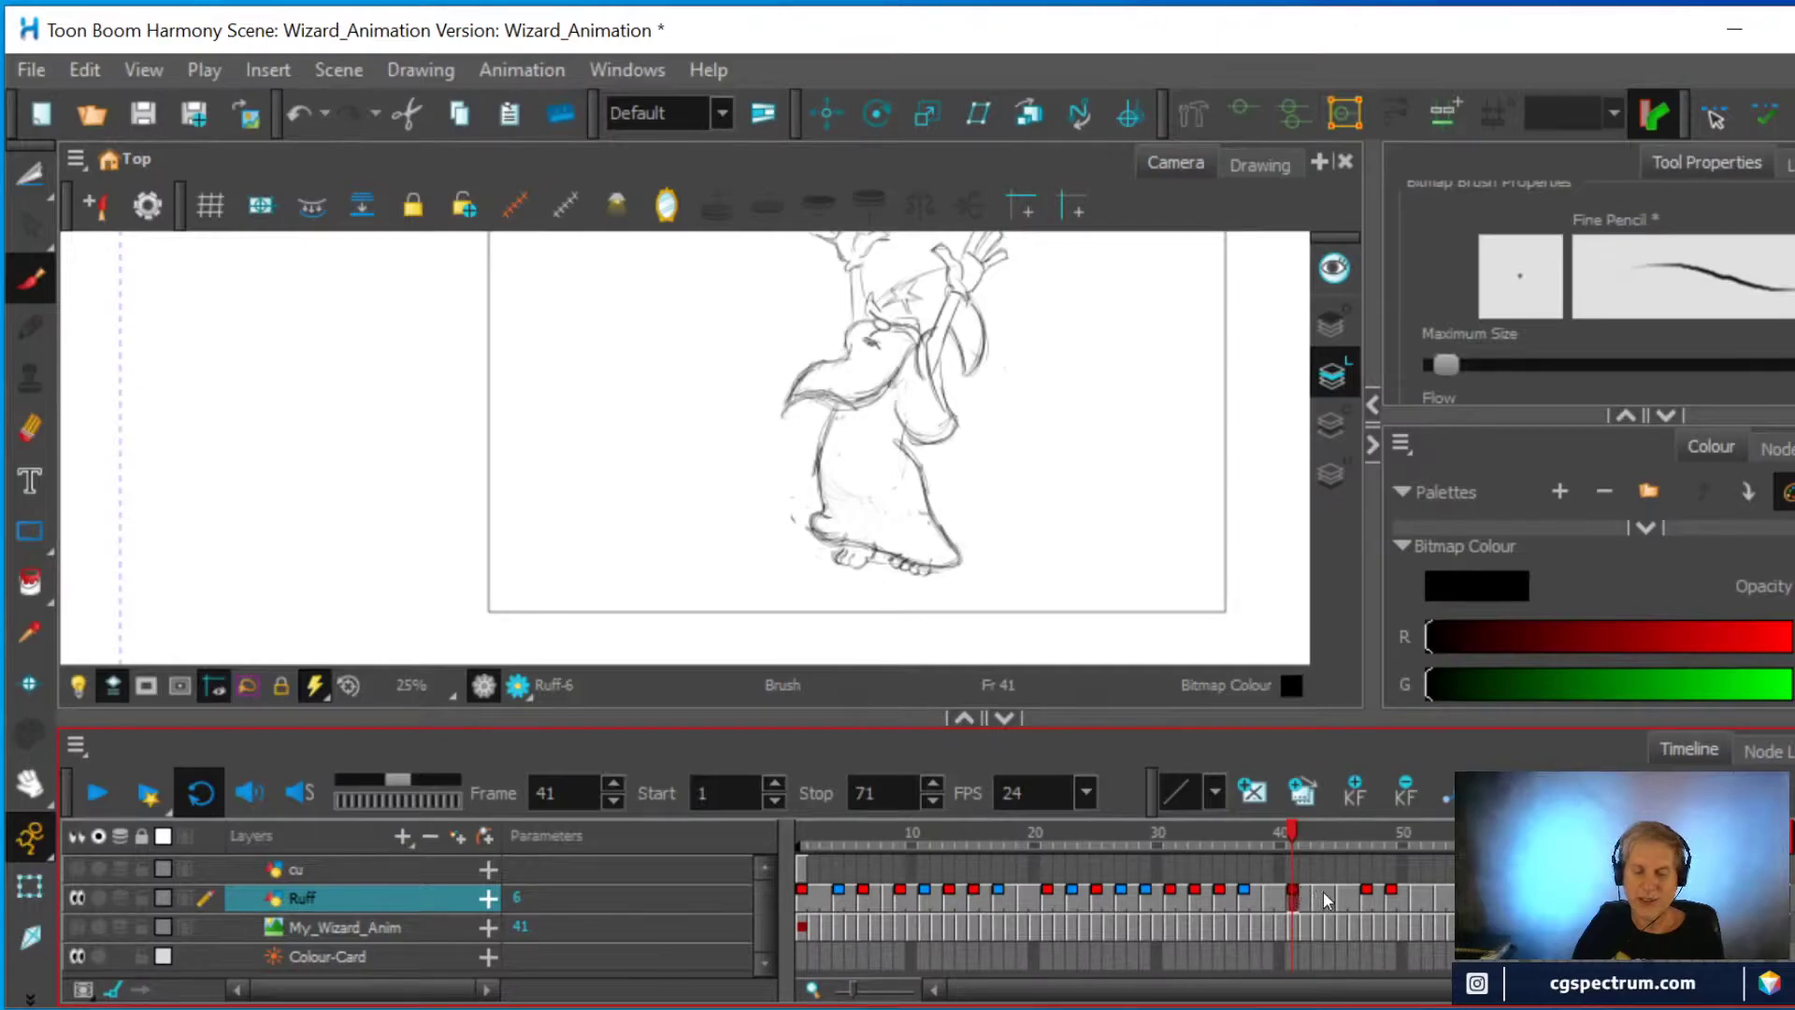
{"action": "mouse_move", "coordinate": [1294, 834]}
{"action": "left_mouse_down"}
{"action": "mouse_move", "coordinate": [1391, 843]}
{"action": "mouse_move", "coordinate": [1337, 845]}
{"action": "mouse_move", "coordinate": [1390, 838]}
{"action": "mouse_move", "coordinate": [1365, 845]}
{"action": "left_mouse_up"}
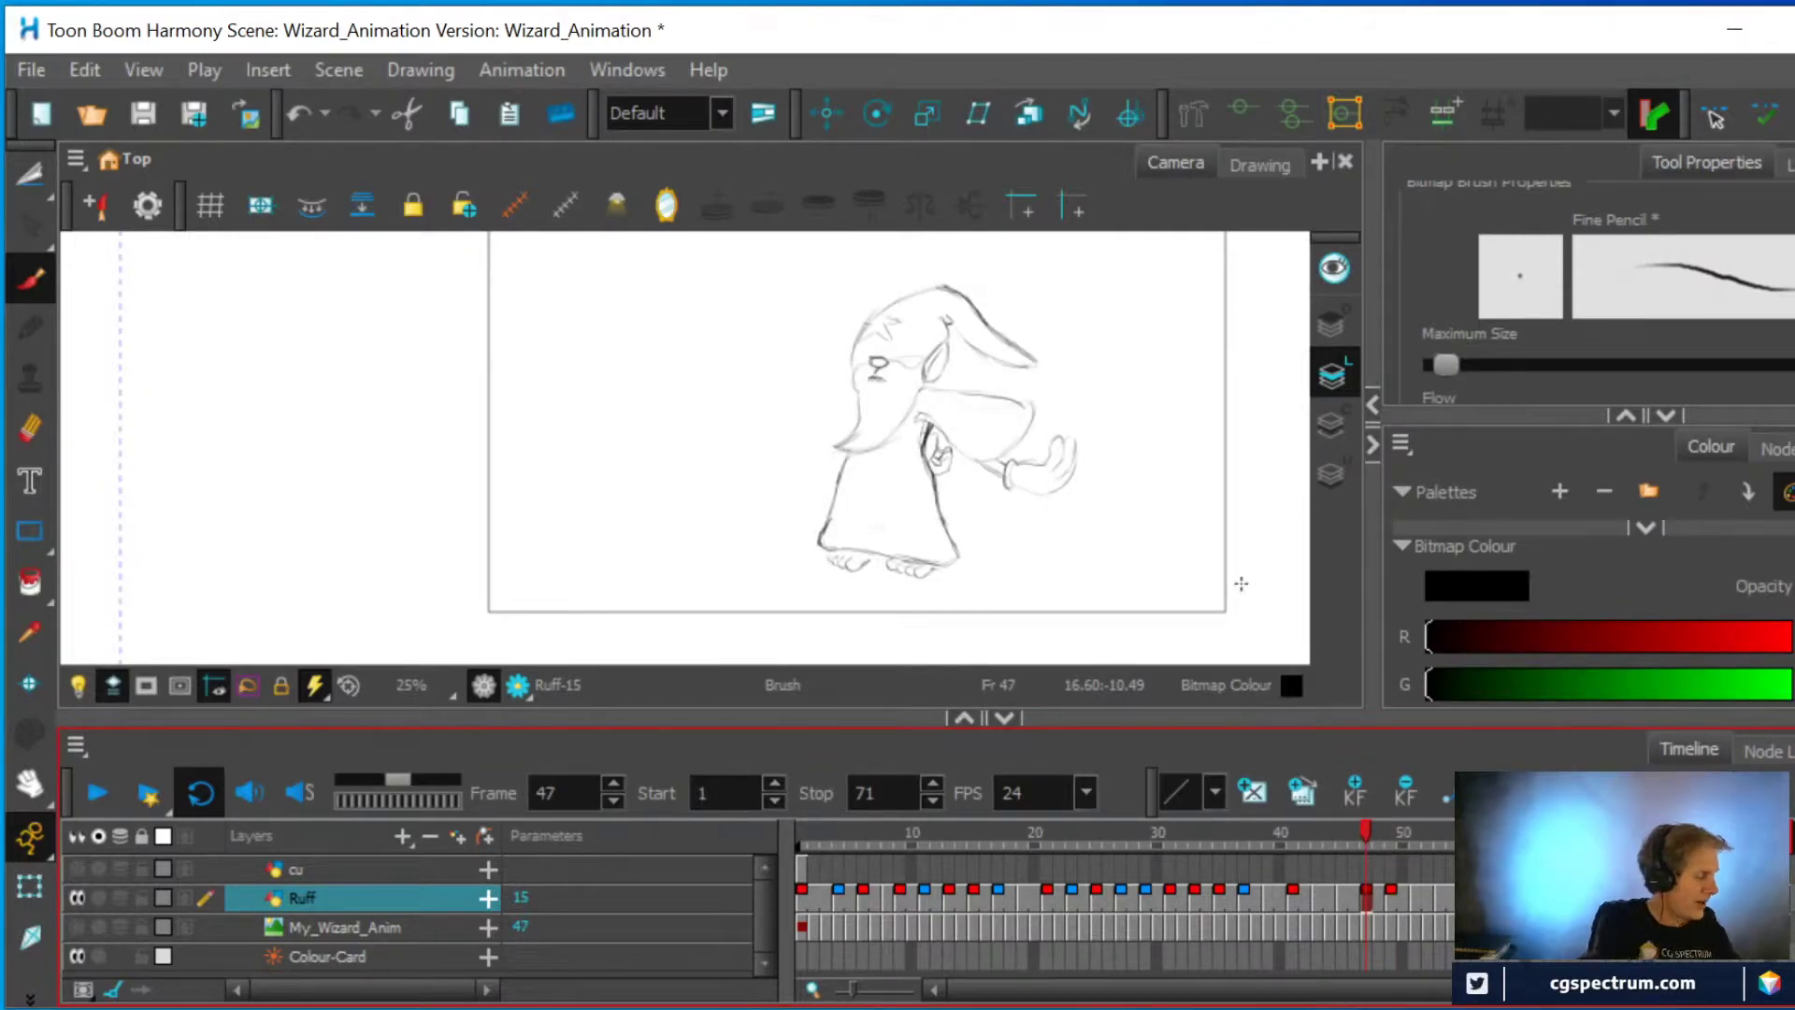
{"action": "key", "text": "alt+o"}
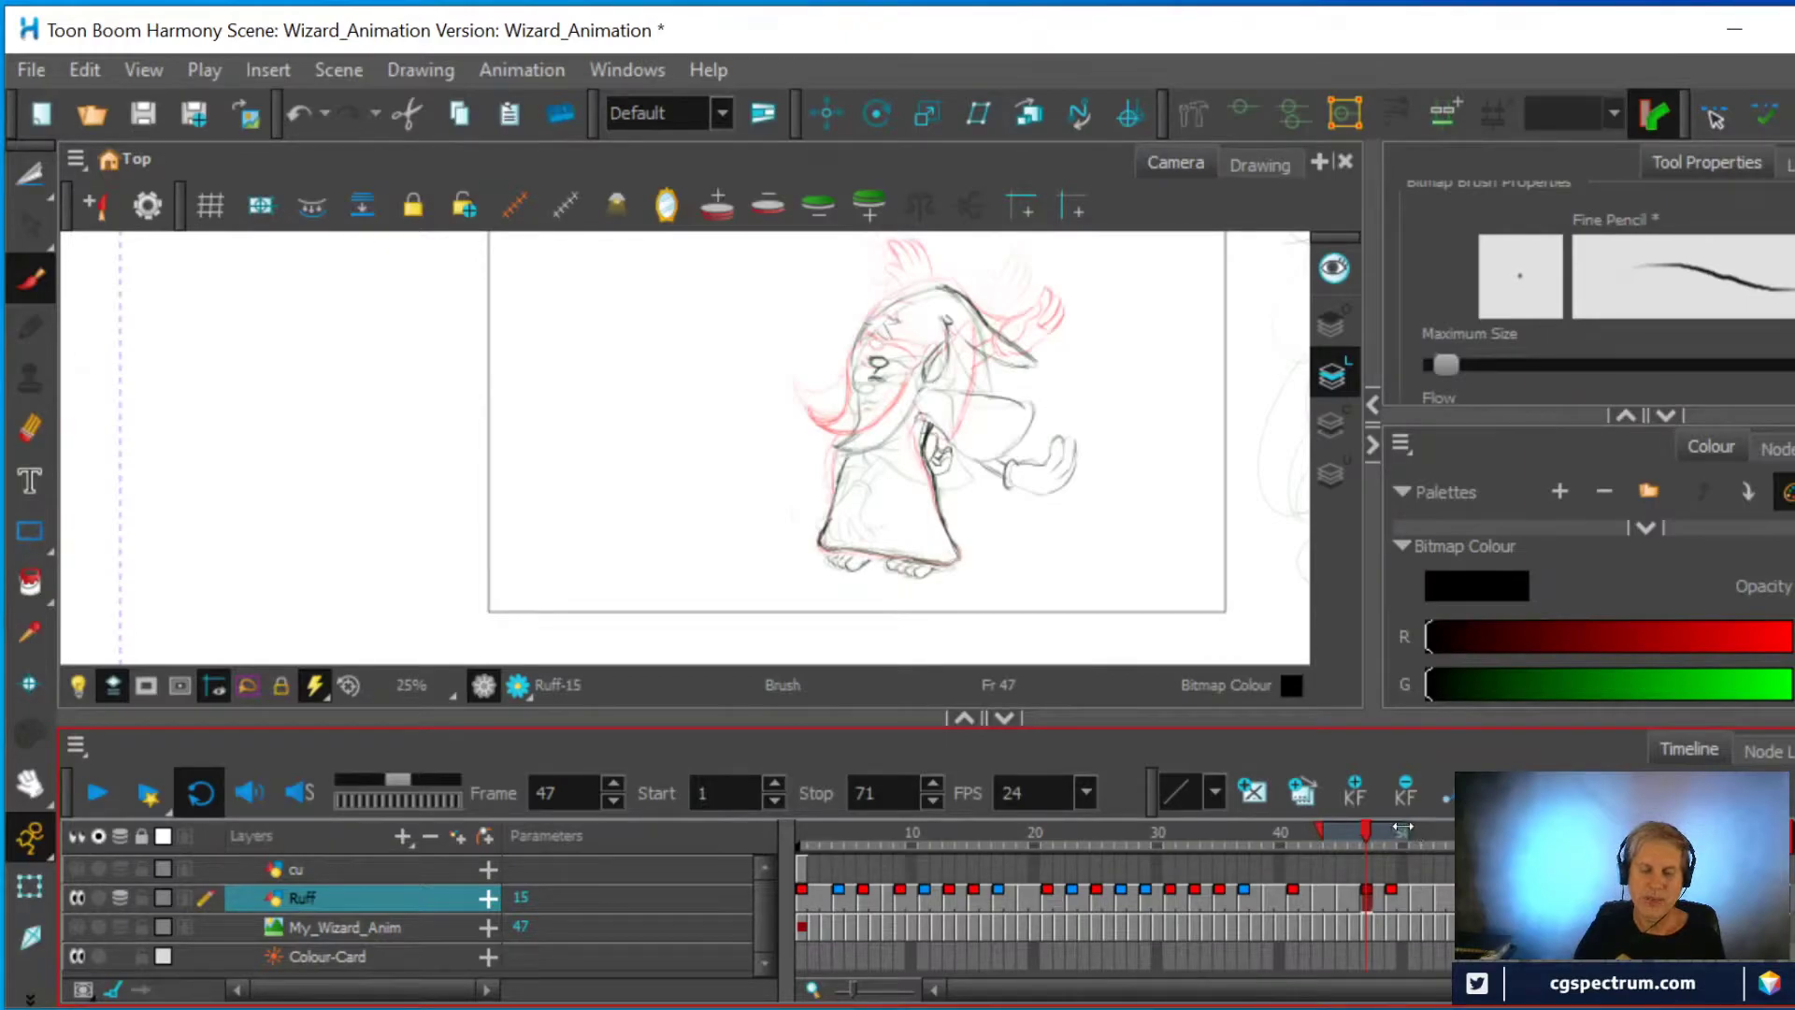
{"action": "mouse_move", "coordinate": [1393, 828]}
{"action": "left_mouse_down"}
{"action": "mouse_move", "coordinate": [1366, 832]}
{"action": "mouse_move", "coordinate": [1391, 840]}
{"action": "left_mouse_up"}
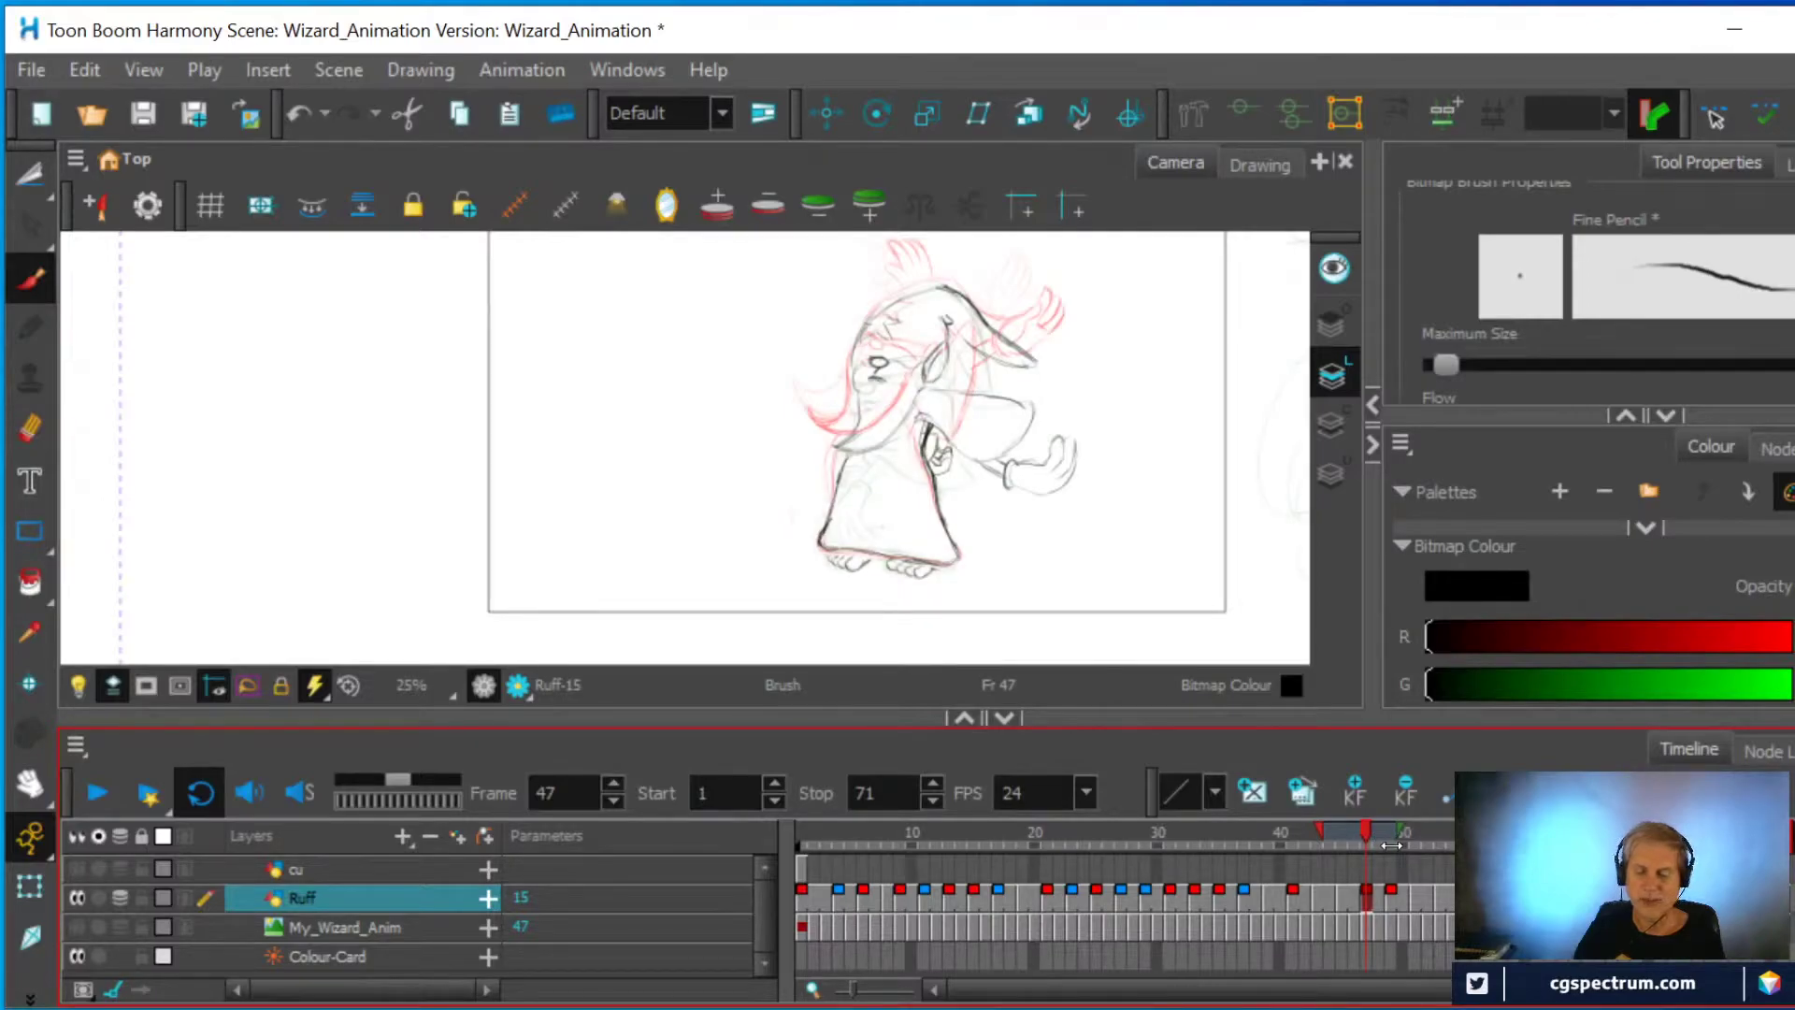
{"action": "left_click_drag", "start_coordinate": [1390, 874], "coordinate": [1420, 871]}
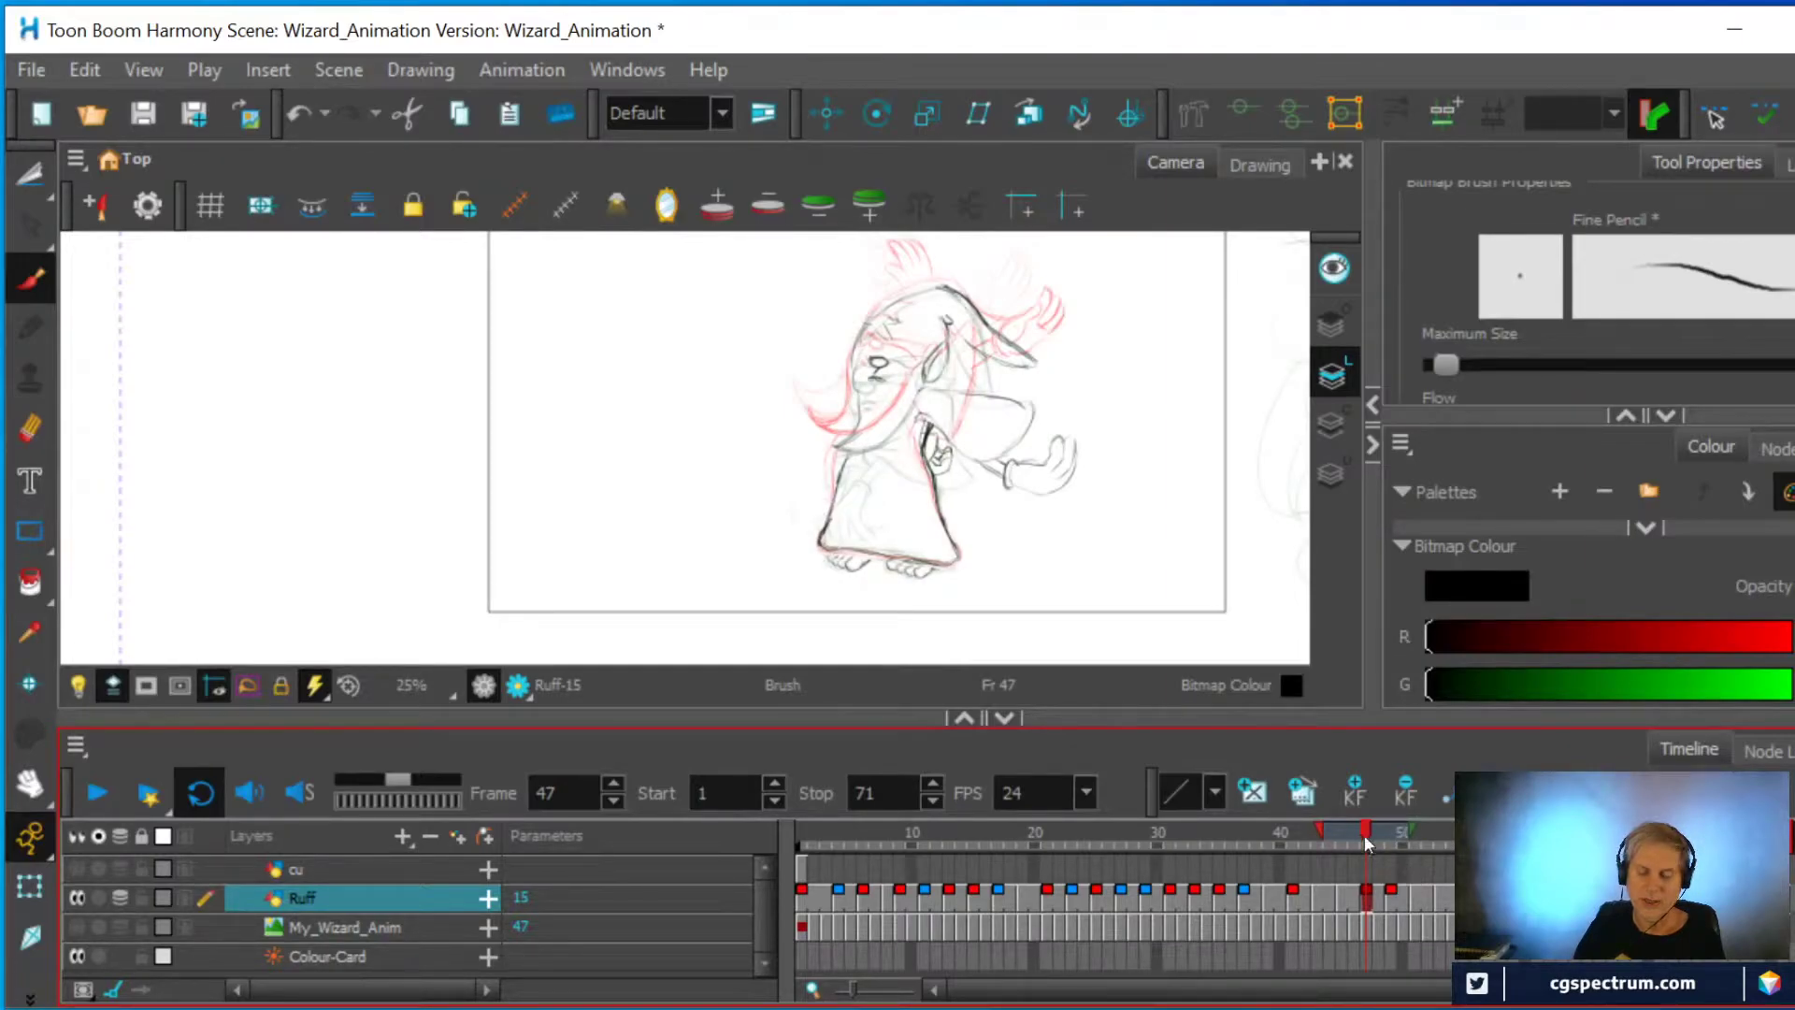
Erase the old hanging sleeve from the wizard drawings at frames 45 and 44
{"action": "left_click", "coordinate": [1344, 894]}
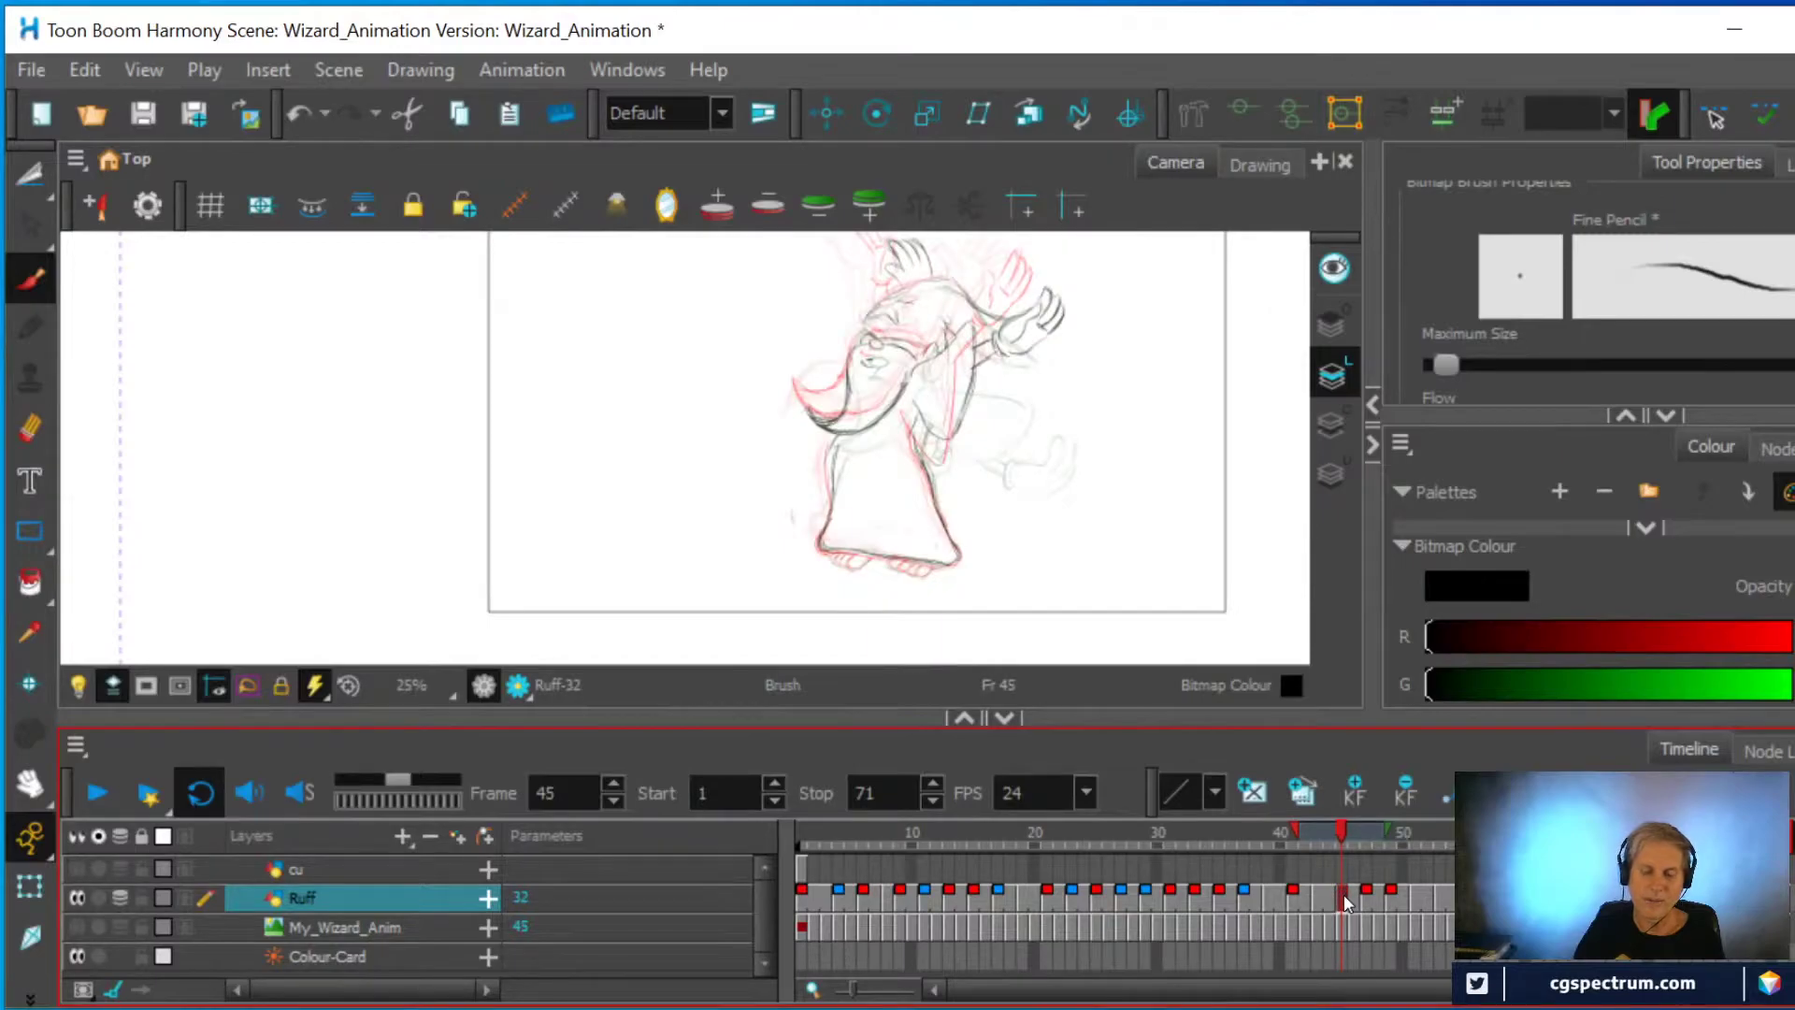
{"action": "left_click", "coordinate": [30, 429]}
{"action": "mouse_move", "coordinate": [909, 402]}
{"action": "left_mouse_down"}
{"action": "mouse_move", "coordinate": [937, 444]}
{"action": "mouse_move", "coordinate": [956, 432]}
{"action": "mouse_move", "coordinate": [970, 367]}
{"action": "mouse_move", "coordinate": [958, 402]}
{"action": "left_mouse_up"}
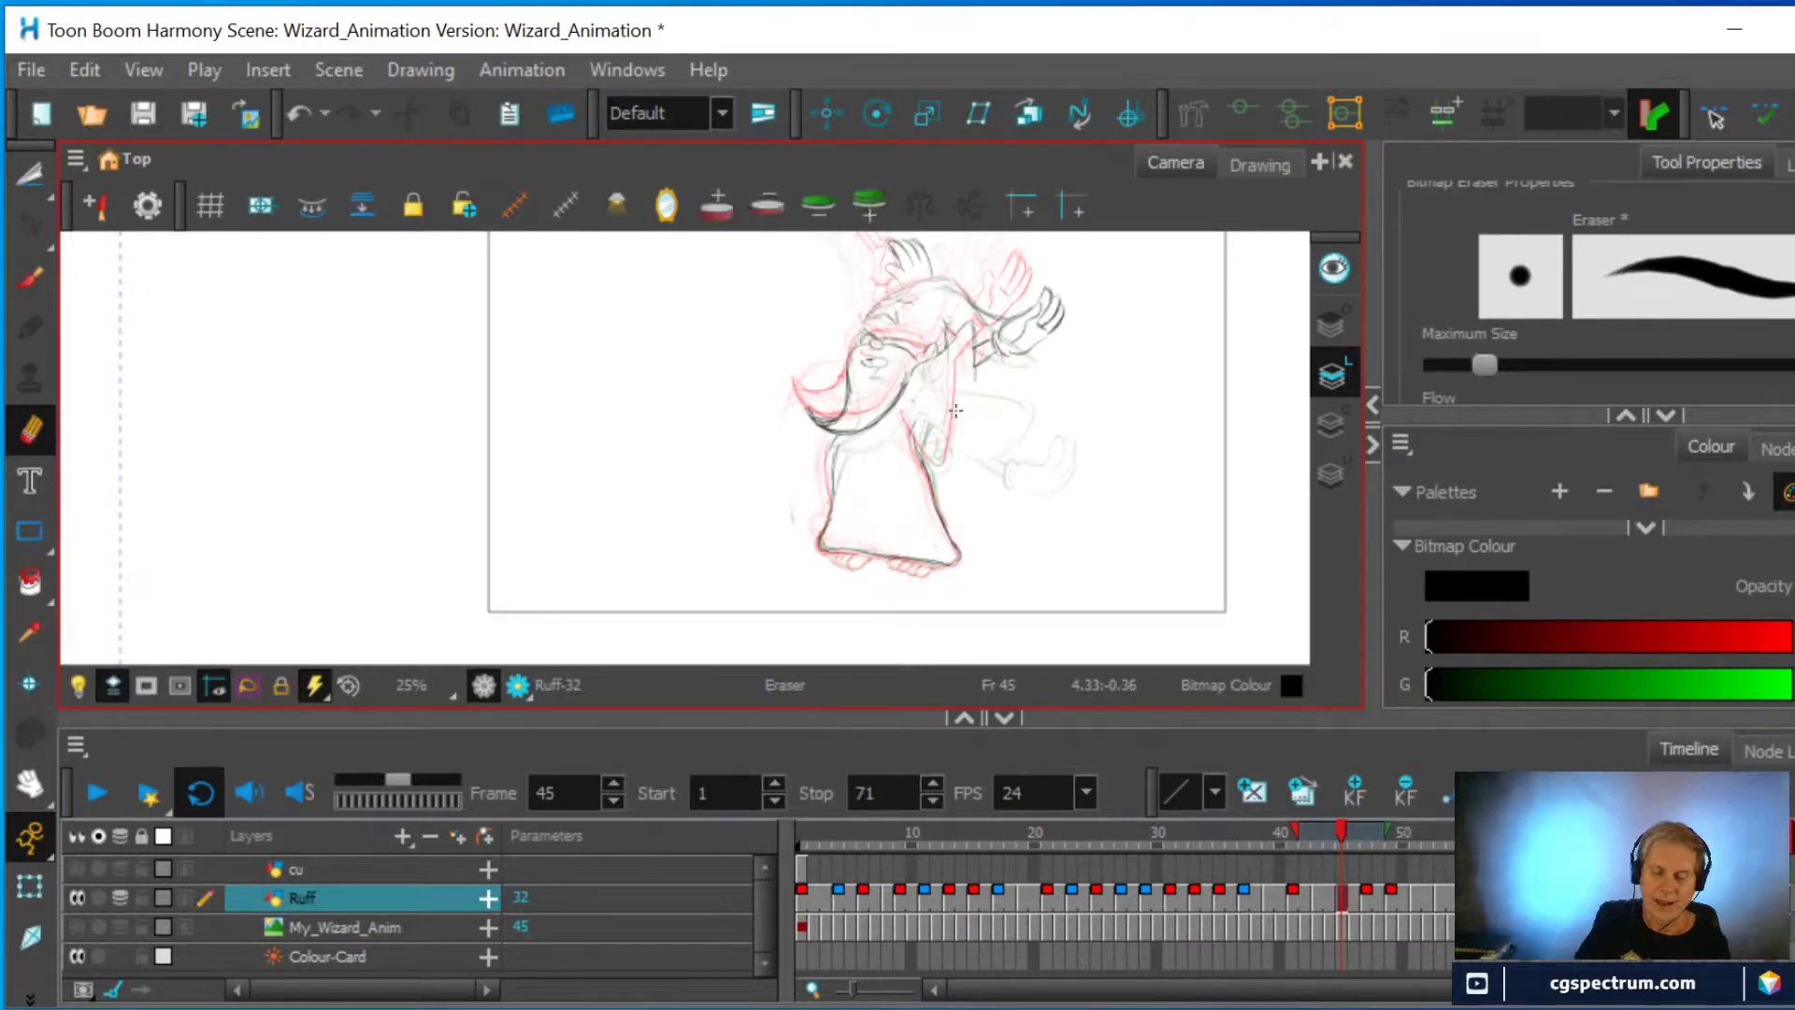
{"action": "left_click", "coordinate": [1324, 903]}
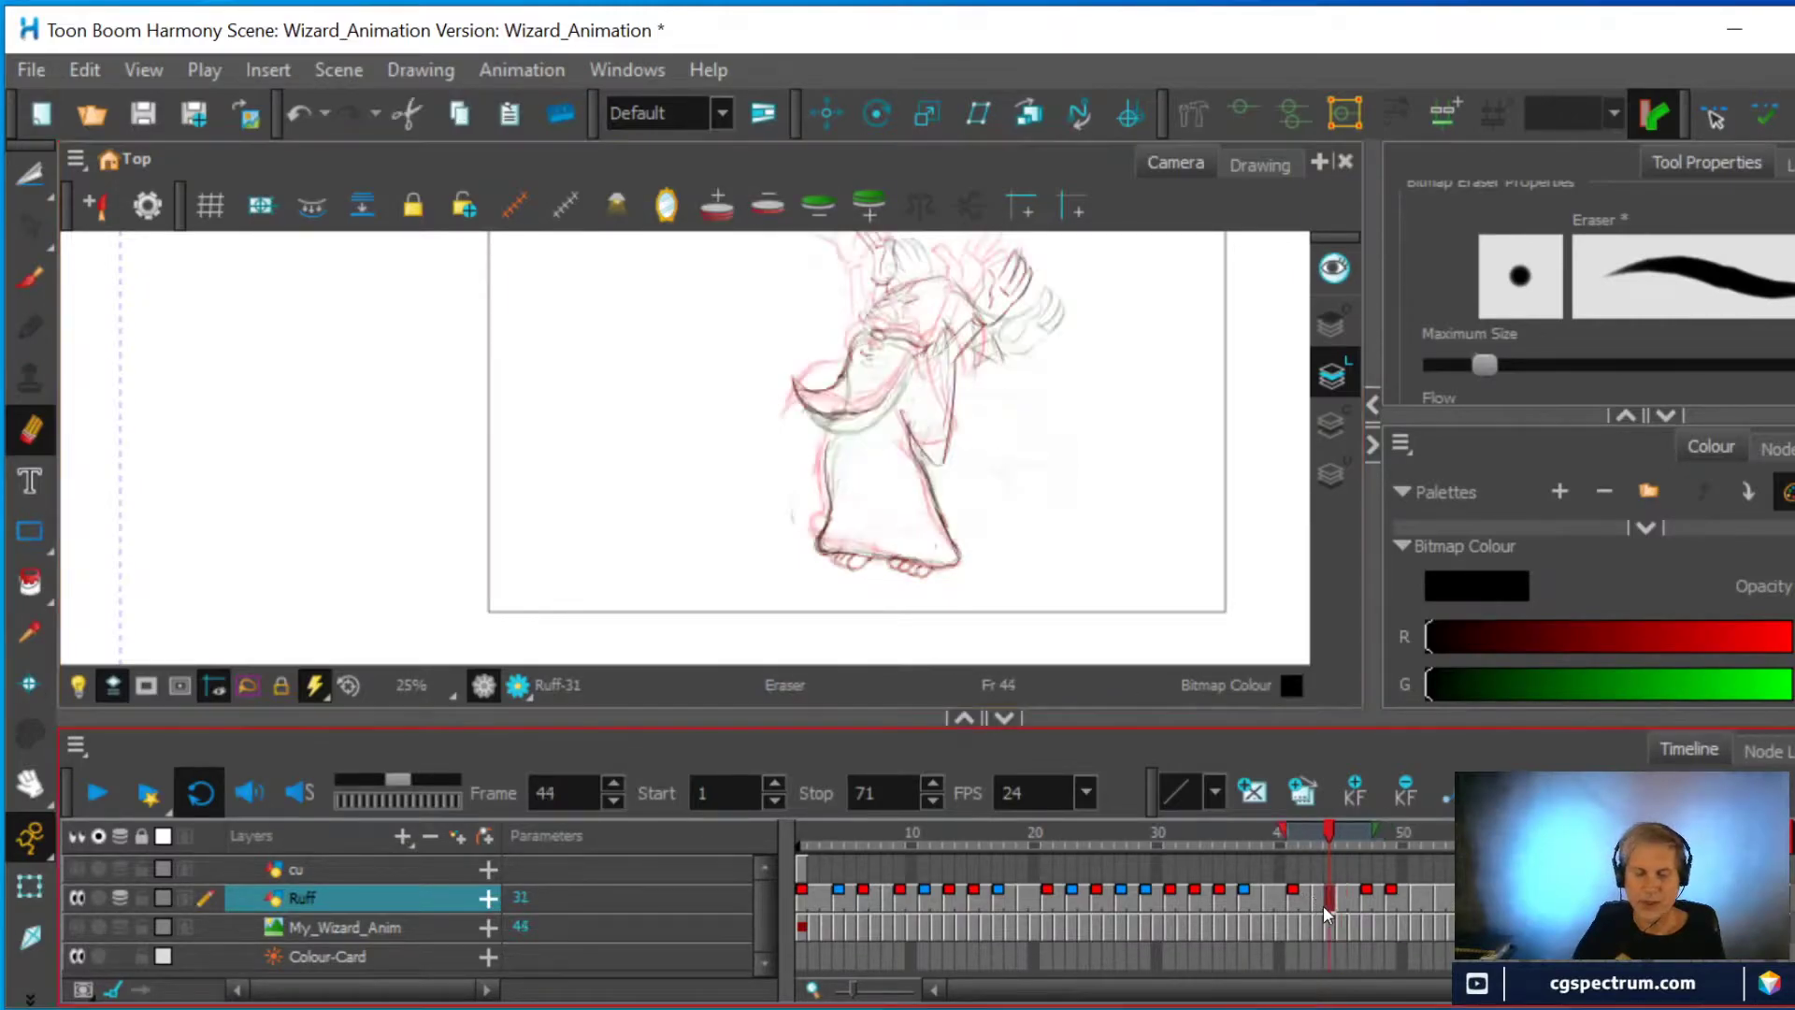
{"action": "mouse_move", "coordinate": [918, 423]}
{"action": "left_mouse_down"}
{"action": "mouse_move", "coordinate": [934, 468]}
{"action": "mouse_move", "coordinate": [954, 374]}
{"action": "mouse_move", "coordinate": [940, 430]}
{"action": "mouse_move", "coordinate": [908, 415]}
{"action": "left_mouse_up"}
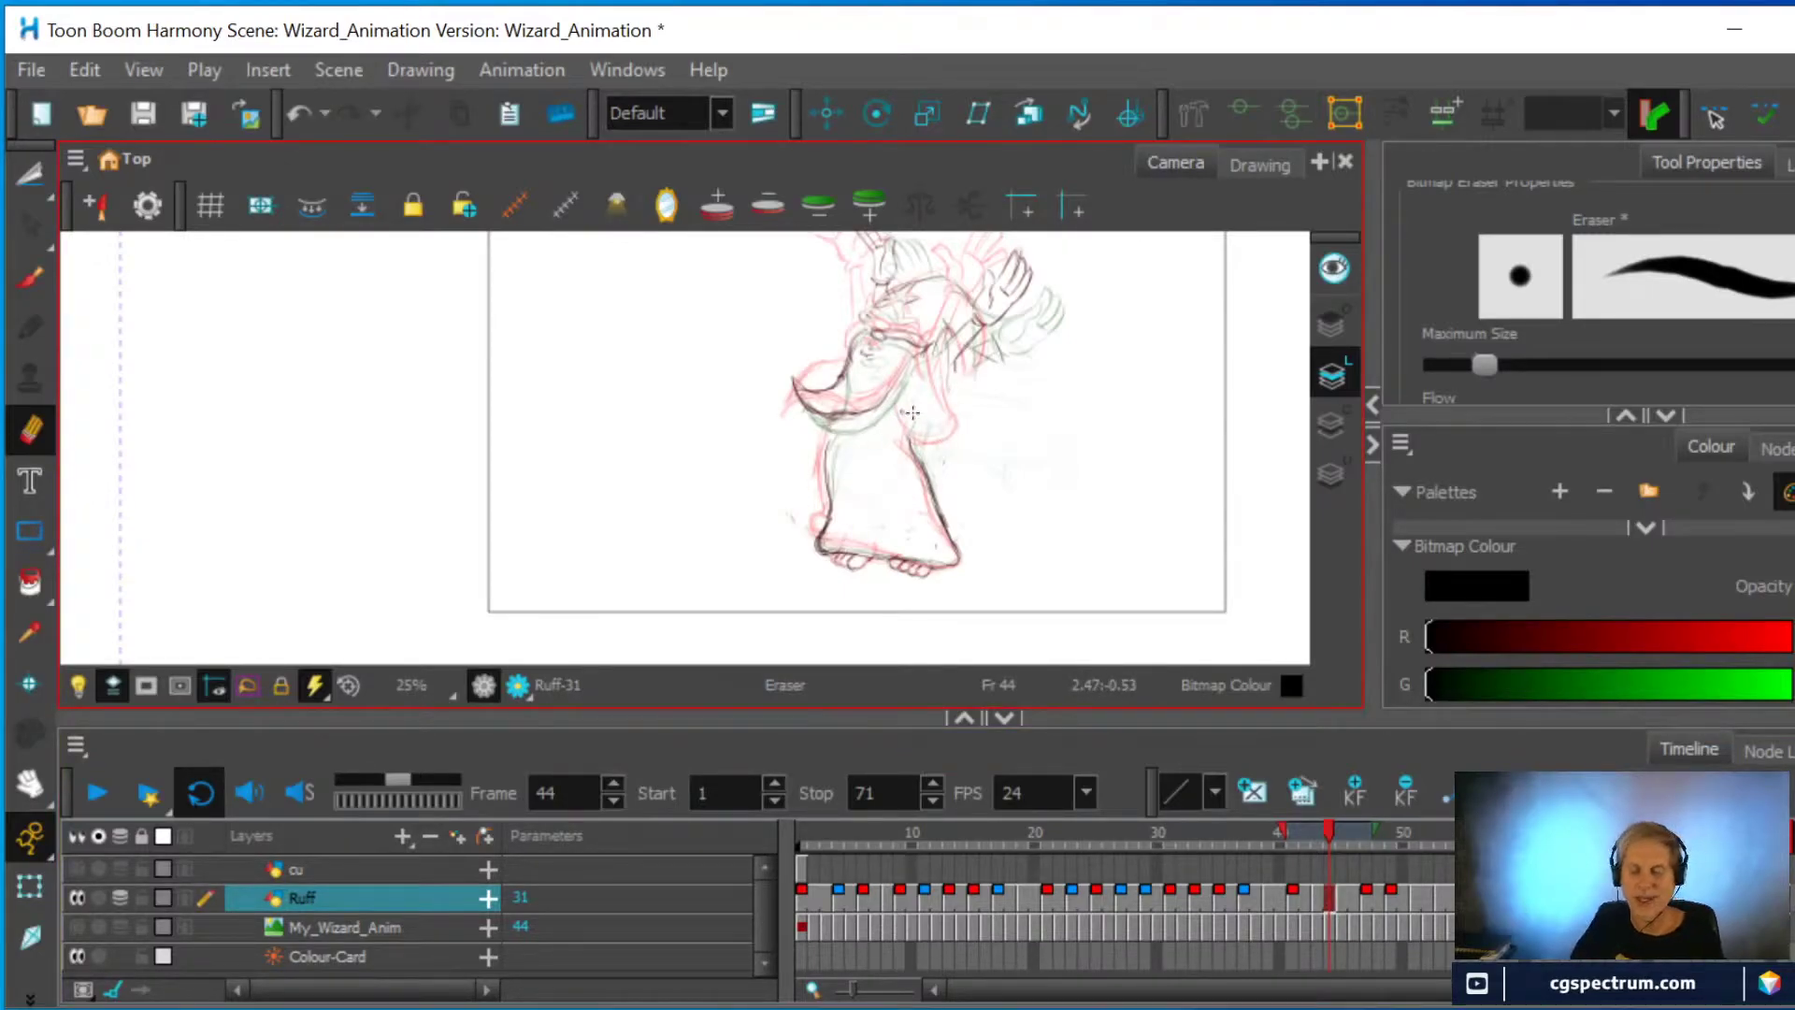
Compare the drawings around frame 41 and erase the old hanging sleeve from the wizard at frame 41
{"action": "left_click", "coordinate": [1301, 895]}
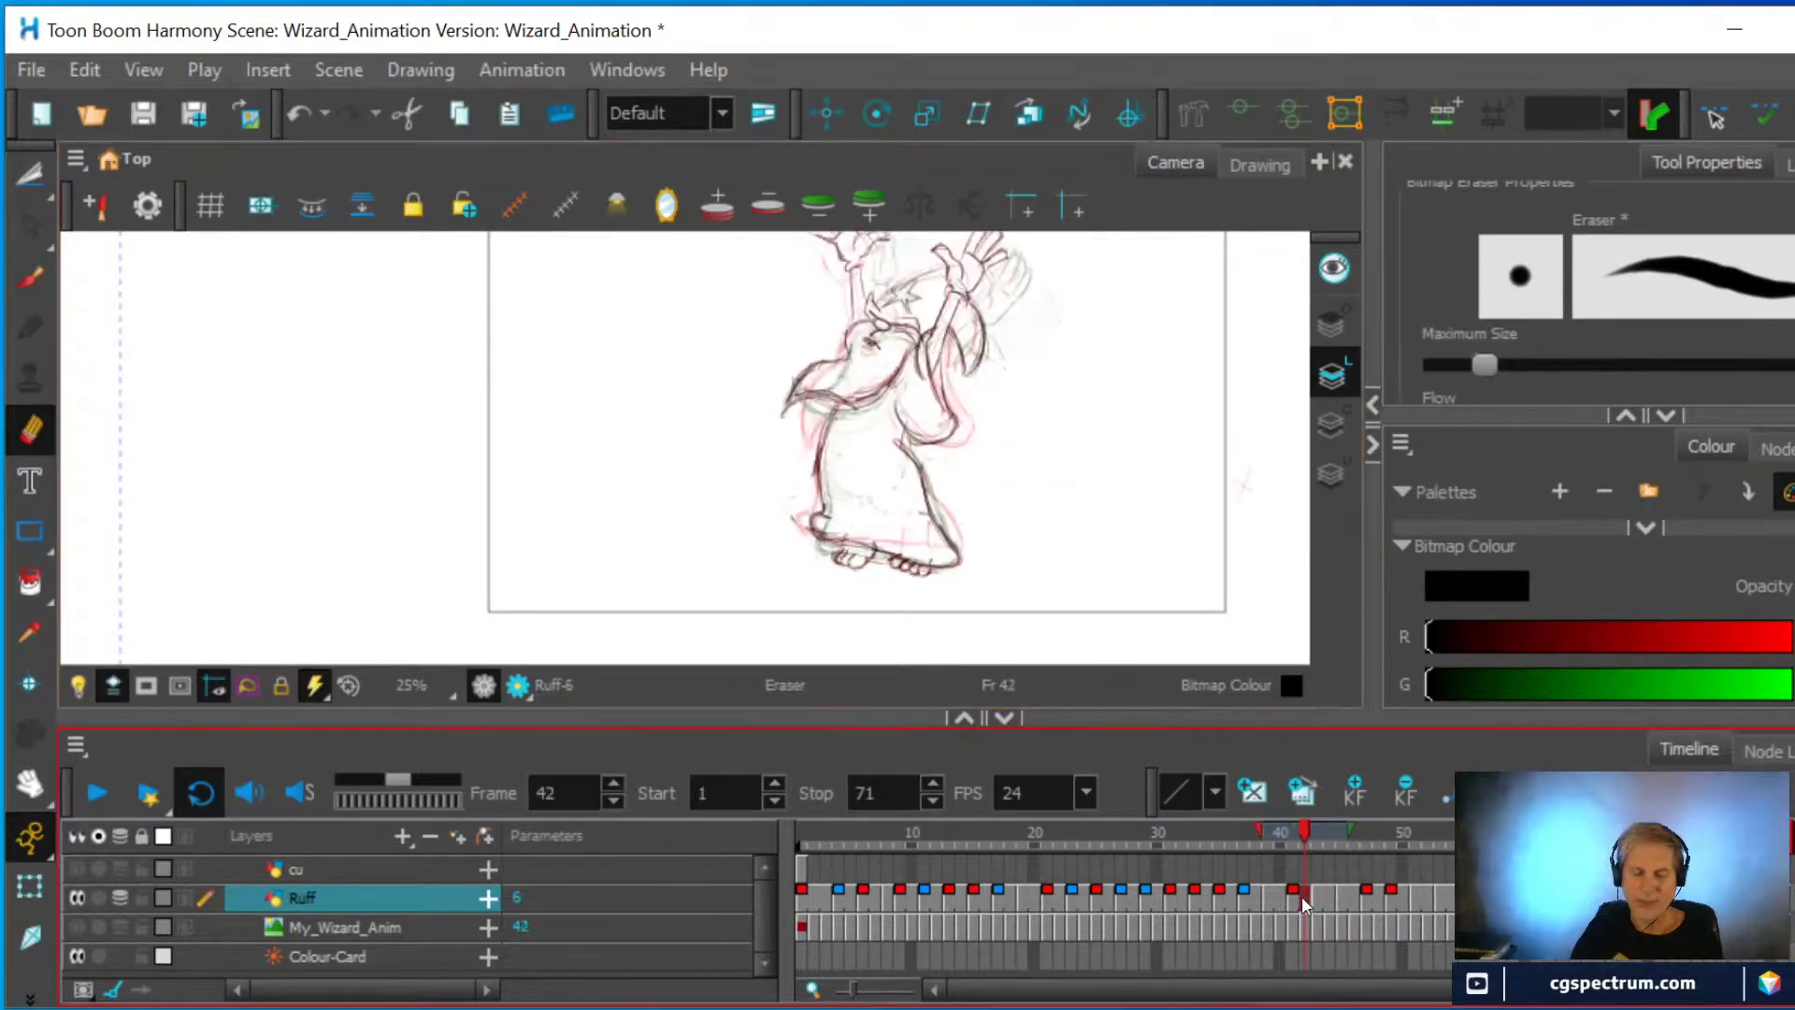
{"action": "left_click", "coordinate": [1288, 901]}
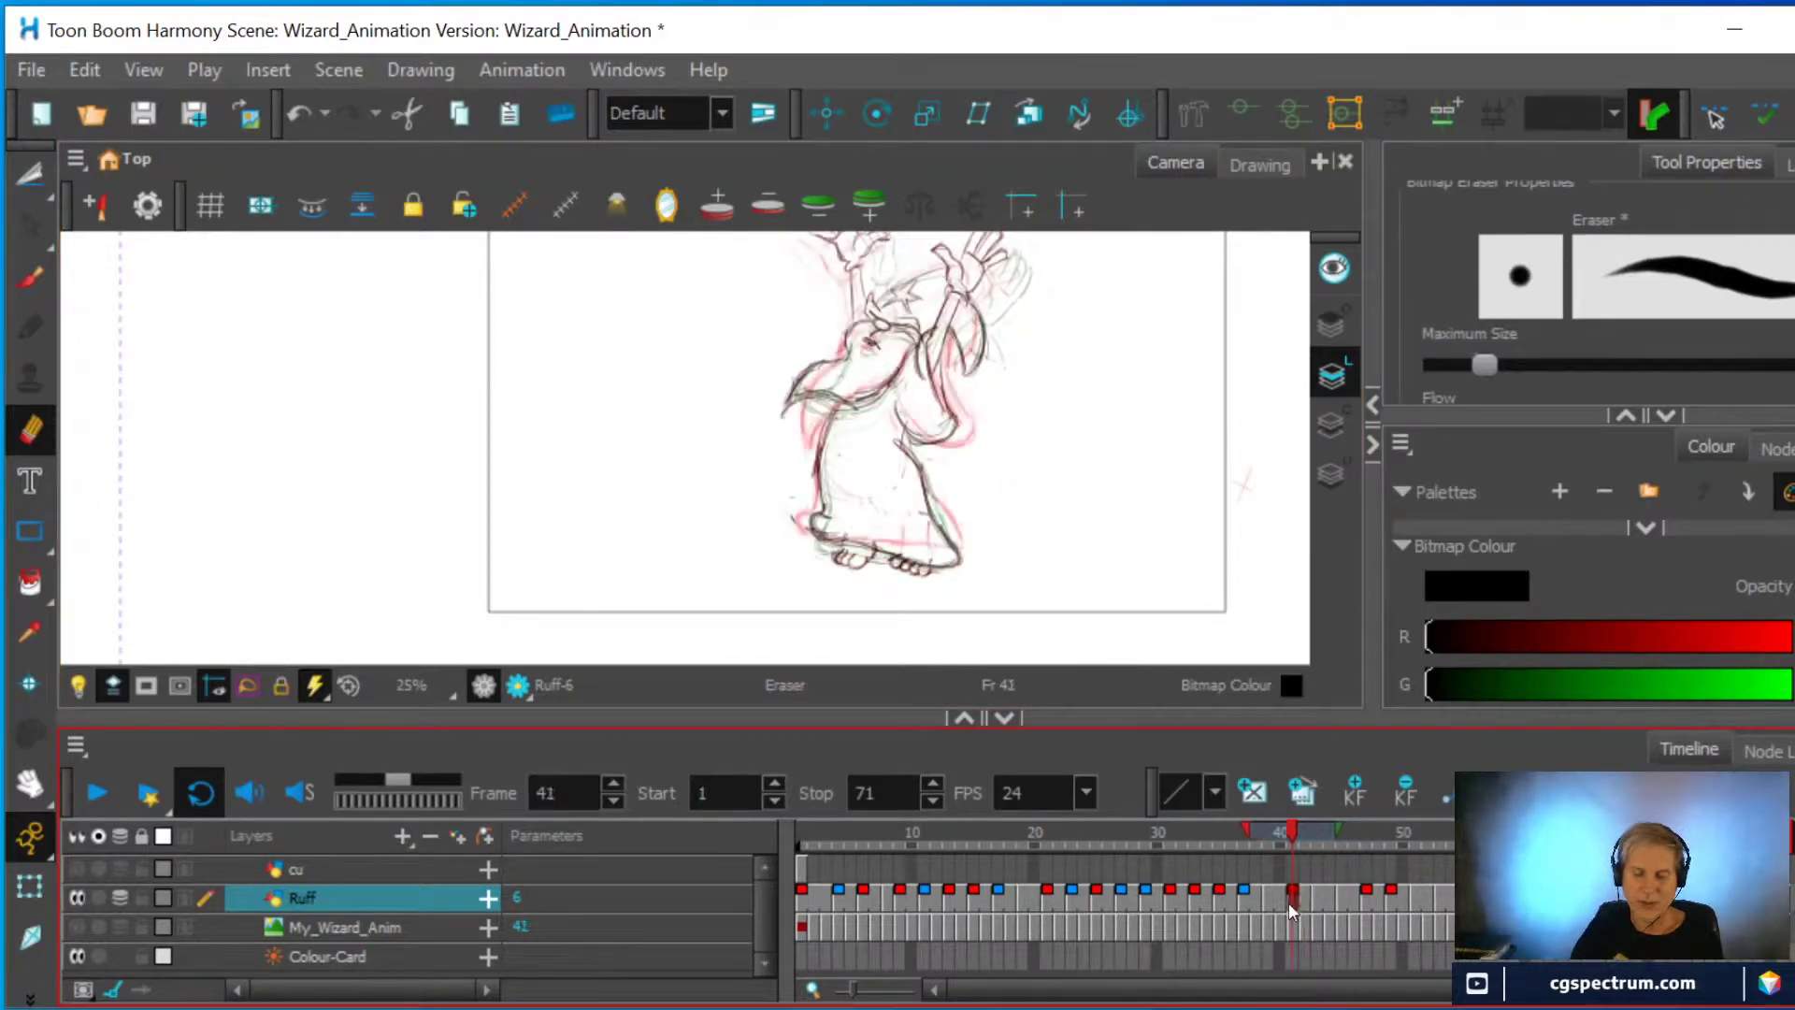
{"action": "left_click", "coordinate": [1270, 899]}
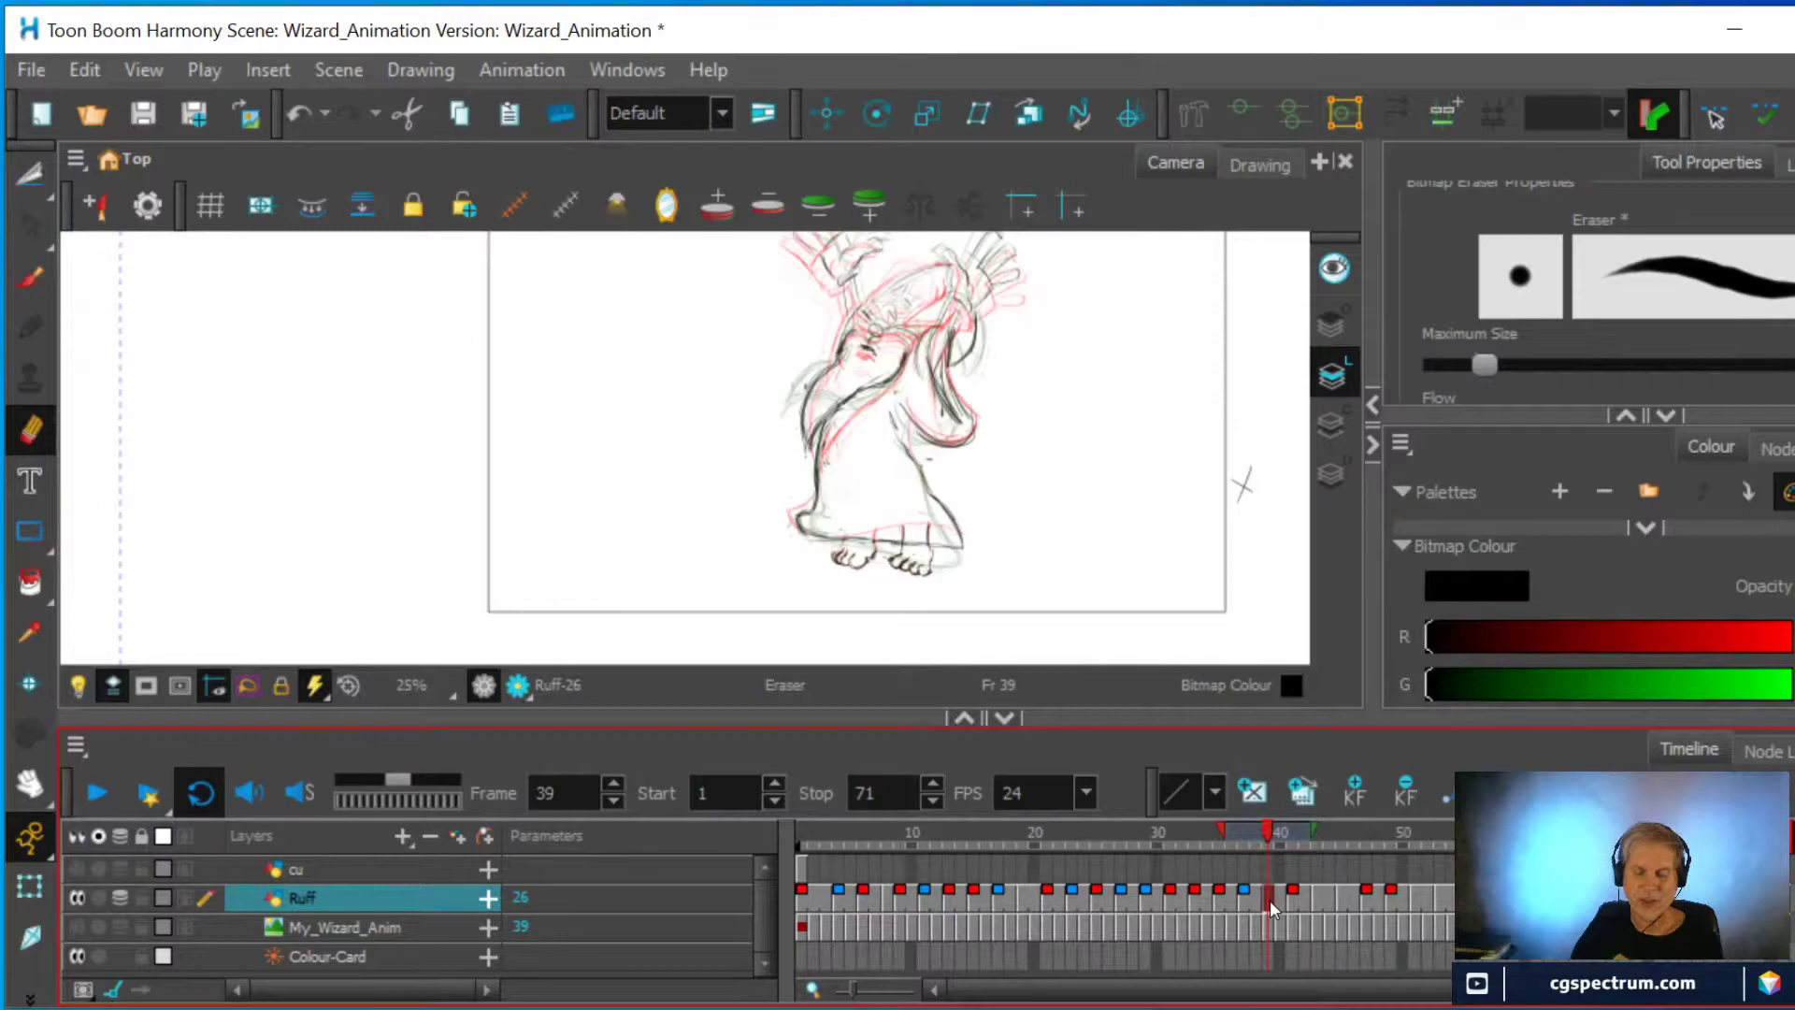
{"action": "left_click", "coordinate": [1293, 901]}
{"action": "mouse_move", "coordinate": [888, 402]}
{"action": "left_mouse_down"}
{"action": "mouse_move", "coordinate": [930, 449]}
{"action": "mouse_move", "coordinate": [949, 432]}
{"action": "left_mouse_up"}
{"action": "mouse_move", "coordinate": [947, 388]}
{"action": "left_mouse_down"}
{"action": "mouse_move", "coordinate": [935, 378]}
{"action": "mouse_move", "coordinate": [948, 411]}
{"action": "mouse_move", "coordinate": [917, 434]}
{"action": "left_mouse_up"}
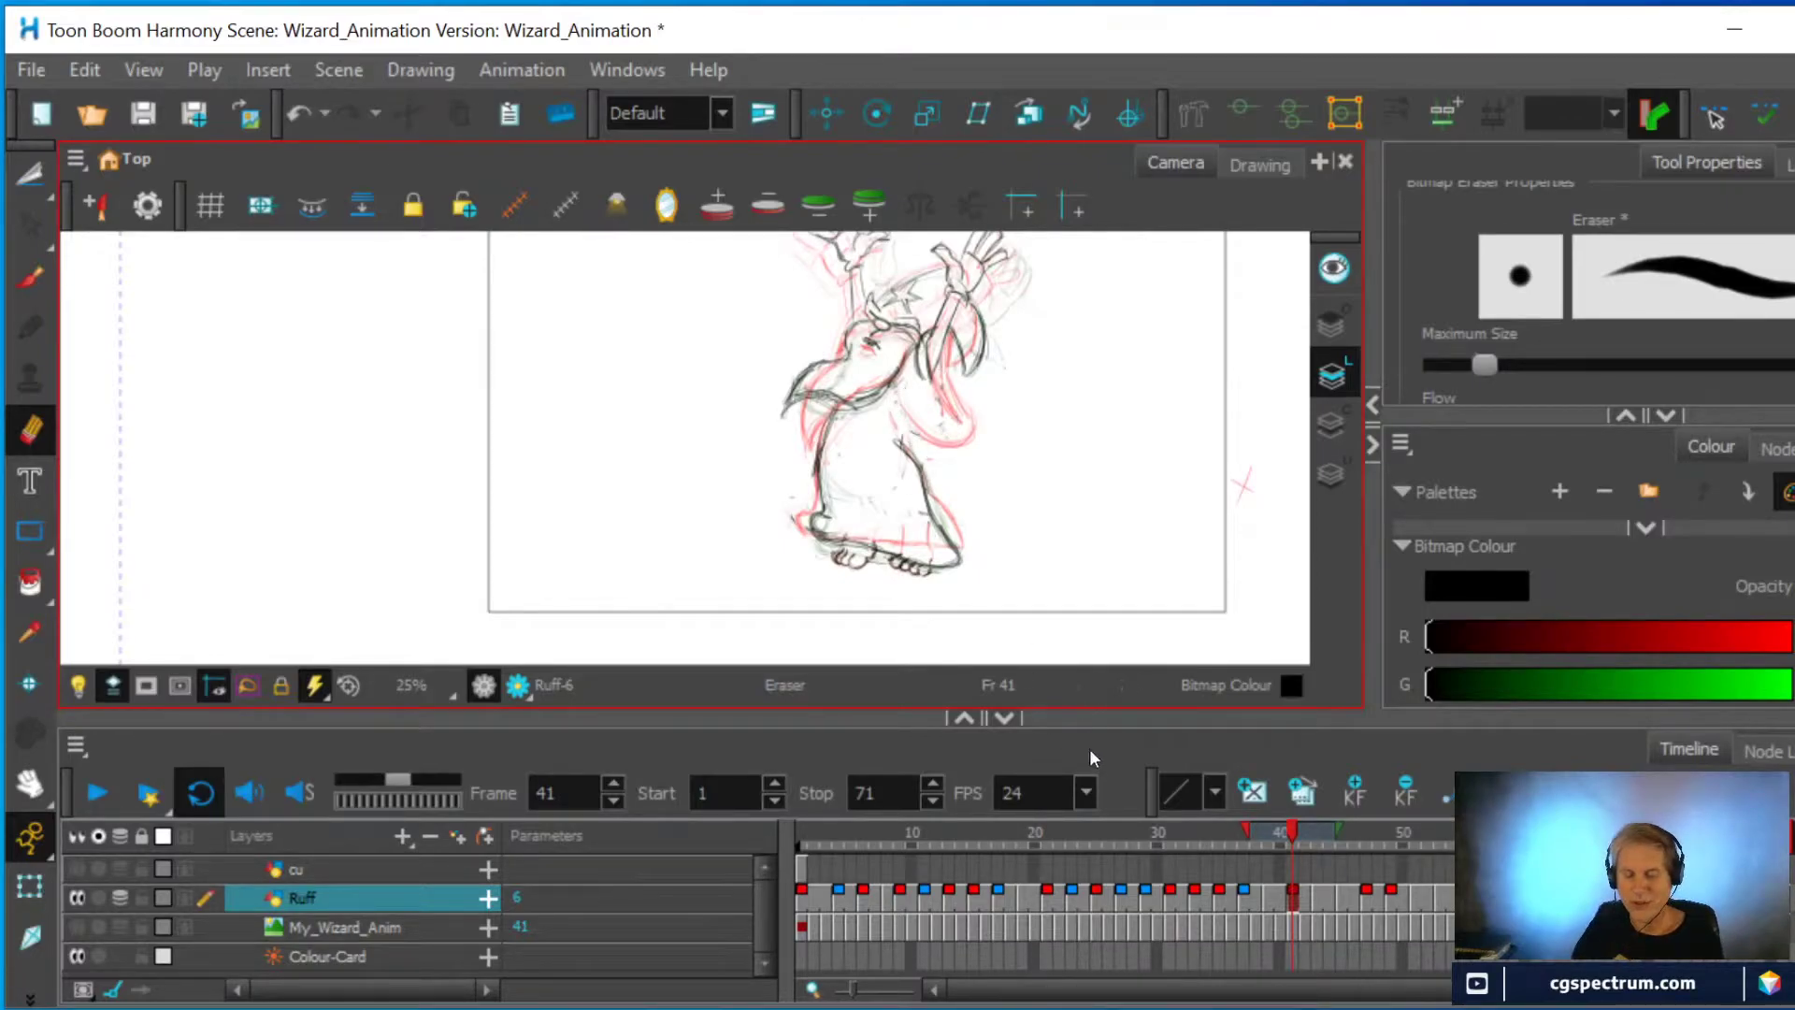
Check the sleeve at frames 37 and 39, and draw a sleeve swinging farther back in the frame 41 drawing with the Fine Pencil
{"action": "left_click", "coordinate": [1270, 894]}
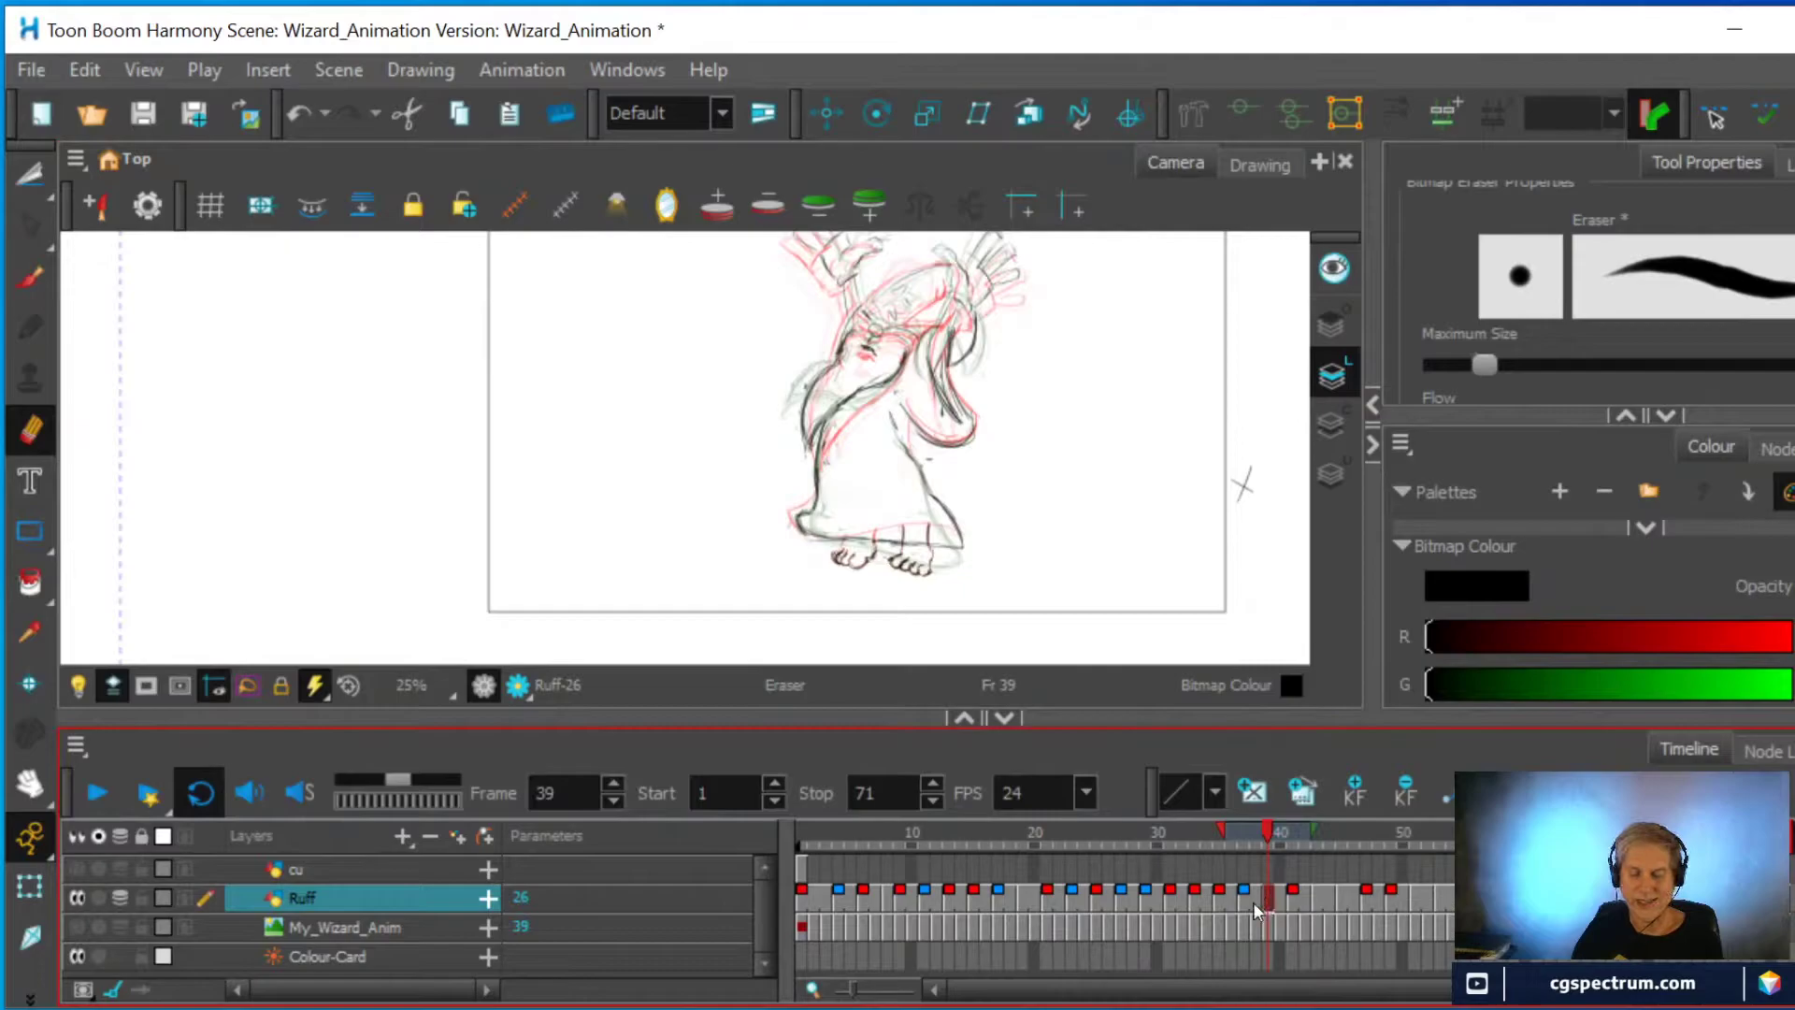
{"action": "left_click", "coordinate": [1243, 896]}
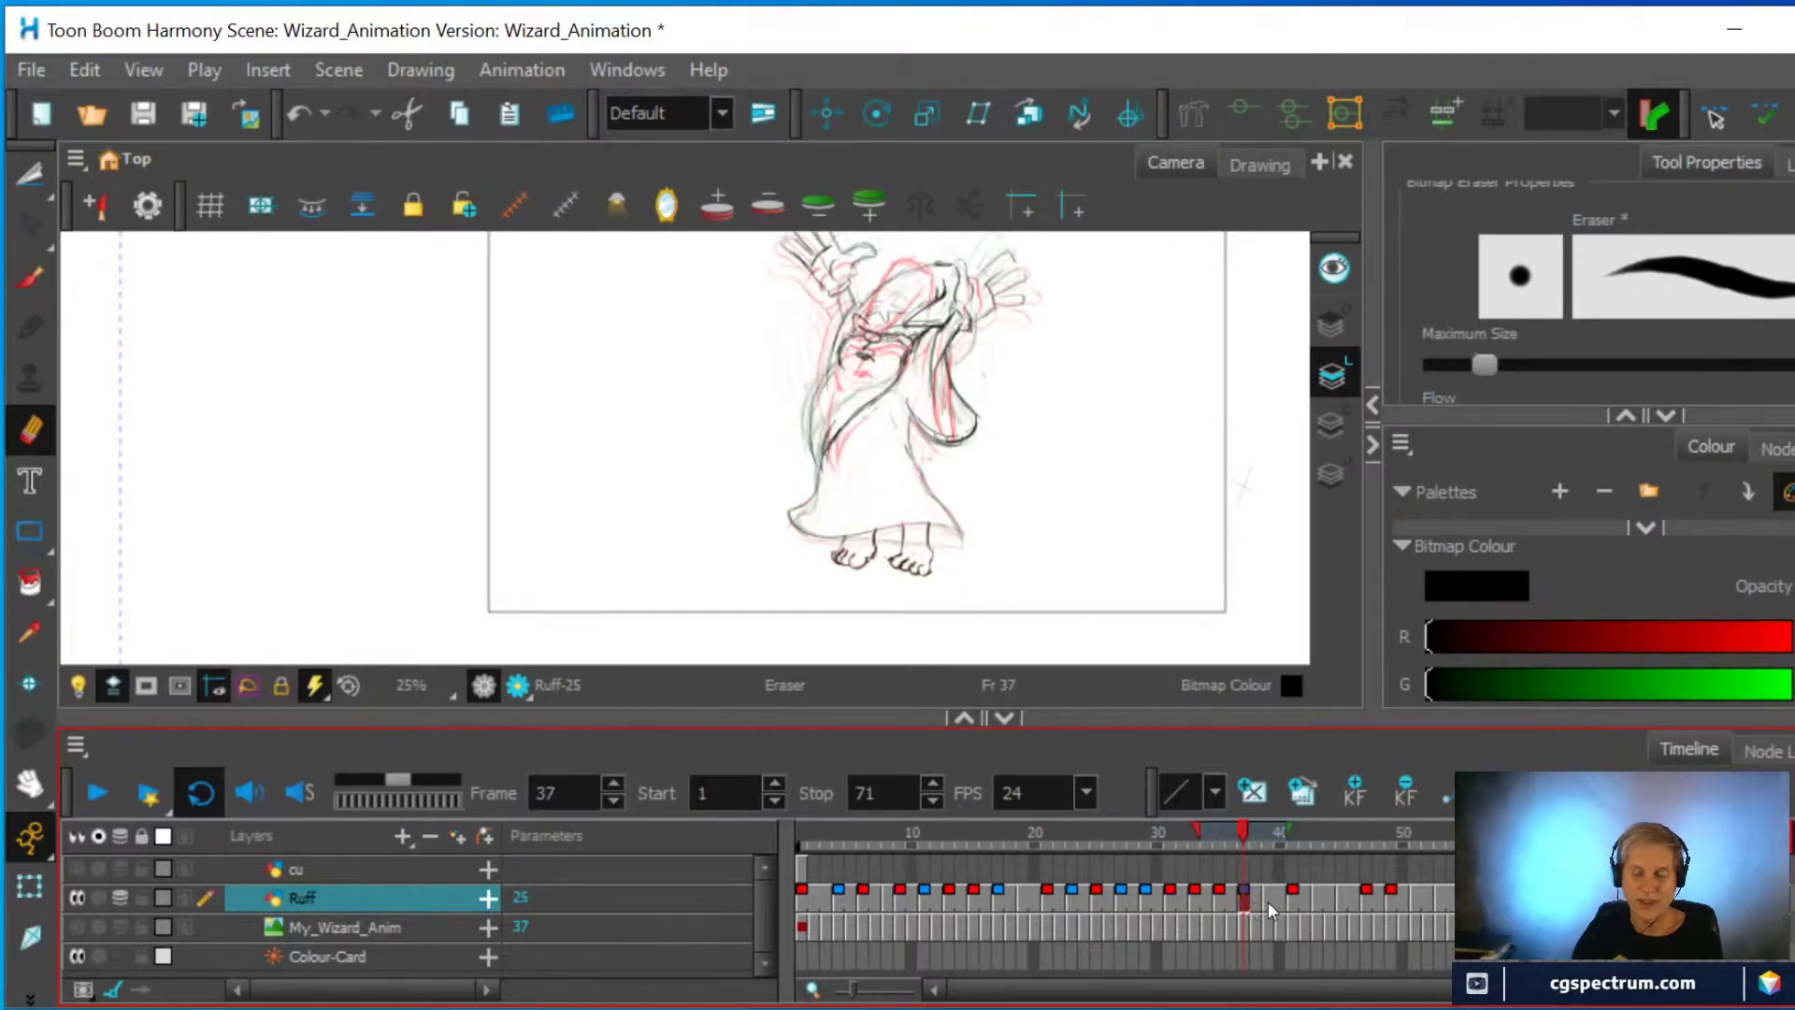
{"action": "left_click", "coordinate": [1268, 900]}
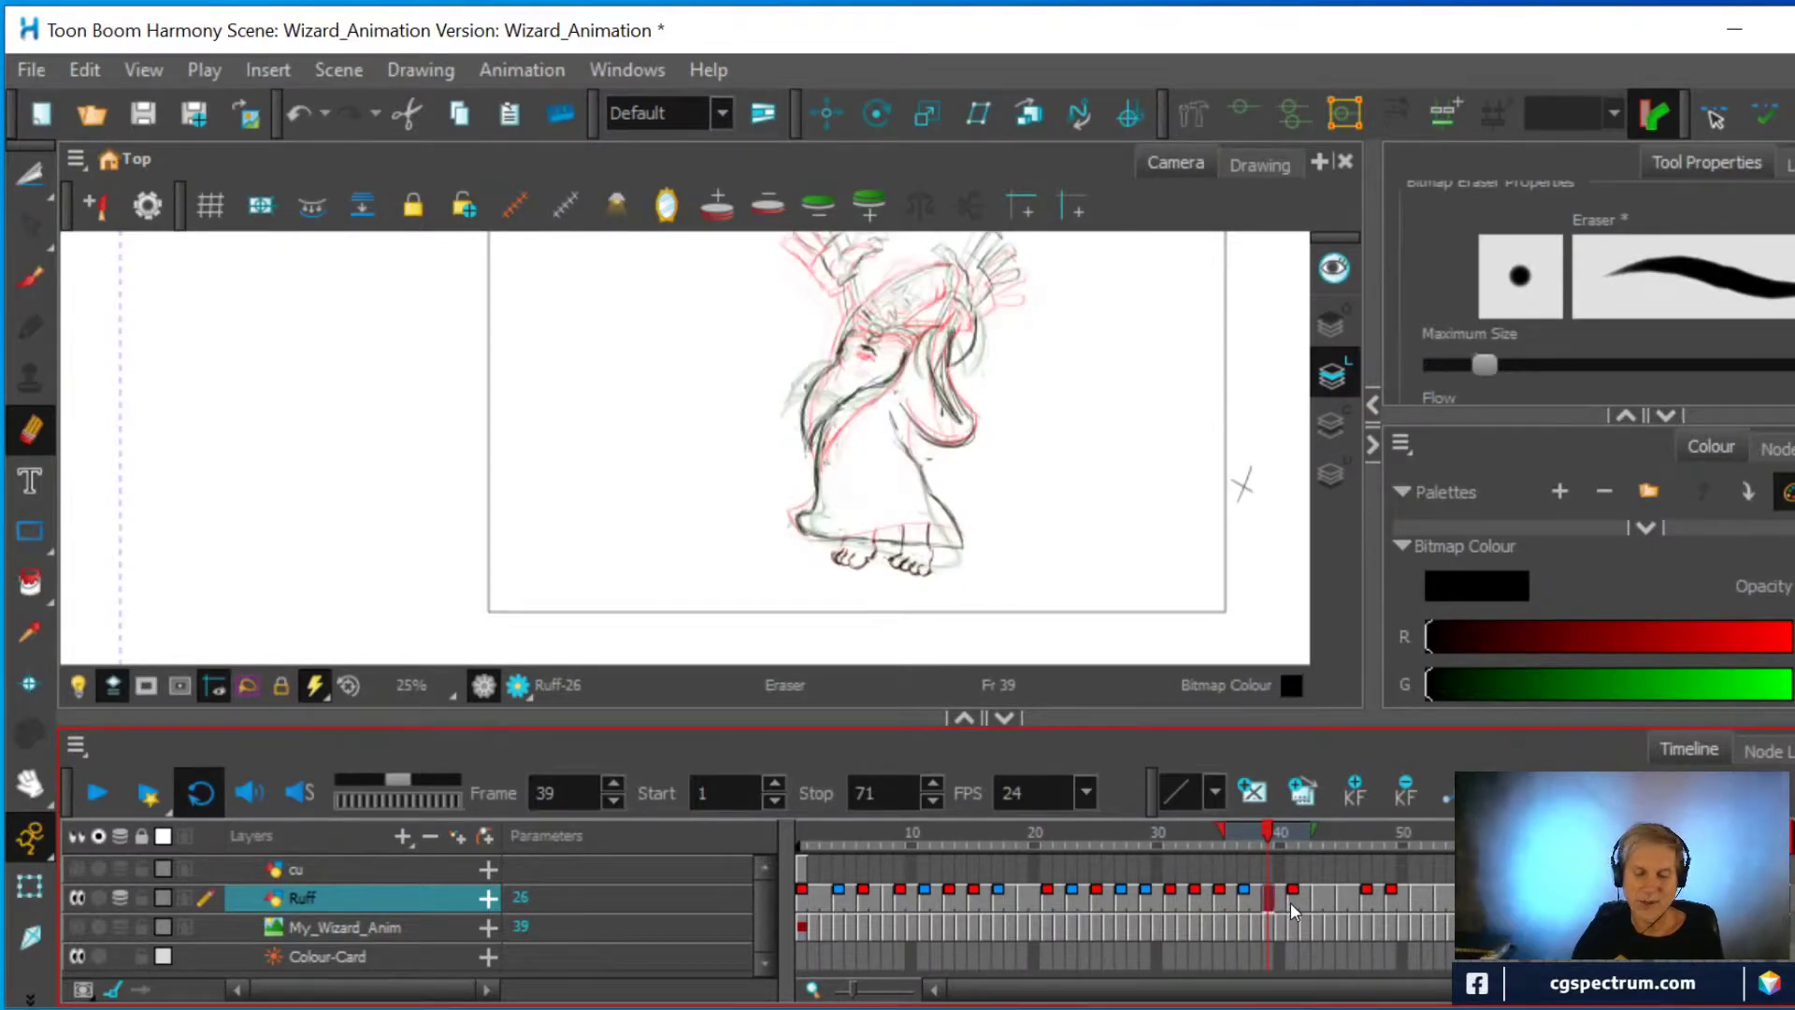
{"action": "left_click", "coordinate": [1290, 901]}
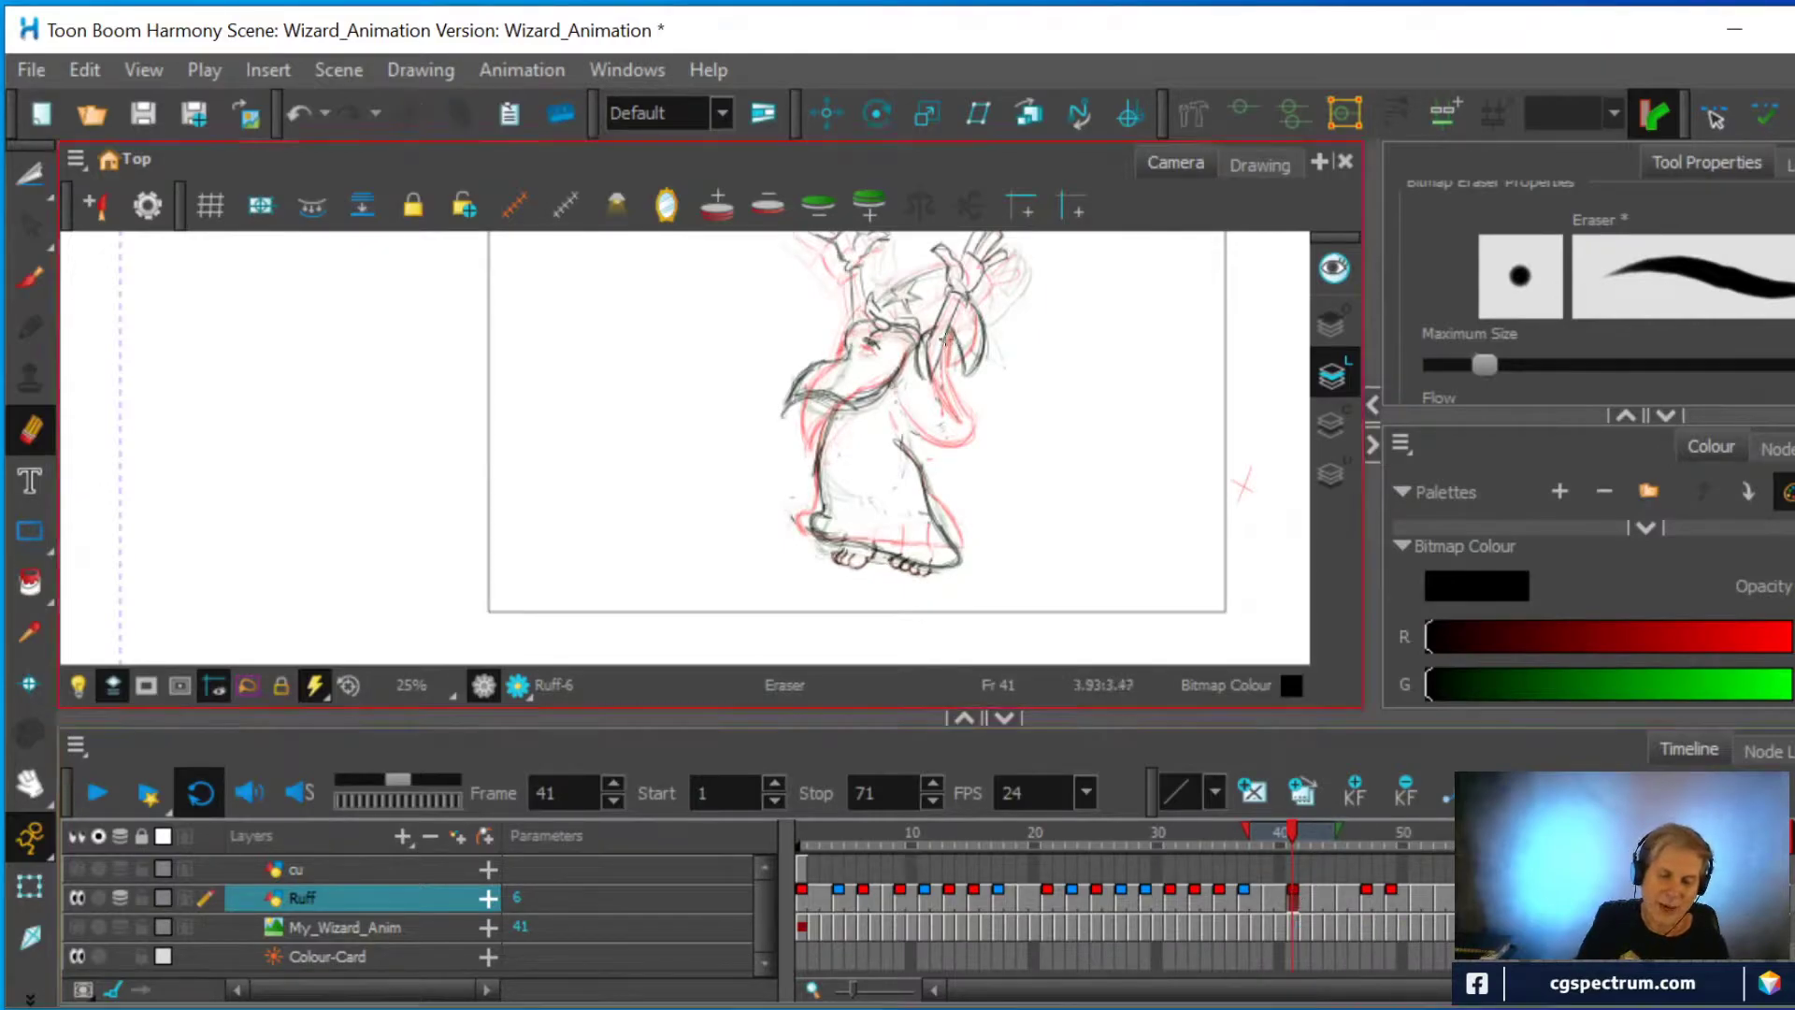
{"action": "left_click", "coordinate": [32, 279]}
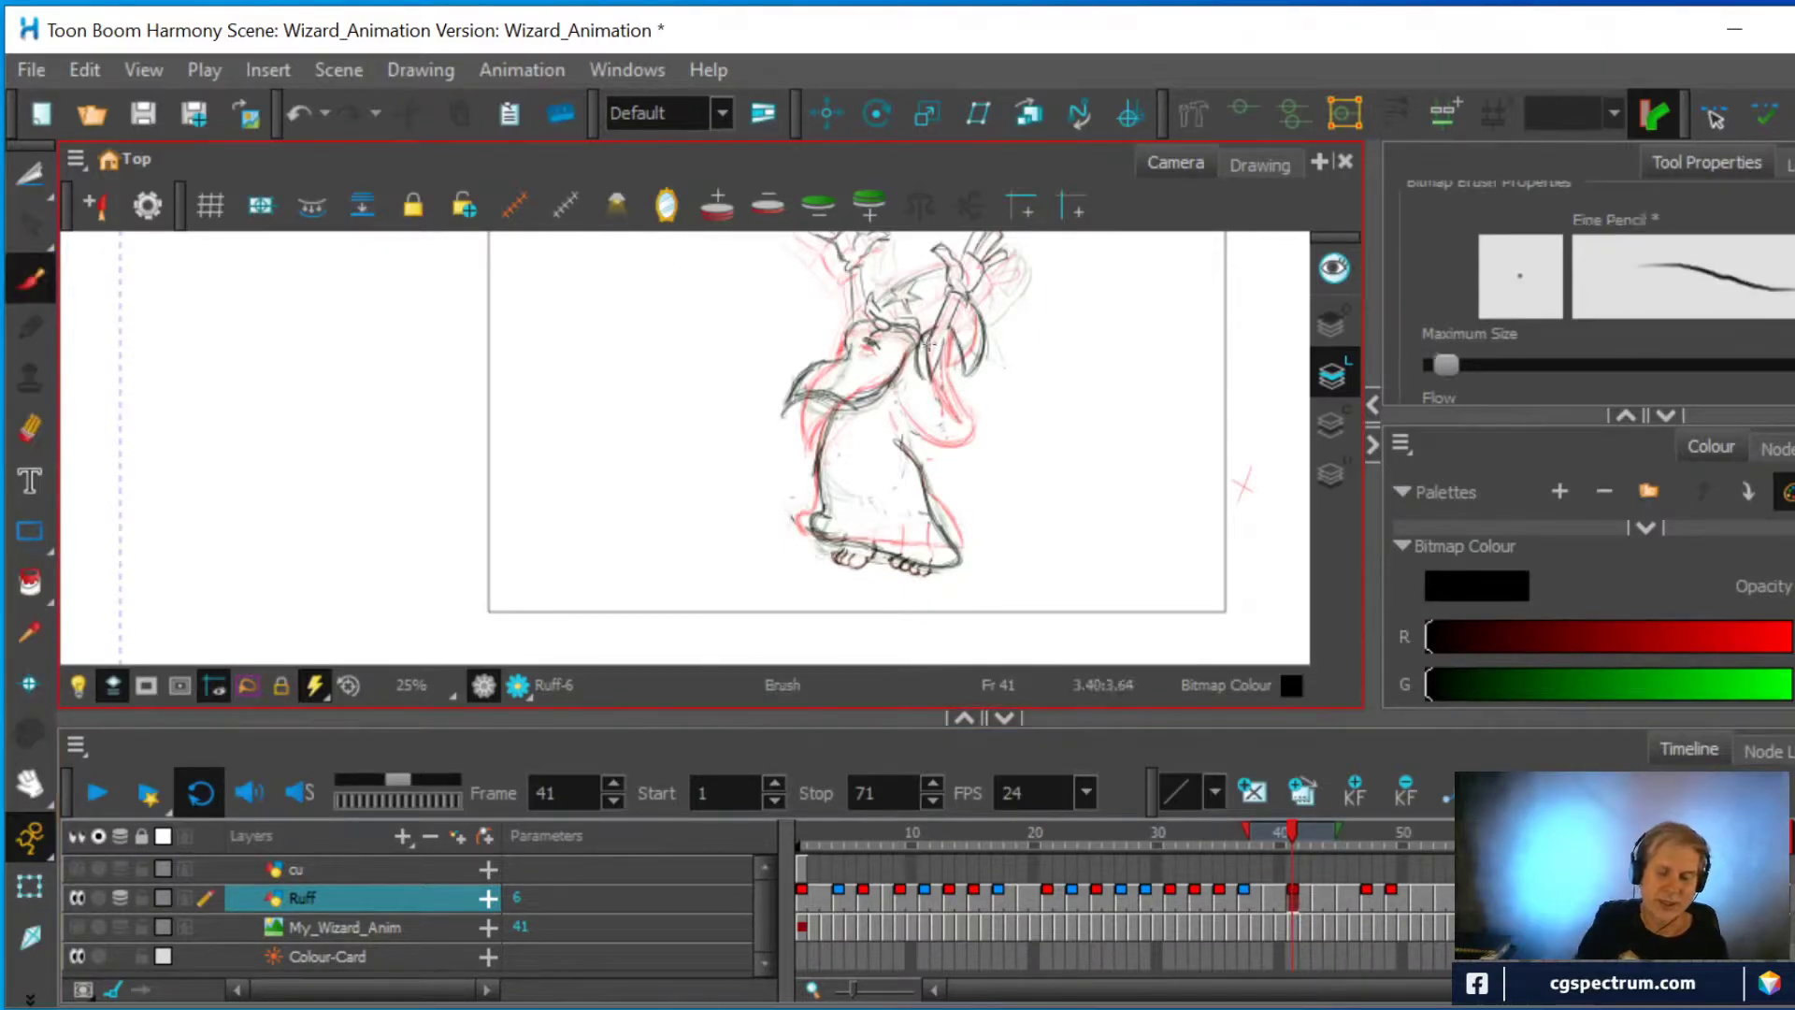
{"action": "mouse_move", "coordinate": [990, 408]}
{"action": "left_mouse_down"}
{"action": "mouse_move", "coordinate": [926, 430]}
{"action": "mouse_move", "coordinate": [898, 406]}
{"action": "mouse_move", "coordinate": [950, 435]}
{"action": "mouse_move", "coordinate": [983, 413]}
{"action": "mouse_move", "coordinate": [952, 438]}
{"action": "left_mouse_up"}
{"action": "mouse_move", "coordinate": [963, 360]}
{"action": "left_mouse_down"}
{"action": "mouse_move", "coordinate": [935, 421]}
{"action": "mouse_move", "coordinate": [926, 347]}
{"action": "mouse_move", "coordinate": [959, 423]}
{"action": "mouse_move", "coordinate": [946, 318]}
{"action": "mouse_move", "coordinate": [933, 359]}
{"action": "mouse_move", "coordinate": [951, 321]}
{"action": "left_mouse_up"}
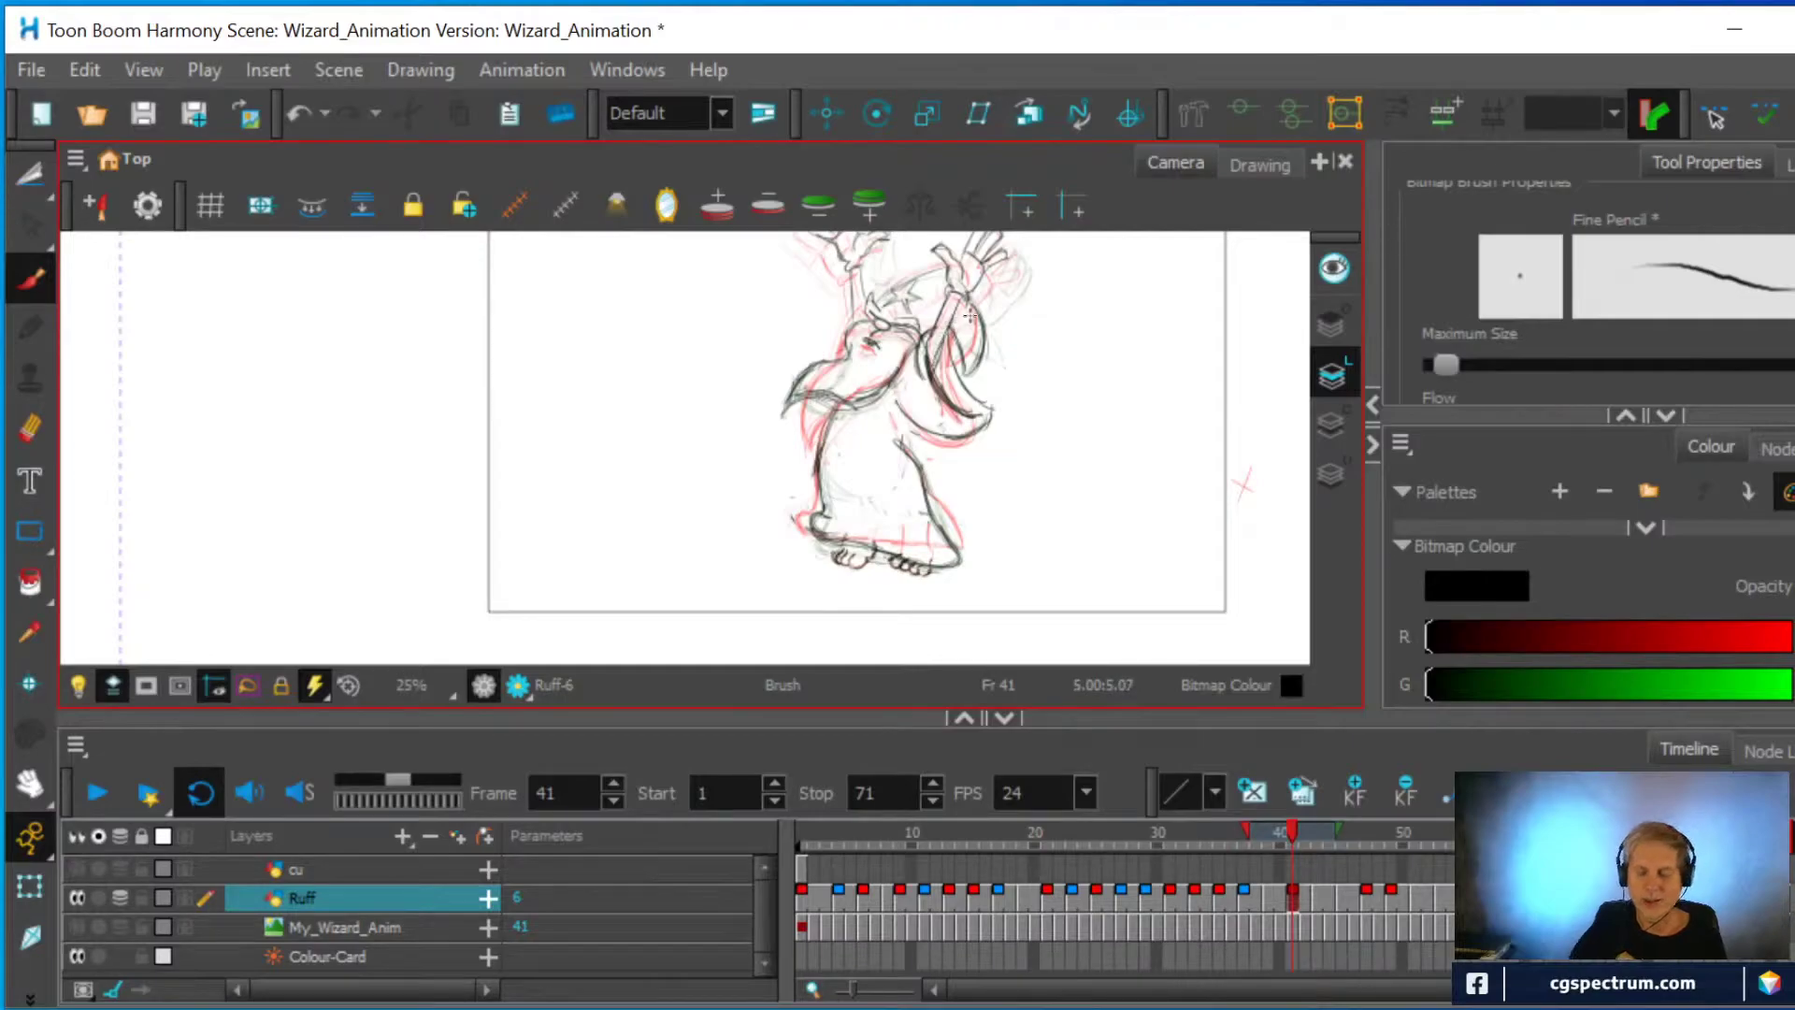
Extend the onion skin's forward range at frame 43 and draw the wizard's swinging sleeve and the robe's back edge there
{"action": "left_click", "coordinate": [1319, 898]}
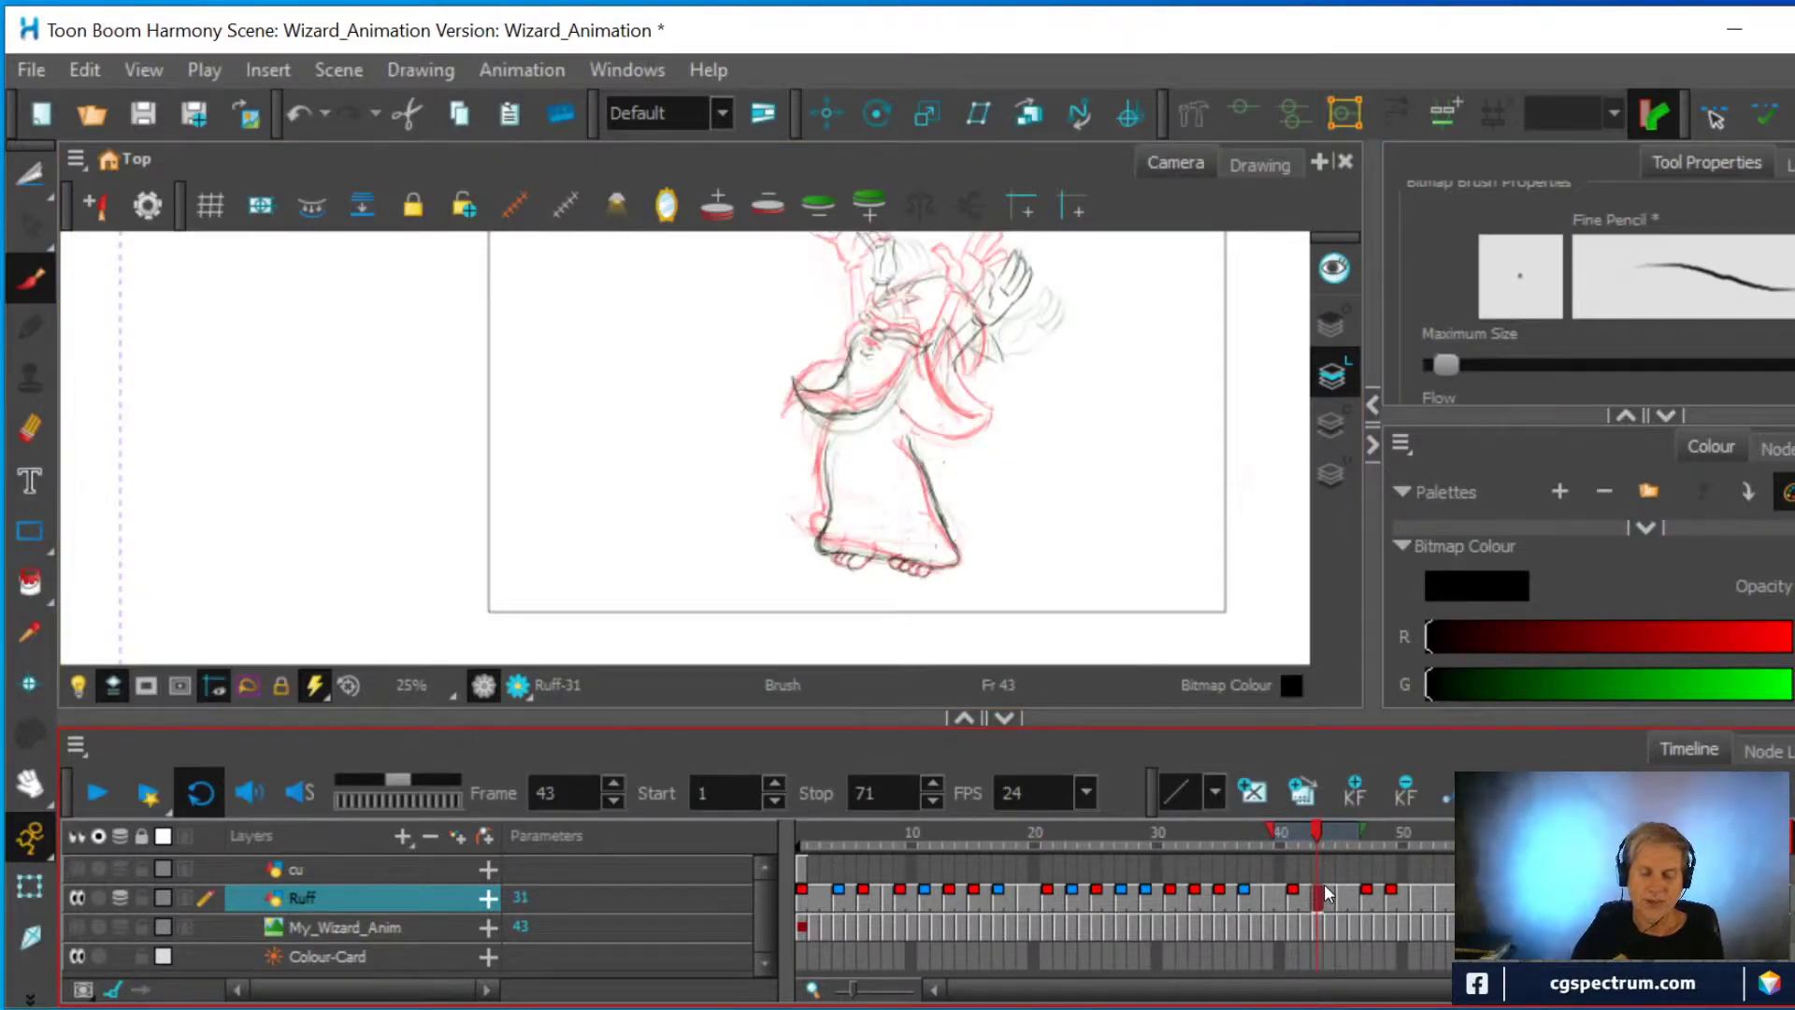
{"action": "left_click", "coordinate": [1358, 832]}
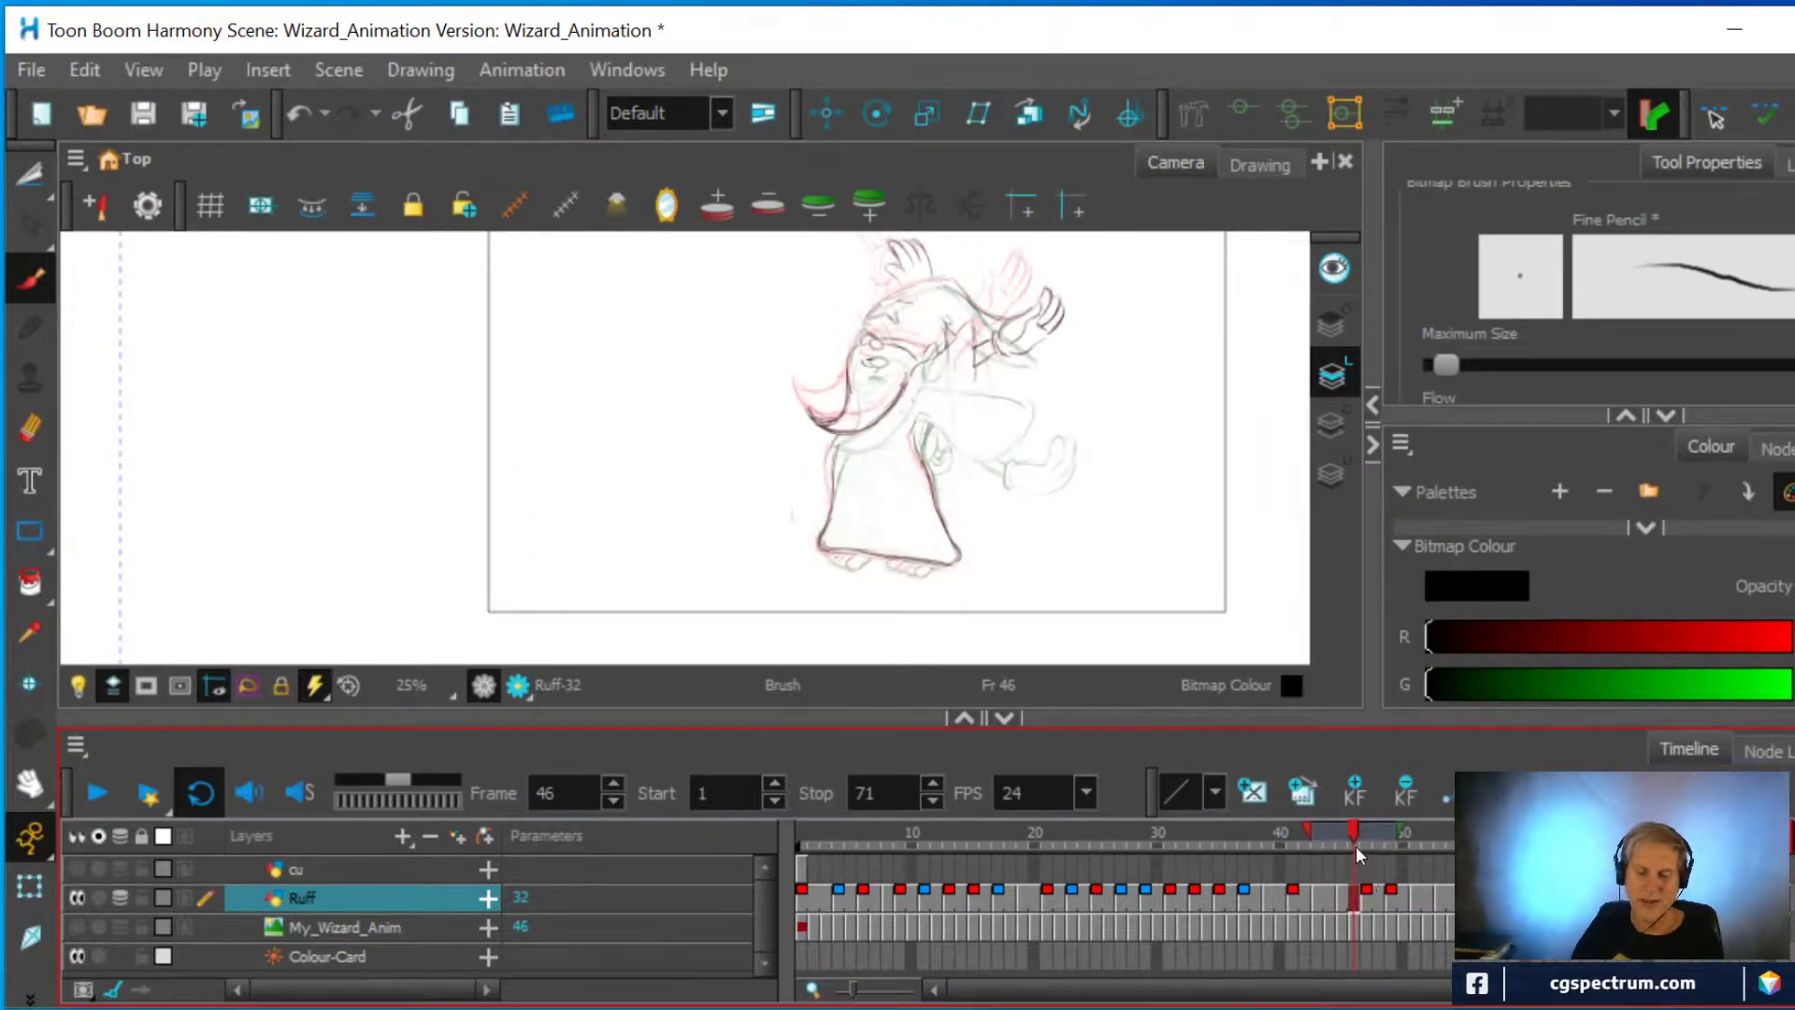
{"action": "left_click_drag", "start_coordinate": [1356, 834], "coordinate": [1298, 839]}
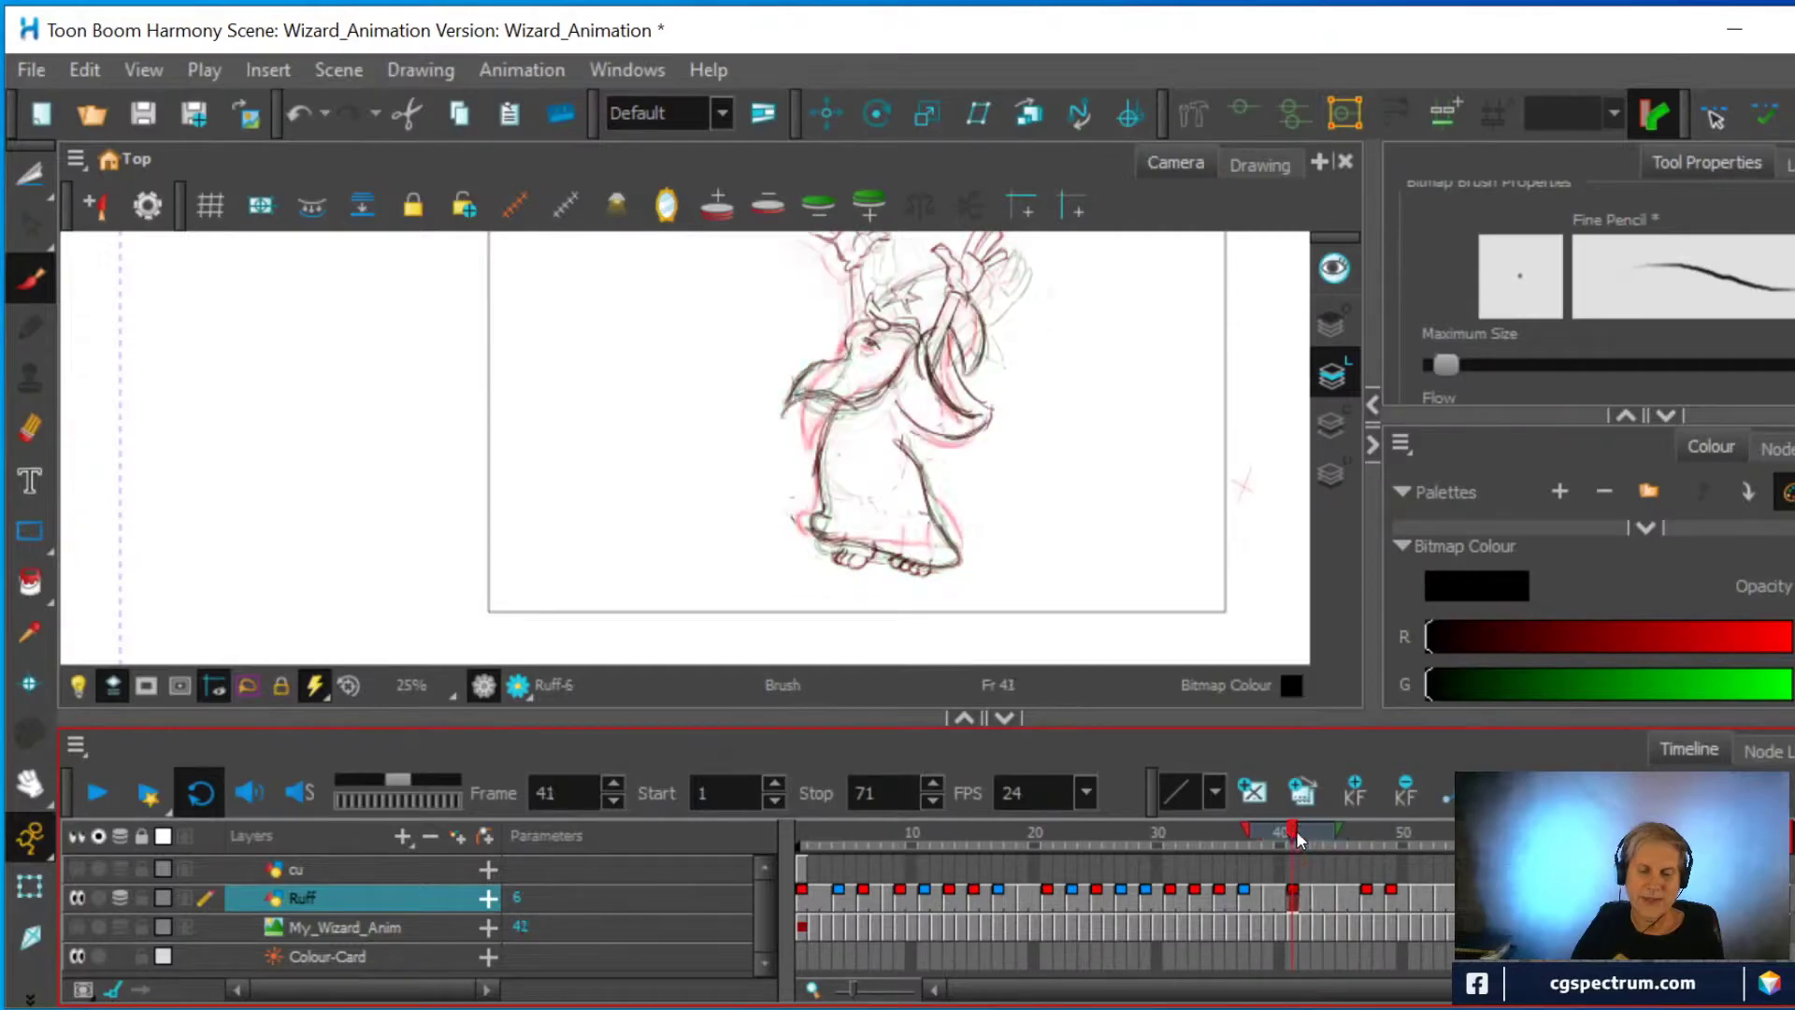
{"action": "left_click", "coordinate": [1315, 898]}
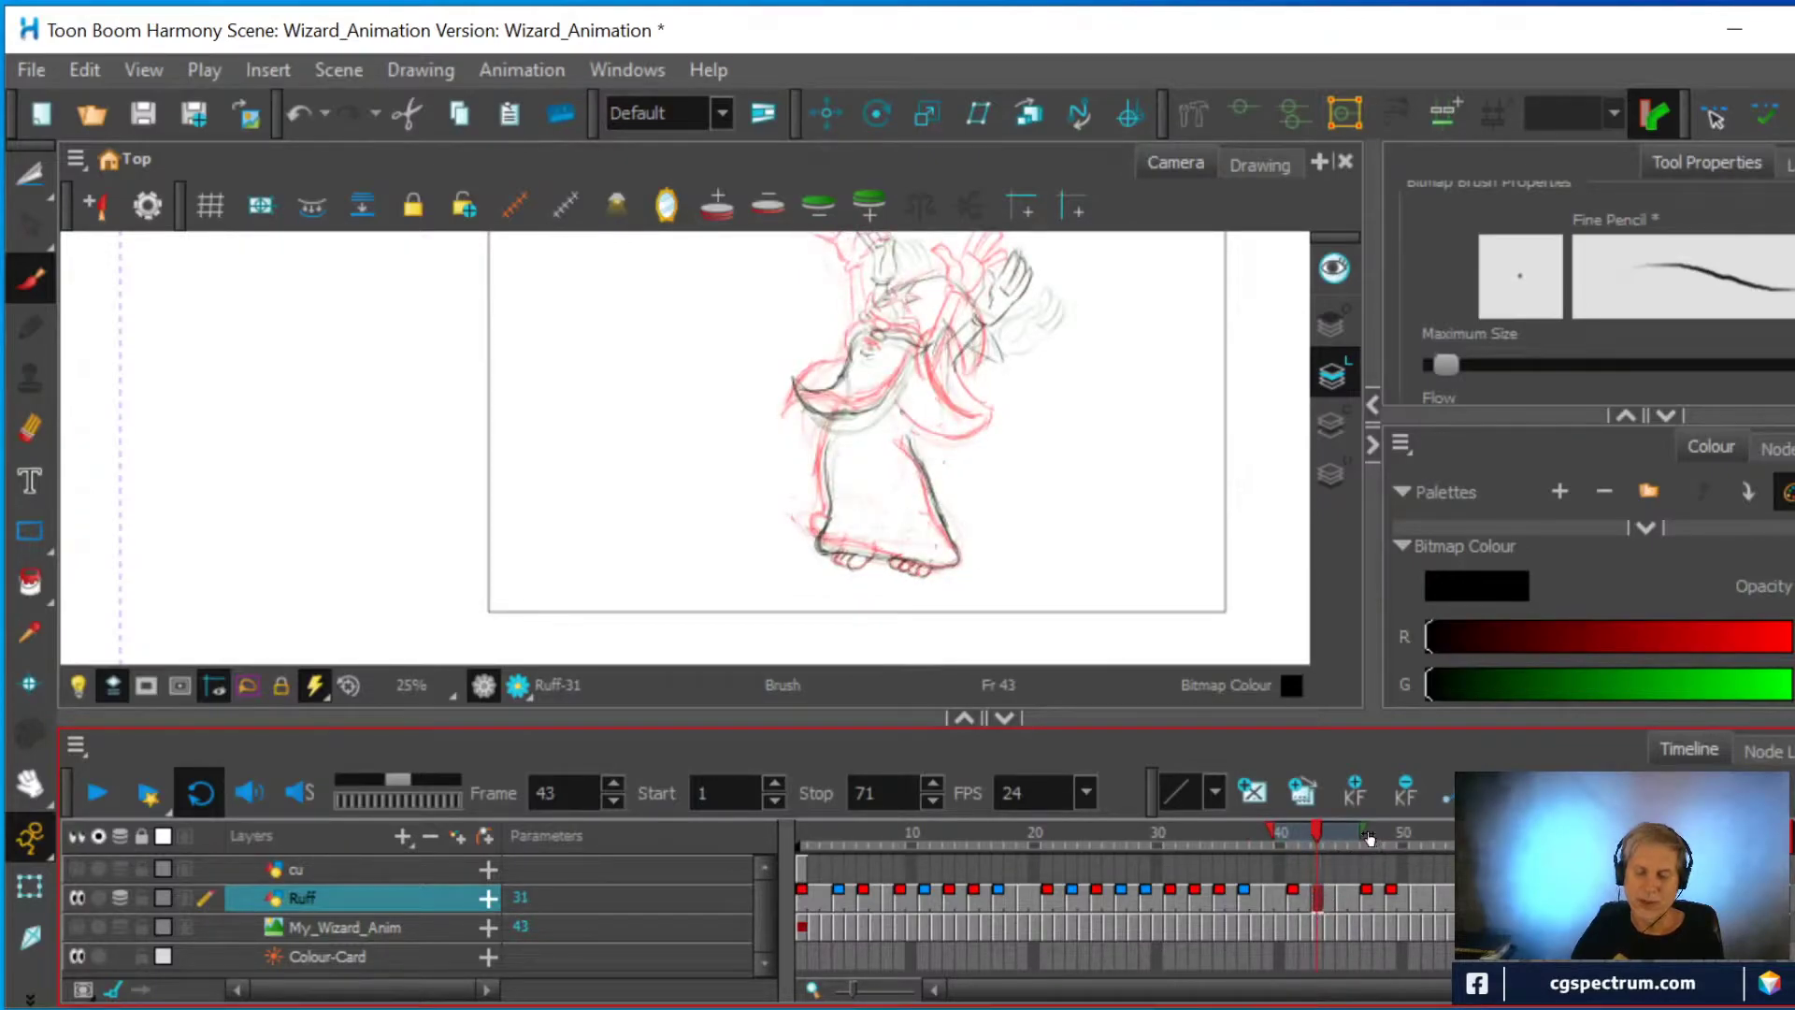
{"action": "mouse_move", "coordinate": [1367, 837]}
{"action": "left_mouse_down"}
{"action": "mouse_move", "coordinate": [1409, 834]}
{"action": "mouse_move", "coordinate": [1411, 853]}
{"action": "left_mouse_up"}
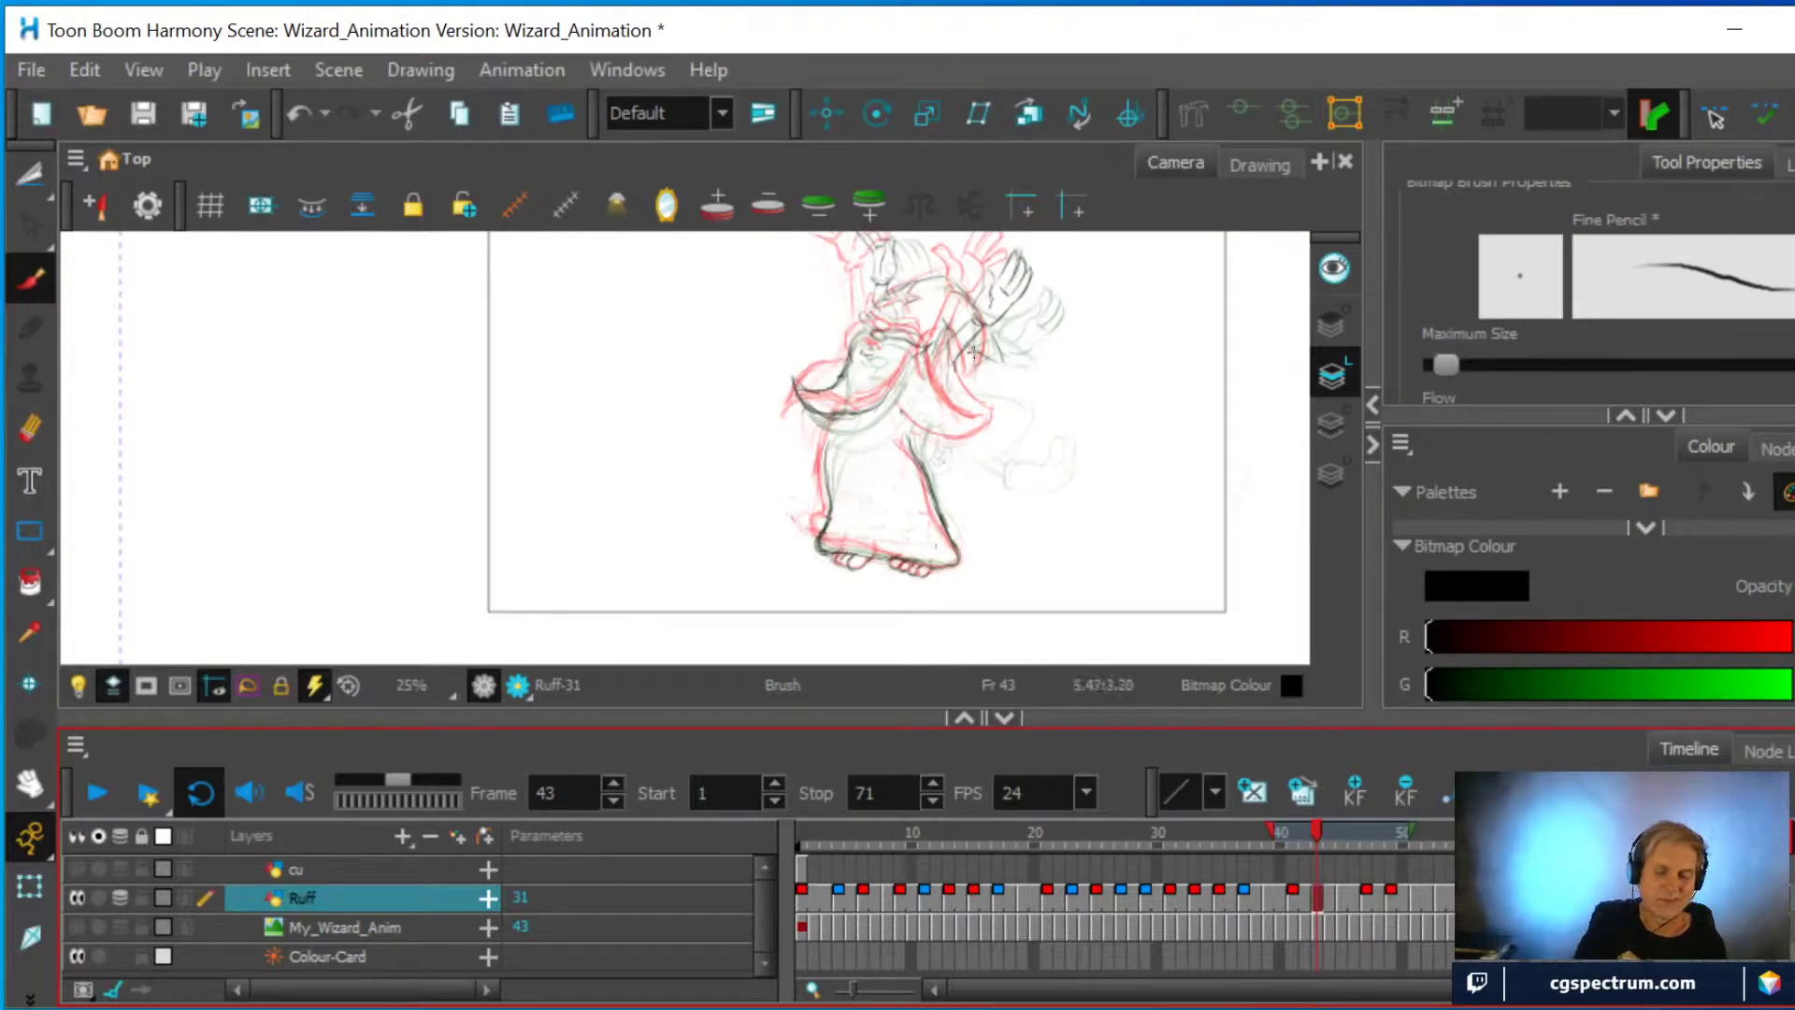
{"action": "mouse_move", "coordinate": [1008, 411]}
{"action": "left_mouse_down"}
{"action": "mouse_move", "coordinate": [986, 440]}
{"action": "mouse_move", "coordinate": [925, 414]}
{"action": "mouse_move", "coordinate": [988, 431]}
{"action": "mouse_move", "coordinate": [986, 390]}
{"action": "mouse_move", "coordinate": [1017, 414]}
{"action": "mouse_move", "coordinate": [997, 409]}
{"action": "left_mouse_up"}
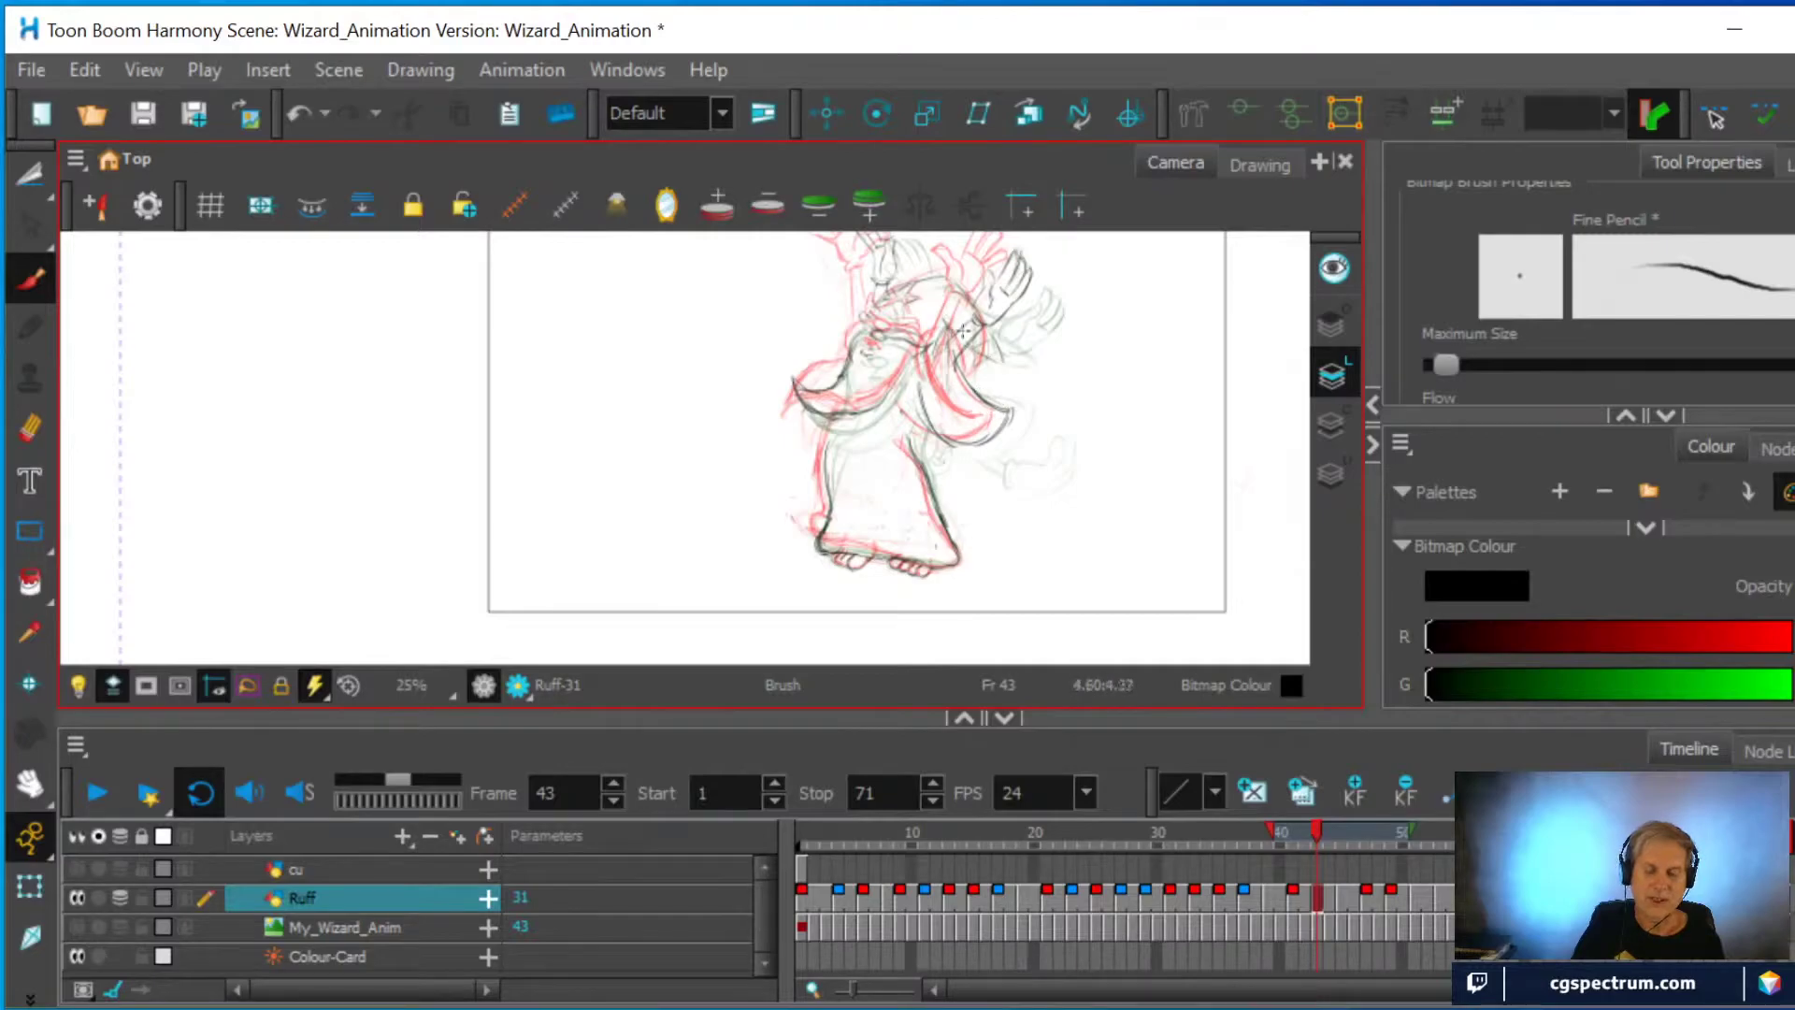
{"action": "mouse_move", "coordinate": [944, 344]}
{"action": "left_mouse_down"}
{"action": "mouse_move", "coordinate": [986, 426]}
{"action": "mouse_move", "coordinate": [963, 447]}
{"action": "left_mouse_up"}
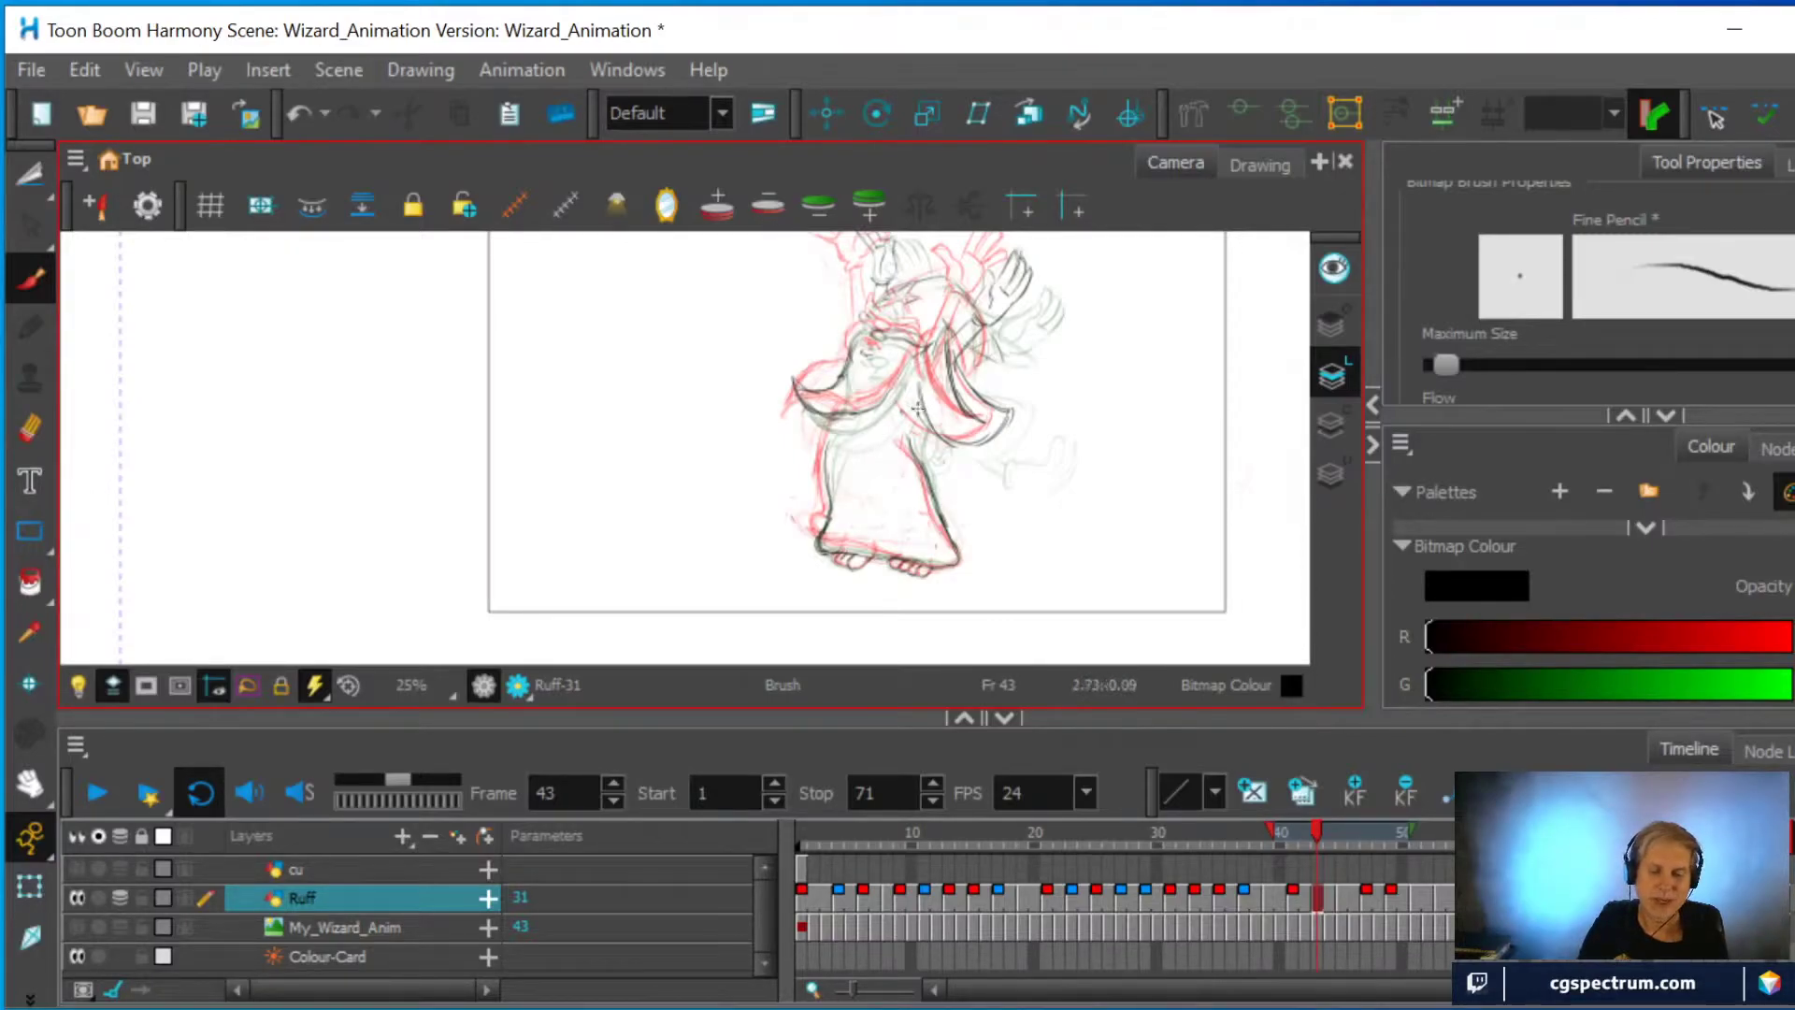
{"action": "left_click_drag", "start_coordinate": [921, 428], "coordinate": [921, 468]}
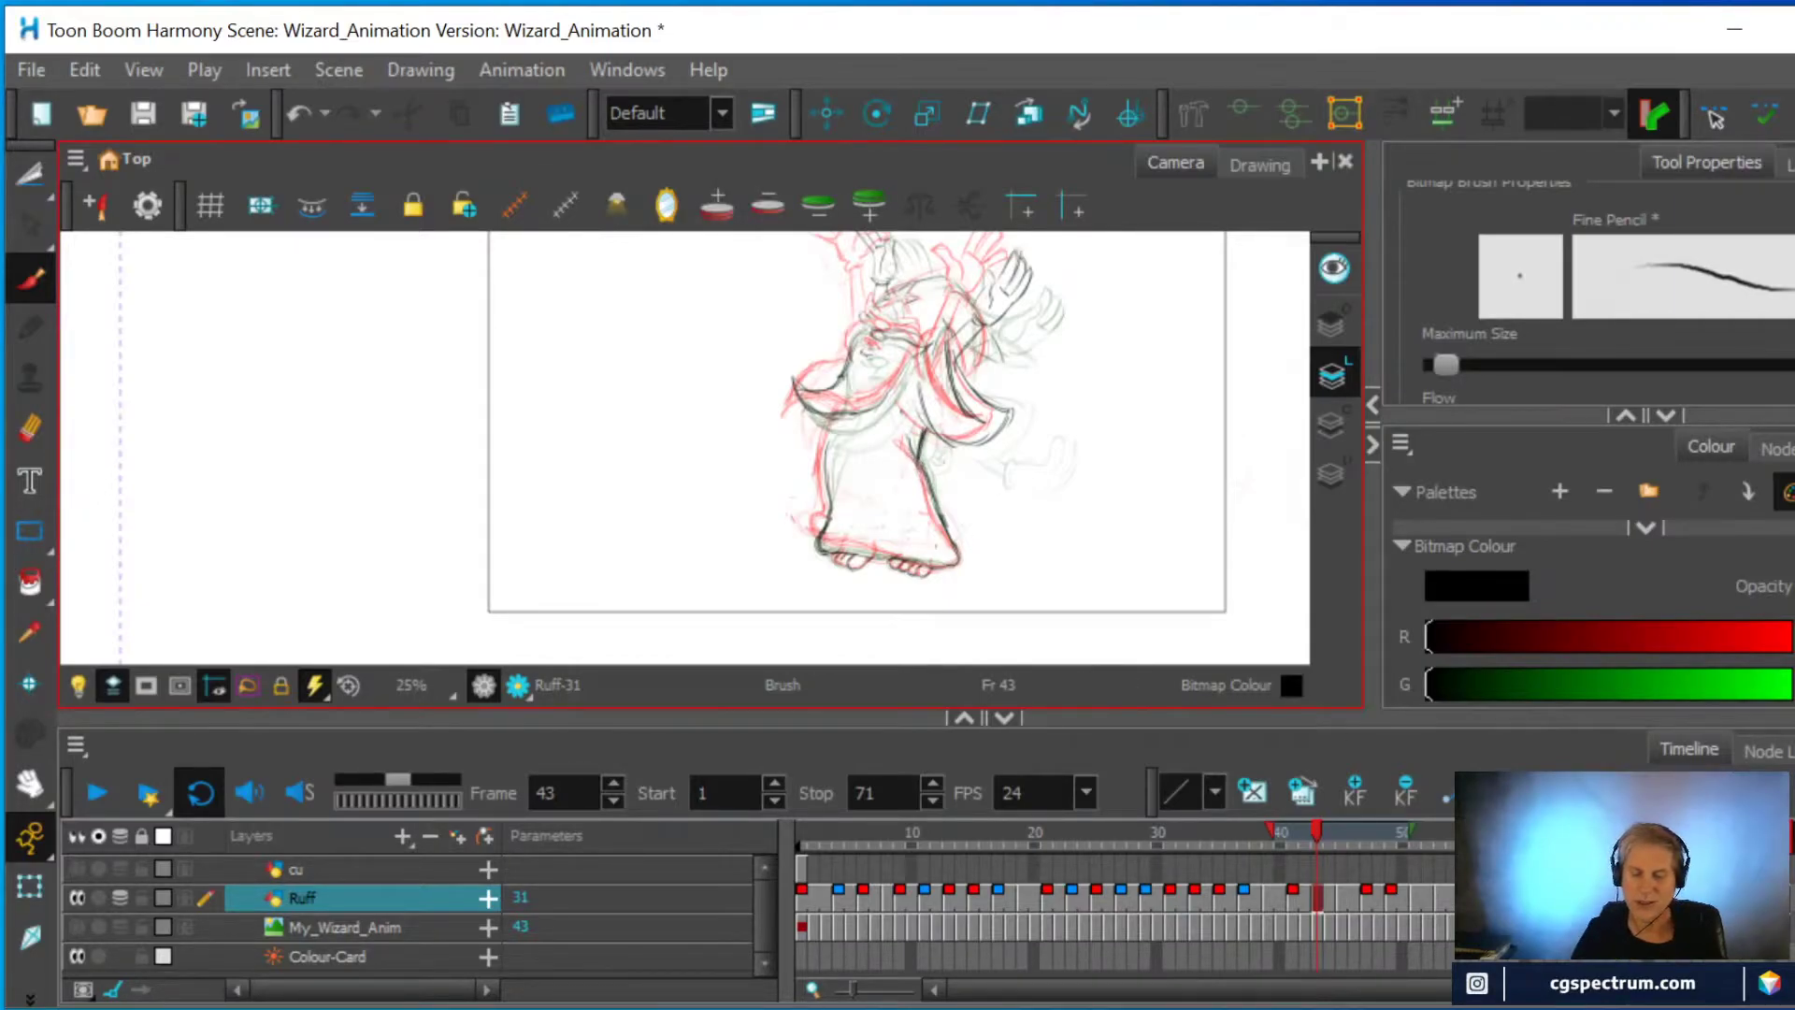
Draw the trailing sleeve below the raised arm in the frame 45 drawing
{"action": "left_click", "coordinate": [1344, 893]}
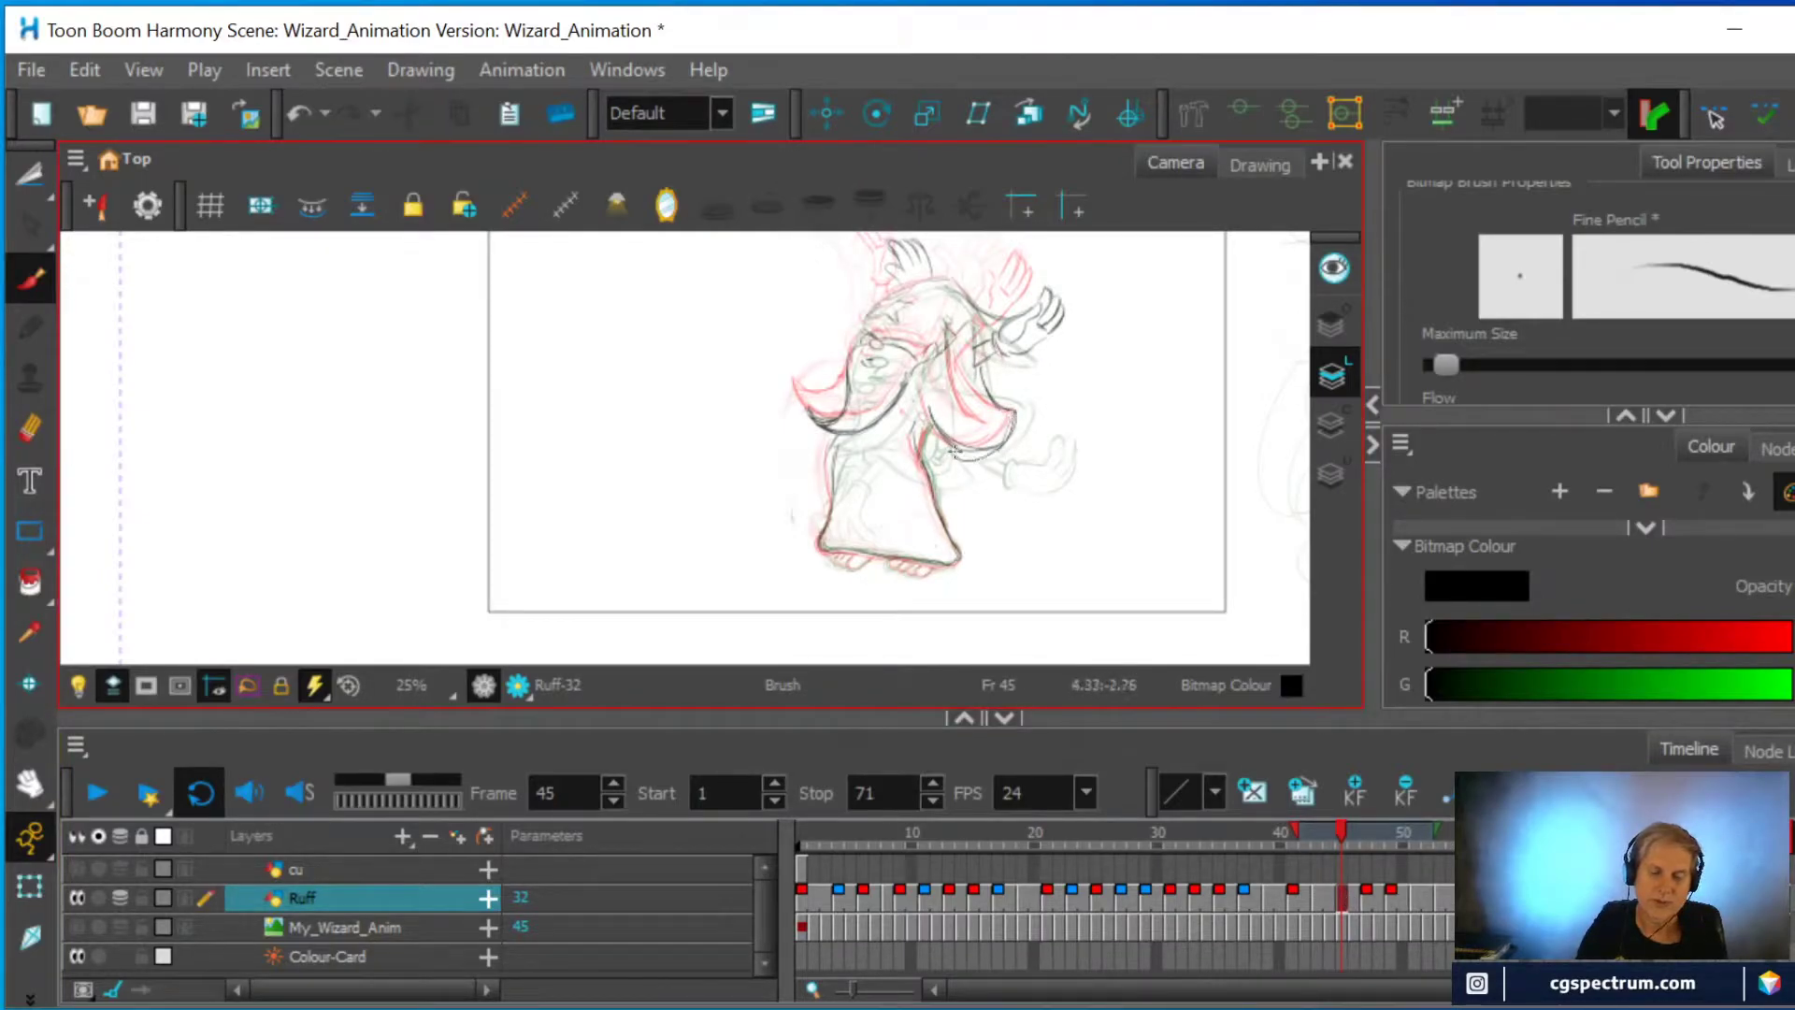
{"action": "mouse_move", "coordinate": [968, 341]}
{"action": "left_mouse_down"}
{"action": "mouse_move", "coordinate": [1002, 432]}
{"action": "mouse_move", "coordinate": [982, 425]}
{"action": "left_mouse_up"}
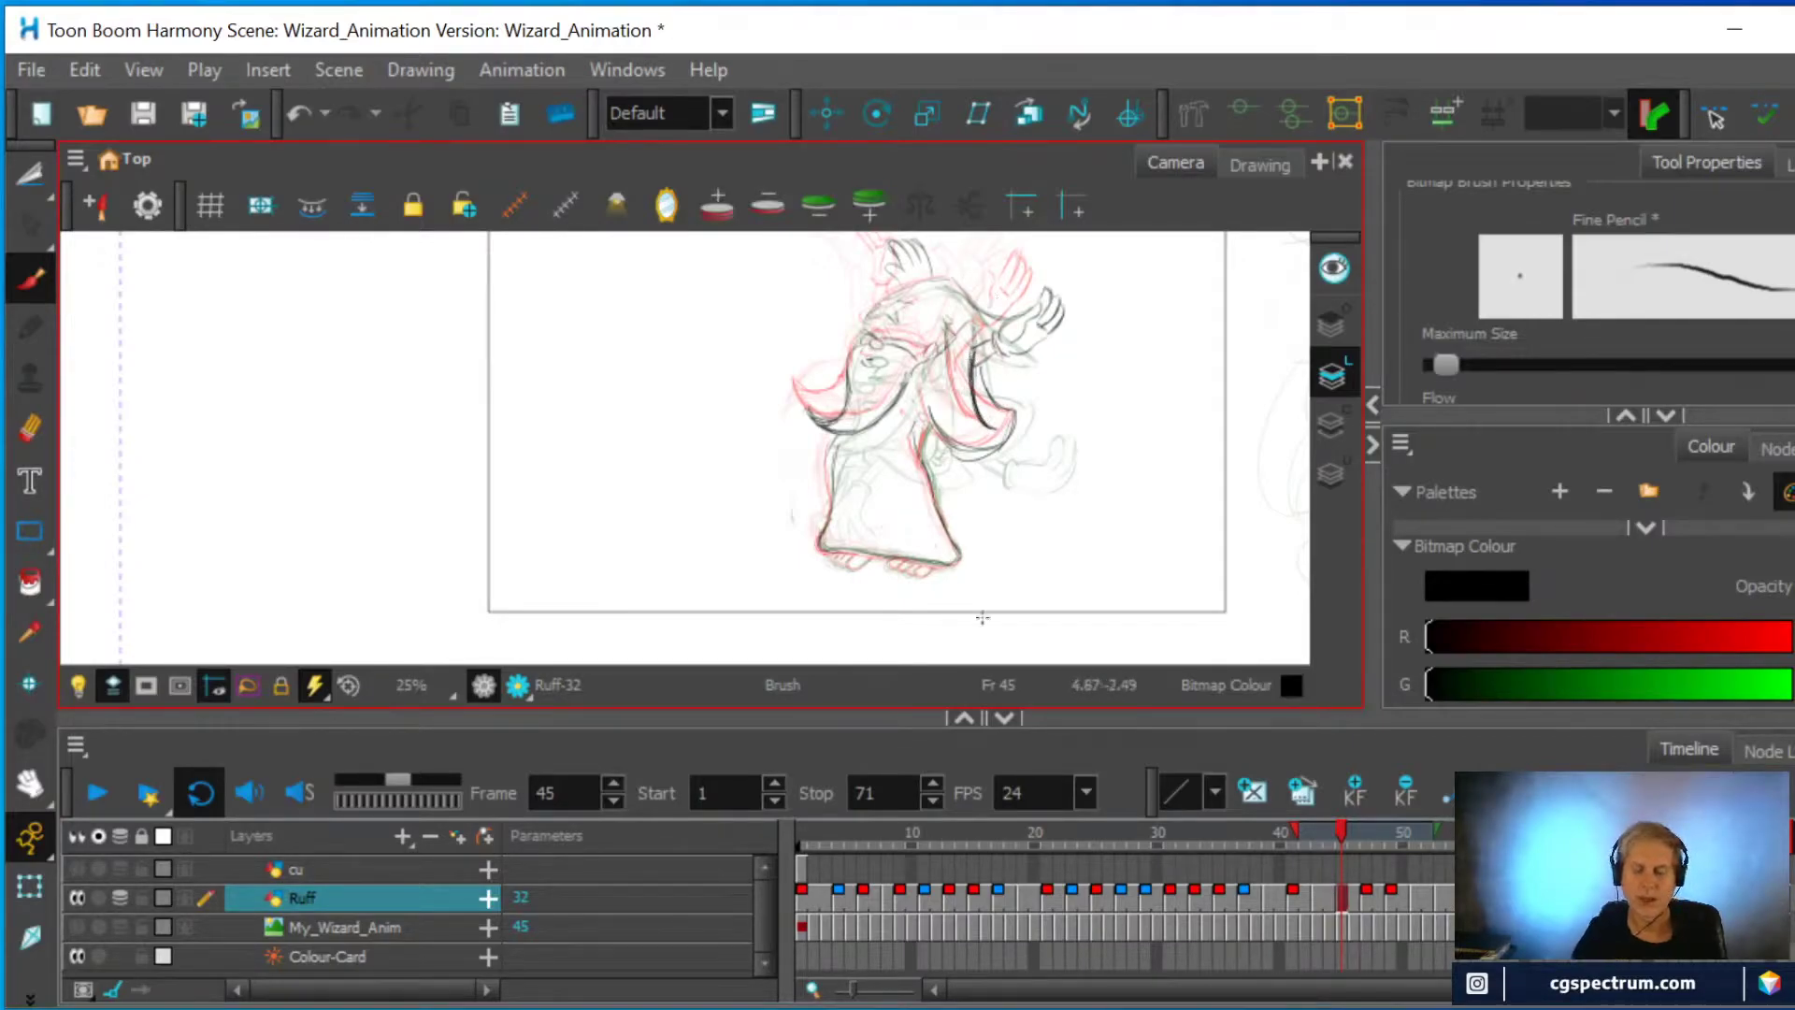
Go to the frame 47 drawing, shorten the onion skin's forward range and turn onion skinning off
{"action": "left_click", "coordinate": [1365, 903]}
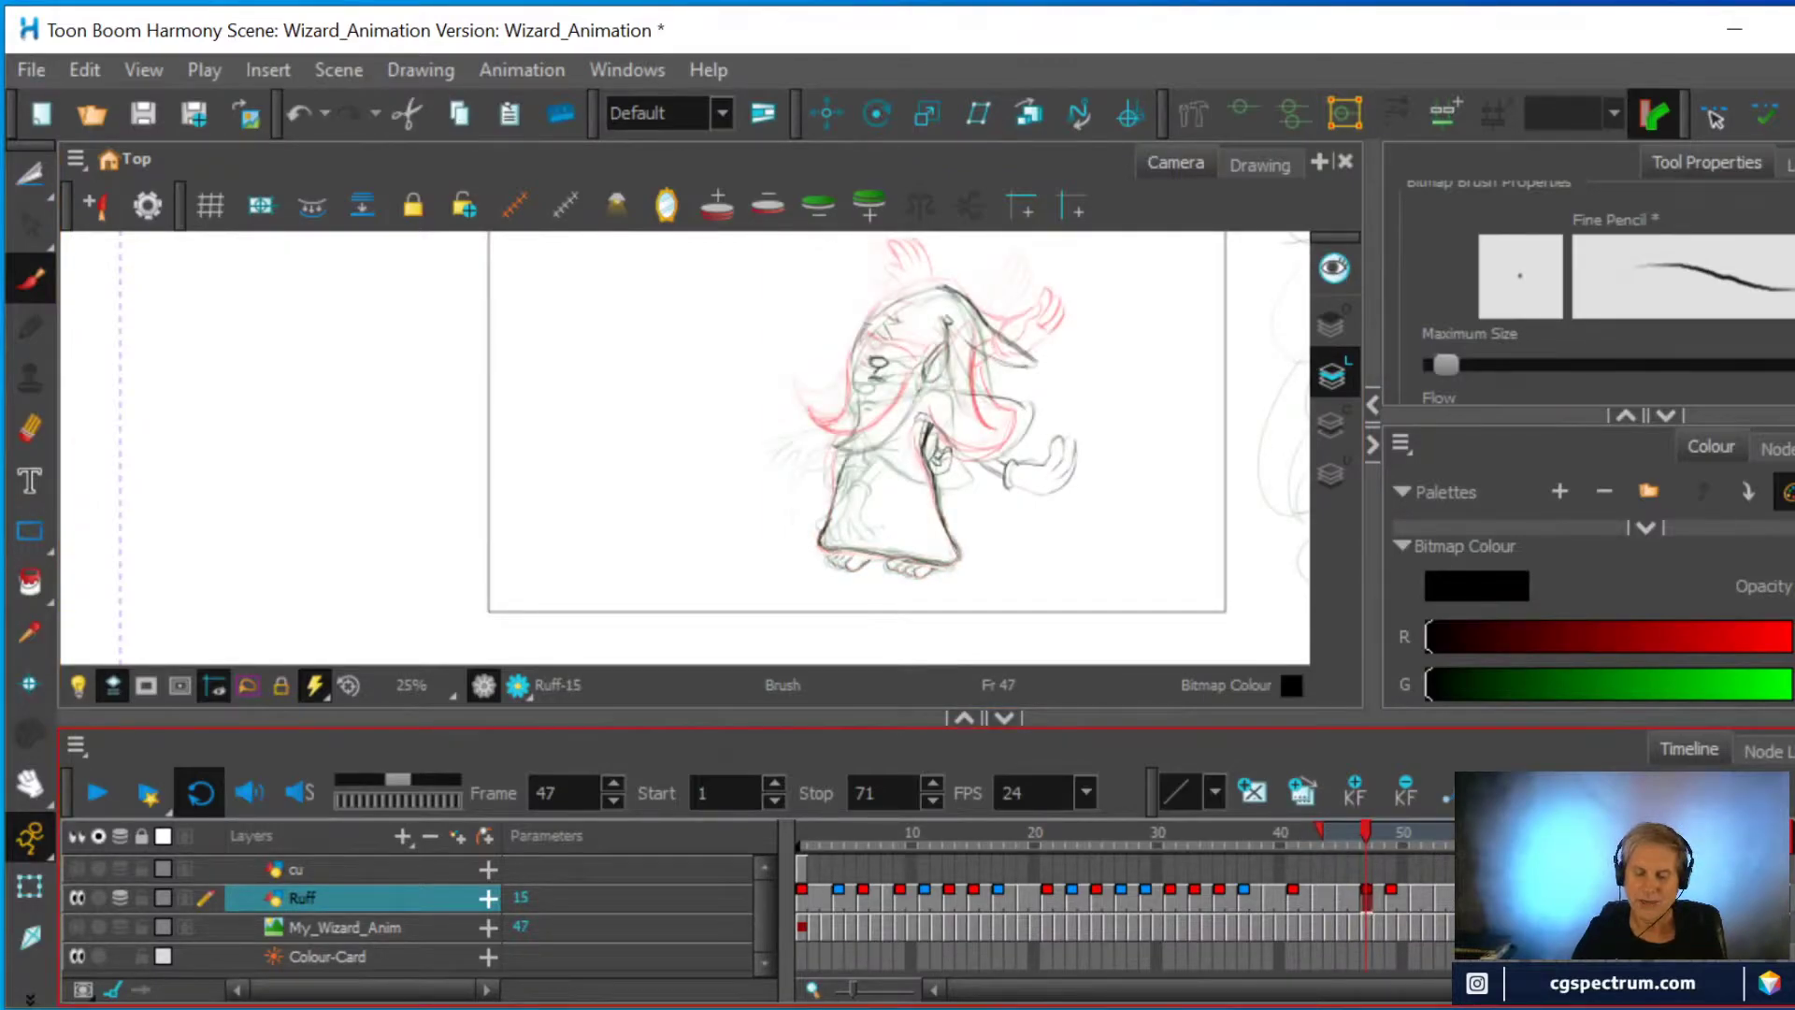
{"action": "mouse_move", "coordinate": [1440, 830]}
{"action": "left_mouse_down"}
{"action": "mouse_move", "coordinate": [1397, 832]}
{"action": "mouse_move", "coordinate": [1414, 835]}
{"action": "left_mouse_up"}
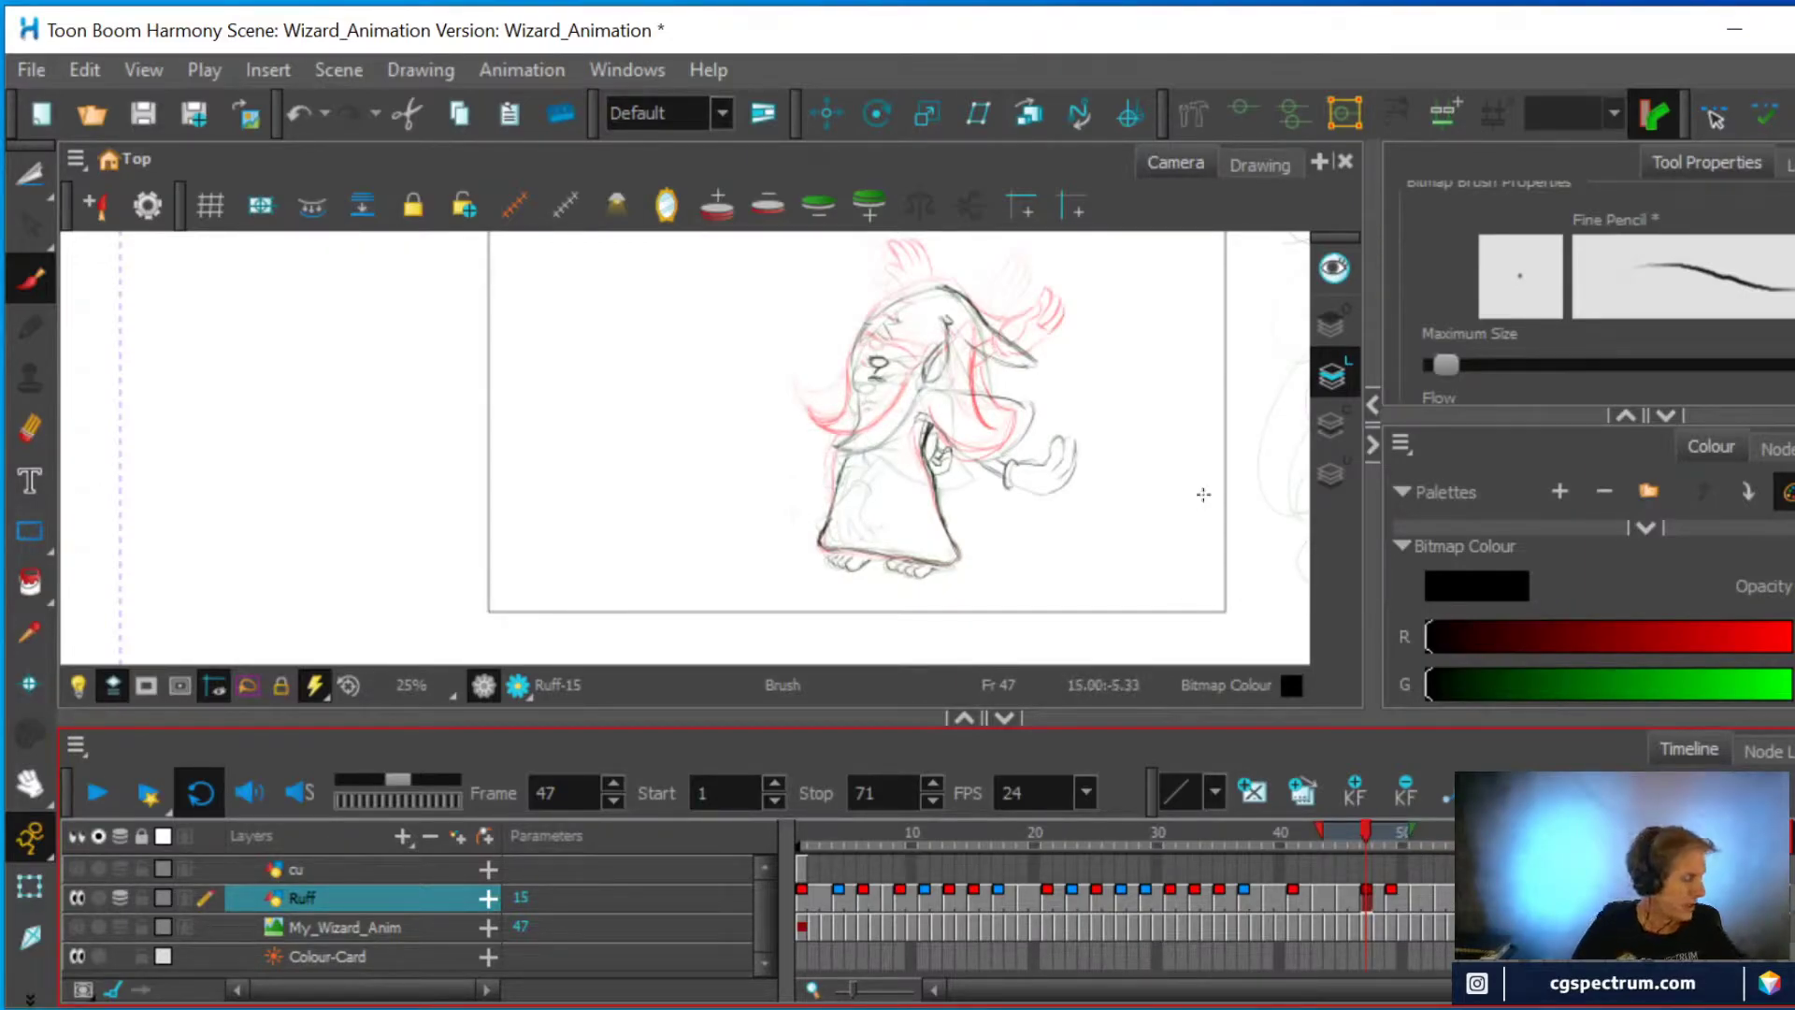
{"action": "key", "text": "alt+o"}
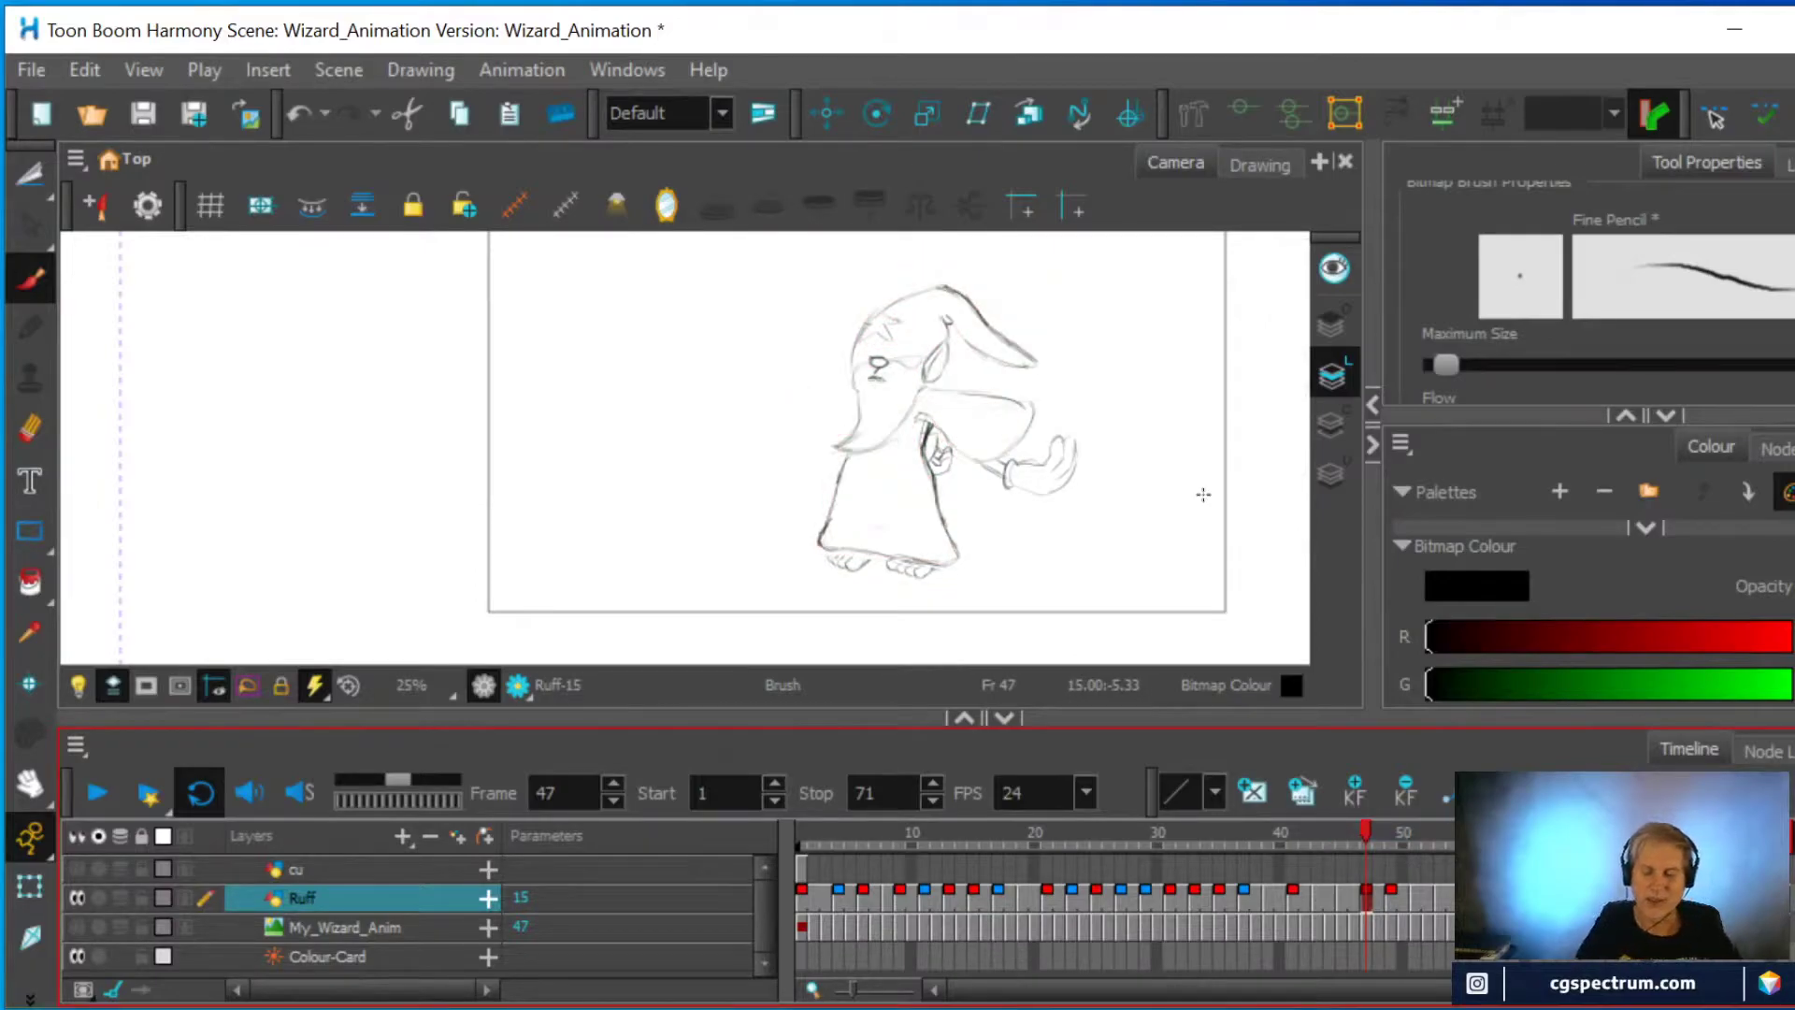
Play back the sleeve motion and redraw the sleeve's outline darker in the frame 47 drawing with the Fine Pencil
{"action": "mouse_move", "coordinate": [1365, 832]}
{"action": "left_mouse_down"}
{"action": "mouse_move", "coordinate": [1204, 838]}
{"action": "mouse_move", "coordinate": [1389, 862]}
{"action": "mouse_move", "coordinate": [1154, 833]}
{"action": "mouse_move", "coordinate": [1411, 890]}
{"action": "mouse_move", "coordinate": [1339, 899]}
{"action": "left_mouse_up"}
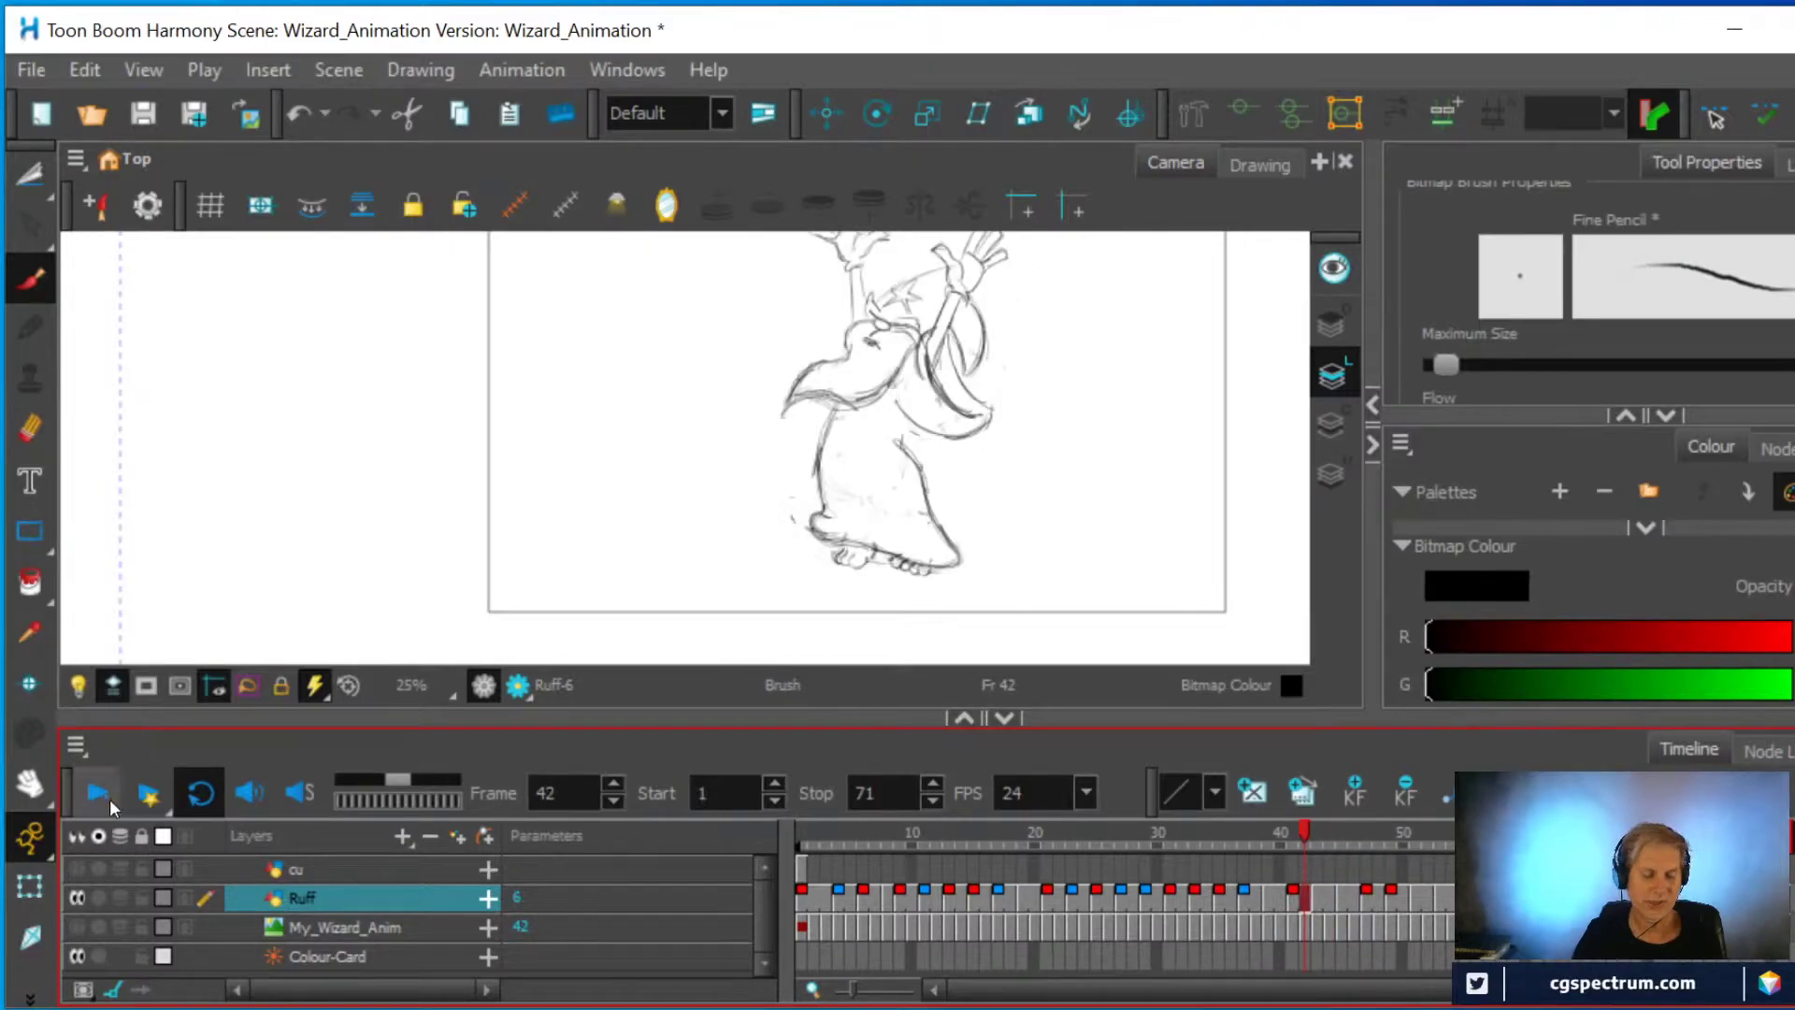
{"action": "left_click", "coordinate": [90, 784]}
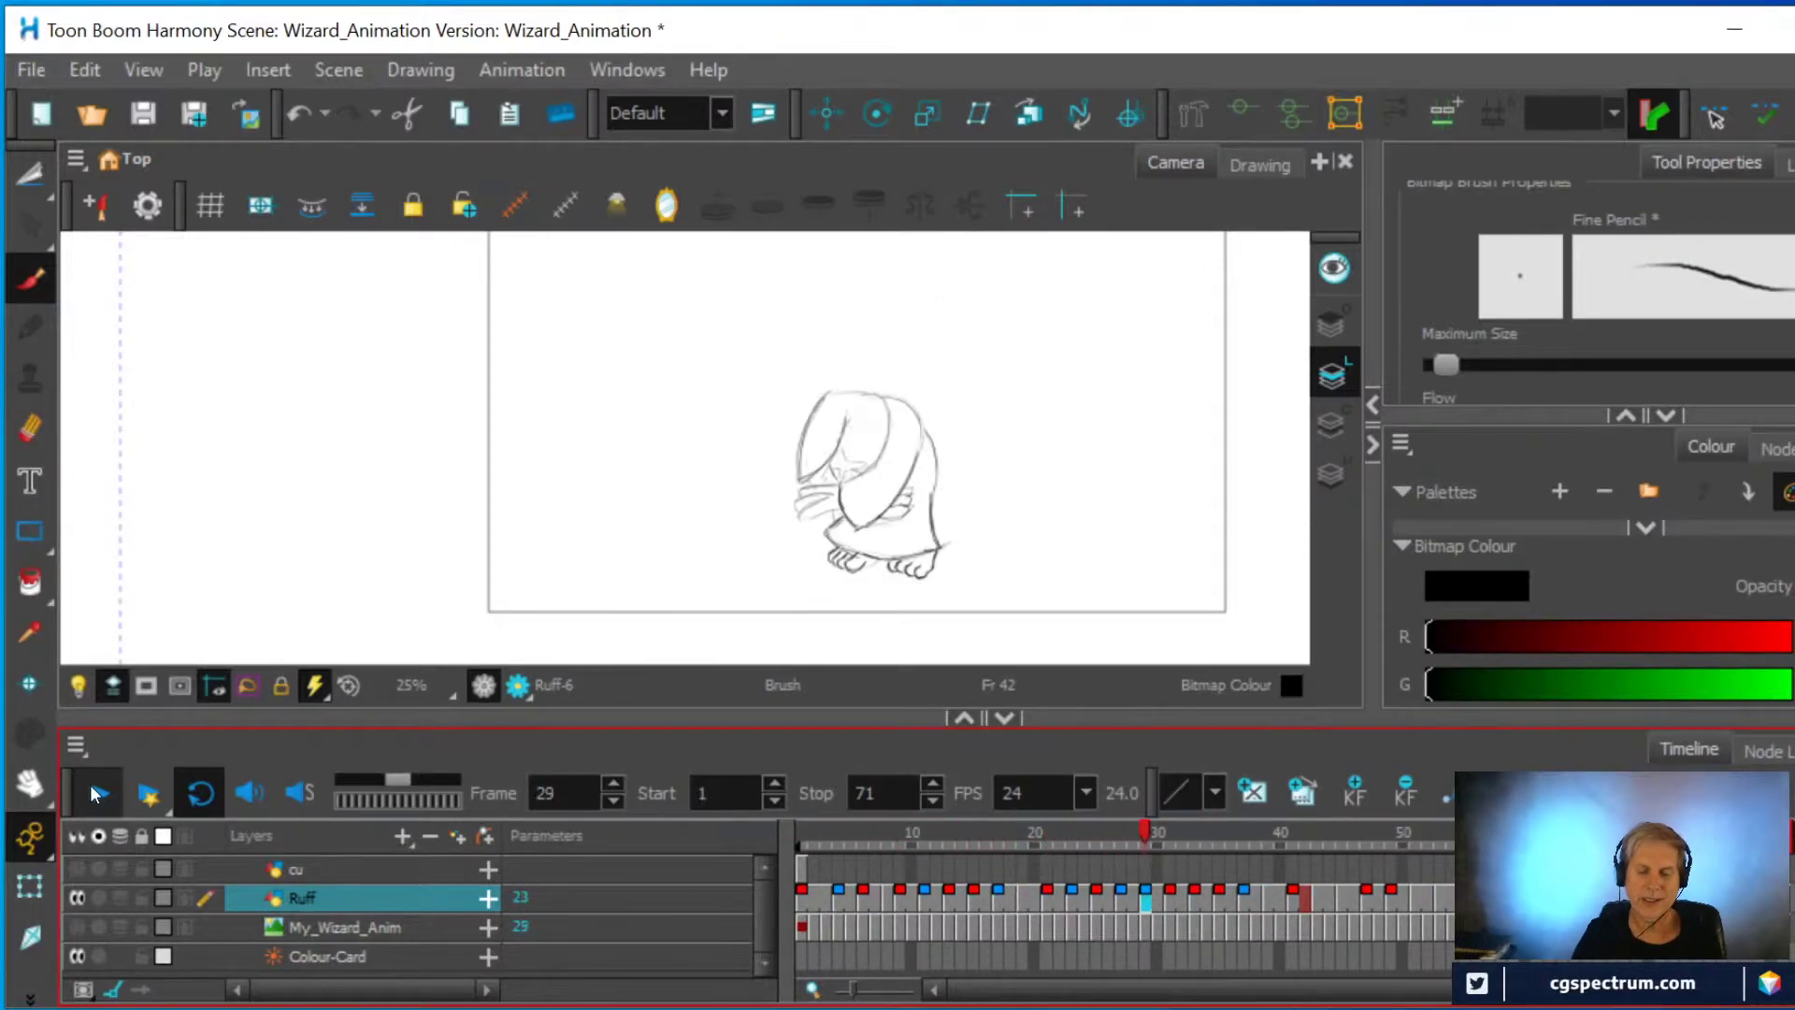
{"action": "left_click", "coordinate": [89, 785]}
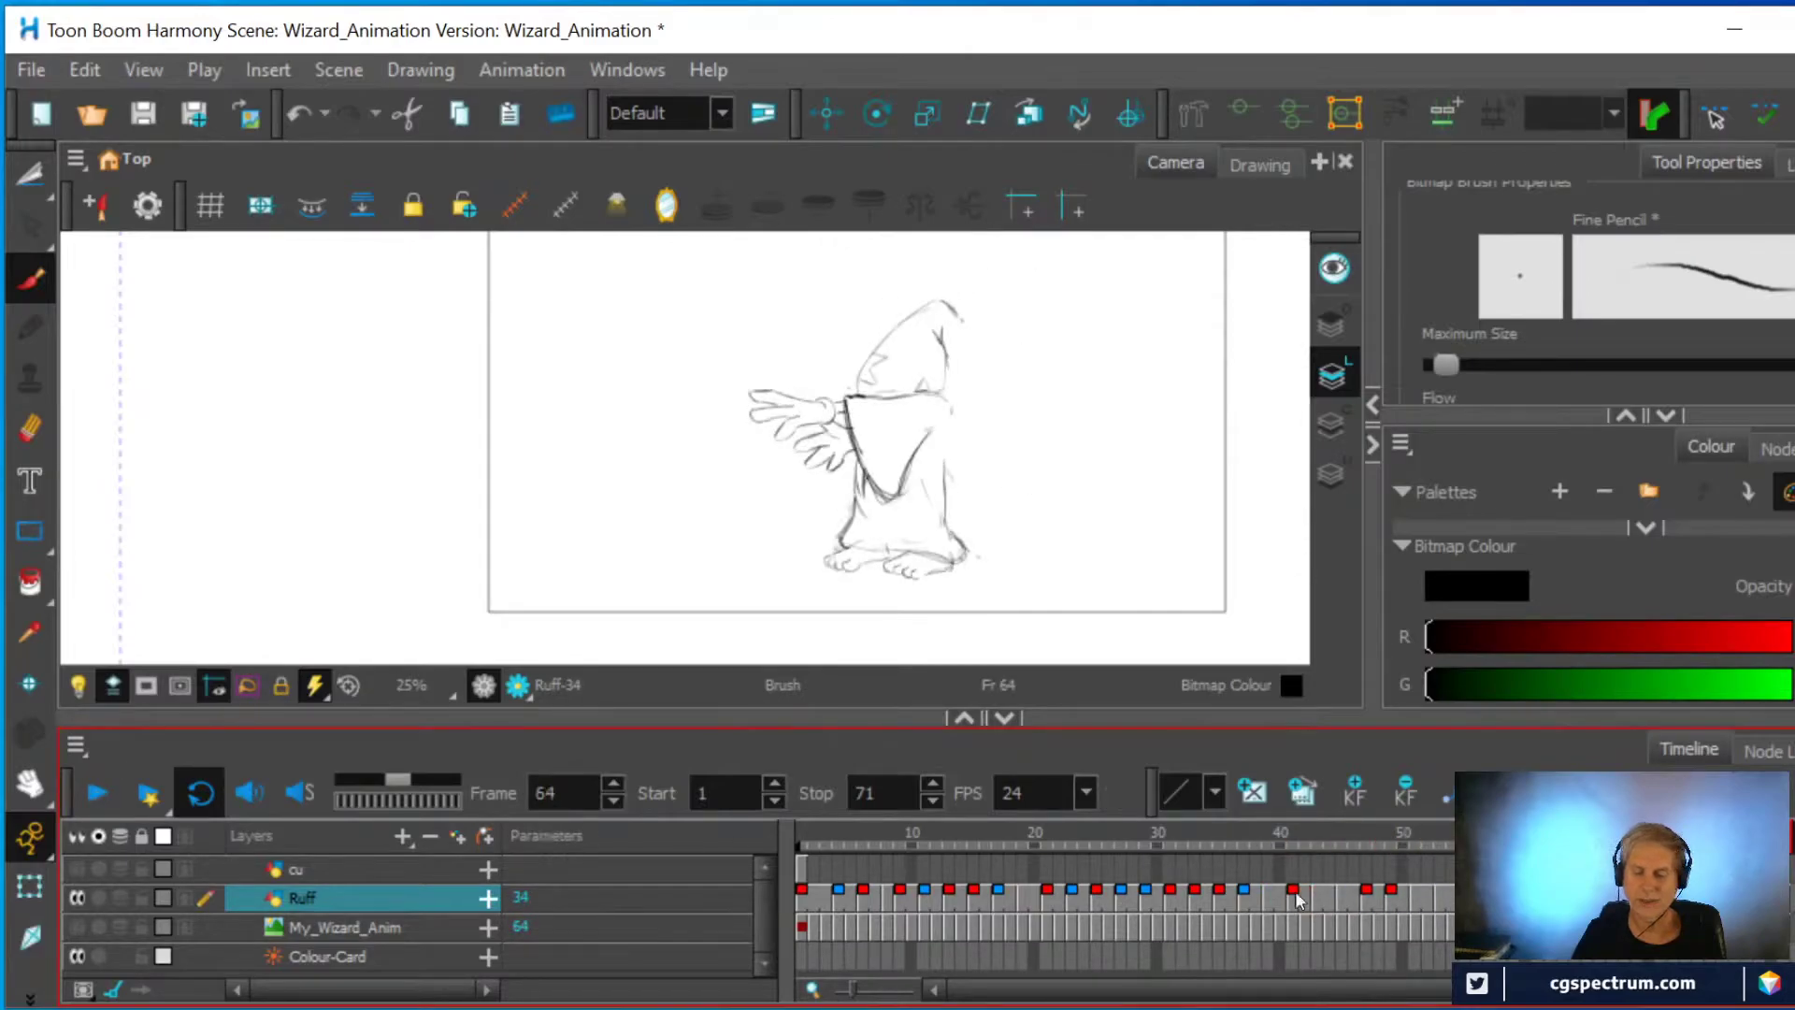
{"action": "mouse_move", "coordinate": [1355, 808]}
{"action": "left_mouse_down"}
{"action": "mouse_move", "coordinate": [1252, 806]}
{"action": "mouse_move", "coordinate": [1370, 810]}
{"action": "mouse_move", "coordinate": [1339, 824]}
{"action": "mouse_move", "coordinate": [1366, 827]}
{"action": "left_mouse_up"}
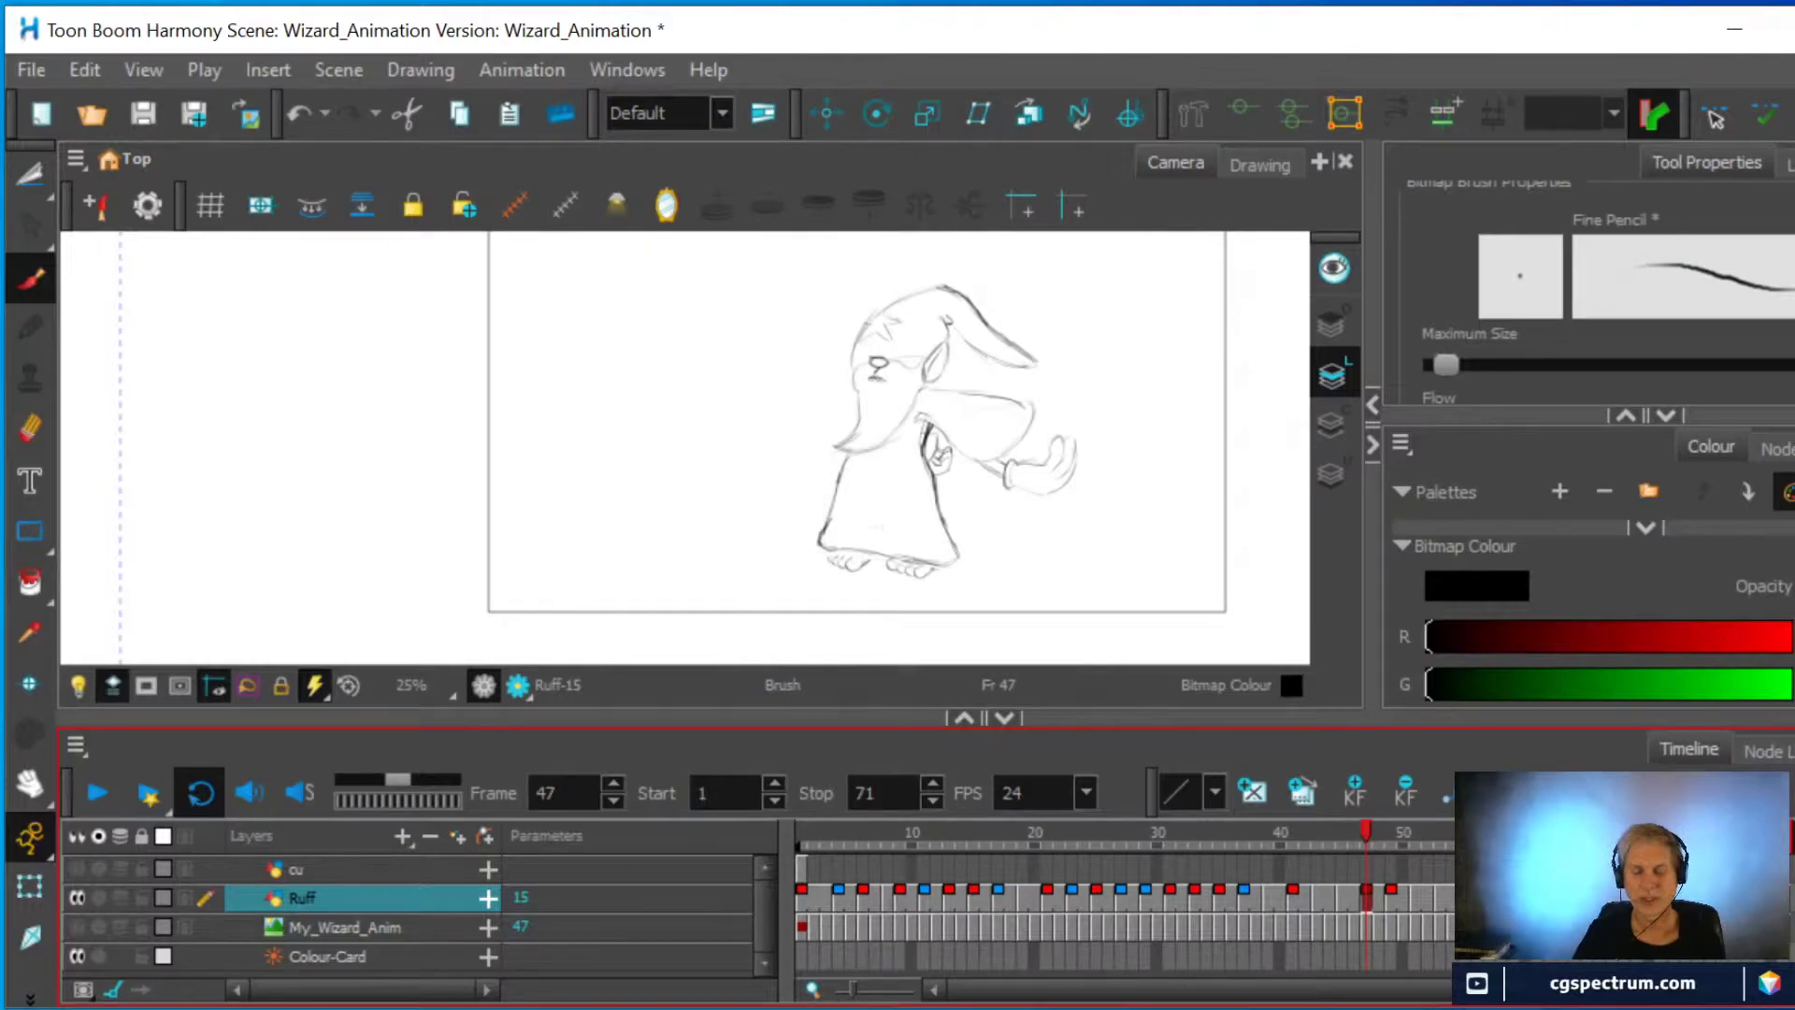
{"action": "mouse_move", "coordinate": [1365, 835]}
{"action": "left_mouse_down"}
{"action": "mouse_move", "coordinate": [1387, 834]}
{"action": "mouse_move", "coordinate": [1335, 833]}
{"action": "mouse_move", "coordinate": [1360, 833]}
{"action": "left_mouse_up"}
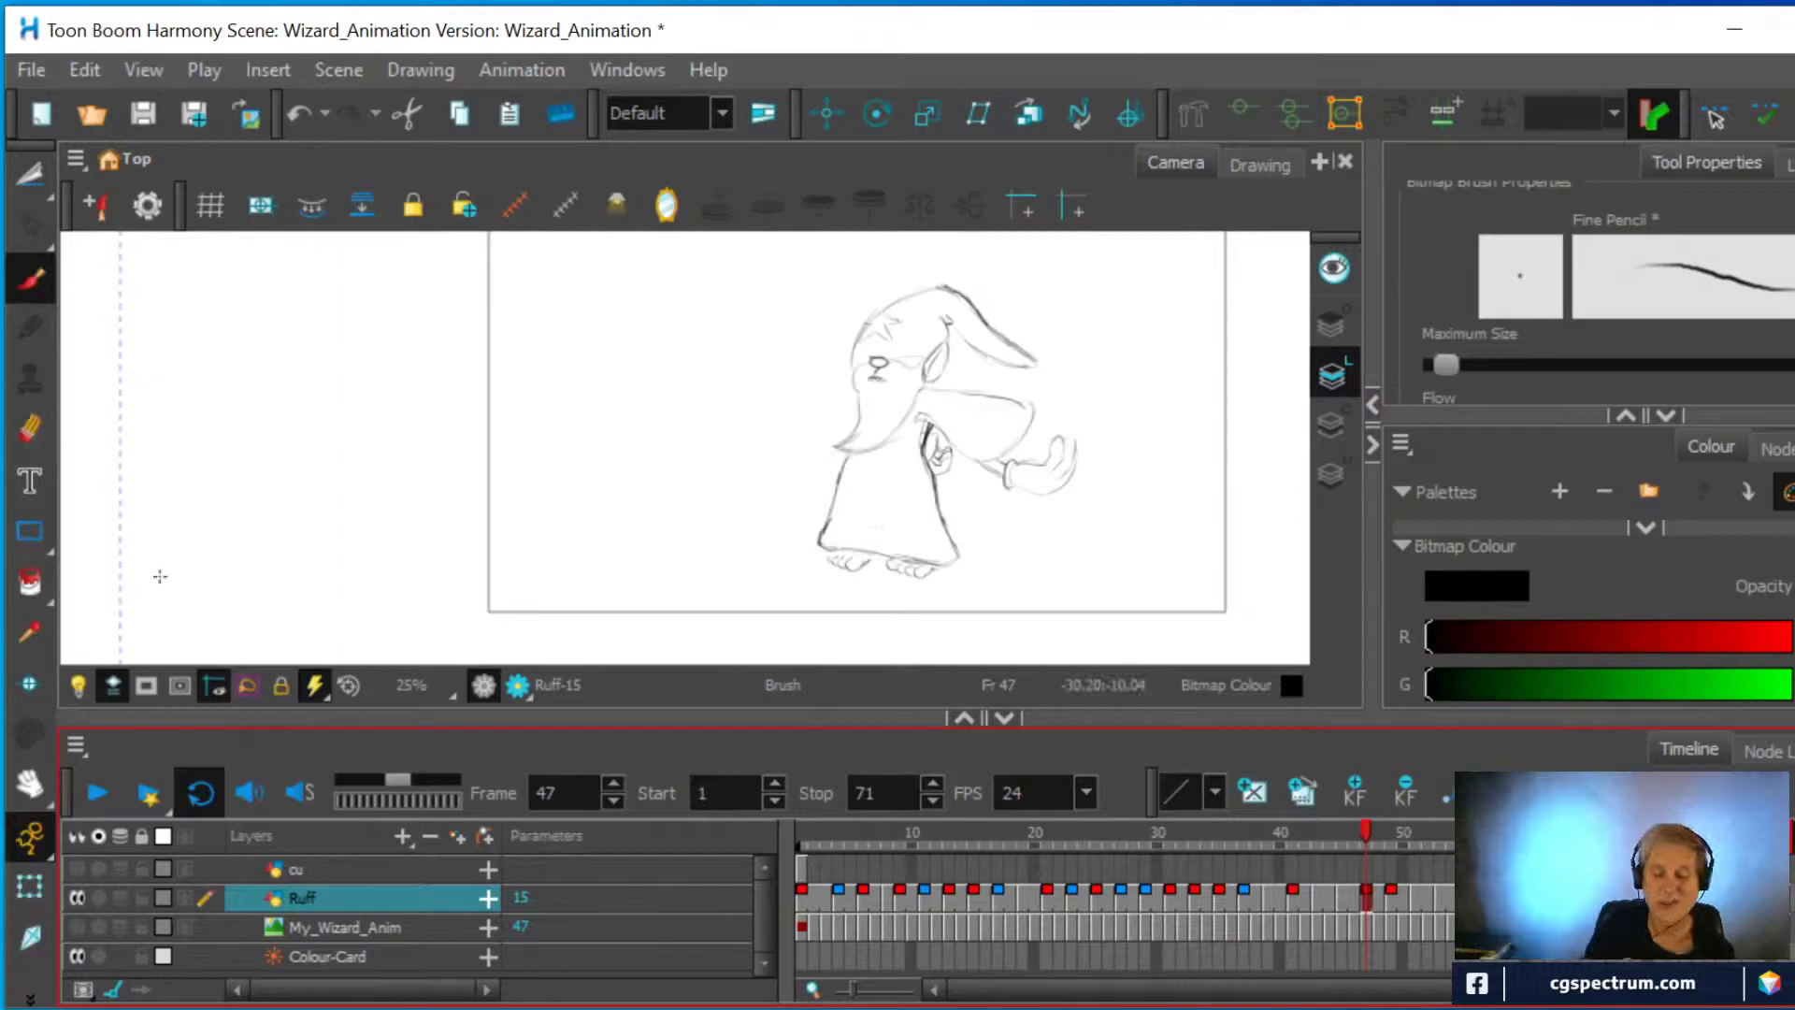
{"action": "mouse_move", "coordinate": [933, 420]}
{"action": "left_mouse_down"}
{"action": "mouse_move", "coordinate": [969, 460]}
{"action": "mouse_move", "coordinate": [1007, 435]}
{"action": "mouse_move", "coordinate": [974, 465]}
{"action": "mouse_move", "coordinate": [1026, 423]}
{"action": "mouse_move", "coordinate": [950, 384]}
{"action": "mouse_move", "coordinate": [1034, 415]}
{"action": "mouse_move", "coordinate": [959, 377]}
{"action": "left_mouse_up"}
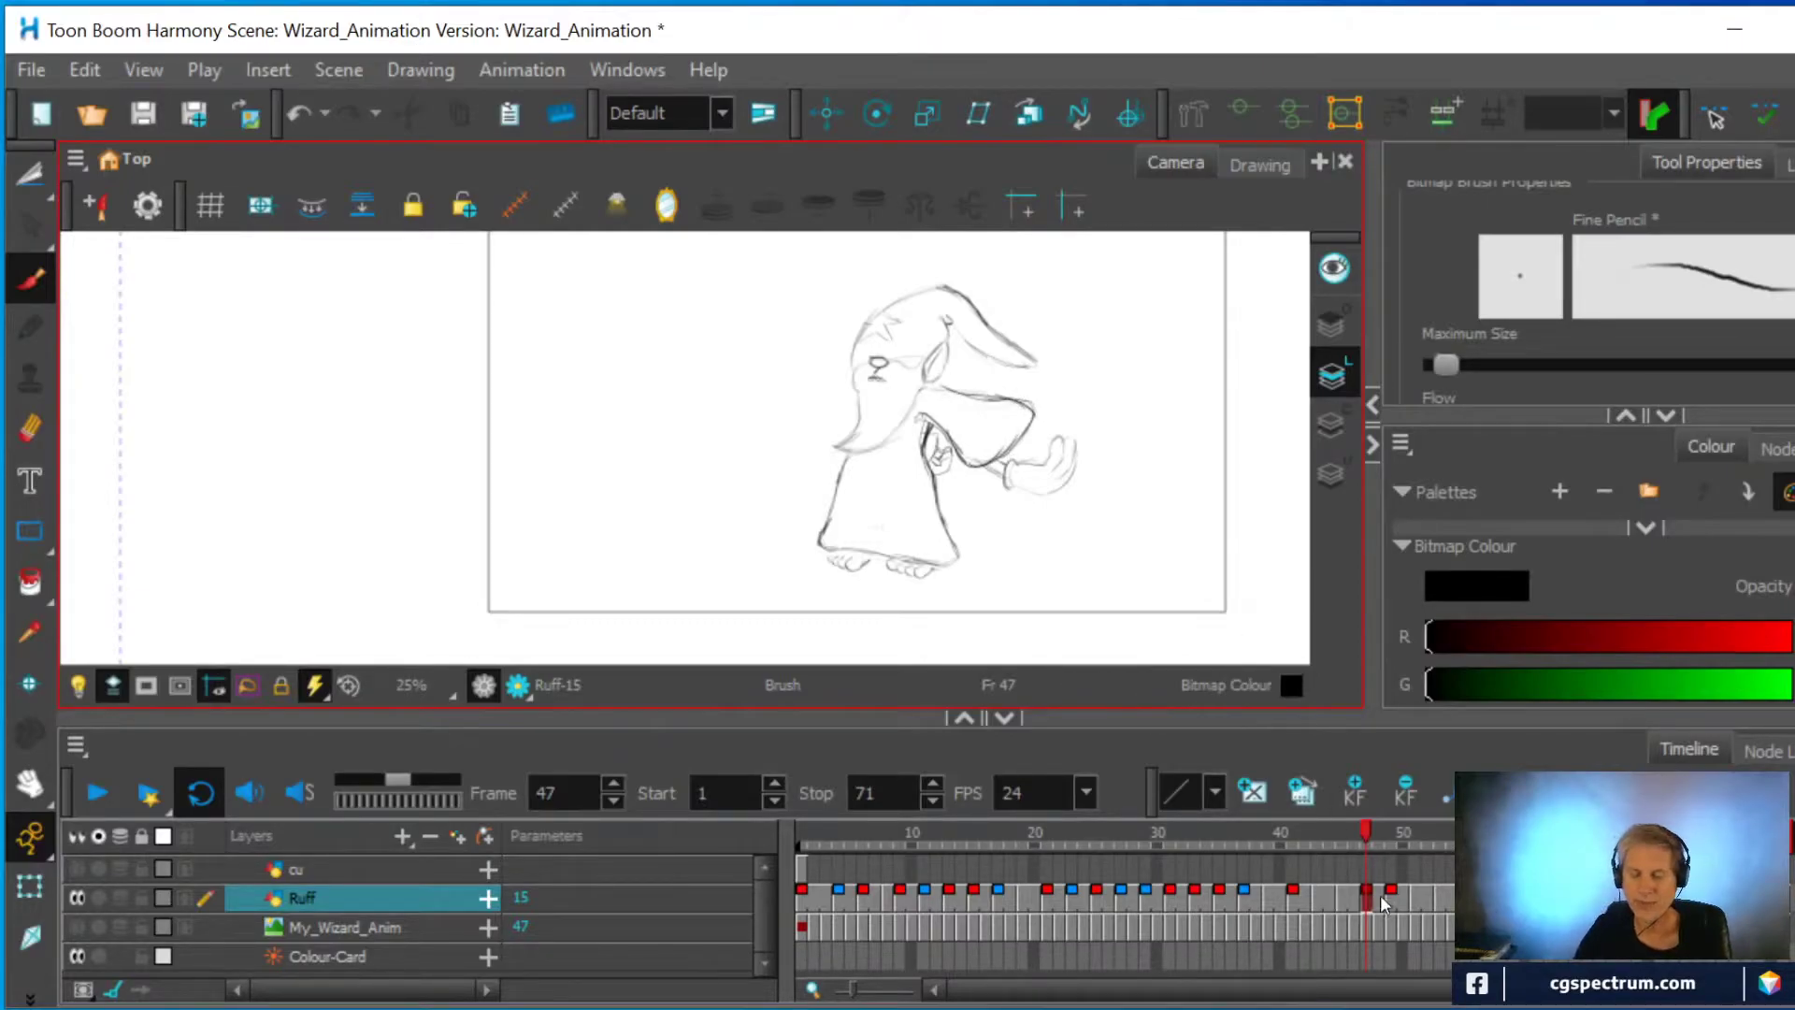
Compare the drawings at frames 45 and 47, and erase the swinging sleeve below the raised arm at frame 43
{"action": "left_click", "coordinate": [1345, 896]}
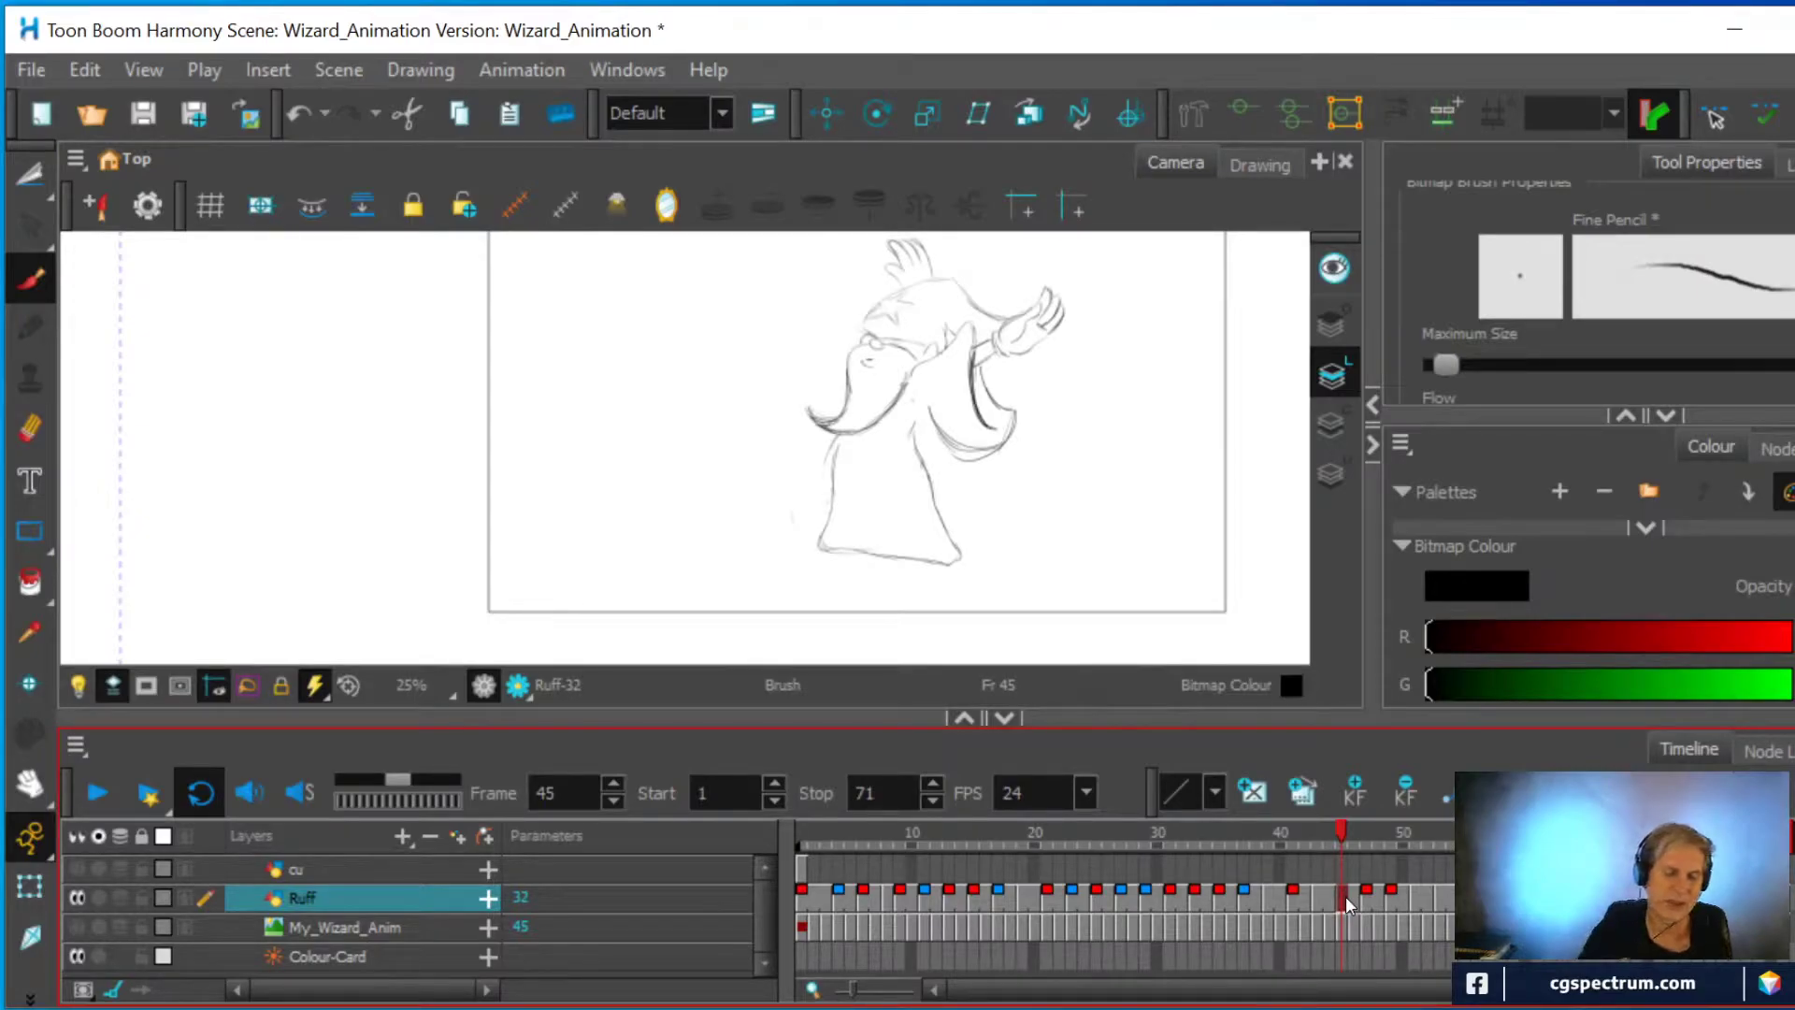
{"action": "left_click", "coordinate": [30, 429]}
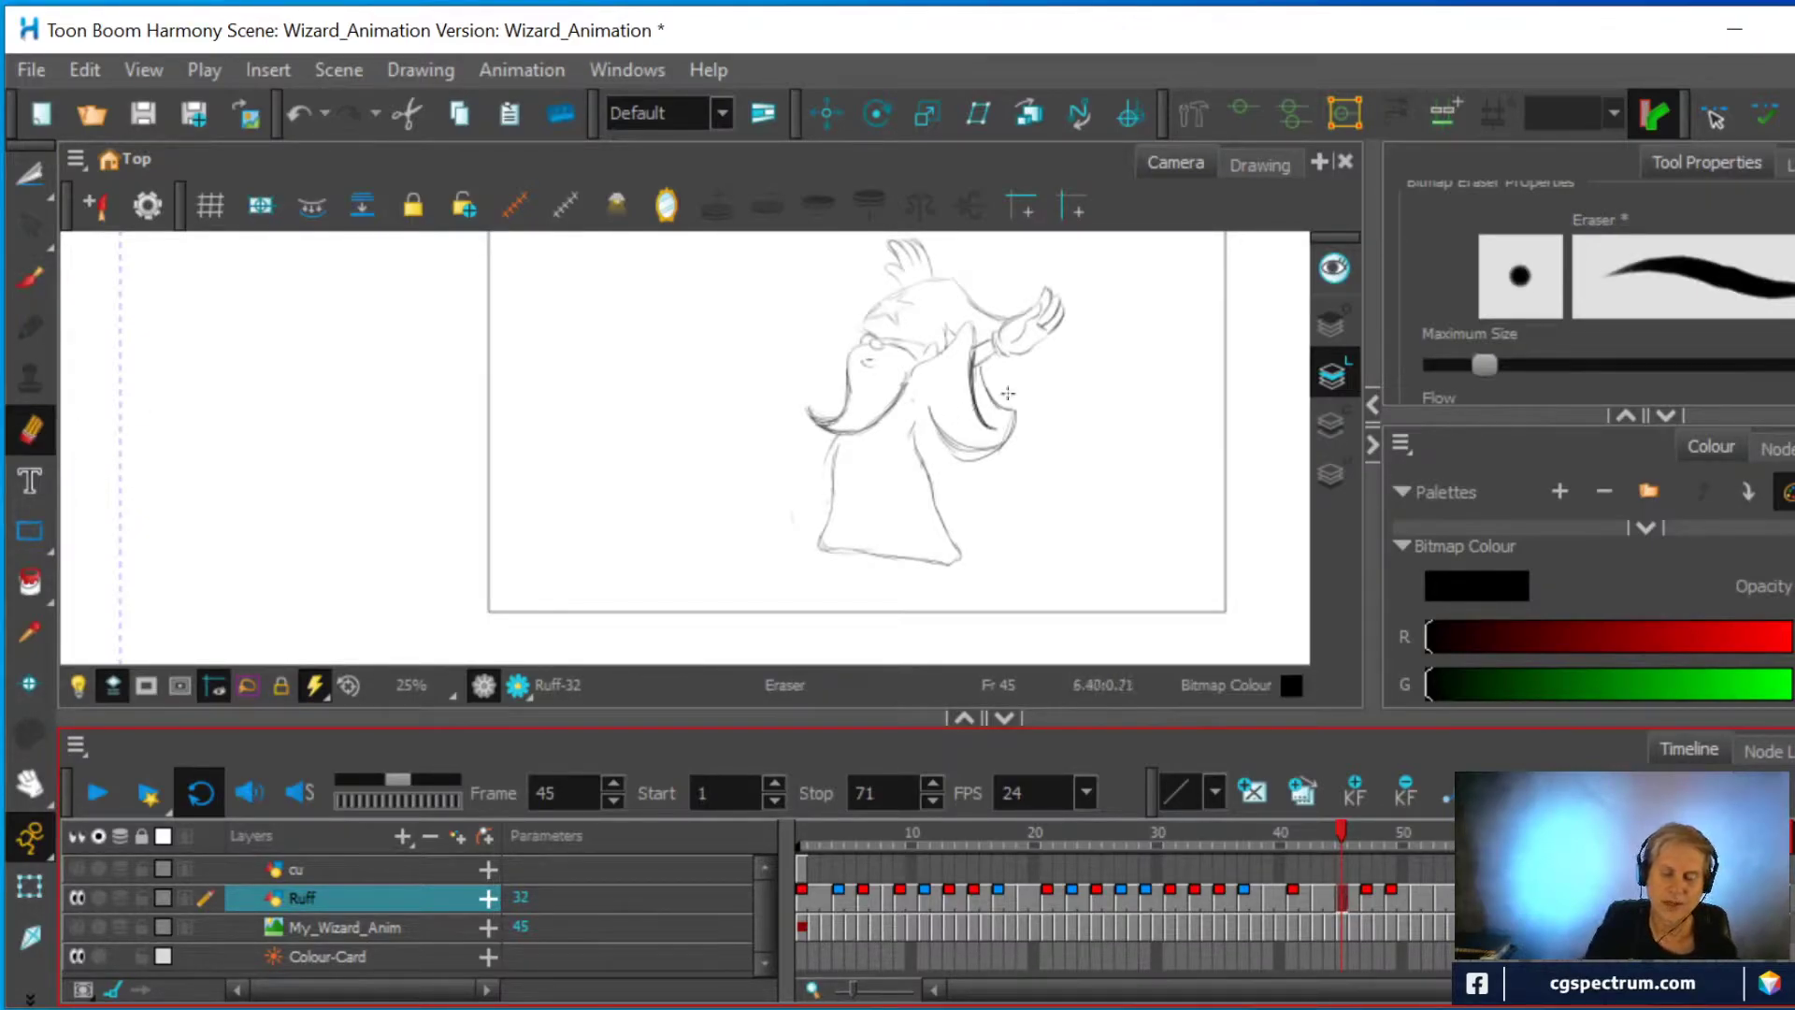
{"action": "left_click", "coordinate": [1365, 901]}
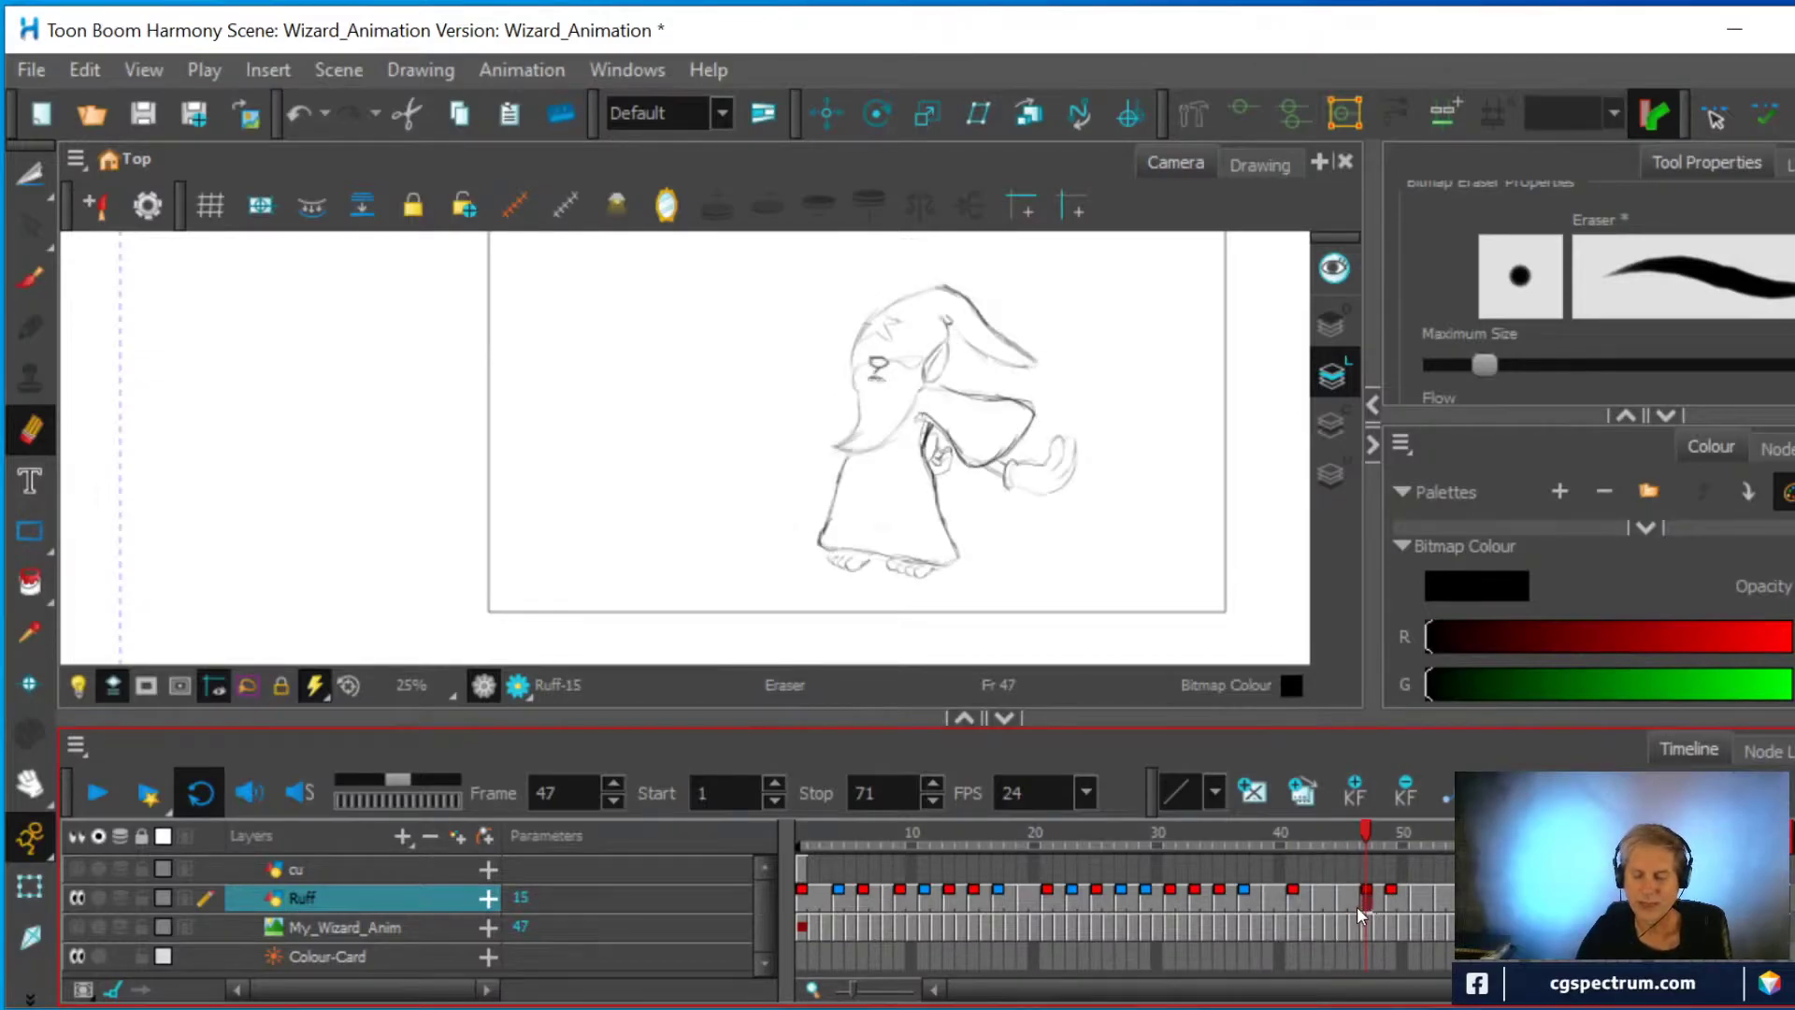
{"action": "left_click", "coordinate": [1342, 899]}
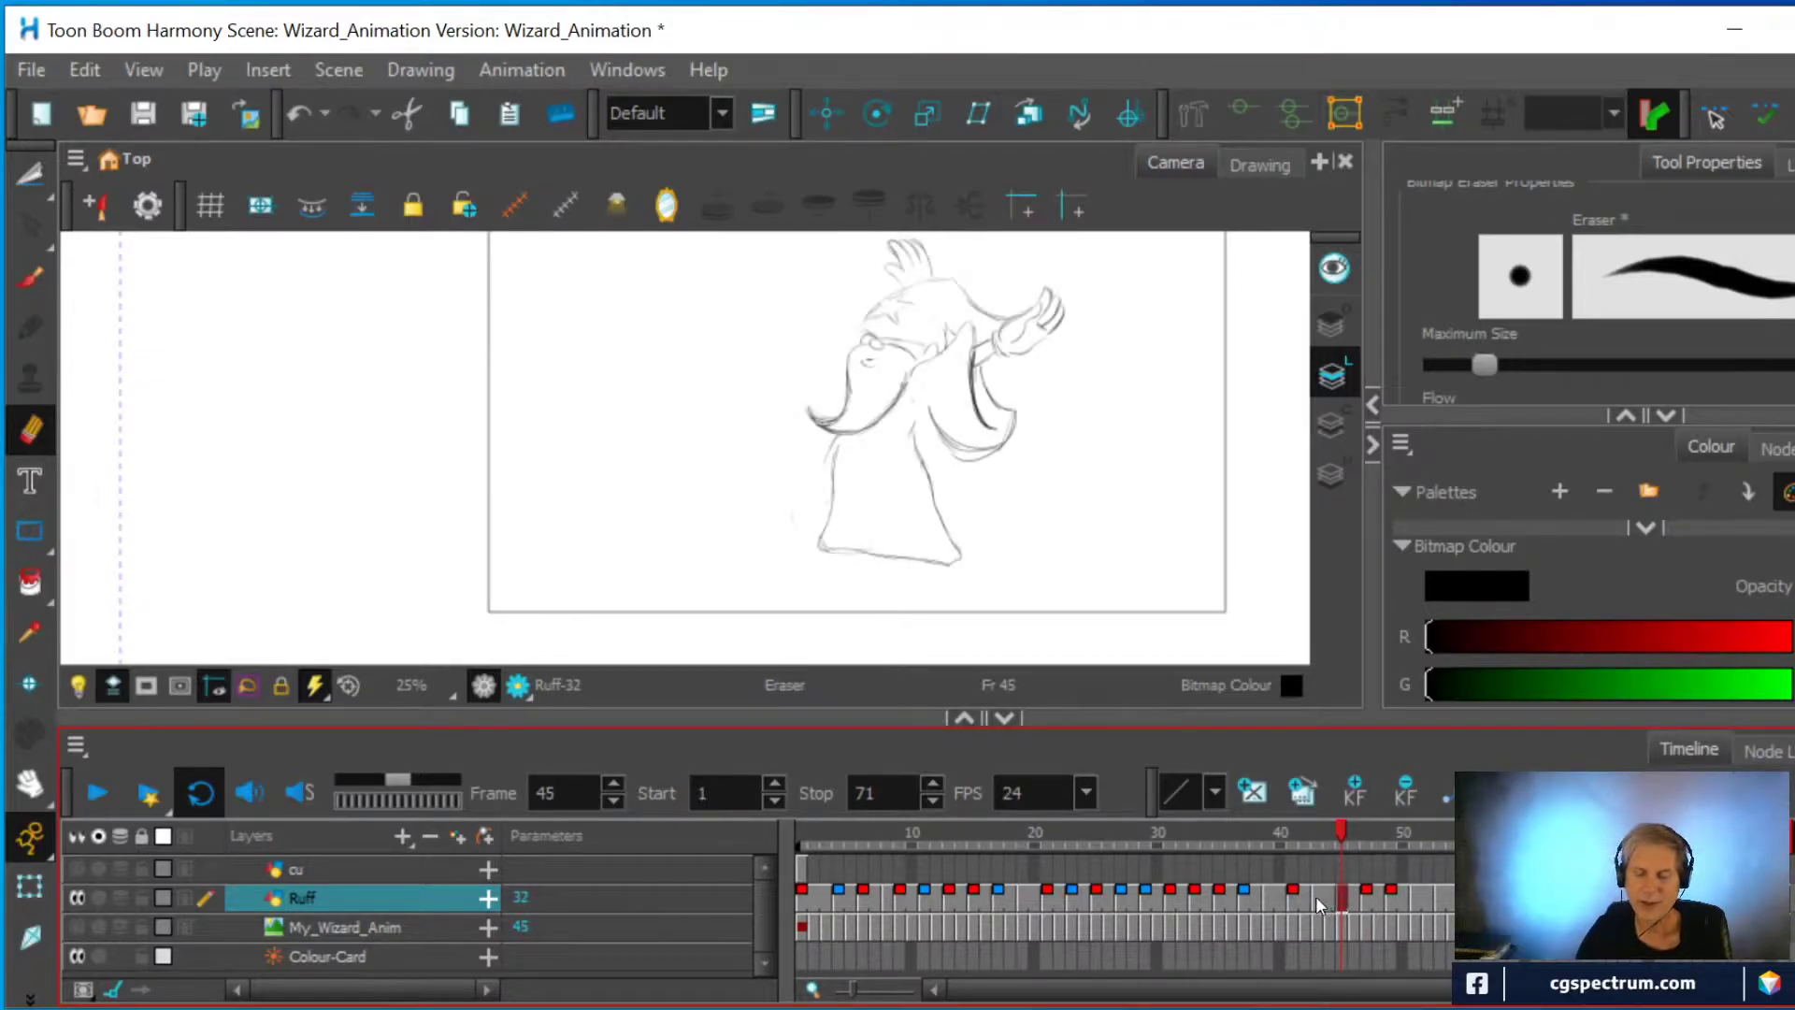
{"action": "left_click", "coordinate": [1316, 895]}
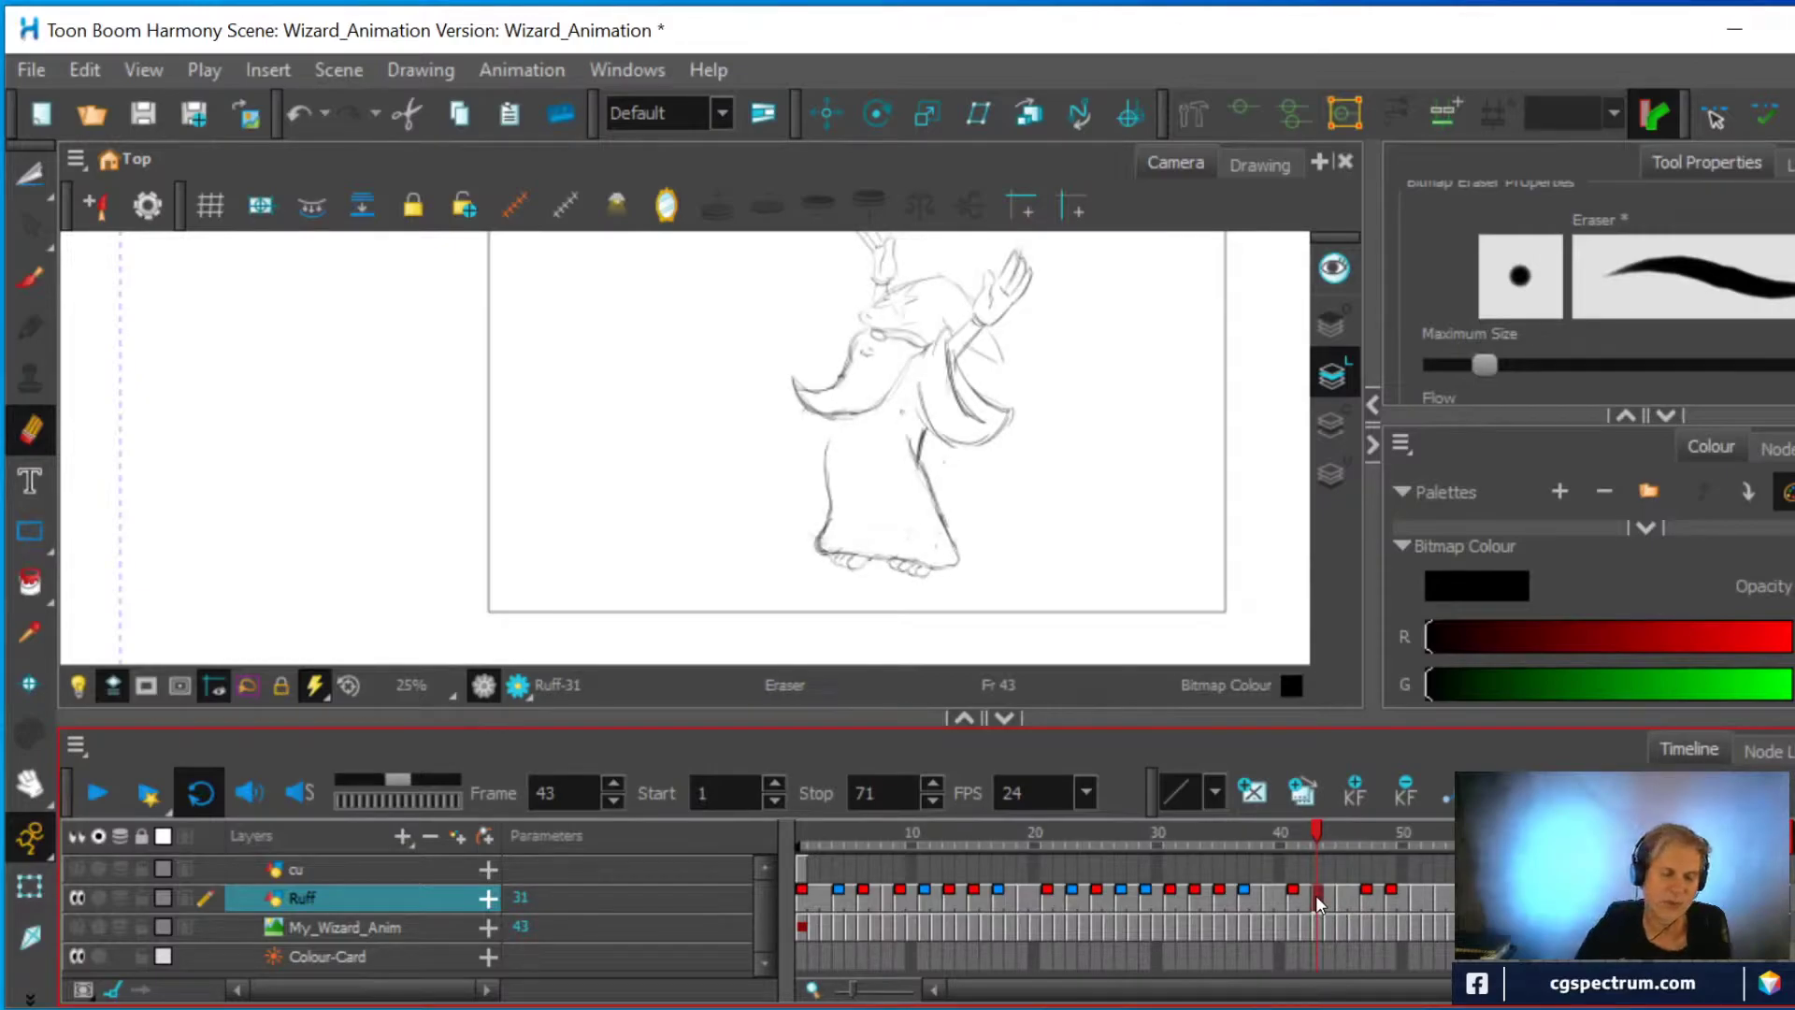
{"action": "mouse_move", "coordinate": [914, 376]}
{"action": "left_mouse_down"}
{"action": "mouse_move", "coordinate": [923, 414]}
{"action": "mouse_move", "coordinate": [962, 444]}
{"action": "mouse_move", "coordinate": [1010, 424]}
{"action": "mouse_move", "coordinate": [946, 376]}
{"action": "mouse_move", "coordinate": [995, 419]}
{"action": "mouse_move", "coordinate": [1012, 406]}
{"action": "mouse_move", "coordinate": [909, 408]}
{"action": "mouse_move", "coordinate": [937, 433]}
{"action": "mouse_move", "coordinate": [989, 436]}
{"action": "mouse_move", "coordinate": [893, 416]}
{"action": "left_mouse_up"}
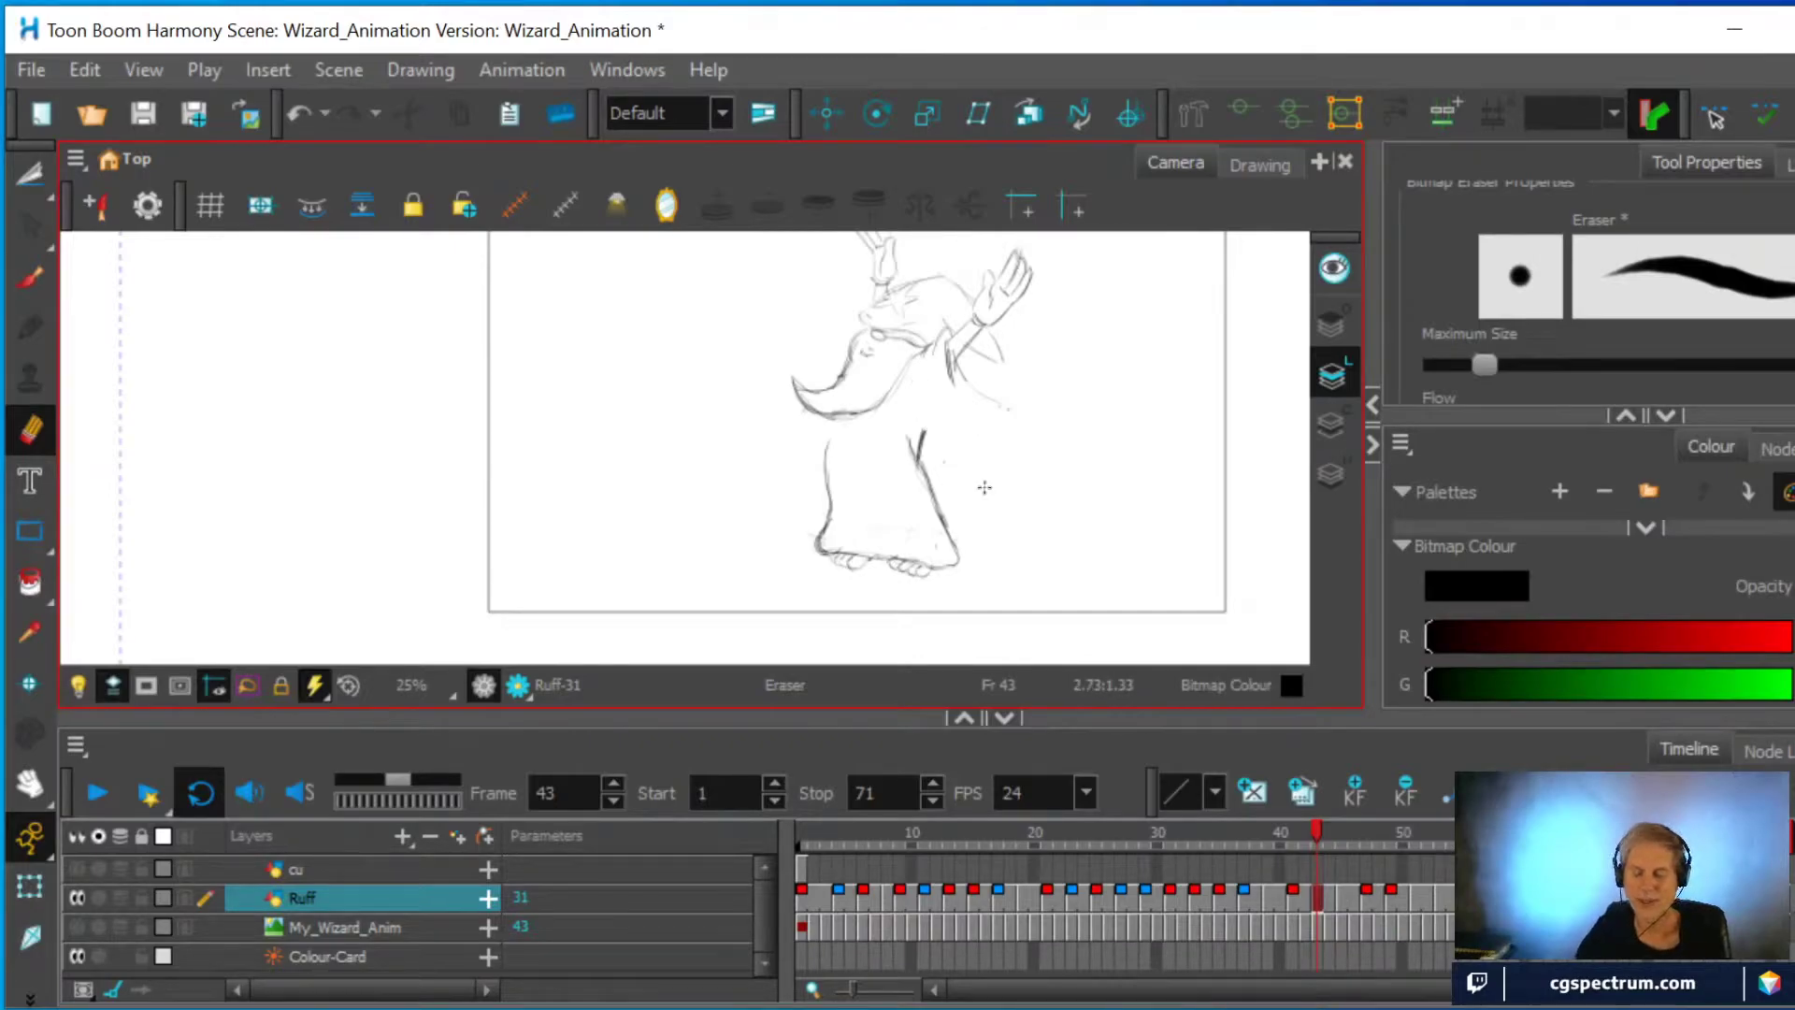
Erase the swinging sleeve below the raised arm in the frame 41 and frame 39 drawings
{"action": "left_click", "coordinate": [1292, 896]}
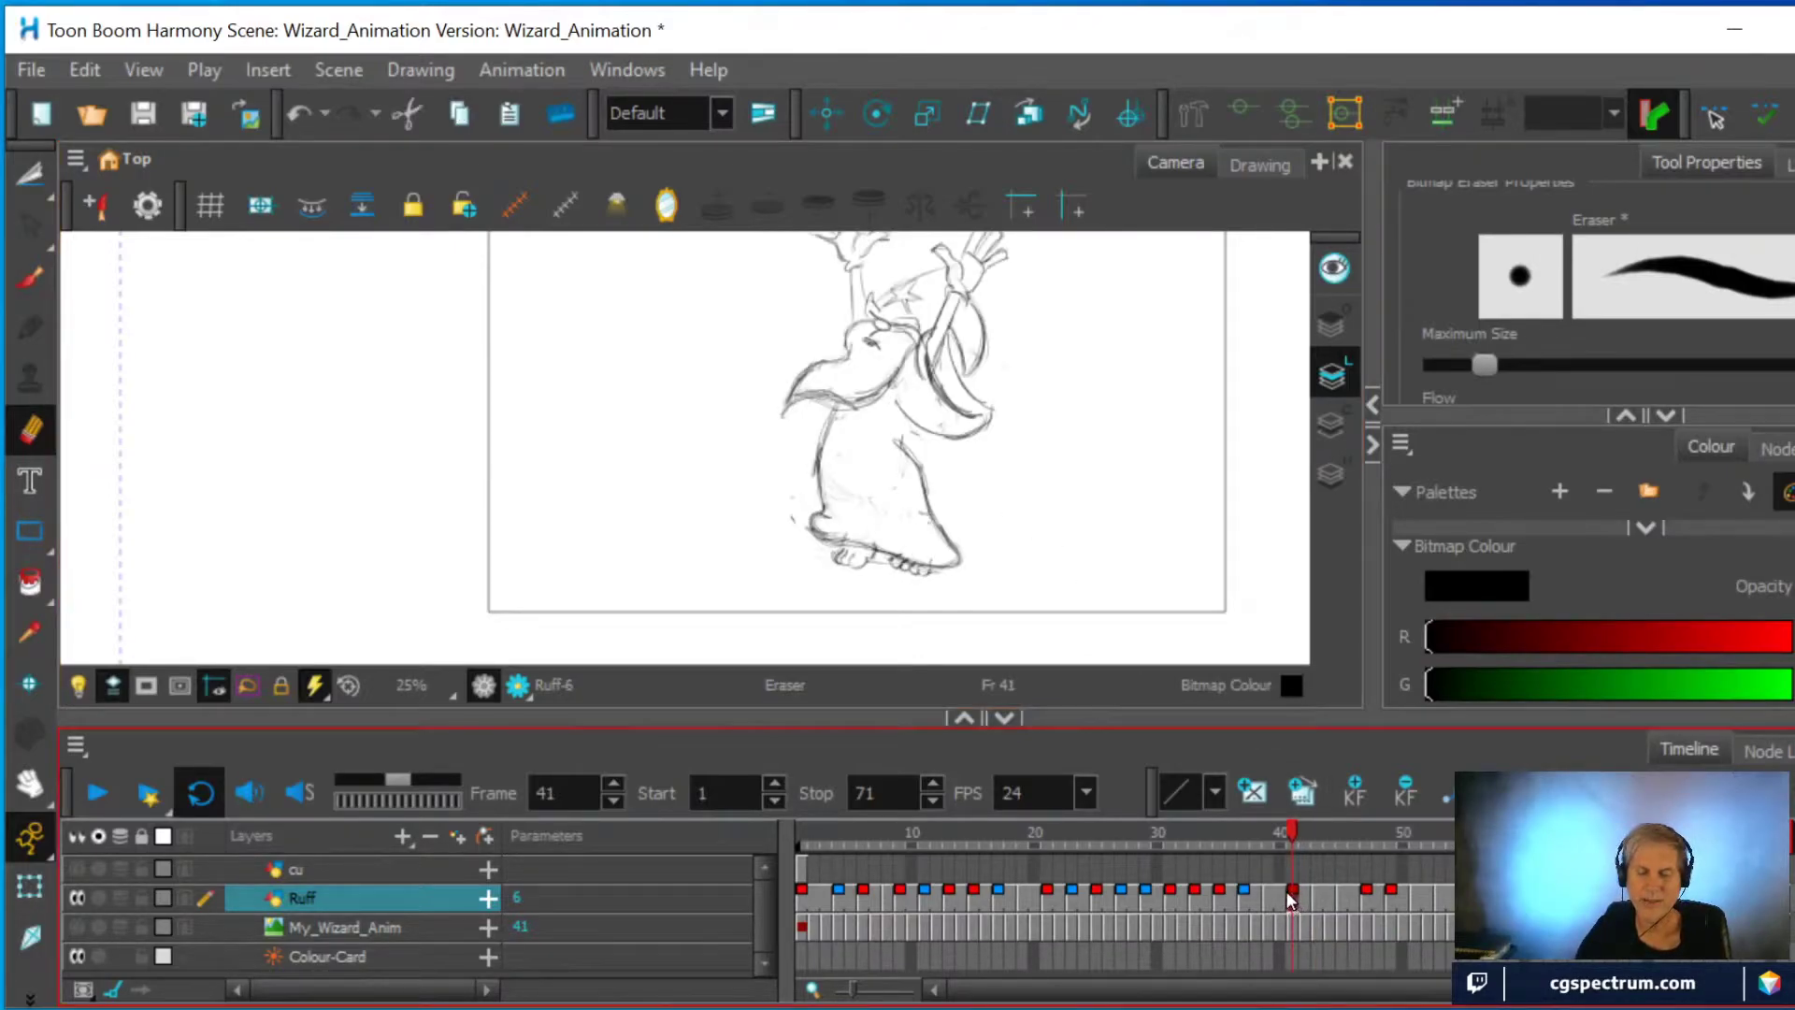
{"action": "mouse_move", "coordinate": [888, 409]}
{"action": "left_mouse_down"}
{"action": "mouse_move", "coordinate": [954, 433]}
{"action": "mouse_move", "coordinate": [989, 413]}
{"action": "mouse_move", "coordinate": [953, 373]}
{"action": "mouse_move", "coordinate": [982, 410]}
{"action": "mouse_move", "coordinate": [940, 393]}
{"action": "mouse_move", "coordinate": [972, 399]}
{"action": "mouse_move", "coordinate": [971, 432]}
{"action": "mouse_move", "coordinate": [916, 426]}
{"action": "left_mouse_up"}
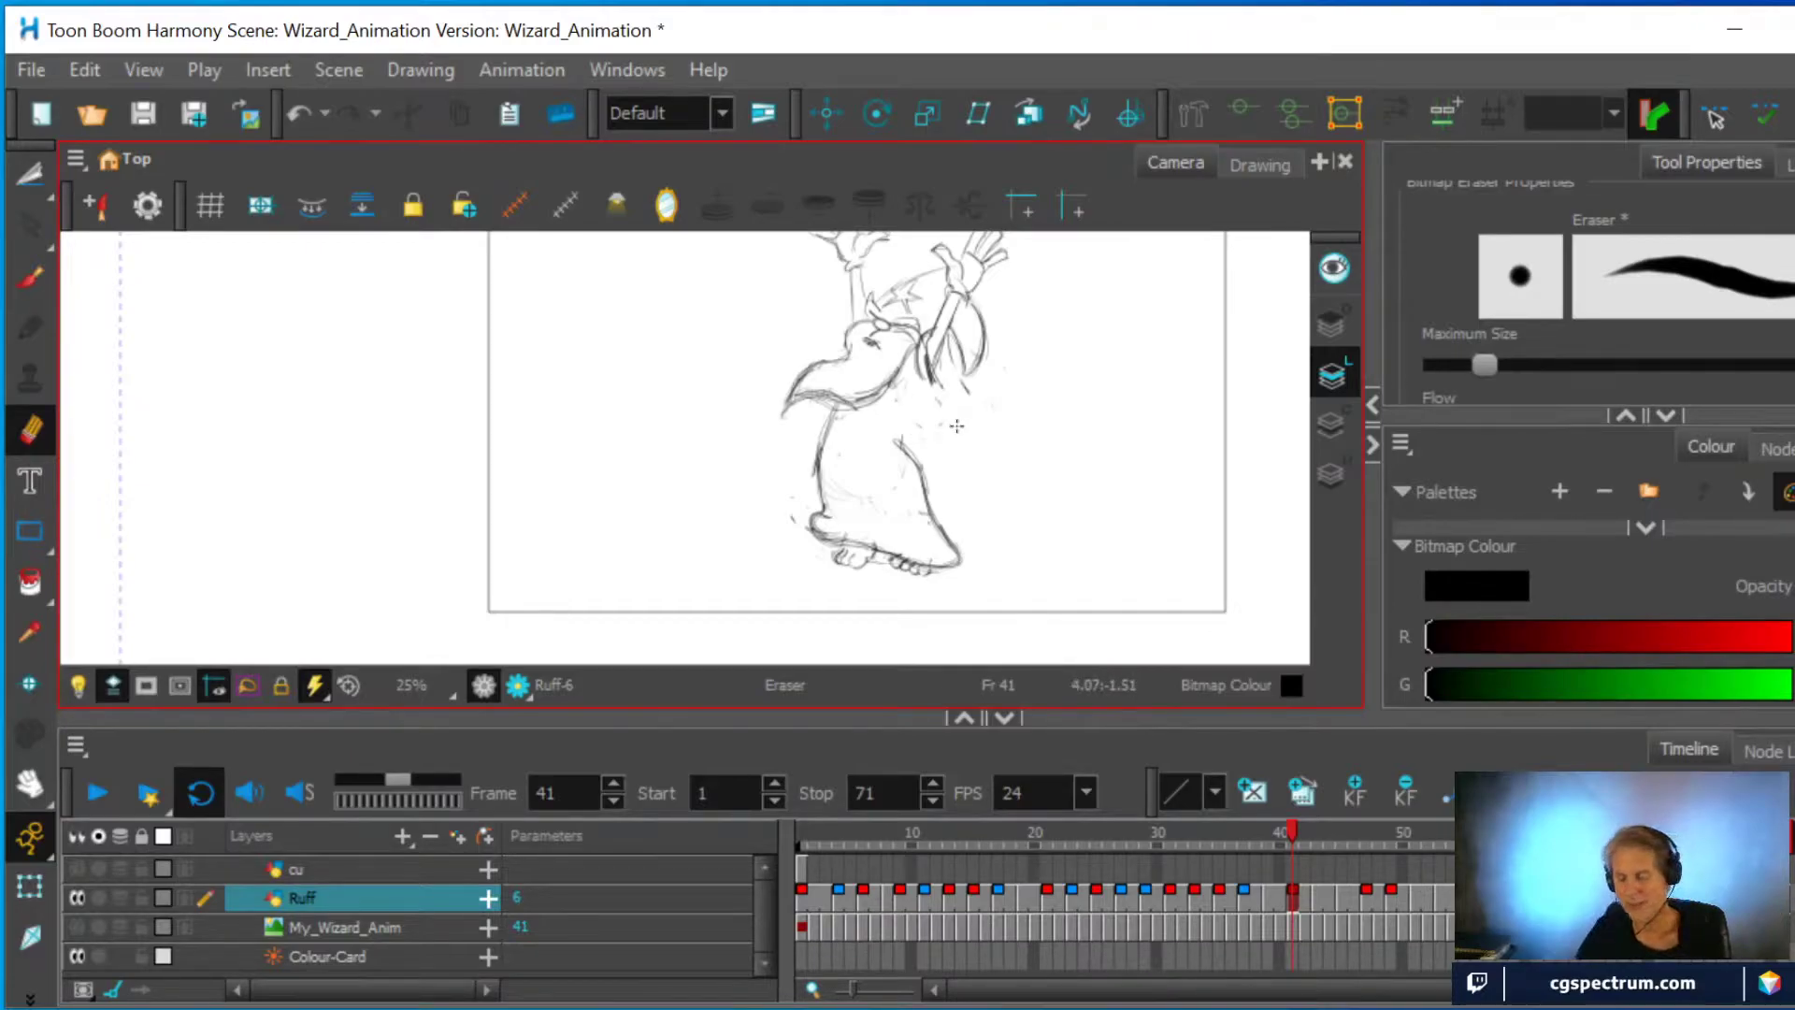
{"action": "left_click", "coordinate": [1260, 893]}
{"action": "mouse_move", "coordinate": [899, 408]}
{"action": "left_mouse_down"}
{"action": "mouse_move", "coordinate": [967, 444]}
{"action": "mouse_move", "coordinate": [946, 385]}
{"action": "mouse_move", "coordinate": [949, 424]}
{"action": "mouse_move", "coordinate": [942, 393]}
{"action": "mouse_move", "coordinate": [920, 425]}
{"action": "mouse_move", "coordinate": [973, 440]}
{"action": "mouse_move", "coordinate": [963, 400]}
{"action": "left_mouse_up"}
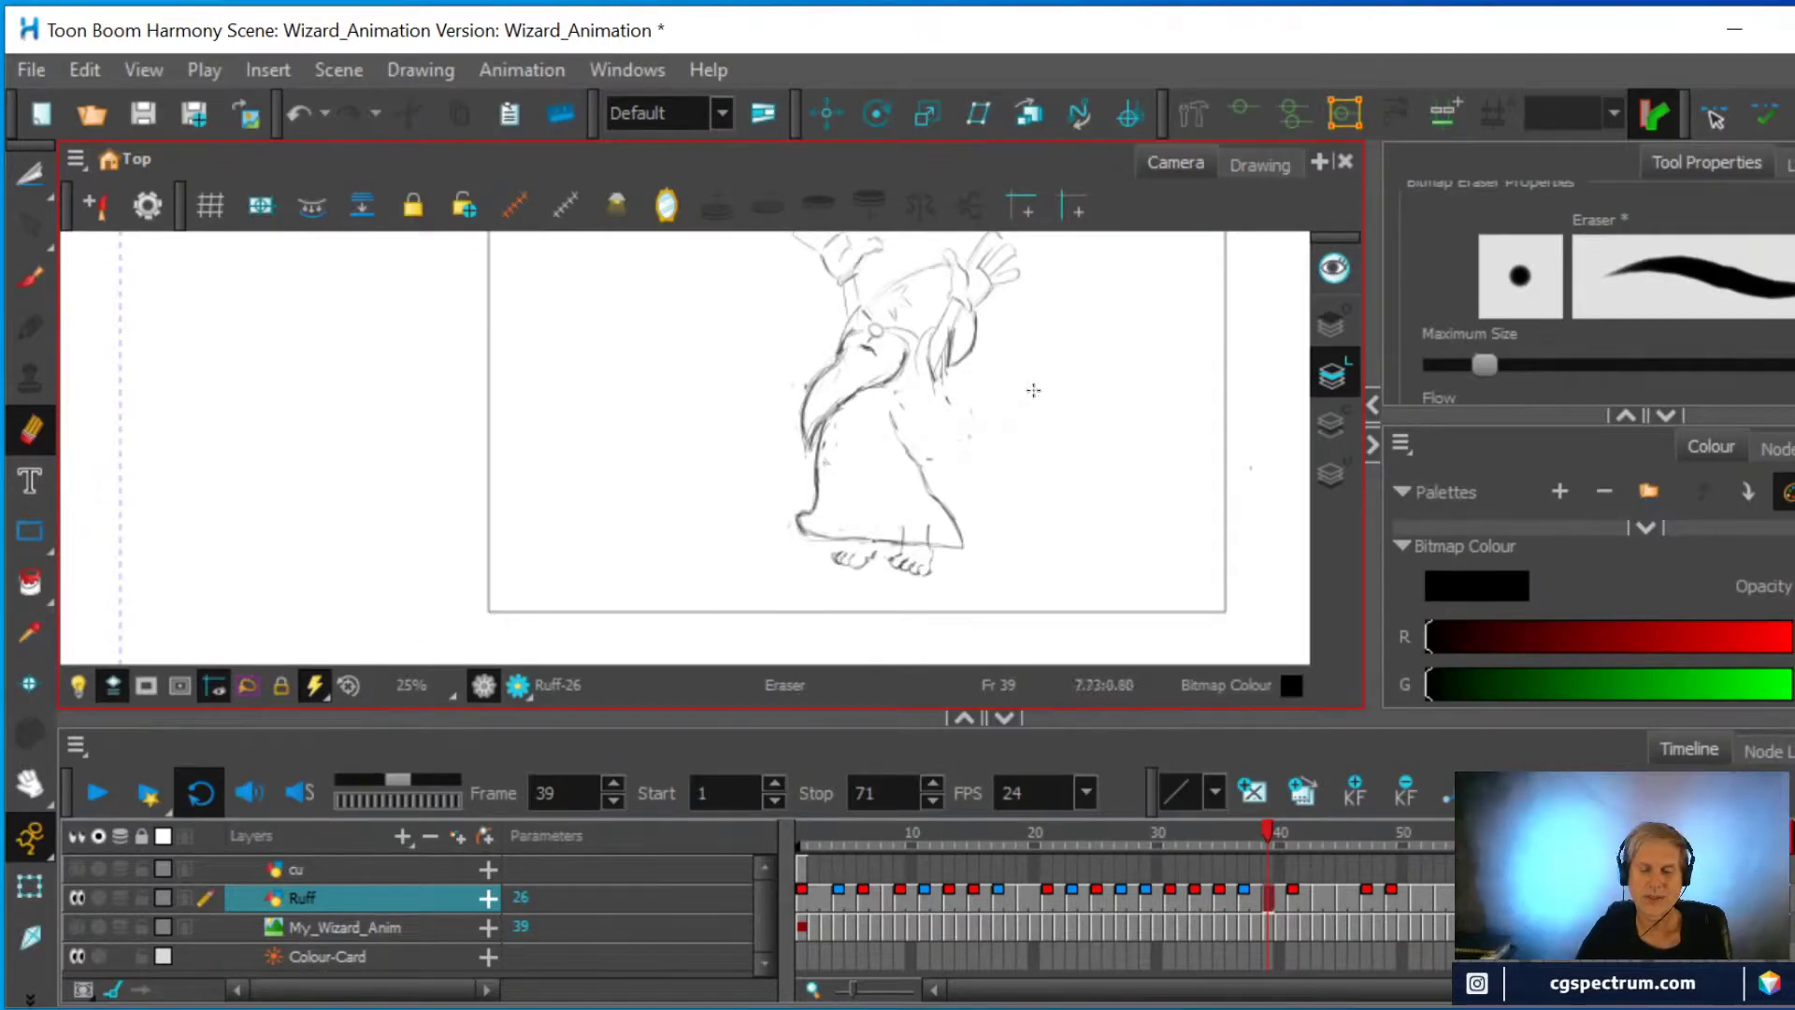
Erase the hanging sleeve under the raised arm in the frame 37 and frame 35 drawings
{"action": "left_click", "coordinate": [1243, 899]}
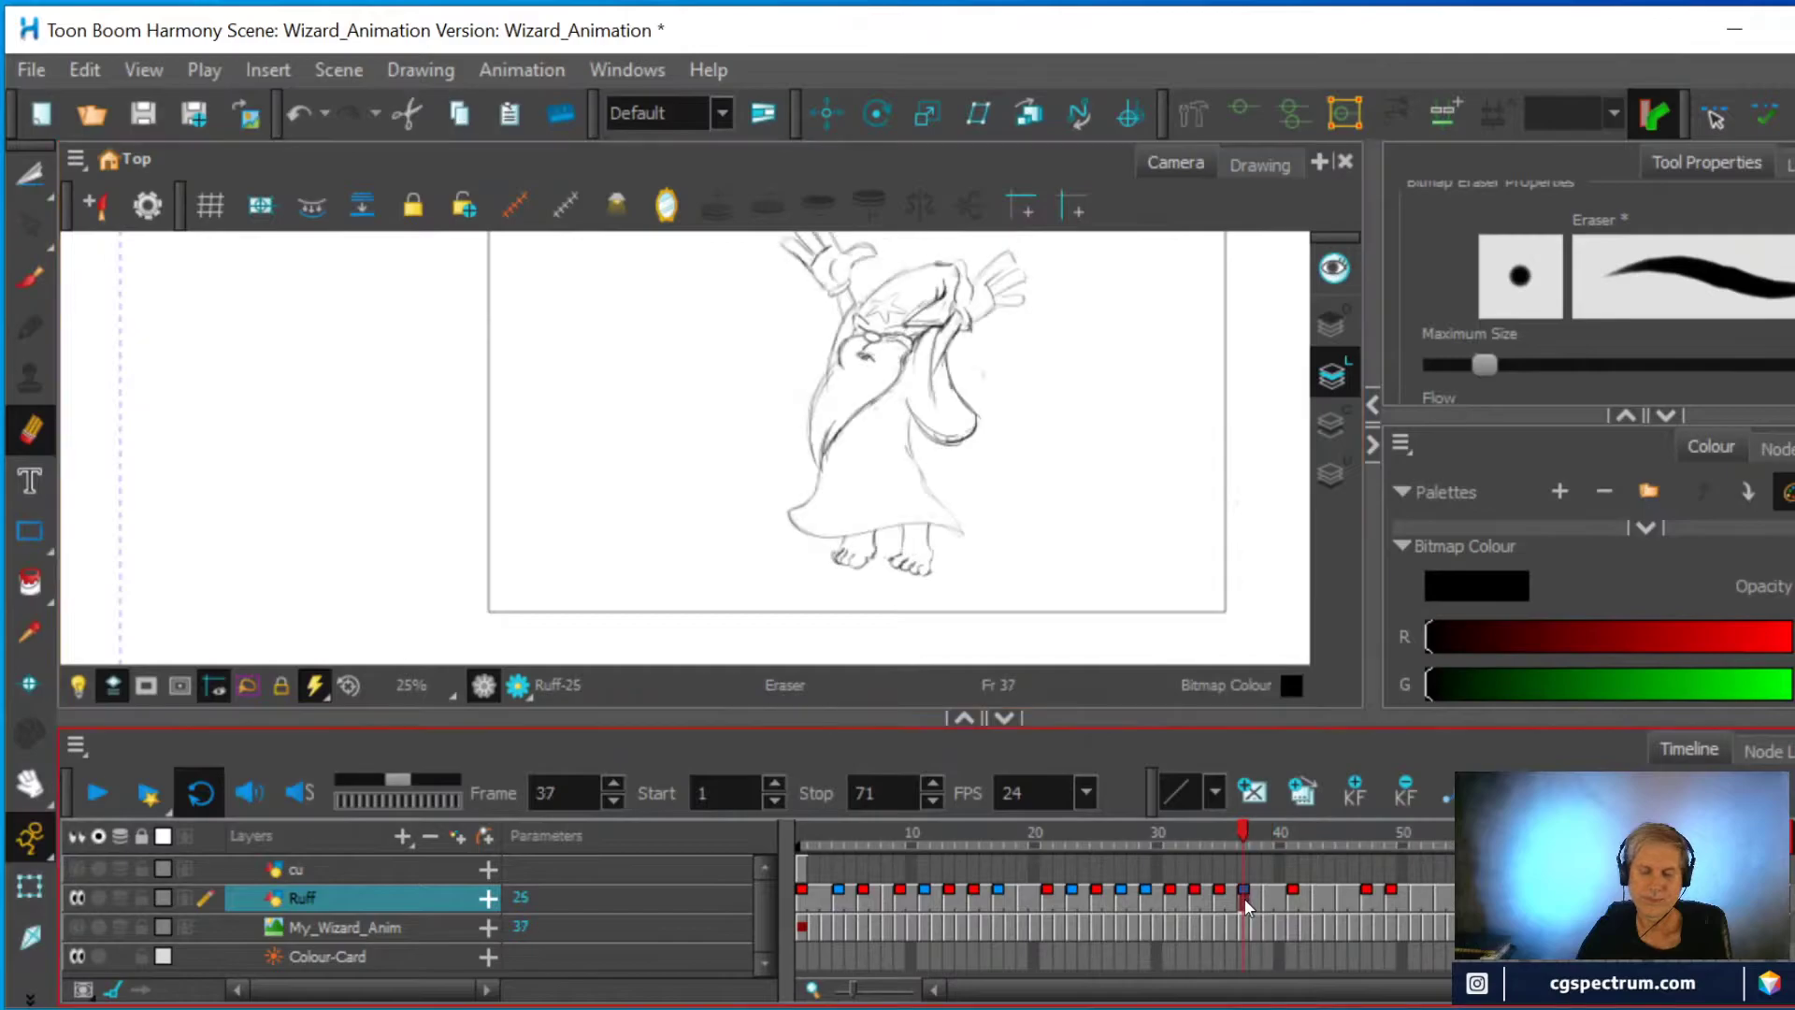
{"action": "mouse_move", "coordinate": [899, 402]}
{"action": "left_mouse_down"}
{"action": "mouse_move", "coordinate": [934, 445]}
{"action": "mouse_move", "coordinate": [964, 439]}
{"action": "mouse_move", "coordinate": [974, 418]}
{"action": "mouse_move", "coordinate": [945, 369]}
{"action": "mouse_move", "coordinate": [969, 430]}
{"action": "mouse_move", "coordinate": [924, 422]}
{"action": "mouse_move", "coordinate": [964, 394]}
{"action": "mouse_move", "coordinate": [966, 435]}
{"action": "mouse_move", "coordinate": [943, 459]}
{"action": "mouse_move", "coordinate": [929, 386]}
{"action": "mouse_move", "coordinate": [947, 371]}
{"action": "mouse_move", "coordinate": [950, 446]}
{"action": "mouse_move", "coordinate": [949, 361]}
{"action": "mouse_move", "coordinate": [950, 402]}
{"action": "mouse_move", "coordinate": [934, 391]}
{"action": "mouse_move", "coordinate": [934, 376]}
{"action": "mouse_move", "coordinate": [926, 454]}
{"action": "left_mouse_up"}
{"action": "left_click", "coordinate": [1218, 899]}
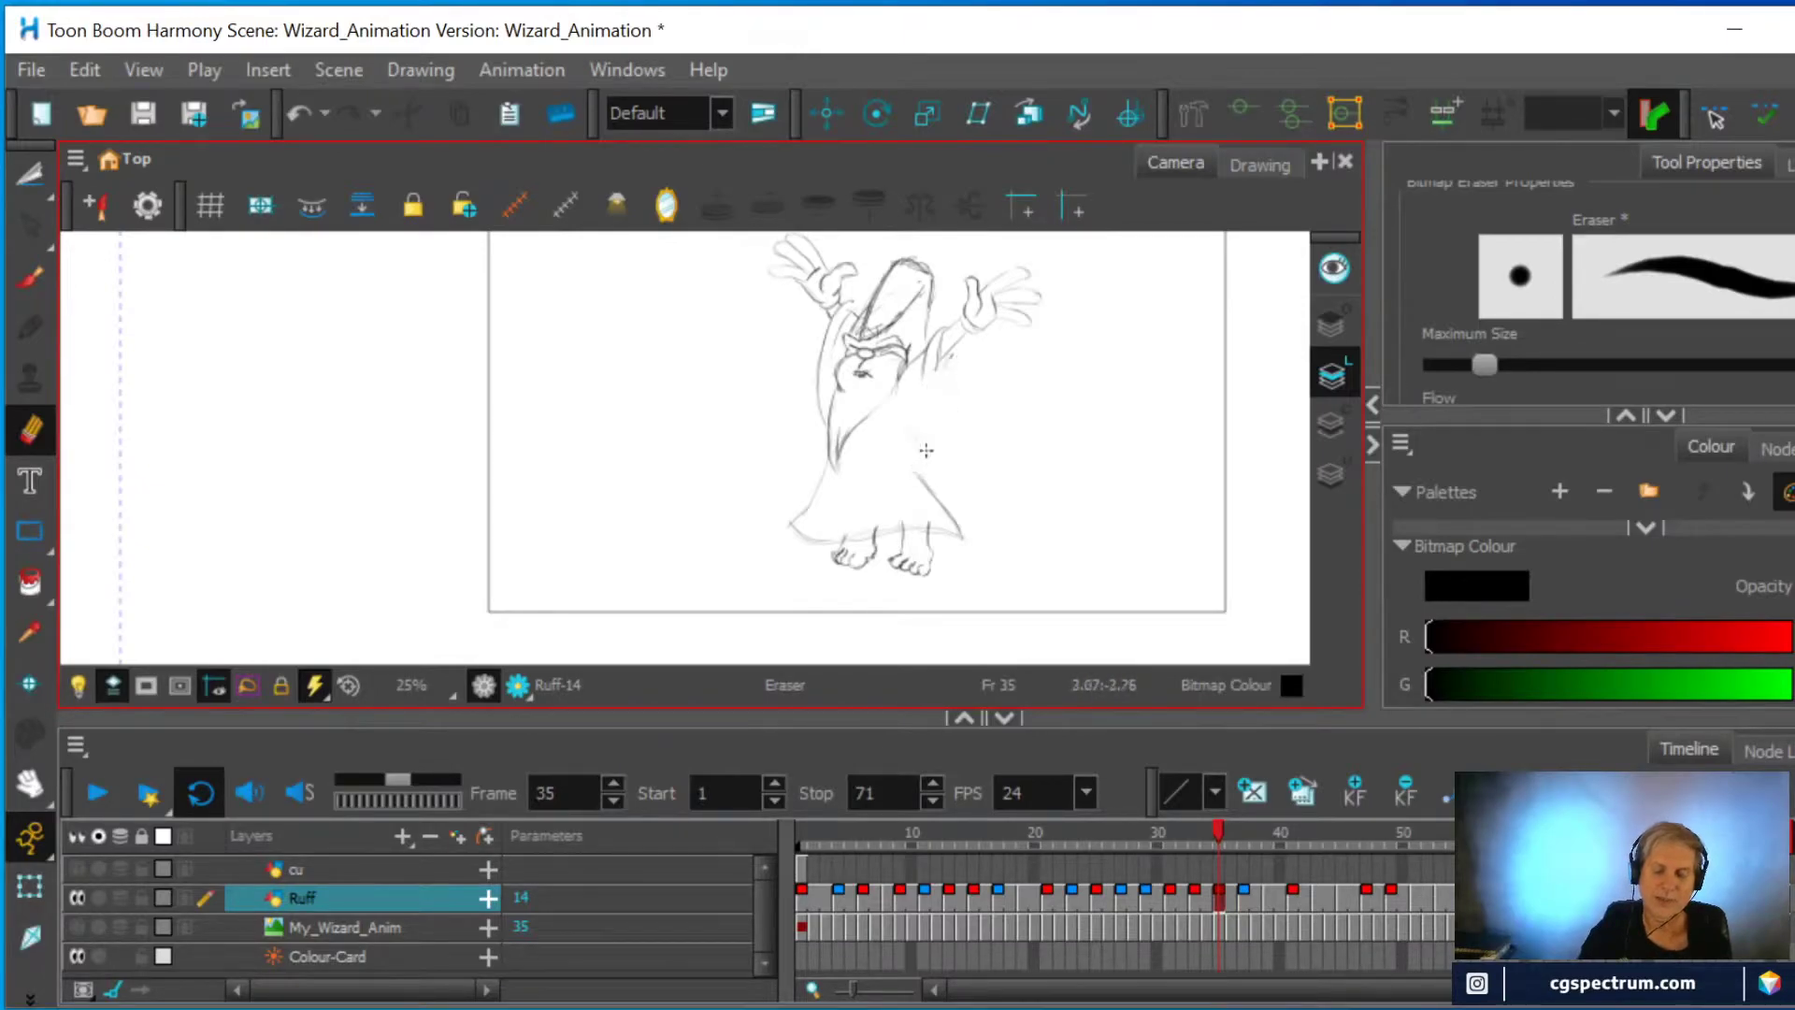
Flip through the drawings from frame 33 to frame 47, comparing the arm and sleeve poses, especially at frames 43, 45 and 47
{"action": "left_click", "coordinate": [1193, 899]}
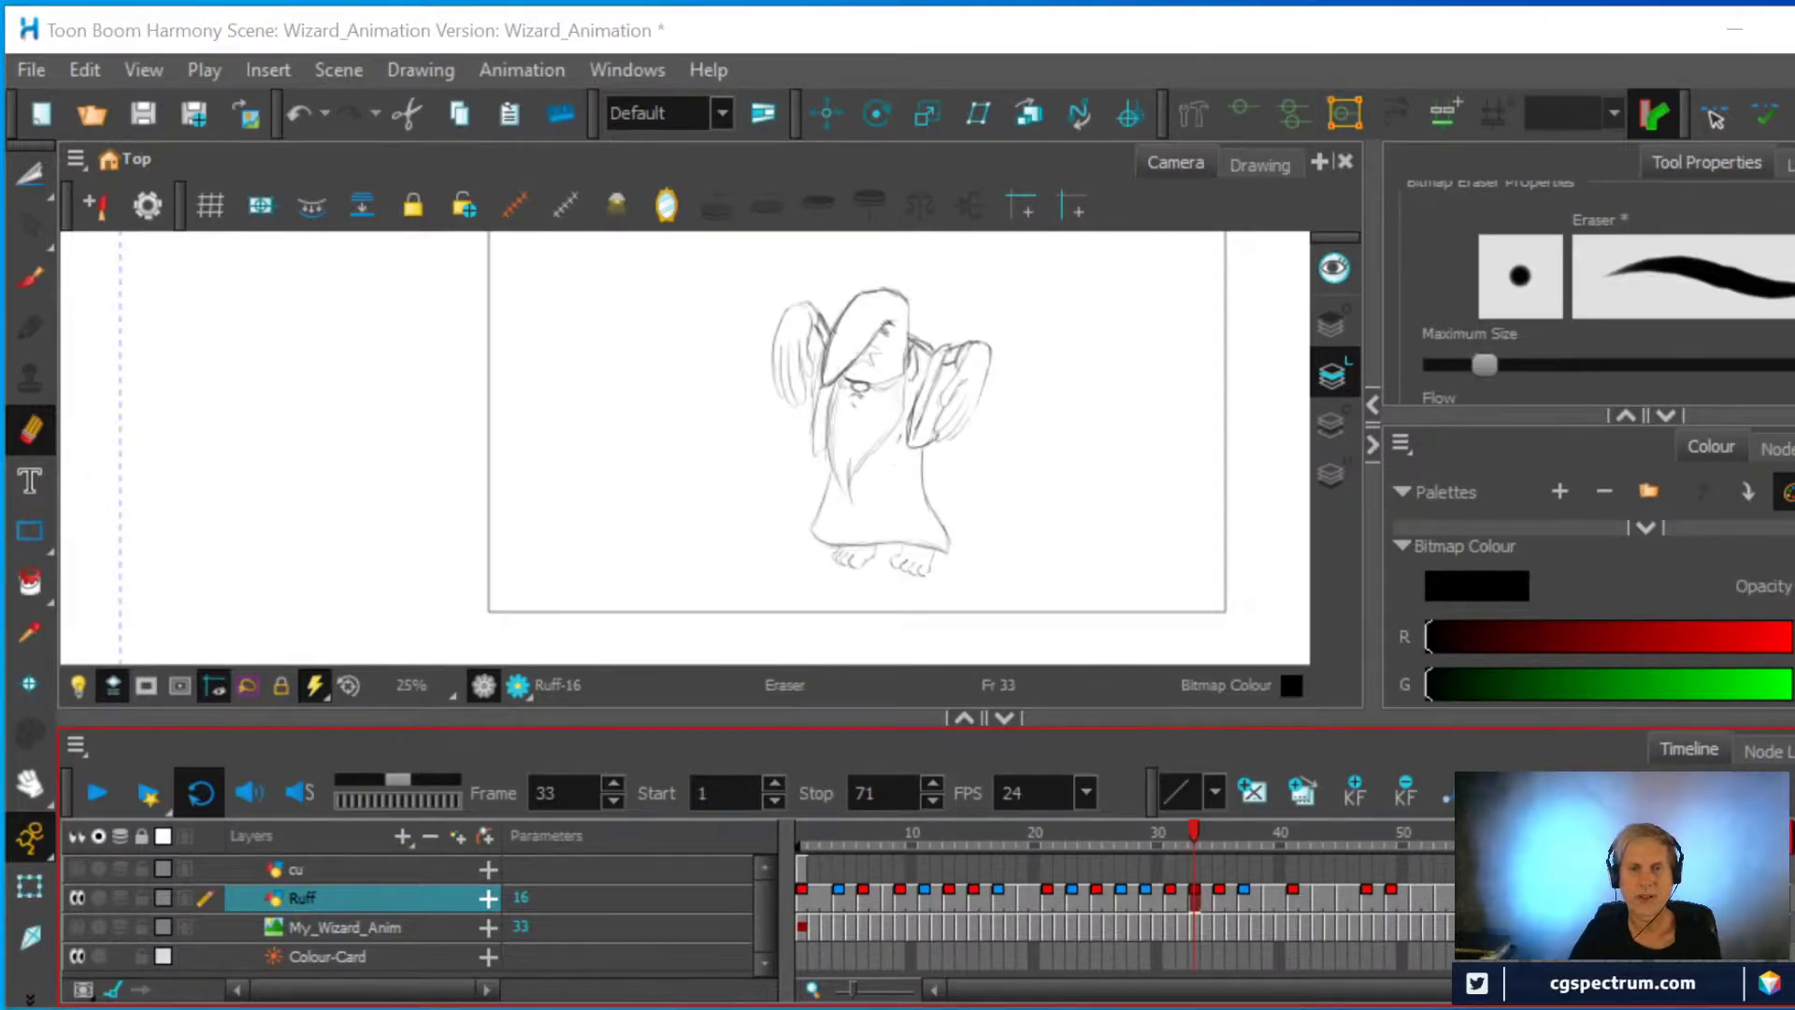
{"action": "left_click", "coordinate": [1217, 895]}
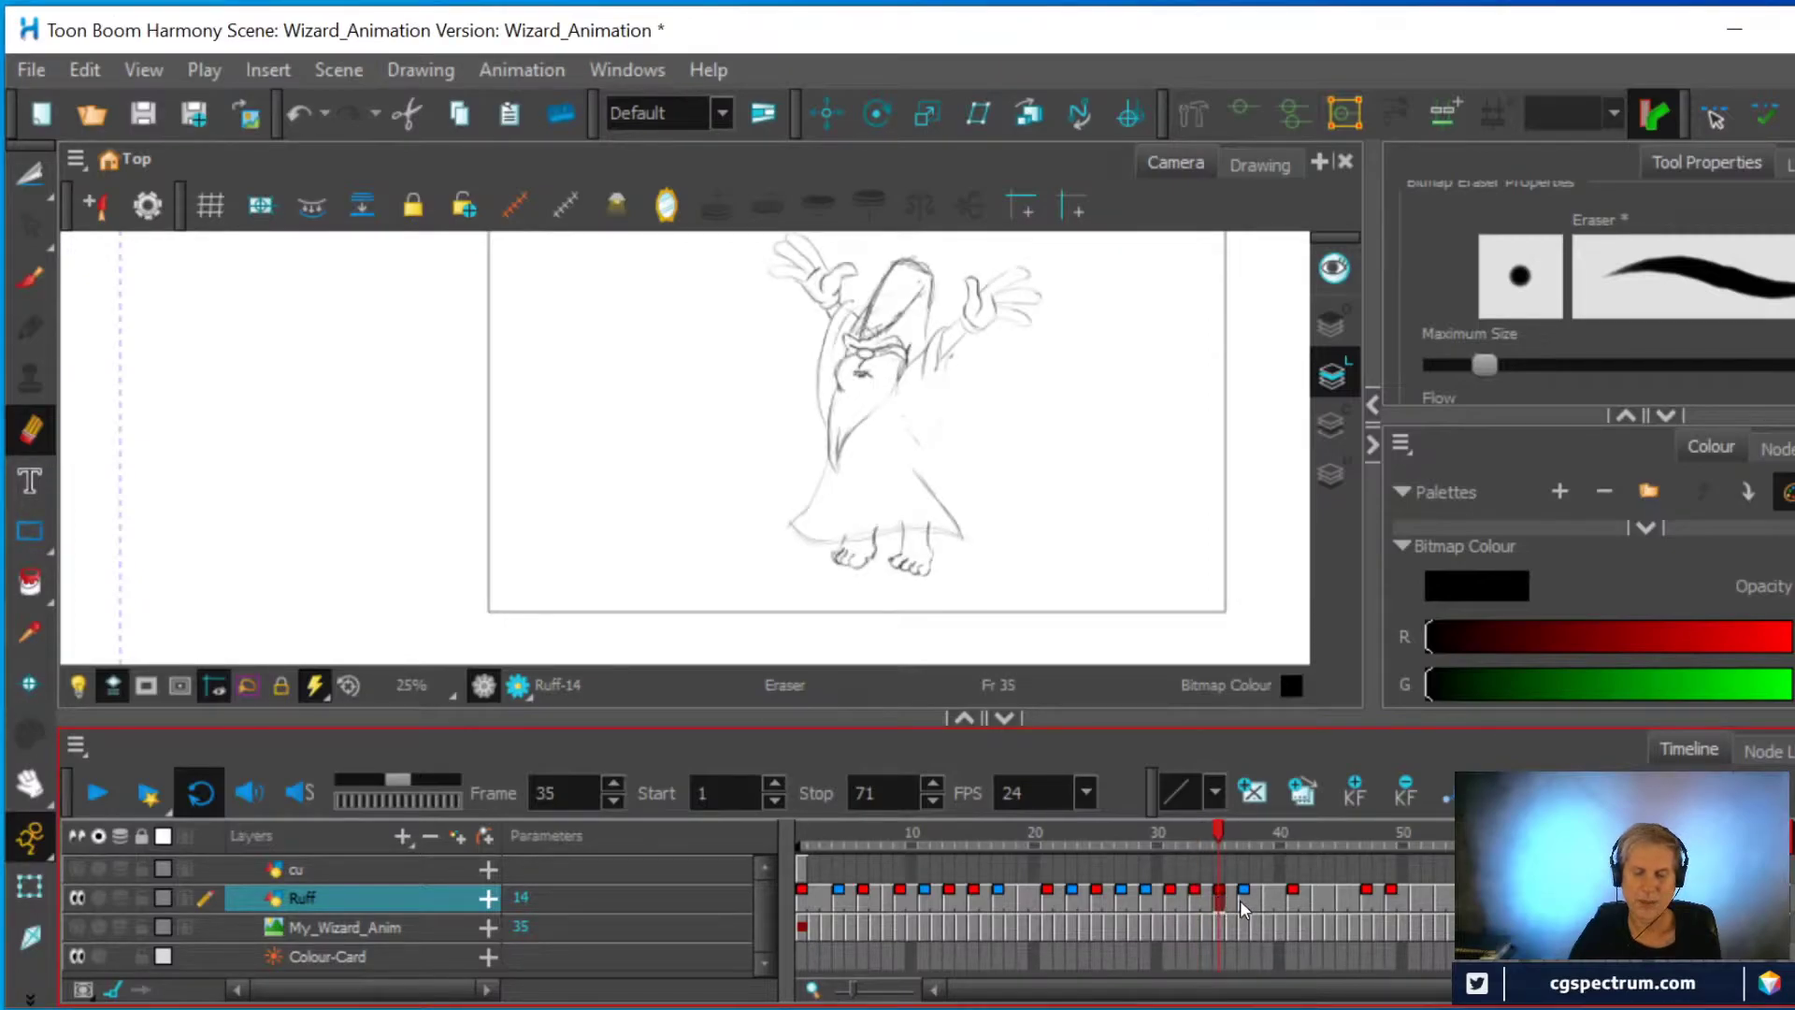
{"action": "left_click", "coordinate": [1240, 900]}
{"action": "left_click", "coordinate": [1217, 905]}
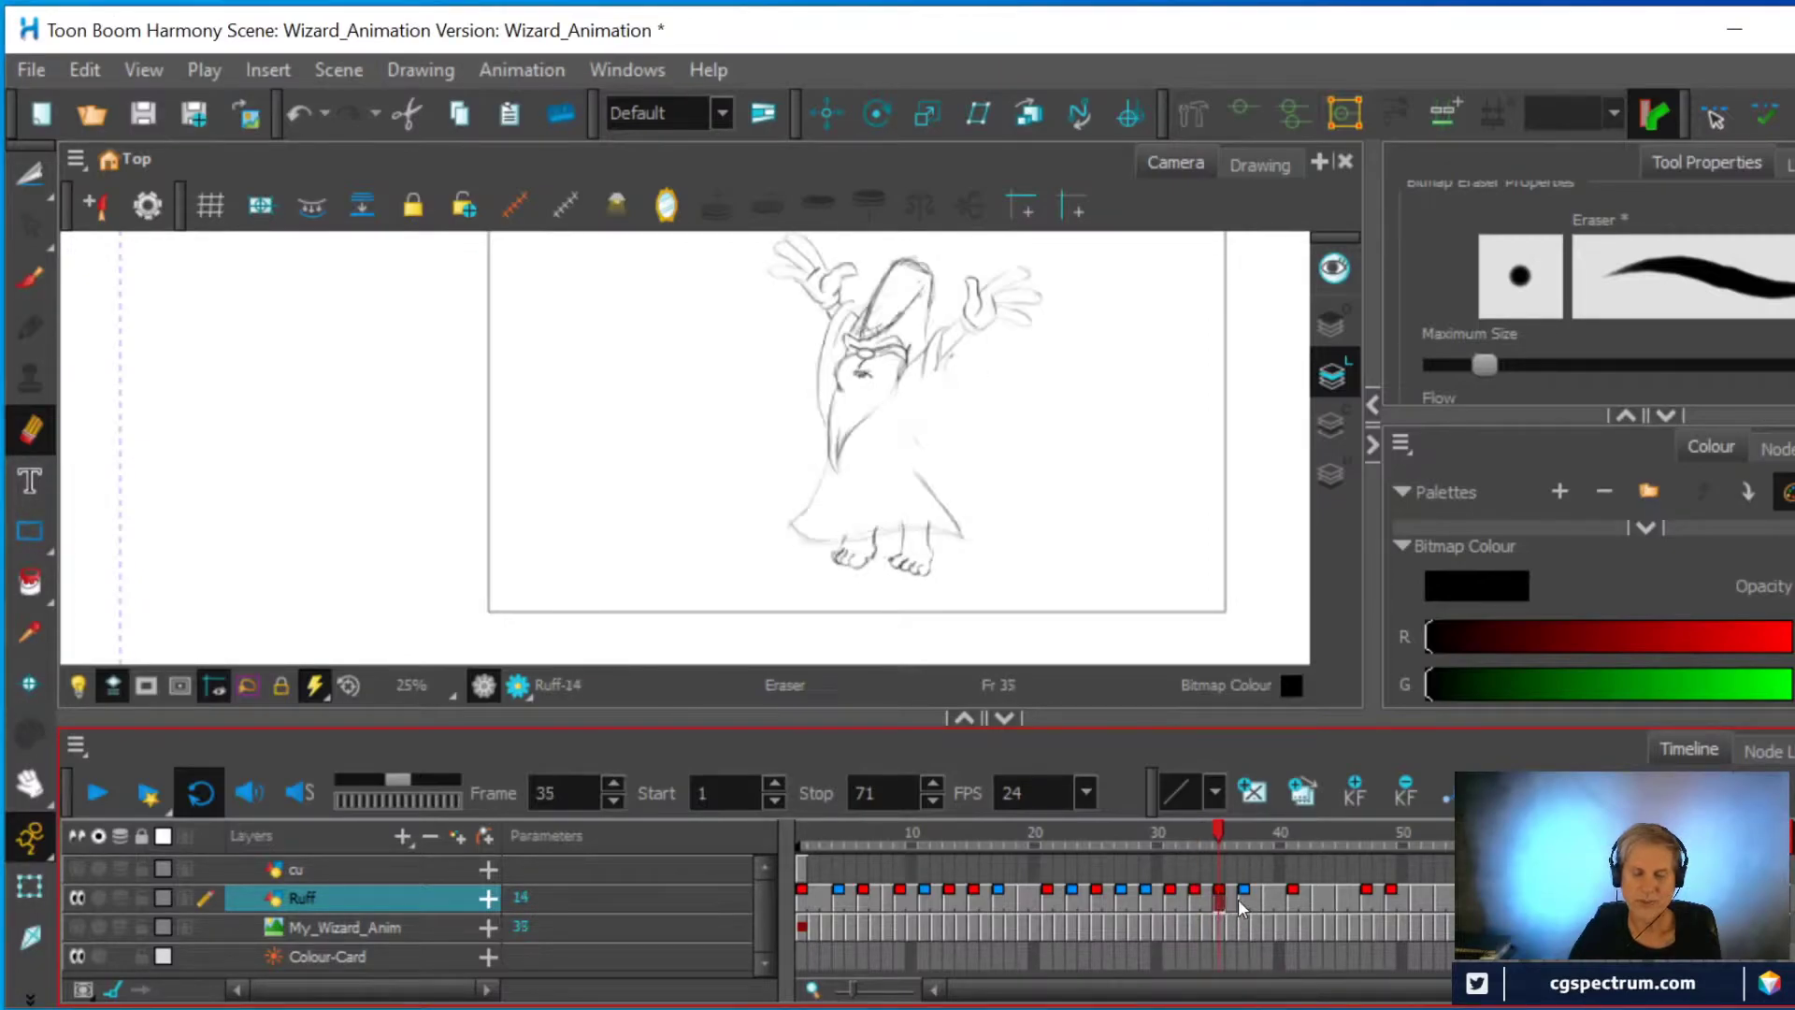
{"action": "left_click", "coordinate": [1293, 895]}
{"action": "left_click", "coordinate": [1316, 896]}
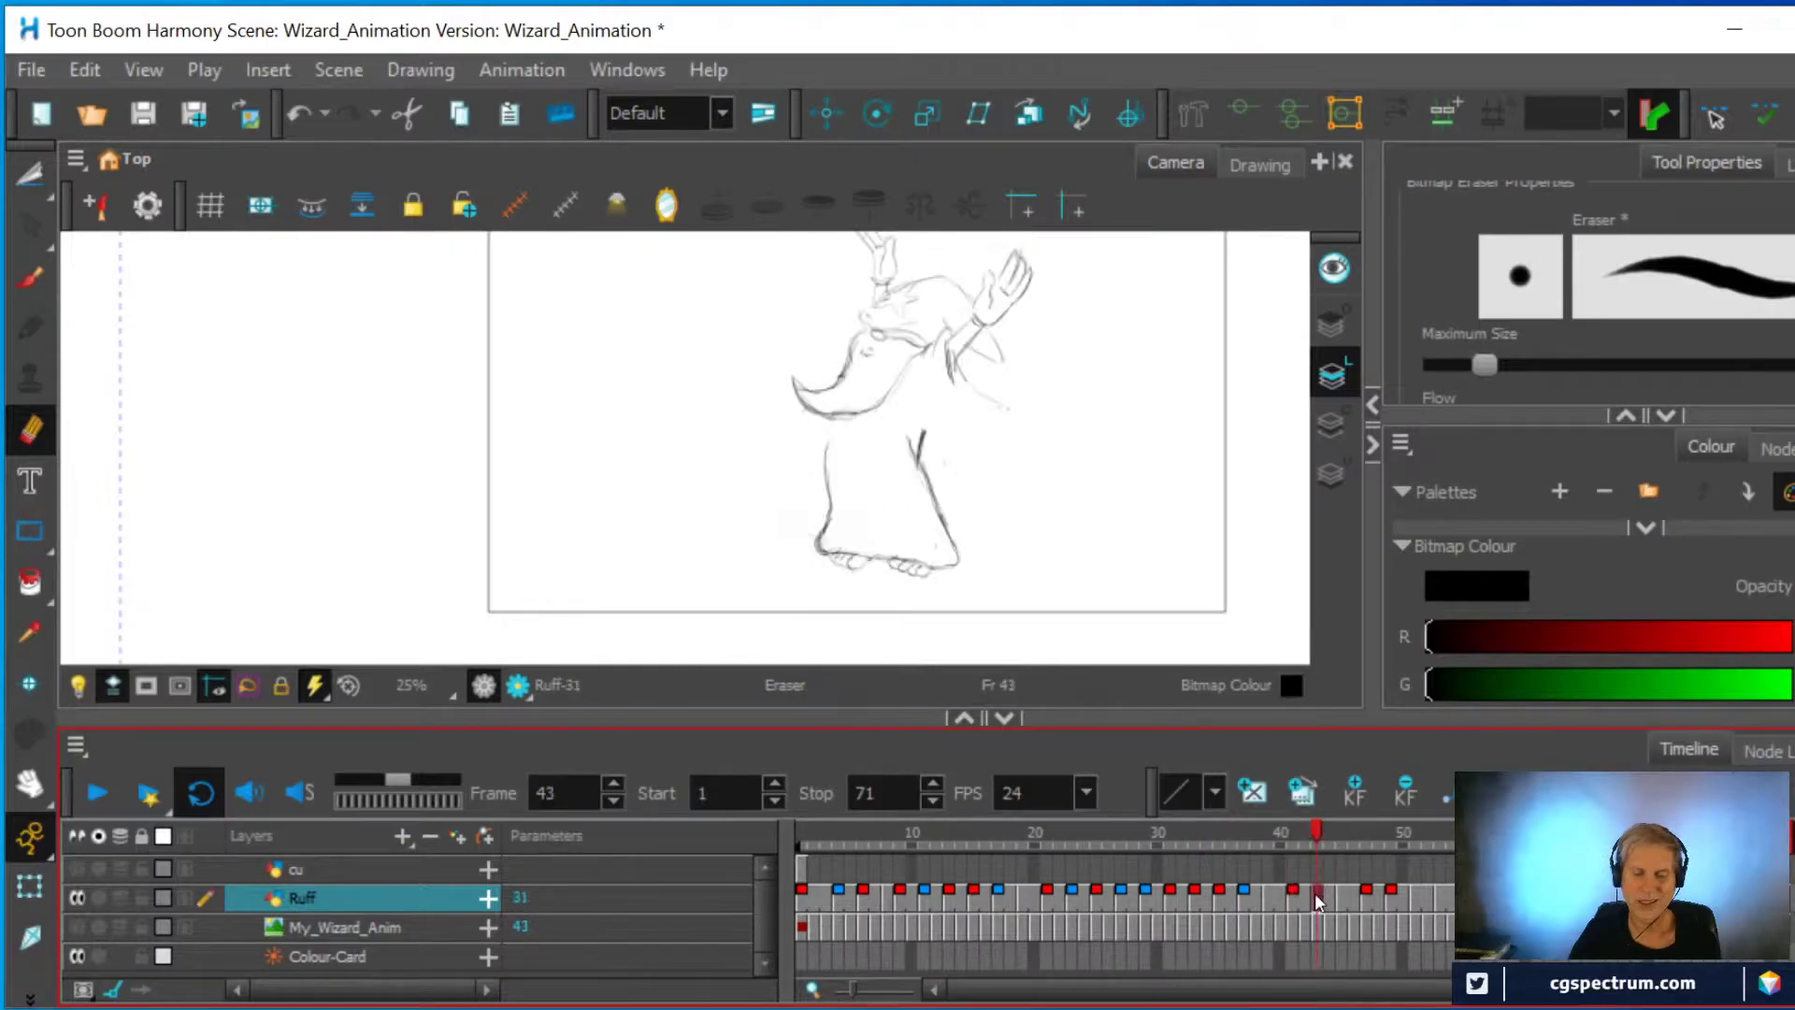
{"action": "left_click", "coordinate": [1337, 895]}
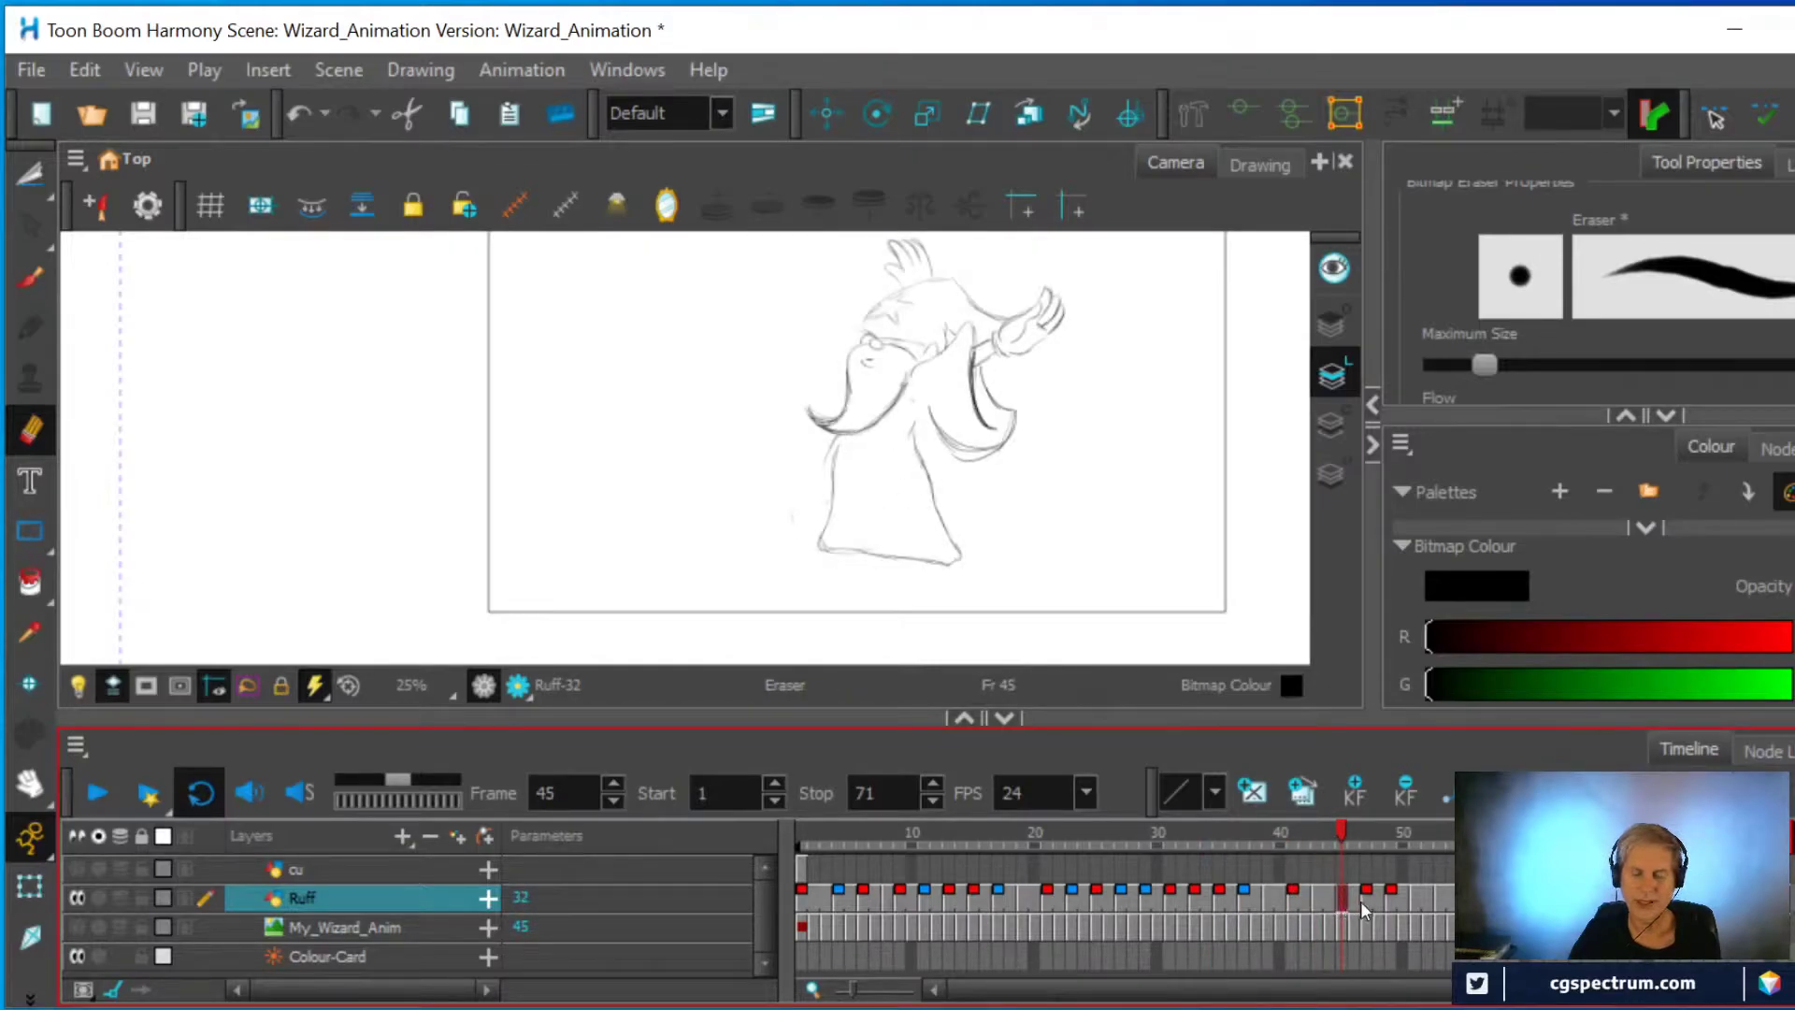
{"action": "left_click", "coordinate": [1367, 899]}
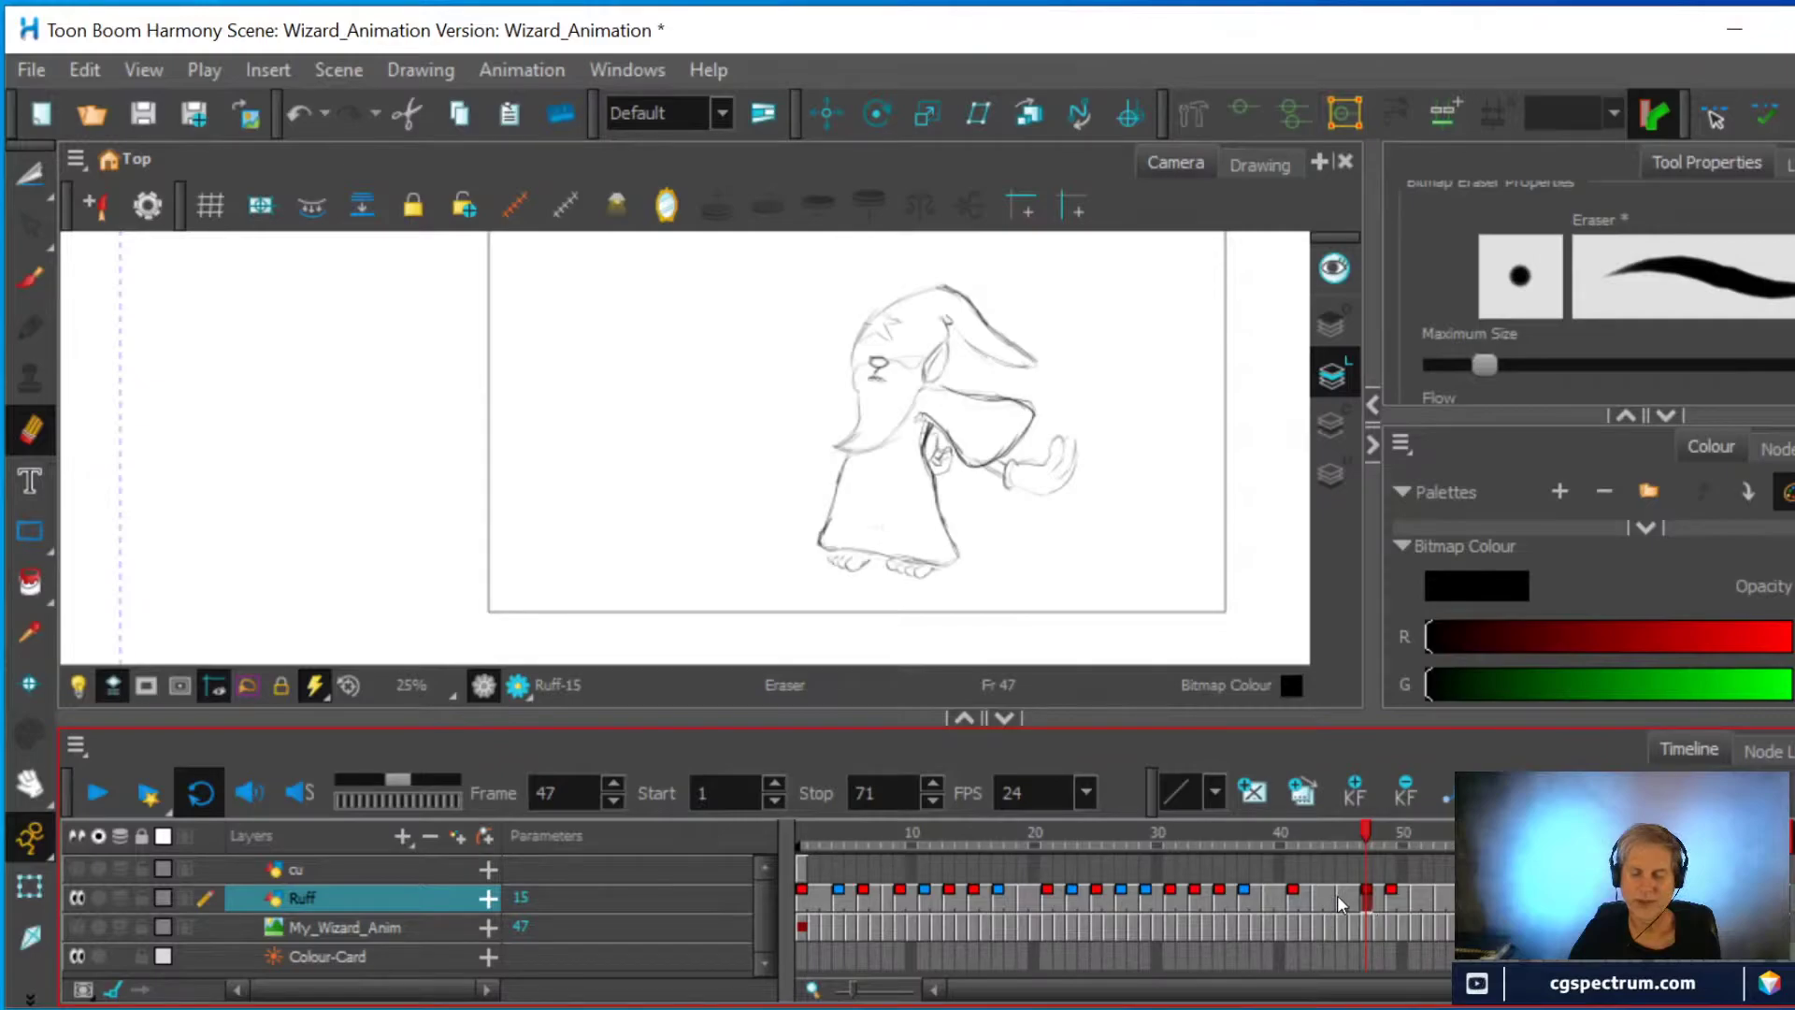
{"action": "left_click", "coordinate": [1342, 896]}
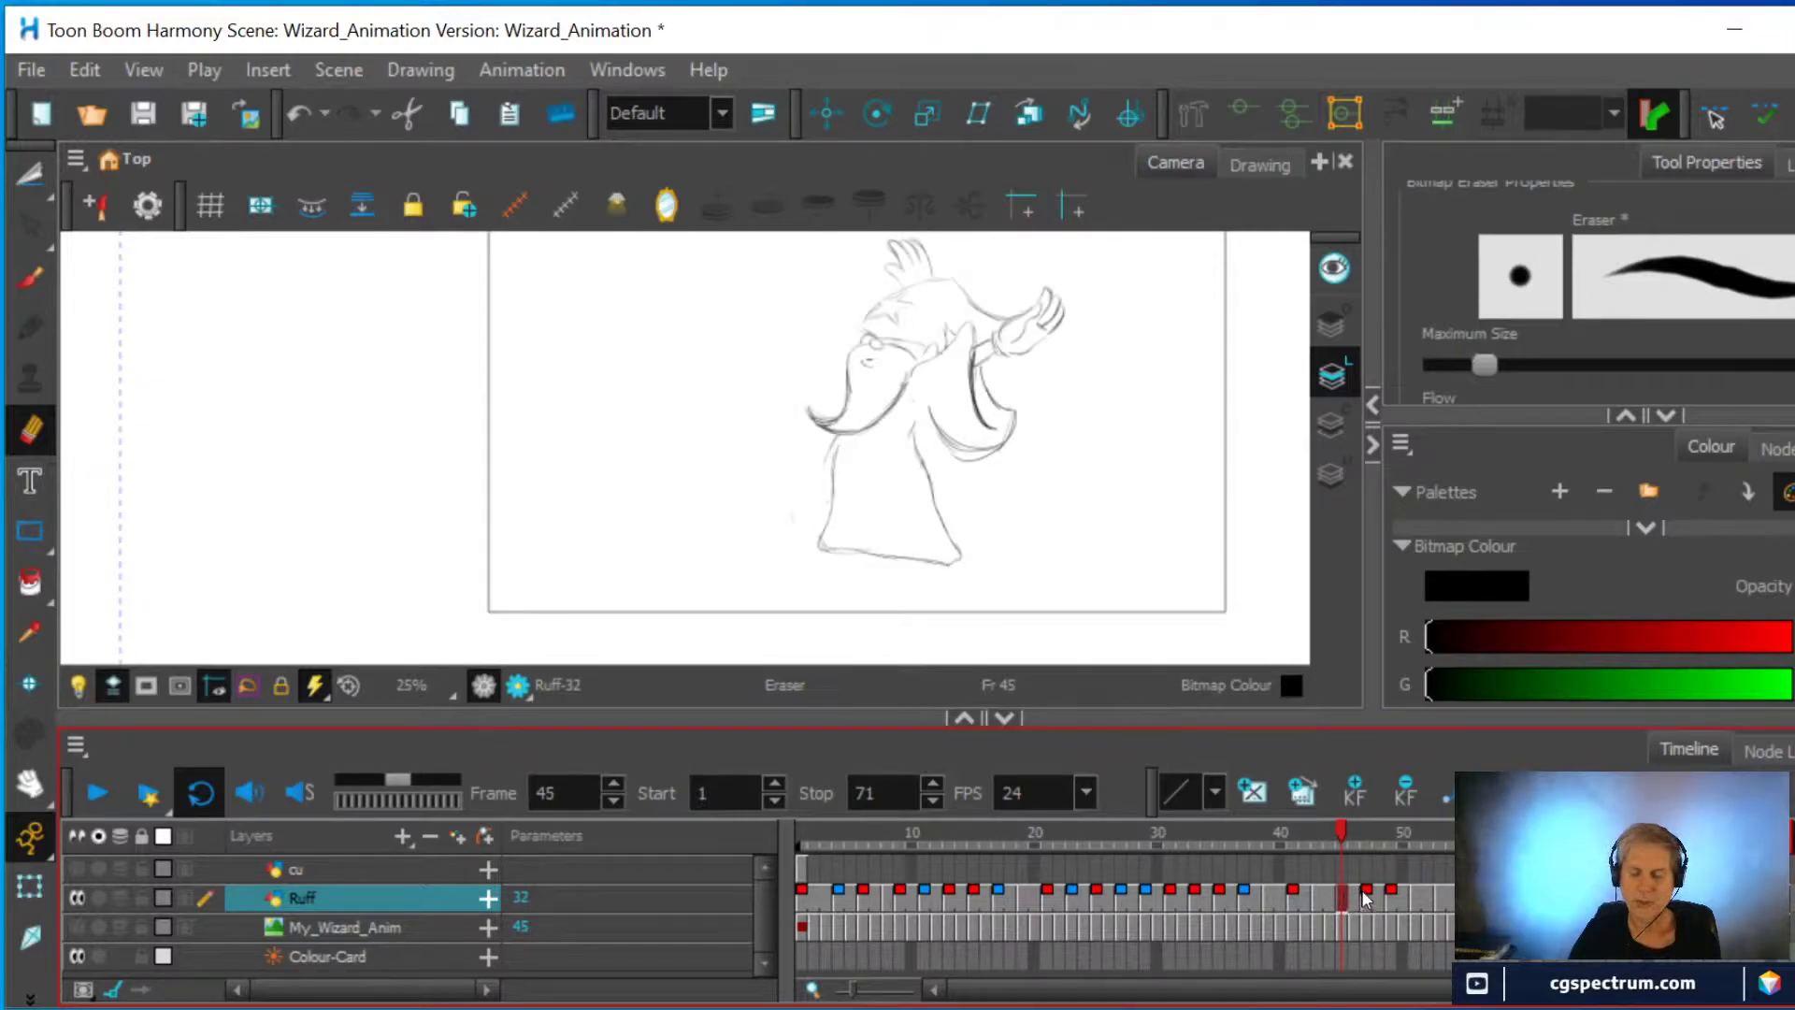
{"action": "left_click", "coordinate": [1367, 900]}
{"action": "left_click", "coordinate": [1339, 895]}
{"action": "left_click", "coordinate": [1367, 897]}
{"action": "left_click", "coordinate": [1339, 894]}
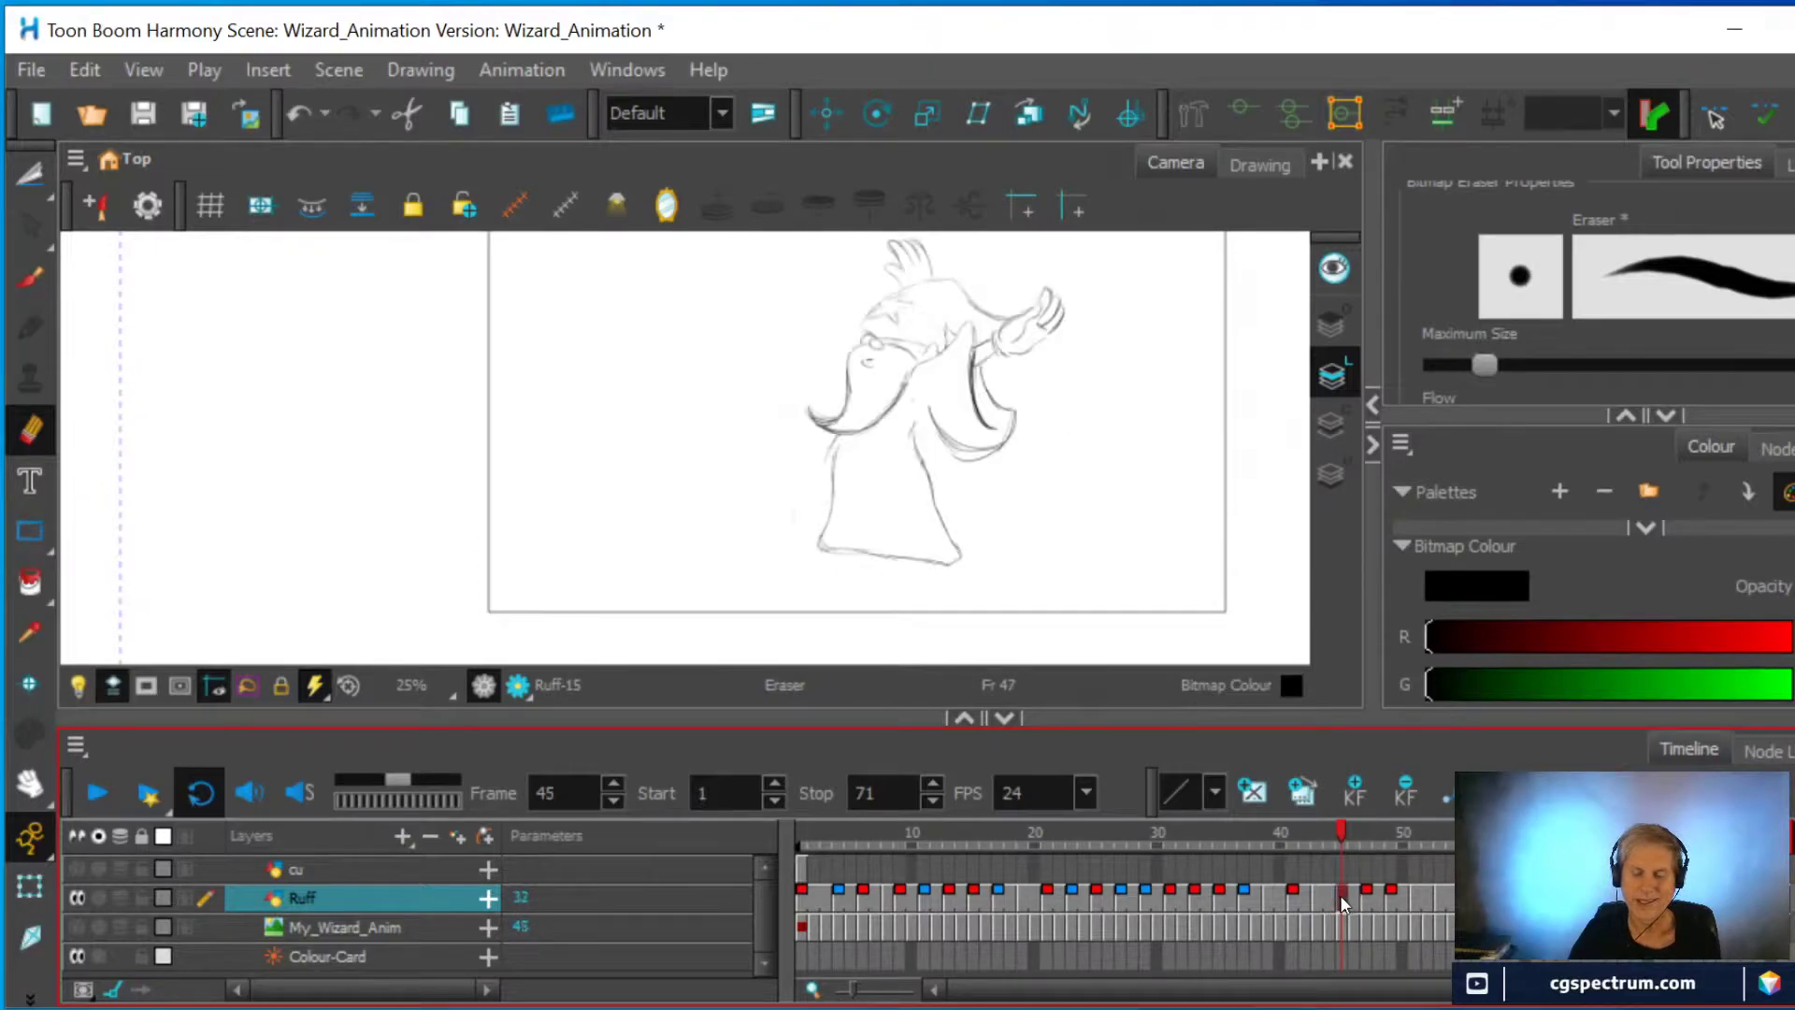
{"action": "left_click", "coordinate": [1316, 895]}
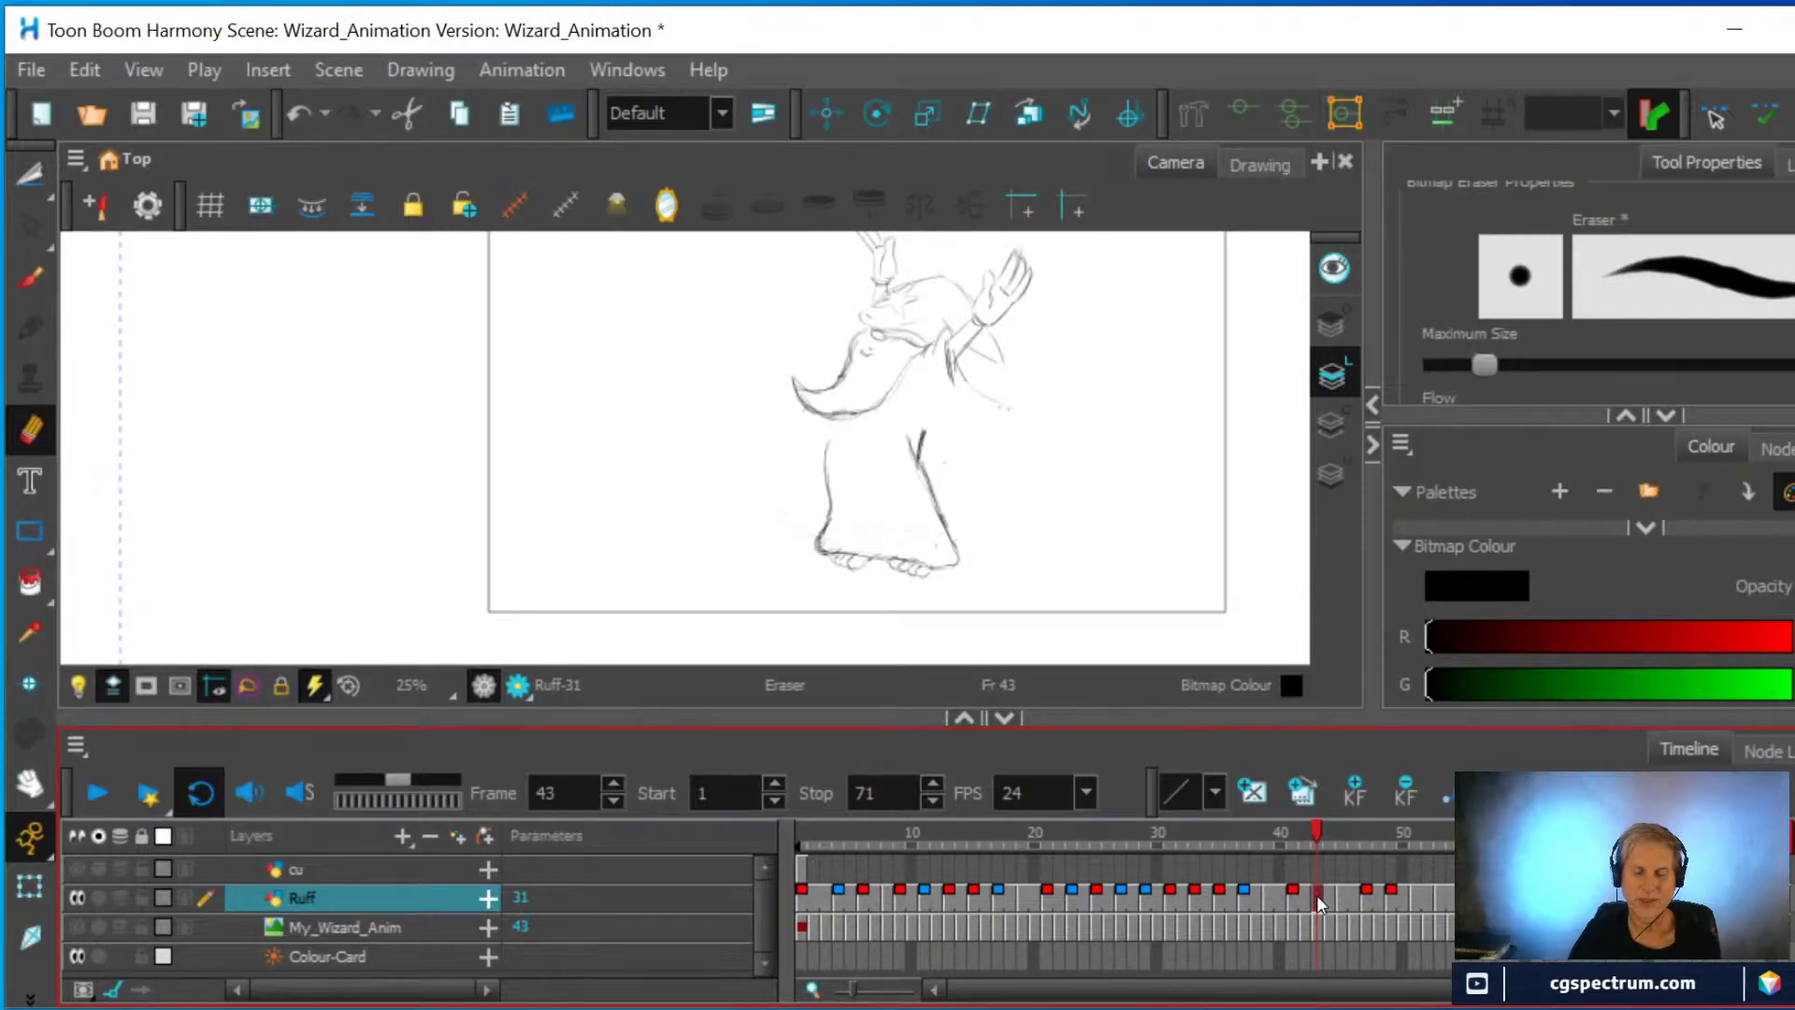
{"action": "left_click", "coordinate": [1339, 895]}
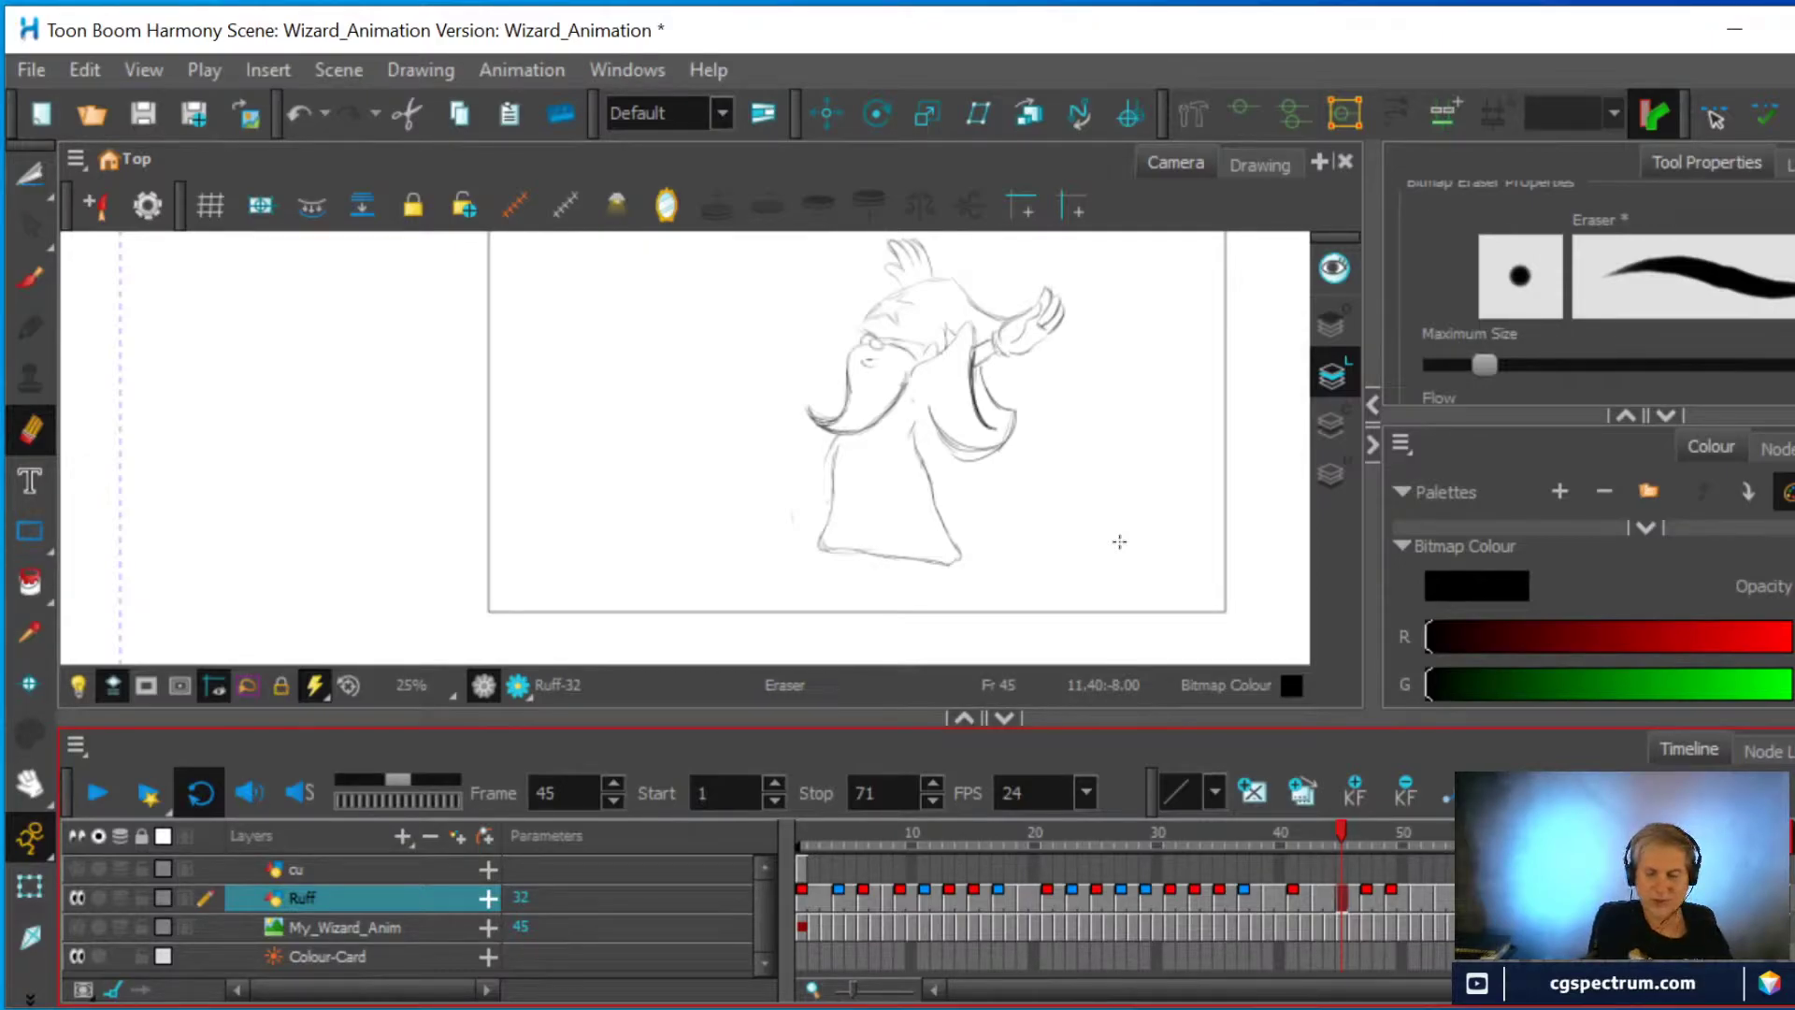
Turn on onion skinning at frame 45 and extend its backward range over the earlier raised-arm drawings
{"action": "key", "text": "ctrl+o"}
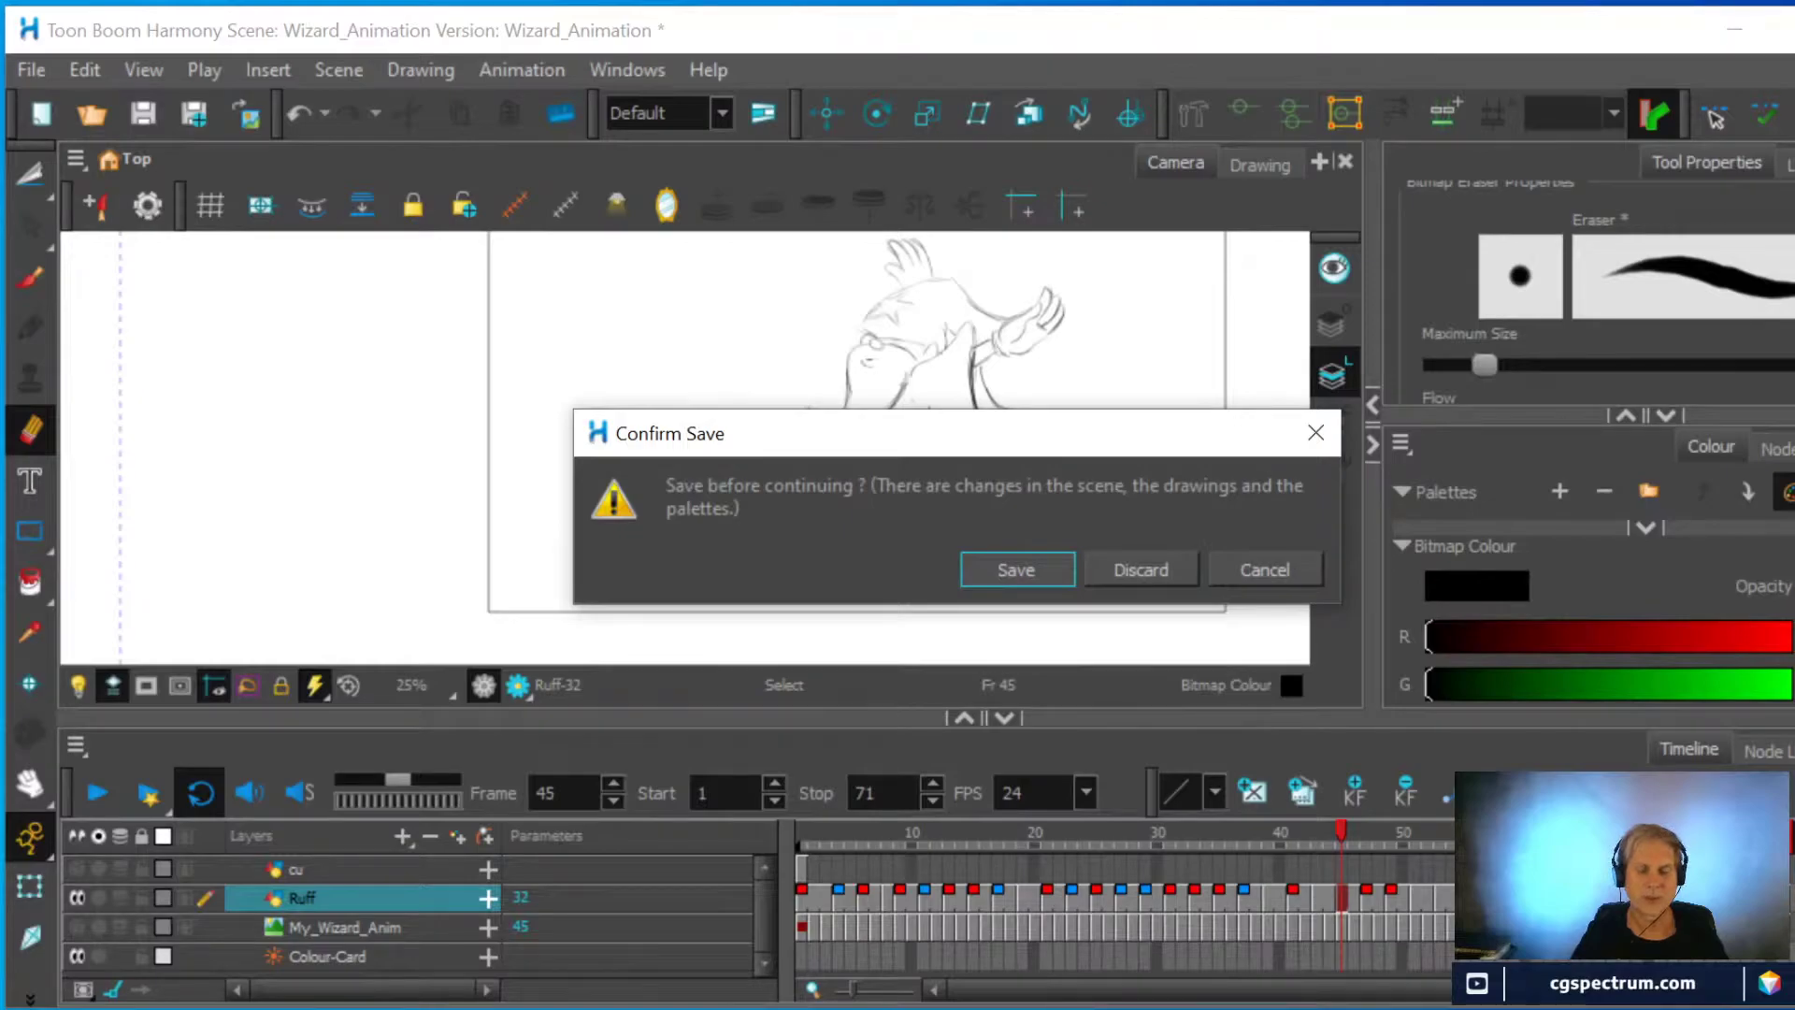
{"action": "left_click", "coordinate": [1266, 569]}
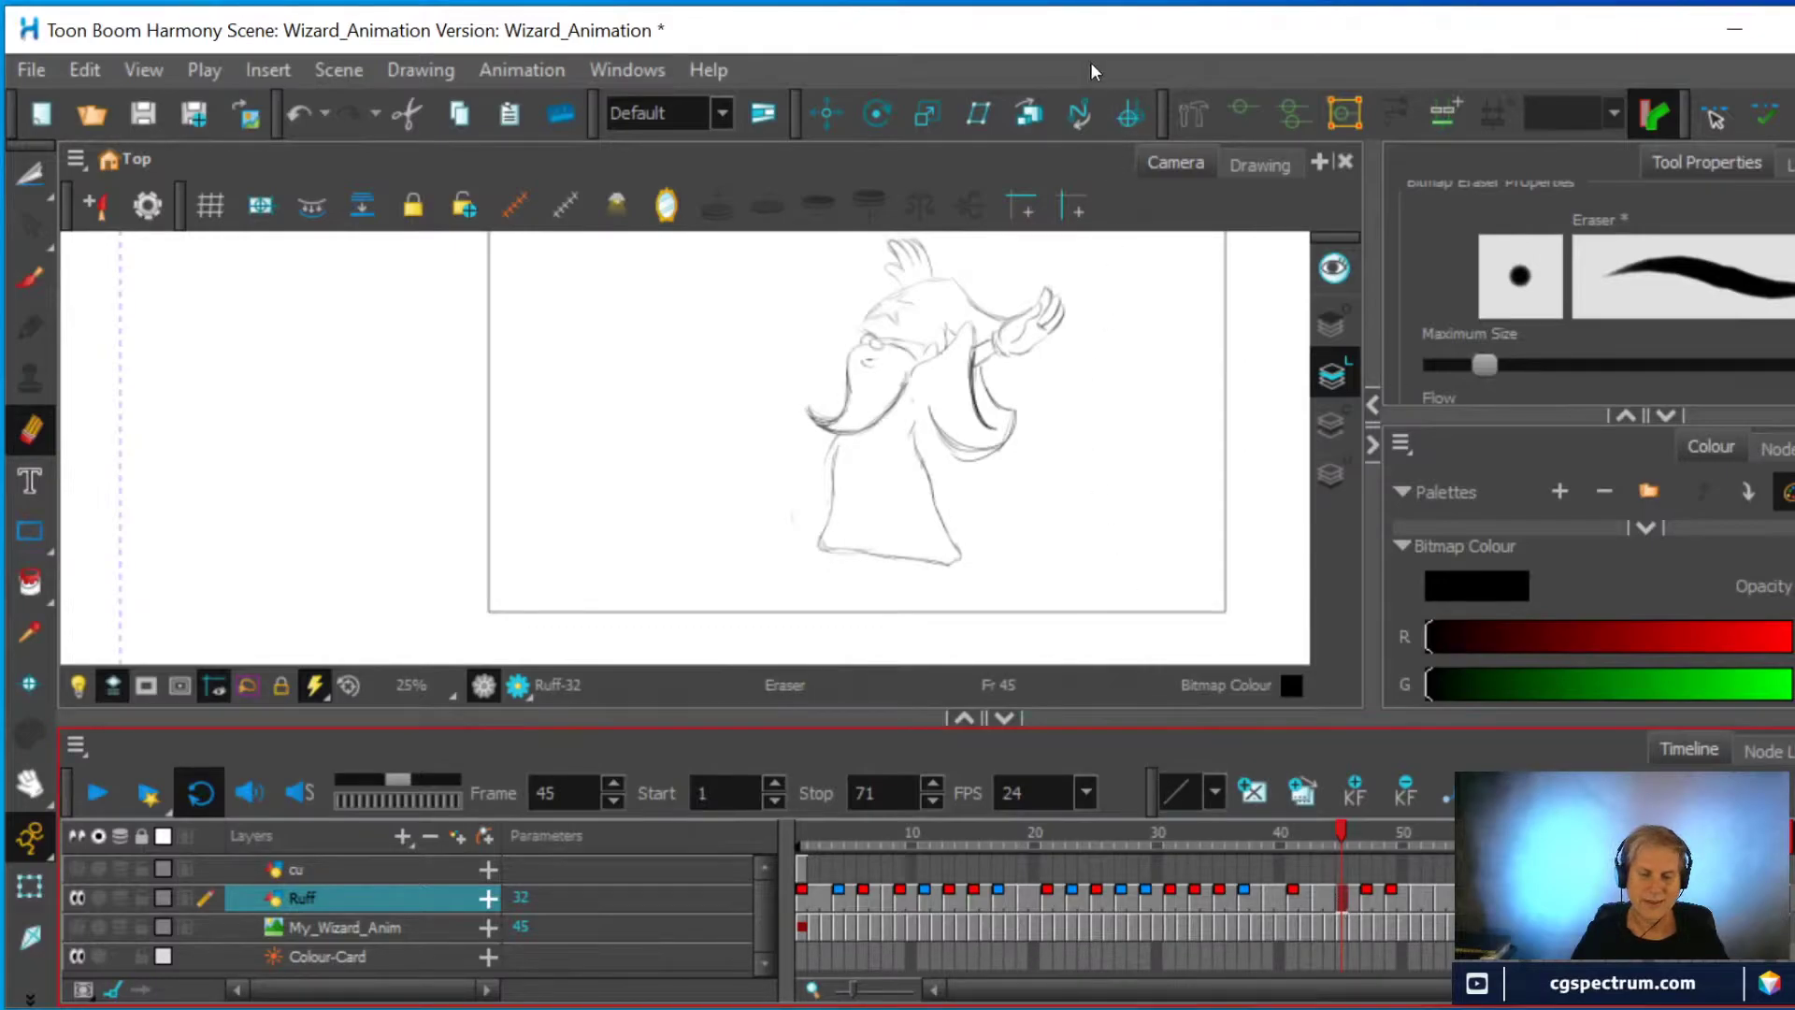
{"action": "key", "text": "alt+o"}
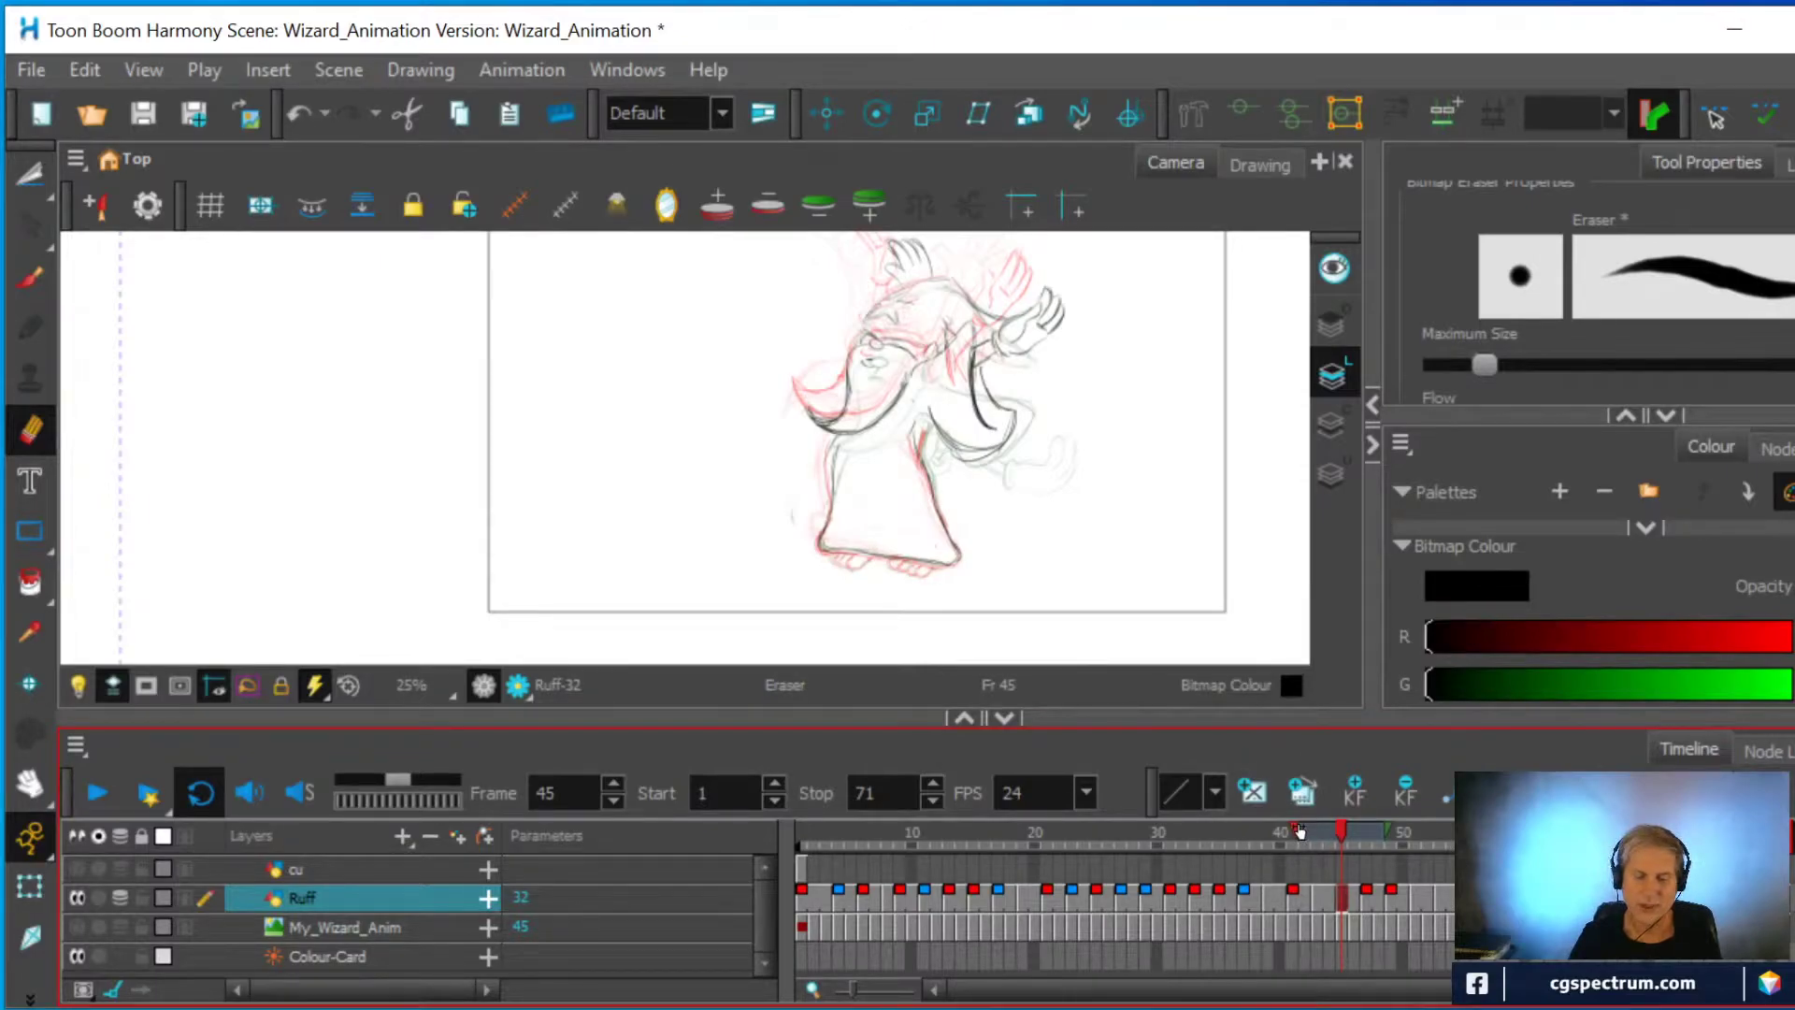
{"action": "mouse_move", "coordinate": [1300, 830]}
{"action": "left_mouse_down"}
{"action": "mouse_move", "coordinate": [1192, 879]}
{"action": "mouse_move", "coordinate": [1047, 879]}
{"action": "mouse_move", "coordinate": [1167, 881]}
{"action": "left_mouse_up"}
Check the onion-skinned poses between frames 31 and 45, and shorten the backward range at frame 35 to show only the frame 33 drawing
{"action": "left_click", "coordinate": [1169, 896]}
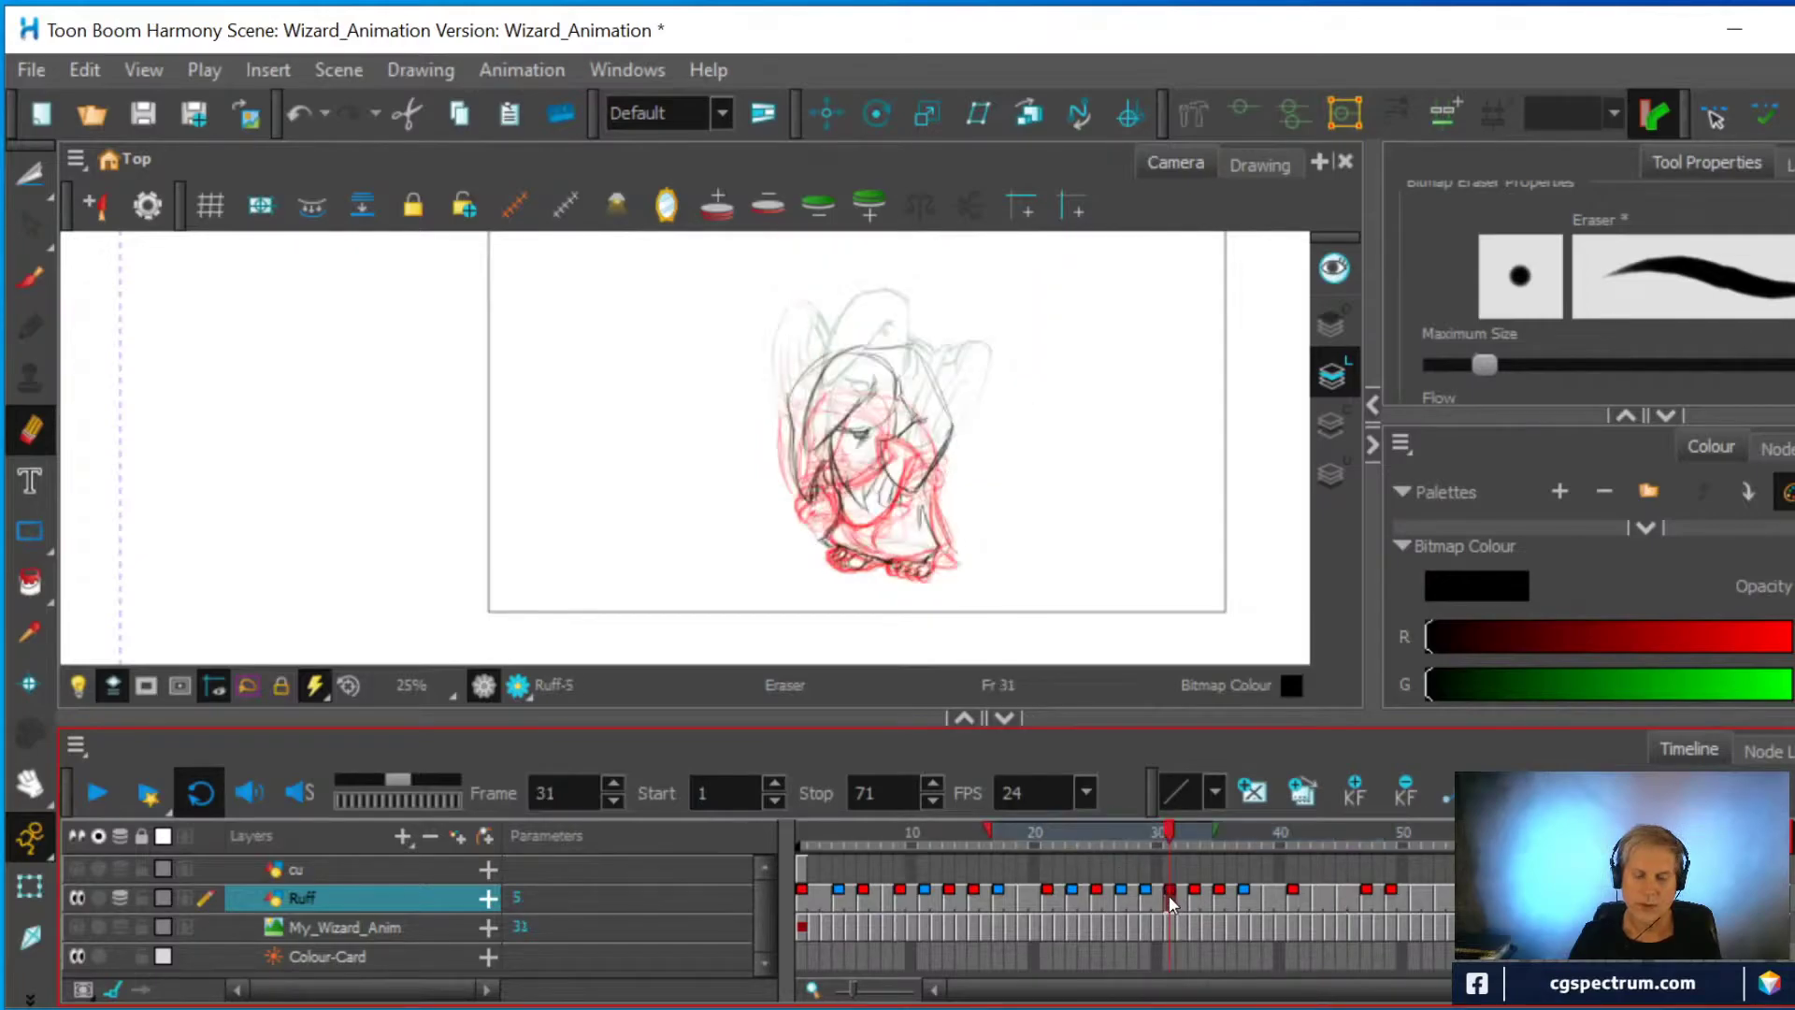
{"action": "left_click", "coordinate": [1194, 895]}
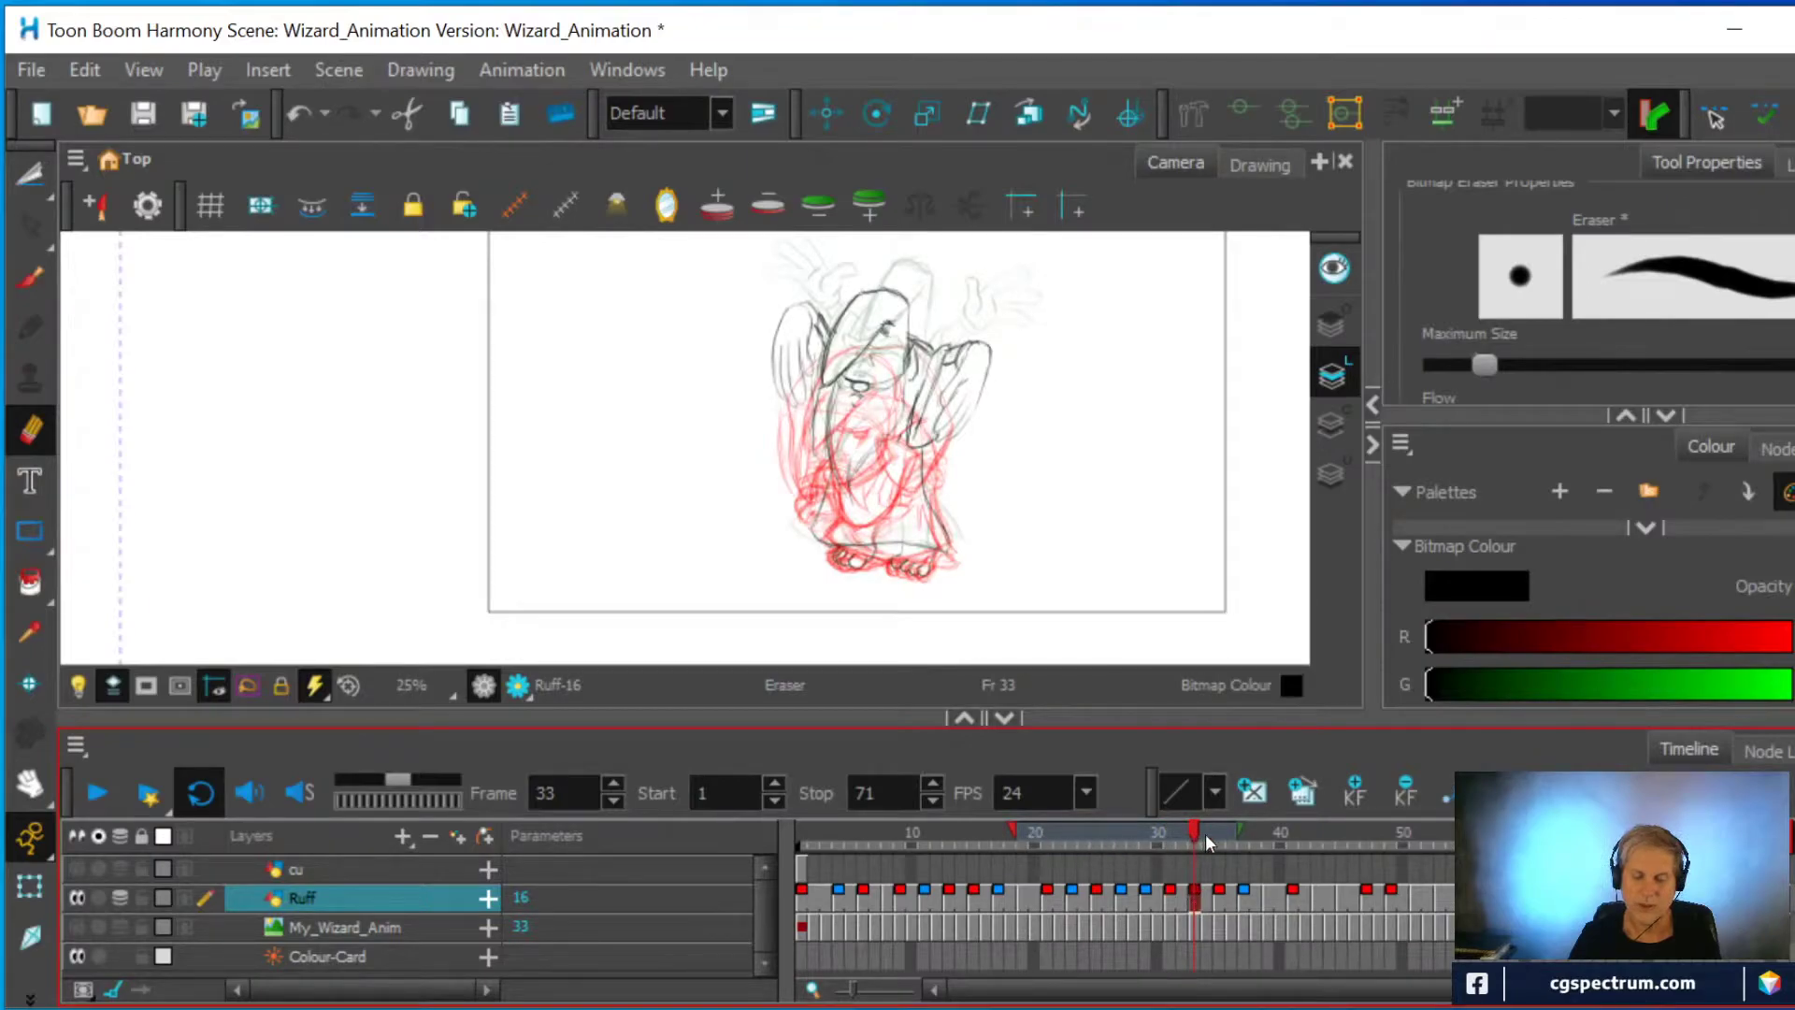
{"action": "mouse_move", "coordinate": [1204, 827]}
{"action": "left_mouse_down"}
{"action": "mouse_move", "coordinate": [1399, 849]}
{"action": "mouse_move", "coordinate": [1344, 861]}
{"action": "left_mouse_up"}
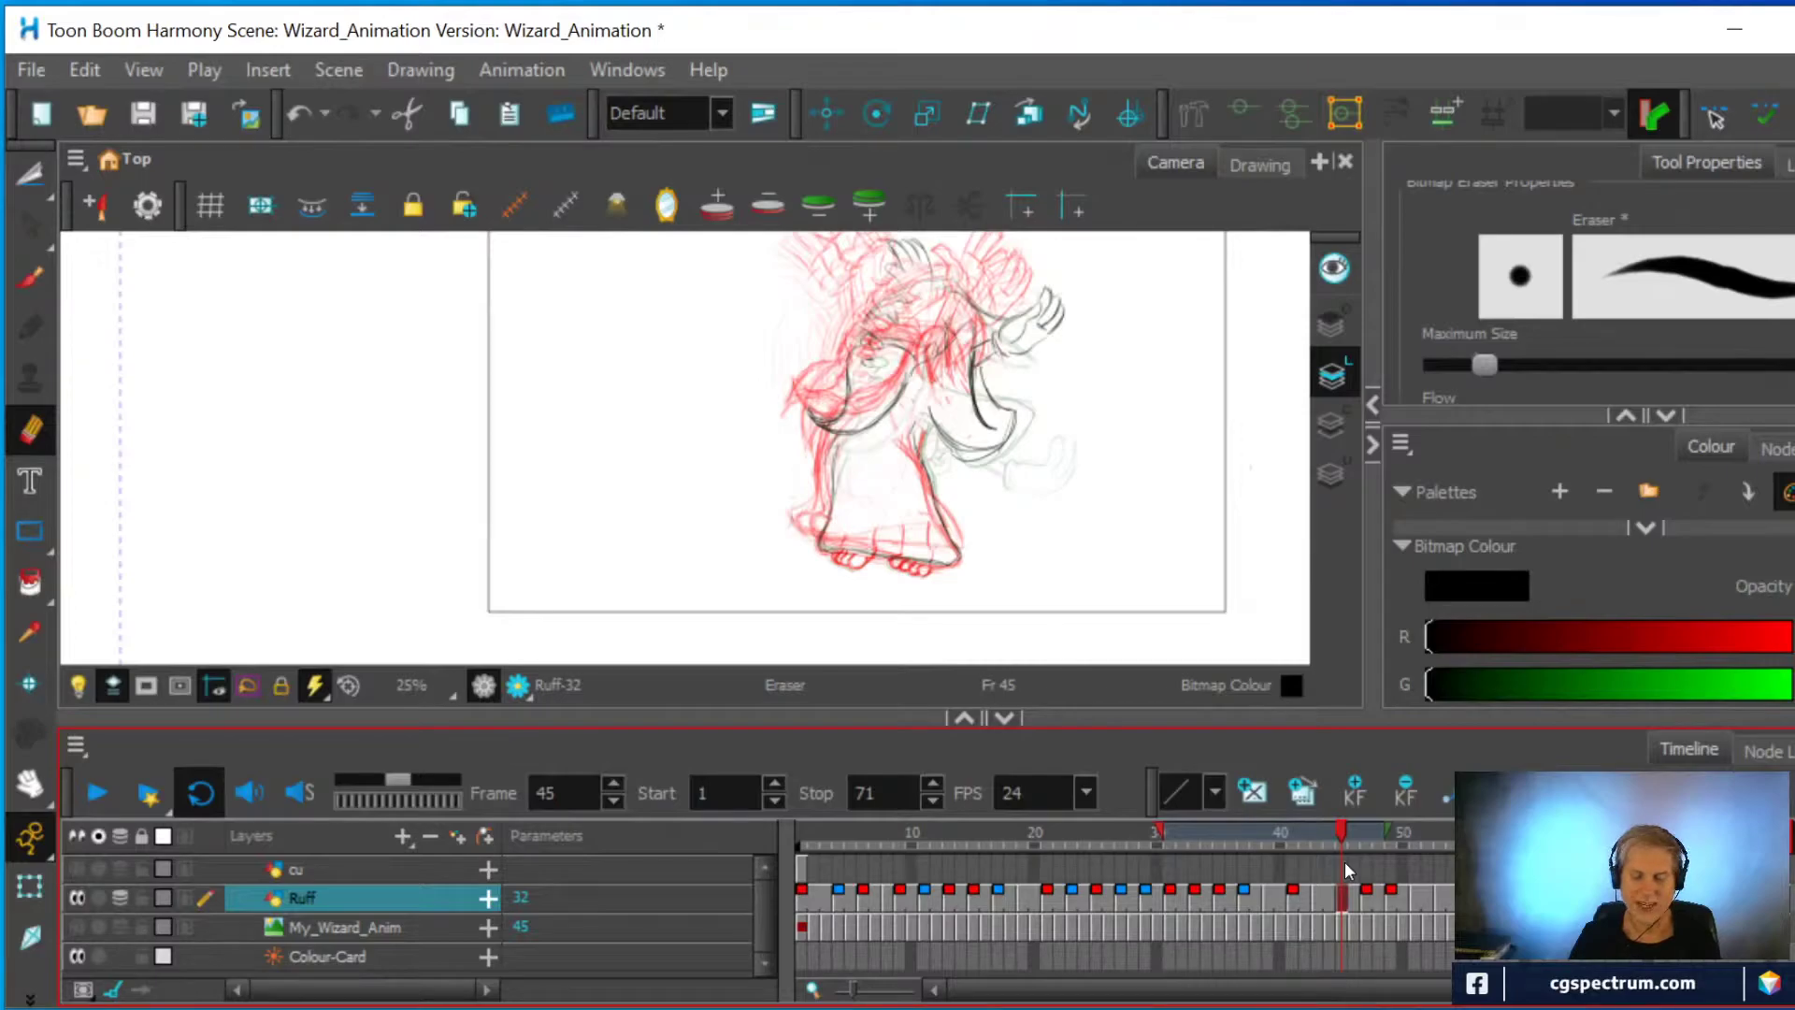
{"action": "mouse_move", "coordinate": [1344, 861]}
{"action": "left_mouse_down"}
{"action": "mouse_move", "coordinate": [1226, 883]}
{"action": "mouse_move", "coordinate": [1224, 899]}
{"action": "left_mouse_up"}
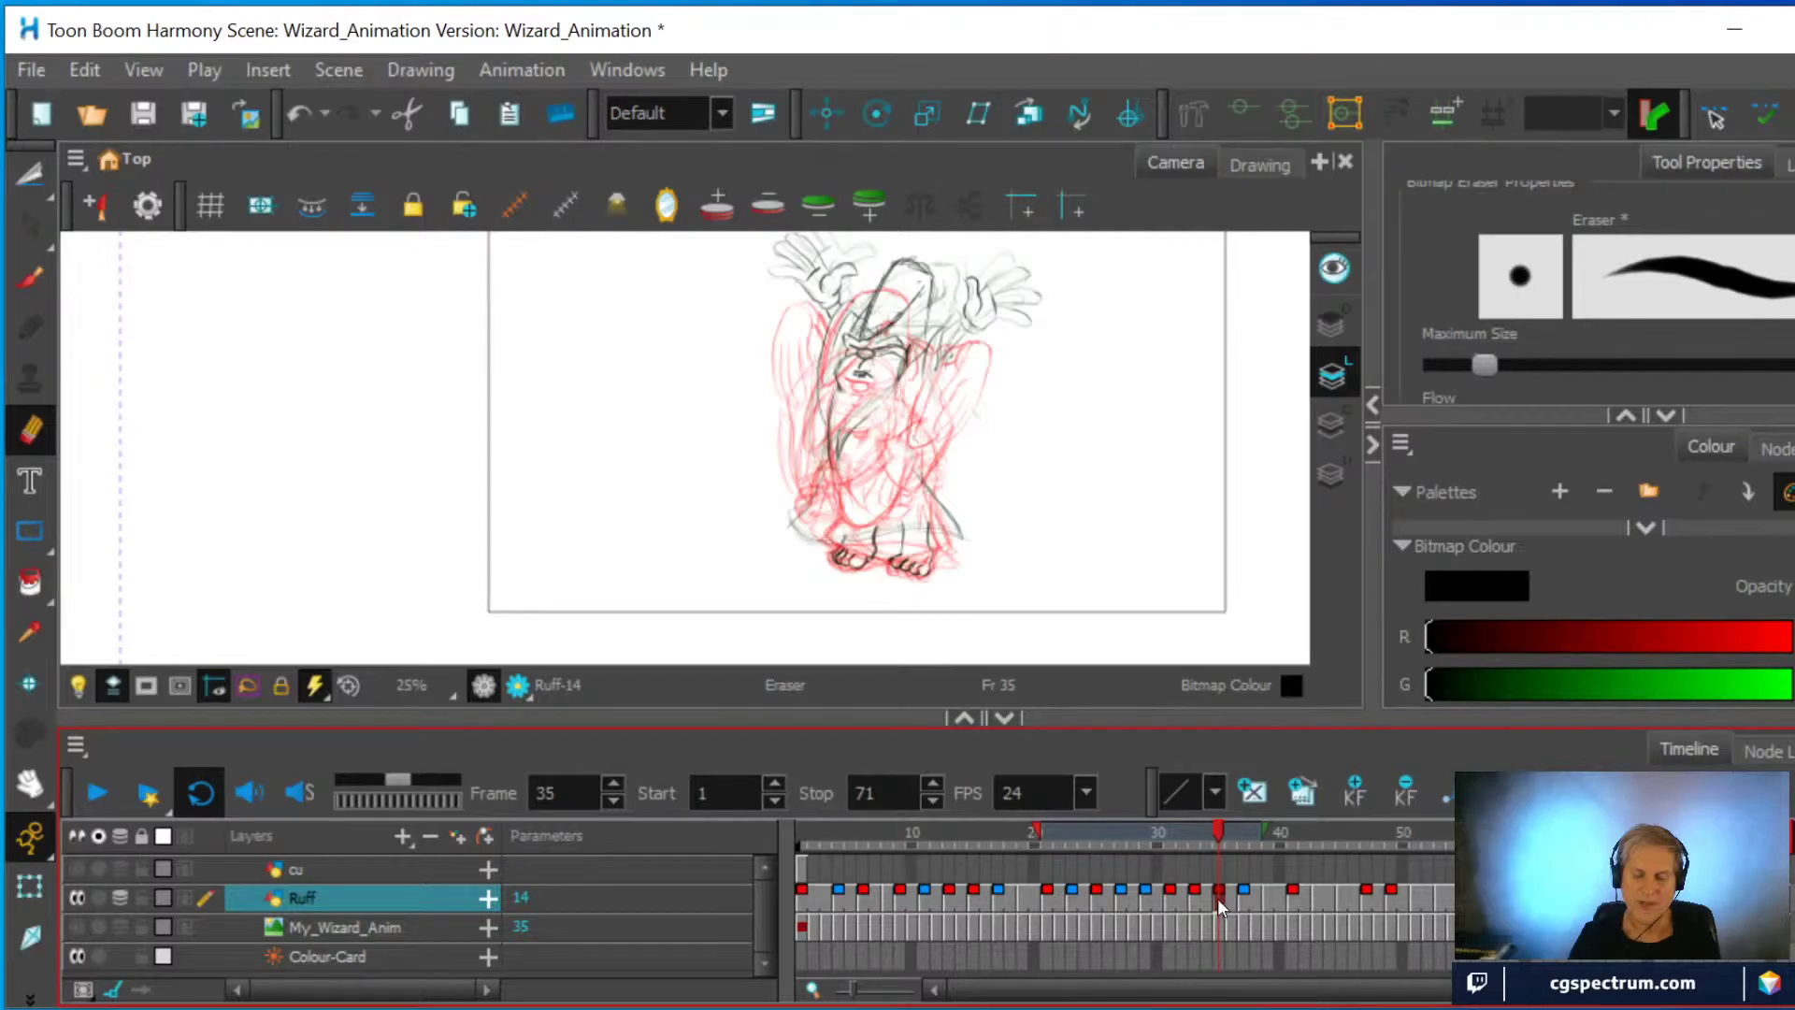
{"action": "left_click_drag", "start_coordinate": [1036, 830], "coordinate": [1185, 832]}
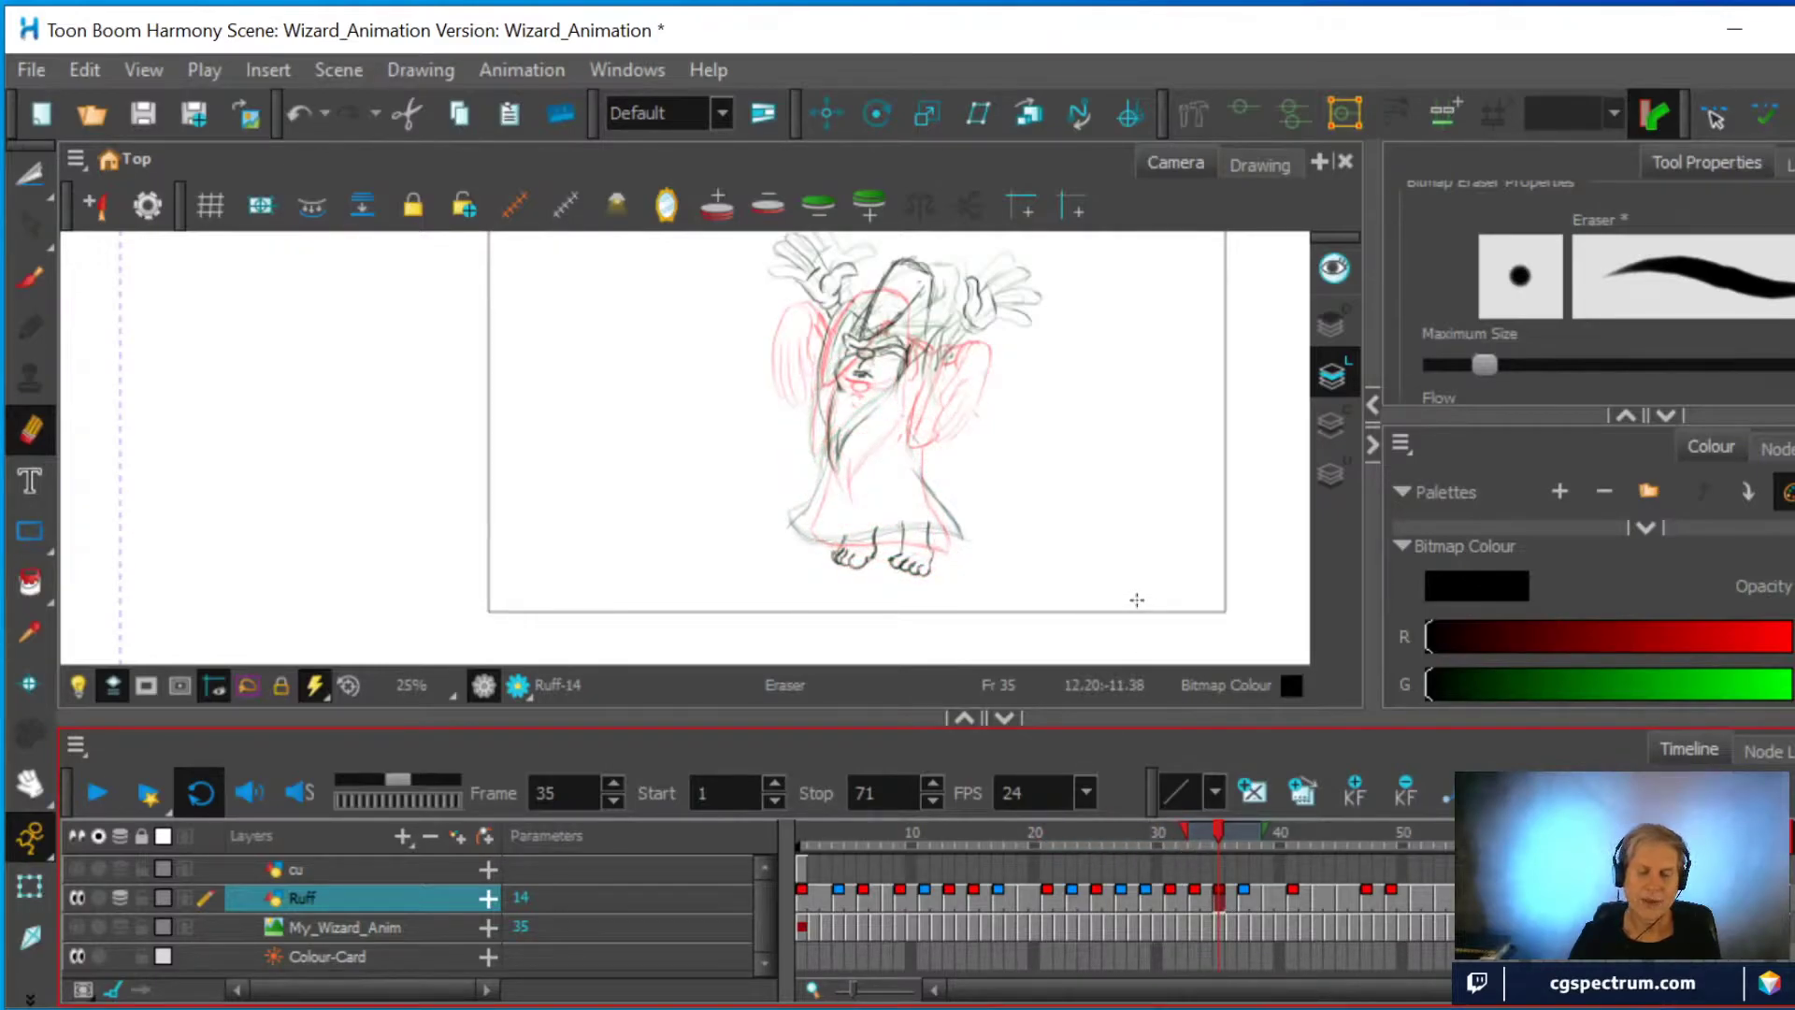
Extend the forward onion skin range at frame 35 to about frame 51 and frame the raised arms and sleeves closely
{"action": "mouse_move", "coordinate": [1265, 830]}
{"action": "left_mouse_down"}
{"action": "mouse_move", "coordinate": [1426, 830]}
{"action": "mouse_move", "coordinate": [1388, 833]}
{"action": "mouse_move", "coordinate": [1408, 830]}
{"action": "left_mouse_up"}
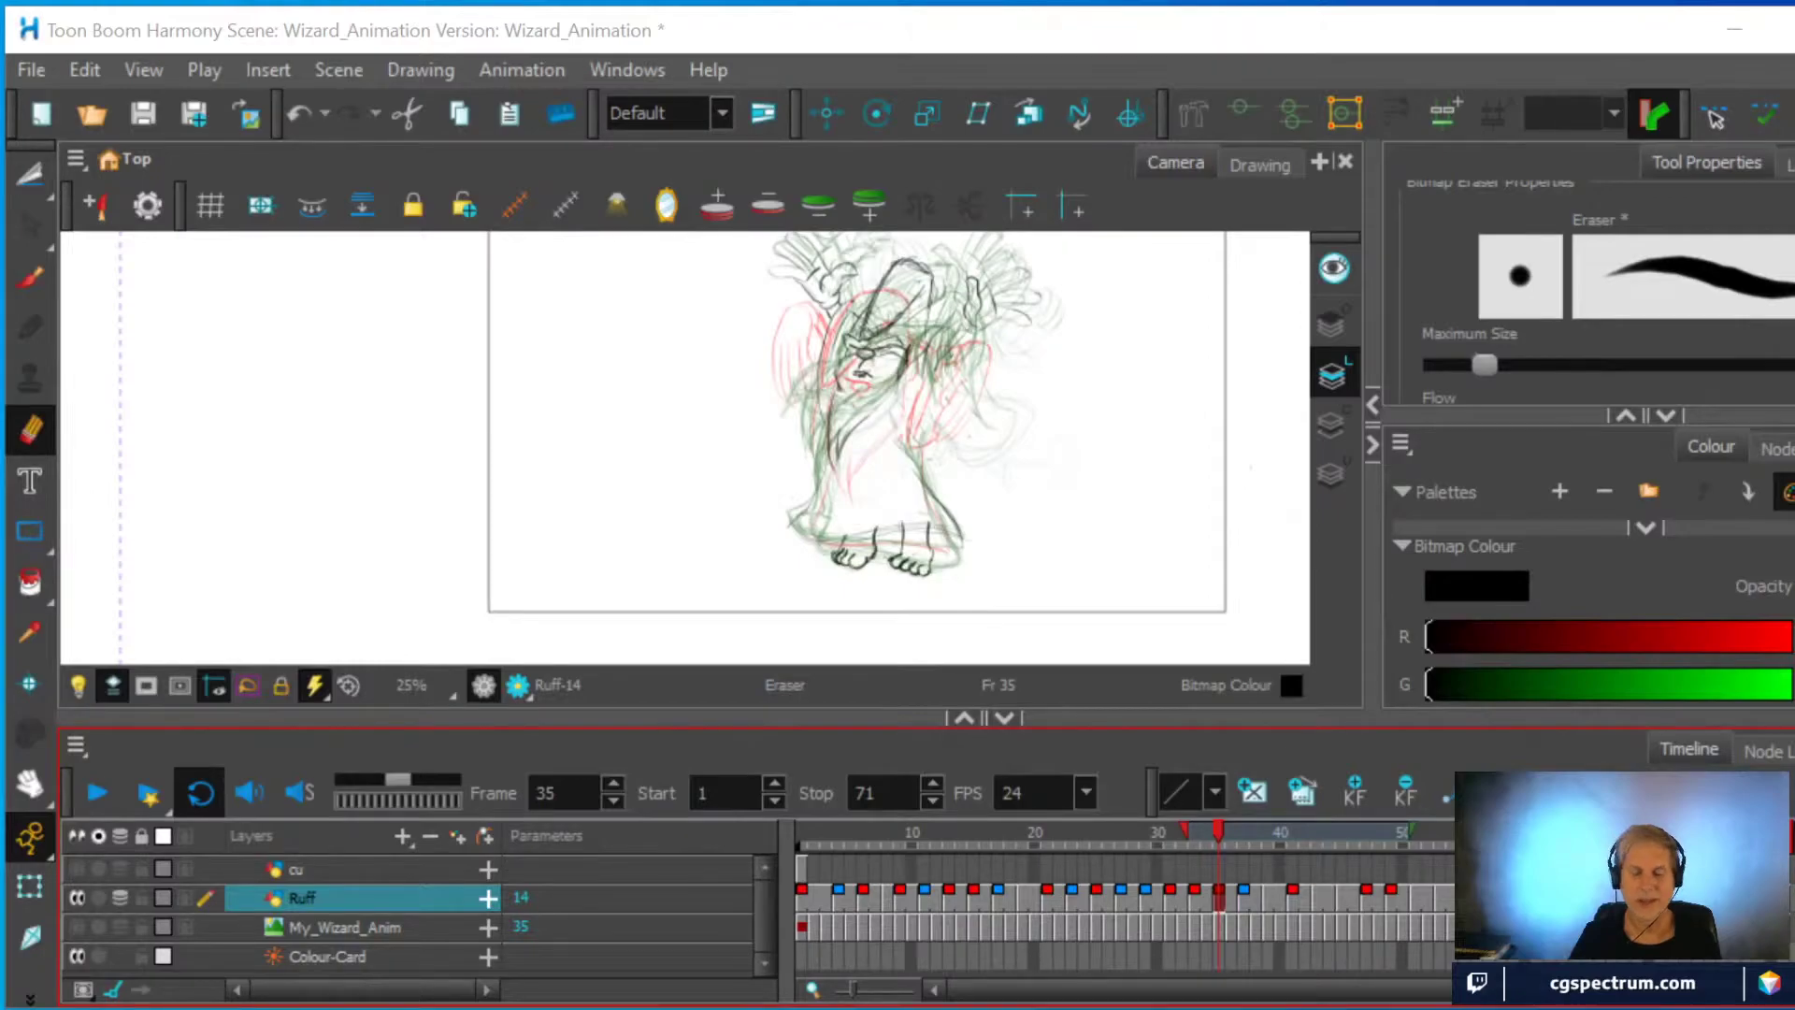
{"action": "scroll", "coordinate": [1053, 413], "scroll_direction": "up", "scroll_amount": 2}
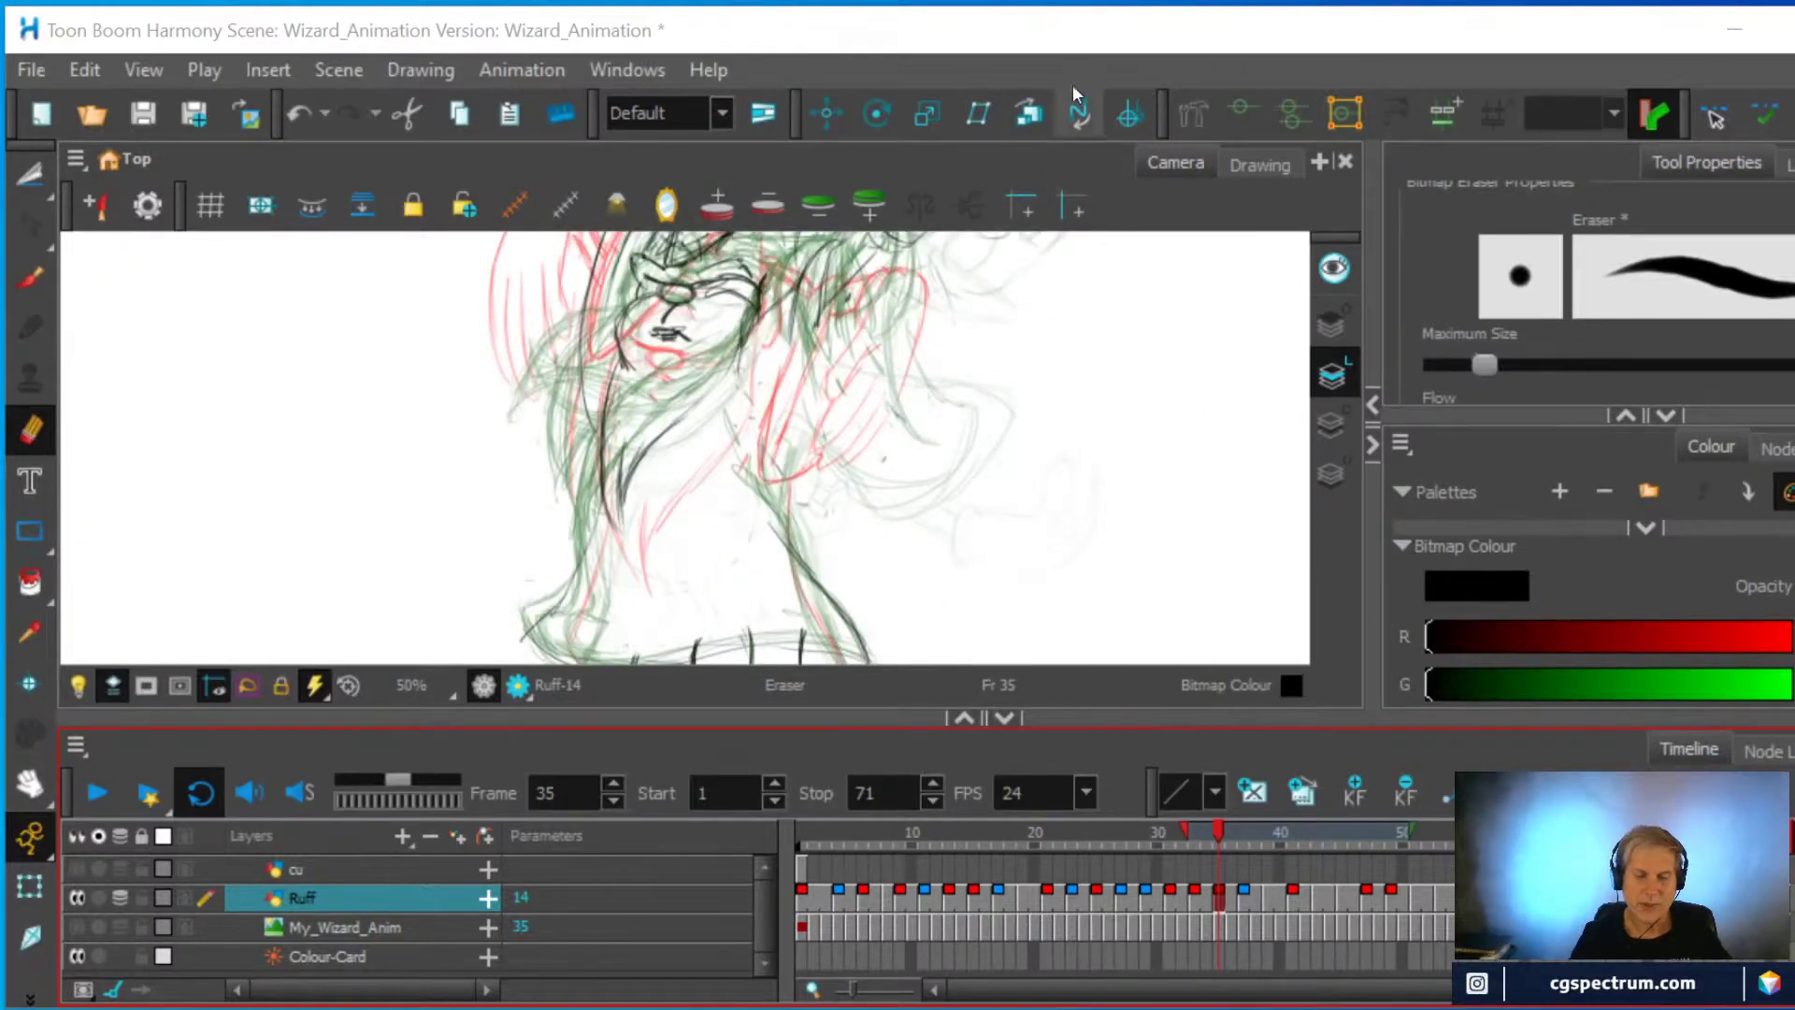
{"action": "left_click_drag", "start_coordinate": [1068, 47], "coordinate": [1049, 55]}
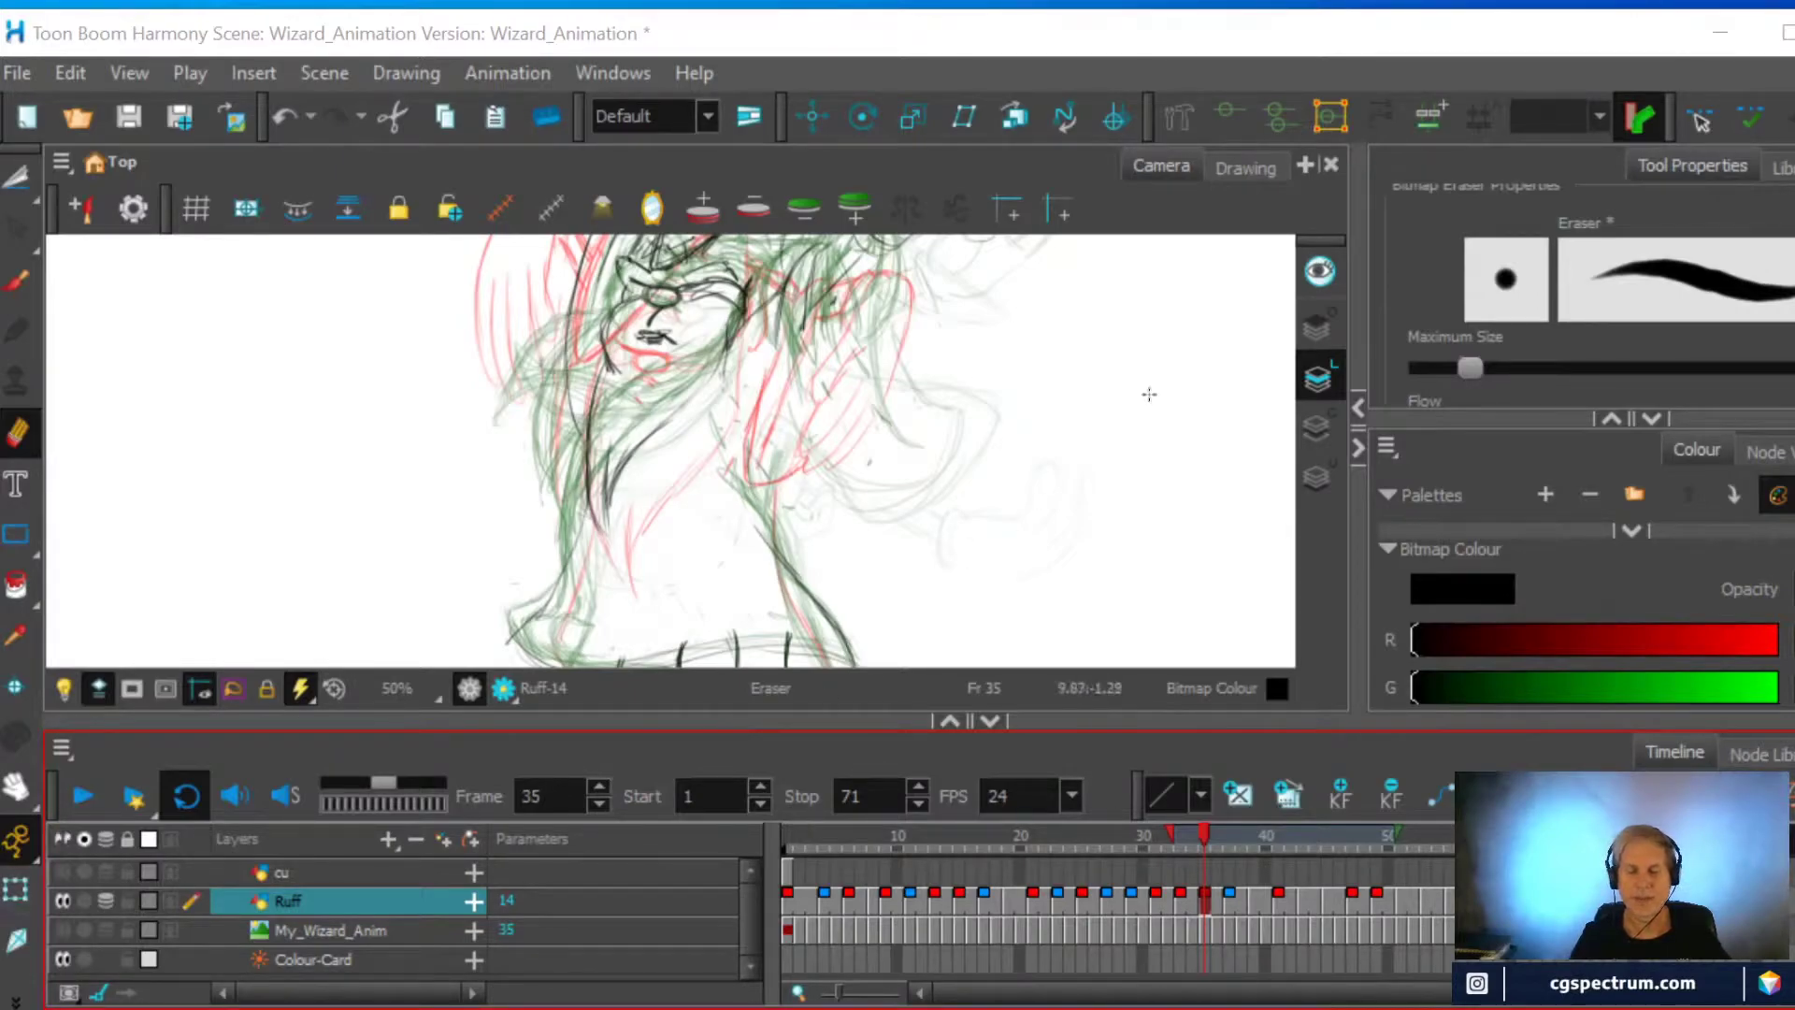
{"action": "left_click", "coordinate": [990, 418]}
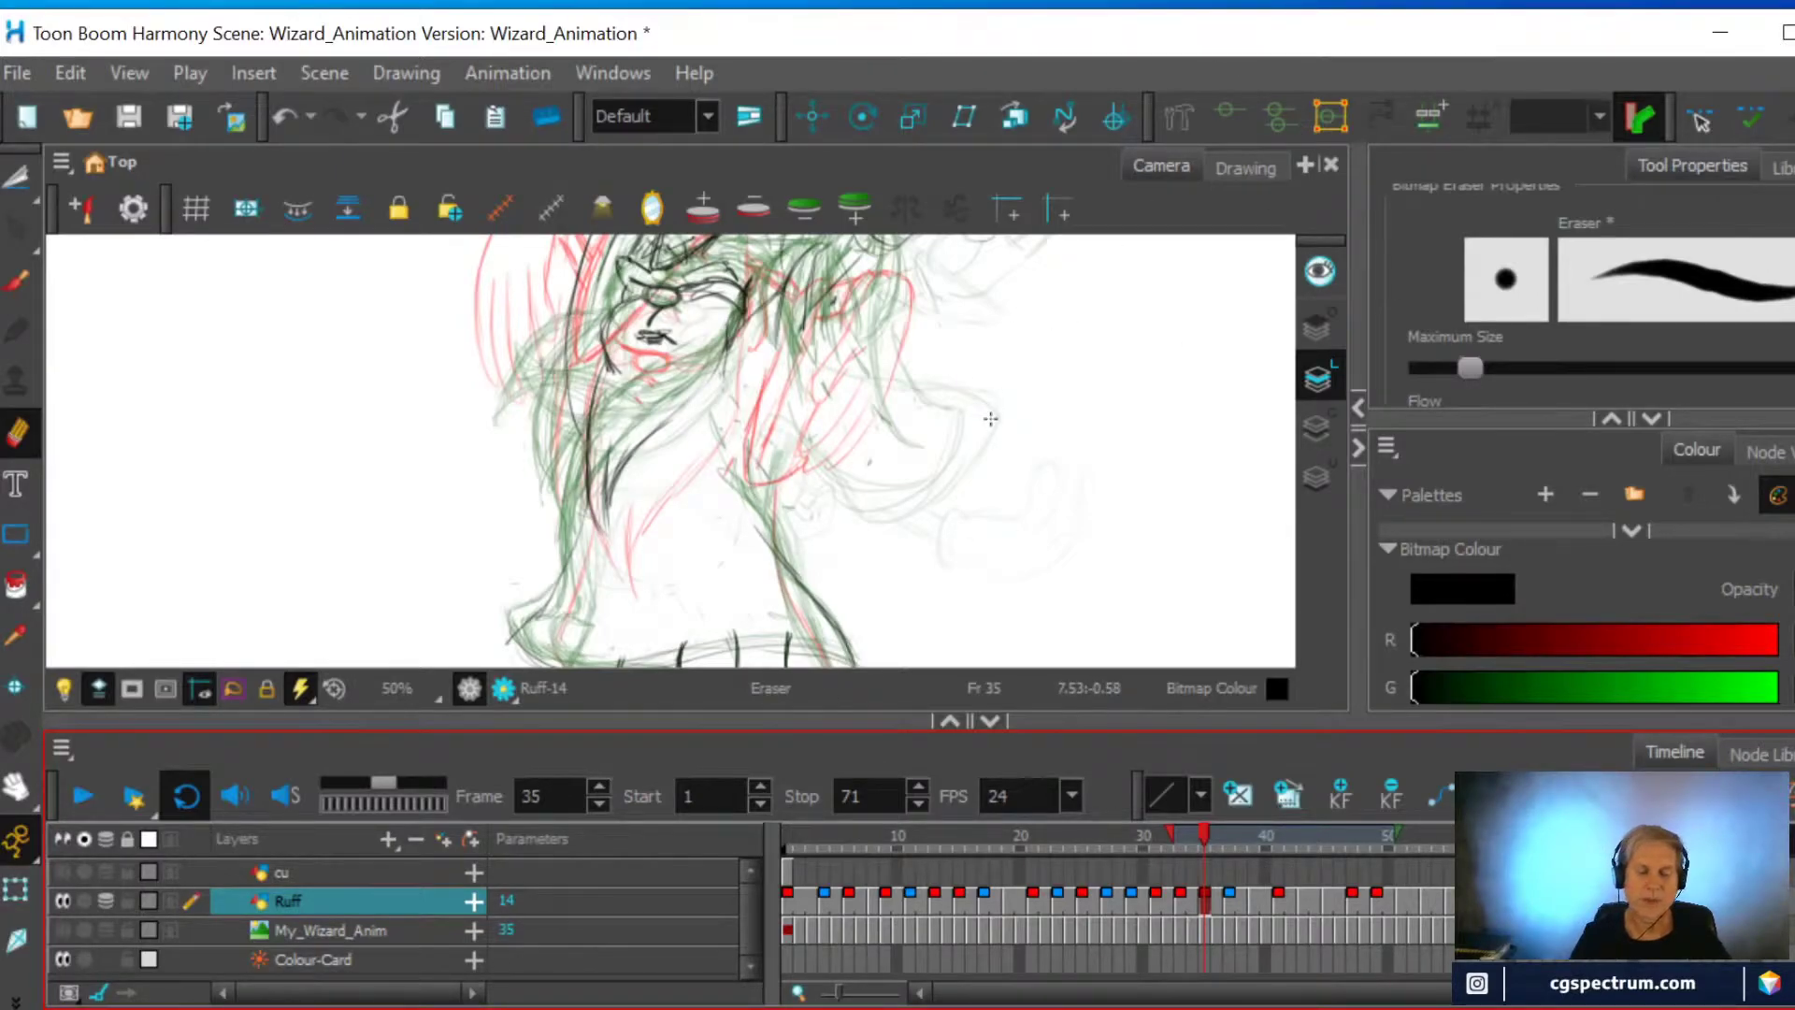
{"action": "scroll", "coordinate": [923, 458], "scroll_direction": "down", "scroll_amount": 1}
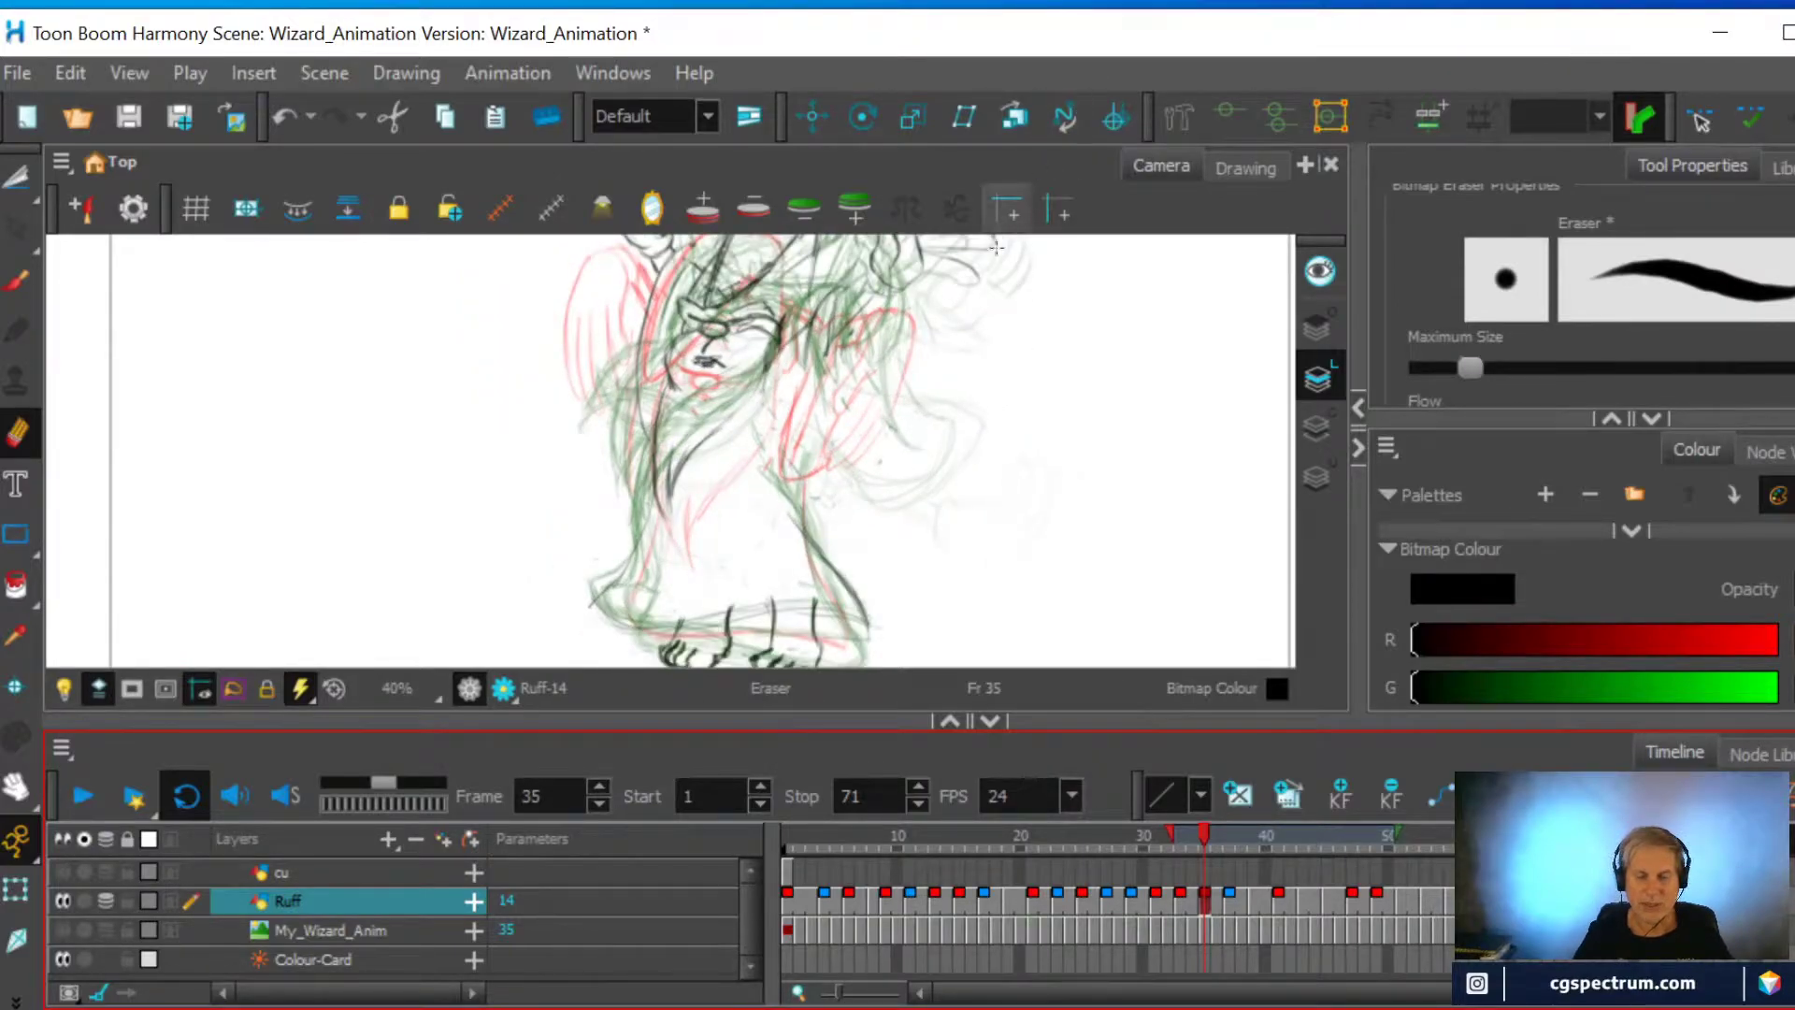
{"action": "left_click_drag", "start_coordinate": [983, 391], "coordinate": [955, 509]}
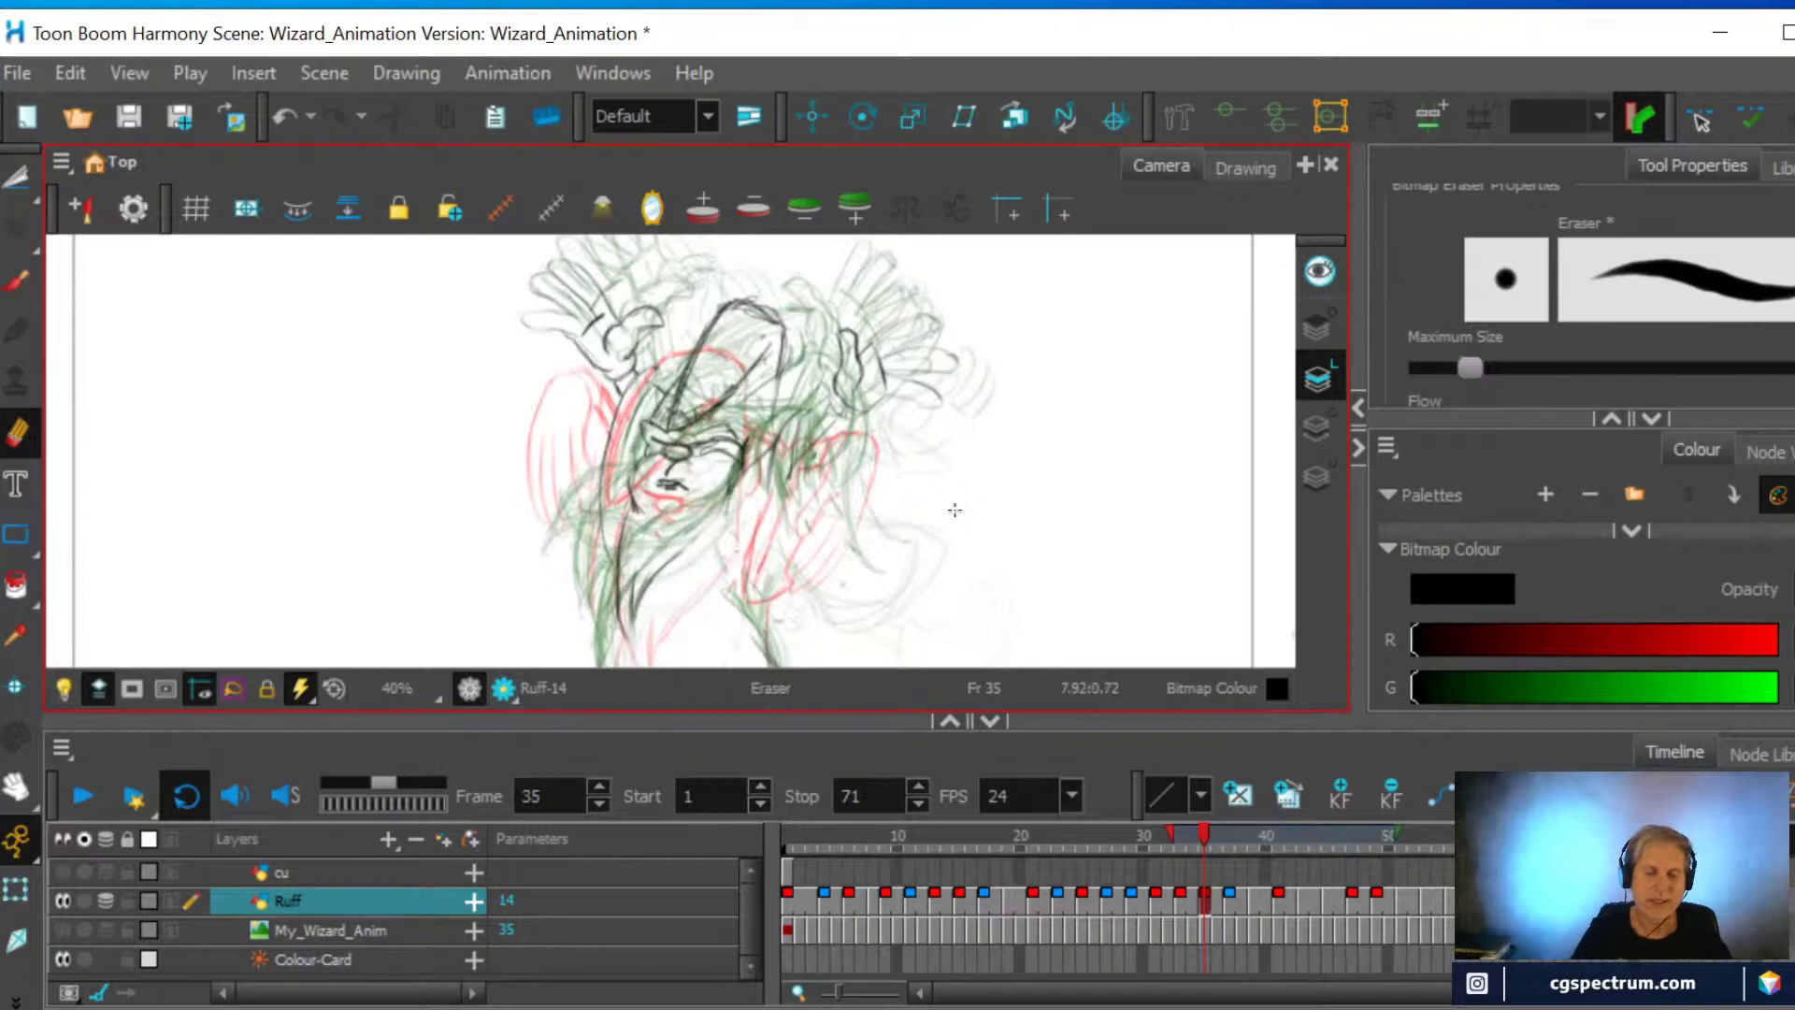
{"action": "left_click", "coordinate": [17, 281]}
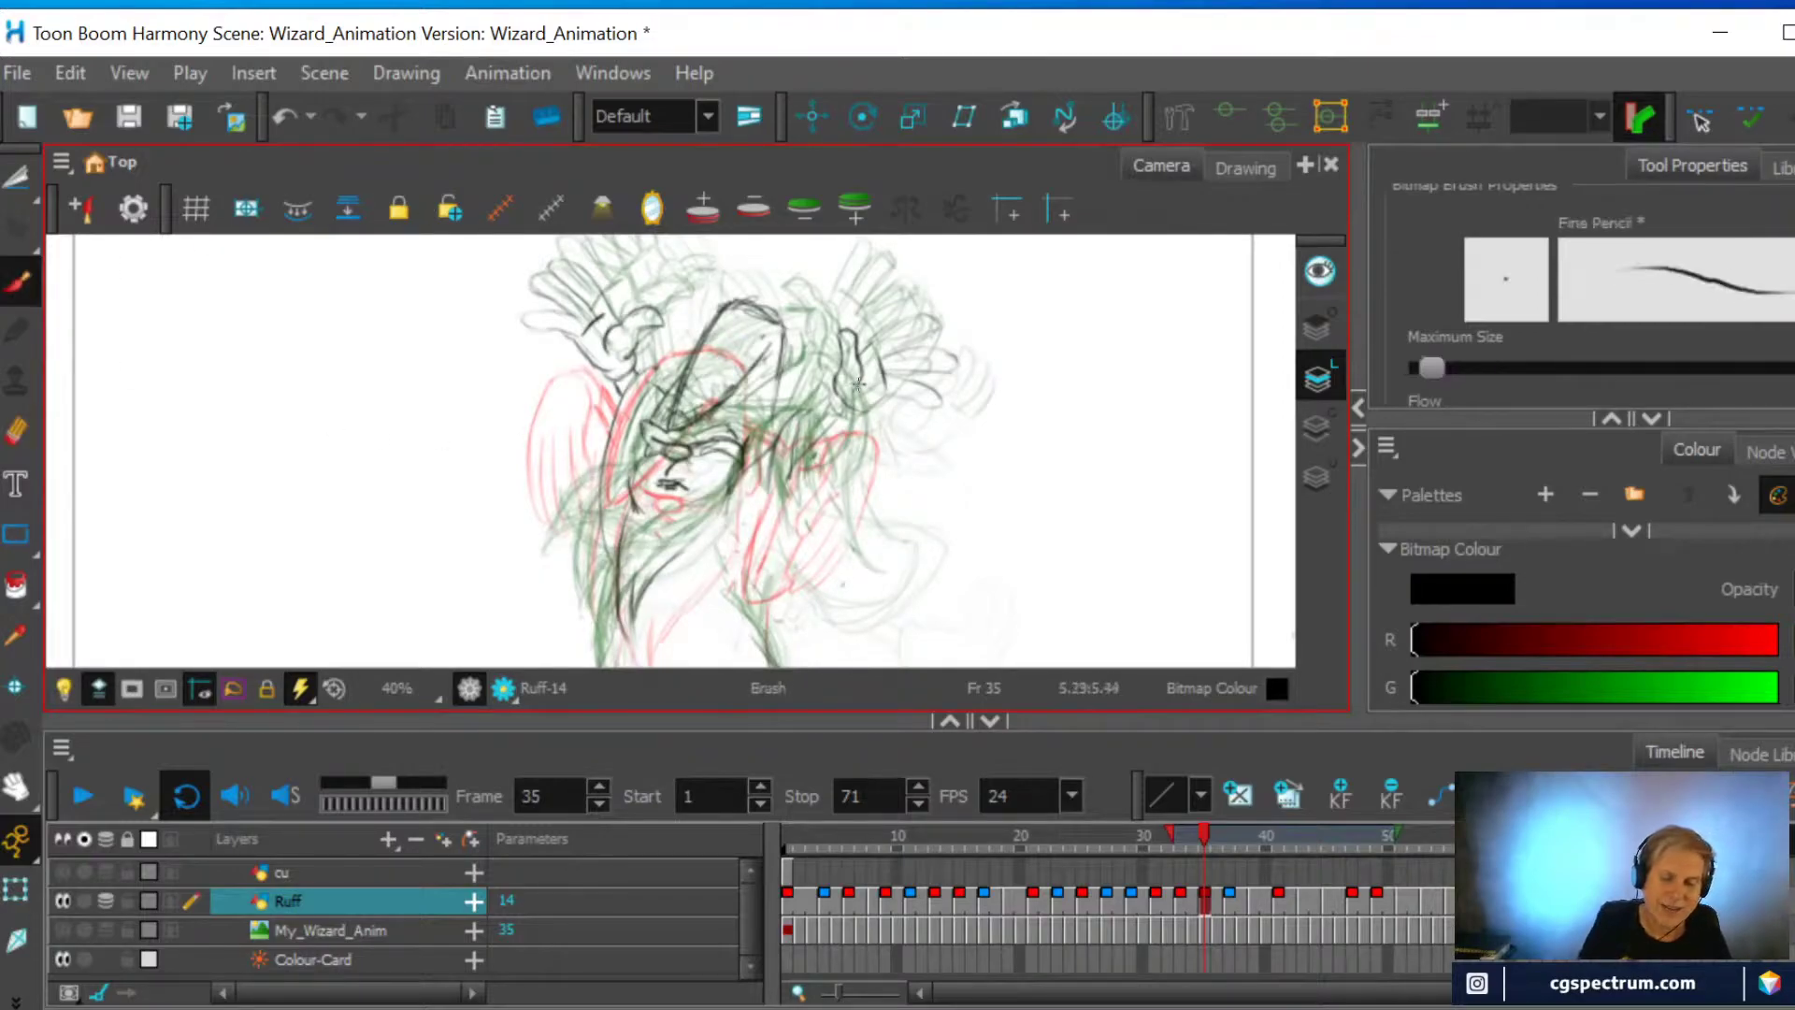
{"action": "left_click_drag", "start_coordinate": [864, 416], "coordinate": [828, 624]}
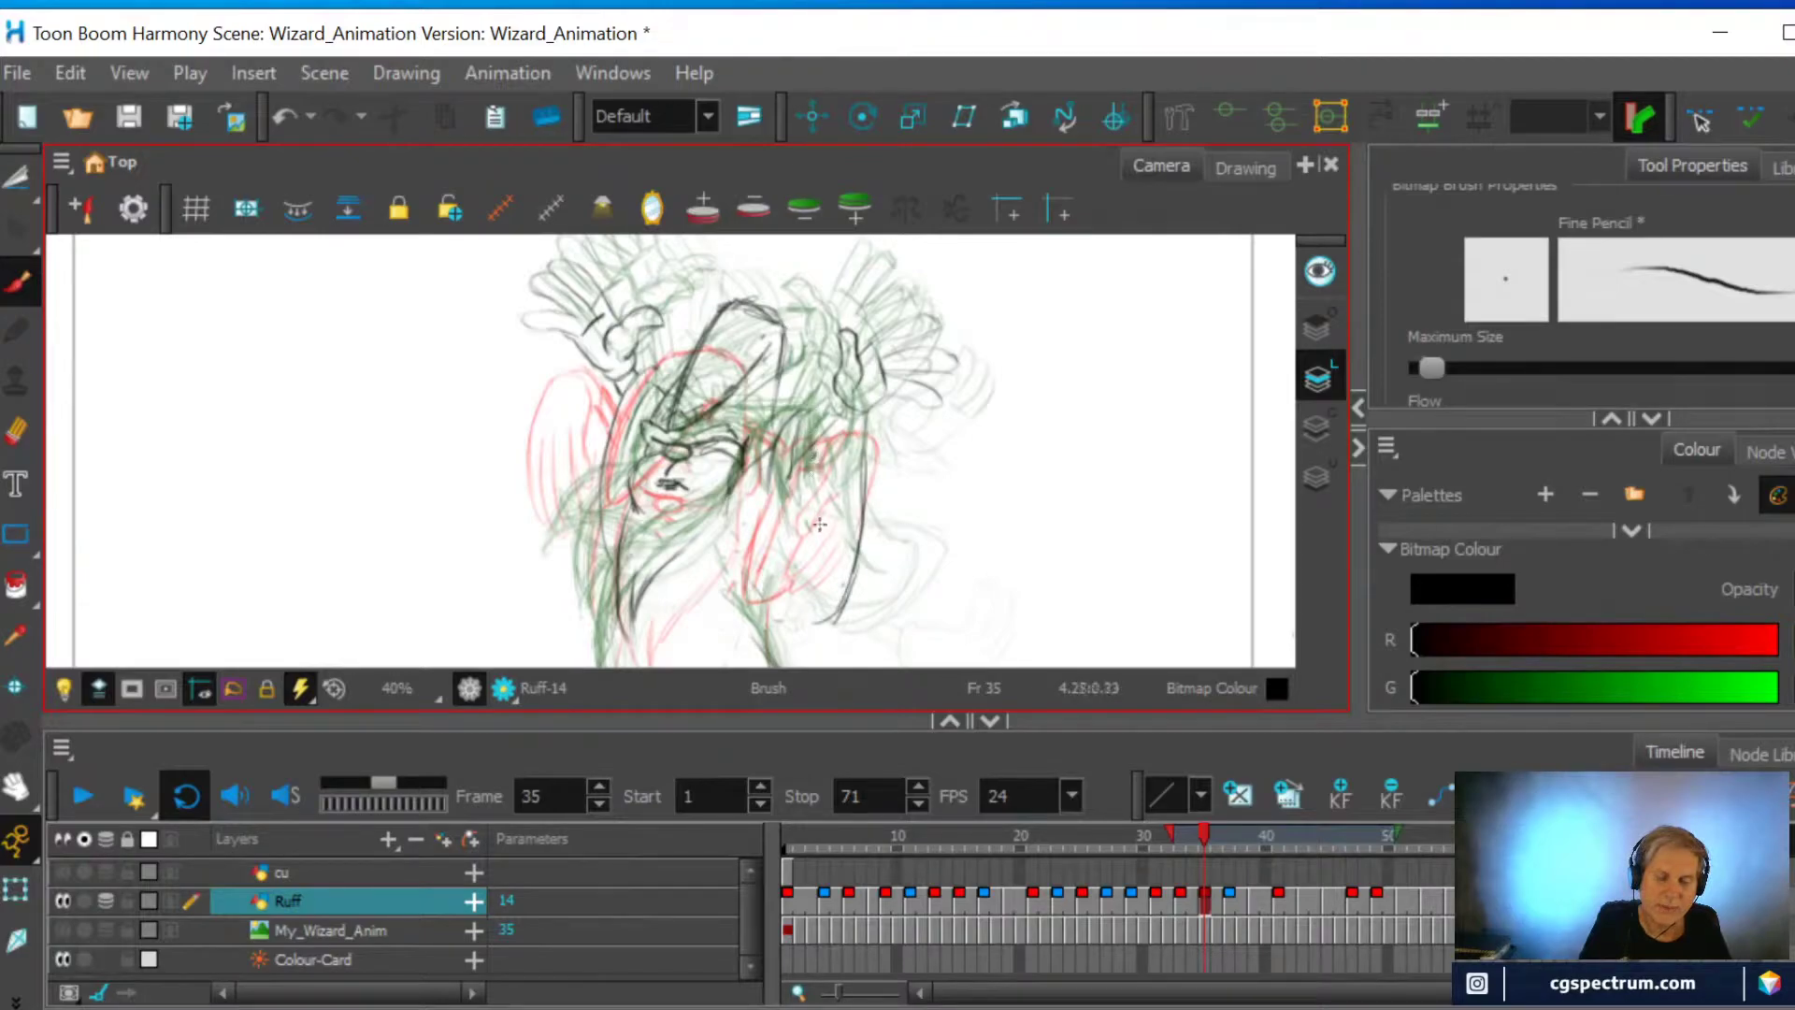
{"action": "left_click", "coordinate": [17, 430]}
{"action": "left_click_drag", "start_coordinate": [832, 624], "coordinate": [864, 420]}
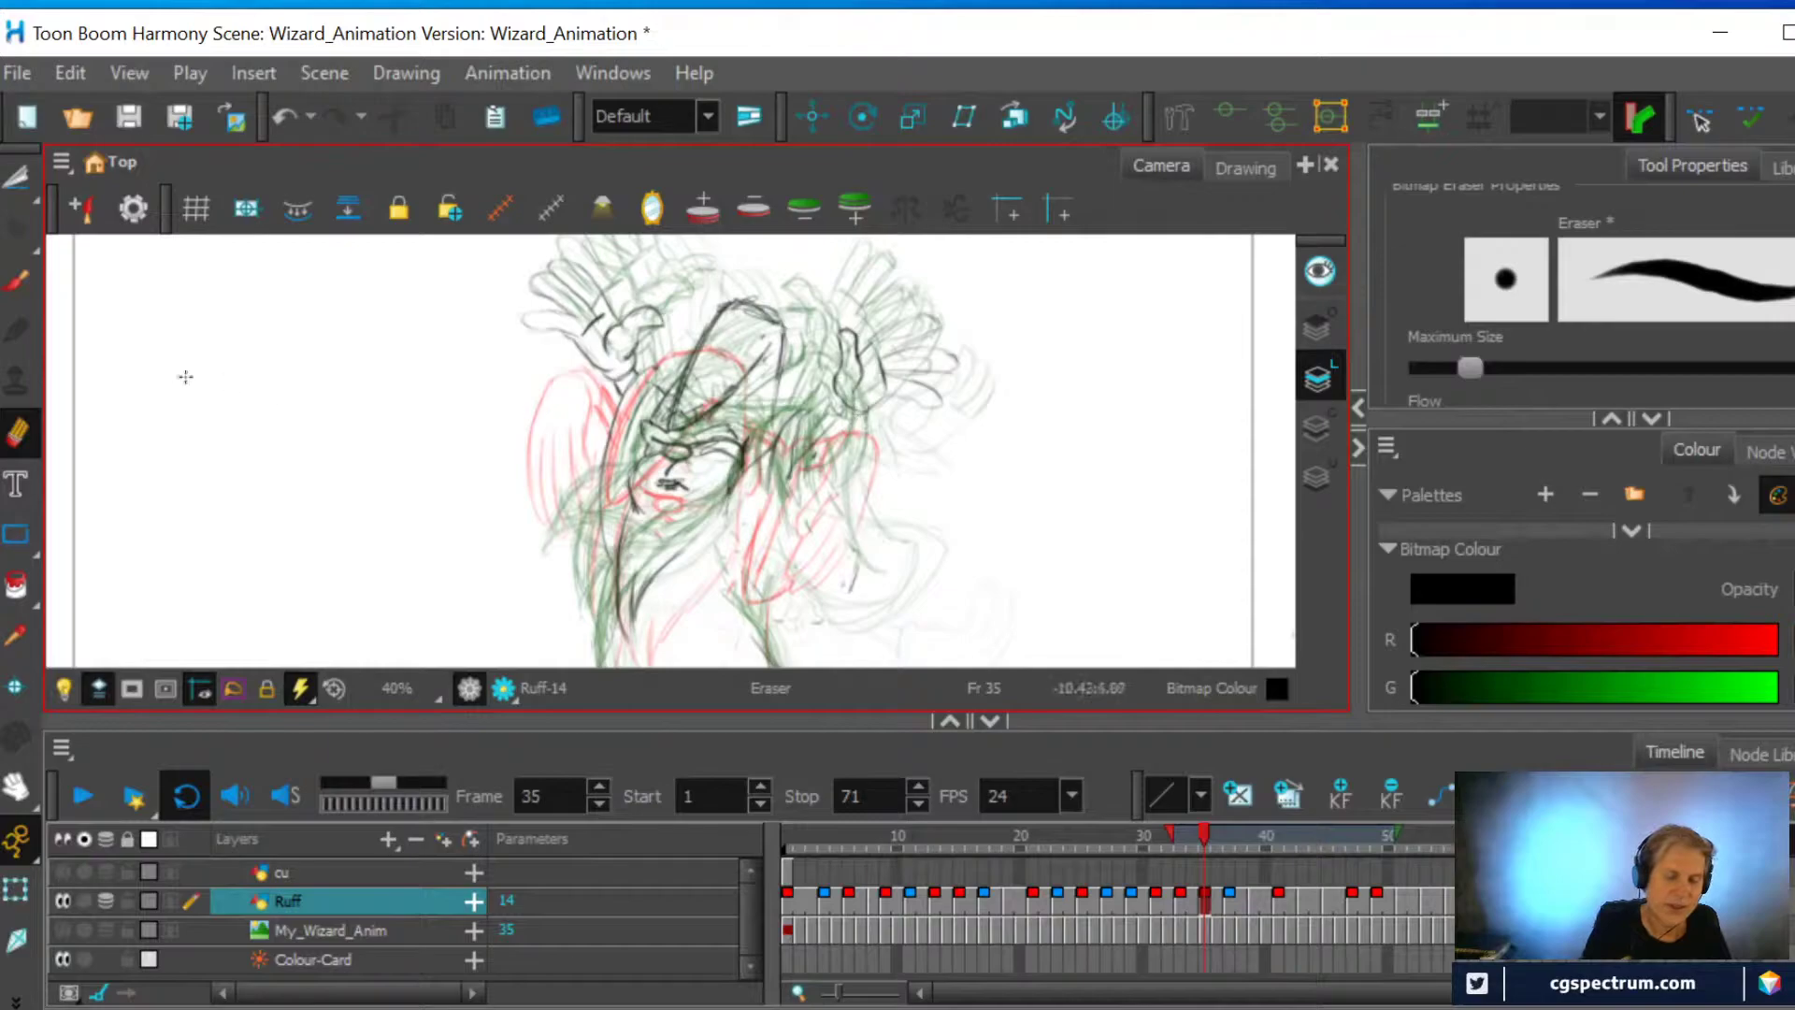
Draw the sleeve hanging nearly straight down from the raised arm in the frame 35 drawing, with both edges, rounded tip and inner folds
{"action": "left_click", "coordinate": [17, 281]}
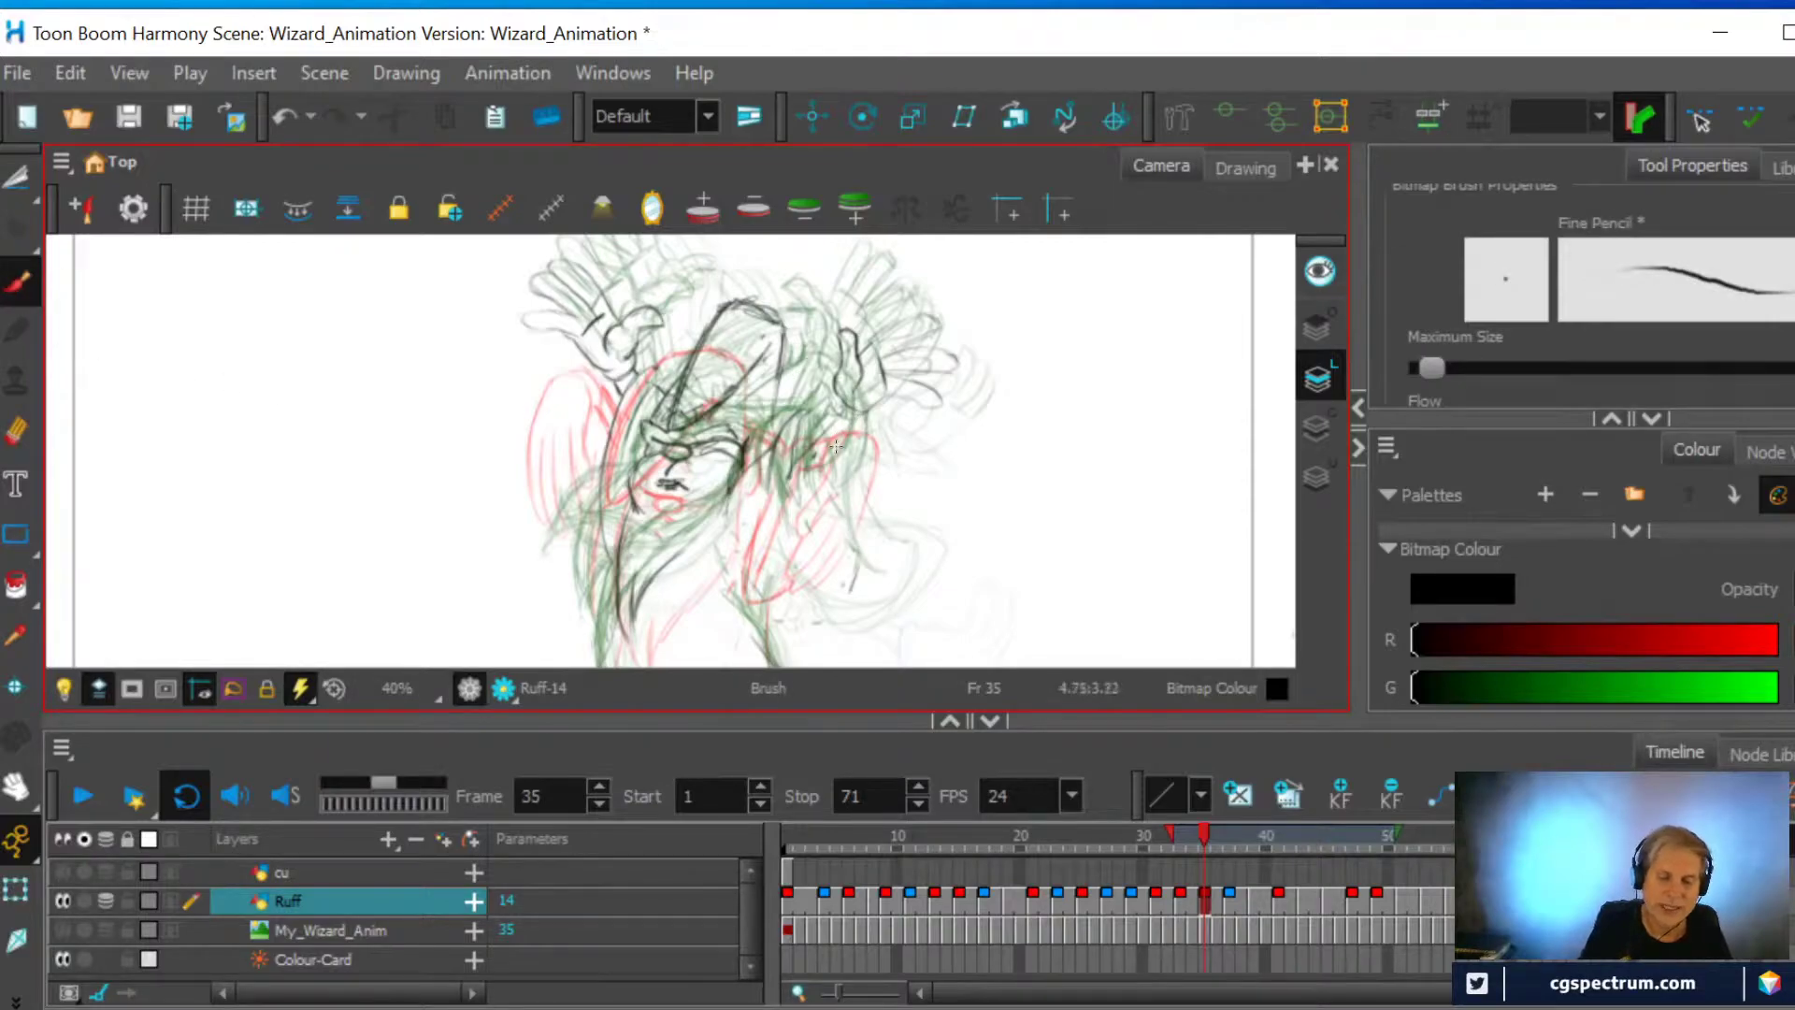
{"action": "left_click_drag", "start_coordinate": [837, 427], "coordinate": [817, 596]}
{"action": "mouse_move", "coordinate": [780, 447]}
{"action": "left_mouse_down"}
{"action": "mouse_move", "coordinate": [767, 597]}
{"action": "mouse_move", "coordinate": [785, 627]}
{"action": "left_mouse_up"}
{"action": "mouse_move", "coordinate": [842, 425]}
{"action": "left_mouse_down"}
{"action": "mouse_move", "coordinate": [789, 624]}
{"action": "mouse_move", "coordinate": [769, 626]}
{"action": "mouse_move", "coordinate": [774, 481]}
{"action": "left_mouse_up"}
{"action": "left_click_drag", "start_coordinate": [832, 538], "coordinate": [790, 634]}
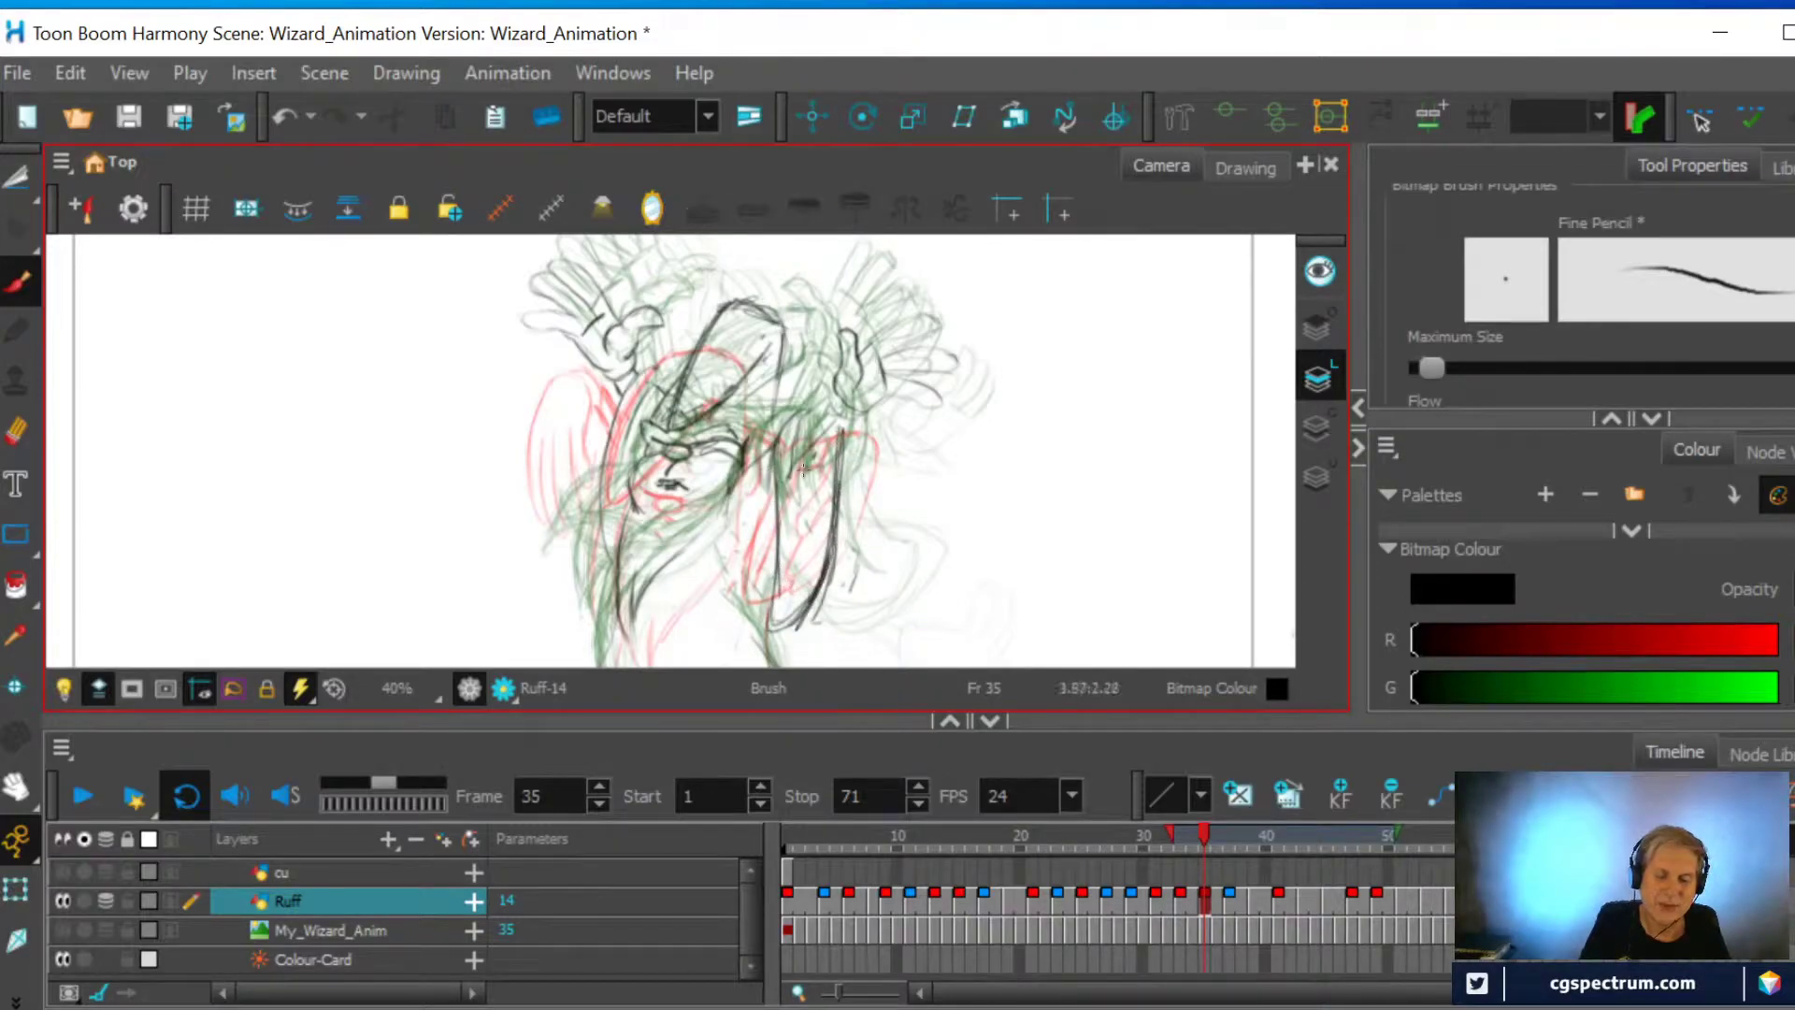
{"action": "mouse_move", "coordinate": [797, 427]}
{"action": "left_mouse_down"}
{"action": "mouse_move", "coordinate": [798, 589]}
{"action": "mouse_move", "coordinate": [806, 540]}
{"action": "left_mouse_up"}
{"action": "mouse_move", "coordinate": [820, 470]}
{"action": "left_mouse_down"}
{"action": "mouse_move", "coordinate": [811, 547]}
{"action": "mouse_move", "coordinate": [817, 514]}
{"action": "left_mouse_up"}
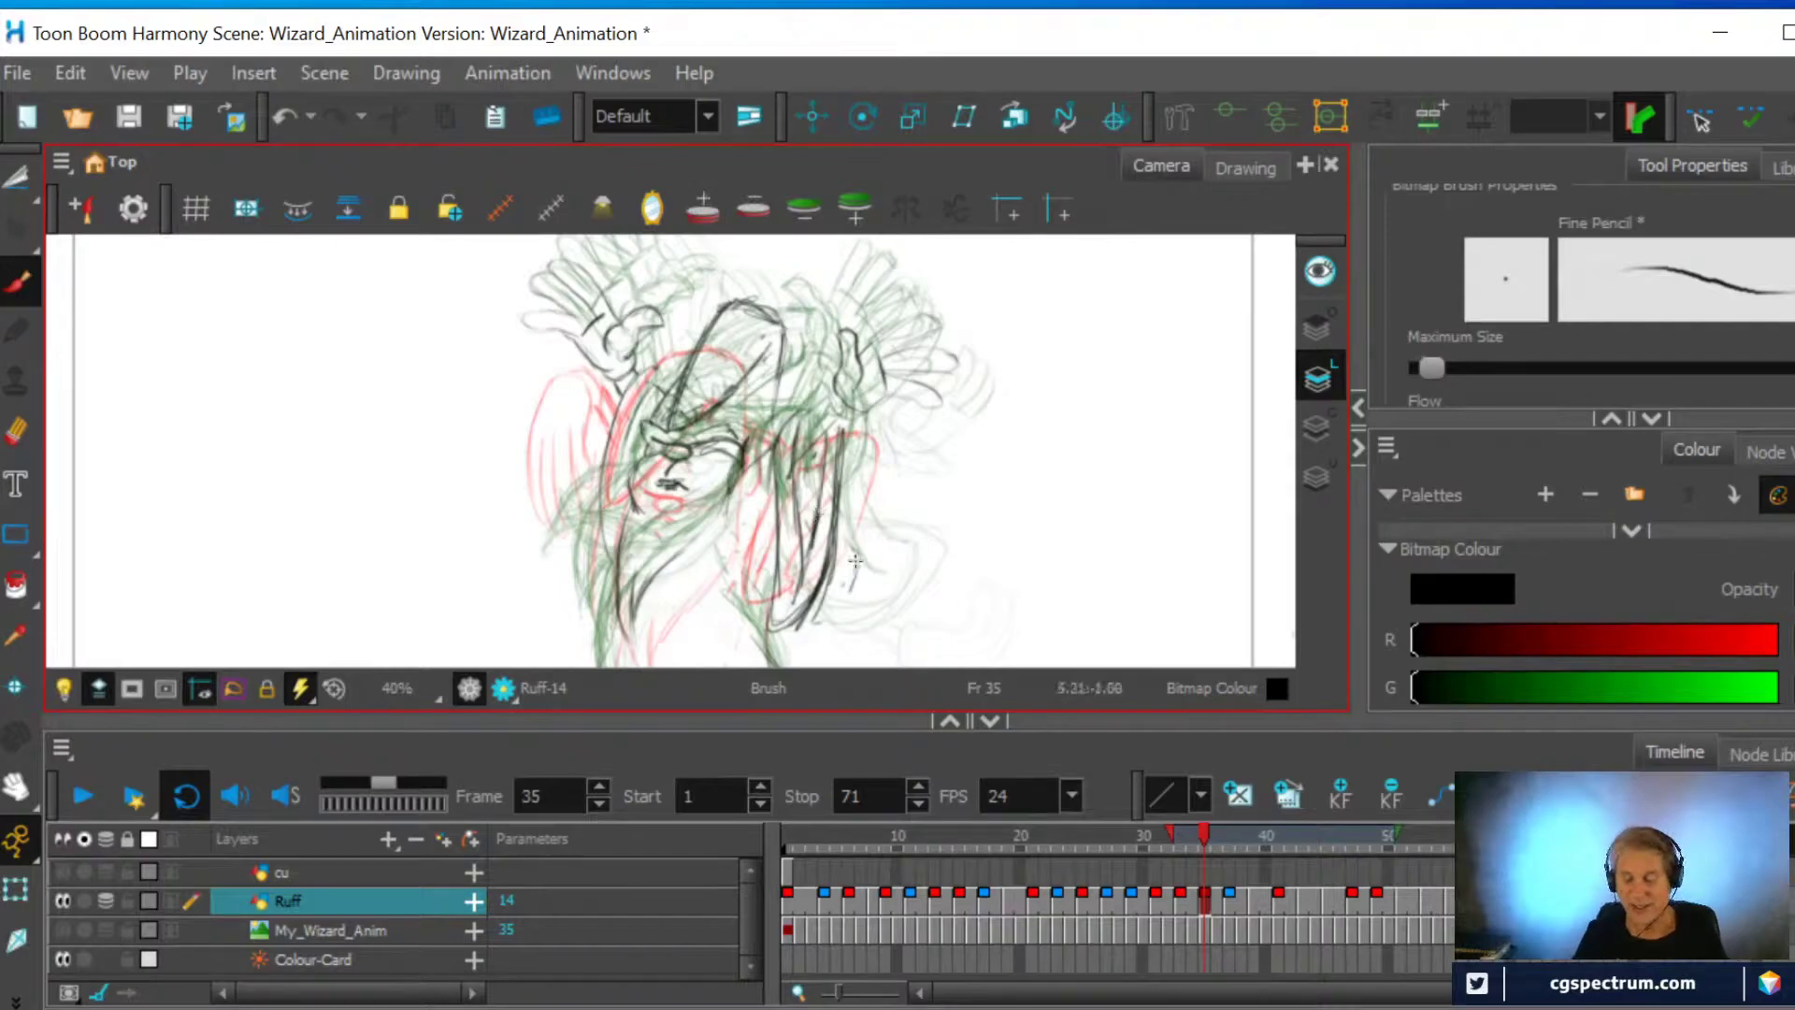
At frame 37, shorten the forward onion skin range to about frame 49 and sketch the narrow hanging sleeve with its inner folds
{"action": "left_click", "coordinate": [1227, 903]}
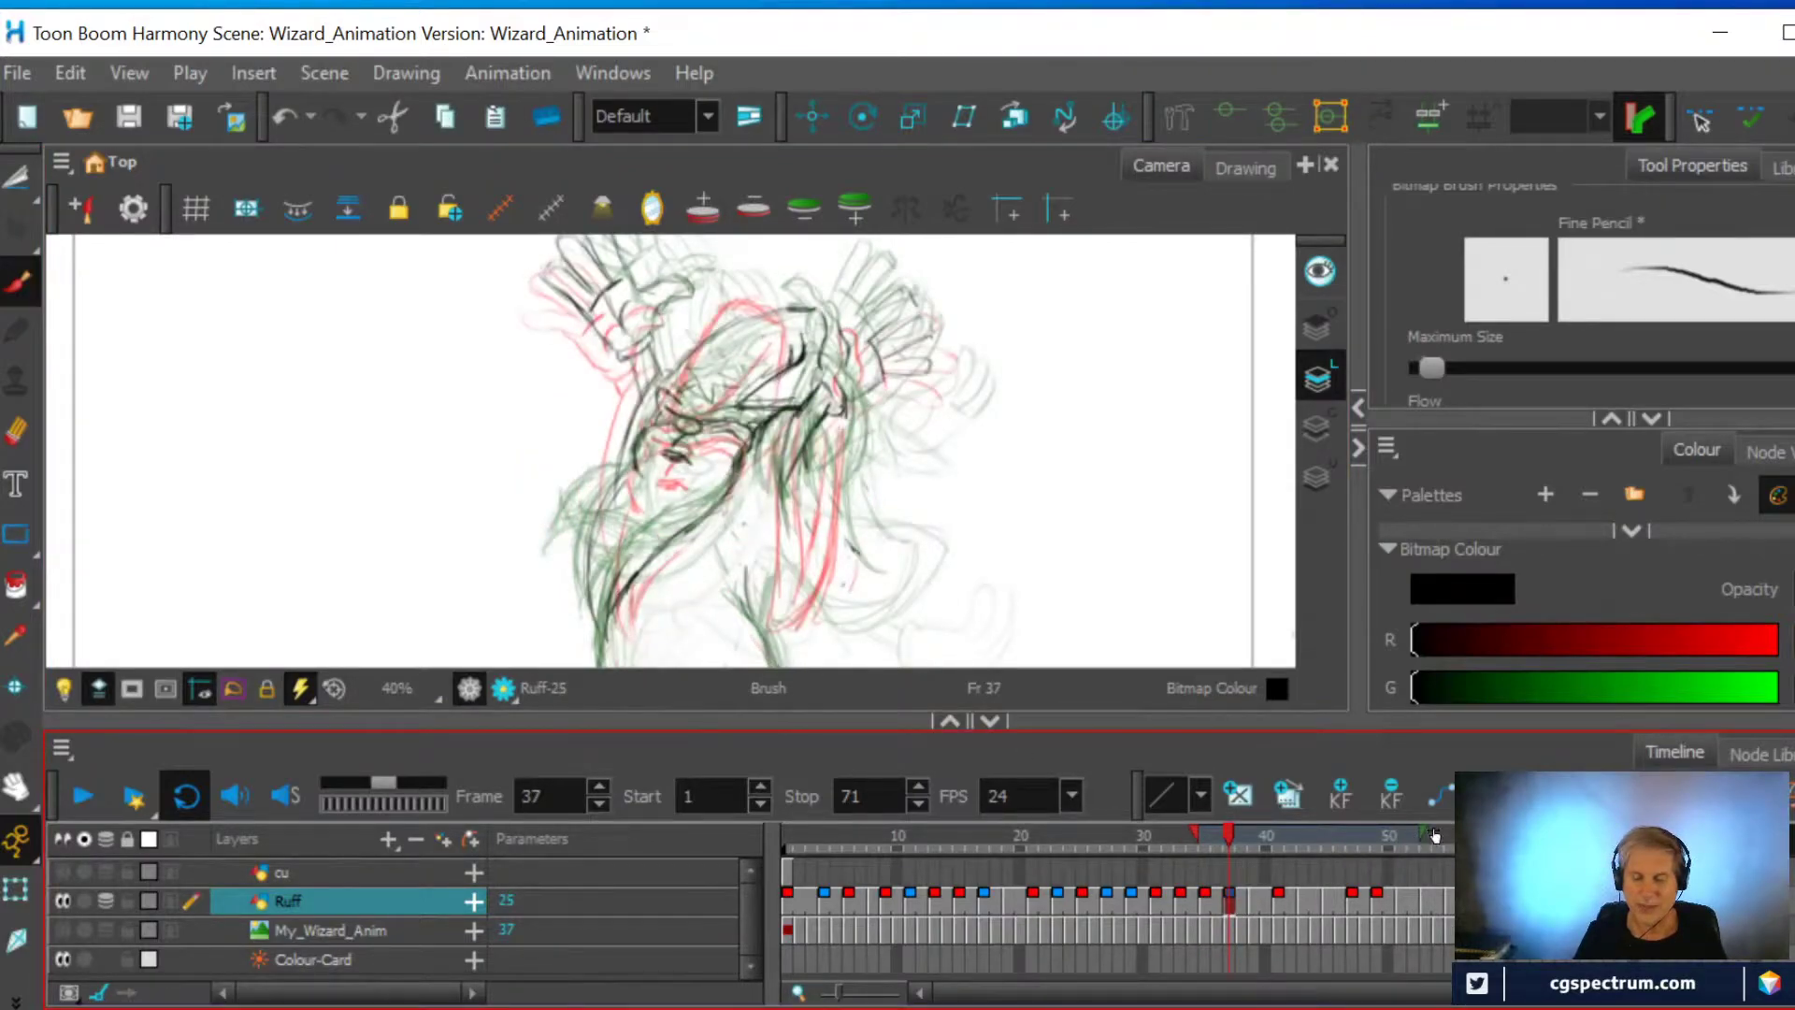
{"action": "mouse_move", "coordinate": [1425, 835]}
{"action": "left_mouse_down"}
{"action": "mouse_move", "coordinate": [1340, 843]}
{"action": "mouse_move", "coordinate": [1384, 843]}
{"action": "left_mouse_up"}
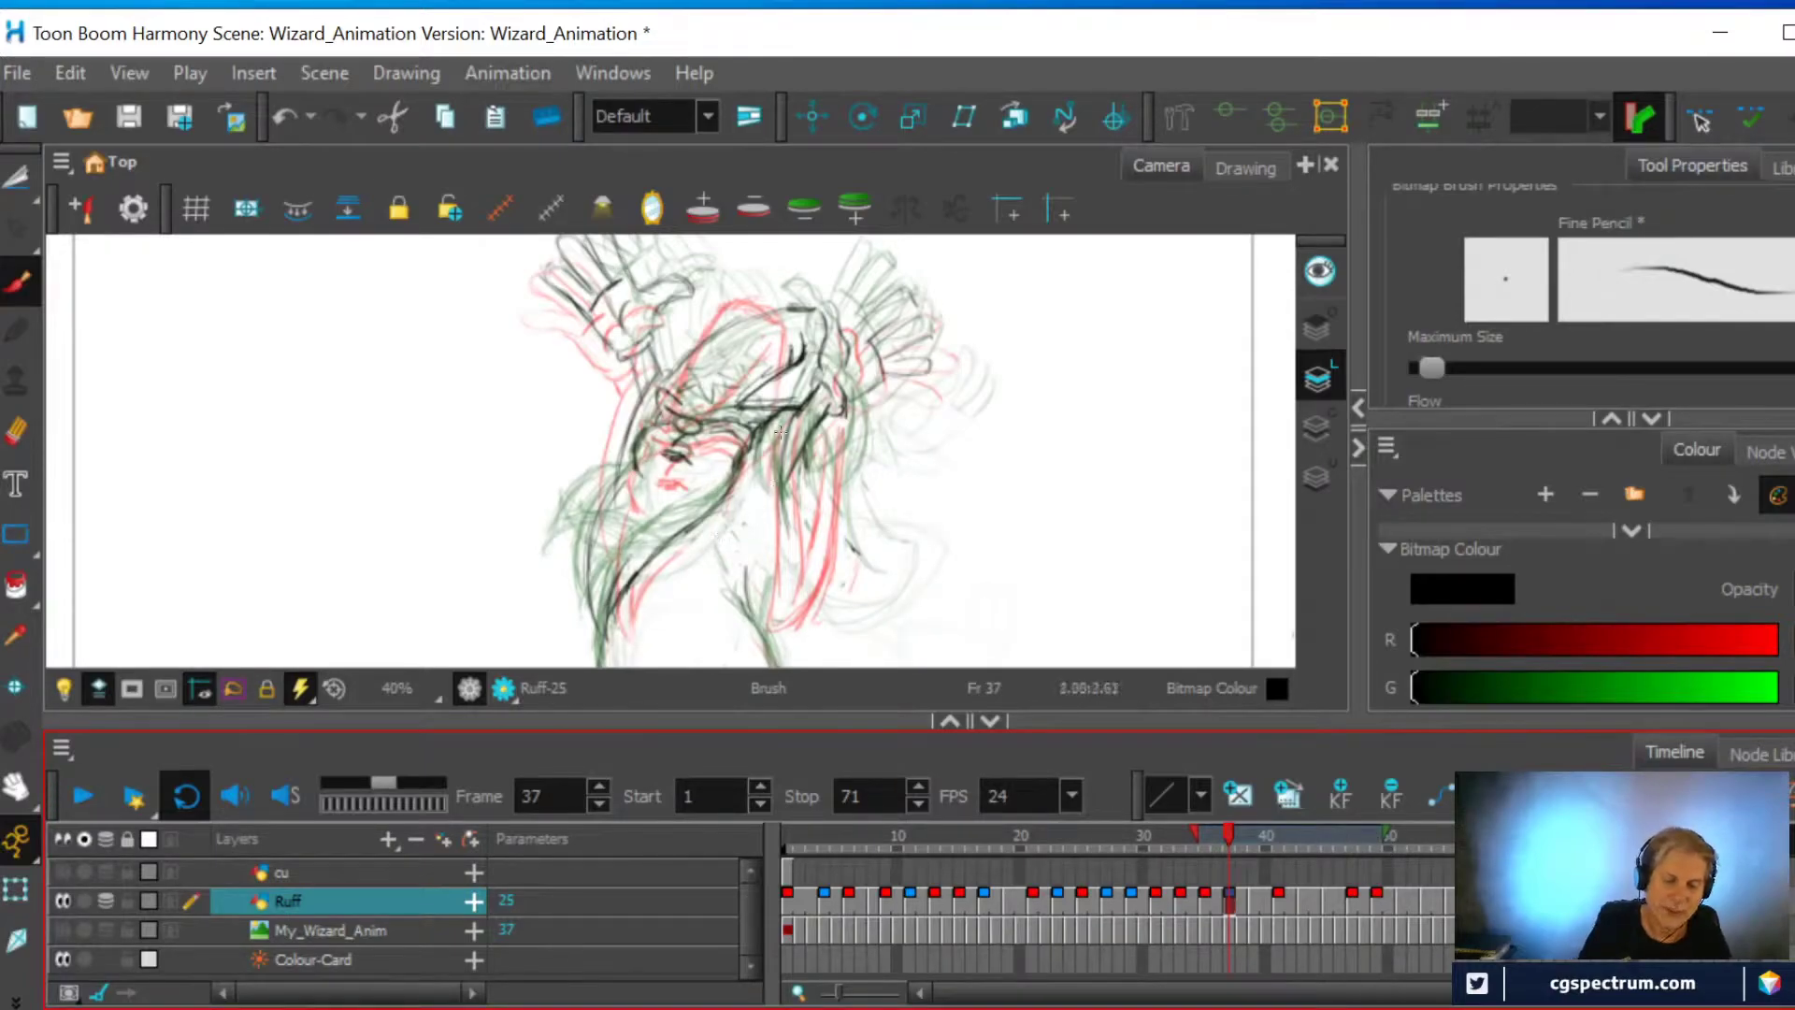
{"action": "mouse_move", "coordinate": [791, 448]}
{"action": "left_mouse_down"}
{"action": "mouse_move", "coordinate": [791, 421]}
{"action": "mouse_move", "coordinate": [796, 598]}
{"action": "left_mouse_up"}
{"action": "left_click_drag", "start_coordinate": [826, 455], "coordinate": [825, 594]}
{"action": "left_click_drag", "start_coordinate": [797, 437], "coordinate": [820, 584]}
{"action": "left_click_drag", "start_coordinate": [815, 494], "coordinate": [828, 608]}
{"action": "left_click_drag", "start_coordinate": [836, 435], "coordinate": [826, 556]}
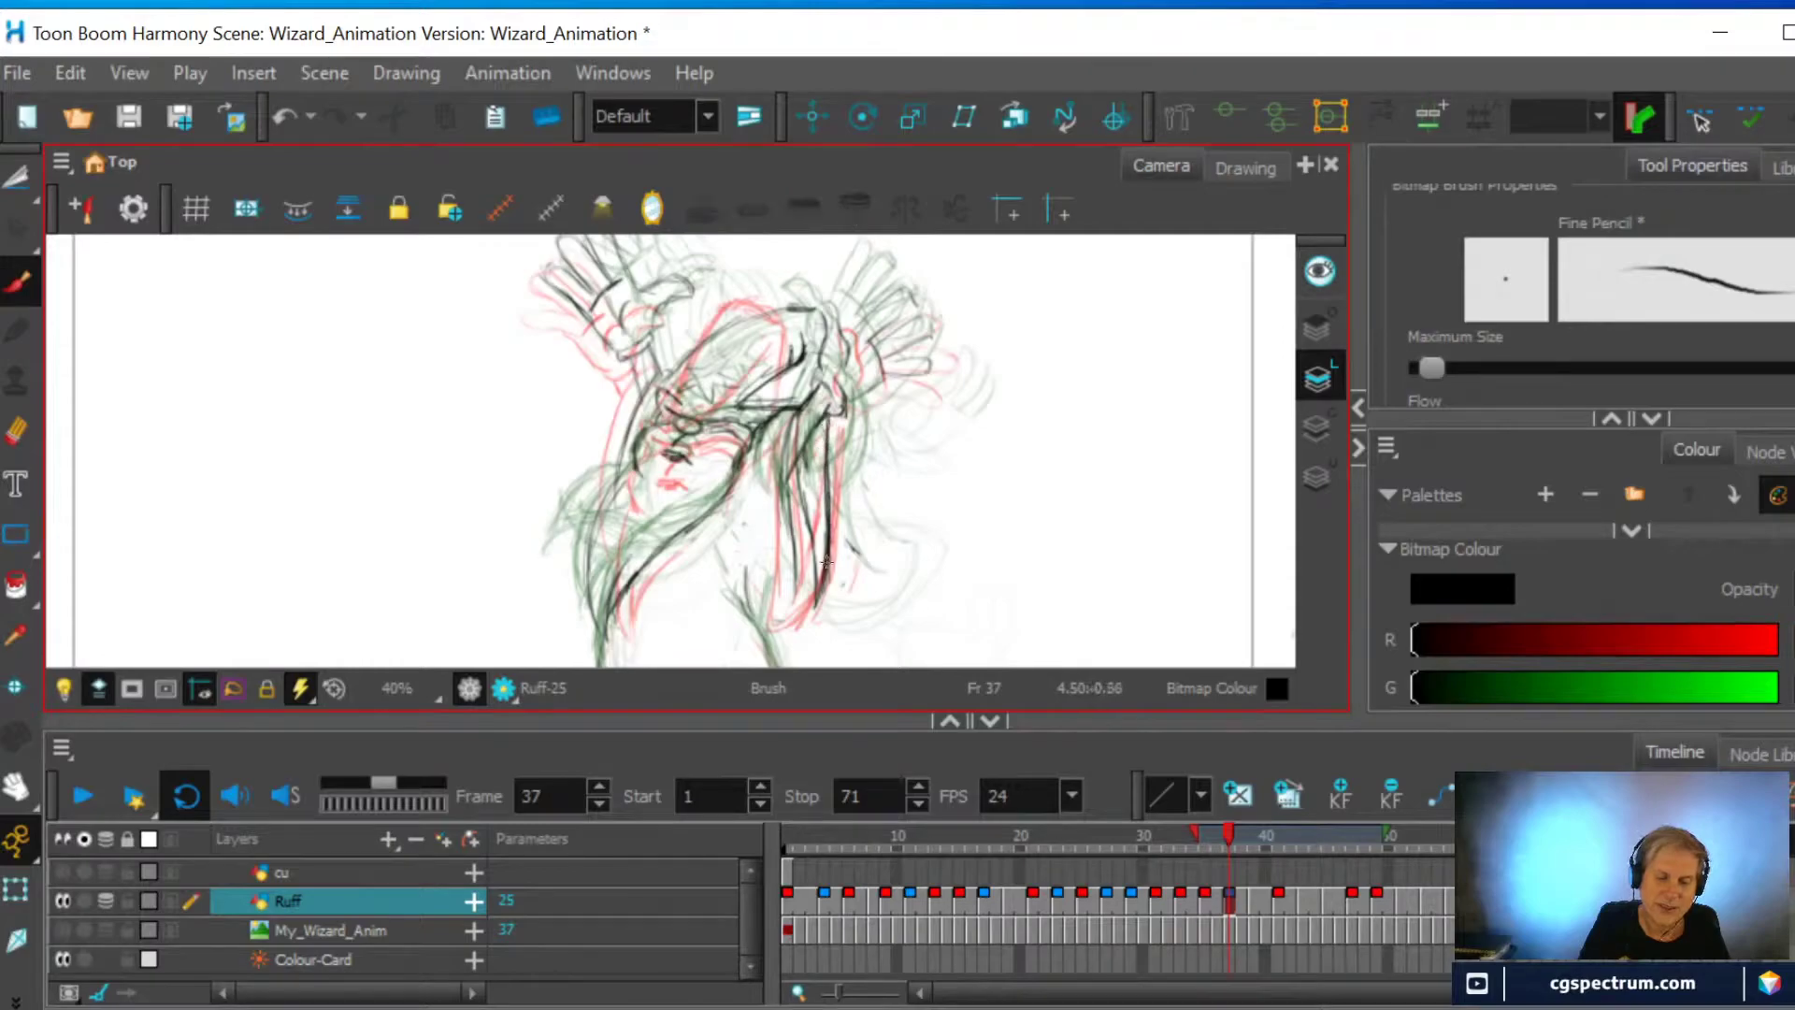
Erase the lower inner sleeve line in the frame 37 drawing and redraw the sleeve's upper edge beside the beard
{"action": "left_click", "coordinate": [17, 430]}
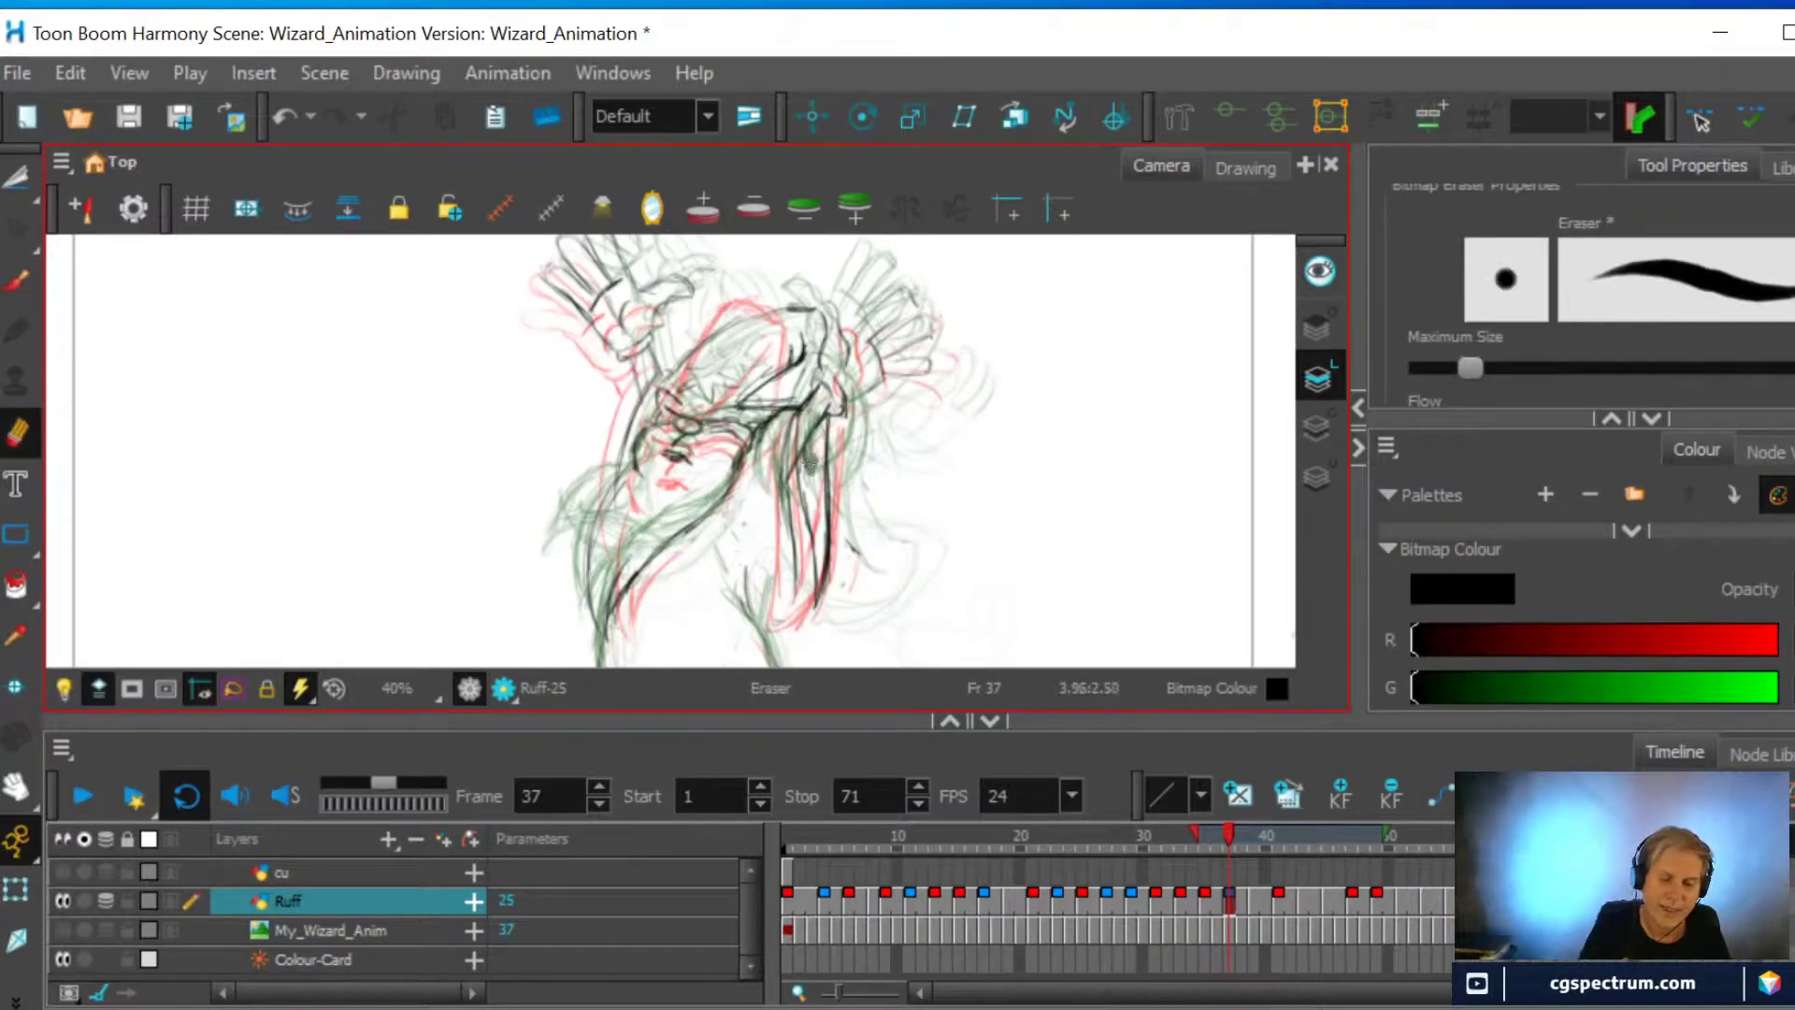
{"action": "mouse_move", "coordinate": [810, 458]}
{"action": "left_mouse_down"}
{"action": "mouse_move", "coordinate": [795, 580]}
{"action": "mouse_move", "coordinate": [793, 542]}
{"action": "left_mouse_up"}
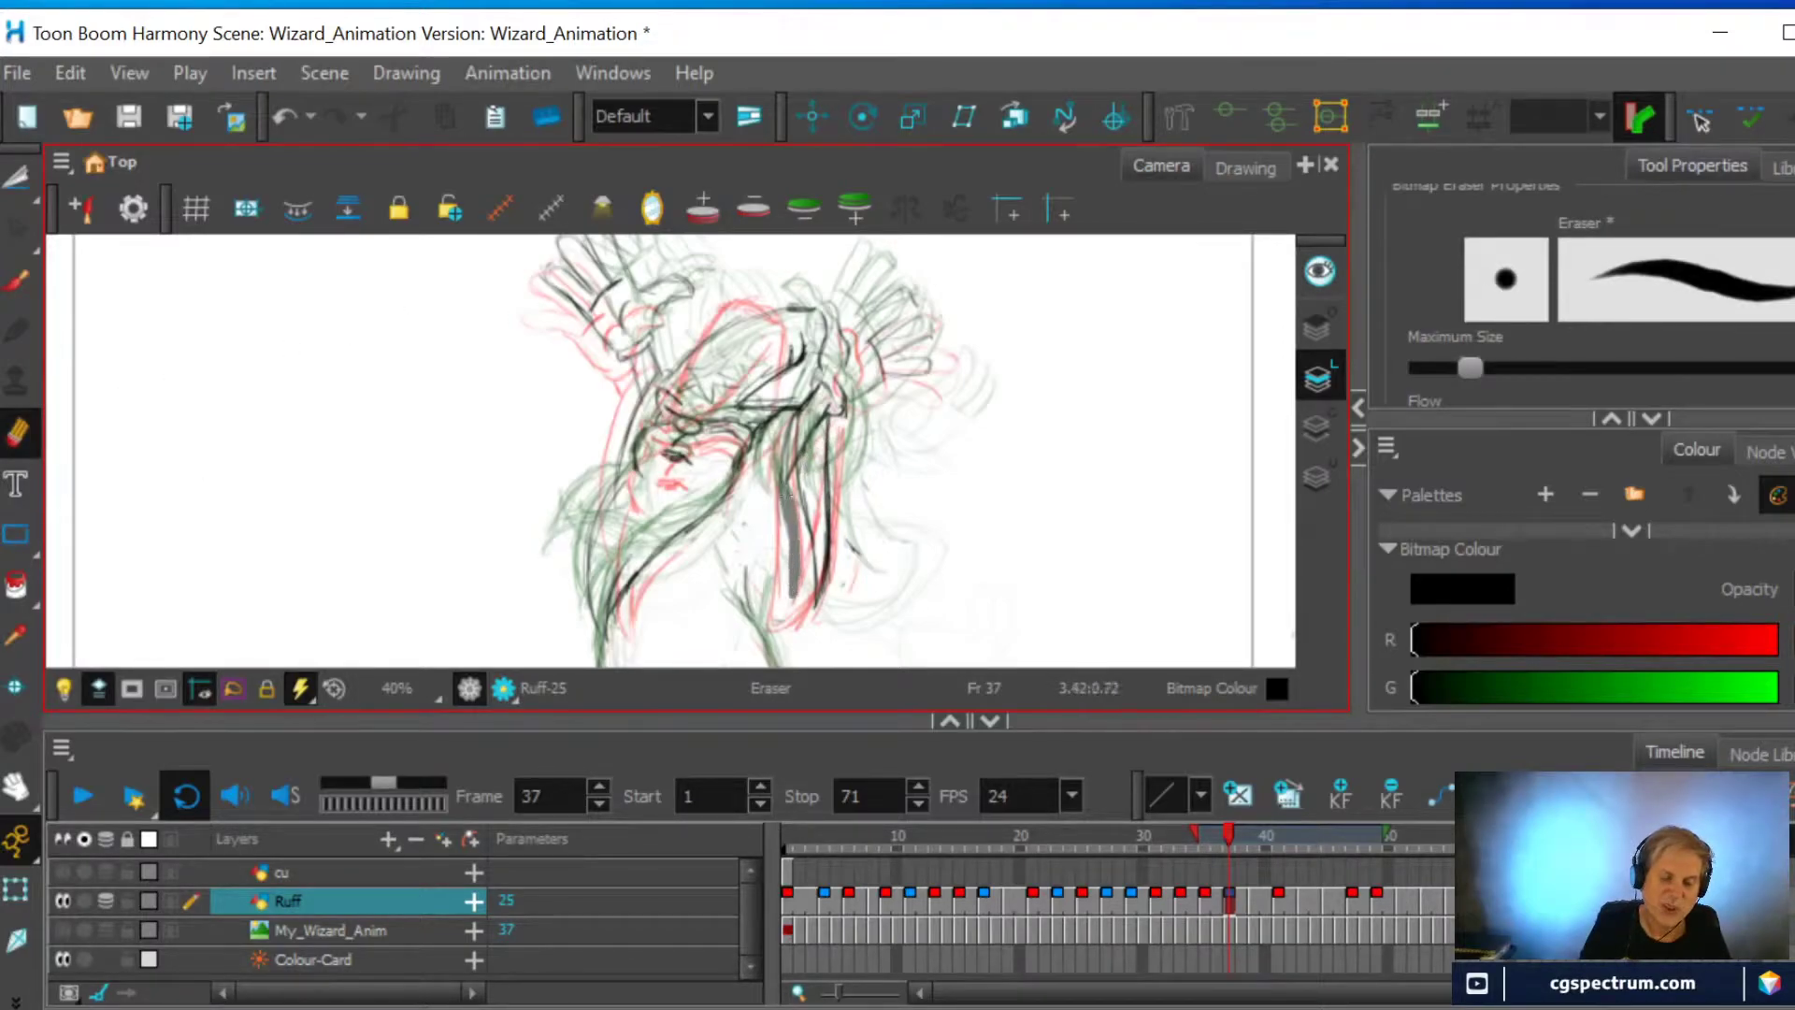
{"action": "mouse_move", "coordinate": [783, 458]}
{"action": "left_mouse_down"}
{"action": "mouse_move", "coordinate": [791, 392]}
{"action": "mouse_move", "coordinate": [767, 436]}
{"action": "left_mouse_up"}
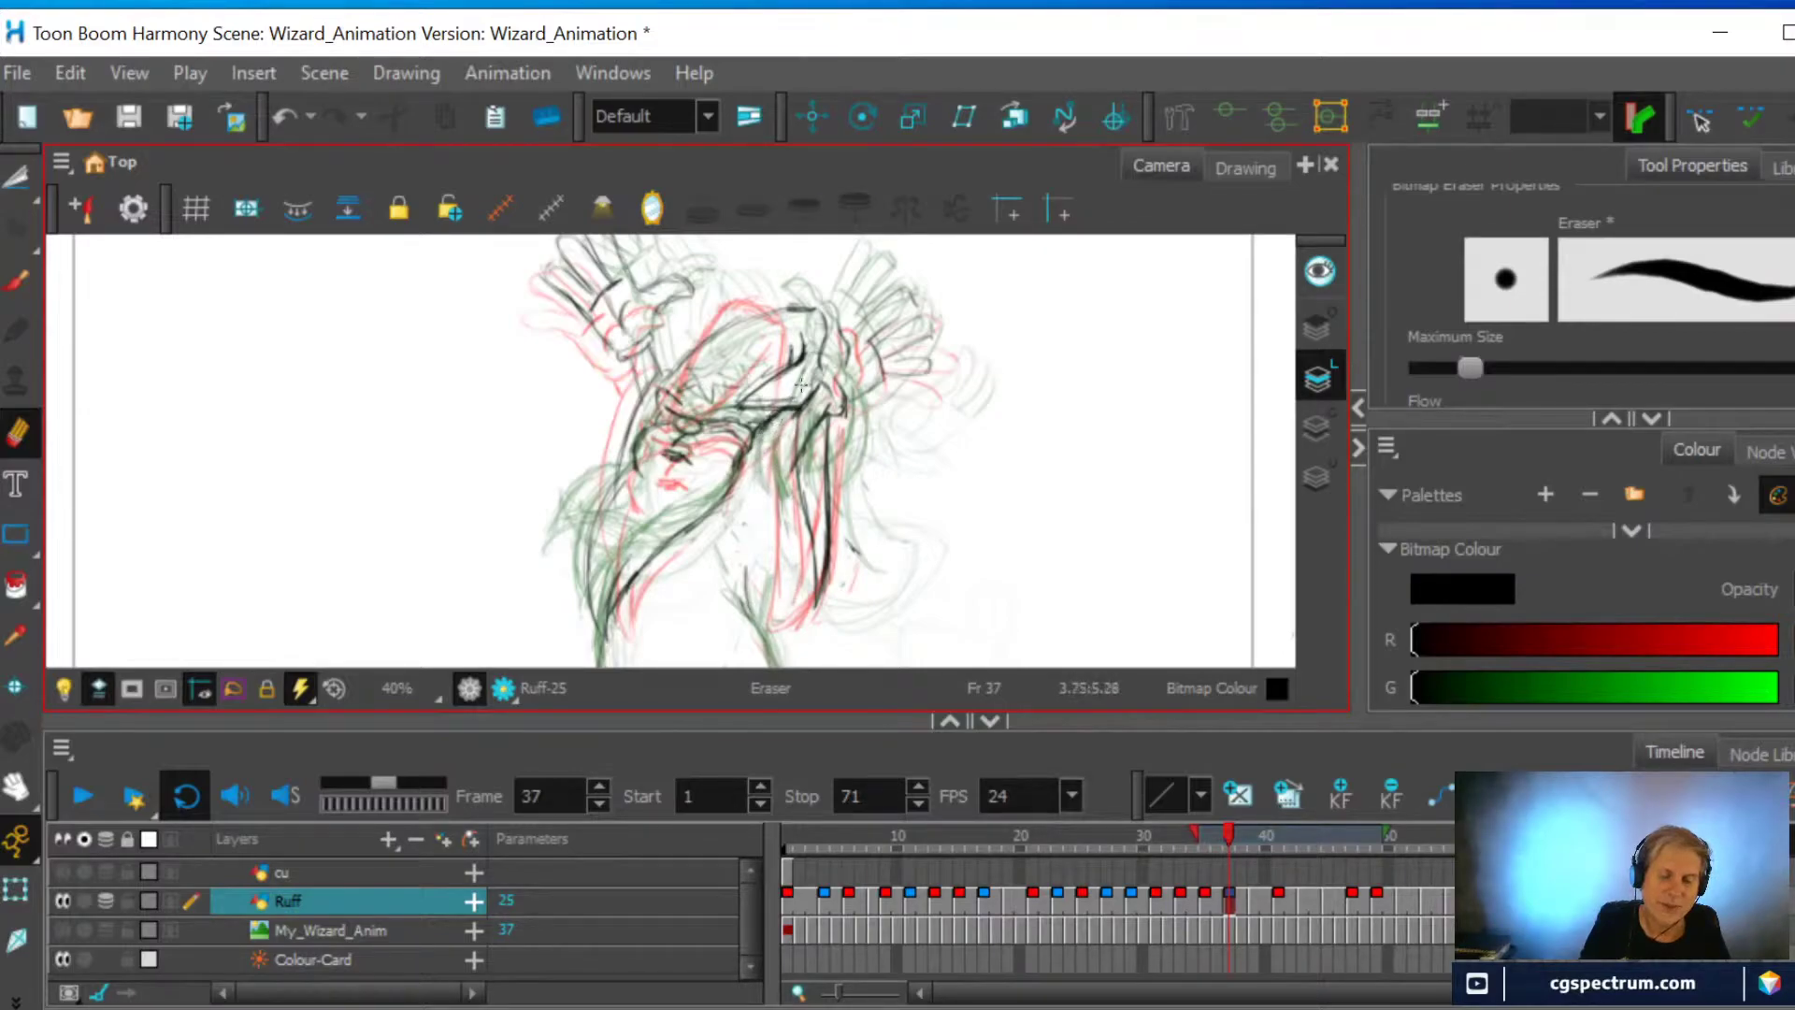
{"action": "key", "text": "alt+b"}
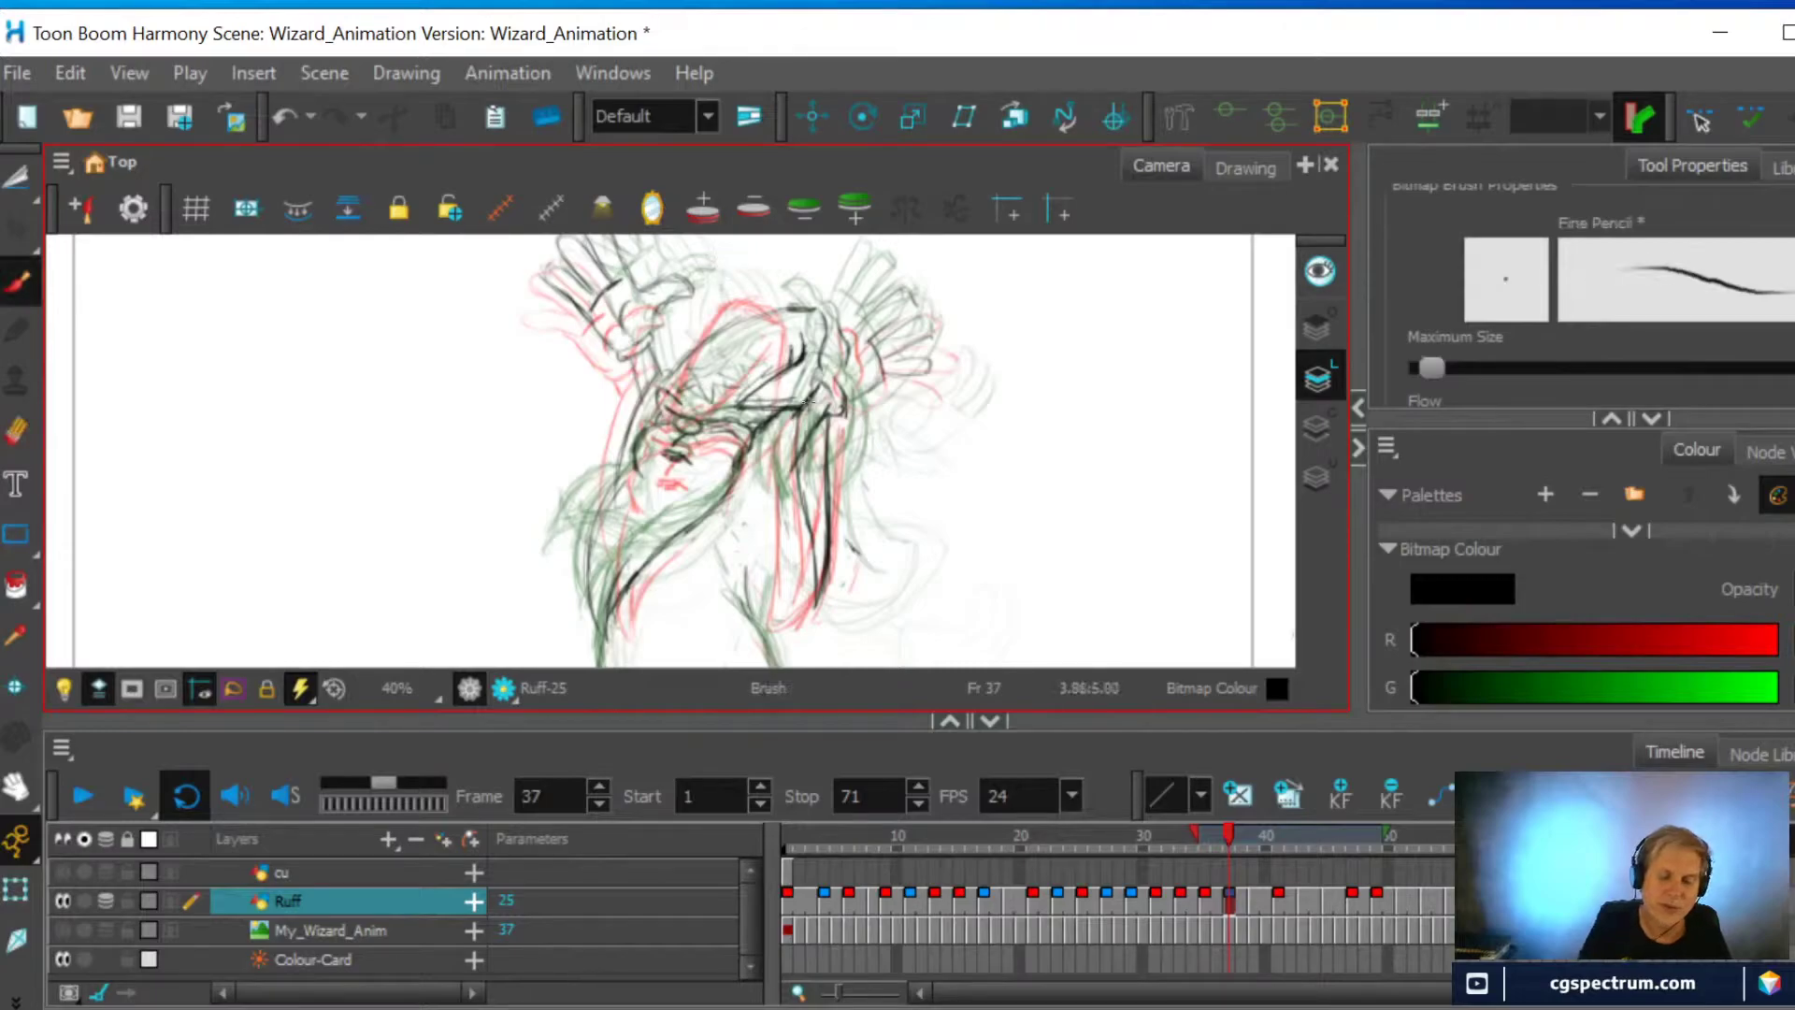
{"action": "left_click_drag", "start_coordinate": [793, 409], "coordinate": [780, 449]}
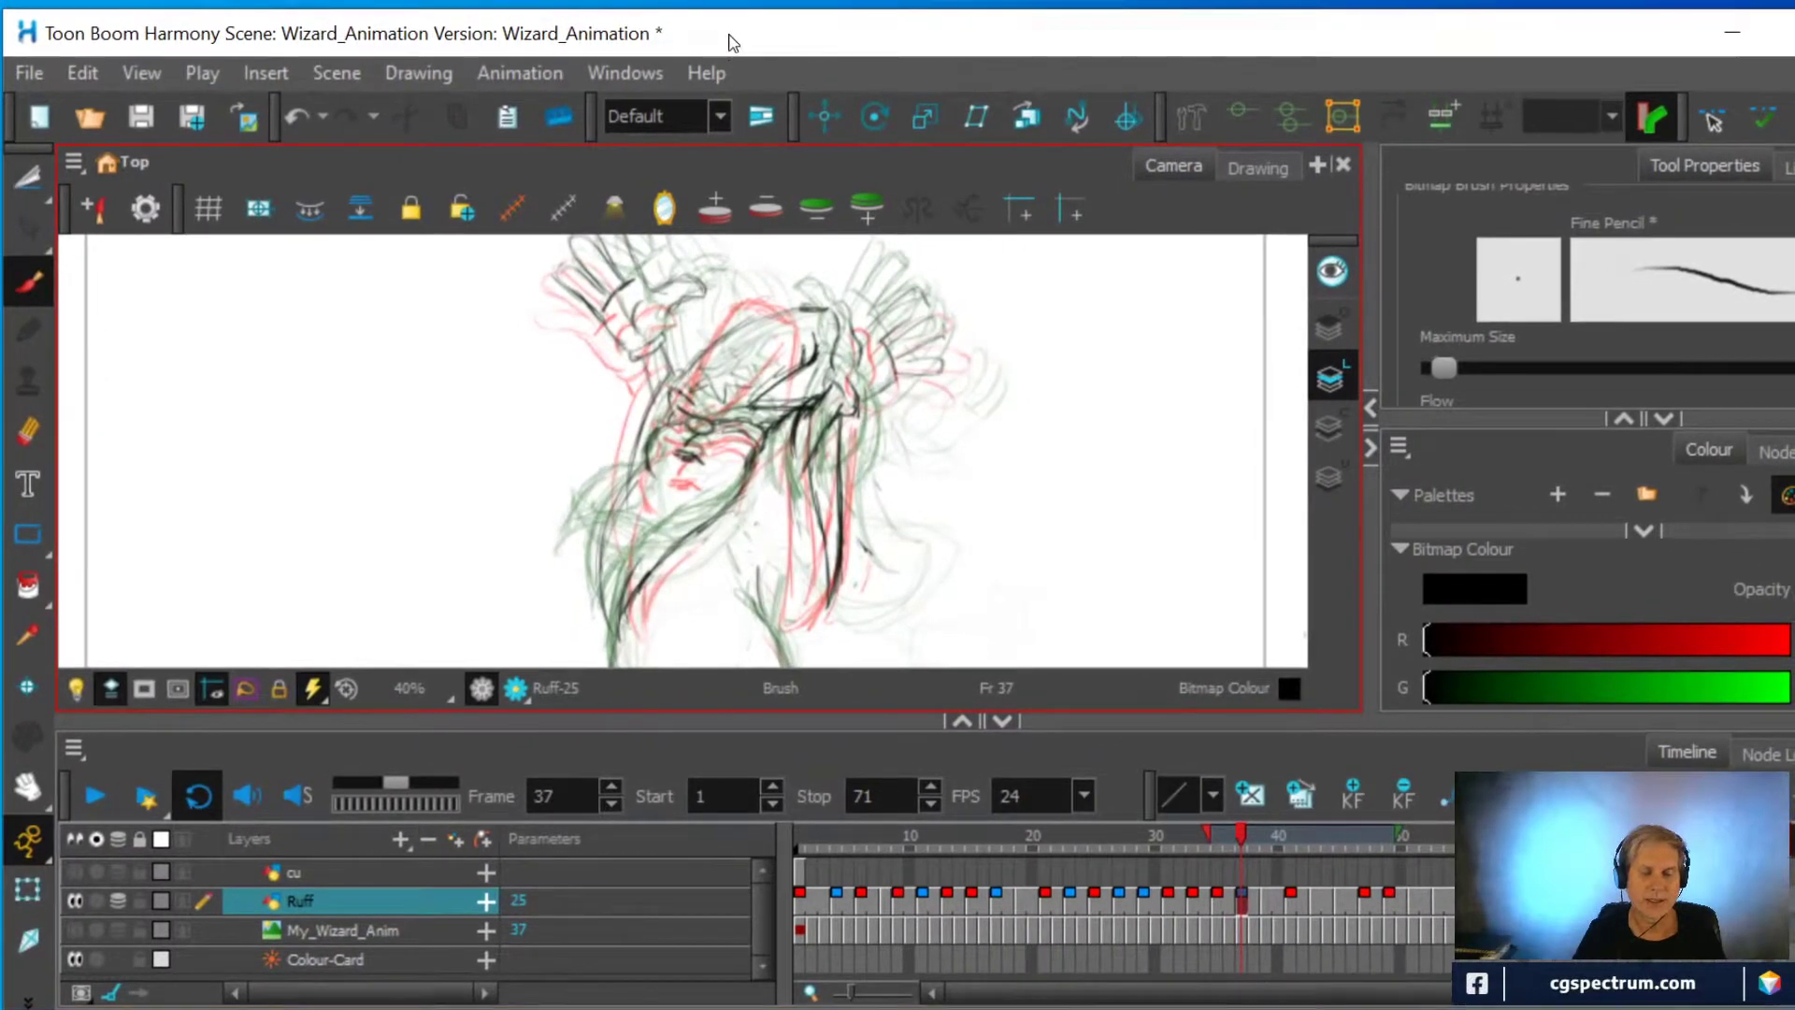
Lengthen the frame 37 sleeve to a lower tip and draw a curved underside line from the body to the sleeve
{"action": "left_click", "coordinate": [28, 432]}
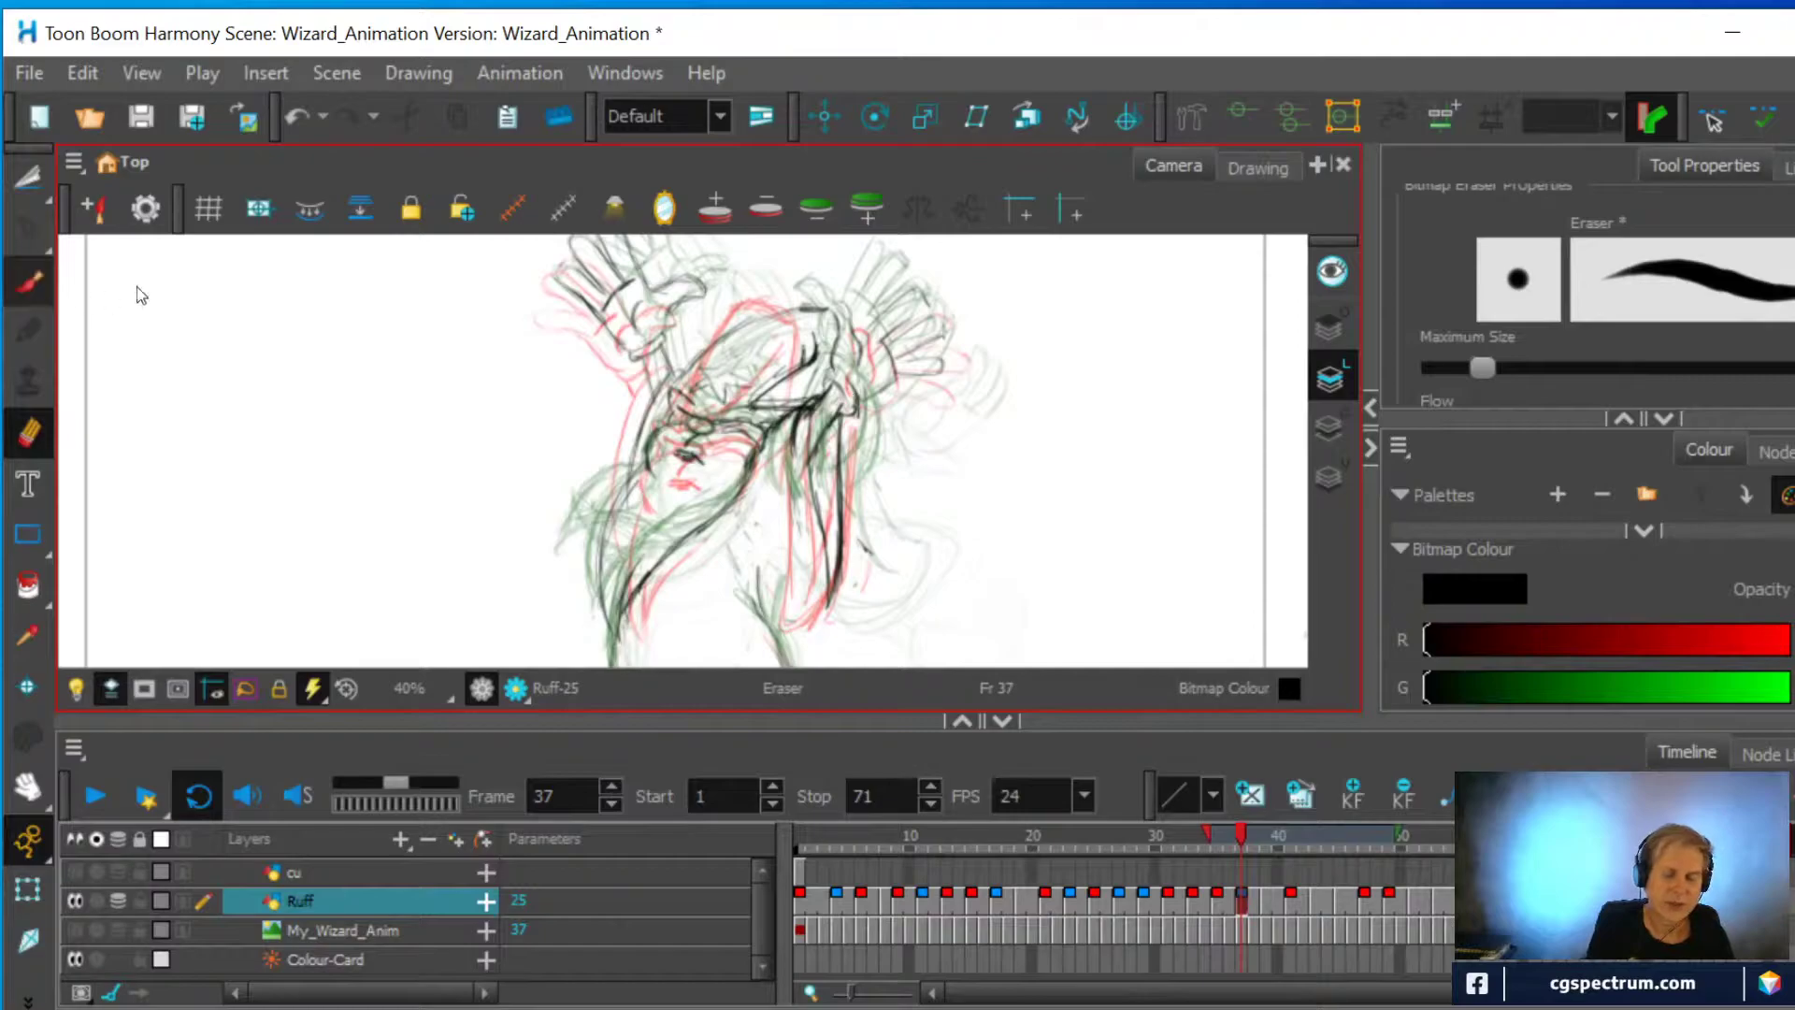
{"action": "mouse_move", "coordinate": [841, 467]}
{"action": "left_mouse_down"}
{"action": "mouse_move", "coordinate": [844, 594]}
{"action": "mouse_move", "coordinate": [806, 580]}
{"action": "mouse_move", "coordinate": [823, 635]}
{"action": "mouse_move", "coordinate": [846, 561]}
{"action": "mouse_move", "coordinate": [815, 636]}
{"action": "mouse_move", "coordinate": [849, 584]}
{"action": "mouse_move", "coordinate": [827, 629]}
{"action": "left_mouse_up"}
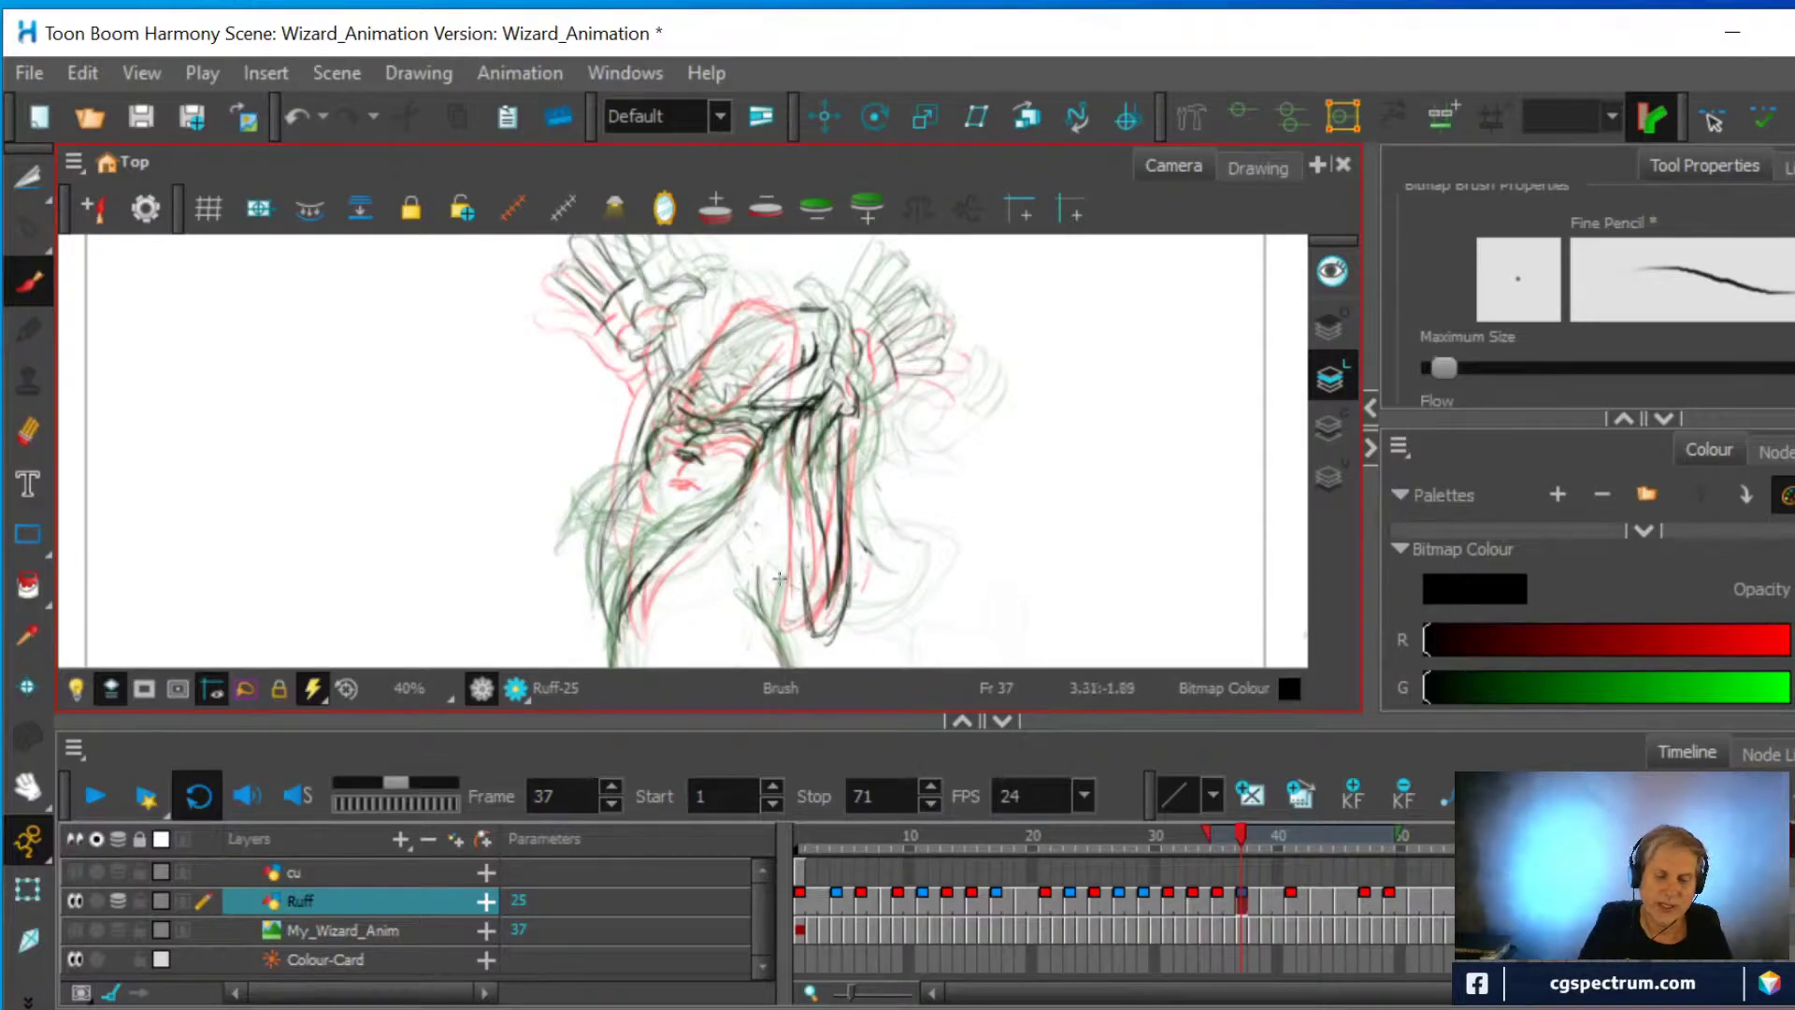
{"action": "left_click_drag", "start_coordinate": [745, 563], "coordinate": [804, 590]}
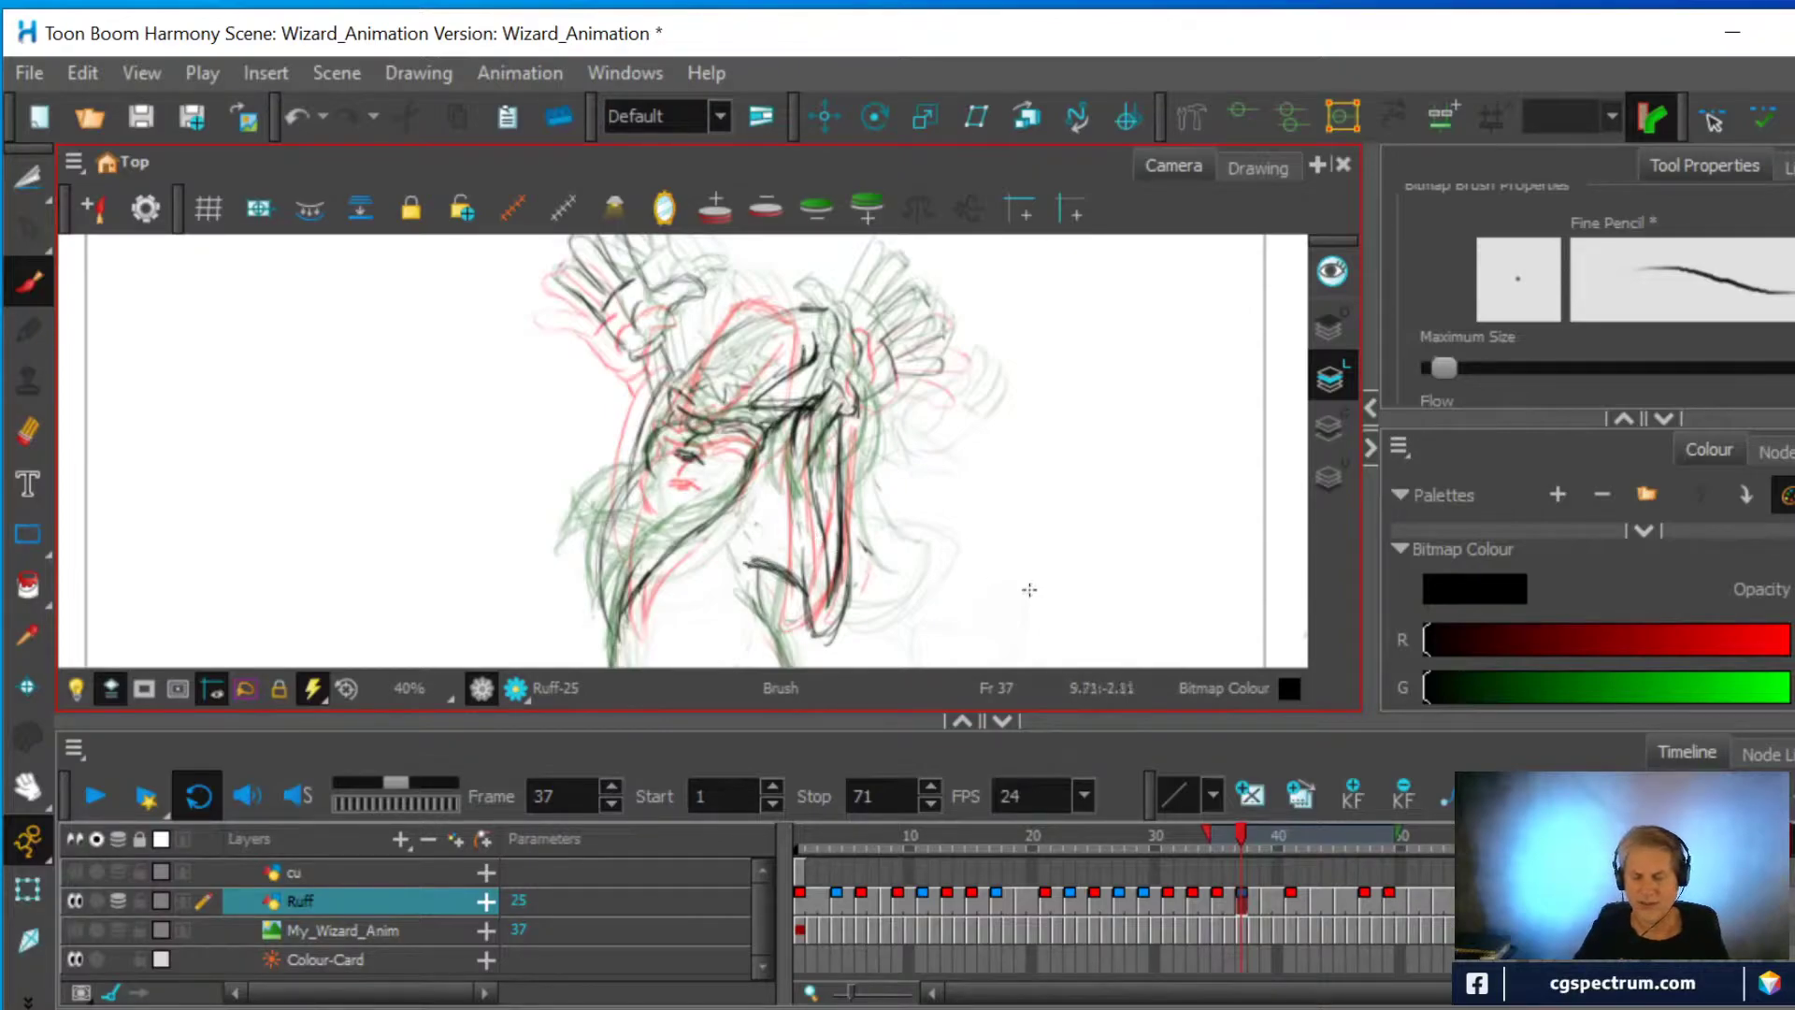
Draw the frame 39 sleeve trailing outward from the raised arm, with its outer edge, inner fold and curved underside
{"action": "left_click", "coordinate": [1269, 894]}
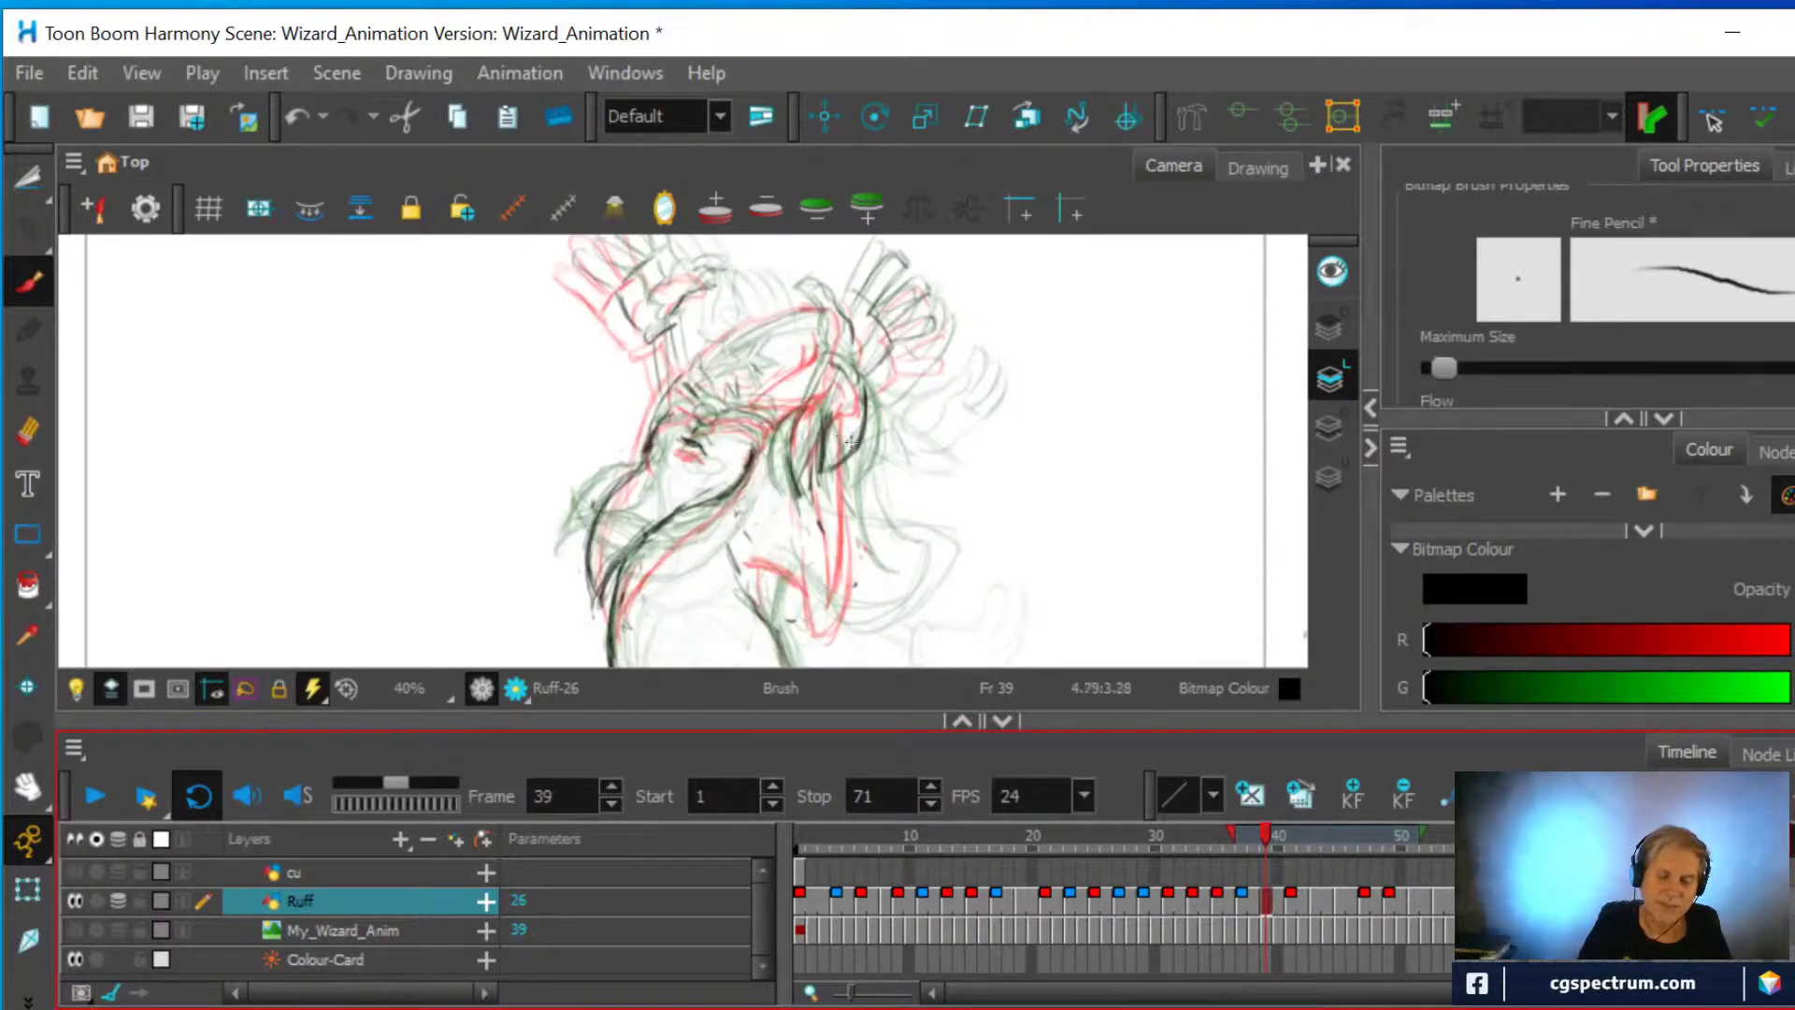
{"action": "mouse_move", "coordinate": [841, 414]}
{"action": "left_mouse_down"}
{"action": "mouse_move", "coordinate": [886, 565]}
{"action": "mouse_move", "coordinate": [874, 603]}
{"action": "mouse_move", "coordinate": [775, 556]}
{"action": "mouse_move", "coordinate": [829, 601]}
{"action": "mouse_move", "coordinate": [883, 612]}
{"action": "mouse_move", "coordinate": [772, 564]}
{"action": "mouse_move", "coordinate": [834, 612]}
{"action": "left_mouse_up"}
{"action": "mouse_move", "coordinate": [842, 469]}
{"action": "left_mouse_down"}
{"action": "mouse_move", "coordinate": [832, 421]}
{"action": "mouse_move", "coordinate": [854, 581]}
{"action": "left_mouse_up"}
{"action": "mouse_move", "coordinate": [809, 417]}
{"action": "left_mouse_down"}
{"action": "mouse_move", "coordinate": [850, 577]}
{"action": "mouse_move", "coordinate": [833, 422]}
{"action": "mouse_move", "coordinate": [851, 539]}
{"action": "left_mouse_up"}
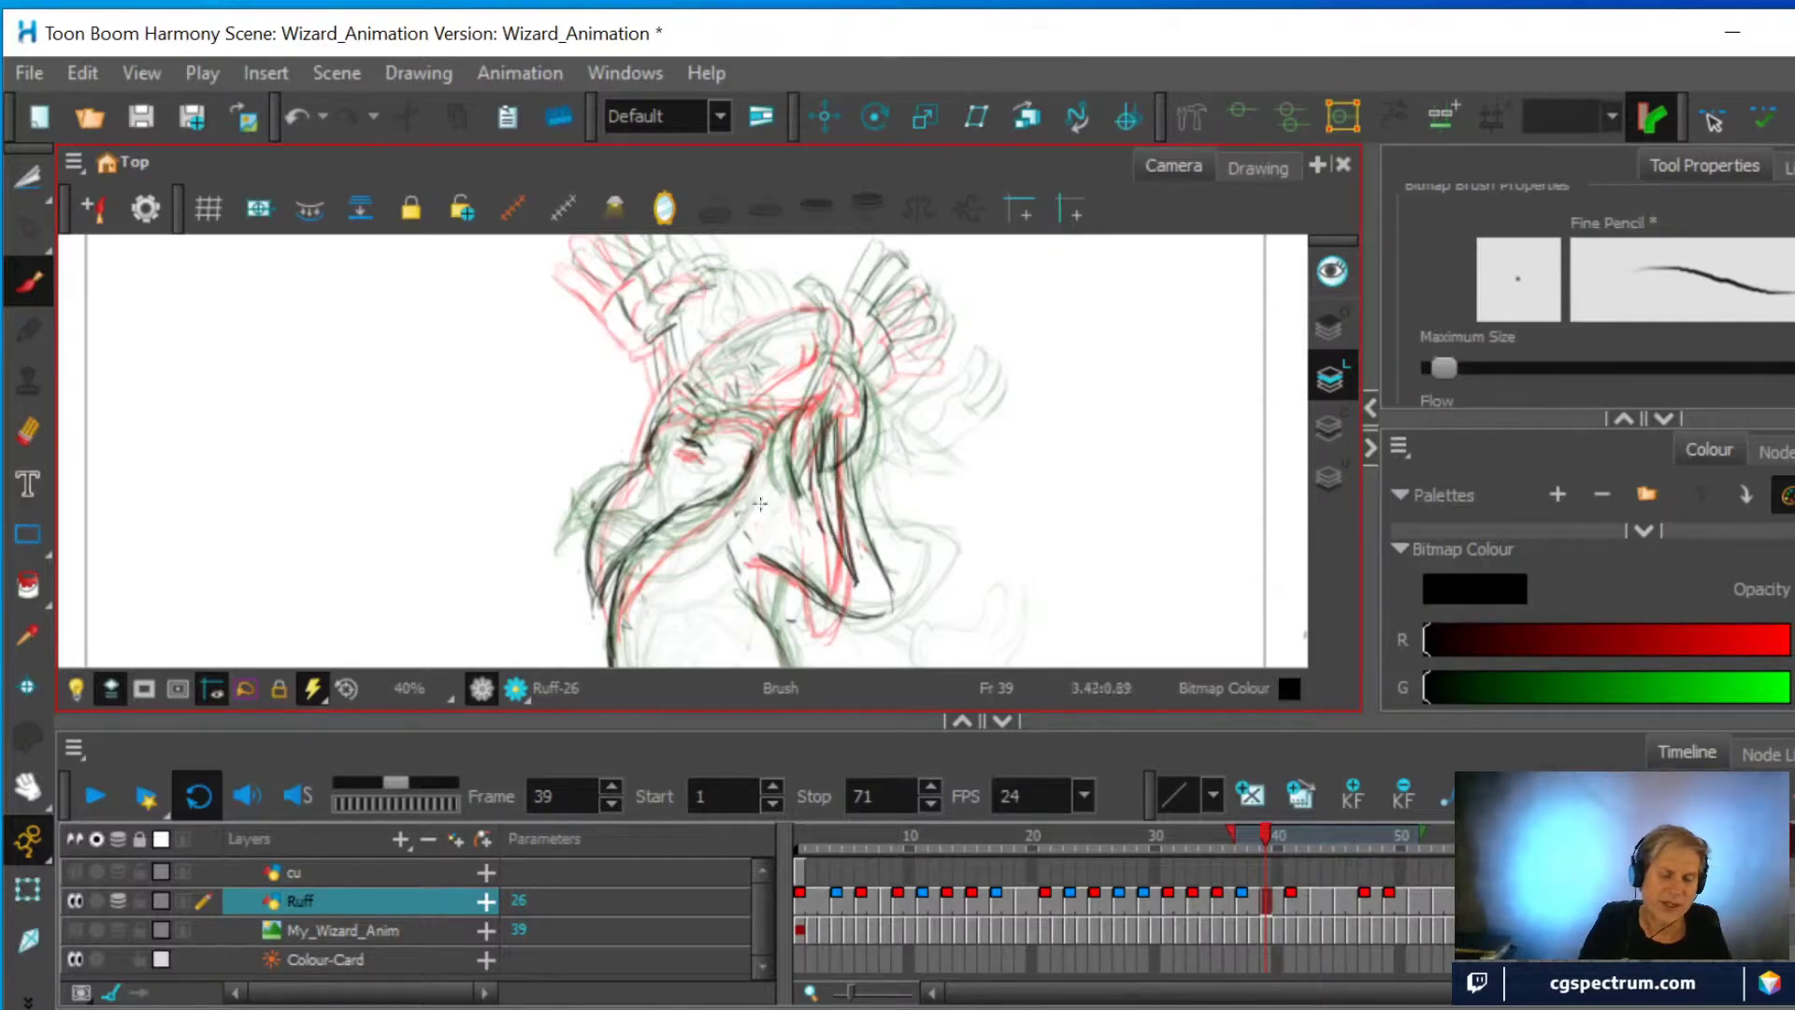
Erase the old inner sleeve strokes in the frame 39 drawing and redraw the inner edge and shoulder line
{"action": "left_click", "coordinate": [29, 432]}
{"action": "mouse_move", "coordinate": [825, 415]}
{"action": "left_mouse_down"}
{"action": "mouse_move", "coordinate": [810, 472]}
{"action": "mouse_move", "coordinate": [791, 440]}
{"action": "mouse_move", "coordinate": [795, 425]}
{"action": "mouse_move", "coordinate": [813, 547]}
{"action": "left_mouse_up"}
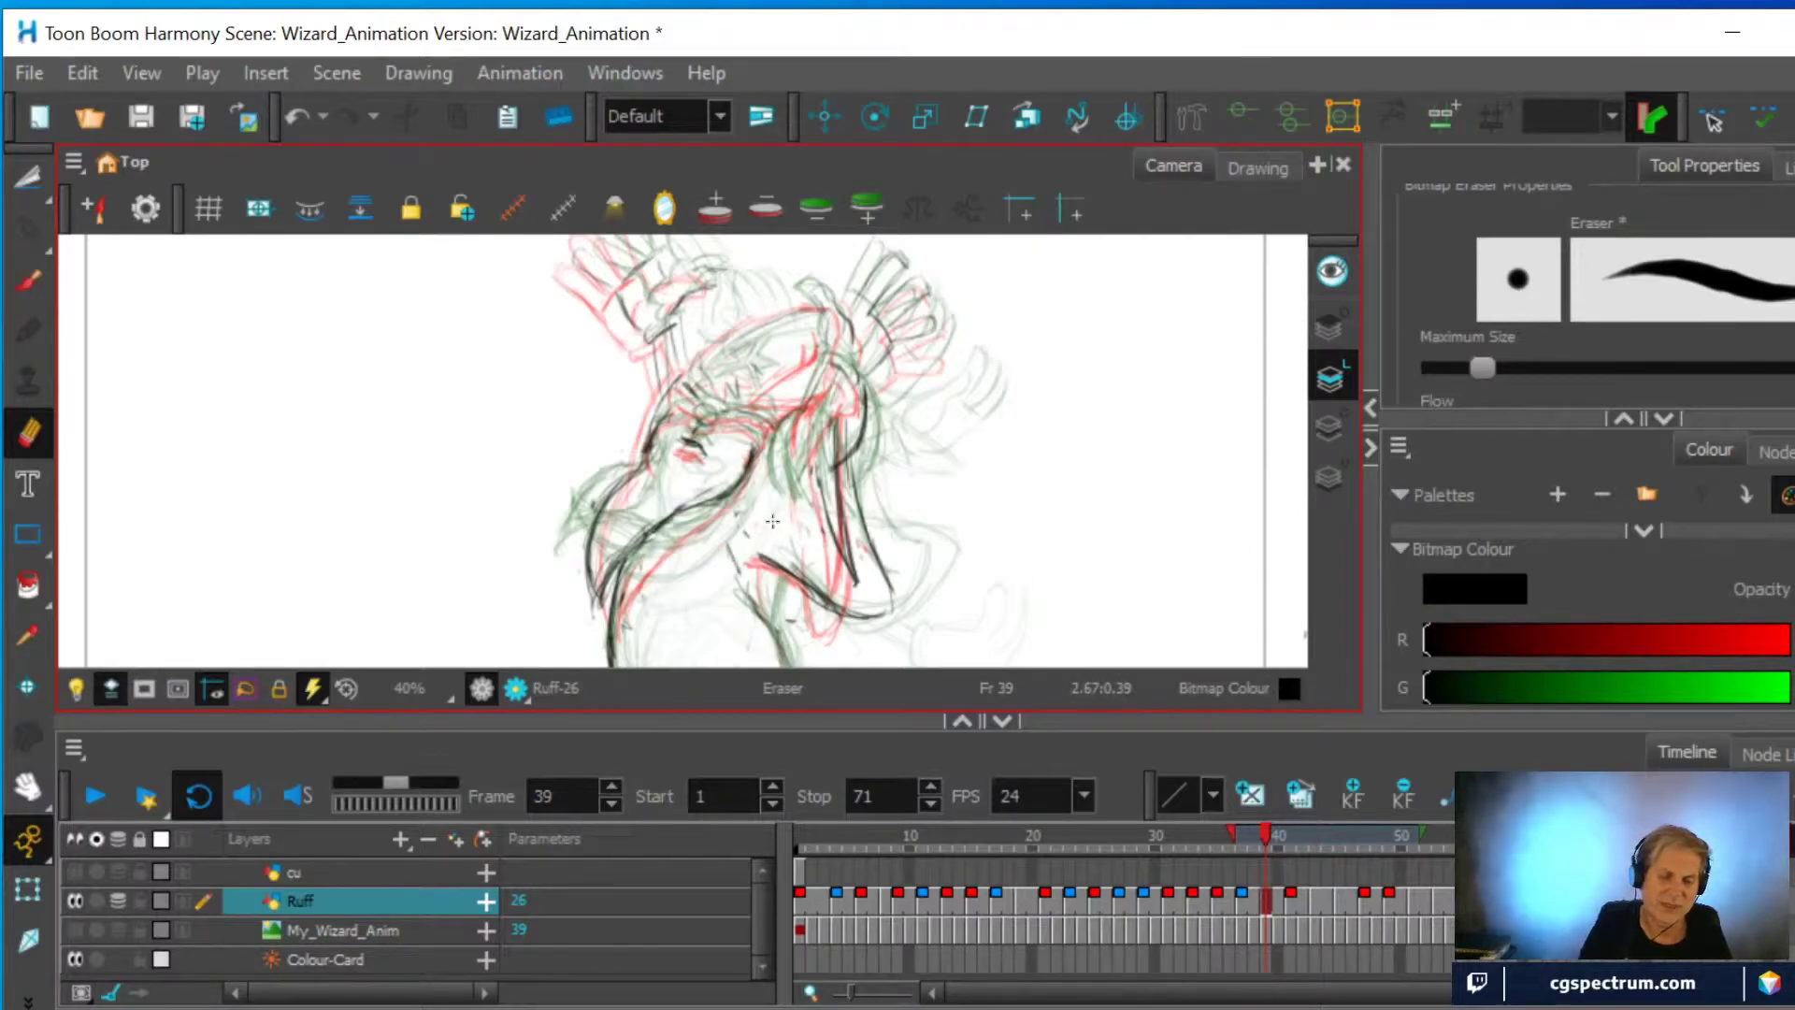
{"action": "key", "text": "alt+b"}
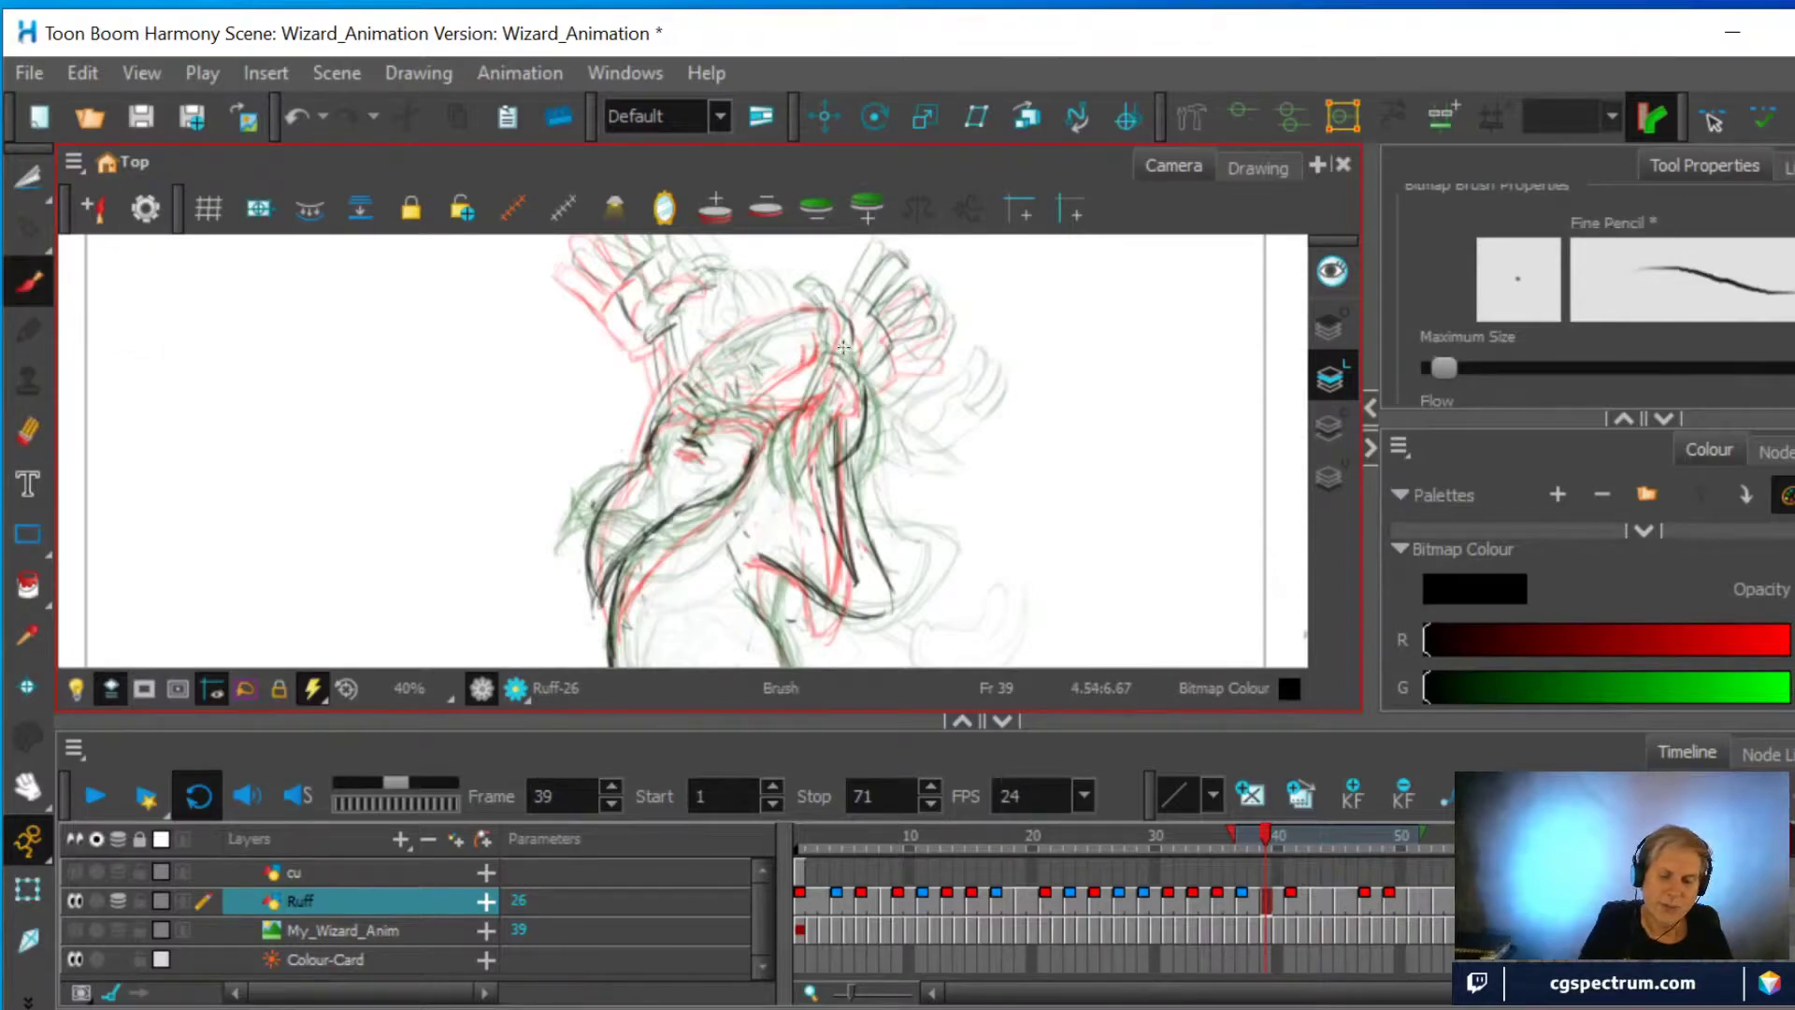
{"action": "left_click_drag", "start_coordinate": [819, 402], "coordinate": [821, 505]}
{"action": "mouse_move", "coordinate": [823, 391]}
{"action": "left_mouse_down"}
{"action": "mouse_move", "coordinate": [804, 468]}
{"action": "mouse_move", "coordinate": [789, 426]}
{"action": "left_mouse_up"}
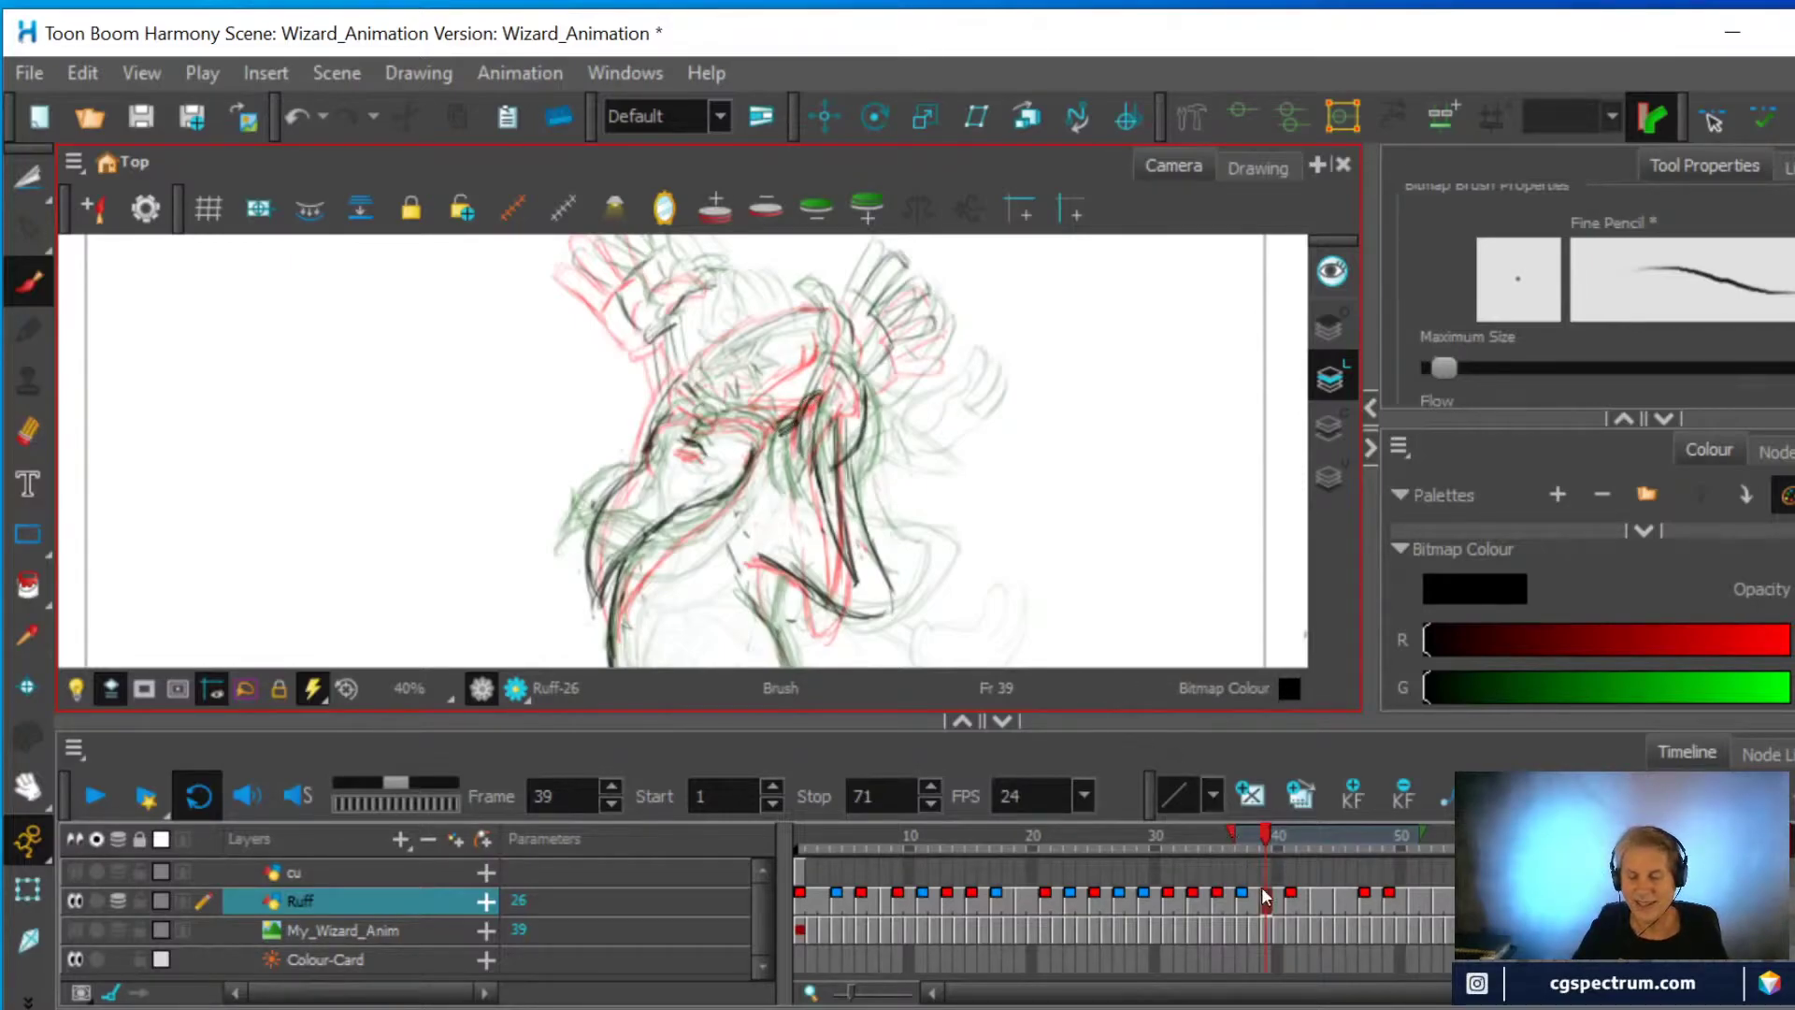
Erase the old dark sleeve strokes between the beard and the raised arm in the frame 41 drawing
{"action": "left_click", "coordinate": [1290, 903]}
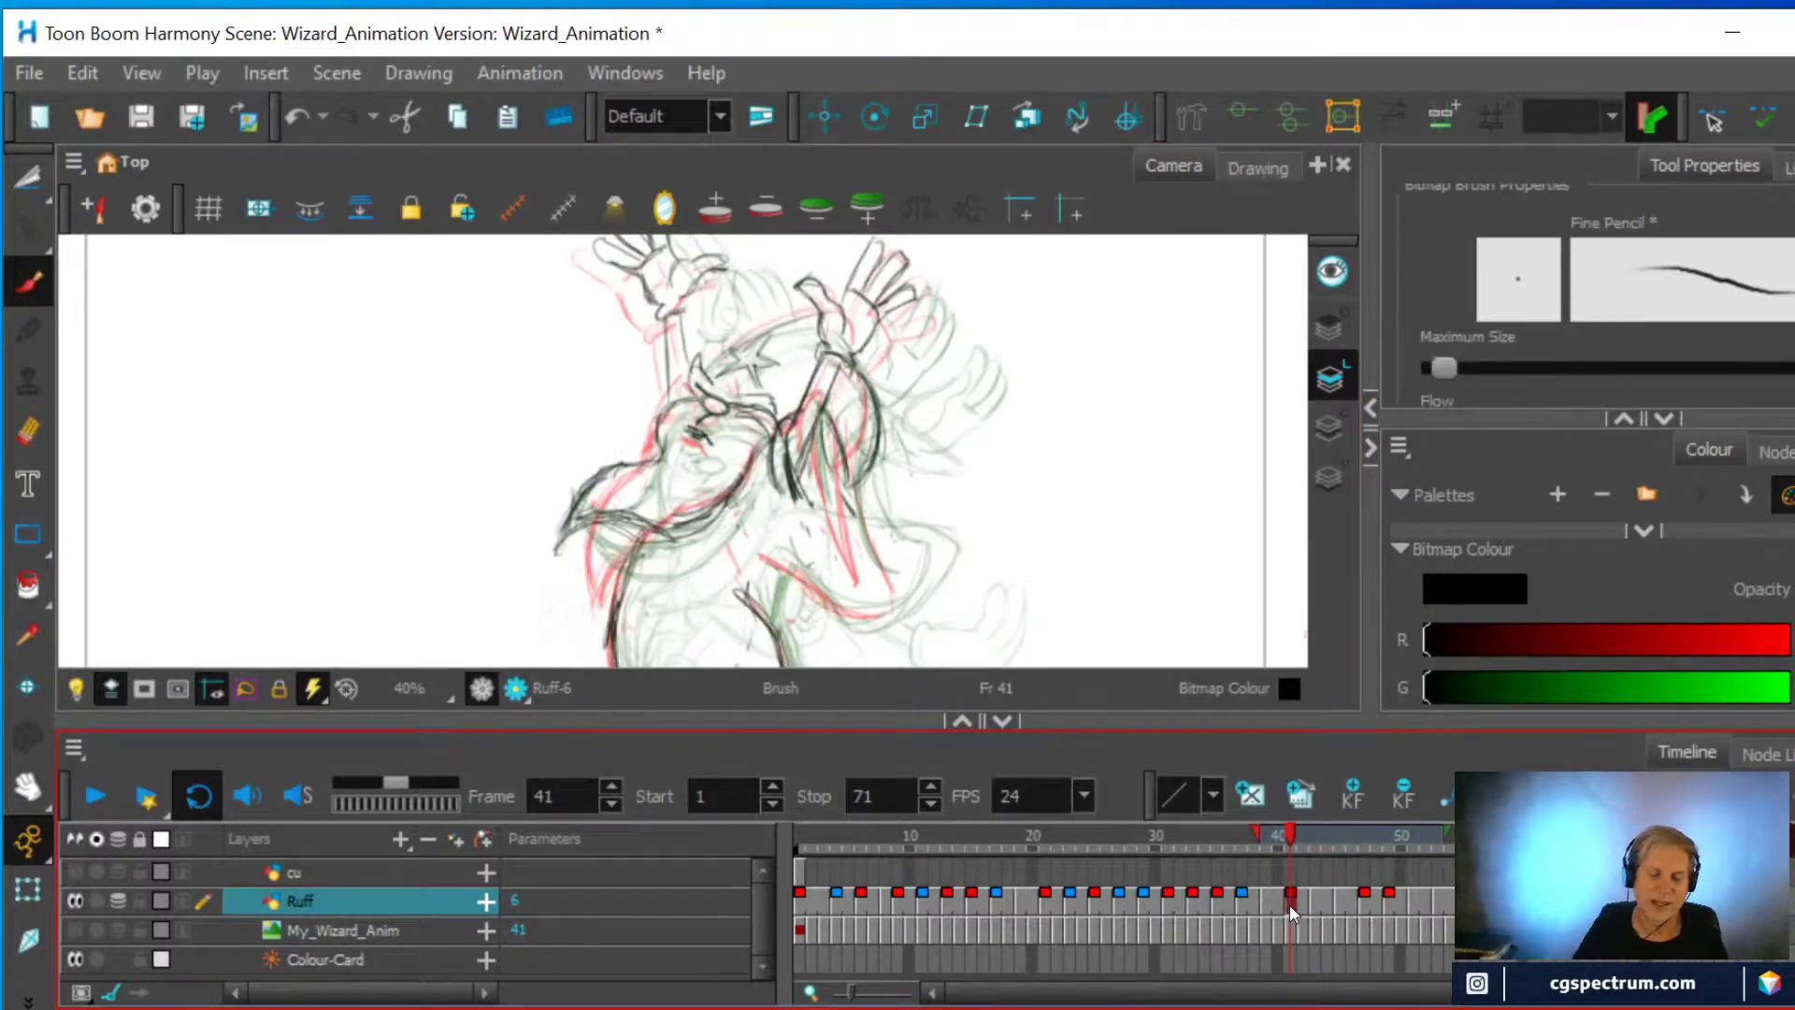
{"action": "key", "text": "alt+e"}
{"action": "left_click_drag", "start_coordinate": [785, 463], "coordinate": [810, 511]}
{"action": "mouse_move", "coordinate": [842, 482]}
{"action": "left_mouse_down"}
{"action": "mouse_move", "coordinate": [840, 509]}
{"action": "mouse_move", "coordinate": [823, 439]}
{"action": "left_mouse_up"}
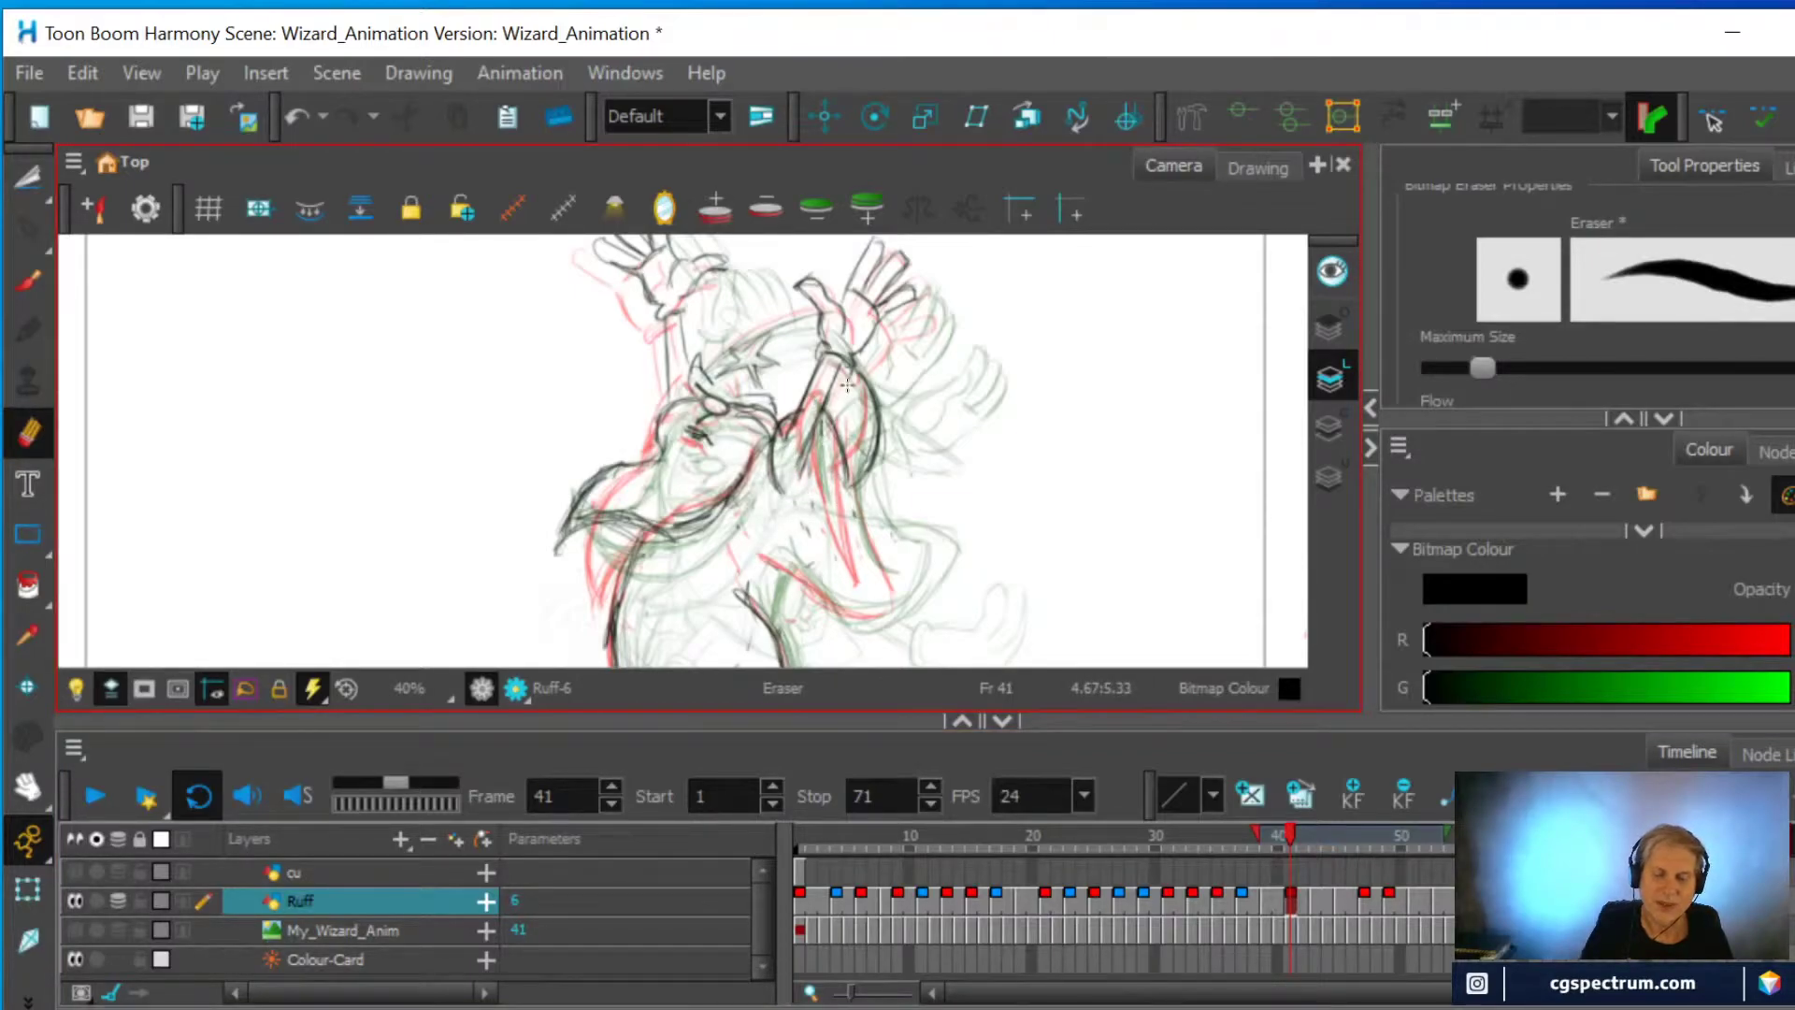
Draw the frame 41 sleeve hanging from the raised arm, with its outer edge, lower tip, curved underside and inner fold
{"action": "key", "text": "alt+b"}
{"action": "mouse_move", "coordinate": [785, 553]}
{"action": "left_mouse_down"}
{"action": "mouse_move", "coordinate": [866, 621]}
{"action": "mouse_move", "coordinate": [924, 603]}
{"action": "mouse_move", "coordinate": [890, 608]}
{"action": "mouse_move", "coordinate": [901, 557]}
{"action": "mouse_move", "coordinate": [902, 599]}
{"action": "mouse_move", "coordinate": [860, 483]}
{"action": "mouse_move", "coordinate": [869, 525]}
{"action": "left_mouse_up"}
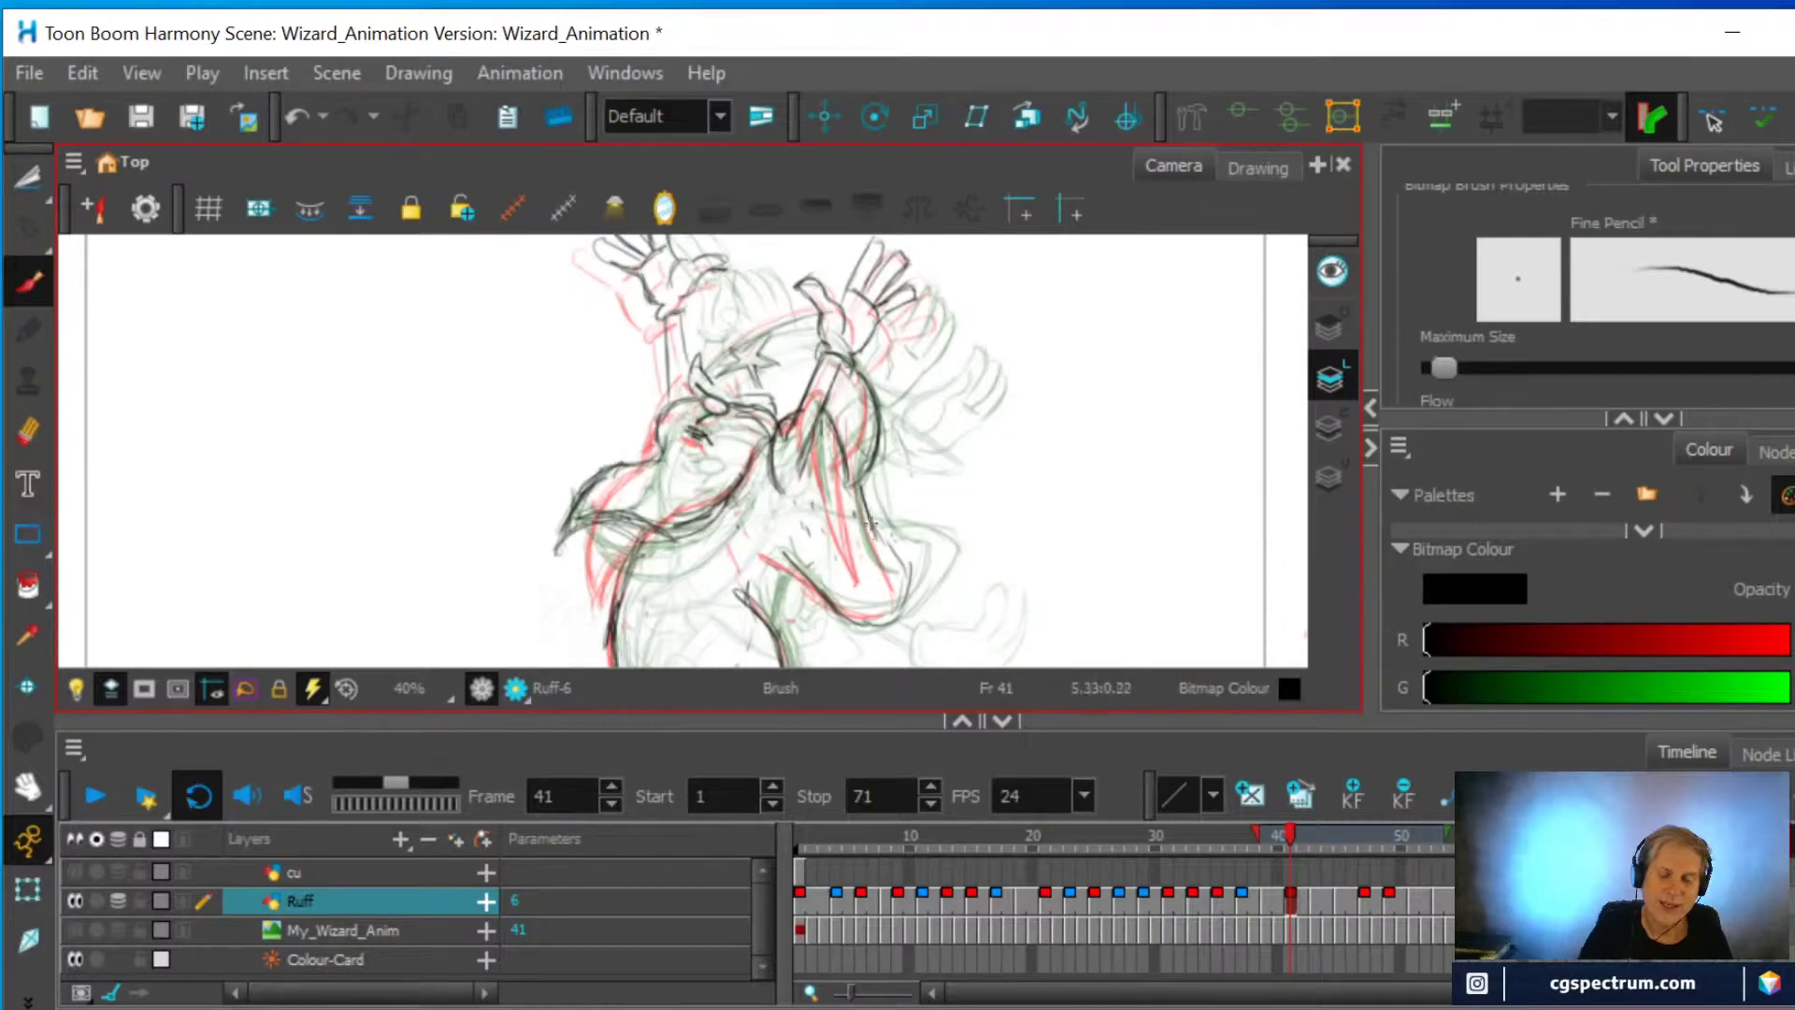
{"action": "mouse_move", "coordinate": [838, 438]}
{"action": "left_mouse_down"}
{"action": "mouse_move", "coordinate": [906, 580]}
{"action": "mouse_move", "coordinate": [874, 617]}
{"action": "left_mouse_up"}
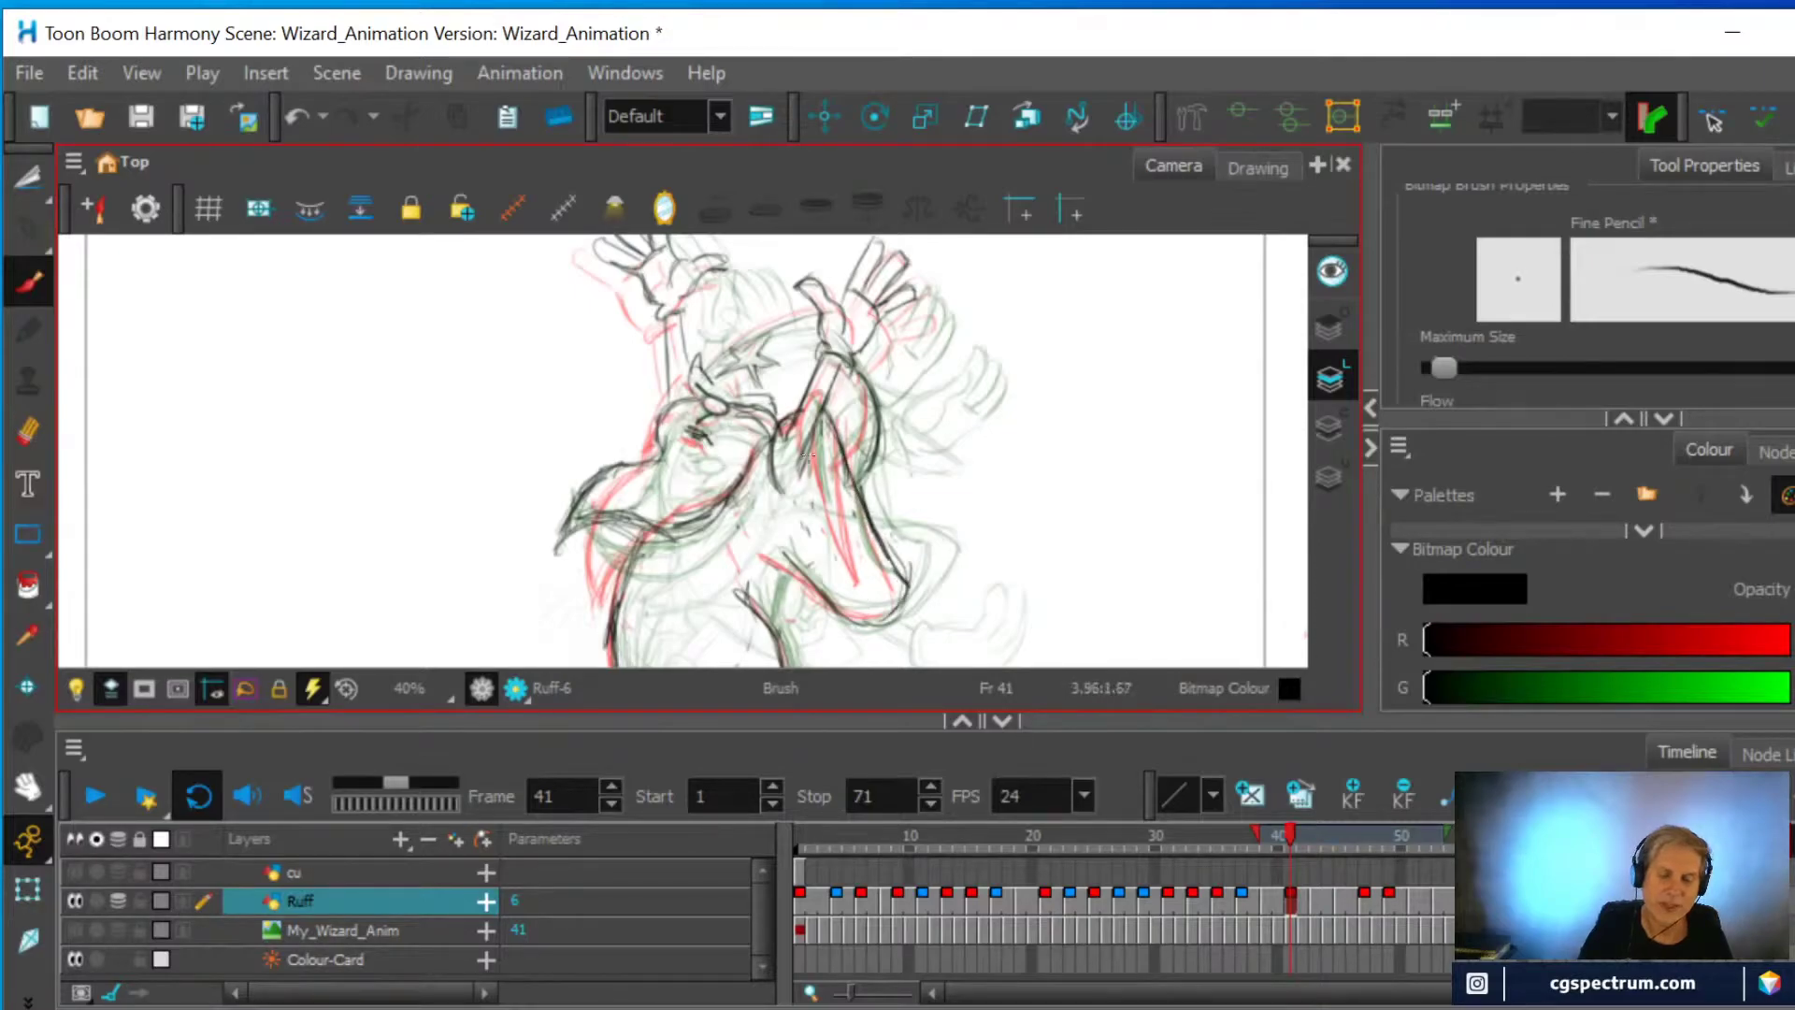
{"action": "mouse_move", "coordinate": [805, 427]}
{"action": "left_mouse_down"}
{"action": "mouse_move", "coordinate": [873, 567]}
{"action": "mouse_move", "coordinate": [843, 485]}
{"action": "mouse_move", "coordinate": [855, 542]}
{"action": "left_mouse_up"}
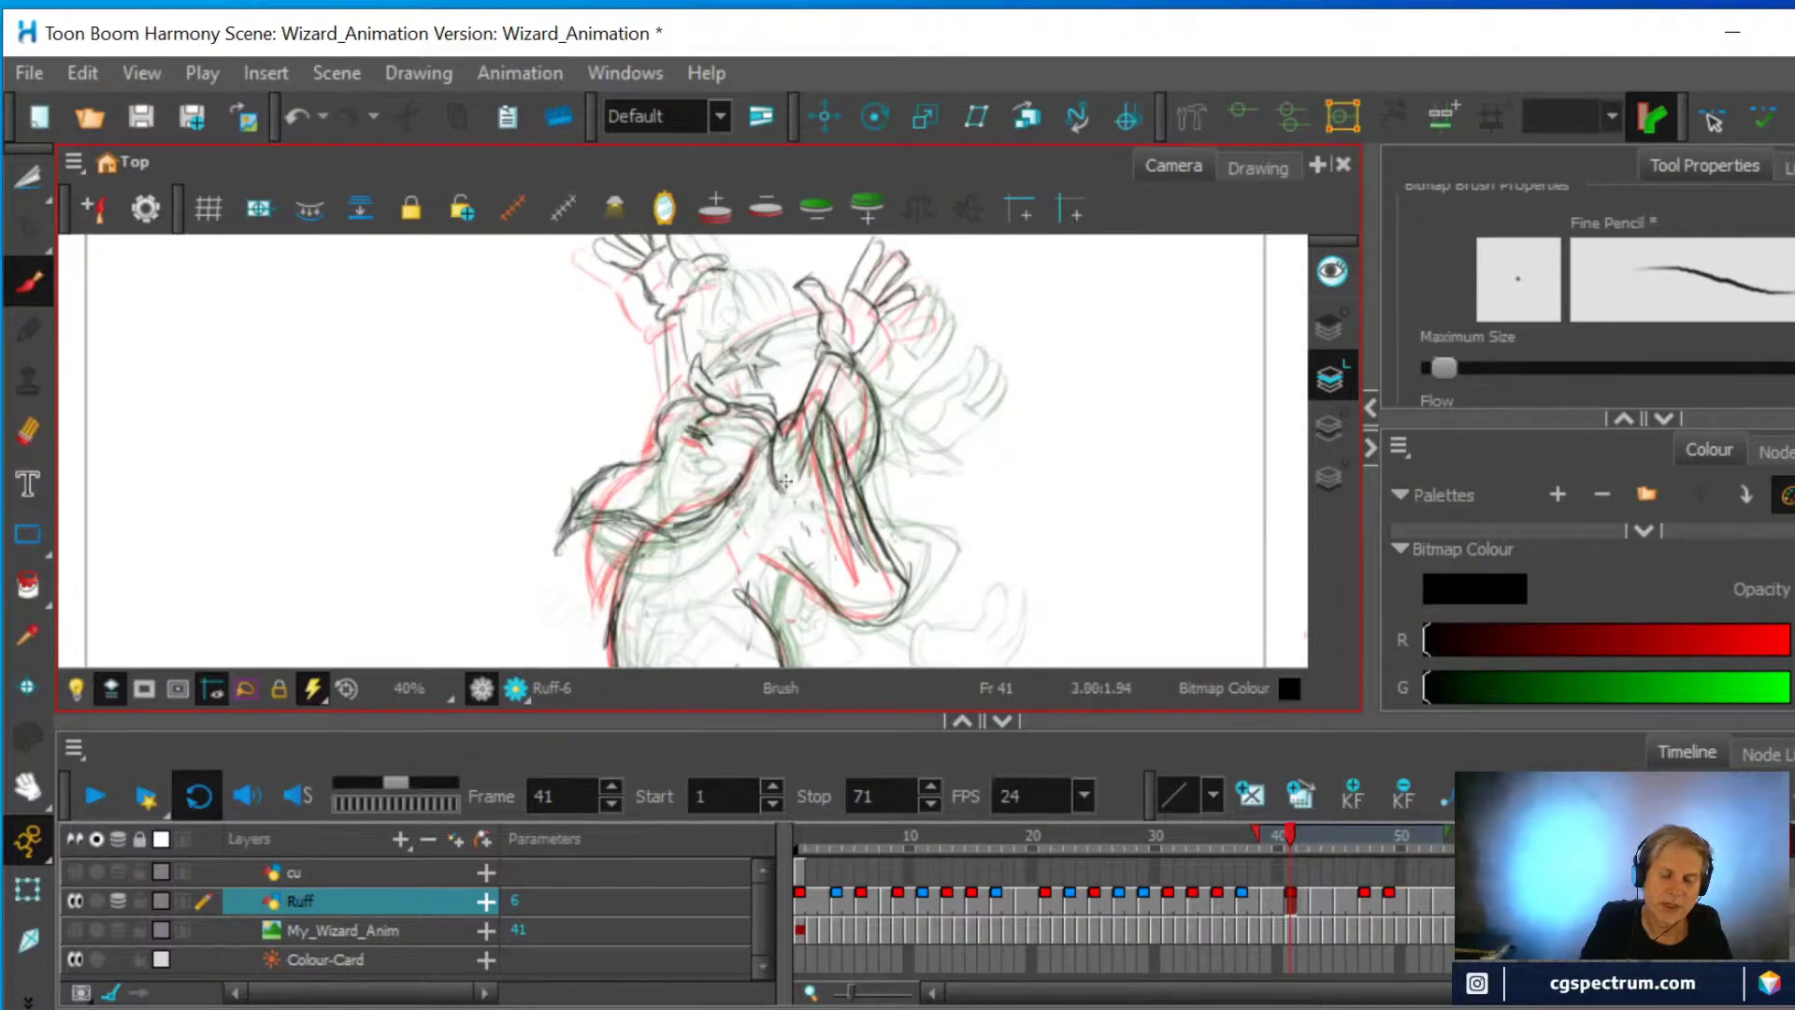
Erase the old strokes between the beard and raised arm in frame 41 and redraw the shoulder line darker
{"action": "left_click", "coordinate": [28, 430]}
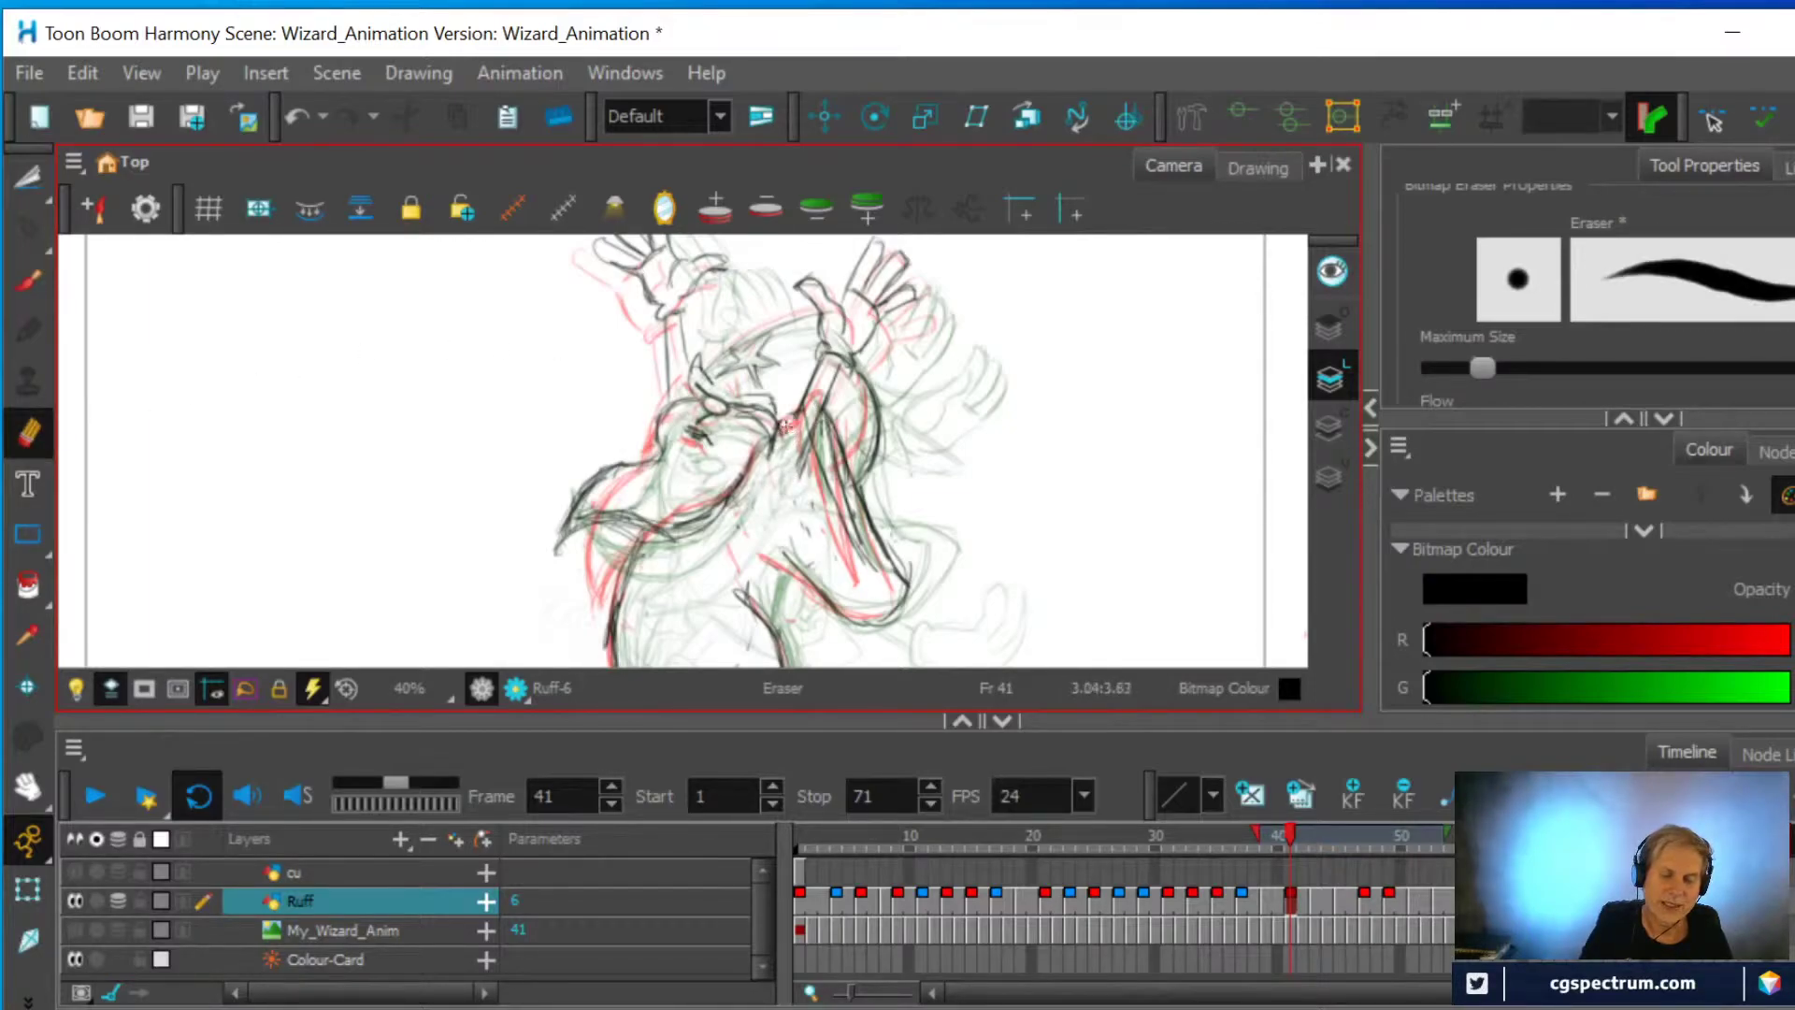
{"action": "left_click", "coordinate": [28, 280]}
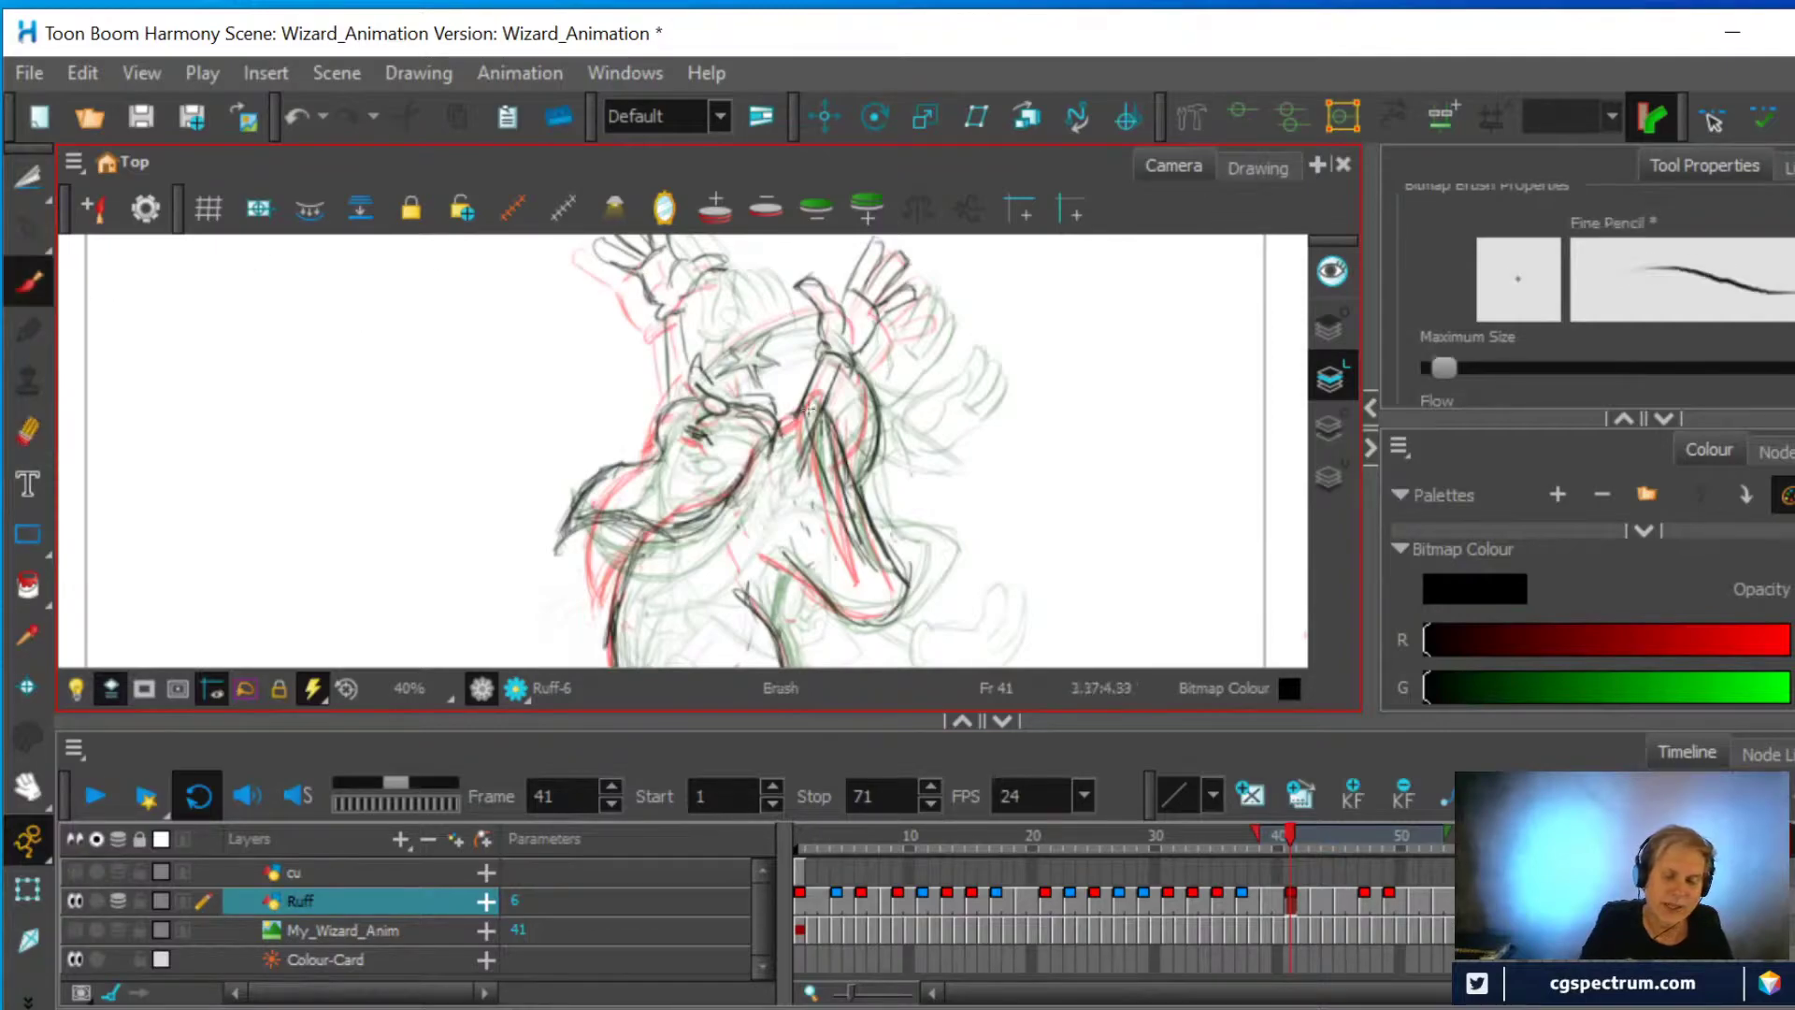
{"action": "mouse_move", "coordinate": [790, 414]}
{"action": "left_mouse_down"}
{"action": "mouse_move", "coordinate": [787, 449]}
{"action": "mouse_move", "coordinate": [793, 411]}
{"action": "mouse_move", "coordinate": [783, 426]}
{"action": "left_mouse_up"}
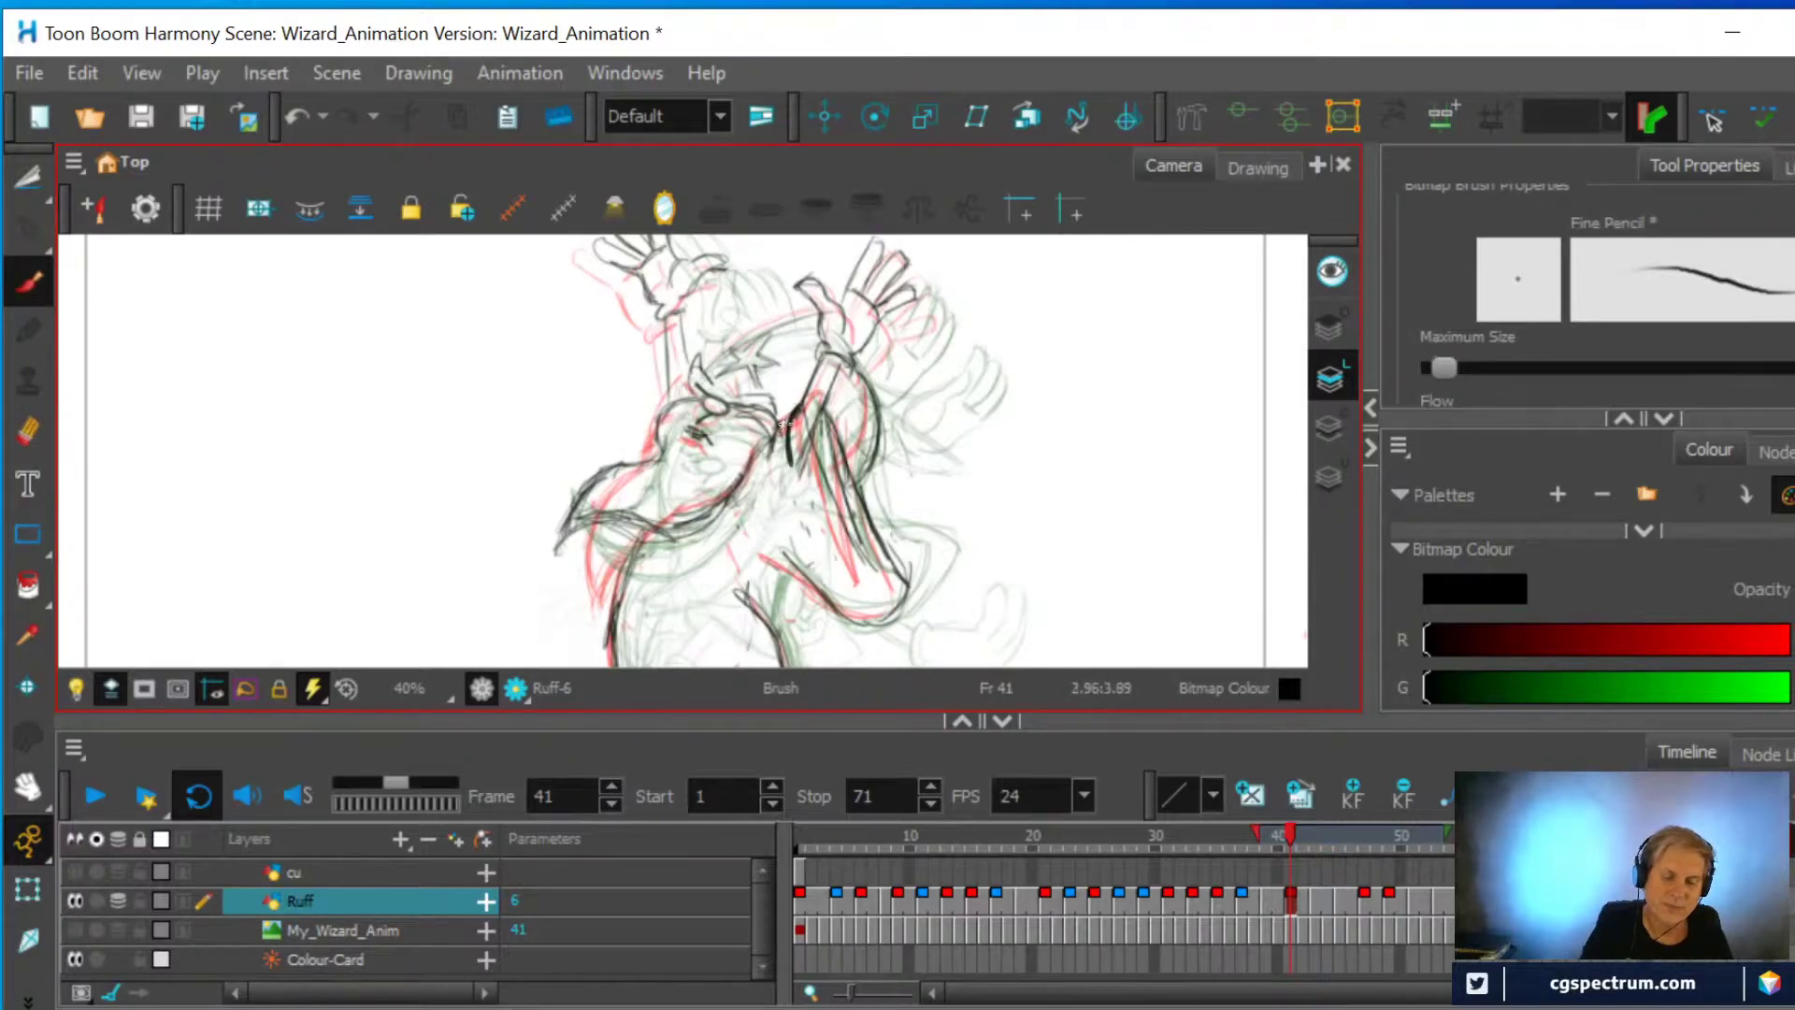
{"action": "left_click", "coordinate": [28, 432]}
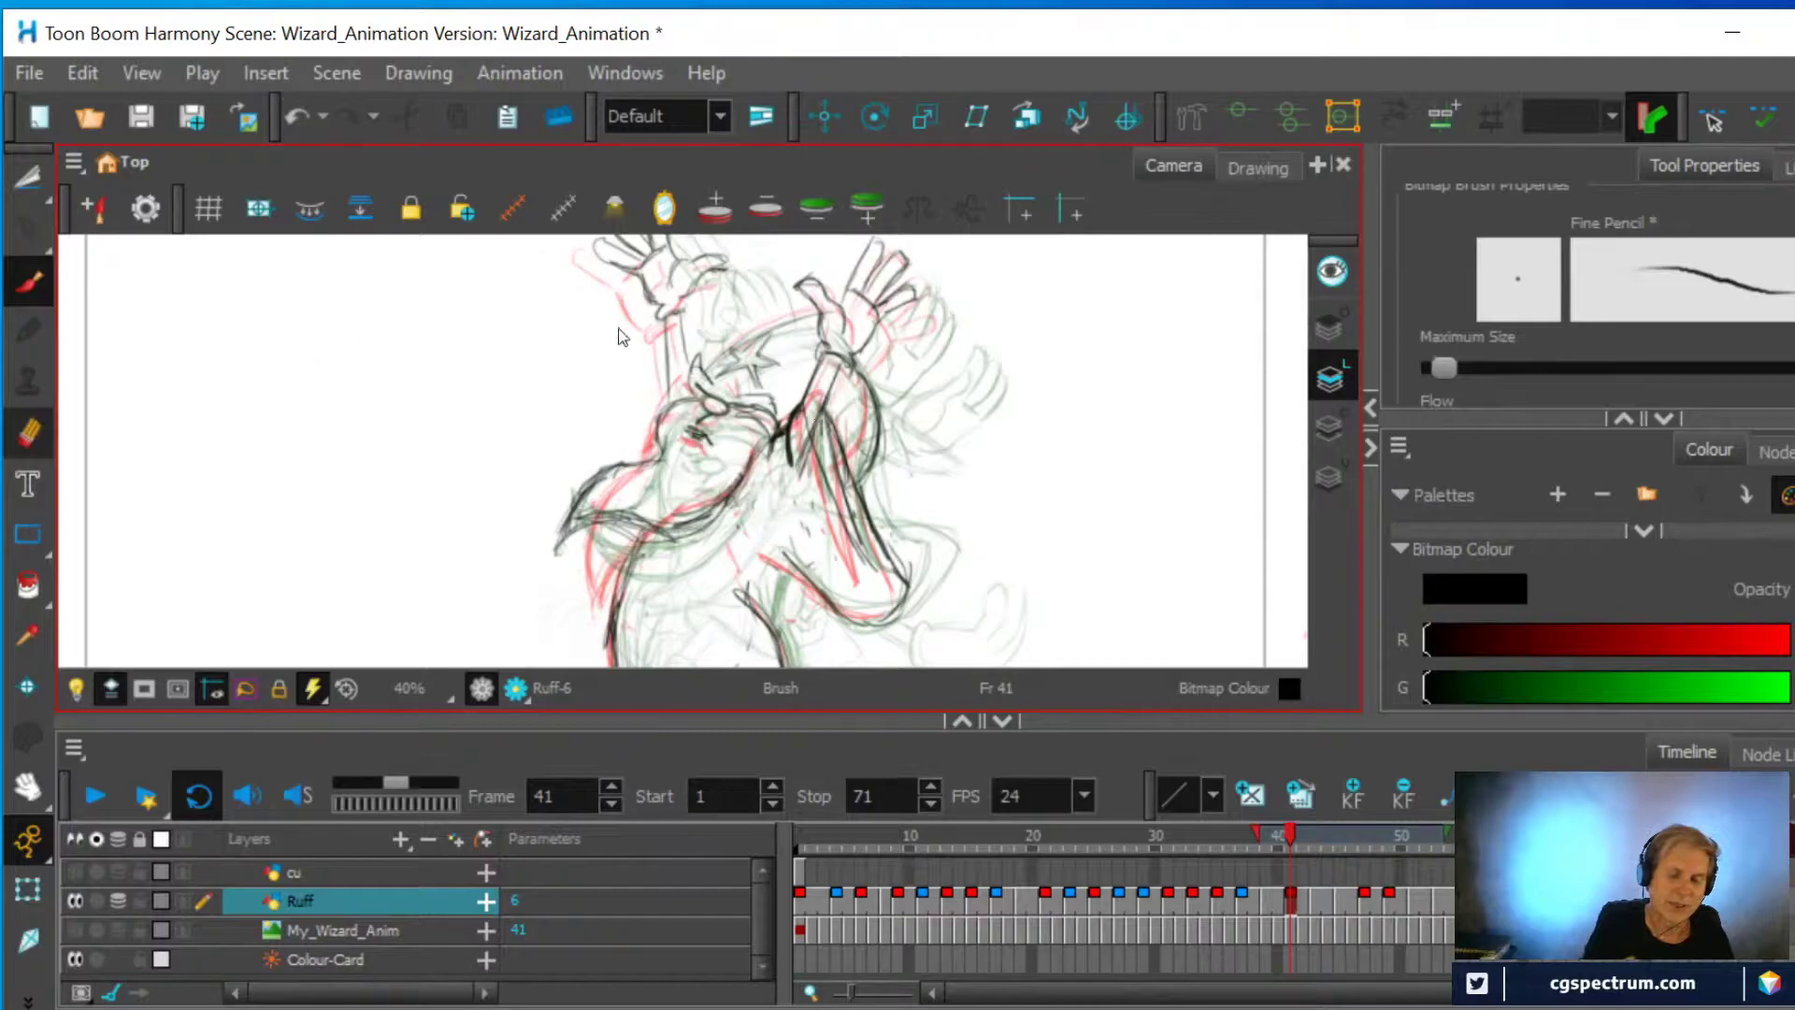
{"action": "mouse_move", "coordinate": [783, 417]}
{"action": "left_mouse_down"}
{"action": "mouse_move", "coordinate": [772, 451]}
{"action": "mouse_move", "coordinate": [800, 388]}
{"action": "left_mouse_up"}
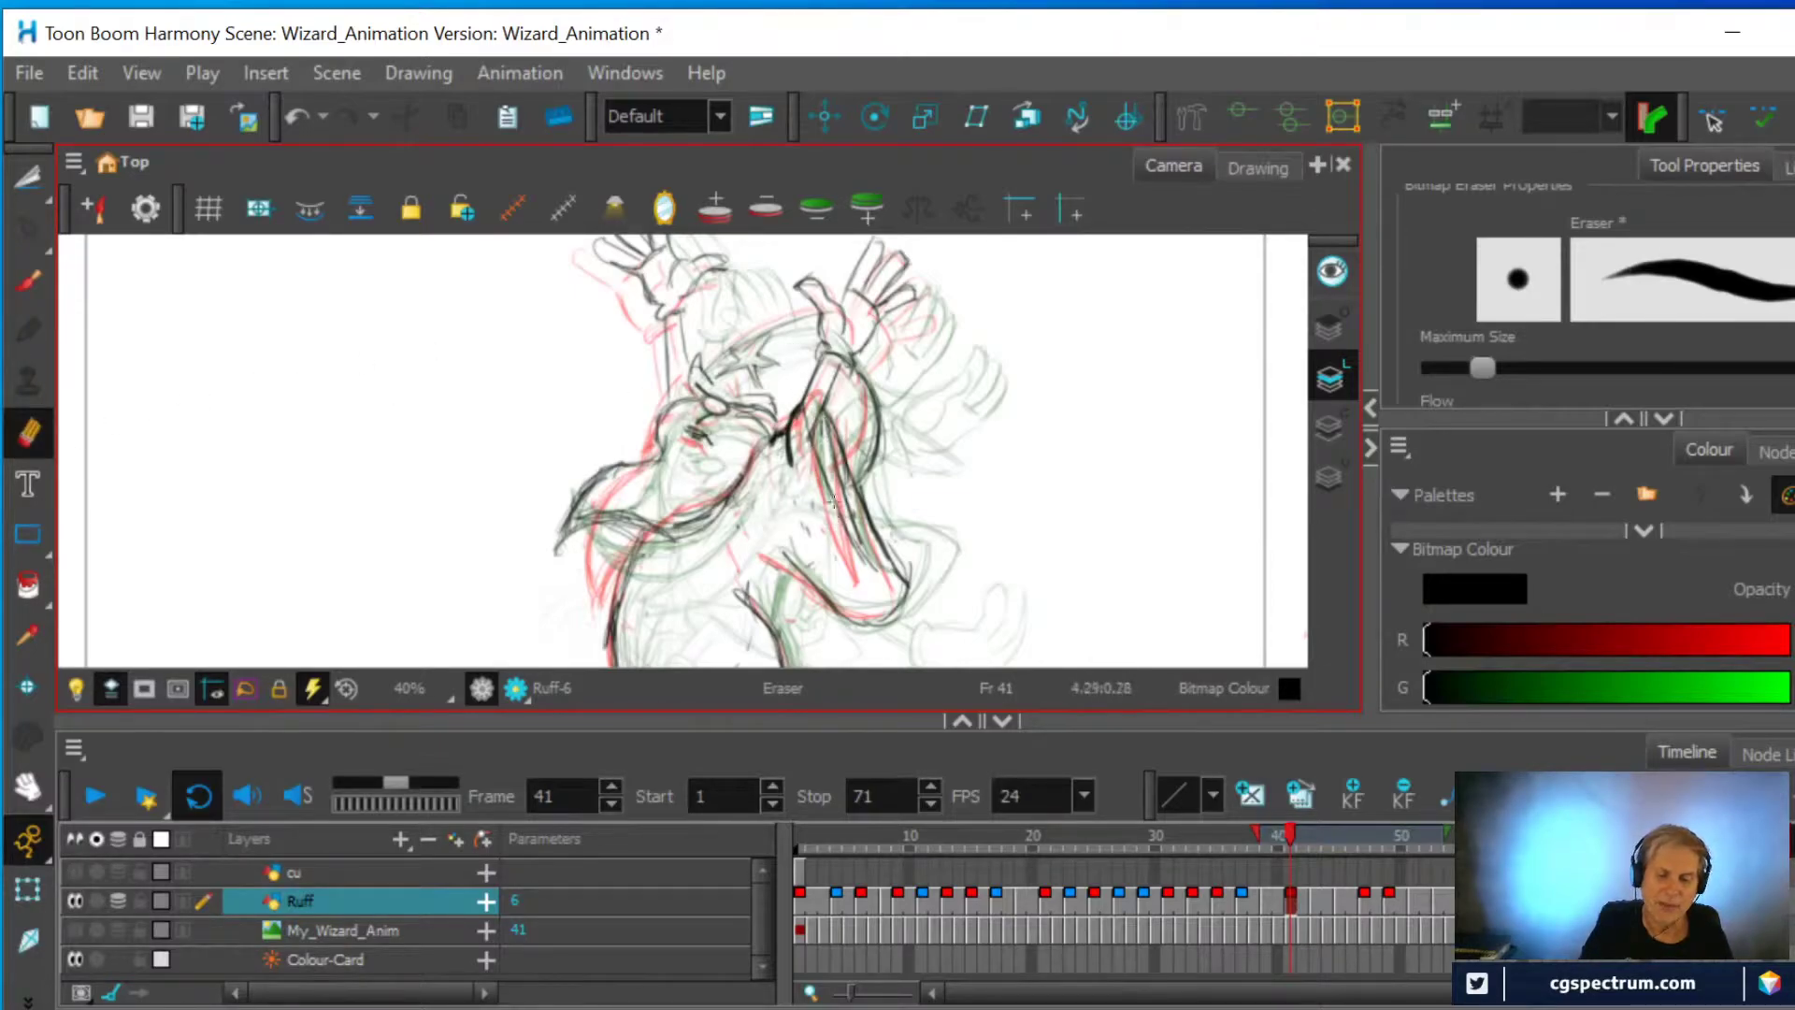
Shorten the forward onion skin range at frame 43 and draw the sleeve's outer edge down to a rounded tip
{"action": "left_click", "coordinate": [1321, 899]}
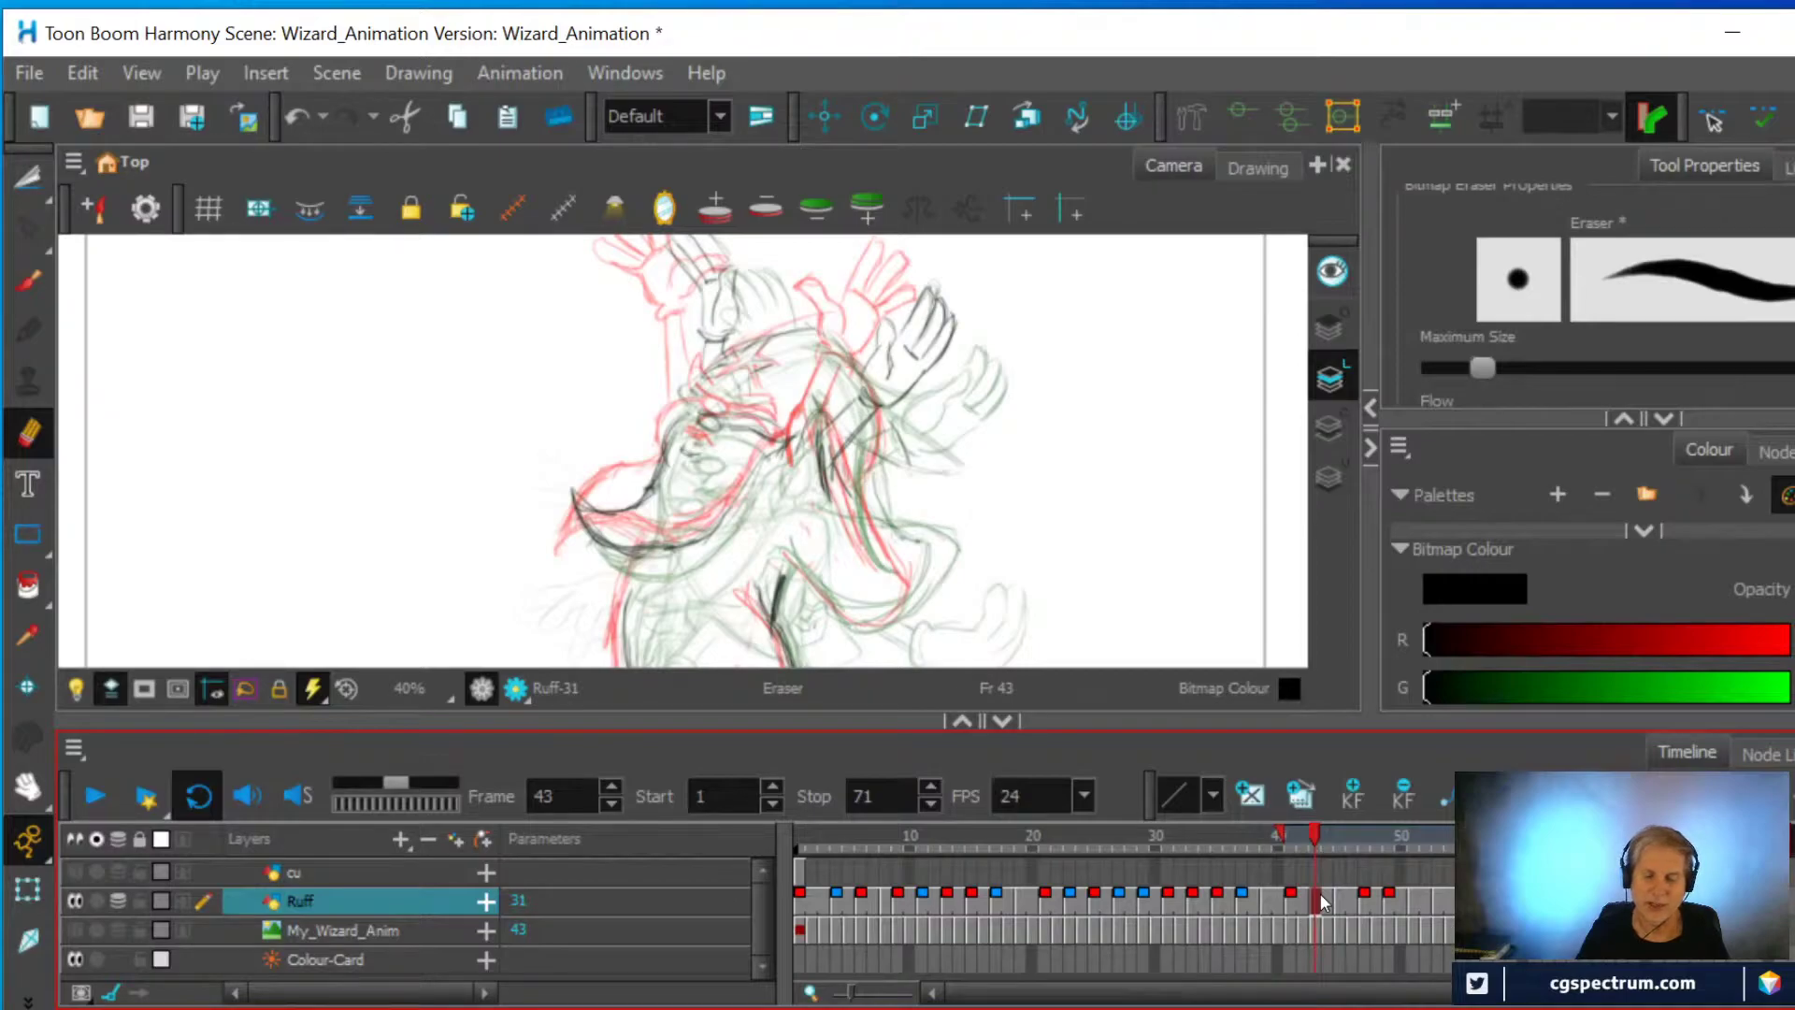
{"action": "mouse_move", "coordinate": [1412, 834]}
{"action": "left_mouse_down"}
{"action": "mouse_move", "coordinate": [1335, 846]}
{"action": "mouse_move", "coordinate": [1371, 852]}
{"action": "left_mouse_up"}
{"action": "key", "text": "alt+b"}
{"action": "mouse_move", "coordinate": [850, 450]}
{"action": "left_mouse_down"}
{"action": "mouse_move", "coordinate": [874, 544]}
{"action": "mouse_move", "coordinate": [896, 555]}
{"action": "mouse_move", "coordinate": [880, 570]}
{"action": "mouse_move", "coordinate": [788, 559]}
{"action": "mouse_move", "coordinate": [842, 607]}
{"action": "mouse_move", "coordinate": [881, 607]}
{"action": "mouse_move", "coordinate": [906, 556]}
{"action": "mouse_move", "coordinate": [890, 608]}
{"action": "mouse_move", "coordinate": [915, 566]}
{"action": "left_mouse_up"}
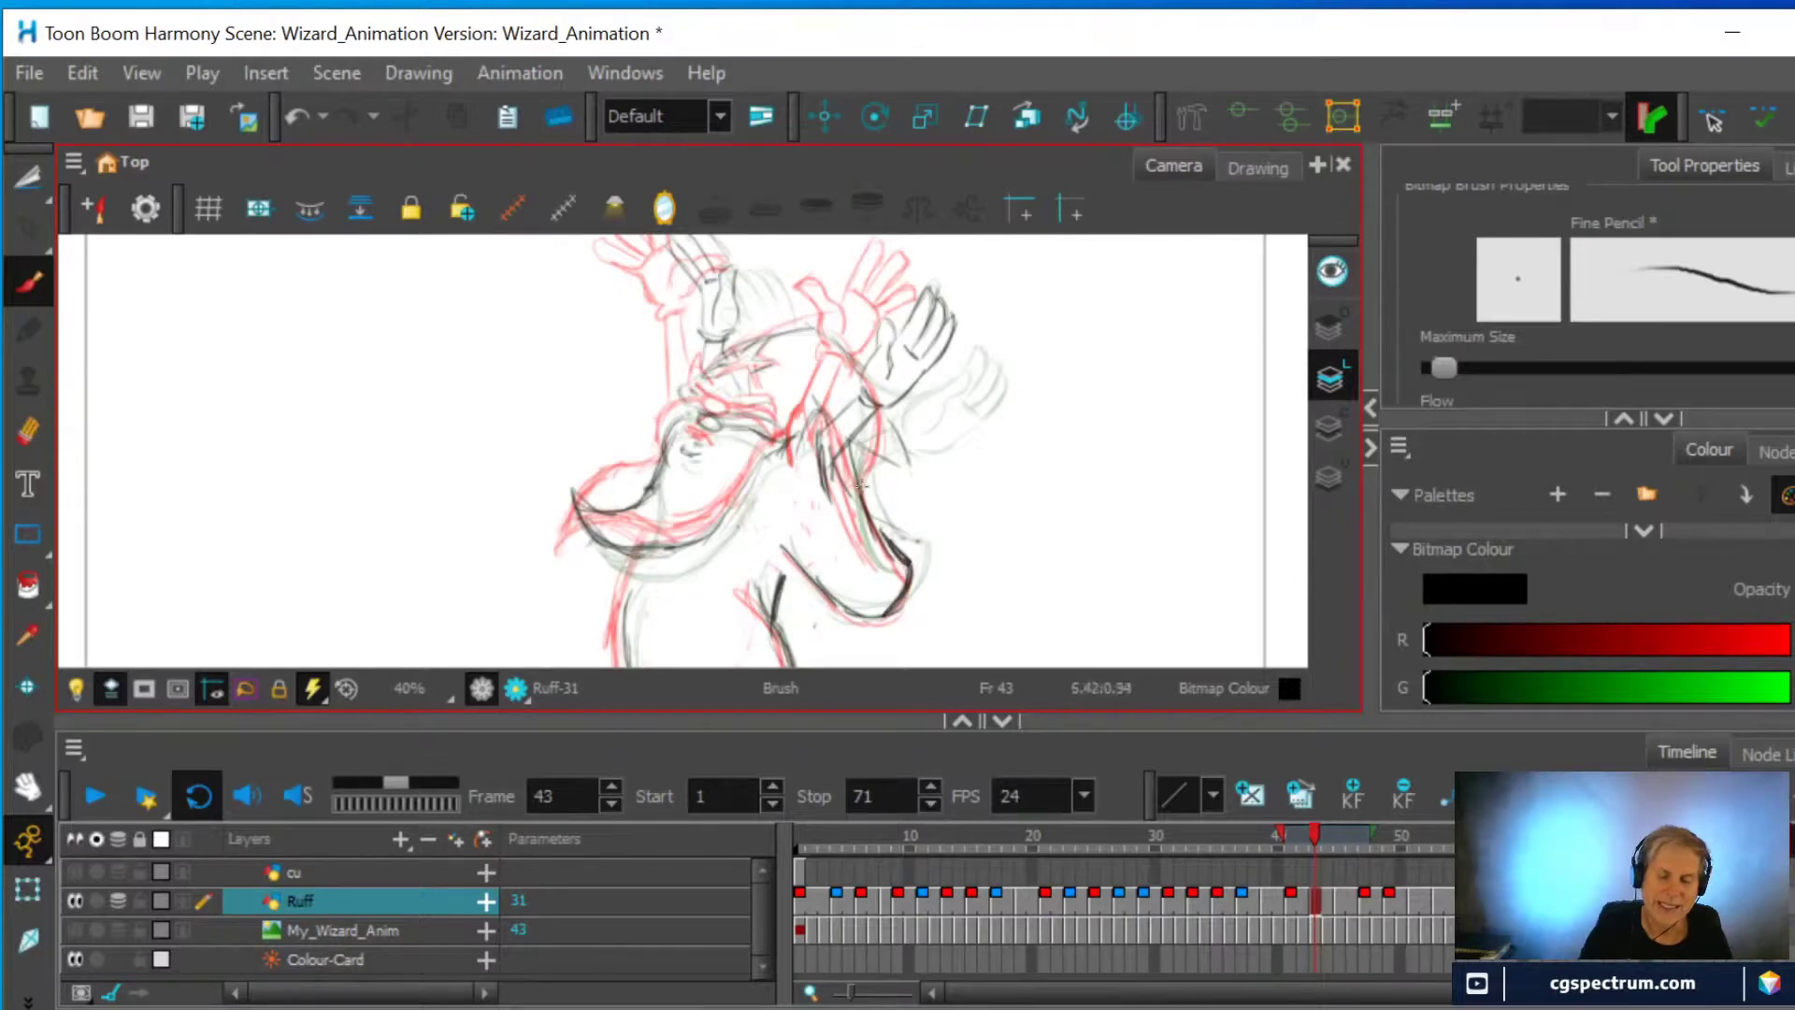
Erase the old inner sleeve strokes in the frame 43 drawing and redraw the inner fold and shoulder line
{"action": "key", "text": "alt+e"}
{"action": "left_click_drag", "start_coordinate": [814, 453], "coordinate": [839, 477]}
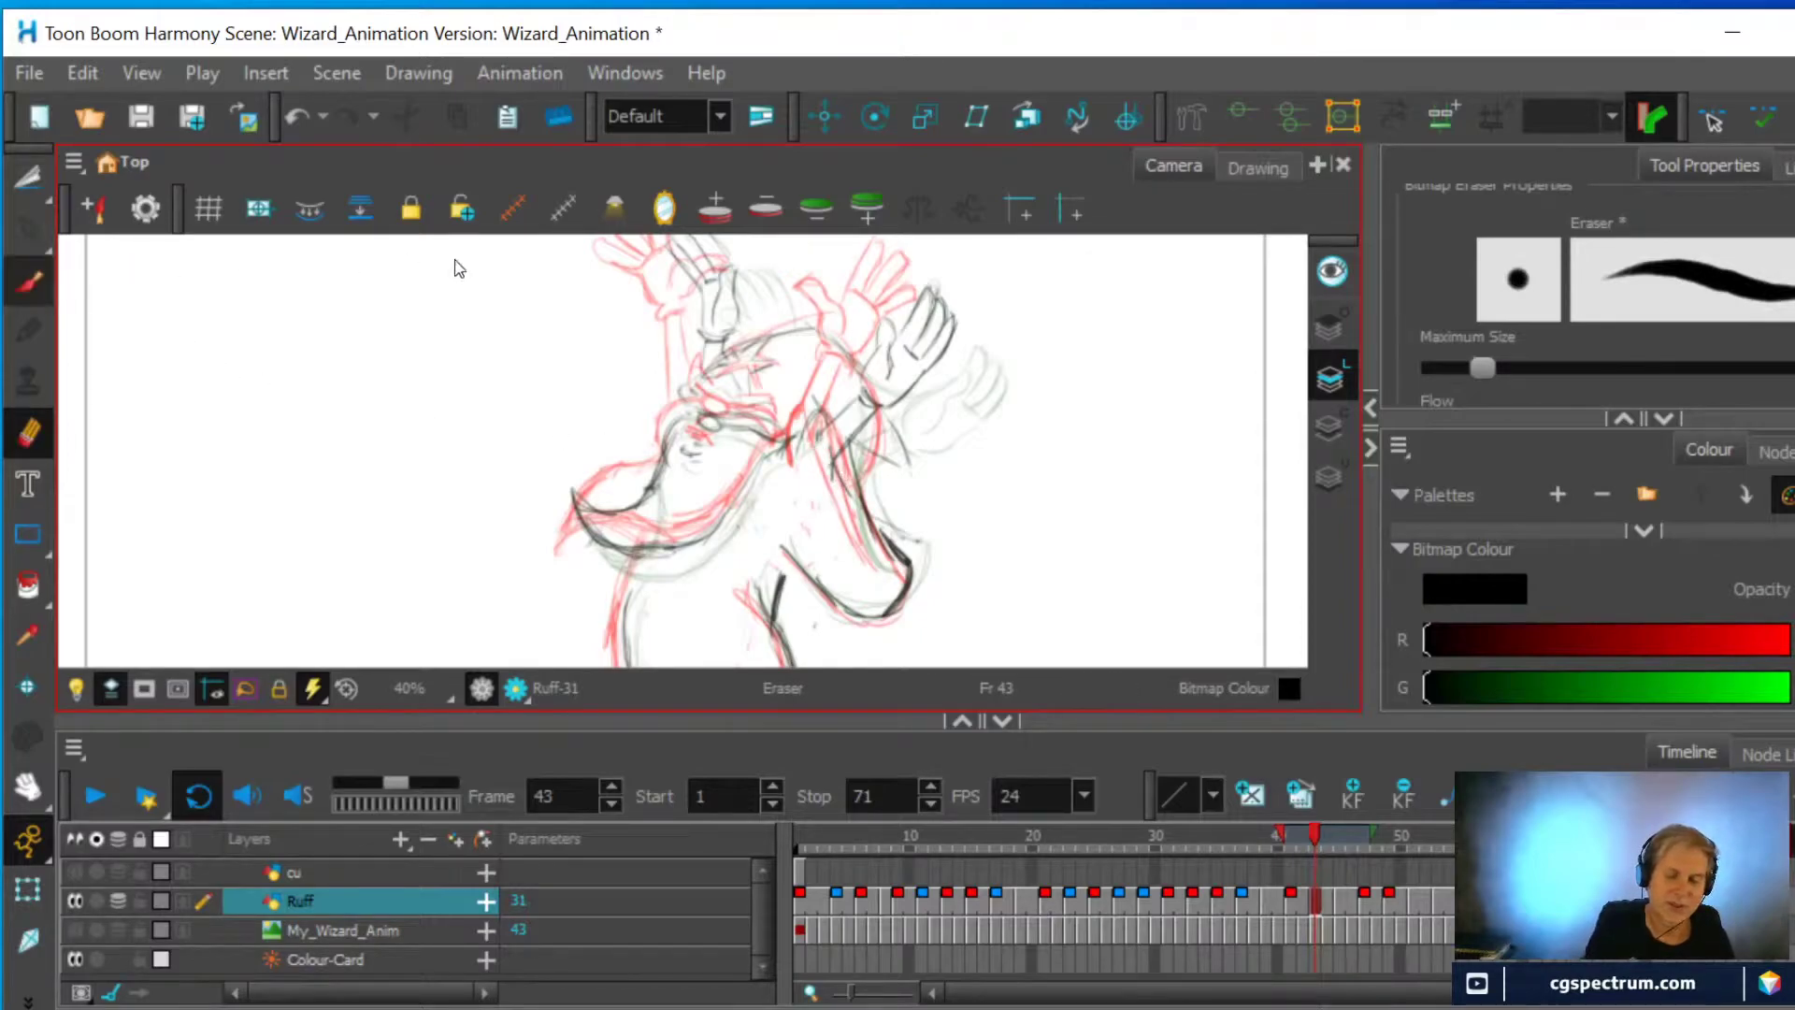
{"action": "key", "text": "alt+b"}
{"action": "left_click_drag", "start_coordinate": [845, 507], "coordinate": [860, 556]}
{"action": "mouse_move", "coordinate": [836, 407]}
{"action": "left_mouse_down"}
{"action": "mouse_move", "coordinate": [811, 449]}
{"action": "mouse_move", "coordinate": [782, 446]}
{"action": "left_mouse_up"}
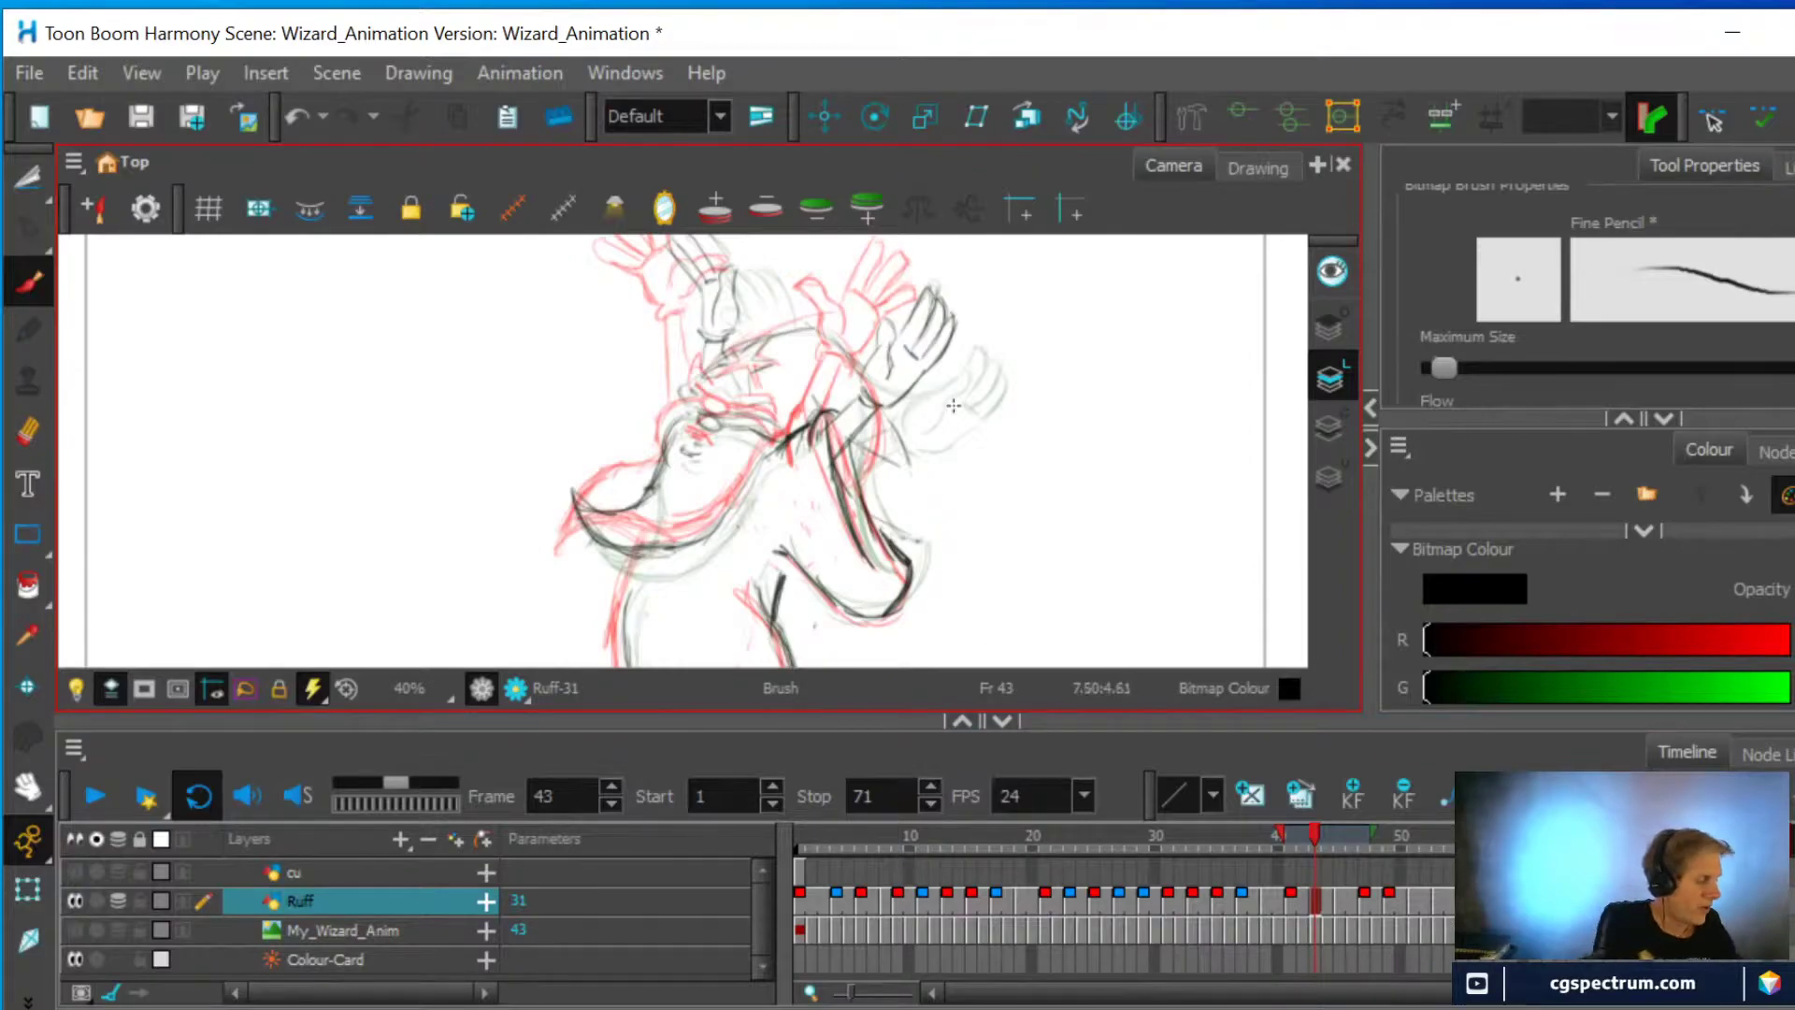
Turn off the onion skin and draw the body's side line meeting the sleeve underside in the frame 39 drawing
{"action": "key", "text": "alt+o"}
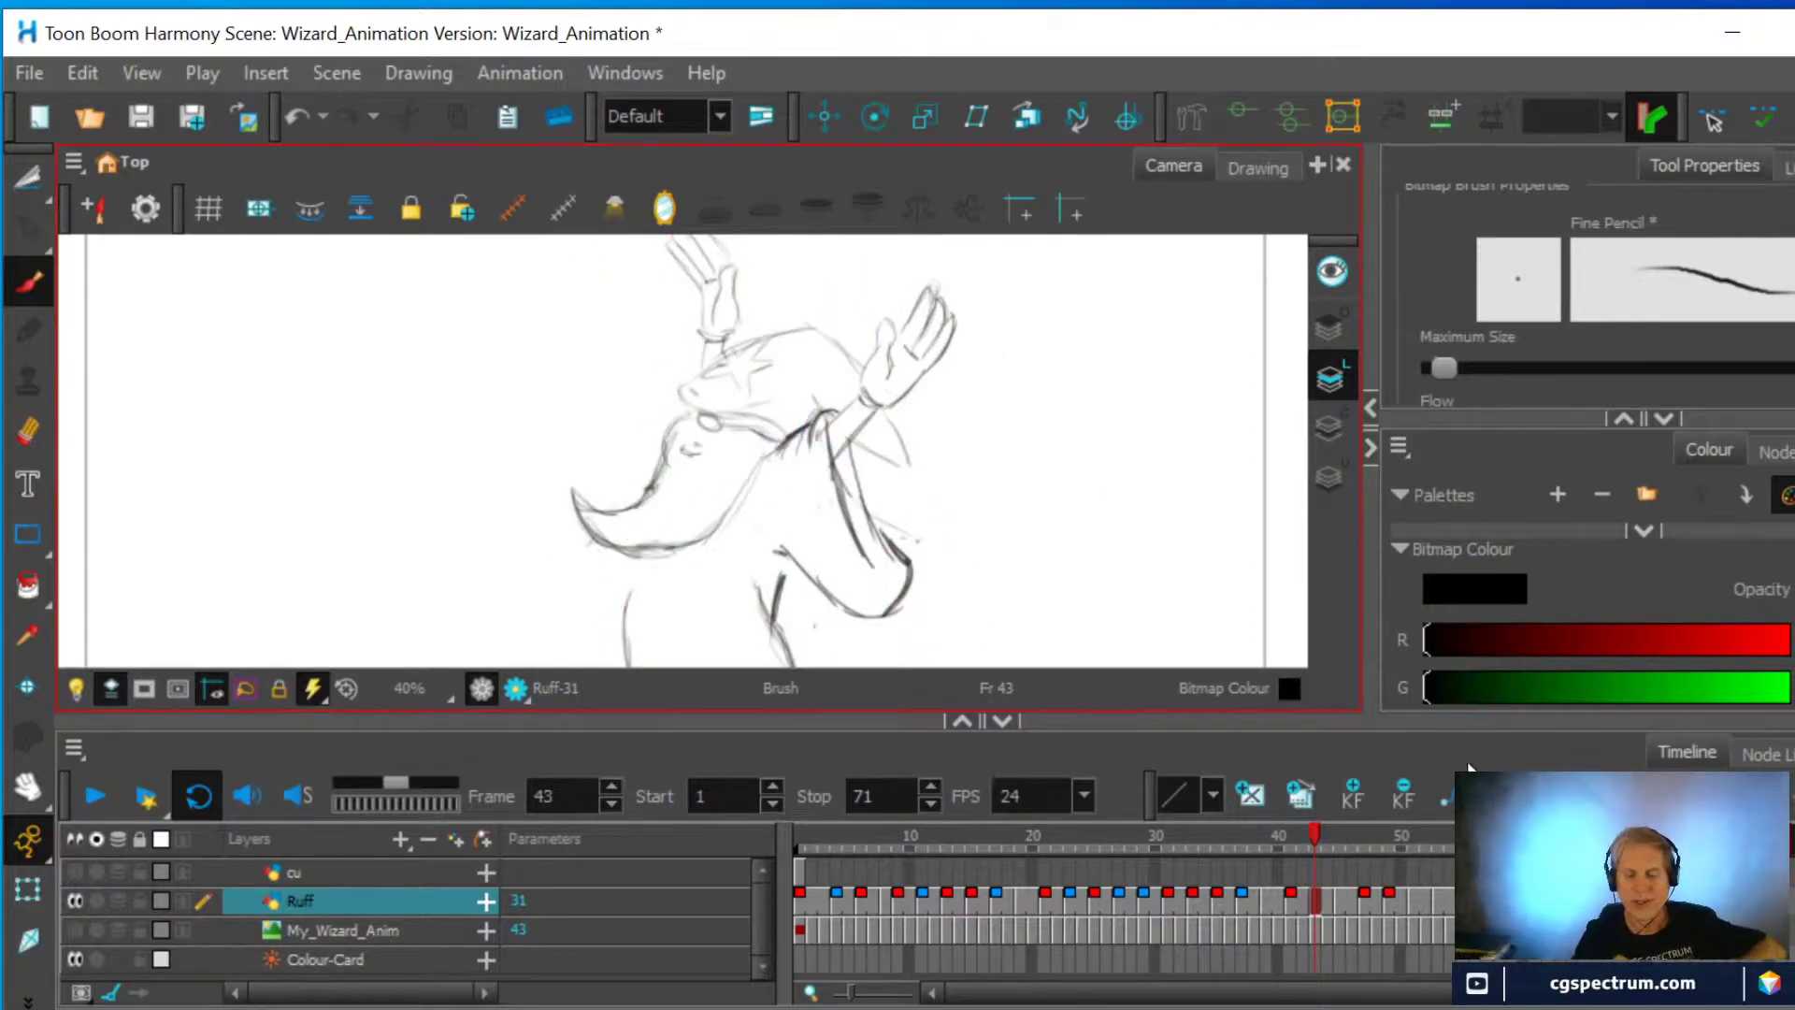
{"action": "mouse_move", "coordinate": [1309, 831]}
{"action": "left_mouse_down"}
{"action": "mouse_move", "coordinate": [1226, 845]}
{"action": "mouse_move", "coordinate": [1382, 837]}
{"action": "mouse_move", "coordinate": [1271, 844]}
{"action": "left_mouse_up"}
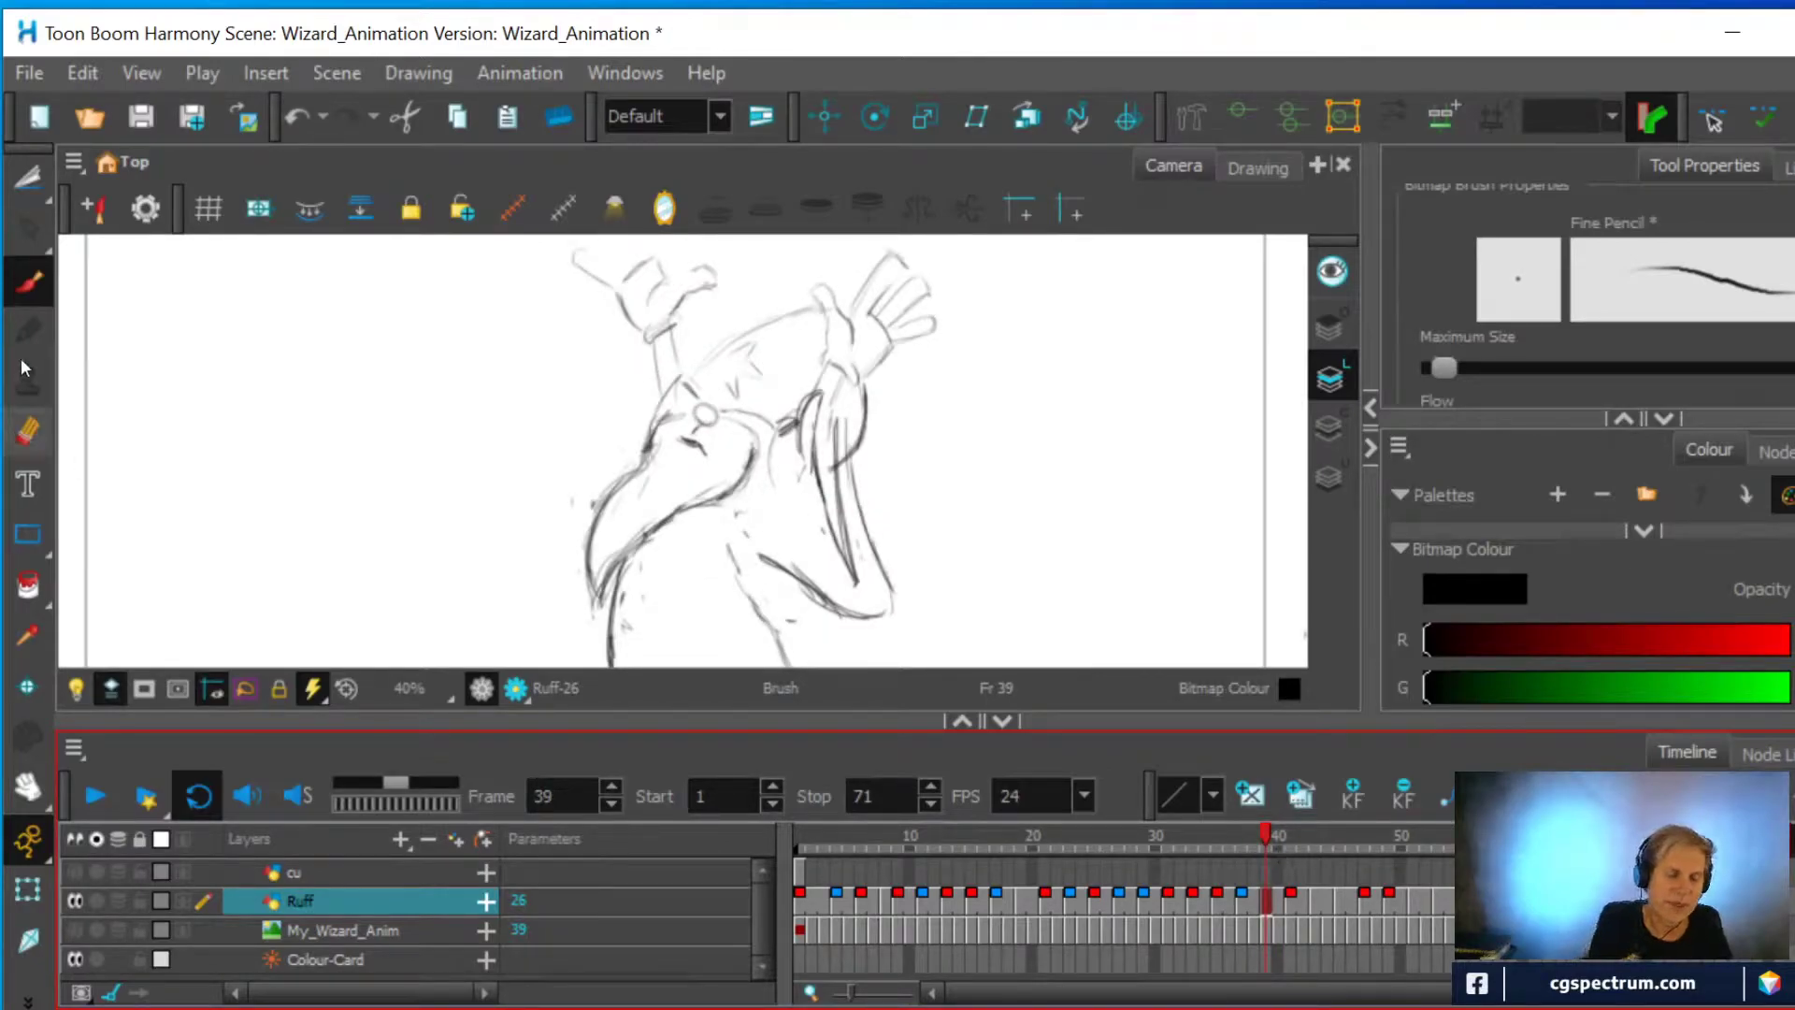
{"action": "left_click_drag", "start_coordinate": [751, 561], "coordinate": [770, 625]}
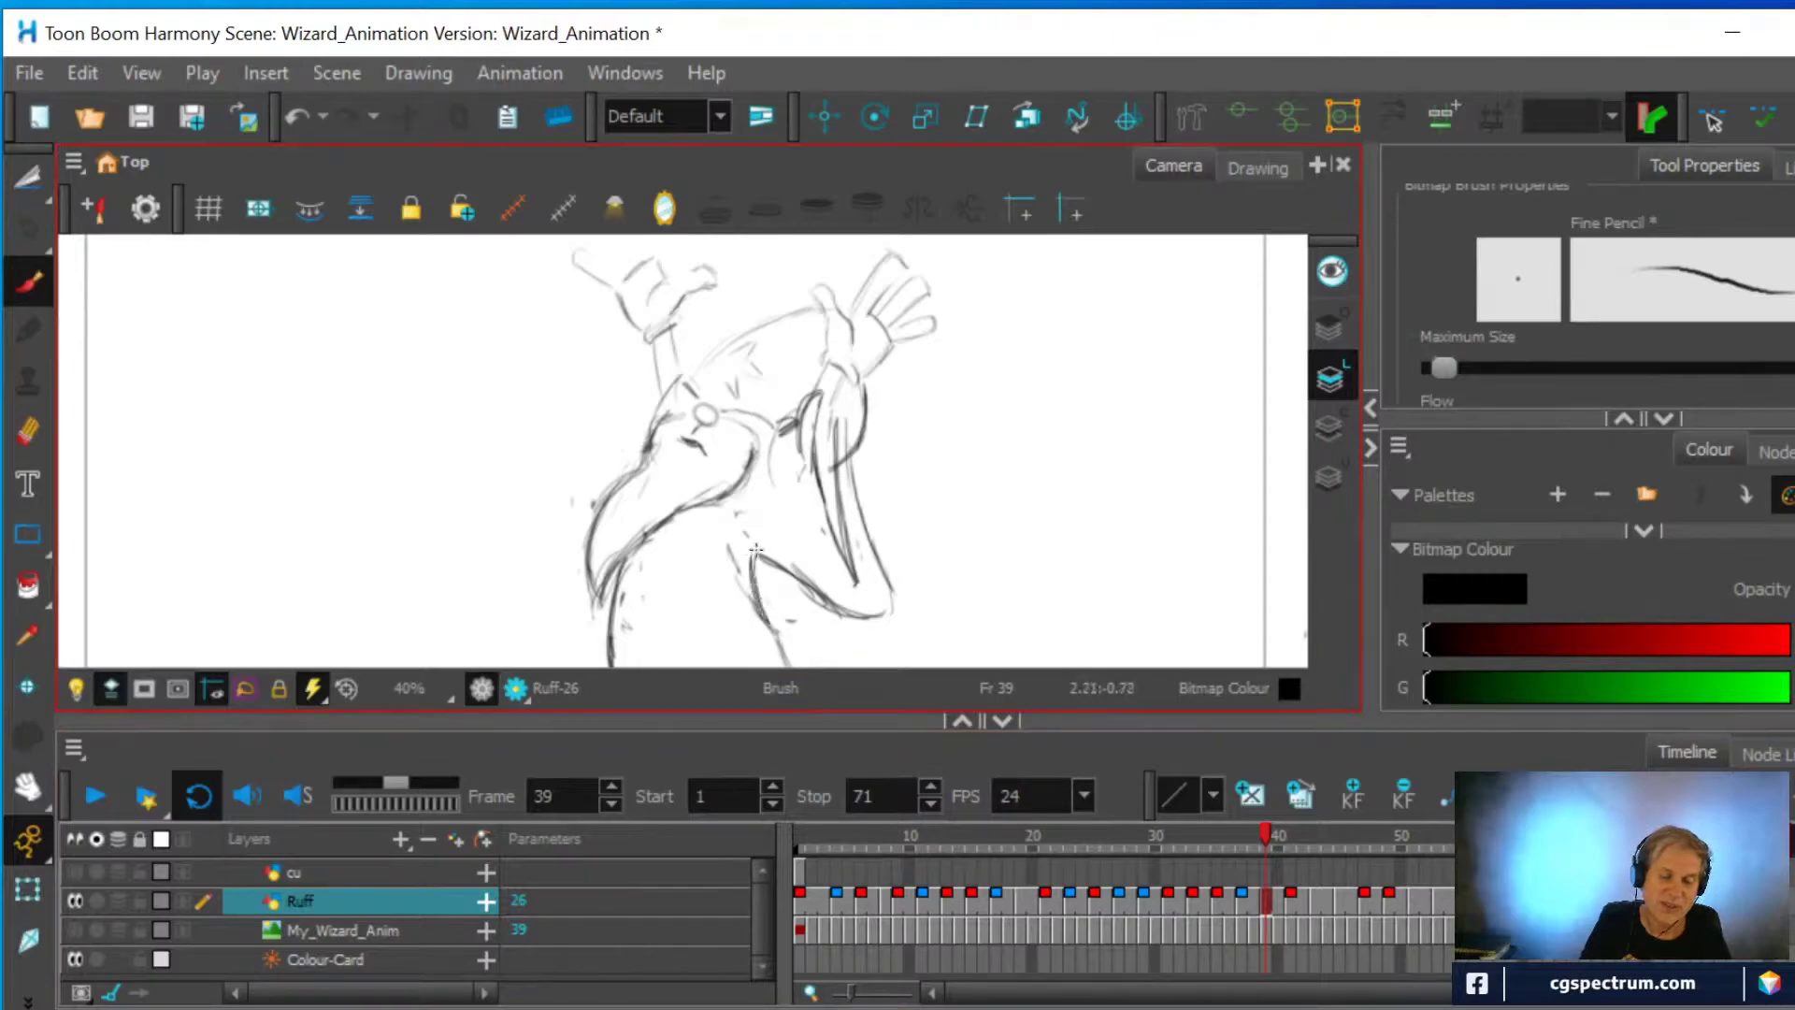
{"action": "mouse_move", "coordinate": [767, 551]}
{"action": "left_mouse_down"}
{"action": "mouse_move", "coordinate": [731, 563]}
{"action": "mouse_move", "coordinate": [782, 567]}
{"action": "mouse_move", "coordinate": [727, 552]}
{"action": "mouse_move", "coordinate": [738, 591]}
{"action": "left_mouse_up"}
Clean up the stray strokes around the armpit and inner sleeve edge in the frame 39 drawing
{"action": "left_click", "coordinate": [28, 432]}
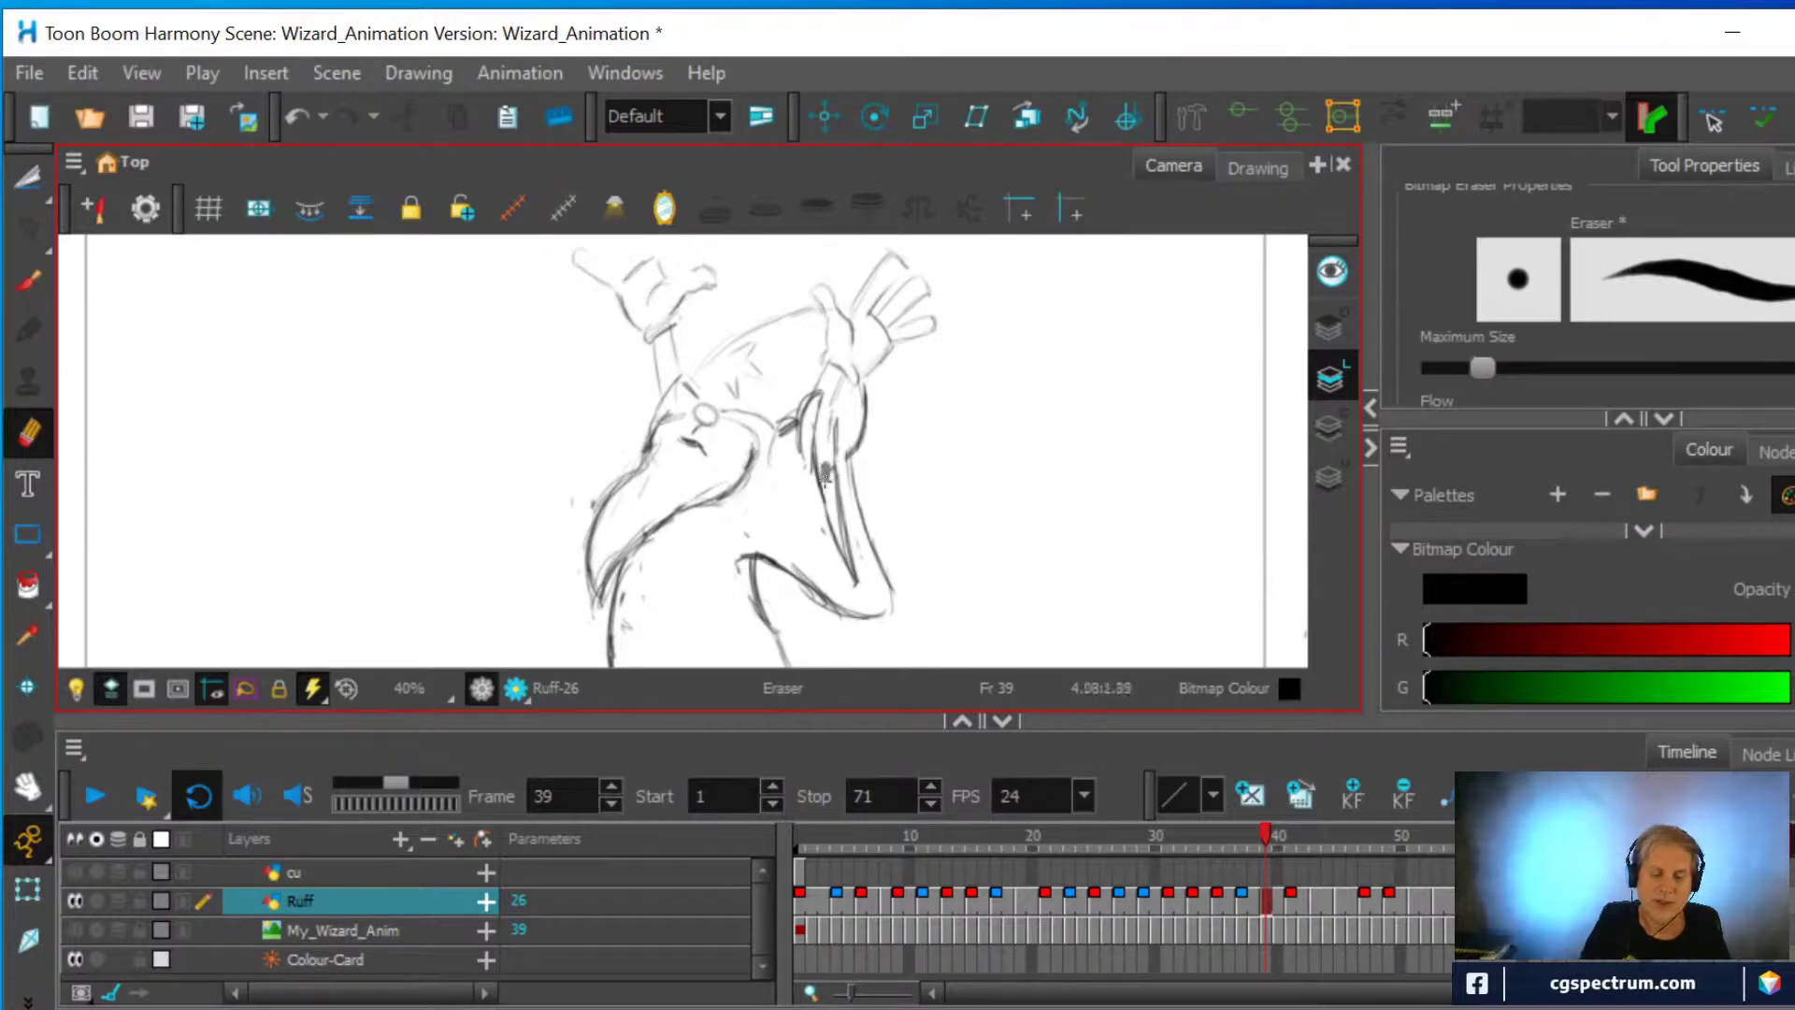
{"action": "left_click", "coordinate": [29, 281]}
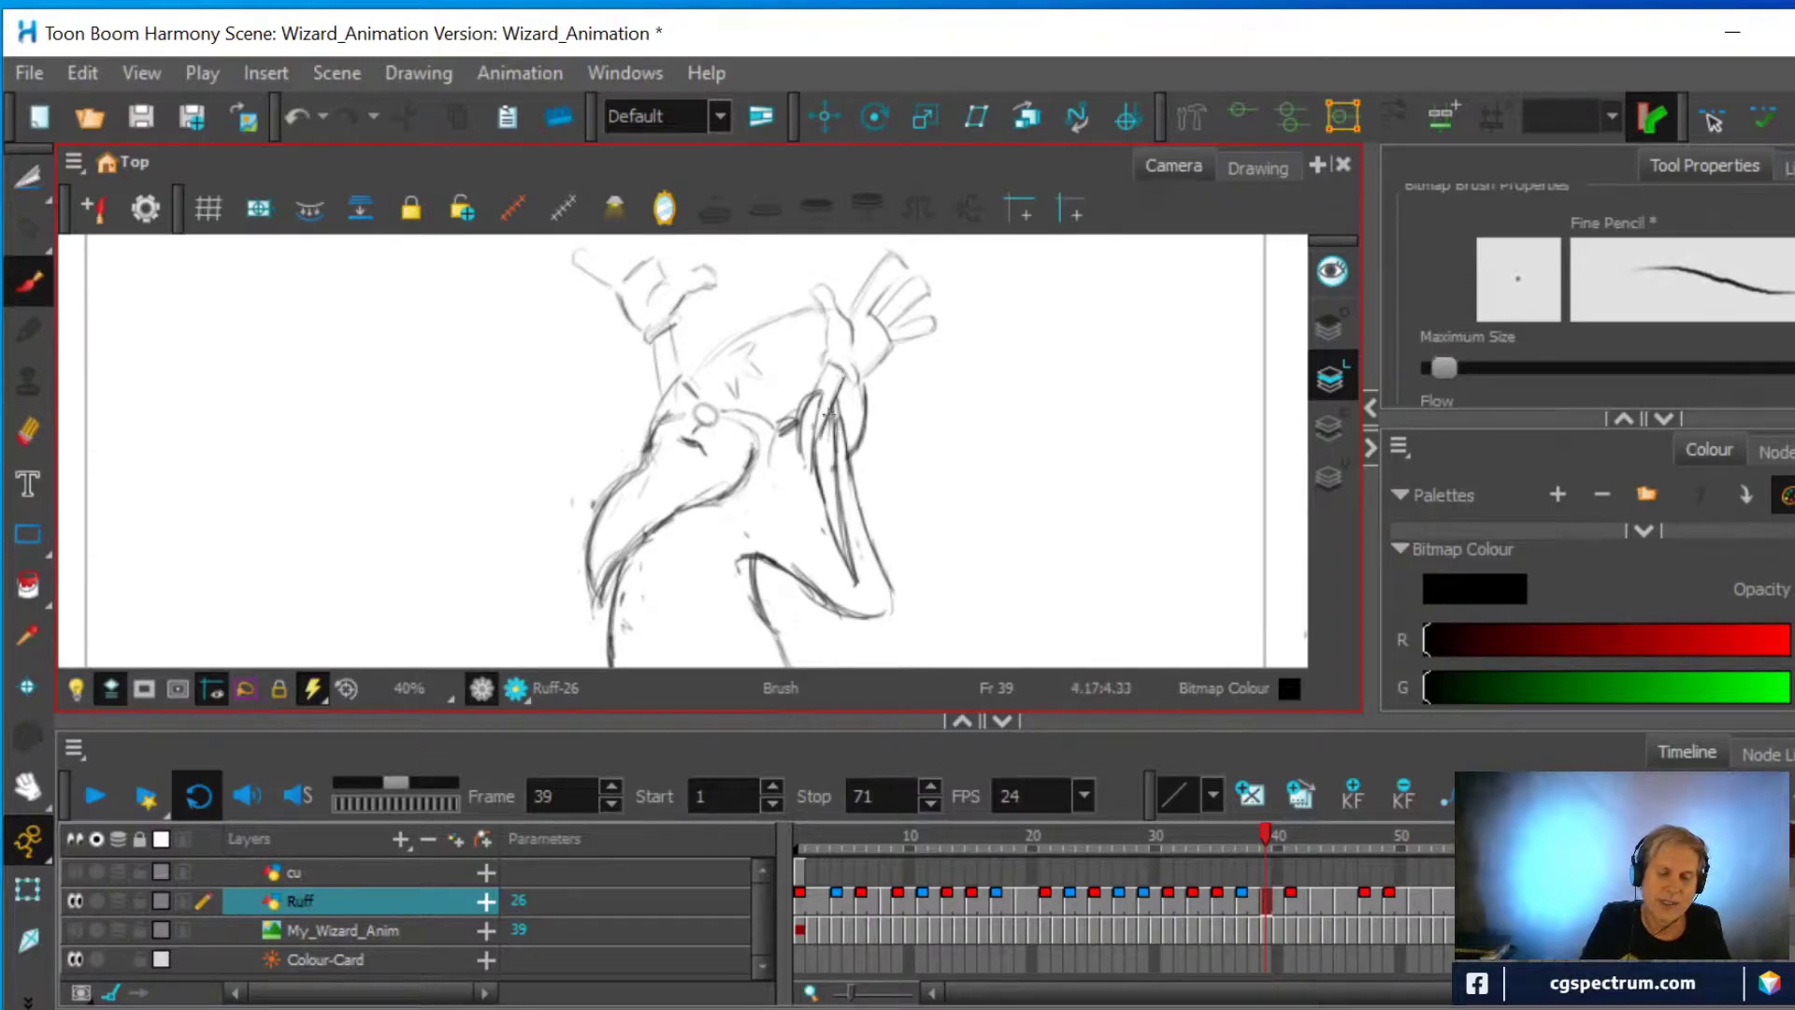
{"action": "left_click", "coordinate": [26, 426]}
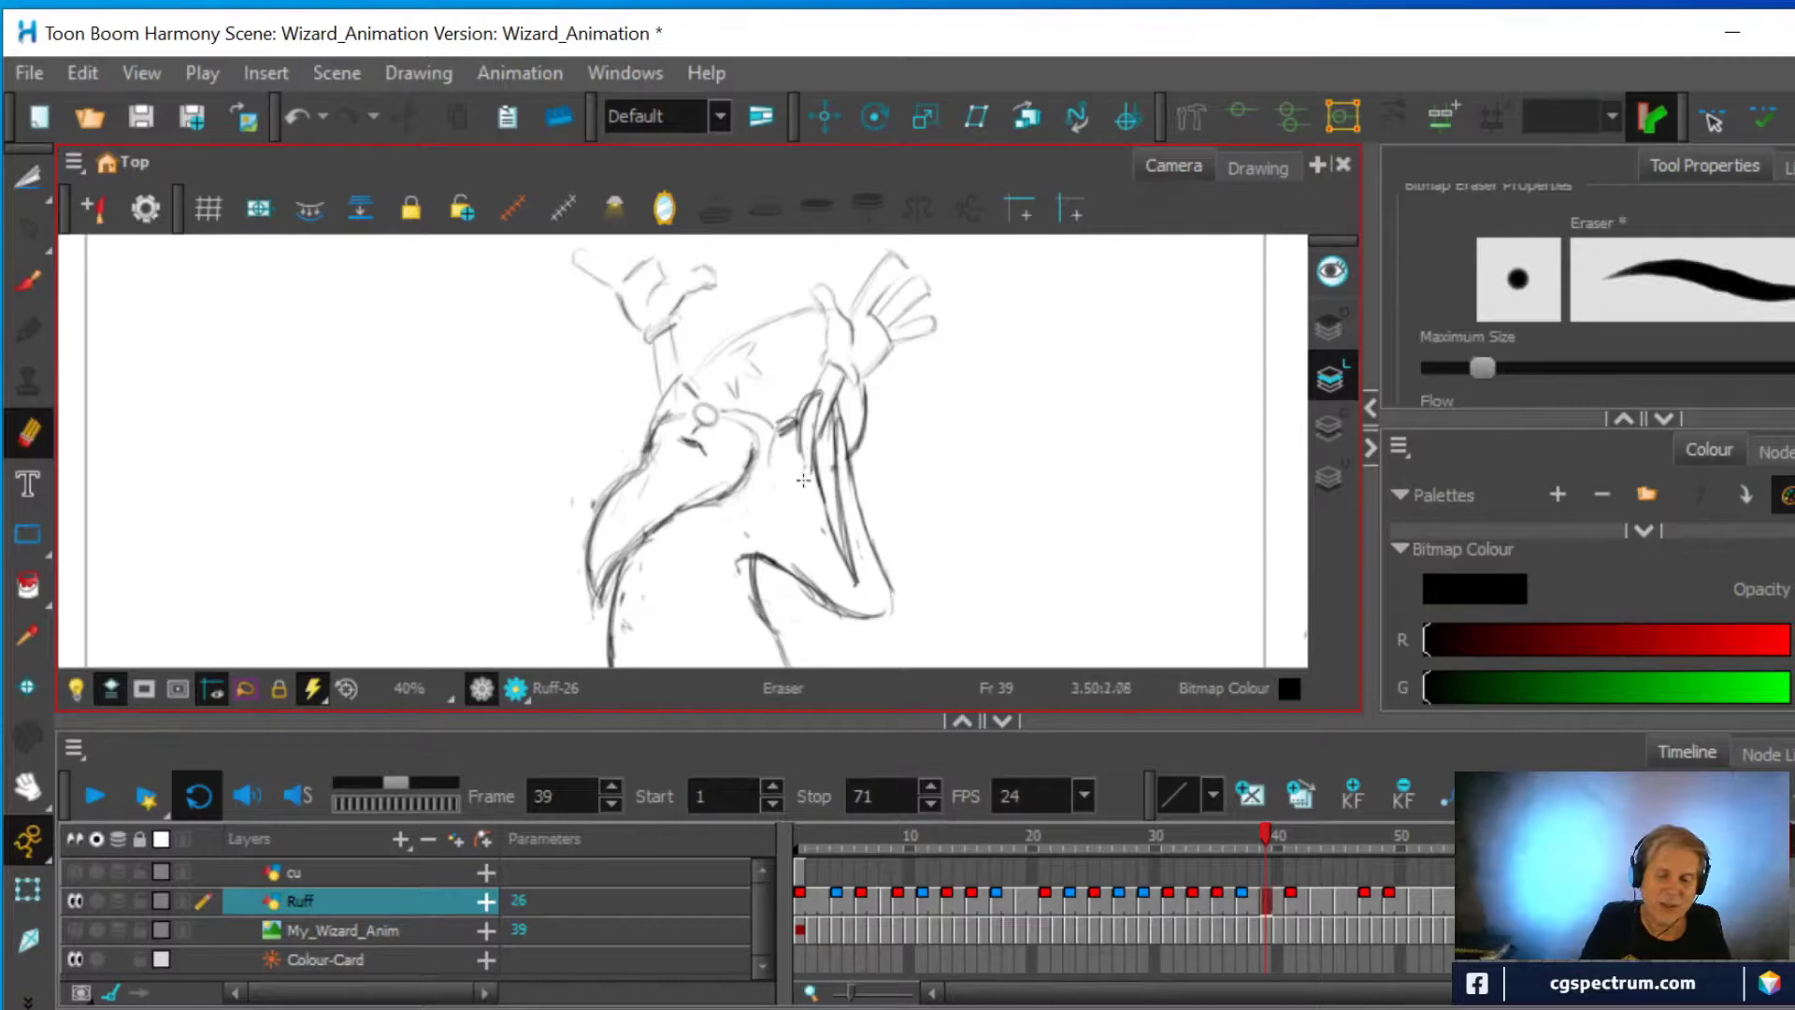
{"action": "mouse_move", "coordinate": [801, 487]}
{"action": "left_mouse_down"}
{"action": "mouse_move", "coordinate": [803, 421]}
{"action": "mouse_move", "coordinate": [827, 414]}
{"action": "mouse_move", "coordinate": [819, 540]}
{"action": "left_mouse_up"}
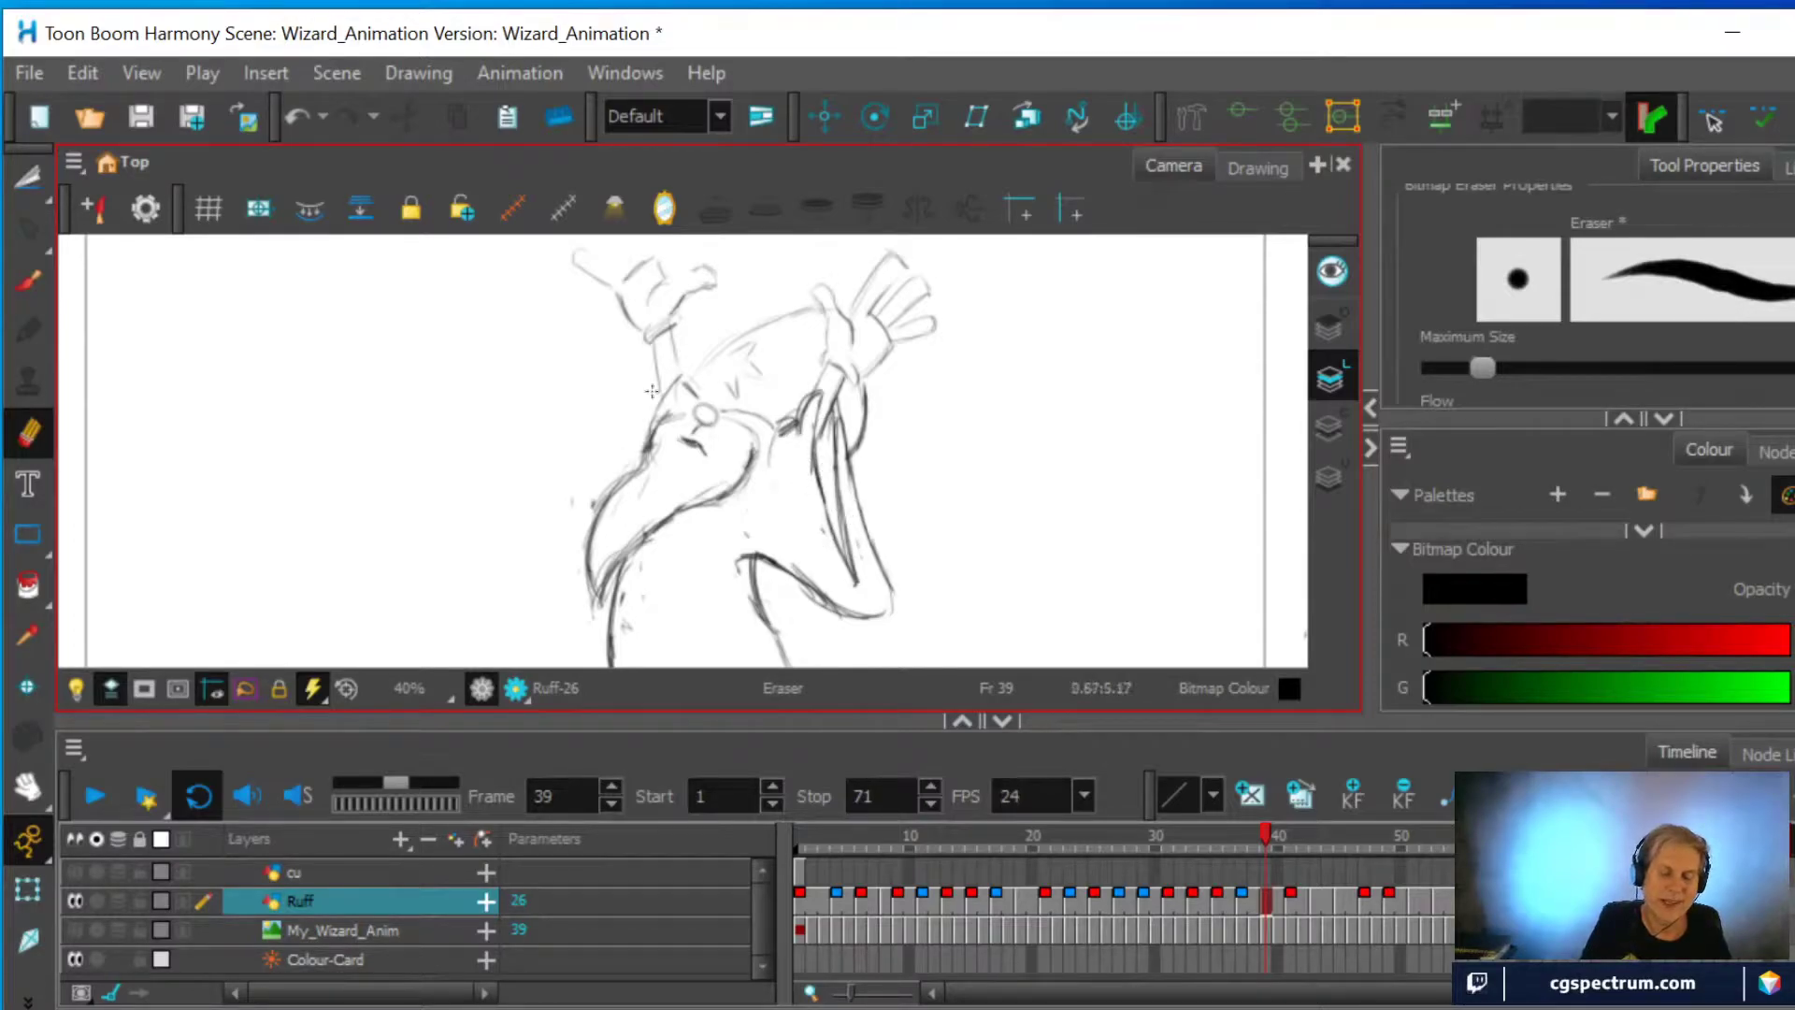
{"action": "mouse_move", "coordinate": [815, 401]}
{"action": "left_mouse_down"}
{"action": "mouse_move", "coordinate": [840, 344]}
{"action": "mouse_move", "coordinate": [821, 474]}
{"action": "left_mouse_up"}
{"action": "key", "text": "alt+b"}
{"action": "left_click", "coordinate": [28, 430]}
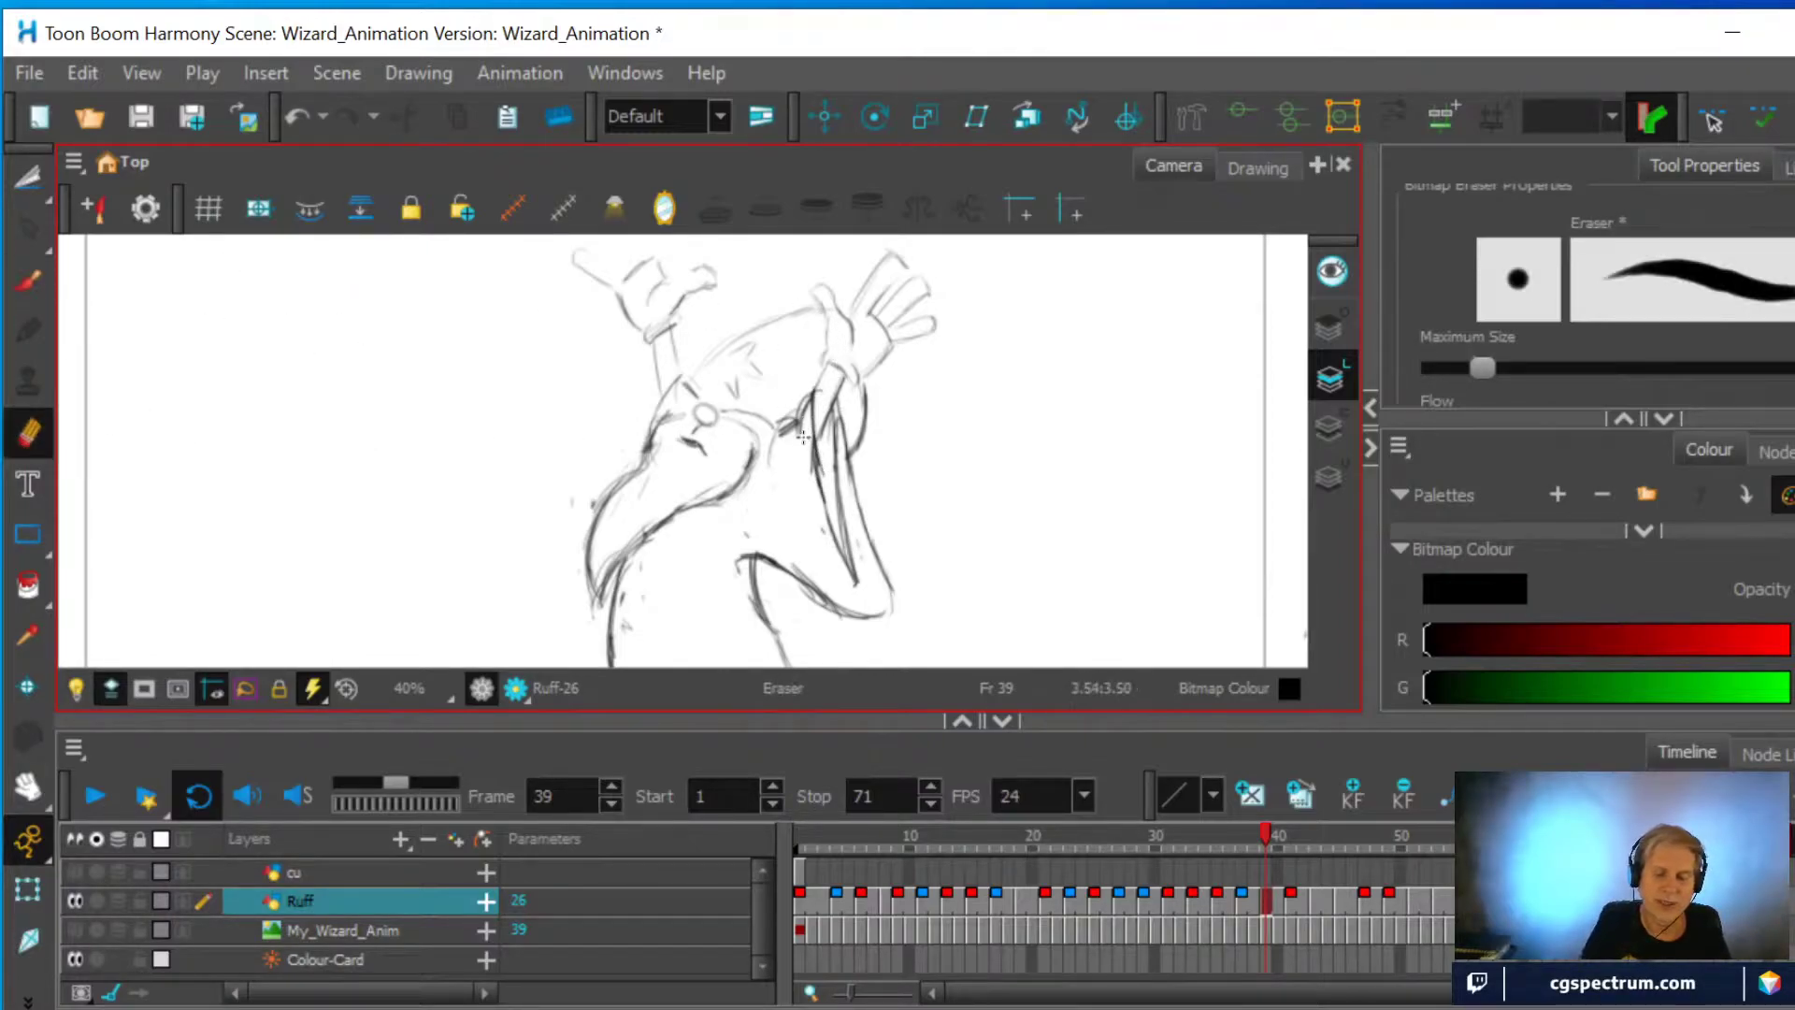
Redraw the curved shoulder line from the beard to the raised arm and reinforce the inner sleeve edge in frame 39
{"action": "left_click", "coordinate": [31, 282]}
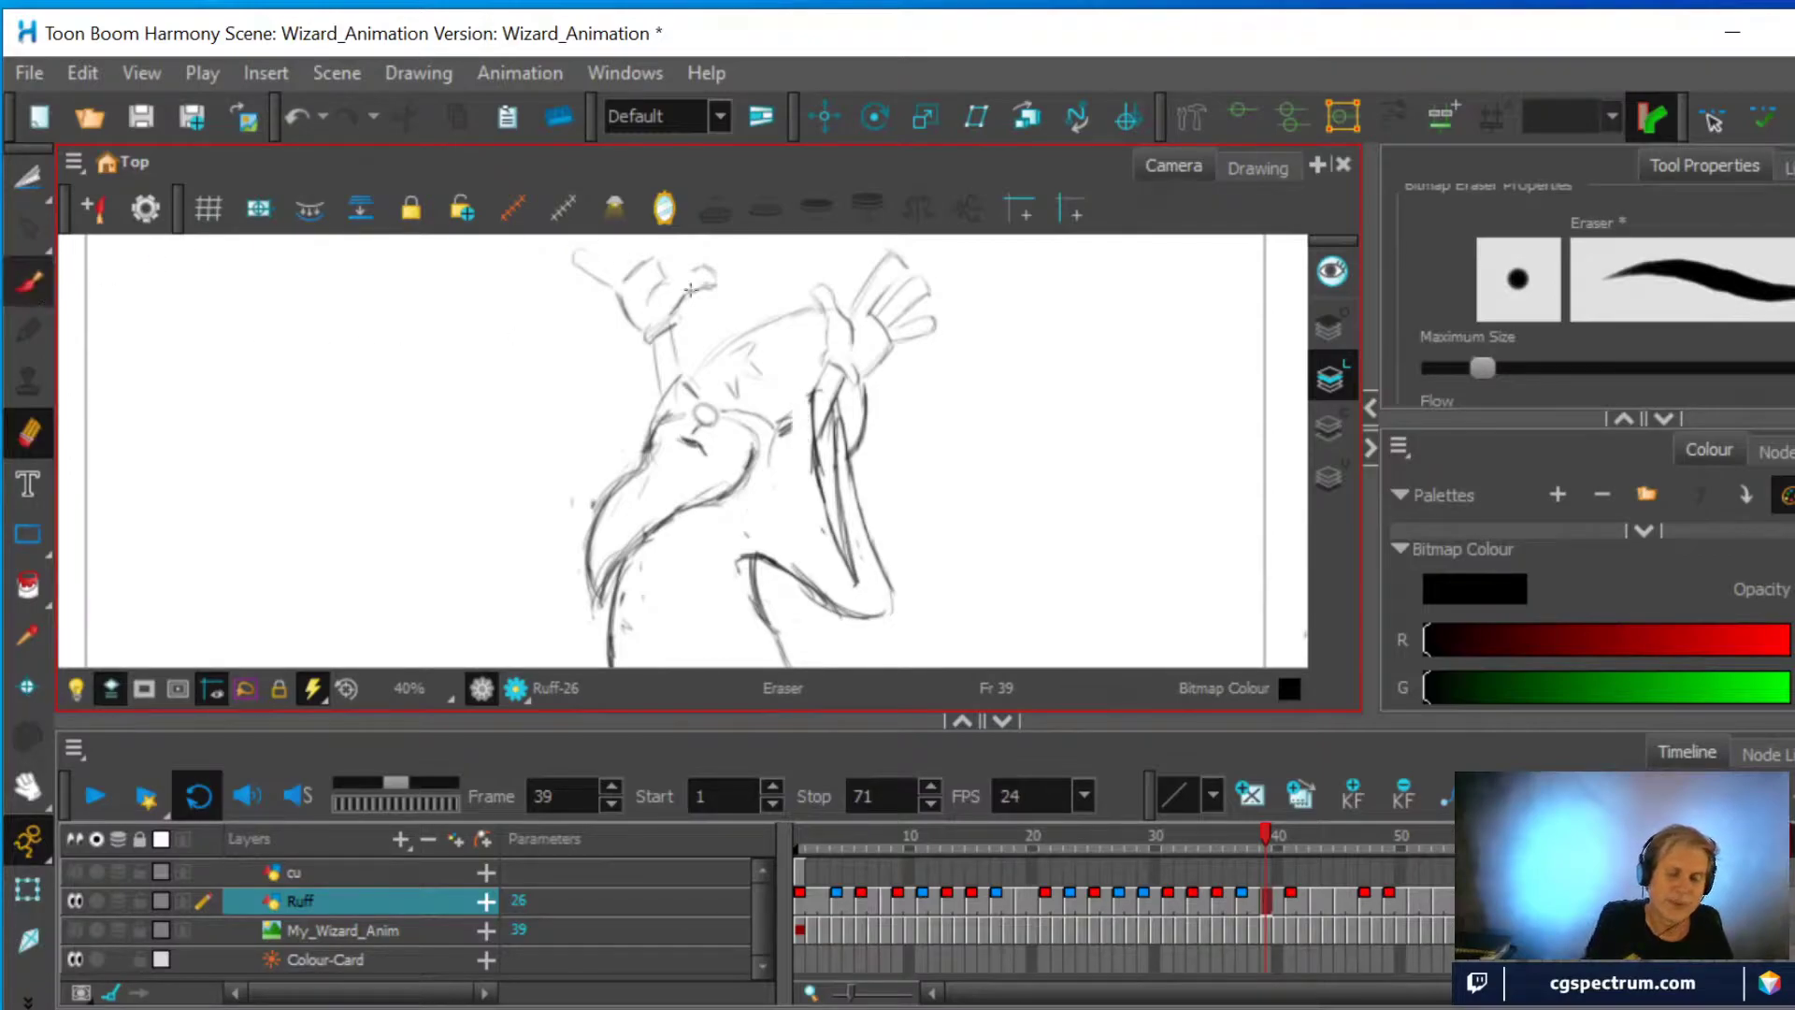
{"action": "left_click_drag", "start_coordinate": [814, 387], "coordinate": [792, 437]}
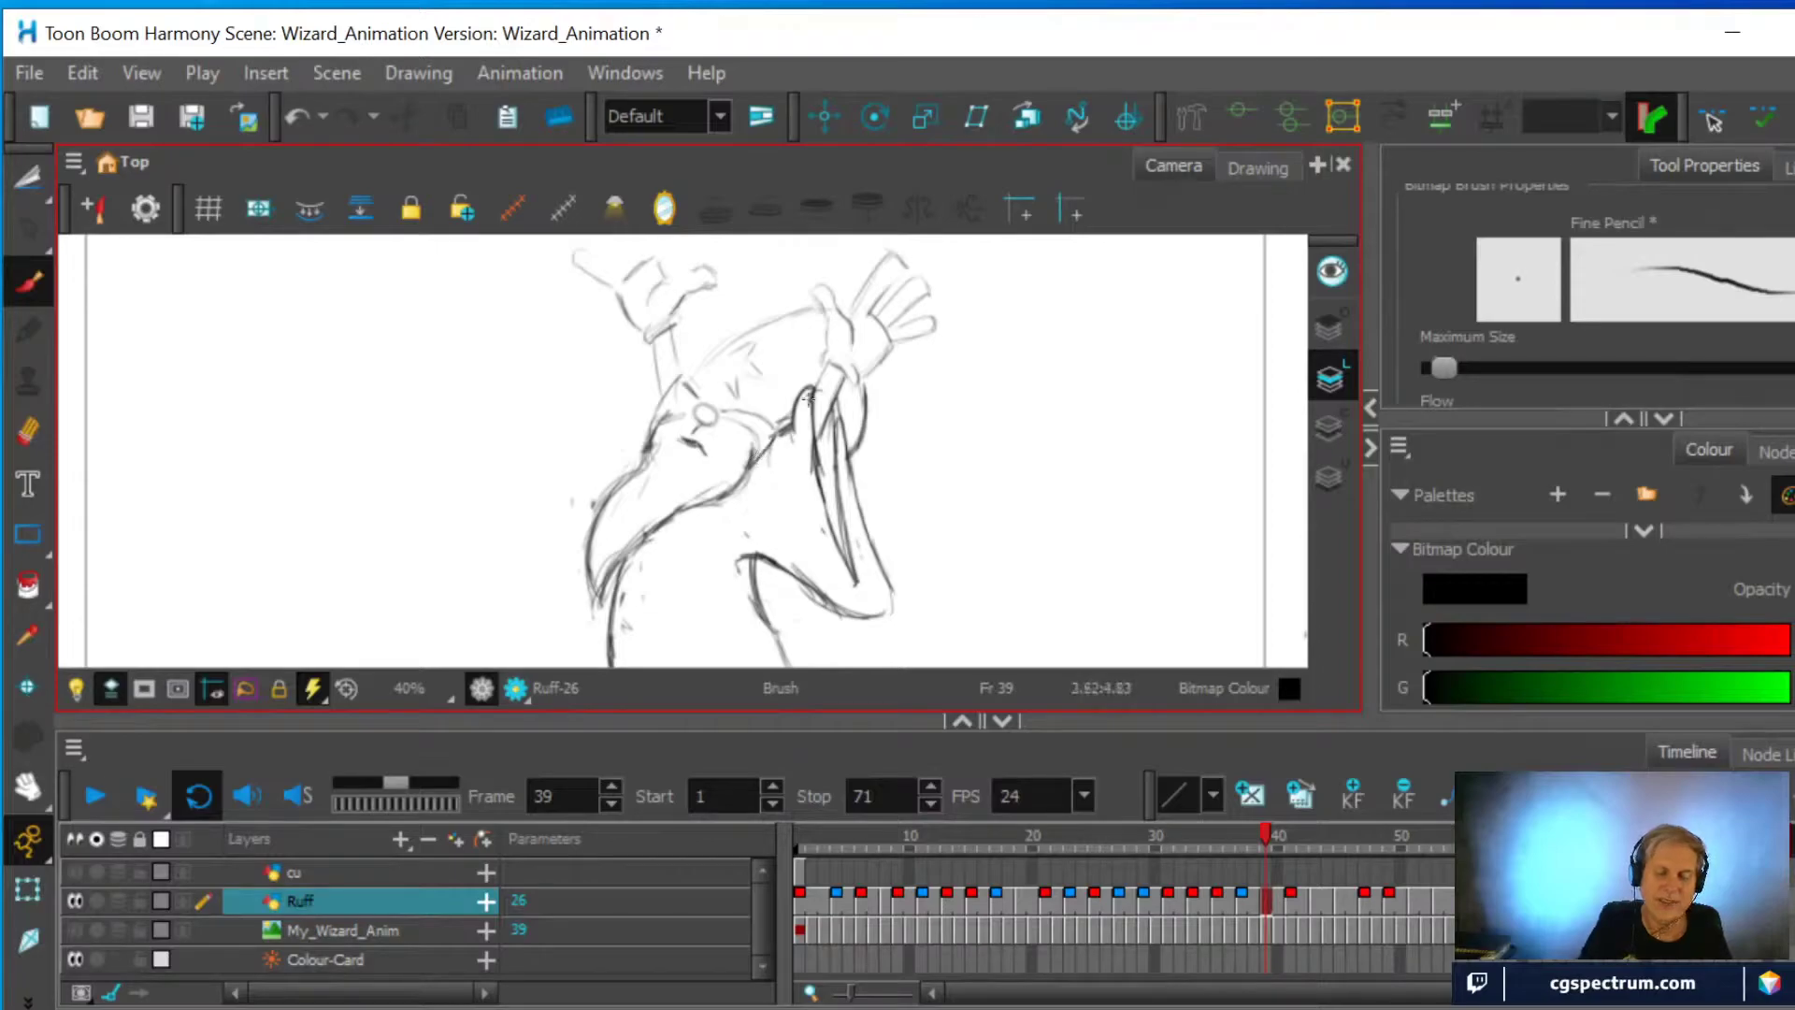
{"action": "left_click", "coordinate": [36, 436]}
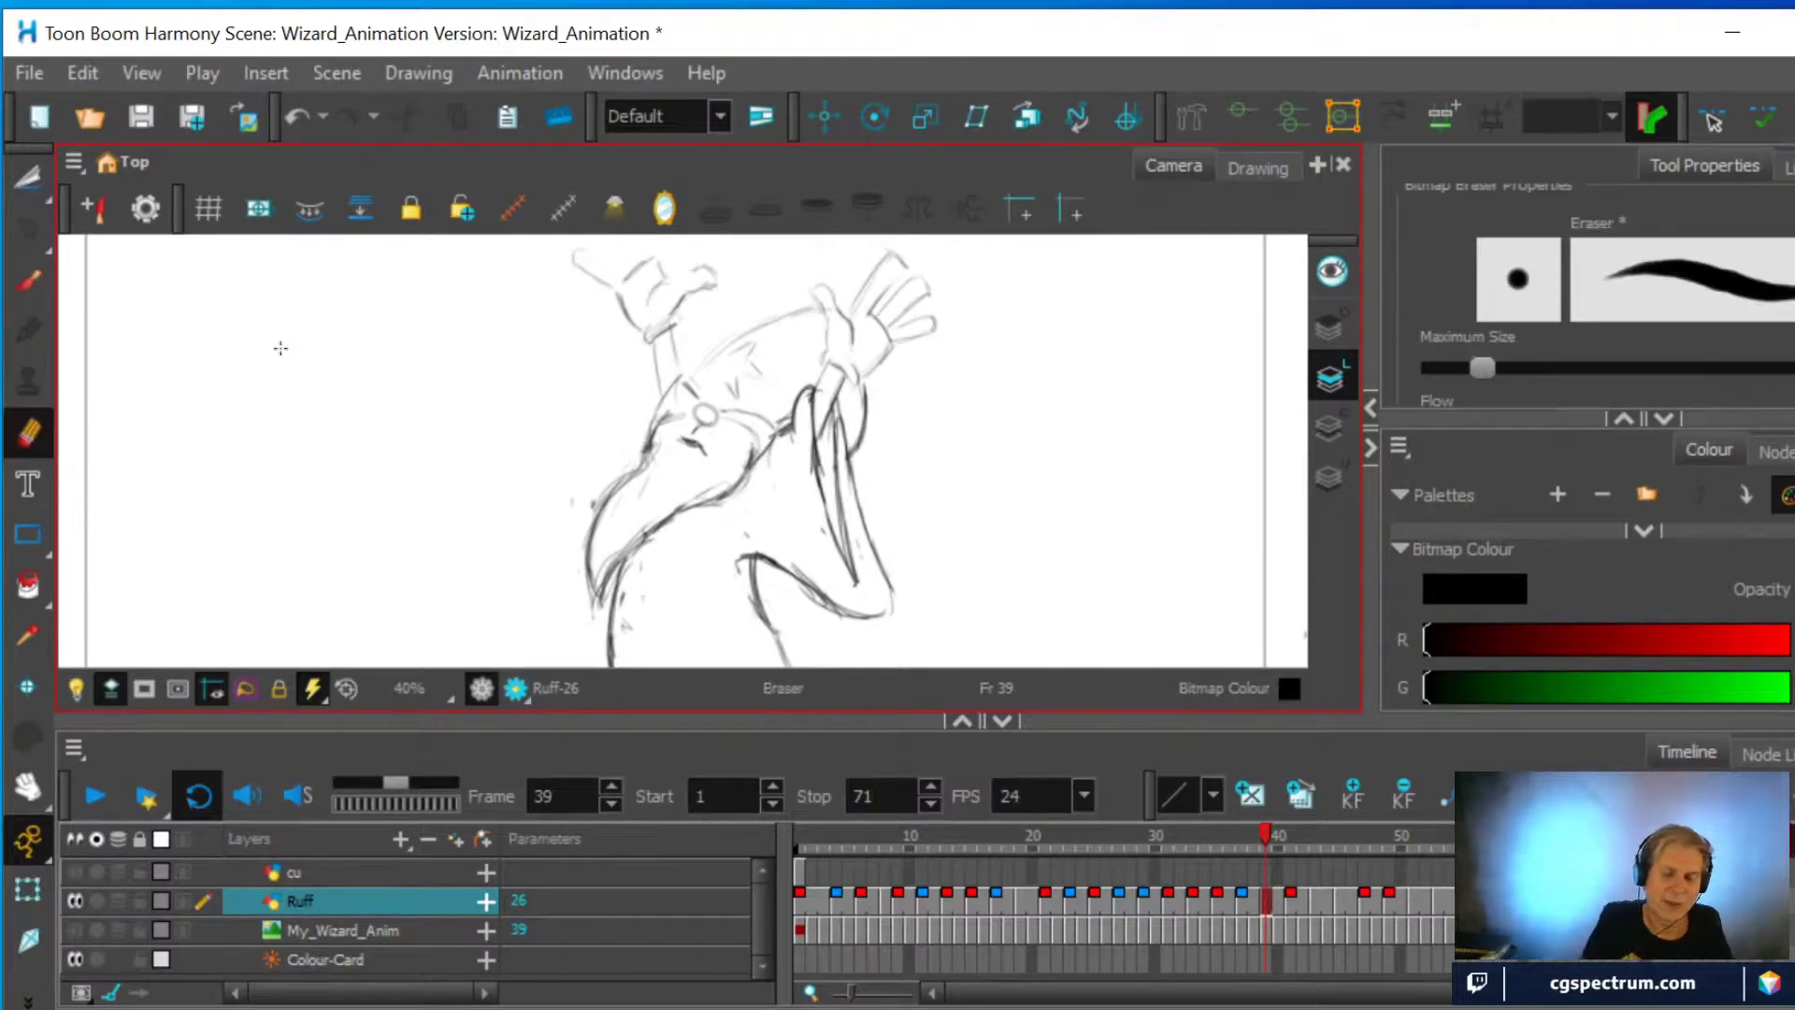
{"action": "left_click", "coordinate": [28, 282]}
{"action": "left_click_drag", "start_coordinate": [819, 420], "coordinate": [835, 537]}
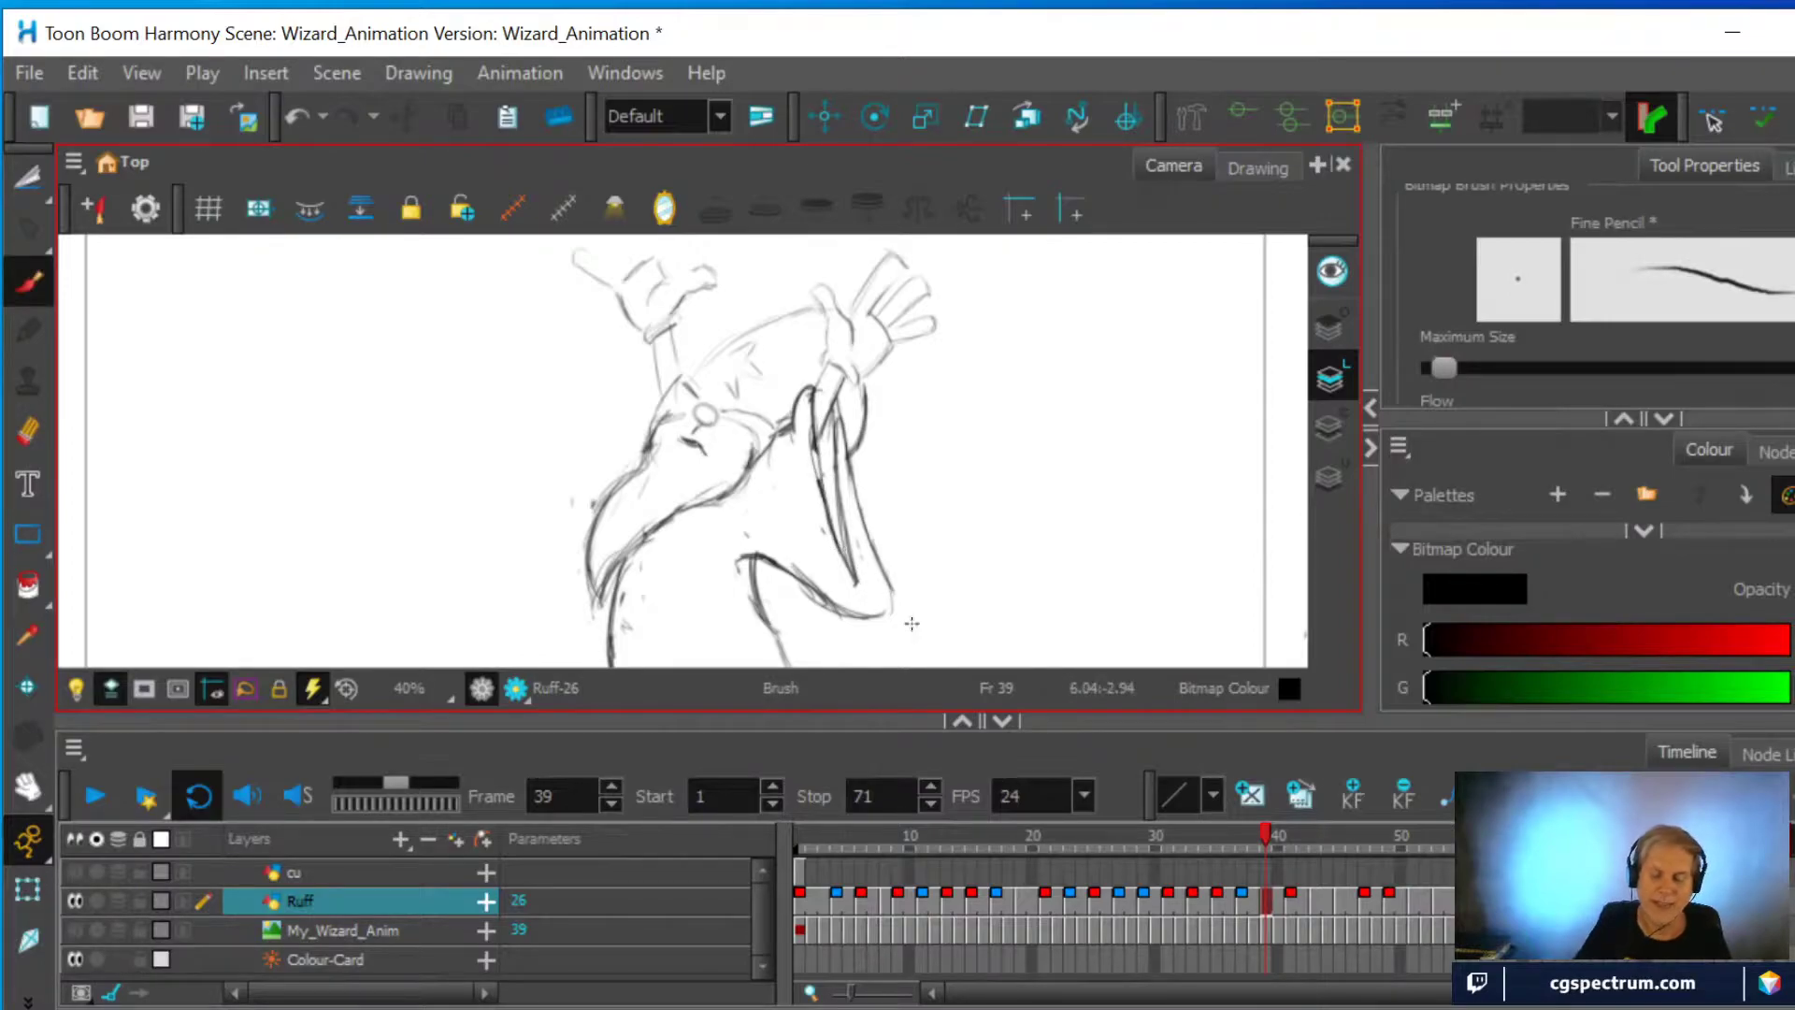
Erase the frame 41 sleeve's lower tip and underside, then redraw them higher and join the underside to the body line
{"action": "left_click", "coordinate": [1242, 901]}
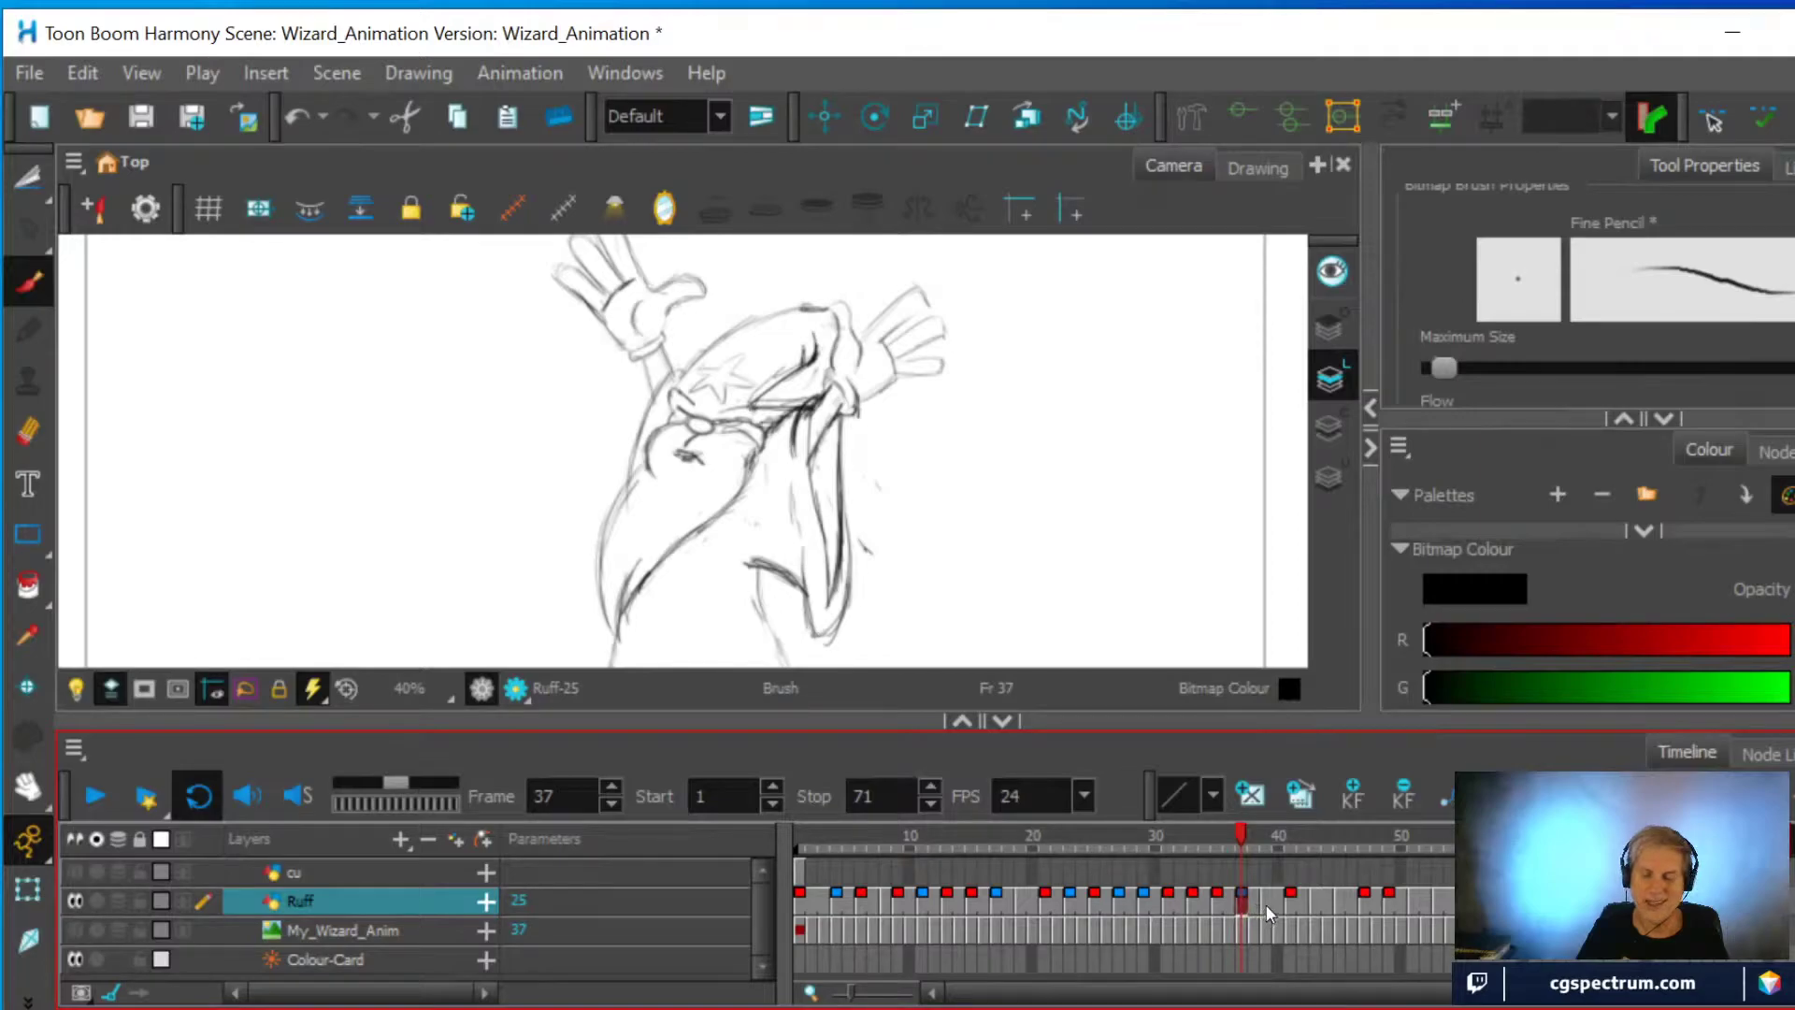
{"action": "left_click", "coordinate": [1266, 903]}
{"action": "left_click", "coordinate": [1293, 901]}
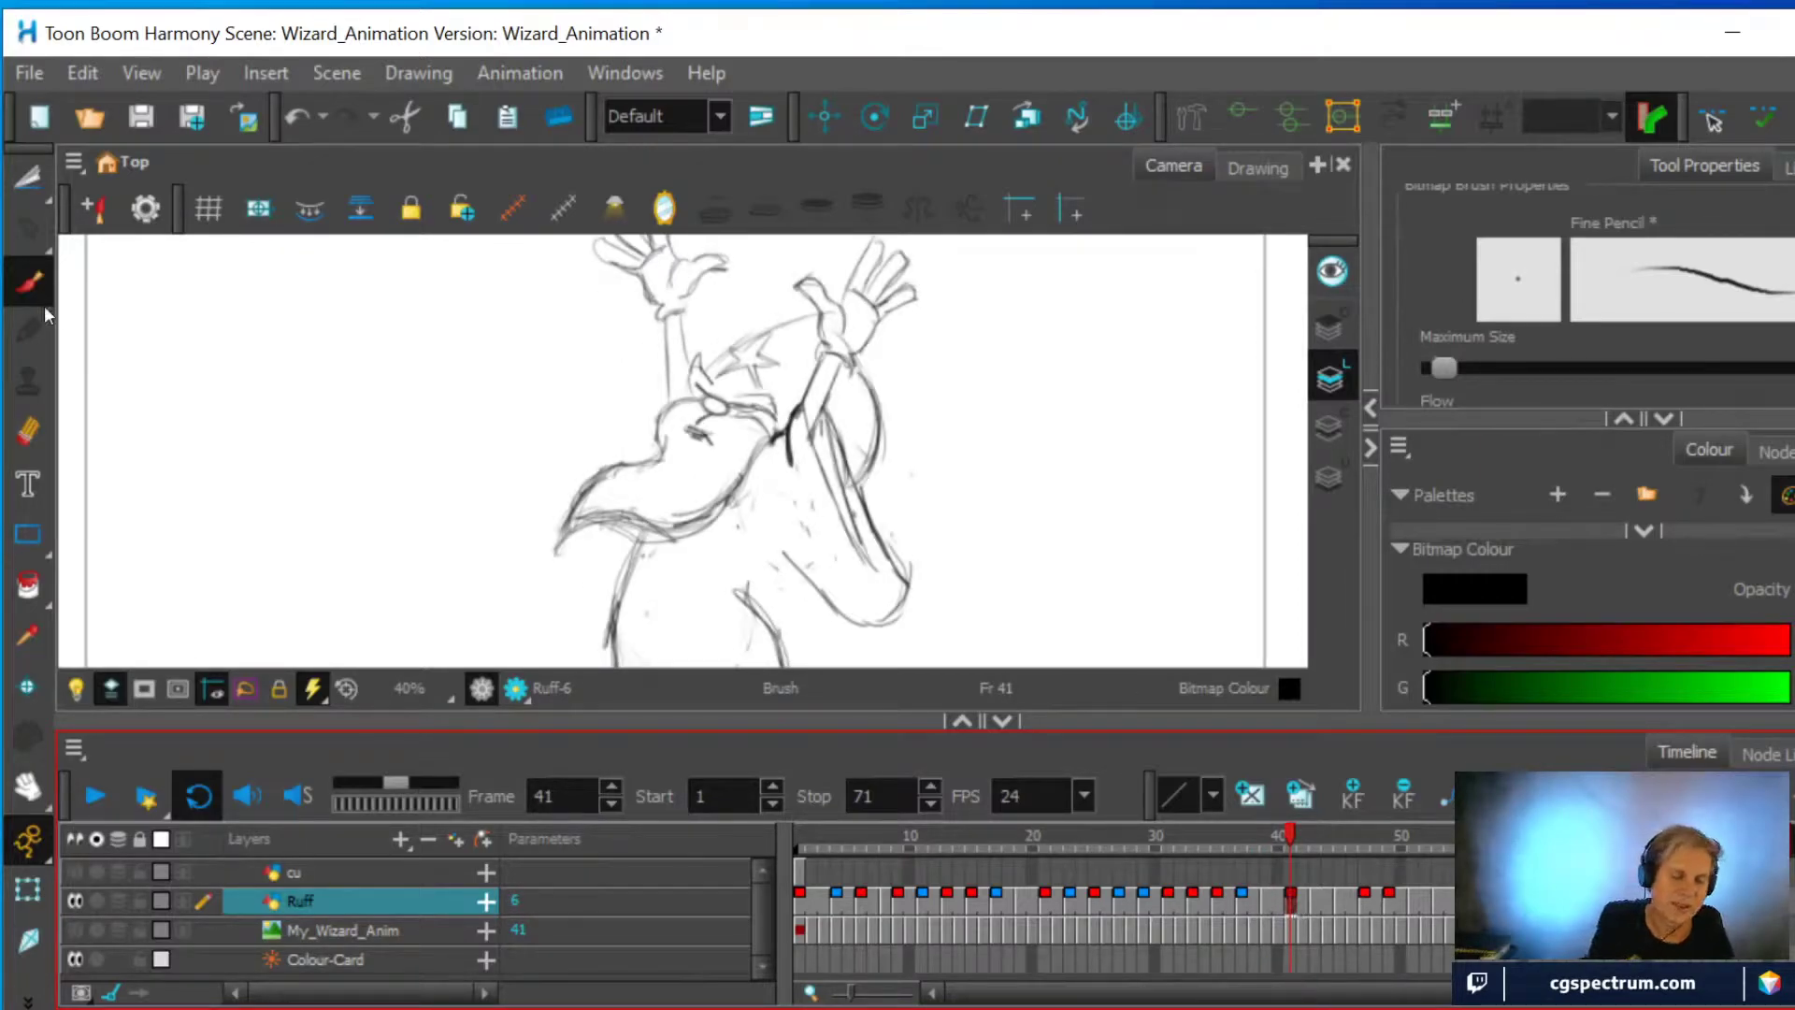
{"action": "left_click", "coordinate": [28, 431]}
{"action": "left_click_drag", "start_coordinate": [905, 562], "coordinate": [911, 601]}
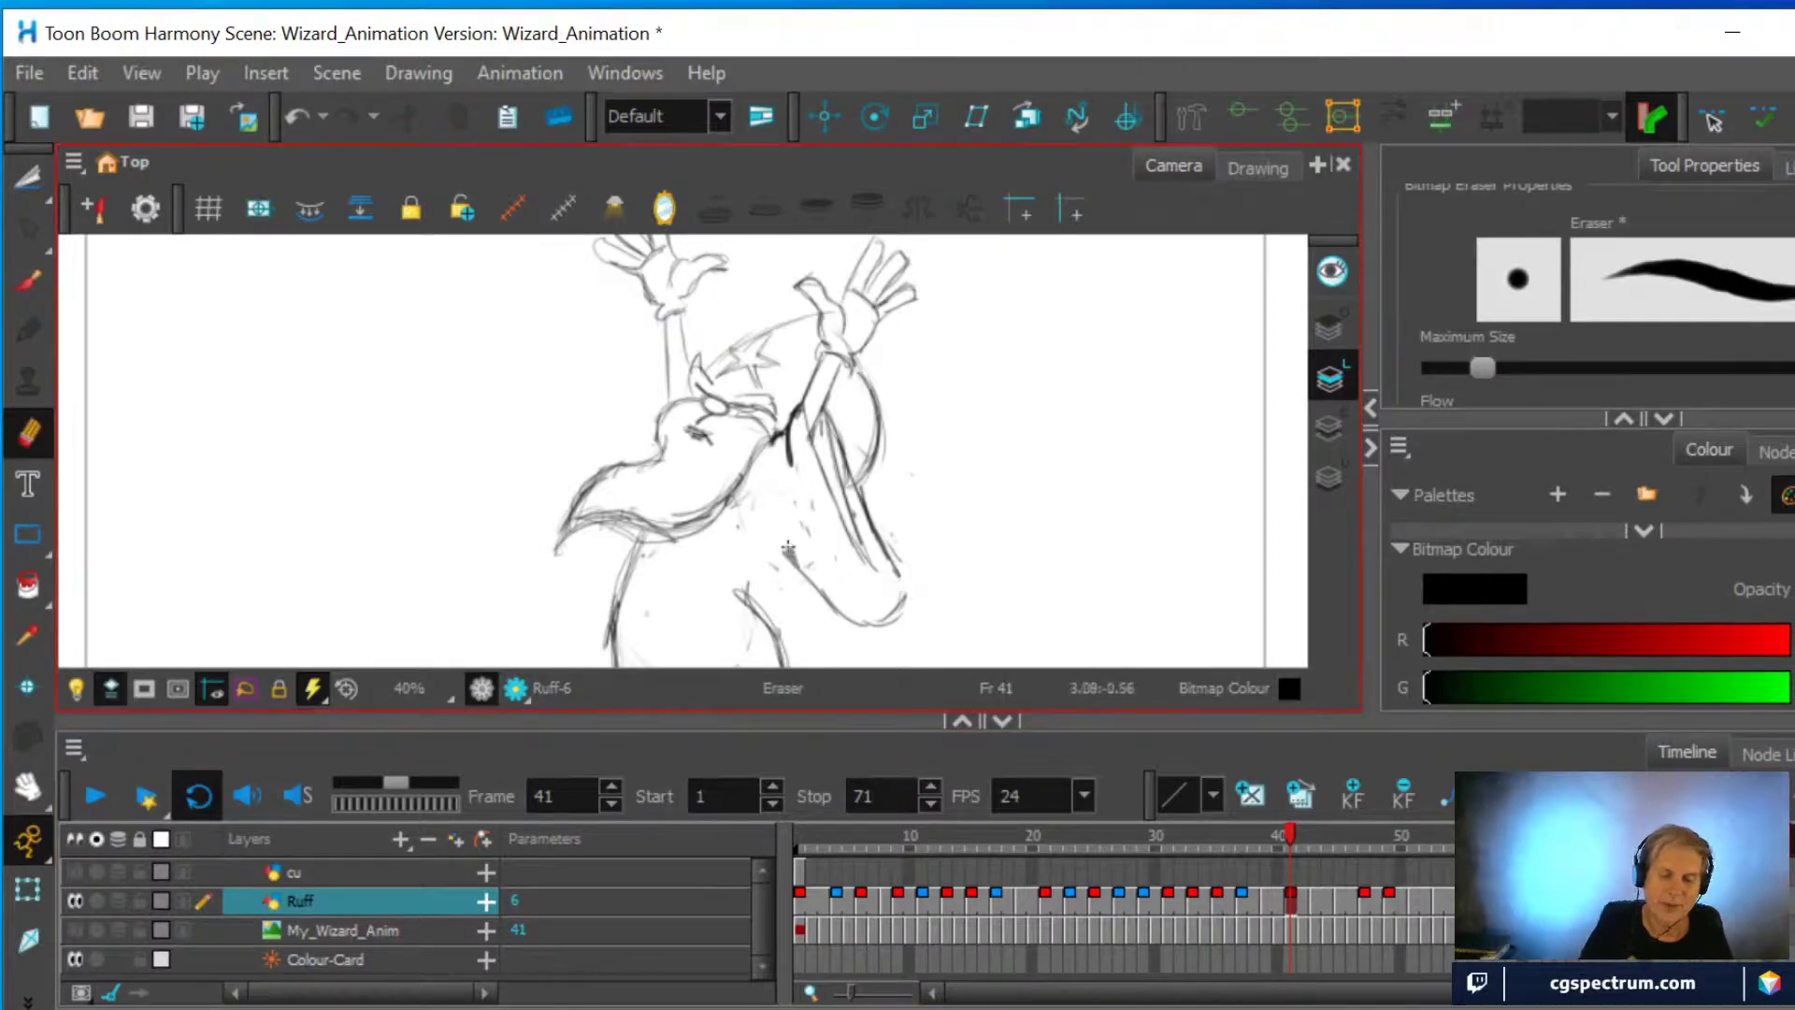
{"action": "left_click", "coordinate": [28, 281]}
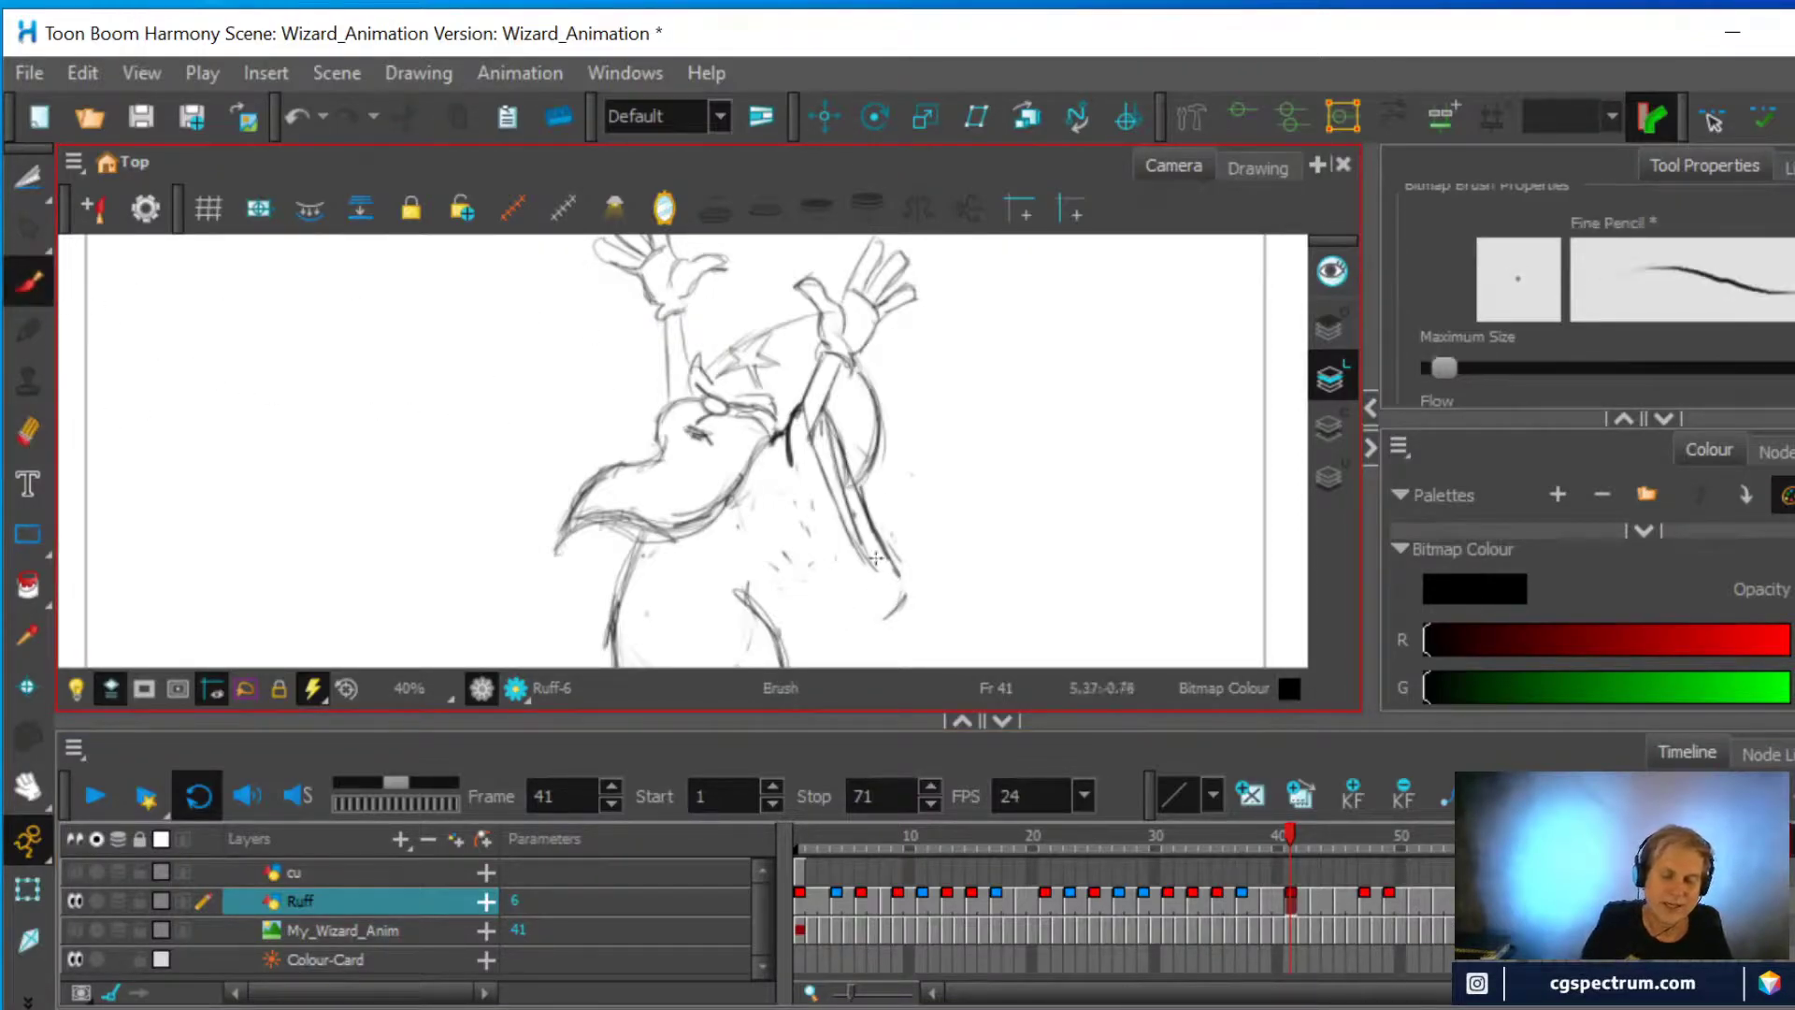
{"action": "mouse_move", "coordinate": [855, 601]}
{"action": "left_mouse_down"}
{"action": "mouse_move", "coordinate": [744, 547]}
{"action": "mouse_move", "coordinate": [837, 602]}
{"action": "mouse_move", "coordinate": [897, 573]}
{"action": "mouse_move", "coordinate": [780, 564]}
{"action": "mouse_move", "coordinate": [875, 604]}
{"action": "mouse_move", "coordinate": [865, 568]}
{"action": "left_mouse_up"}
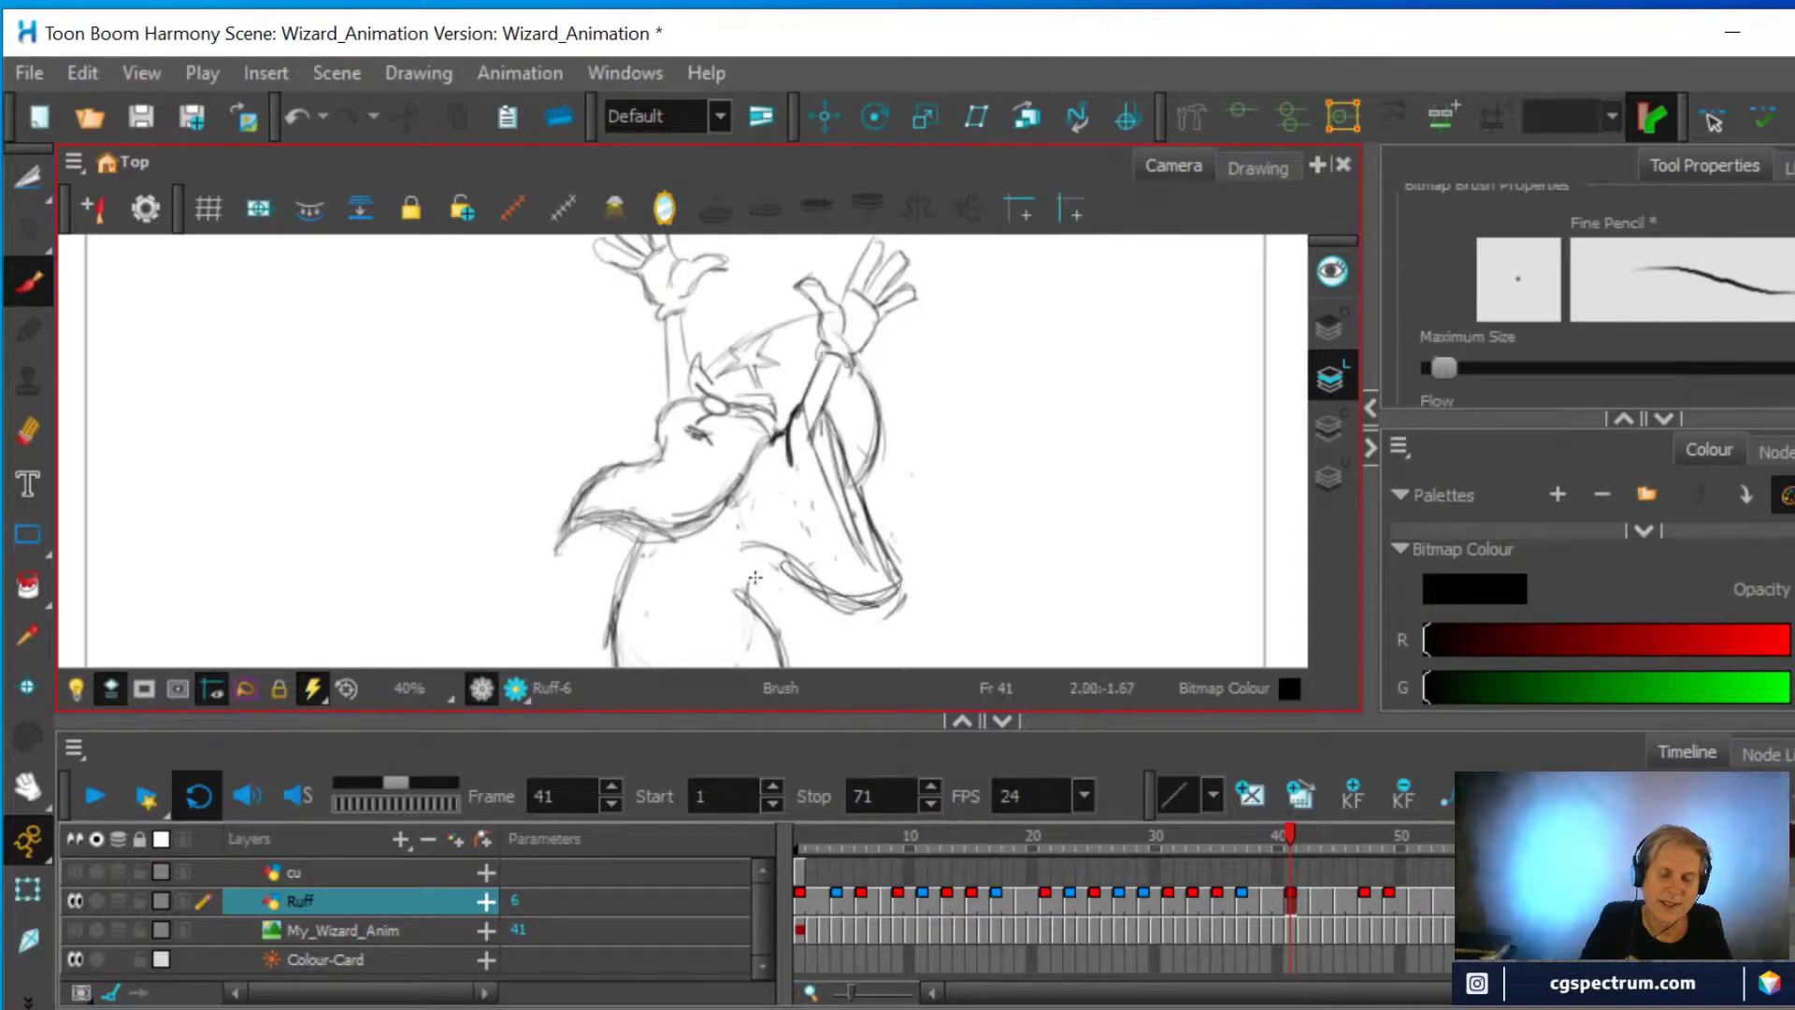
{"action": "mouse_move", "coordinate": [750, 581]}
{"action": "left_mouse_down"}
{"action": "mouse_move", "coordinate": [762, 619]}
{"action": "mouse_move", "coordinate": [756, 550]}
{"action": "mouse_move", "coordinate": [757, 598]}
{"action": "left_mouse_up"}
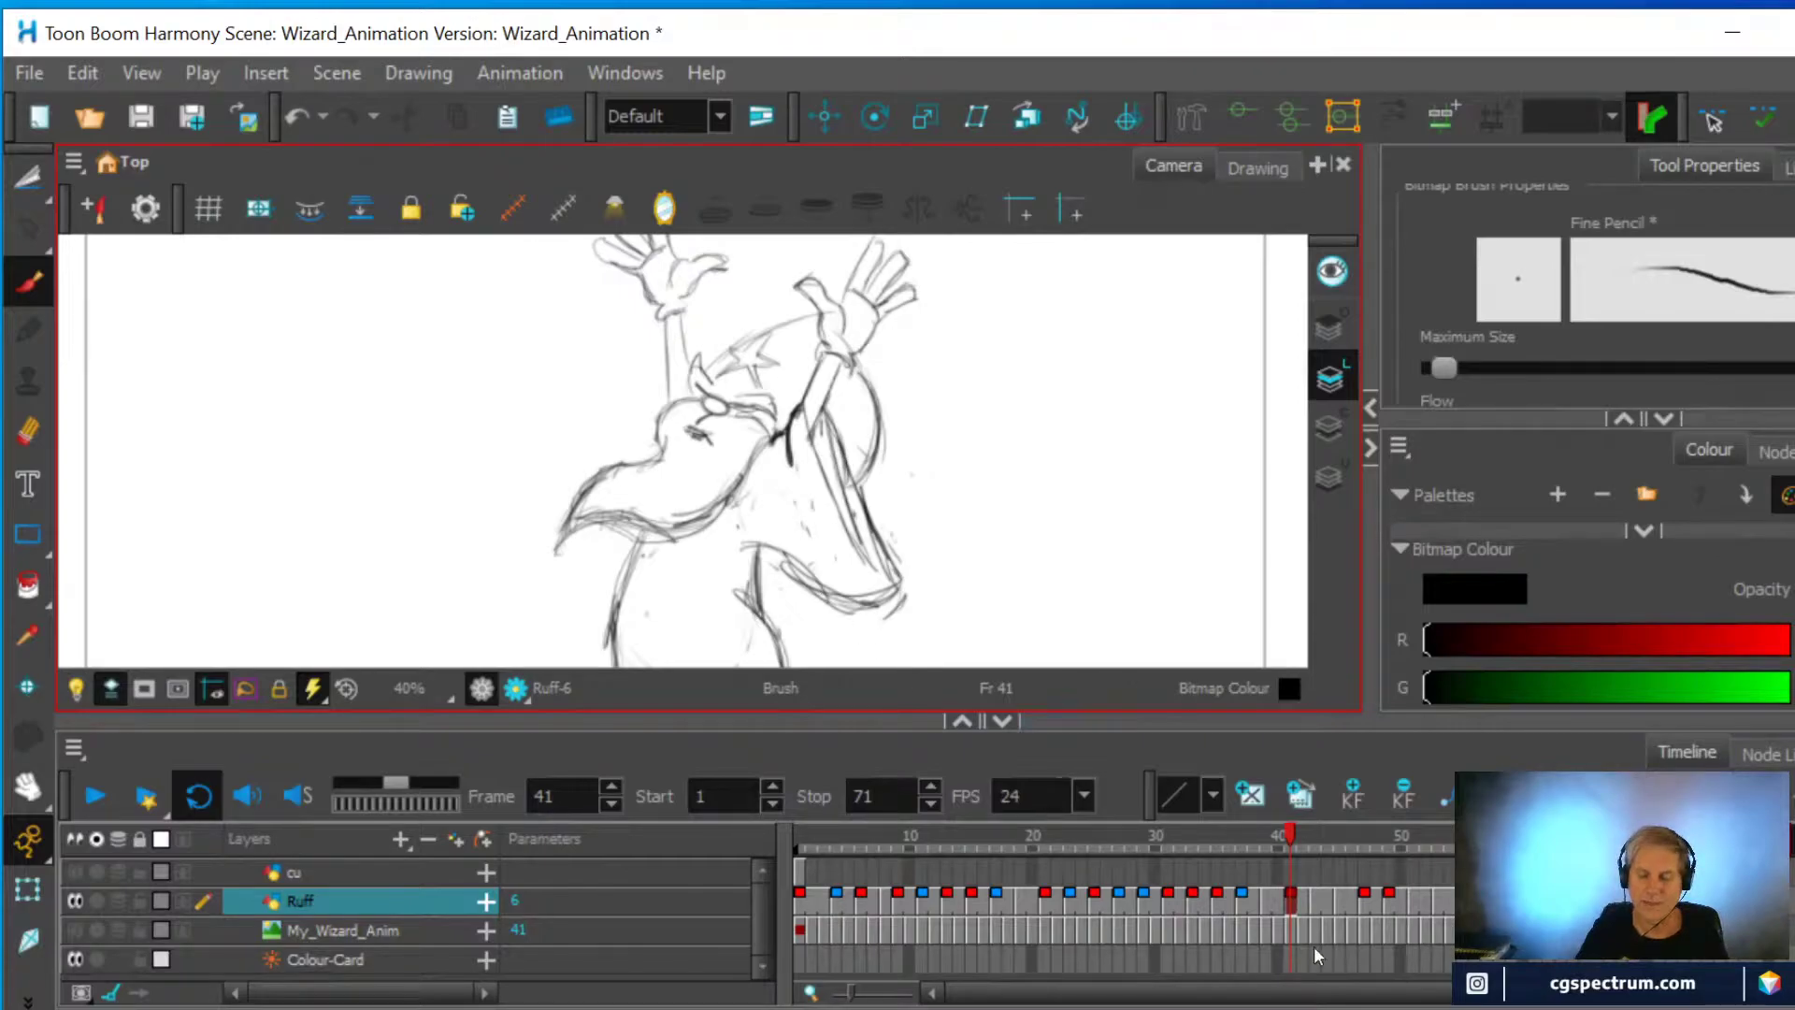
Flip through the drawings from frame 39 to frame 47 to check the sleeve's motion
{"action": "left_click", "coordinate": [1270, 898]}
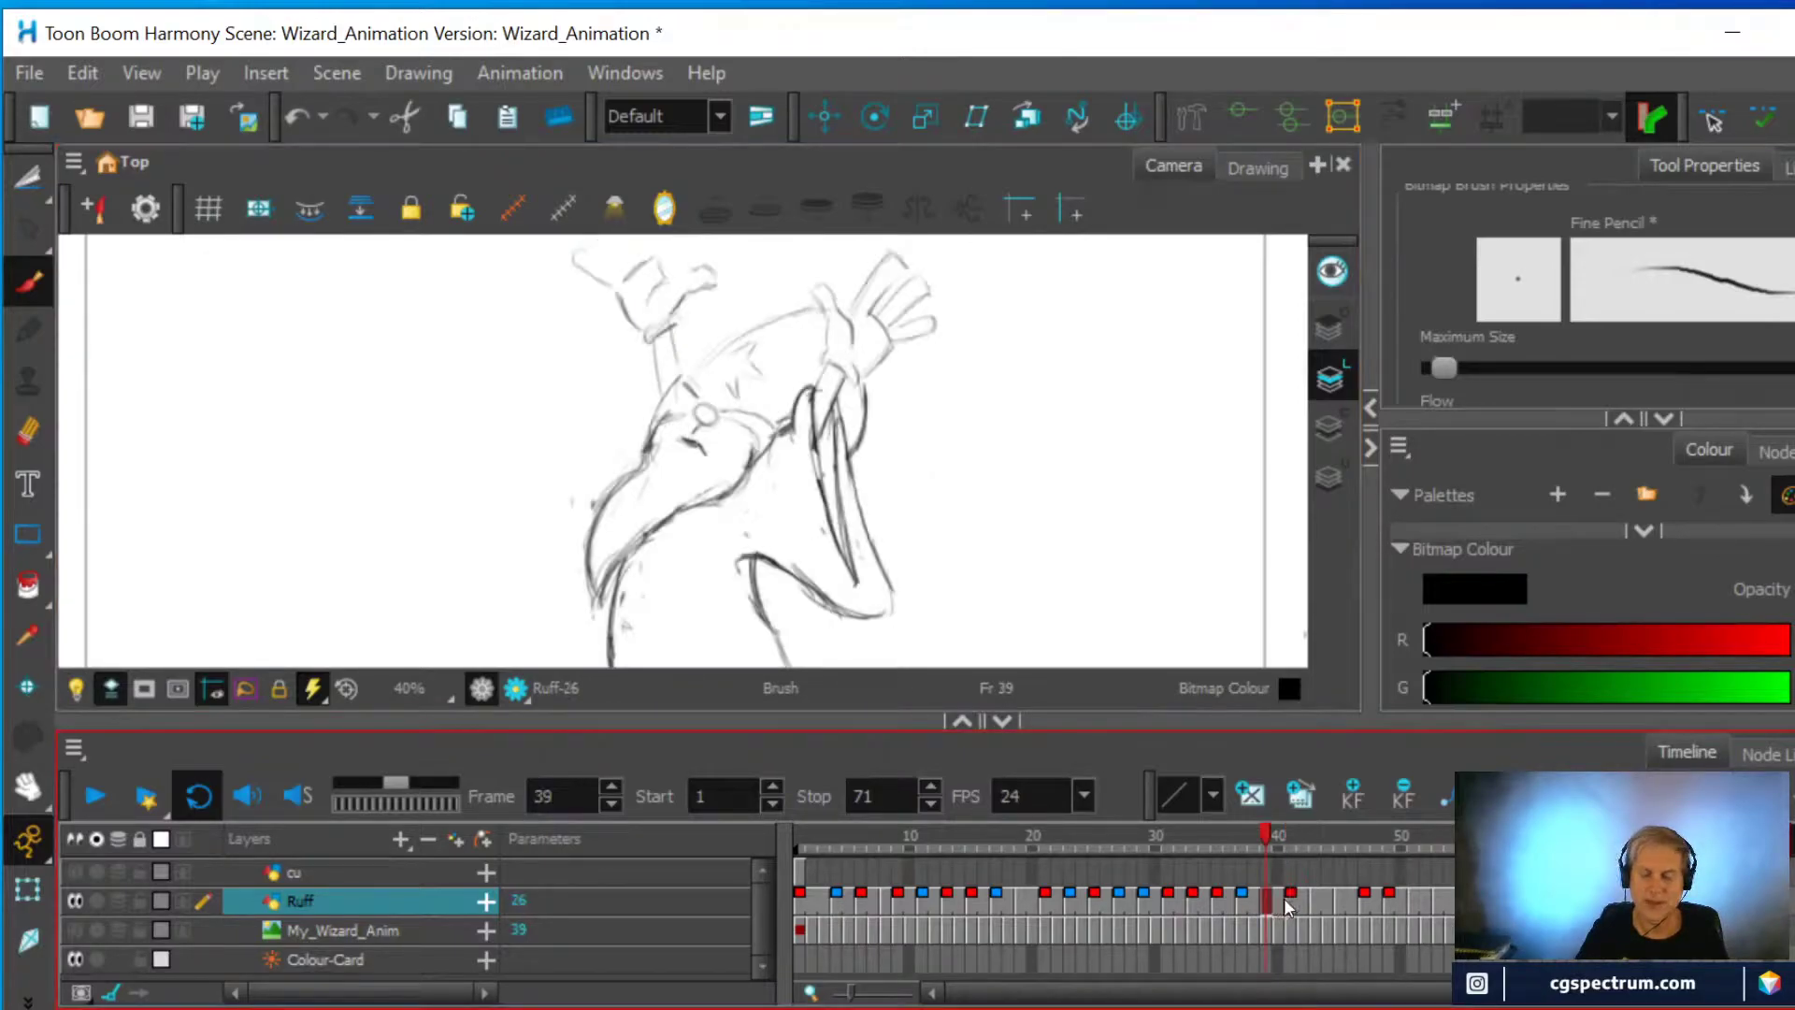
{"action": "left_click", "coordinate": [1295, 903]}
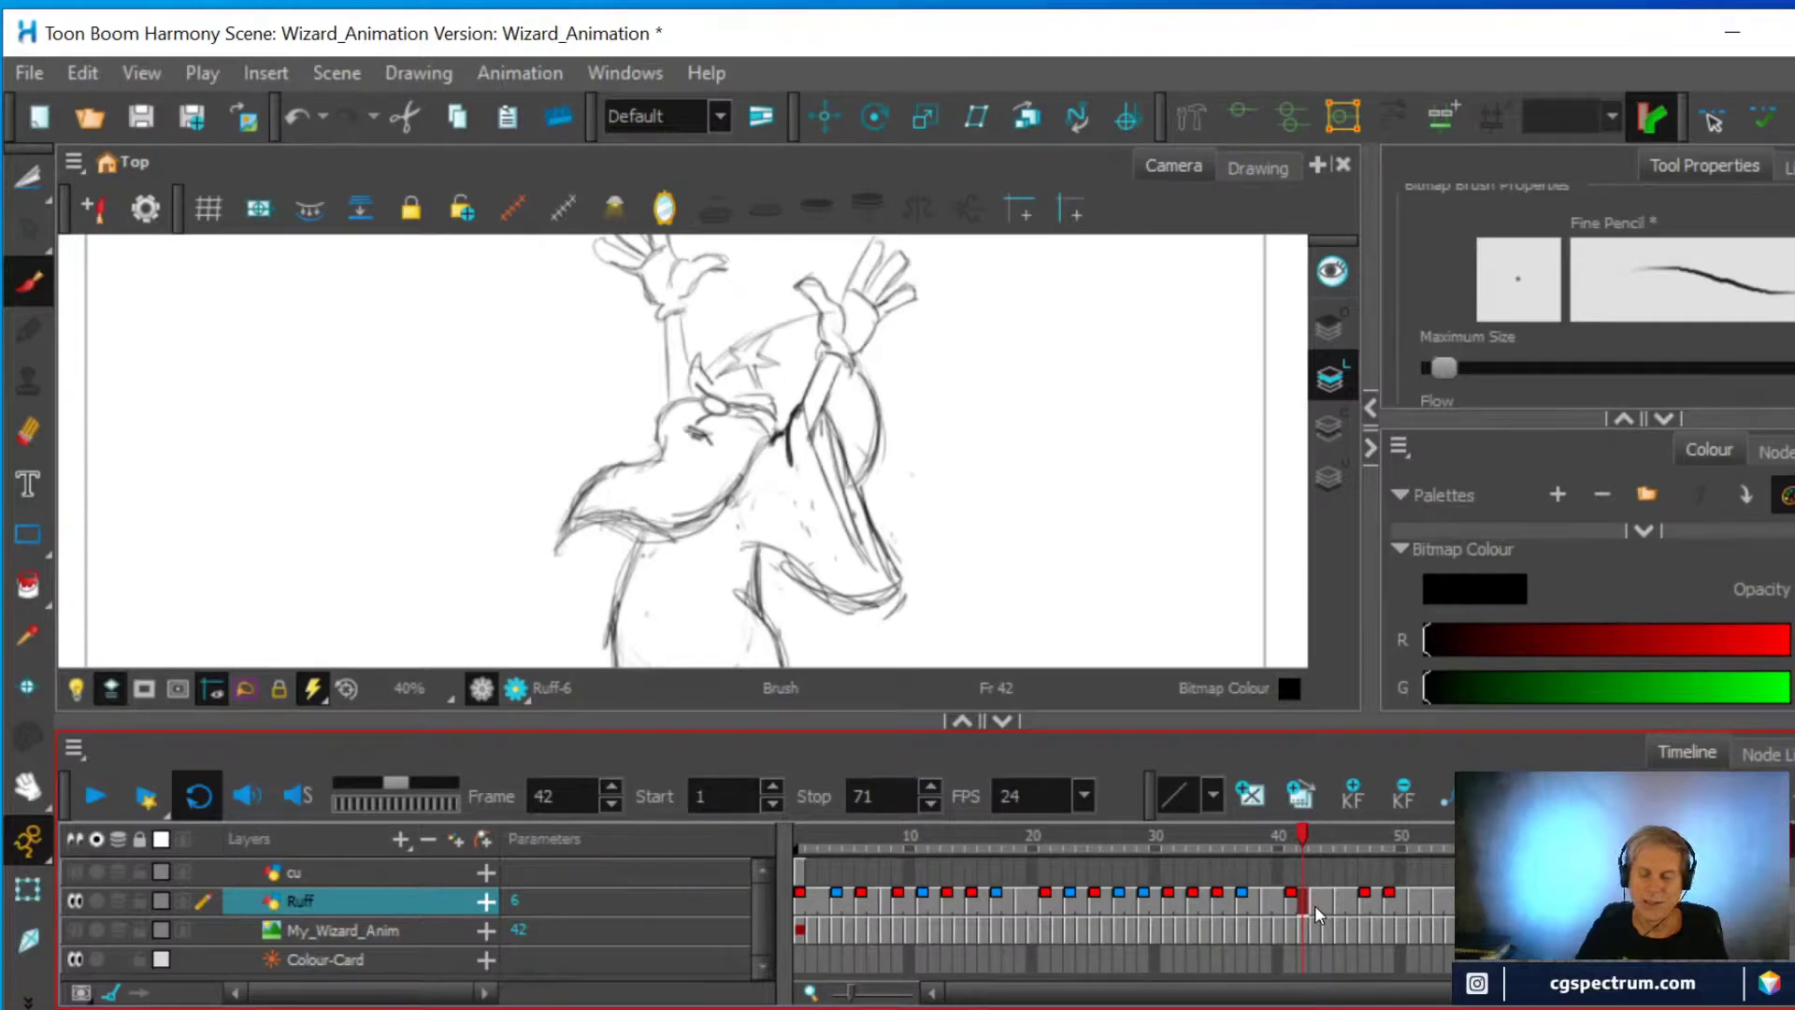
{"action": "left_click", "coordinate": [1313, 899]}
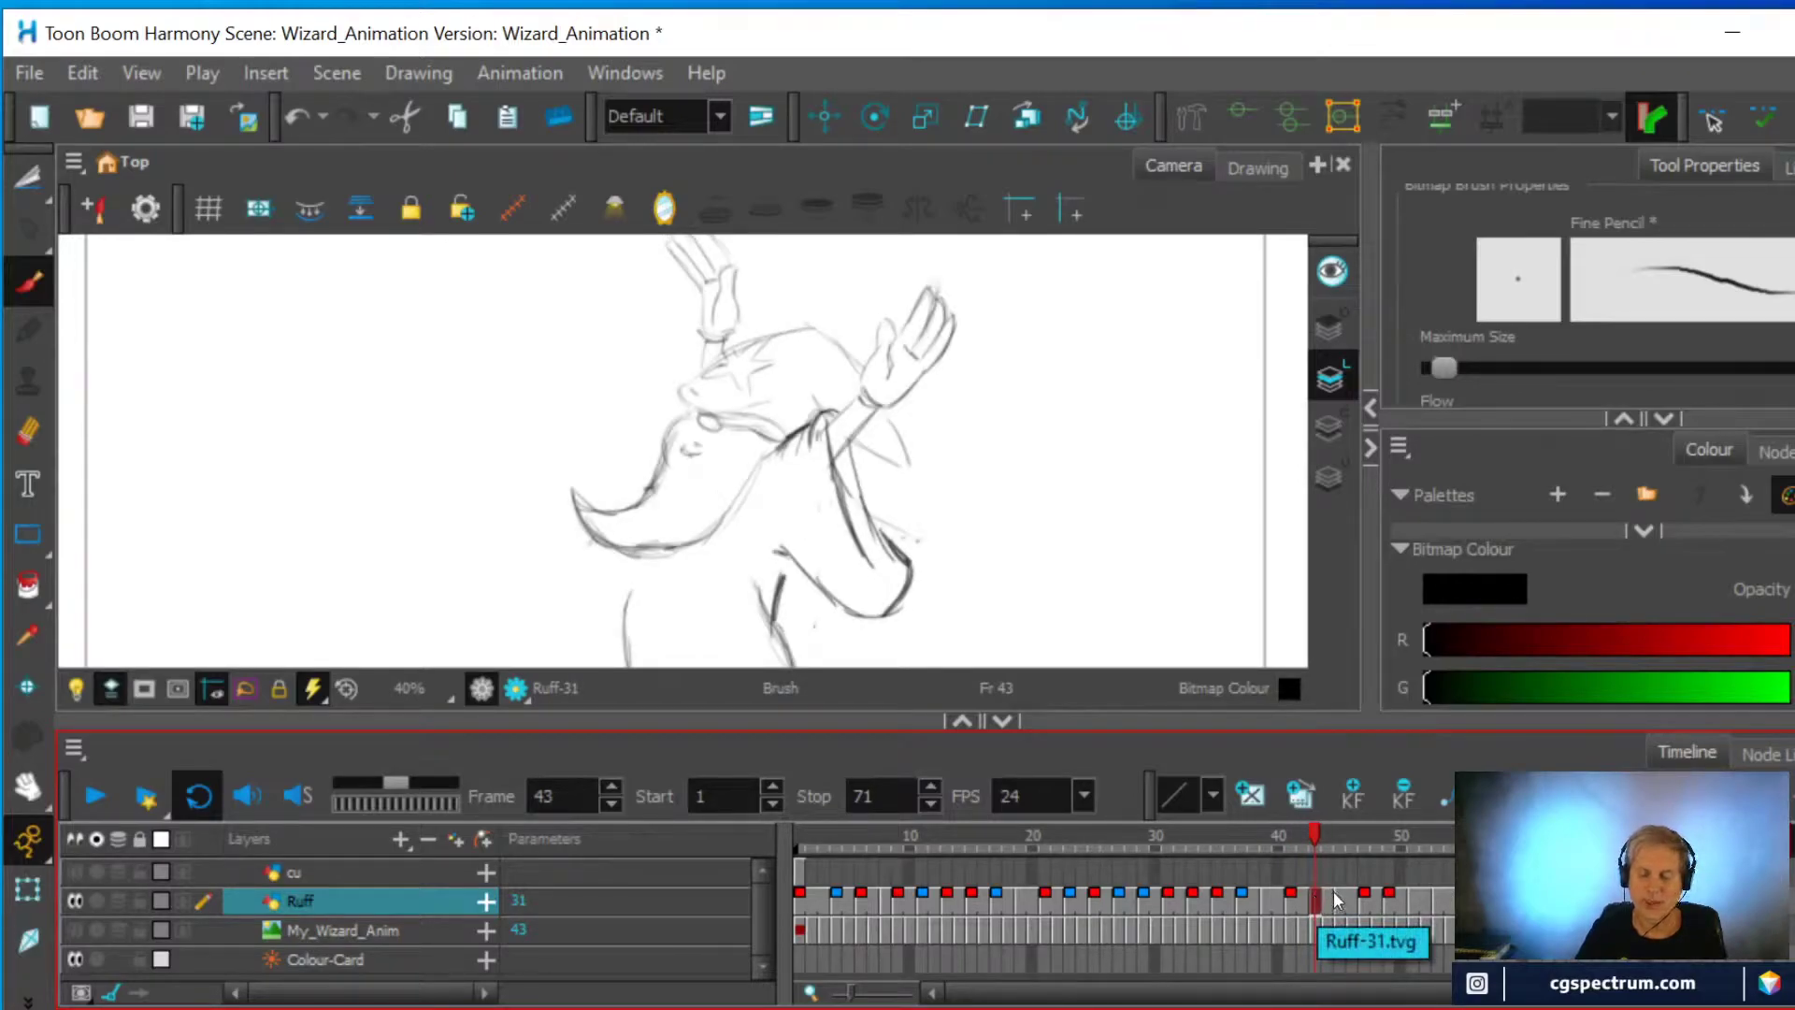
{"action": "left_click", "coordinate": [1339, 900]}
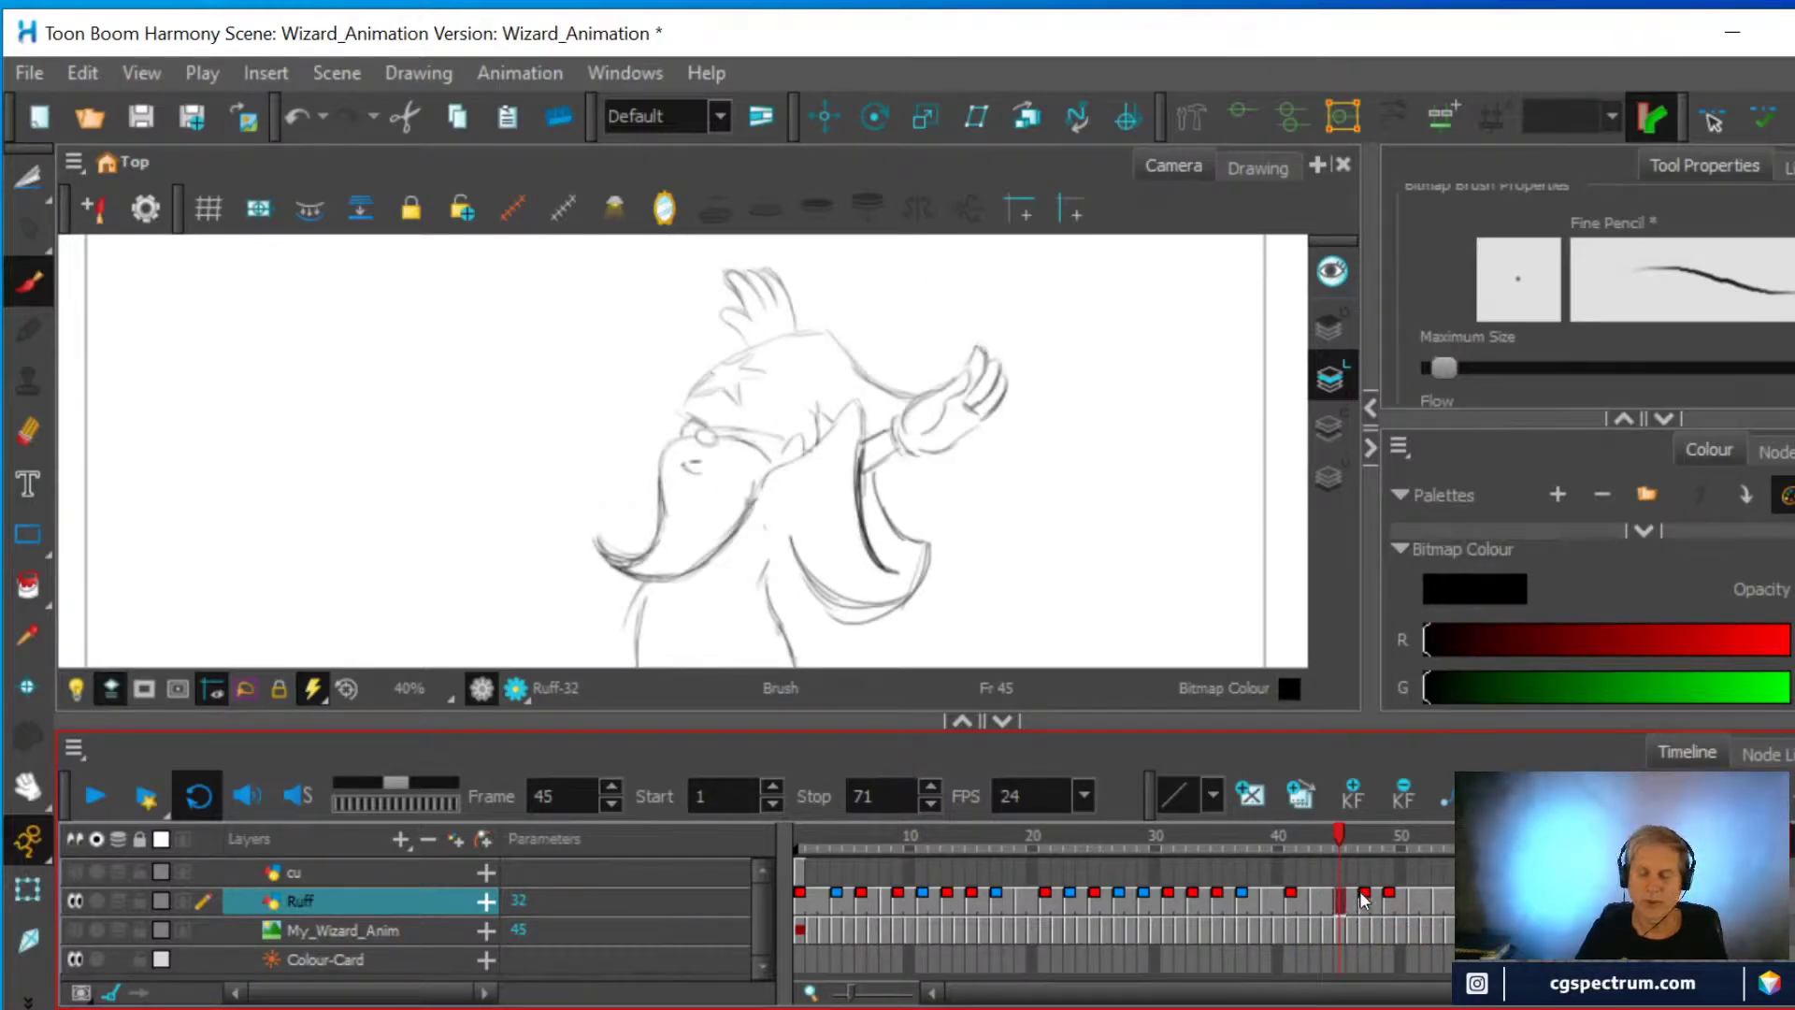
{"action": "left_click", "coordinate": [1365, 900]}
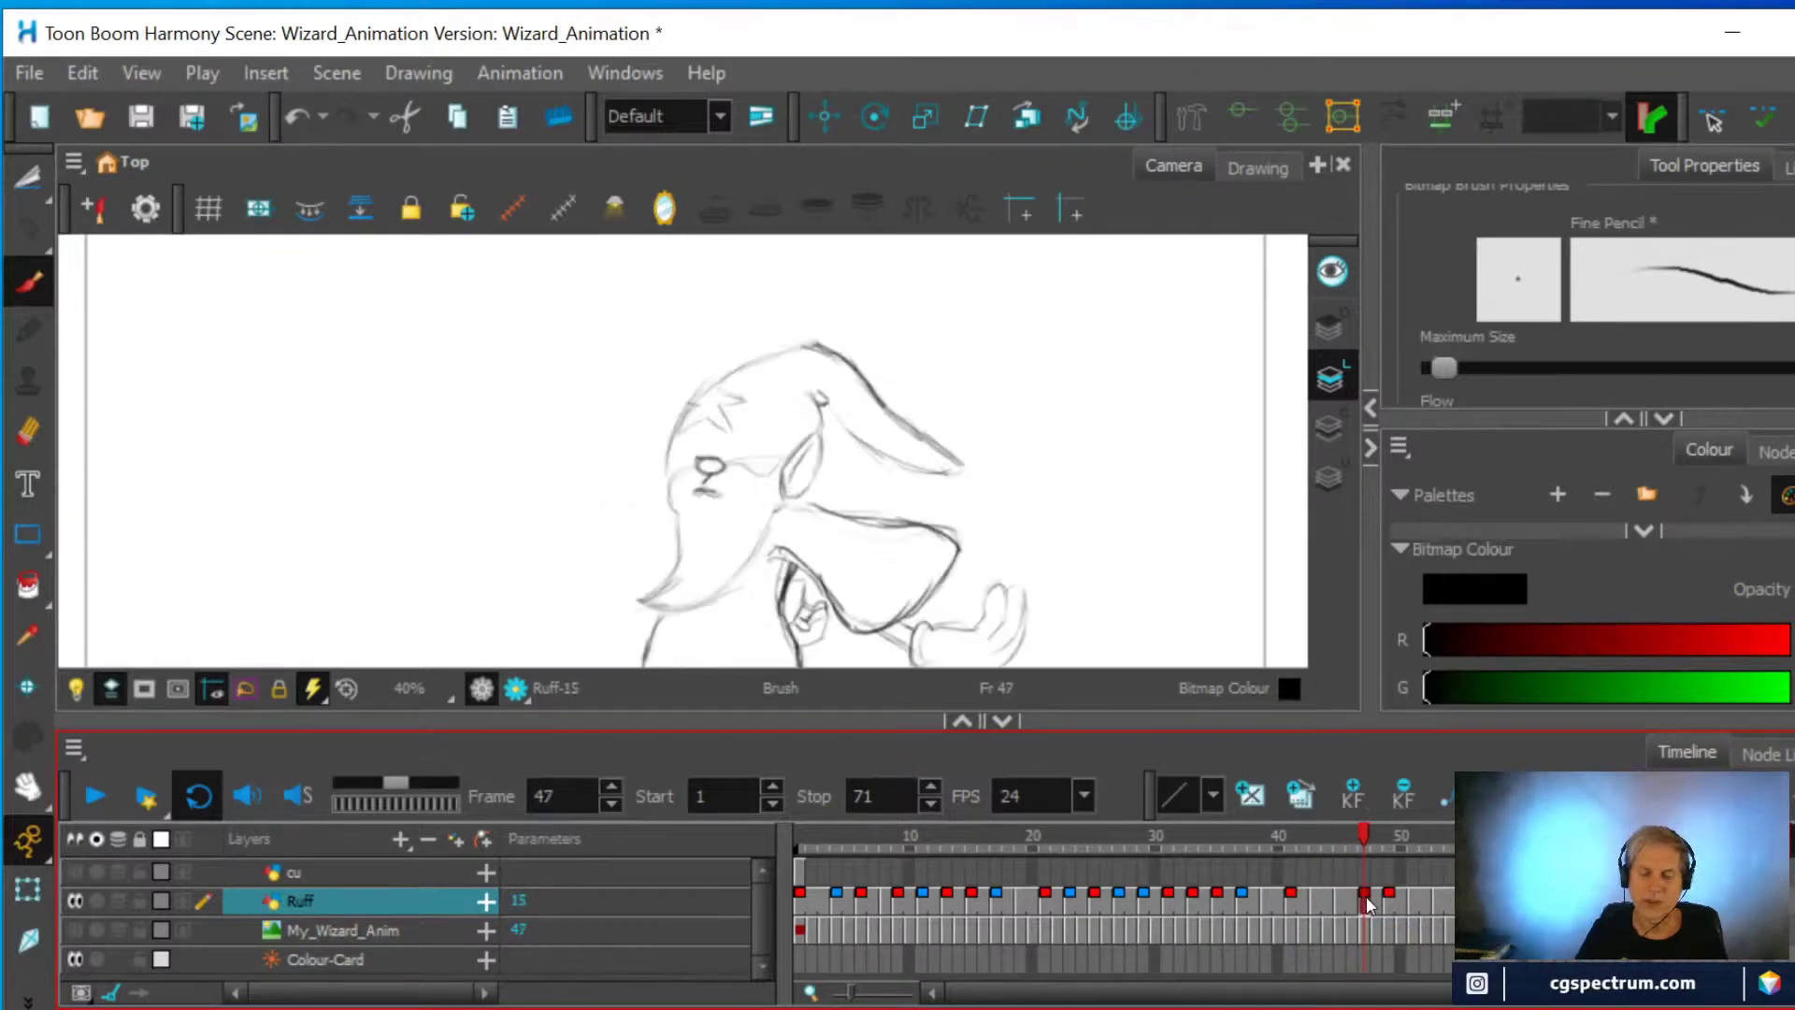
Play the whole animation, then scrub to the frame 46 drawing to review the sleeve's follow-through with the full figure in view
{"action": "left_click", "coordinate": [98, 796]}
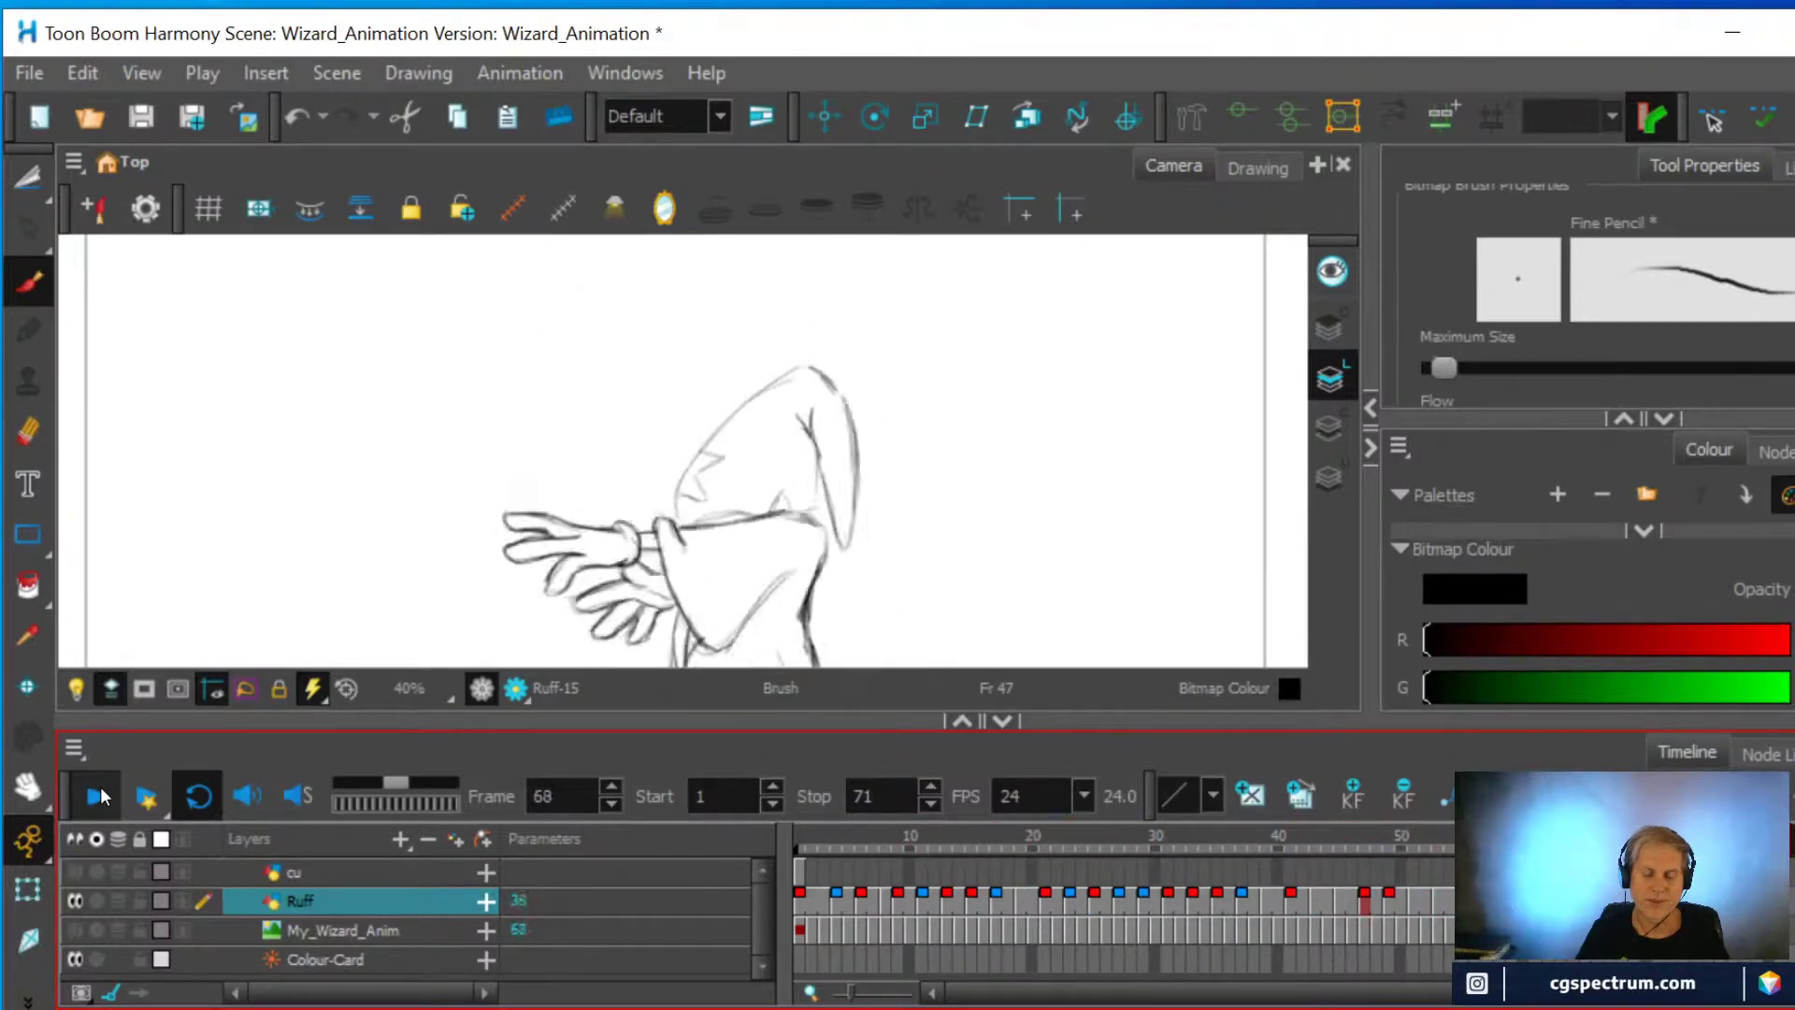
{"action": "left_click", "coordinate": [101, 795]}
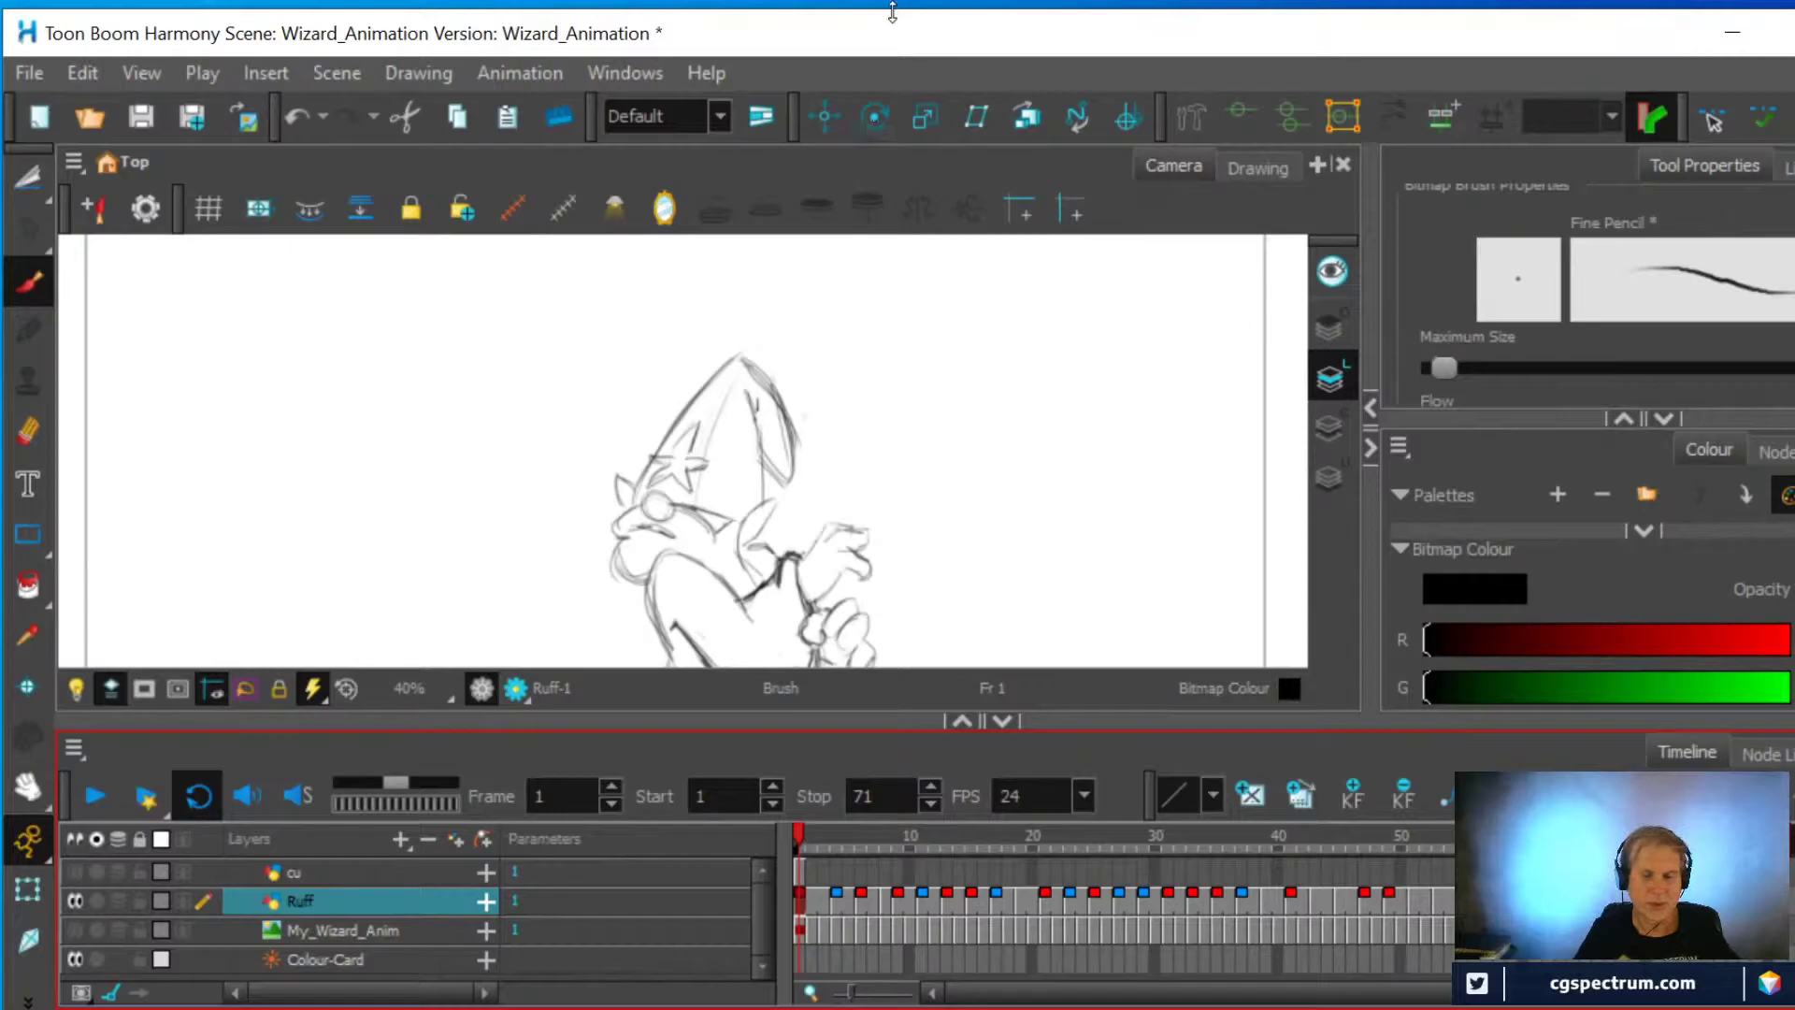
{"action": "scroll", "coordinate": [845, 450], "scroll_direction": "down", "scroll_amount": 1}
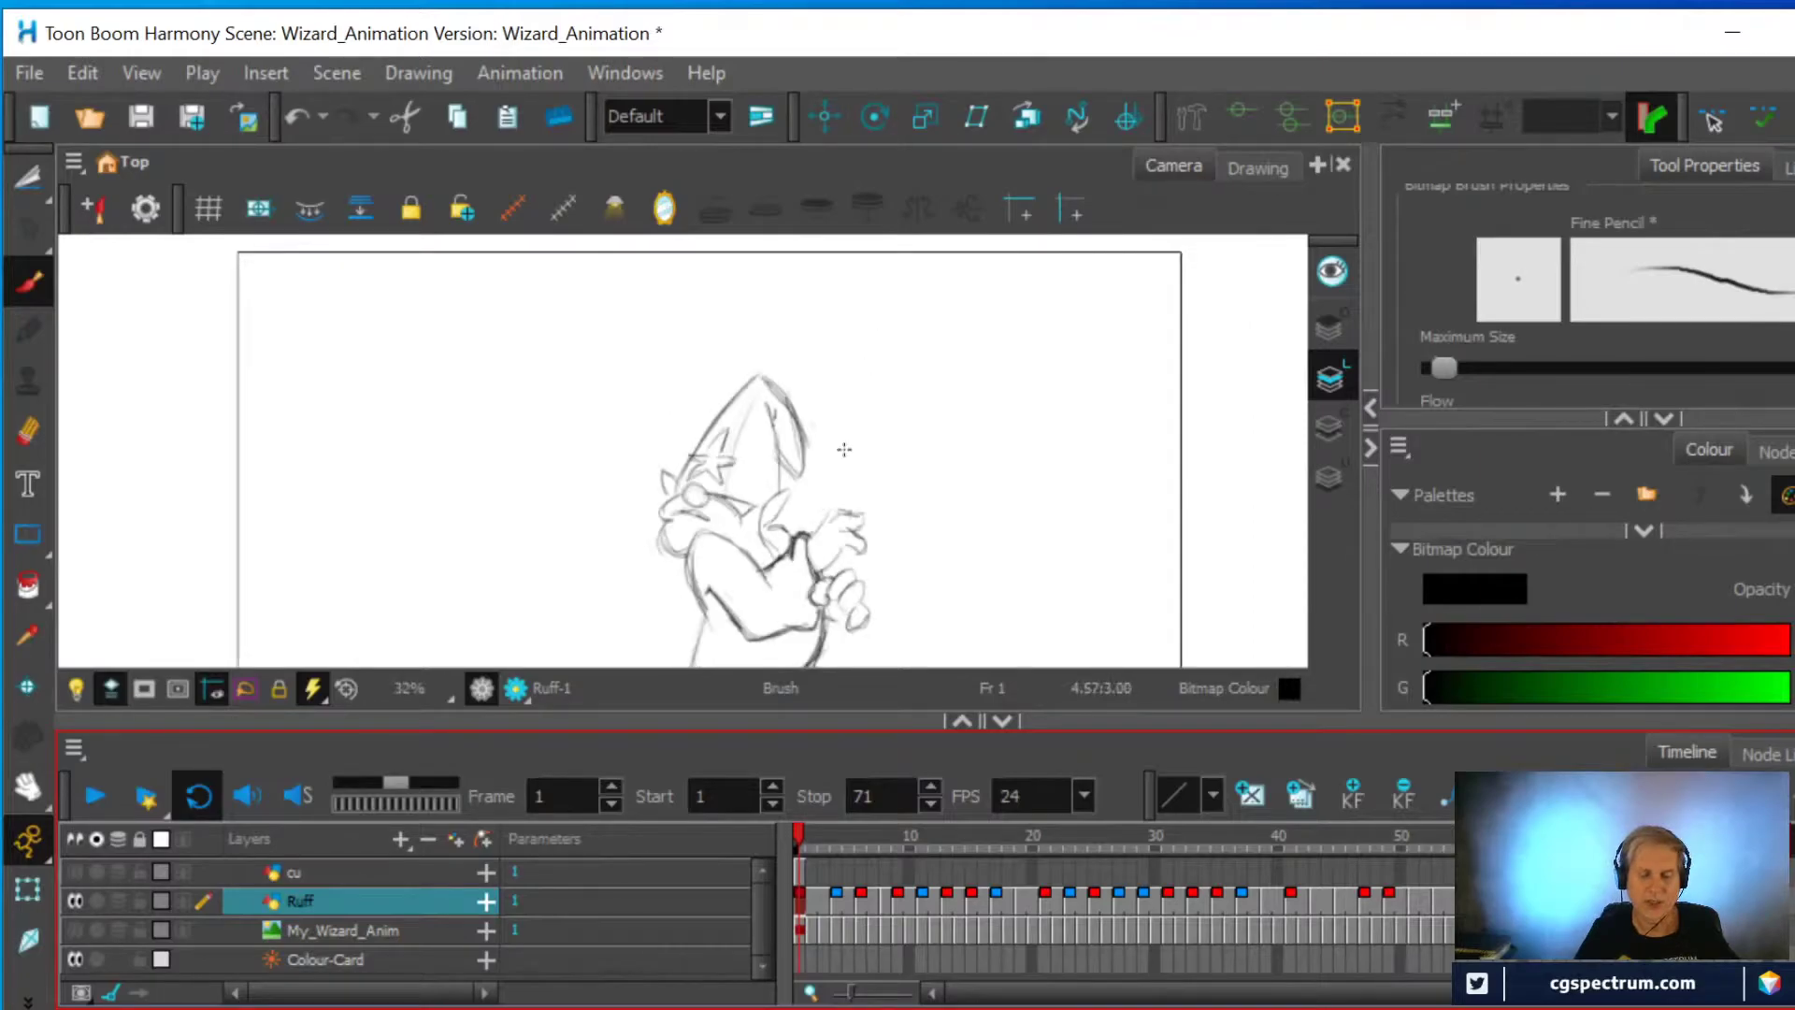
{"action": "left_click_drag", "start_coordinate": [844, 450], "coordinate": [831, 337]}
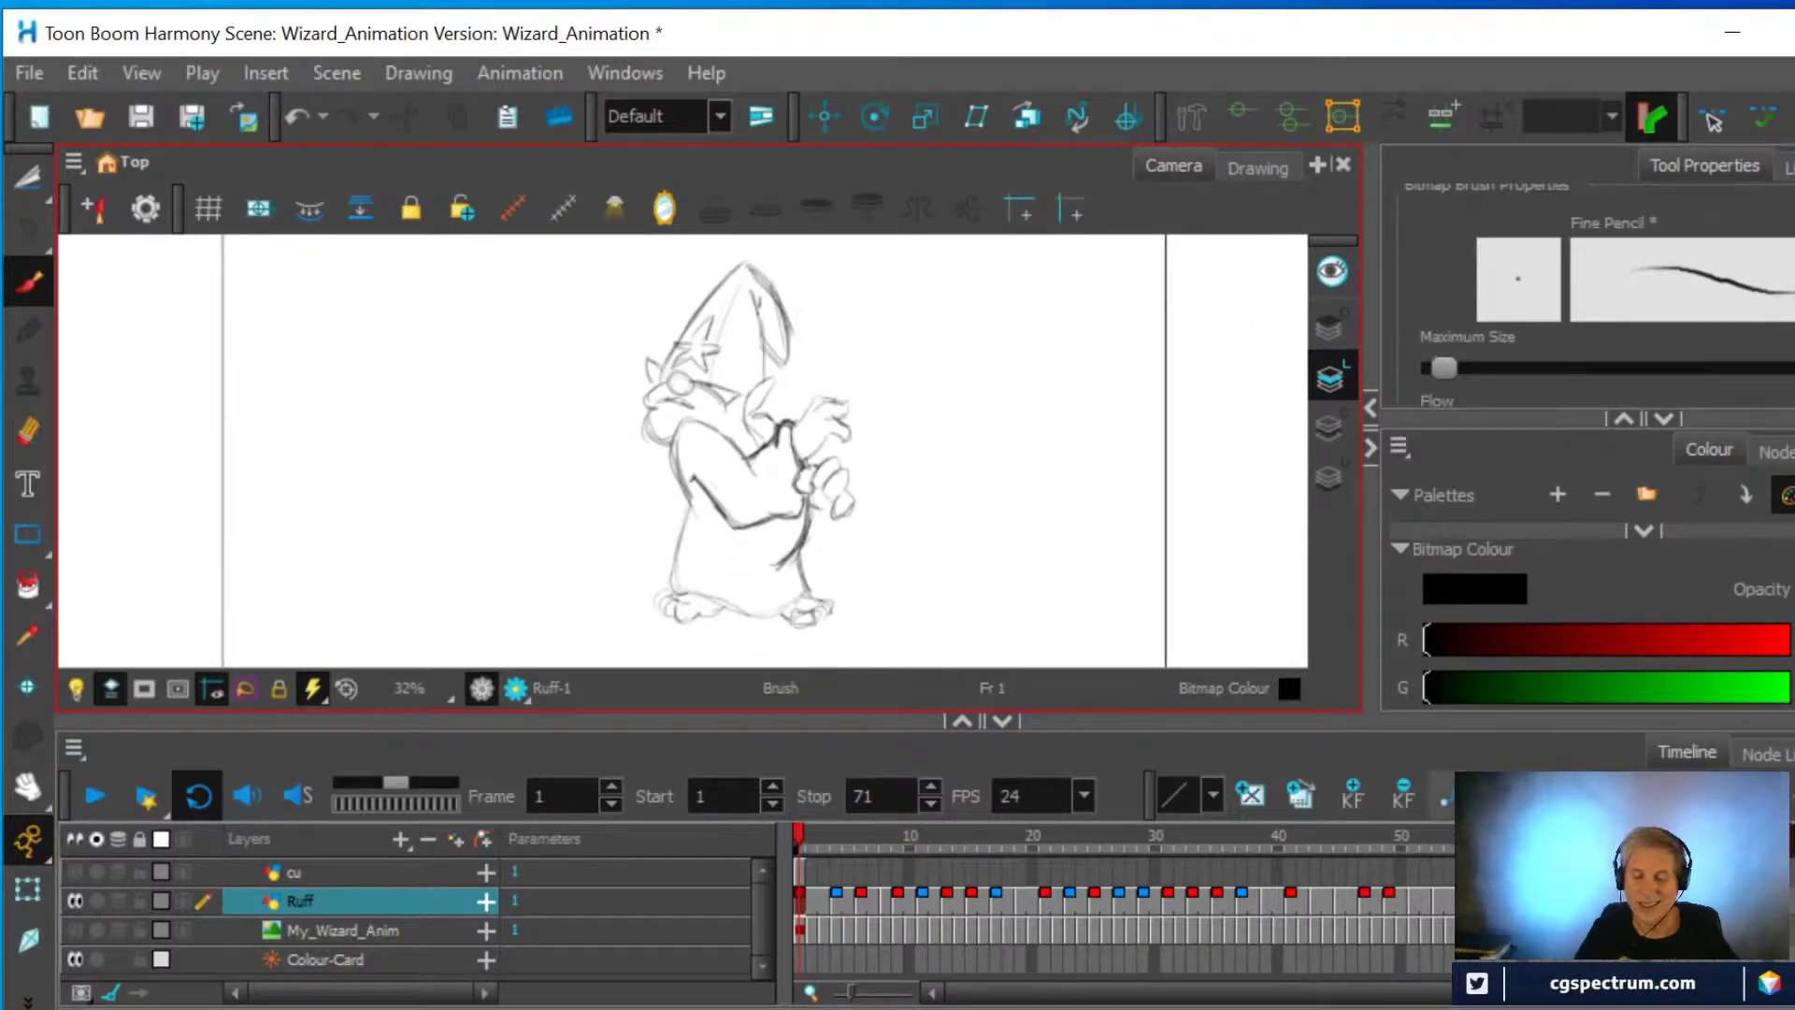
{"action": "mouse_move", "coordinate": [1290, 841]}
{"action": "left_mouse_down"}
{"action": "mouse_move", "coordinate": [1393, 850]}
{"action": "mouse_move", "coordinate": [1342, 851]}
{"action": "mouse_move", "coordinate": [1364, 852]}
{"action": "left_mouse_up"}
{"action": "left_click", "coordinate": [1355, 903]}
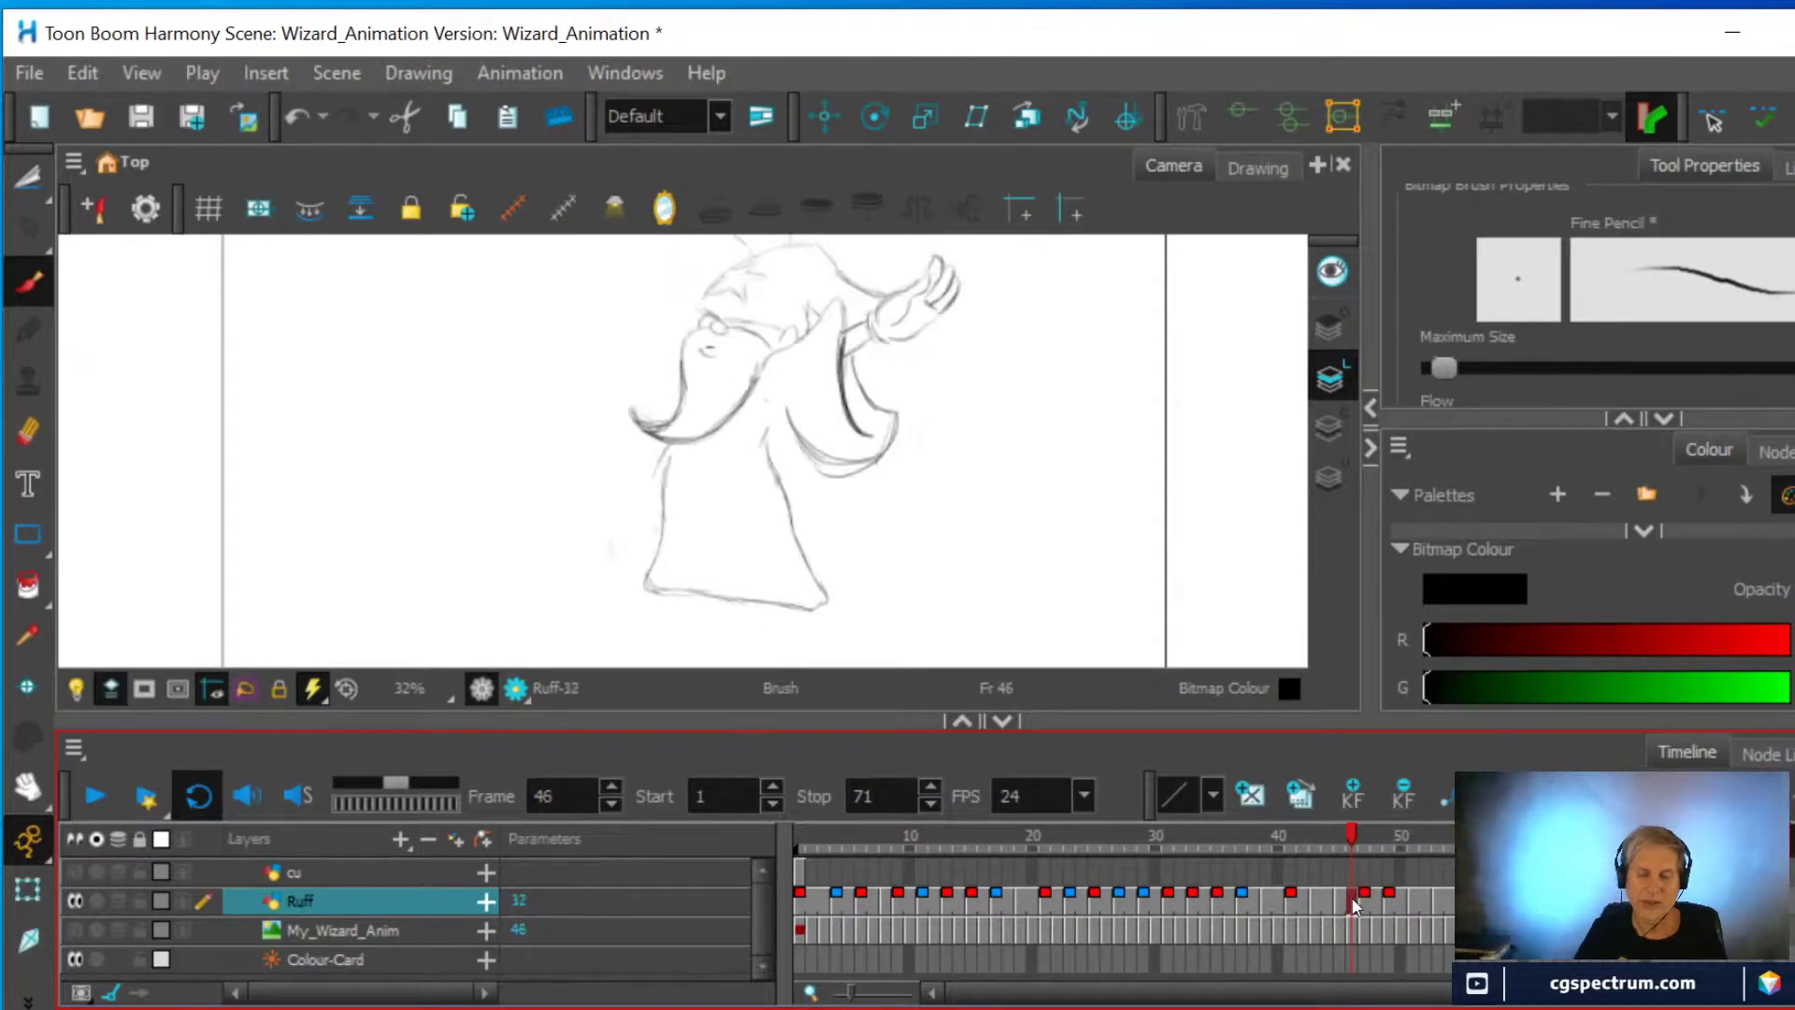
Replay the animation and scrub through the first 13 frames to examine the beard's shape and motion
{"action": "left_click", "coordinate": [87, 788]}
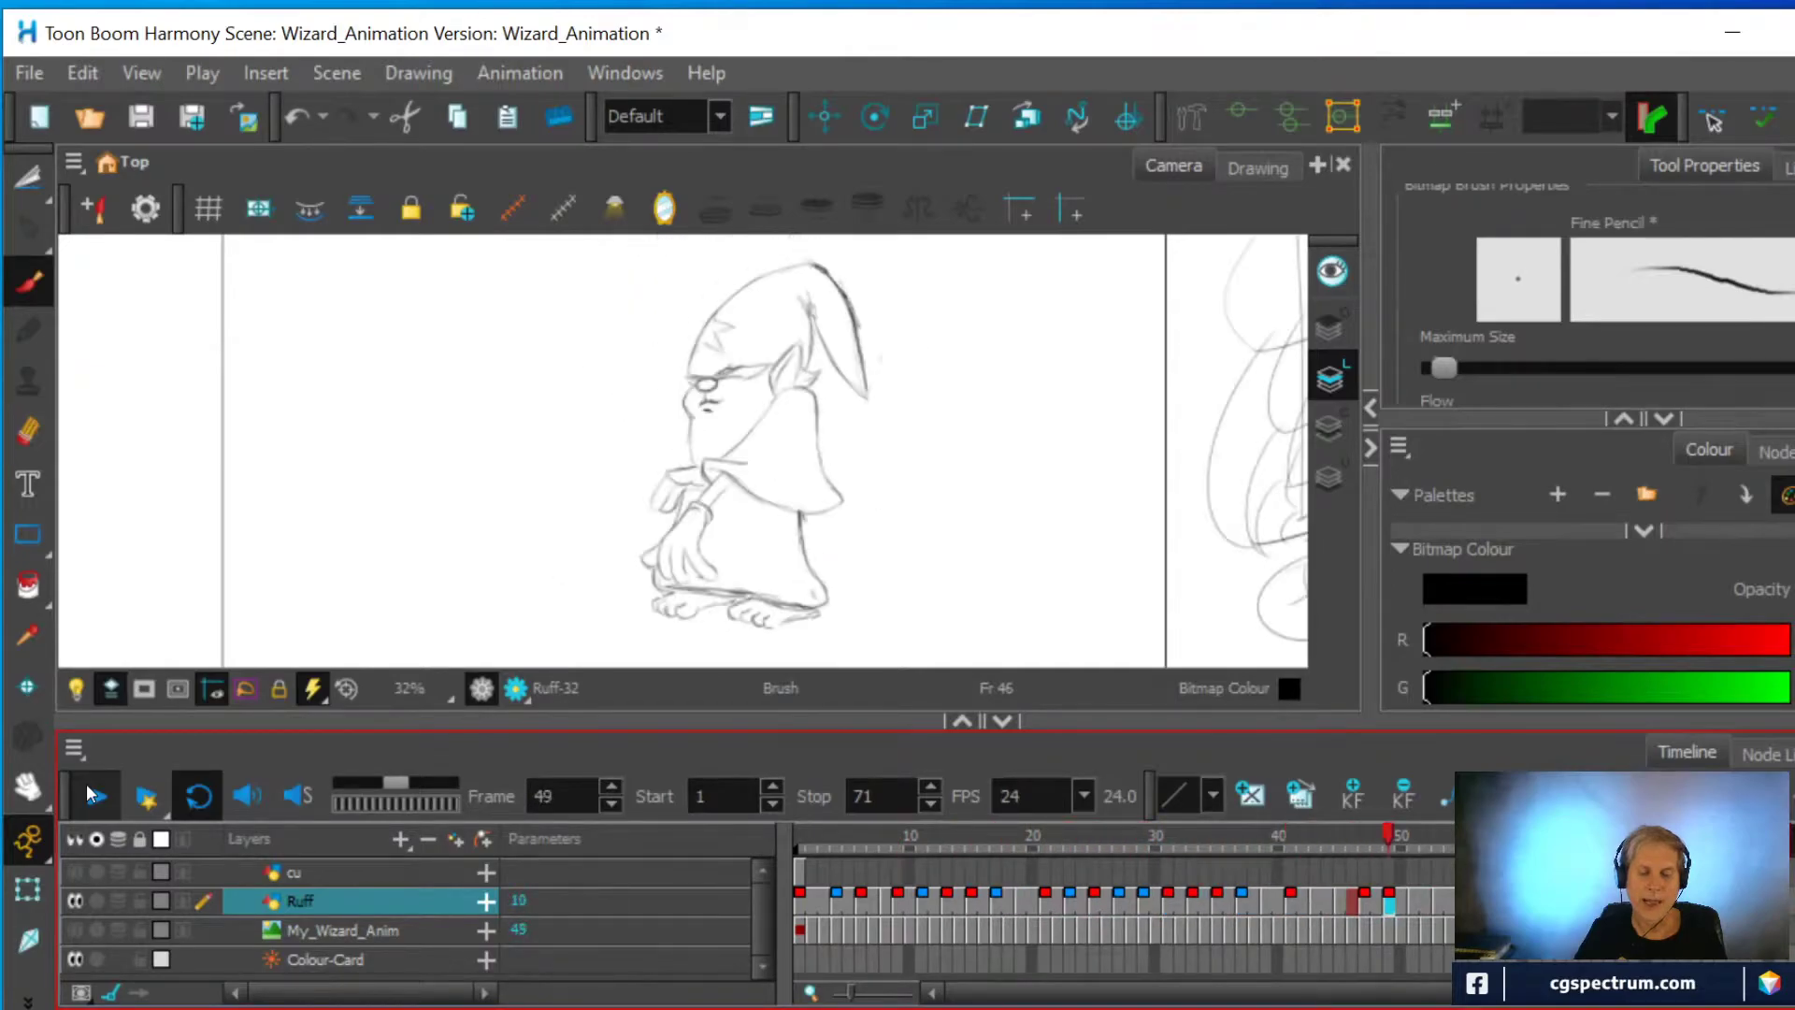
{"action": "left_click", "coordinate": [86, 783]}
{"action": "mouse_move", "coordinate": [827, 835]}
{"action": "left_mouse_down"}
{"action": "mouse_move", "coordinate": [801, 835]}
{"action": "mouse_move", "coordinate": [1013, 839]}
{"action": "mouse_move", "coordinate": [943, 850]}
{"action": "left_mouse_up"}
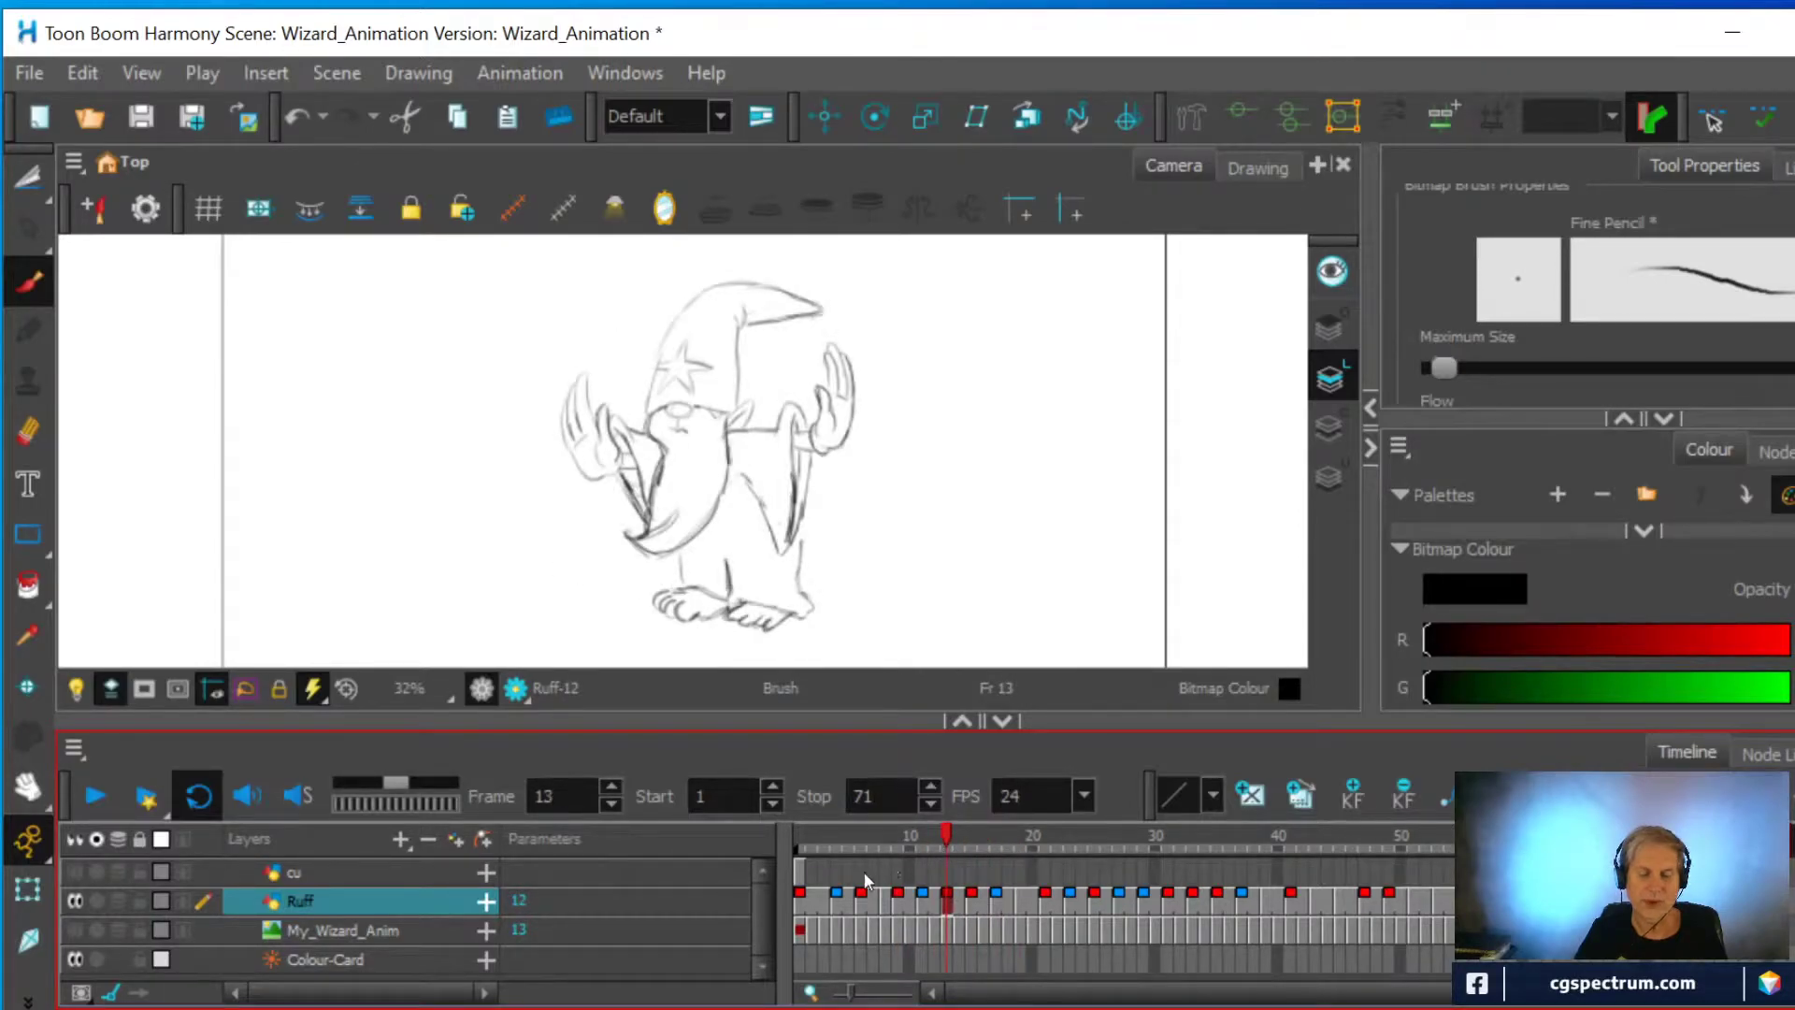
{"action": "left_click", "coordinate": [799, 905]}
{"action": "left_click_drag", "start_coordinate": [839, 844], "coordinate": [929, 835]}
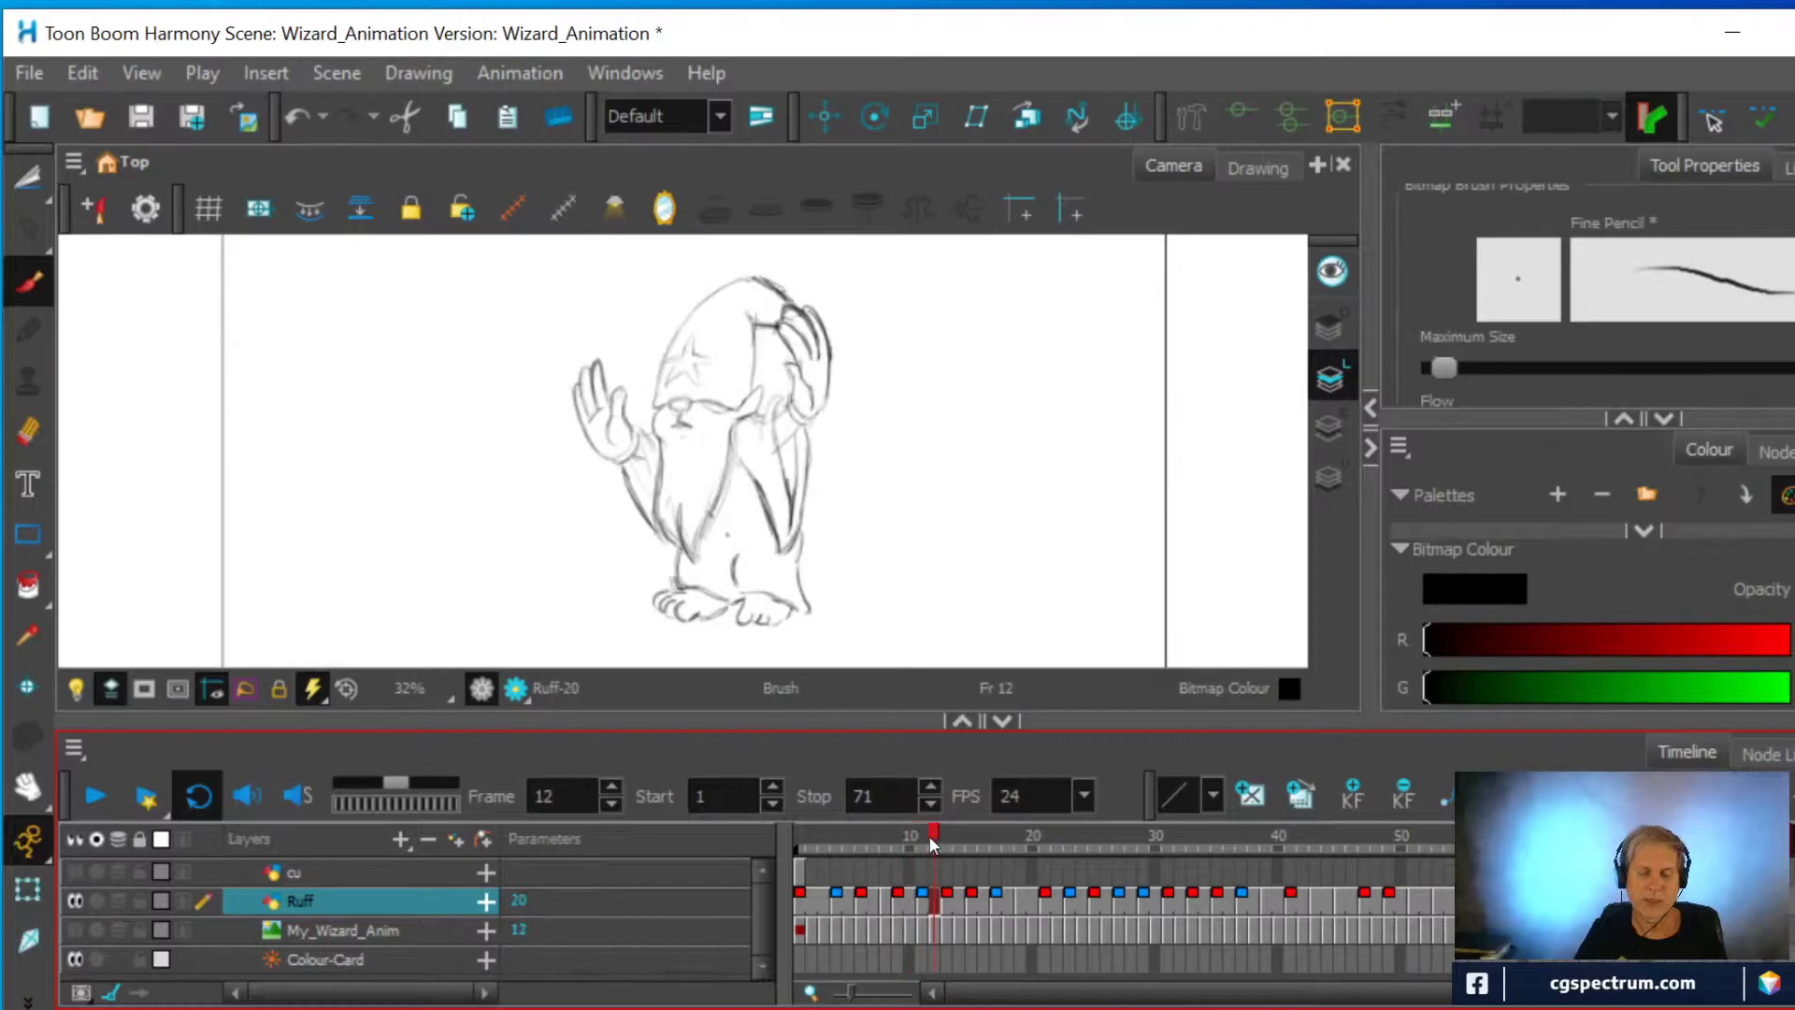
Lasso the beard in the frame 12 drawing with the Cutter tool and copy it
{"action": "left_click", "coordinate": [31, 173]}
{"action": "mouse_move", "coordinate": [737, 510]}
{"action": "left_mouse_down"}
{"action": "mouse_move", "coordinate": [705, 570]}
{"action": "mouse_move", "coordinate": [672, 559]}
{"action": "mouse_move", "coordinate": [635, 503]}
{"action": "mouse_move", "coordinate": [649, 410]}
{"action": "mouse_move", "coordinate": [728, 408]}
{"action": "mouse_move", "coordinate": [746, 426]}
{"action": "mouse_move", "coordinate": [754, 476]}
{"action": "mouse_move", "coordinate": [727, 529]}
{"action": "left_mouse_up"}
{"action": "left_click", "coordinate": [81, 75]}
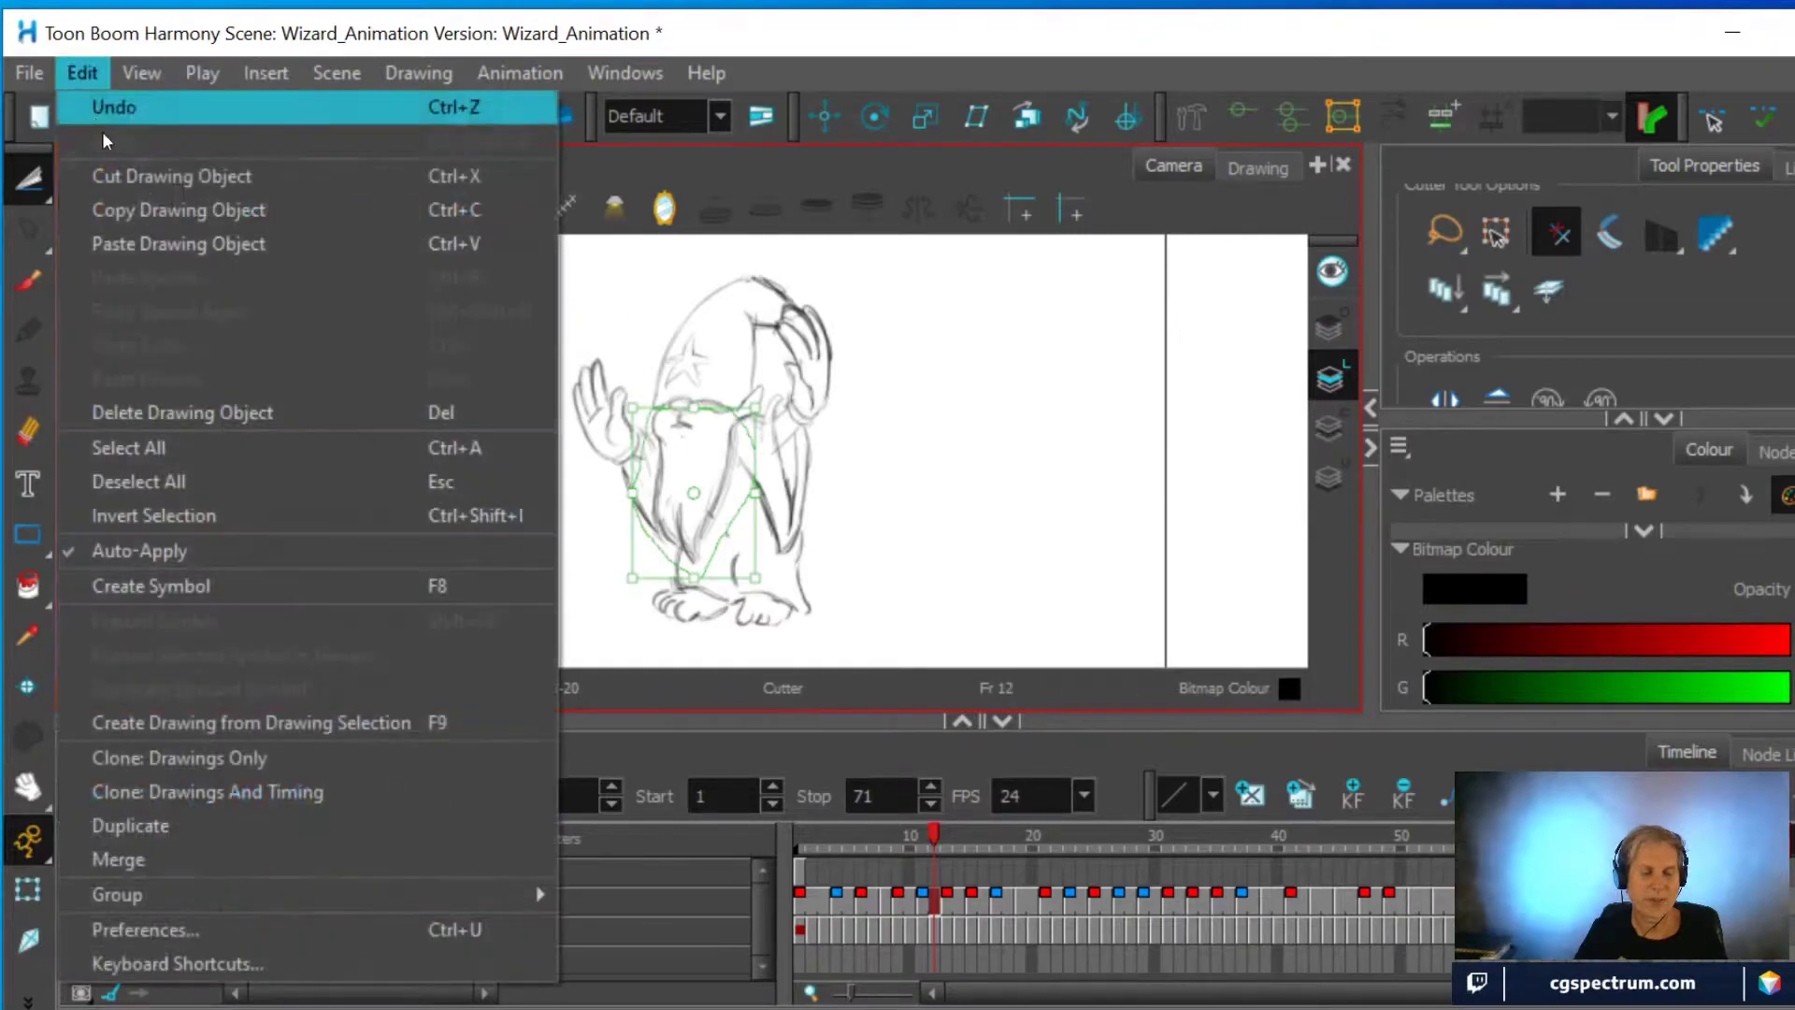
{"action": "left_click", "coordinate": [132, 211]}
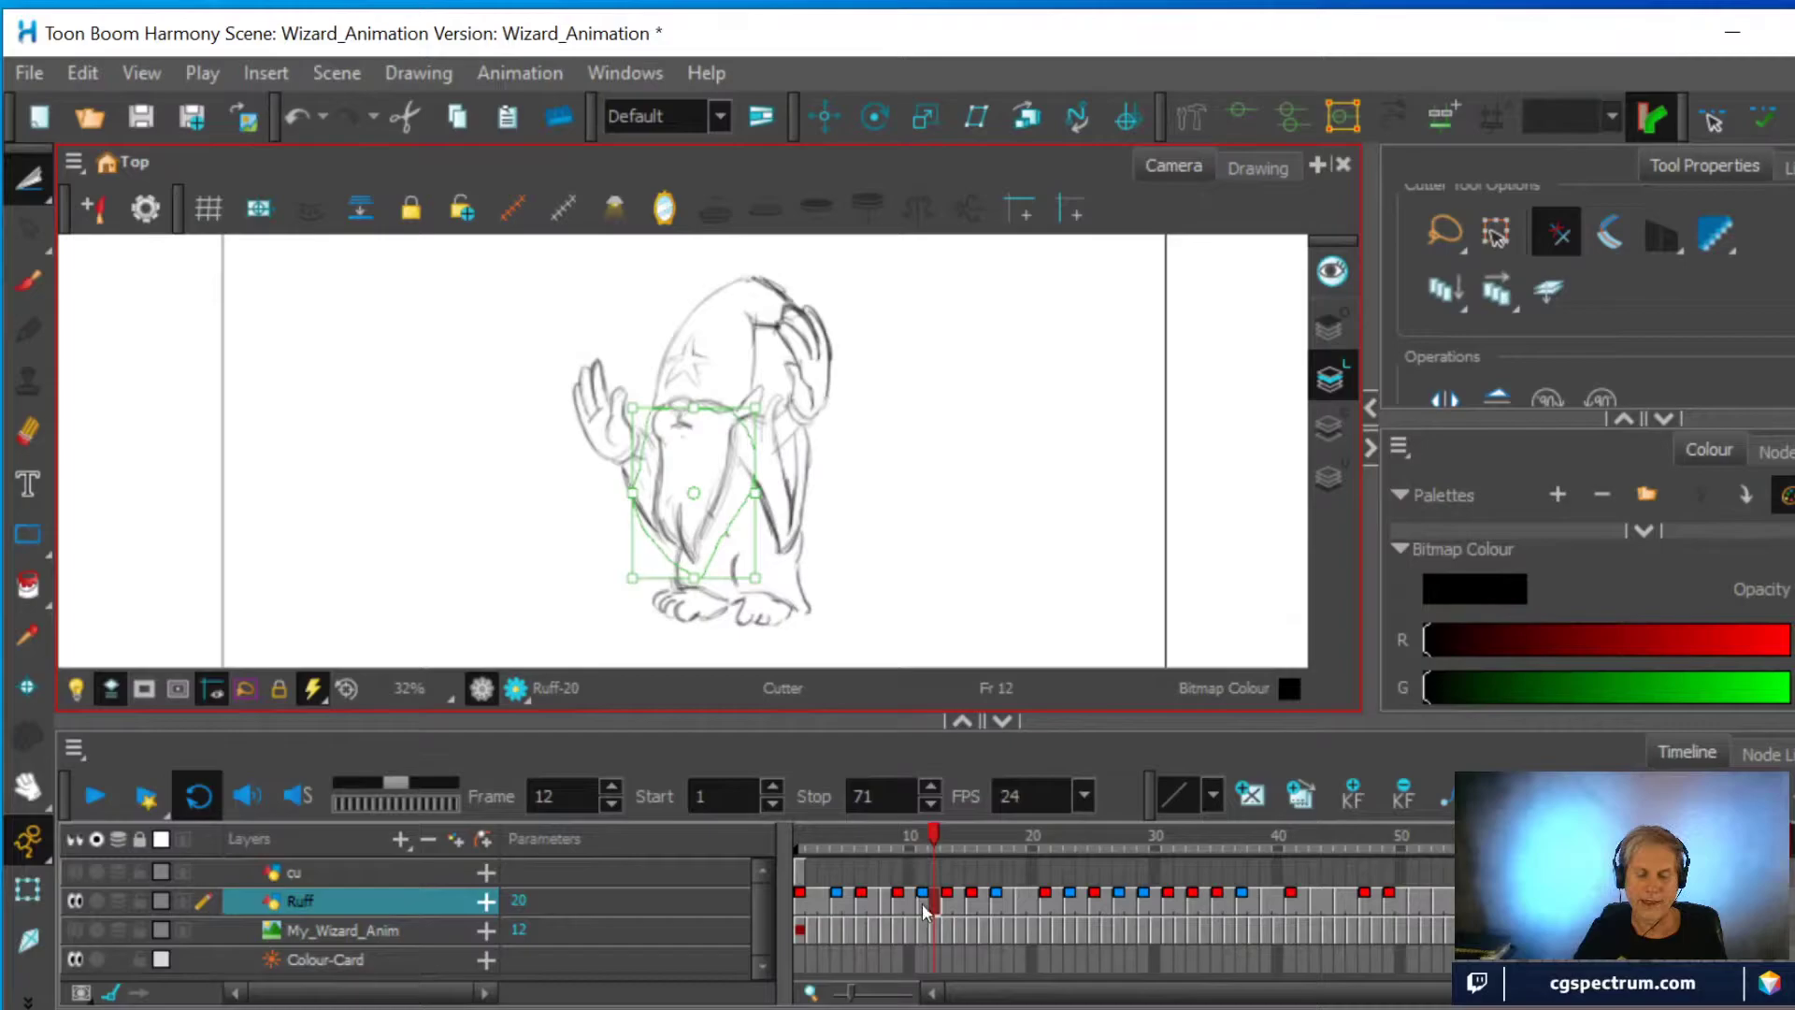
Paste the copied beard into the frame 13 drawing and place it beside the wizard as a size reference
{"action": "left_click", "coordinate": [896, 902]}
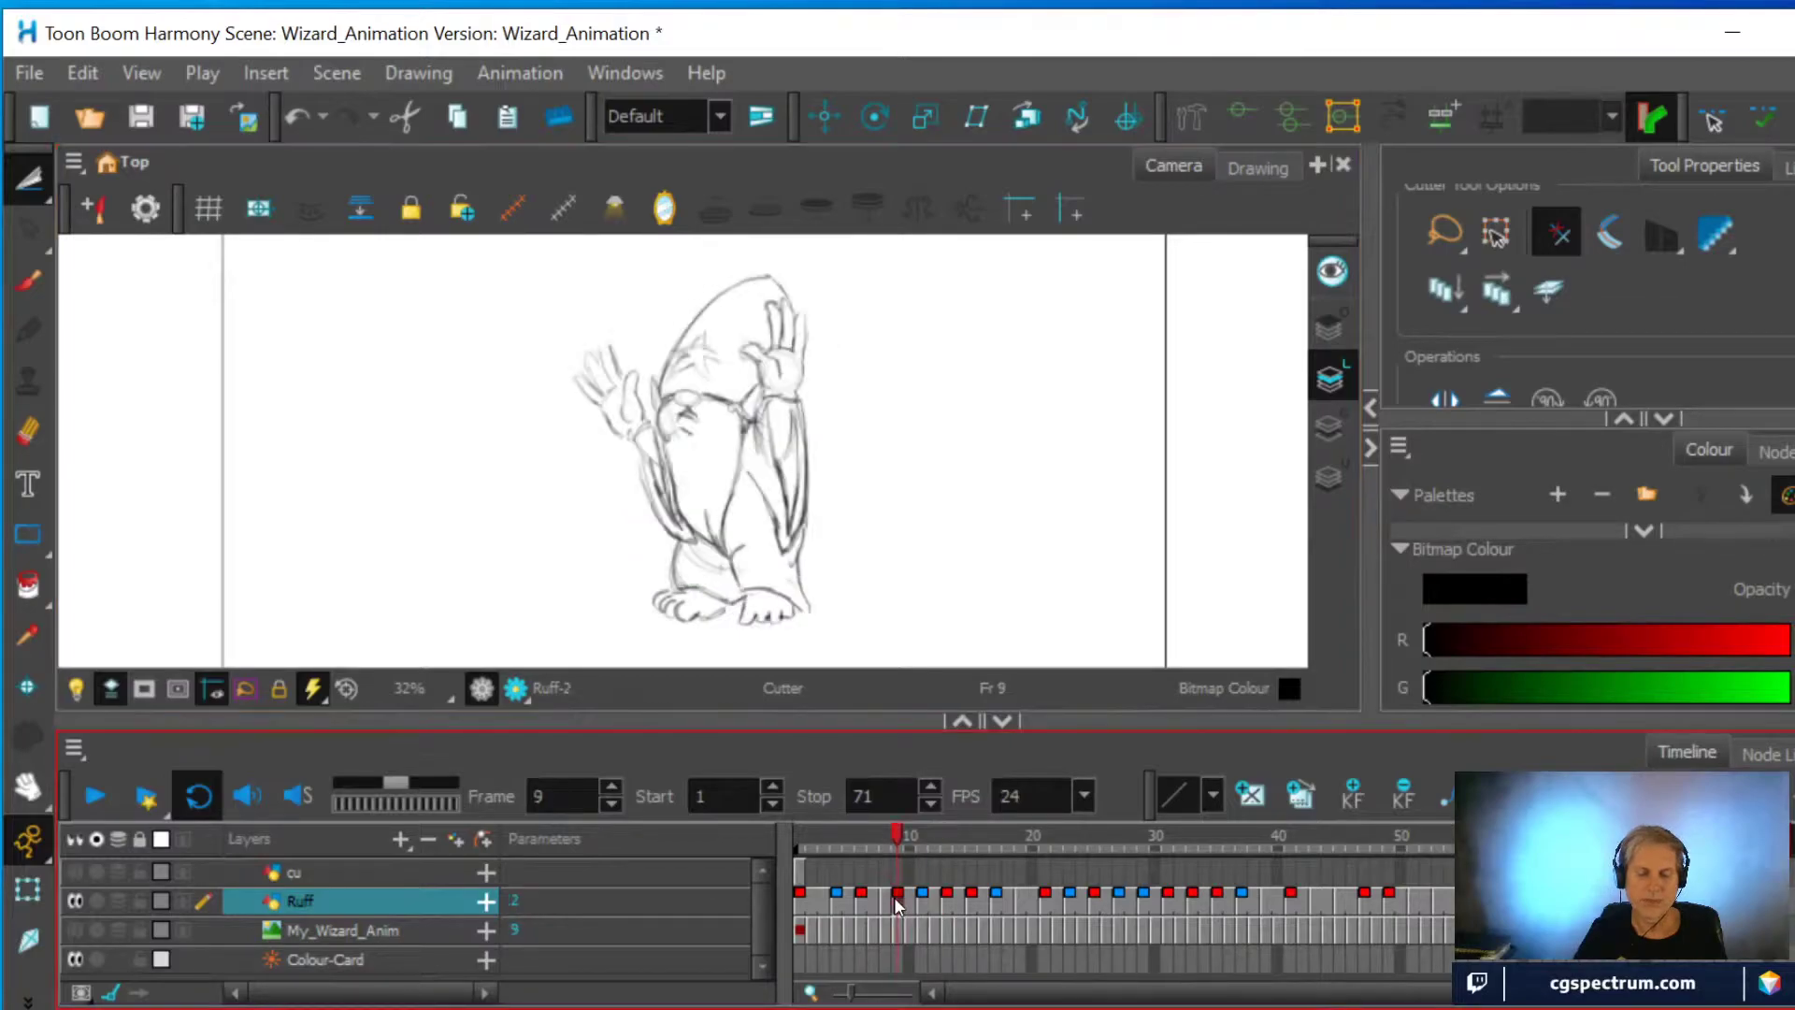
{"action": "left_click", "coordinate": [946, 901]}
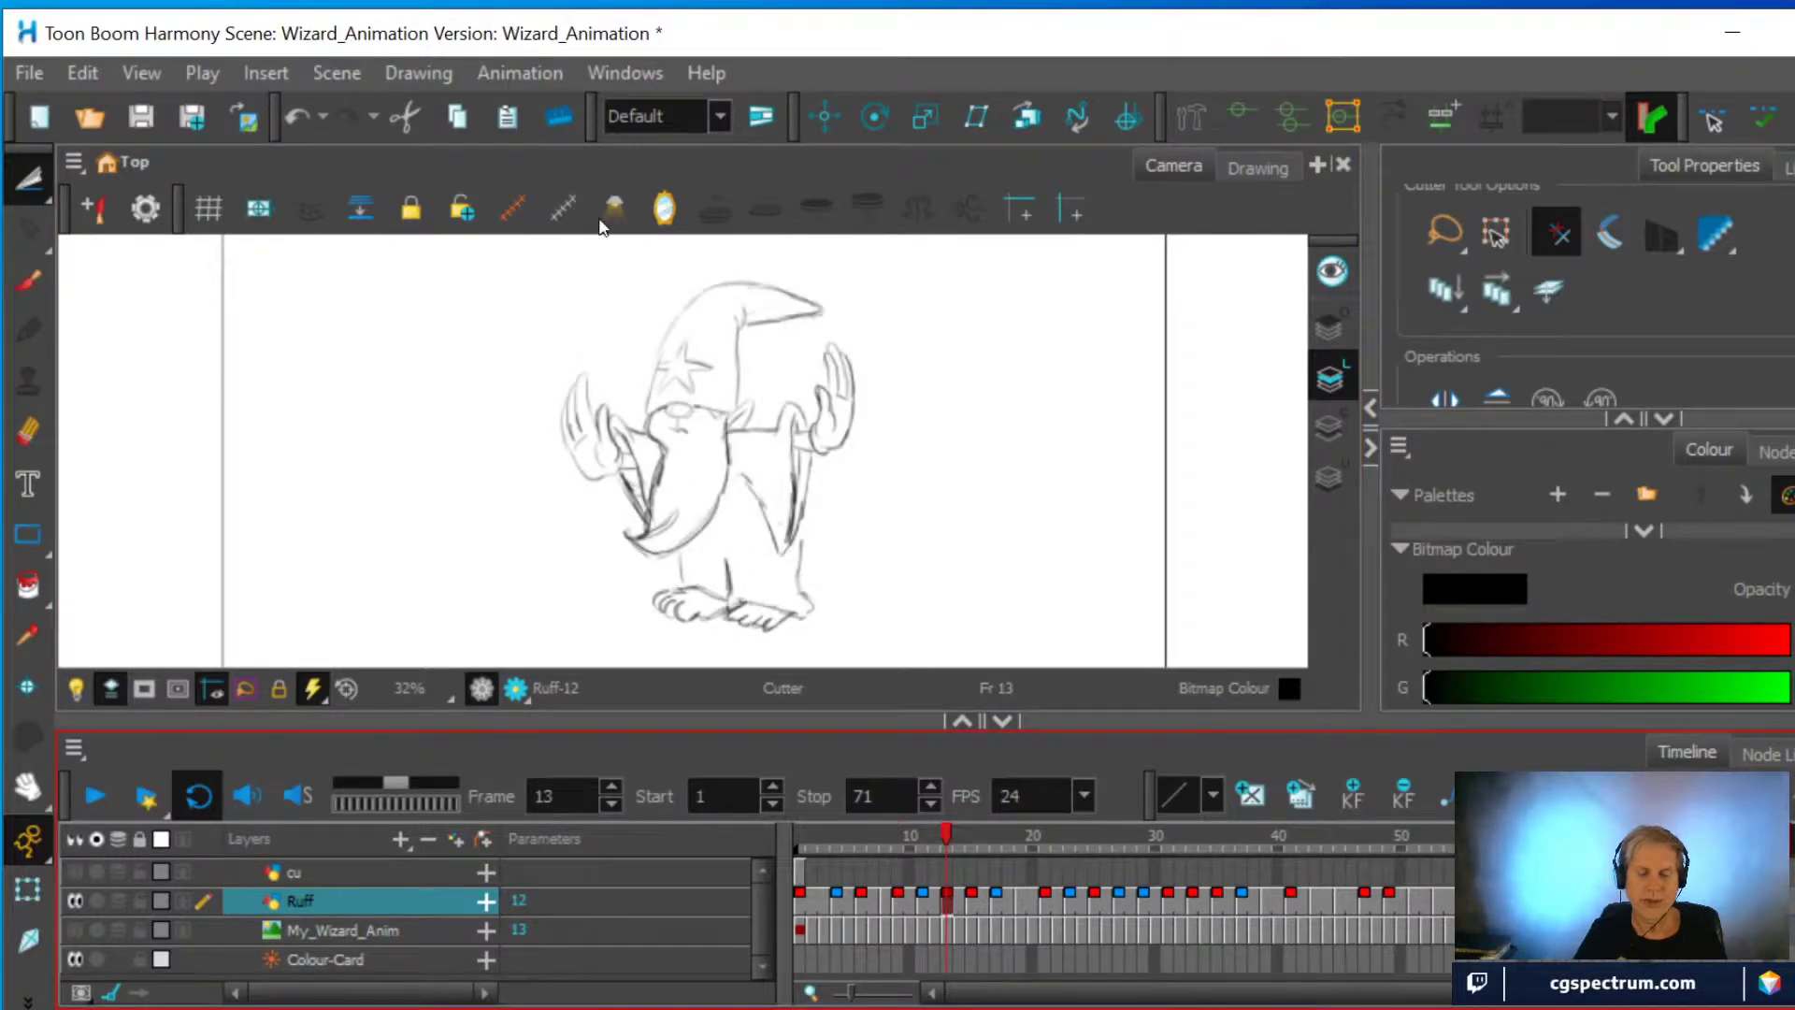
{"action": "left_click", "coordinate": [81, 73]}
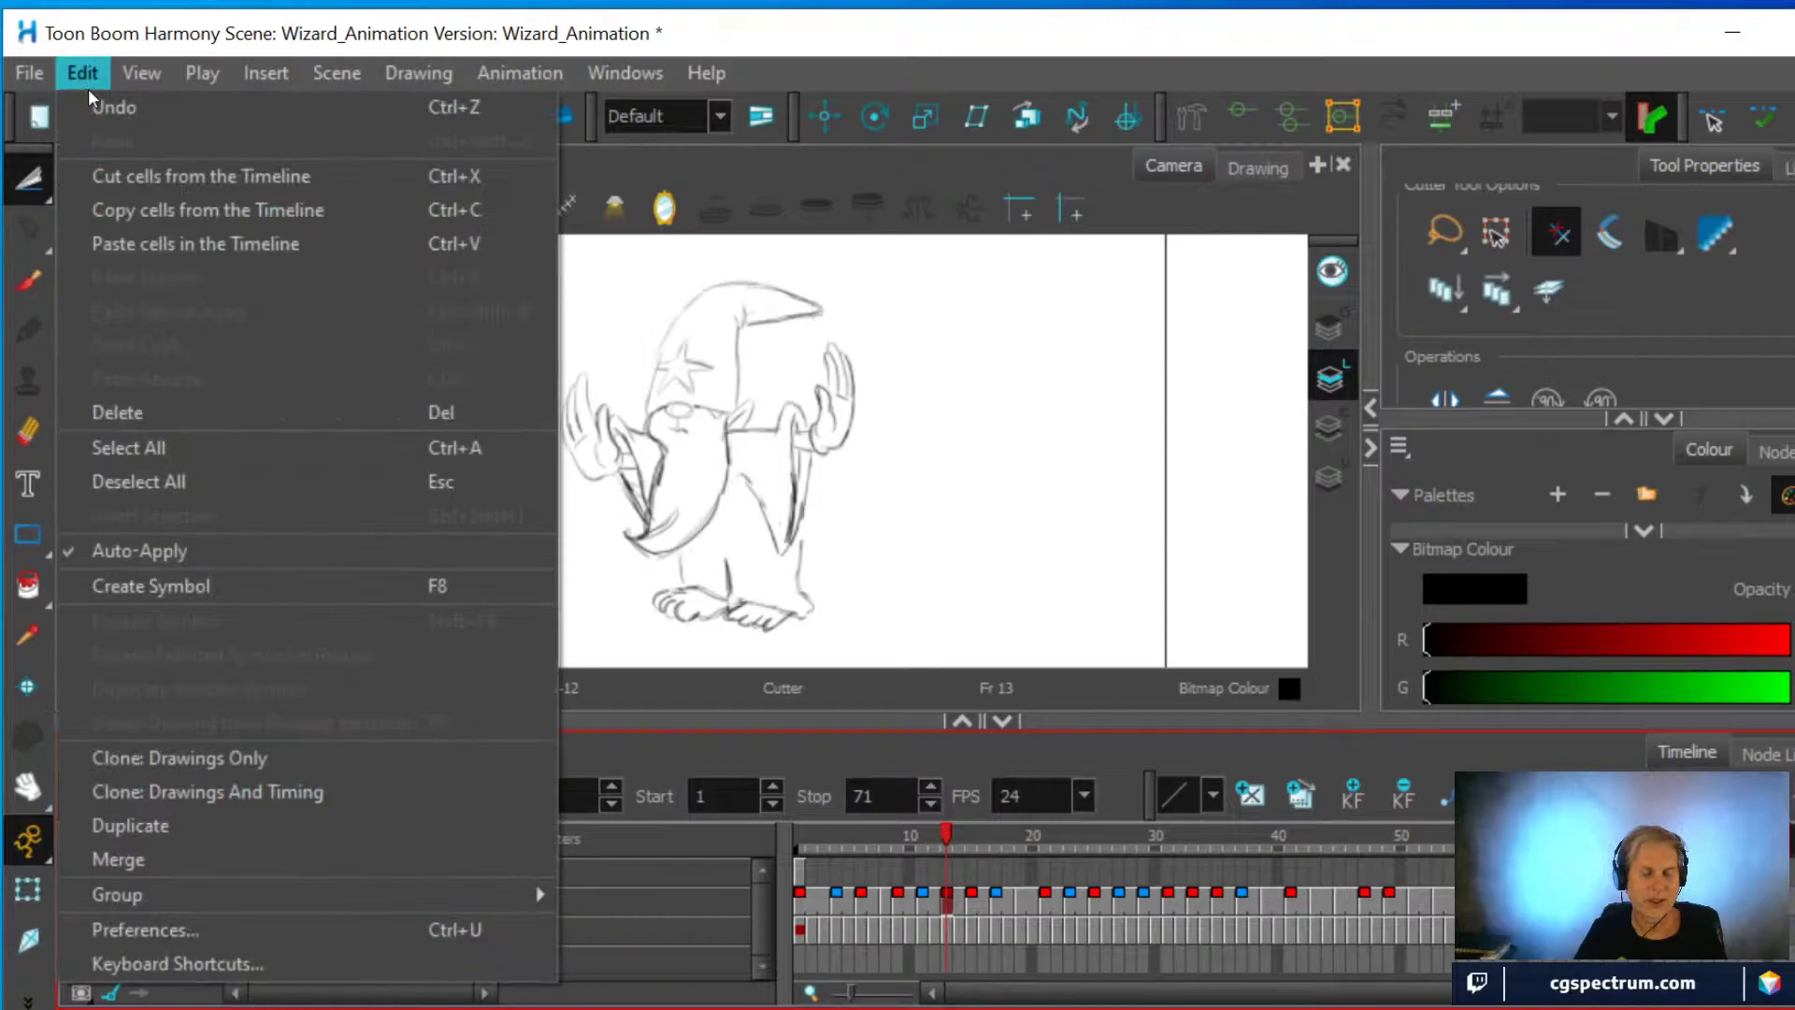
{"action": "left_click", "coordinate": [115, 242]}
{"action": "left_click_drag", "start_coordinate": [721, 483], "coordinate": [918, 491]}
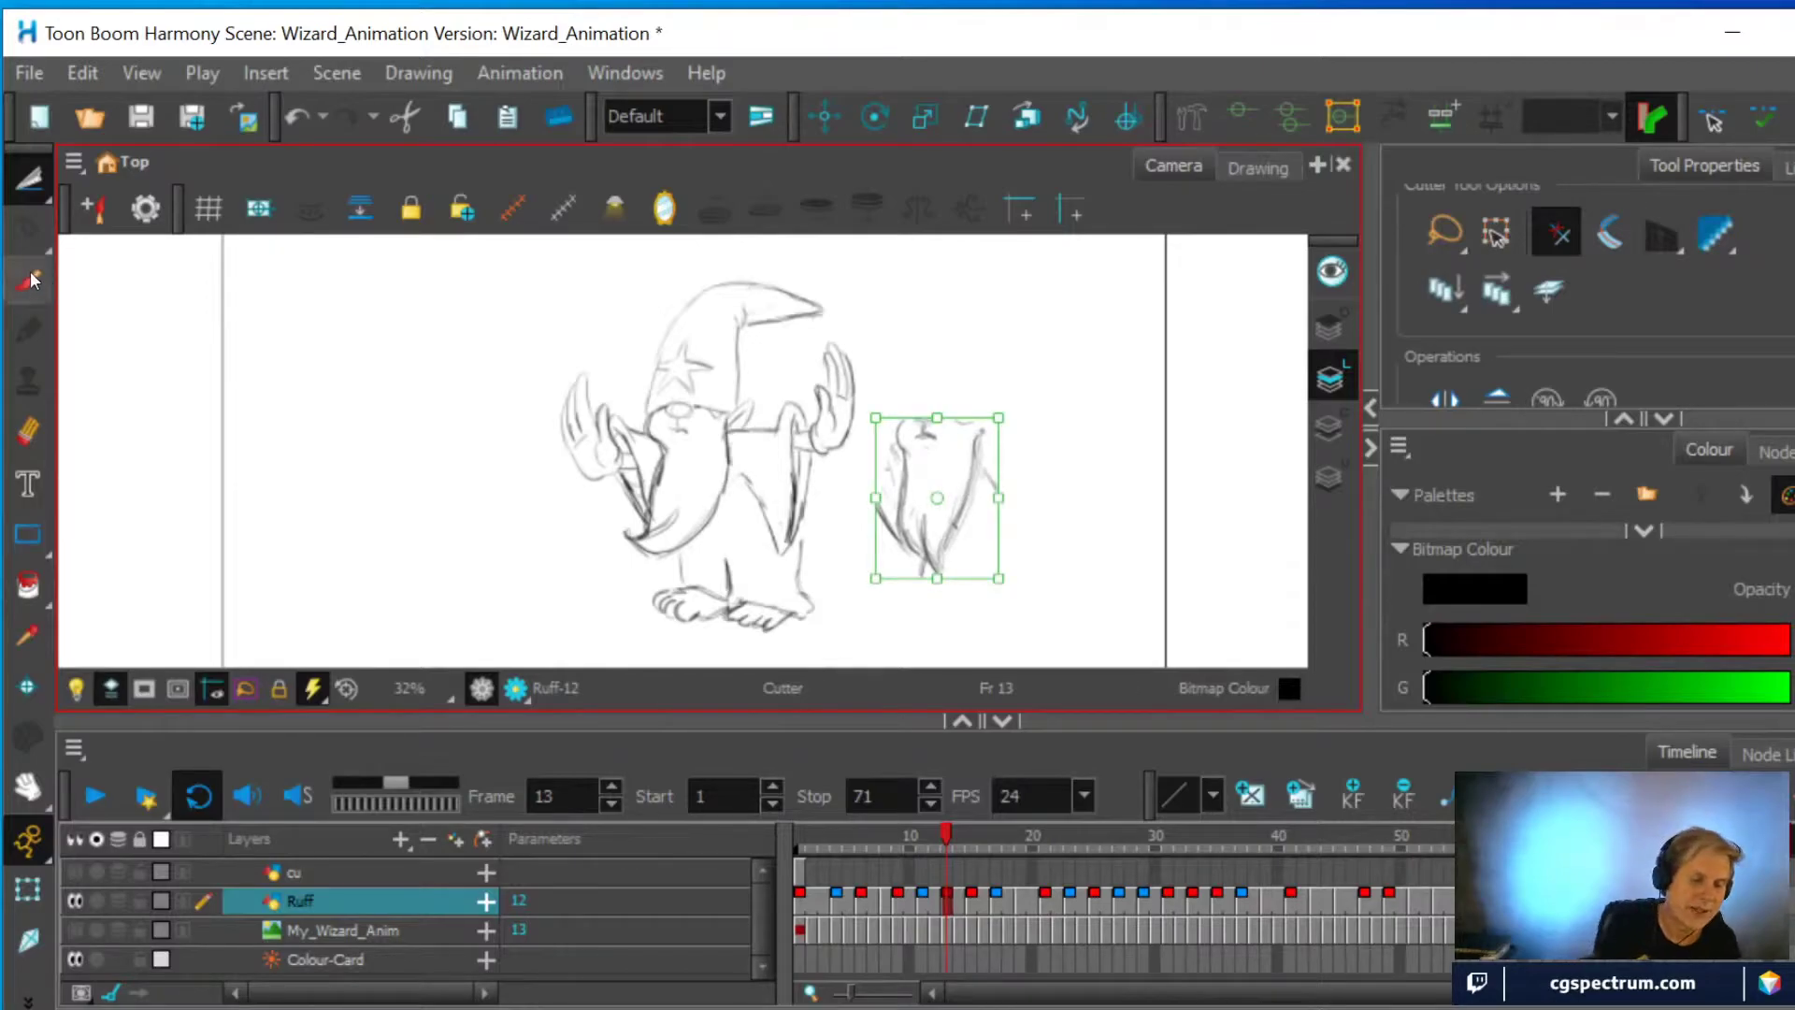
Cut out the lower part of the beard in frame 13 and move it up to shorten the beard
{"action": "left_click_drag", "start_coordinate": [28, 177], "coordinate": [93, 196]}
{"action": "mouse_move", "coordinate": [653, 558]}
{"action": "left_mouse_down"}
{"action": "mouse_move", "coordinate": [639, 504]}
{"action": "mouse_move", "coordinate": [681, 482]}
{"action": "mouse_move", "coordinate": [717, 512]}
{"action": "mouse_move", "coordinate": [647, 561]}
{"action": "mouse_move", "coordinate": [685, 490]}
{"action": "left_mouse_up"}
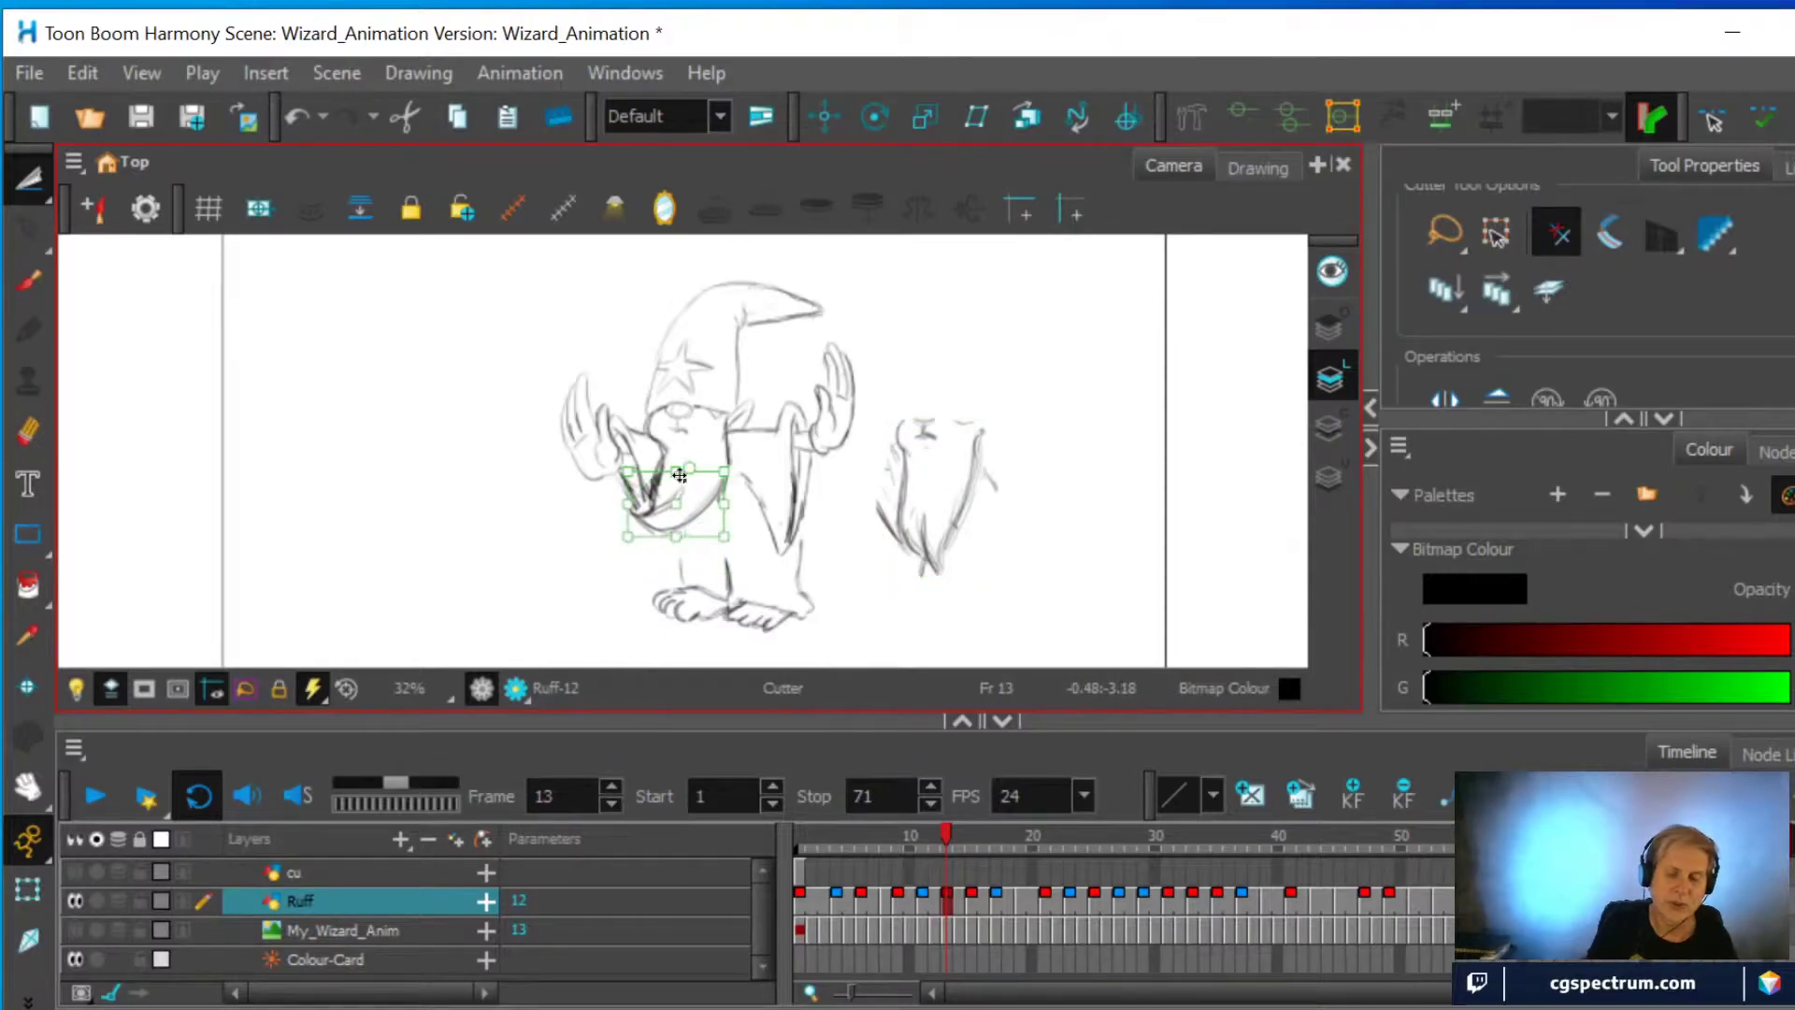
{"action": "key", "text": "alt+b"}
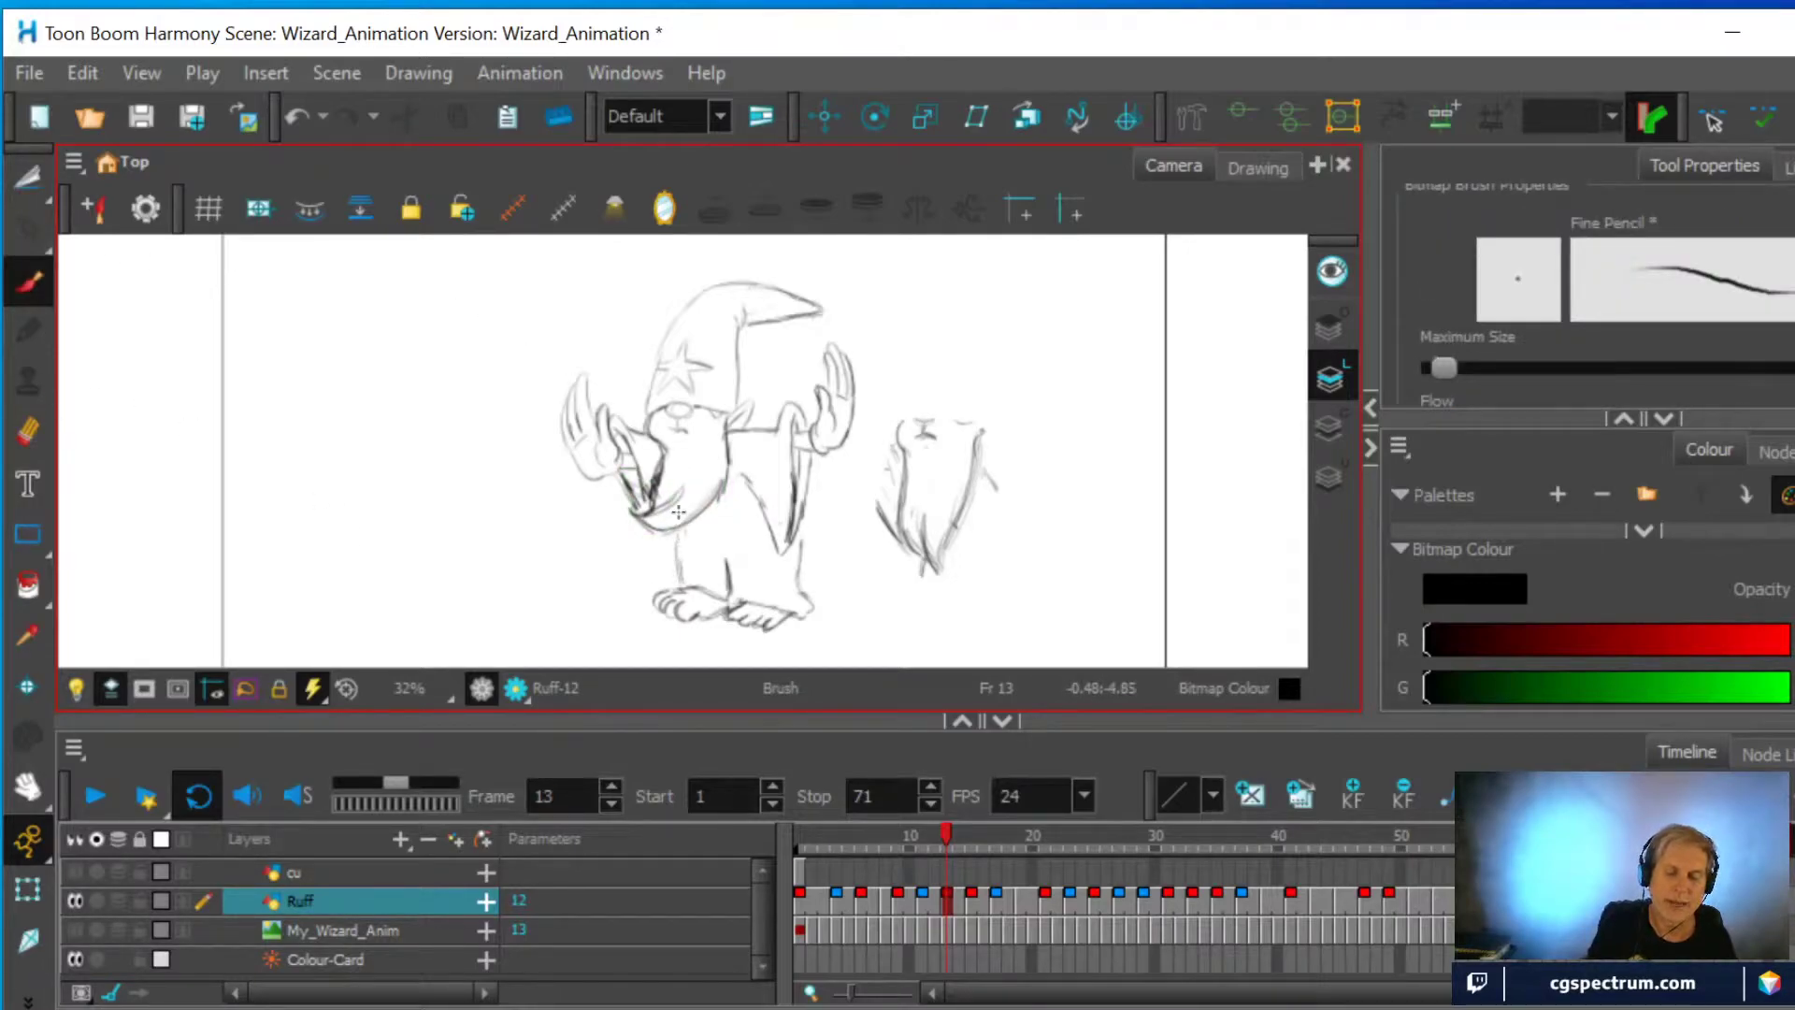
Lasso the pasted reference beard beside the wizard in frame 13 and delete it
{"action": "key", "text": "alt+t"}
{"action": "mouse_move", "coordinate": [854, 537]}
{"action": "left_mouse_down"}
{"action": "mouse_move", "coordinate": [913, 376]}
{"action": "mouse_move", "coordinate": [1058, 430]}
{"action": "mouse_move", "coordinate": [951, 591]}
{"action": "mouse_move", "coordinate": [848, 483]}
{"action": "left_mouse_up"}
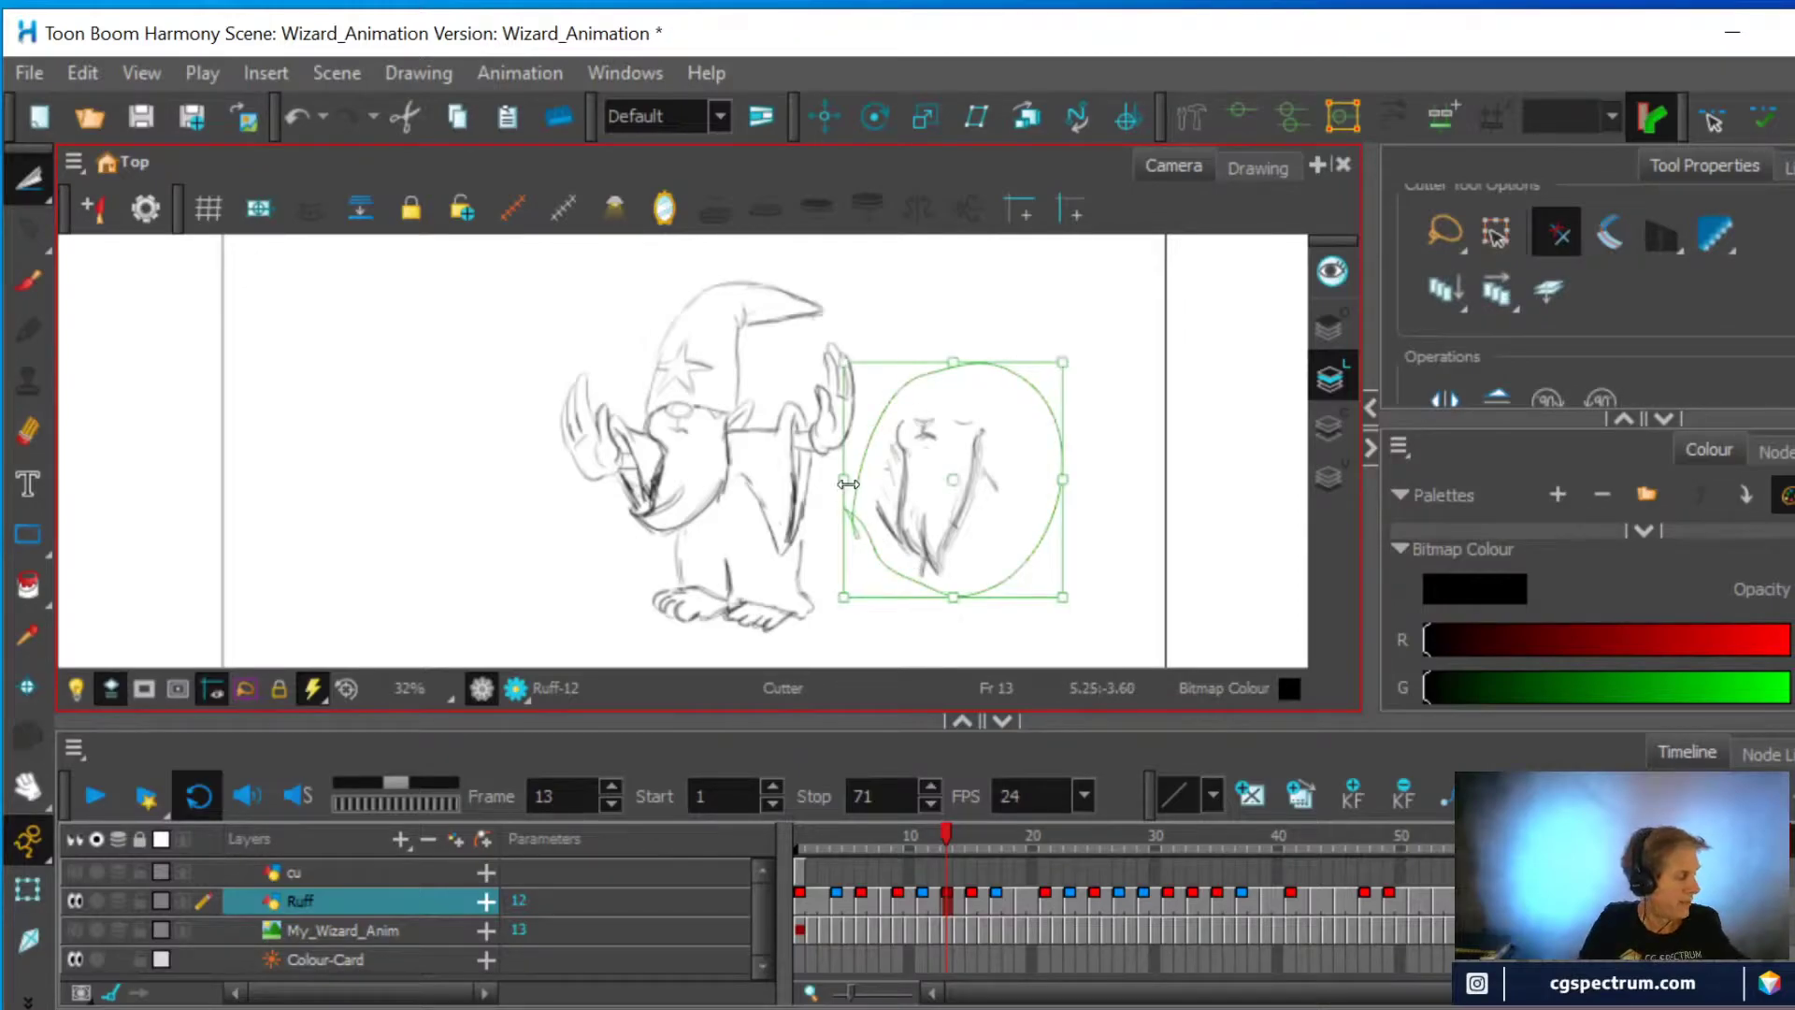
{"action": "key", "text": "Delete"}
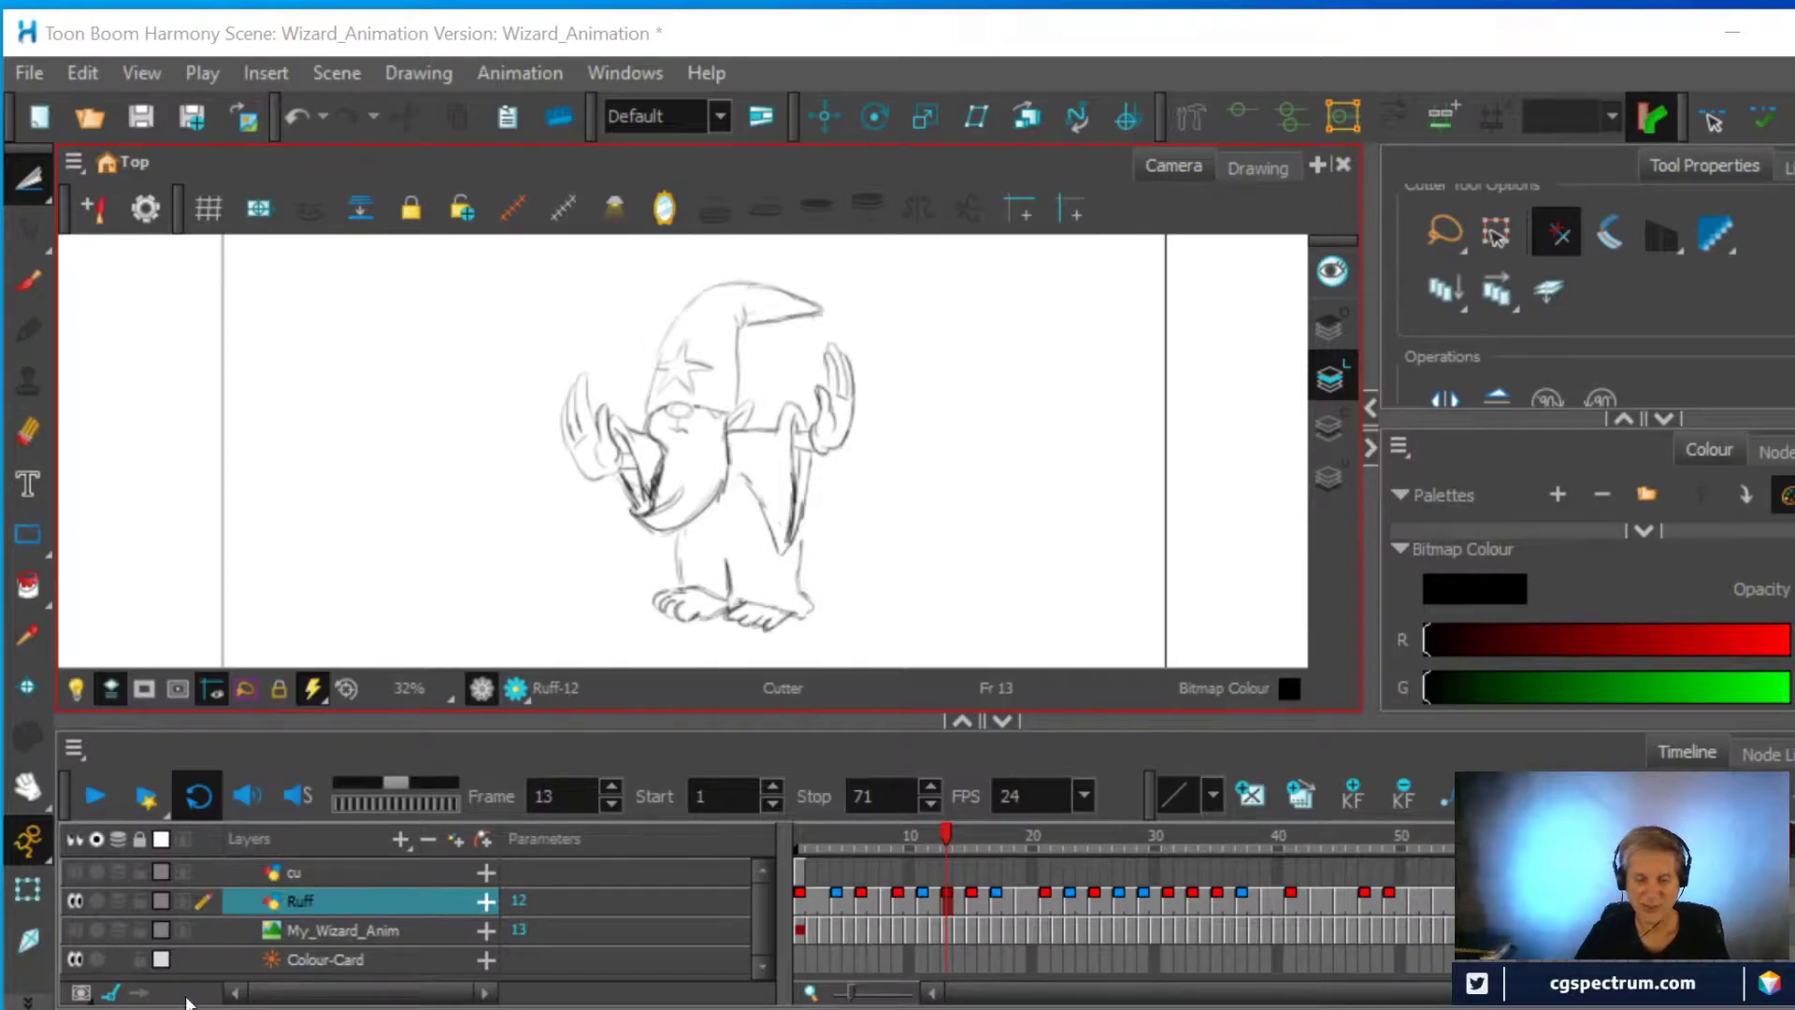
Paste the copied beard beside the wizard in frame 15 to compare beard lengths, and delete the pasted copy
{"action": "left_click", "coordinate": [972, 899]}
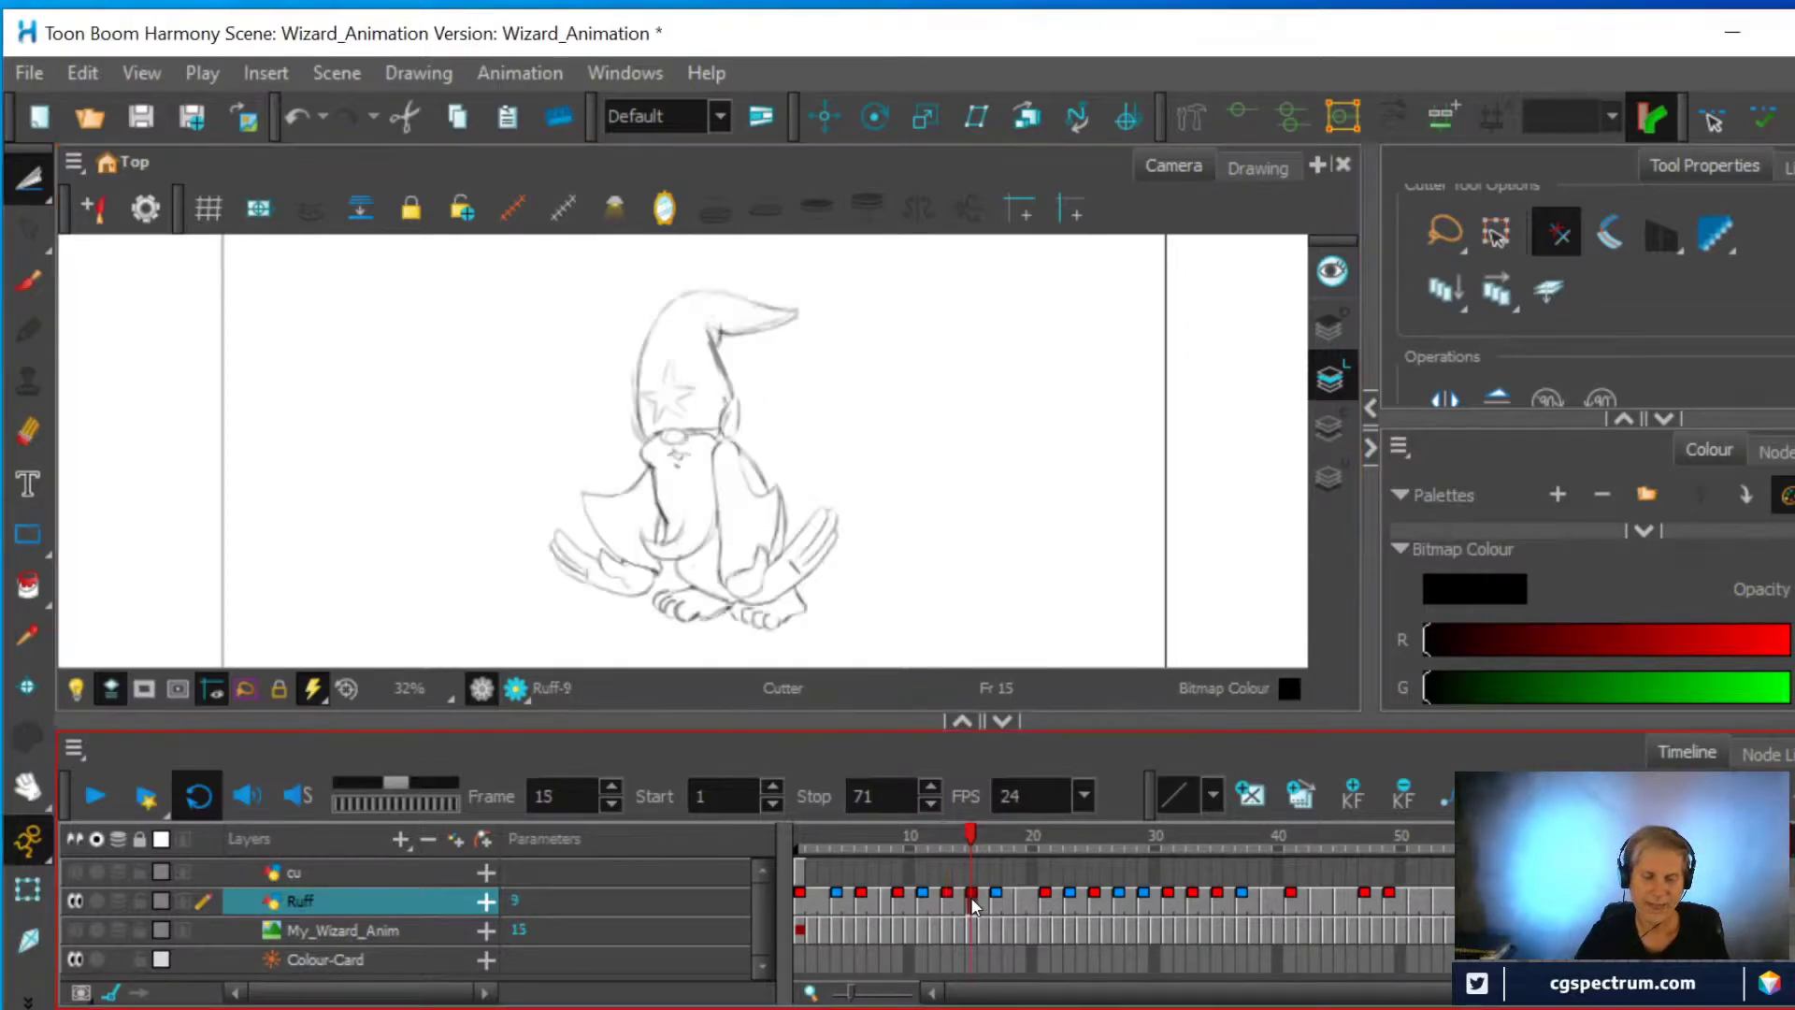
{"action": "left_click", "coordinate": [83, 72]}
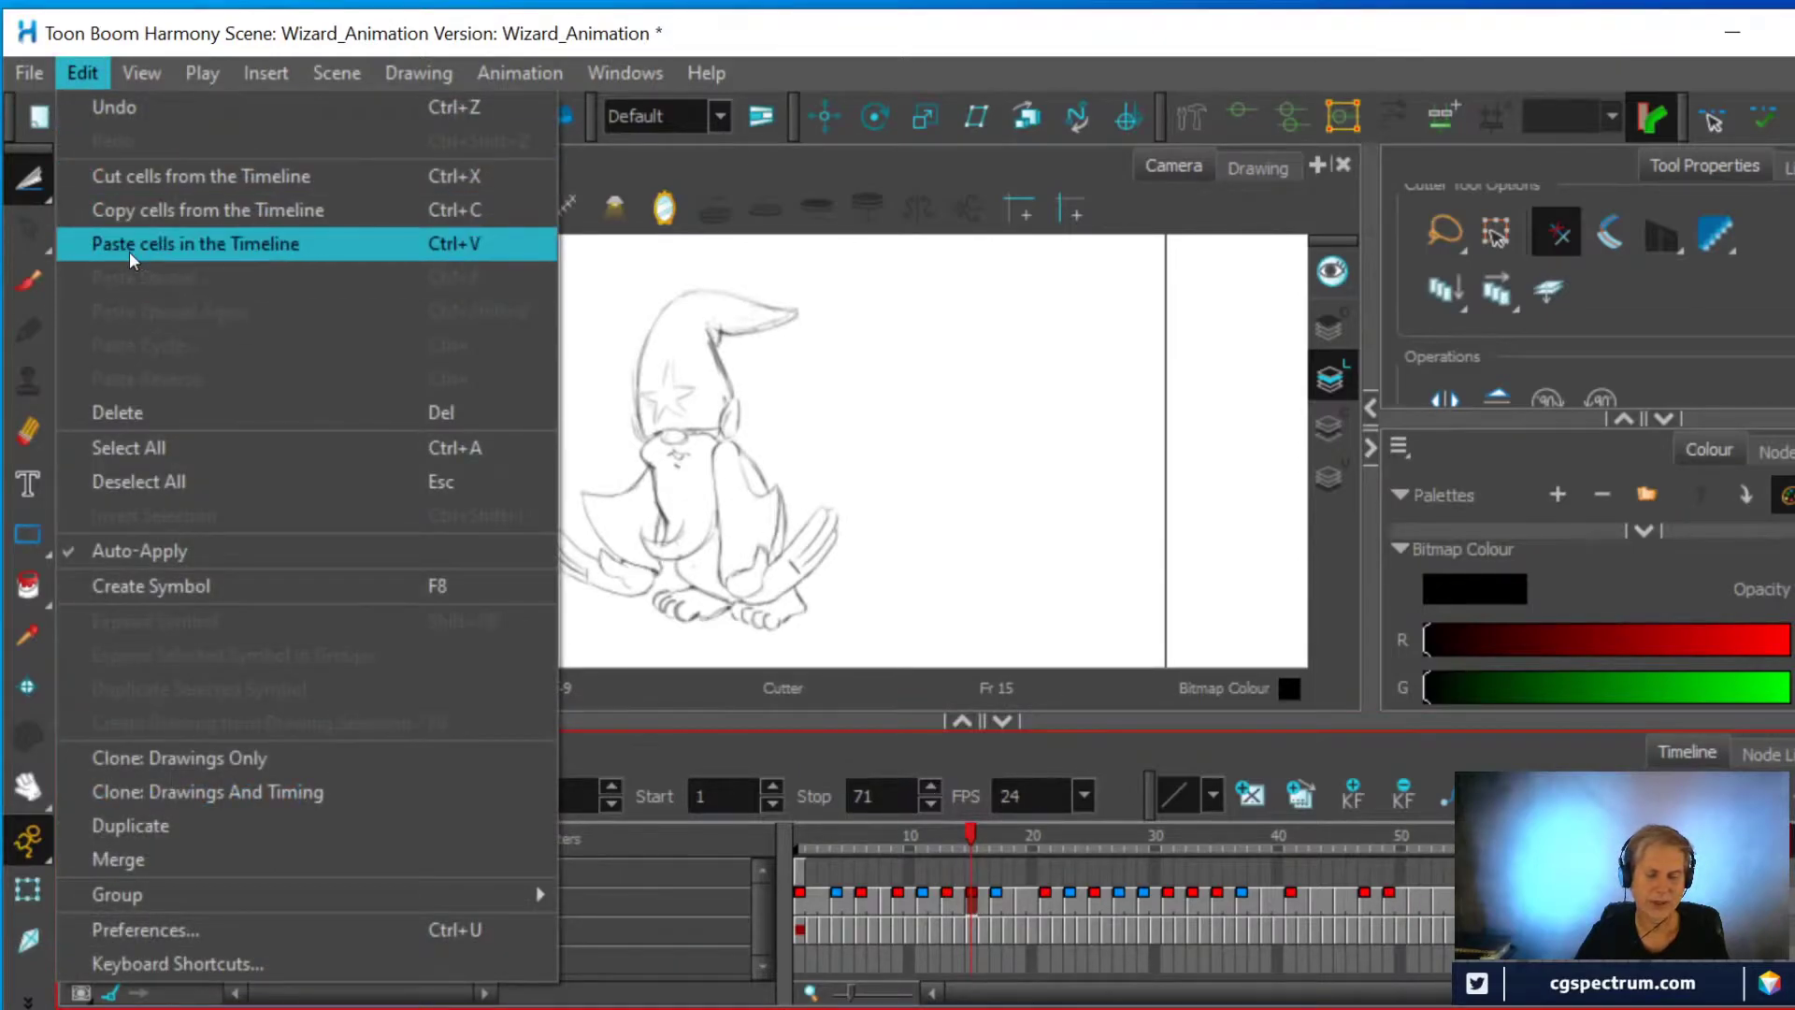
{"action": "left_click", "coordinate": [129, 245]}
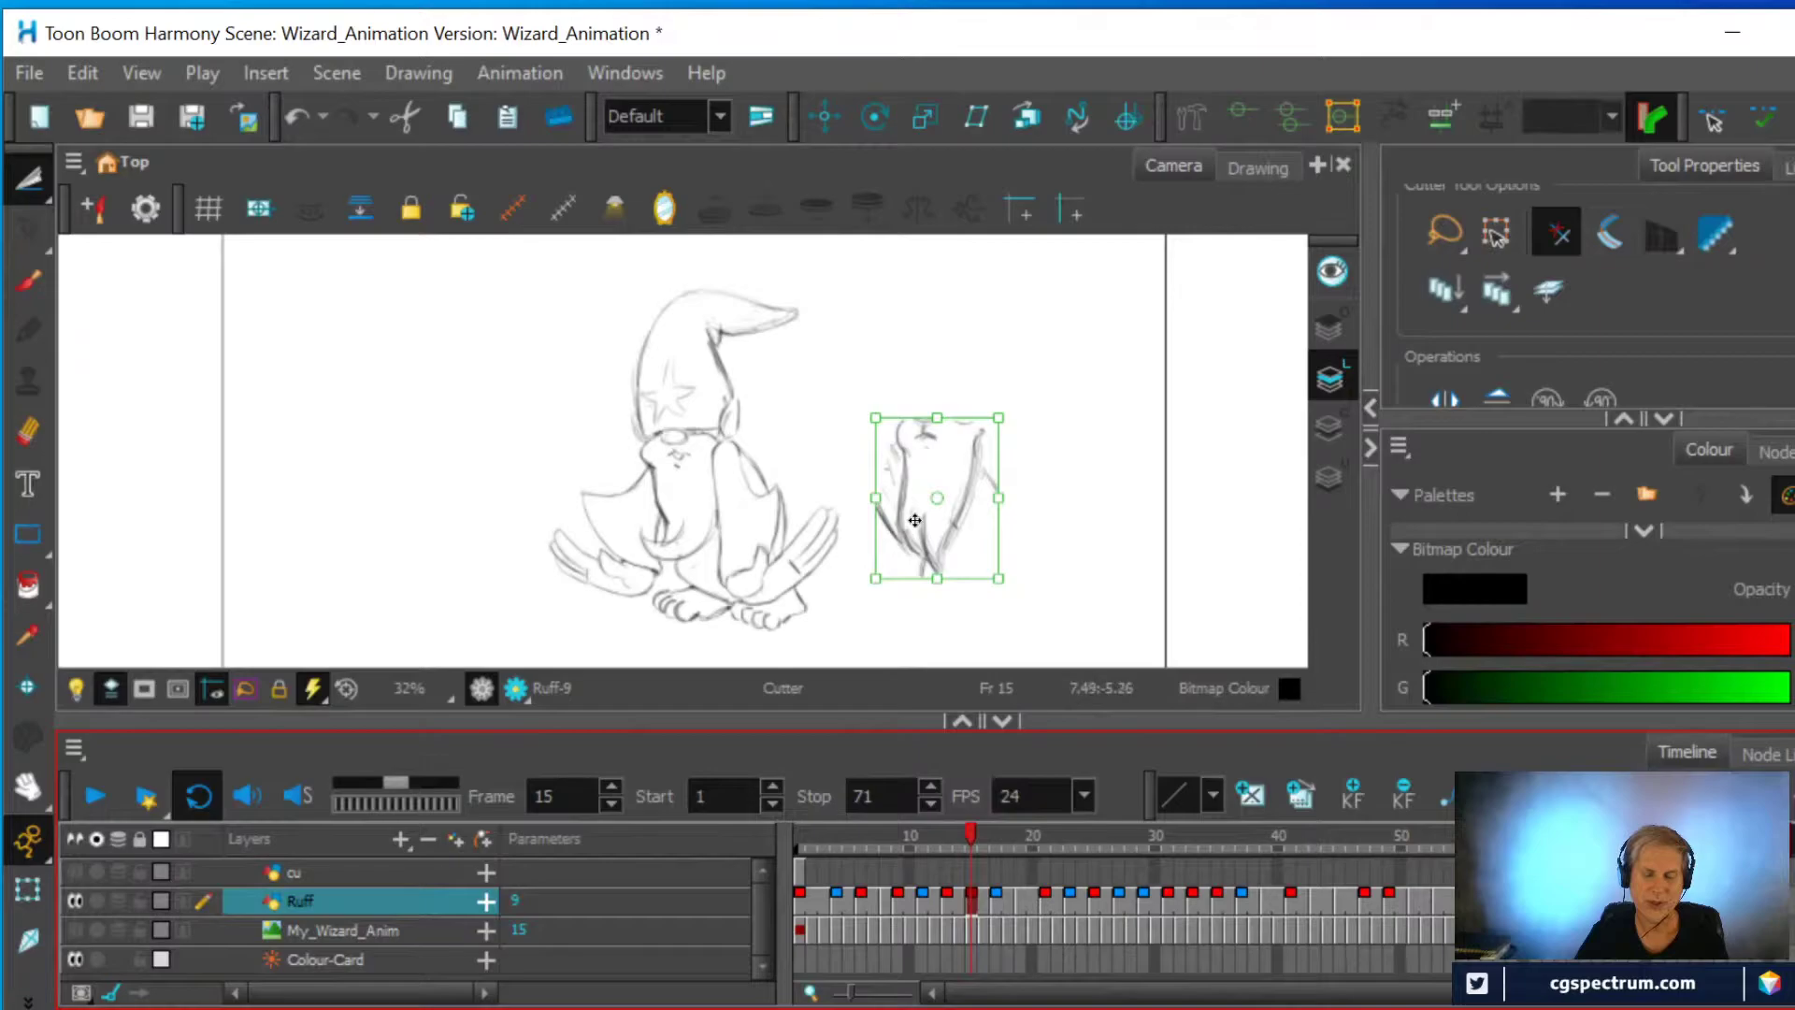
{"action": "left_click_drag", "start_coordinate": [906, 512], "coordinate": [866, 506]}
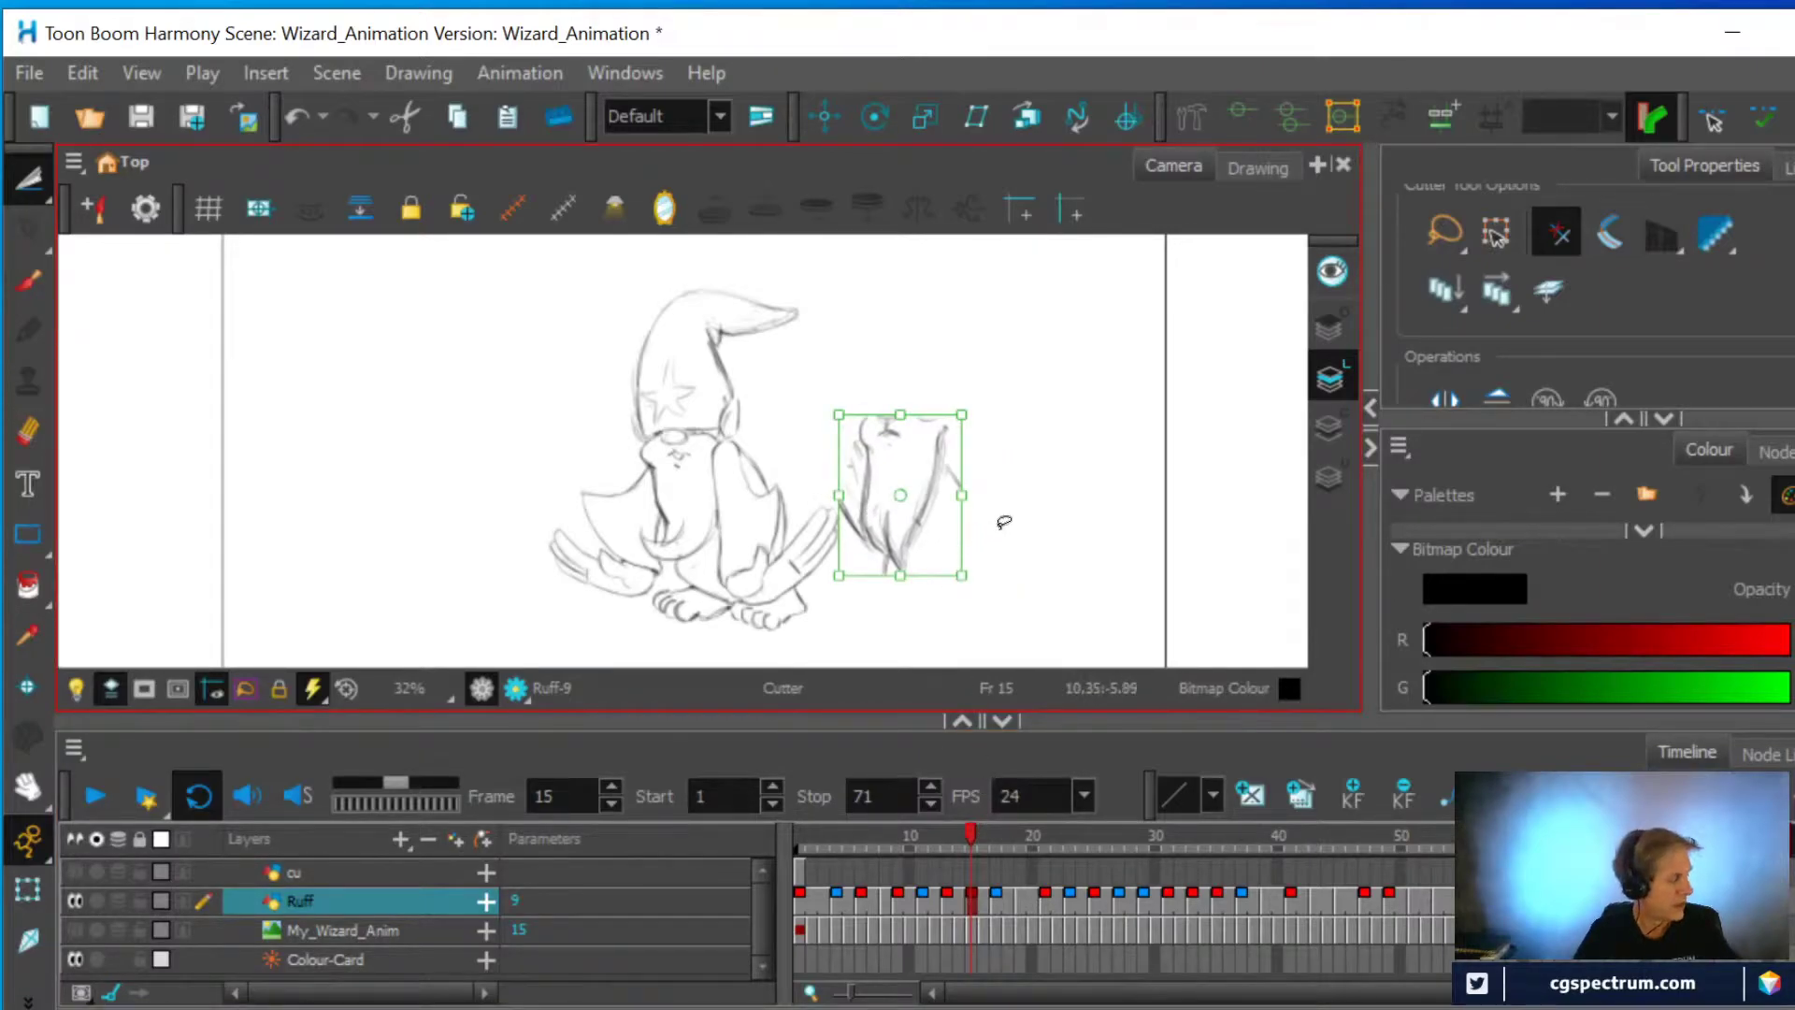
{"action": "key", "text": "Delete"}
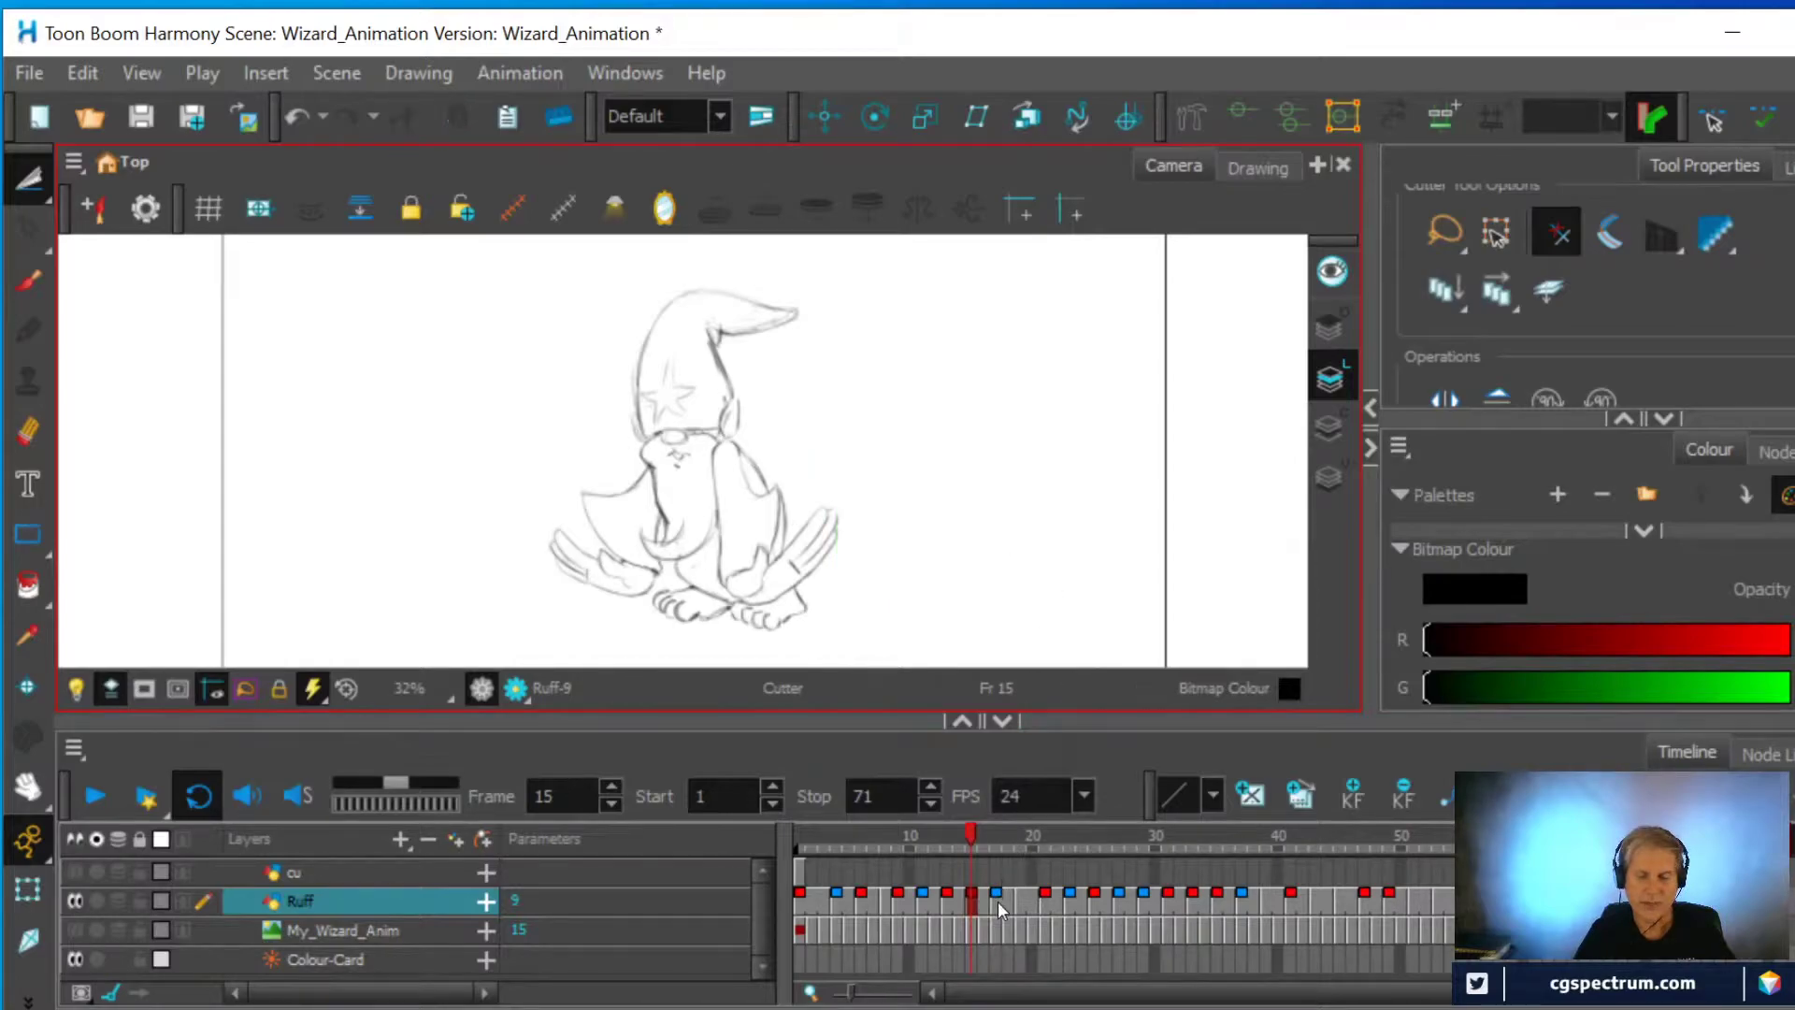
Step through the drawings from frame 17 to frame 35 to examine the beard's size in each pose
{"action": "left_click", "coordinate": [996, 901]}
{"action": "left_click", "coordinate": [1021, 905]}
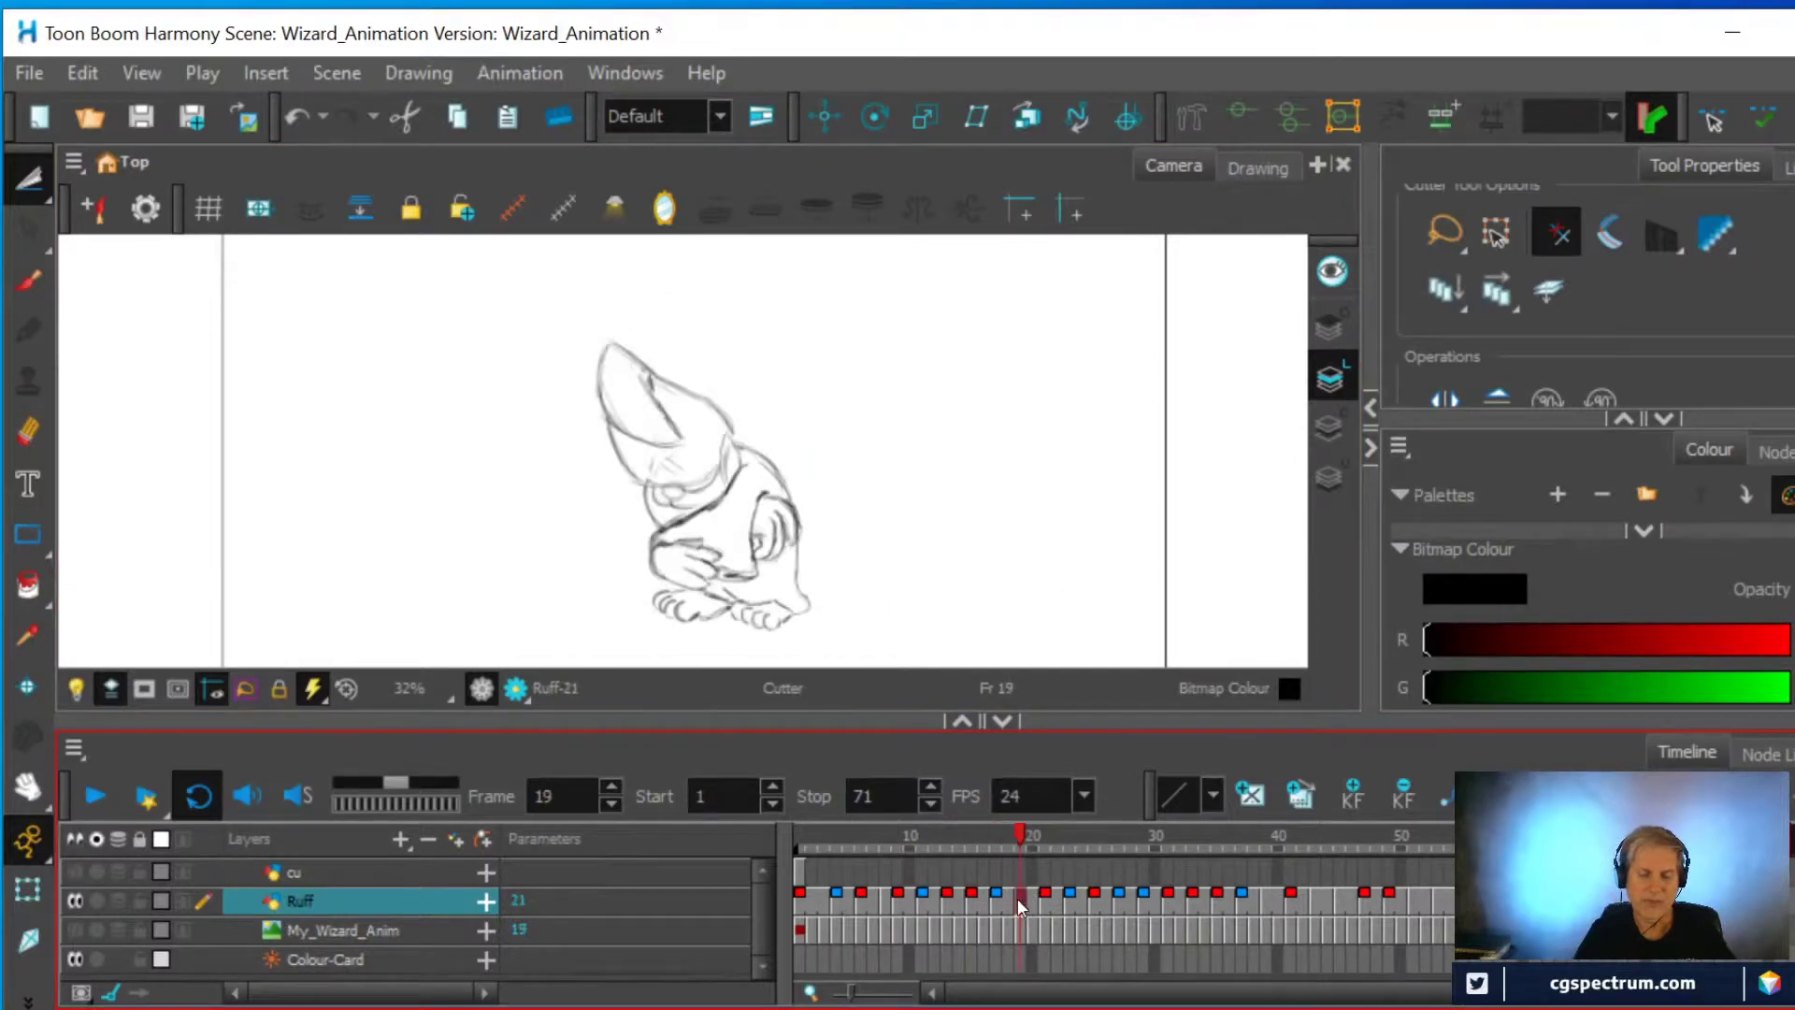
{"action": "left_click", "coordinate": [1041, 901]}
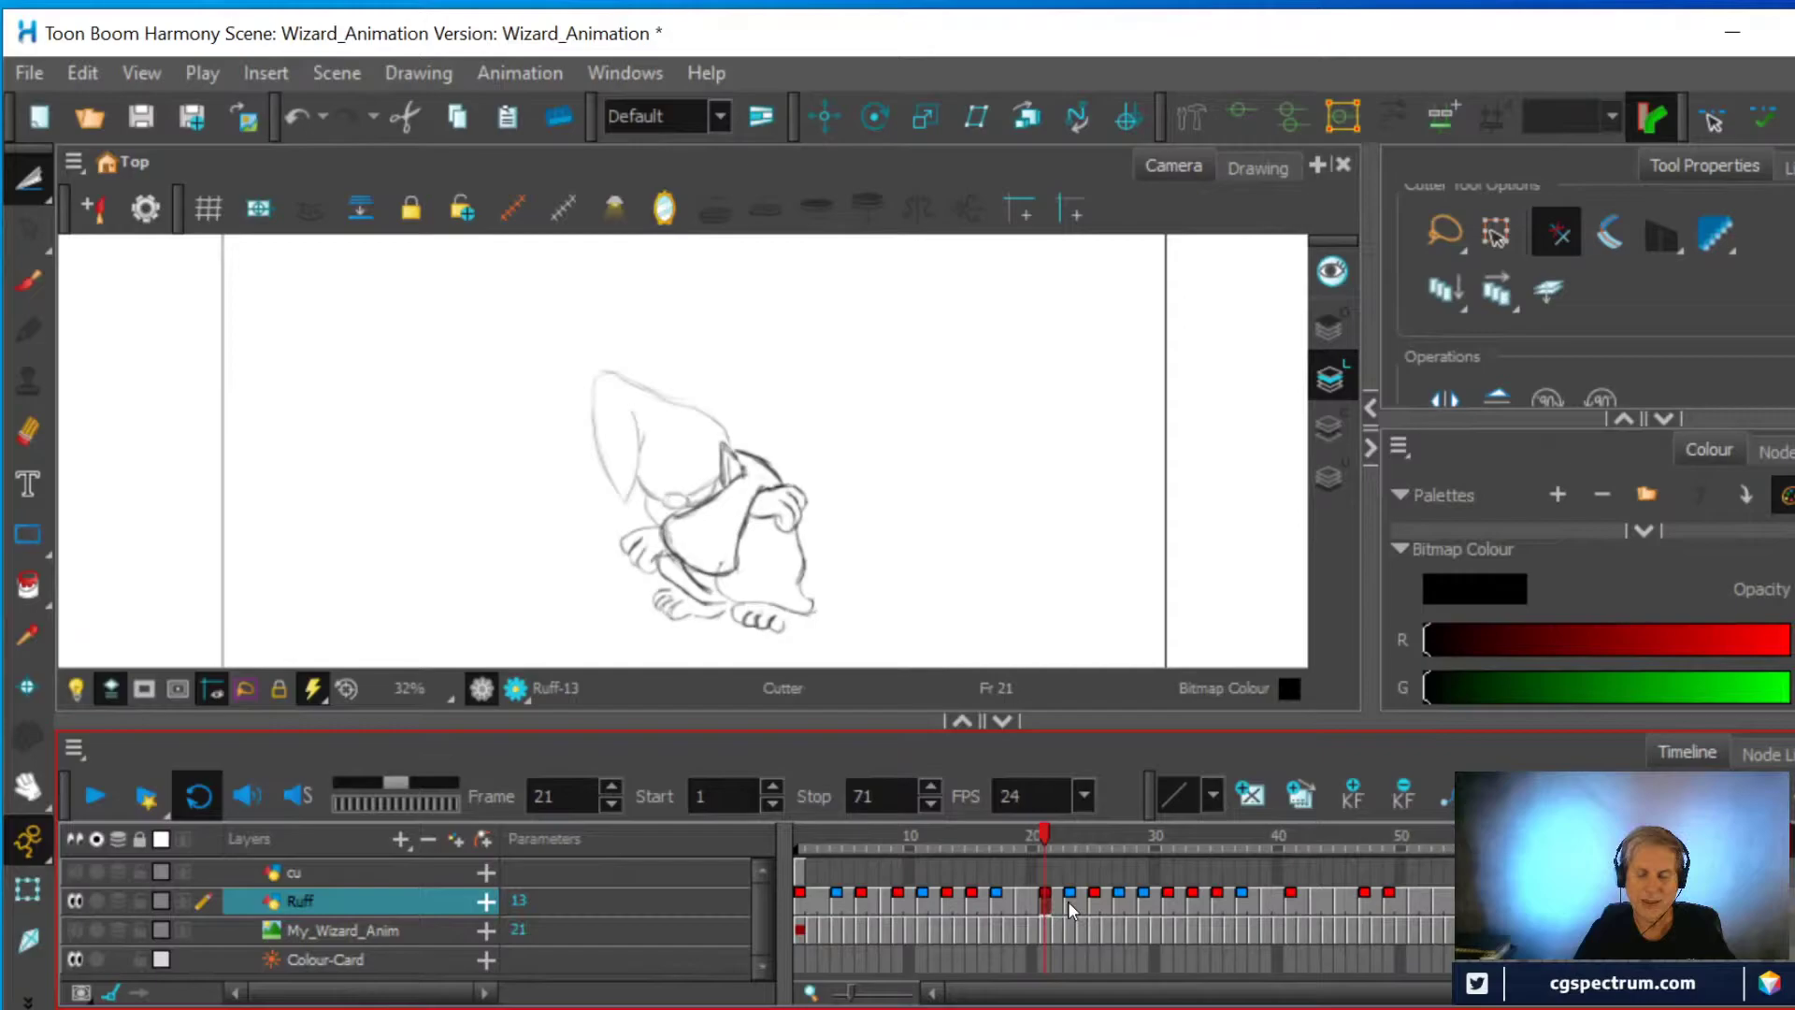
{"action": "left_click", "coordinate": [1068, 901]}
{"action": "left_click", "coordinate": [1096, 900]}
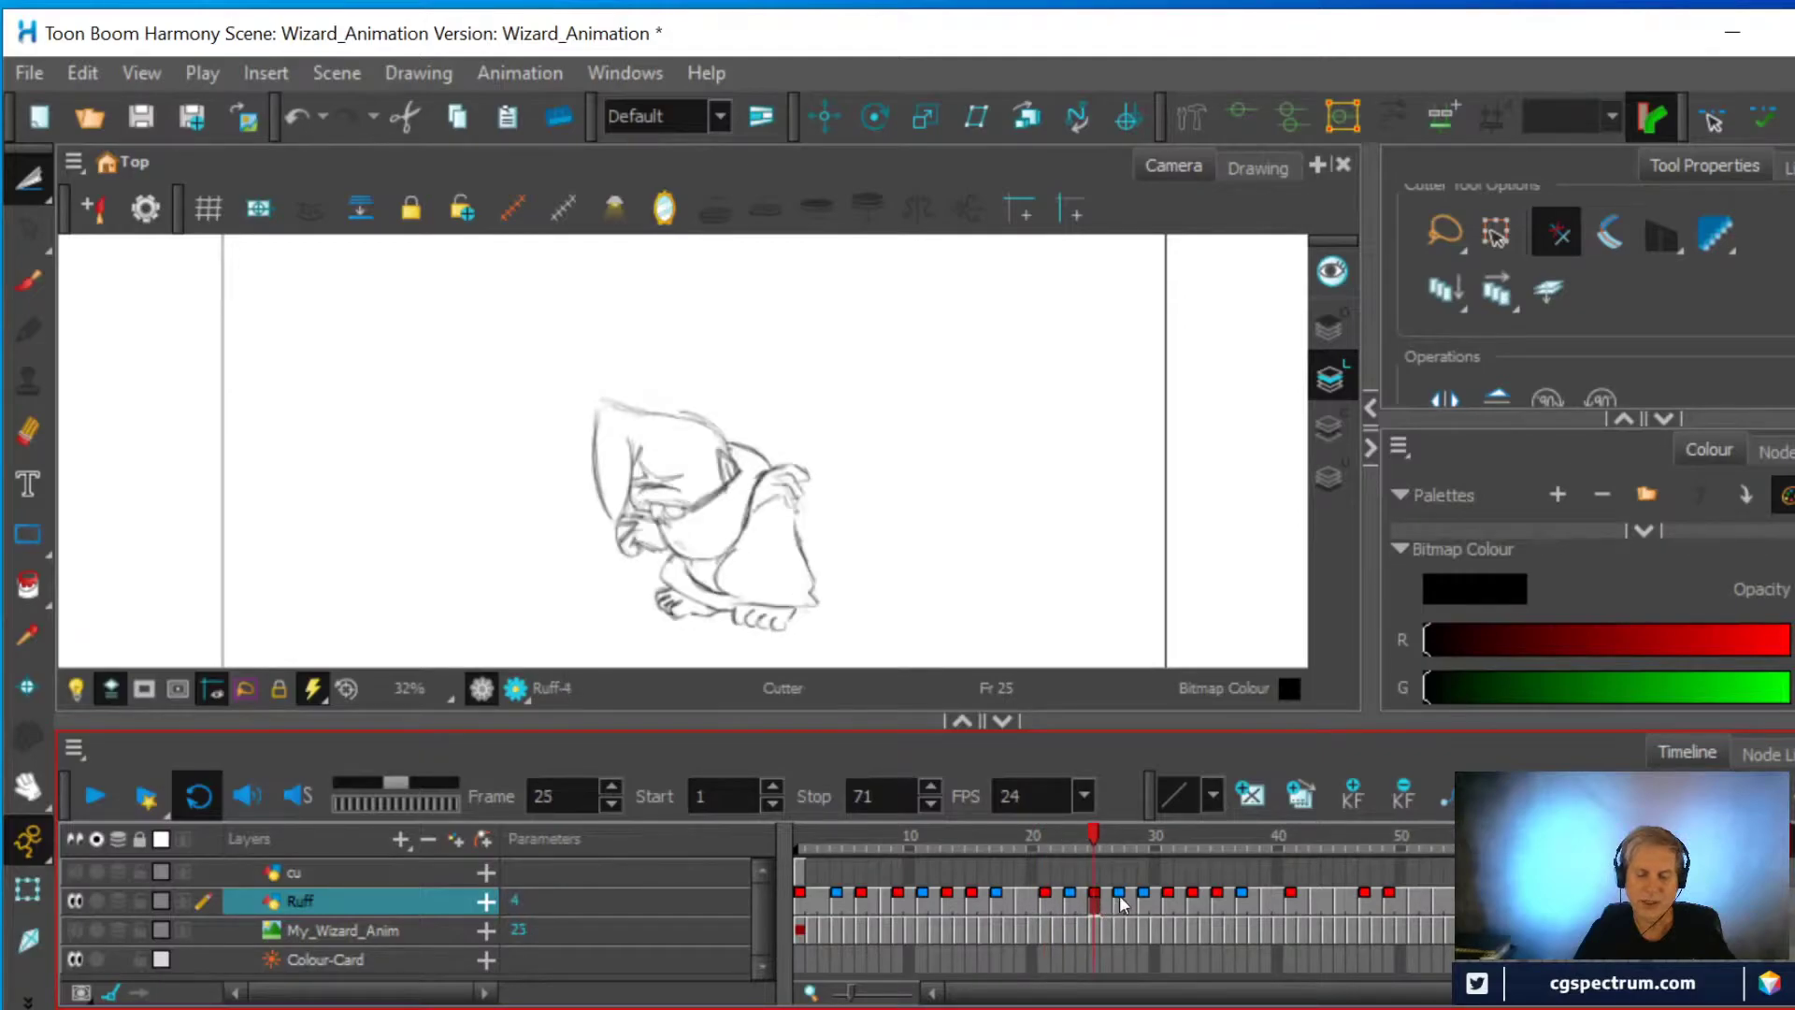
{"action": "left_click", "coordinate": [1119, 899]}
{"action": "left_click", "coordinate": [1142, 900]}
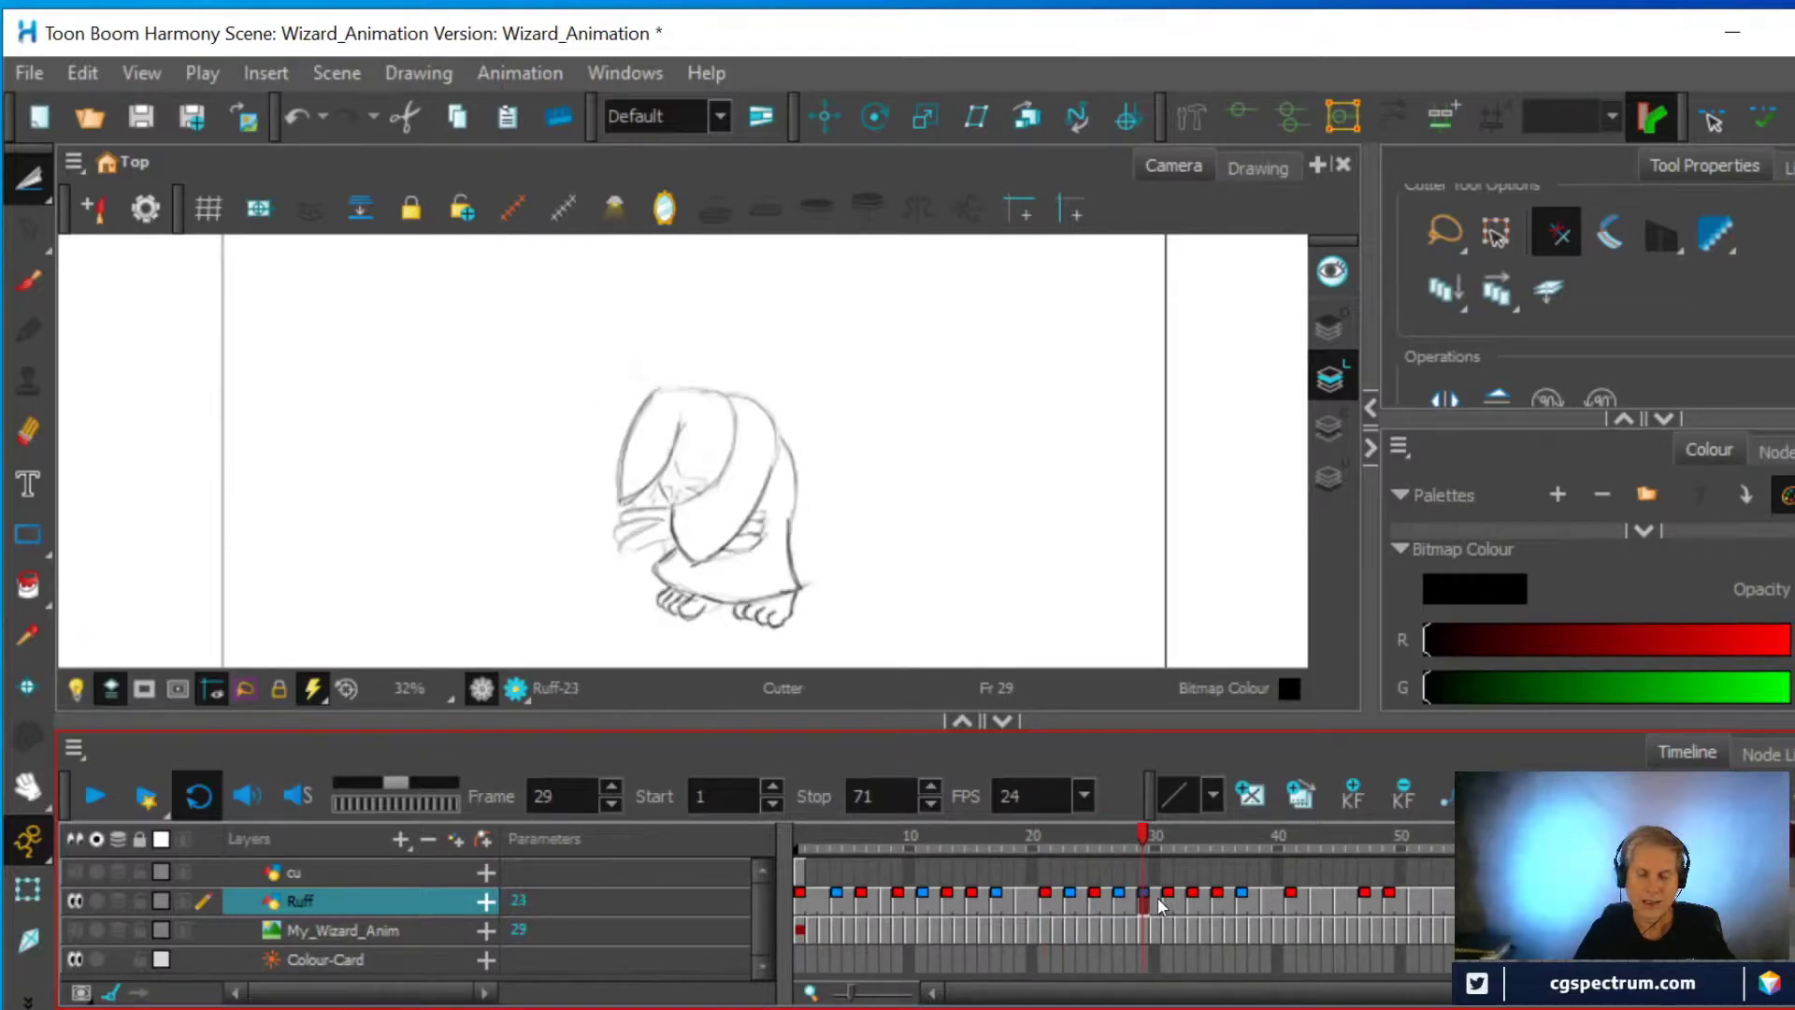
{"action": "left_click", "coordinate": [1167, 900]}
{"action": "left_click", "coordinate": [1192, 900]}
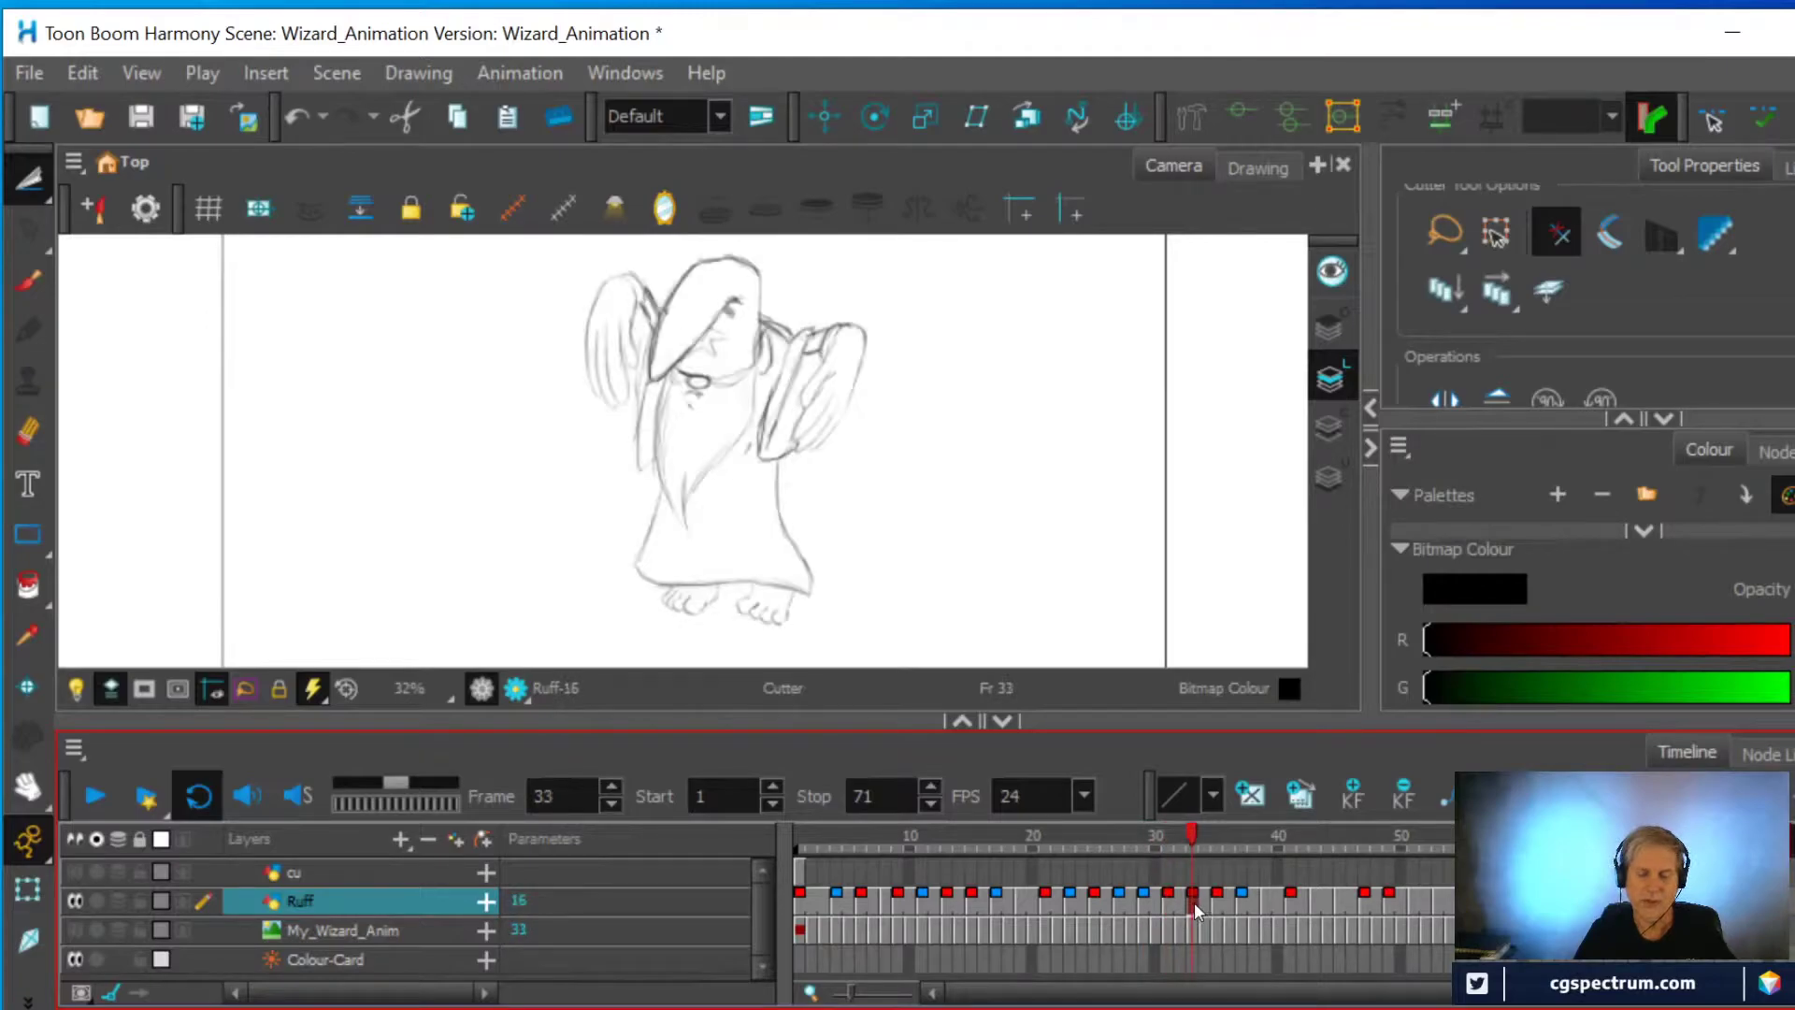
{"action": "left_click", "coordinate": [1168, 900]}
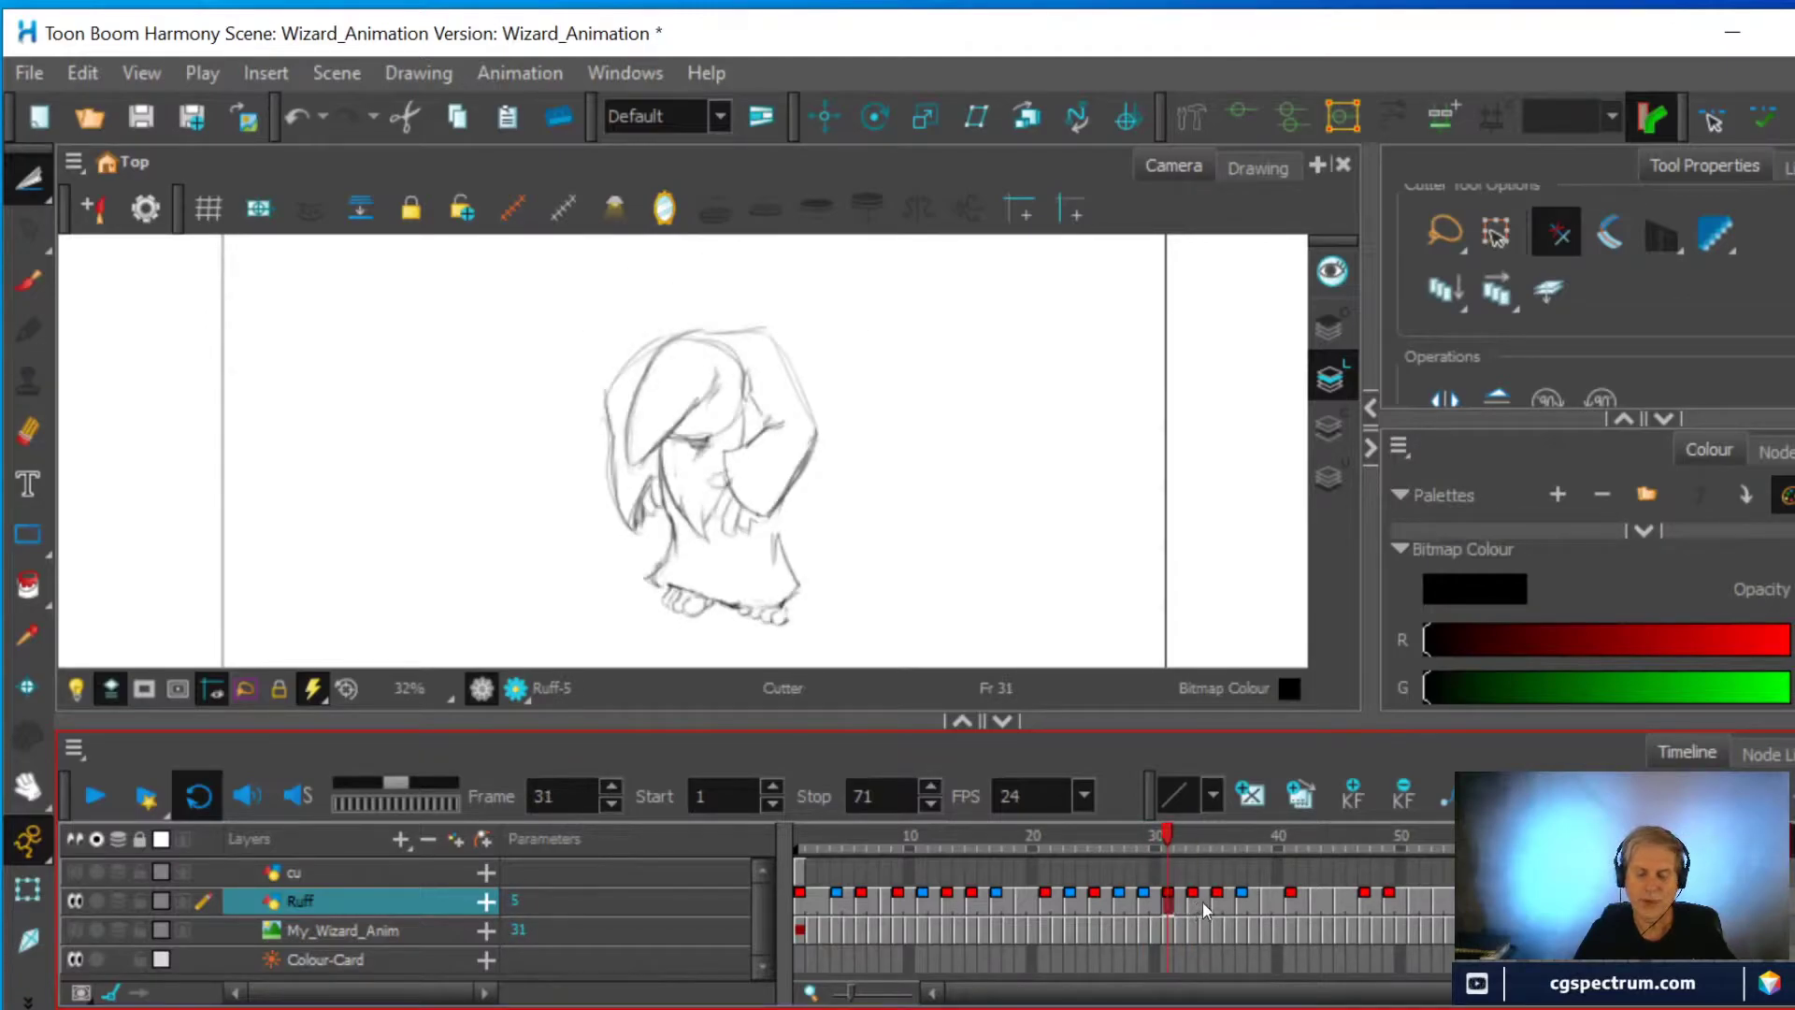
{"action": "left_click", "coordinate": [1194, 900]}
{"action": "left_click", "coordinate": [1218, 901]}
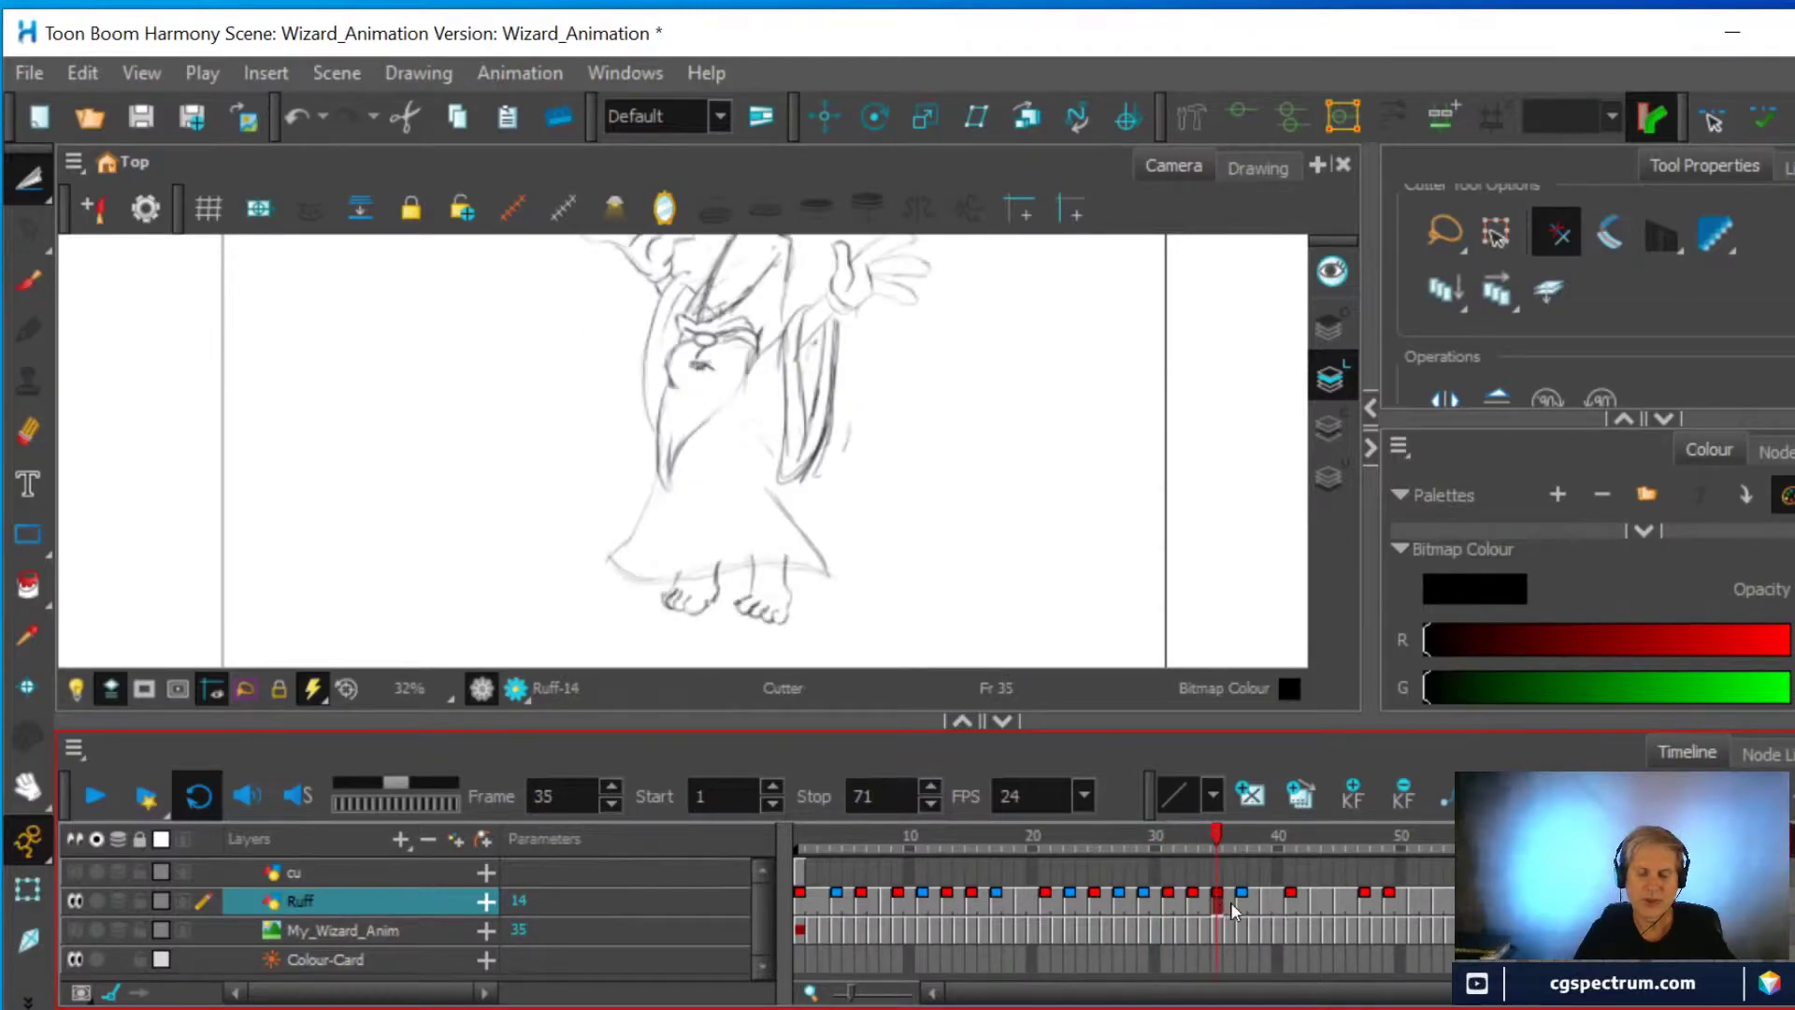
Paste the copied beard into the frame 37 drawing and place it in the empty area beyond the wizard's raised-arm sleeve
{"action": "left_click", "coordinate": [1241, 900]}
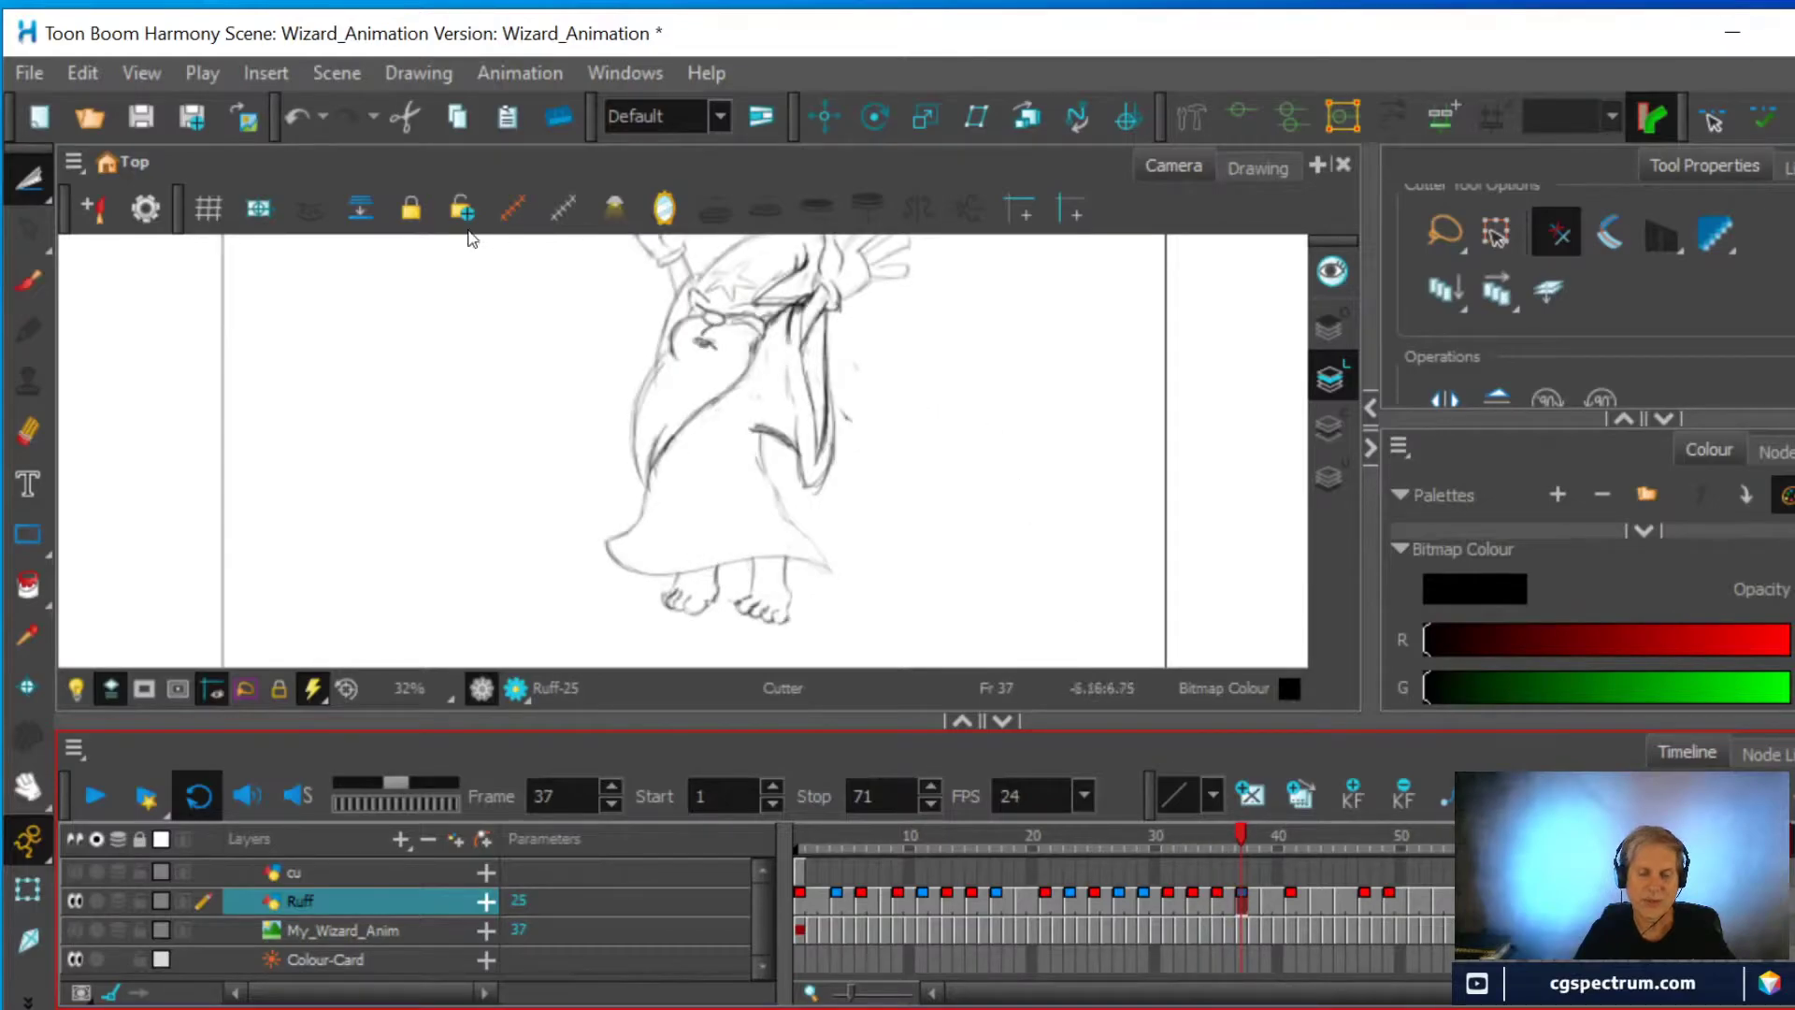
{"action": "left_click", "coordinate": [82, 75]}
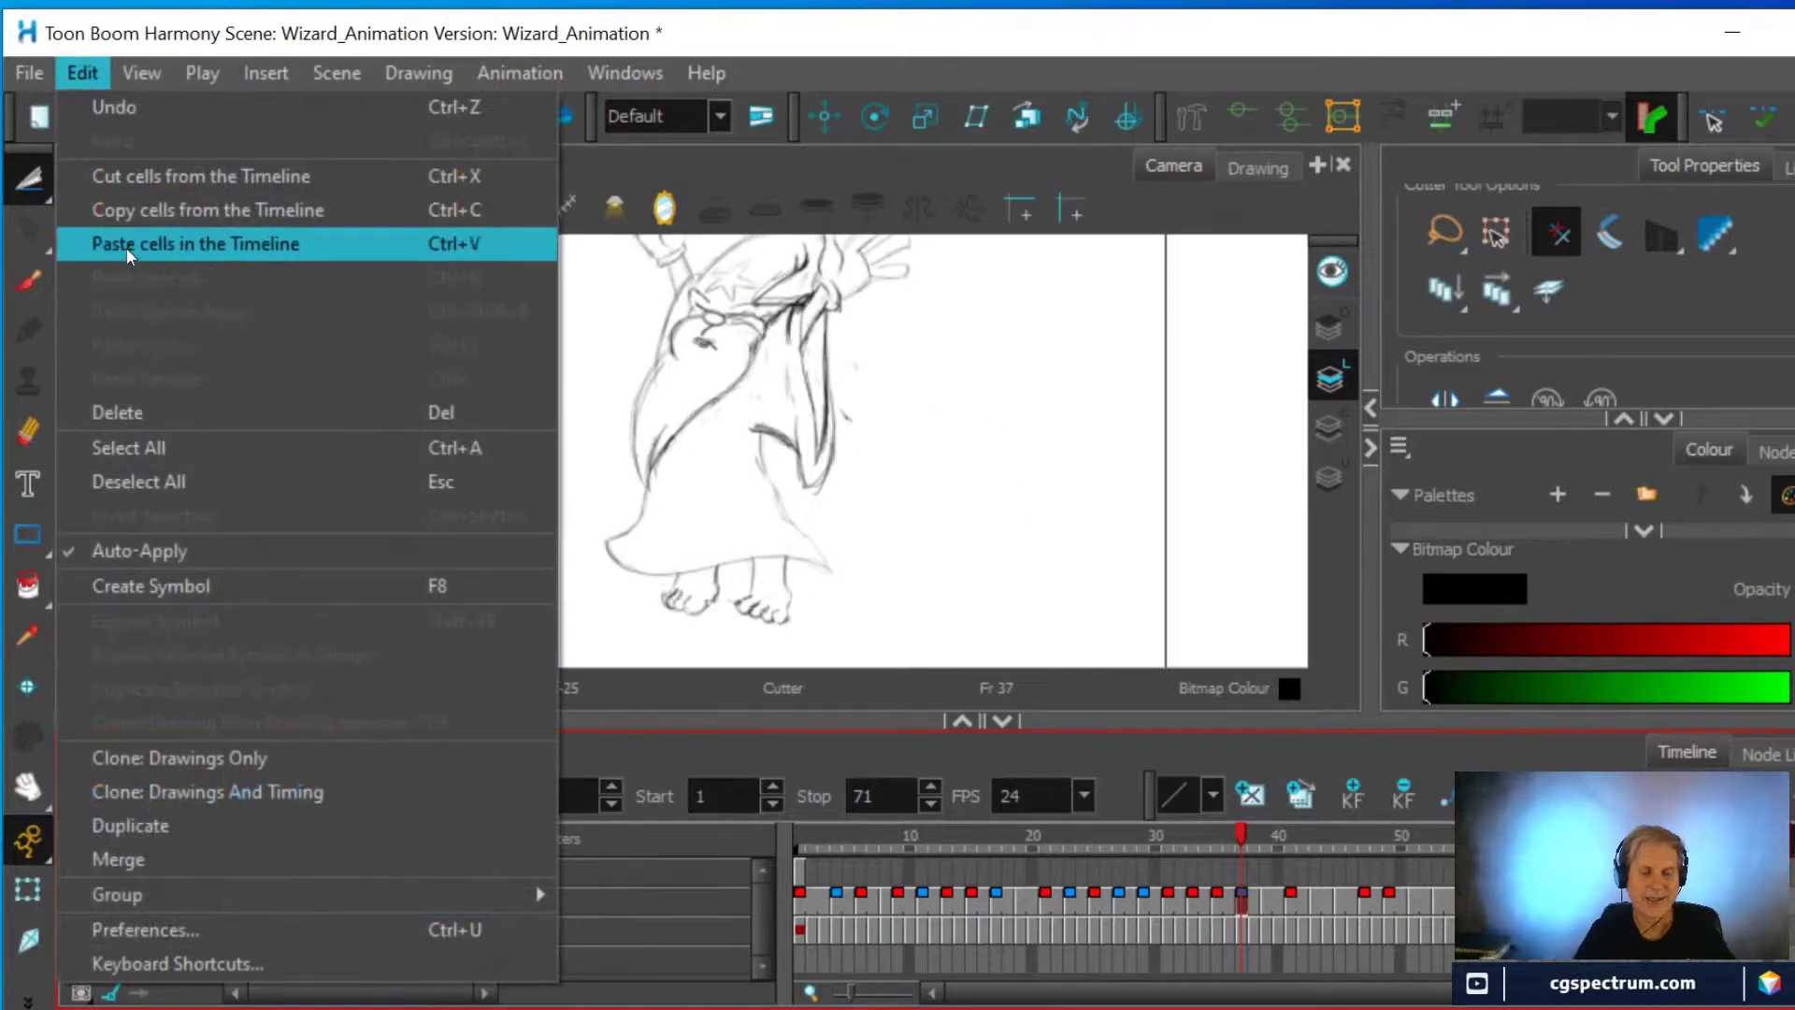
{"action": "left_click", "coordinate": [126, 249]}
{"action": "mouse_move", "coordinate": [864, 501]}
{"action": "left_mouse_down"}
{"action": "mouse_move", "coordinate": [939, 426]}
{"action": "mouse_move", "coordinate": [587, 443]}
{"action": "mouse_move", "coordinate": [575, 395]}
{"action": "mouse_move", "coordinate": [557, 394]}
{"action": "left_mouse_up"}
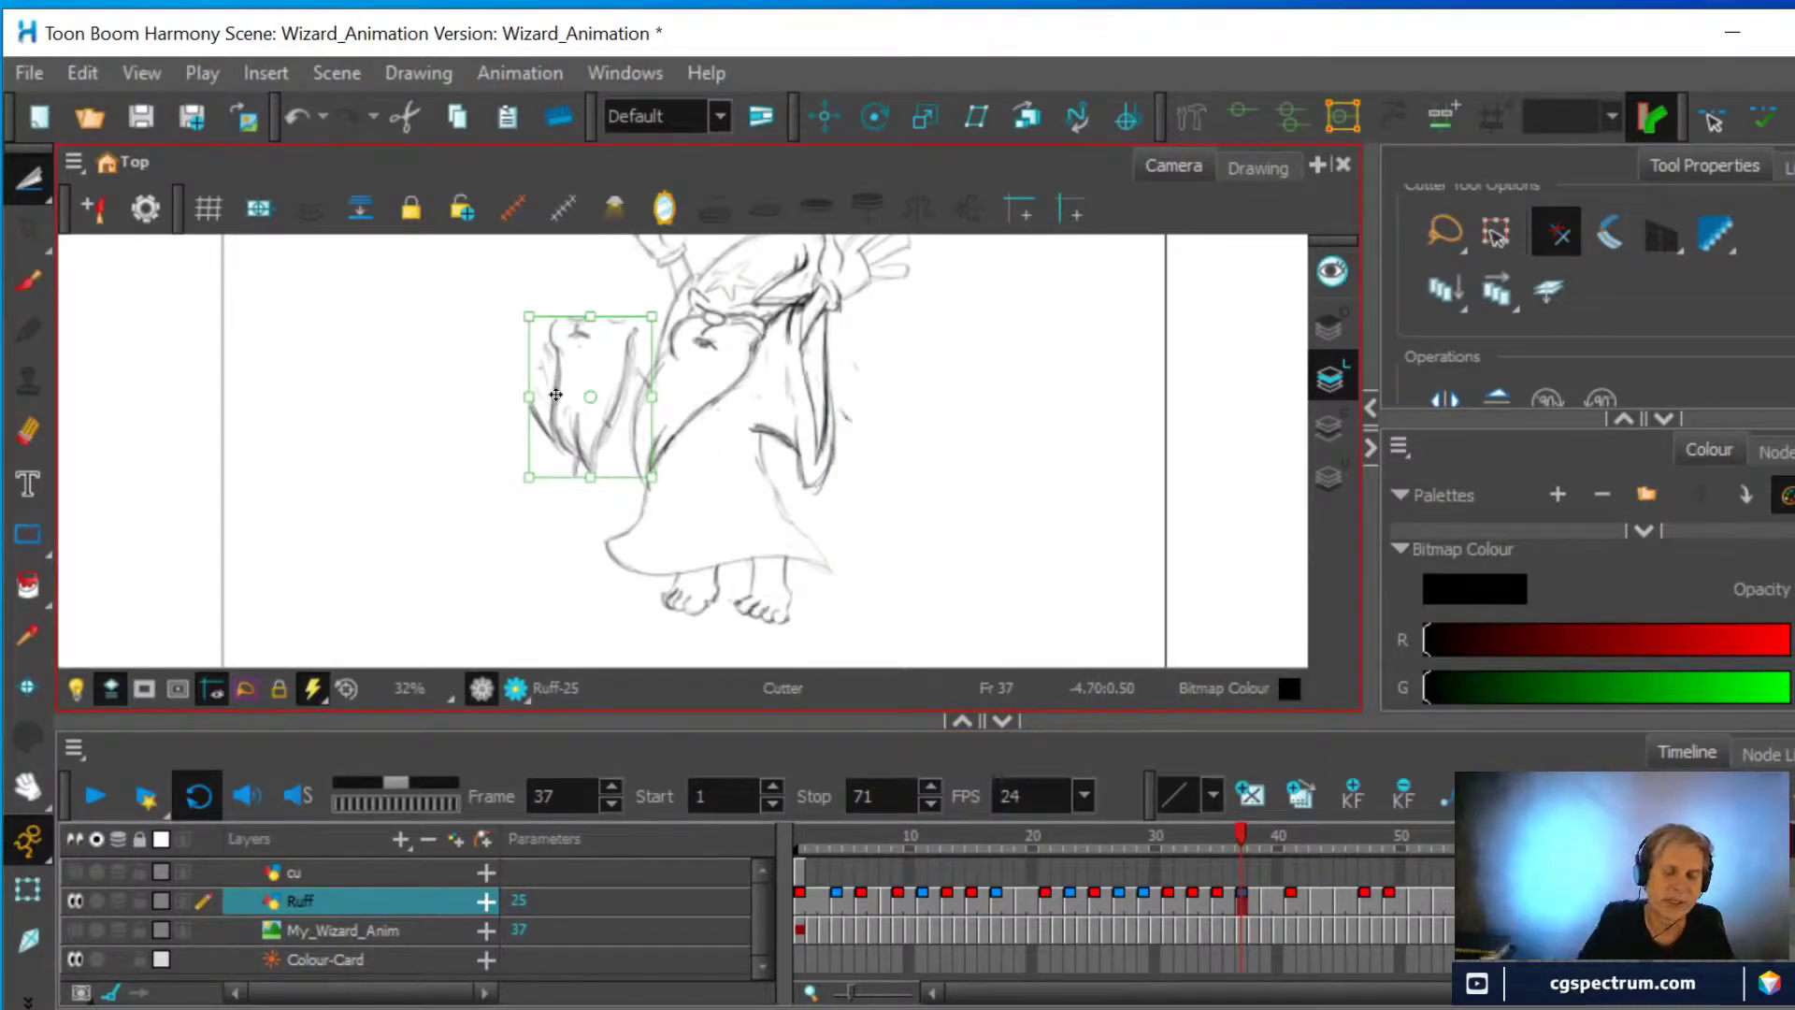
{"action": "key", "text": "ctrl+z"}
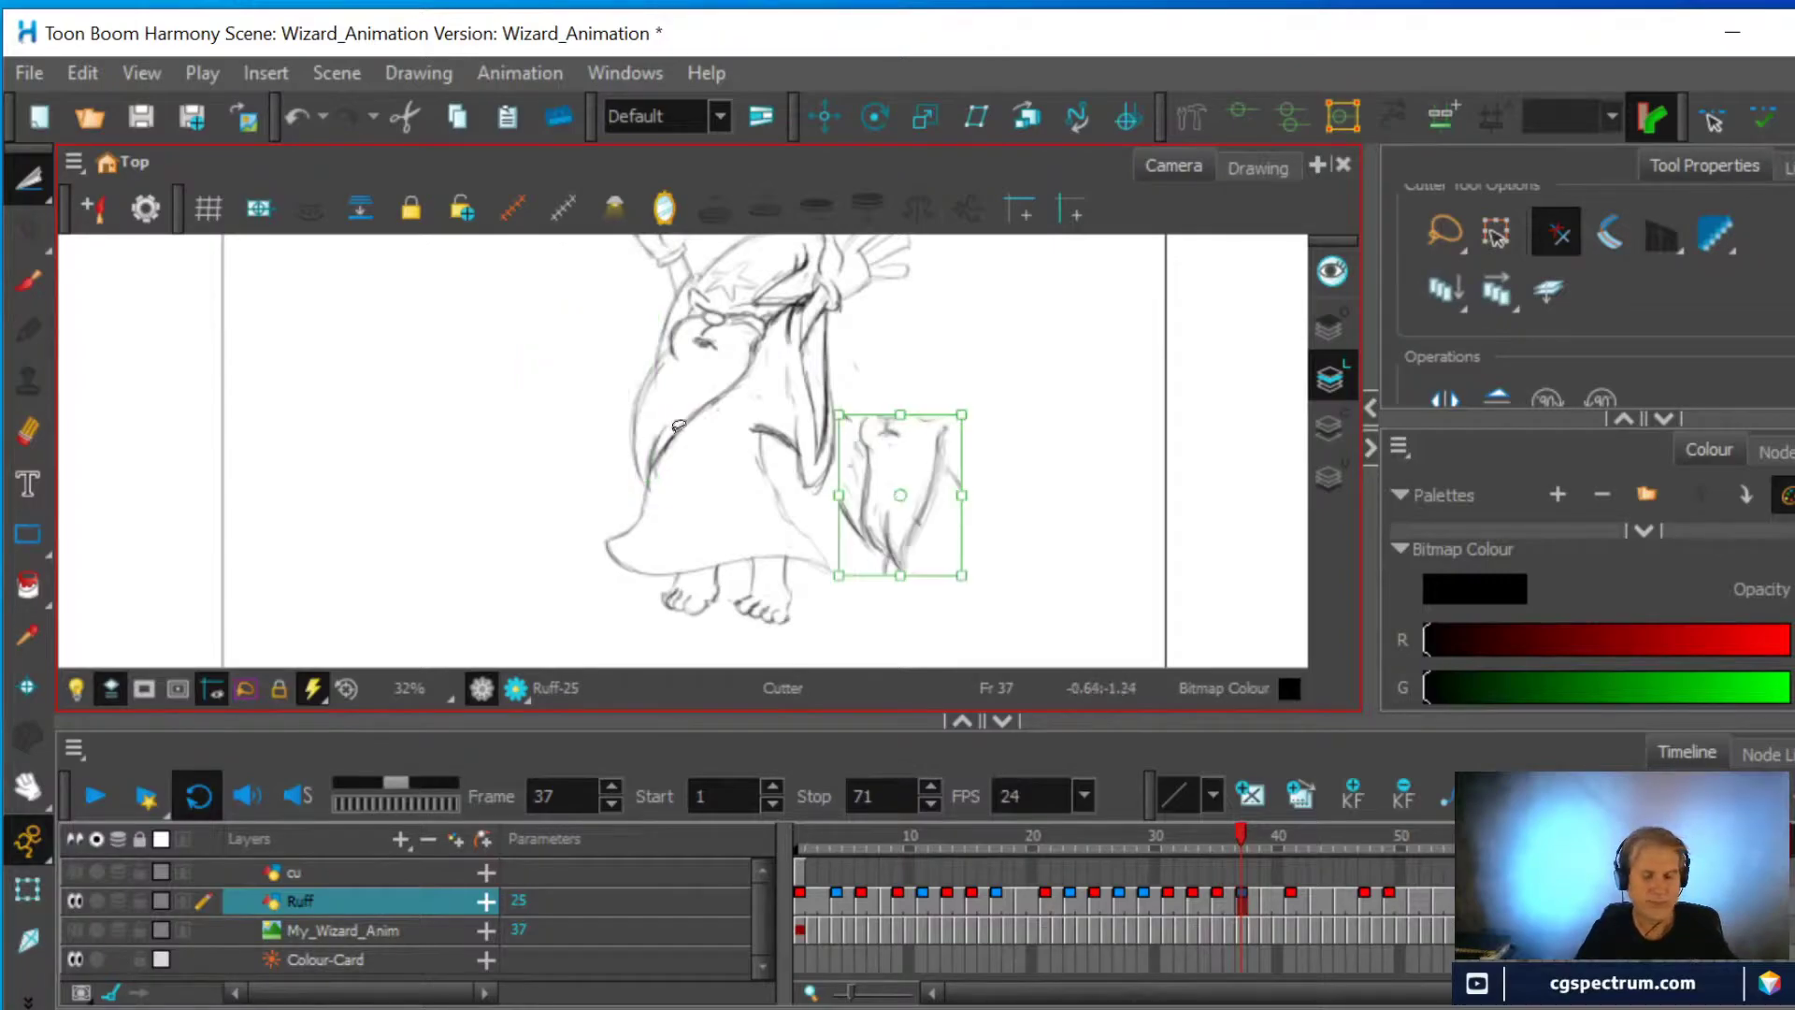
{"action": "left_click_drag", "start_coordinate": [869, 468], "coordinate": [999, 453]}
Shorten the beard in frame 37 by cutting its lower tip and shifting it toward the face, and remove the pasted reference beard
{"action": "left_click", "coordinate": [30, 187]}
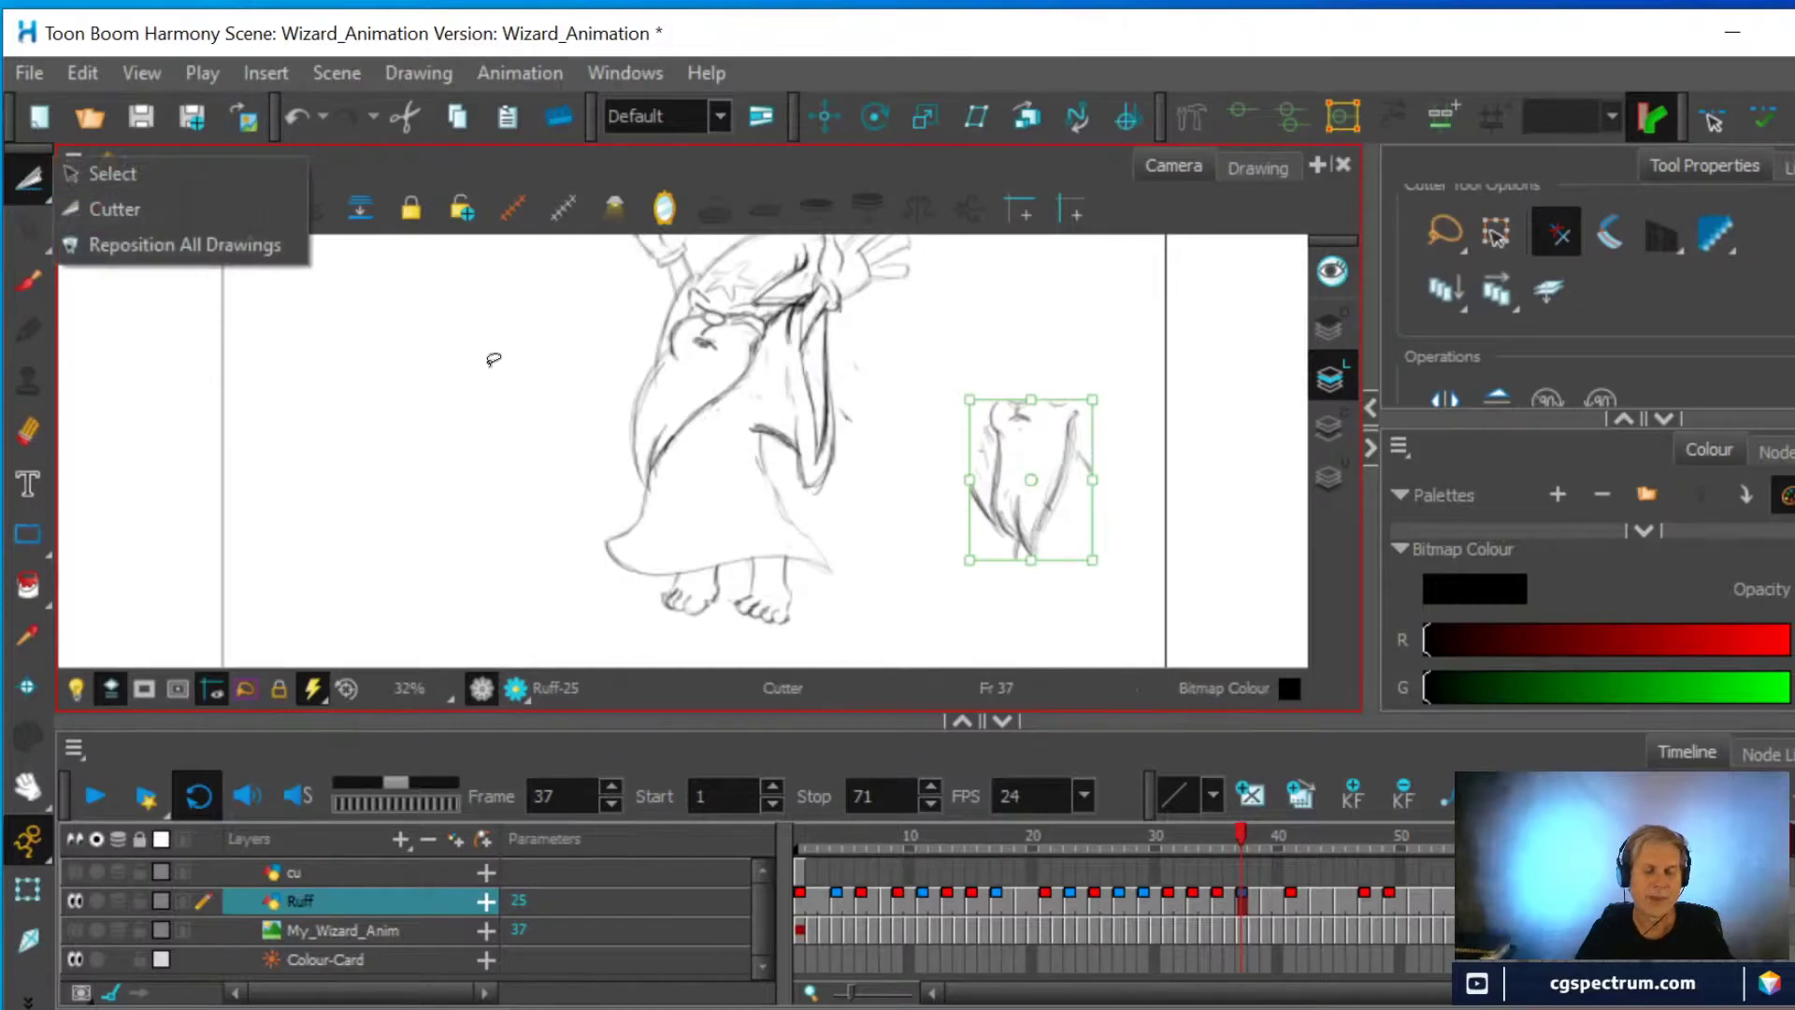
{"action": "left_click", "coordinate": [687, 451]}
{"action": "mouse_move", "coordinate": [675, 471]}
{"action": "left_mouse_down"}
{"action": "mouse_move", "coordinate": [615, 472]}
{"action": "mouse_move", "coordinate": [595, 413]}
{"action": "mouse_move", "coordinate": [633, 375]}
{"action": "mouse_move", "coordinate": [679, 373]}
{"action": "mouse_move", "coordinate": [714, 418]}
{"action": "mouse_move", "coordinate": [675, 468]}
{"action": "left_mouse_up"}
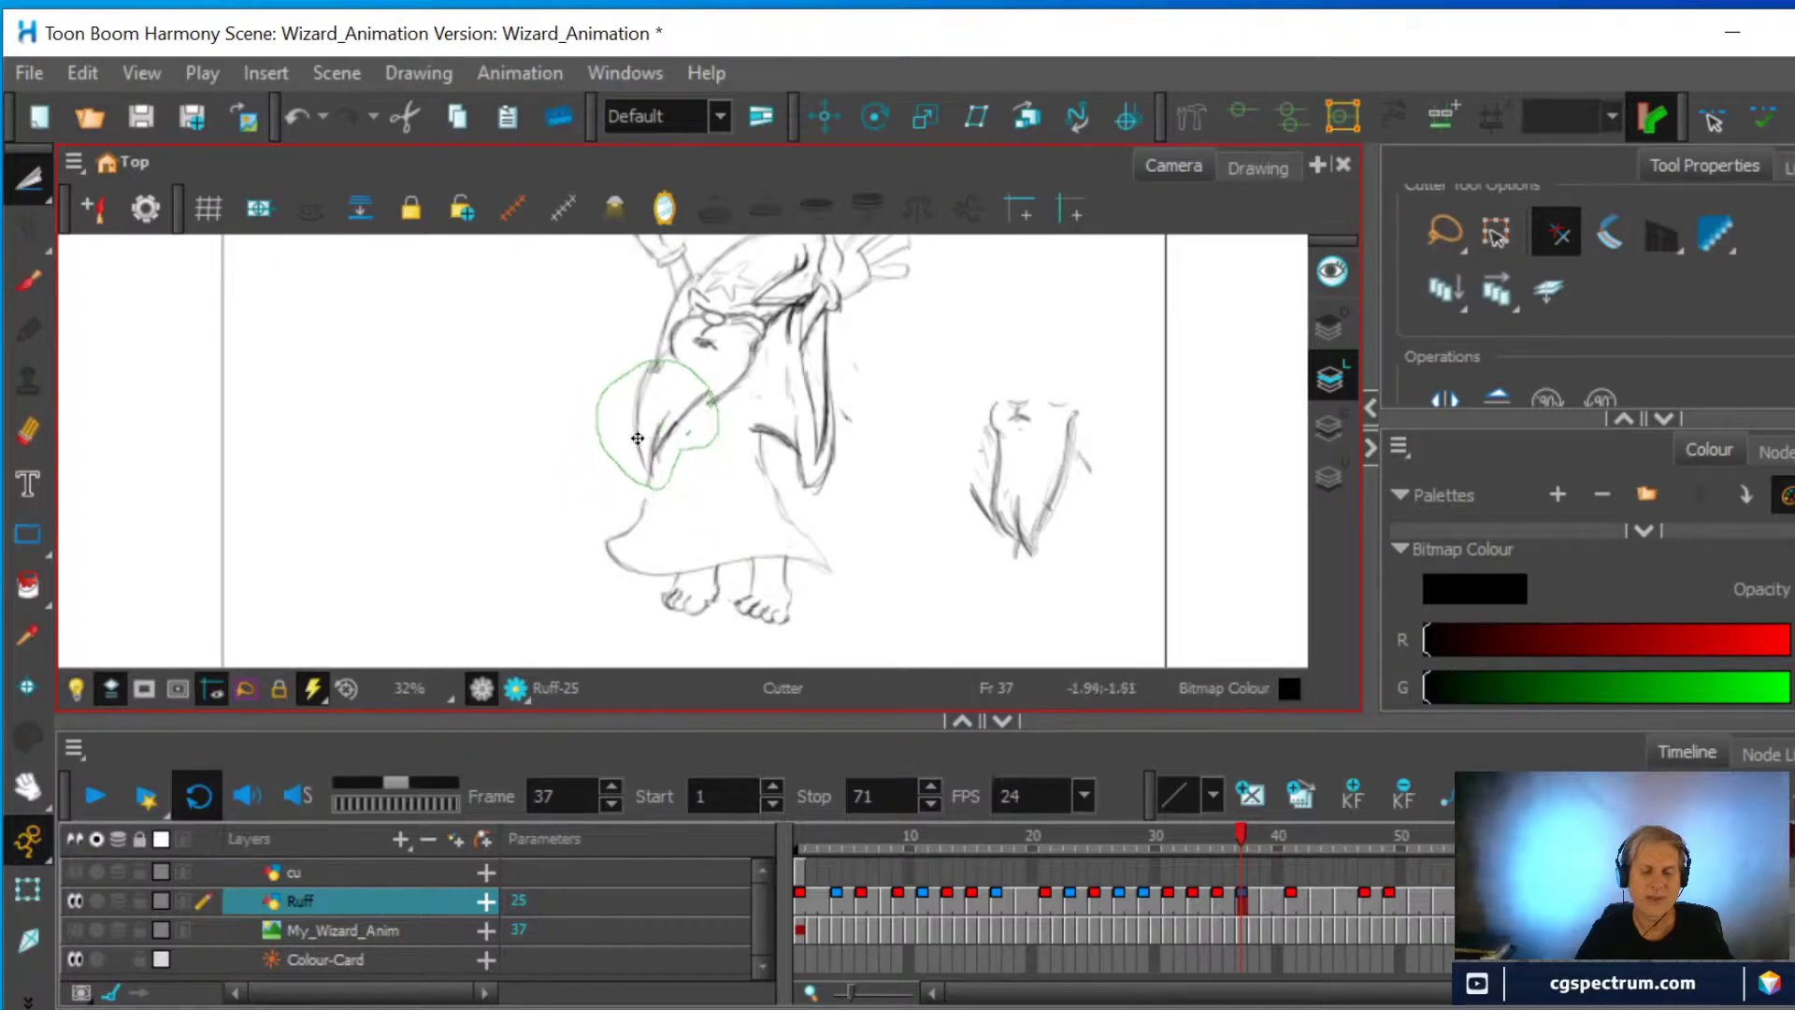
{"action": "left_click", "coordinate": [647, 421]}
{"action": "mouse_move", "coordinate": [963, 400]}
{"action": "left_mouse_down"}
{"action": "mouse_move", "coordinate": [1032, 360]}
{"action": "mouse_move", "coordinate": [1109, 392]}
{"action": "mouse_move", "coordinate": [1117, 484]}
{"action": "mouse_move", "coordinate": [1043, 570]}
{"action": "mouse_move", "coordinate": [909, 516]}
{"action": "mouse_move", "coordinate": [944, 395]}
{"action": "mouse_move", "coordinate": [1023, 370]}
{"action": "left_mouse_up"}
{"action": "key", "text": "ctrl+x"}
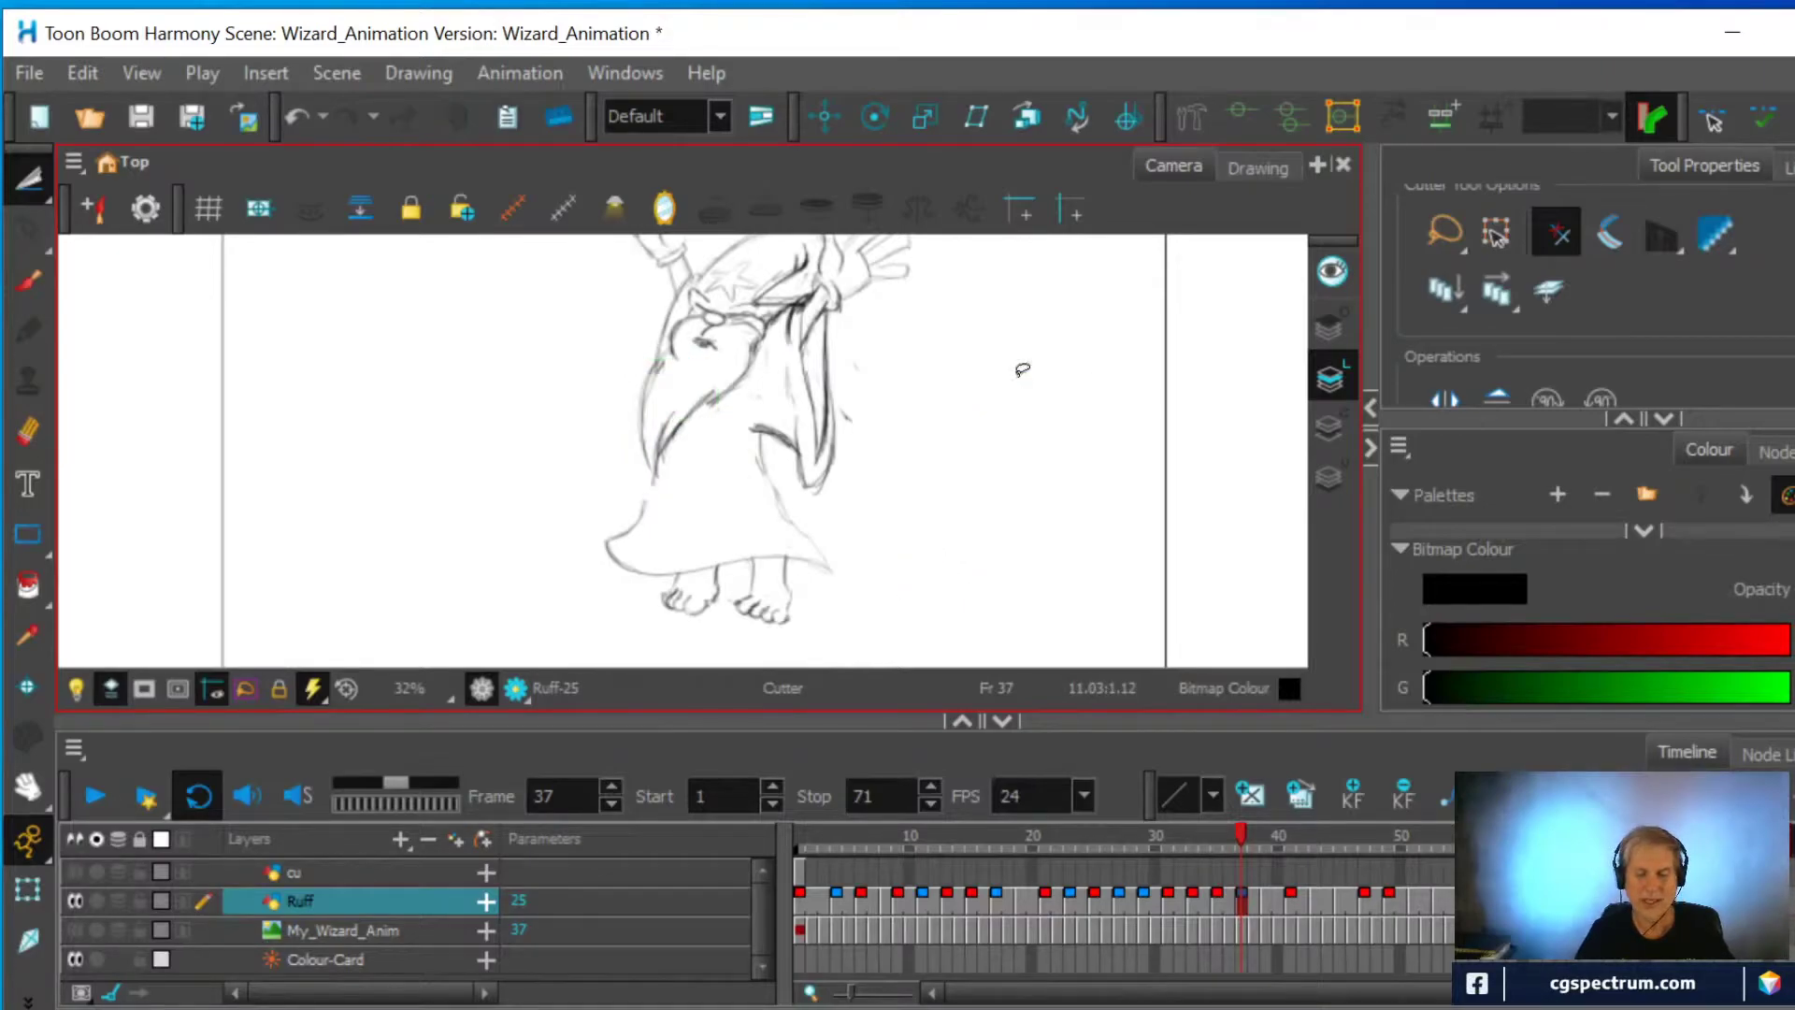
Shift the beard's lower tip toward the face in frame 40, clean up around it, and redraw the robe line beneath it
{"action": "left_click", "coordinate": [1273, 900]}
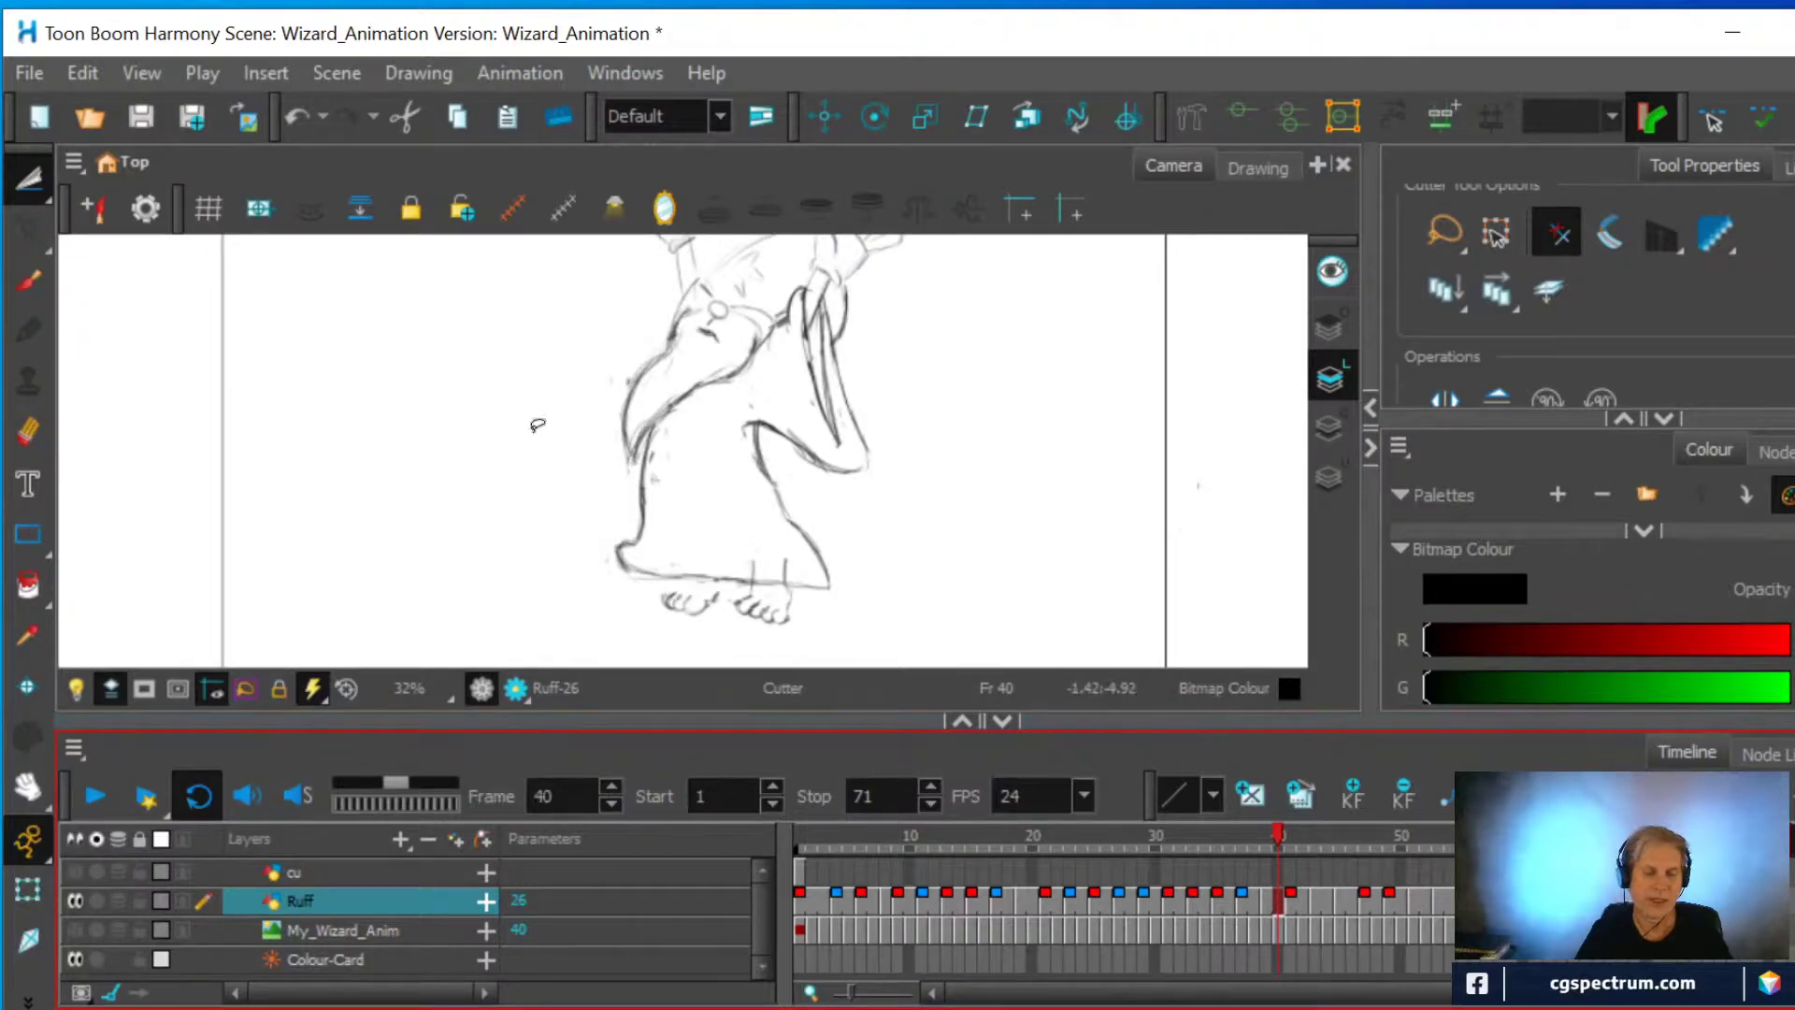
{"action": "mouse_move", "coordinate": [612, 456]}
{"action": "left_mouse_down"}
{"action": "mouse_move", "coordinate": [599, 387]}
{"action": "mouse_move", "coordinate": [661, 333]}
{"action": "mouse_move", "coordinate": [693, 369]}
{"action": "mouse_move", "coordinate": [689, 434]}
{"action": "mouse_move", "coordinate": [600, 478]}
{"action": "mouse_move", "coordinate": [587, 435]}
{"action": "mouse_move", "coordinate": [643, 474]}
{"action": "mouse_move", "coordinate": [611, 462]}
{"action": "mouse_move", "coordinate": [588, 406]}
{"action": "mouse_move", "coordinate": [624, 369]}
{"action": "mouse_move", "coordinate": [700, 427]}
{"action": "mouse_move", "coordinate": [638, 414]}
{"action": "left_mouse_up"}
{"action": "left_click", "coordinate": [755, 466]}
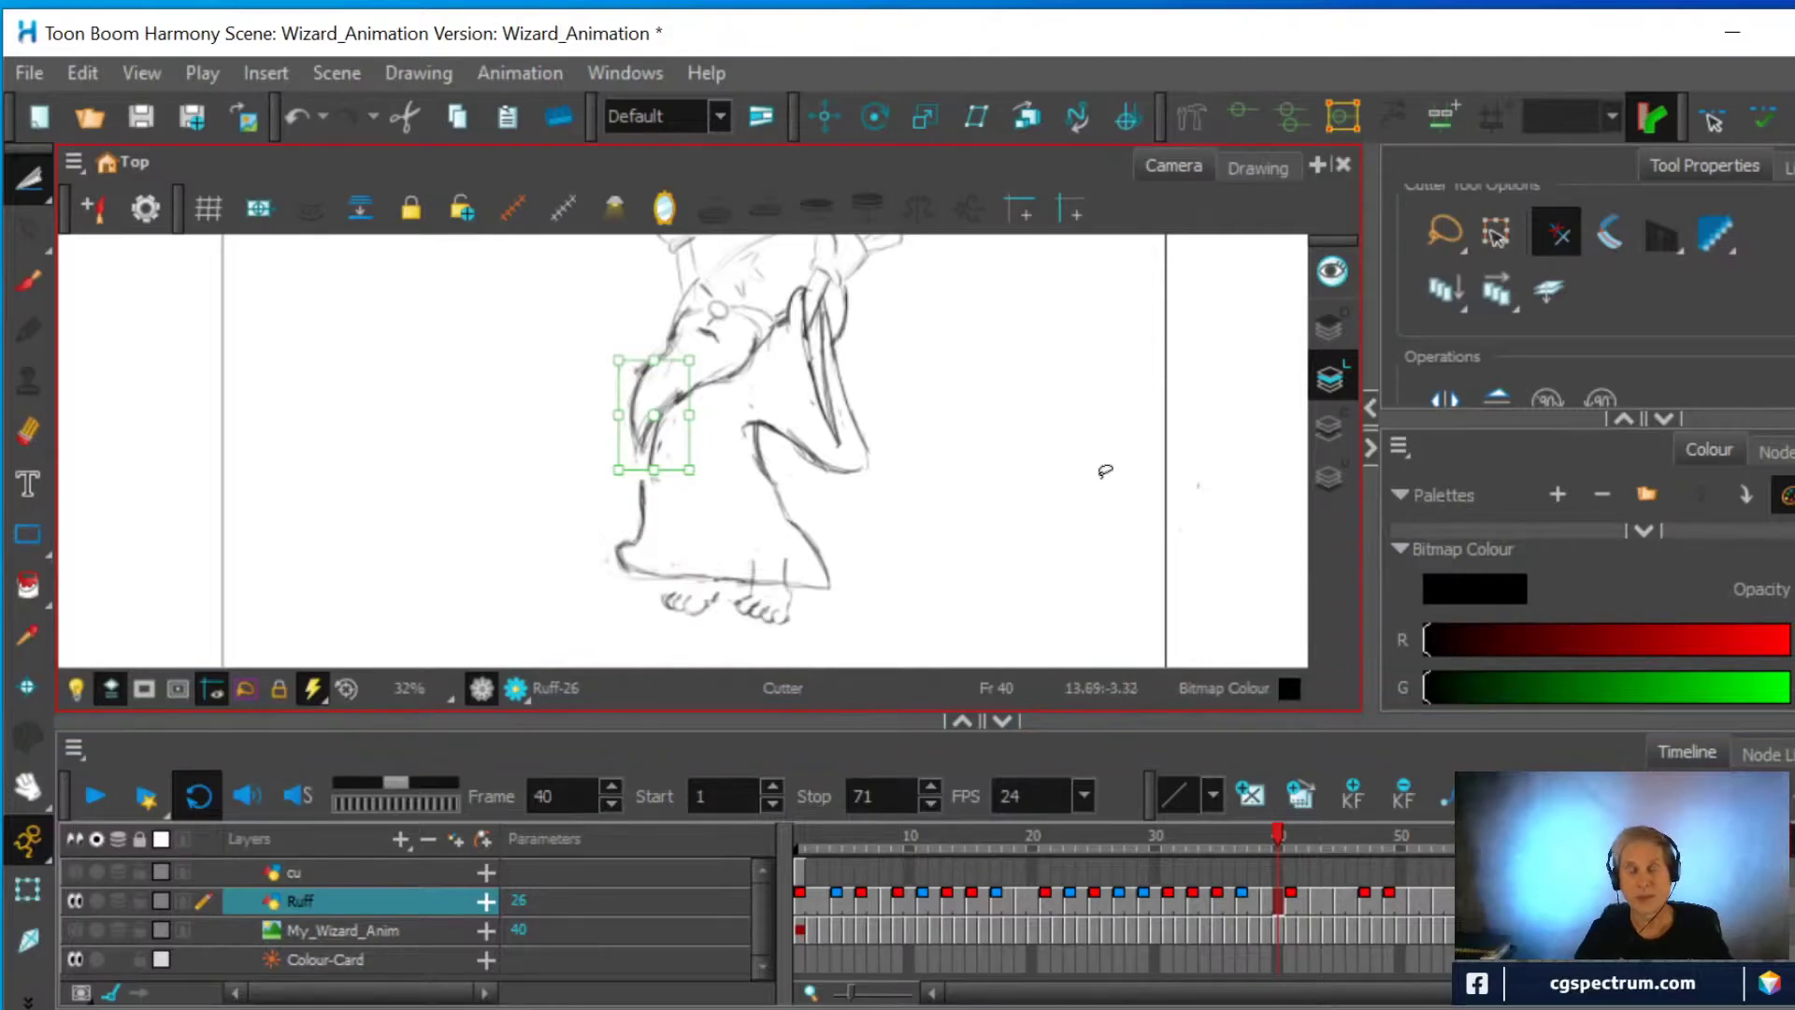
{"action": "left_click", "coordinate": [28, 431]}
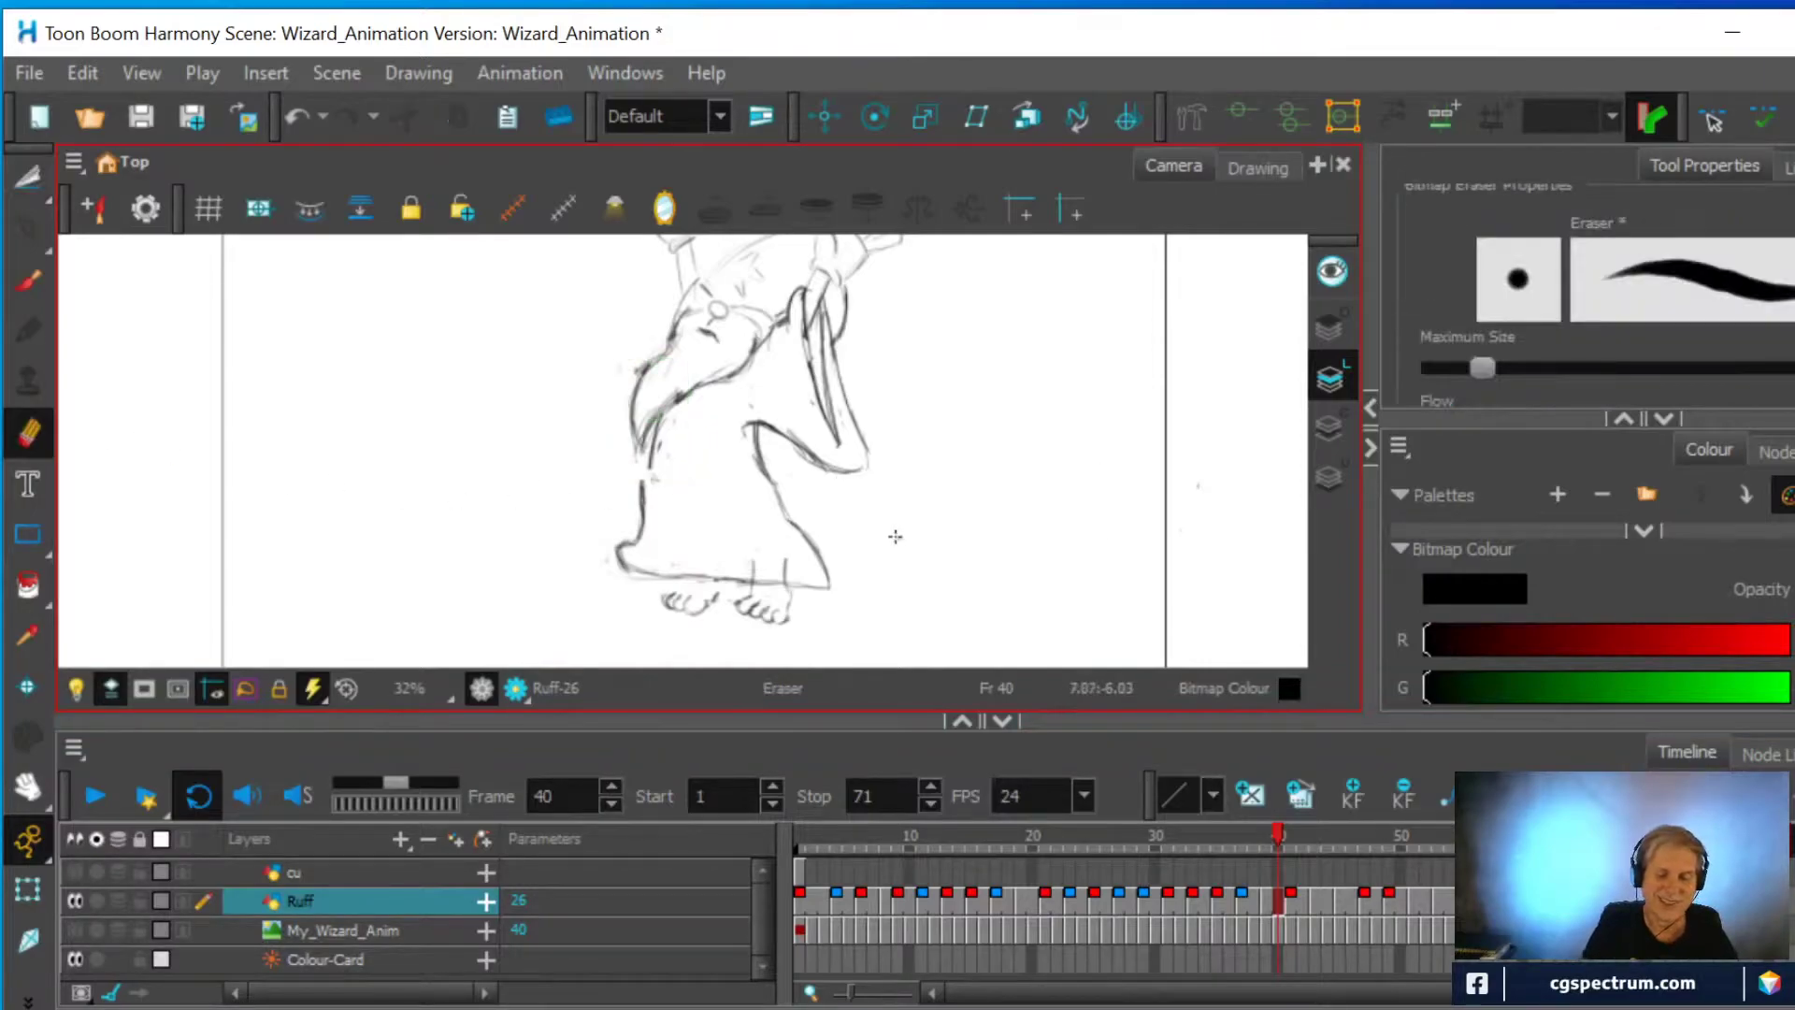
{"action": "left_click", "coordinate": [28, 281]}
{"action": "left_click_drag", "start_coordinate": [645, 442], "coordinate": [652, 426]}
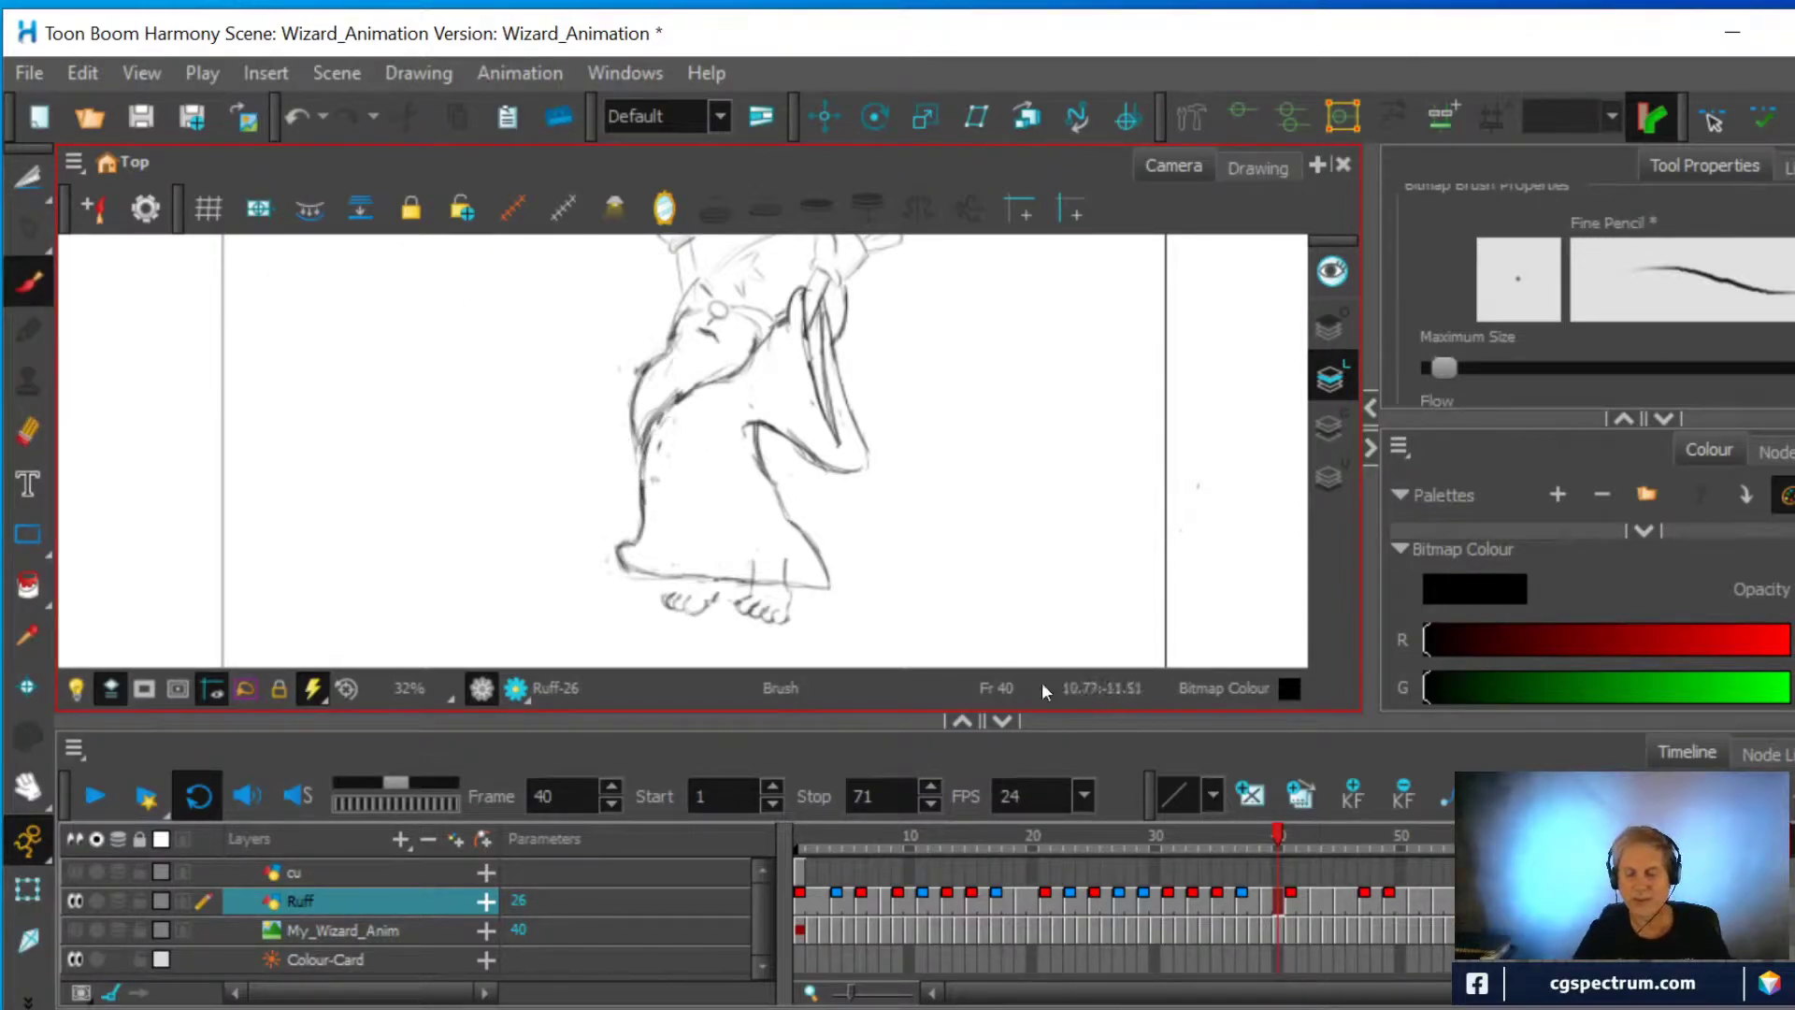
Paste the copied beard into the frame 41 drawing
{"action": "left_click", "coordinate": [1290, 900]}
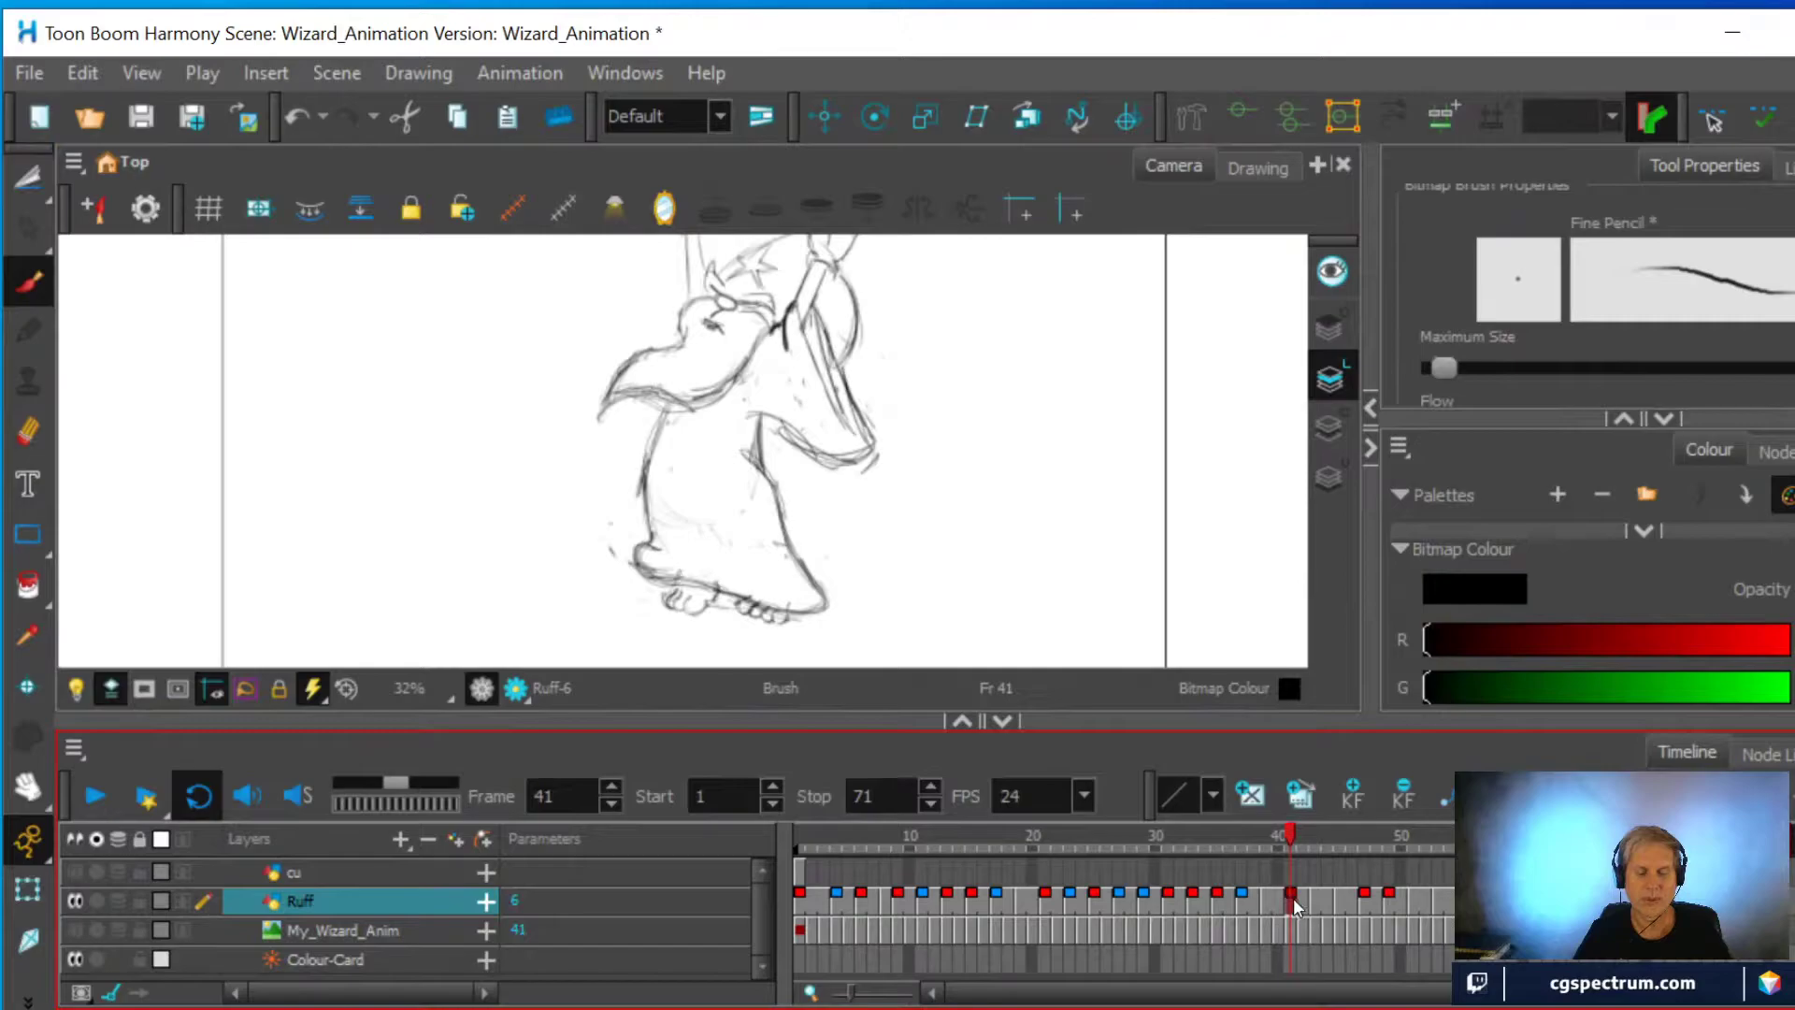
{"action": "left_click", "coordinate": [83, 72]}
{"action": "left_click", "coordinate": [101, 243]}
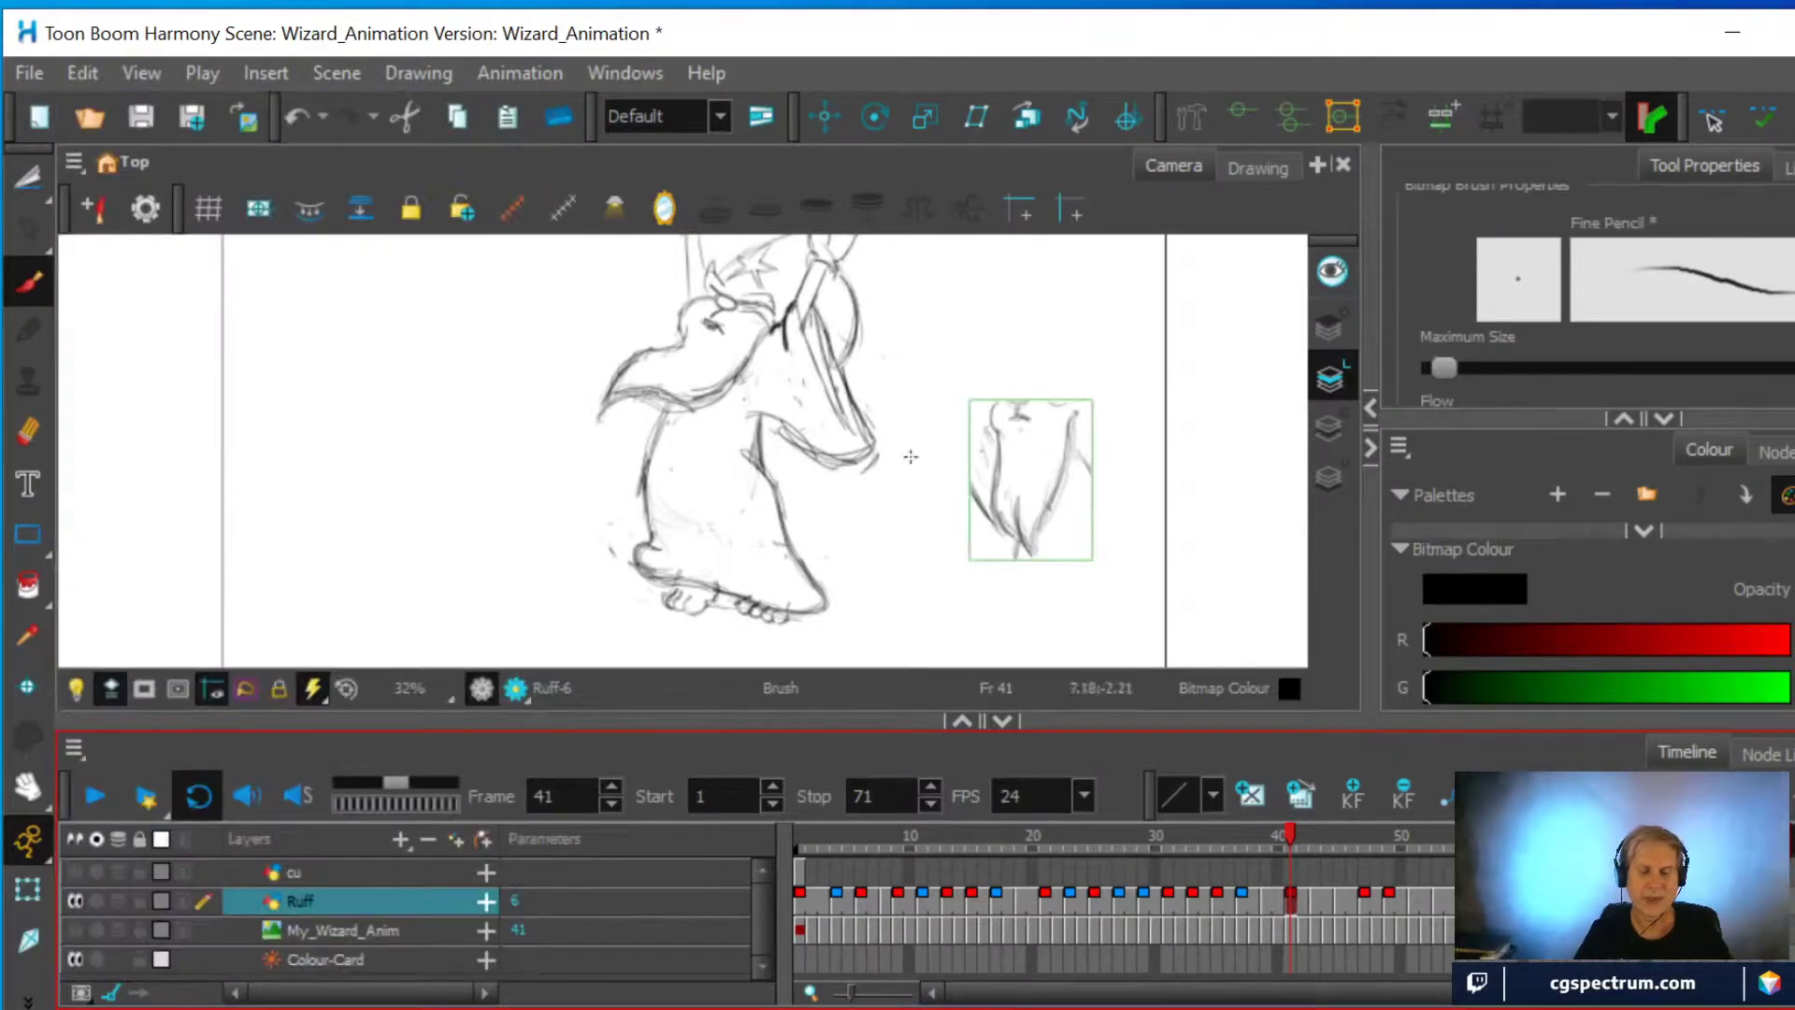
{"action": "mouse_move", "coordinate": [1066, 466]}
{"action": "left_mouse_down"}
{"action": "mouse_move", "coordinate": [928, 501]}
{"action": "mouse_move", "coordinate": [752, 472]}
{"action": "left_mouse_up"}
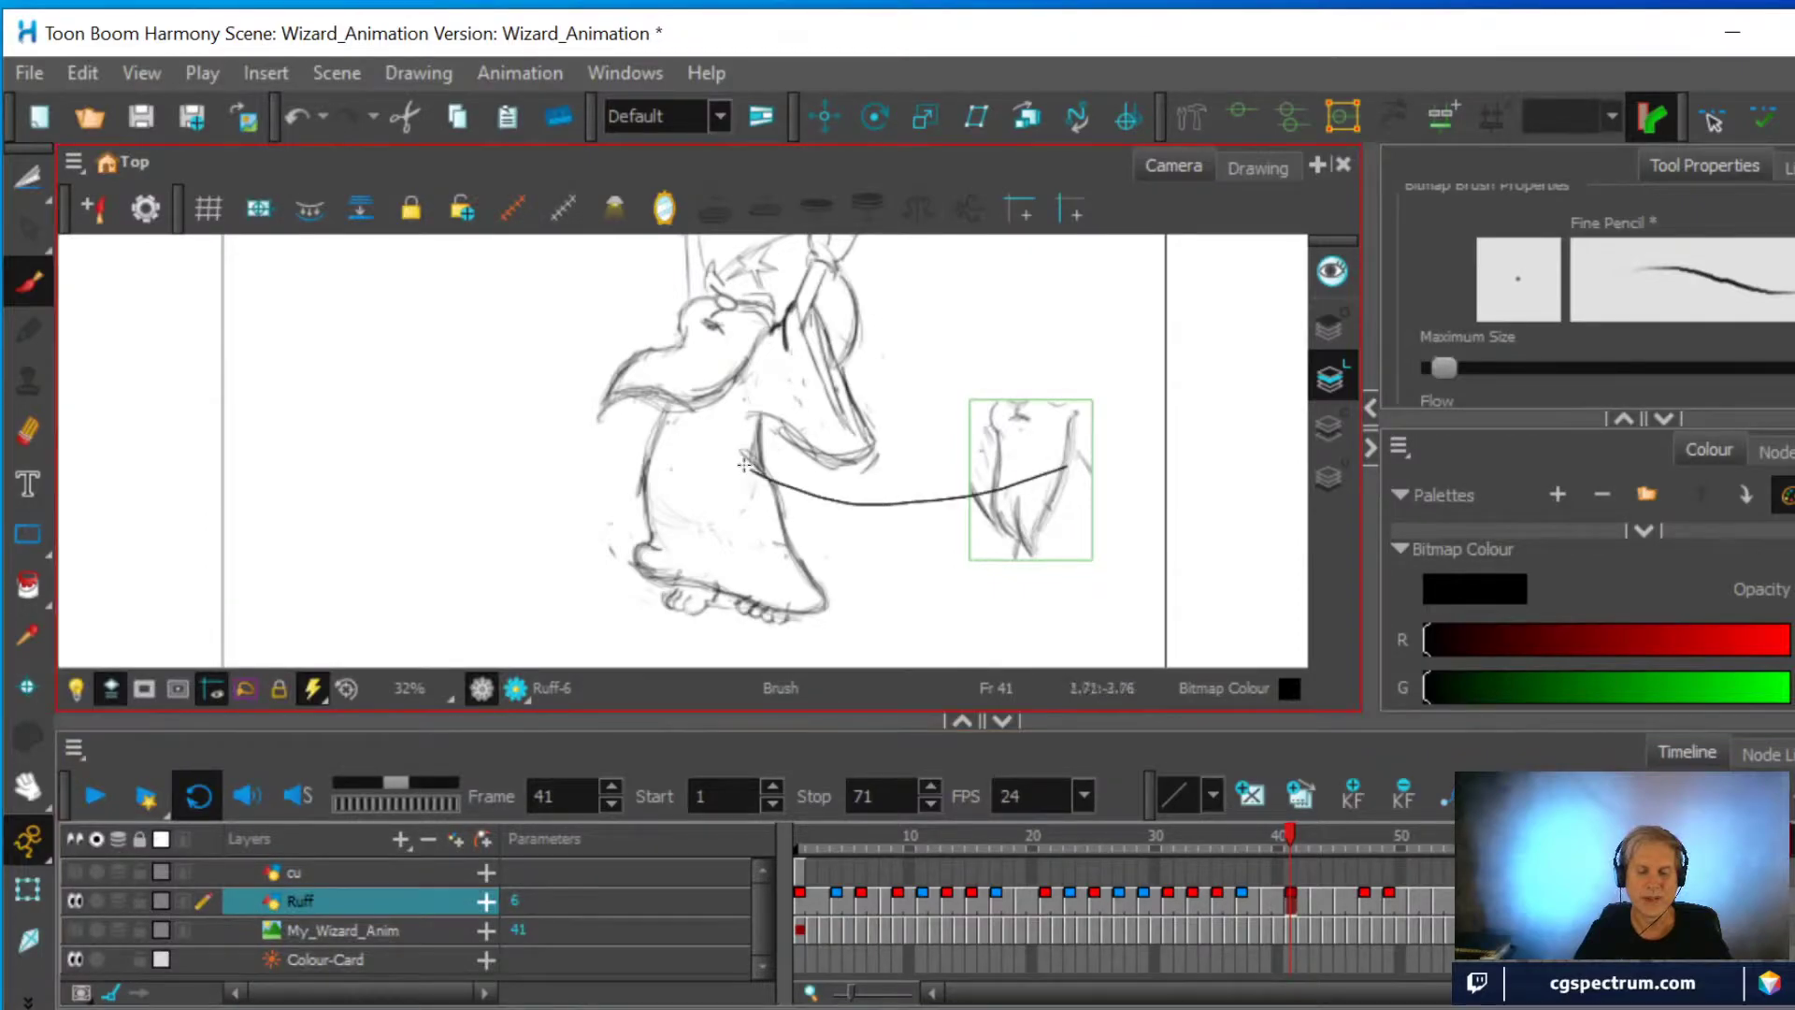
{"action": "key", "text": "alt+b"}
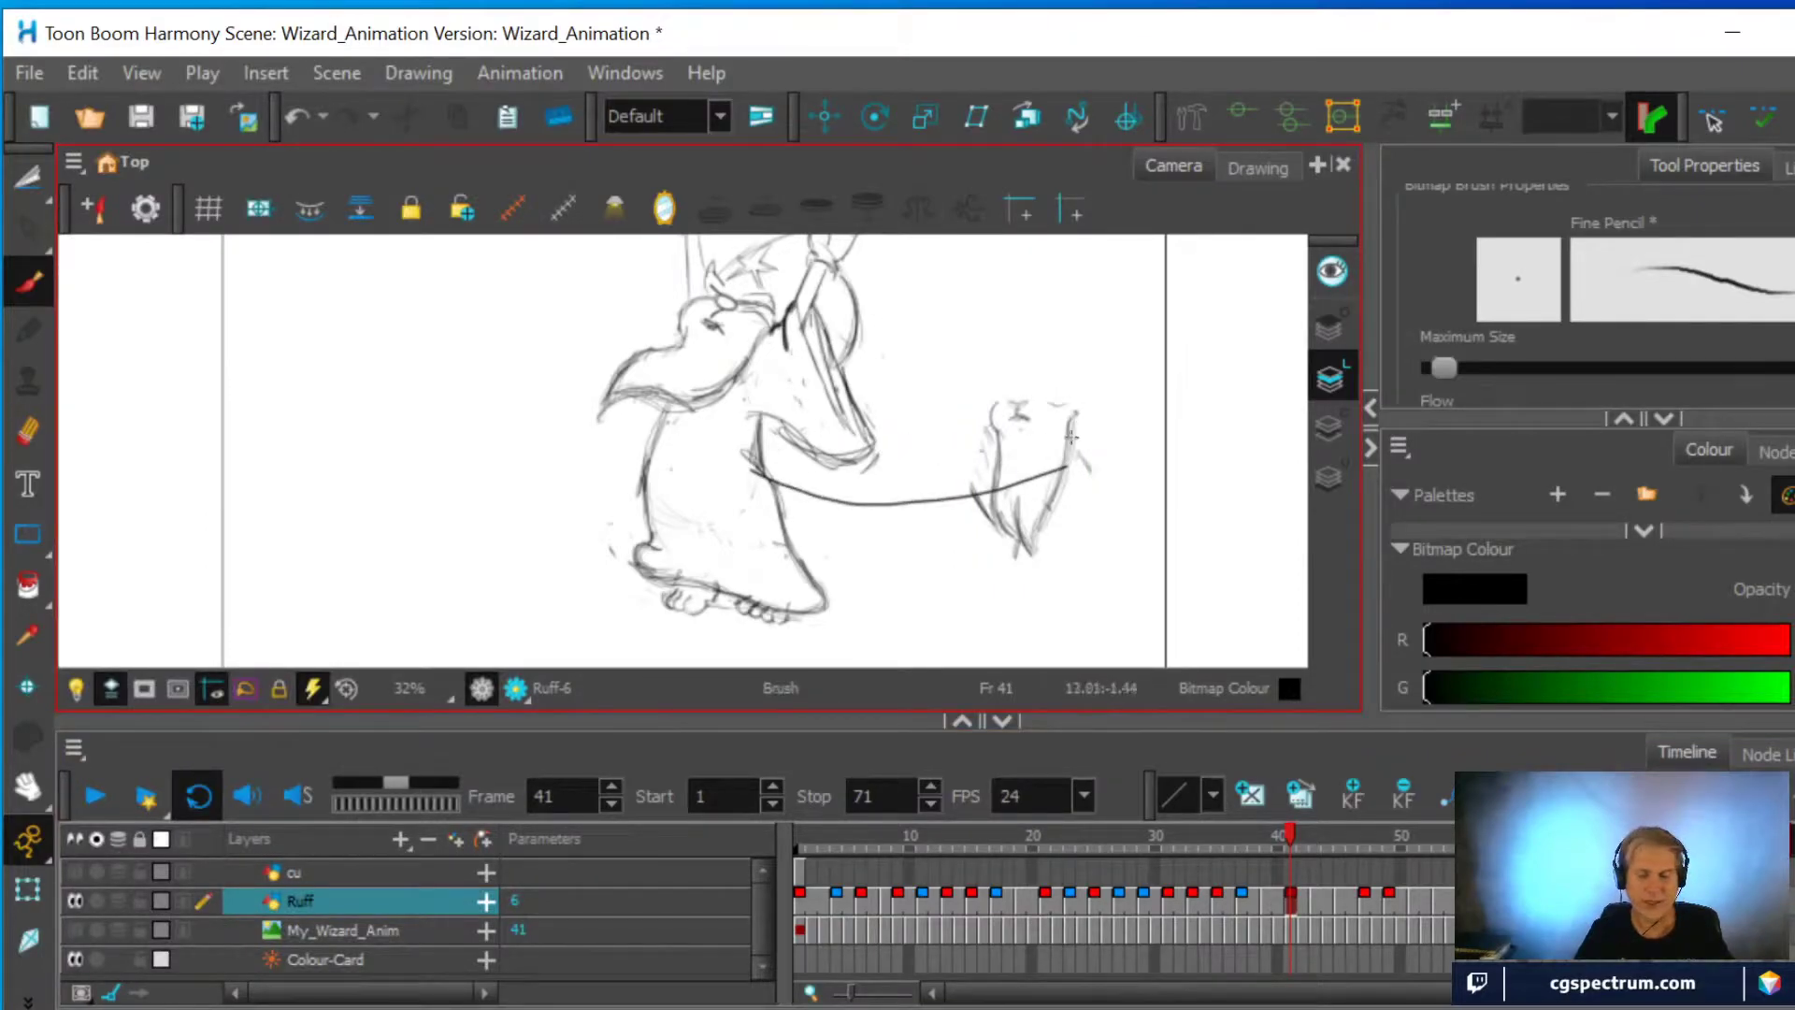
{"action": "key", "text": "ctrl+z"}
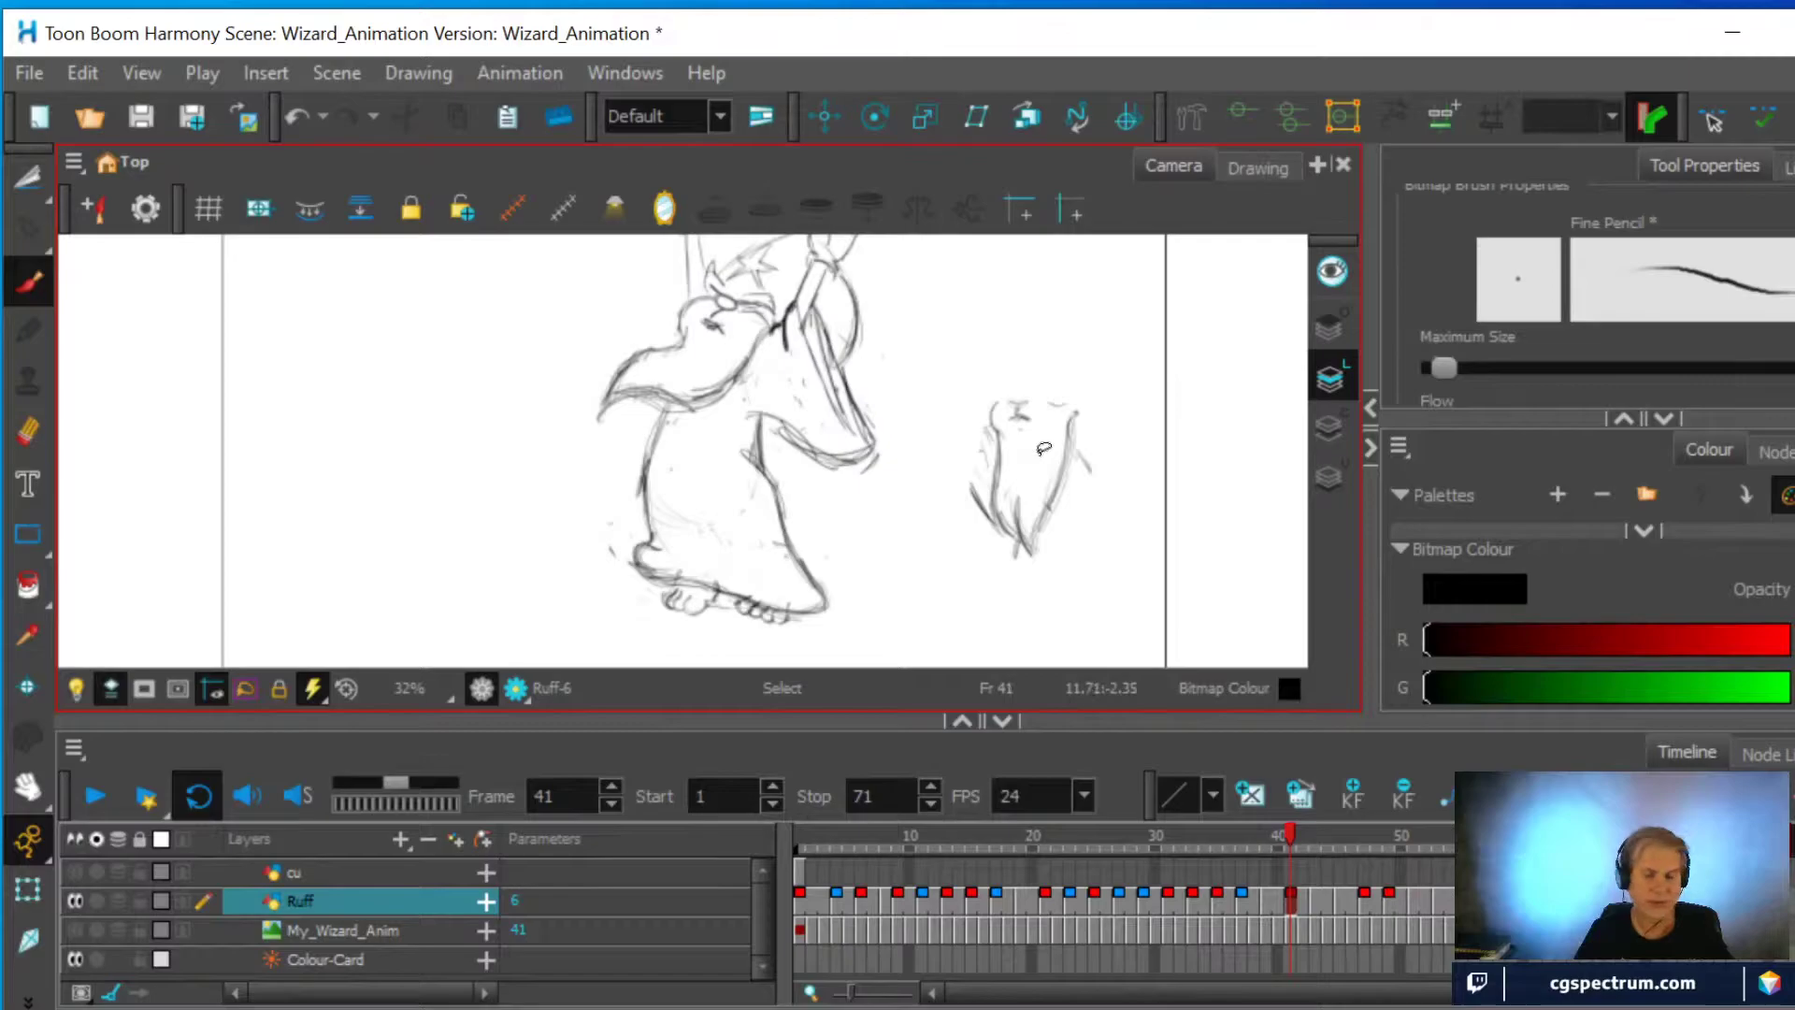
Lasso the pasted beard in frame 41 and move it into the empty area in front of the wizard's beard
{"action": "key", "text": "alt+t"}
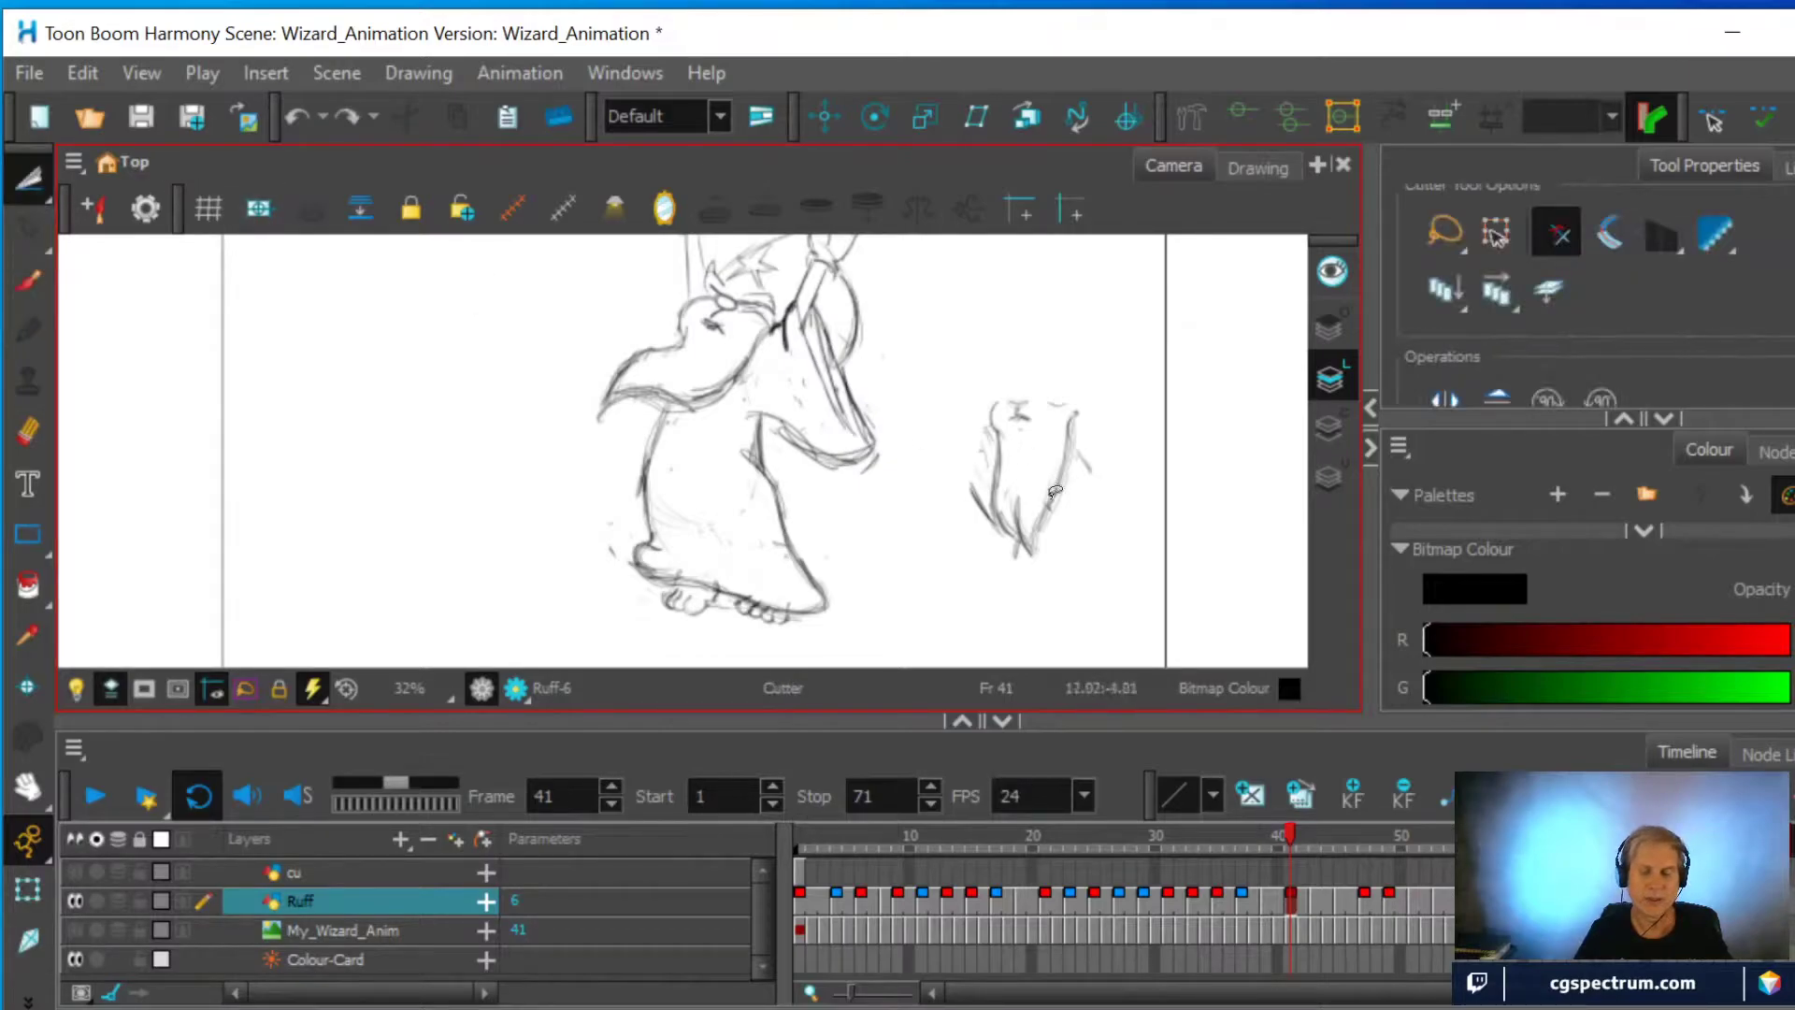
{"action": "mouse_move", "coordinate": [940, 522]}
{"action": "left_mouse_down"}
{"action": "mouse_move", "coordinate": [959, 413]}
{"action": "mouse_move", "coordinate": [1063, 350]}
{"action": "mouse_move", "coordinate": [1145, 428]}
{"action": "mouse_move", "coordinate": [1076, 575]}
{"action": "mouse_move", "coordinate": [977, 553]}
{"action": "mouse_move", "coordinate": [931, 497]}
{"action": "left_mouse_up"}
{"action": "mouse_move", "coordinate": [1040, 513]}
{"action": "left_mouse_down"}
{"action": "mouse_move", "coordinate": [633, 388]}
{"action": "mouse_move", "coordinate": [504, 402]}
{"action": "mouse_move", "coordinate": [591, 421]}
{"action": "mouse_move", "coordinate": [648, 380]}
{"action": "mouse_move", "coordinate": [687, 410]}
{"action": "left_mouse_up"}
Erase the long beard tip in frame 41, redraw a shorter curled one, and restore the robe's front line
{"action": "left_click", "coordinate": [28, 432]}
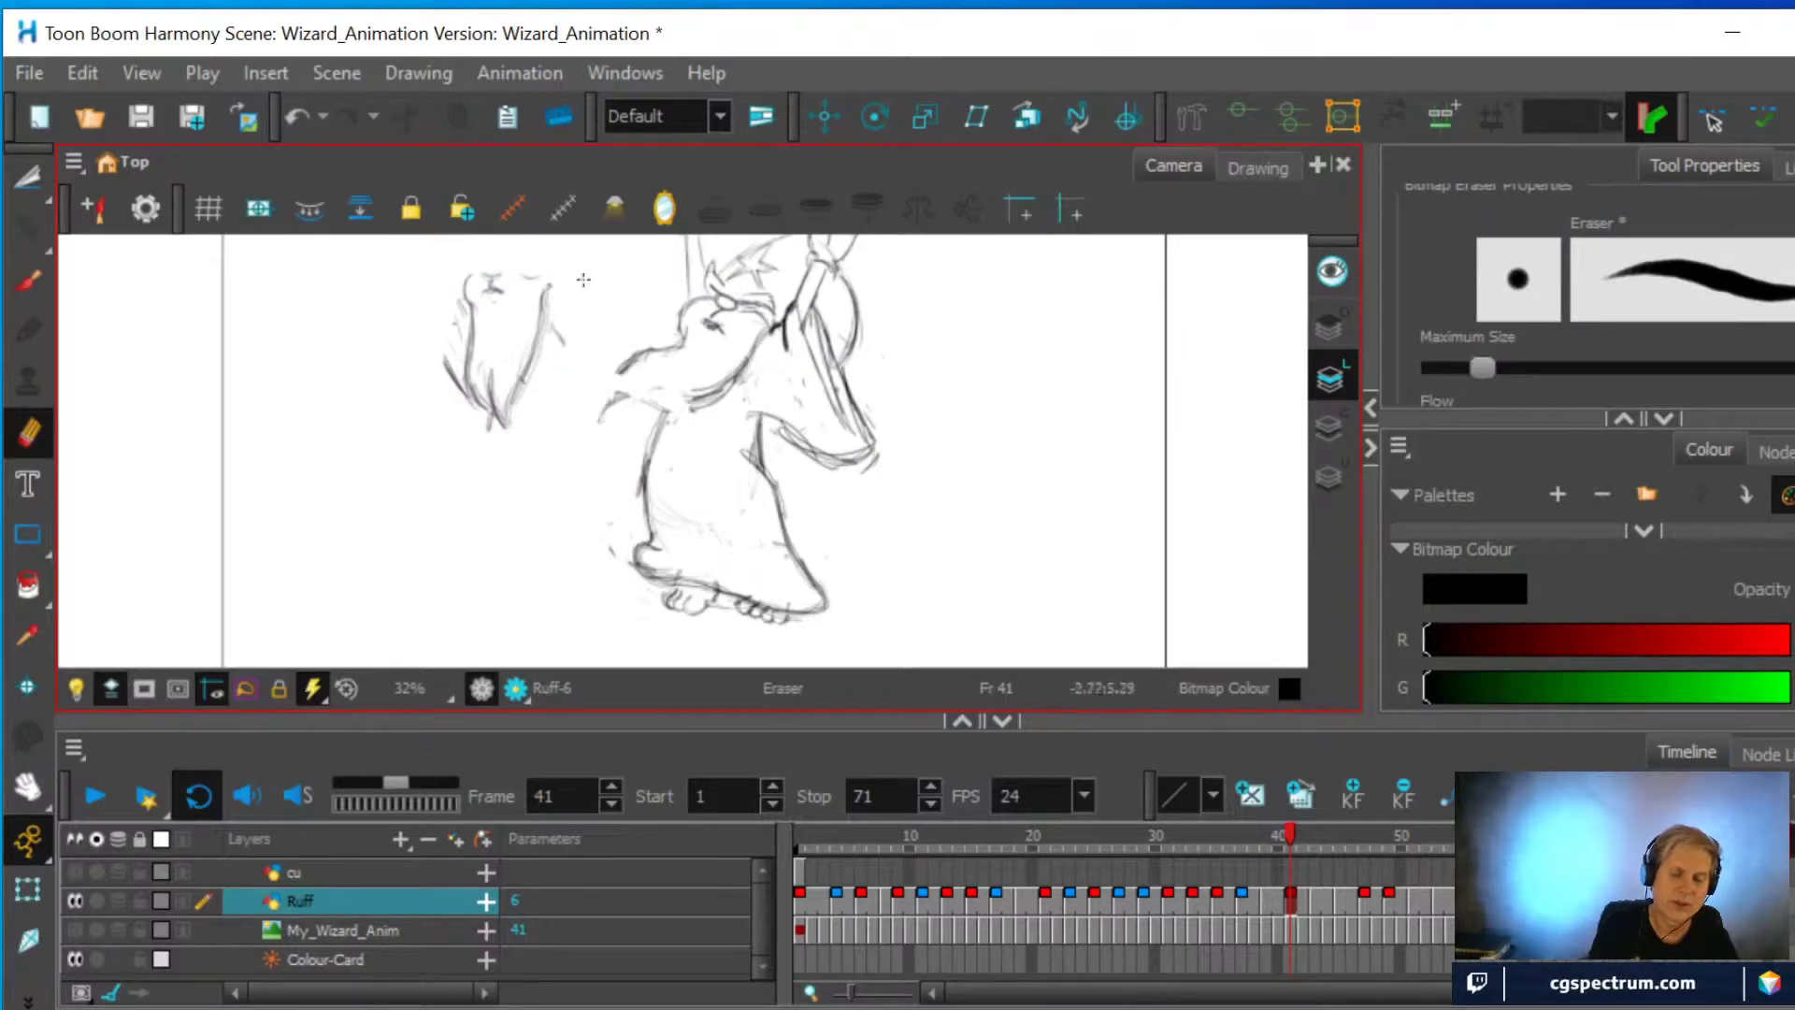
{"action": "key", "text": "alt+b"}
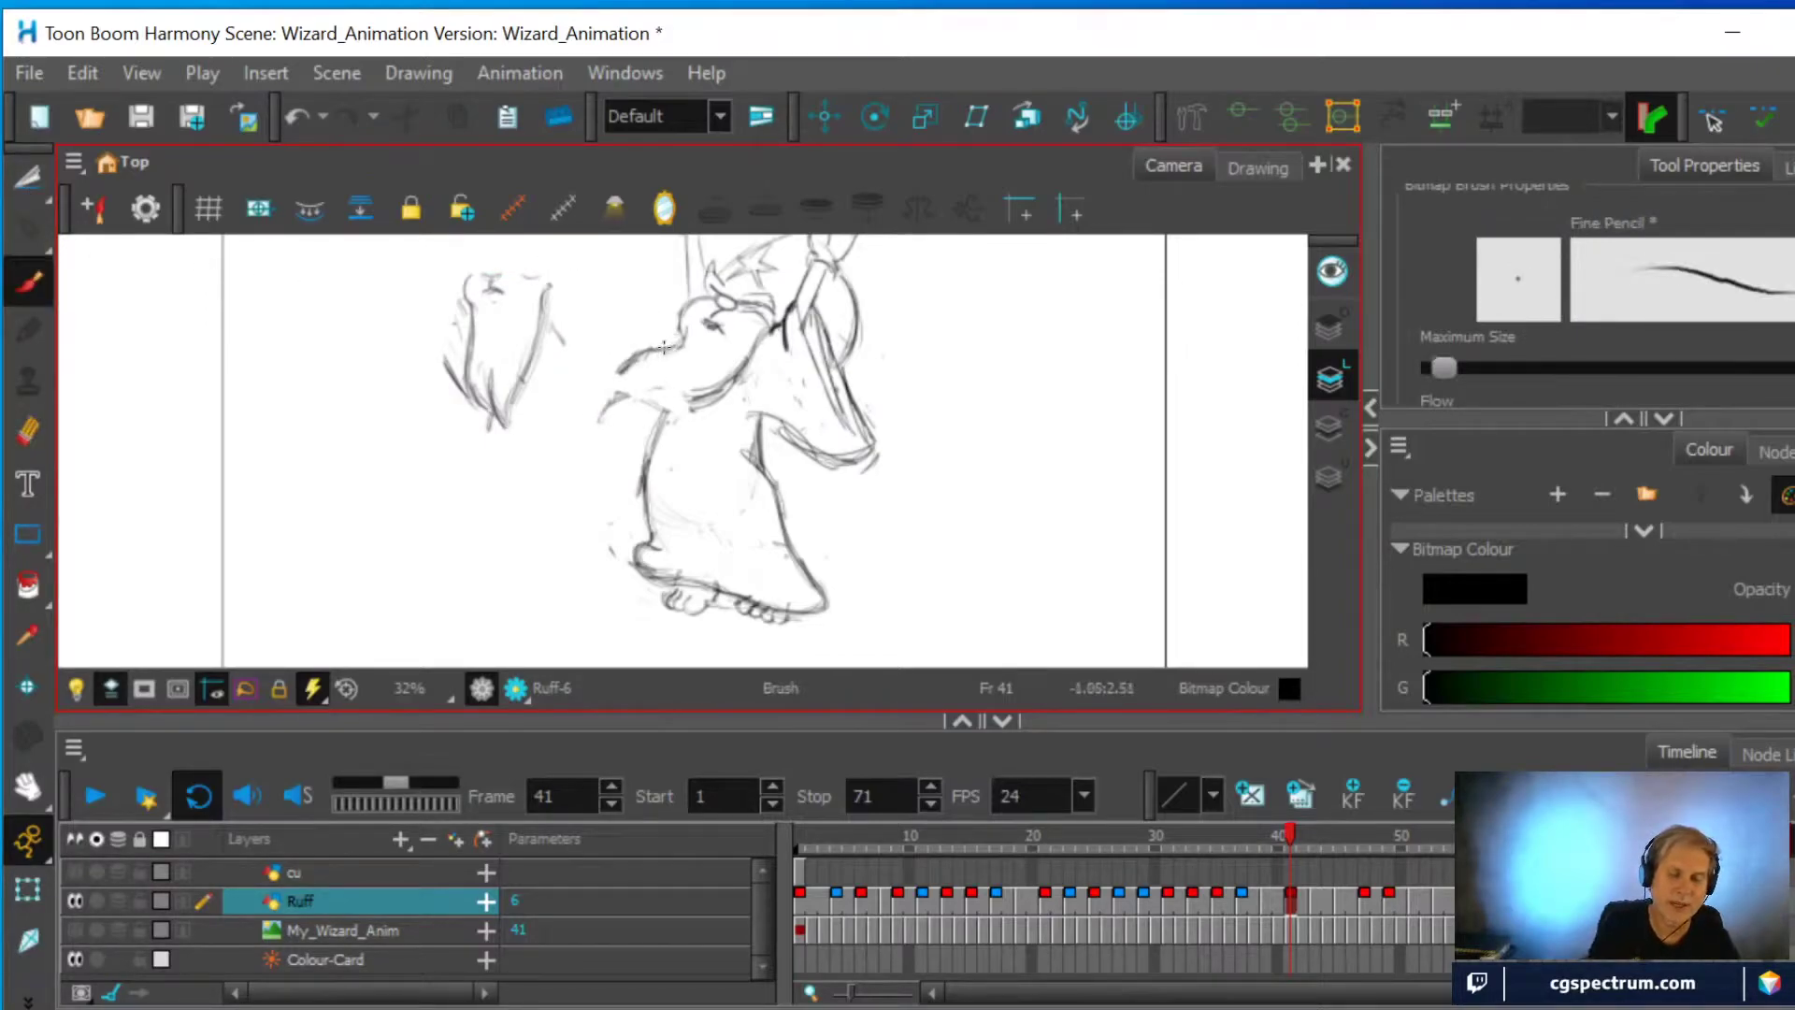
{"action": "mouse_move", "coordinate": [628, 362]}
{"action": "left_mouse_down"}
{"action": "mouse_move", "coordinate": [677, 398]}
{"action": "mouse_move", "coordinate": [721, 391]}
{"action": "mouse_move", "coordinate": [623, 382]}
{"action": "mouse_move", "coordinate": [667, 379]}
{"action": "left_mouse_up"}
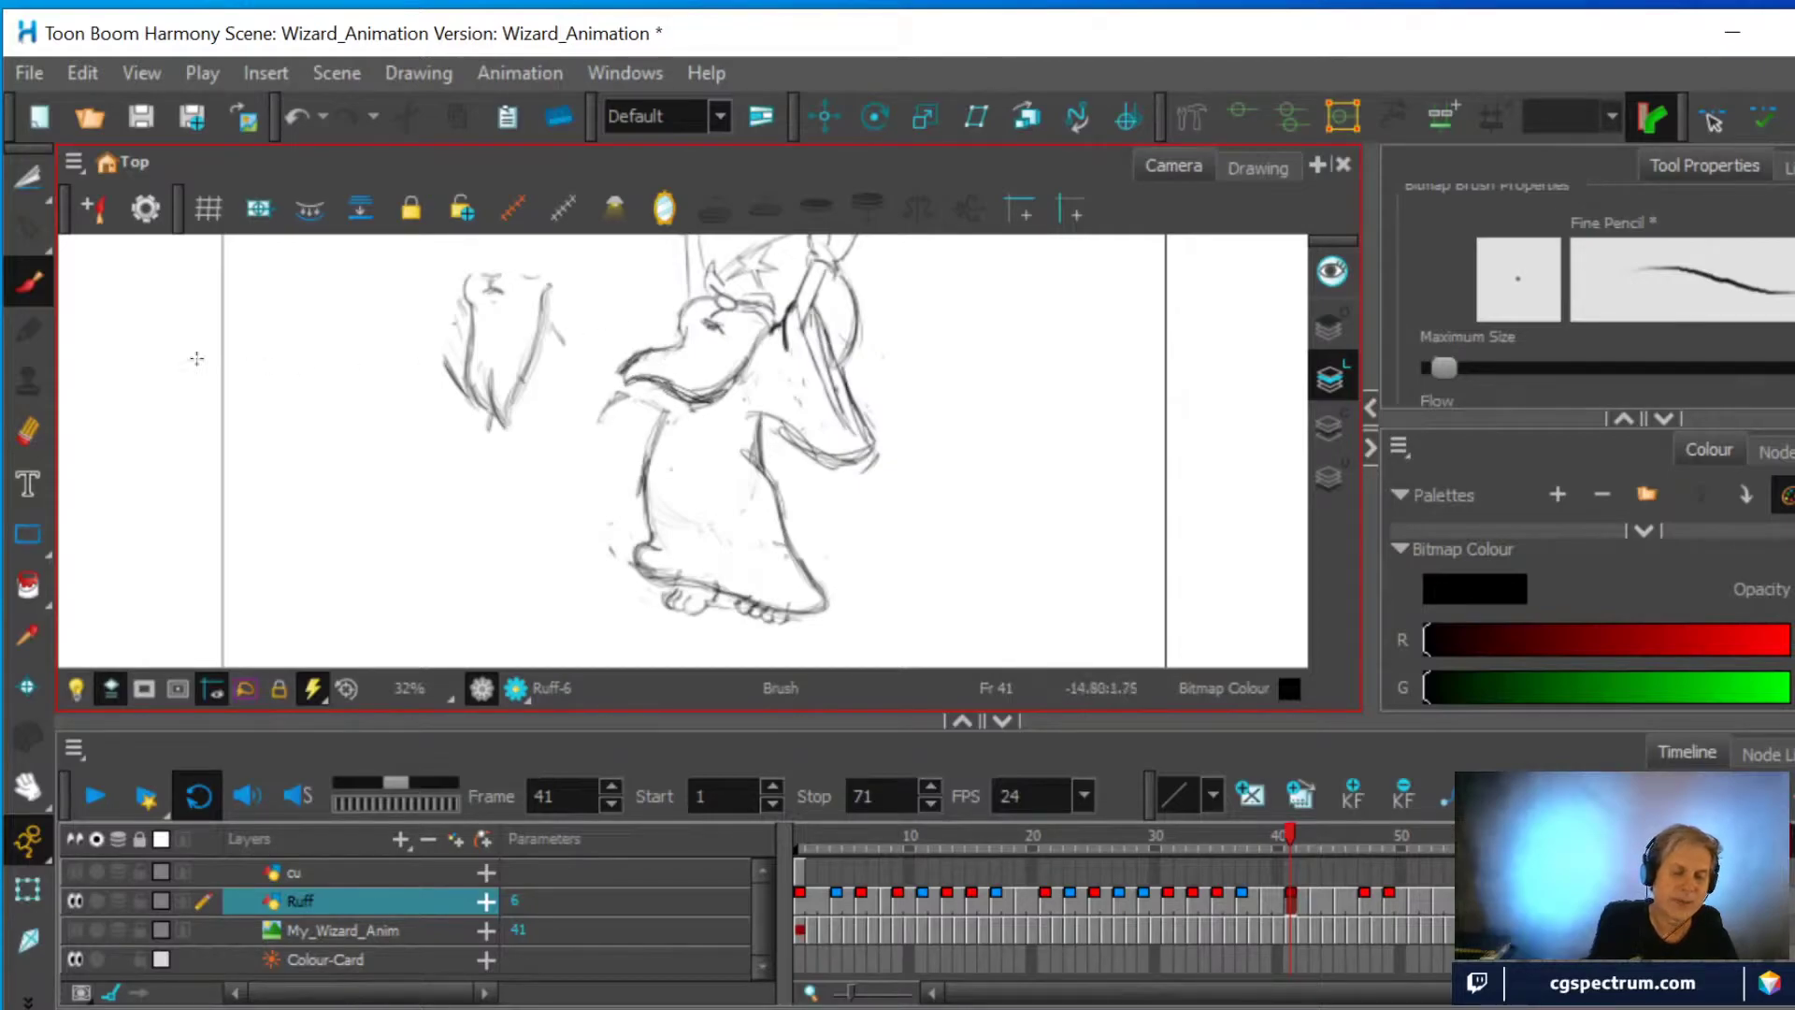
{"action": "left_click", "coordinate": [28, 430]}
{"action": "left_click_drag", "start_coordinate": [598, 407], "coordinate": [660, 407]}
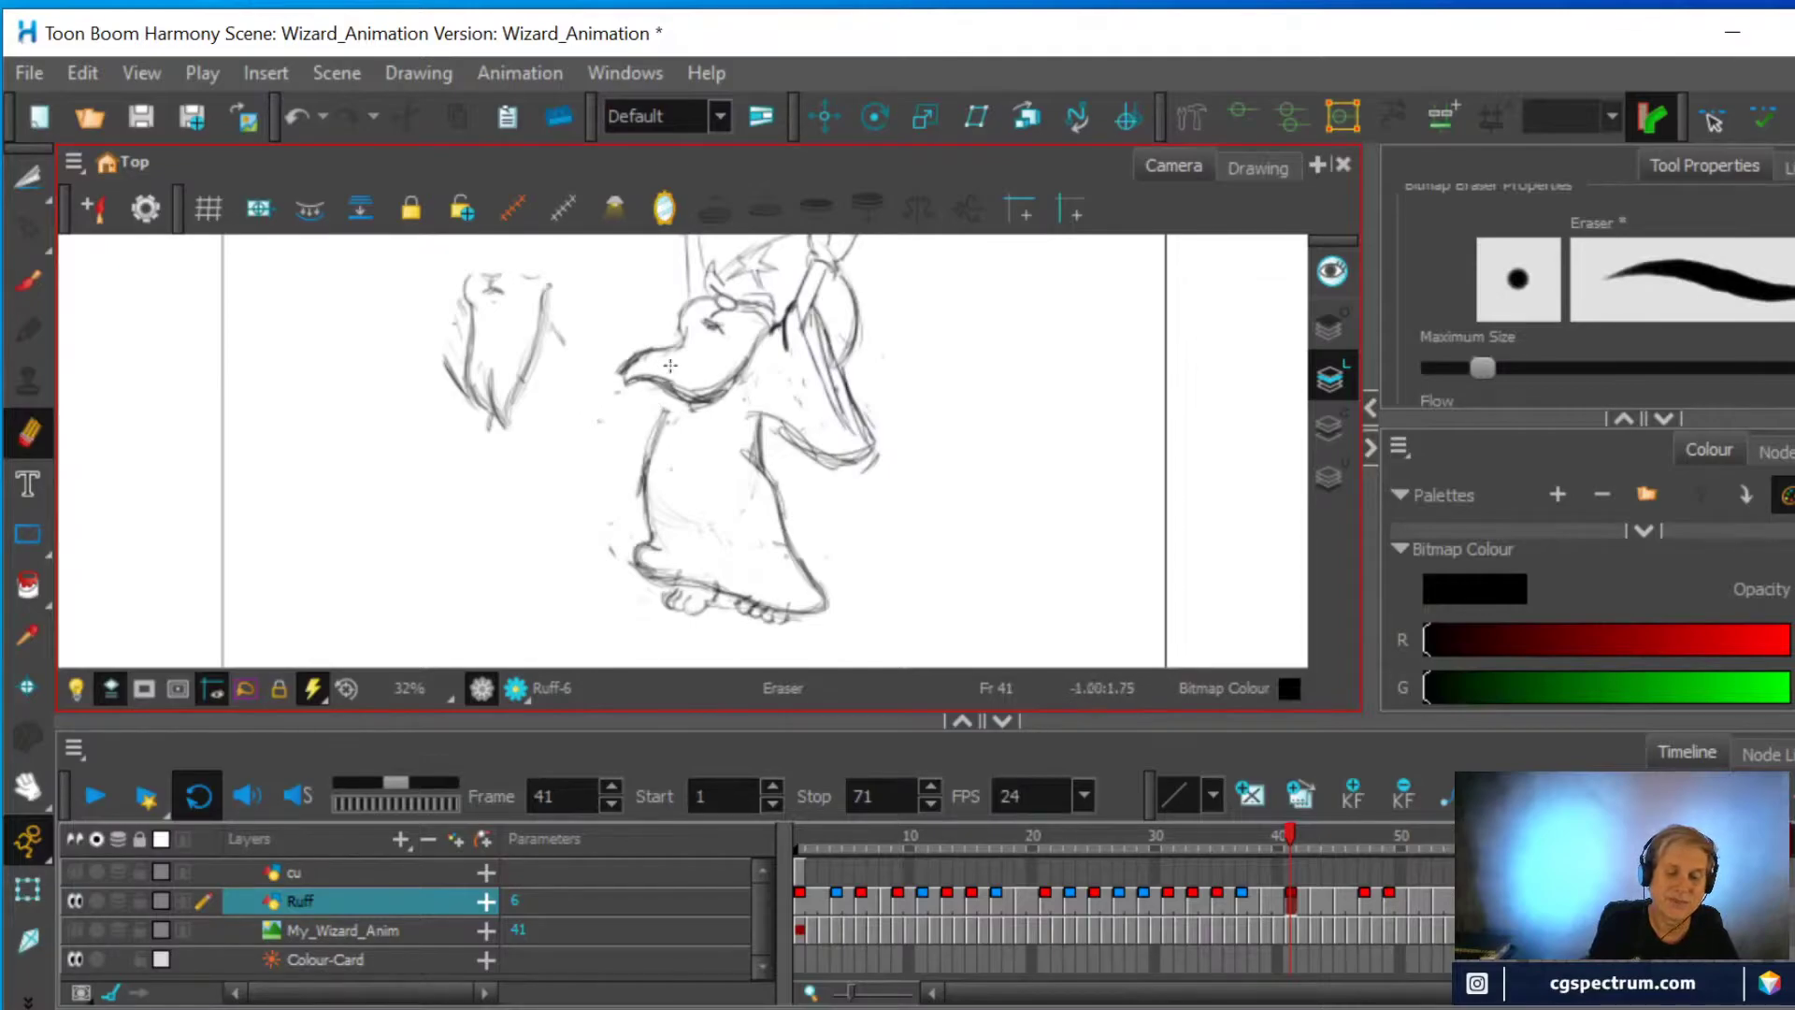
{"action": "left_click", "coordinate": [28, 280]}
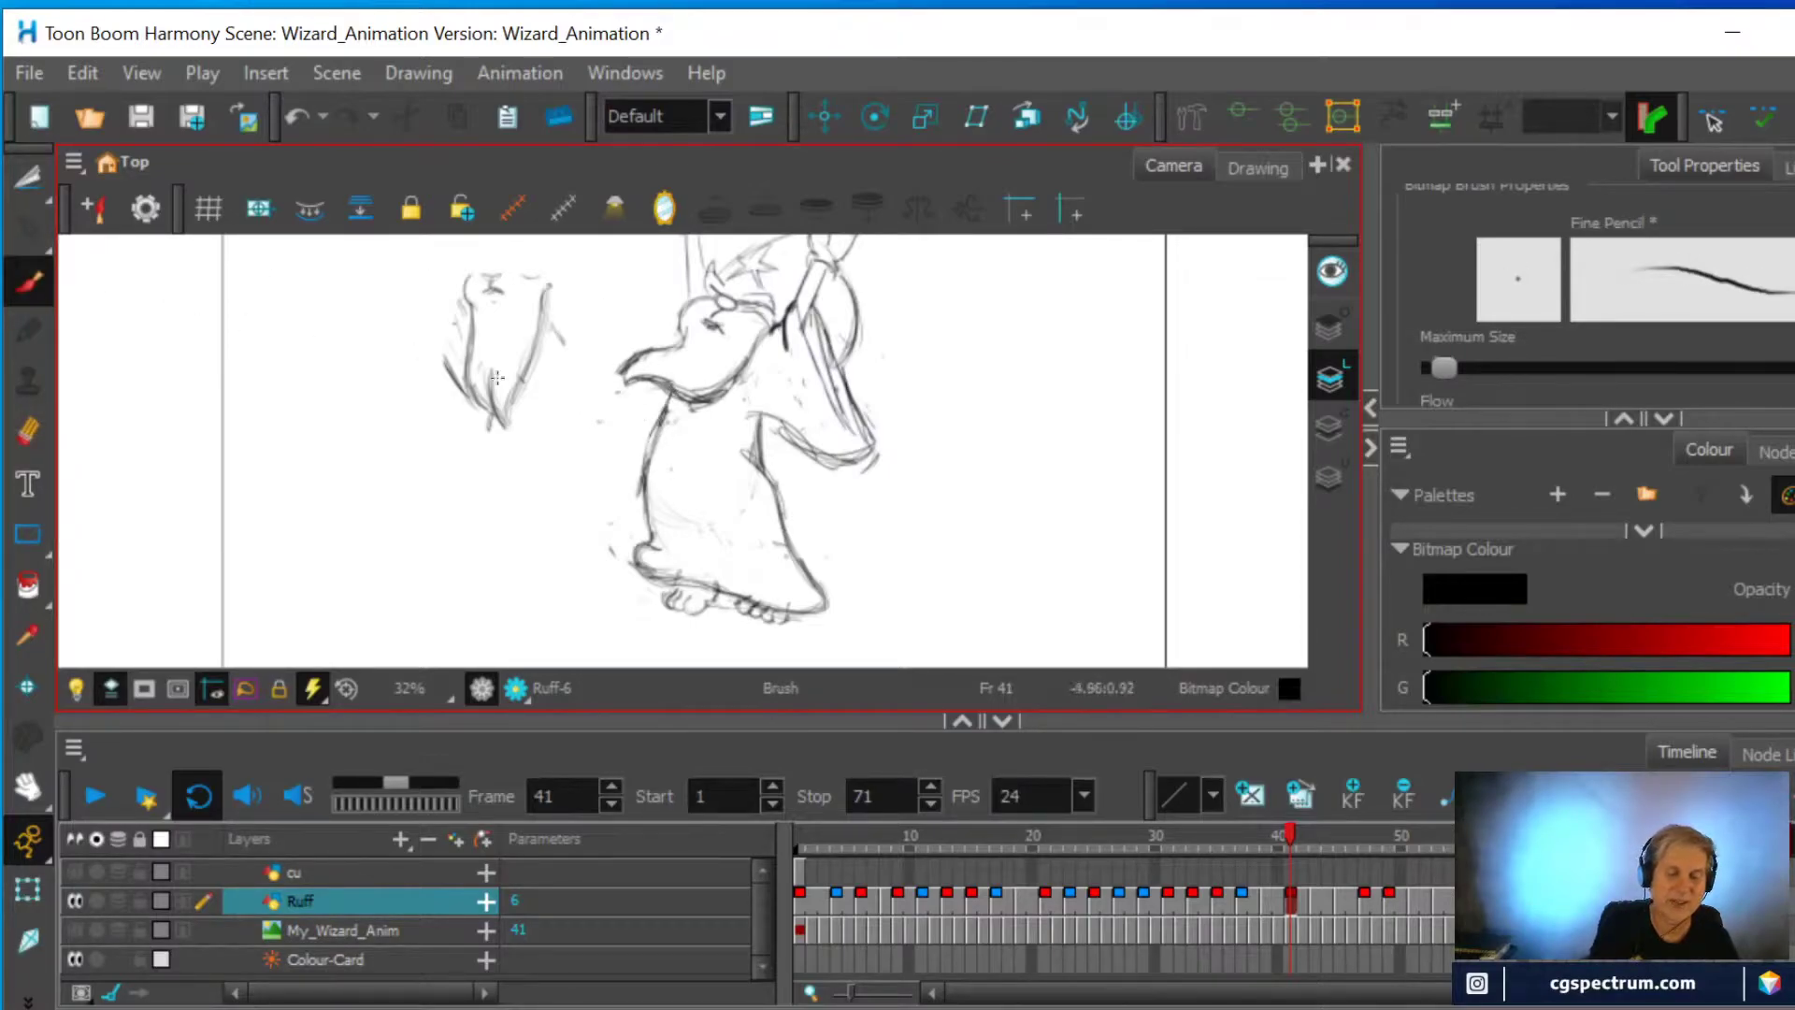
Remove the reference beard from frame 41 and extend the redrawn beard's tip slightly with the brush
{"action": "left_click", "coordinate": [34, 187]}
{"action": "mouse_move", "coordinate": [416, 402]}
{"action": "left_mouse_down"}
{"action": "mouse_move", "coordinate": [458, 248]}
{"action": "mouse_move", "coordinate": [584, 398]}
{"action": "mouse_move", "coordinate": [410, 390]}
{"action": "left_mouse_up"}
{"action": "key", "text": "ctrl+x"}
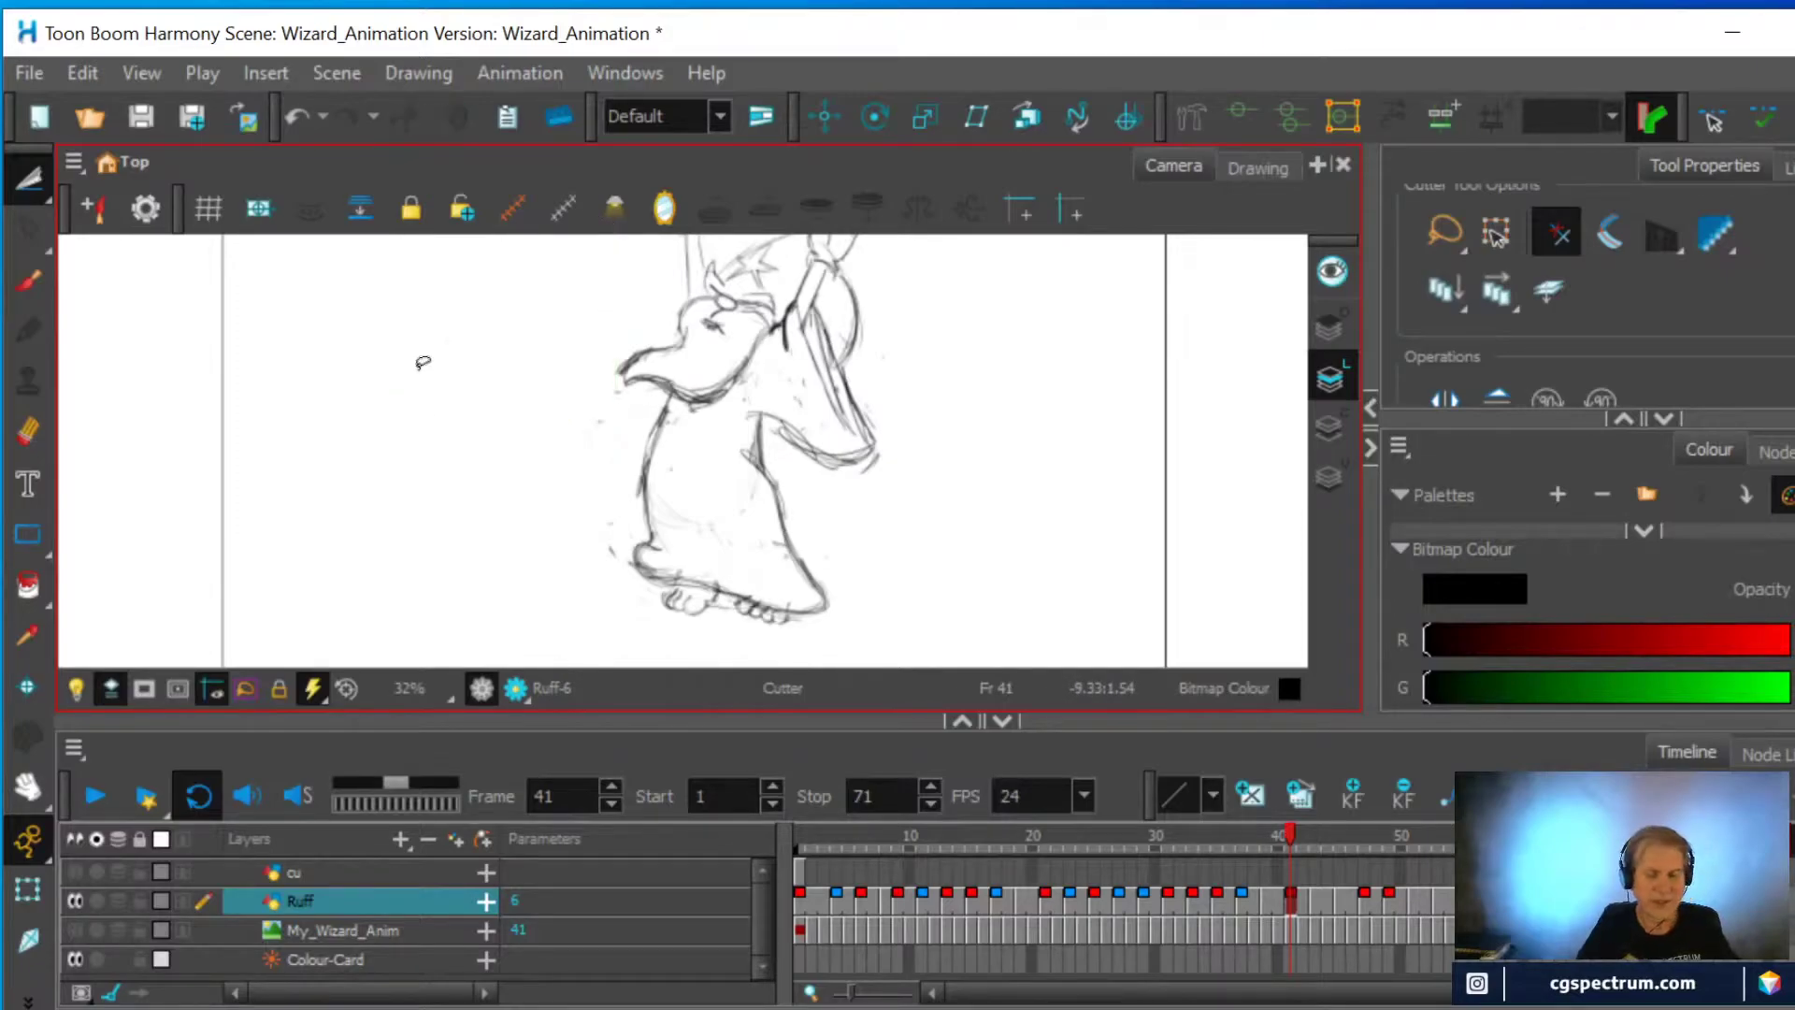
{"action": "key", "text": "alt+b"}
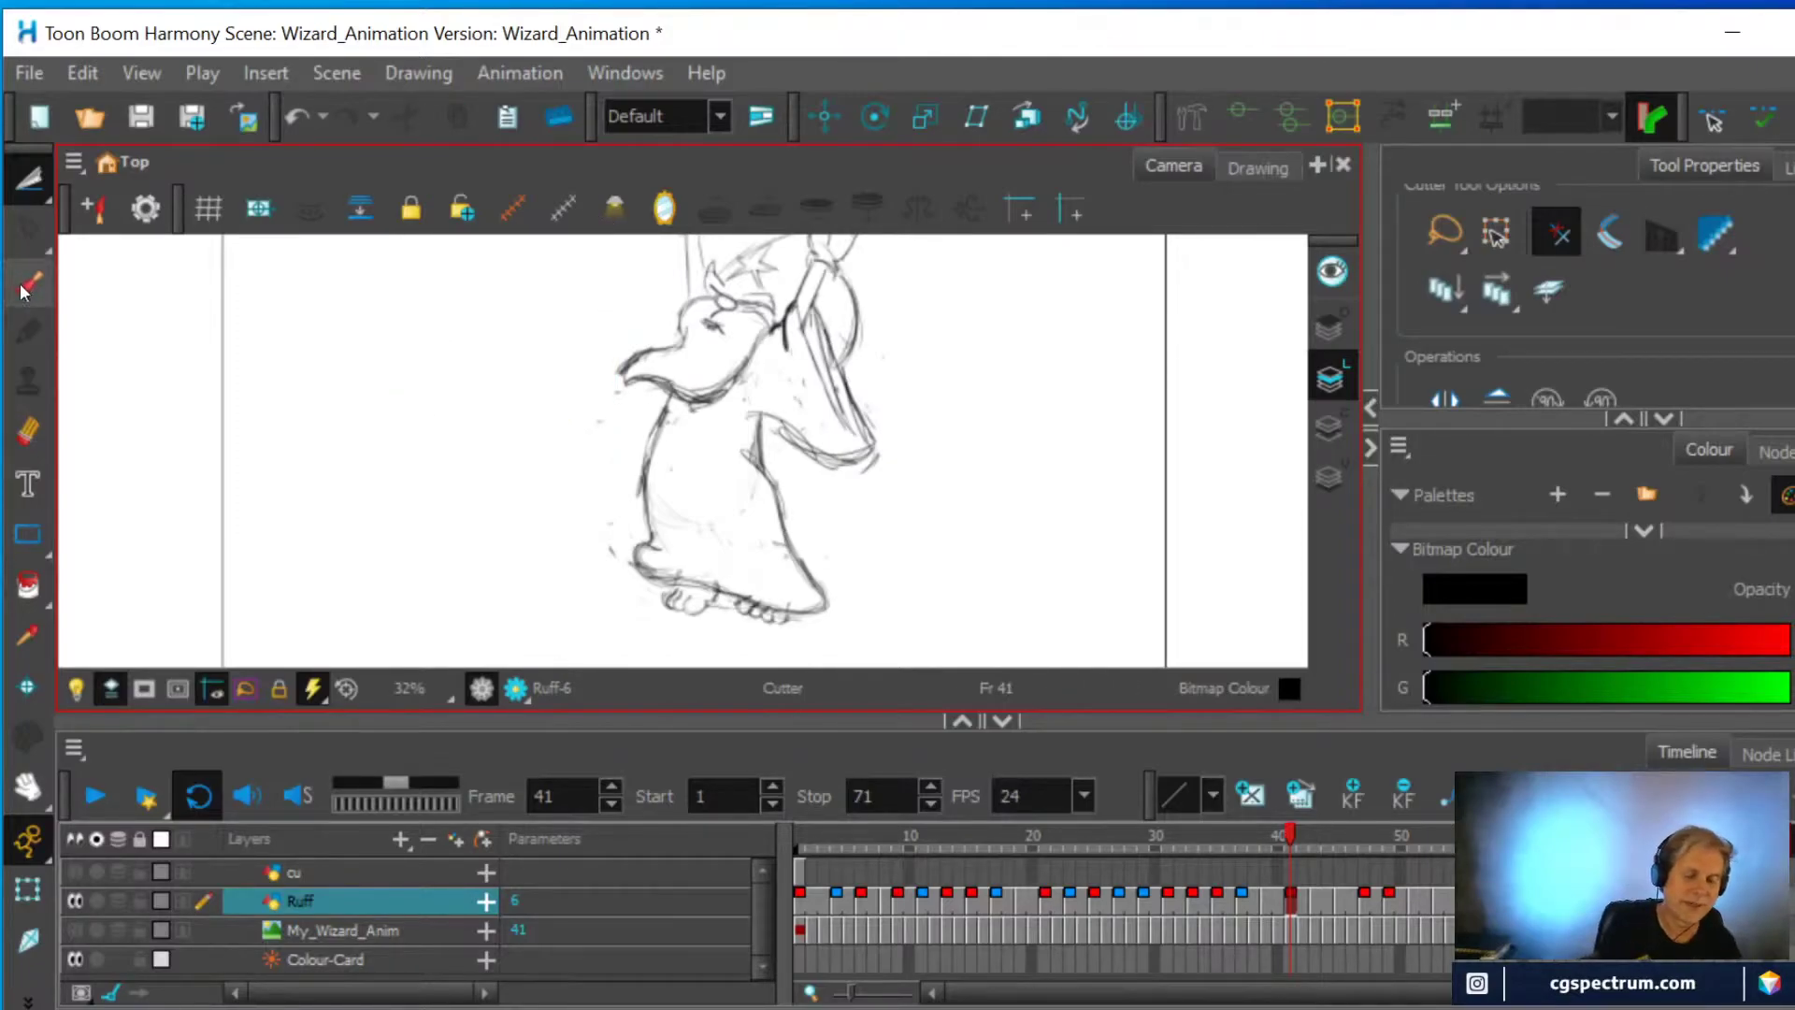
{"action": "left_click_drag", "start_coordinate": [610, 385], "coordinate": [637, 363]}
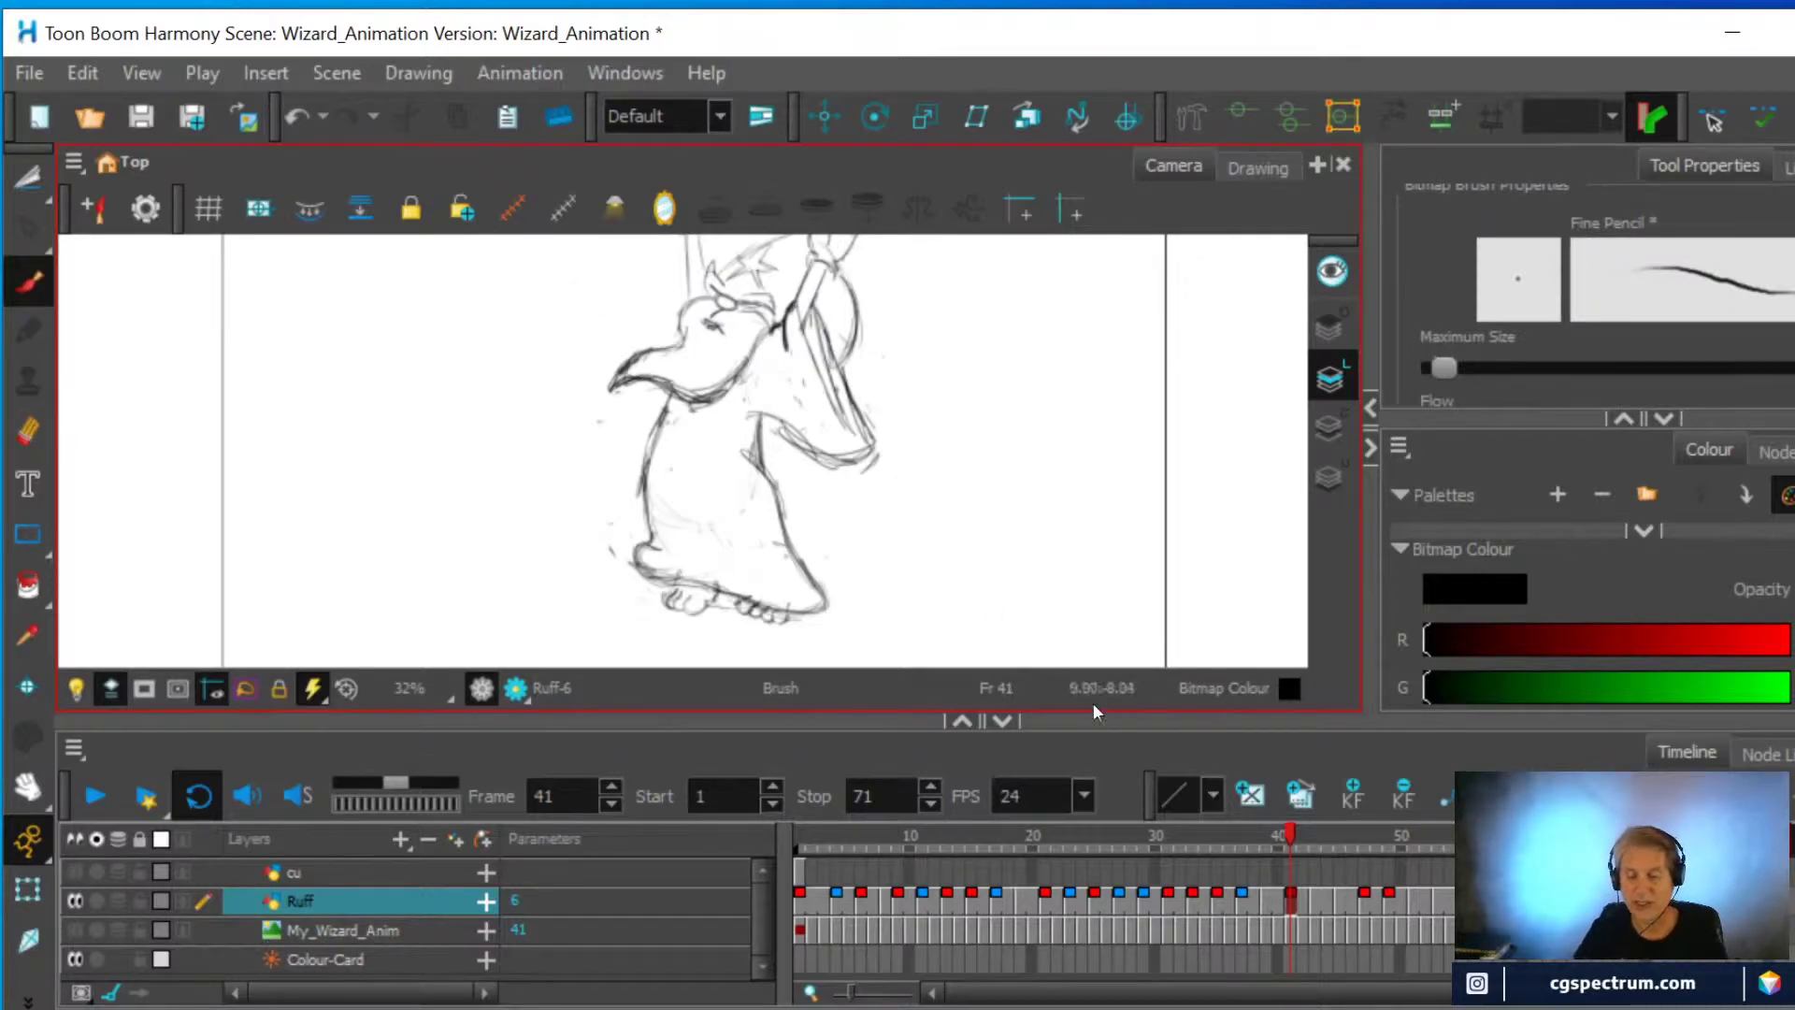
Lasso the curled beard tip in frame 43 and shift it toward the face to shorten the beard
{"action": "left_click", "coordinate": [1315, 895]}
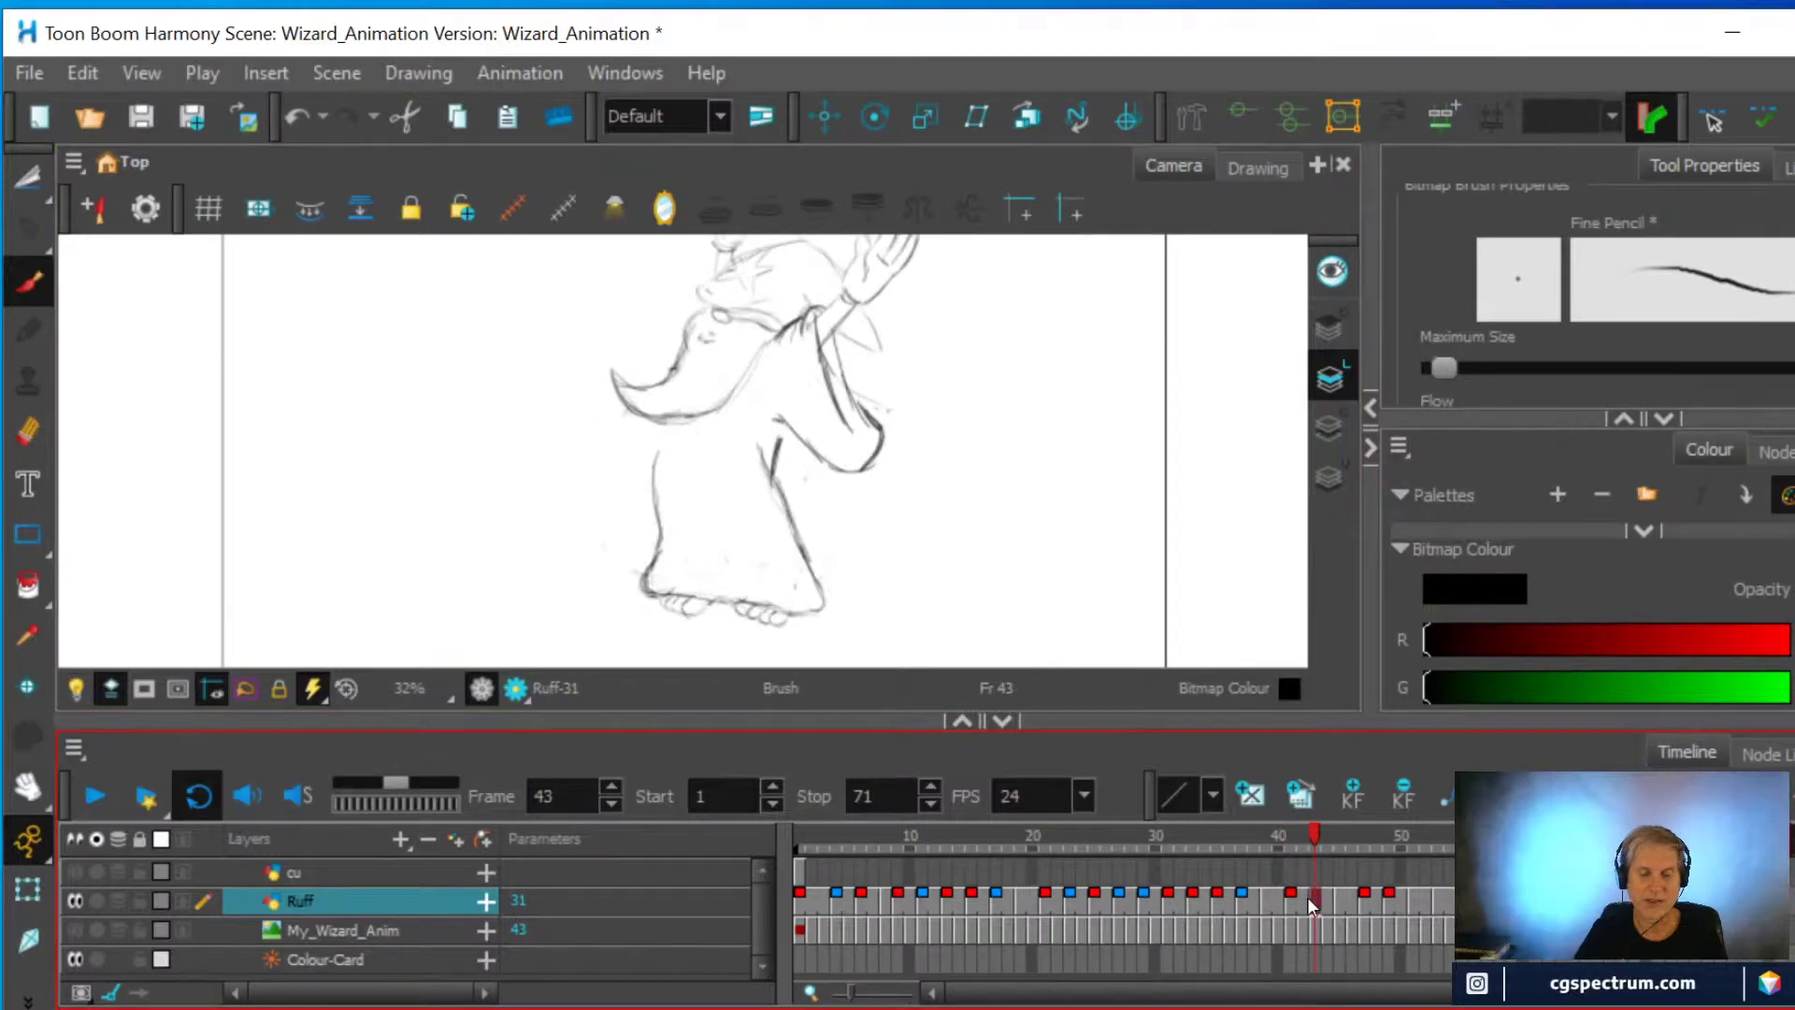
{"action": "key", "text": "alt+t"}
{"action": "mouse_move", "coordinate": [591, 407]}
{"action": "left_mouse_down"}
{"action": "mouse_move", "coordinate": [608, 354]}
{"action": "mouse_move", "coordinate": [648, 367]}
{"action": "mouse_move", "coordinate": [658, 422]}
{"action": "mouse_move", "coordinate": [596, 402]}
{"action": "mouse_move", "coordinate": [644, 402]}
{"action": "left_mouse_up"}
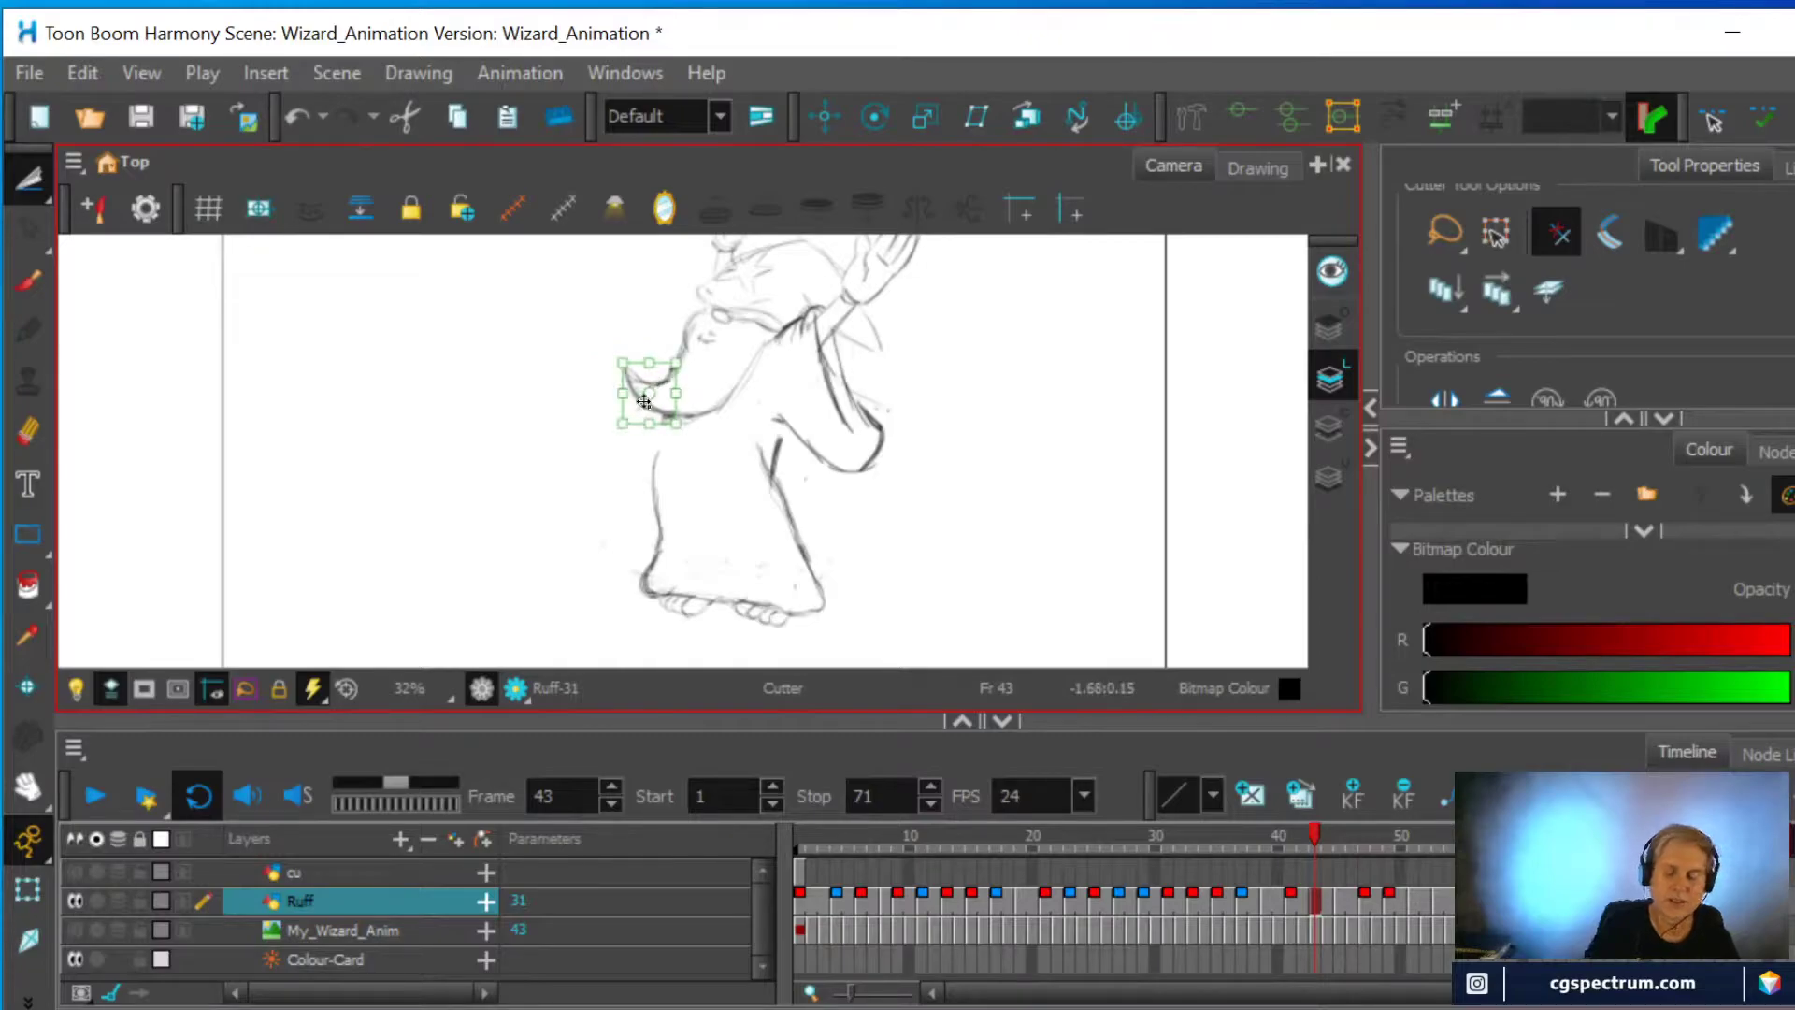
Paste the copied beard into the frame 47 drawing and place it close in front of the wizard's beard
{"action": "left_click", "coordinate": [1335, 892]}
{"action": "left_click", "coordinate": [1363, 900]}
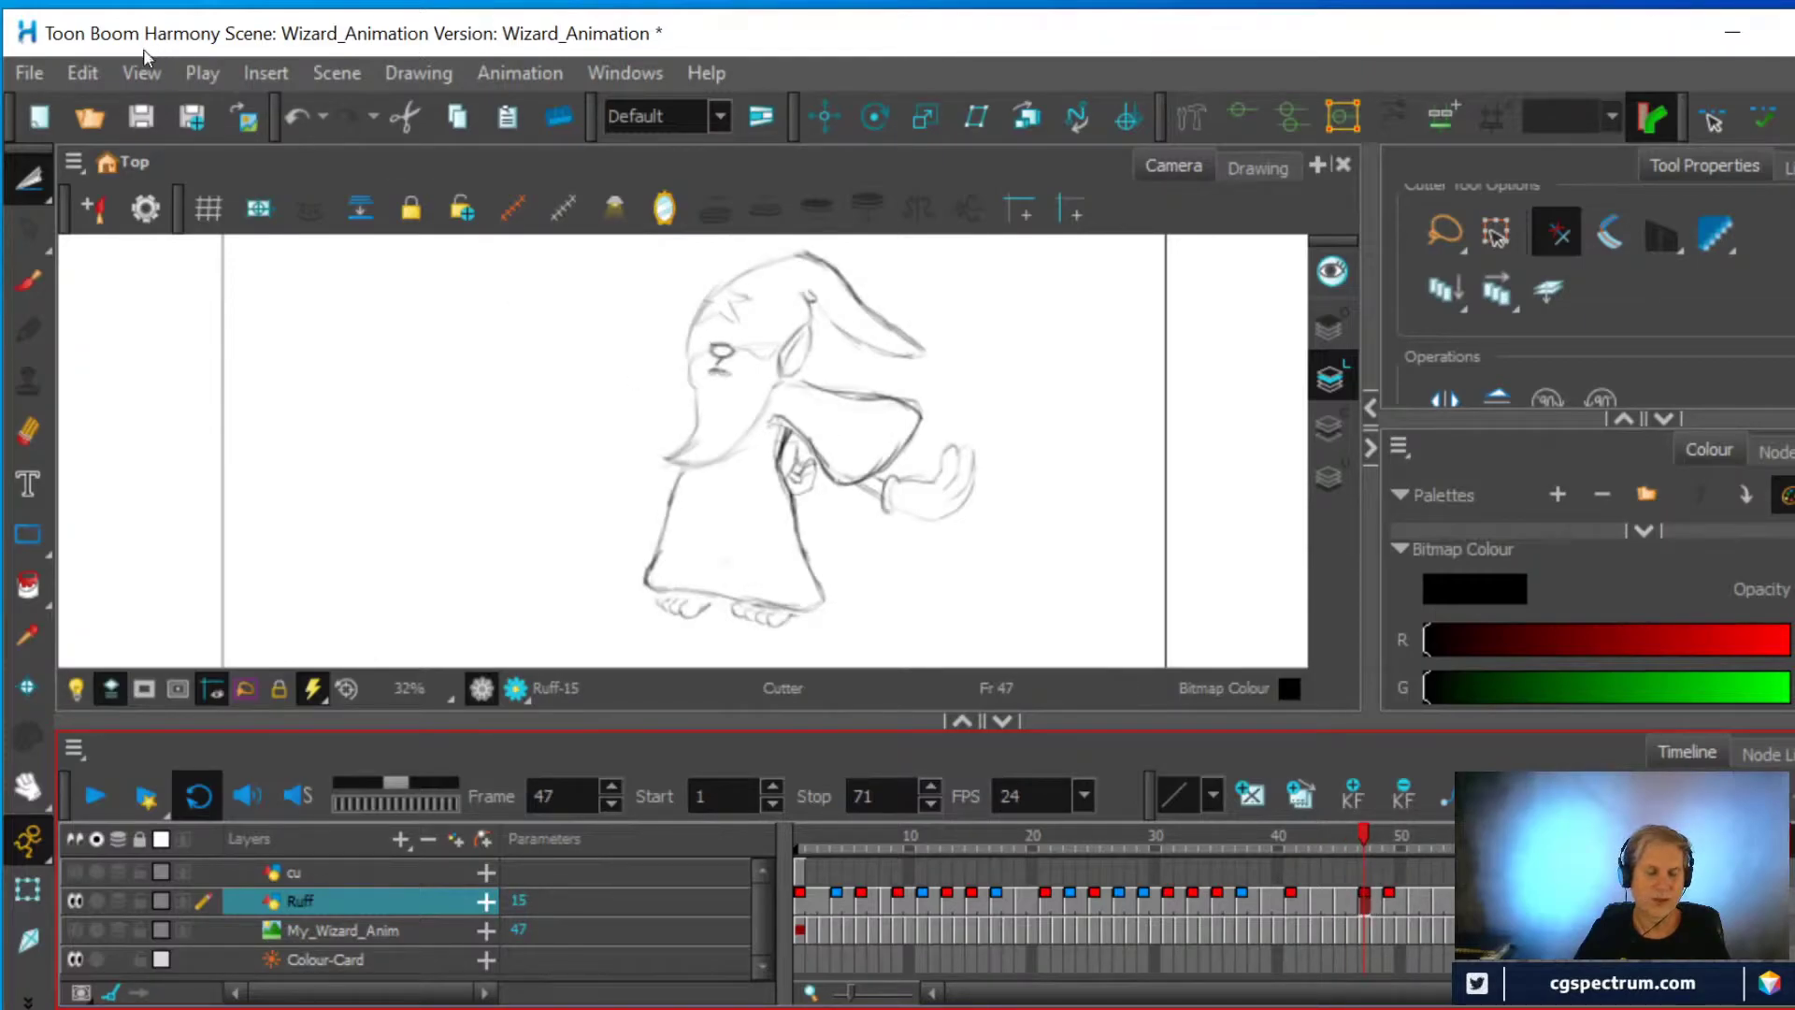
{"action": "left_click", "coordinate": [82, 73]}
{"action": "left_click", "coordinate": [120, 243]}
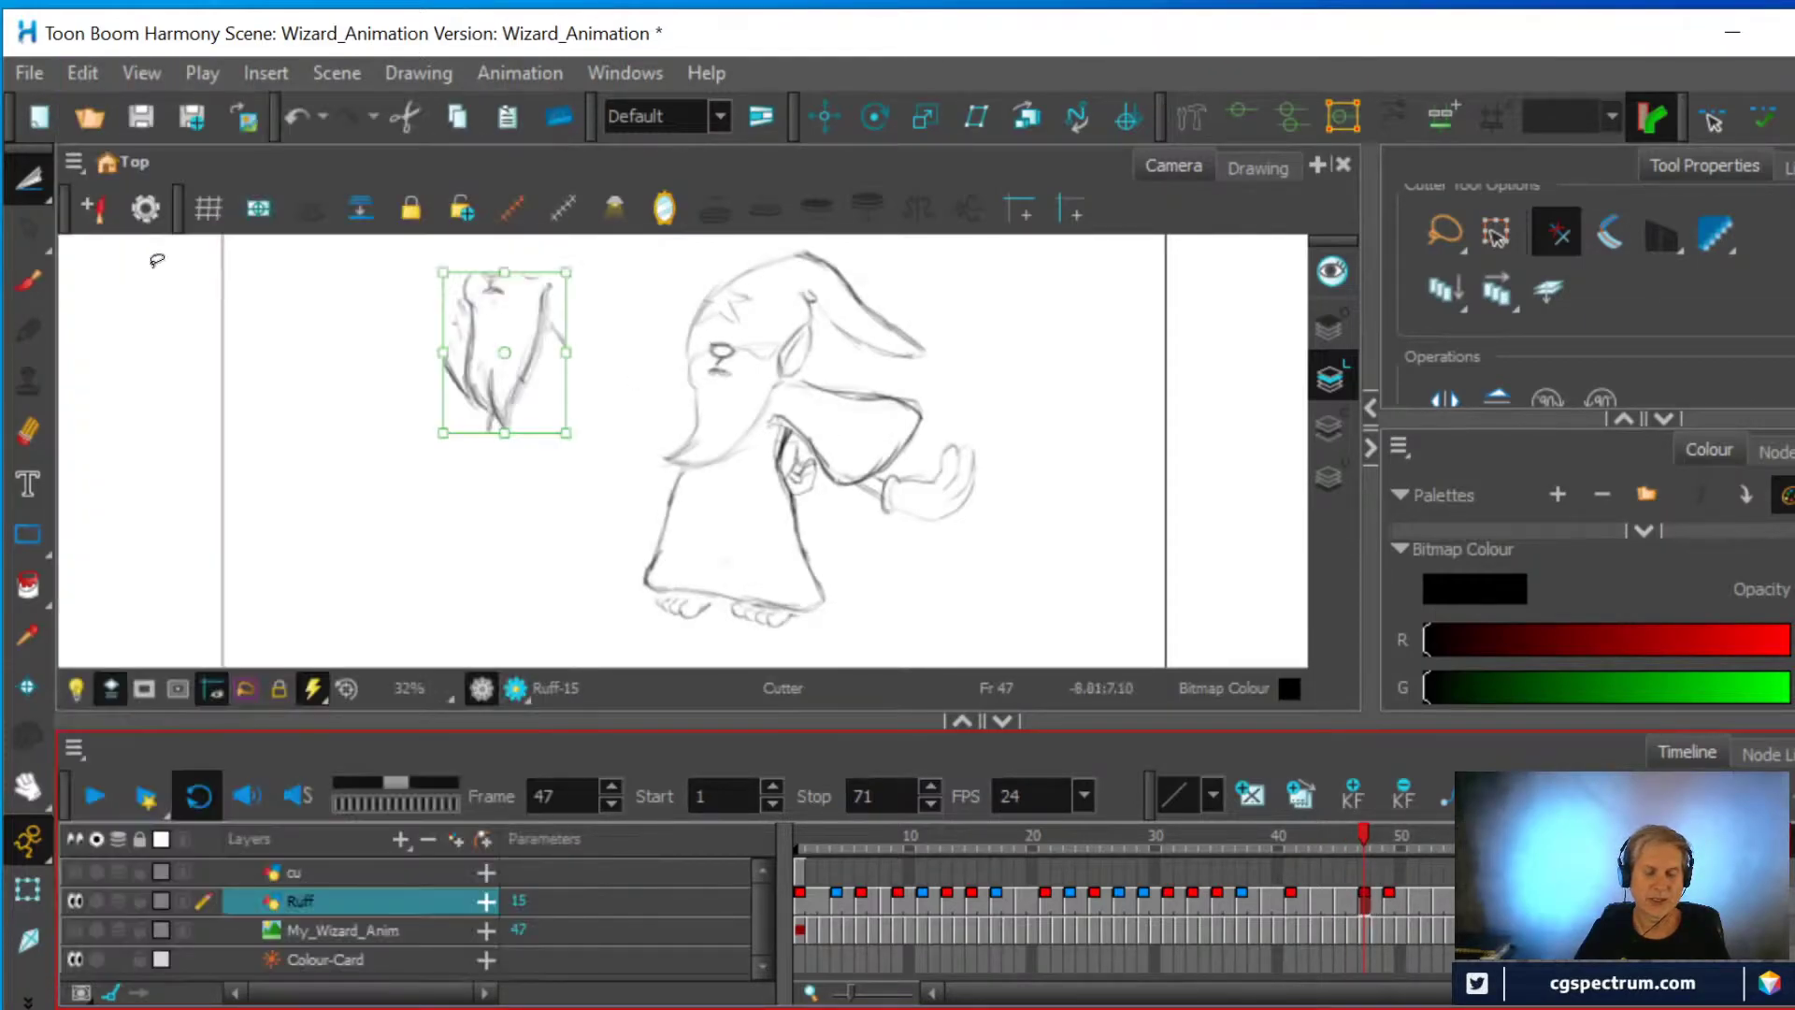
{"action": "mouse_move", "coordinate": [536, 353]}
{"action": "left_mouse_down"}
{"action": "mouse_move", "coordinate": [614, 439]}
{"action": "mouse_move", "coordinate": [666, 463]}
{"action": "mouse_move", "coordinate": [733, 446]}
{"action": "mouse_move", "coordinate": [678, 447]}
{"action": "mouse_move", "coordinate": [654, 477]}
{"action": "mouse_move", "coordinate": [758, 439]}
{"action": "mouse_move", "coordinate": [763, 408]}
{"action": "mouse_move", "coordinate": [723, 461]}
{"action": "mouse_move", "coordinate": [635, 479]}
{"action": "mouse_move", "coordinate": [692, 432]}
{"action": "mouse_move", "coordinate": [702, 449]}
{"action": "left_mouse_up"}
Erase and redraw the beard in frame 47 with a longer tip, and delete the pasted reference beard
{"action": "key", "text": "alt+e"}
{"action": "key", "text": "alt+b"}
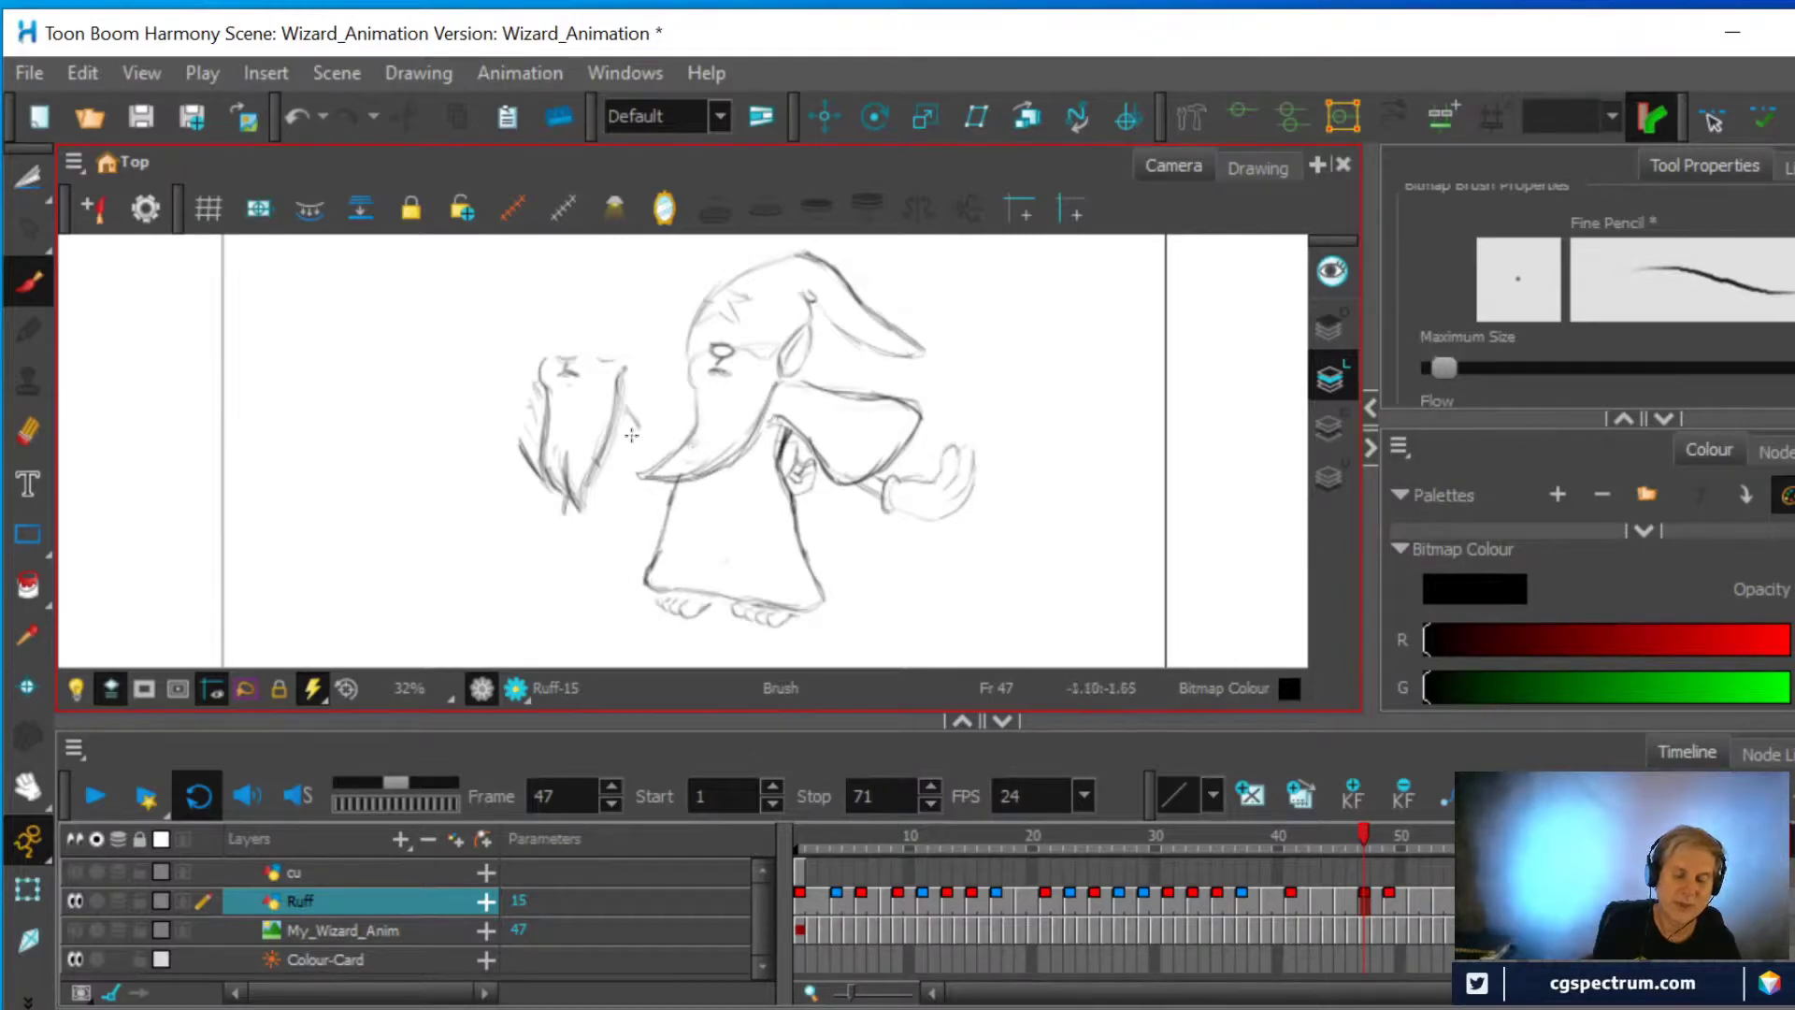
{"action": "left_click", "coordinate": [27, 180]}
{"action": "mouse_move", "coordinate": [494, 479]}
{"action": "left_mouse_down"}
{"action": "mouse_move", "coordinate": [535, 317]}
{"action": "mouse_move", "coordinate": [623, 309]}
{"action": "mouse_move", "coordinate": [666, 375]}
{"action": "mouse_move", "coordinate": [585, 535]}
{"action": "mouse_move", "coordinate": [486, 472]}
{"action": "left_mouse_up"}
{"action": "key", "text": "Delete"}
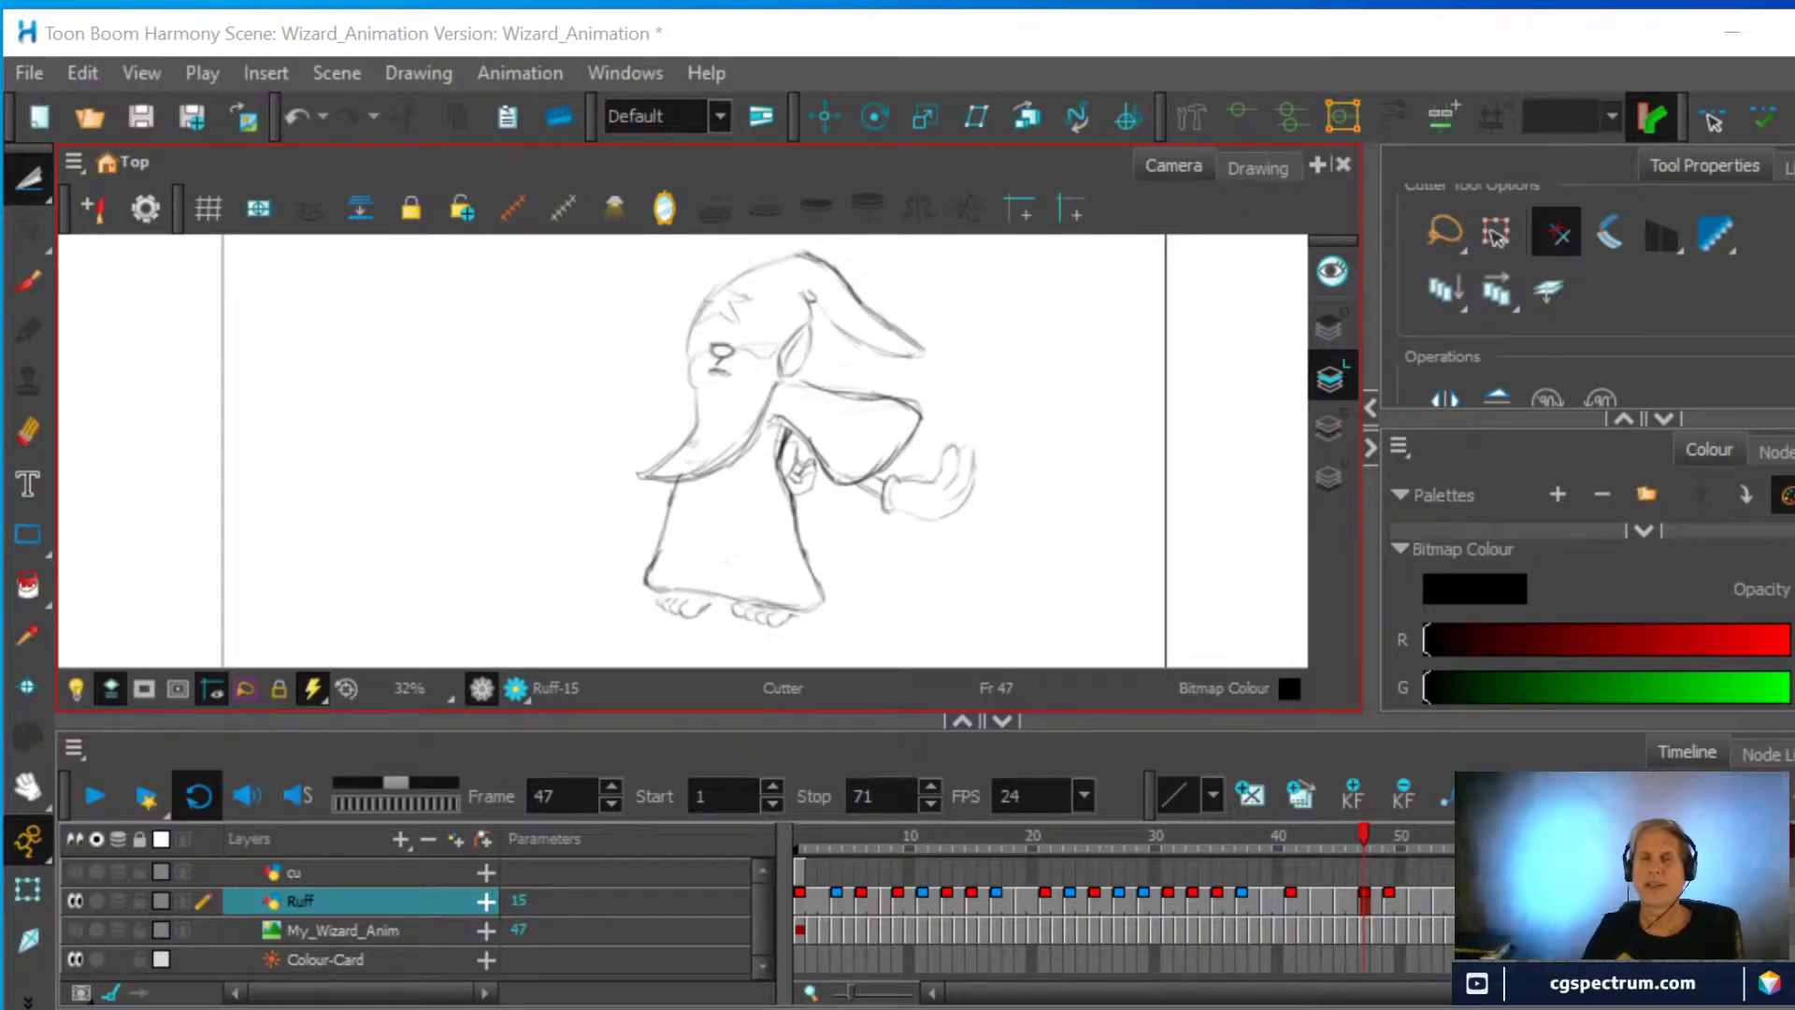
Compare the frame 47 and 49 drawings, and redraw the beard in the frame 50 pose so it extends lower over the hands
{"action": "left_click", "coordinate": [1390, 900]}
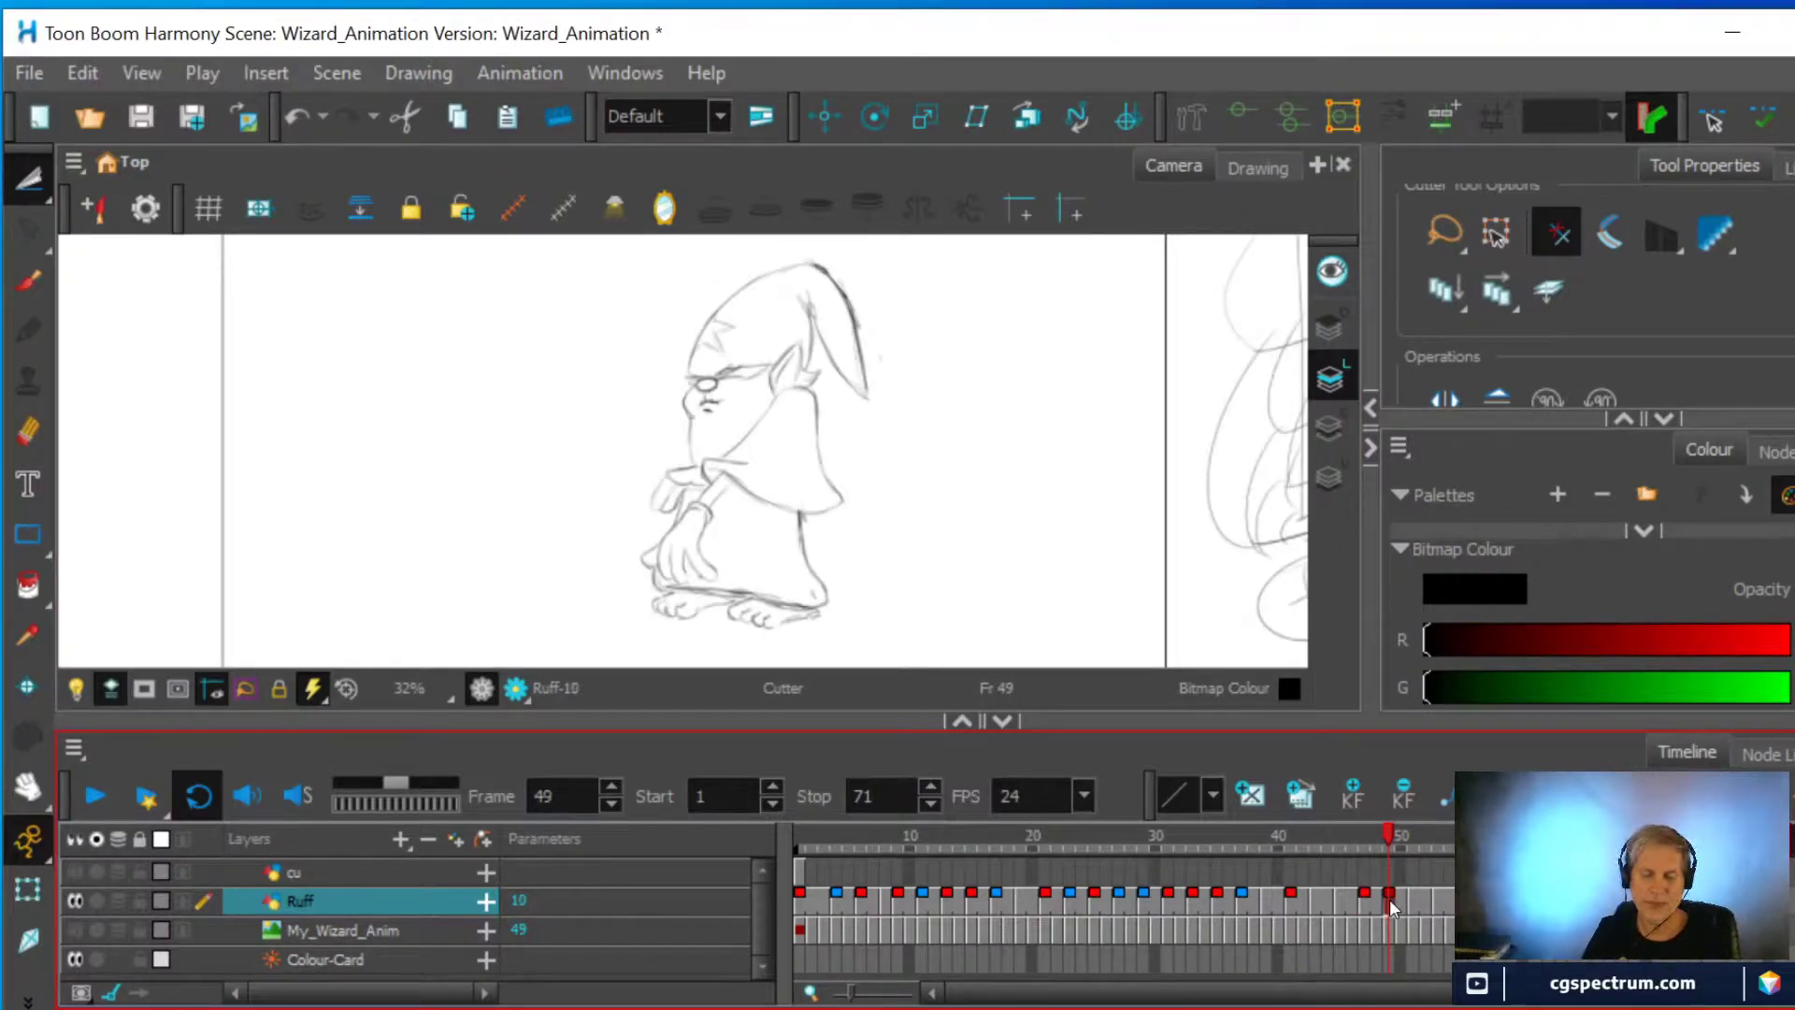
{"action": "left_click", "coordinate": [1366, 903]}
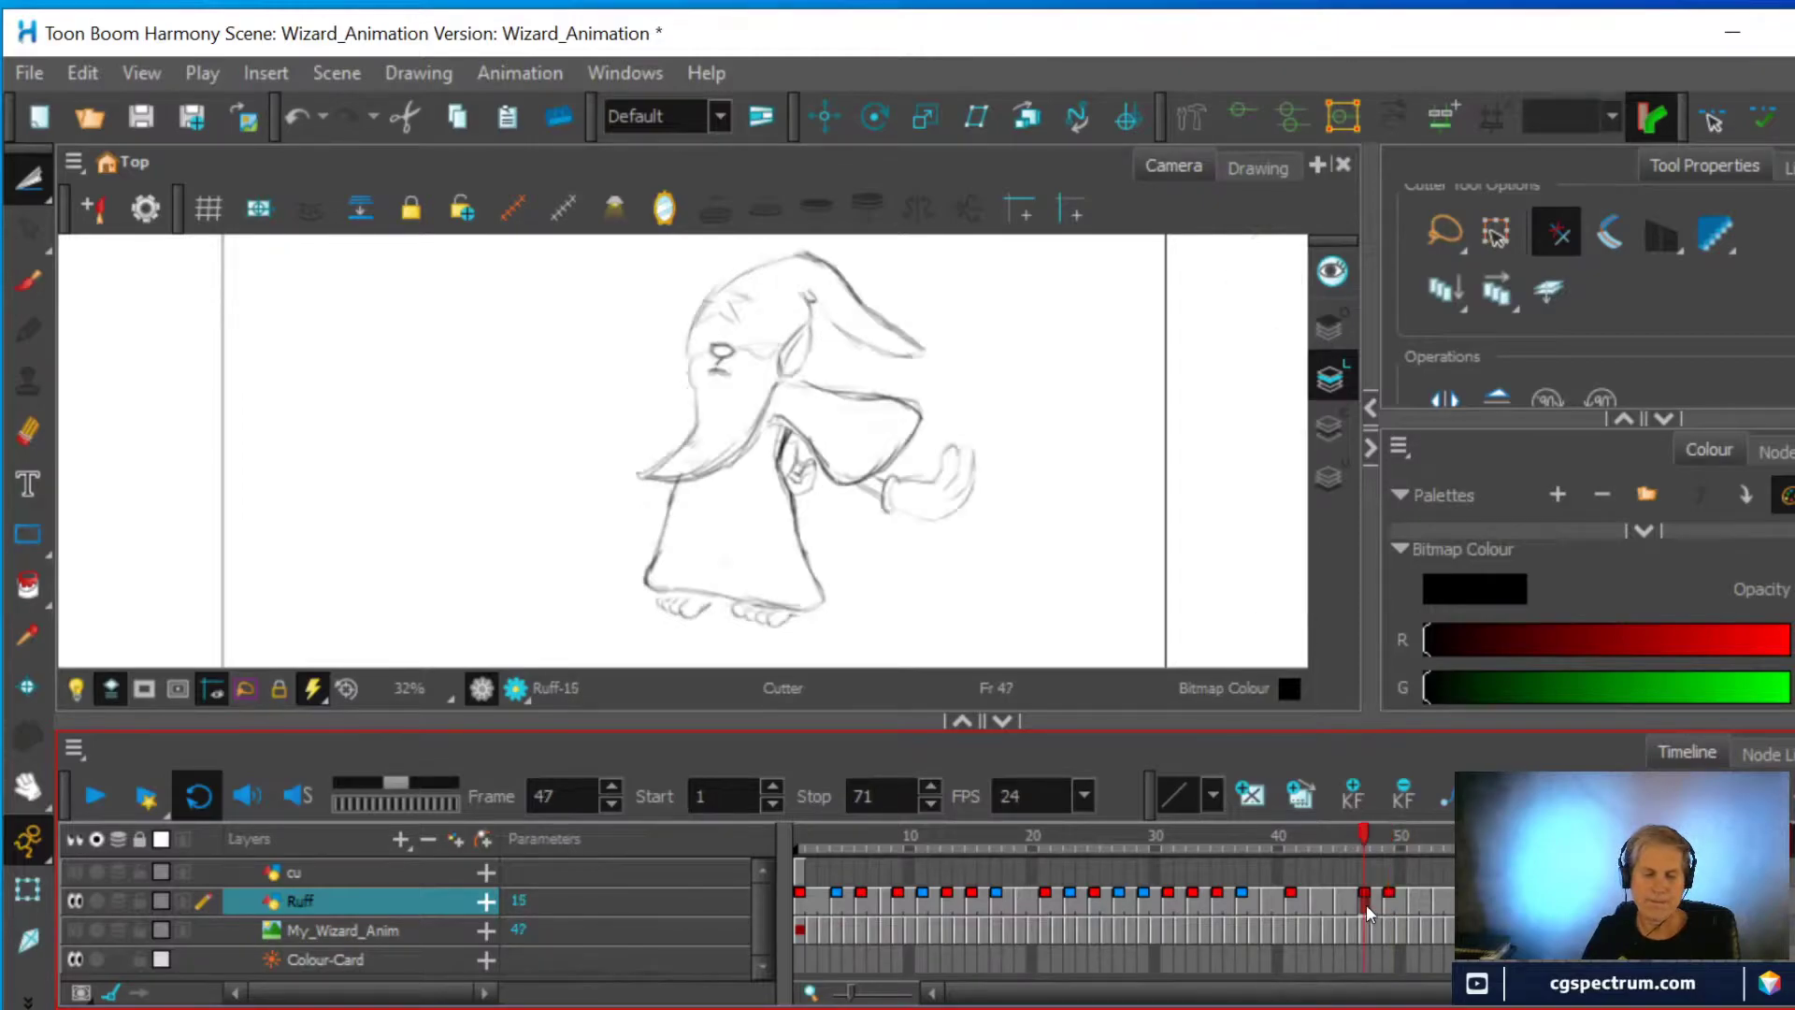
{"action": "left_click", "coordinate": [1393, 900]}
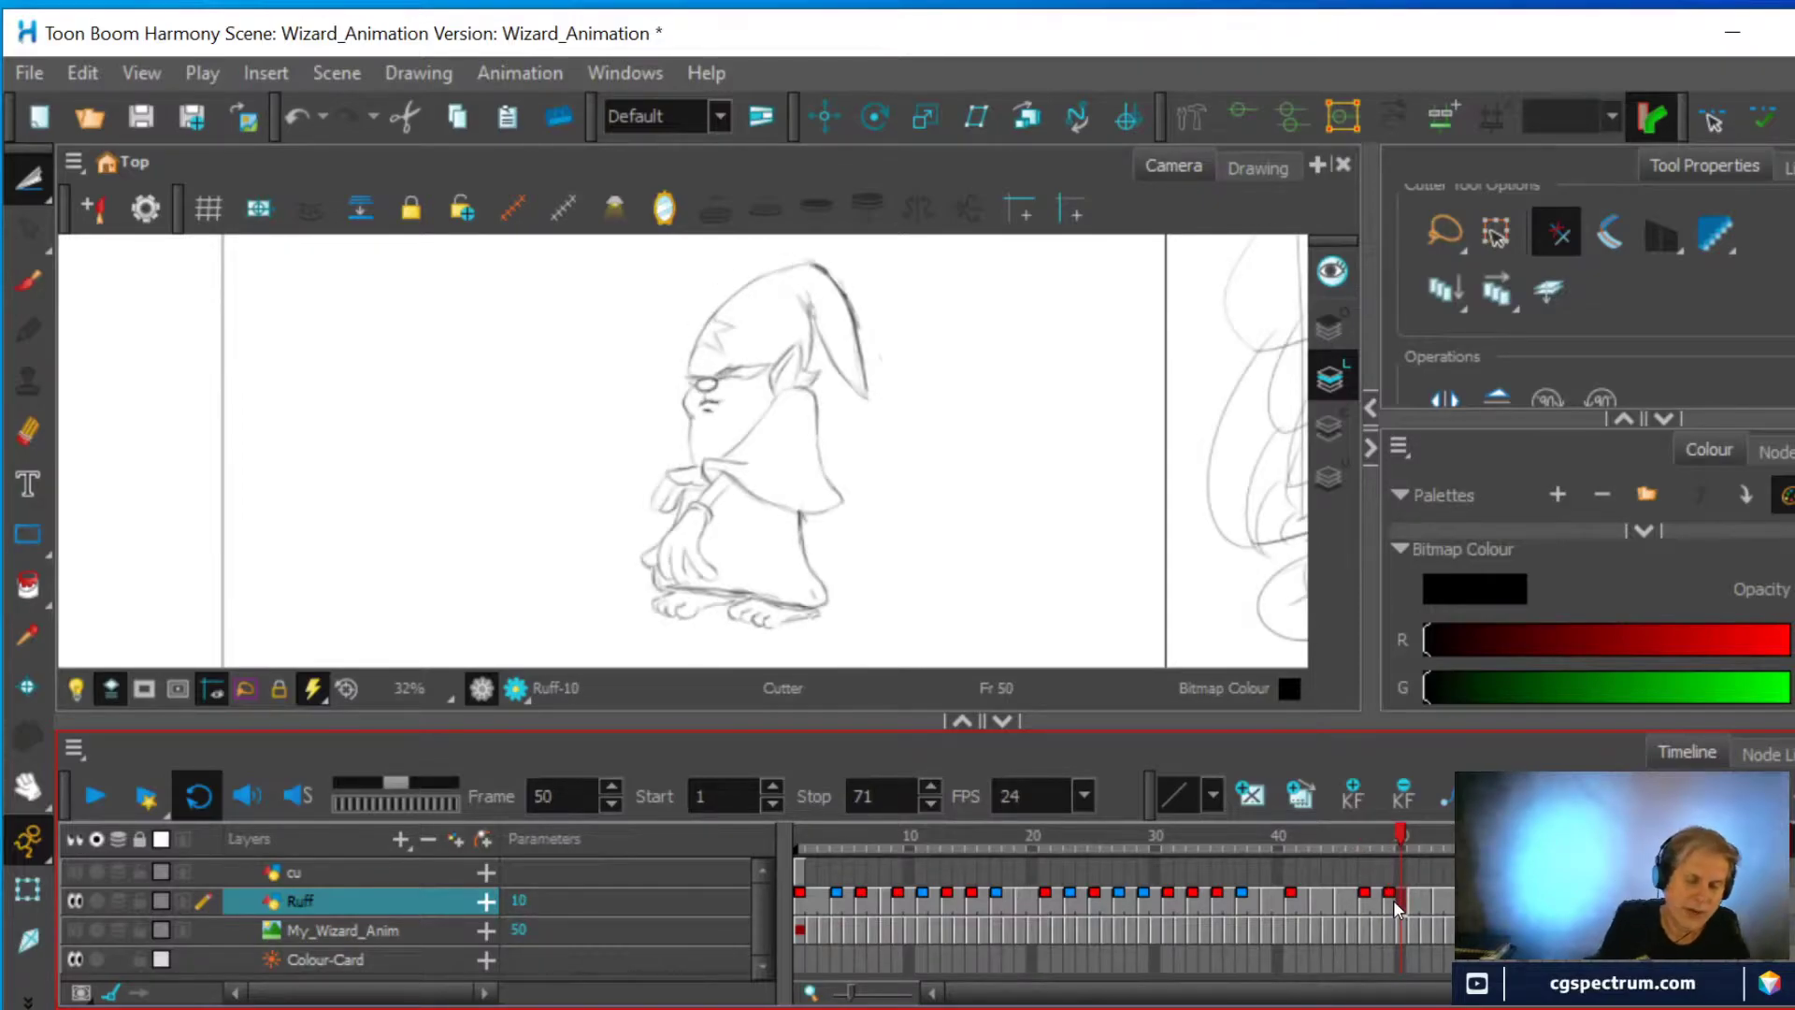
{"action": "left_click", "coordinate": [28, 432]}
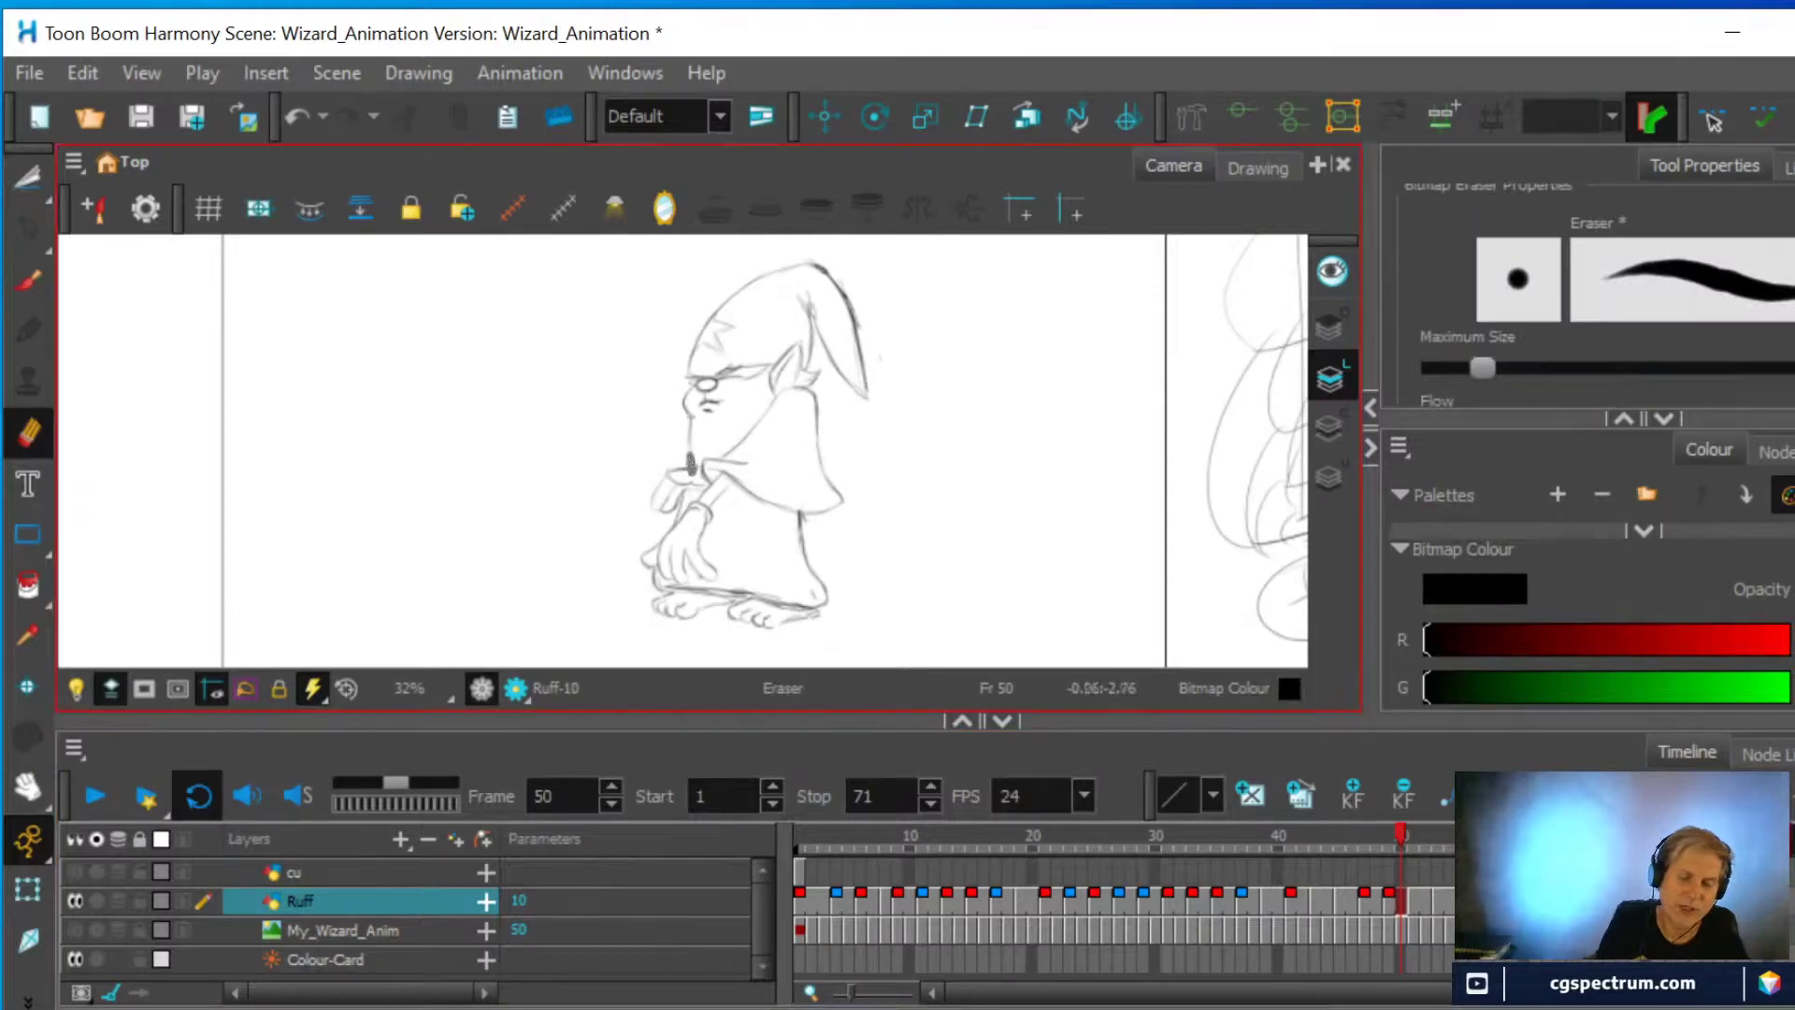
{"action": "left_click", "coordinate": [28, 280]}
{"action": "left_click_drag", "start_coordinate": [685, 469], "coordinate": [668, 510]}
{"action": "mouse_move", "coordinate": [689, 439]}
{"action": "left_mouse_down"}
{"action": "mouse_move", "coordinate": [664, 507]}
{"action": "mouse_move", "coordinate": [744, 443]}
{"action": "left_mouse_up"}
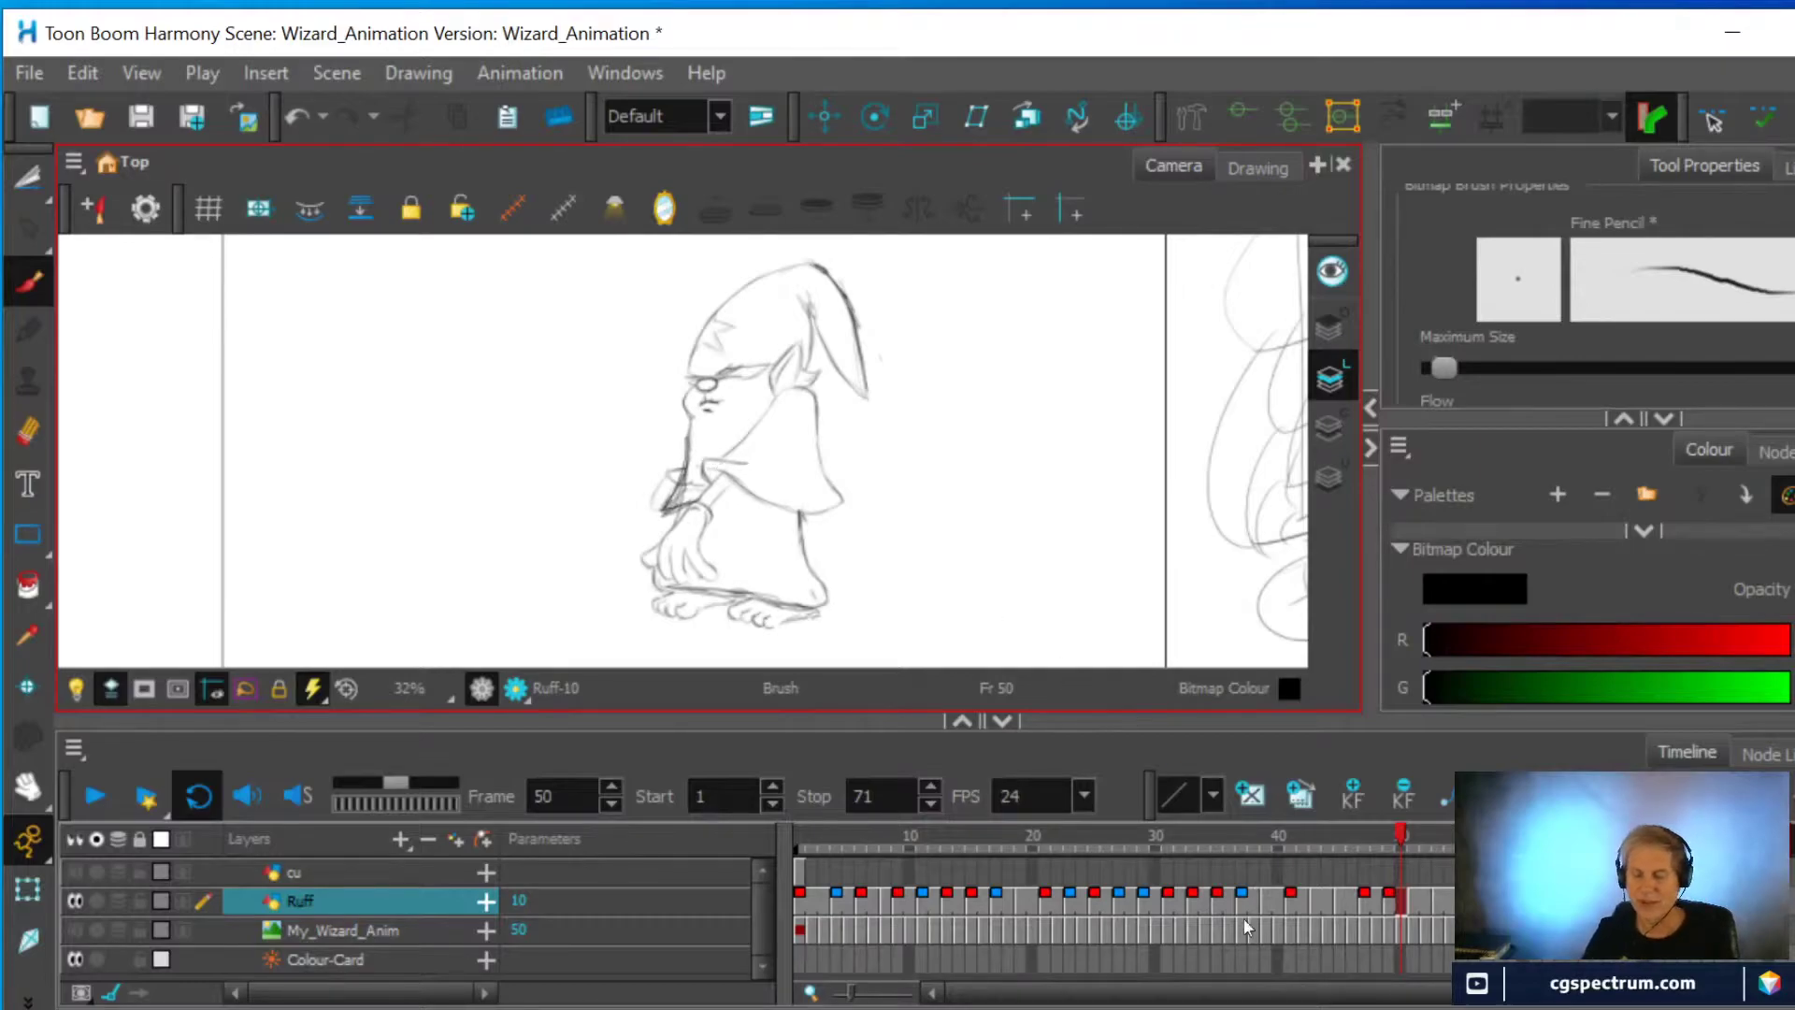
Erase part of the beard lines between the hands and the sleeve in frame 51
{"action": "left_click", "coordinate": [1412, 899]}
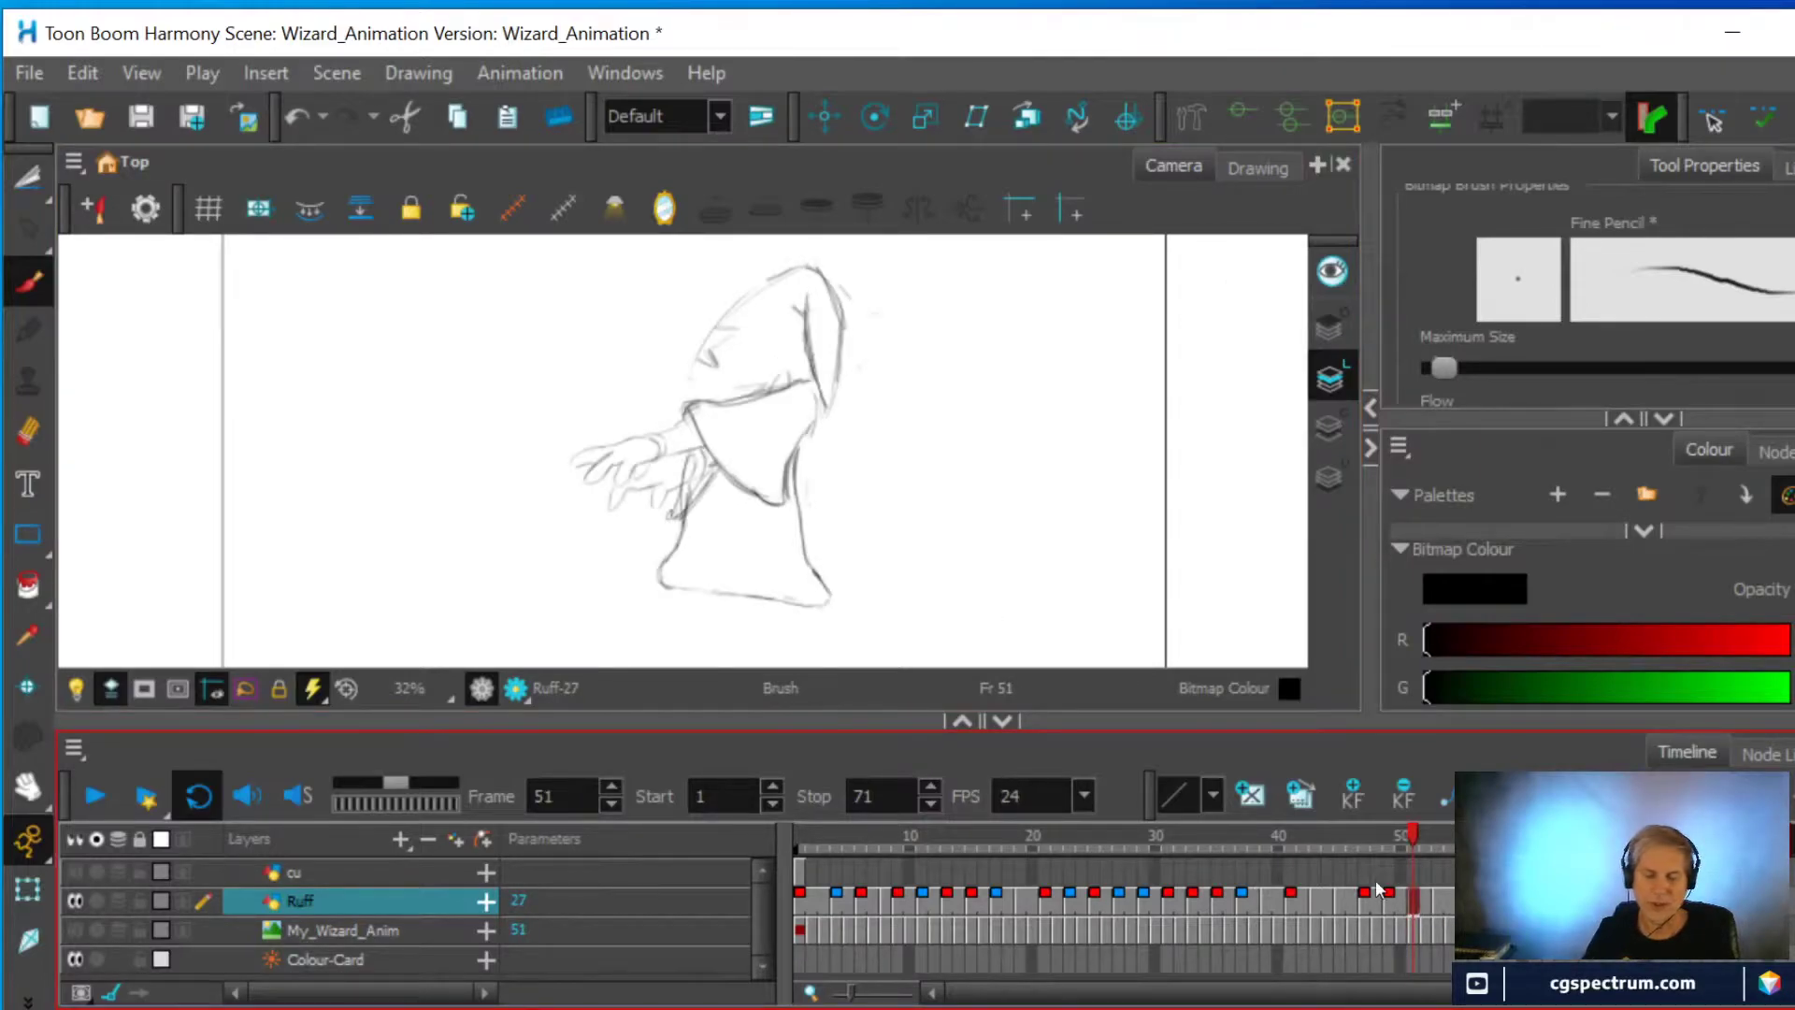
{"action": "left_click", "coordinate": [28, 432]}
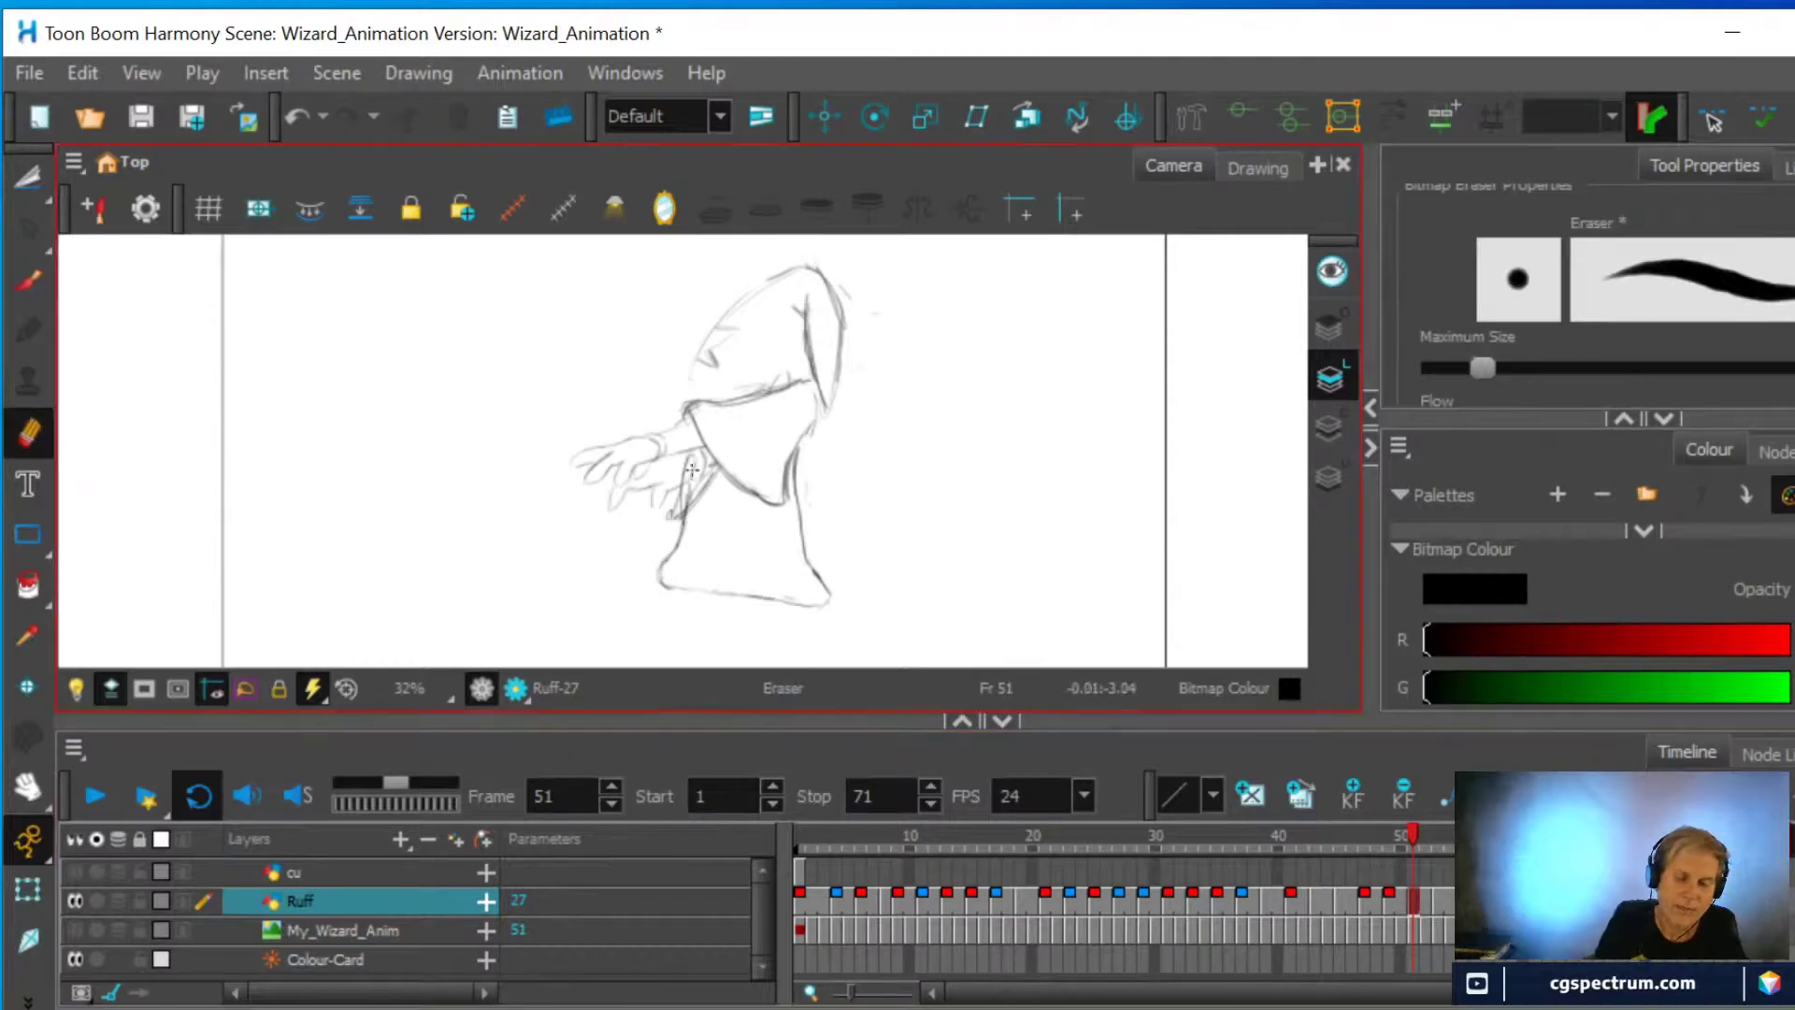
{"action": "left_click_drag", "start_coordinate": [689, 479], "coordinate": [697, 463]}
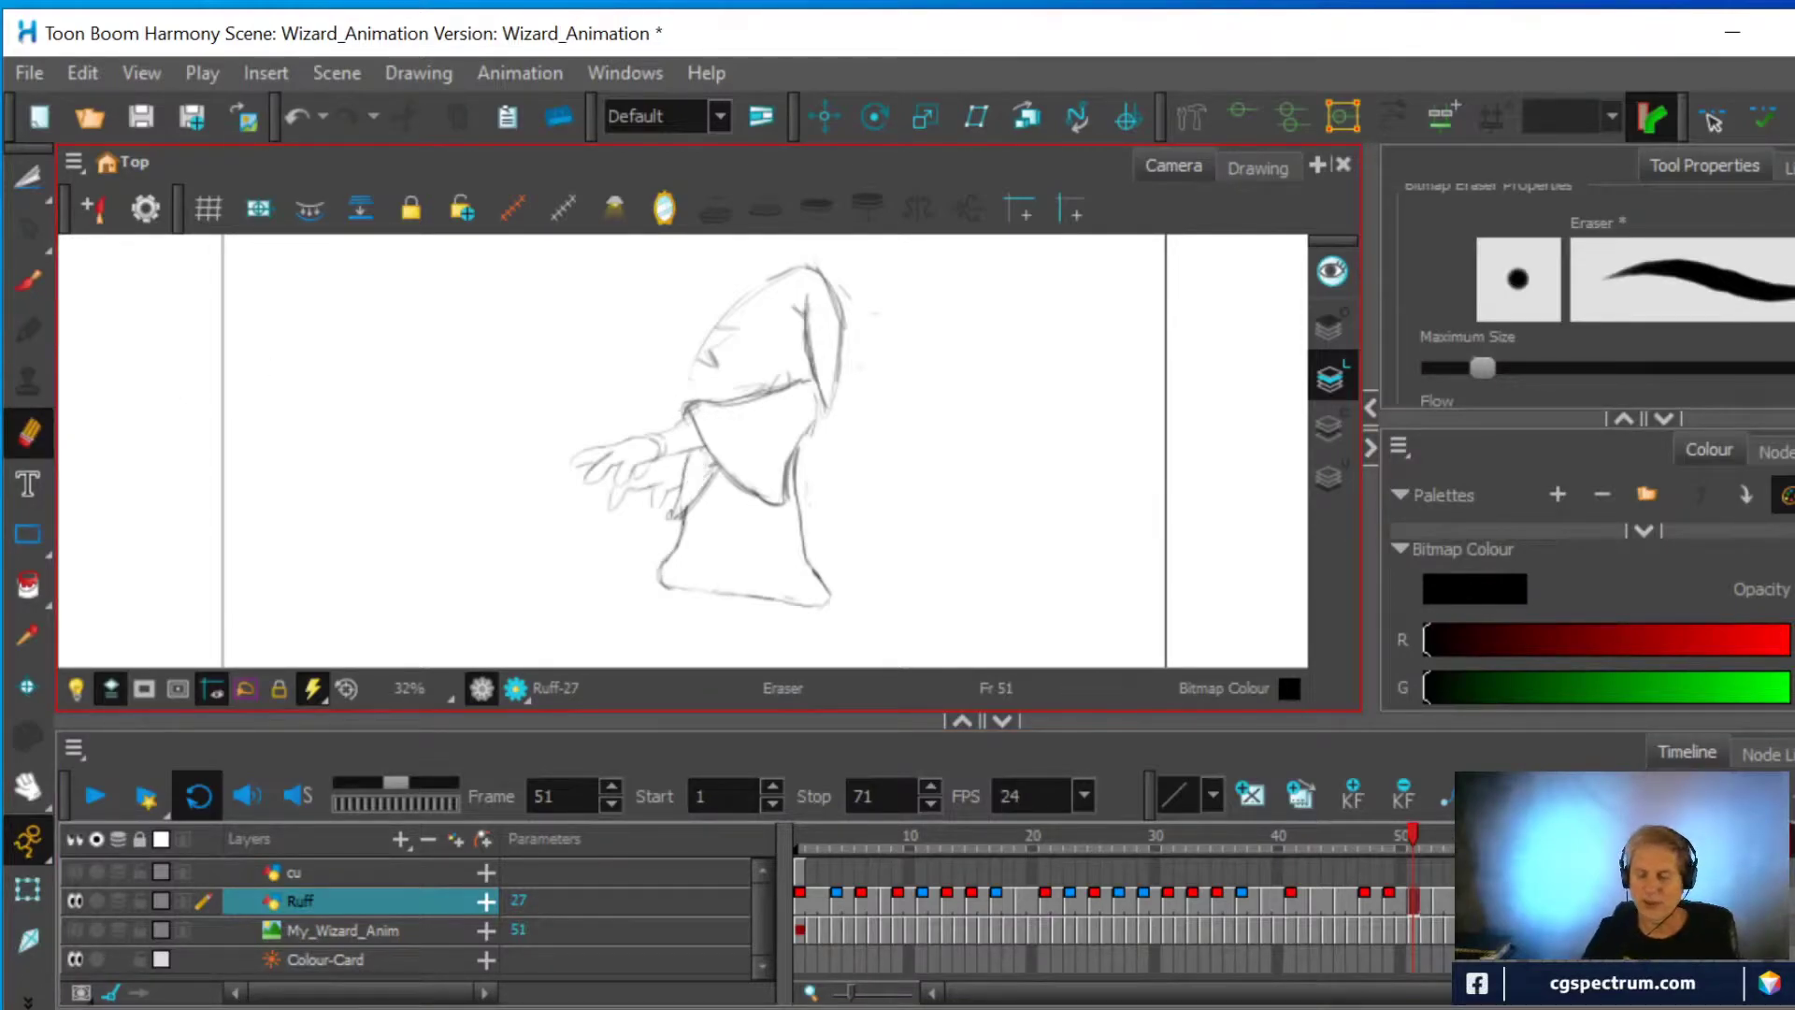
Step through the drawings from frame 53 to frame 69 and examine the beard and sleeve in each pose
{"action": "left_click", "coordinate": [1440, 905]}
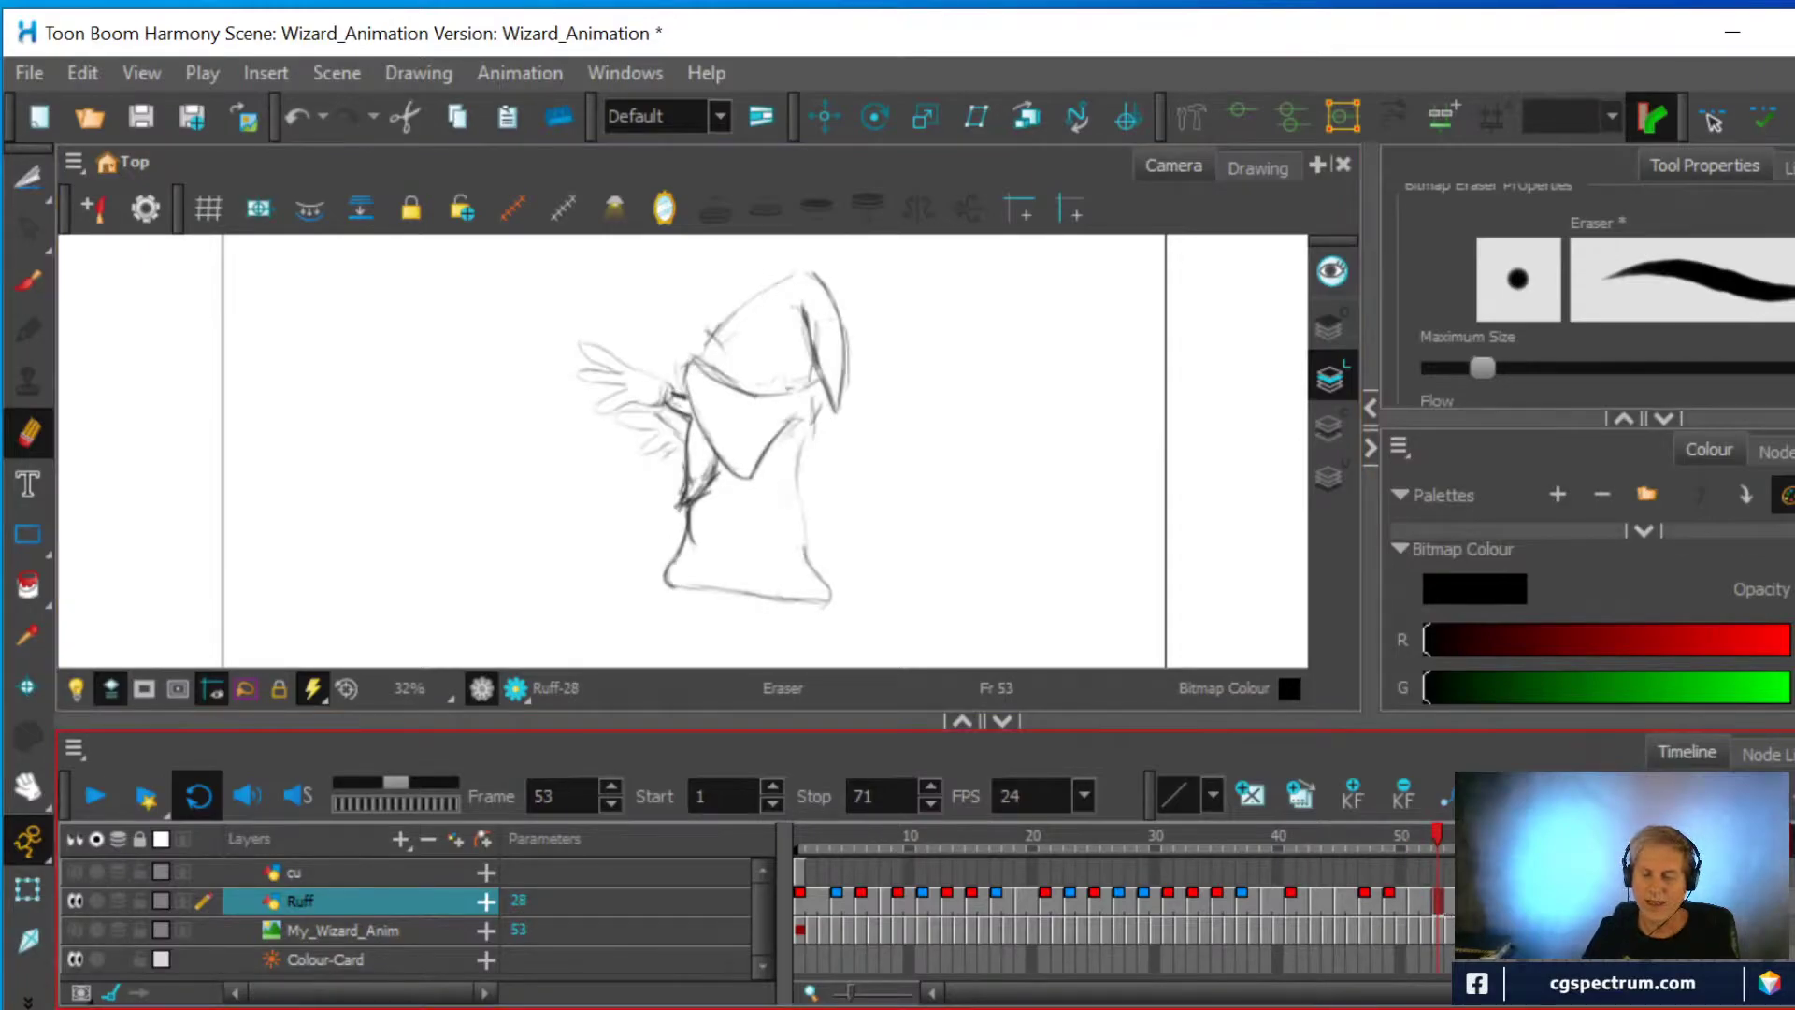
{"action": "left_click", "coordinate": [1461, 905]}
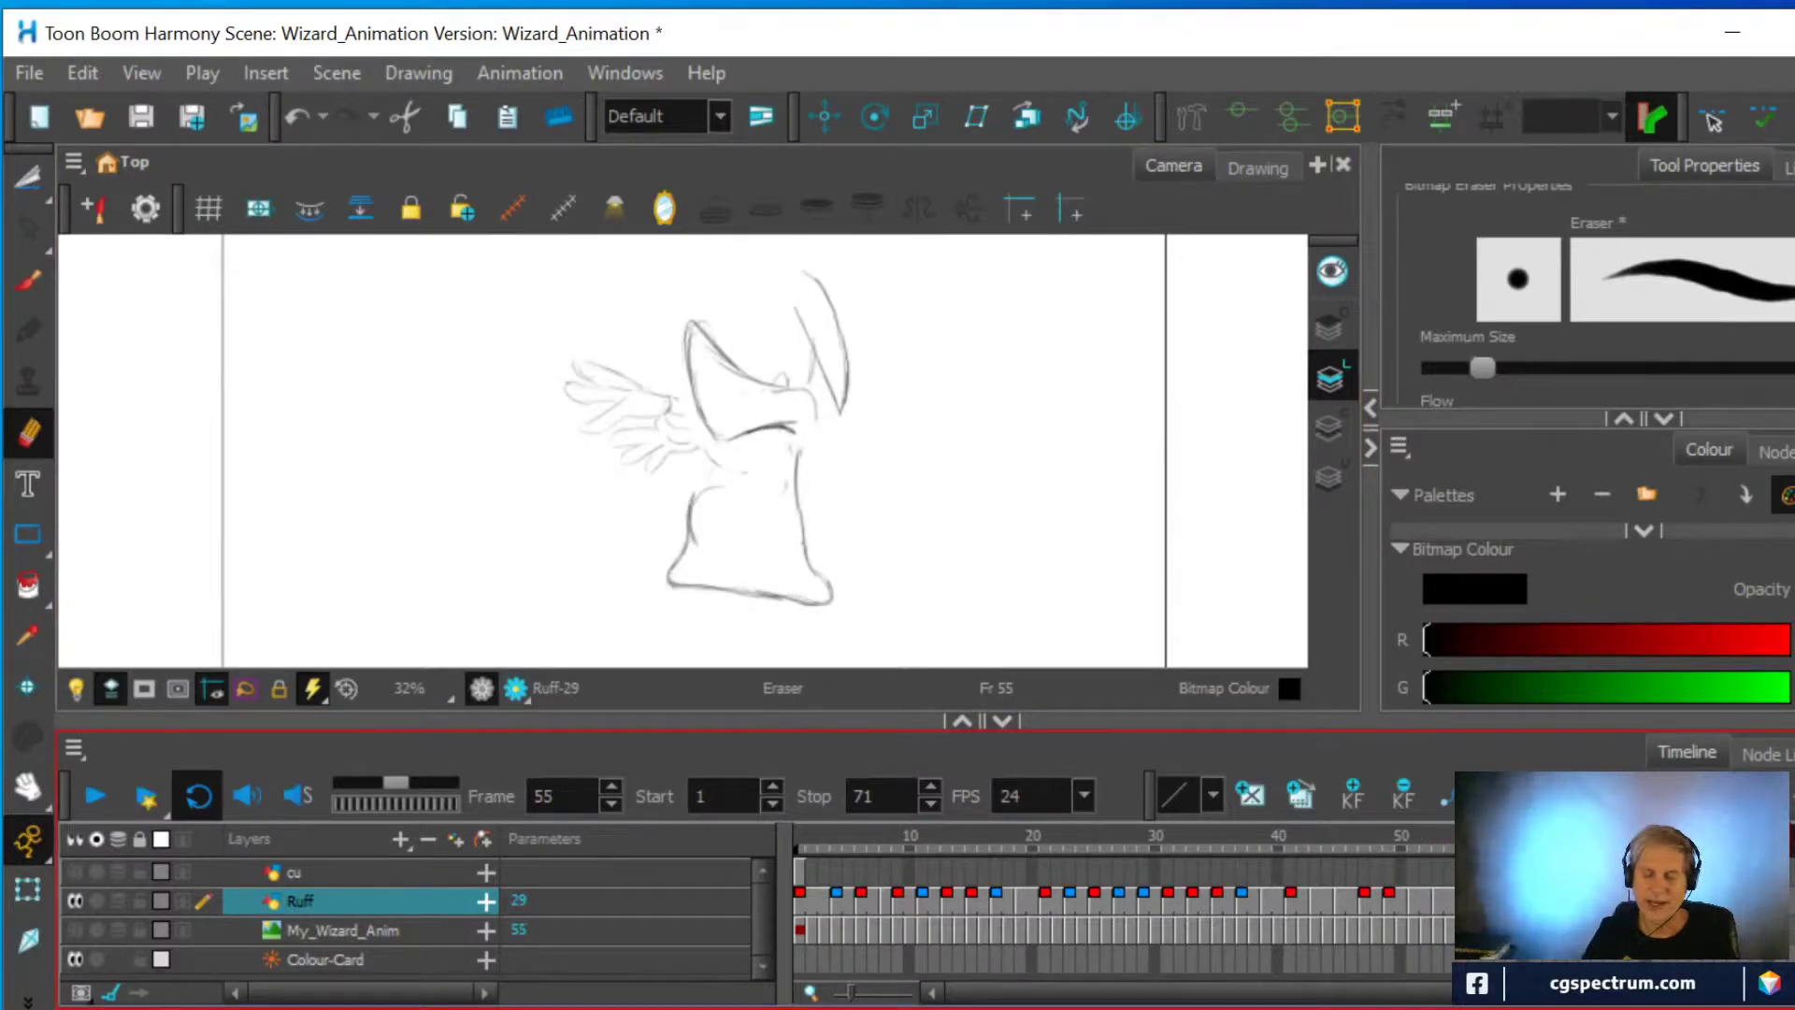
{"action": "key", "text": "g"}
{"action": "key", "text": "g"}
{"action": "key", "text": "g"}
{"action": "key", "text": "g"}
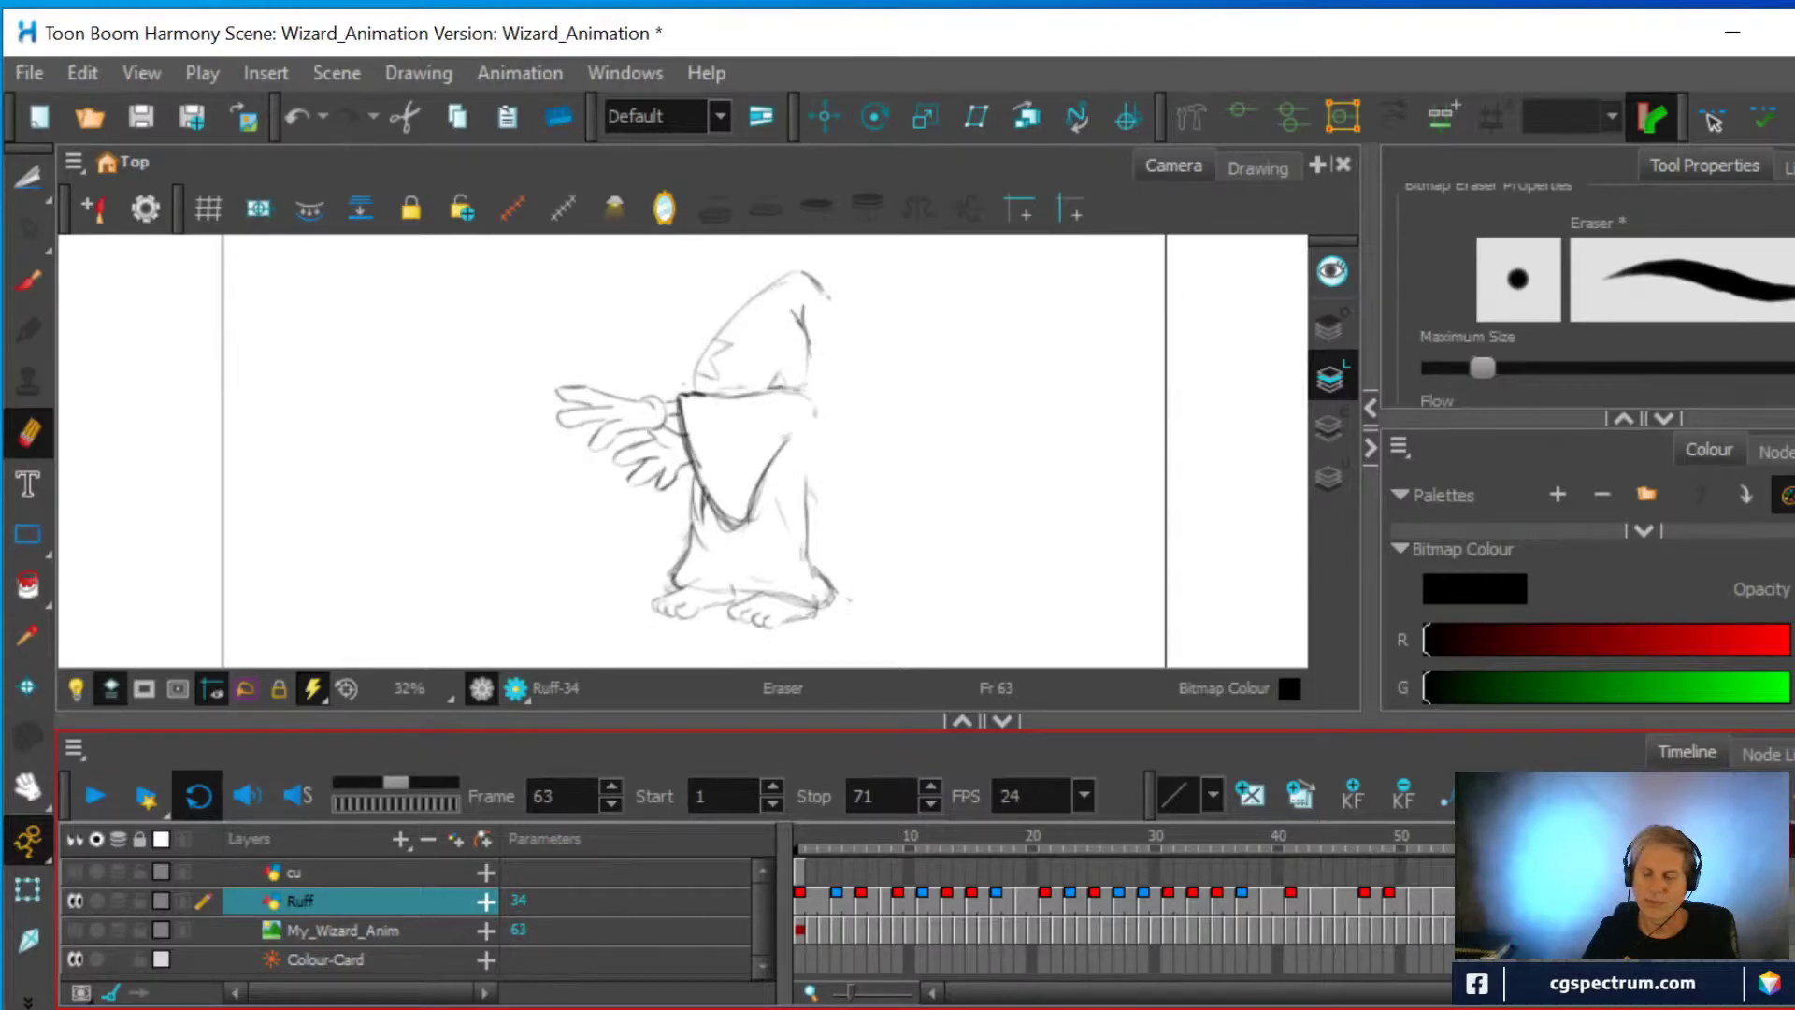
{"action": "key", "text": "g"}
{"action": "key", "text": "g"}
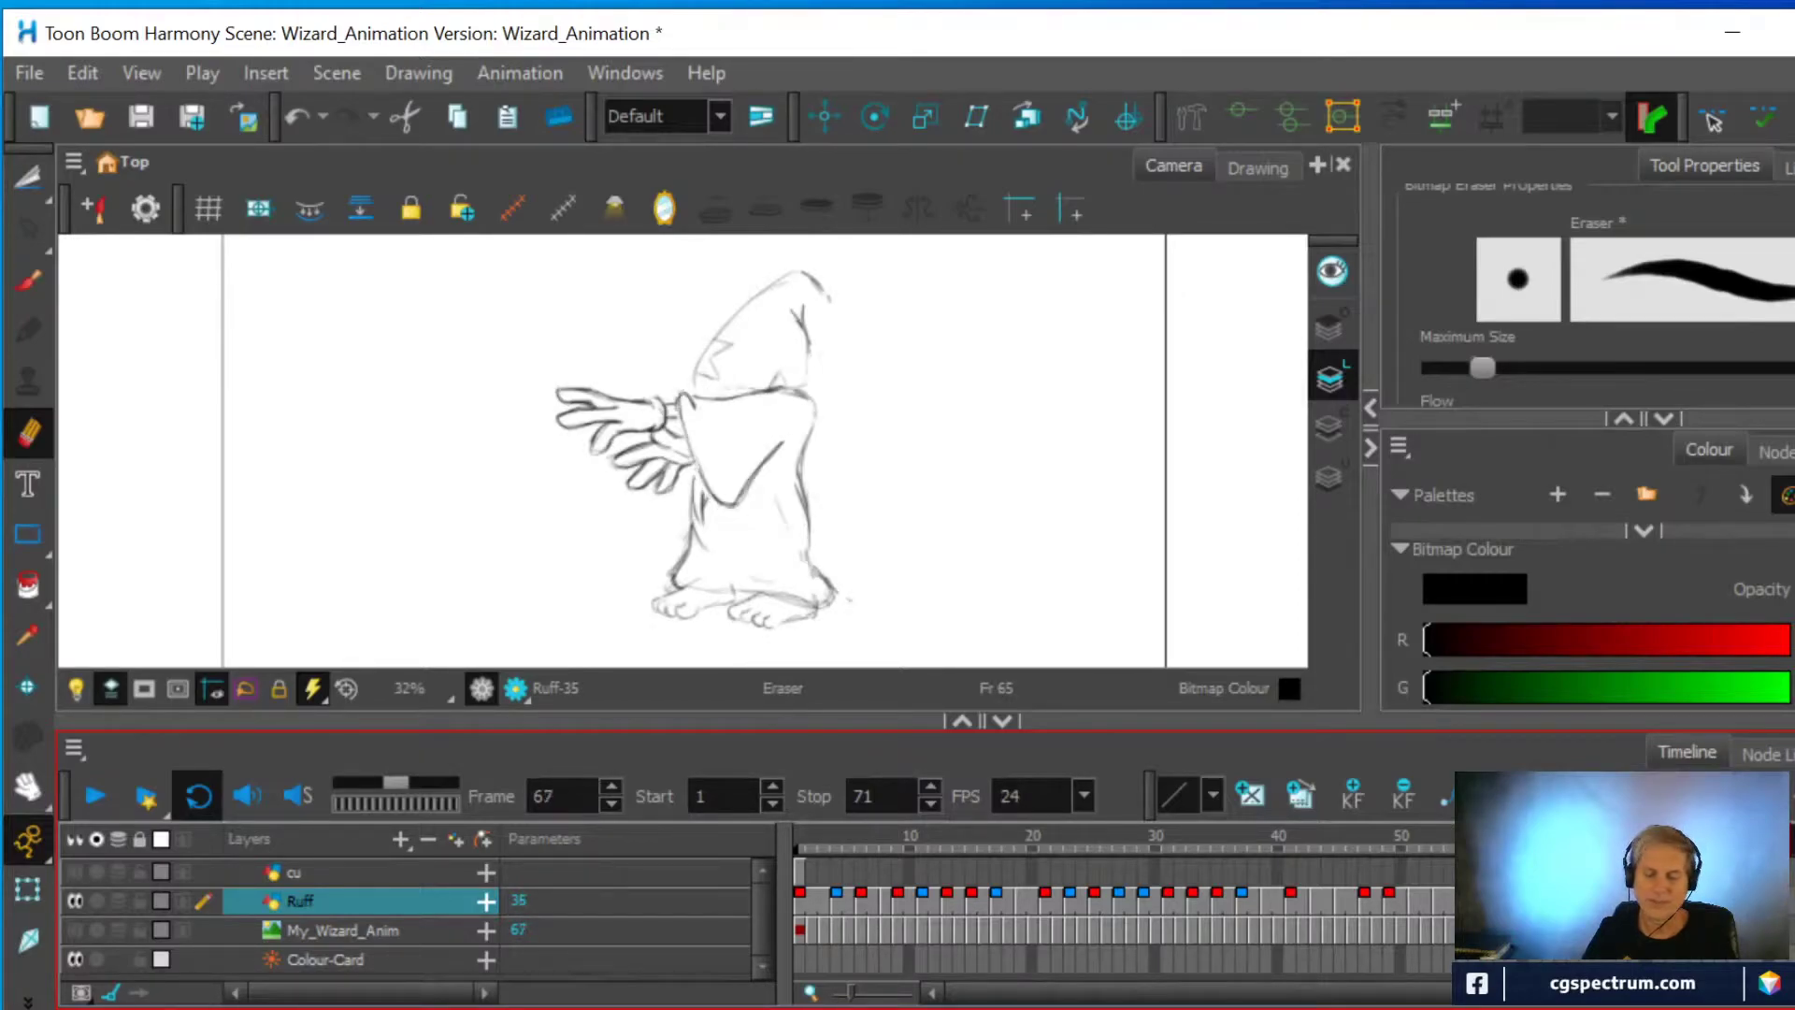
{"action": "key", "text": "g"}
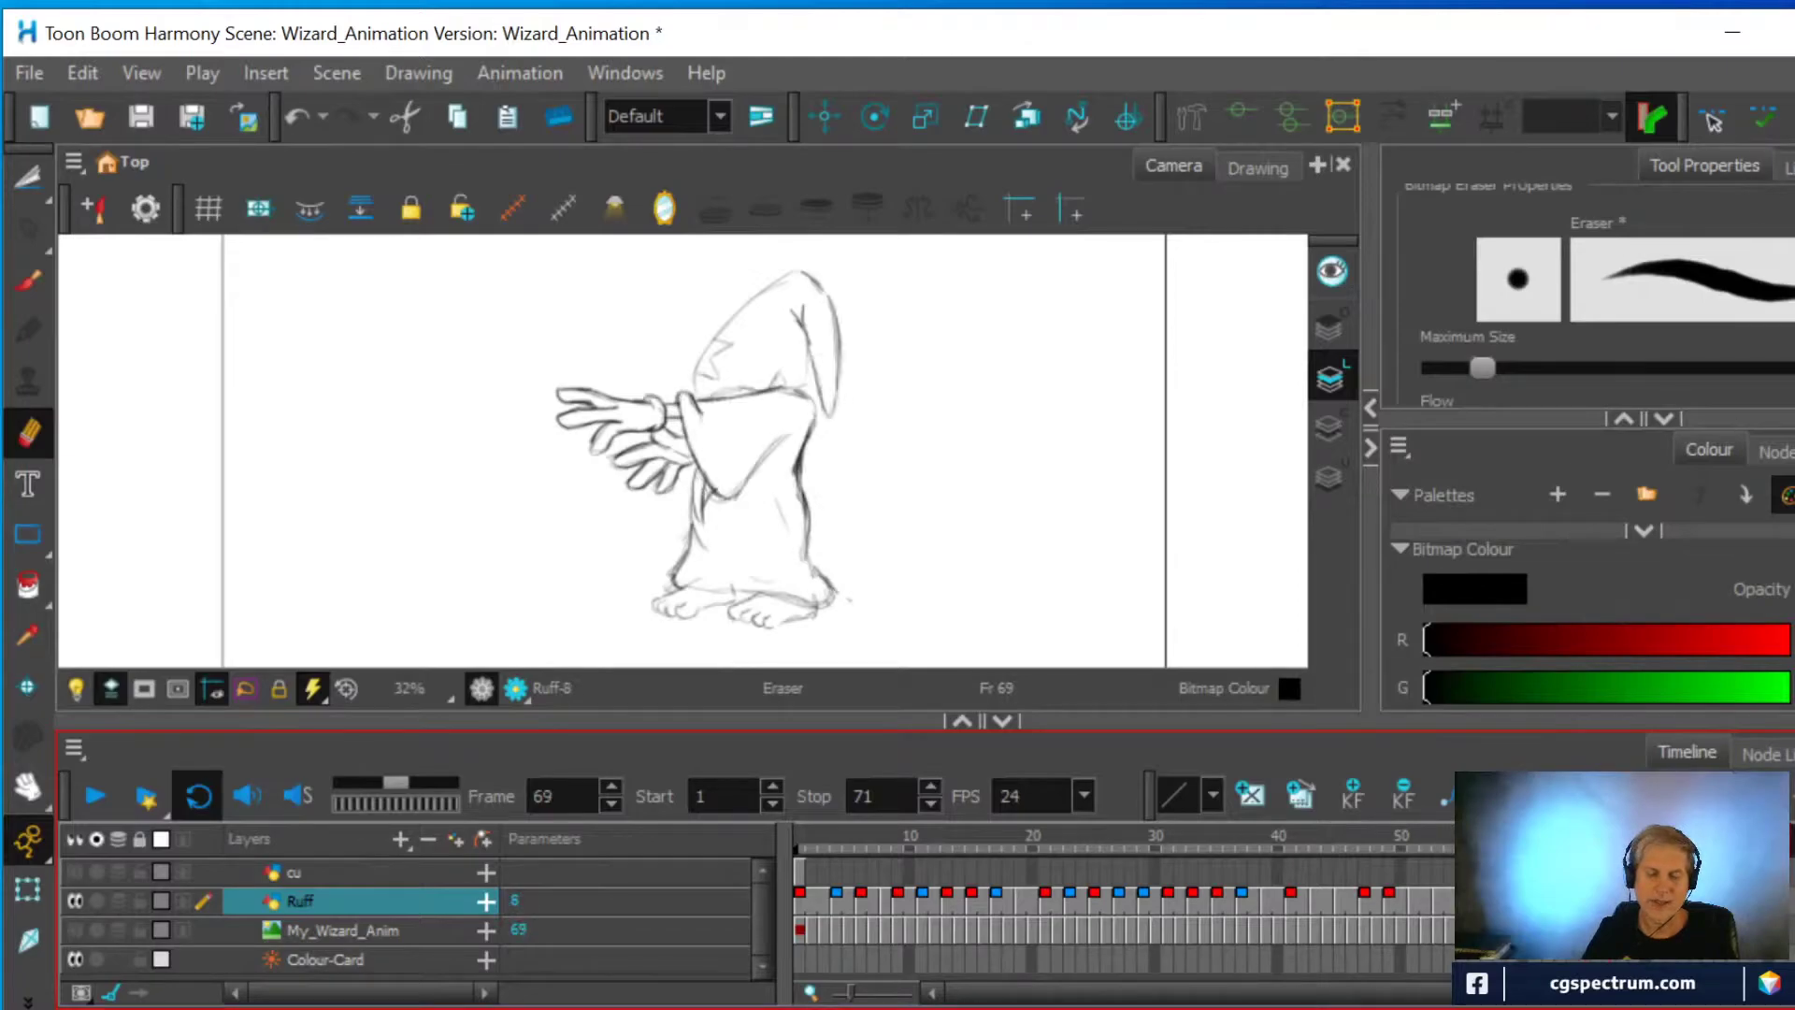
Paste the copied beard into the frame 69 drawing, move it clear in front of the hands, and erase the old lines between hands and sleeve
{"action": "left_click", "coordinate": [78, 74]}
{"action": "left_click", "coordinate": [123, 247]}
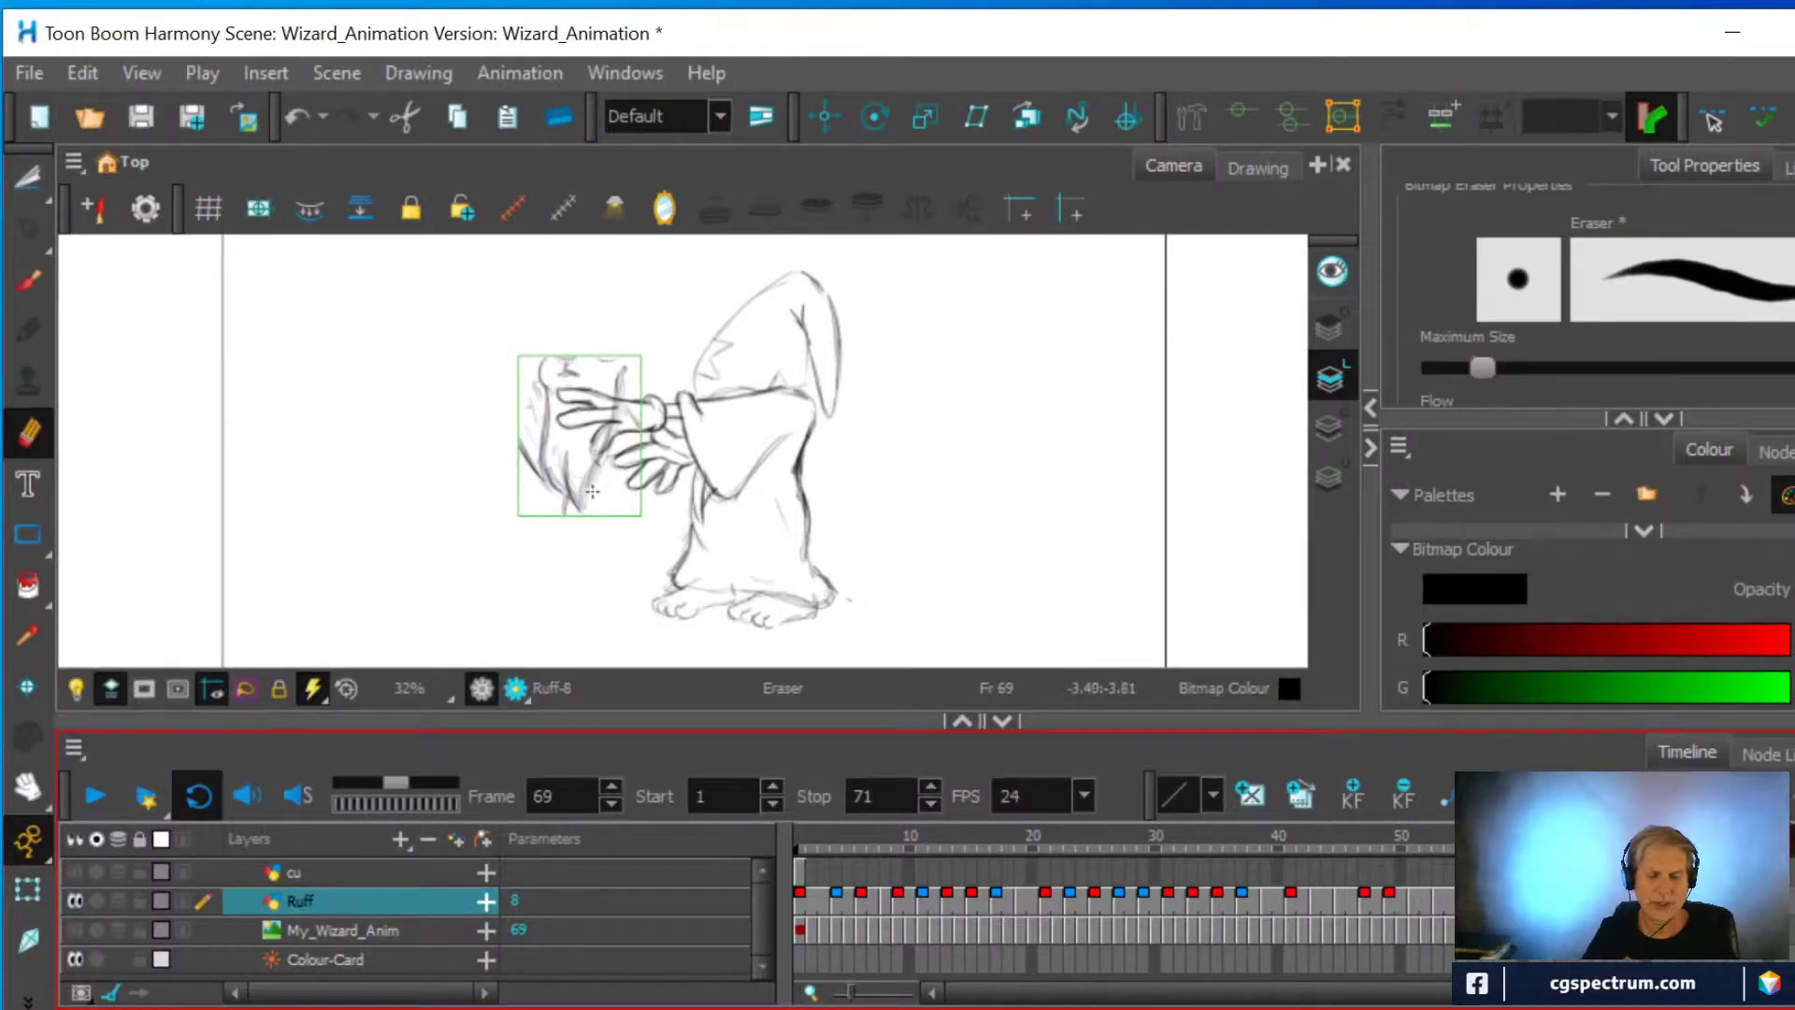
{"action": "left_click_drag", "start_coordinate": [32, 171], "coordinate": [91, 182]}
{"action": "mouse_move", "coordinate": [546, 482]}
{"action": "left_mouse_down"}
{"action": "mouse_move", "coordinate": [589, 518]}
{"action": "mouse_move", "coordinate": [731, 528]}
{"action": "mouse_move", "coordinate": [420, 537]}
{"action": "mouse_move", "coordinate": [351, 485]}
{"action": "left_mouse_up"}
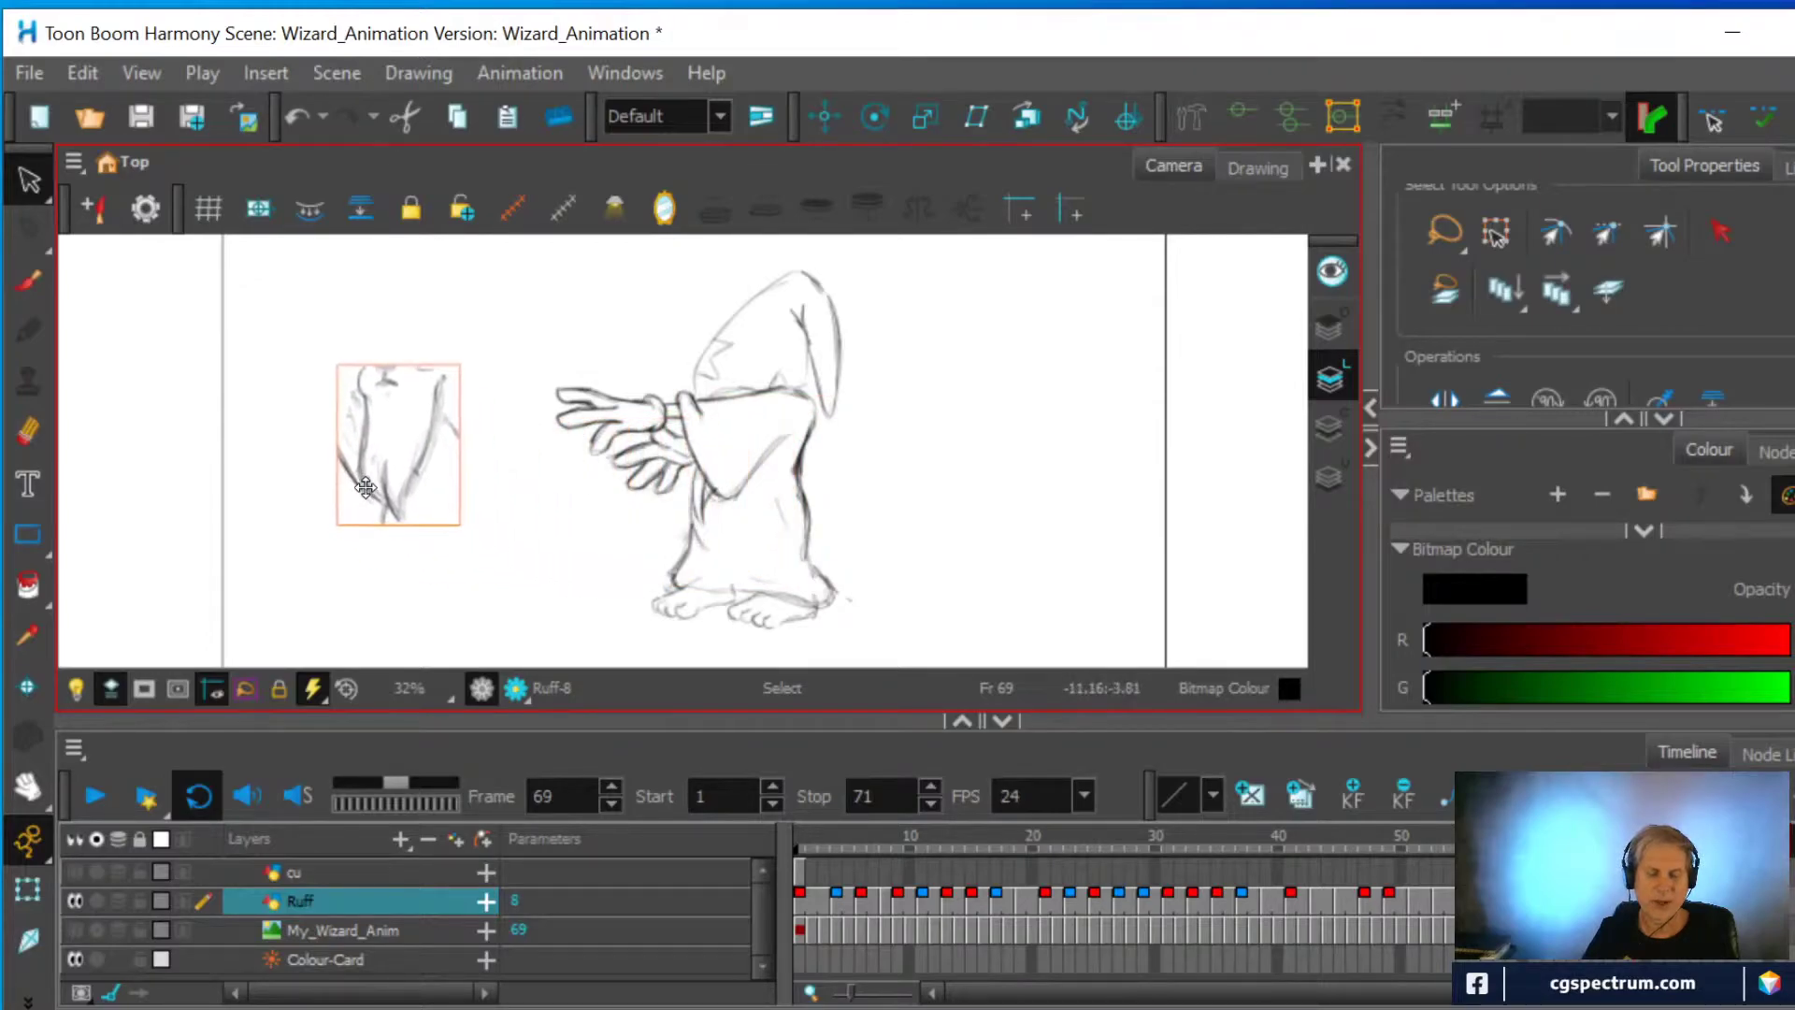
{"action": "key", "text": "alt+e"}
{"action": "left_click_drag", "start_coordinate": [693, 528], "coordinate": [706, 474]}
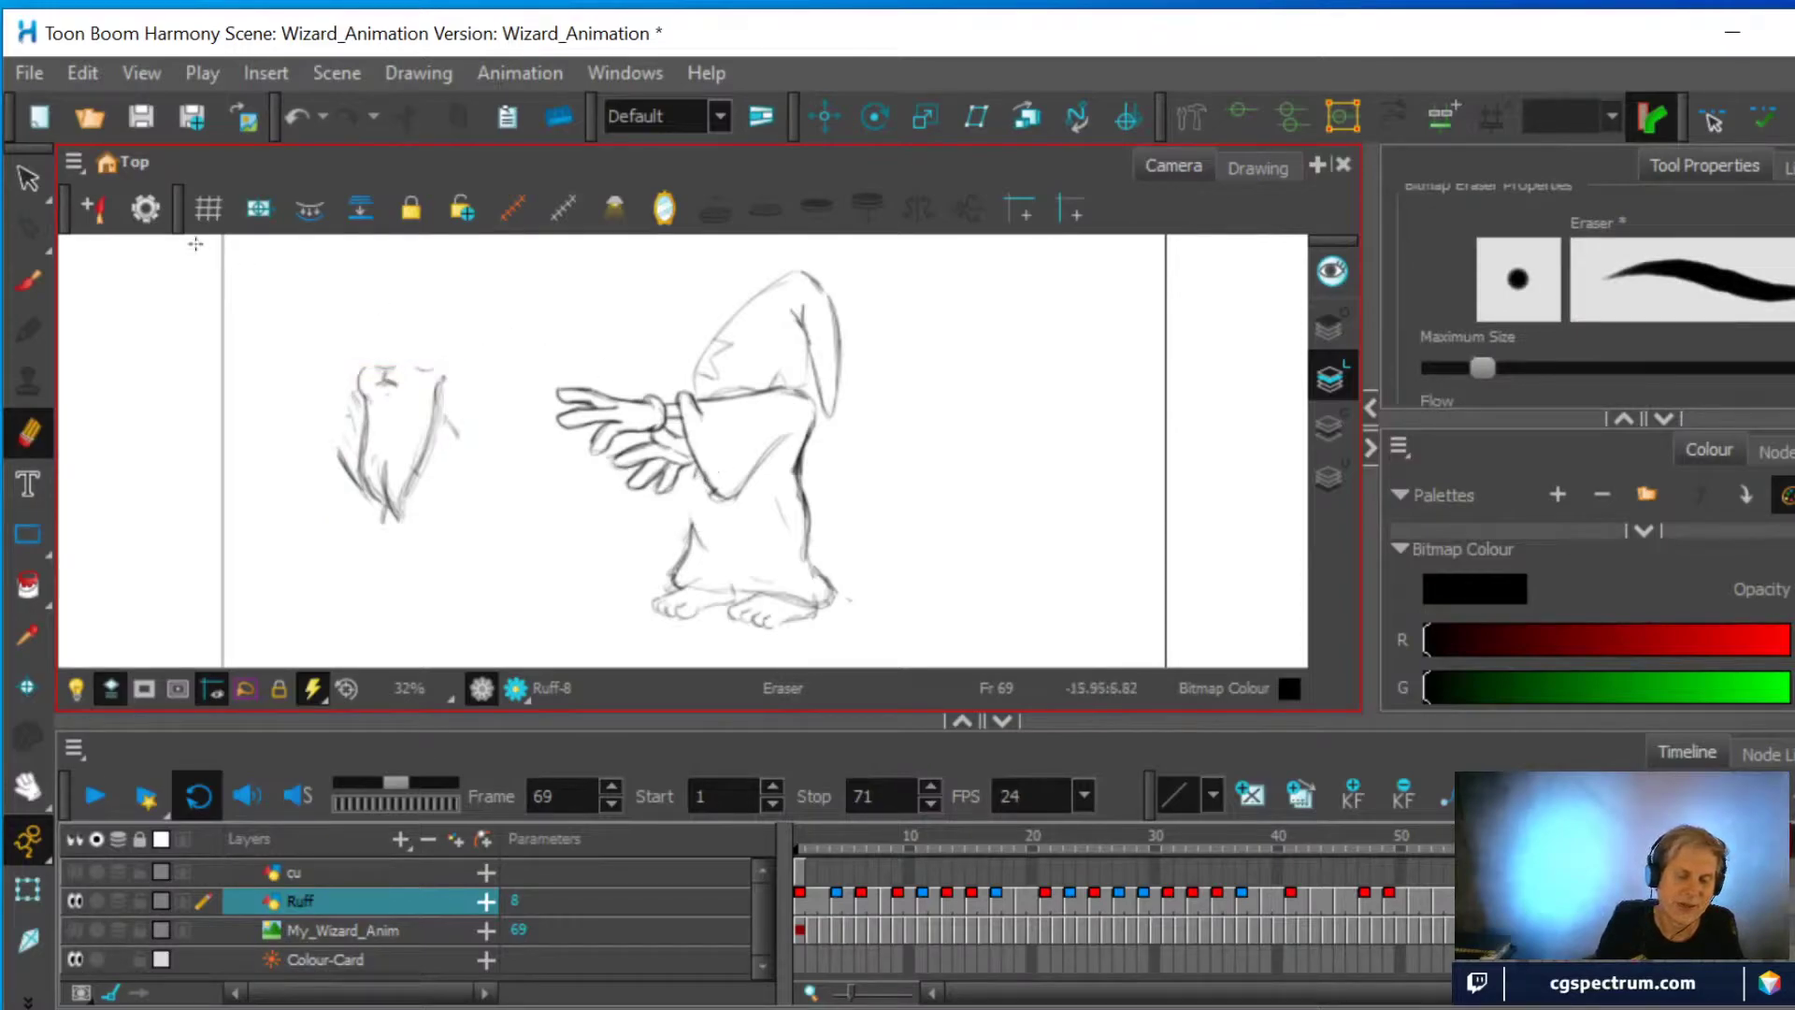
Cut out the lower part of the pasted beard, place it between the hands and sleeve in frame 69, and delete the leftover piece
{"action": "left_click", "coordinate": [28, 281]}
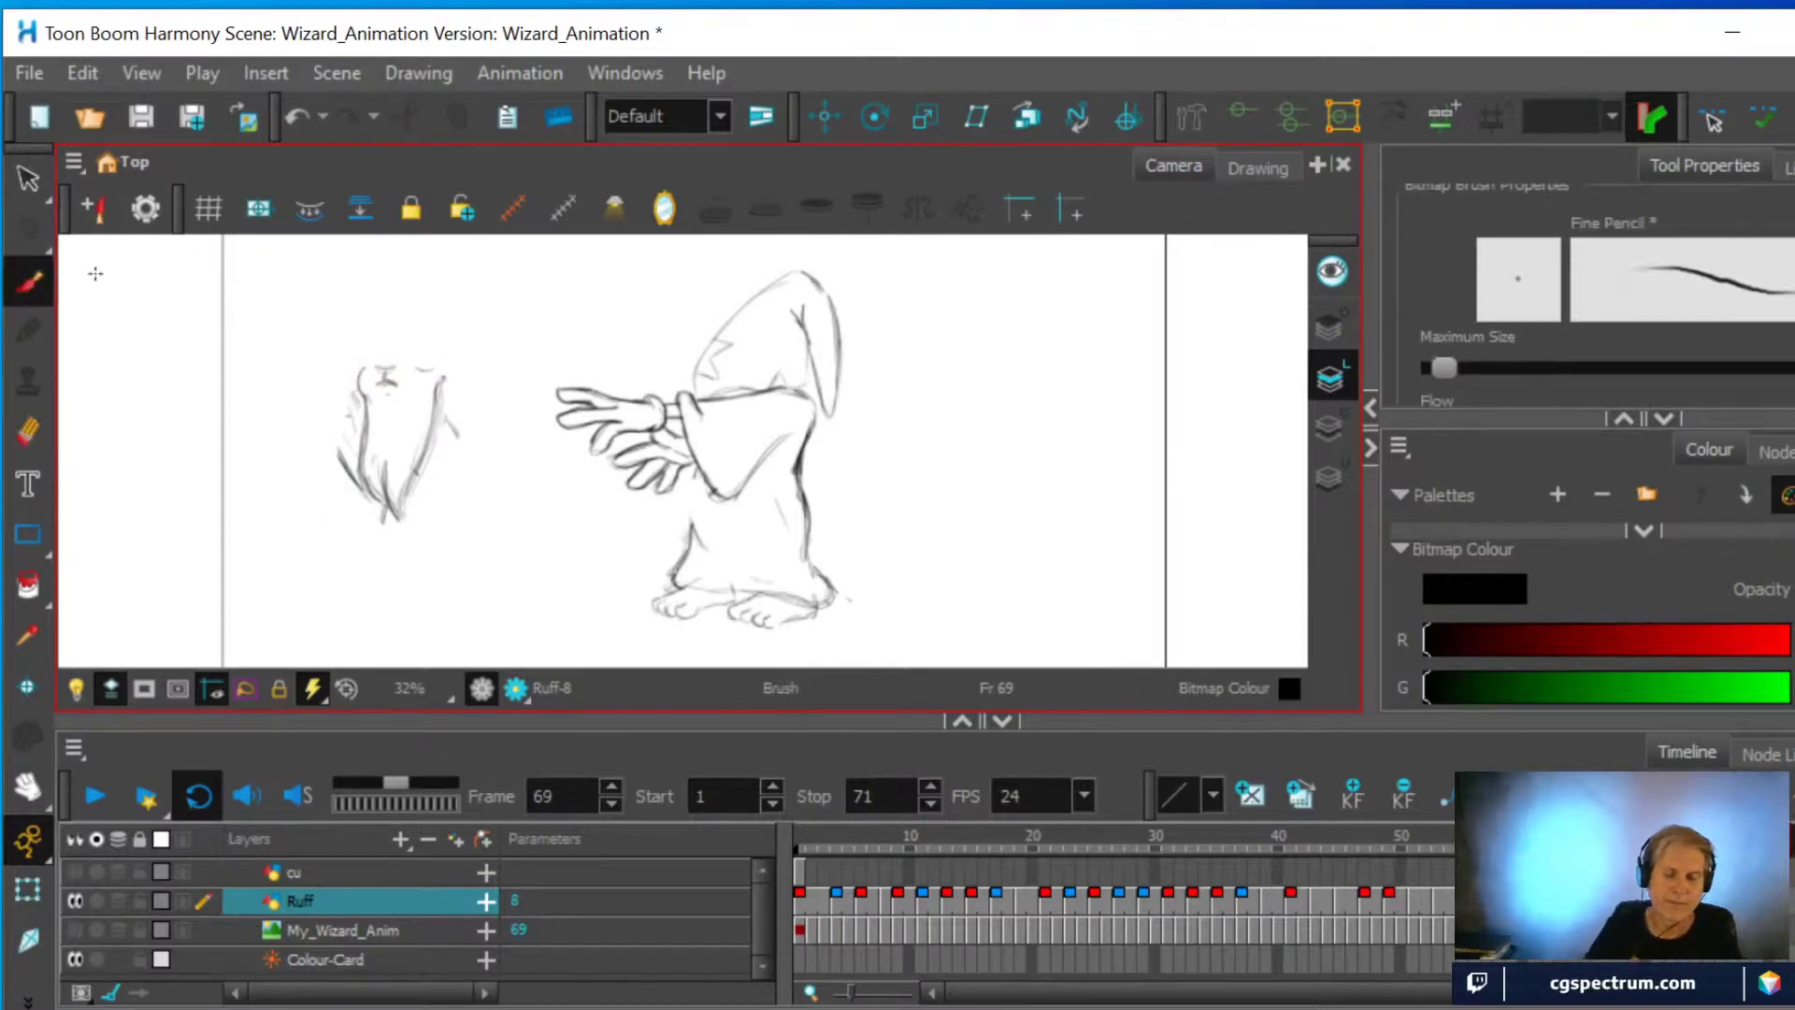
{"action": "left_click", "coordinate": [28, 177]}
{"action": "left_click", "coordinate": [120, 207]}
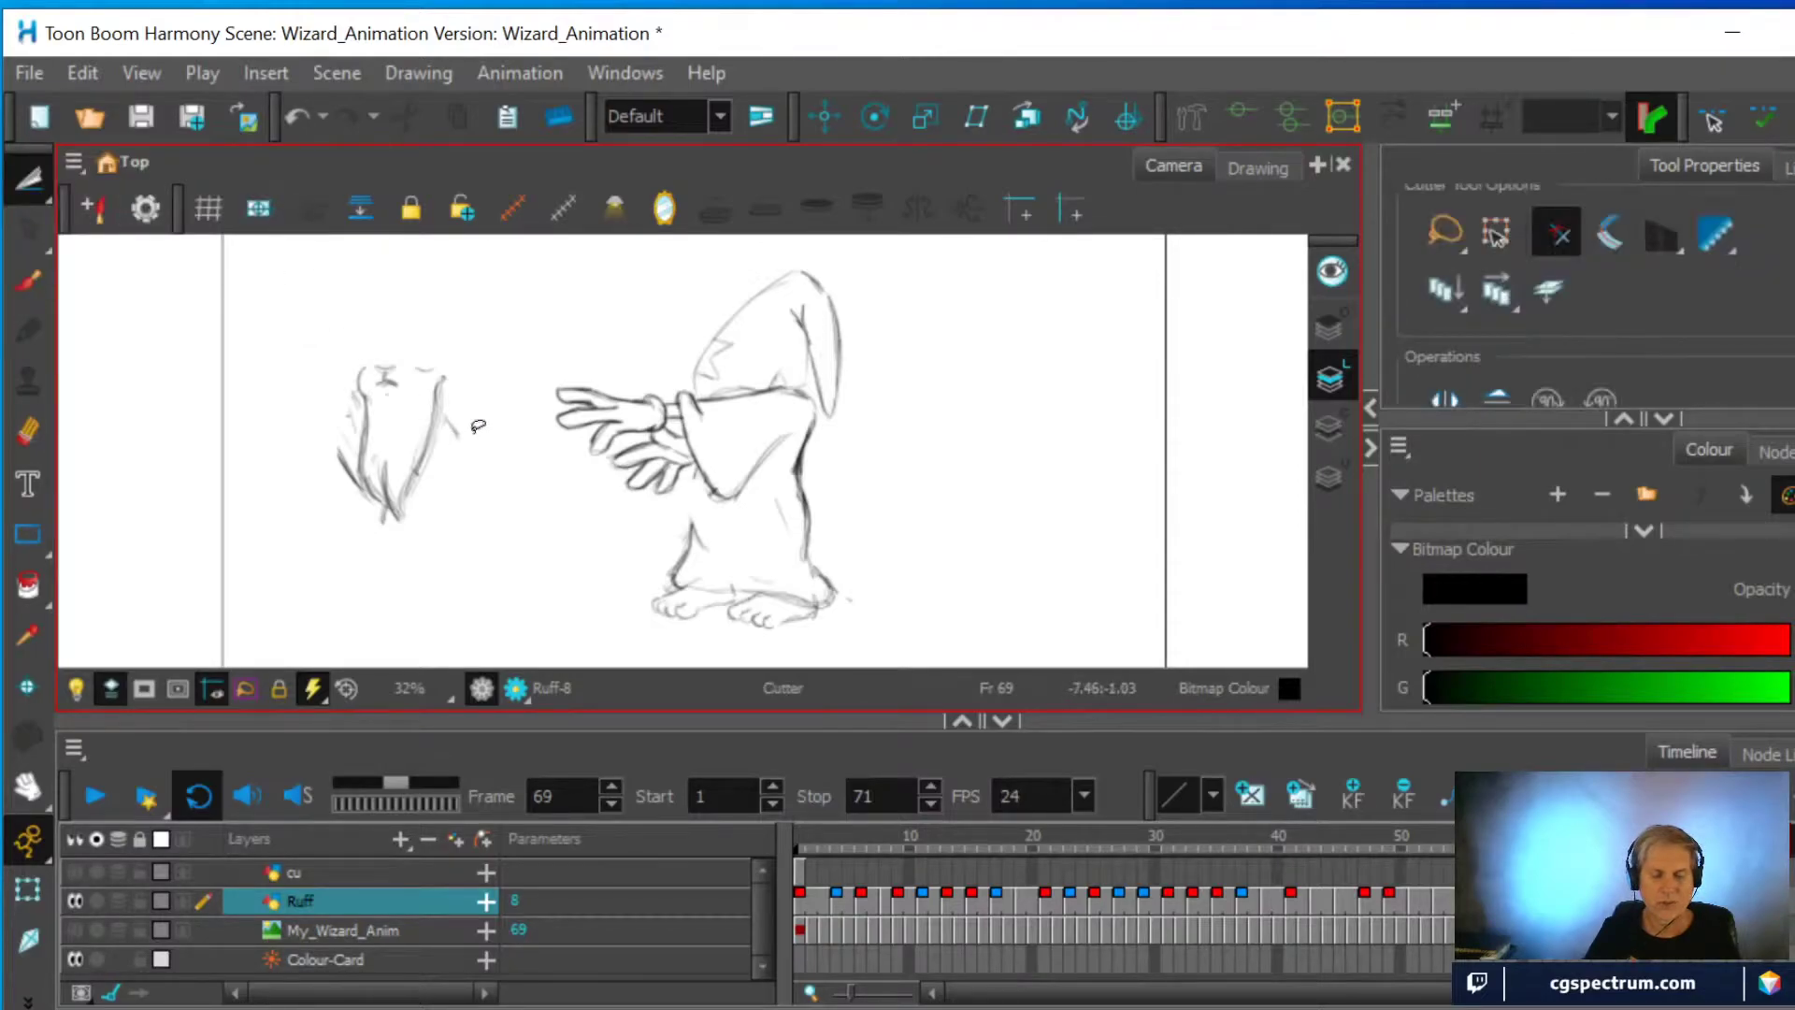
{"action": "mouse_move", "coordinate": [487, 470]}
{"action": "left_mouse_down"}
{"action": "mouse_move", "coordinate": [430, 413]}
{"action": "mouse_move", "coordinate": [381, 402]}
{"action": "mouse_move", "coordinate": [317, 431]}
{"action": "mouse_move", "coordinate": [326, 492]}
{"action": "mouse_move", "coordinate": [407, 522]}
{"action": "mouse_move", "coordinate": [473, 442]}
{"action": "mouse_move", "coordinate": [598, 474]}
{"action": "mouse_move", "coordinate": [699, 434]}
{"action": "mouse_move", "coordinate": [741, 483]}
{"action": "left_mouse_up"}
{"action": "left_click", "coordinate": [497, 430]}
{"action": "mouse_move", "coordinate": [504, 460]}
{"action": "left_mouse_down"}
{"action": "mouse_move", "coordinate": [459, 363]}
{"action": "mouse_move", "coordinate": [414, 347]}
{"action": "mouse_move", "coordinate": [320, 360]}
{"action": "mouse_move", "coordinate": [374, 459]}
{"action": "mouse_move", "coordinate": [503, 417]}
{"action": "left_mouse_up"}
{"action": "key", "text": "Delete"}
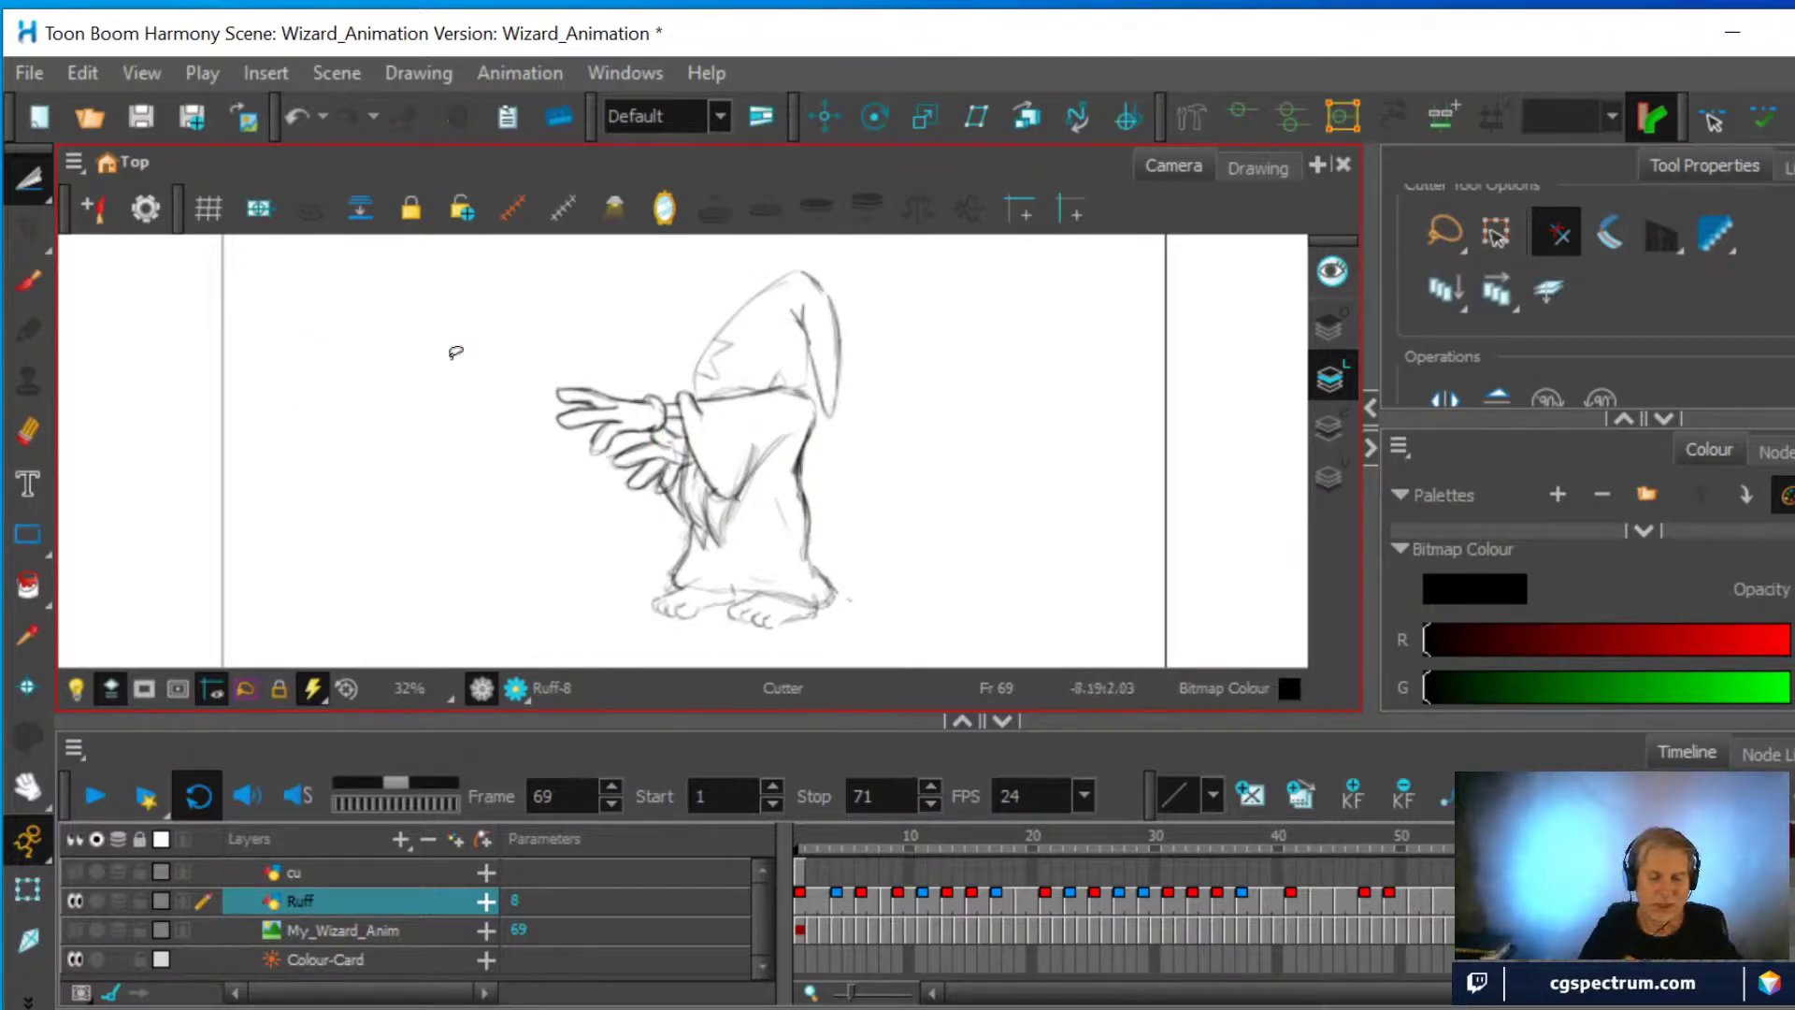
Clean up the beard lines around the sleeve in frame 69 and redraw the beard's tip below it
{"action": "left_click", "coordinate": [28, 430]}
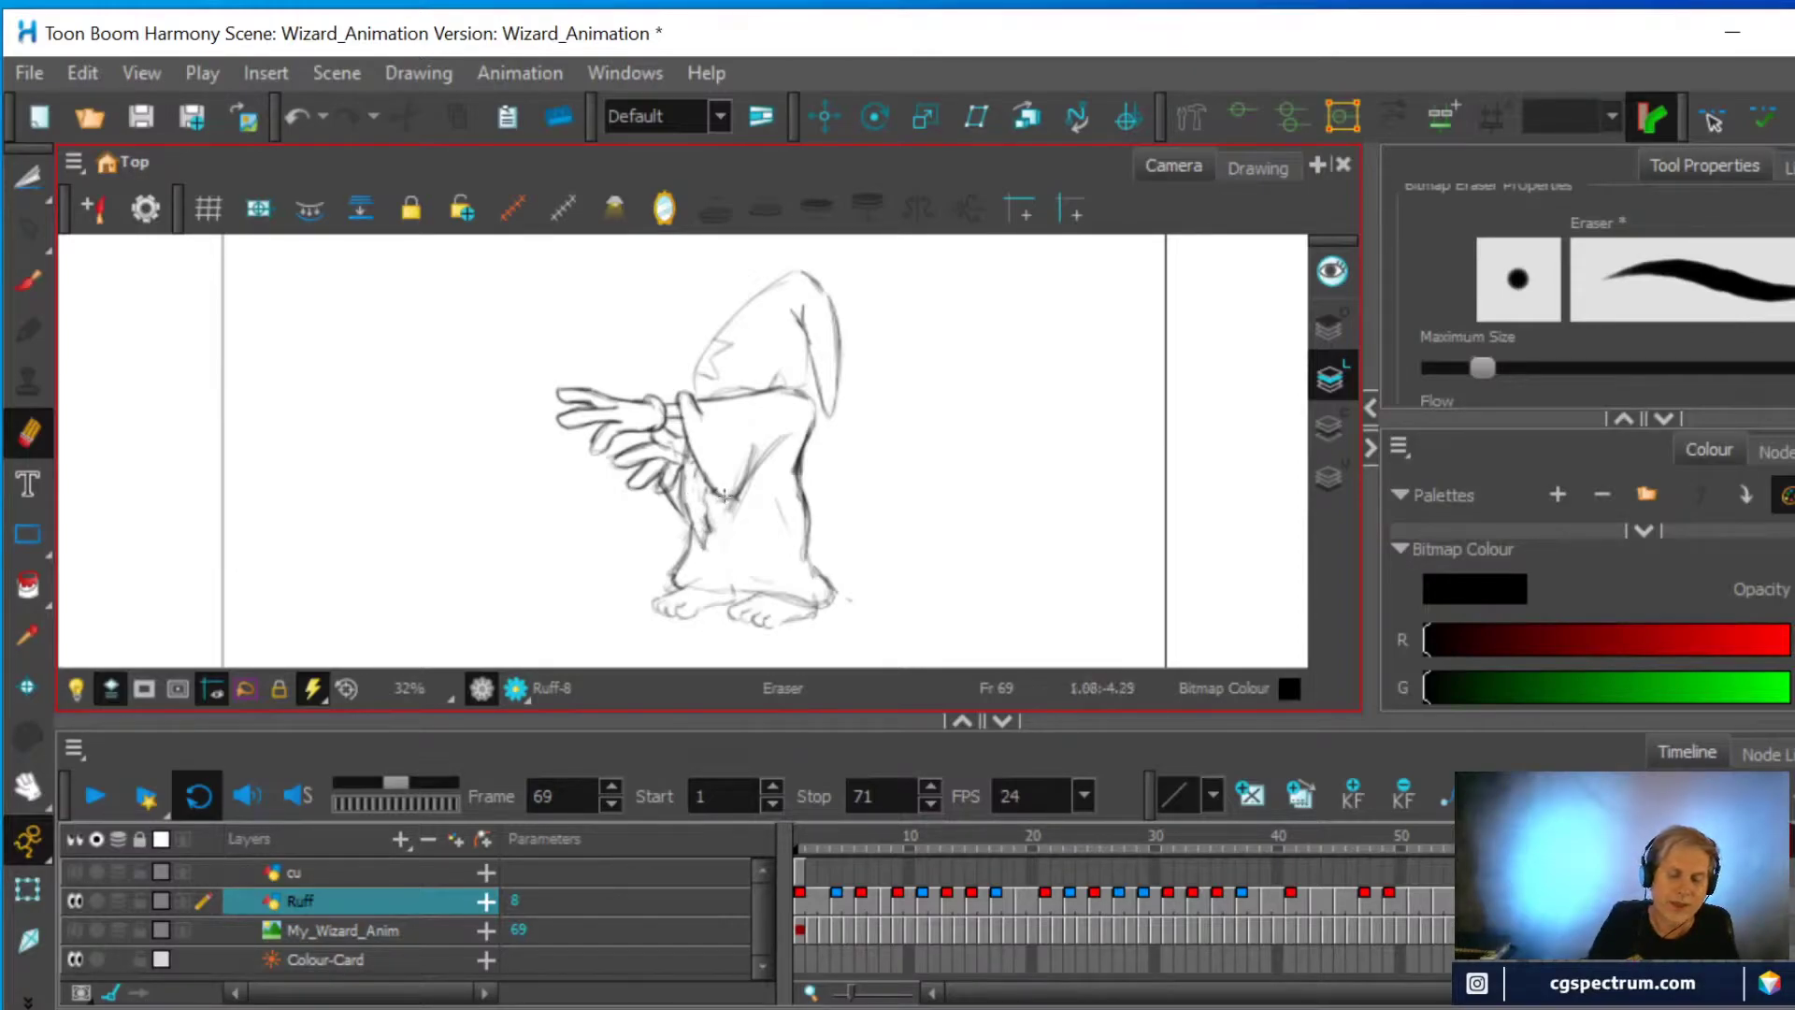
{"action": "key", "text": "alt+b"}
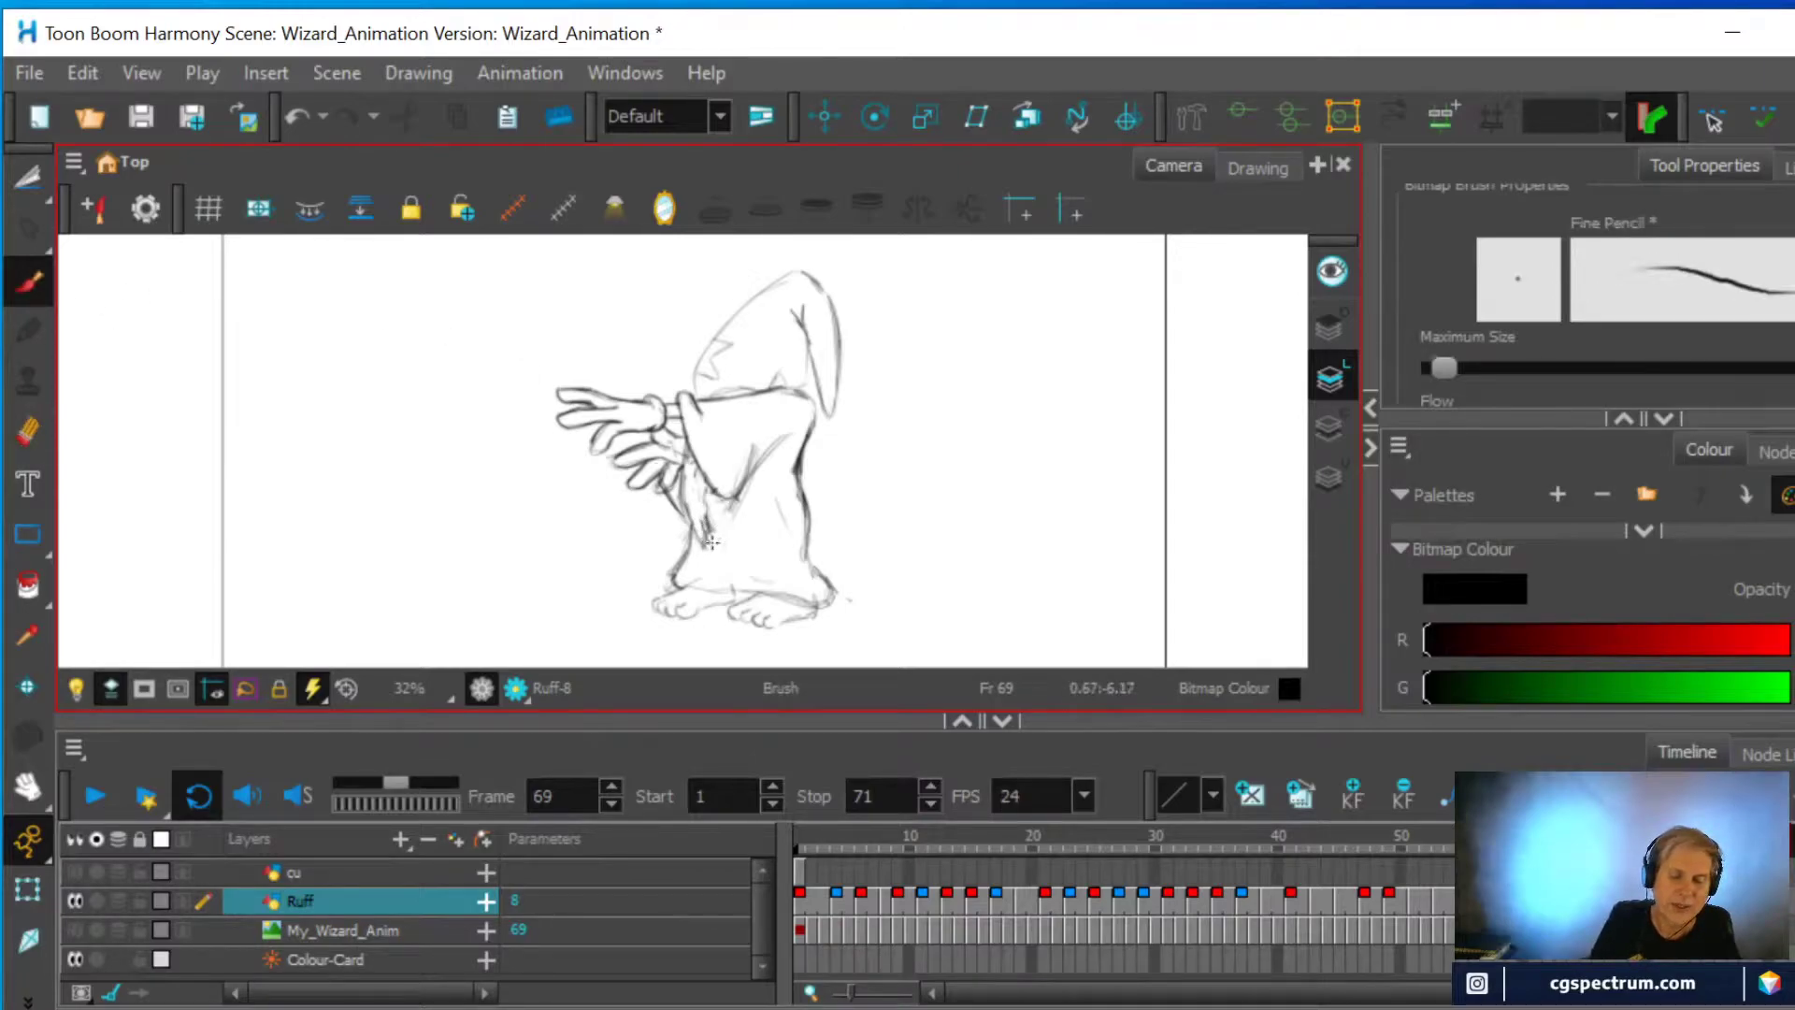
{"action": "left_click", "coordinate": [21, 426]}
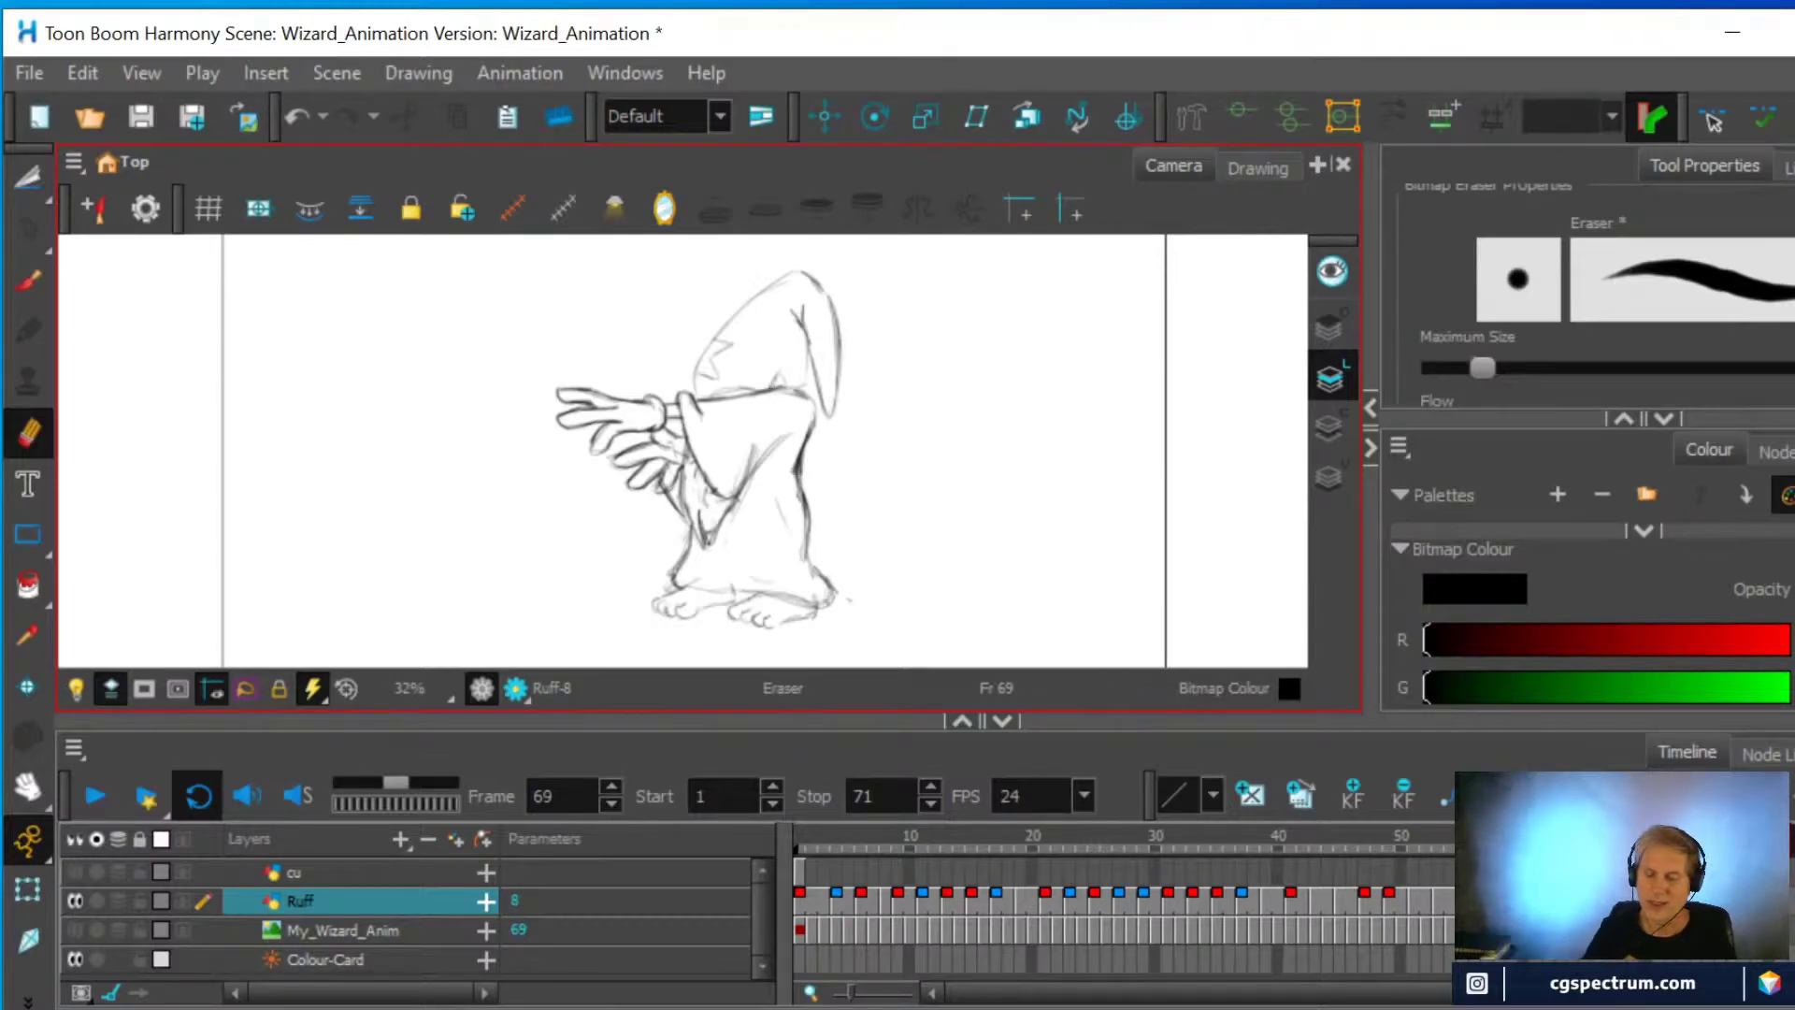
Erase the old beard lines between the hands and the robe in the frame 67 and 65 drawings
{"action": "left_click", "coordinate": [1610, 899]}
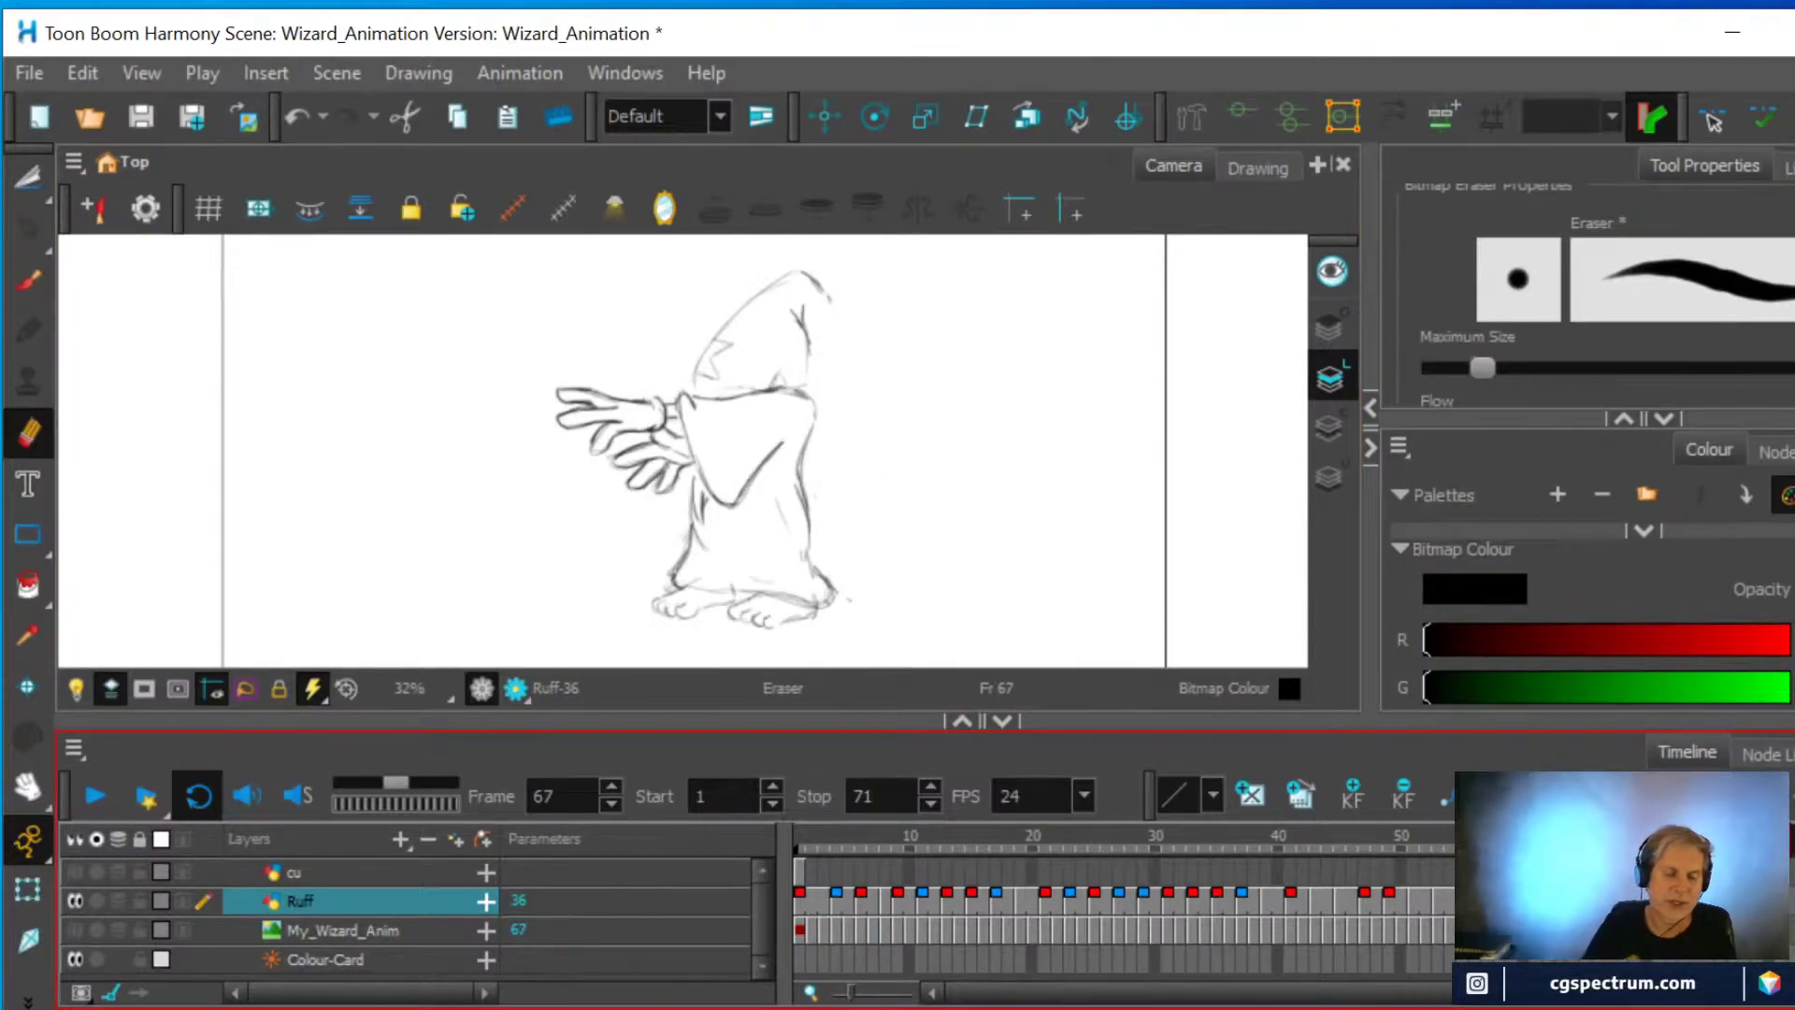
{"action": "mouse_move", "coordinate": [690, 488]}
{"action": "left_mouse_down"}
{"action": "mouse_move", "coordinate": [697, 512]}
{"action": "mouse_move", "coordinate": [704, 479]}
{"action": "left_mouse_up"}
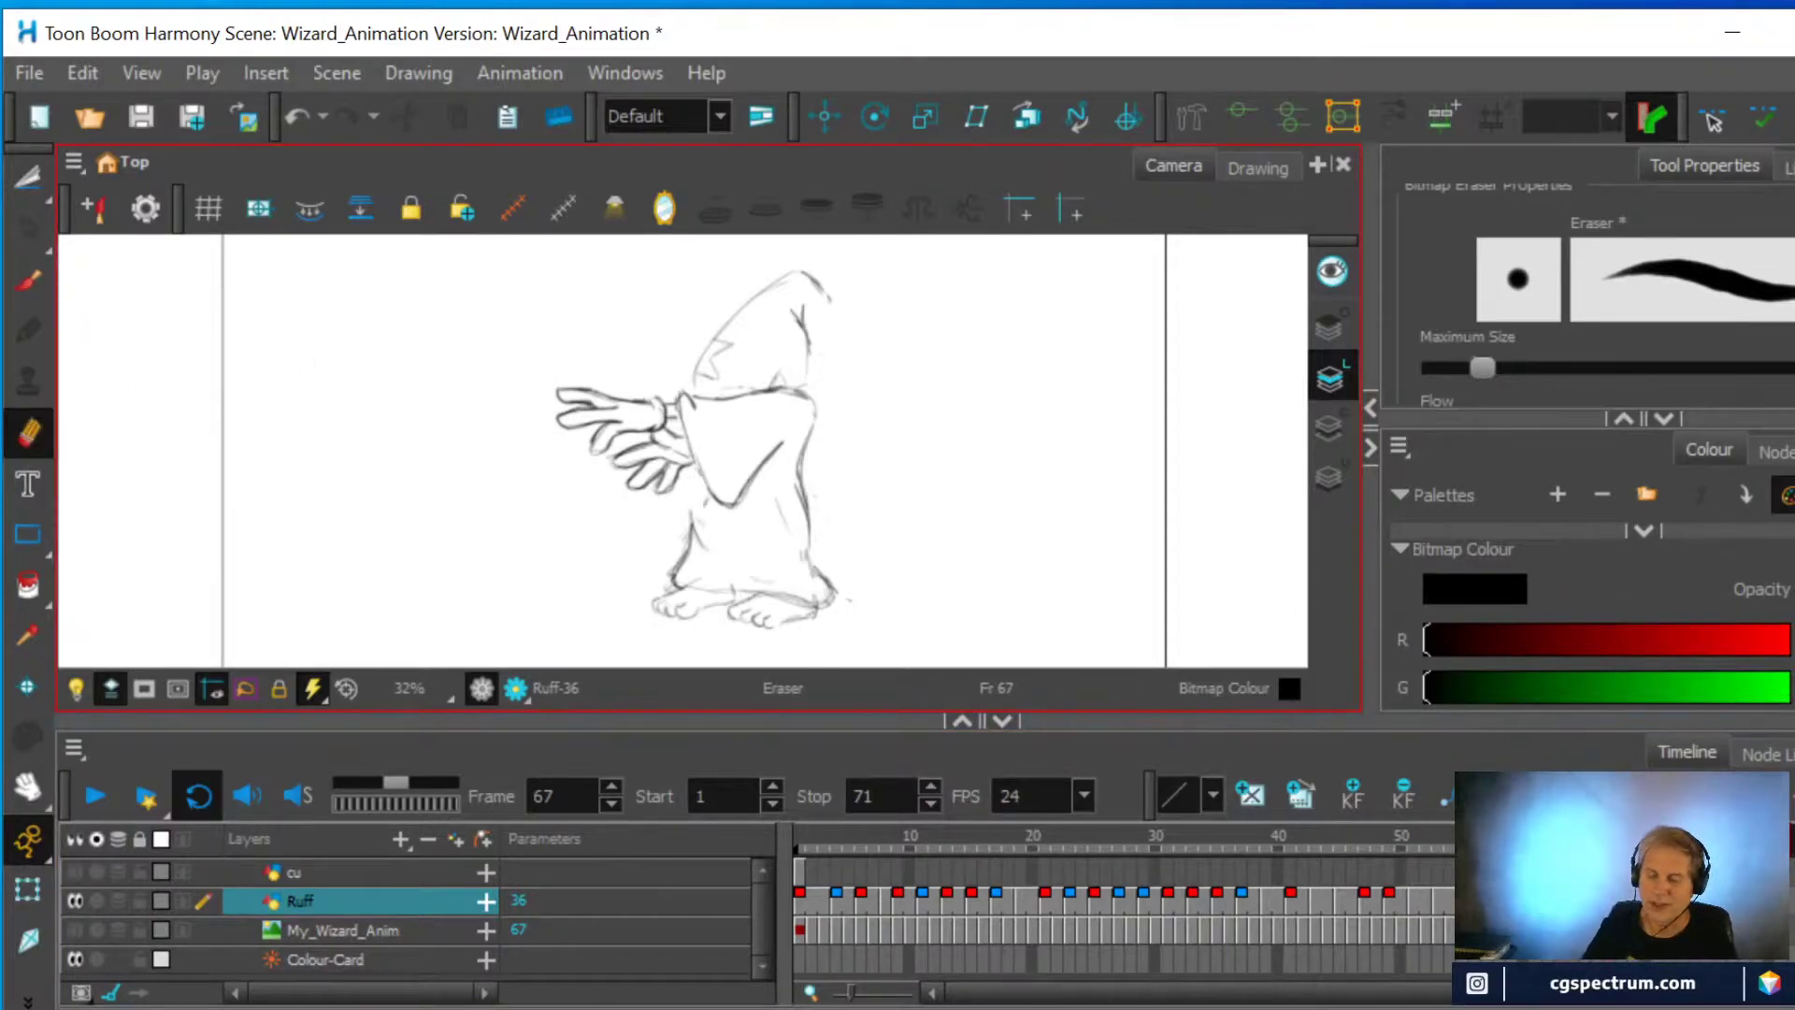
{"action": "left_click", "coordinate": [1585, 901]}
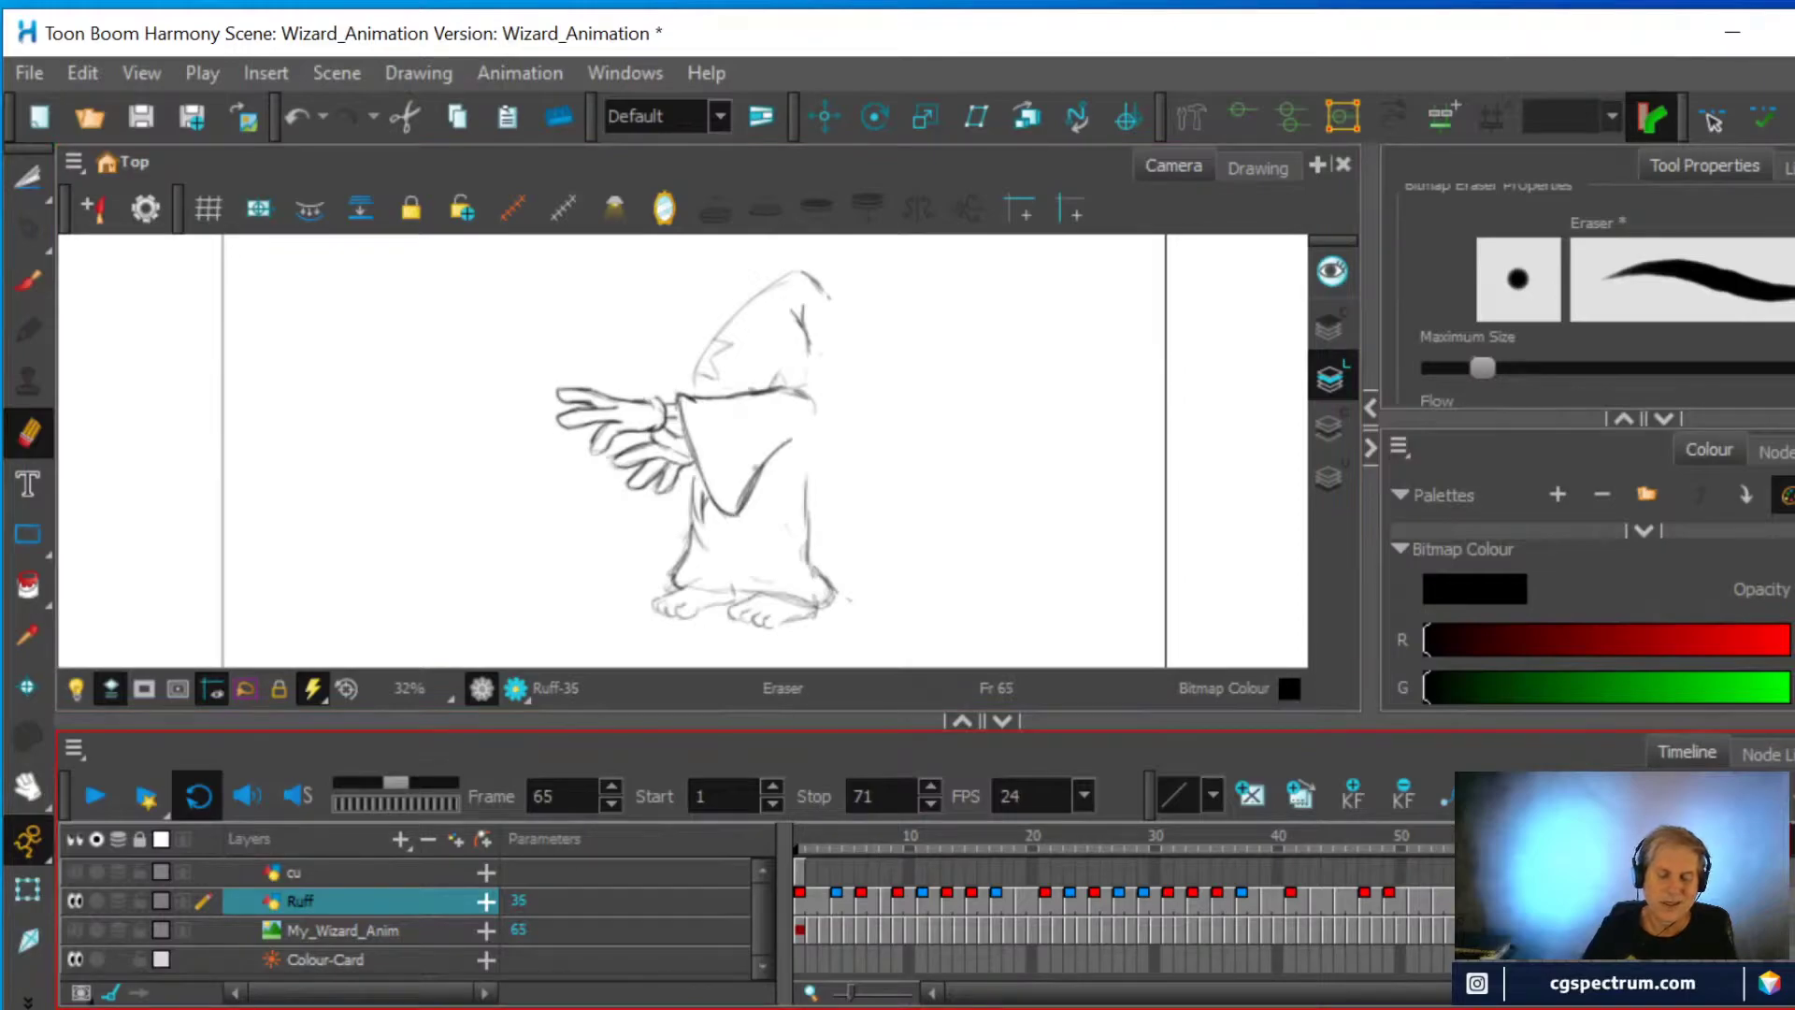
{"action": "left_click_drag", "start_coordinate": [690, 524], "coordinate": [687, 470]}
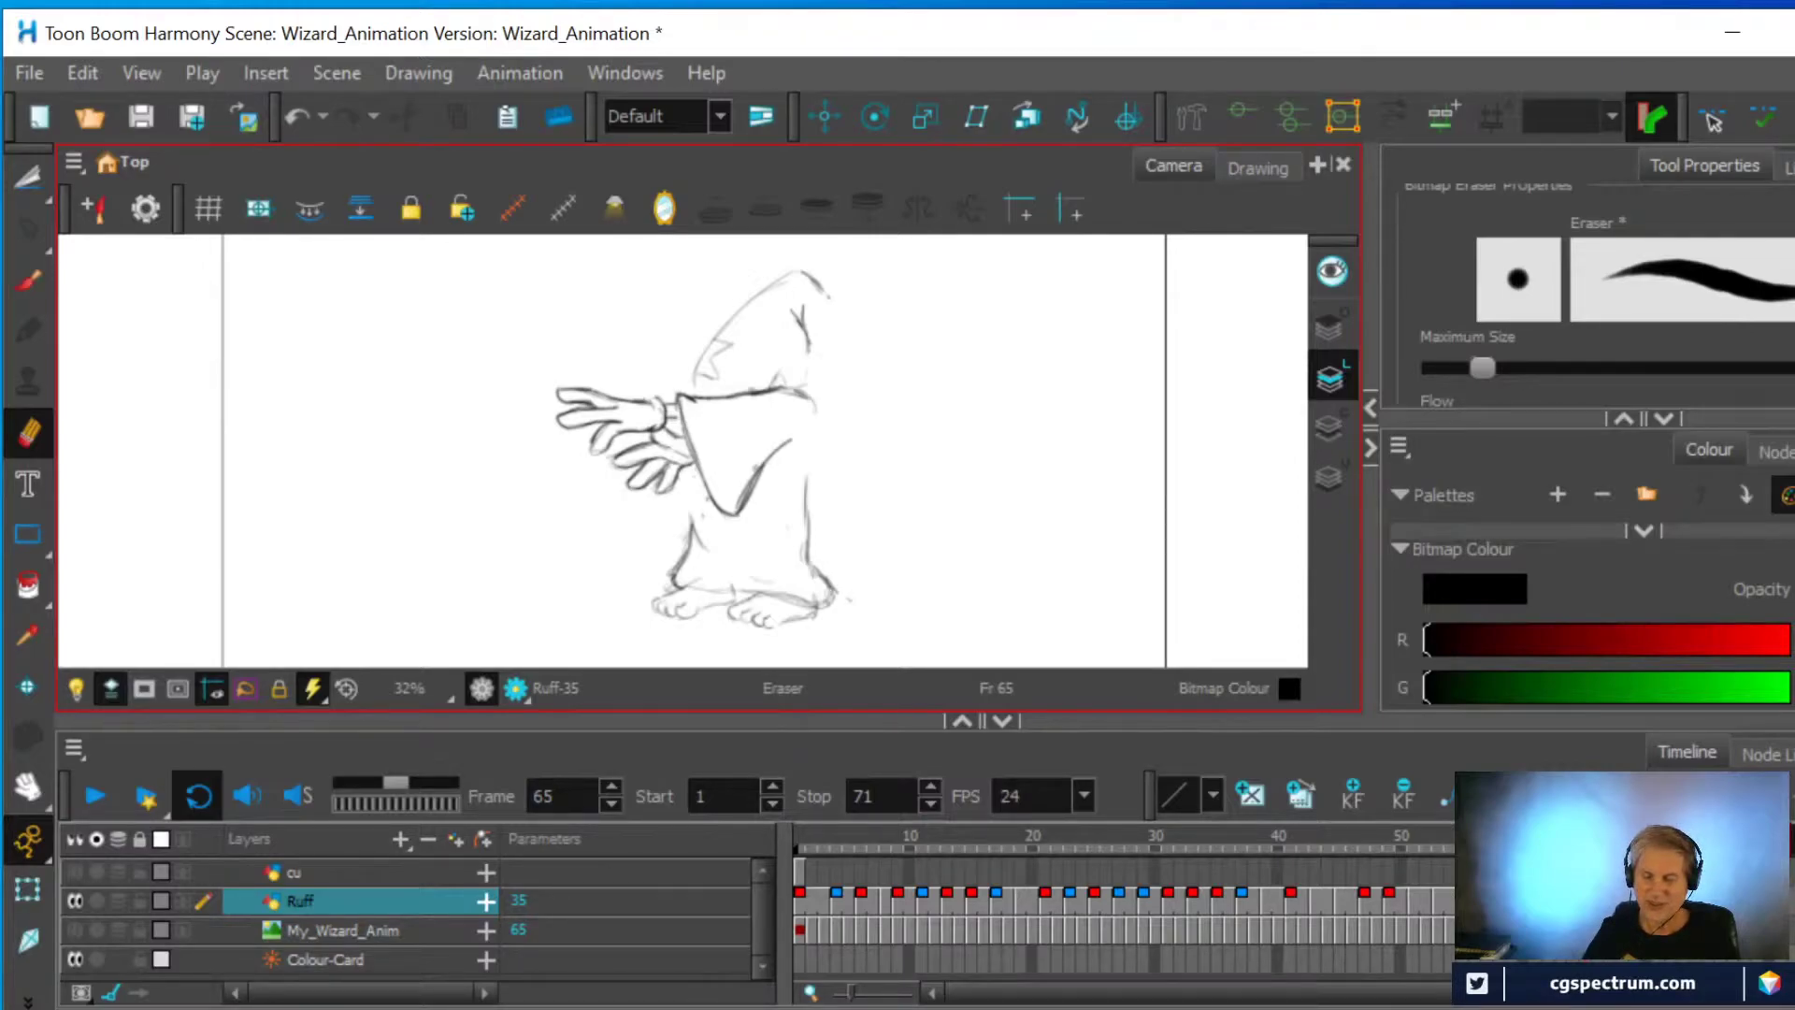
Erase the old beard lines below the hands in frames 63, 61 and 59, and compare frame 59 with frame 57
{"action": "left_click", "coordinate": [1561, 839]}
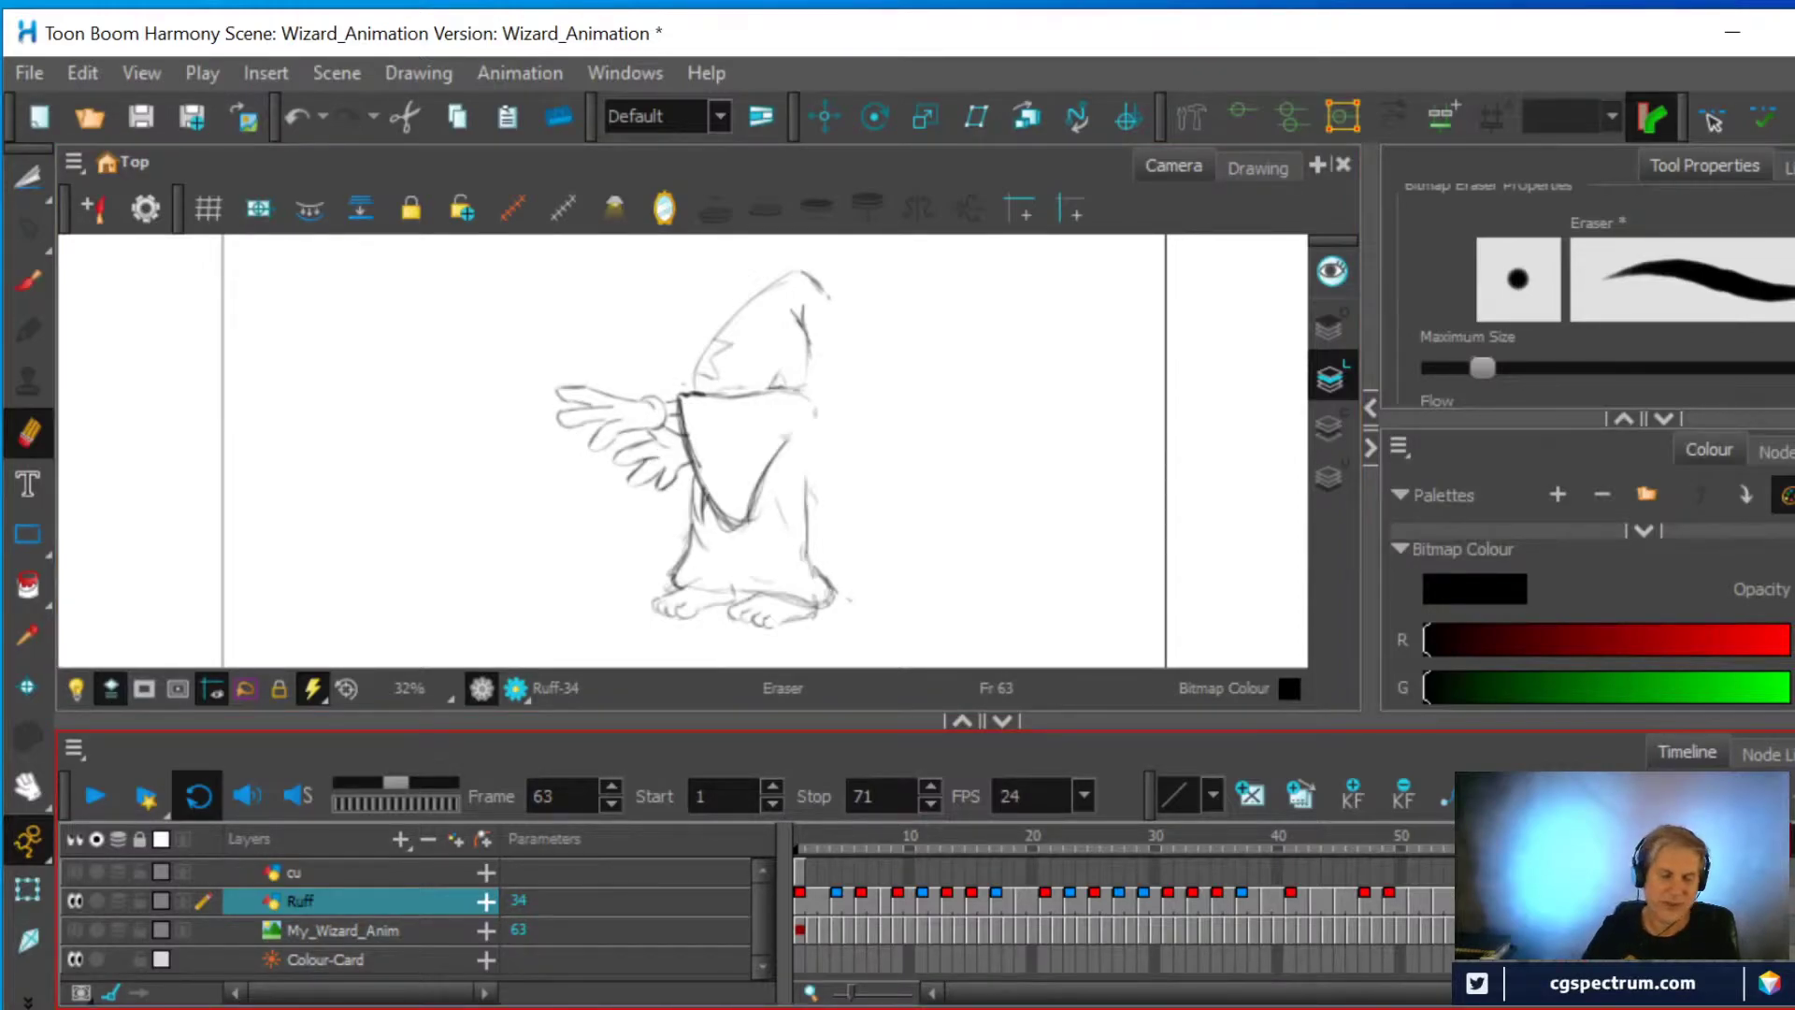
{"action": "left_click", "coordinate": [676, 479]}
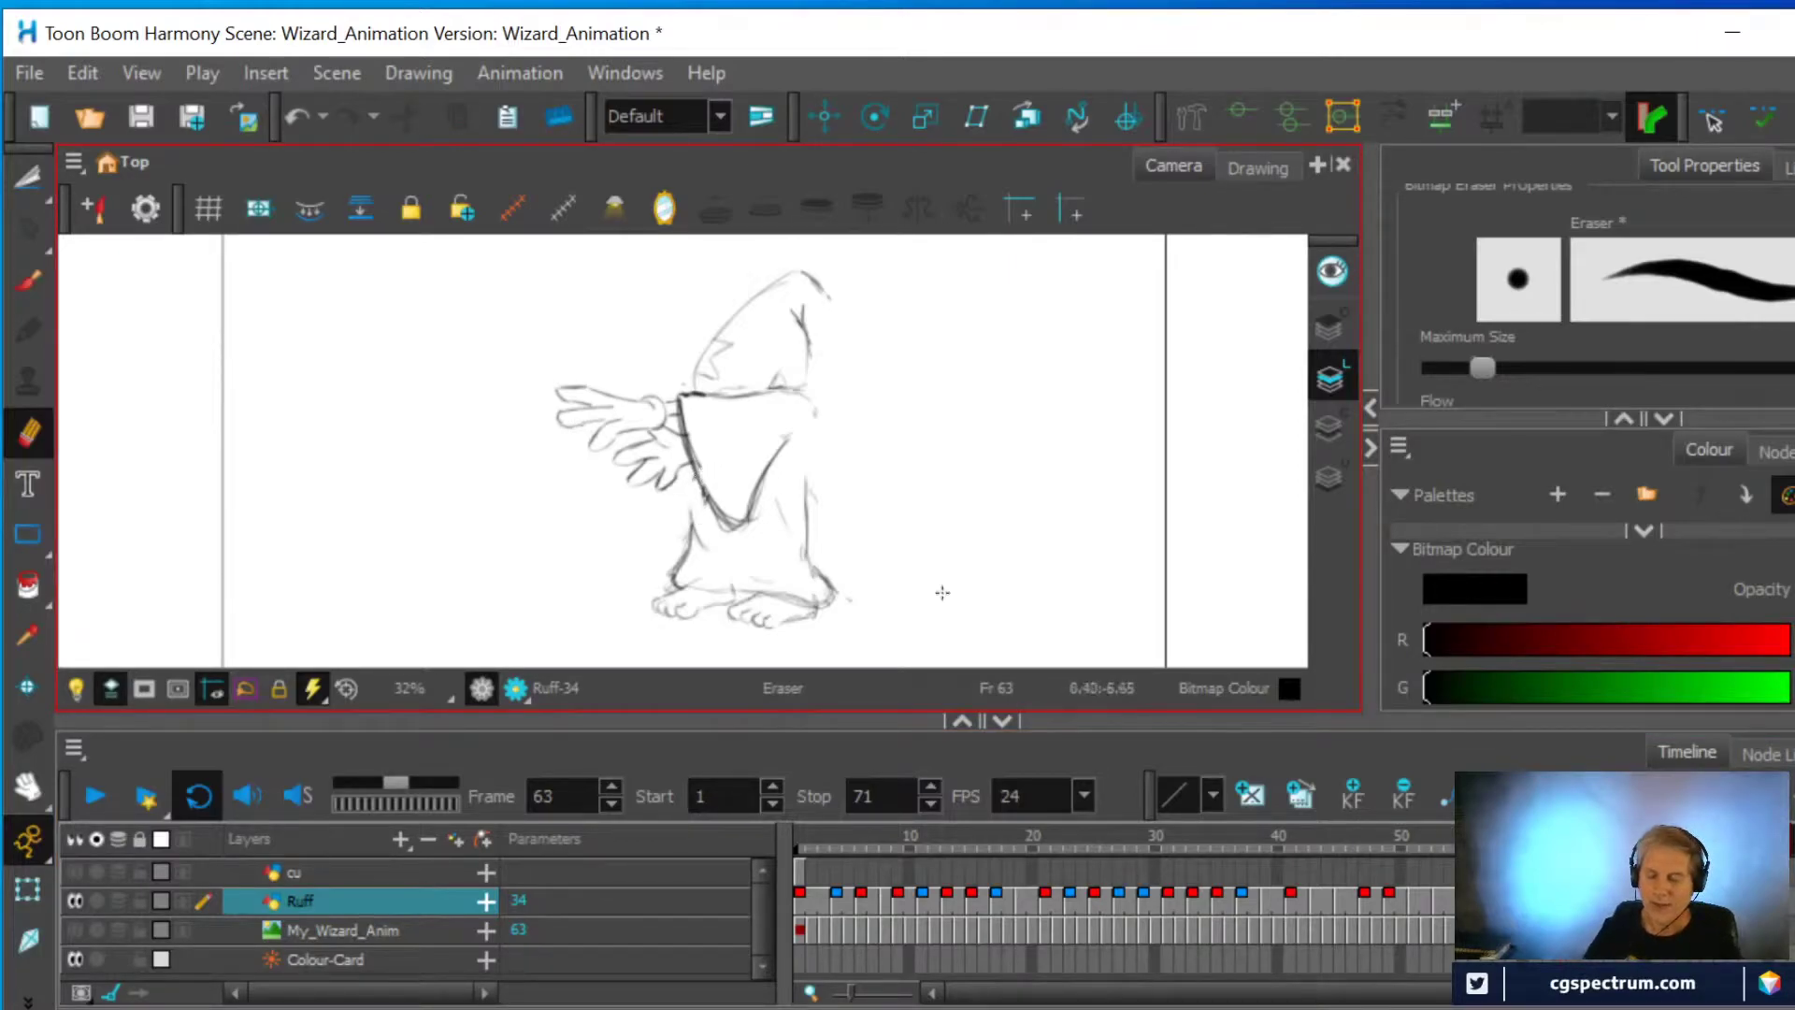
{"action": "left_click", "coordinate": [1534, 838]}
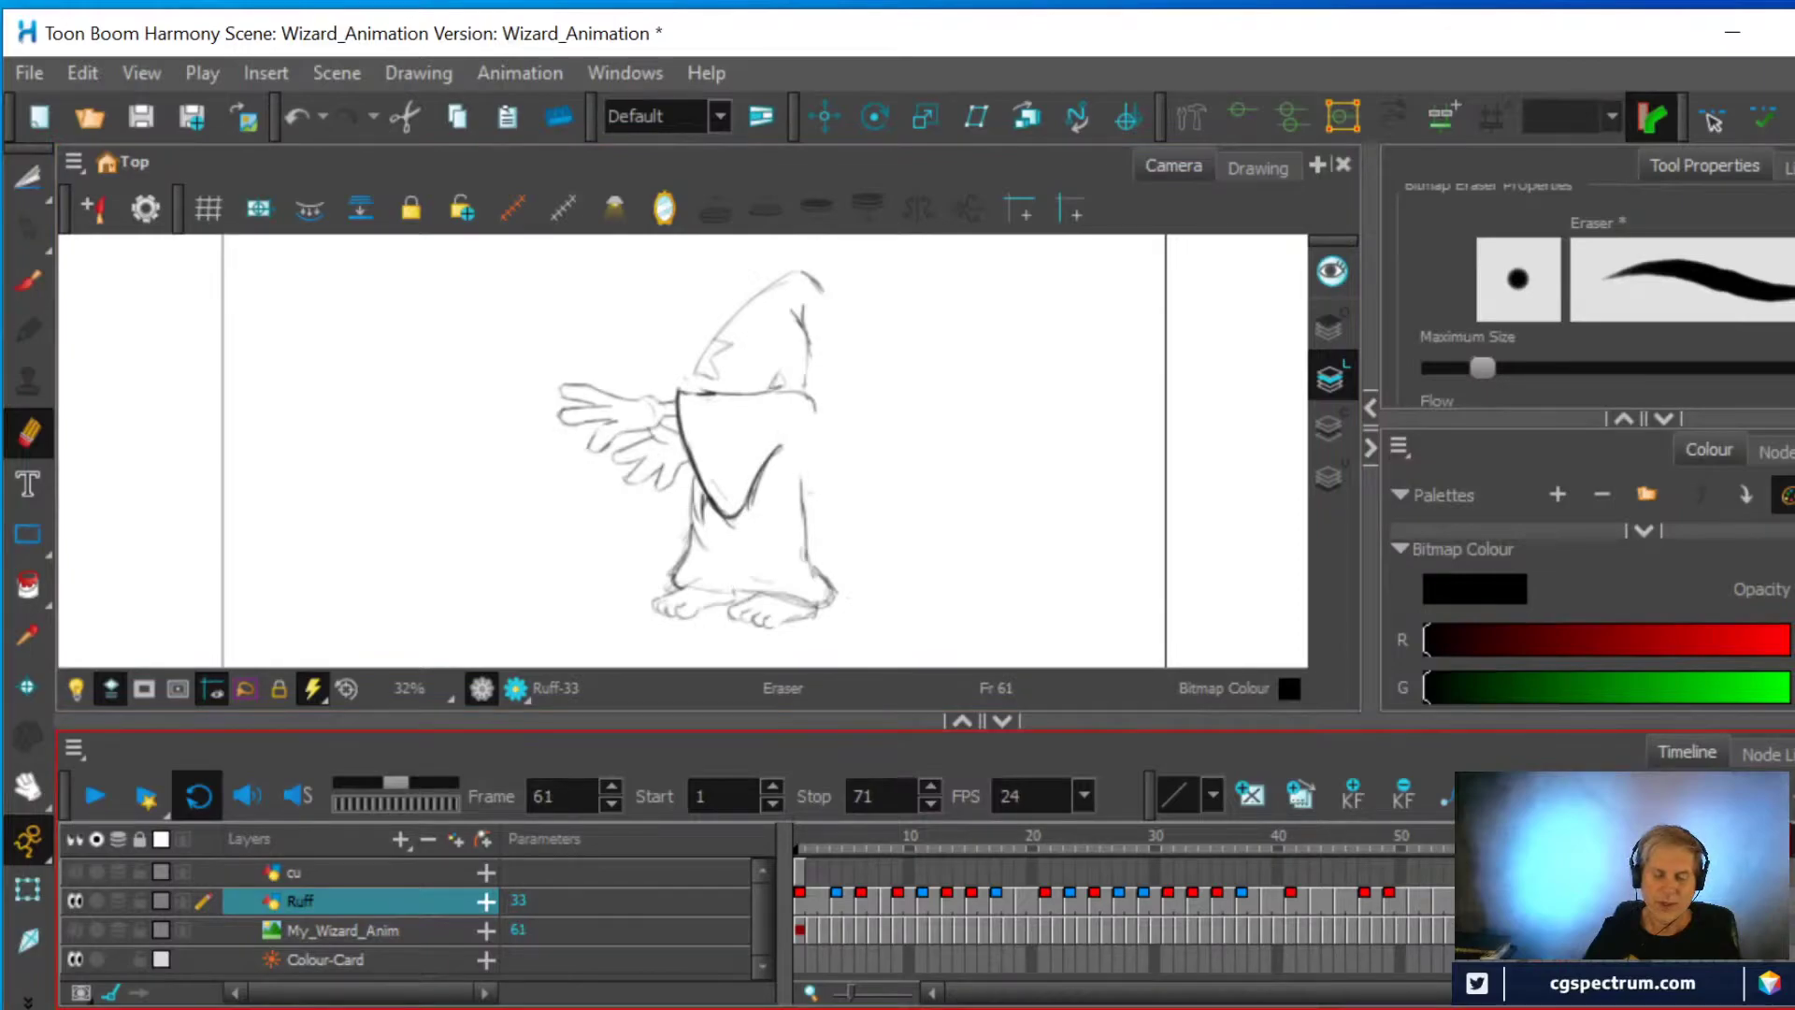
{"action": "left_click", "coordinate": [687, 500]}
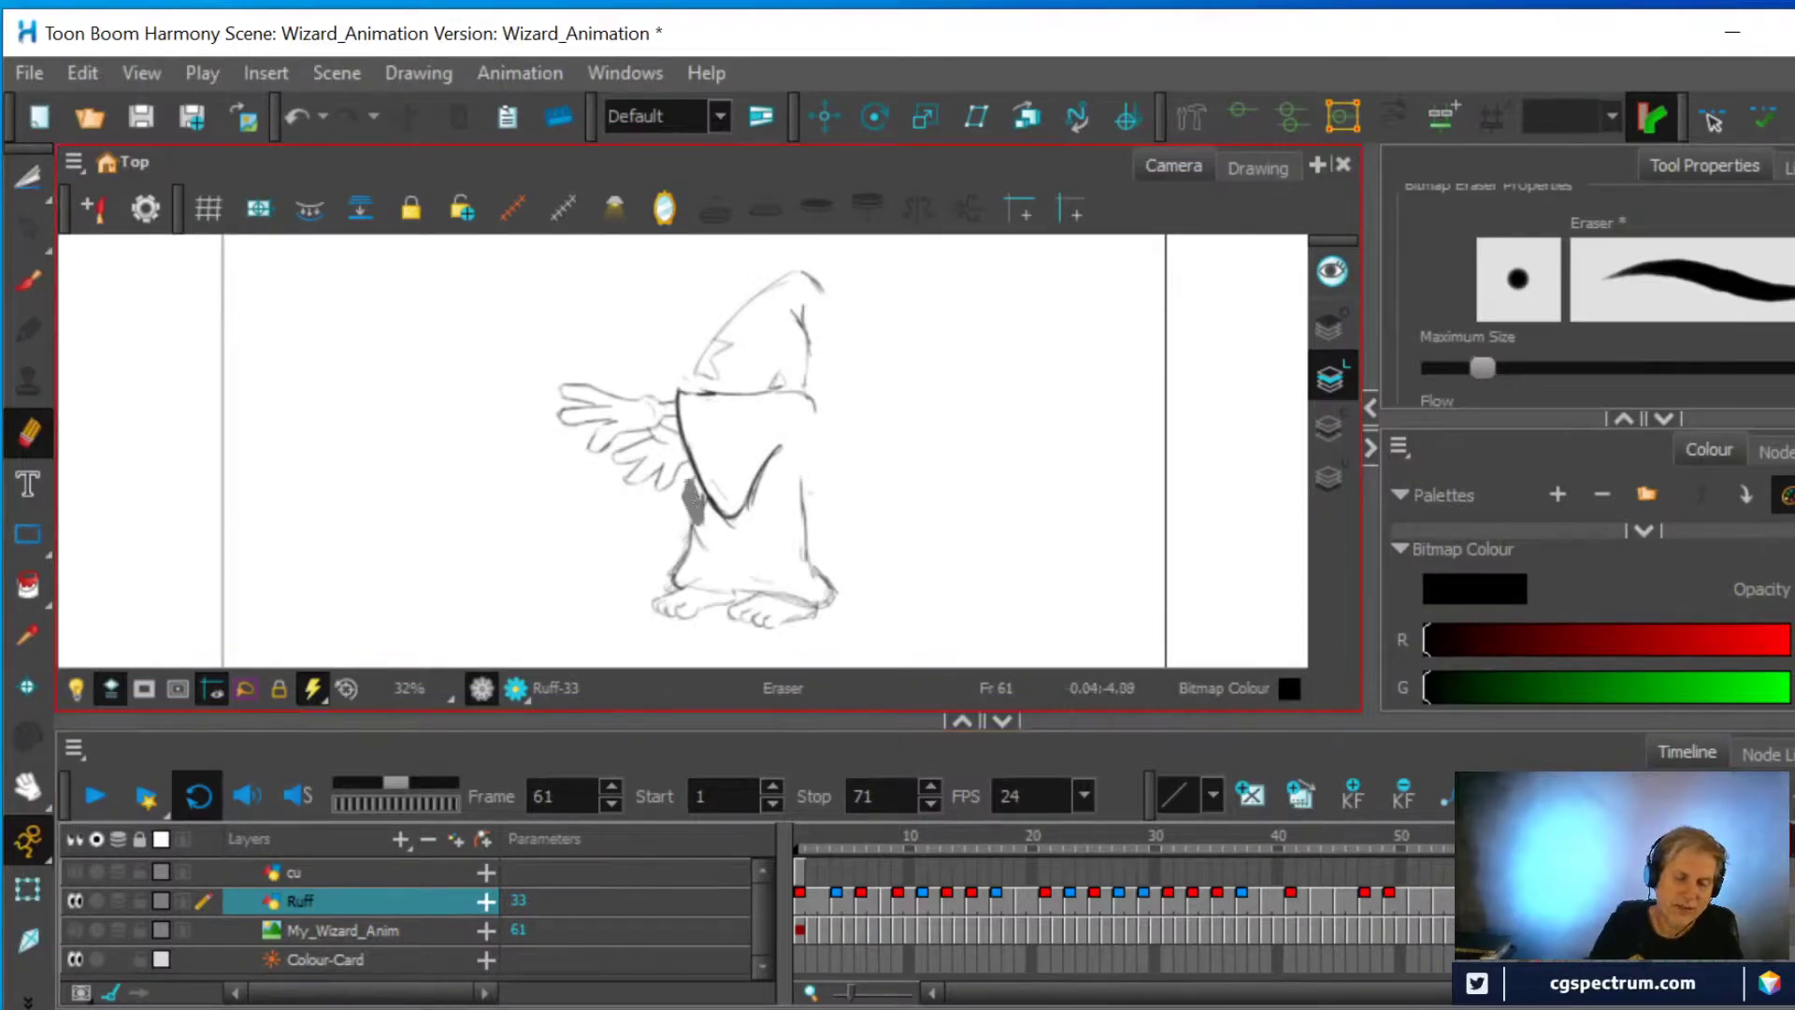
{"action": "left_click_drag", "start_coordinate": [693, 496], "coordinate": [689, 465]}
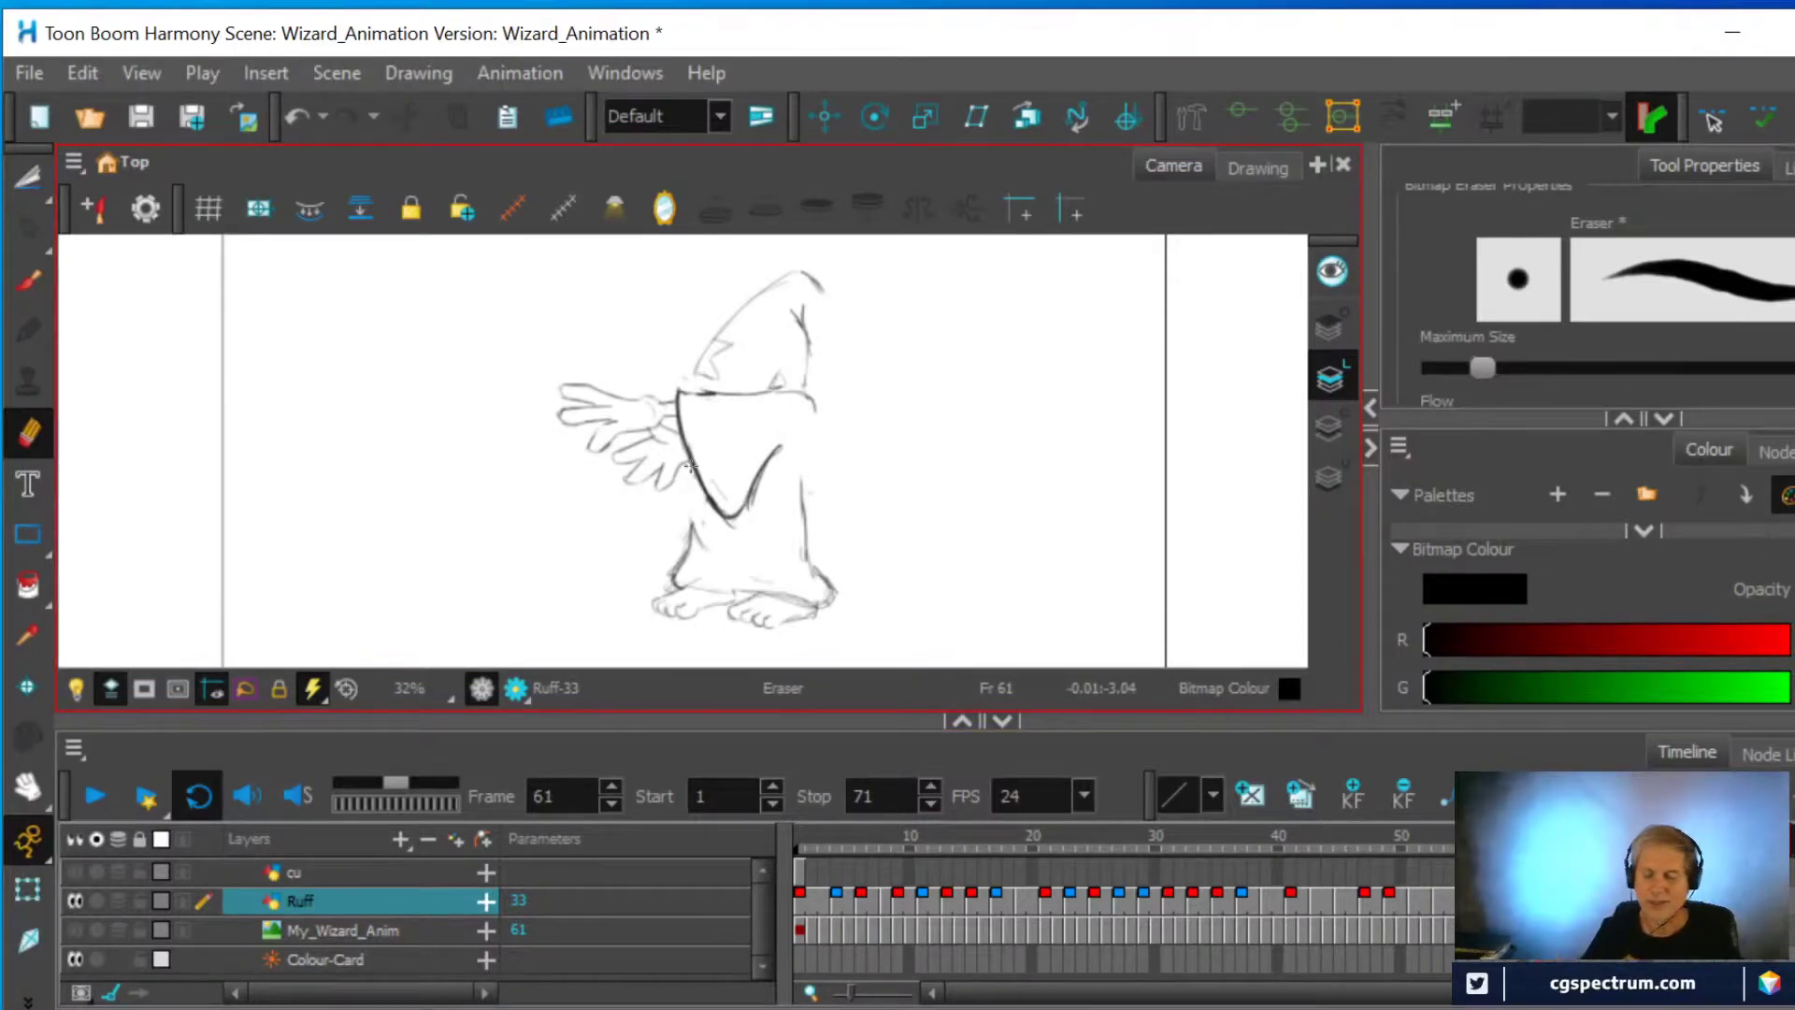
{"action": "left_click", "coordinate": [1511, 900]}
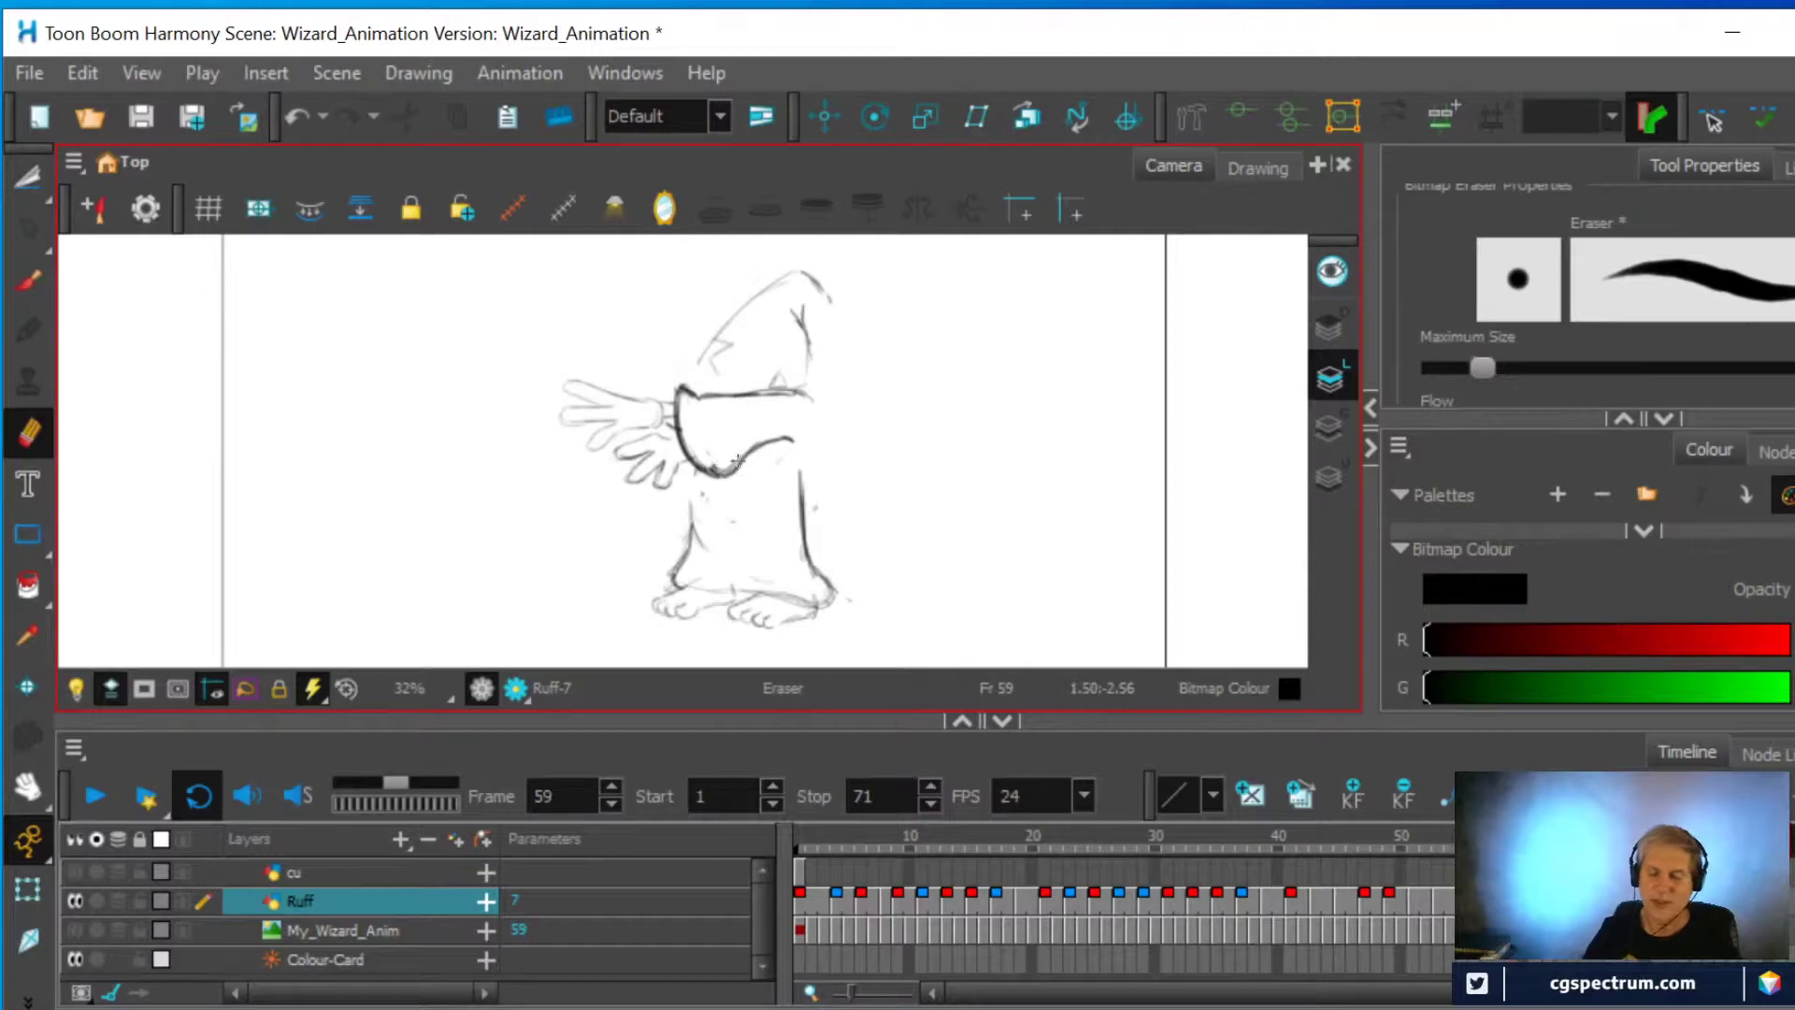
{"action": "key", "text": "comma"}
{"action": "key", "text": "comma"}
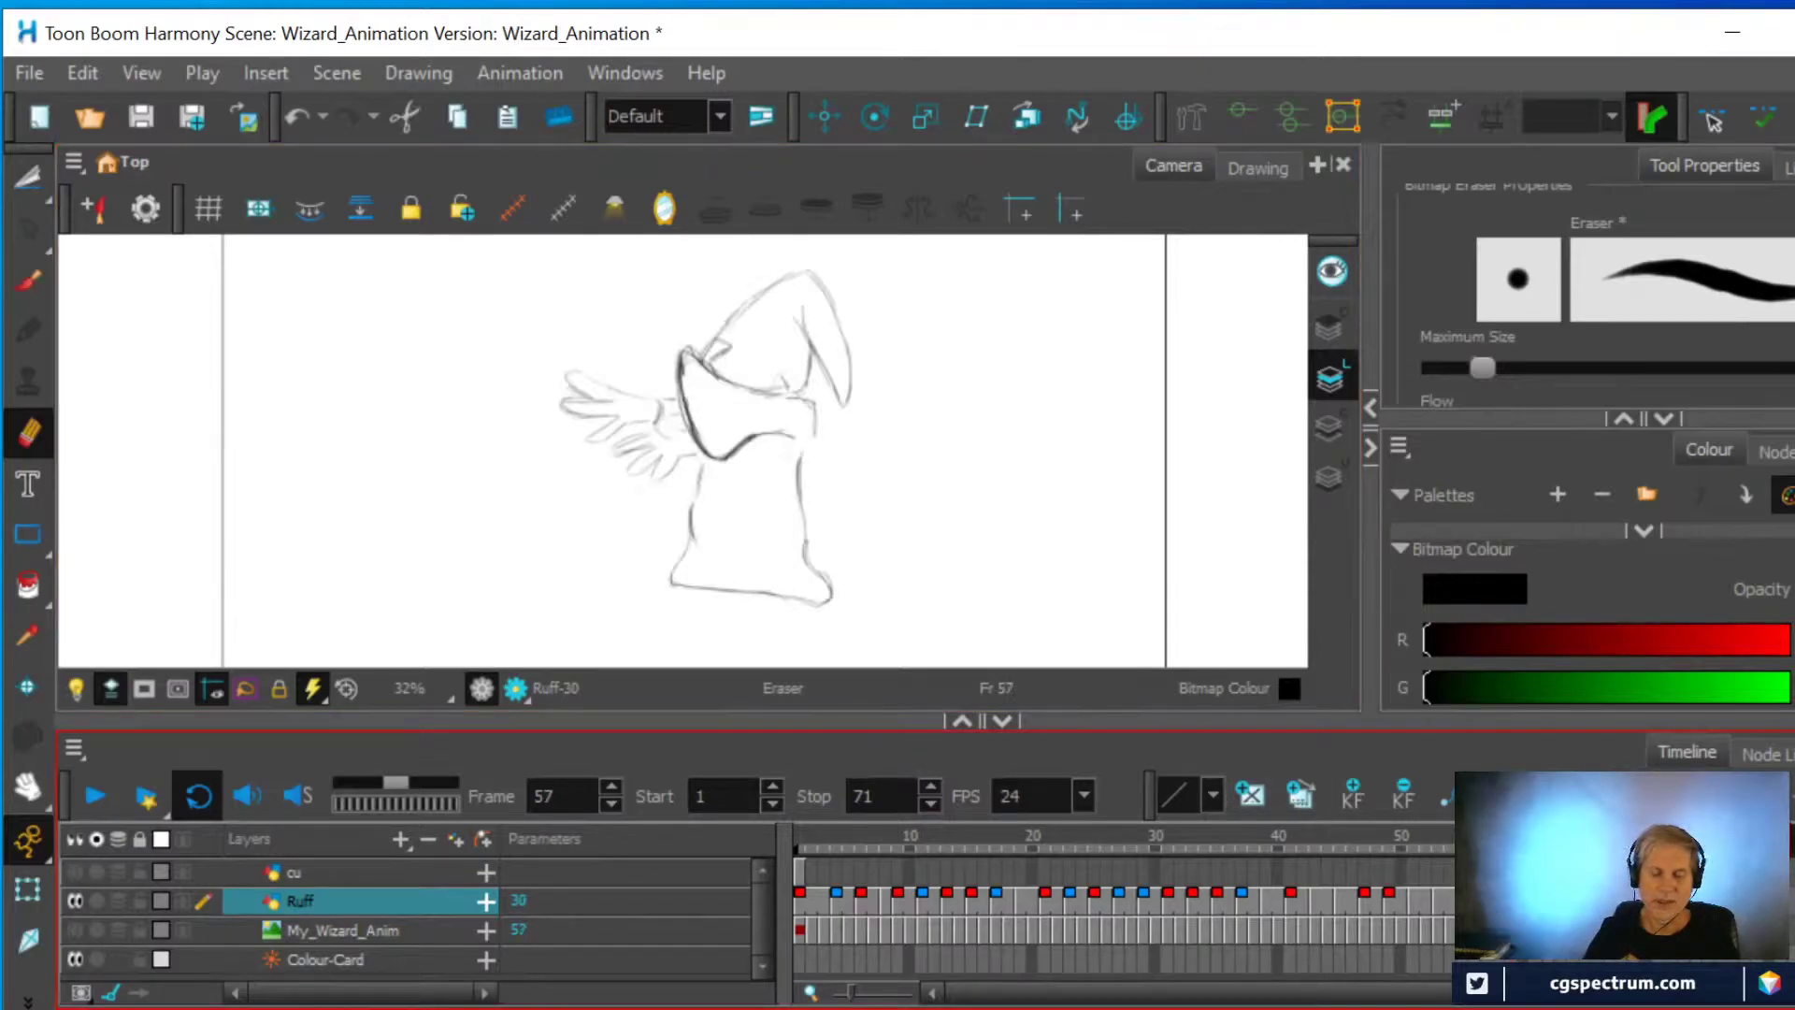
{"action": "key", "text": "period"}
{"action": "key", "text": "period"}
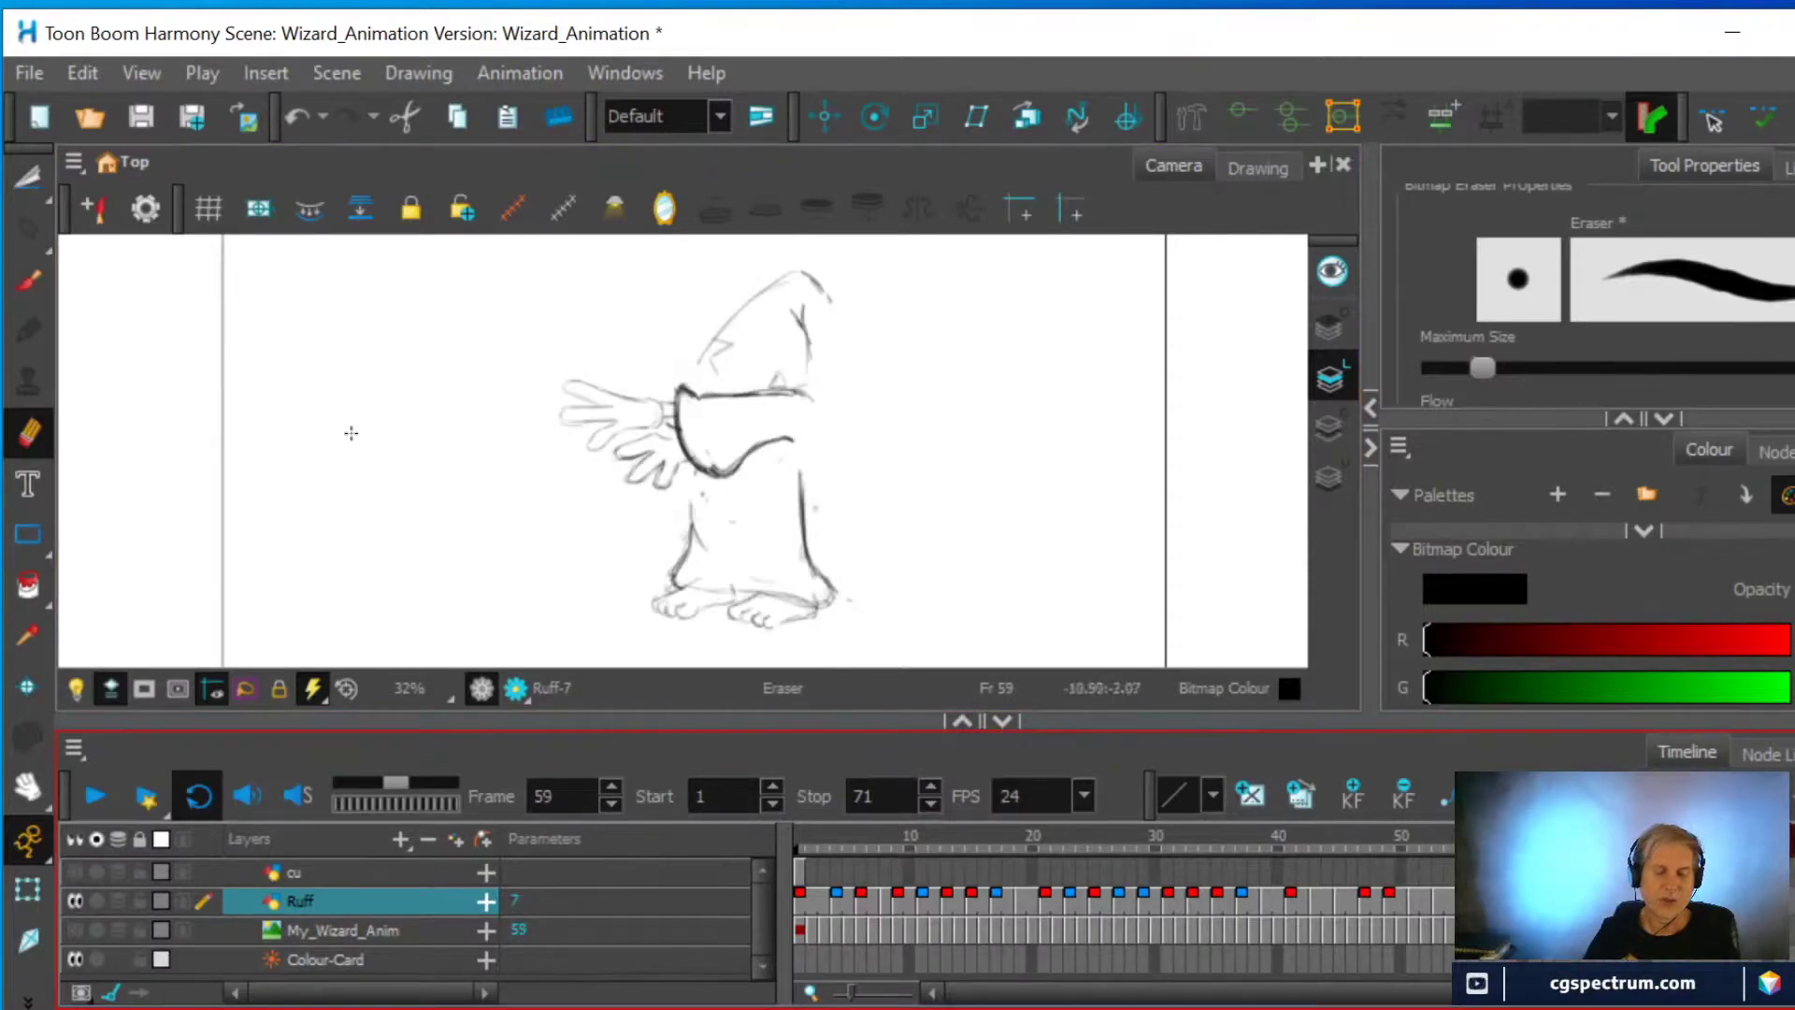
Play back and scrub through the wizard animation to review the beard and sleeve motion across the drawings
{"action": "left_click", "coordinate": [96, 798]}
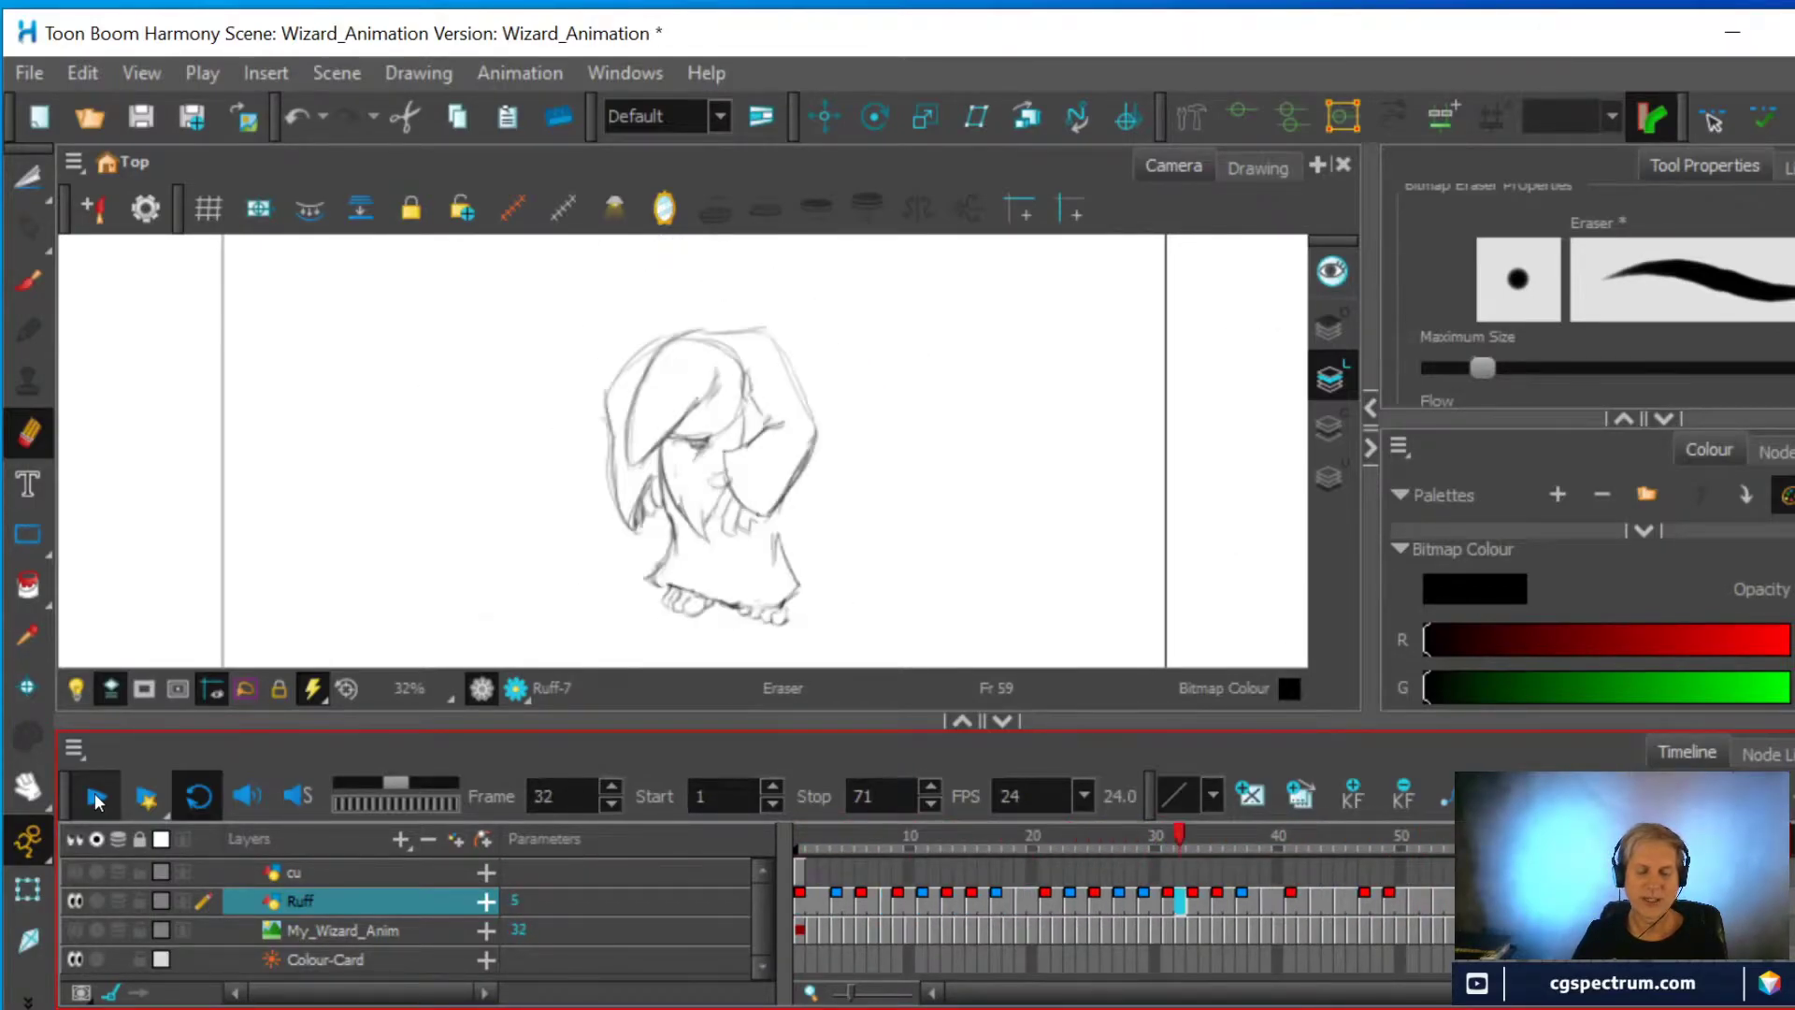
{"action": "left_click", "coordinate": [97, 800]}
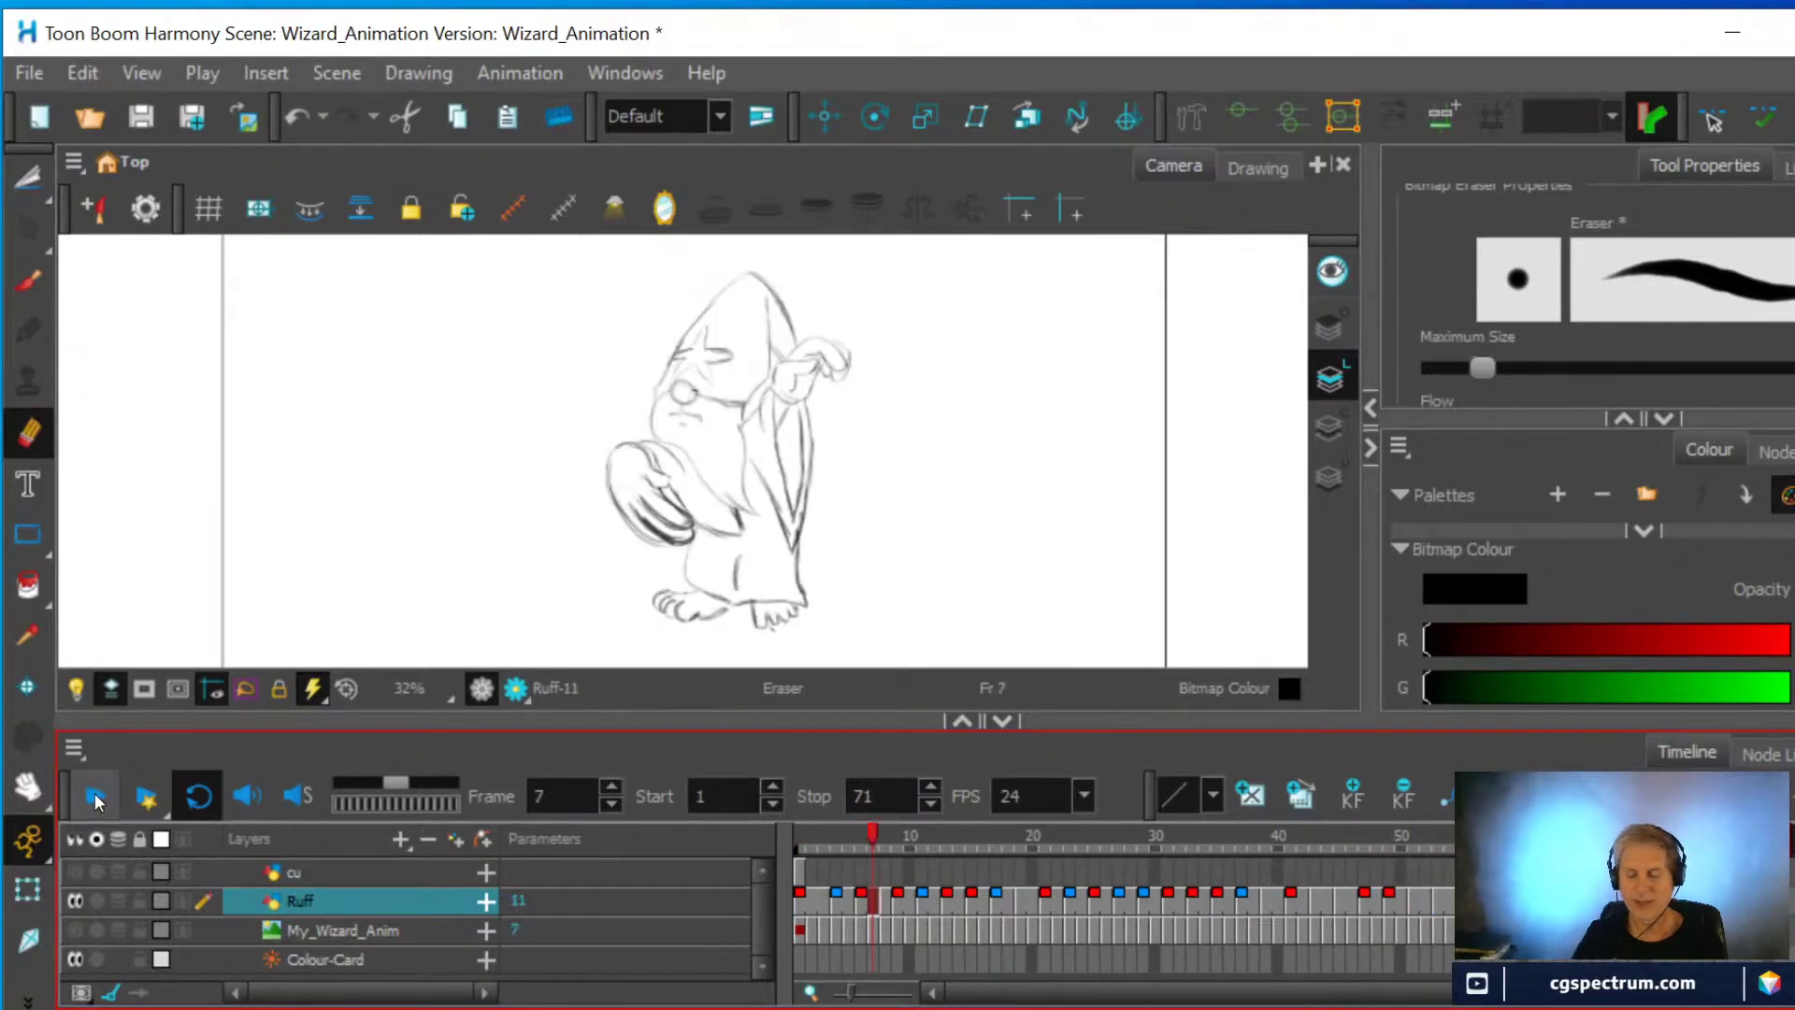
{"action": "left_click", "coordinate": [924, 852]}
{"action": "left_click_drag", "start_coordinate": [973, 838], "coordinate": [1499, 813]}
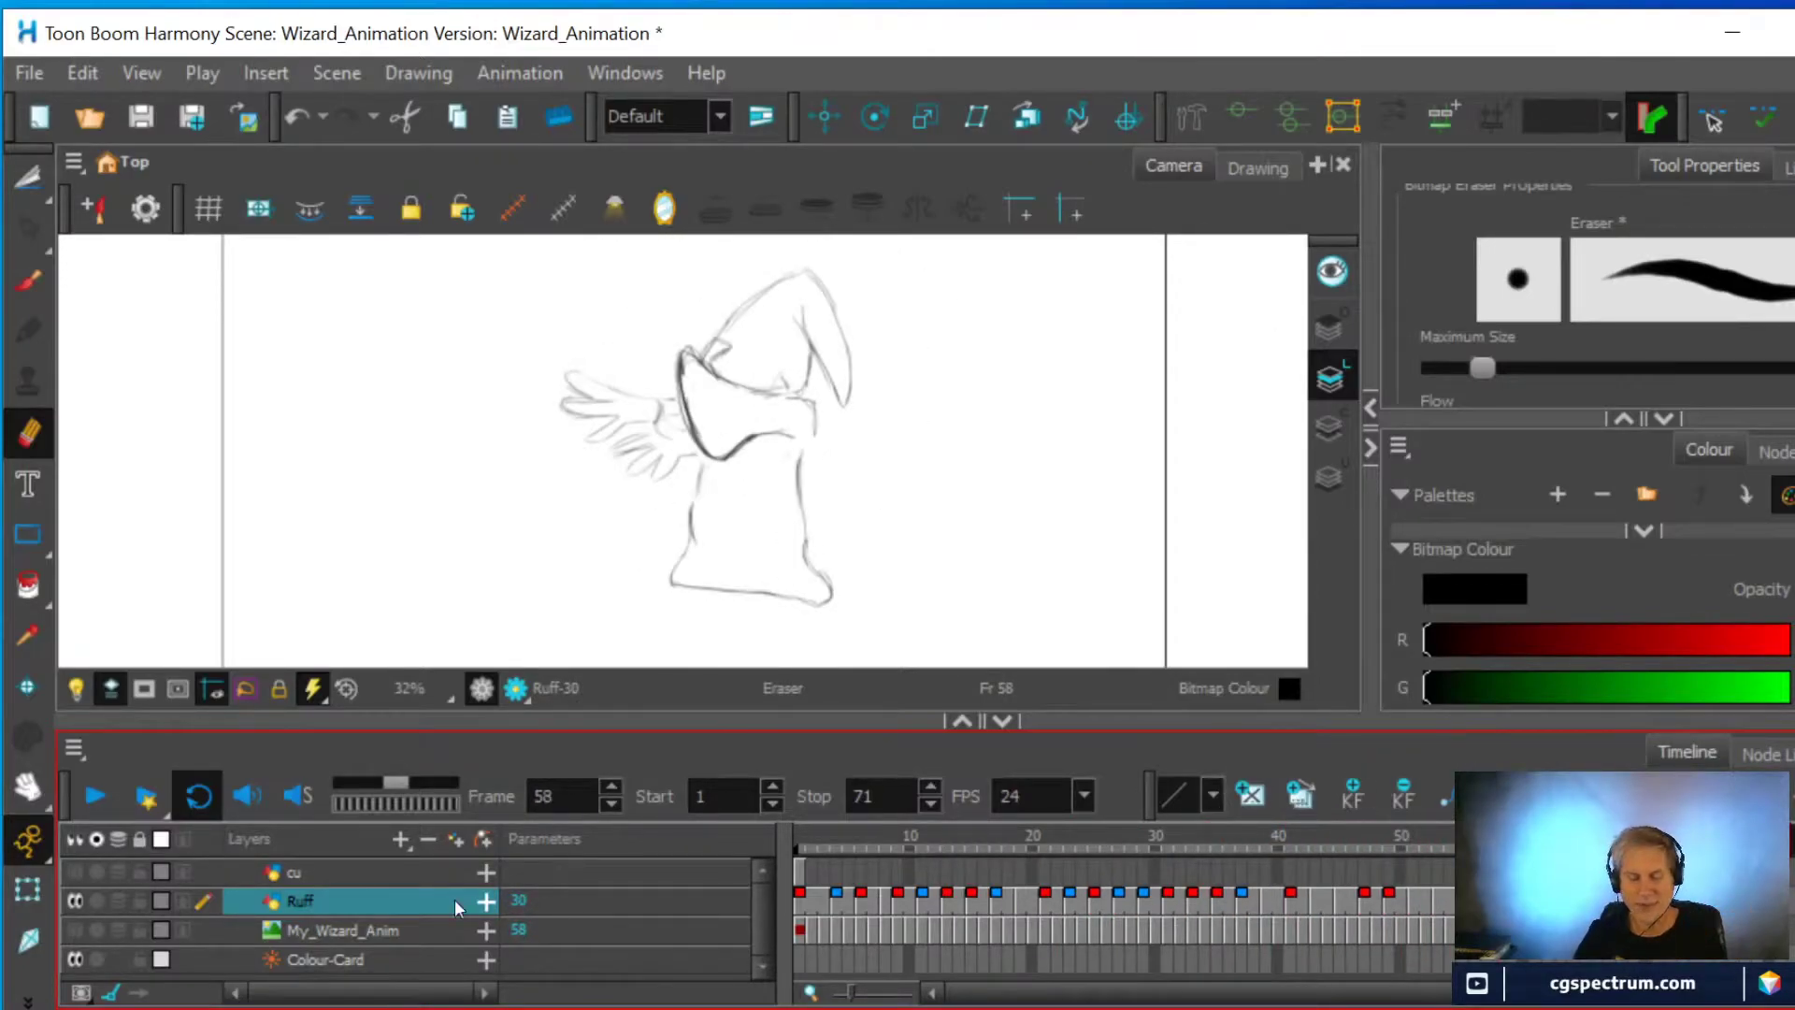
{"action": "left_click", "coordinate": [97, 795]}
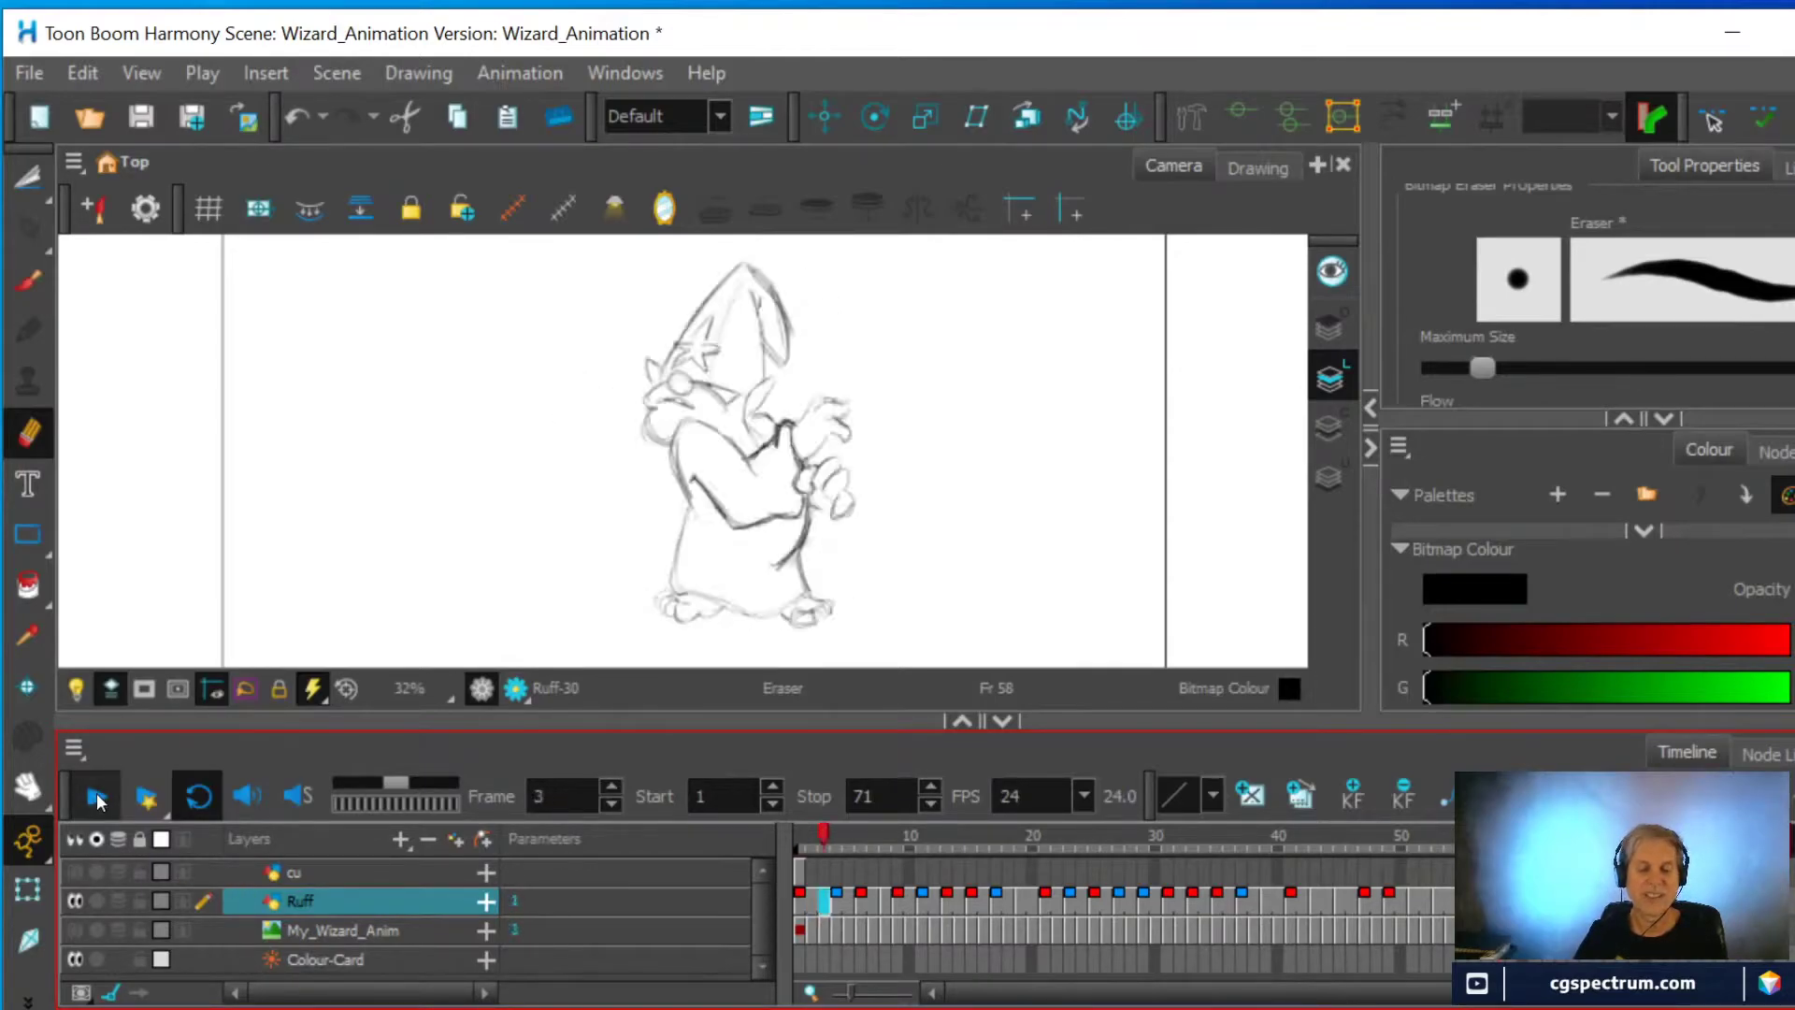
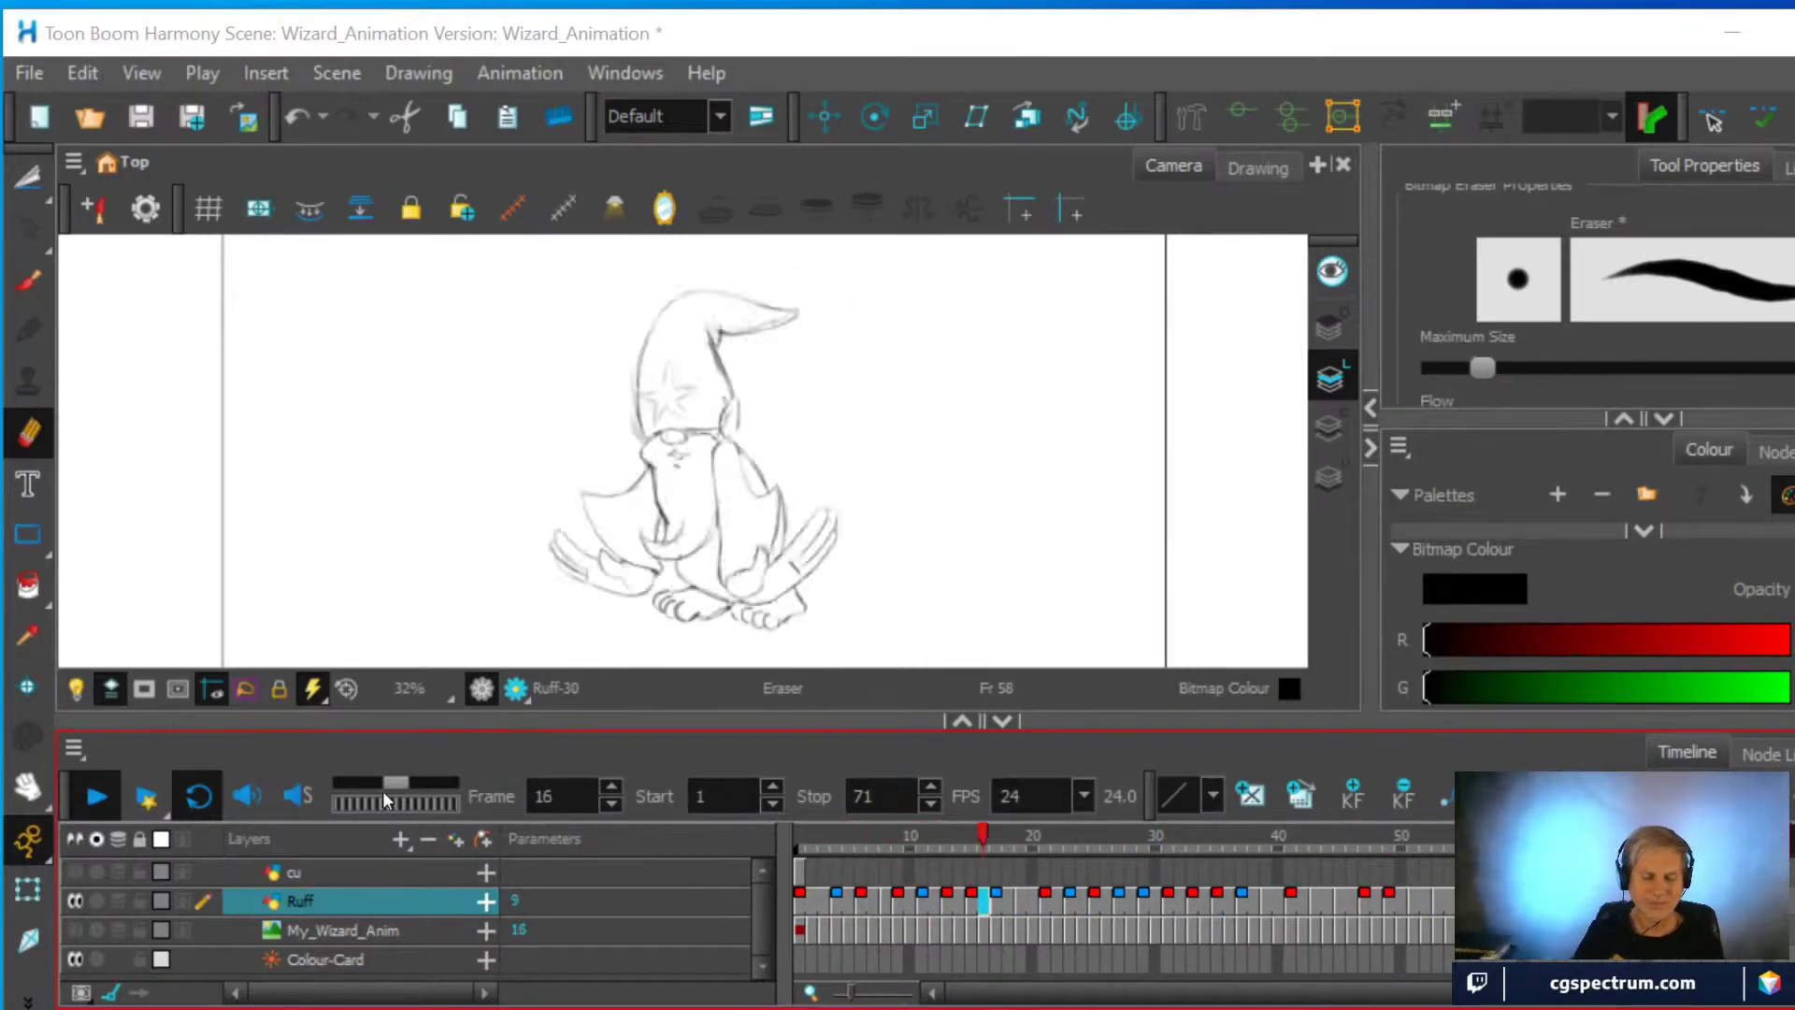
{"action": "left_click", "coordinate": [98, 797]}
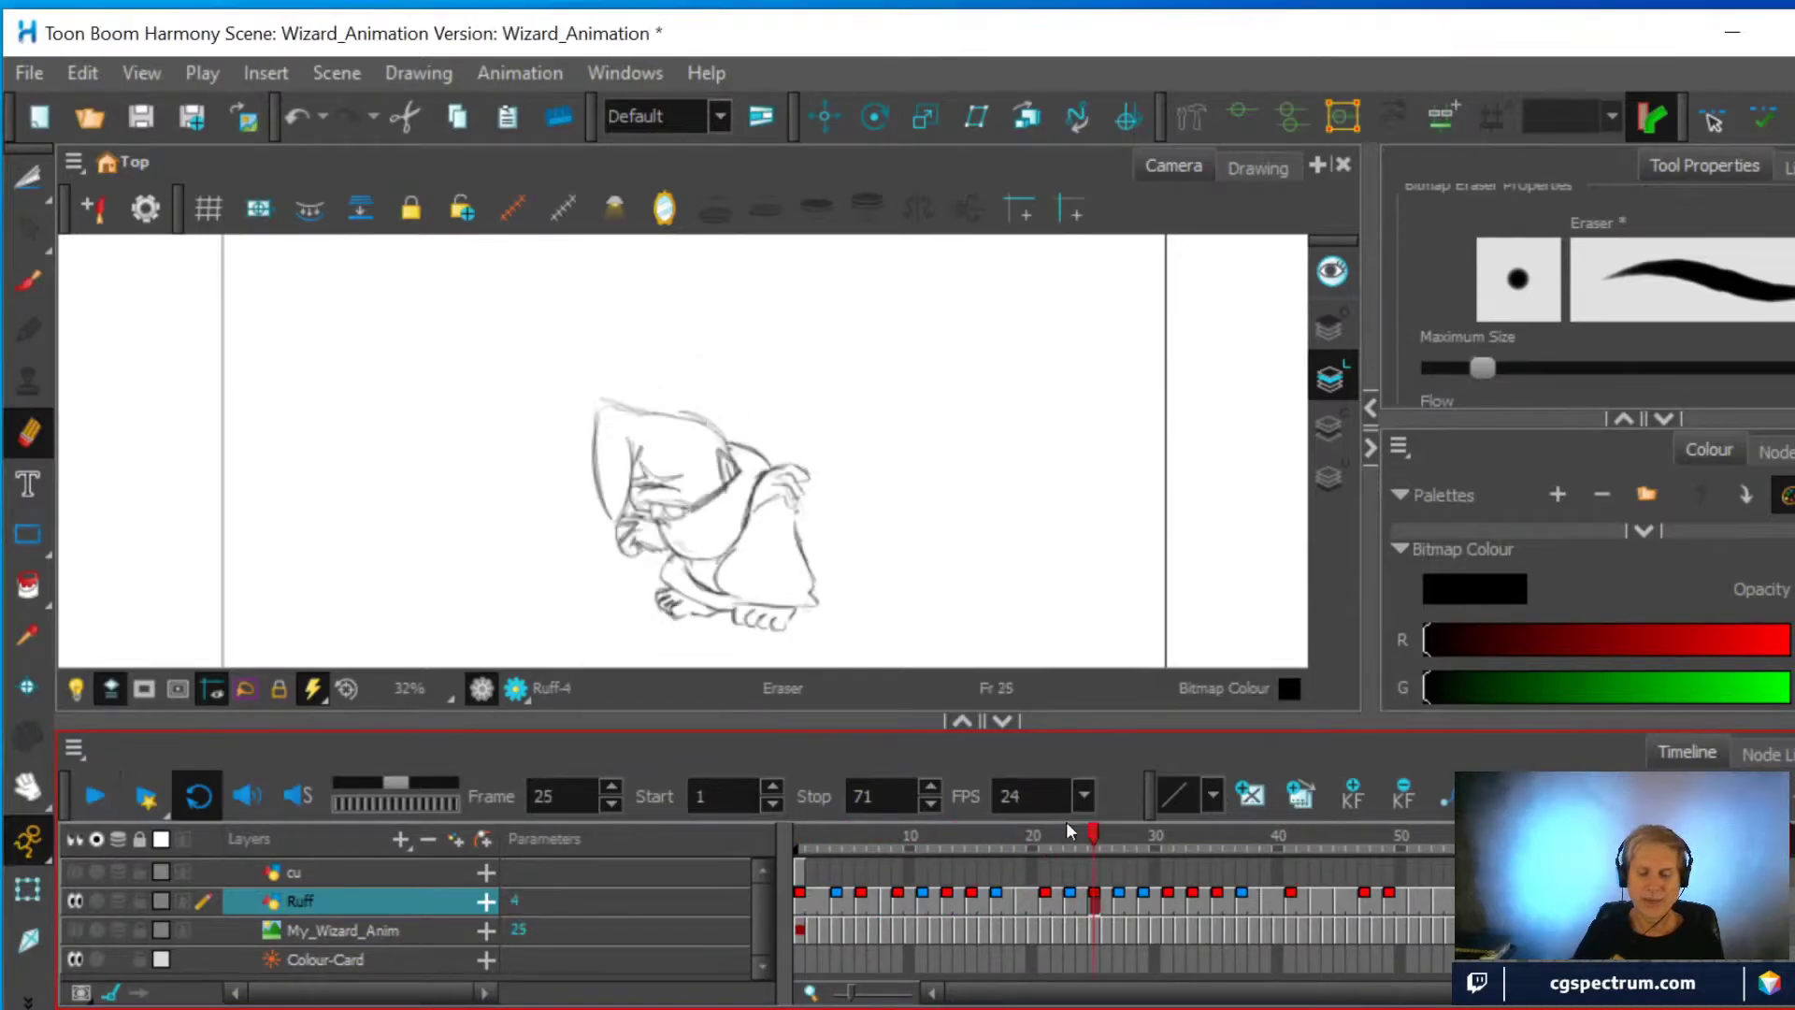
{"action": "mouse_move", "coordinate": [1087, 846]}
{"action": "left_mouse_down"}
{"action": "mouse_move", "coordinate": [1430, 800]}
{"action": "mouse_move", "coordinate": [1622, 804]}
{"action": "mouse_move", "coordinate": [980, 890]}
{"action": "left_mouse_up"}
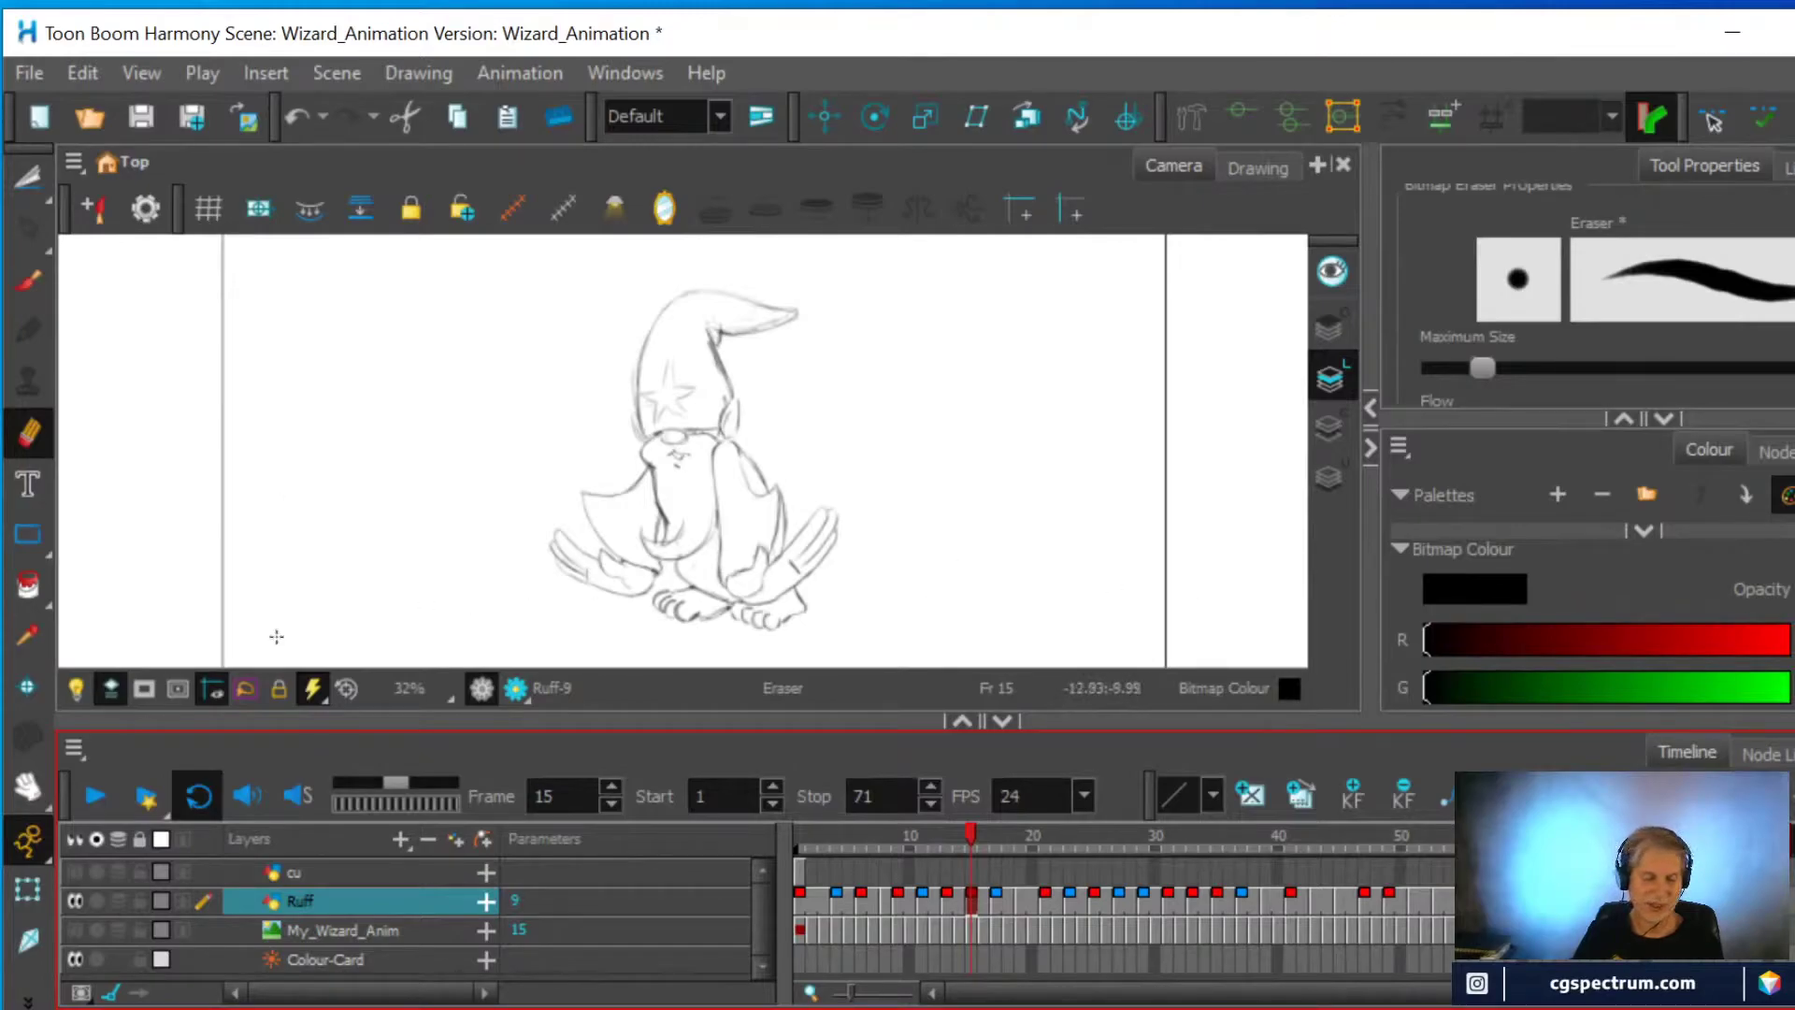
{"action": "left_click", "coordinate": [88, 793]}
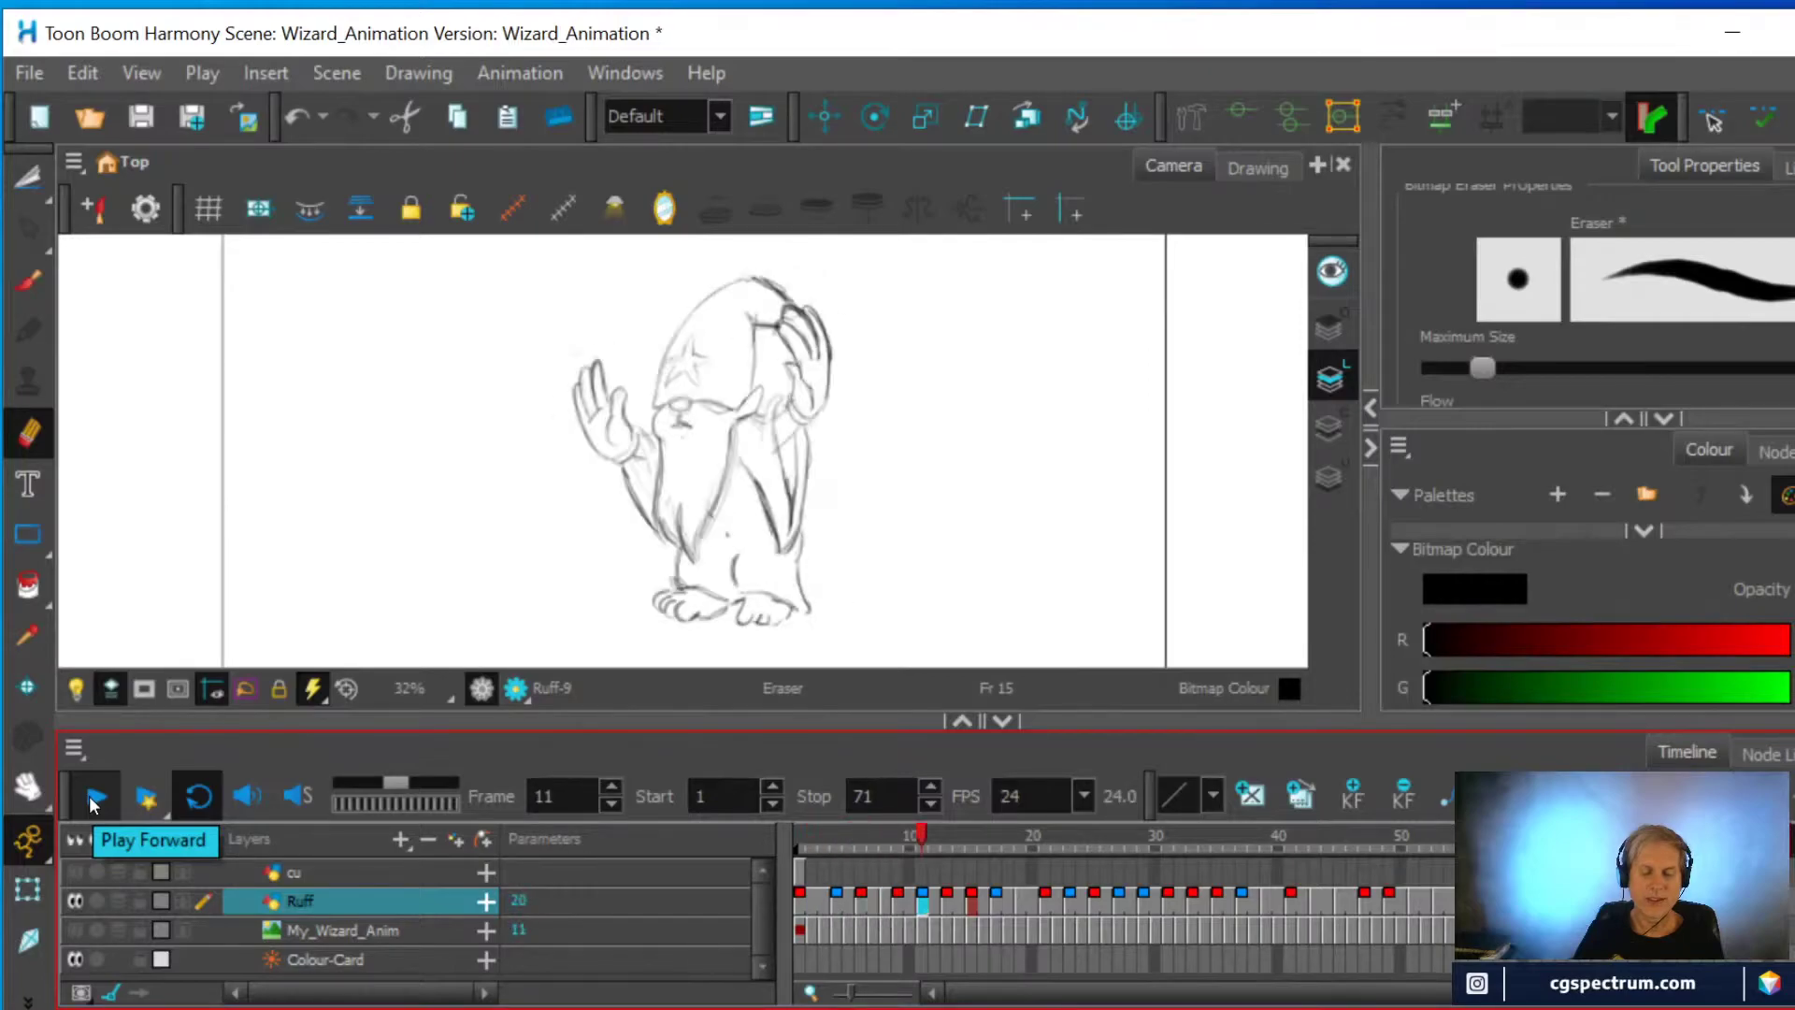
{"action": "key", "text": "Return"}
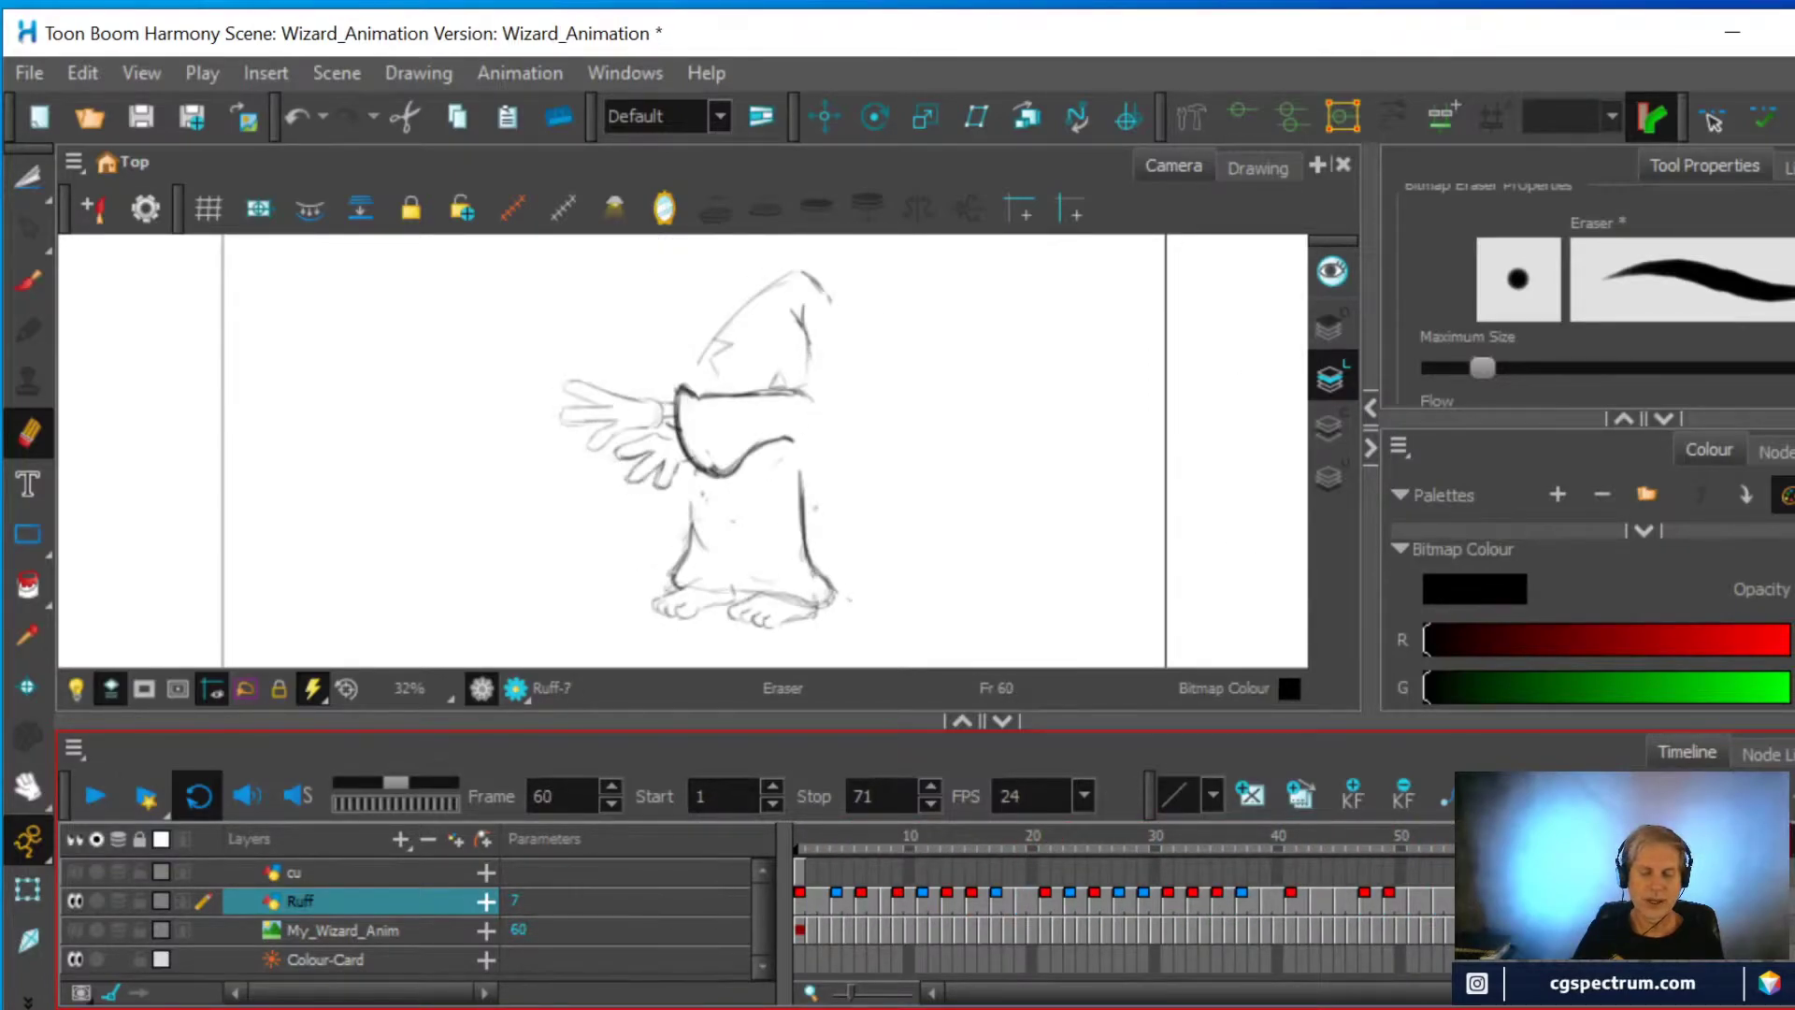
Turn on onion skinning at frame 42, redraw the robe hem's front corner further out, and erase the stray marks beside it
{"action": "mouse_move", "coordinate": [1413, 864]}
{"action": "left_mouse_down"}
{"action": "mouse_move", "coordinate": [1348, 862]}
{"action": "mouse_move", "coordinate": [1590, 870]}
{"action": "mouse_move", "coordinate": [1248, 908]}
{"action": "mouse_move", "coordinate": [1337, 918]}
{"action": "mouse_move", "coordinate": [1284, 922]}
{"action": "mouse_move", "coordinate": [1311, 934]}
{"action": "left_mouse_up"}
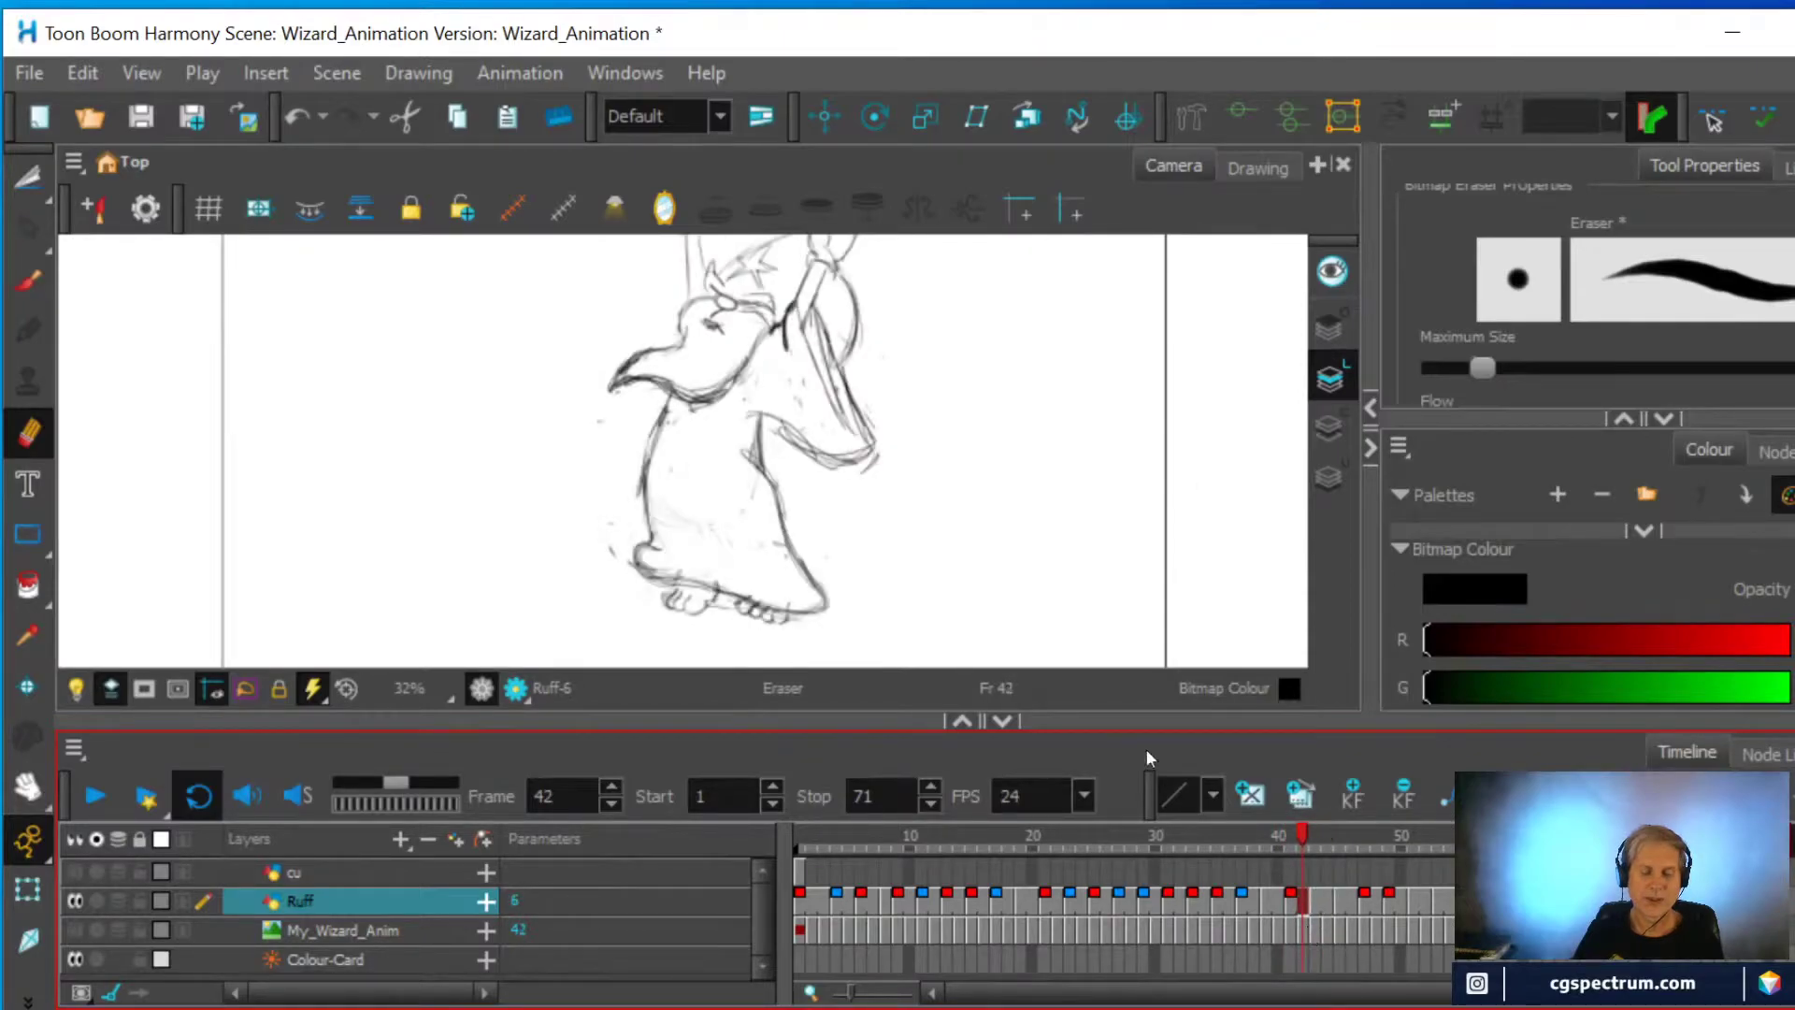
{"action": "key", "text": "alt+o"}
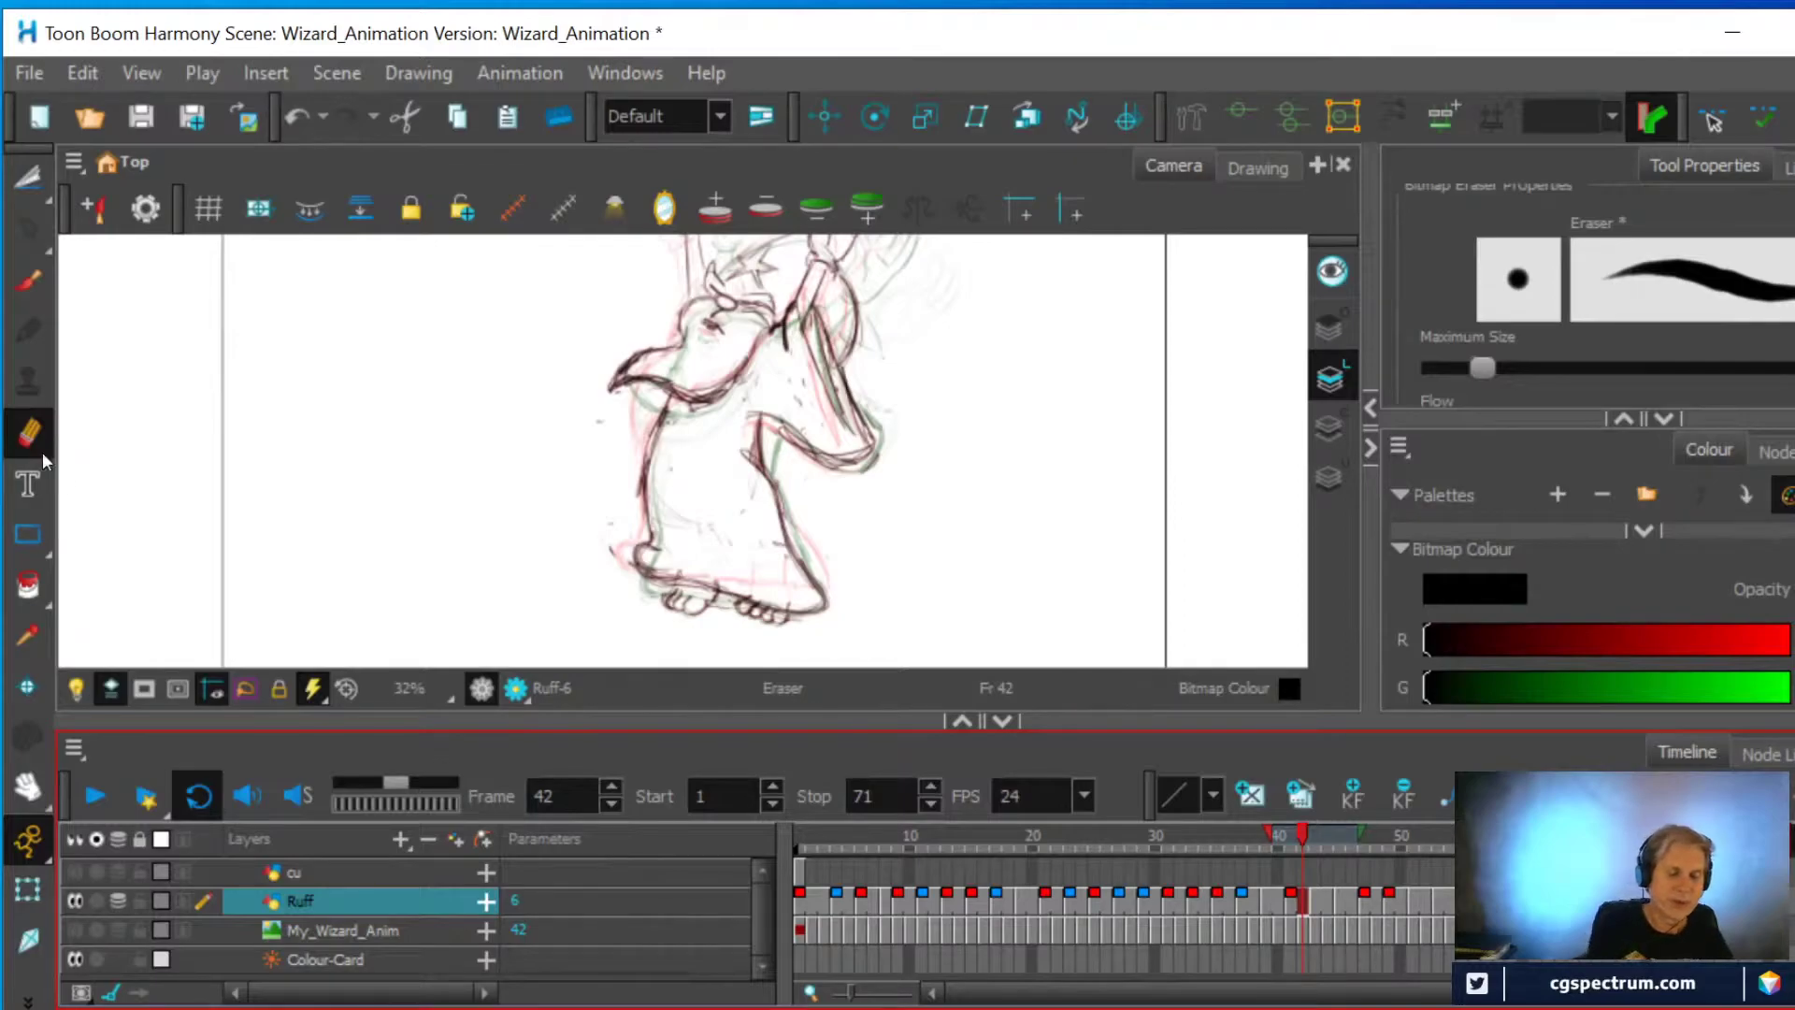
{"action": "mouse_move", "coordinate": [641, 572]}
{"action": "left_mouse_down"}
{"action": "mouse_move", "coordinate": [625, 525]}
{"action": "mouse_move", "coordinate": [646, 561]}
{"action": "mouse_move", "coordinate": [631, 577]}
{"action": "mouse_move", "coordinate": [647, 529]}
{"action": "mouse_move", "coordinate": [623, 568]}
{"action": "mouse_move", "coordinate": [669, 586]}
{"action": "mouse_move", "coordinate": [628, 565]}
{"action": "left_mouse_up"}
{"action": "key", "text": "alt+b"}
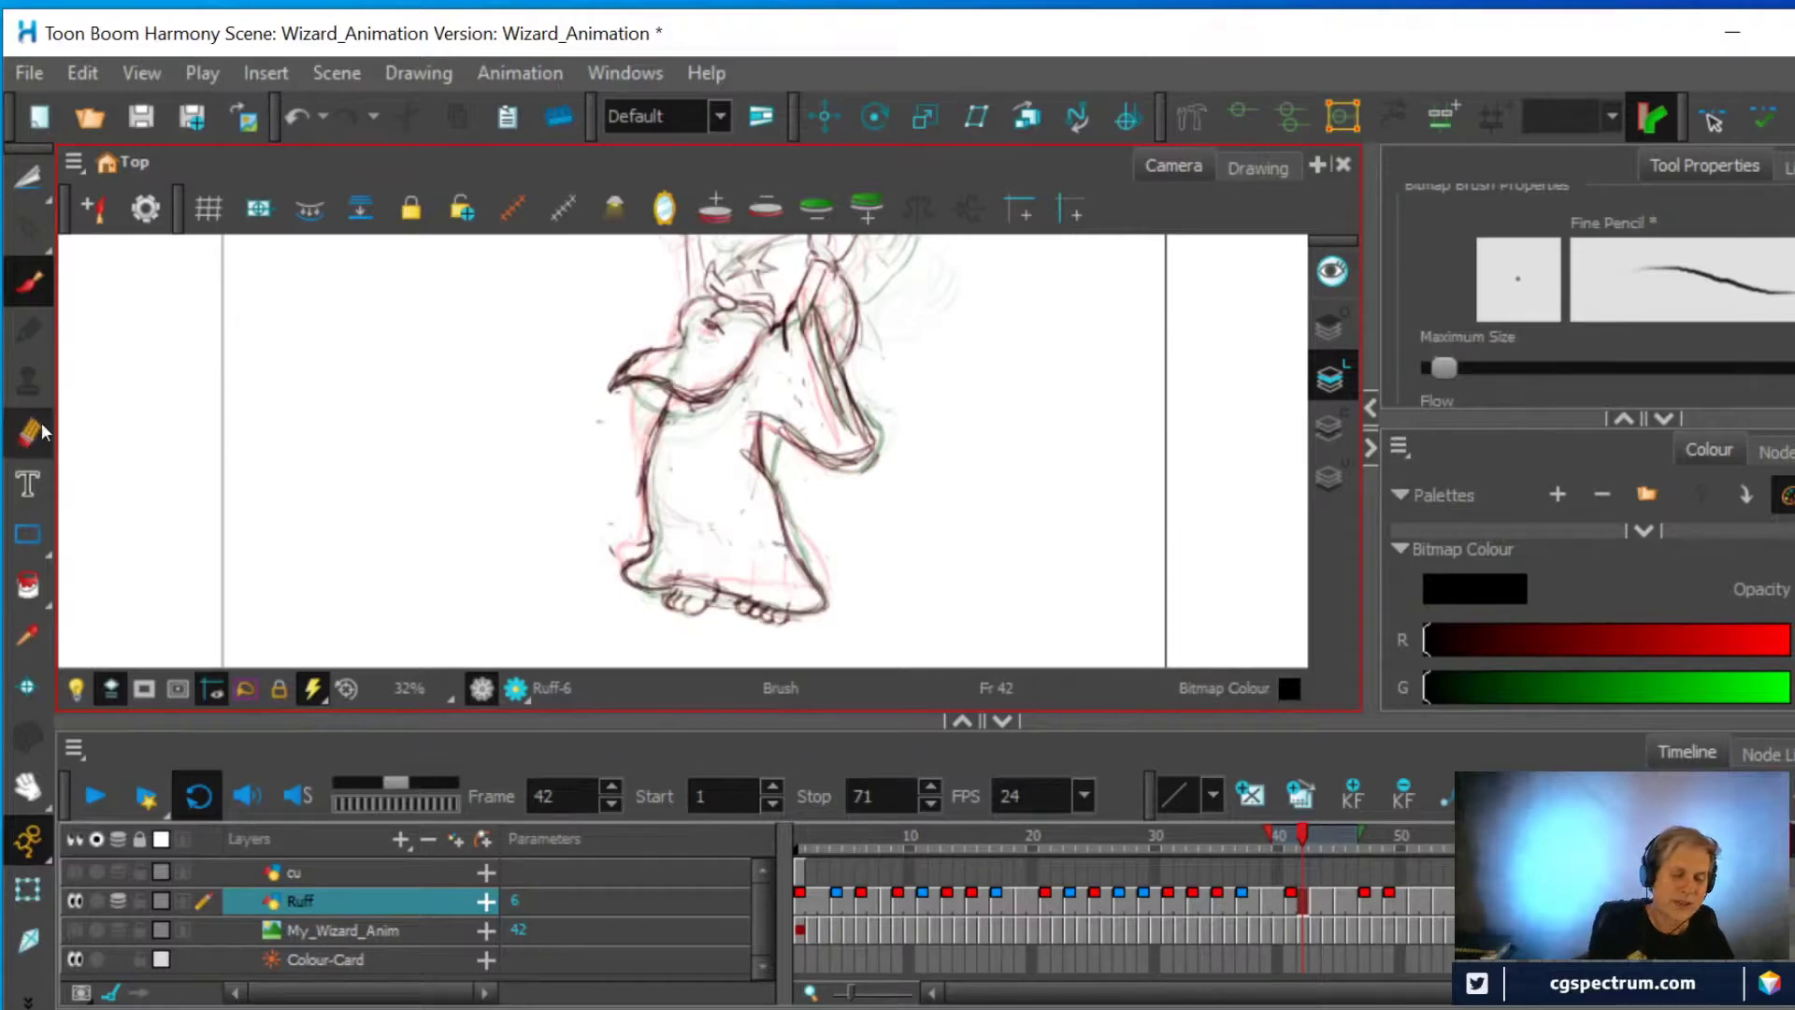
{"action": "key", "text": "alt+e"}
{"action": "mouse_move", "coordinate": [613, 548]}
{"action": "left_mouse_down"}
{"action": "mouse_move", "coordinate": [635, 541]}
{"action": "mouse_move", "coordinate": [614, 424]}
{"action": "left_mouse_up"}
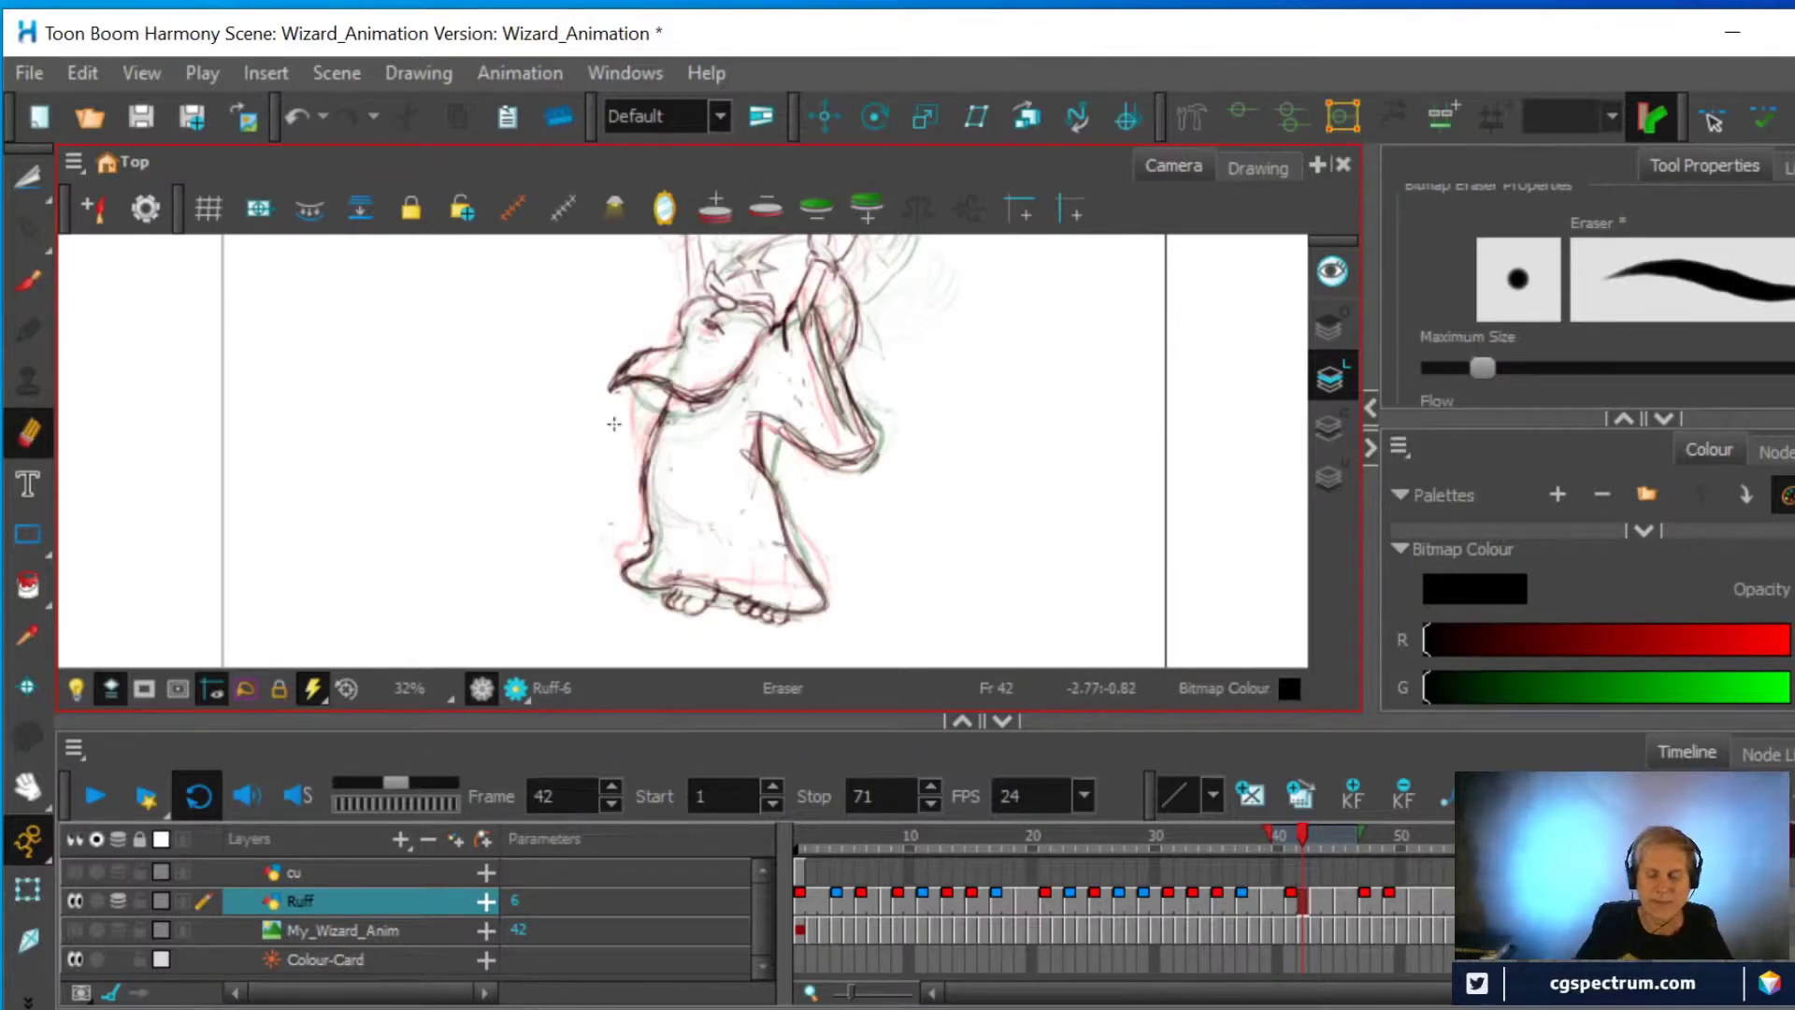
Redraw the robe's hem in frame 45 with both bottom corners flaring outward
{"action": "mouse_move", "coordinate": [1310, 833]}
{"action": "left_mouse_down"}
{"action": "mouse_move", "coordinate": [1294, 834]}
{"action": "mouse_move", "coordinate": [1397, 867]}
{"action": "mouse_move", "coordinate": [1232, 877]}
{"action": "mouse_move", "coordinate": [1342, 899]}
{"action": "left_mouse_up"}
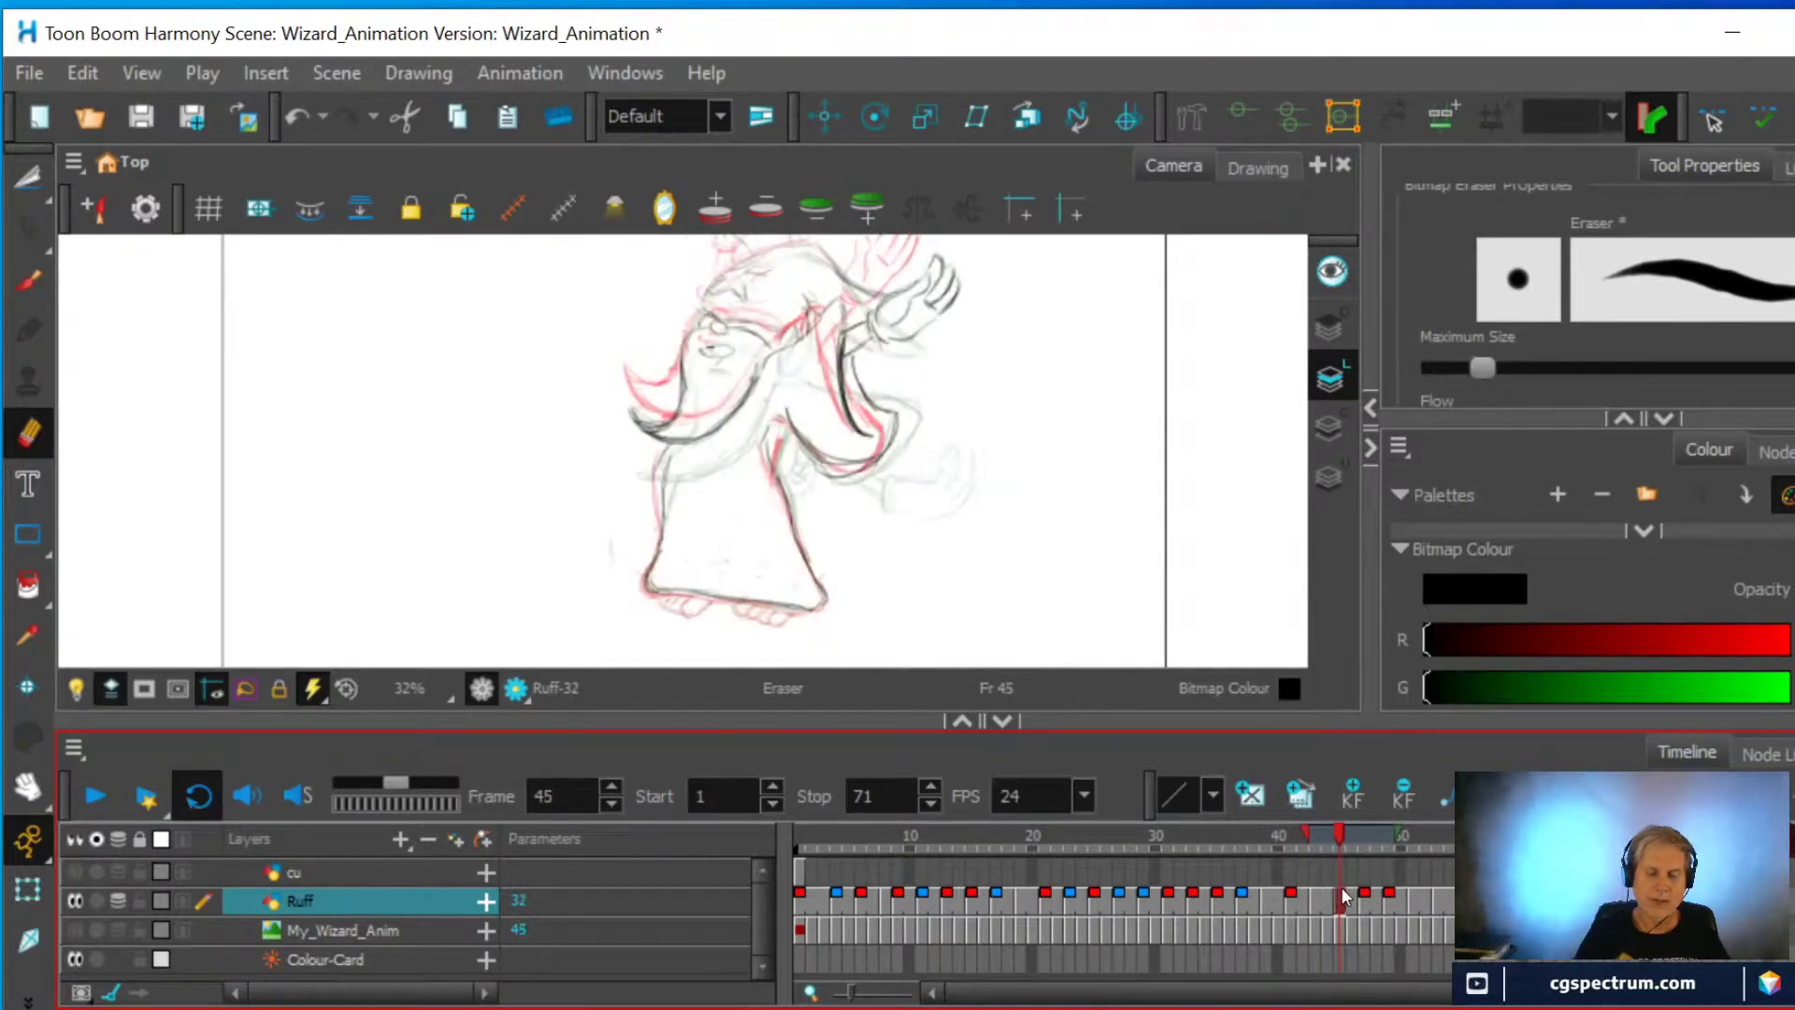
{"action": "left_click_drag", "start_coordinate": [636, 579], "coordinate": [698, 595]}
{"action": "key", "text": "alt+b"}
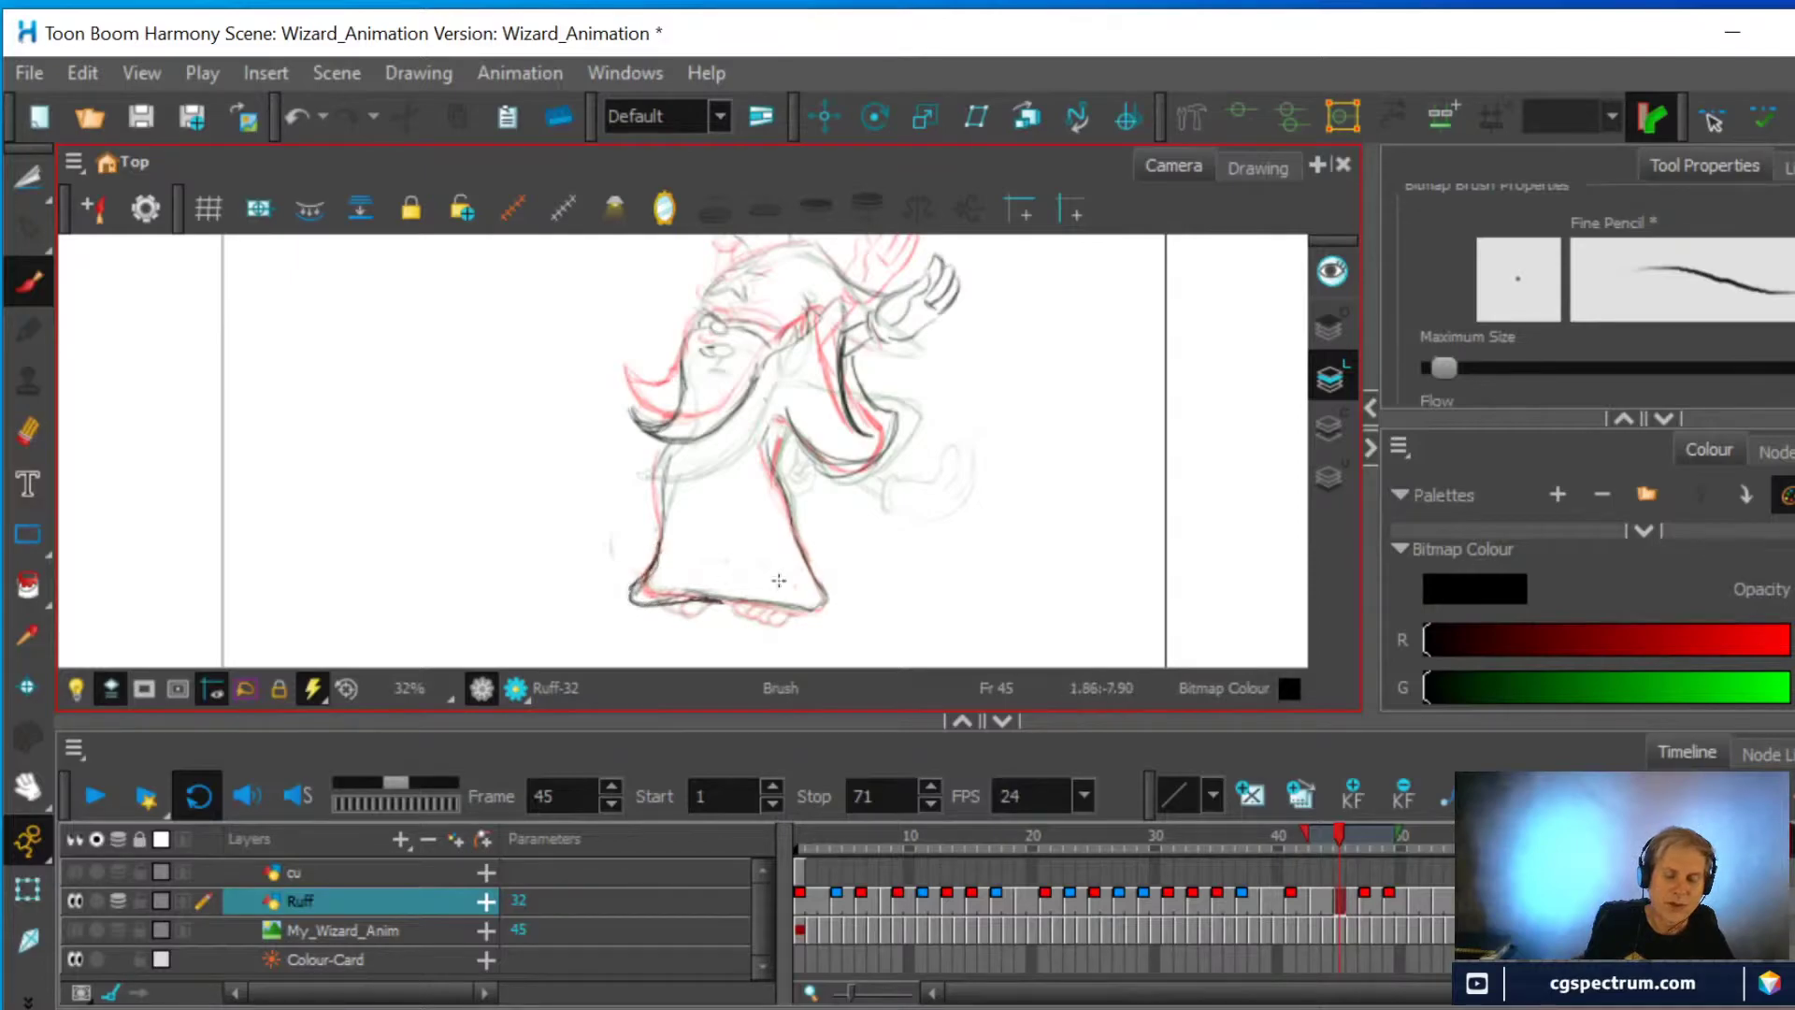
{"action": "left_click_drag", "start_coordinate": [827, 601], "coordinate": [826, 607]}
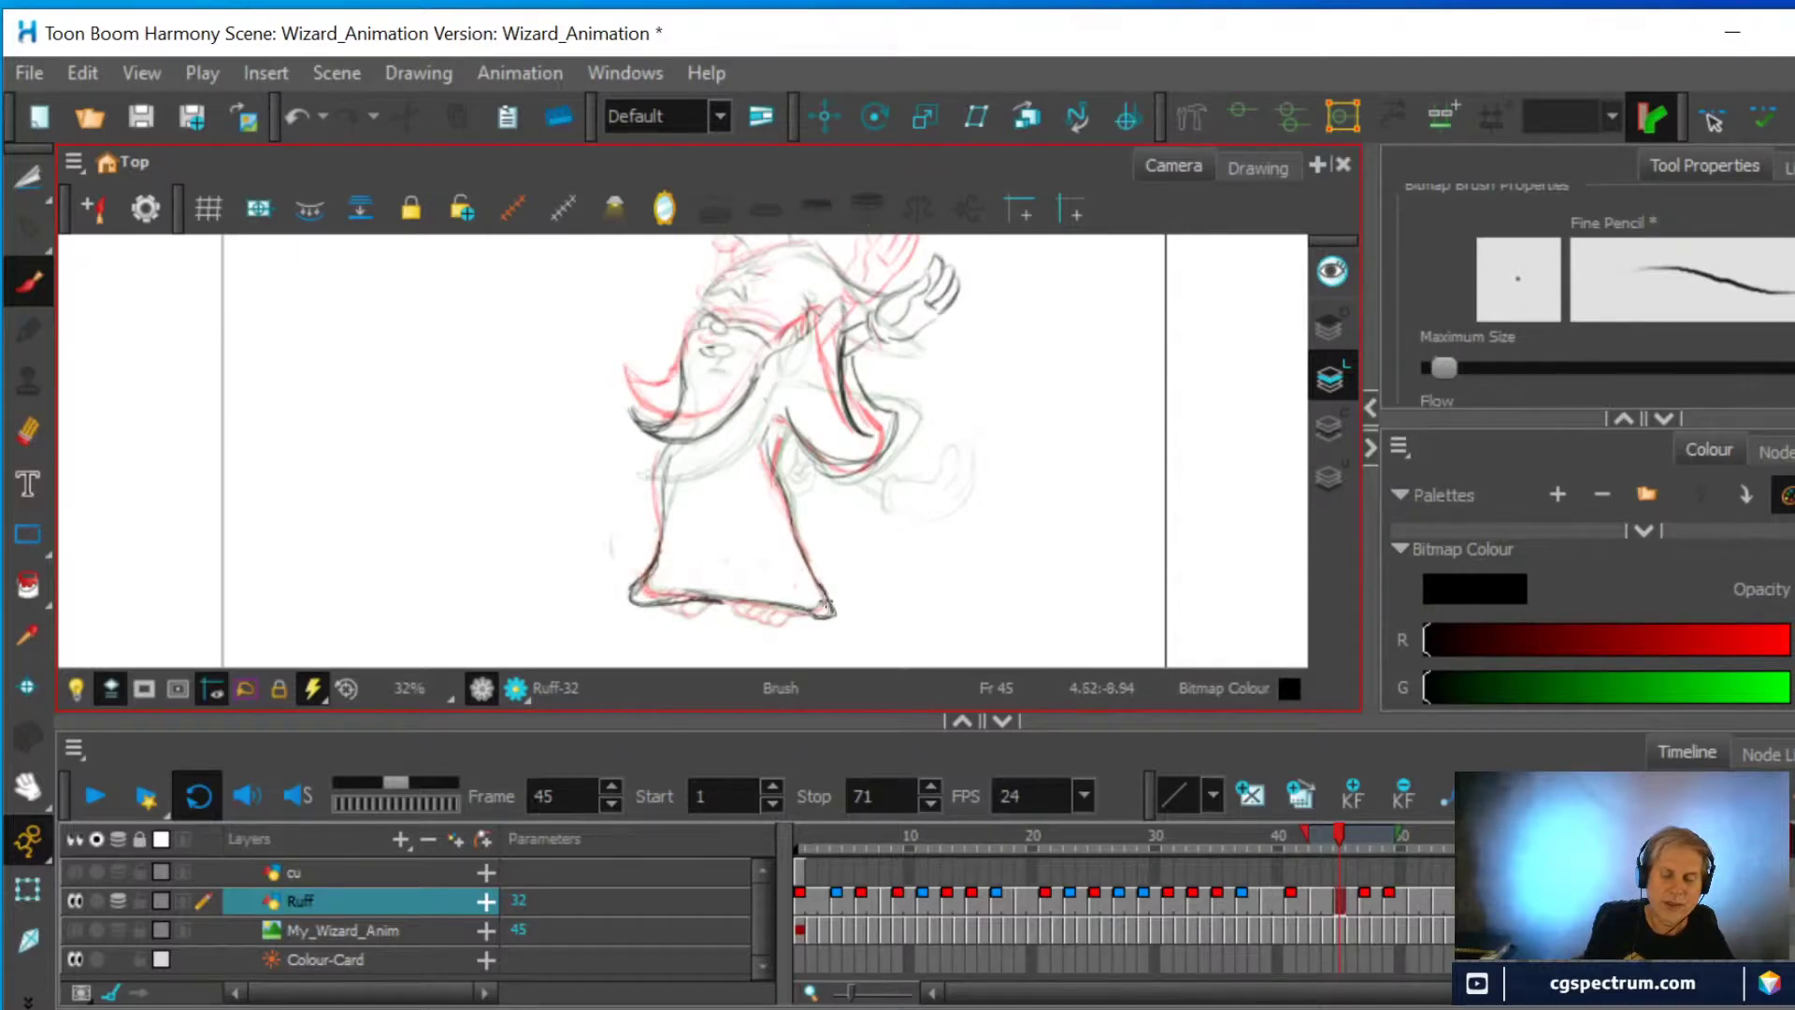
Erase the robe hem's front corner in frame 43 and redraw it flaring further out with drag
{"action": "left_click", "coordinate": [1315, 903]}
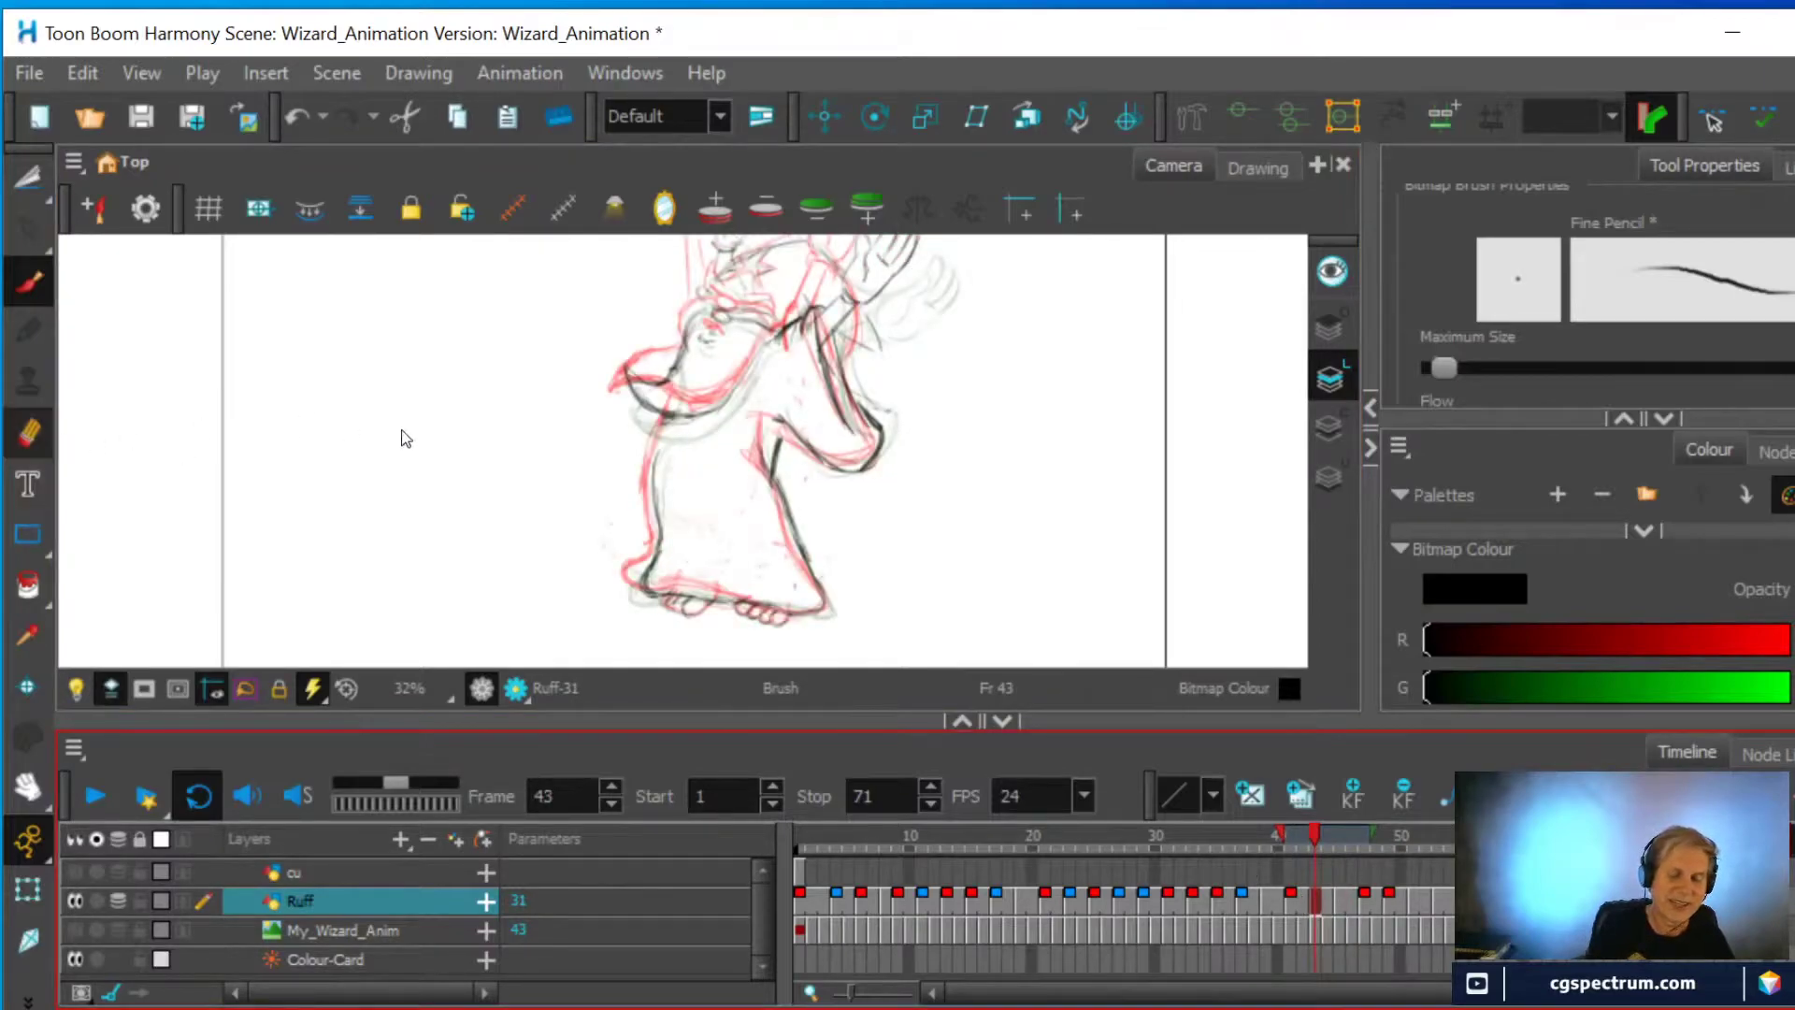
{"action": "key", "text": "alt+e"}
{"action": "left_click", "coordinate": [652, 589]}
{"action": "left_click_drag", "start_coordinate": [652, 565], "coordinate": [661, 529]}
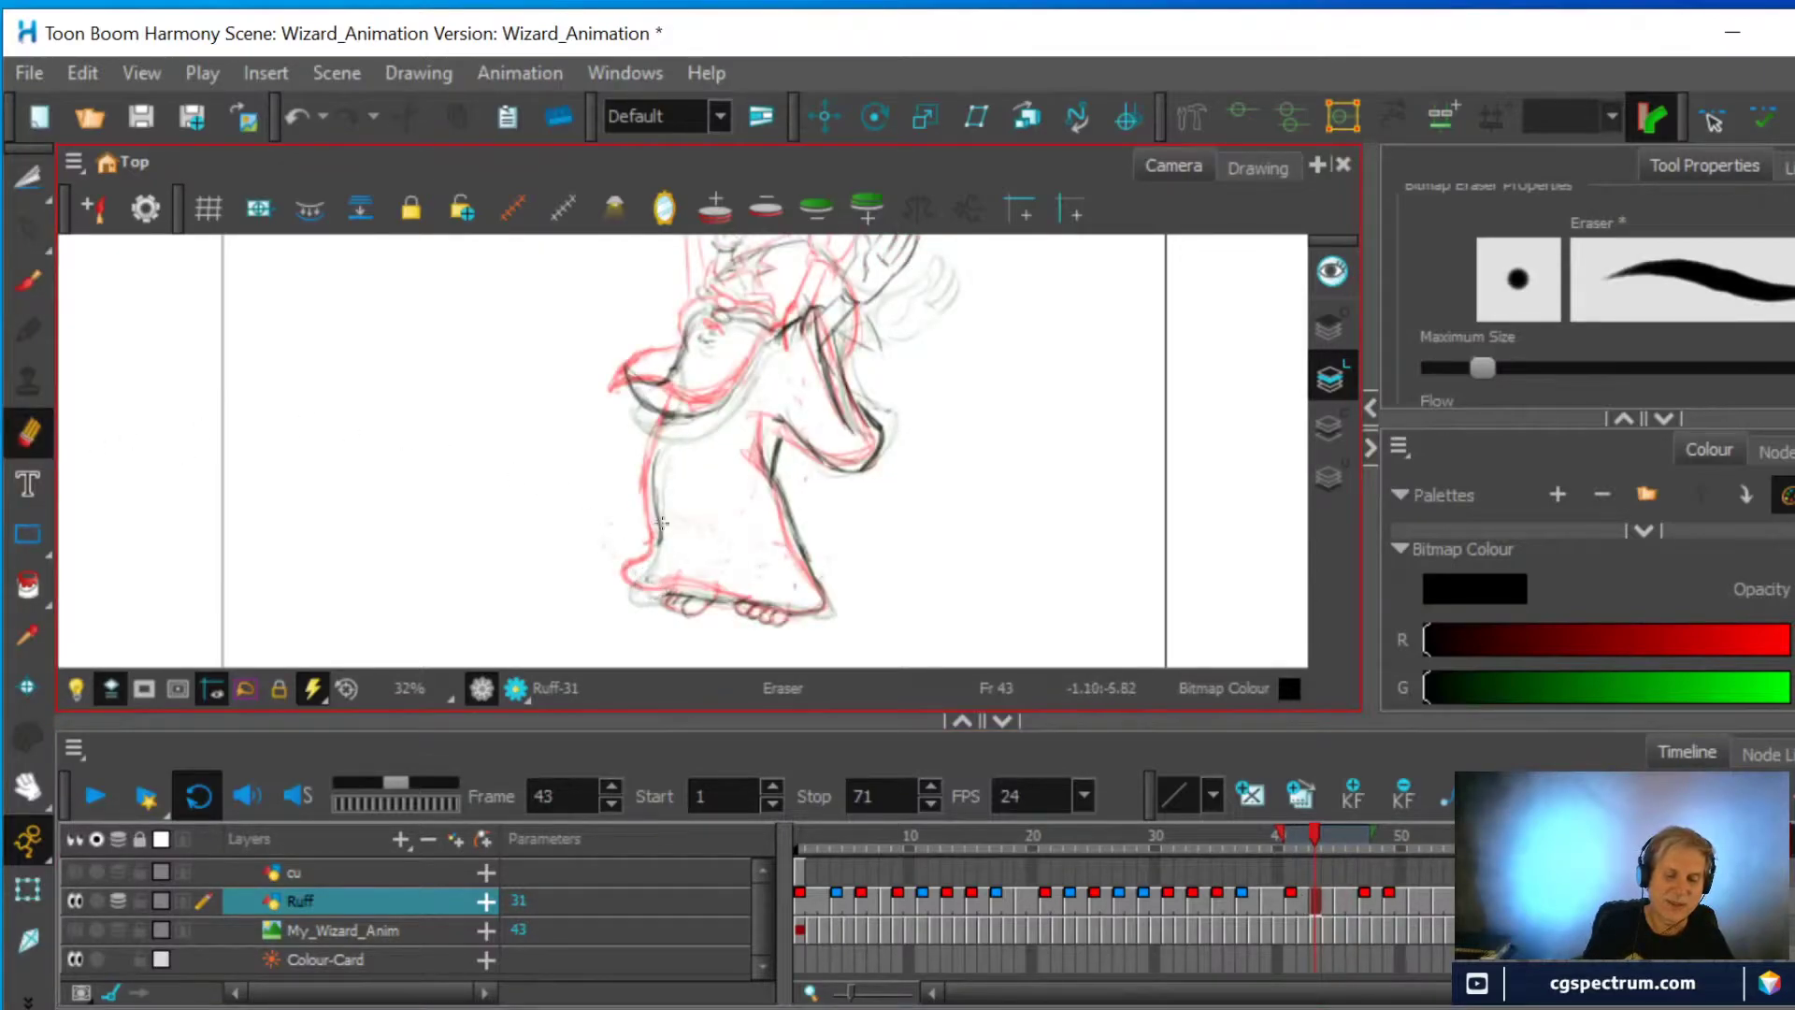
{"action": "key", "text": "alt+b"}
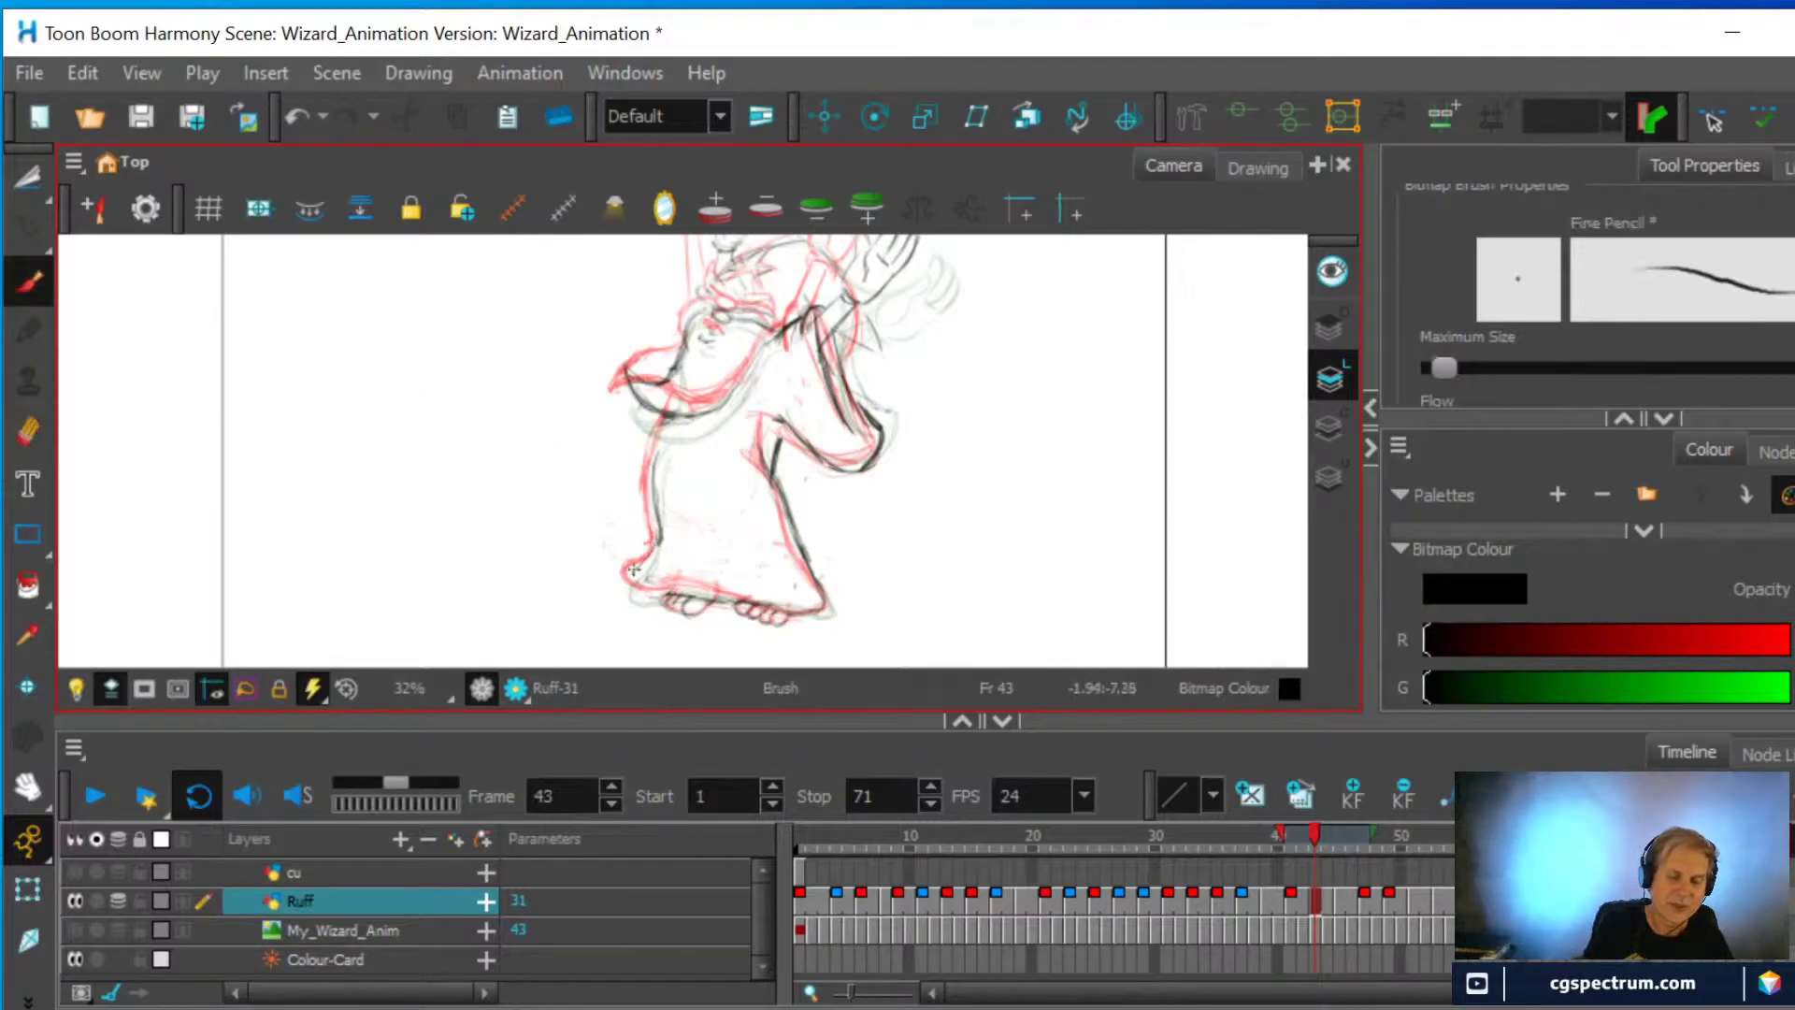
{"action": "mouse_move", "coordinate": [645, 587]}
{"action": "left_mouse_down"}
{"action": "mouse_move", "coordinate": [661, 592]}
{"action": "mouse_move", "coordinate": [652, 552]}
{"action": "left_mouse_up"}
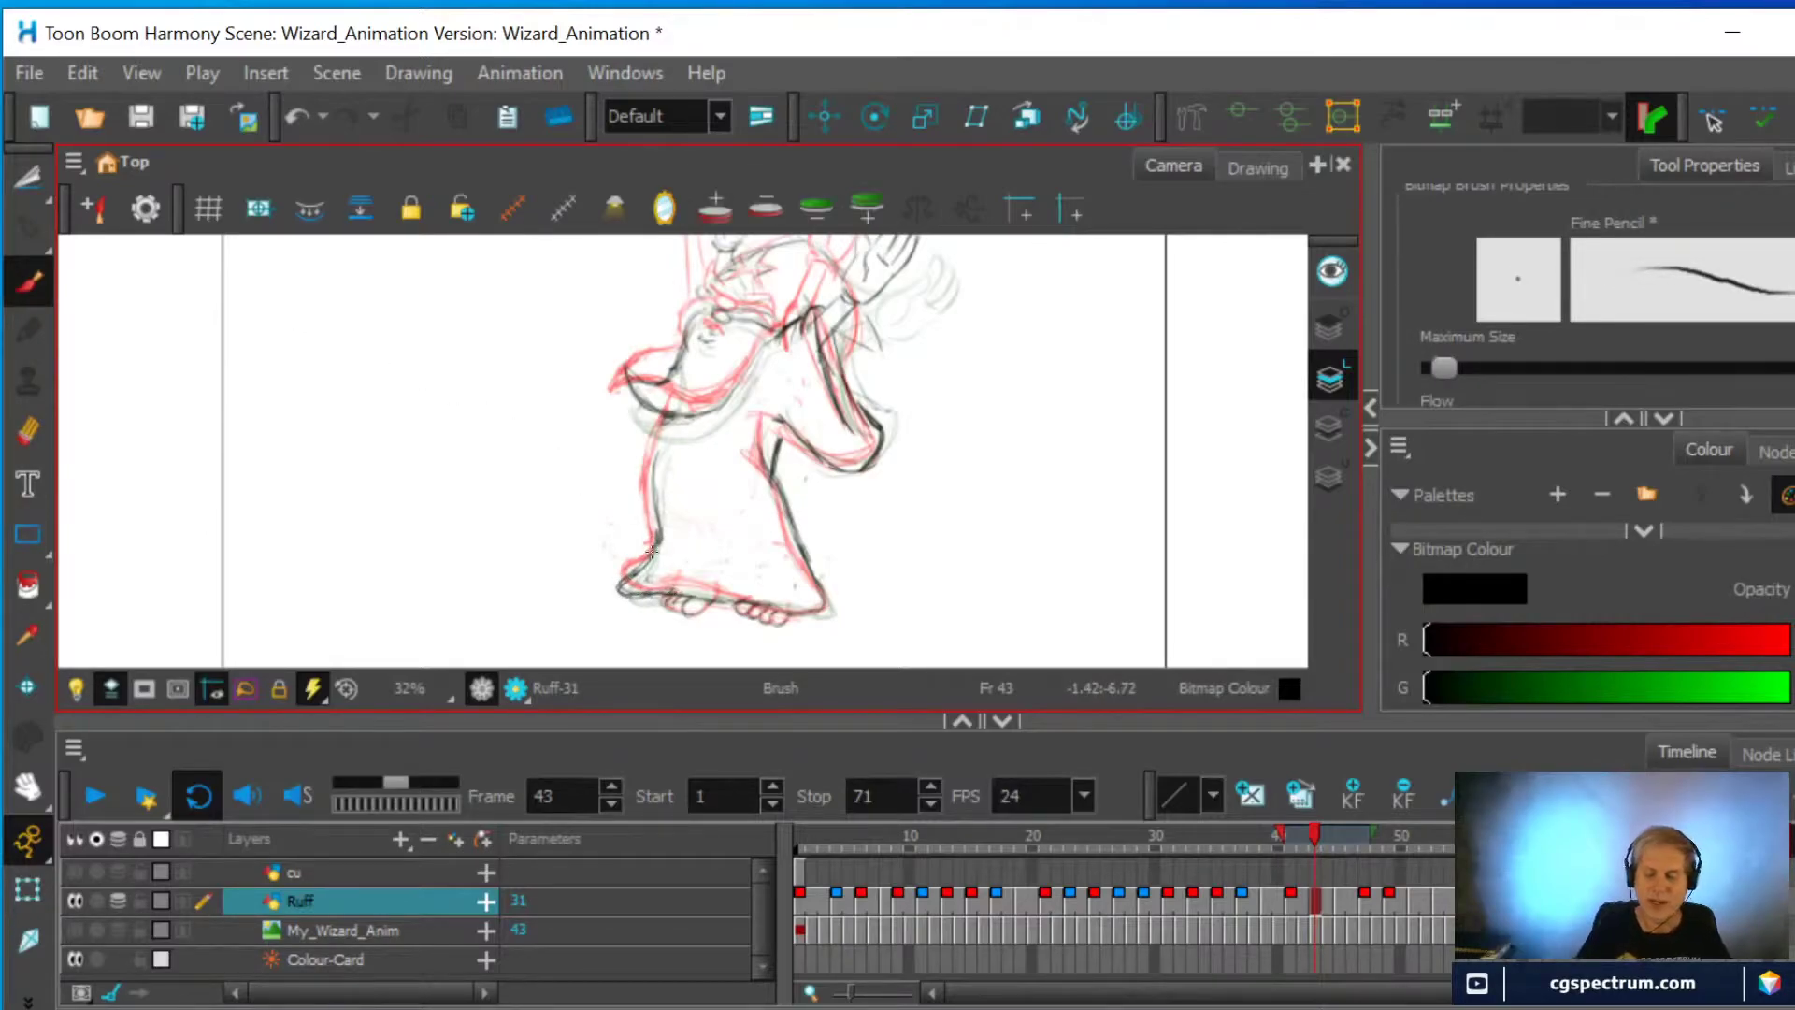
Erase the robe hem's front corner in the frame 41 drawing and redraw it extending further forward
{"action": "left_click", "coordinate": [1293, 900]}
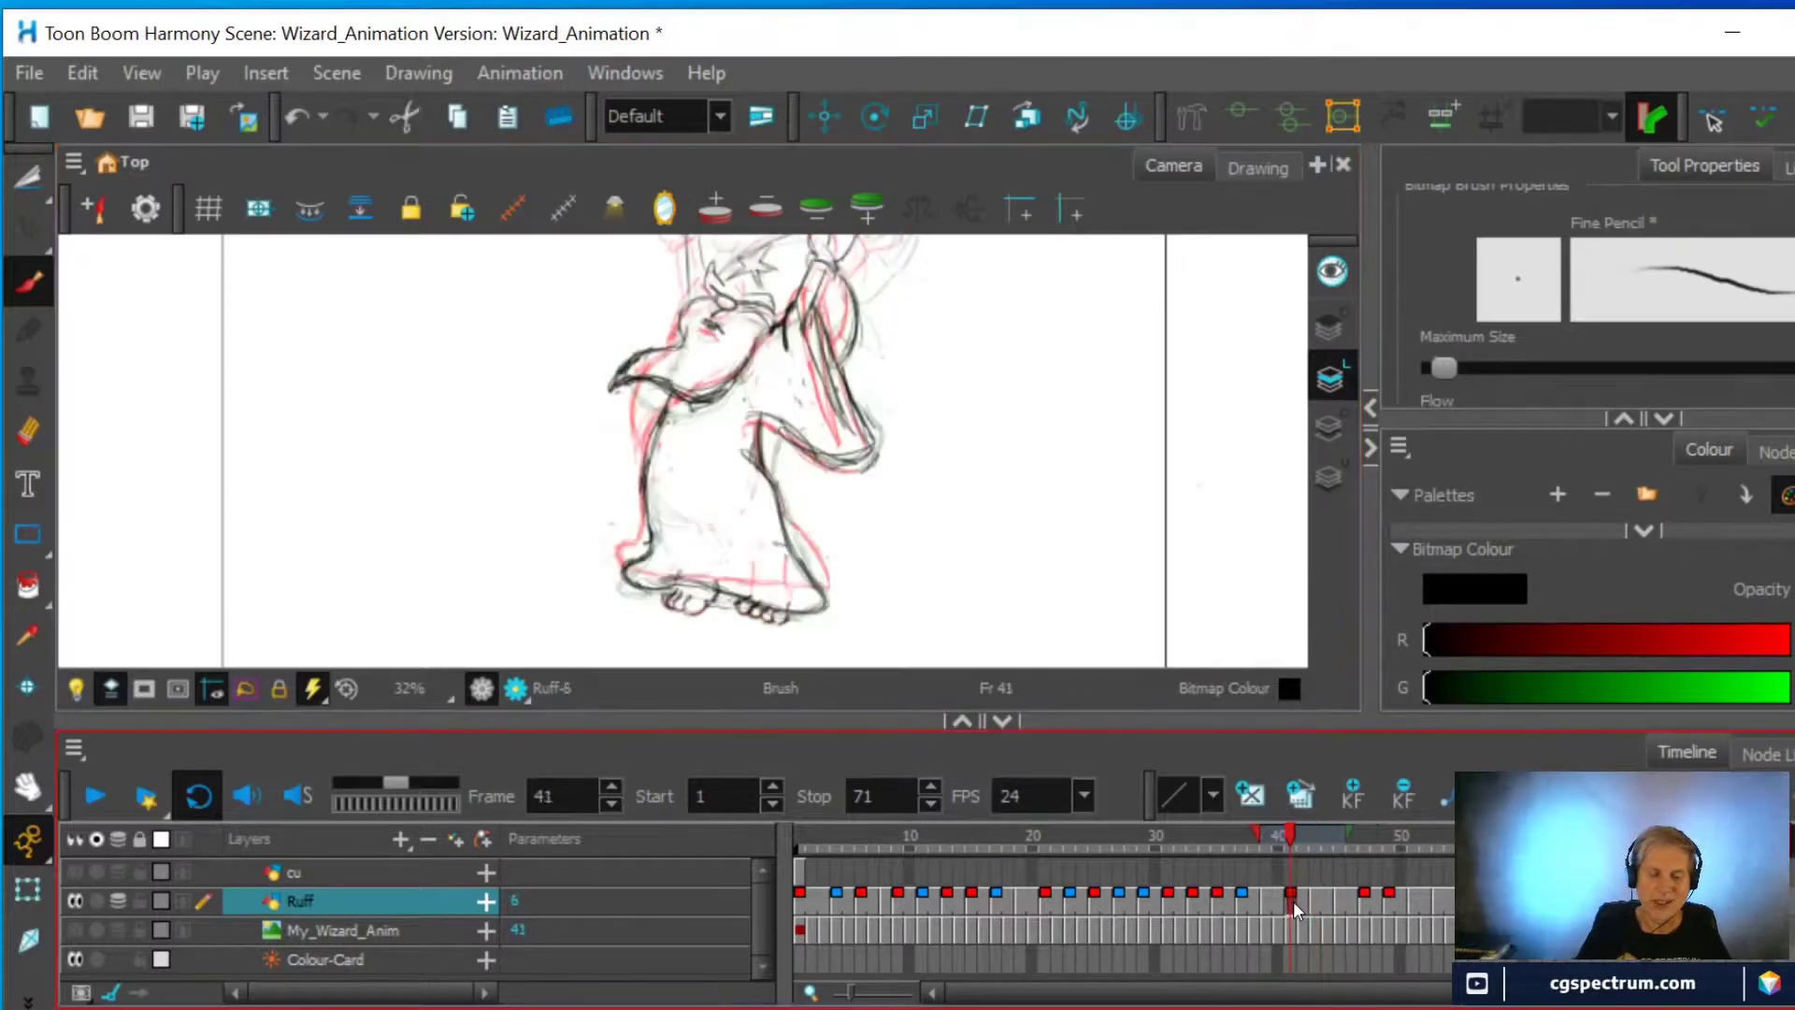
{"action": "left_click", "coordinate": [28, 431]}
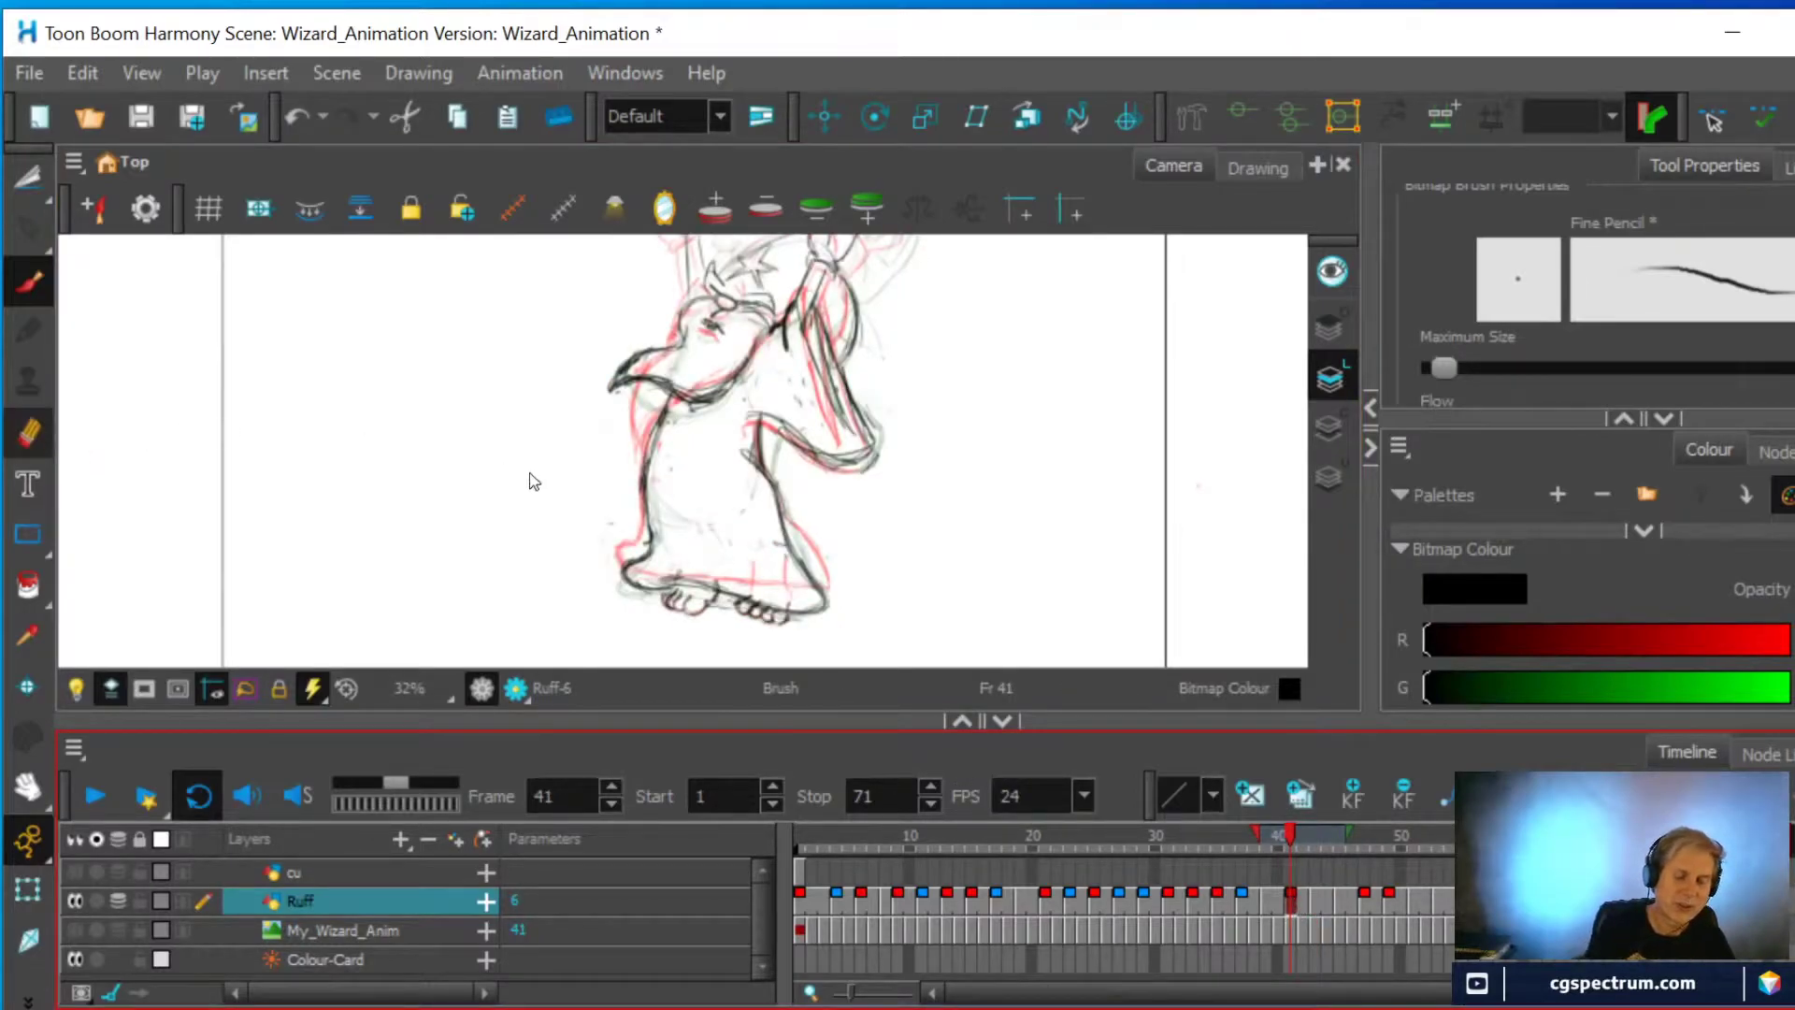
{"action": "mouse_move", "coordinate": [638, 558]}
{"action": "left_mouse_down"}
{"action": "mouse_move", "coordinate": [612, 578]}
{"action": "mouse_move", "coordinate": [636, 592]}
{"action": "mouse_move", "coordinate": [608, 575]}
{"action": "mouse_move", "coordinate": [645, 541]}
{"action": "mouse_move", "coordinate": [608, 572]}
{"action": "left_mouse_up"}
{"action": "key", "text": "alt+b"}
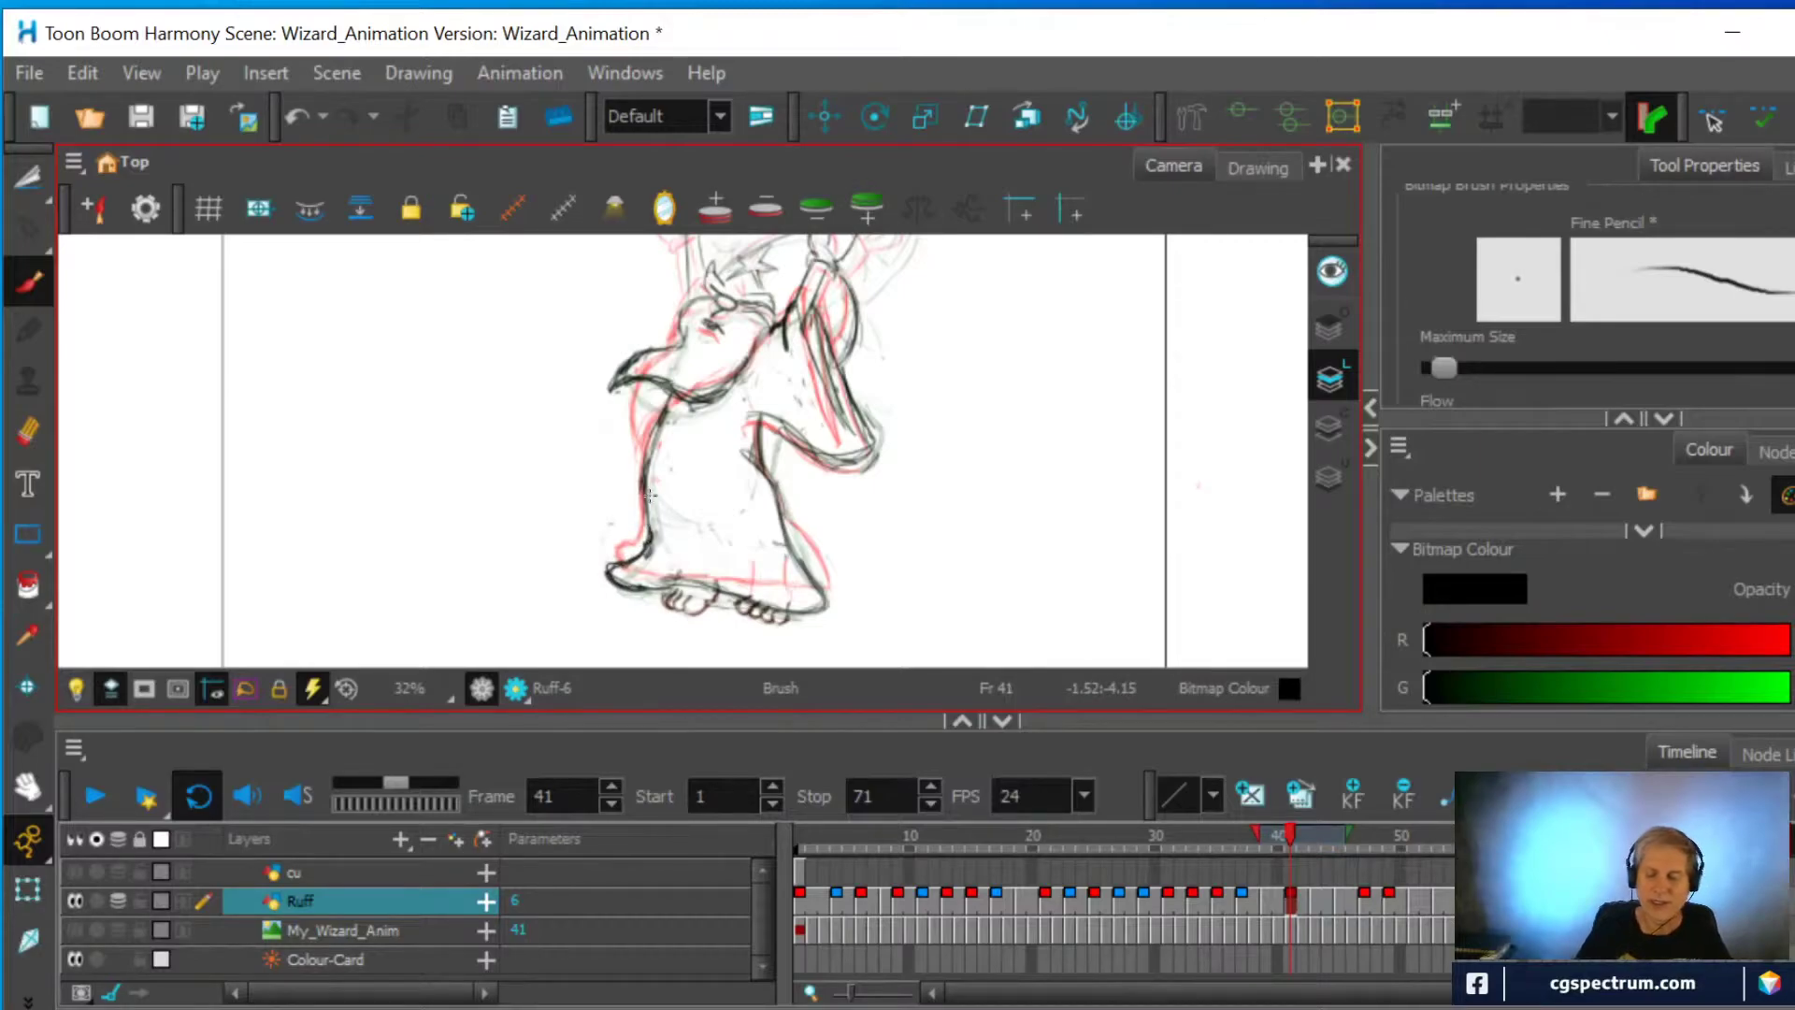
Refine the front and back corners of the robe's hem in frame 43, comparing it with frames 45 and 47
{"action": "left_click", "coordinate": [1319, 898]}
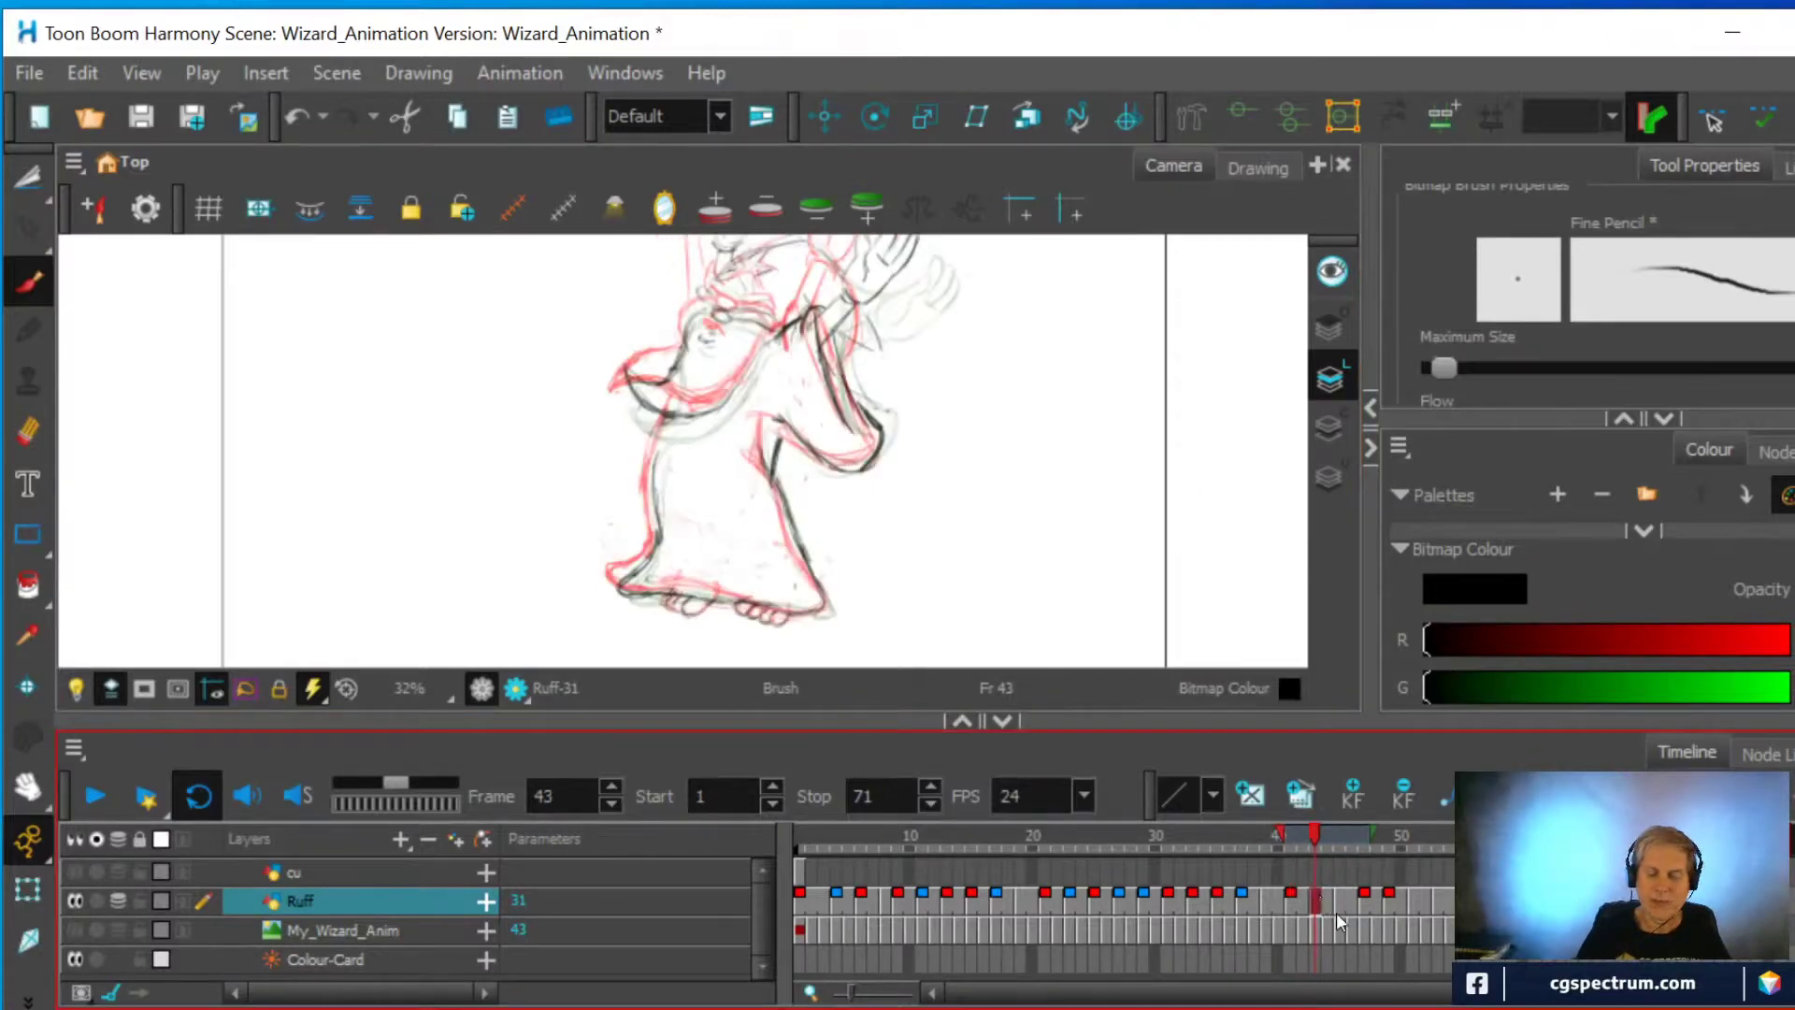
{"action": "left_click_drag", "start_coordinate": [619, 598], "coordinate": [625, 572]}
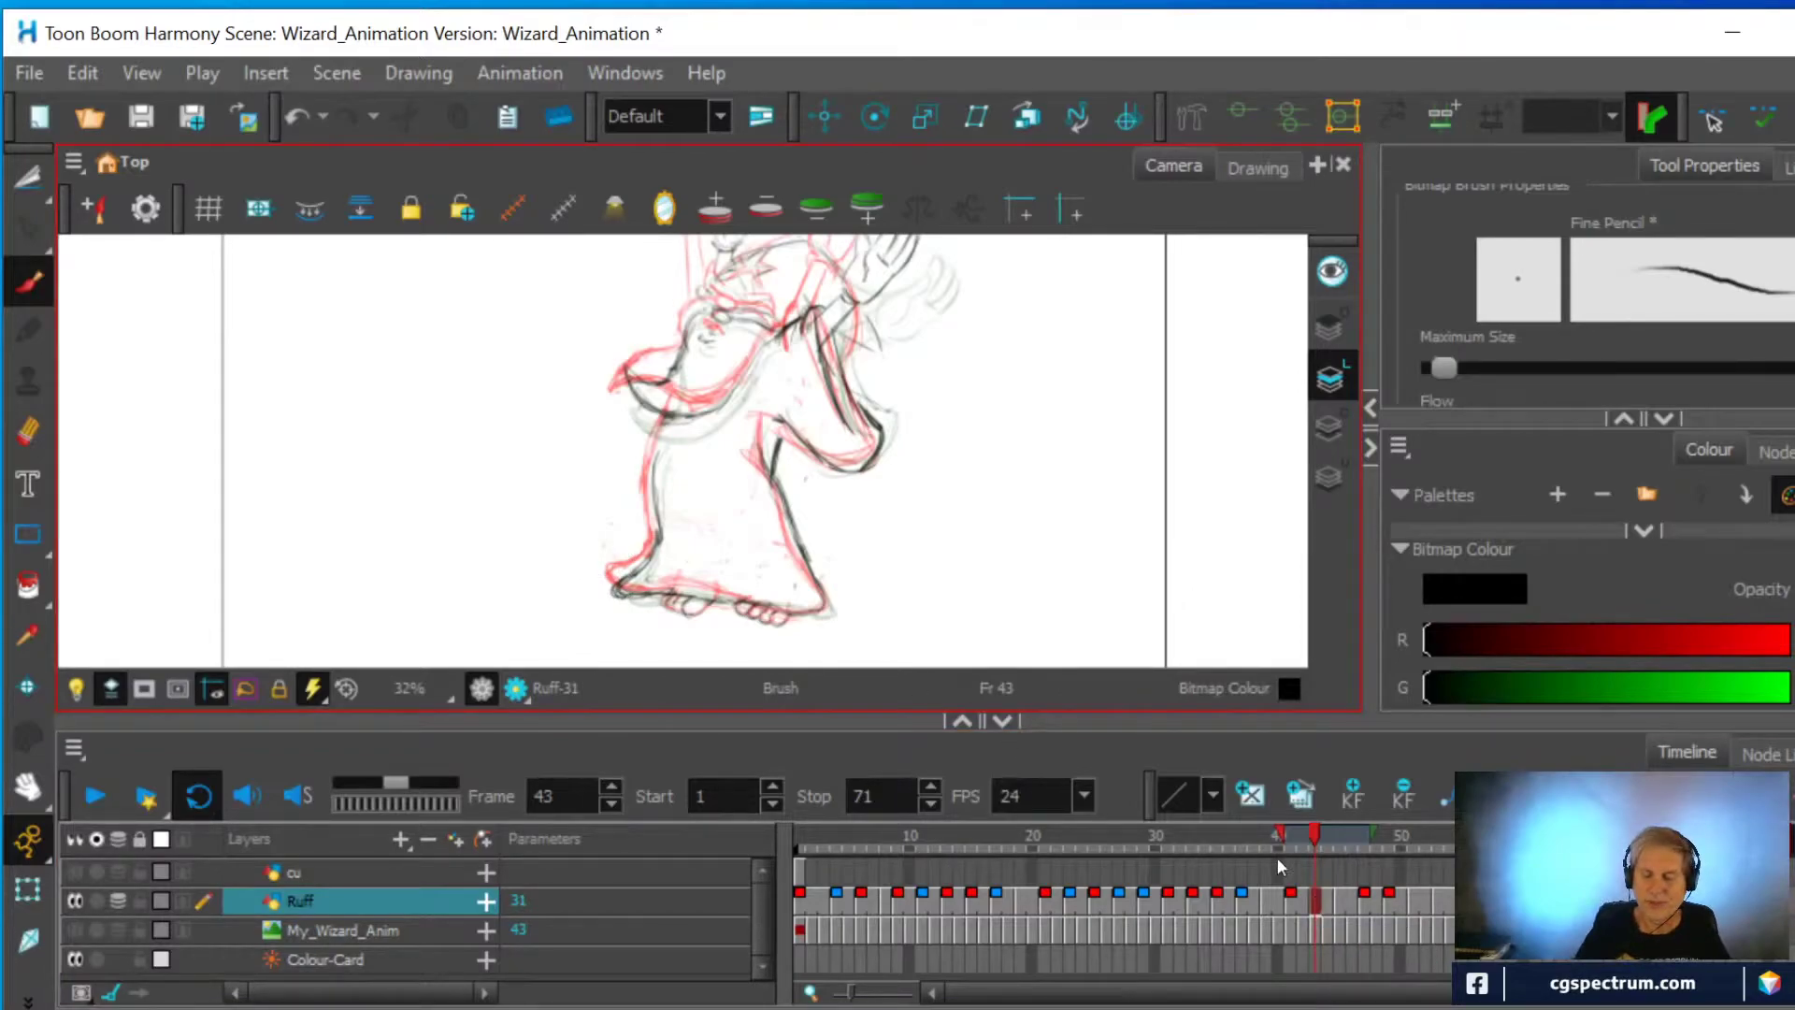
{"action": "left_click", "coordinate": [1337, 894]}
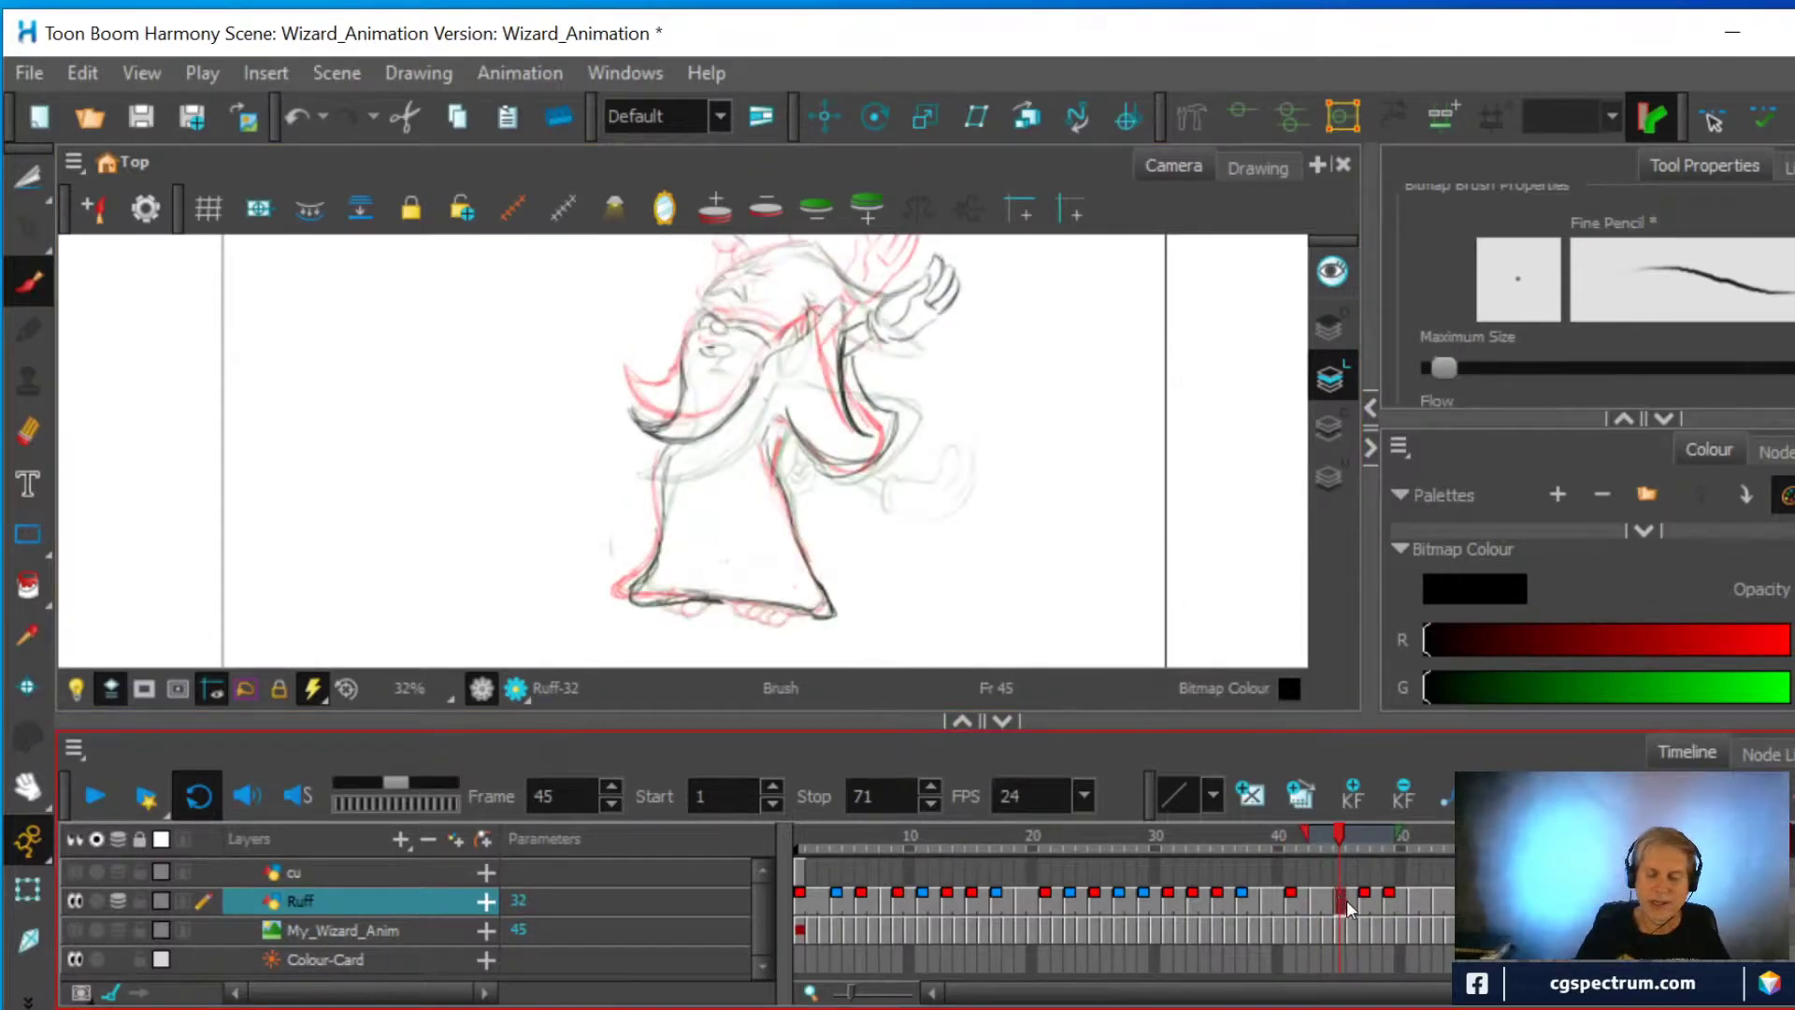
{"action": "left_click", "coordinate": [1367, 904]}
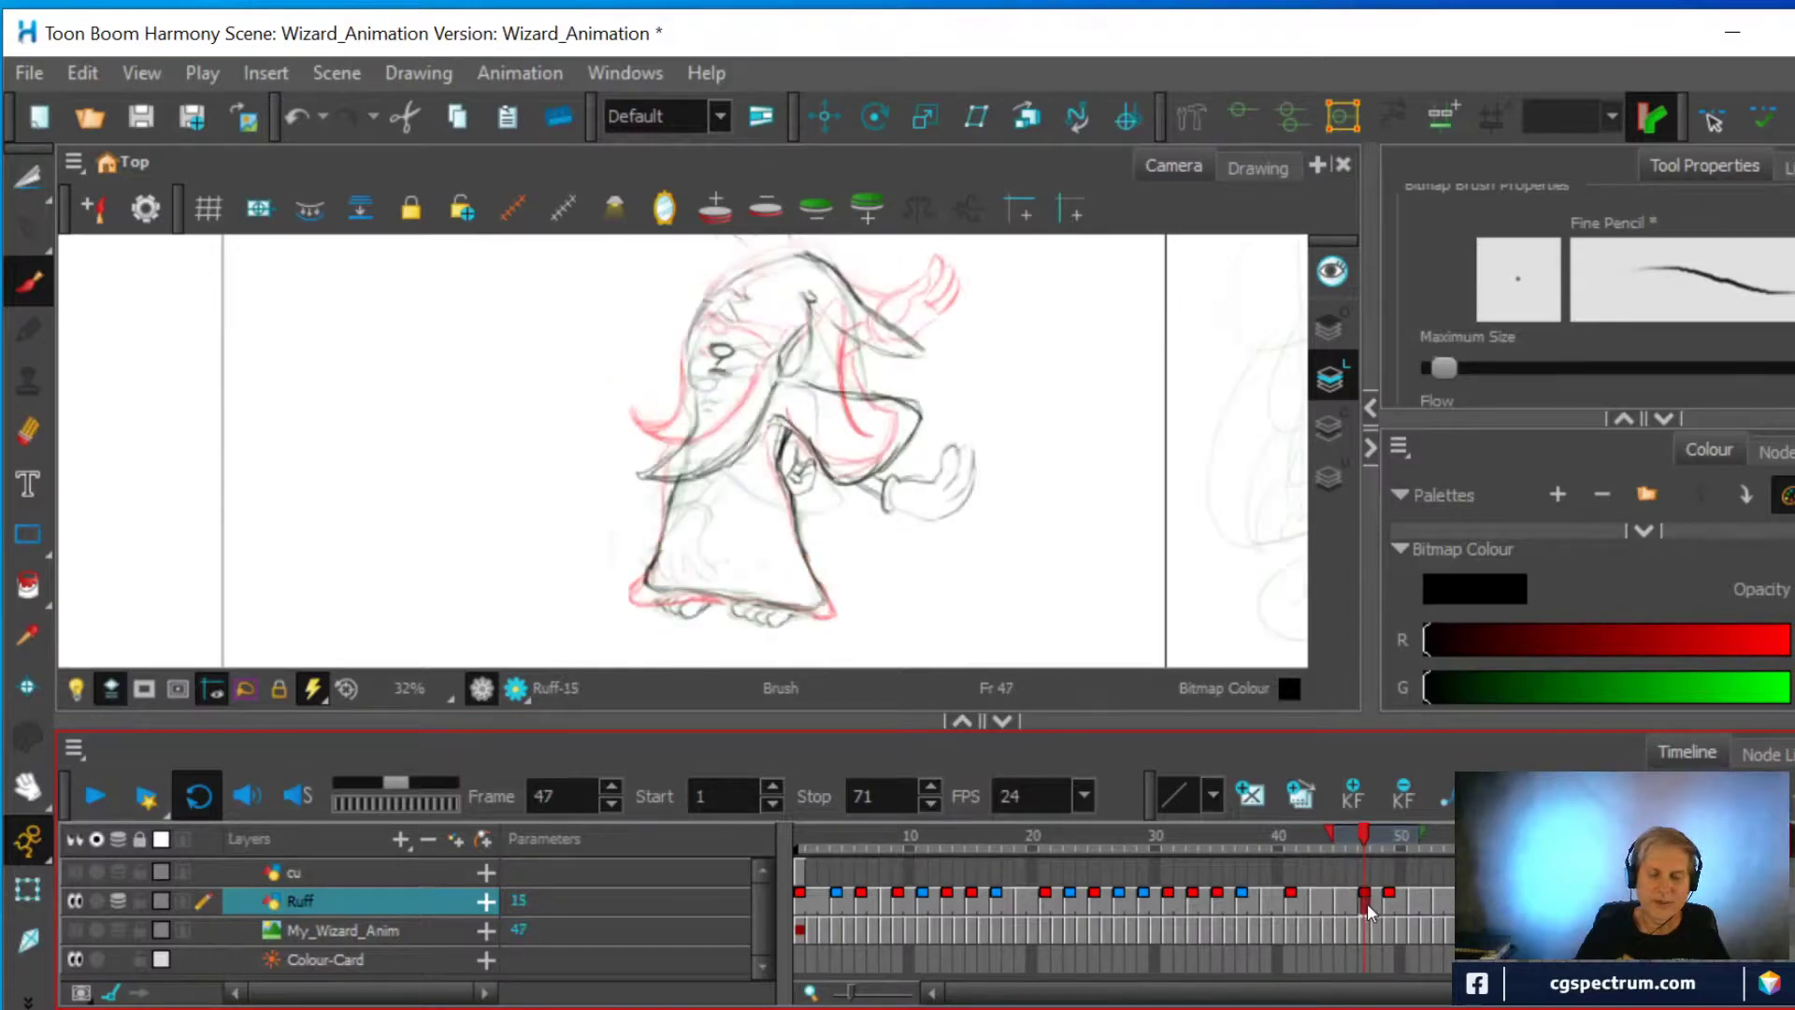
{"action": "left_click", "coordinate": [1337, 896]}
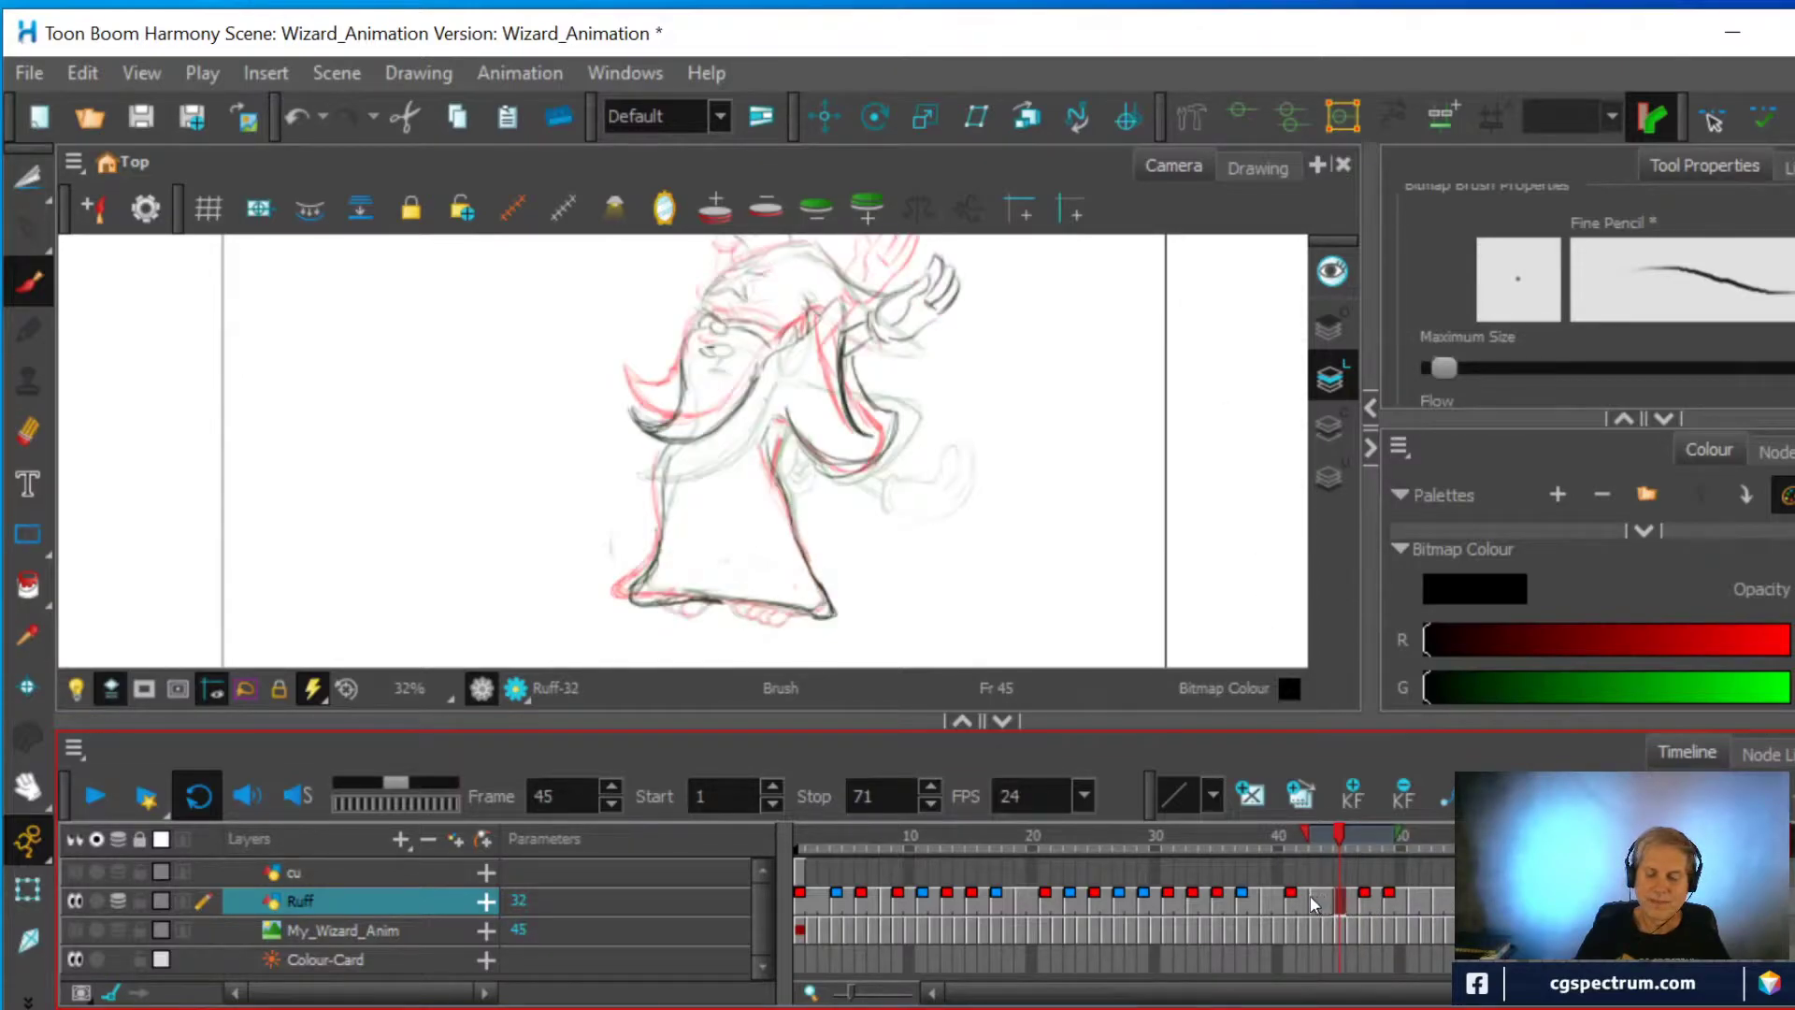
{"action": "left_click", "coordinate": [1314, 897]}
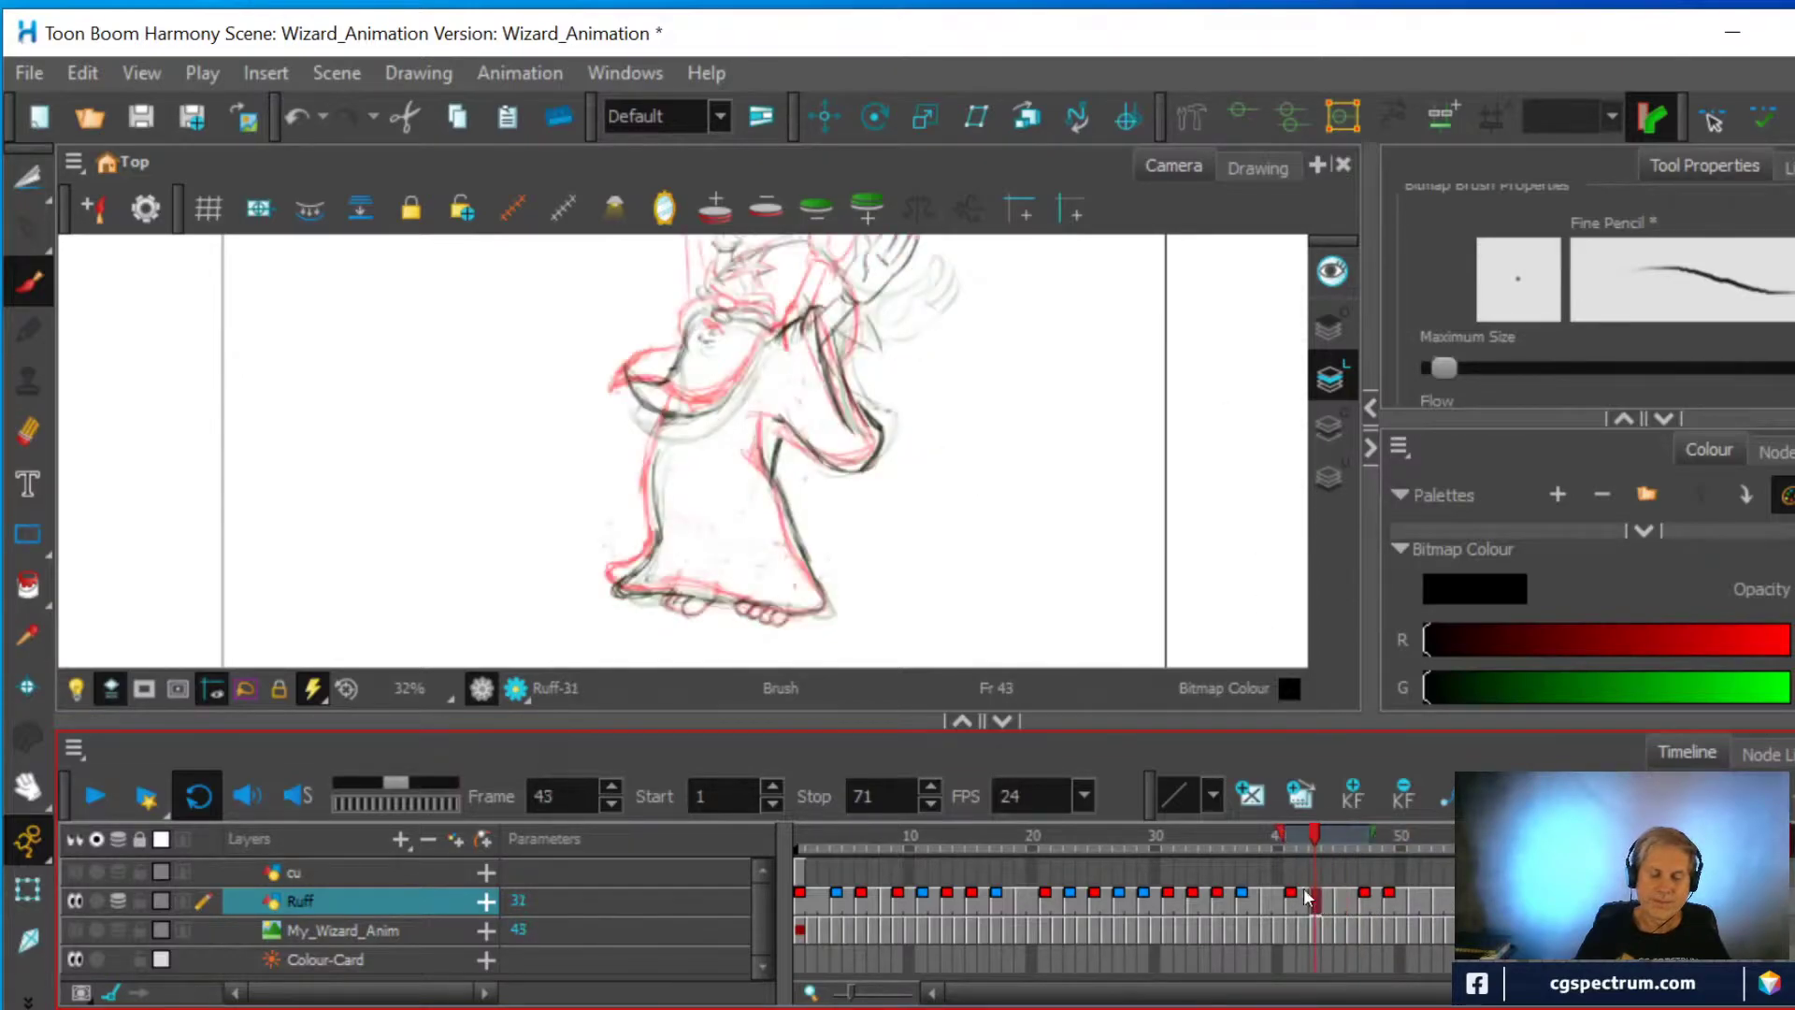
{"action": "left_click", "coordinate": [26, 434]}
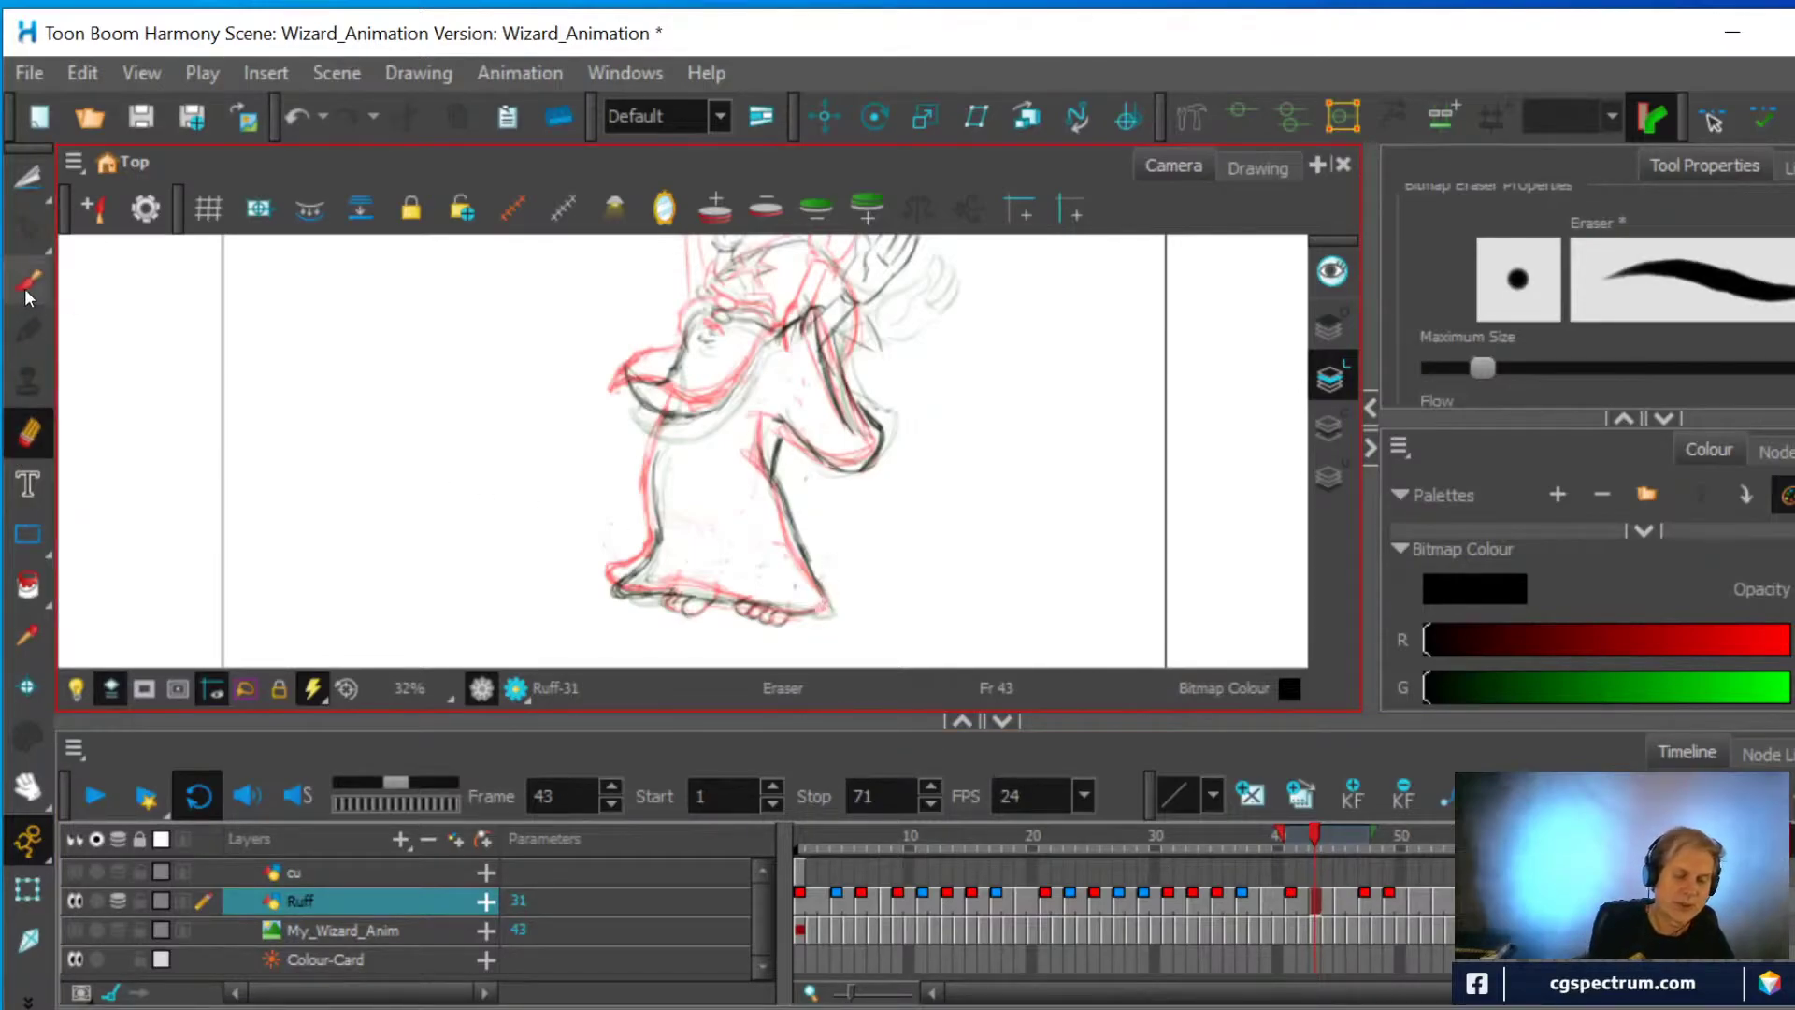
{"action": "key", "text": "alt+b"}
{"action": "left_click_drag", "start_coordinate": [824, 606], "coordinate": [827, 609]}
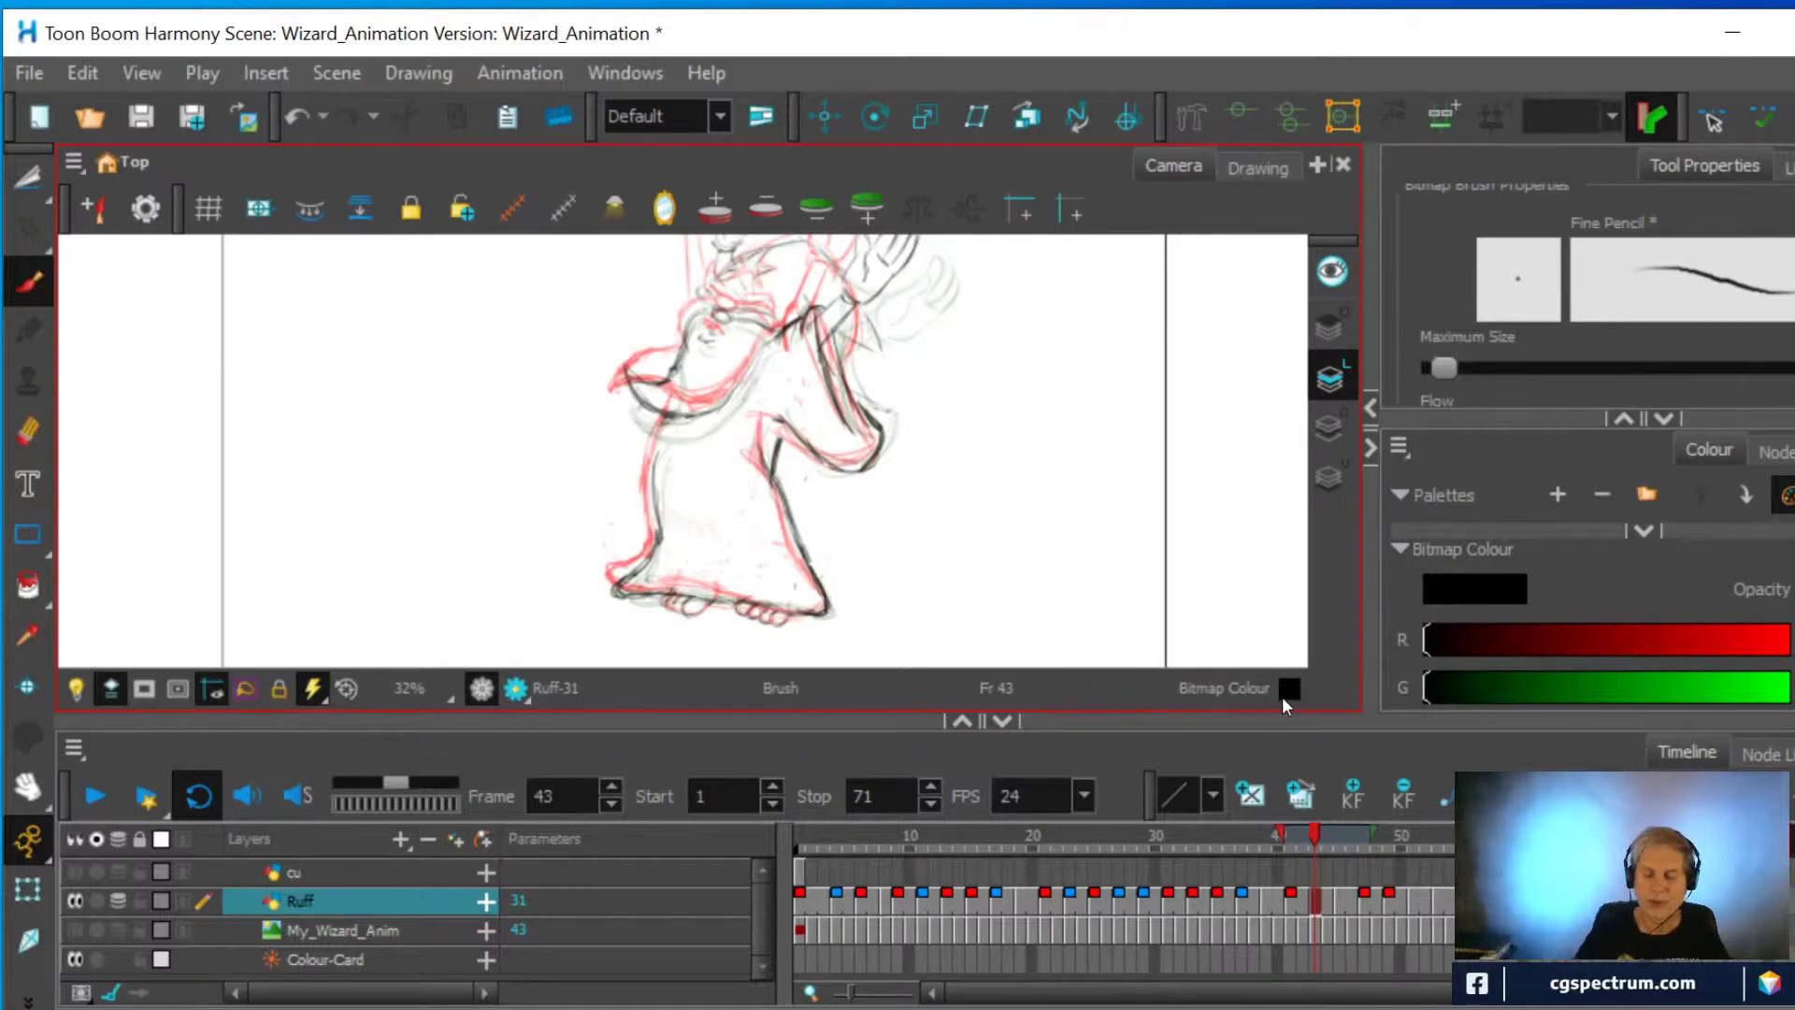
Extend both corners of the robe's hem in frame 47 and erase the old line inside the front corner
{"action": "left_click", "coordinate": [1345, 896]}
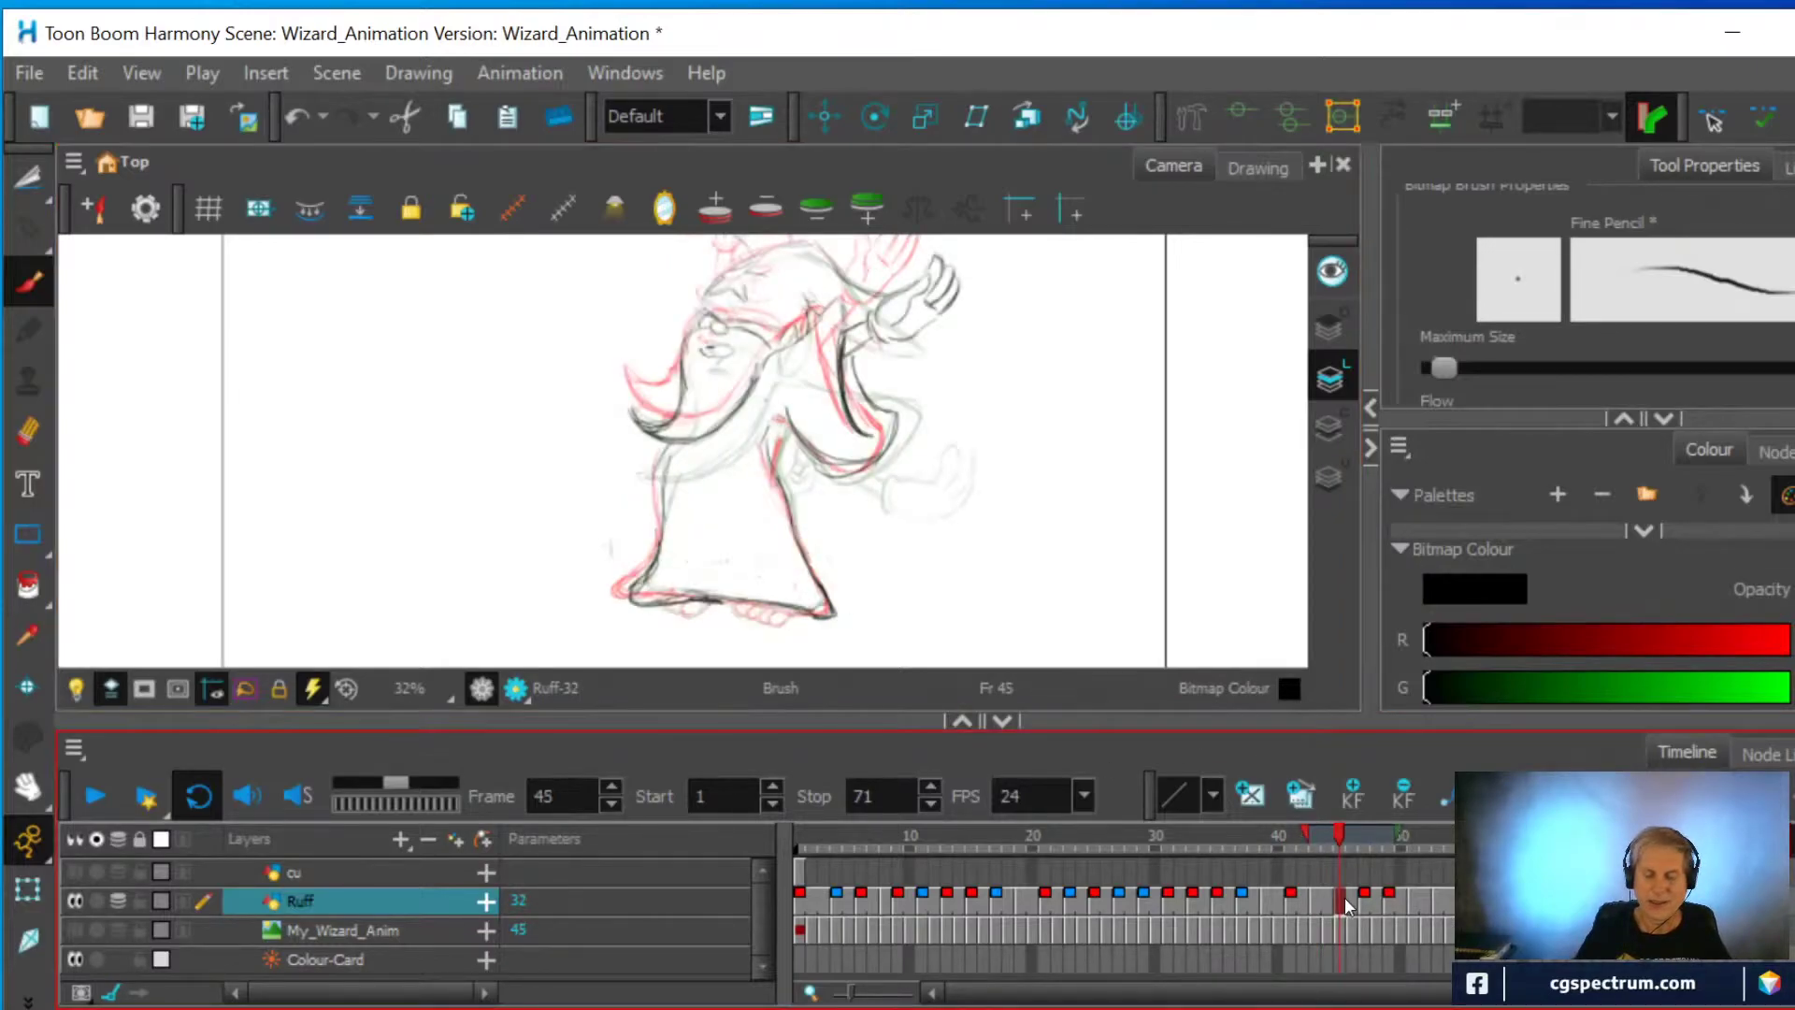
{"action": "left_click", "coordinate": [1367, 896]}
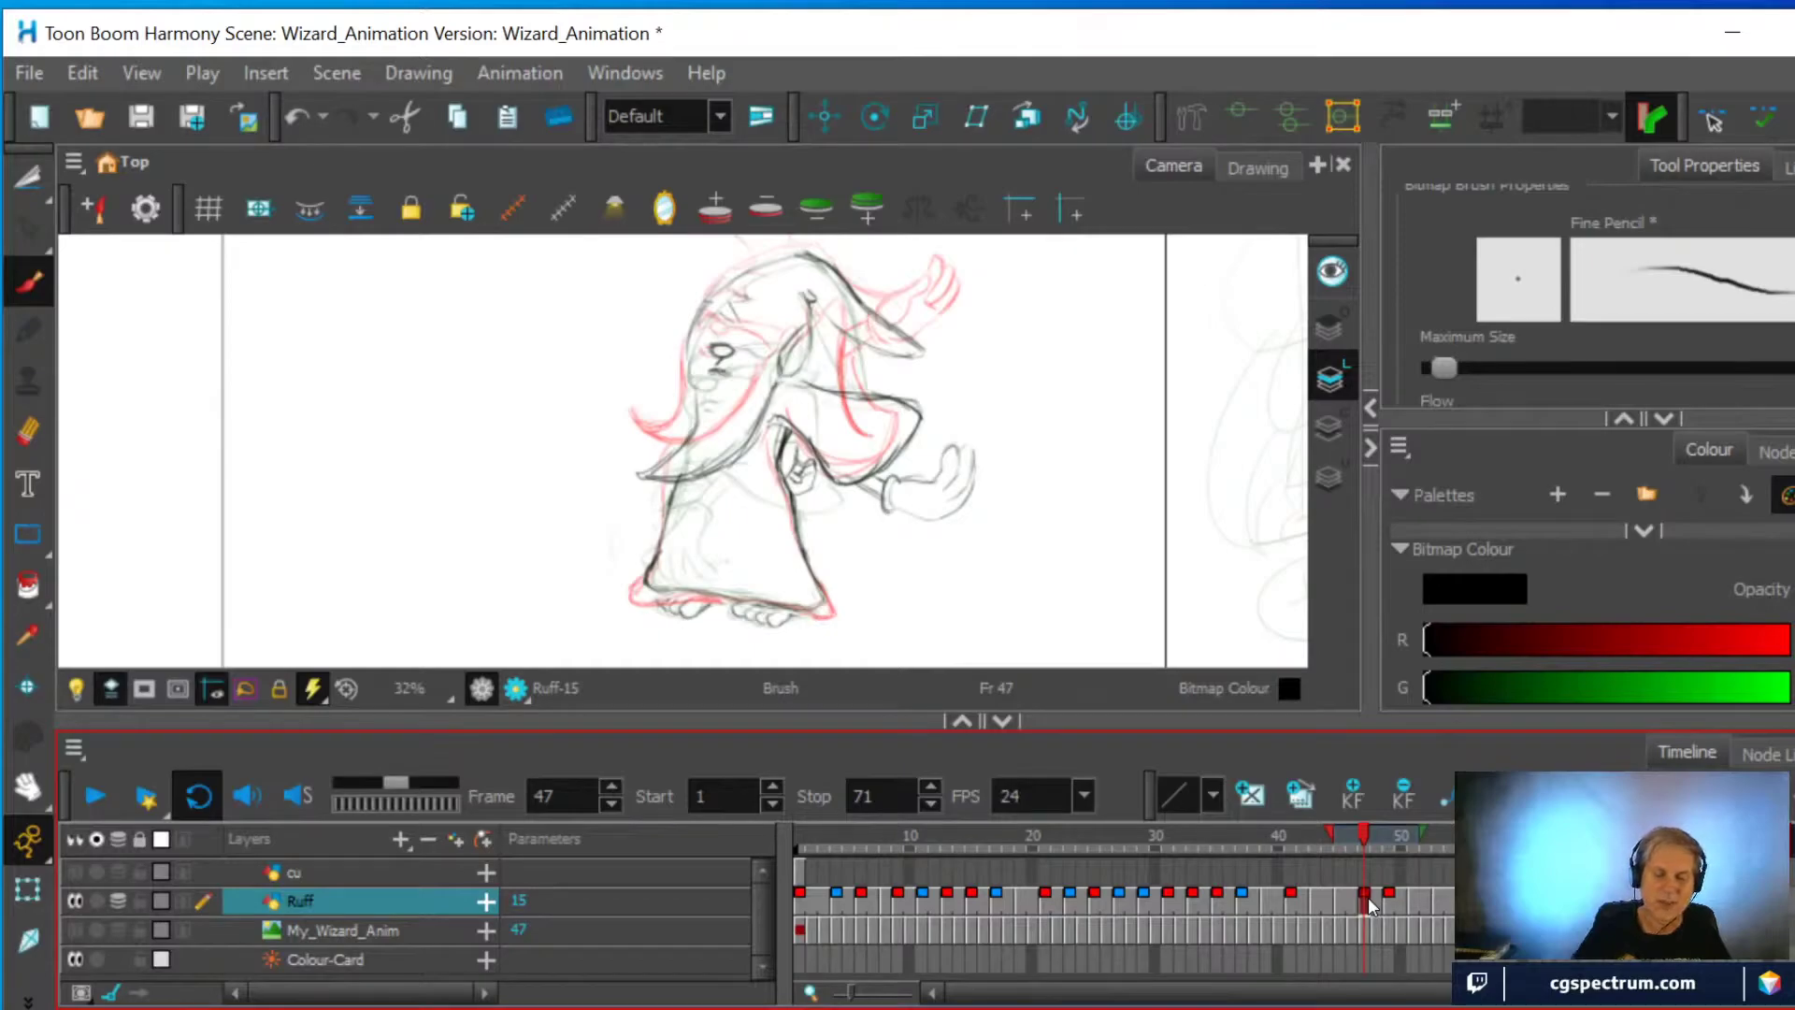
{"action": "left_click_drag", "start_coordinate": [812, 613], "coordinate": [824, 592]}
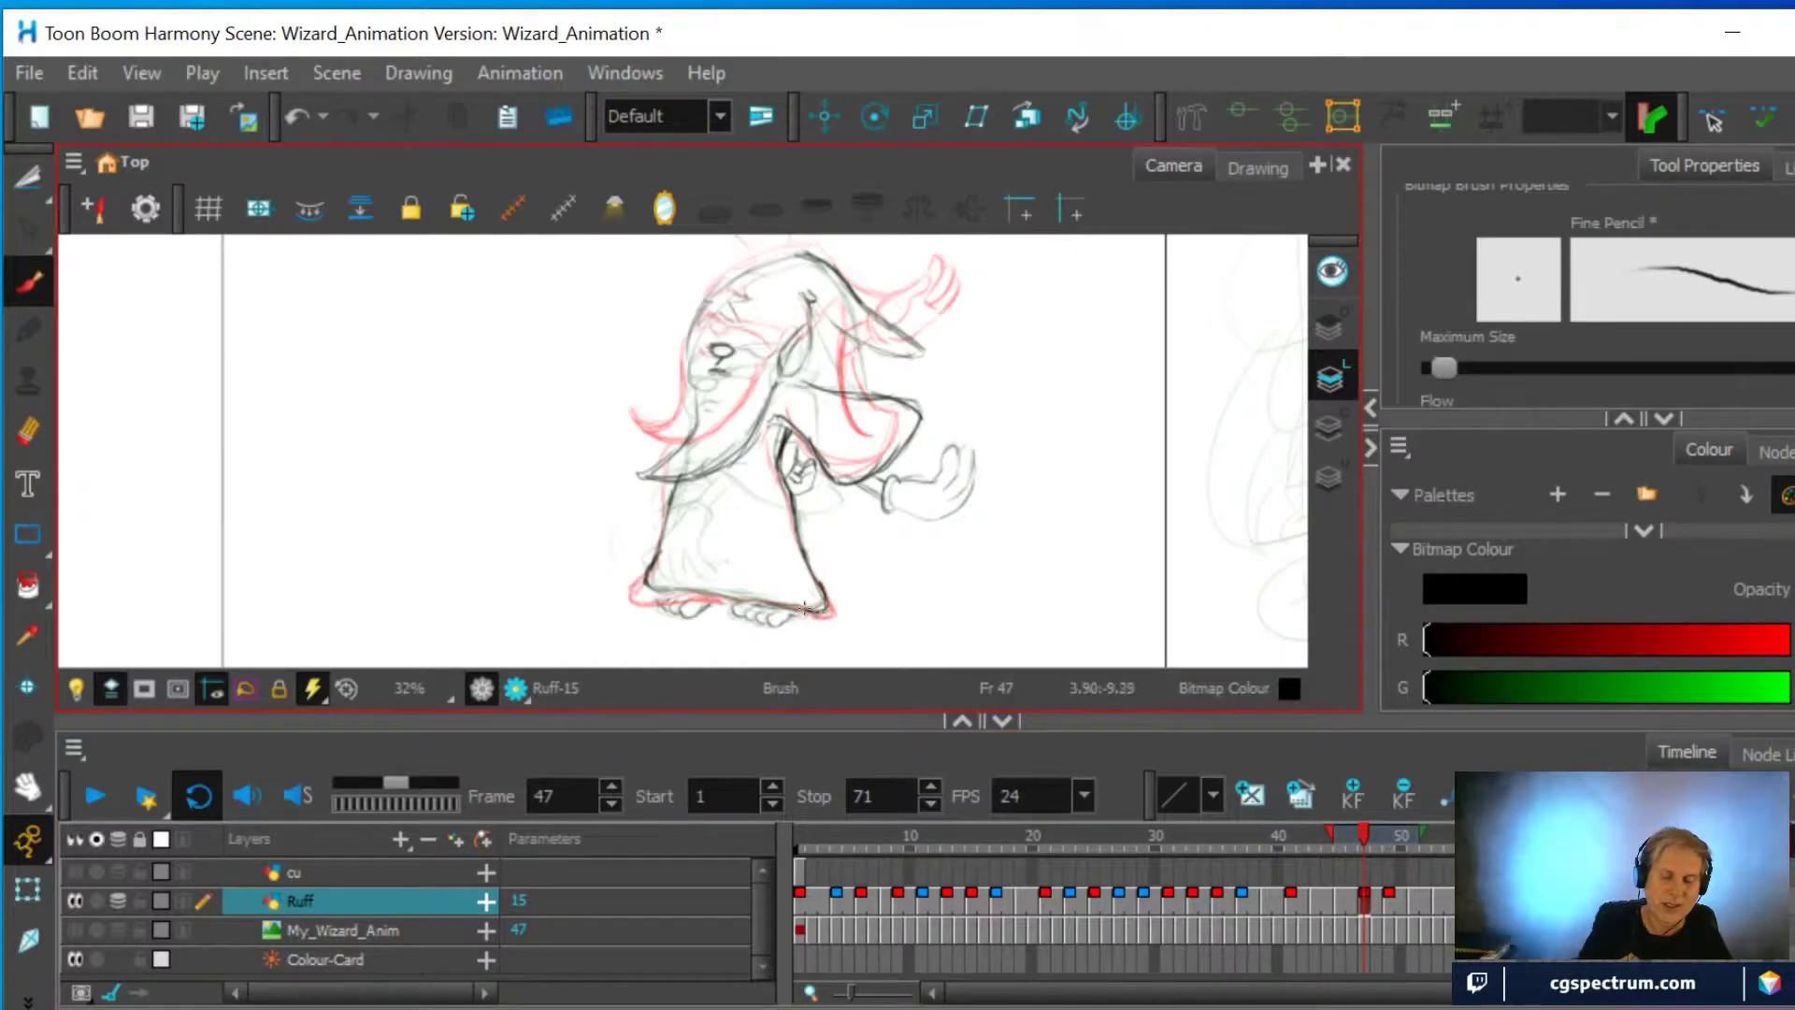
{"action": "mouse_move", "coordinate": [639, 581]}
{"action": "left_mouse_down"}
{"action": "mouse_move", "coordinate": [723, 597]}
{"action": "mouse_move", "coordinate": [636, 581]}
{"action": "left_mouse_up"}
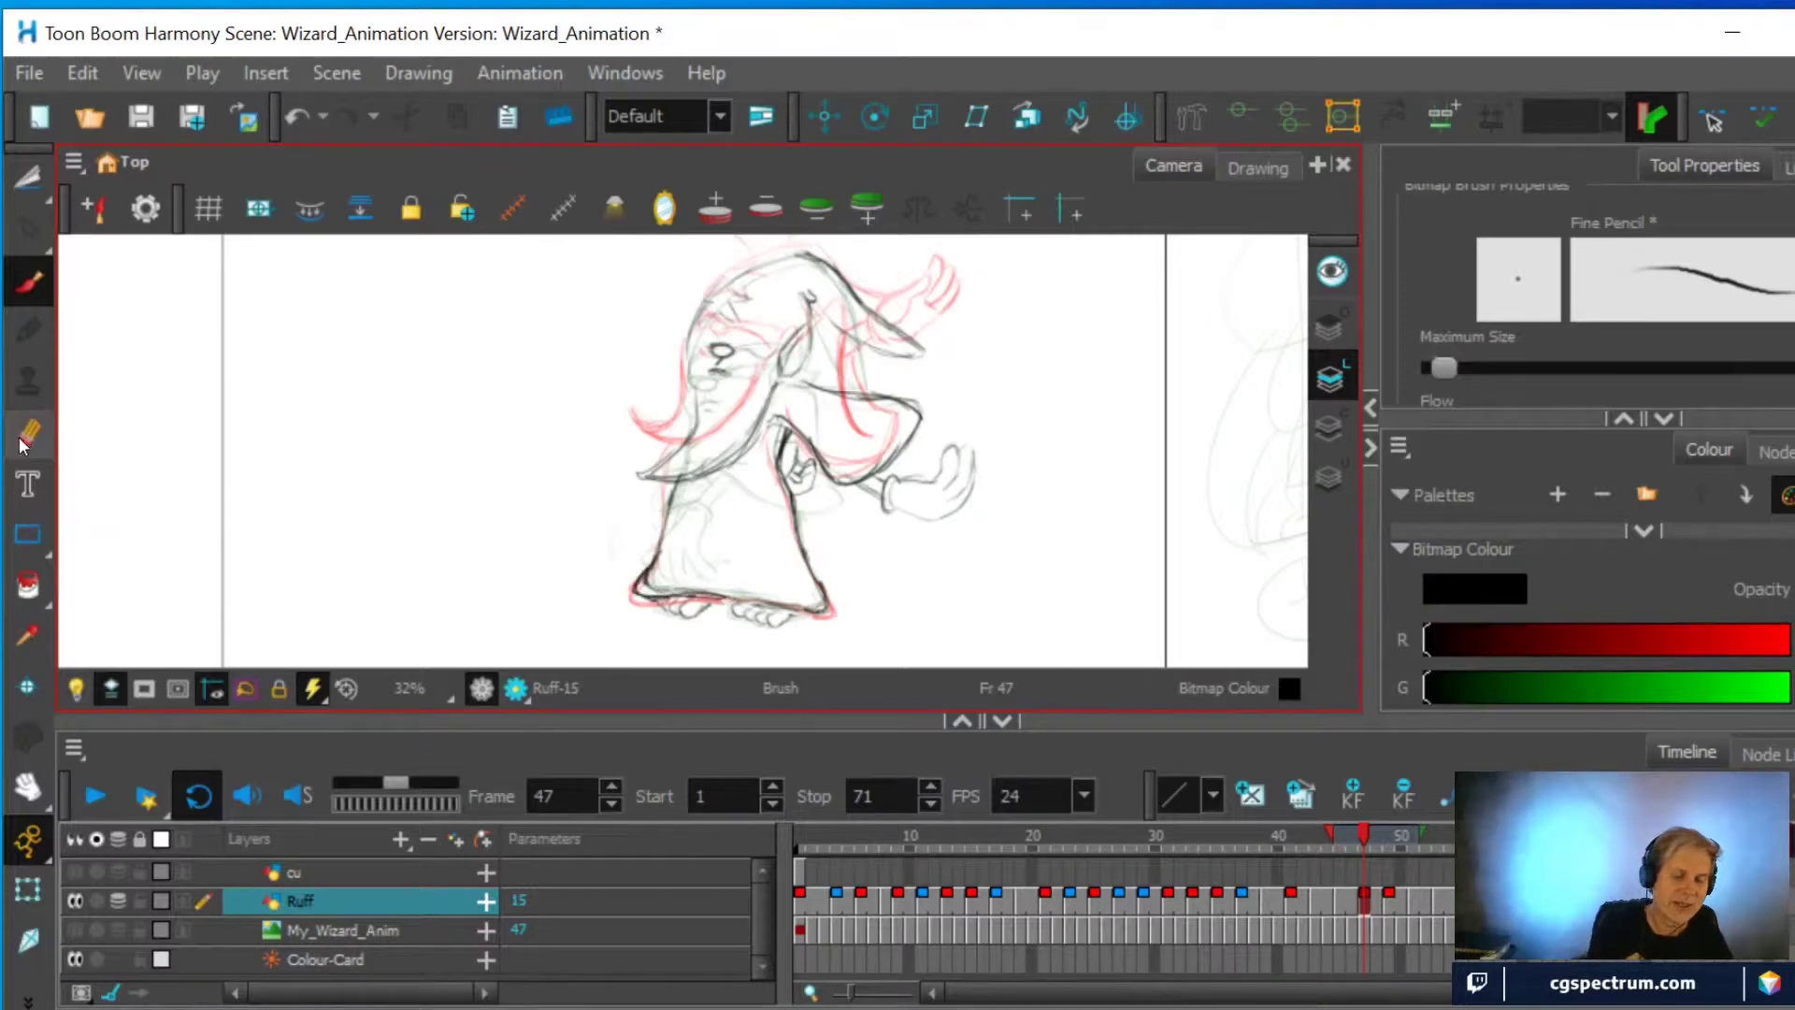
{"action": "key", "text": "alt+e"}
{"action": "left_click_drag", "start_coordinate": [673, 587], "coordinate": [650, 582]}
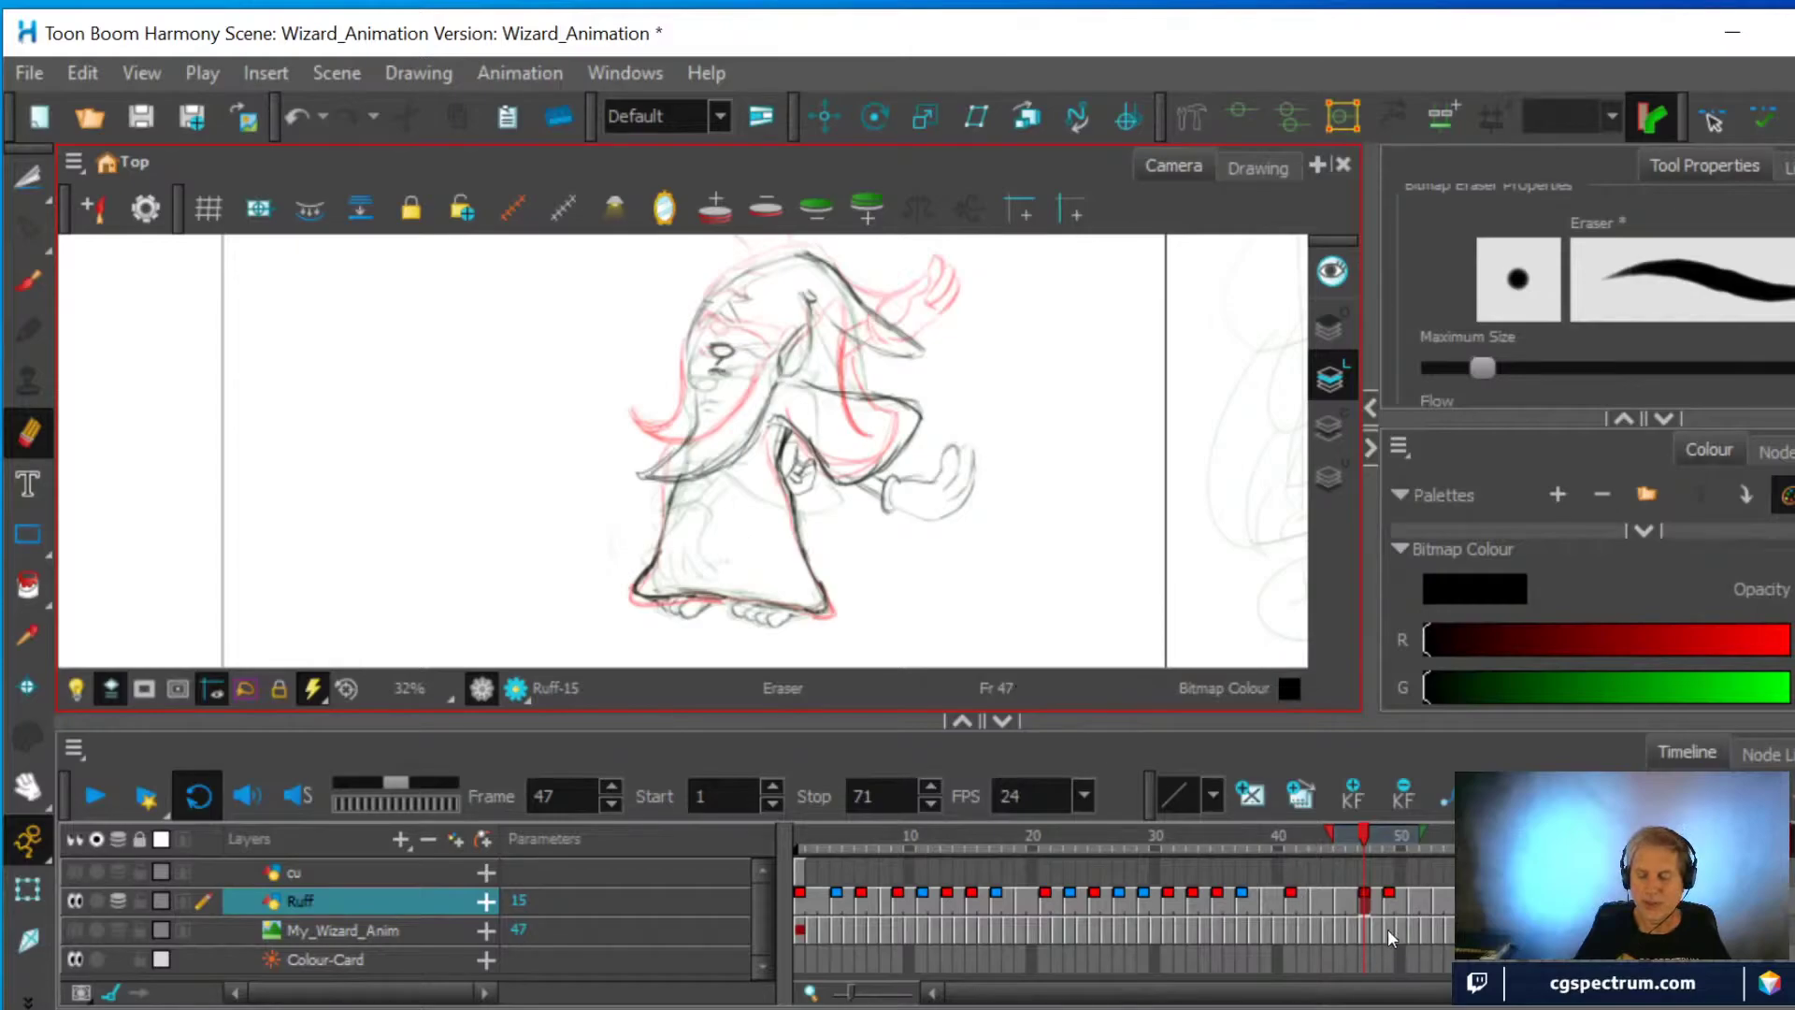
Erase the robe hem's front corner in frame 49 and redraw it slightly further forward
{"action": "left_click", "coordinate": [1389, 904]}
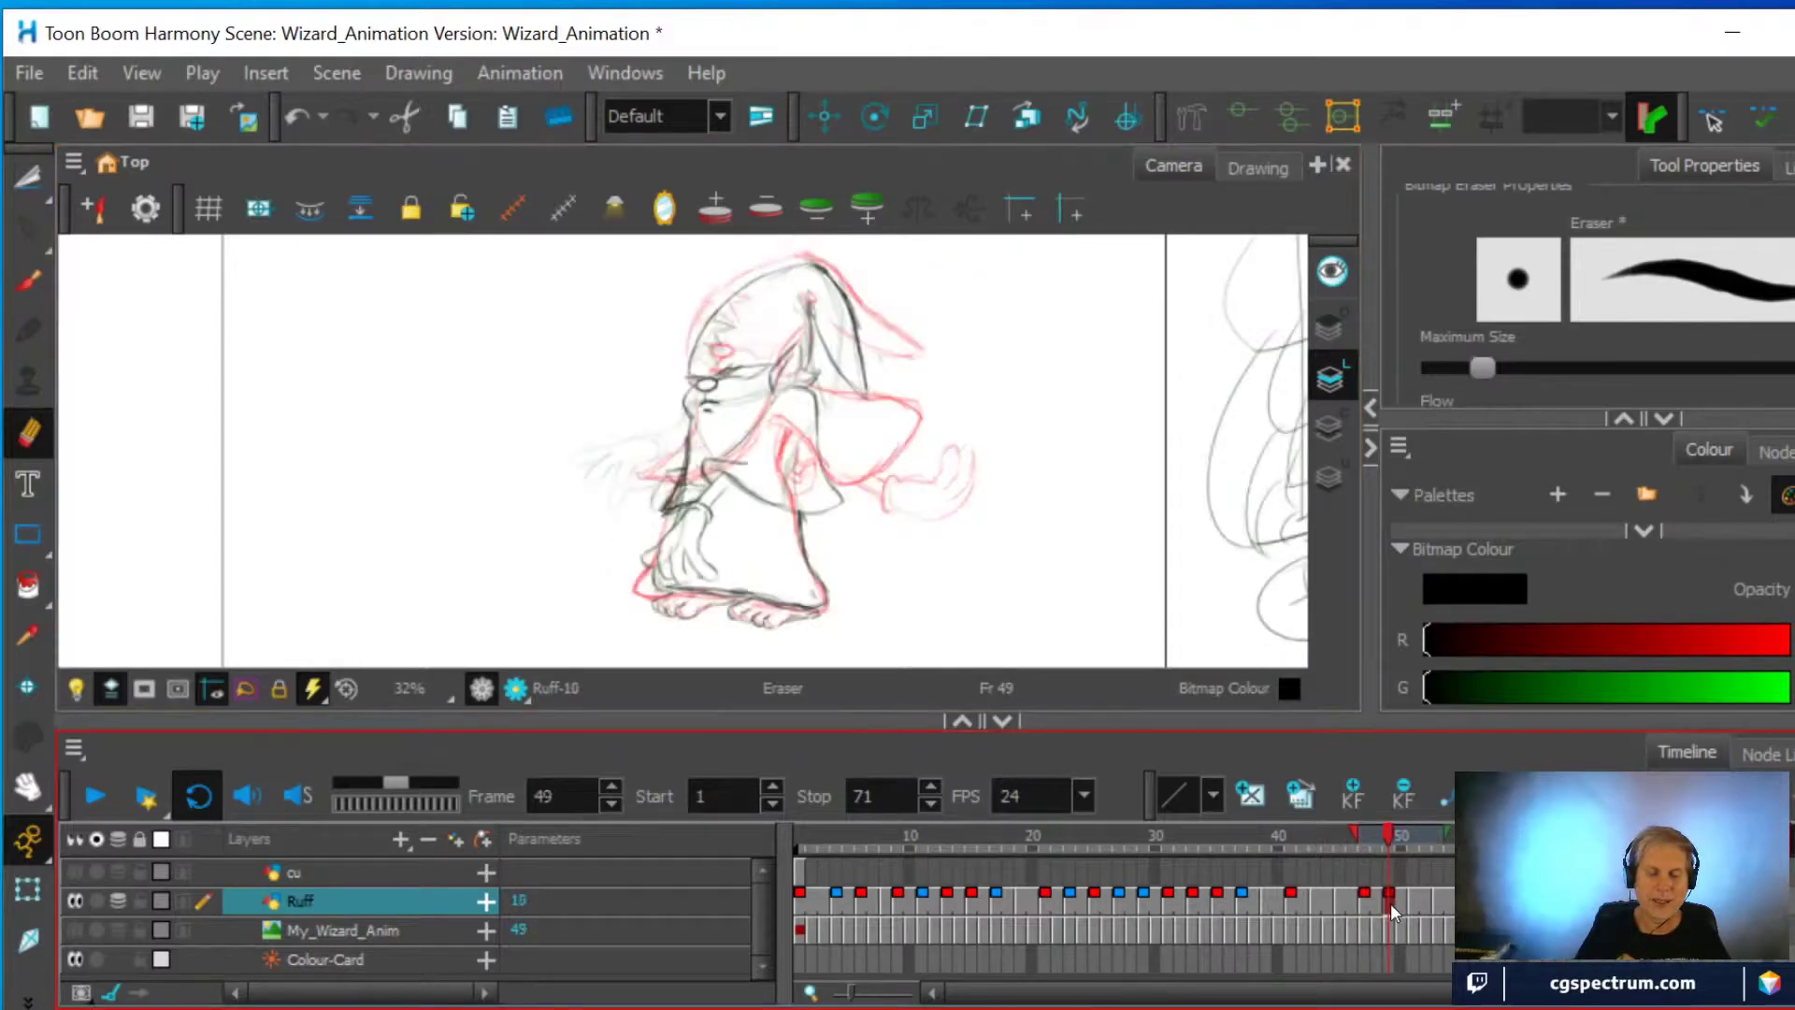
{"action": "left_click", "coordinate": [647, 579]}
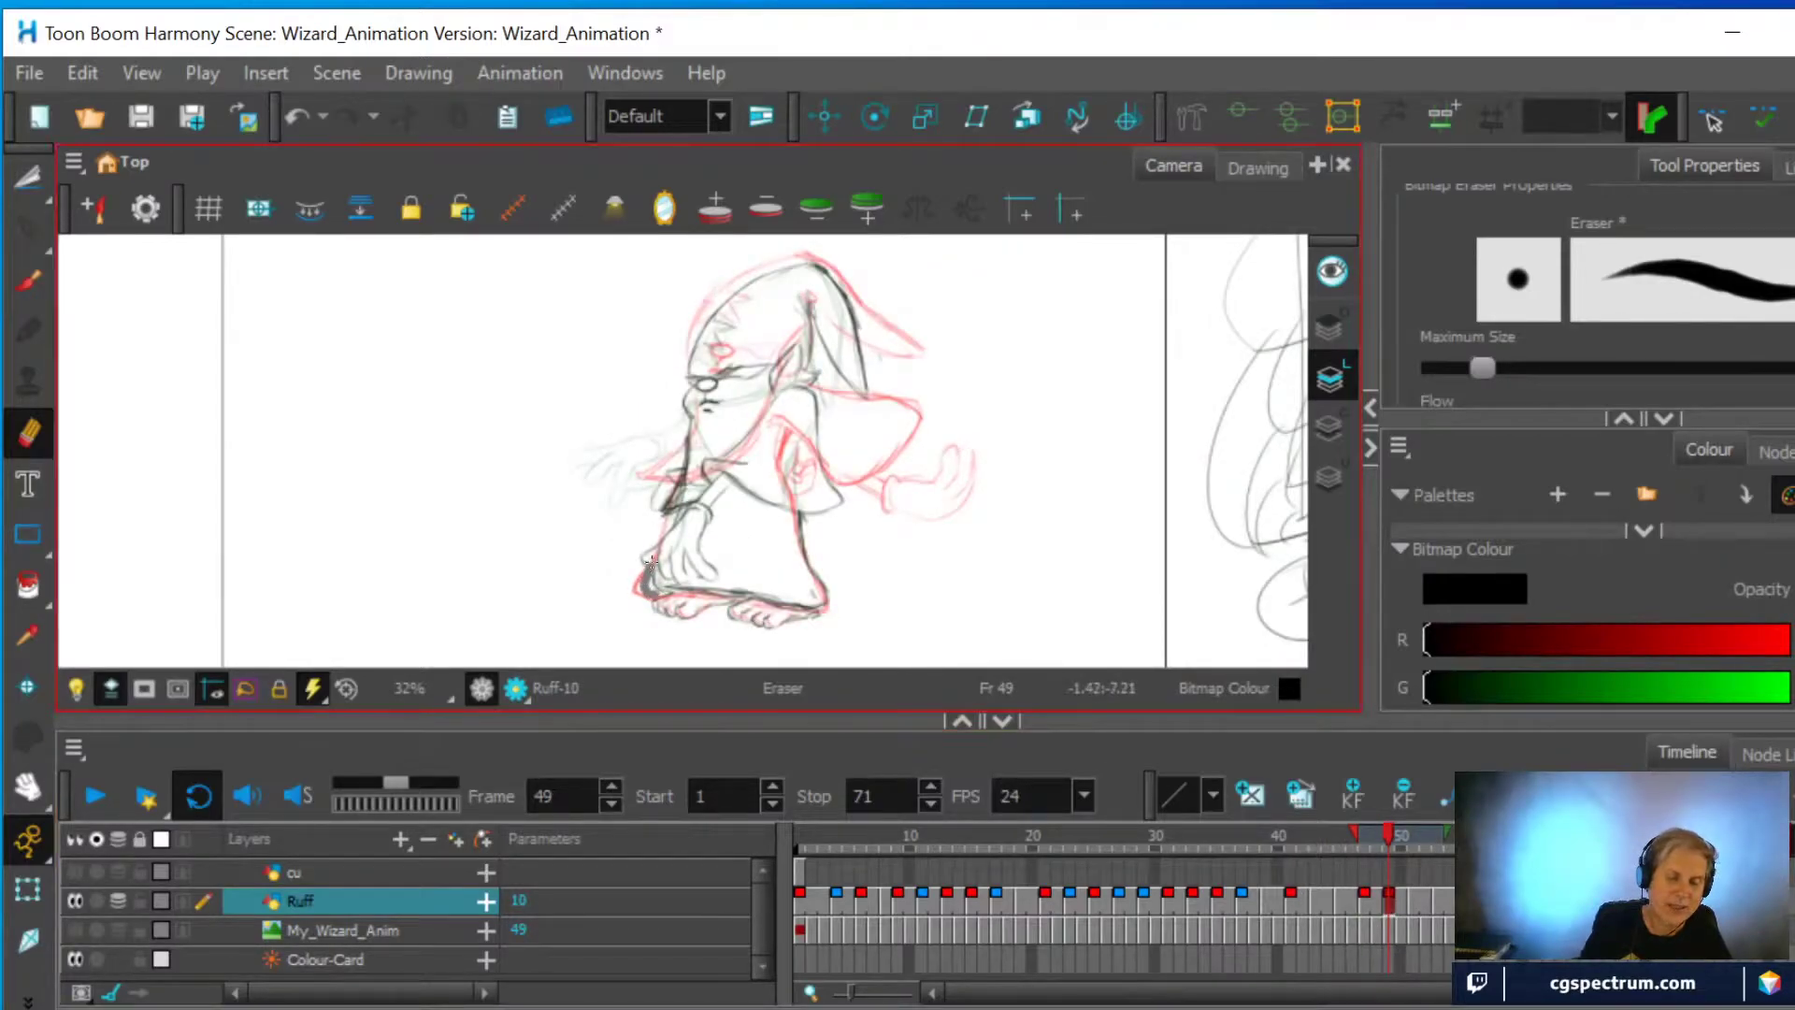
{"action": "key", "text": "alt+b"}
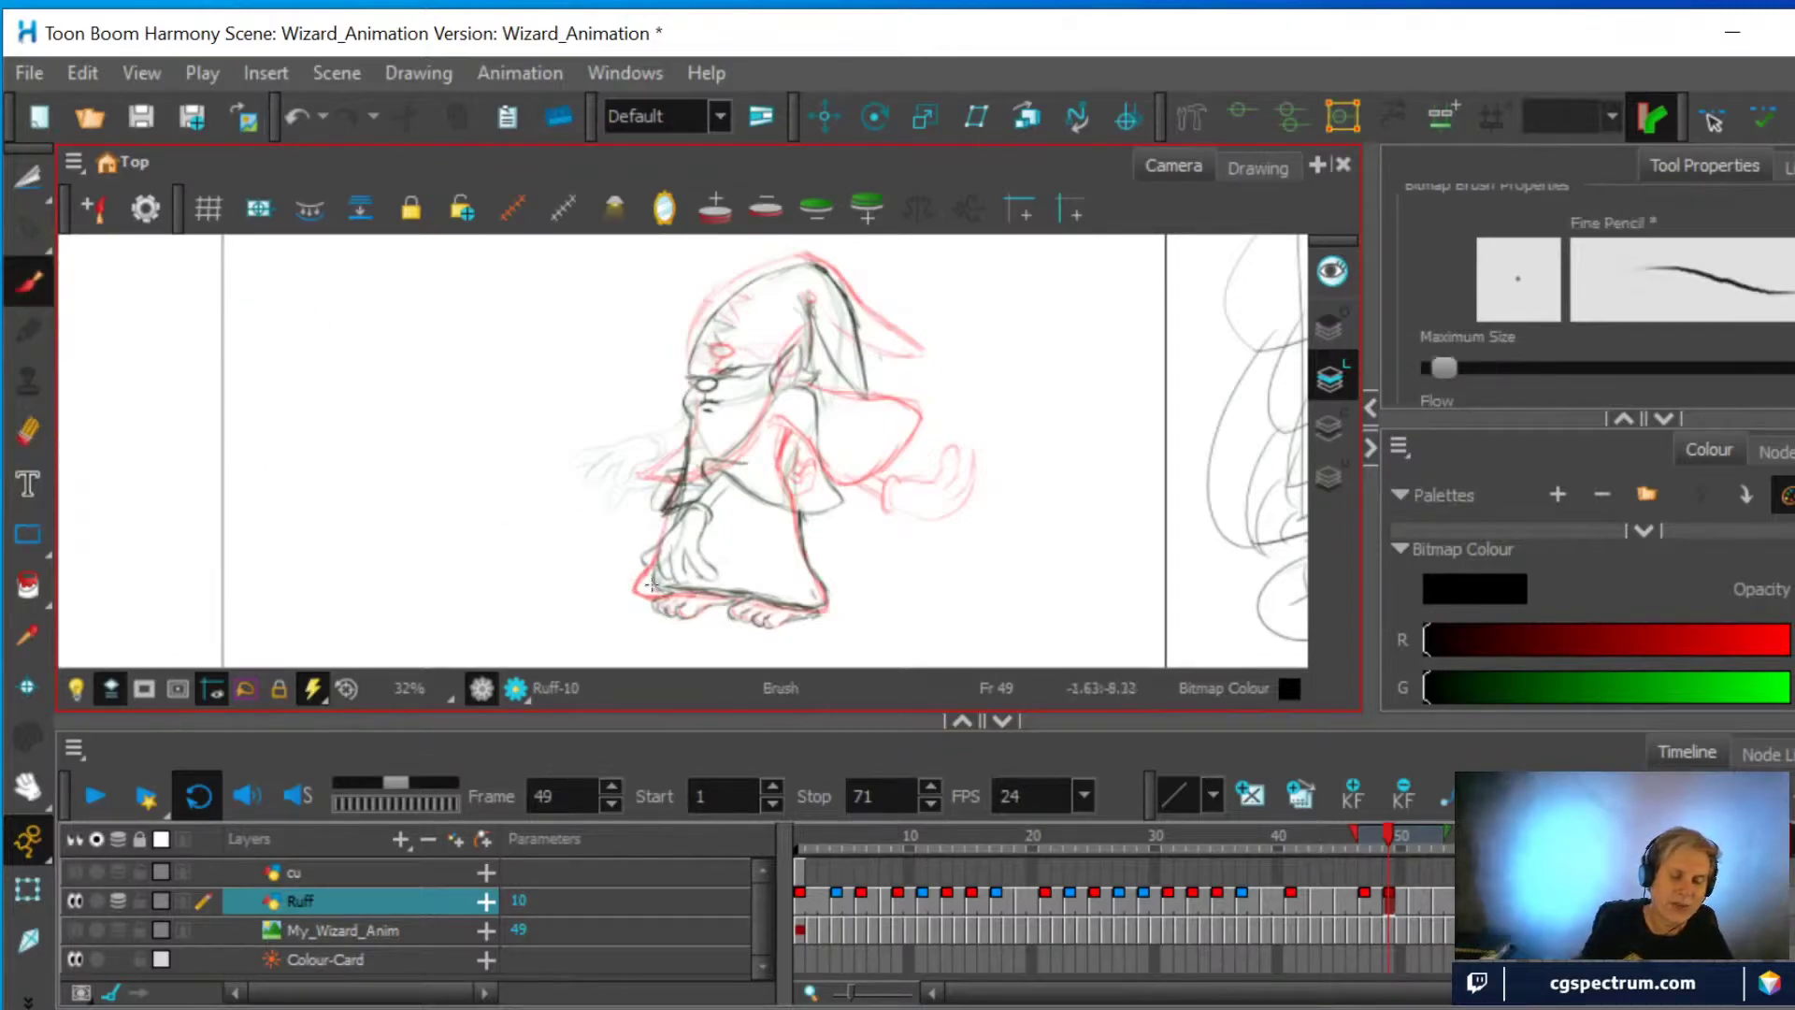
{"action": "left_click_drag", "start_coordinate": [652, 589], "coordinate": [660, 595]}
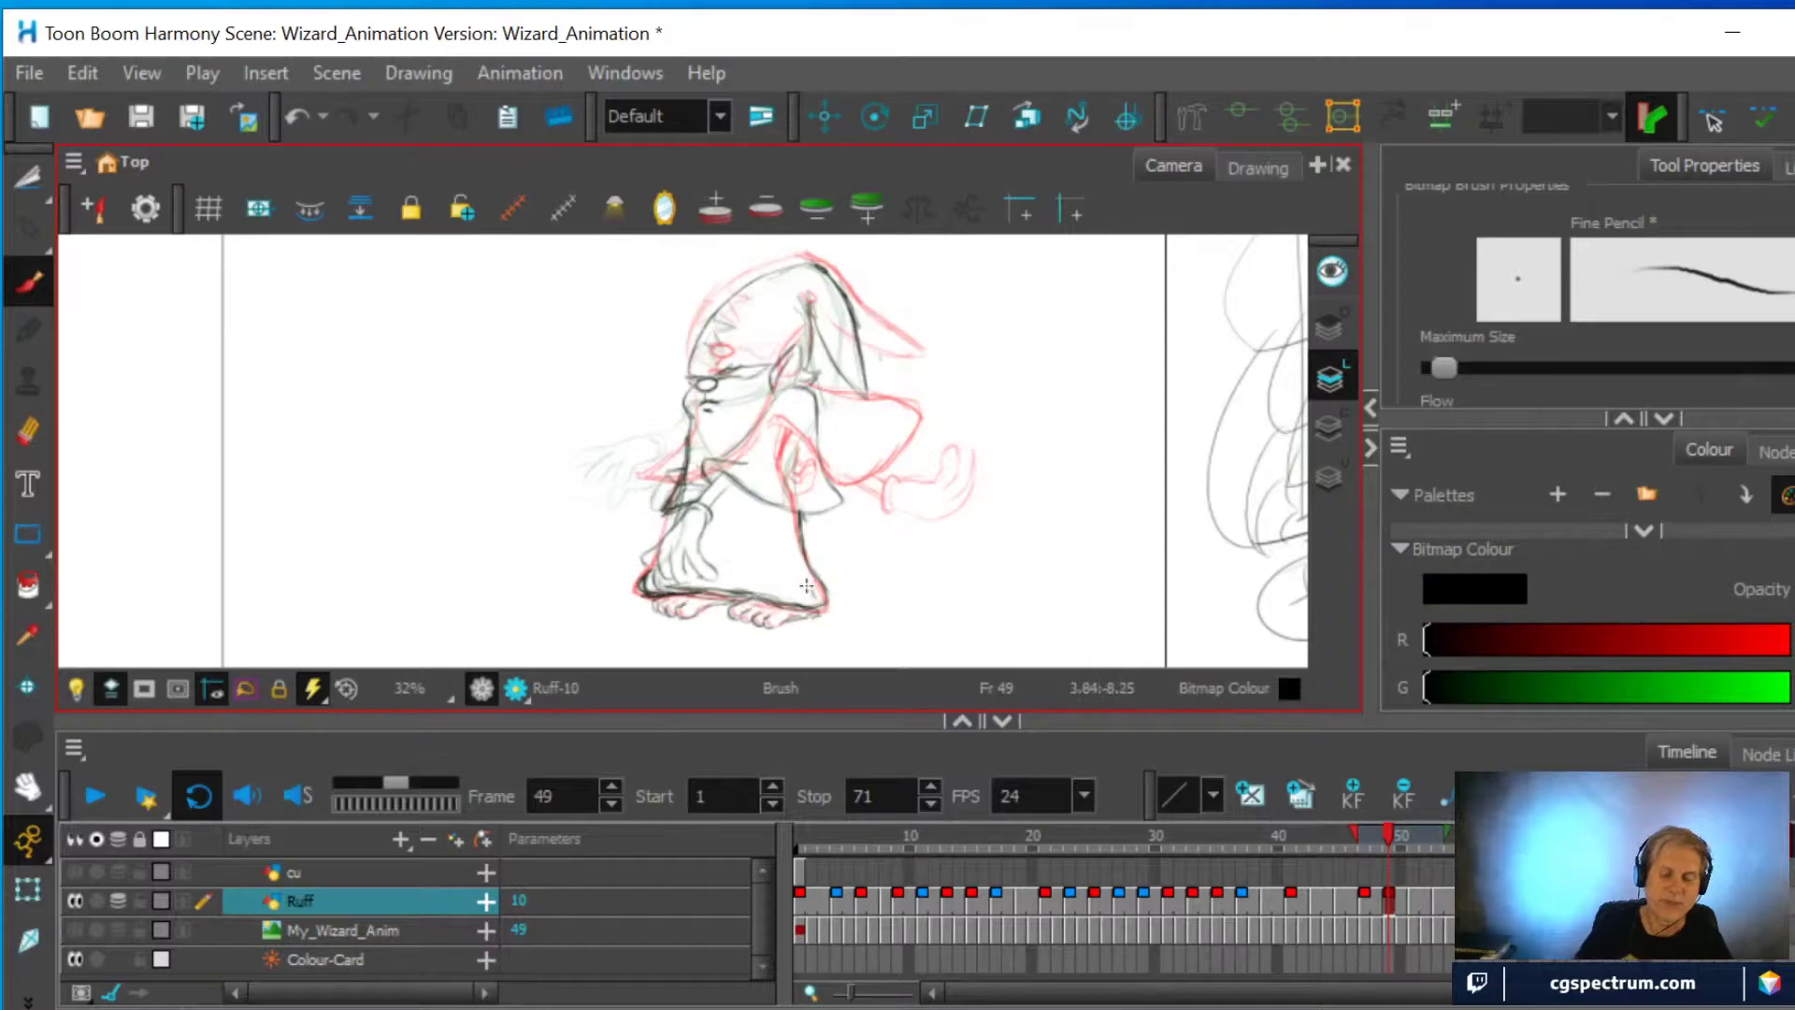
Turn off onion skinning, play back the wizard animation, and check the robe hem's motion around frames 49 to 51
{"action": "key", "text": "alt+o"}
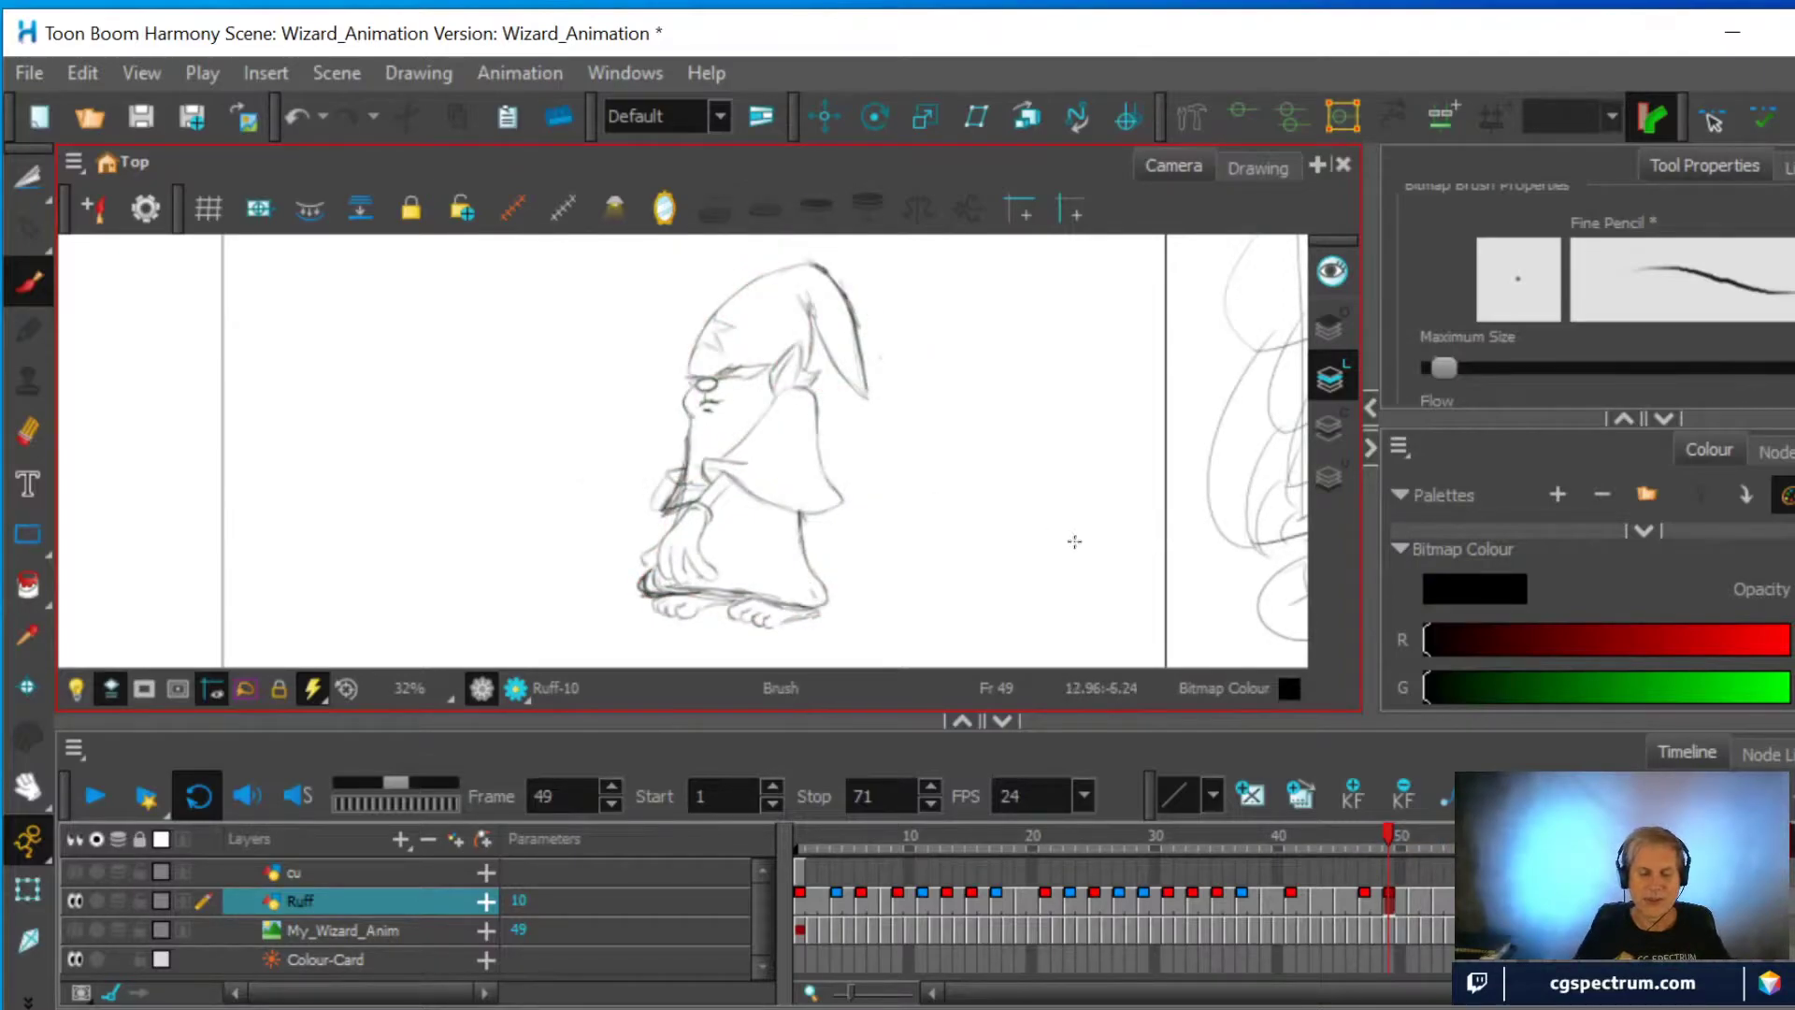
{"action": "left_click", "coordinate": [97, 798]}
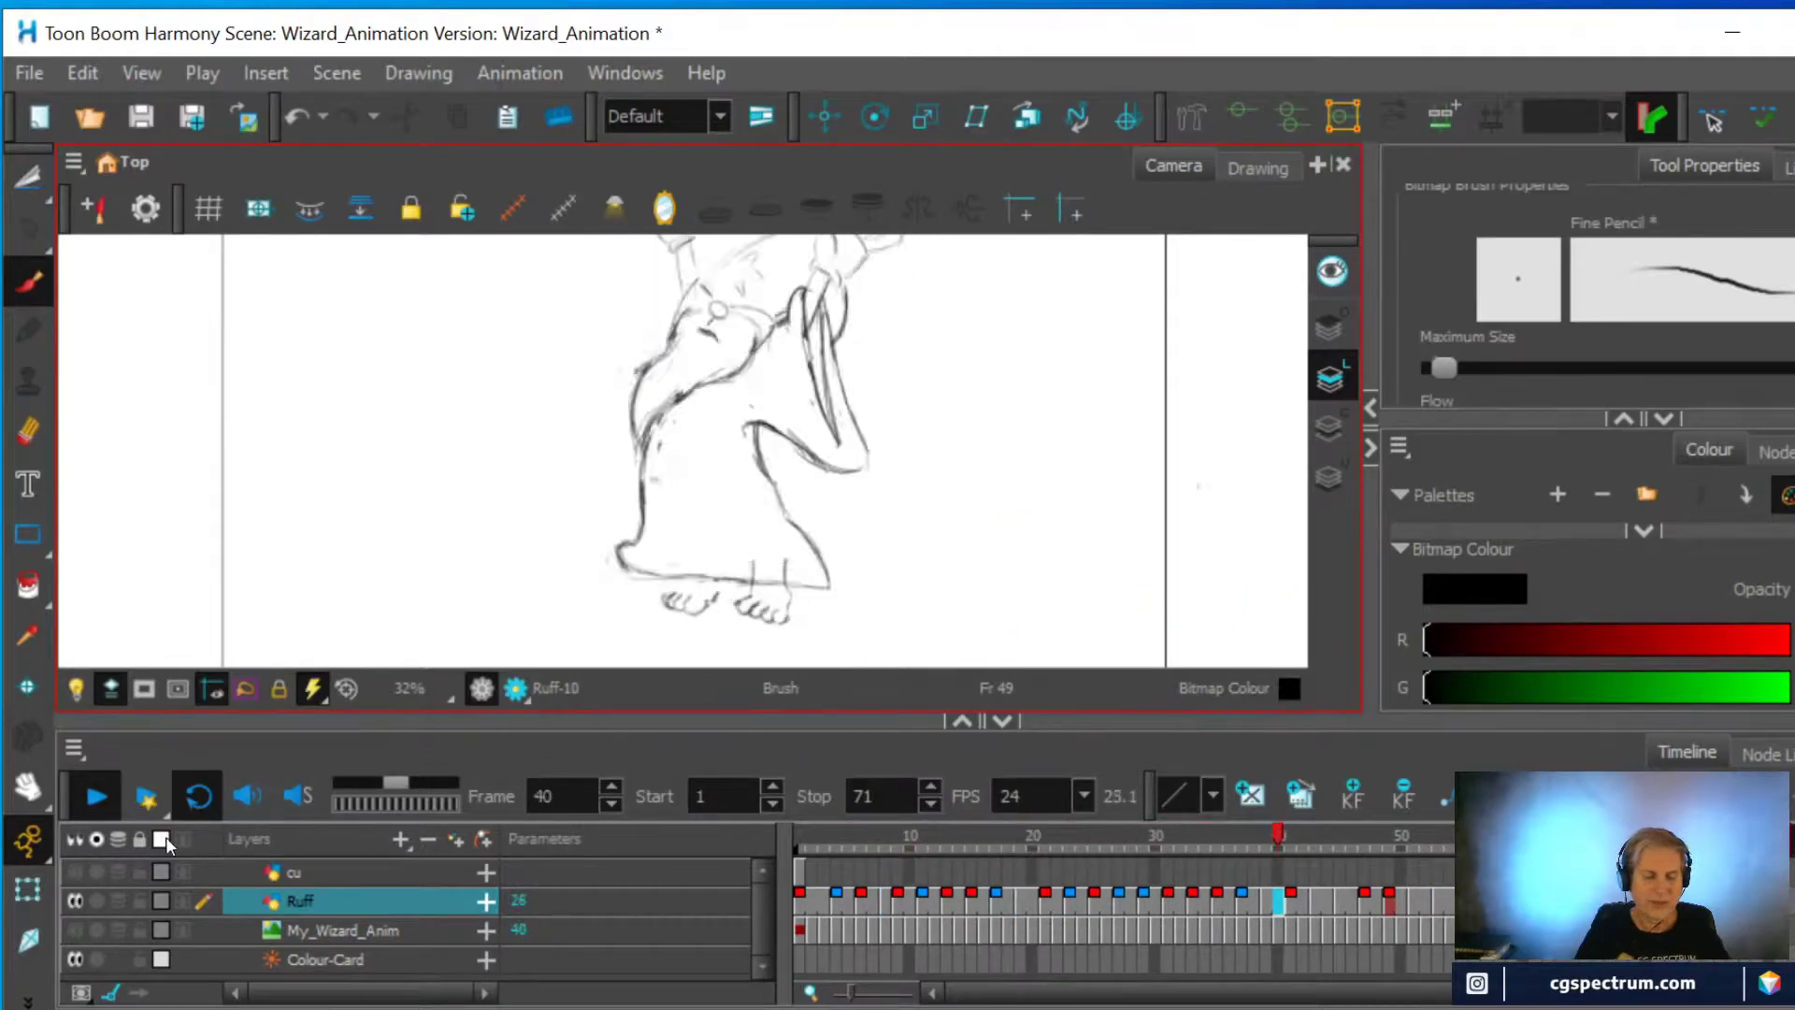
{"action": "mouse_move", "coordinate": [1413, 847]}
{"action": "left_mouse_down"}
{"action": "mouse_move", "coordinate": [1234, 861]}
{"action": "mouse_move", "coordinate": [1257, 841]}
{"action": "mouse_move", "coordinate": [1486, 851]}
{"action": "mouse_move", "coordinate": [1292, 873]}
{"action": "mouse_move", "coordinate": [1447, 861]}
{"action": "mouse_move", "coordinate": [1320, 867]}
{"action": "mouse_move", "coordinate": [1416, 871]}
{"action": "mouse_move", "coordinate": [1388, 873]}
{"action": "left_mouse_up"}
{"action": "left_click", "coordinate": [1411, 879]}
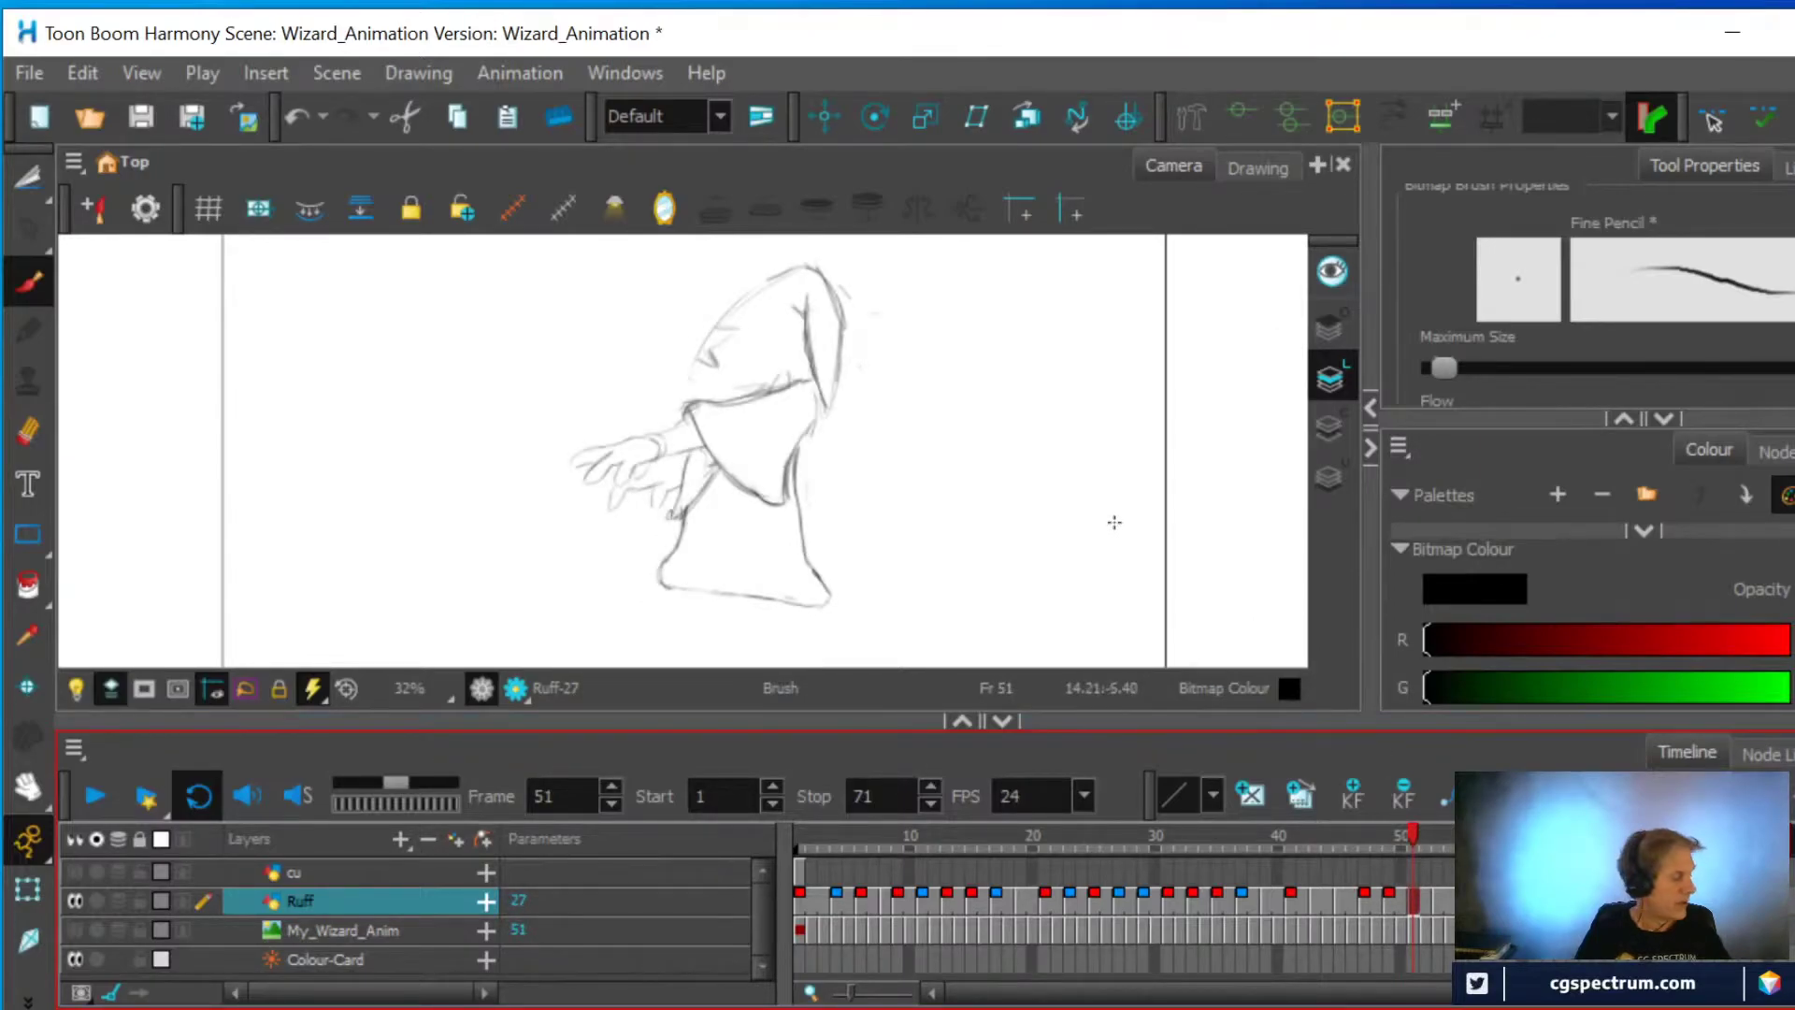
{"action": "key", "text": "ctrl+z"}
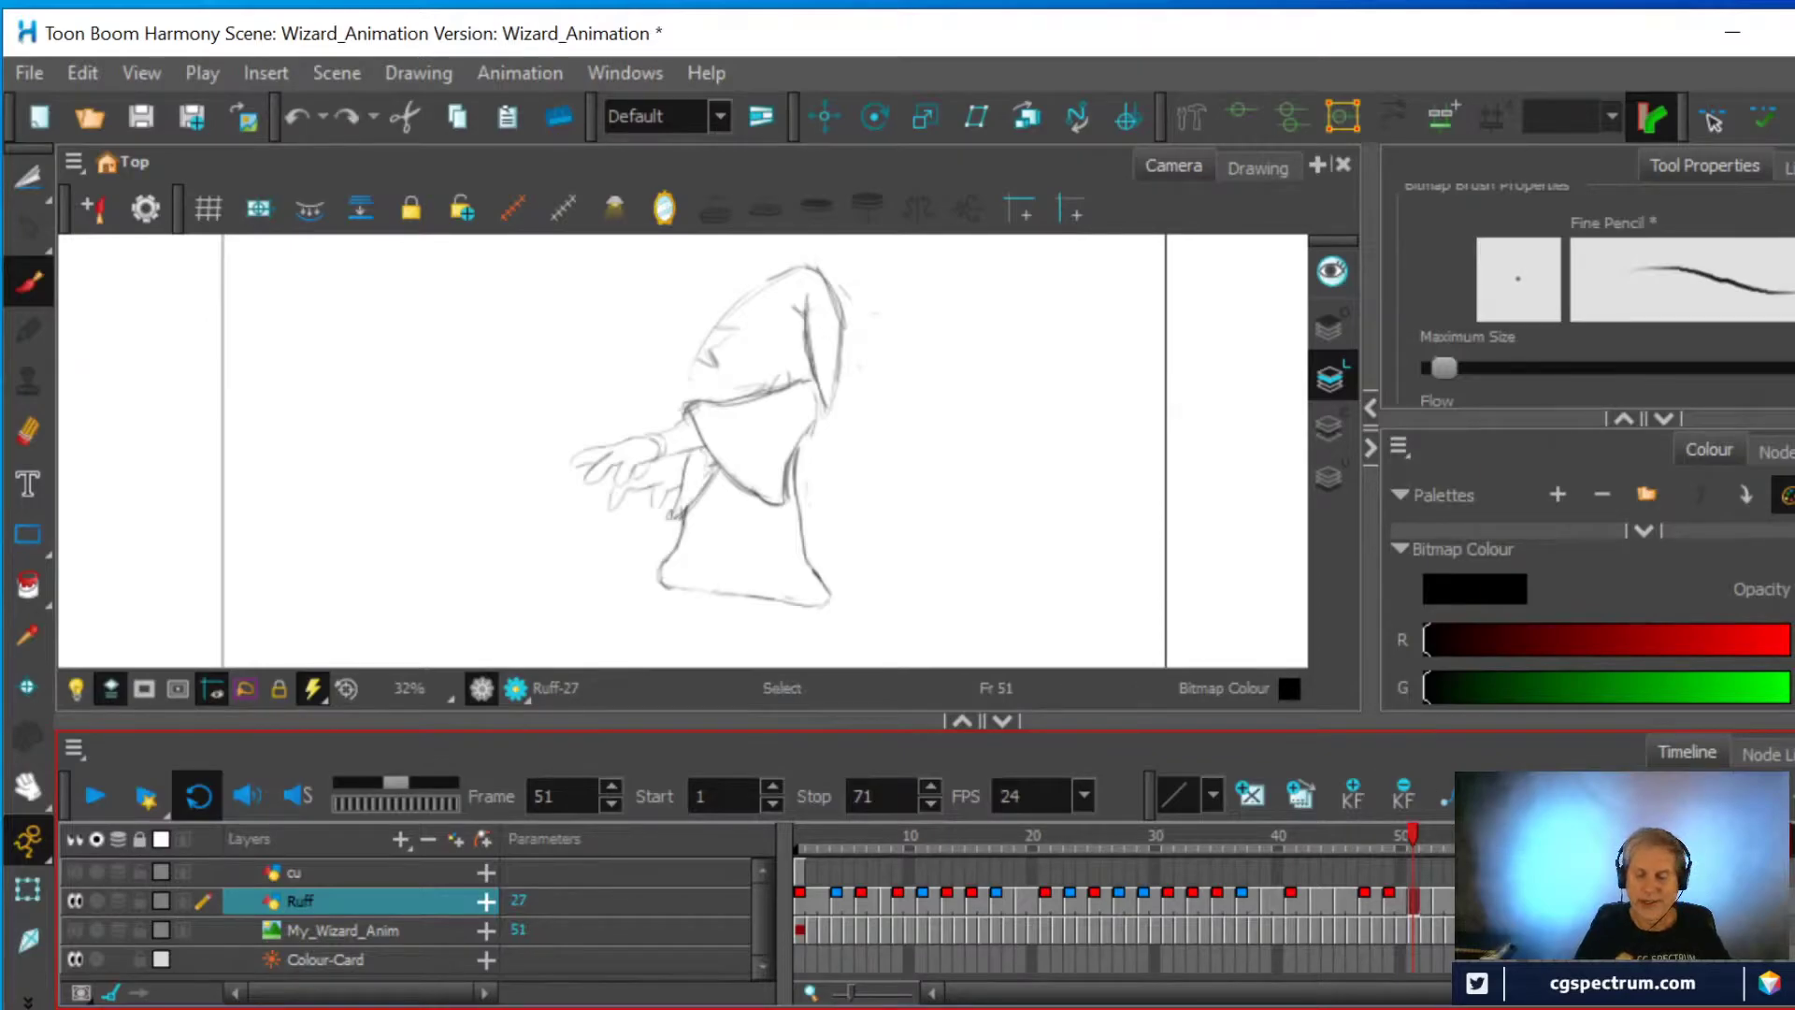
Scrub through frames 51 to 37 and play back the wizard animation to review the motion, ending at frame 1
{"action": "left_click_drag", "start_coordinate": [1416, 832], "coordinate": [1377, 834]}
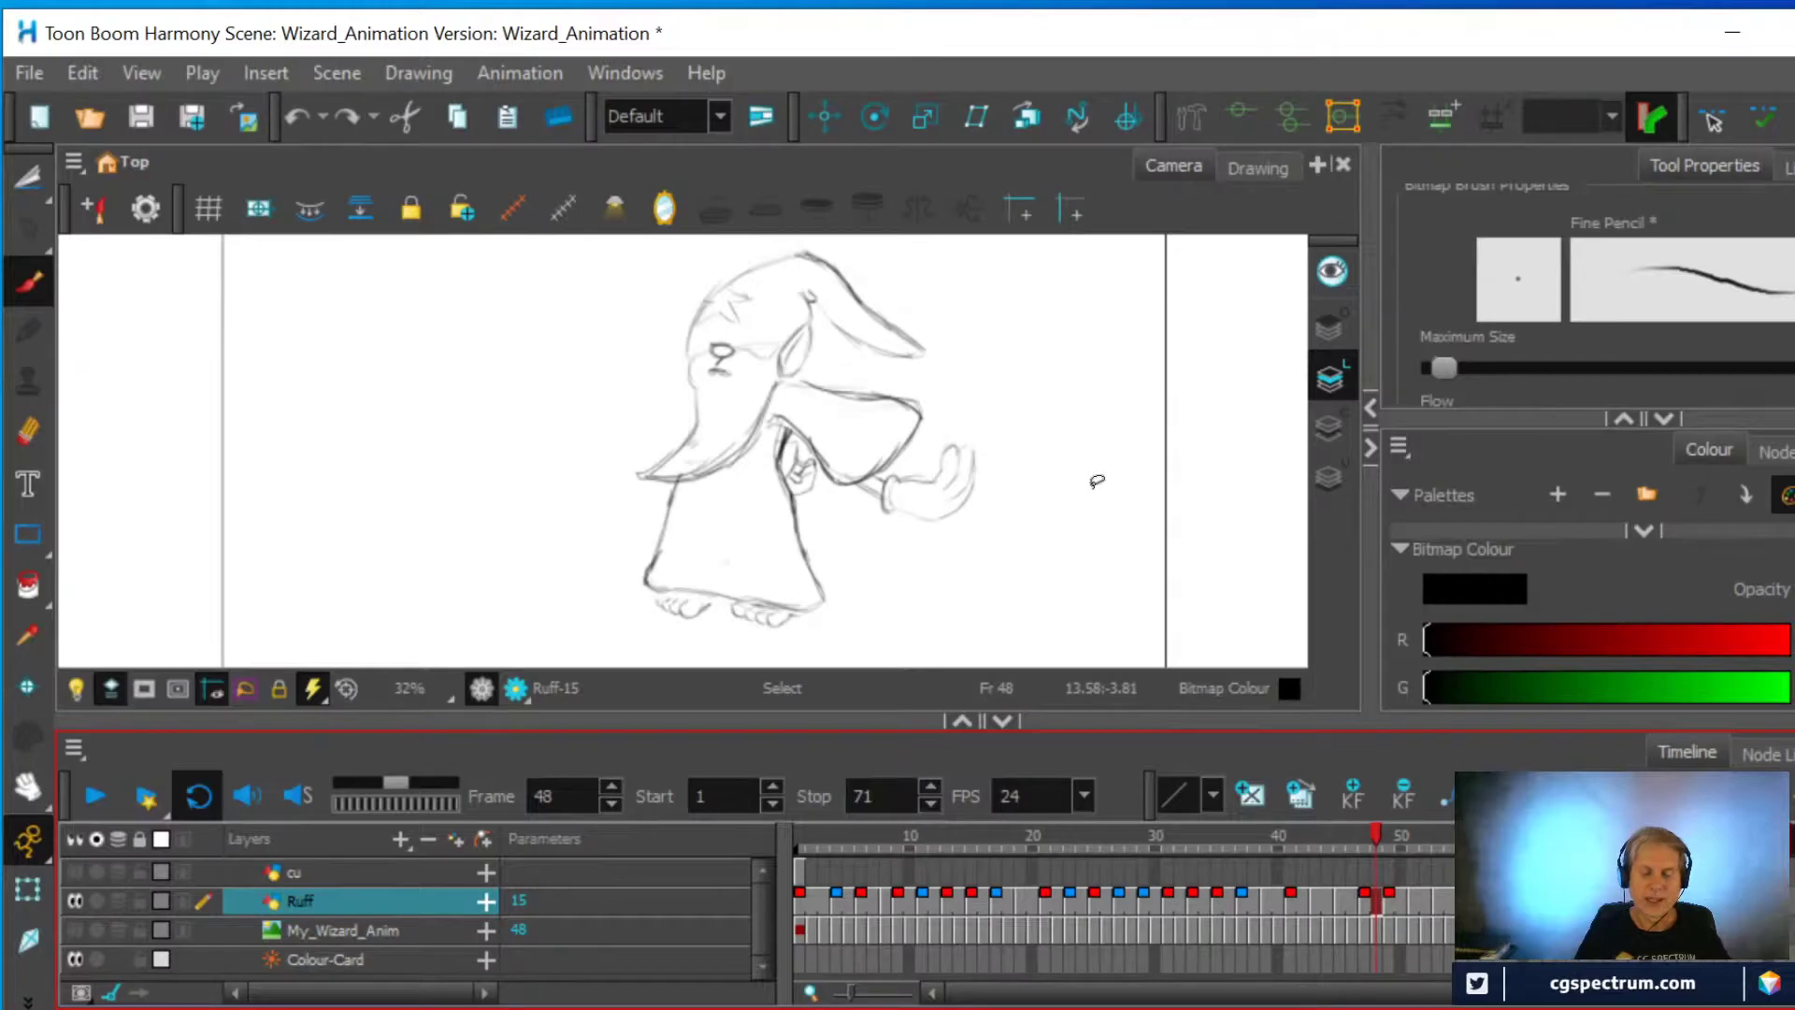
{"action": "left_click_drag", "start_coordinate": [1377, 834], "coordinate": [1321, 834]}
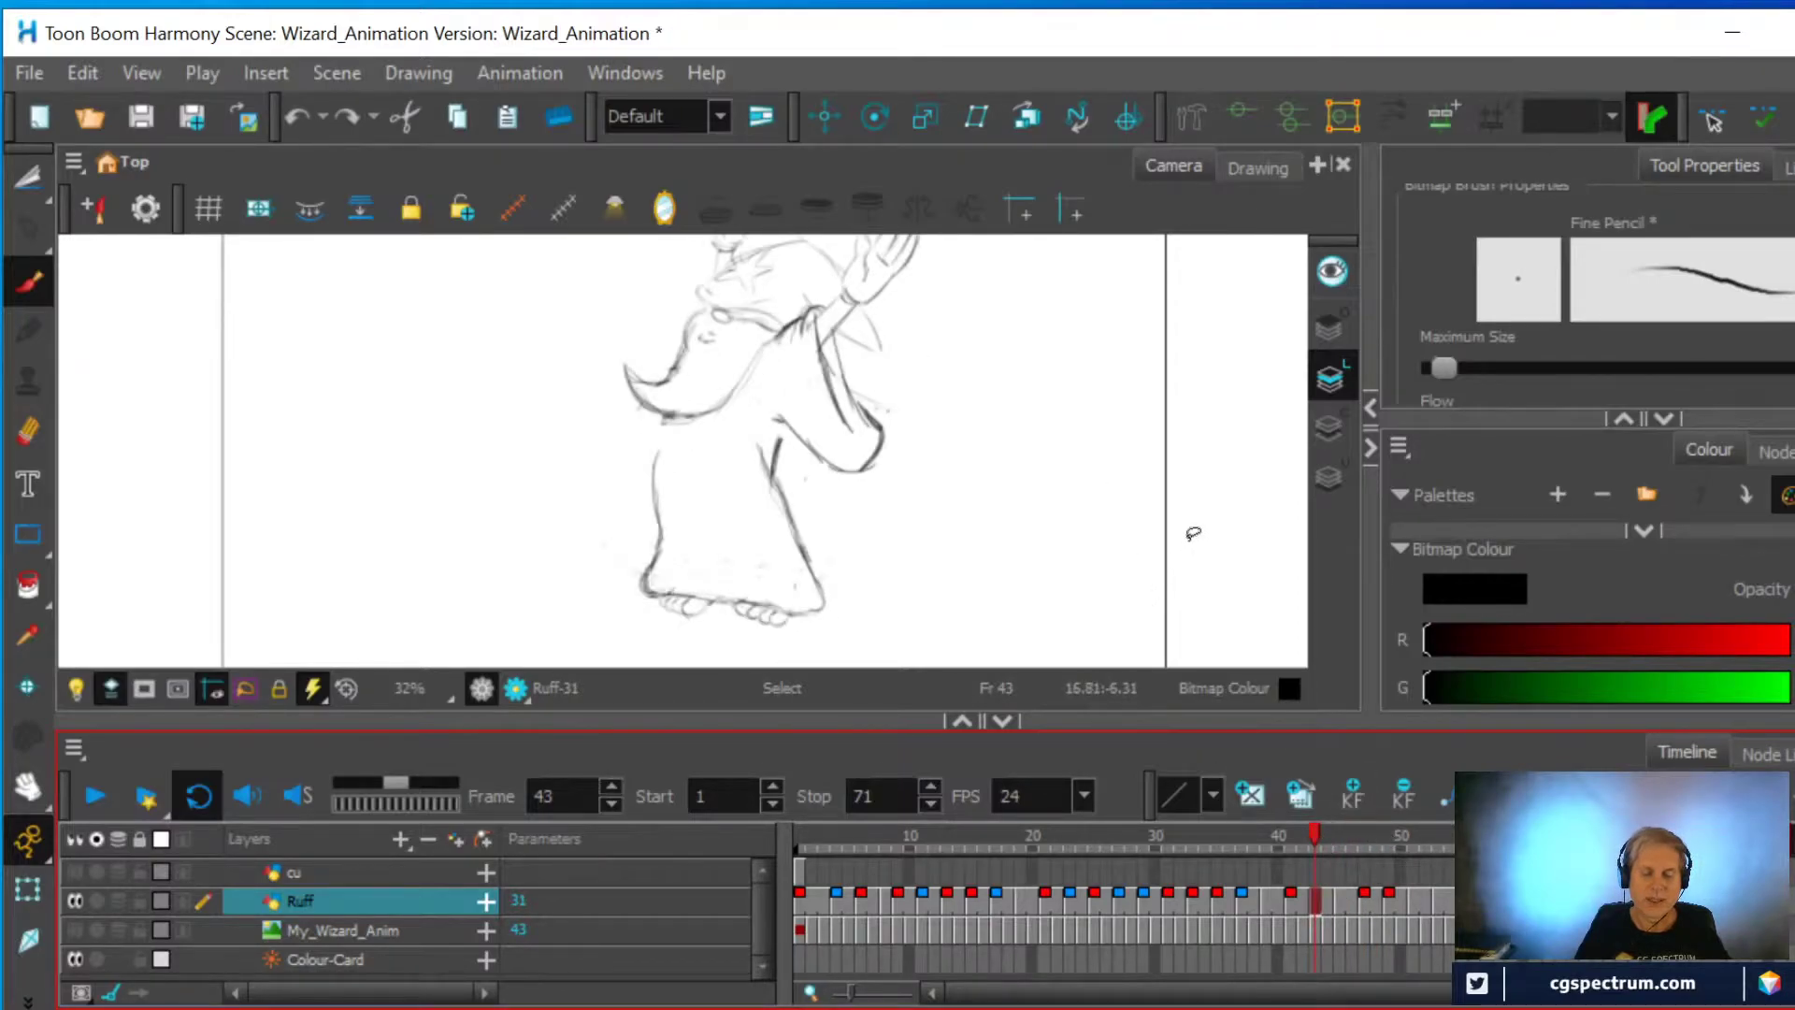
{"action": "left_click_drag", "start_coordinate": [1318, 817], "coordinate": [1266, 832]}
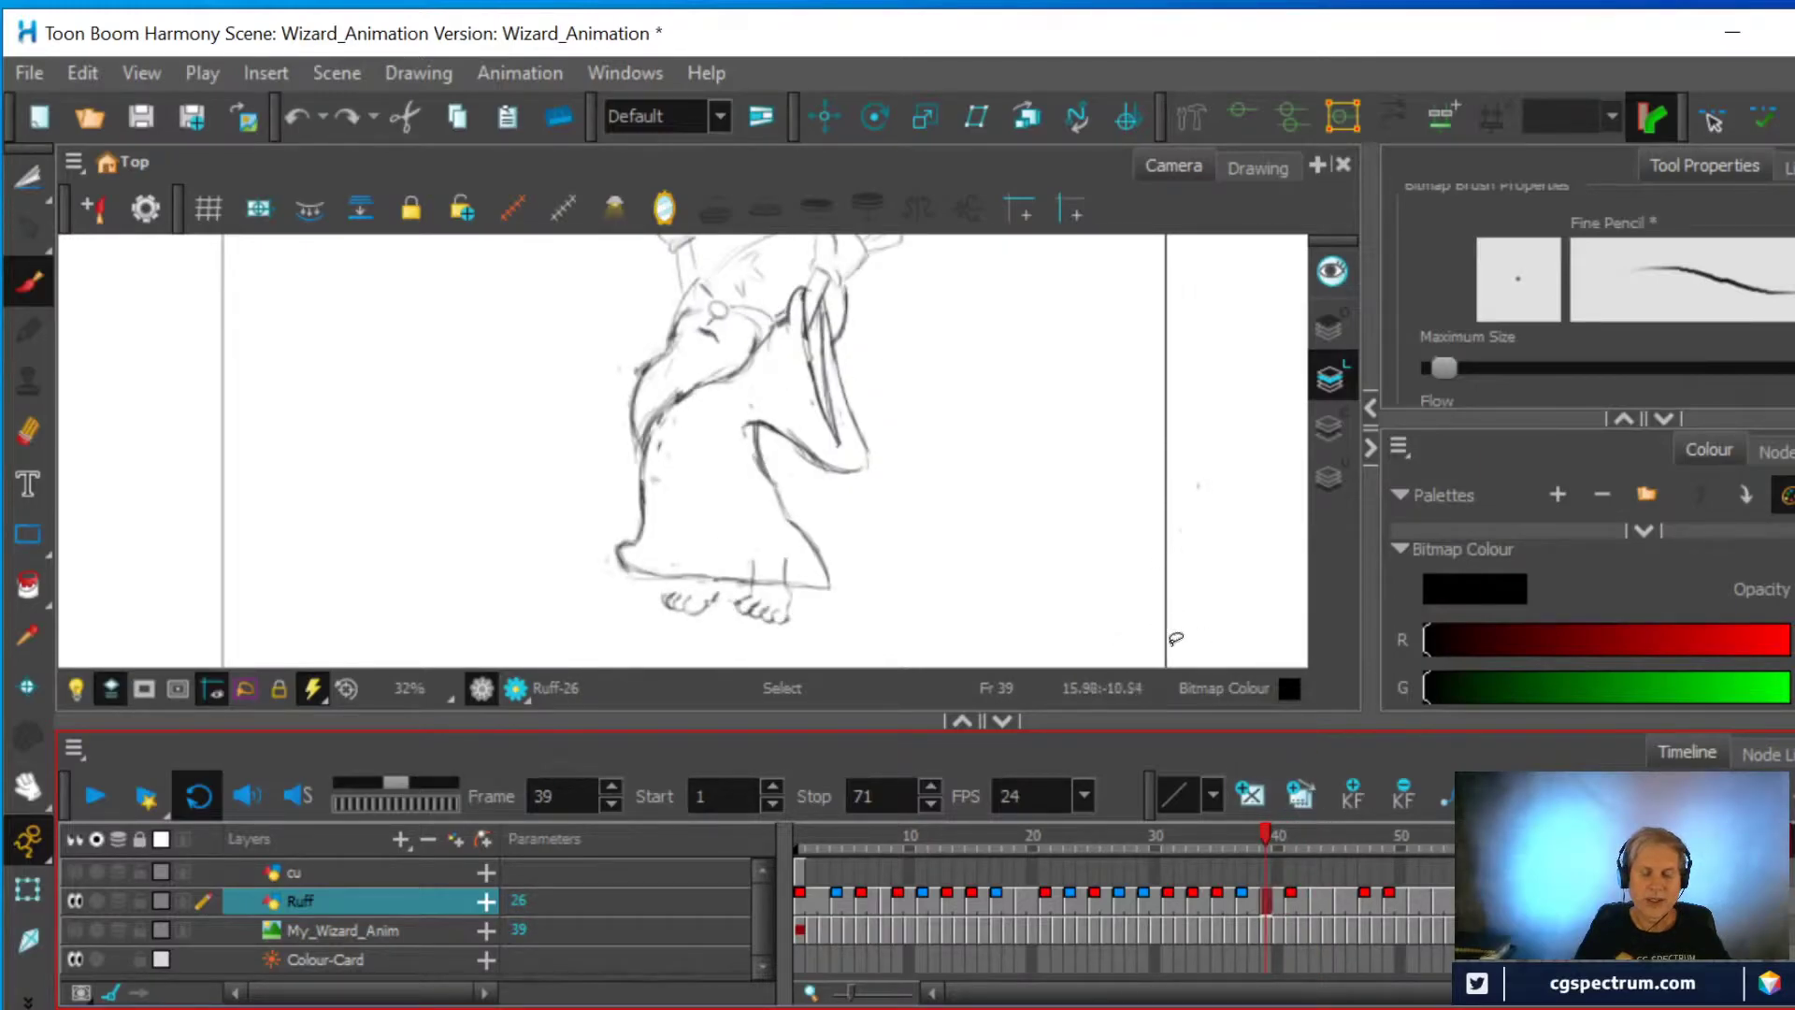
{"action": "left_click_drag", "start_coordinate": [1265, 832], "coordinate": [1241, 833]}
{"action": "left_click", "coordinate": [92, 793]}
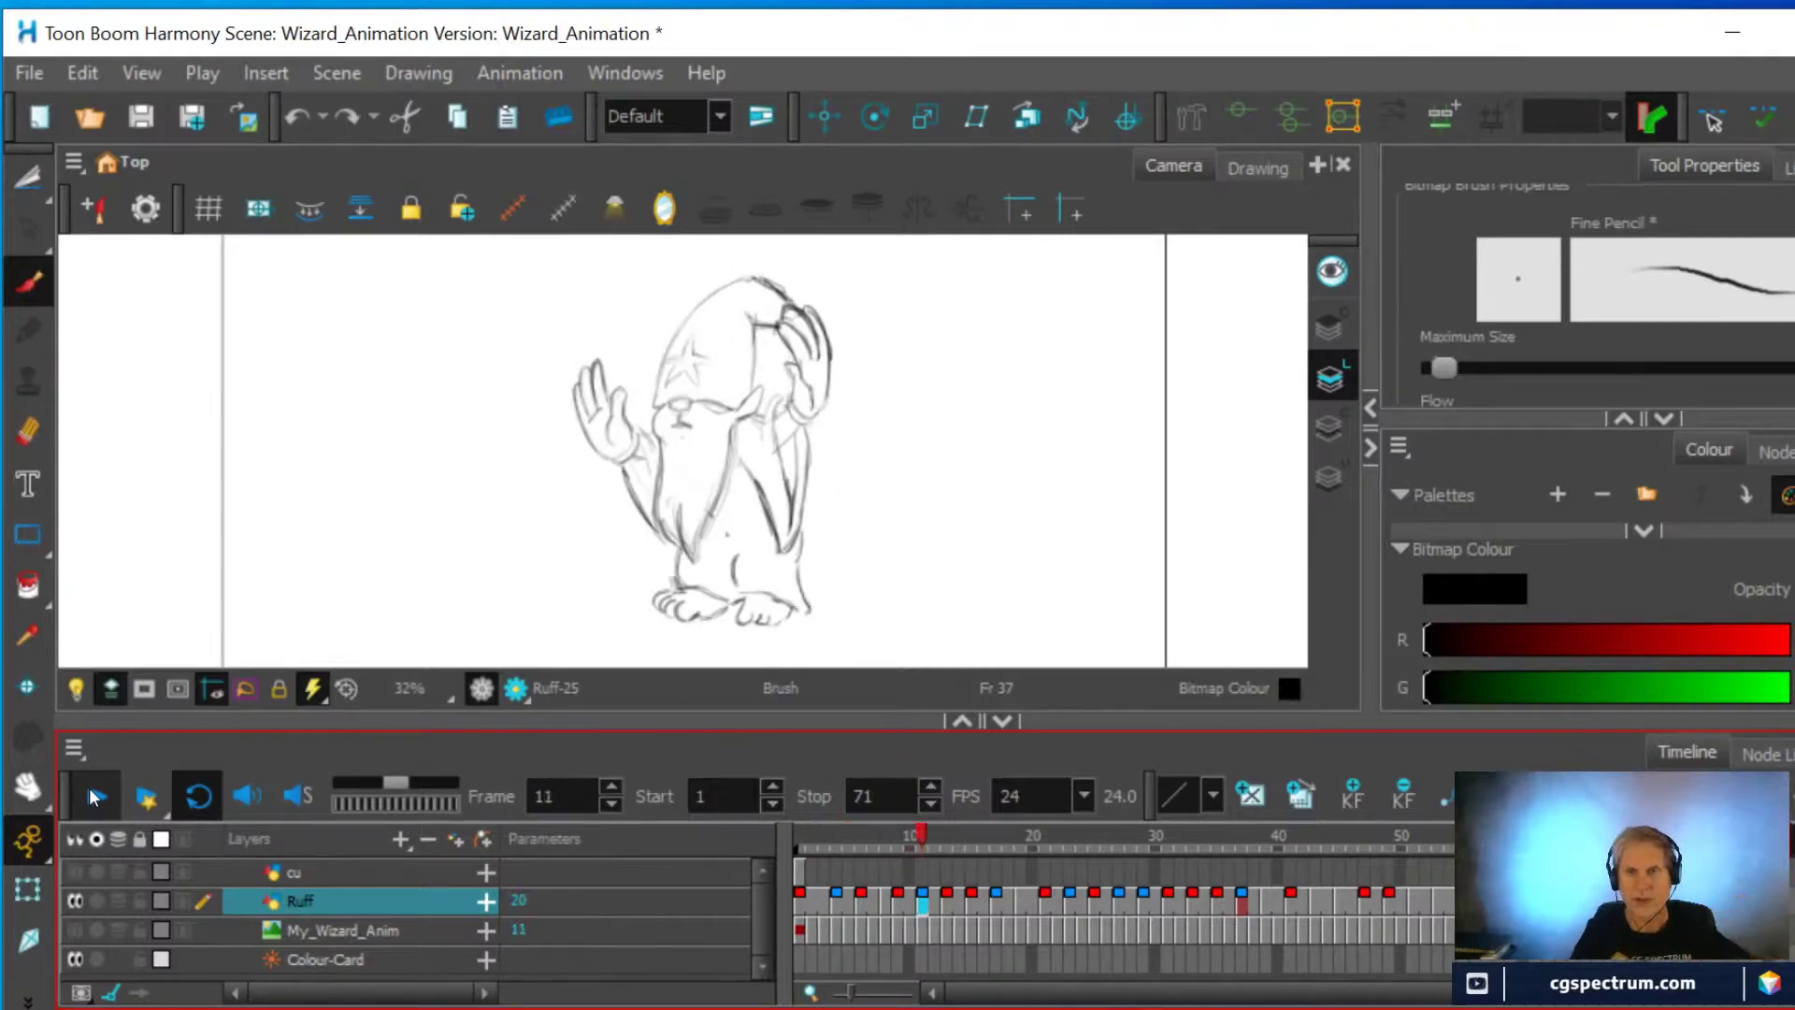
{"action": "left_click", "coordinate": [94, 799]}
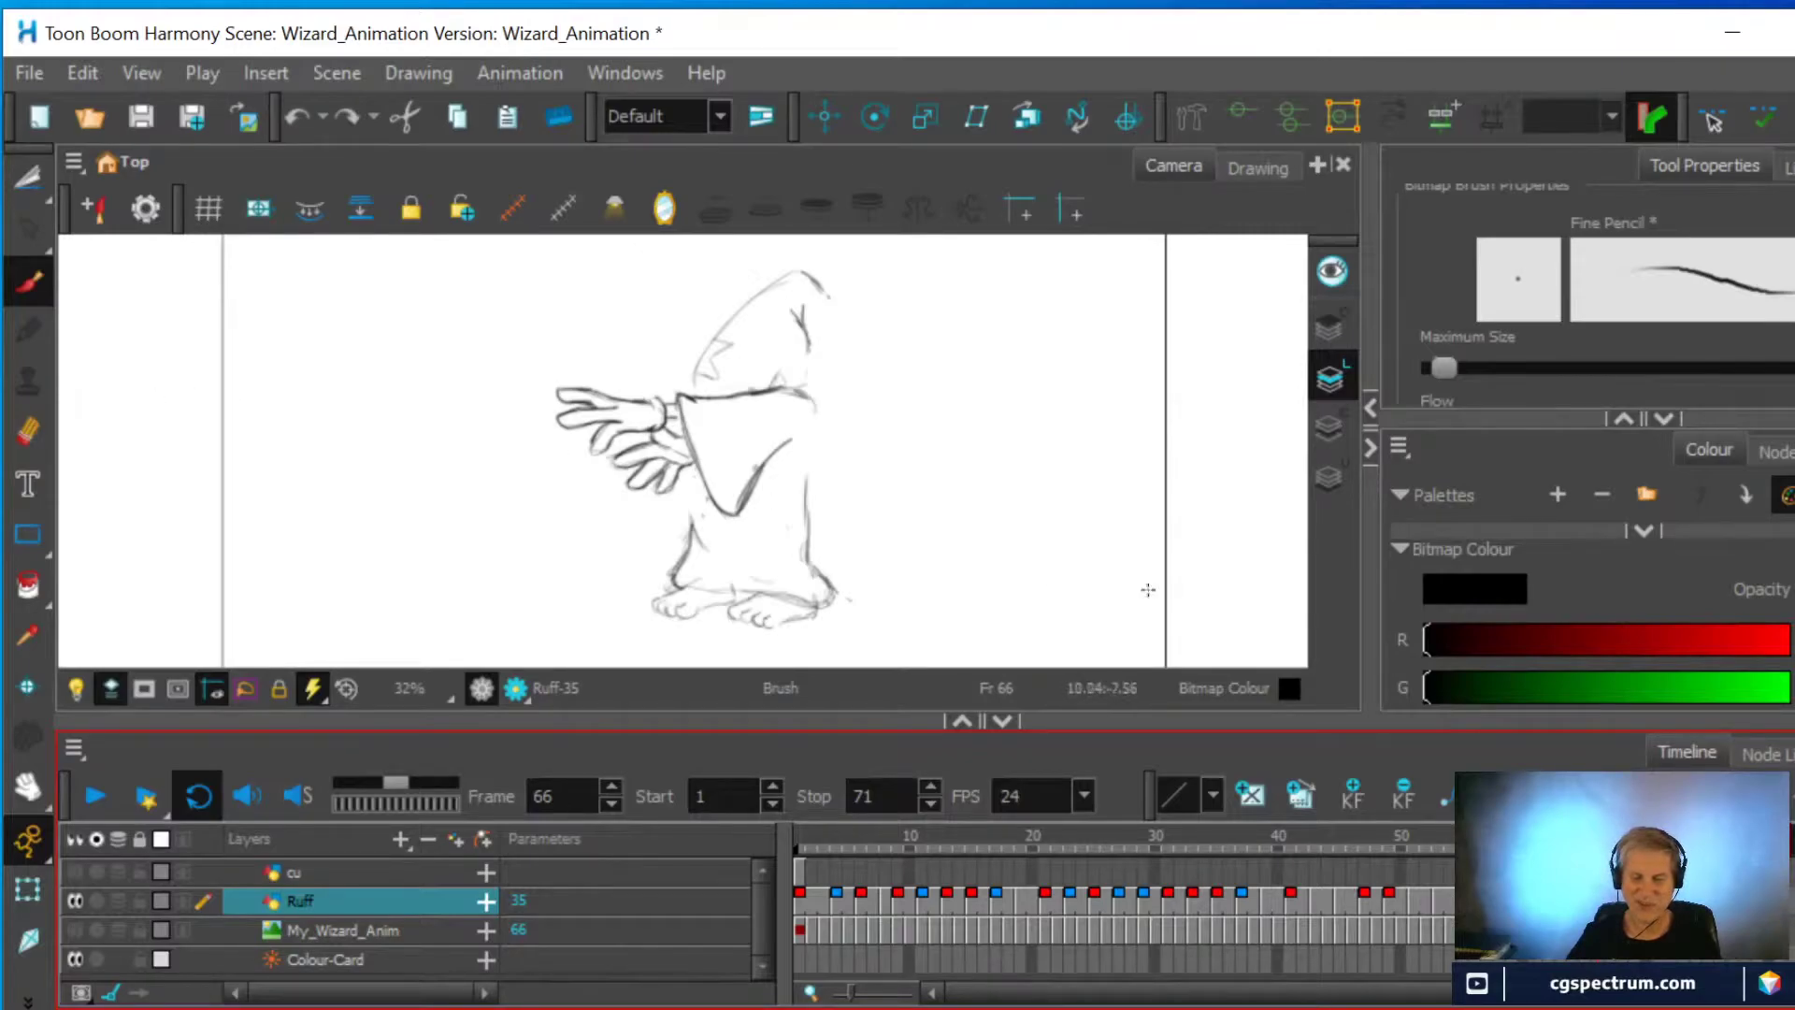
{"action": "mouse_move", "coordinate": [1431, 877]}
{"action": "left_mouse_down"}
{"action": "mouse_move", "coordinate": [1267, 887]}
{"action": "mouse_move", "coordinate": [1354, 935]}
{"action": "mouse_move", "coordinate": [1270, 929]}
{"action": "mouse_move", "coordinate": [1562, 899]}
{"action": "mouse_move", "coordinate": [1309, 935]}
{"action": "mouse_move", "coordinate": [1210, 915]}
{"action": "mouse_move", "coordinate": [1386, 898]}
{"action": "mouse_move", "coordinate": [1277, 924]}
{"action": "mouse_move", "coordinate": [1421, 917]}
{"action": "mouse_move", "coordinate": [1348, 916]}
{"action": "left_mouse_up"}
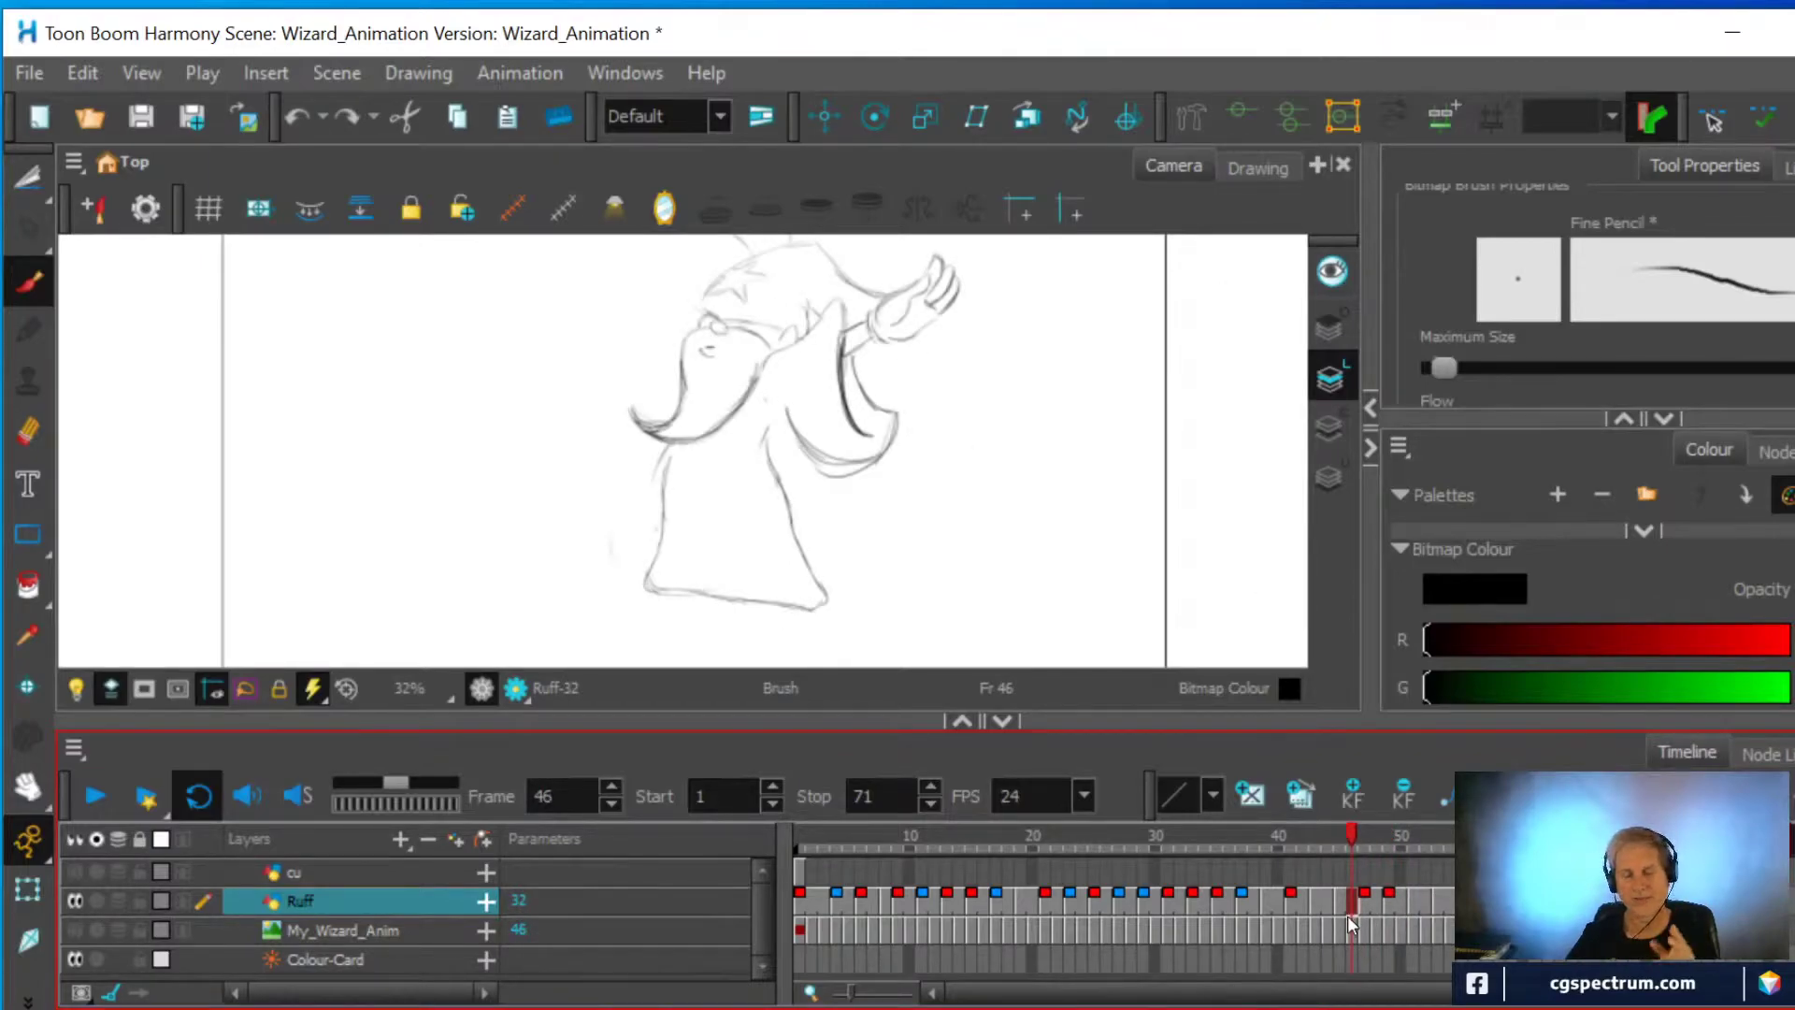
{"action": "key", "text": "period"}
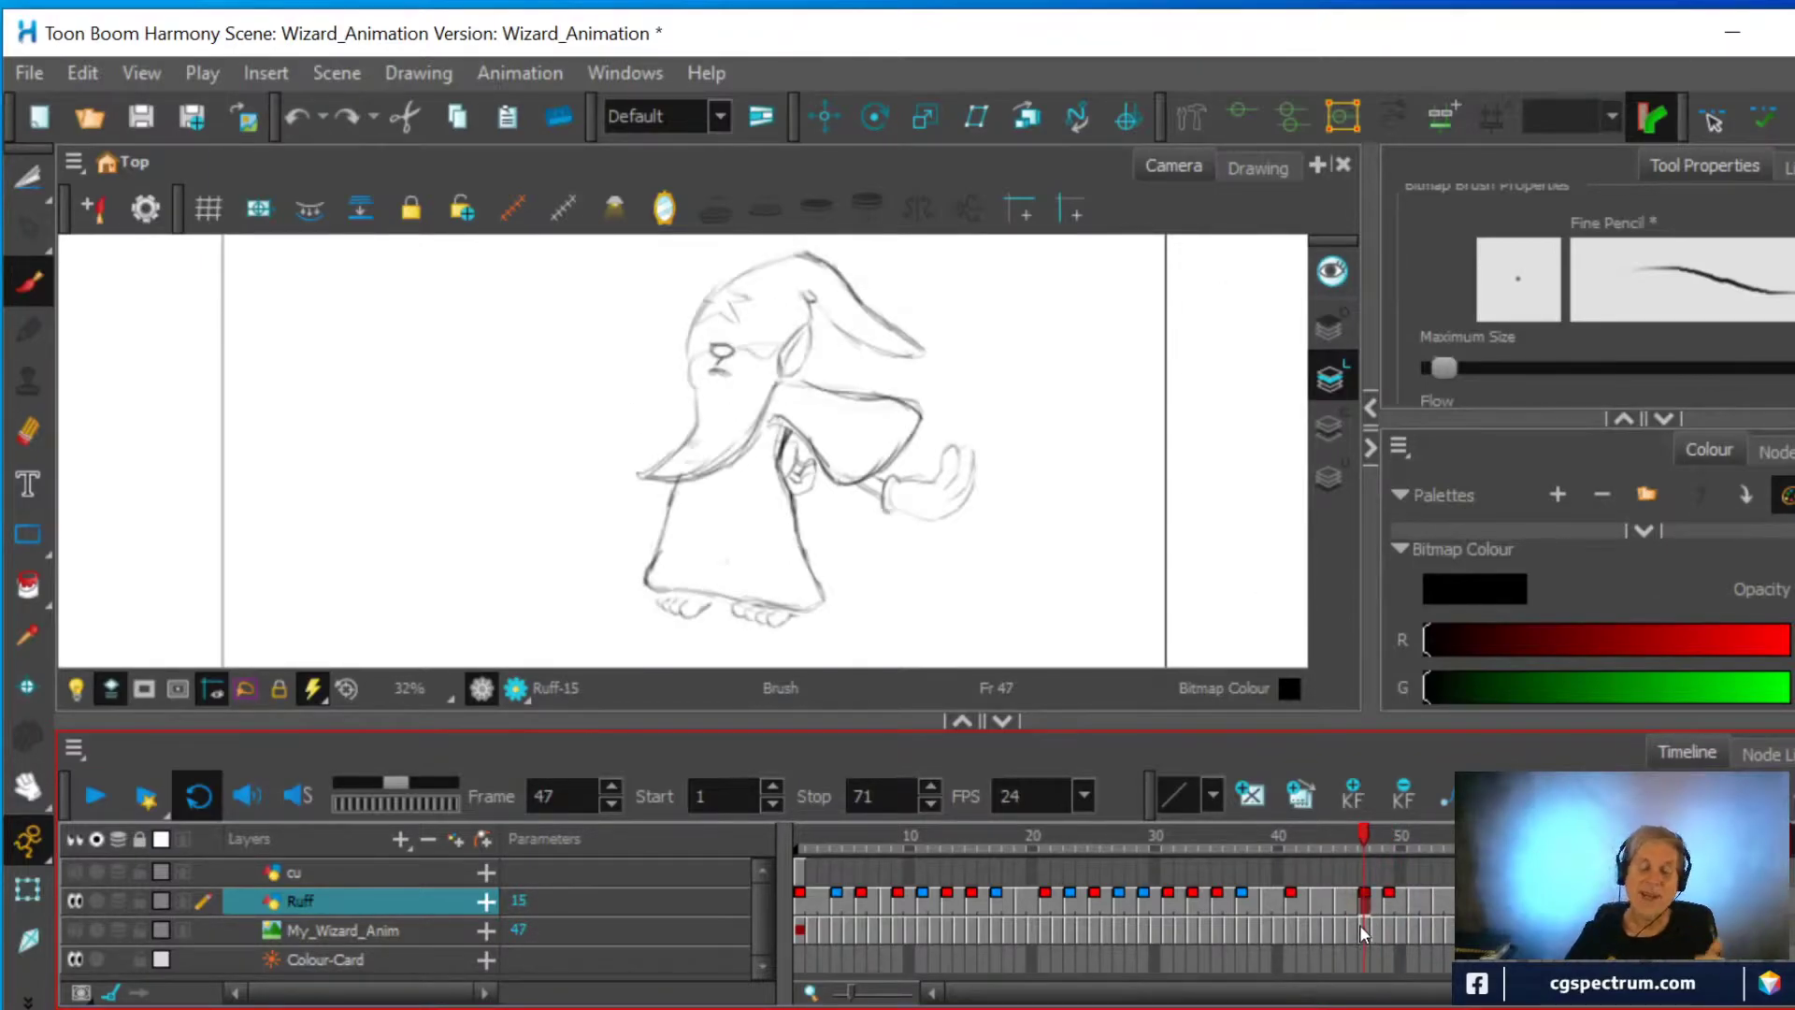
{"action": "mouse_move", "coordinate": [1361, 928]}
{"action": "left_mouse_down"}
{"action": "mouse_move", "coordinate": [1608, 918]}
{"action": "mouse_move", "coordinate": [749, 973]}
{"action": "left_mouse_up"}
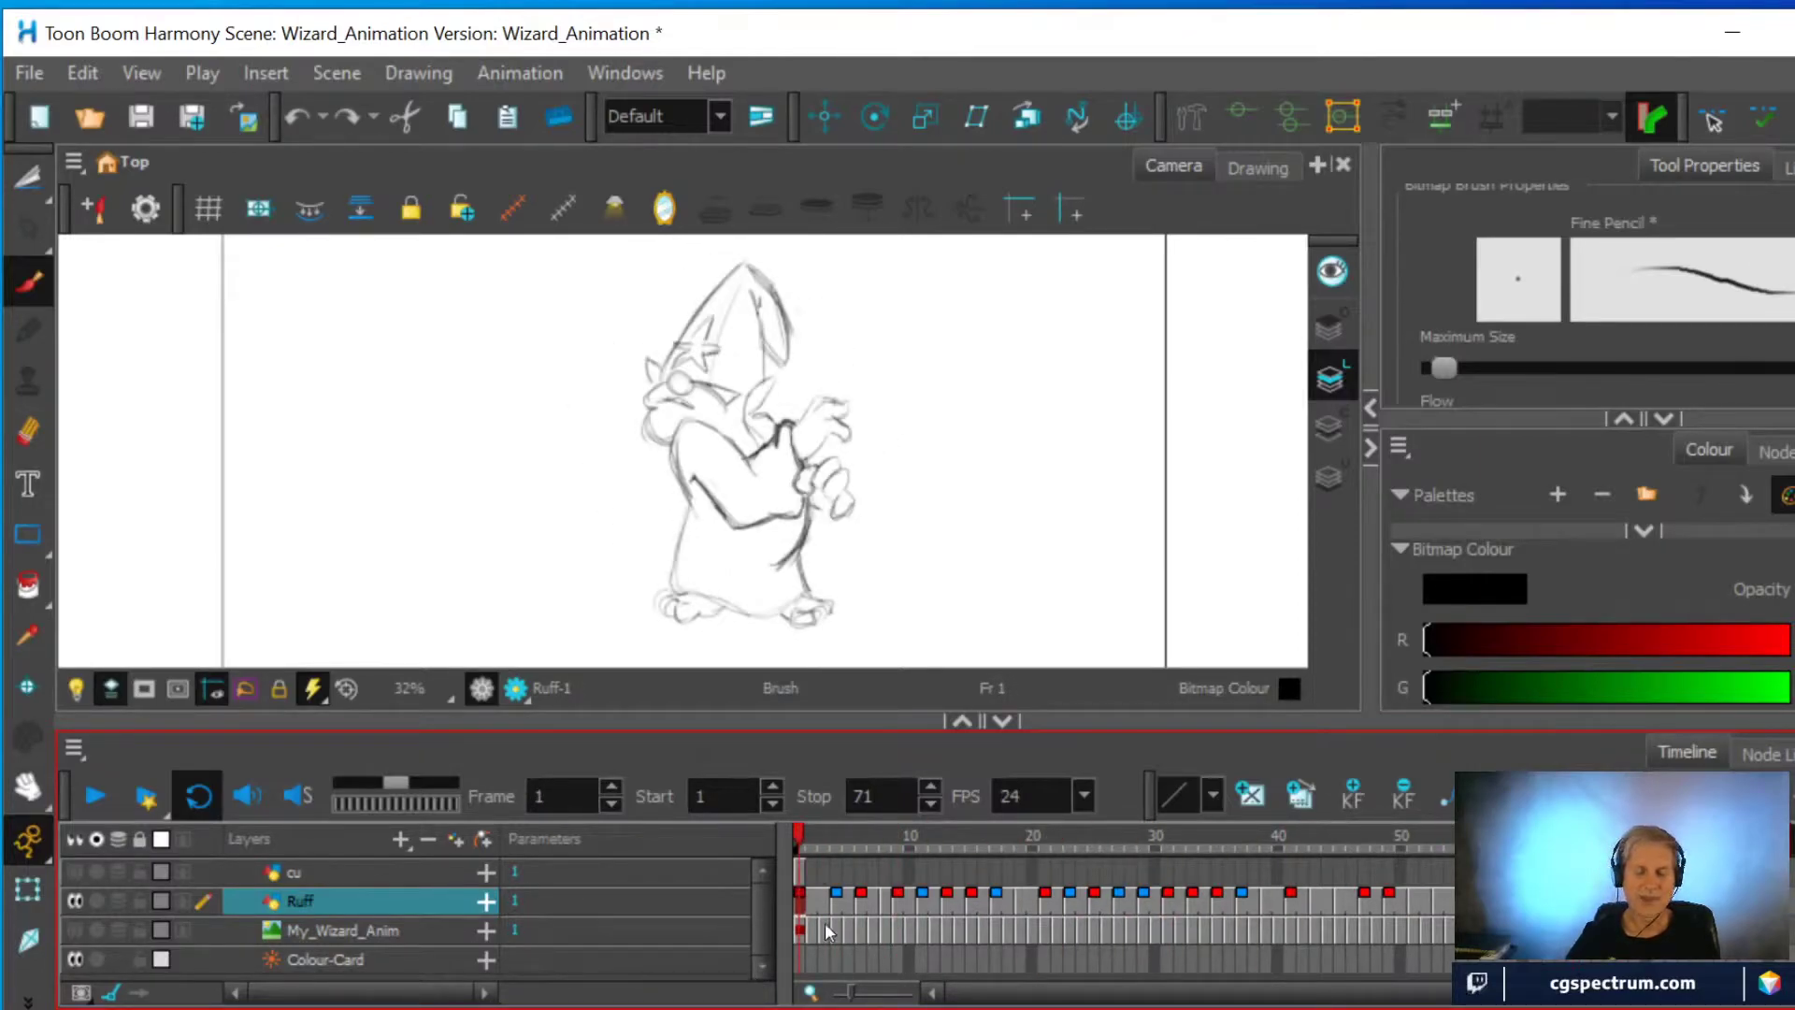
Select frame 1 of the cu layer and save the scene
{"action": "left_click", "coordinate": [800, 869]}
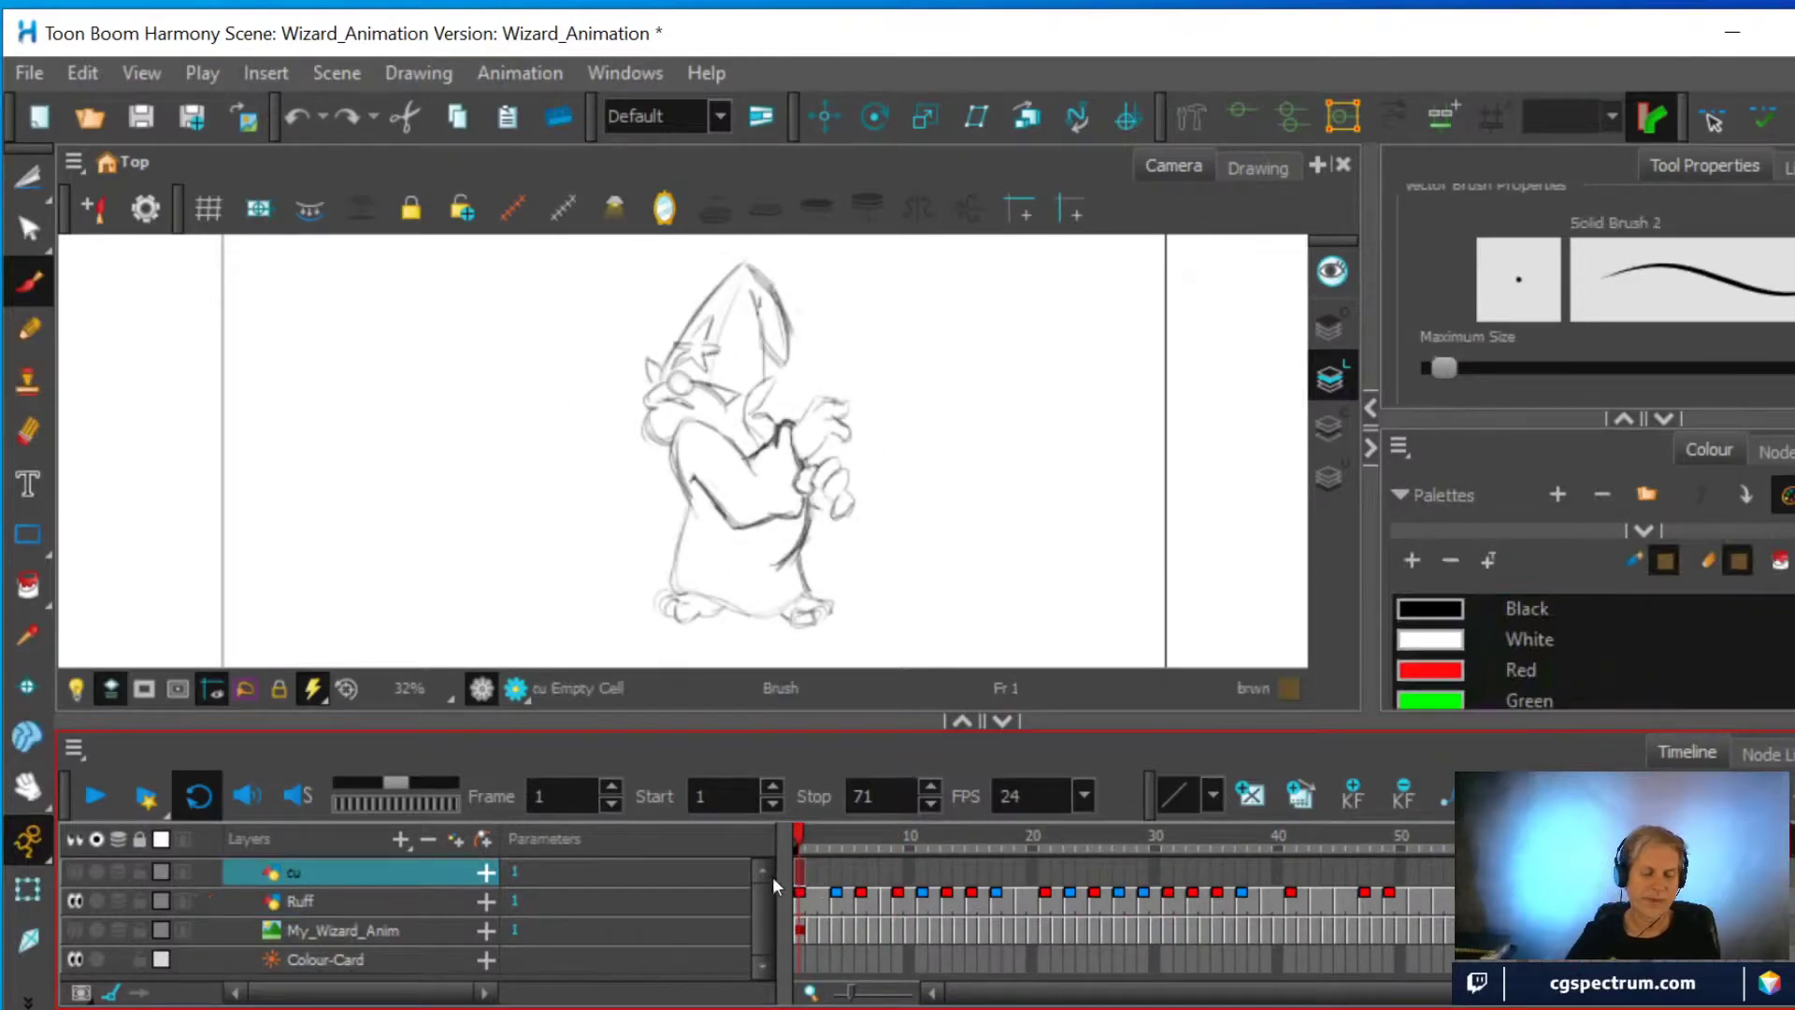
{"action": "left_click", "coordinate": [29, 74]}
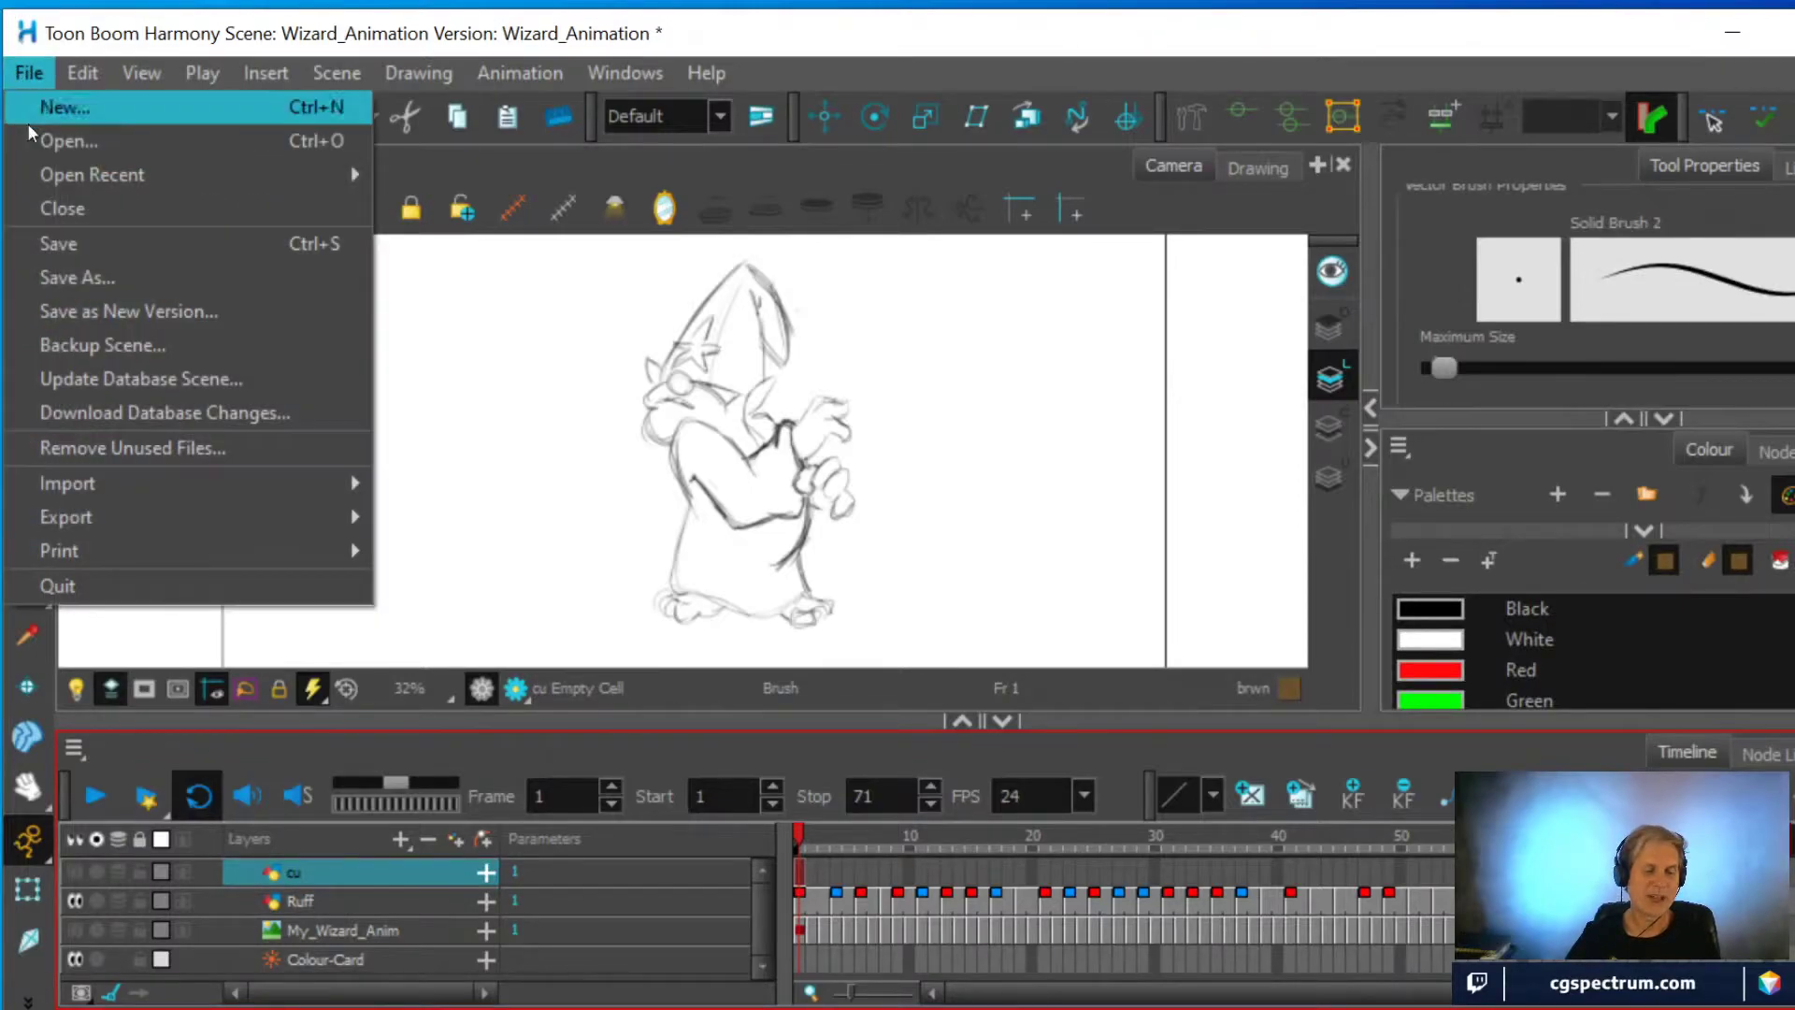
{"action": "left_click", "coordinate": [55, 247]}
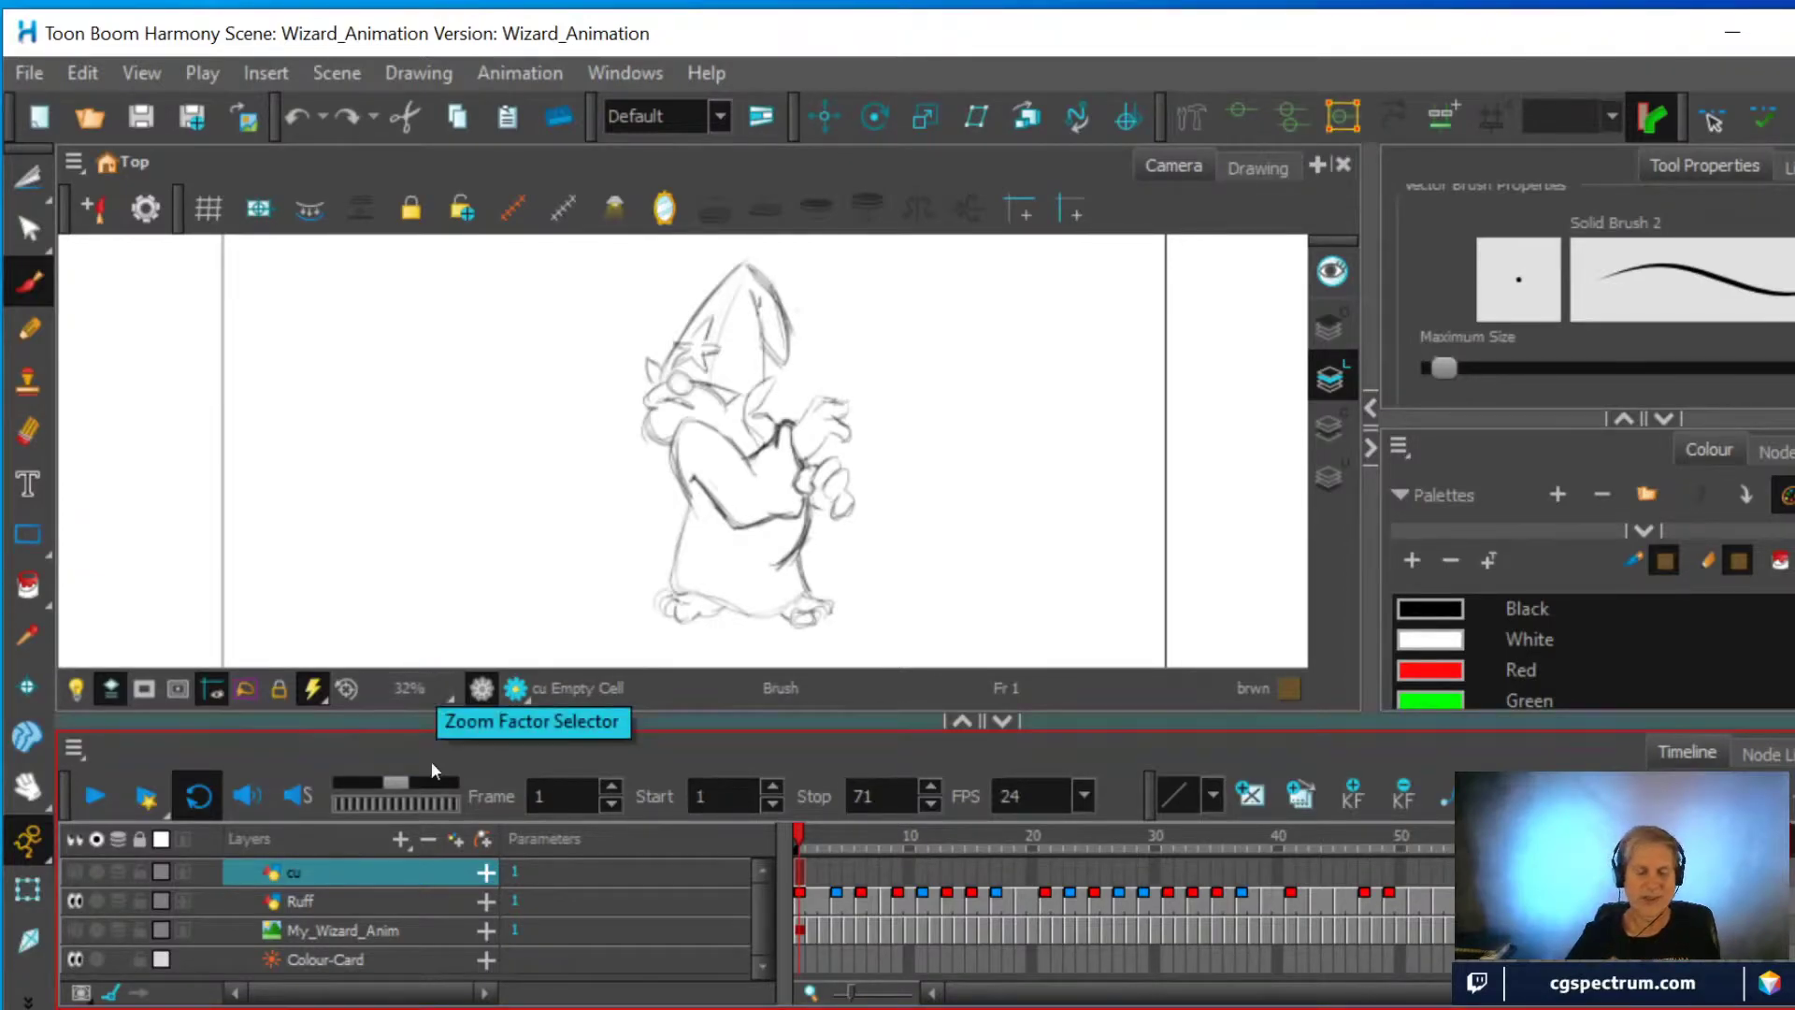
Show the cu layer and erase the near sleeve's lower line in its frame 1 drawing
{"action": "left_click", "coordinate": [75, 873]}
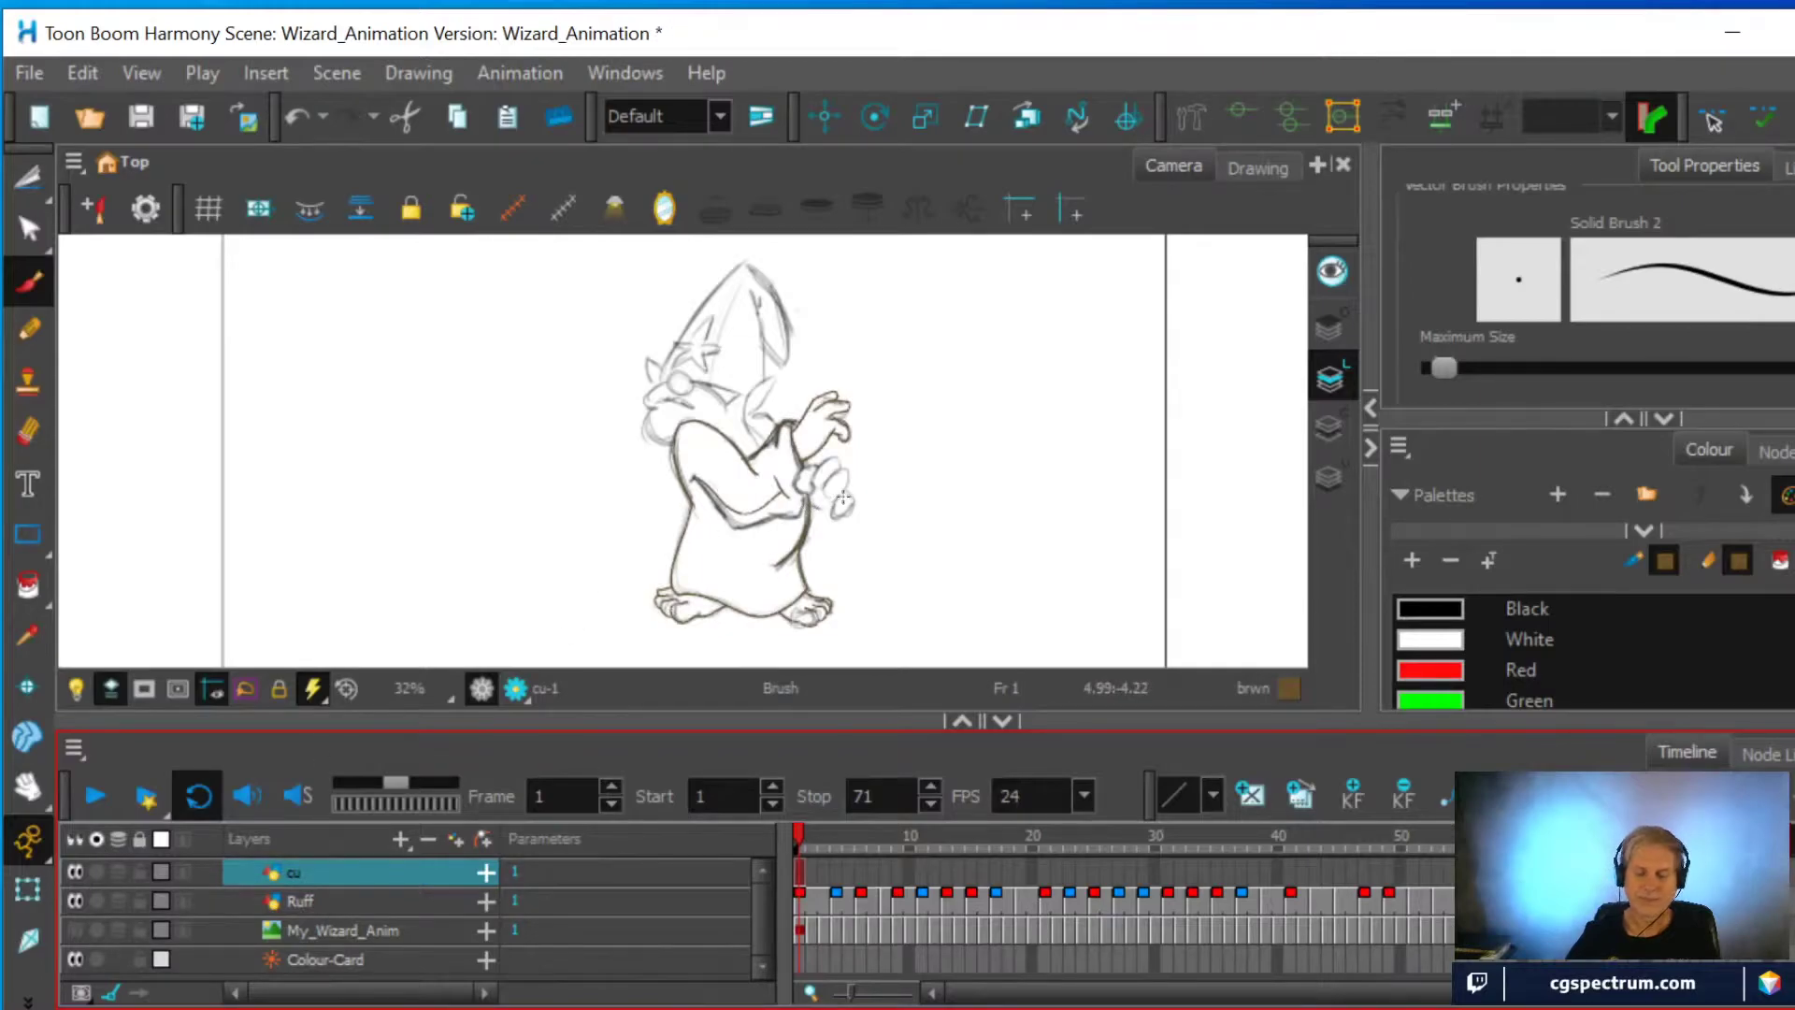
{"action": "left_click", "coordinate": [28, 431]}
{"action": "mouse_move", "coordinate": [721, 489]}
{"action": "left_mouse_down"}
{"action": "mouse_move", "coordinate": [705, 485]}
{"action": "mouse_move", "coordinate": [722, 505]}
{"action": "mouse_move", "coordinate": [776, 481]}
{"action": "mouse_move", "coordinate": [784, 507]}
{"action": "mouse_move", "coordinate": [787, 489]}
{"action": "left_mouse_up"}
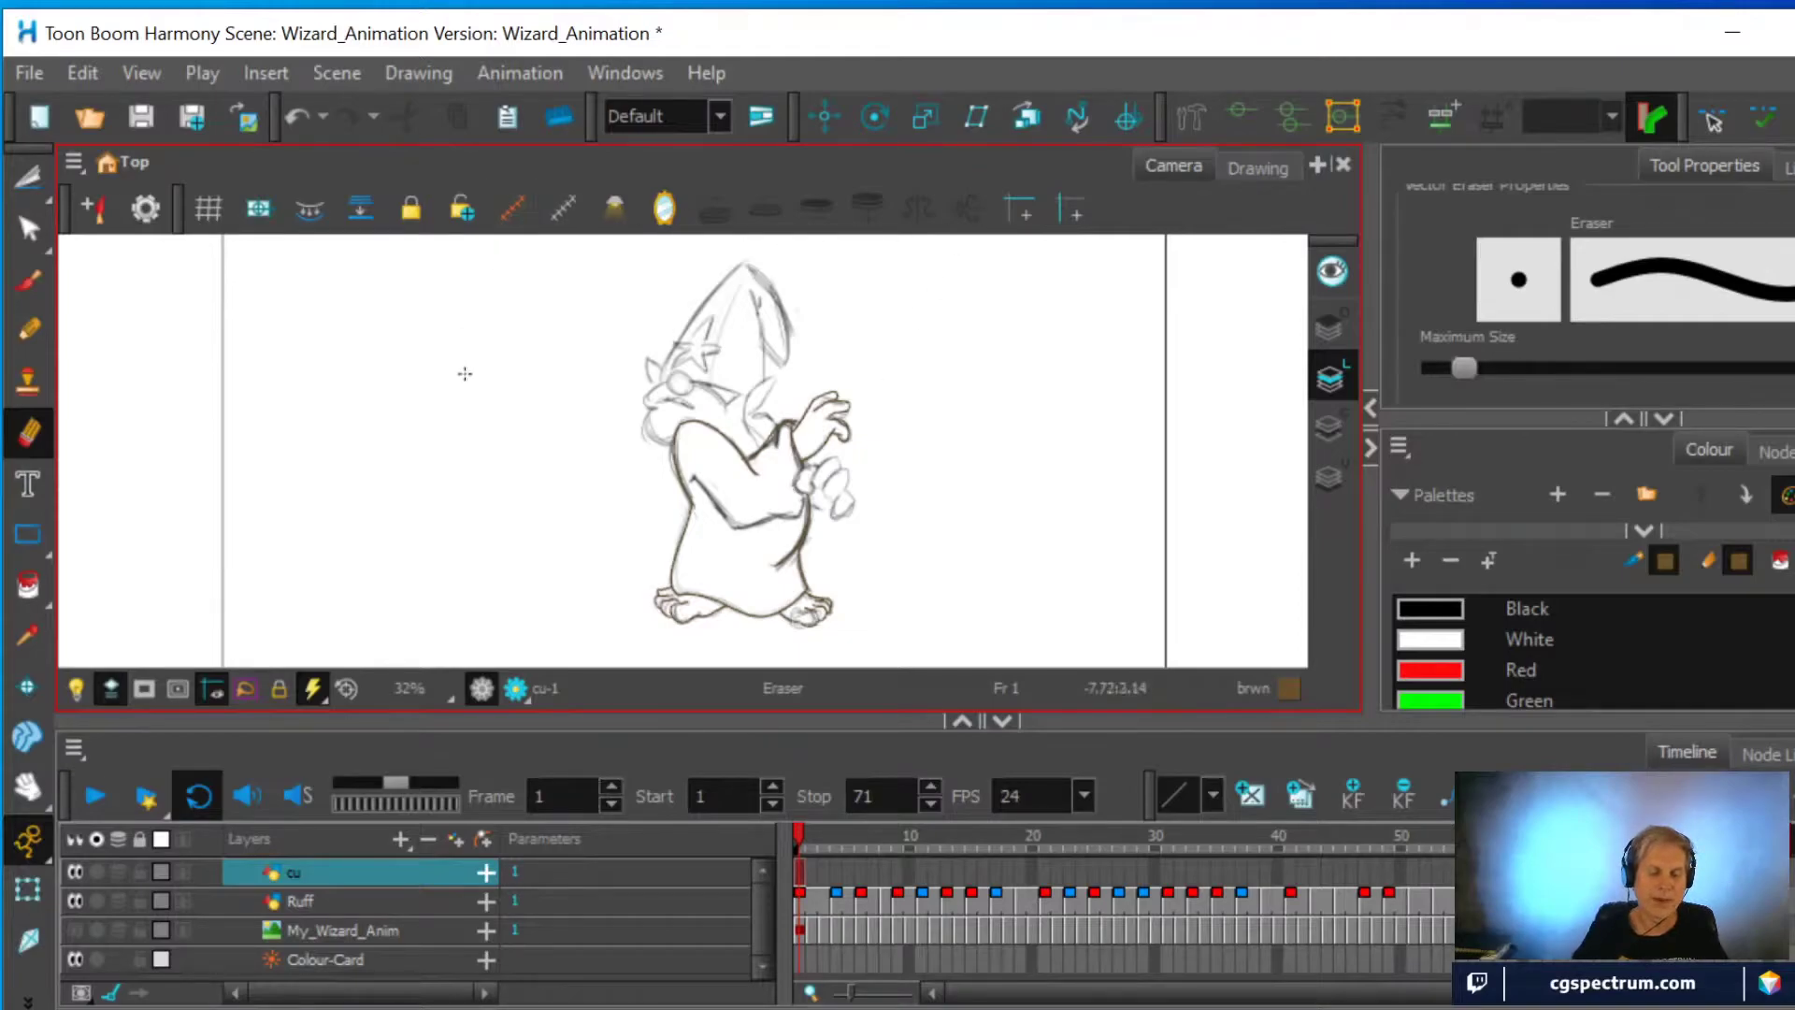
Set the Ruff layer's opacity to 30 in its layer properties
{"action": "left_click", "coordinate": [300, 926]}
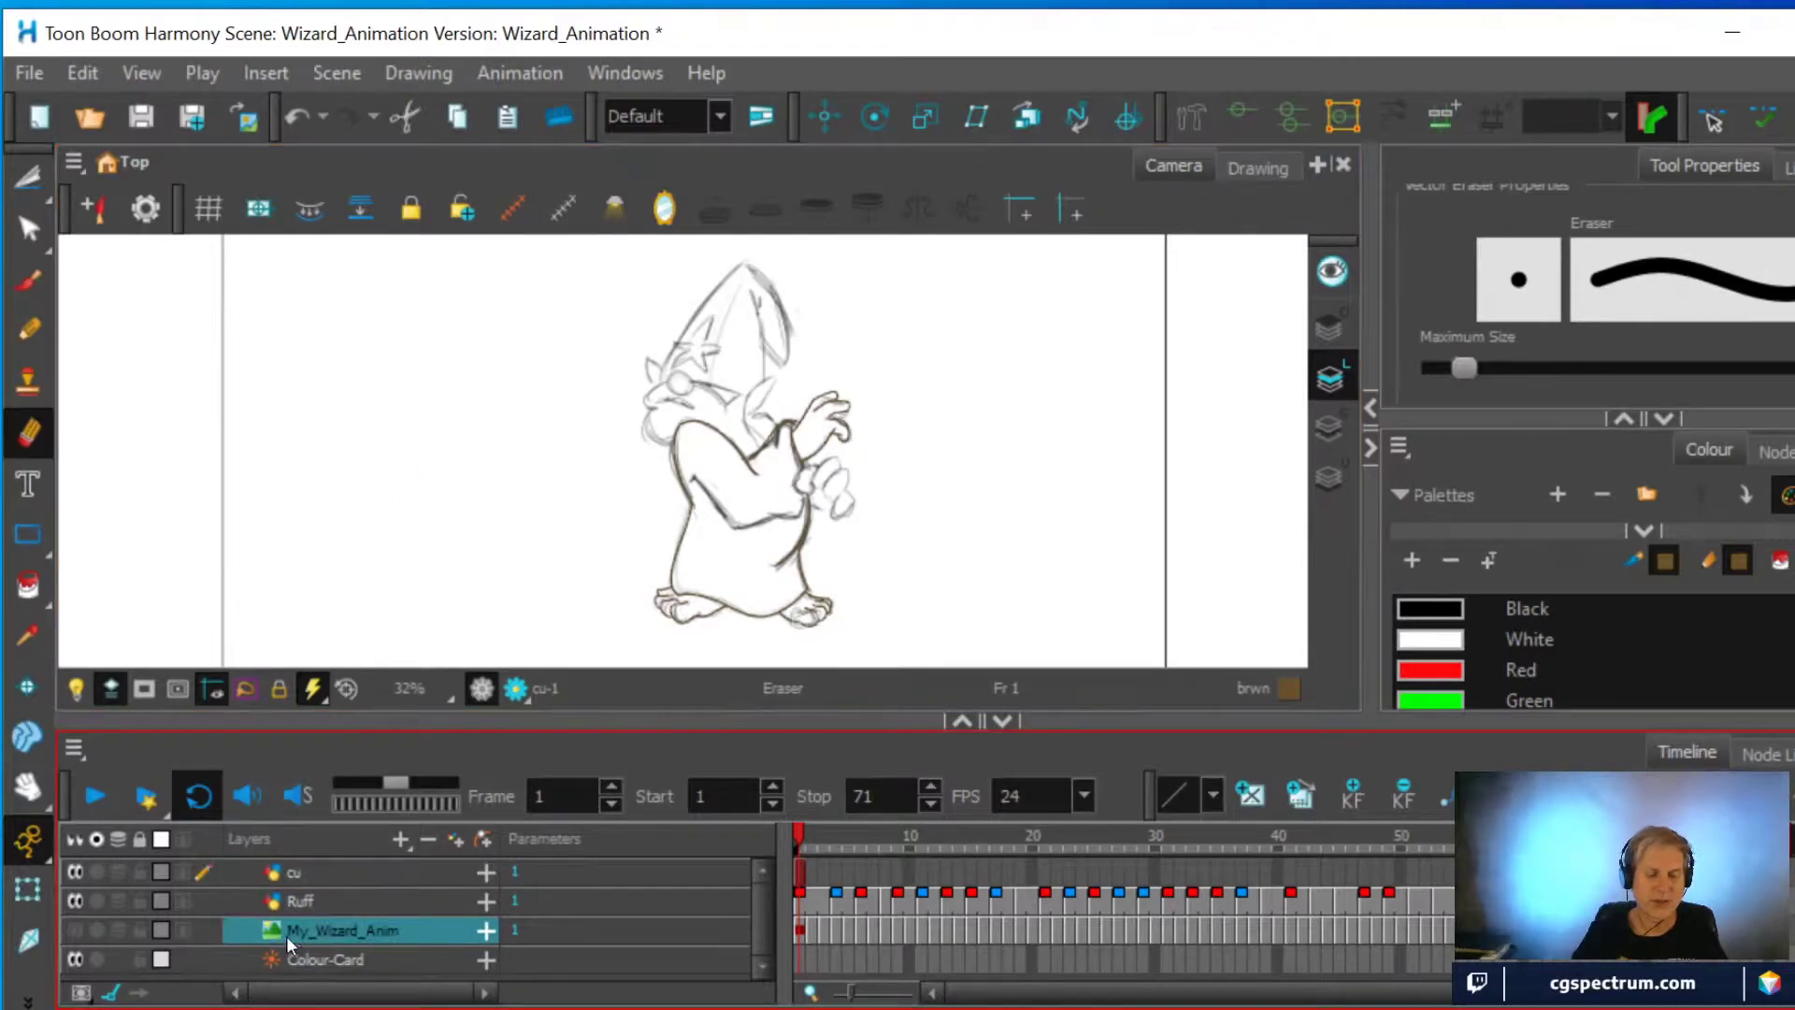
{"action": "left_click", "coordinate": [277, 903]}
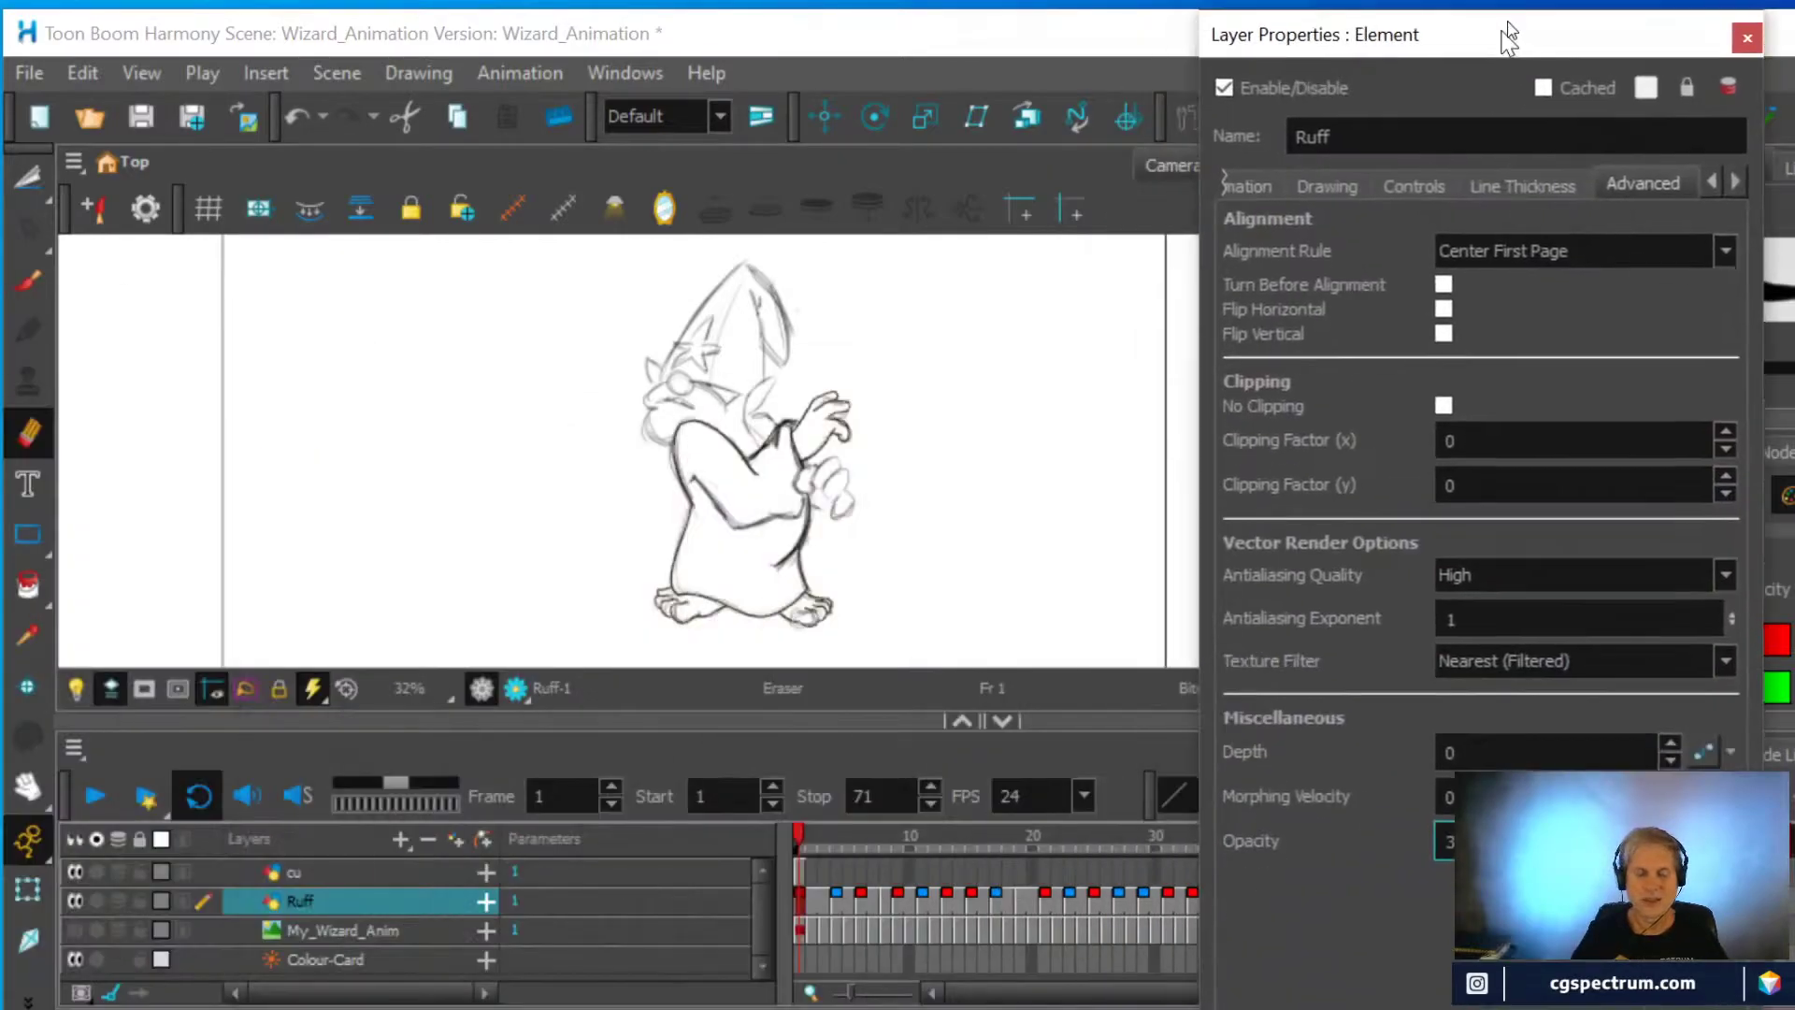
{"action": "left_click_drag", "start_coordinate": [1394, 32], "coordinate": [848, 71]}
{"action": "key", "text": "Return"}
{"action": "type", "text": "30"}
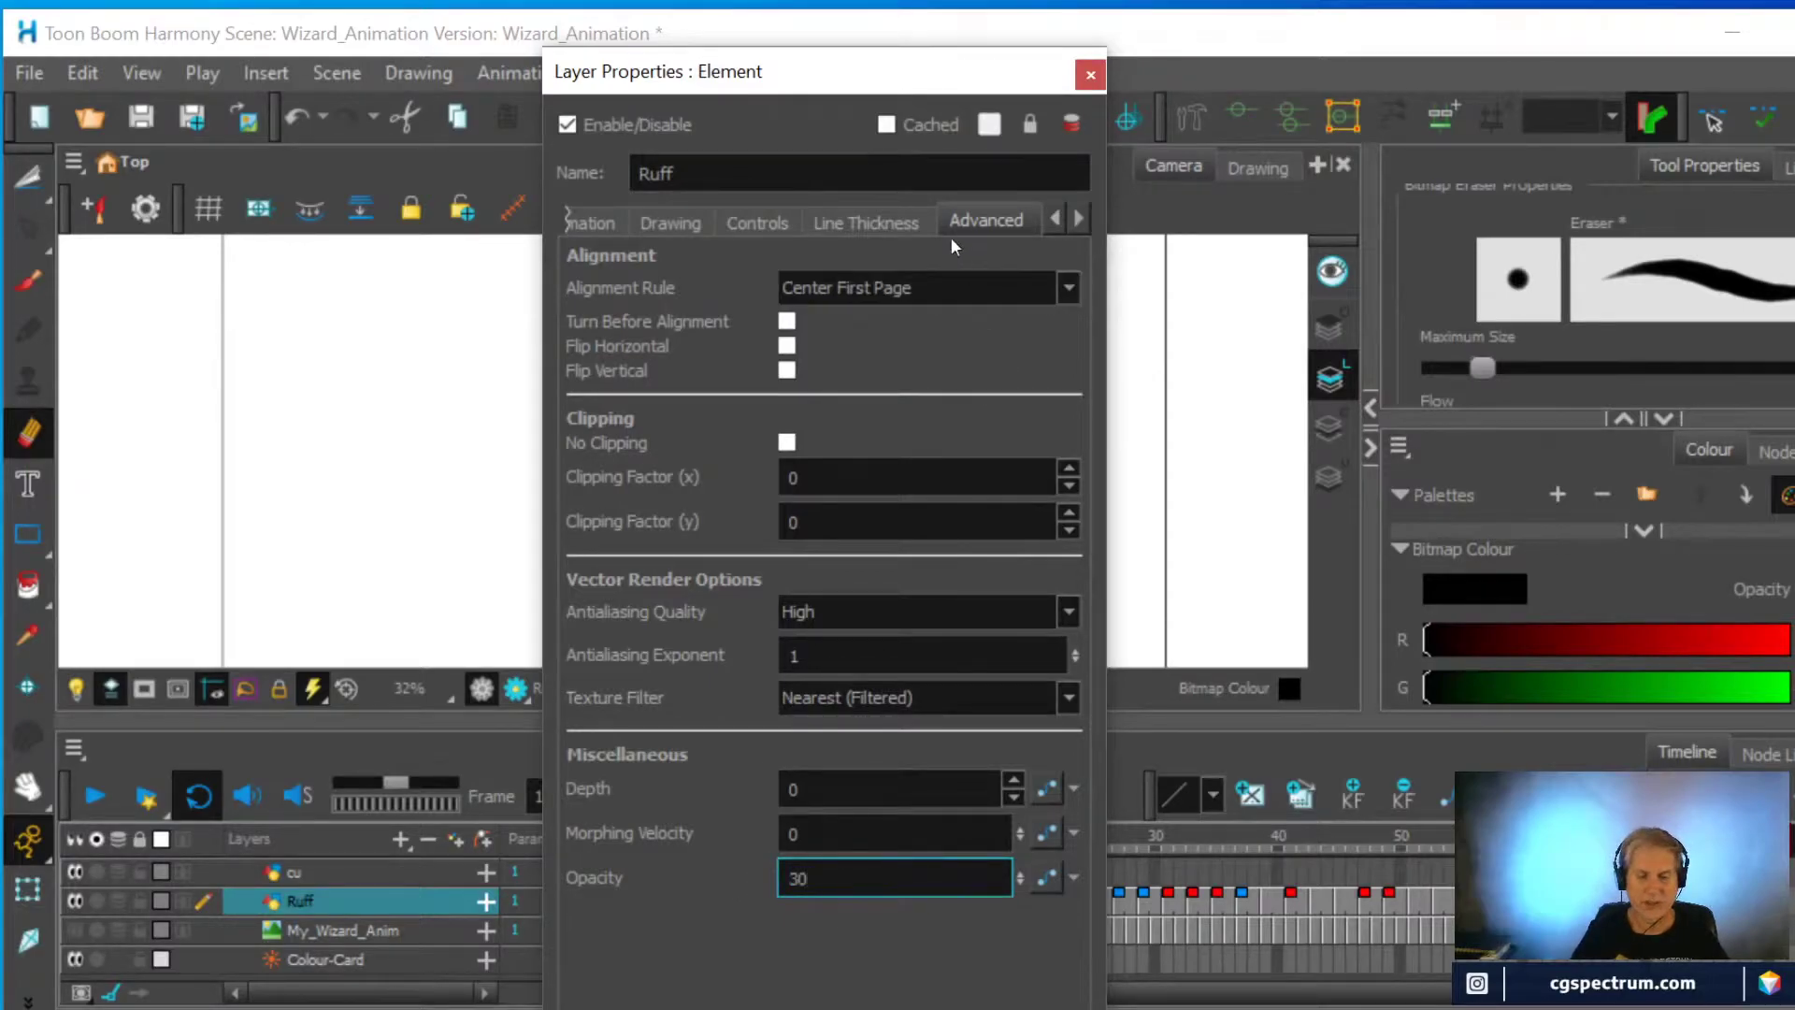
{"action": "left_click_drag", "start_coordinate": [907, 75], "coordinate": [449, 143]}
{"action": "left_click", "coordinate": [638, 142]}
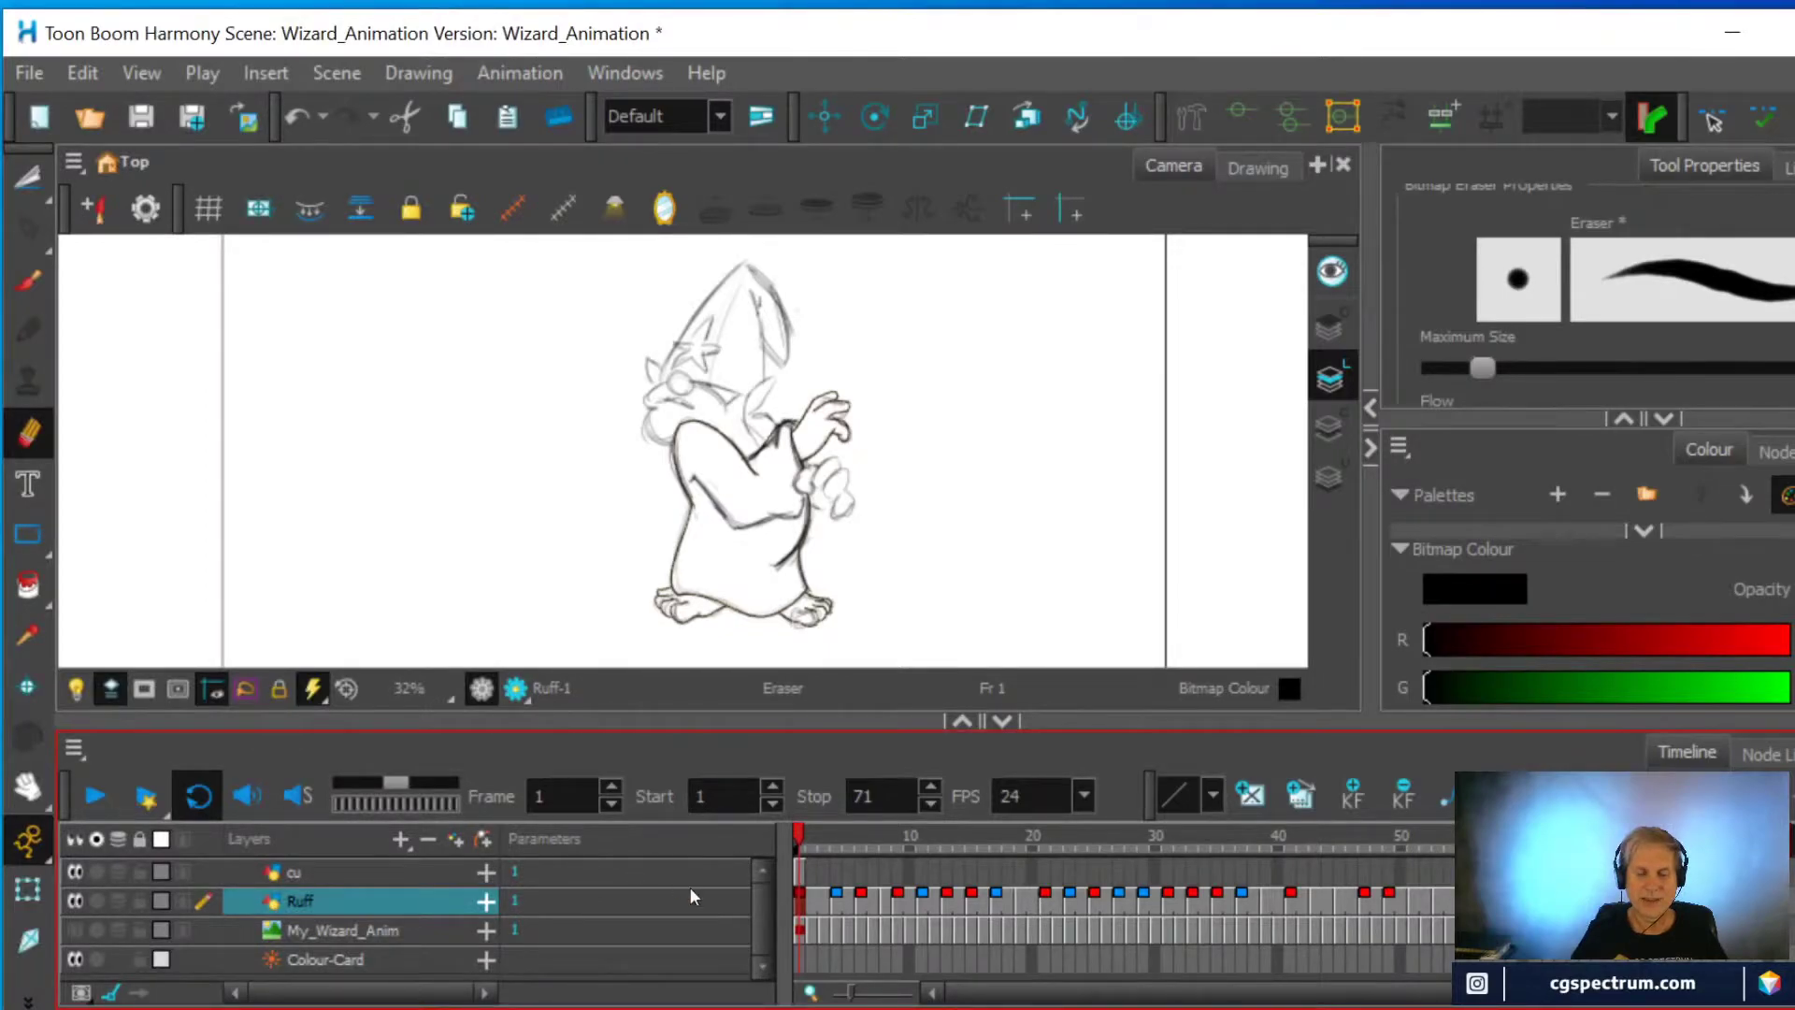
On frame 1 of the cu layer, trace the near sleeve's lower edge over the rough sketch with the Pencil tool
{"action": "left_click", "coordinate": [801, 877]}
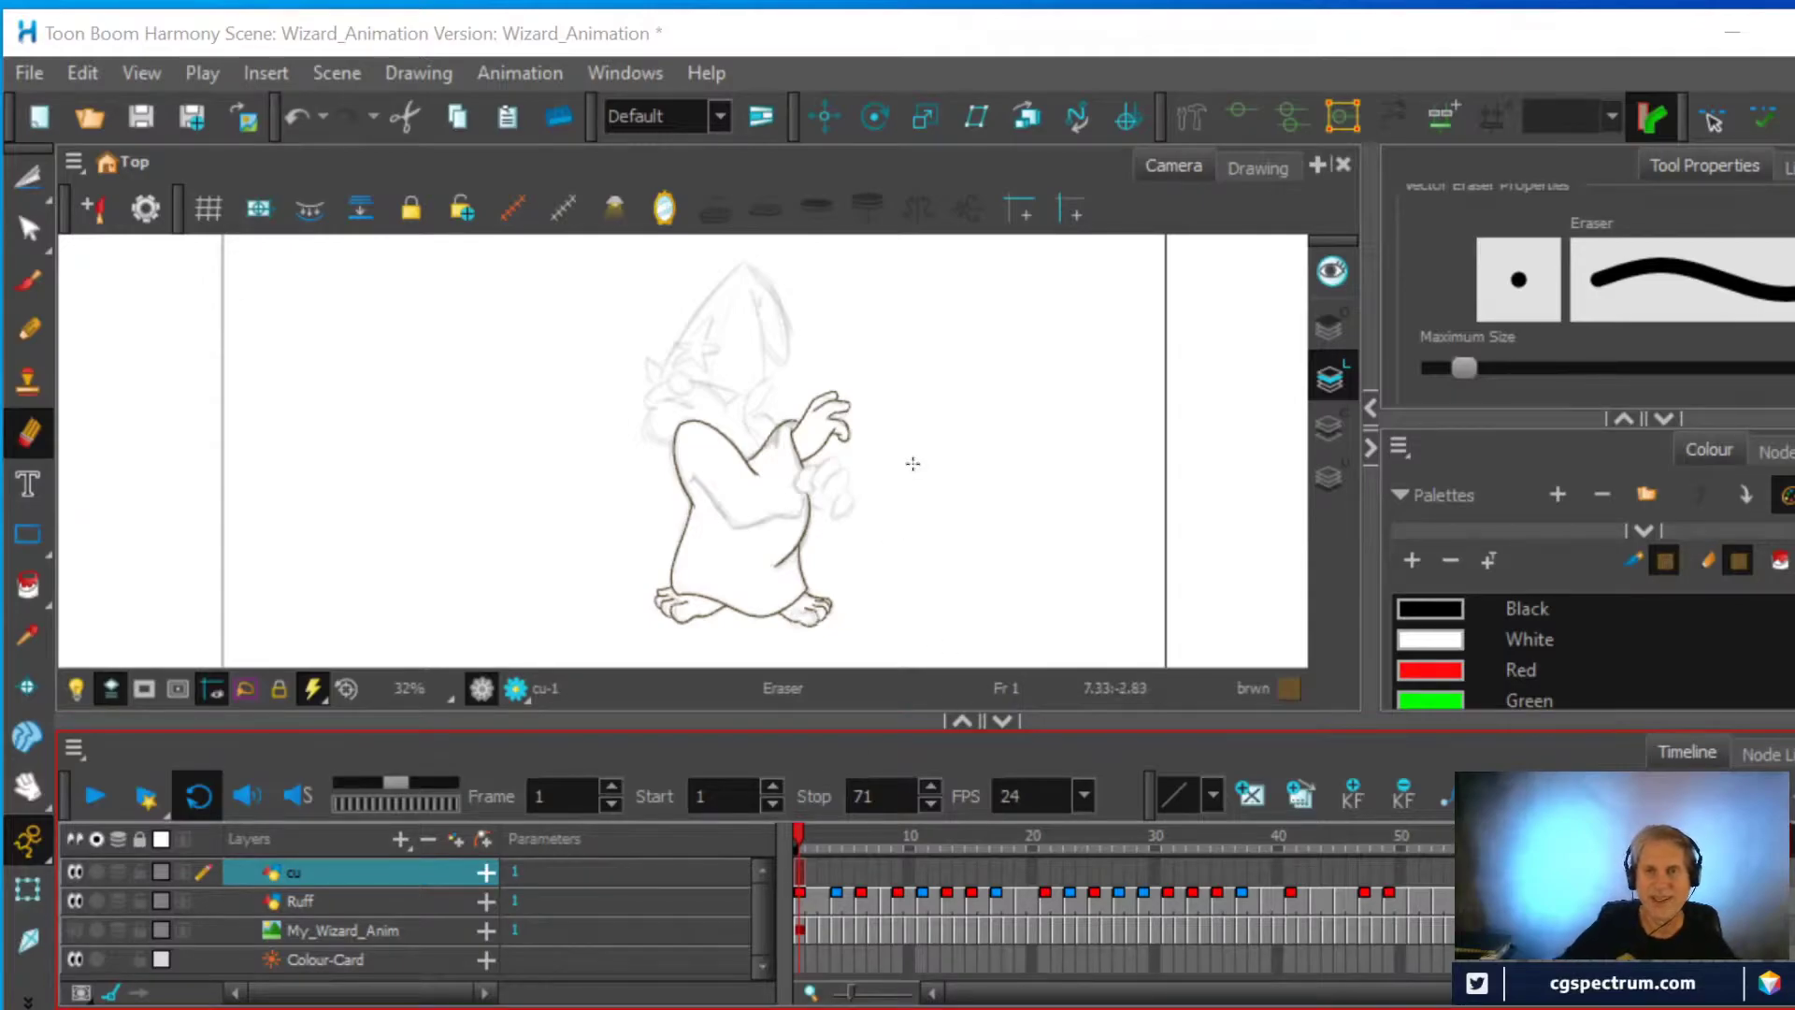
{"action": "left_click", "coordinate": [28, 332]}
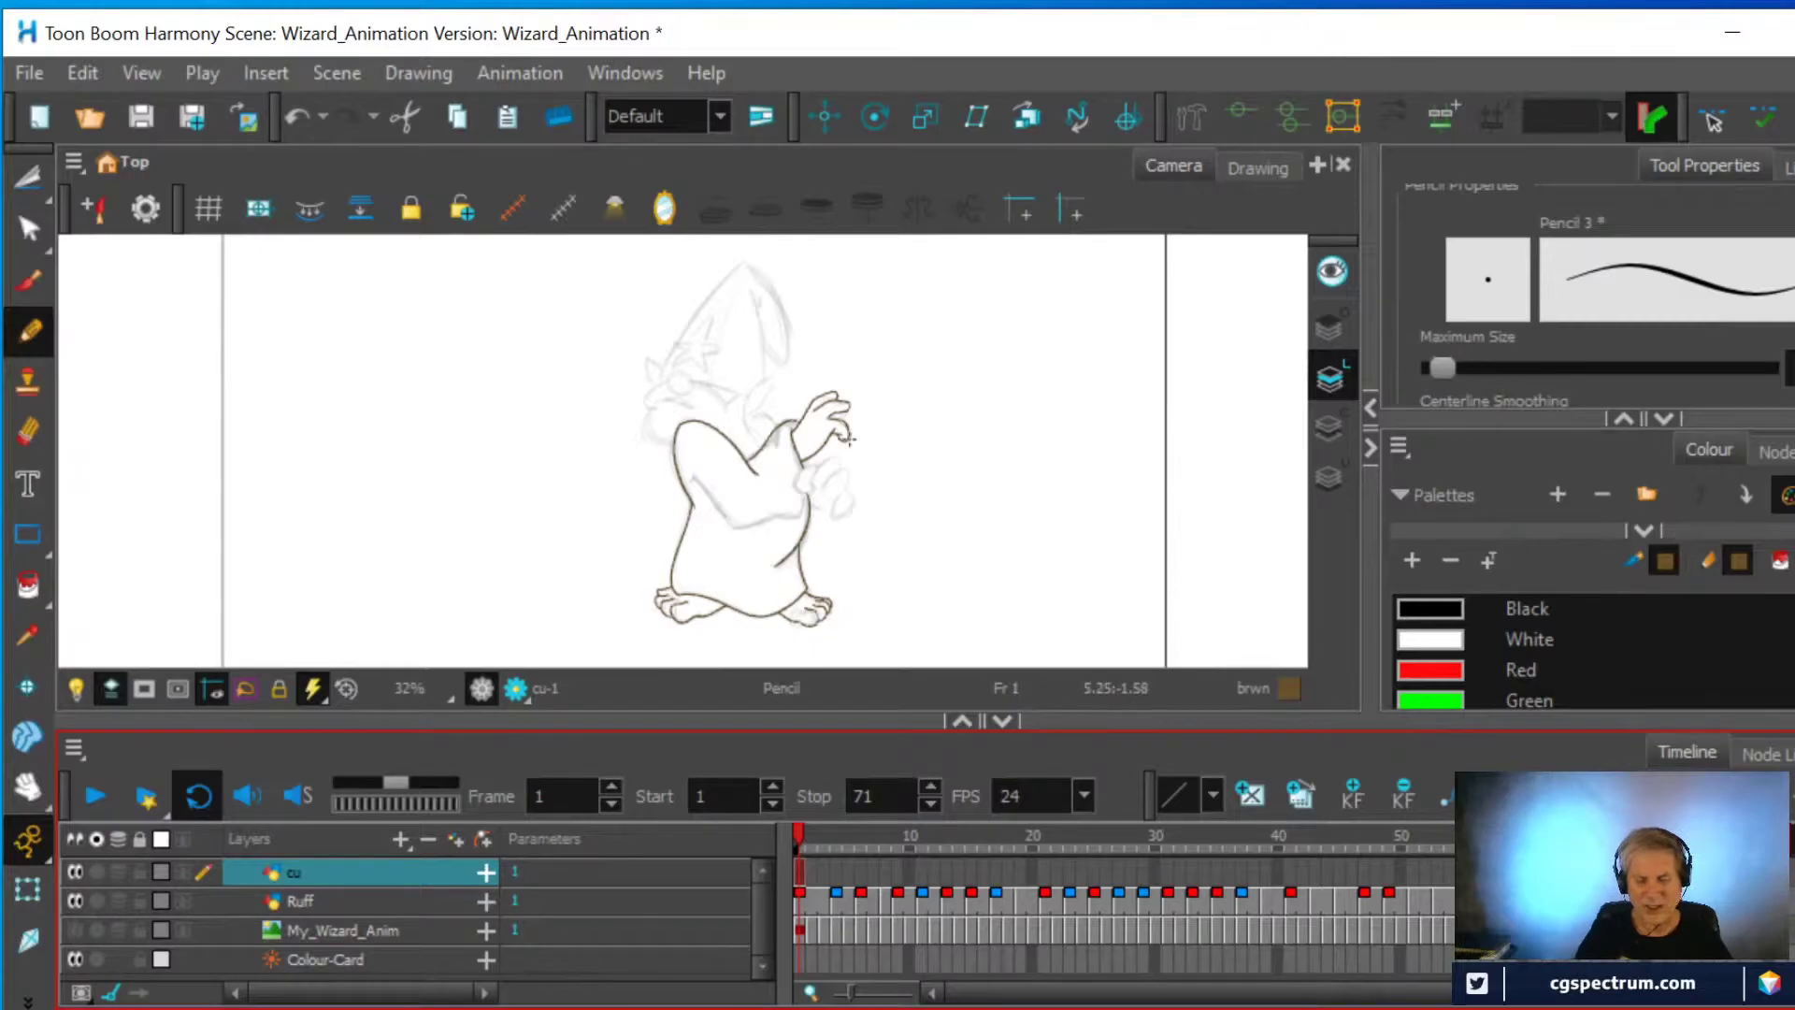
{"action": "scroll", "coordinate": [1037, 494], "scroll_direction": "up", "scroll_amount": 2}
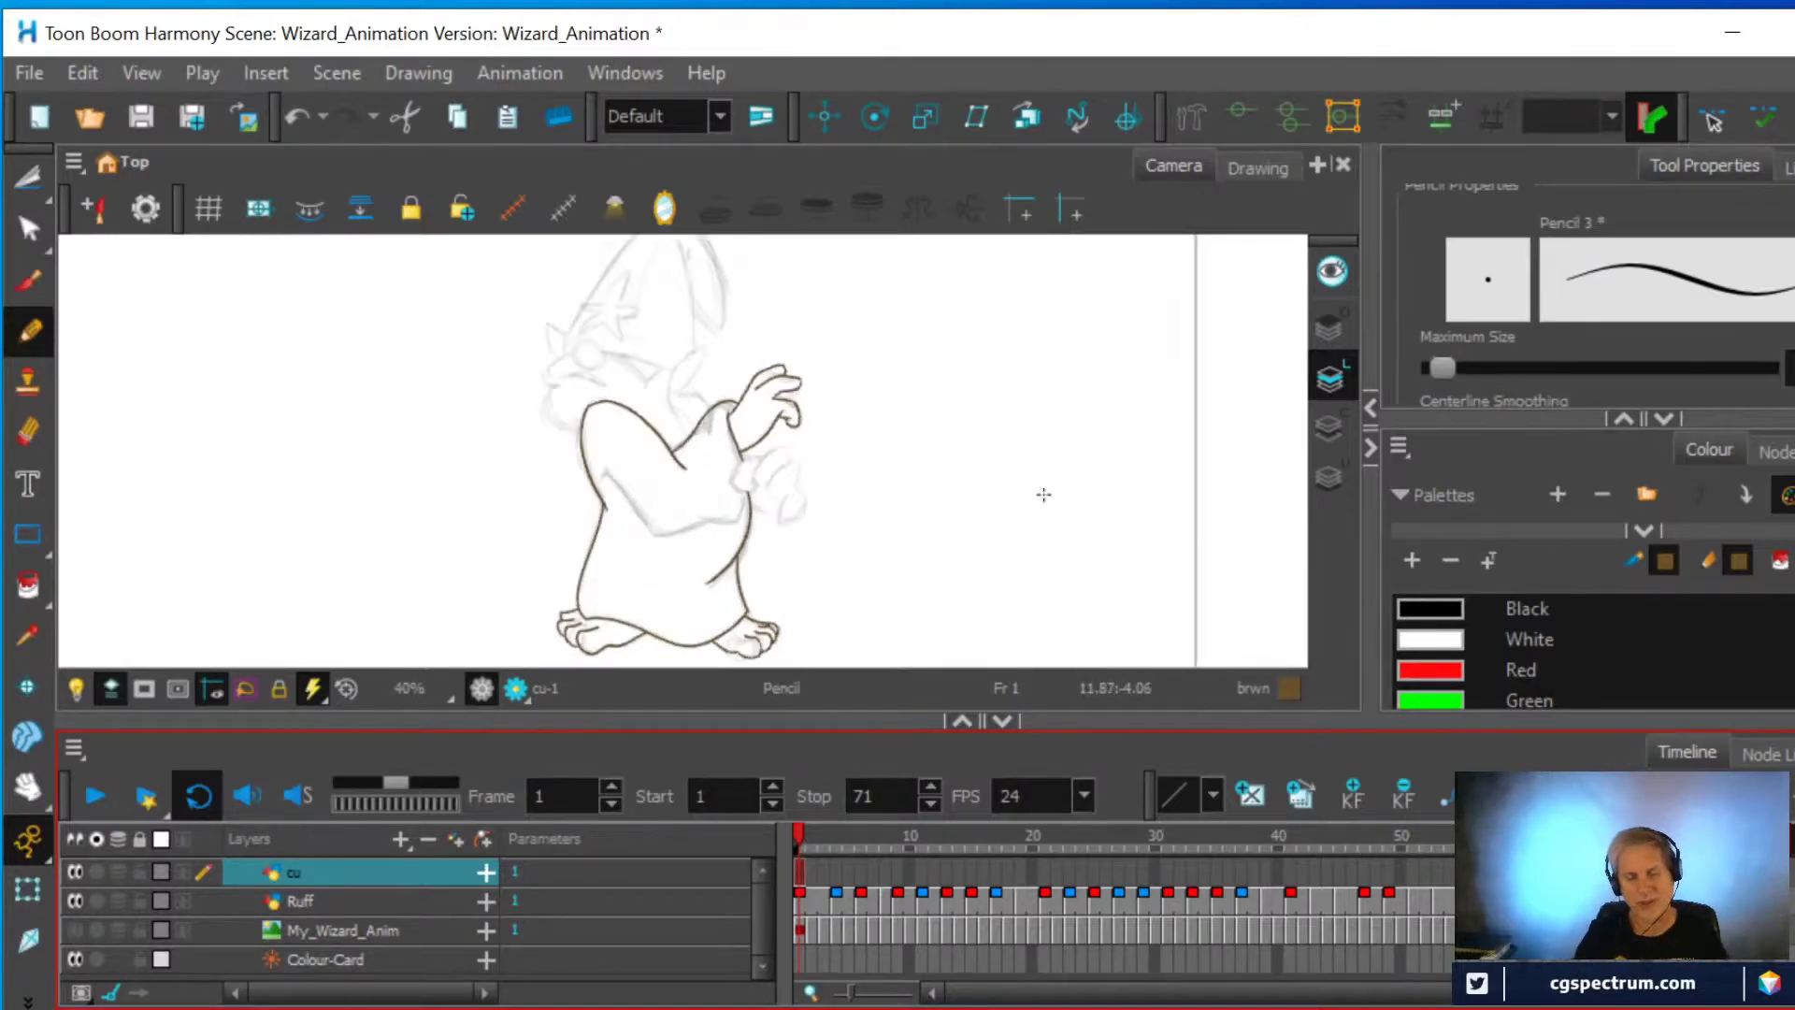
{"action": "scroll", "coordinate": [1043, 496], "scroll_direction": "up", "scroll_amount": 1}
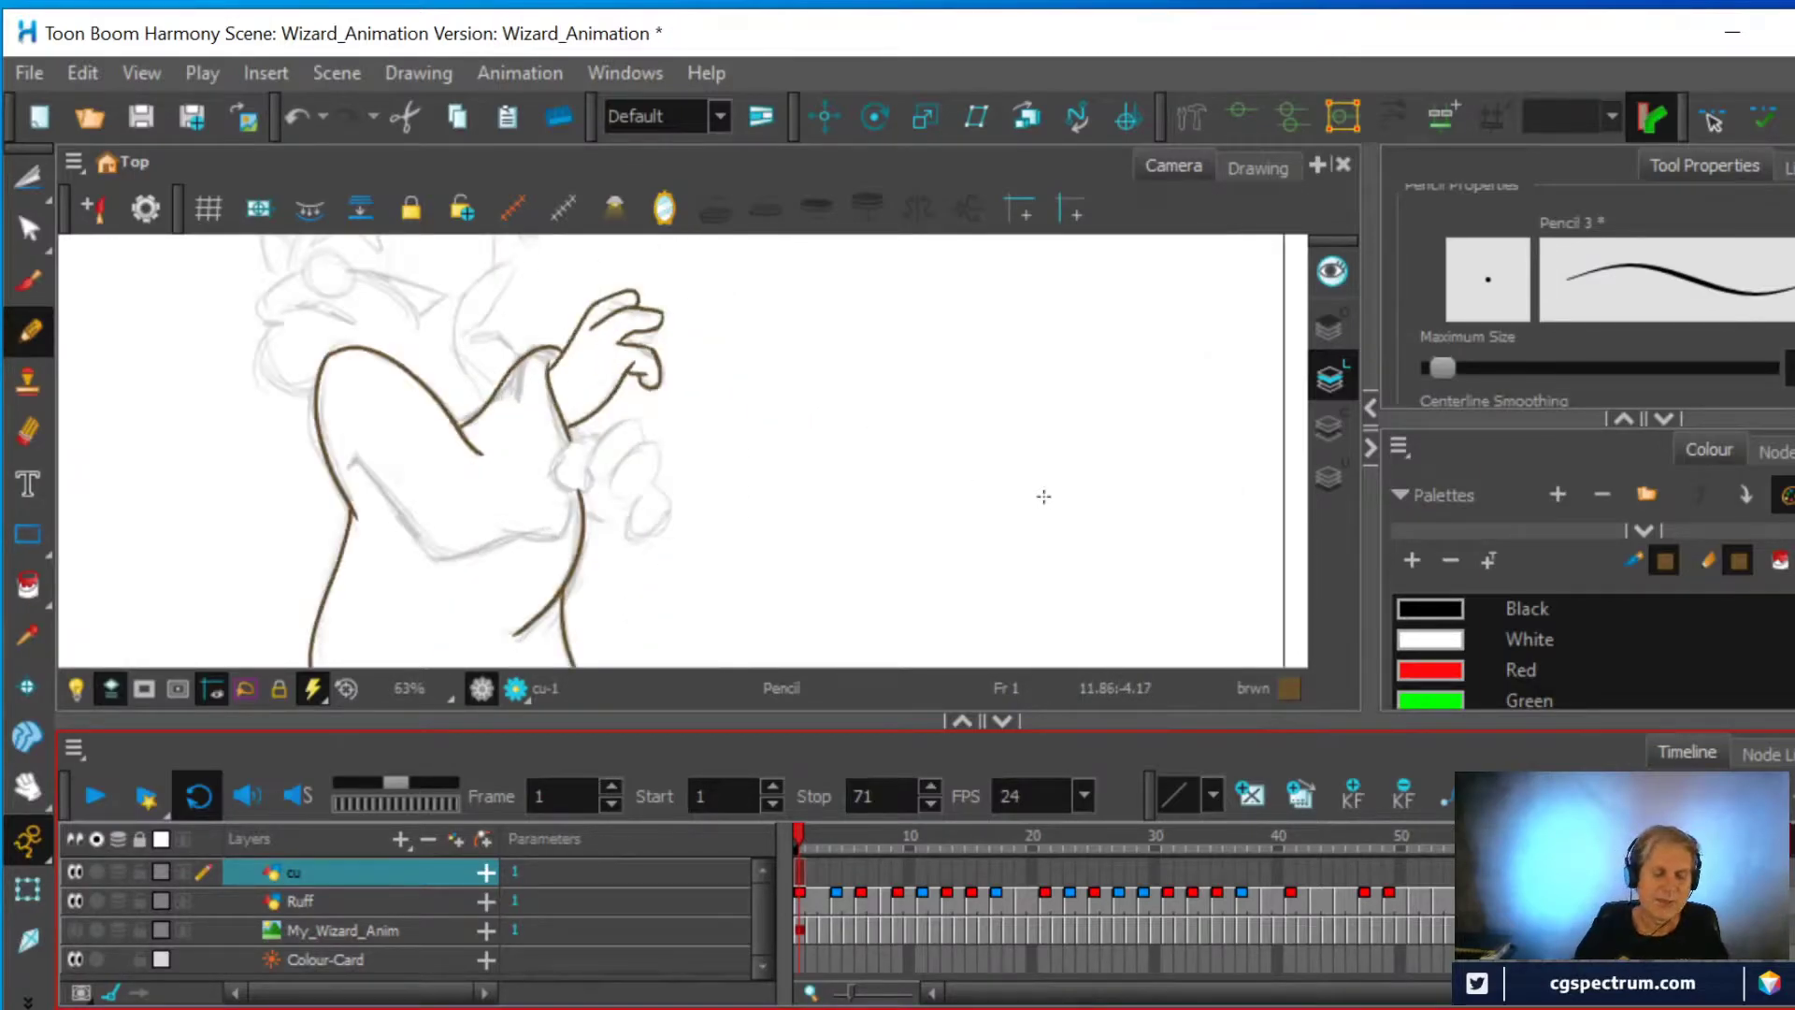
{"action": "left_click", "coordinate": [349, 470]}
{"action": "left_click_drag", "start_coordinate": [349, 470], "coordinate": [439, 561]}
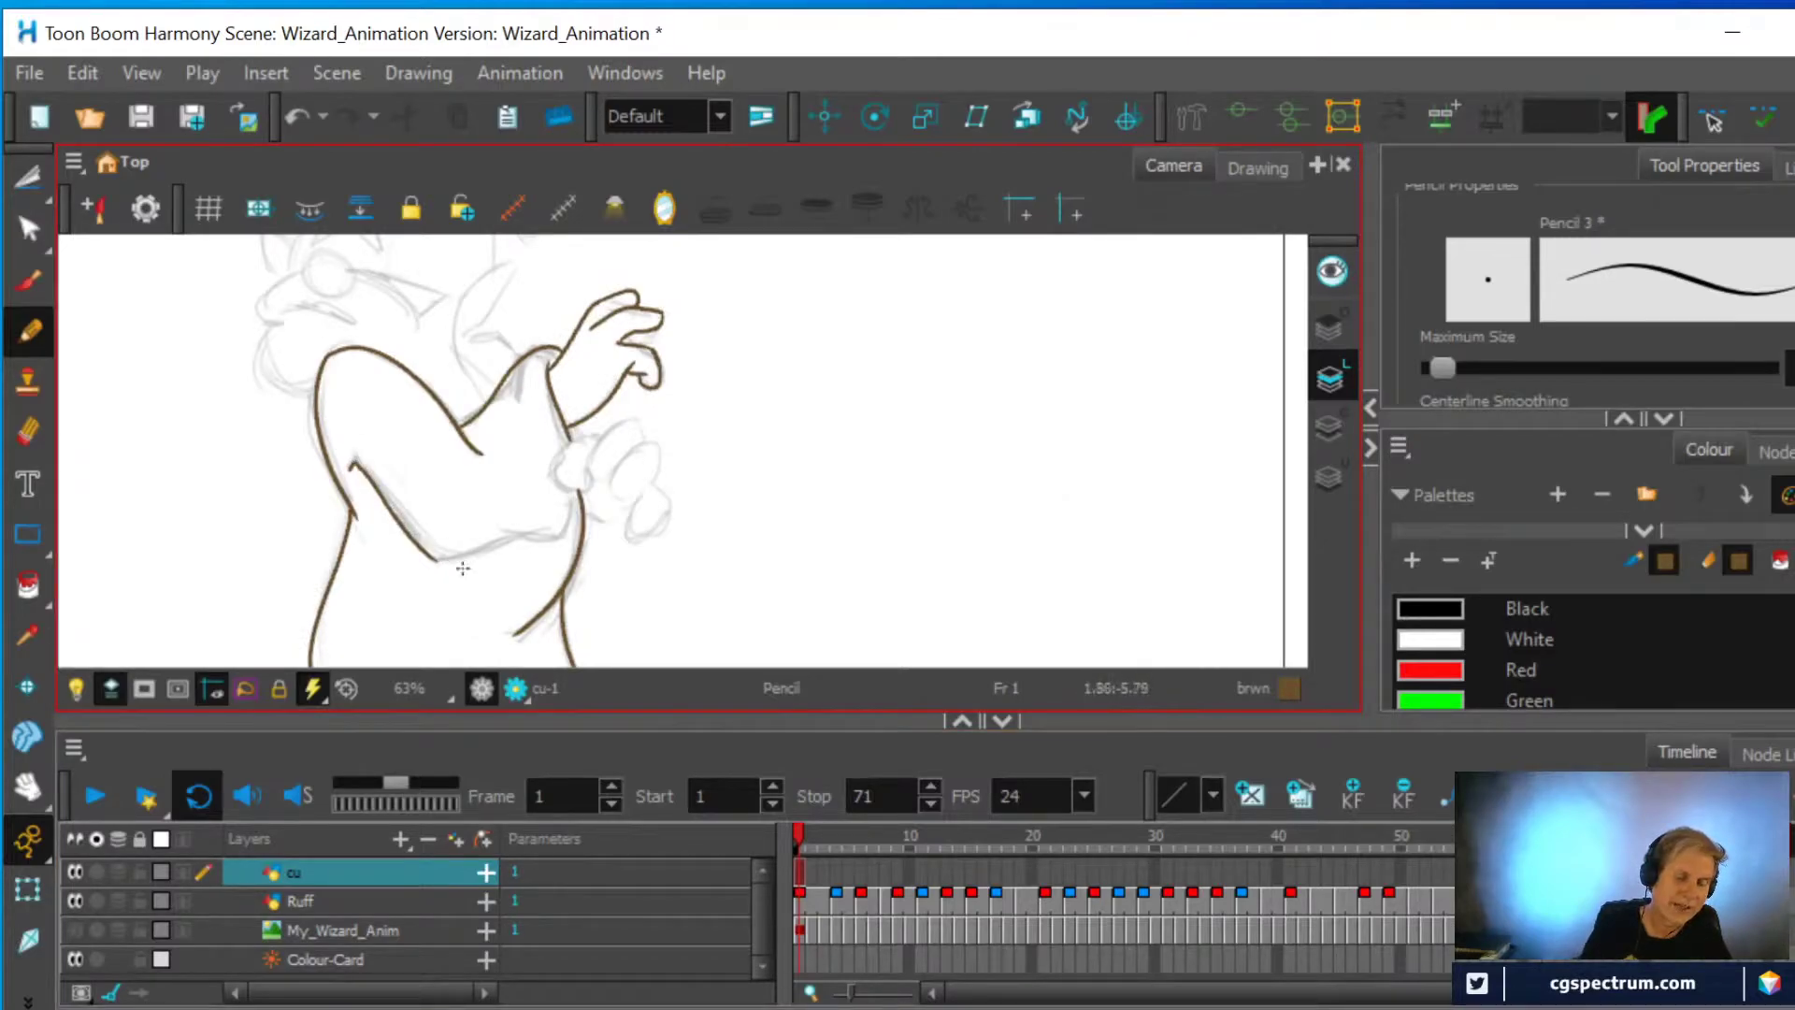
{"action": "mouse_move", "coordinate": [745, 513]}
{"action": "left_mouse_down"}
{"action": "mouse_move", "coordinate": [750, 549]}
{"action": "mouse_move", "coordinate": [636, 588]}
{"action": "left_mouse_up"}
{"action": "scroll", "coordinate": [694, 573], "scroll_direction": "up", "scroll_amount": 5}
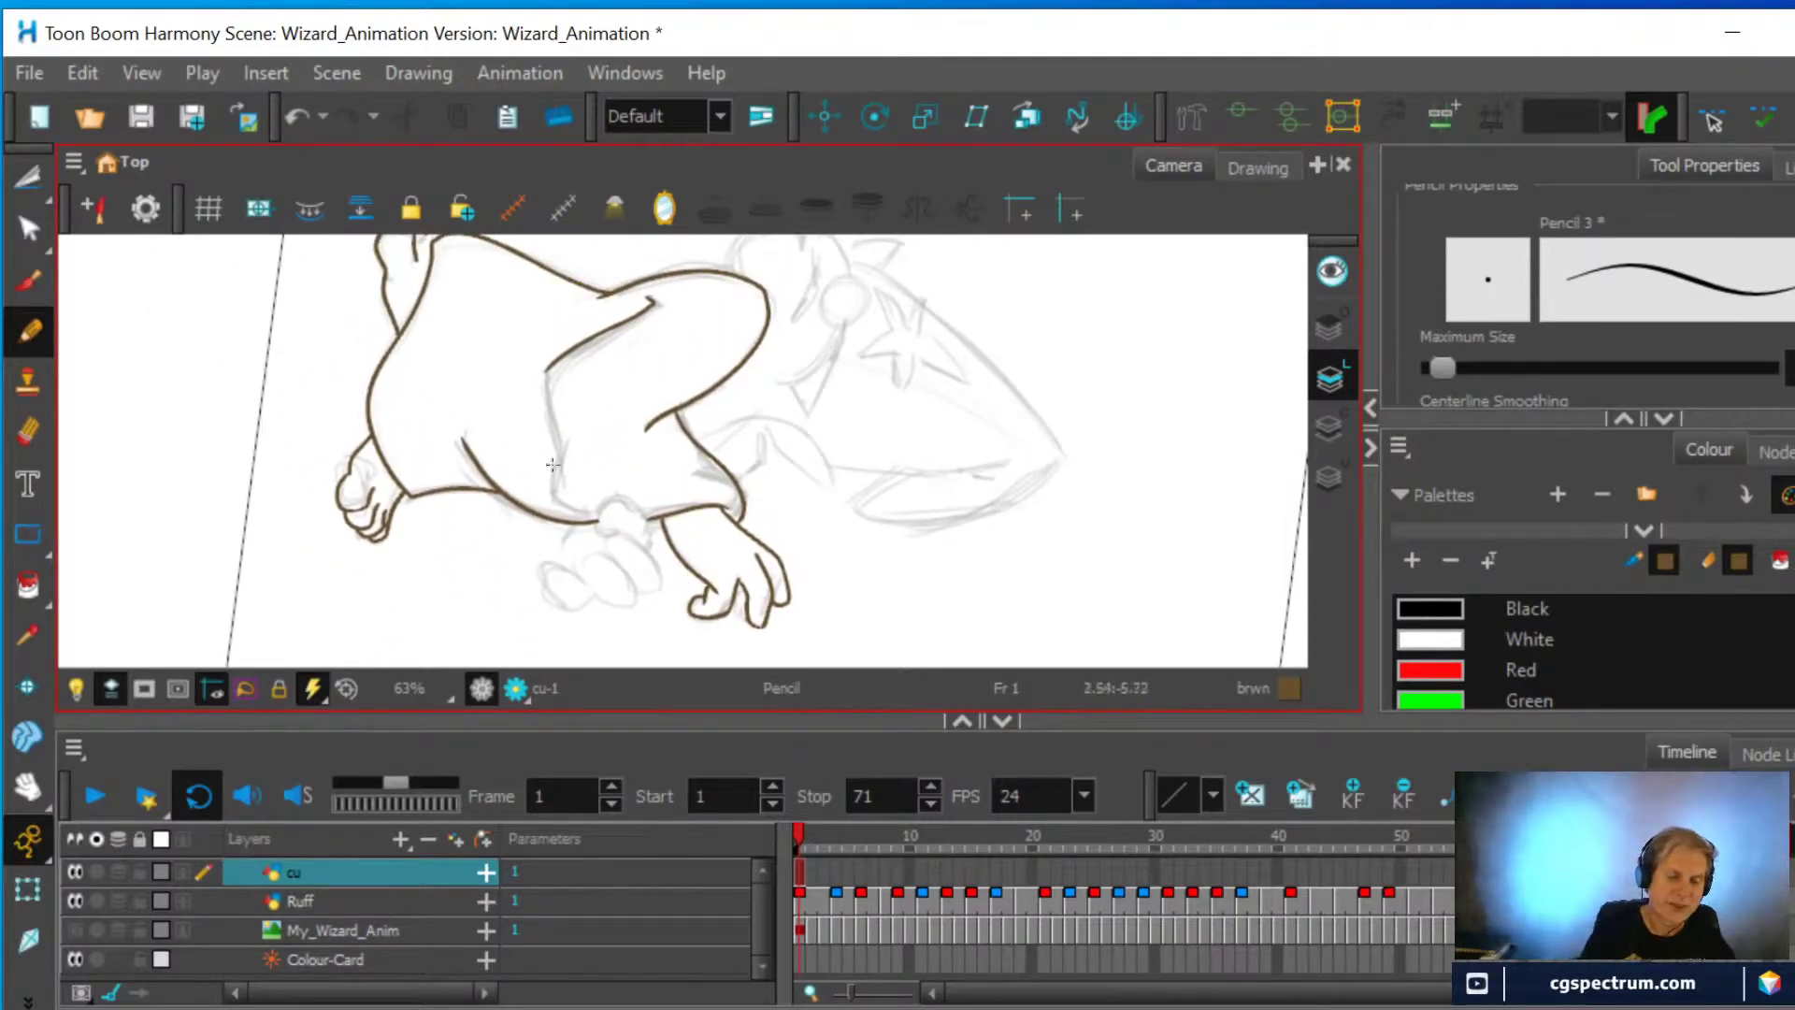
{"action": "mouse_move", "coordinate": [553, 494]}
{"action": "left_mouse_down"}
{"action": "mouse_move", "coordinate": [569, 428]}
{"action": "mouse_move", "coordinate": [560, 474]}
{"action": "mouse_move", "coordinate": [549, 360]}
{"action": "left_mouse_up"}
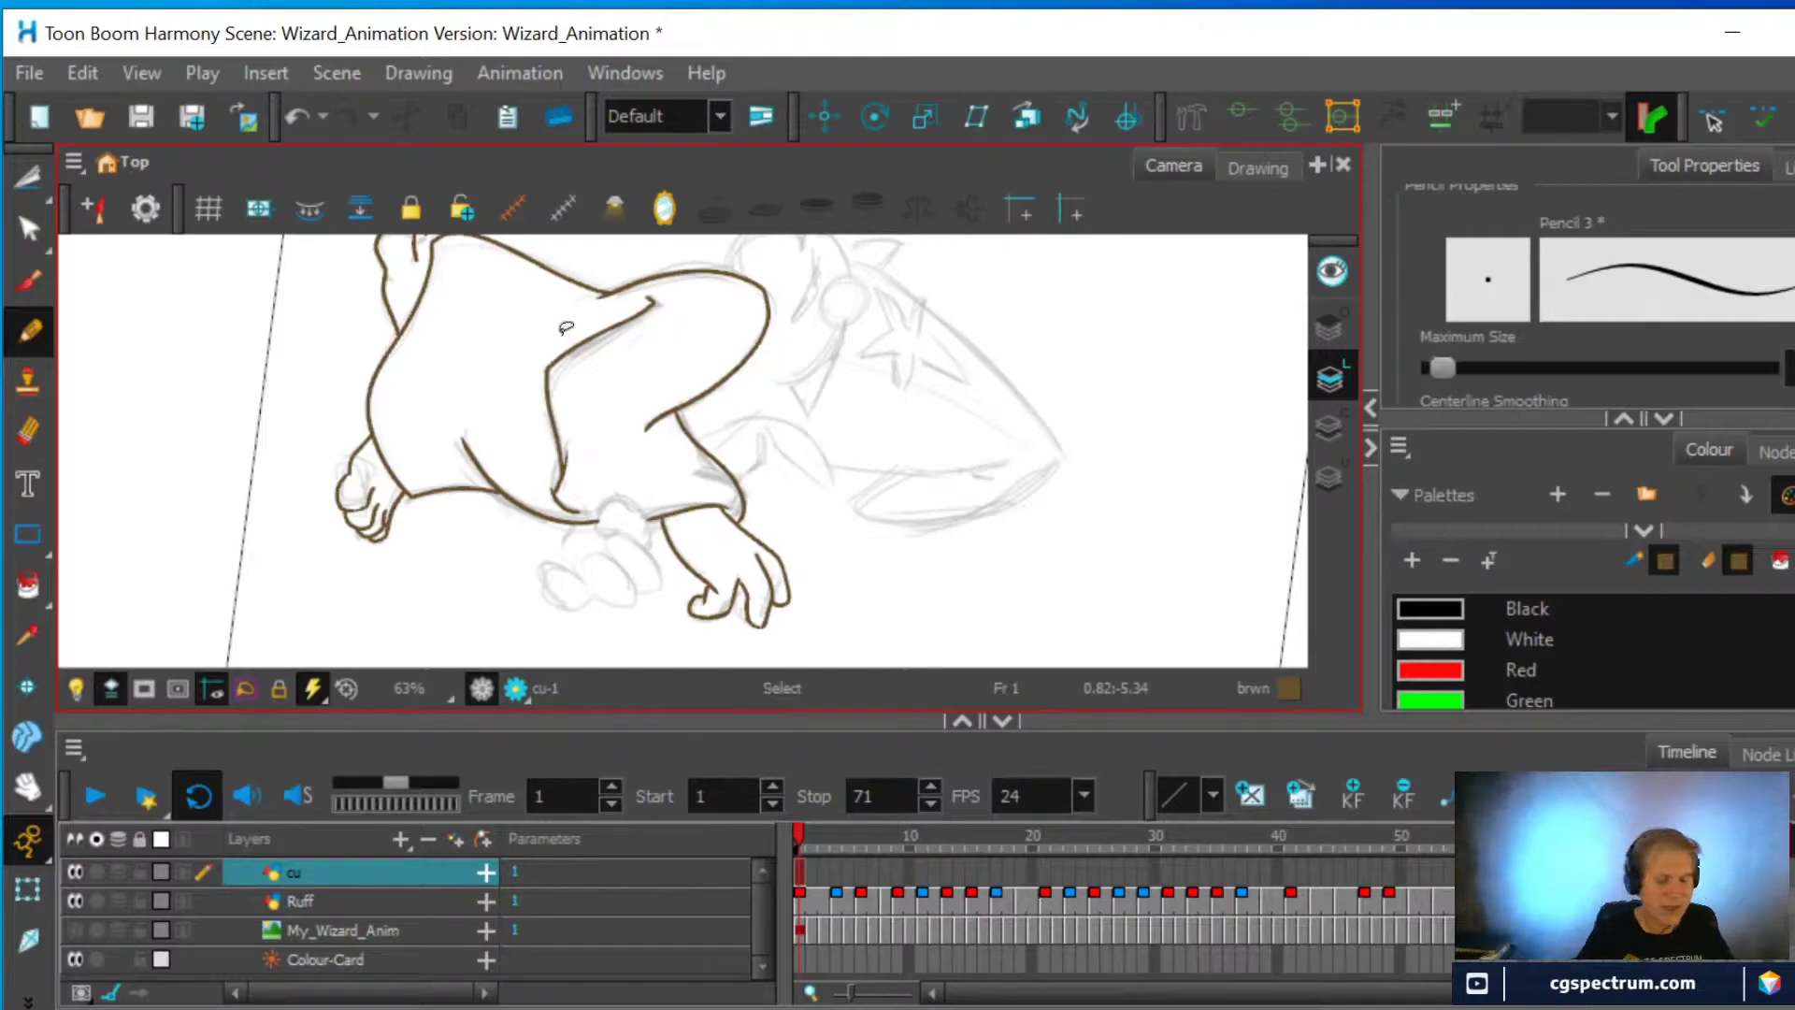
Draw the cuff fold of the raised arm's sleeve and cut away the excess line
{"action": "mouse_move", "coordinate": [873, 396]}
{"action": "left_mouse_down"}
{"action": "mouse_move", "coordinate": [701, 346]}
{"action": "mouse_move", "coordinate": [564, 412]}
{"action": "mouse_move", "coordinate": [661, 402]}
{"action": "mouse_move", "coordinate": [641, 379]}
{"action": "mouse_move", "coordinate": [671, 463]}
{"action": "left_mouse_up"}
{"action": "left_click", "coordinate": [30, 430]}
{"action": "left_click", "coordinate": [30, 329]}
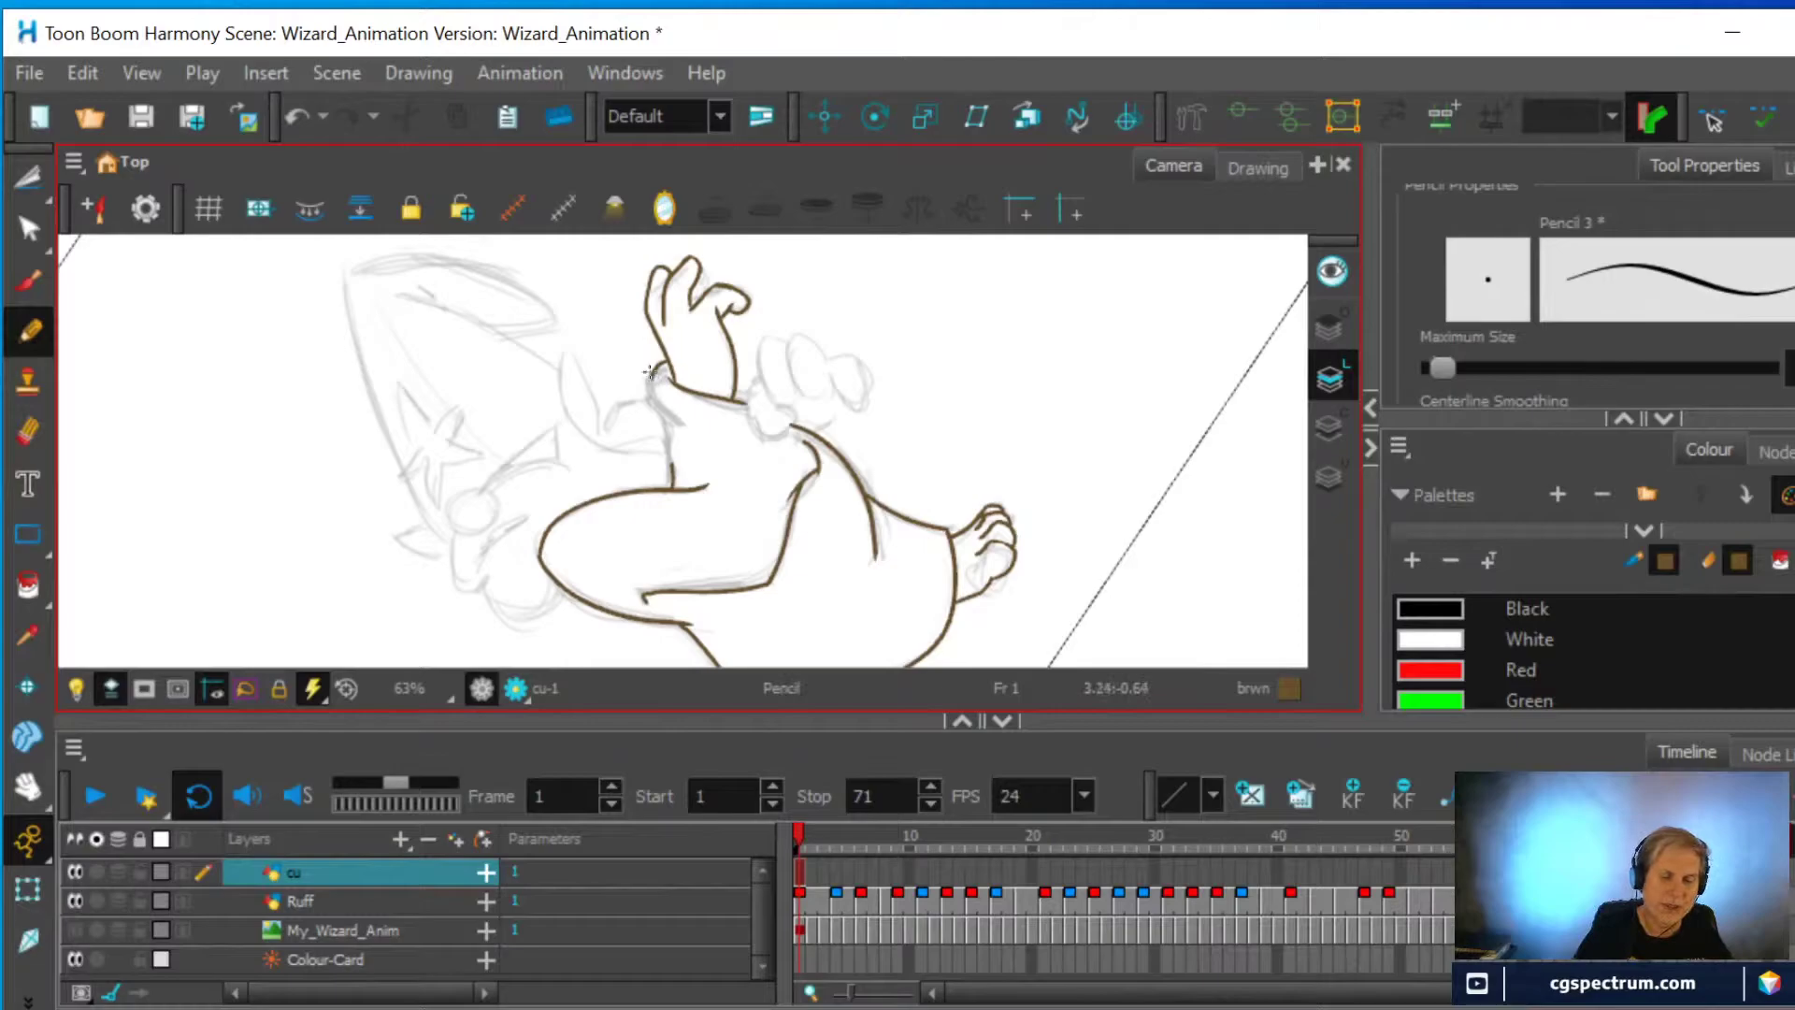
{"action": "mouse_move", "coordinate": [648, 384]}
{"action": "left_mouse_down"}
{"action": "mouse_move", "coordinate": [686, 435]}
{"action": "mouse_move", "coordinate": [668, 427]}
{"action": "mouse_move", "coordinate": [671, 474]}
{"action": "mouse_move", "coordinate": [659, 392]}
{"action": "left_mouse_up"}
{"action": "key", "text": "ctrl+z"}
{"action": "left_click_drag", "start_coordinate": [679, 464], "coordinate": [667, 469]}
{"action": "key", "text": "Delete"}
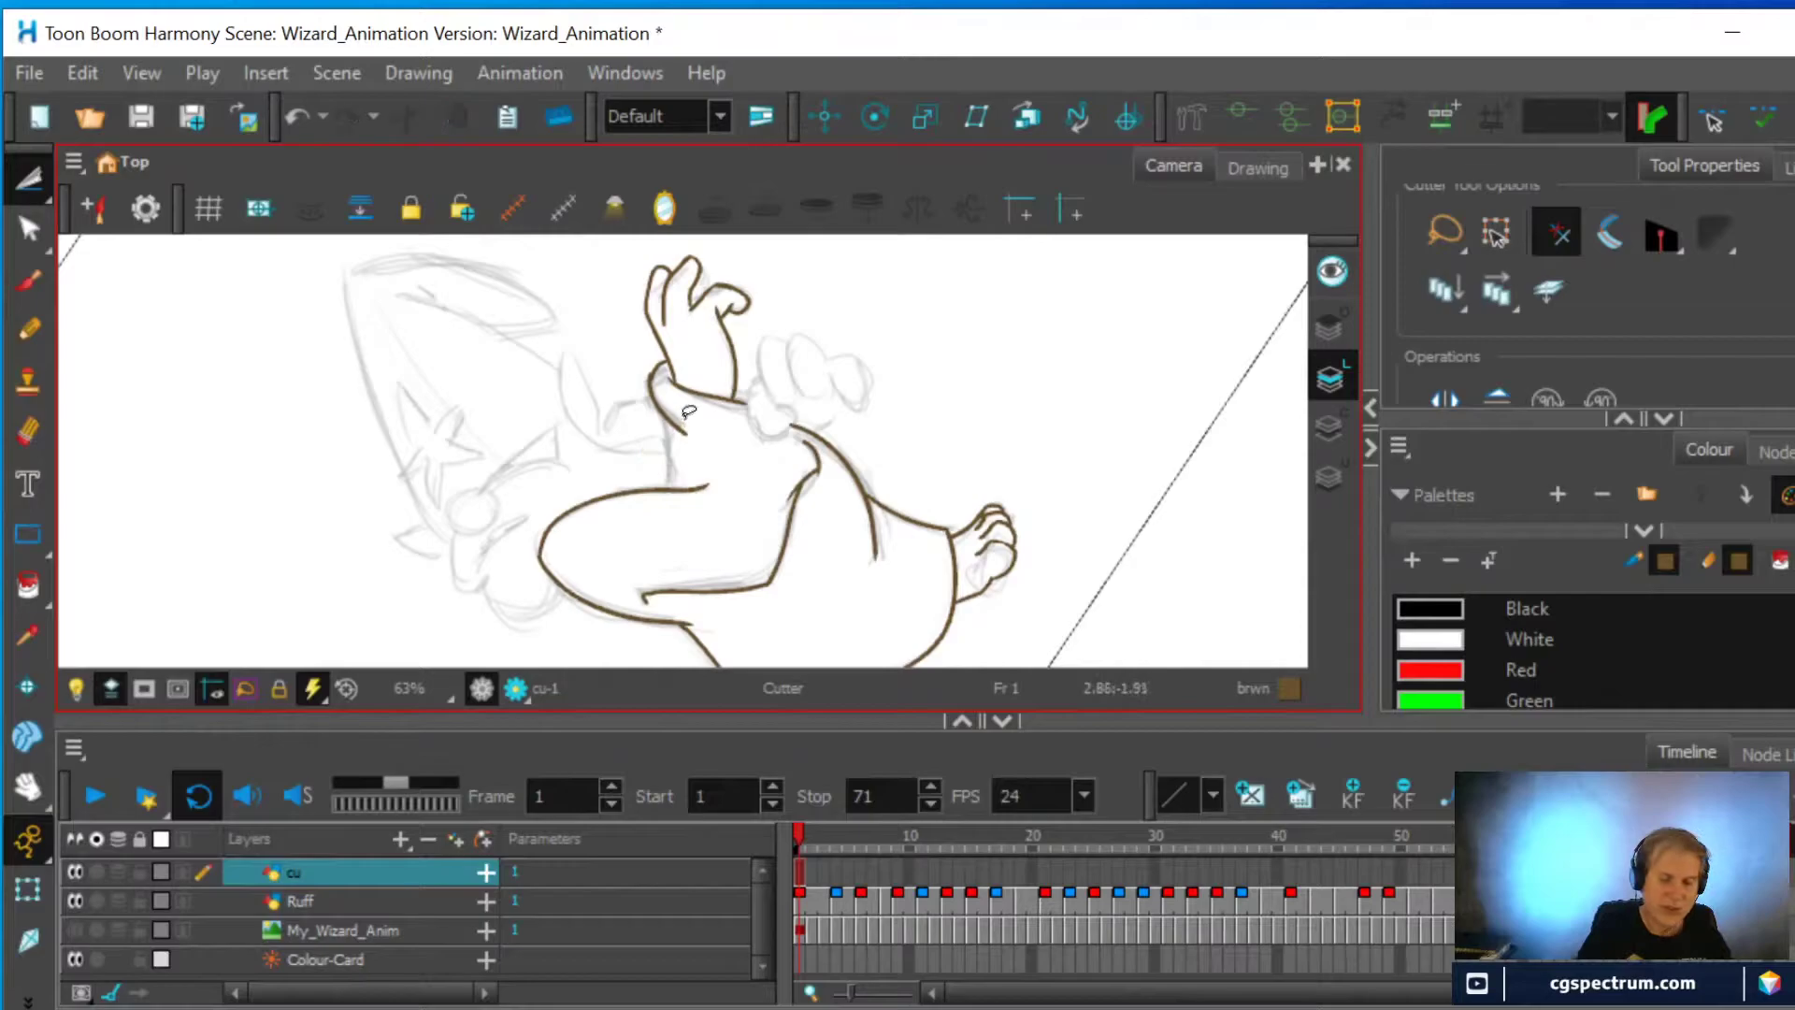
Trace the raised arm's sleeve line from the cuff to the near shoulder and trim its overshooting end
{"action": "left_click", "coordinate": [29, 333]}
{"action": "left_click_drag", "start_coordinate": [658, 505], "coordinate": [660, 404]}
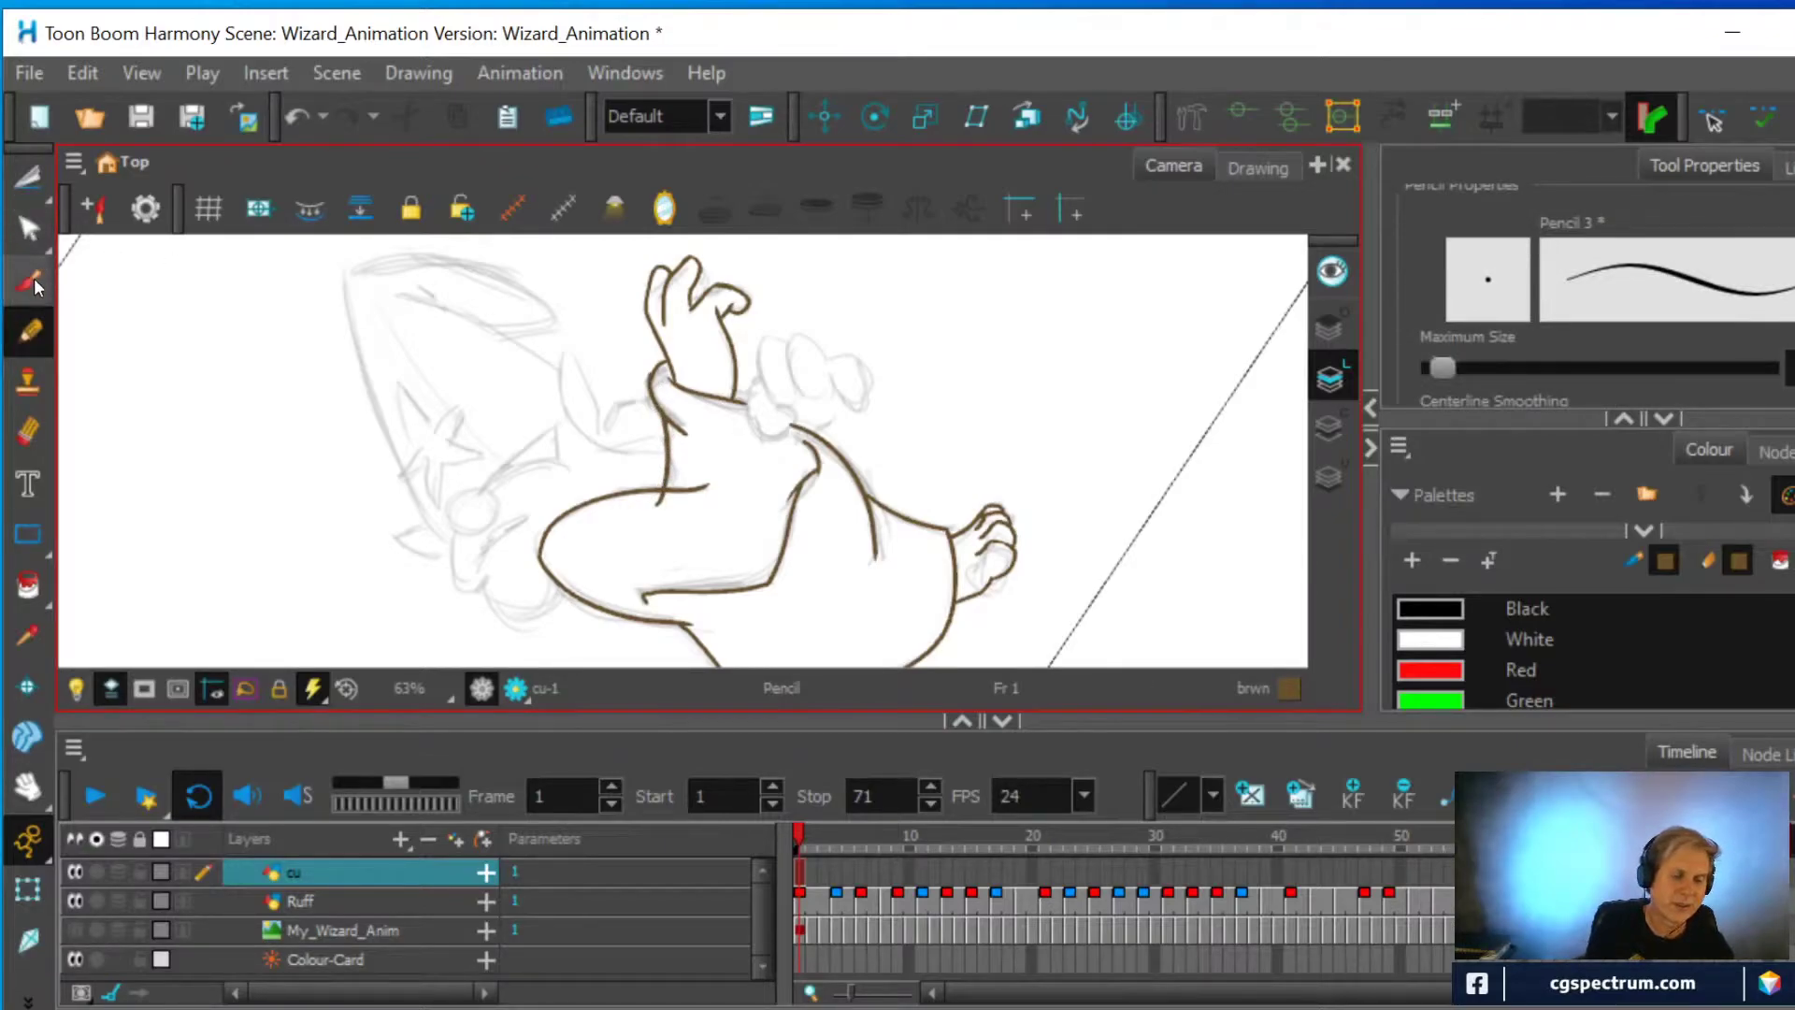
{"action": "key", "text": "alt+t"}
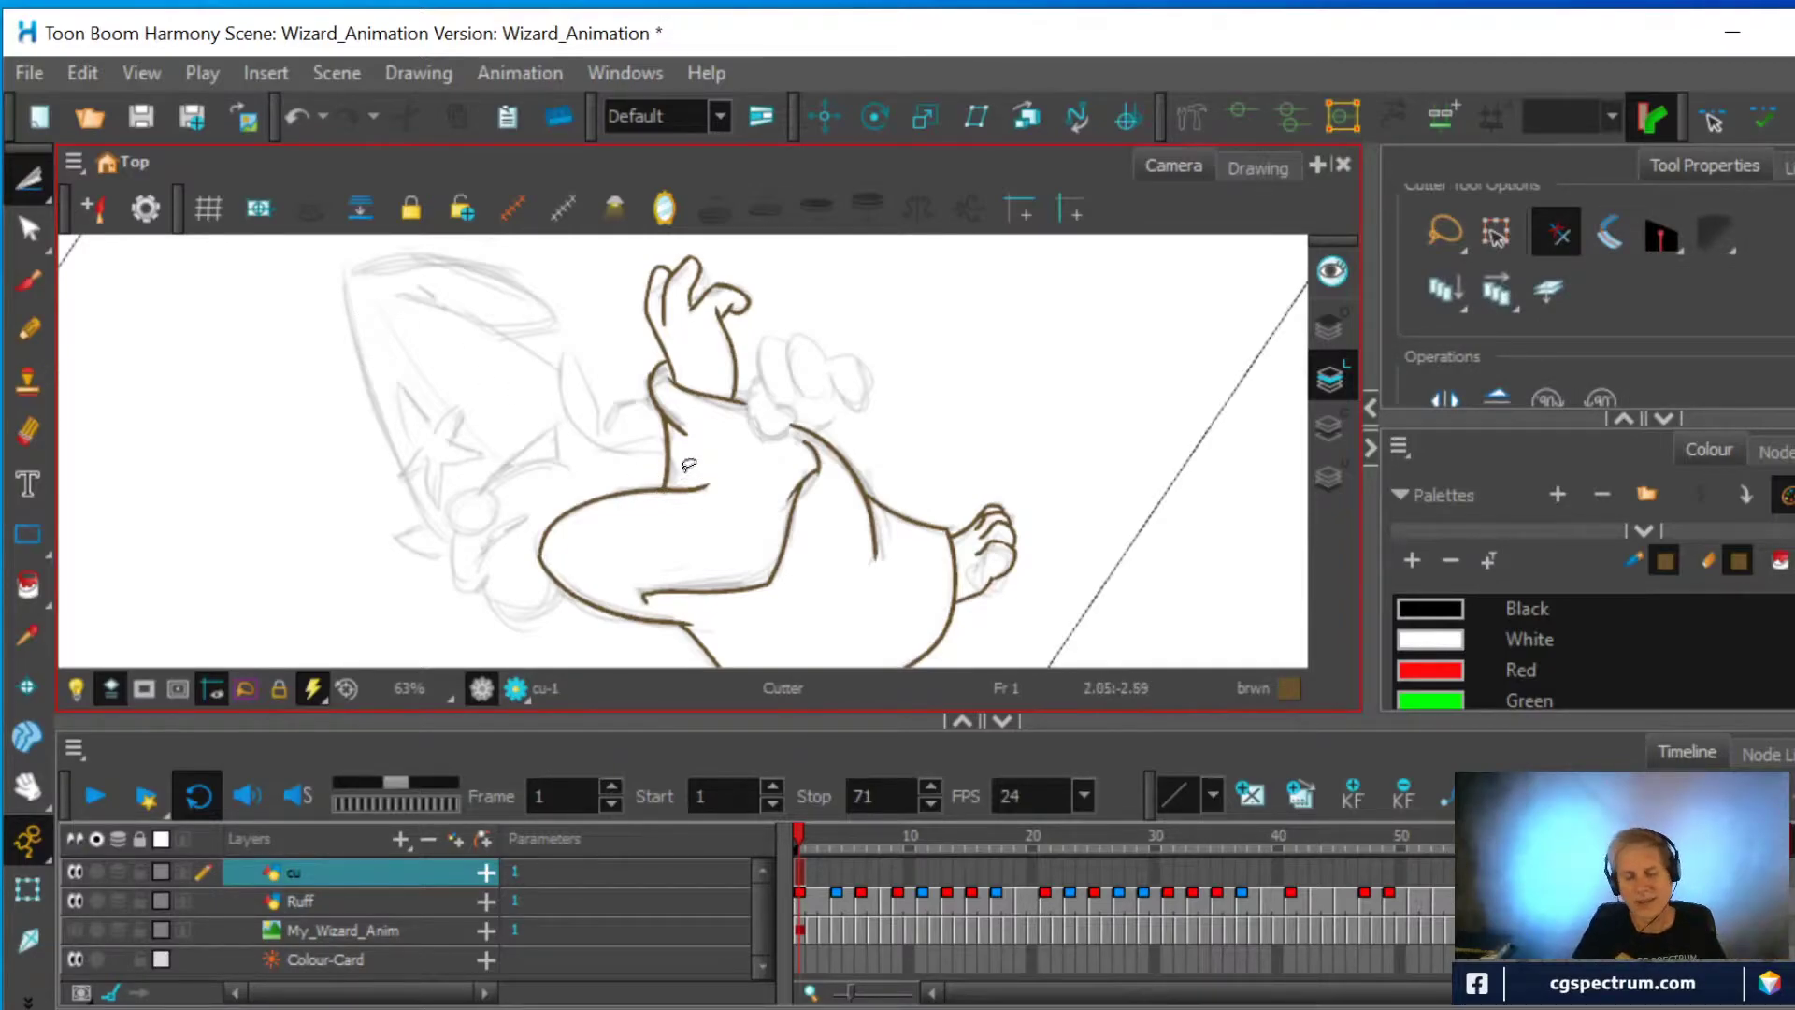
Trace the wizard's lower hand over the rough sketch with the Pencil tool
{"action": "scroll", "coordinate": [687, 483], "scroll_direction": "up", "scroll_amount": 3}
{"action": "key", "text": "ctrl+alt"}
{"action": "left_click_drag", "start_coordinate": [1013, 368], "coordinate": [890, 514]}
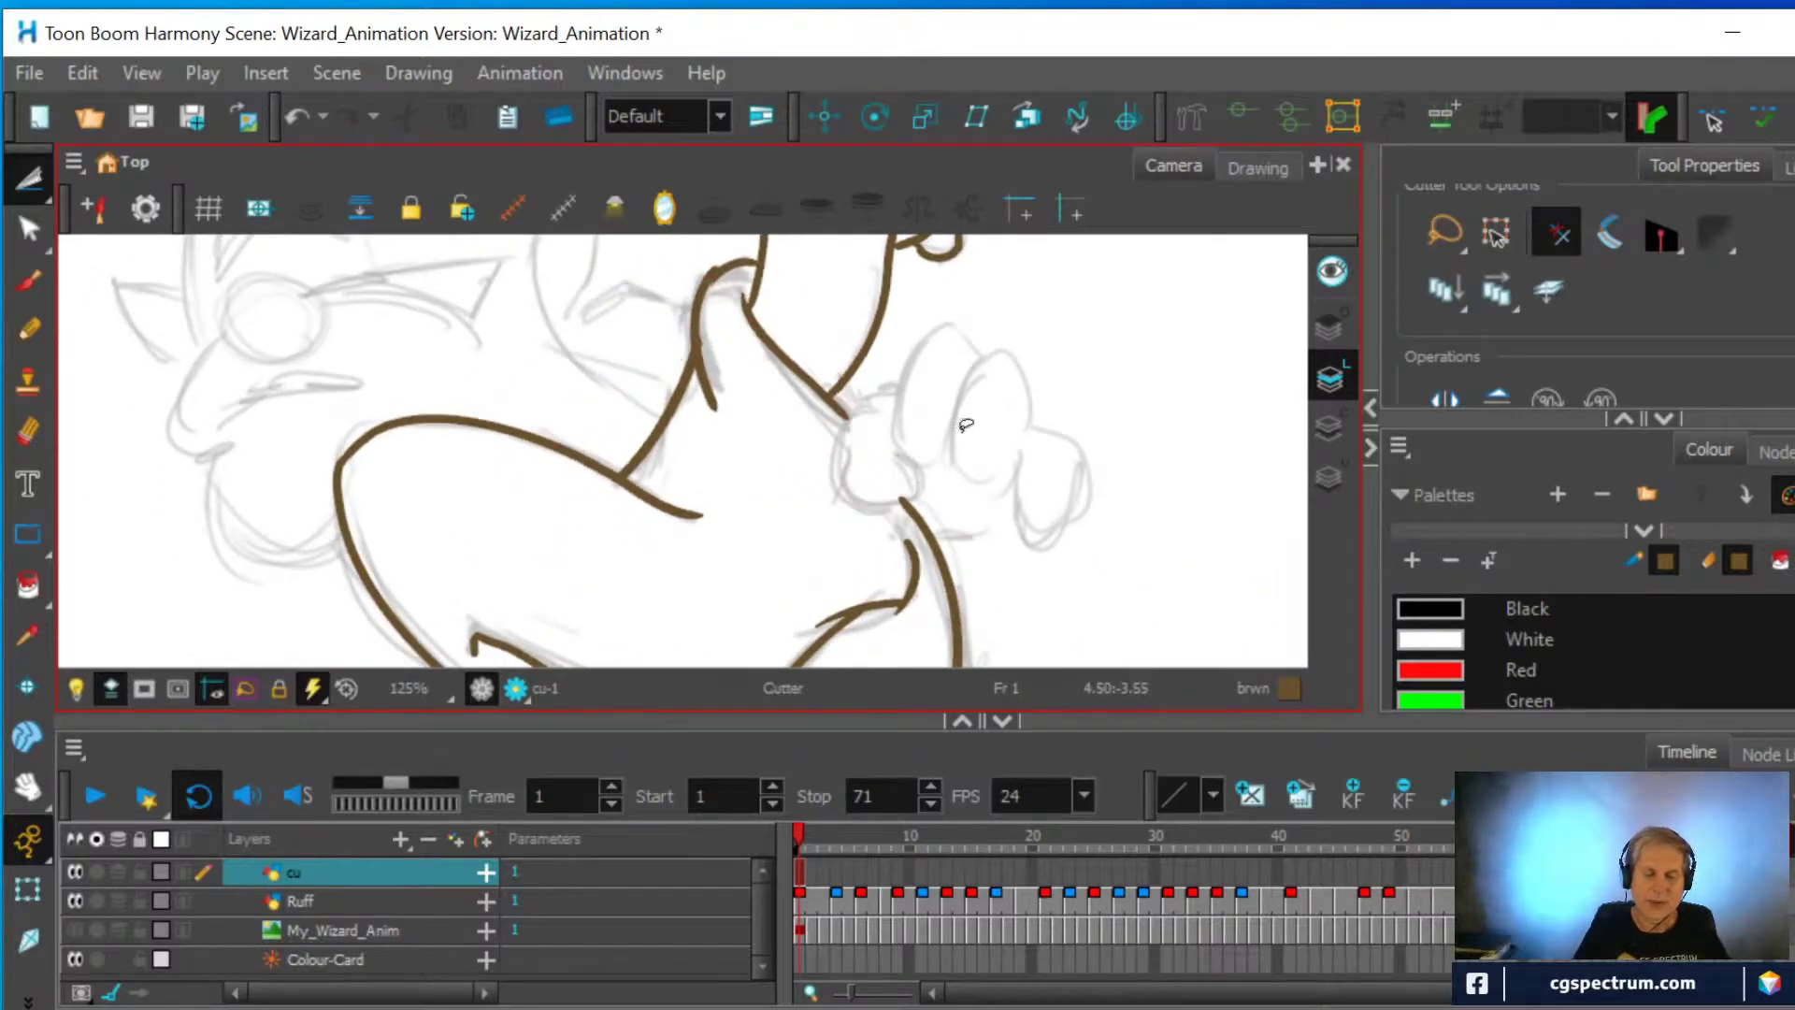
{"action": "scroll", "coordinate": [963, 425], "scroll_direction": "up", "scroll_amount": 1}
{"action": "key", "text": "space"}
{"action": "left_click_drag", "start_coordinate": [954, 417], "coordinate": [823, 376]}
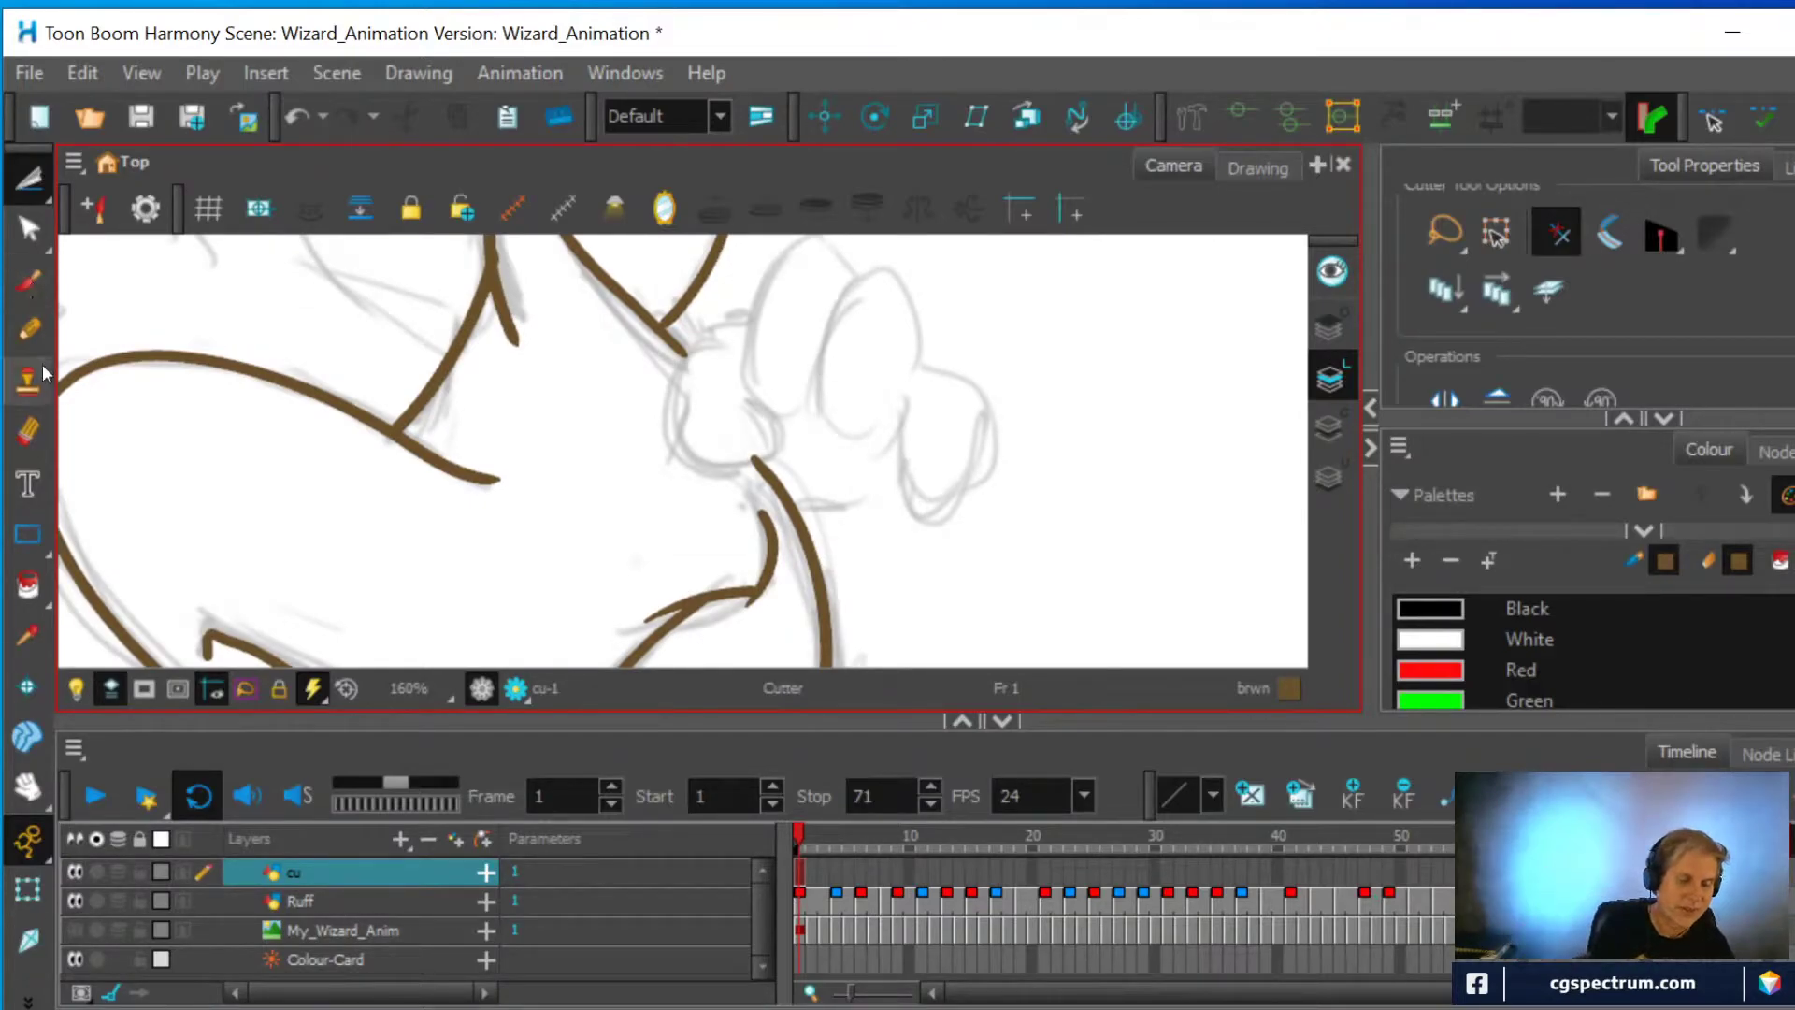
{"action": "left_click", "coordinate": [29, 329]}
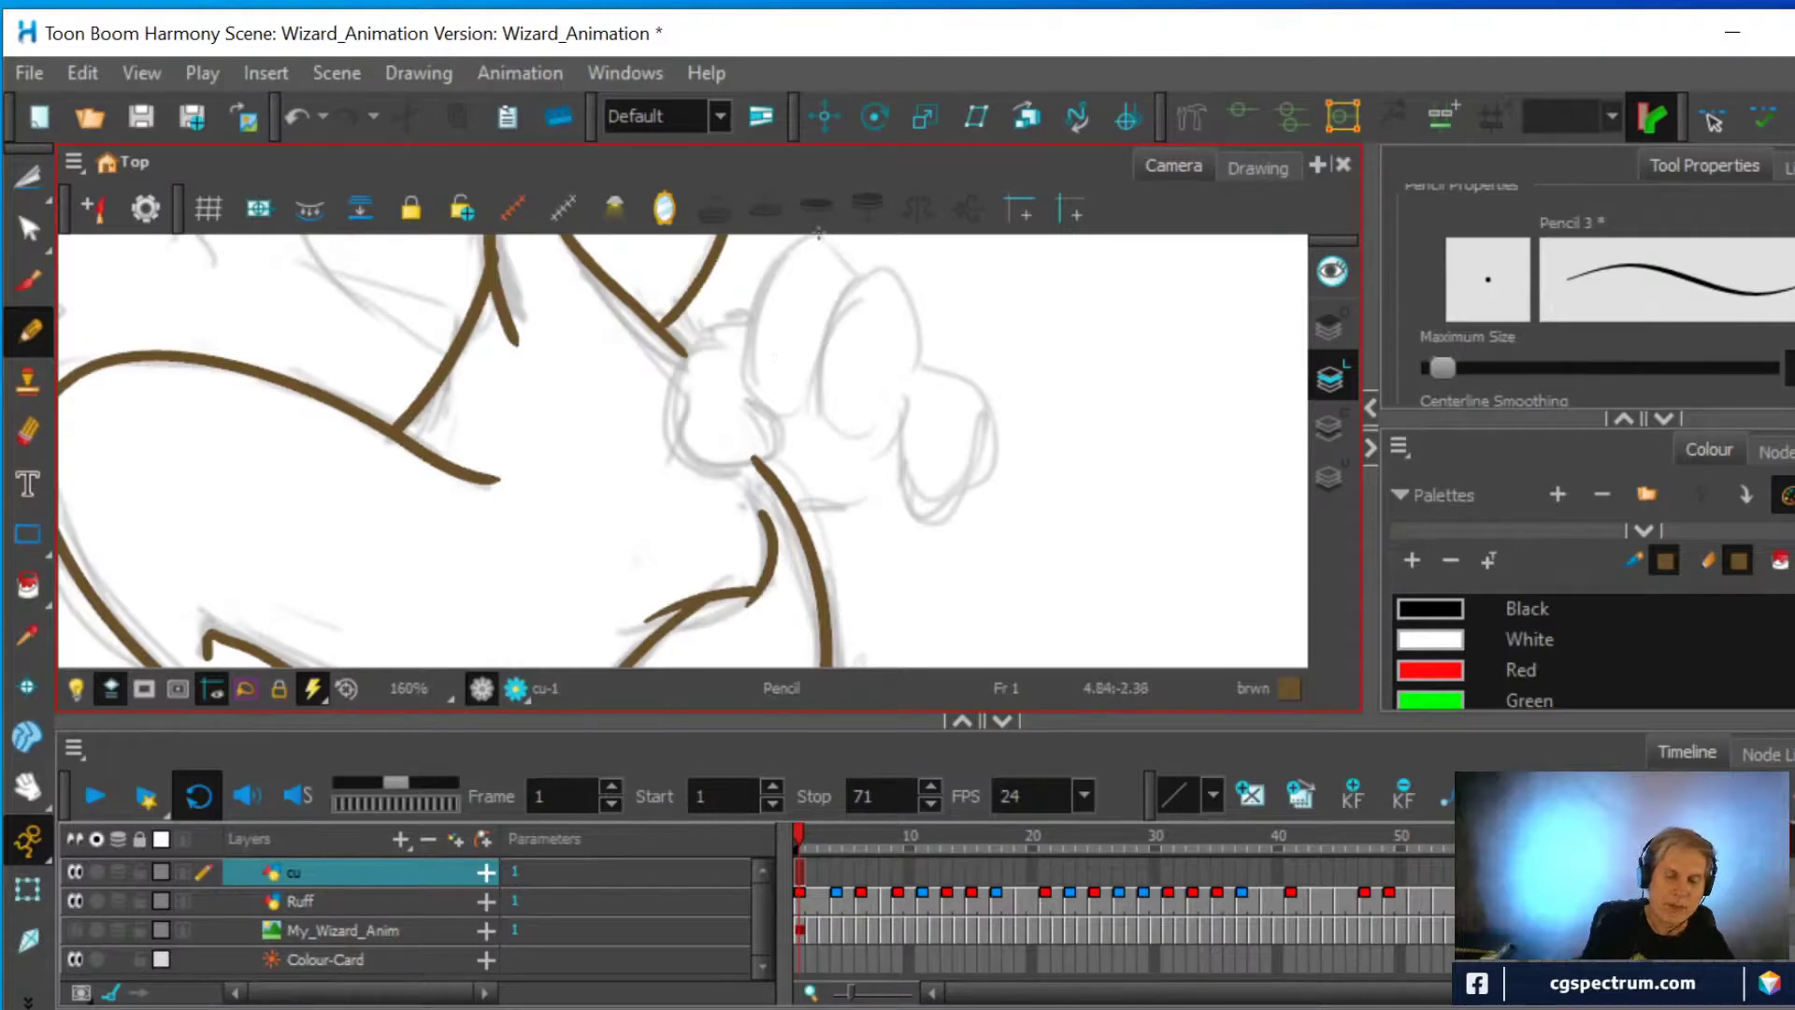
{"action": "left_click_drag", "start_coordinate": [973, 405], "coordinate": [957, 486]}
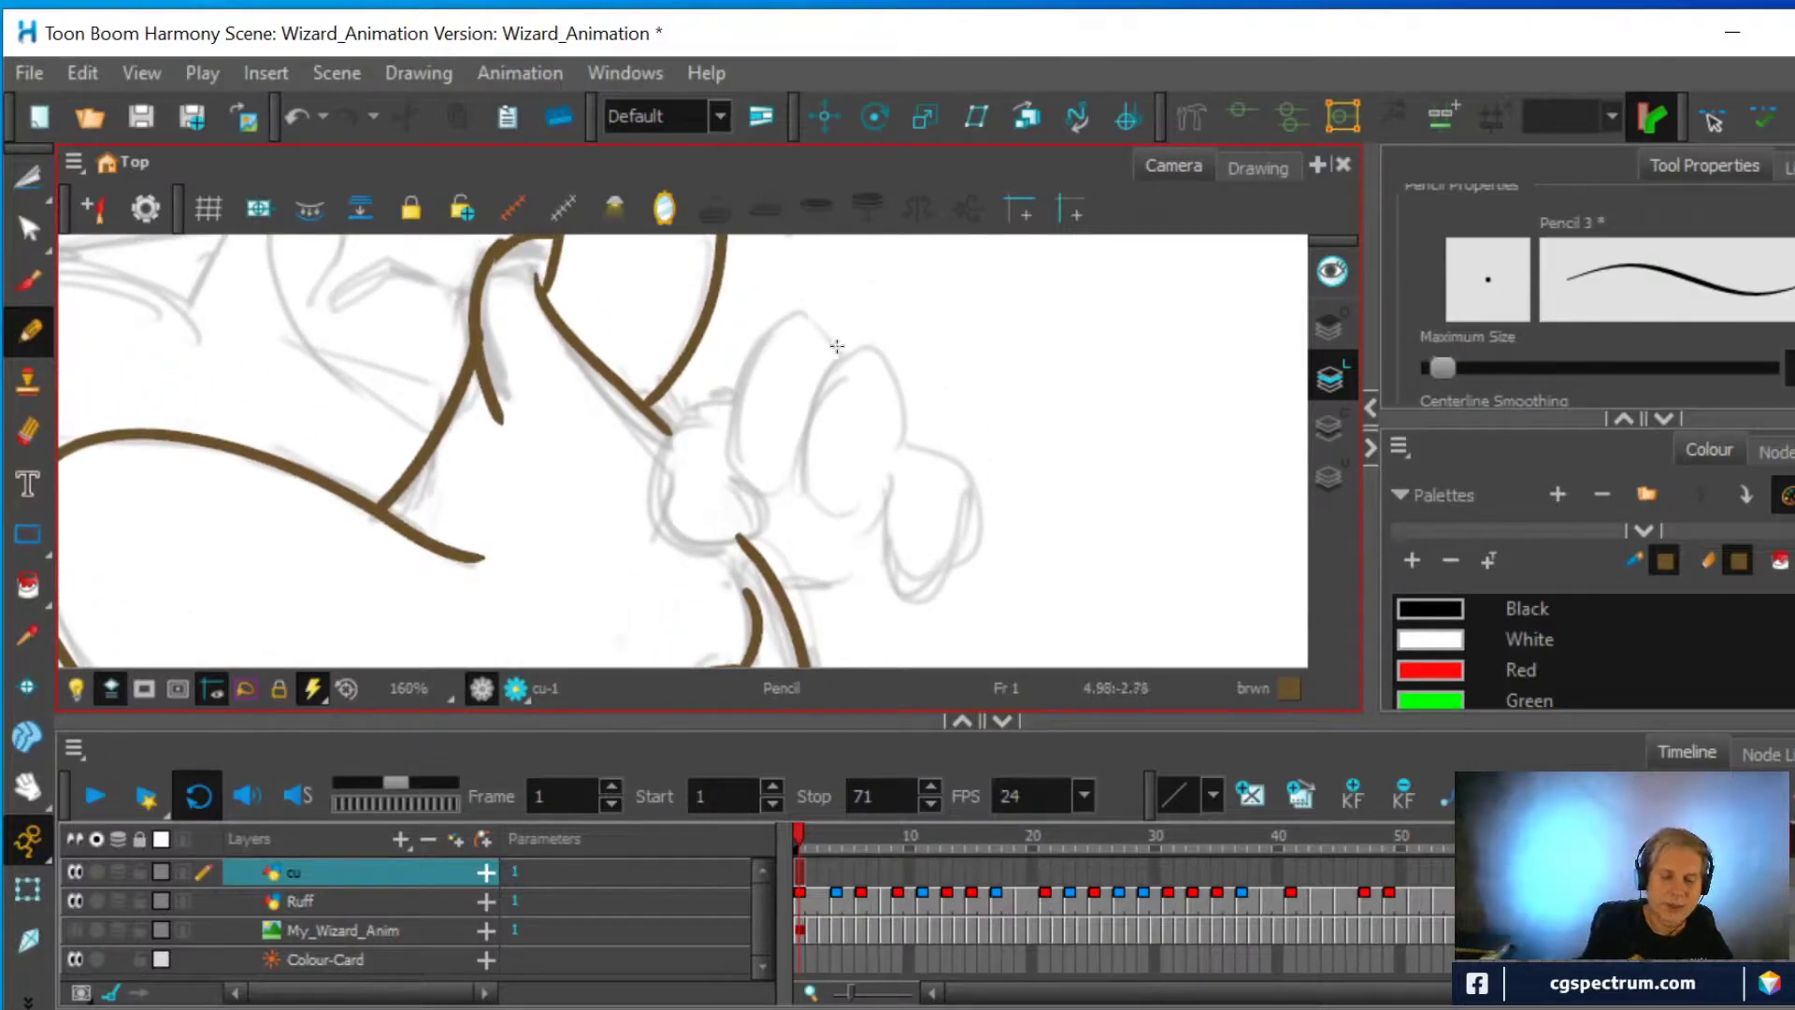
{"action": "left_click_drag", "start_coordinate": [839, 356], "coordinate": [801, 316]}
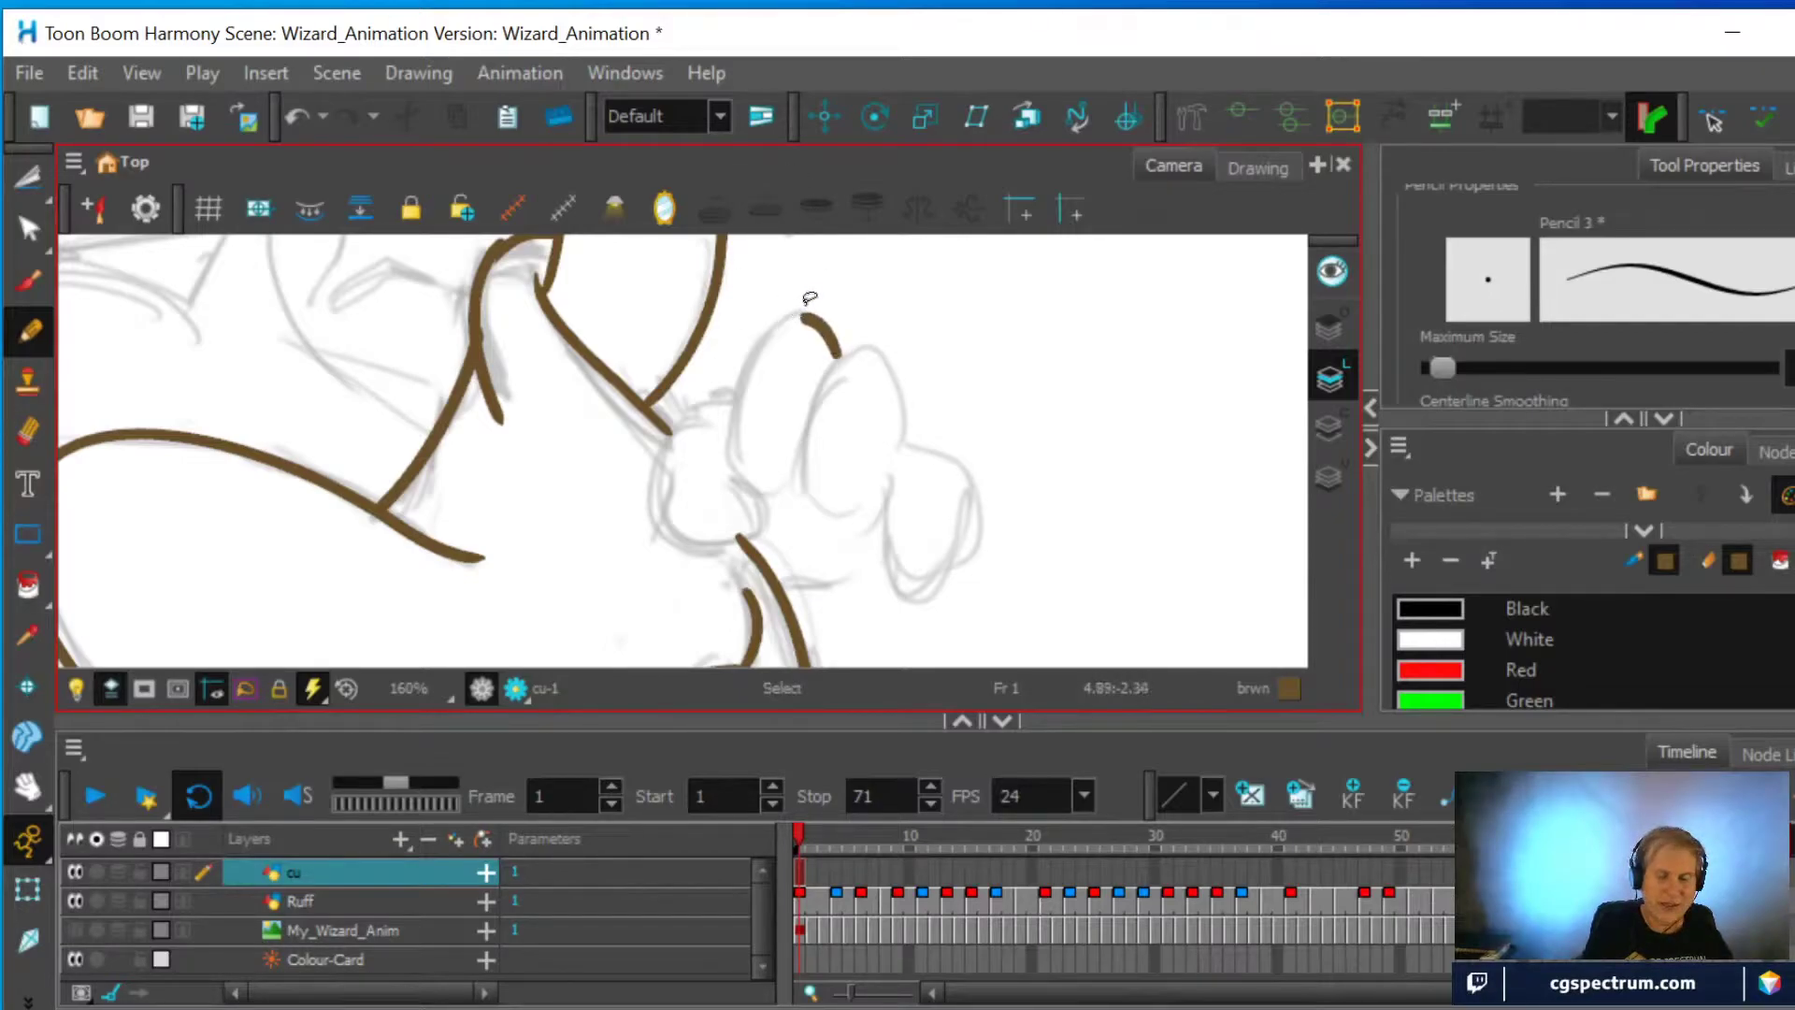
{"action": "key", "text": "ctrl"}
{"action": "key", "text": "ctrl+z"}
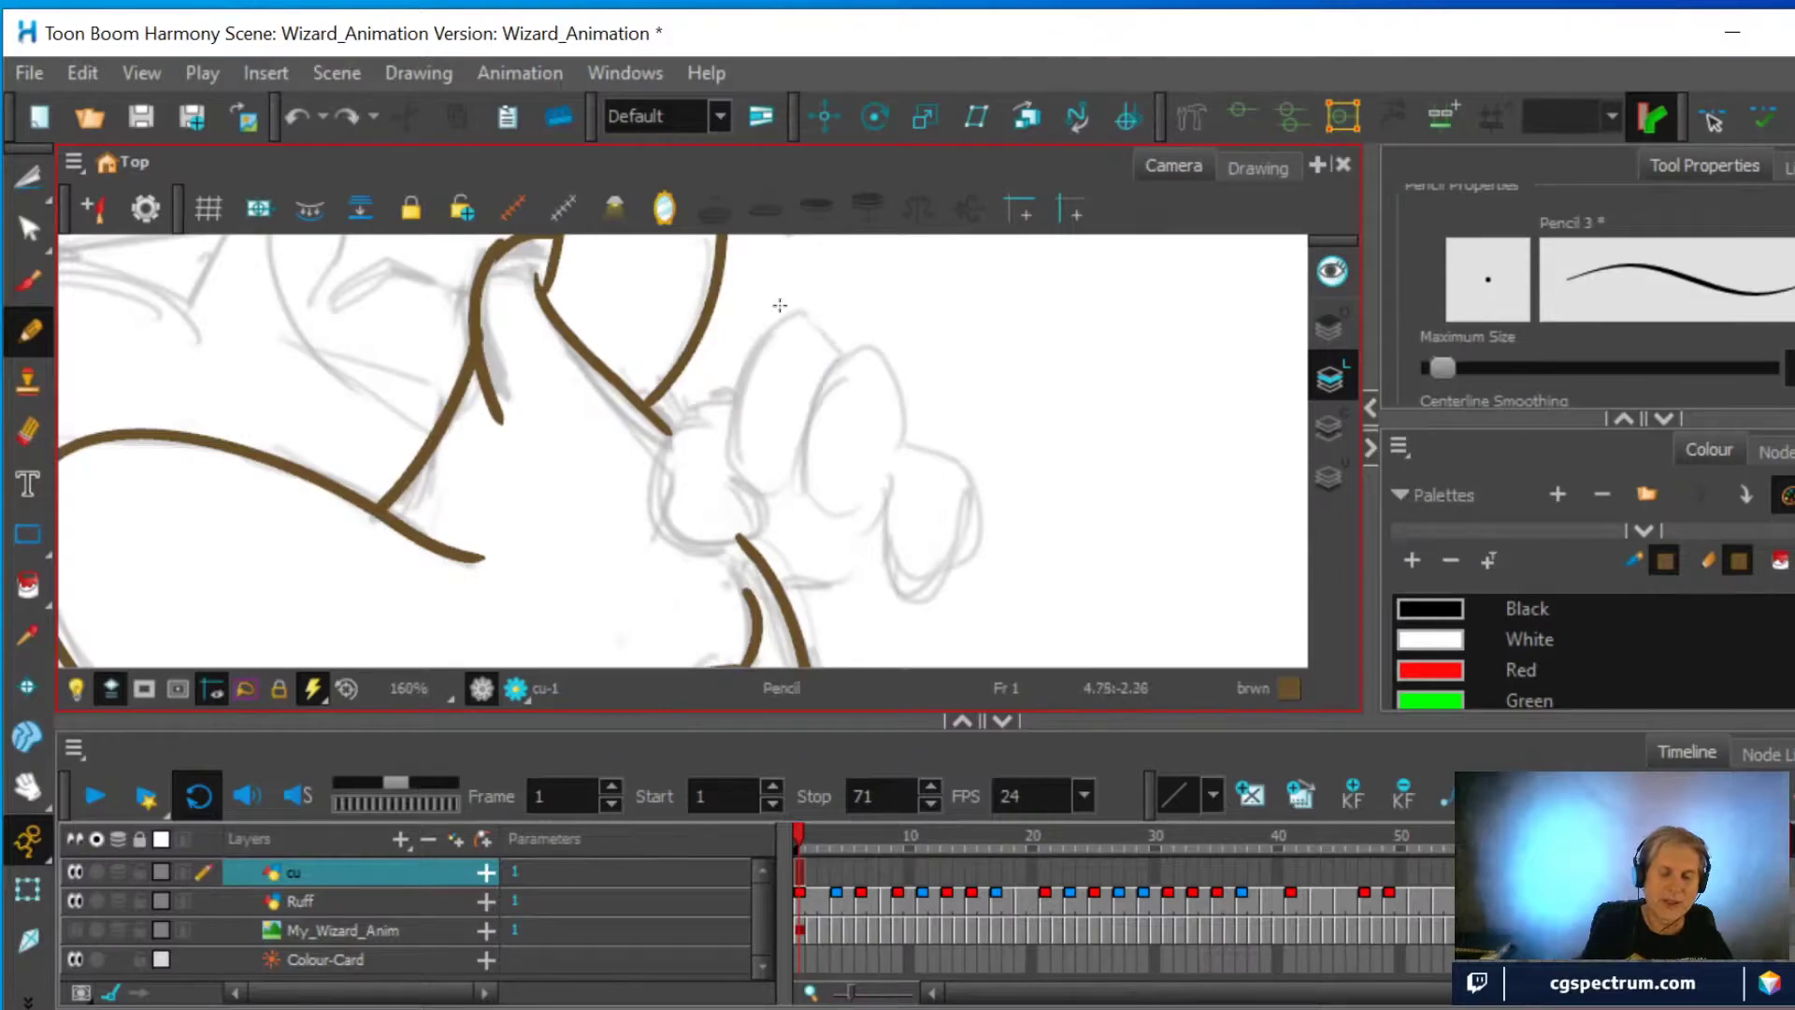
Ink the three fingers and the thumb of the wizard's lower hand in brown pencil over the rough, trimming the excess line
{"action": "mouse_move", "coordinate": [793, 308]}
{"action": "left_mouse_down"}
{"action": "mouse_move", "coordinate": [835, 355]}
{"action": "mouse_move", "coordinate": [788, 320]}
{"action": "mouse_move", "coordinate": [760, 346]}
{"action": "mouse_move", "coordinate": [739, 388]}
{"action": "mouse_move", "coordinate": [739, 483]}
{"action": "mouse_move", "coordinate": [795, 483]}
{"action": "mouse_move", "coordinate": [816, 397]}
{"action": "mouse_move", "coordinate": [863, 339]}
{"action": "mouse_move", "coordinate": [907, 435]}
{"action": "left_mouse_up"}
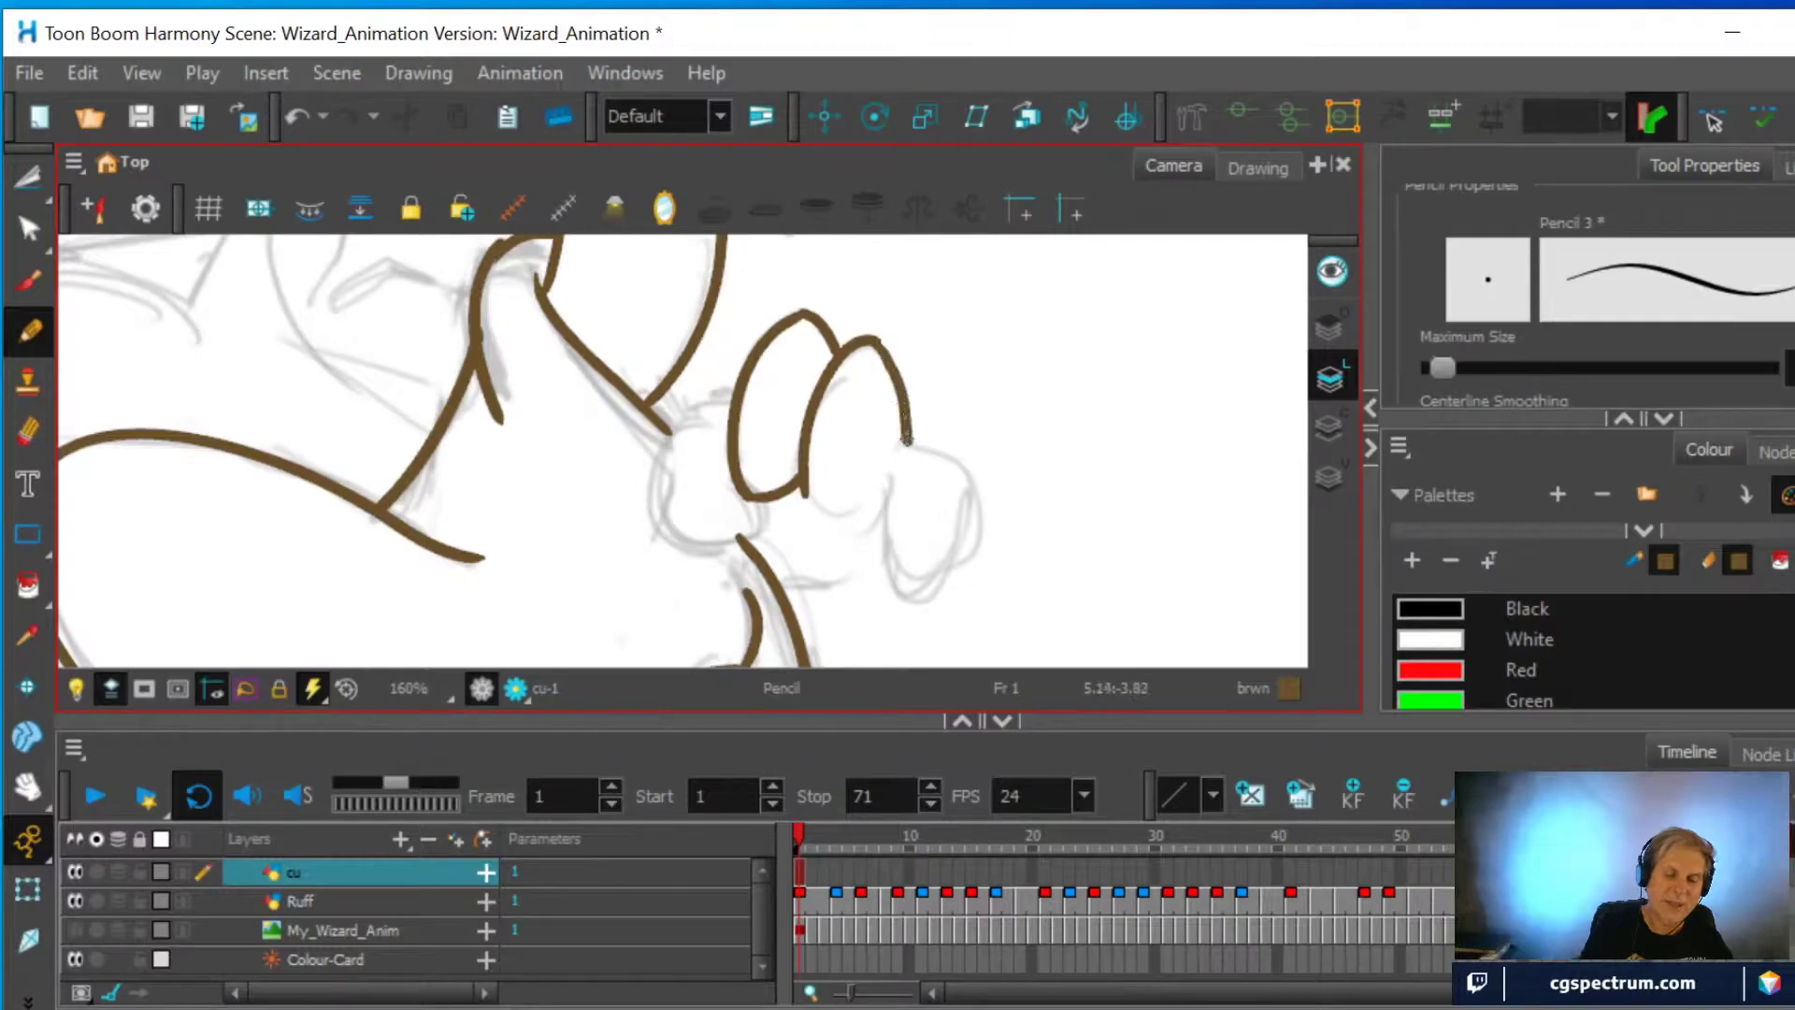
{"action": "mouse_move", "coordinate": [804, 486]}
{"action": "left_mouse_down"}
{"action": "mouse_move", "coordinate": [847, 526]}
{"action": "mouse_move", "coordinate": [884, 496]}
{"action": "mouse_move", "coordinate": [905, 411]}
{"action": "left_mouse_up"}
{"action": "mouse_move", "coordinate": [879, 507]}
{"action": "left_mouse_down"}
{"action": "mouse_move", "coordinate": [916, 599]}
{"action": "mouse_move", "coordinate": [965, 530]}
{"action": "mouse_move", "coordinate": [970, 477]}
{"action": "mouse_move", "coordinate": [926, 432]}
{"action": "mouse_move", "coordinate": [968, 462]}
{"action": "left_mouse_up"}
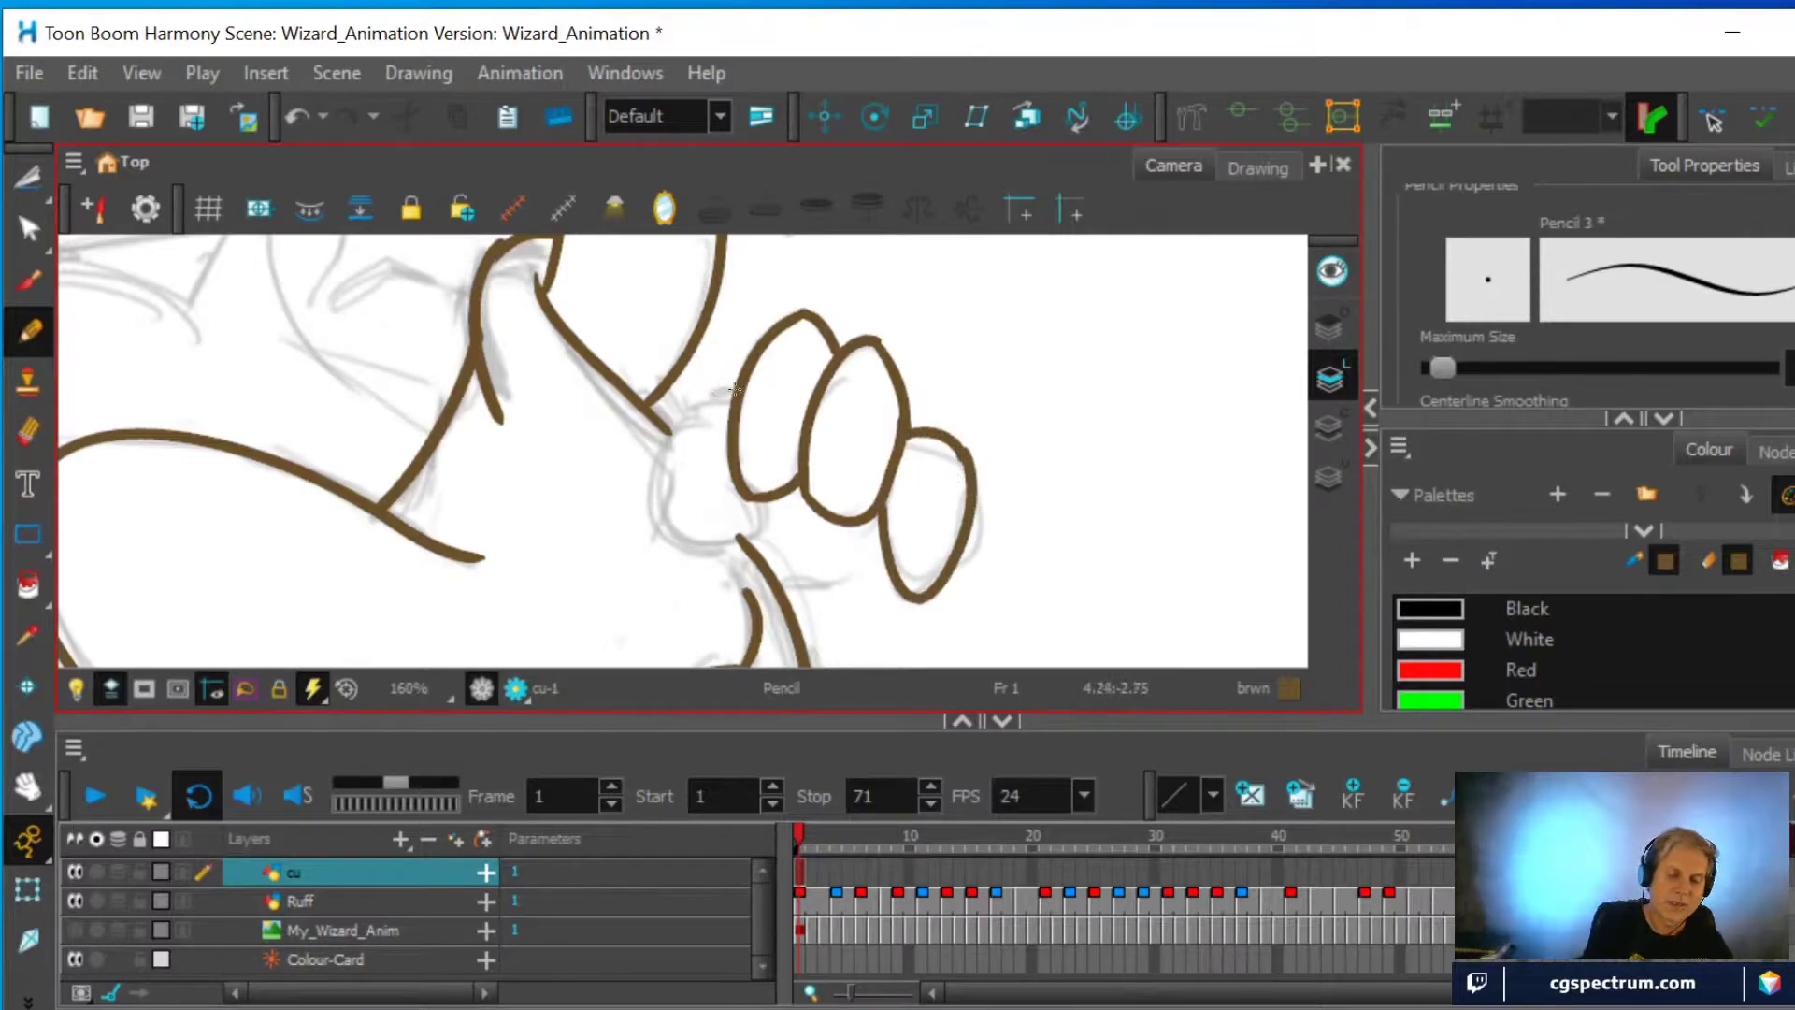
{"action": "mouse_move", "coordinate": [732, 393]}
{"action": "left_mouse_down"}
{"action": "mouse_move", "coordinate": [673, 435]}
{"action": "mouse_move", "coordinate": [660, 524]}
{"action": "mouse_move", "coordinate": [733, 558]}
{"action": "mouse_move", "coordinate": [759, 492]}
{"action": "mouse_move", "coordinate": [722, 526]}
{"action": "mouse_move", "coordinate": [751, 510]}
{"action": "left_mouse_up"}
{"action": "key", "text": "alt+t"}
{"action": "left_click", "coordinate": [813, 552]}
{"action": "key", "text": "Delete"}
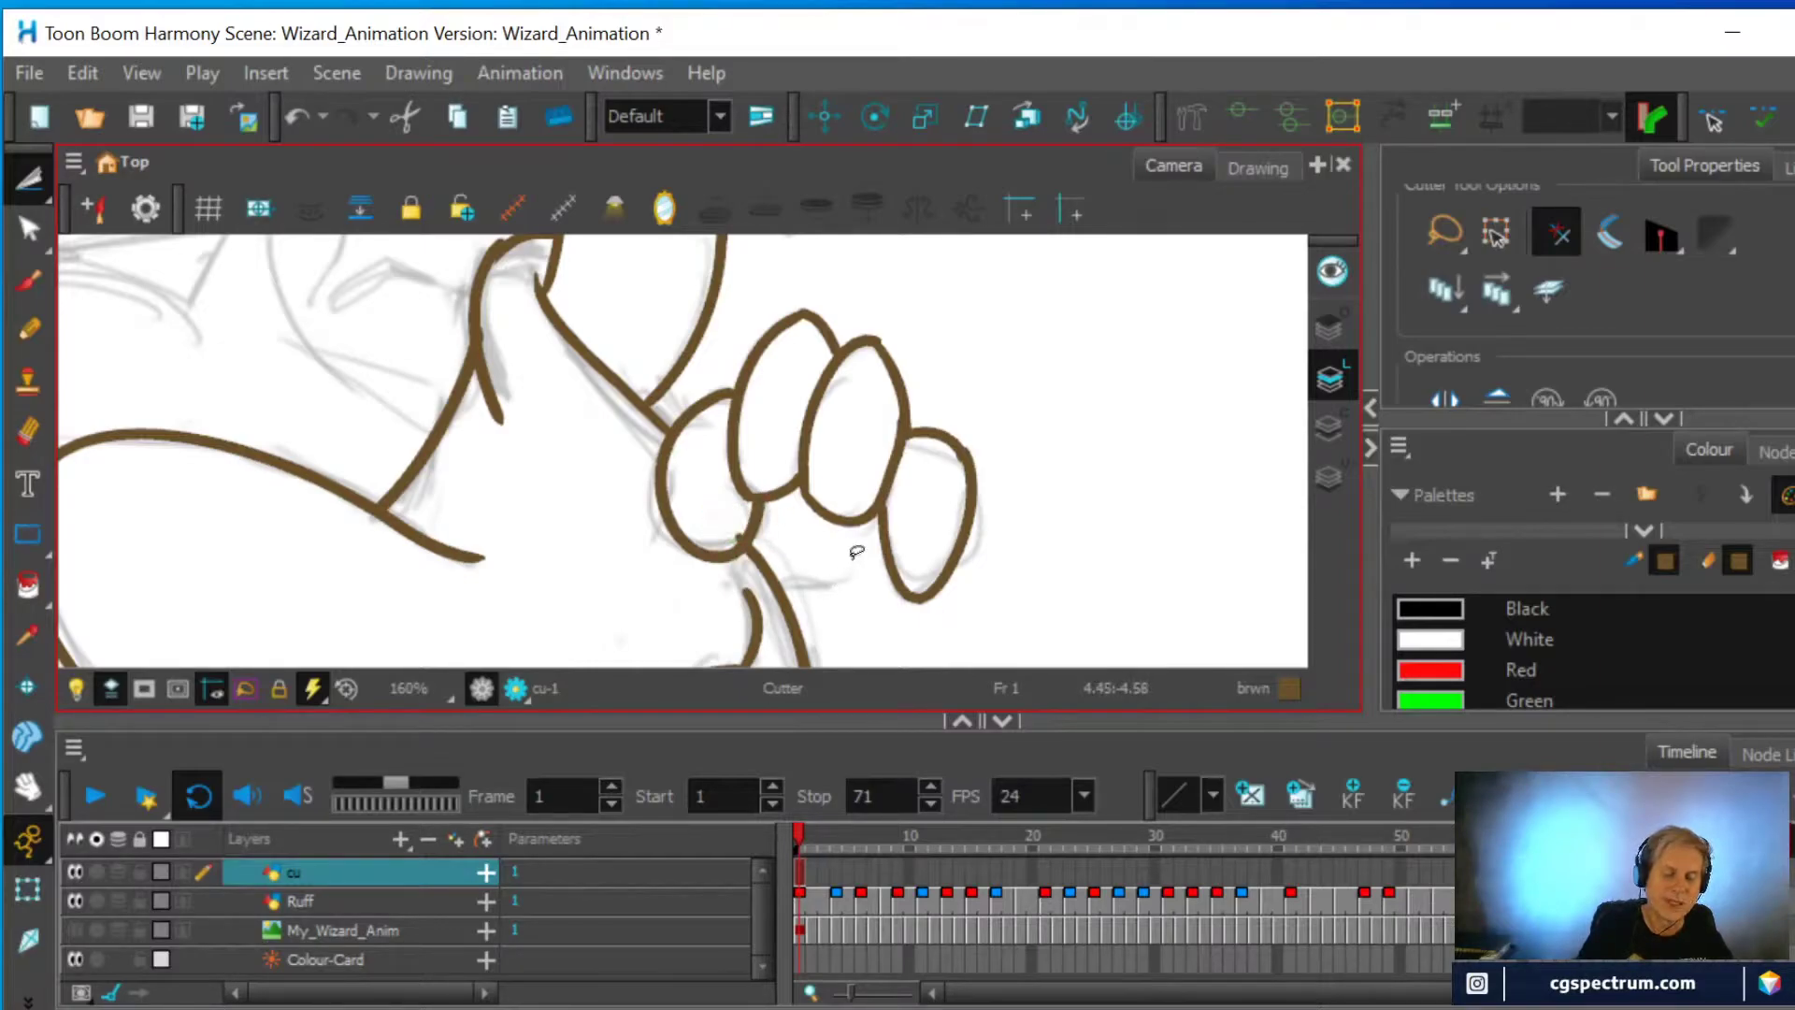
Adjust the upper end of the robe line below the thumb and ink the palm's lower edge up to the outer finger
{"action": "left_click", "coordinate": [29, 230]}
{"action": "left_click", "coordinate": [771, 565]}
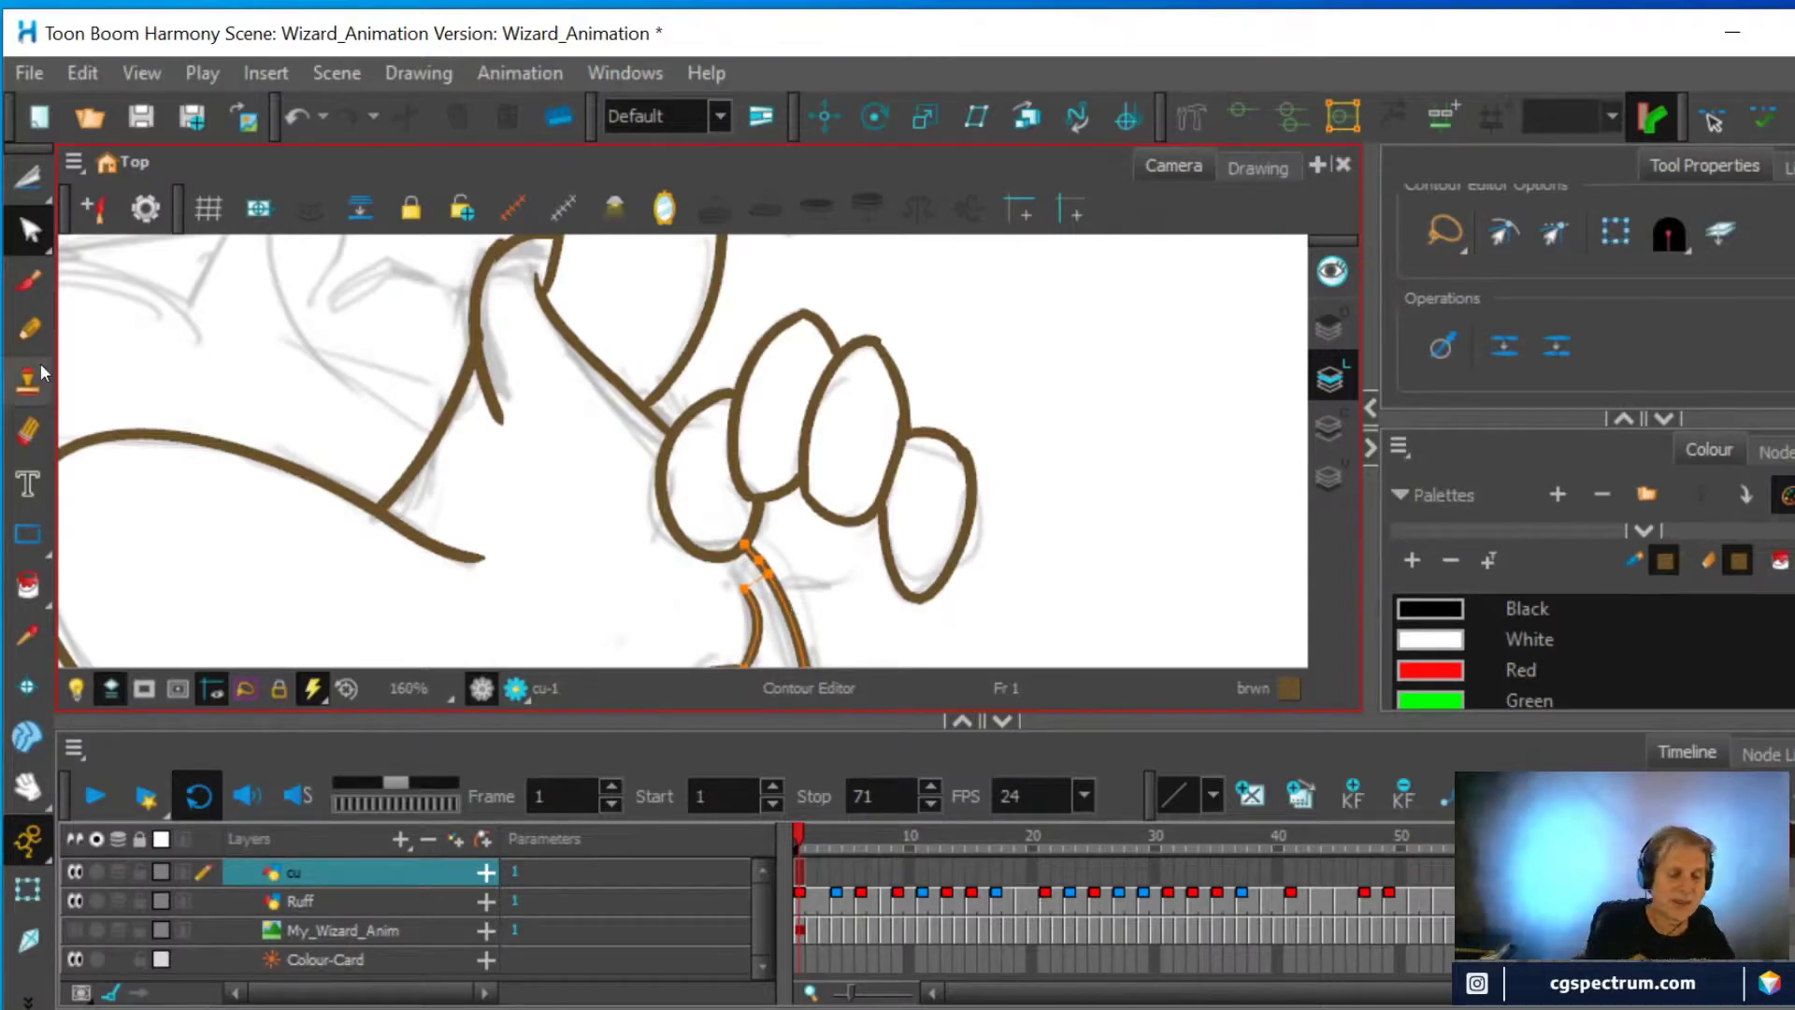
{"action": "left_click", "coordinate": [29, 329]}
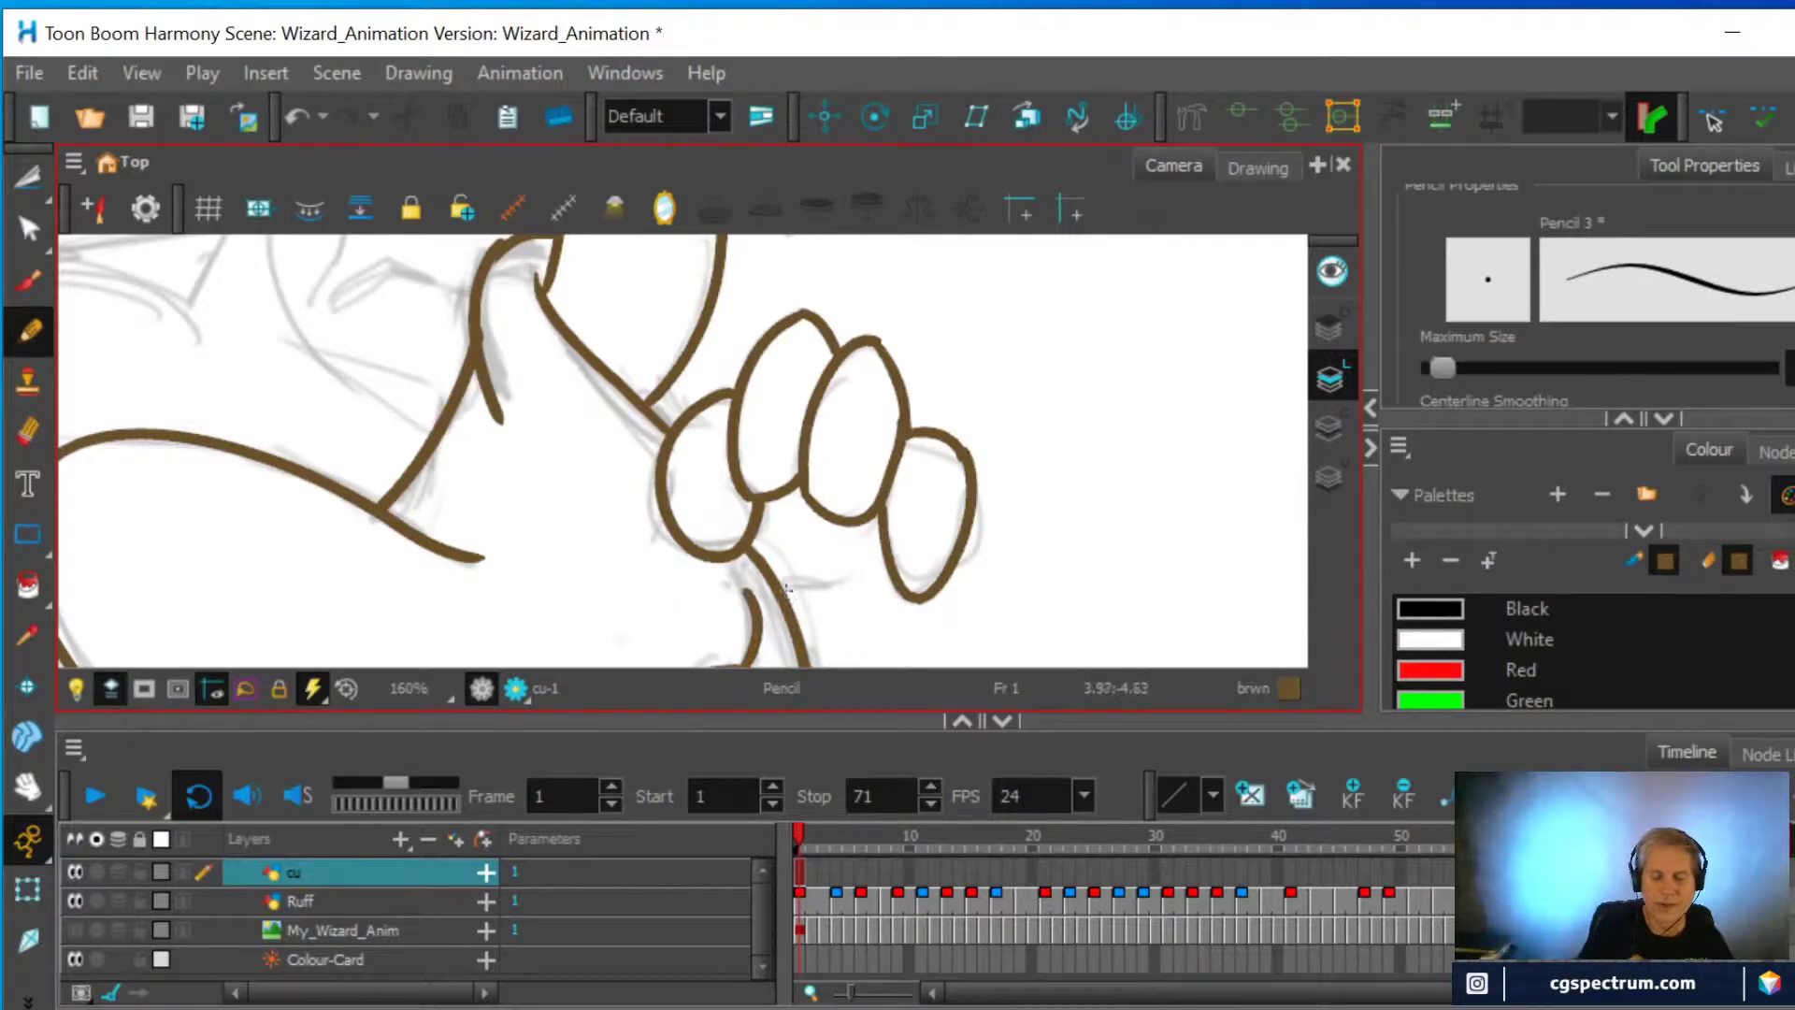
{"action": "mouse_move", "coordinate": [786, 590]}
{"action": "left_mouse_down"}
{"action": "mouse_move", "coordinate": [842, 585]}
{"action": "mouse_move", "coordinate": [889, 558]}
{"action": "mouse_move", "coordinate": [885, 536]}
{"action": "left_mouse_up"}
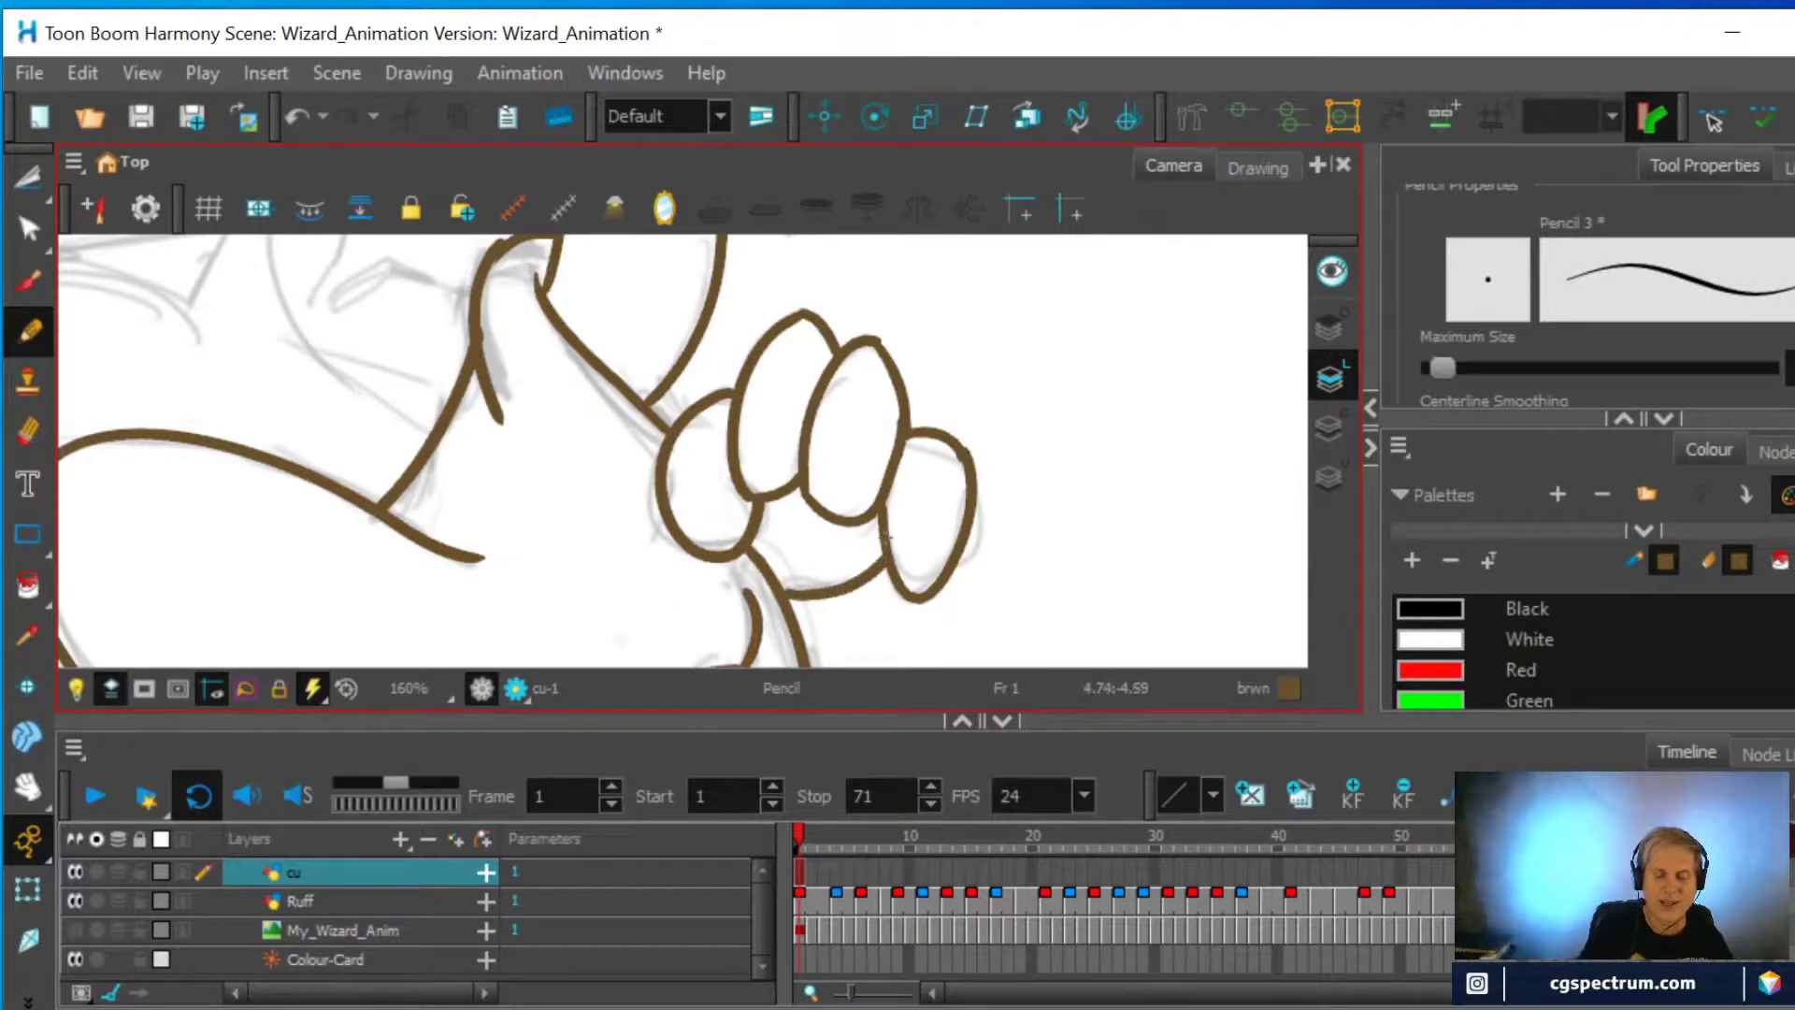
Erase the short curved sleeve-cuff line below the thumb and redraw it as a straighter stroke joining the sleeve to the hand
{"action": "scroll", "coordinate": [884, 536], "scroll_direction": "down", "scroll_amount": 3}
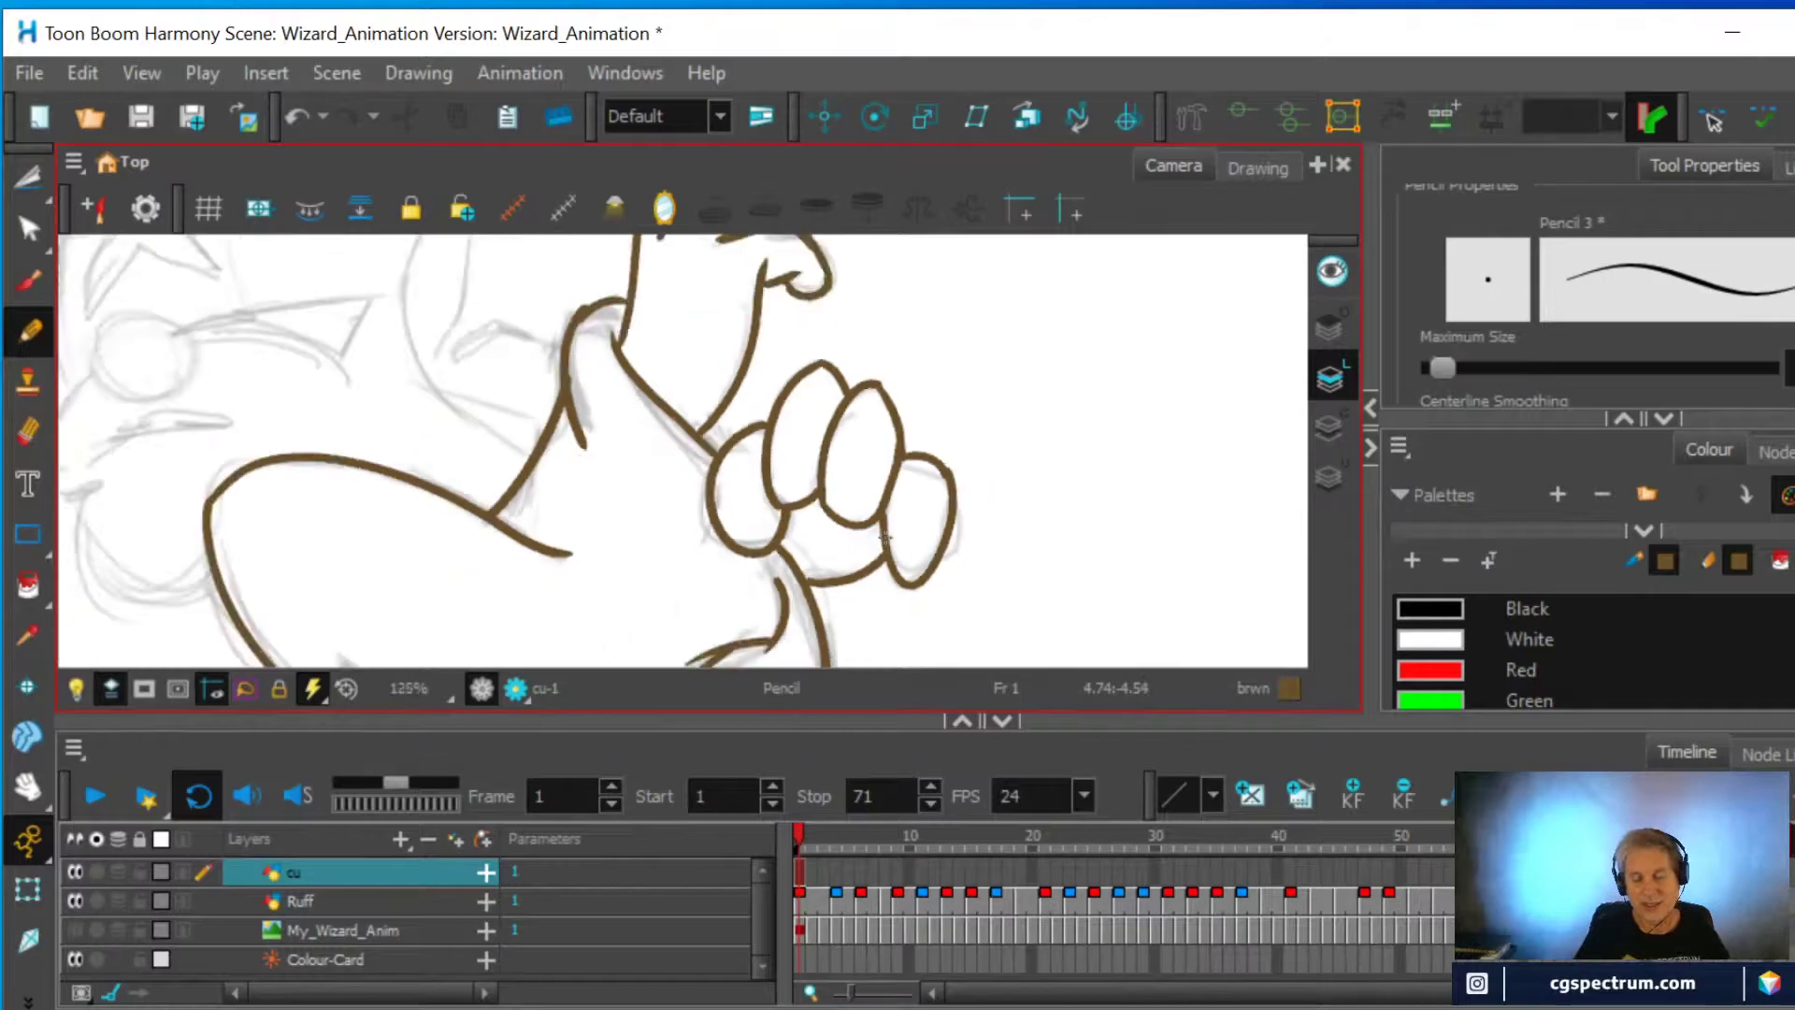
{"action": "left_click_drag", "start_coordinate": [860, 541], "coordinate": [767, 385]}
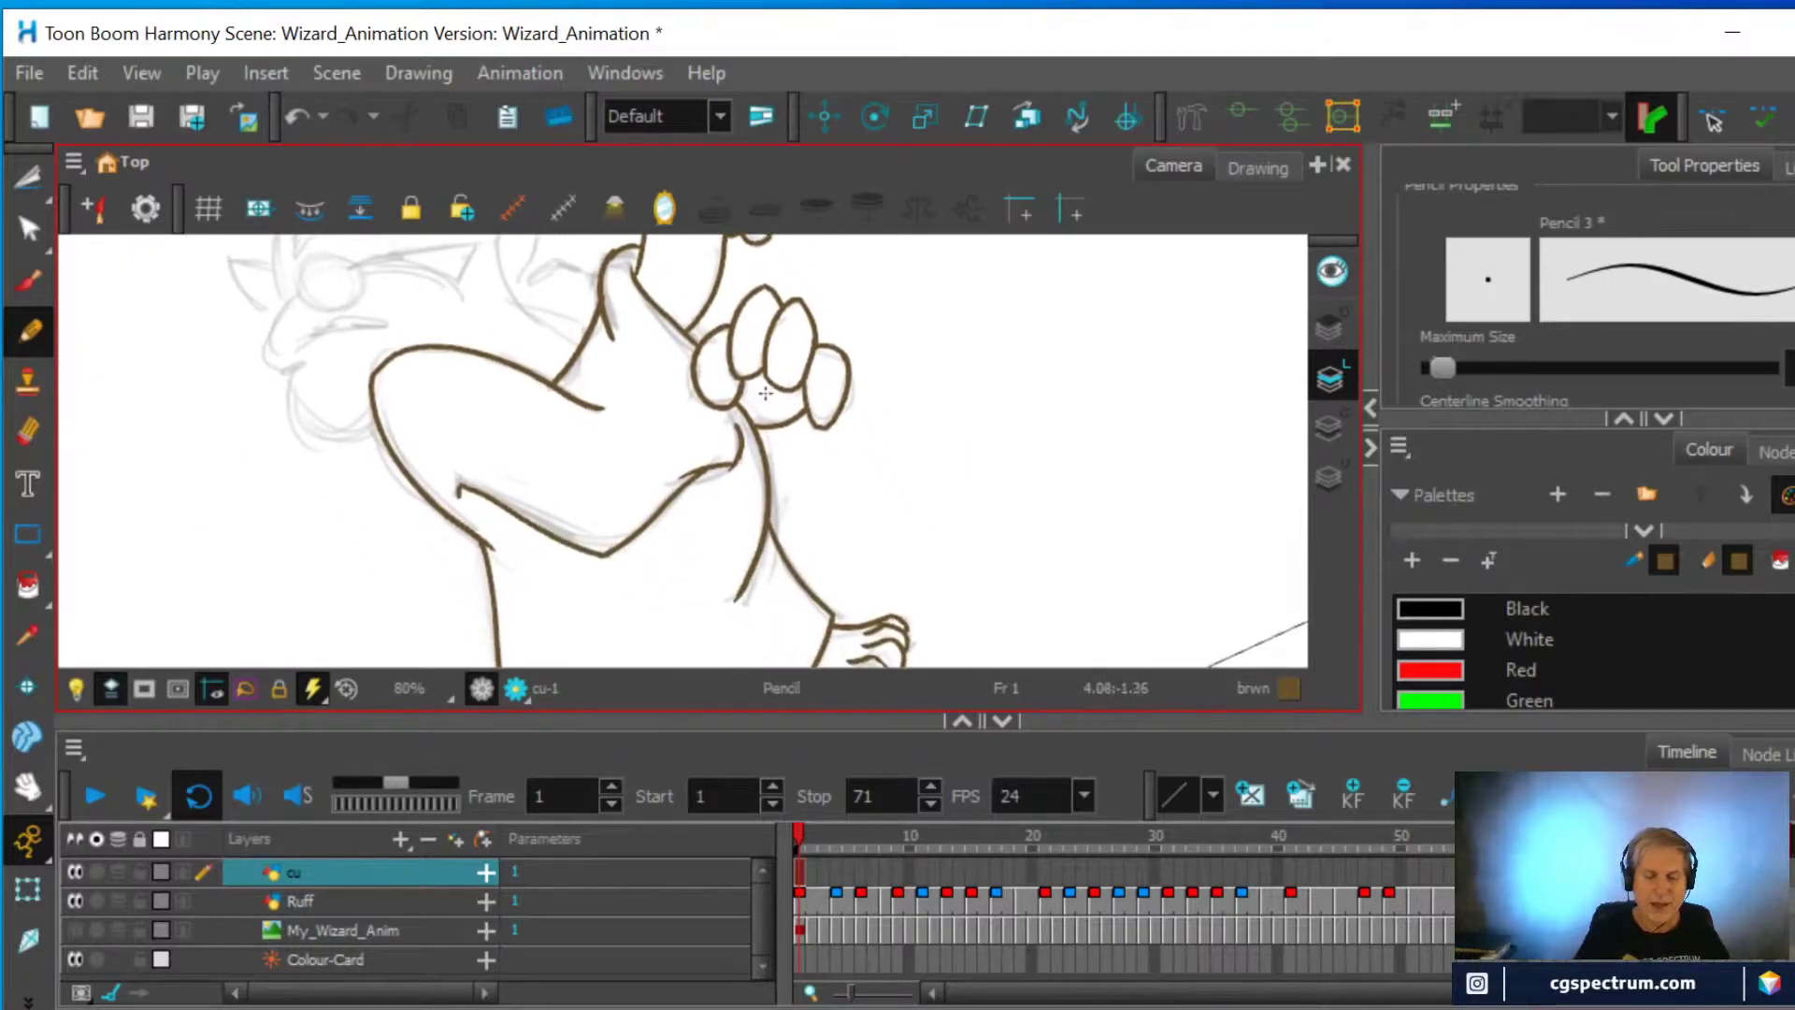
{"action": "scroll", "coordinate": [766, 393], "scroll_direction": "up", "scroll_amount": 1}
{"action": "left_click", "coordinate": [28, 431]}
{"action": "left_click_drag", "start_coordinate": [724, 496], "coordinate": [724, 503]}
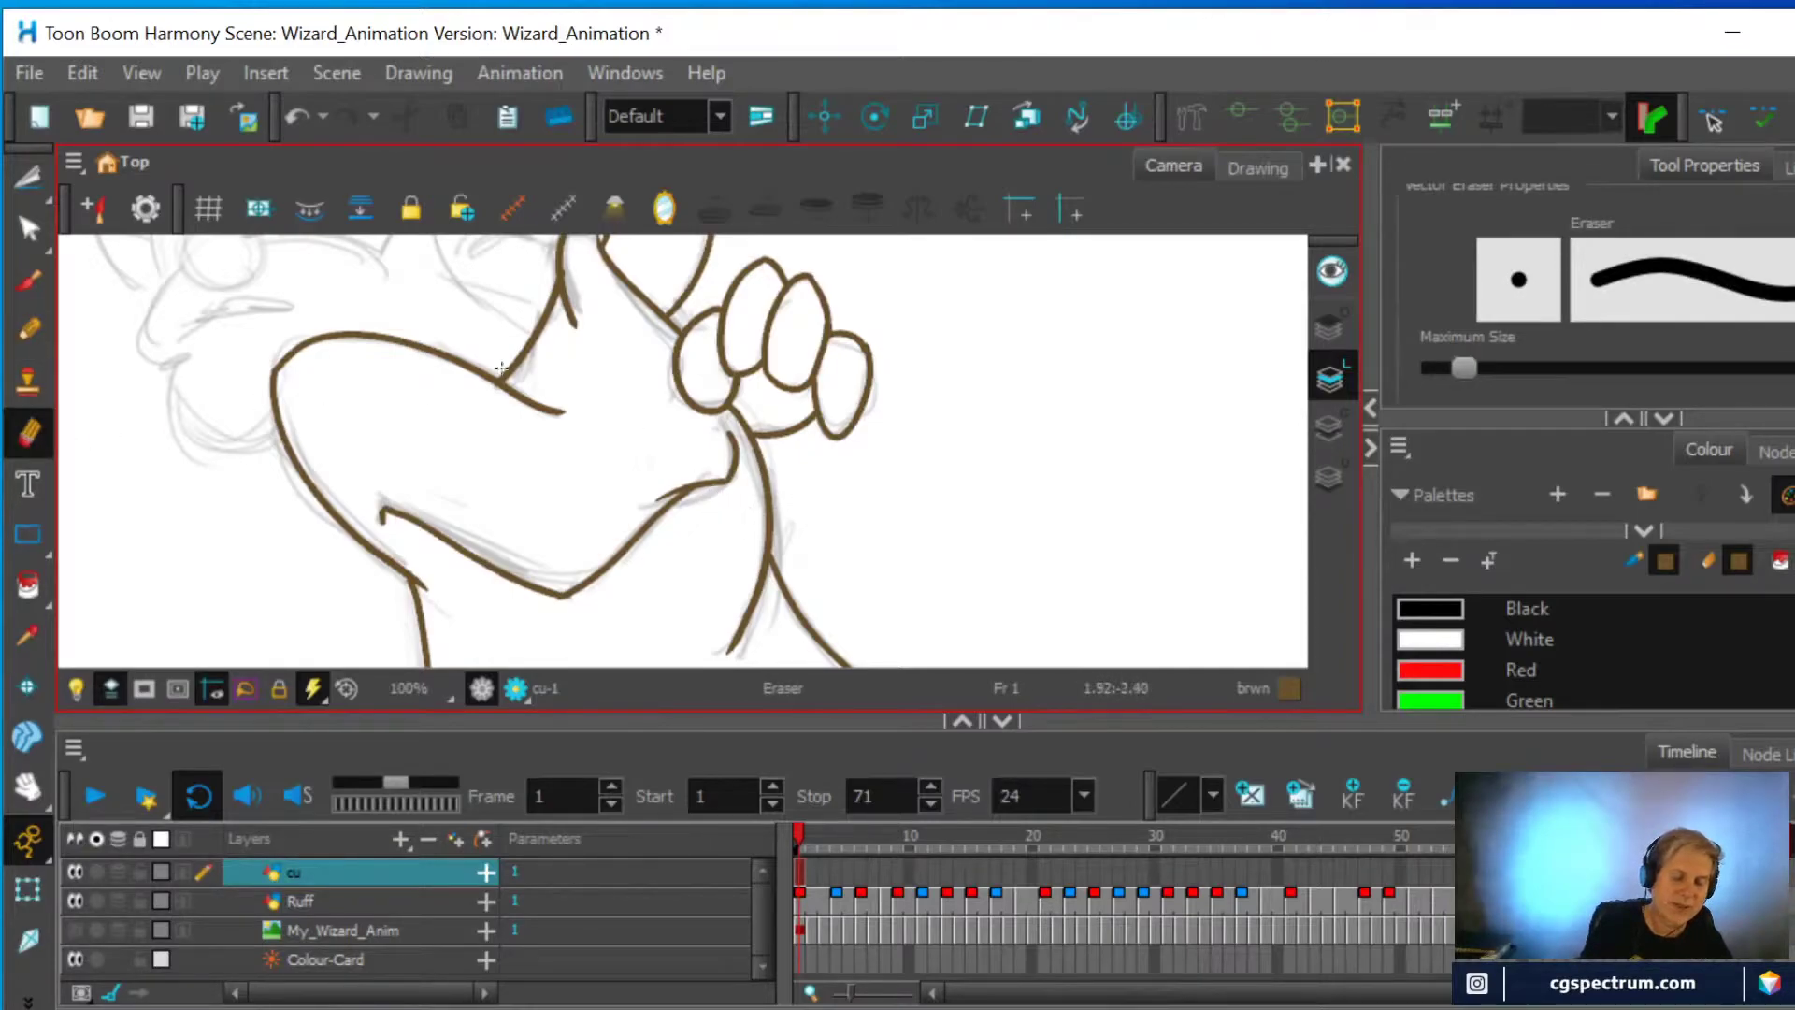
{"action": "left_click", "coordinate": [29, 329]}
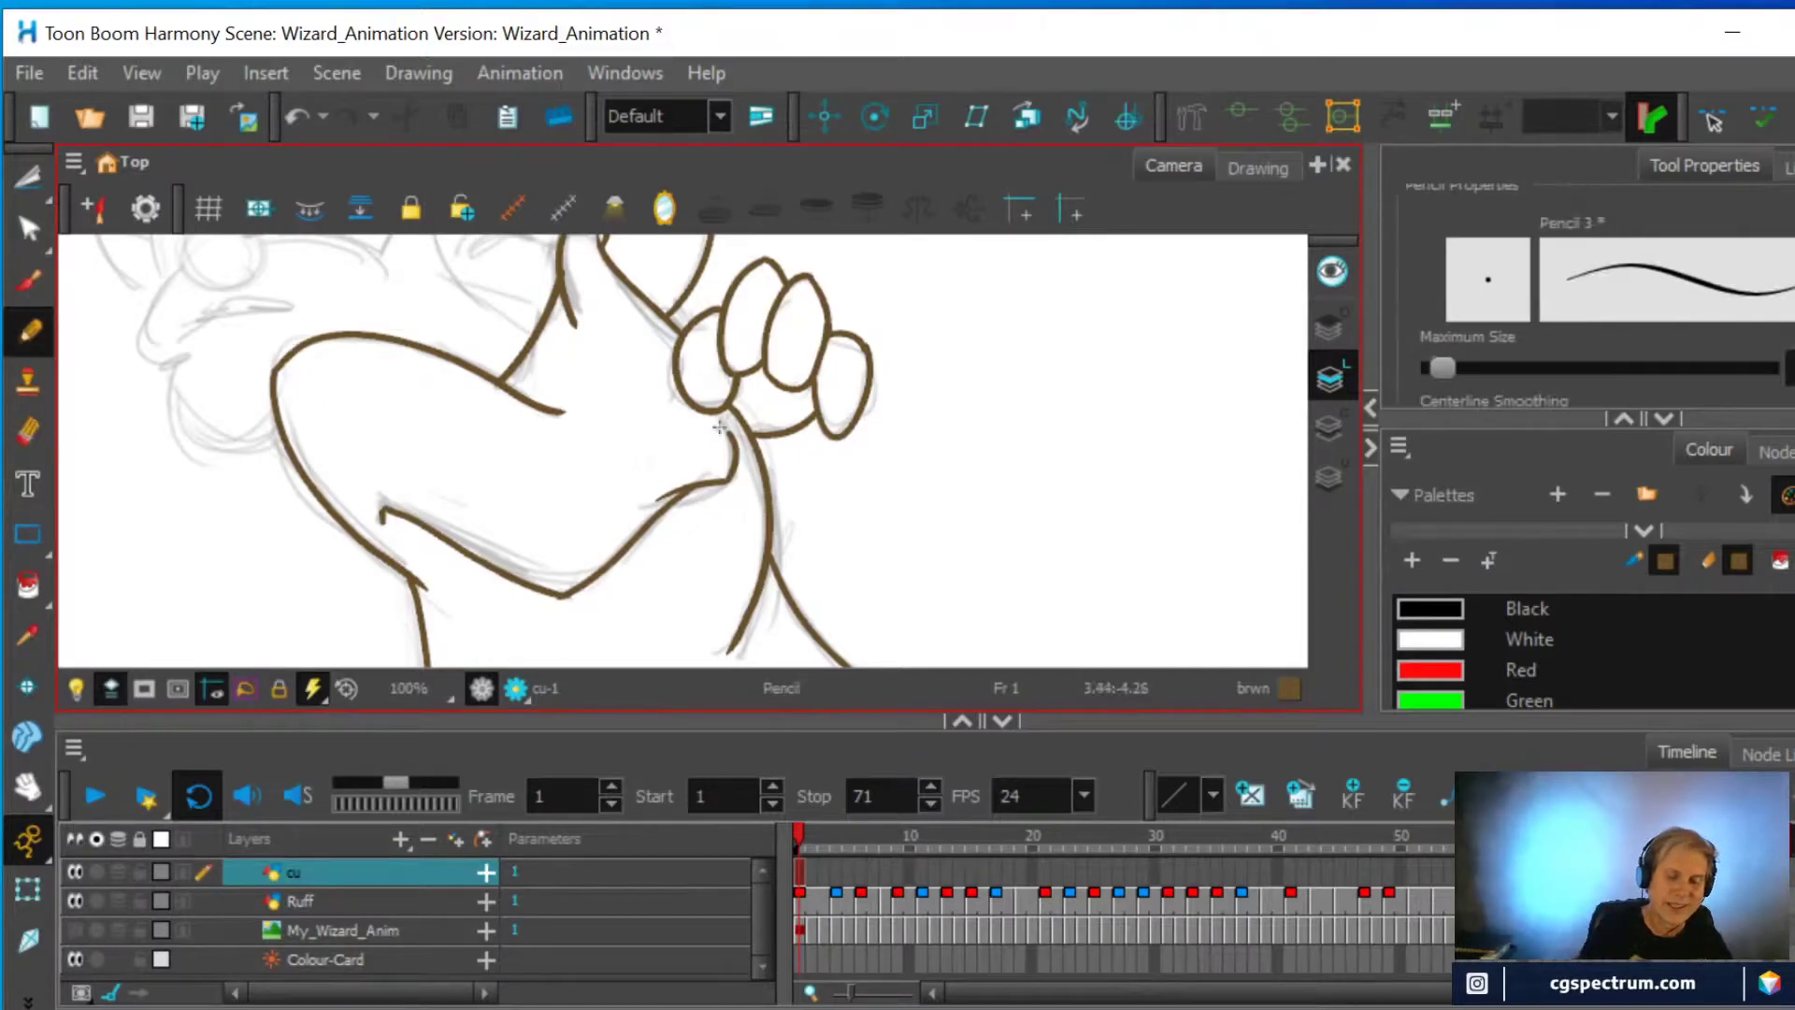
{"action": "left_click", "coordinate": [29, 431]}
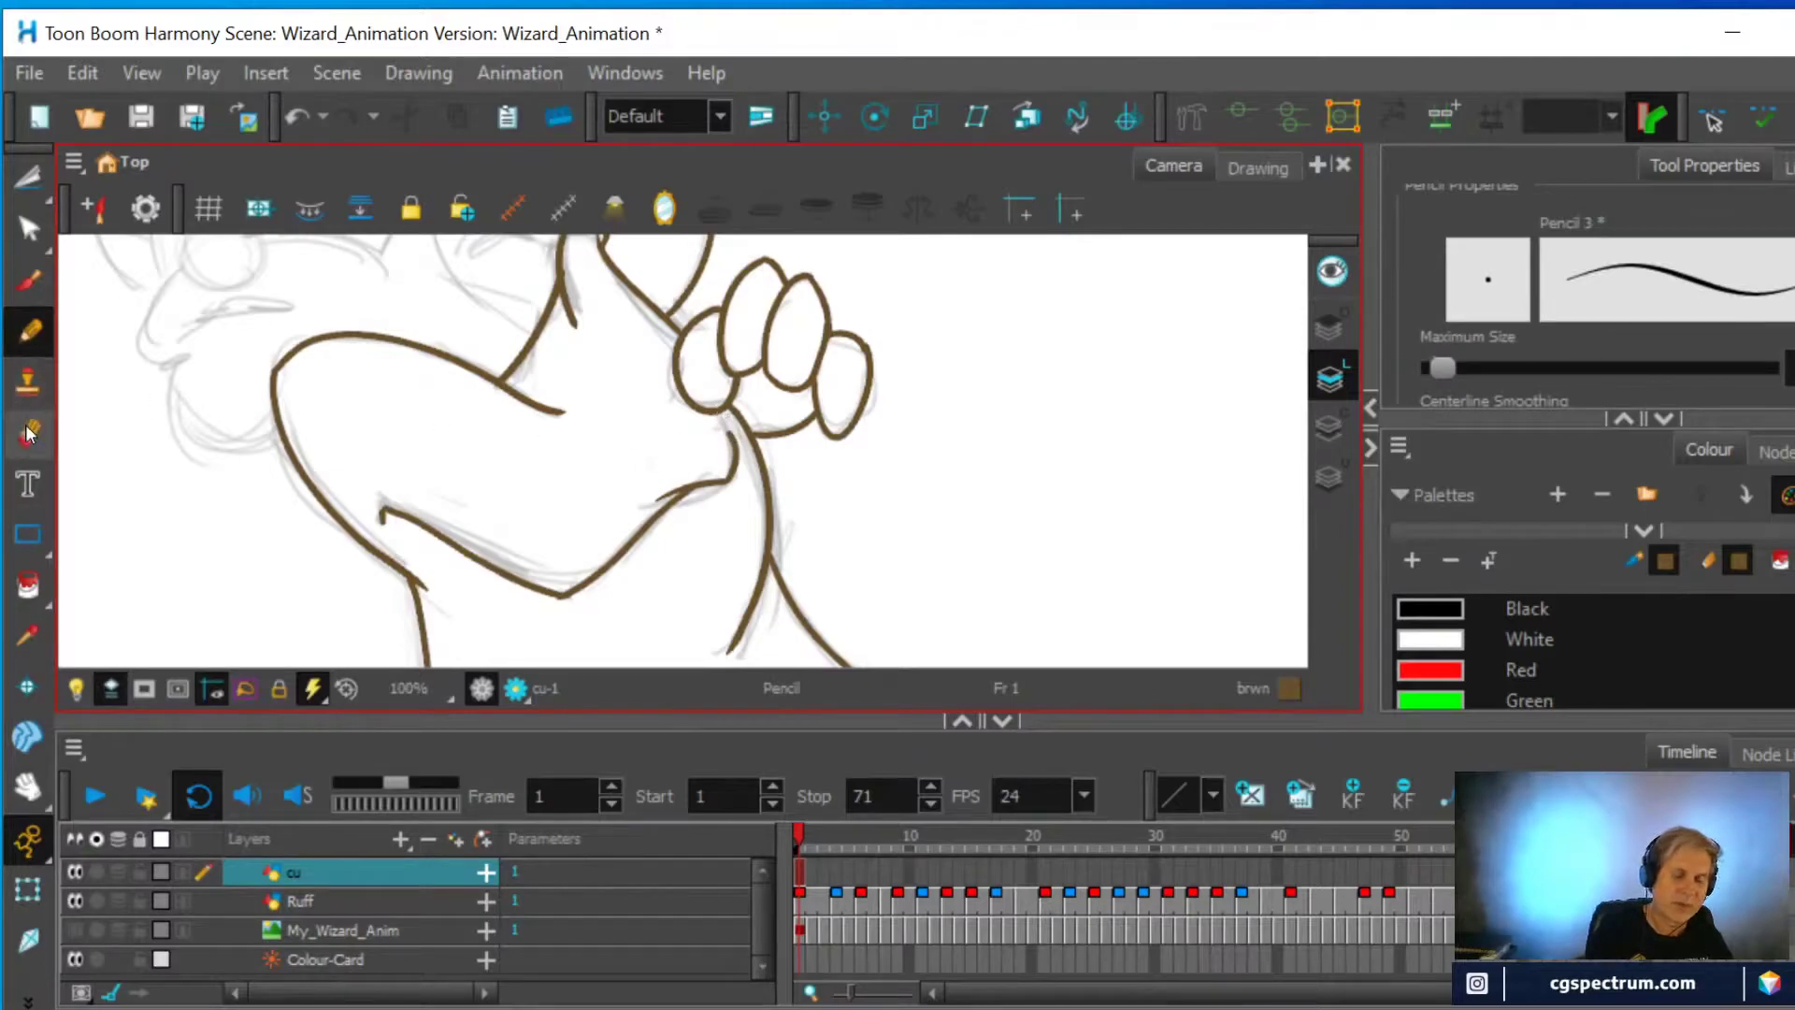
{"action": "left_click_drag", "start_coordinate": [720, 426], "coordinate": [736, 472]}
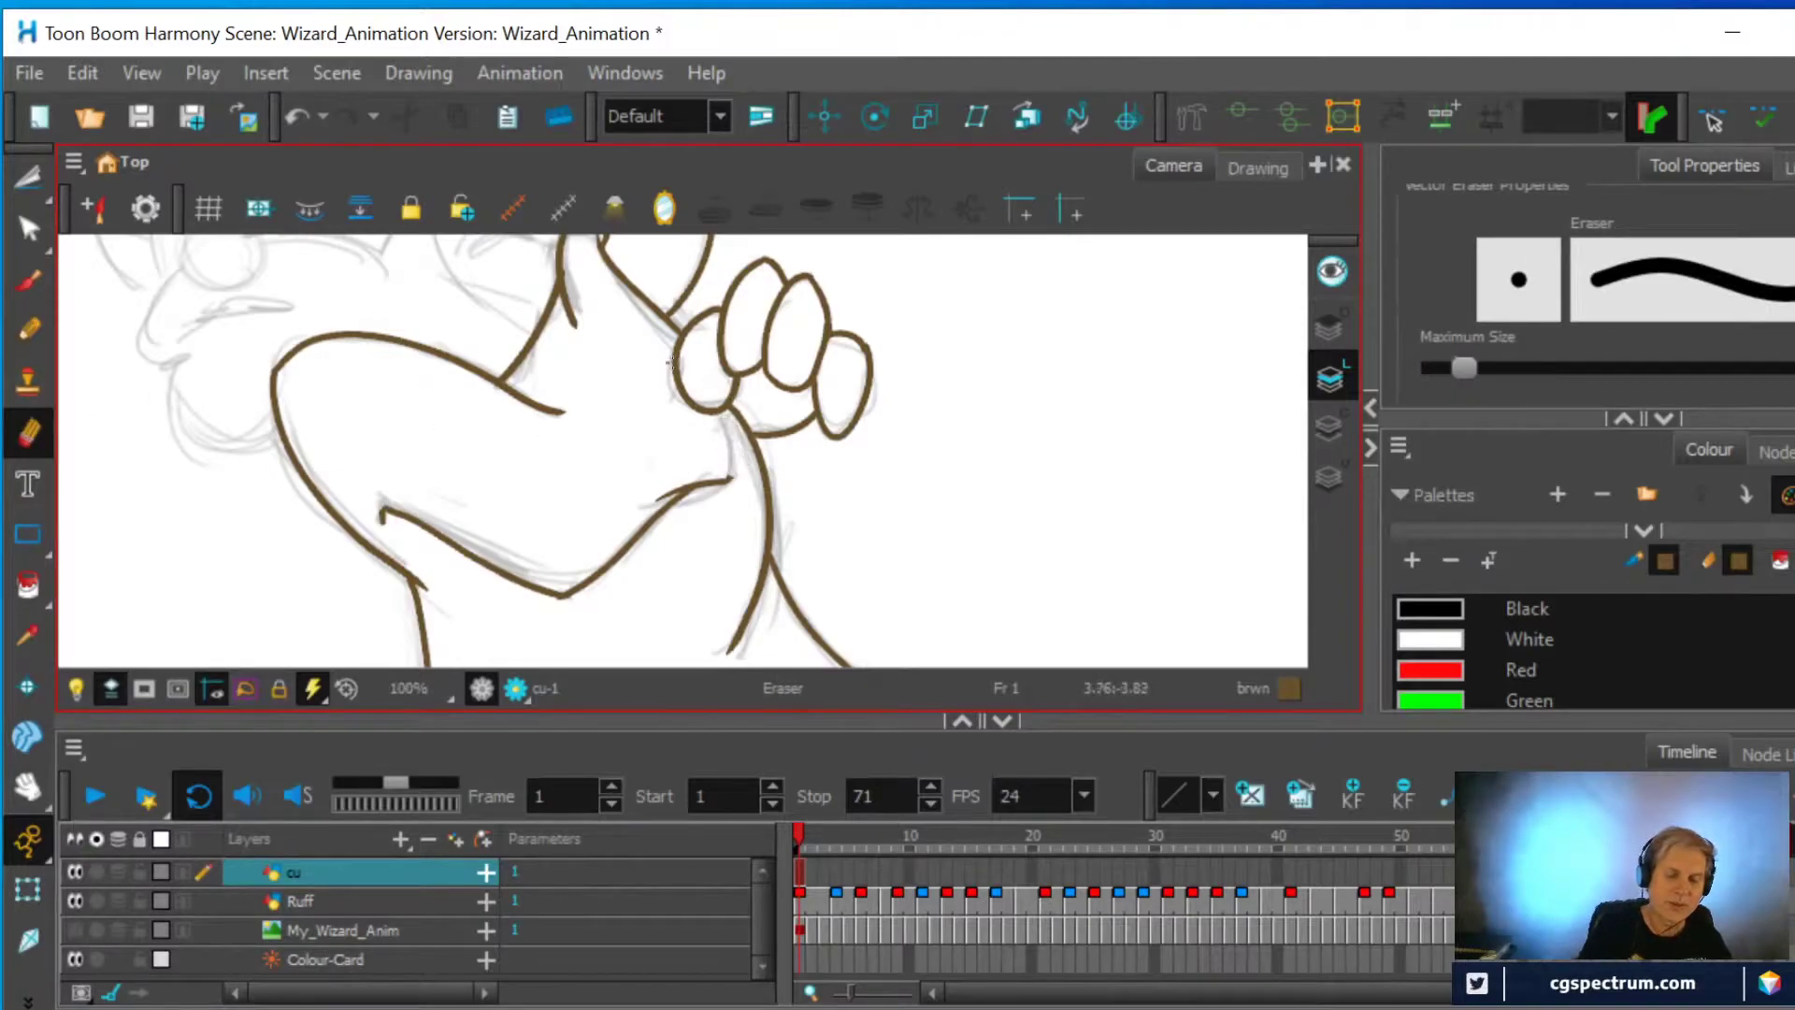
{"action": "left_click", "coordinate": [29, 335]}
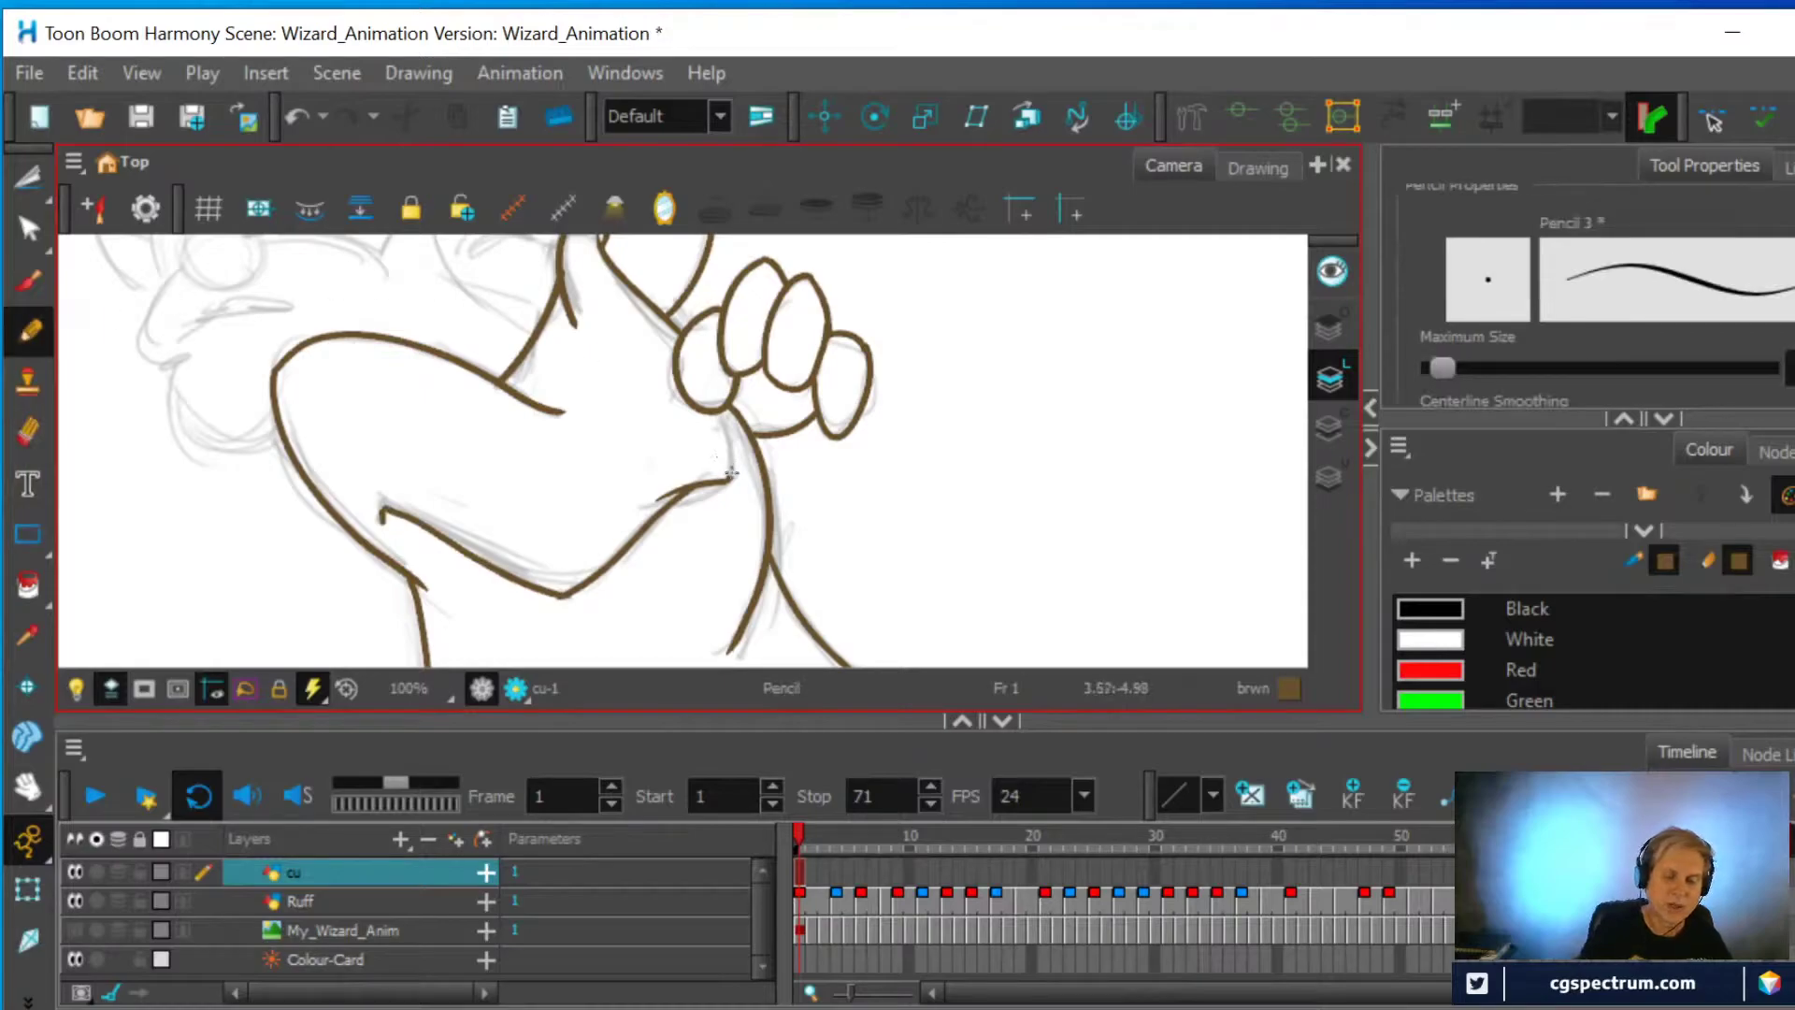
{"action": "left_click_drag", "start_coordinate": [727, 477], "coordinate": [732, 351]}
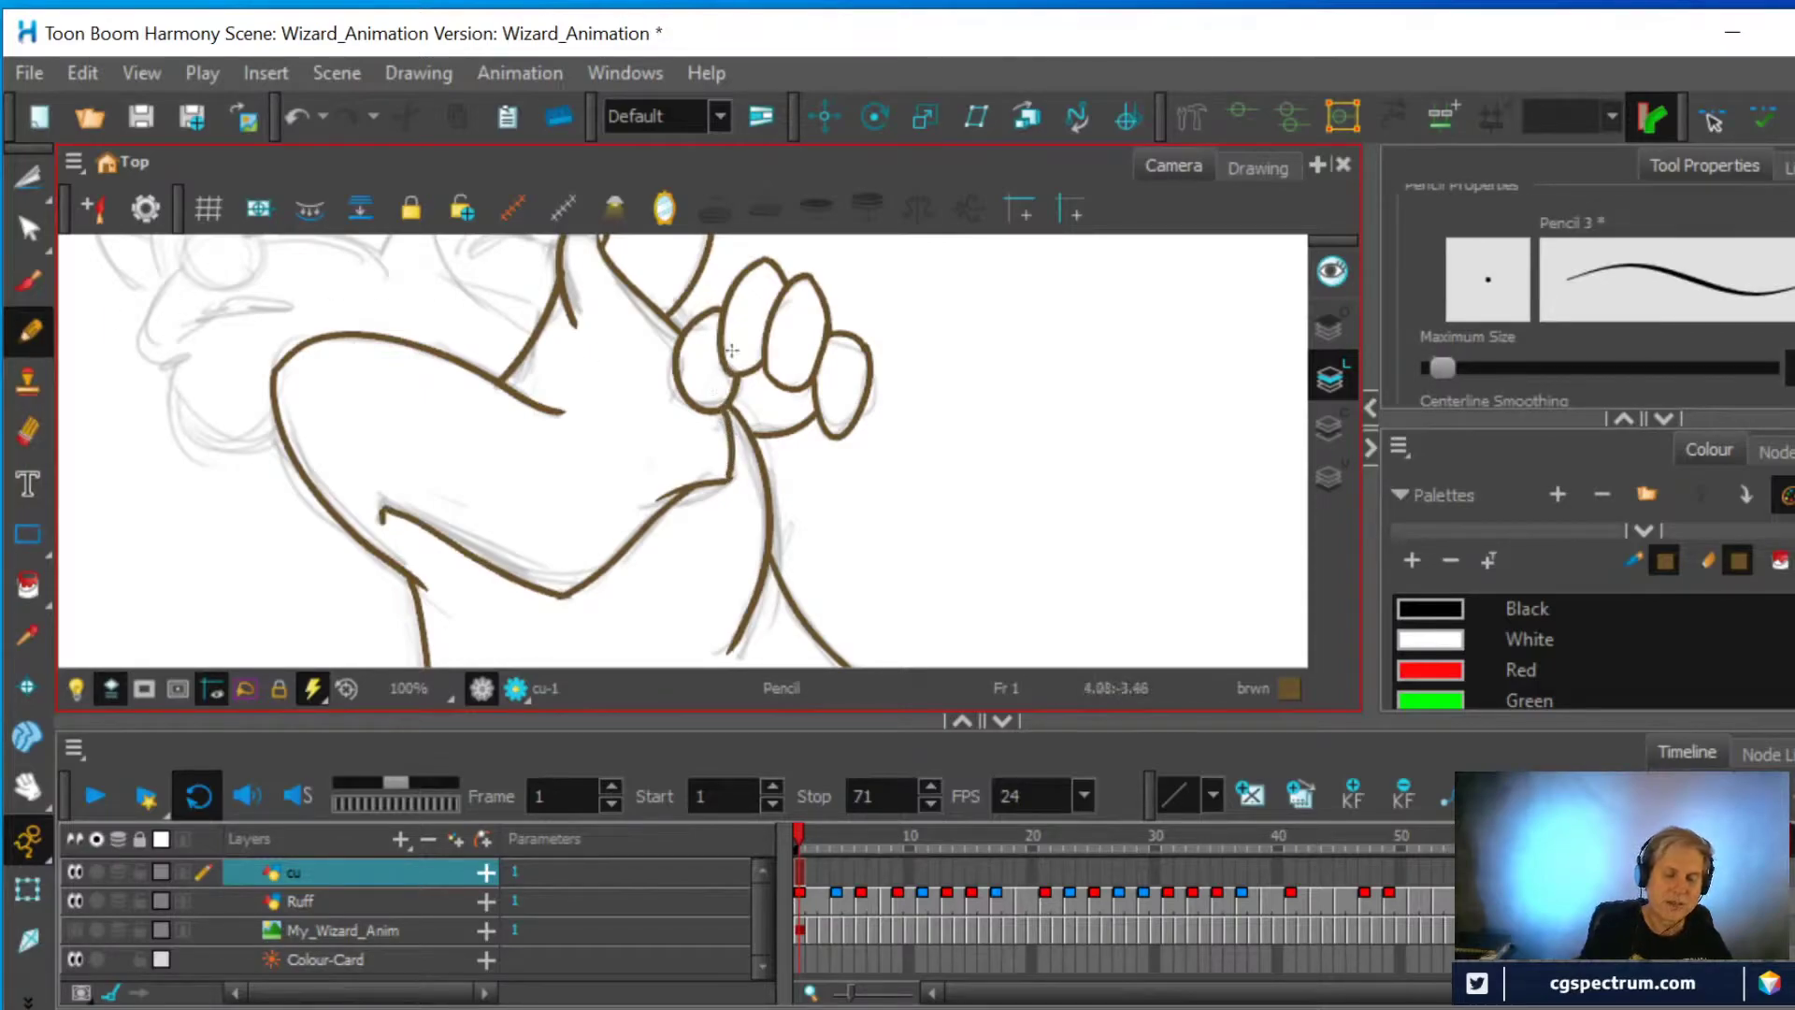
Draw a brown ellipse over the wizard's rough nose using the Ellipse tool
{"action": "scroll", "coordinate": [743, 327], "scroll_direction": "down", "scroll_amount": 2}
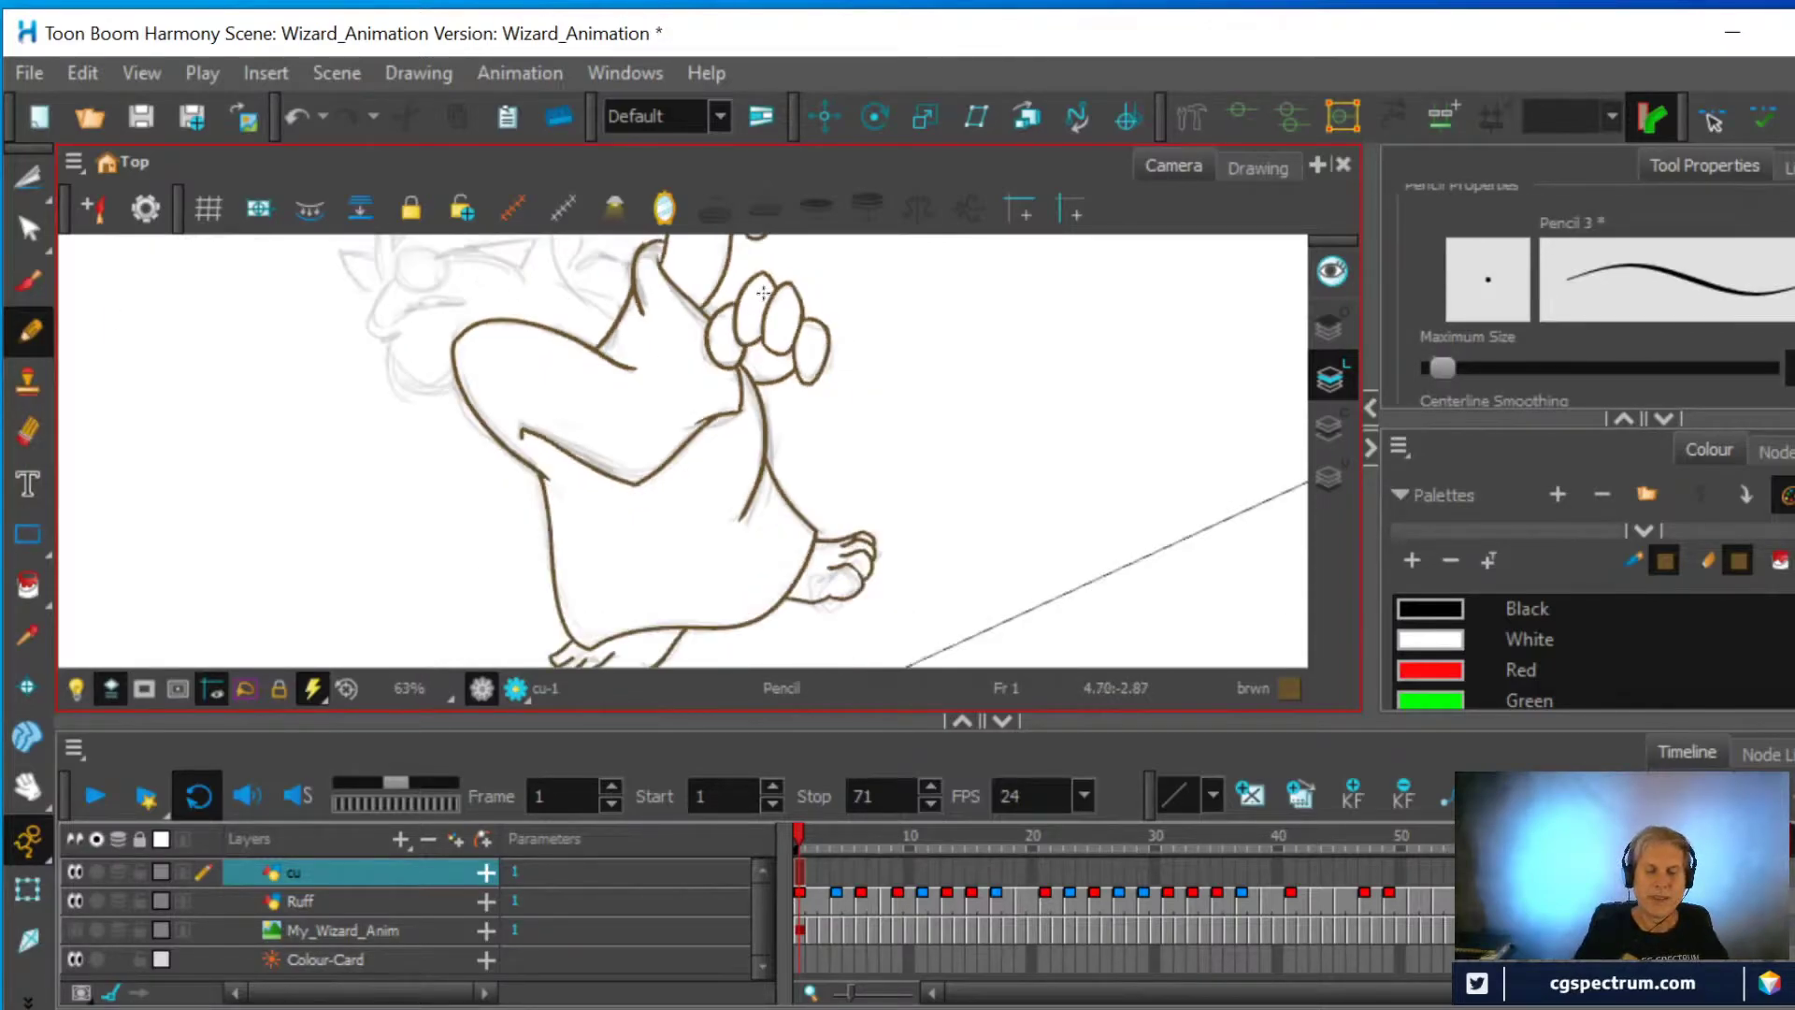
{"action": "left_click_drag", "start_coordinate": [792, 256], "coordinate": [795, 395]}
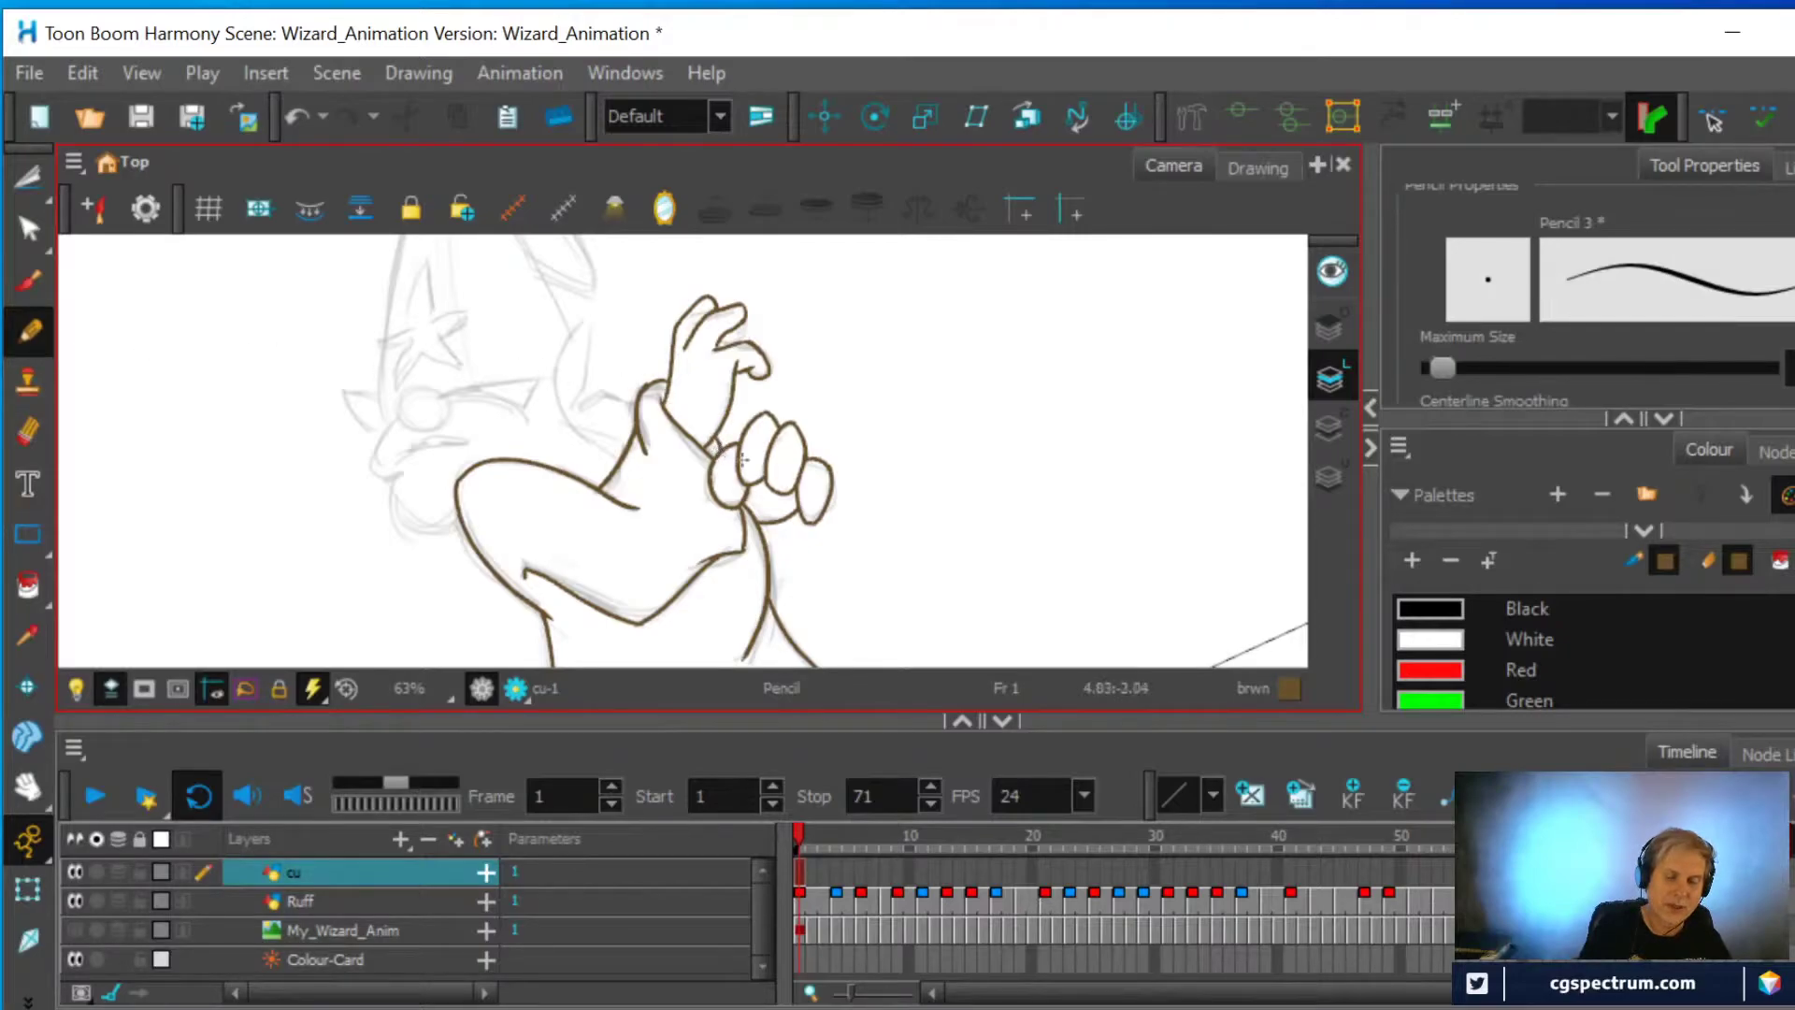
{"action": "left_click_drag", "start_coordinate": [586, 393], "coordinate": [653, 413]}
{"action": "scroll", "coordinate": [566, 474], "scroll_direction": "up", "scroll_amount": 2}
{"action": "scroll", "coordinate": [566, 474], "scroll_direction": "up", "scroll_amount": 1}
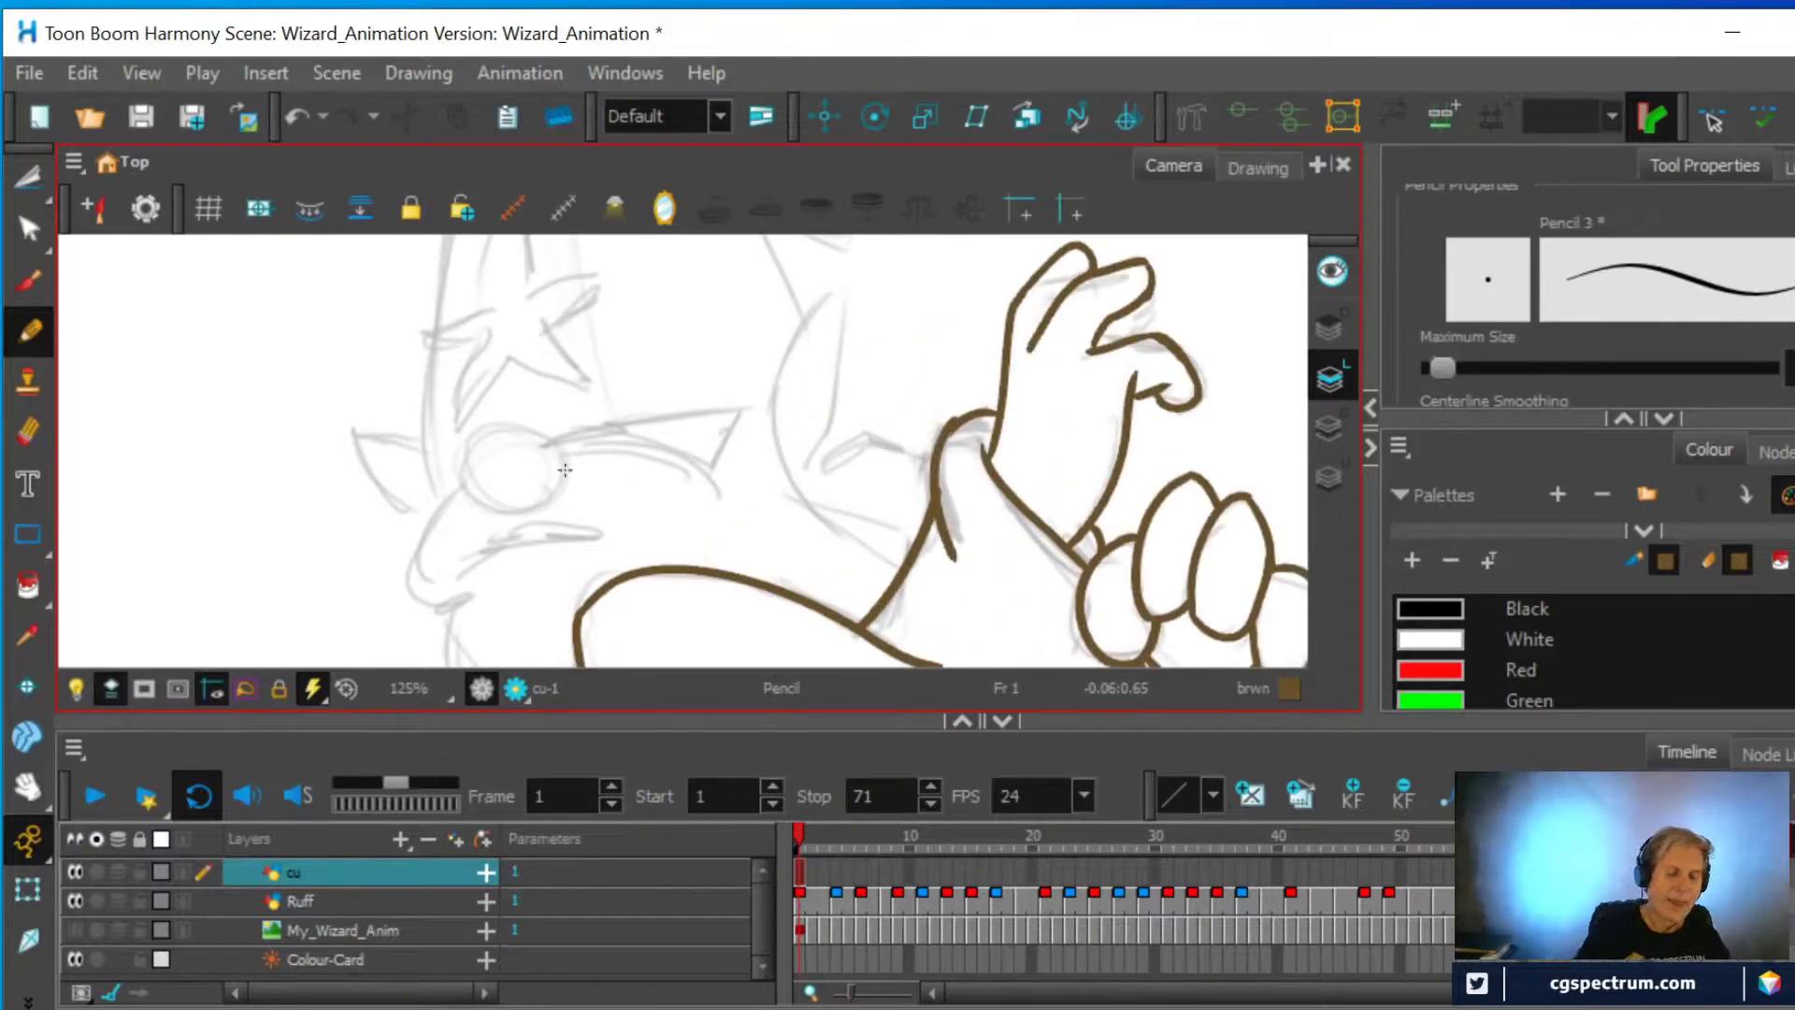
{"action": "left_click", "coordinate": [30, 535]}
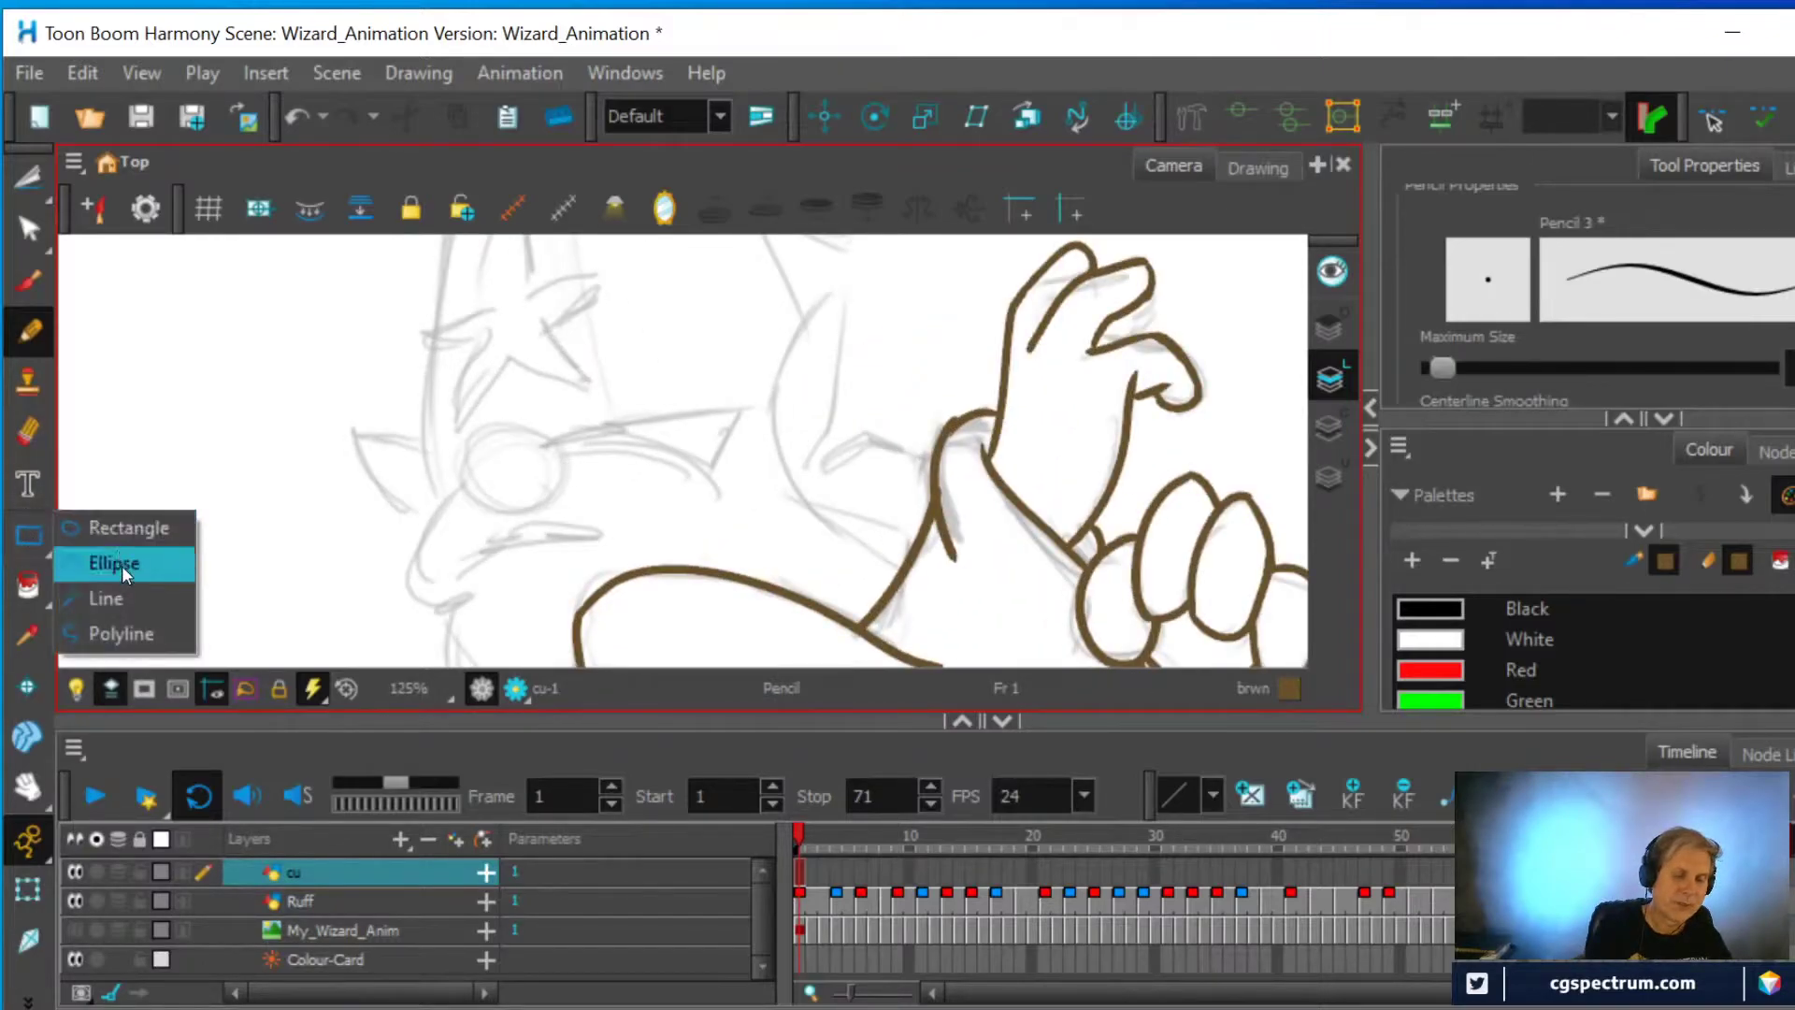
{"action": "left_click", "coordinate": [121, 564]}
{"action": "left_click_drag", "start_coordinate": [456, 443], "coordinate": [562, 522]}
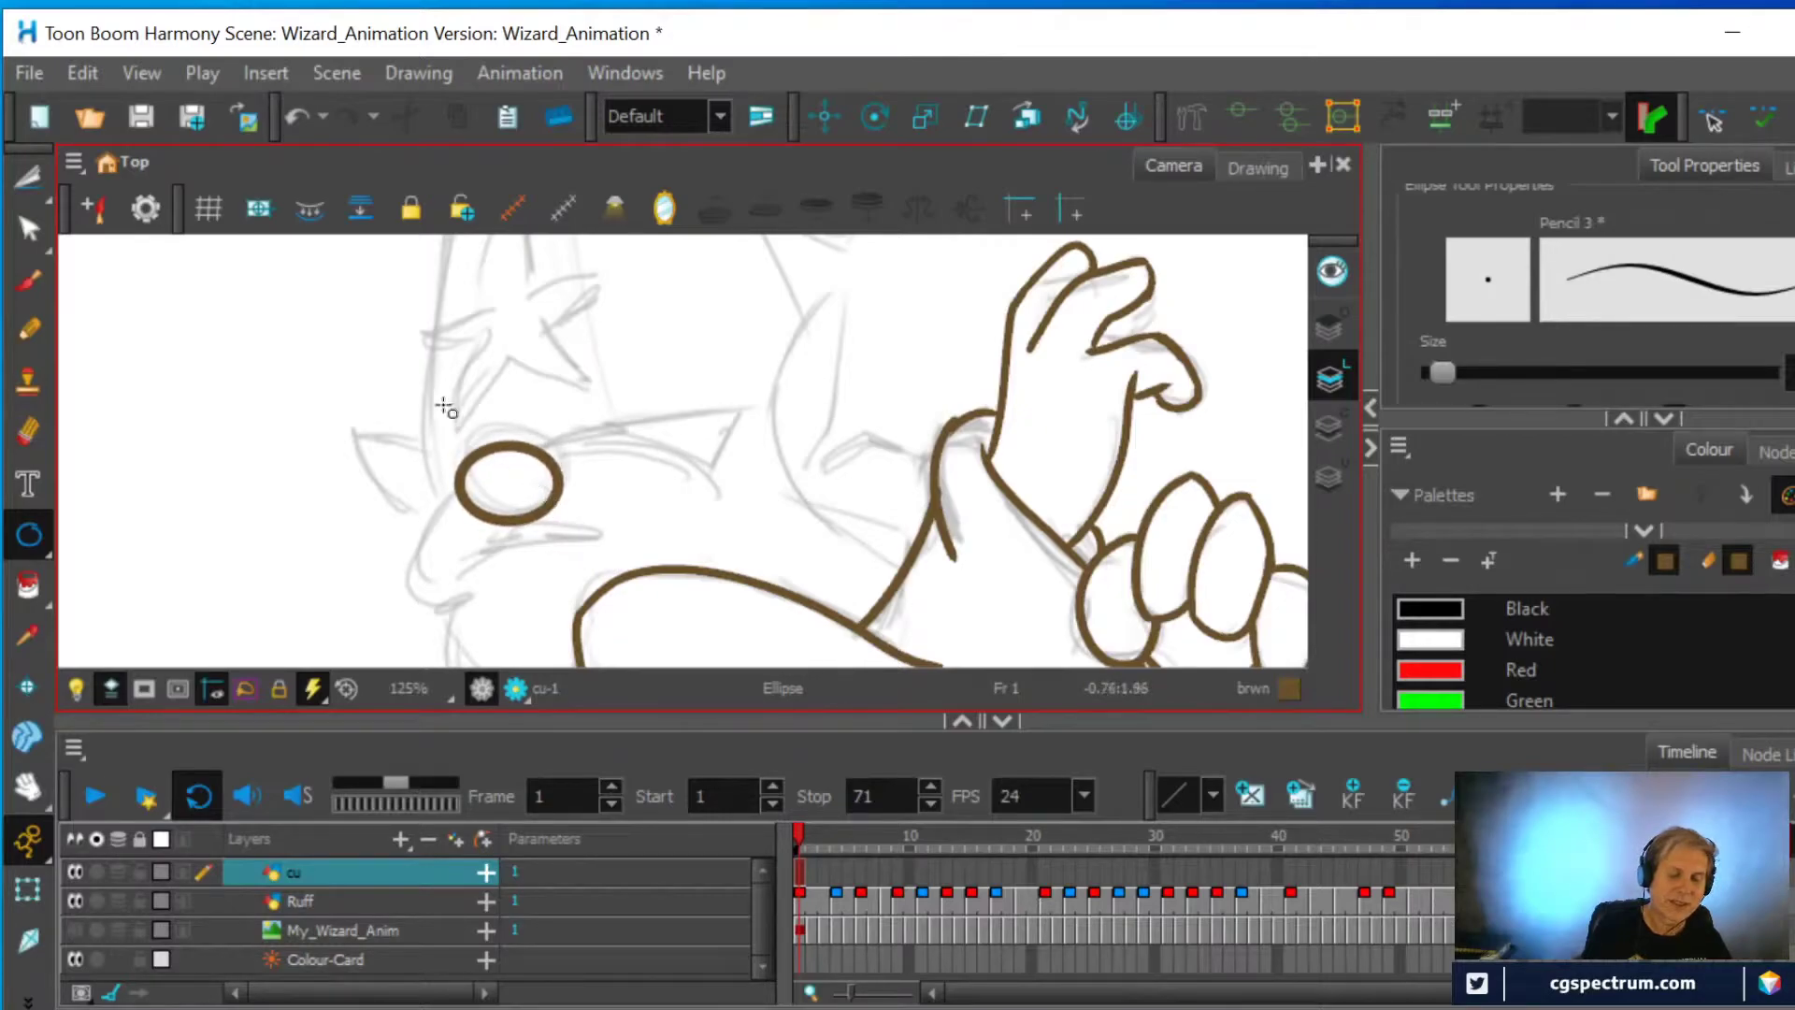
Select the nose ellipse with the Cutter, rotate it slightly and move it into place over the rough nose
{"action": "left_click", "coordinate": [29, 175]}
{"action": "mouse_move", "coordinate": [423, 509]}
{"action": "left_mouse_down"}
{"action": "mouse_move", "coordinate": [432, 460]}
{"action": "mouse_move", "coordinate": [598, 512]}
{"action": "mouse_move", "coordinate": [423, 454]}
{"action": "left_mouse_up"}
{"action": "left_click_drag", "start_coordinate": [404, 295], "coordinate": [433, 281]}
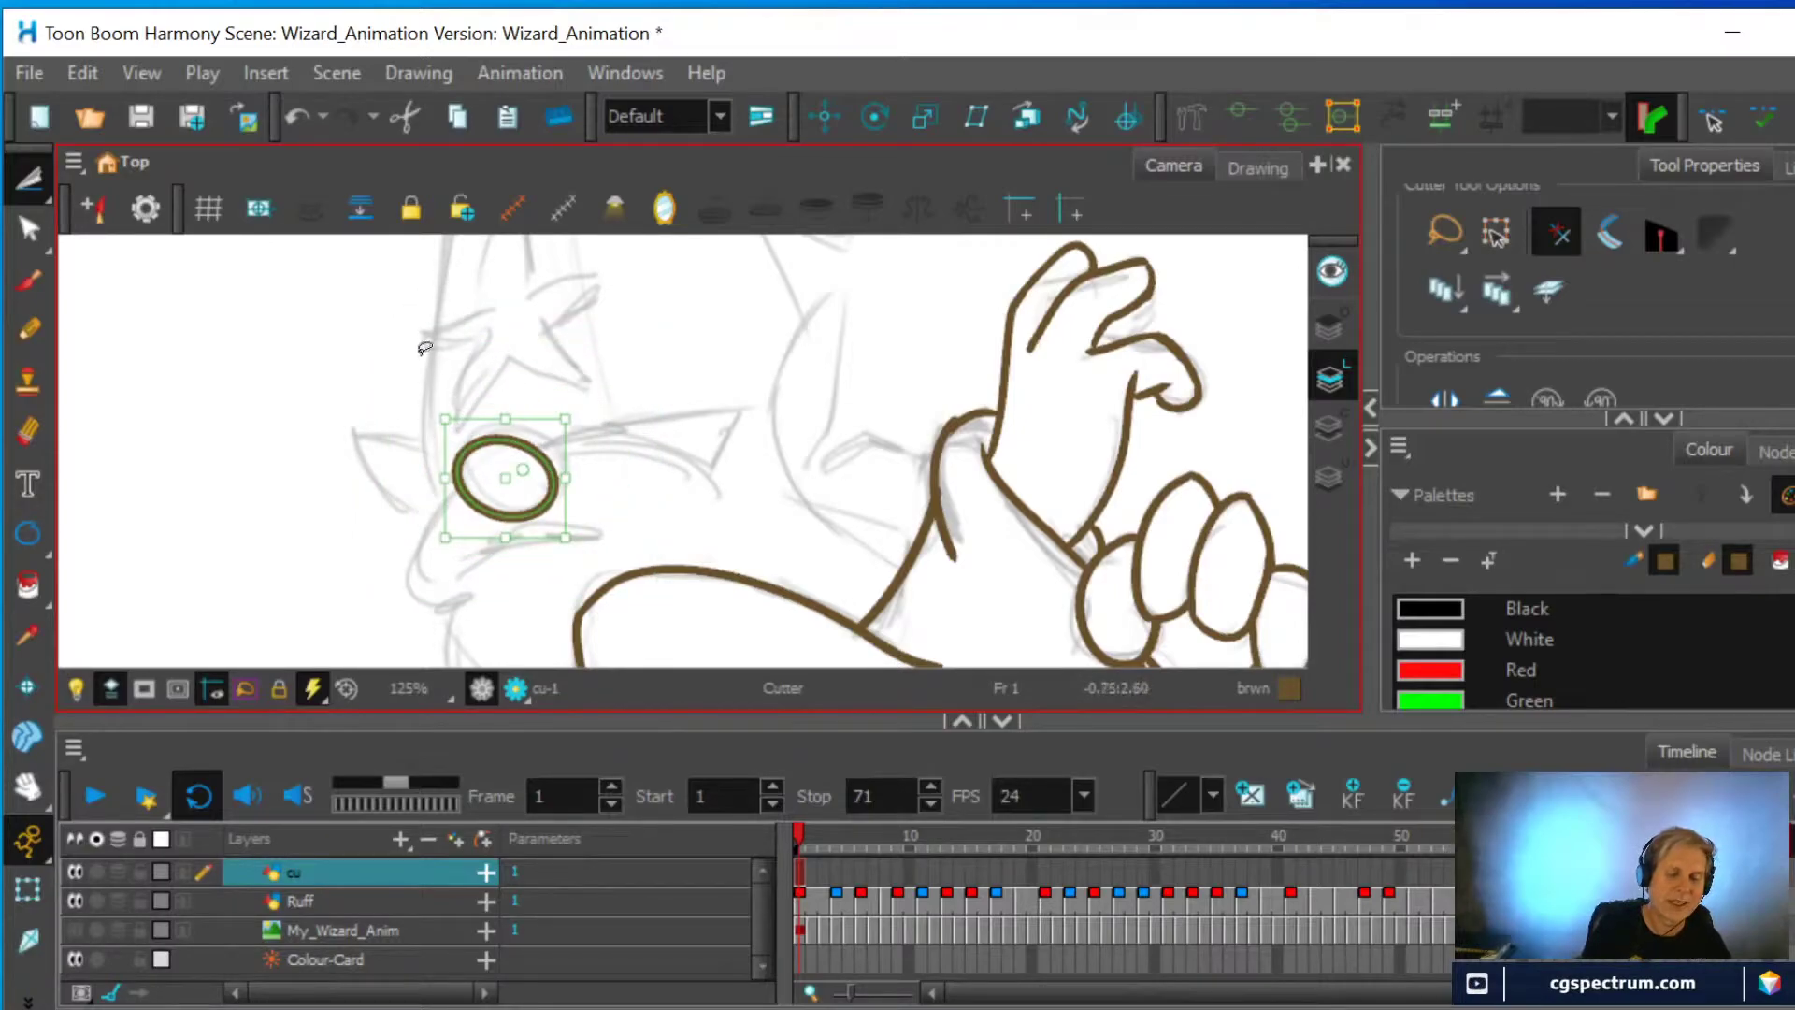
{"action": "left_click", "coordinate": [410, 388]}
{"action": "mouse_move", "coordinate": [523, 374]}
{"action": "left_mouse_down"}
{"action": "mouse_move", "coordinate": [500, 565]}
{"action": "mouse_move", "coordinate": [505, 376]}
{"action": "left_mouse_up"}
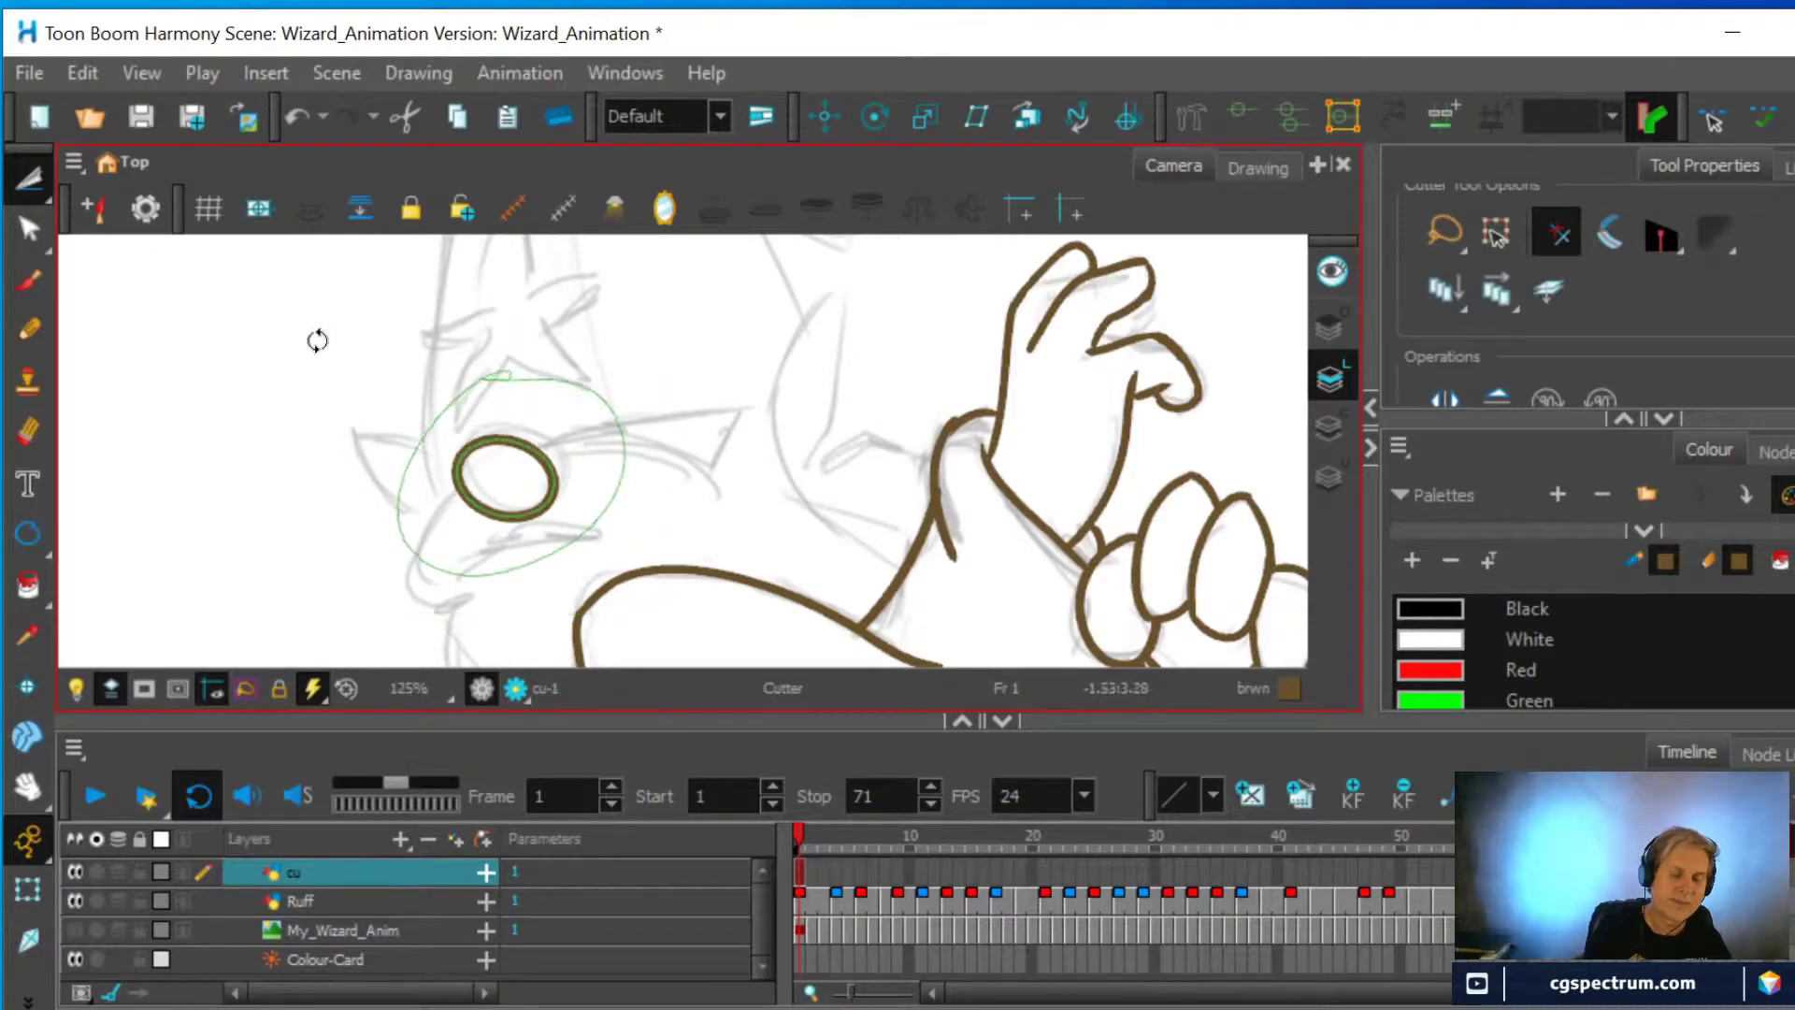
{"action": "left_click_drag", "start_coordinate": [537, 476], "coordinate": [542, 464]}
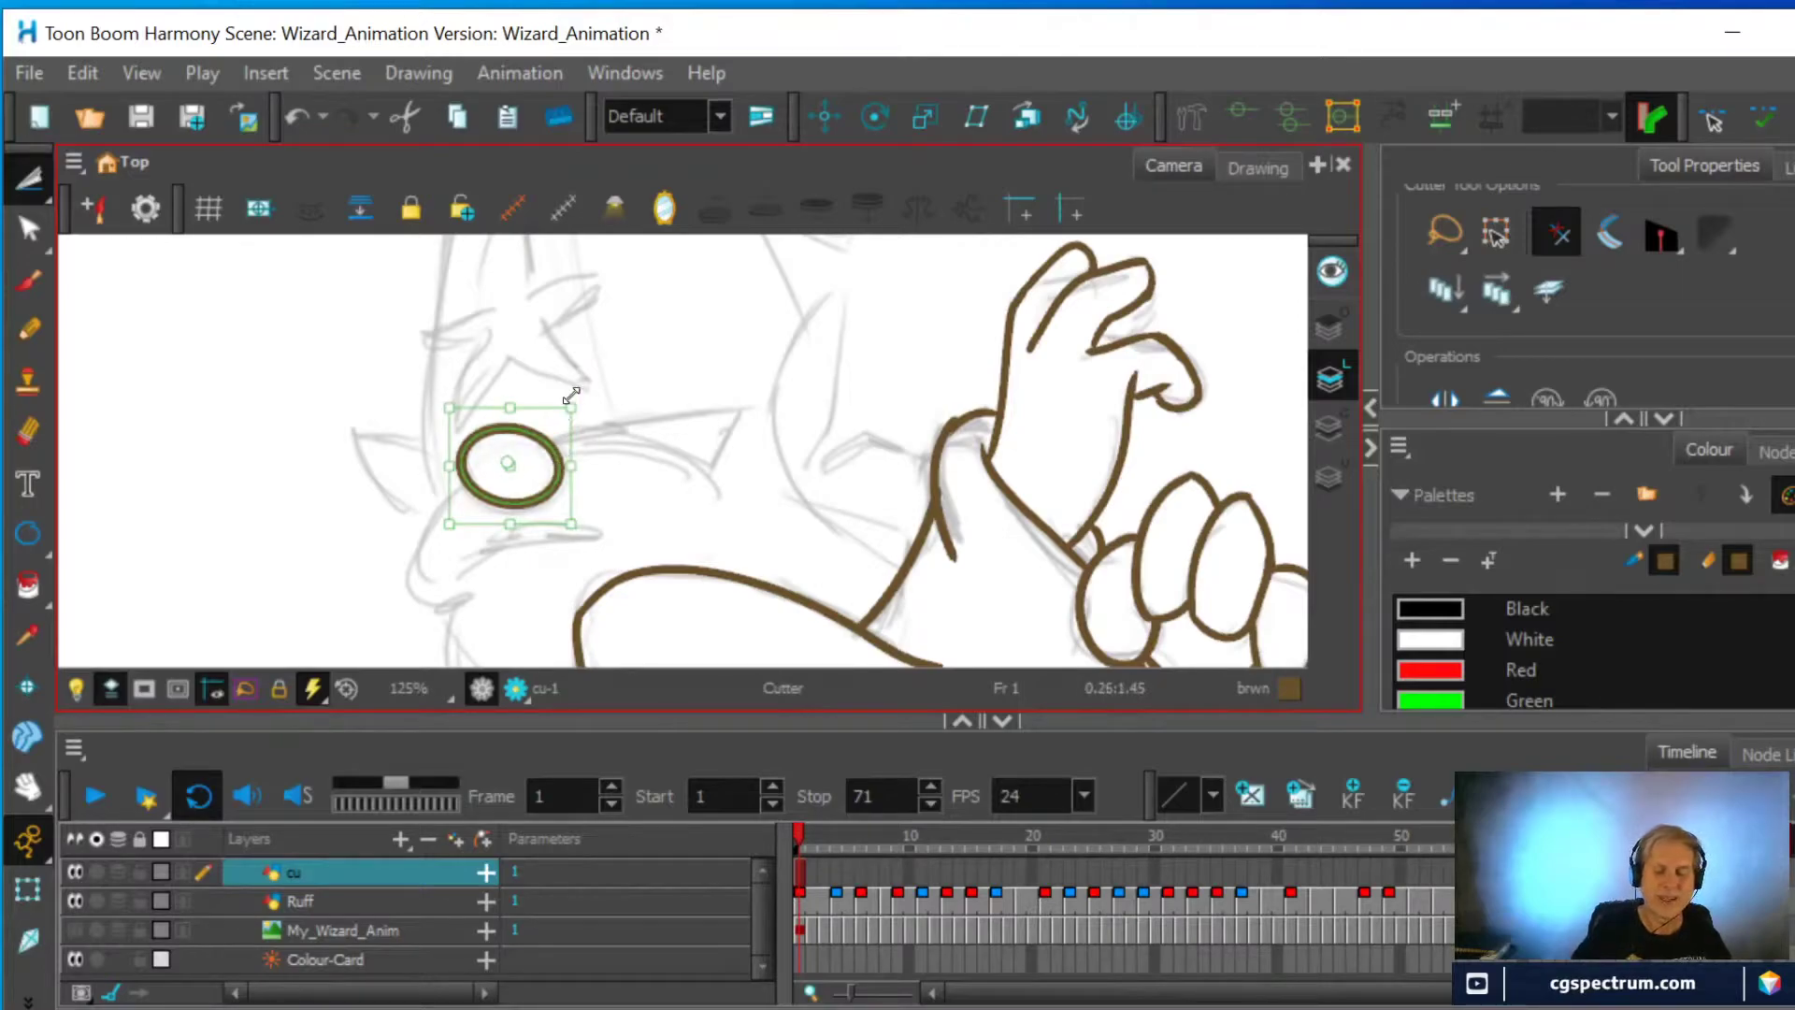
Ink the rounded muzzle outline beneath the nose, the mouth line and the lower face curve down to the sleeve with the Pencil
{"action": "scroll", "coordinate": [581, 401], "scroll_direction": "down", "scroll_amount": 2}
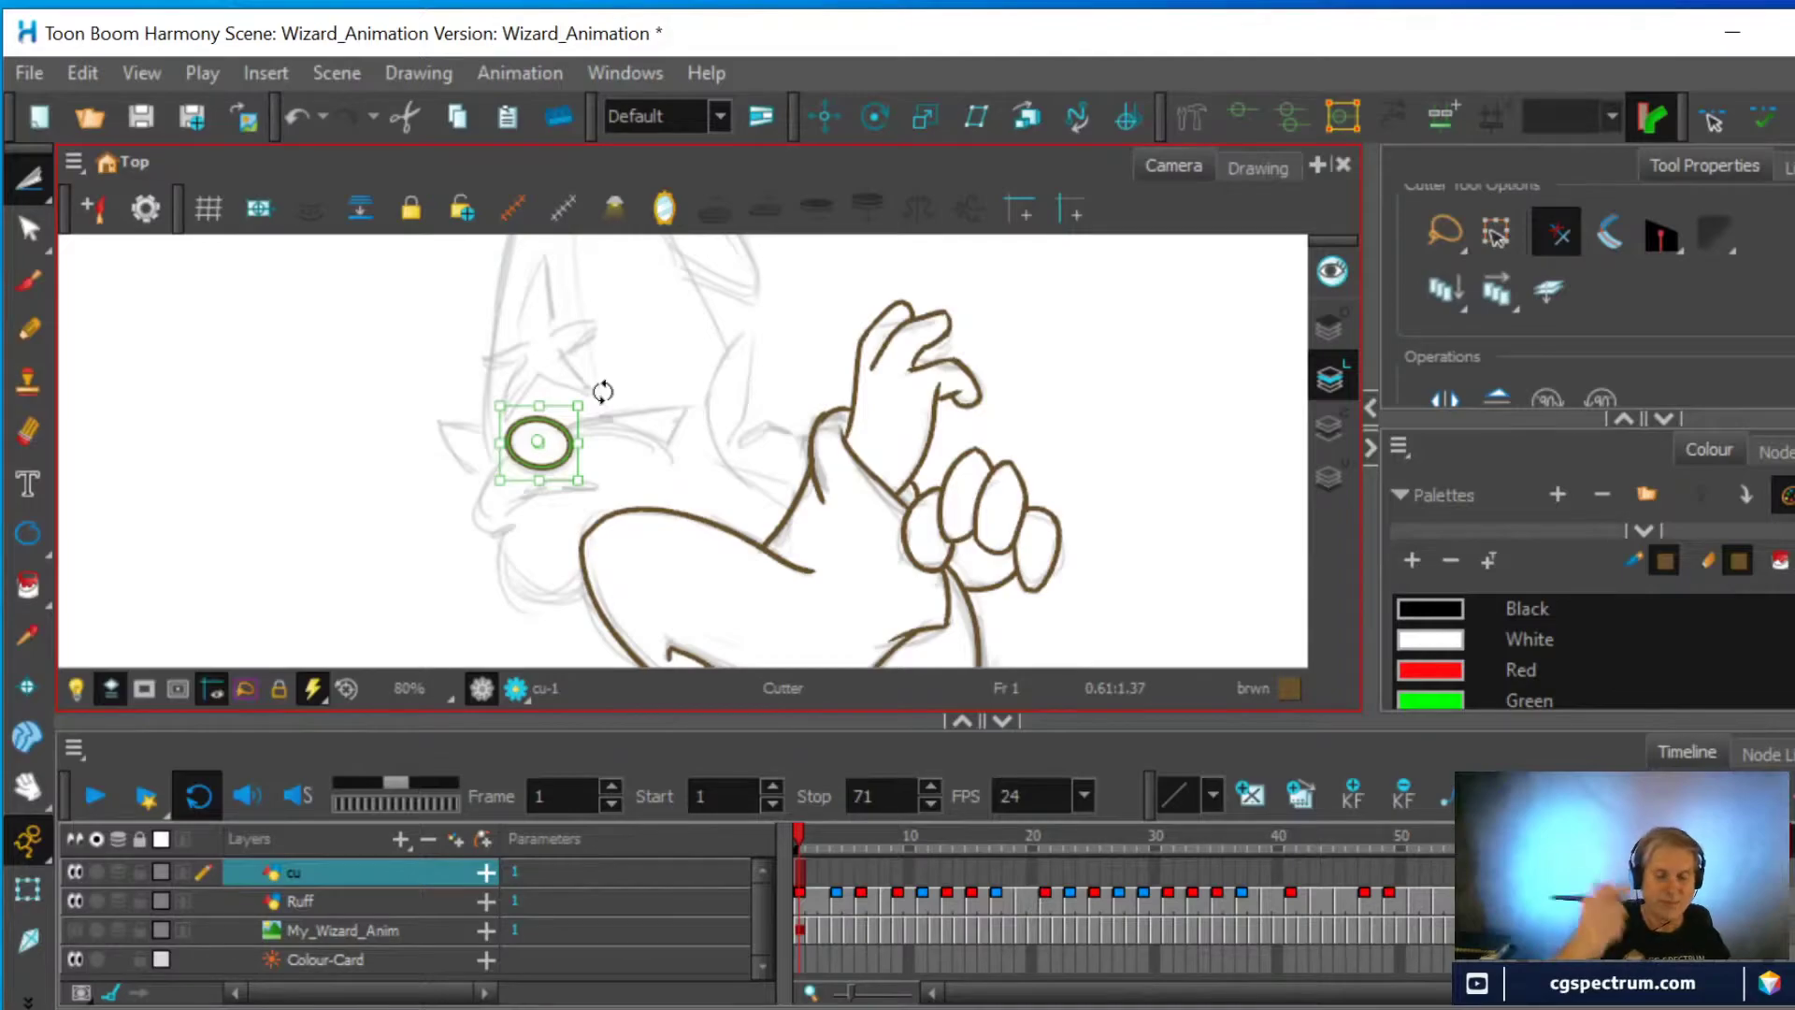
{"action": "left_click", "coordinate": [30, 335]}
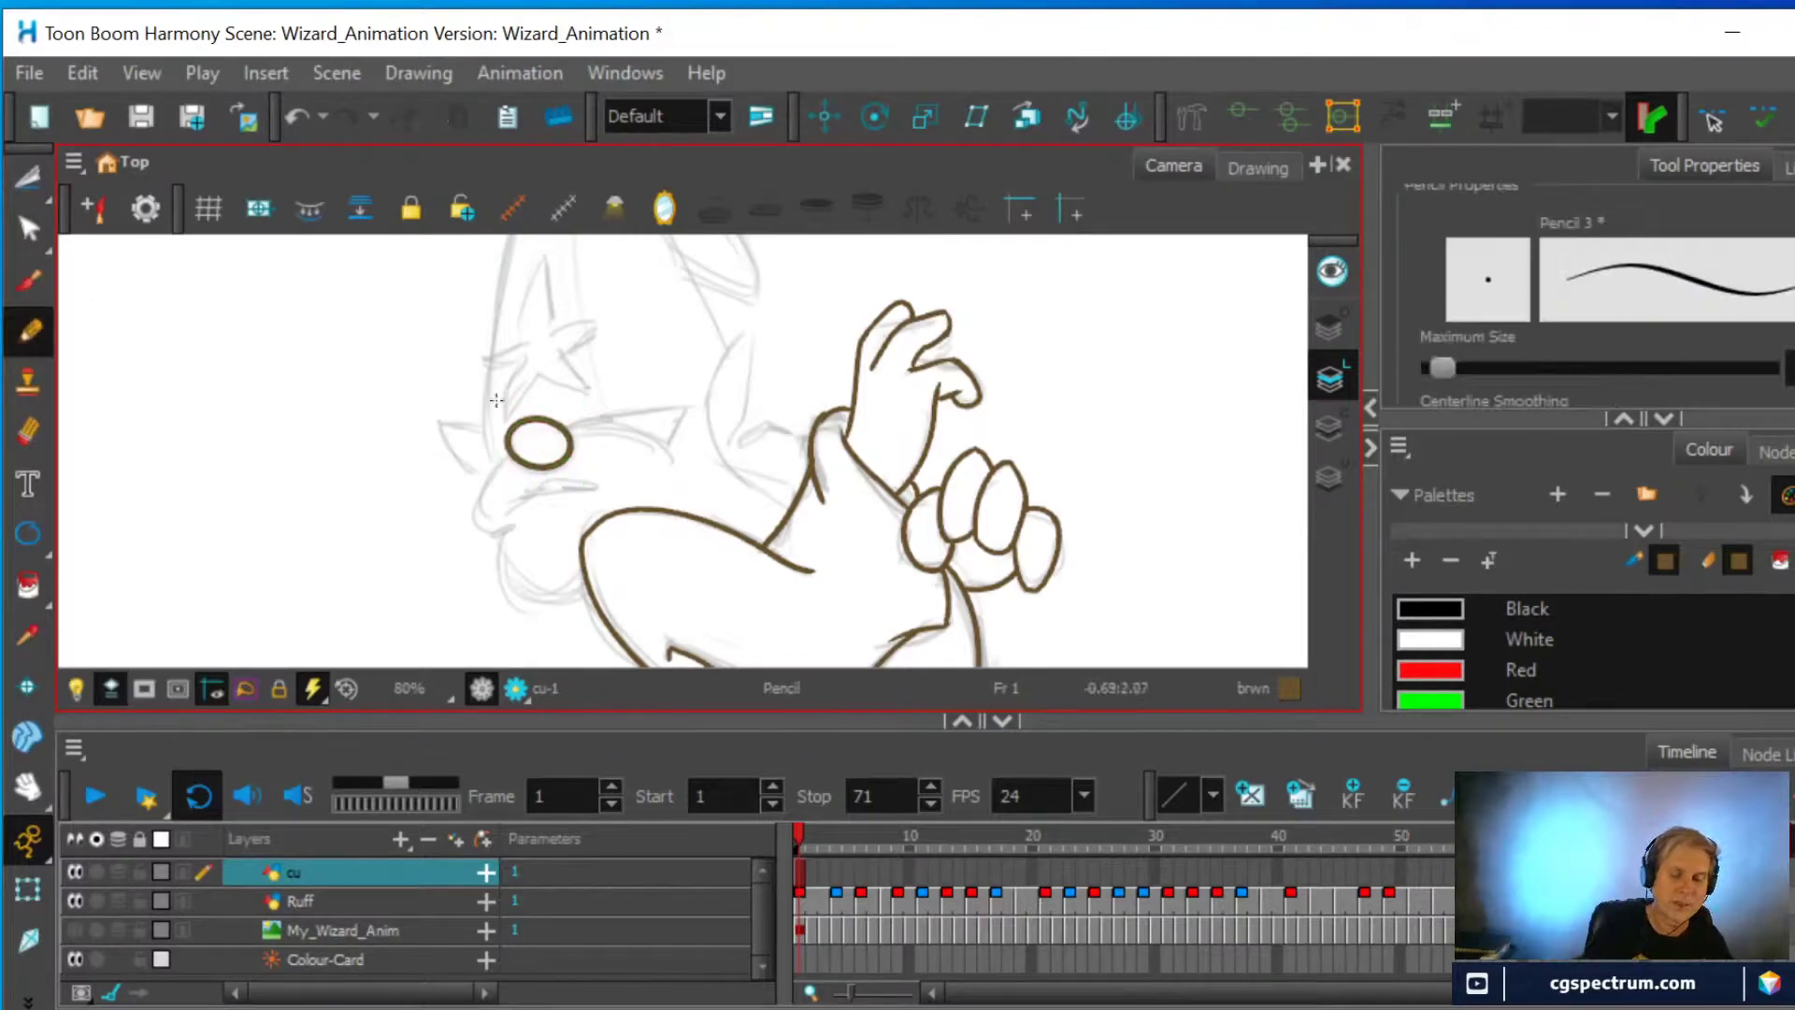
{"action": "mouse_move", "coordinate": [505, 455]}
{"action": "left_mouse_down"}
{"action": "mouse_move", "coordinate": [470, 519]}
{"action": "mouse_move", "coordinate": [498, 545]}
{"action": "left_mouse_up"}
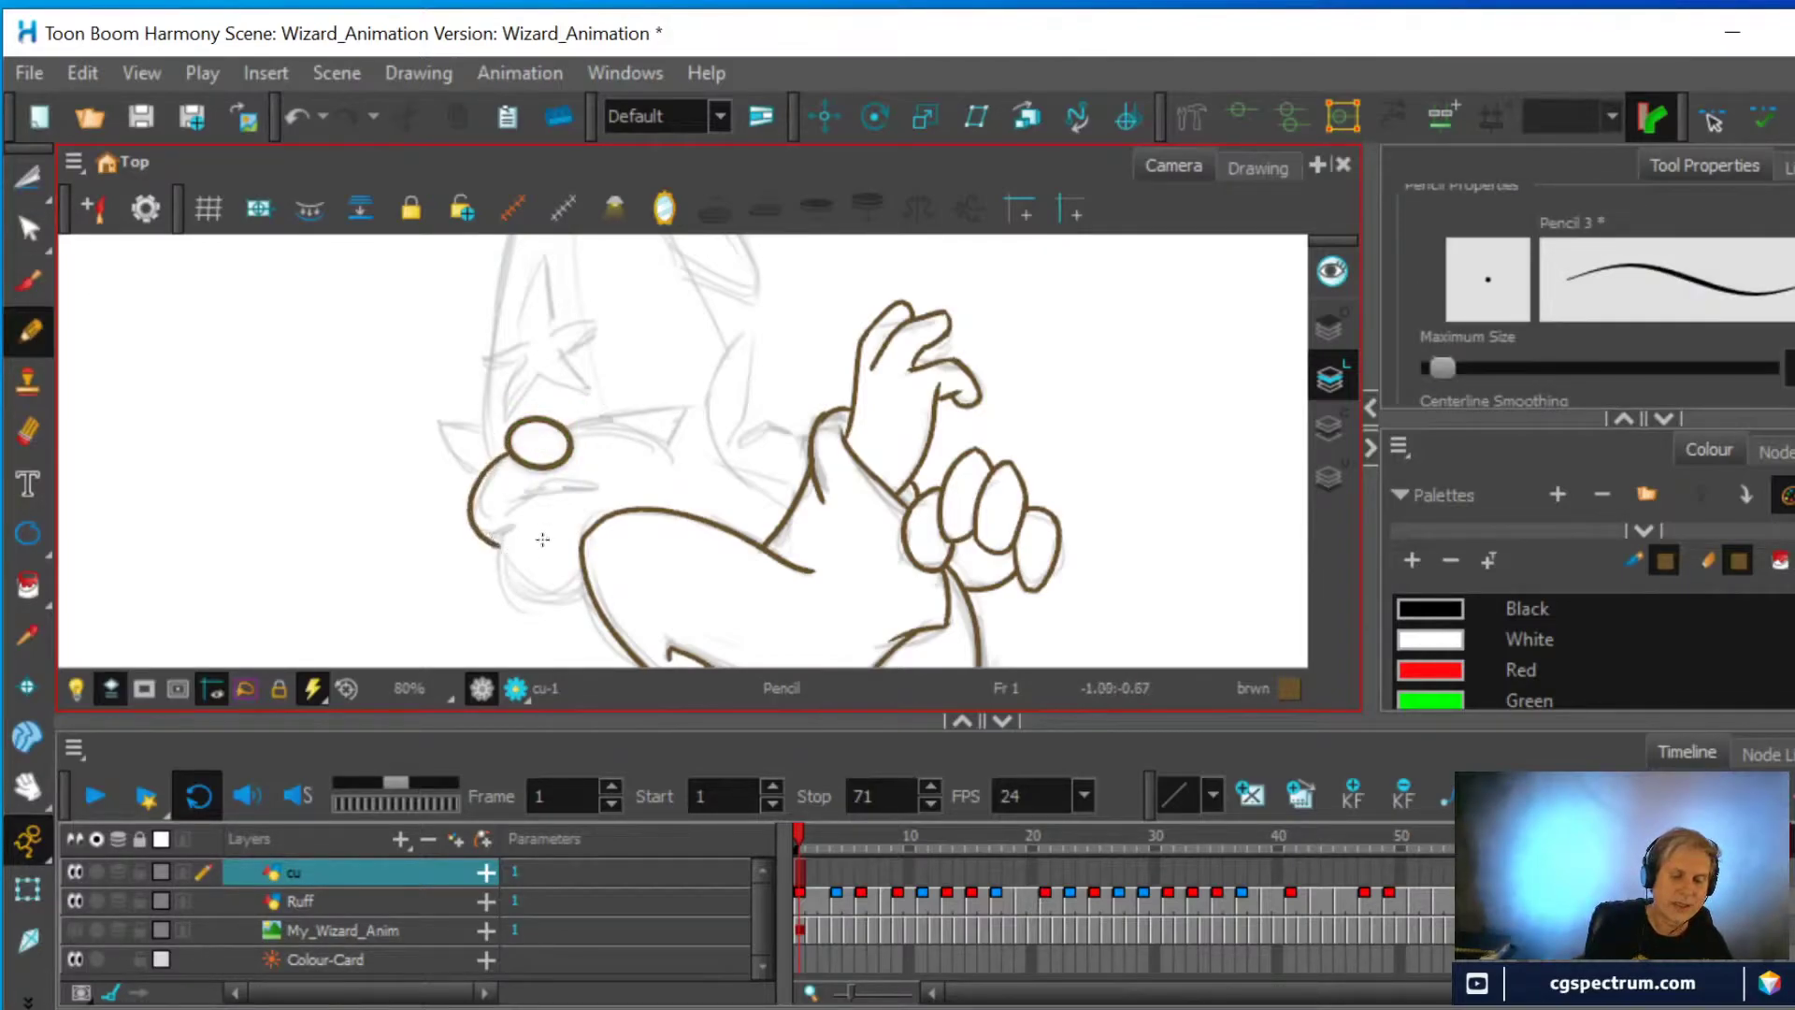
{"action": "mouse_move", "coordinate": [545, 481]}
{"action": "left_mouse_down"}
{"action": "mouse_move", "coordinate": [607, 491]}
{"action": "mouse_move", "coordinate": [521, 496]}
{"action": "mouse_move", "coordinate": [497, 561]}
{"action": "mouse_move", "coordinate": [514, 591]}
{"action": "mouse_move", "coordinate": [589, 597]}
{"action": "left_mouse_up"}
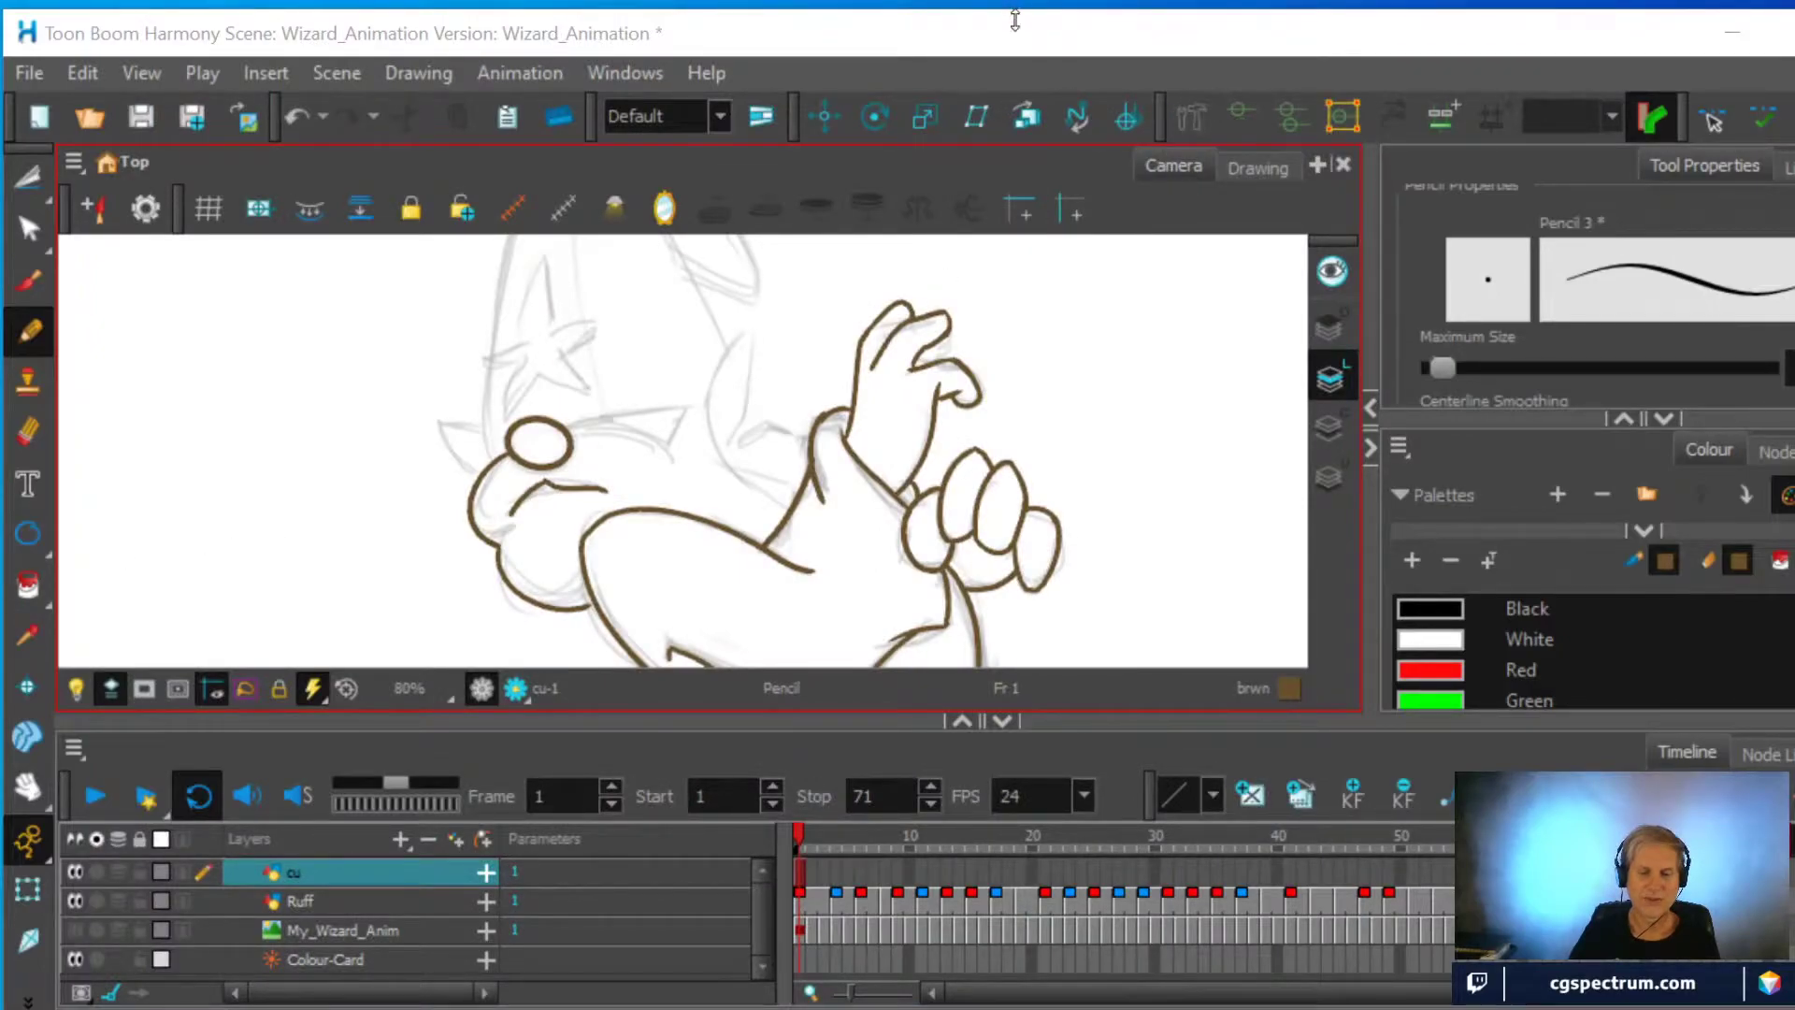
{"action": "scroll", "coordinate": [750, 339], "scroll_direction": "down", "scroll_amount": 5}
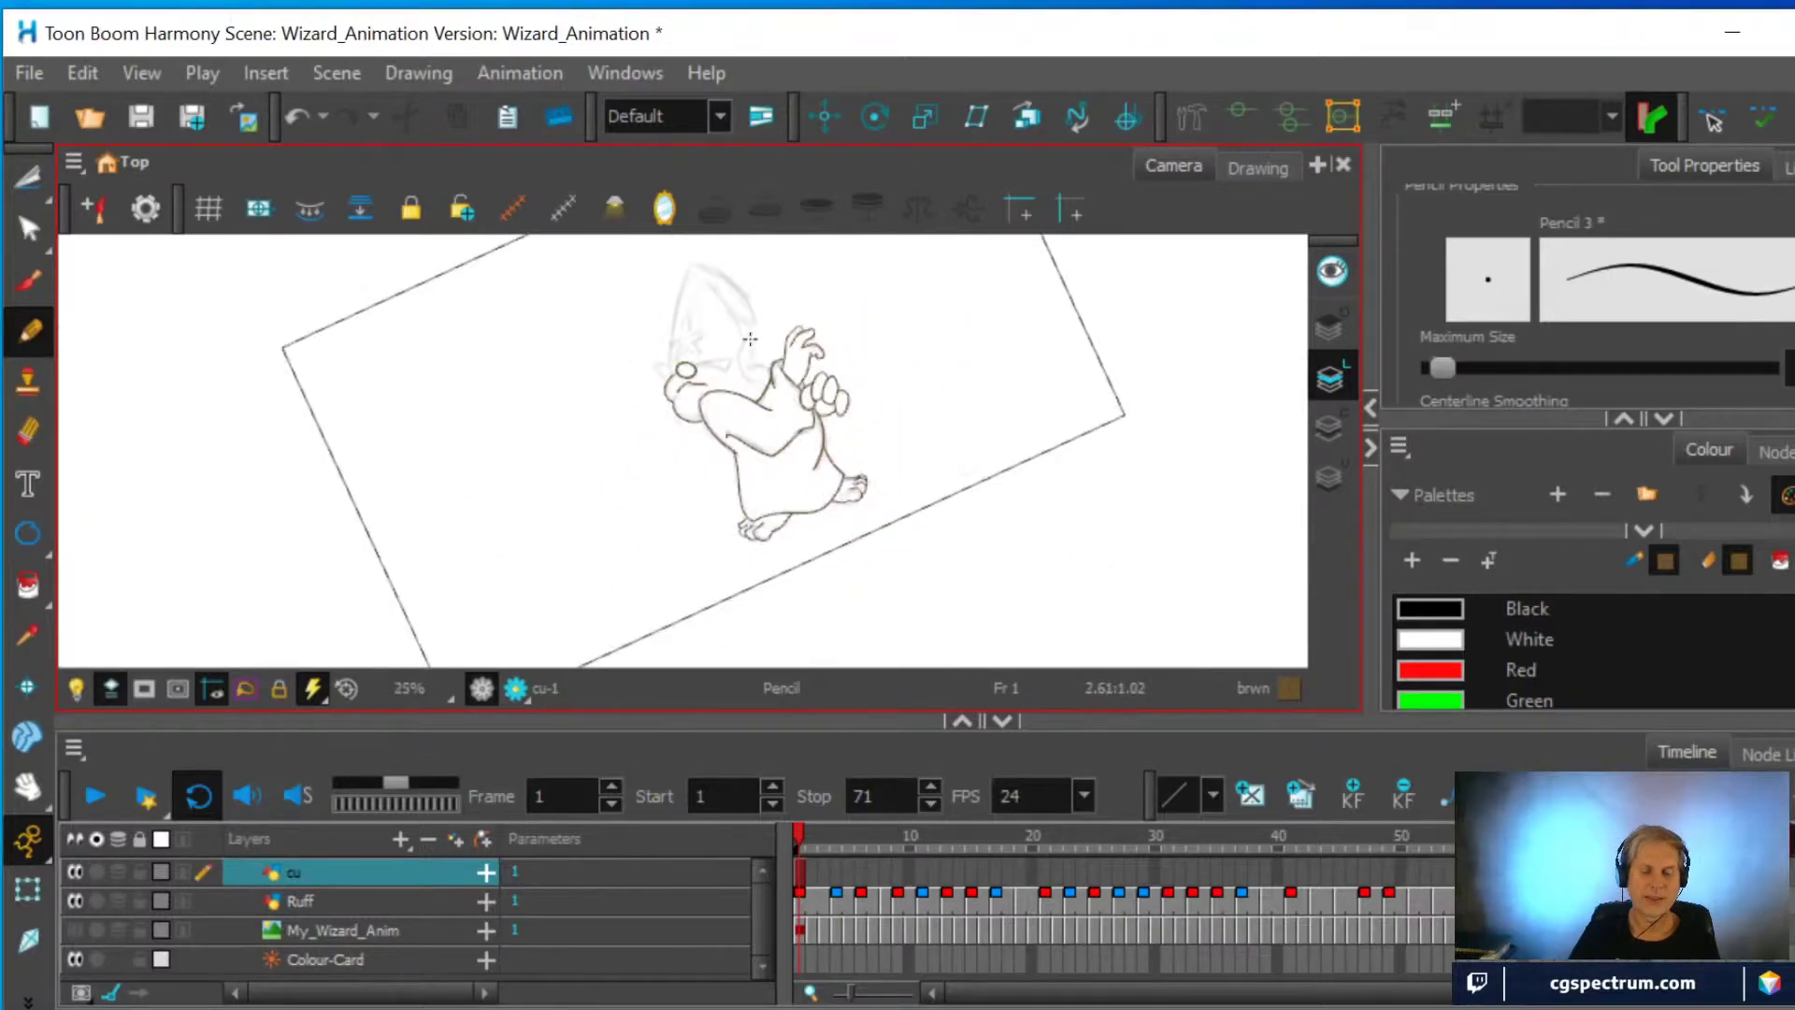
{"action": "scroll", "coordinate": [750, 339], "scroll_direction": "up", "scroll_amount": 3}
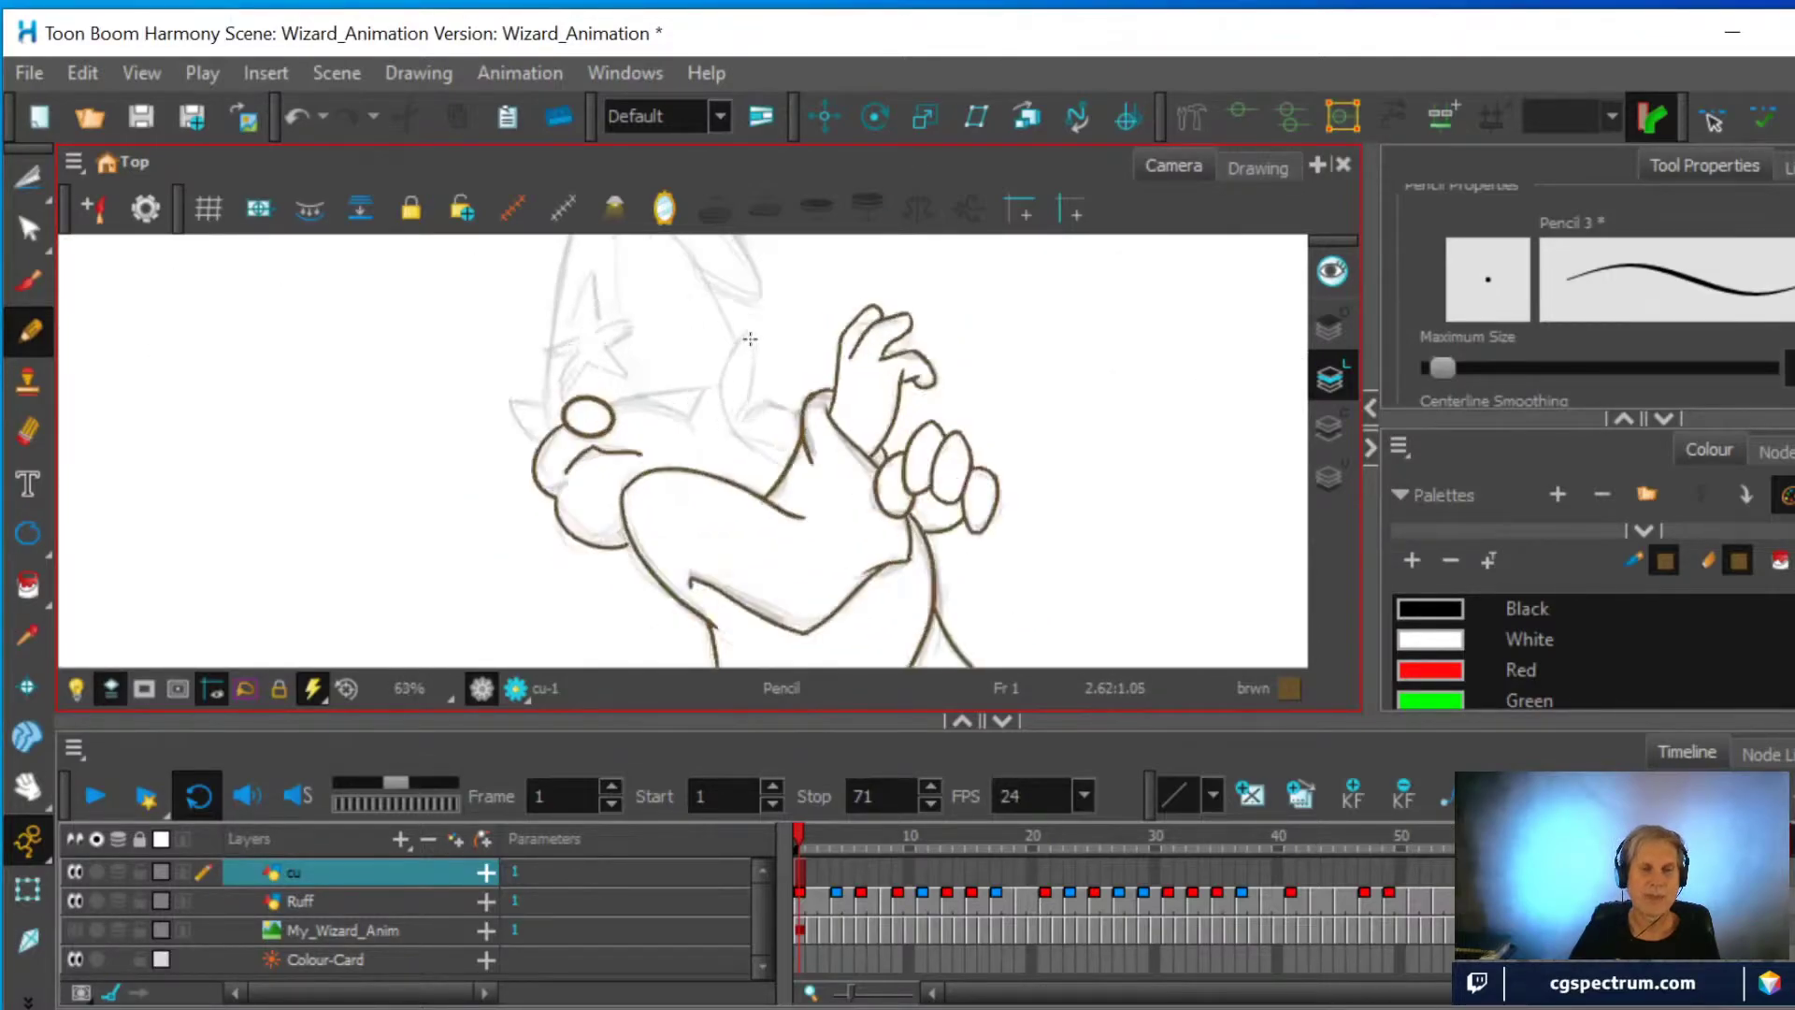
{"action": "scroll", "coordinate": [750, 338], "scroll_direction": "down", "scroll_amount": 2}
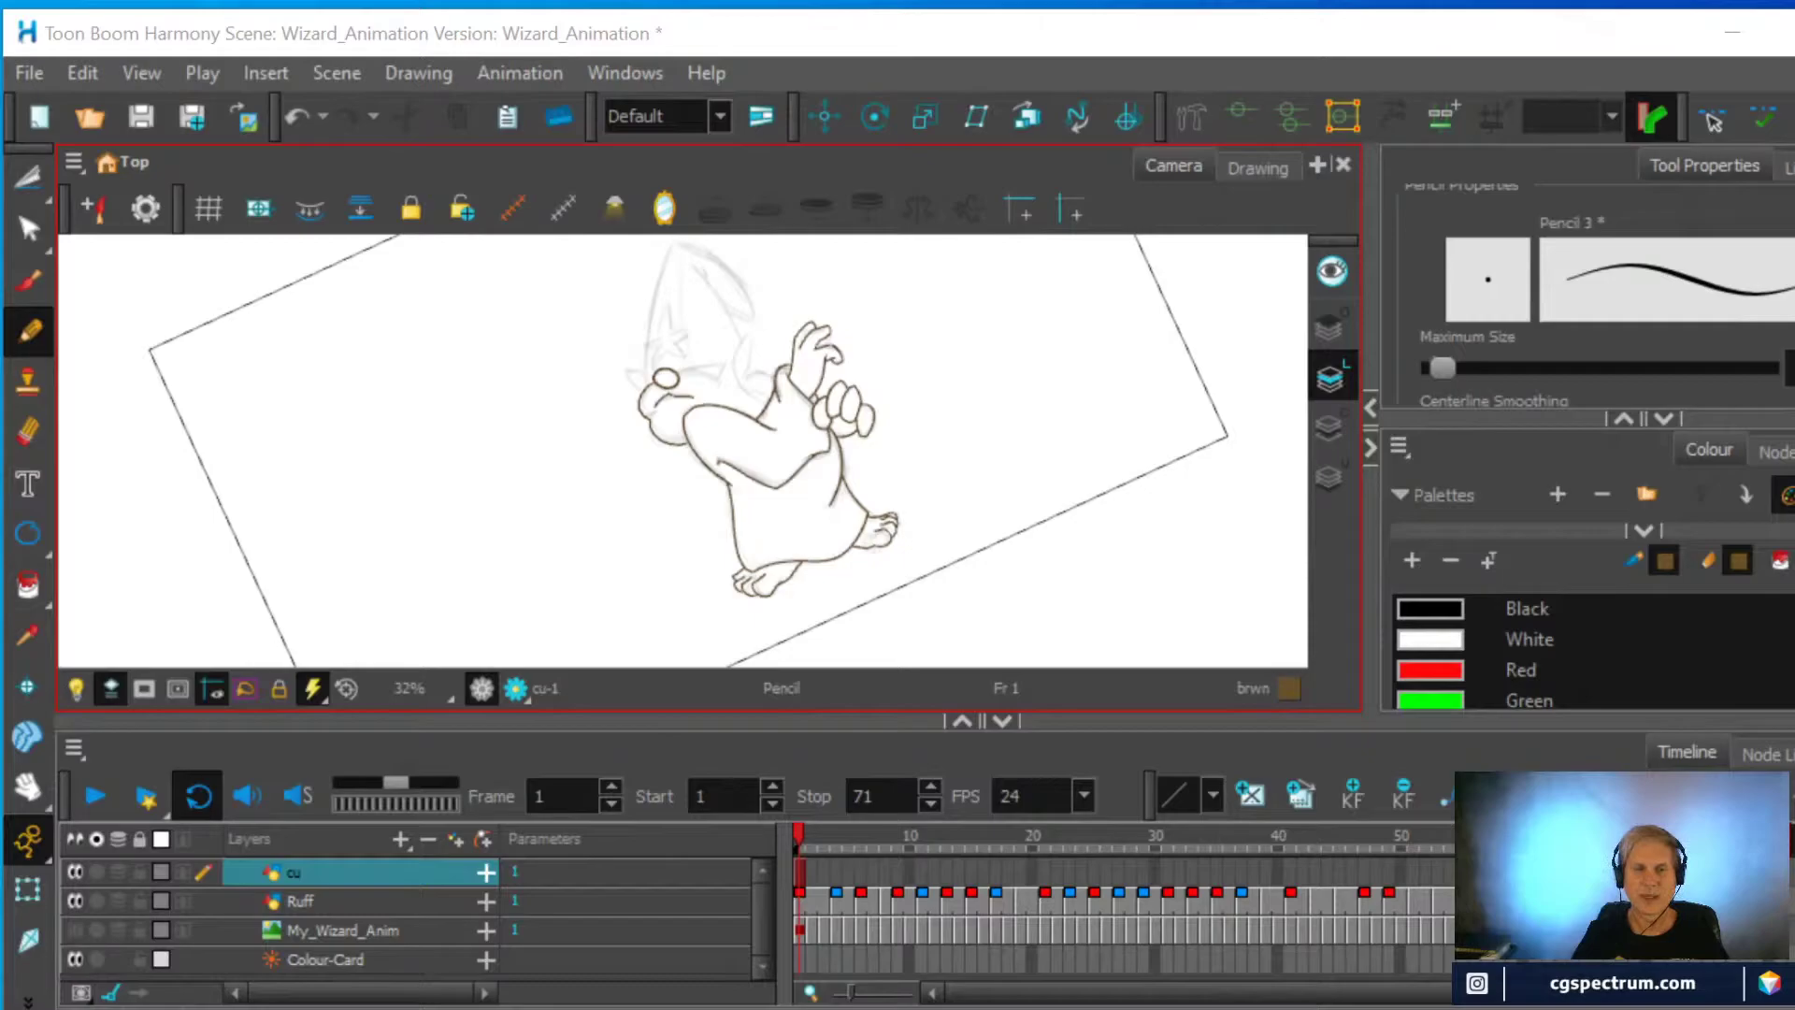
{"action": "scroll", "coordinate": [891, 404], "scroll_direction": "up", "scroll_amount": 3}
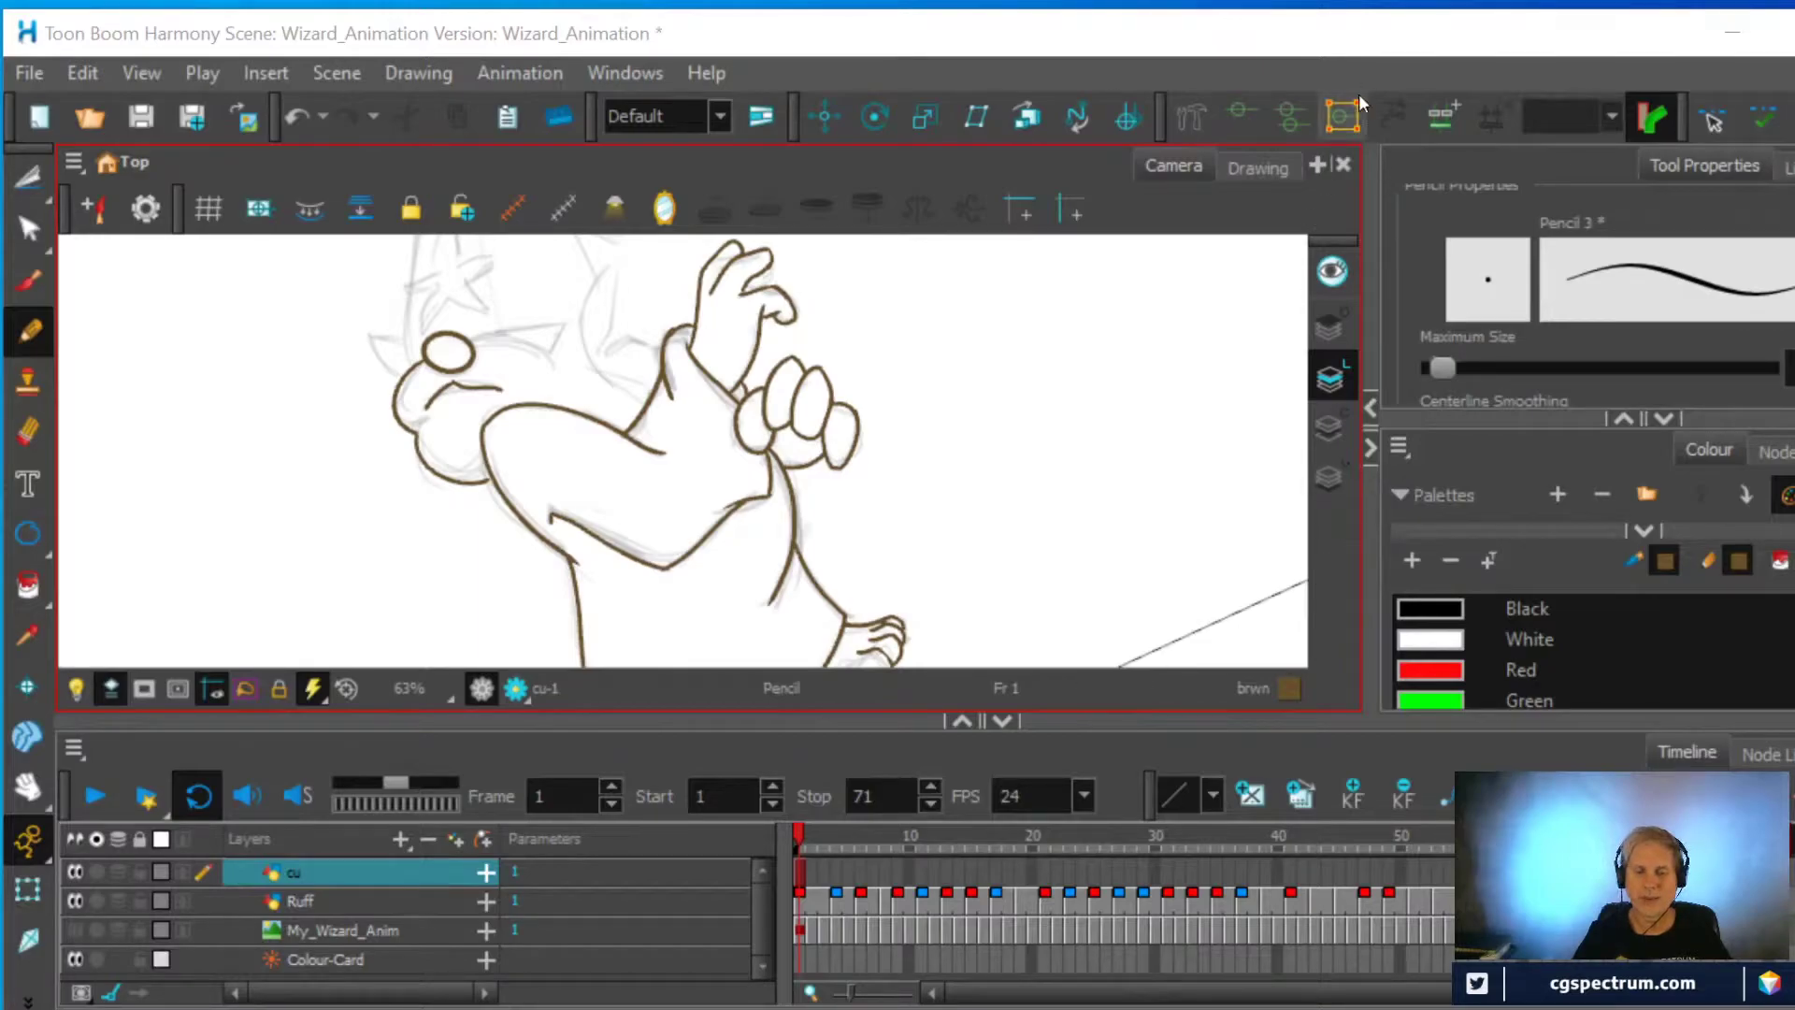
{"action": "scroll", "coordinate": [719, 444], "scroll_direction": "up", "scroll_amount": 1}
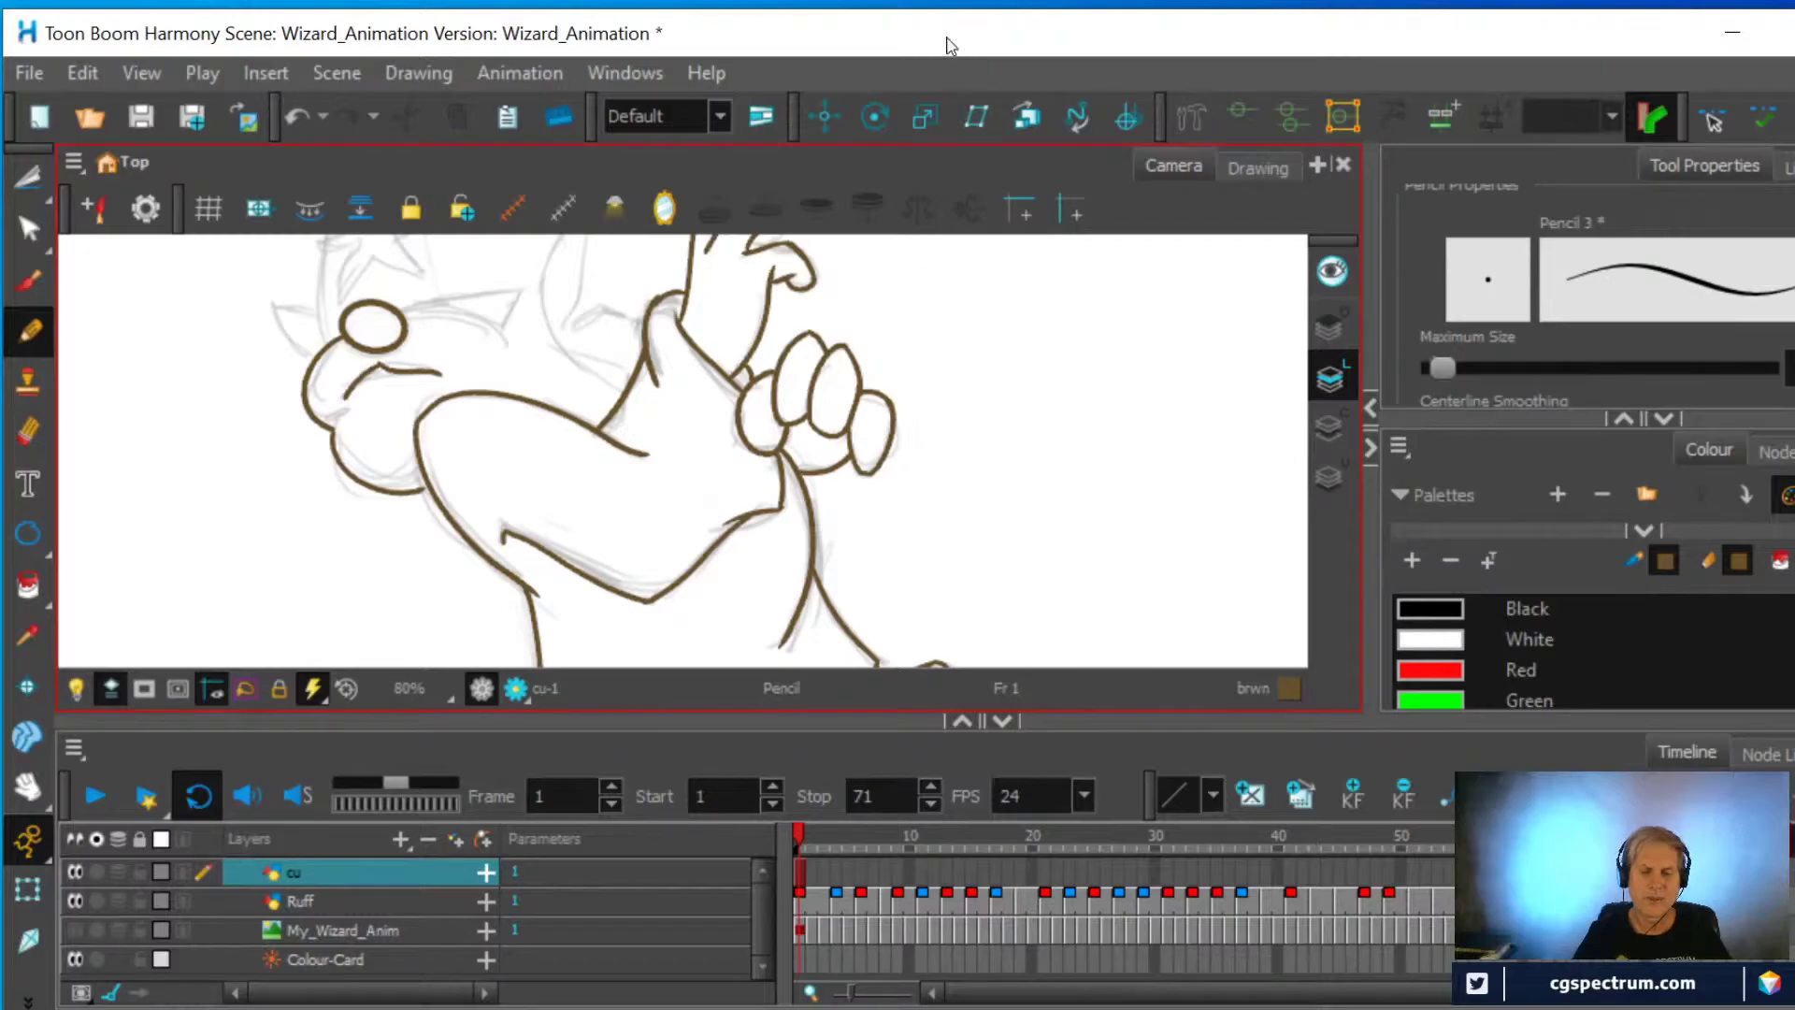
{"action": "scroll", "coordinate": [867, 373], "scroll_direction": "up", "scroll_amount": 1}
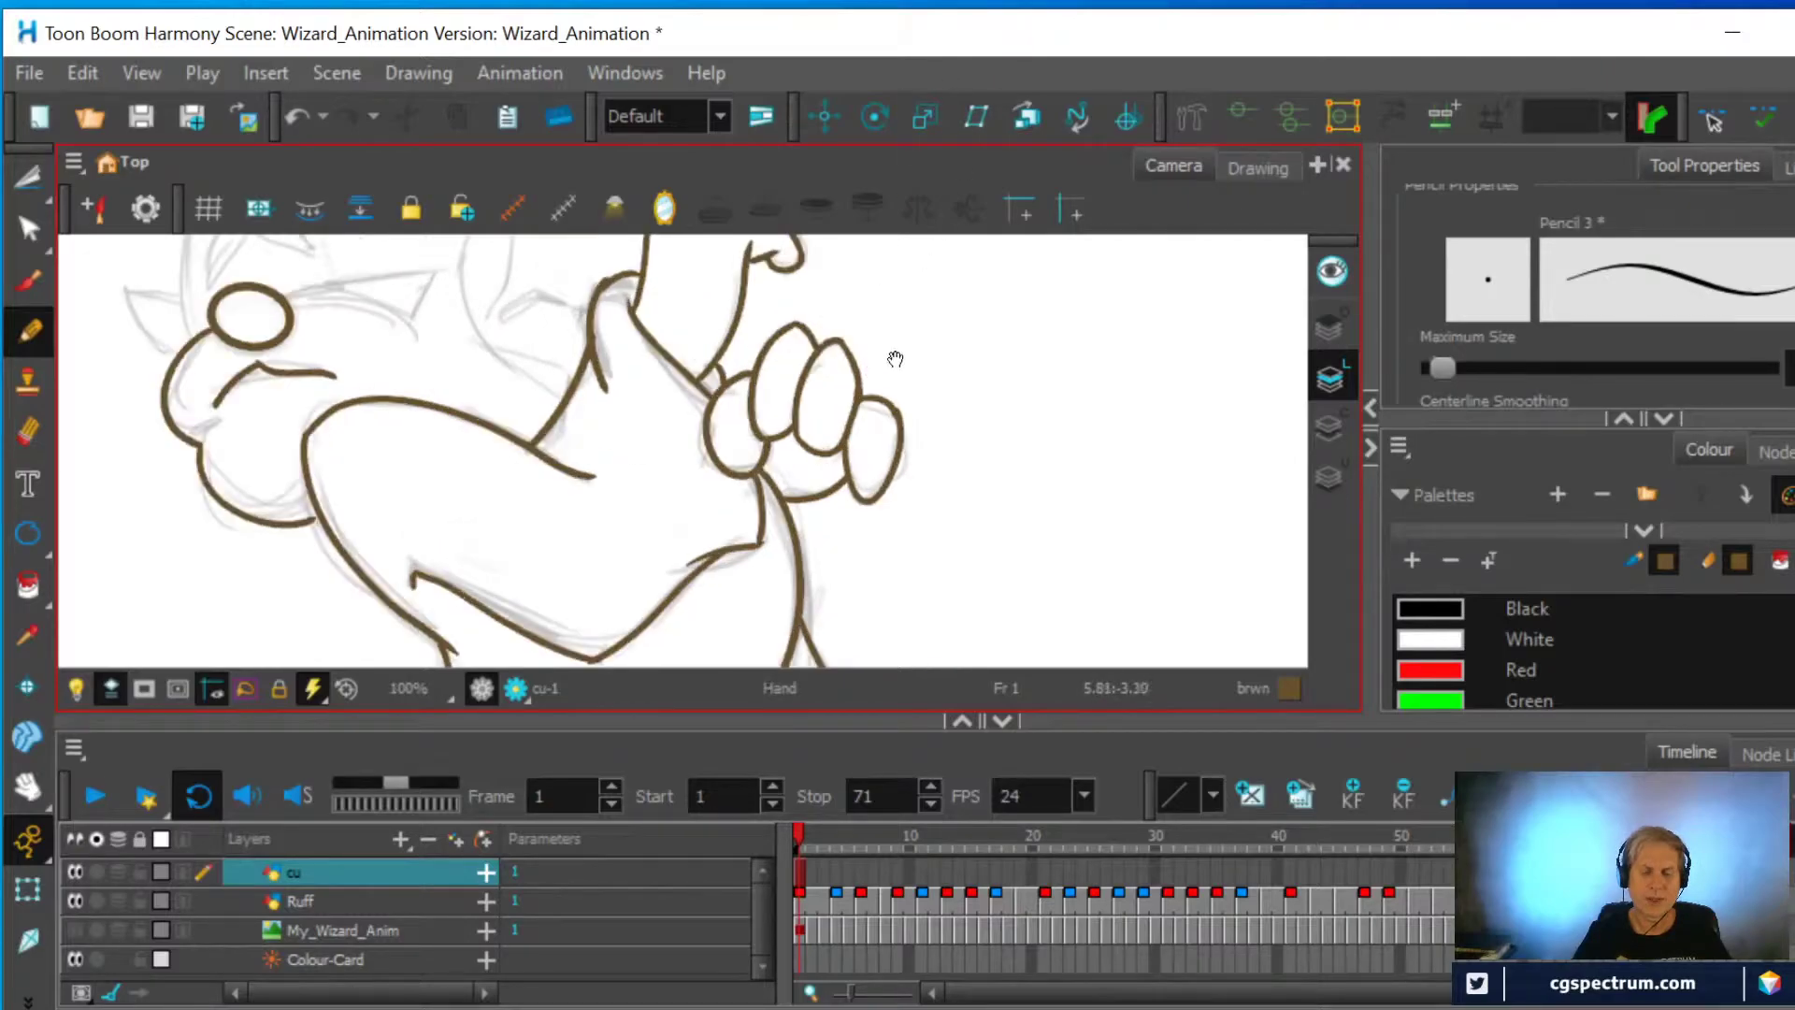
Ink the curved line arching from the edge of the nose ellipse across the top of the face with the Pencil
{"action": "left_click_drag", "start_coordinate": [899, 347], "coordinate": [873, 552]}
{"action": "scroll", "coordinate": [793, 477], "scroll_direction": "up", "scroll_amount": 1}
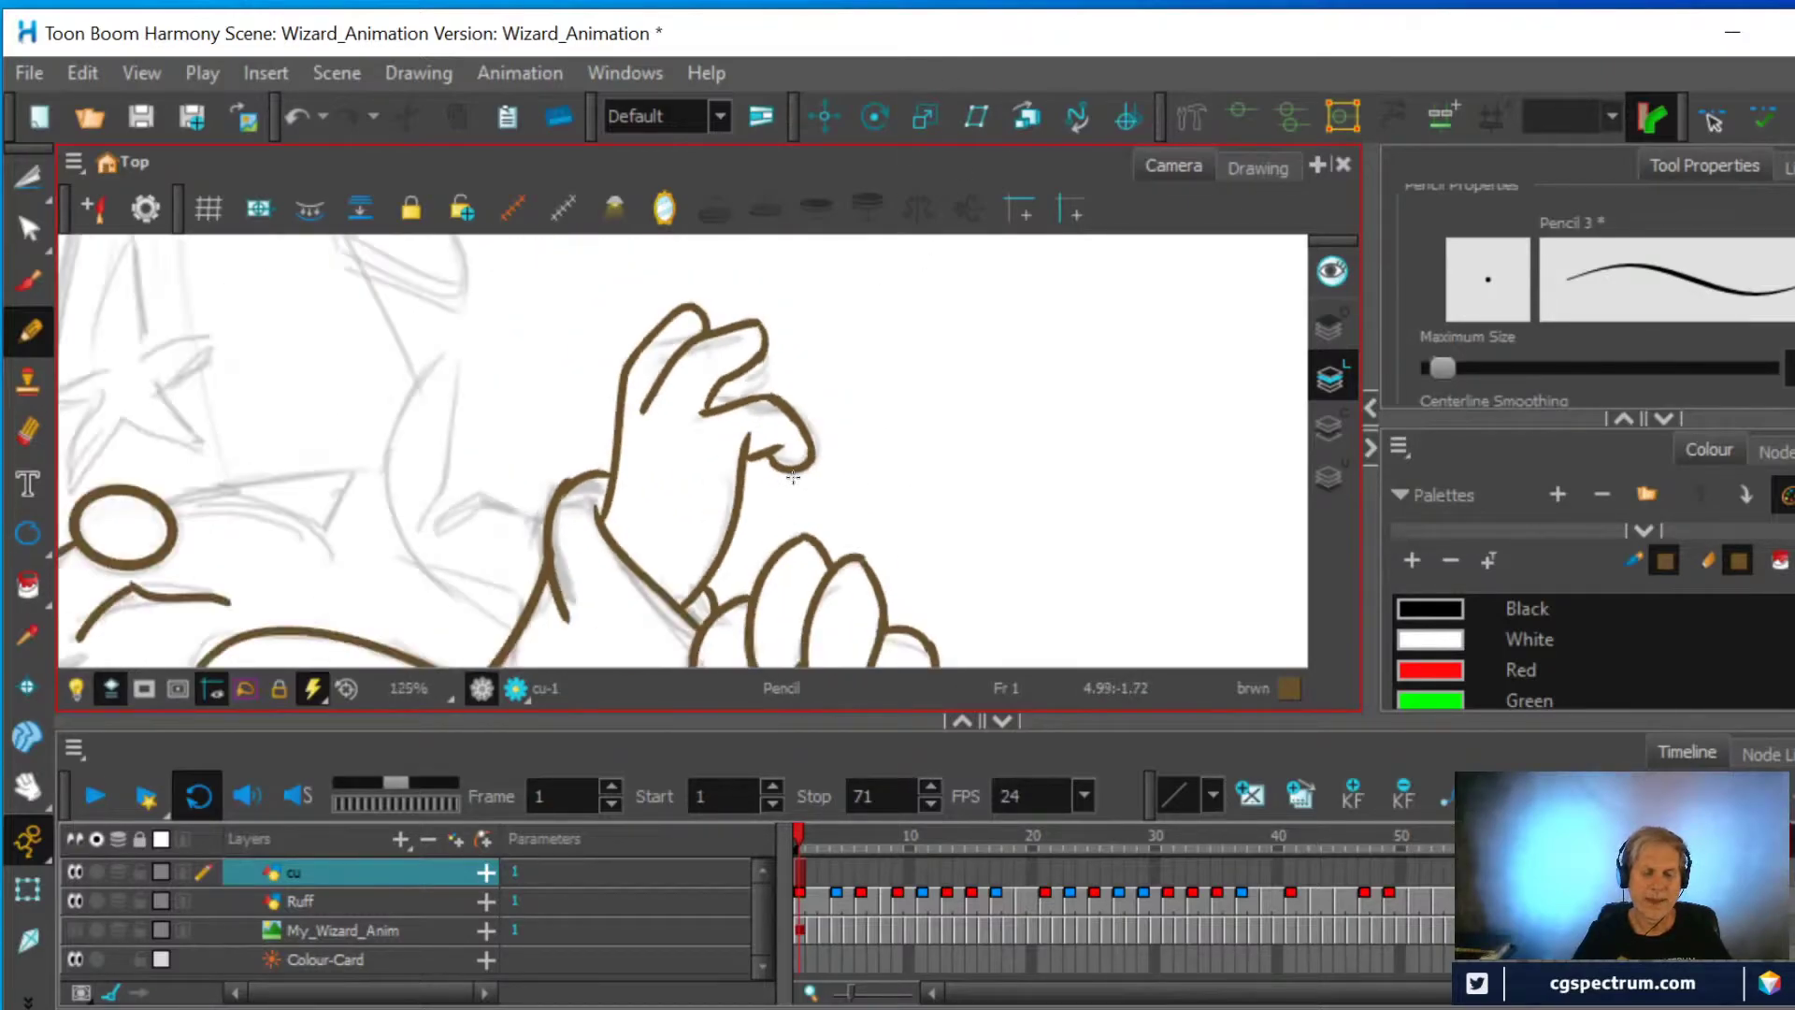
{"action": "scroll", "coordinate": [792, 477], "scroll_direction": "down", "scroll_amount": 1}
{"action": "scroll", "coordinate": [793, 477], "scroll_direction": "up", "scroll_amount": 1}
{"action": "left_click_drag", "start_coordinate": [792, 477], "coordinate": [1114, 352]}
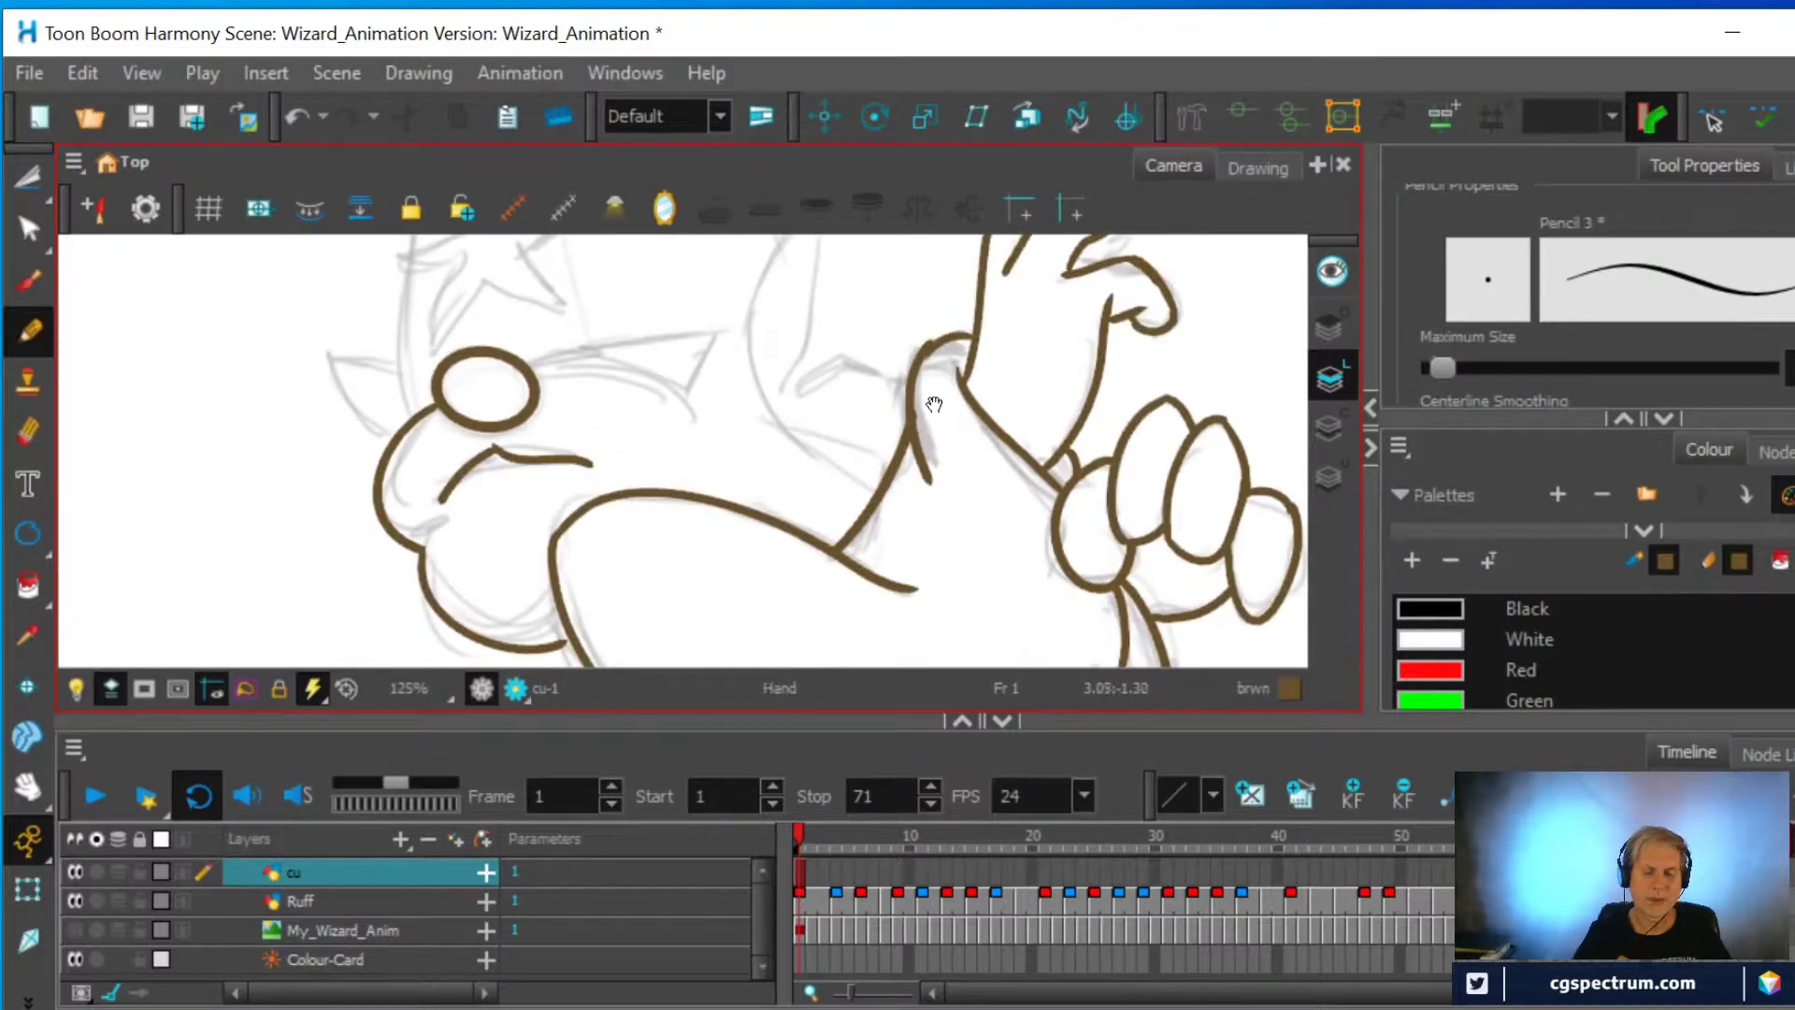
{"action": "left_click_drag", "start_coordinate": [940, 401], "coordinate": [904, 519]}
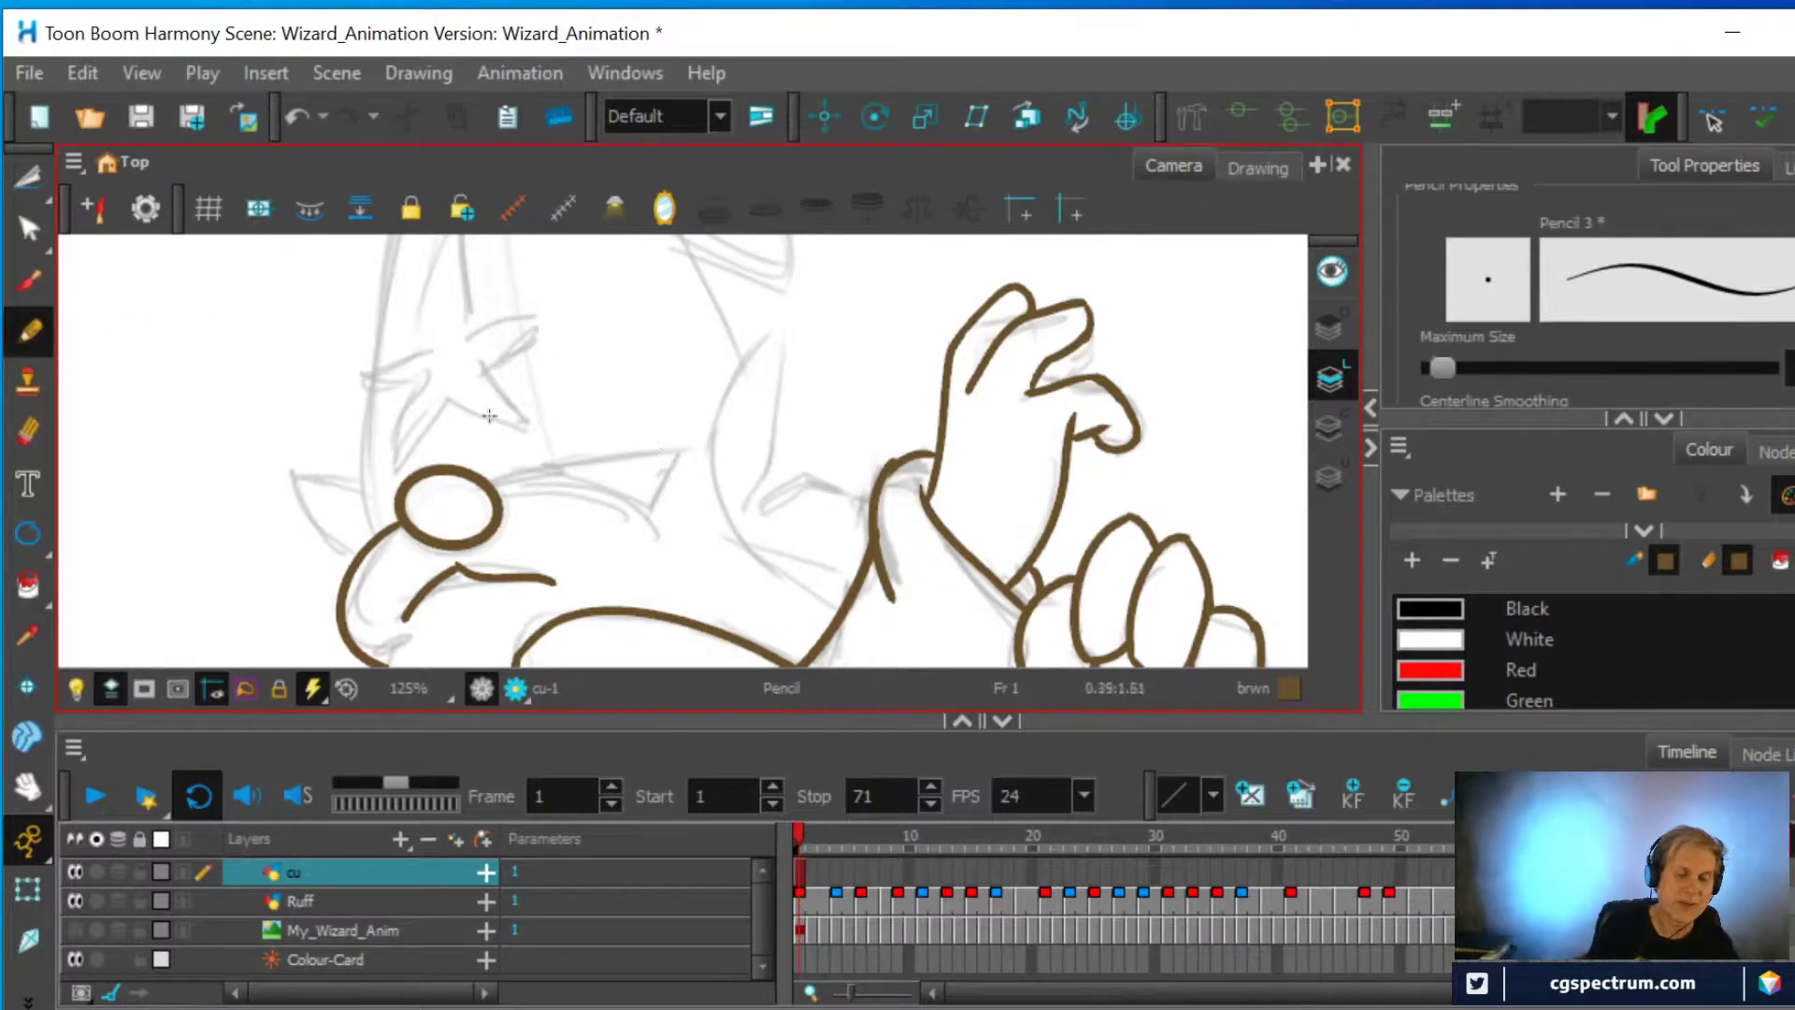
{"action": "mouse_move", "coordinate": [492, 482]}
{"action": "left_mouse_down"}
{"action": "mouse_move", "coordinate": [611, 483]}
{"action": "mouse_move", "coordinate": [671, 542]}
{"action": "left_mouse_up"}
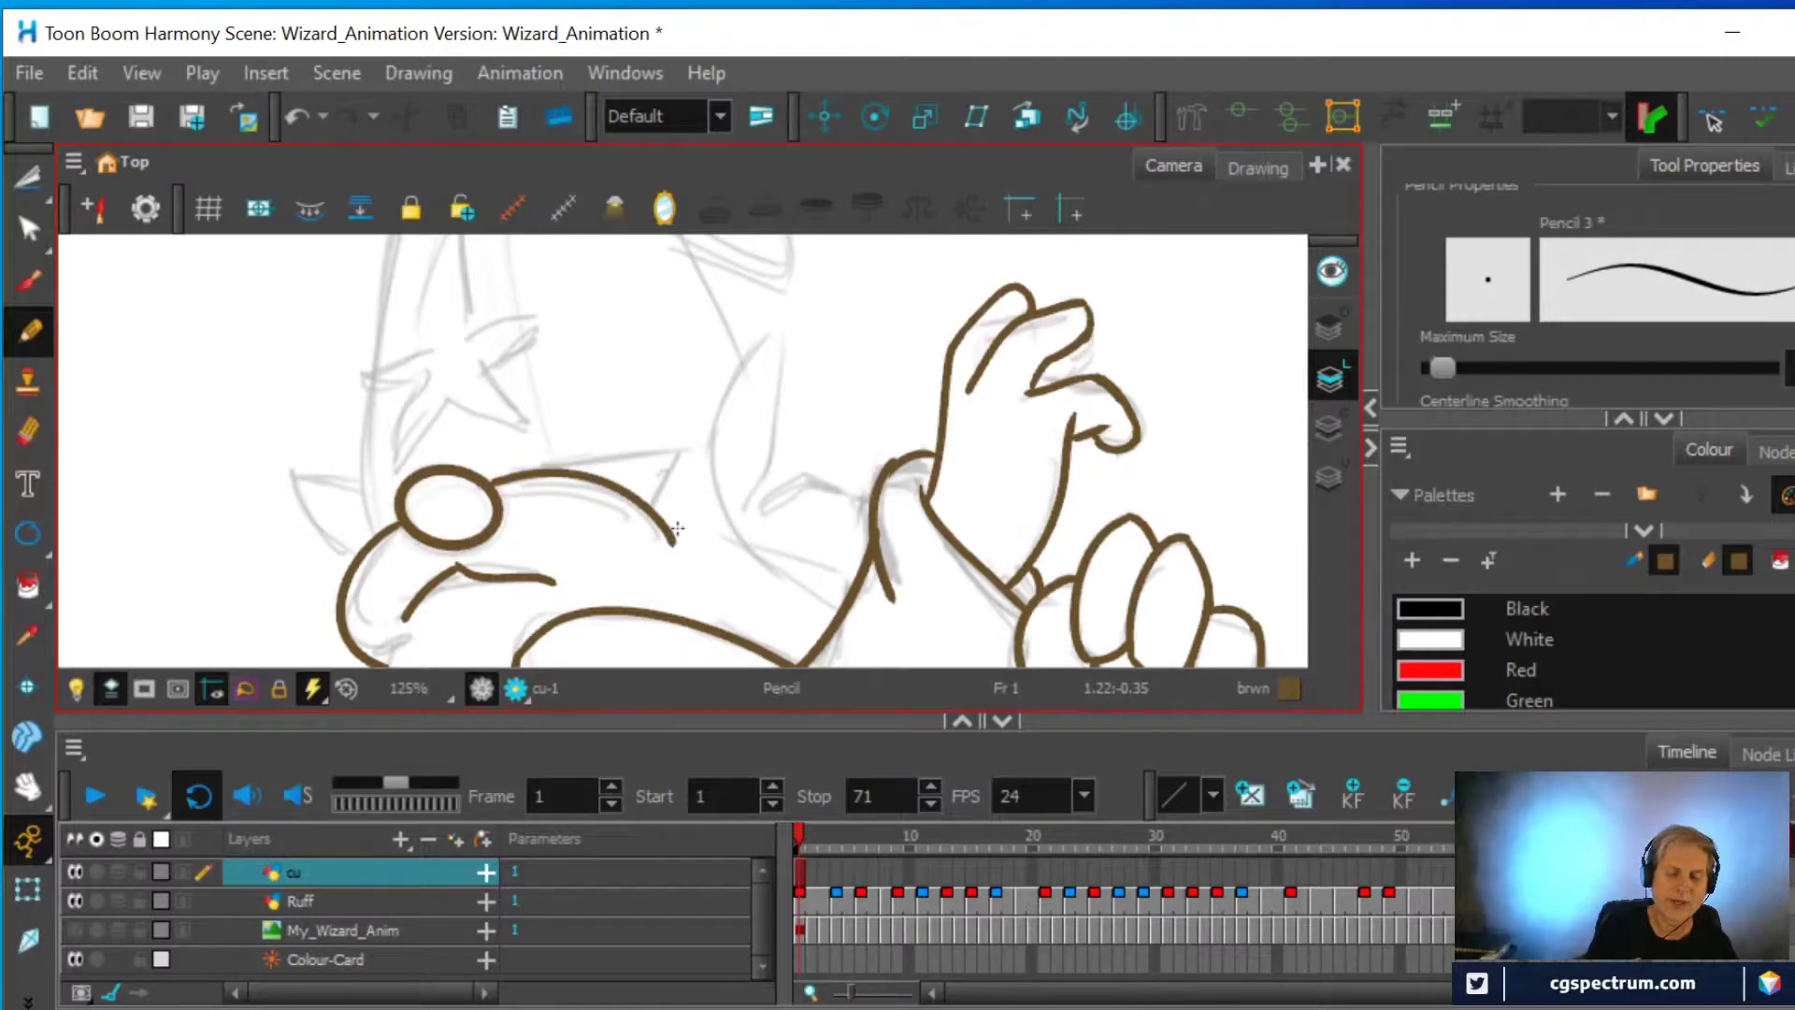
Ink the pointed ear and the two lines running from its base to the sleeve, erasing the overshoot at the ear's lower tip
{"action": "mouse_move", "coordinate": [654, 503]}
{"action": "left_mouse_down"}
{"action": "mouse_move", "coordinate": [780, 332]}
{"action": "mouse_move", "coordinate": [746, 520]}
{"action": "left_mouse_up"}
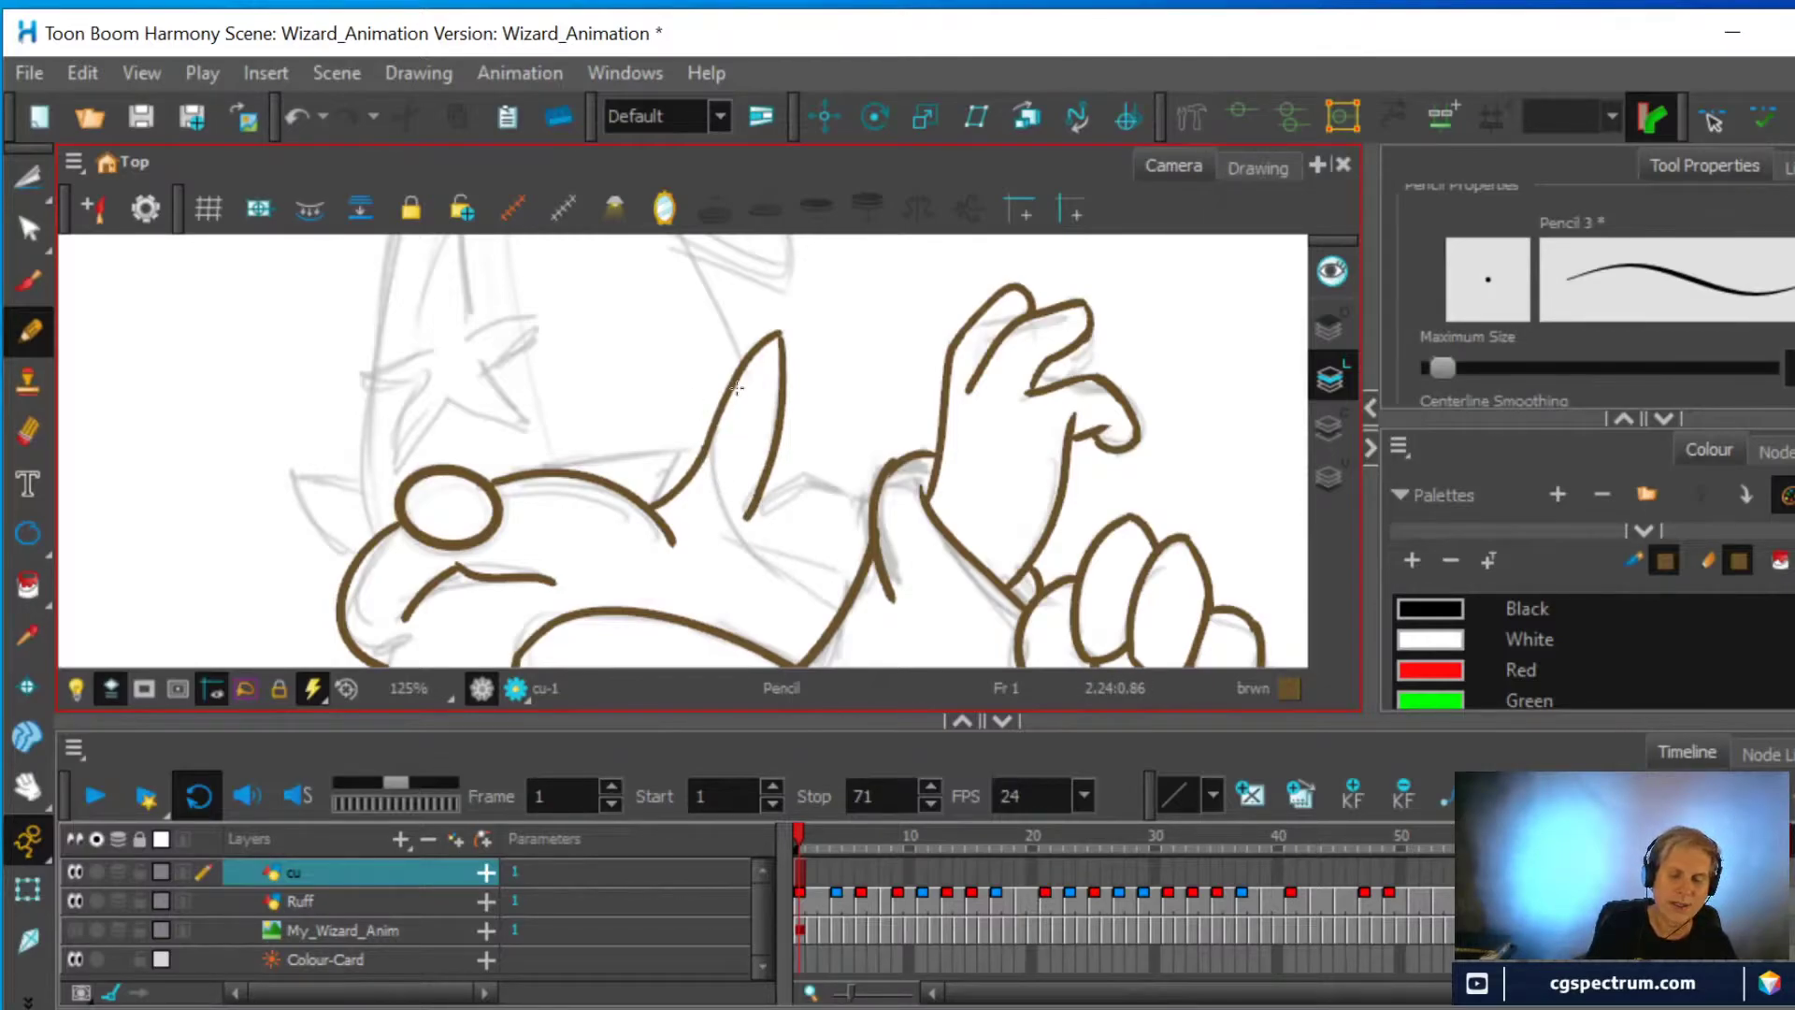
{"action": "mouse_move", "coordinate": [709, 481]}
{"action": "left_mouse_down"}
{"action": "mouse_move", "coordinate": [785, 525]}
{"action": "mouse_move", "coordinate": [787, 479]}
{"action": "mouse_move", "coordinate": [871, 510]}
{"action": "left_mouse_up"}
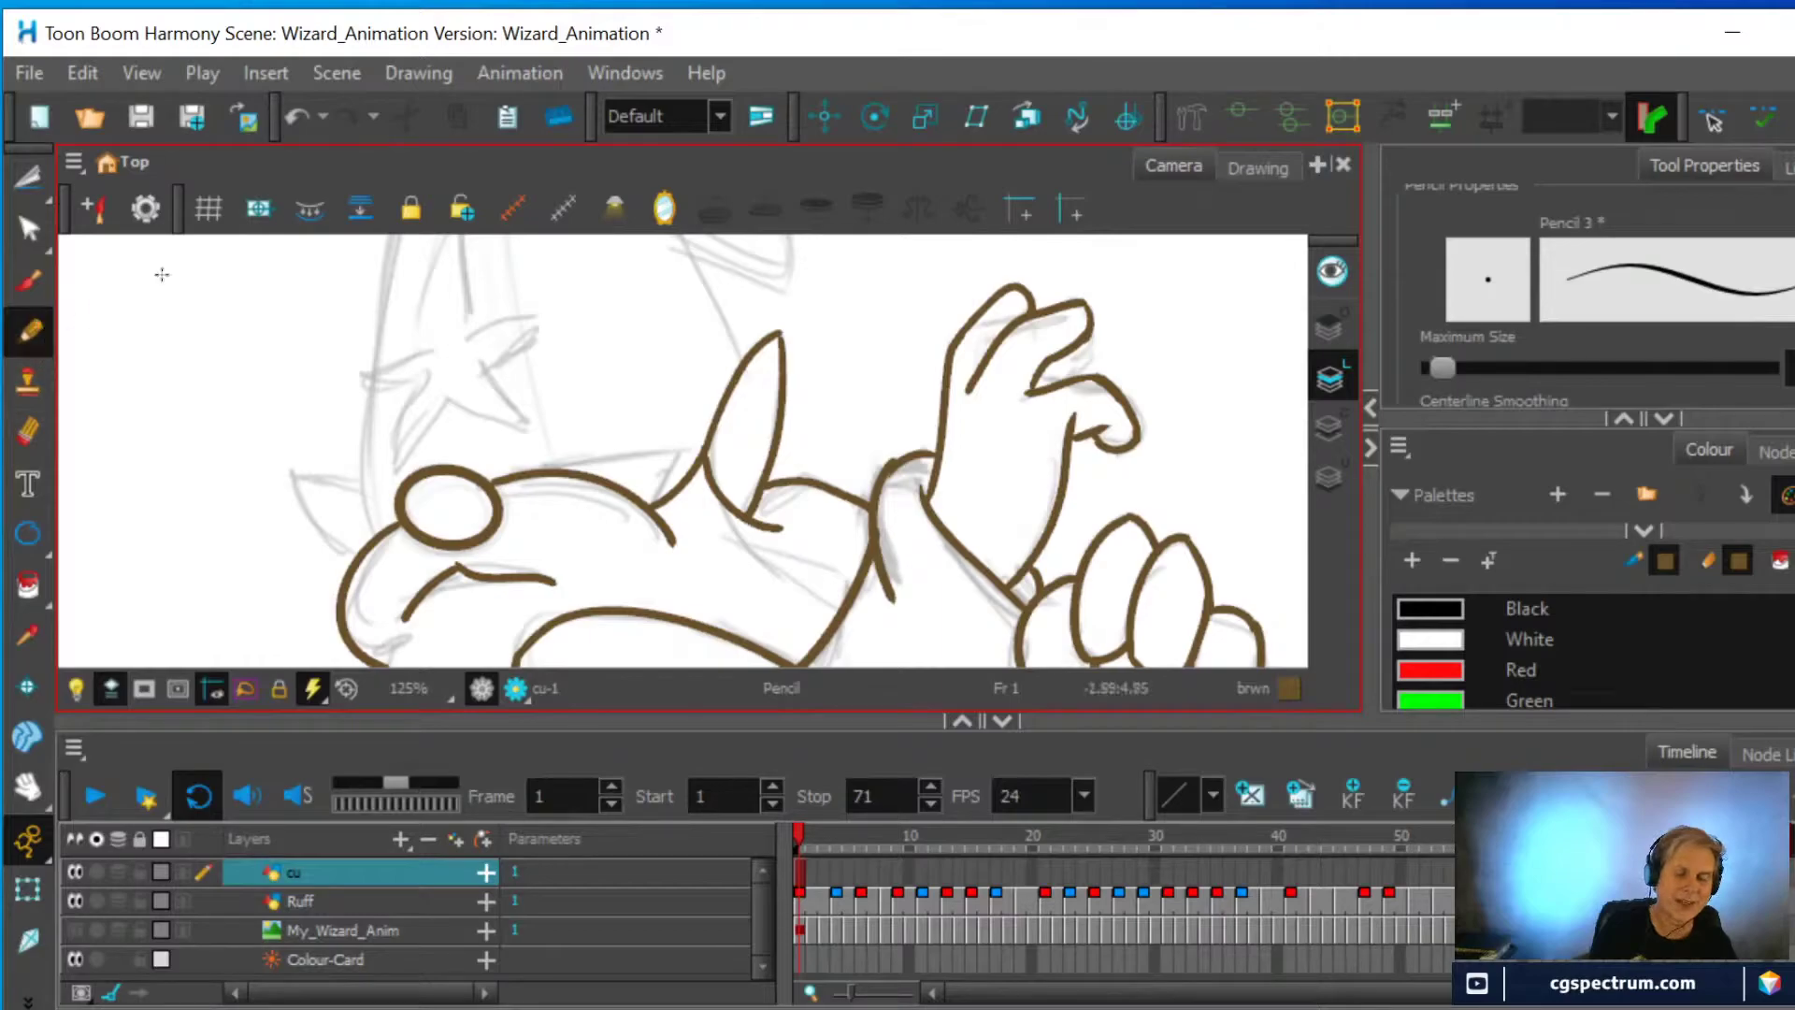
{"action": "left_click", "coordinate": [29, 432]}
{"action": "left_click_drag", "start_coordinate": [783, 530], "coordinate": [761, 524]}
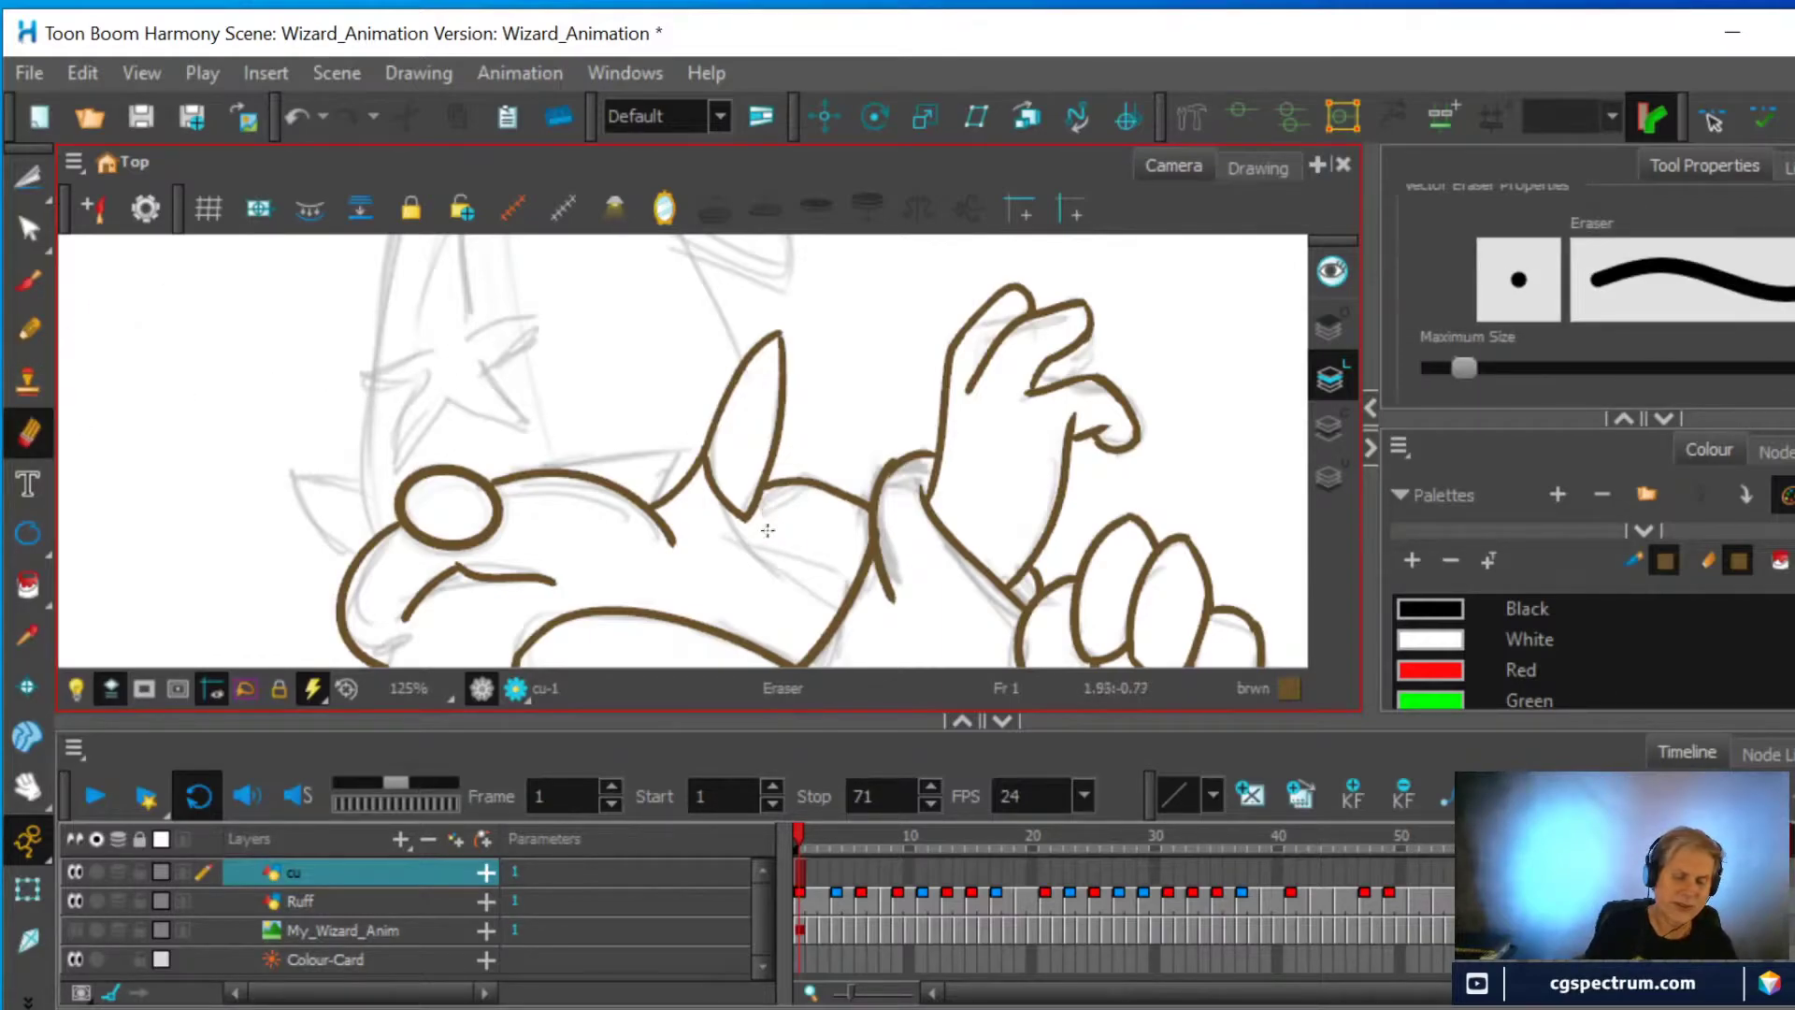
{"action": "left_click", "coordinate": [36, 327]}
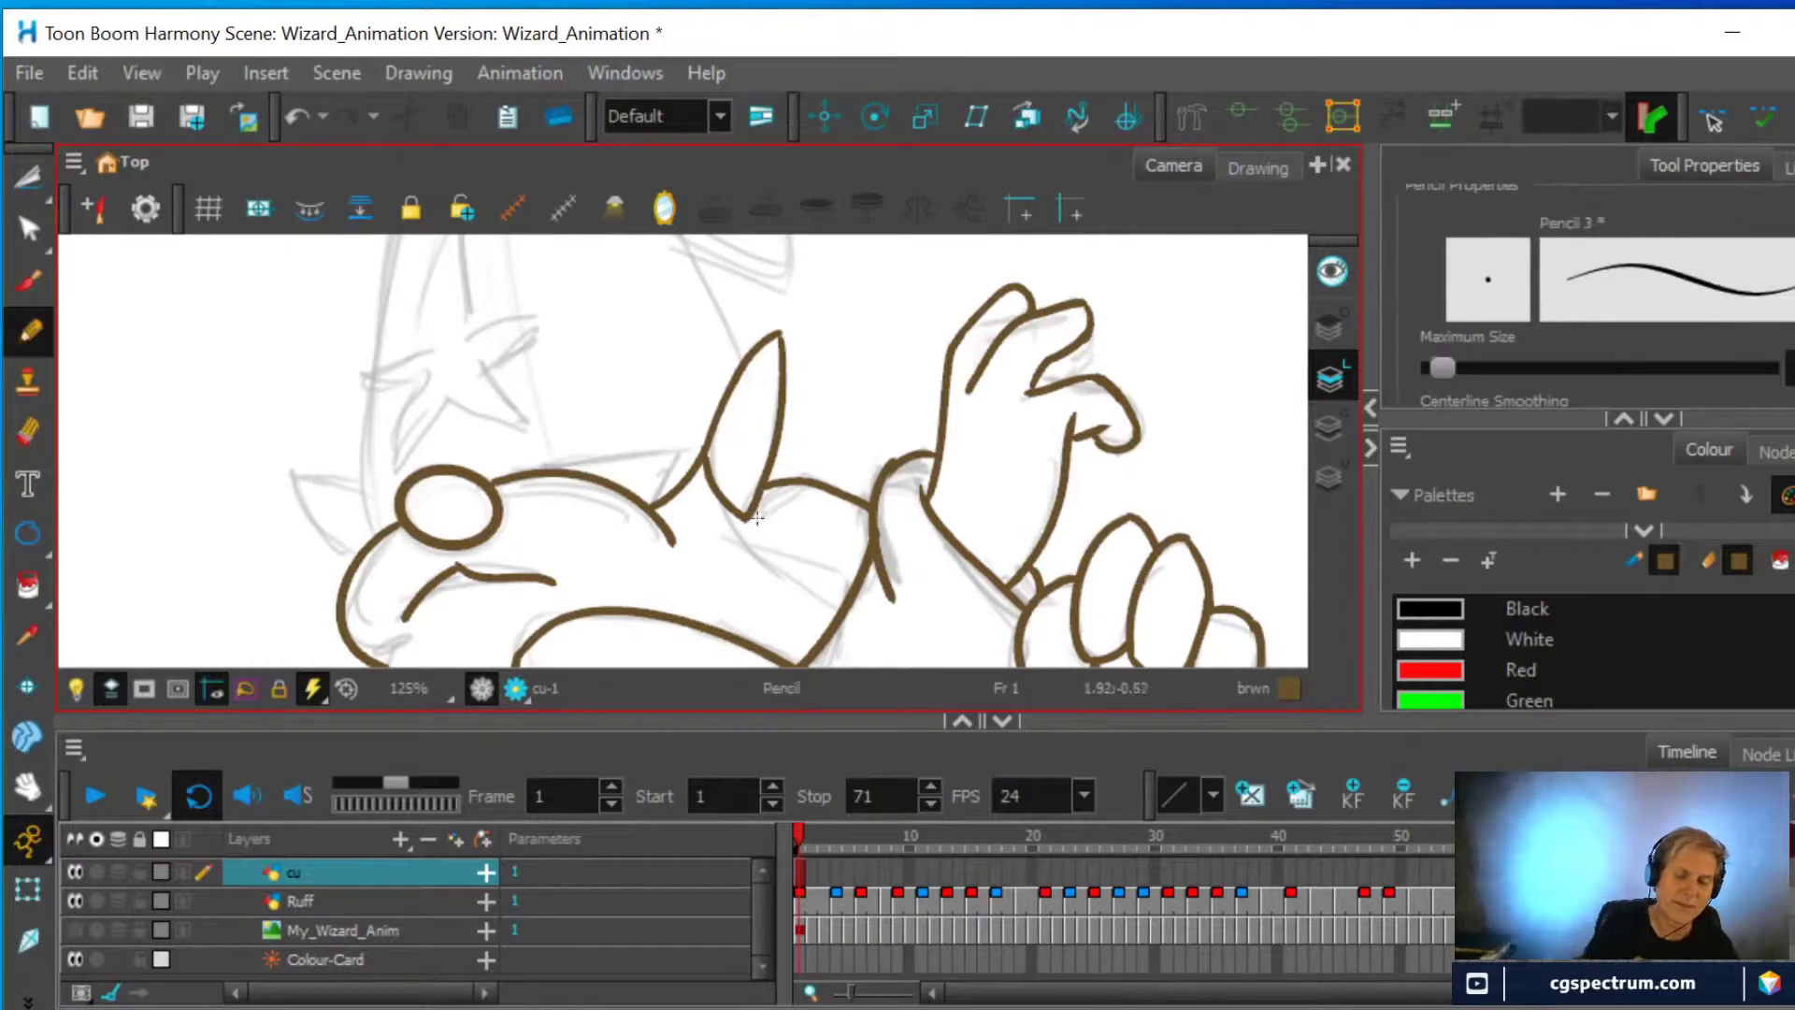
{"action": "left_click_drag", "start_coordinate": [745, 512], "coordinate": [853, 601]}
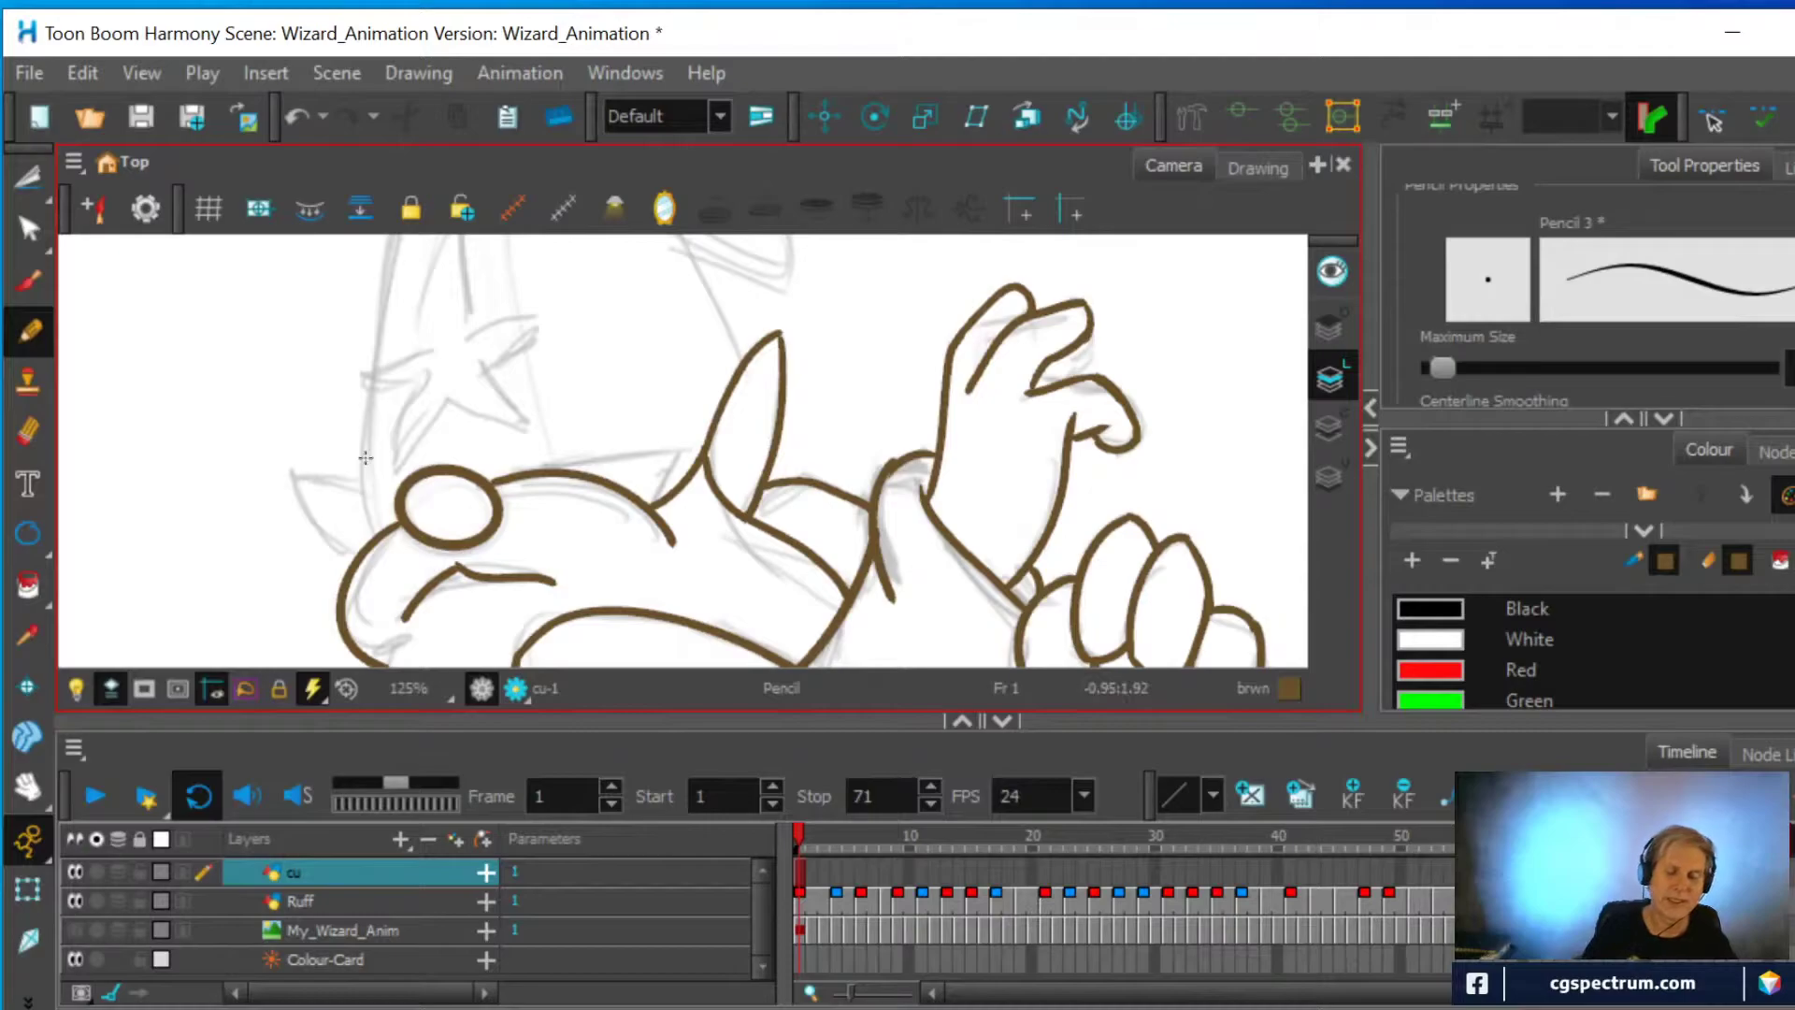
Ink the outline of the wizard's hat, including both sides and the folded-over tip, along the rough sketch
{"action": "scroll", "coordinate": [552, 519], "scroll_direction": "down", "scroll_amount": 3}
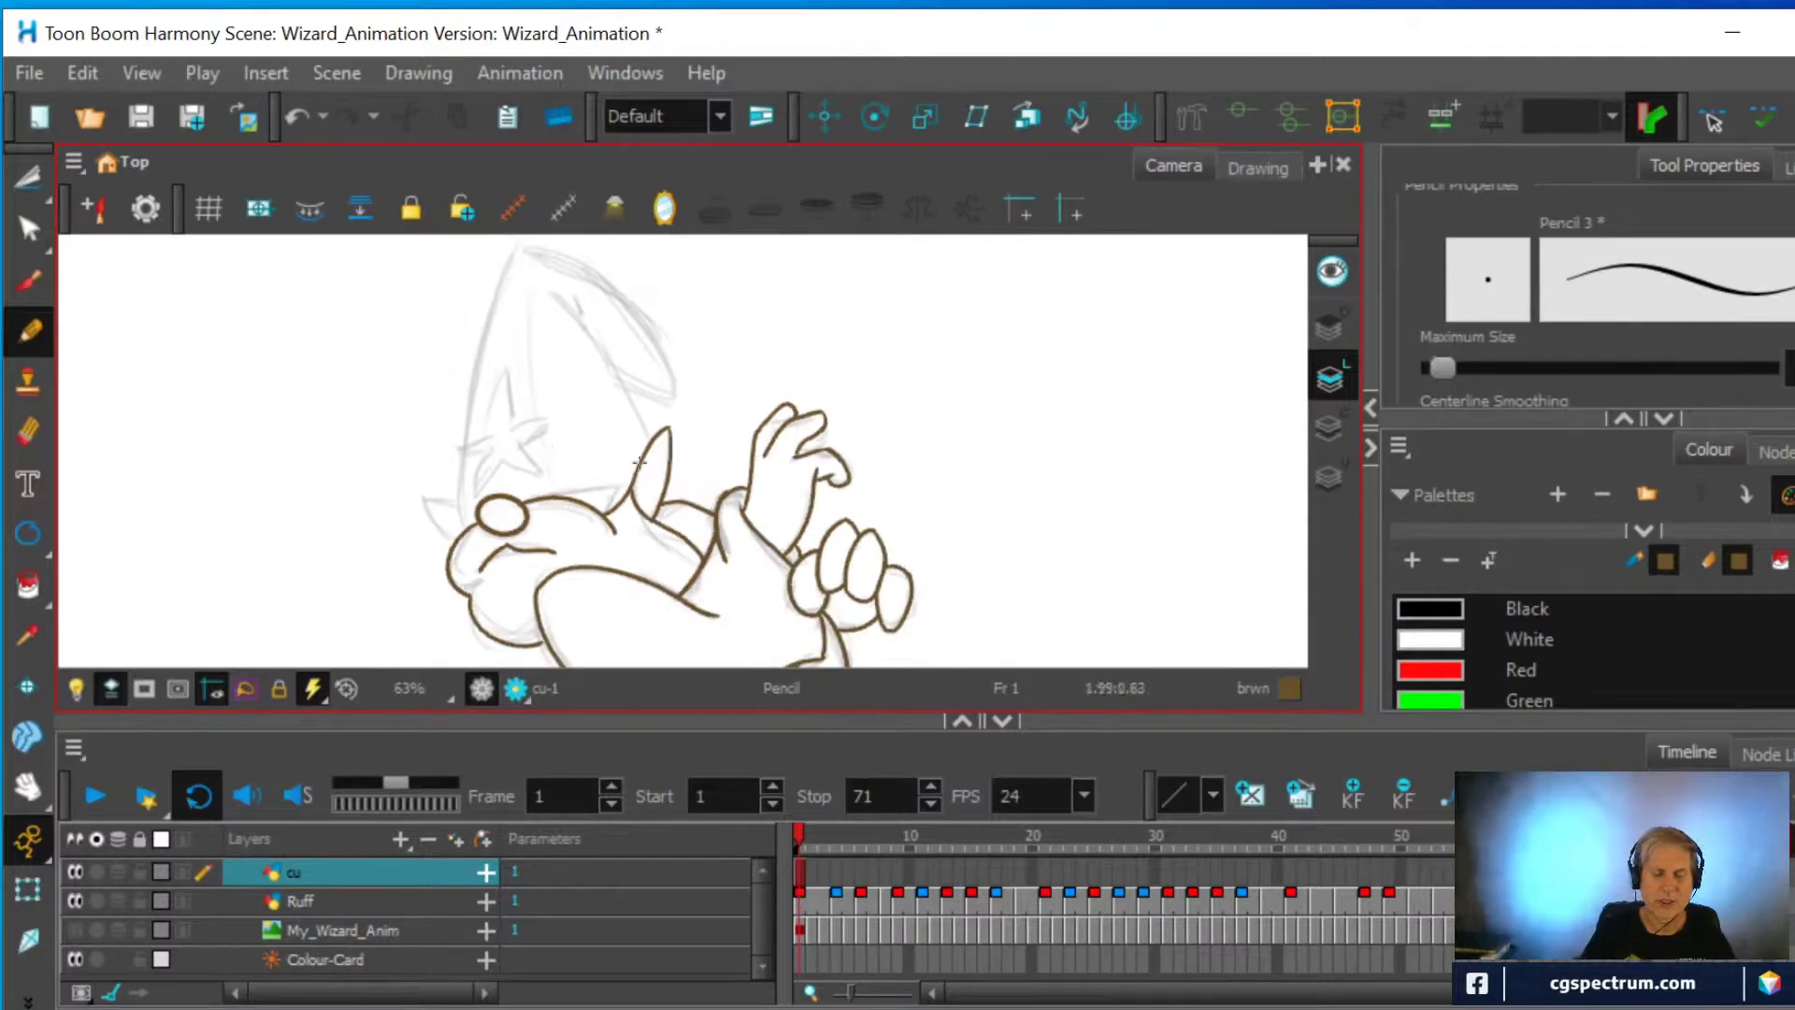
{"action": "left_click_drag", "start_coordinate": [671, 399], "coordinate": [699, 460]}
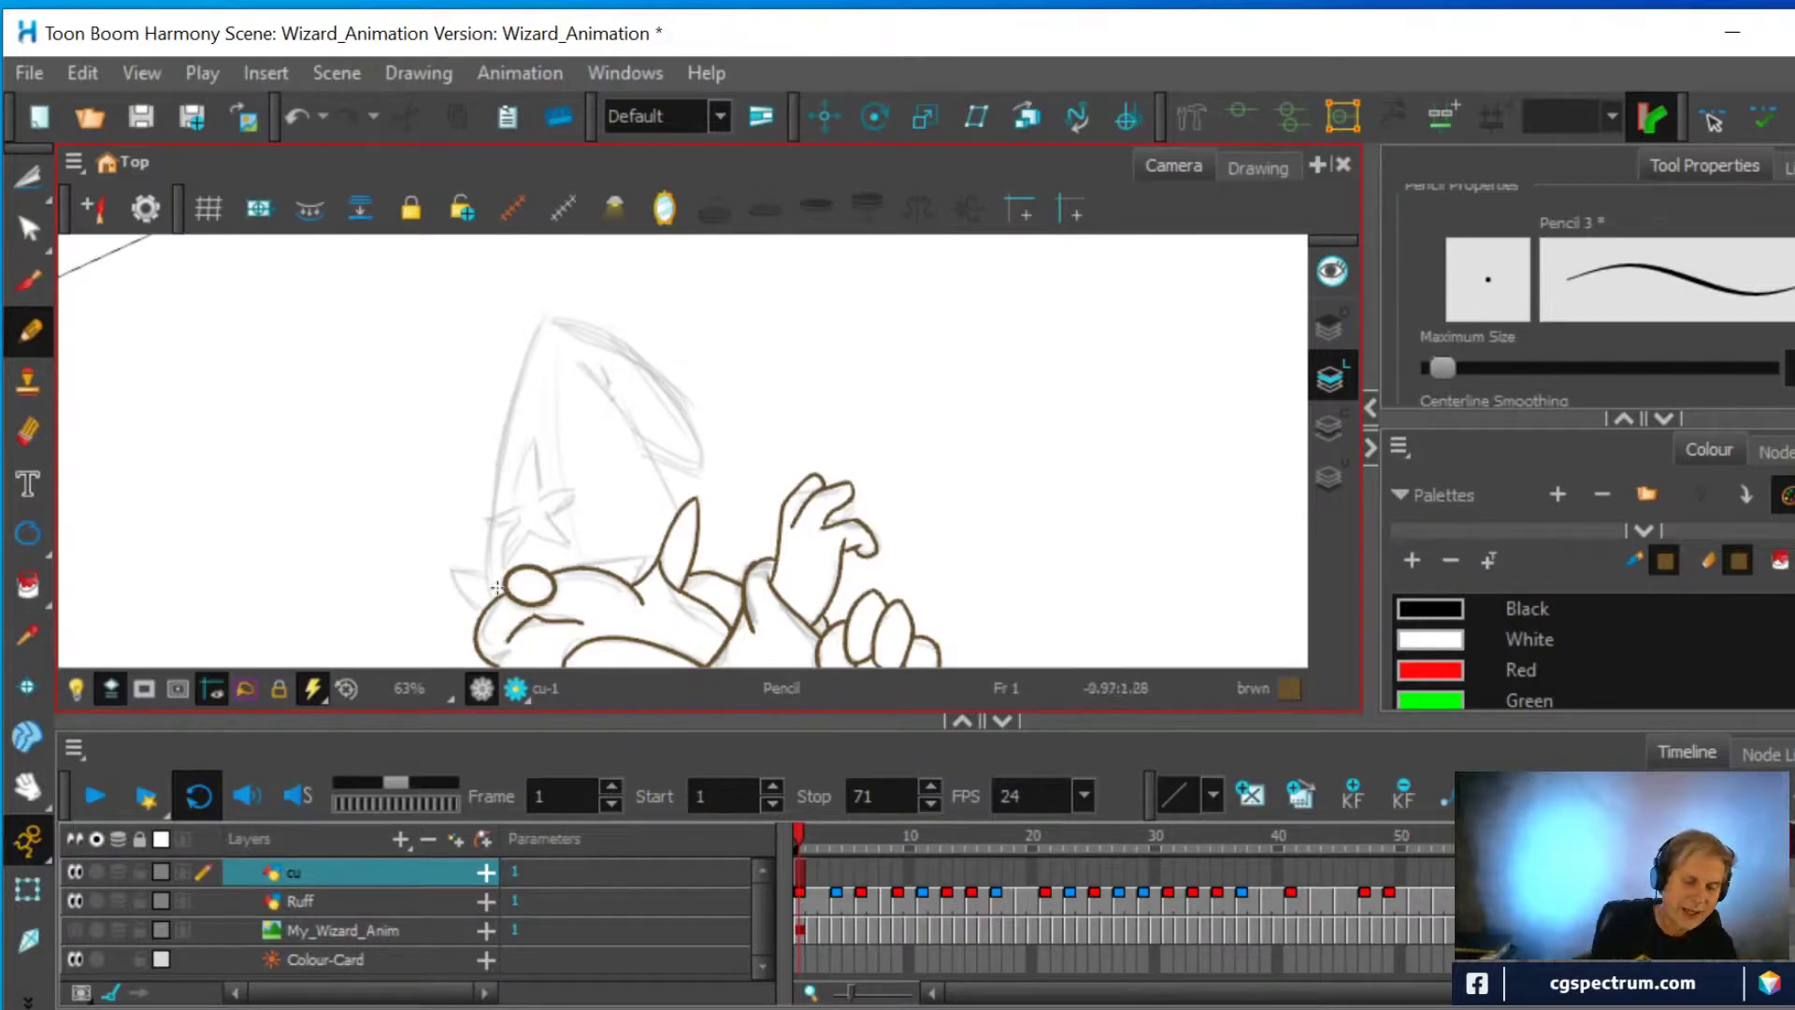
{"action": "mouse_move", "coordinate": [487, 601]}
{"action": "left_mouse_down"}
{"action": "mouse_move", "coordinate": [486, 513]}
{"action": "mouse_move", "coordinate": [549, 320]}
{"action": "left_mouse_up"}
{"action": "mouse_move", "coordinate": [673, 508]}
{"action": "left_mouse_down"}
{"action": "mouse_move", "coordinate": [582, 362]}
{"action": "mouse_move", "coordinate": [598, 359]}
{"action": "mouse_move", "coordinate": [557, 325]}
{"action": "mouse_move", "coordinate": [626, 351]}
{"action": "mouse_move", "coordinate": [701, 462]}
{"action": "left_mouse_up"}
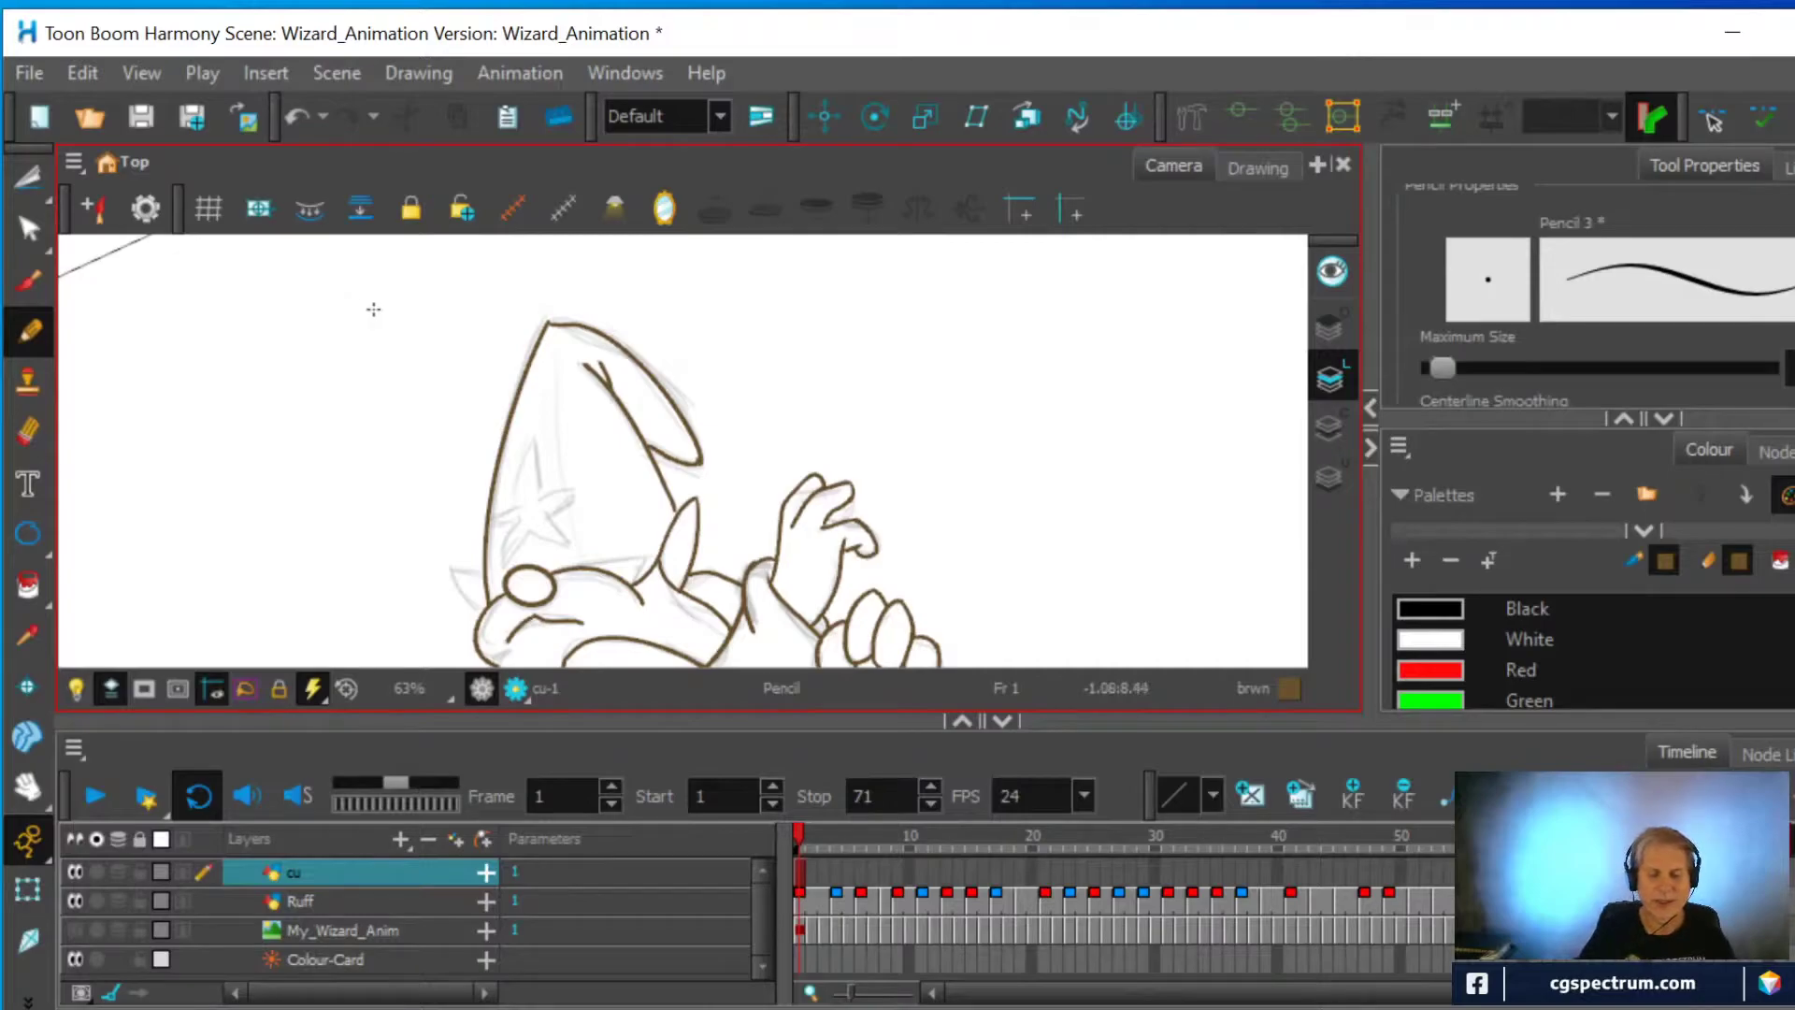
Erase the peak of the hat outline and redraw it slightly higher and rounder with the Pencil
{"action": "scroll", "coordinate": [464, 328], "scroll_direction": "up", "scroll_amount": 3}
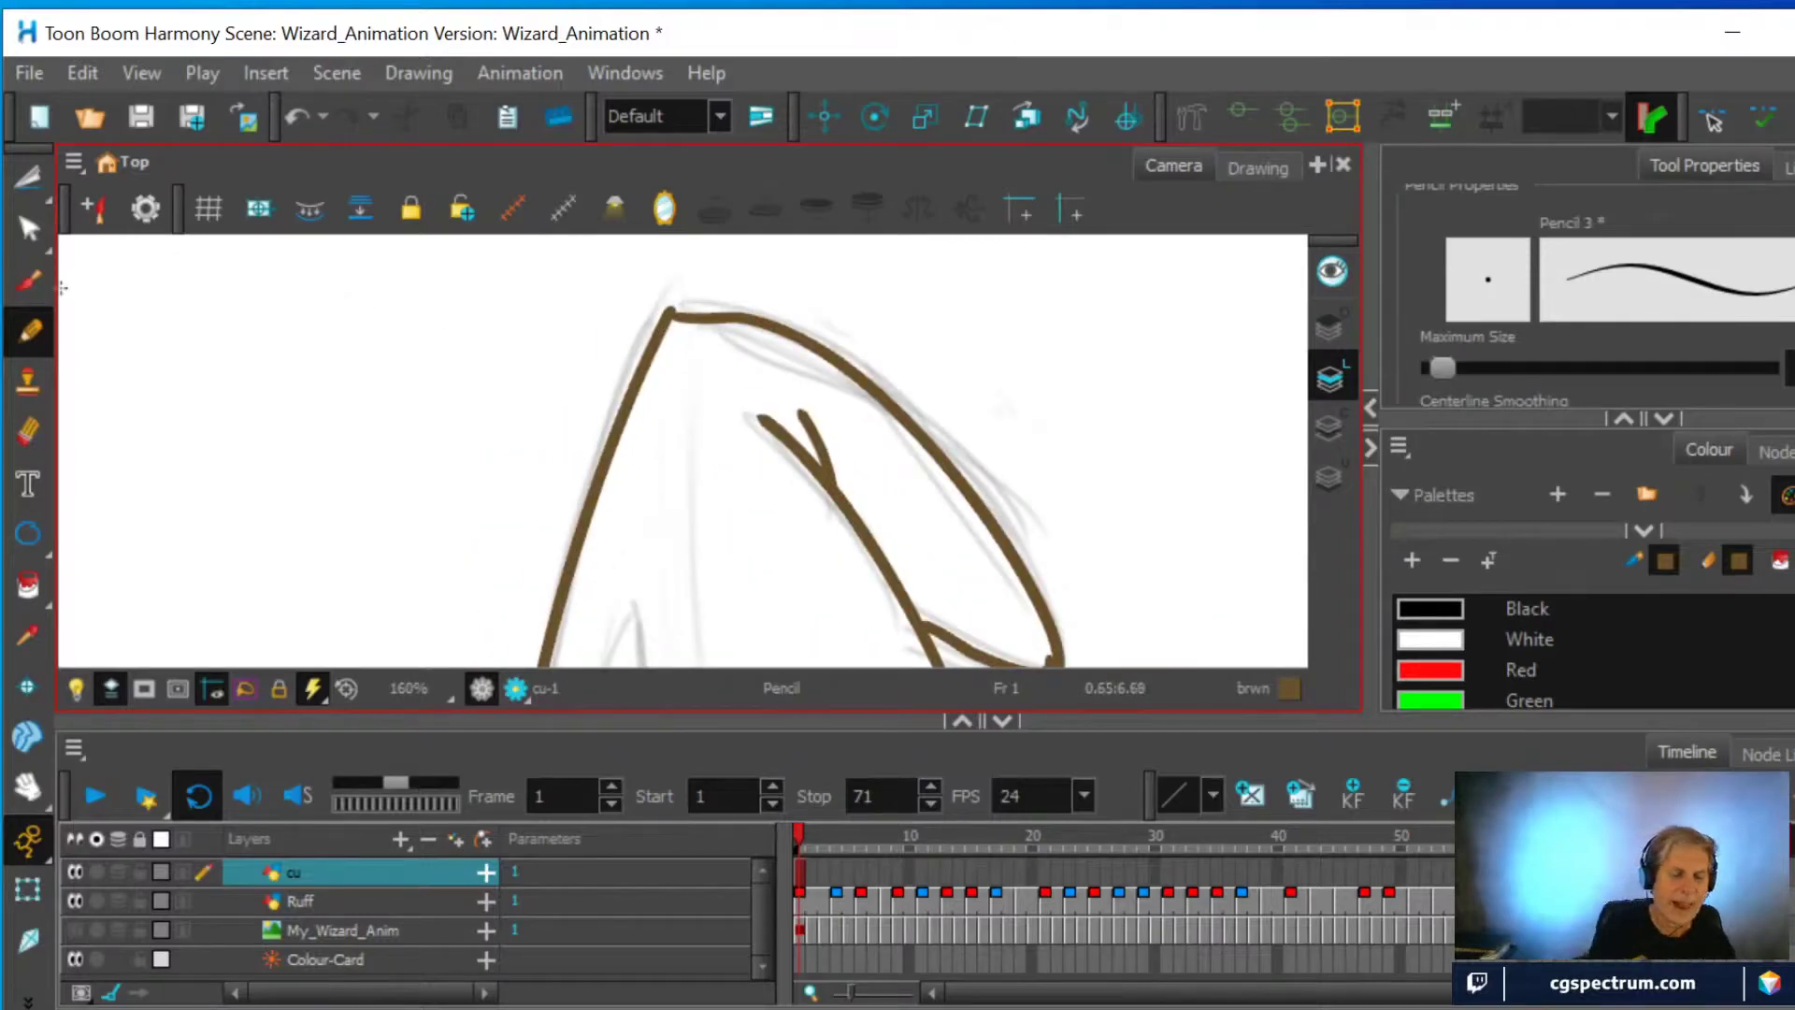
{"action": "left_click", "coordinate": [28, 432]}
{"action": "left_click_drag", "start_coordinate": [684, 323], "coordinate": [754, 318]}
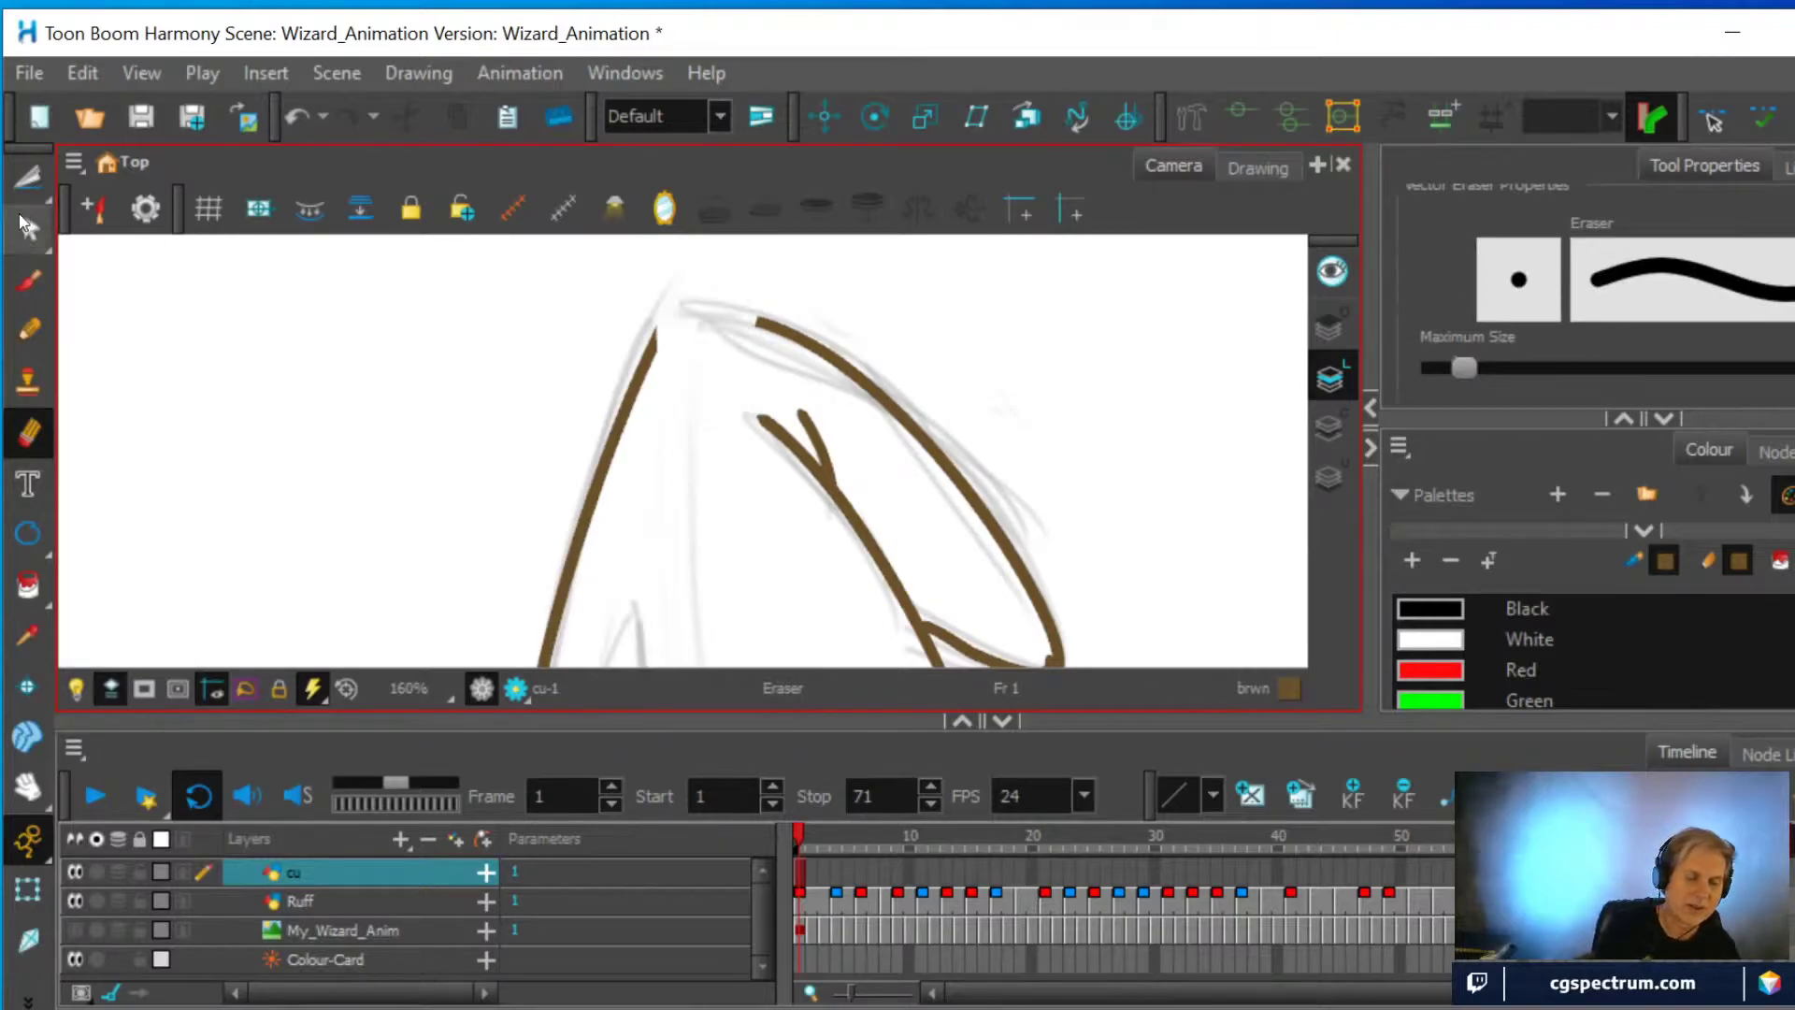
{"action": "left_click", "coordinate": [28, 281]}
{"action": "left_click", "coordinate": [28, 330]}
{"action": "mouse_move", "coordinate": [647, 344]}
{"action": "left_mouse_down"}
{"action": "mouse_move", "coordinate": [674, 295]}
{"action": "mouse_move", "coordinate": [814, 333]}
{"action": "left_mouse_up"}
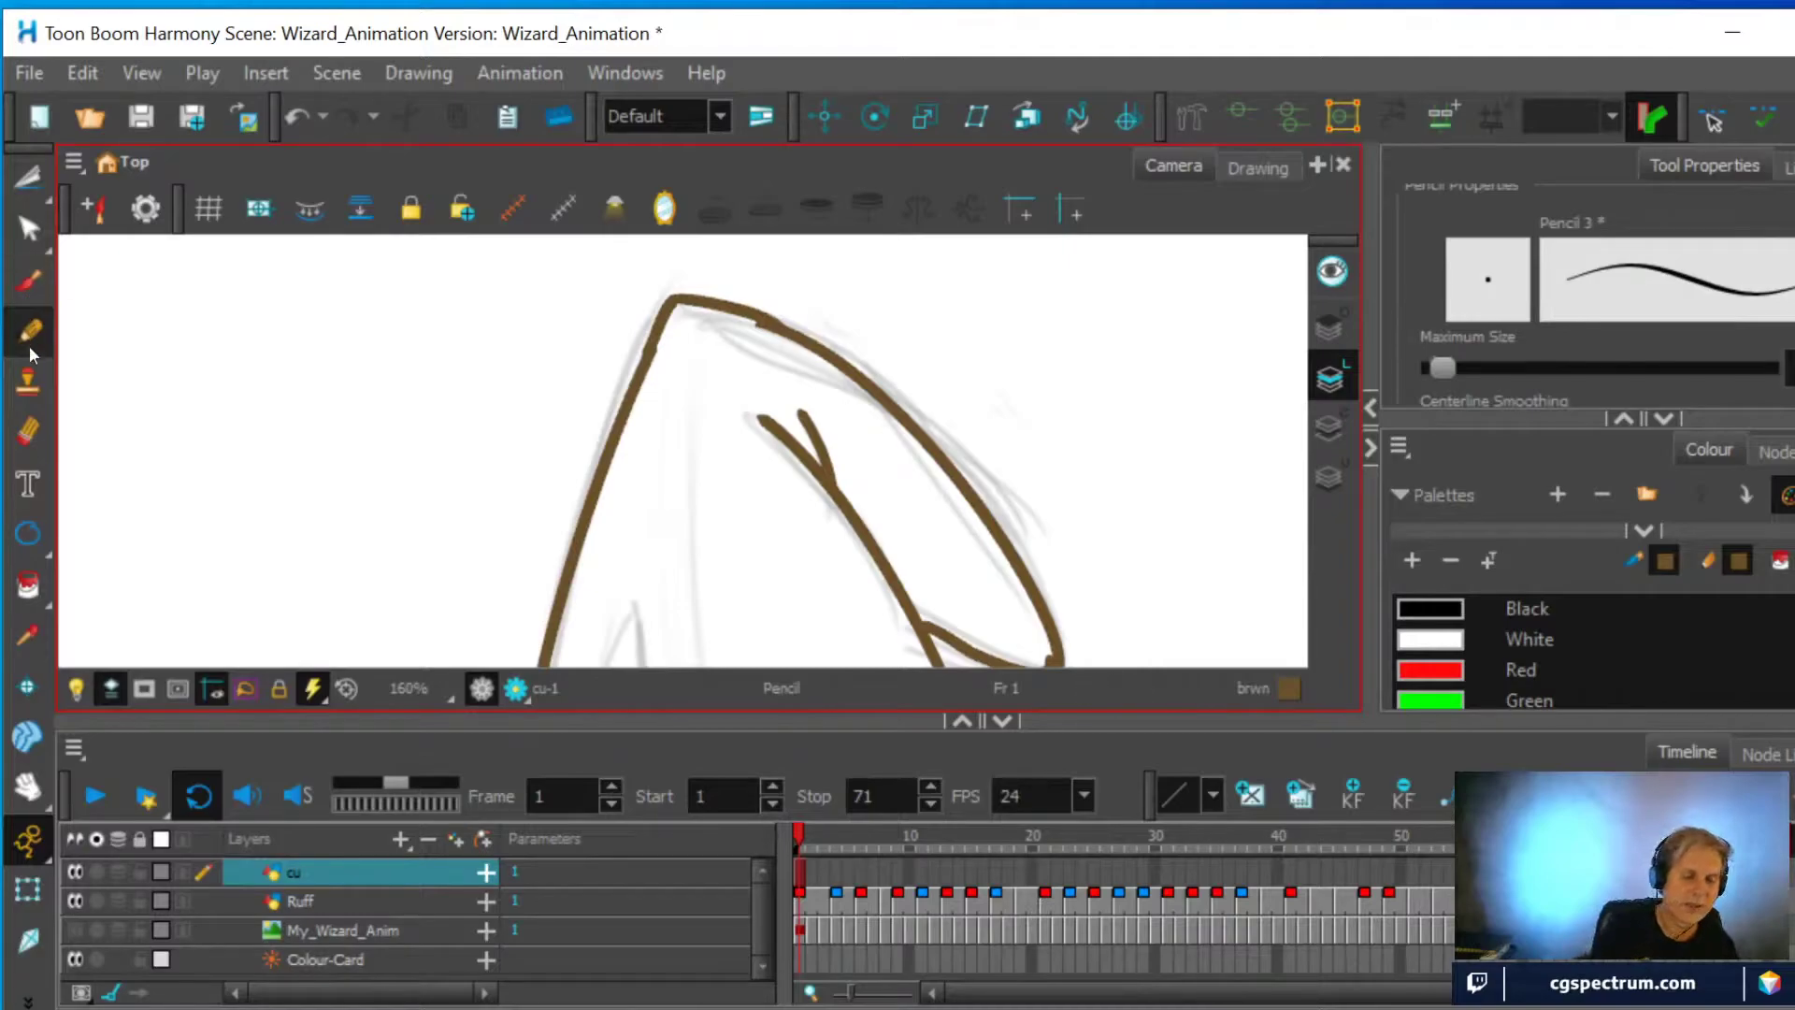
Adjust the contour points where the redrawn hat peak joins the older outline using the Contour Editor, then switch to the Select tool
{"action": "left_click", "coordinate": [28, 229]}
{"action": "left_click", "coordinate": [812, 338]}
{"action": "left_click", "coordinate": [762, 314], "text": "shift"}
{"action": "left_click", "coordinate": [640, 383]}
{"action": "left_click", "coordinate": [652, 355]}
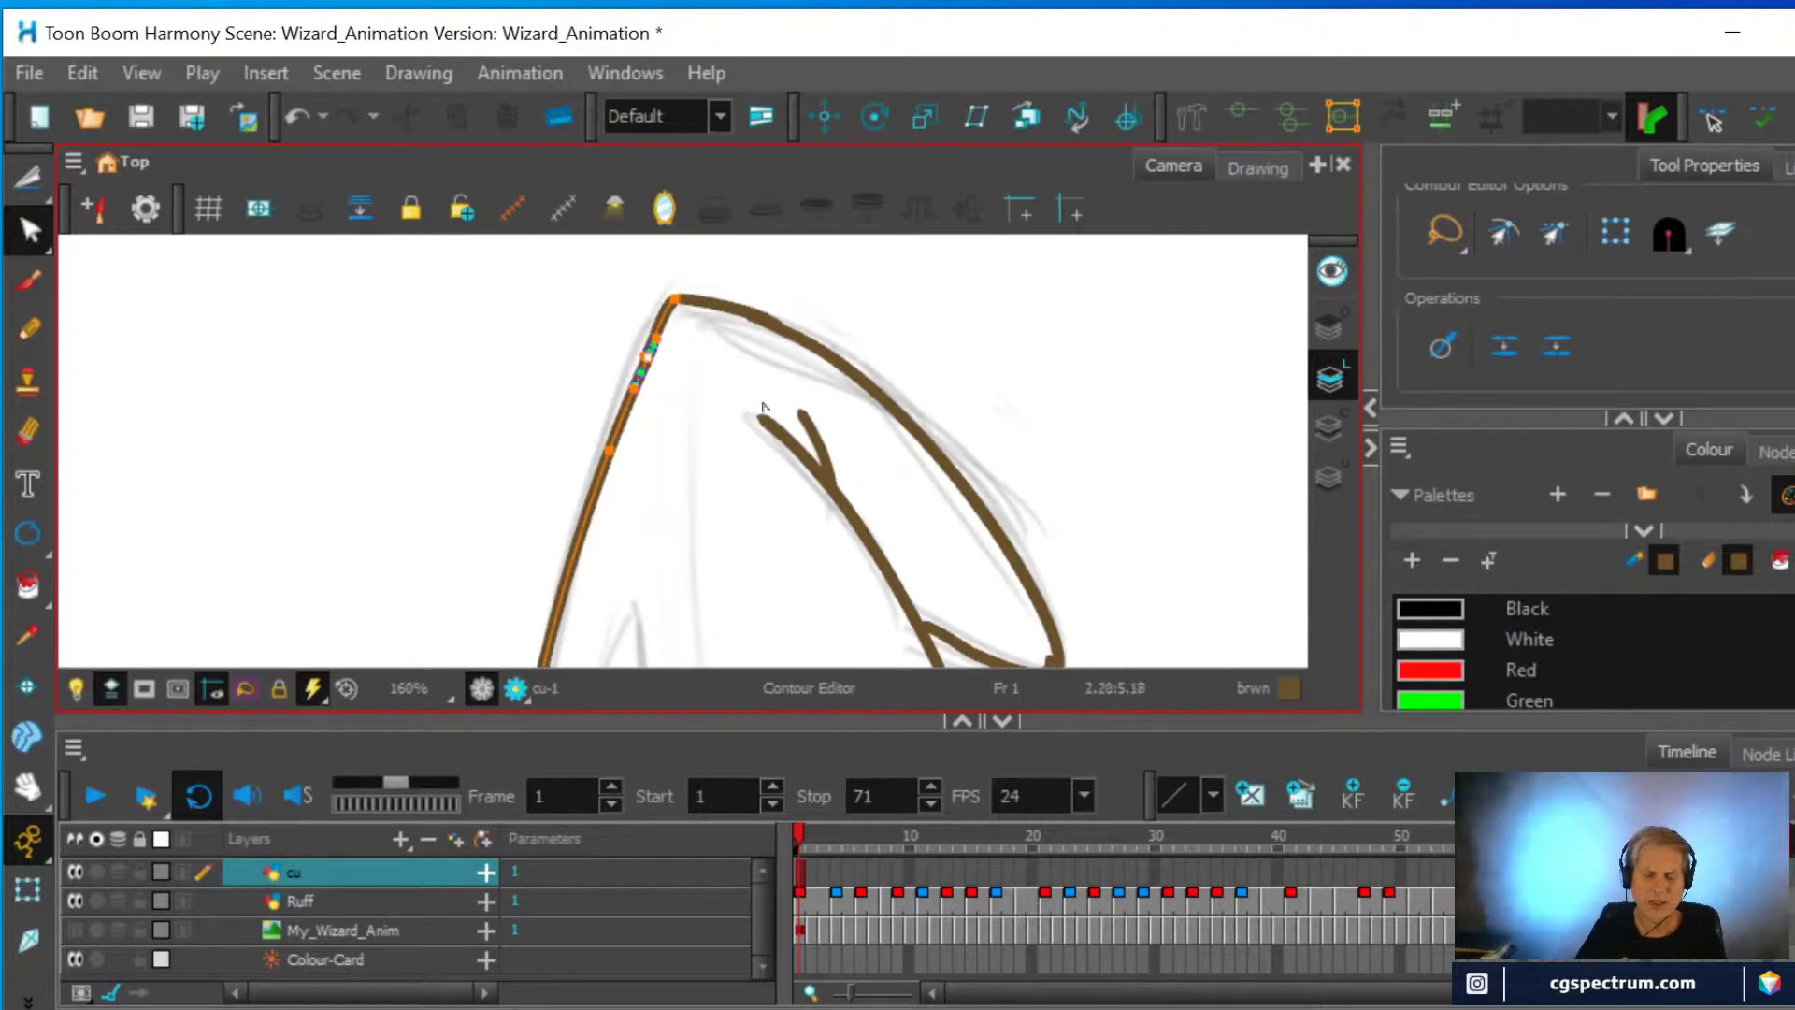
{"action": "scroll", "coordinate": [700, 393], "scroll_direction": "down", "scroll_amount": 3}
{"action": "scroll", "coordinate": [694, 390], "scroll_direction": "up", "scroll_amount": 1}
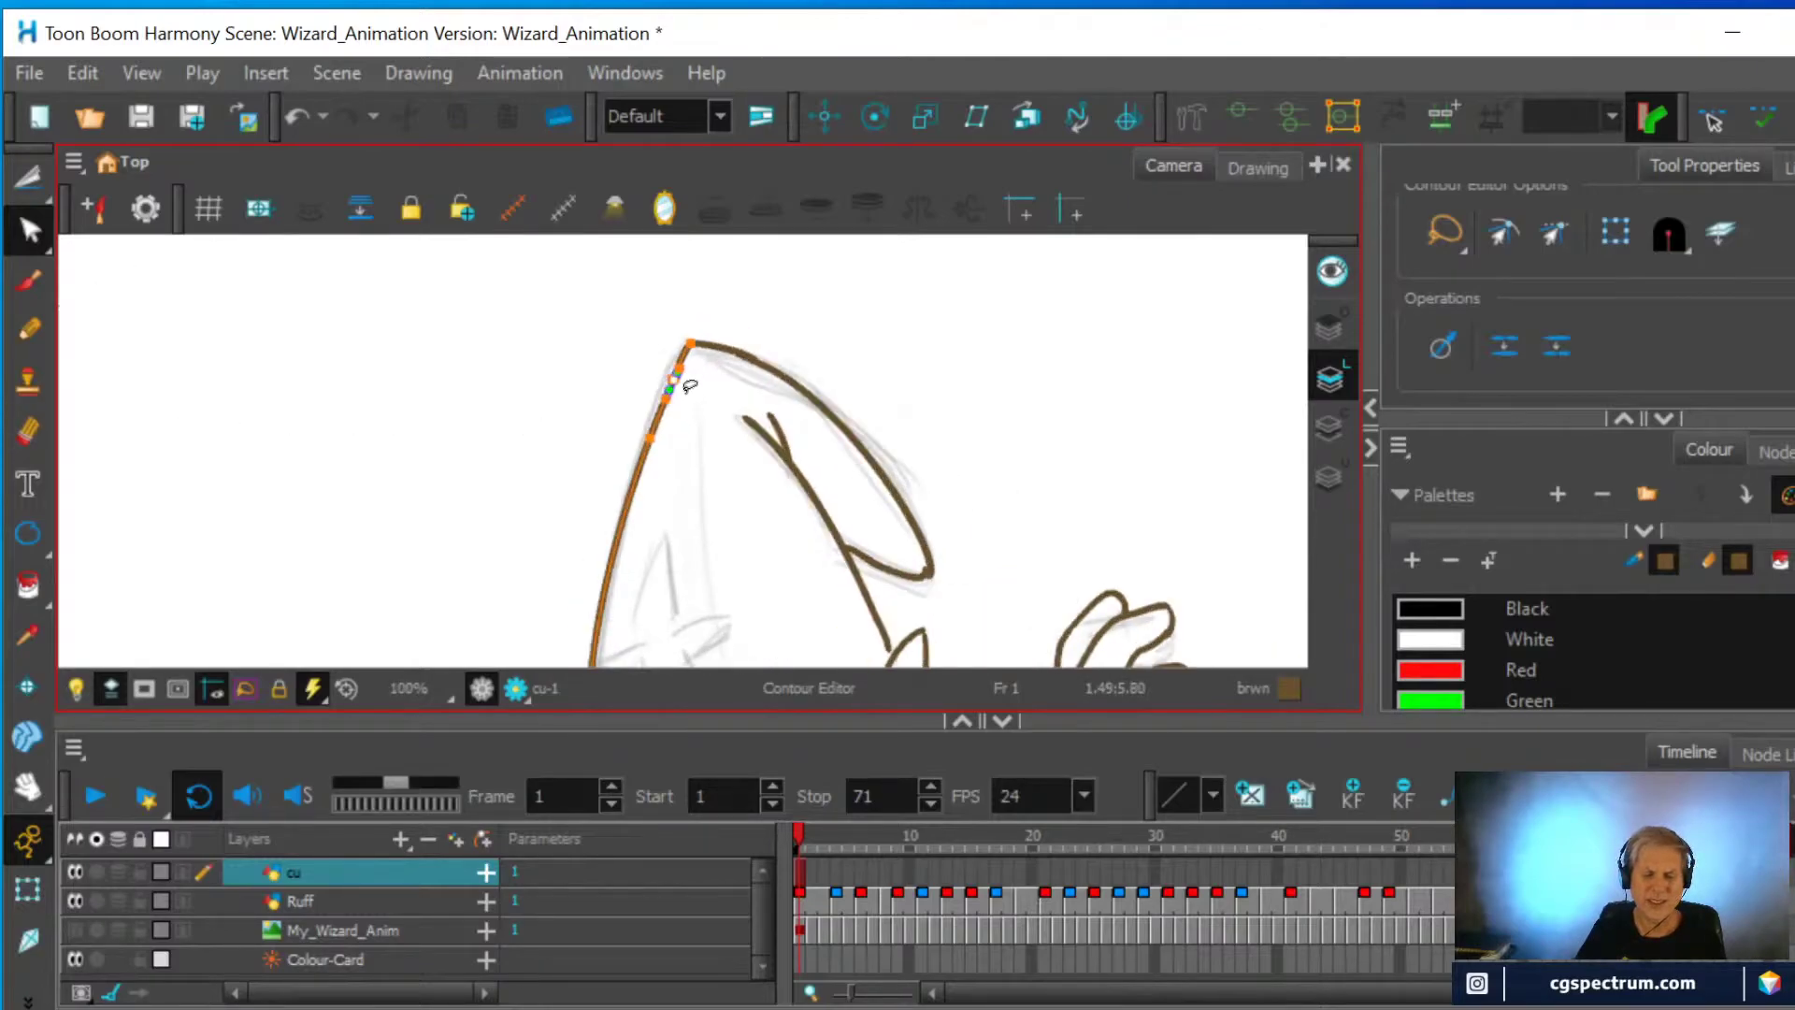
{"action": "left_click", "coordinate": [28, 234]}
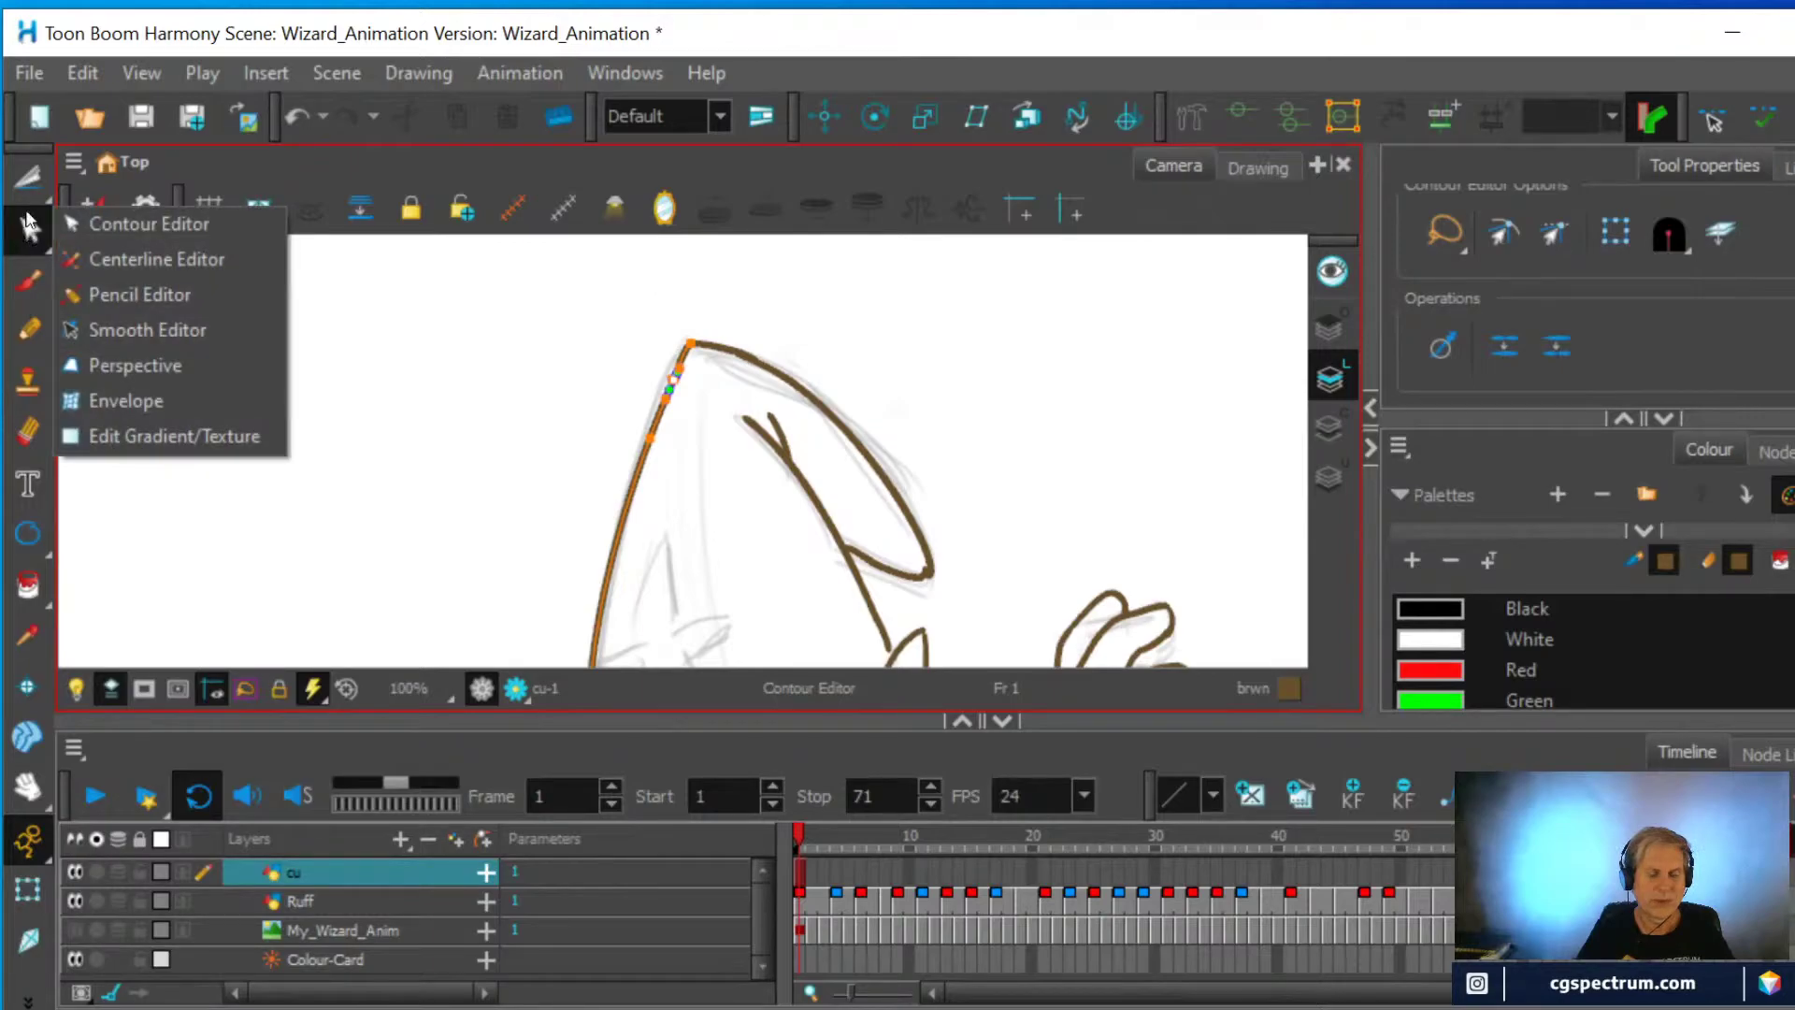
{"action": "left_click", "coordinate": [30, 177]}
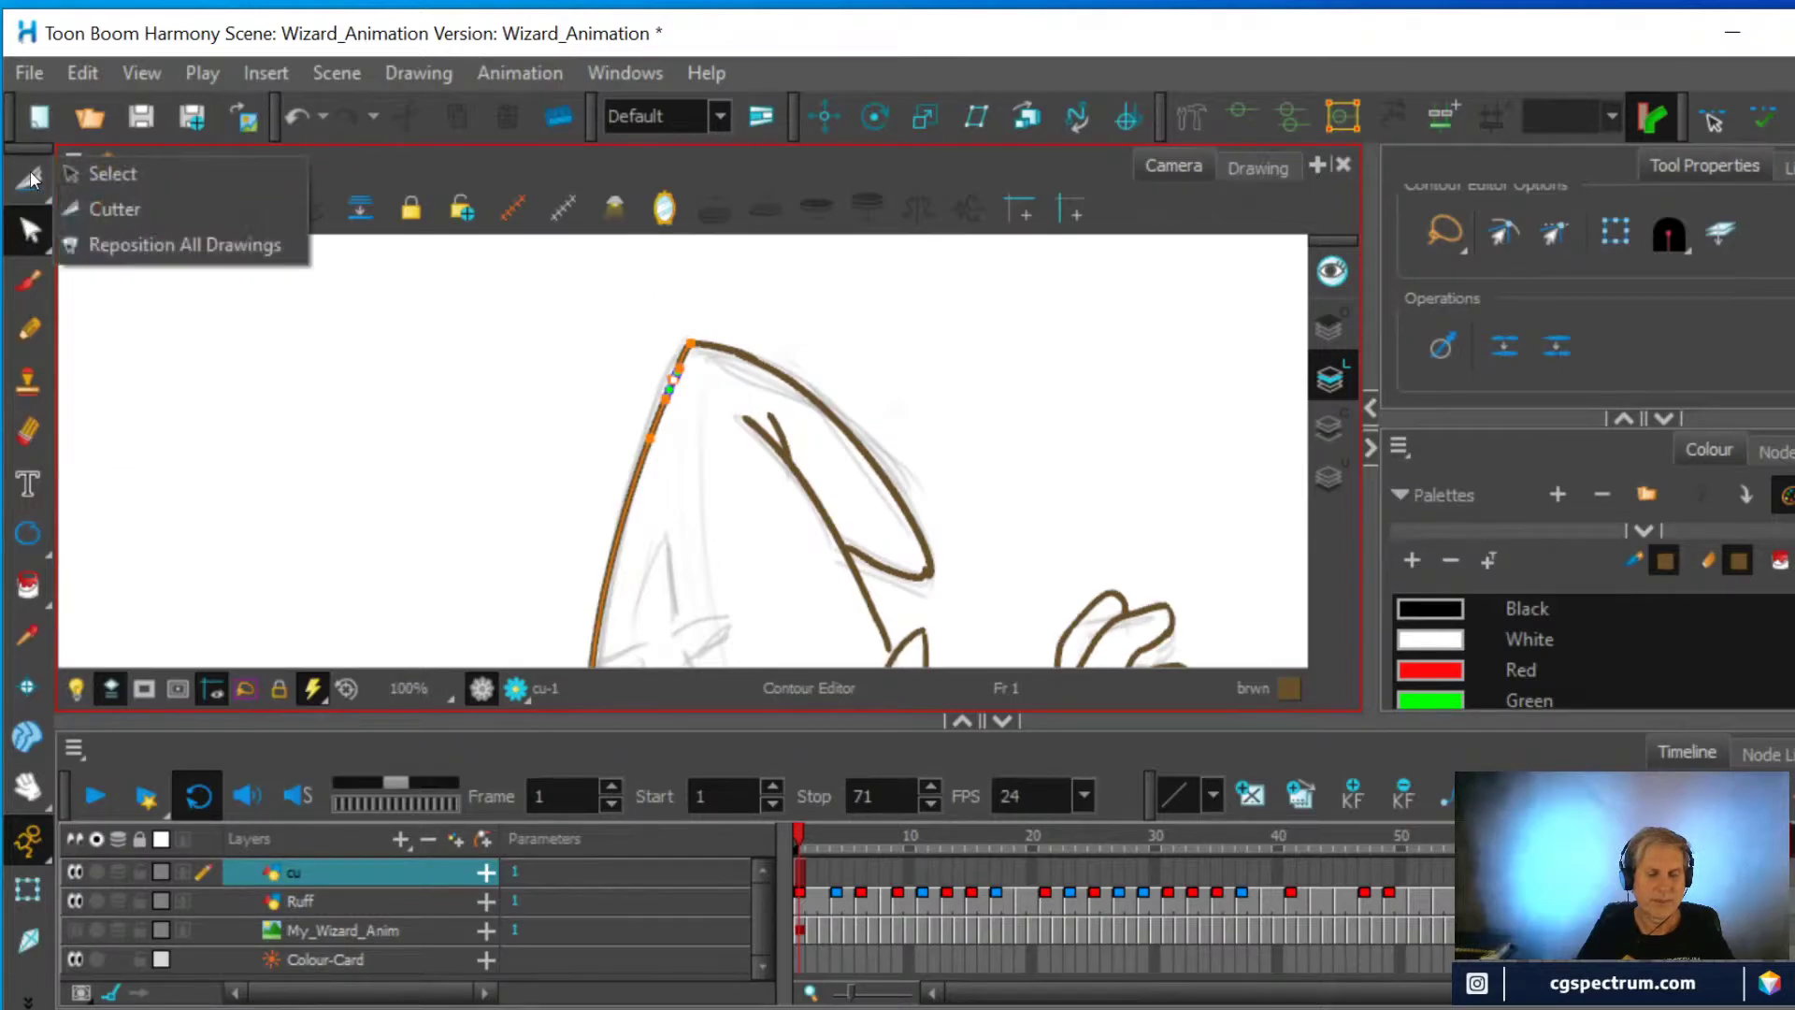
{"action": "left_click", "coordinate": [97, 176]}
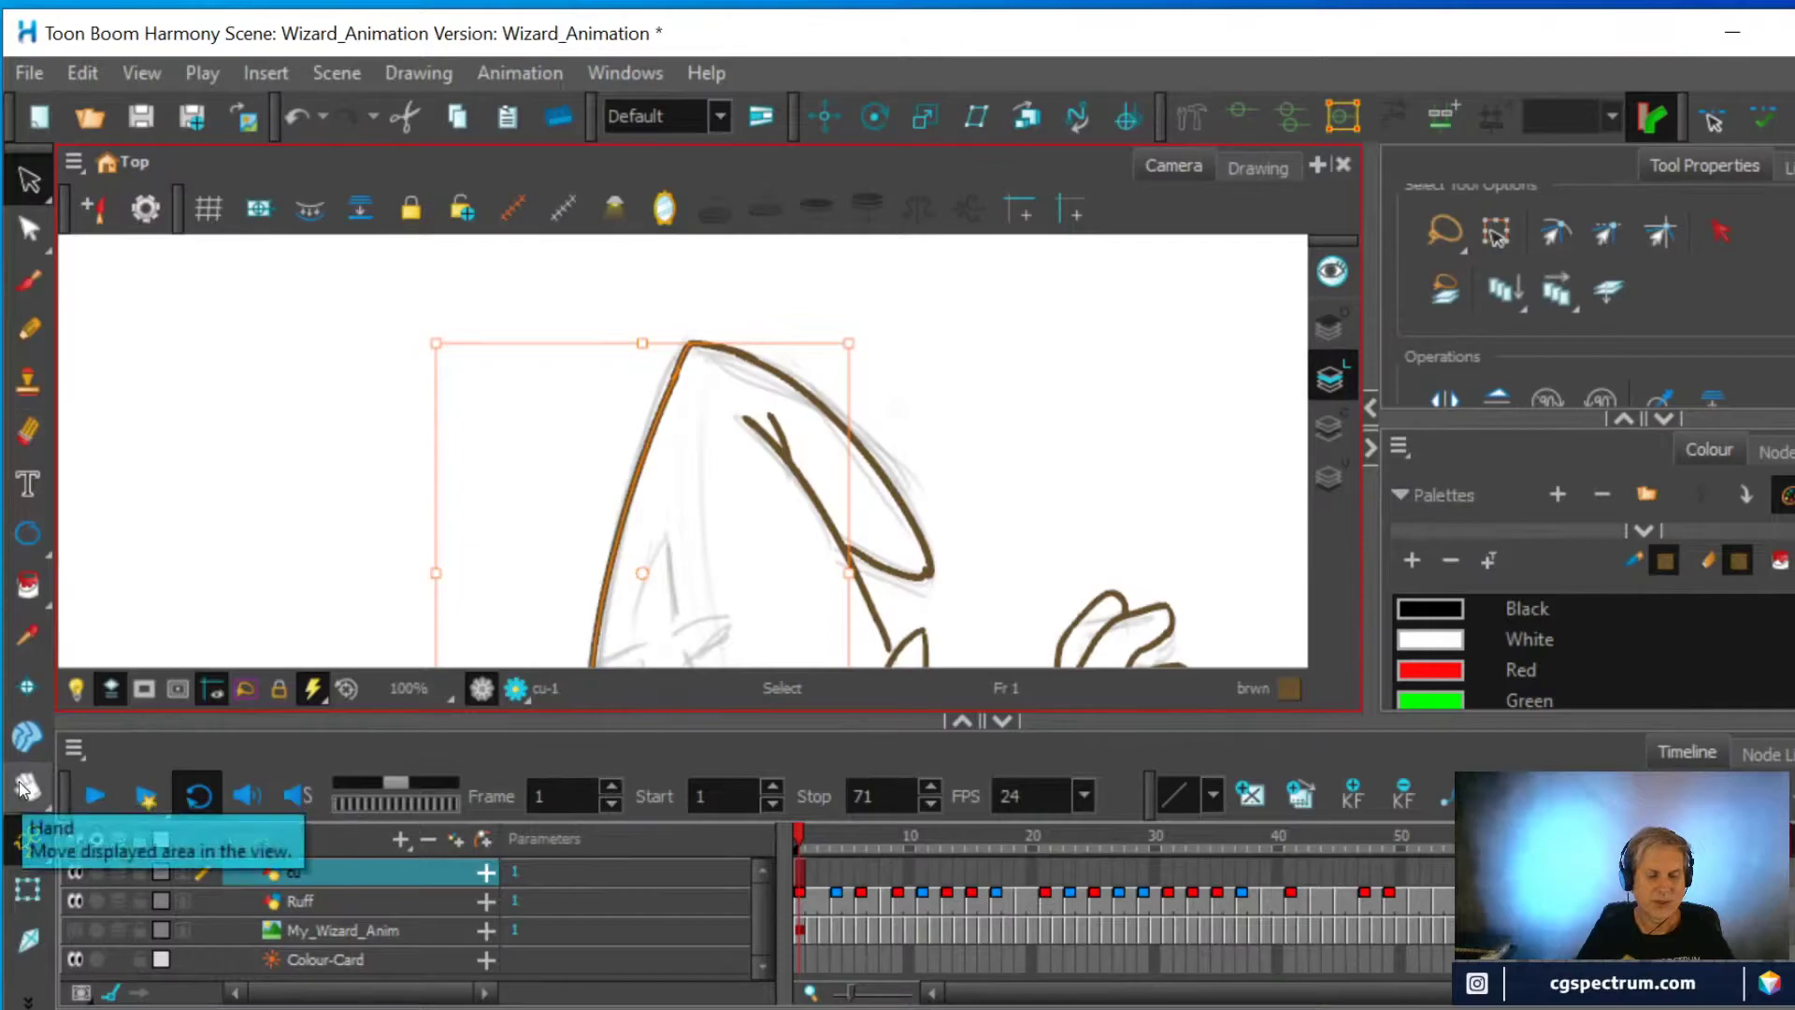
Erase the short connecting line between the curve above the face and the ear
{"action": "key", "text": "space"}
{"action": "left_click_drag", "start_coordinate": [728, 530], "coordinate": [757, 374]}
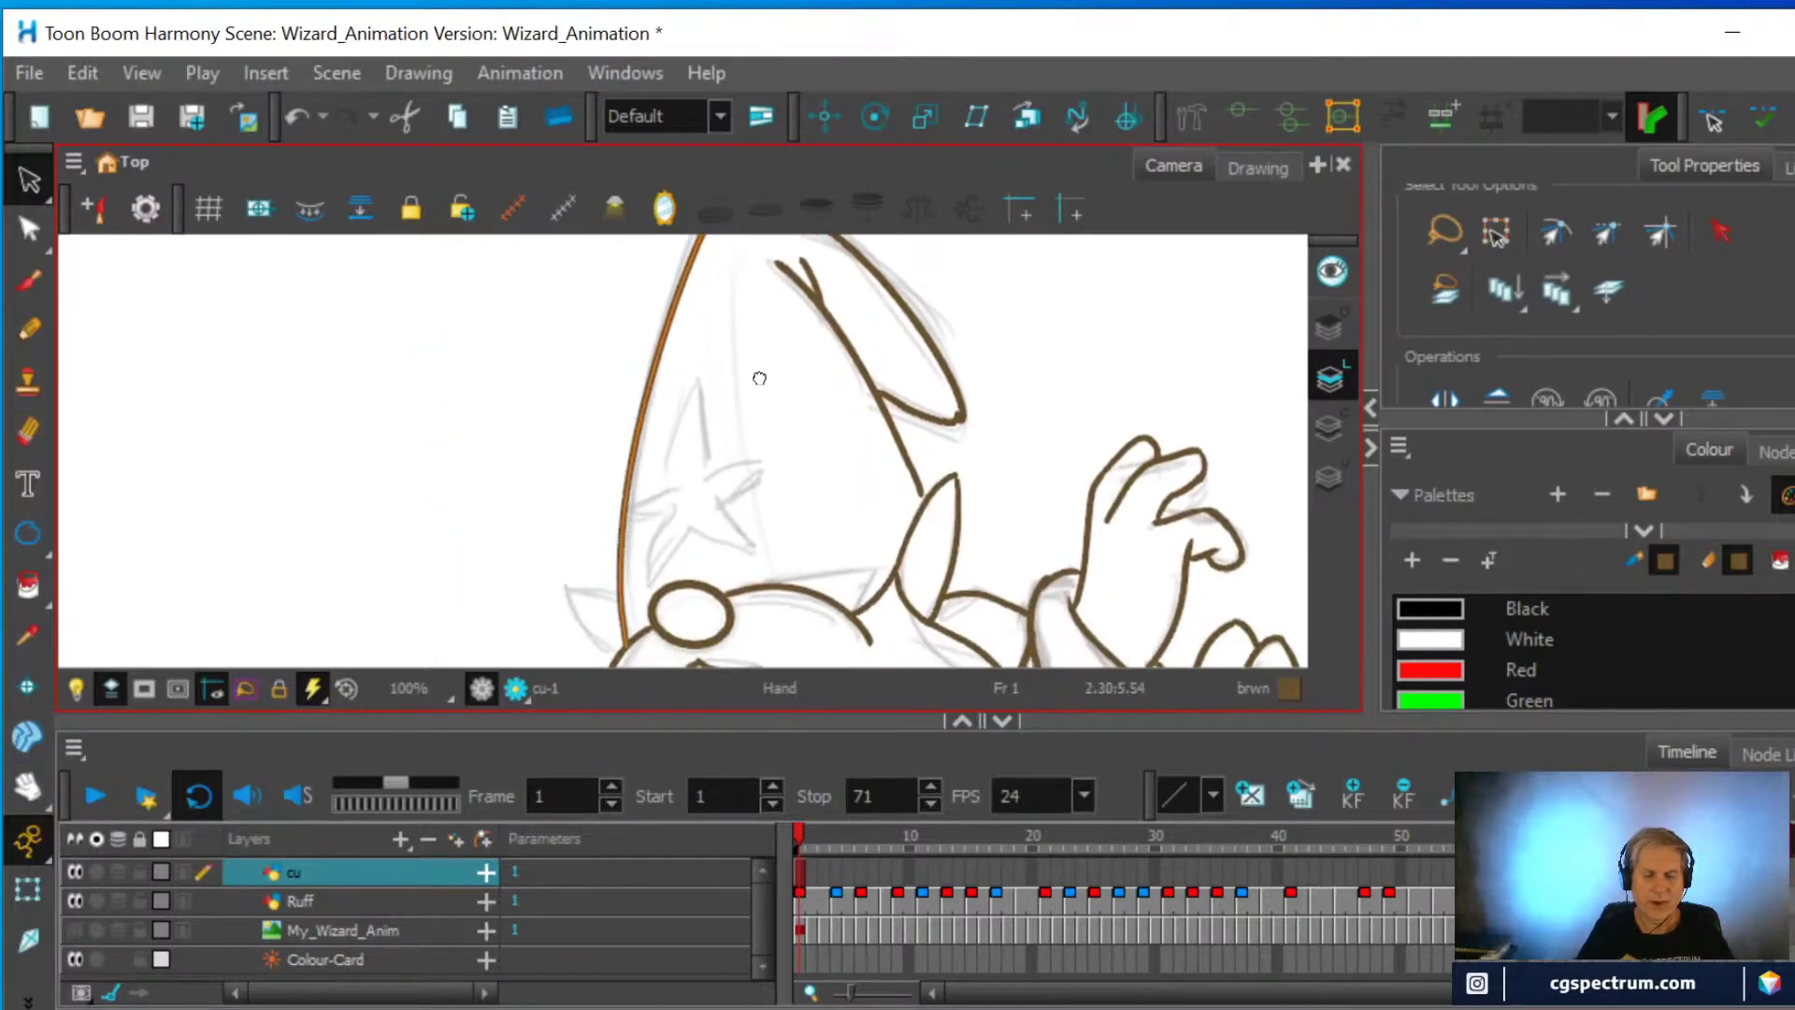
{"action": "left_click_drag", "start_coordinate": [748, 501], "coordinate": [813, 394]}
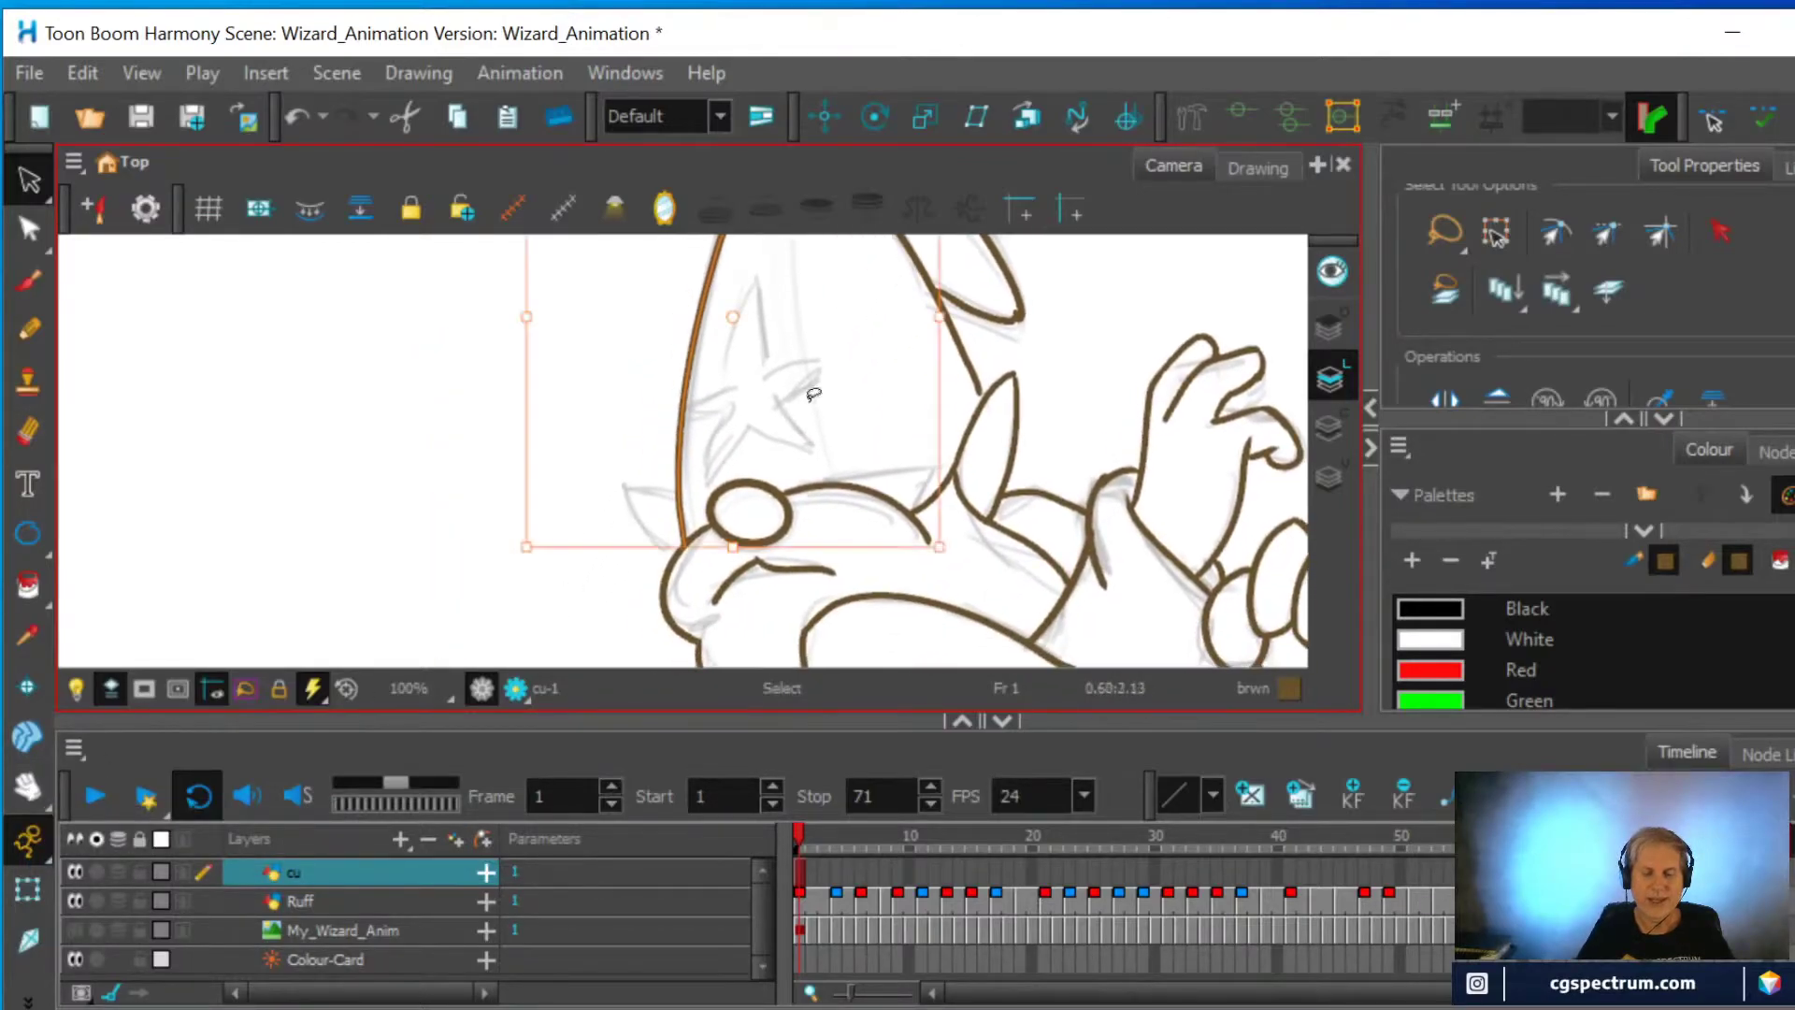
{"action": "scroll", "coordinate": [814, 394], "scroll_direction": "up", "scroll_amount": 1}
{"action": "scroll", "coordinate": [816, 393], "scroll_direction": "up", "scroll_amount": 1}
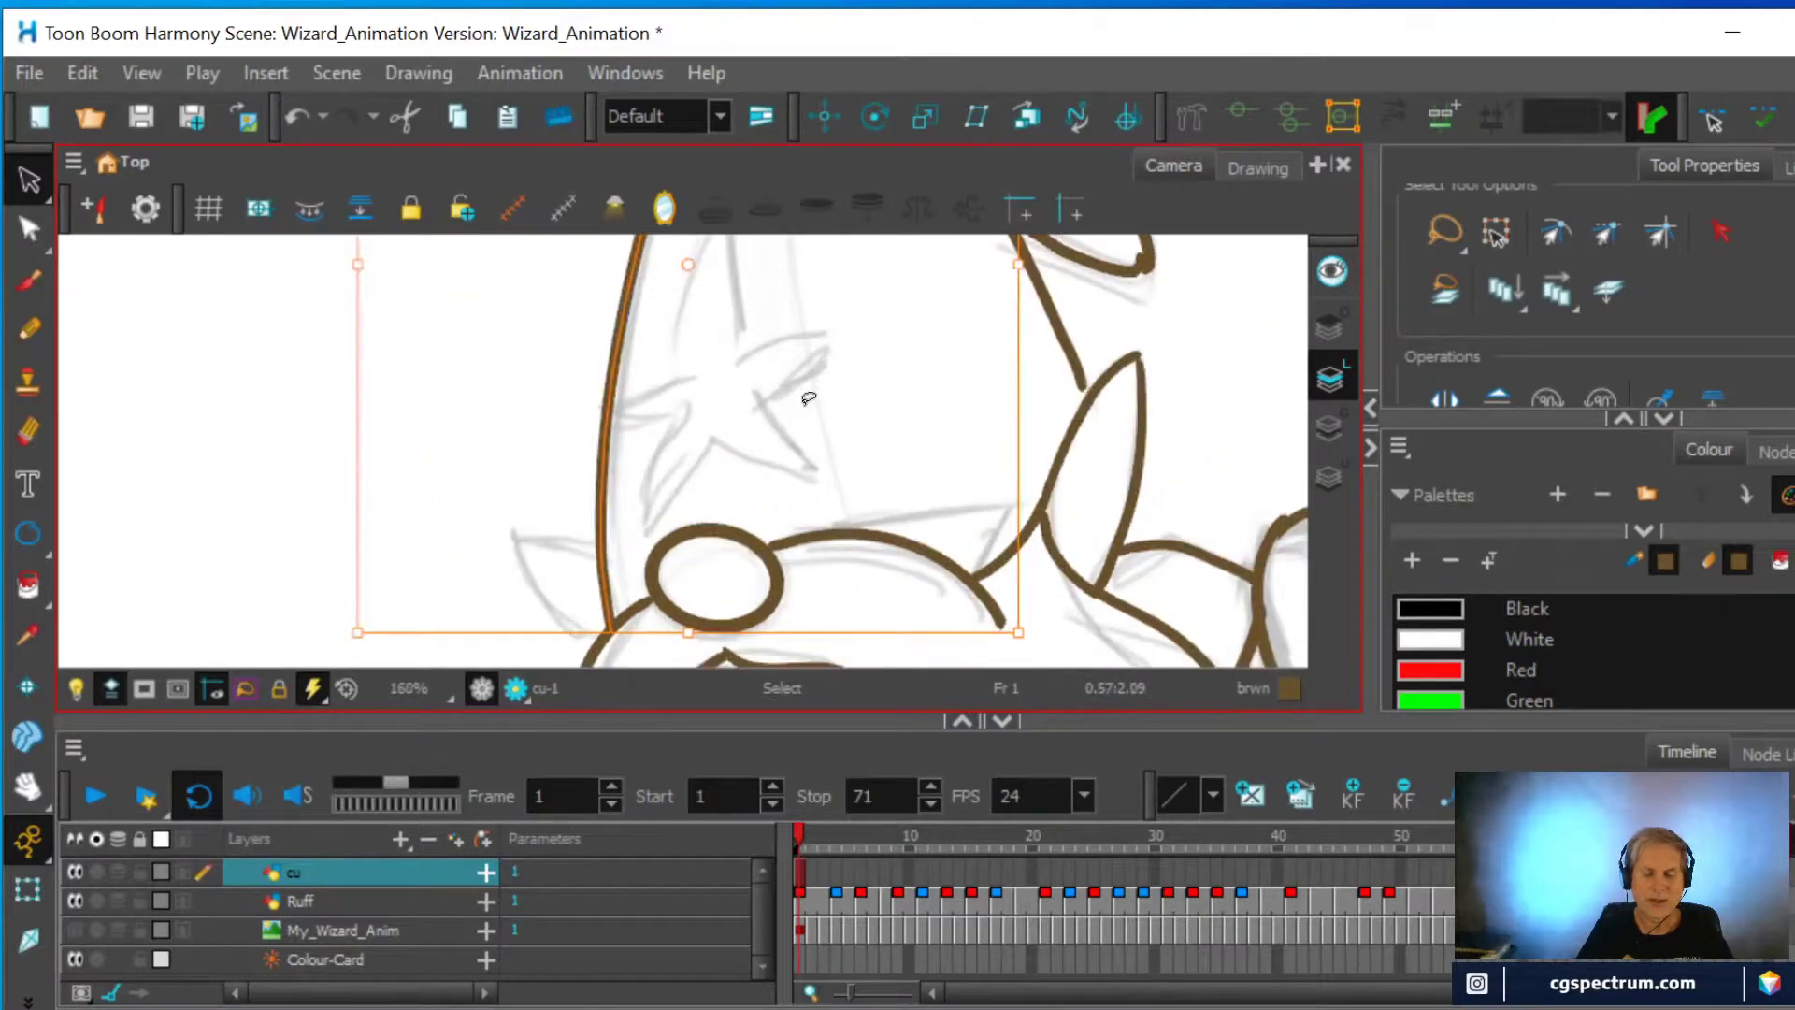
{"action": "left_click", "coordinate": [28, 431]}
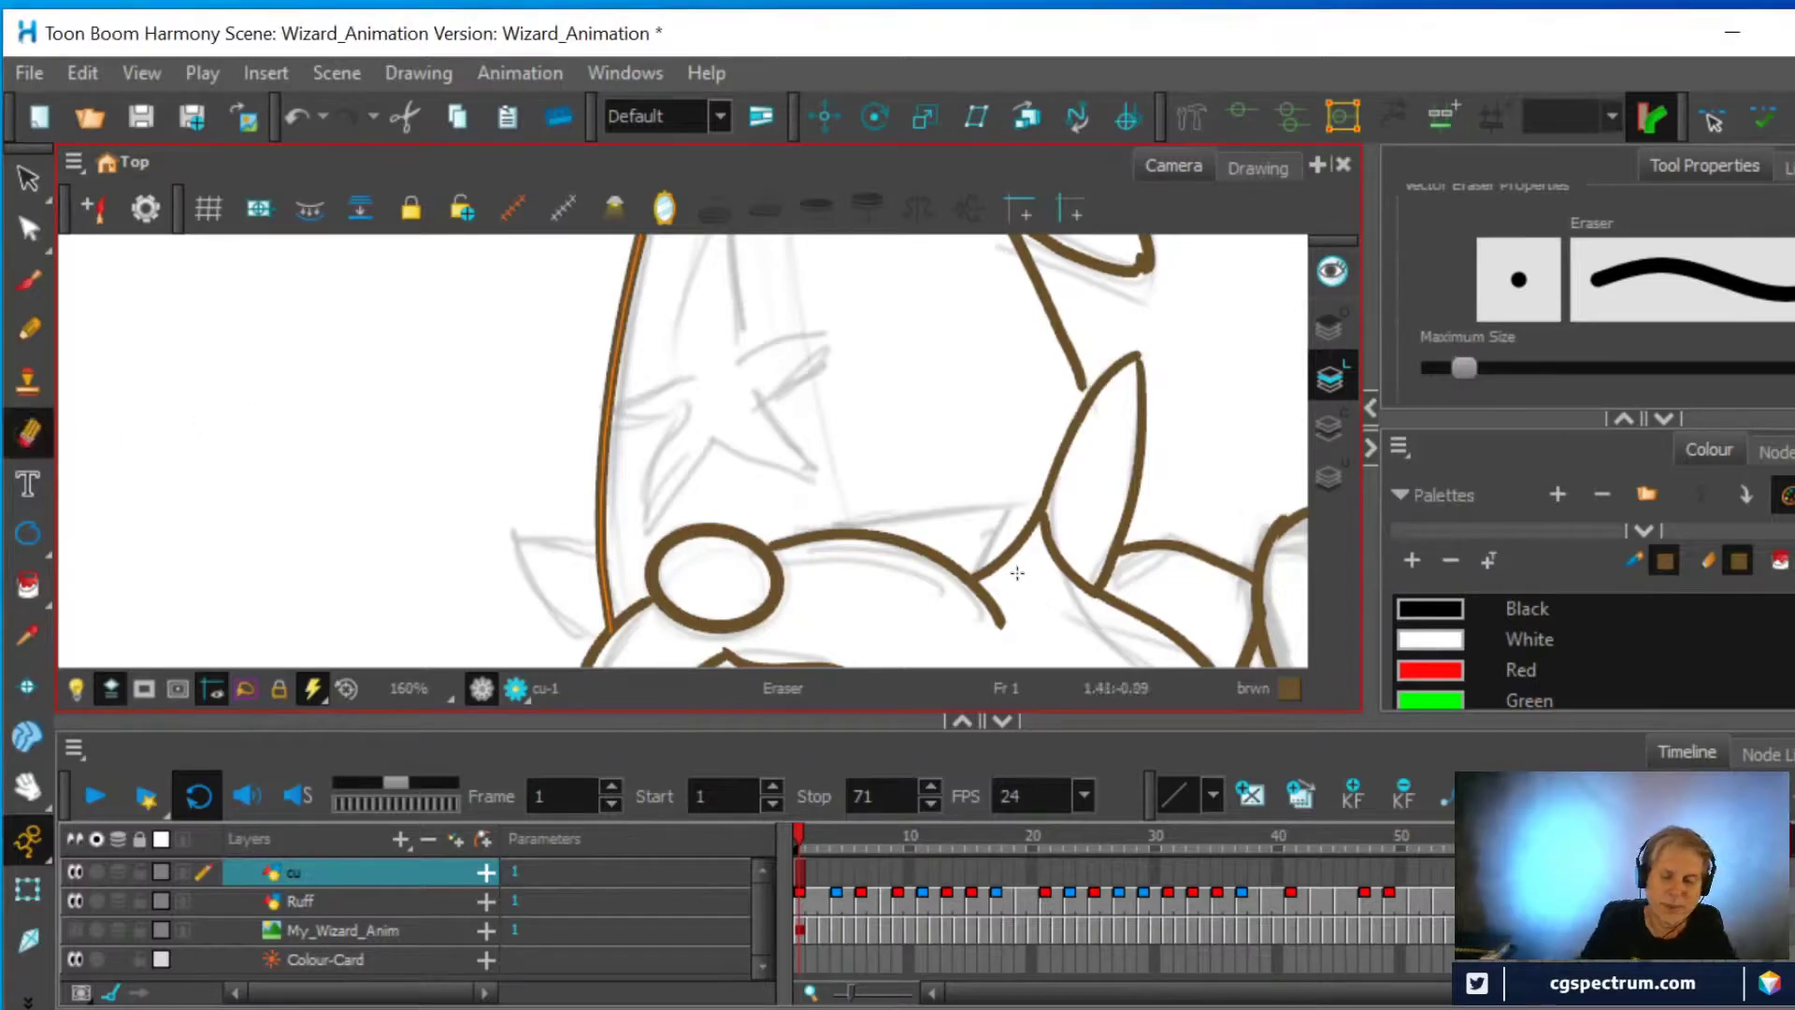
{"action": "mouse_move", "coordinate": [1008, 562]}
{"action": "left_mouse_down"}
{"action": "mouse_move", "coordinate": [991, 572]}
{"action": "mouse_move", "coordinate": [1016, 526]}
{"action": "mouse_move", "coordinate": [1010, 473]}
{"action": "left_mouse_up"}
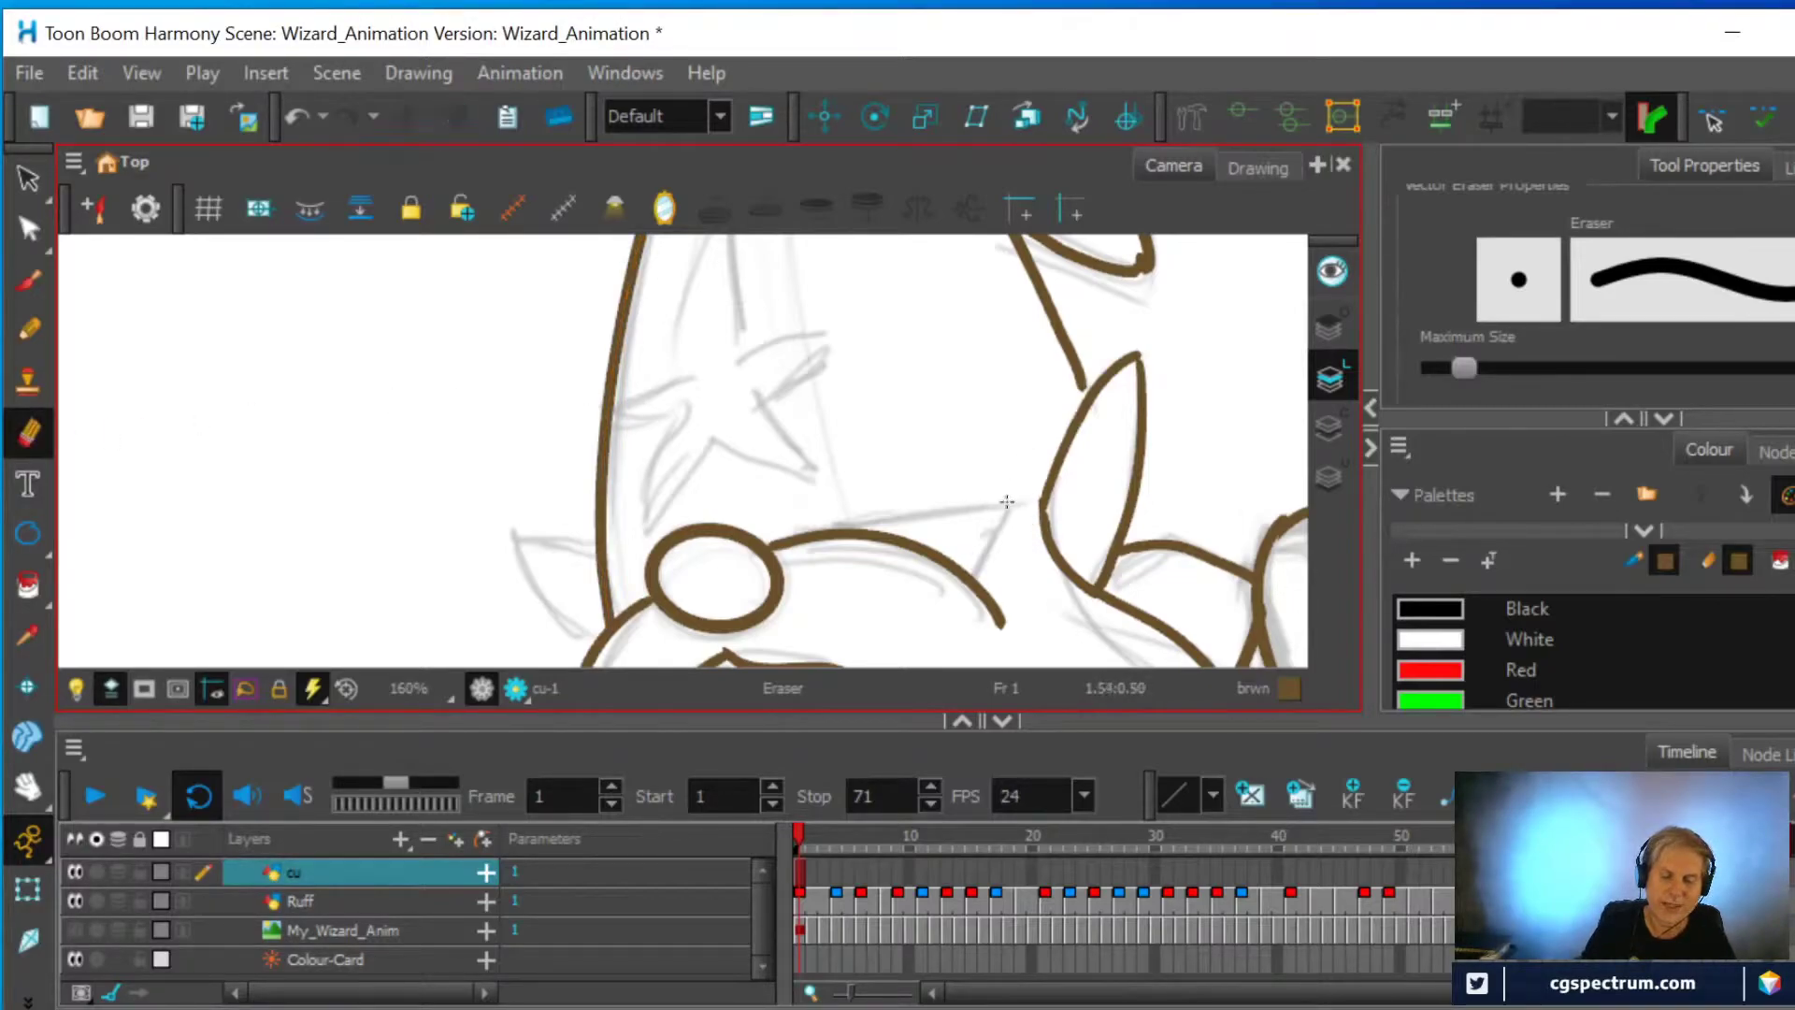
Rotate the canvas and ink the pointed shape between nose and ear with a long upper edge and a short edge back to the face curve
{"action": "left_click", "coordinate": [29, 330]}
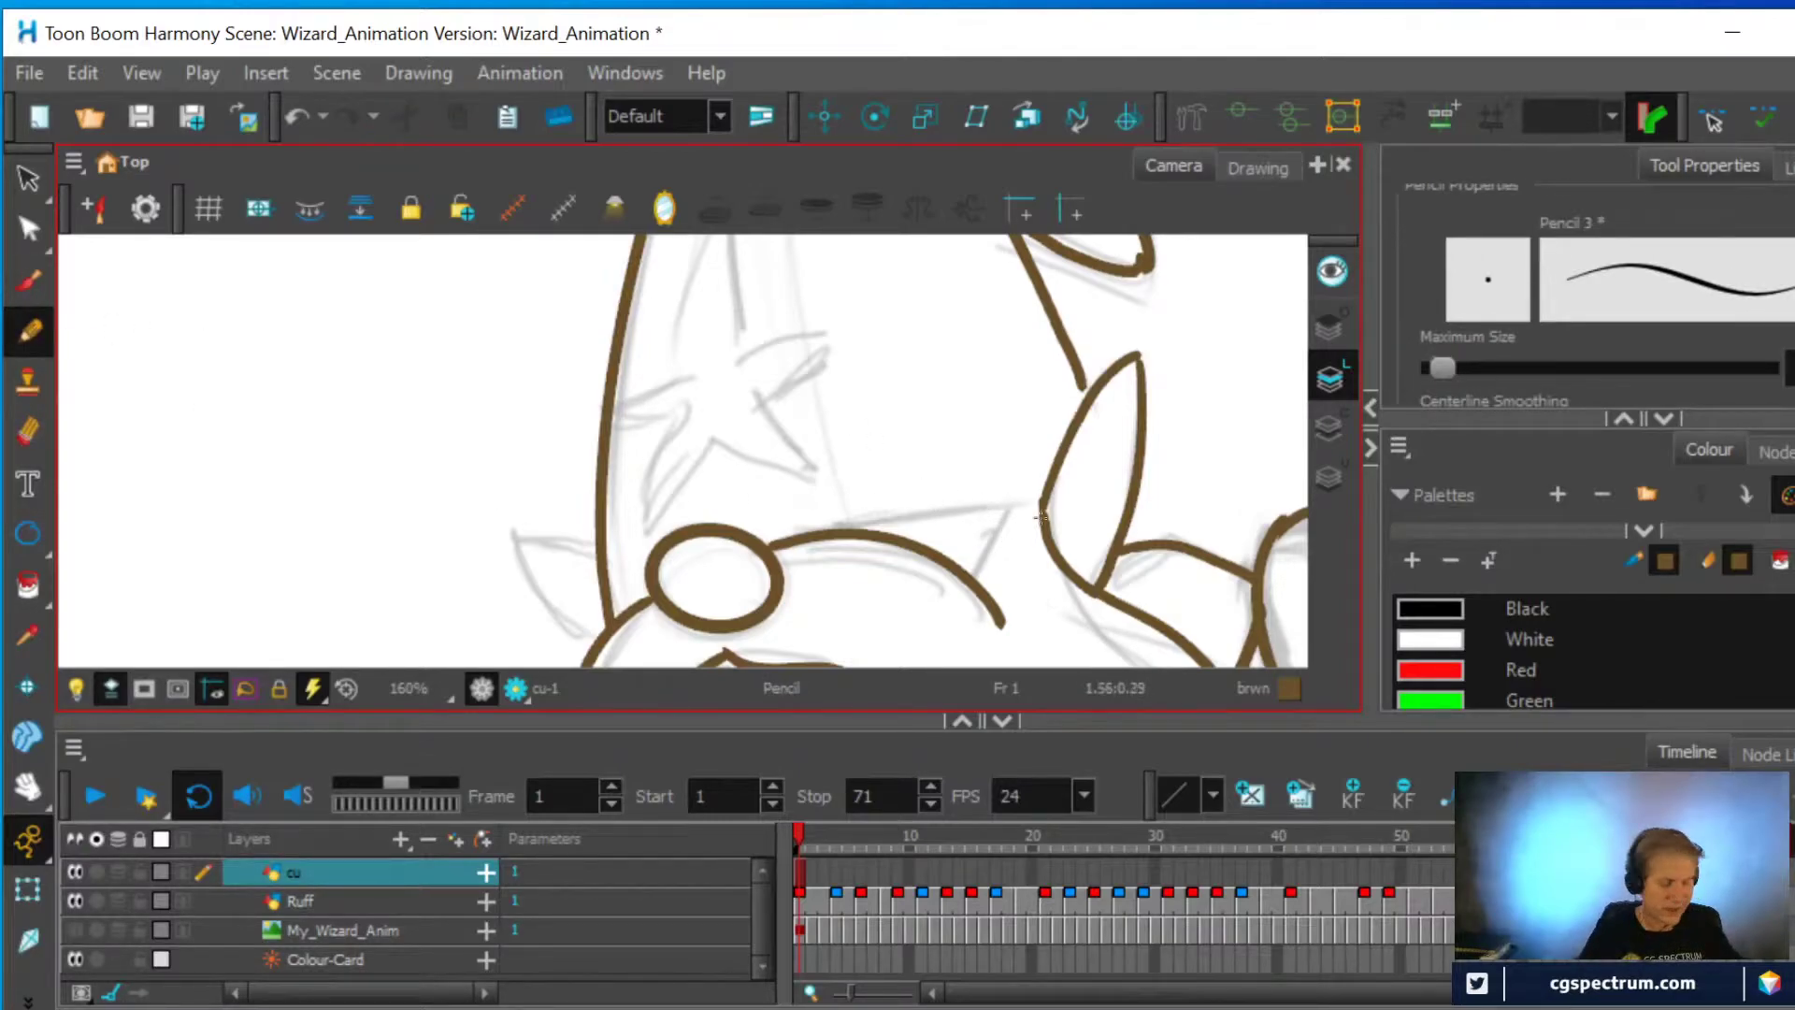
{"action": "key", "text": "ctrl"}
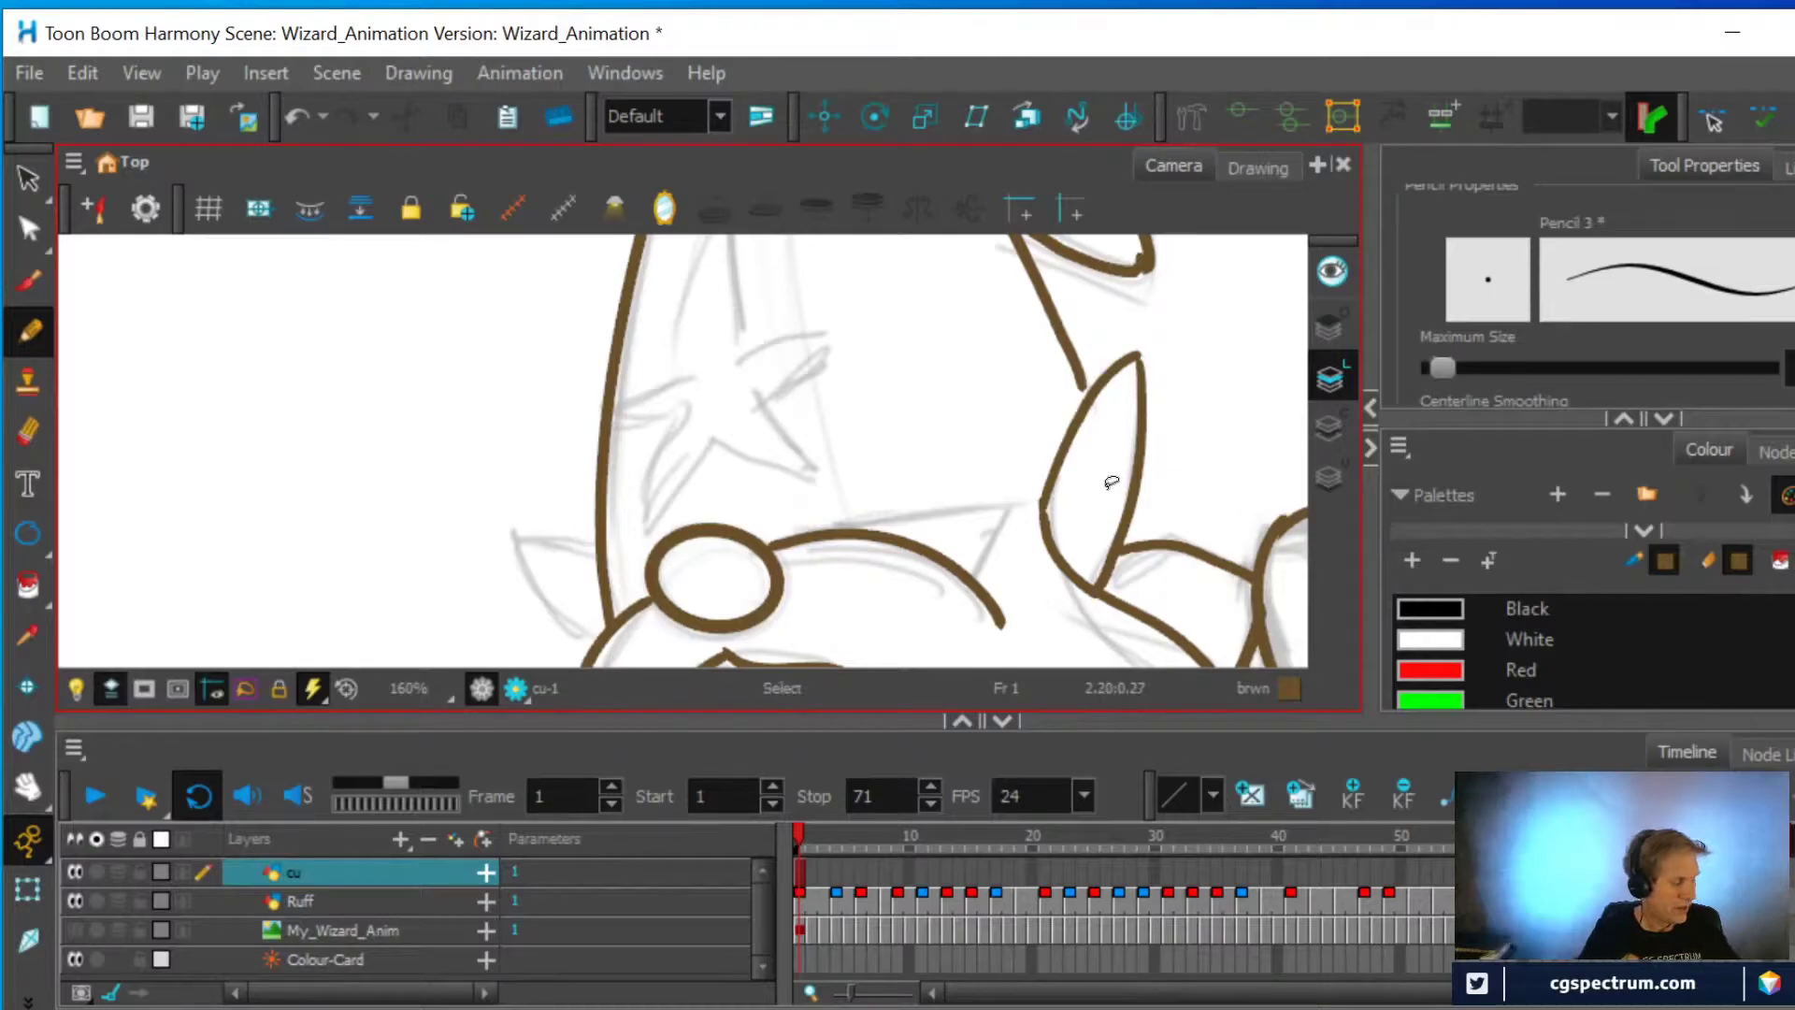
{"action": "key", "text": "ctrl+alt"}
{"action": "left_click_drag", "start_coordinate": [925, 322], "coordinate": [702, 377]}
{"action": "left_click_drag", "start_coordinate": [1014, 326], "coordinate": [970, 493]}
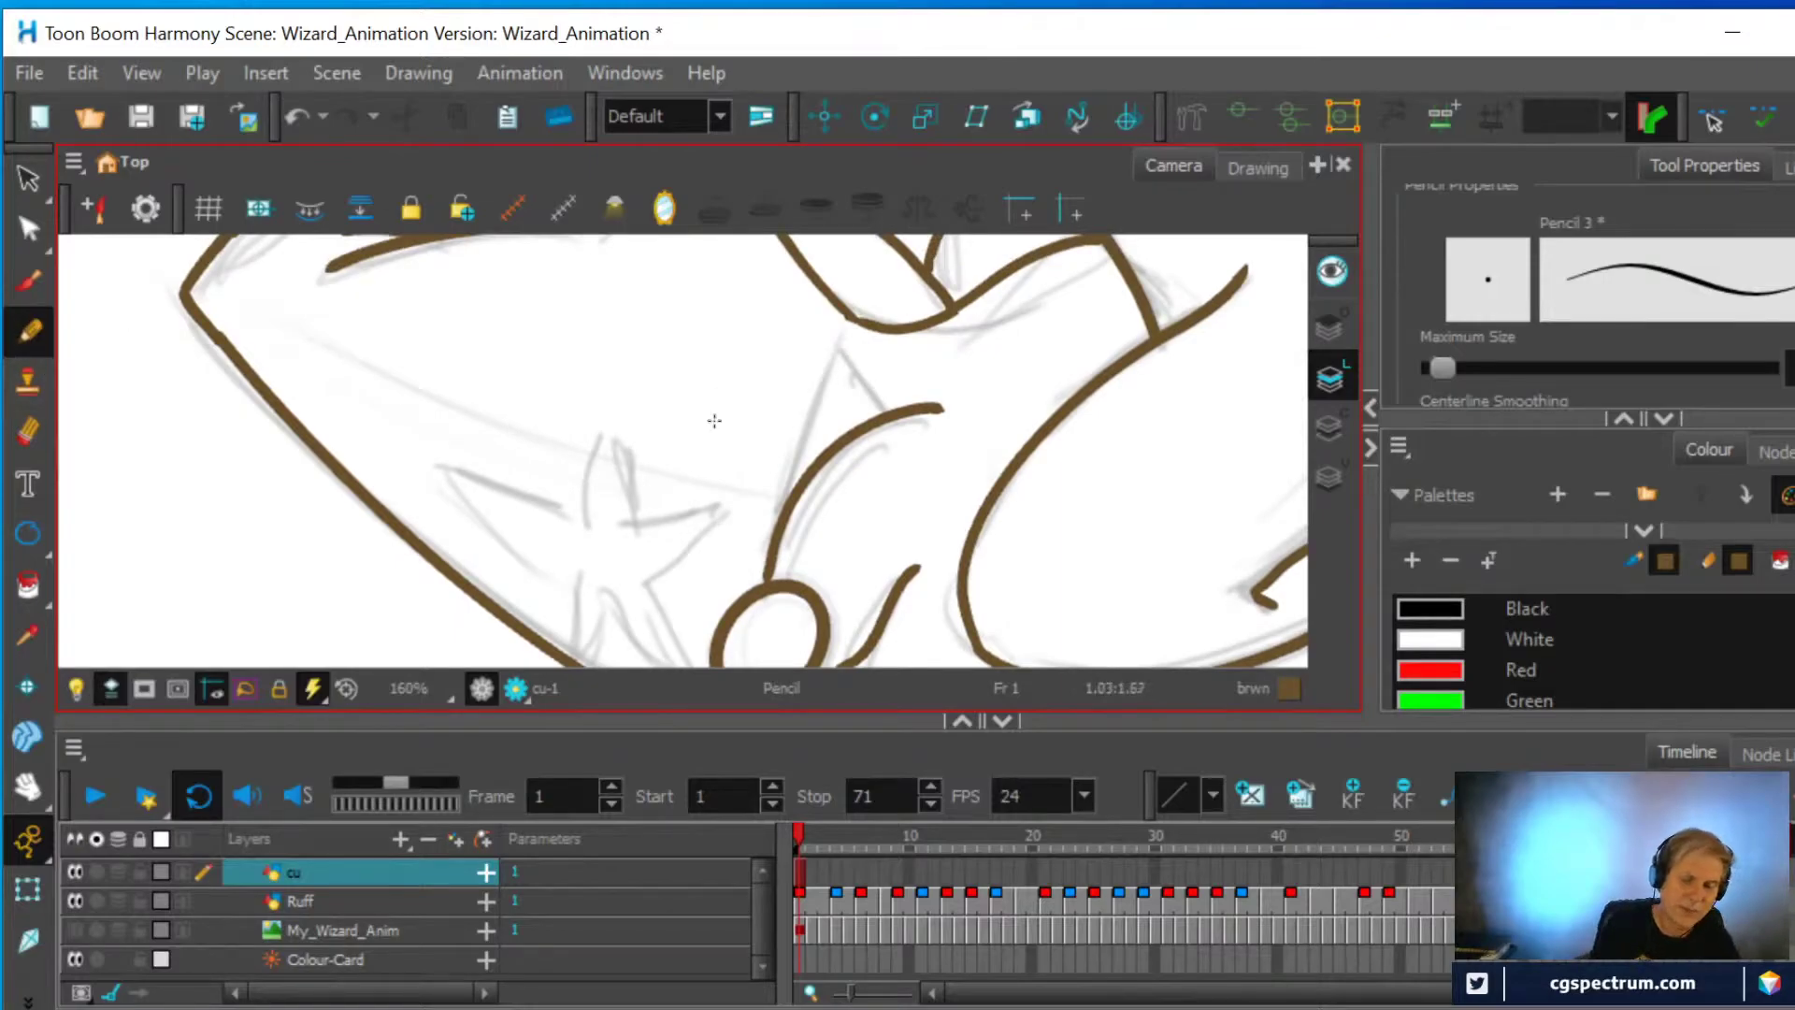
{"action": "left_click_drag", "start_coordinate": [791, 499], "coordinate": [846, 323]}
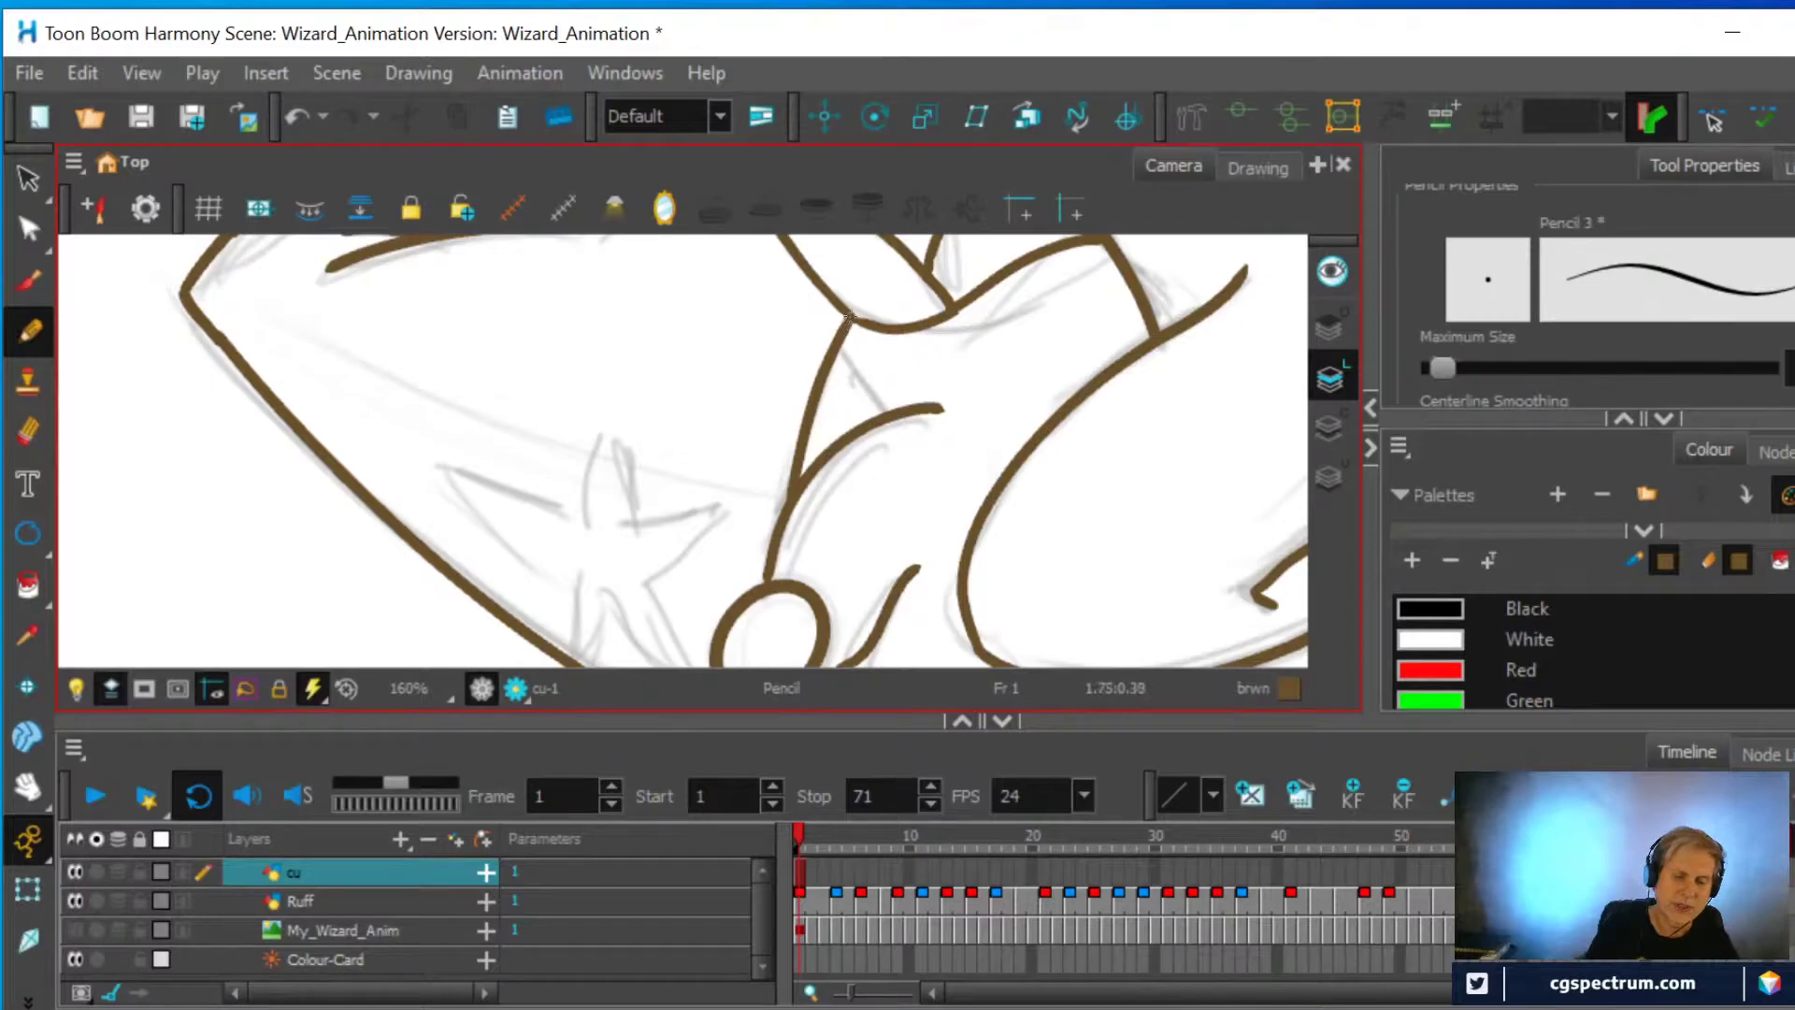
{"action": "left_click_drag", "start_coordinate": [839, 345], "coordinate": [864, 427]}
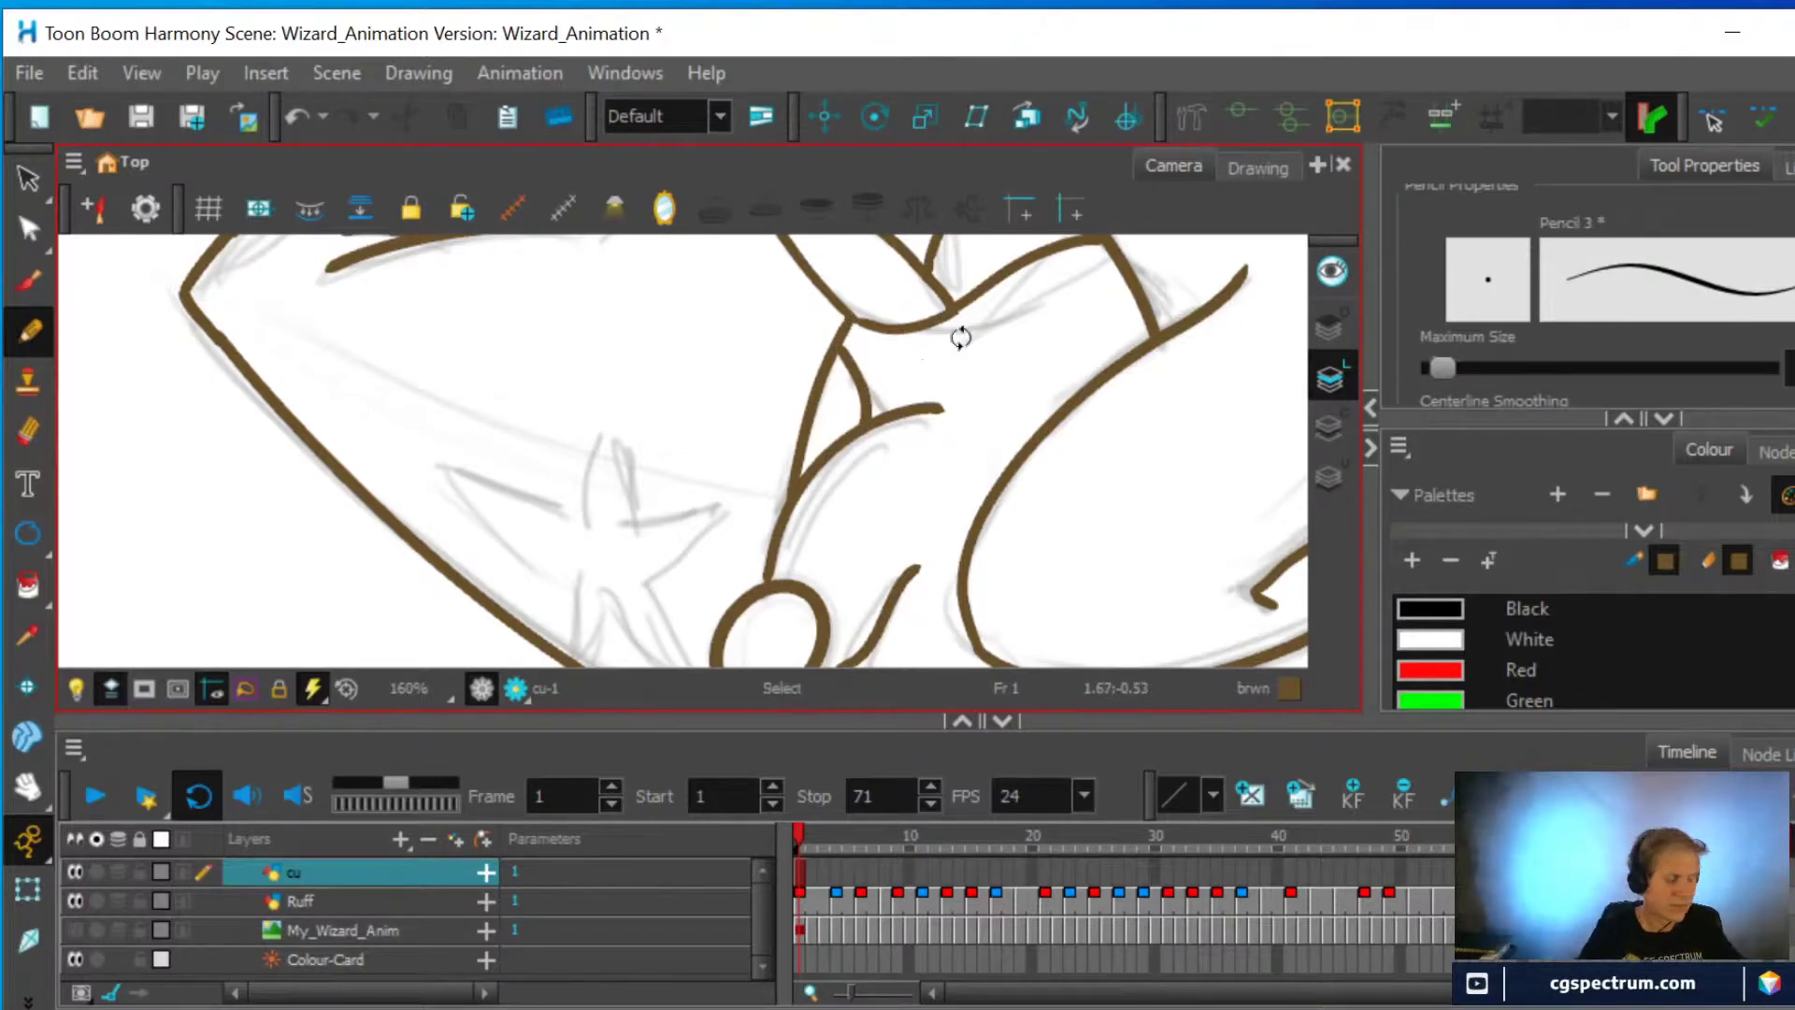
Adjust the lower end of the hat's side line to meet the ear outline using the Contour Editor
{"action": "mouse_move", "coordinate": [1025, 312]}
{"action": "left_mouse_down"}
{"action": "mouse_move", "coordinate": [973, 502]}
{"action": "mouse_move", "coordinate": [906, 620]}
{"action": "left_mouse_up"}
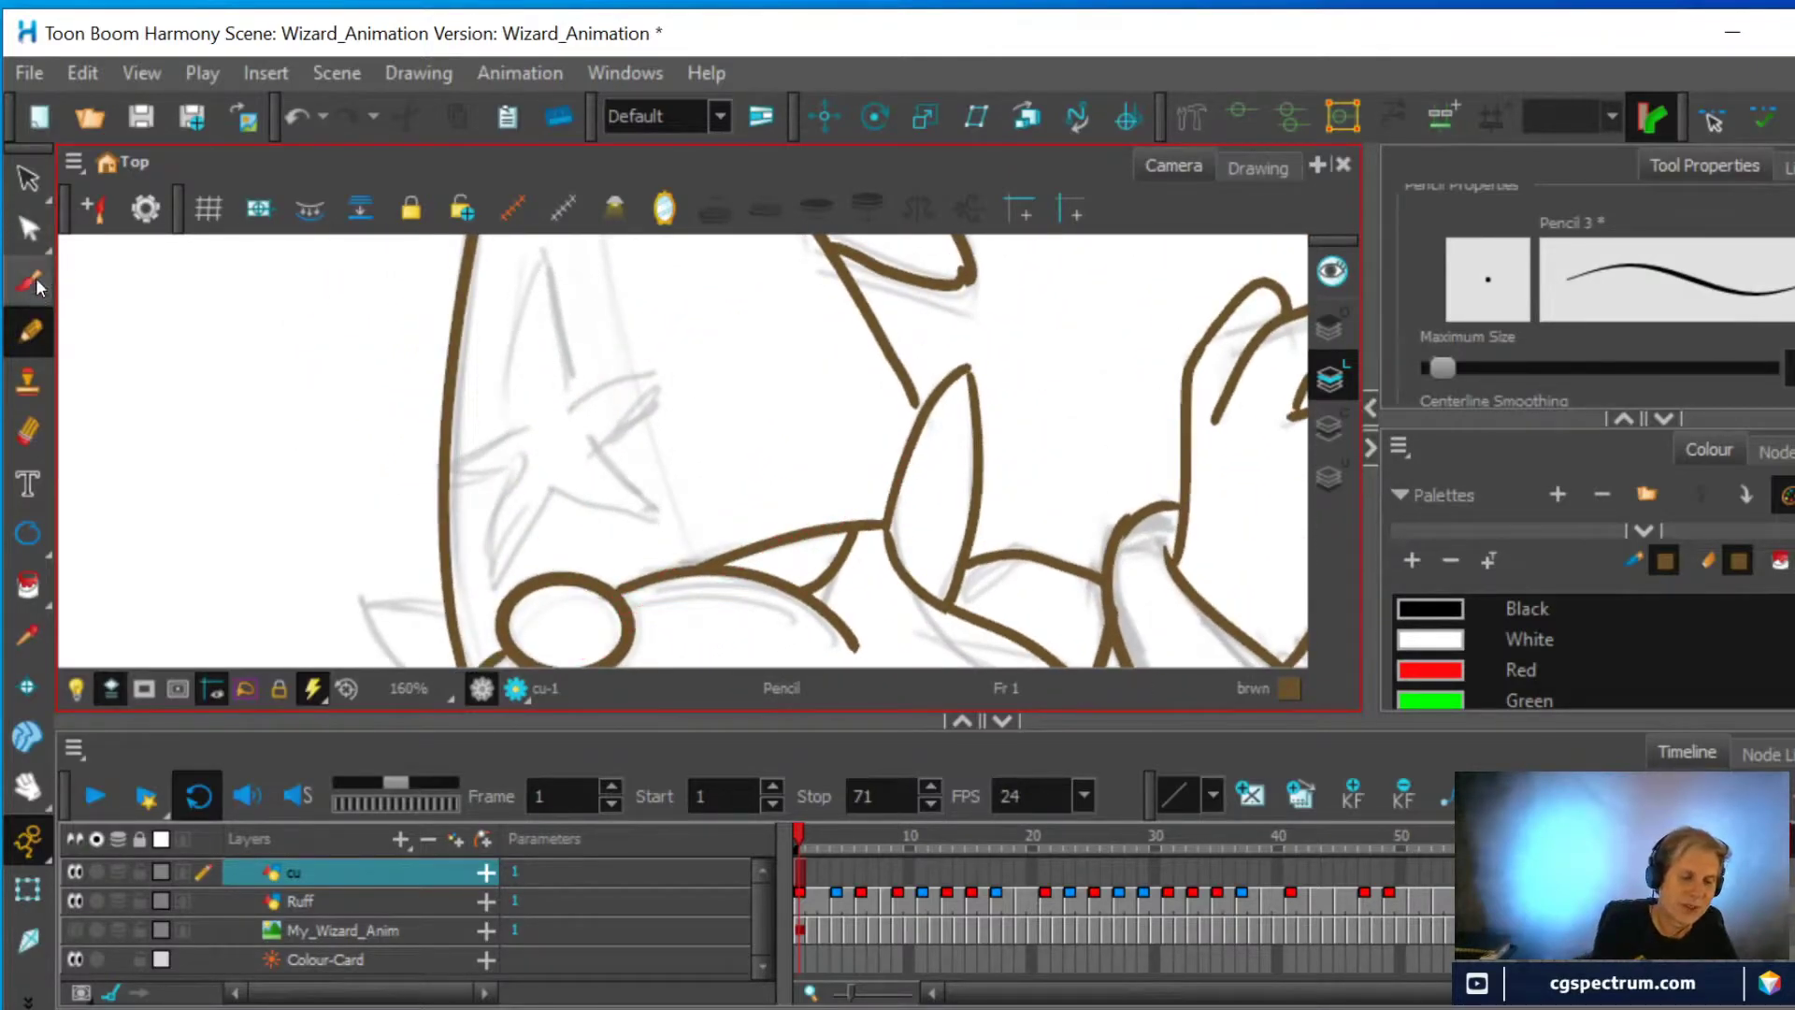
{"action": "left_click", "coordinate": [30, 232]}
{"action": "left_click", "coordinate": [918, 409]}
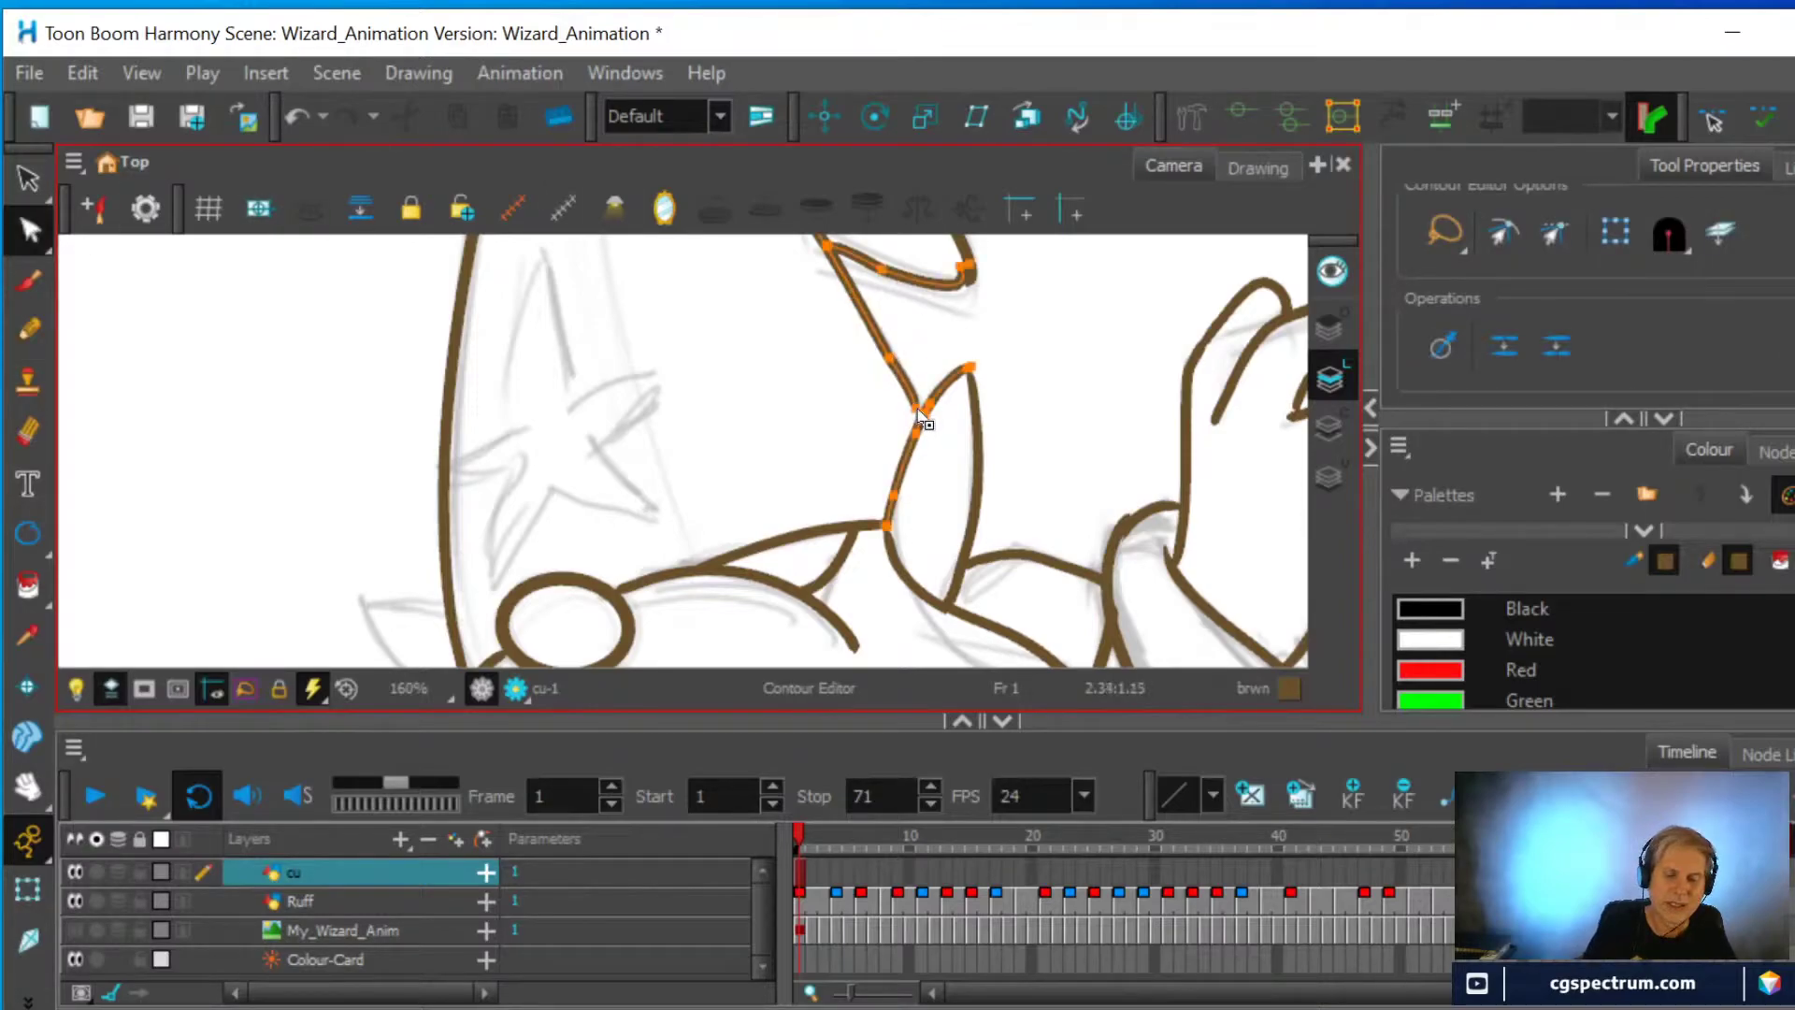
{"action": "left_click", "coordinate": [926, 411]}
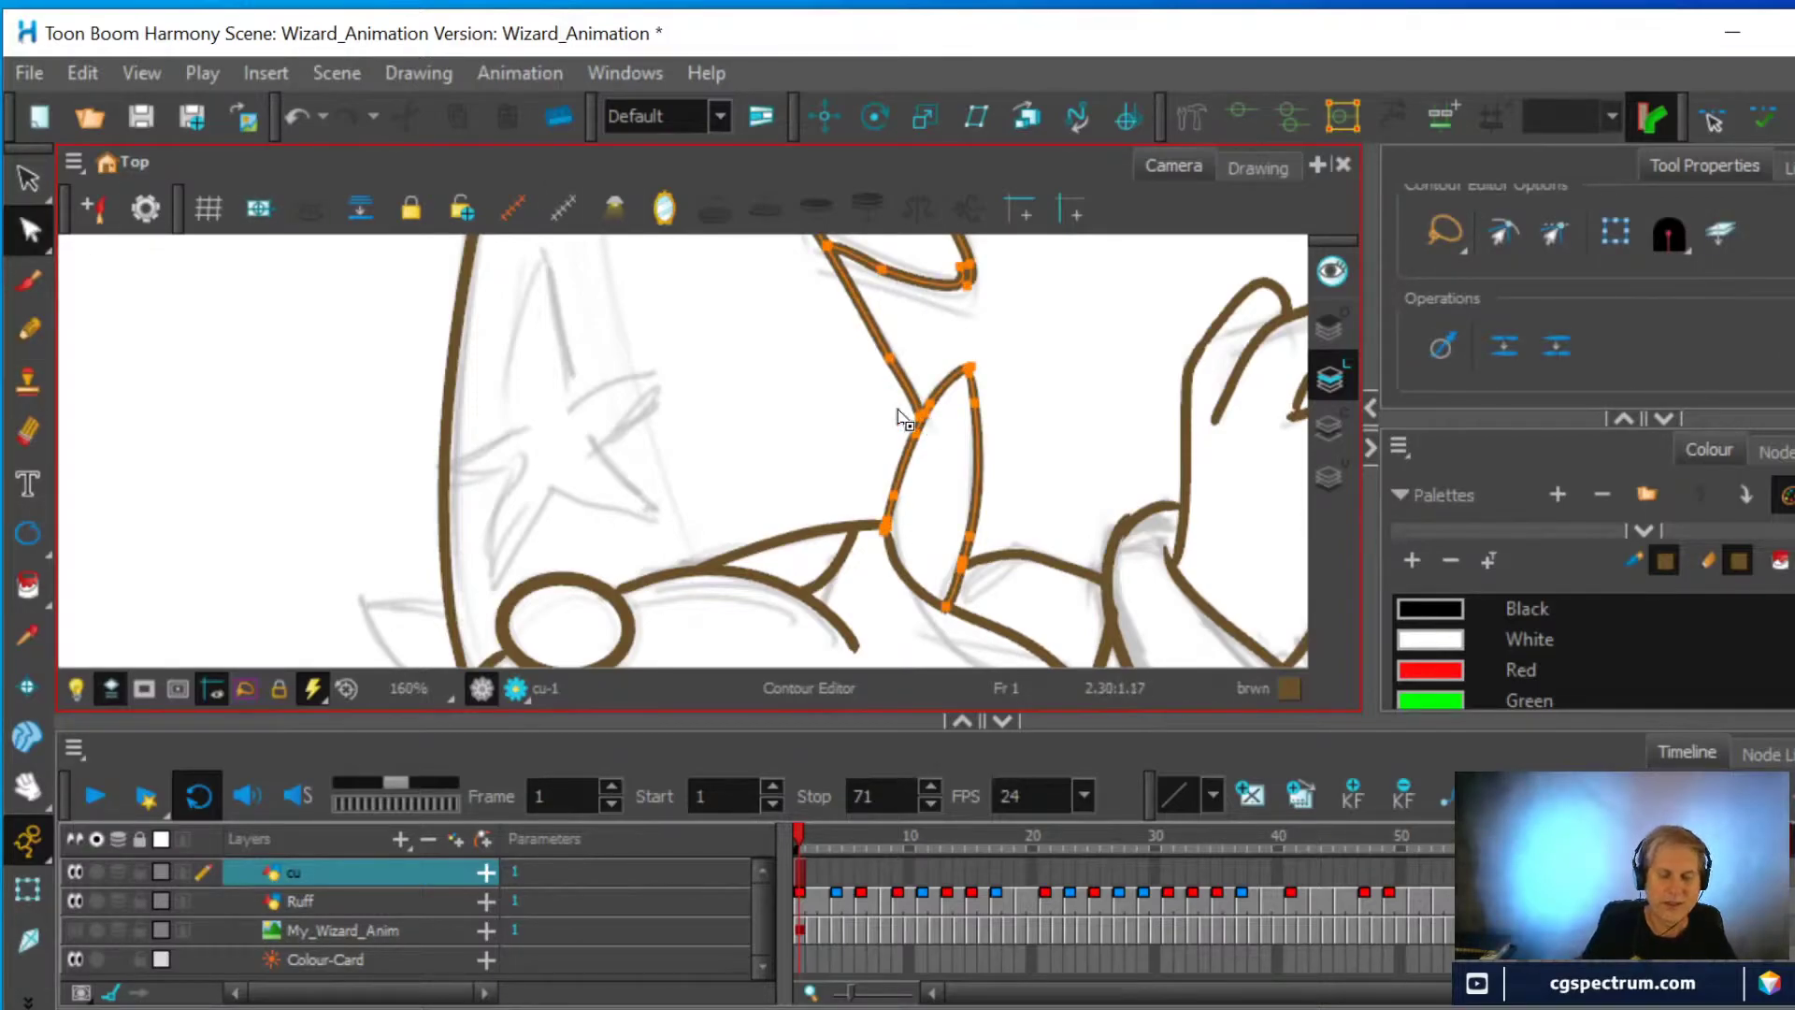
Ink the five-pointed star on the hat with the Pencil, following the rough lines and ending its outer point at the hat's edge
{"action": "left_click", "coordinate": [28, 329]}
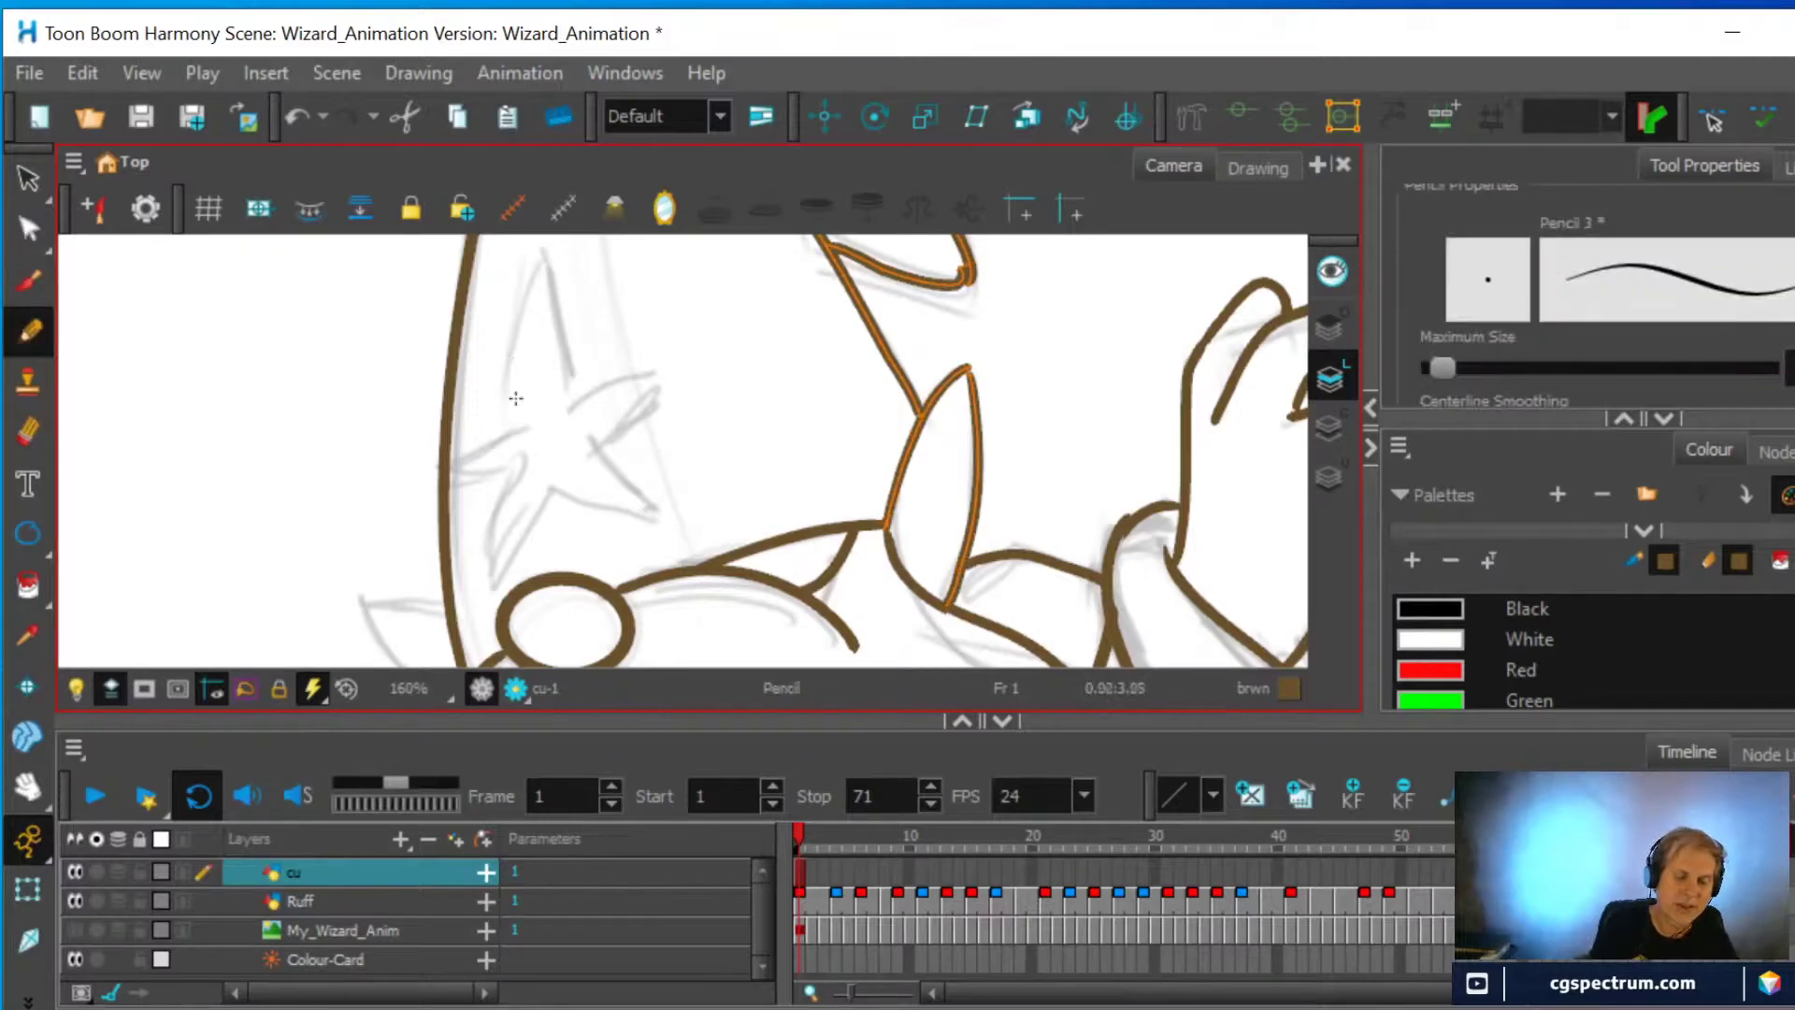
{"action": "left_click_drag", "start_coordinate": [514, 419], "coordinate": [541, 255]}
{"action": "left_click_drag", "start_coordinate": [580, 390], "coordinate": [541, 253]}
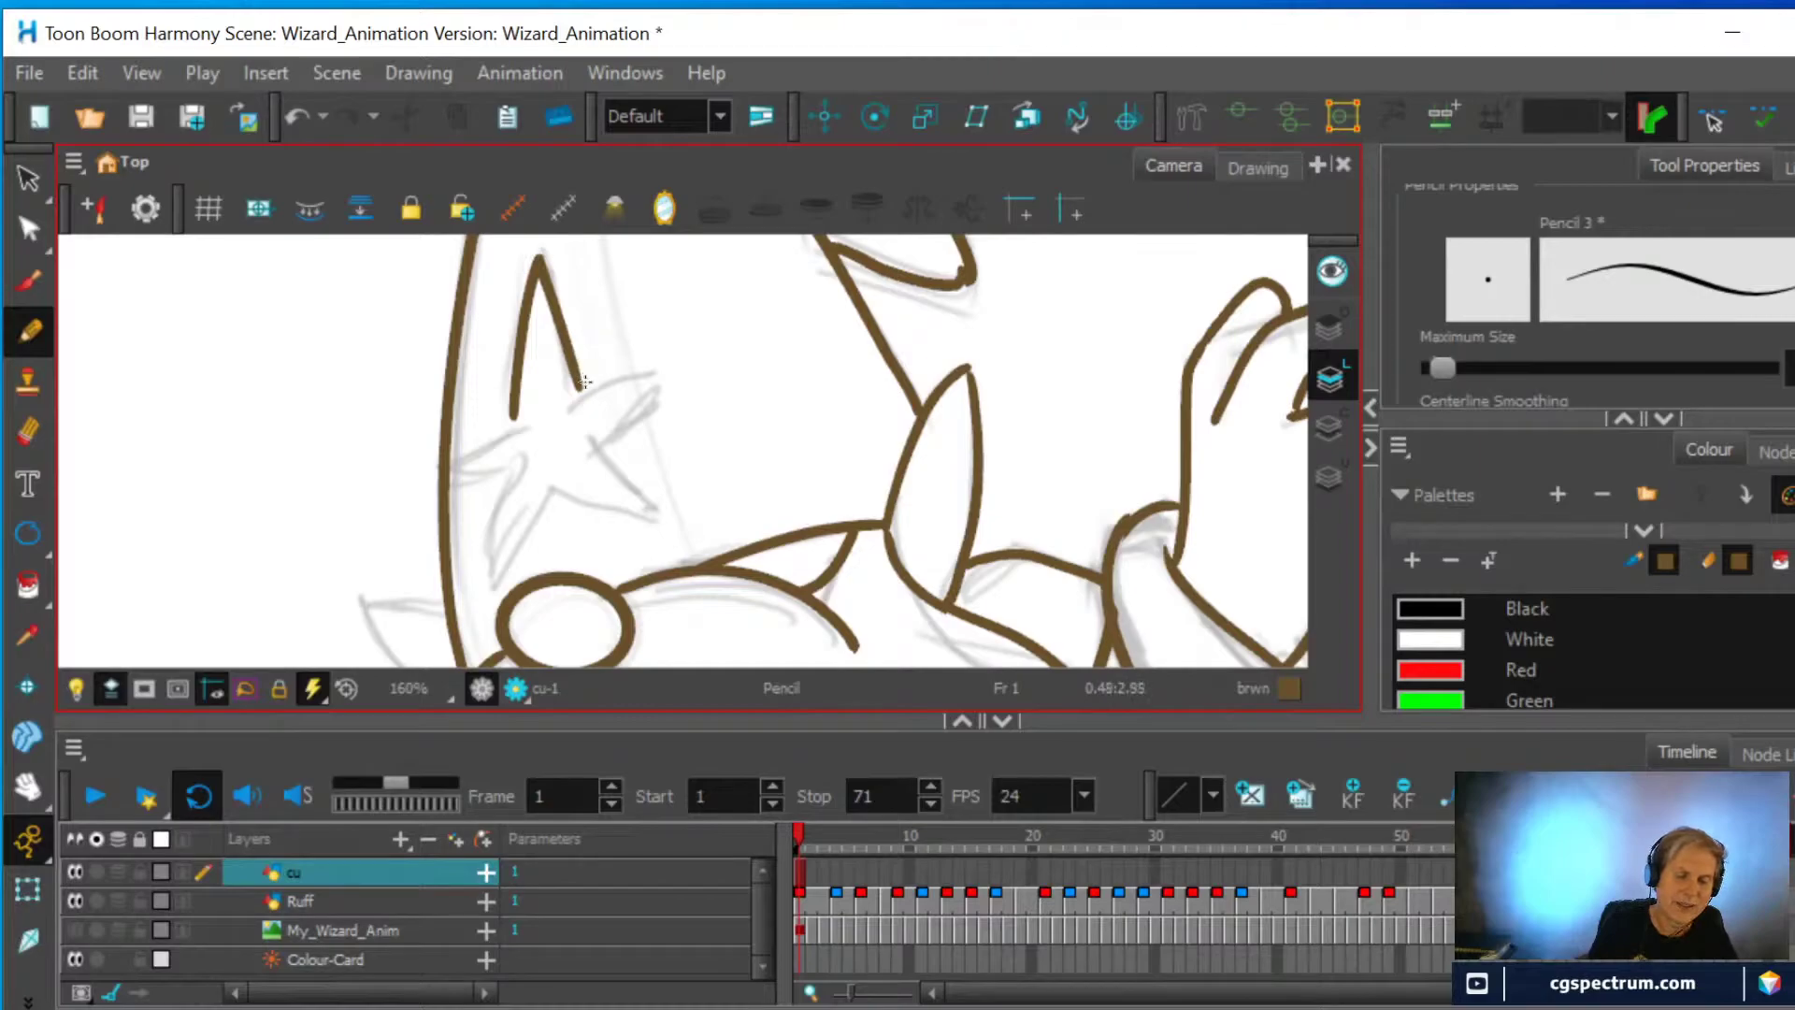
{"action": "left_click_drag", "start_coordinate": [580, 387], "coordinate": [678, 365]}
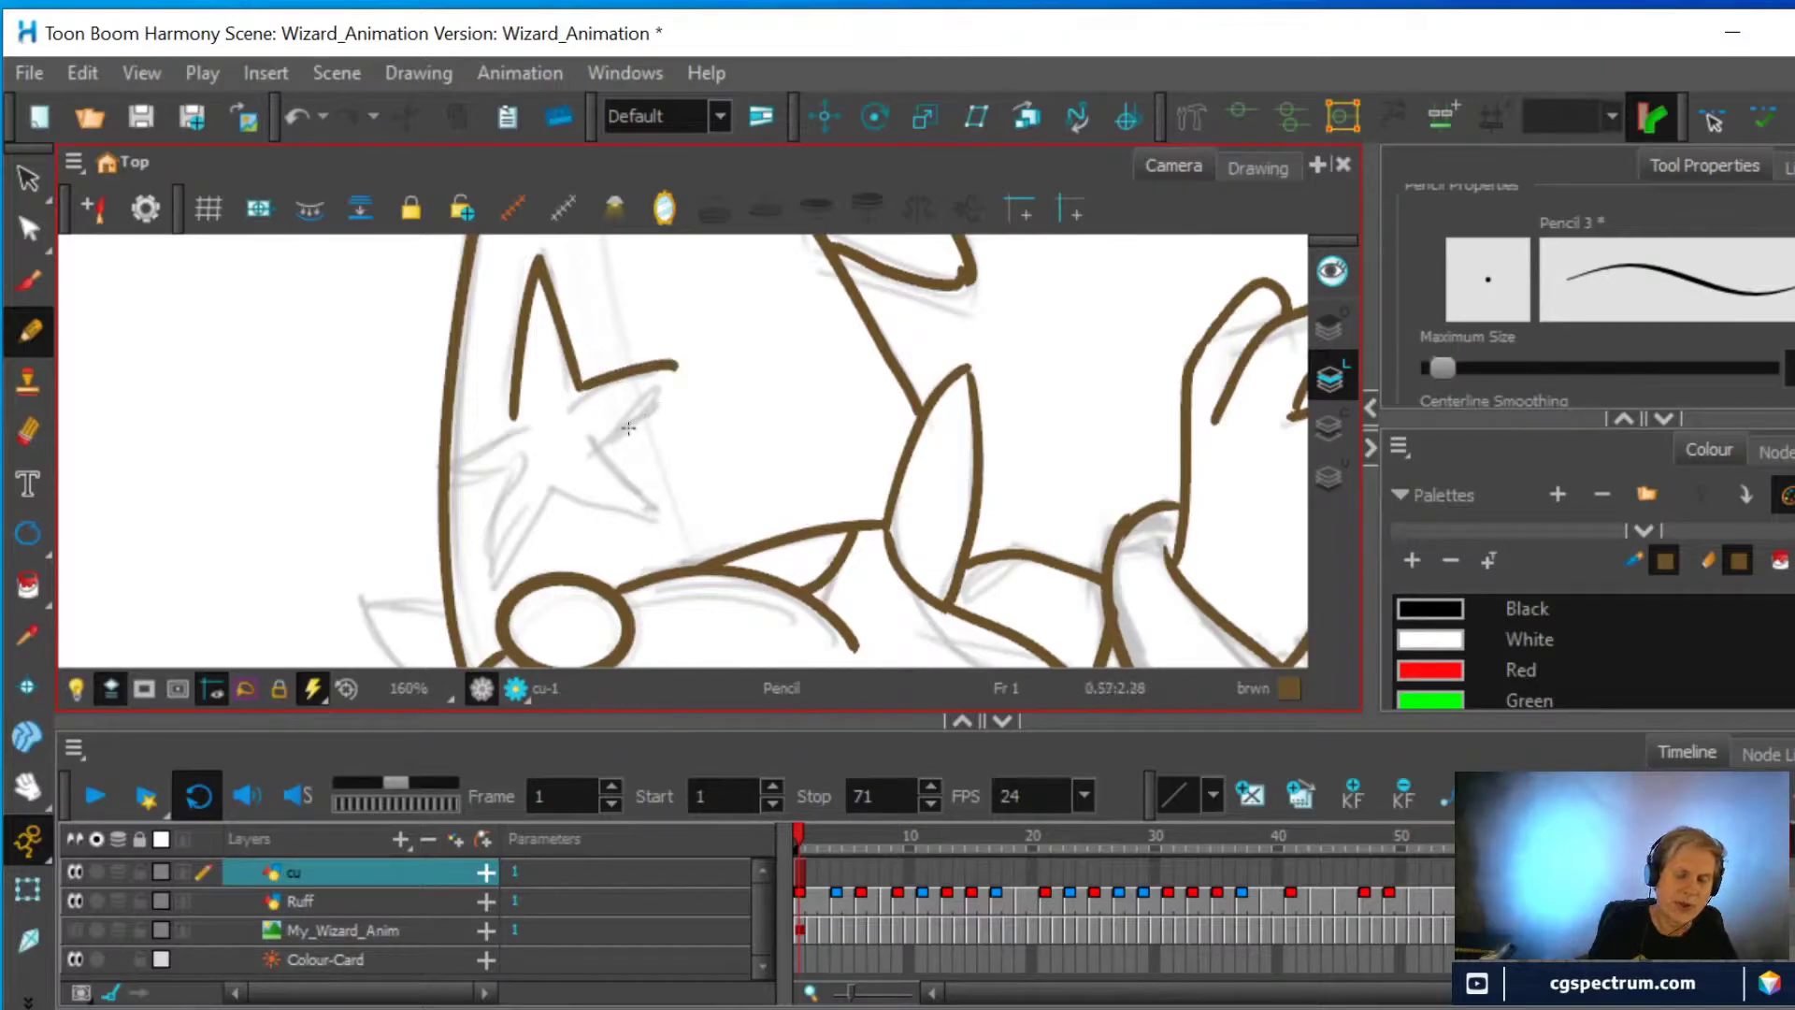
{"action": "left_click_drag", "start_coordinate": [609, 438], "coordinate": [677, 365]}
{"action": "mouse_move", "coordinate": [512, 416]}
{"action": "left_mouse_down"}
{"action": "mouse_move", "coordinate": [446, 459]}
{"action": "mouse_move", "coordinate": [514, 466]}
{"action": "left_mouse_up"}
{"action": "mouse_move", "coordinate": [492, 587]}
{"action": "left_mouse_down"}
{"action": "mouse_move", "coordinate": [511, 471]}
{"action": "mouse_move", "coordinate": [528, 535]}
{"action": "mouse_move", "coordinate": [559, 474]}
{"action": "mouse_move", "coordinate": [656, 519]}
{"action": "mouse_move", "coordinate": [610, 437]}
{"action": "left_mouse_up"}
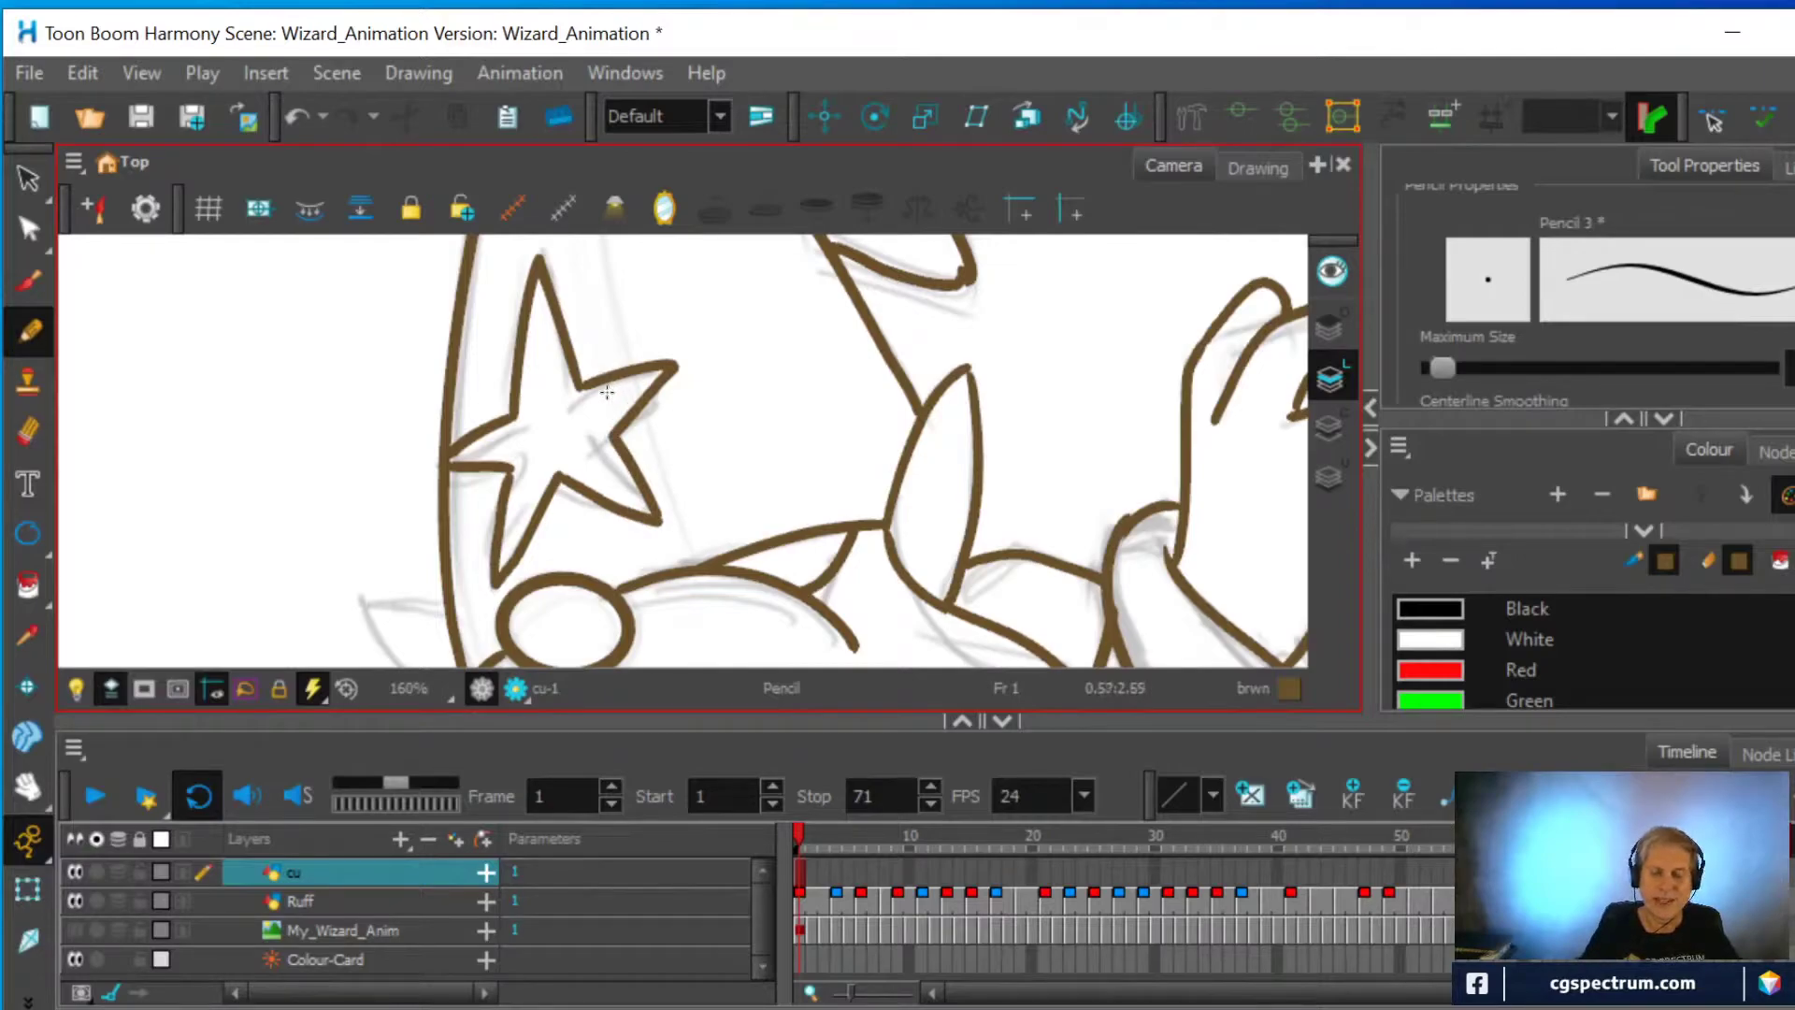
Erase the blunt tip of the hat's folded-over peak and redraw it as a sharp corner with the Pencil
{"action": "scroll", "coordinate": [607, 392], "scroll_direction": "up", "scroll_amount": 2}
{"action": "key", "text": "space"}
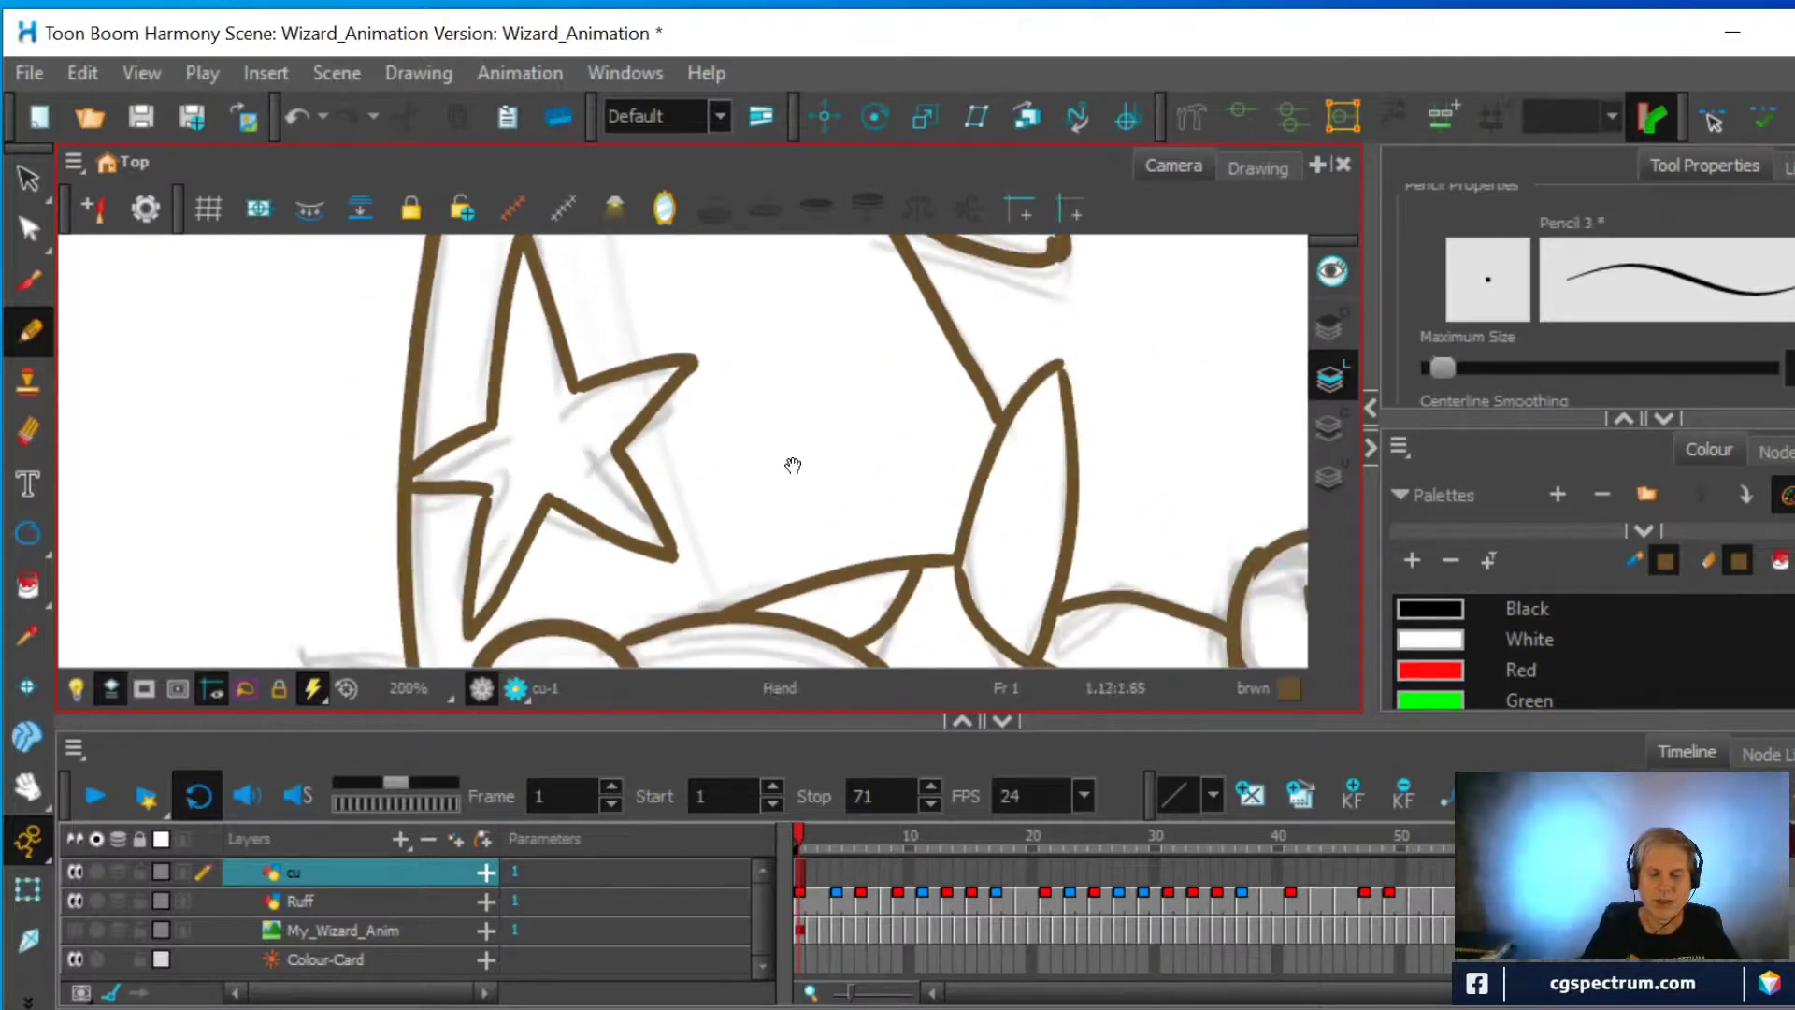
{"action": "left_click_drag", "start_coordinate": [935, 369], "coordinate": [697, 591]}
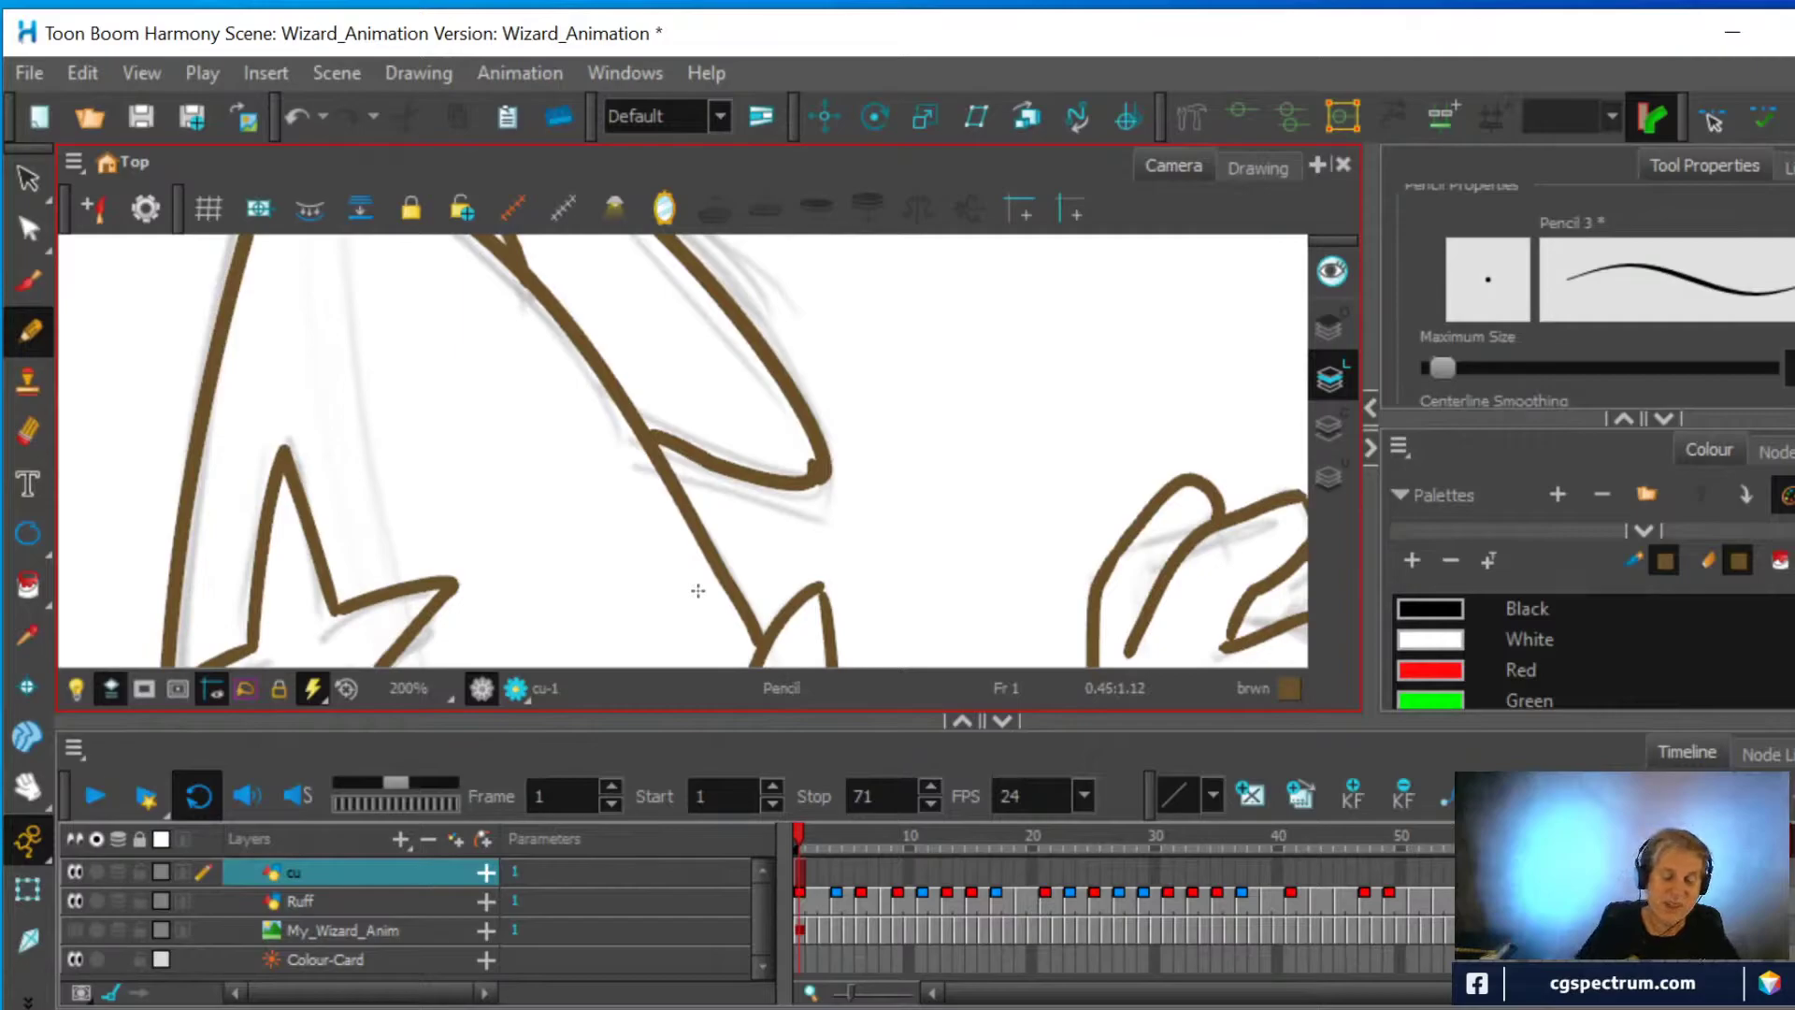
{"action": "left_click", "coordinate": [28, 432]}
{"action": "mouse_move", "coordinate": [810, 456]}
{"action": "left_mouse_down"}
{"action": "mouse_move", "coordinate": [827, 485]}
{"action": "mouse_move", "coordinate": [791, 488]}
{"action": "mouse_move", "coordinate": [832, 487]}
{"action": "left_mouse_up"}
{"action": "left_click", "coordinate": [28, 329]}
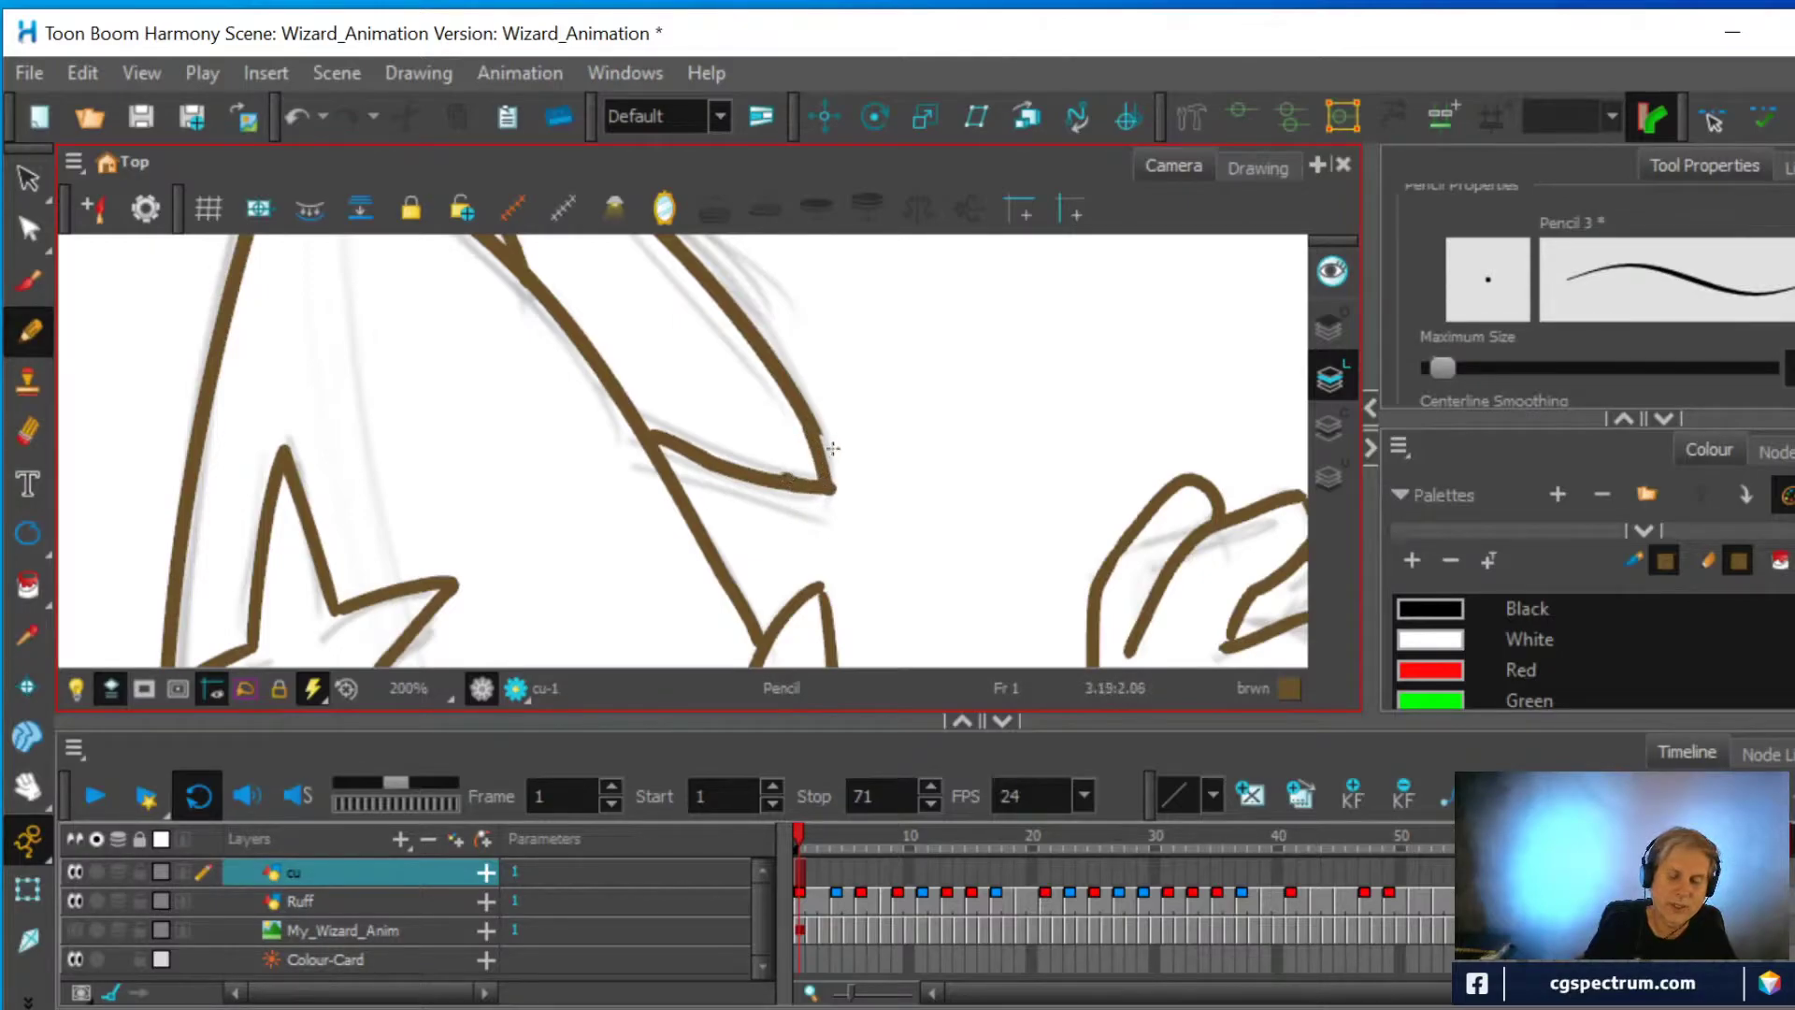
Try to erase the small bump on the outer line just above the folded peak's tip, and undo the erasure
{"action": "left_click", "coordinate": [28, 432]}
{"action": "left_click_drag", "start_coordinate": [829, 413], "coordinate": [836, 428]}
{"action": "key", "text": "ctrl+z"}
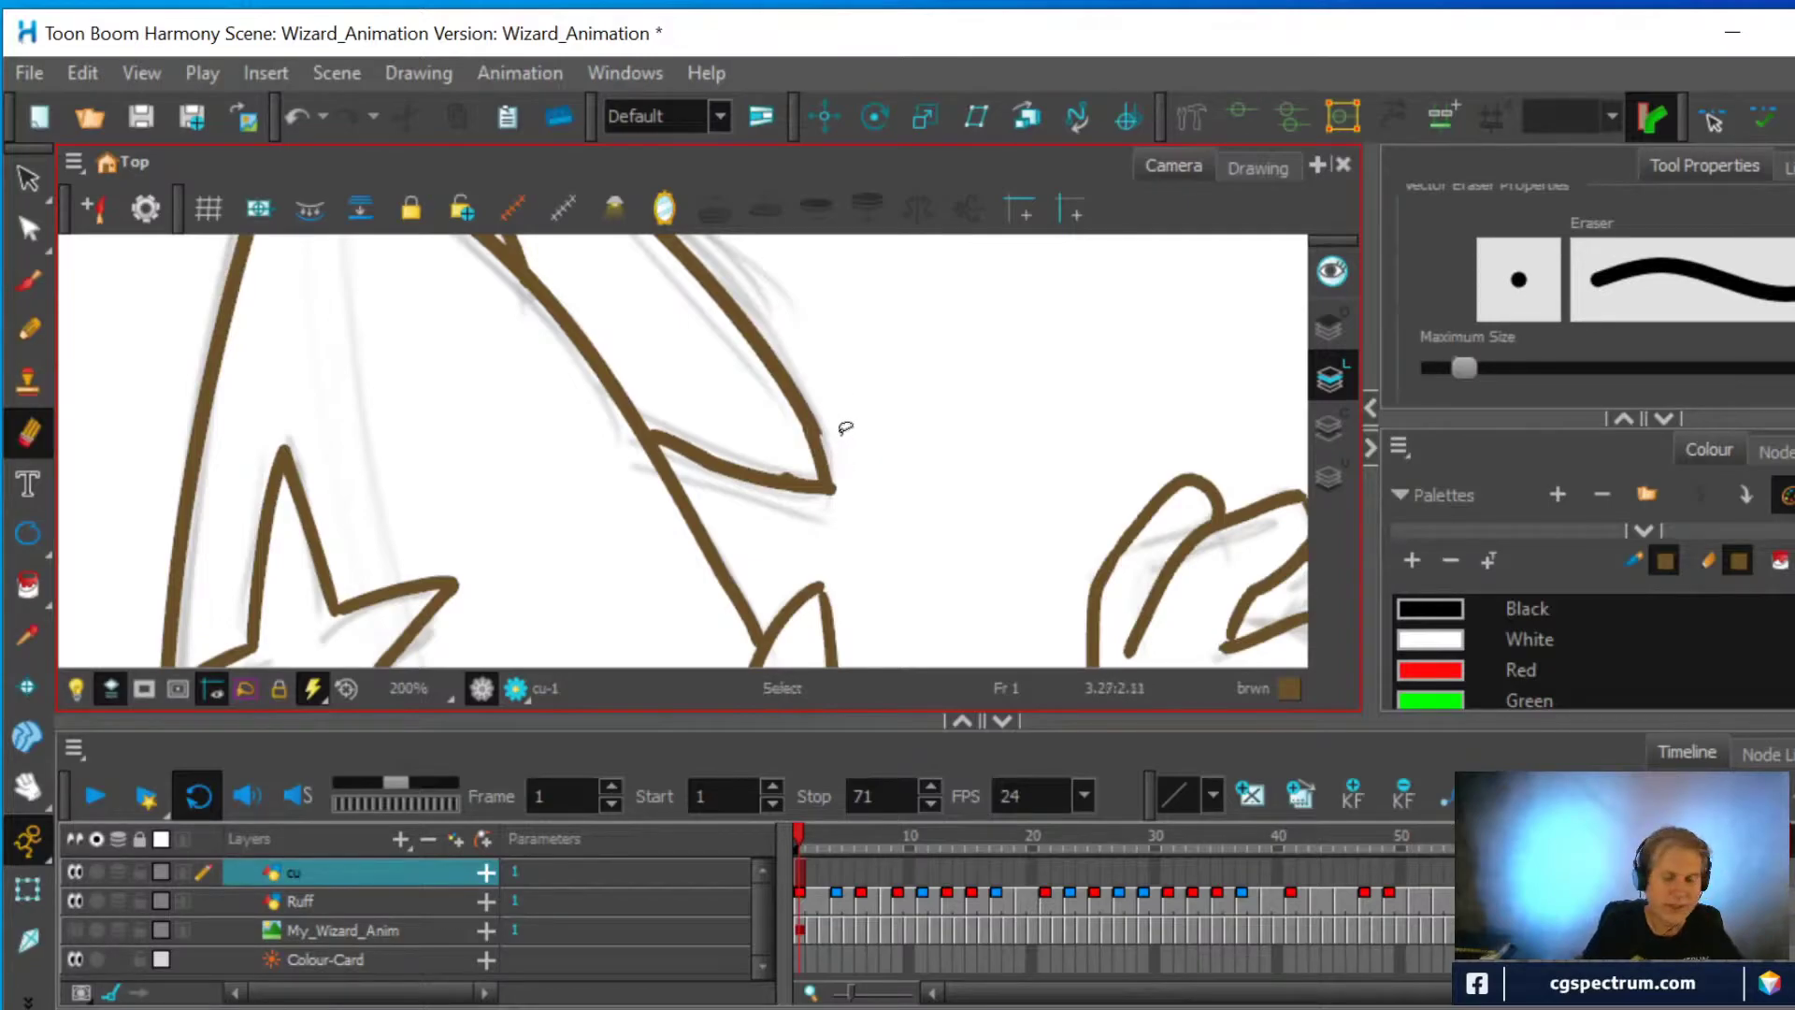
{"action": "left_click_drag", "start_coordinate": [857, 502], "coordinate": [848, 477]}
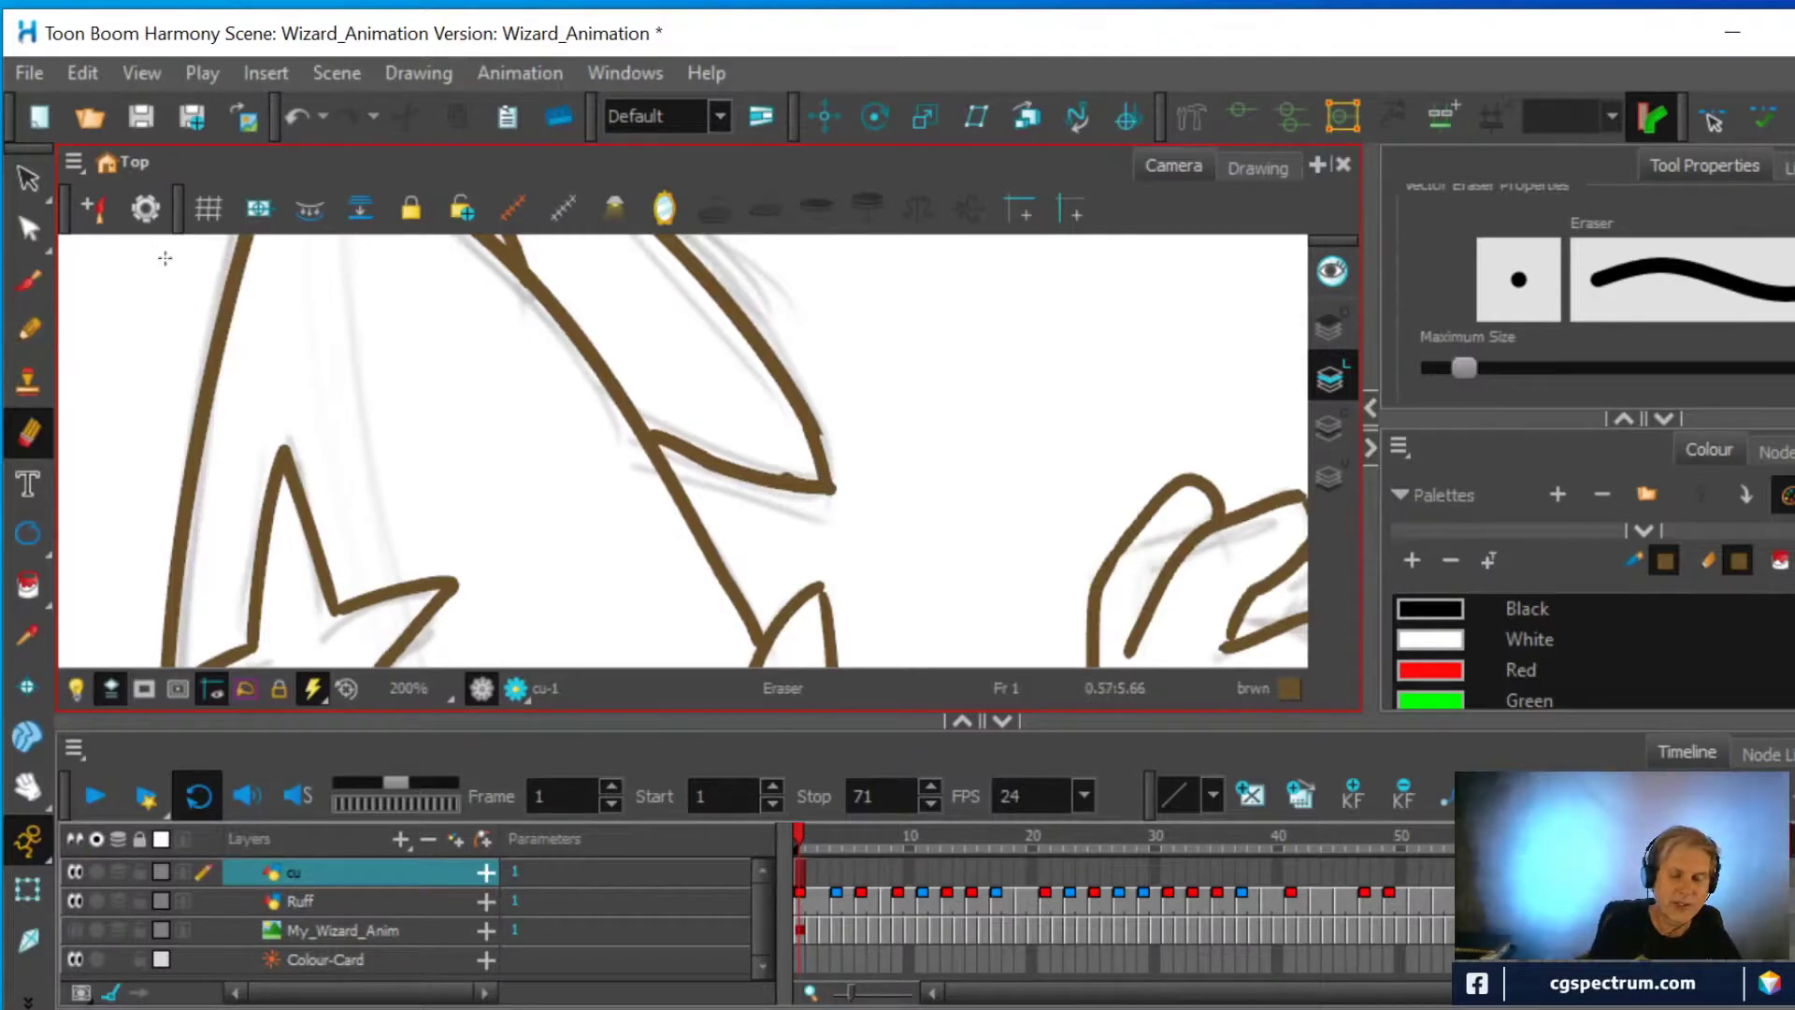
{"action": "mouse_move", "coordinate": [870, 443]}
{"action": "left_mouse_down"}
{"action": "mouse_move", "coordinate": [845, 421]}
{"action": "mouse_move", "coordinate": [854, 501]}
{"action": "mouse_move", "coordinate": [857, 481]}
{"action": "left_mouse_up"}
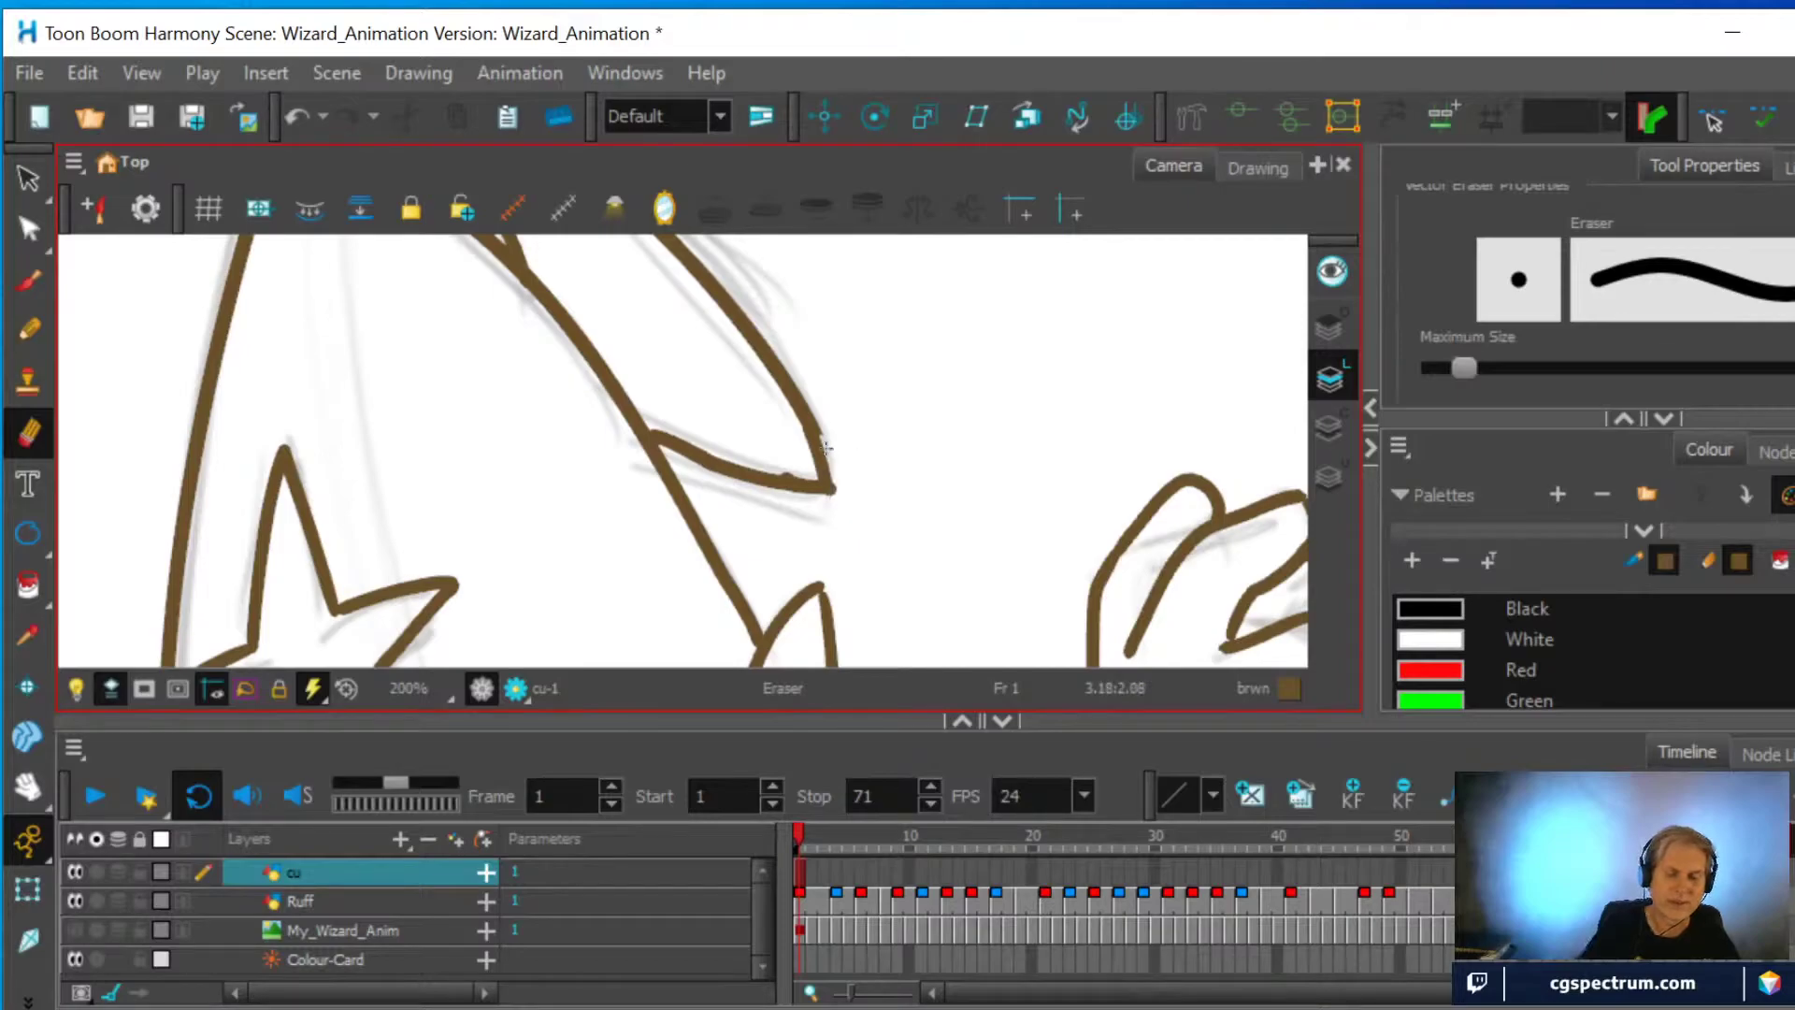
Ink the small pointed ear that sticks out from the hat's outer edge beside the nose, following the rough sketch
{"action": "scroll", "coordinate": [825, 448], "scroll_direction": "down", "scroll_amount": 2}
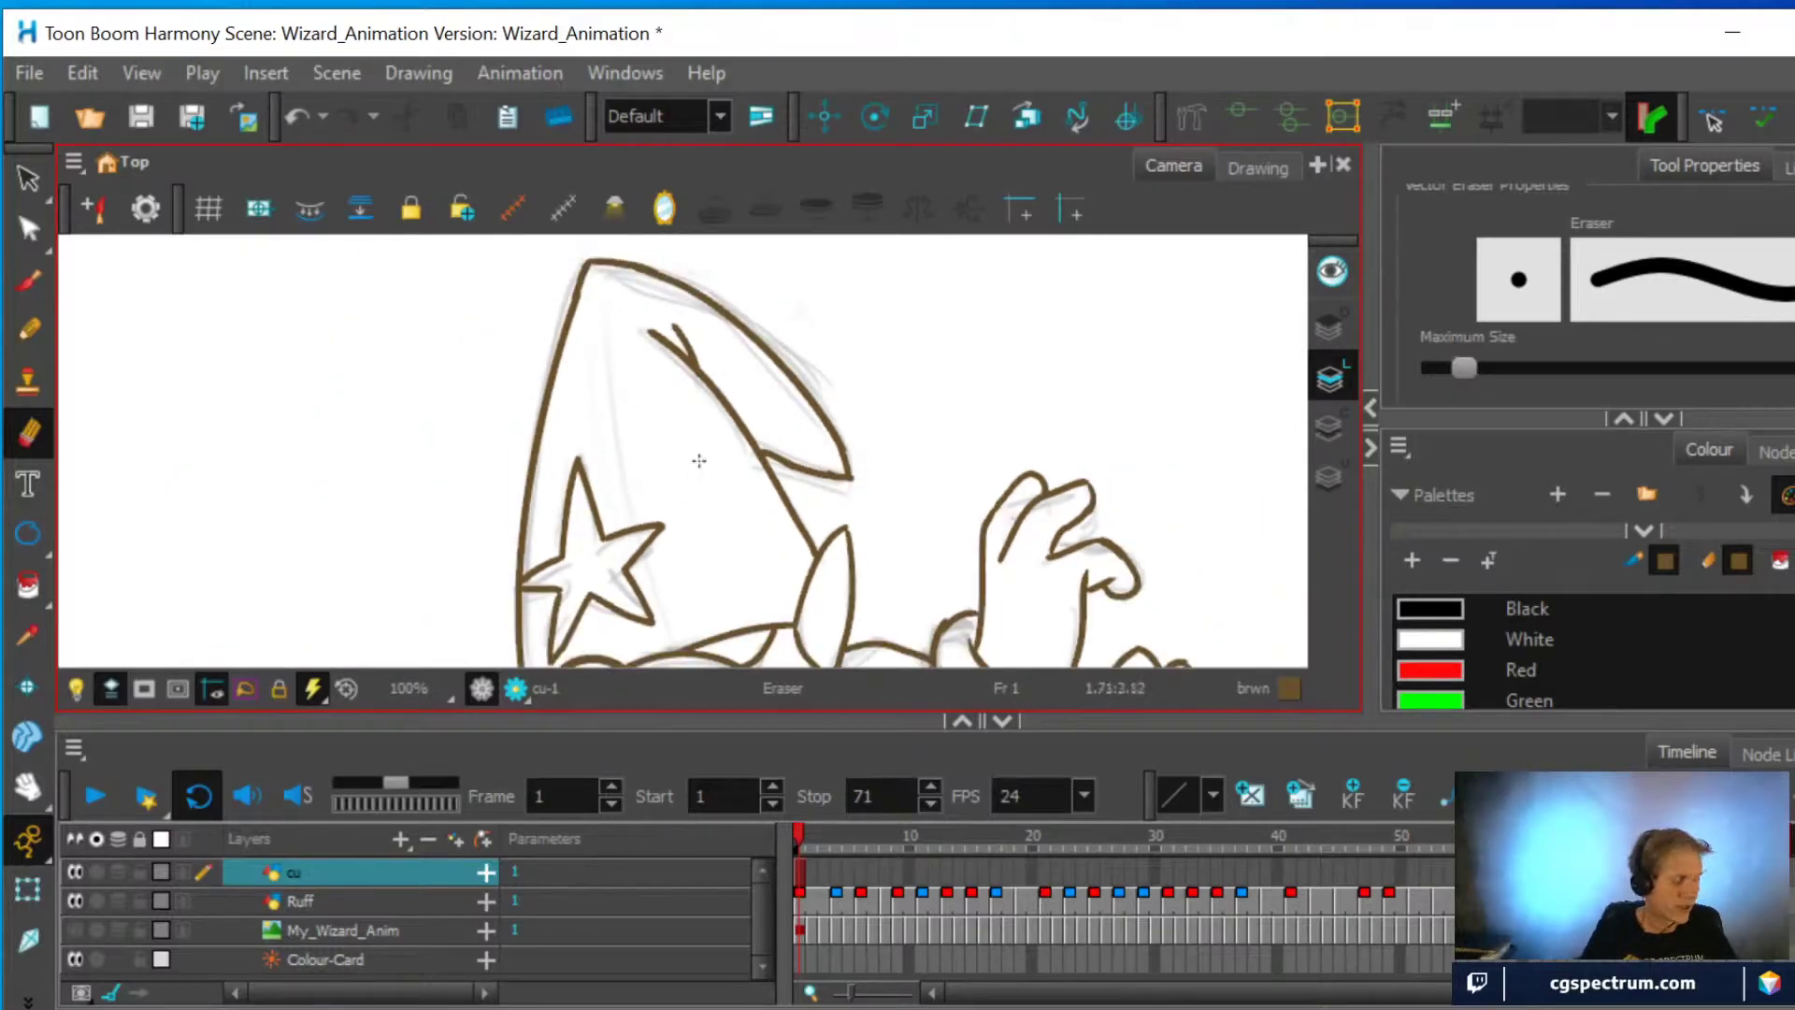
{"action": "scroll", "coordinate": [693, 463], "scroll_direction": "down", "scroll_amount": 1}
{"action": "key", "text": "space"}
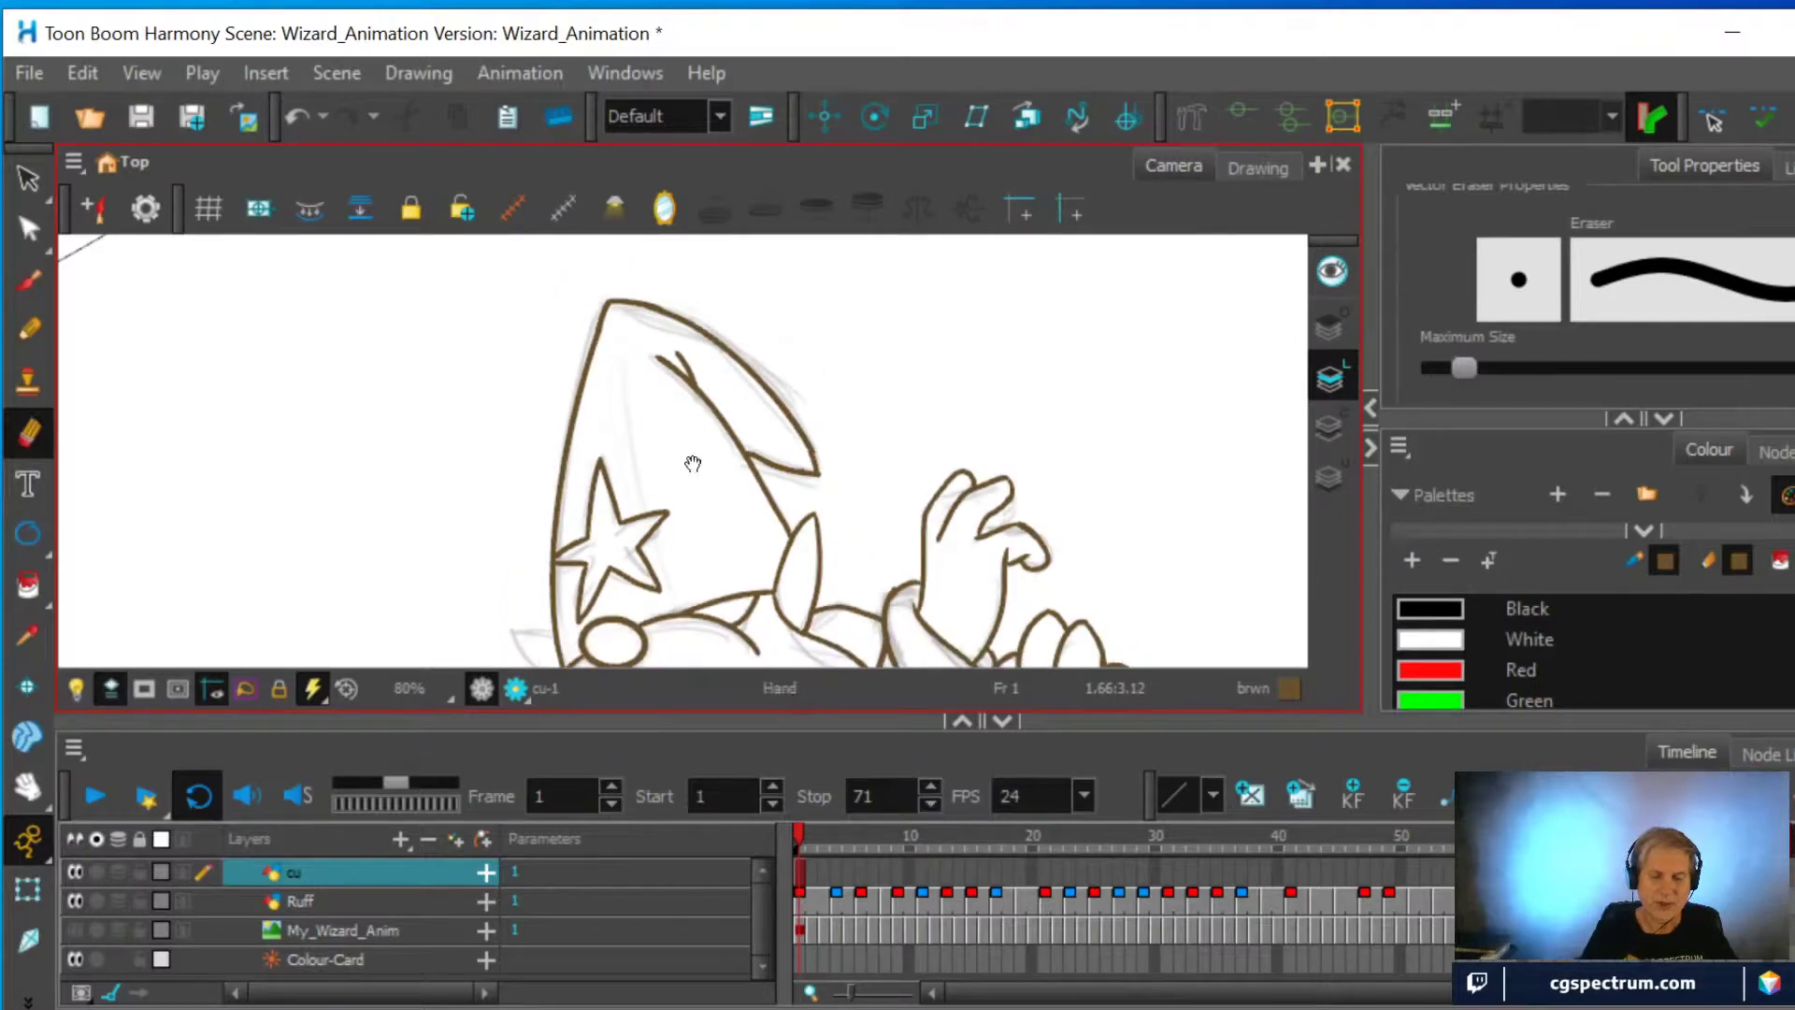
{"action": "left_click_drag", "start_coordinate": [693, 463], "coordinate": [720, 365]}
{"action": "scroll", "coordinate": [683, 459], "scroll_direction": "up", "scroll_amount": 4}
{"action": "key", "text": "space"}
{"action": "mouse_move", "coordinate": [675, 498]}
{"action": "left_mouse_down"}
{"action": "mouse_move", "coordinate": [718, 321]}
{"action": "mouse_move", "coordinate": [679, 396]}
{"action": "left_mouse_up"}
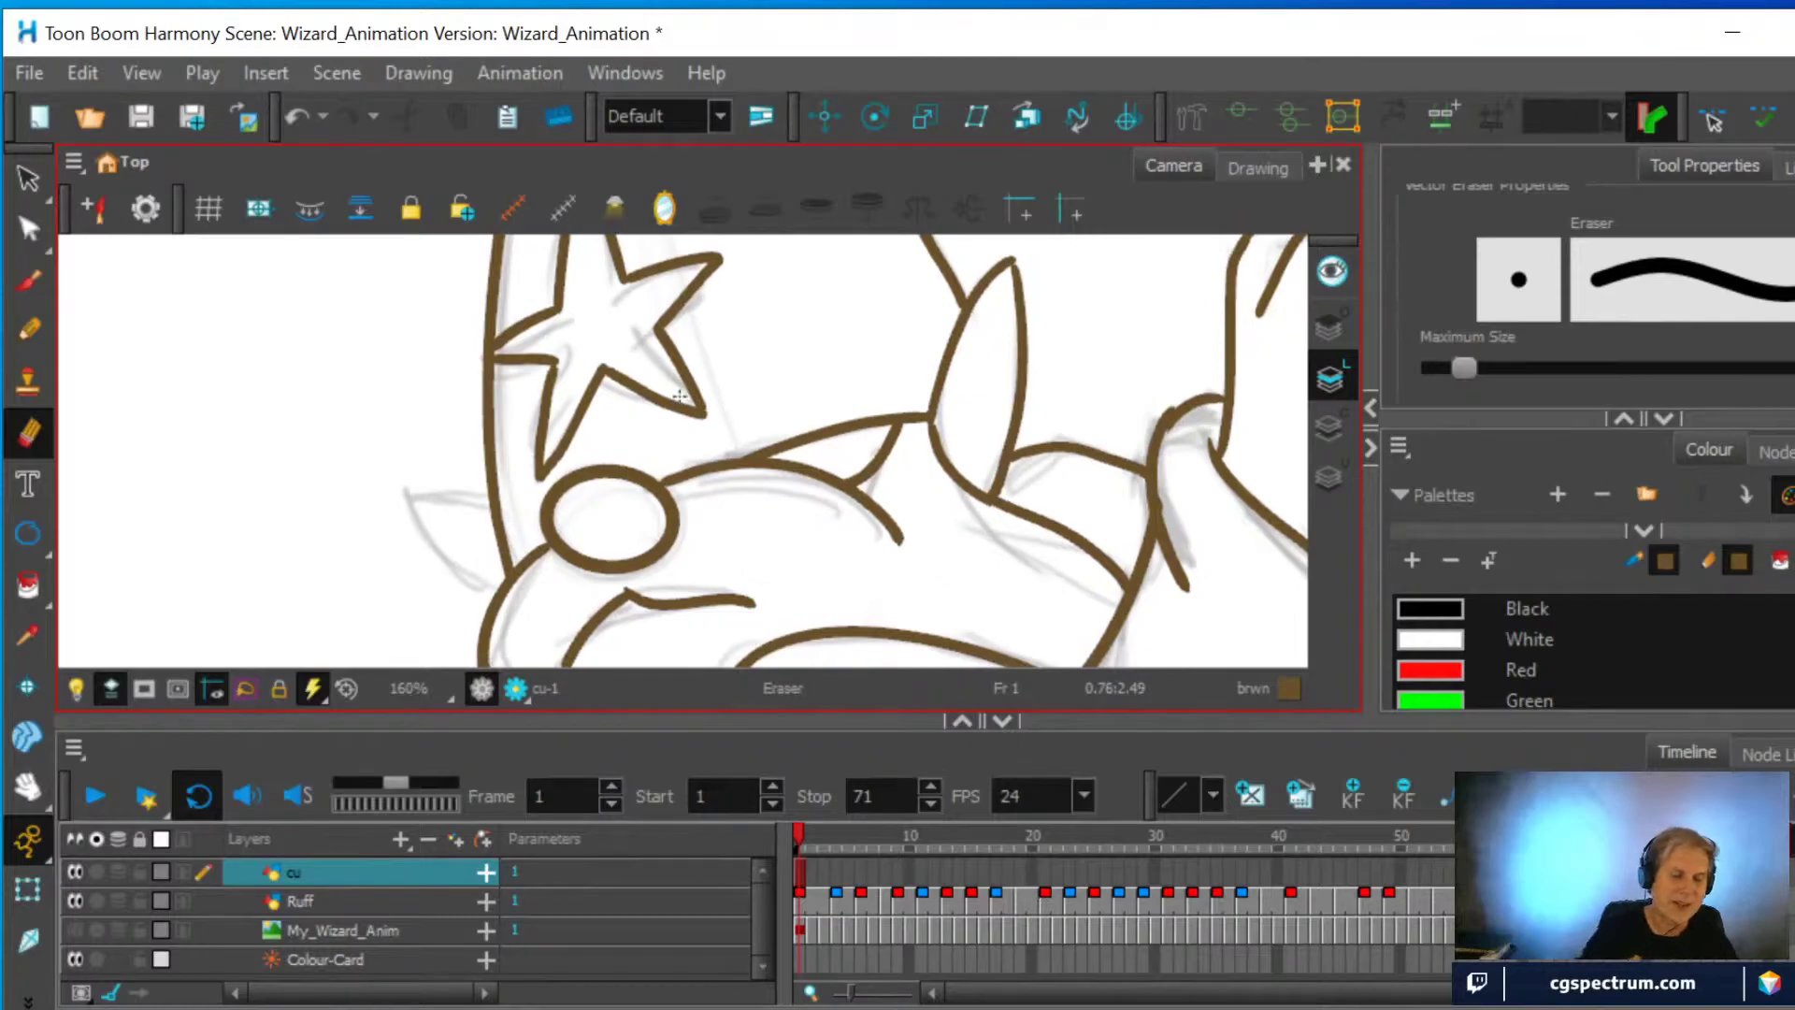
{"action": "left_click", "coordinate": [28, 329]}
{"action": "mouse_move", "coordinate": [492, 591]}
{"action": "left_mouse_down"}
{"action": "mouse_move", "coordinate": [418, 524]}
{"action": "mouse_move", "coordinate": [426, 496]}
{"action": "mouse_move", "coordinate": [501, 492]}
{"action": "left_mouse_up"}
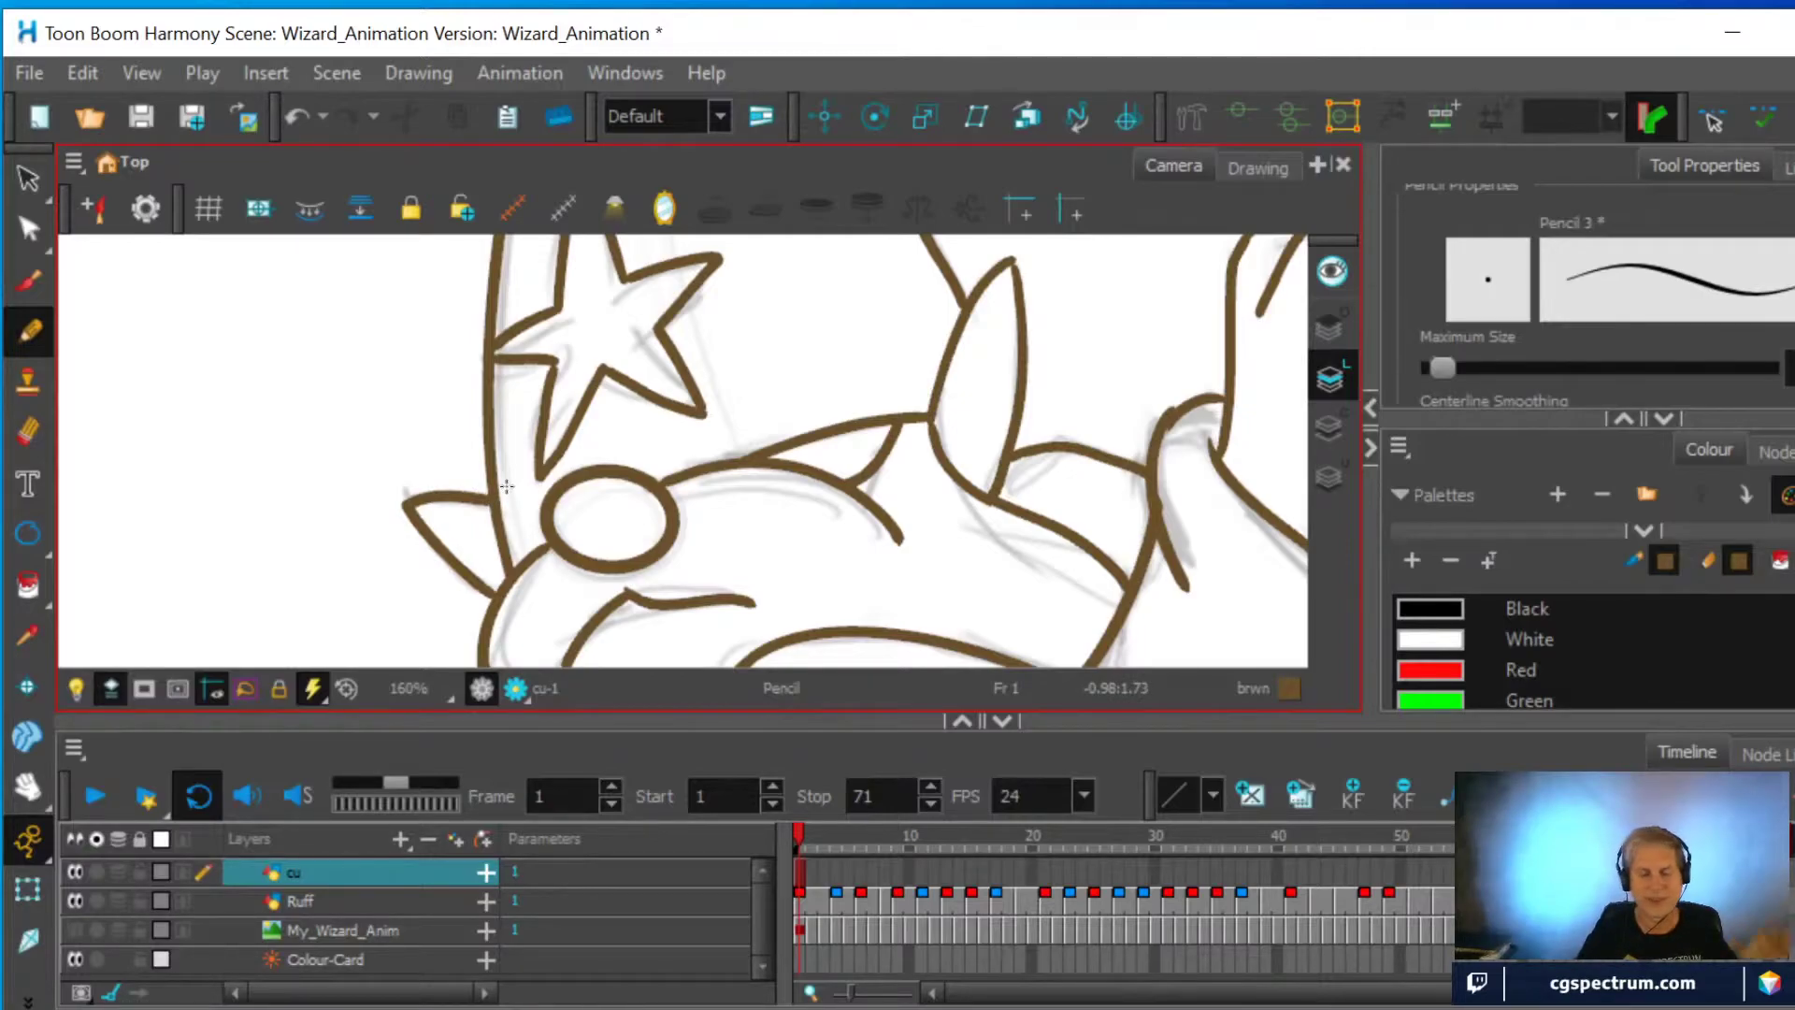
Erase the rounded tip and underside of the raised hand's lowest finger and redraw them with the Pencil
{"action": "scroll", "coordinate": [654, 465], "scroll_direction": "down", "scroll_amount": 5}
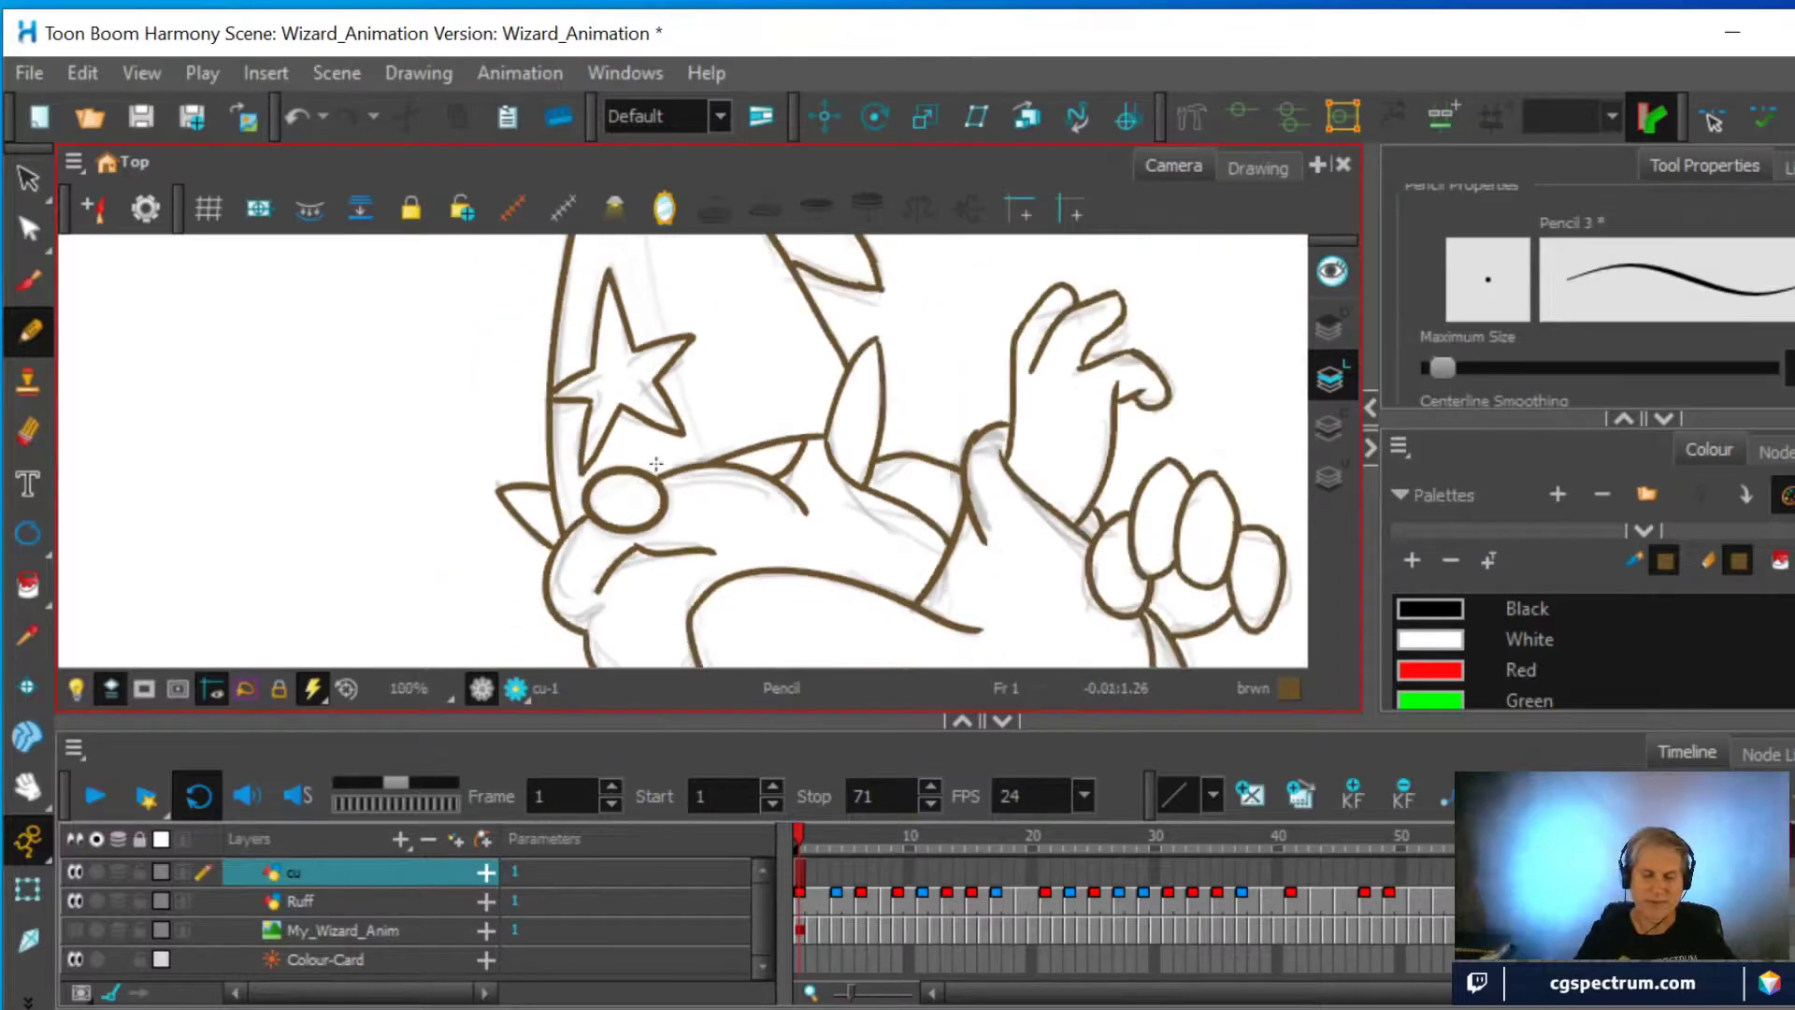
{"action": "scroll", "coordinate": [660, 462], "scroll_direction": "down", "scroll_amount": 1}
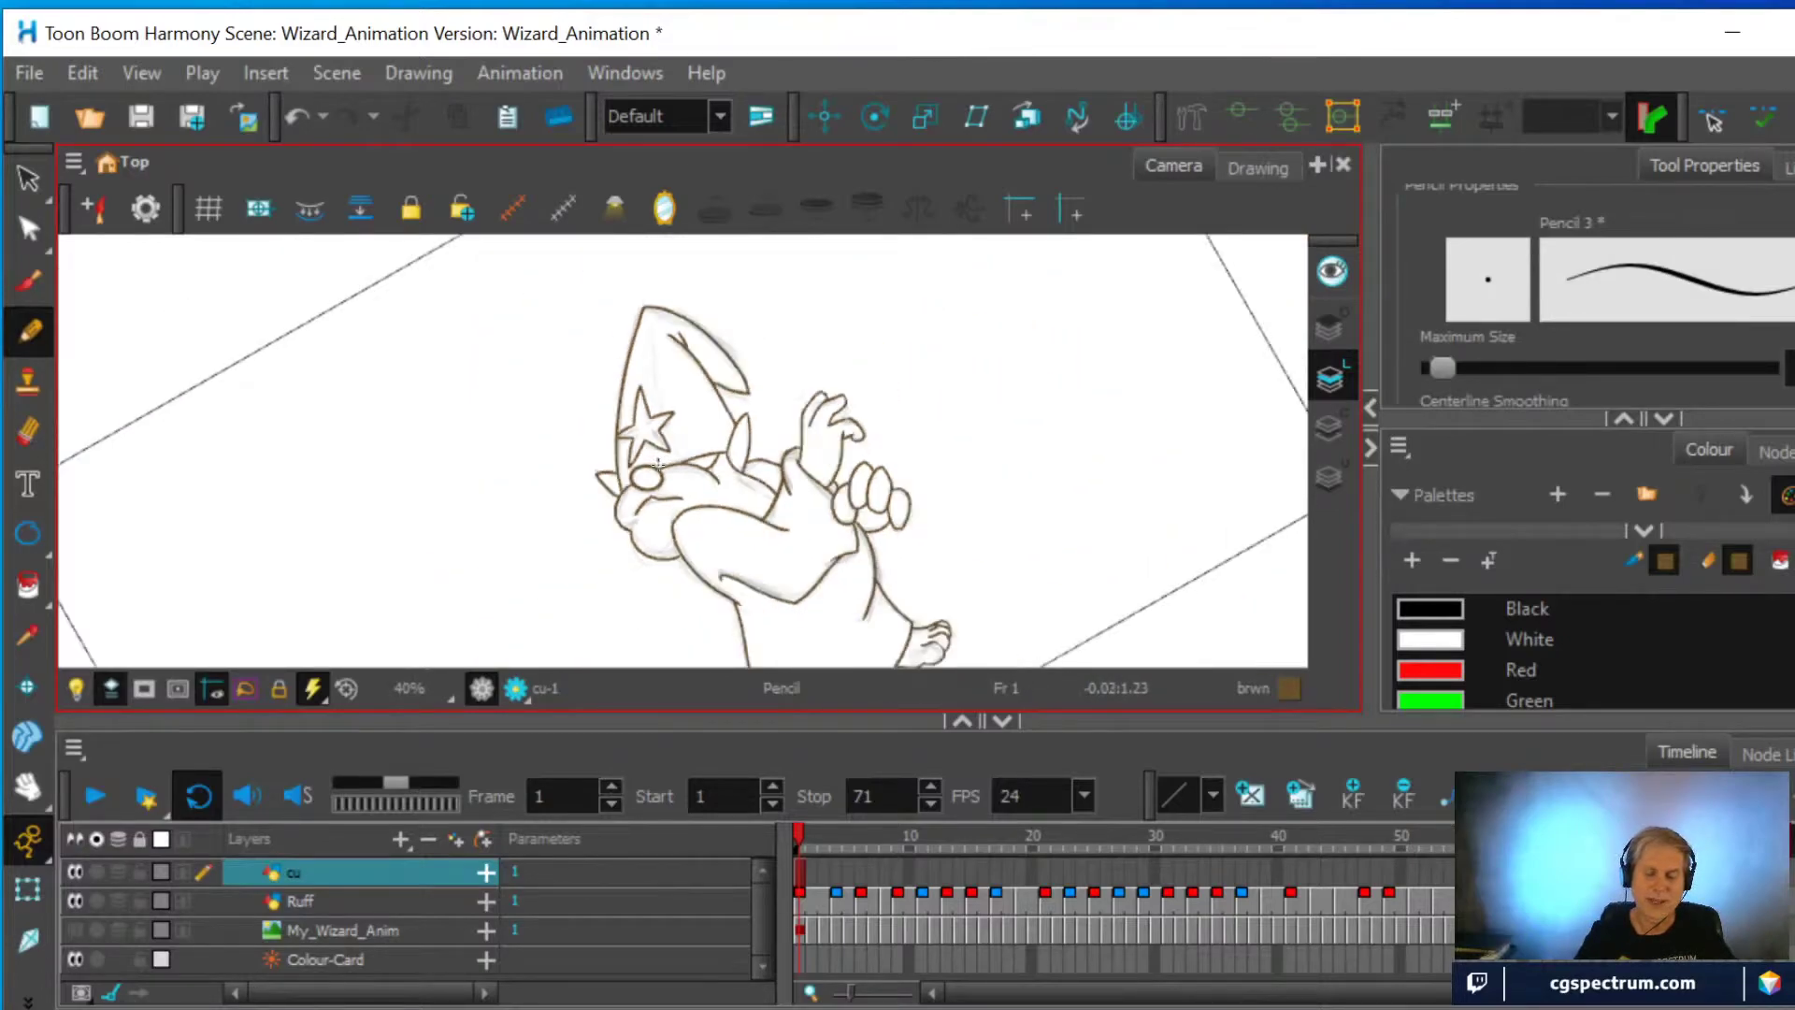
{"action": "scroll", "coordinate": [660, 464], "scroll_direction": "up", "scroll_amount": 2}
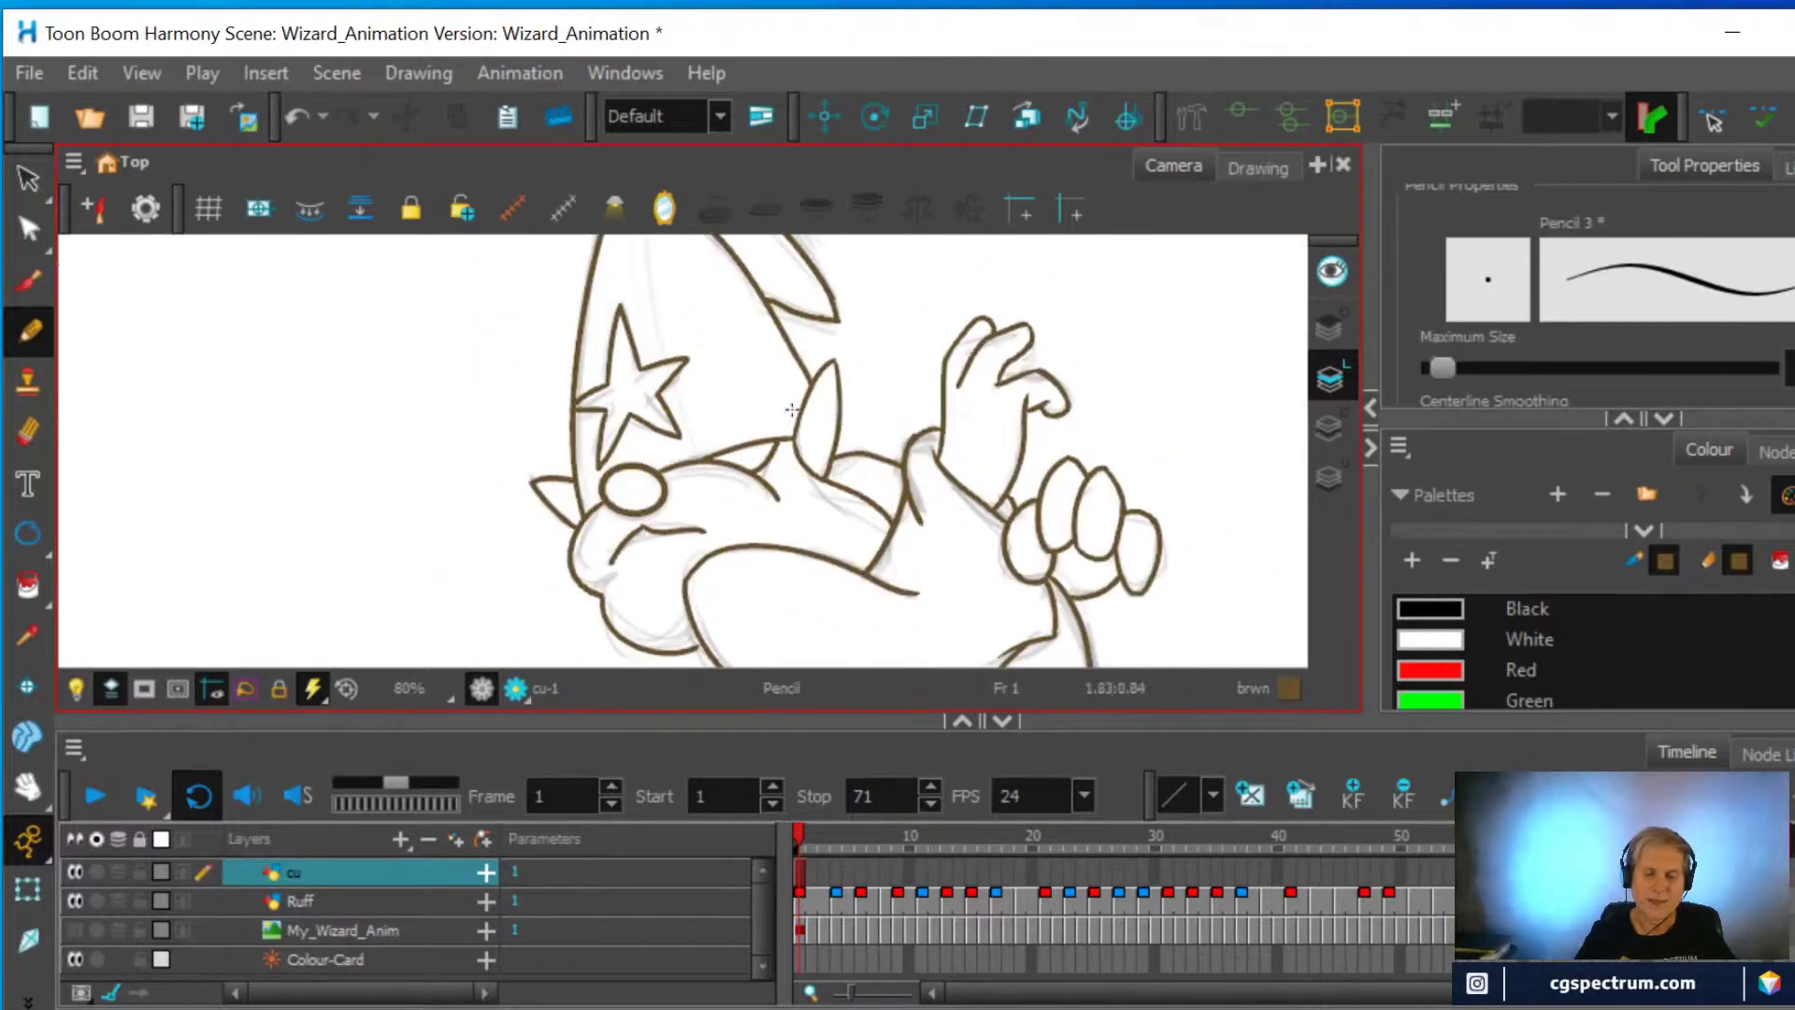
{"action": "mouse_move", "coordinate": [861, 389]}
{"action": "left_mouse_down"}
{"action": "mouse_move", "coordinate": [461, 521]}
{"action": "mouse_move", "coordinate": [673, 356]}
{"action": "left_mouse_up"}
{"action": "scroll", "coordinate": [513, 509], "scroll_direction": "up", "scroll_amount": 2}
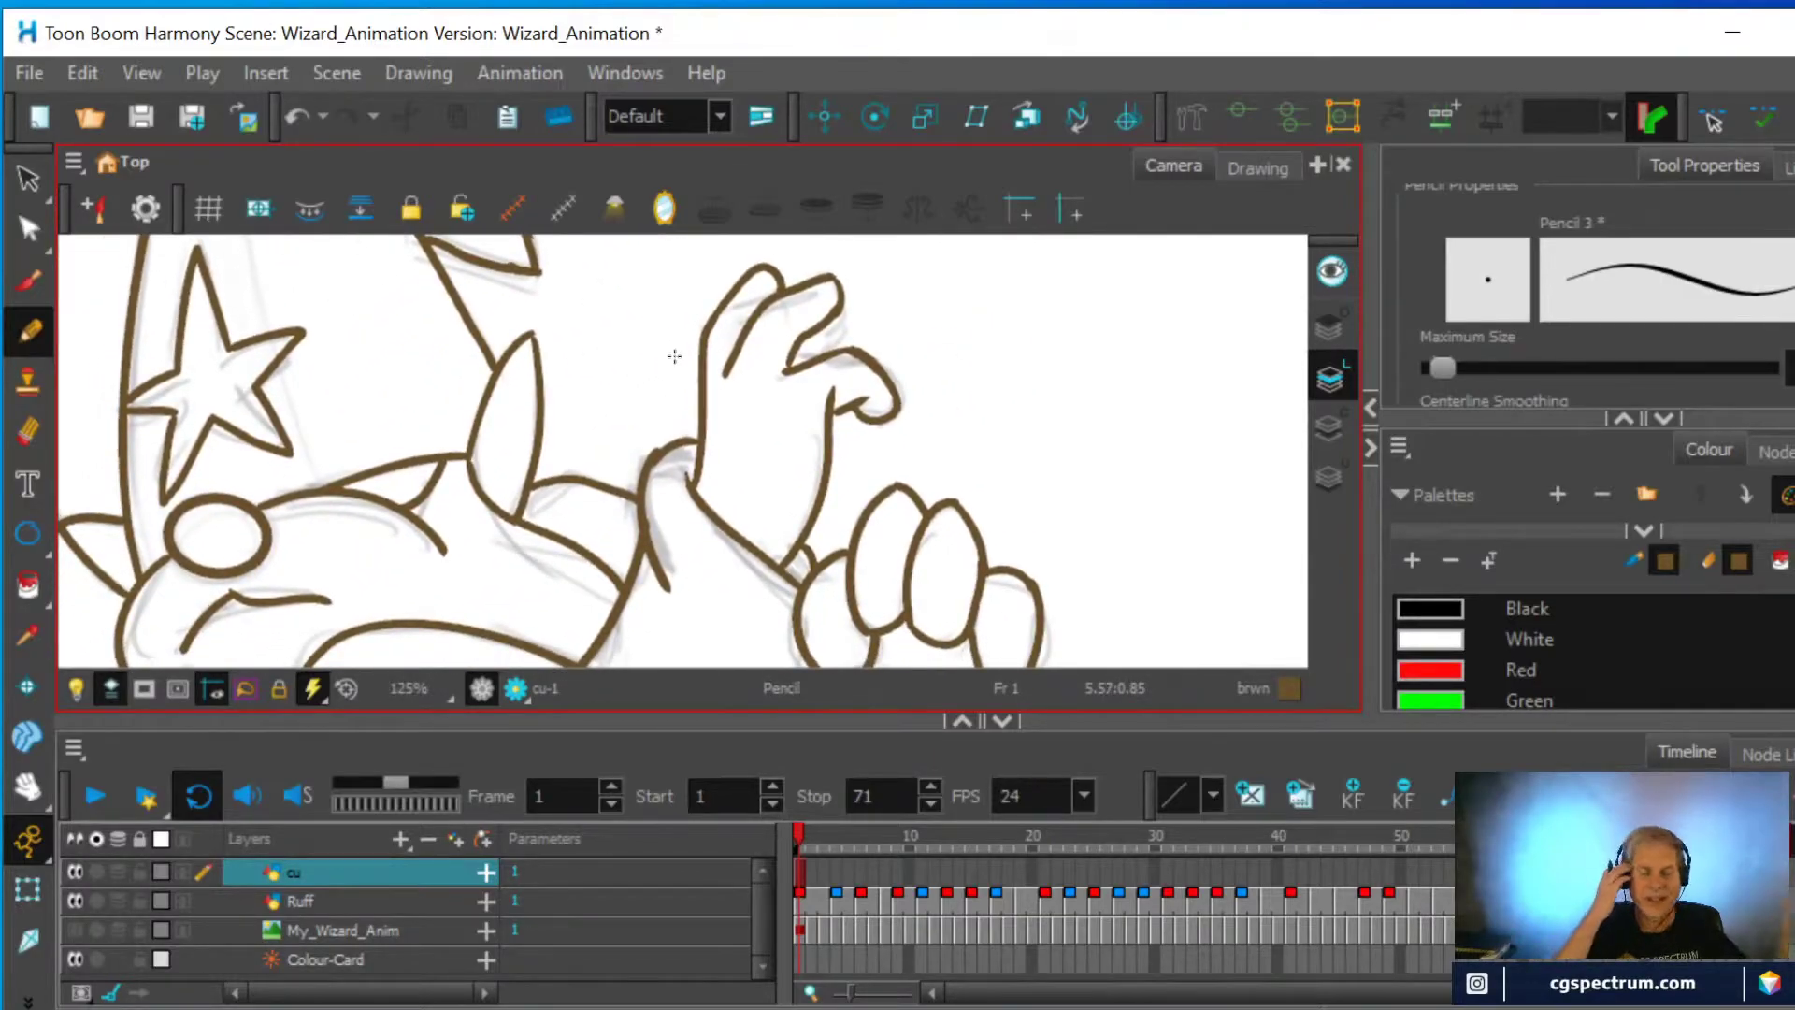
{"action": "left_click", "coordinate": [28, 432]}
{"action": "left_click_drag", "start_coordinate": [852, 418], "coordinate": [896, 421]}
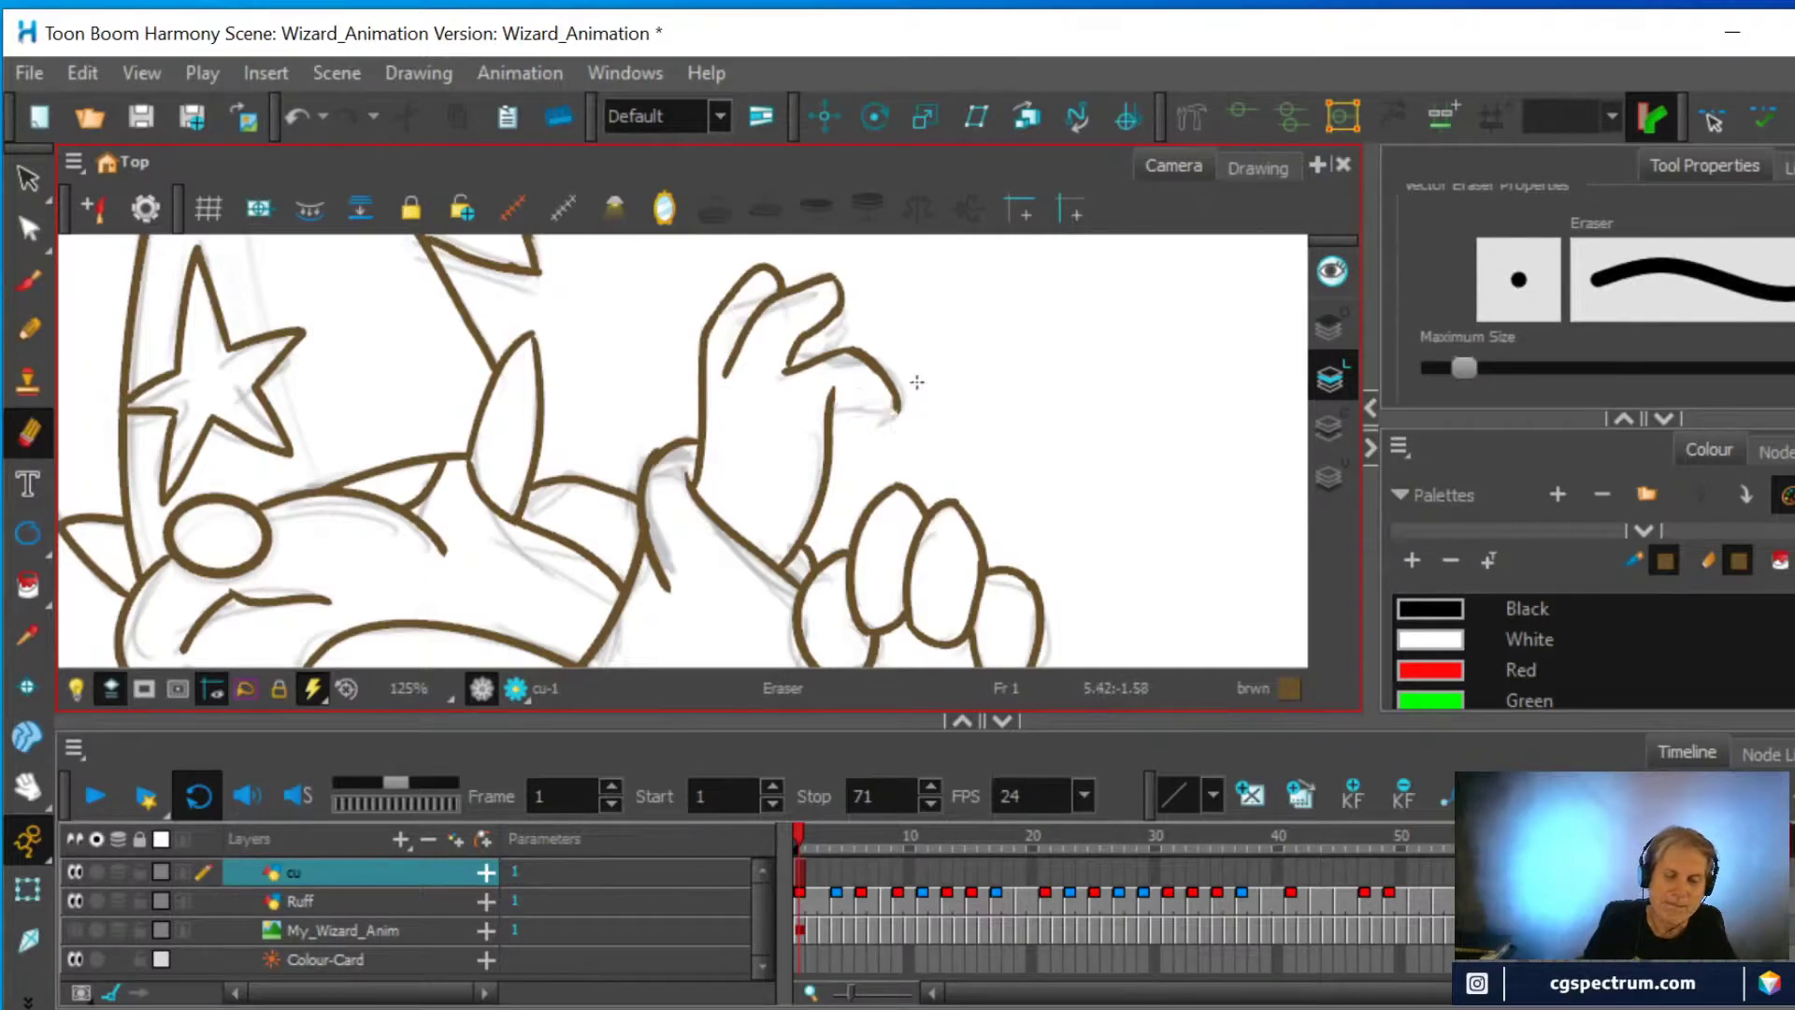
{"action": "left_click", "coordinate": [28, 329]}
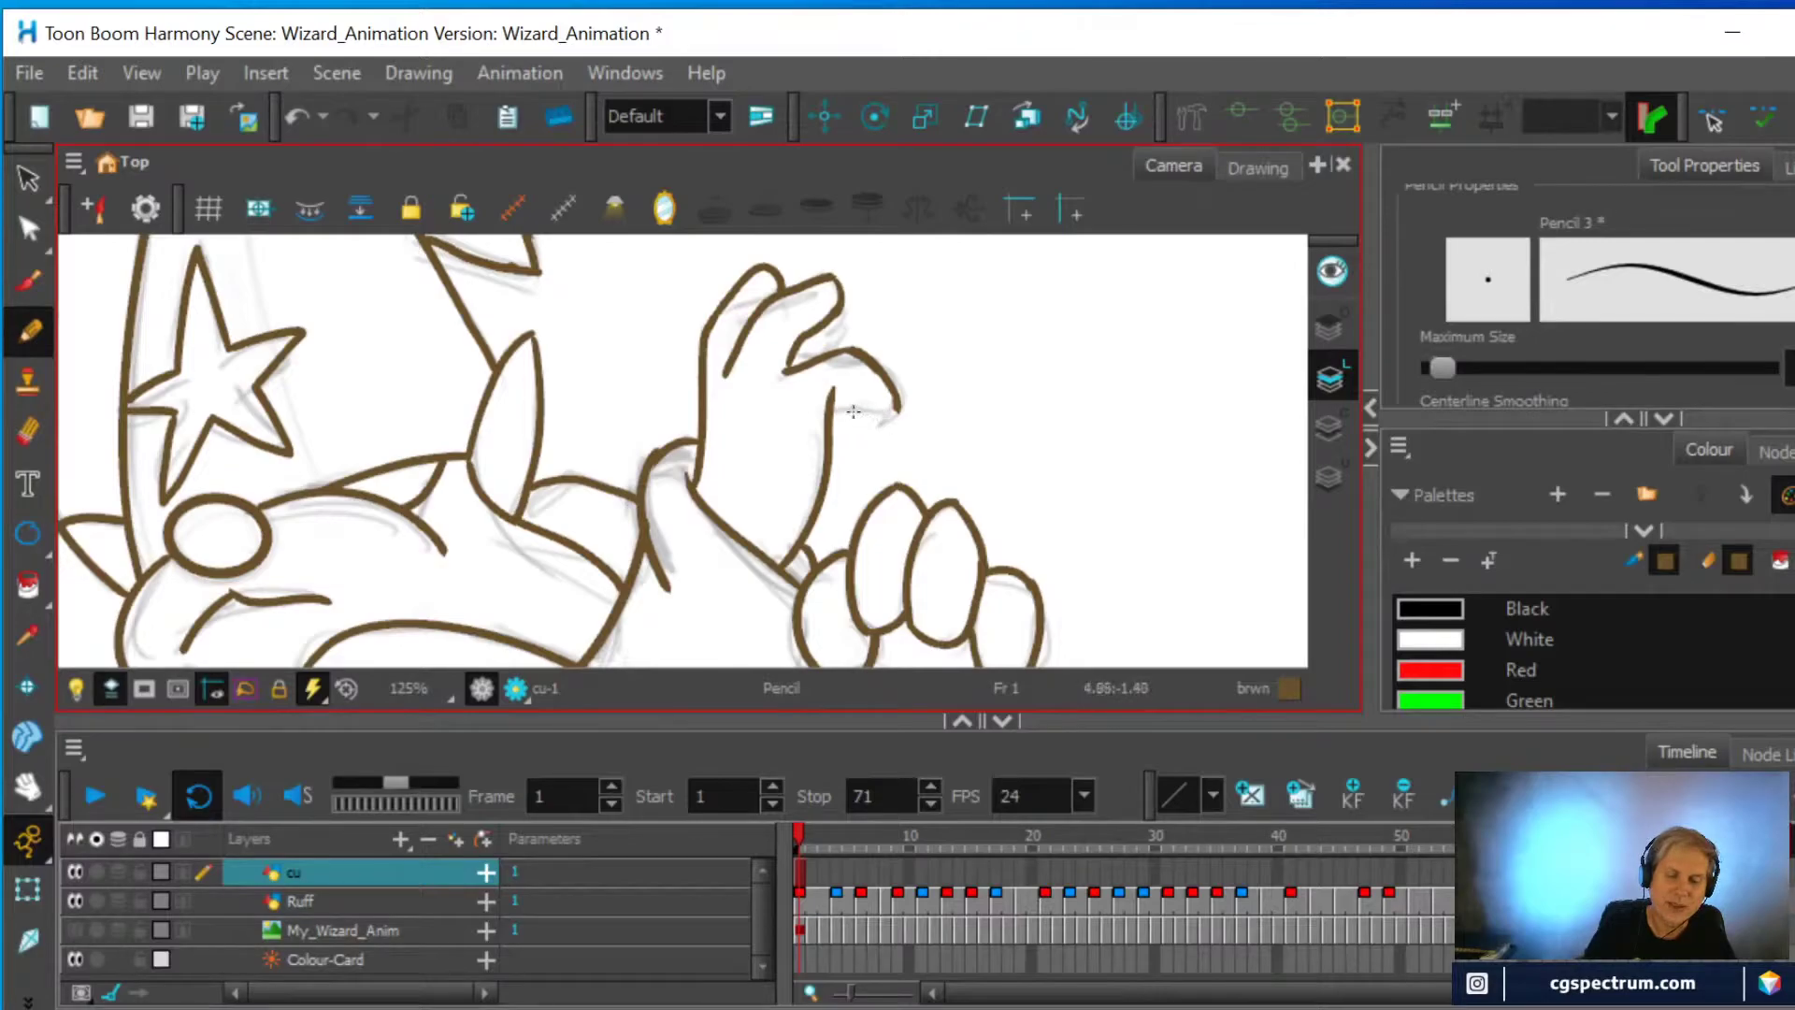
{"action": "mouse_move", "coordinate": [856, 420]}
{"action": "left_mouse_down"}
{"action": "mouse_move", "coordinate": [886, 428]}
{"action": "mouse_move", "coordinate": [895, 391]}
{"action": "mouse_move", "coordinate": [857, 420]}
{"action": "left_mouse_up"}
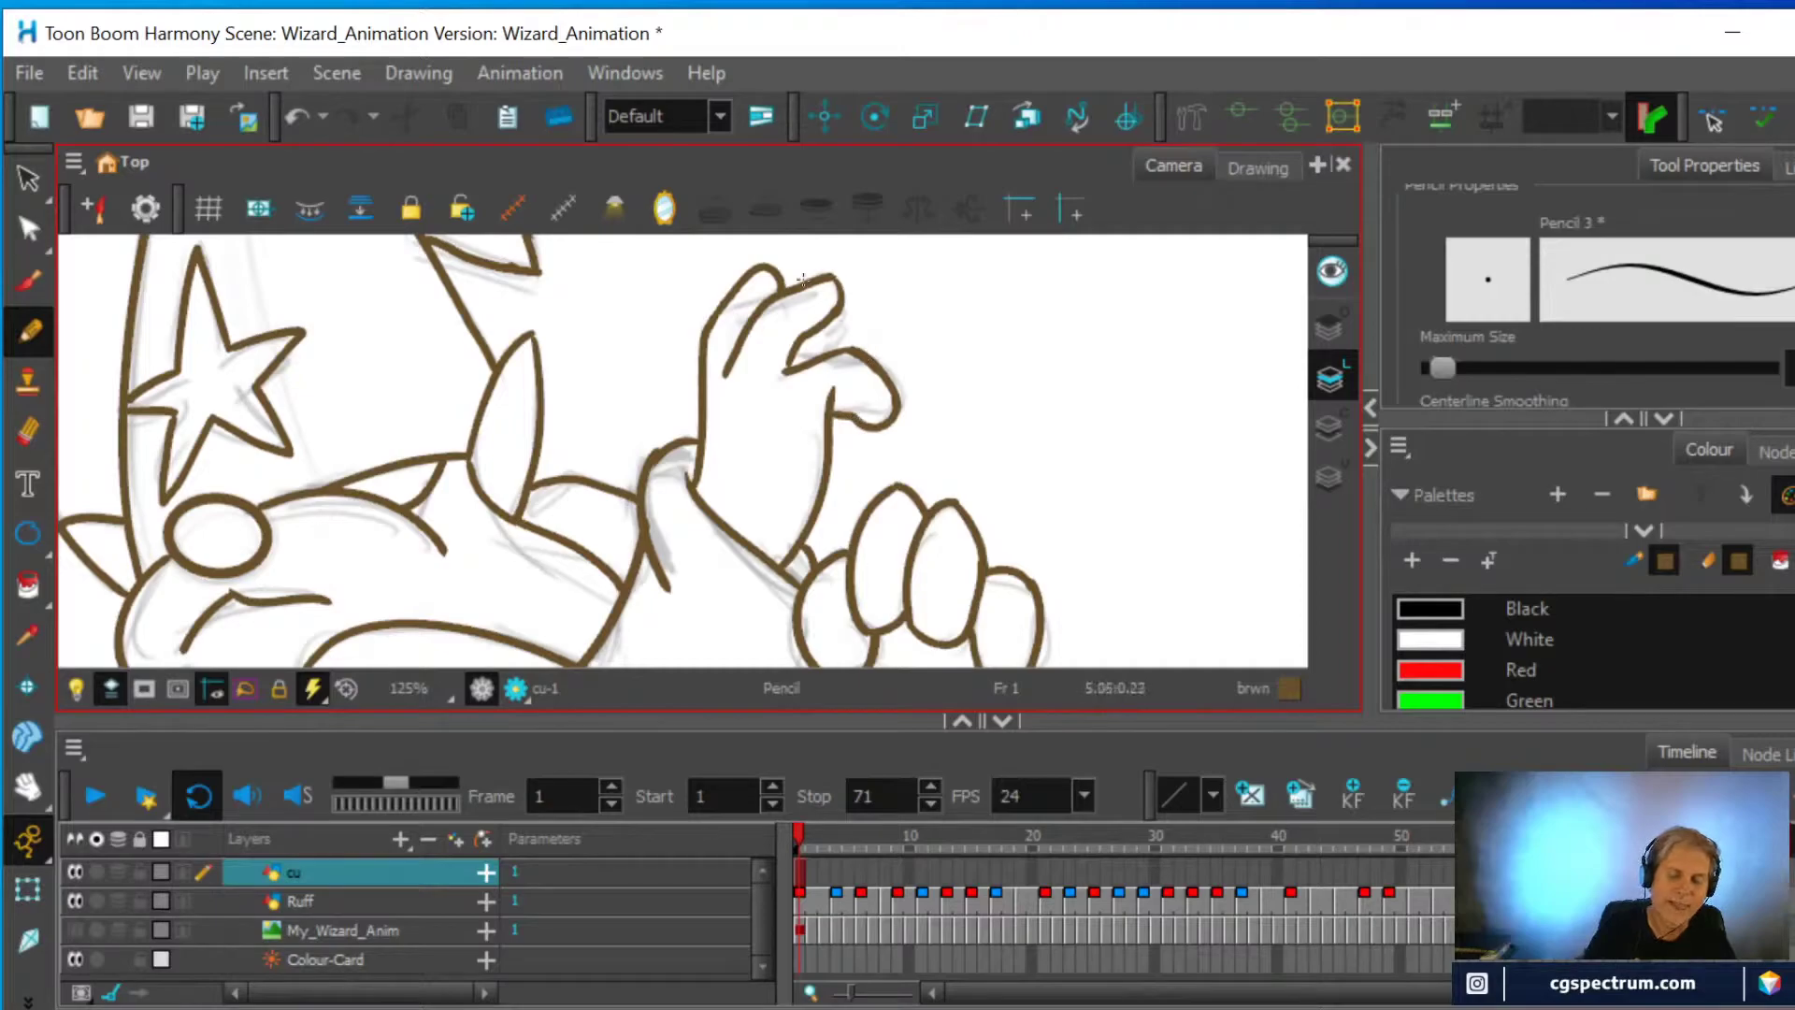
Erase the tip and underside of the raised hand's middle finger and redraw them with a fuller curve down to the lowest finger
{"action": "left_click", "coordinate": [28, 432]}
{"action": "mouse_move", "coordinate": [823, 311]}
{"action": "left_mouse_down"}
{"action": "mouse_move", "coordinate": [788, 356]}
{"action": "mouse_move", "coordinate": [844, 292]}
{"action": "left_mouse_up"}
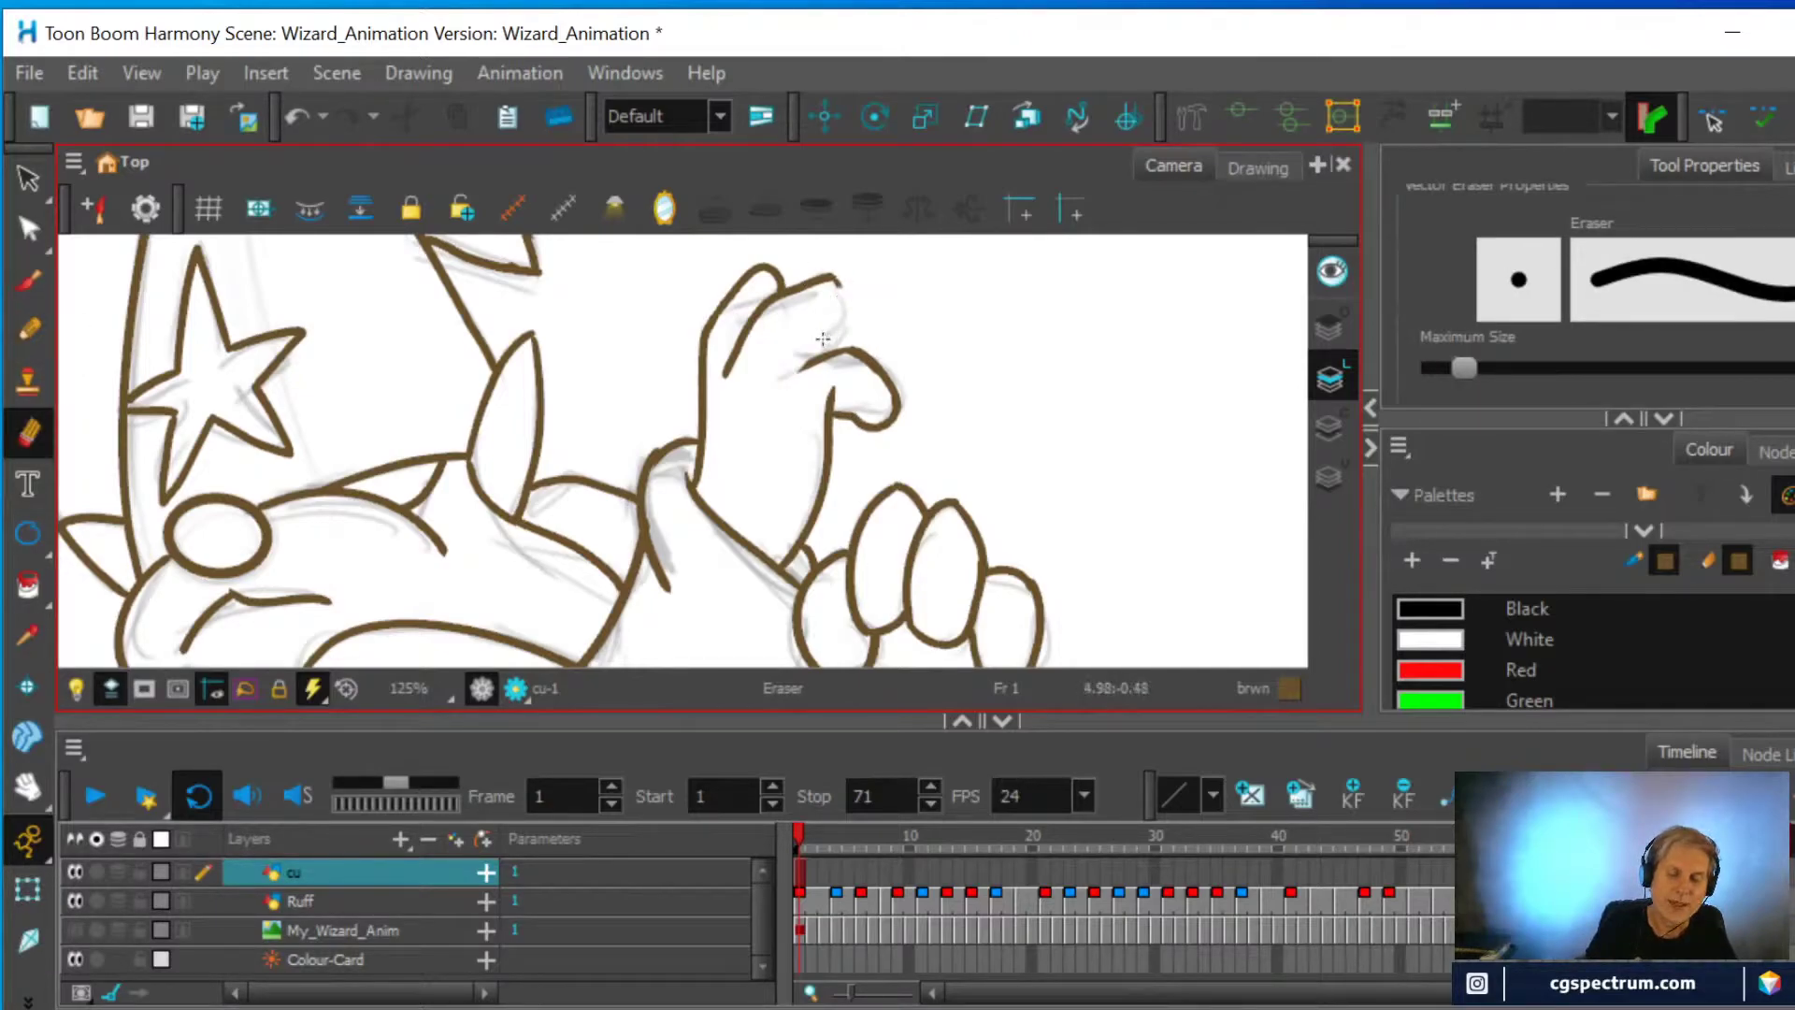
{"action": "left_click", "coordinate": [28, 329]}
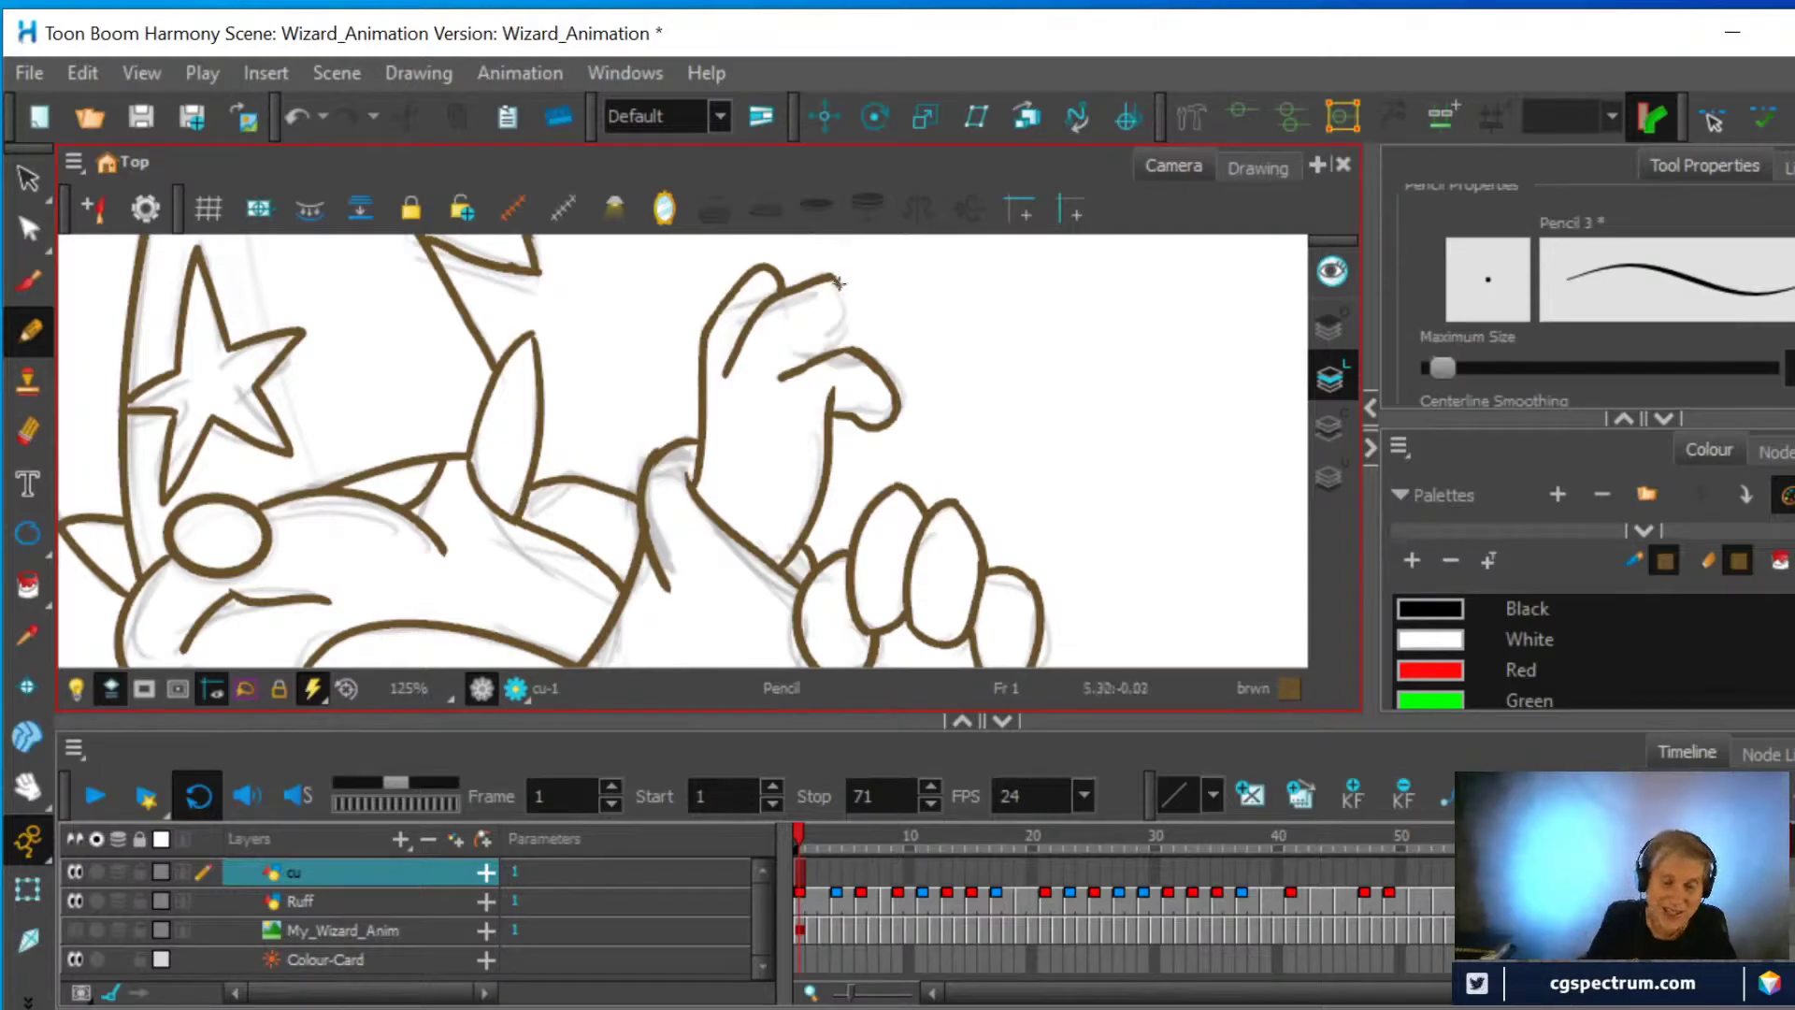
{"action": "mouse_move", "coordinate": [834, 279]}
{"action": "left_mouse_down"}
{"action": "mouse_move", "coordinate": [838, 333]}
{"action": "mouse_move", "coordinate": [793, 370]}
{"action": "left_mouse_up"}
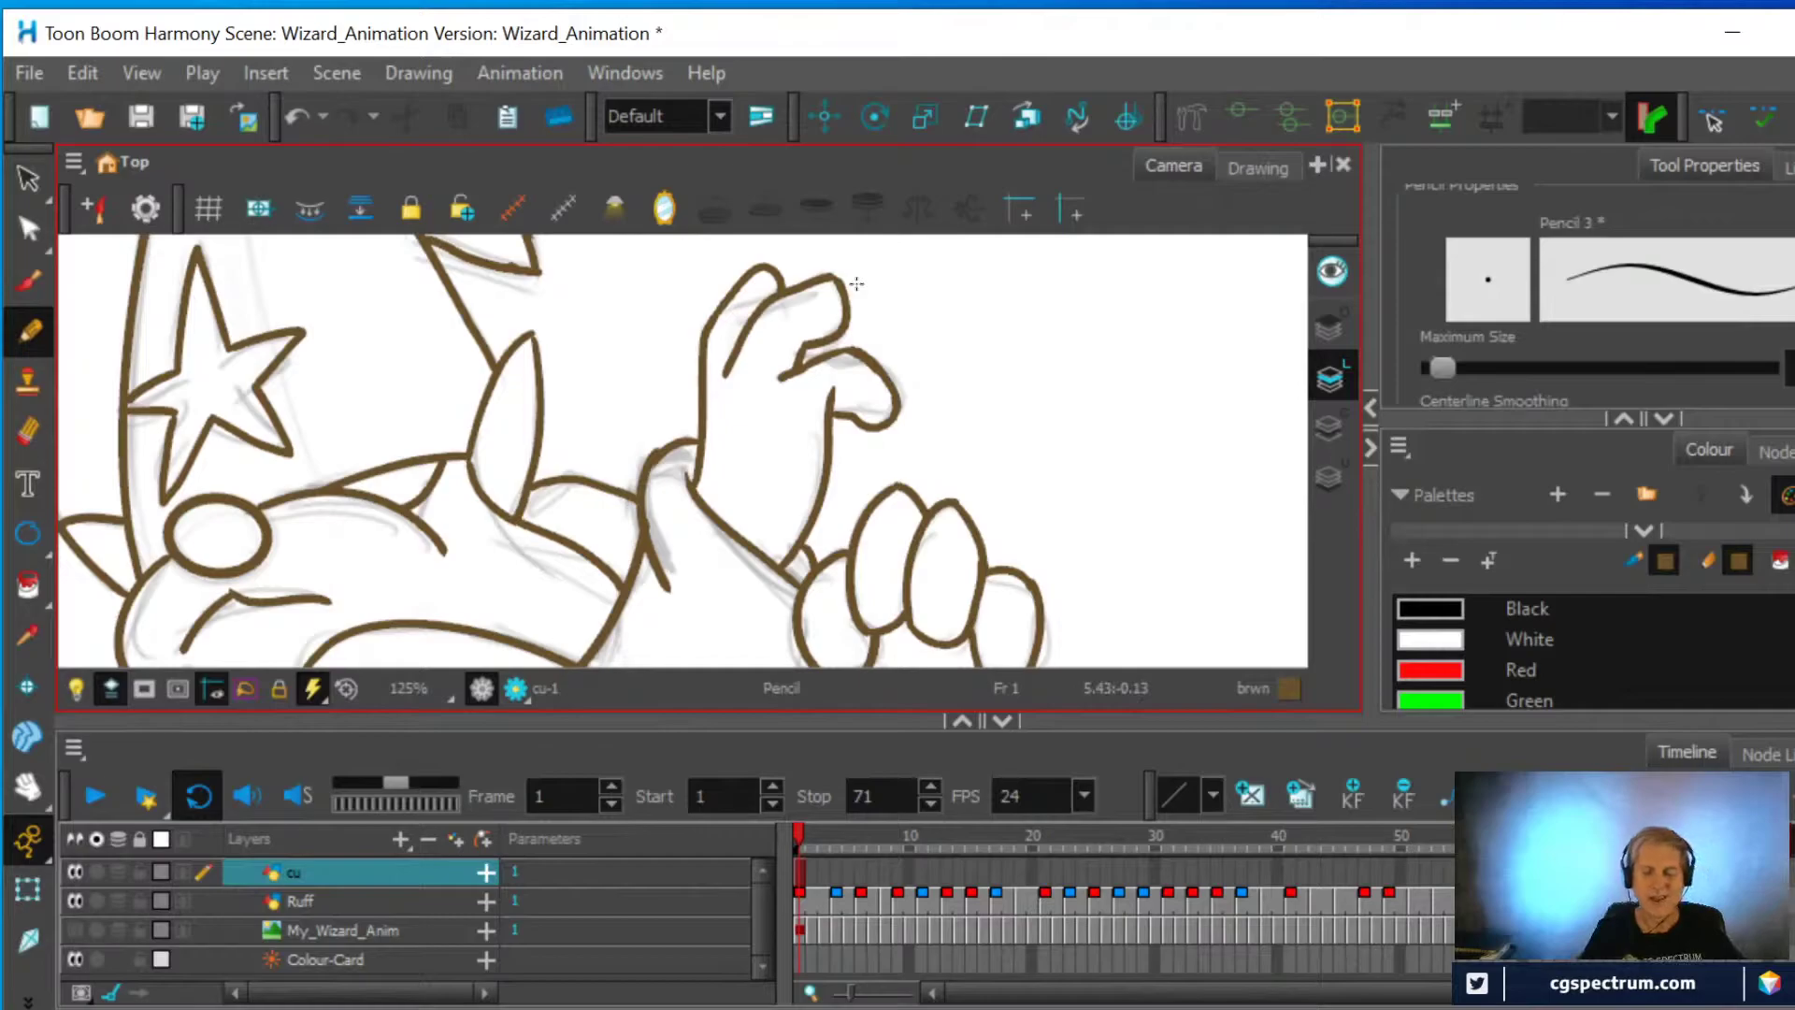
Erase the lowest finger's underside on the raised hand and redraw it with a fuller rounded tip curving back to the palm line
{"action": "scroll", "coordinate": [952, 366], "scroll_direction": "down", "scroll_amount": 3}
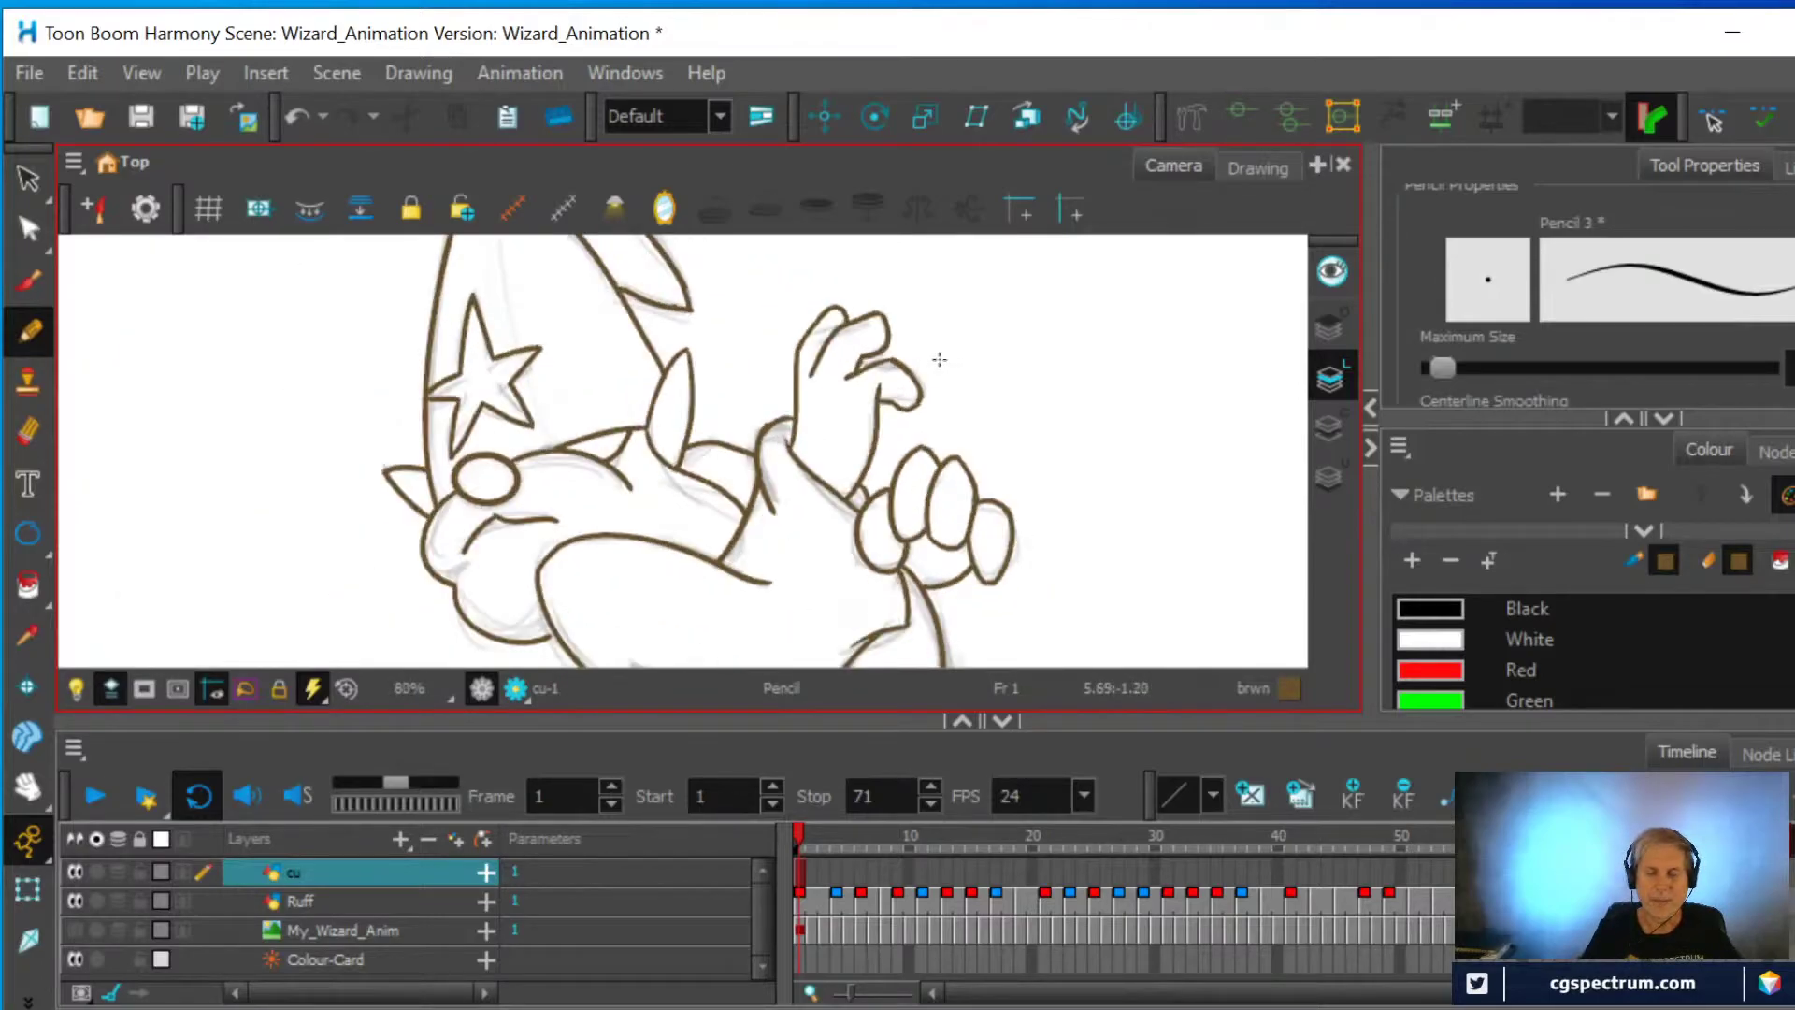
{"action": "scroll", "coordinate": [939, 359], "scroll_direction": "down", "scroll_amount": 1}
{"action": "scroll", "coordinate": [926, 361], "scroll_direction": "up", "scroll_amount": 2}
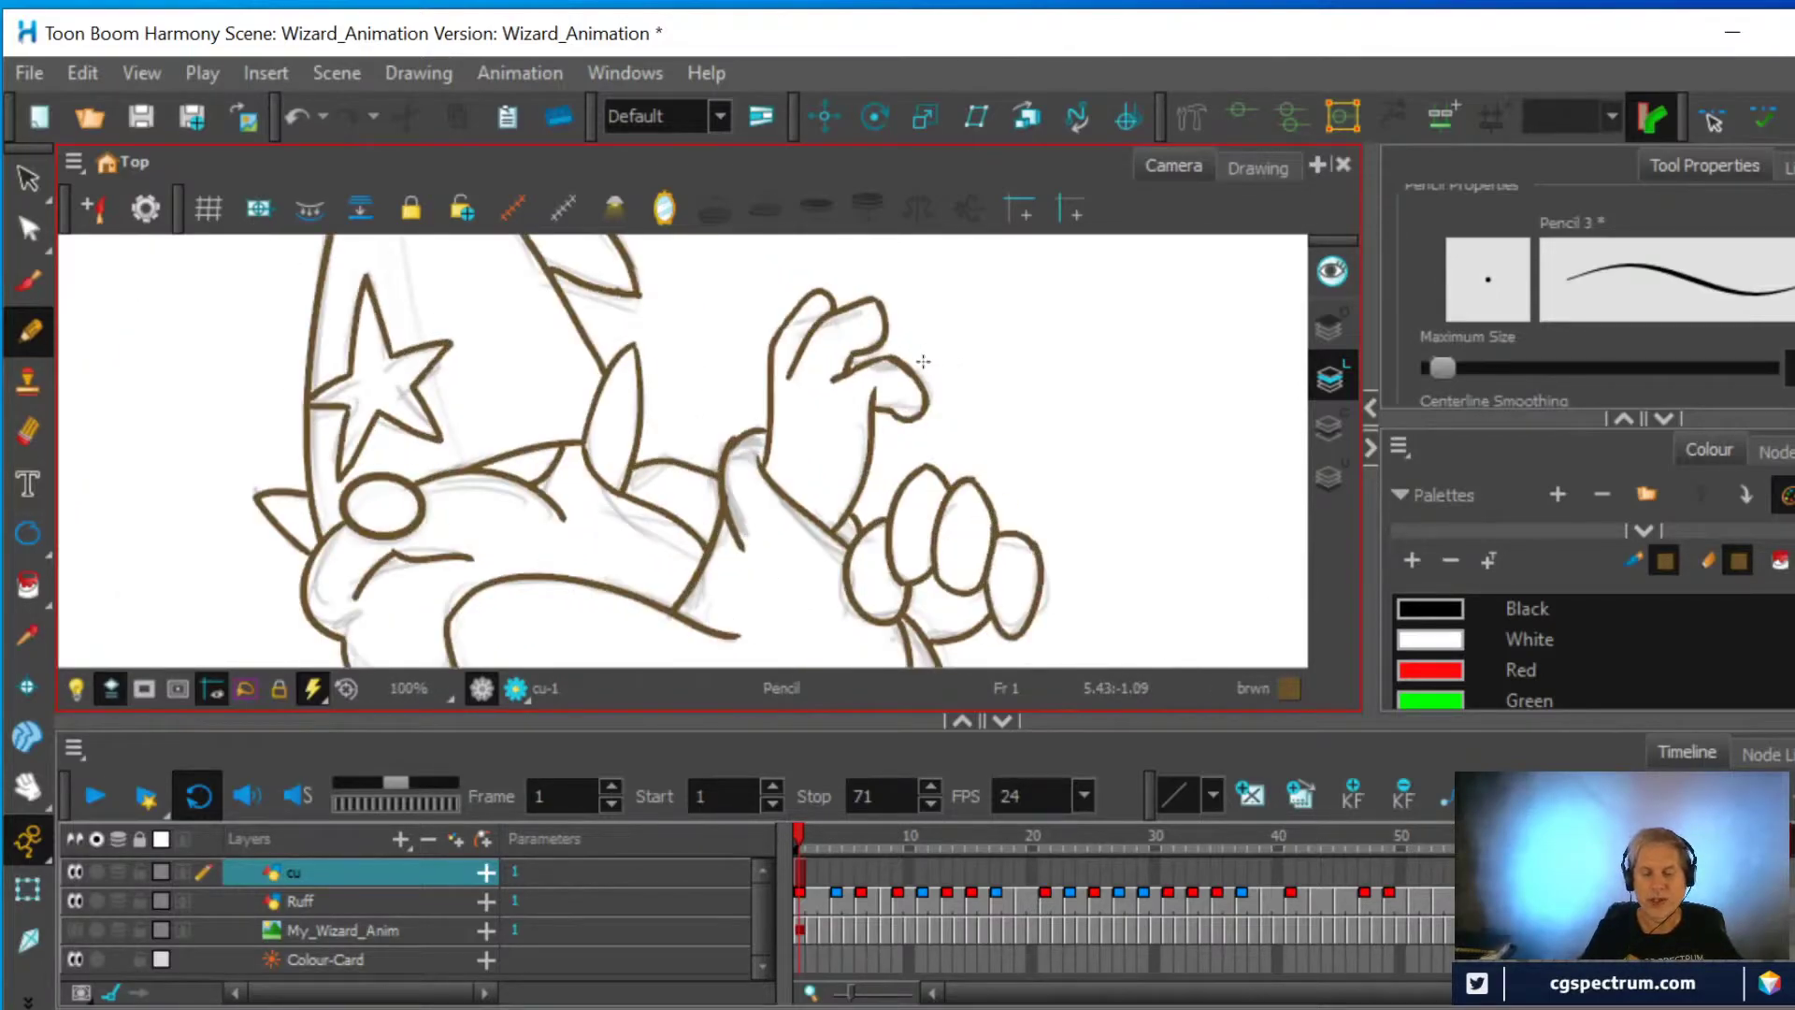
{"action": "left_click", "coordinate": [28, 431]}
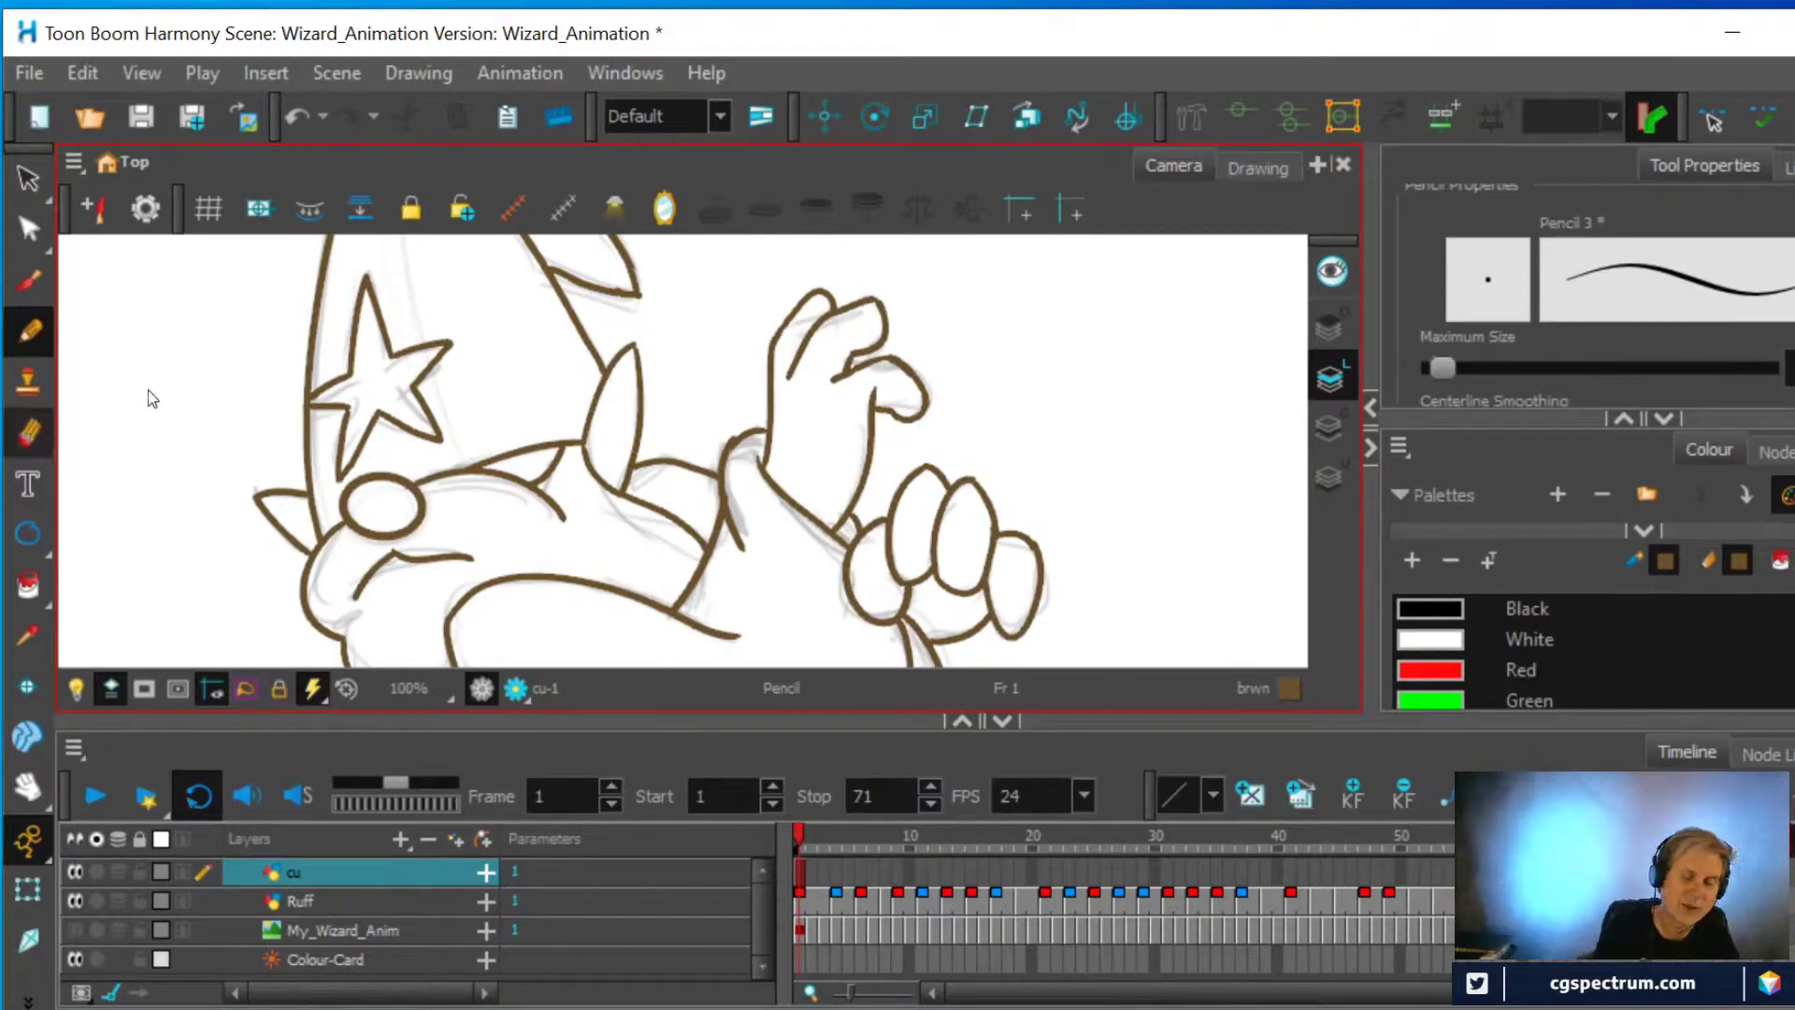
{"action": "mouse_move", "coordinate": [898, 393]}
{"action": "left_mouse_down"}
{"action": "mouse_move", "coordinate": [875, 411]}
{"action": "mouse_move", "coordinate": [912, 432]}
{"action": "mouse_move", "coordinate": [934, 386]}
{"action": "left_mouse_up"}
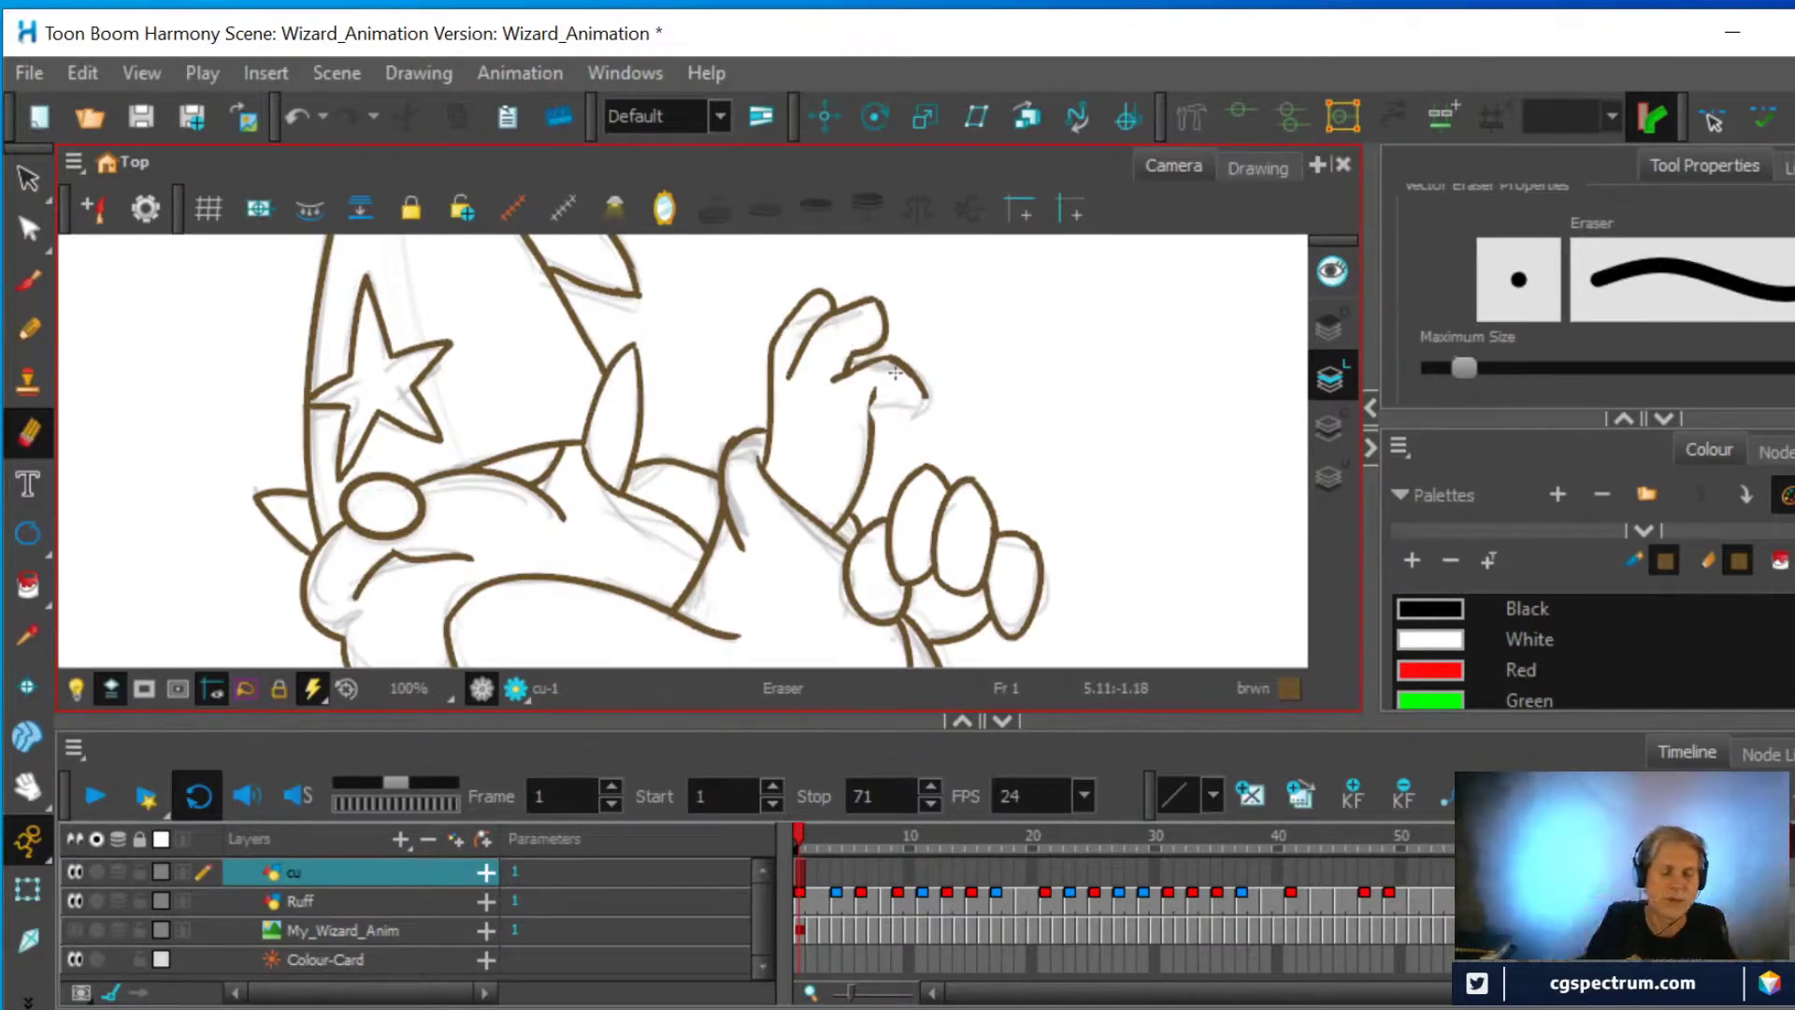
{"action": "left_click", "coordinate": [29, 331]}
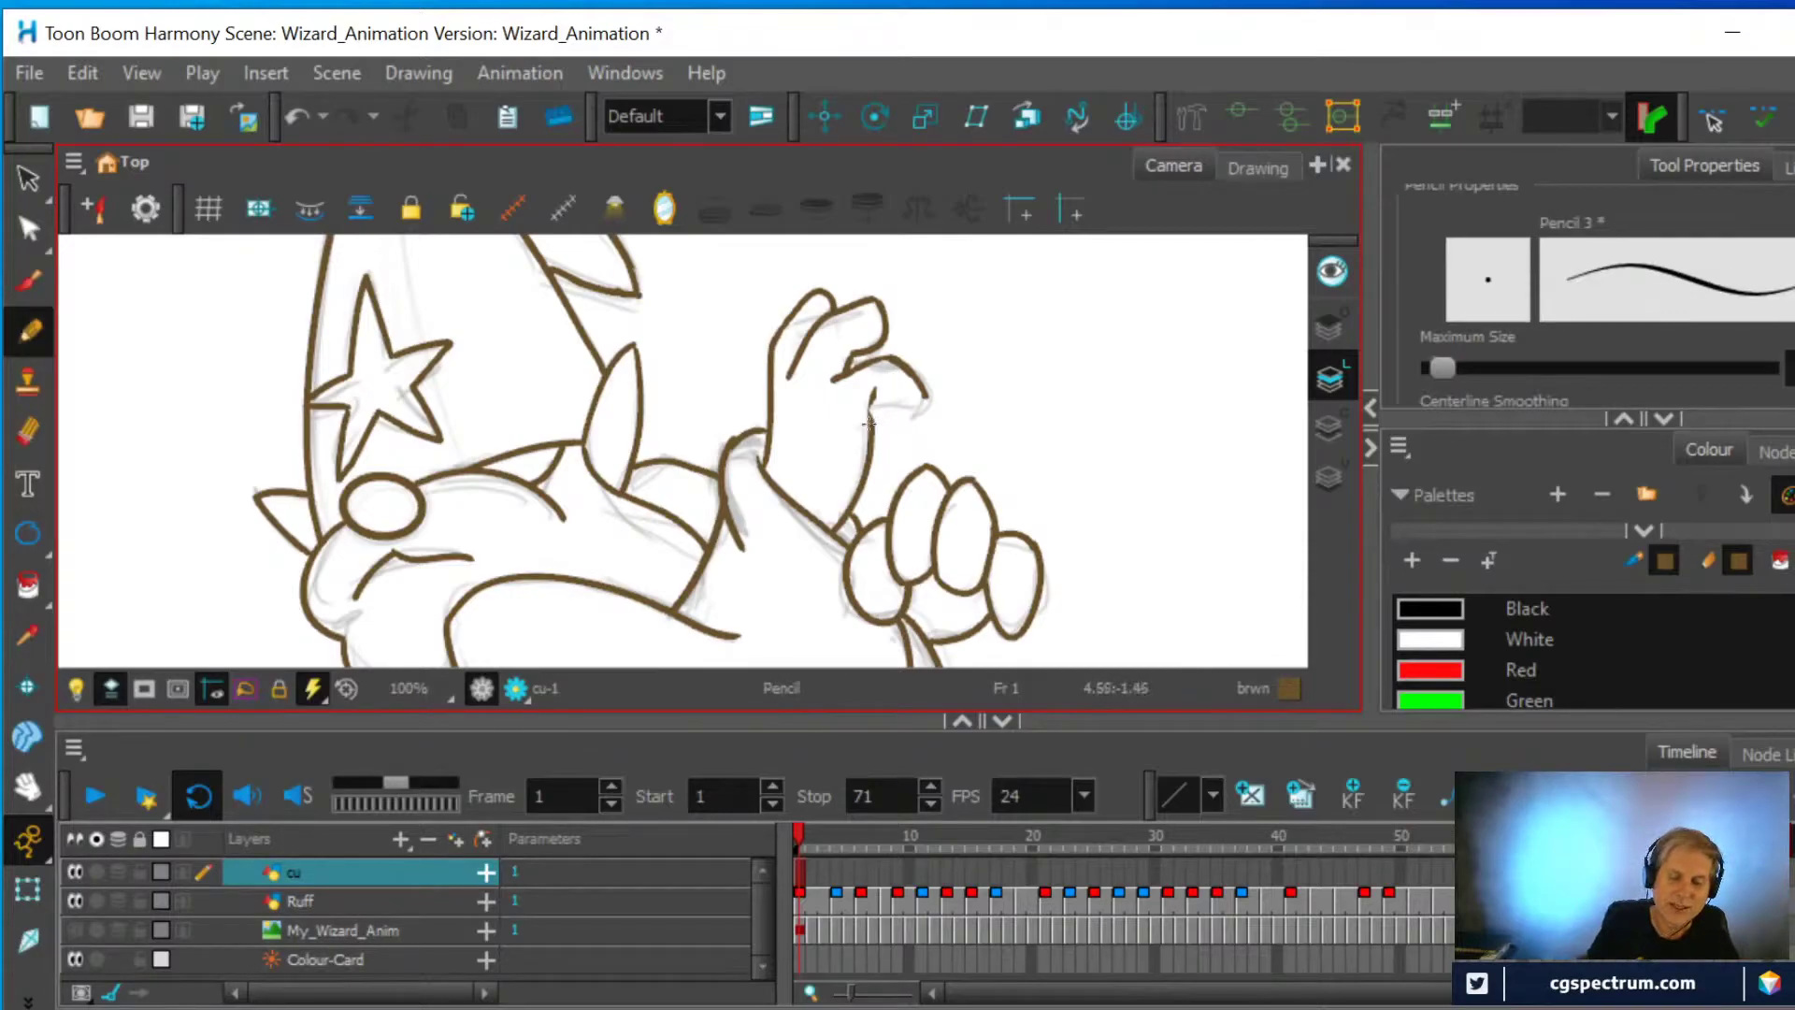
{"action": "left_click_drag", "start_coordinate": [892, 429], "coordinate": [923, 422]}
{"action": "left_click", "coordinate": [28, 432]}
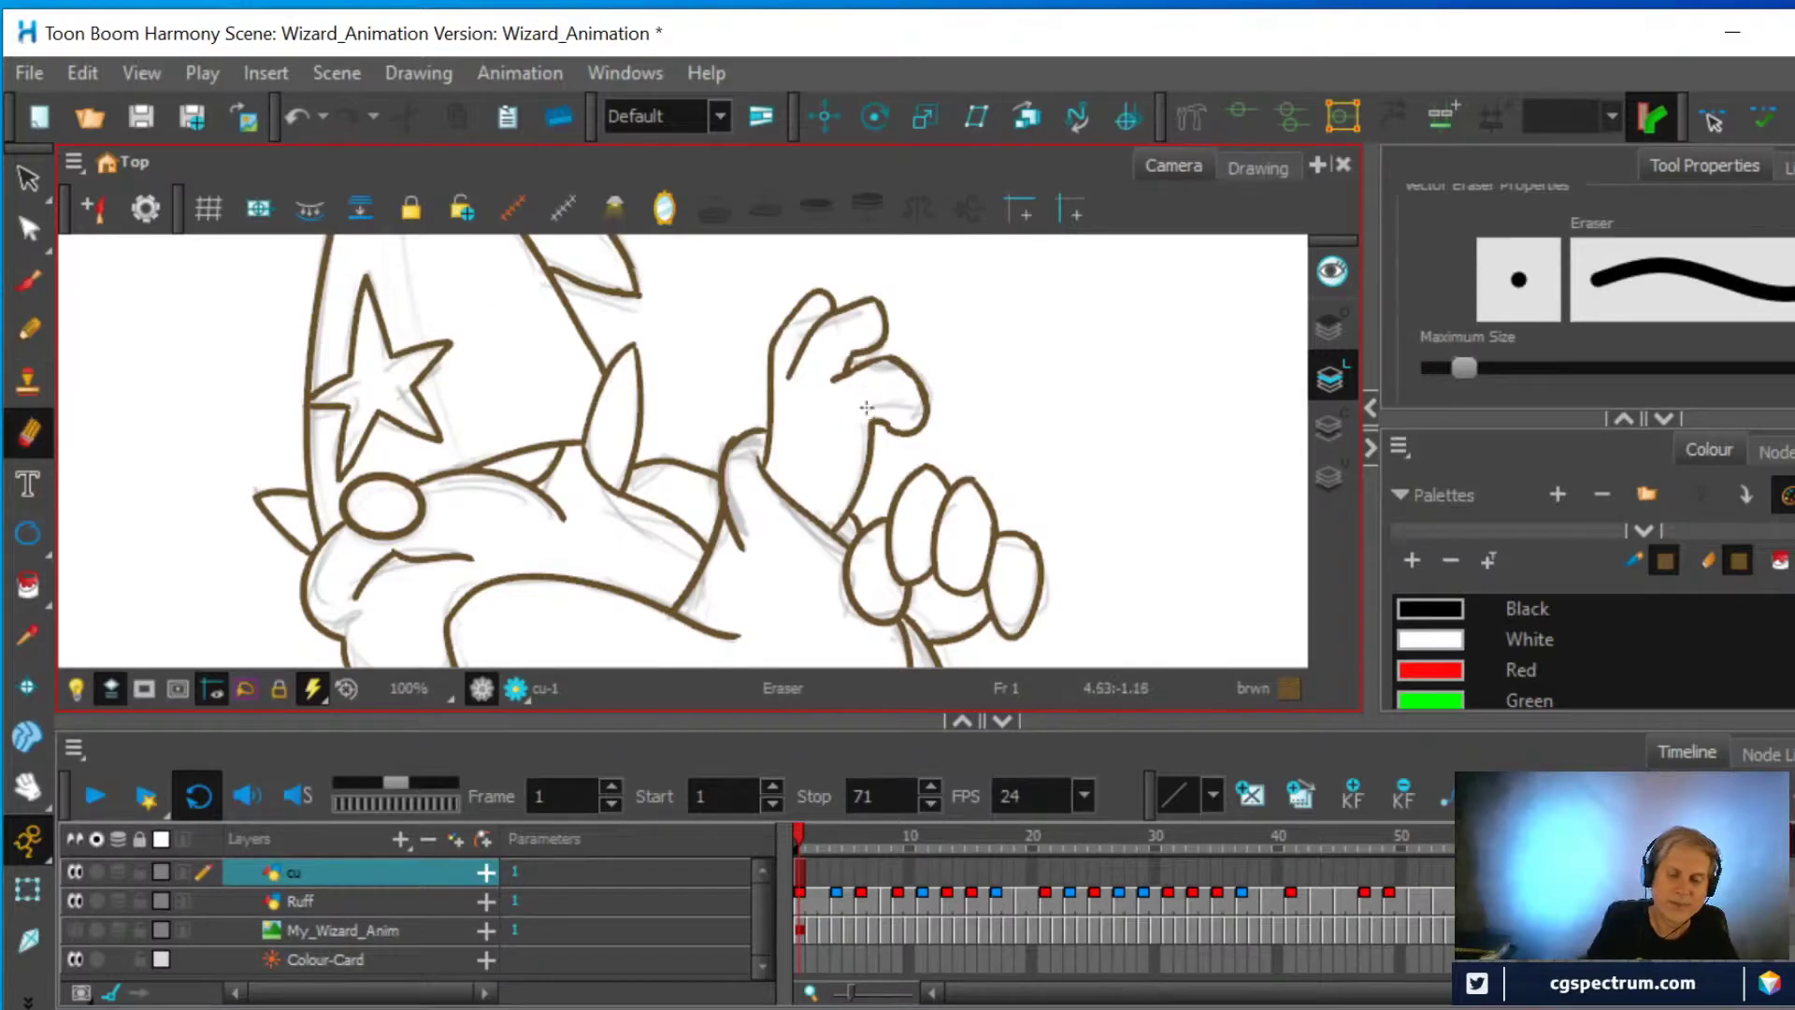
{"action": "left_click", "coordinate": [28, 329]}
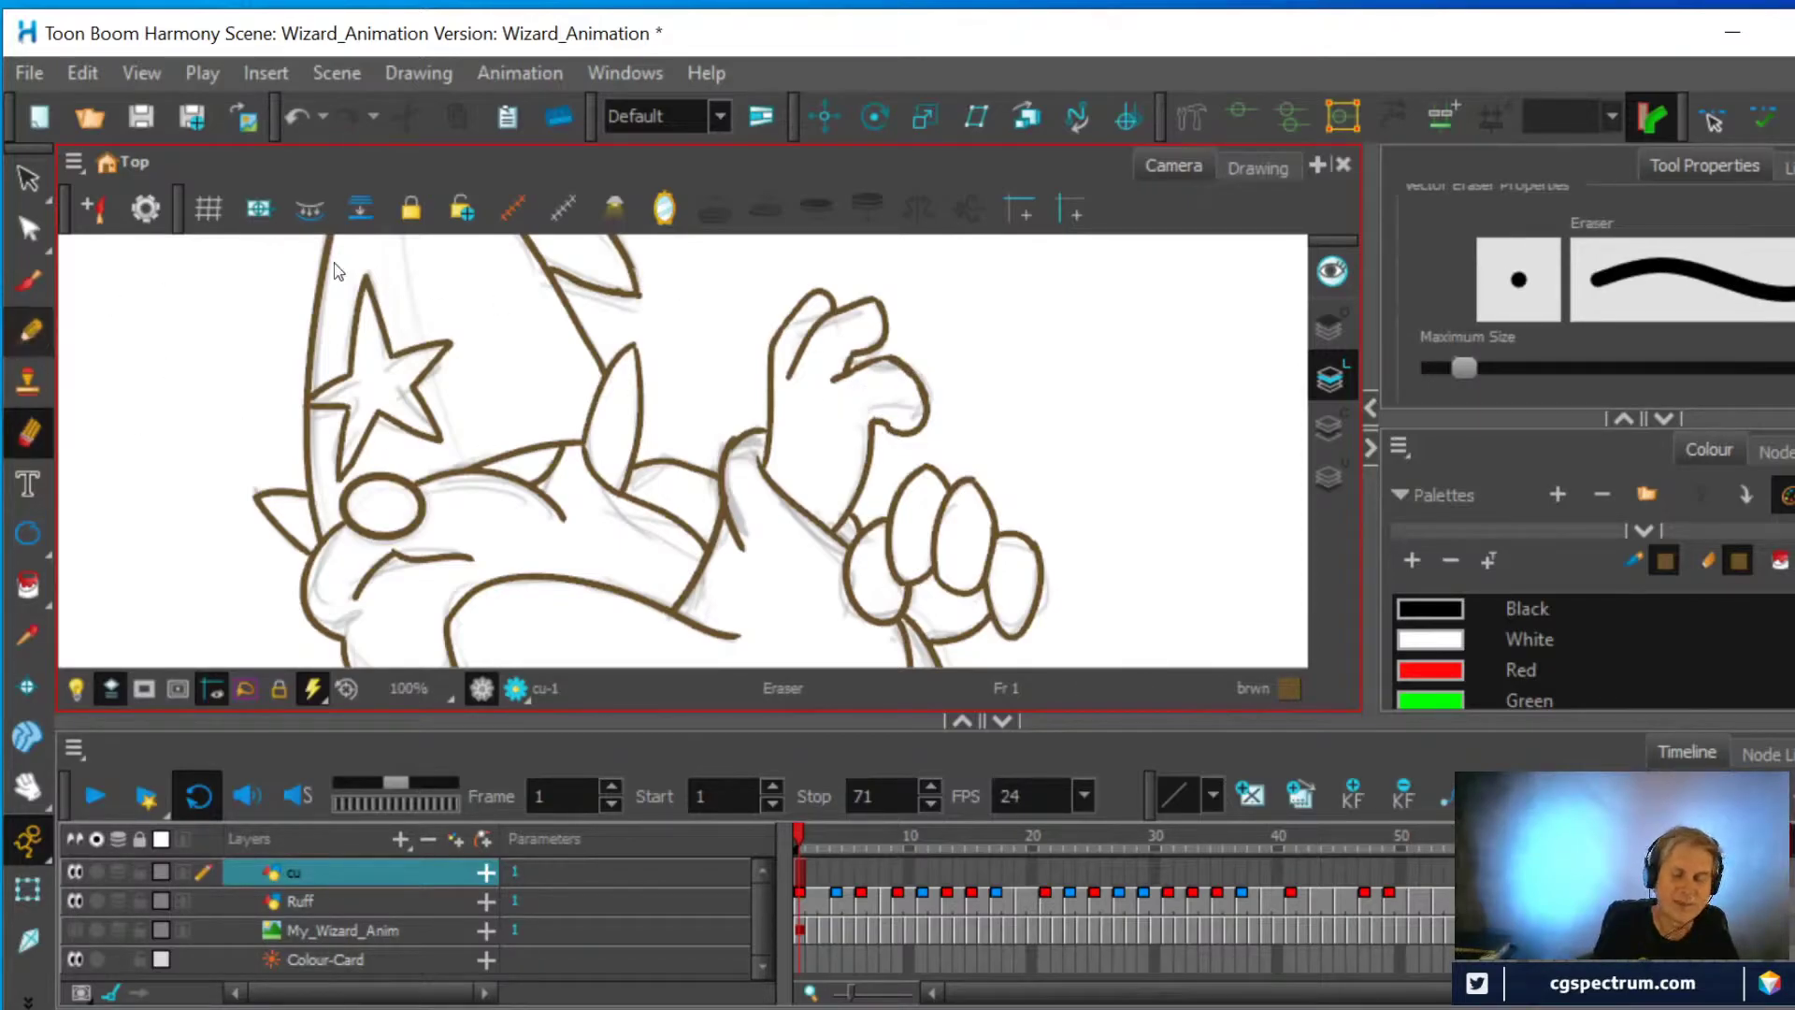
{"action": "left_click_drag", "start_coordinate": [871, 424], "coordinate": [881, 402]}
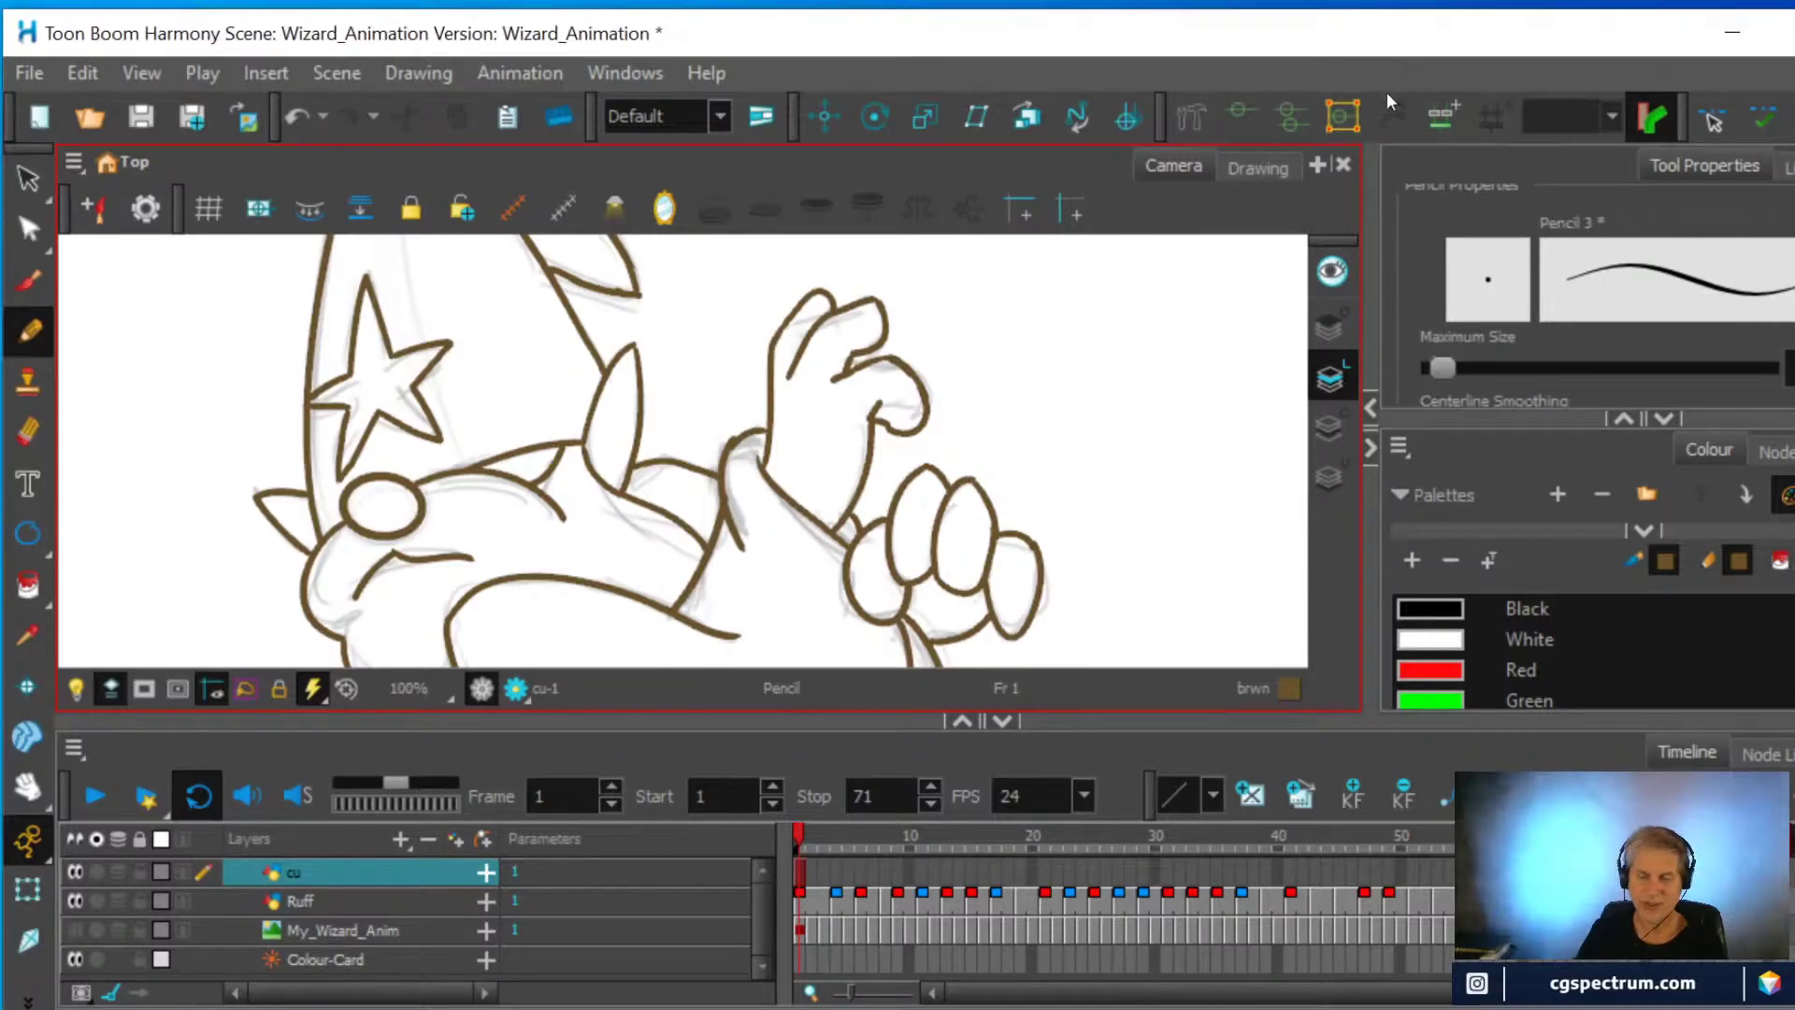
Erase the inner part of the lowest finger's underside on the raised hand and redraw it as a tighter curve meeting the palm
{"action": "scroll", "coordinate": [1008, 458], "scroll_direction": "up", "scroll_amount": 3}
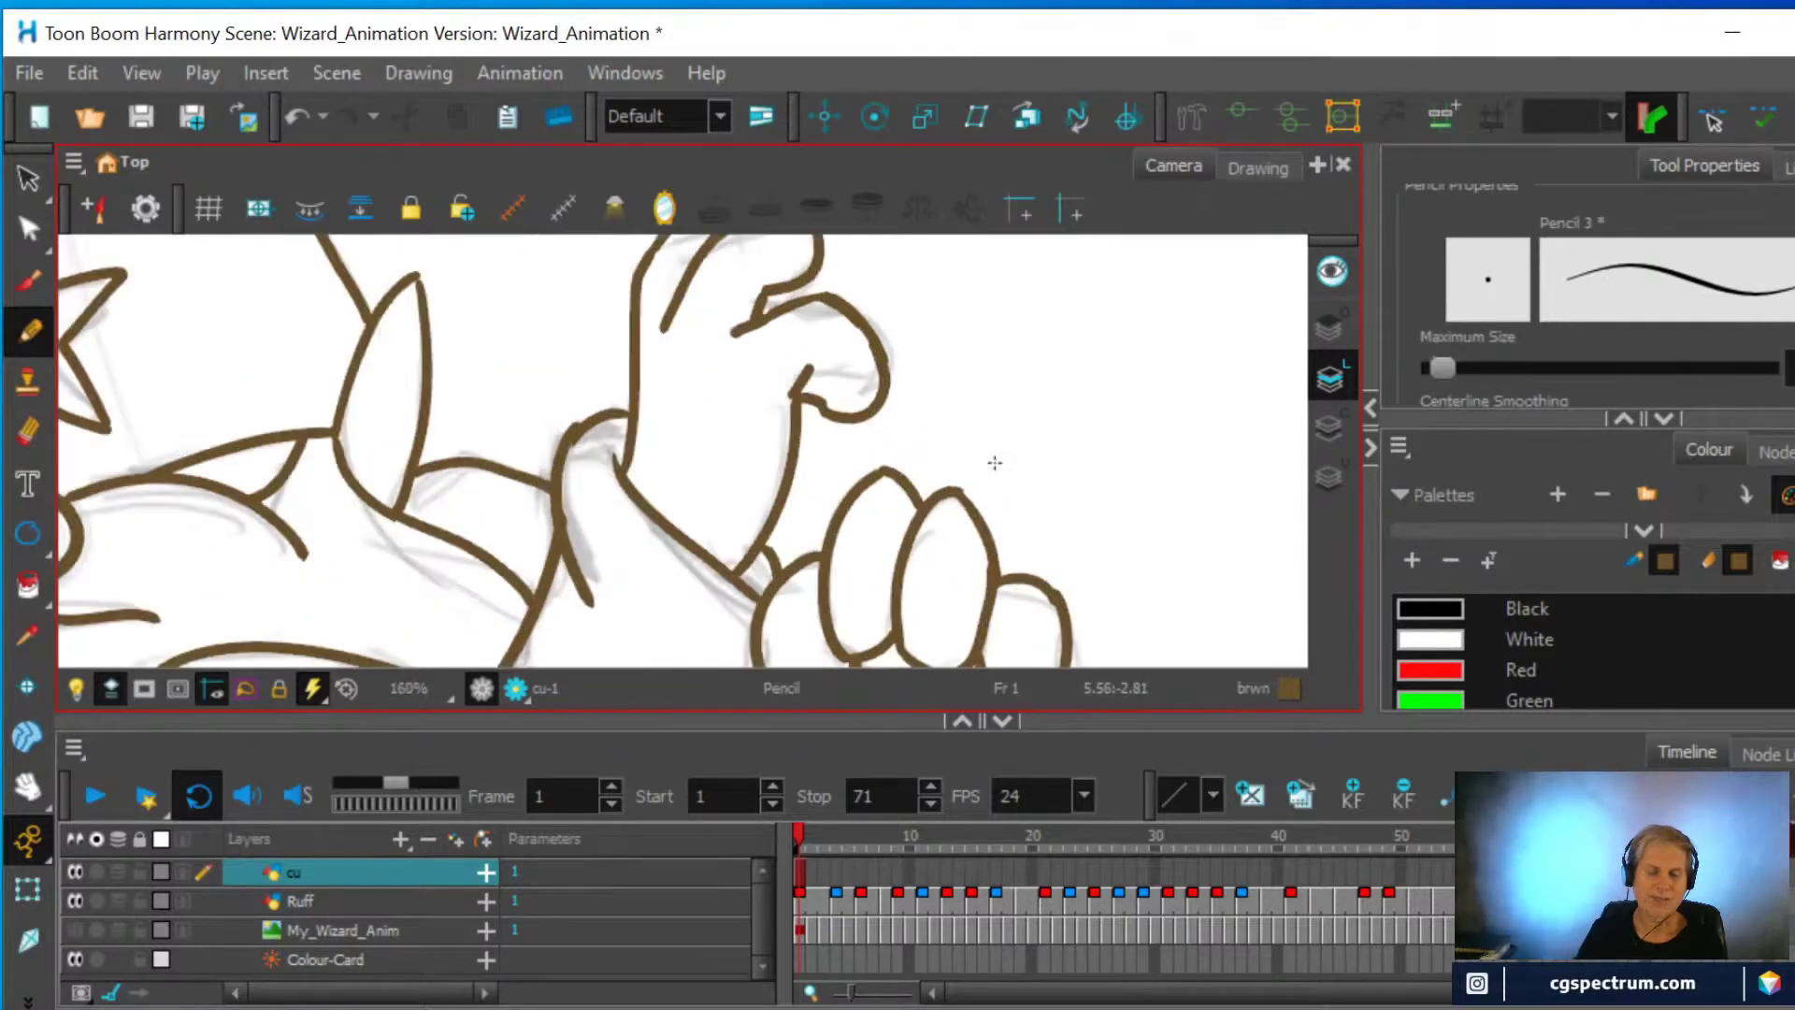
{"action": "left_click", "coordinate": [28, 432]}
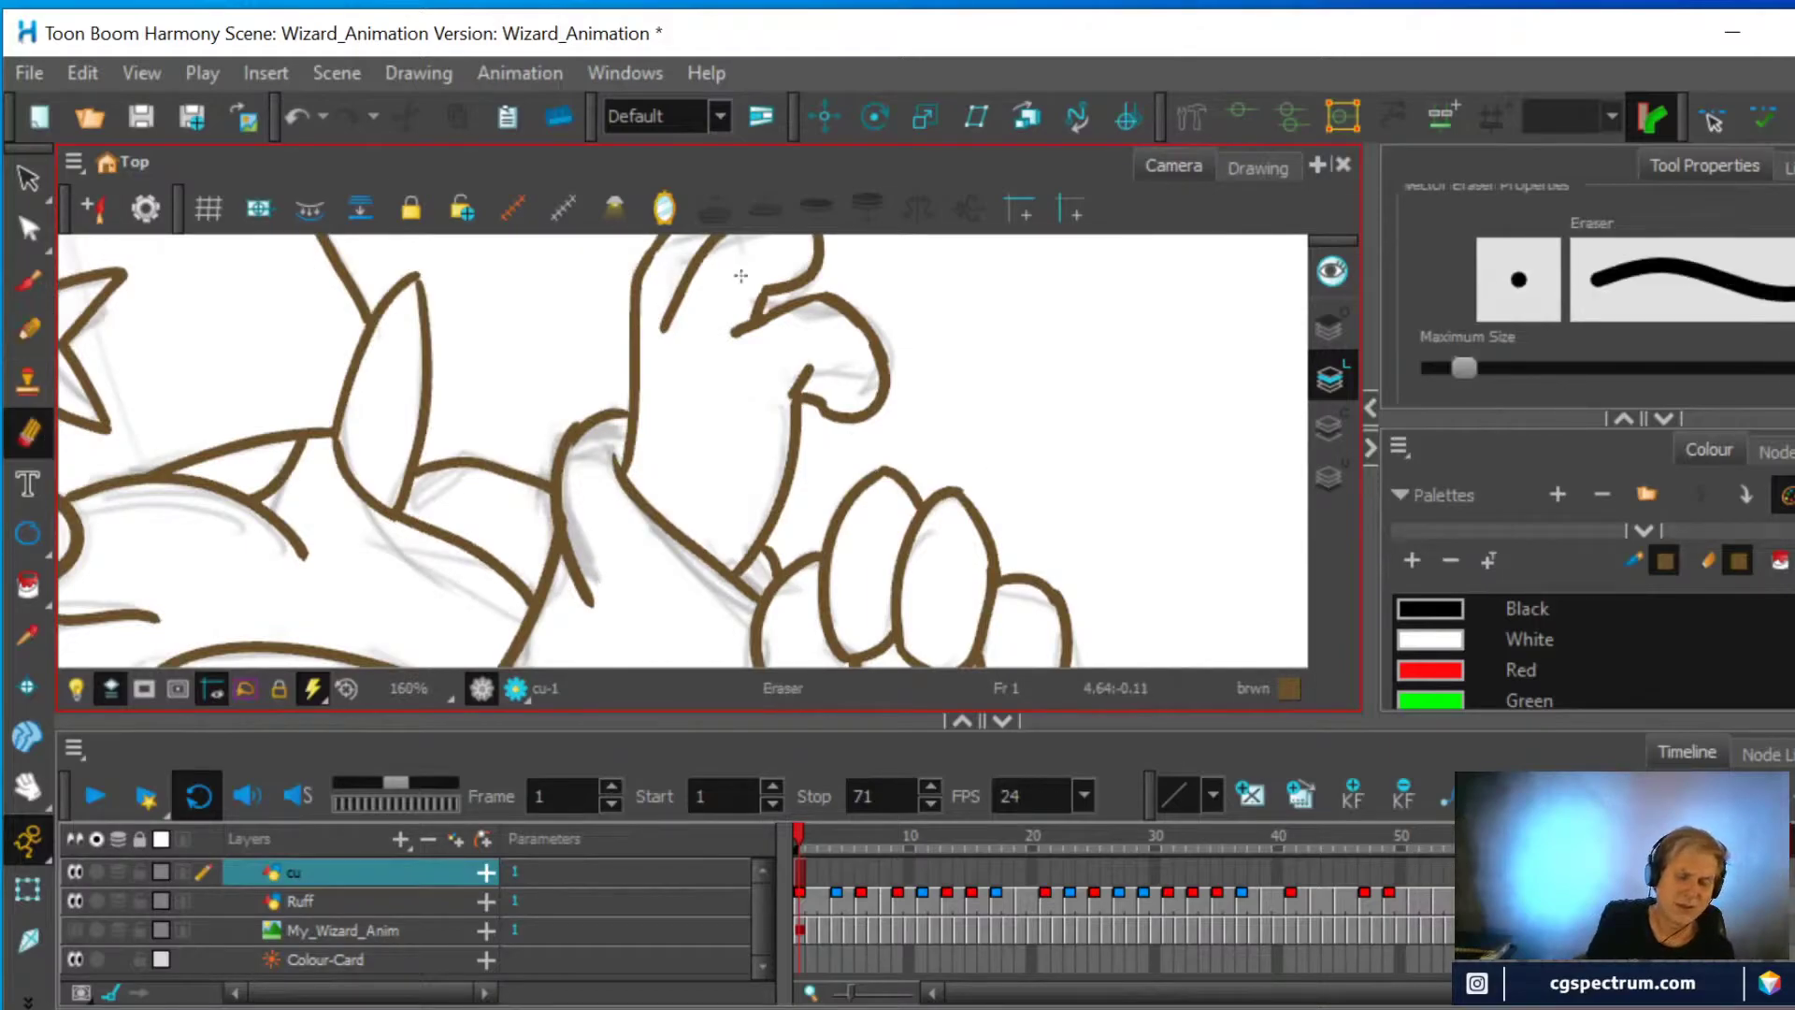
{"action": "left_click_drag", "start_coordinate": [821, 389], "coordinate": [846, 377]}
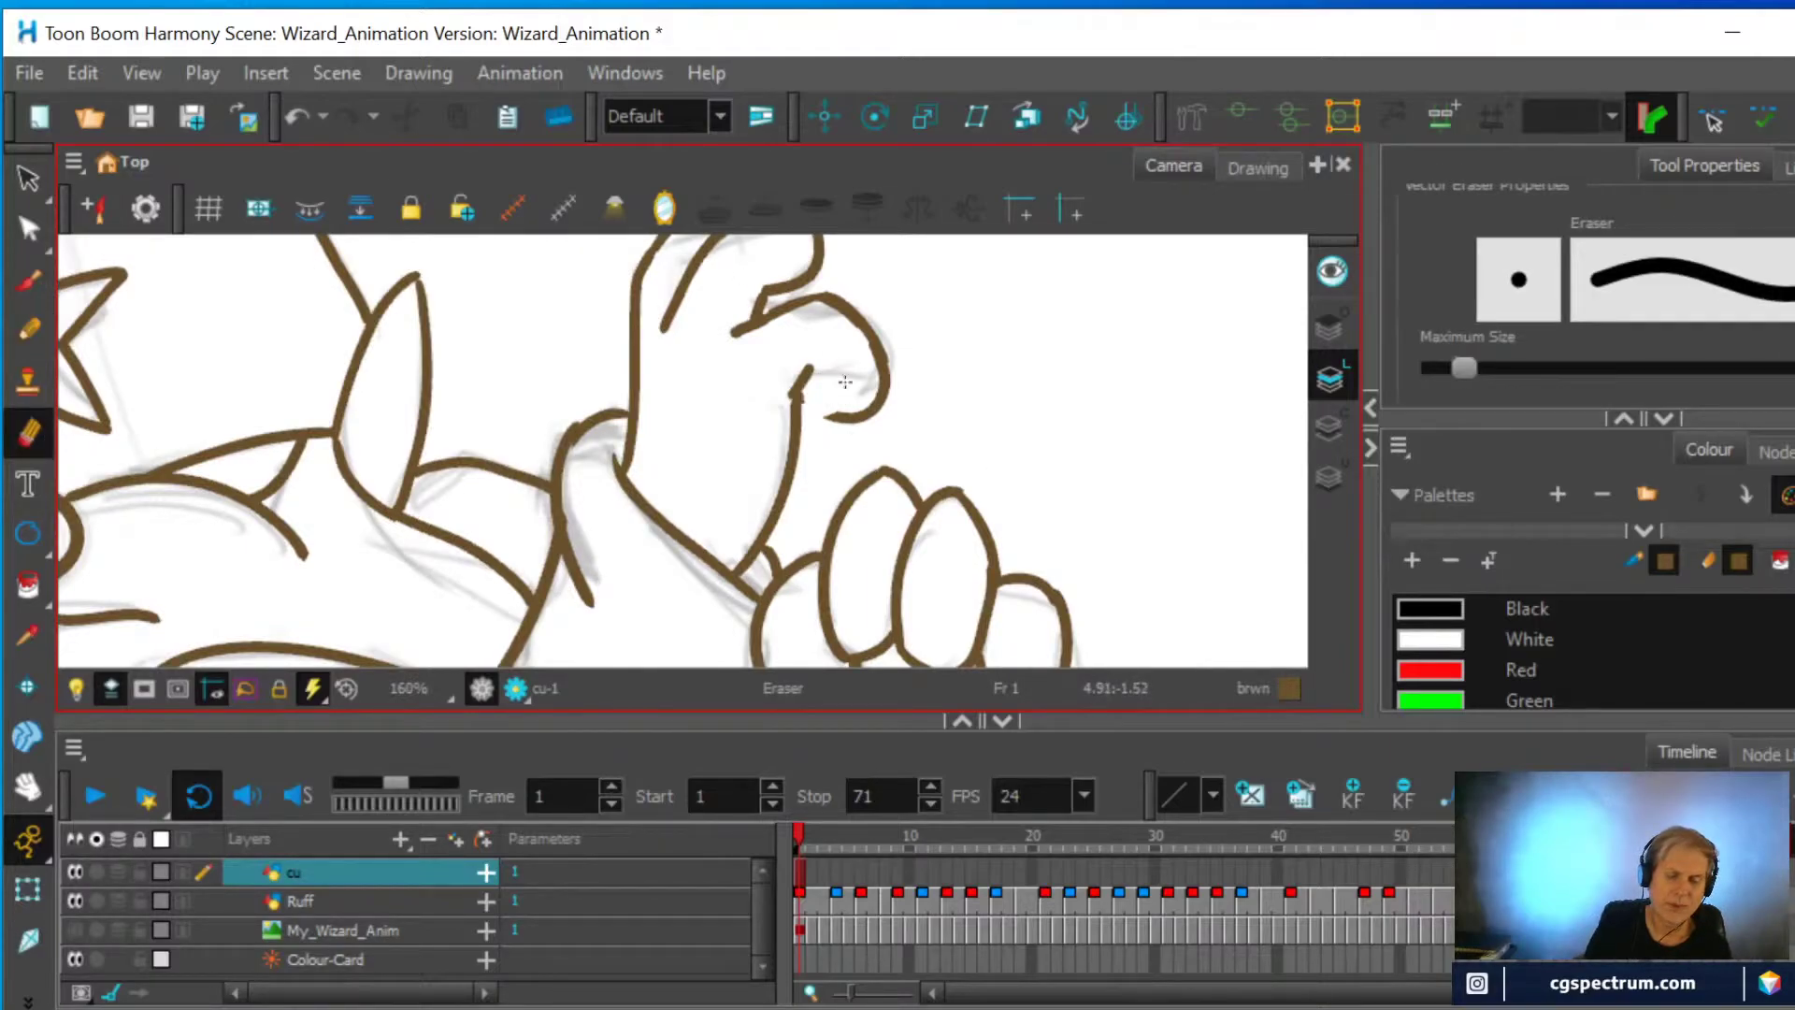
{"action": "left_click", "coordinate": [28, 329]}
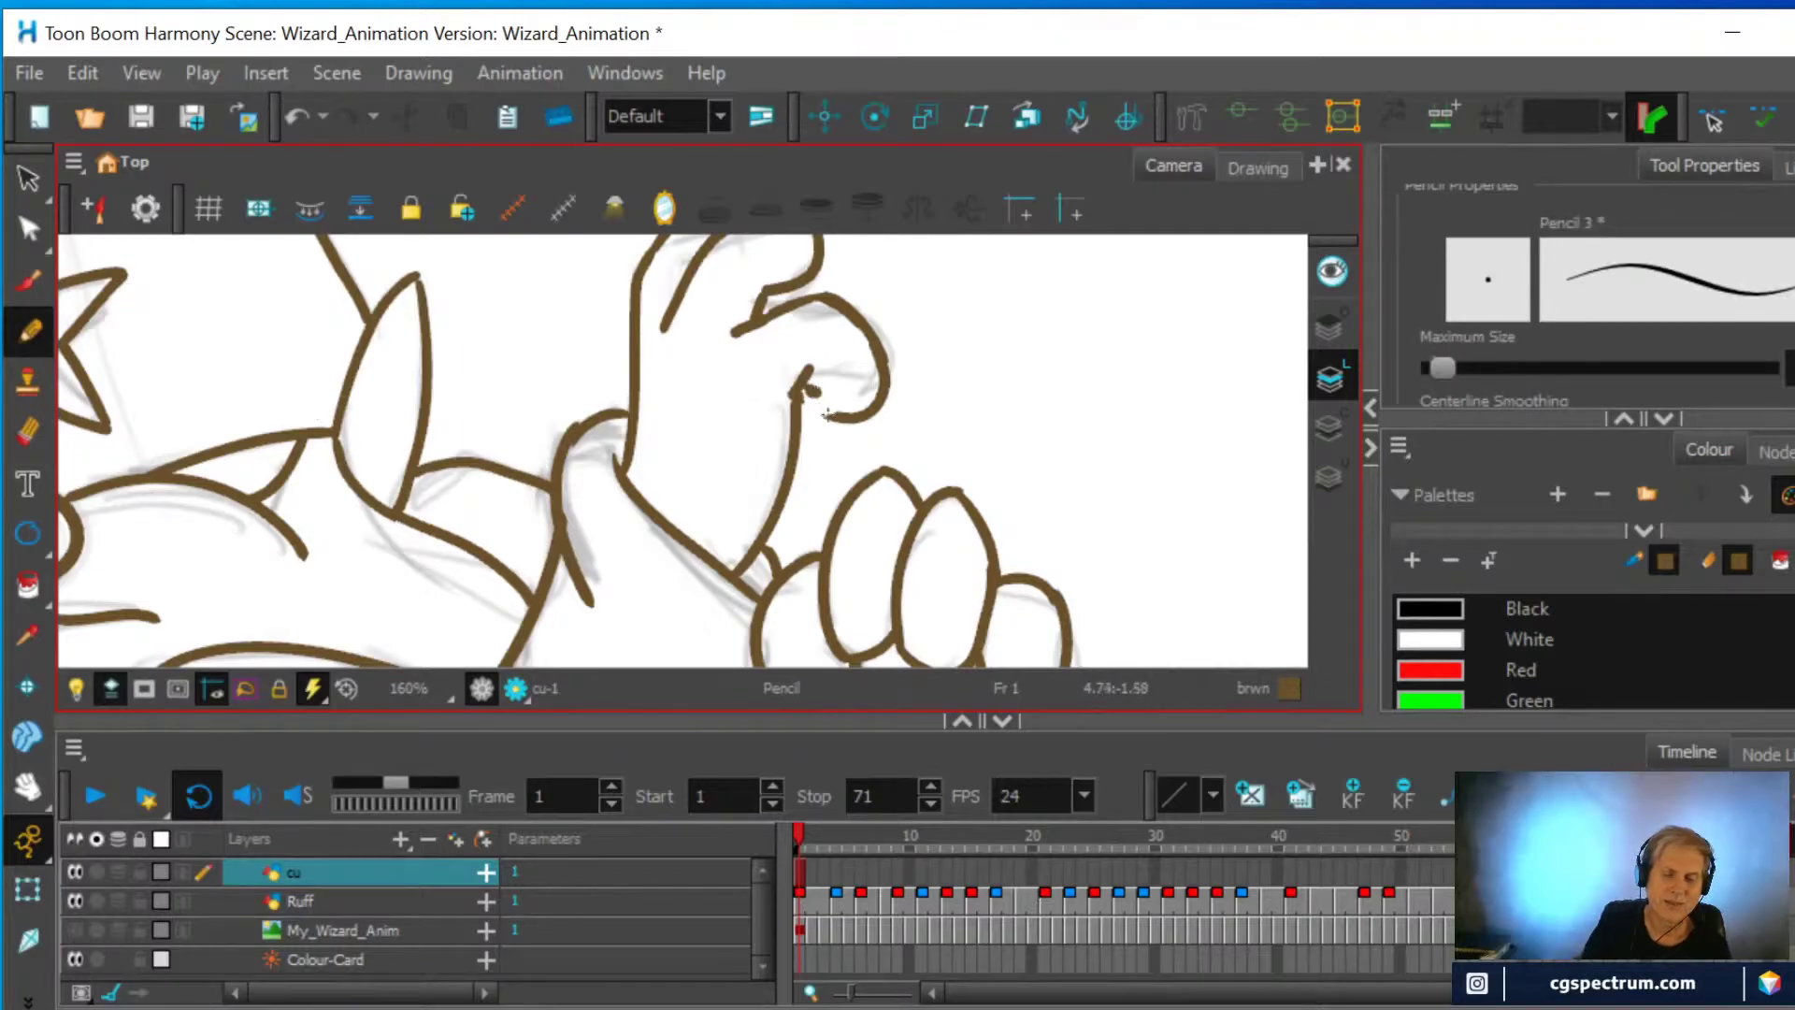
{"action": "left_click_drag", "start_coordinate": [840, 420], "coordinate": [817, 401]}
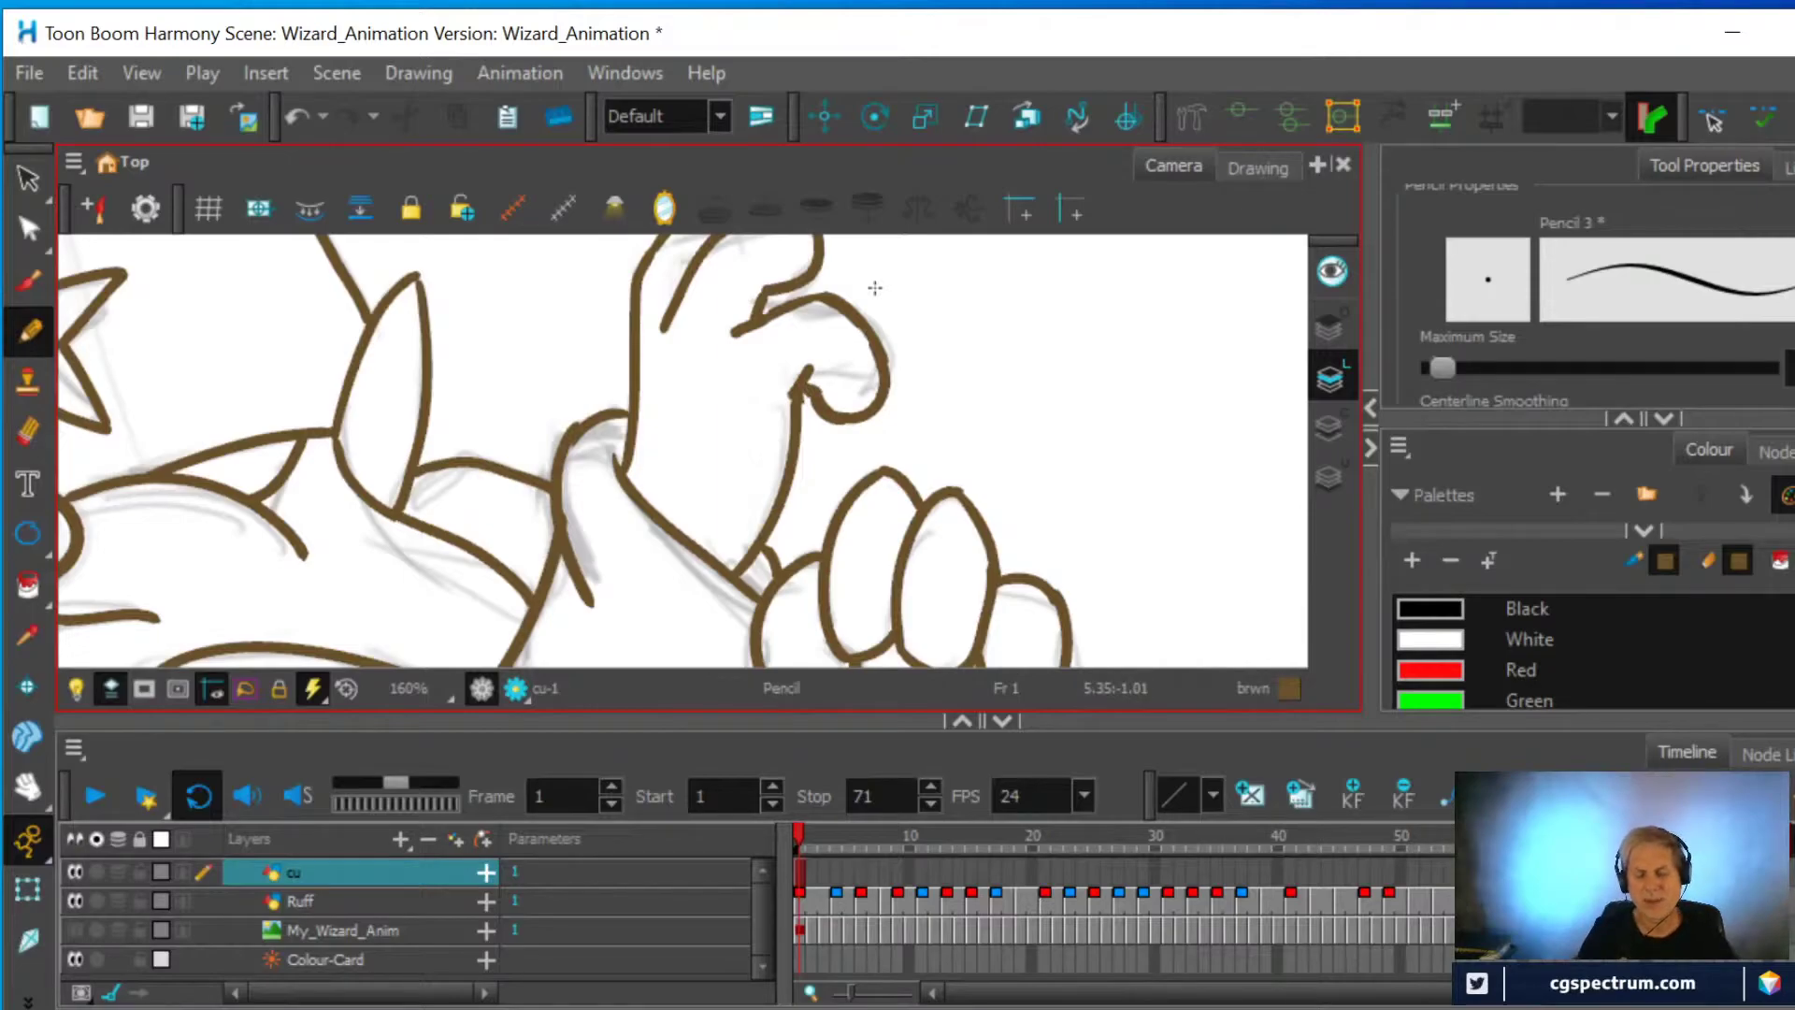
{"action": "scroll", "coordinate": [963, 362], "scroll_direction": "down", "scroll_amount": 3}
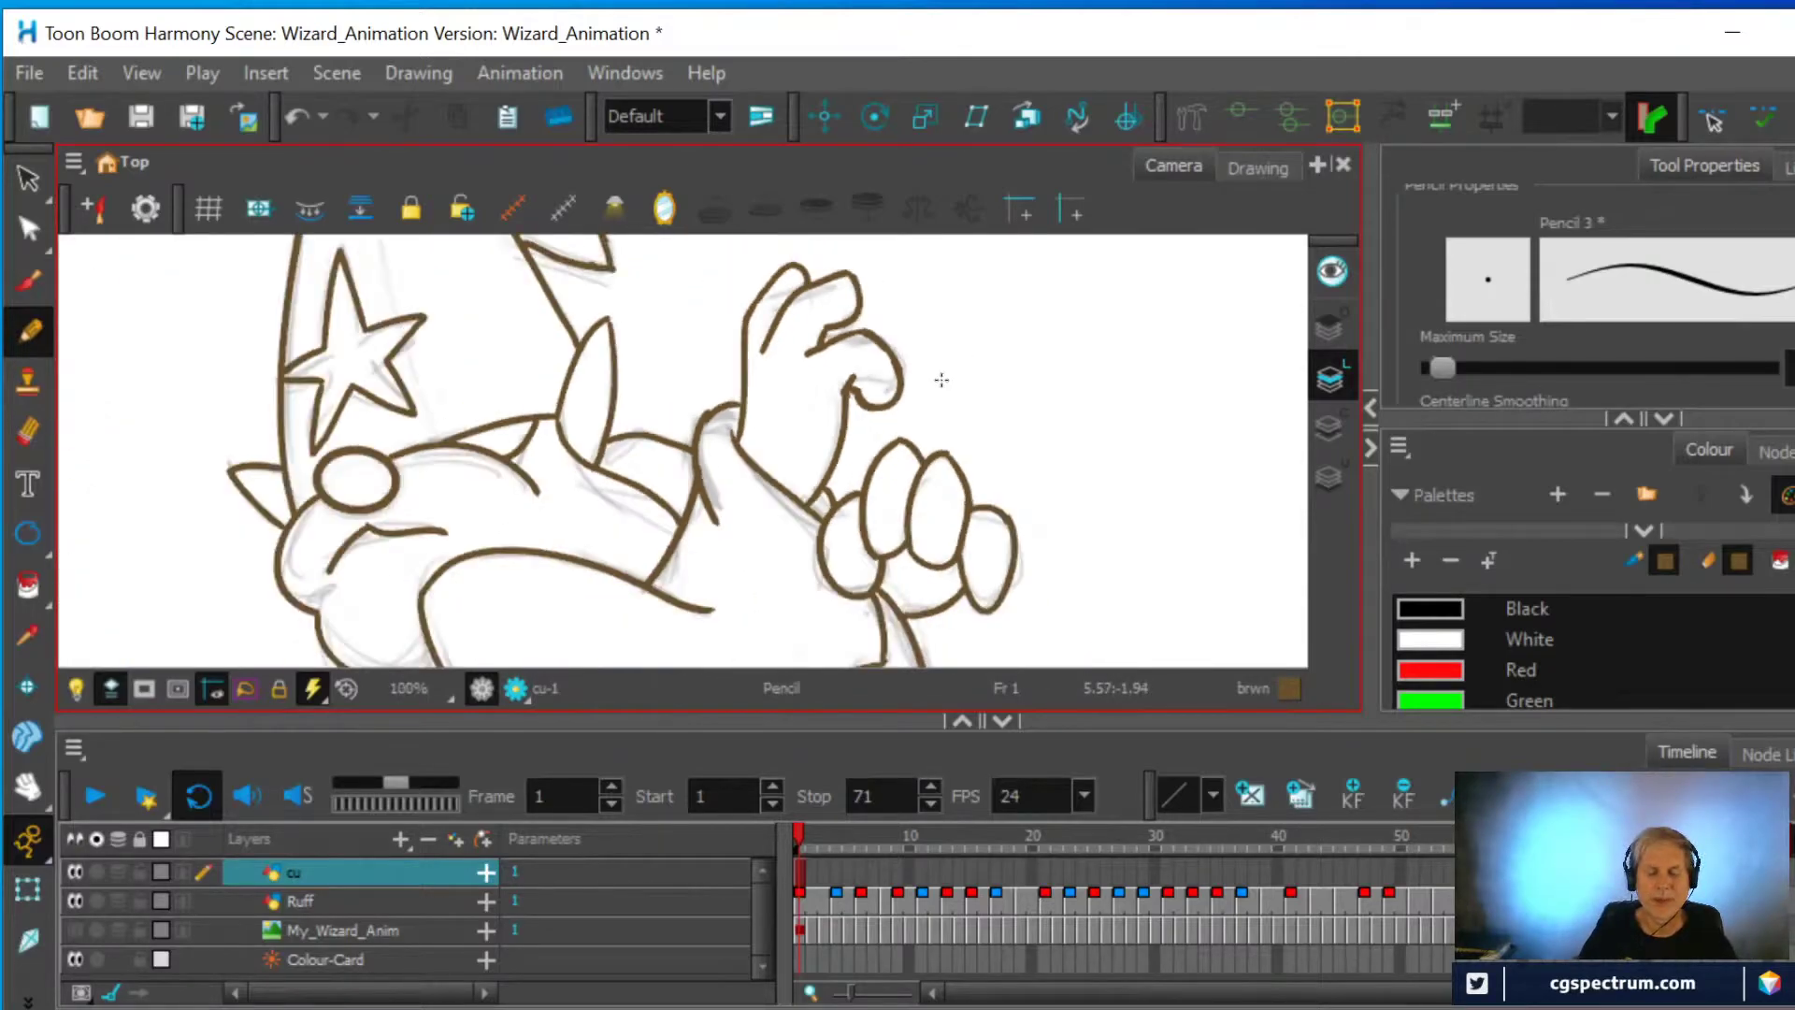
{"action": "scroll", "coordinate": [941, 379], "scroll_direction": "down", "scroll_amount": 3}
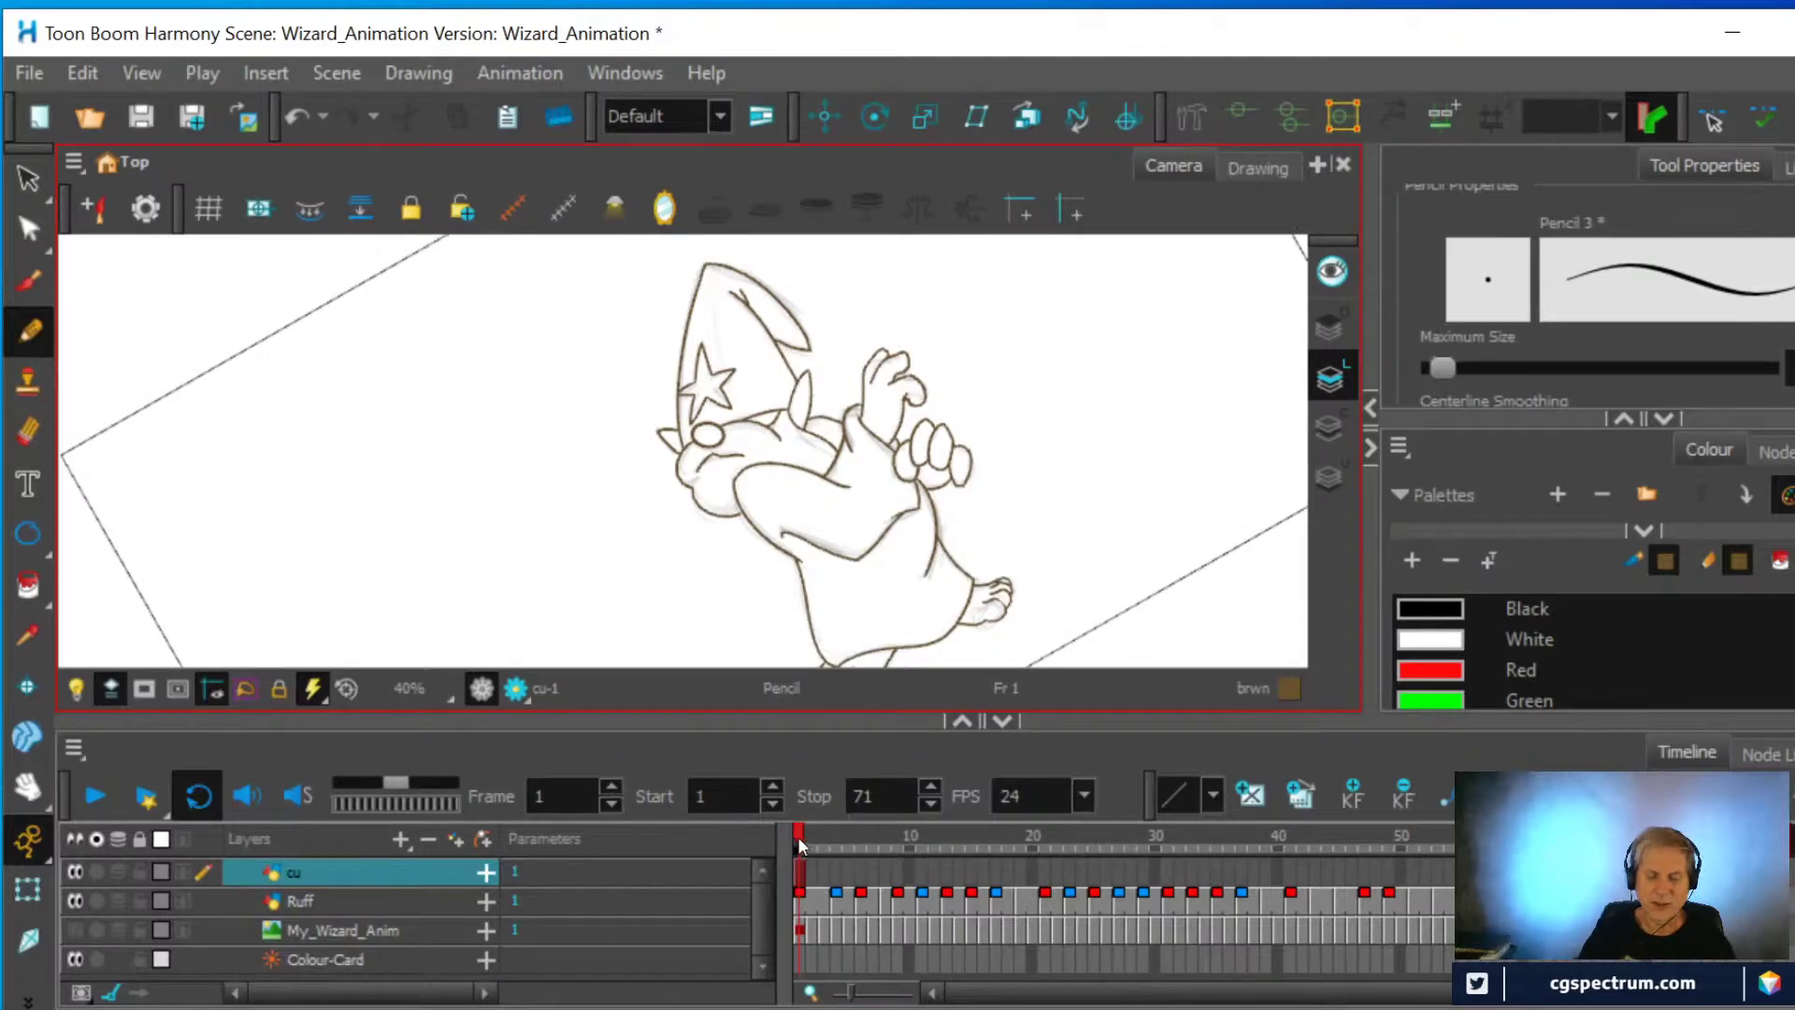
Check the Ruff layer's drawings on frames 4 and 1 and return to the cu layer's clean-up drawing on frame 1
{"action": "left_click", "coordinate": [836, 893]}
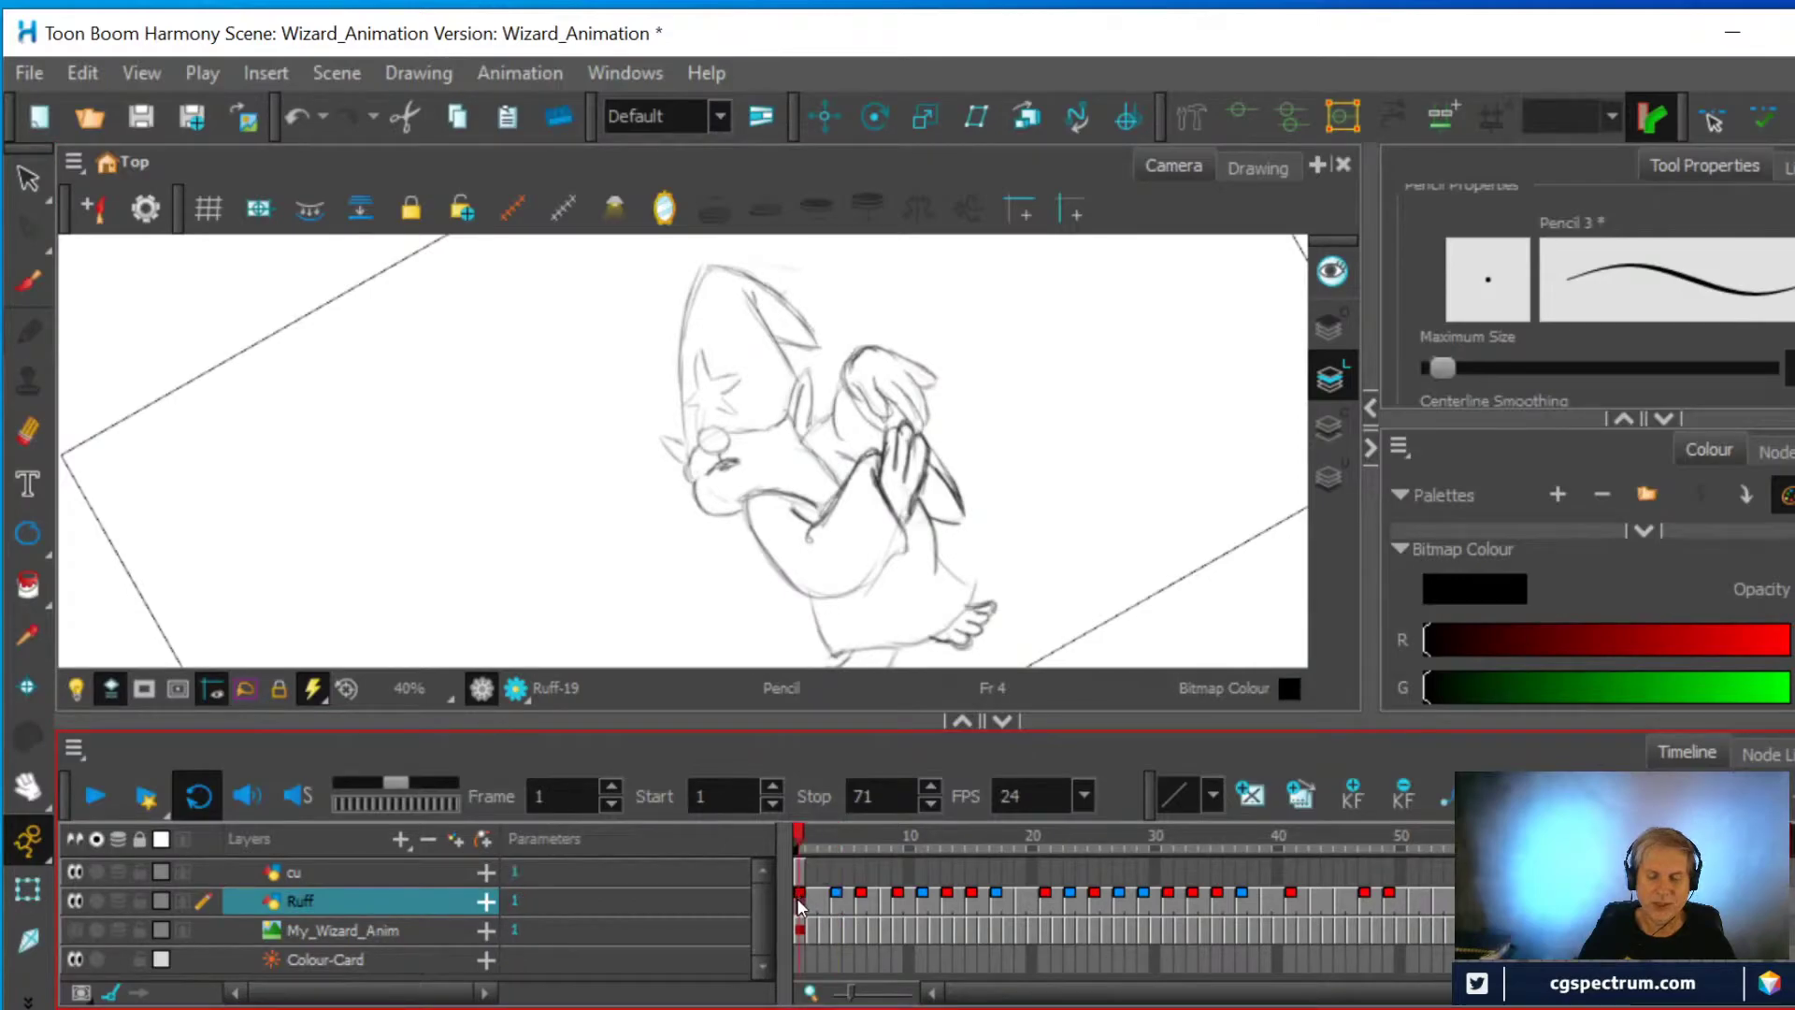
{"action": "left_click", "coordinate": [801, 898]}
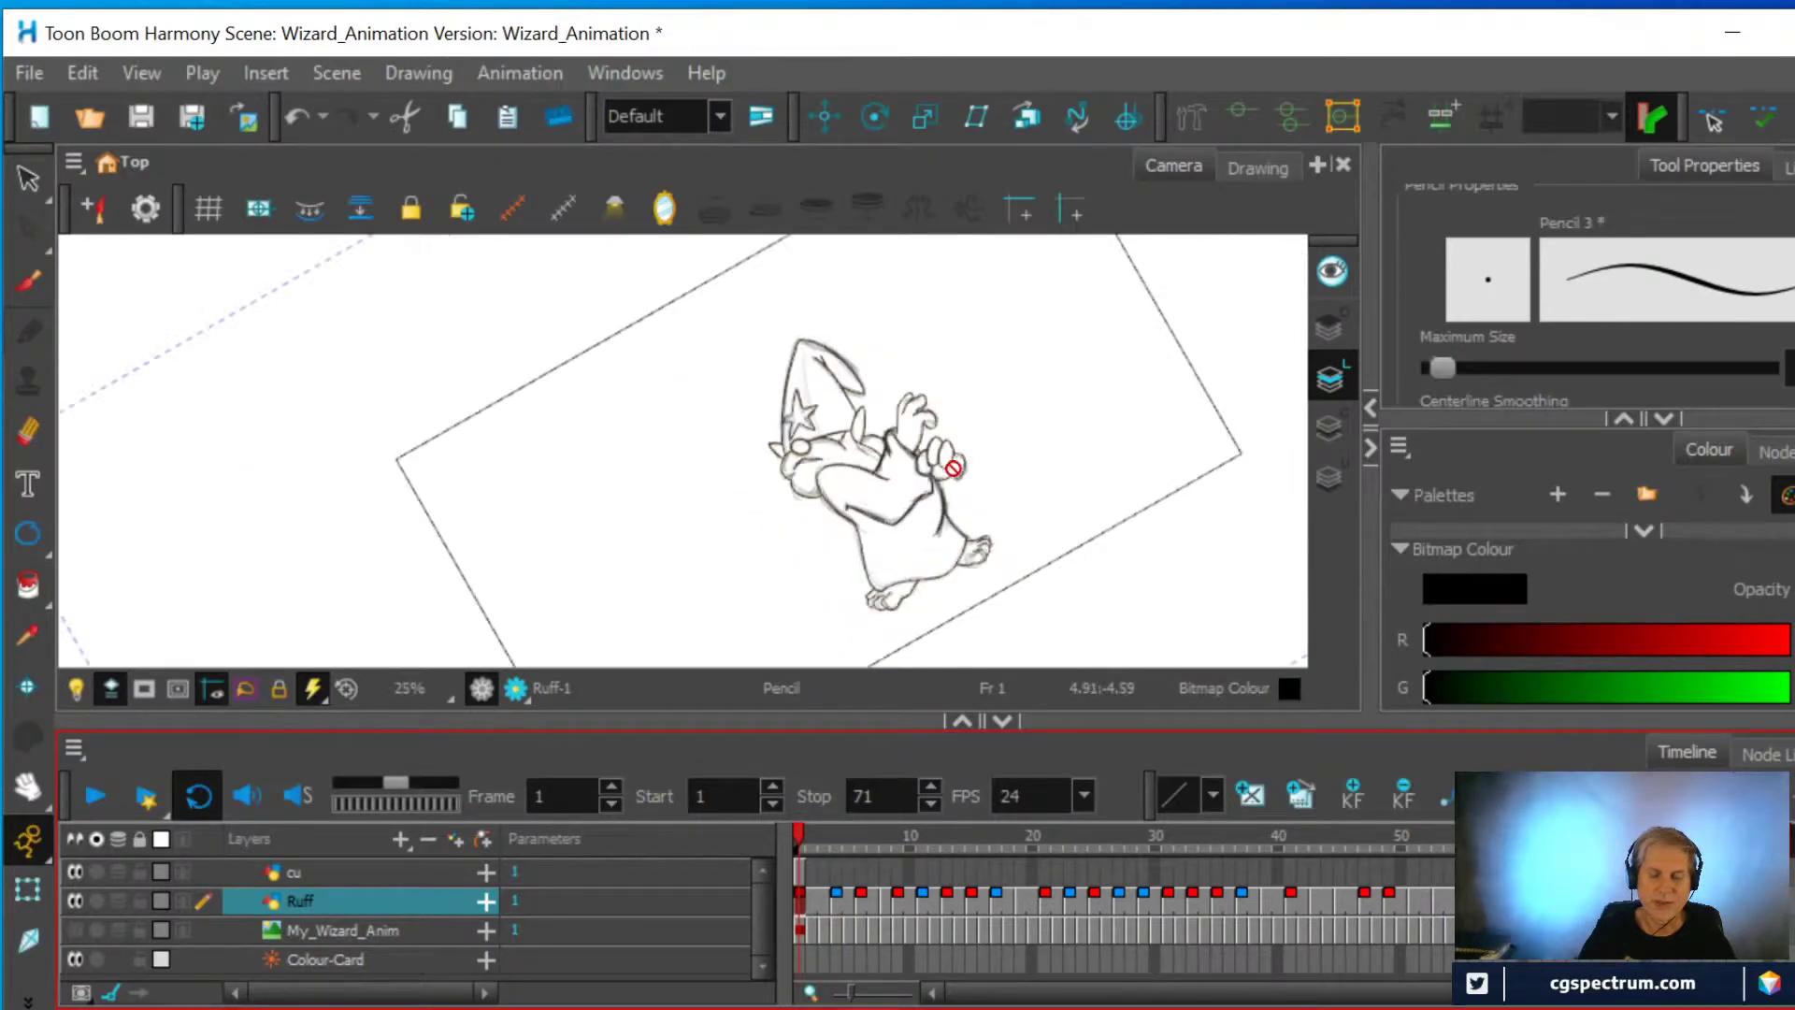
{"action": "scroll", "coordinate": [951, 469], "scroll_direction": "up", "scroll_amount": 1}
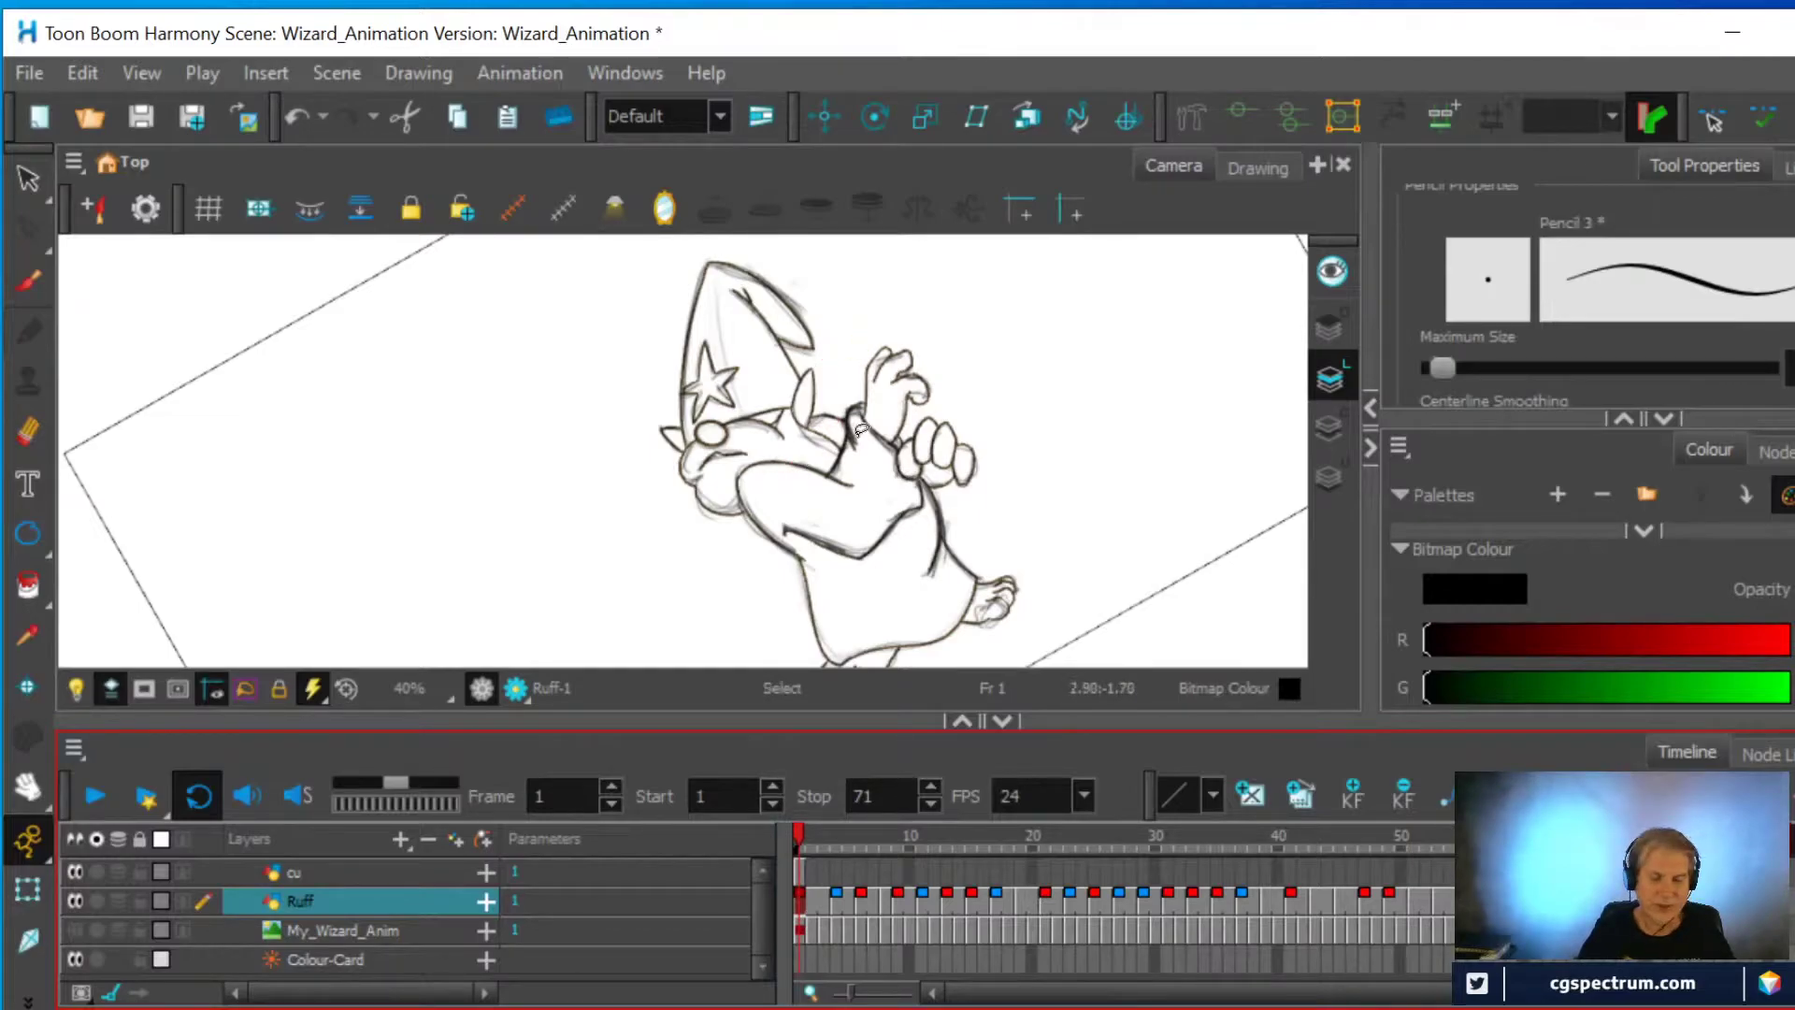
{"action": "key", "text": "ctrl+alt"}
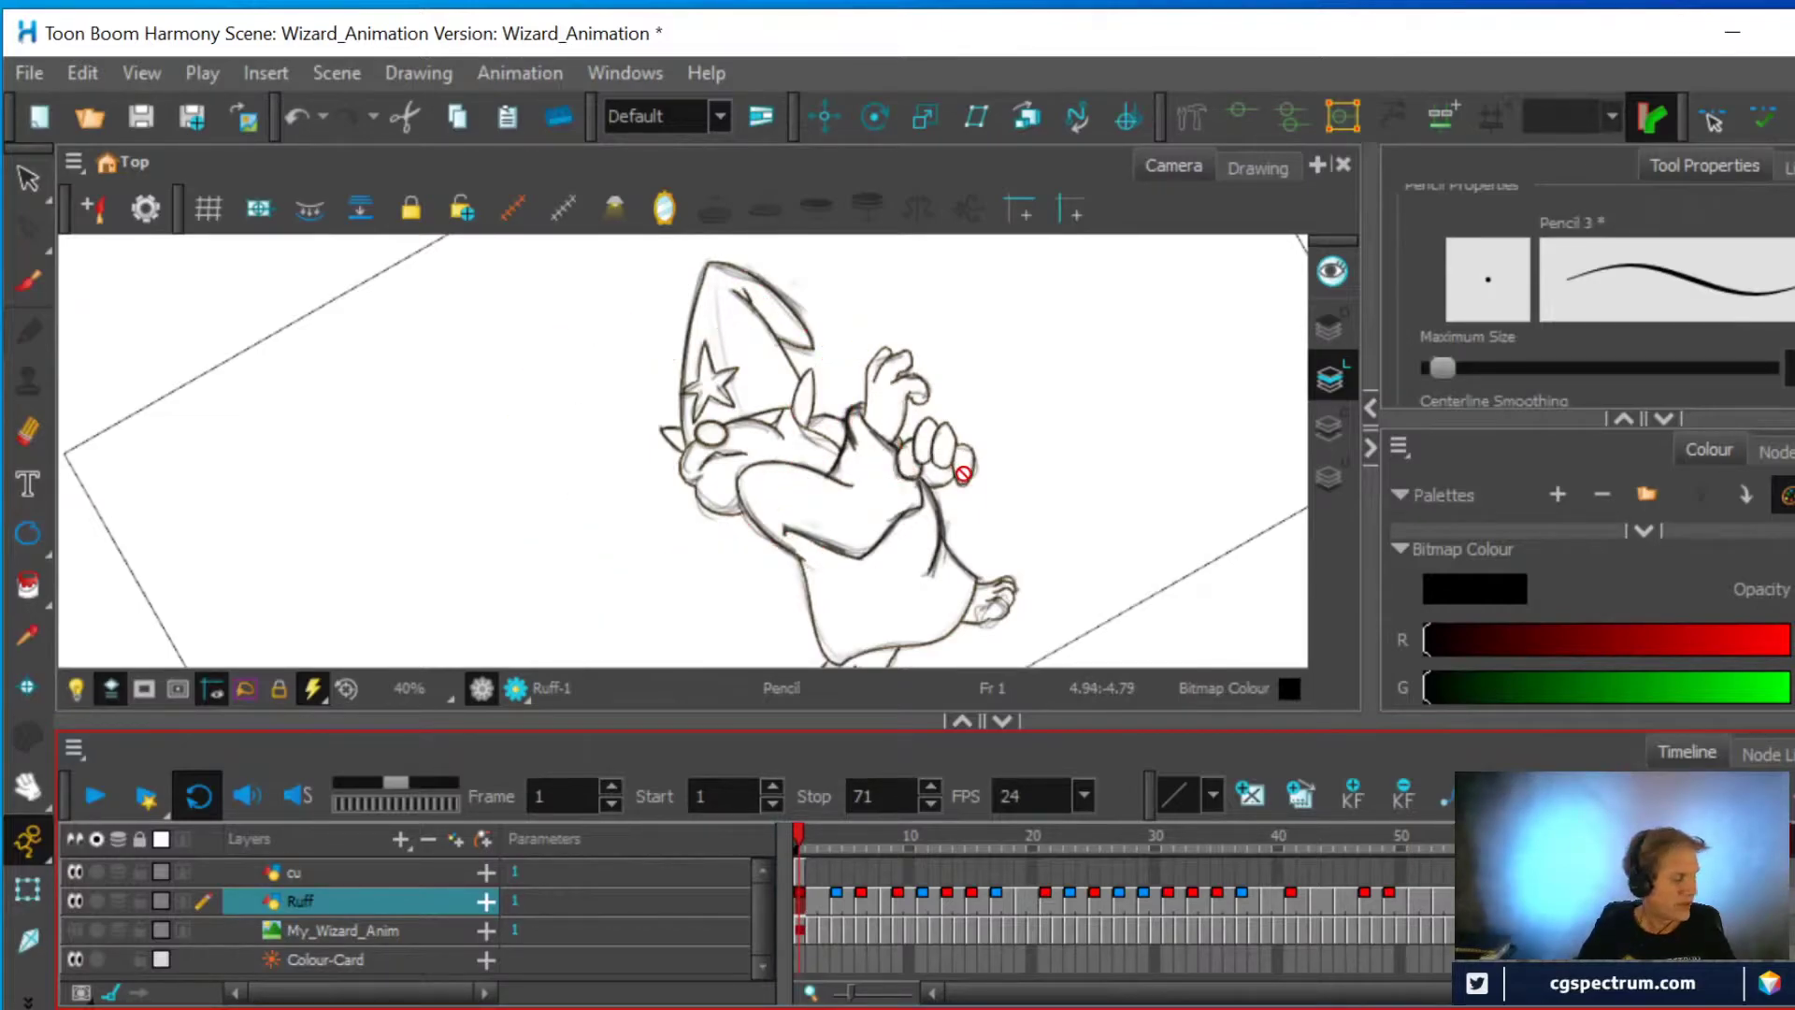
{"action": "left_click", "coordinate": [798, 872]}
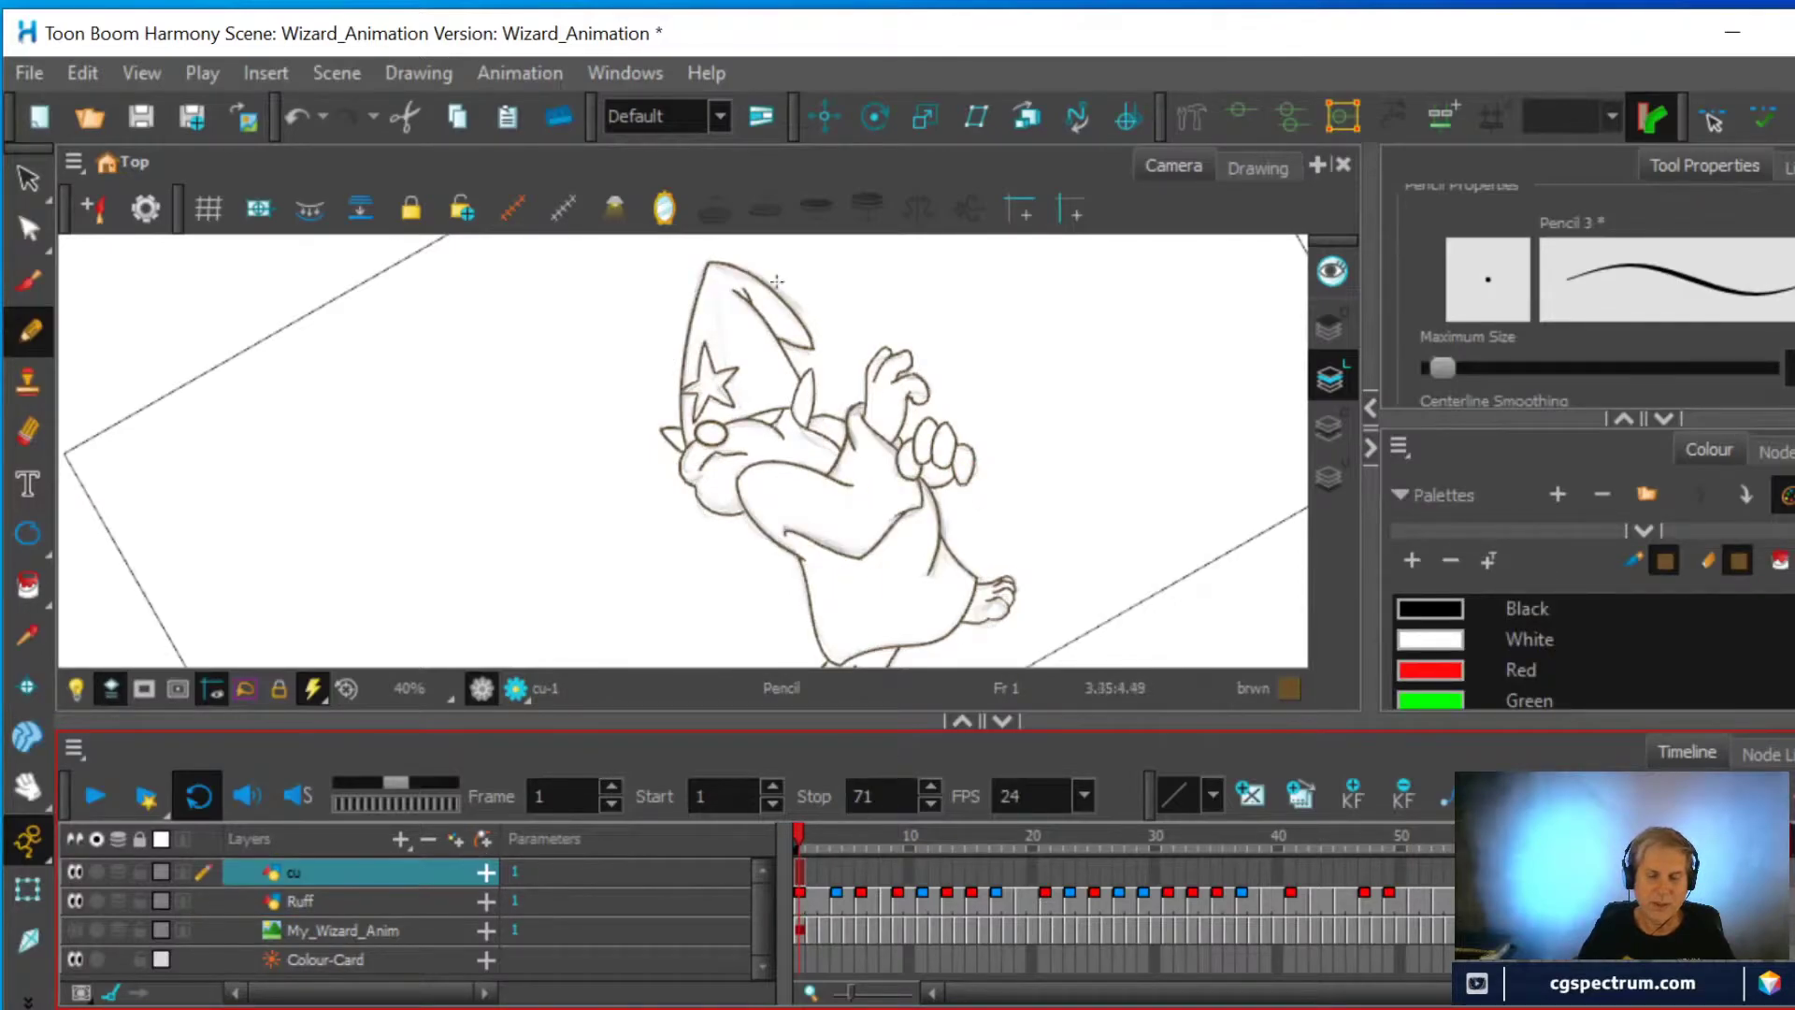
Rotate the canvas upright around the whole wizard and review the rough poses from frame 1 to frame 10
{"action": "key", "text": "ctrl+alt"}
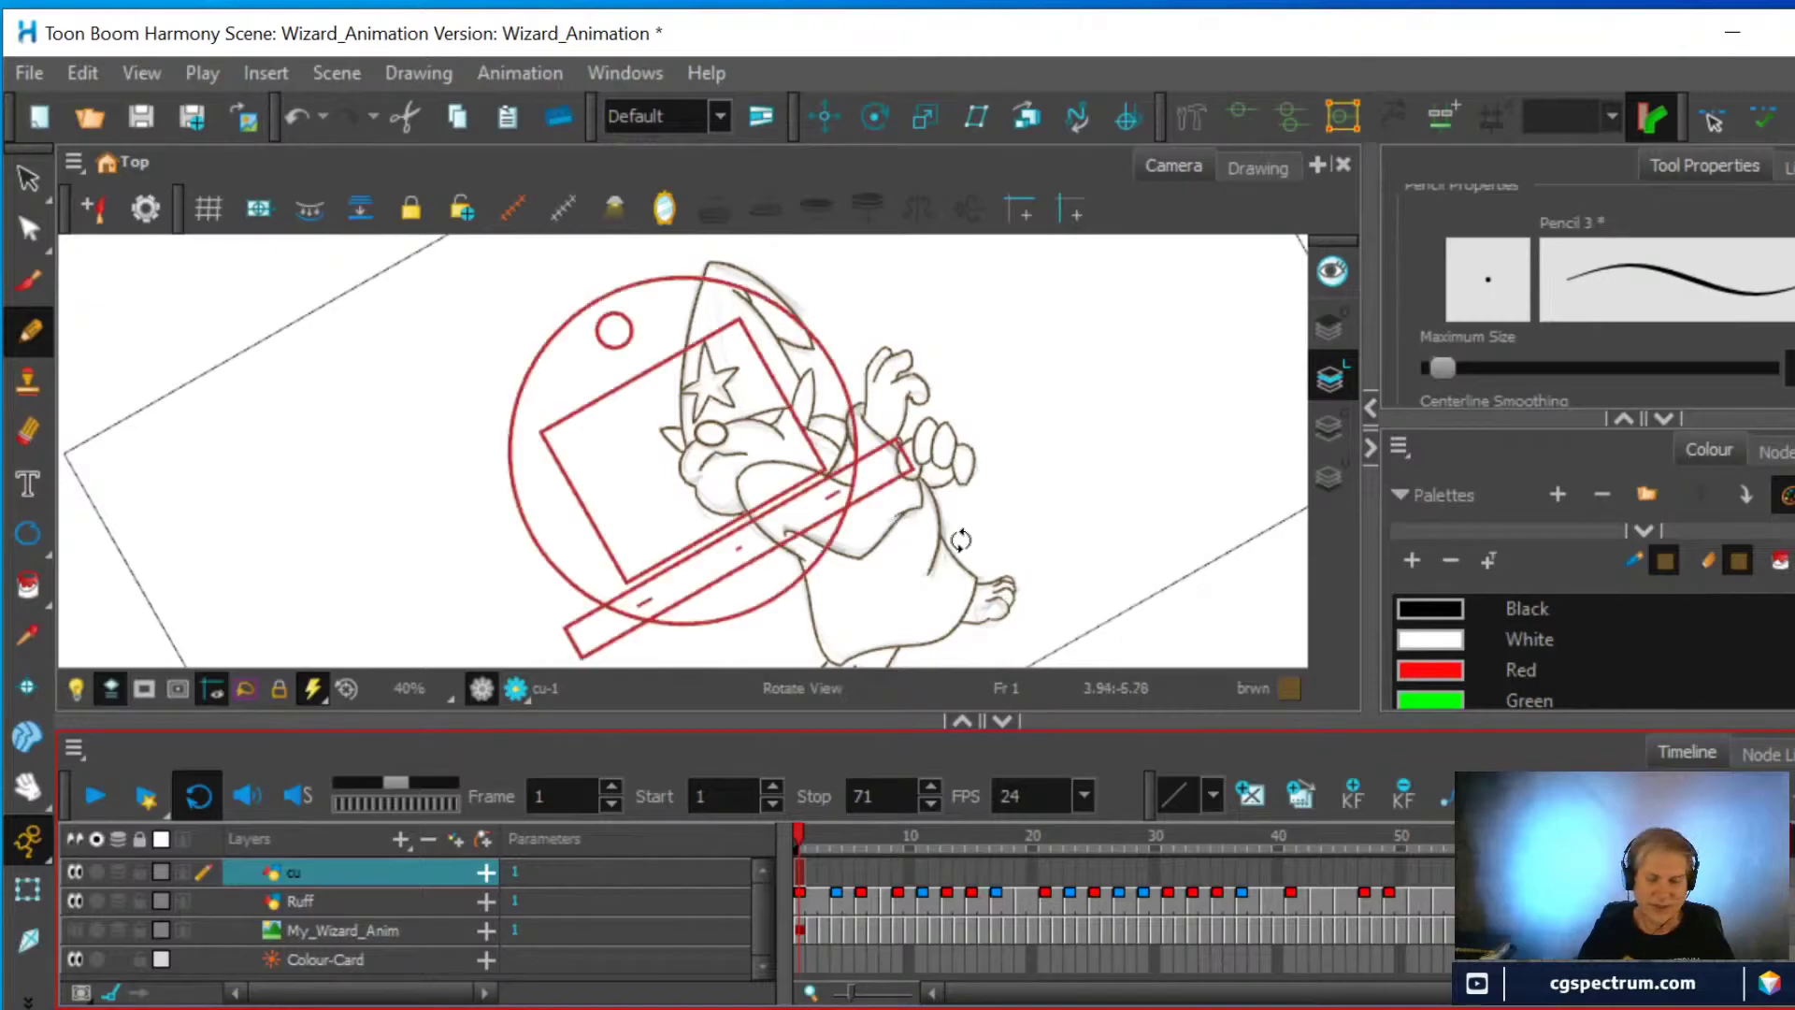
{"action": "mouse_move", "coordinate": [1030, 513]}
{"action": "left_mouse_down"}
{"action": "mouse_move", "coordinate": [985, 573]}
{"action": "mouse_move", "coordinate": [885, 629]}
{"action": "left_mouse_up"}
{"action": "scroll", "coordinate": [1002, 526], "scroll_direction": "down", "scroll_amount": 2}
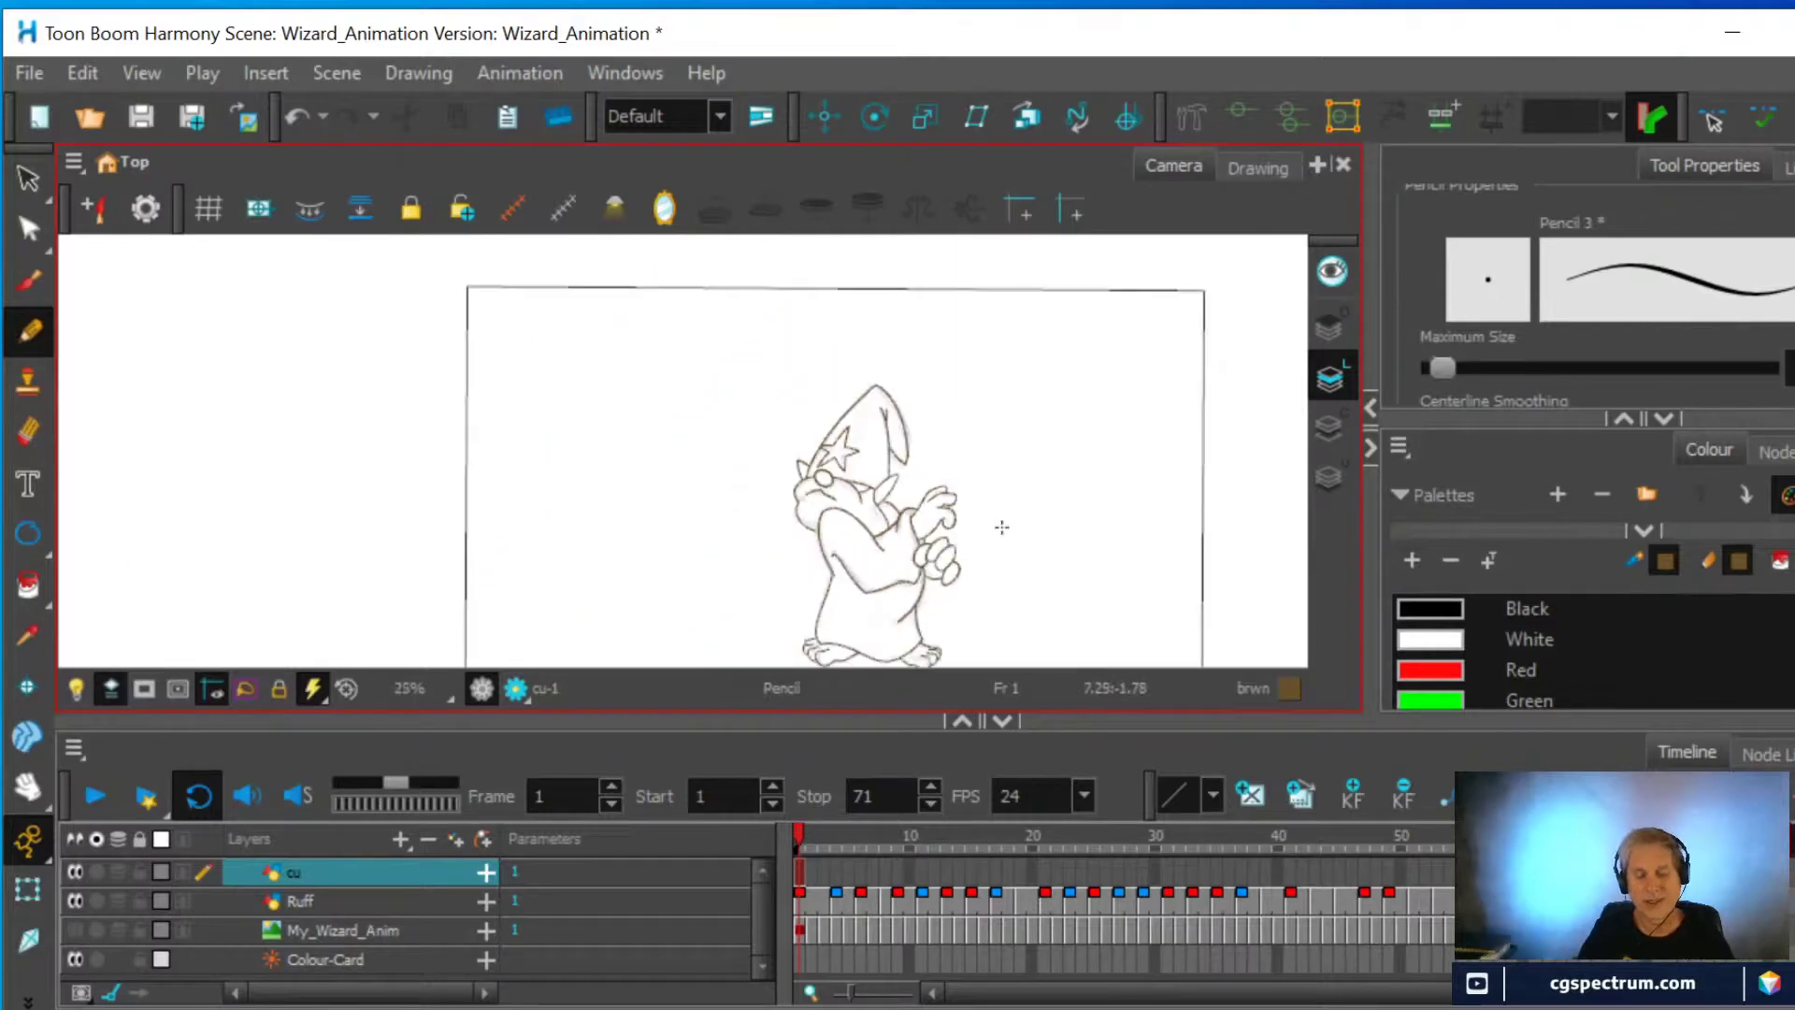
{"action": "mouse_move", "coordinate": [1001, 527]}
{"action": "left_mouse_down"}
{"action": "mouse_move", "coordinate": [962, 448]}
{"action": "mouse_move", "coordinate": [946, 464]}
{"action": "left_mouse_up"}
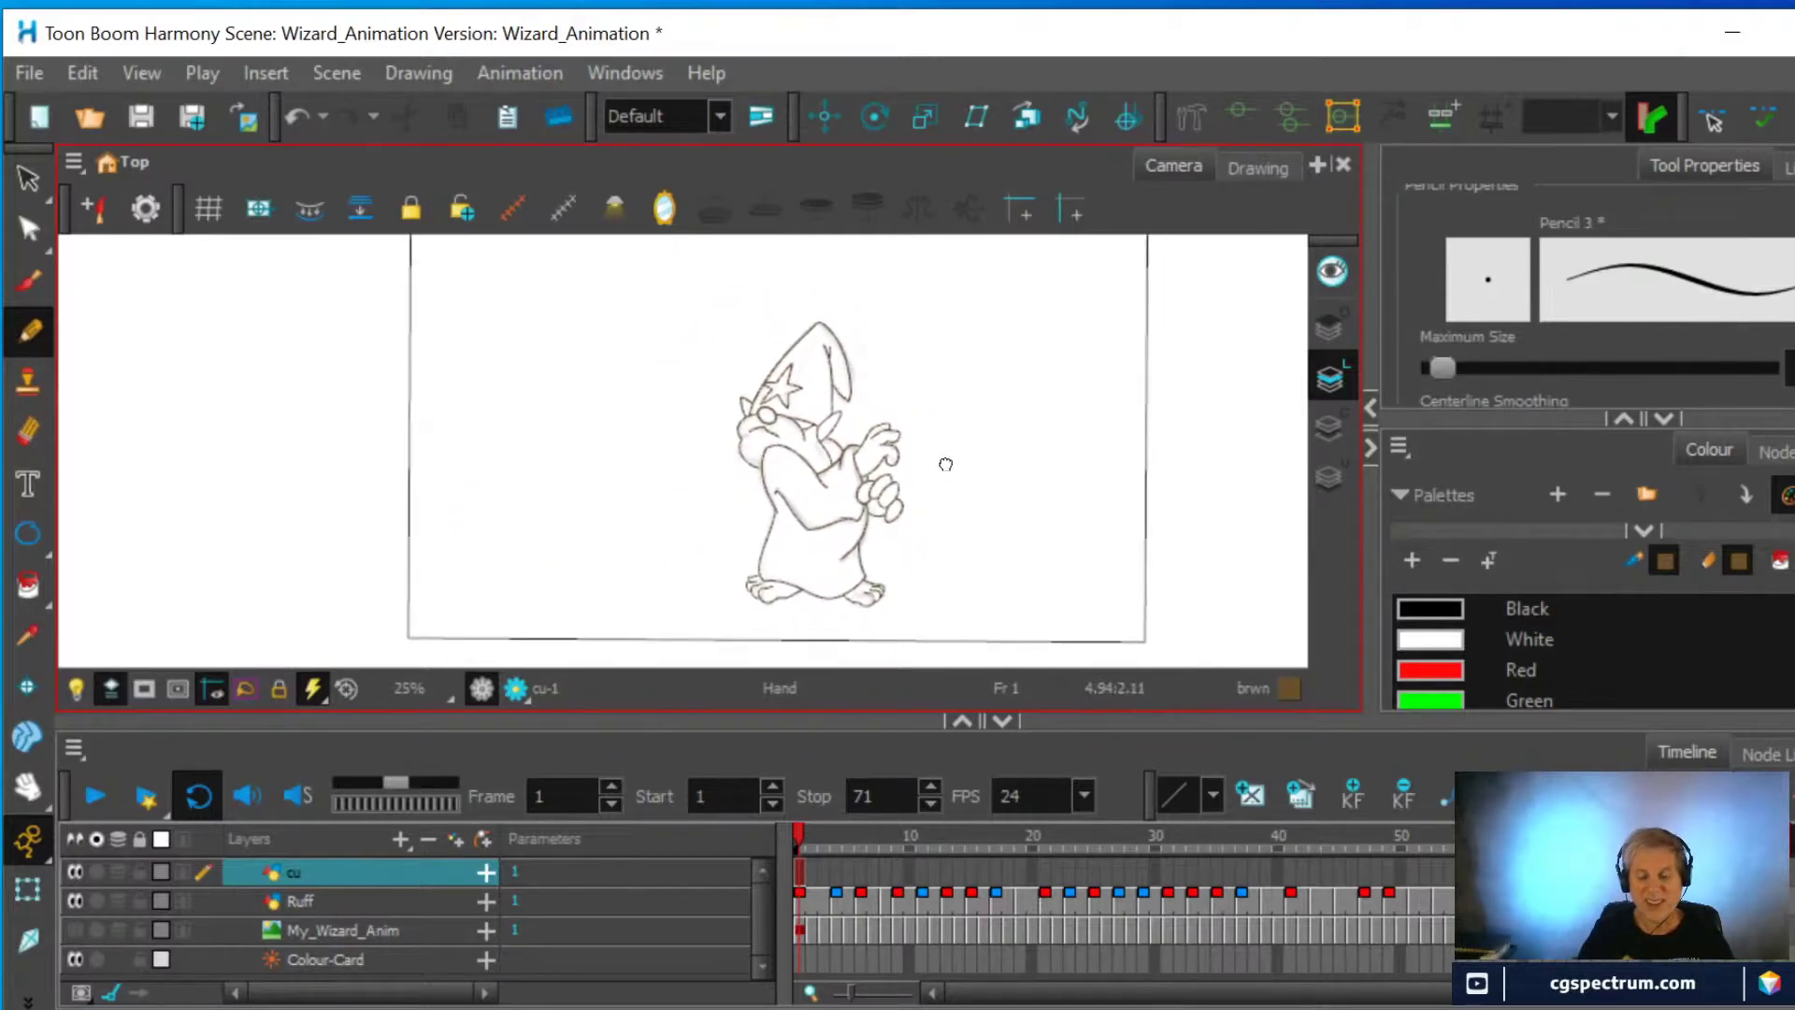
{"action": "left_click", "coordinate": [836, 866]}
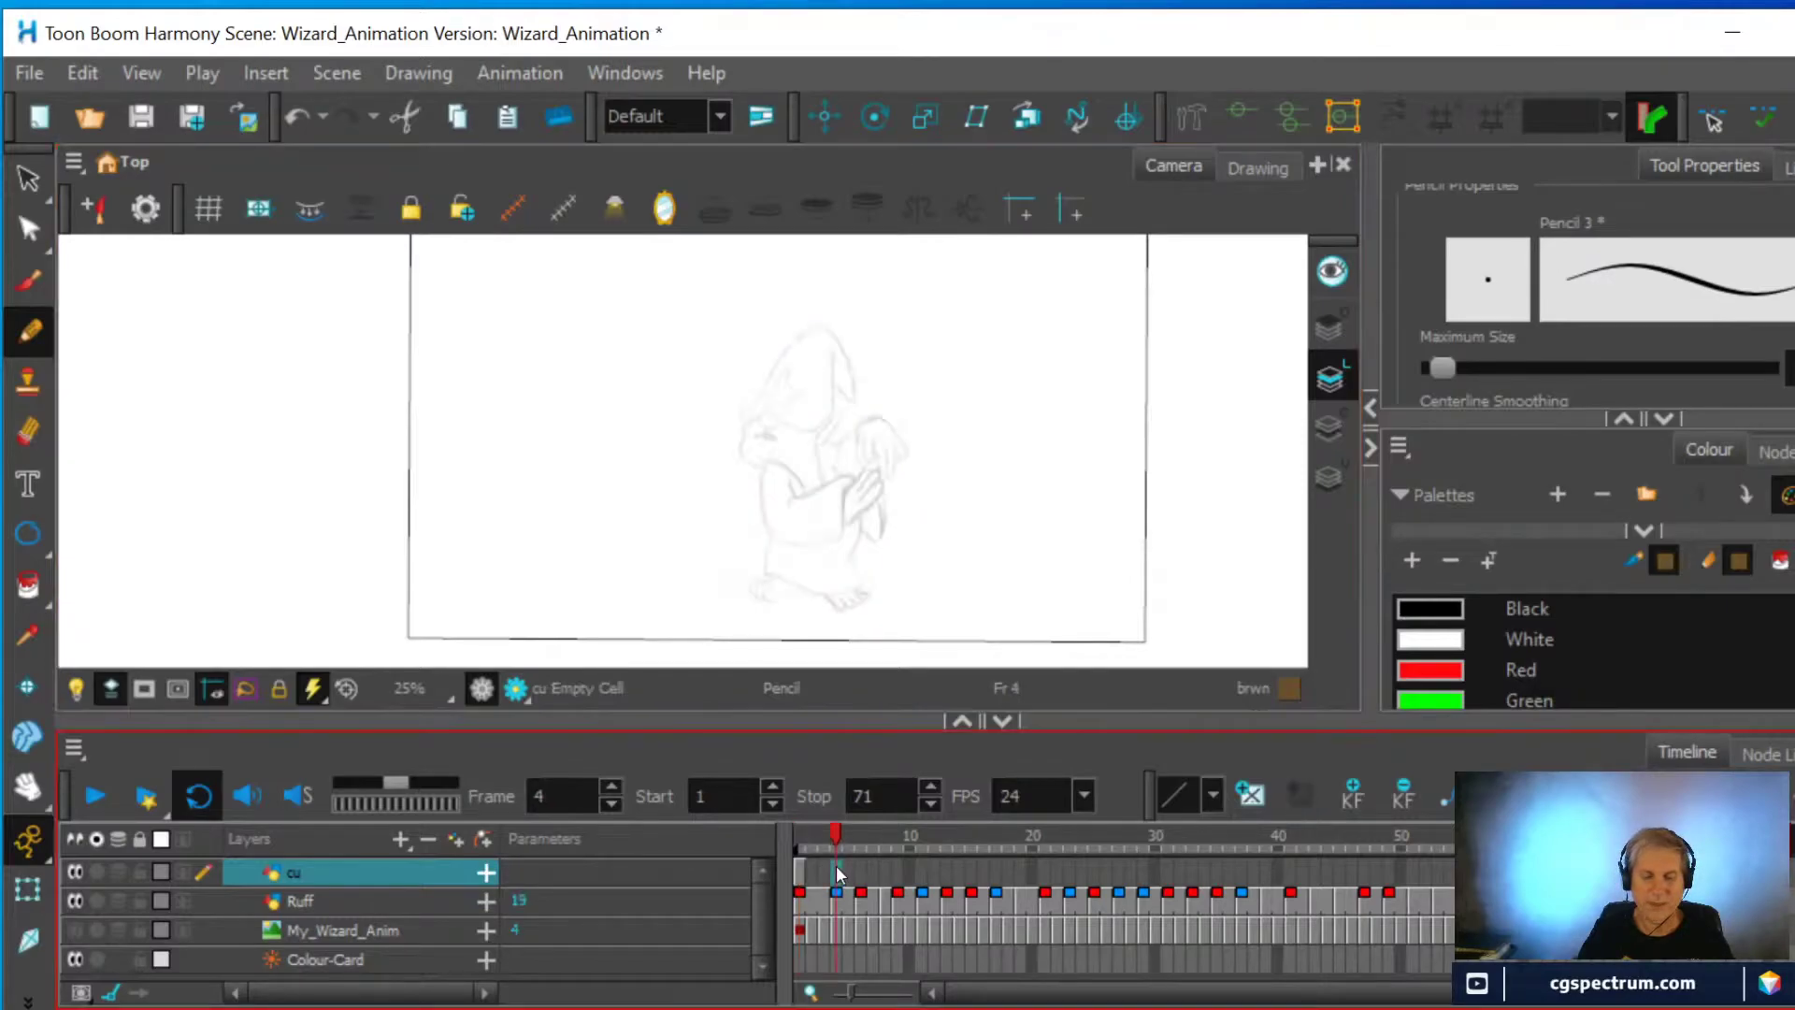
{"action": "left_click", "coordinate": [862, 866]}
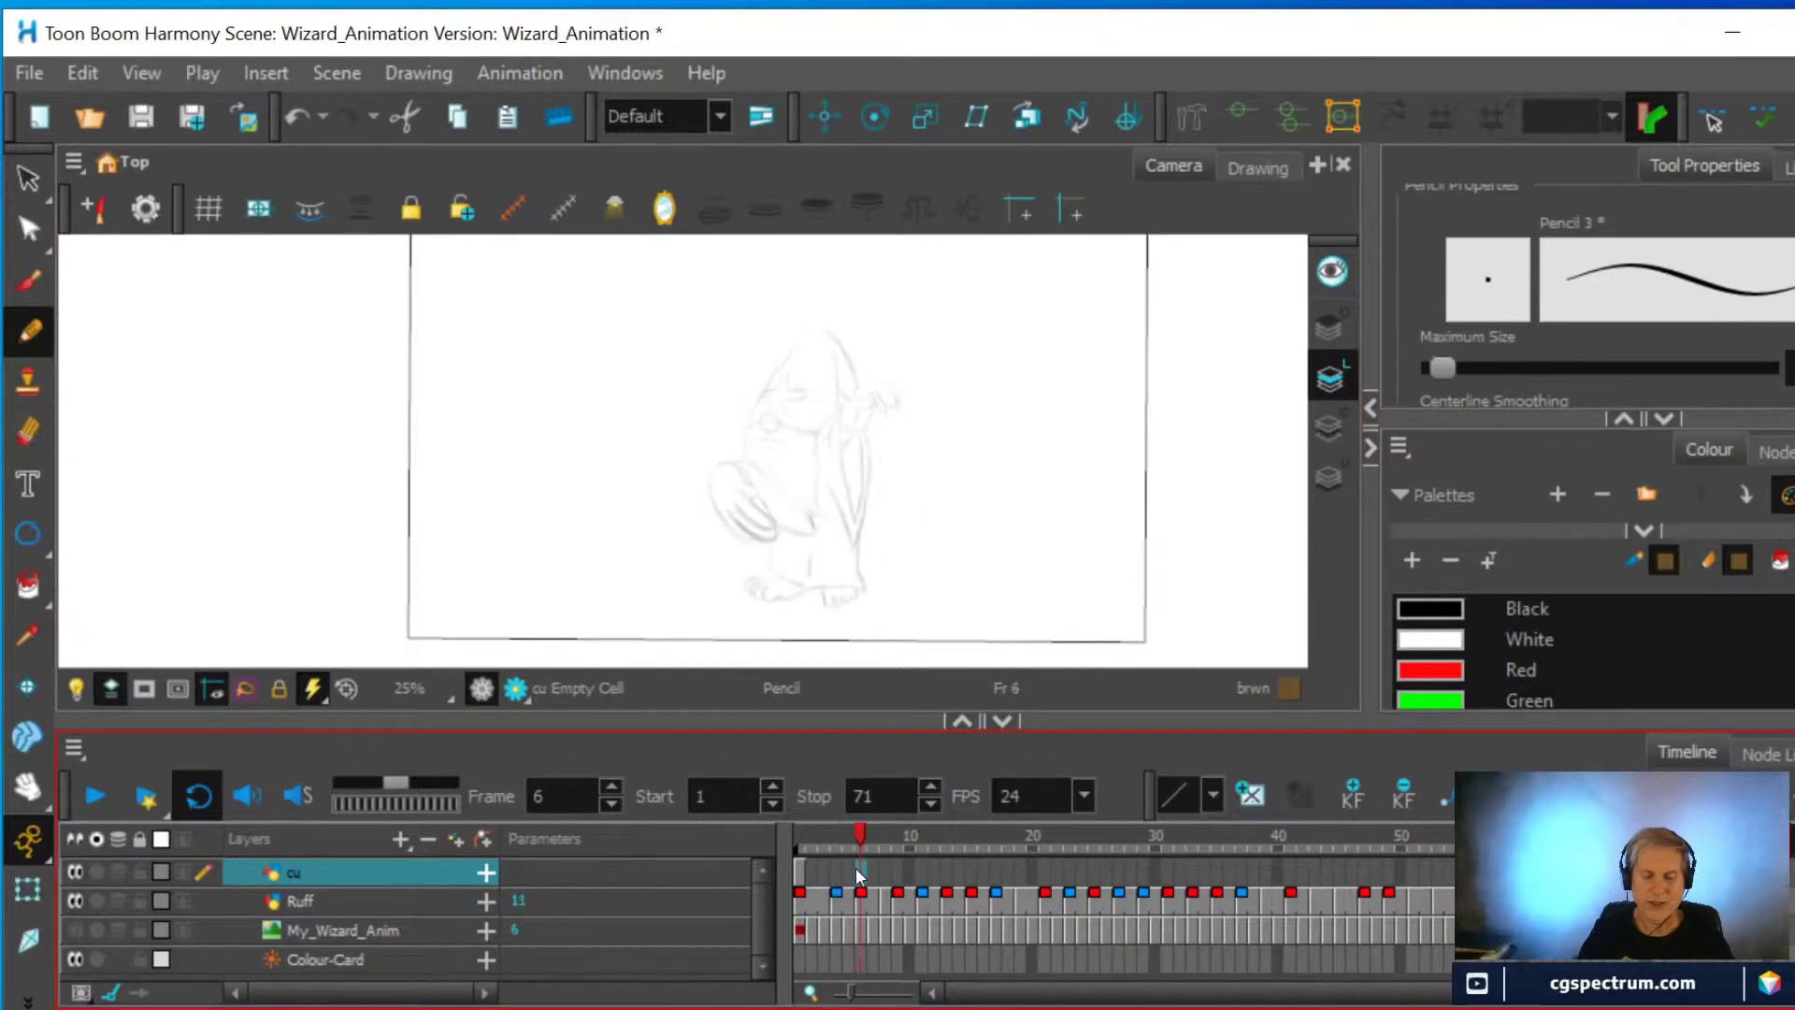
{"action": "left_click", "coordinate": [801, 865]}
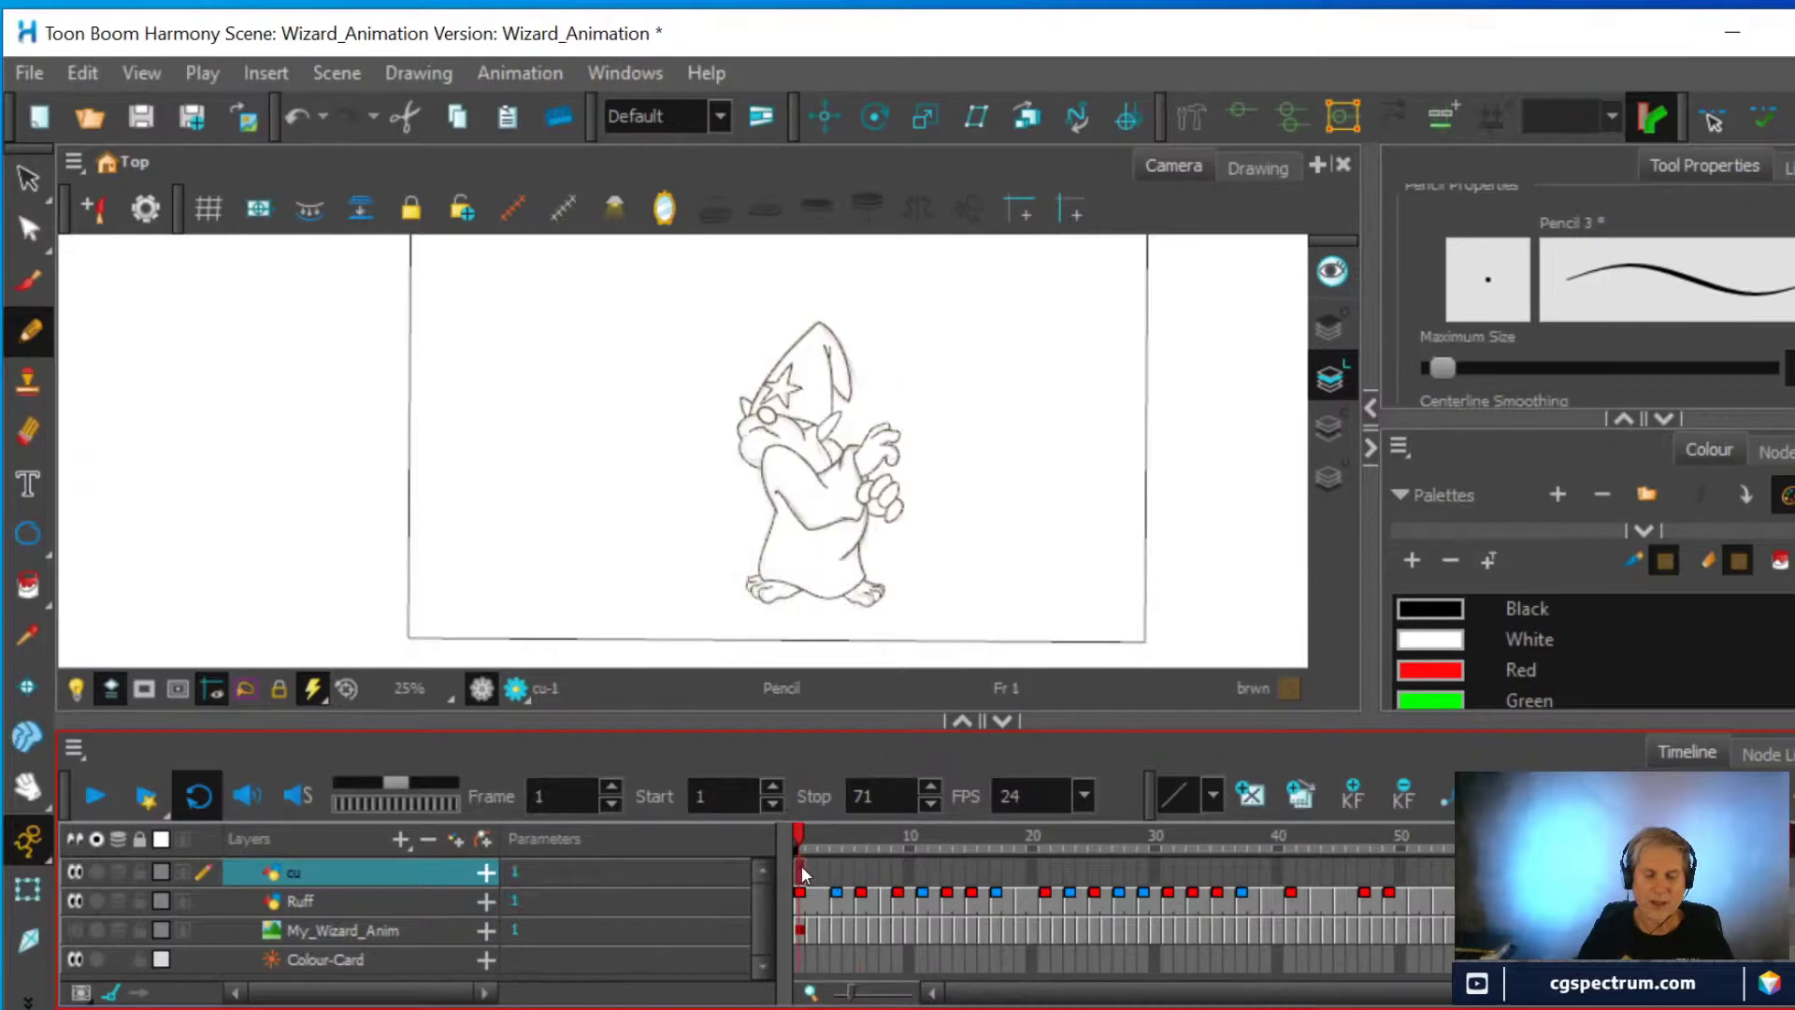
{"action": "left_click", "coordinate": [860, 871]}
{"action": "mouse_move", "coordinate": [851, 846]}
{"action": "left_mouse_down"}
{"action": "mouse_move", "coordinate": [851, 830]}
{"action": "mouse_move", "coordinate": [980, 834]}
{"action": "mouse_move", "coordinate": [913, 840]}
{"action": "left_mouse_up"}
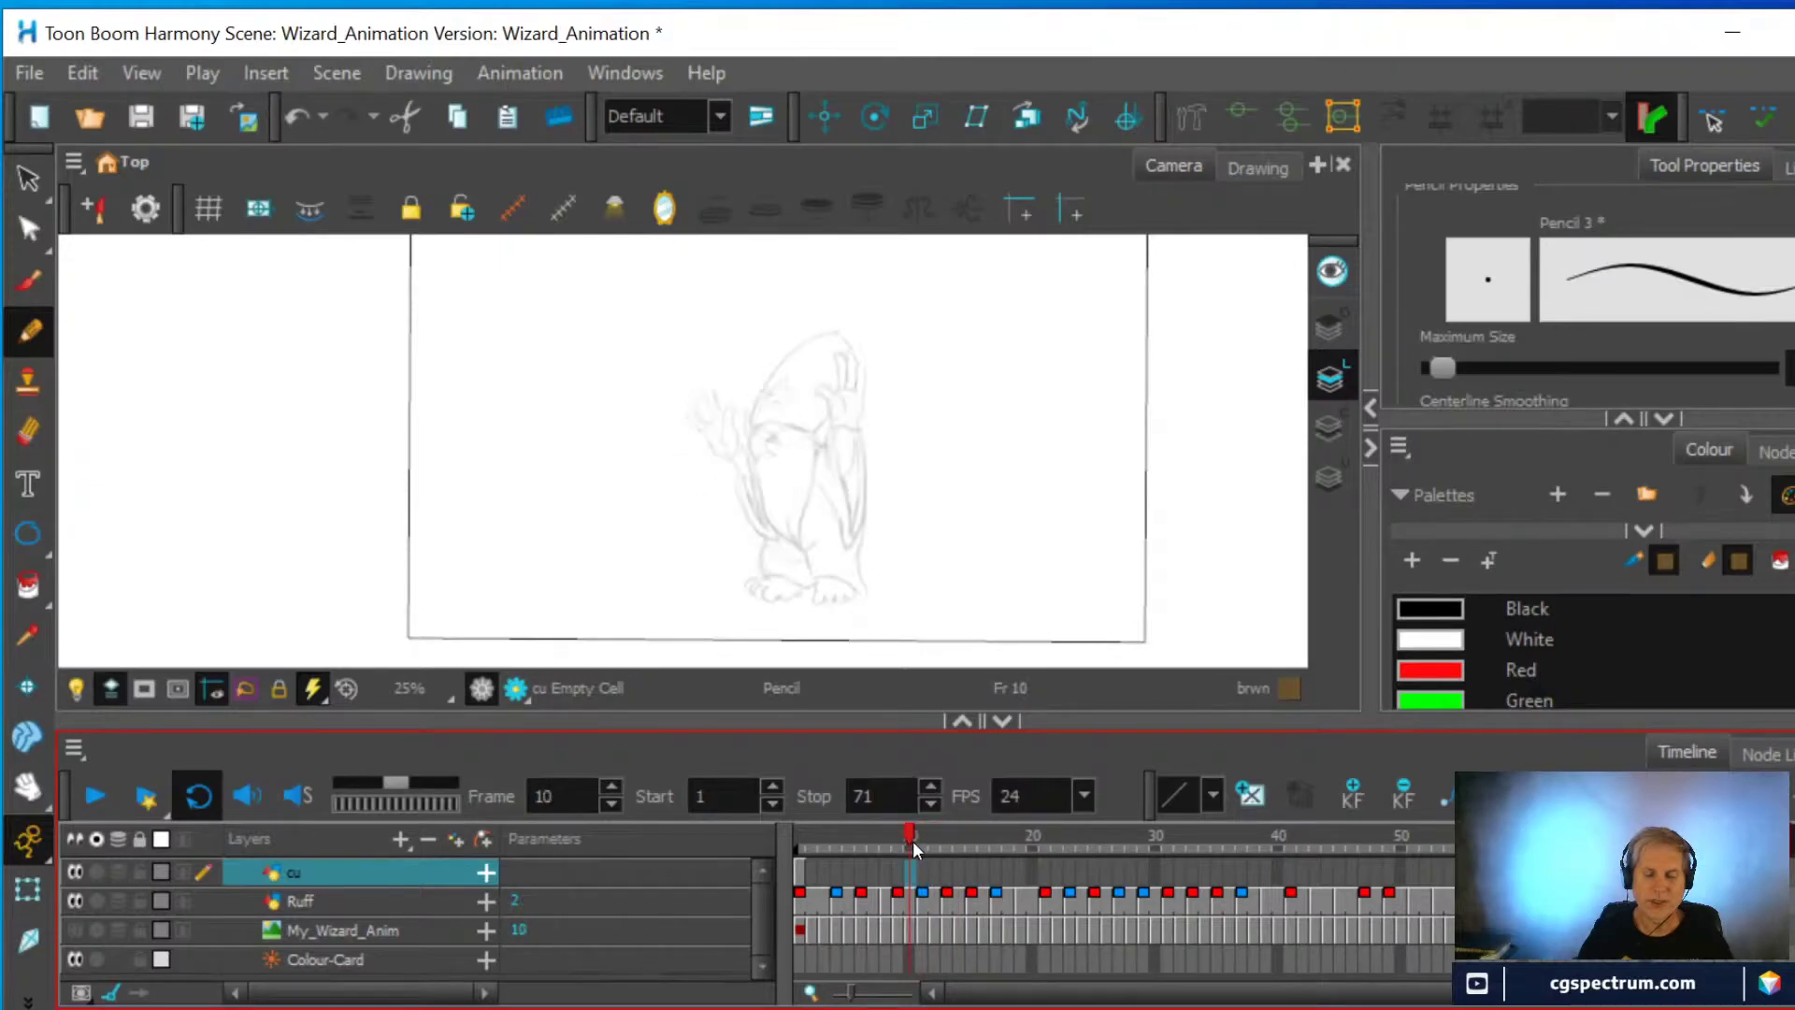
Compare the wizard's poses on frames 1 and 9, first on the Ruff layer and again on the cu layer
{"action": "left_click", "coordinate": [898, 900]}
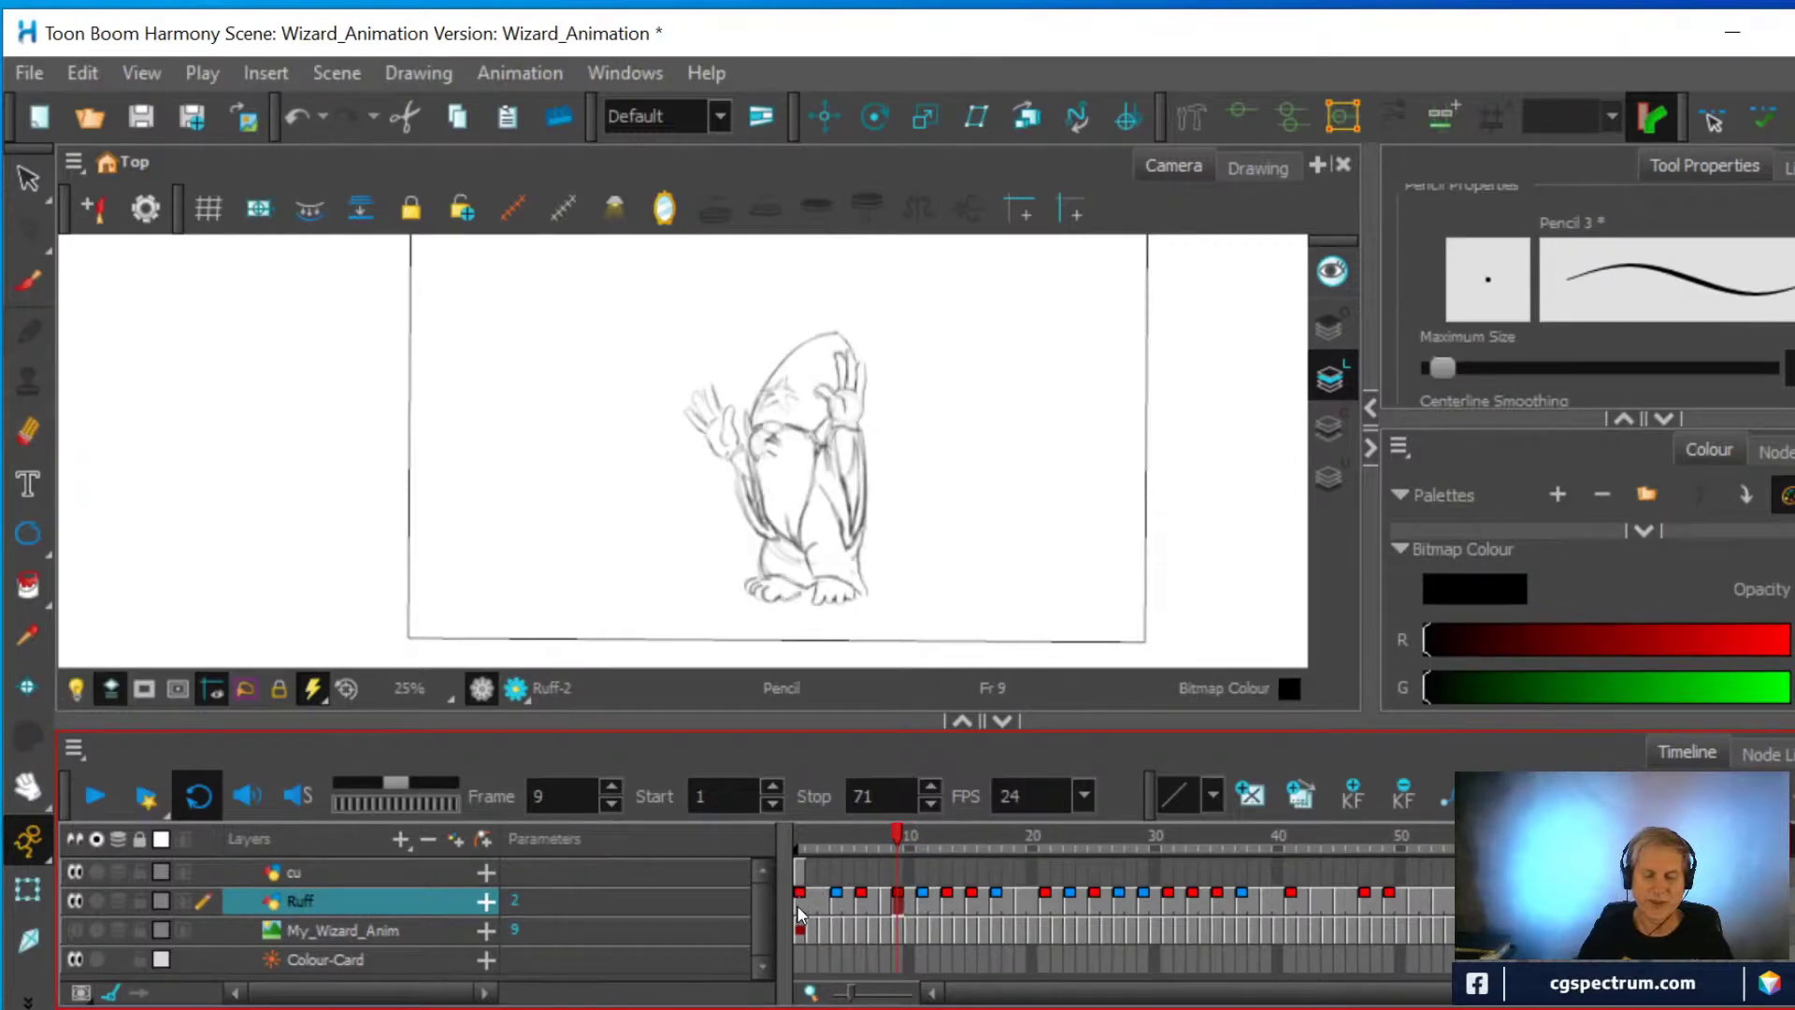
{"action": "left_click", "coordinate": [797, 903]}
{"action": "left_click", "coordinate": [896, 902]}
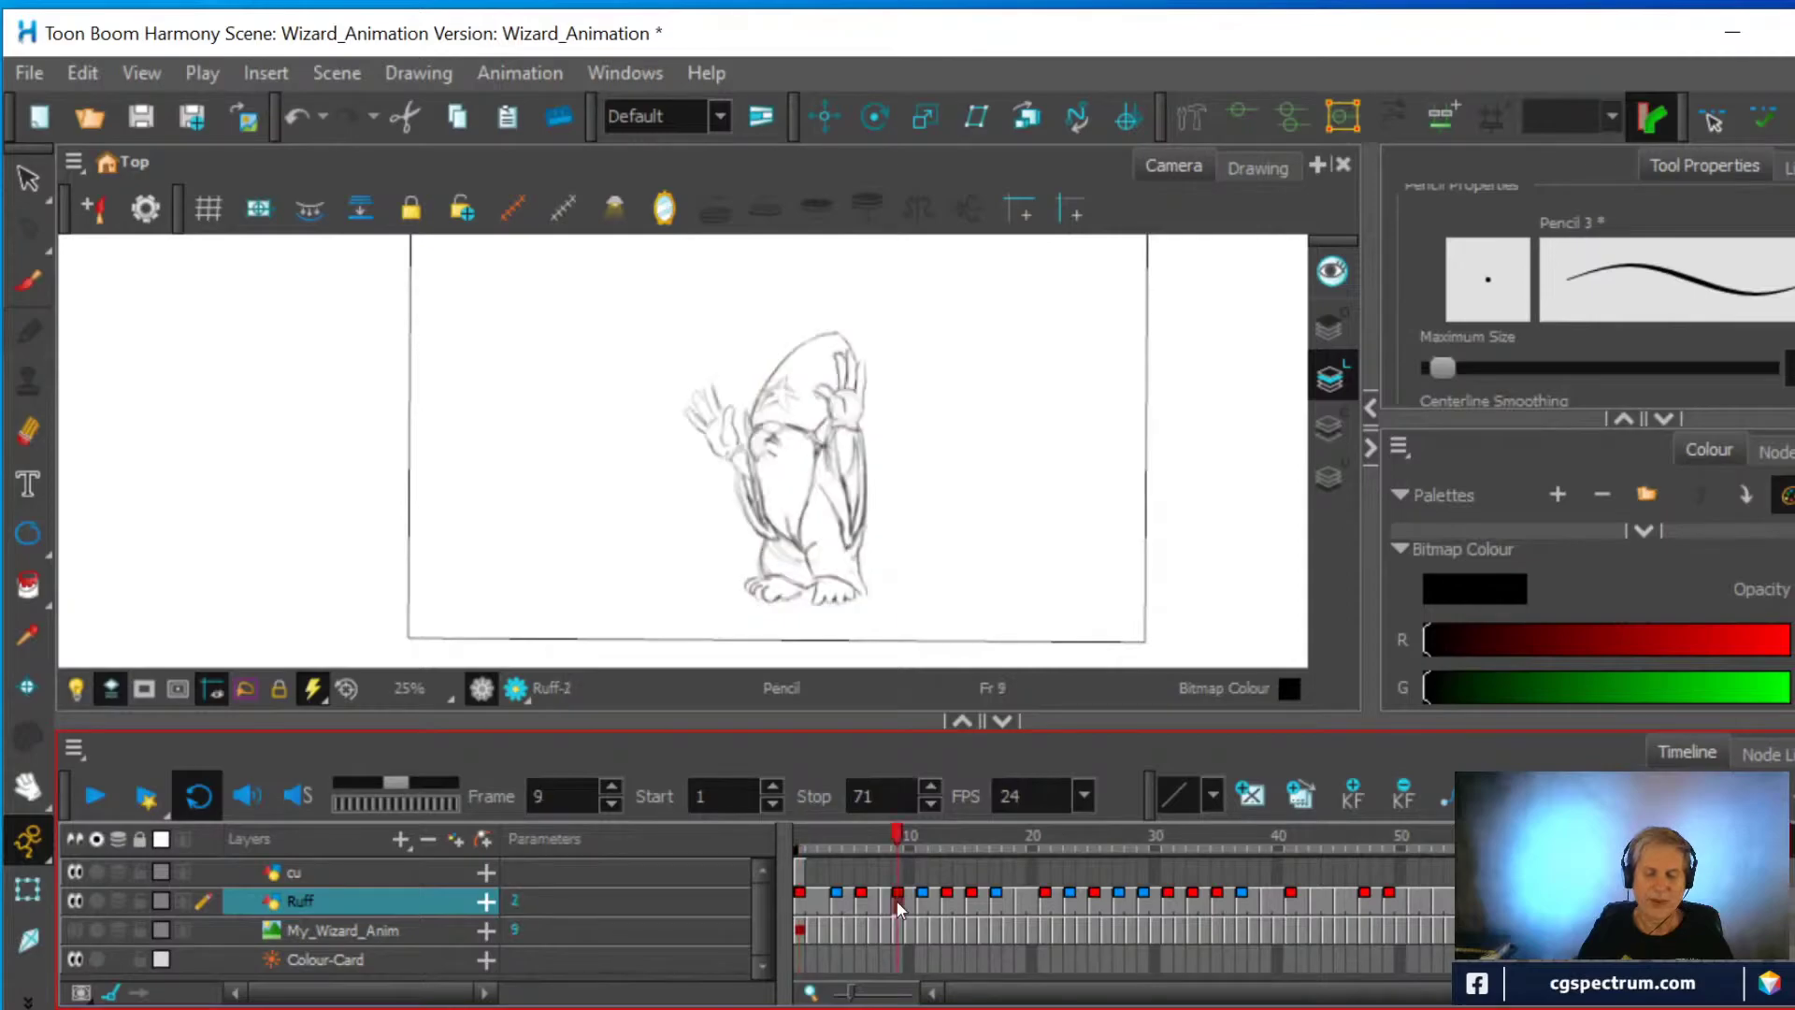
{"action": "left_click", "coordinate": [896, 875]}
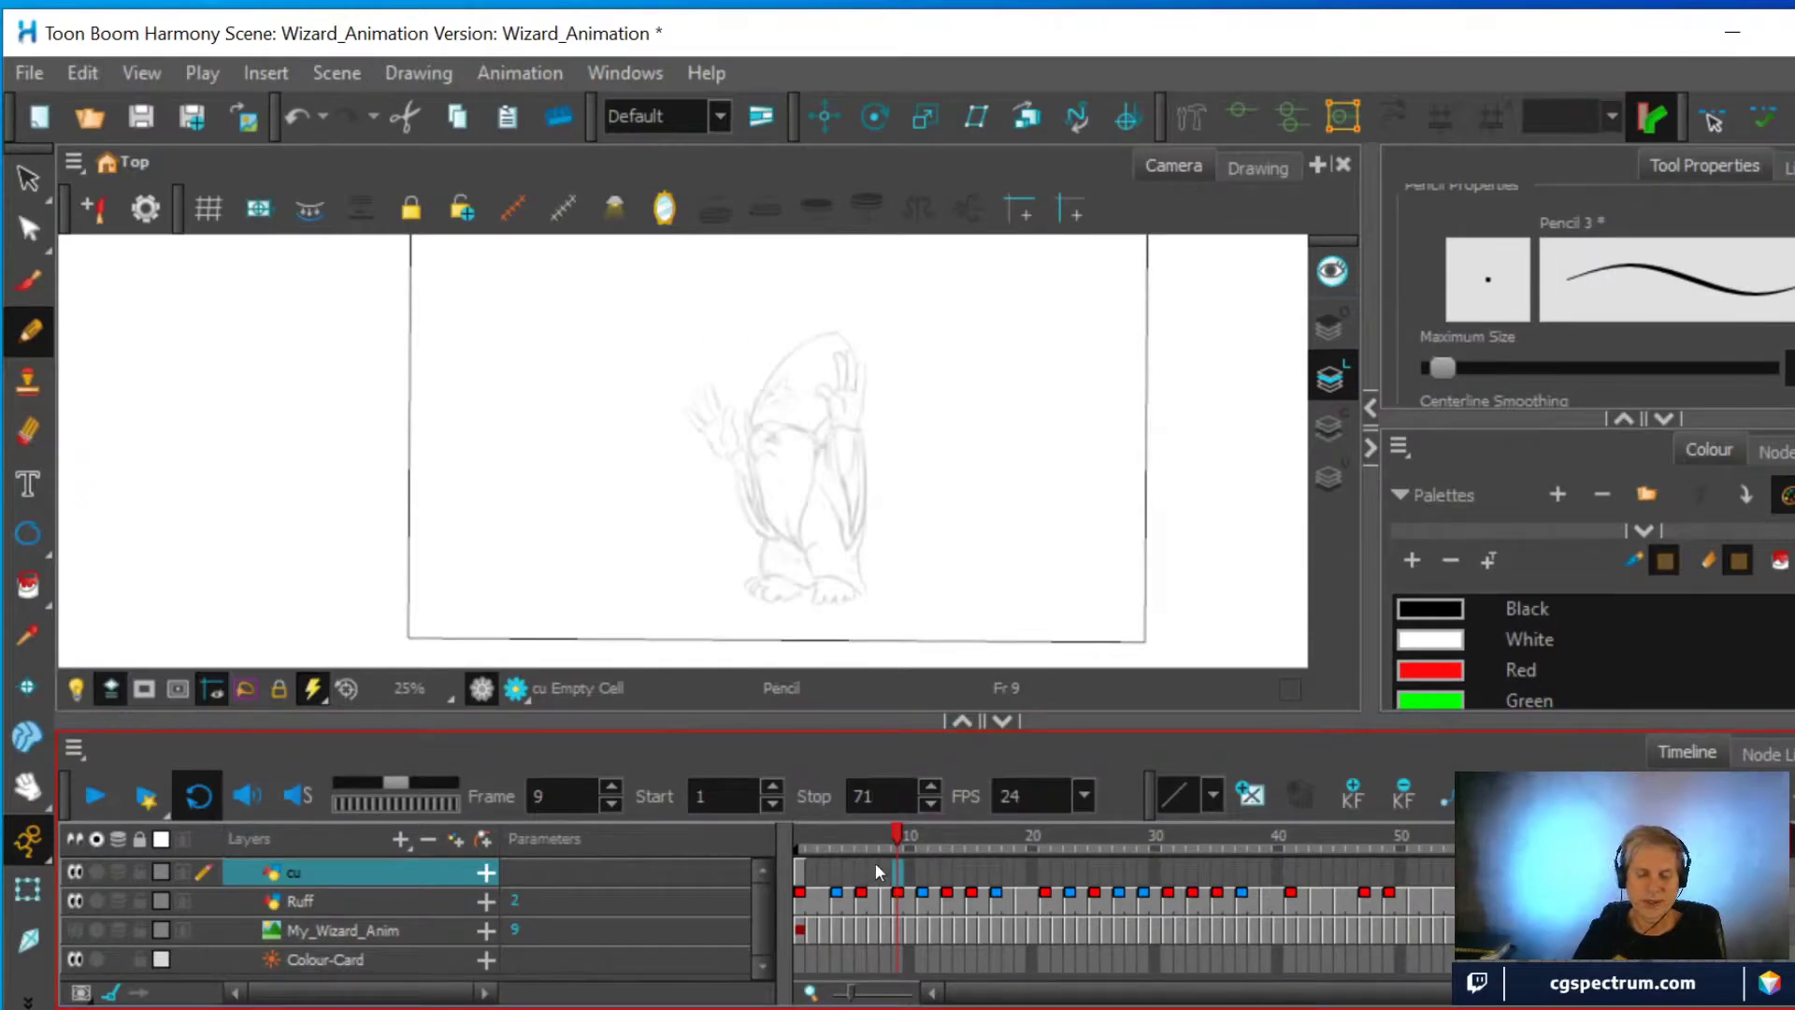
{"action": "left_click", "coordinate": [799, 871]}
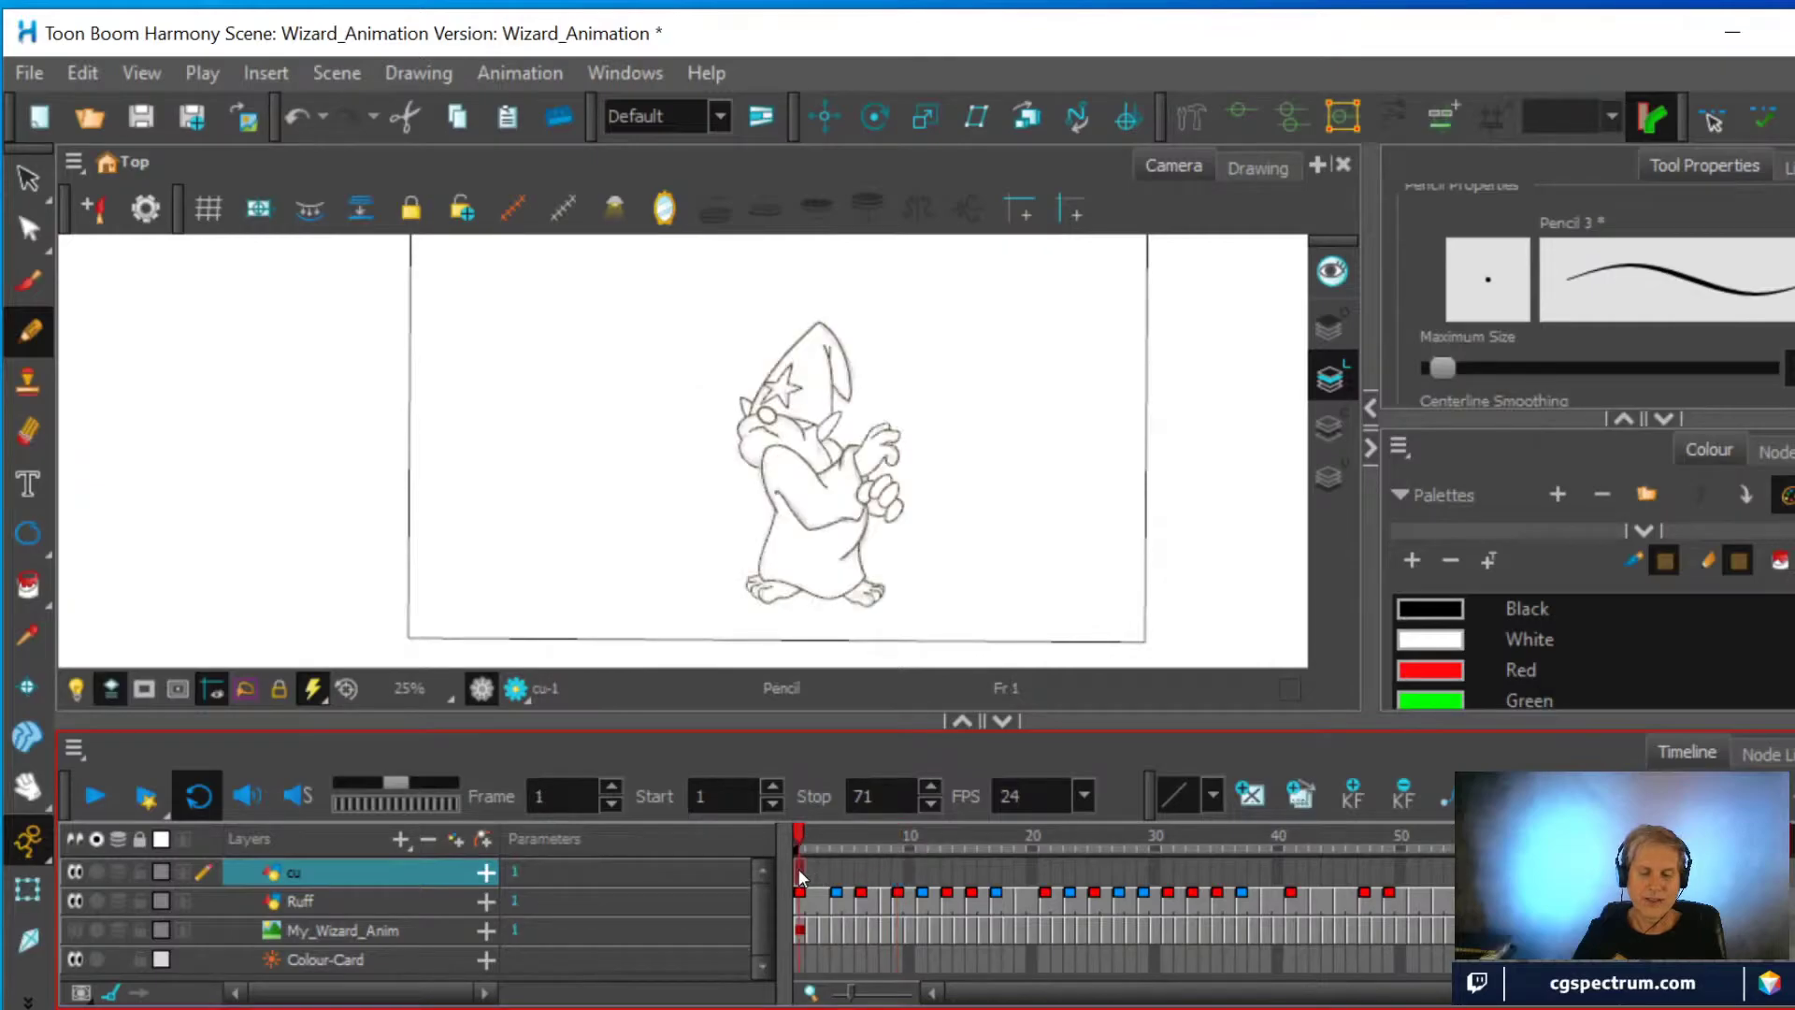
{"action": "left_click", "coordinate": [899, 868]}
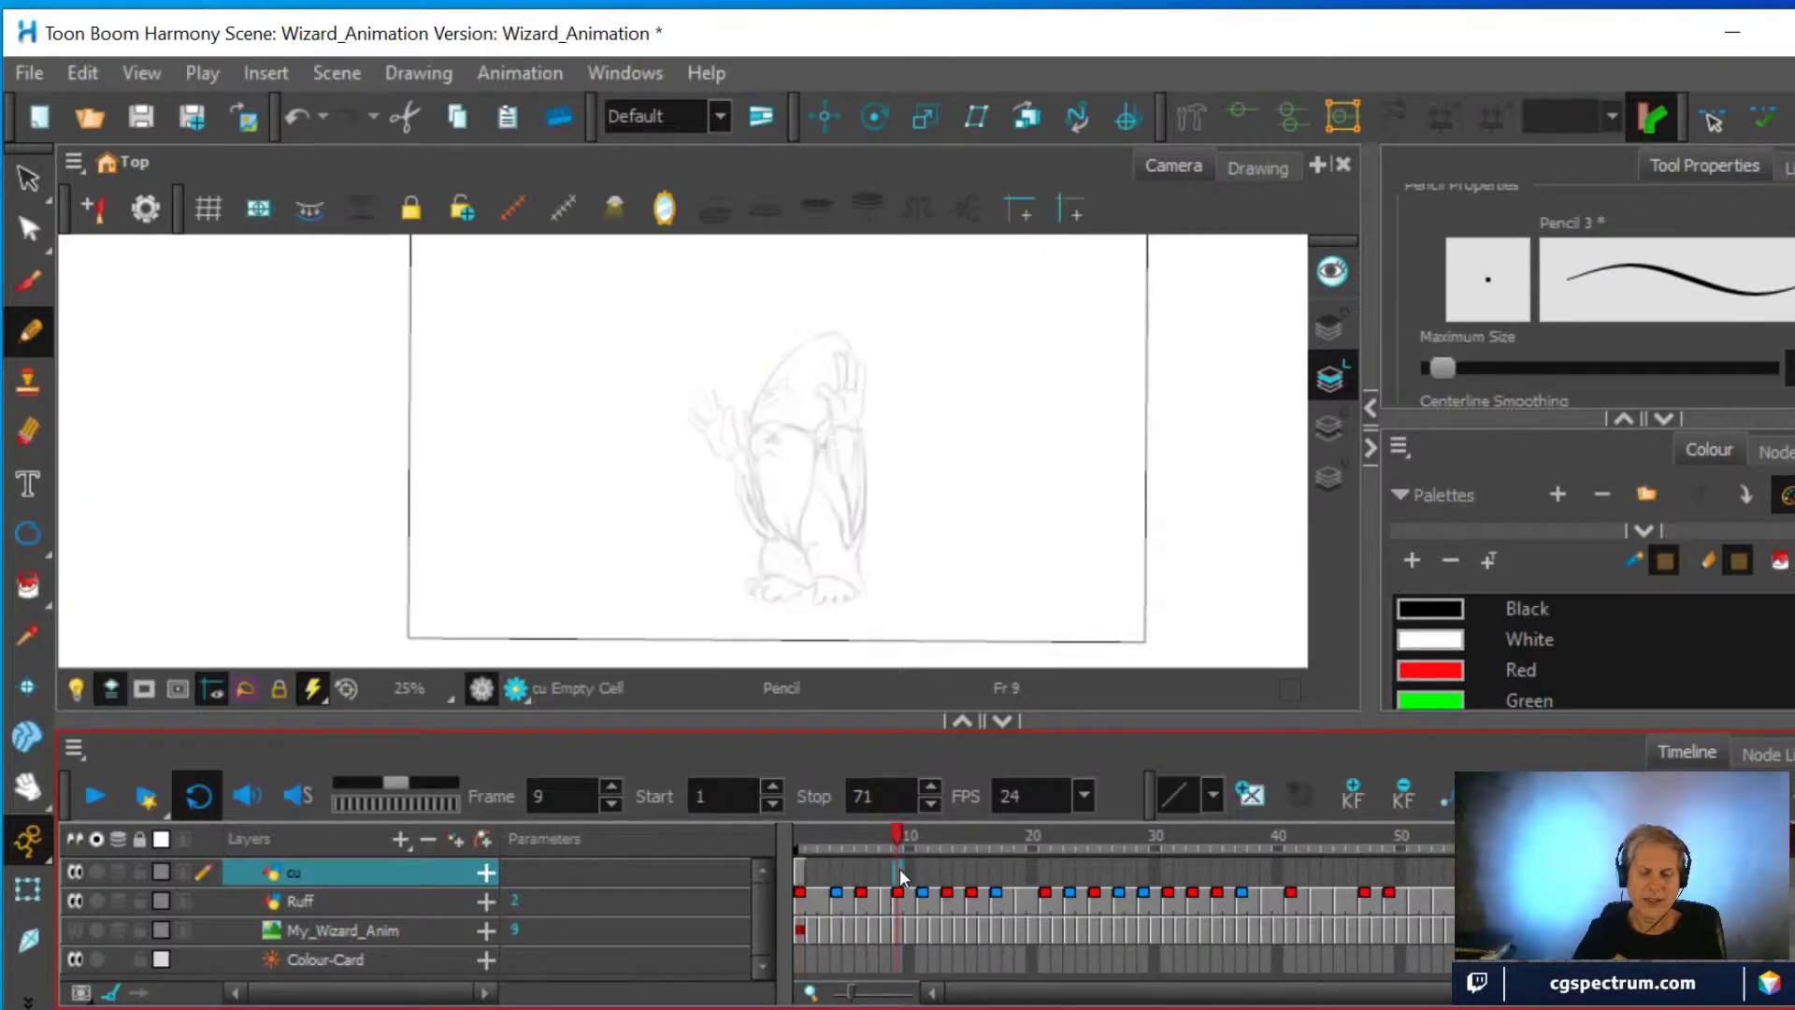
{"action": "left_click", "coordinate": [796, 871]}
{"action": "left_click", "coordinate": [898, 874]}
Compare the feet and robe hem of the frame 9 rough with the frame 1 clean-up drawing, ending on frame 1
{"action": "scroll", "coordinate": [906, 493], "scroll_direction": "up", "scroll_amount": 3}
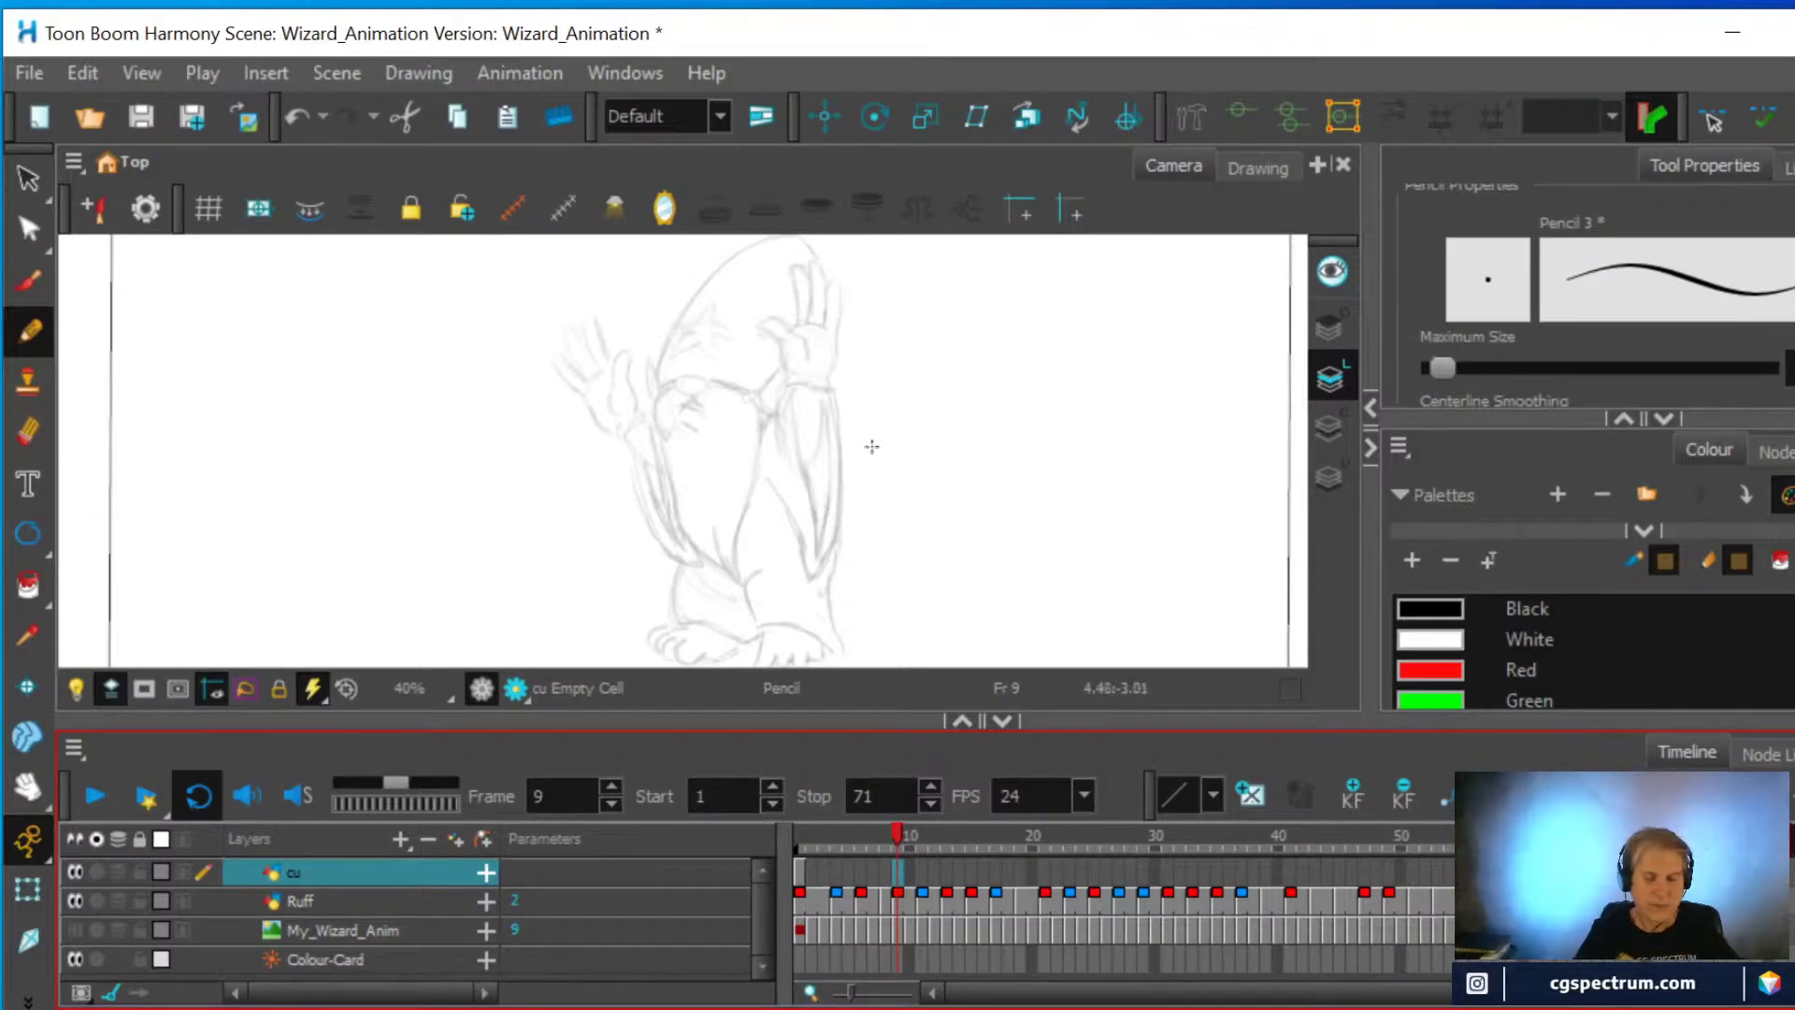
{"action": "scroll", "coordinate": [853, 549], "scroll_direction": "down", "scroll_amount": 3}
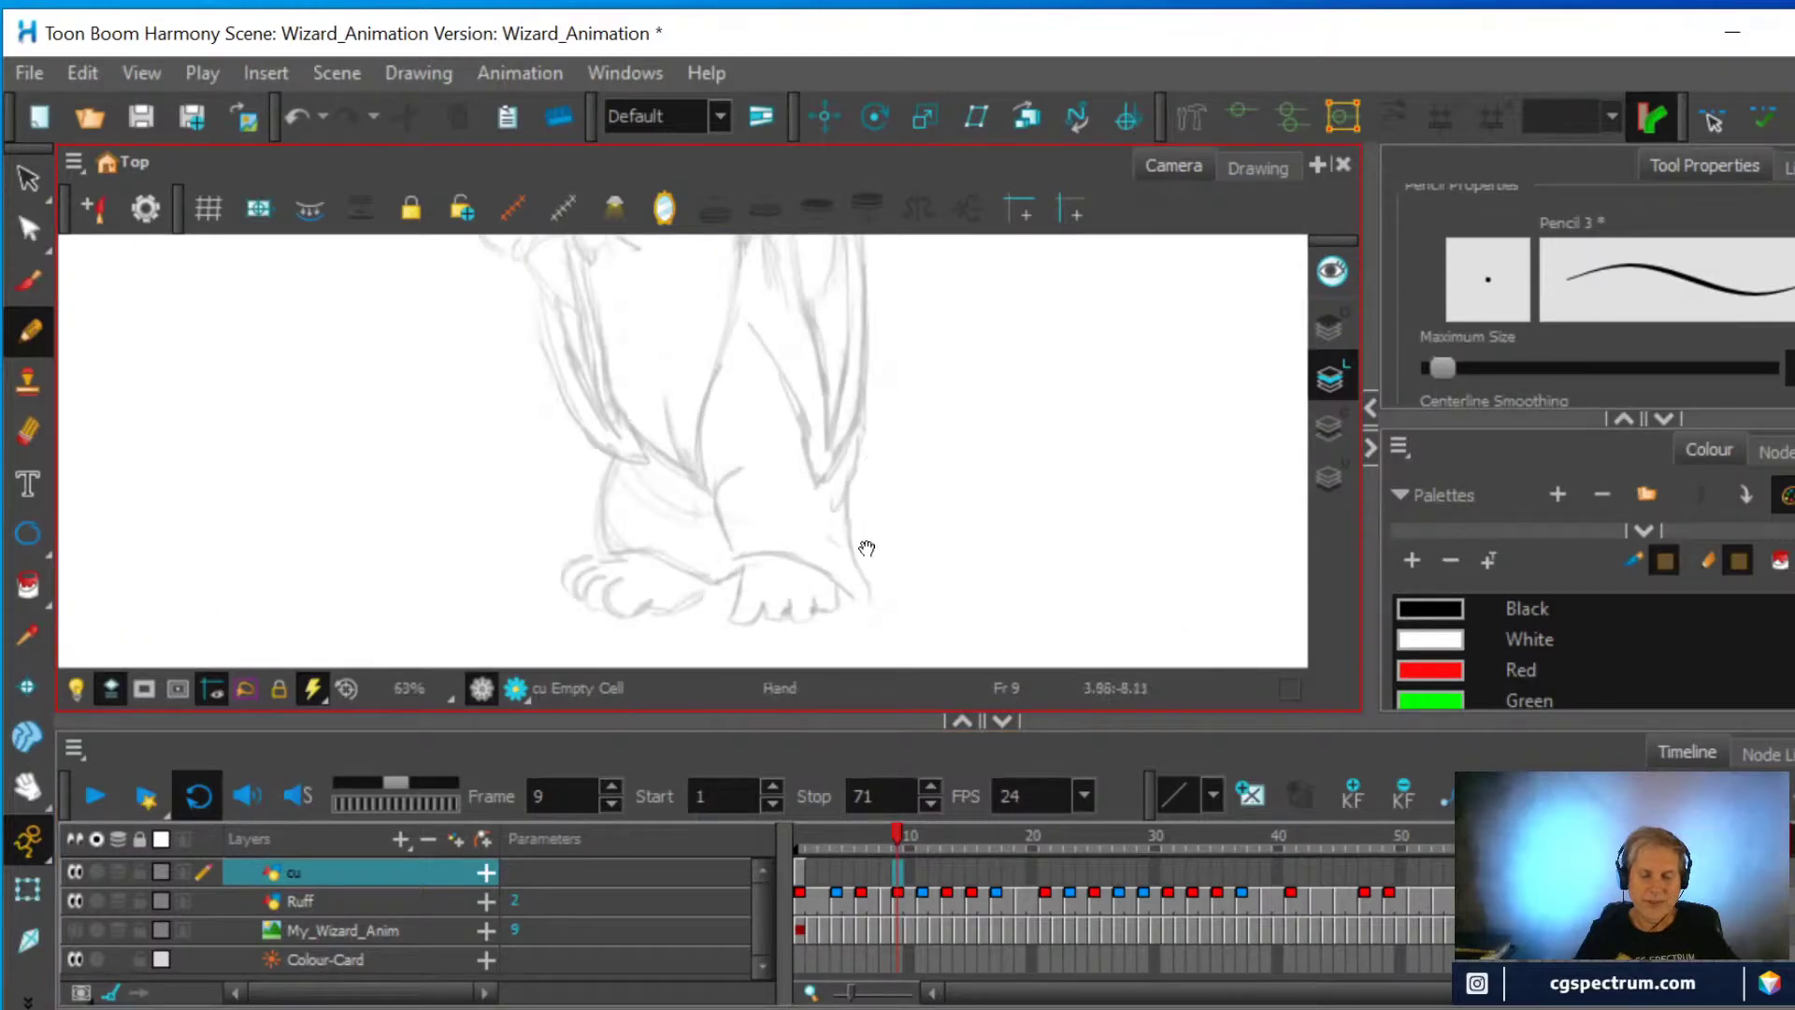
{"action": "scroll", "coordinate": [862, 550], "scroll_direction": "up", "scroll_amount": 2}
{"action": "left_click_drag", "start_coordinate": [845, 503], "coordinate": [814, 600]}
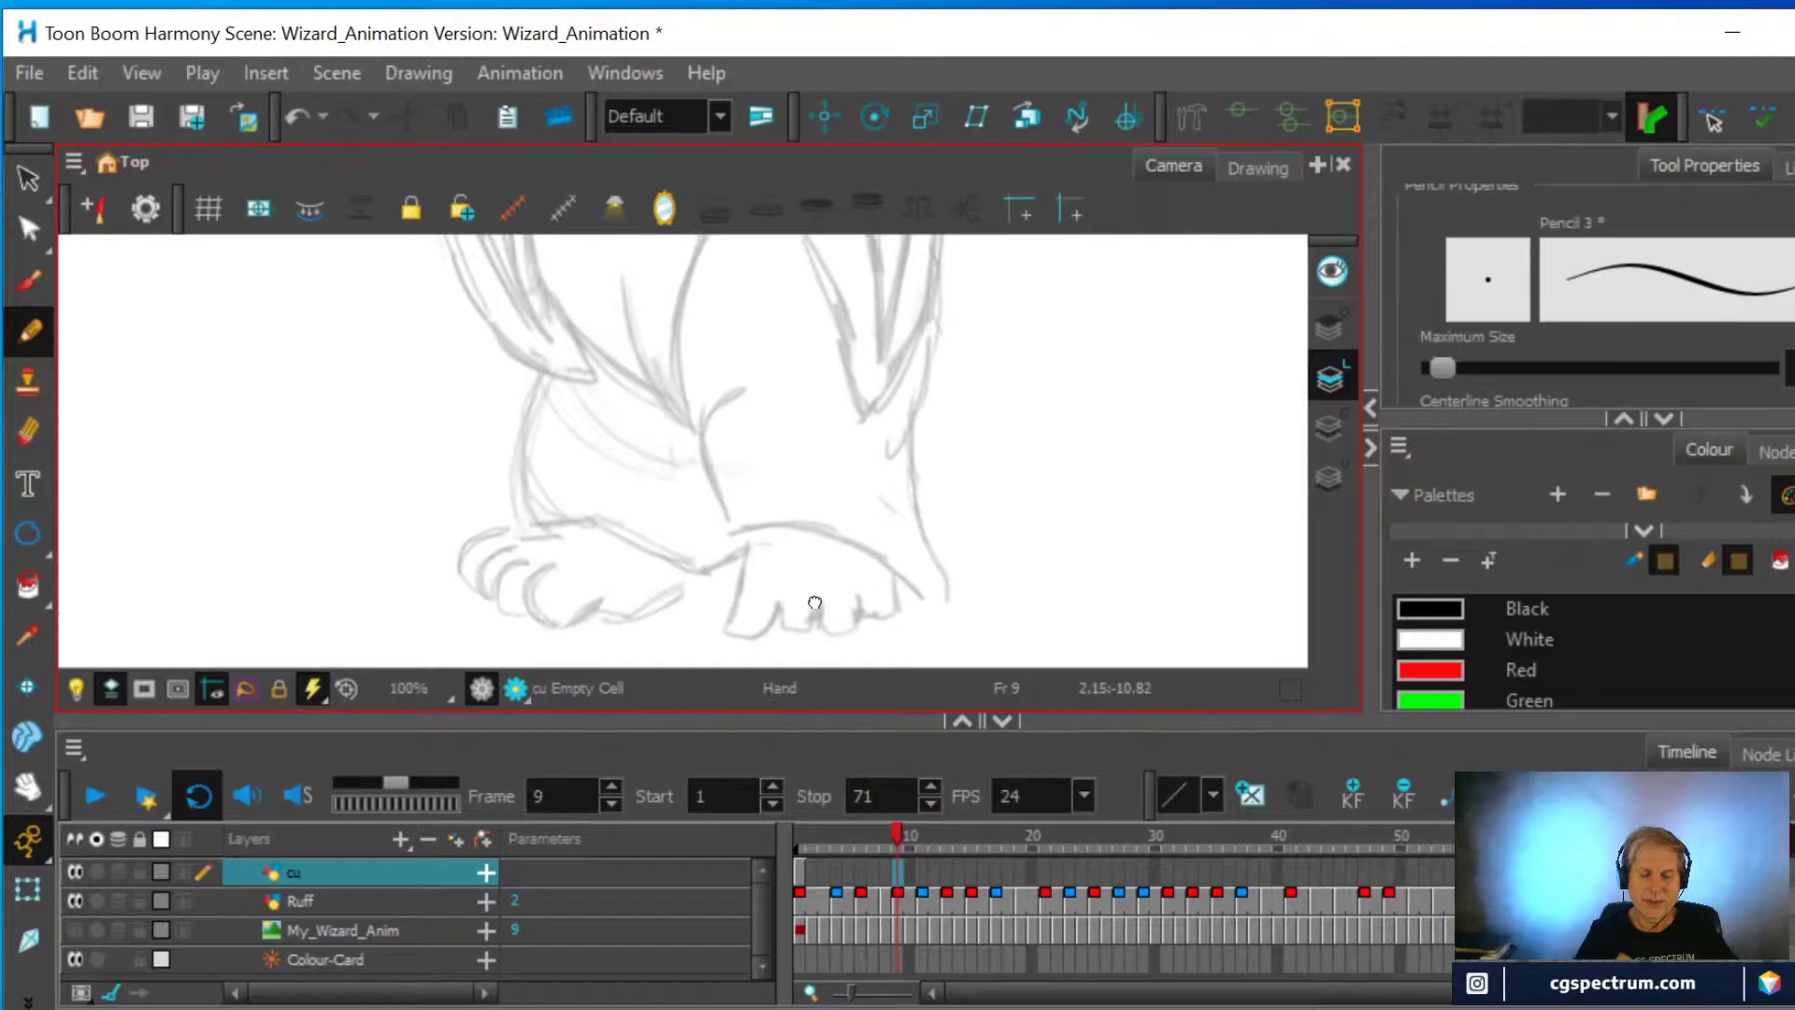
{"action": "left_click", "coordinate": [797, 876]}
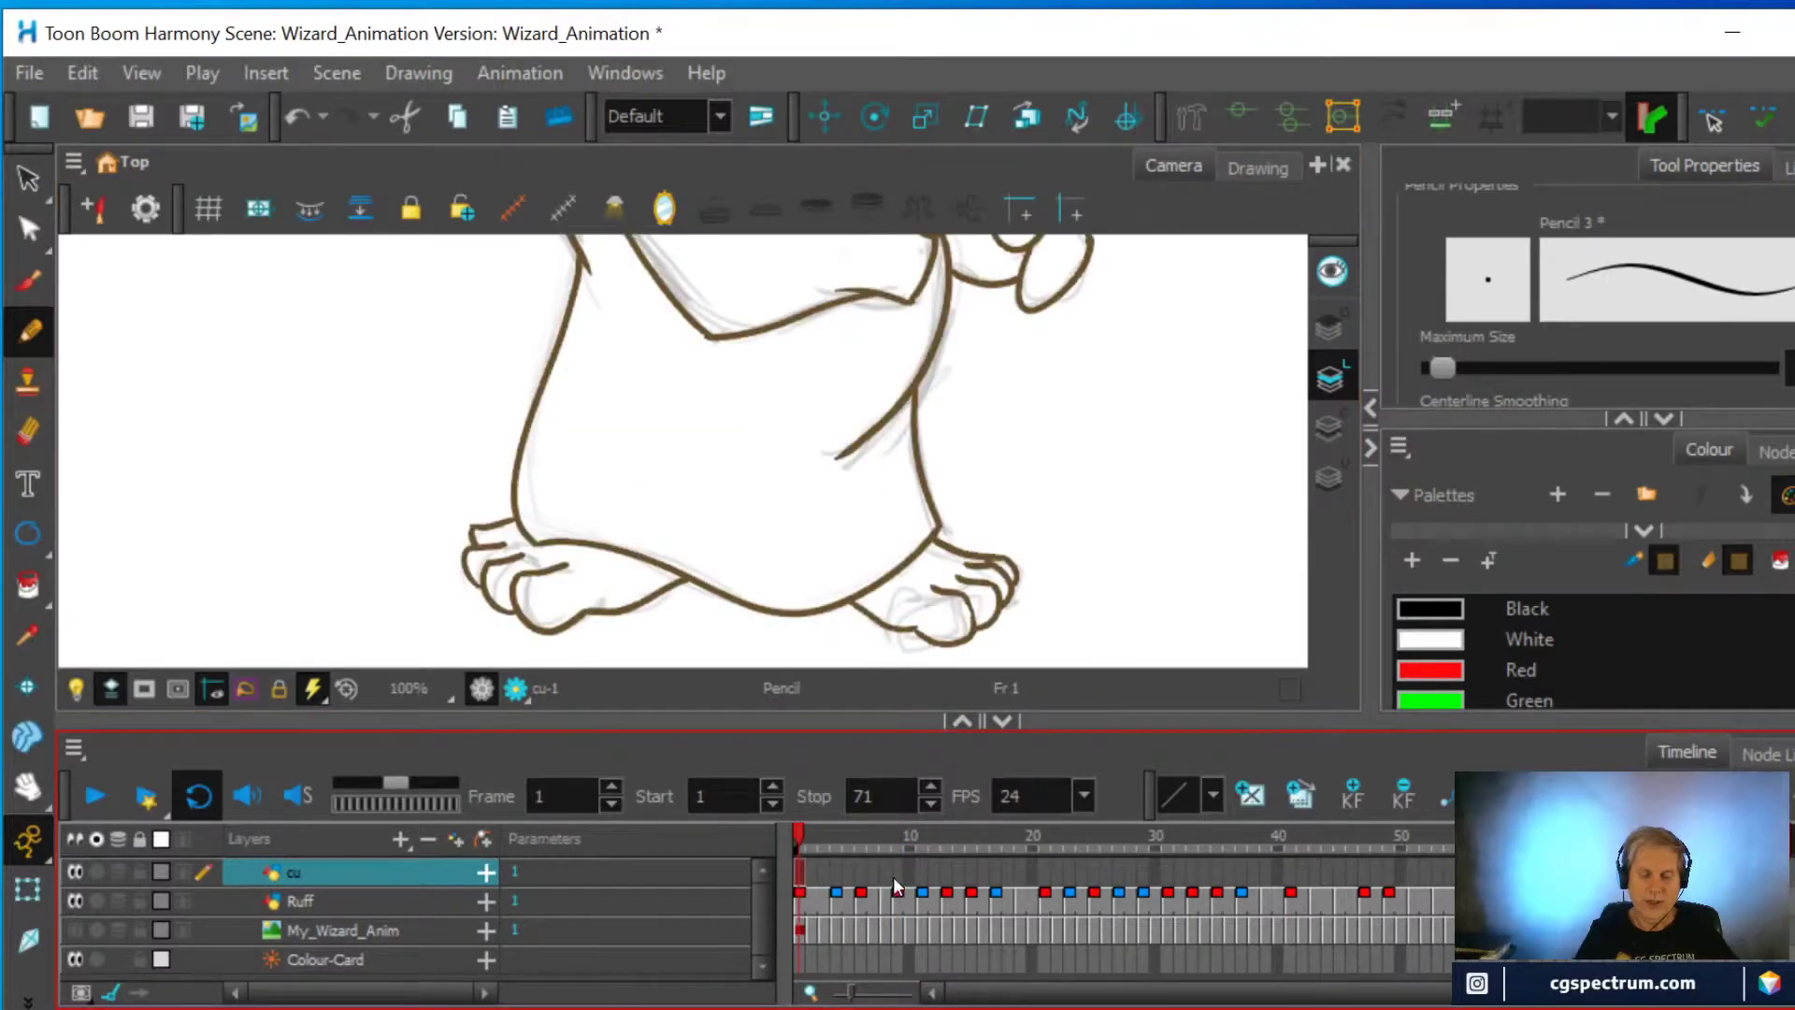
{"action": "left_click", "coordinate": [899, 879]}
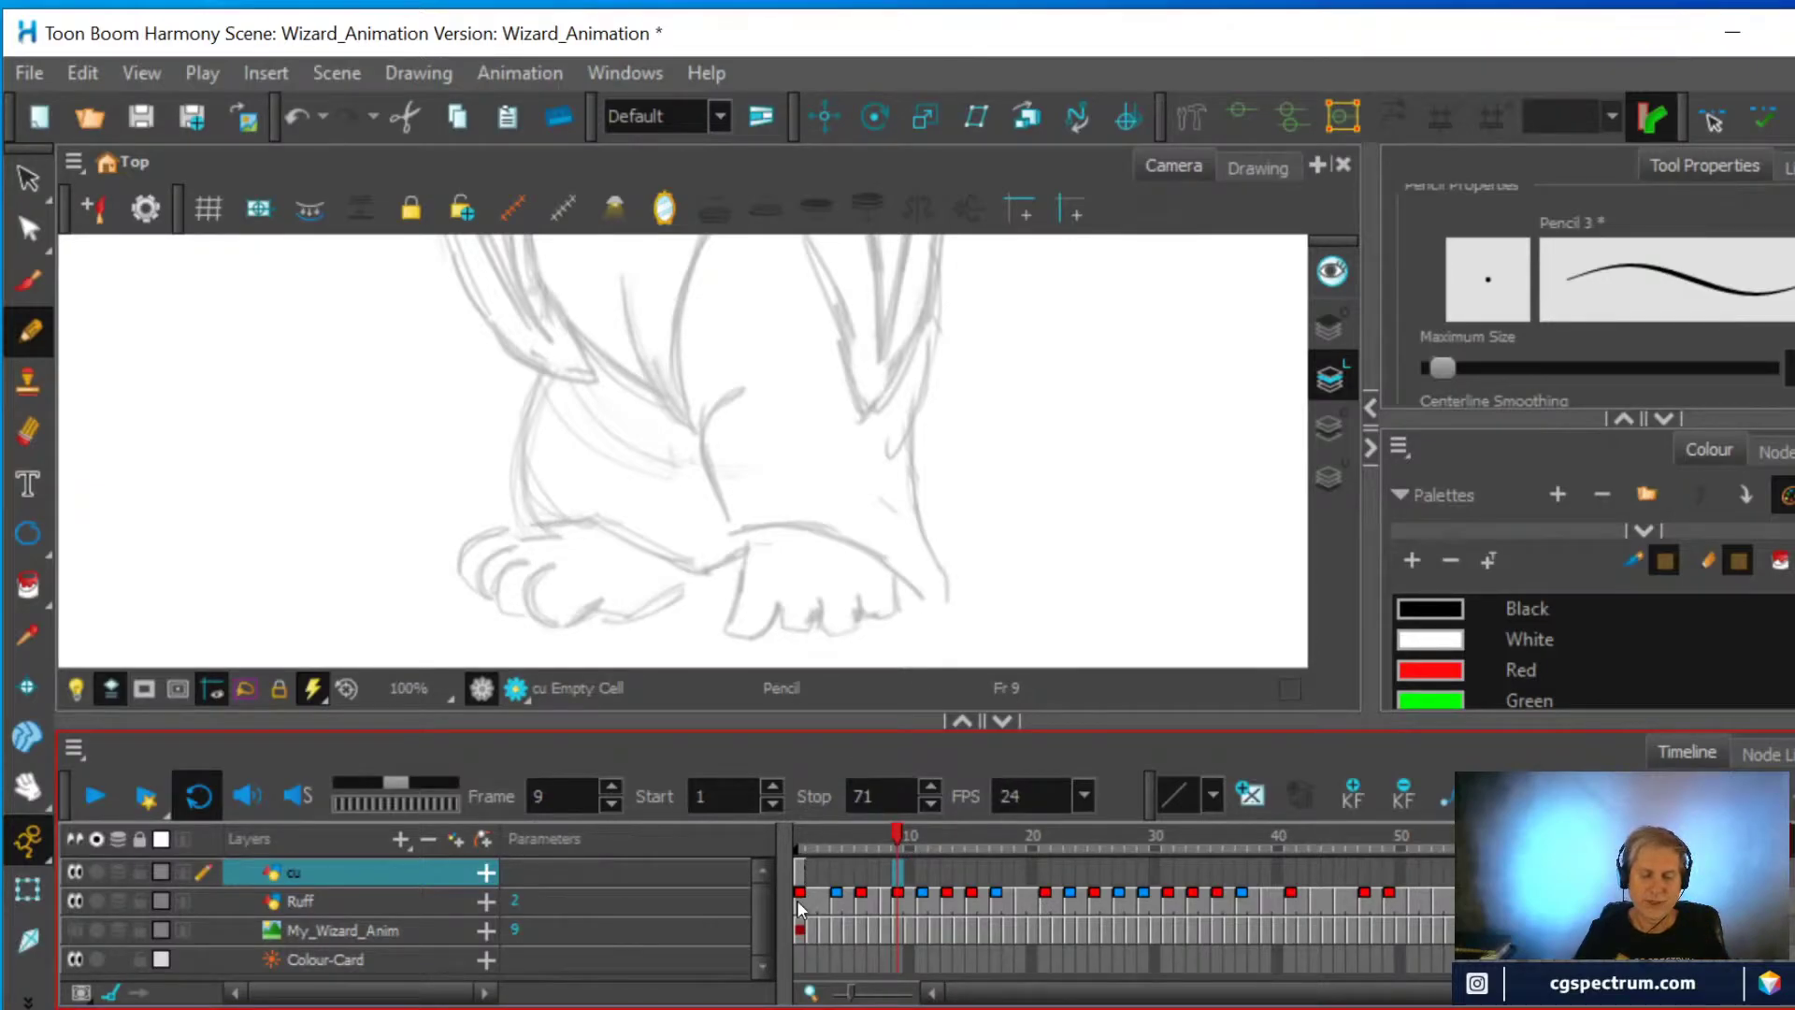
{"action": "left_click", "coordinate": [798, 873]}
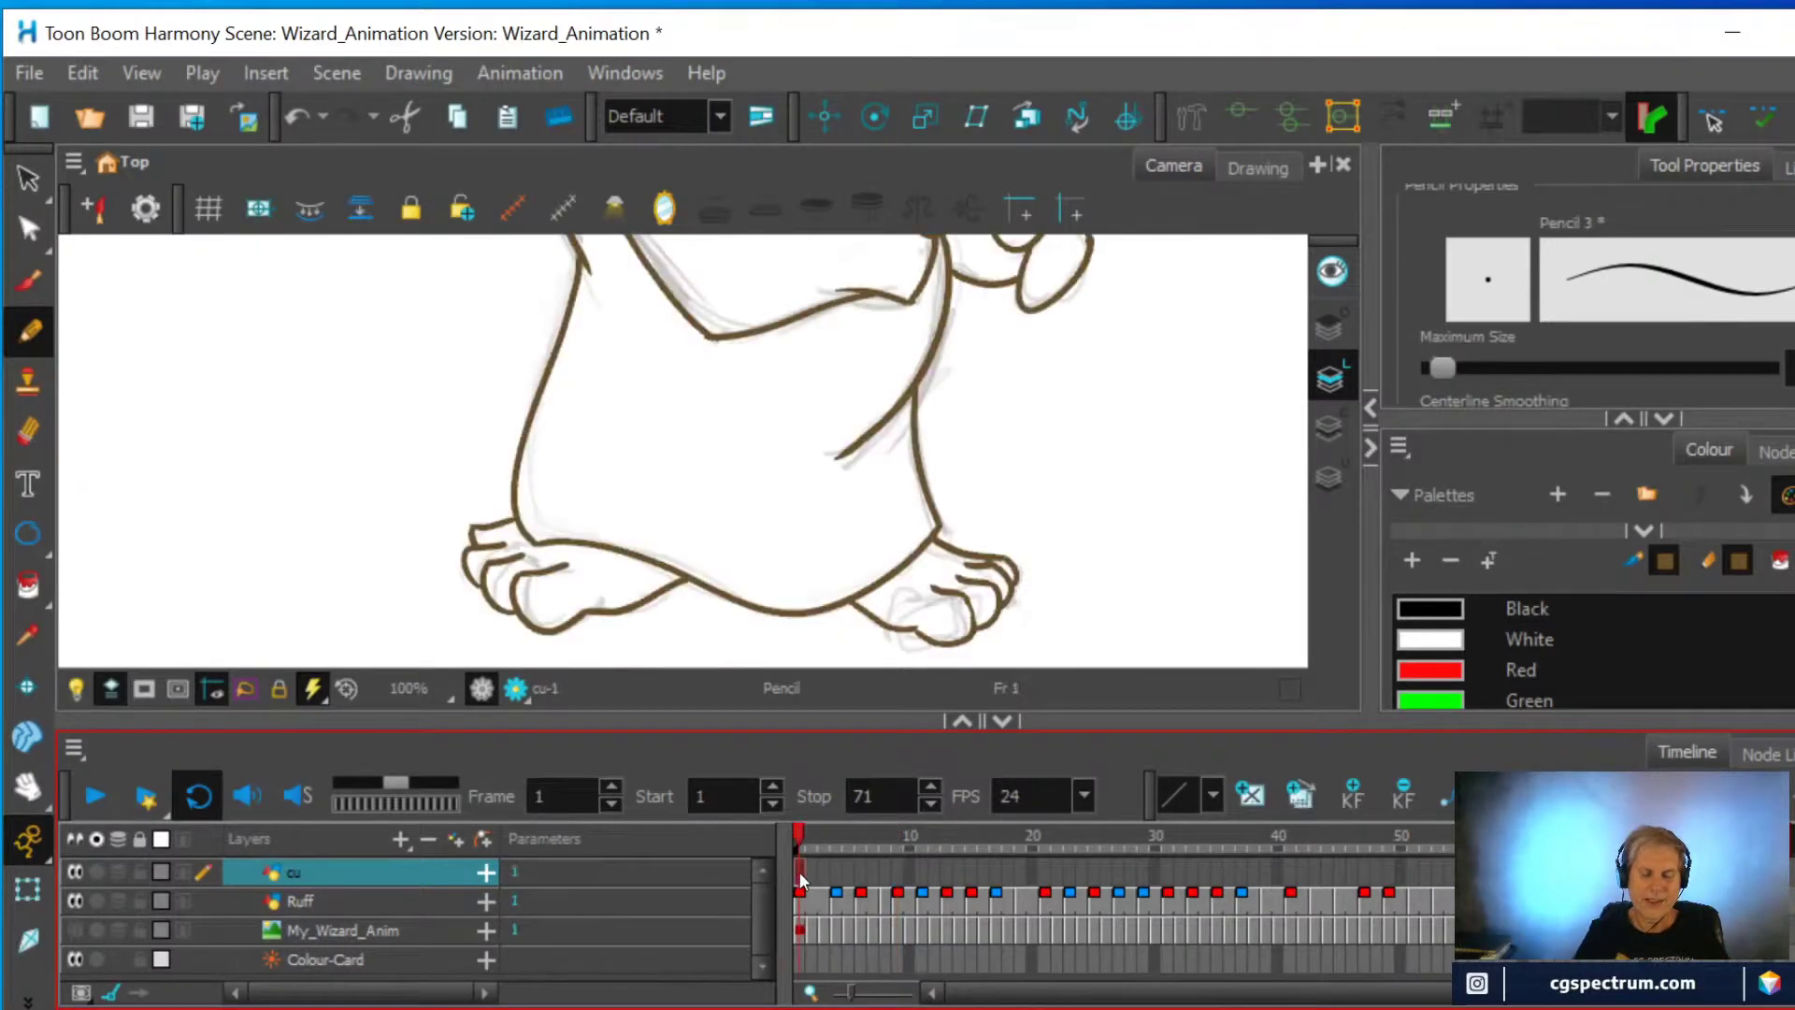
Try erasing the outline of the uppermost toe beside the robe's hem on frame 1 and undo the erasure
{"action": "scroll", "coordinate": [602, 473], "scroll_direction": "up", "scroll_amount": 2}
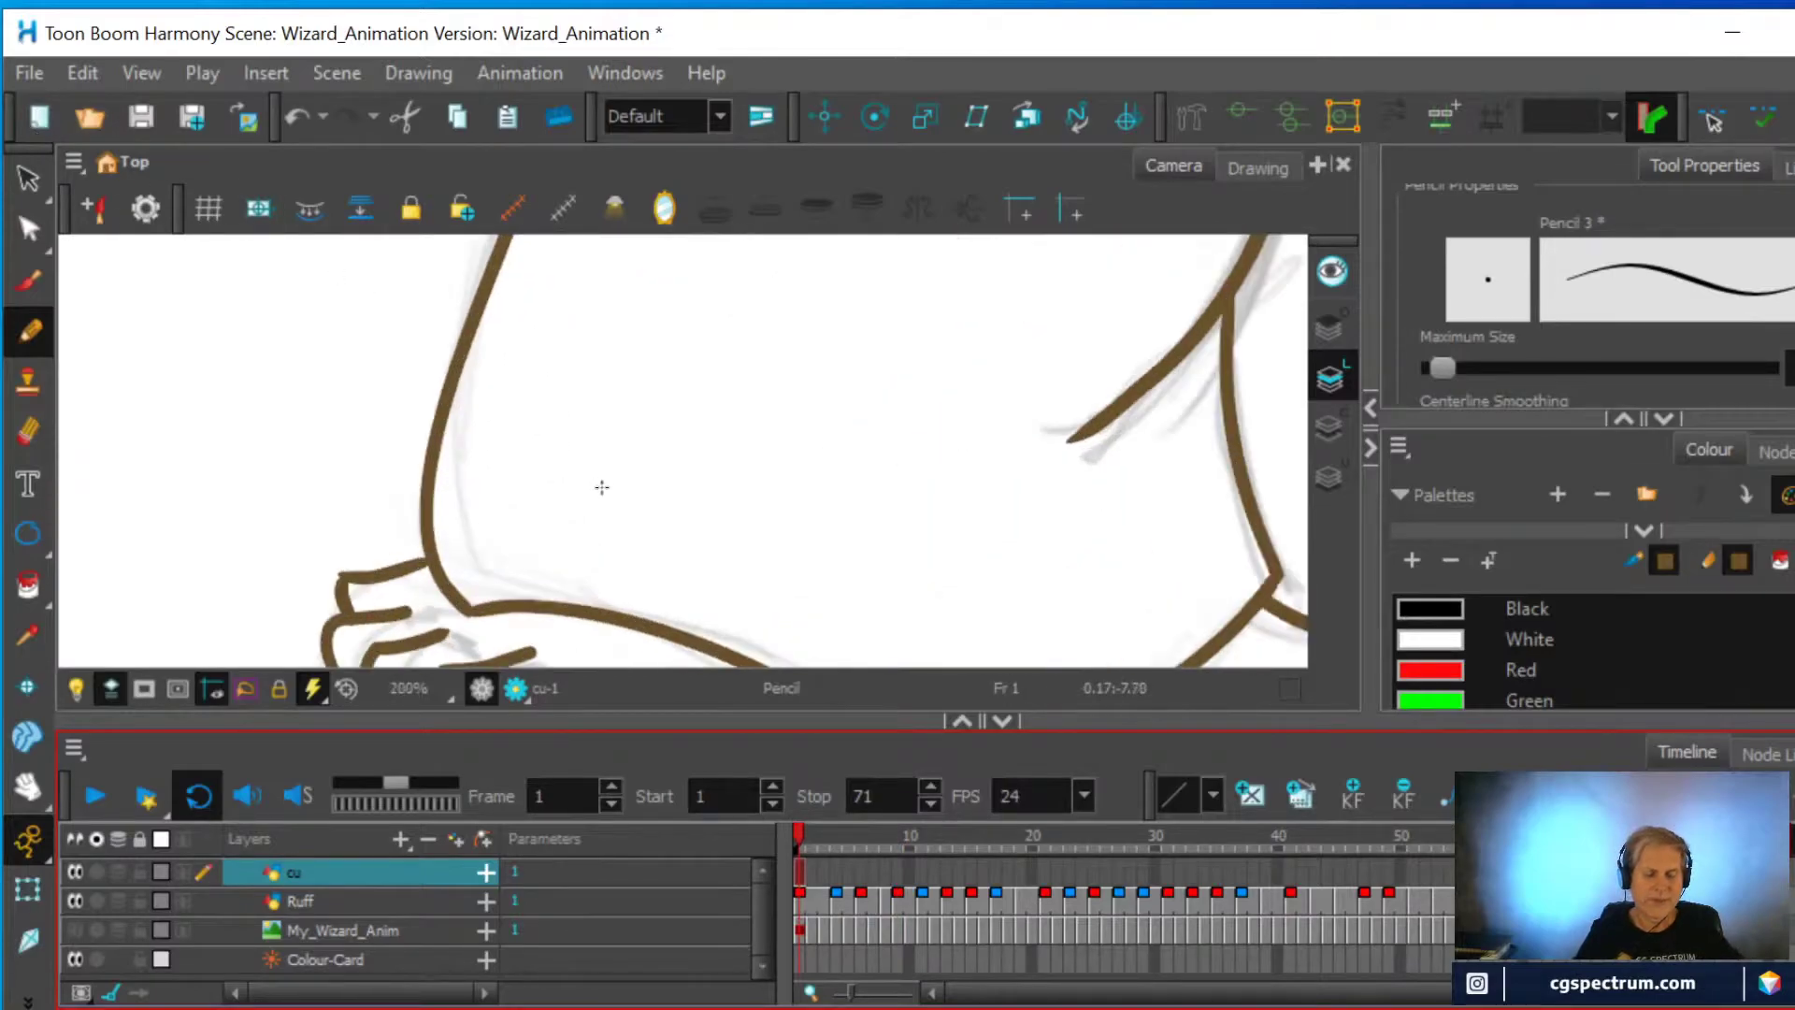
{"action": "key", "text": "space"}
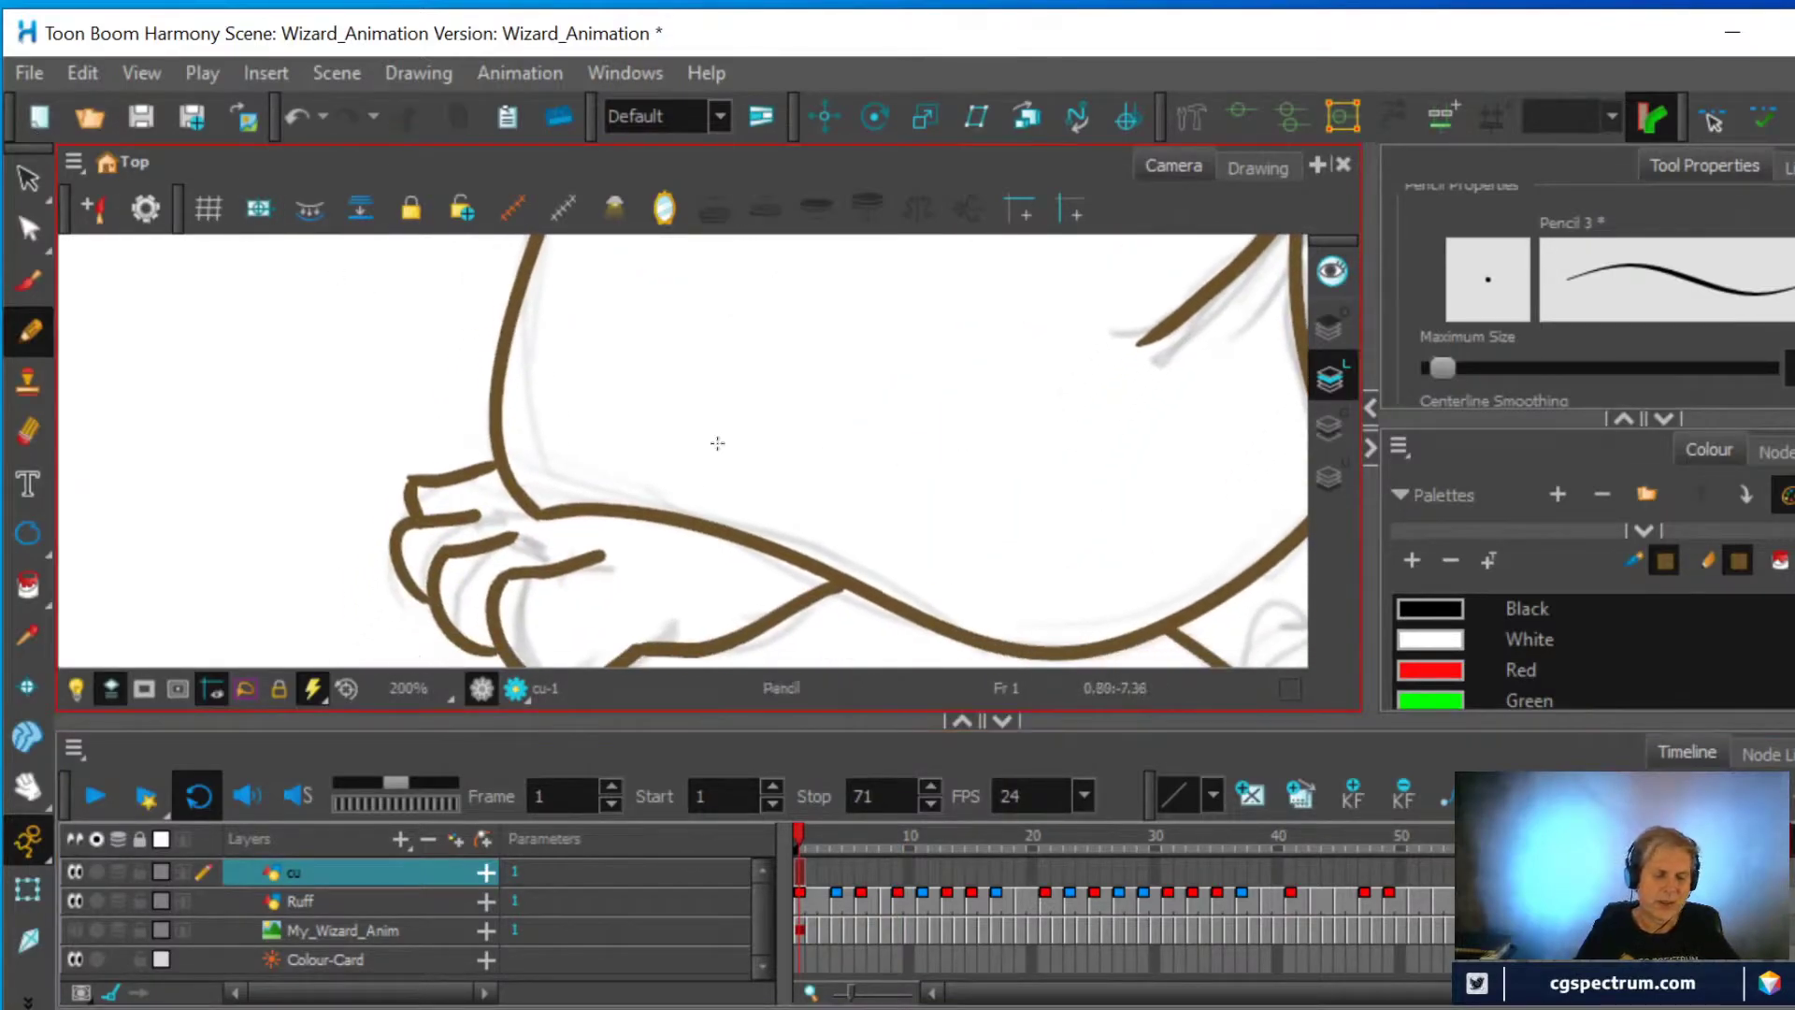
{"action": "key", "text": "alt+e"}
{"action": "mouse_move", "coordinate": [388, 453]}
{"action": "left_mouse_down"}
{"action": "mouse_move", "coordinate": [413, 495]}
{"action": "mouse_move", "coordinate": [447, 458]}
{"action": "mouse_move", "coordinate": [435, 439]}
{"action": "left_mouse_up"}
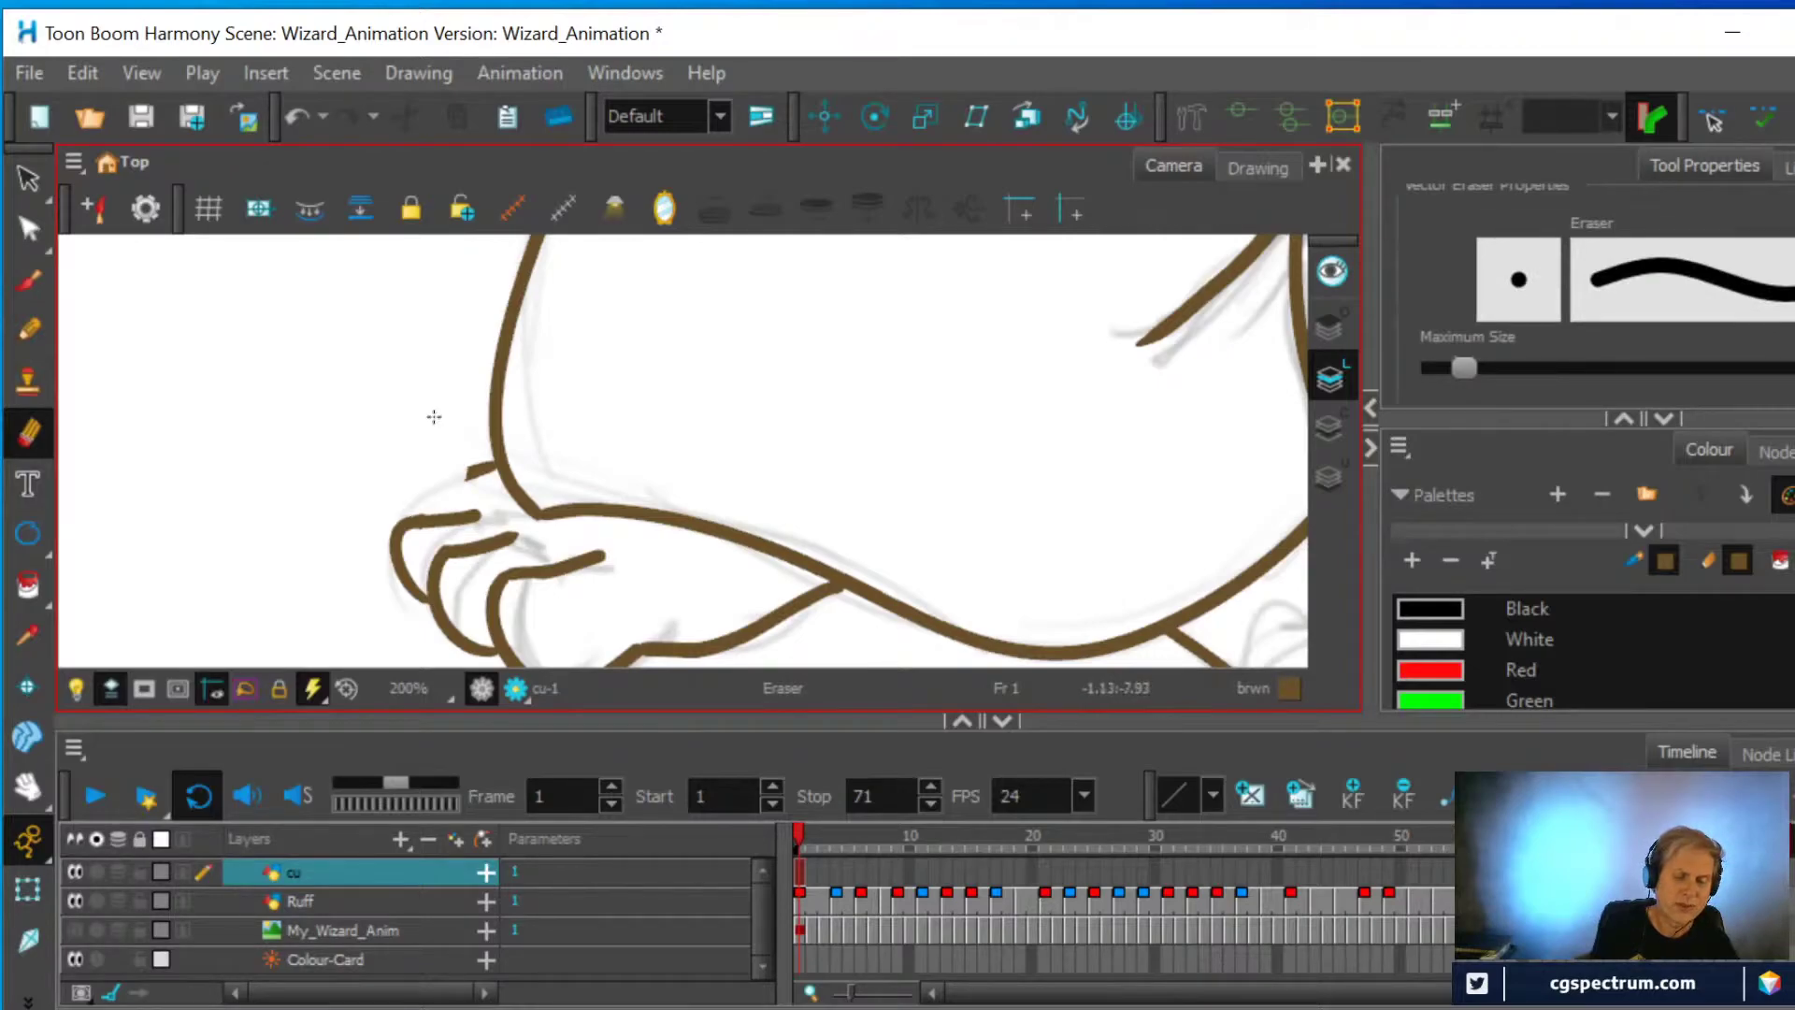
{"action": "key", "text": "alt+s"}
{"action": "key", "text": "ctrl+z"}
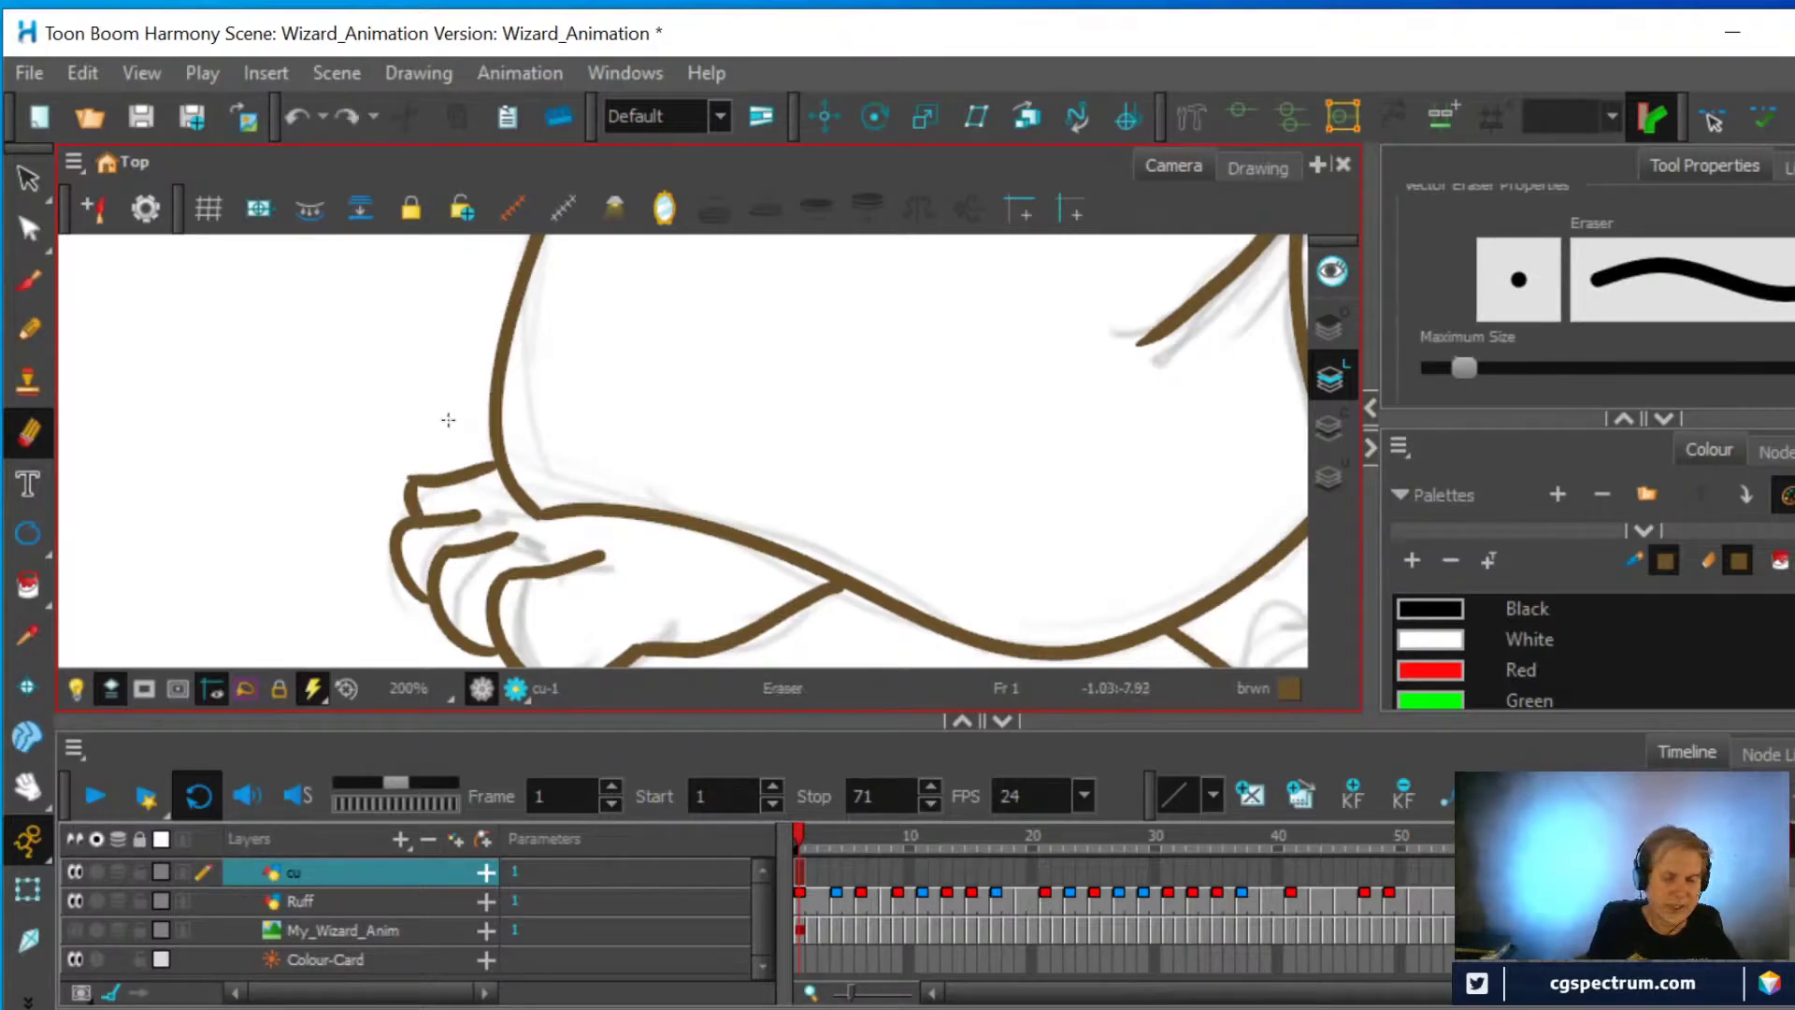
{"action": "left_click", "coordinate": [28, 228]}
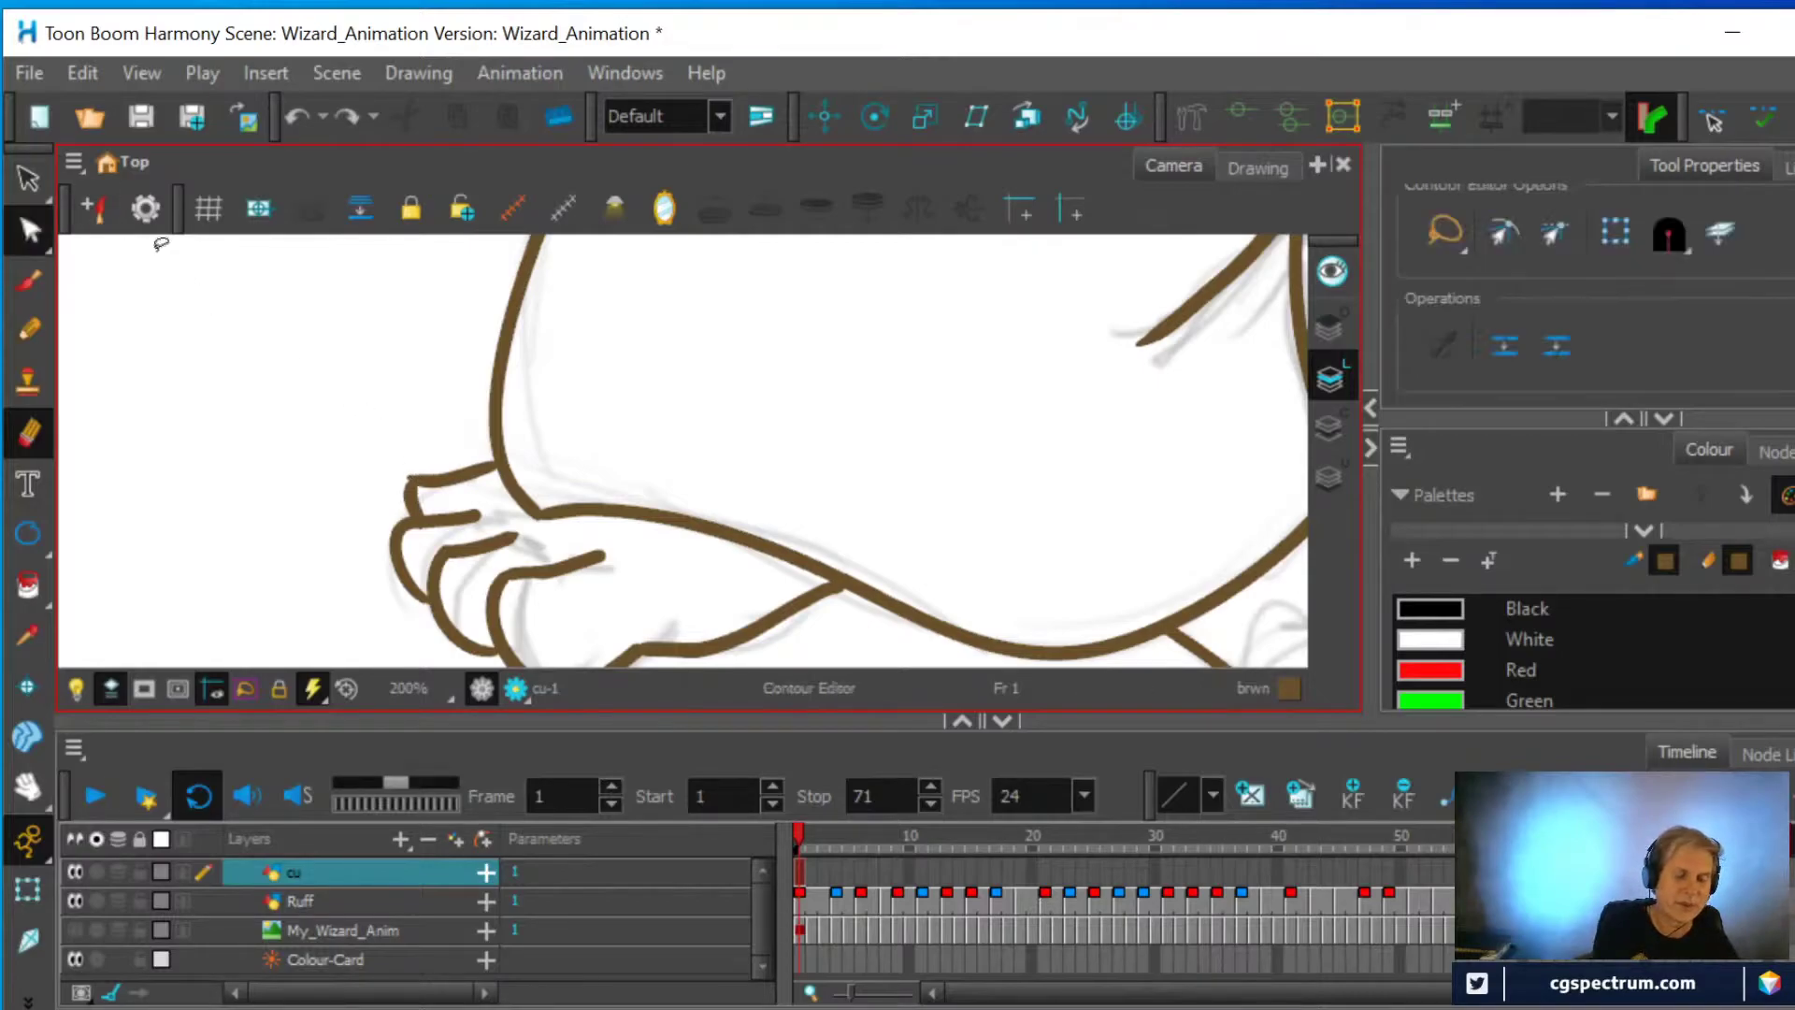
{"action": "left_click", "coordinate": [446, 481]}
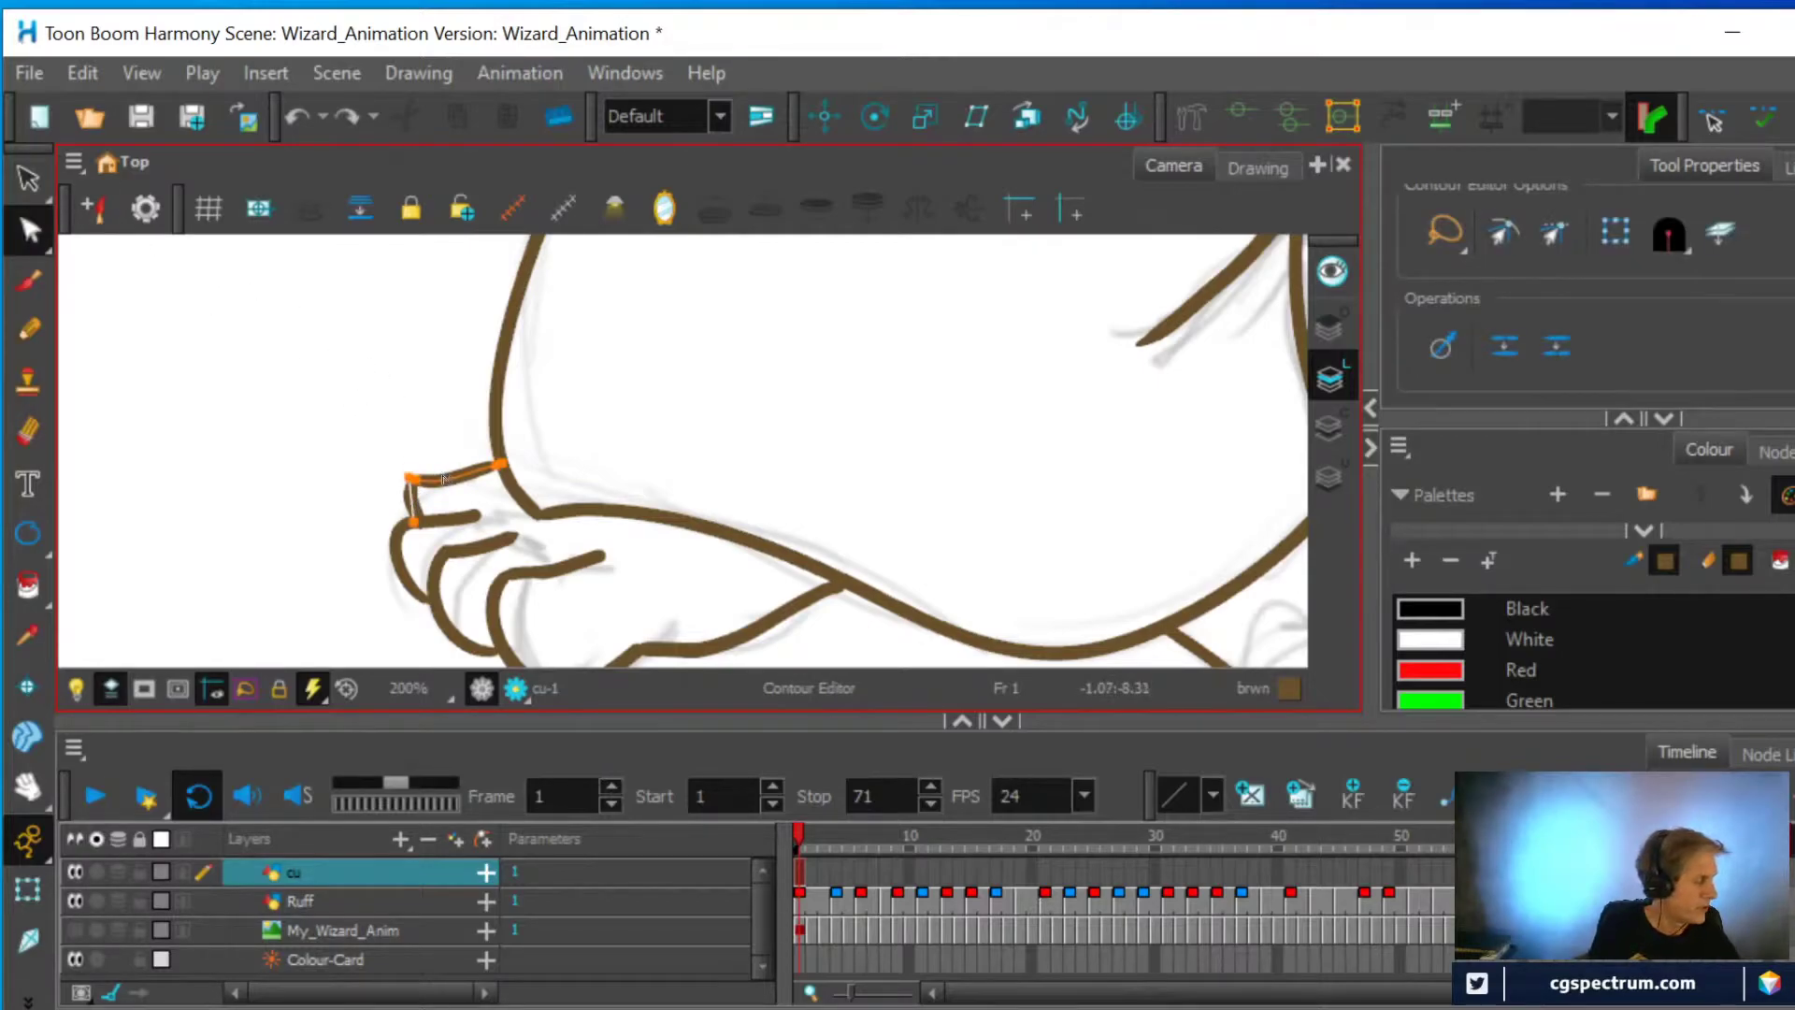
{"action": "left_click", "coordinate": [449, 450]}
{"action": "left_click", "coordinate": [425, 493]}
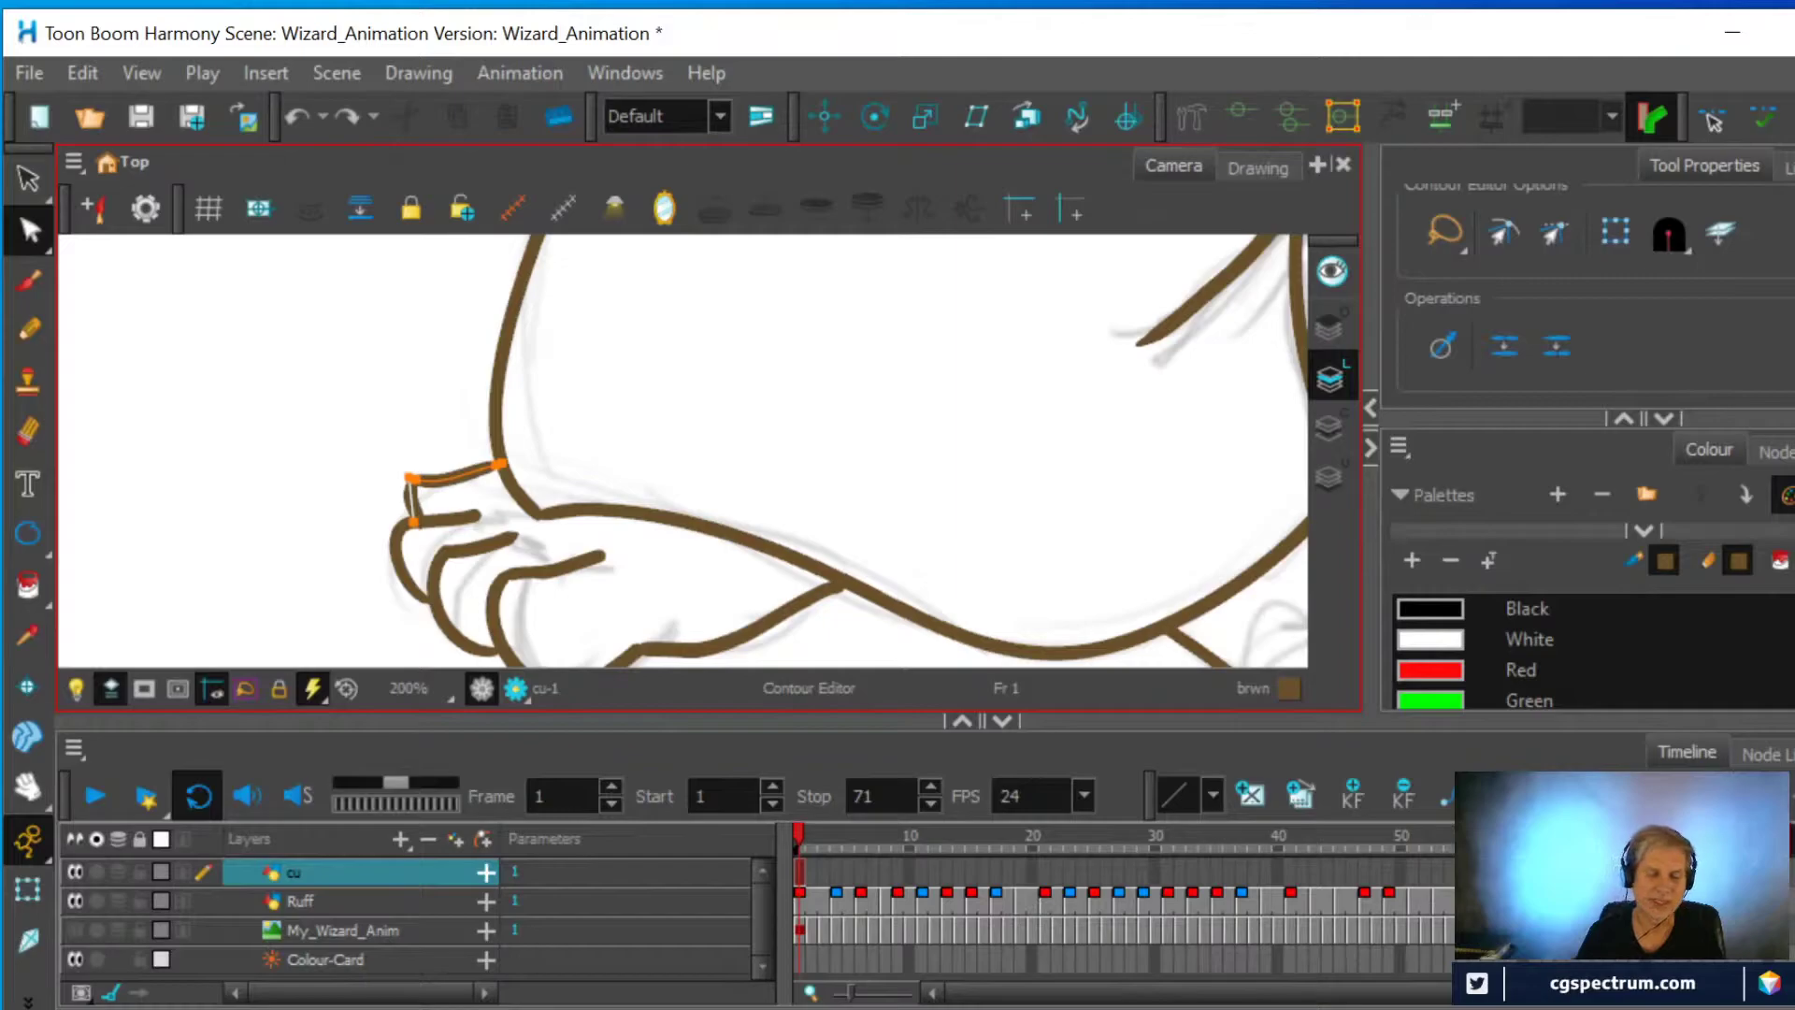
Erase the tip of the uppermost toe on frame 1 and redraw it with the brown pencil
{"action": "left_click", "coordinate": [28, 431]}
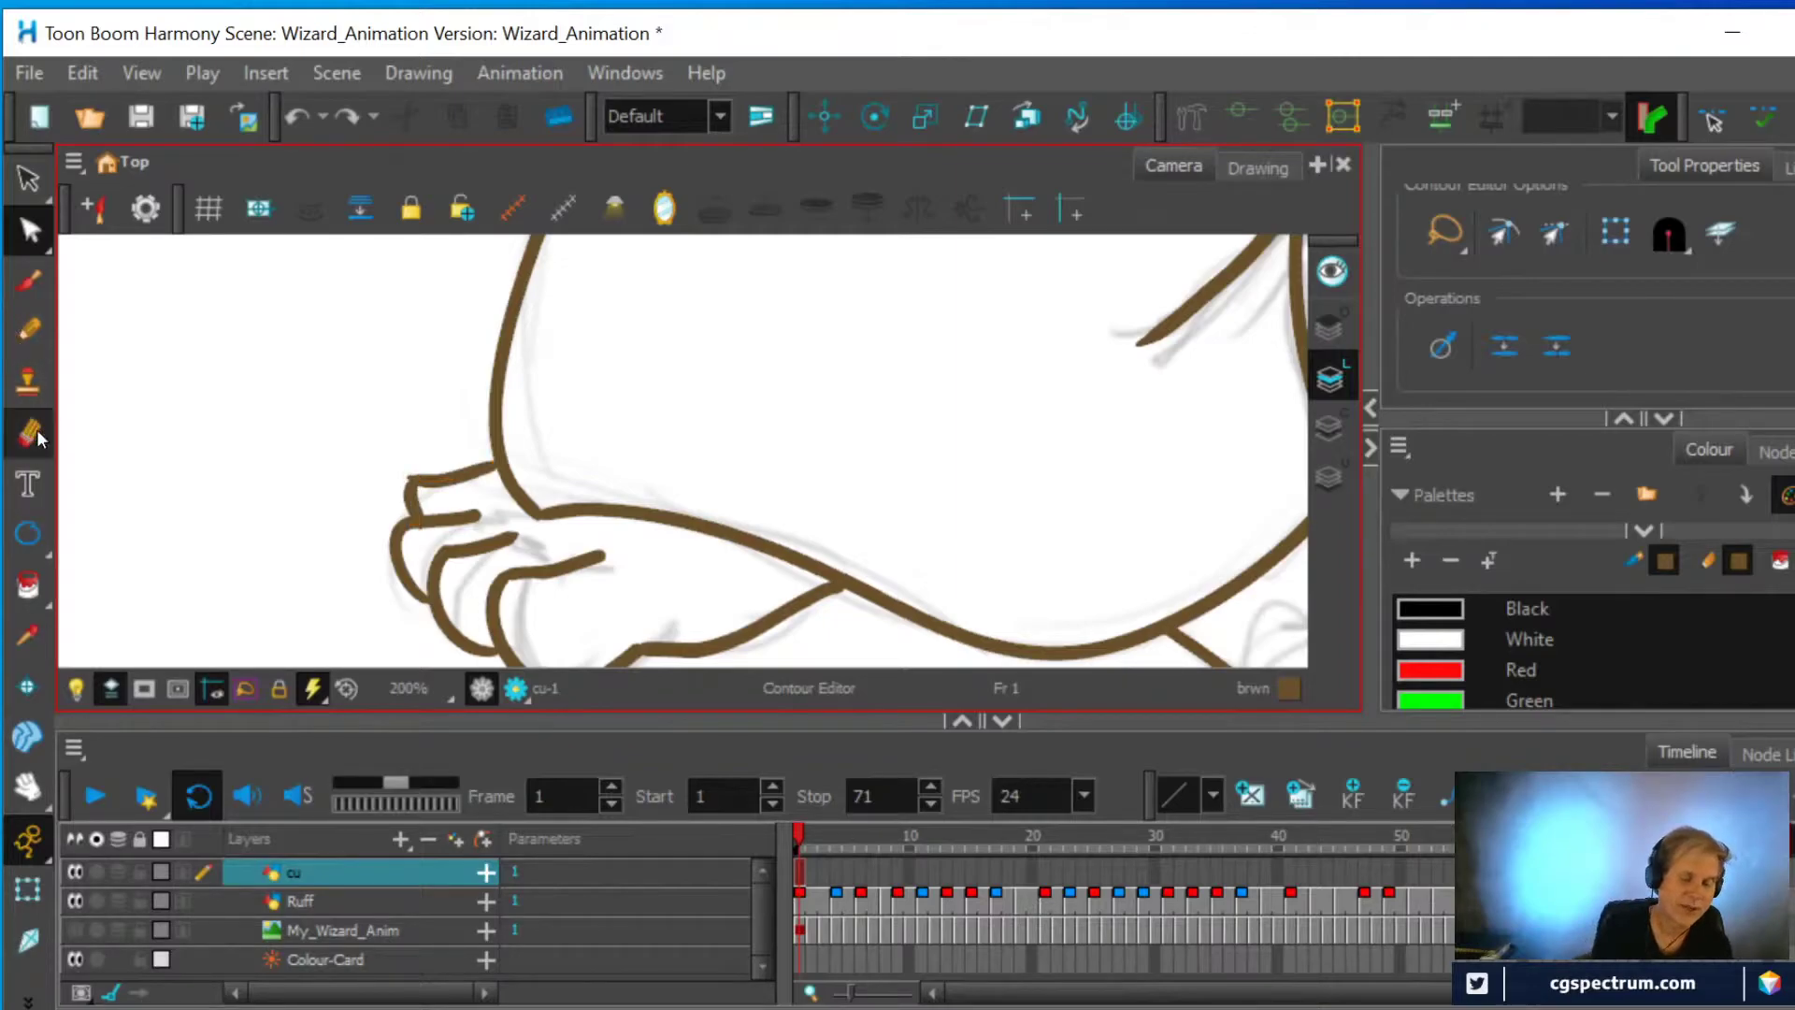
{"action": "mouse_move", "coordinate": [404, 454]}
{"action": "left_mouse_down"}
{"action": "mouse_move", "coordinate": [411, 498]}
{"action": "mouse_move", "coordinate": [413, 468]}
{"action": "mouse_move", "coordinate": [463, 467]}
{"action": "mouse_move", "coordinate": [410, 430]}
{"action": "mouse_move", "coordinate": [381, 451]}
{"action": "mouse_move", "coordinate": [412, 496]}
{"action": "mouse_move", "coordinate": [420, 462]}
{"action": "left_mouse_up"}
{"action": "key", "text": "ctrl+z"}
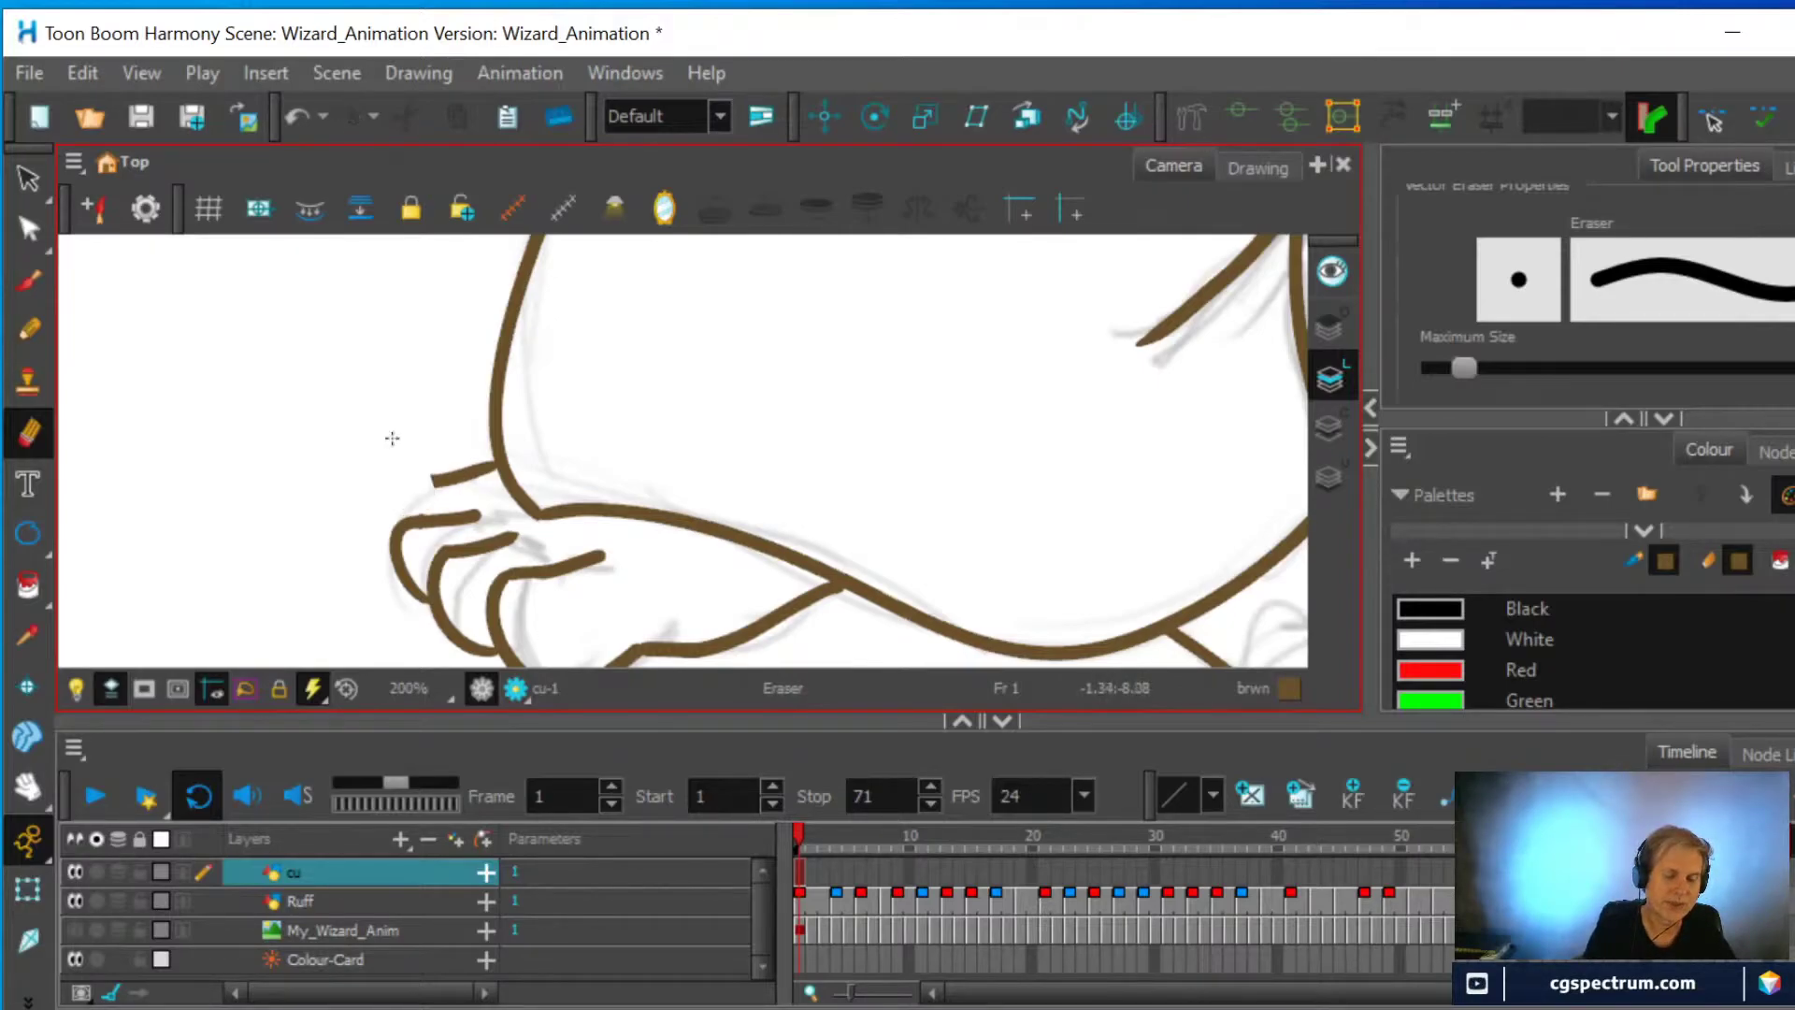
{"action": "left_click", "coordinate": [29, 330]}
{"action": "left_click_drag", "start_coordinate": [409, 517], "coordinate": [404, 481]}
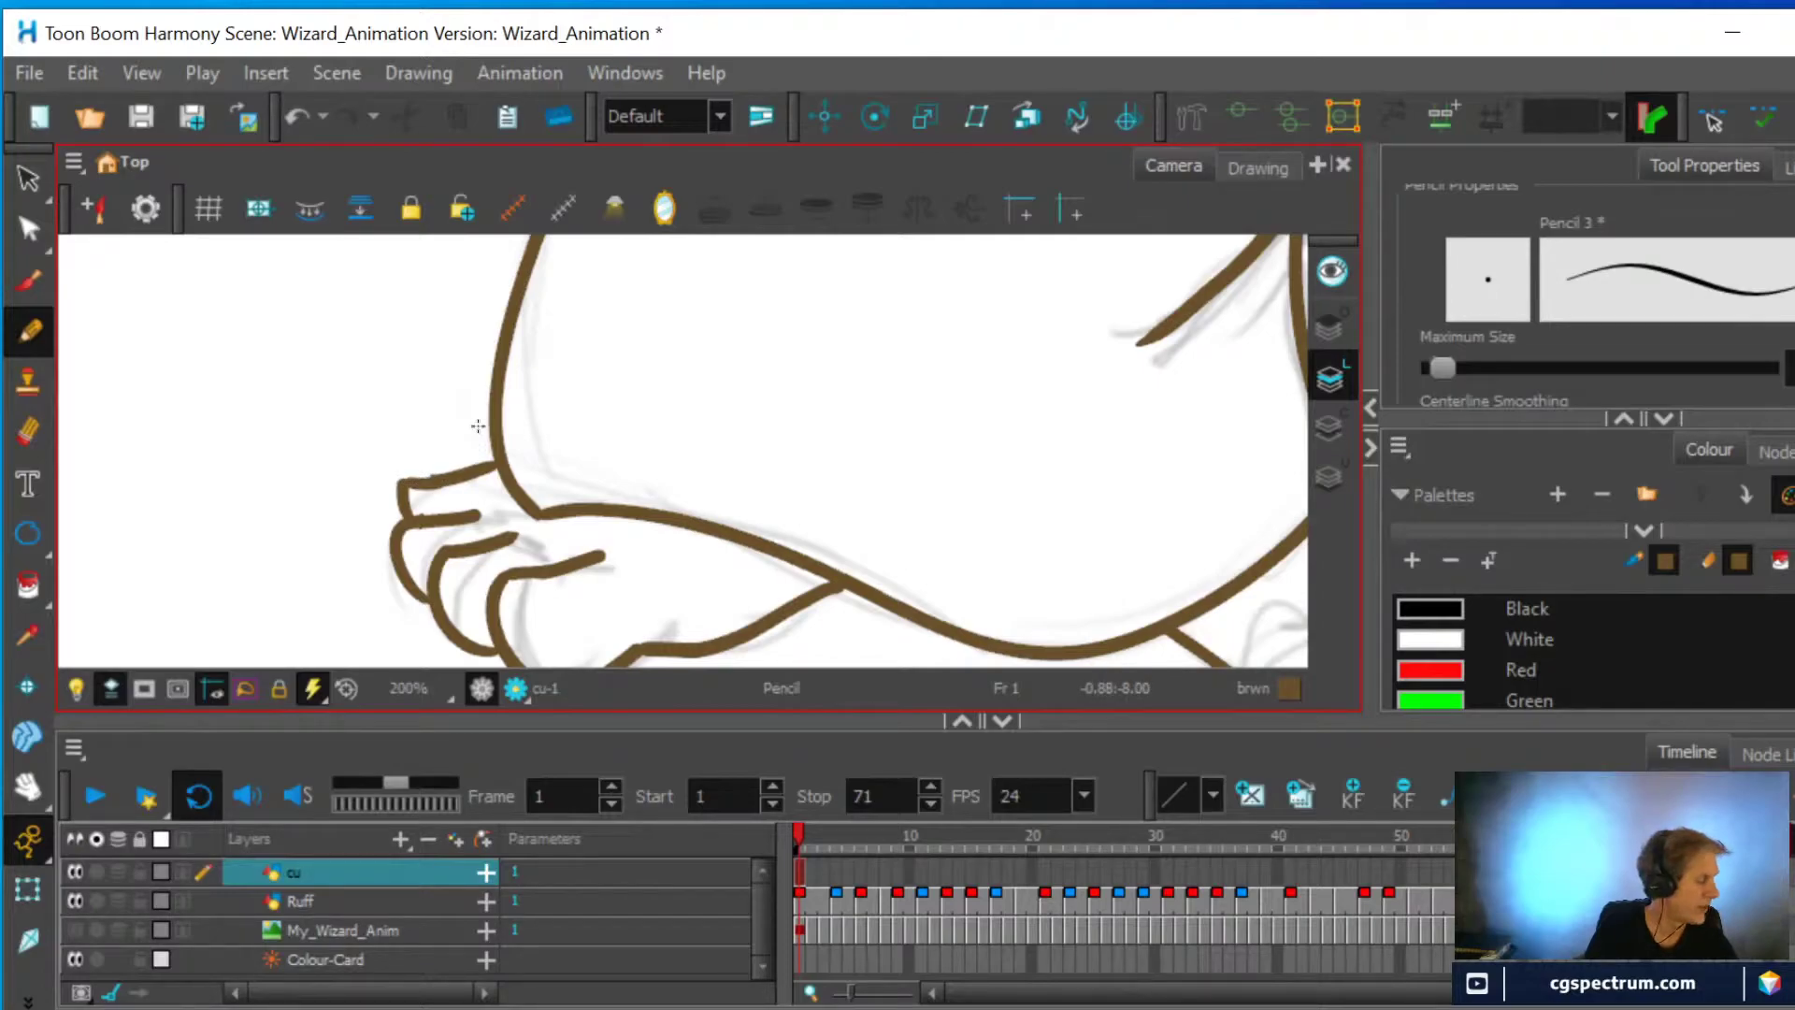
Erase the whole outline of the uppermost toe and redraw its tip and upper line in brown up to the robe's edge
{"action": "left_click", "coordinate": [29, 431]}
{"action": "mouse_move", "coordinate": [411, 463]}
{"action": "left_mouse_down"}
{"action": "mouse_move", "coordinate": [402, 509]}
{"action": "mouse_move", "coordinate": [449, 458]}
{"action": "mouse_move", "coordinate": [465, 465]}
{"action": "mouse_move", "coordinate": [404, 488]}
{"action": "left_mouse_up"}
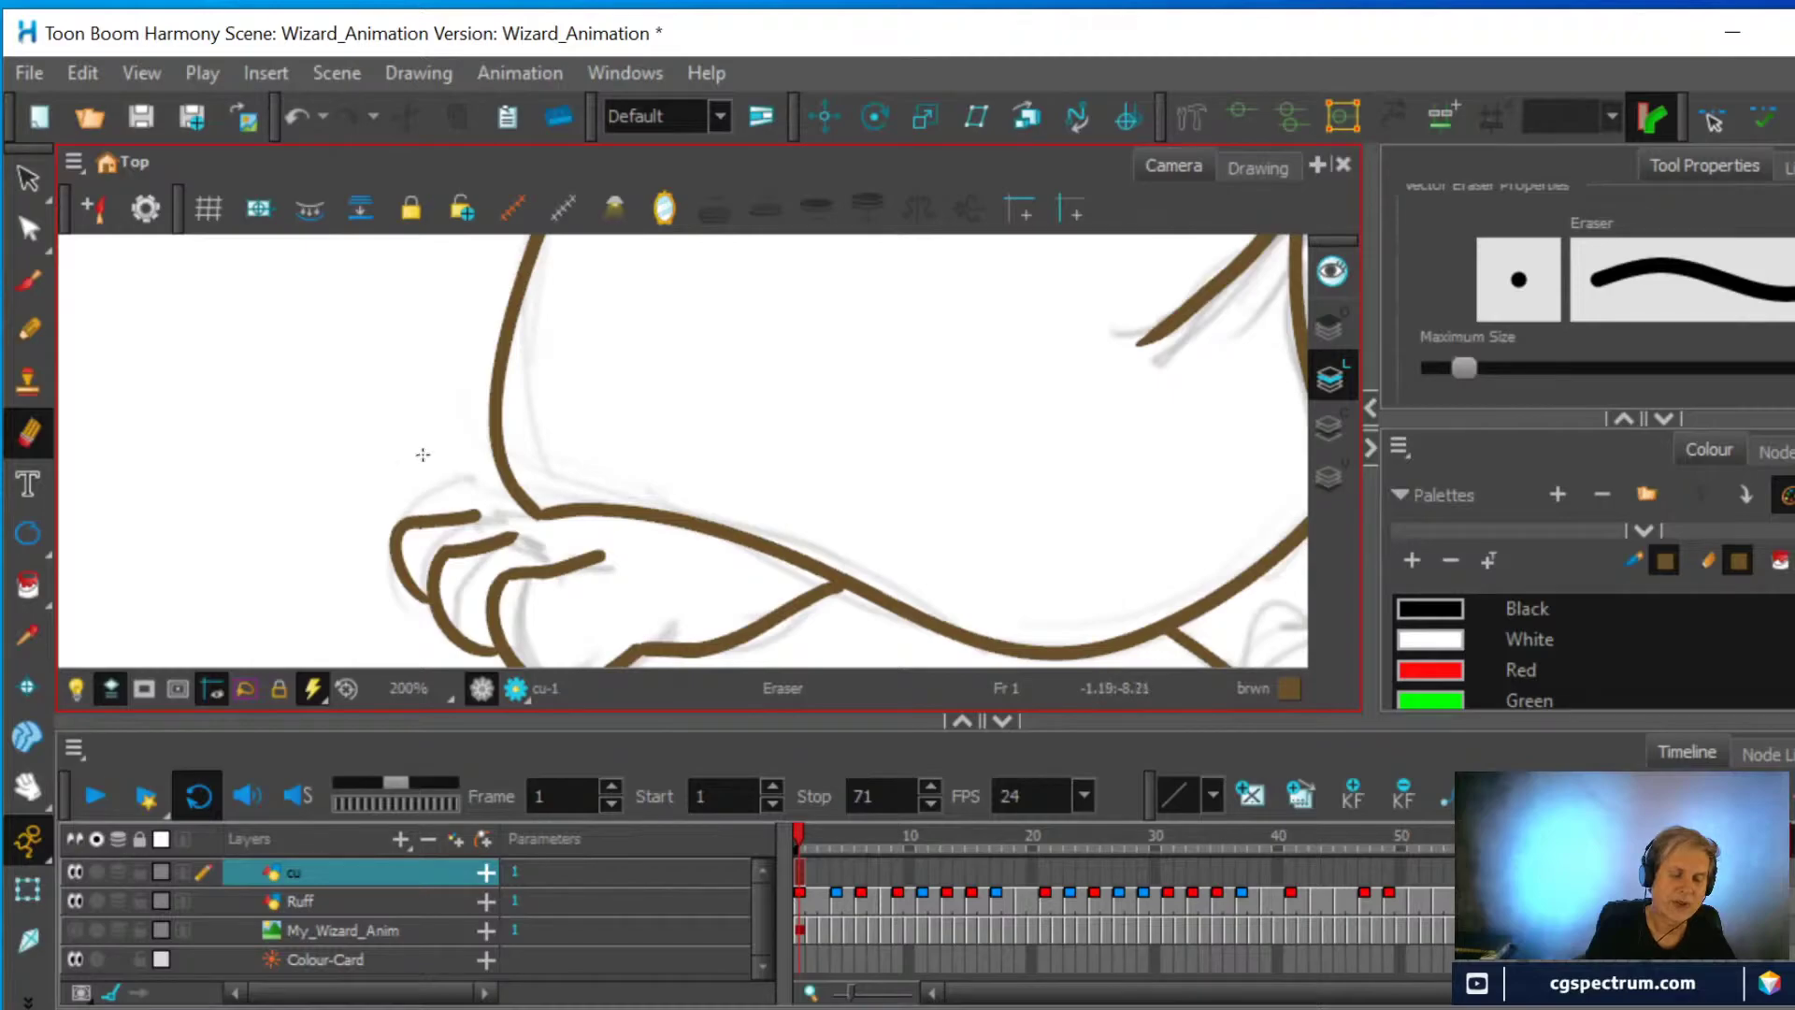
{"action": "left_click", "coordinate": [28, 329]}
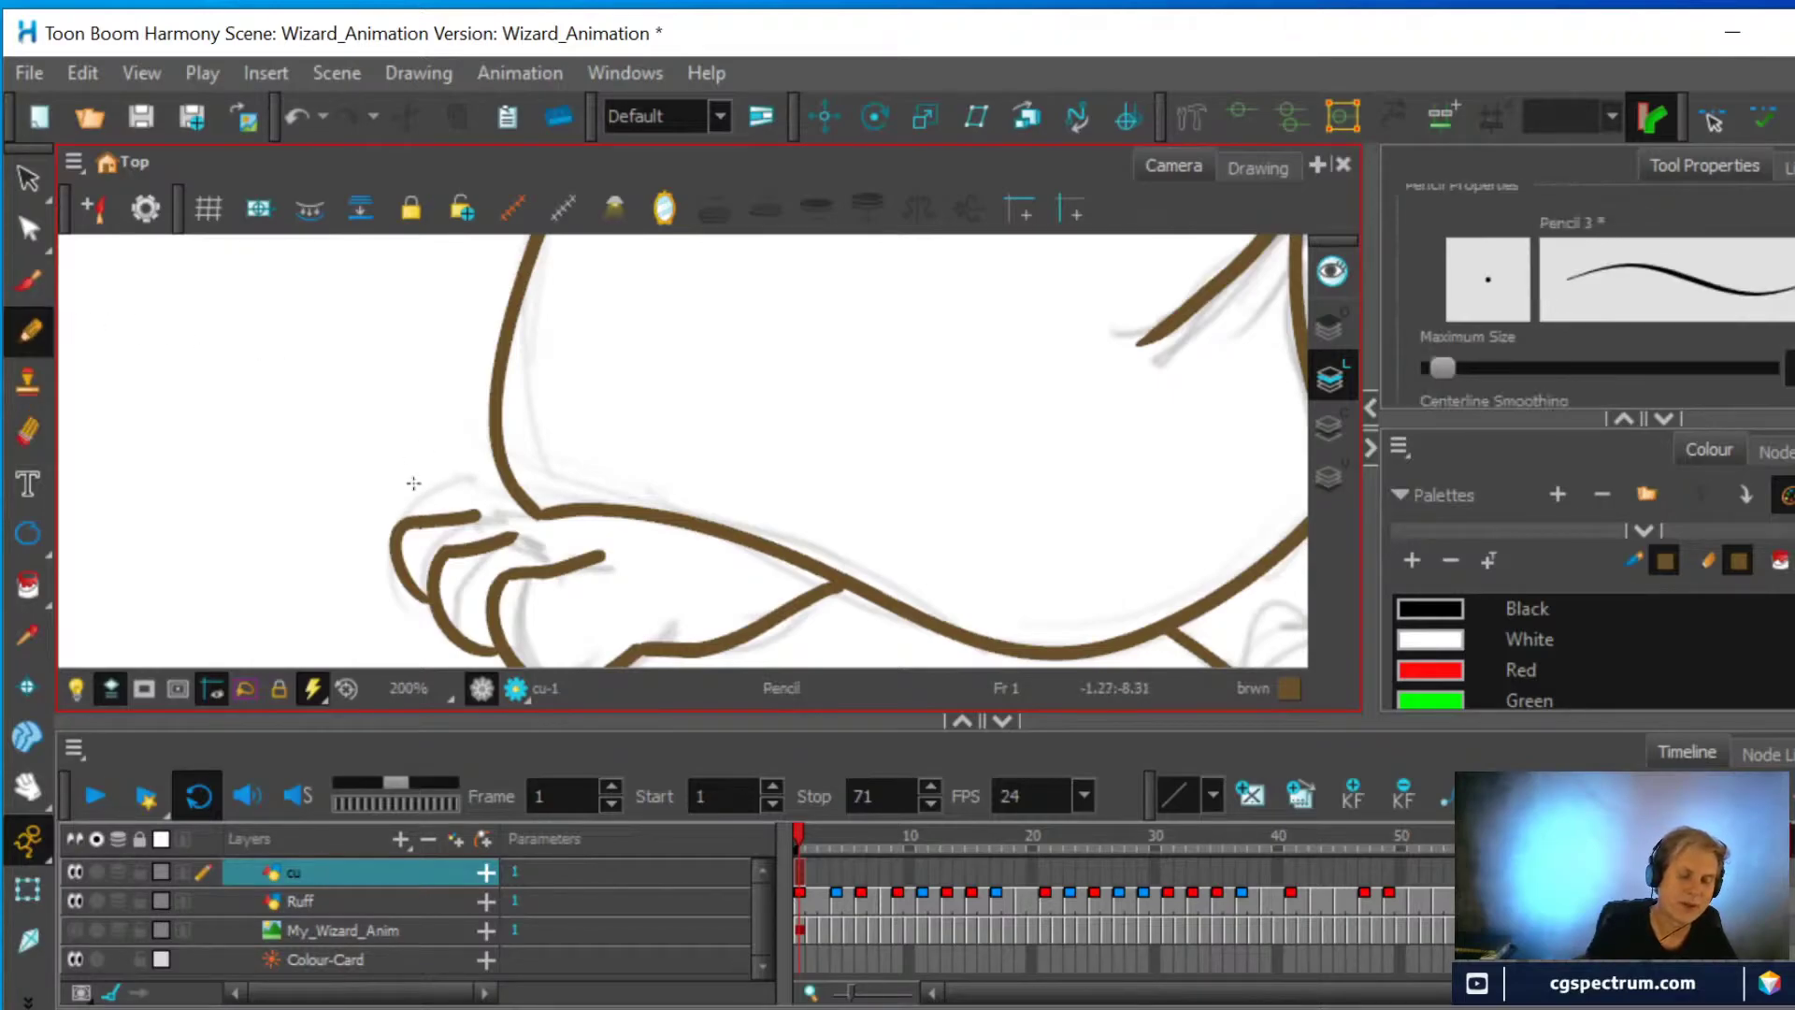
{"action": "mouse_move", "coordinate": [406, 517]}
{"action": "left_mouse_down"}
{"action": "mouse_move", "coordinate": [408, 476]}
{"action": "mouse_move", "coordinate": [496, 454]}
{"action": "mouse_move", "coordinate": [510, 425]}
{"action": "left_mouse_up"}
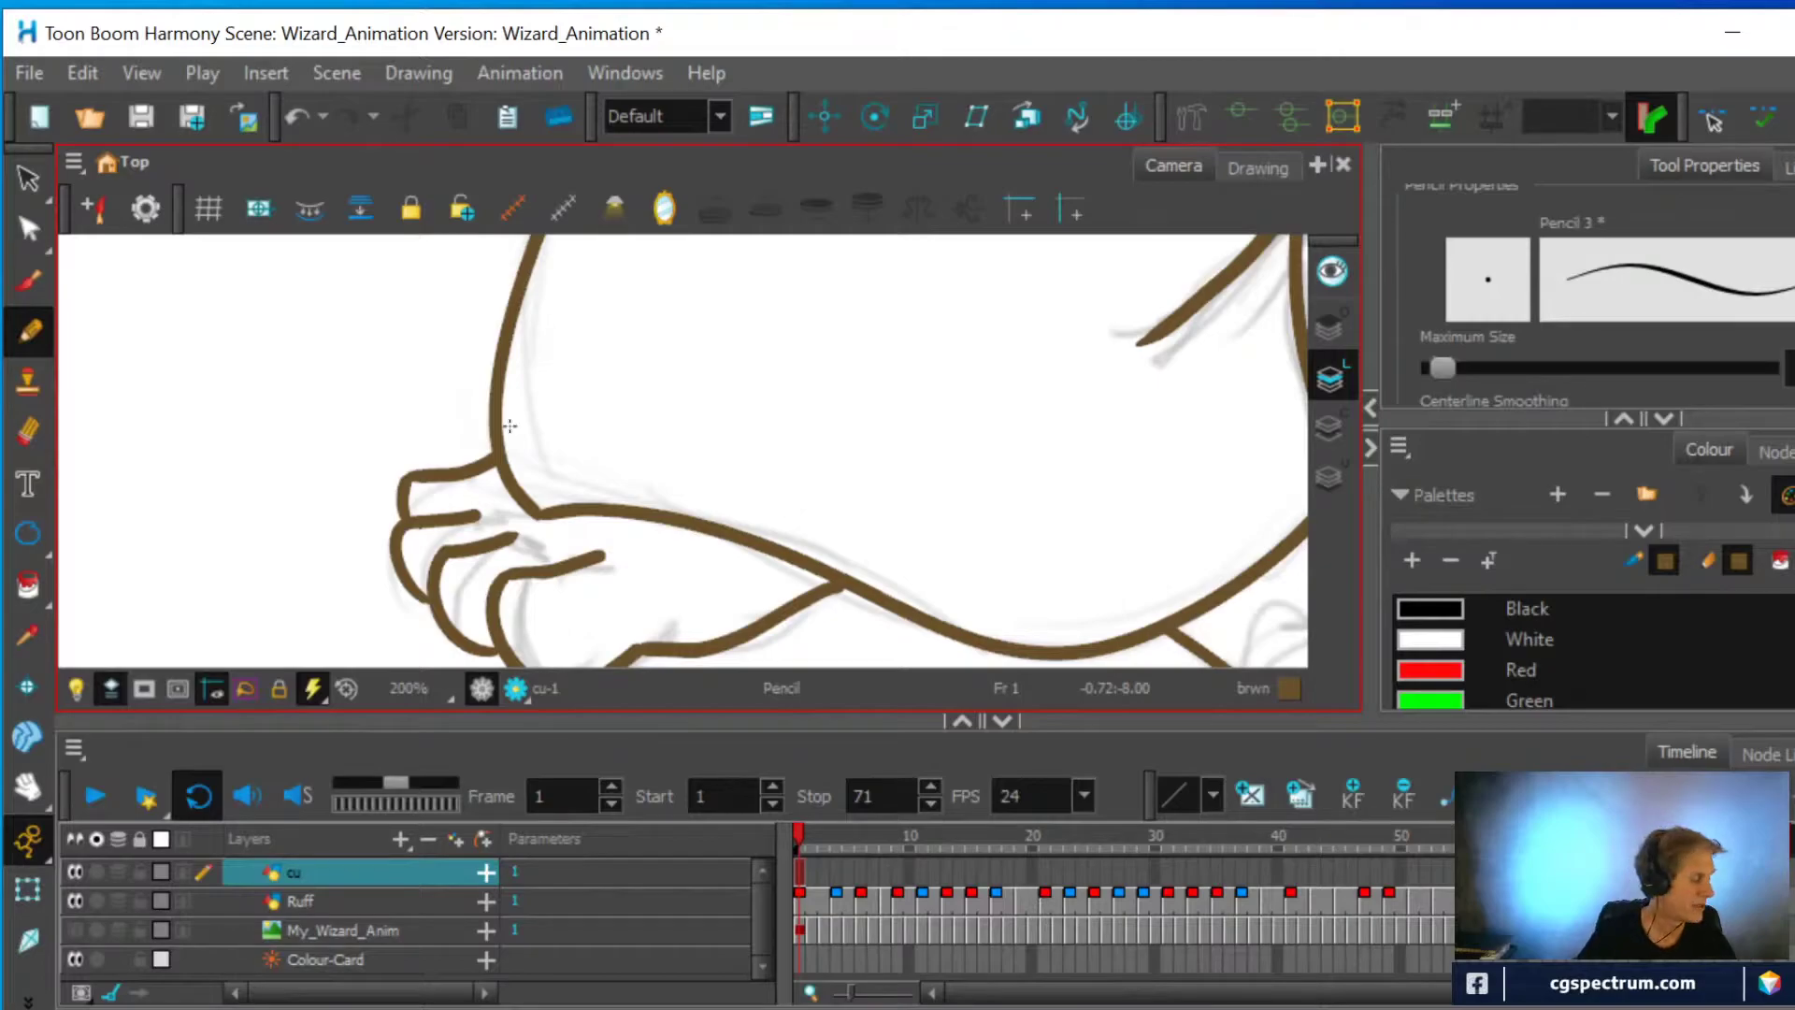
{"action": "key", "text": "ctrl+z"}
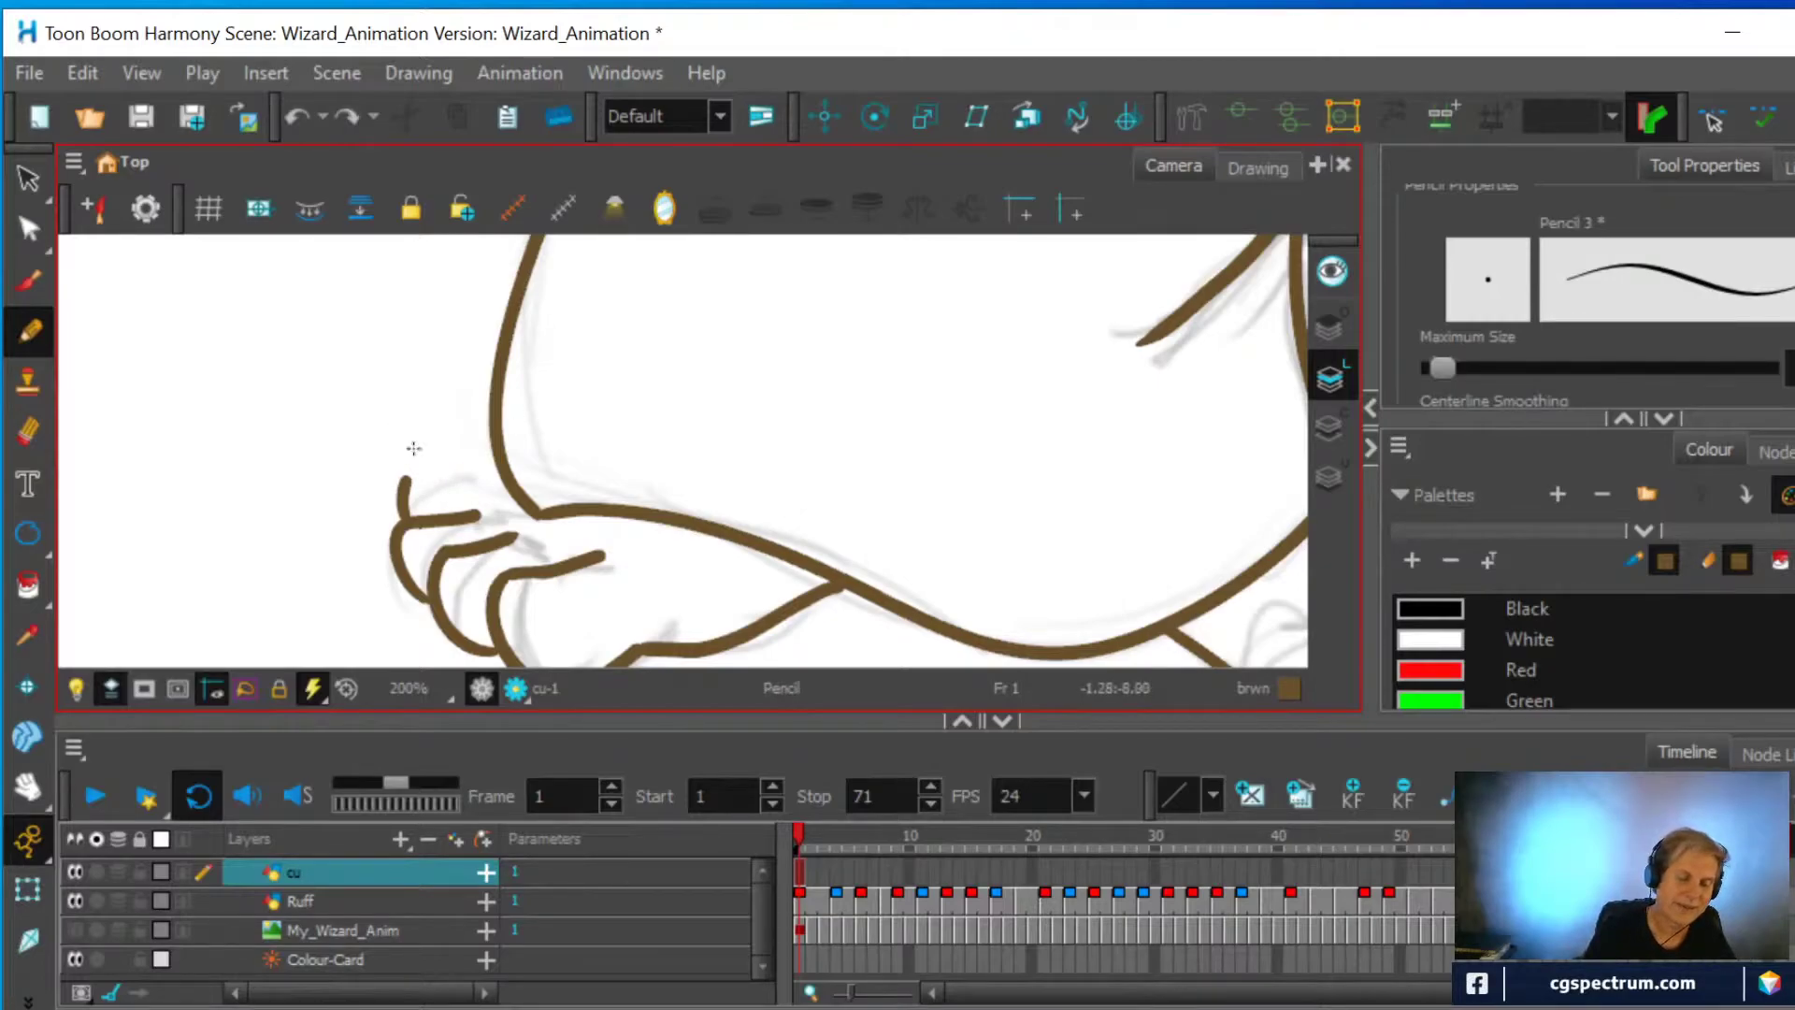
{"action": "mouse_move", "coordinate": [412, 478]}
{"action": "left_mouse_down"}
{"action": "mouse_move", "coordinate": [478, 464]}
{"action": "mouse_move", "coordinate": [510, 429]}
{"action": "left_mouse_up"}
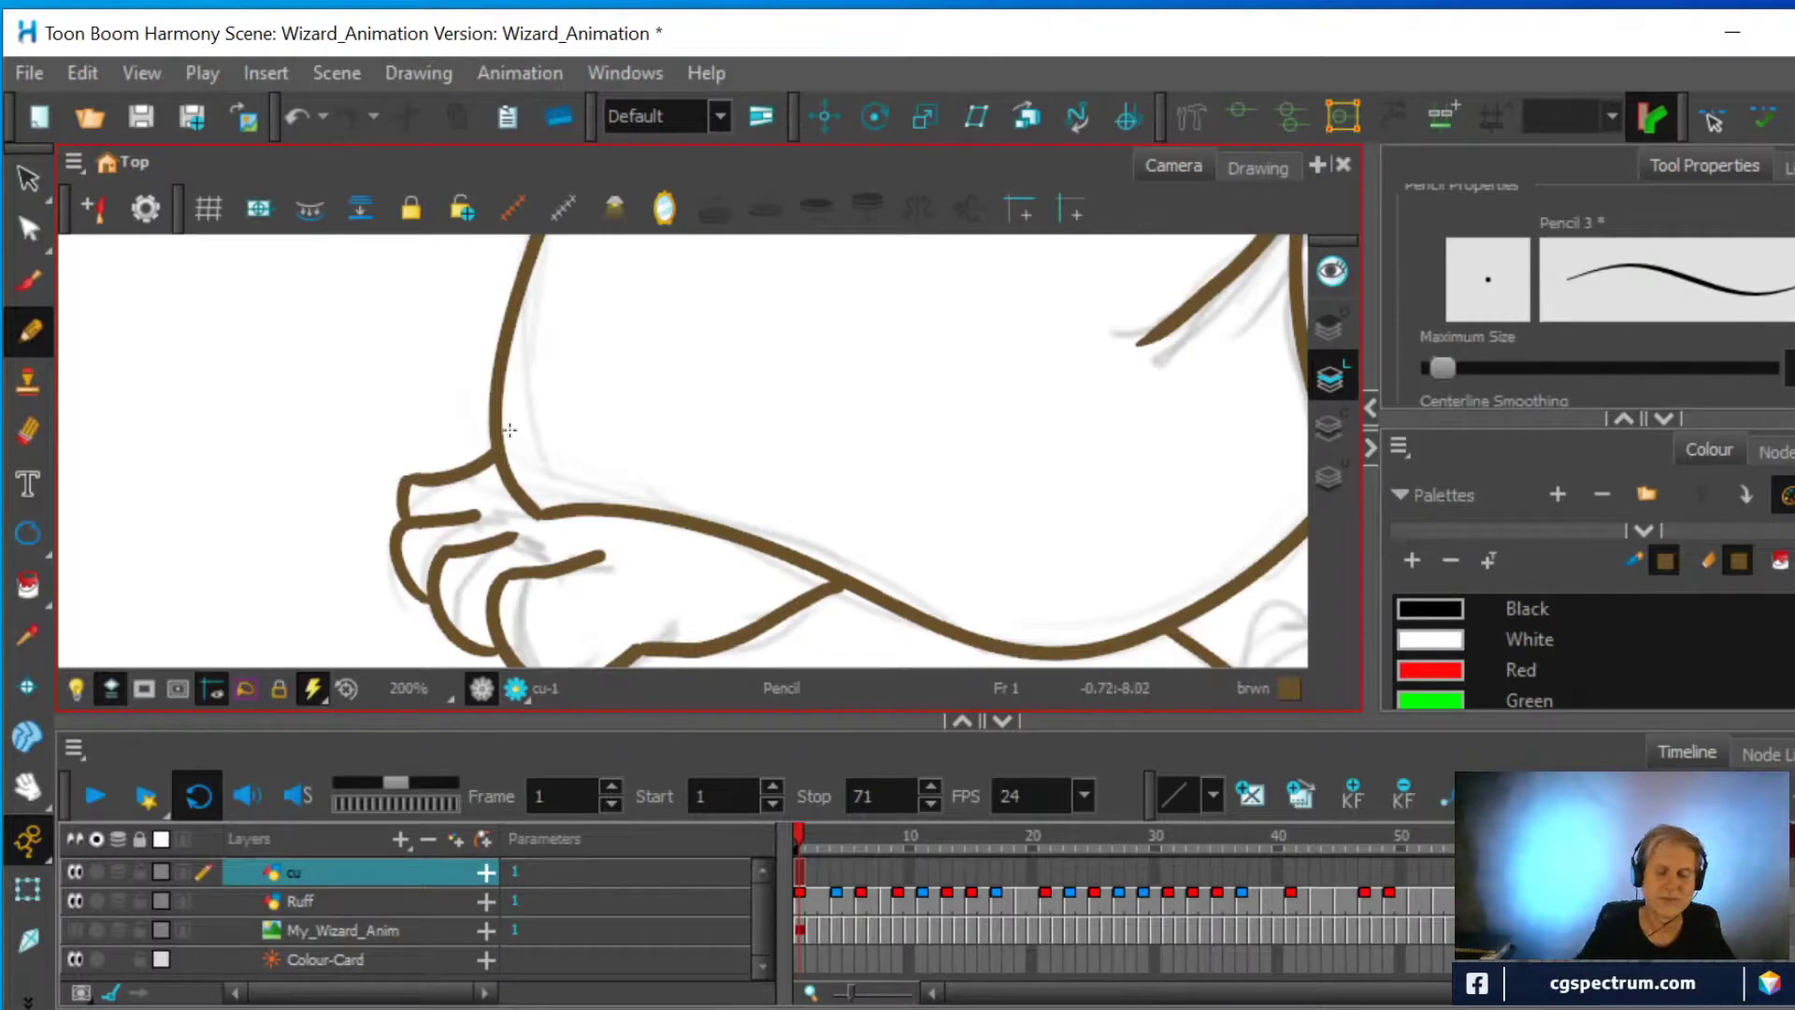
Undo the toe's upper line and redraw the toe with a rounder tip that joins the robe's edge
{"action": "scroll", "coordinate": [510, 429], "scroll_direction": "down", "scroll_amount": 4}
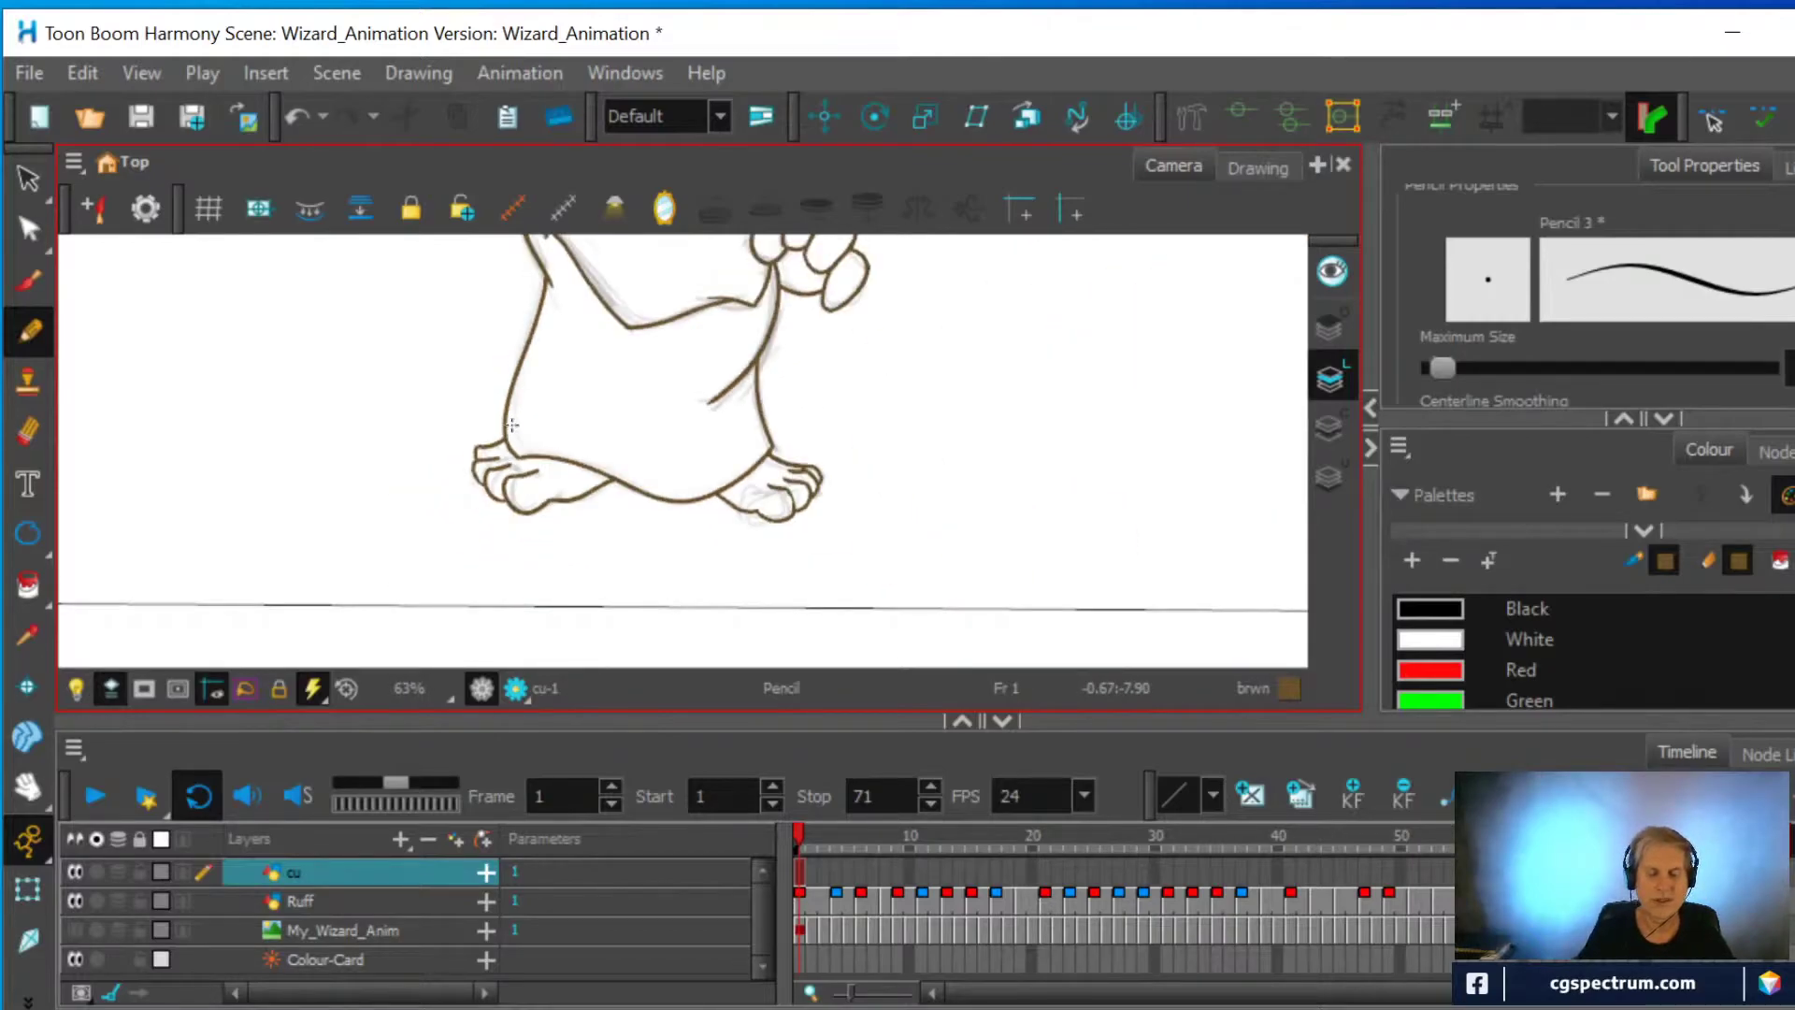
{"action": "scroll", "coordinate": [513, 425], "scroll_direction": "up", "scroll_amount": 1}
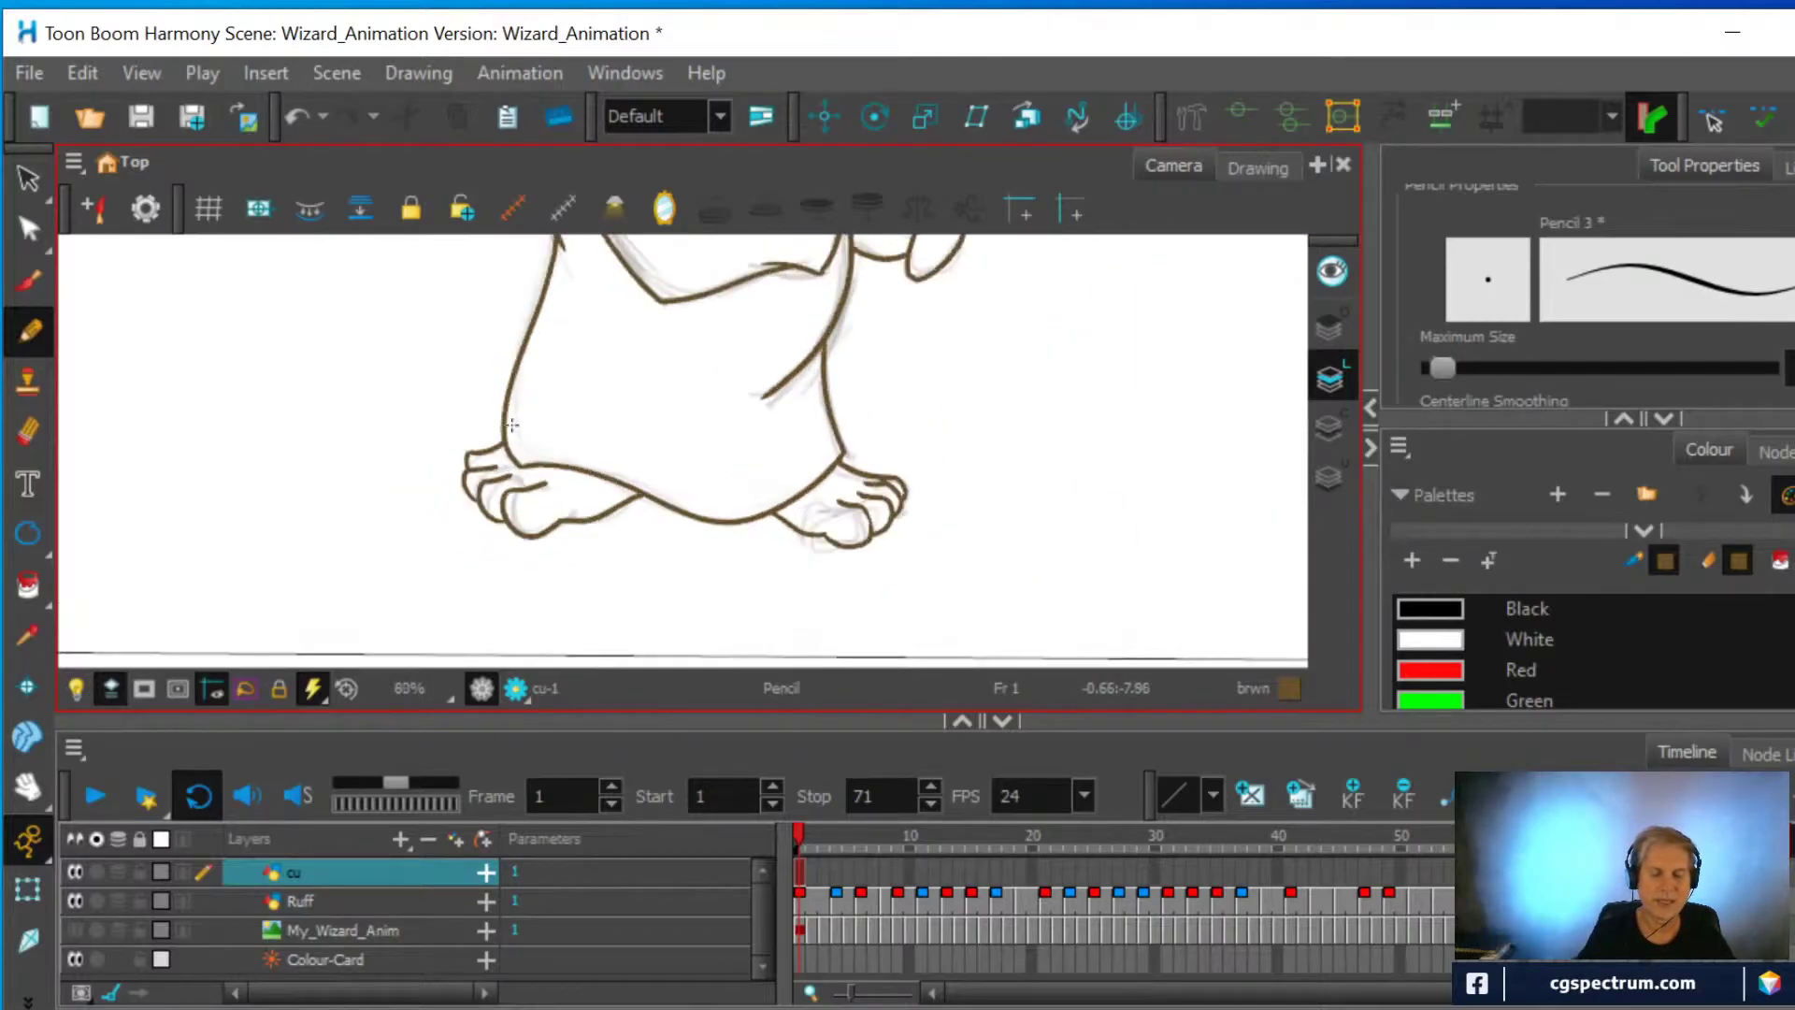
{"action": "key", "text": "ctrl+z"}
{"action": "scroll", "coordinate": [599, 456], "scroll_direction": "up", "scroll_amount": 4}
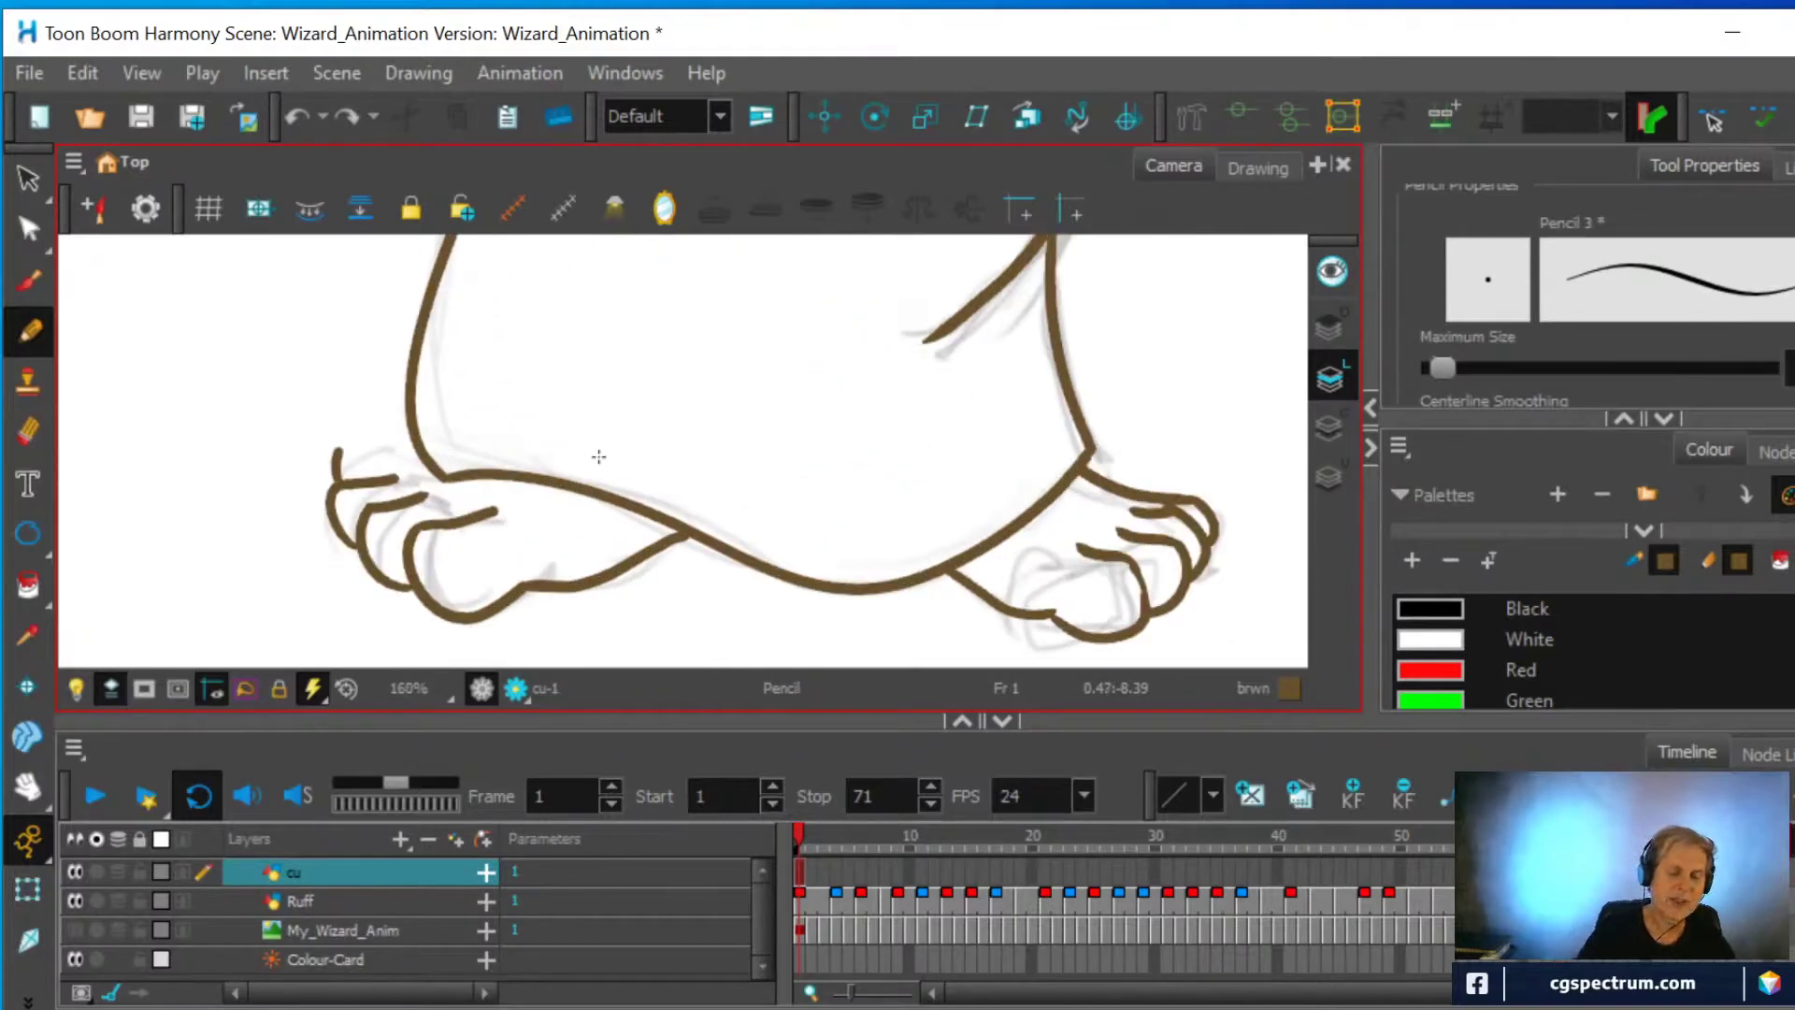
{"action": "mouse_move", "coordinate": [335, 453]}
{"action": "left_mouse_down"}
{"action": "mouse_move", "coordinate": [415, 450]}
{"action": "mouse_move", "coordinate": [339, 439]}
{"action": "mouse_move", "coordinate": [330, 458]}
{"action": "left_mouse_up"}
{"action": "key", "text": "ctrl+z"}
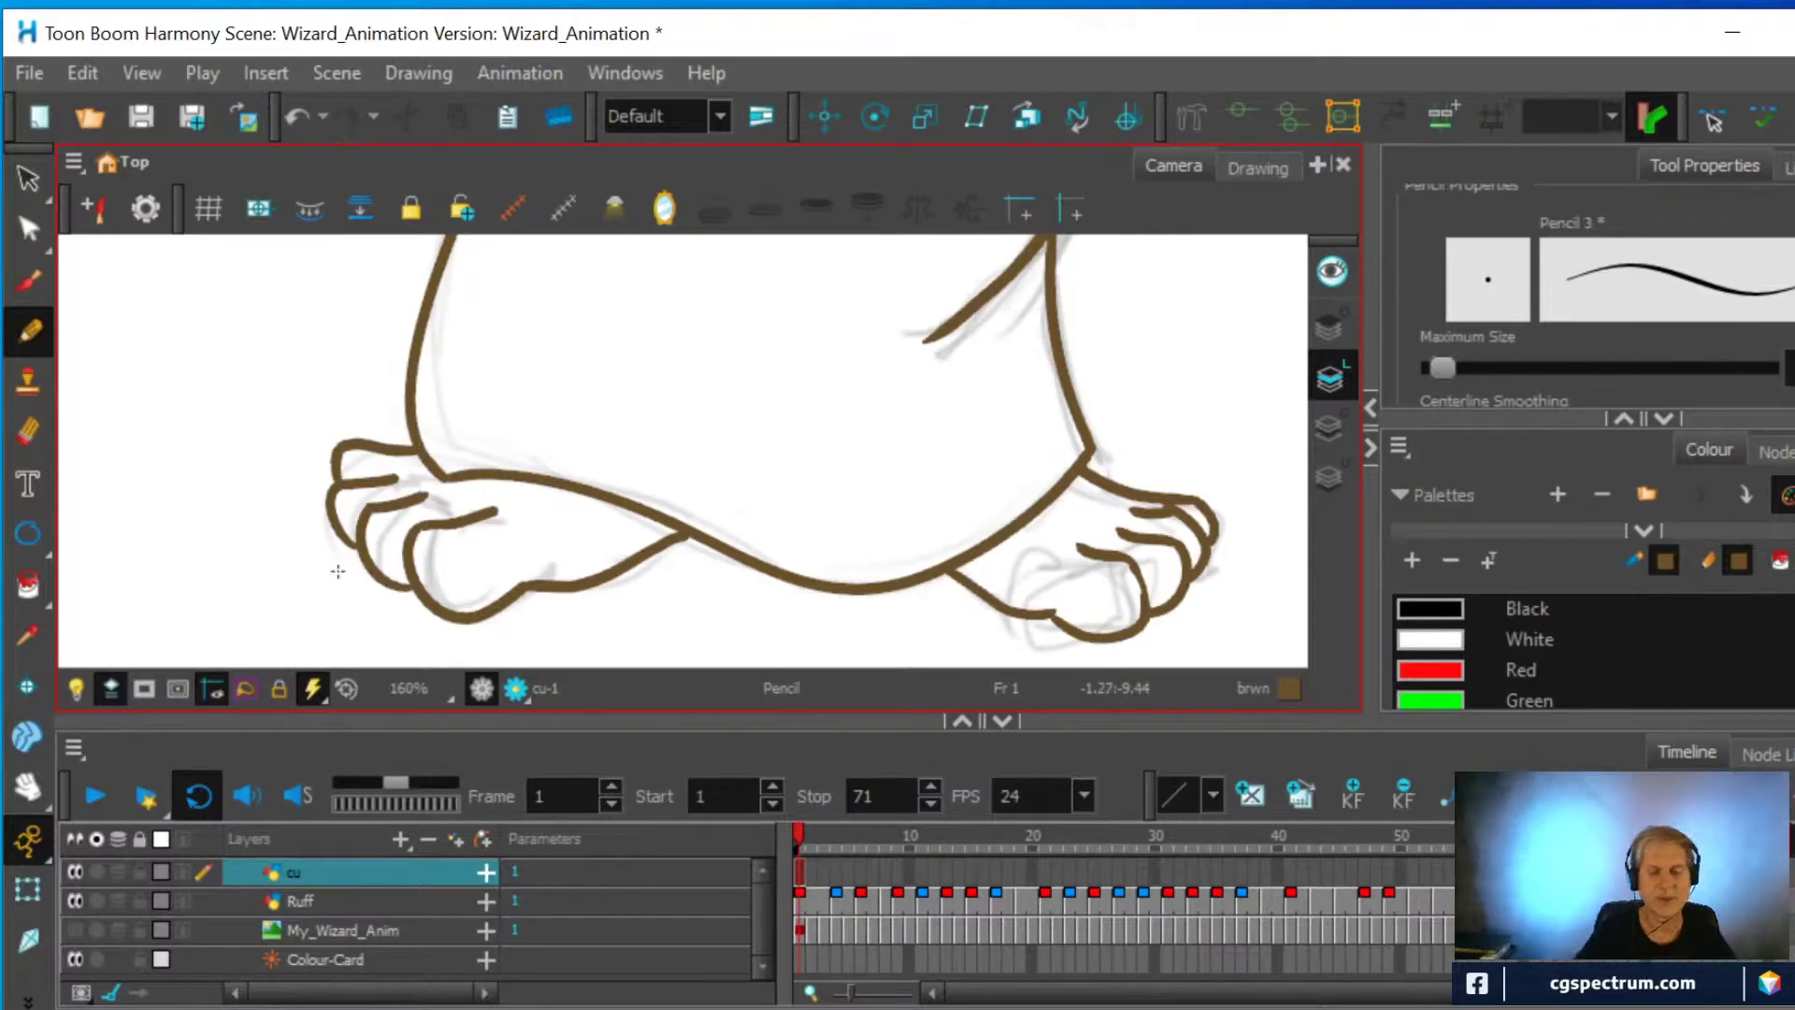
Compare the wizard's feet and robe hem in the rough drawings on frames 1, 6 and 9
{"action": "scroll", "coordinate": [710, 561], "scroll_direction": "down", "scroll_amount": 5}
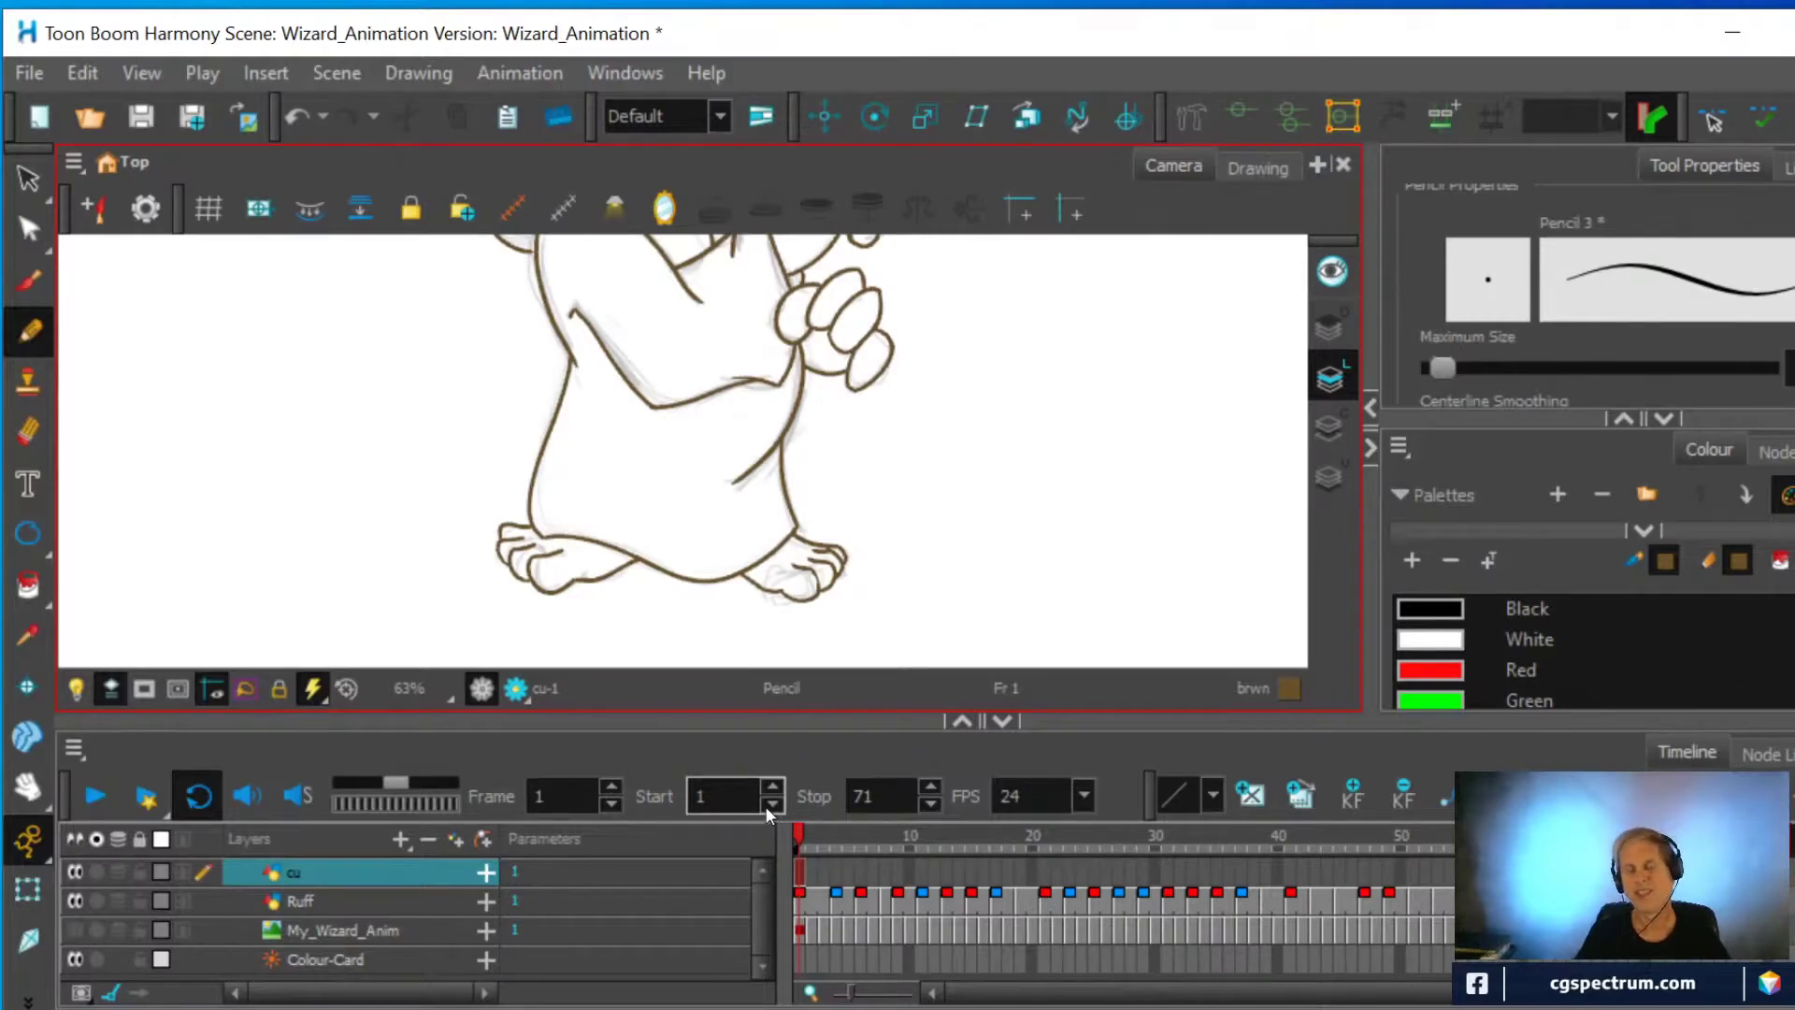
{"action": "left_click", "coordinate": [860, 902]}
{"action": "left_click", "coordinate": [800, 903]}
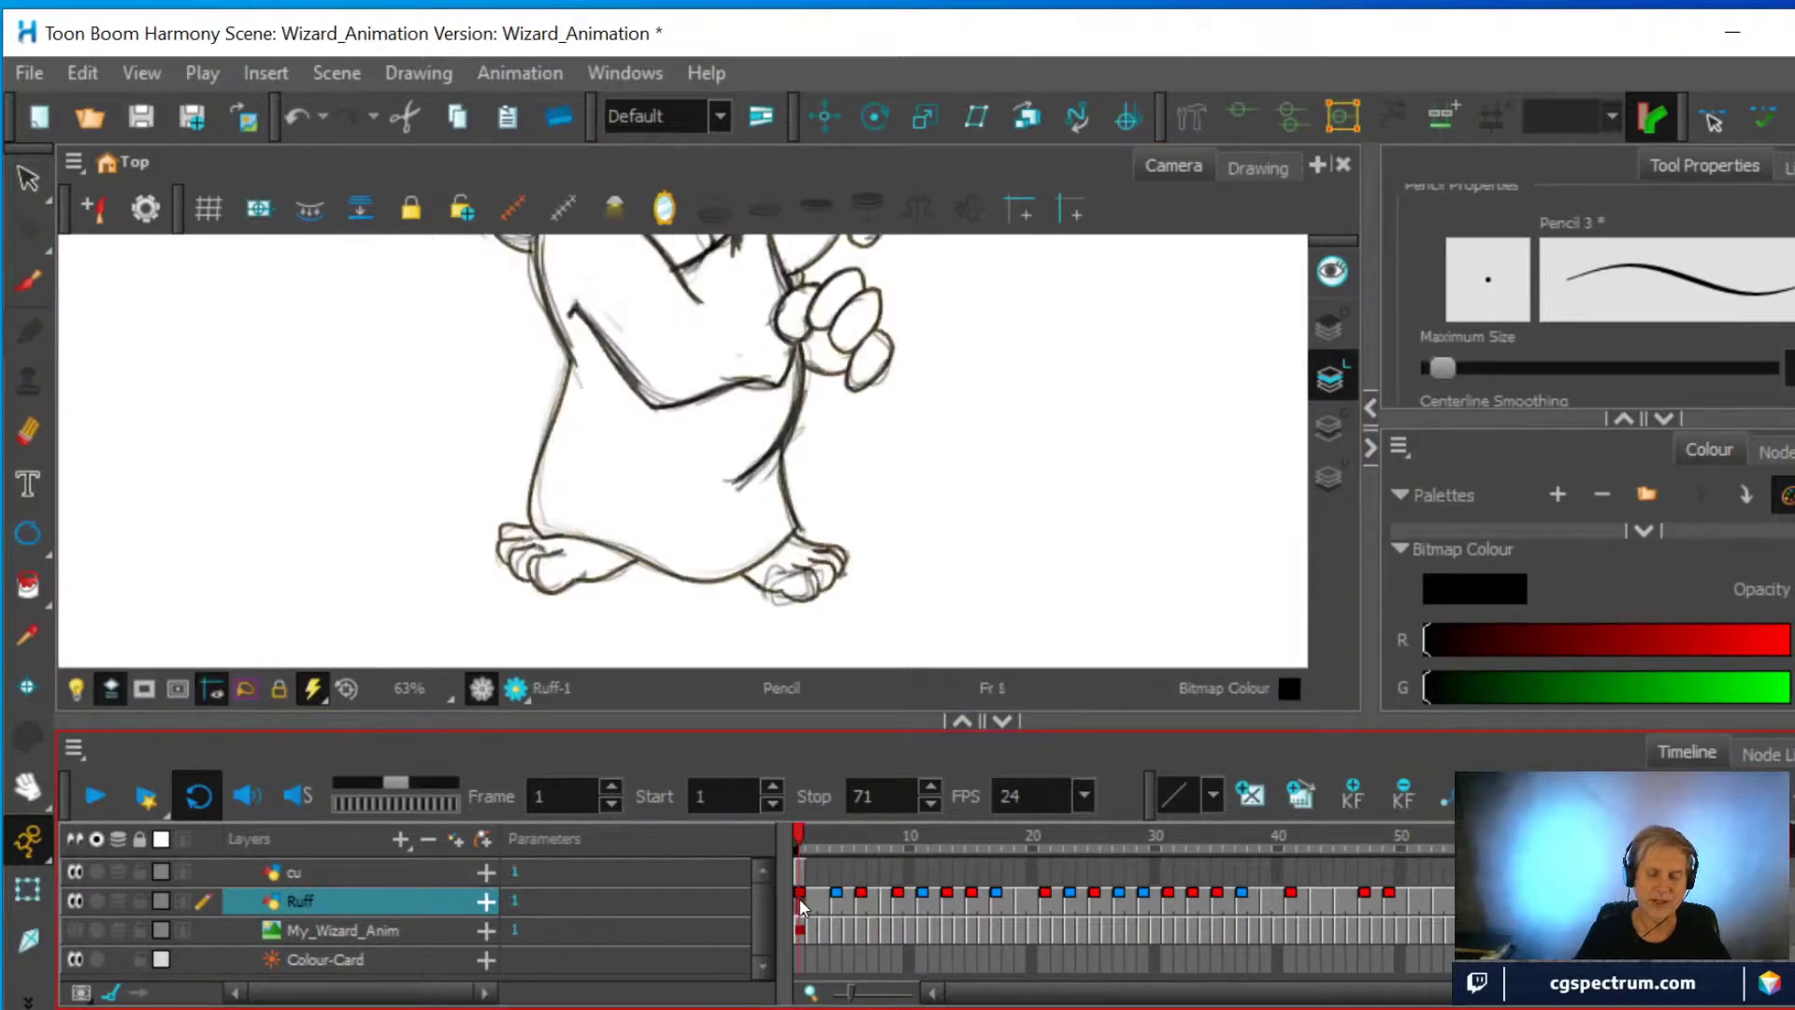
{"action": "left_click", "coordinate": [860, 907]}
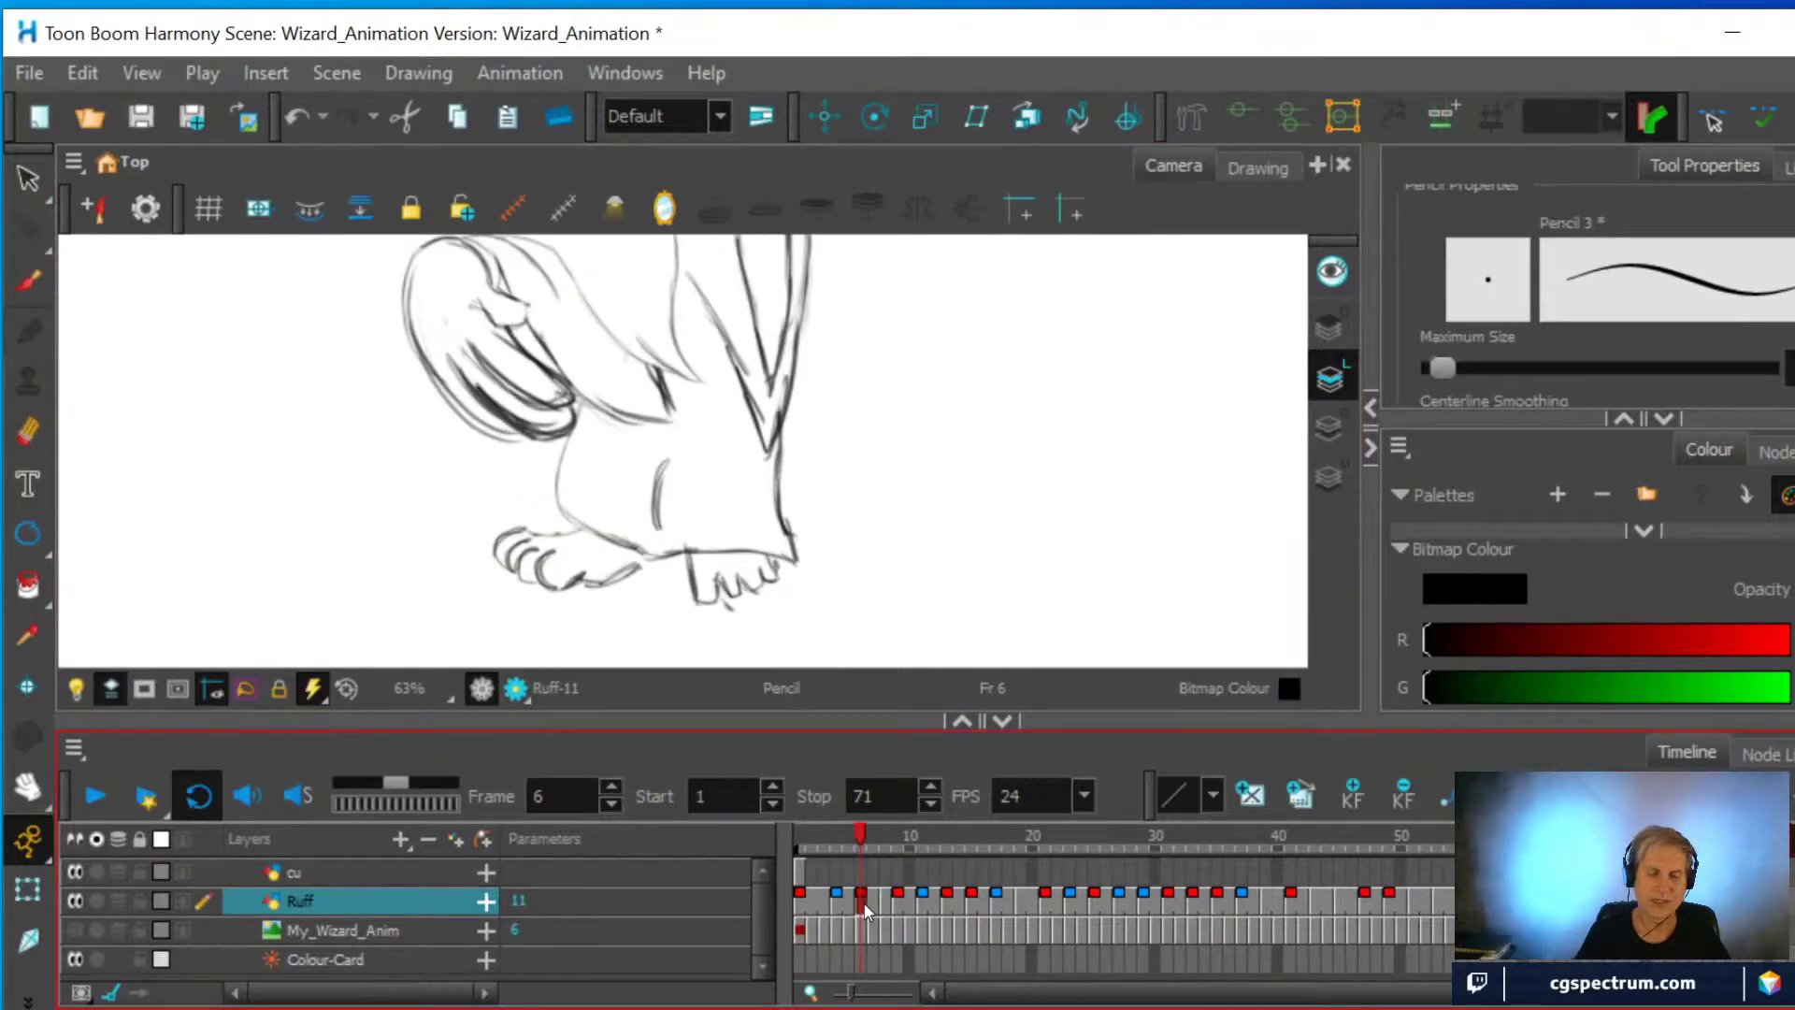
{"action": "left_click", "coordinate": [856, 870]}
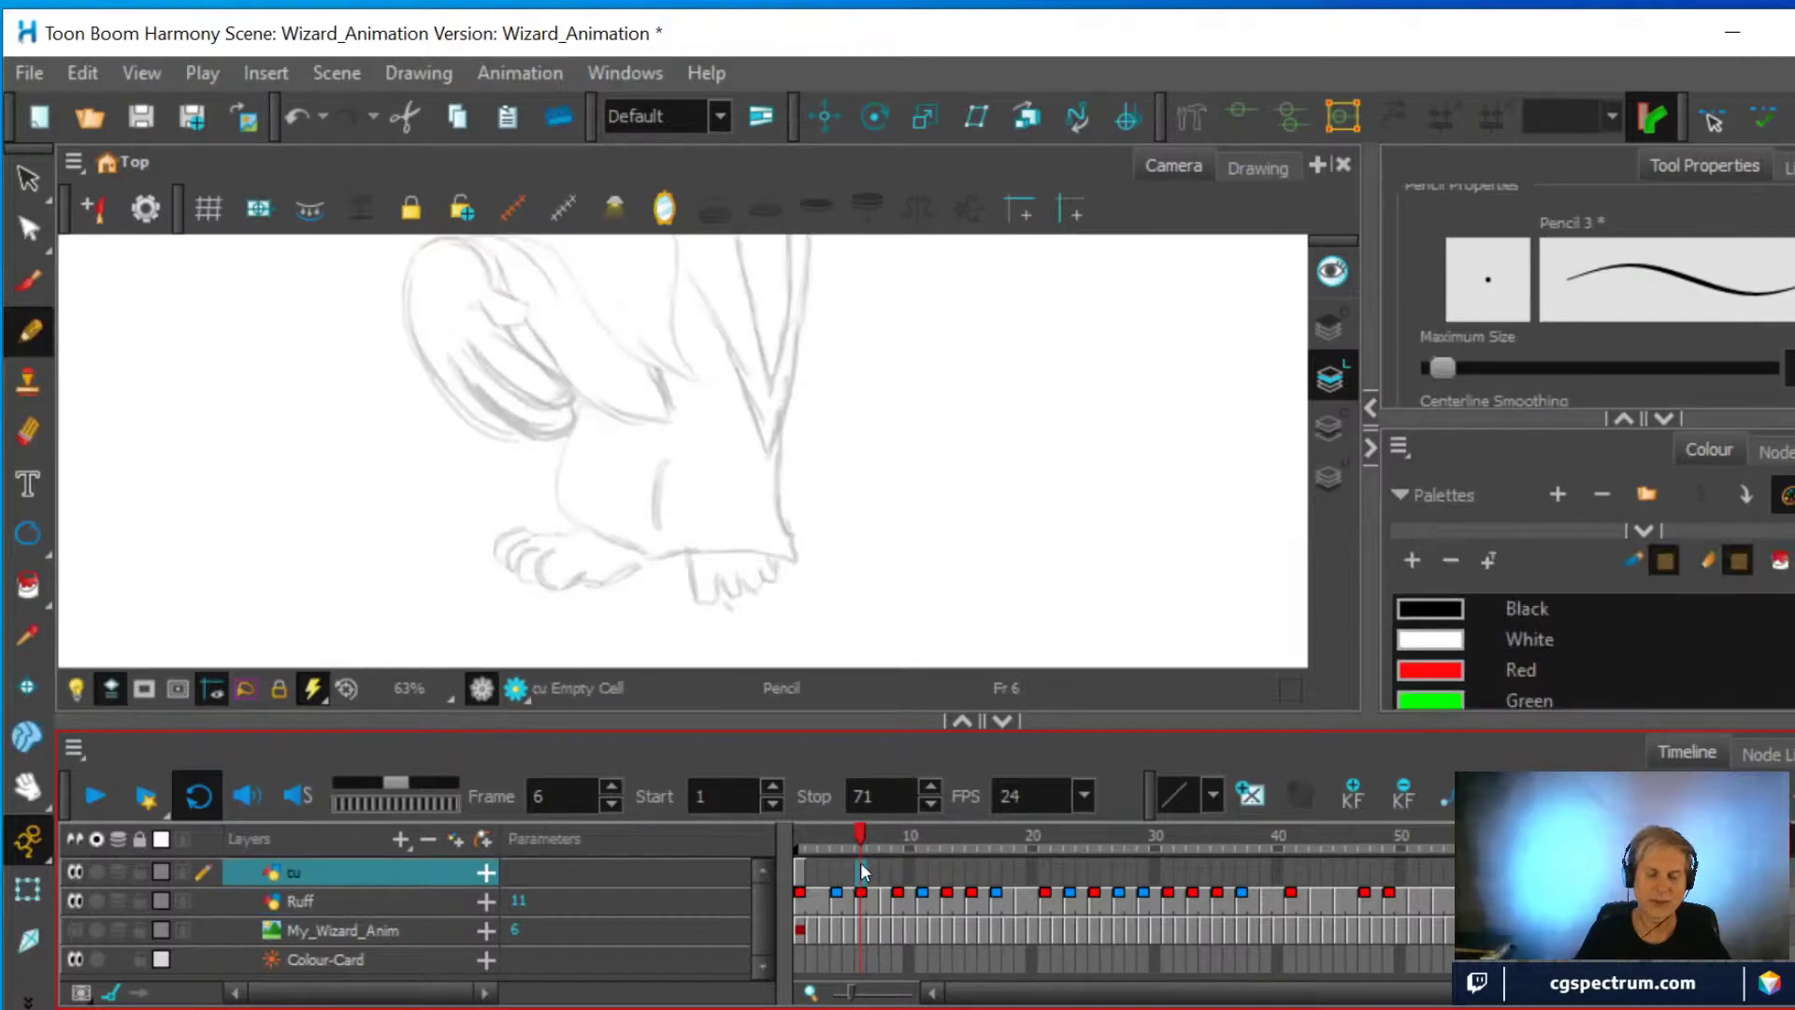
{"action": "left_click", "coordinate": [900, 905]}
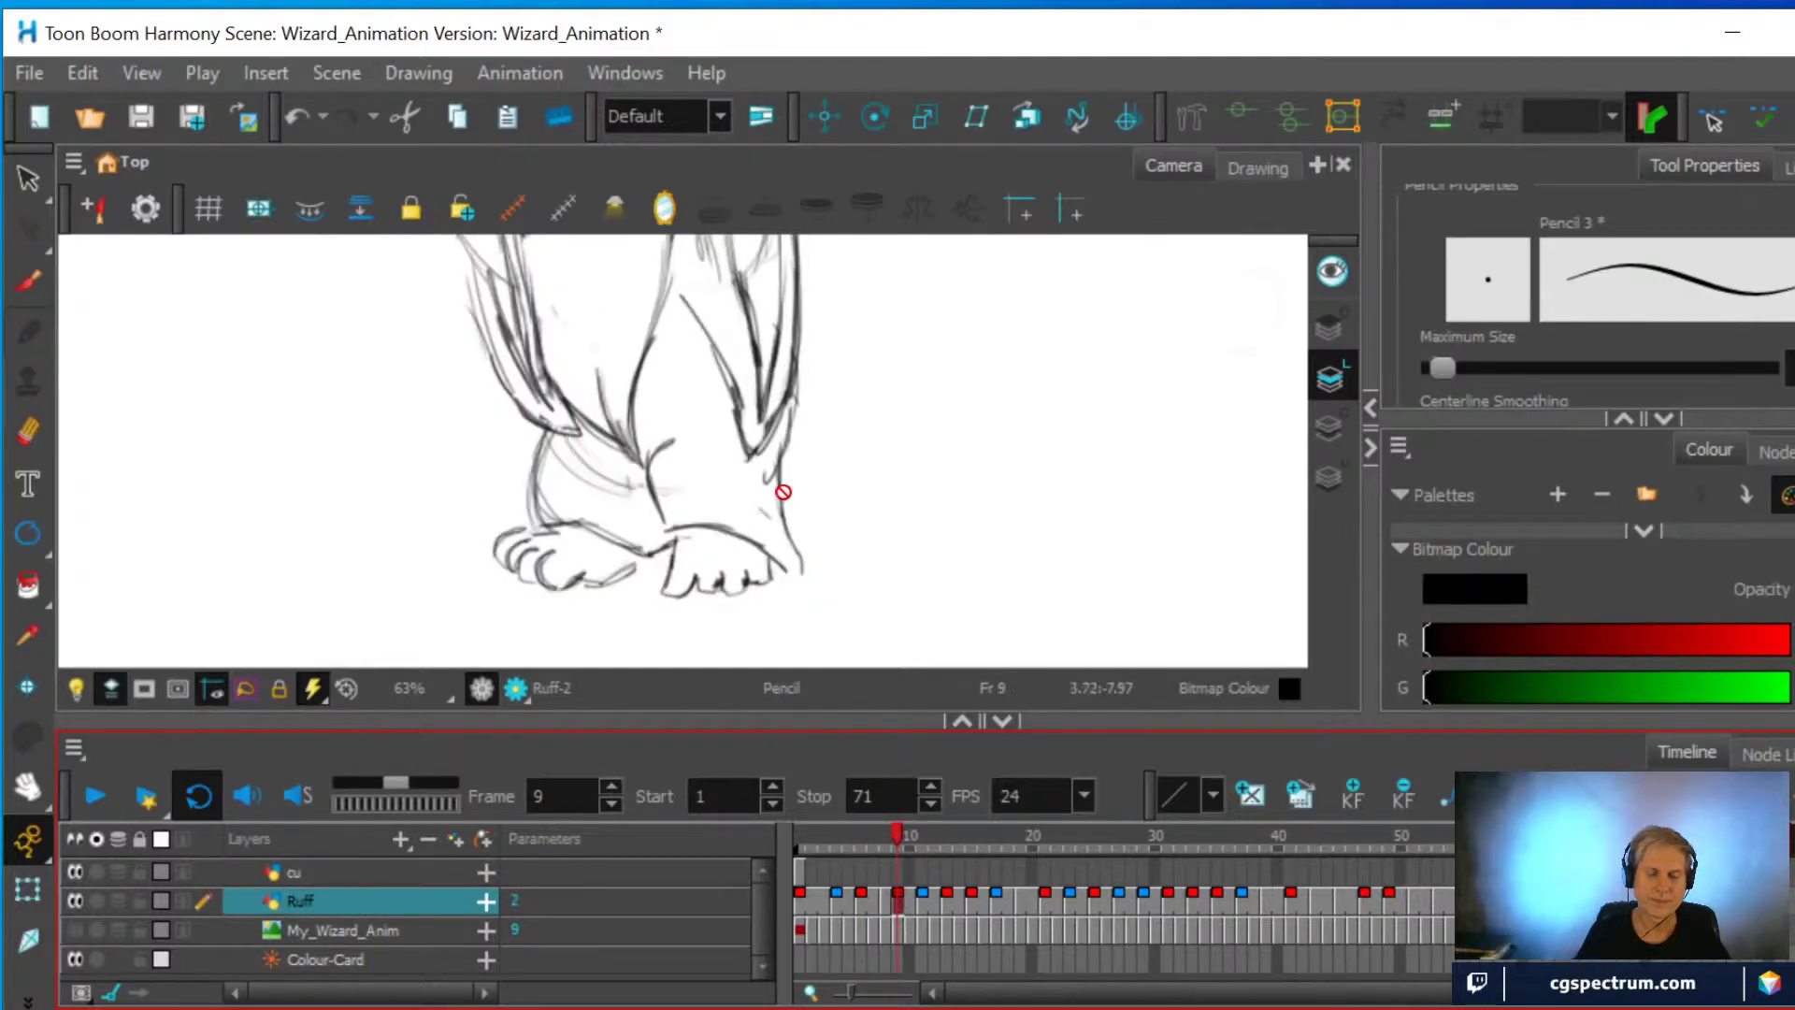
Review the full wizard's rough poses on frames 6, 9 and 13, and compare frame 9 with frame 1
{"action": "scroll", "coordinate": [790, 509], "scroll_direction": "down", "scroll_amount": 4}
{"action": "scroll", "coordinate": [788, 505], "scroll_direction": "up", "scroll_amount": 3}
{"action": "scroll", "coordinate": [842, 468], "scroll_direction": "down", "scroll_amount": 1}
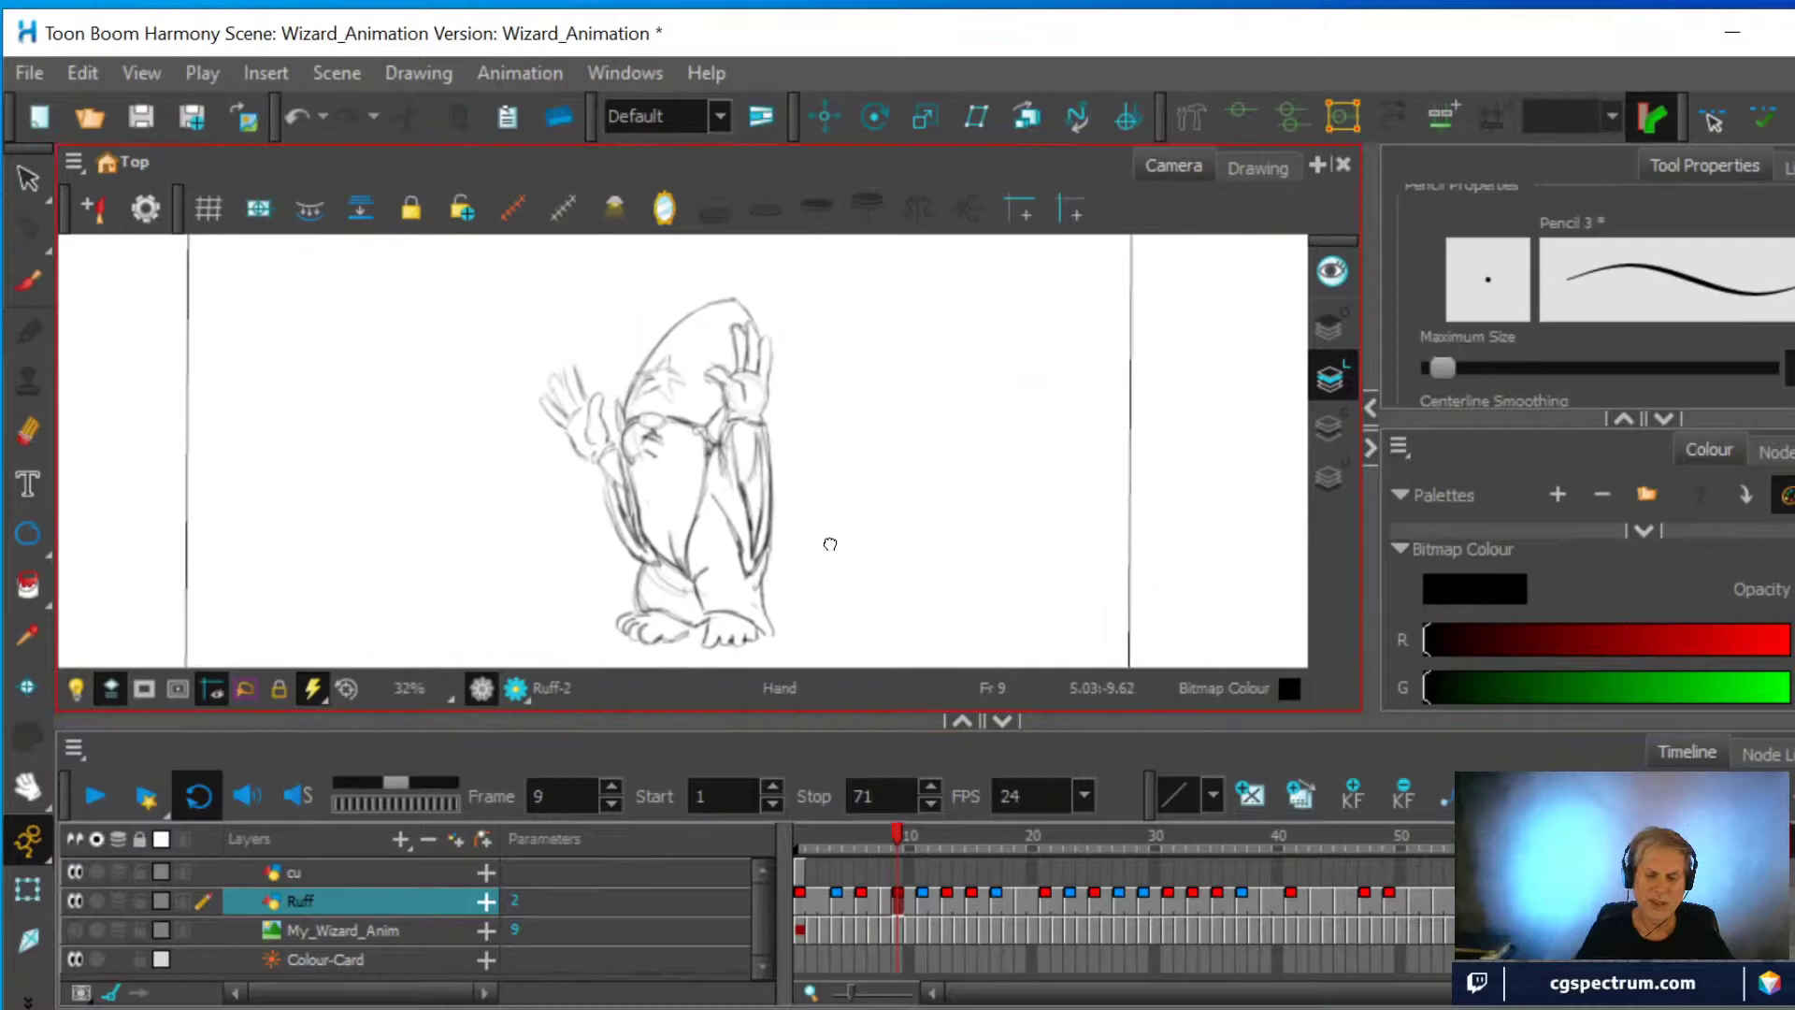
{"action": "left_click", "coordinate": [862, 901]}
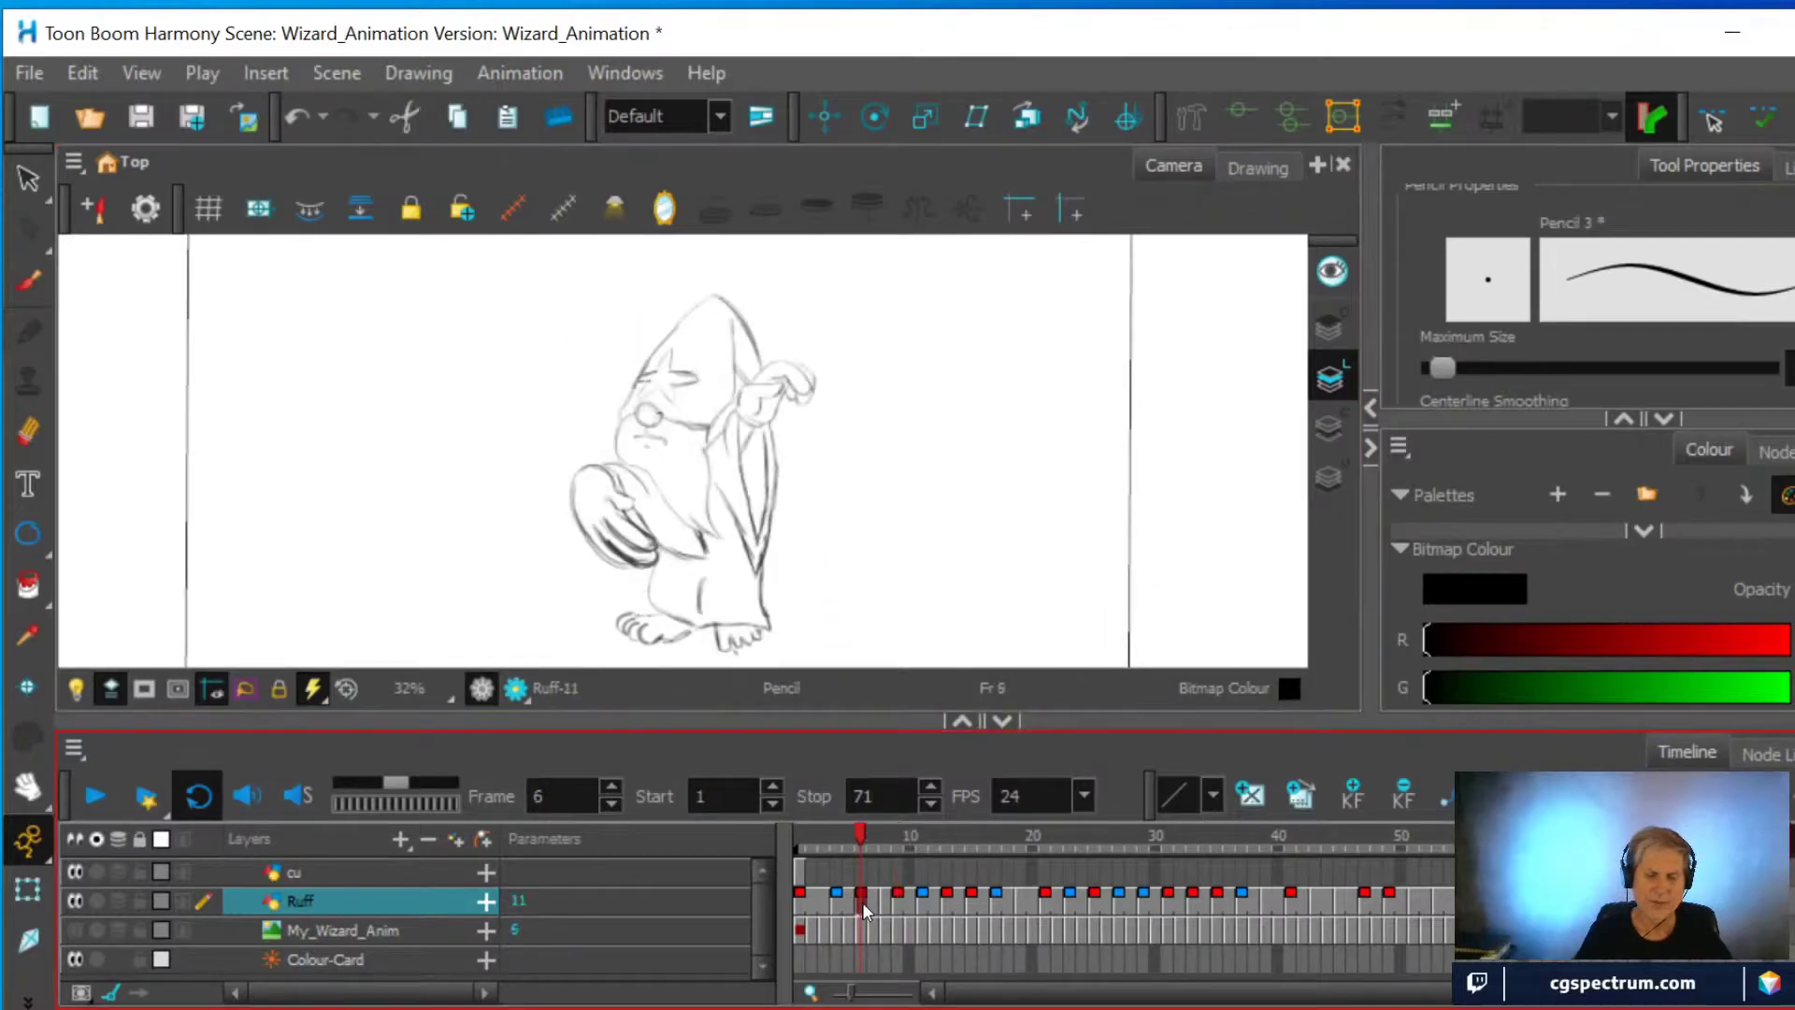
{"action": "left_click", "coordinate": [899, 901]}
{"action": "left_click", "coordinate": [949, 905]}
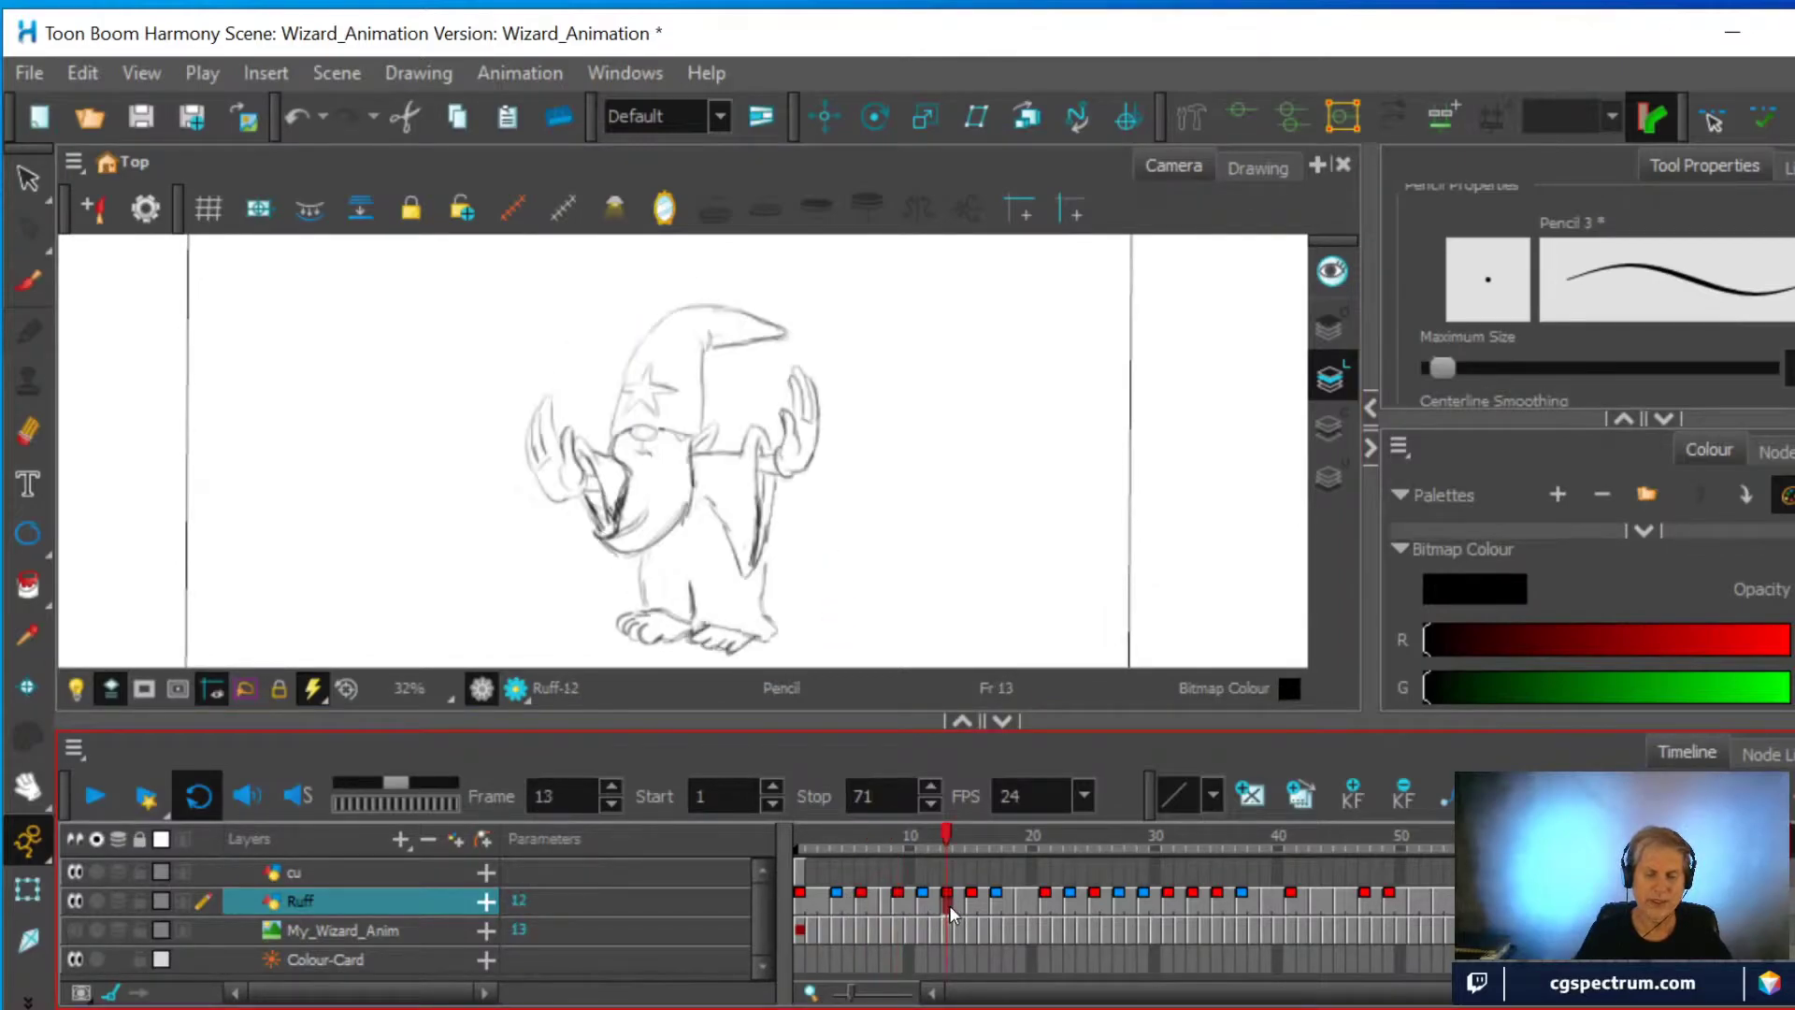
{"action": "mouse_move", "coordinate": [944, 846]}
{"action": "left_mouse_down"}
{"action": "mouse_move", "coordinate": [821, 856]}
{"action": "mouse_move", "coordinate": [912, 877]}
{"action": "mouse_move", "coordinate": [888, 883]}
{"action": "mouse_move", "coordinate": [902, 888]}
{"action": "left_mouse_up"}
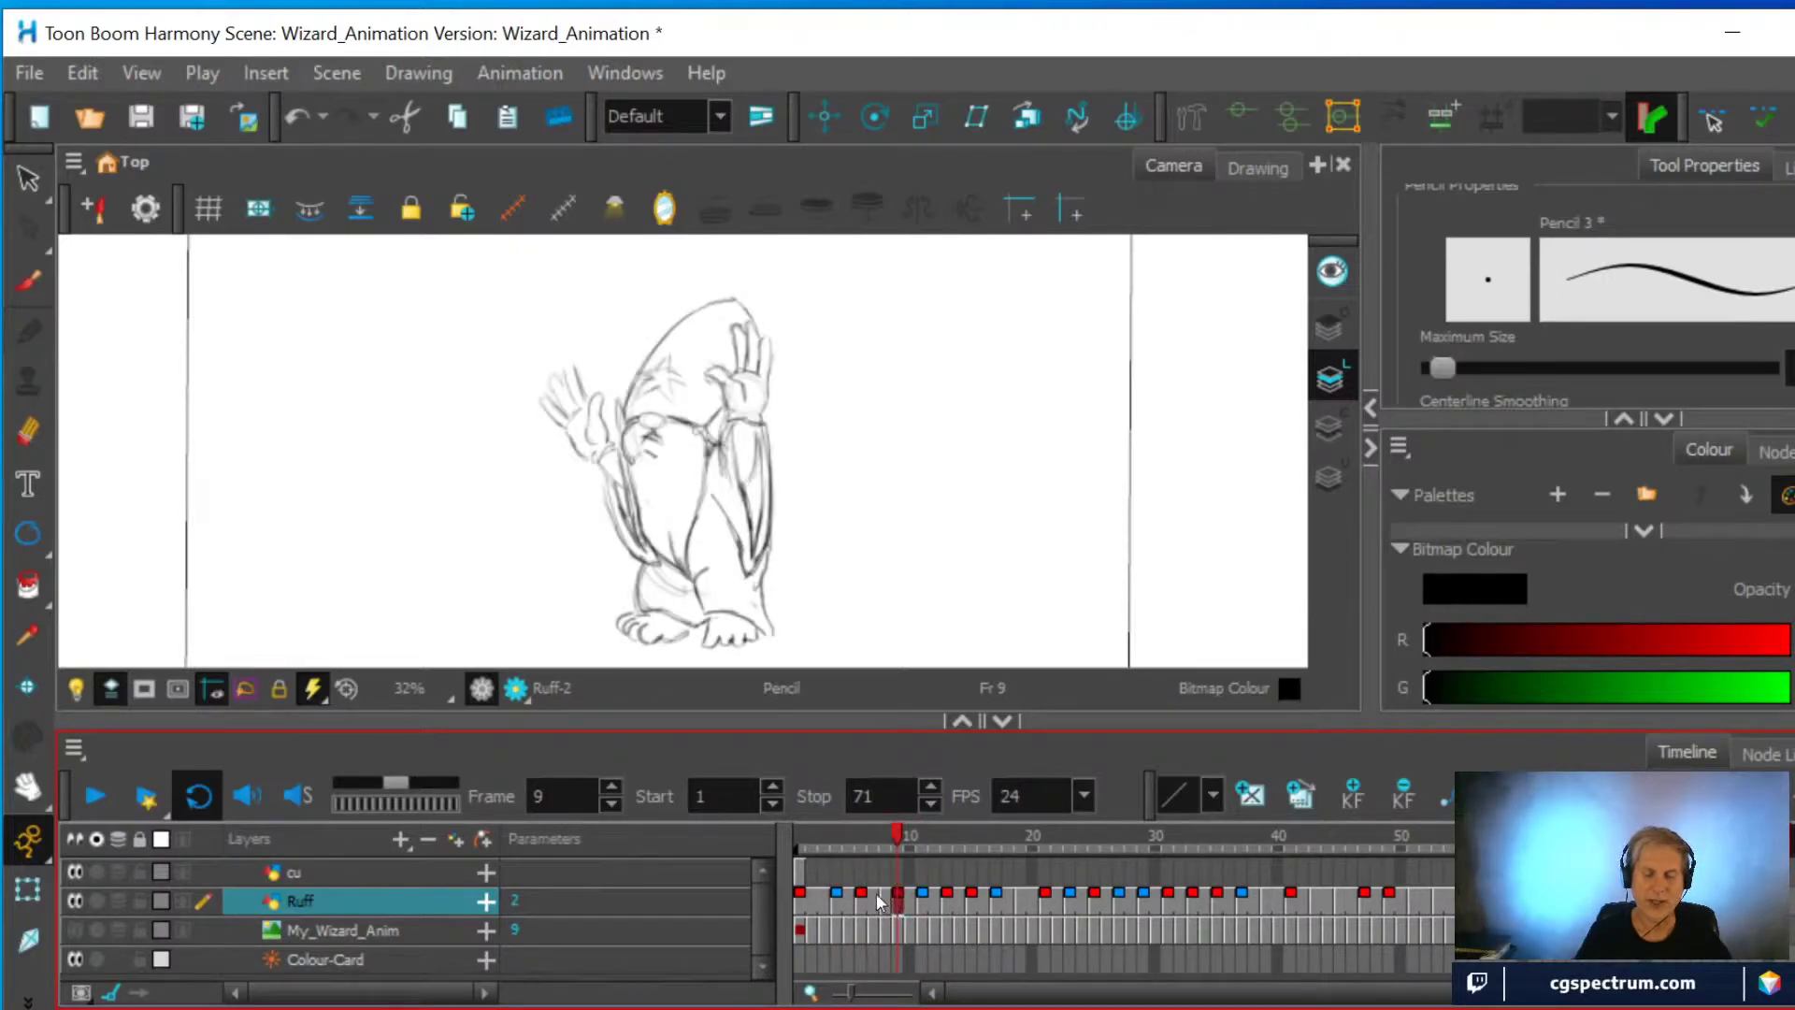
{"action": "left_click", "coordinate": [801, 899]}
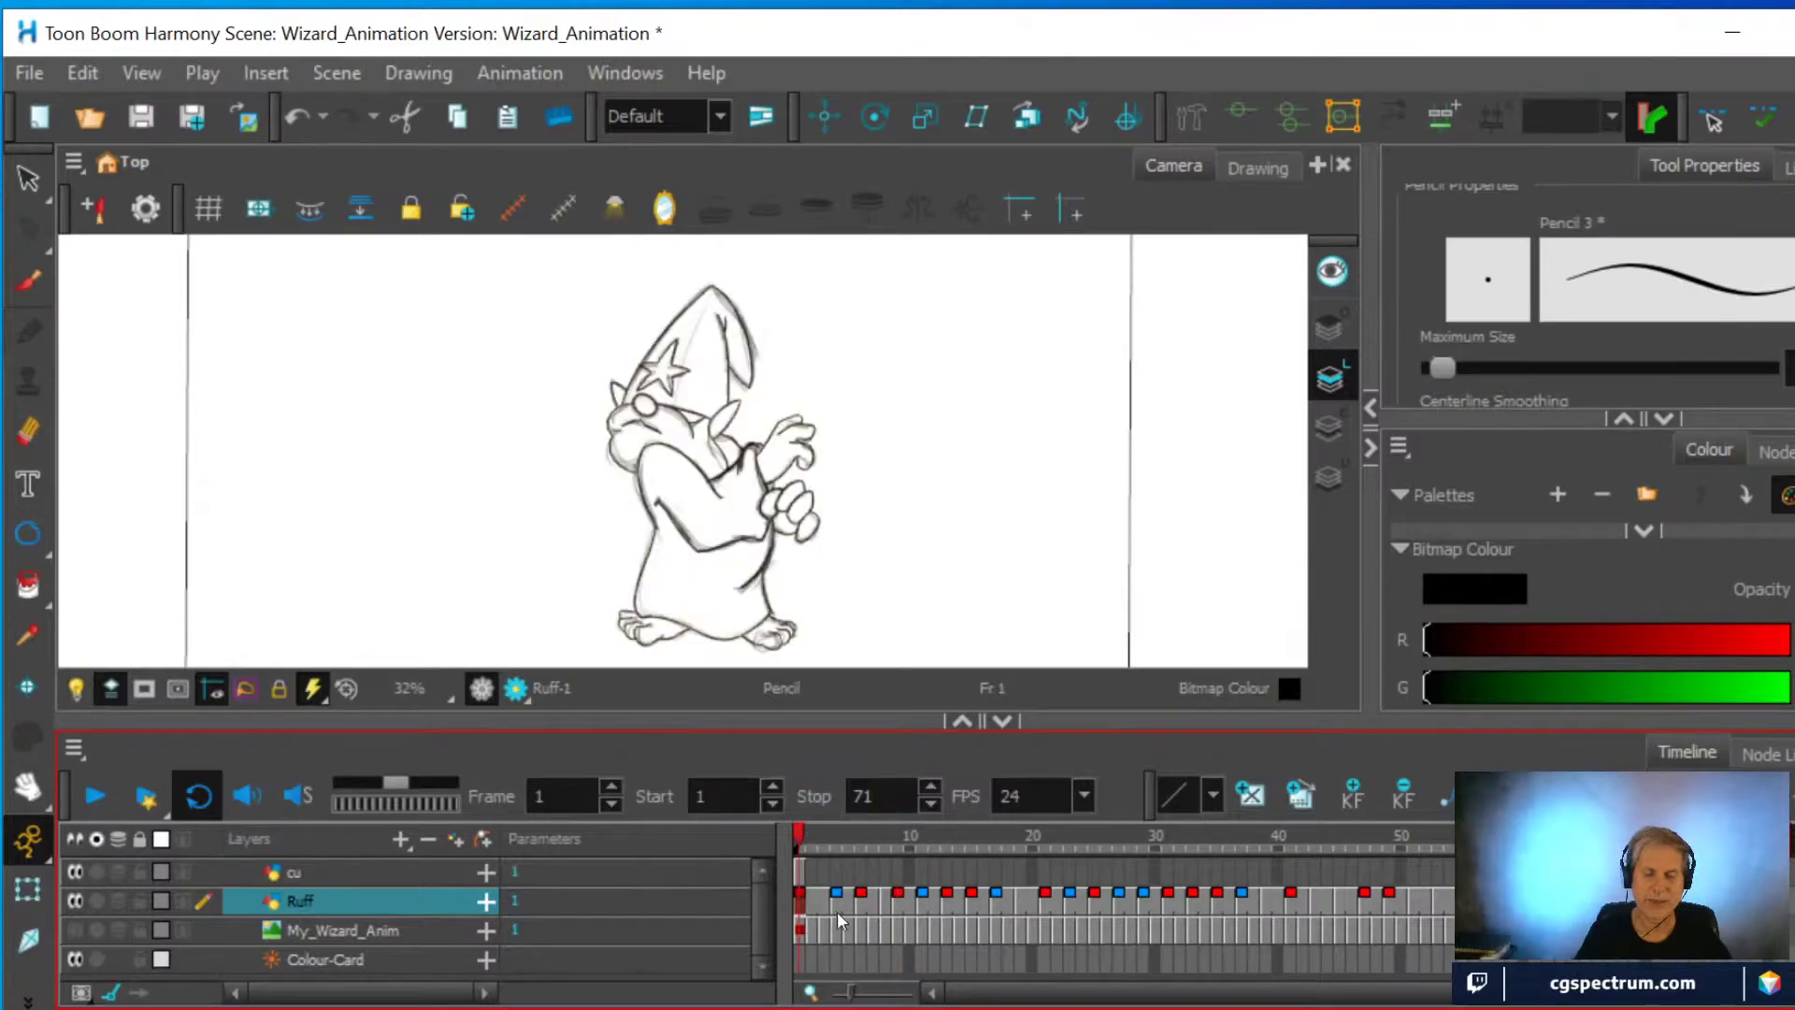
{"action": "left_click", "coordinate": [897, 903]}
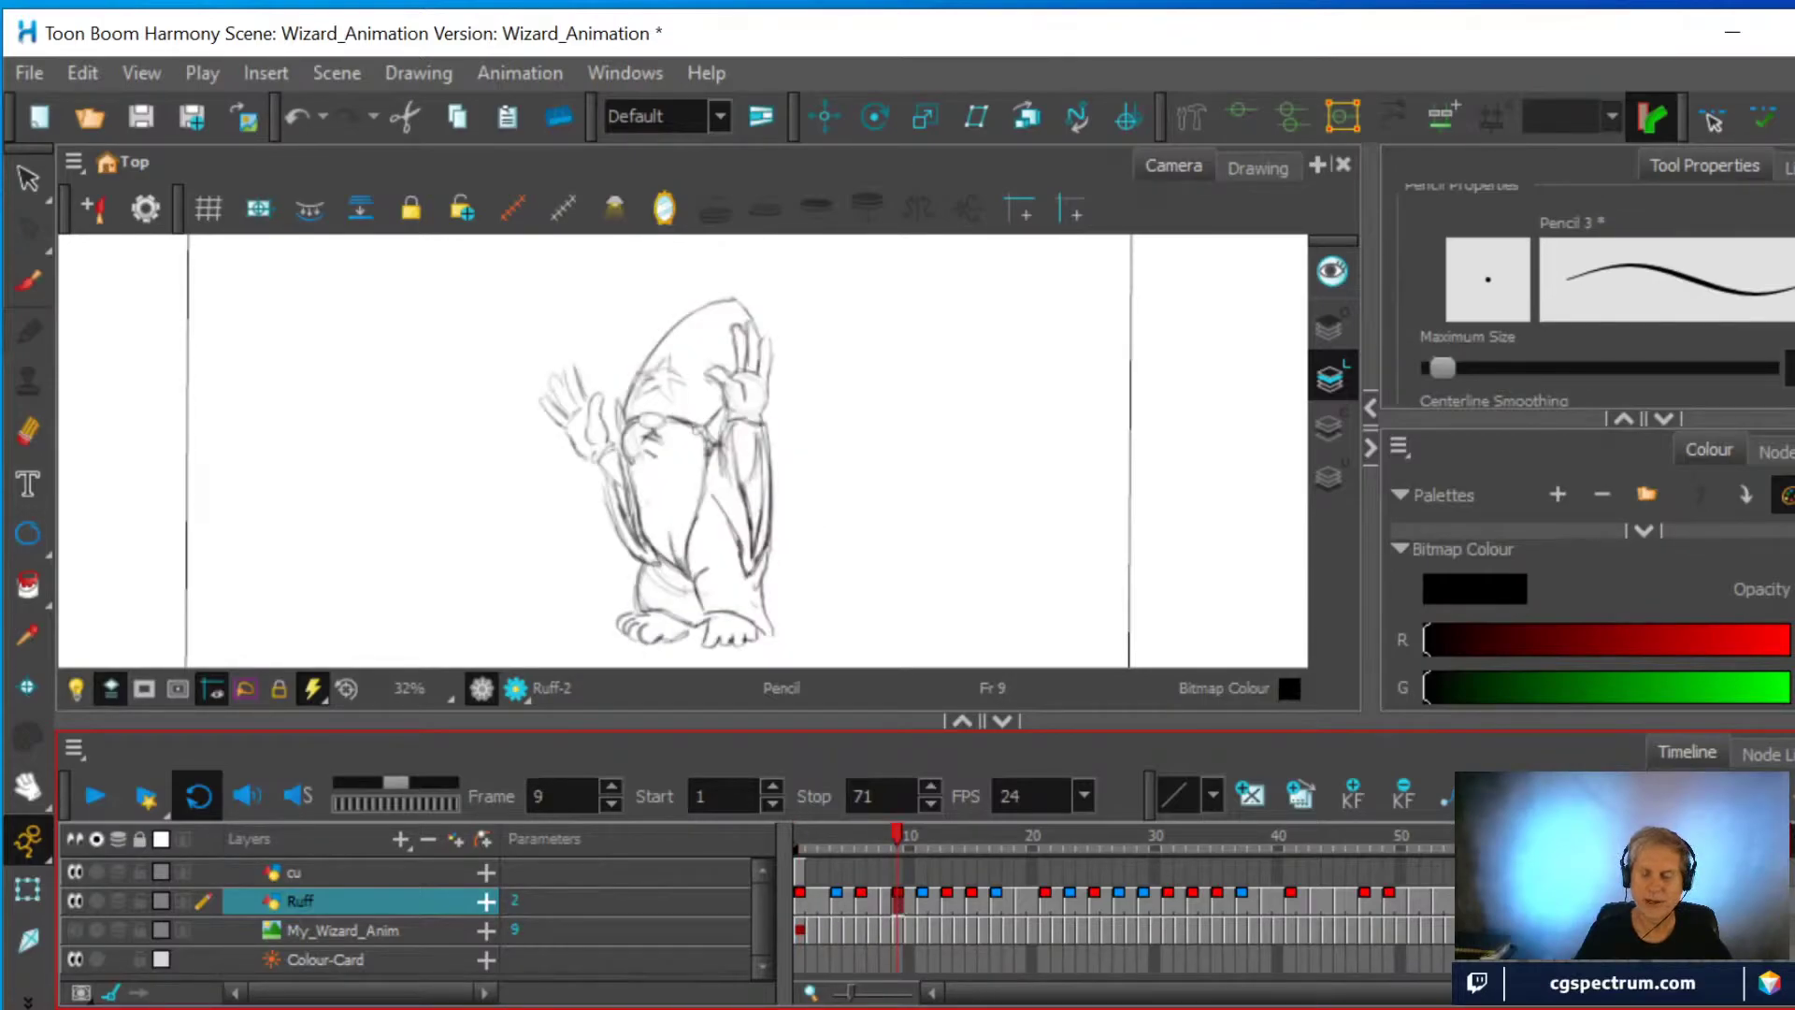
Compare the frame 1 rough pose with the closing rough poses on frames 68 to 70
{"action": "key", "text": "shift+period"}
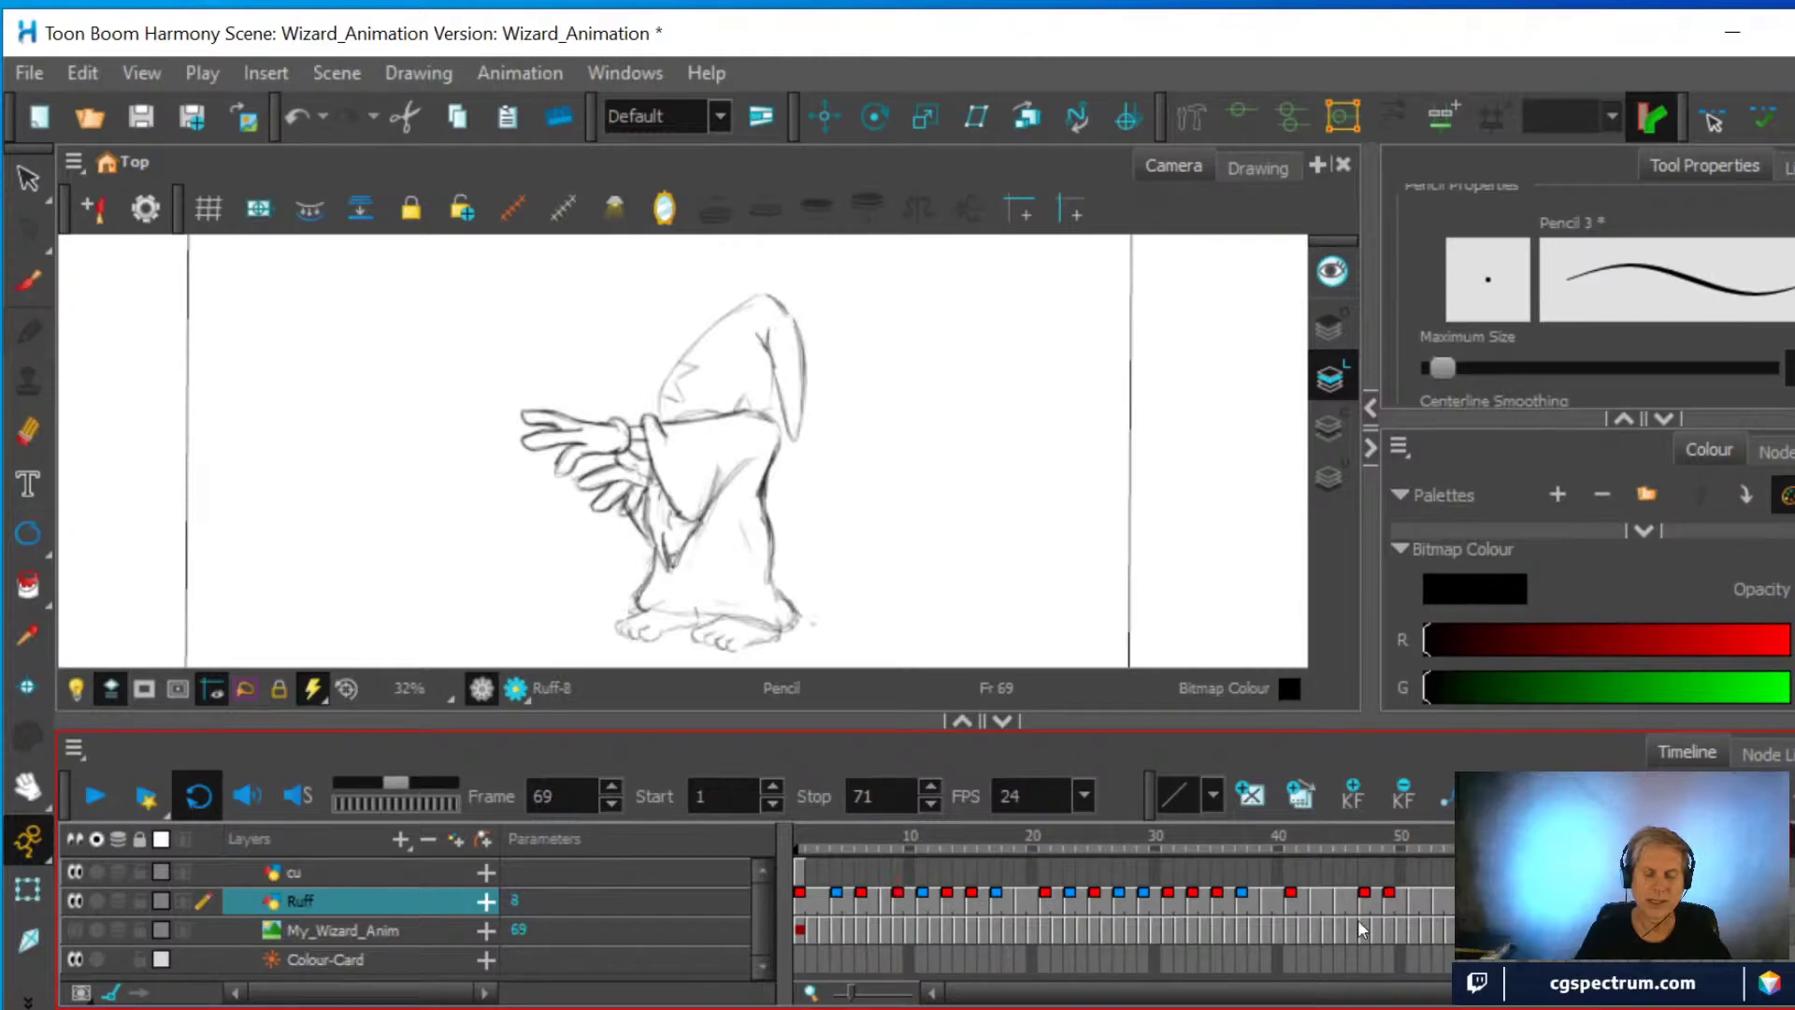
{"action": "left_click", "coordinate": [802, 903]}
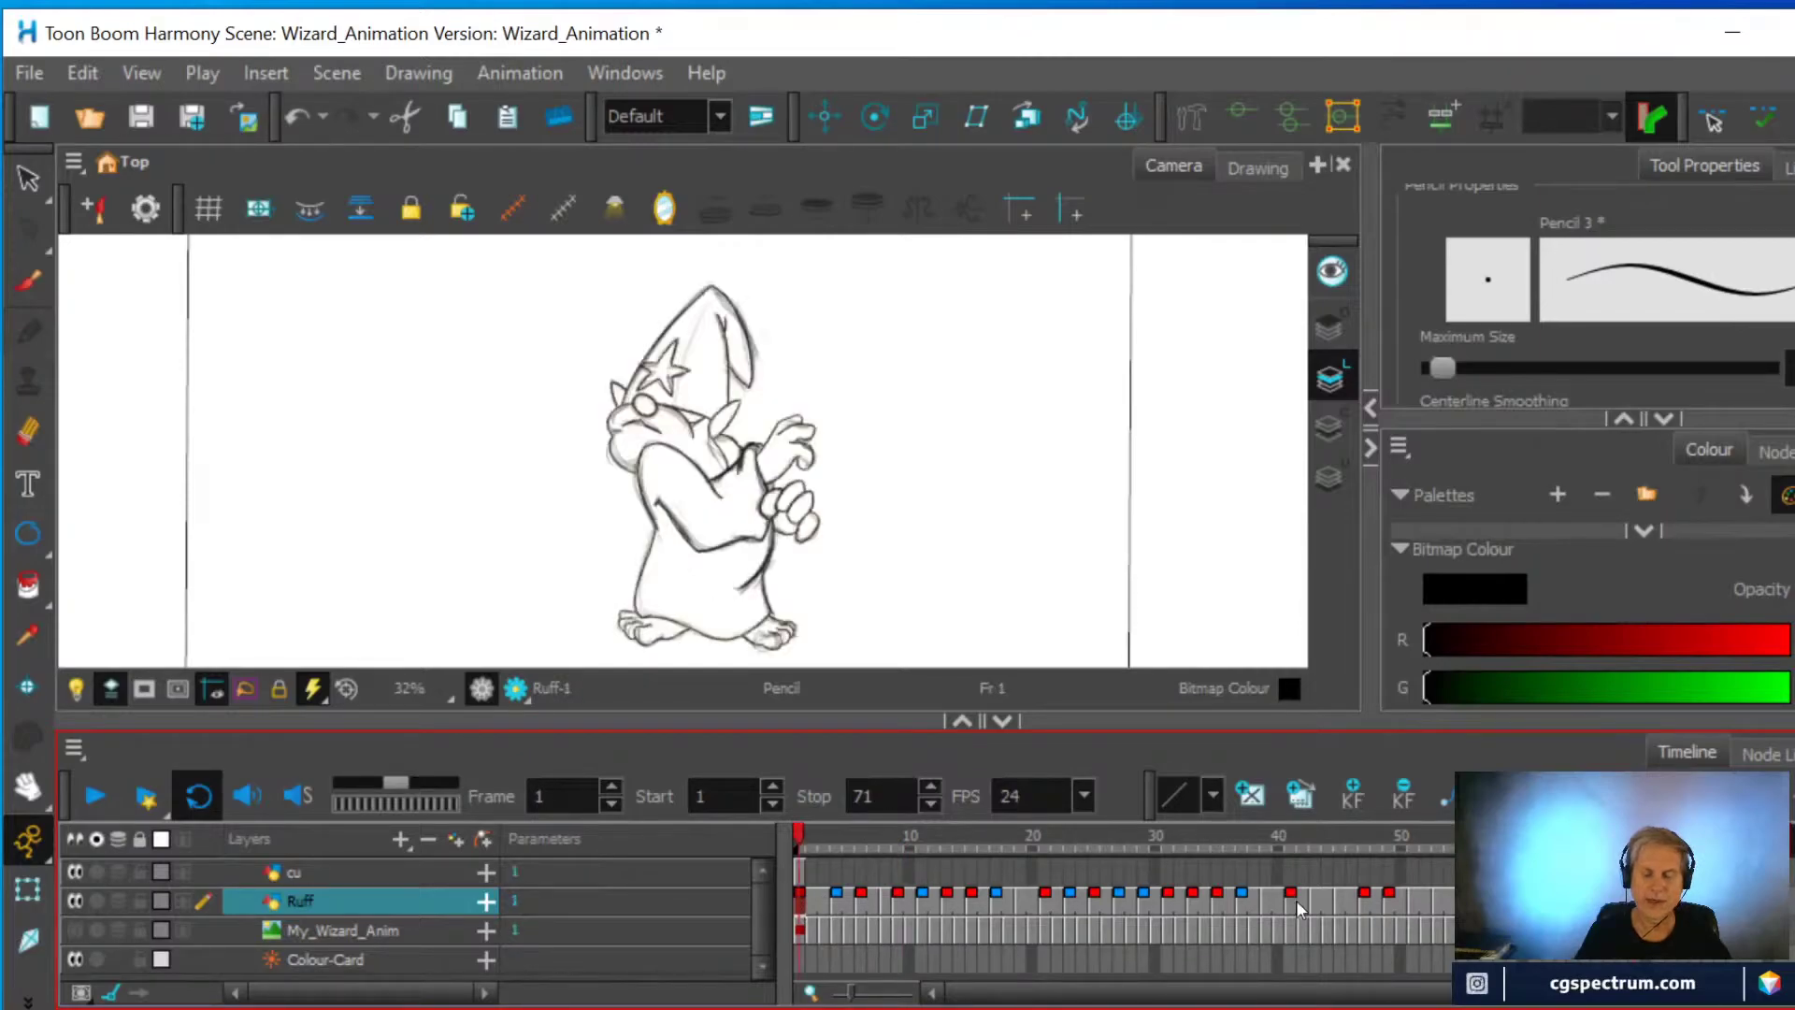
{"action": "key", "text": "shift+period"}
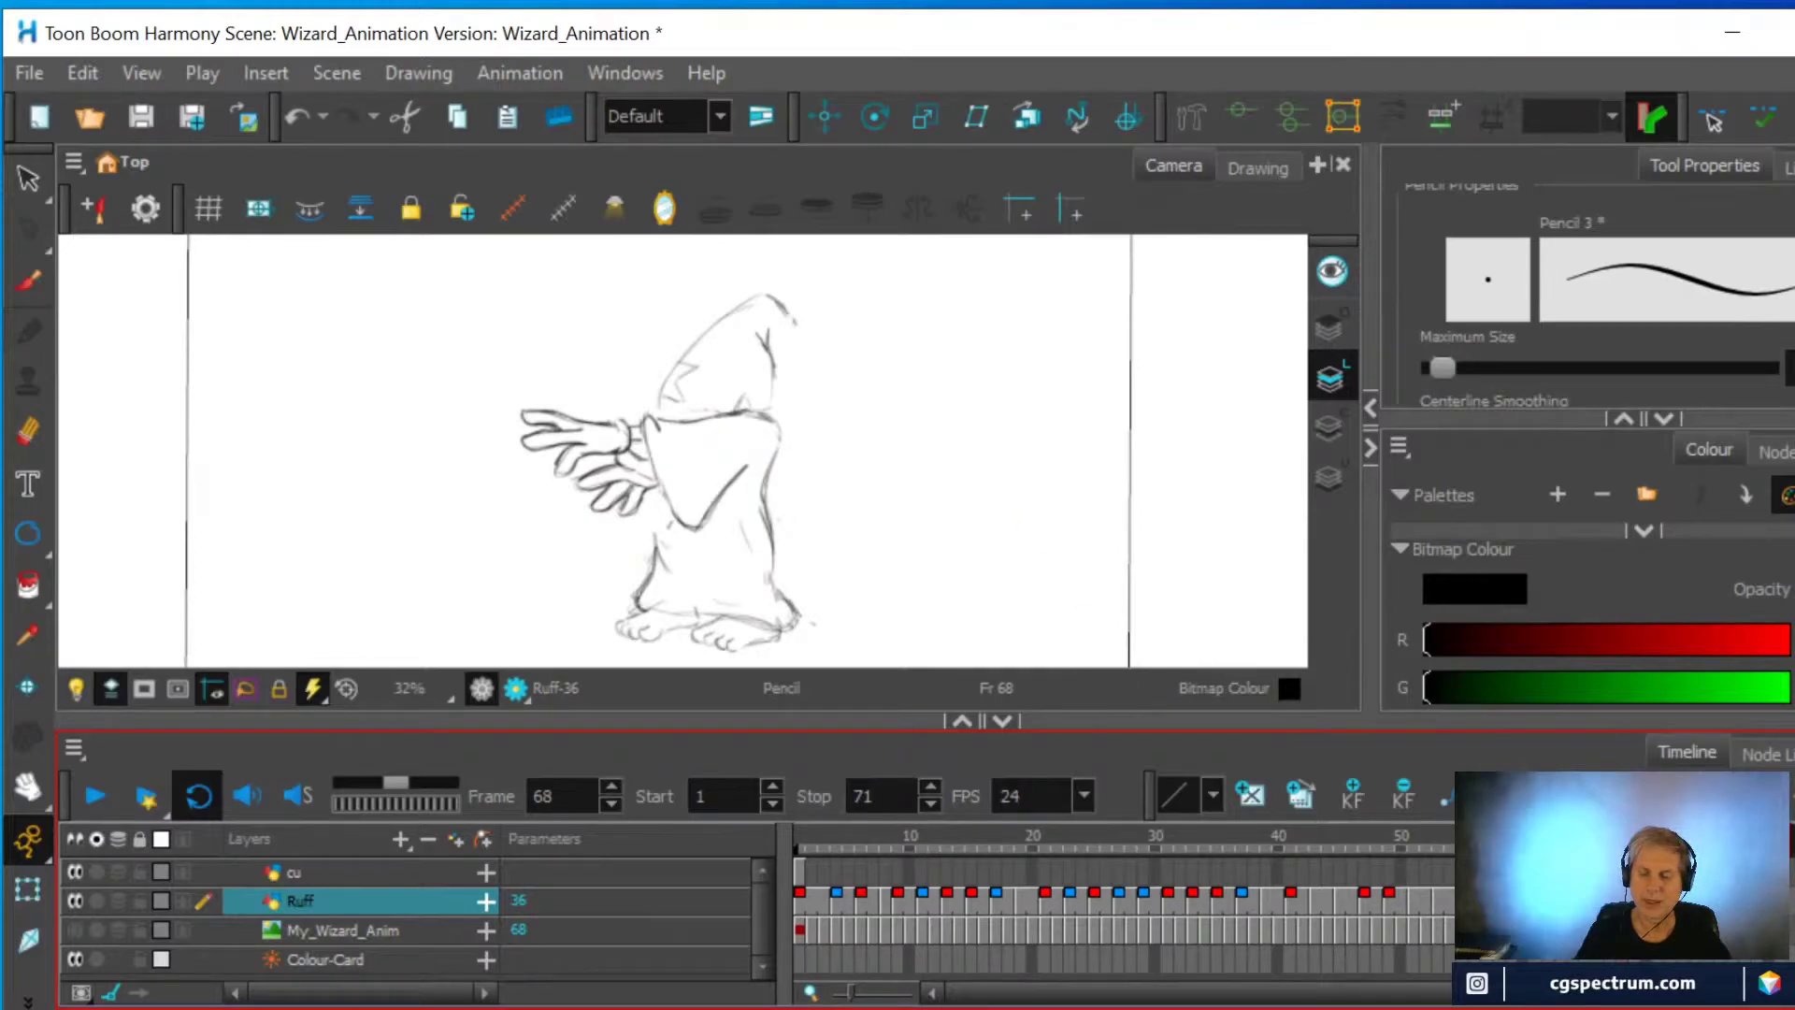
{"action": "key", "text": "period"}
{"action": "key", "text": "period"}
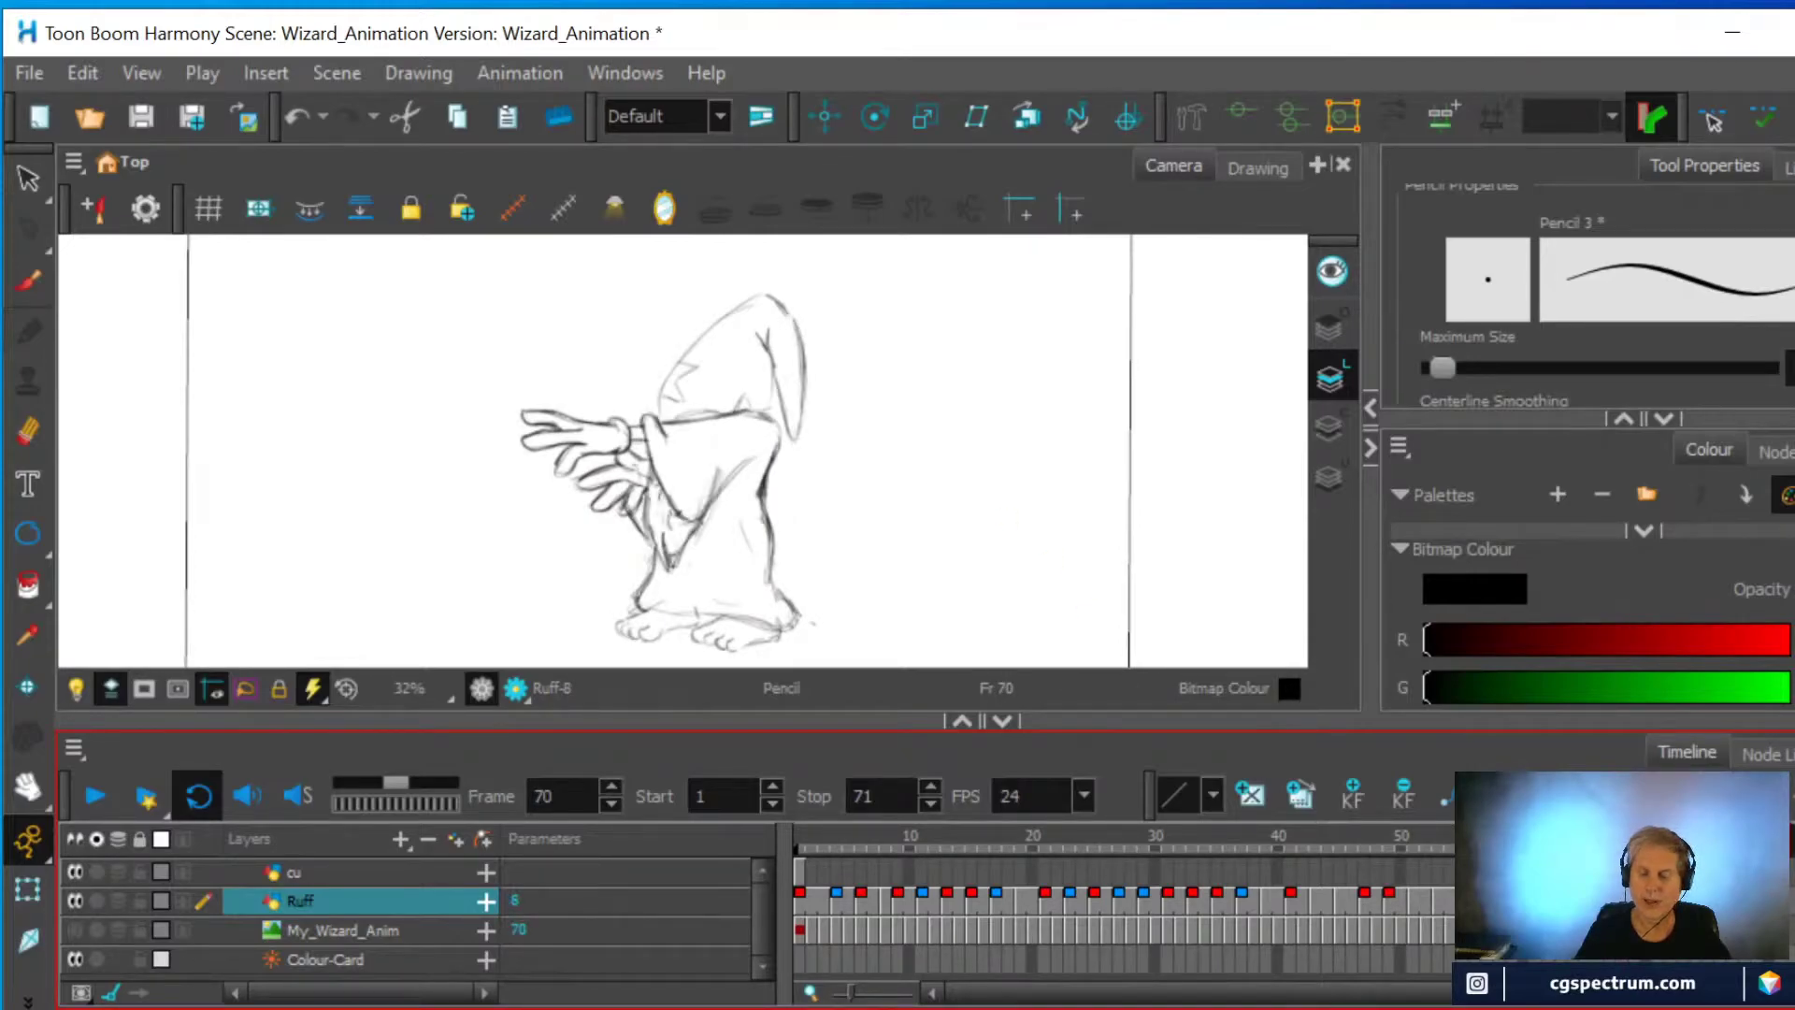
Select the cu layer at frame 69 and examine the faded rough pose's arms and hands for the clean-up
{"action": "left_click", "coordinate": [293, 871]}
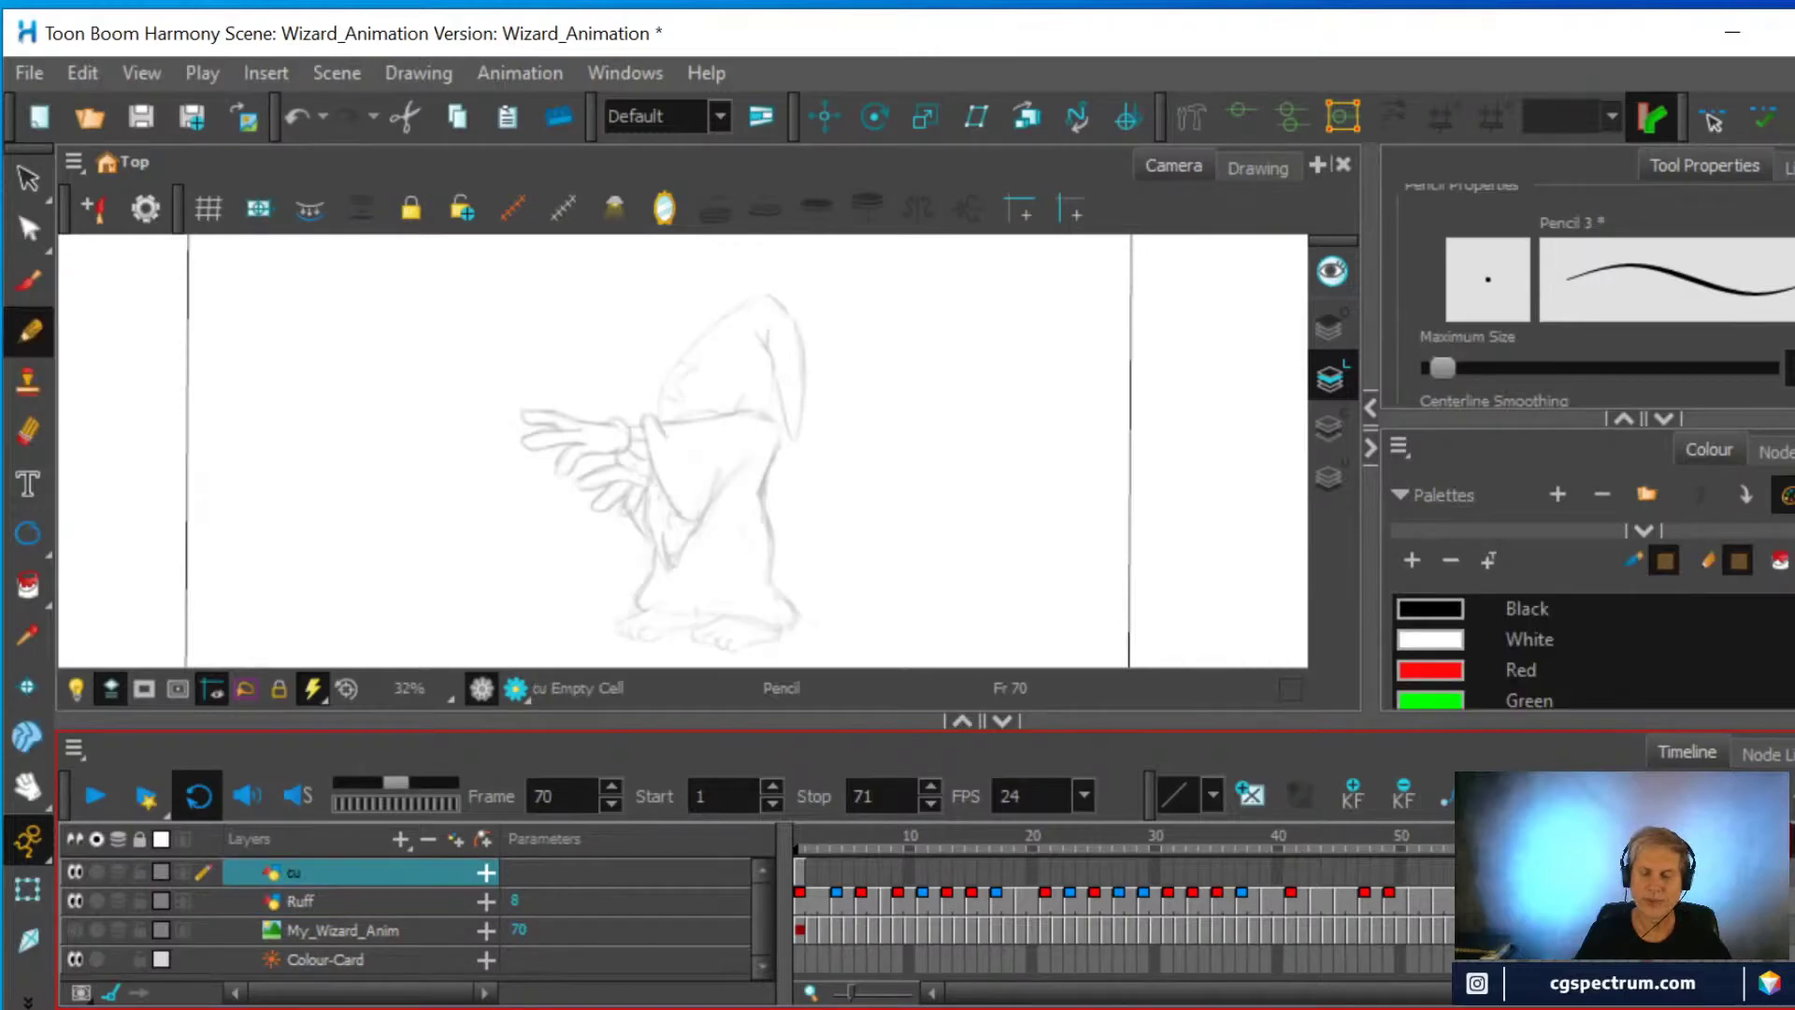
{"action": "key", "text": "comma"}
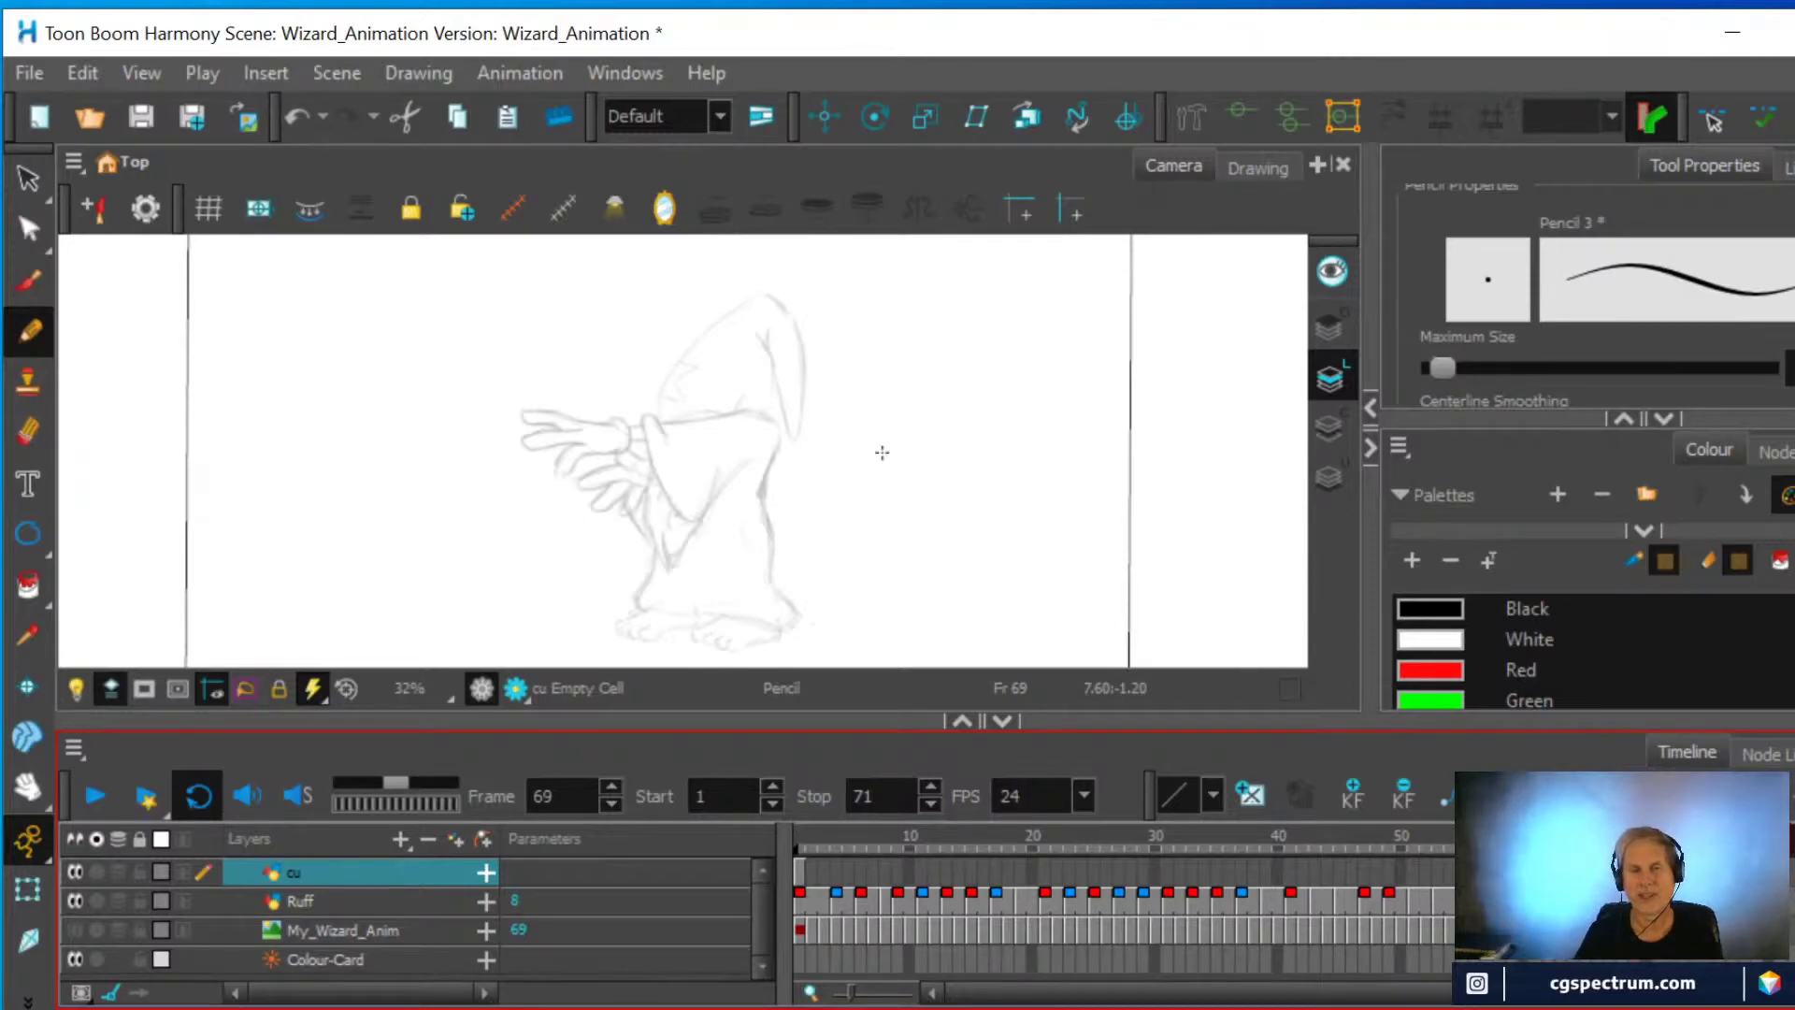
{"action": "scroll", "coordinate": [861, 533], "scroll_direction": "up", "scroll_amount": 2}
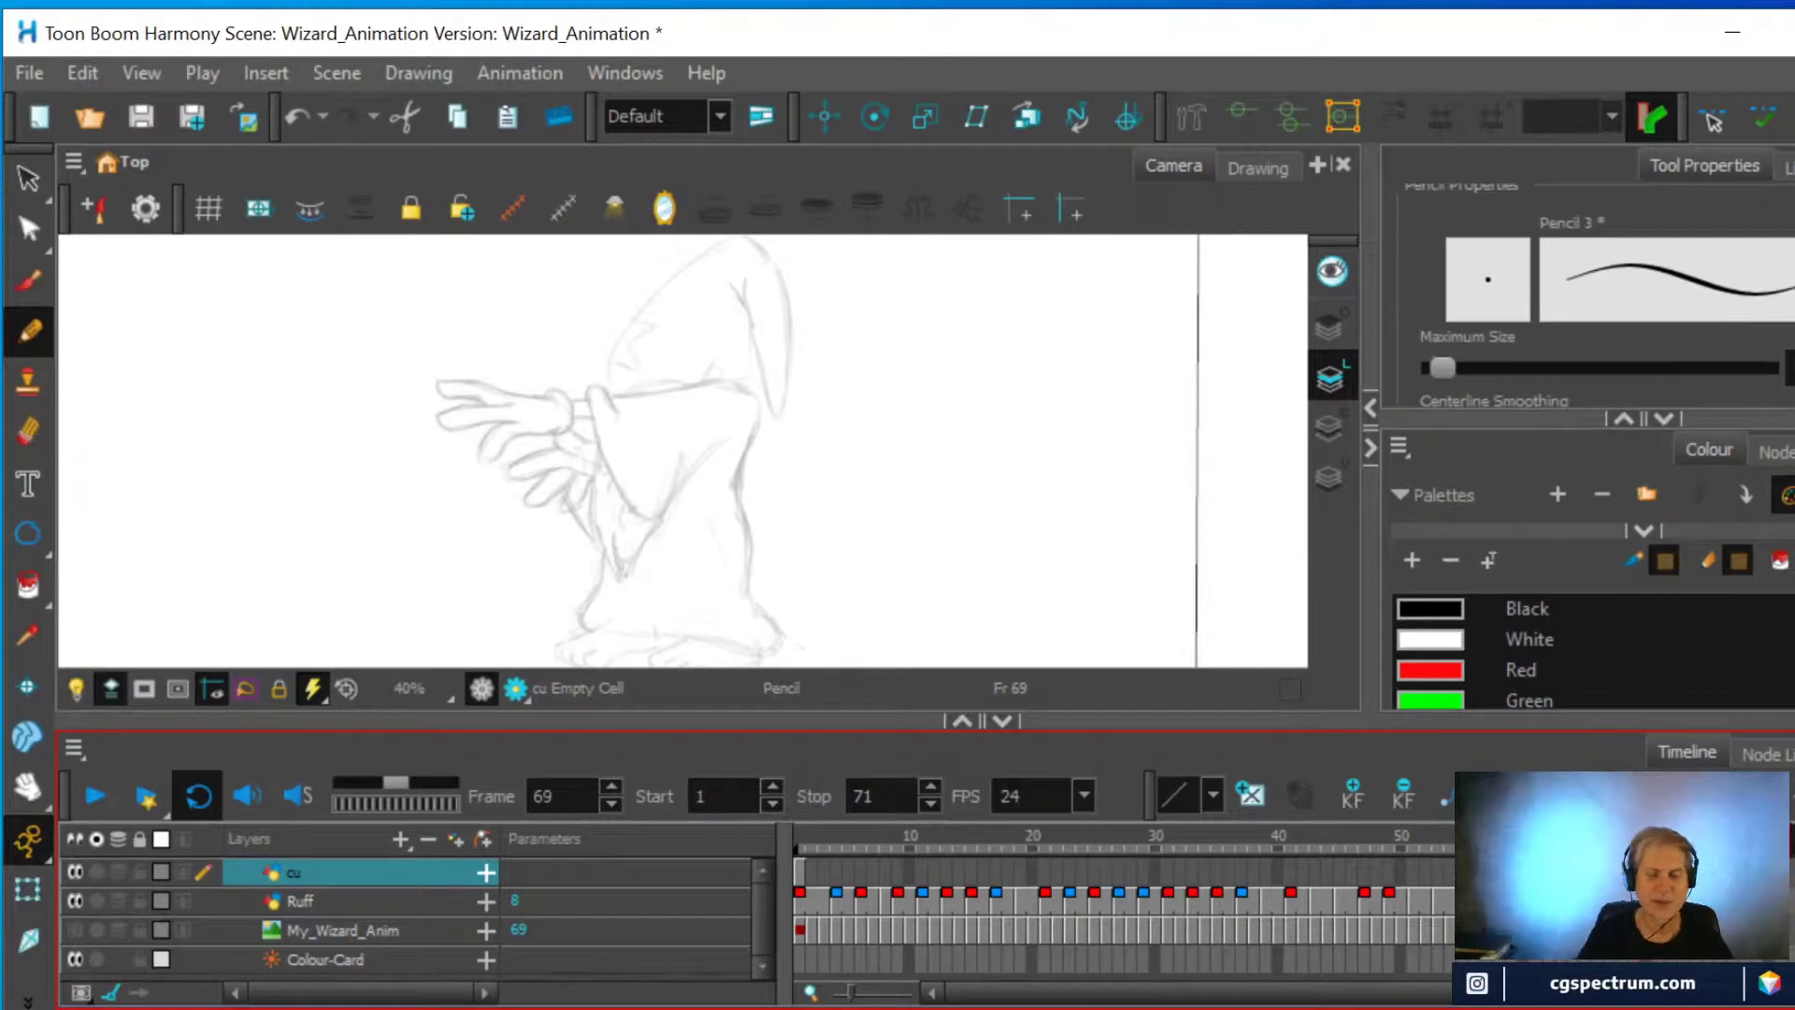
{"action": "scroll", "coordinate": [708, 466], "scroll_direction": "up", "scroll_amount": 2}
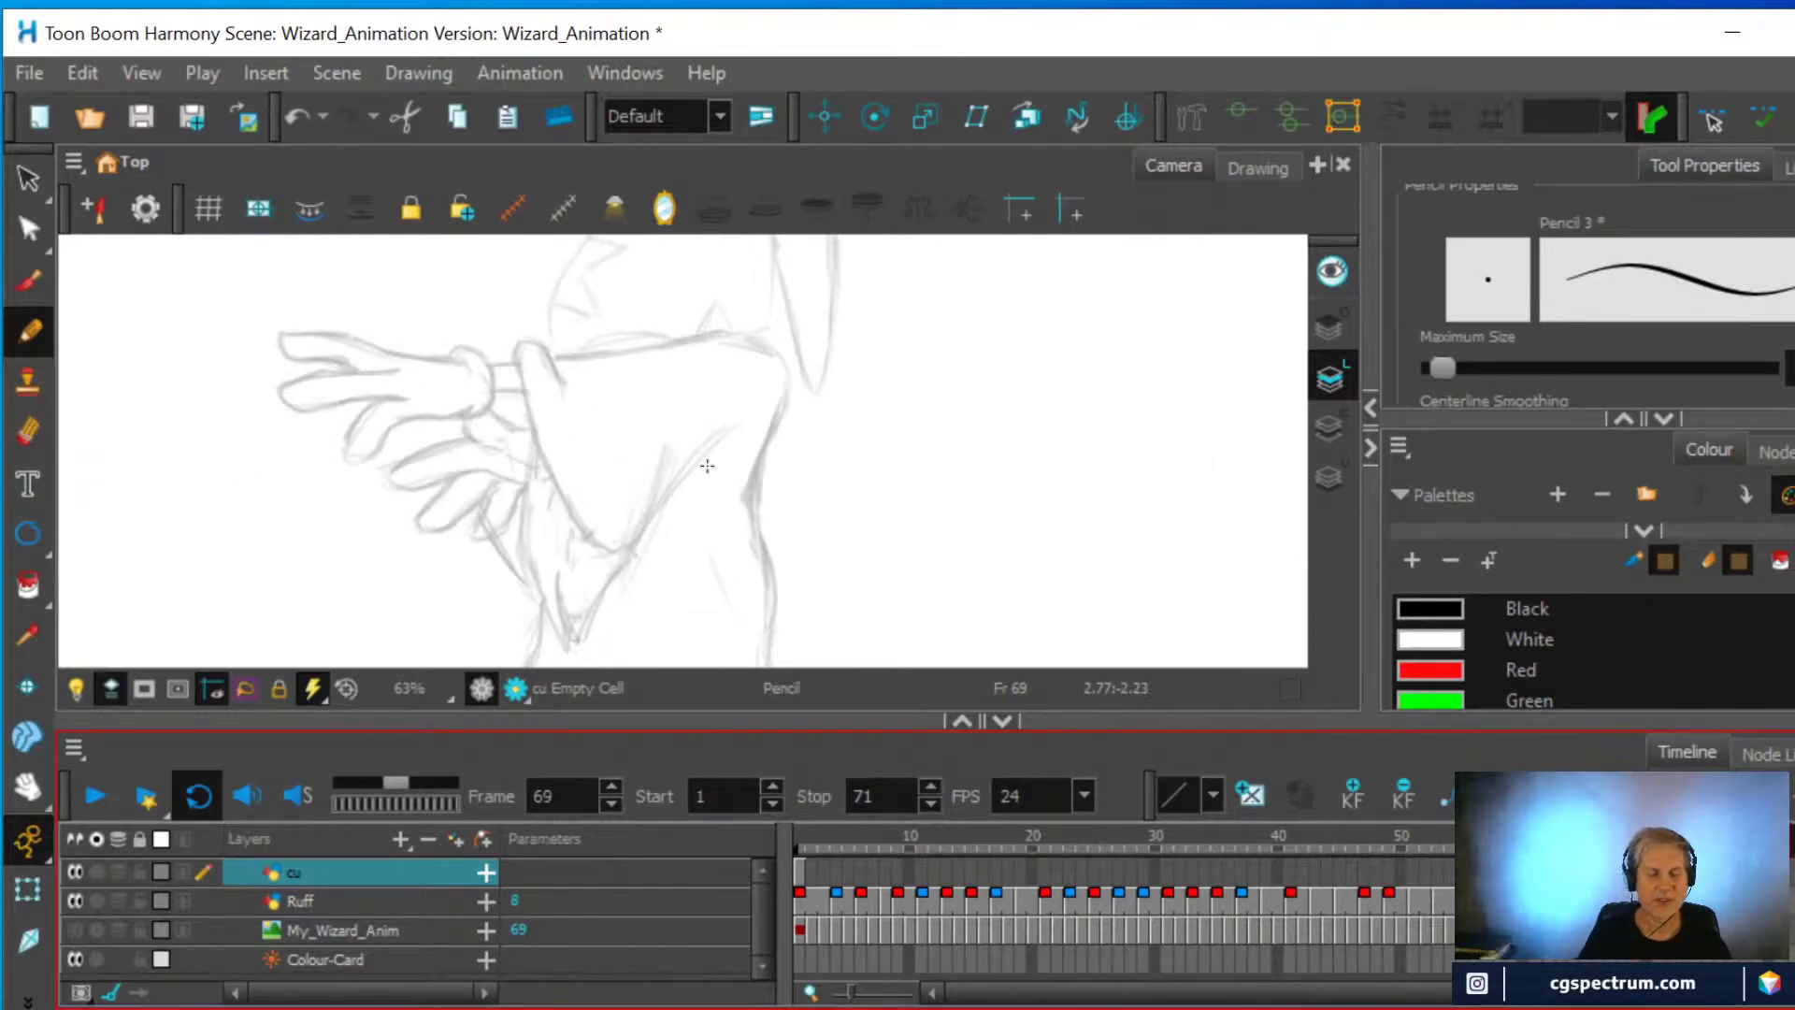
{"action": "scroll", "coordinate": [707, 465], "scroll_direction": "down", "scroll_amount": 2}
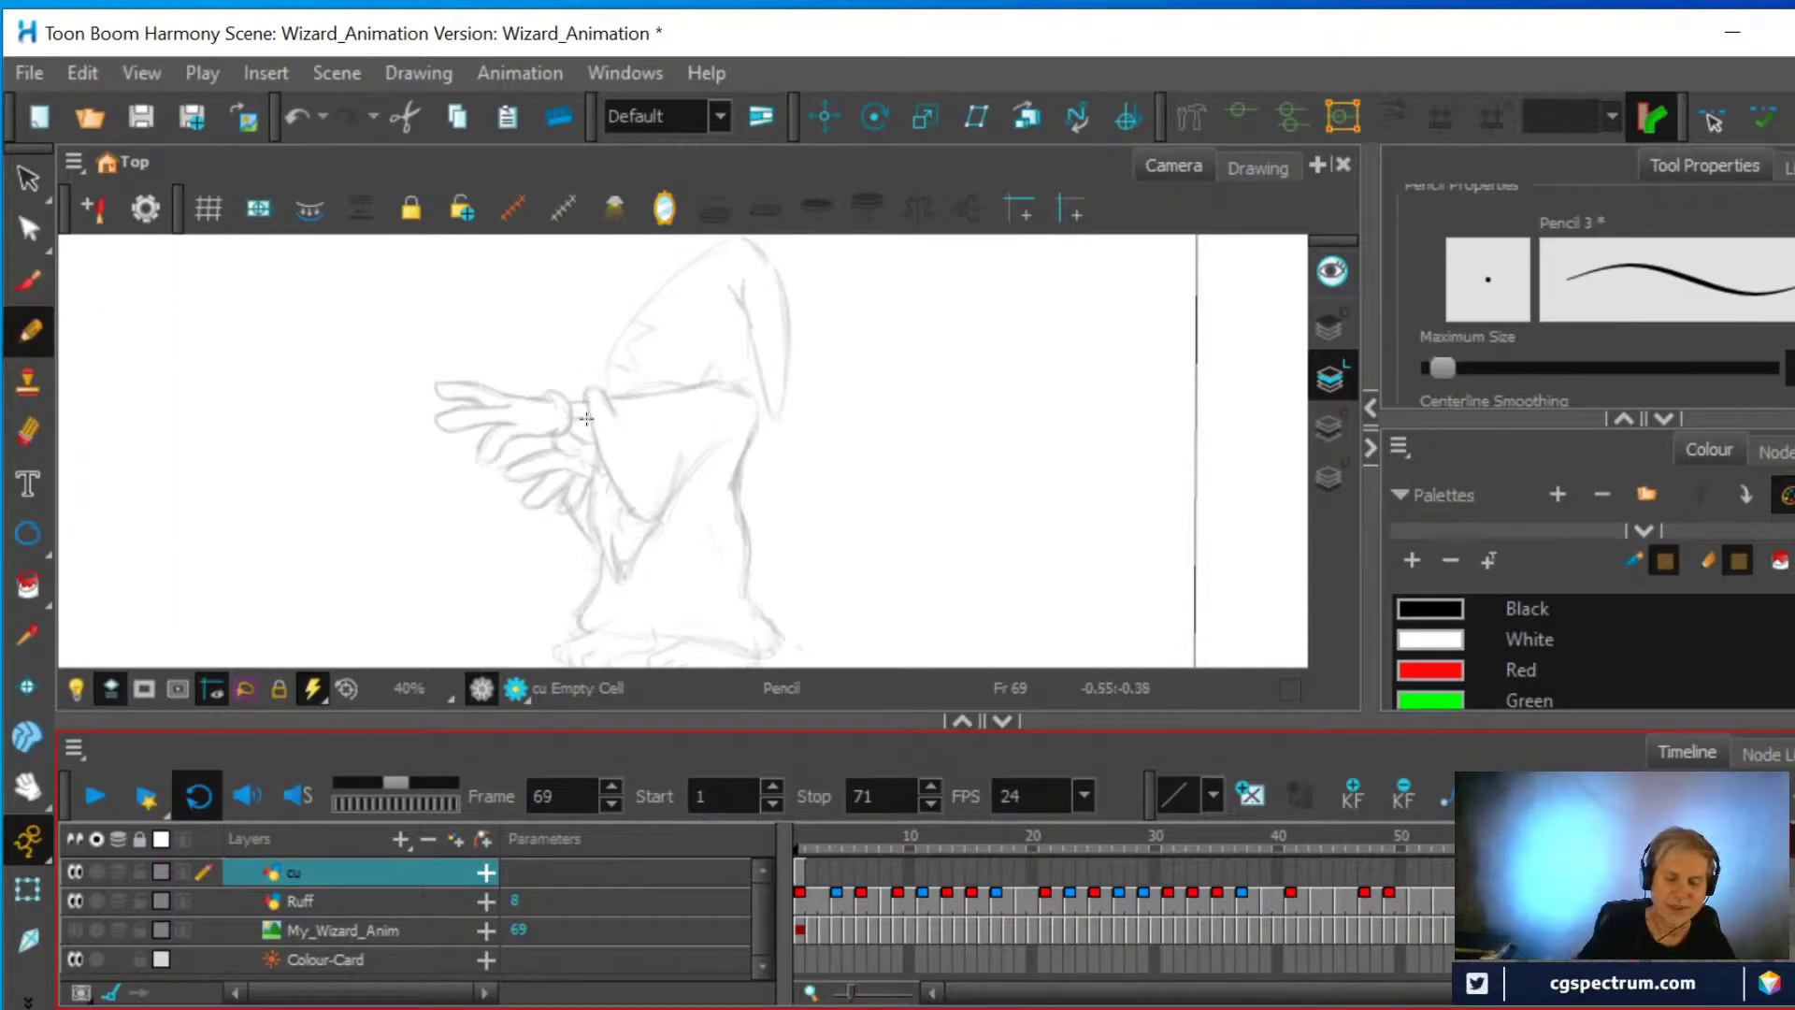
Trace the near sleeve in brown on the cu layer at frame 69, covering its drooping opening, cuff fold, top edge and rounded shoulder
{"action": "scroll", "coordinate": [726, 432], "scroll_direction": "up", "scroll_amount": 2}
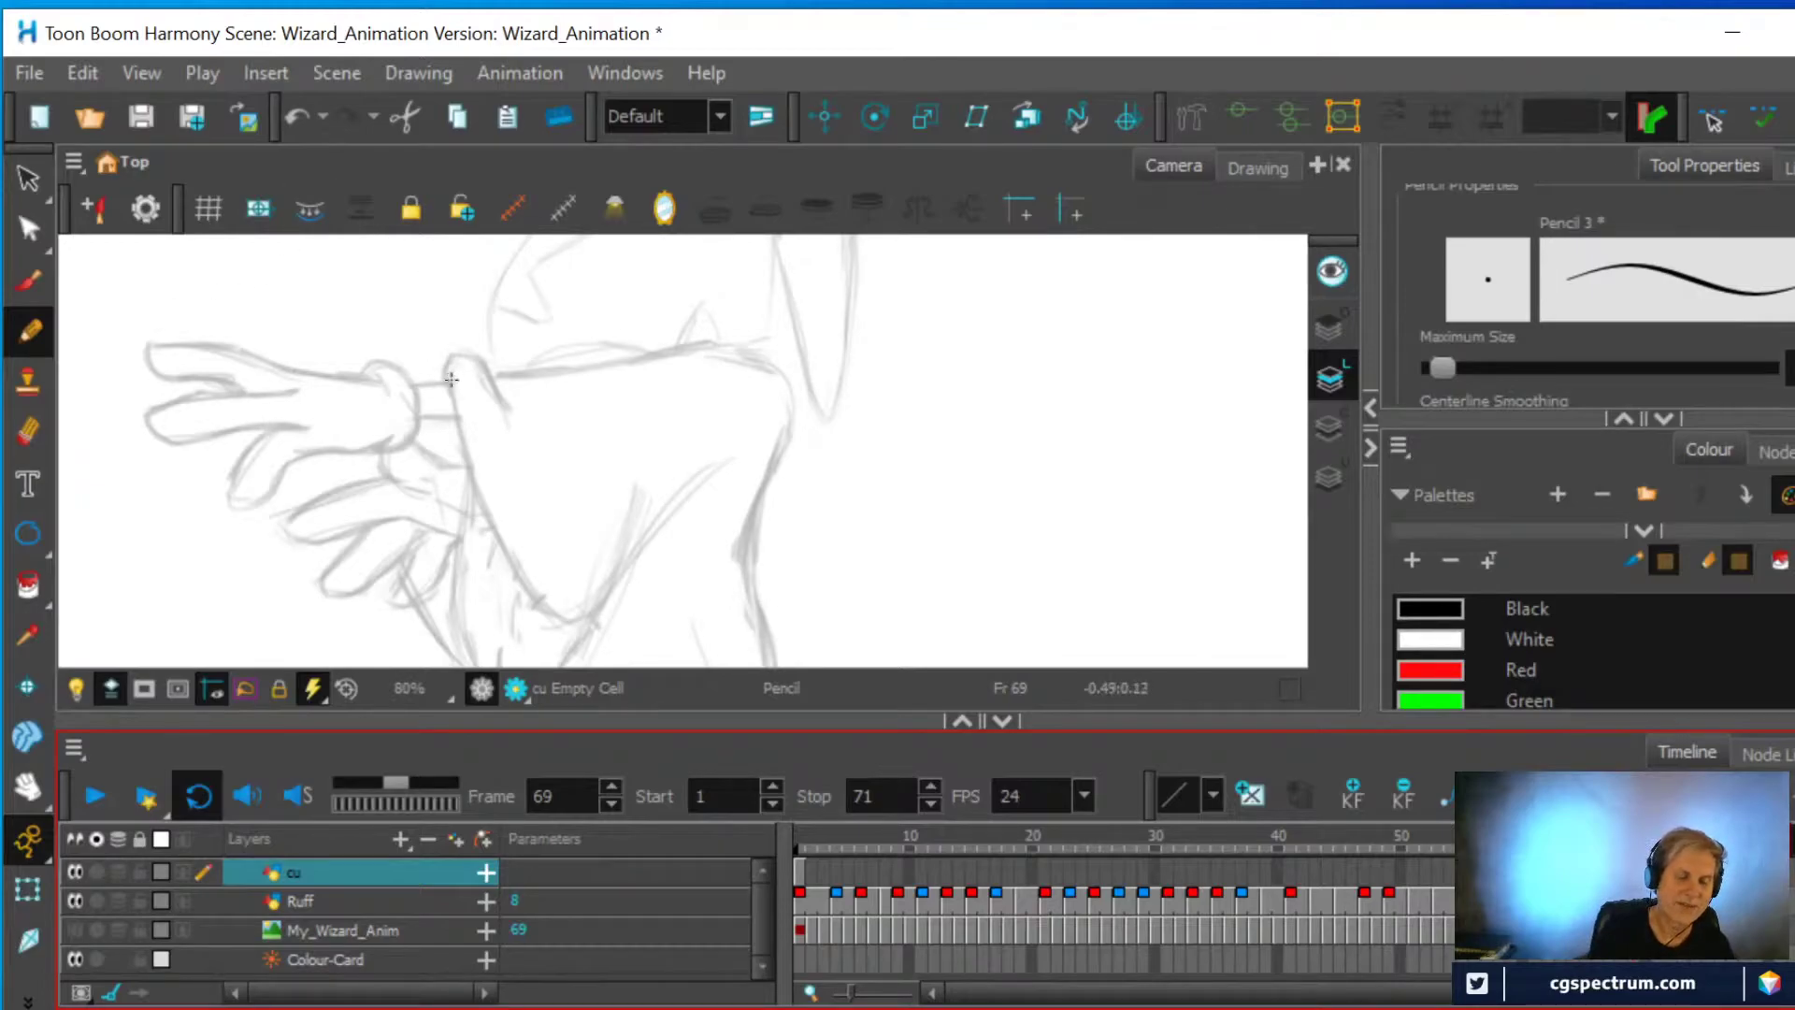
{"action": "mouse_move", "coordinate": [444, 376]}
{"action": "left_mouse_down"}
{"action": "mouse_move", "coordinate": [508, 566]}
{"action": "mouse_move", "coordinate": [572, 640]}
{"action": "left_mouse_up"}
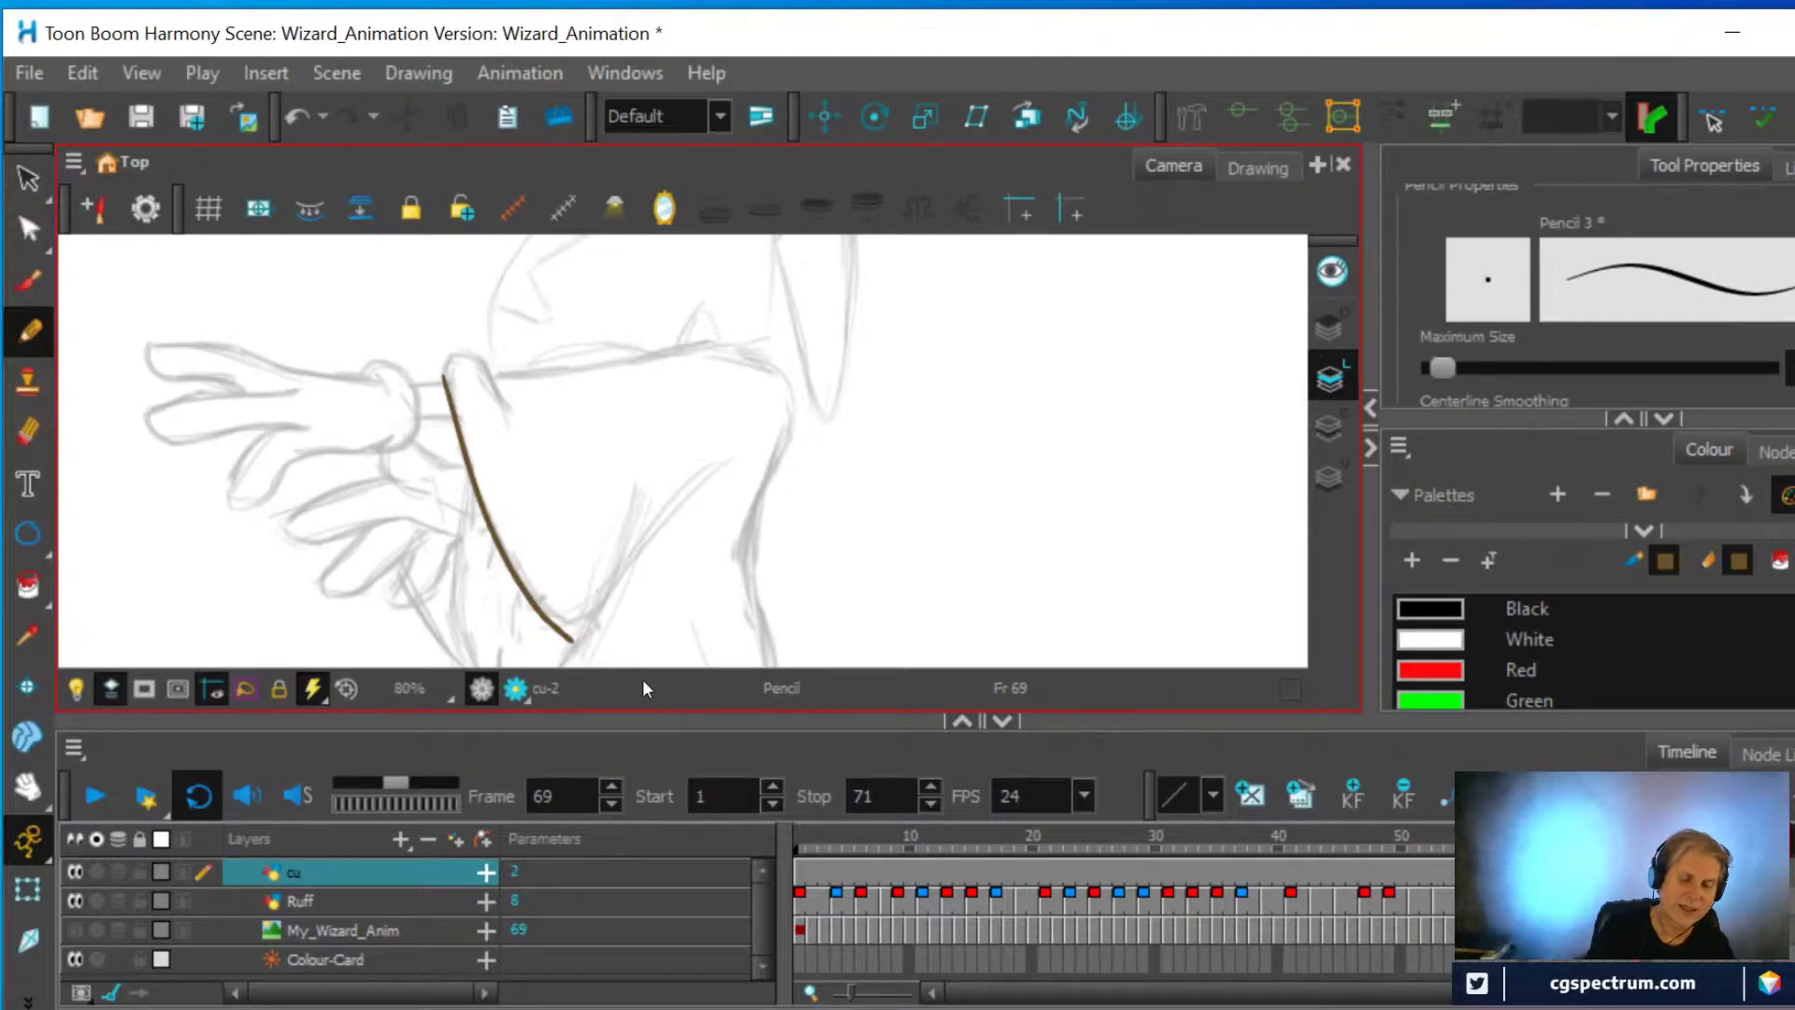
{"action": "left_click_drag", "start_coordinate": [574, 642], "coordinate": [732, 460]}
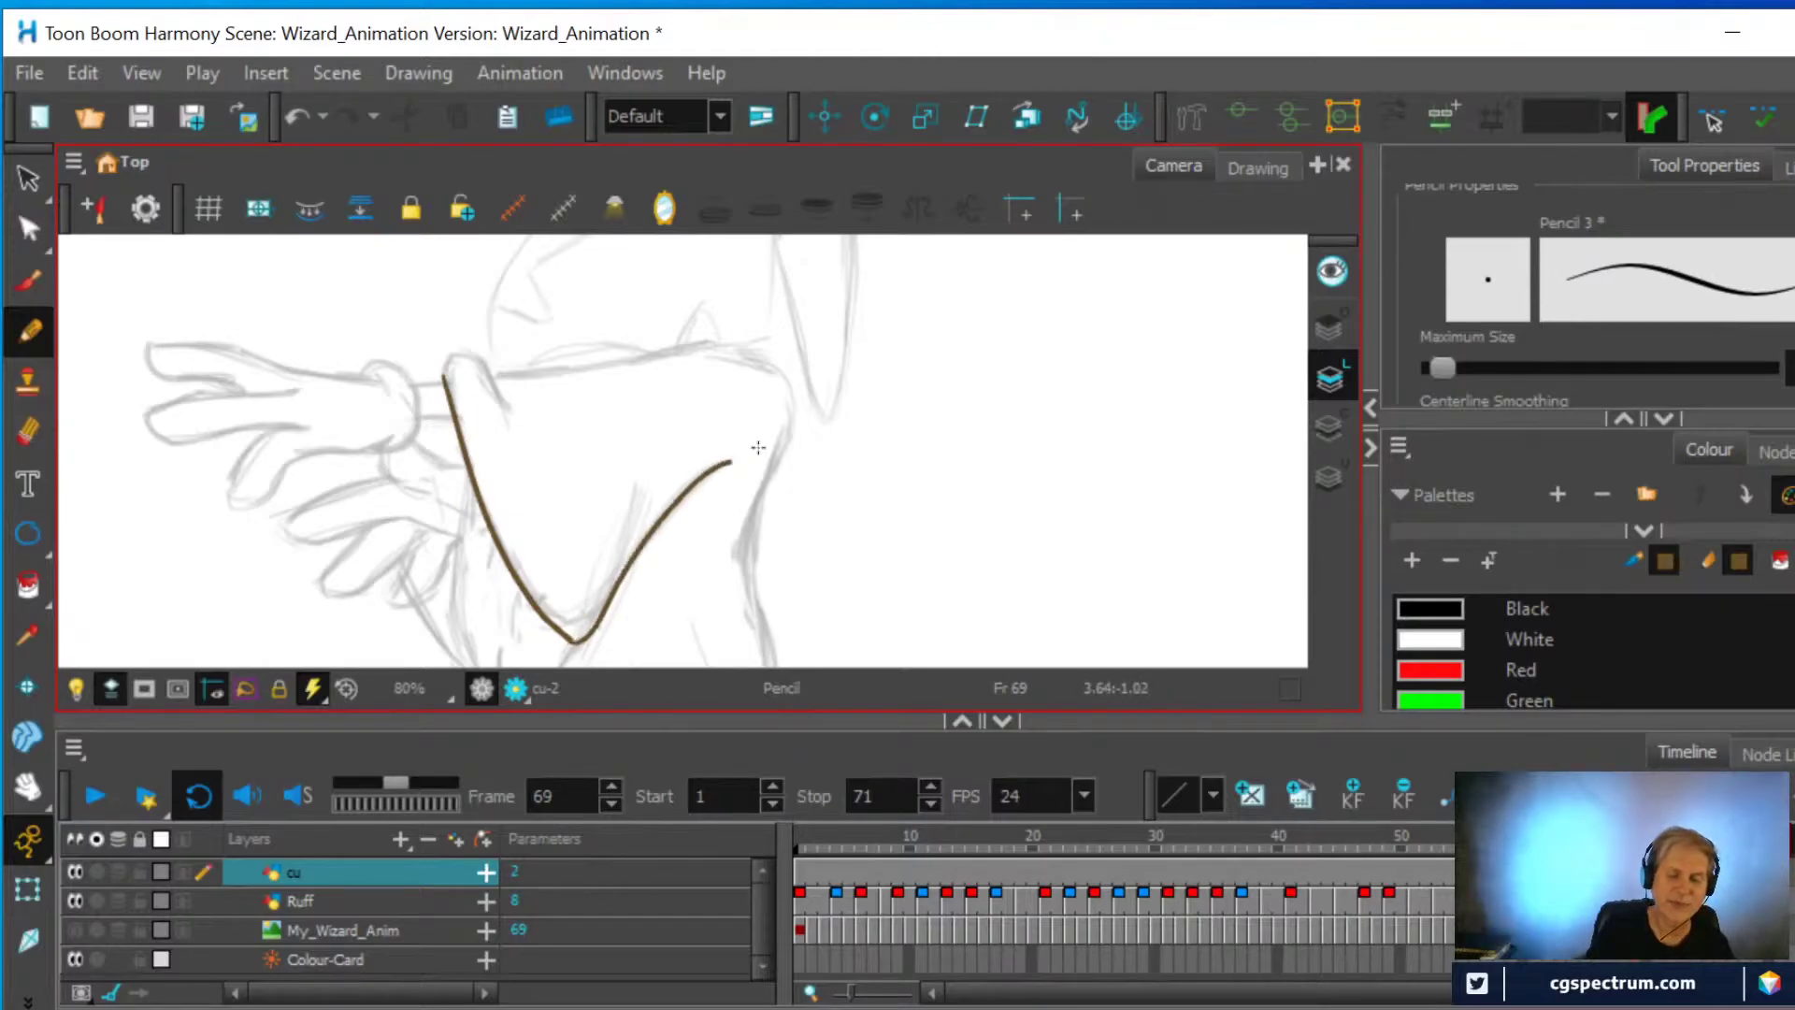
{"action": "mouse_move", "coordinate": [442, 376]}
{"action": "left_mouse_down"}
{"action": "mouse_move", "coordinate": [513, 416]}
{"action": "mouse_move", "coordinate": [500, 364]}
{"action": "mouse_move", "coordinate": [690, 338]}
{"action": "mouse_move", "coordinate": [764, 355]}
{"action": "mouse_move", "coordinate": [784, 422]}
{"action": "mouse_move", "coordinate": [727, 566]}
{"action": "left_mouse_up"}
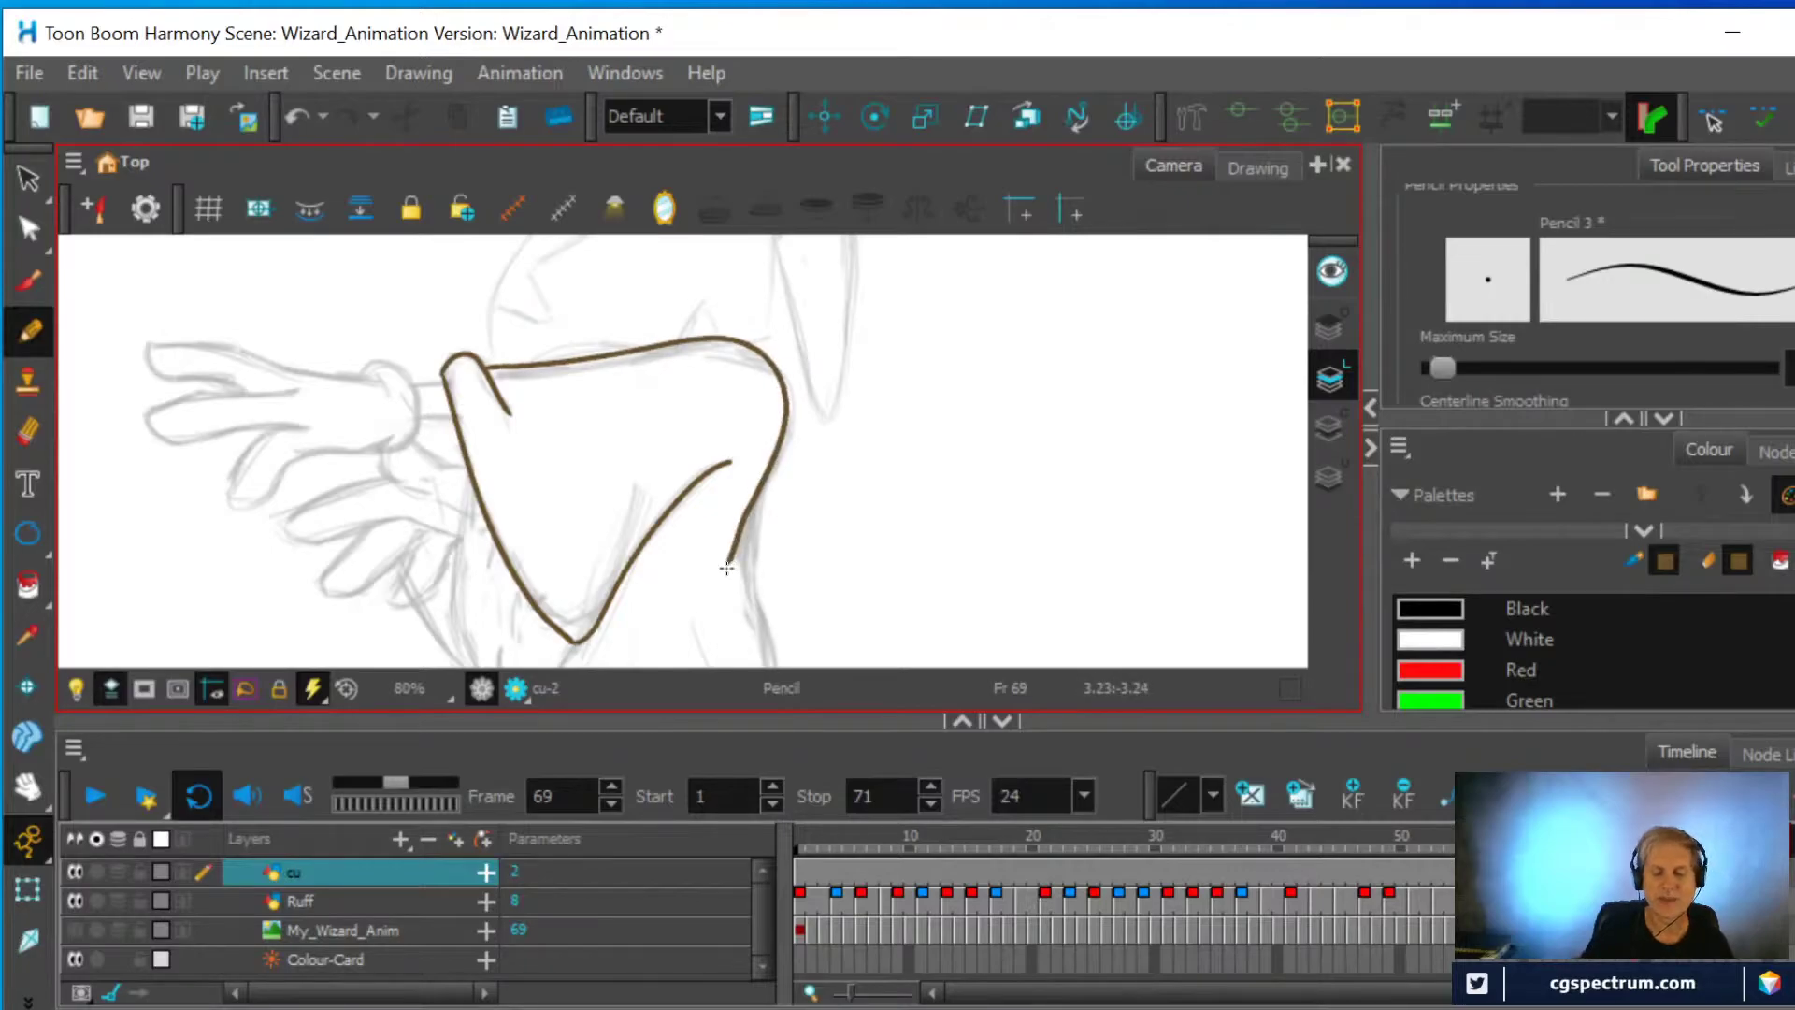
Erase the lower end of the shoulder line and redraw it as a smooth curve running down the wizard's back
{"action": "left_click", "coordinate": [29, 431]}
{"action": "left_click_drag", "start_coordinate": [734, 570], "coordinate": [776, 469]}
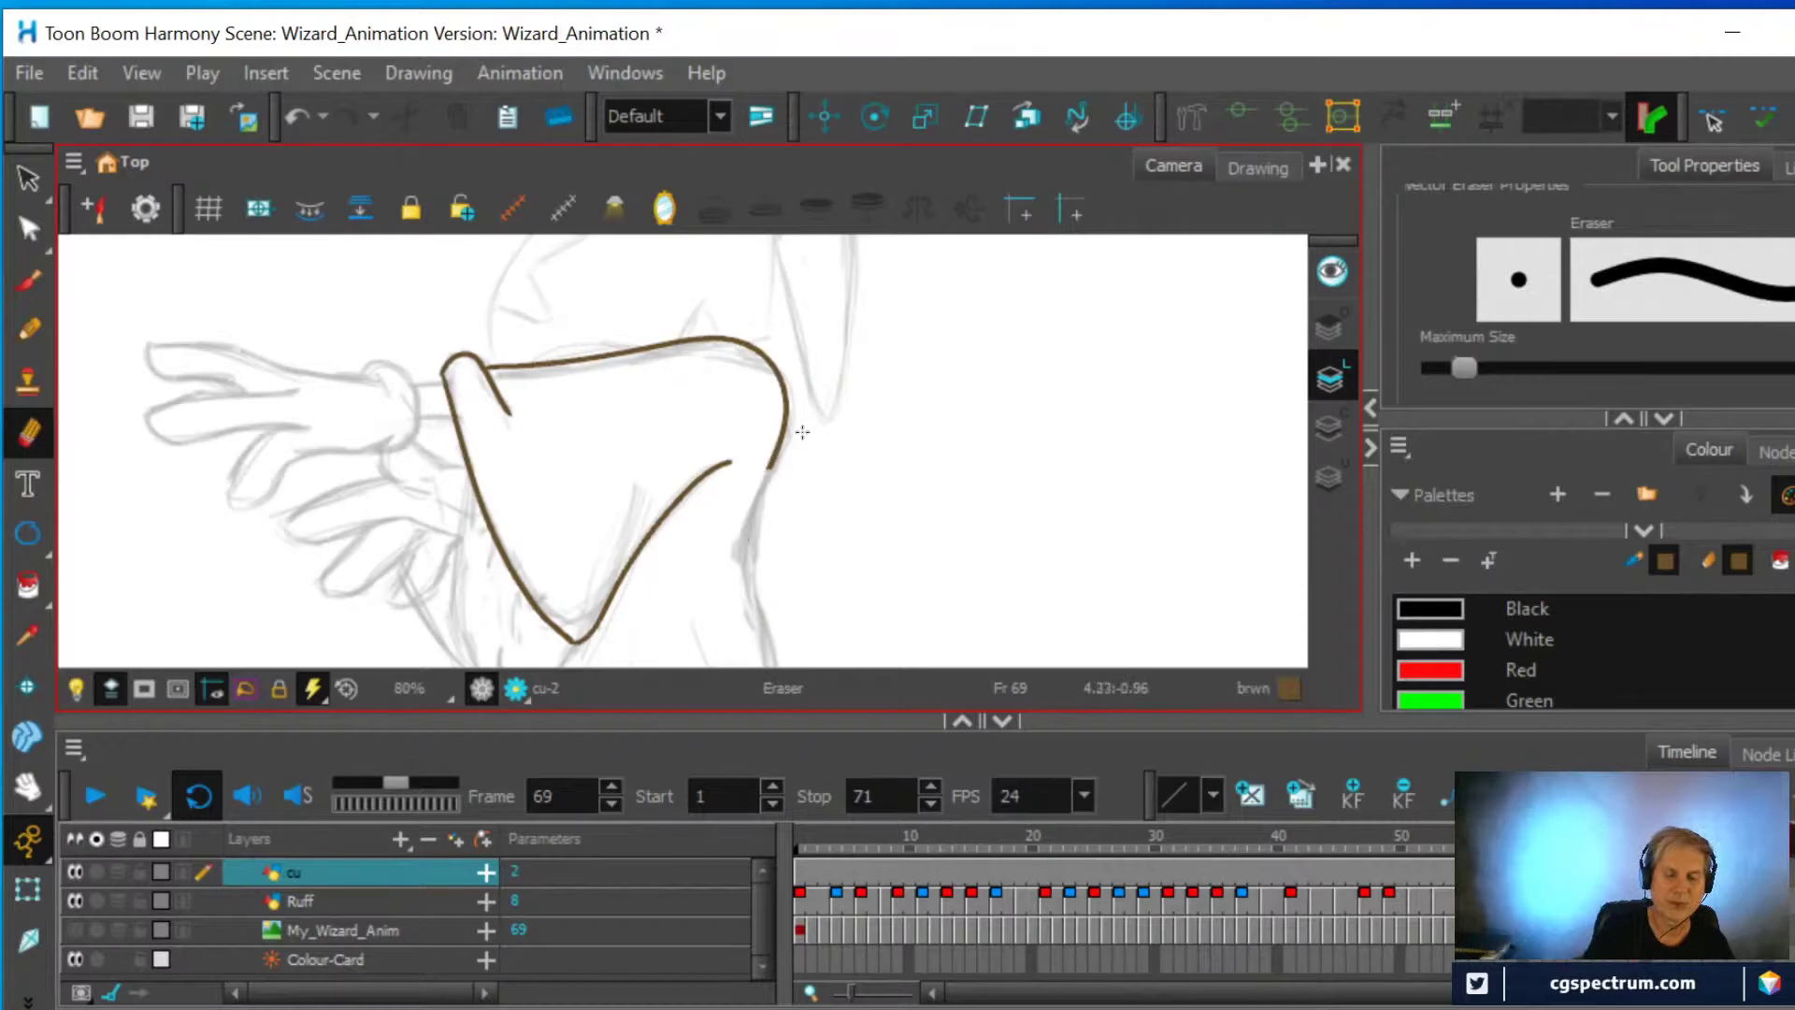
{"action": "left_click", "coordinate": [29, 333]}
{"action": "left_click_drag", "start_coordinate": [769, 472], "coordinate": [729, 587]}
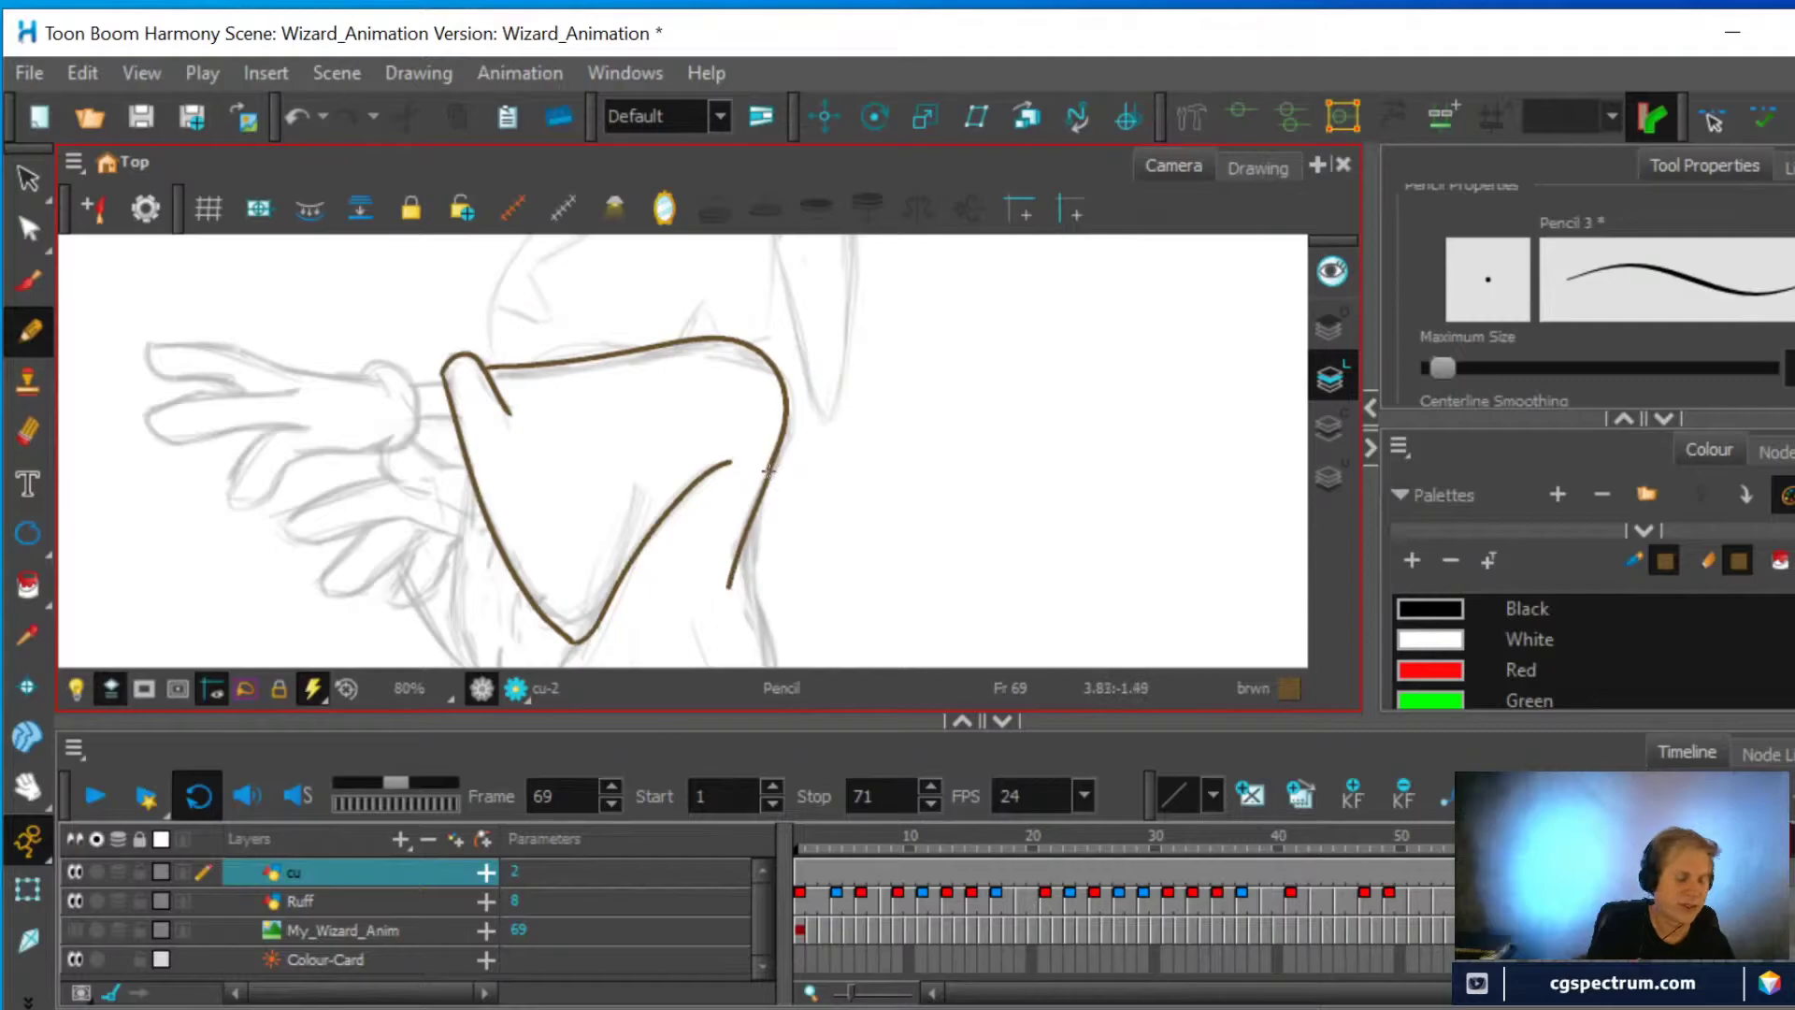
{"action": "key", "text": "ctrl+z"}
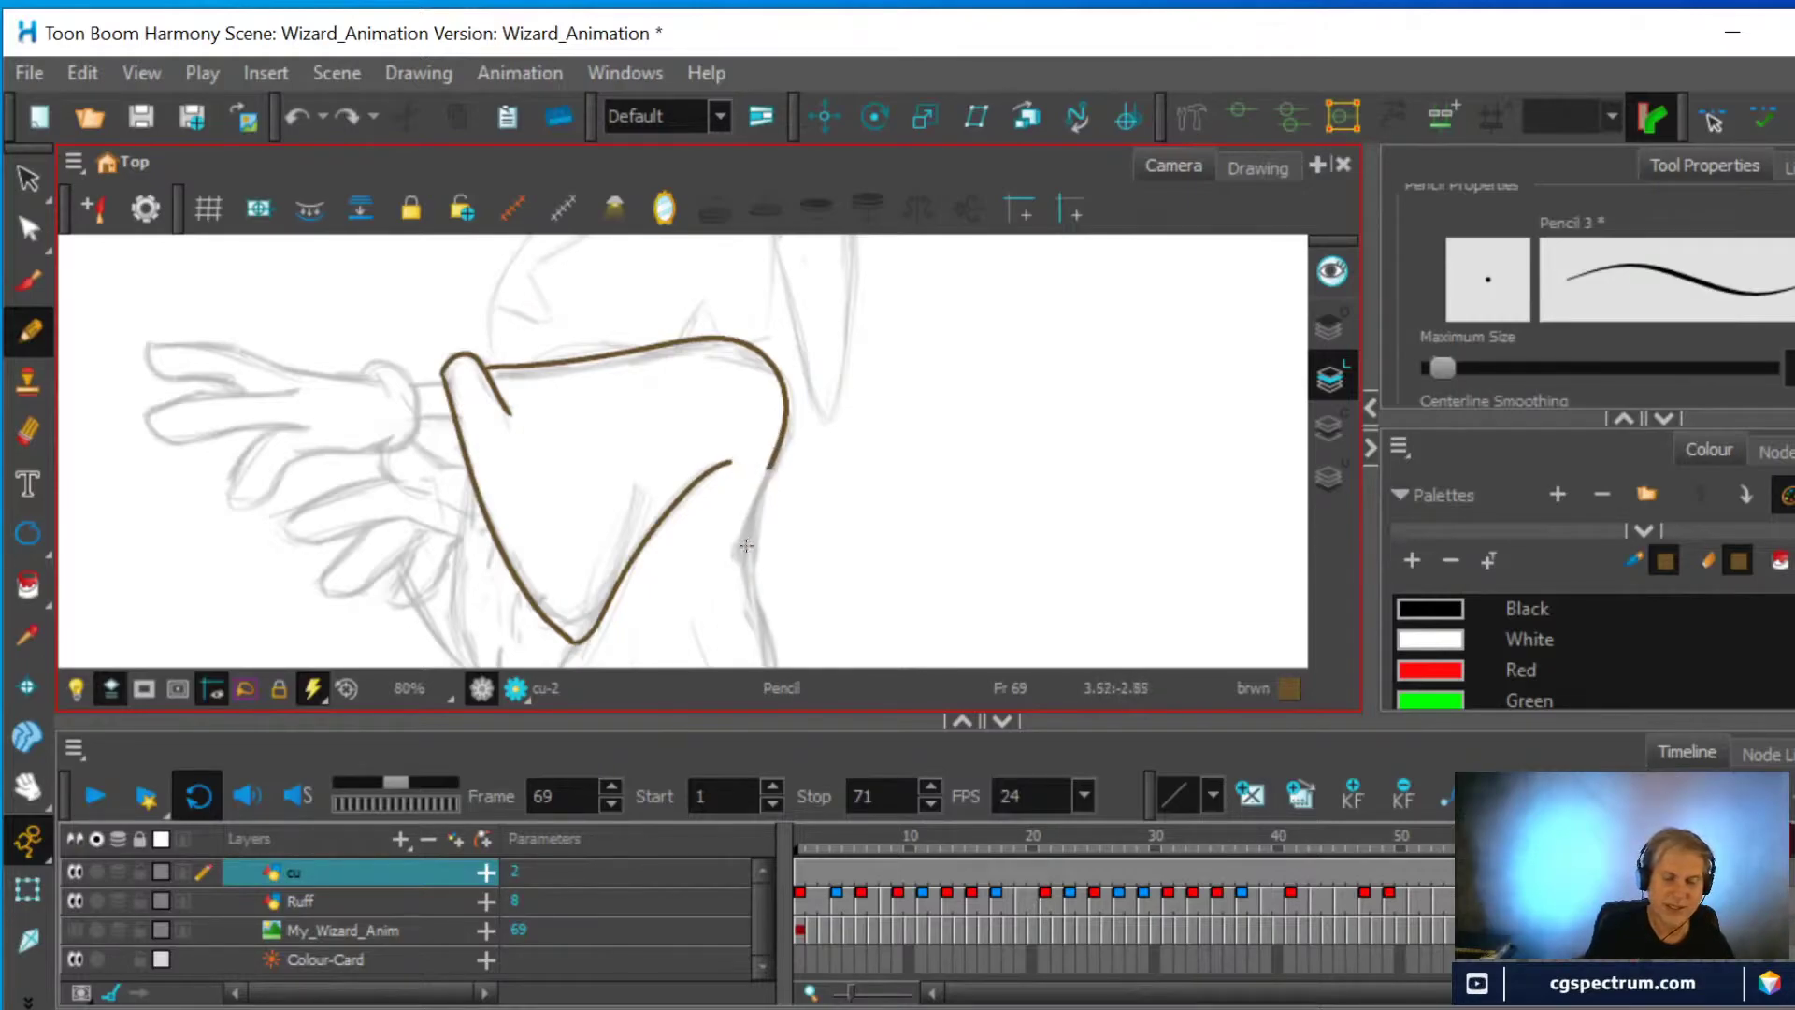
{"action": "left_click_drag", "start_coordinate": [723, 587], "coordinate": [778, 453]}
{"action": "key", "text": "ctrl"}
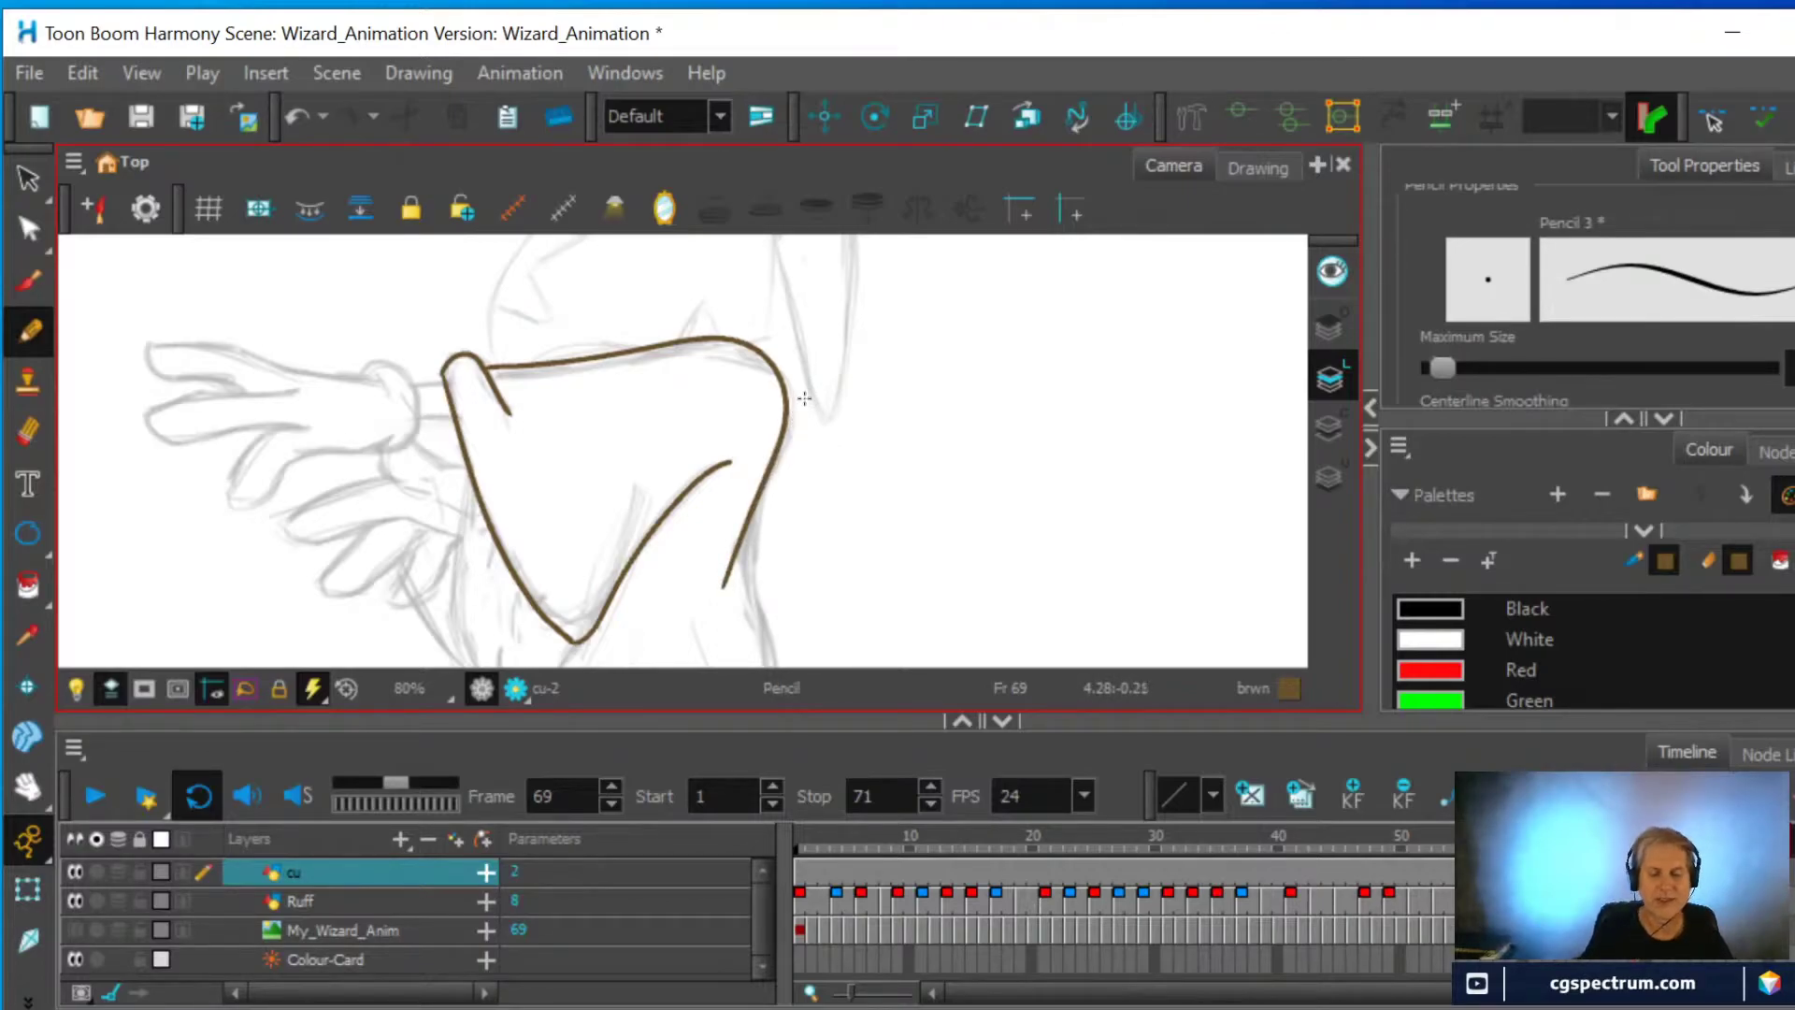
{"action": "scroll", "coordinate": [804, 398], "scroll_direction": "down", "scroll_amount": 2}
{"action": "mouse_move", "coordinate": [917, 524]}
{"action": "left_mouse_down"}
{"action": "mouse_move", "coordinate": [870, 423]}
{"action": "mouse_move", "coordinate": [886, 429]}
{"action": "left_mouse_up"}
{"action": "scroll", "coordinate": [831, 454], "scroll_direction": "up", "scroll_amount": 1}
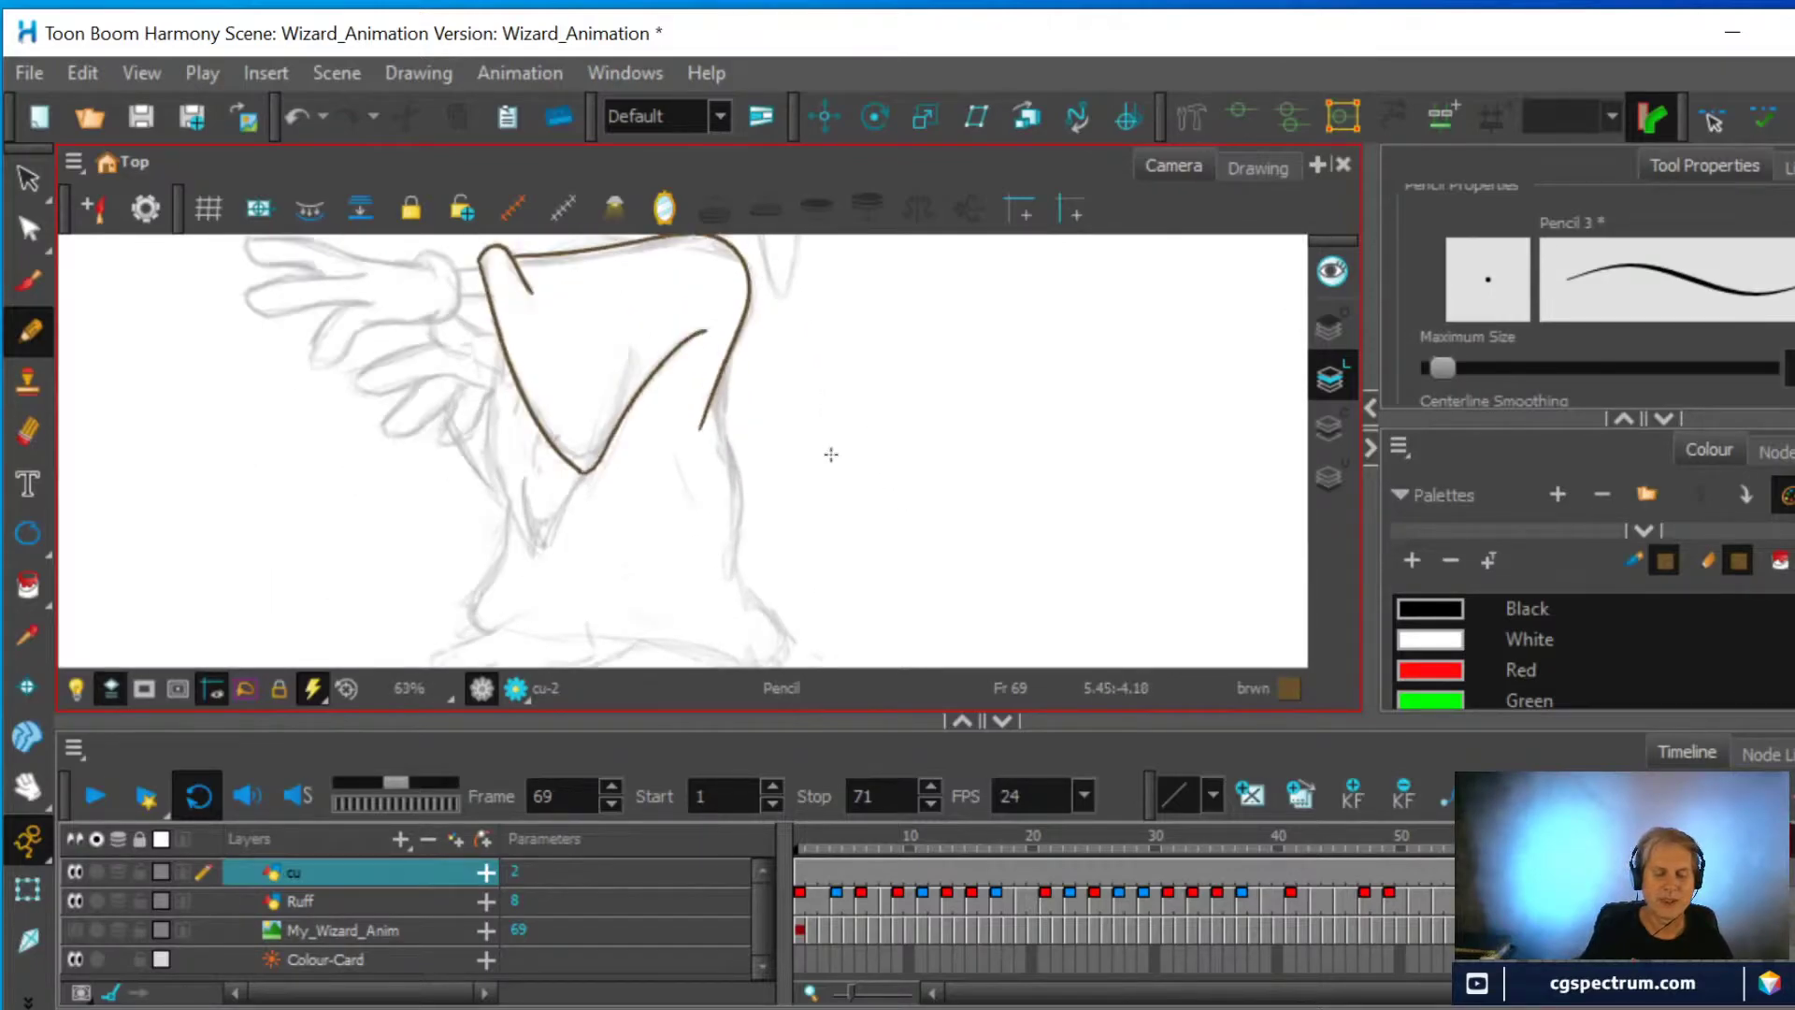
{"action": "scroll", "coordinate": [831, 454], "scroll_direction": "up", "scroll_amount": 1}
{"action": "left_click_drag", "start_coordinate": [806, 420], "coordinate": [1025, 503]}
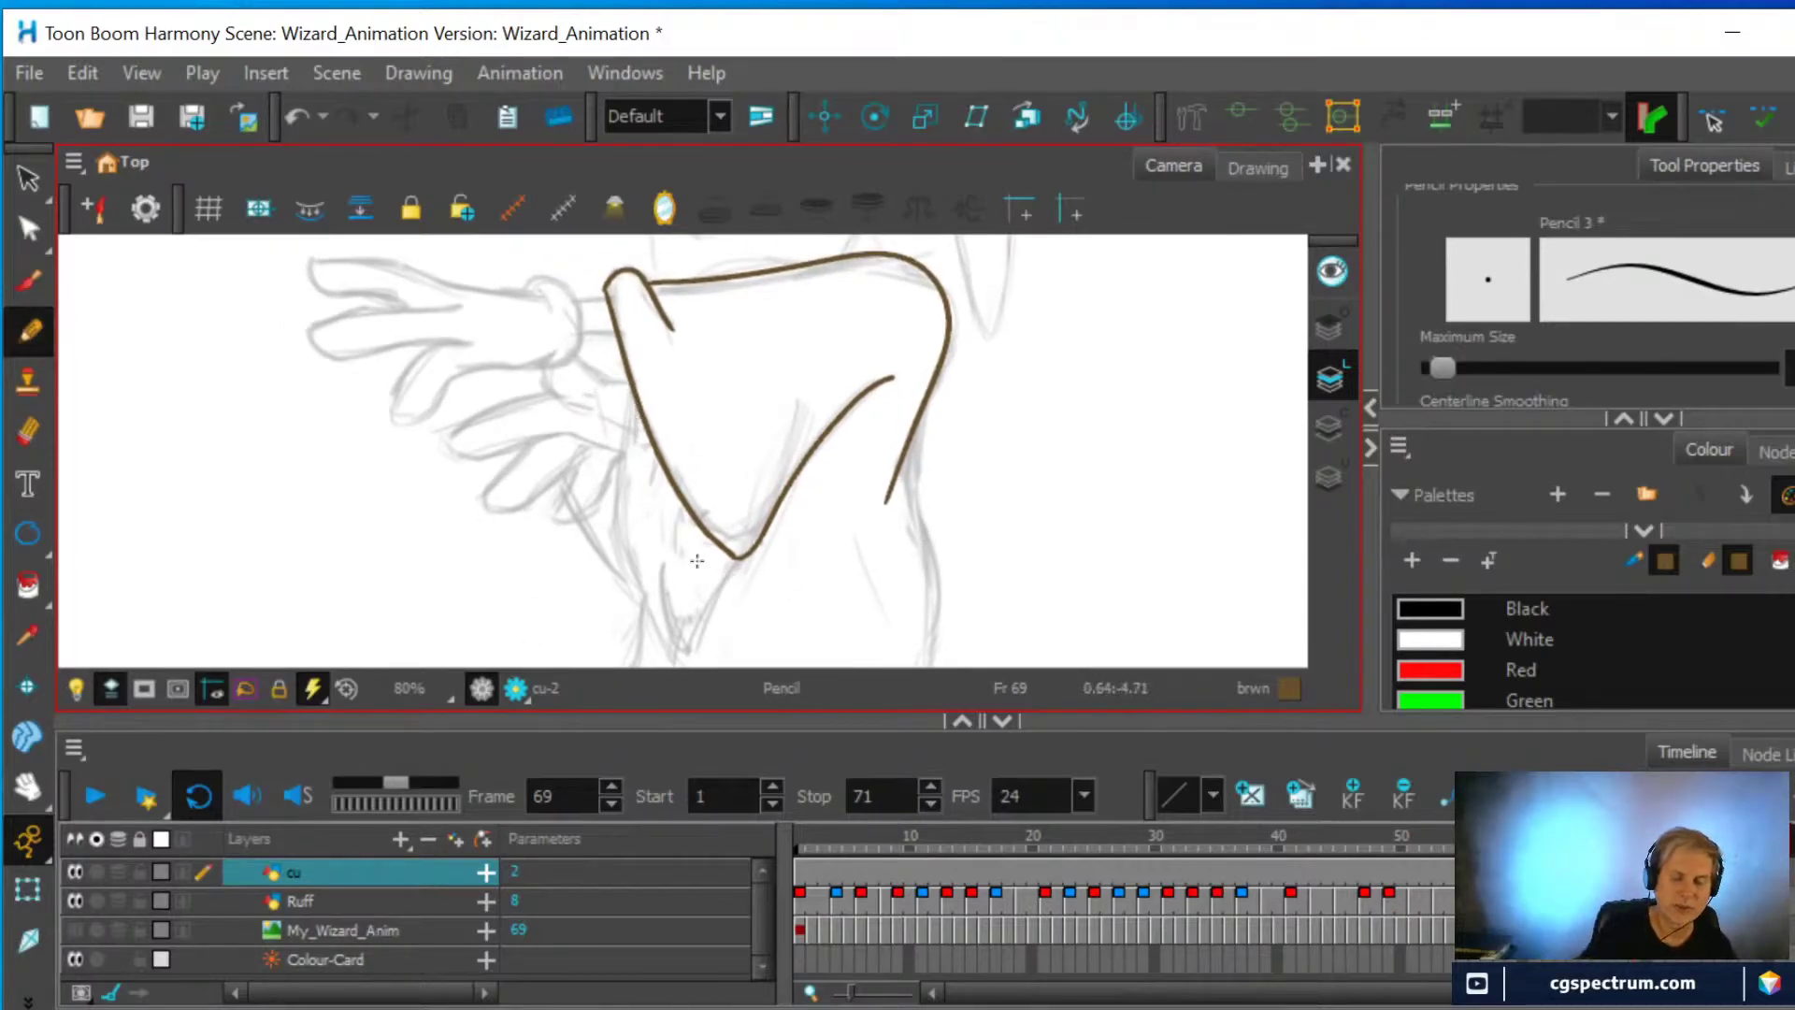
{"action": "left_click_drag", "start_coordinate": [789, 613], "coordinate": [780, 577]}
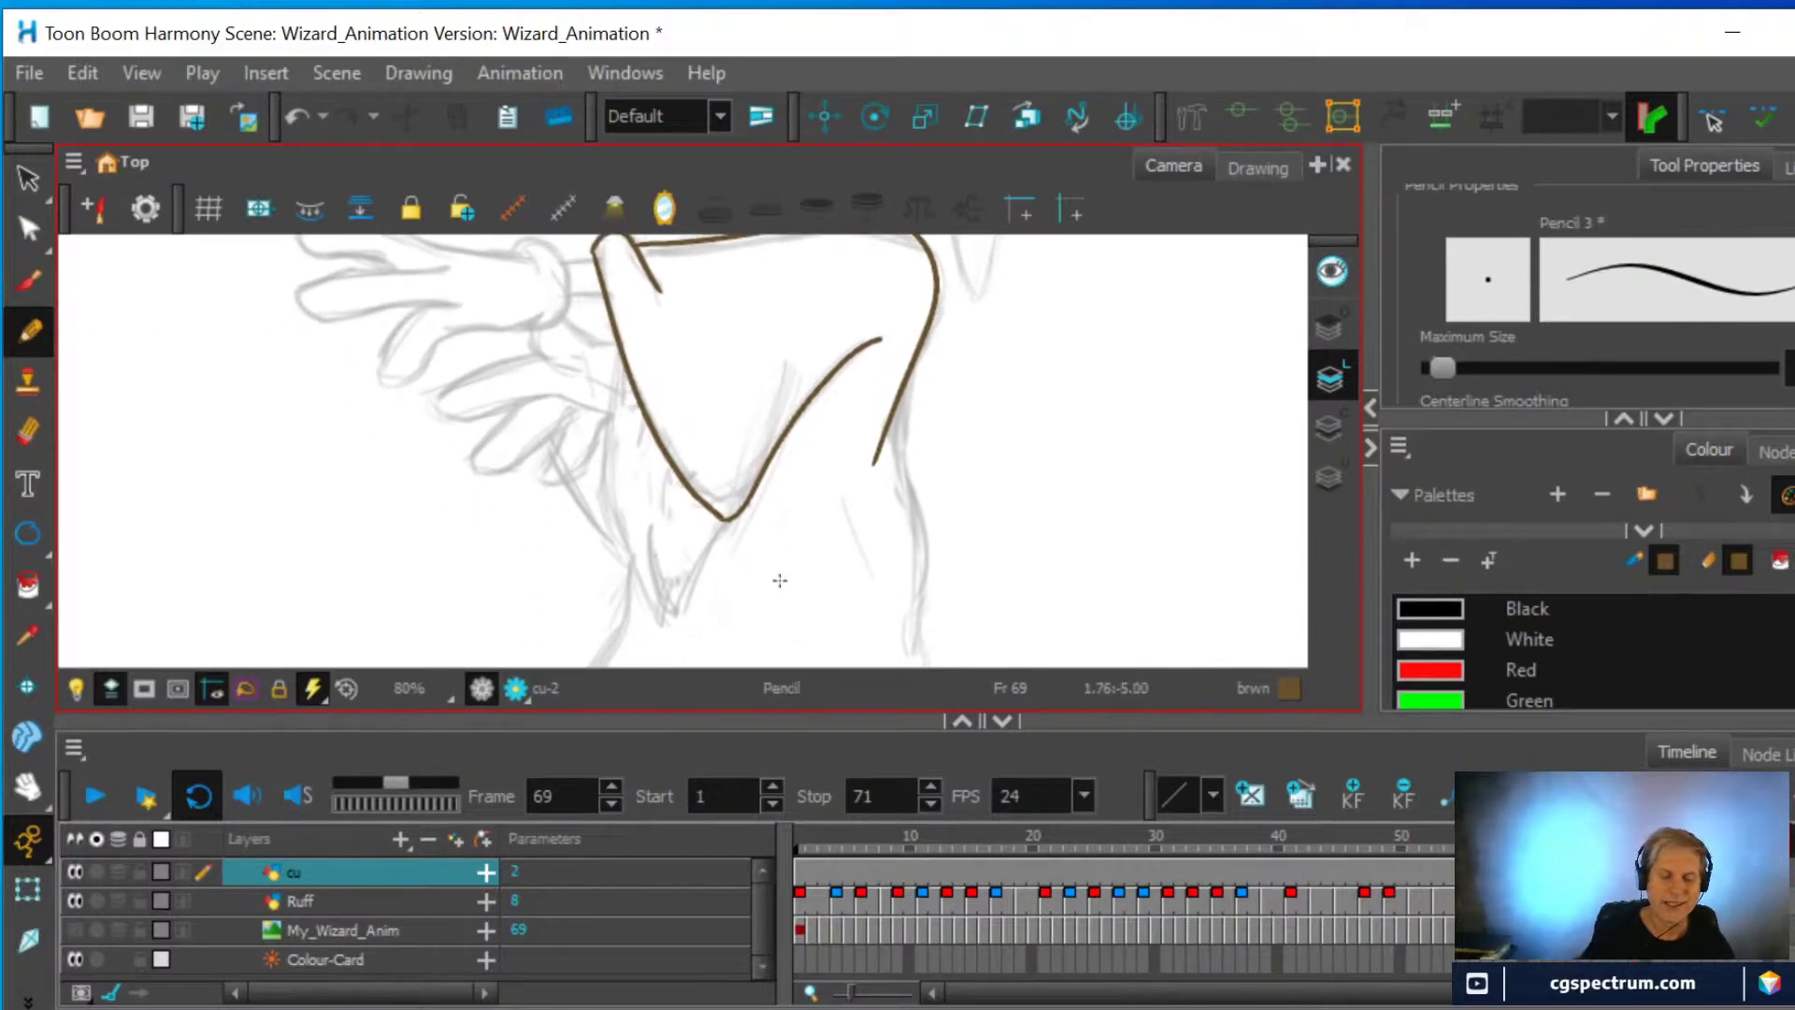
{"action": "mouse_move", "coordinate": [622, 334]}
{"action": "left_mouse_down"}
{"action": "mouse_move", "coordinate": [596, 462]}
{"action": "mouse_move", "coordinate": [613, 556]}
{"action": "mouse_move", "coordinate": [659, 625]}
{"action": "left_mouse_up"}
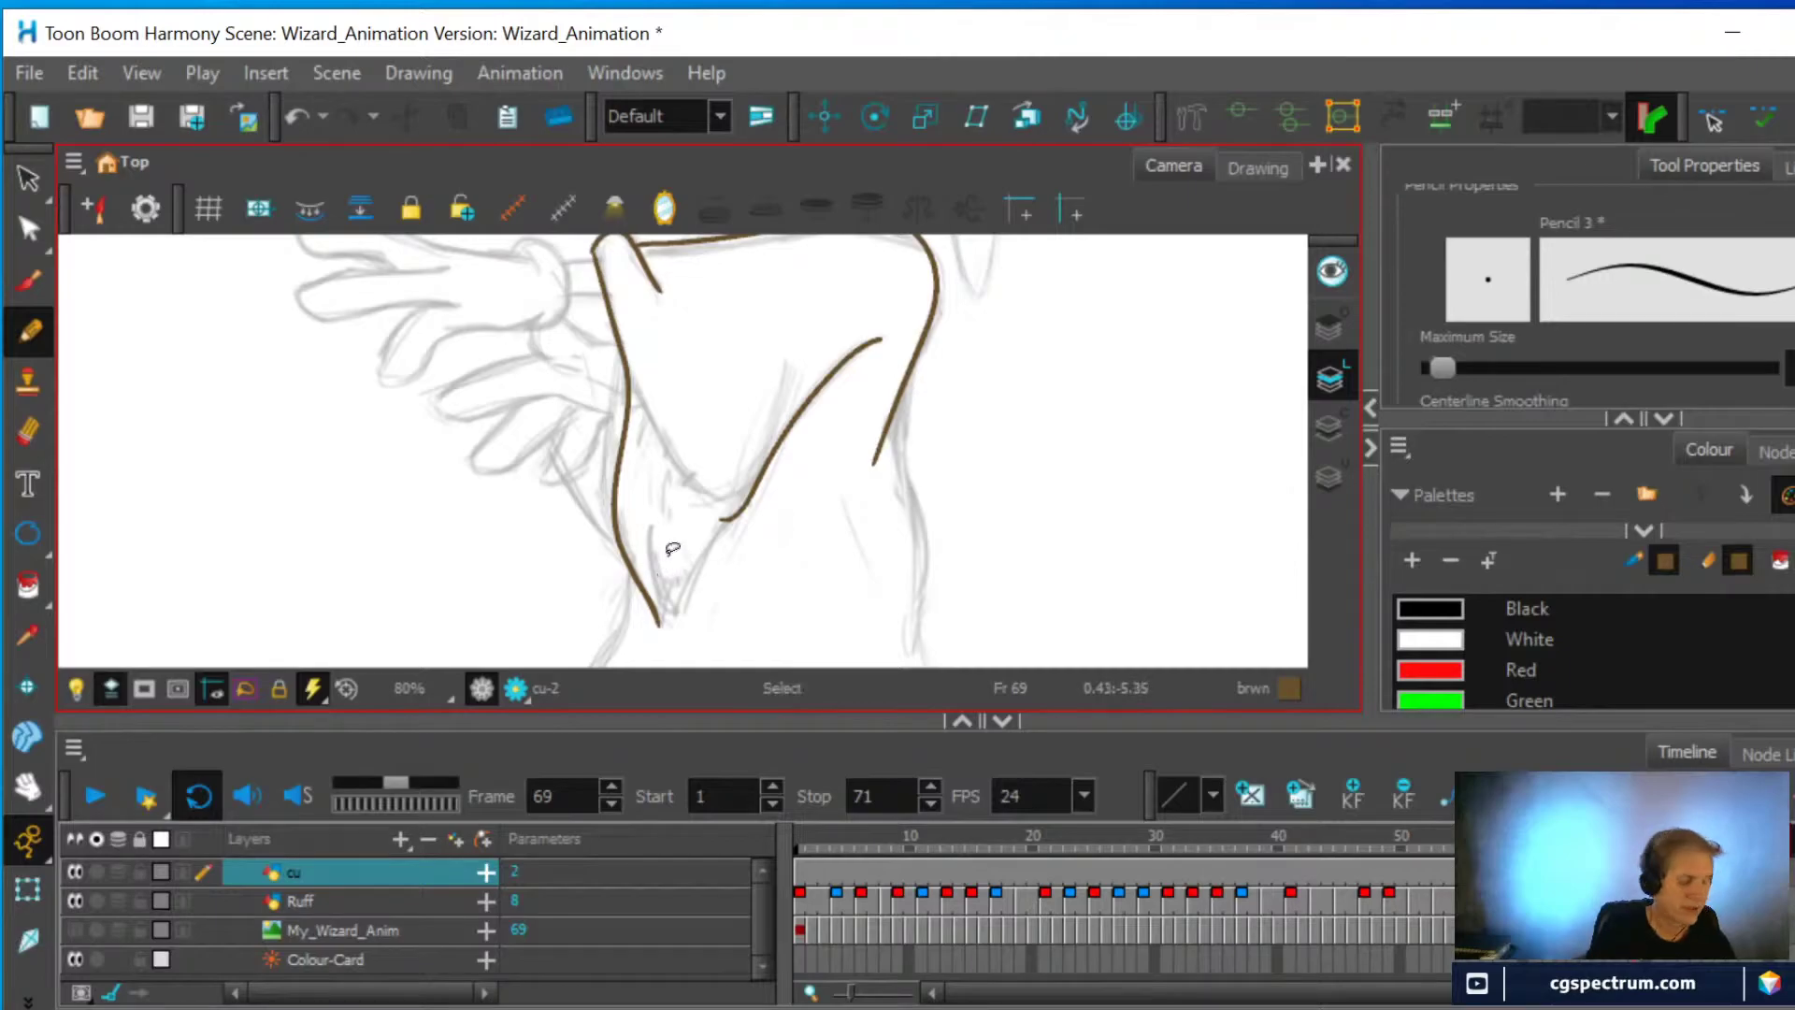
{"action": "key", "text": "ctrl+z"}
{"action": "key", "text": "ctrl"}
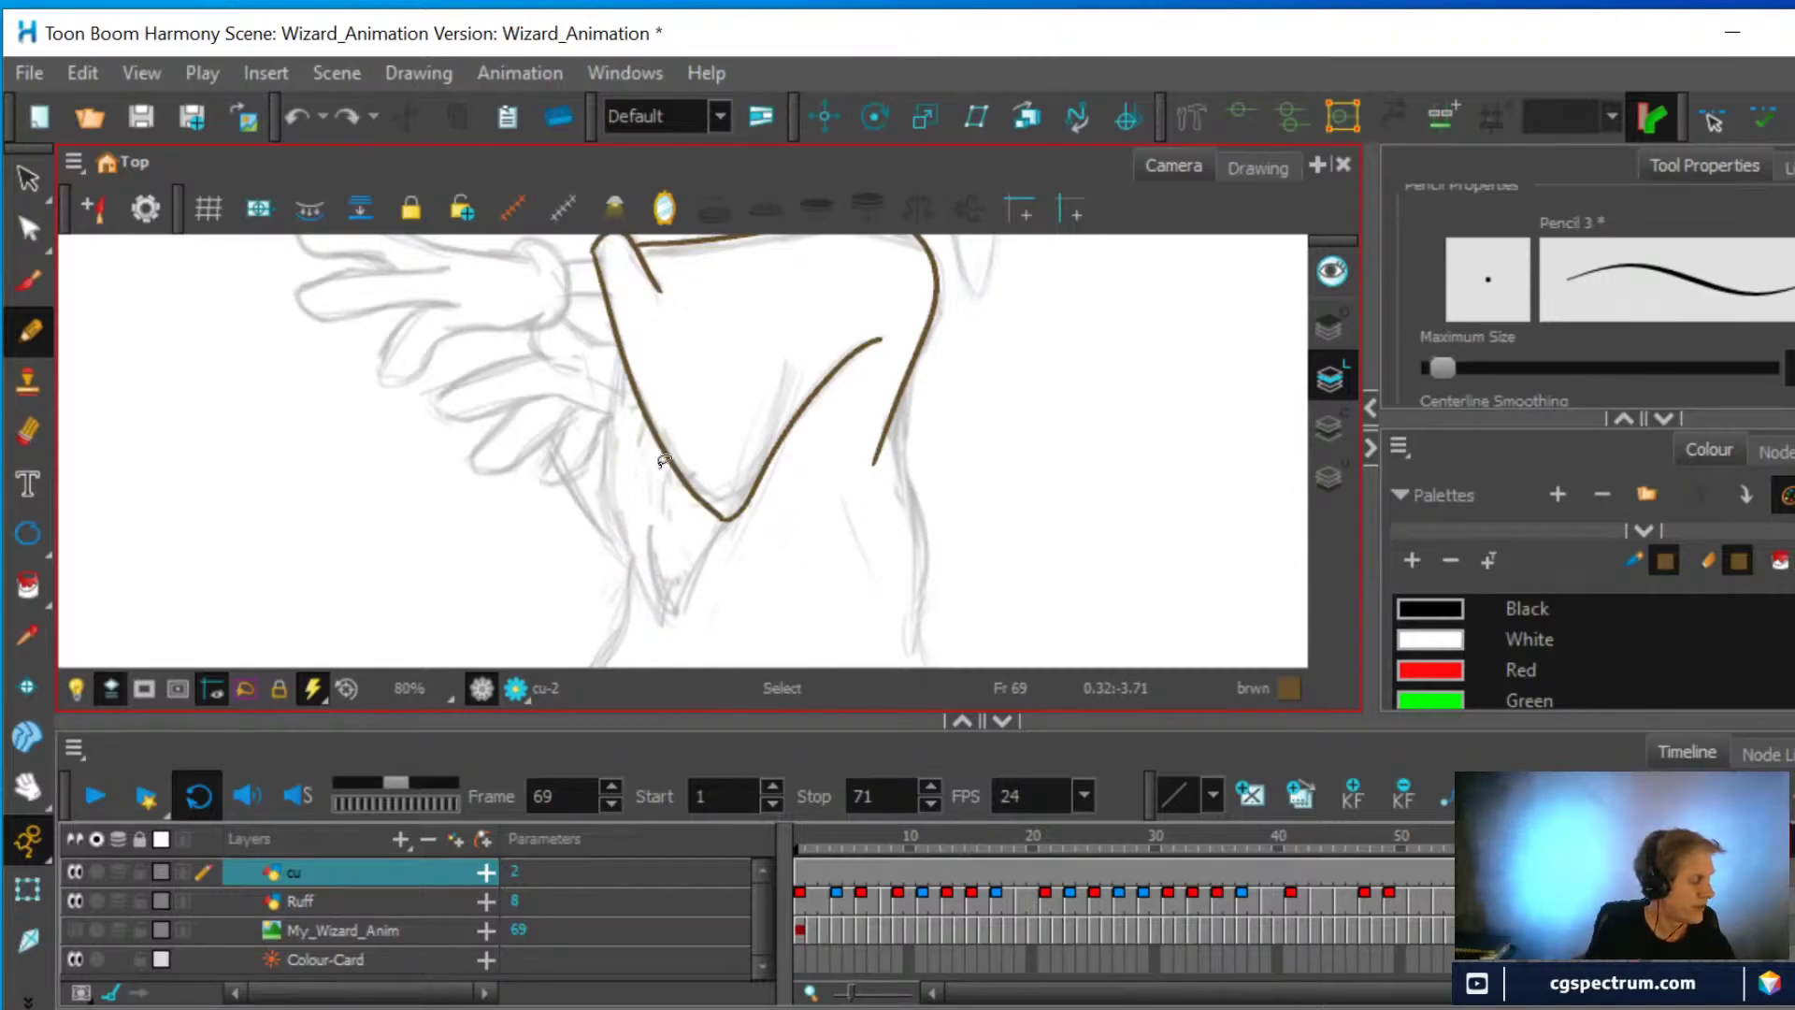
{"action": "mouse_move", "coordinate": [626, 332]}
{"action": "left_mouse_down"}
{"action": "mouse_move", "coordinate": [615, 519]}
{"action": "mouse_move", "coordinate": [667, 631]}
{"action": "left_mouse_up"}
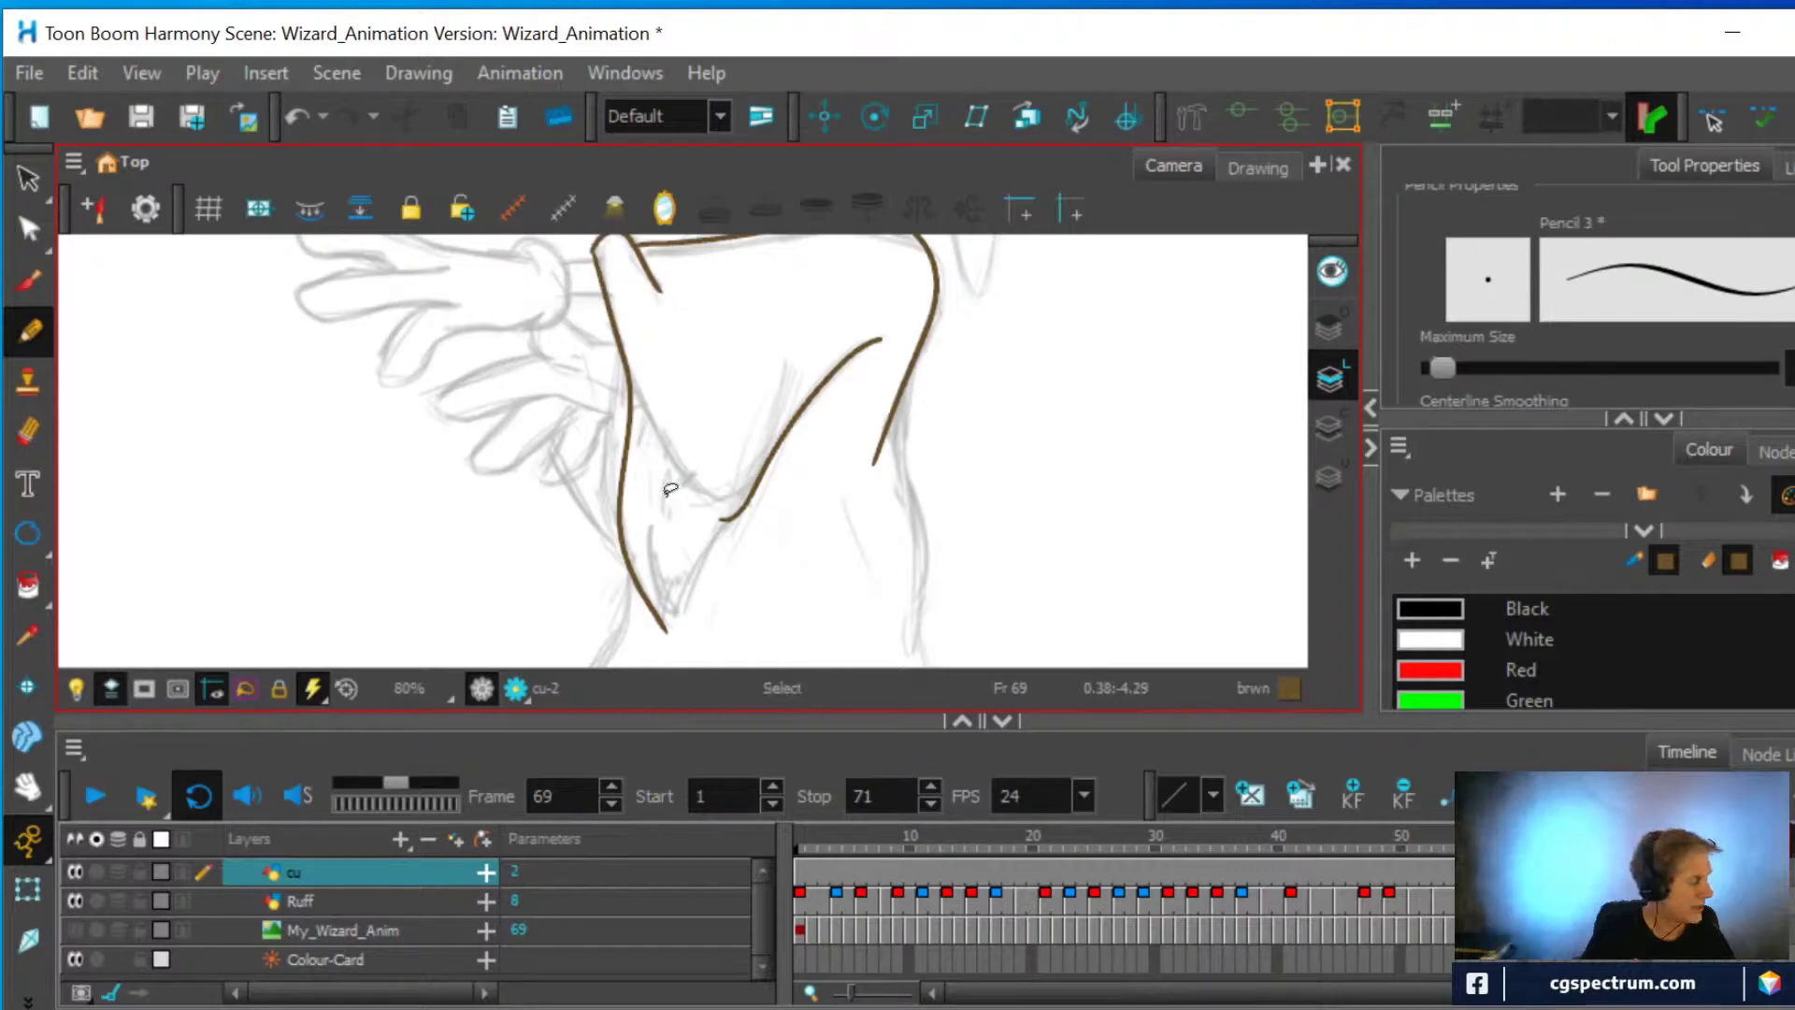
{"action": "key", "text": "ctrl+z"}
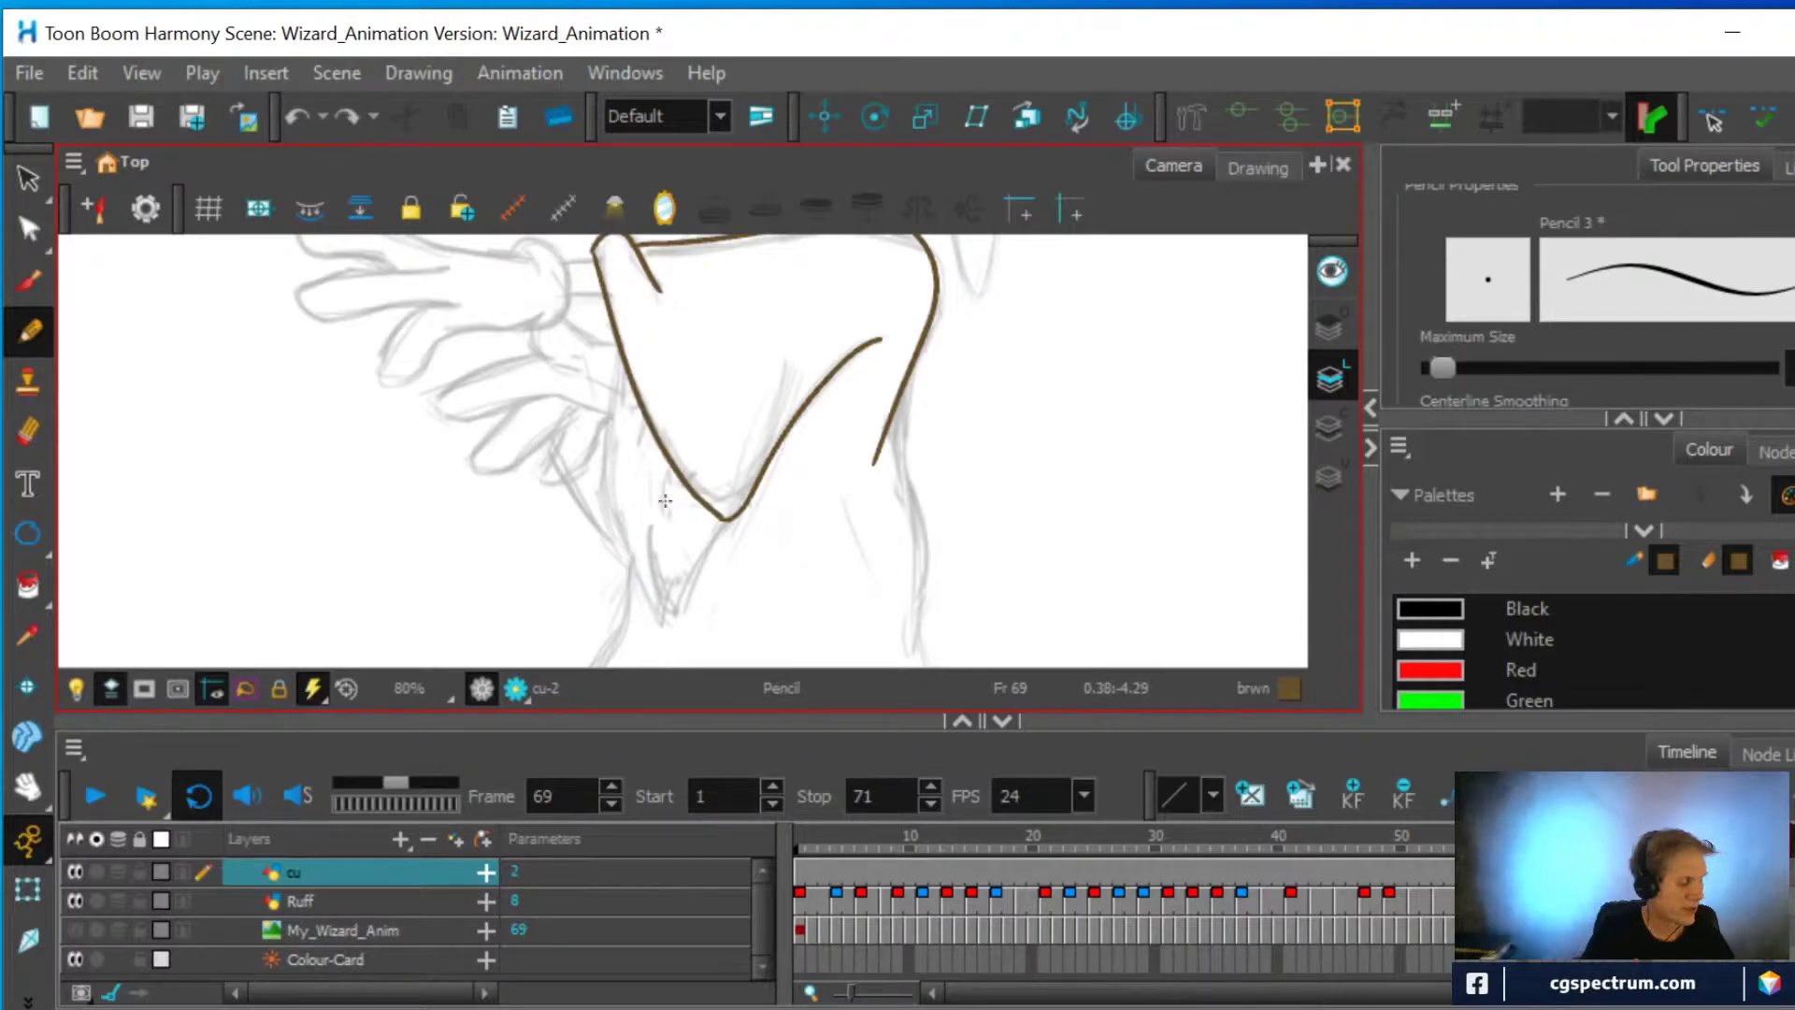
{"action": "mouse_move", "coordinate": [644, 362]}
{"action": "left_mouse_down"}
{"action": "mouse_move", "coordinate": [612, 460]}
{"action": "mouse_move", "coordinate": [637, 529]}
{"action": "left_mouse_up"}
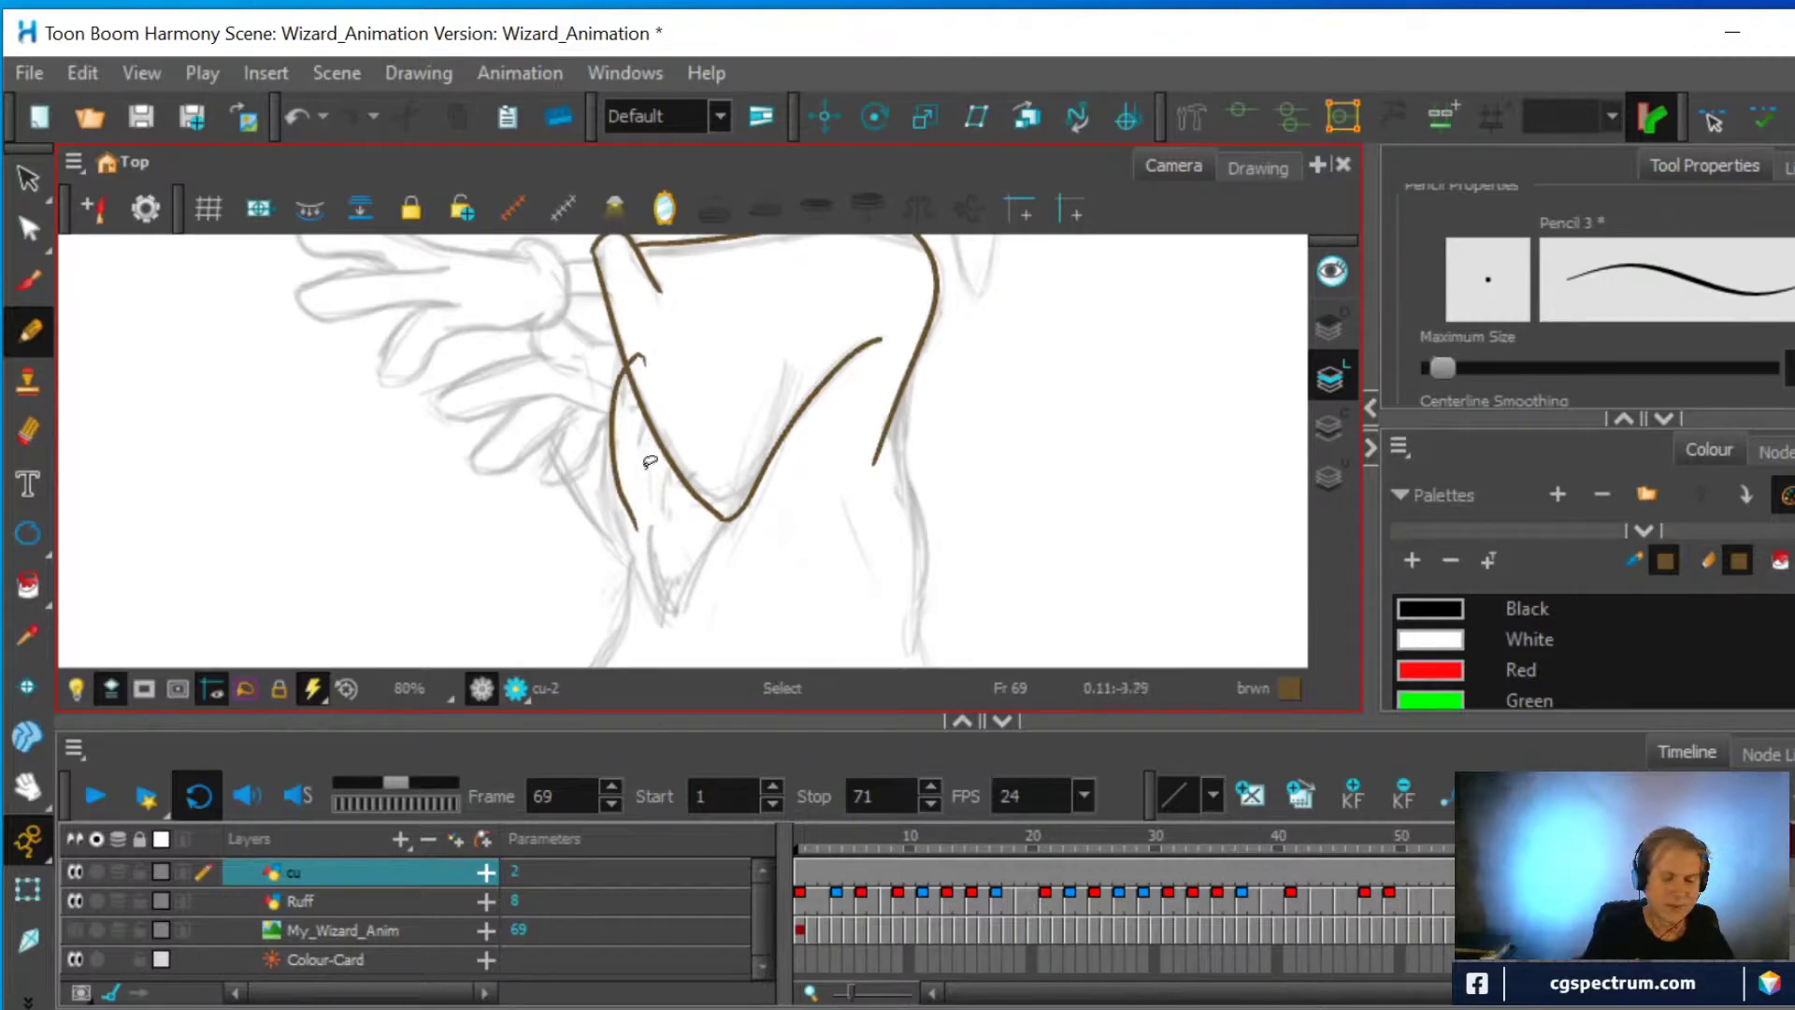
{"action": "key", "text": "ctrl"}
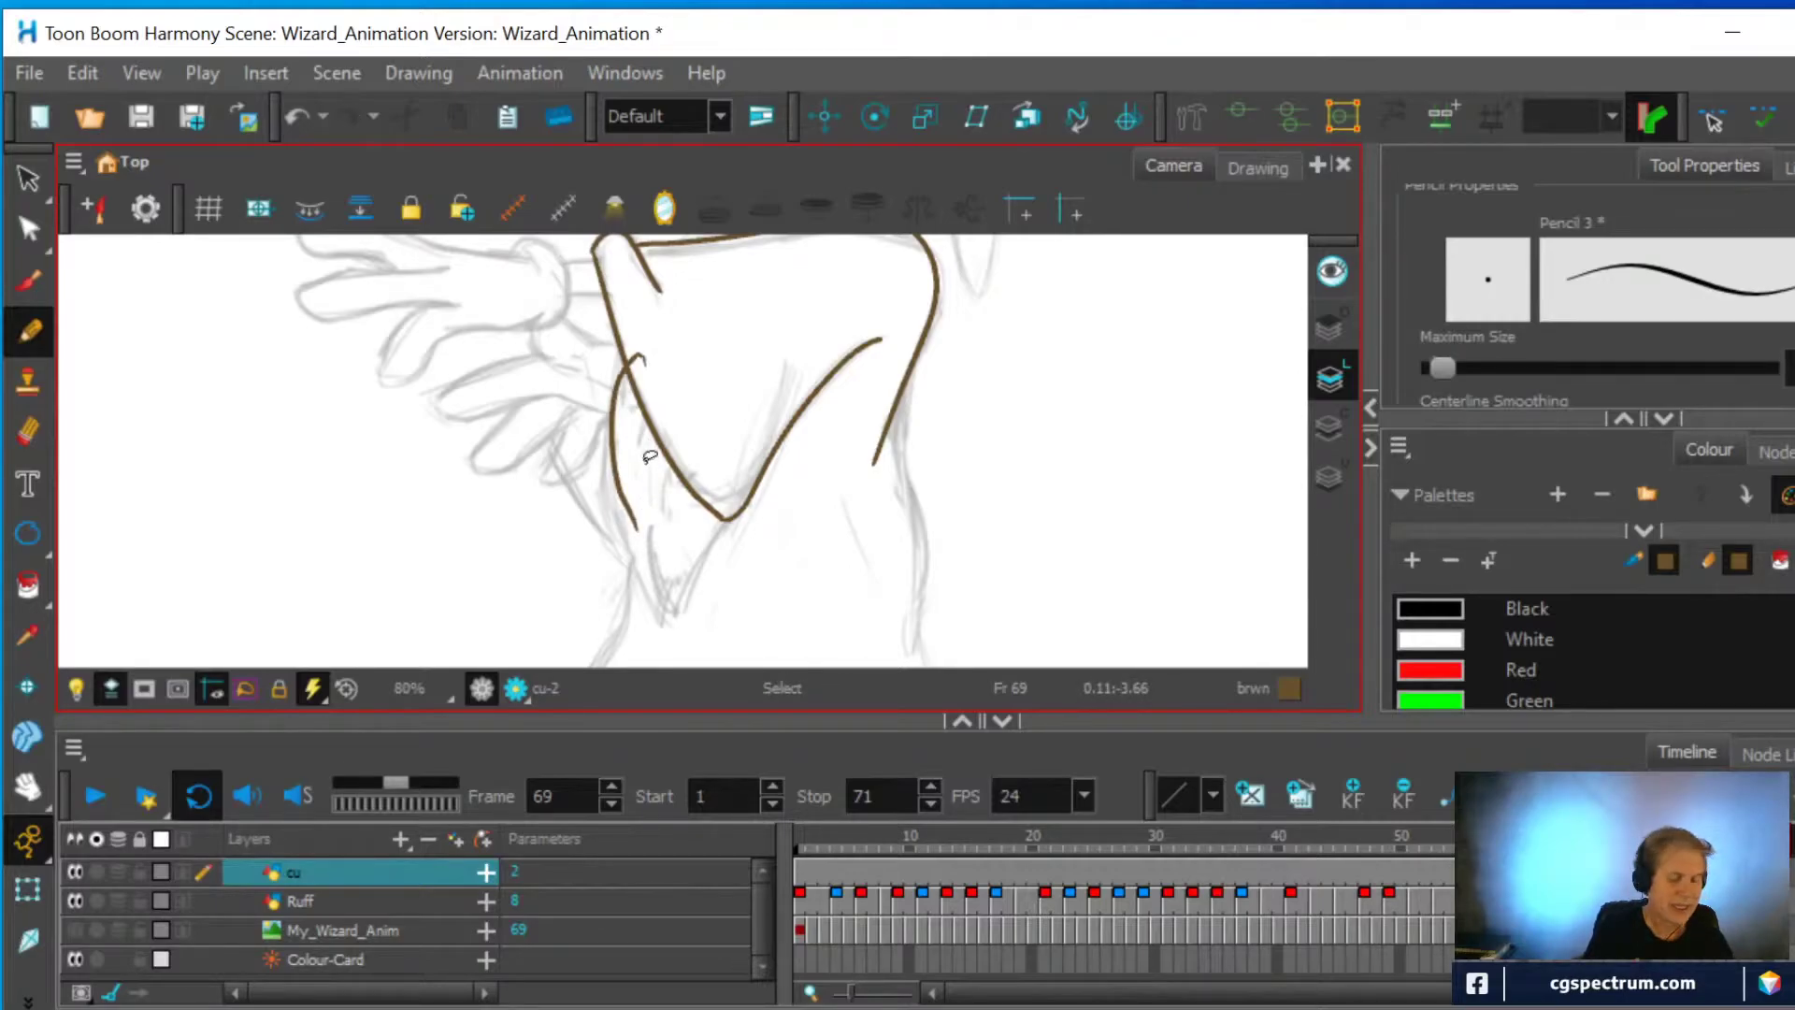
{"action": "key", "text": "ctrl+z"}
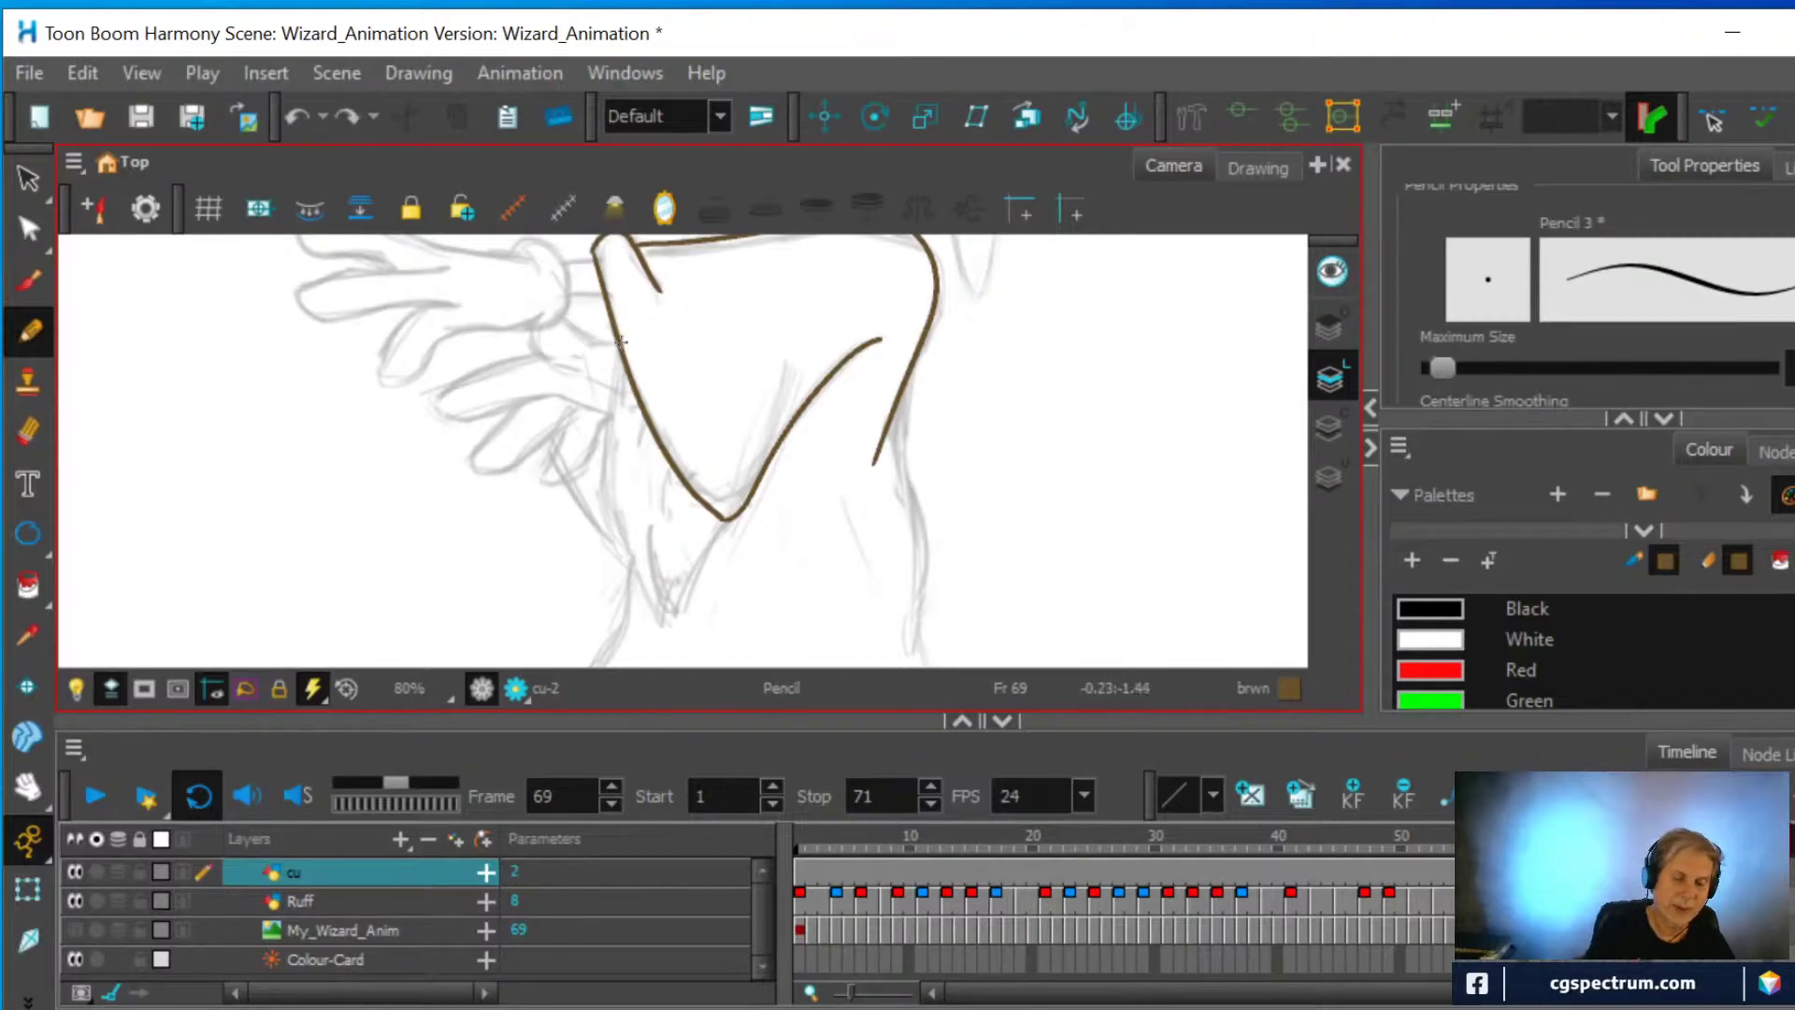
Draw the far sleeve's outer edge, inner fold and lower edge beneath the near sleeve, and cut away the overlapping line
{"action": "mouse_move", "coordinate": [619, 346]}
{"action": "left_mouse_down"}
{"action": "mouse_move", "coordinate": [614, 505]}
{"action": "mouse_move", "coordinate": [659, 622]}
{"action": "mouse_move", "coordinate": [647, 513]}
{"action": "left_mouse_up"}
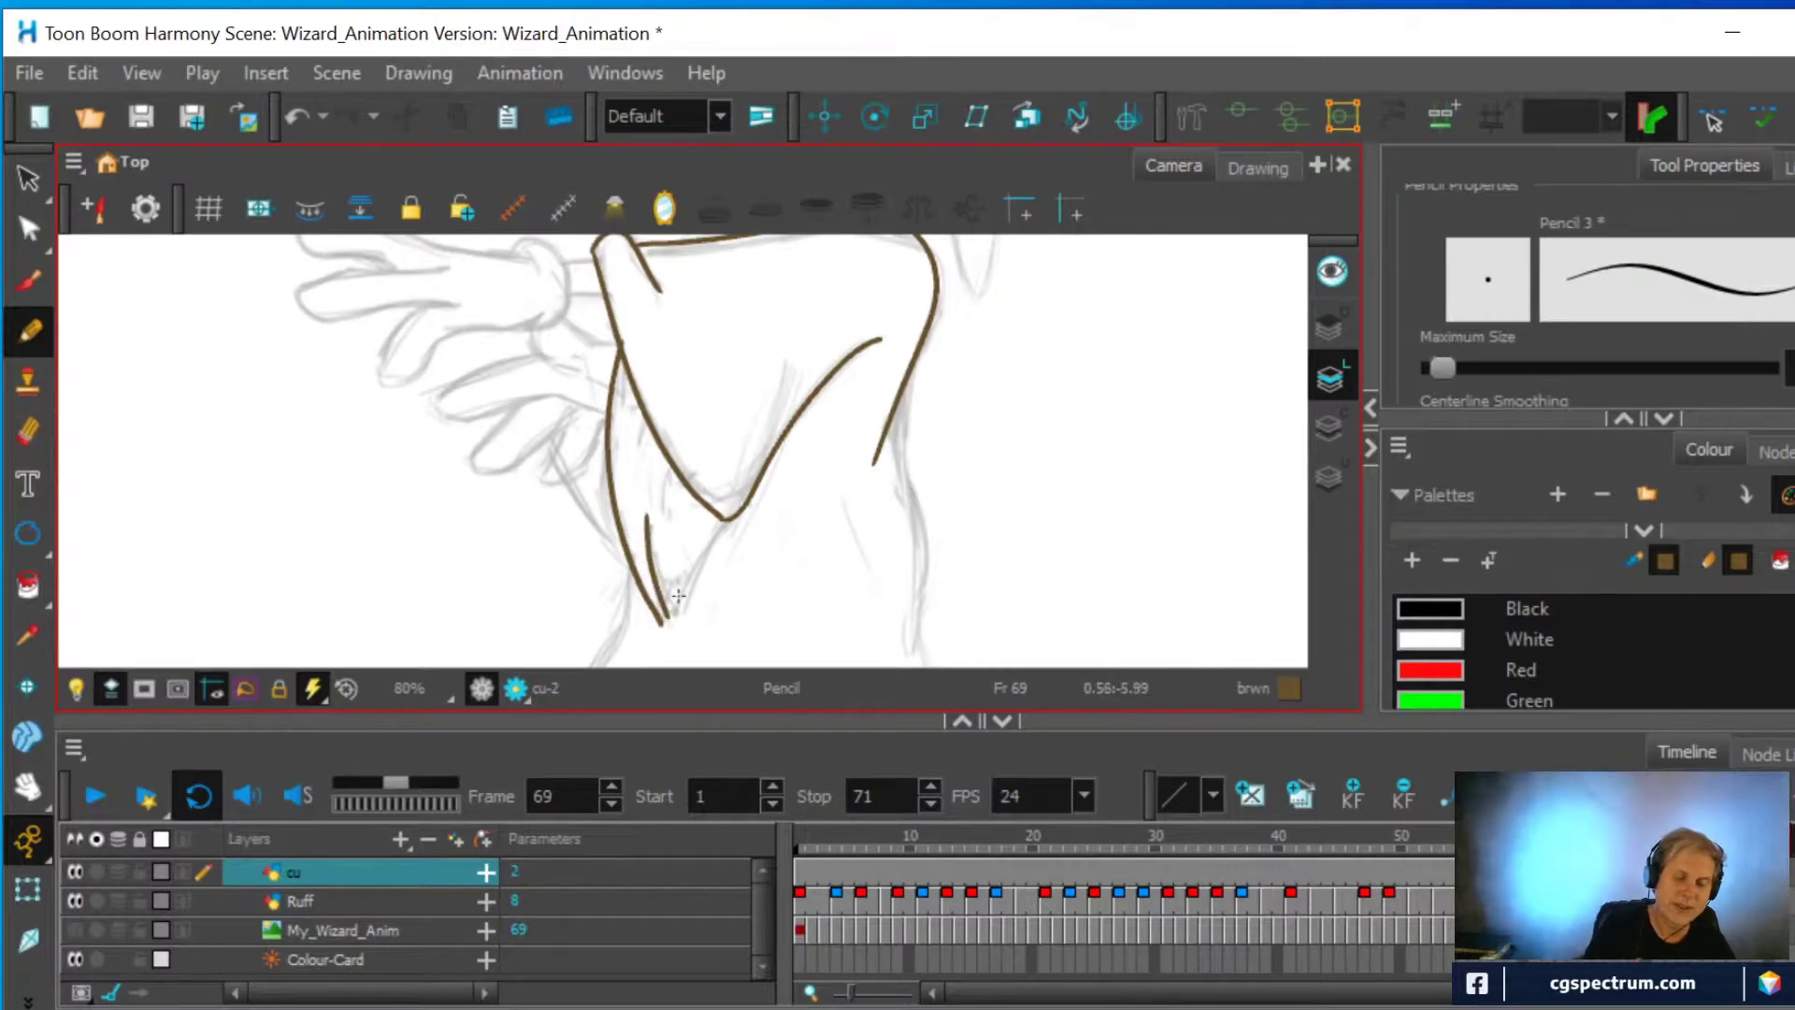
{"action": "left_click_drag", "start_coordinate": [667, 614], "coordinate": [748, 464]}
{"action": "left_click_drag", "start_coordinate": [28, 180], "coordinate": [103, 208]}
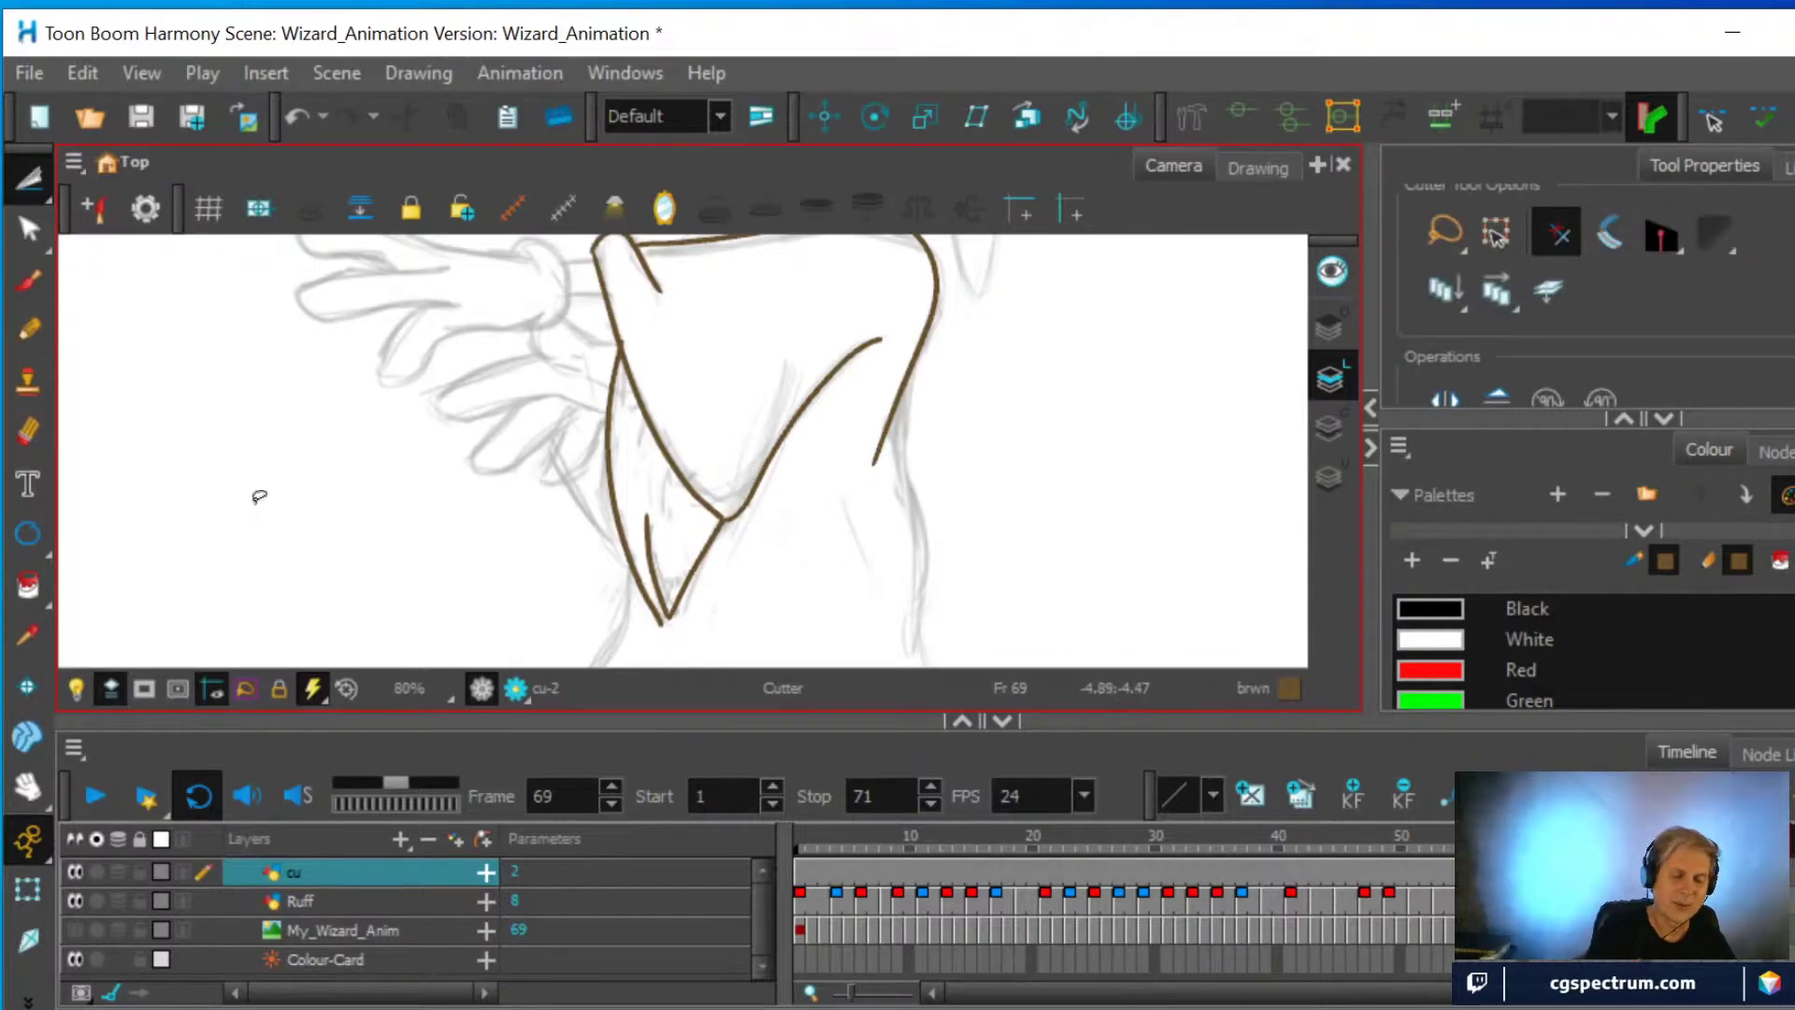
Close the gap at the far sleeve's pointed tip with a short pencil stroke and erase the overshooting line end
{"action": "scroll", "coordinate": [356, 528], "scroll_direction": "up", "scroll_amount": 3}
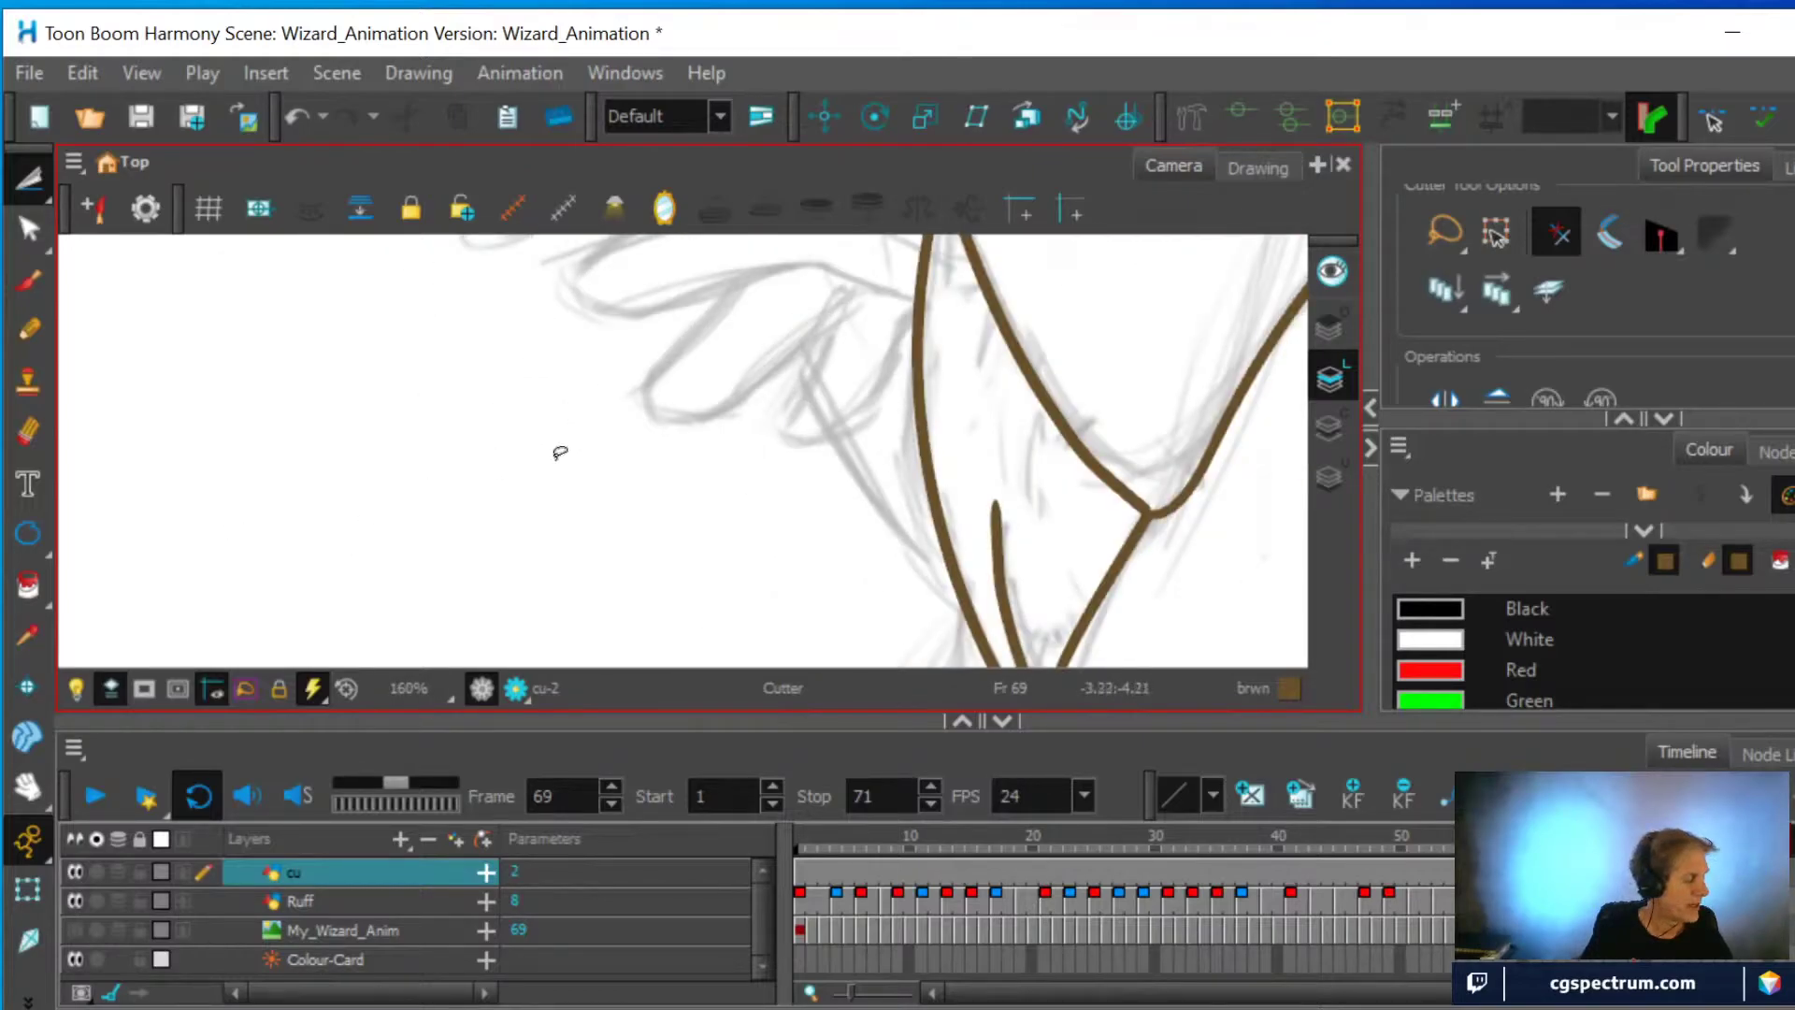
{"action": "key", "text": "space"}
{"action": "mouse_move", "coordinate": [718, 502]}
{"action": "left_mouse_down"}
{"action": "mouse_move", "coordinate": [525, 392]}
{"action": "mouse_move", "coordinate": [473, 389]}
{"action": "left_mouse_up"}
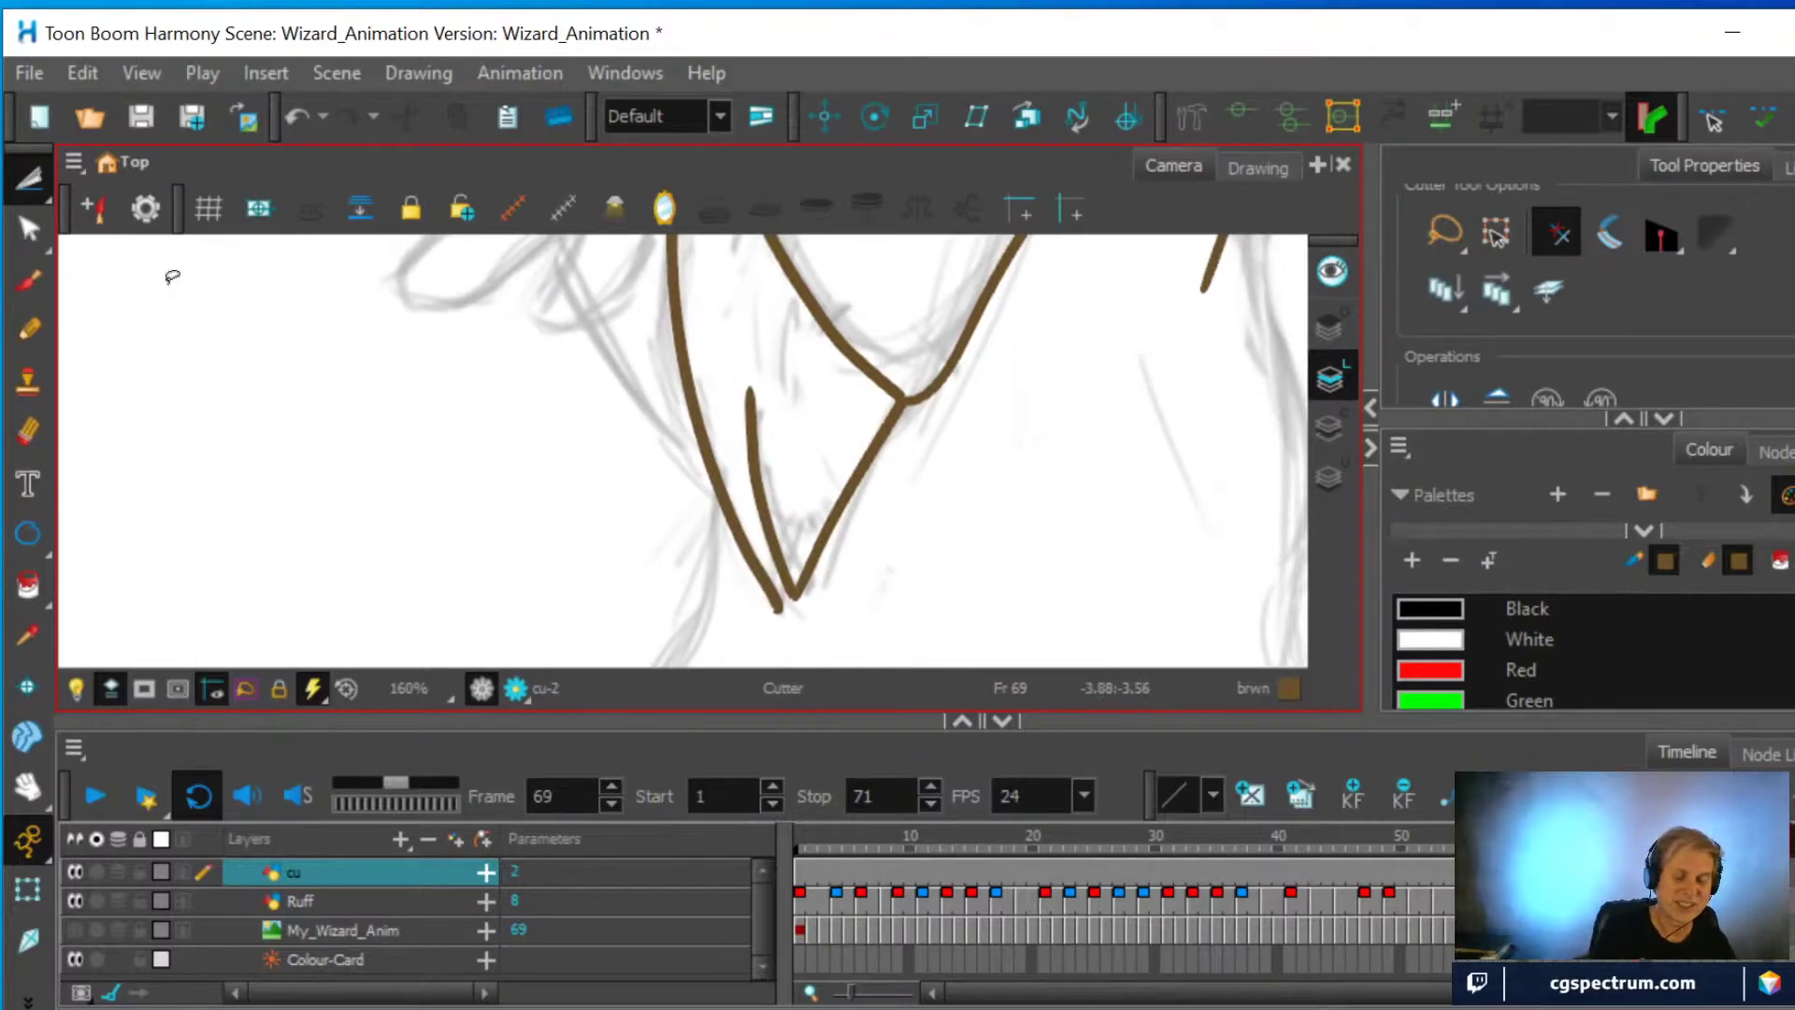
{"action": "left_click", "coordinate": [28, 329]}
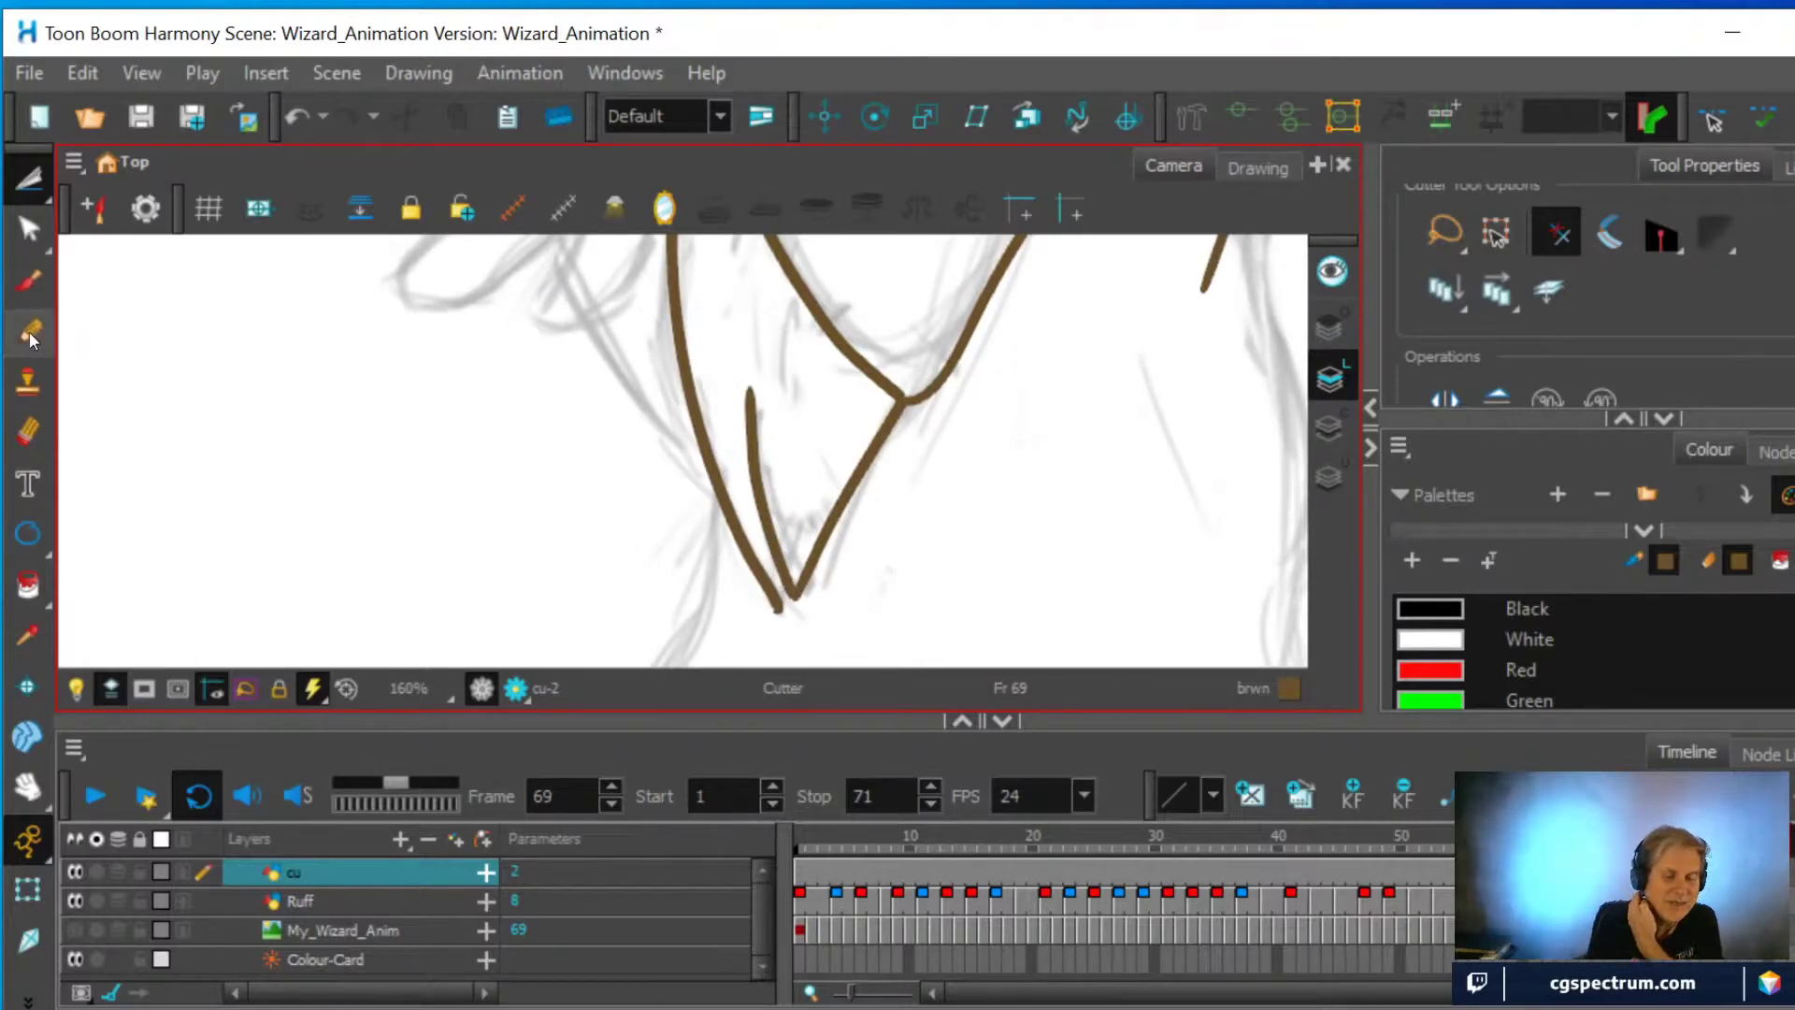
{"action": "left_click_drag", "start_coordinate": [781, 607], "coordinate": [812, 535]}
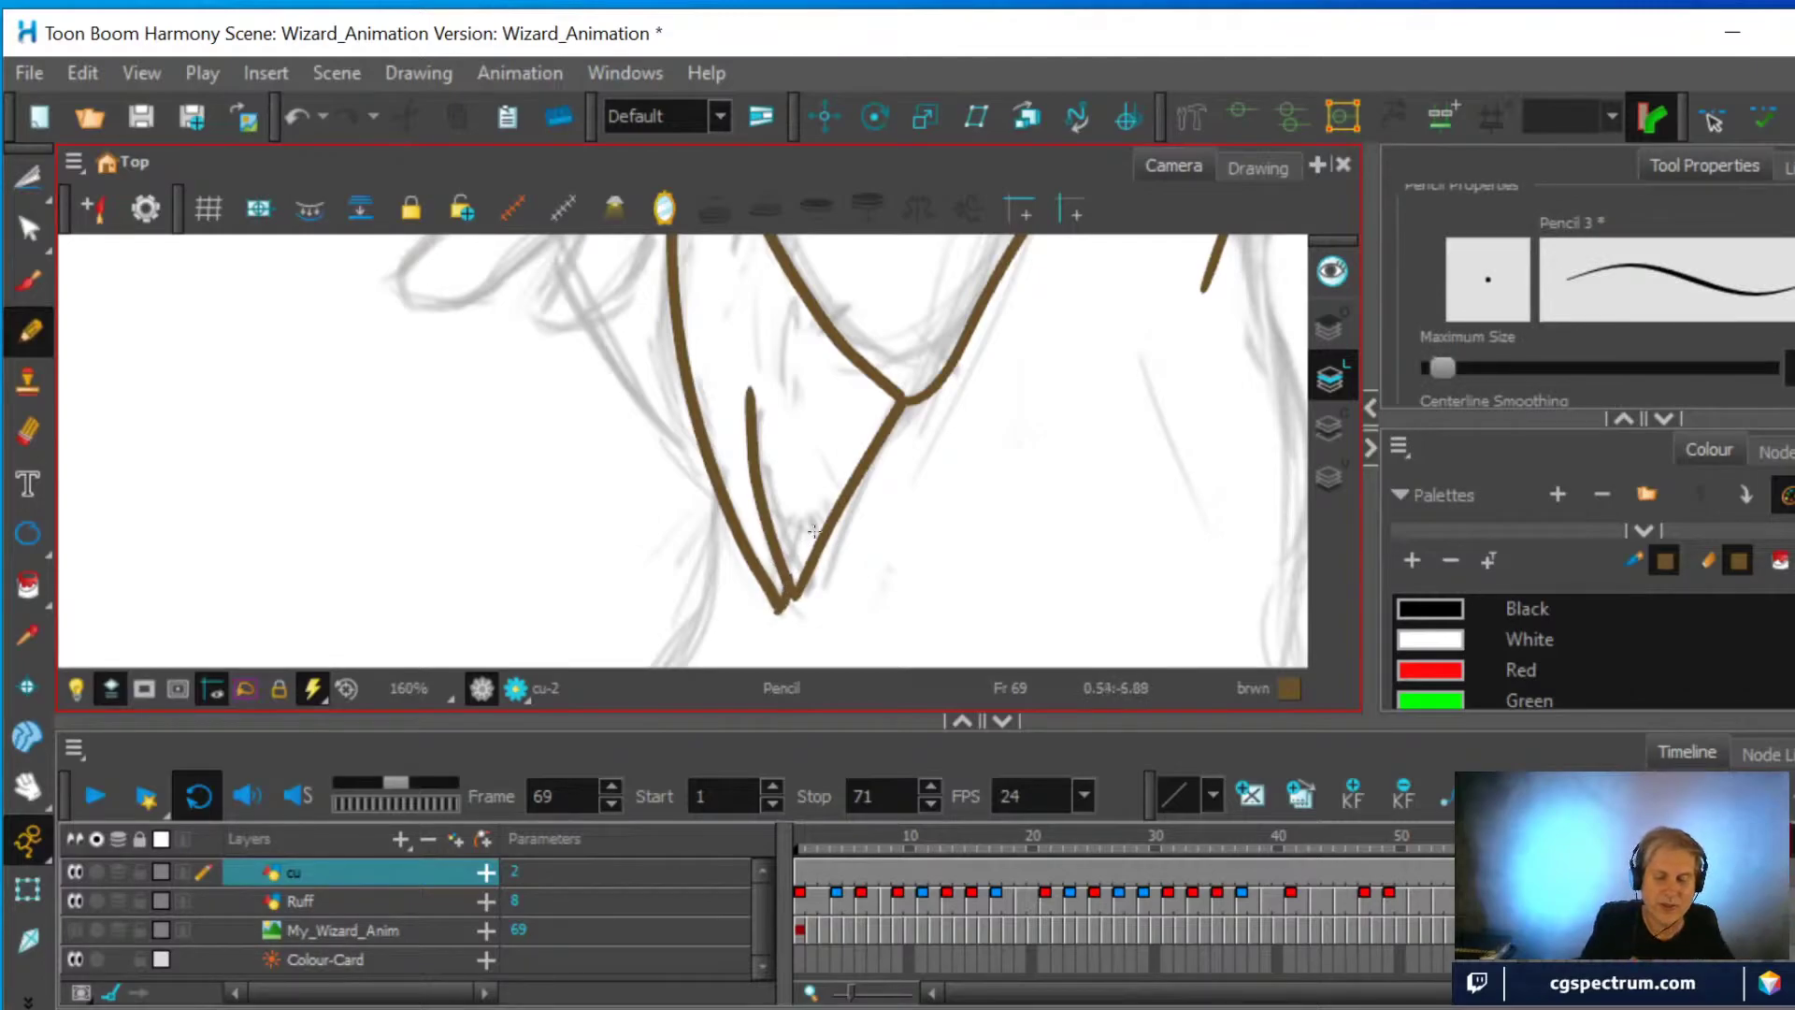
{"action": "left_click", "coordinate": [28, 432]}
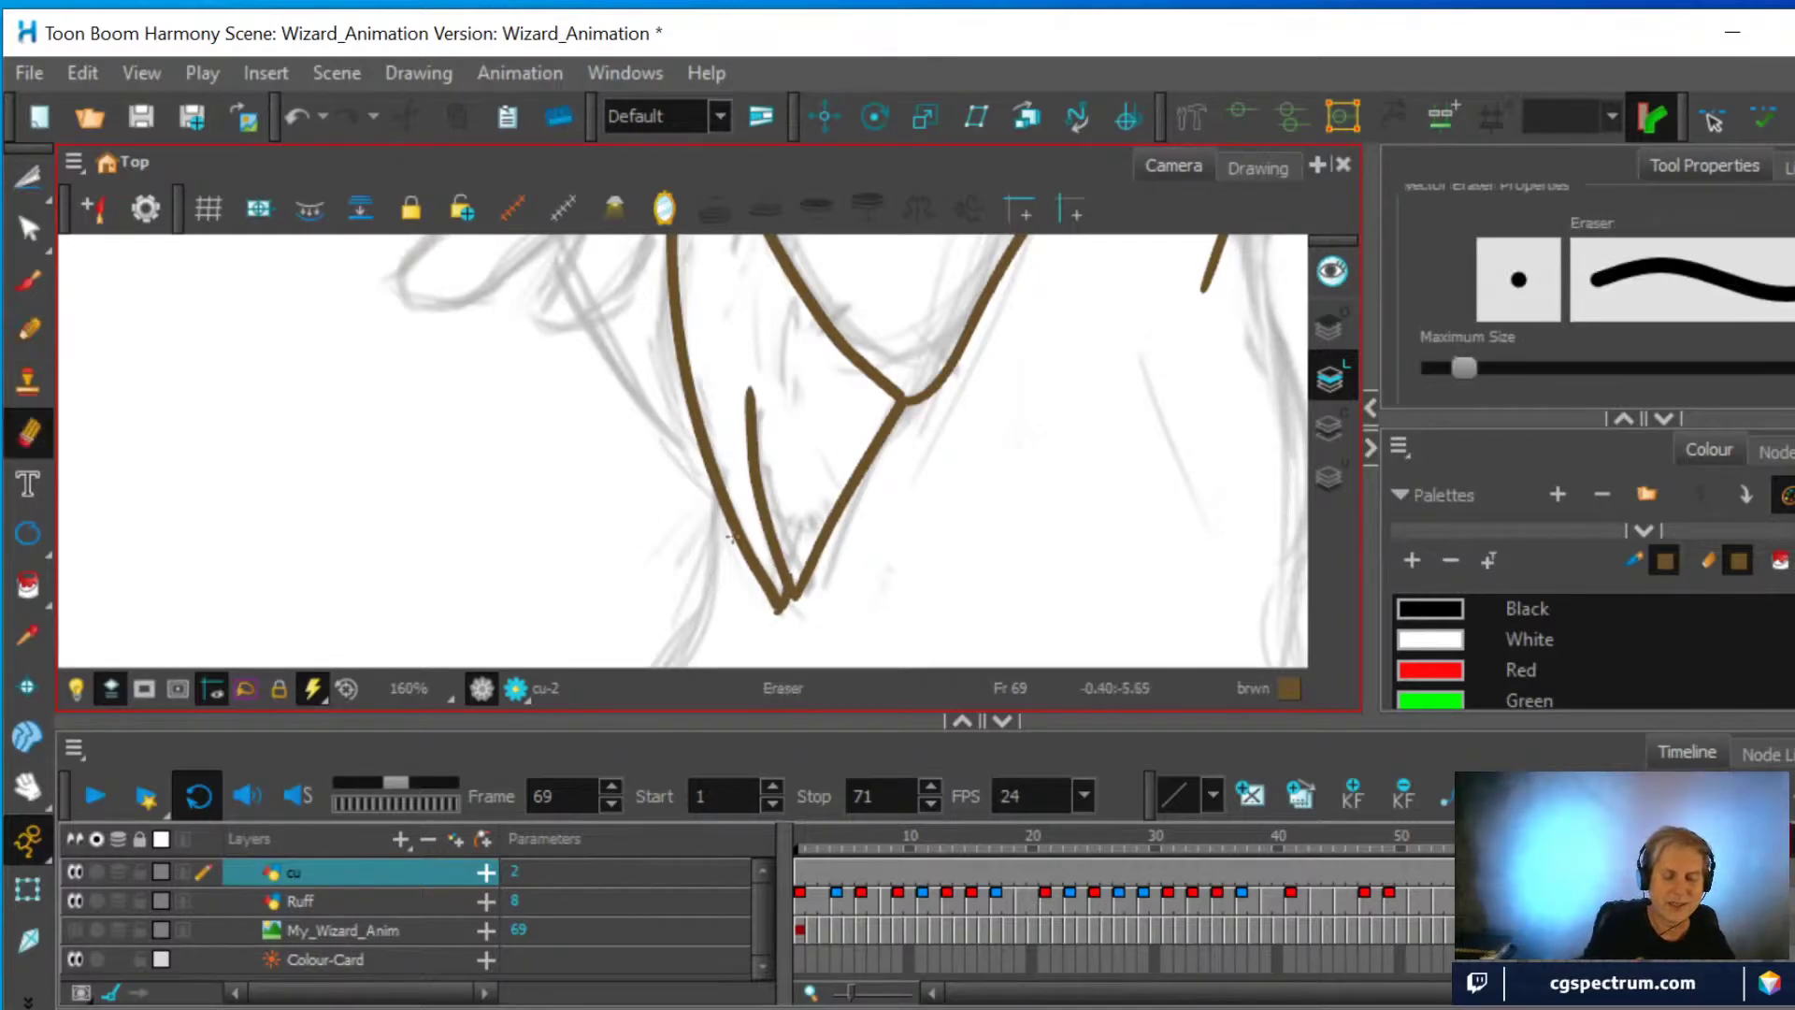
{"action": "left_click_drag", "start_coordinate": [768, 625], "coordinate": [776, 632]}
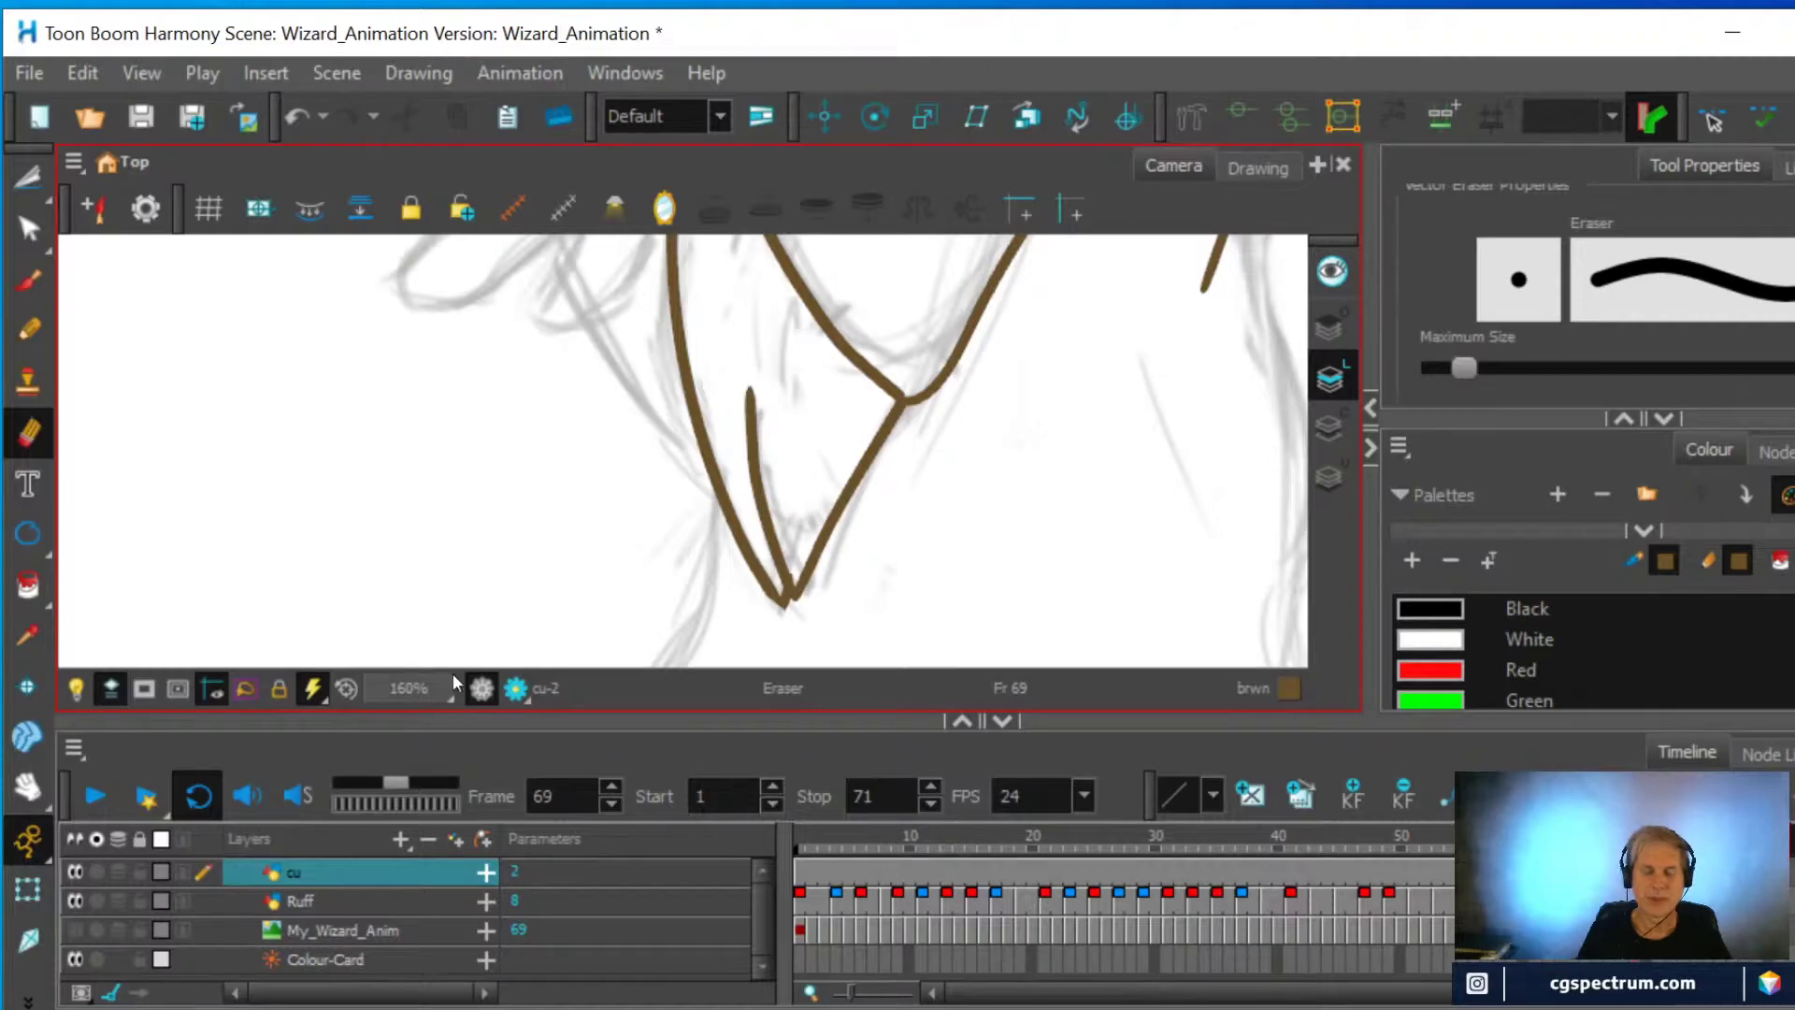
Select the wizard's left-hand foot in the frame 1 clean-up with a Cutter lasso and copy it
{"action": "scroll", "coordinate": [966, 497], "scroll_direction": "down", "scroll_amount": 2}
{"action": "scroll", "coordinate": [956, 500], "scroll_direction": "down", "scroll_amount": 1}
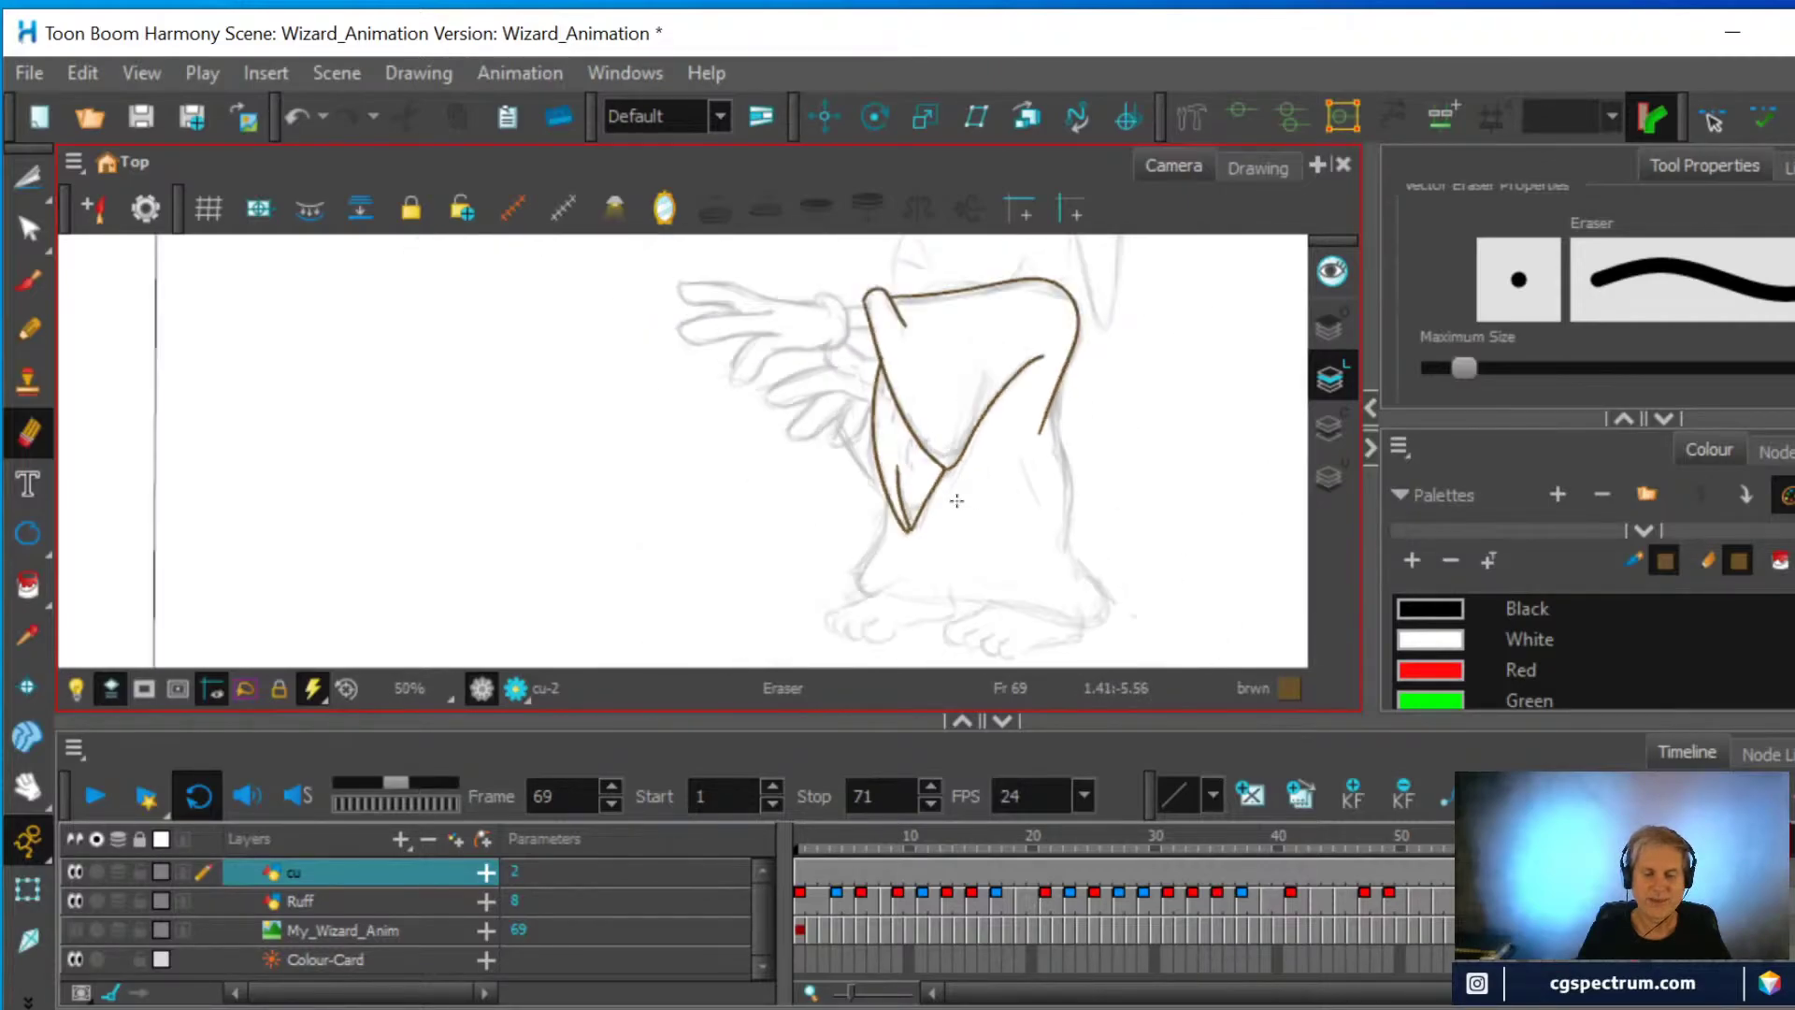
{"action": "scroll", "coordinate": [955, 500], "scroll_direction": "up", "scroll_amount": 1}
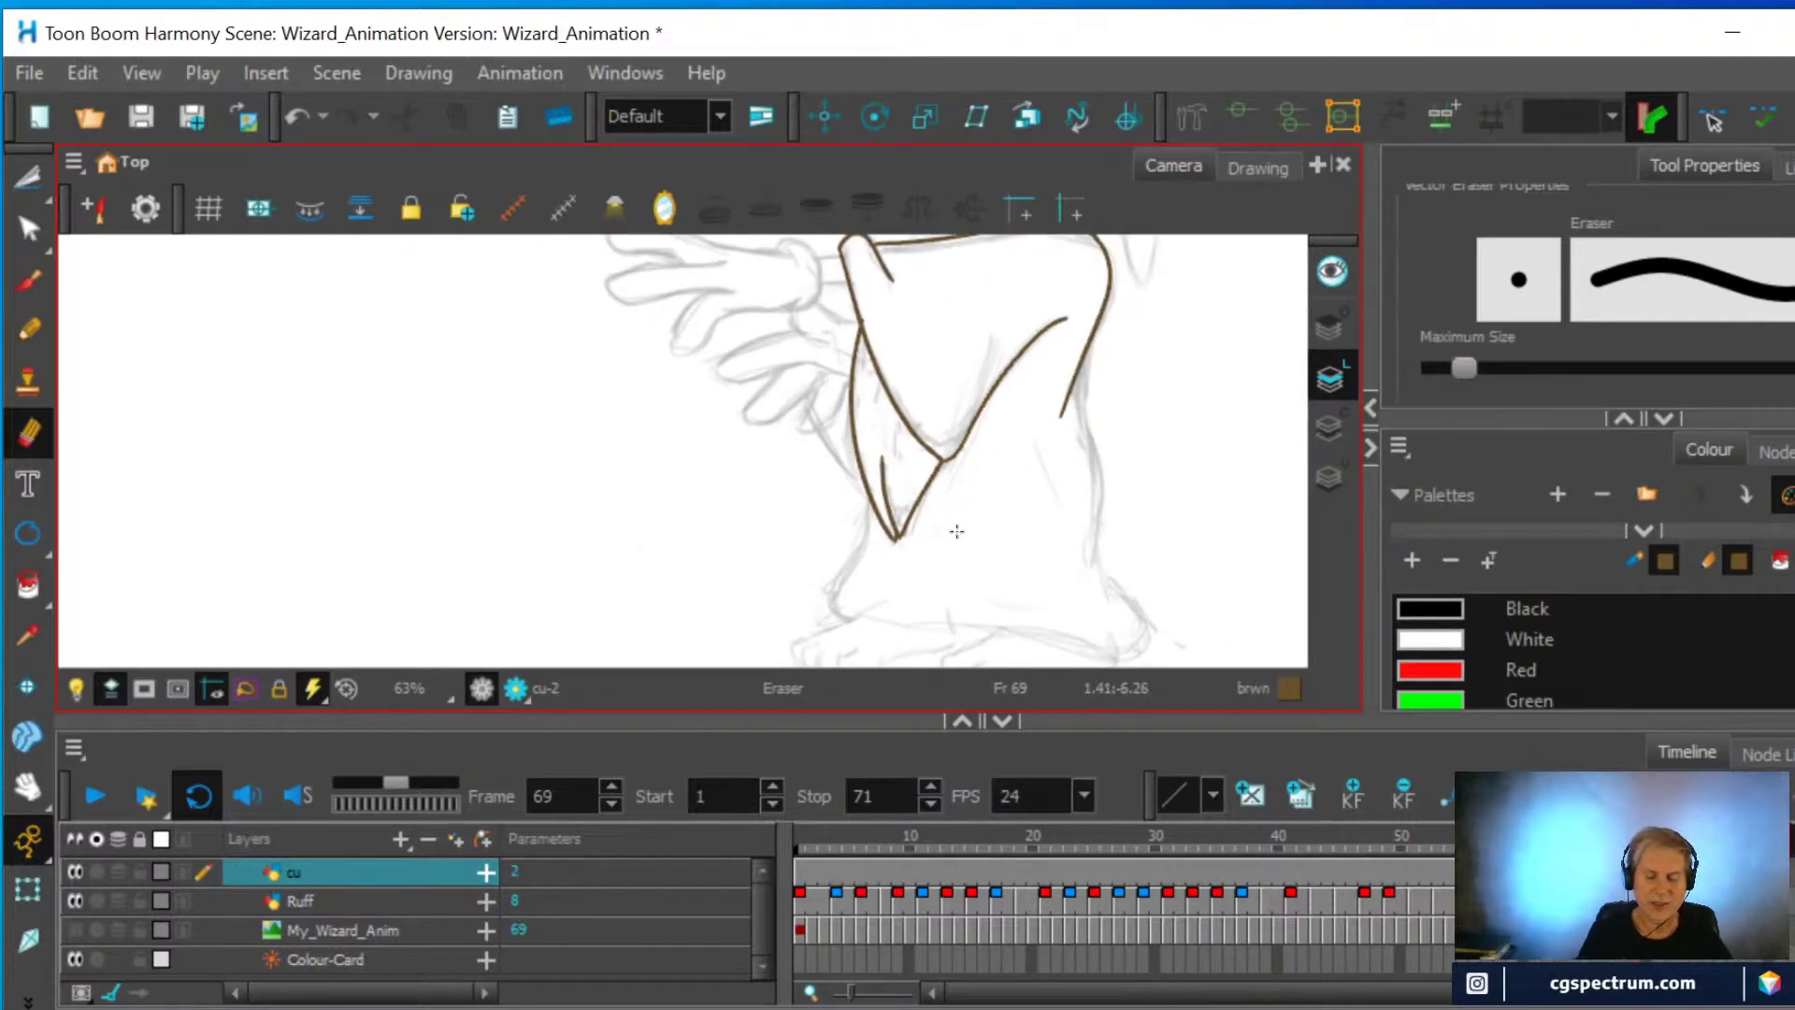
{"action": "scroll", "coordinate": [956, 531], "scroll_direction": "down", "scroll_amount": 1}
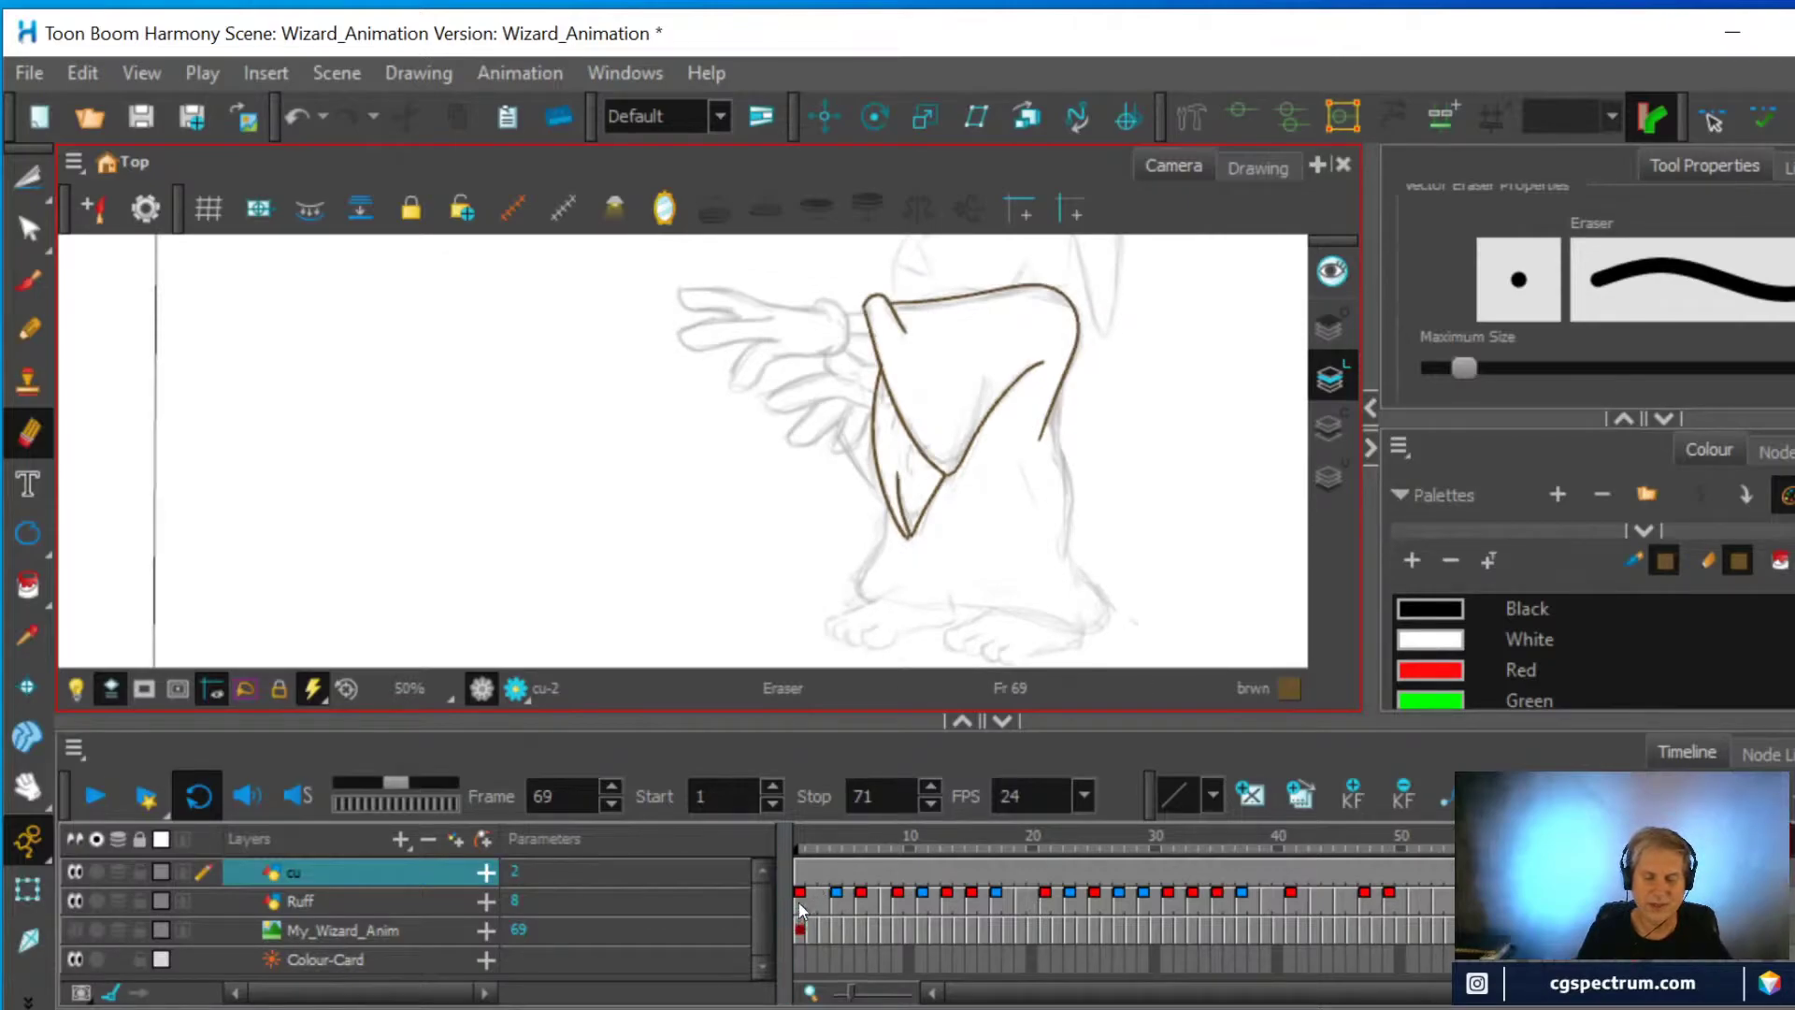
{"action": "left_click", "coordinate": [797, 871]}
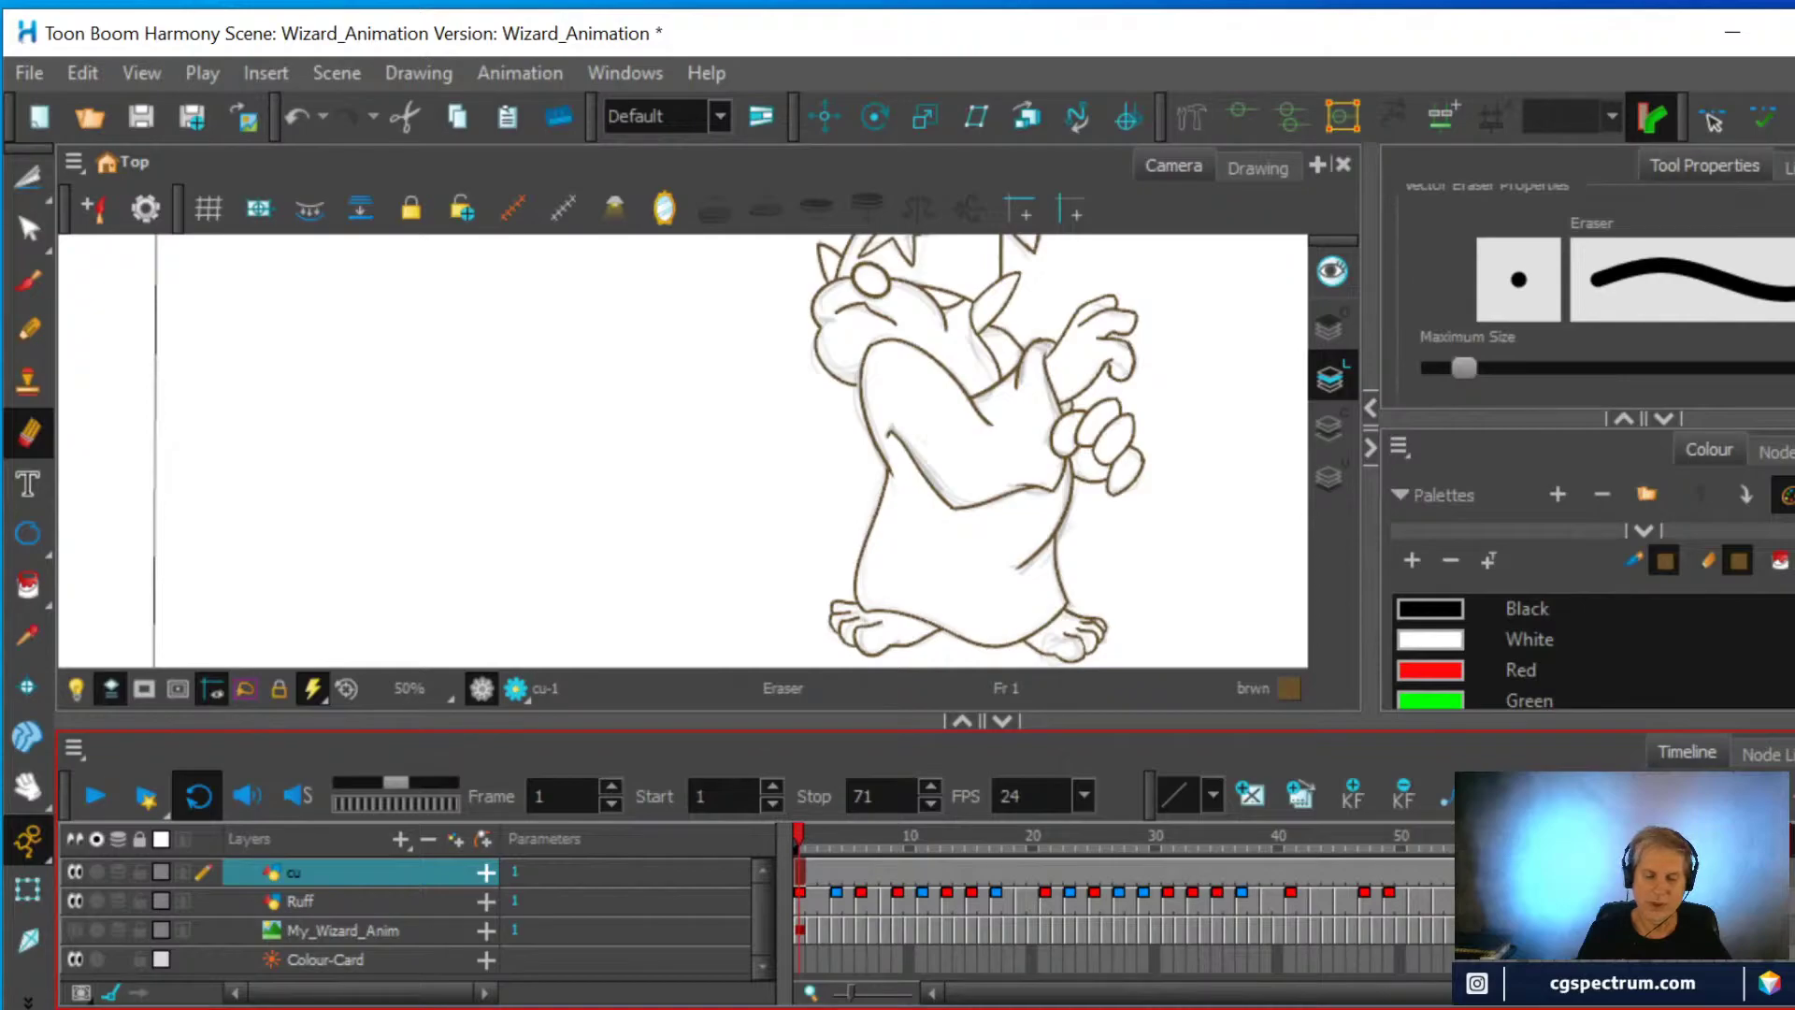
{"action": "key", "text": "shift+period"}
{"action": "left_click", "coordinate": [800, 869]}
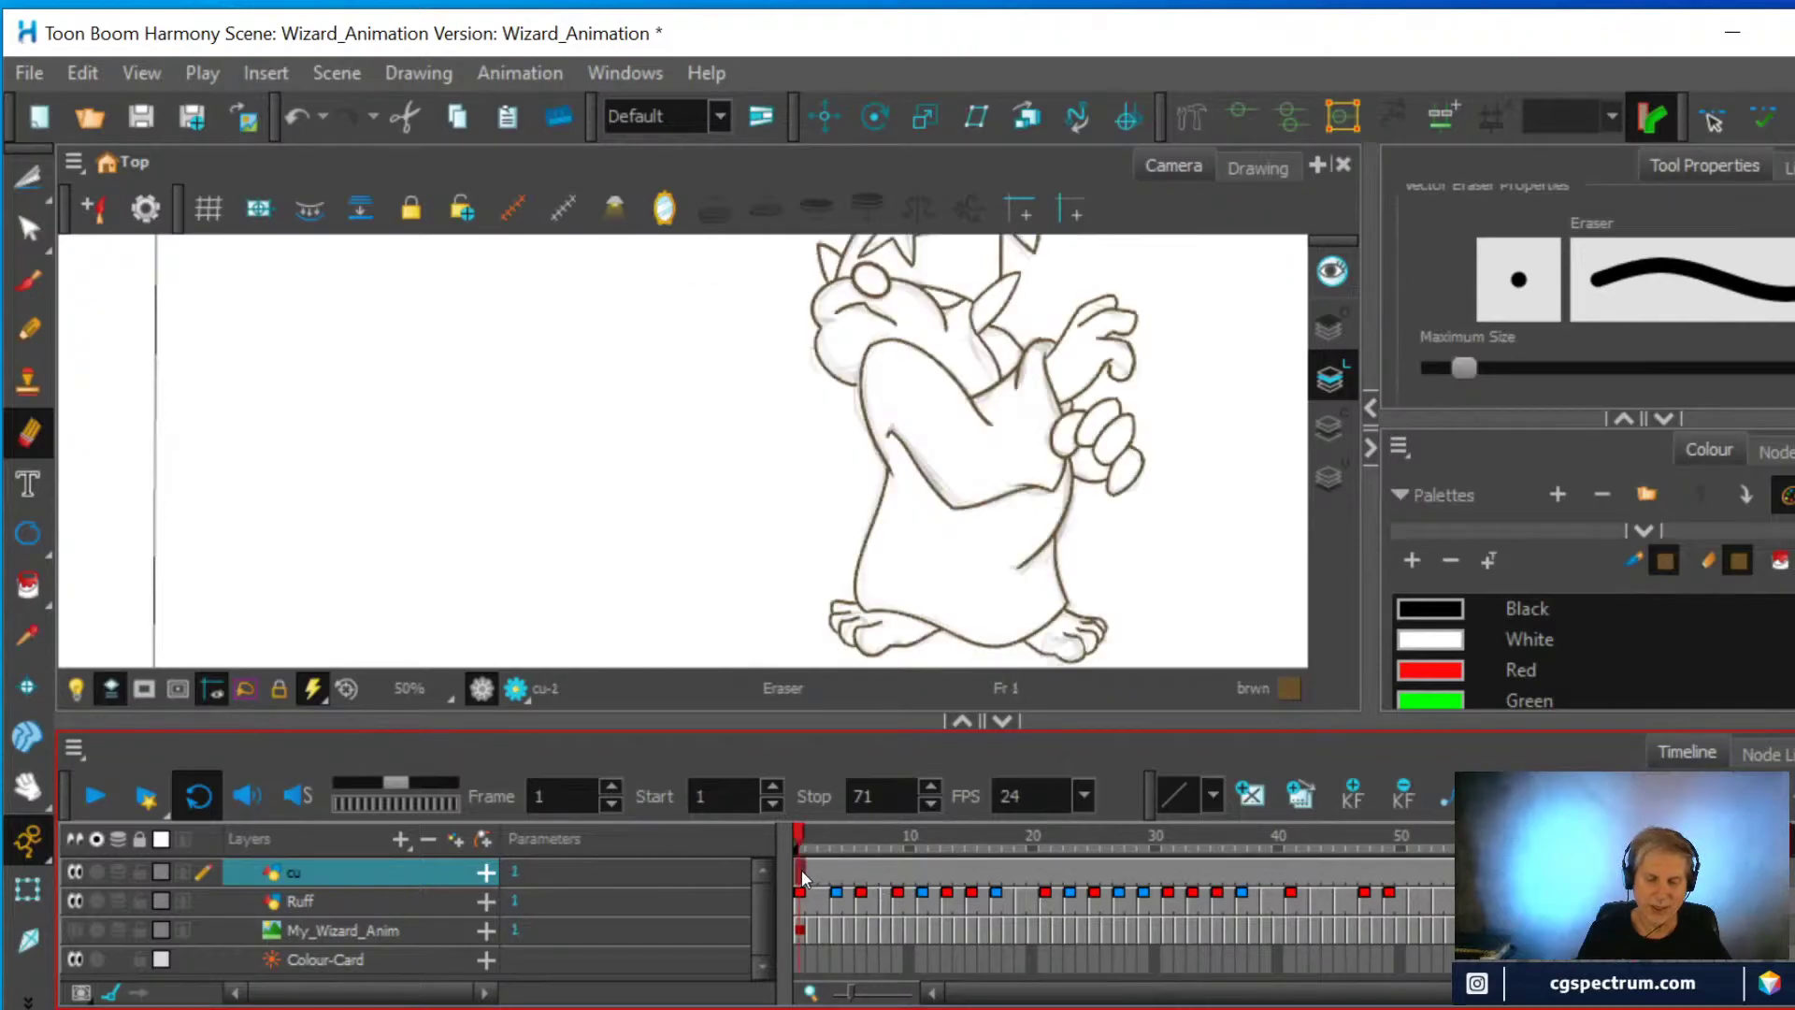
{"action": "left_click", "coordinate": [28, 178]}
{"action": "mouse_move", "coordinate": [816, 617]}
{"action": "left_mouse_down"}
{"action": "mouse_move", "coordinate": [846, 580]}
{"action": "mouse_move", "coordinate": [894, 583]}
{"action": "mouse_move", "coordinate": [961, 634]}
{"action": "mouse_move", "coordinate": [825, 659]}
{"action": "mouse_move", "coordinate": [813, 612]}
{"action": "left_mouse_up"}
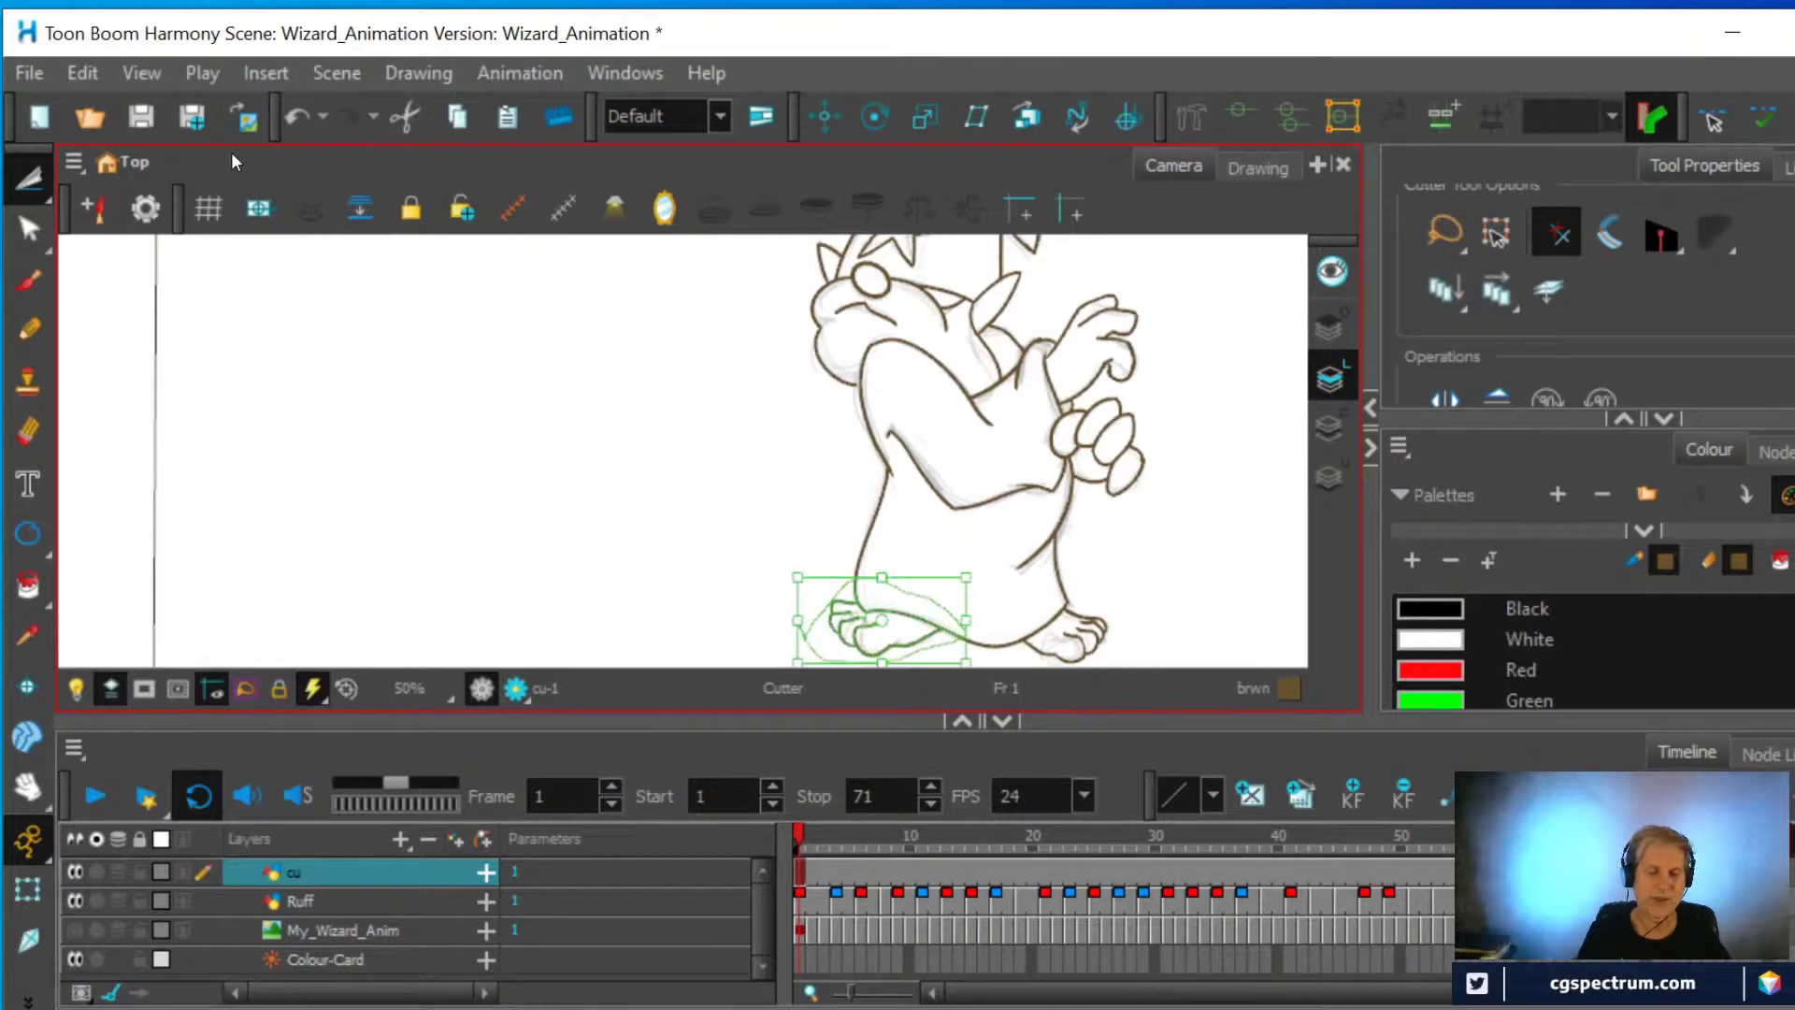
{"action": "left_click", "coordinate": [86, 72]}
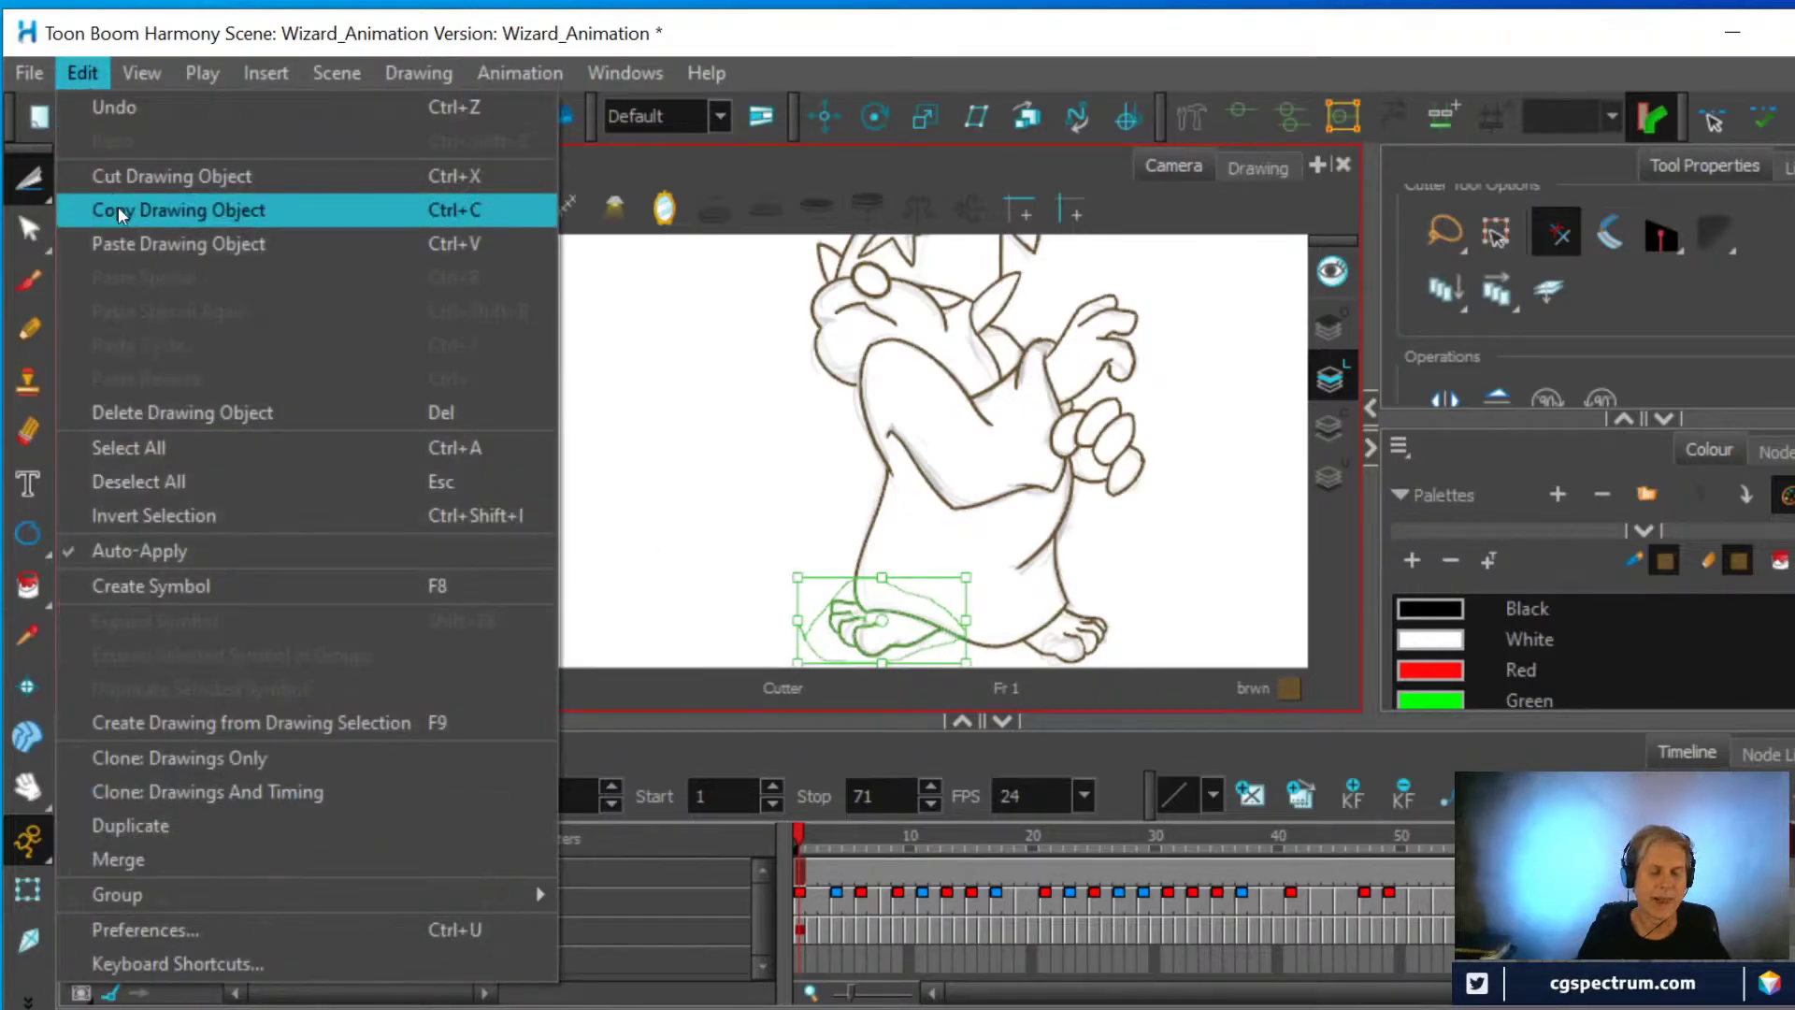
{"action": "left_click", "coordinate": [118, 209]}
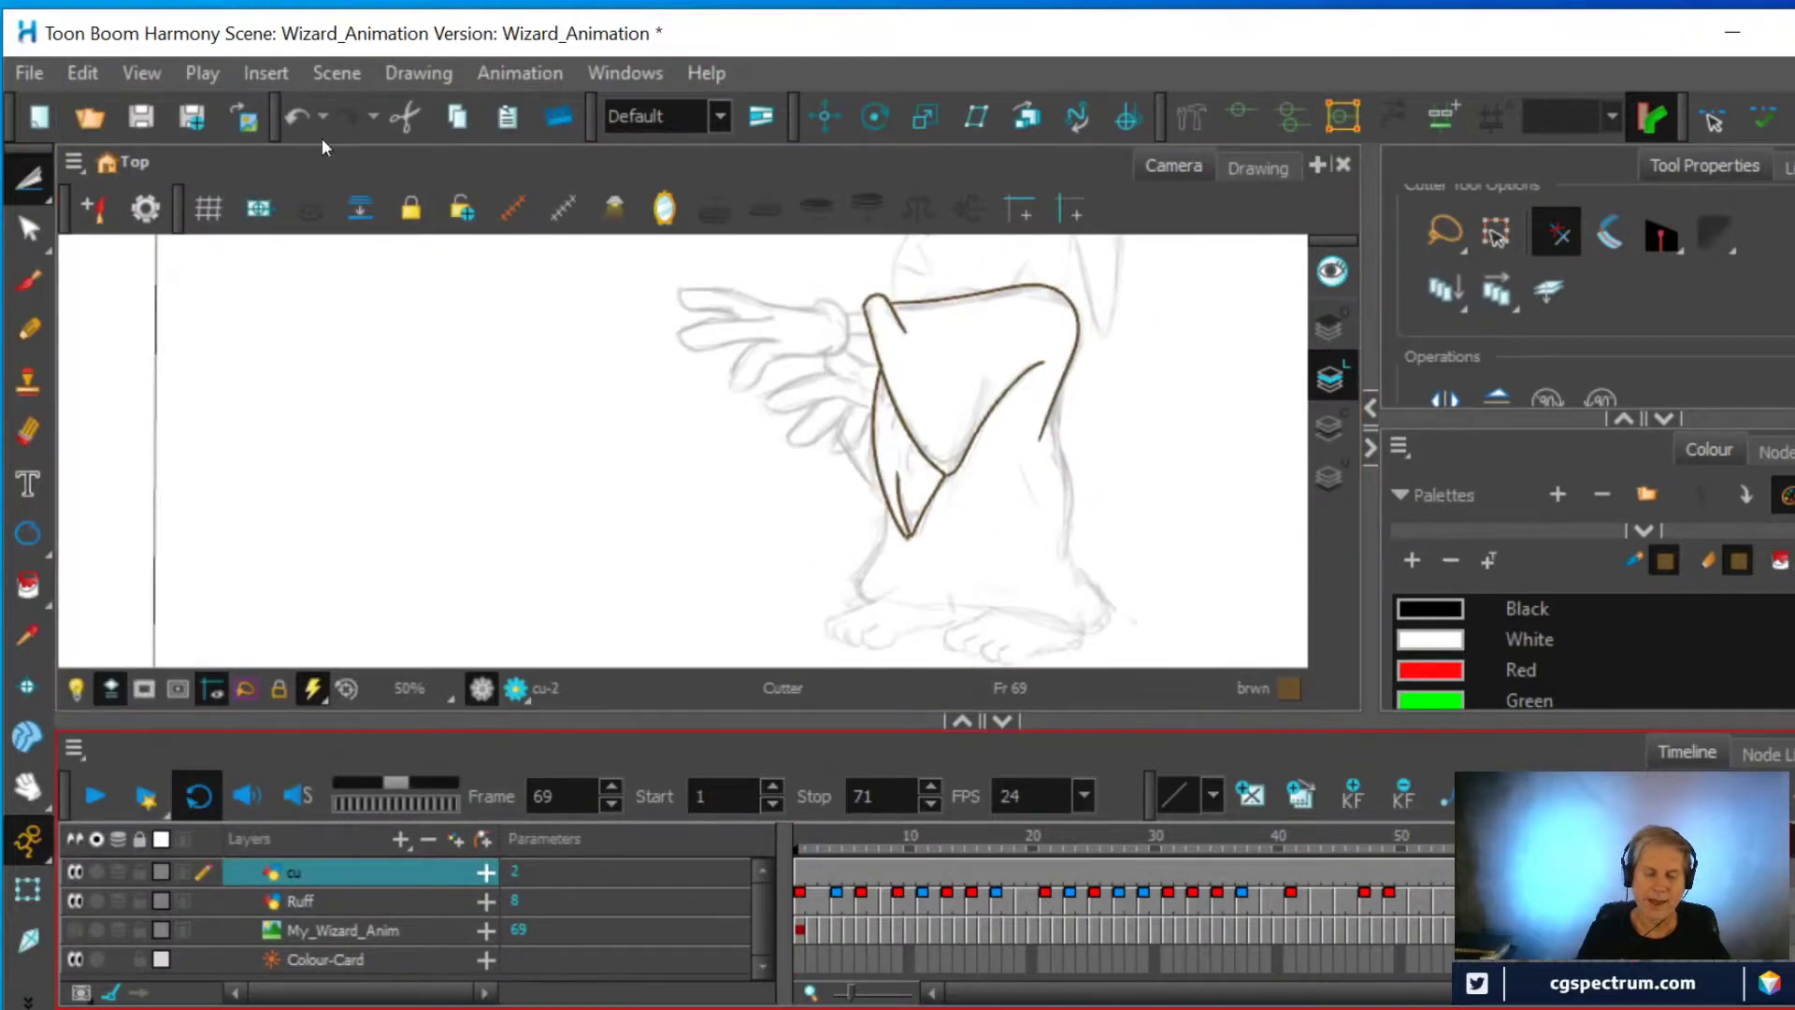
Paste the copied foot into the frame 69 clean-up drawing over the rough left-hand foot
{"action": "left_click", "coordinate": [79, 73]}
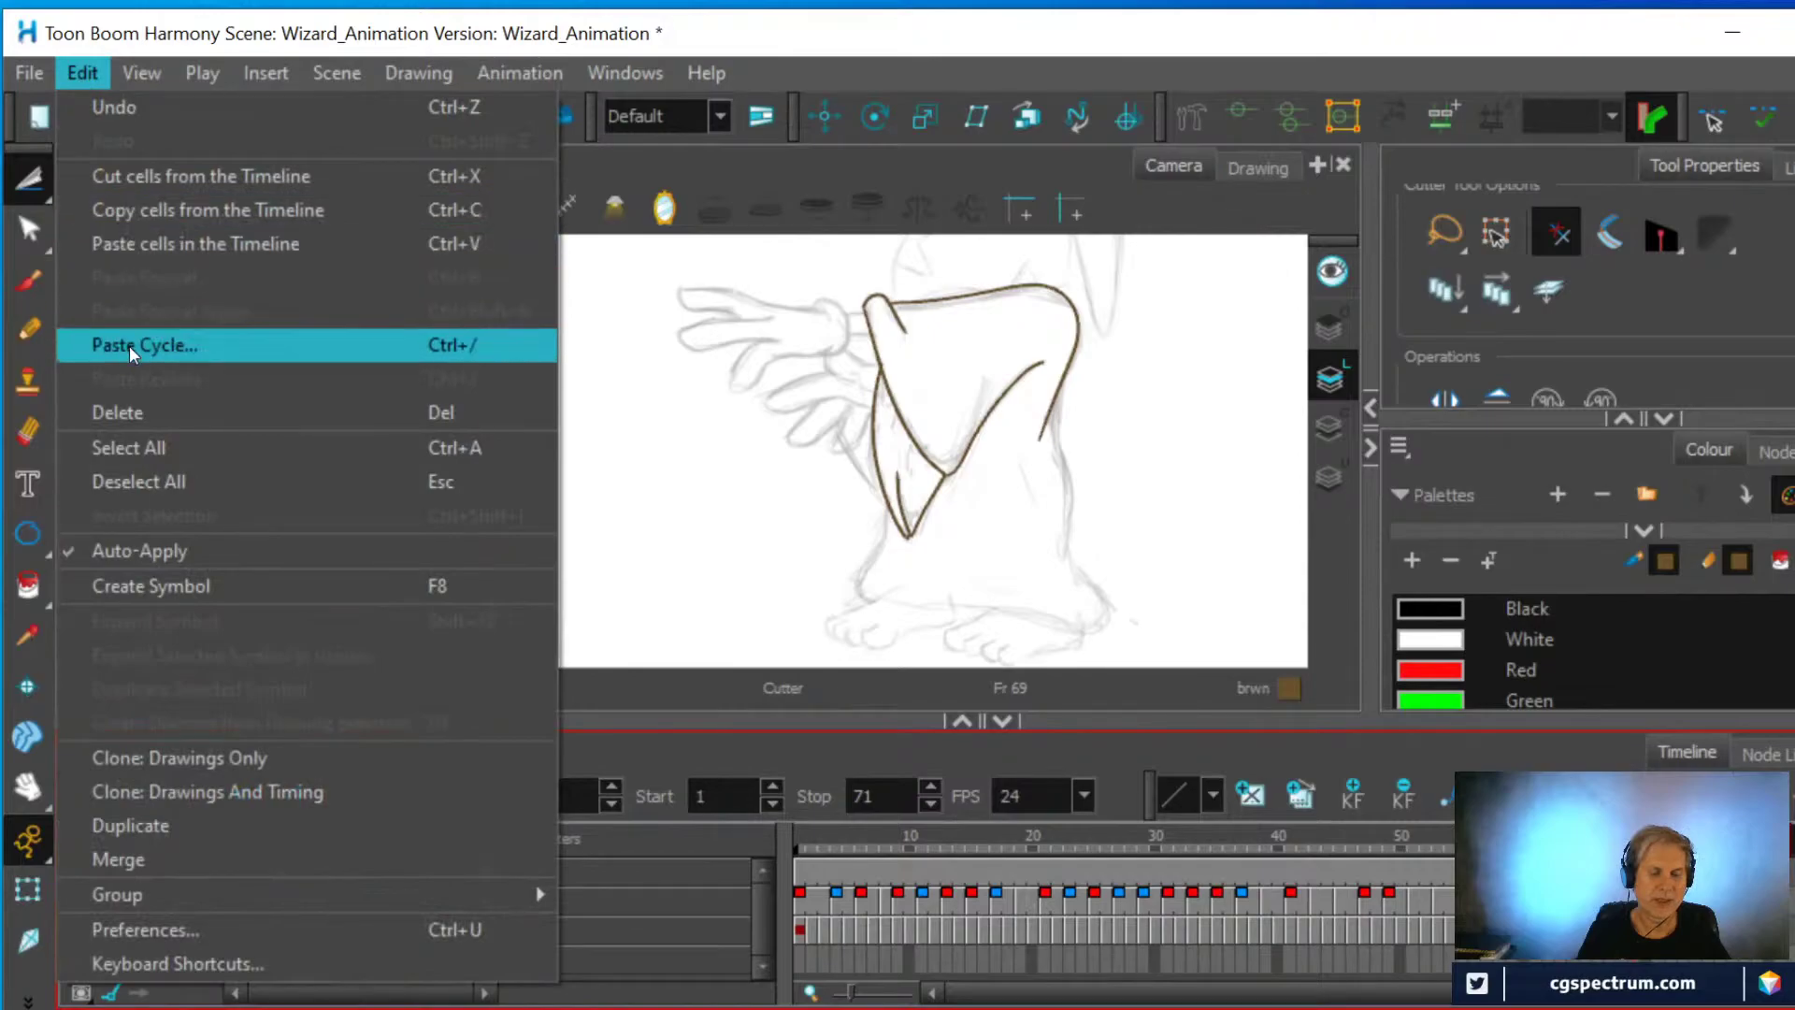
{"action": "left_click", "coordinate": [161, 250]}
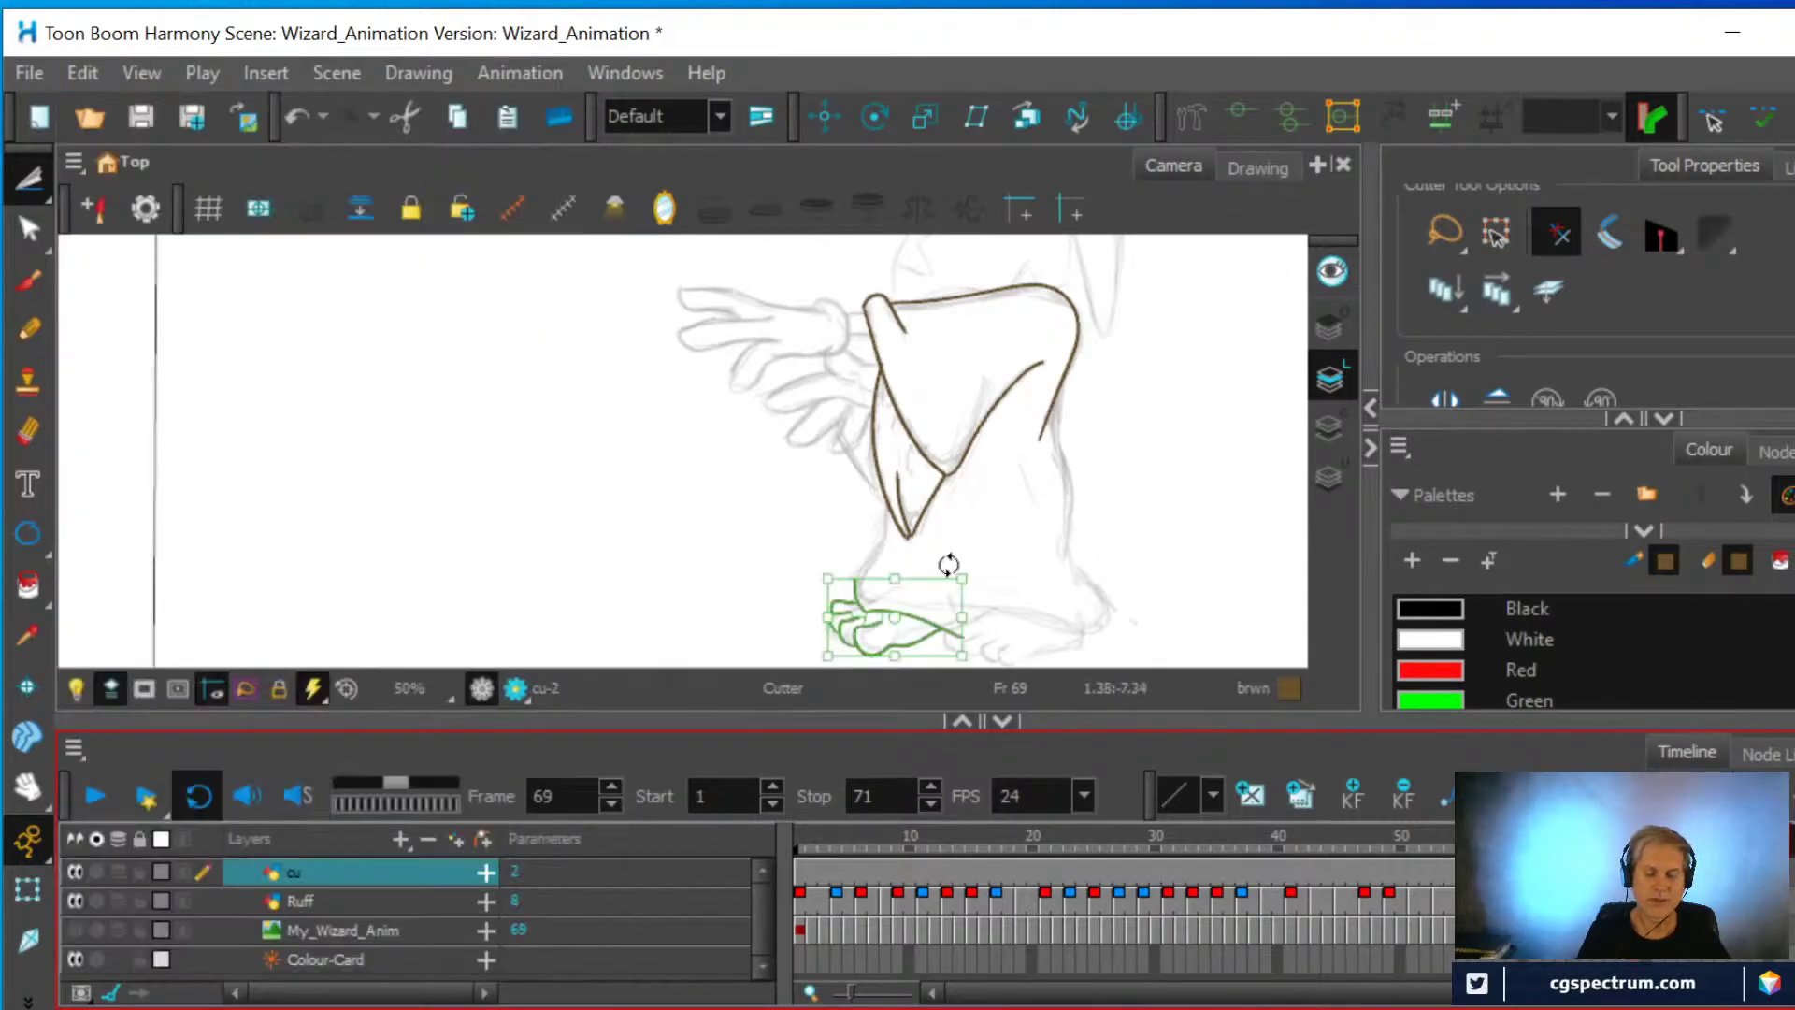
{"action": "scroll", "coordinate": [949, 564], "scroll_direction": "up", "scroll_amount": 2}
{"action": "key", "text": "space"}
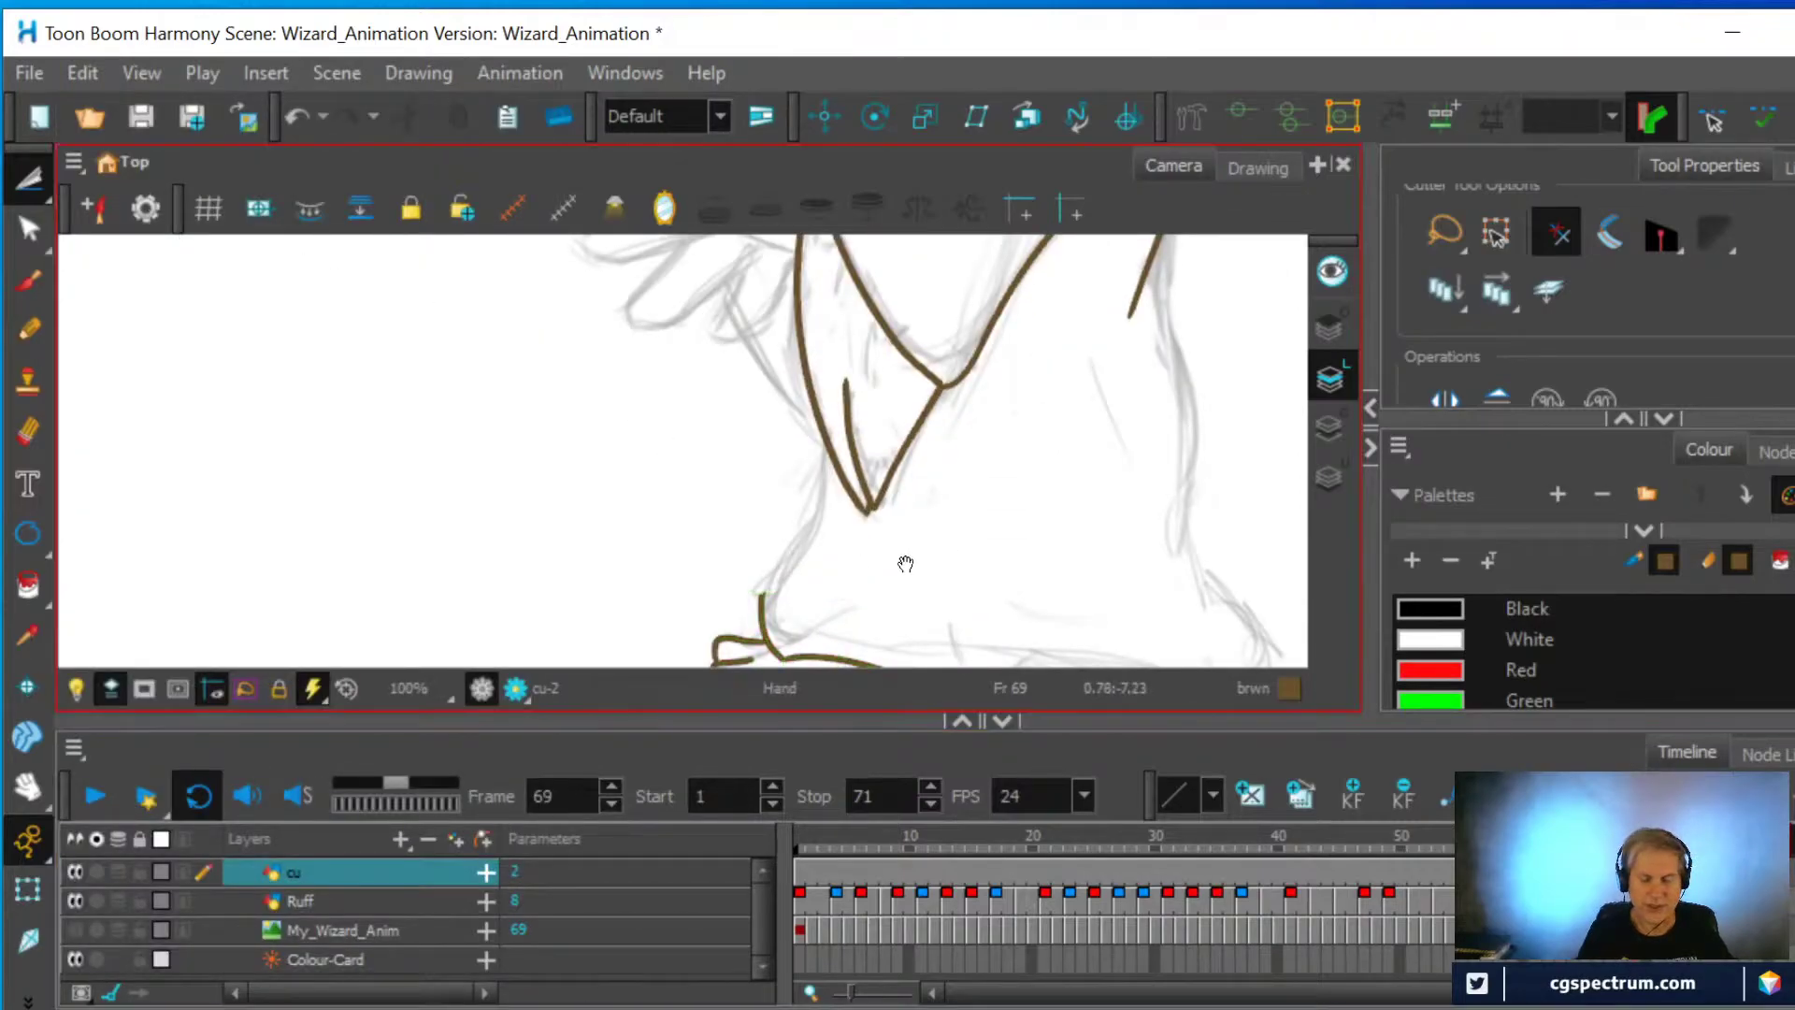
{"action": "left_click_drag", "start_coordinate": [905, 564], "coordinate": [930, 389]}
{"action": "scroll", "coordinate": [928, 527], "scroll_direction": "up", "scroll_amount": 1}
{"action": "scroll", "coordinate": [929, 526], "scroll_direction": "down", "scroll_amount": 2}
{"action": "scroll", "coordinate": [925, 529], "scroll_direction": "up", "scroll_amount": 2}
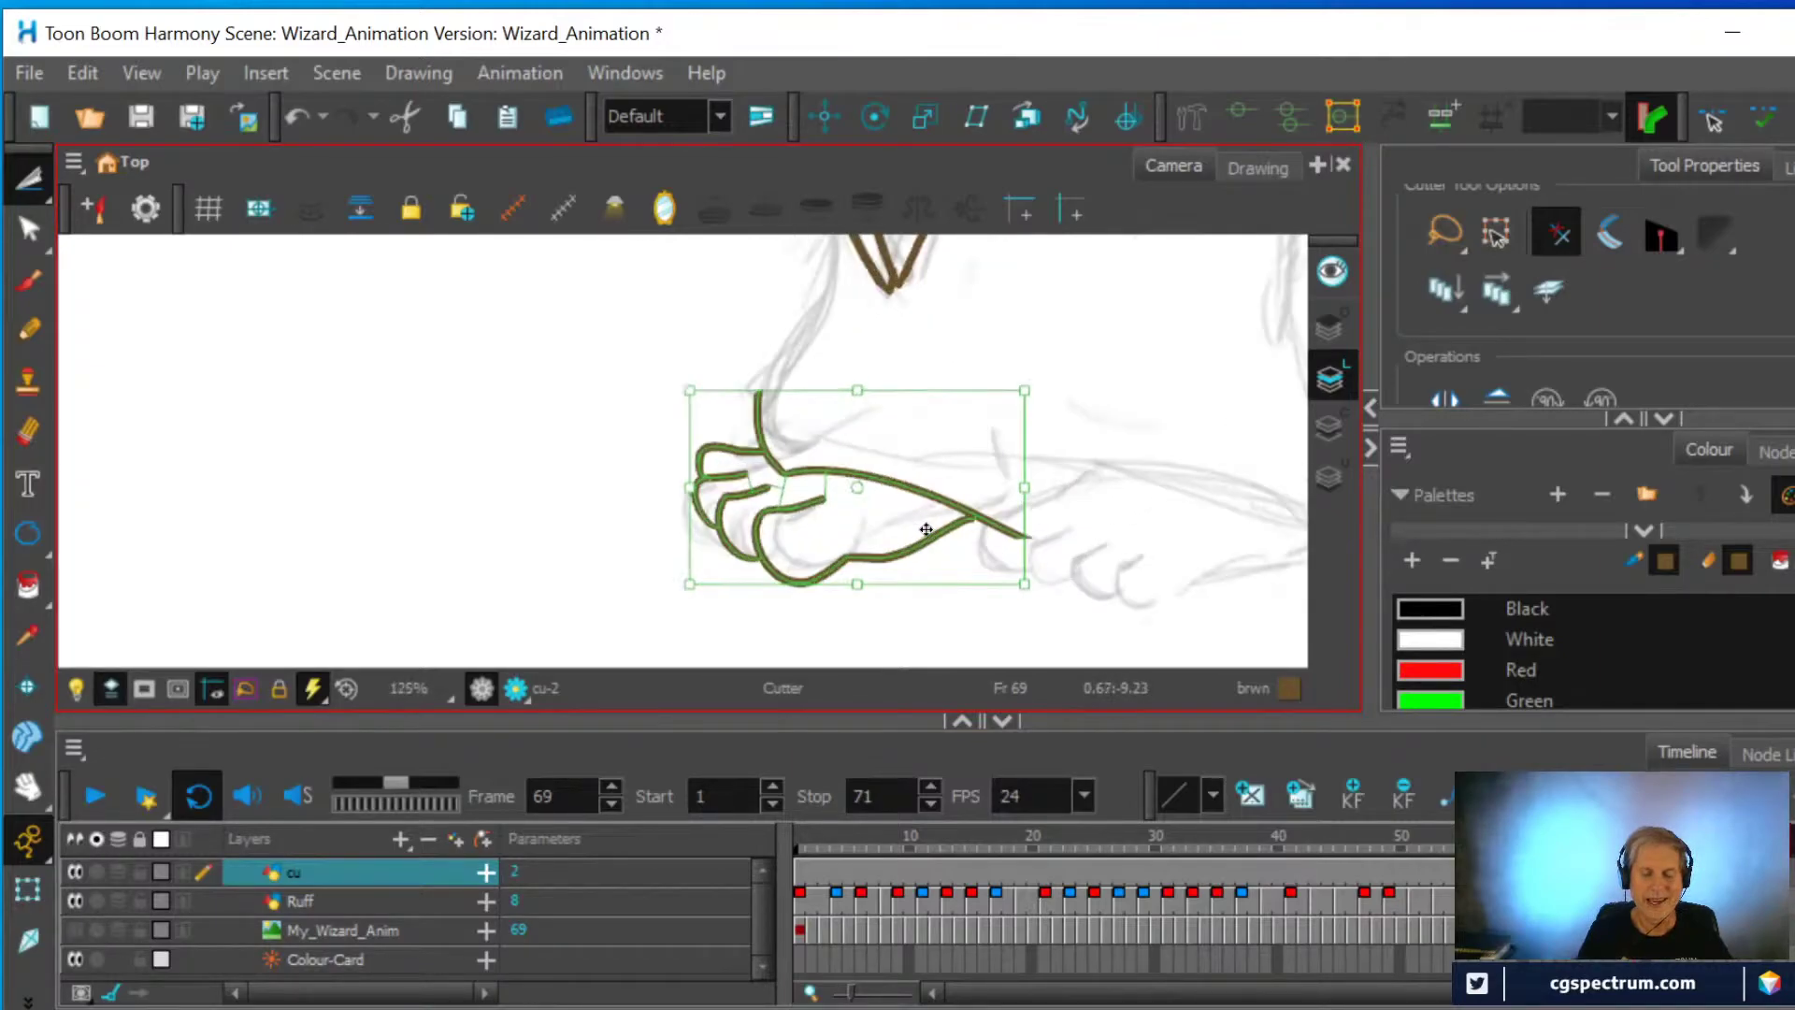
Deselect the pasted foot and erase its ankle and upper hem lines, keeping only the toes and sole
{"action": "left_click", "coordinate": [1107, 472]}
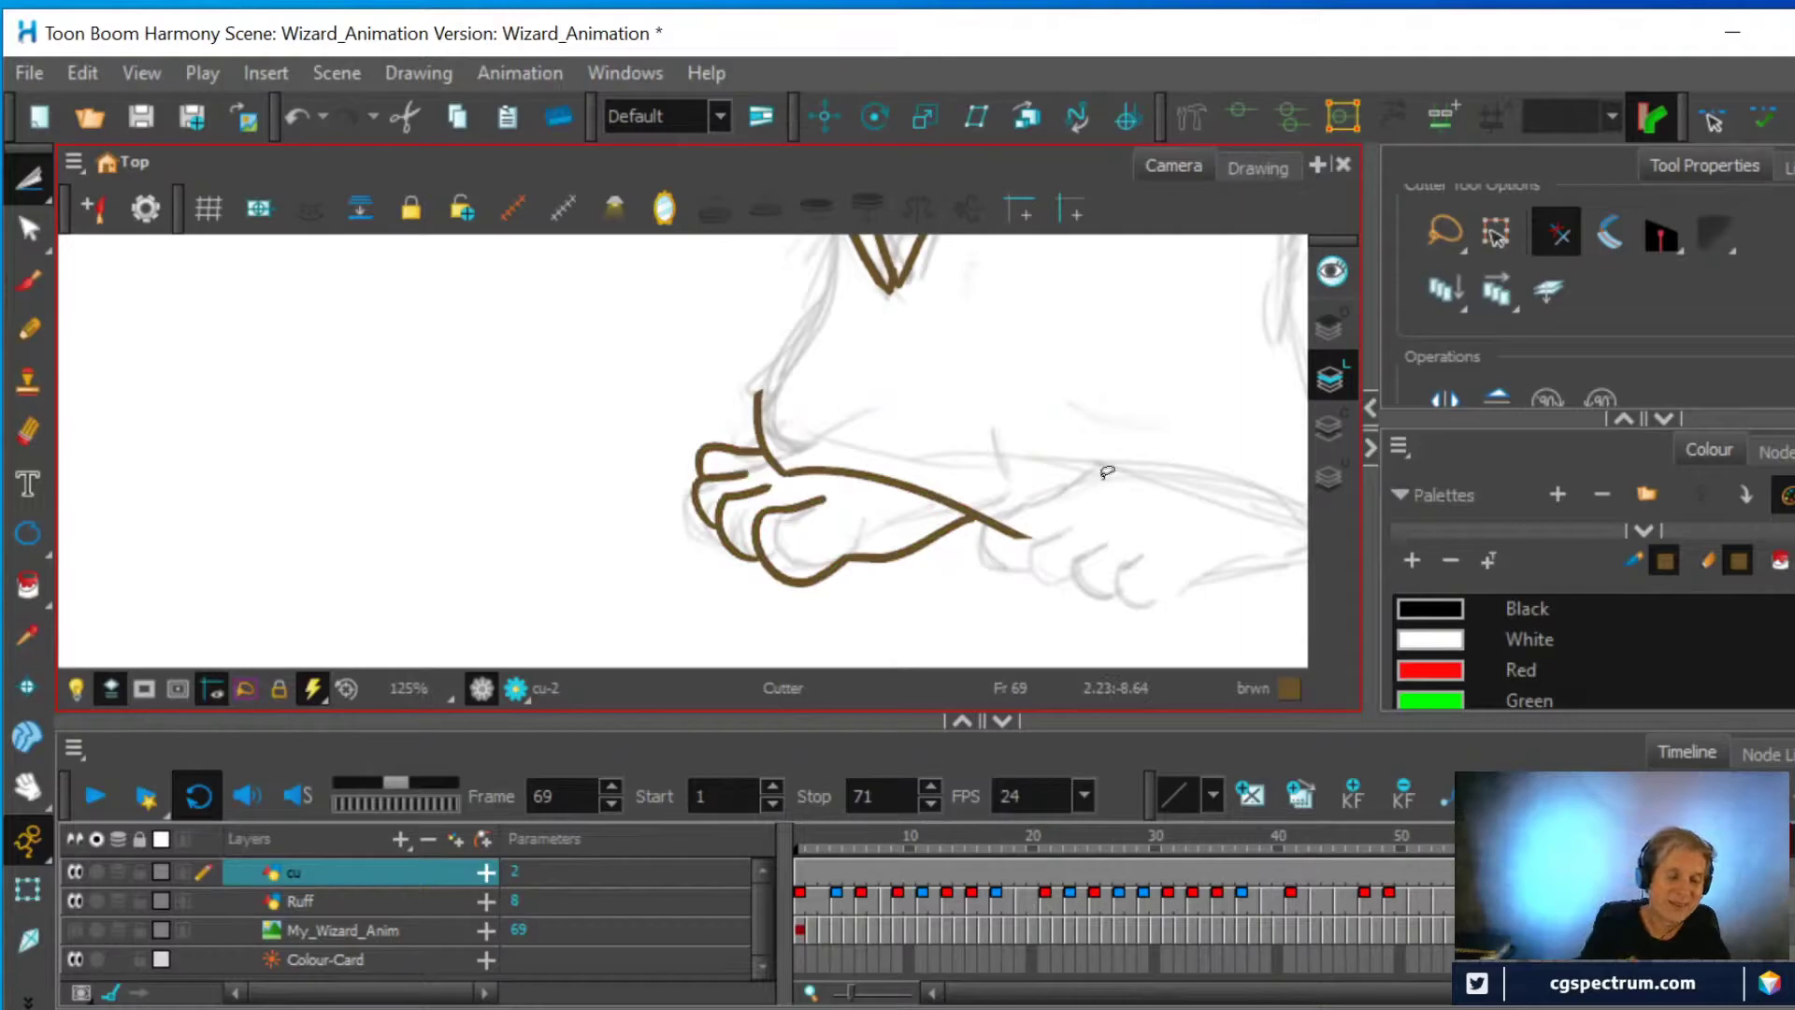
{"action": "left_click", "coordinate": [29, 432]}
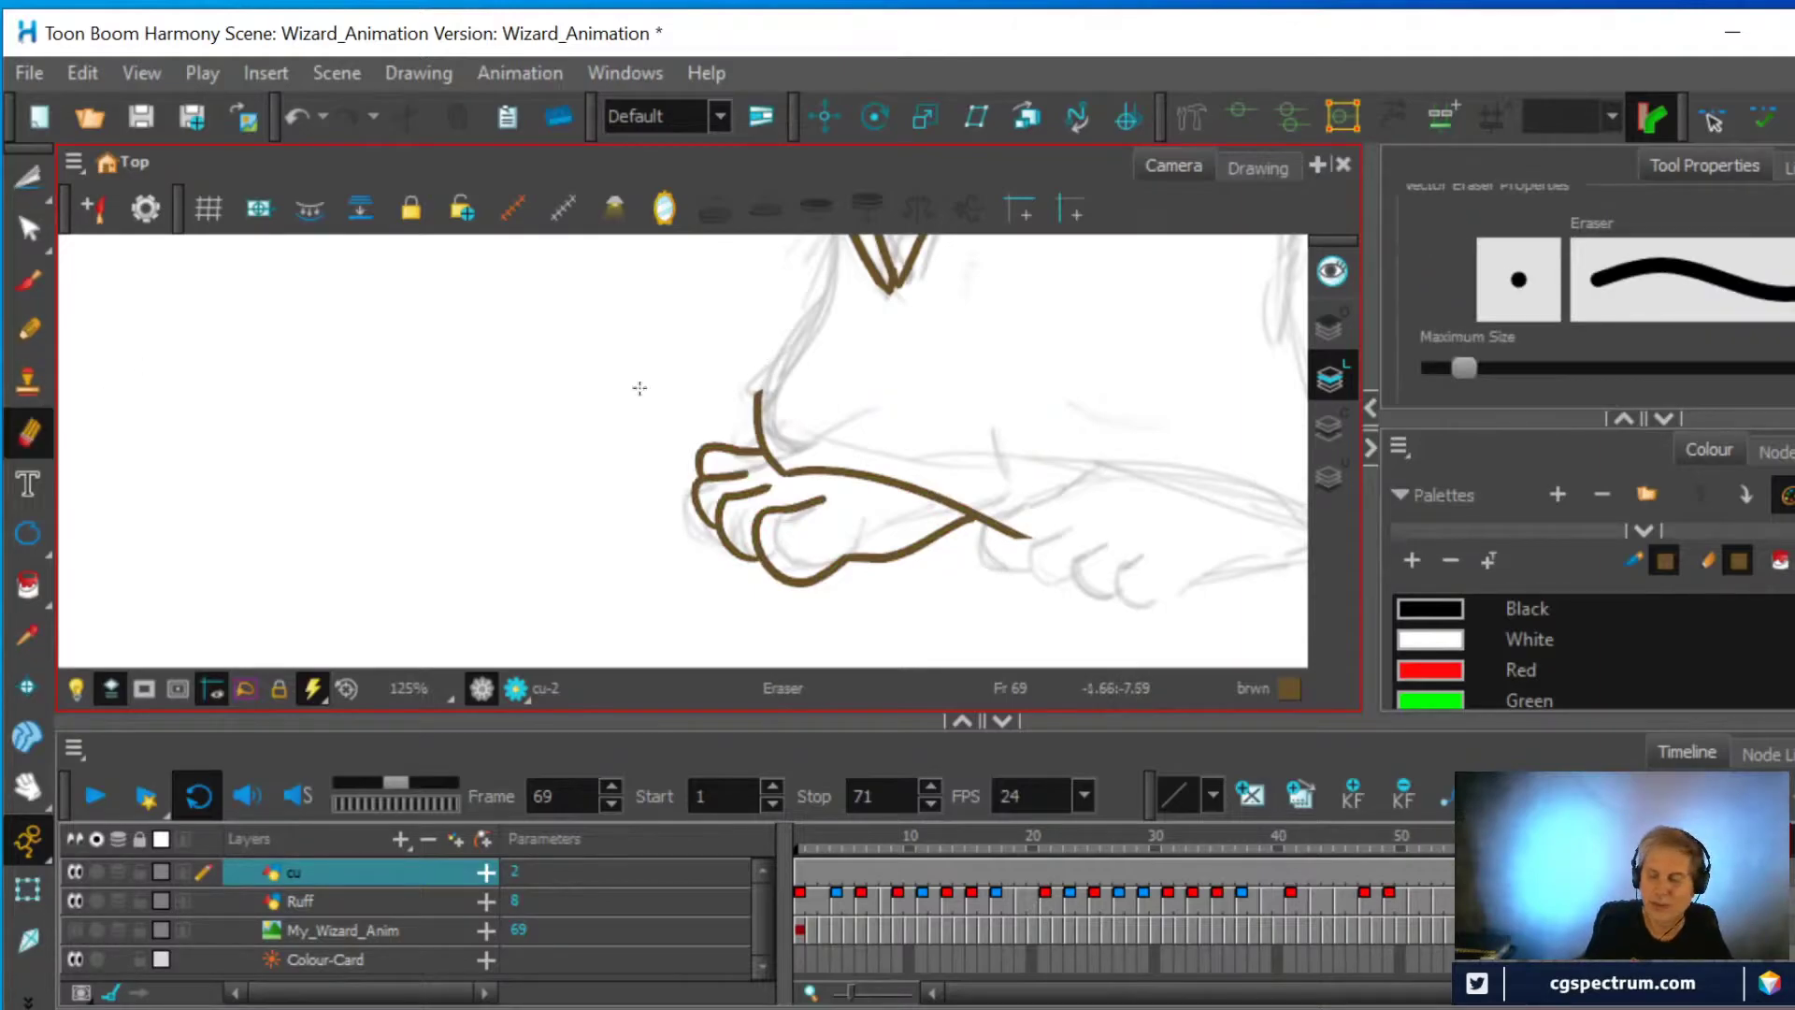
{"action": "mouse_move", "coordinate": [765, 369]}
{"action": "left_mouse_down"}
{"action": "mouse_move", "coordinate": [794, 471]}
{"action": "mouse_move", "coordinate": [923, 480]}
{"action": "mouse_move", "coordinate": [1027, 535]}
{"action": "mouse_move", "coordinate": [930, 490]}
{"action": "left_mouse_up"}
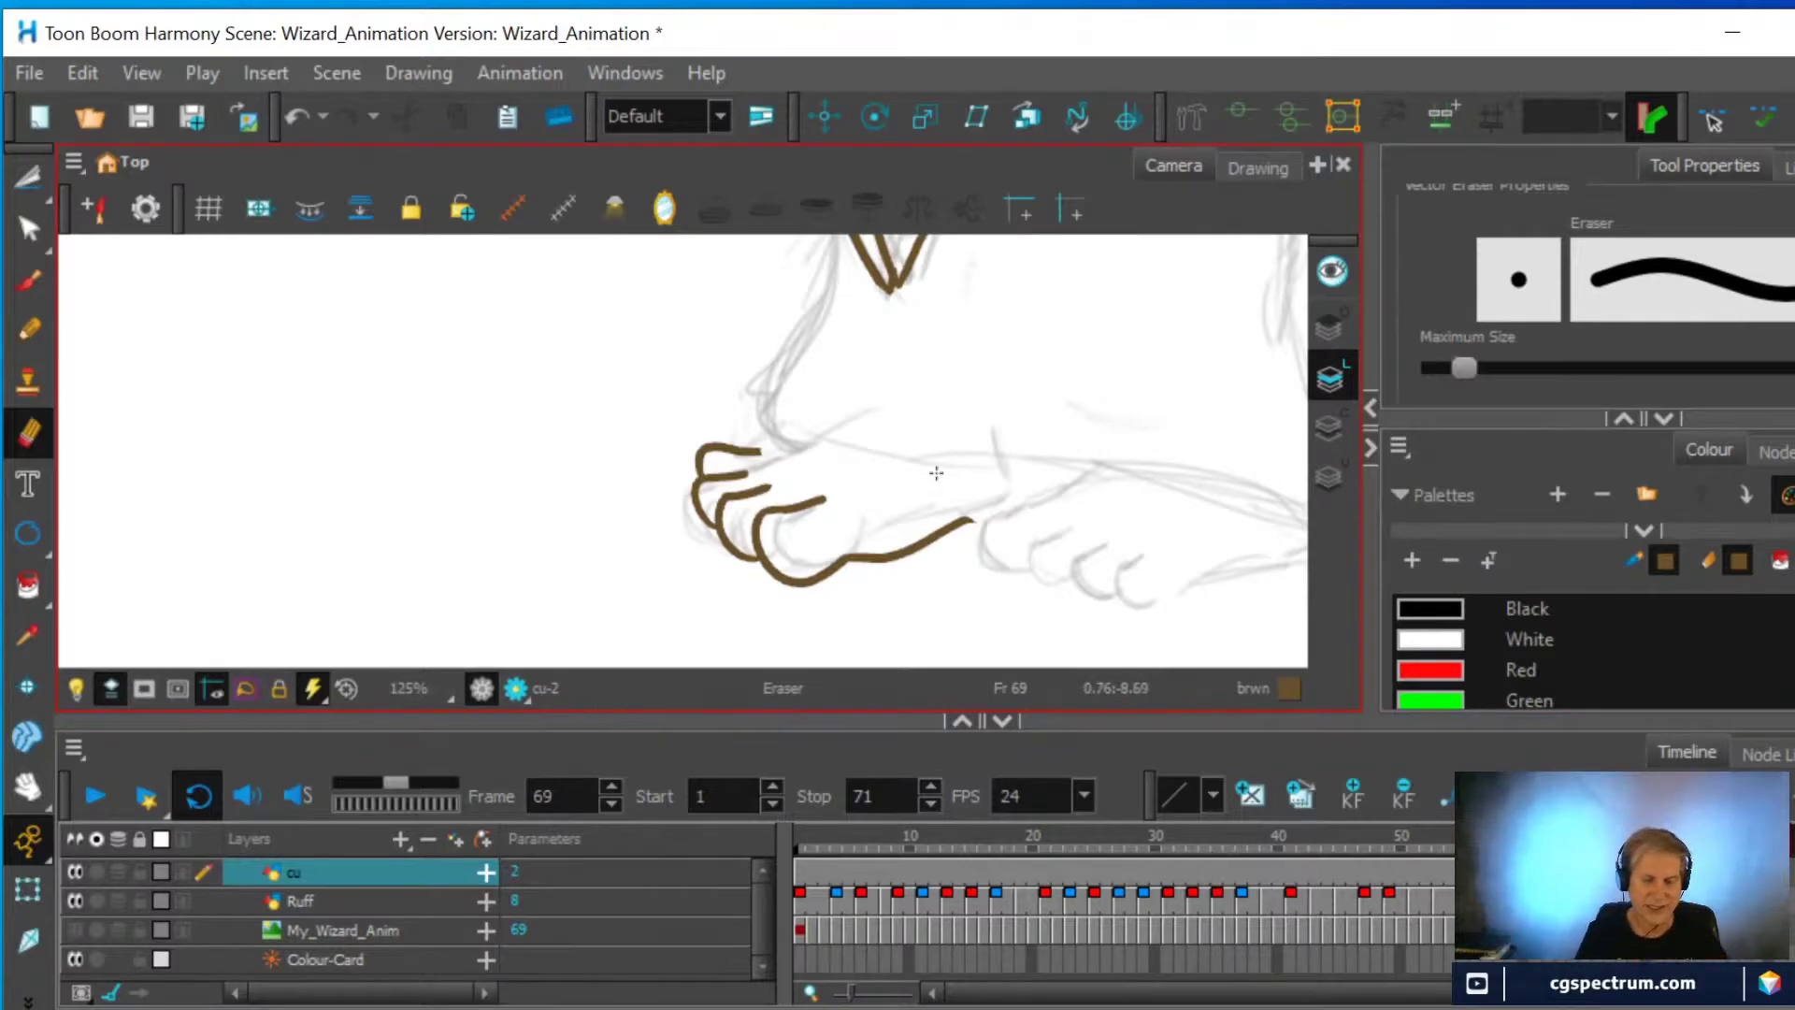
{"action": "scroll", "coordinate": [933, 470], "scroll_direction": "down", "scroll_amount": 2}
{"action": "key", "text": "space"}
{"action": "mouse_move", "coordinate": [1090, 496]}
{"action": "left_mouse_down"}
{"action": "mouse_move", "coordinate": [813, 586]}
{"action": "mouse_move", "coordinate": [798, 570]}
{"action": "mouse_move", "coordinate": [839, 531]}
{"action": "left_mouse_up"}
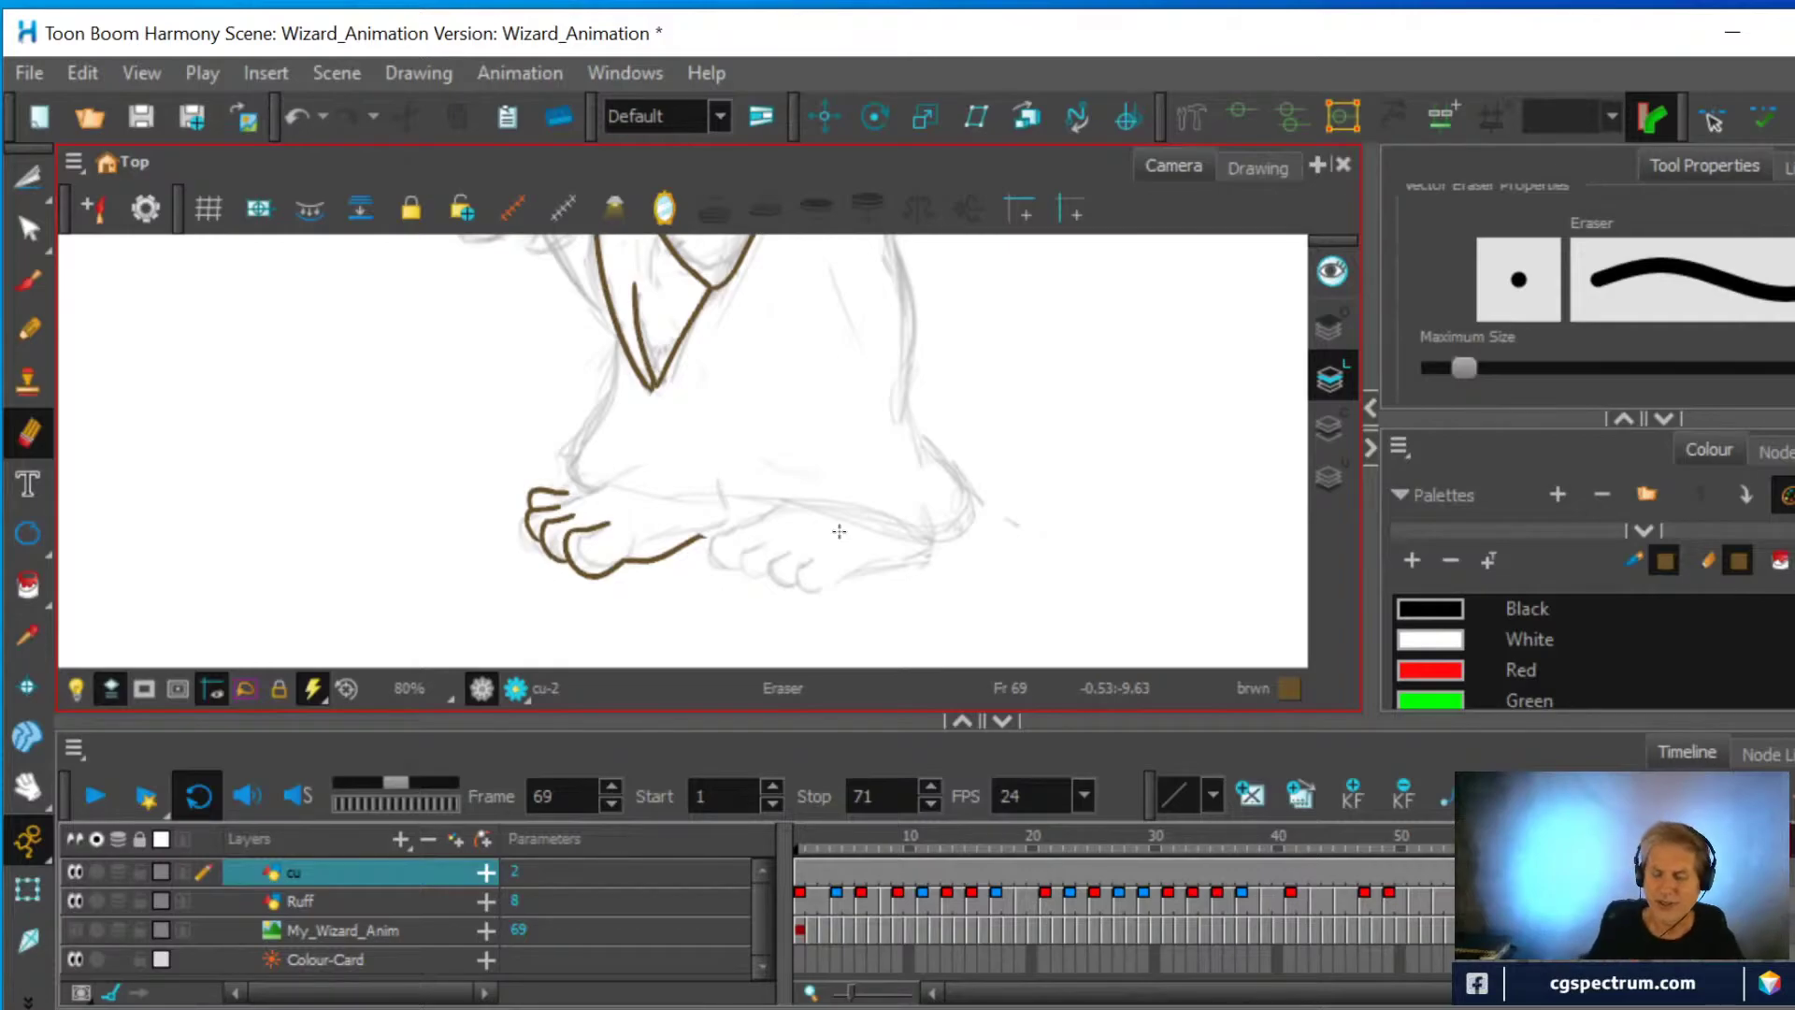
{"action": "left_click", "coordinate": [28, 329]}
{"action": "left_click_drag", "start_coordinate": [741, 571], "coordinate": [710, 534]}
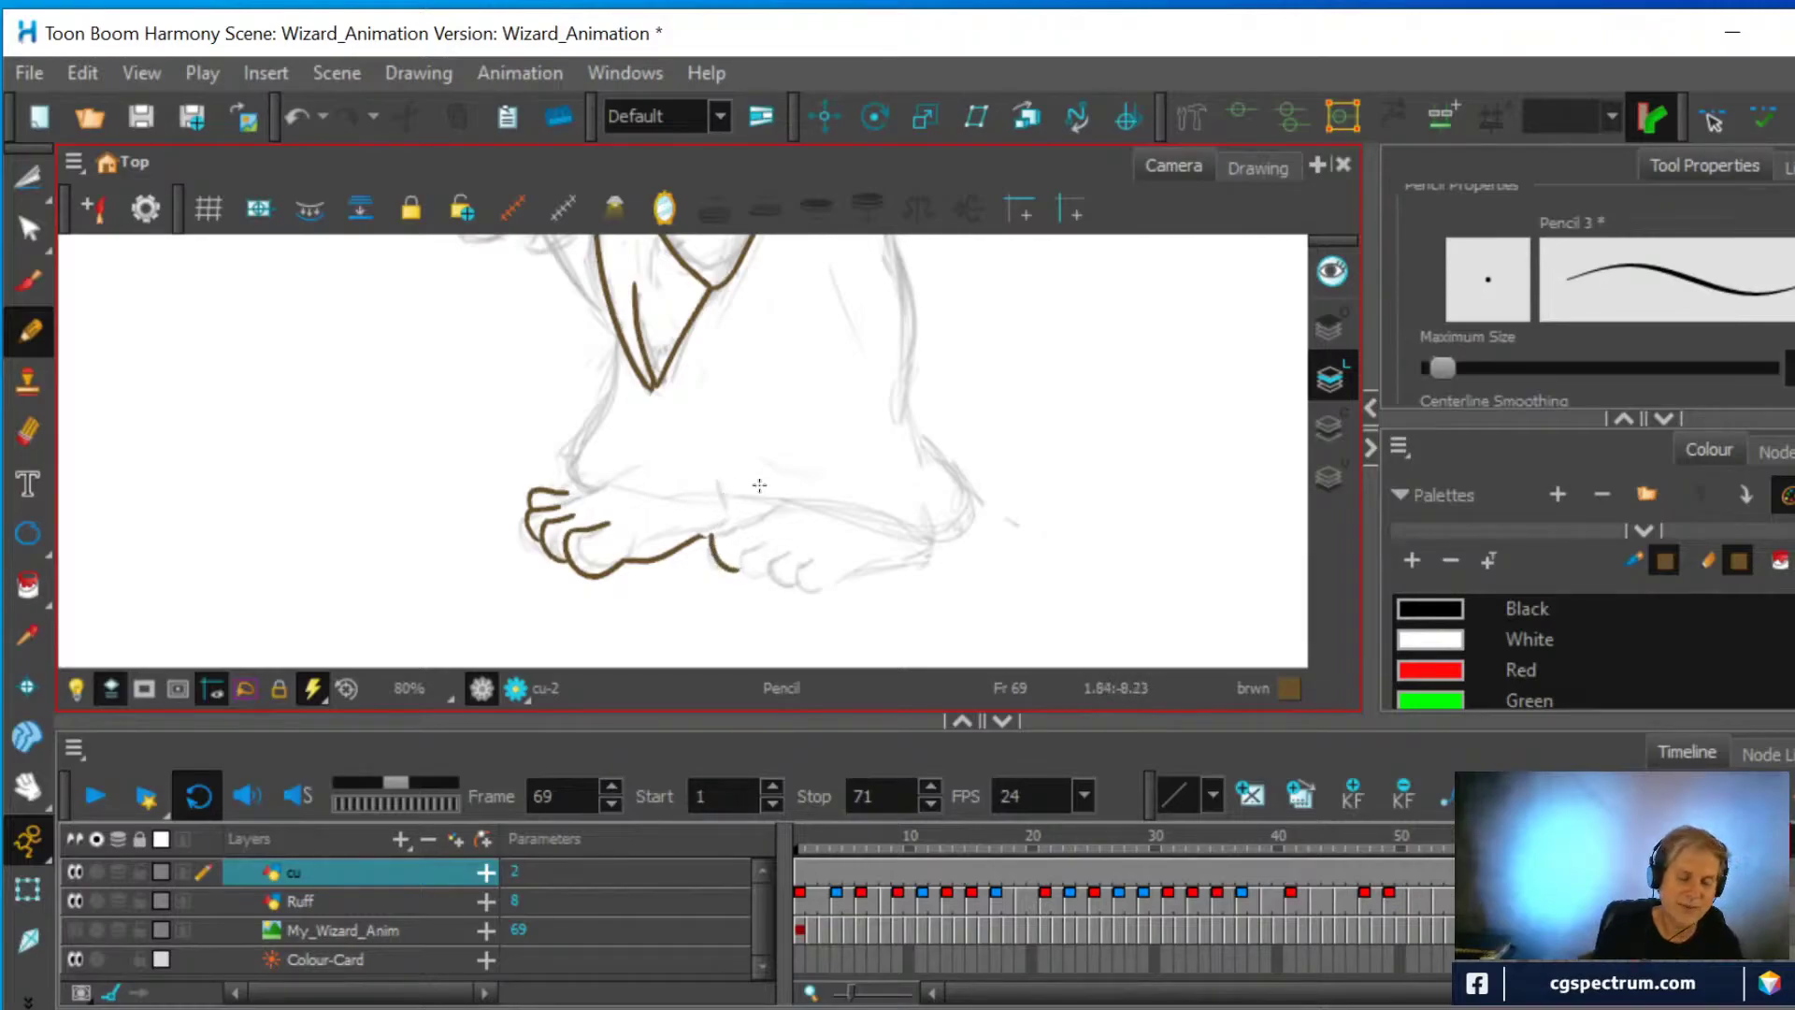
{"action": "key", "text": "alt+s"}
{"action": "key", "text": "alt+/"}
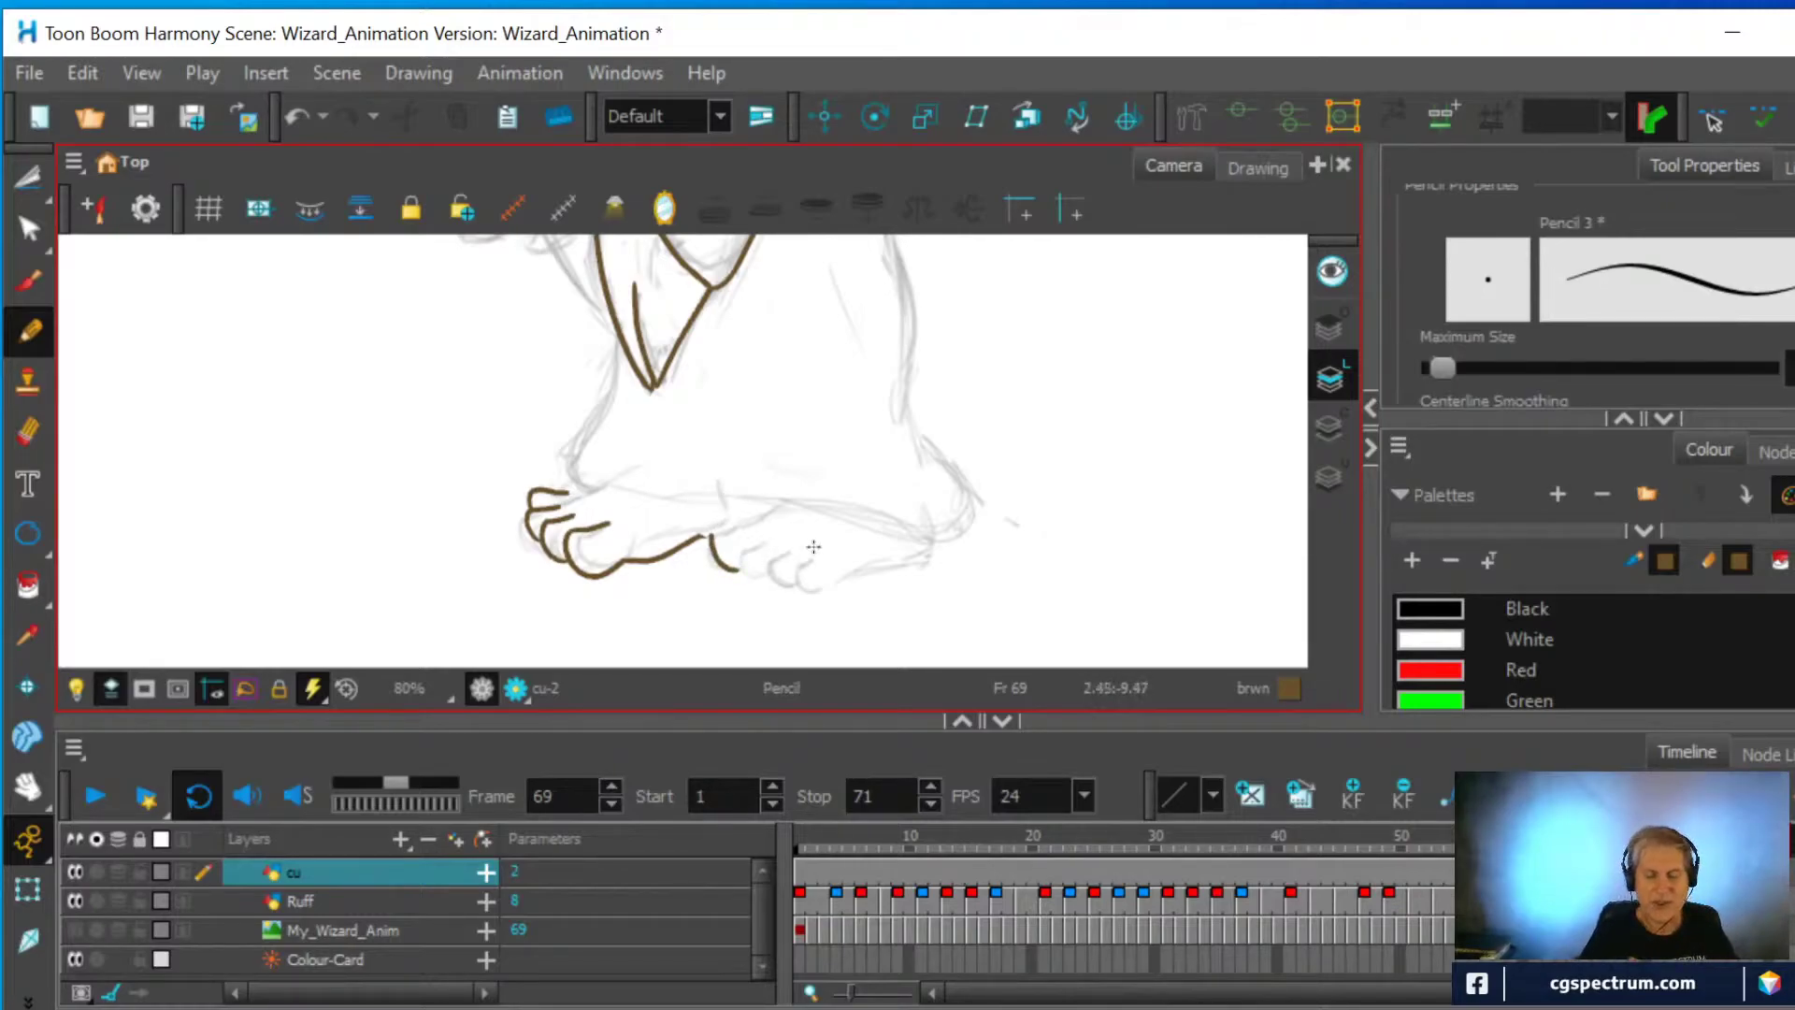
{"action": "key", "text": "ctrl+z"}
Trace the wizard's right-hand foot with the Pencil, drawing the upper edge, the four toes and the sole up to the heel
{"action": "scroll", "coordinate": [851, 537], "scroll_direction": "up", "scroll_amount": 2}
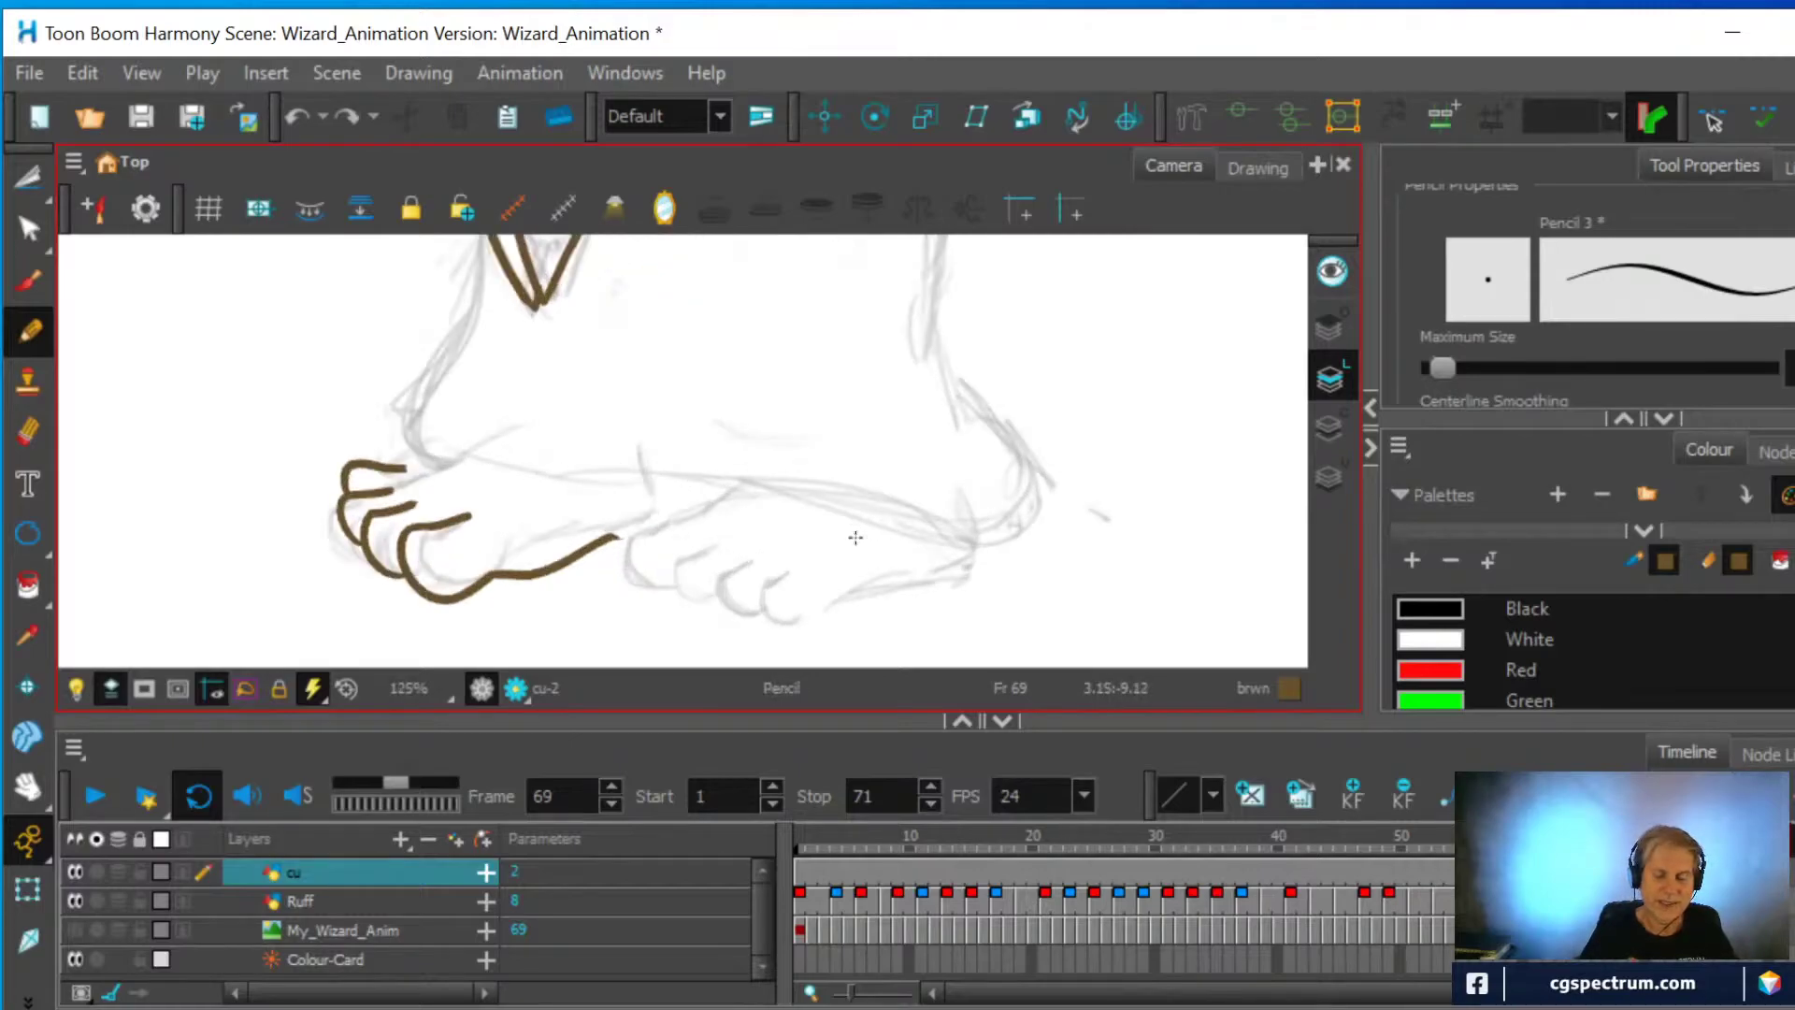
{"action": "scroll", "coordinate": [853, 533], "scroll_direction": "up", "scroll_amount": 1}
{"action": "scroll", "coordinate": [887, 462], "scroll_direction": "up", "scroll_amount": 1}
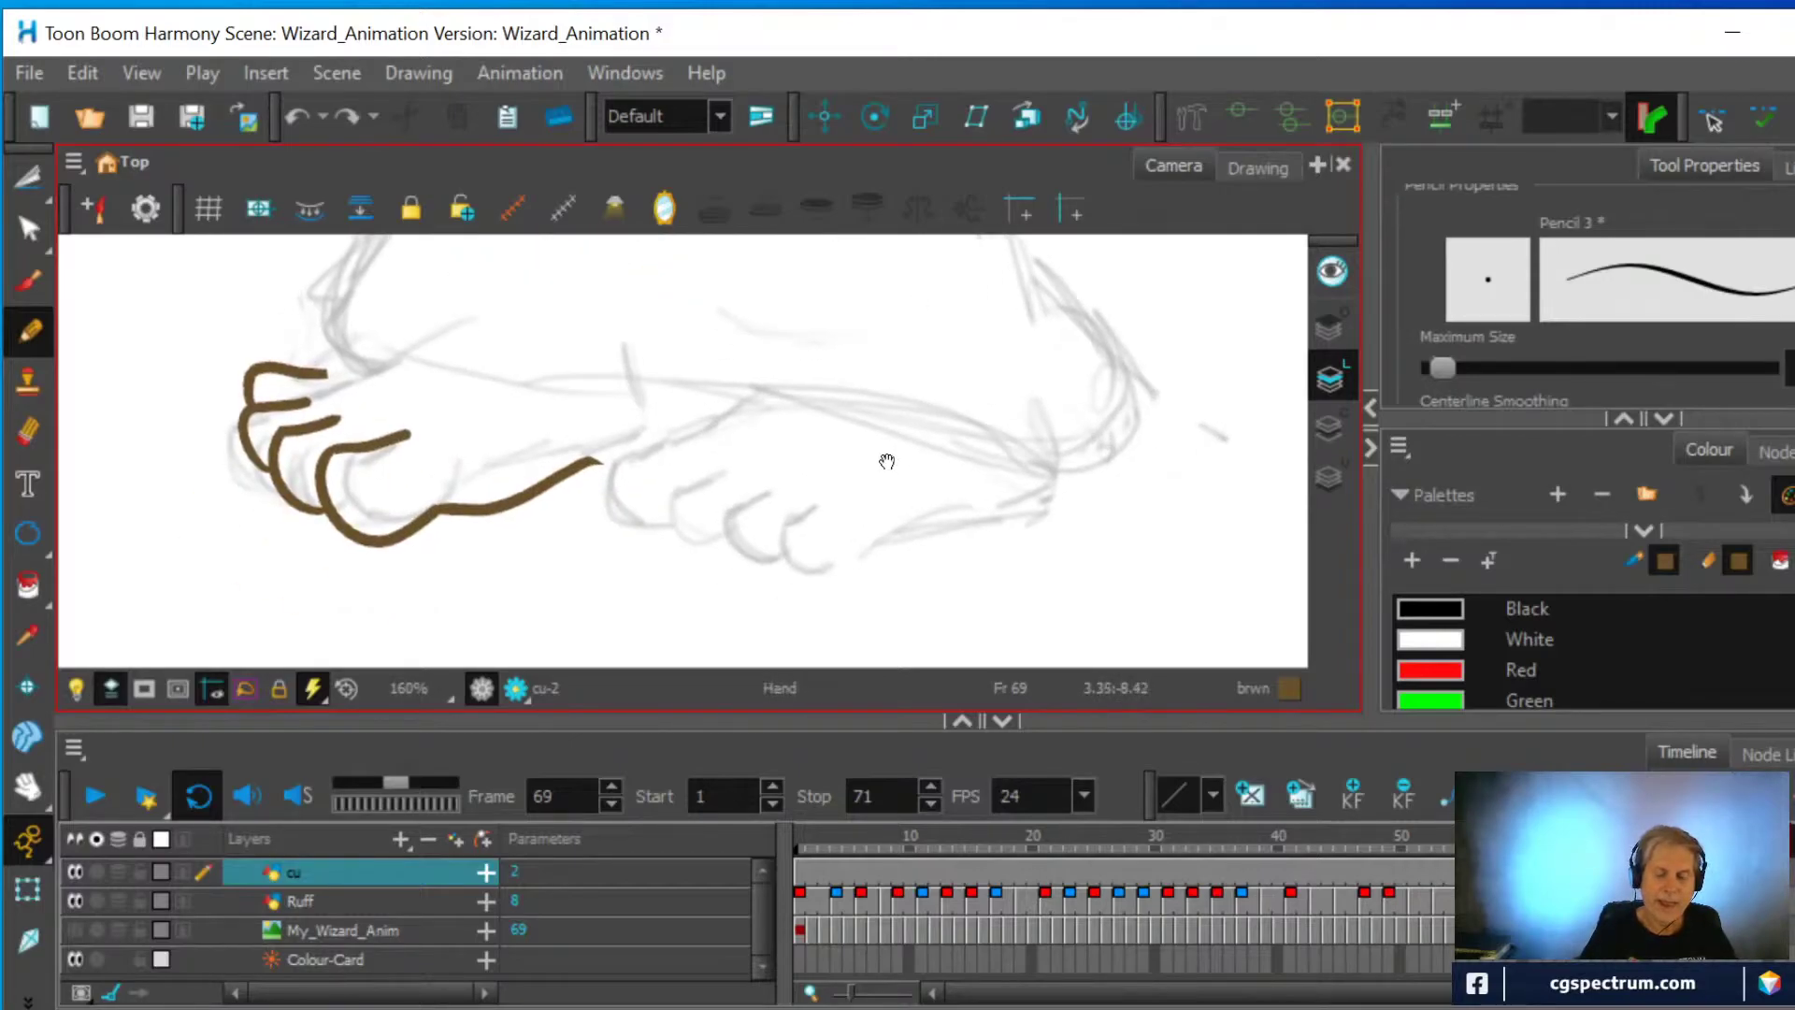
{"action": "mouse_move", "coordinate": [670, 524]}
{"action": "left_mouse_down"}
{"action": "mouse_move", "coordinate": [645, 524]}
{"action": "mouse_move", "coordinate": [616, 451]}
{"action": "mouse_move", "coordinate": [715, 430]}
{"action": "mouse_move", "coordinate": [790, 353]}
{"action": "left_mouse_up"}
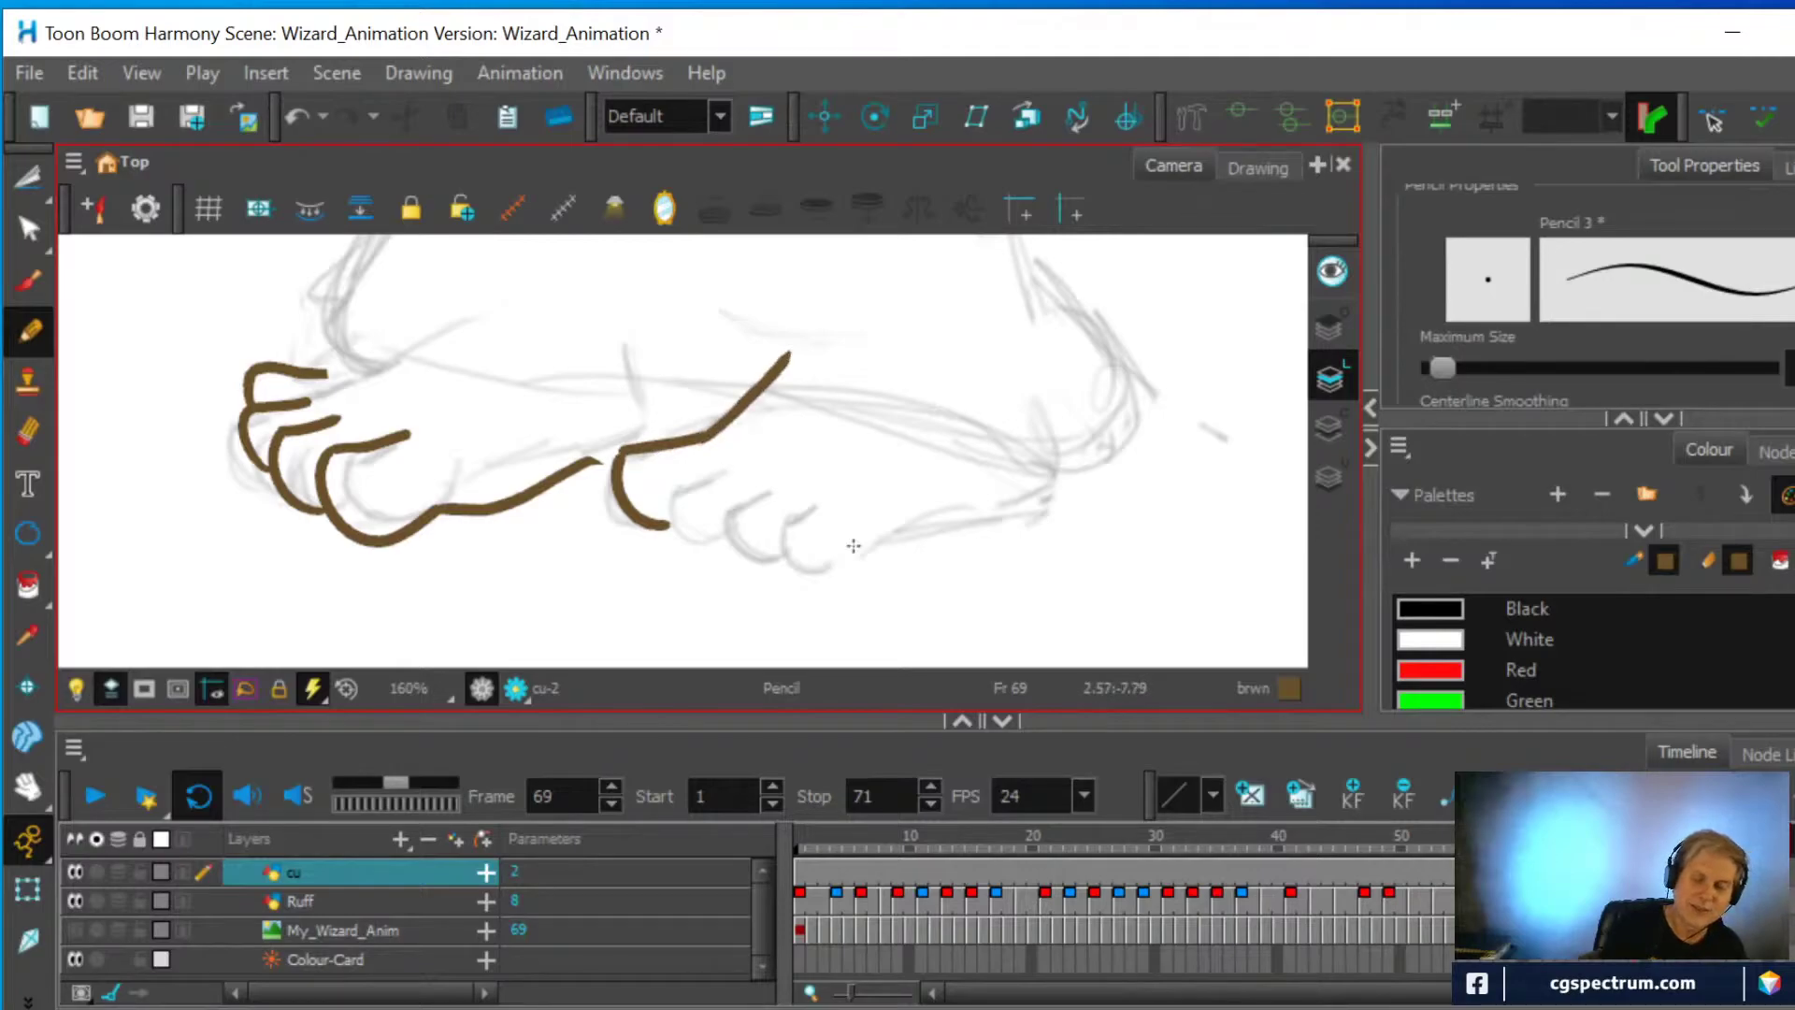
{"action": "mouse_move", "coordinate": [787, 524]}
{"action": "left_mouse_down"}
{"action": "mouse_move", "coordinate": [801, 564]}
{"action": "mouse_move", "coordinate": [861, 553]}
{"action": "mouse_move", "coordinate": [786, 526]}
{"action": "mouse_move", "coordinate": [836, 486]}
{"action": "left_mouse_up"}
{"action": "mouse_move", "coordinate": [790, 556]}
{"action": "left_mouse_down"}
{"action": "mouse_move", "coordinate": [748, 563]}
{"action": "mouse_move", "coordinate": [727, 521]}
{"action": "mouse_move", "coordinate": [774, 474]}
{"action": "left_mouse_up"}
{"action": "mouse_move", "coordinate": [725, 541]}
{"action": "left_mouse_down"}
{"action": "mouse_move", "coordinate": [700, 546]}
{"action": "mouse_move", "coordinate": [669, 514]}
{"action": "mouse_move", "coordinate": [718, 470]}
{"action": "left_mouse_up"}
{"action": "mouse_move", "coordinate": [875, 544]}
{"action": "left_mouse_down"}
{"action": "mouse_move", "coordinate": [947, 499]}
{"action": "mouse_move", "coordinate": [1063, 449]}
{"action": "left_mouse_up"}
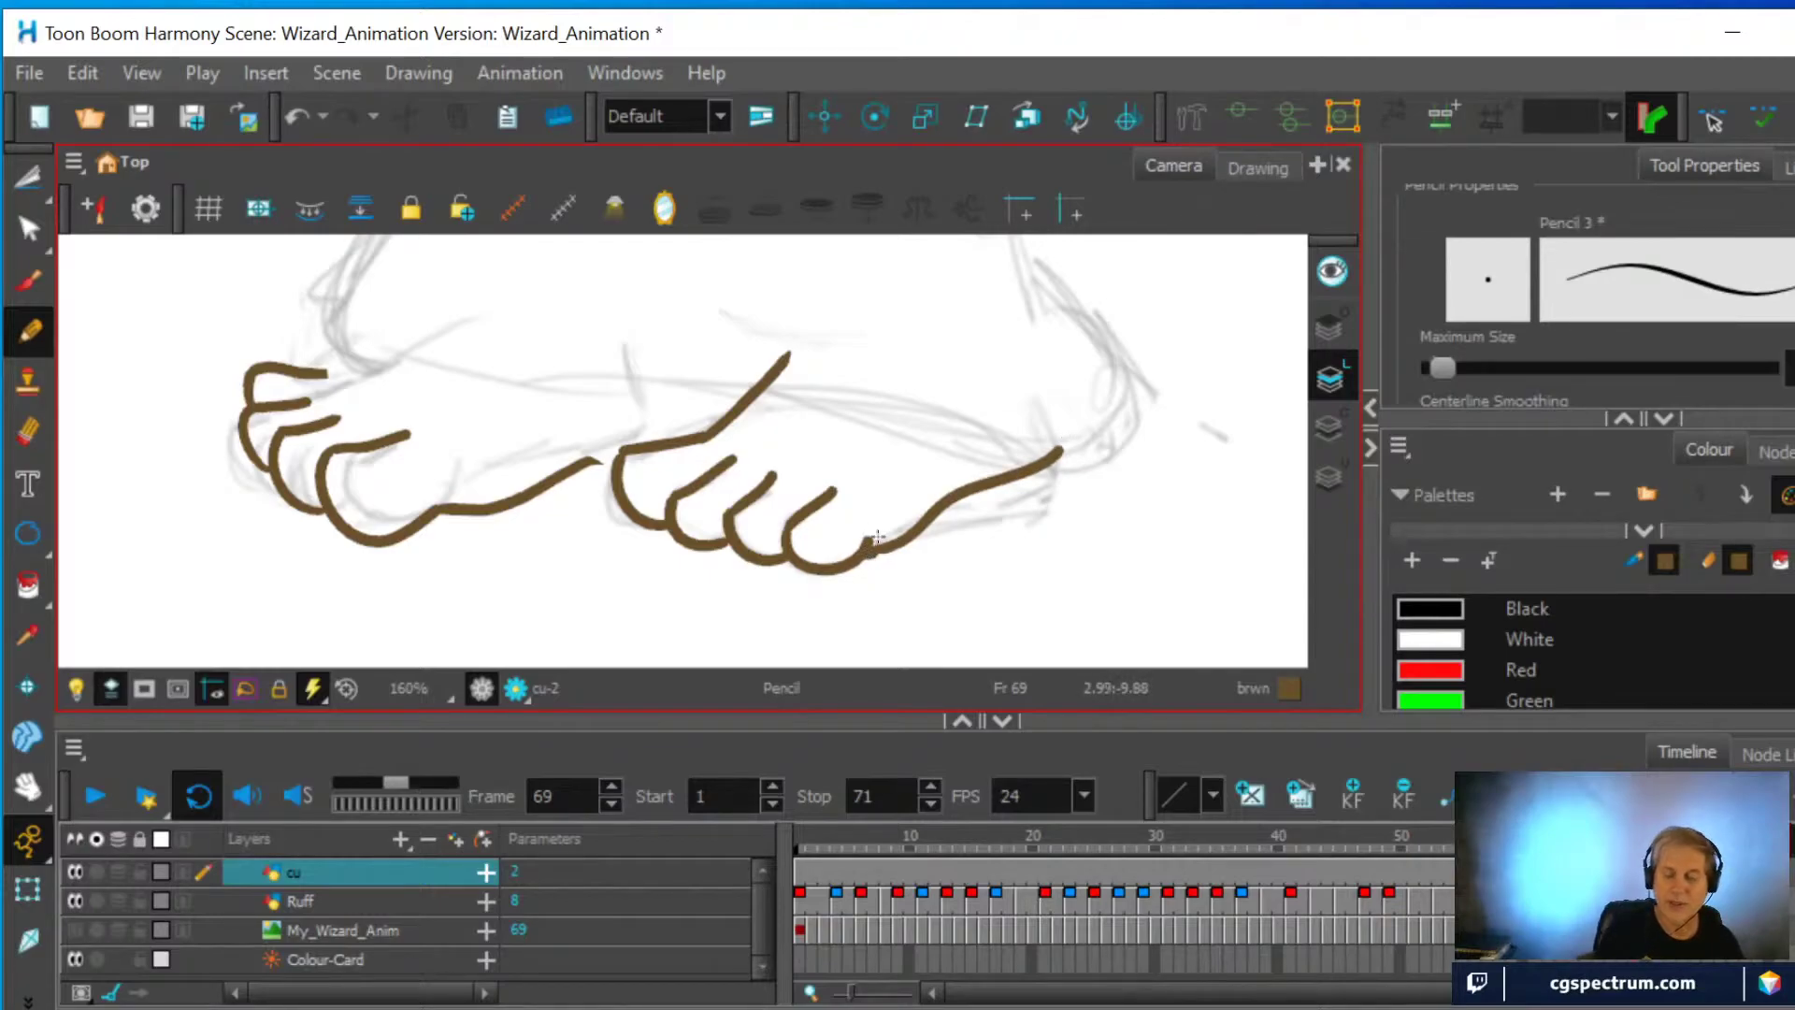
Close the gap between the right-hand foot's big toe and its sole line with the Contour Editor
{"action": "key", "text": "ctrl"}
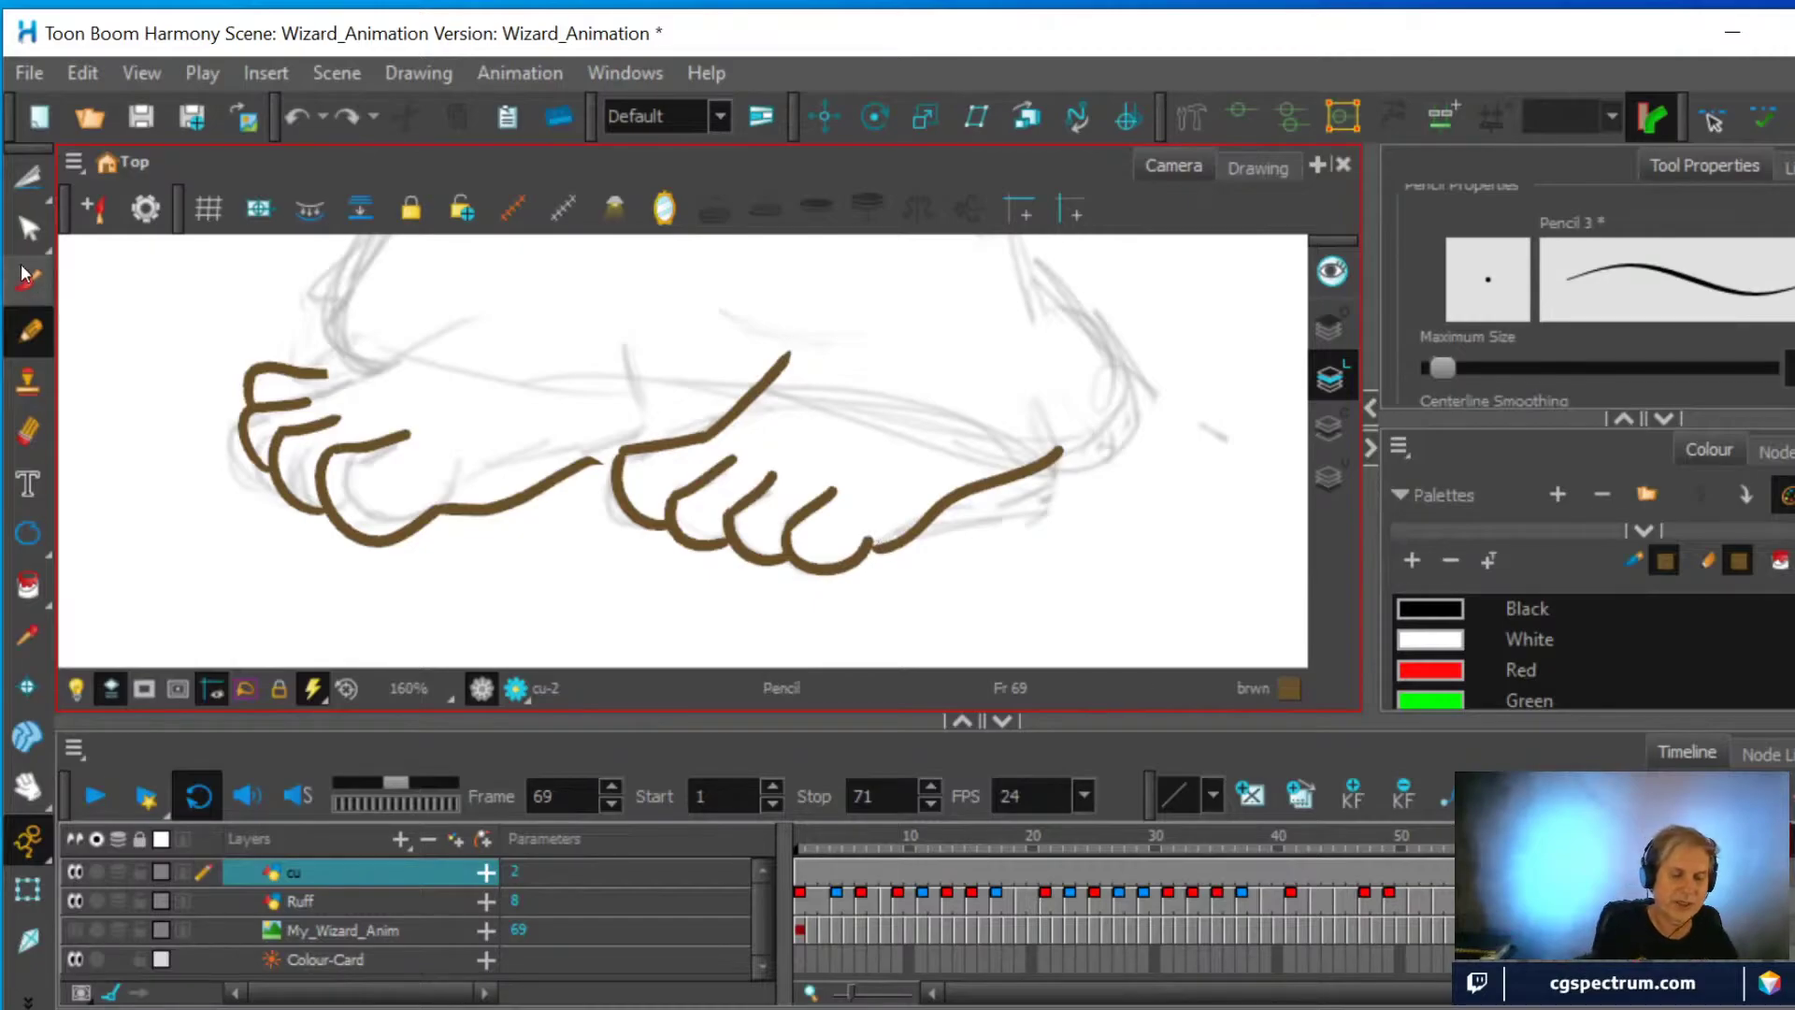
{"action": "key", "text": "alt+q"}
{"action": "left_click", "coordinate": [875, 551]}
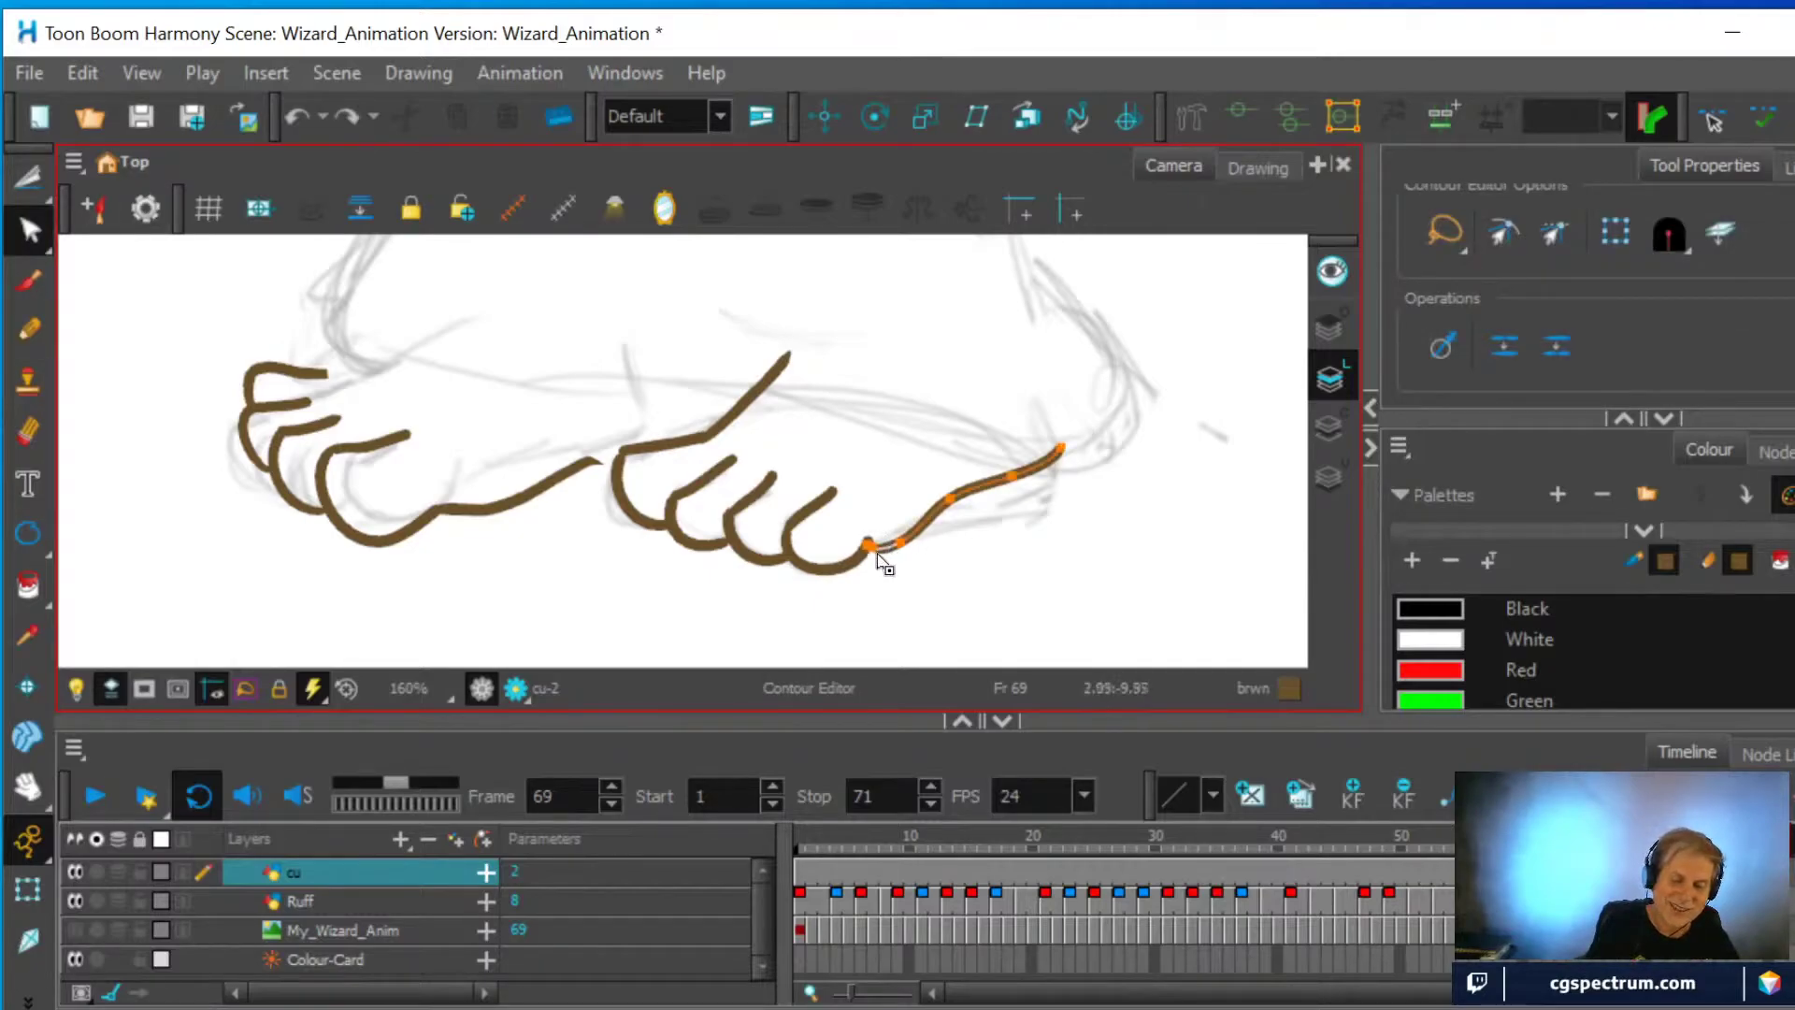
{"action": "left_click", "coordinate": [867, 550]}
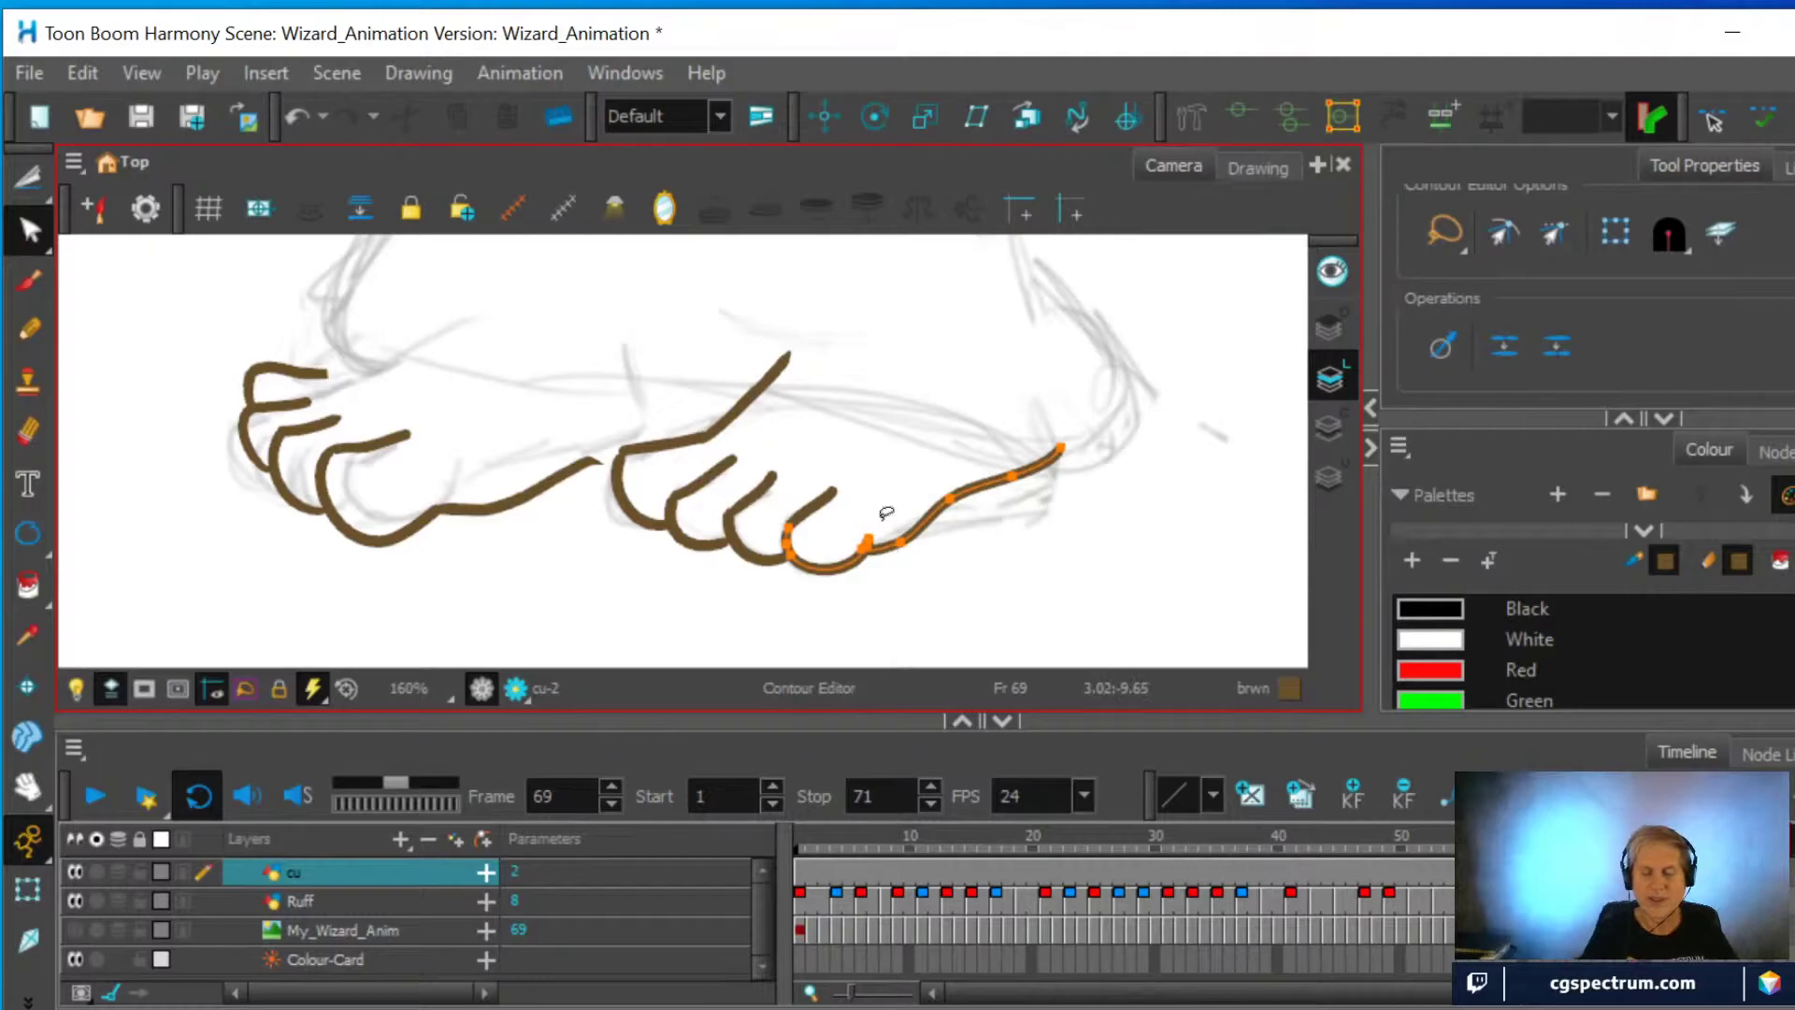
{"action": "scroll", "coordinate": [847, 524], "scroll_direction": "down", "scroll_amount": 2}
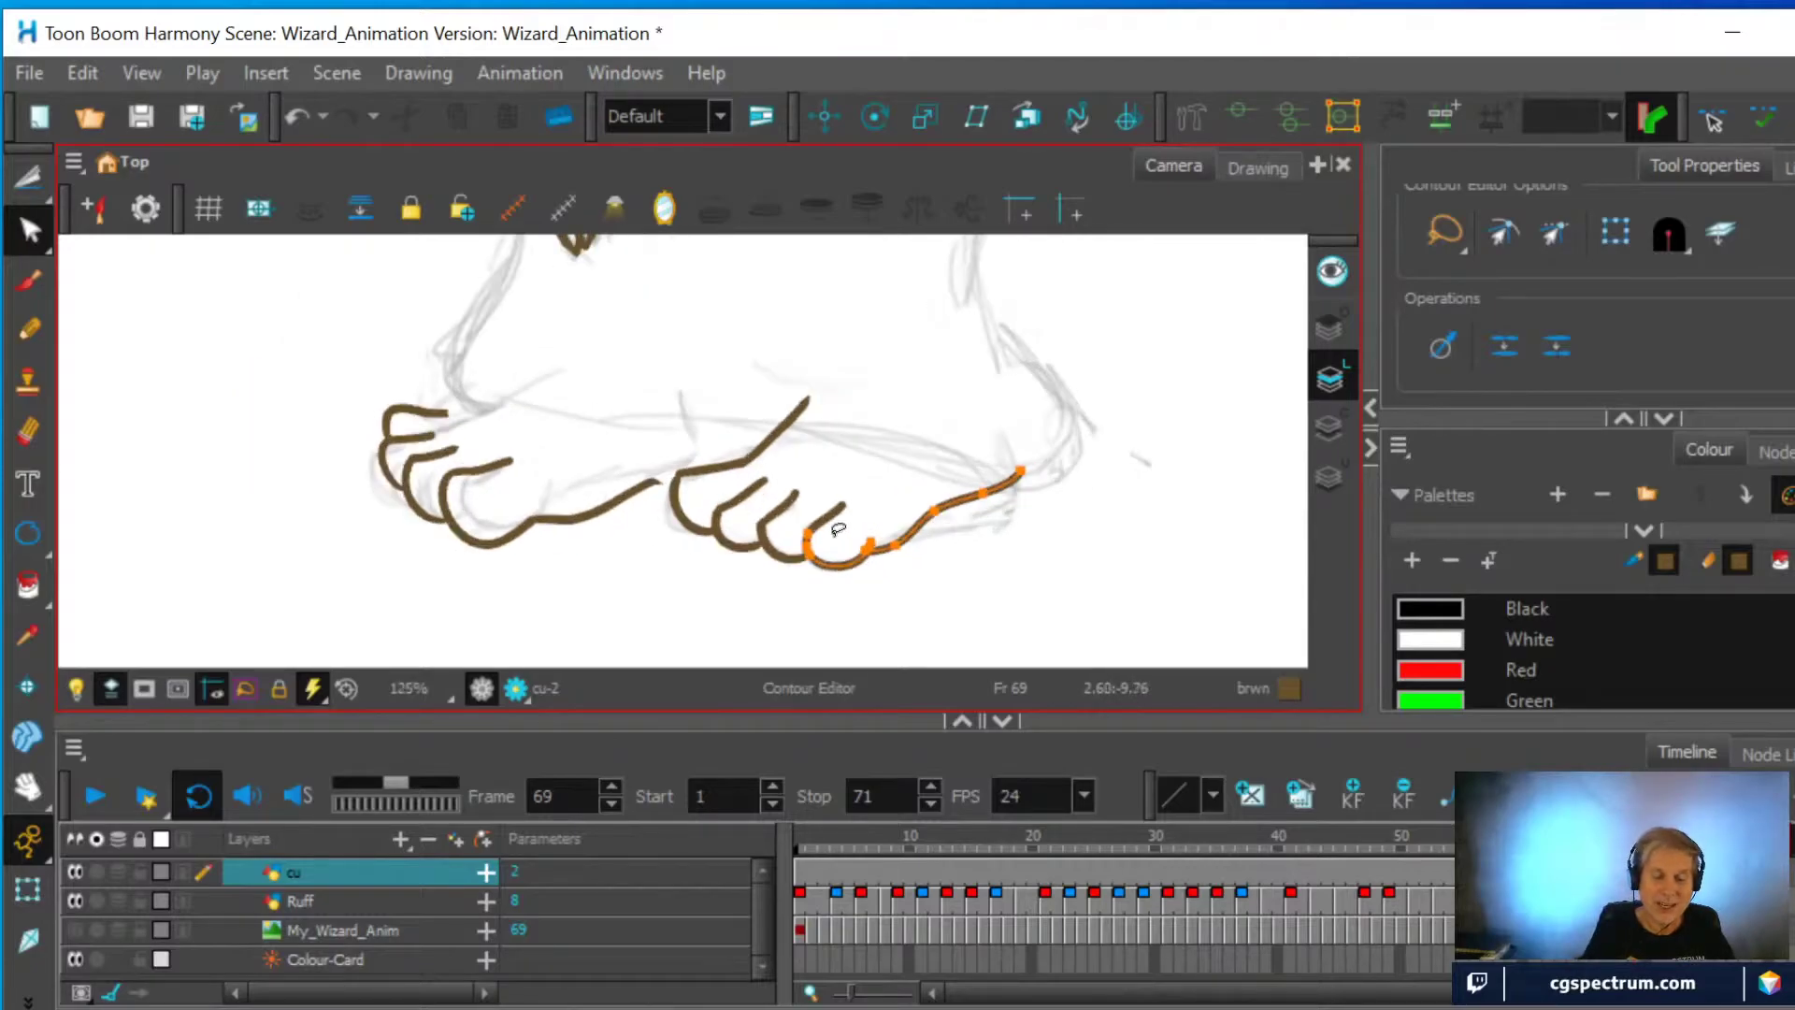
{"action": "scroll", "coordinate": [838, 529], "scroll_direction": "up", "scroll_amount": 2}
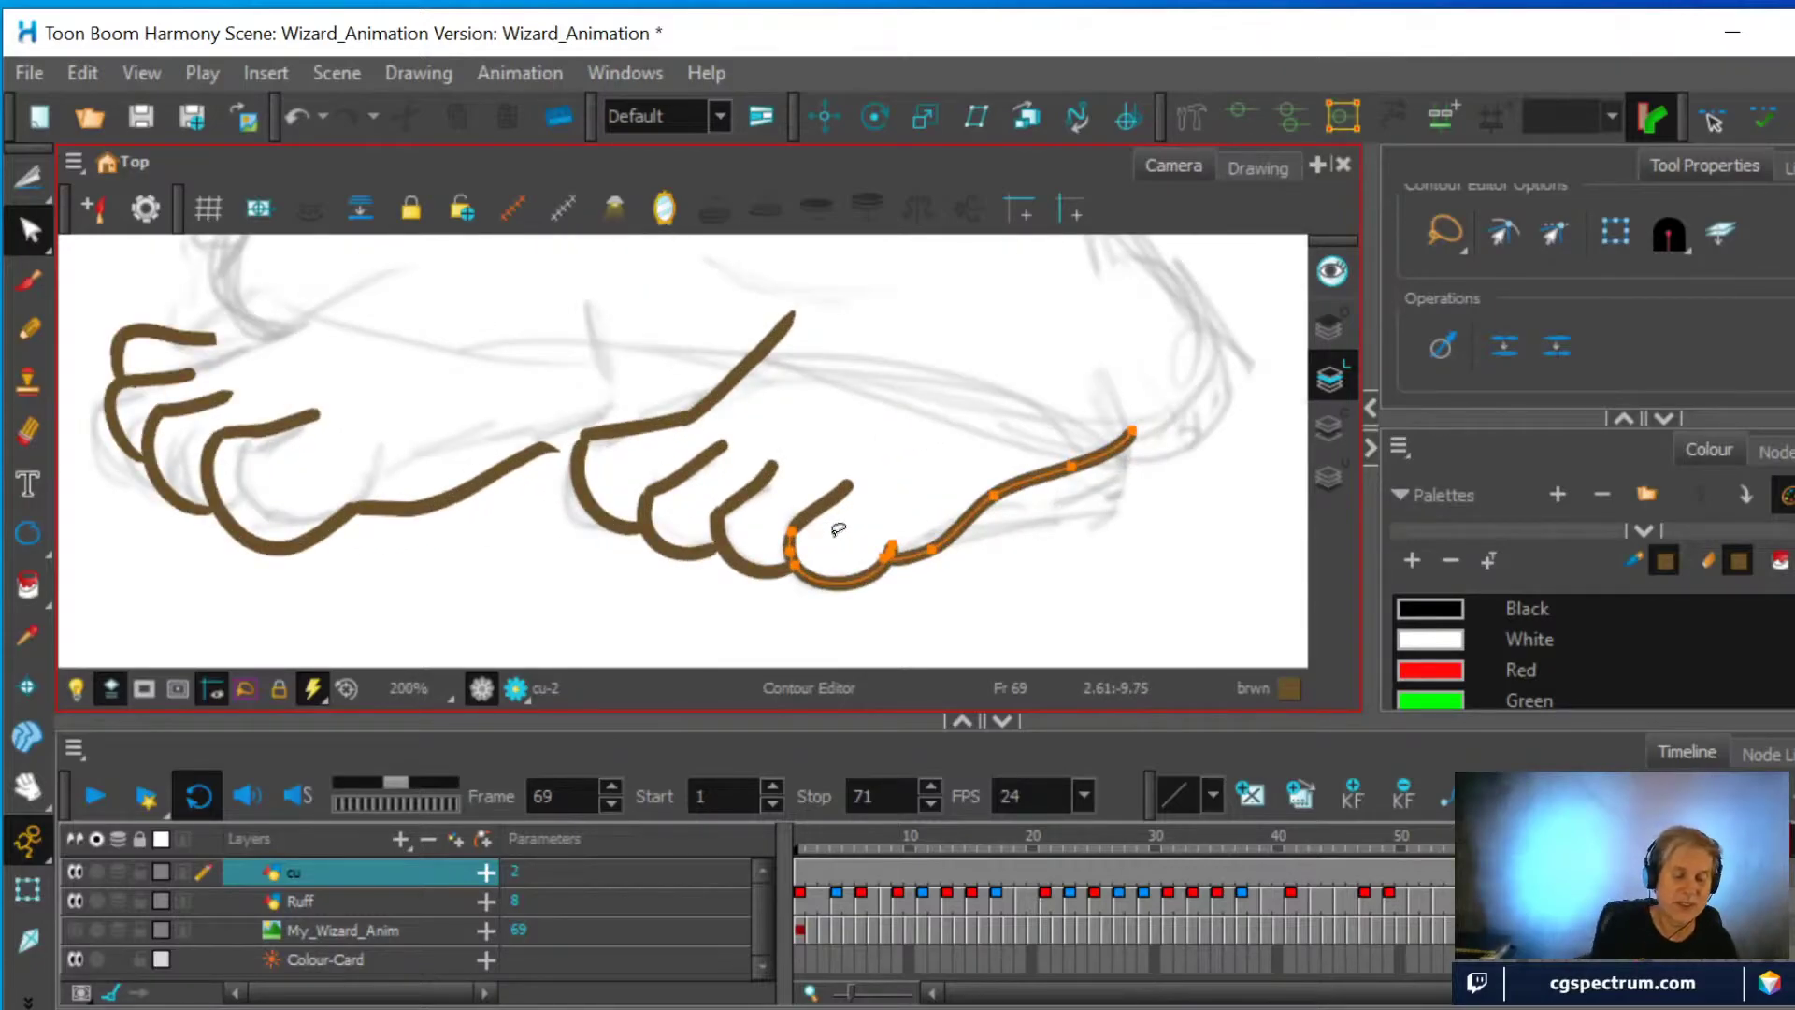
Erase the end of the left-hand foot's sole line and redraw it as a curve rising past the robe hem
{"action": "left_click", "coordinate": [28, 432]}
{"action": "left_click_drag", "start_coordinate": [536, 446], "coordinate": [552, 447]}
{"action": "left_click", "coordinate": [28, 329]}
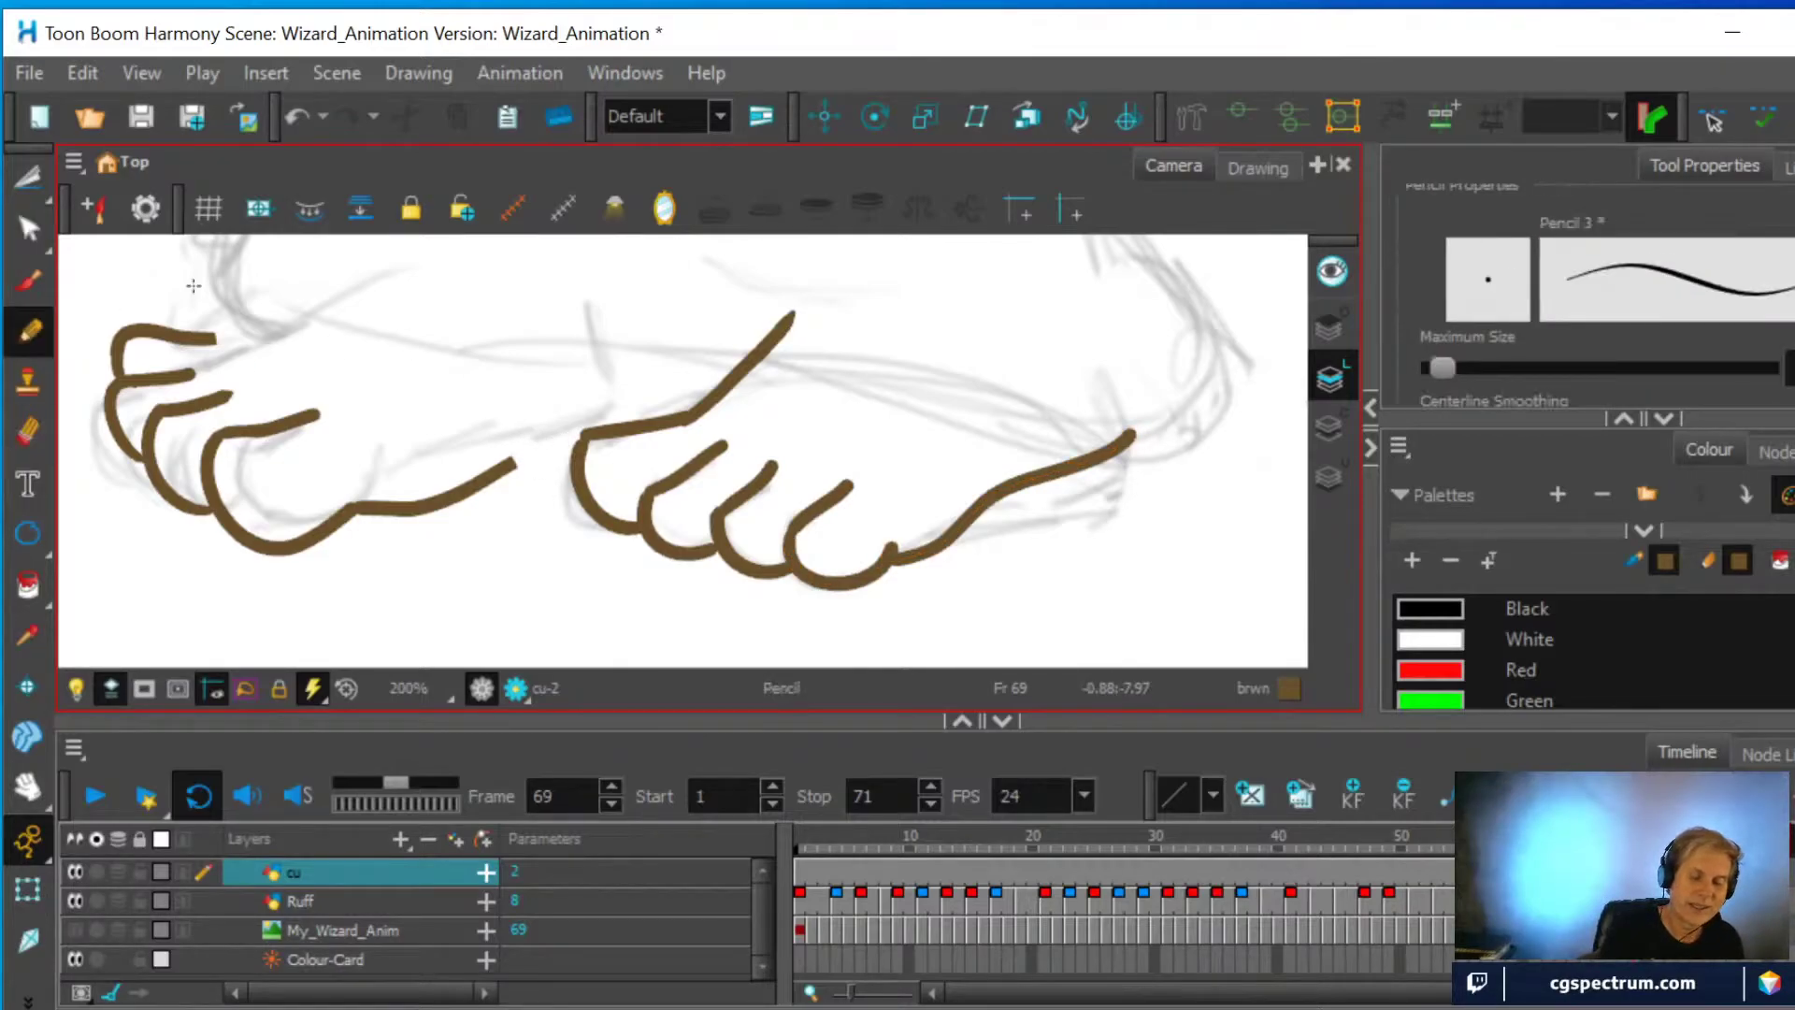
{"action": "left_click", "coordinate": [28, 432]}
{"action": "mouse_move", "coordinate": [533, 438]}
{"action": "left_mouse_down"}
{"action": "mouse_move", "coordinate": [472, 486]}
{"action": "mouse_move", "coordinate": [538, 416]}
{"action": "mouse_move", "coordinate": [671, 356]}
{"action": "left_mouse_up"}
{"action": "left_click", "coordinate": [28, 329]}
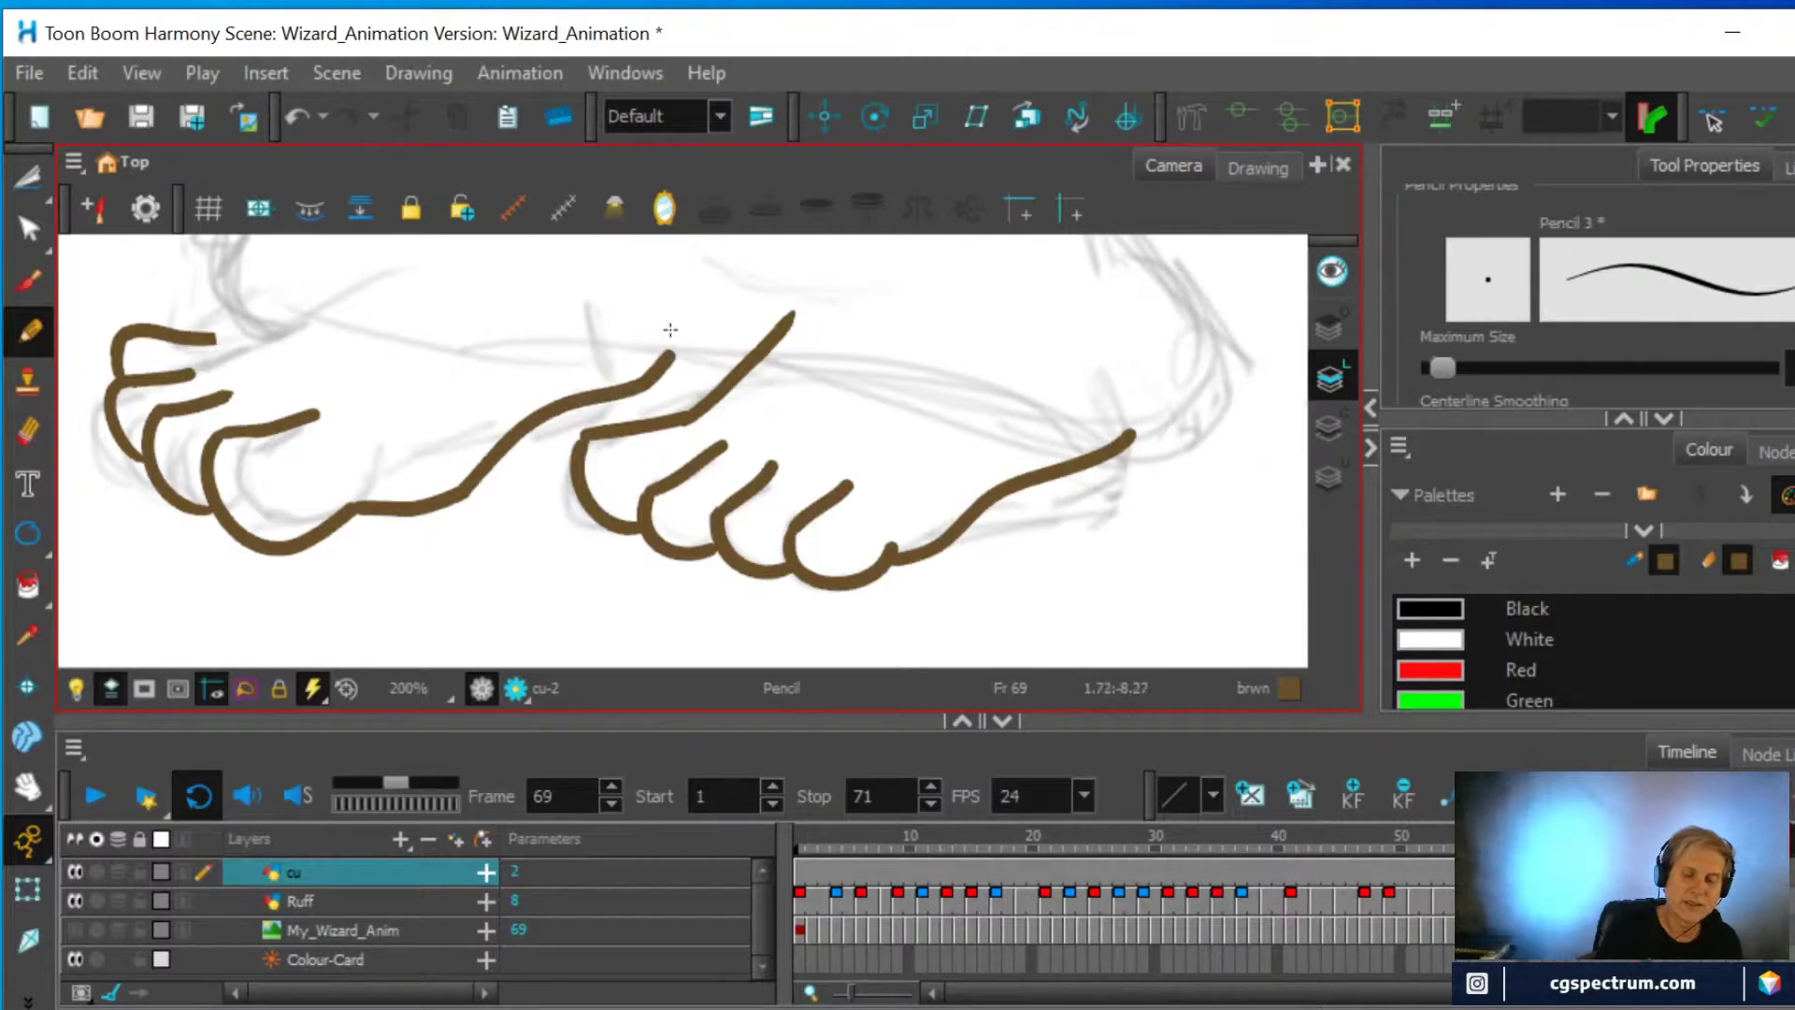
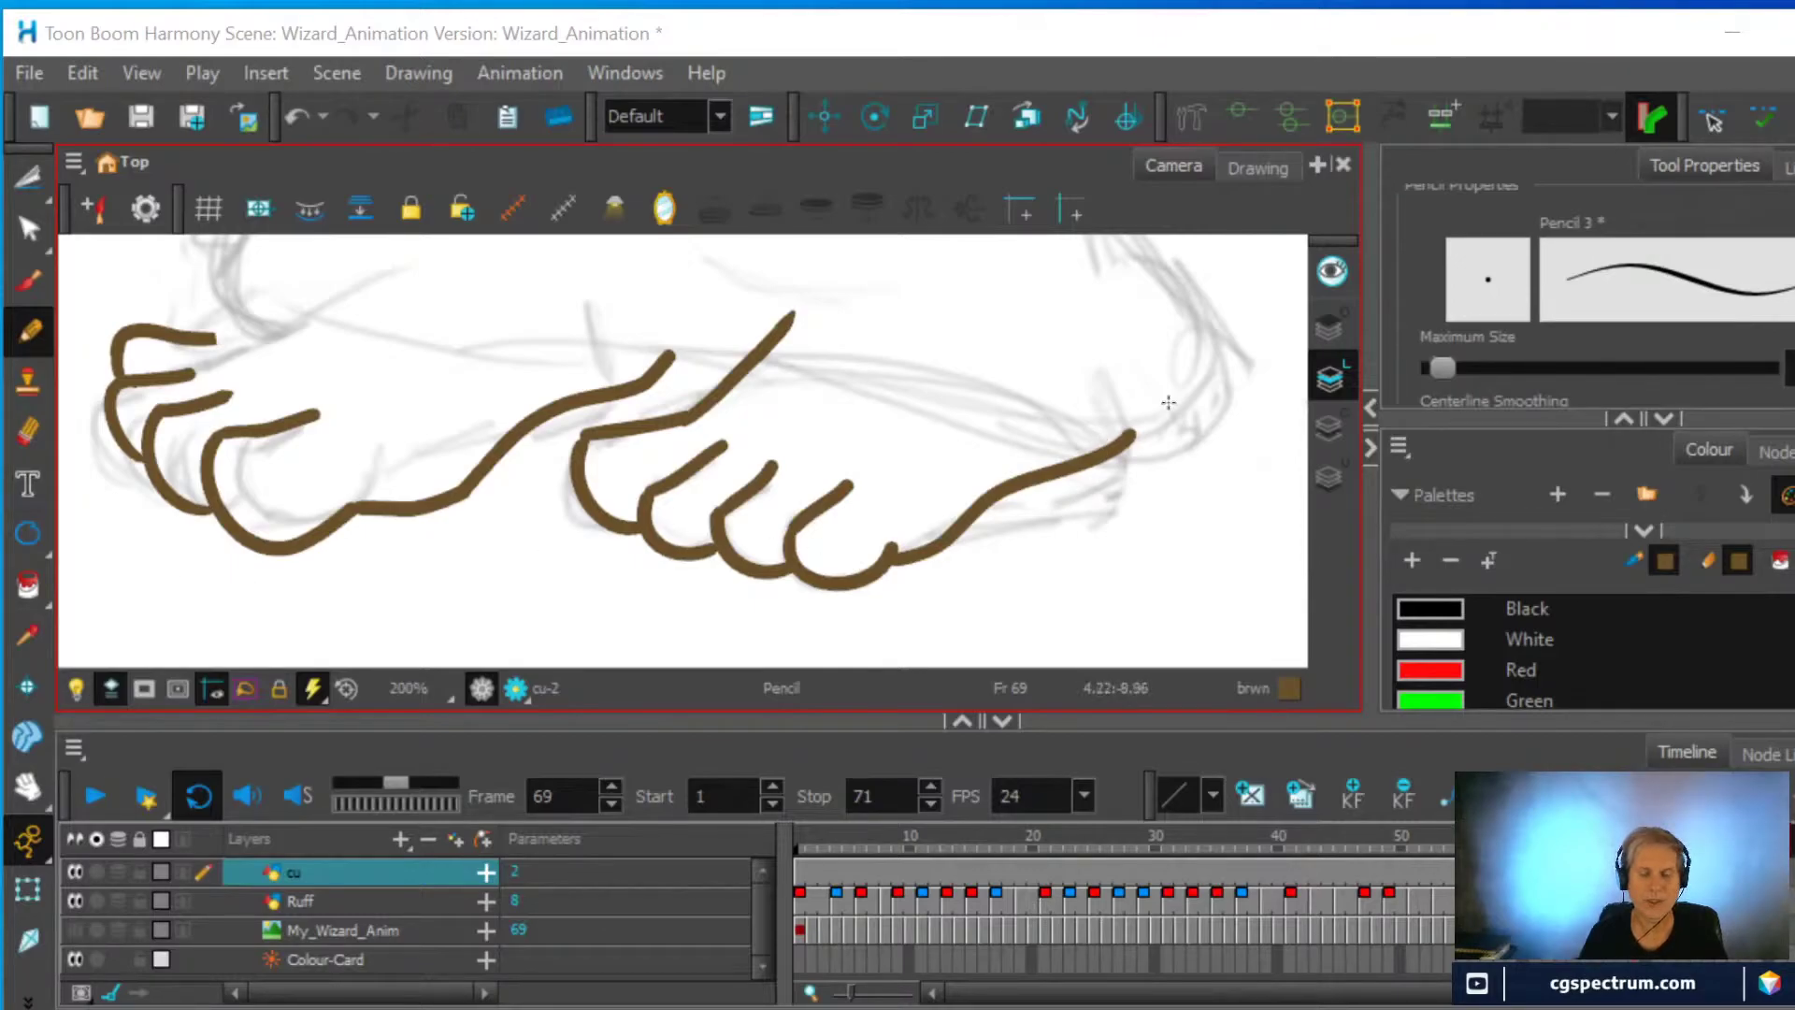
Select the drooping tip of the wizard's hat in the frame 1 clean-up with a Cutter lasso and copy it
{"action": "scroll", "coordinate": [1276, 365], "scroll_direction": "down", "scroll_amount": 4}
{"action": "scroll", "coordinate": [1280, 363], "scroll_direction": "down", "scroll_amount": 3}
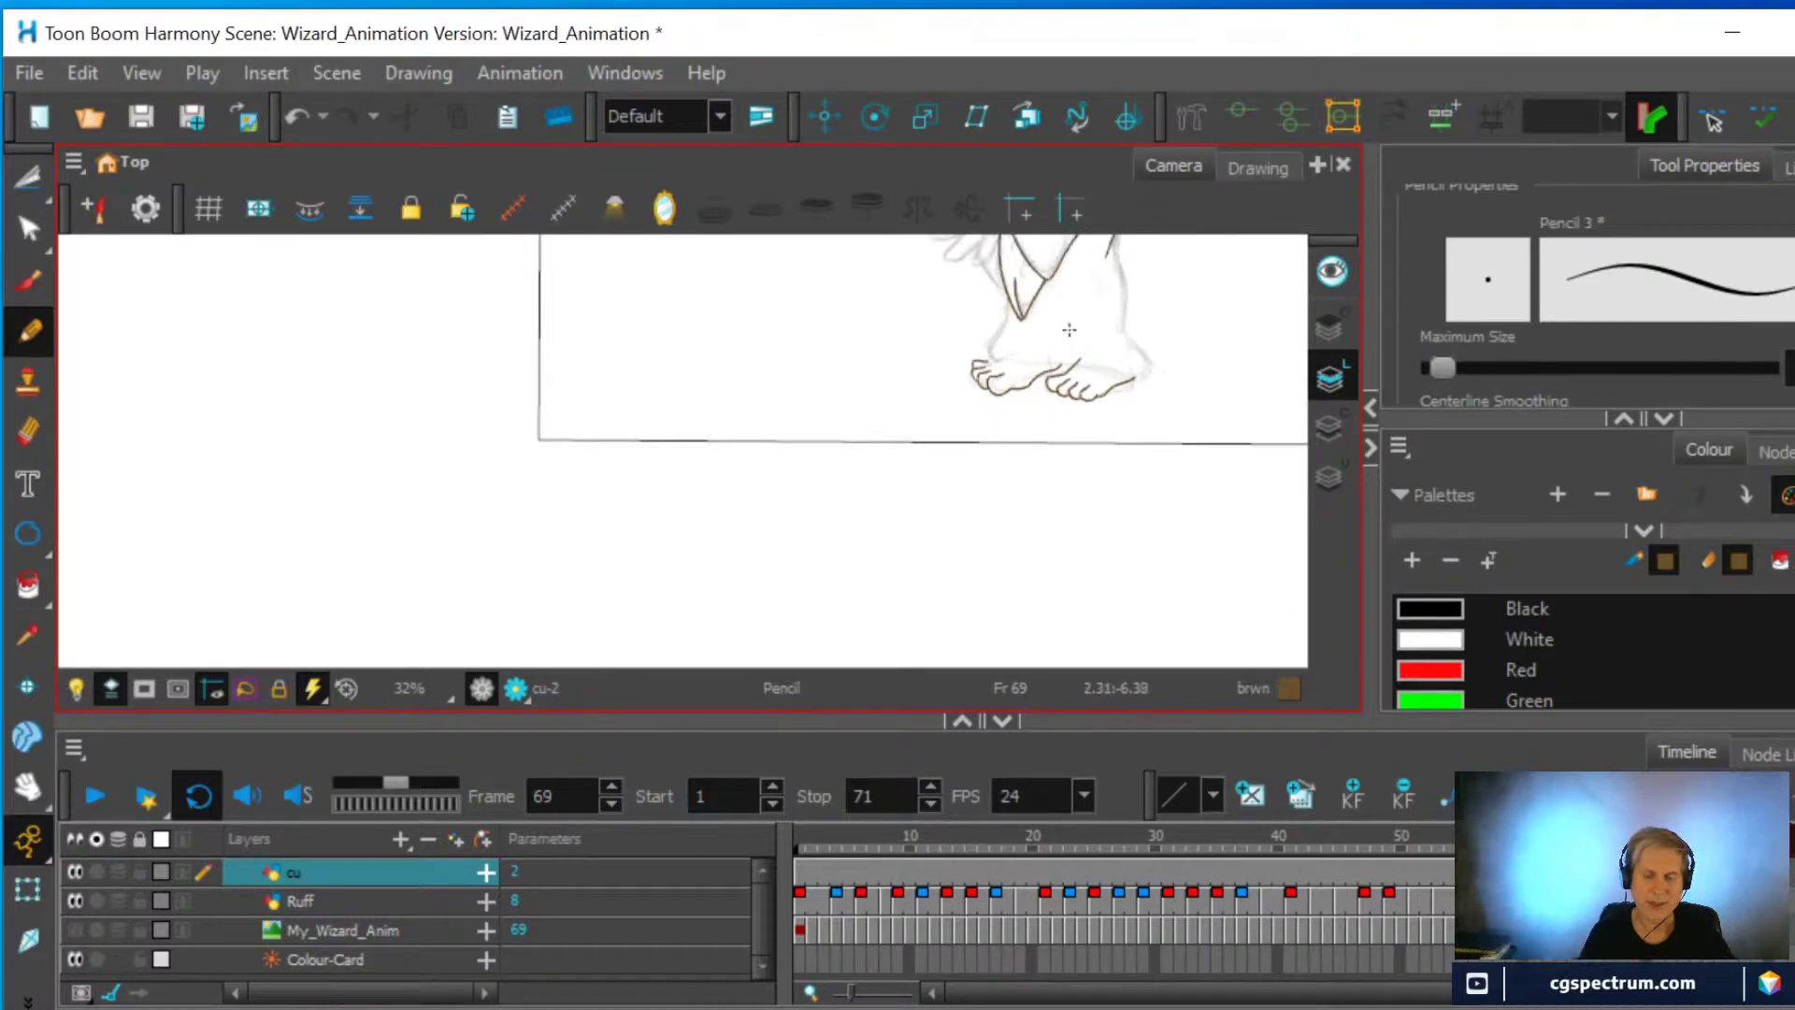
{"action": "left_click_drag", "start_coordinate": [1058, 352], "coordinate": [682, 581]}
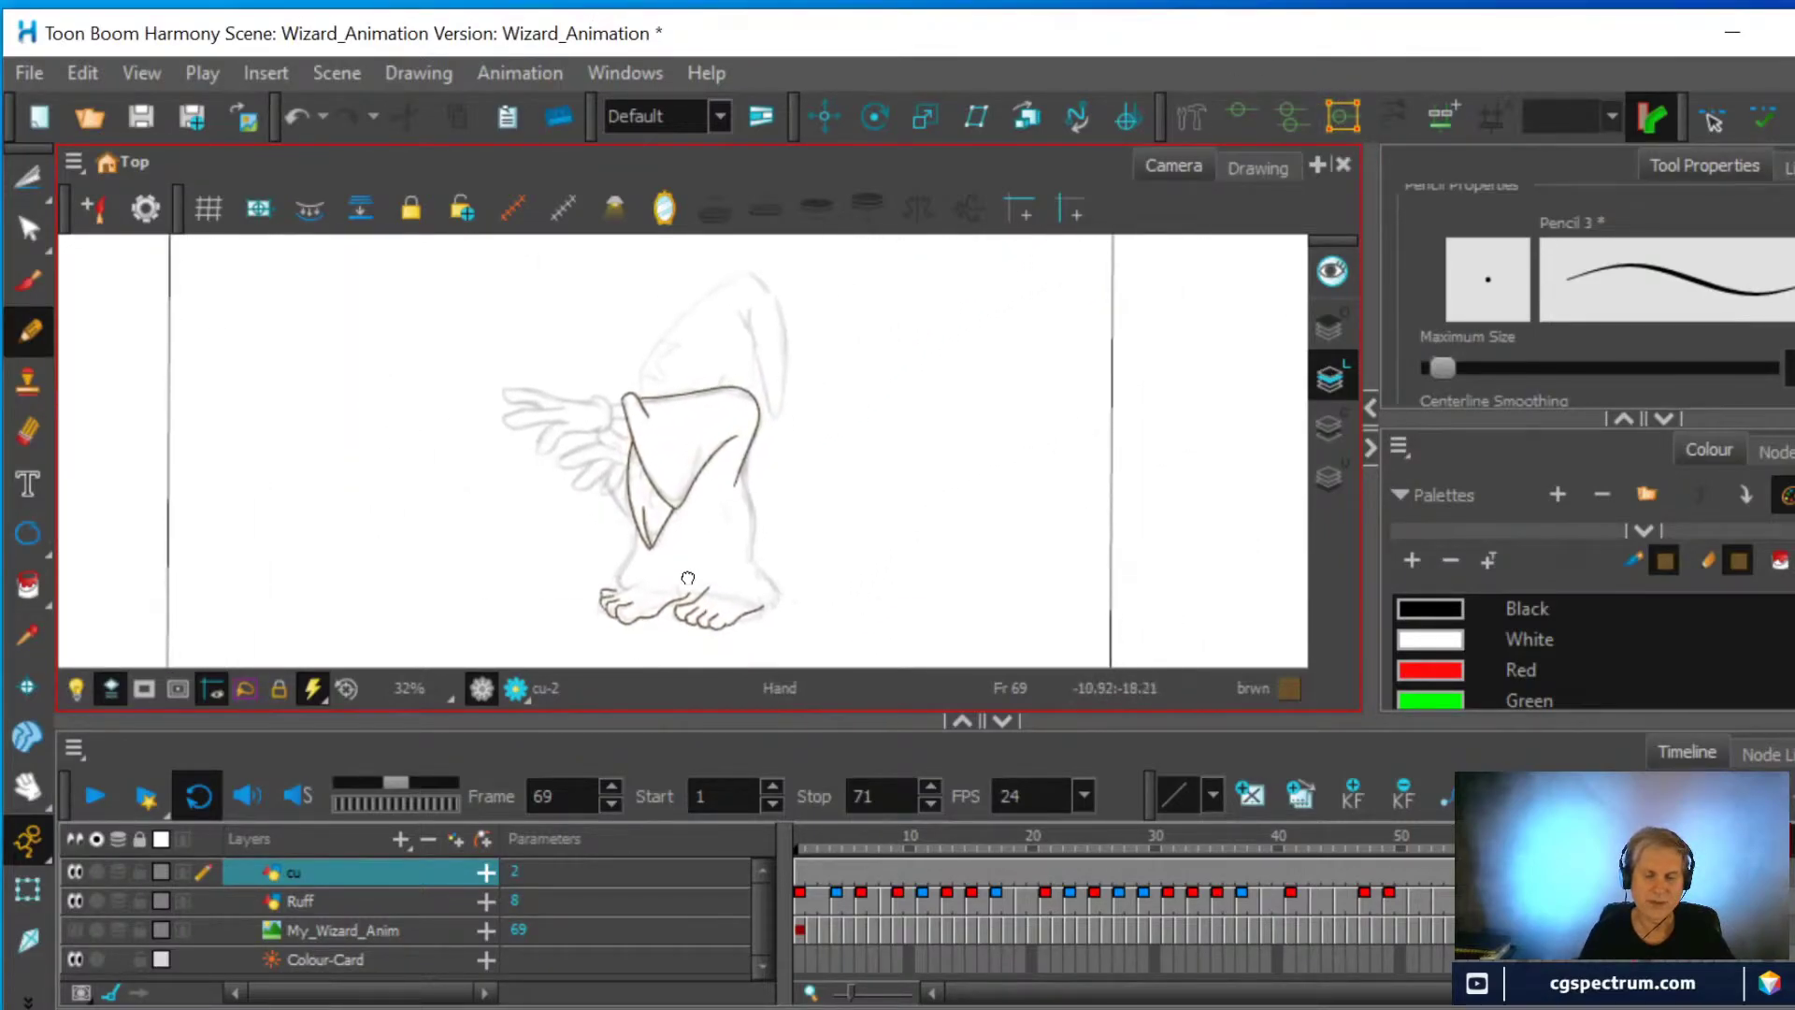
{"action": "left_click", "coordinate": [800, 862]}
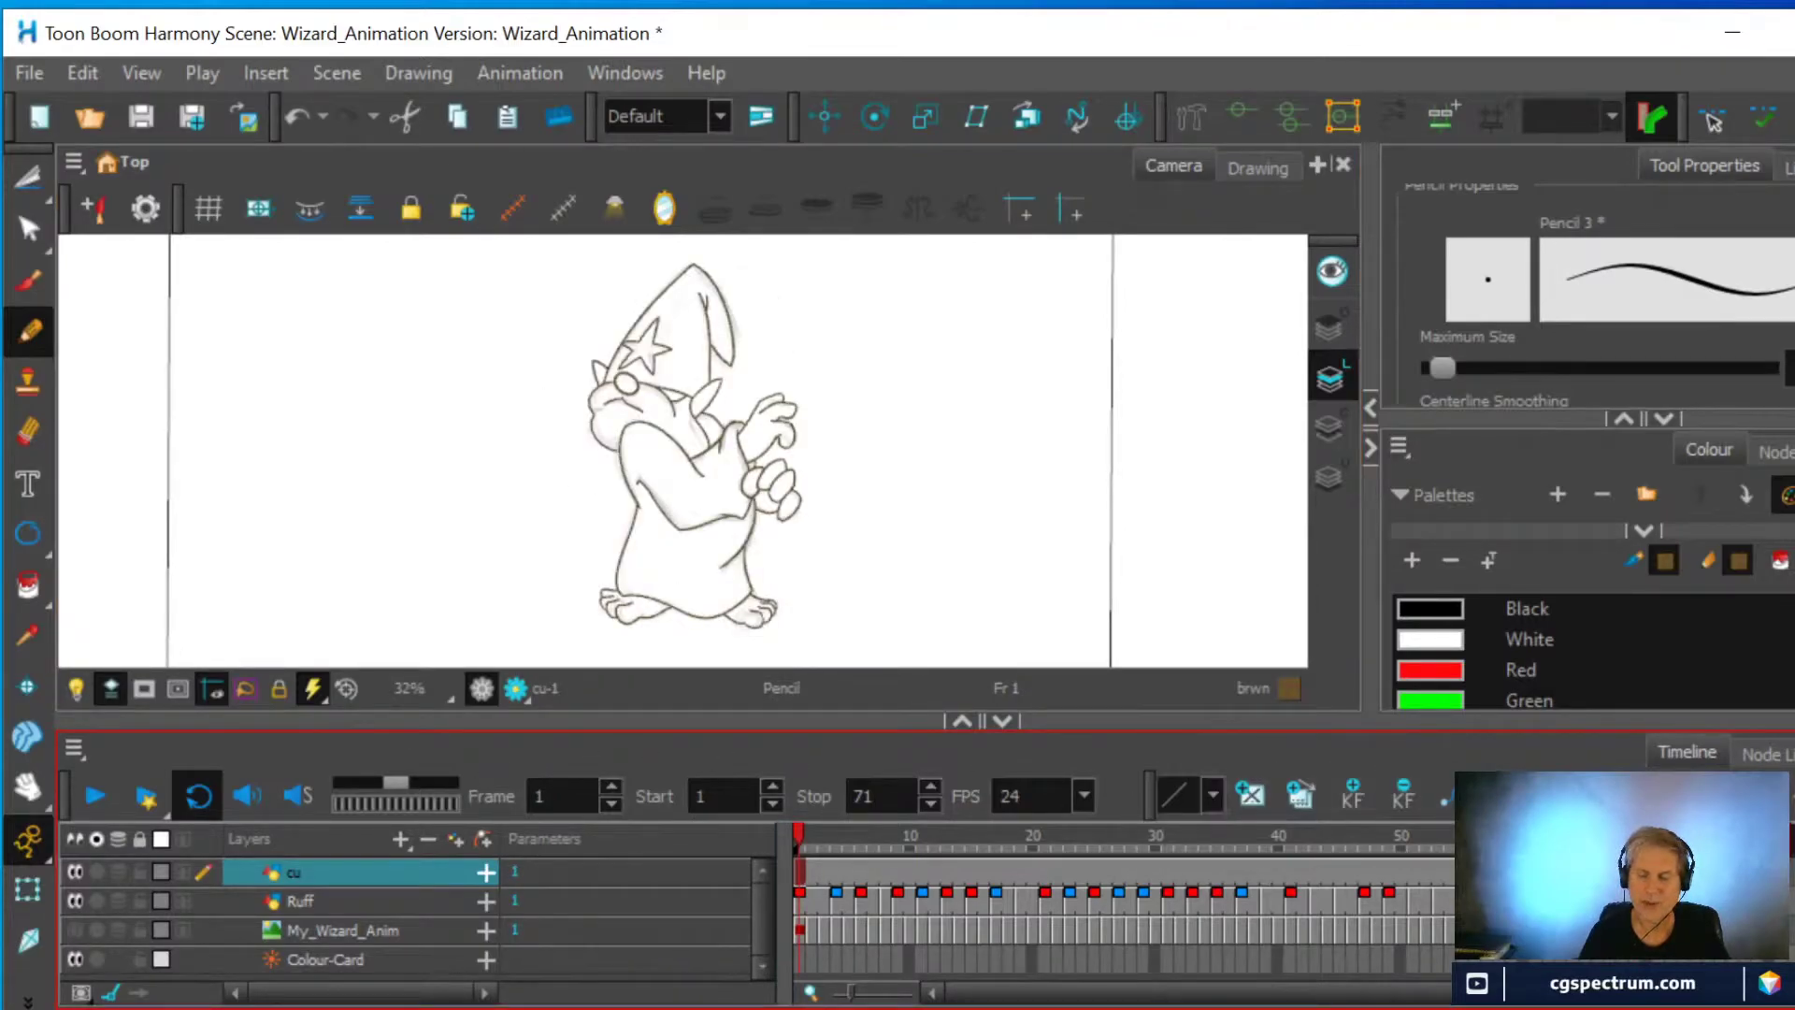
{"action": "key", "text": "shift+period"}
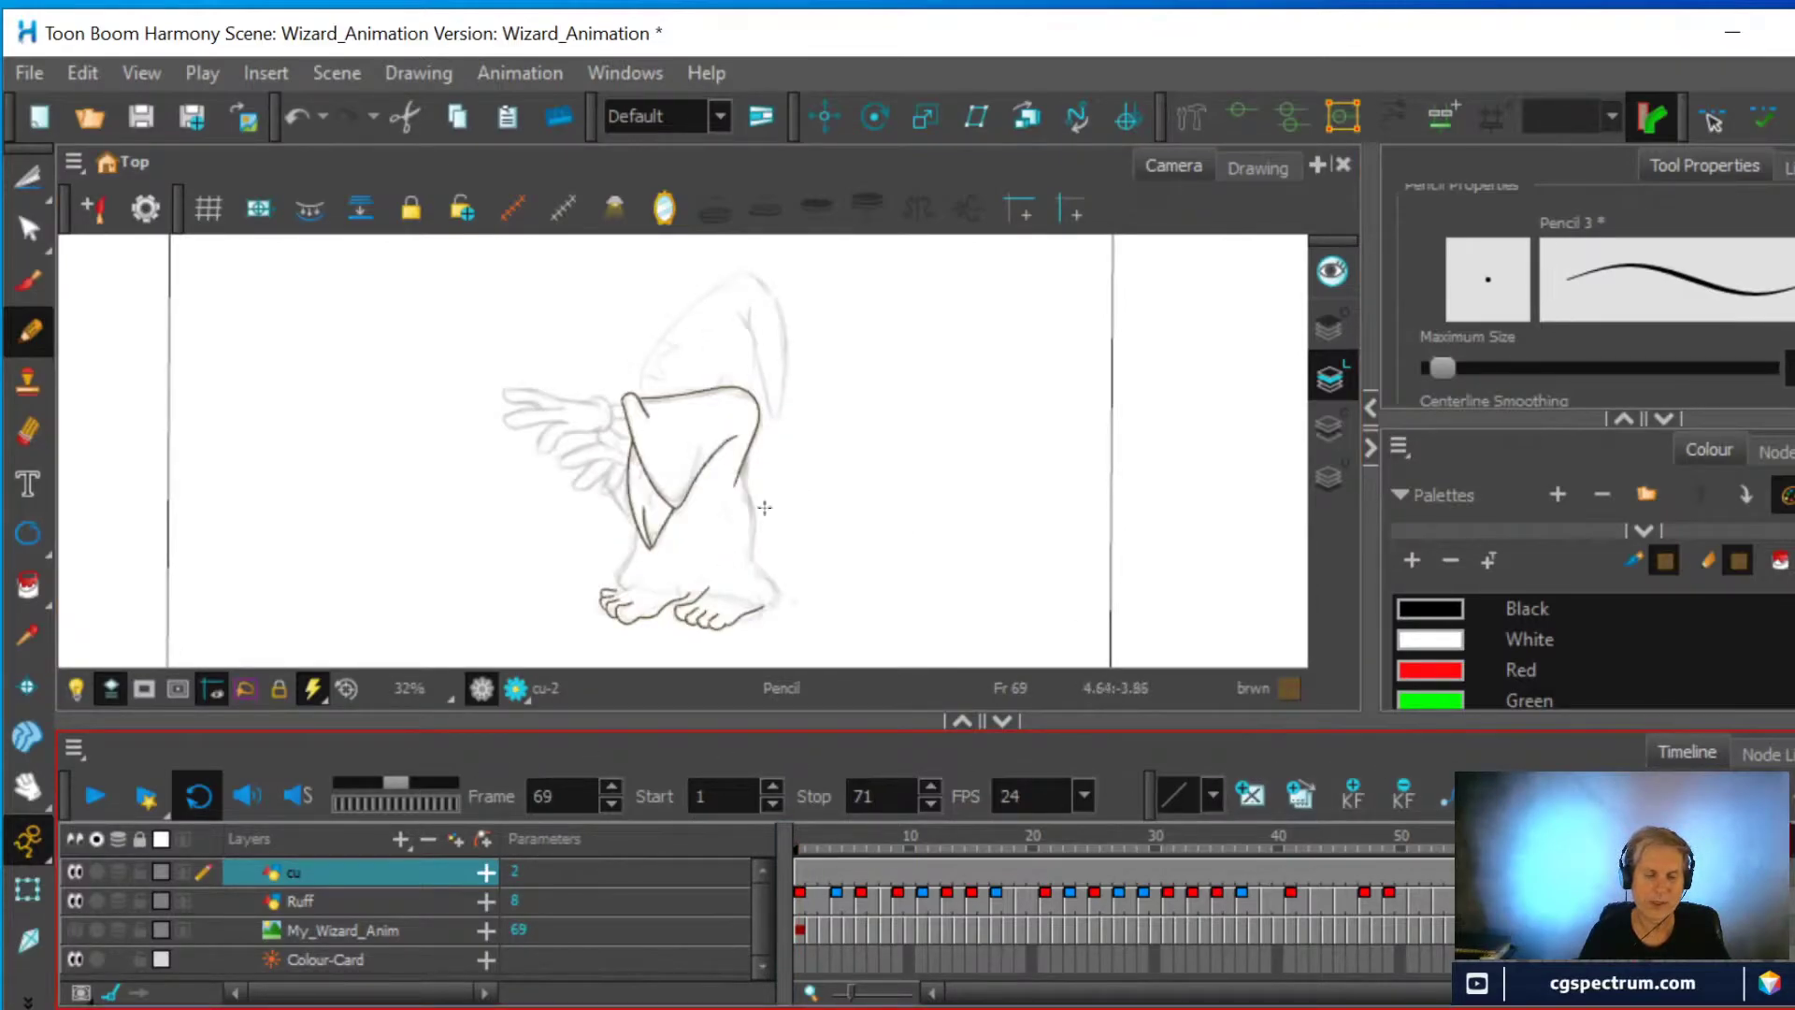
{"action": "left_click", "coordinate": [803, 867]}
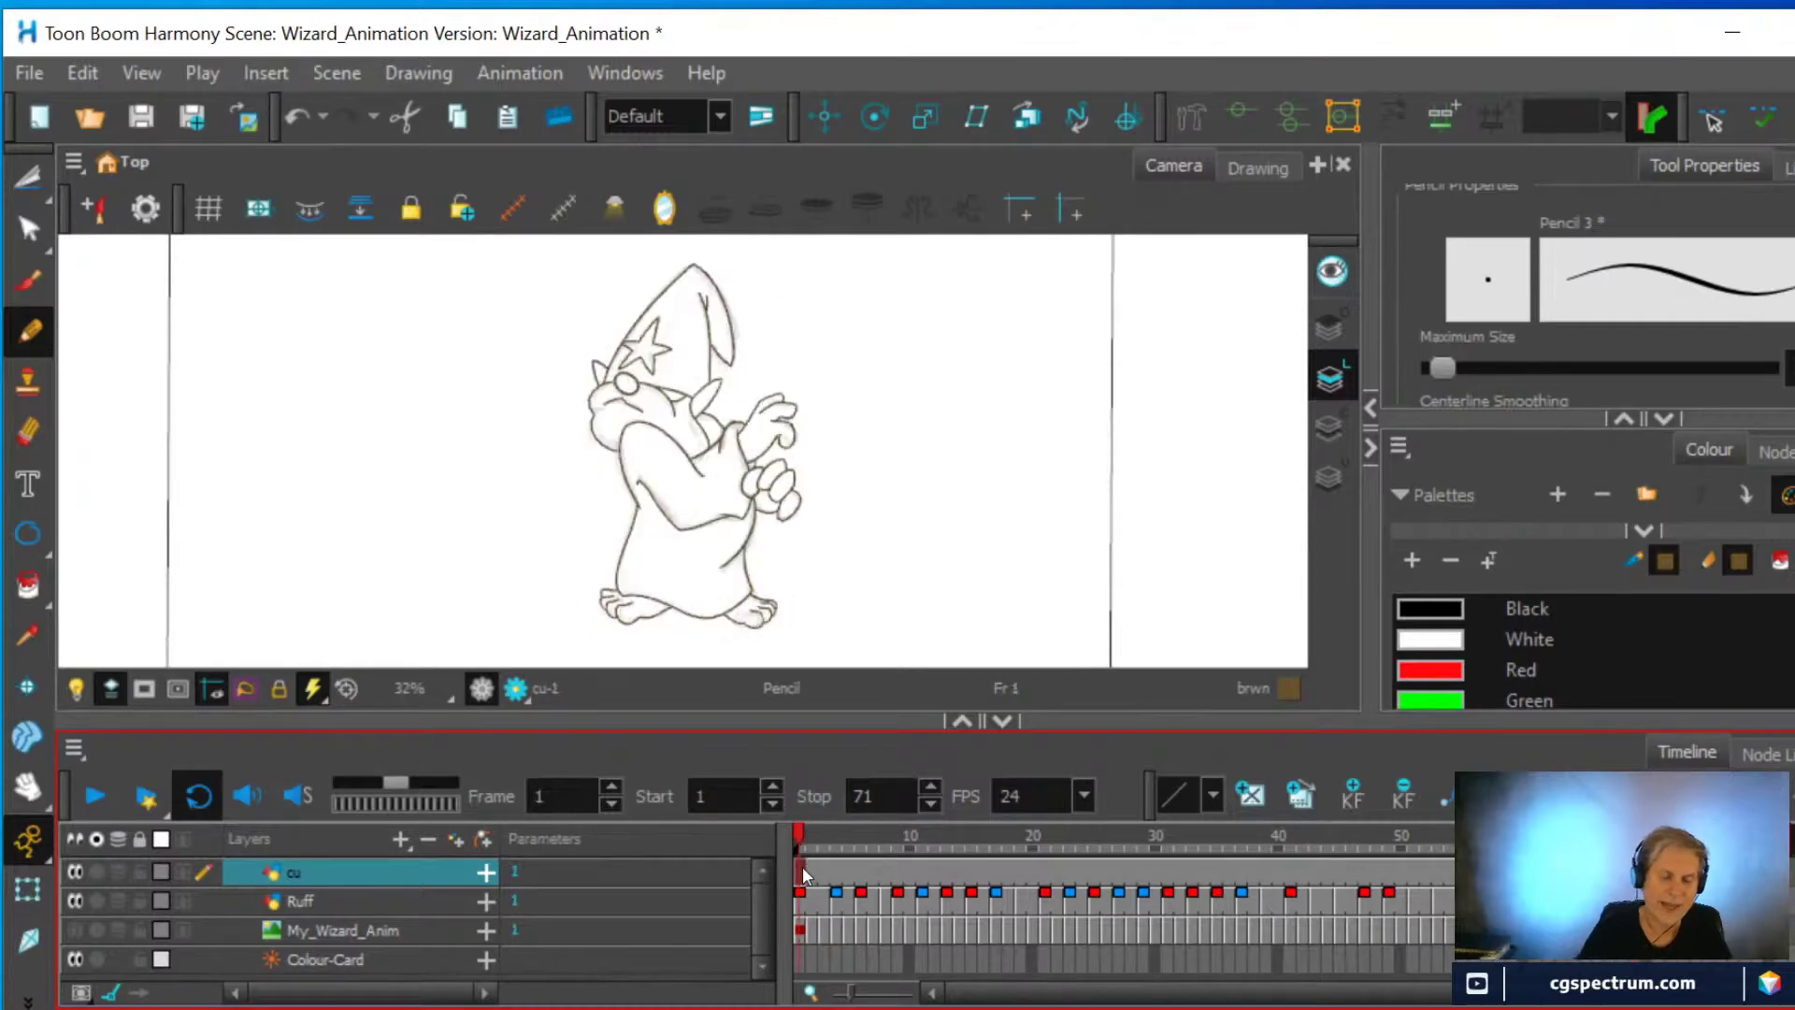
{"action": "left_click", "coordinate": [28, 192]}
{"action": "mouse_move", "coordinate": [757, 363]}
{"action": "left_mouse_down"}
{"action": "mouse_move", "coordinate": [759, 303]}
{"action": "mouse_move", "coordinate": [725, 270]}
{"action": "mouse_move", "coordinate": [698, 320]}
{"action": "mouse_move", "coordinate": [756, 366]}
{"action": "left_mouse_up"}
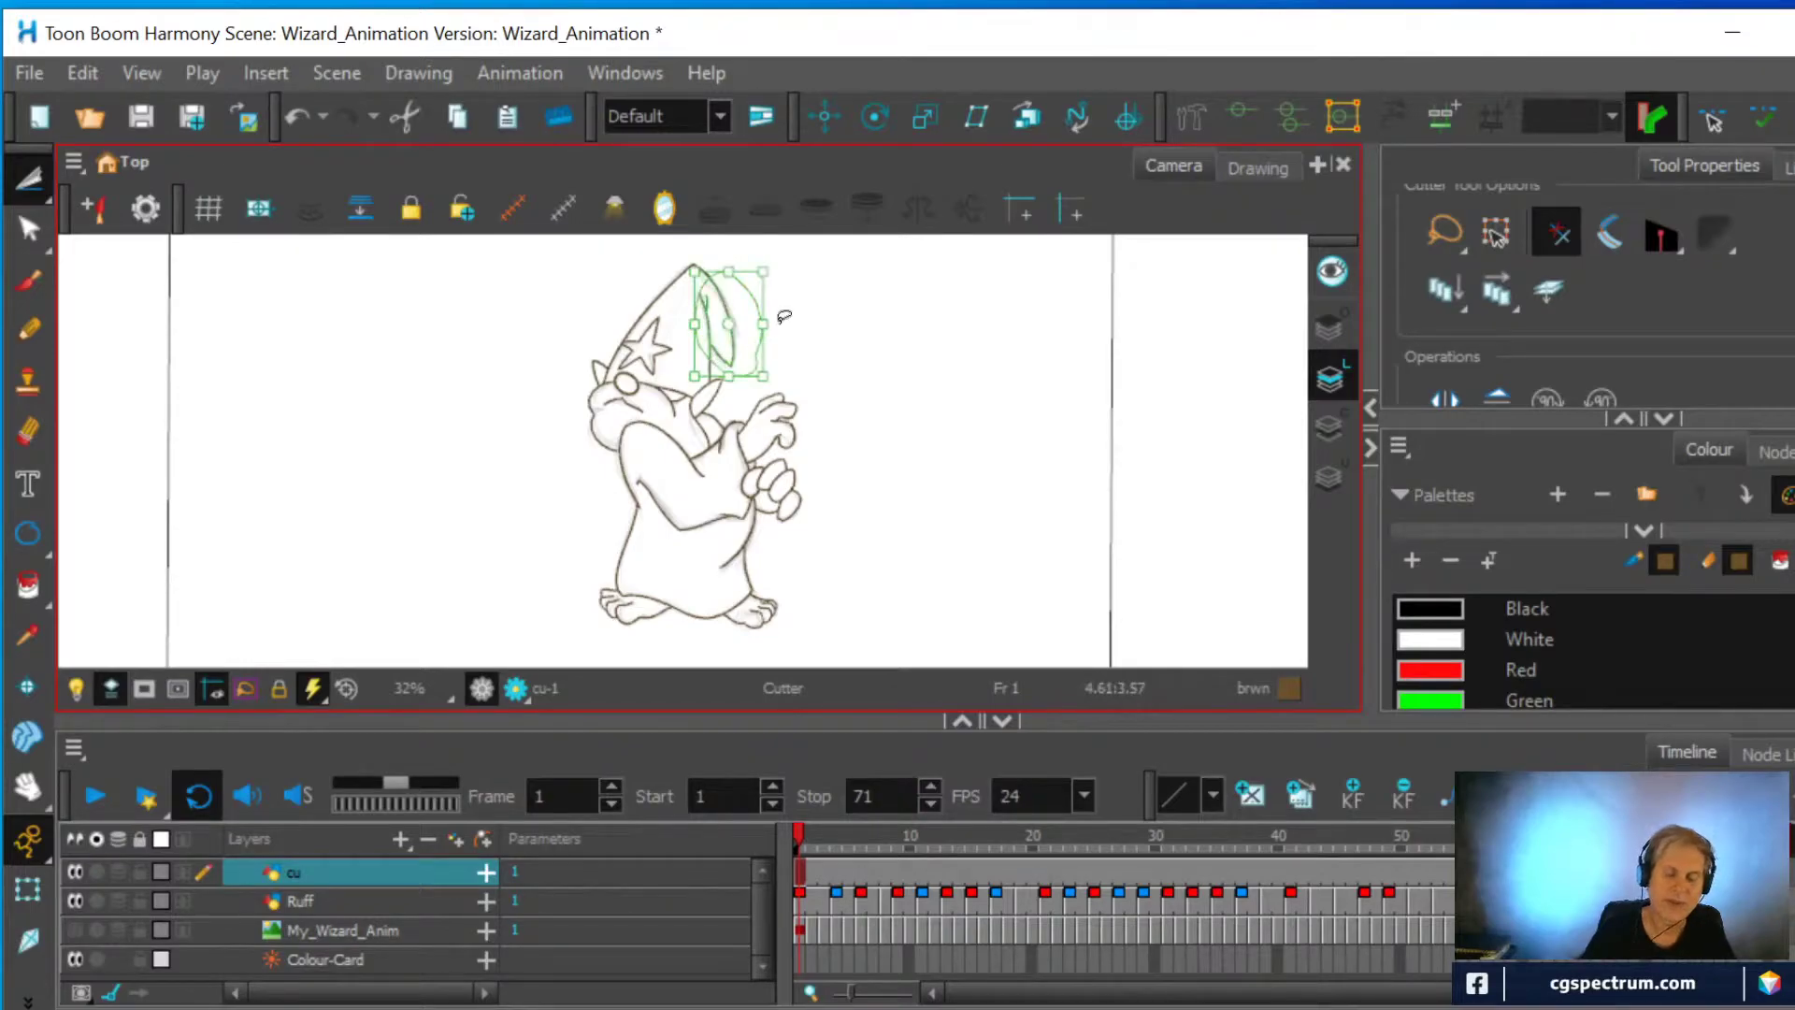
{"action": "left_click", "coordinate": [92, 71]}
{"action": "left_click", "coordinate": [116, 209]}
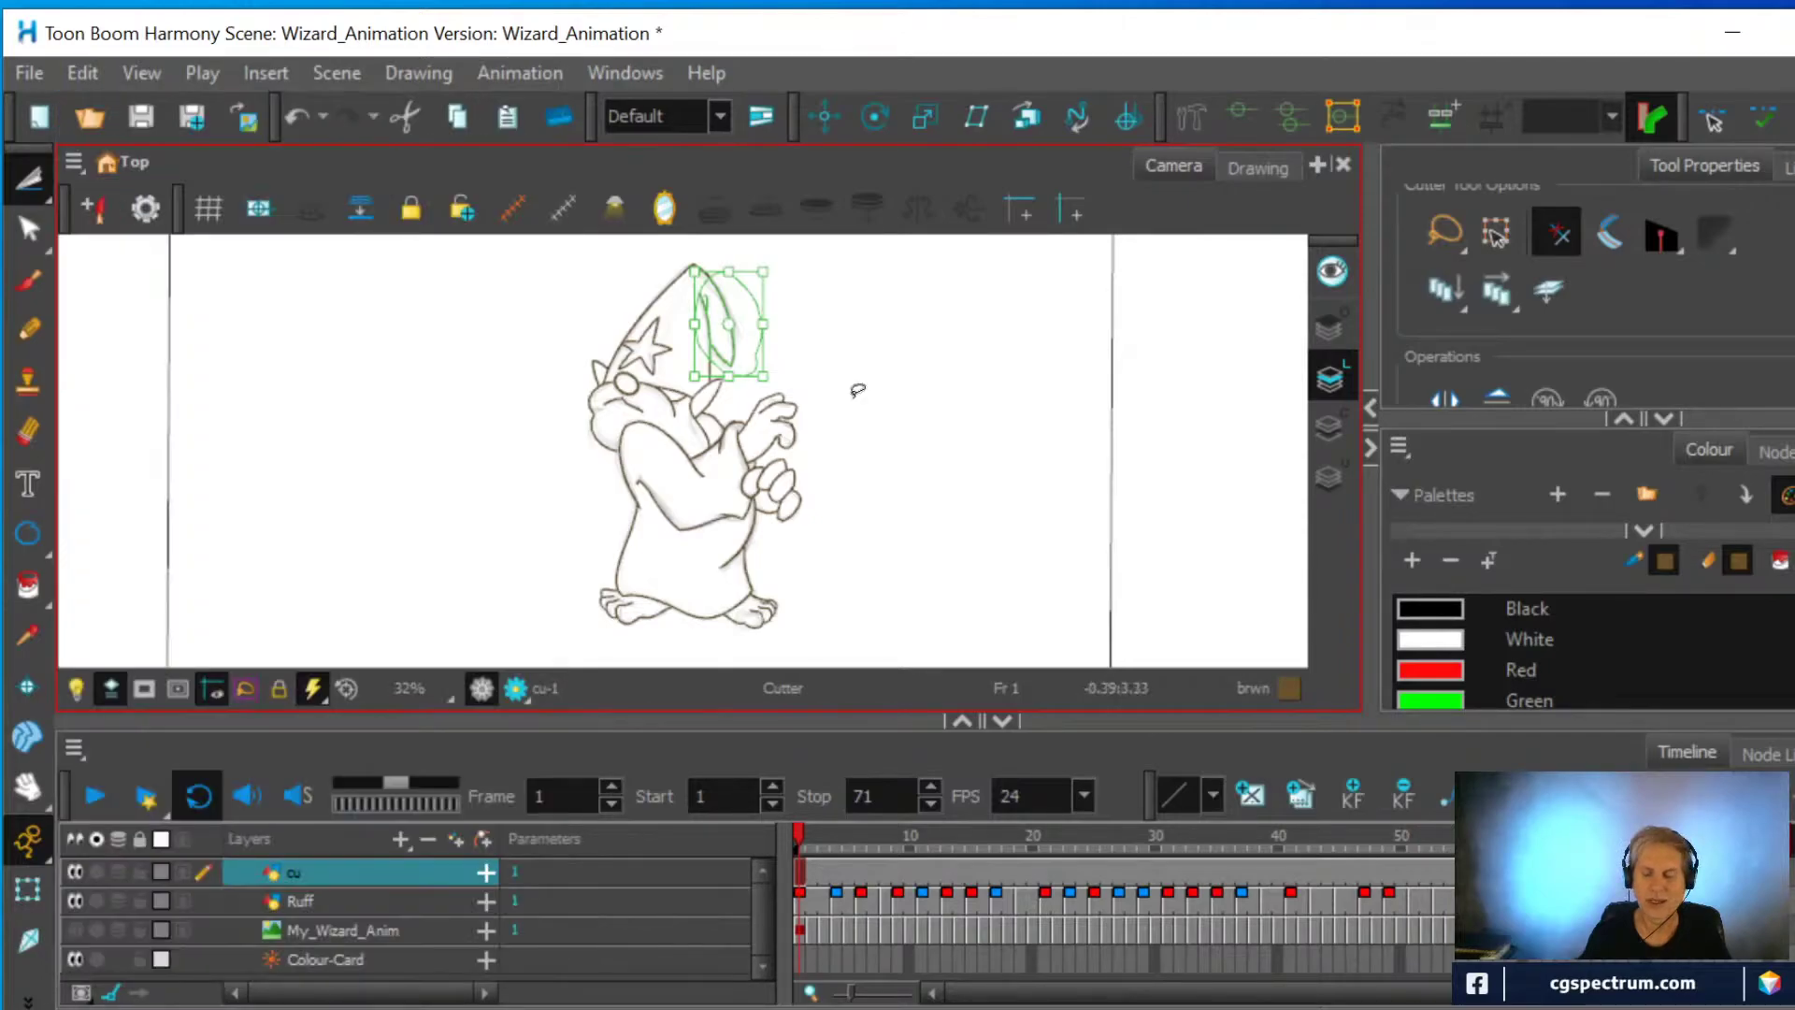
Paste the hat tip into the frame 69 clean-up, and move and rotate it over the rough hat's drooping end
{"action": "left_click", "coordinate": [1633, 841]}
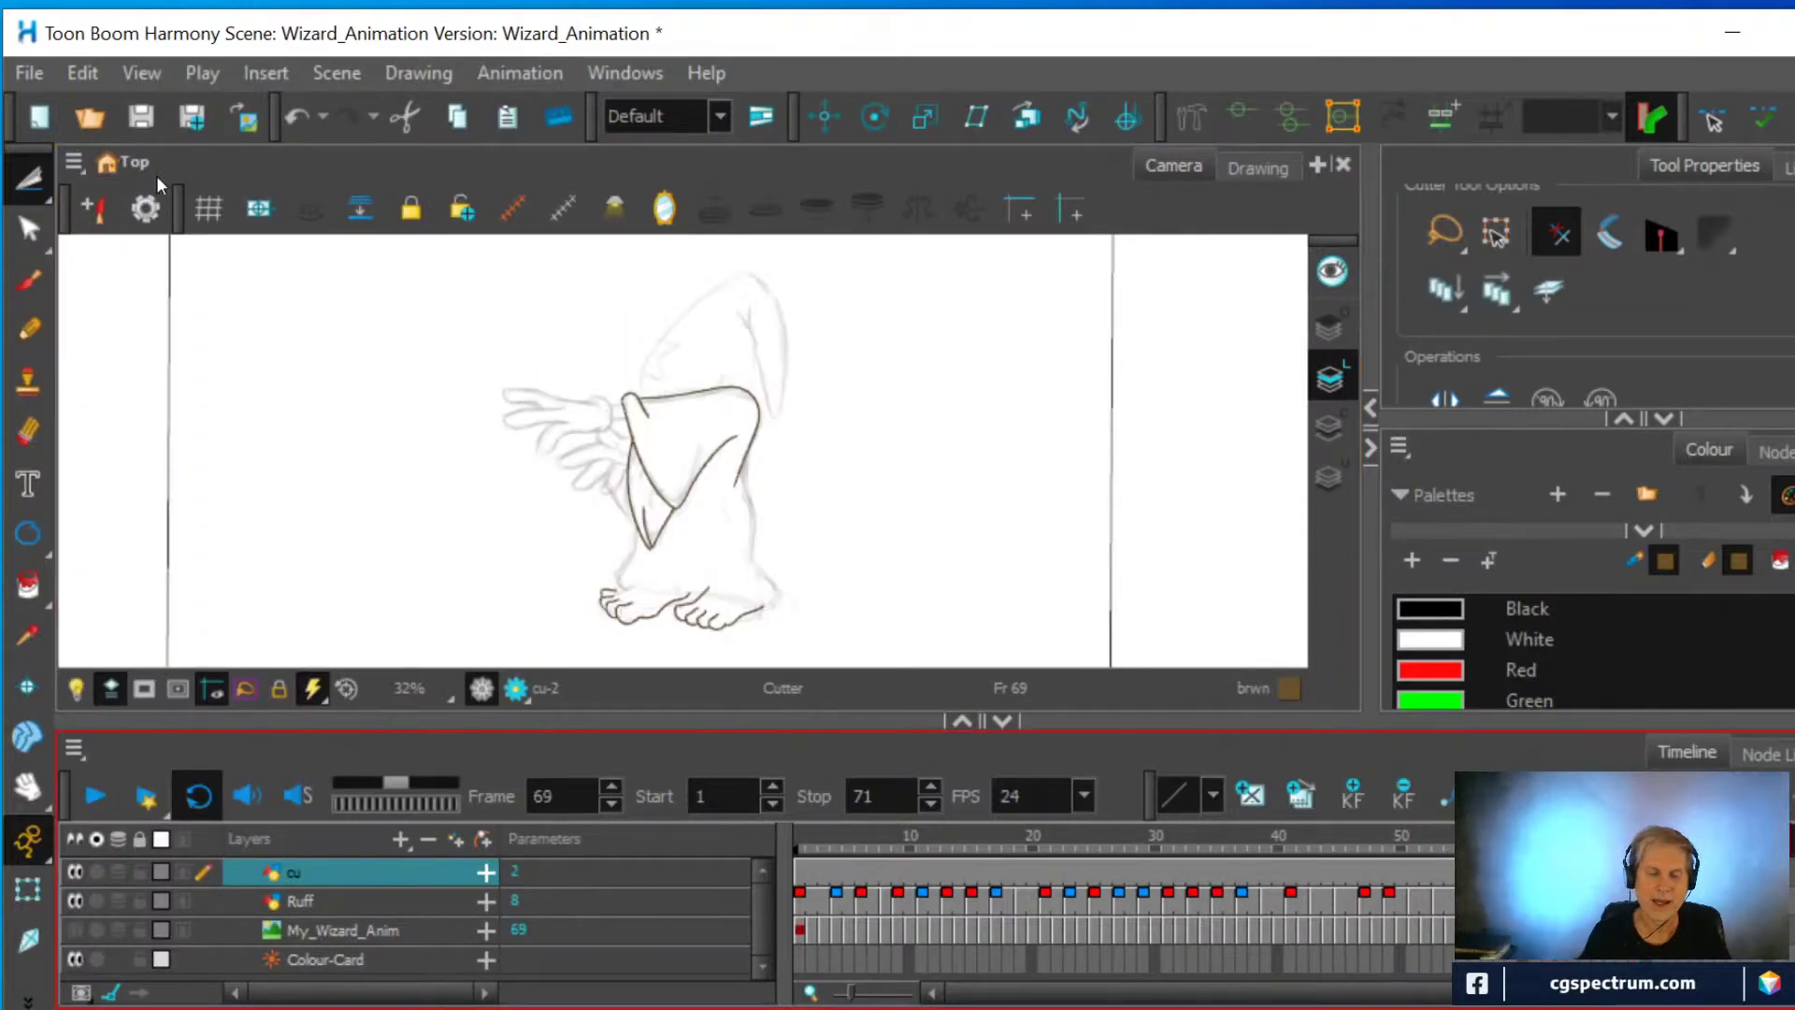
{"action": "left_click", "coordinate": [82, 73]}
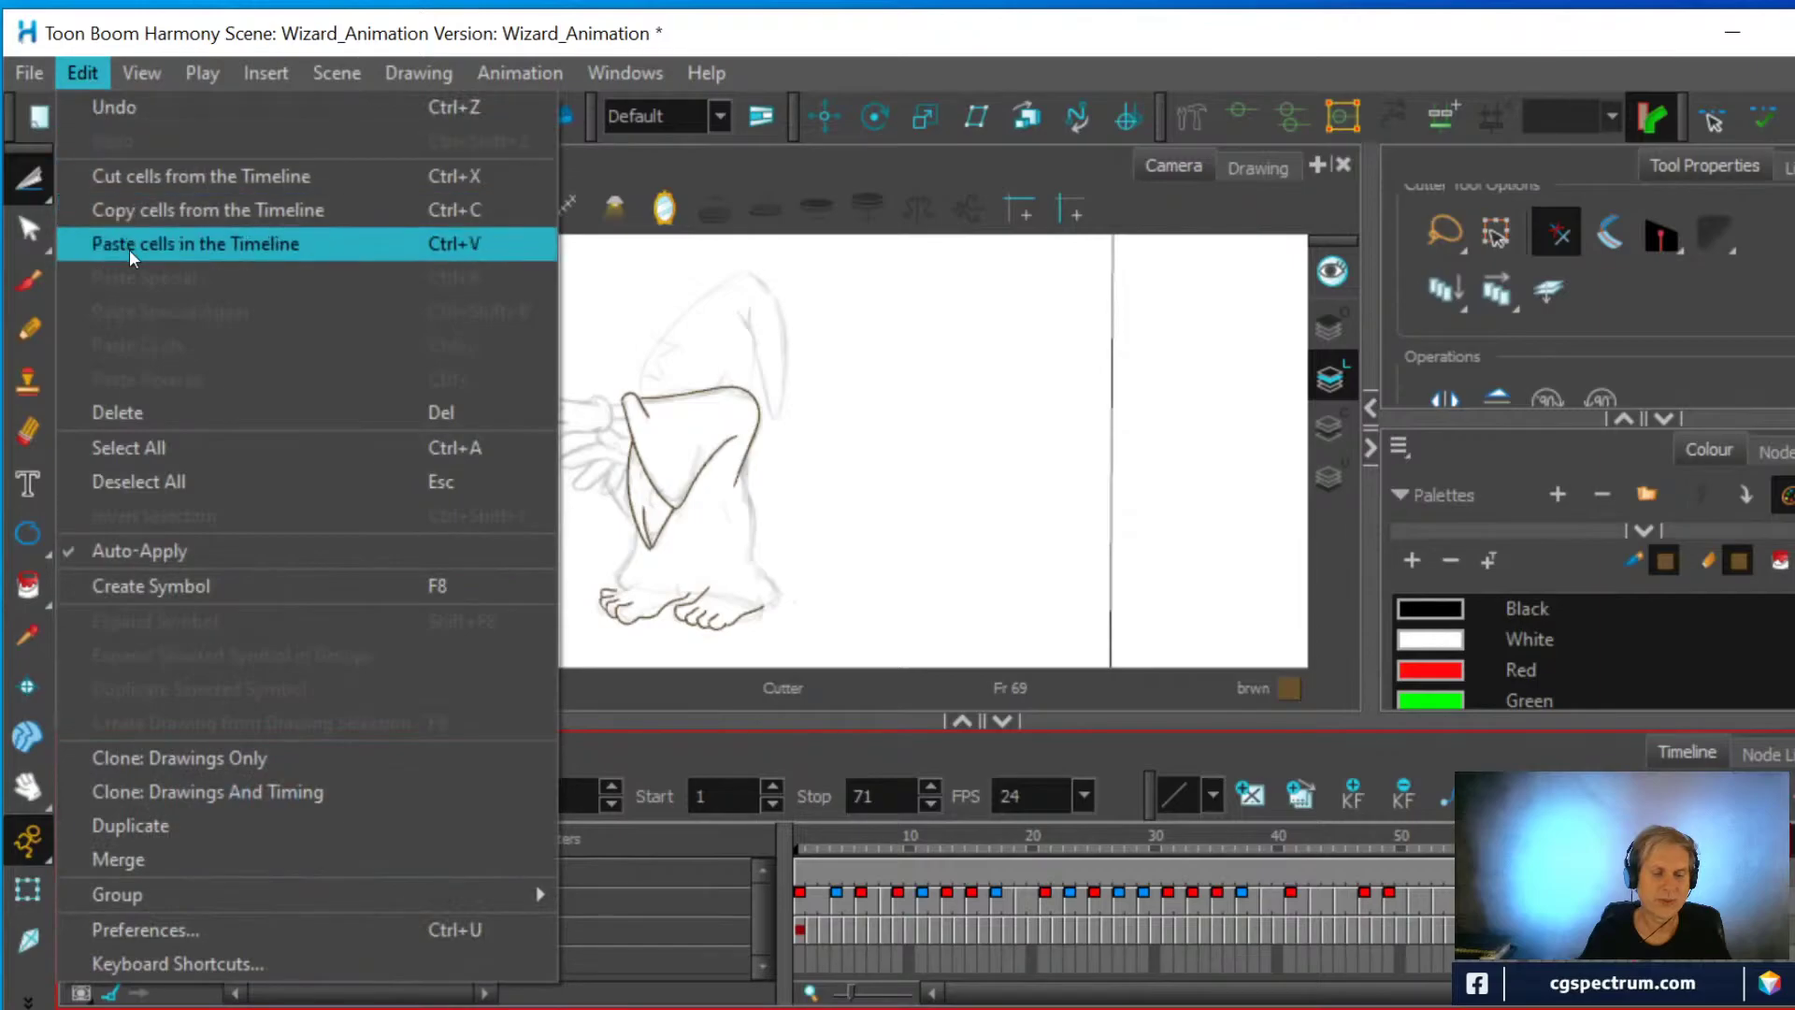
{"action": "left_click", "coordinate": [129, 247]}
{"action": "left_click_drag", "start_coordinate": [714, 340], "coordinate": [764, 392]}
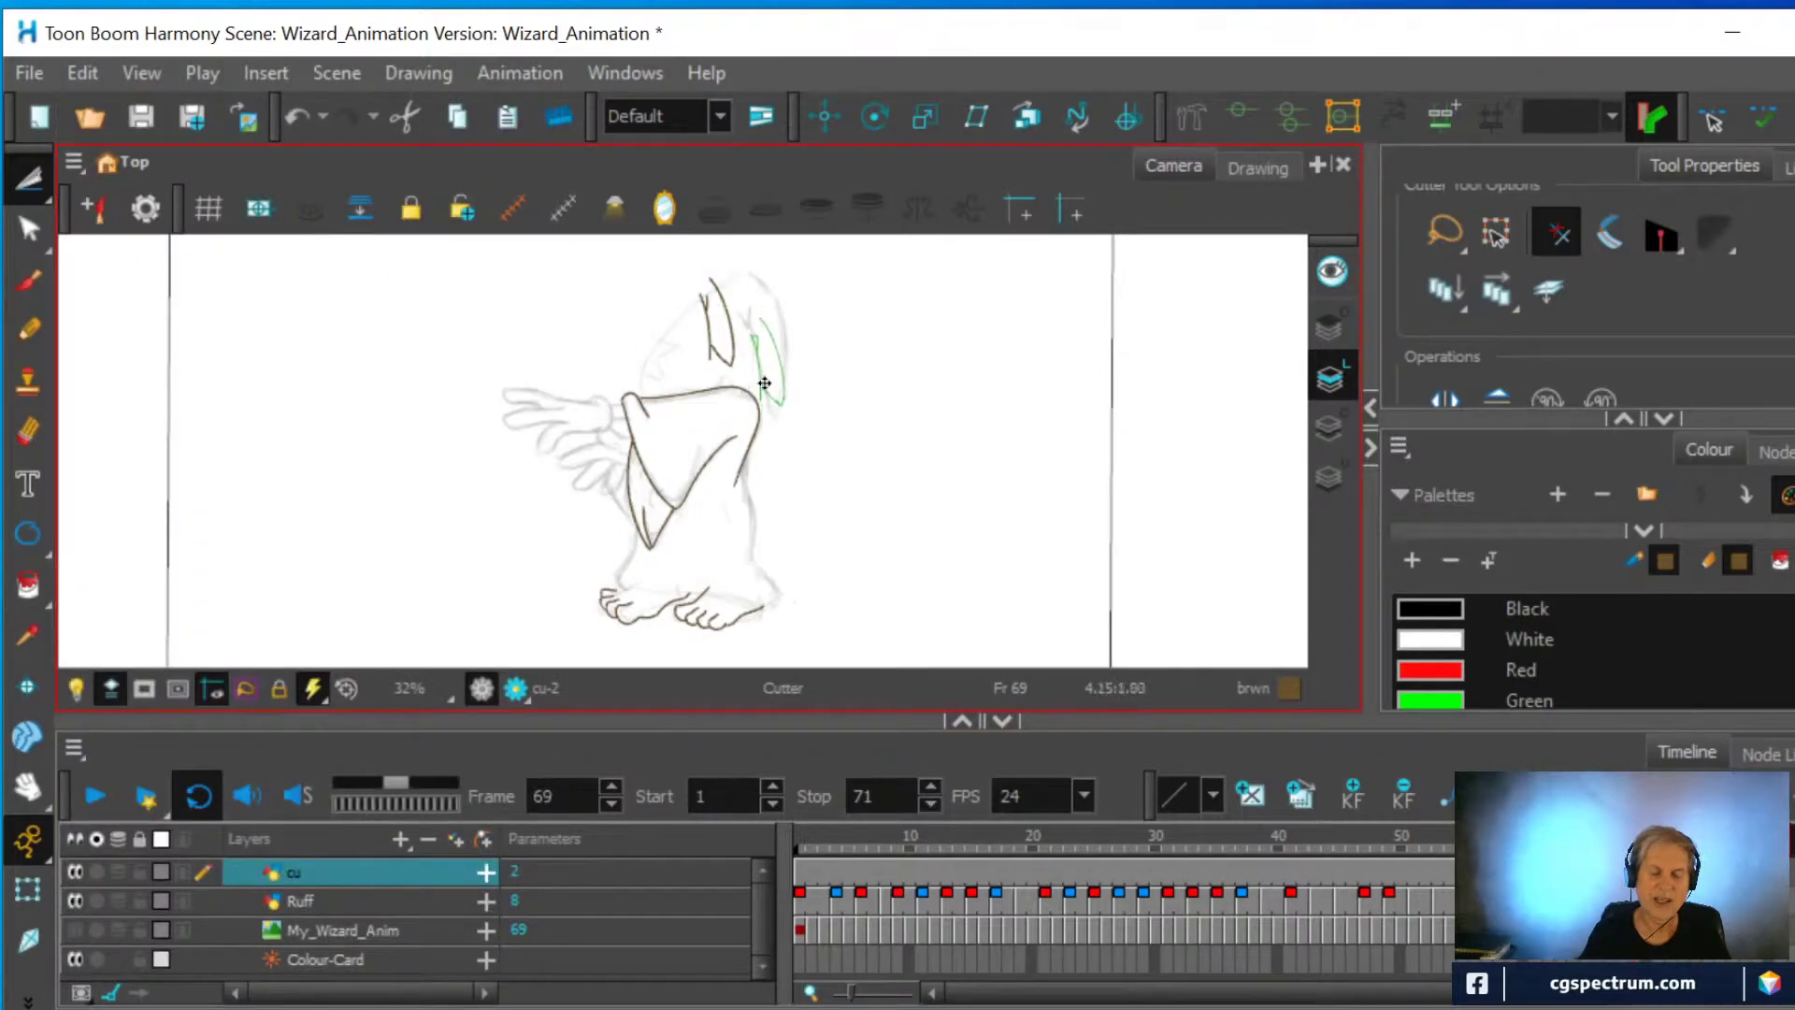
{"action": "scroll", "coordinate": [832, 350], "scroll_direction": "up", "scroll_amount": 4}
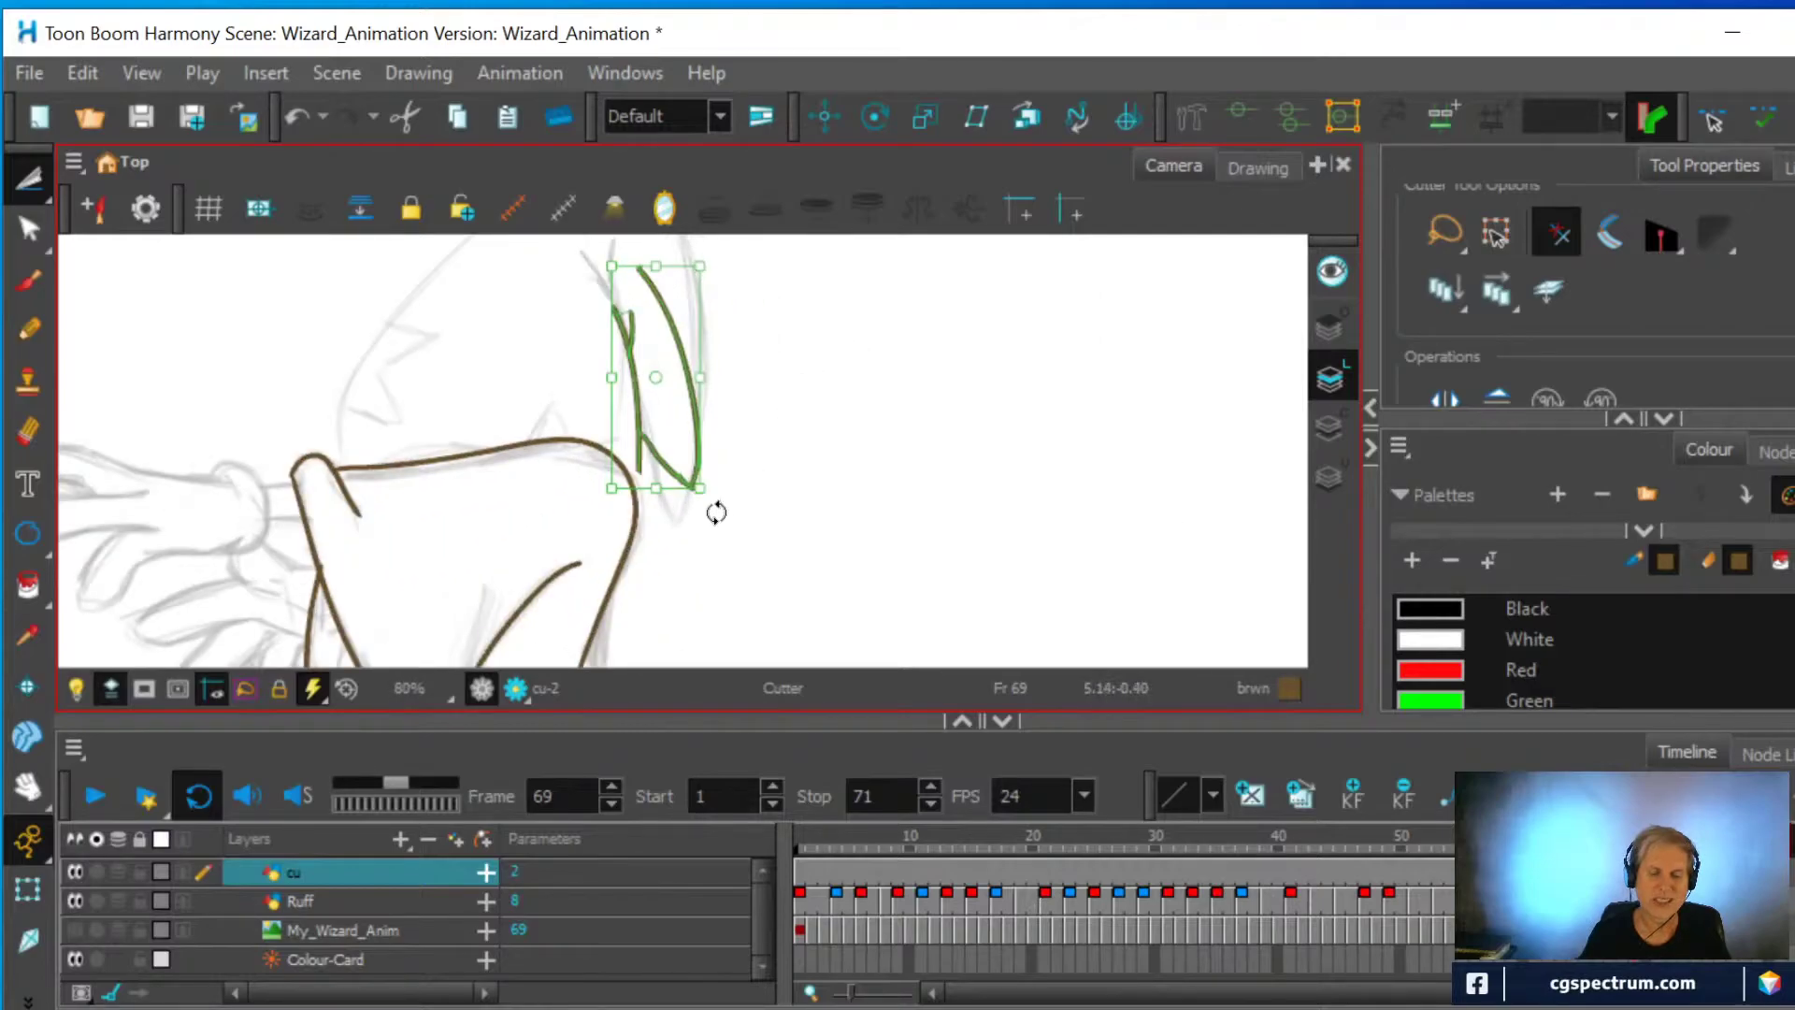
{"action": "left_click_drag", "start_coordinate": [720, 497], "coordinate": [698, 526]}
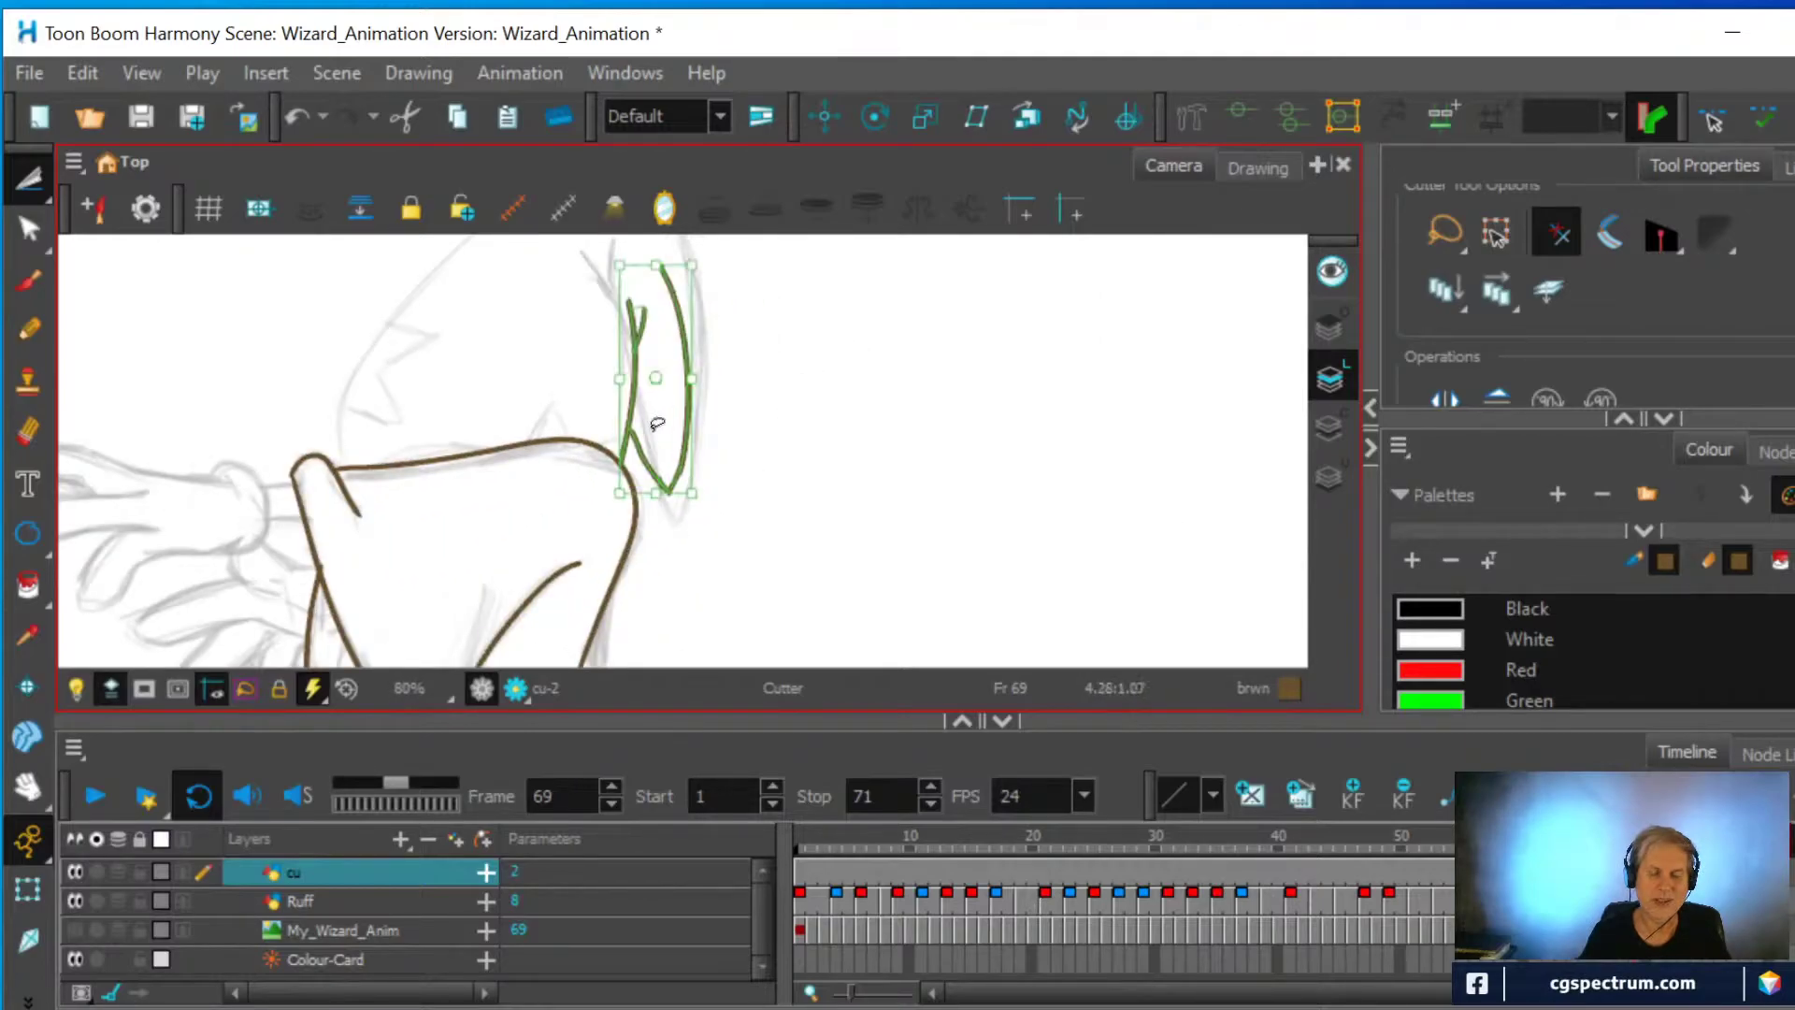
{"action": "mouse_move", "coordinate": [645, 469]}
{"action": "left_mouse_down"}
{"action": "mouse_move", "coordinate": [702, 553]}
{"action": "mouse_move", "coordinate": [700, 475]}
{"action": "left_mouse_up"}
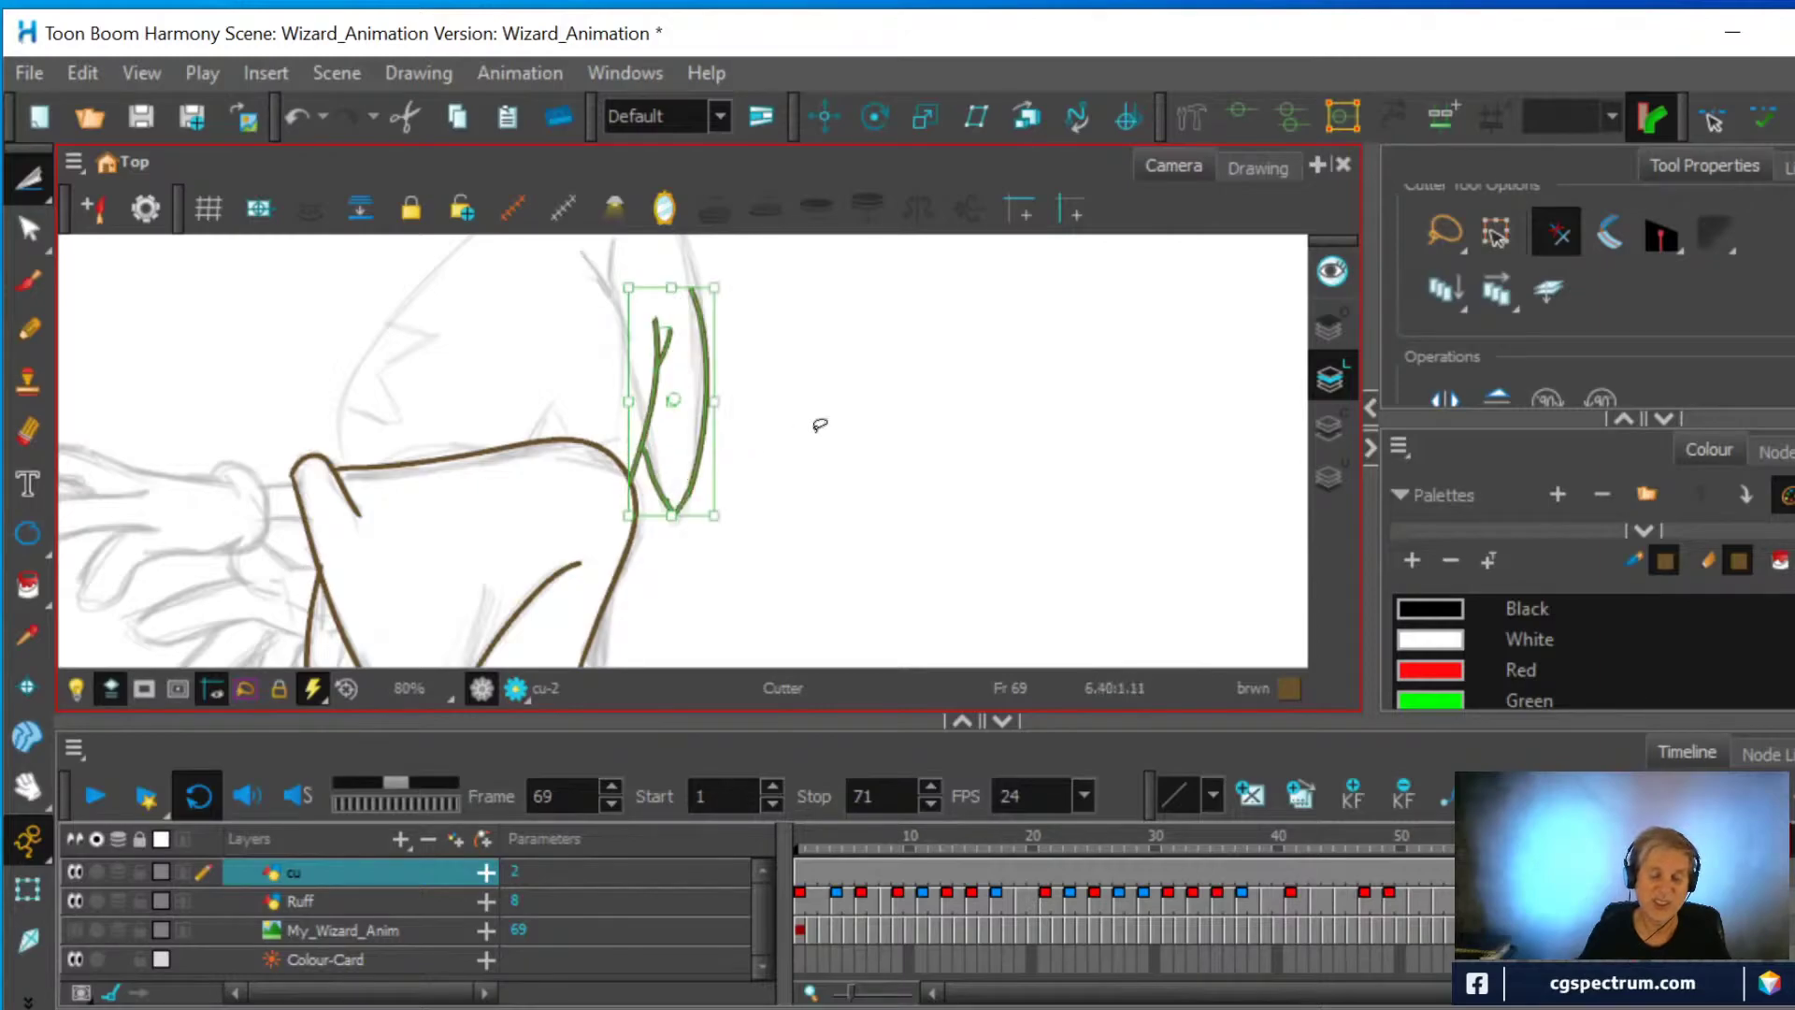
Delete the inner crease lines and leftover stubs from the pasted hat tip with the Cutter, keeping its outer edge and point
{"action": "scroll", "coordinate": [850, 399], "scroll_direction": "up", "scroll_amount": 2}
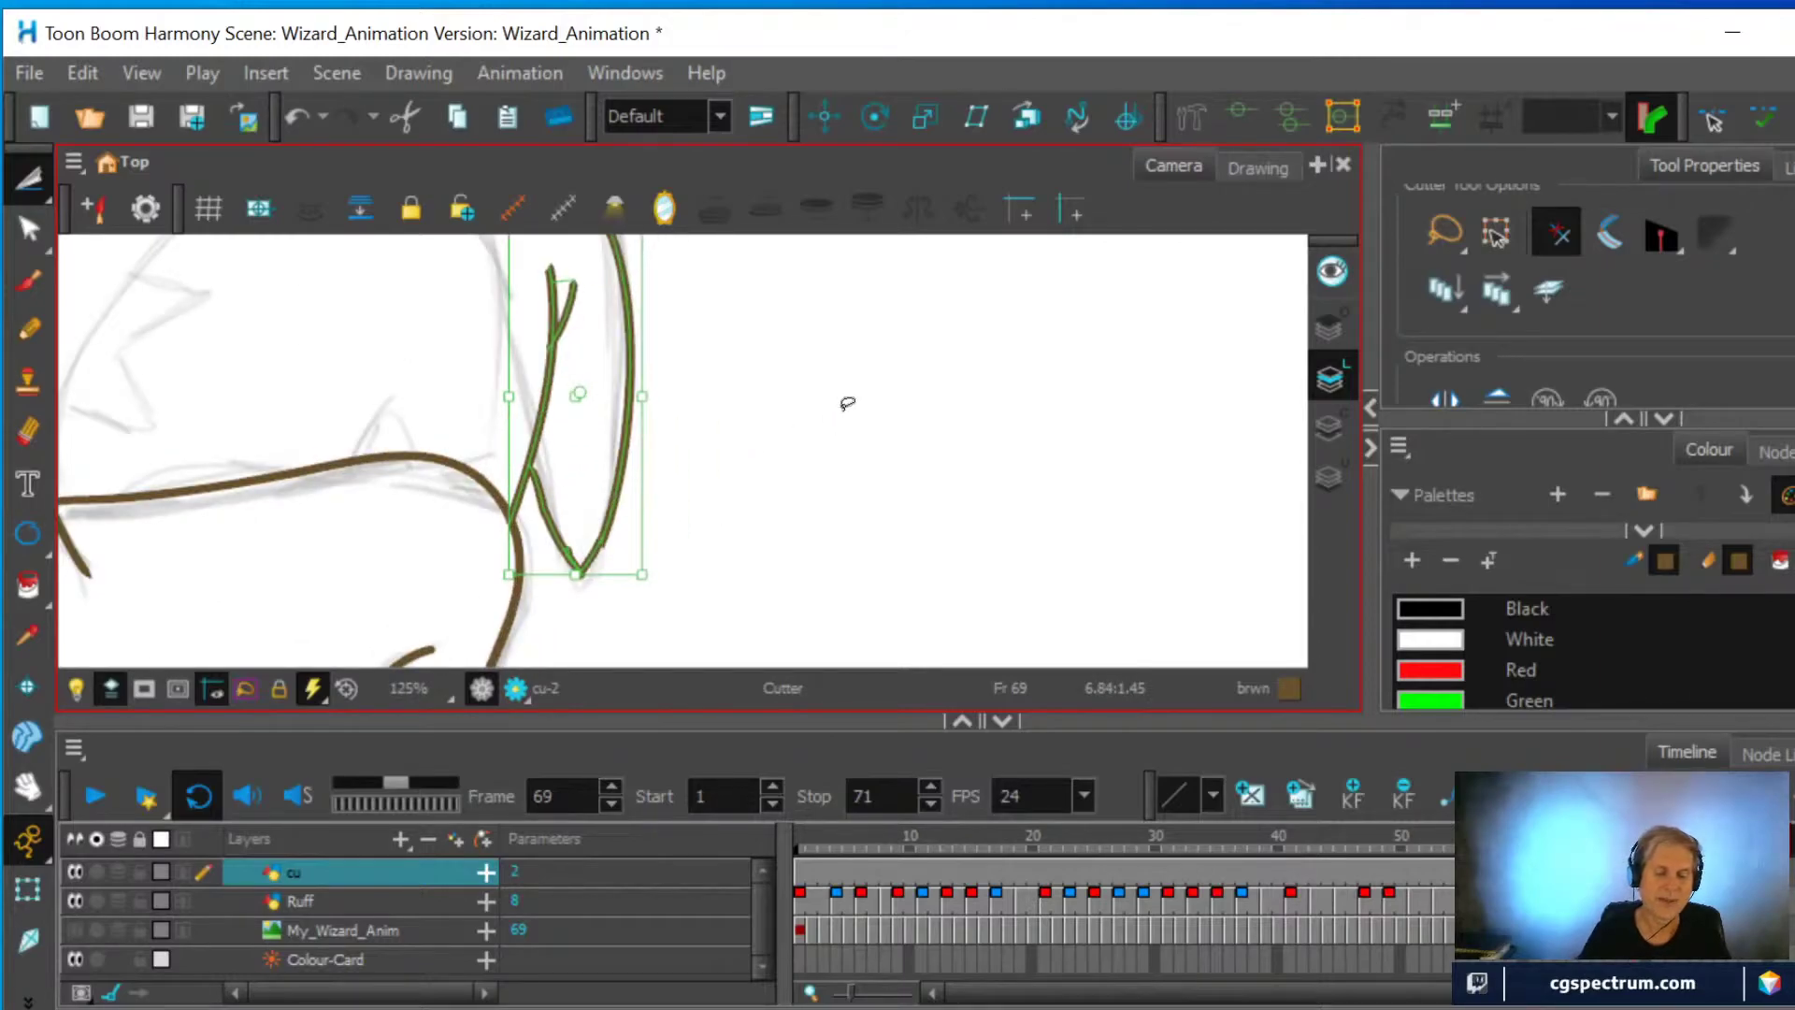
{"action": "left_click", "coordinate": [23, 190]}
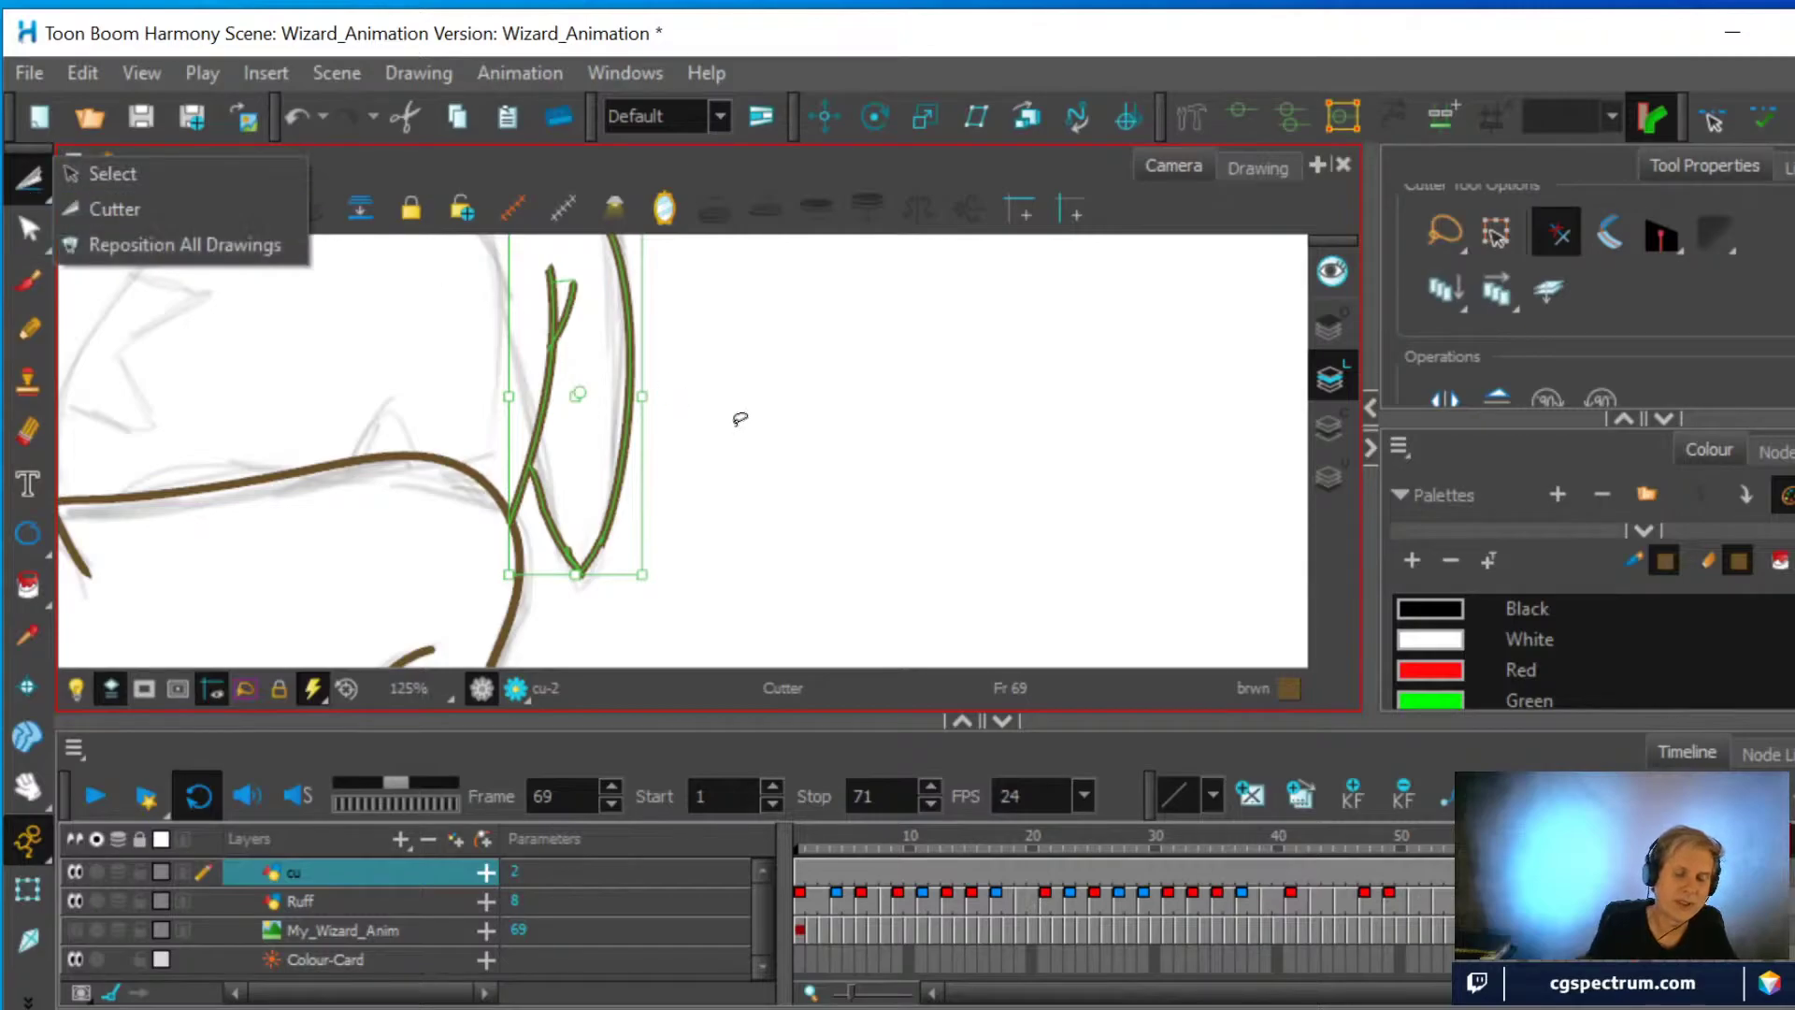
{"action": "left_click", "coordinate": [736, 417]}
{"action": "left_click", "coordinate": [548, 418]}
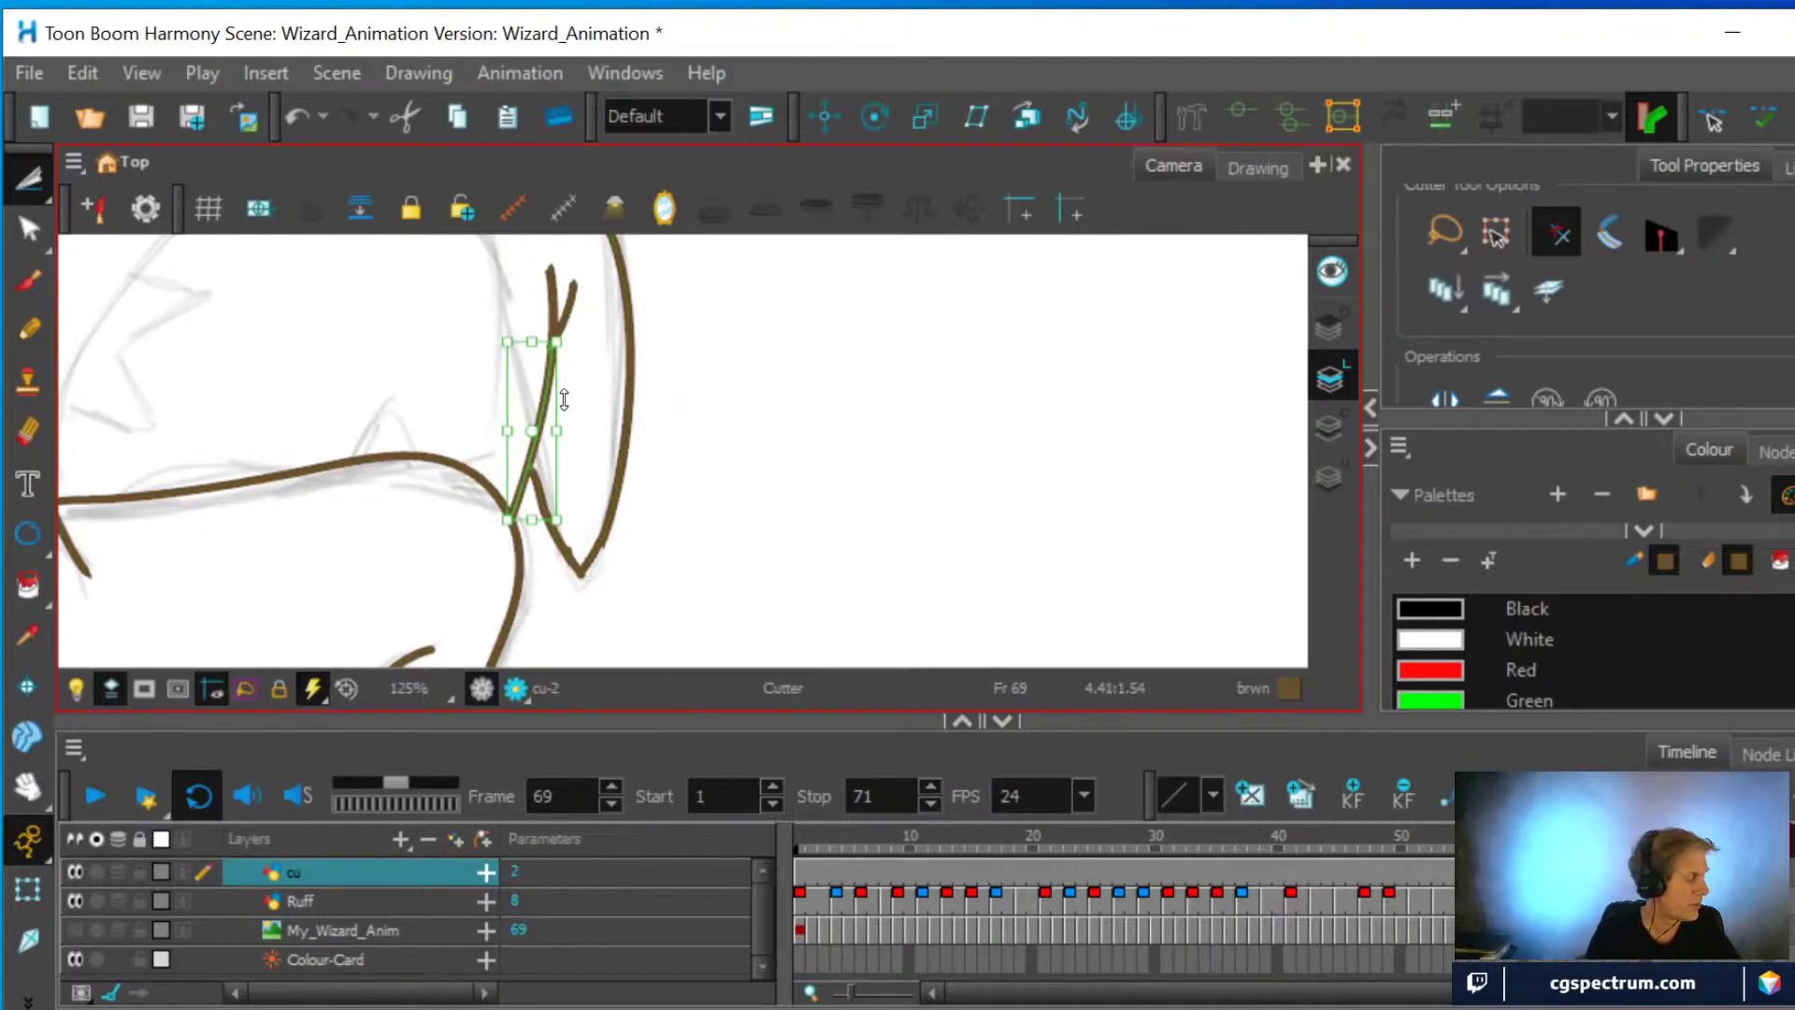
{"action": "key", "text": "Delete"}
{"action": "left_click_drag", "start_coordinate": [538, 285], "coordinate": [584, 360]}
{"action": "key", "text": "Delete"}
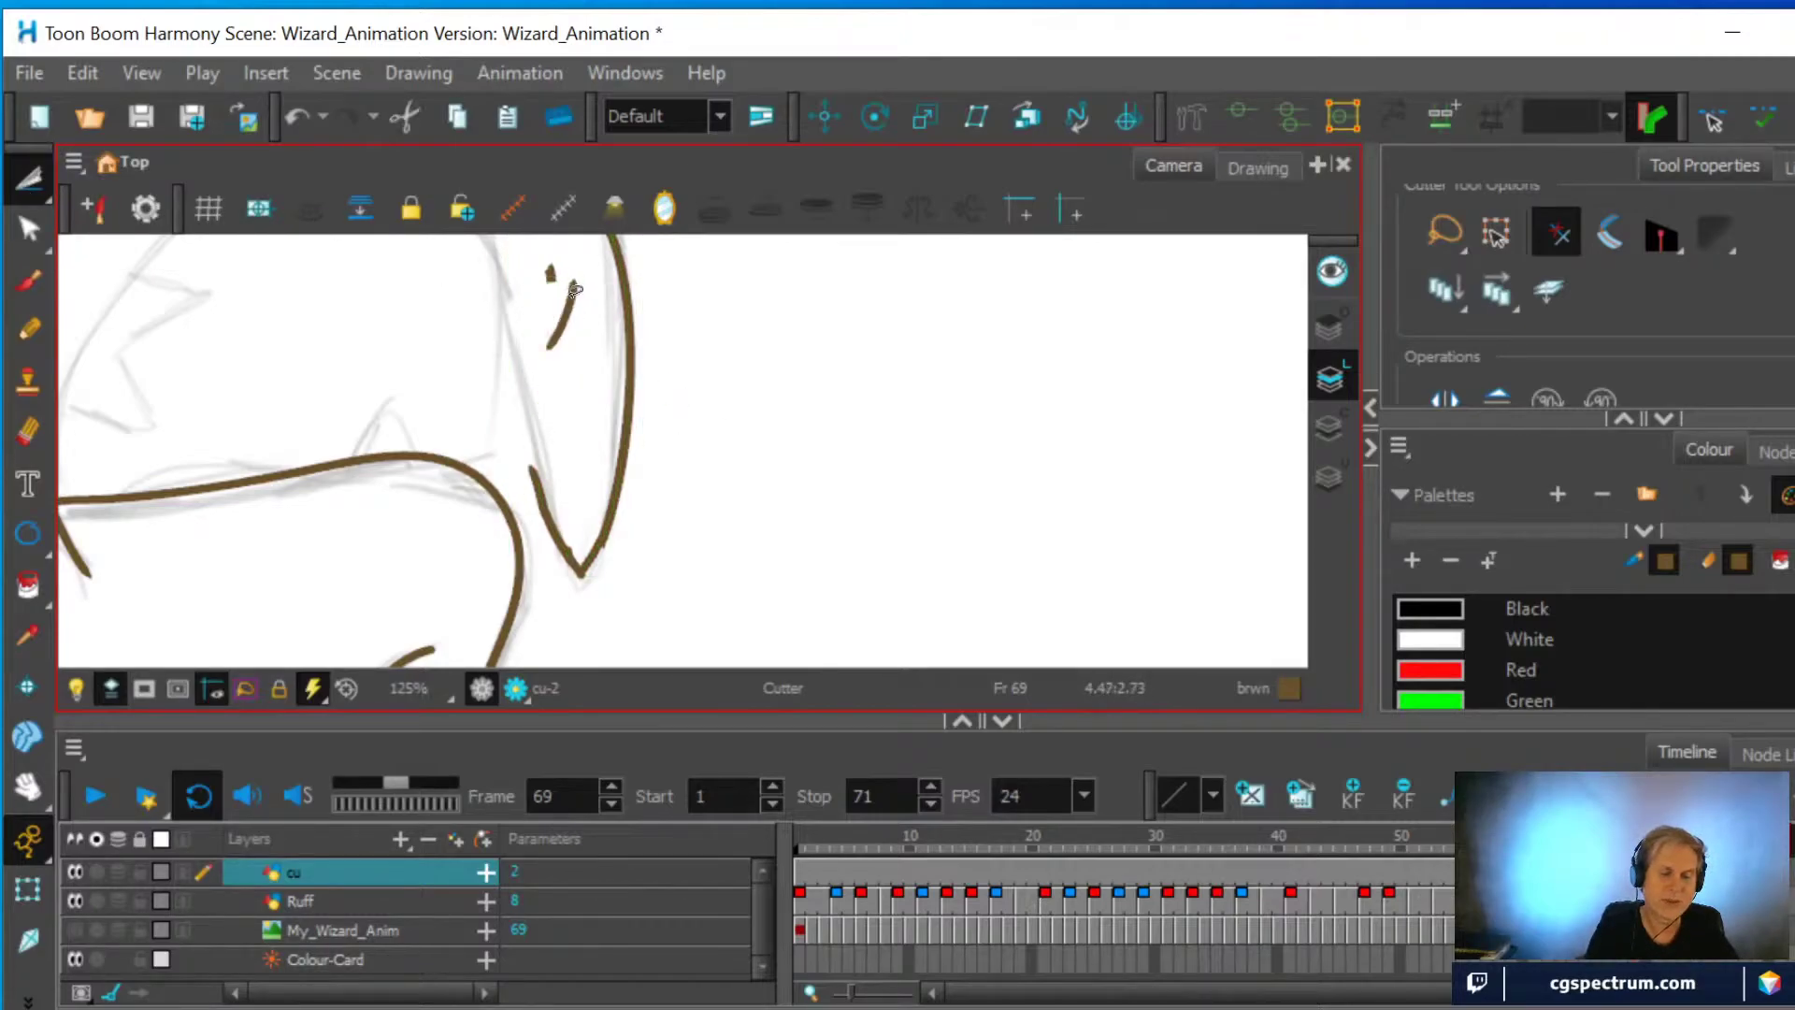
{"action": "key", "text": "Delete"}
{"action": "mouse_move", "coordinate": [565, 281]}
{"action": "left_mouse_down"}
{"action": "mouse_move", "coordinate": [589, 293]}
{"action": "mouse_move", "coordinate": [528, 266]}
{"action": "mouse_move", "coordinate": [587, 306]}
{"action": "left_mouse_up"}
{"action": "key", "text": "Delete"}
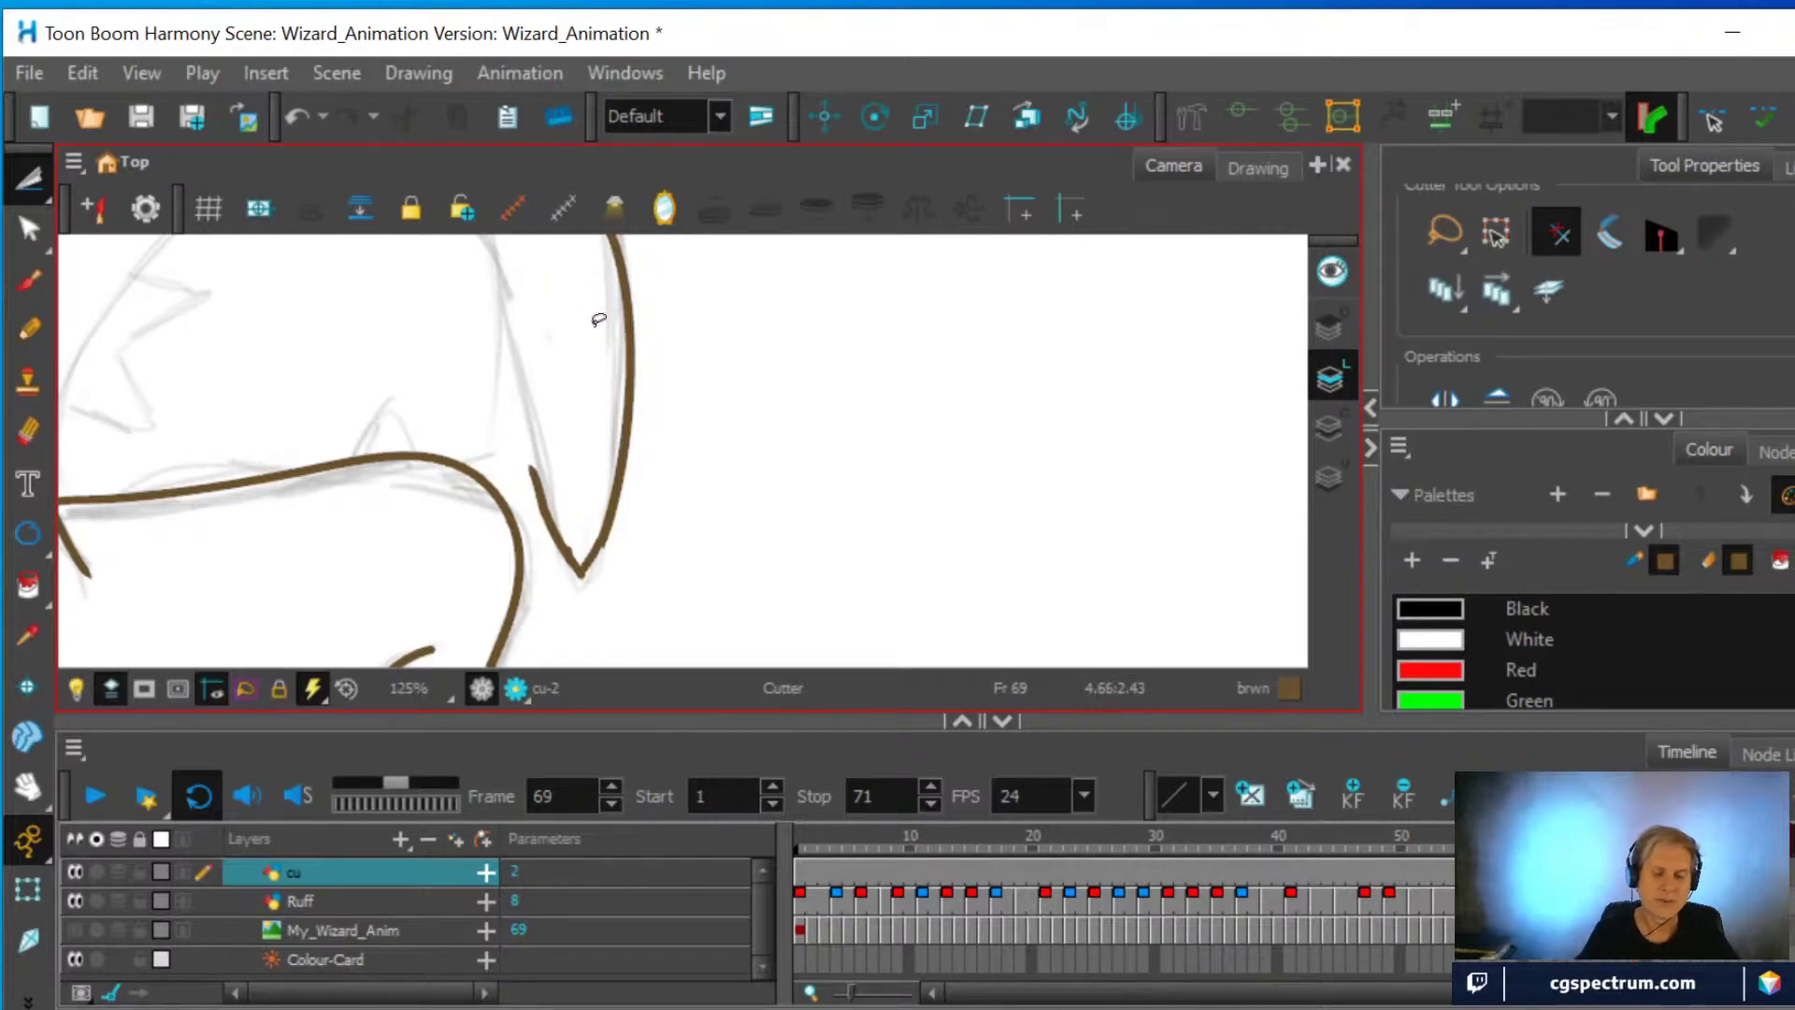
Erase the upper end of the hat tip's outer edge and redraw it in pencil as a curve up to the hat's peak
{"action": "scroll", "coordinate": [600, 320], "scroll_direction": "down", "scroll_amount": 2}
{"action": "left_click_drag", "start_coordinate": [700, 300], "coordinate": [796, 441]}
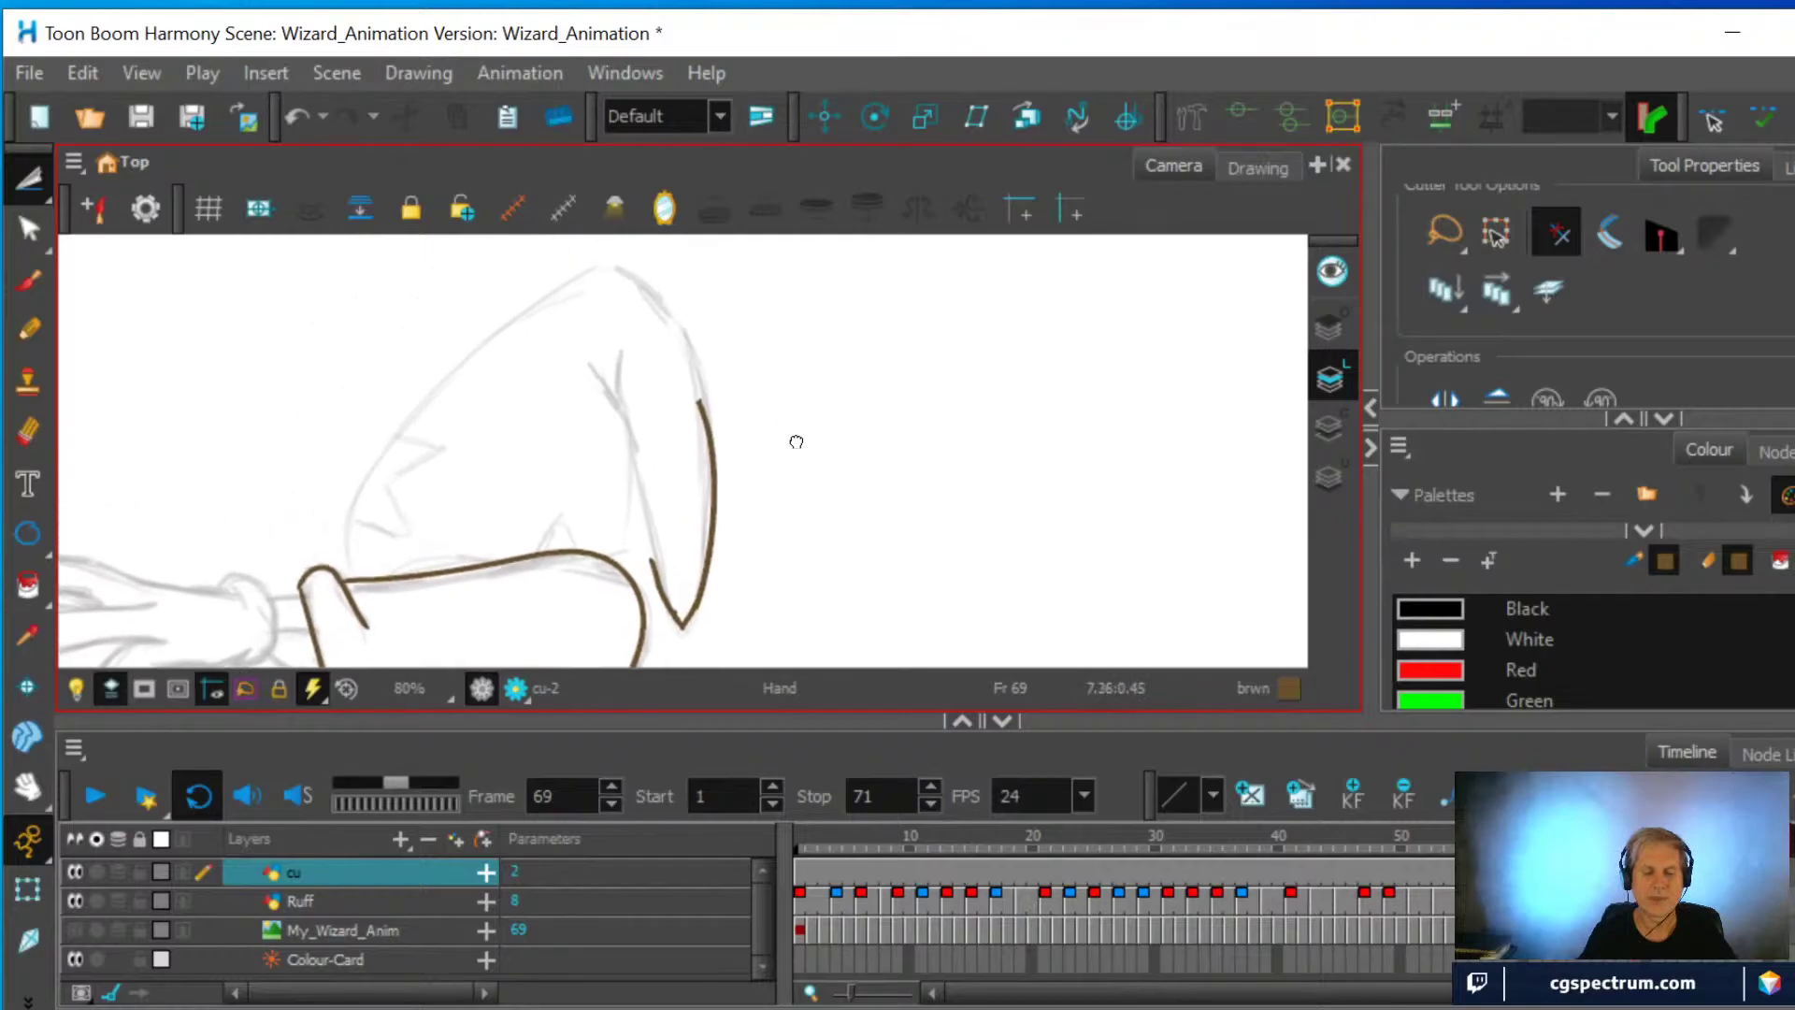
{"action": "left_click", "coordinate": [29, 329]}
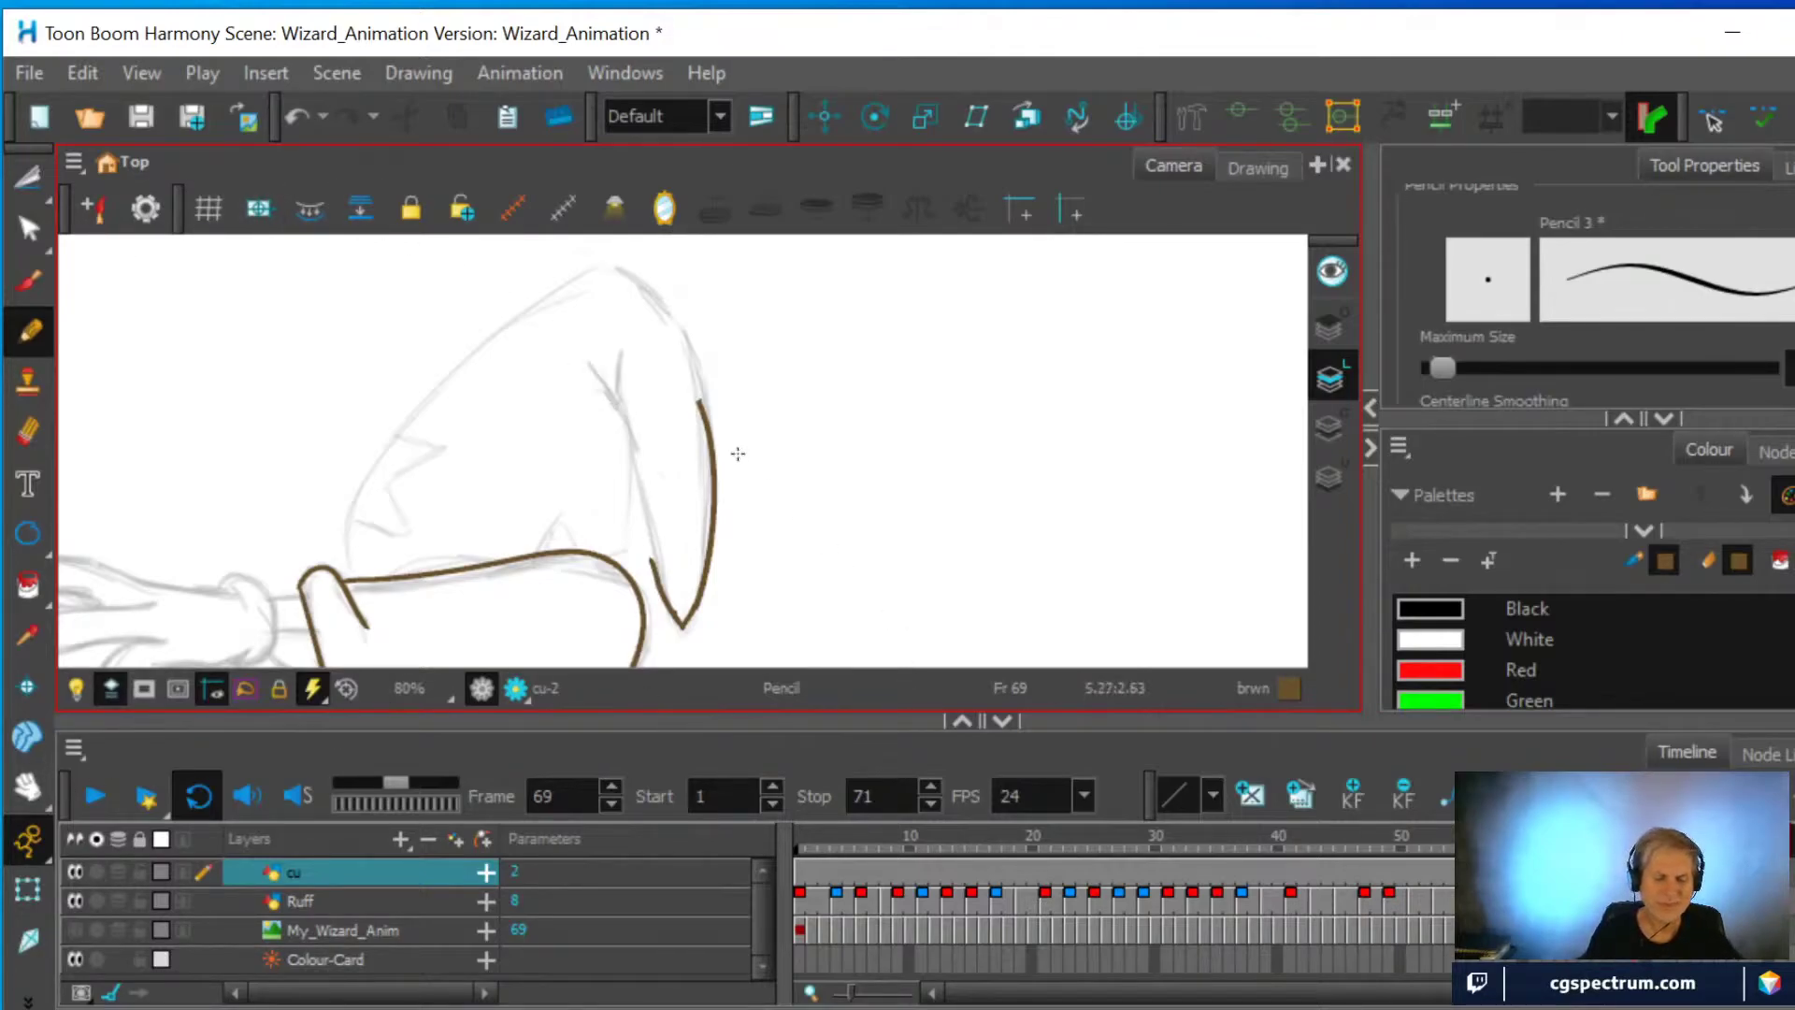
{"action": "left_click", "coordinate": [28, 430]}
{"action": "left_click_drag", "start_coordinate": [693, 383], "coordinate": [717, 469]}
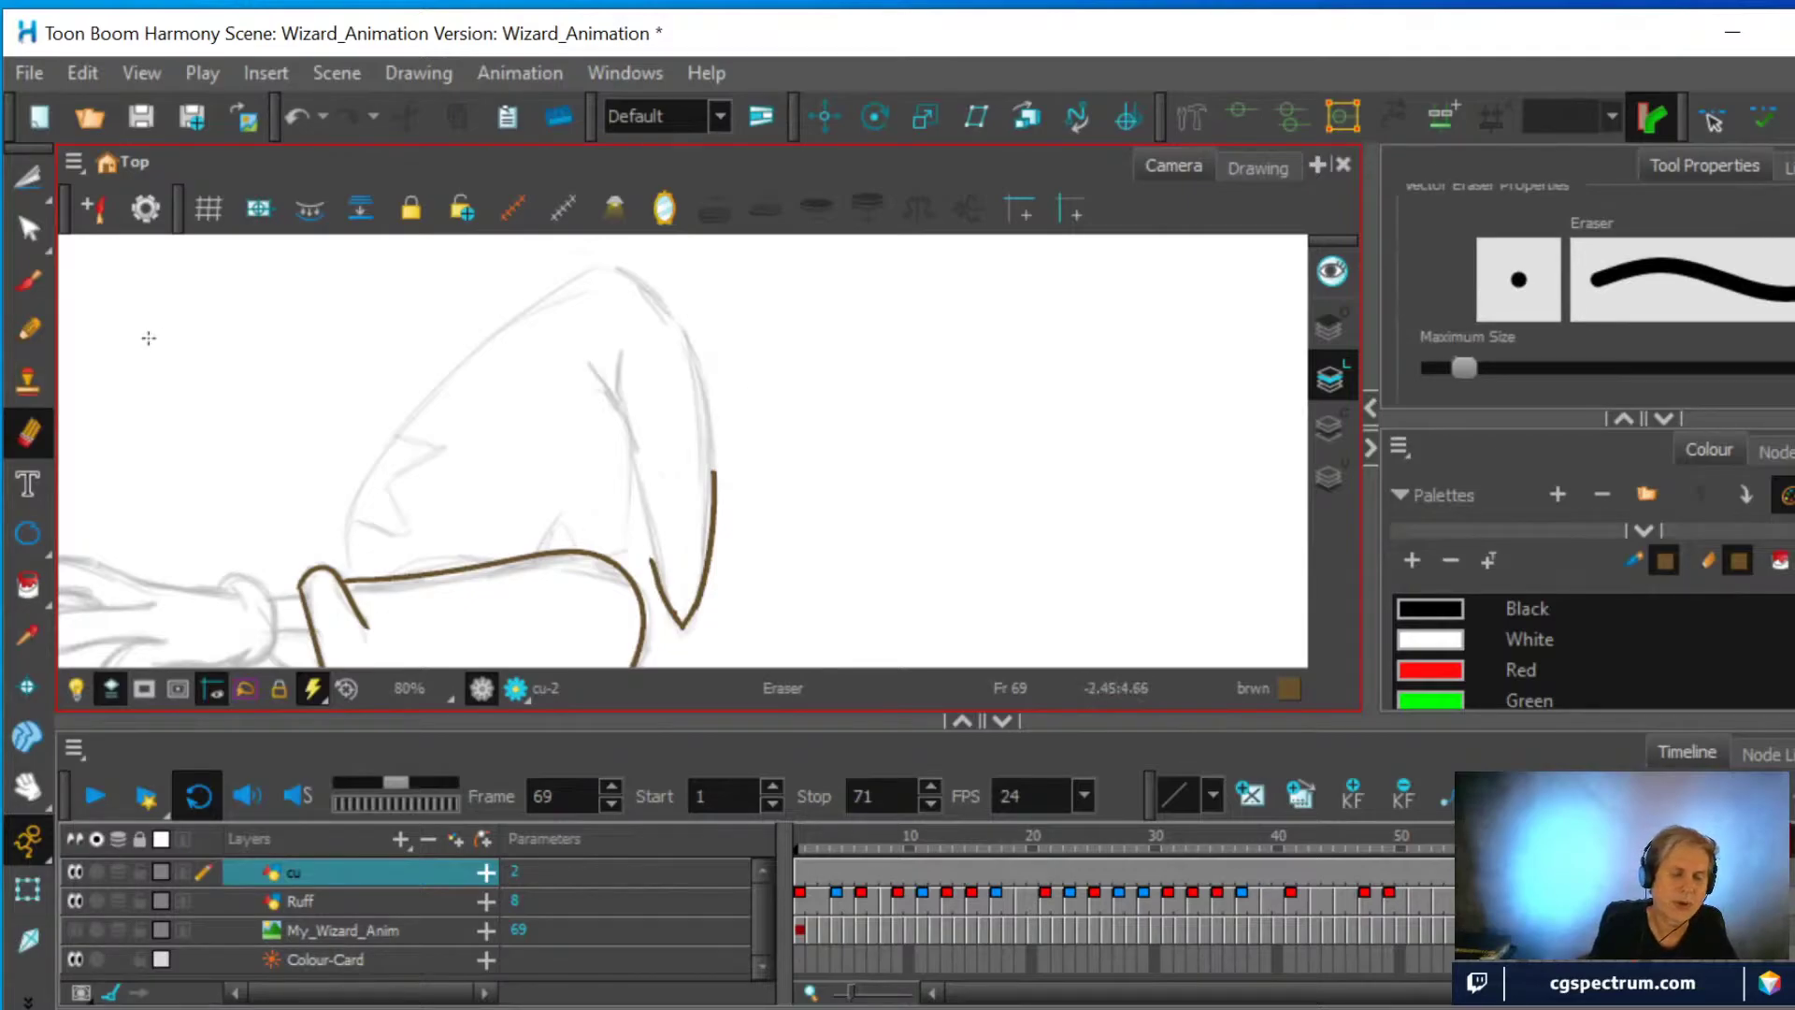
{"action": "left_click", "coordinate": [31, 331]}
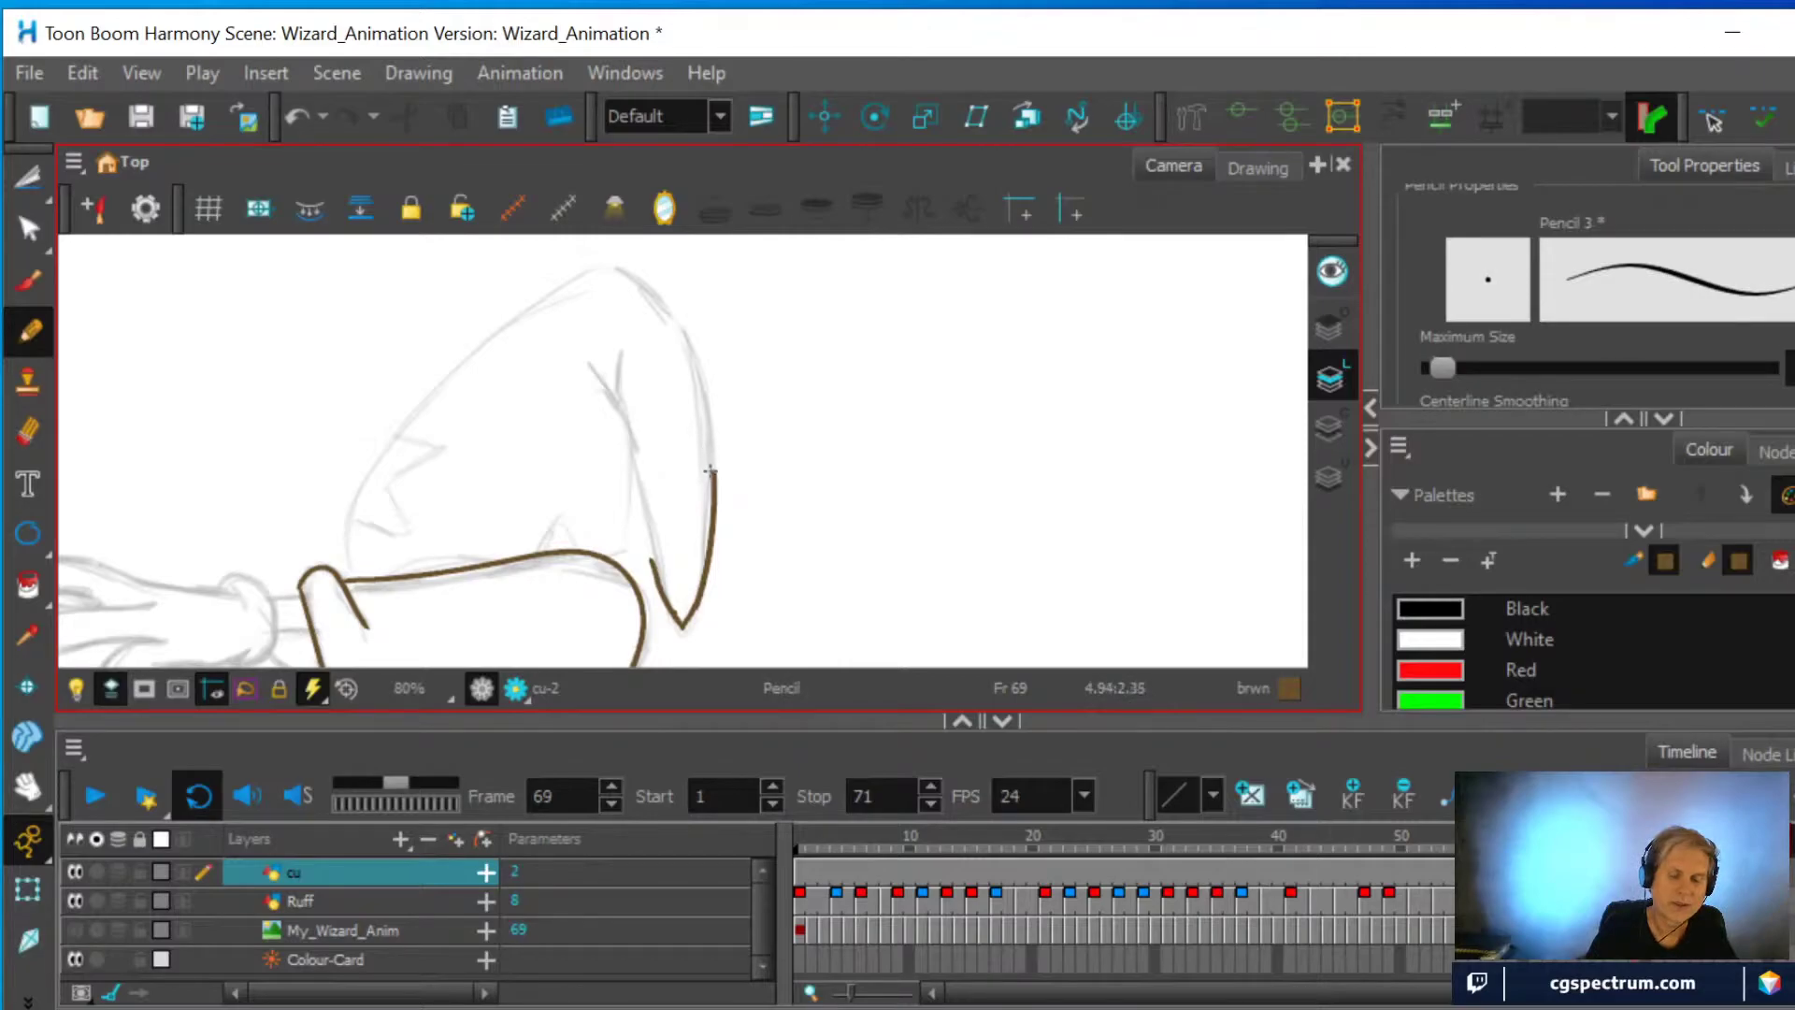
{"action": "mouse_move", "coordinate": [712, 473]}
{"action": "left_mouse_down"}
{"action": "mouse_move", "coordinate": [689, 360]}
{"action": "mouse_move", "coordinate": [614, 261]}
{"action": "left_mouse_up"}
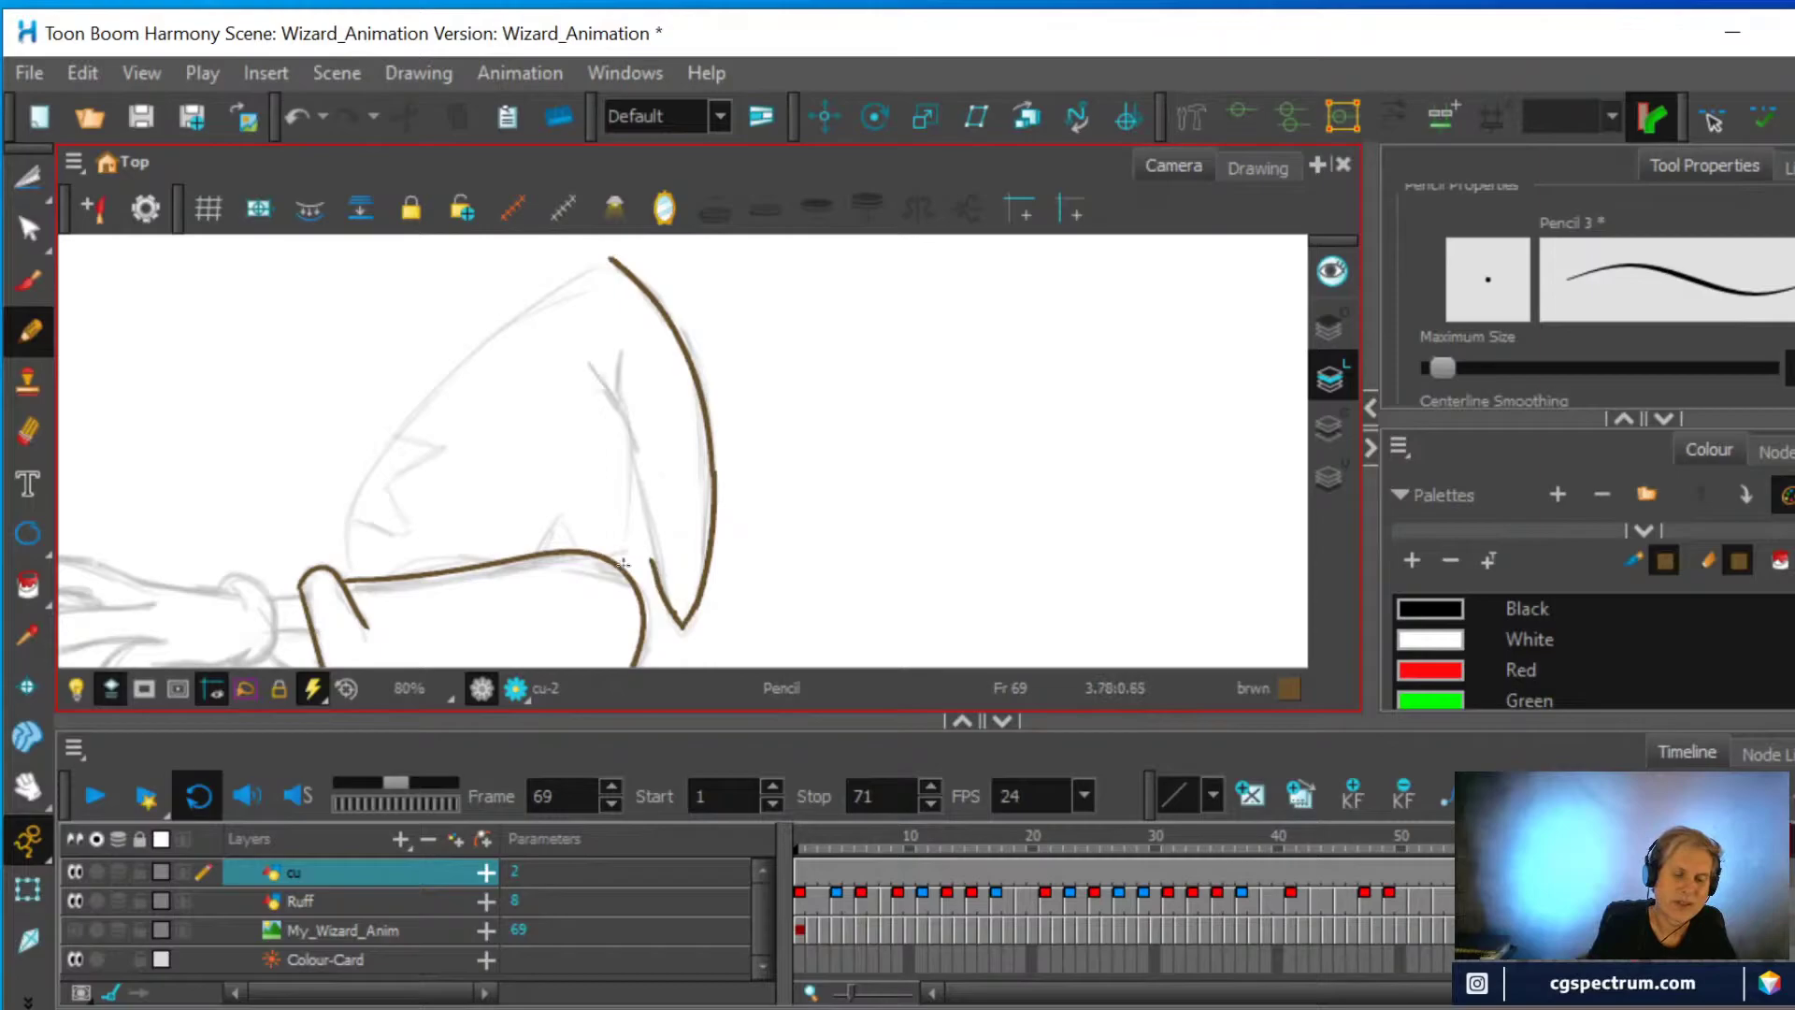
Trace the inner edges of the drooping hat tip, one from the brim and one from the tip, ending in a forked crease
{"action": "left_click_drag", "start_coordinate": [621, 569], "coordinate": [620, 407]}
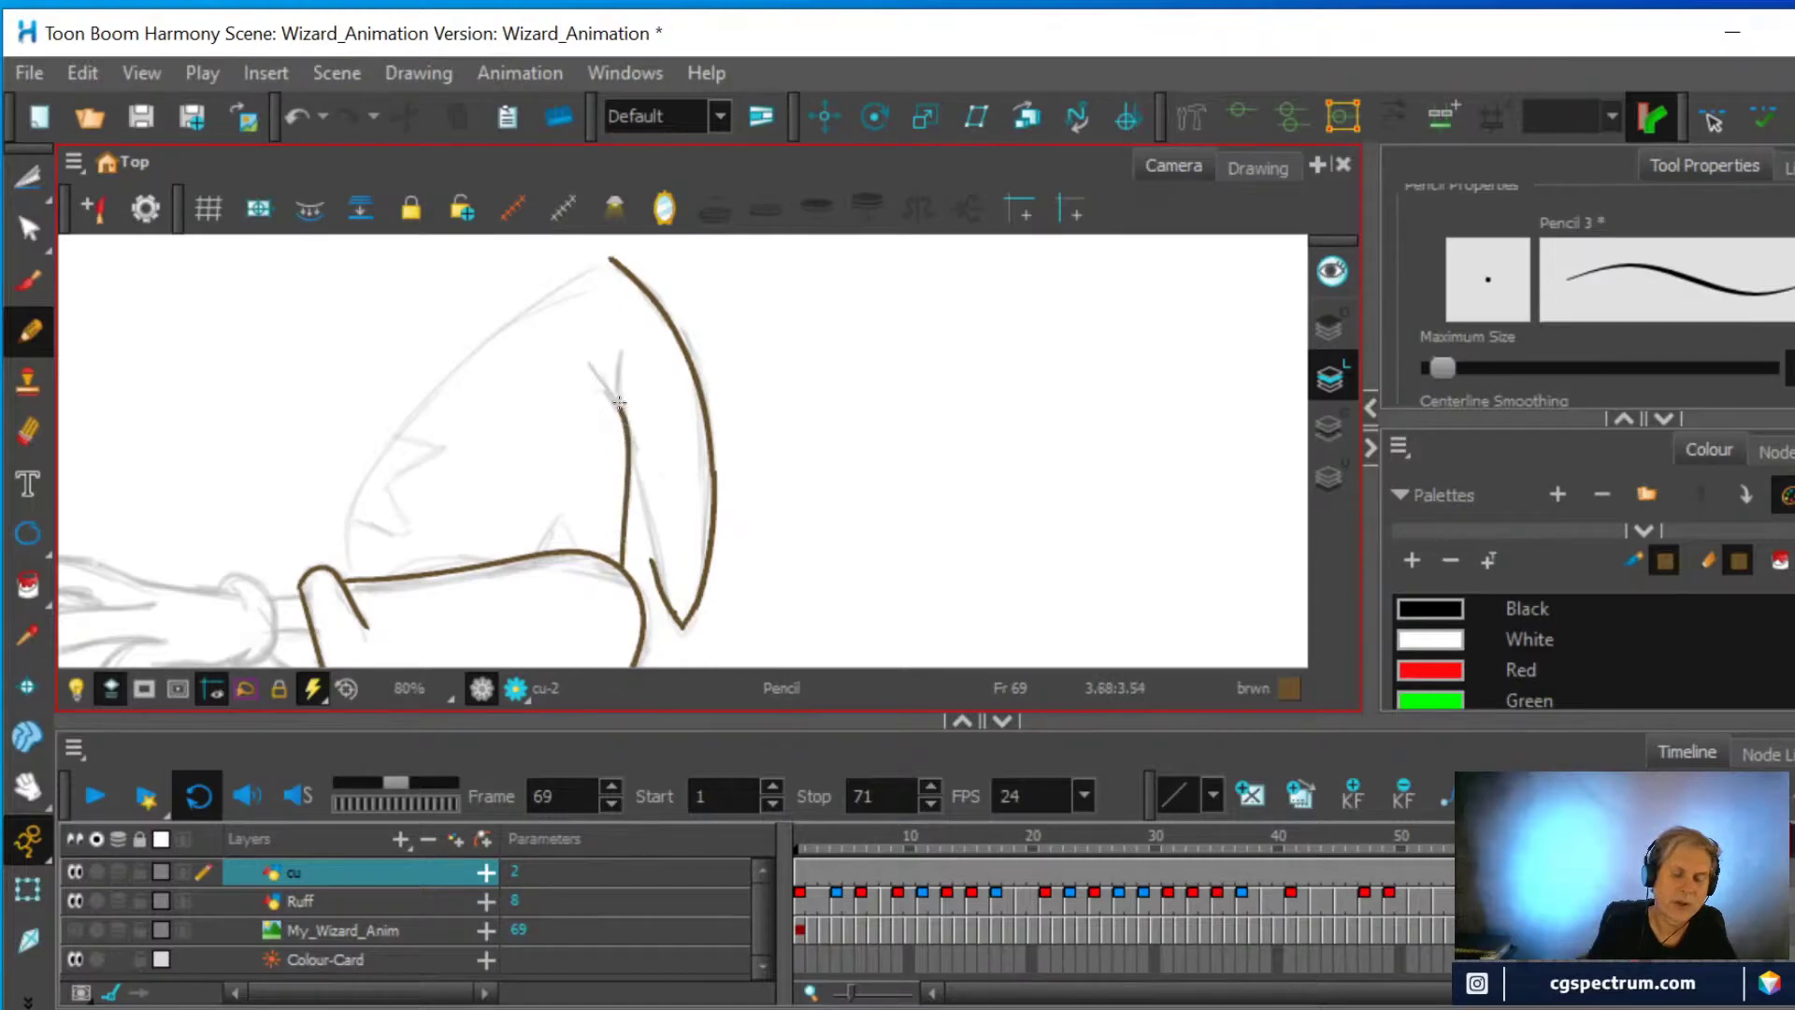
{"action": "left_click_drag", "start_coordinate": [652, 565], "coordinate": [617, 329]}
{"action": "left_click_drag", "start_coordinate": [614, 391], "coordinate": [581, 344]}
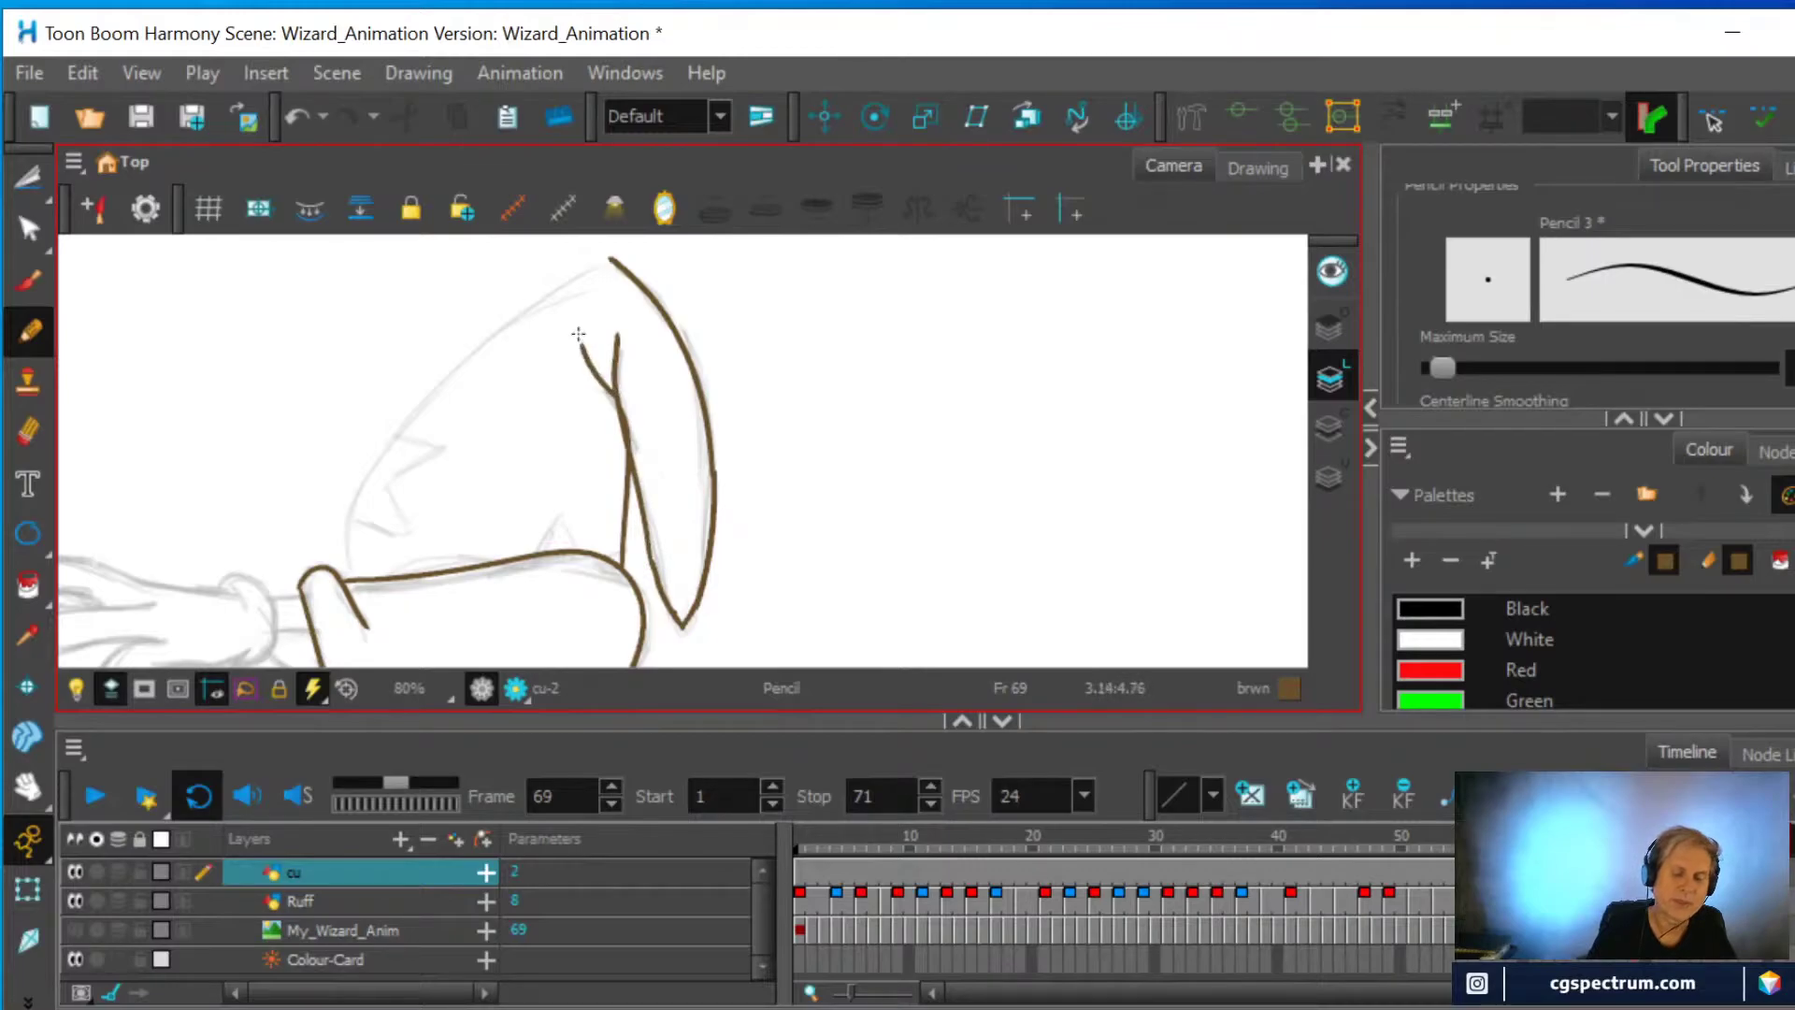
Trace the hat's long back edge between the peak and the brim, replacing the first attempt with a stroke starting at the peak
{"action": "mouse_move", "coordinate": [348, 580]}
{"action": "left_mouse_down"}
{"action": "mouse_move", "coordinate": [354, 495]}
{"action": "mouse_move", "coordinate": [392, 430]}
{"action": "mouse_move", "coordinate": [612, 267]}
{"action": "left_mouse_up"}
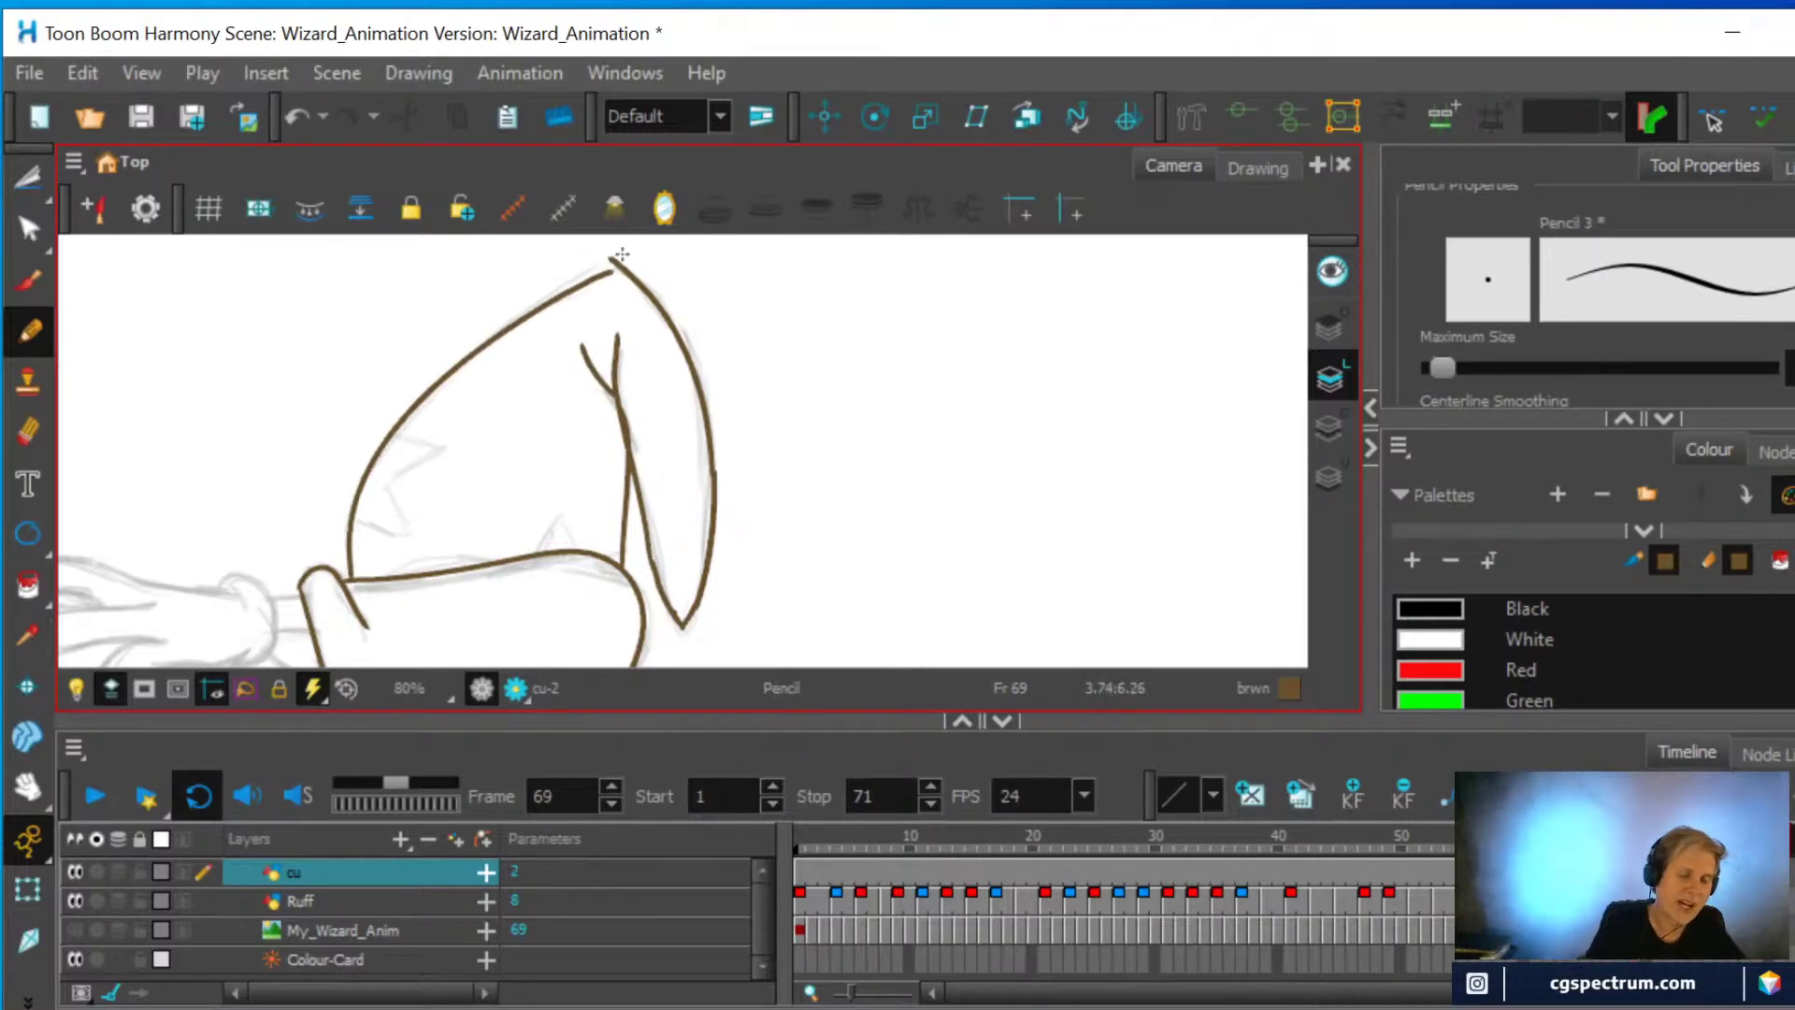
{"action": "key", "text": "ctrl+z"}
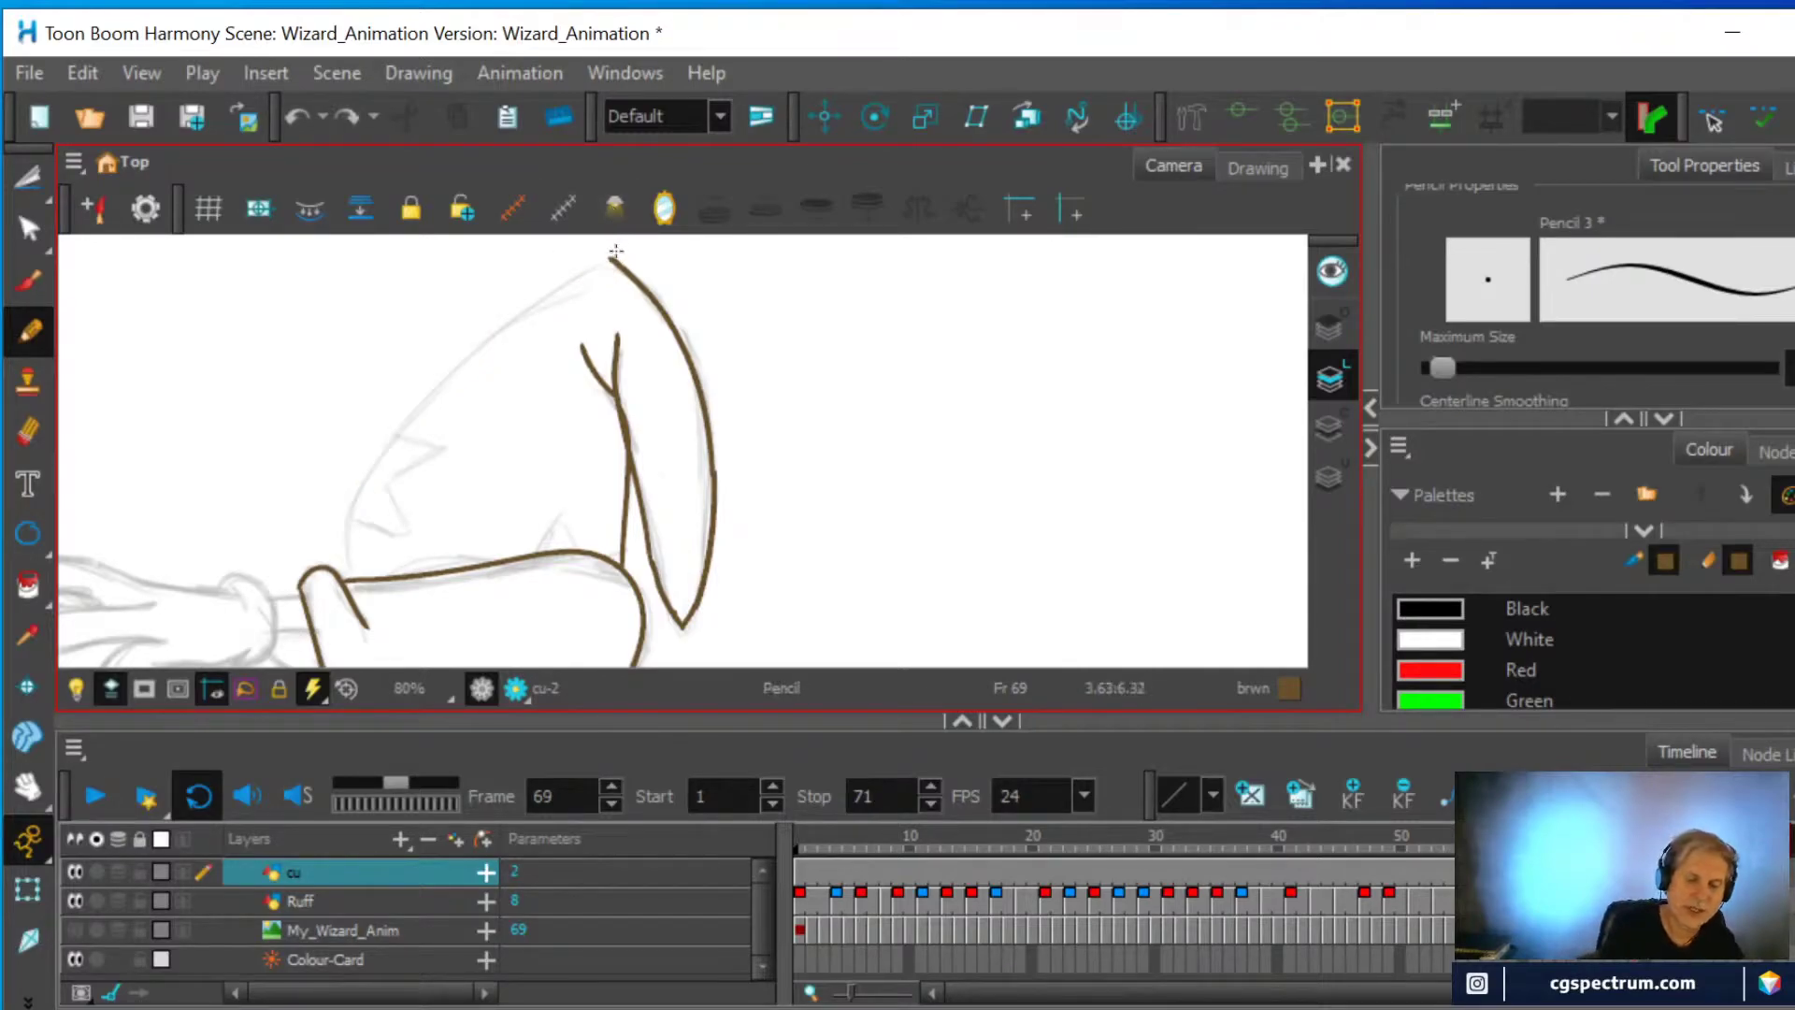
{"action": "mouse_move", "coordinate": [610, 263]}
{"action": "left_mouse_down"}
{"action": "mouse_move", "coordinate": [455, 370]}
{"action": "mouse_move", "coordinate": [374, 477]}
{"action": "mouse_move", "coordinate": [362, 581]}
{"action": "left_mouse_up"}
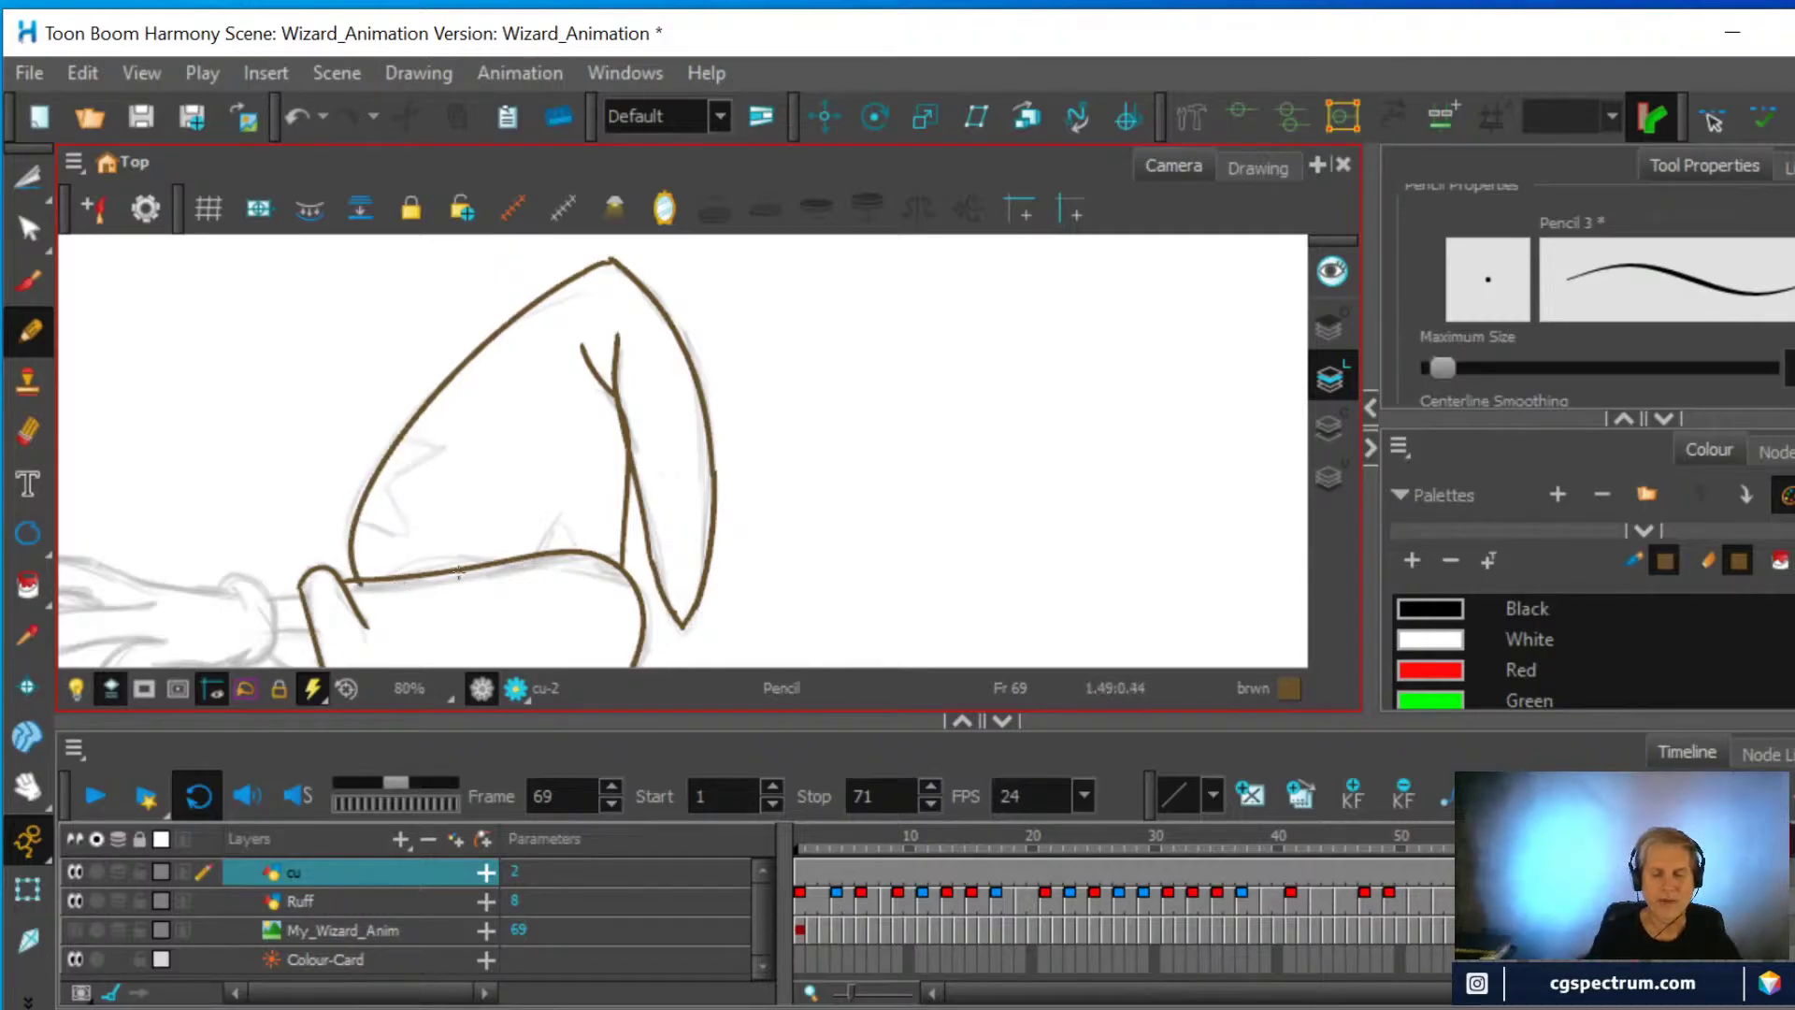
Join the back edge to the front edge at the hat's peak and smooth the bend beside it with the Contour Editor
{"action": "scroll", "coordinate": [397, 583], "scroll_direction": "up", "scroll_amount": 3}
{"action": "mouse_move", "coordinate": [669, 399]}
{"action": "left_mouse_down"}
{"action": "mouse_move", "coordinate": [609, 516]}
{"action": "mouse_move", "coordinate": [593, 461]}
{"action": "mouse_move", "coordinate": [577, 593]}
{"action": "left_mouse_up"}
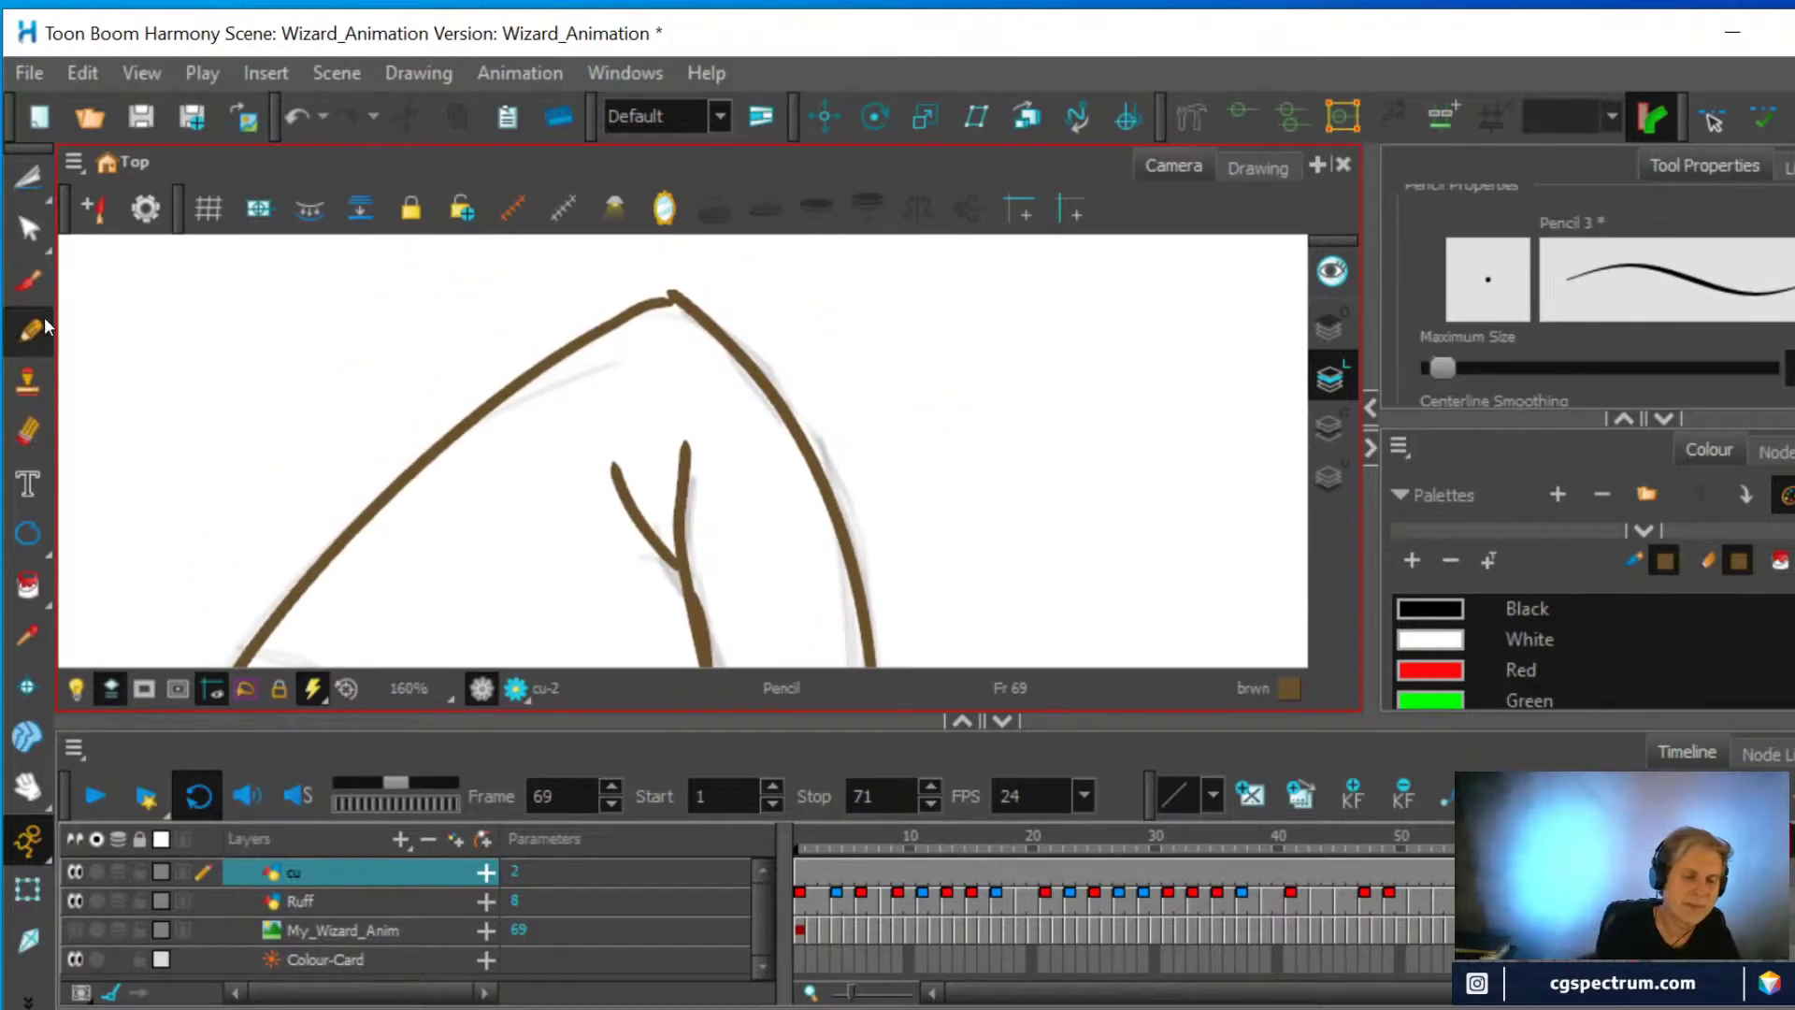
{"action": "left_click", "coordinate": [30, 232]}
{"action": "left_click", "coordinate": [674, 303]}
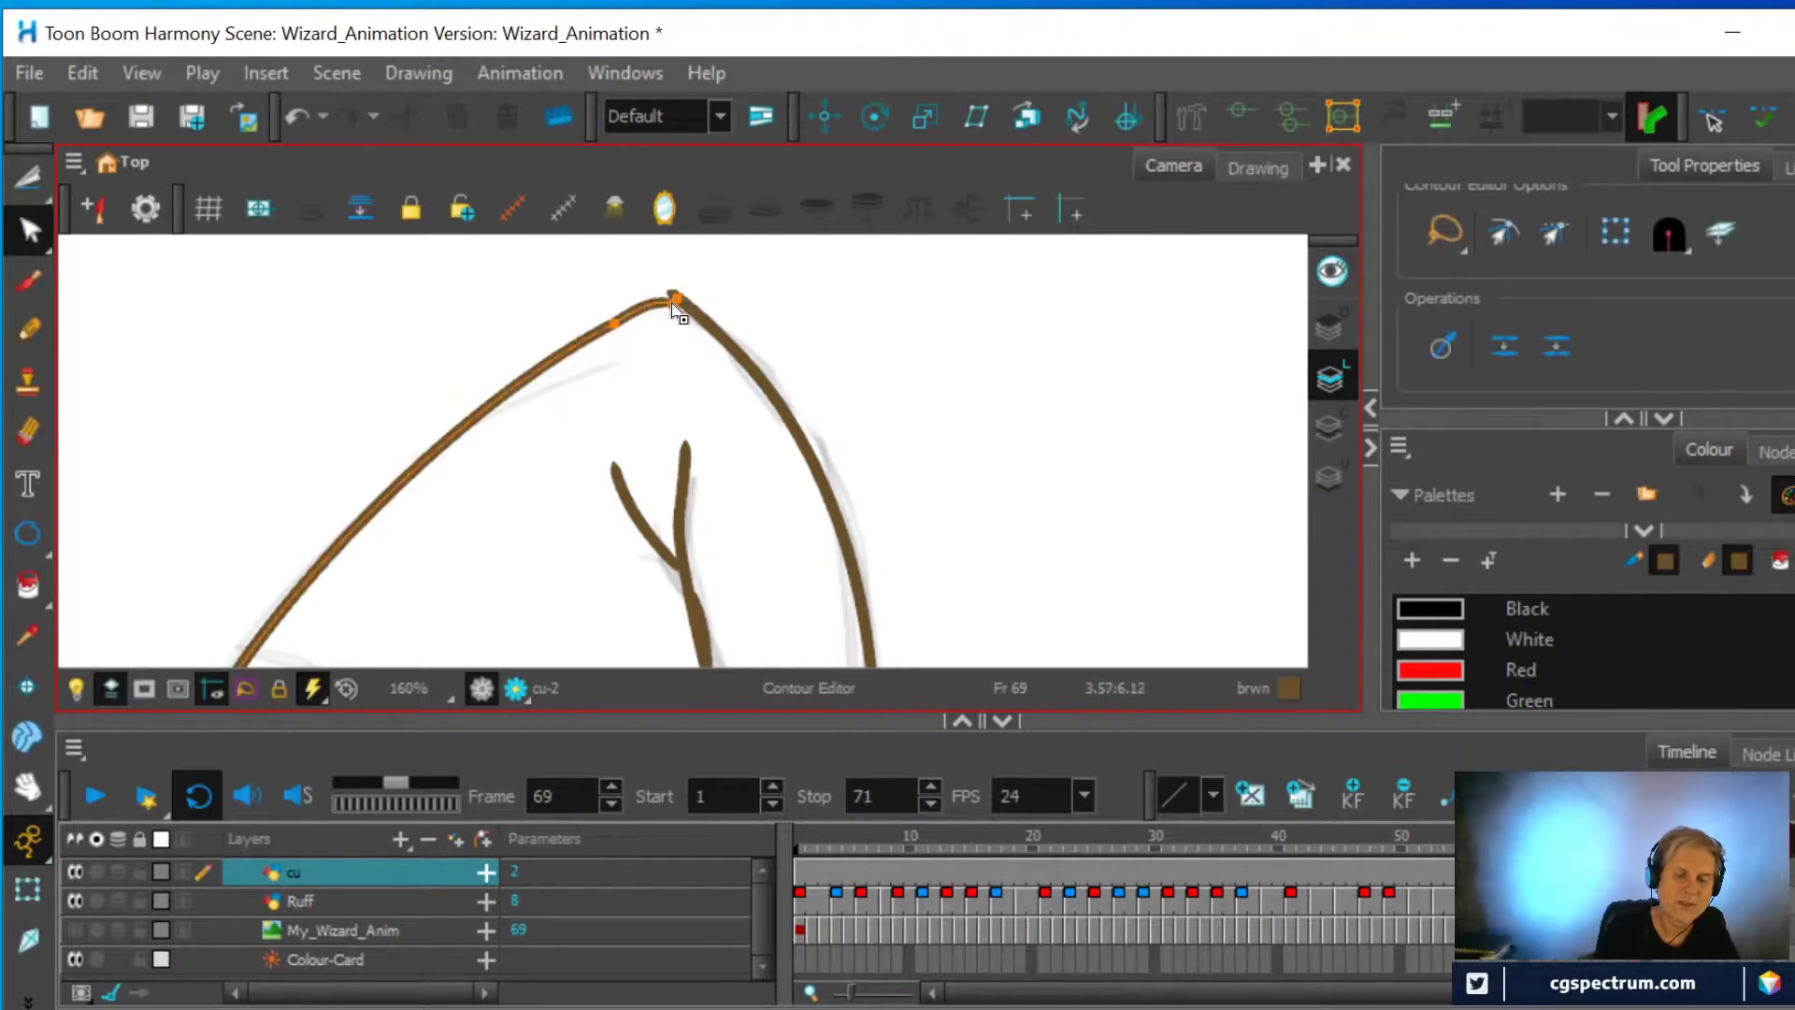
{"action": "left_click", "coordinate": [688, 319]}
{"action": "left_click", "coordinate": [616, 325]}
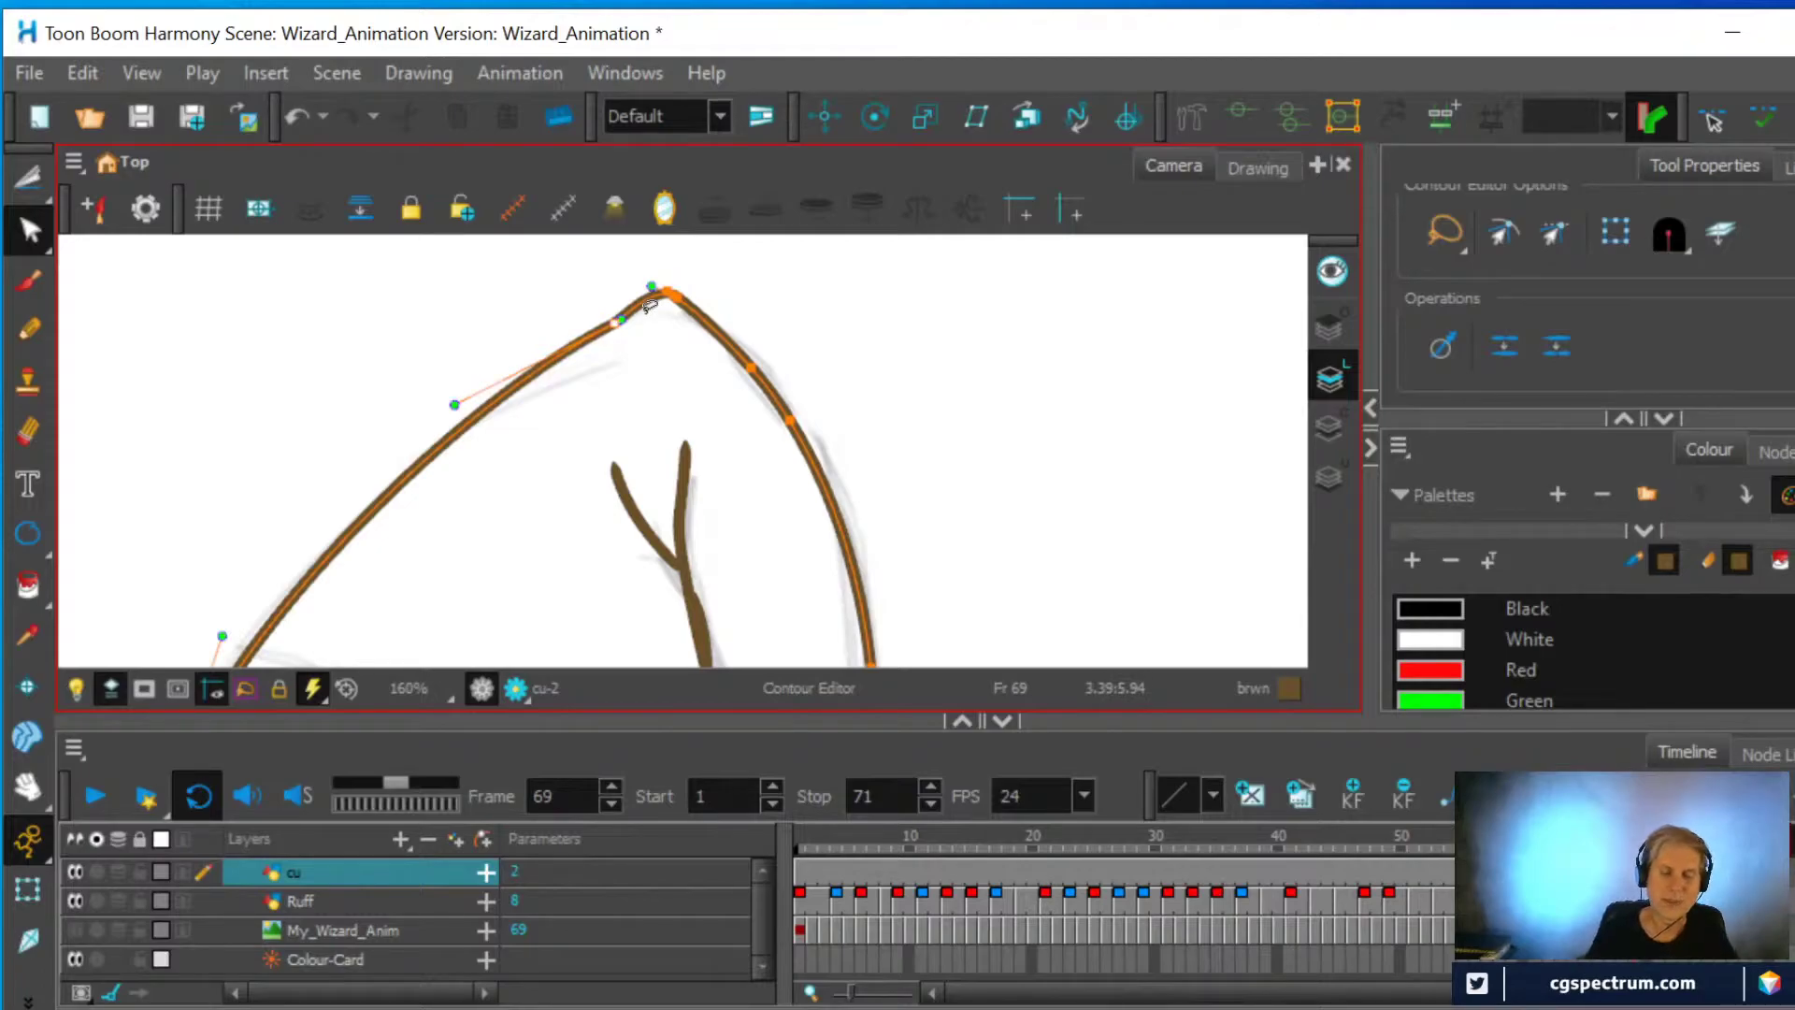
{"action": "left_click_drag", "start_coordinate": [615, 325], "coordinate": [614, 316]}
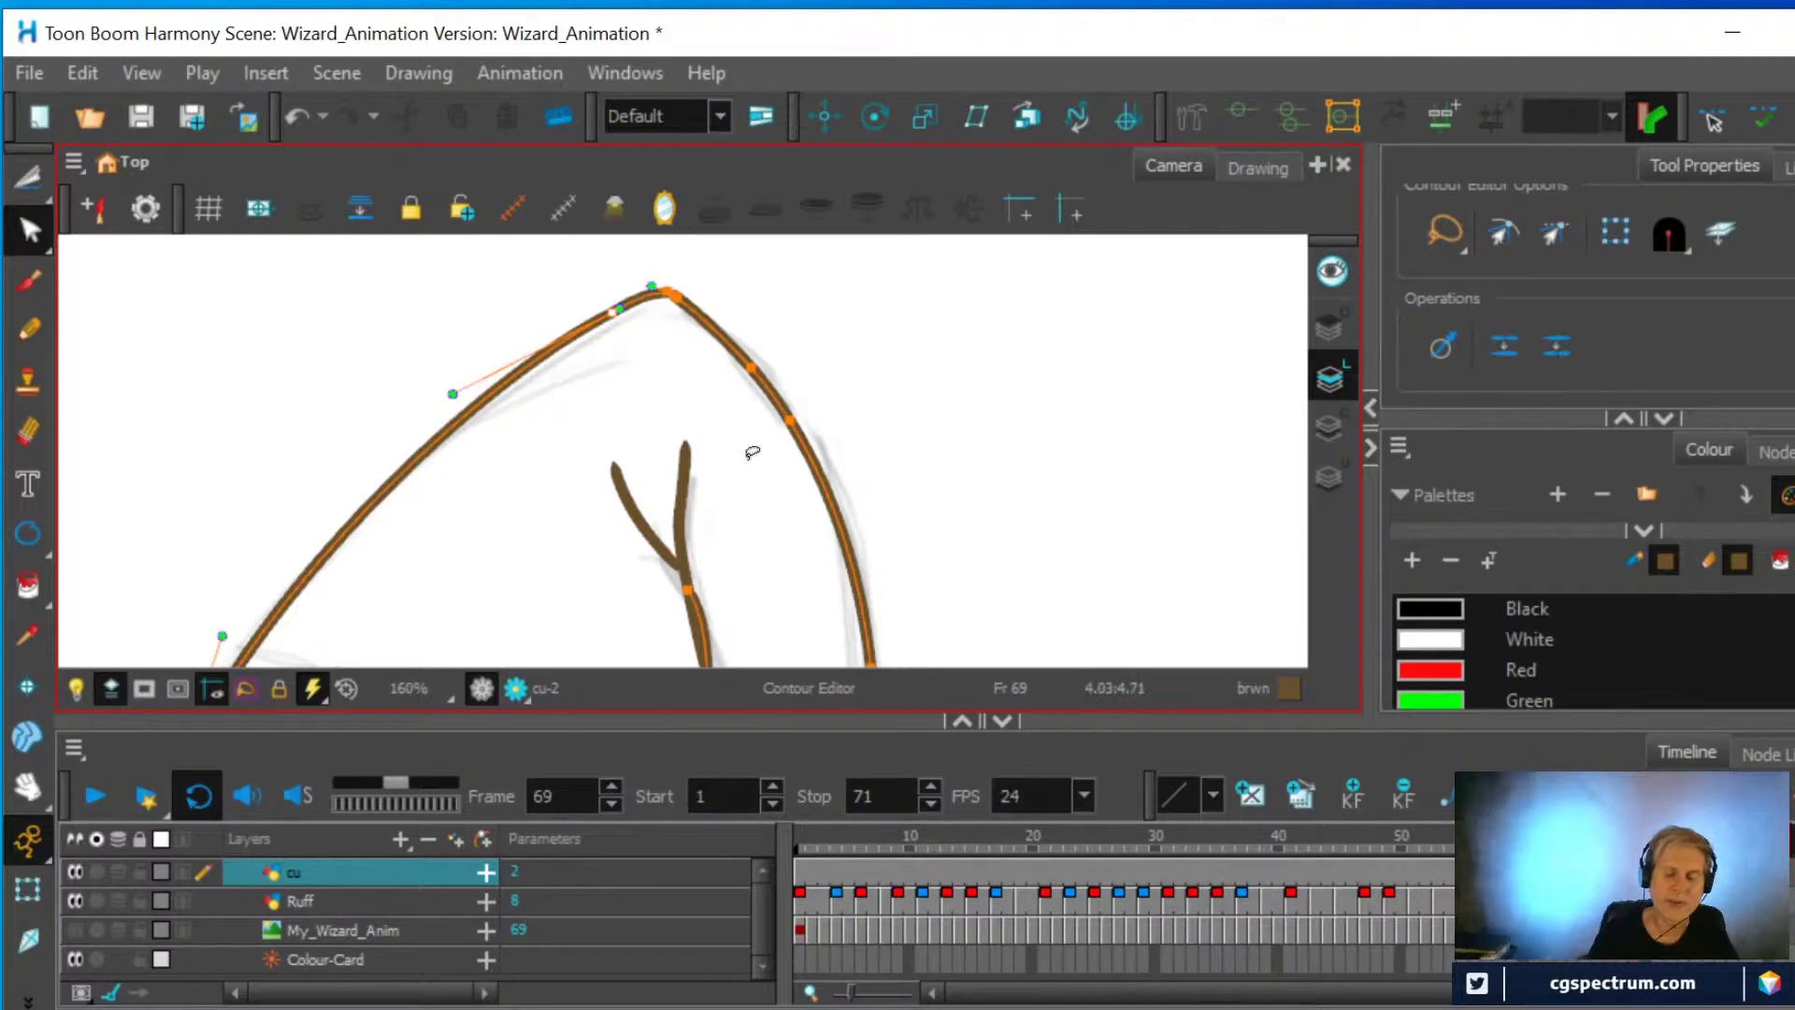
Examine the contour points and line joins along both edges of the drooping hat tip
{"action": "scroll", "coordinate": [752, 452], "scroll_direction": "down", "scroll_amount": 3}
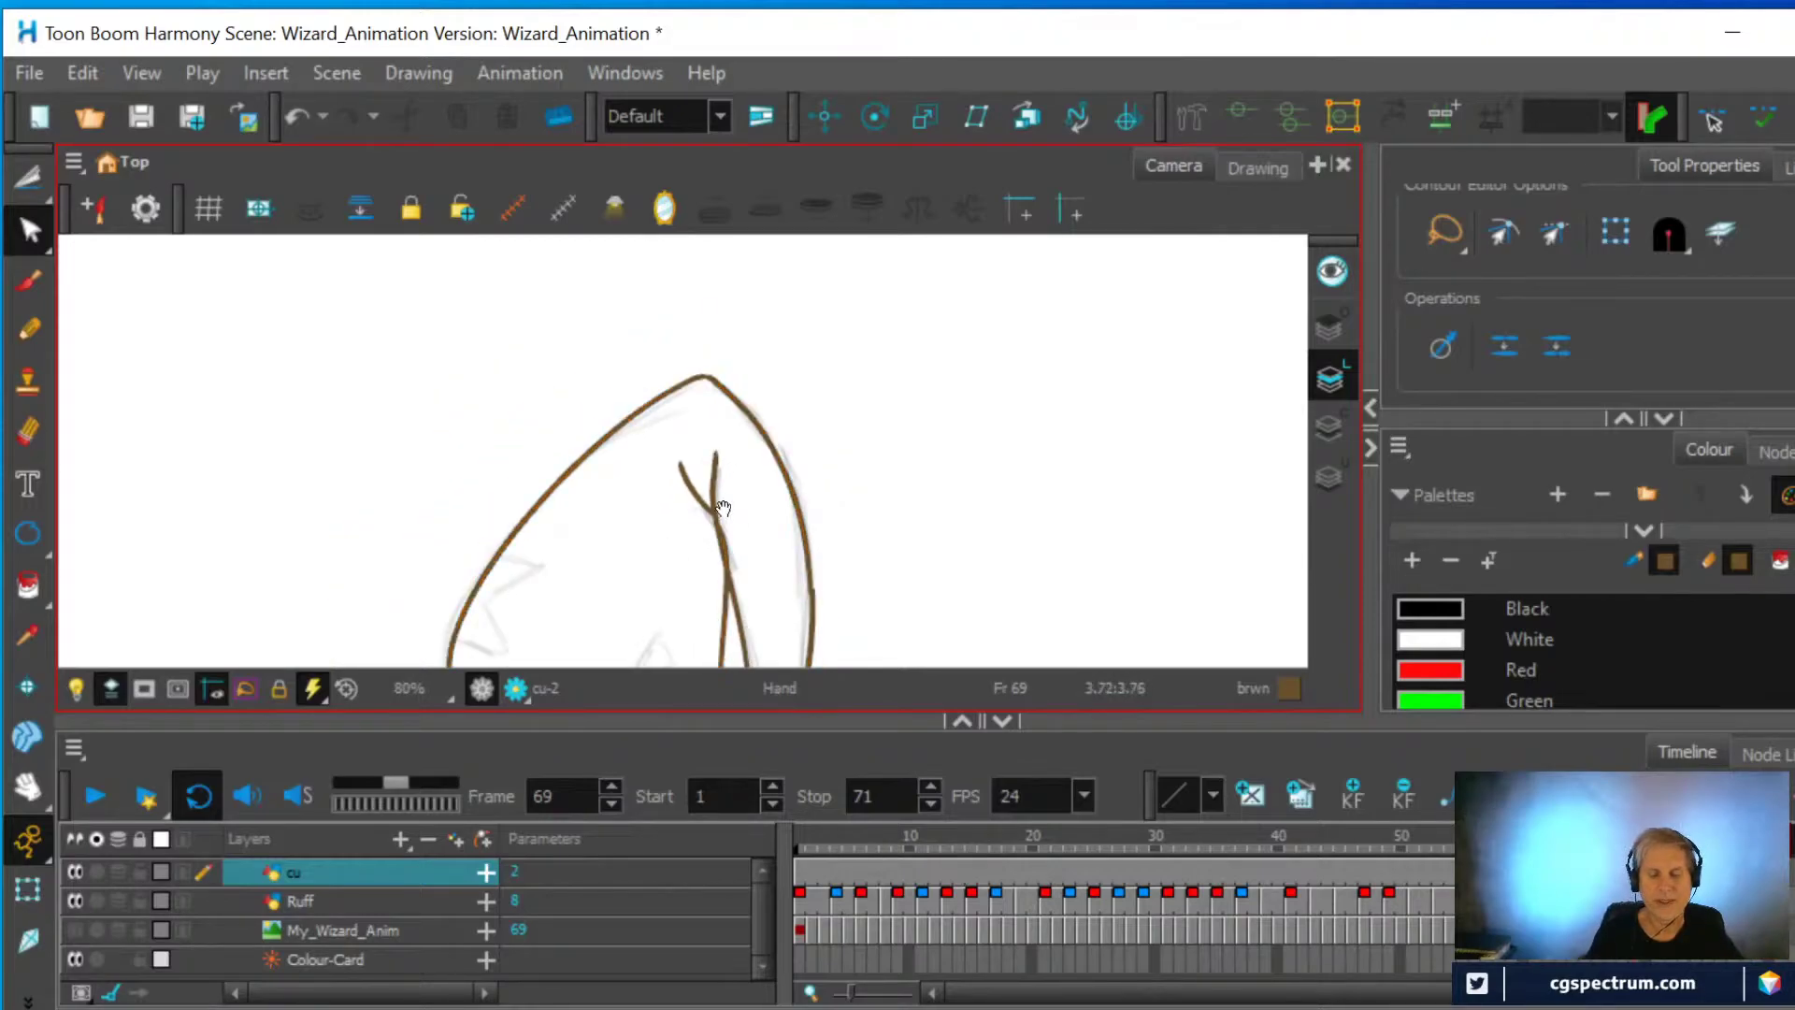
{"action": "left_click_drag", "start_coordinate": [727, 524], "coordinate": [719, 376]}
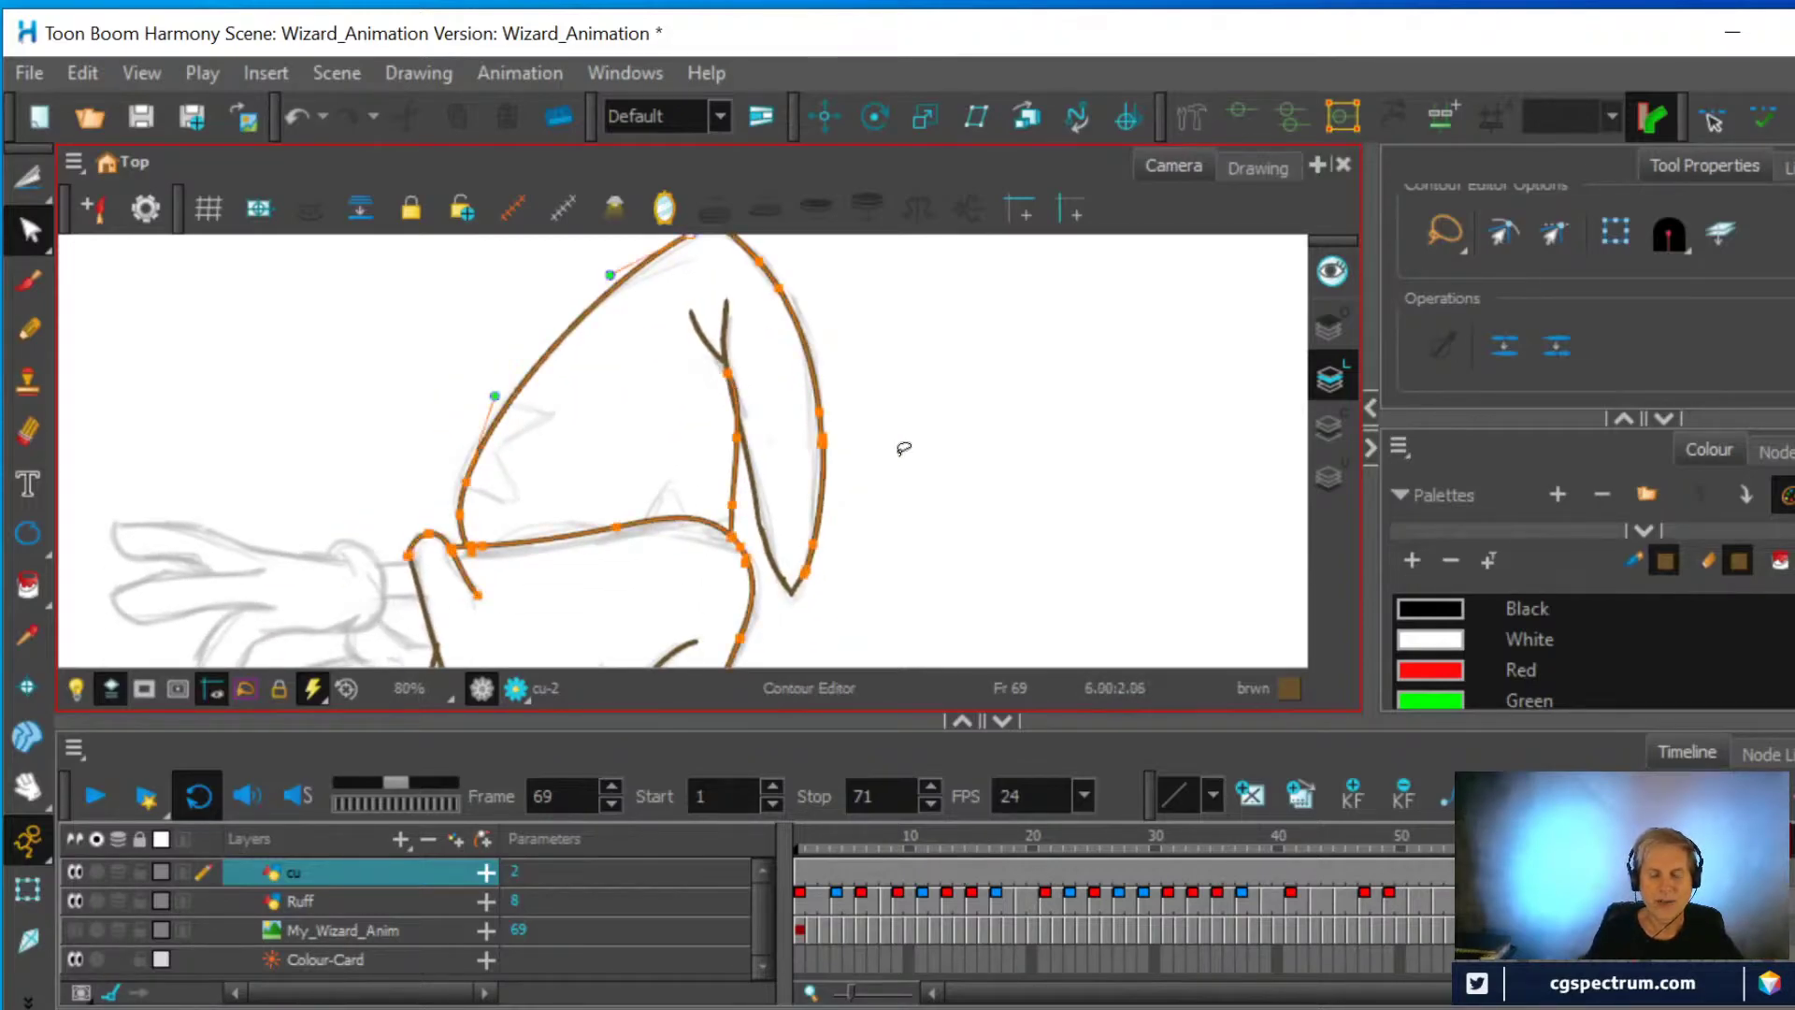
{"action": "scroll", "coordinate": [898, 447], "scroll_direction": "up", "scroll_amount": 3}
{"action": "left_click_drag", "start_coordinate": [838, 508], "coordinate": [921, 414]}
{"action": "key", "text": "space"}
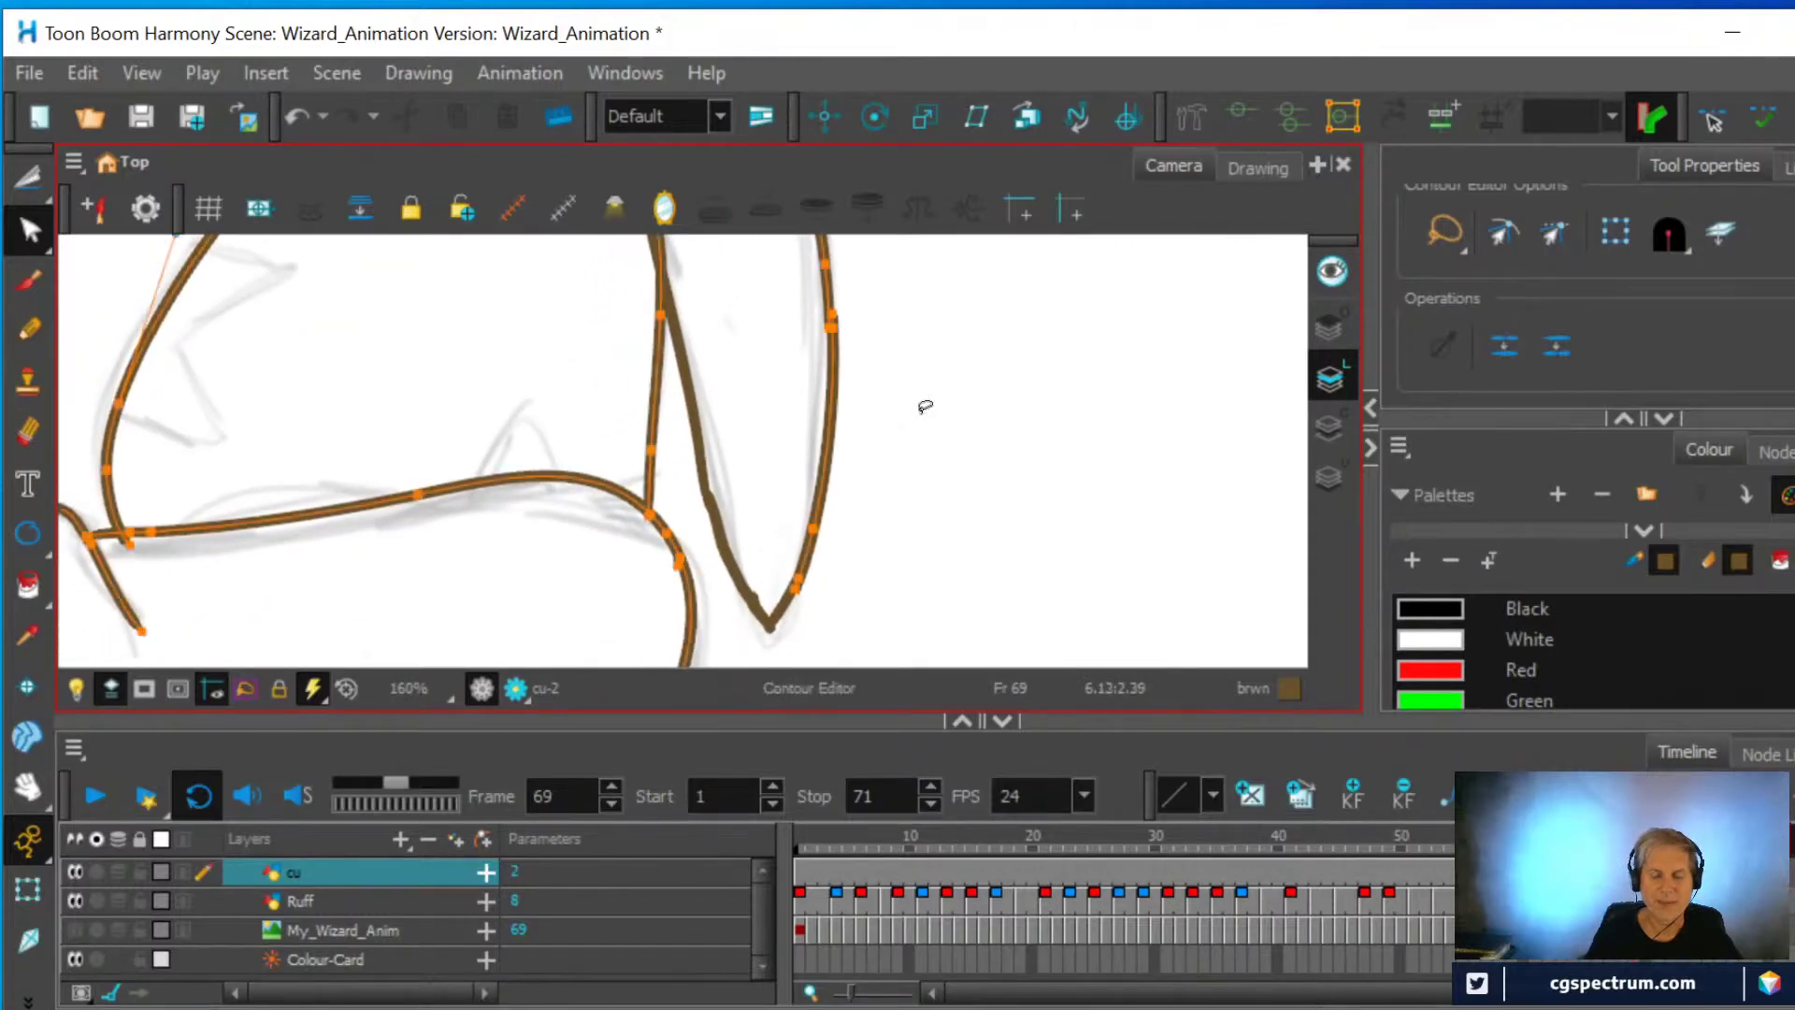
{"action": "left_click", "coordinate": [696, 436]}
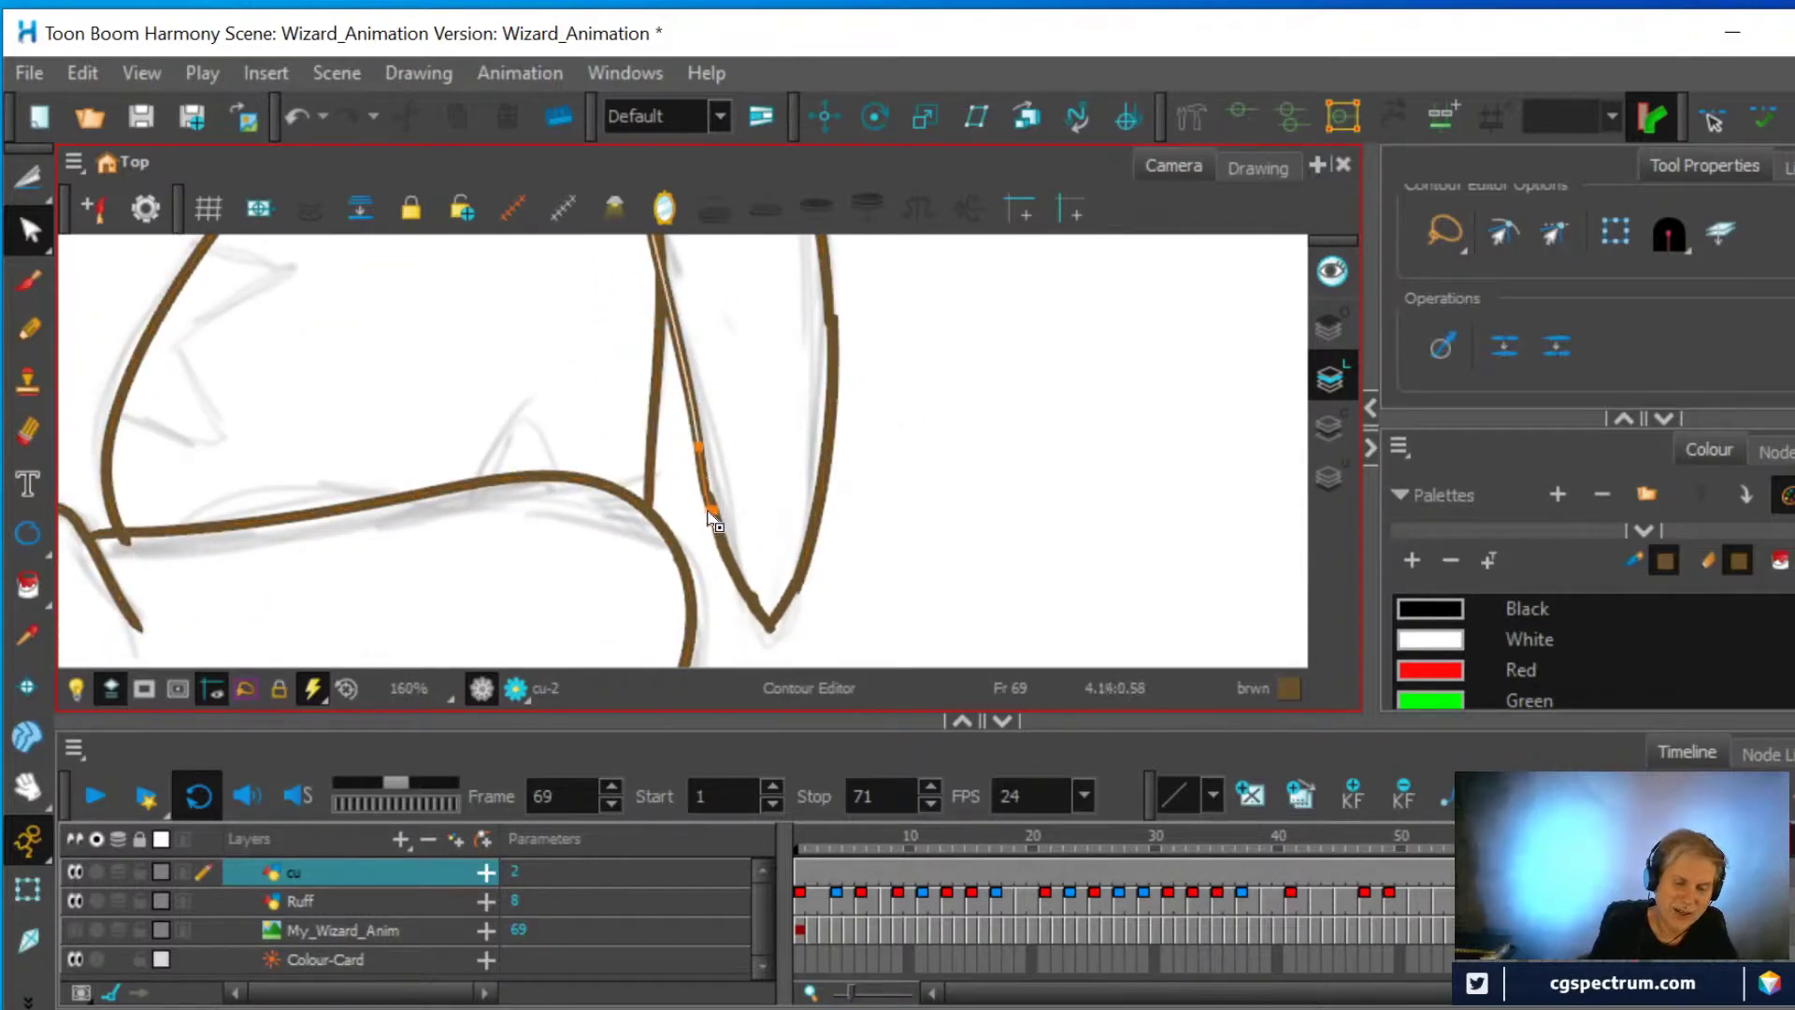
{"action": "left_click", "coordinate": [832, 529]}
{"action": "left_click", "coordinate": [761, 605]}
{"action": "left_click", "coordinate": [802, 589]}
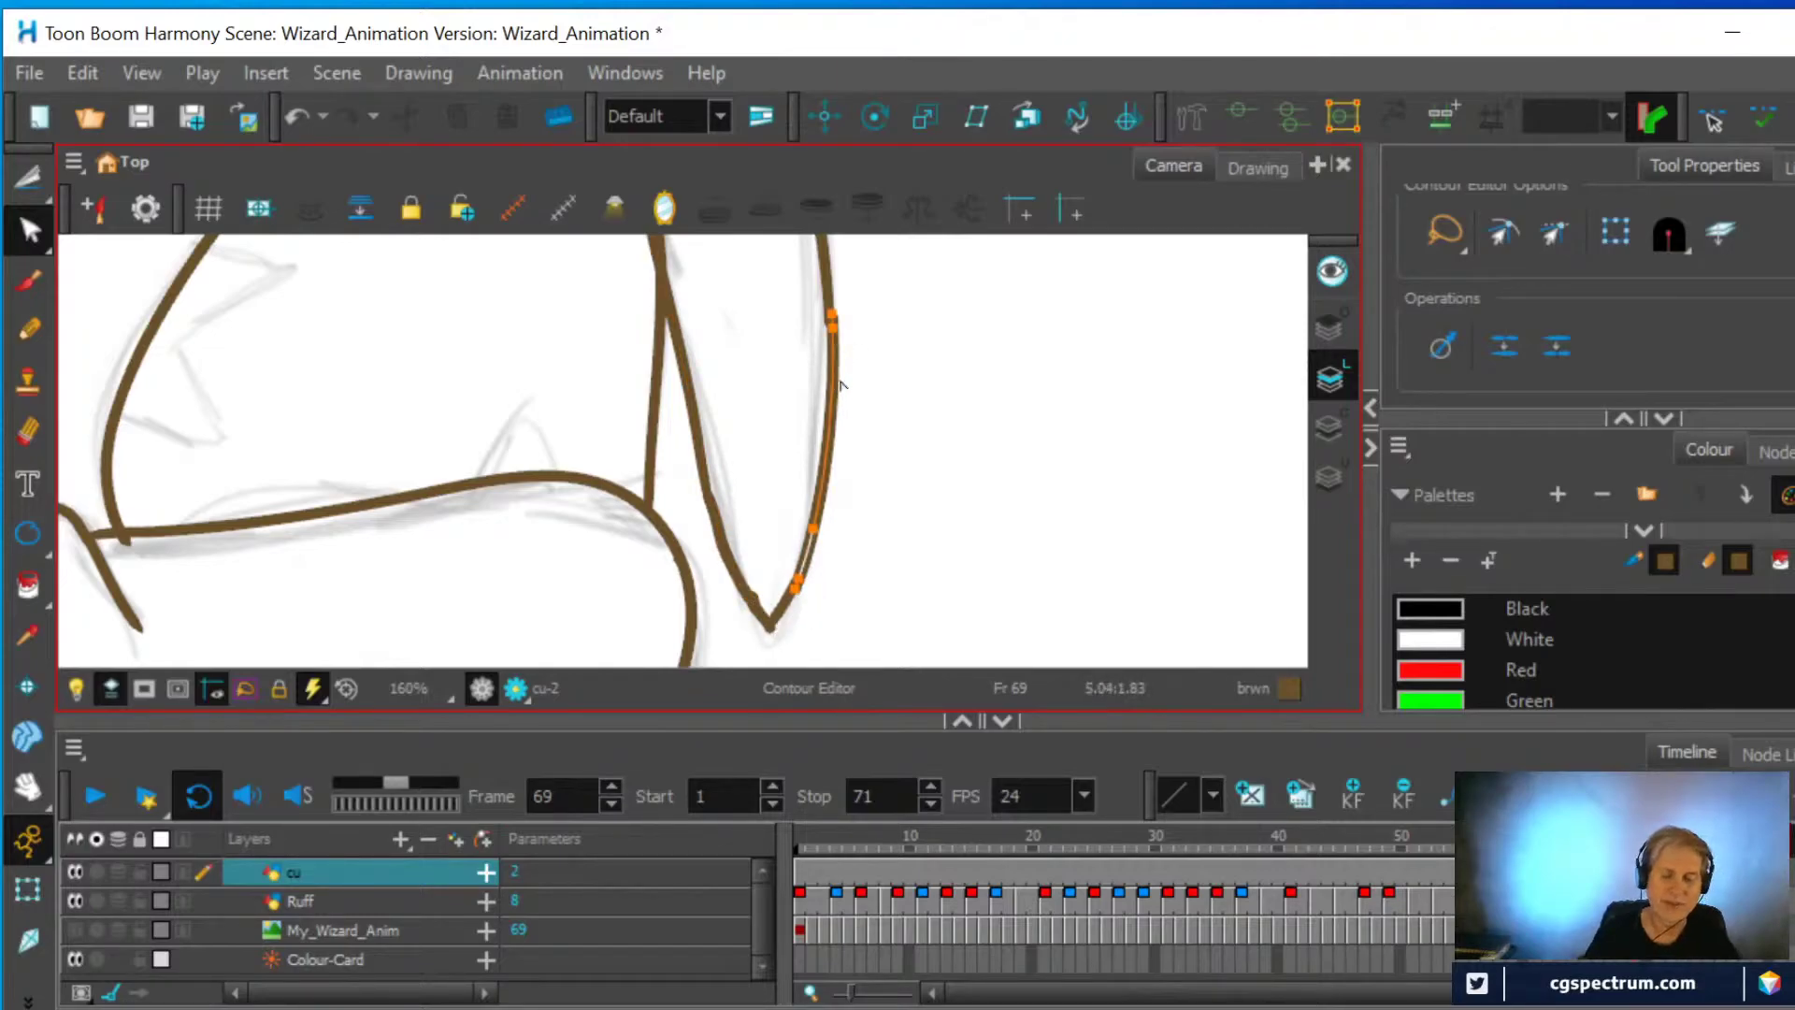
{"action": "key", "text": "1"}
{"action": "key", "text": "space"}
{"action": "left_click_drag", "start_coordinate": [841, 465], "coordinate": [837, 524]}
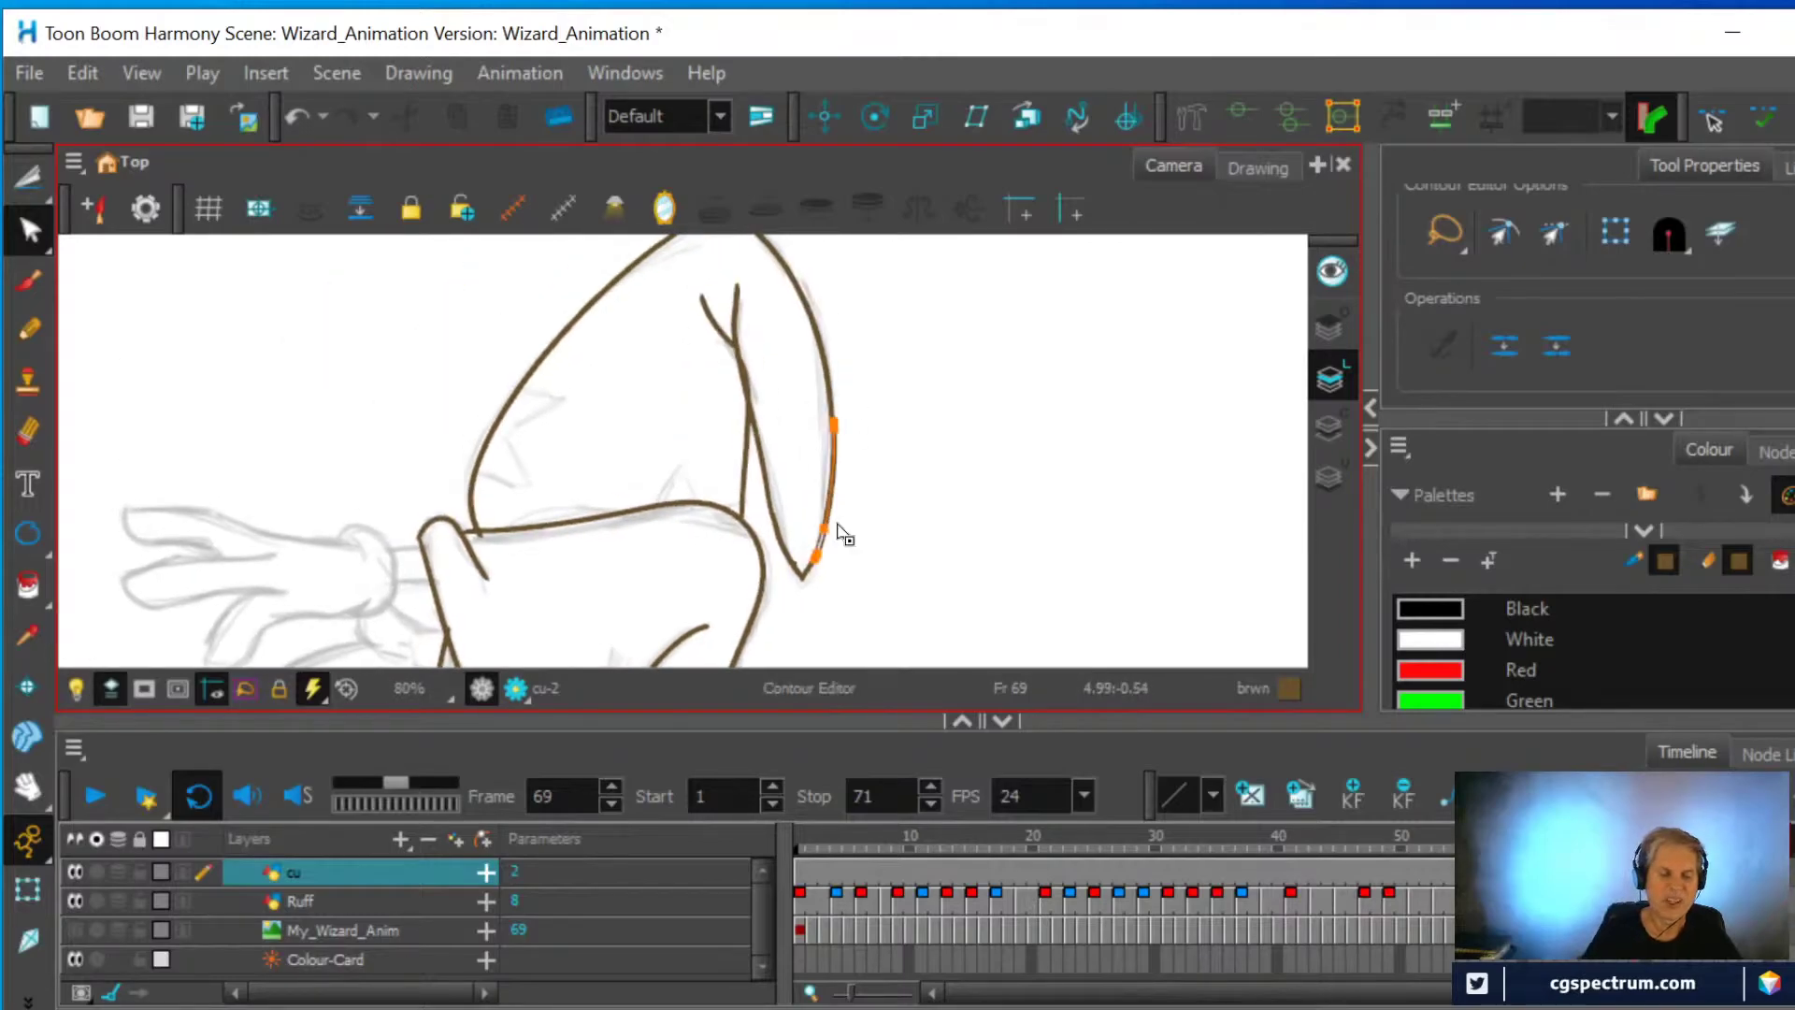
Trace the small pointed shape rising from the hat brim and trim its ends below the brim line with the Cutter
{"action": "left_click", "coordinate": [28, 329]}
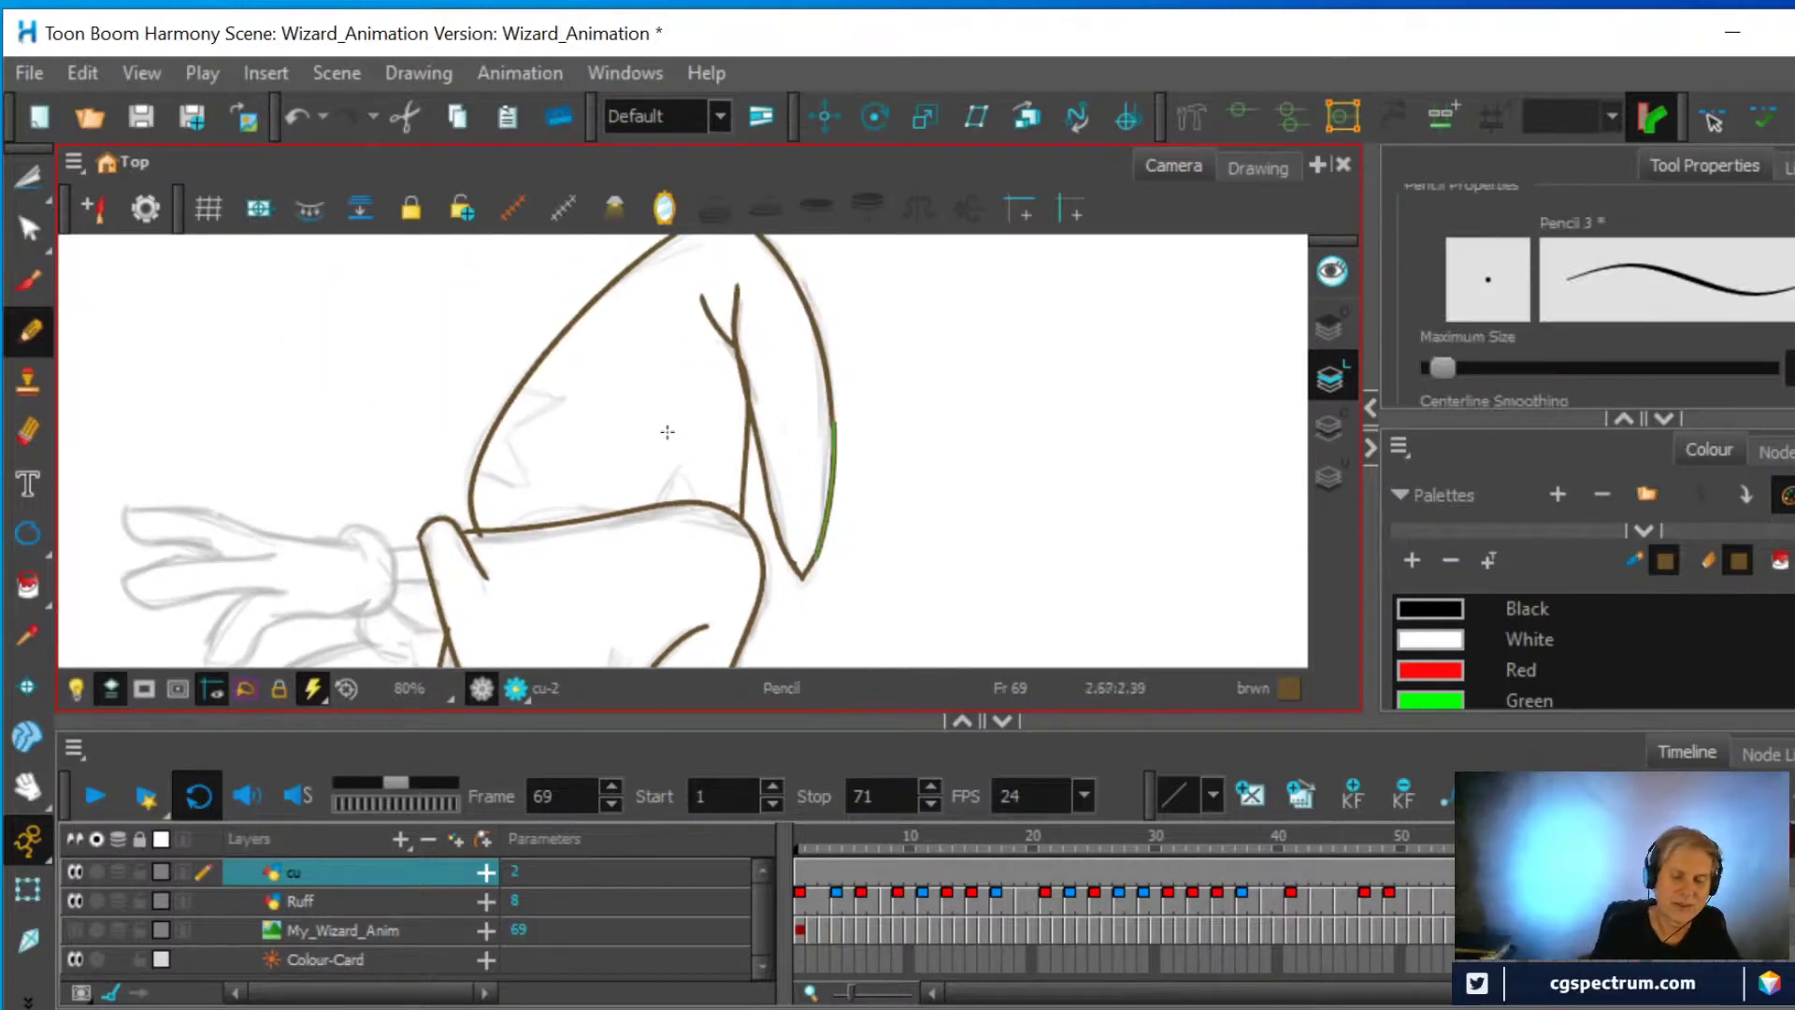
{"action": "mouse_move", "coordinate": [654, 513]}
{"action": "left_mouse_down"}
{"action": "mouse_move", "coordinate": [687, 452]}
{"action": "mouse_move", "coordinate": [694, 518]}
{"action": "left_mouse_up"}
{"action": "key", "text": "alt+t"}
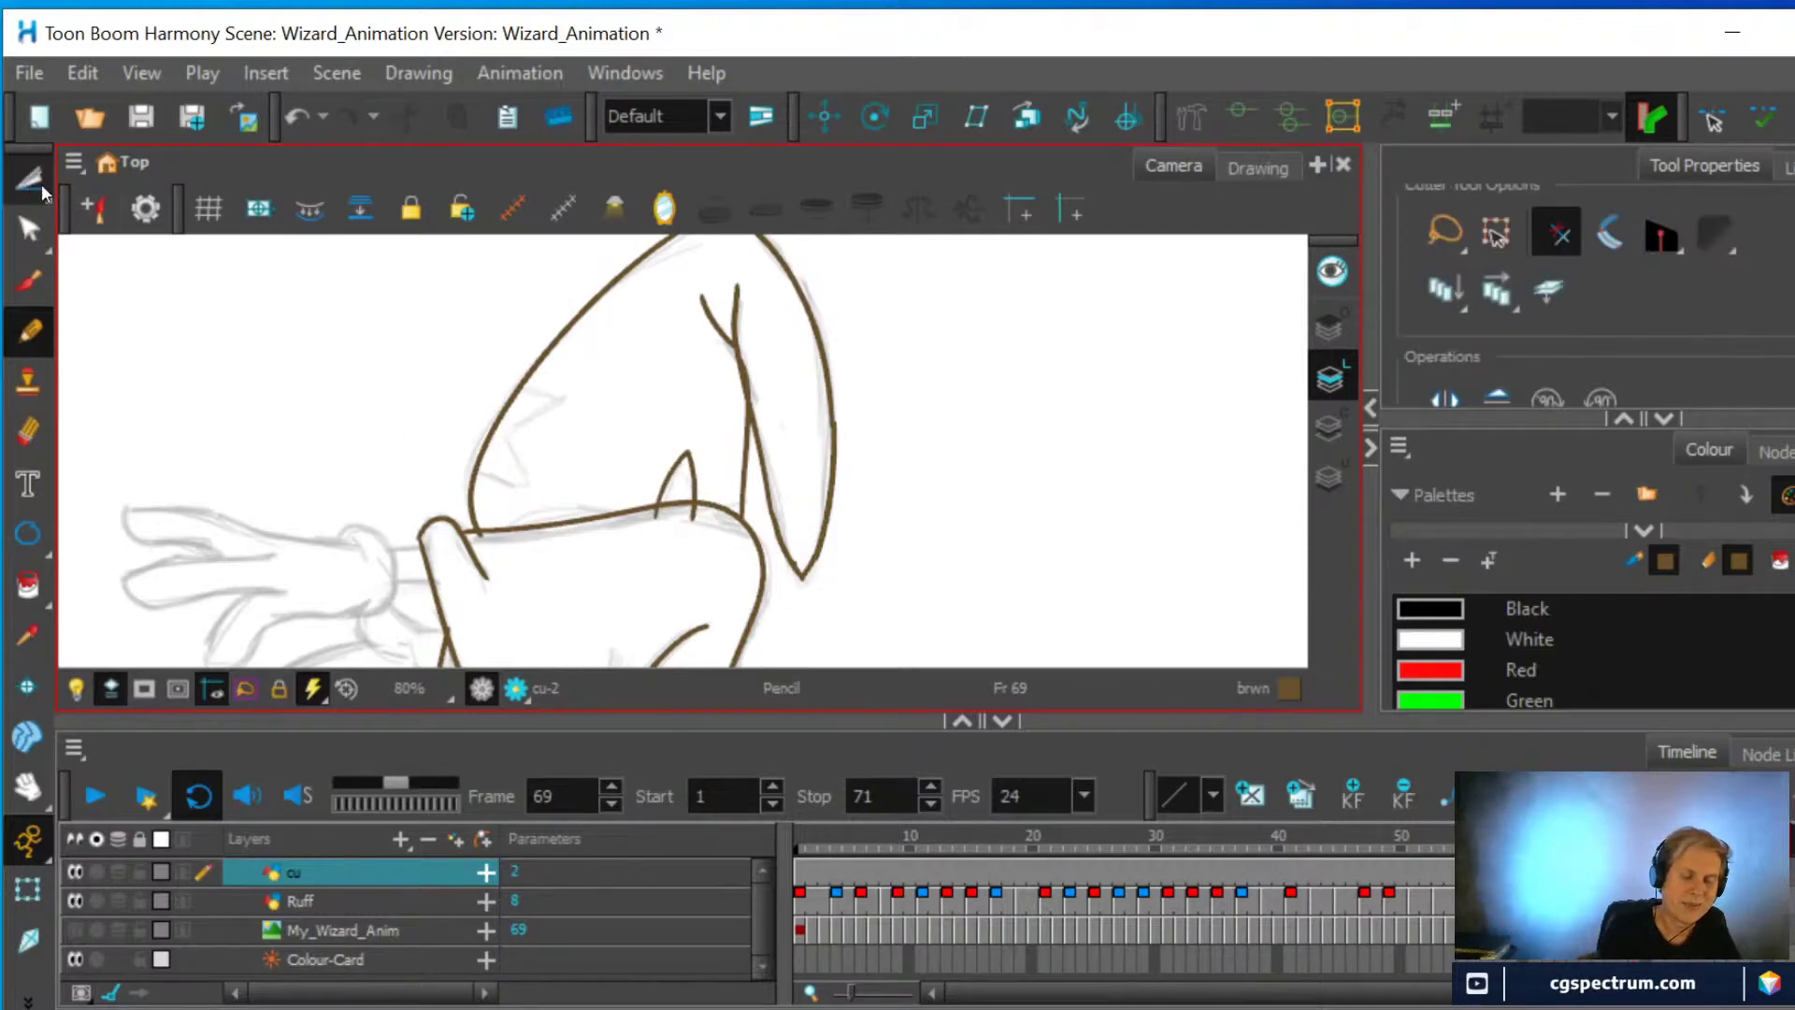
{"action": "left_click", "coordinate": [660, 510]}
{"action": "left_click", "coordinate": [700, 534]}
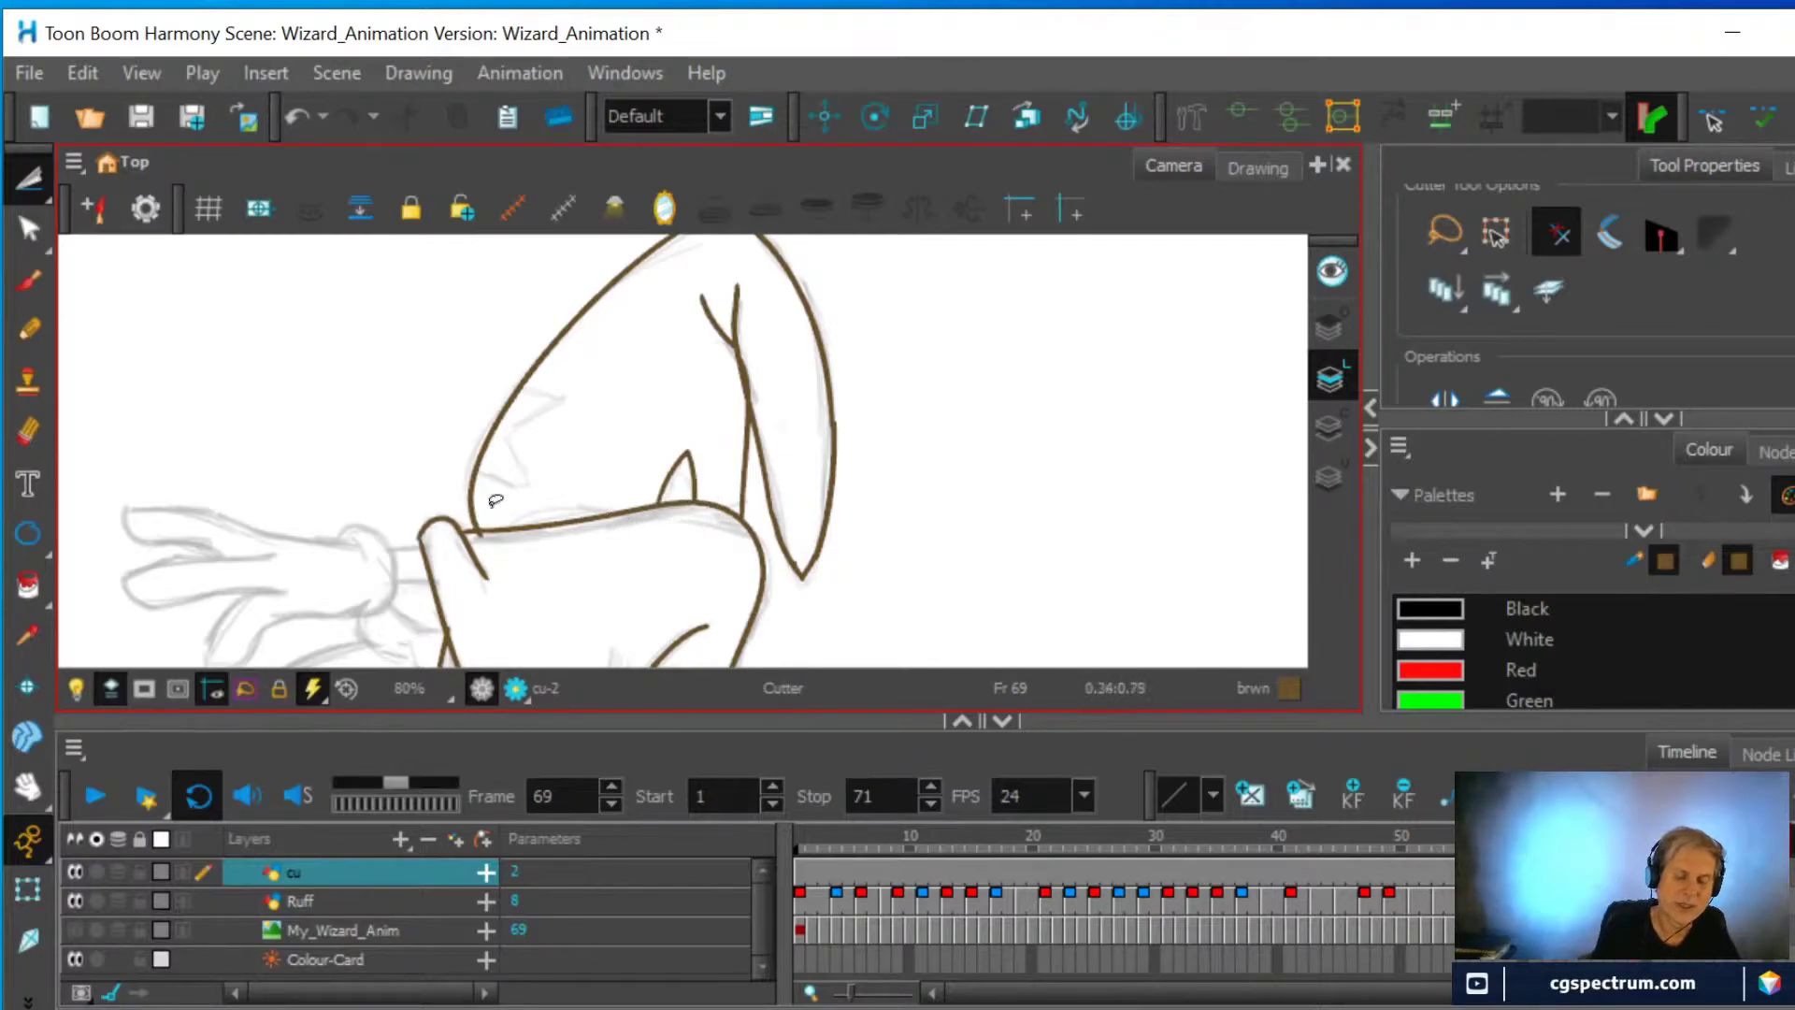
Pull the overshooting lower end of the hat's back edge onto the brim line with the Contour Editor
{"action": "scroll", "coordinate": [485, 478], "scroll_direction": "up", "scroll_amount": 5}
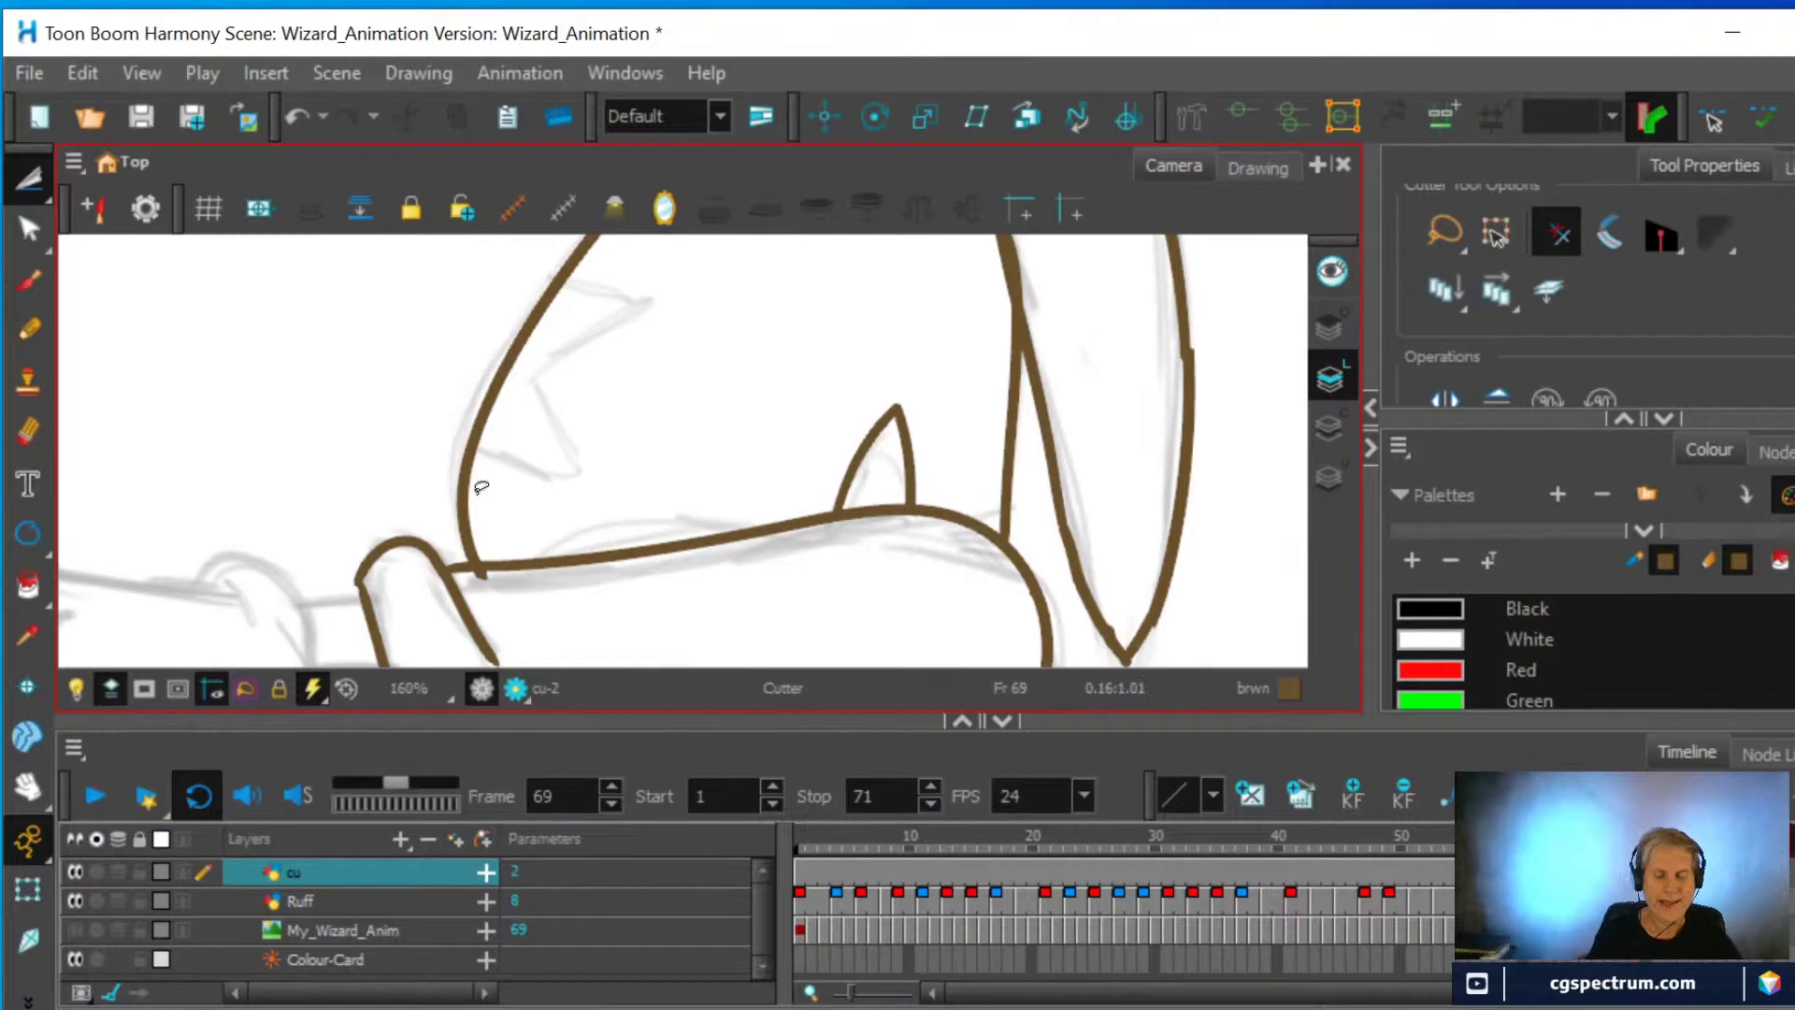
{"action": "left_click_drag", "start_coordinate": [471, 504], "coordinate": [467, 393]}
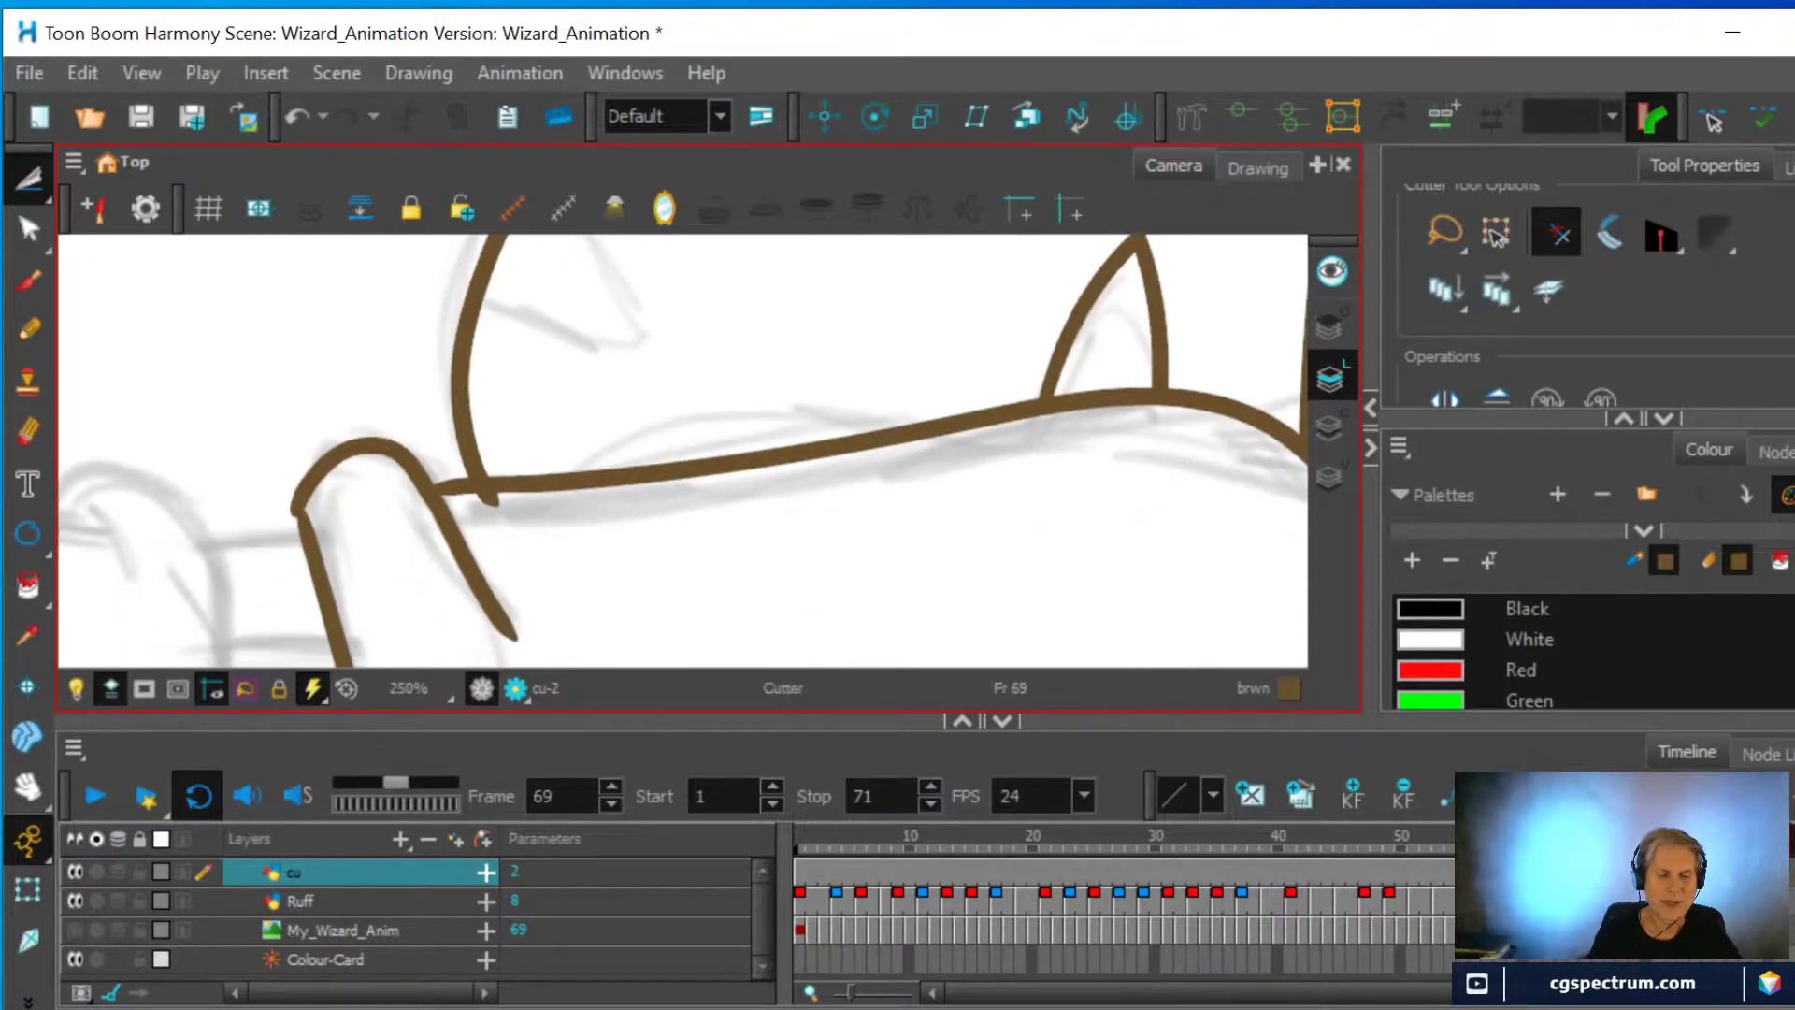
{"action": "left_click", "coordinate": [31, 227]}
{"action": "left_click", "coordinate": [466, 417]}
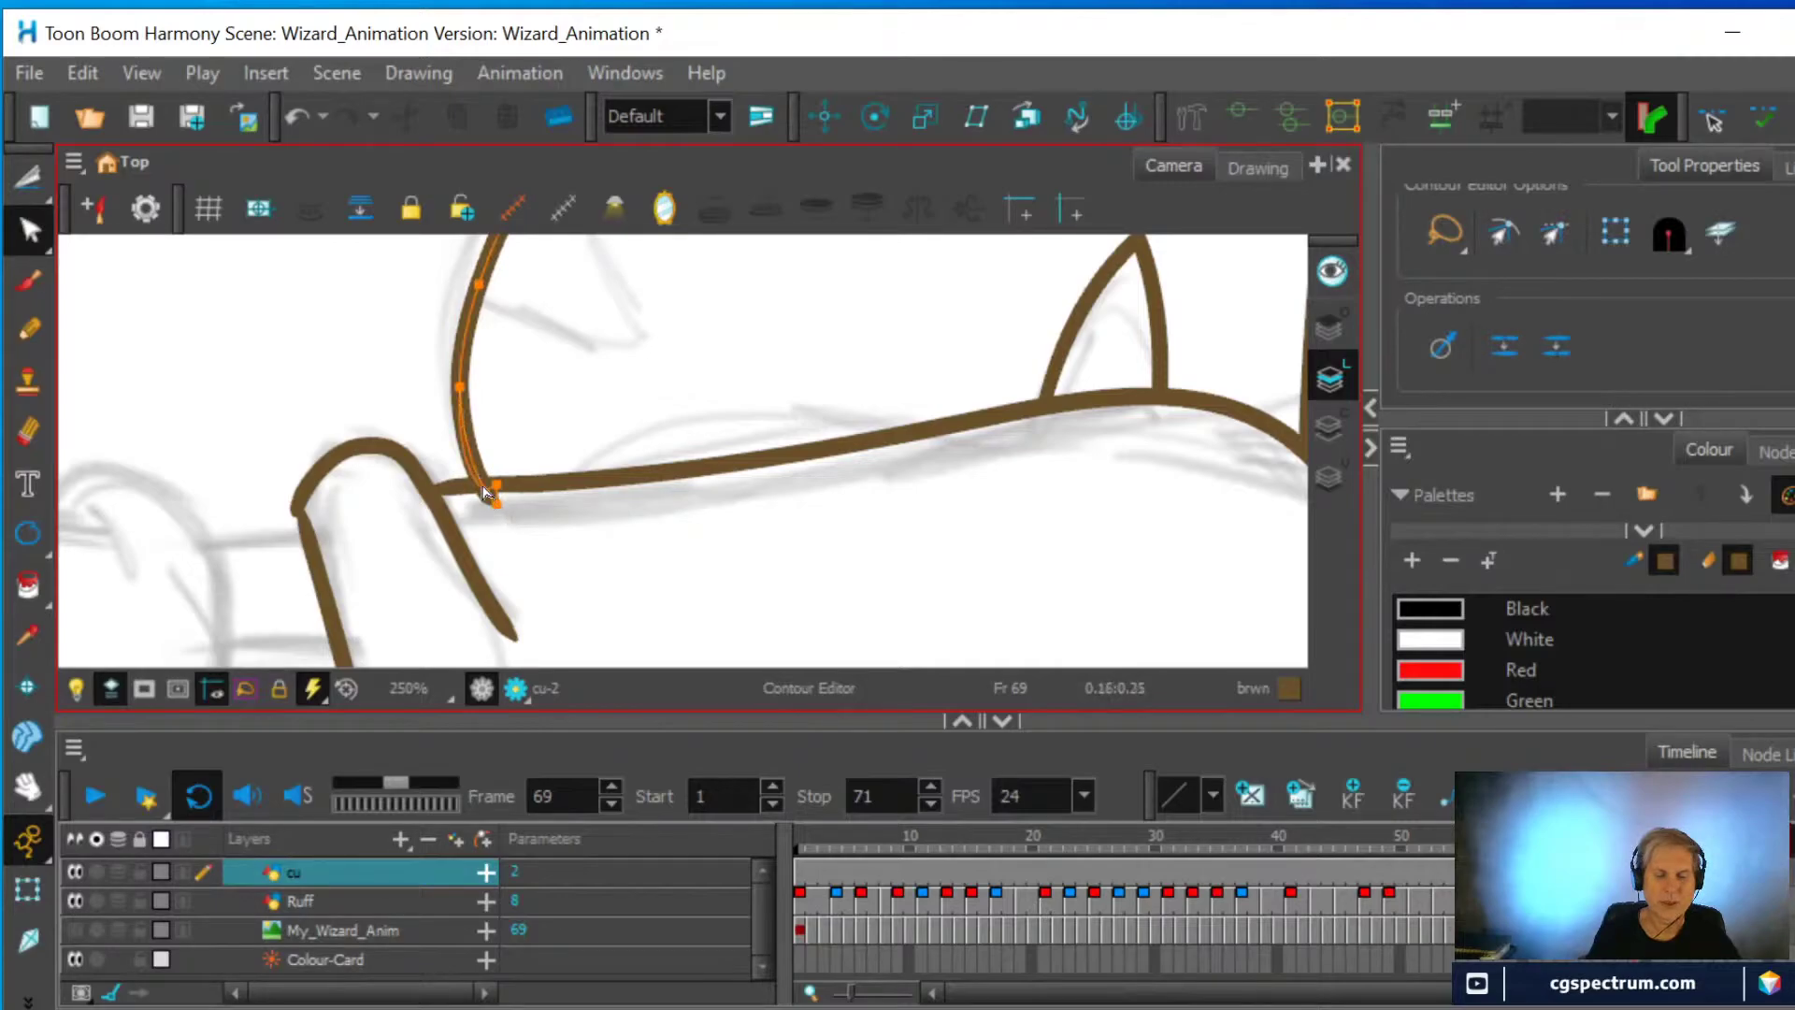
{"action": "left_click_drag", "start_coordinate": [484, 493], "coordinate": [489, 488]}
Rotate the canvas, trace the shallow curved bulge along the hat brim, and trim its overlapping ends with the Cutter
{"action": "scroll", "coordinate": [589, 493], "scroll_direction": "down", "scroll_amount": 4}
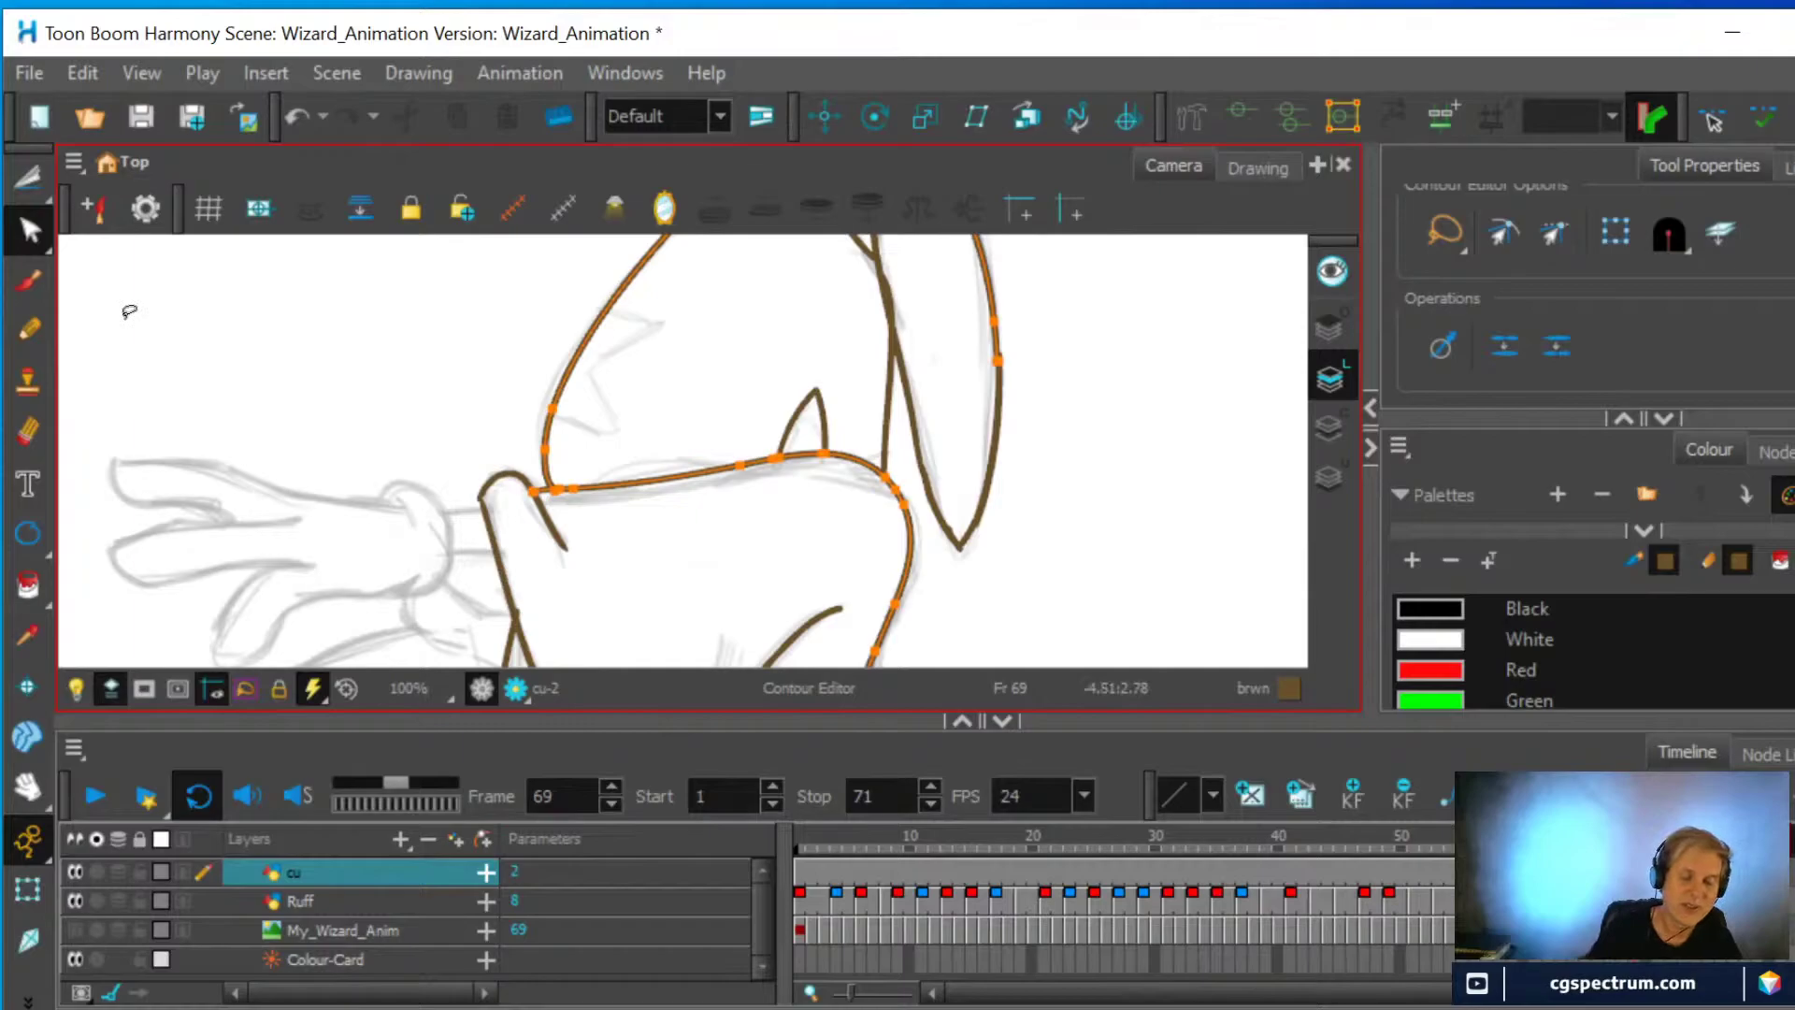
{"action": "key", "text": "ctrl+alt"}
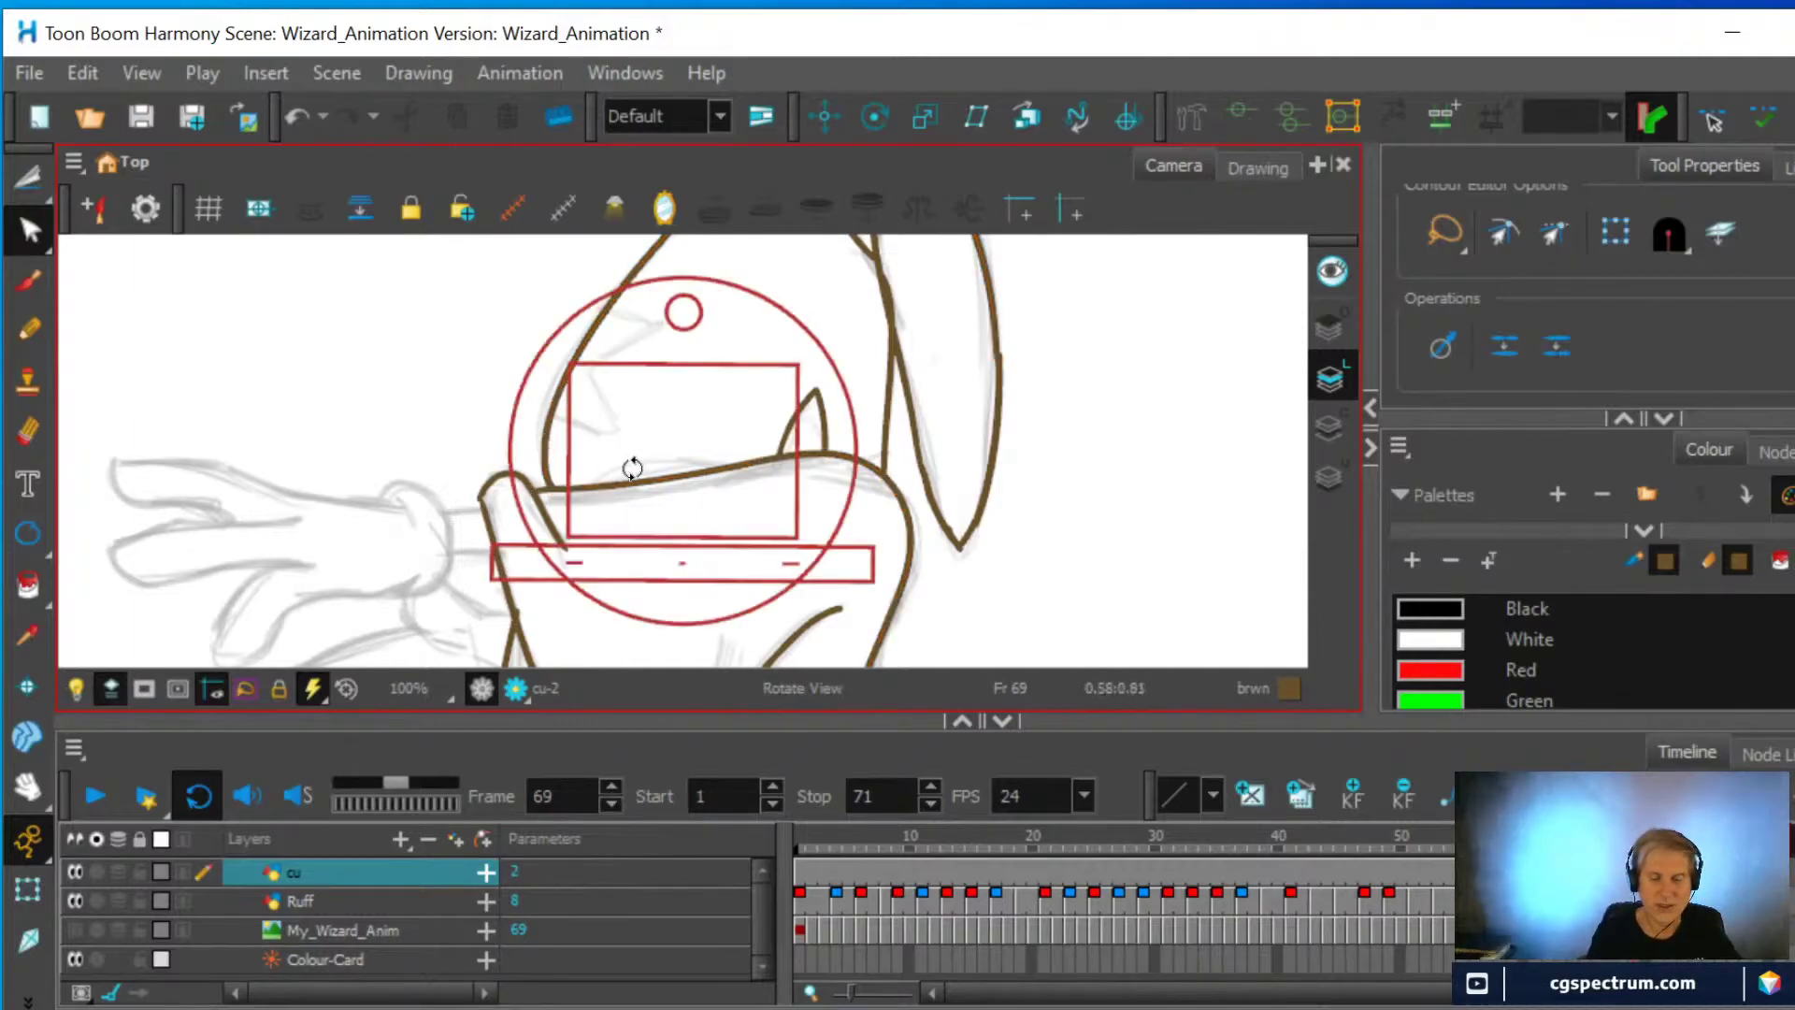
{"action": "left_click_drag", "start_coordinate": [797, 478], "coordinate": [710, 423]}
{"action": "left_click", "coordinate": [28, 330]}
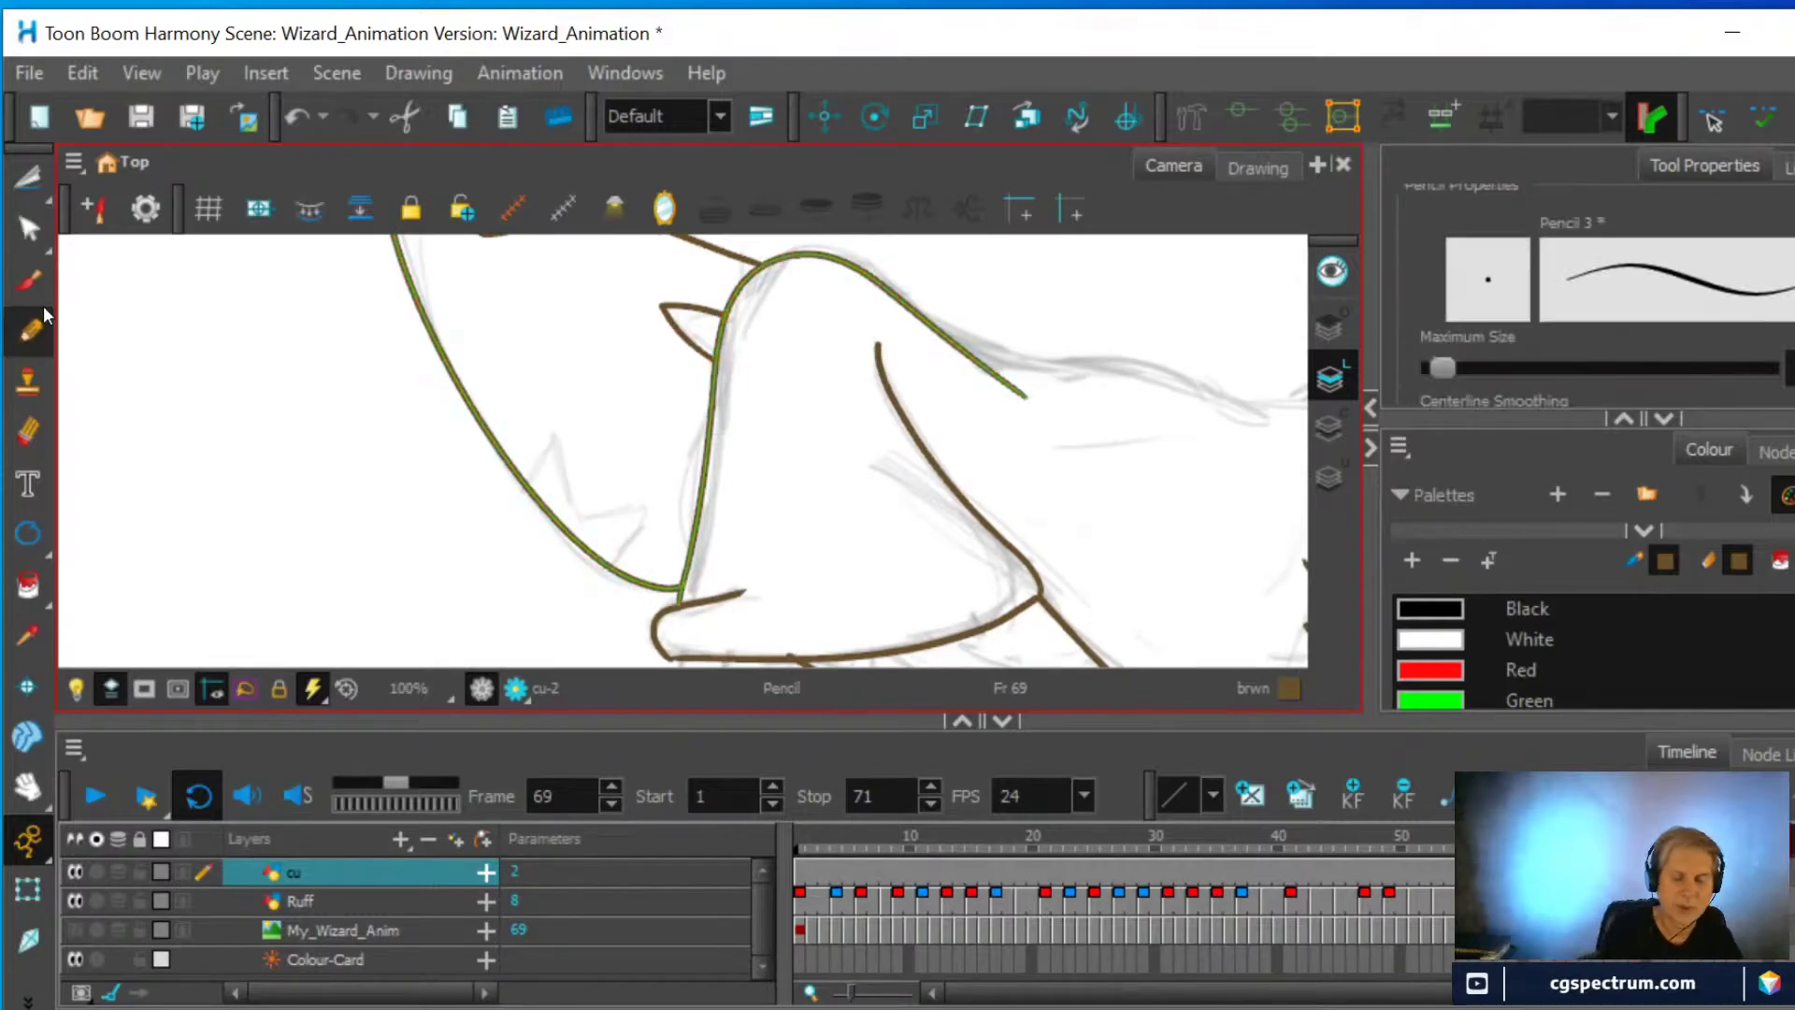
{"action": "mouse_move", "coordinate": [697, 558]}
{"action": "left_mouse_down"}
{"action": "mouse_move", "coordinate": [682, 506]}
{"action": "mouse_move", "coordinate": [738, 368]}
{"action": "mouse_move", "coordinate": [718, 402]}
{"action": "left_mouse_up"}
{"action": "left_click", "coordinate": [37, 187]}
{"action": "mouse_move", "coordinate": [697, 577]}
{"action": "left_mouse_down"}
{"action": "mouse_move", "coordinate": [732, 492]}
{"action": "mouse_move", "coordinate": [697, 586]}
{"action": "left_mouse_up"}
{"action": "key", "text": "Delete"}
{"action": "key", "text": "Delete"}
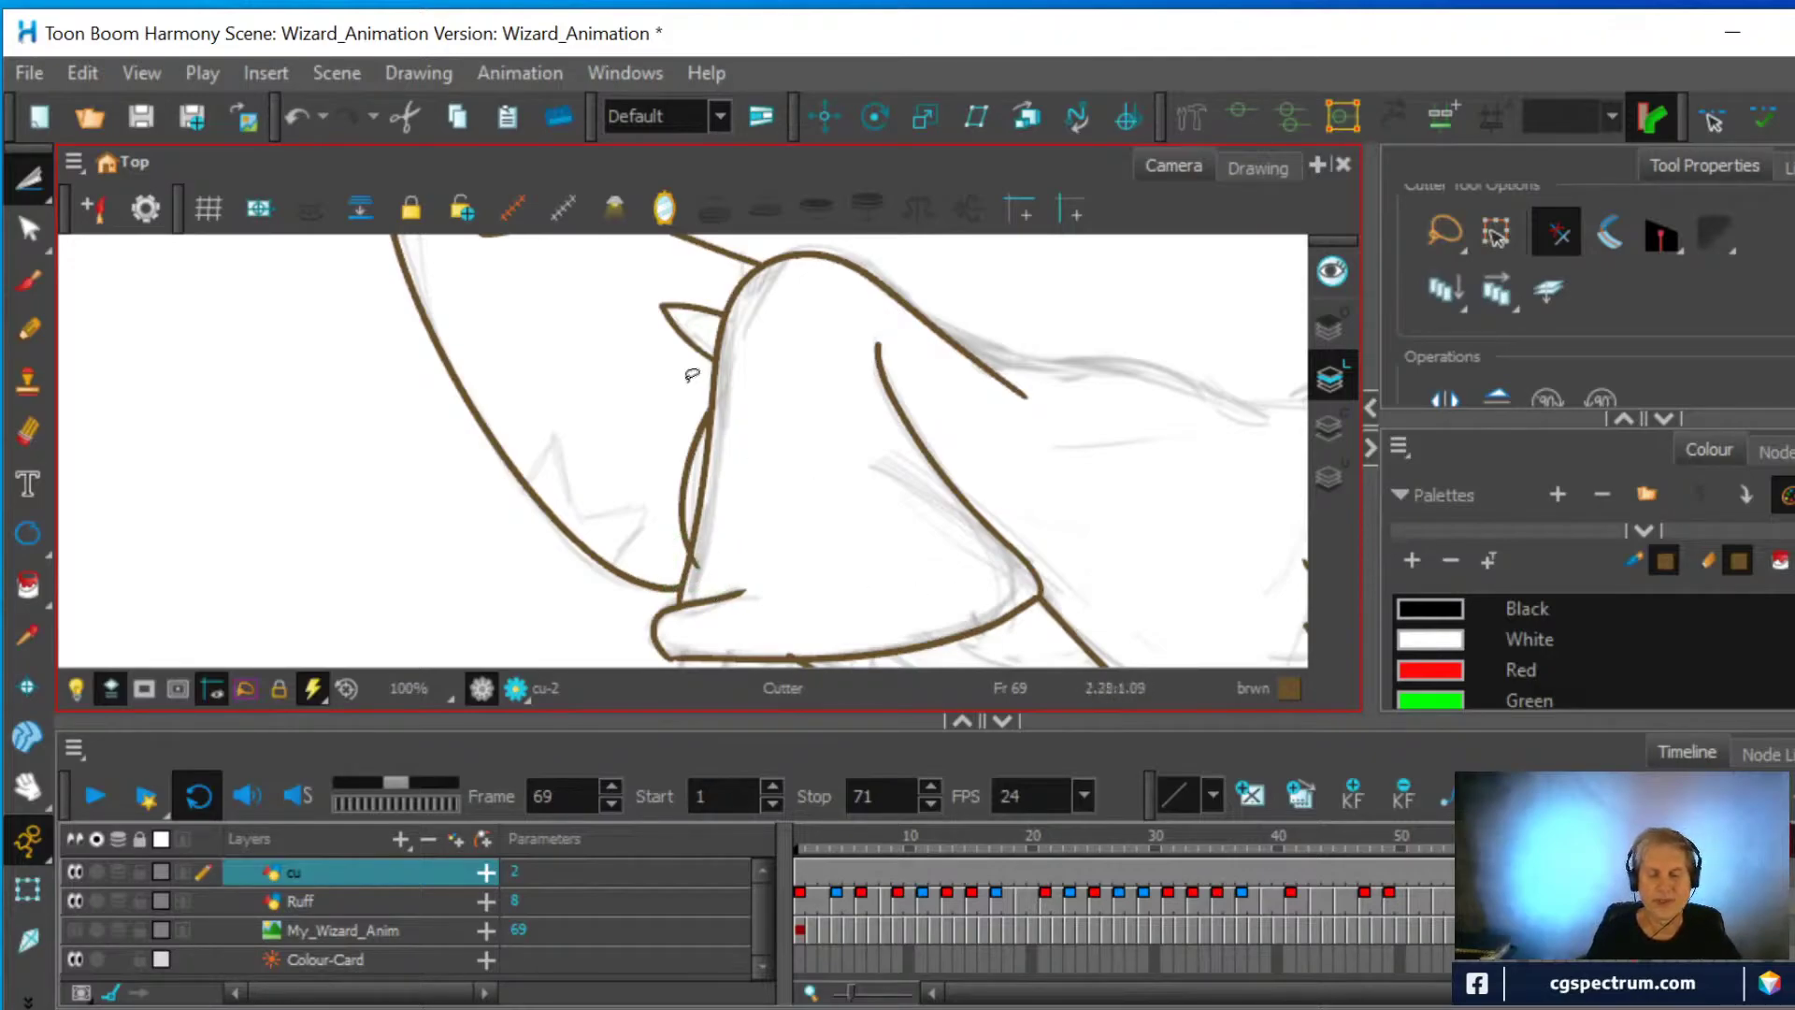
Trim the remaining overshoot at the lower end of the curved bulge on the hat brim with the Cutter
{"action": "scroll", "coordinate": [689, 372], "scroll_direction": "up", "scroll_amount": 3}
{"action": "left_click_drag", "start_coordinate": [761, 505], "coordinate": [732, 328]}
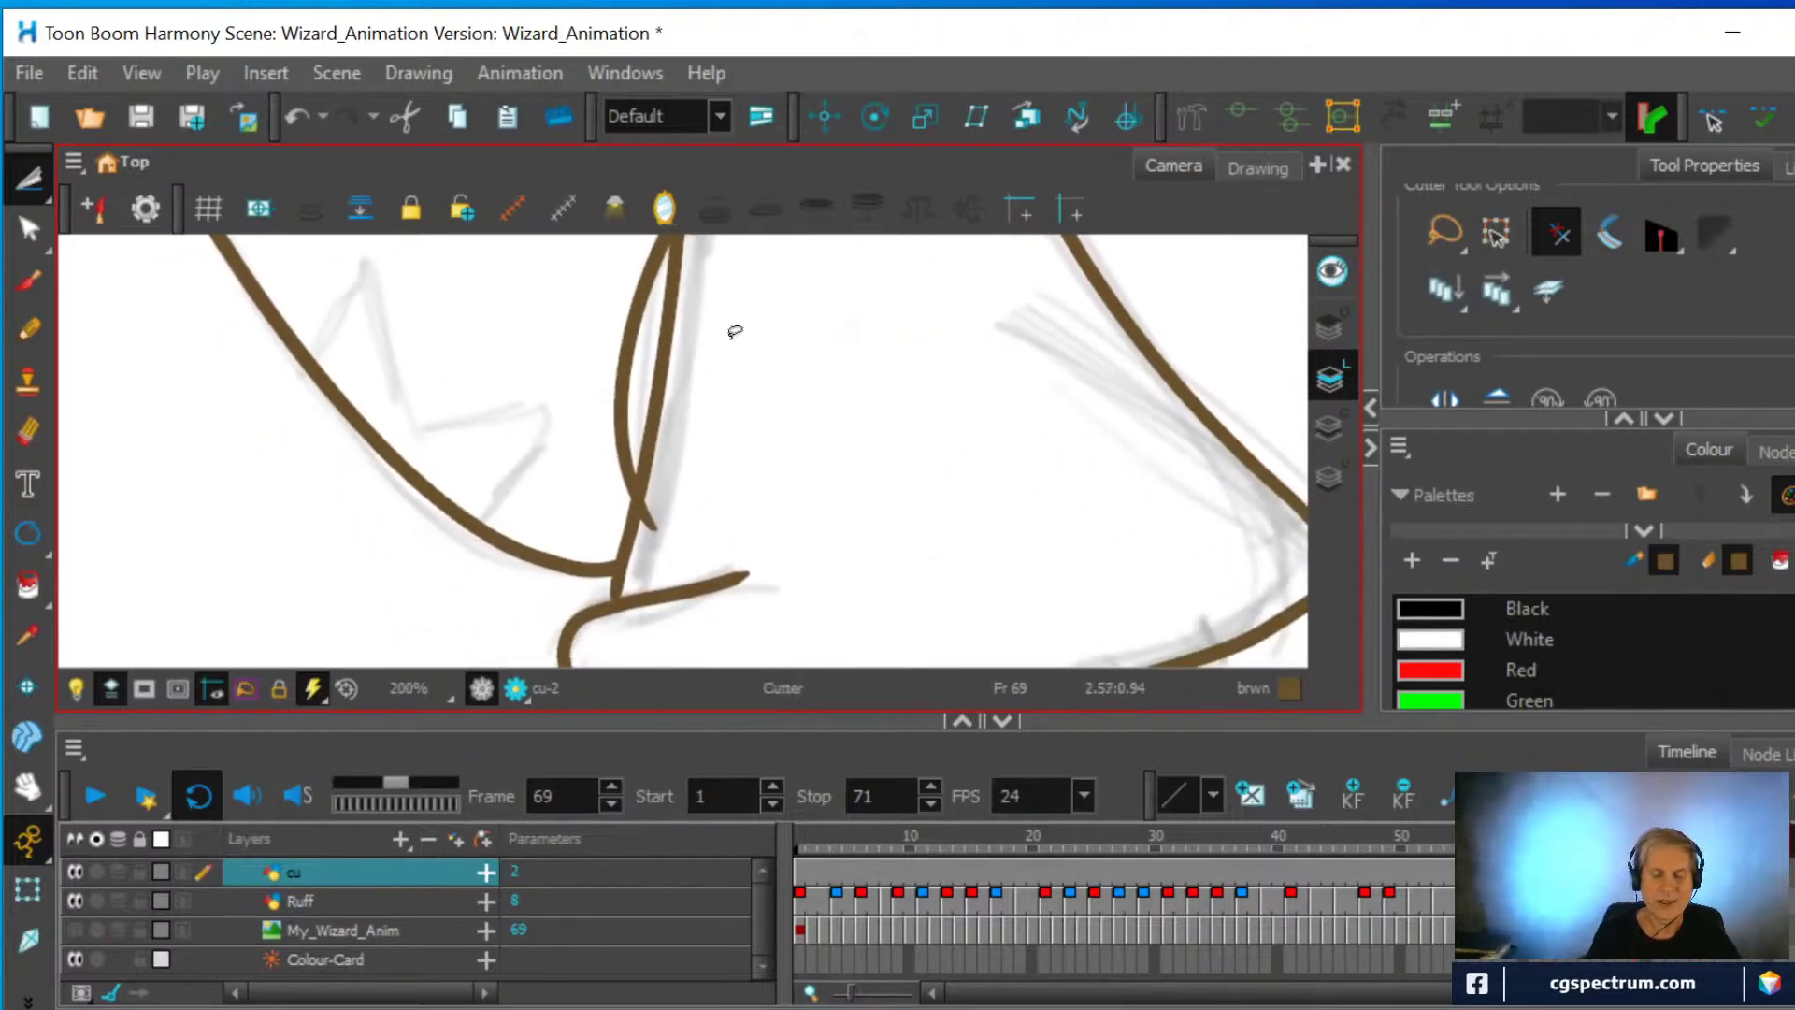
{"action": "left_click_drag", "start_coordinate": [653, 531], "coordinate": [686, 453]}
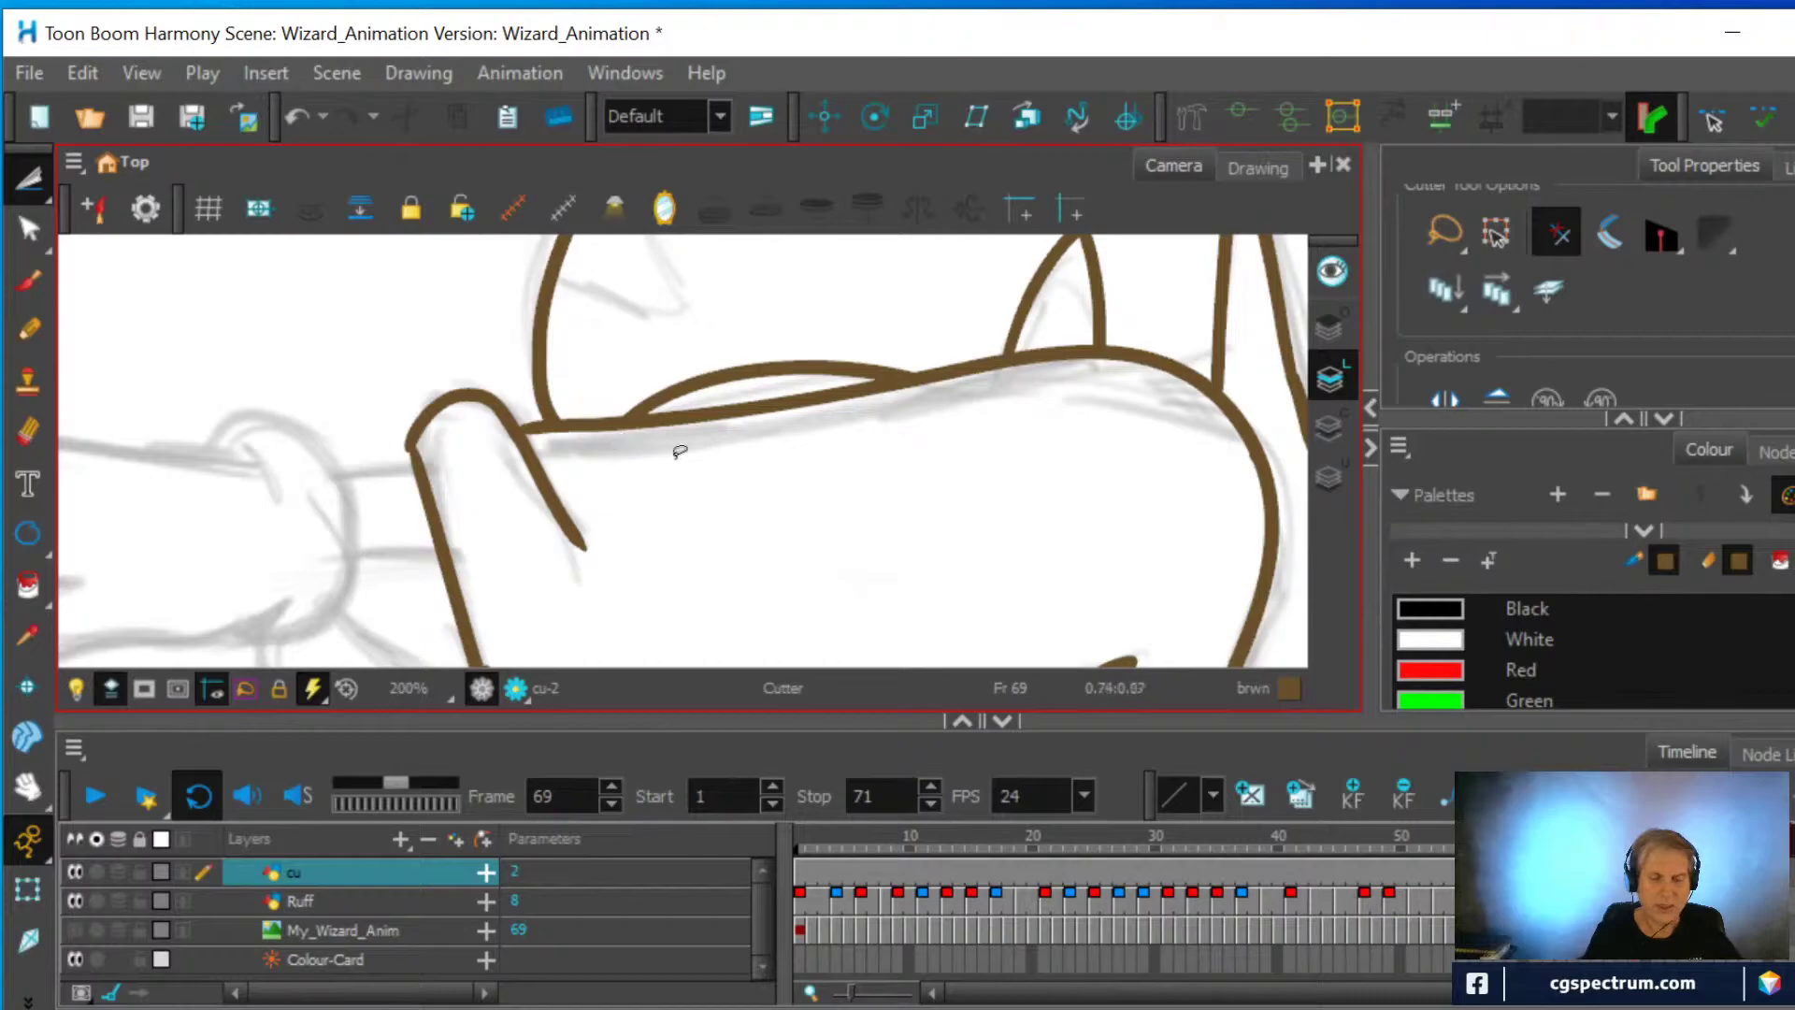
{"action": "scroll", "coordinate": [680, 451], "scroll_direction": "down", "scroll_amount": 5}
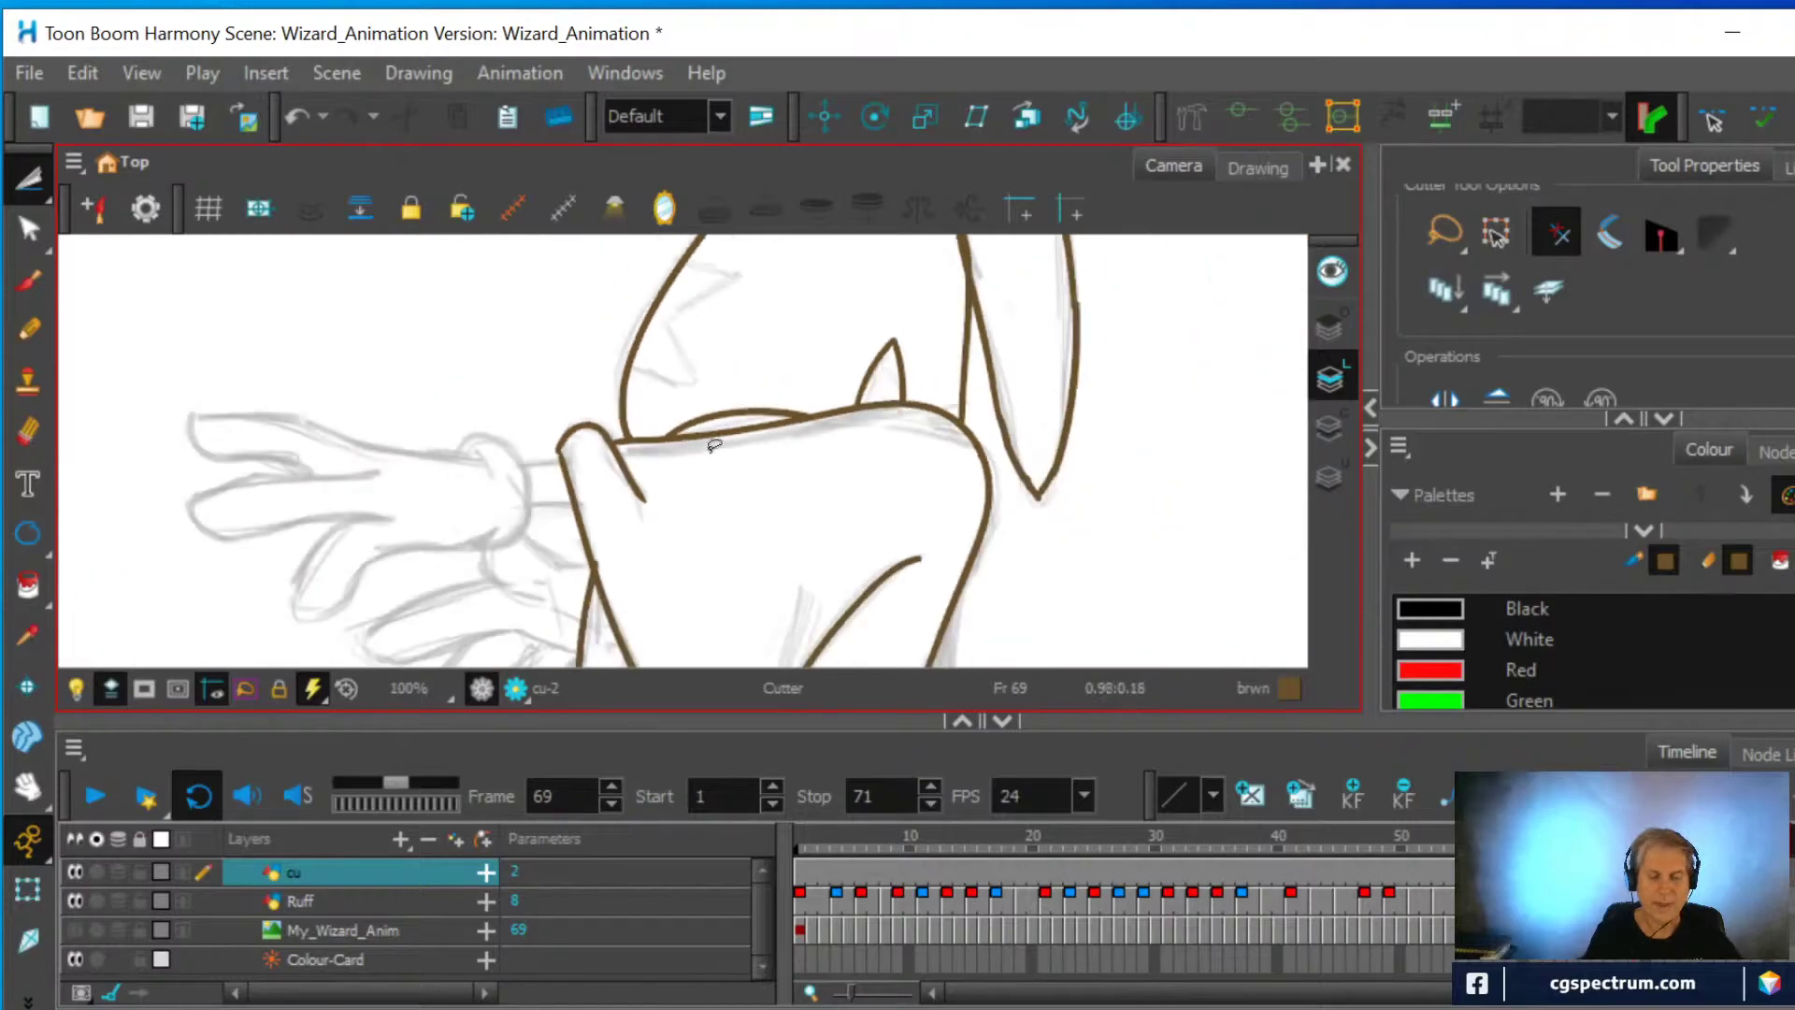
{"action": "mouse_move", "coordinate": [702, 469]}
{"action": "left_mouse_down"}
{"action": "mouse_move", "coordinate": [623, 358]}
{"action": "mouse_move", "coordinate": [710, 422]}
{"action": "left_mouse_up"}
{"action": "scroll", "coordinate": [624, 358], "scroll_direction": "down", "scroll_amount": 1}
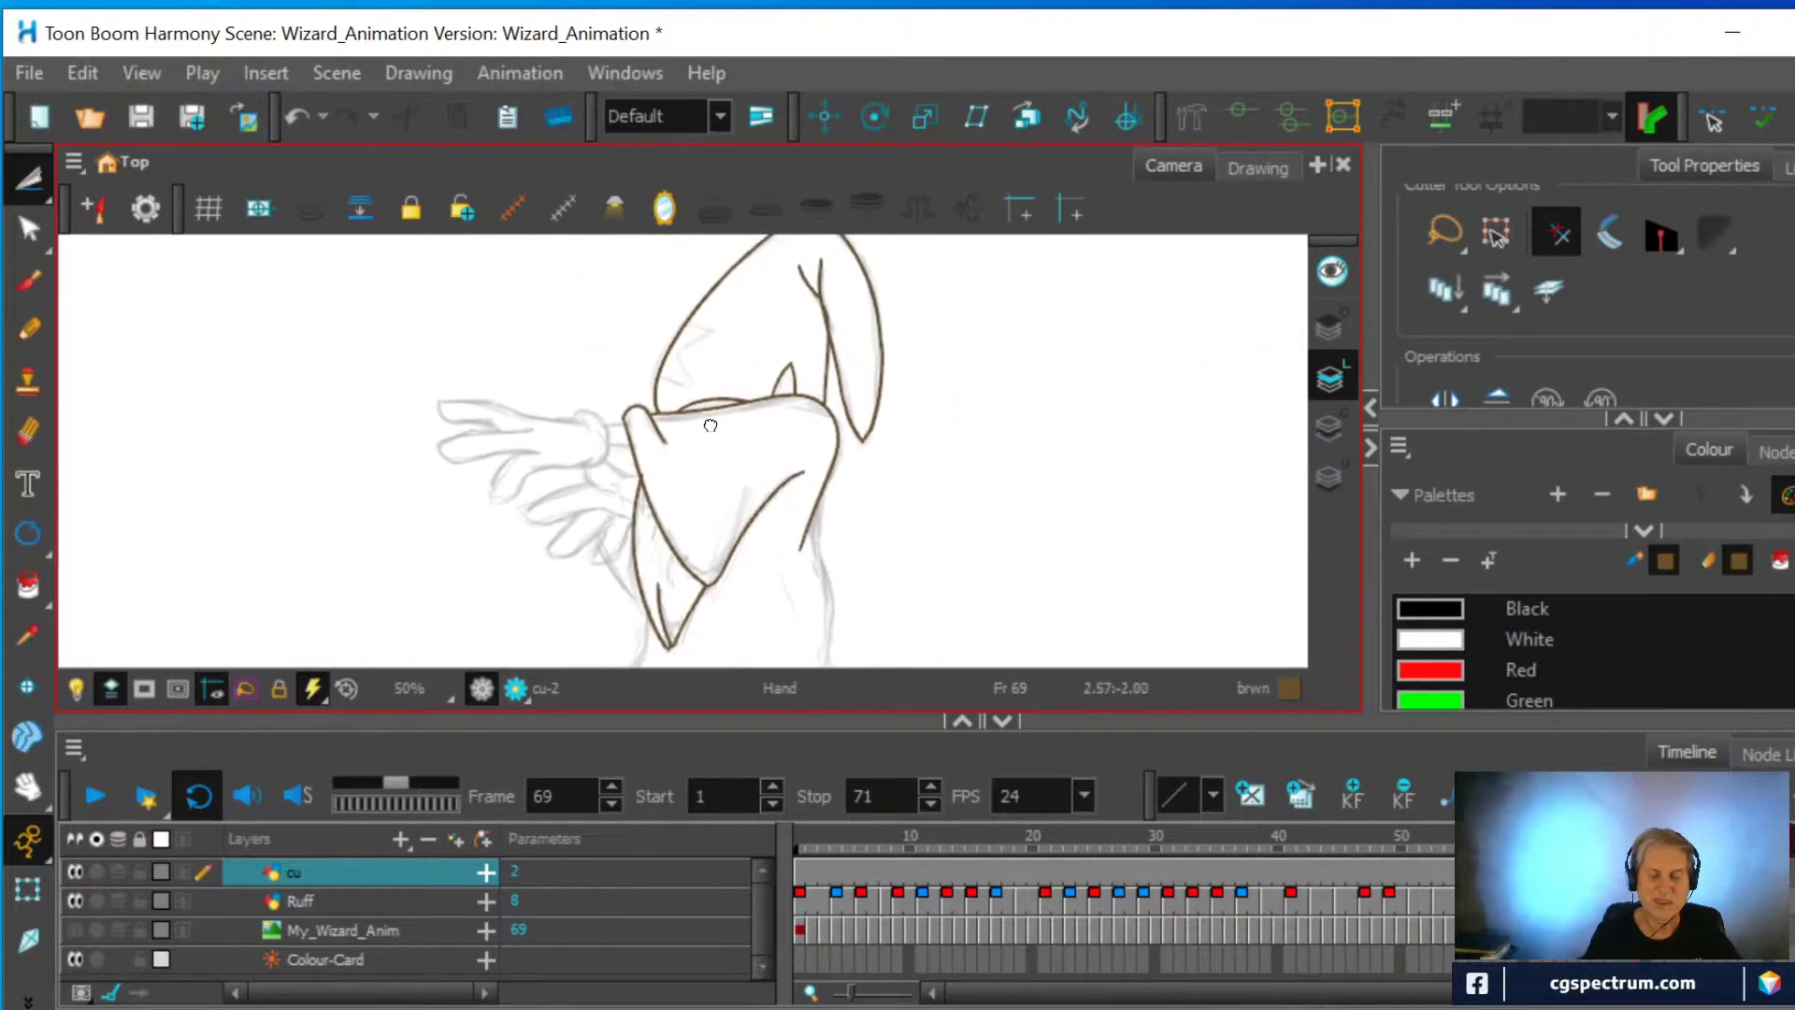
Copy the star from the wizard's hat on frame 1 with the Cutter and paste it into the frame 69 drawing
{"action": "left_click", "coordinate": [796, 862]}
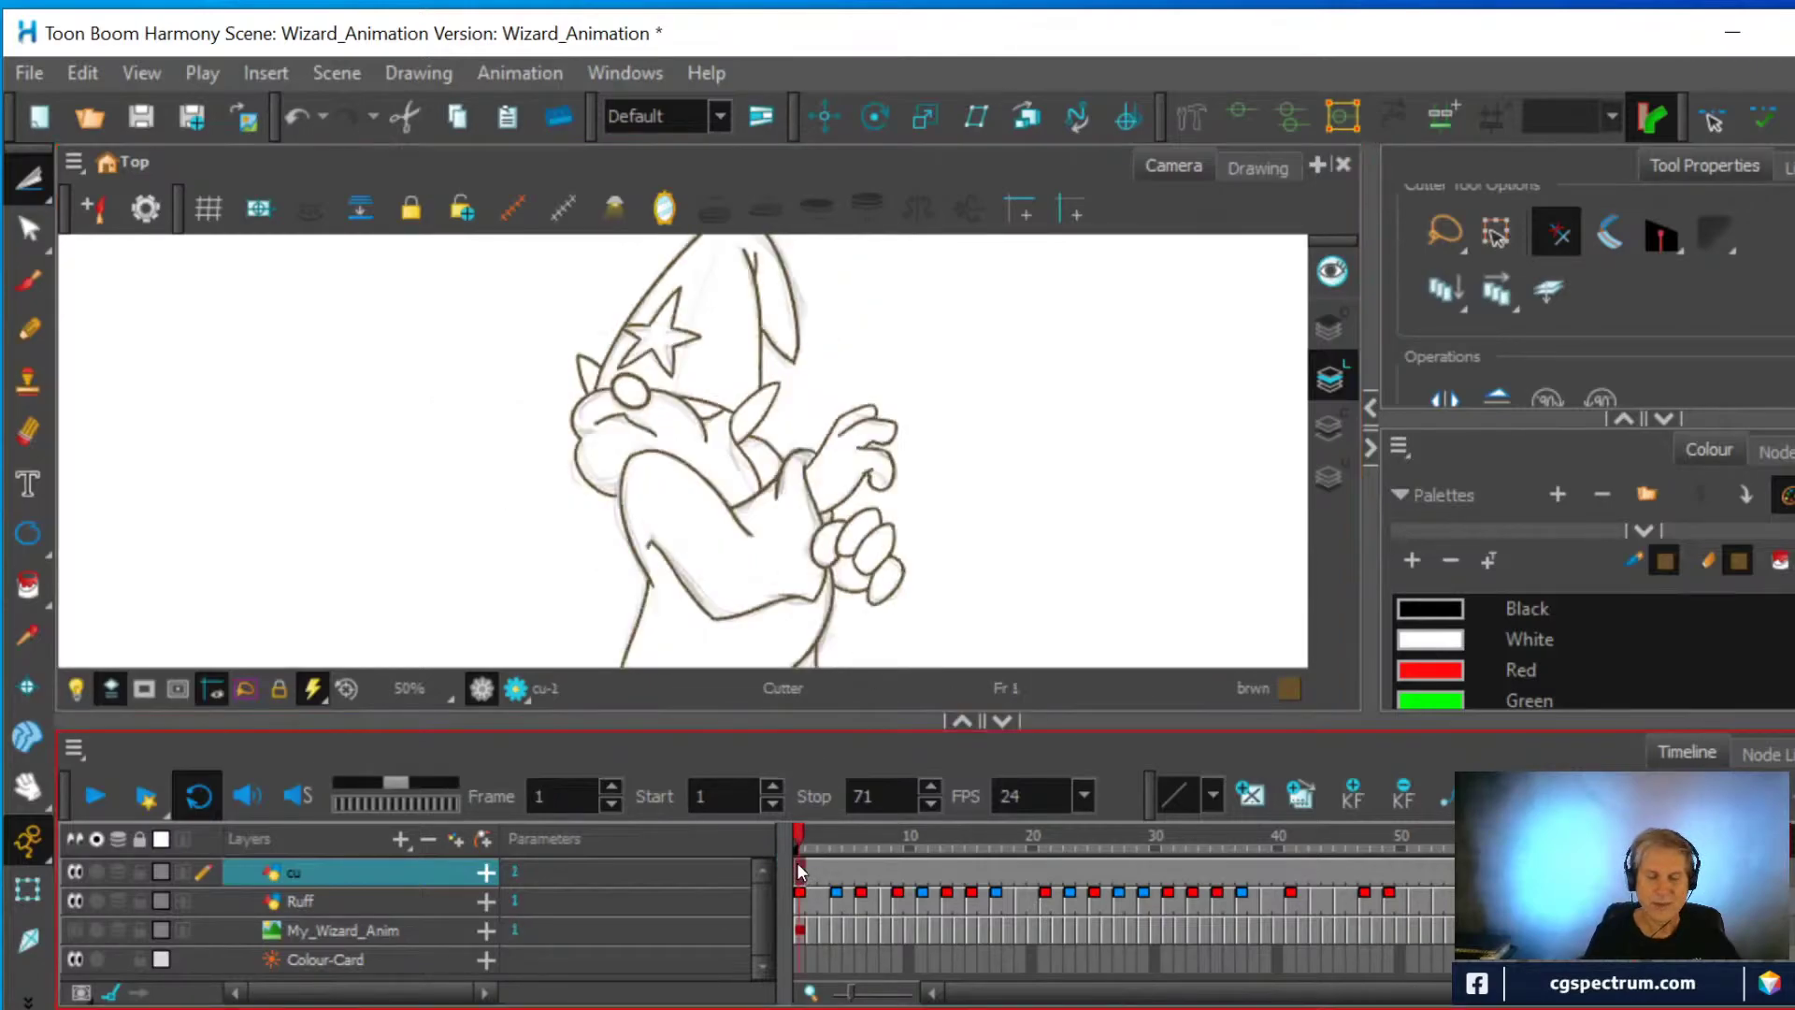
{"action": "left_click", "coordinate": [34, 177]}
{"action": "left_click", "coordinate": [715, 336]}
{"action": "mouse_move", "coordinate": [722, 363]}
{"action": "left_mouse_down"}
{"action": "mouse_move", "coordinate": [724, 316]}
{"action": "mouse_move", "coordinate": [694, 270]}
{"action": "mouse_move", "coordinate": [613, 294]}
{"action": "mouse_move", "coordinate": [592, 340]}
{"action": "mouse_move", "coordinate": [607, 367]}
{"action": "mouse_move", "coordinate": [681, 387]}
{"action": "mouse_move", "coordinate": [716, 377]}
{"action": "mouse_move", "coordinate": [736, 341]}
{"action": "mouse_move", "coordinate": [709, 306]}
{"action": "left_mouse_up"}
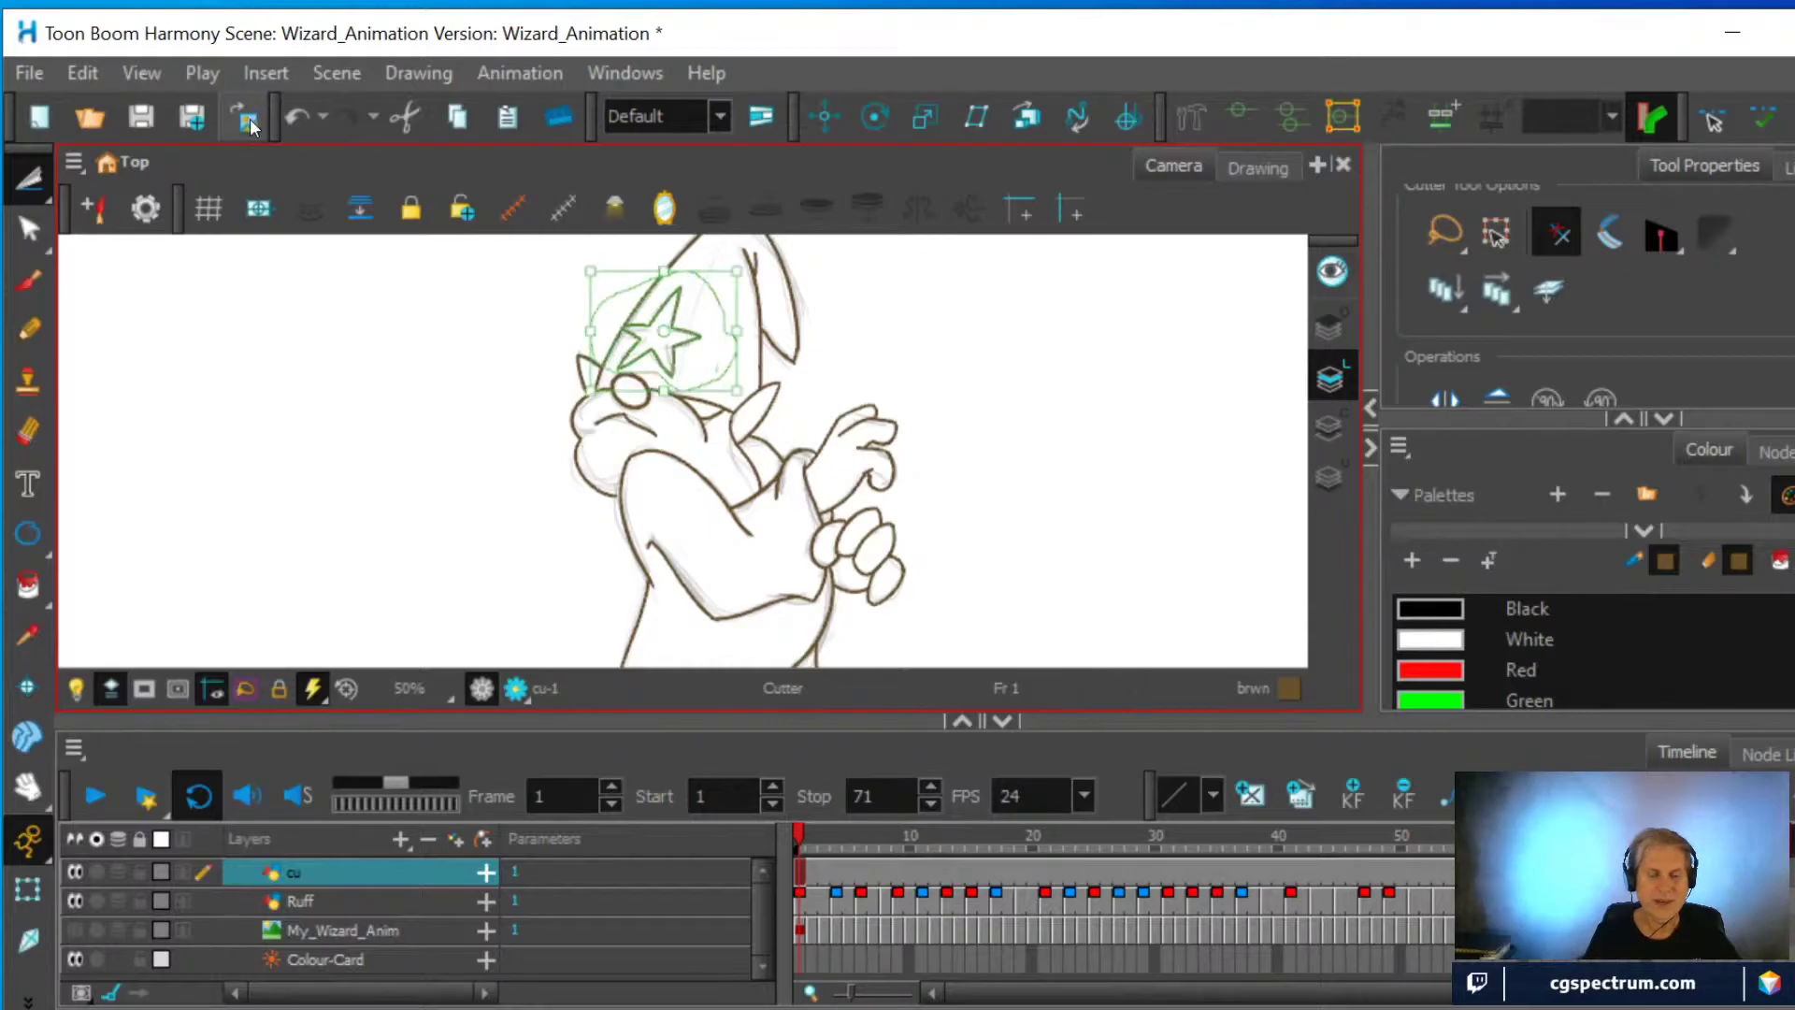
{"action": "left_click", "coordinate": [83, 73]}
{"action": "left_click", "coordinate": [108, 209]}
{"action": "left_click", "coordinate": [1633, 839]}
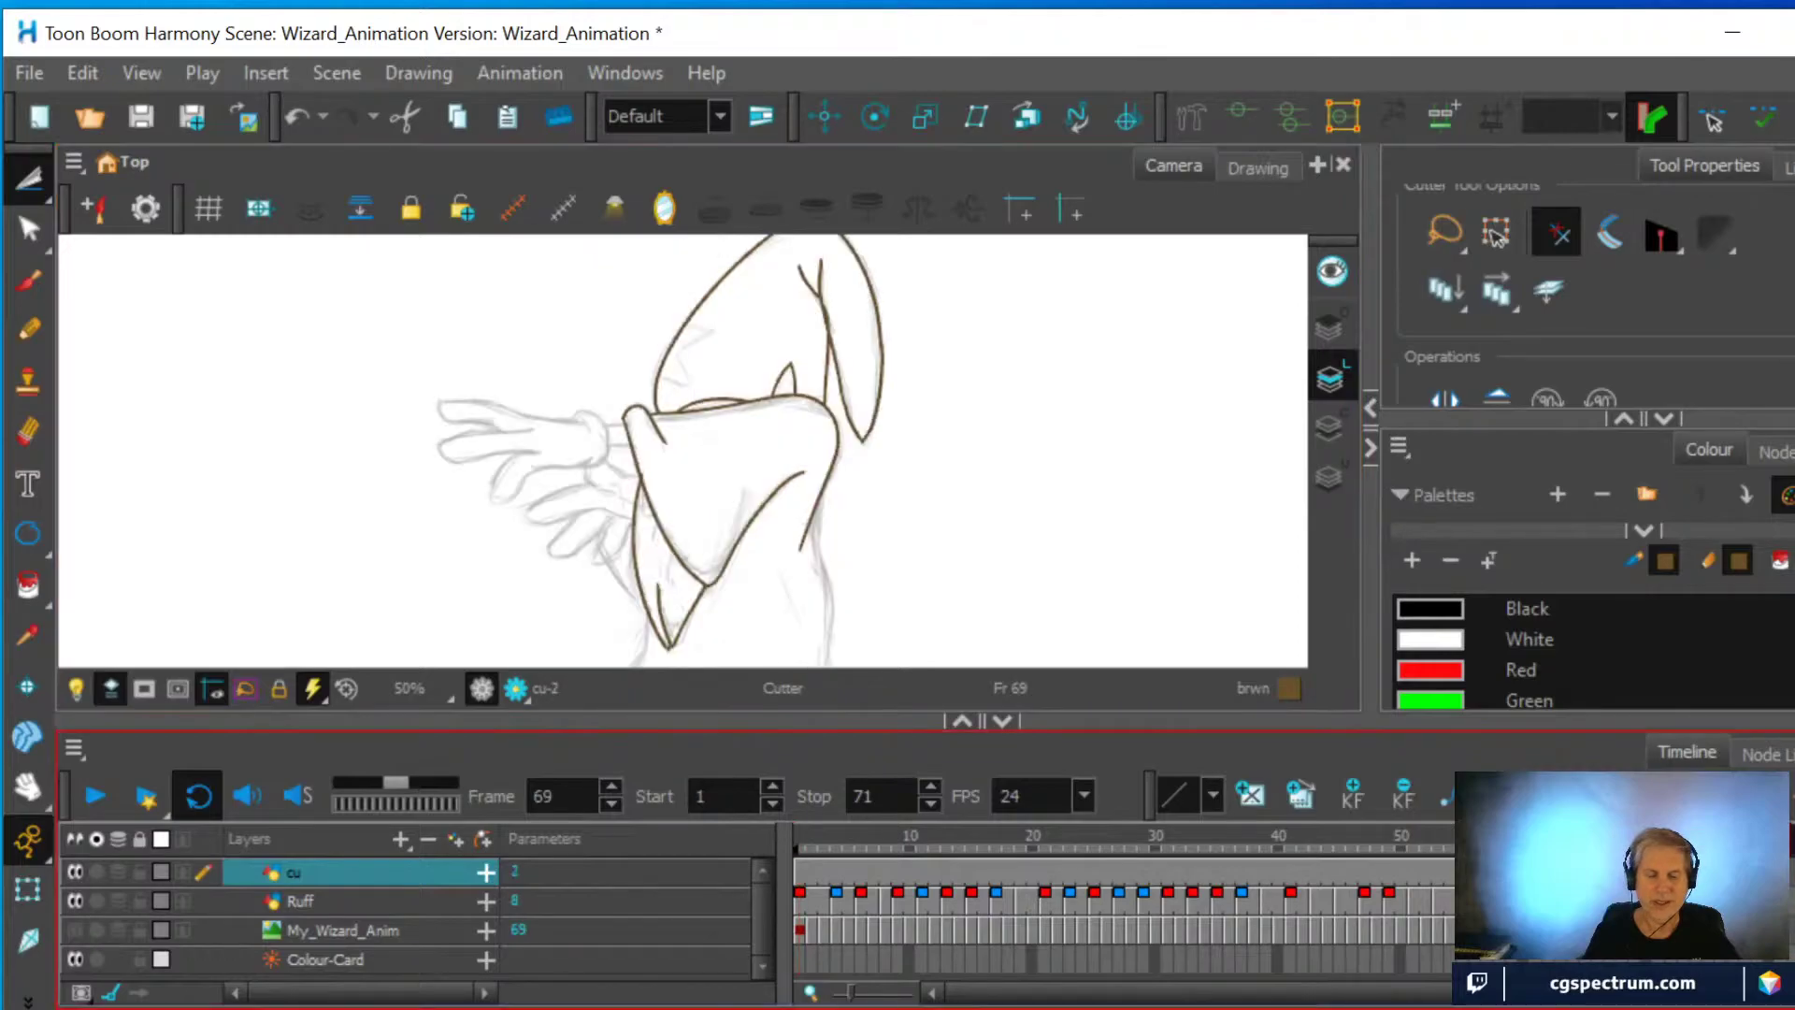
{"action": "left_click", "coordinate": [77, 73]}
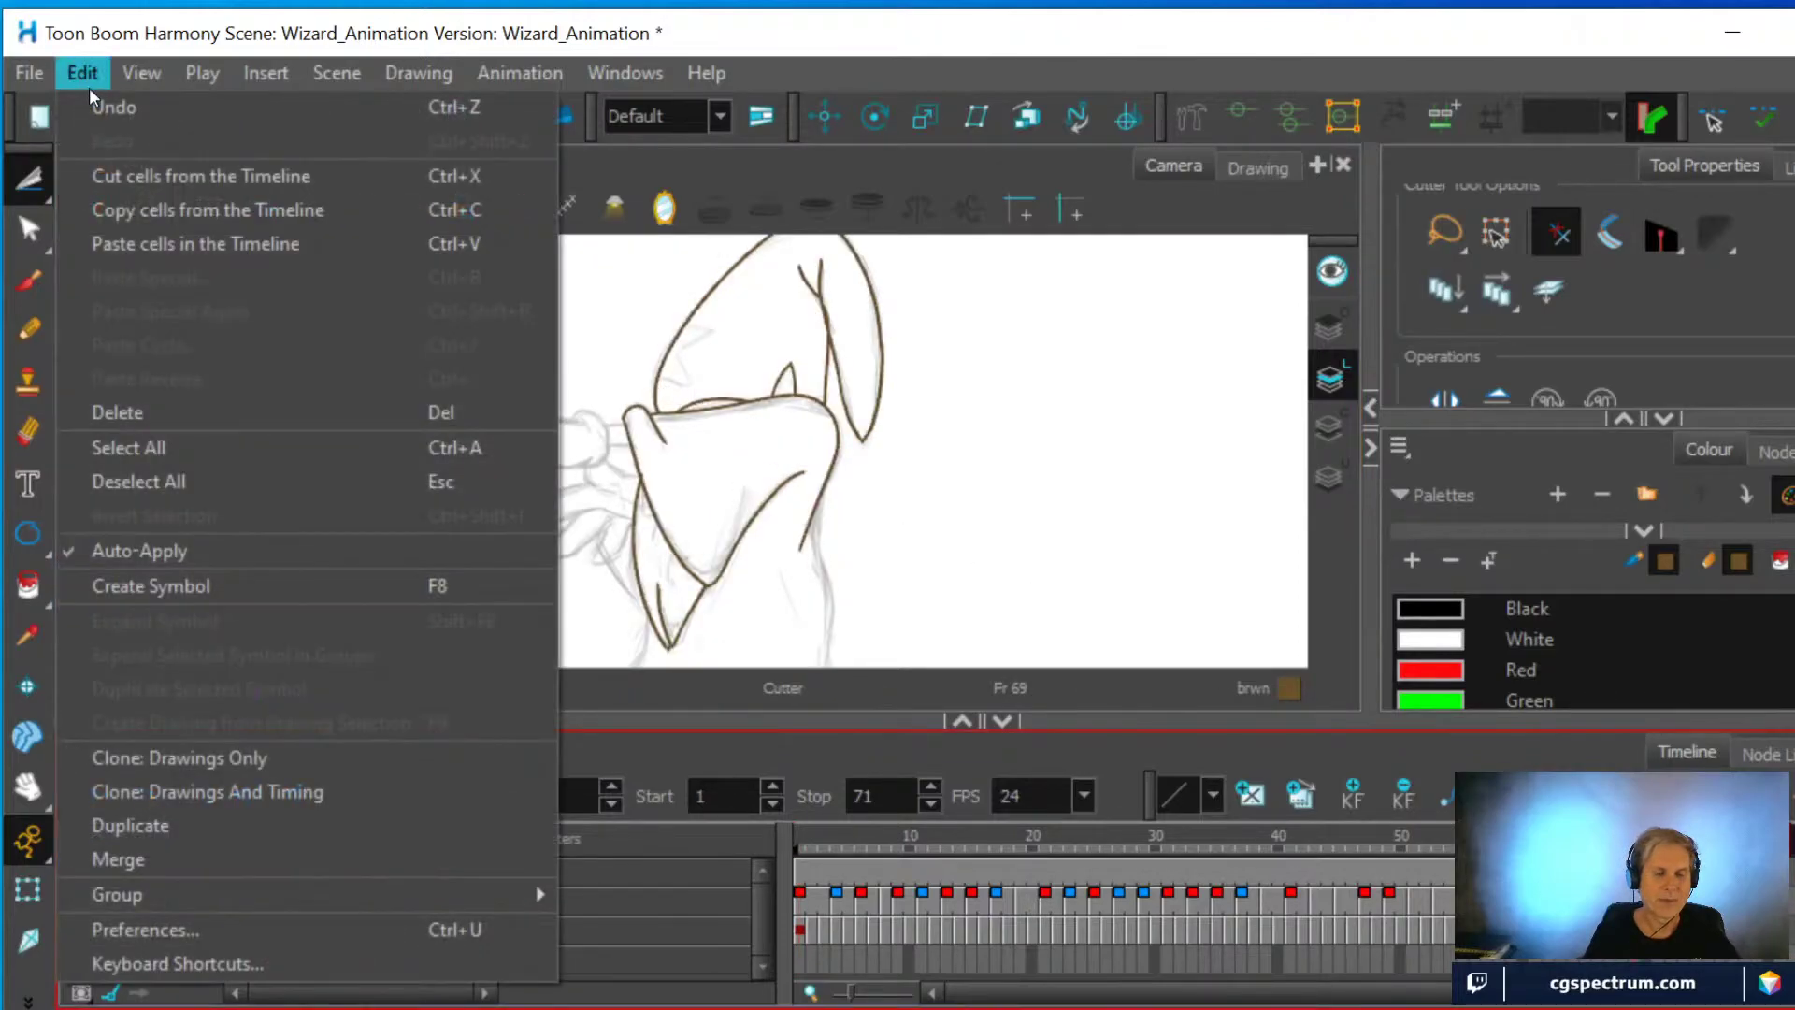
{"action": "left_click", "coordinate": [102, 241]}
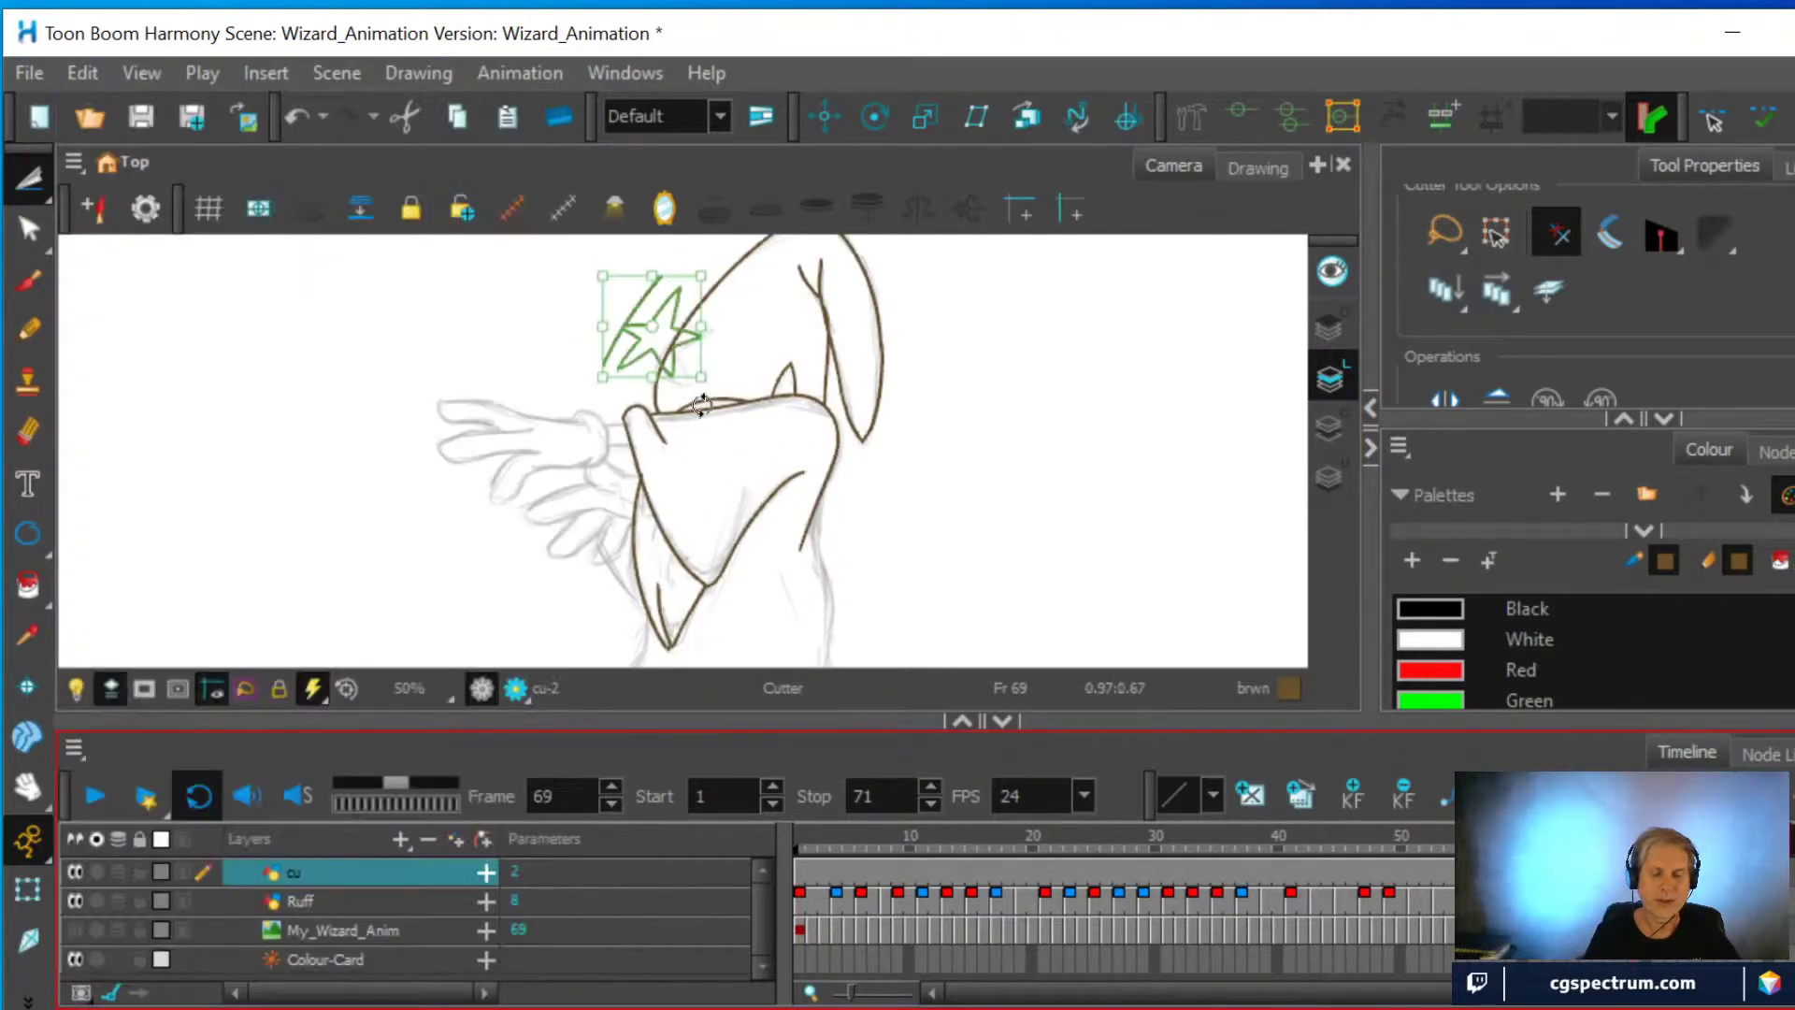
Position the pasted star over the hat's front edge and rotate it to match the rough sketch
{"action": "scroll", "coordinate": [673, 408], "scroll_direction": "up", "scroll_amount": 2}
{"action": "left_click_drag", "start_coordinate": [653, 317], "coordinate": [692, 517]}
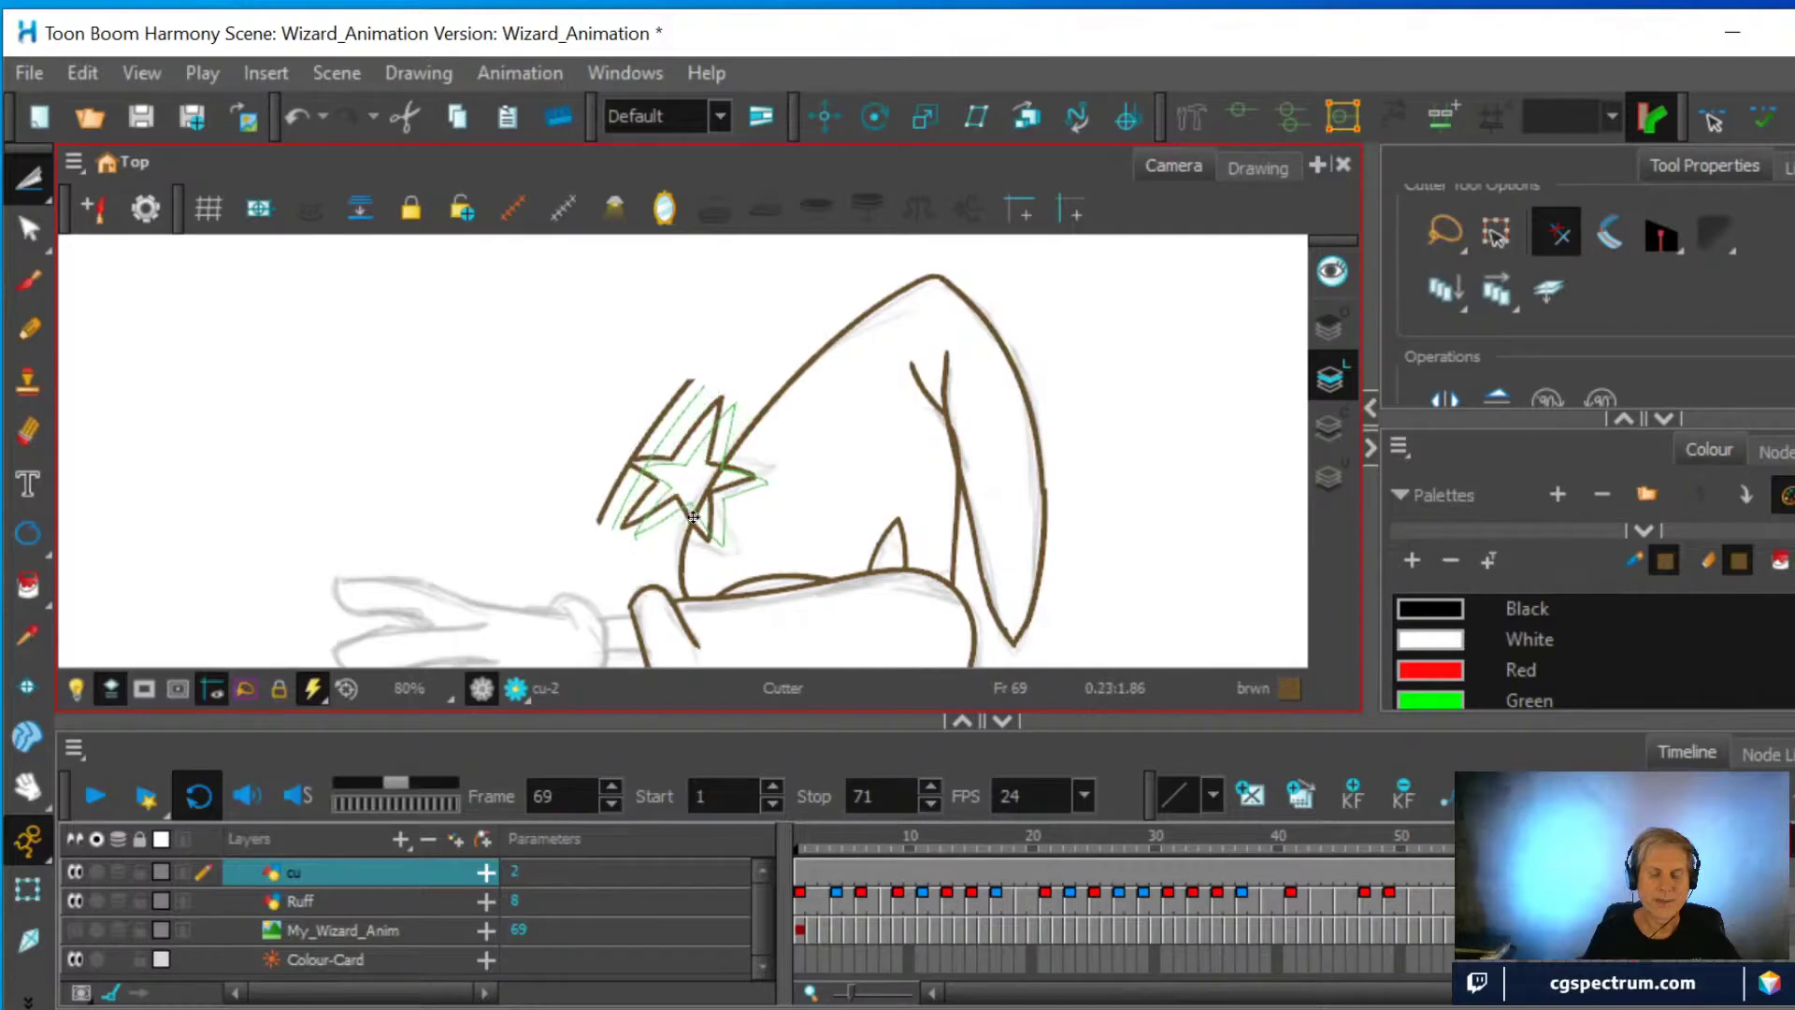
{"action": "left_click_drag", "start_coordinate": [782, 372], "coordinate": [767, 349]}
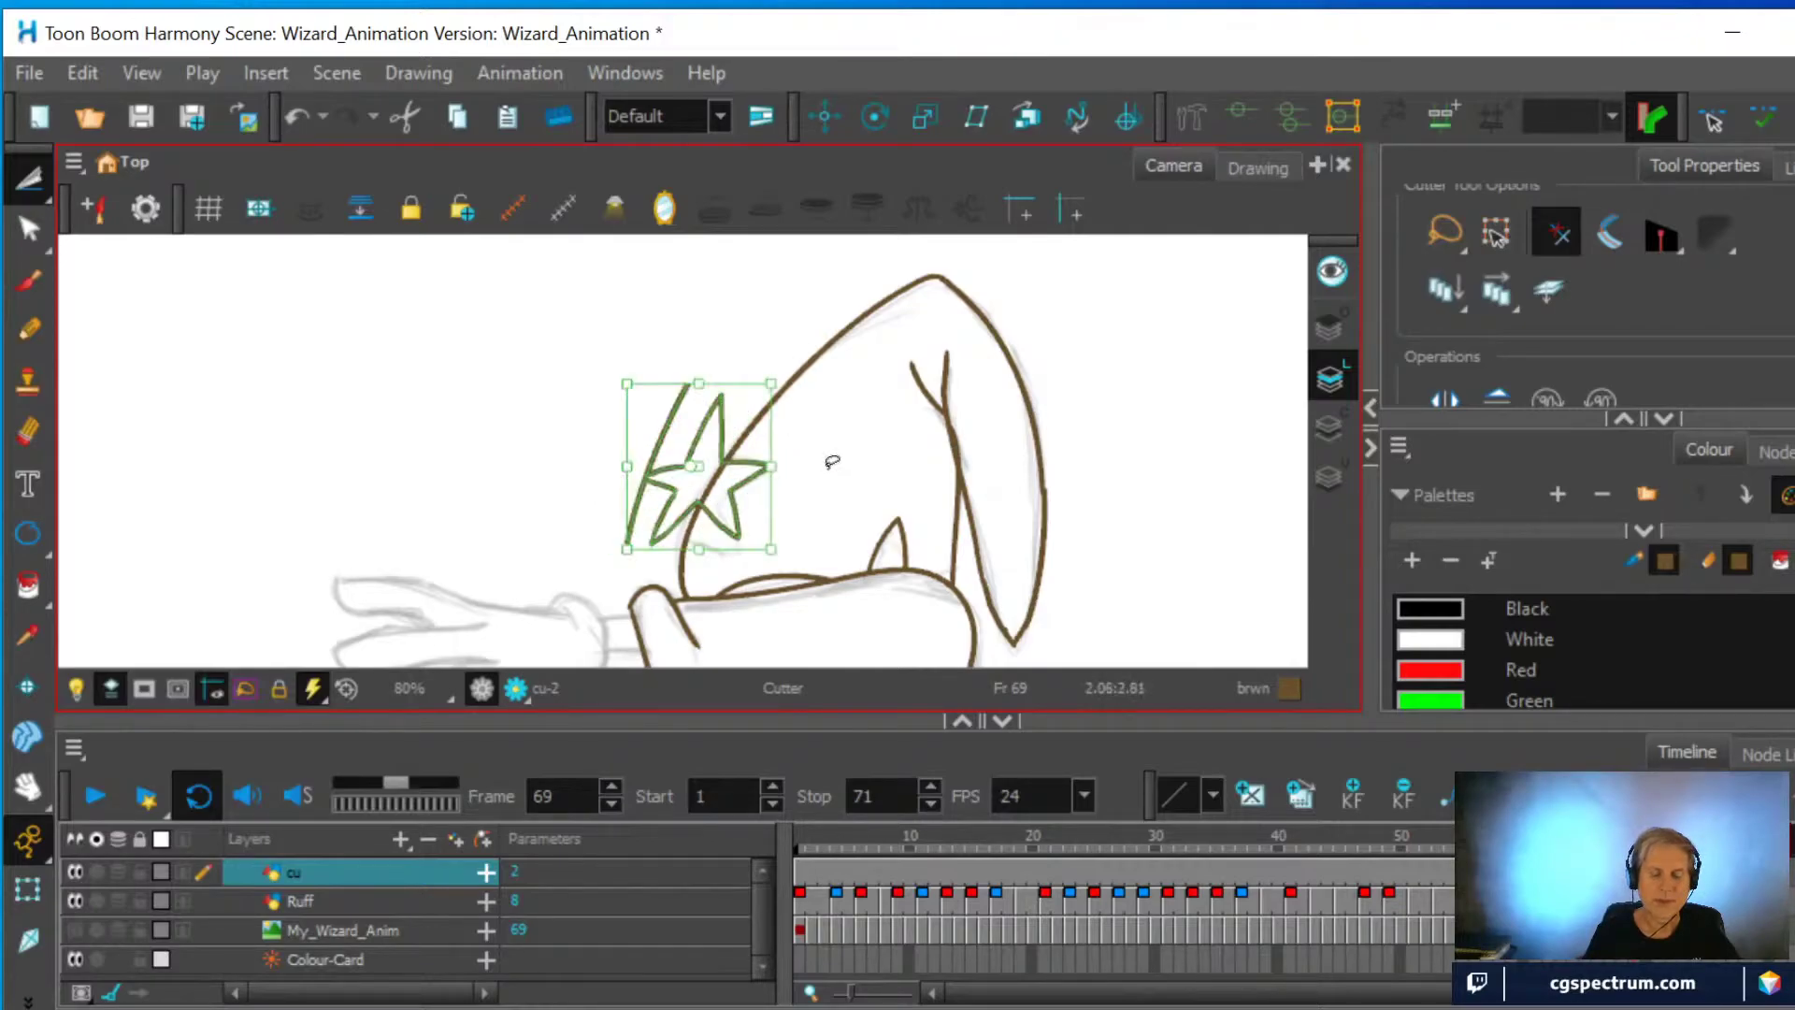
{"action": "key", "text": "Escape"}
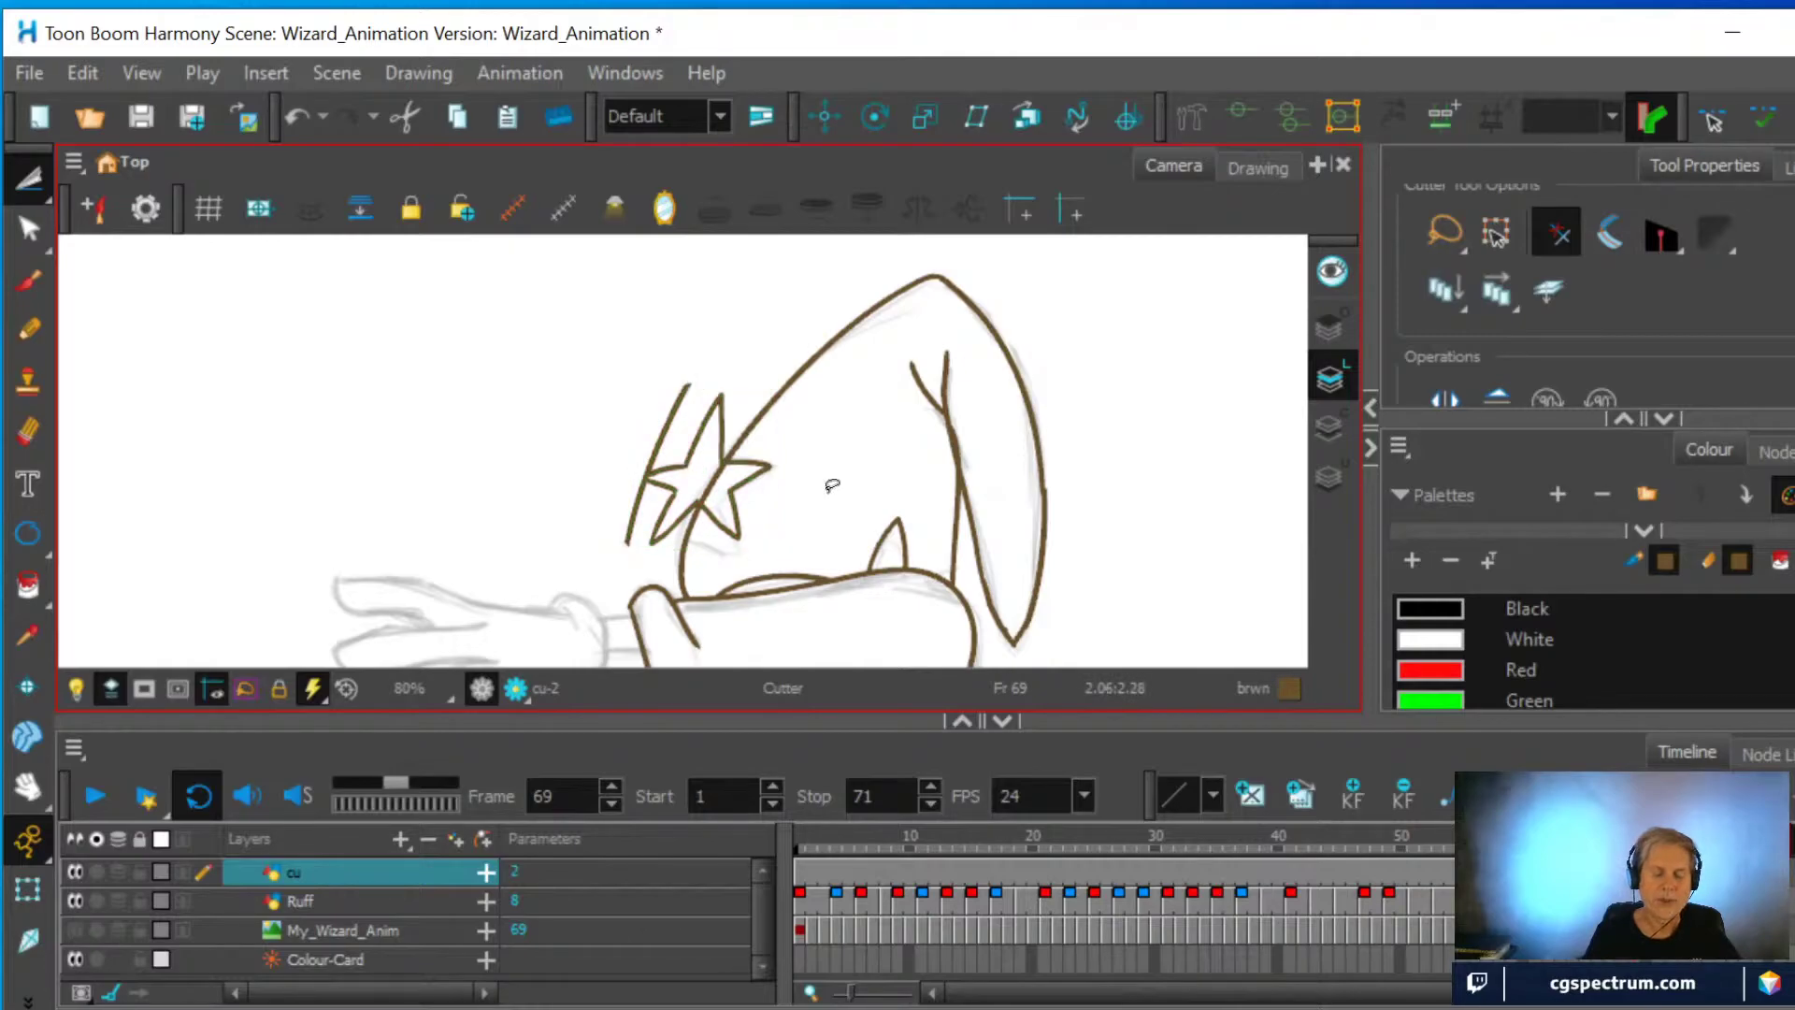
Cut away the part of the star outside the hat's front edge and trim the leftover ends with the Cutter
{"action": "left_click", "coordinate": [28, 178]}
{"action": "left_click_drag", "start_coordinate": [669, 416], "coordinate": [726, 361]}
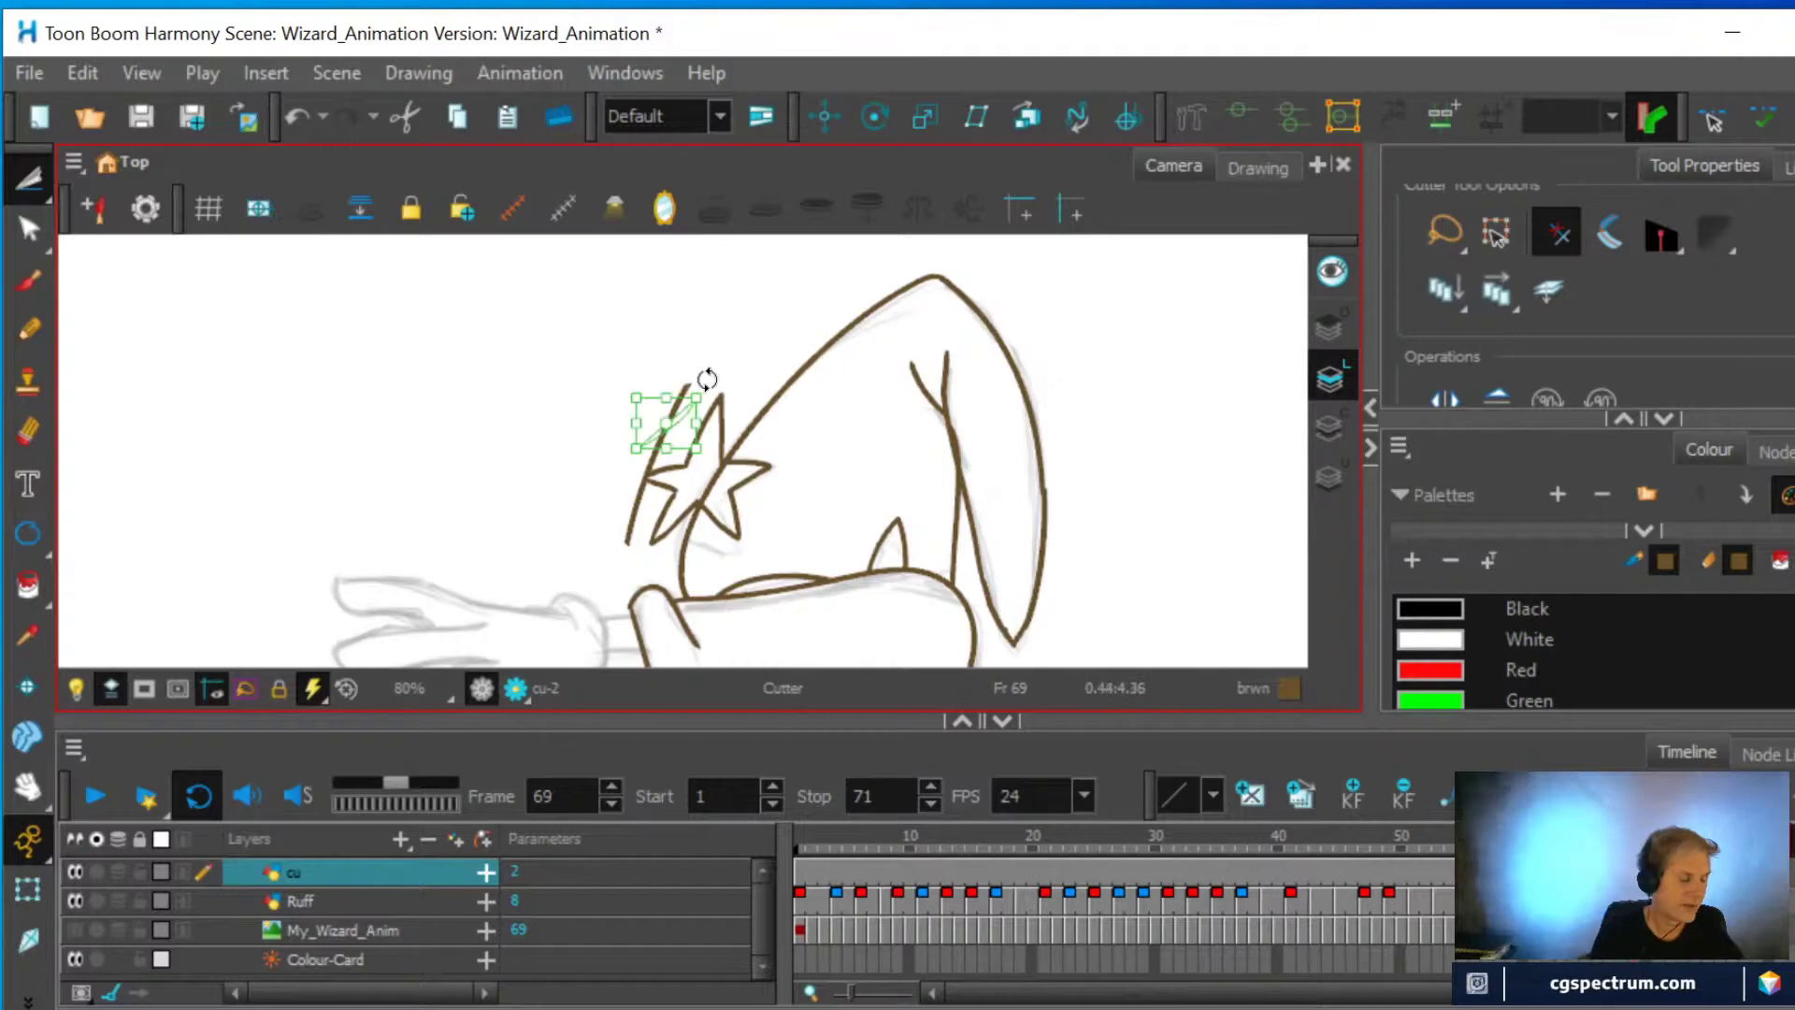
{"action": "key", "text": "Escape"}
{"action": "mouse_move", "coordinate": [668, 536]}
{"action": "left_mouse_down"}
{"action": "mouse_move", "coordinate": [734, 402]}
{"action": "mouse_move", "coordinate": [641, 416]}
{"action": "mouse_move", "coordinate": [635, 561]}
{"action": "mouse_move", "coordinate": [669, 540]}
{"action": "mouse_move", "coordinate": [668, 510]}
{"action": "left_mouse_up"}
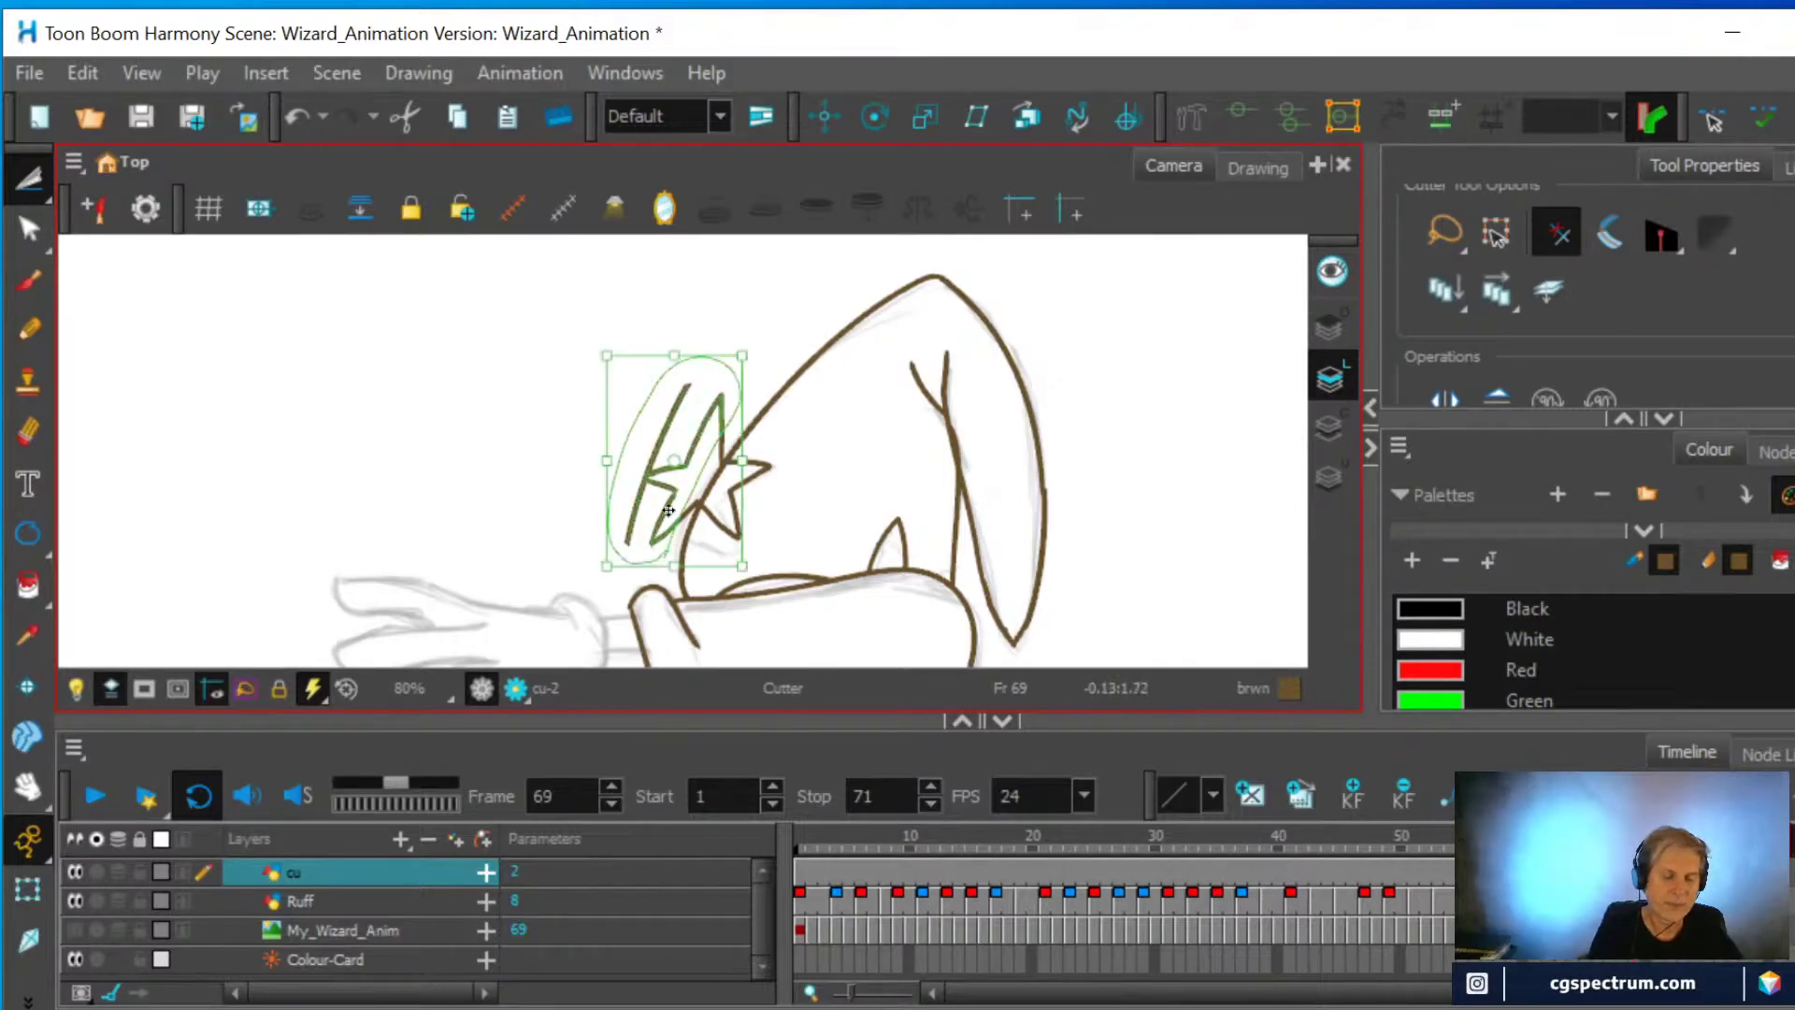
{"action": "key", "text": "Delete"}
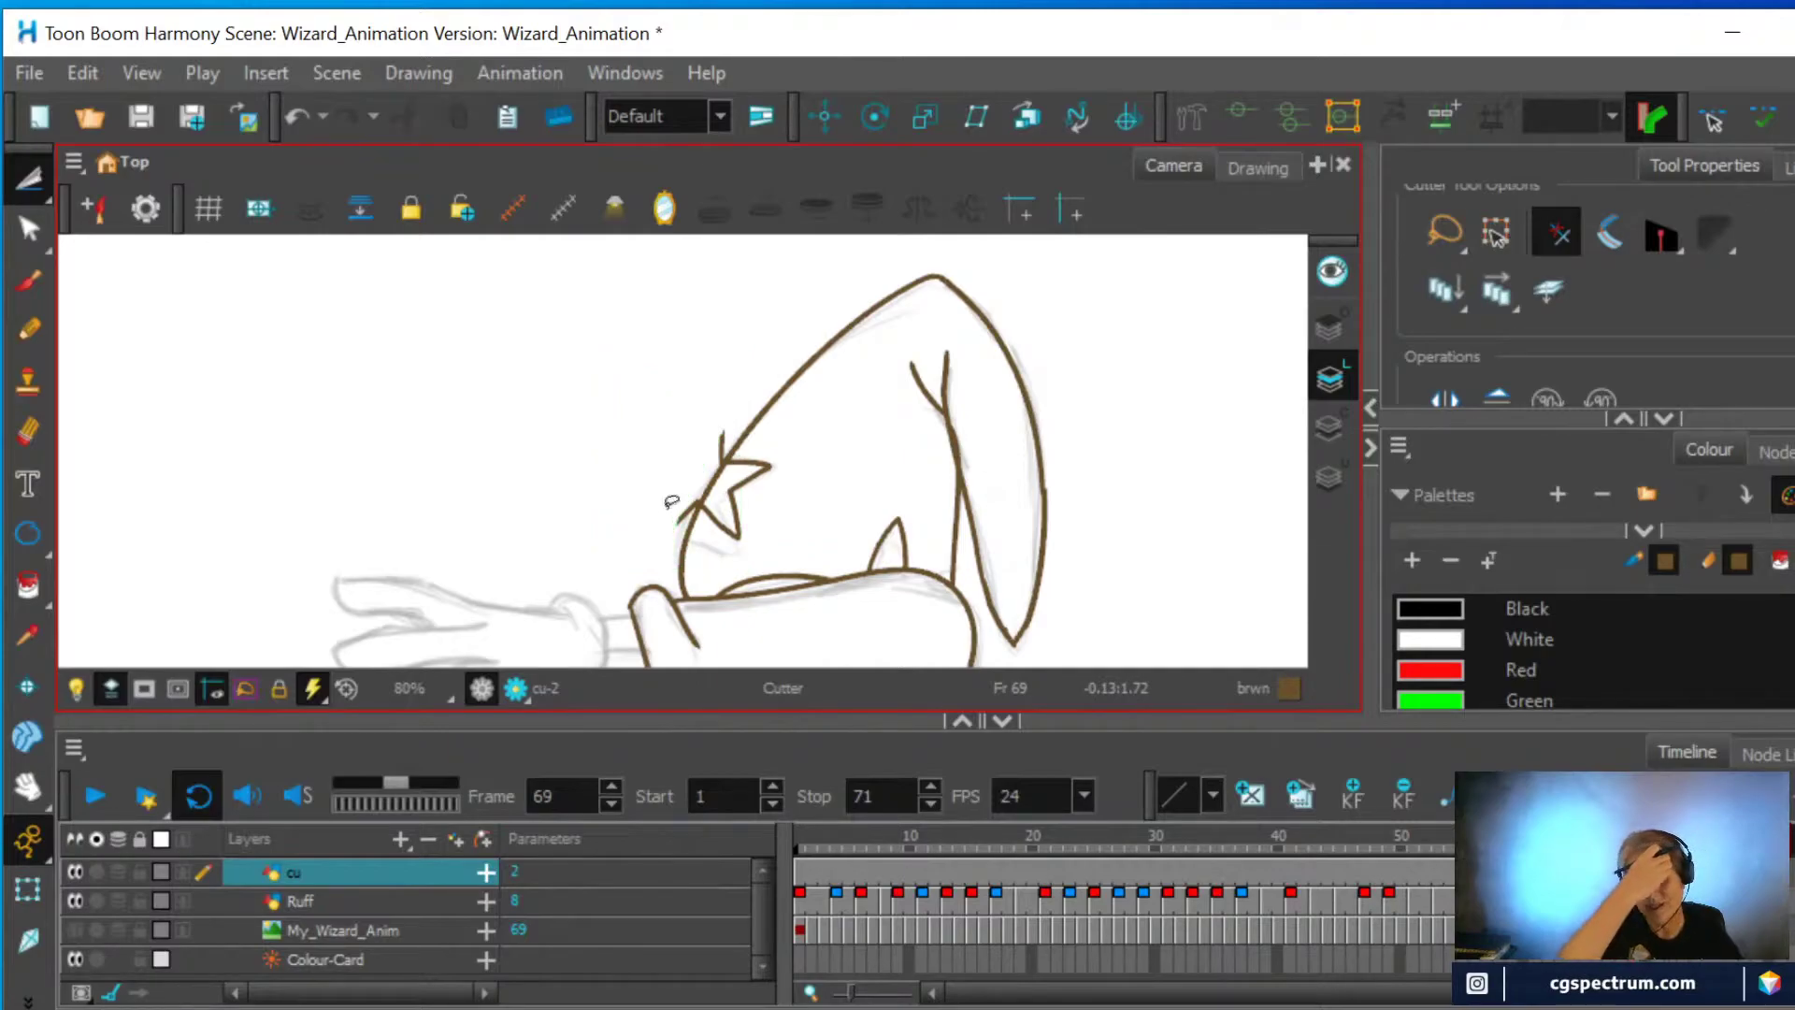
{"action": "scroll", "coordinate": [671, 502], "scroll_direction": "up", "scroll_amount": 4}
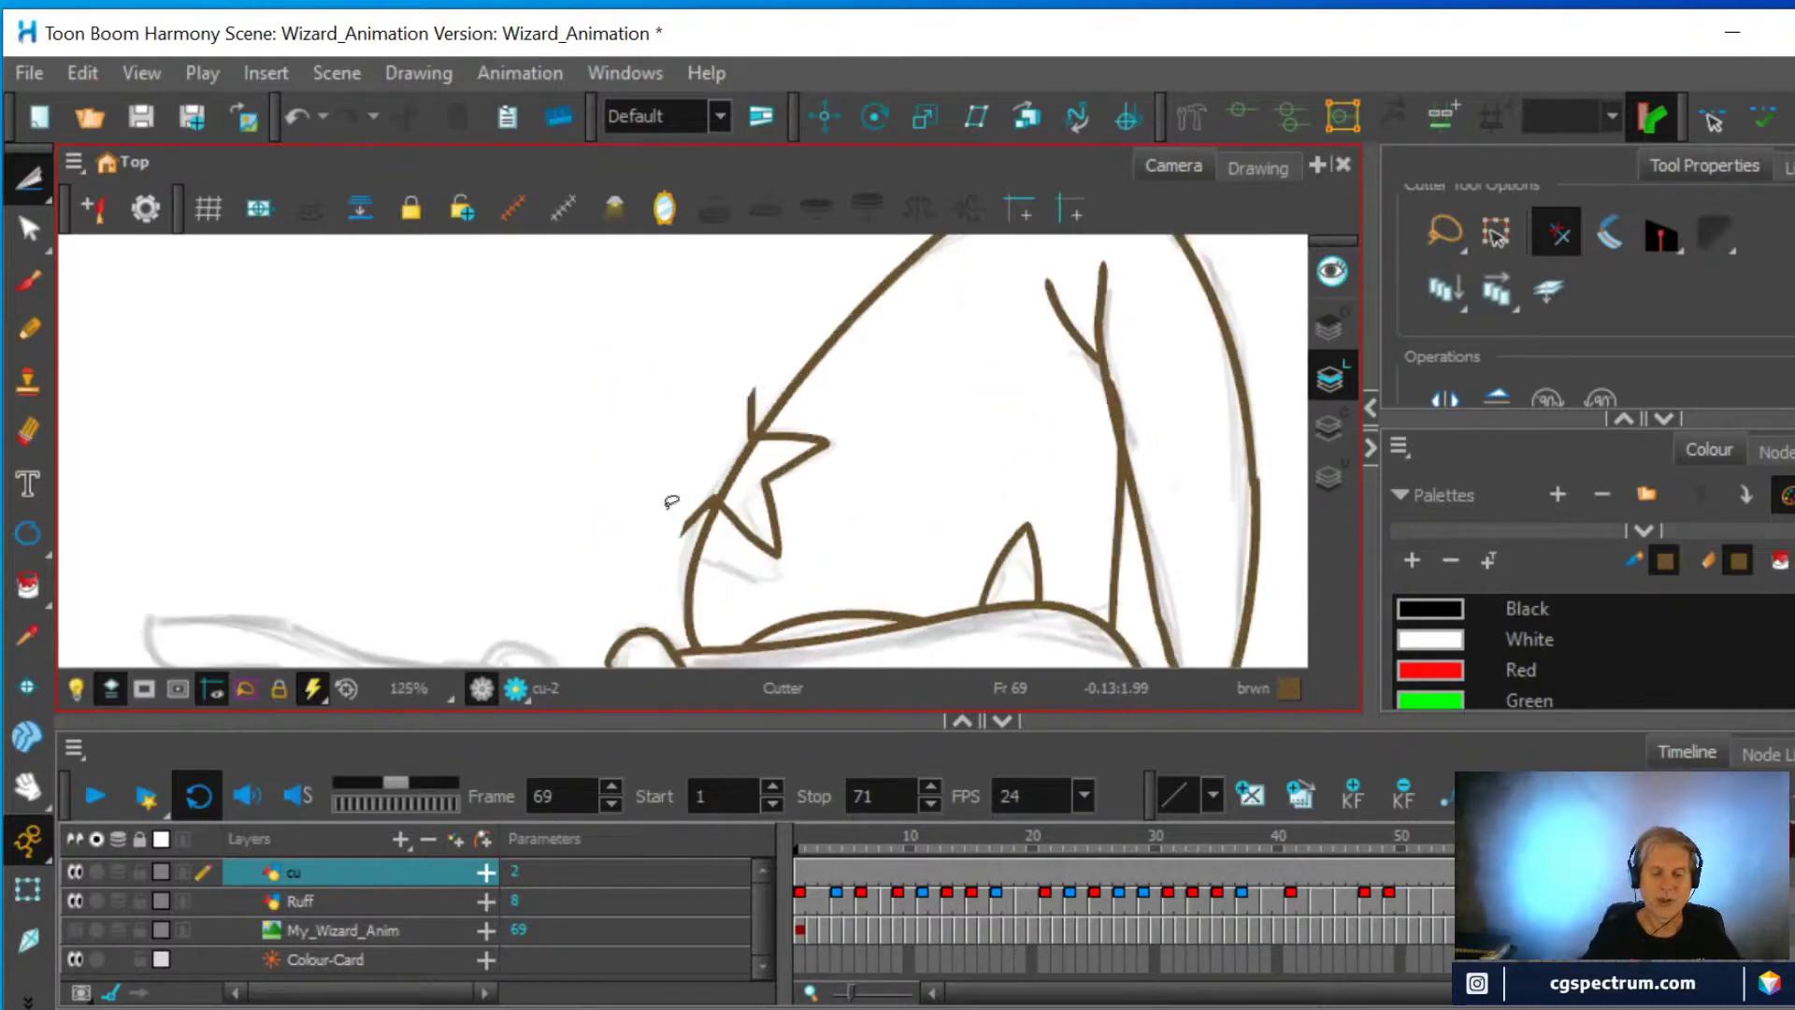
{"action": "left_click_drag", "start_coordinate": [702, 500], "coordinate": [752, 431]}
{"action": "left_click_drag", "start_coordinate": [797, 340], "coordinate": [784, 389]}
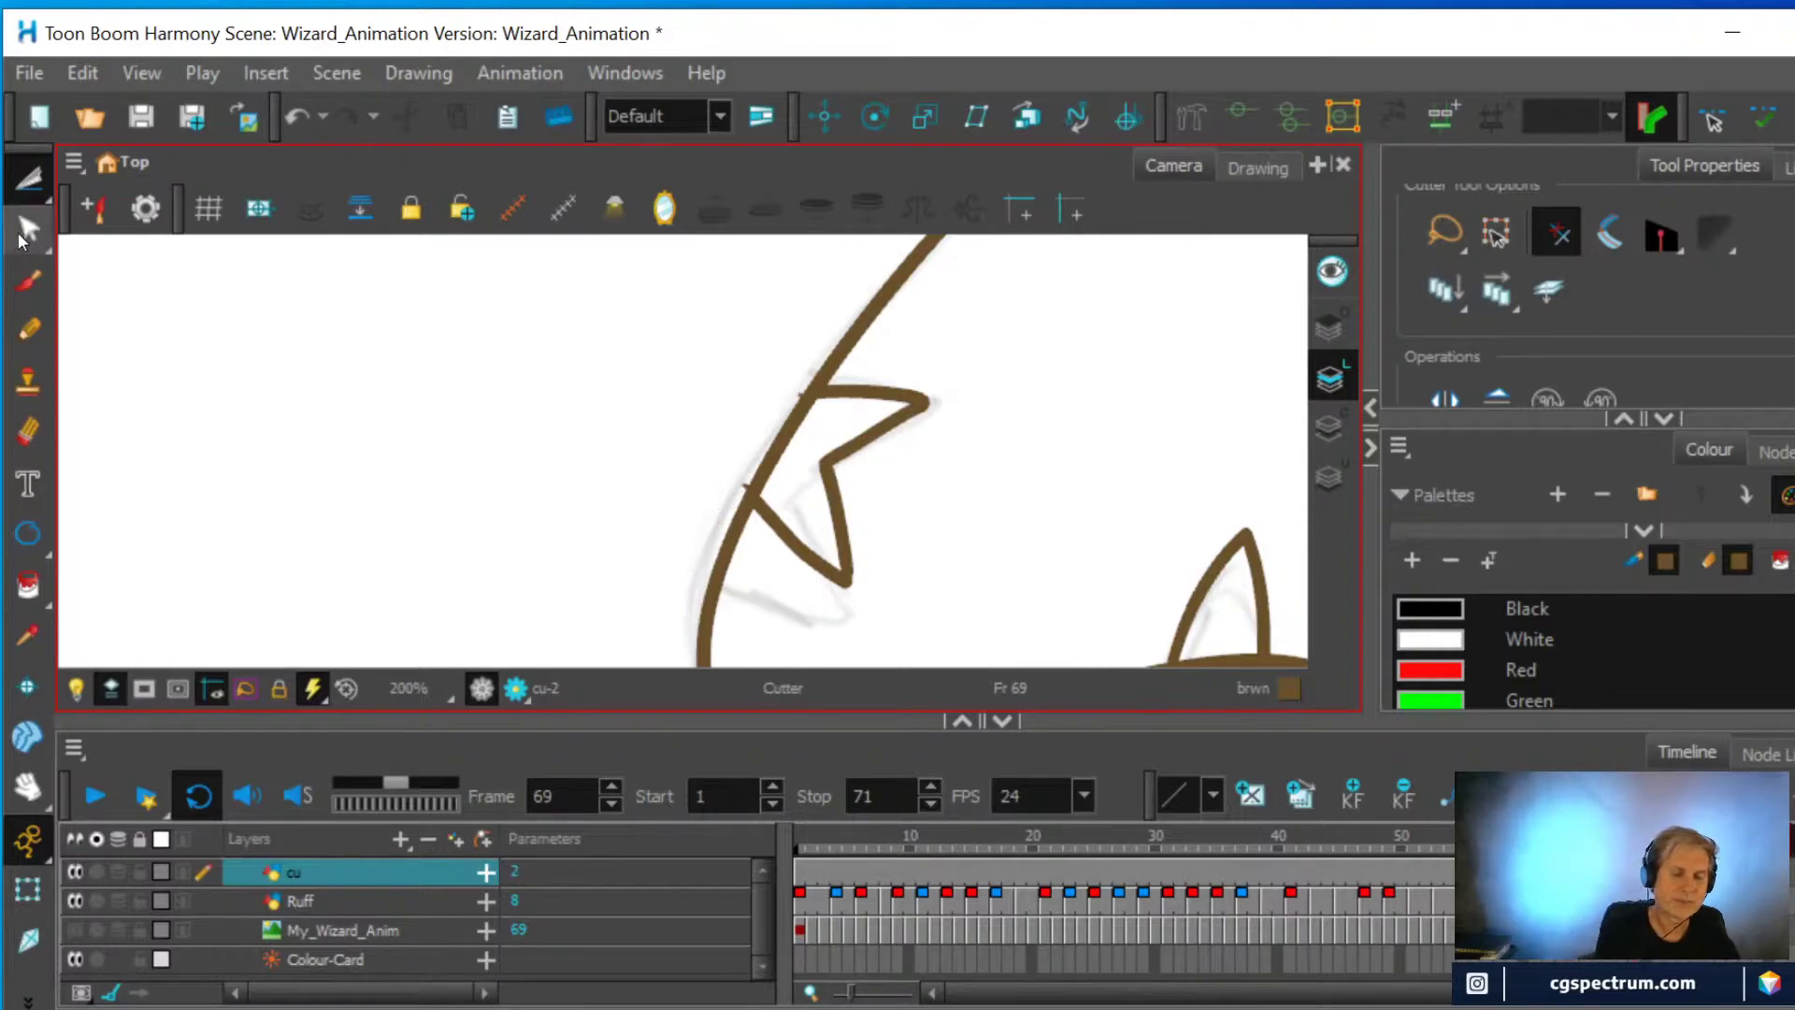
Try to reshape the lower edge of the star's lower point with the Contour Editor, and undo the change
{"action": "left_click", "coordinate": [26, 229]}
{"action": "left_click", "coordinate": [837, 518]}
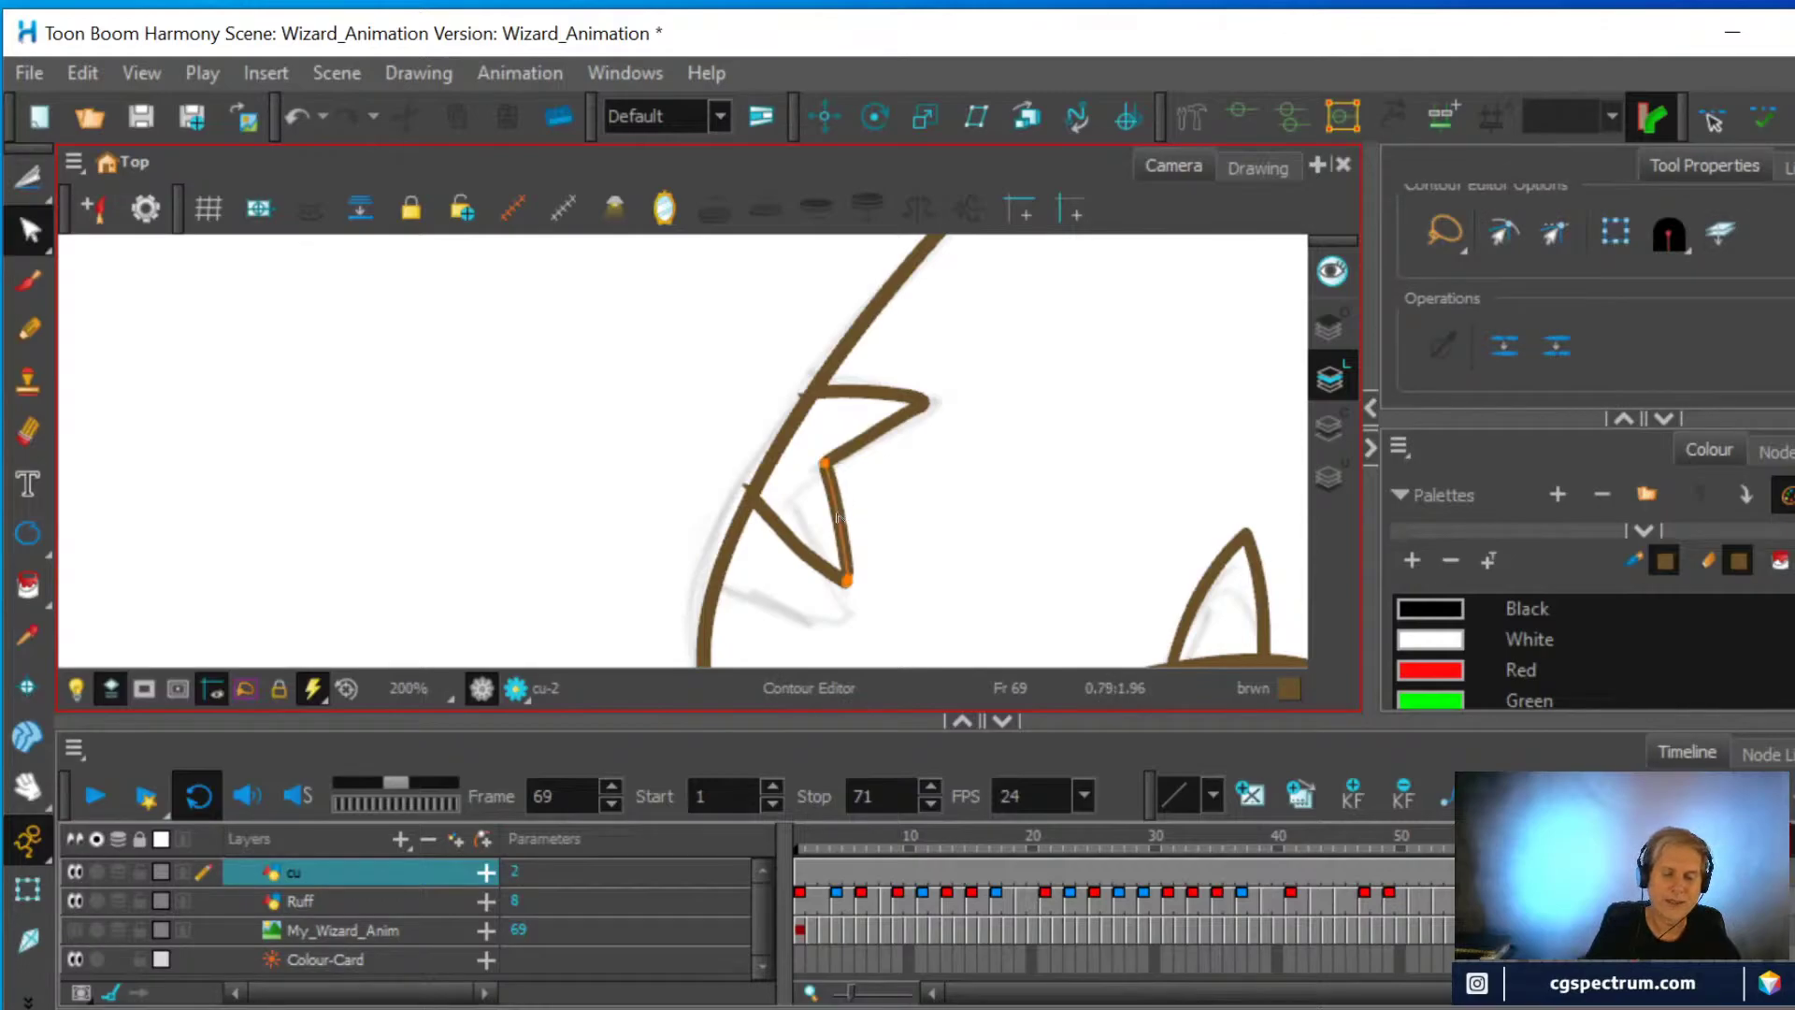
{"action": "left_click", "coordinate": [792, 550]}
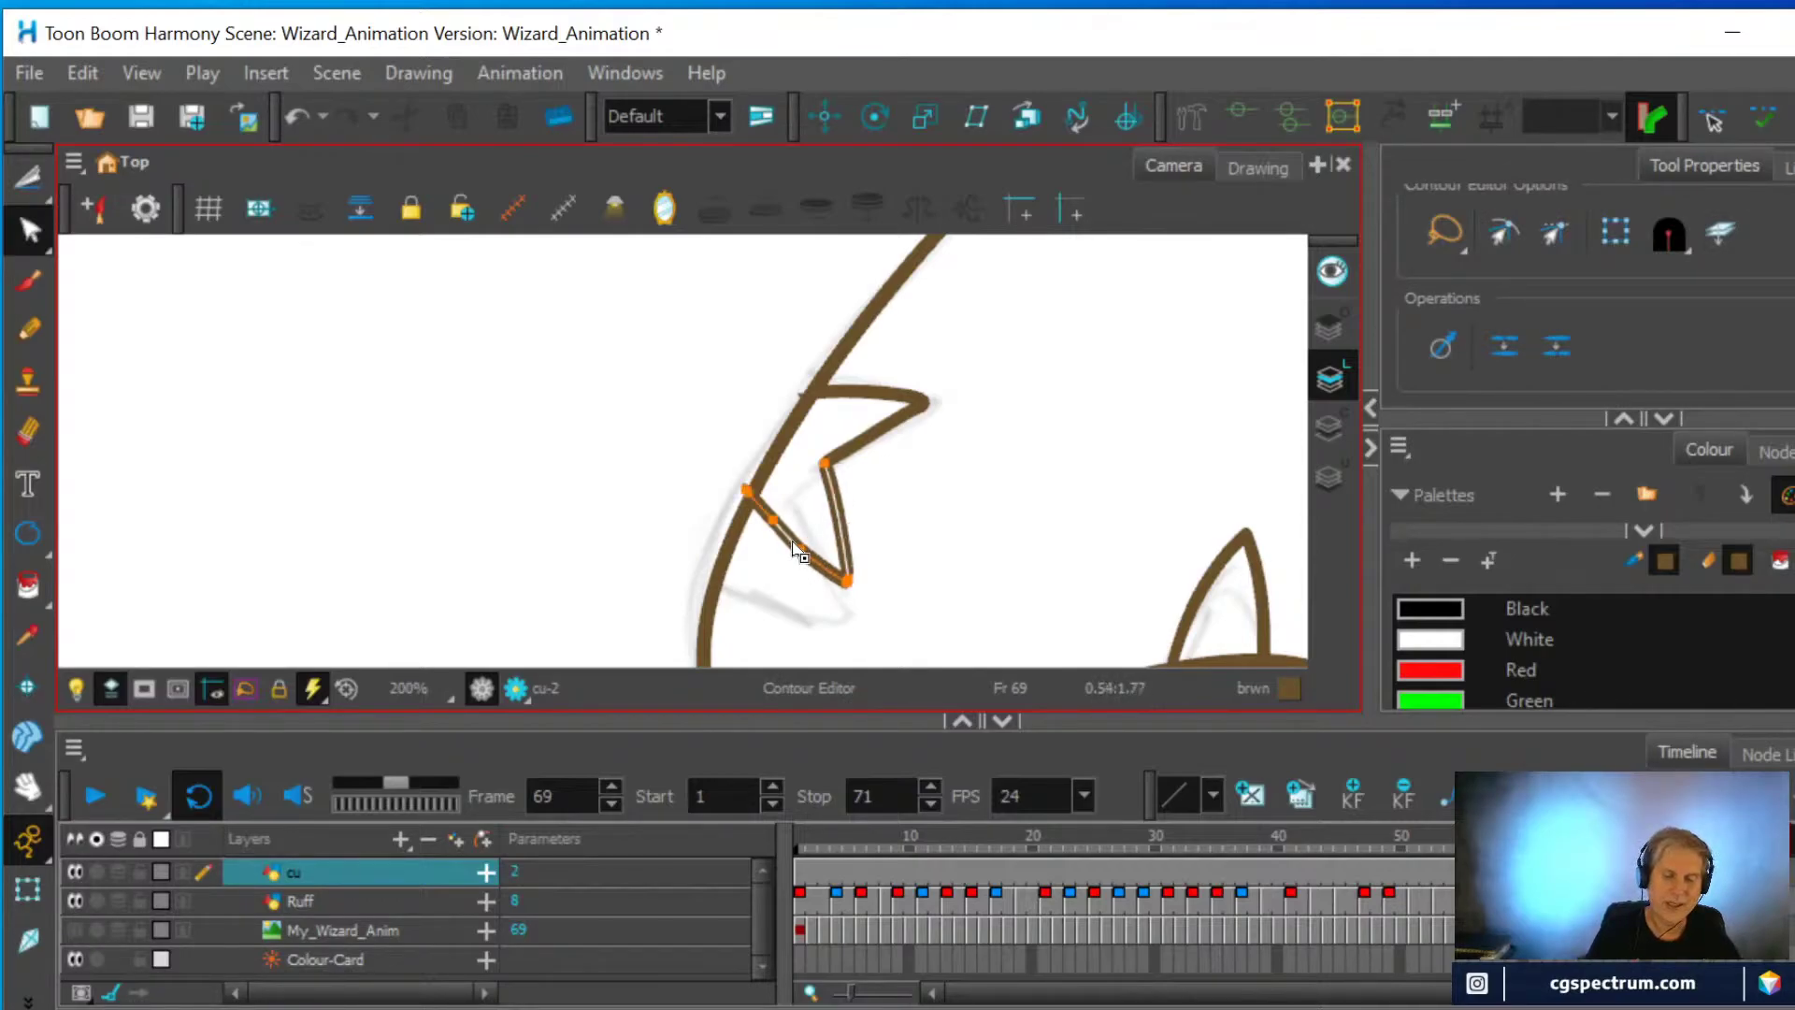
{"action": "left_click_drag", "start_coordinate": [792, 550], "coordinate": [793, 569]}
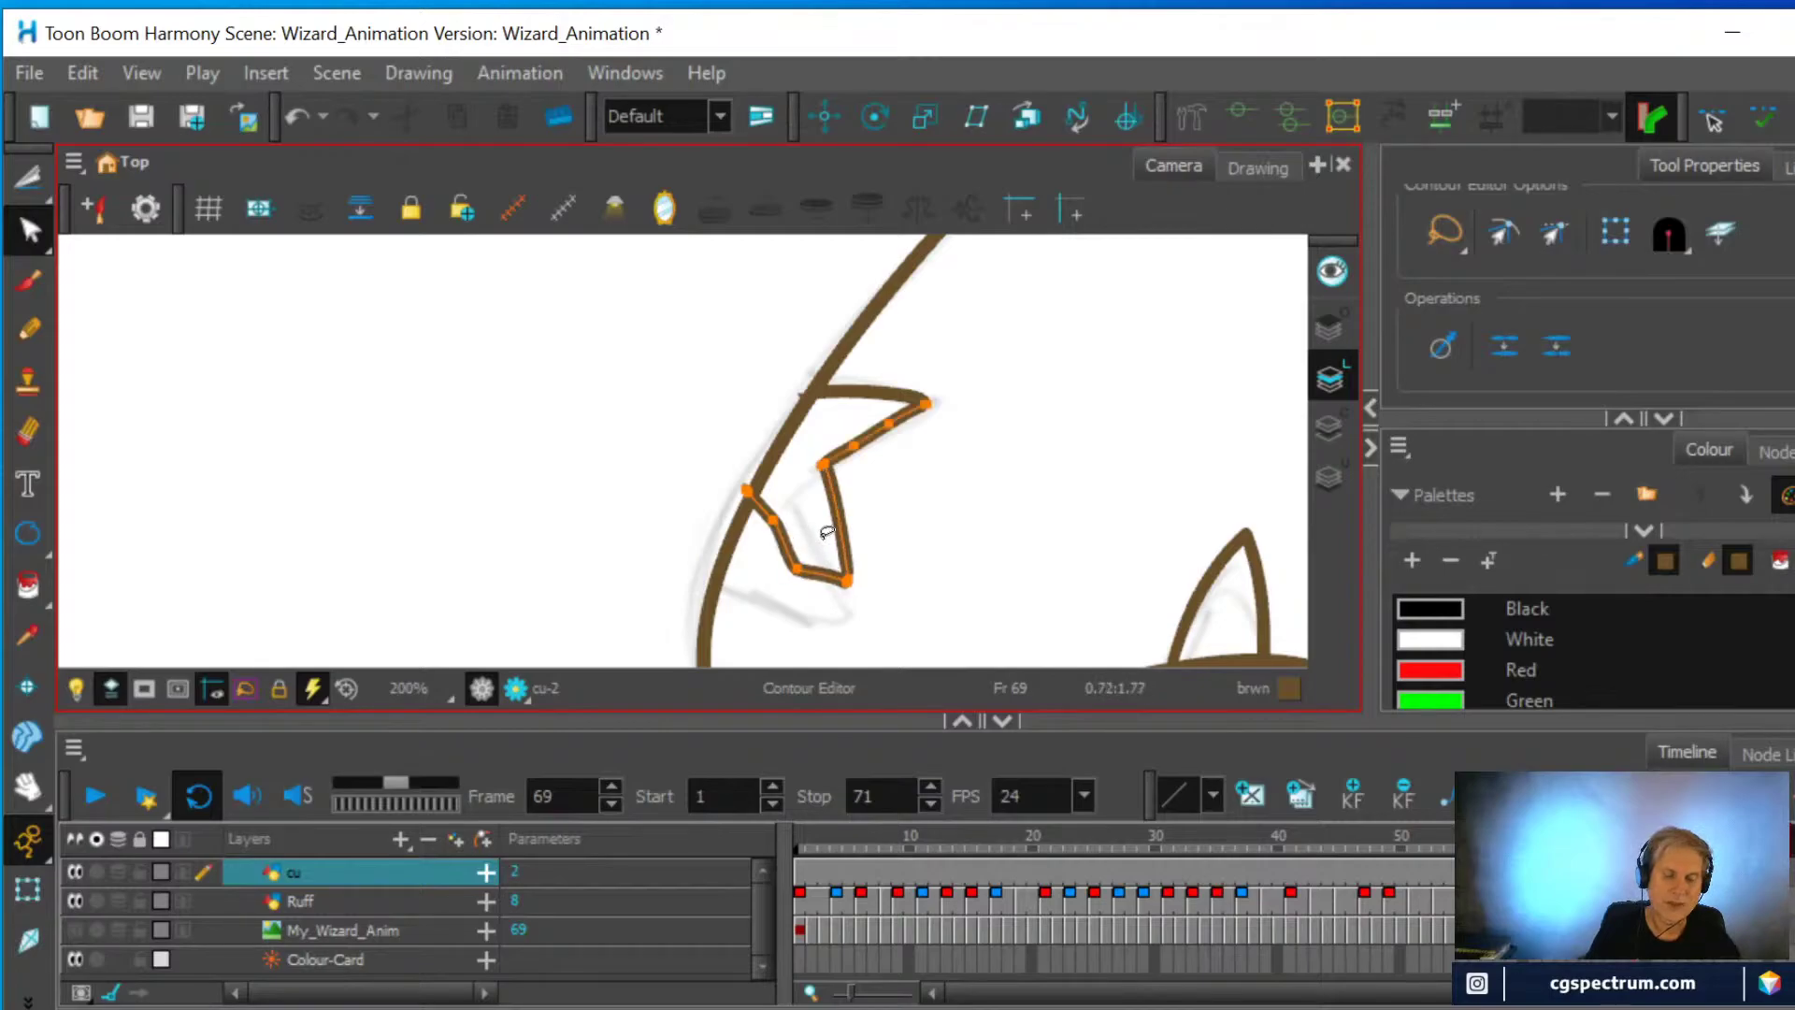
{"action": "key", "text": "ctrl+z"}
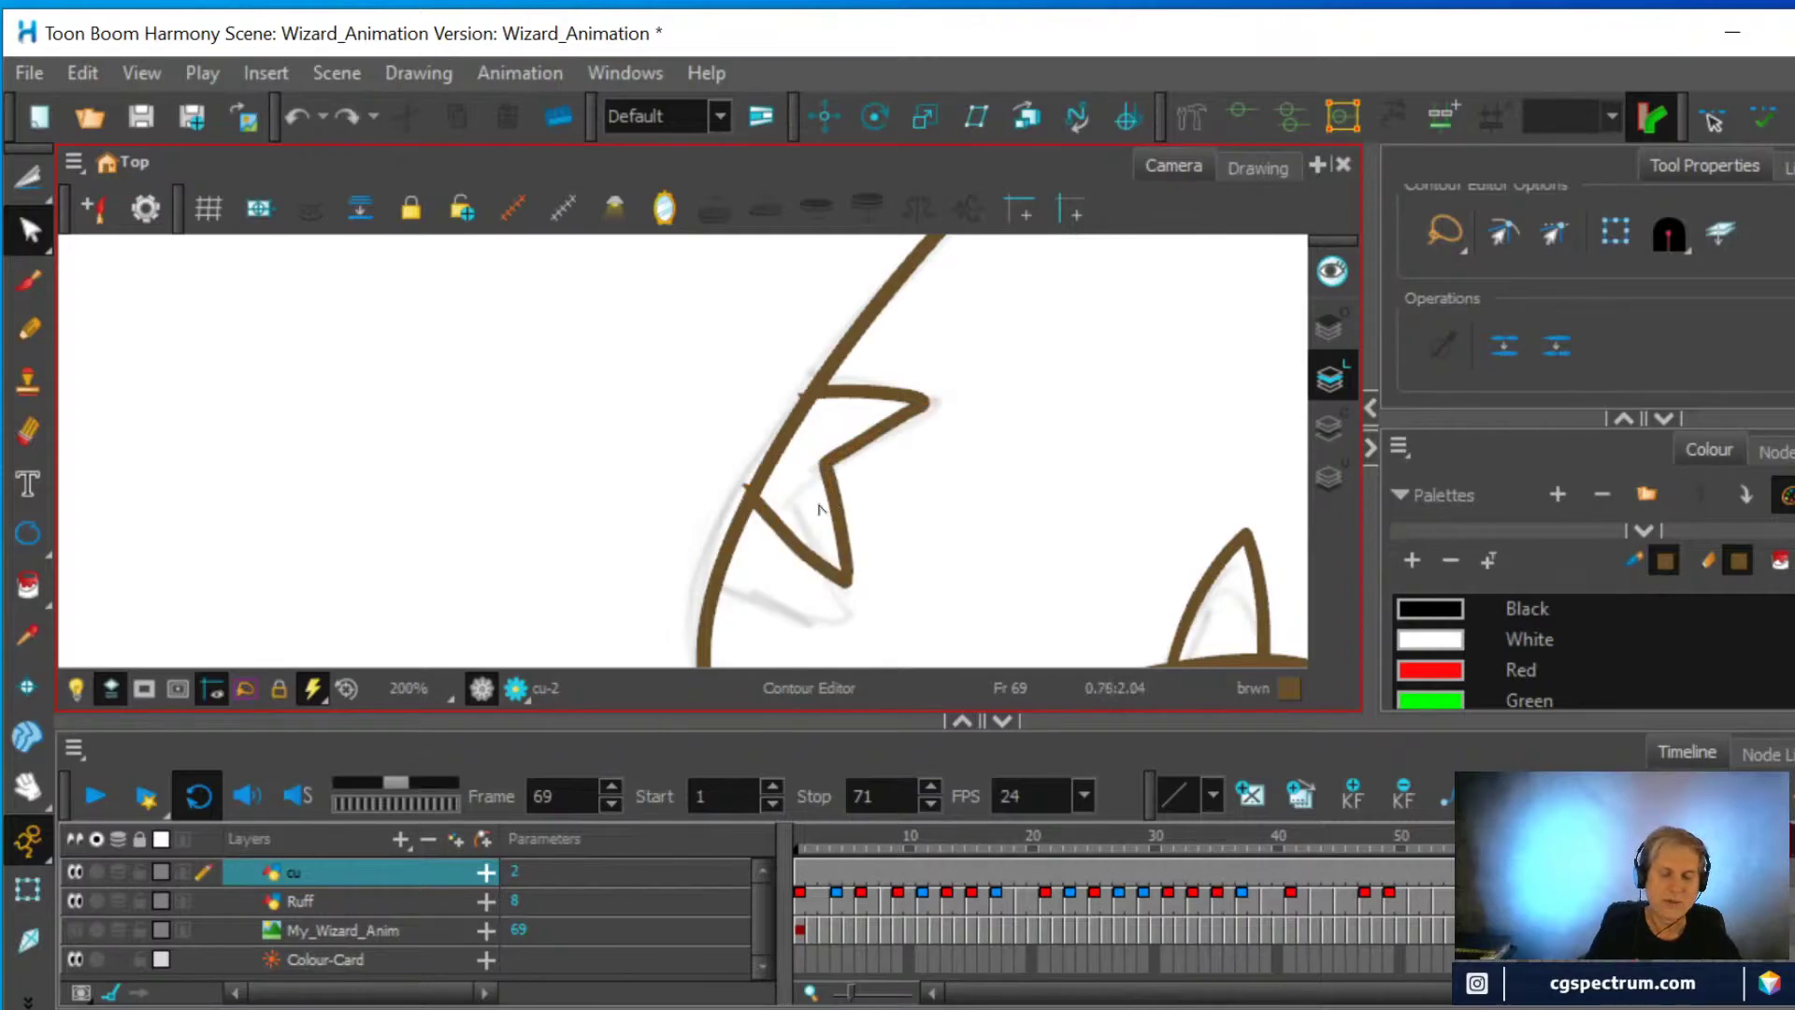
Cut out the star's lower point, then move and rotate it down toward its rough sketch position
{"action": "key", "text": "alt+t"}
{"action": "mouse_move", "coordinate": [862, 605]}
{"action": "left_mouse_down"}
{"action": "mouse_move", "coordinate": [876, 528]}
{"action": "mouse_move", "coordinate": [851, 477]}
{"action": "mouse_move", "coordinate": [783, 450]}
{"action": "mouse_move", "coordinate": [747, 471]}
{"action": "mouse_move", "coordinate": [755, 550]}
{"action": "mouse_move", "coordinate": [814, 607]}
{"action": "mouse_move", "coordinate": [864, 597]}
{"action": "mouse_move", "coordinate": [880, 557]}
{"action": "mouse_move", "coordinate": [782, 574]}
{"action": "mouse_move", "coordinate": [761, 606]}
{"action": "left_mouse_up"}
{"action": "mouse_move", "coordinate": [845, 499]}
{"action": "left_mouse_down"}
{"action": "mouse_move", "coordinate": [821, 473]}
{"action": "mouse_move", "coordinate": [829, 489]}
{"action": "left_mouse_up"}
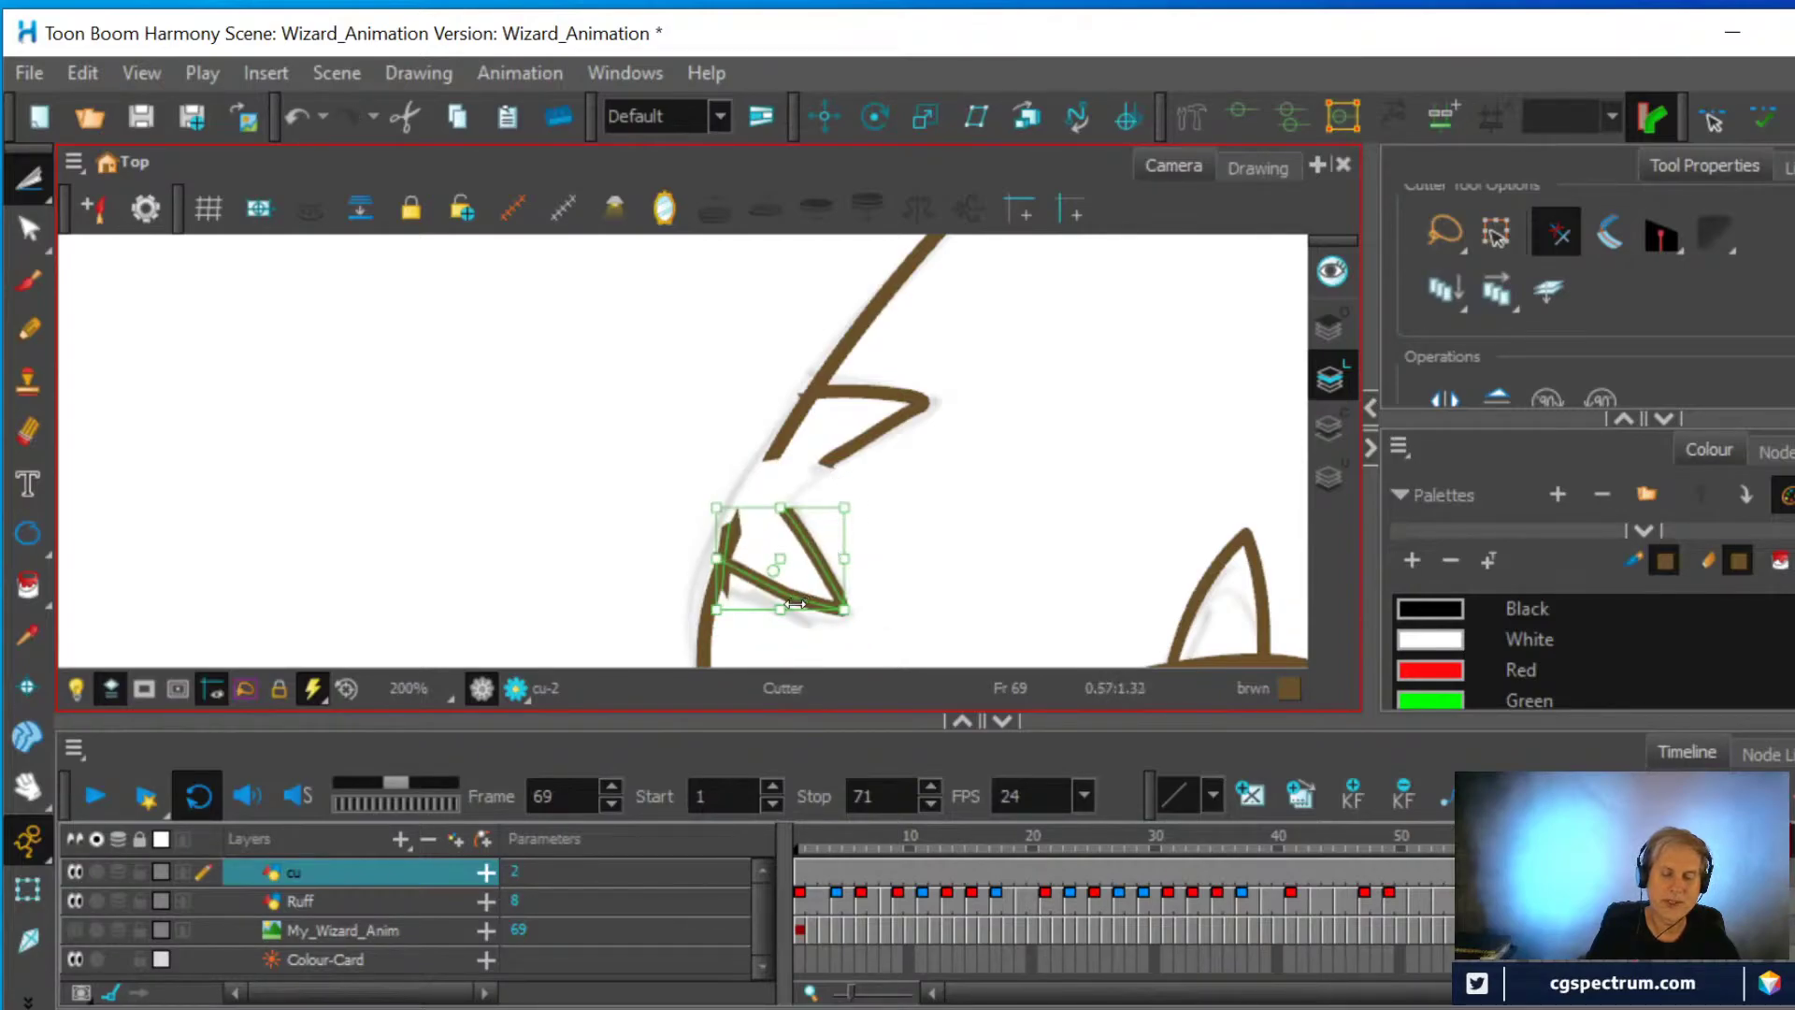
{"action": "left_click", "coordinate": [898, 547]}
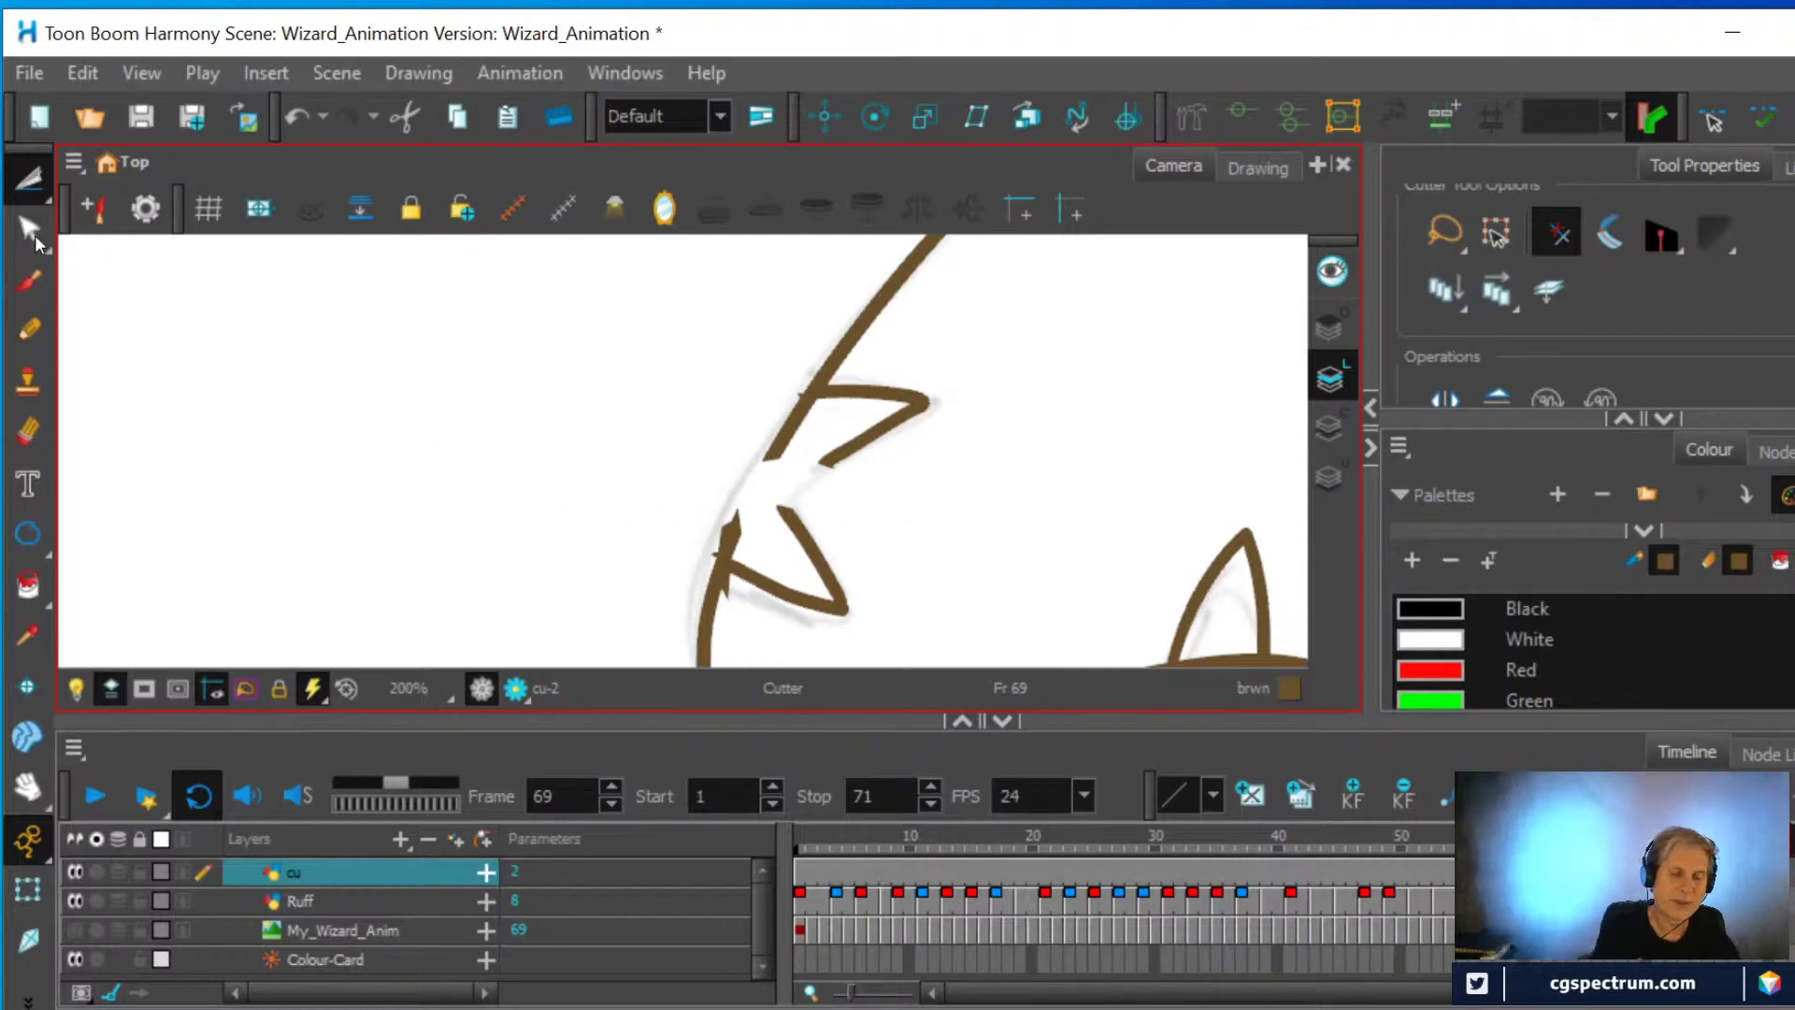
Remove the stray line fragments where the star's lower point meets the hat's front edge with the Cutter
{"action": "left_click_drag", "start_coordinate": [729, 530], "coordinate": [749, 544]}
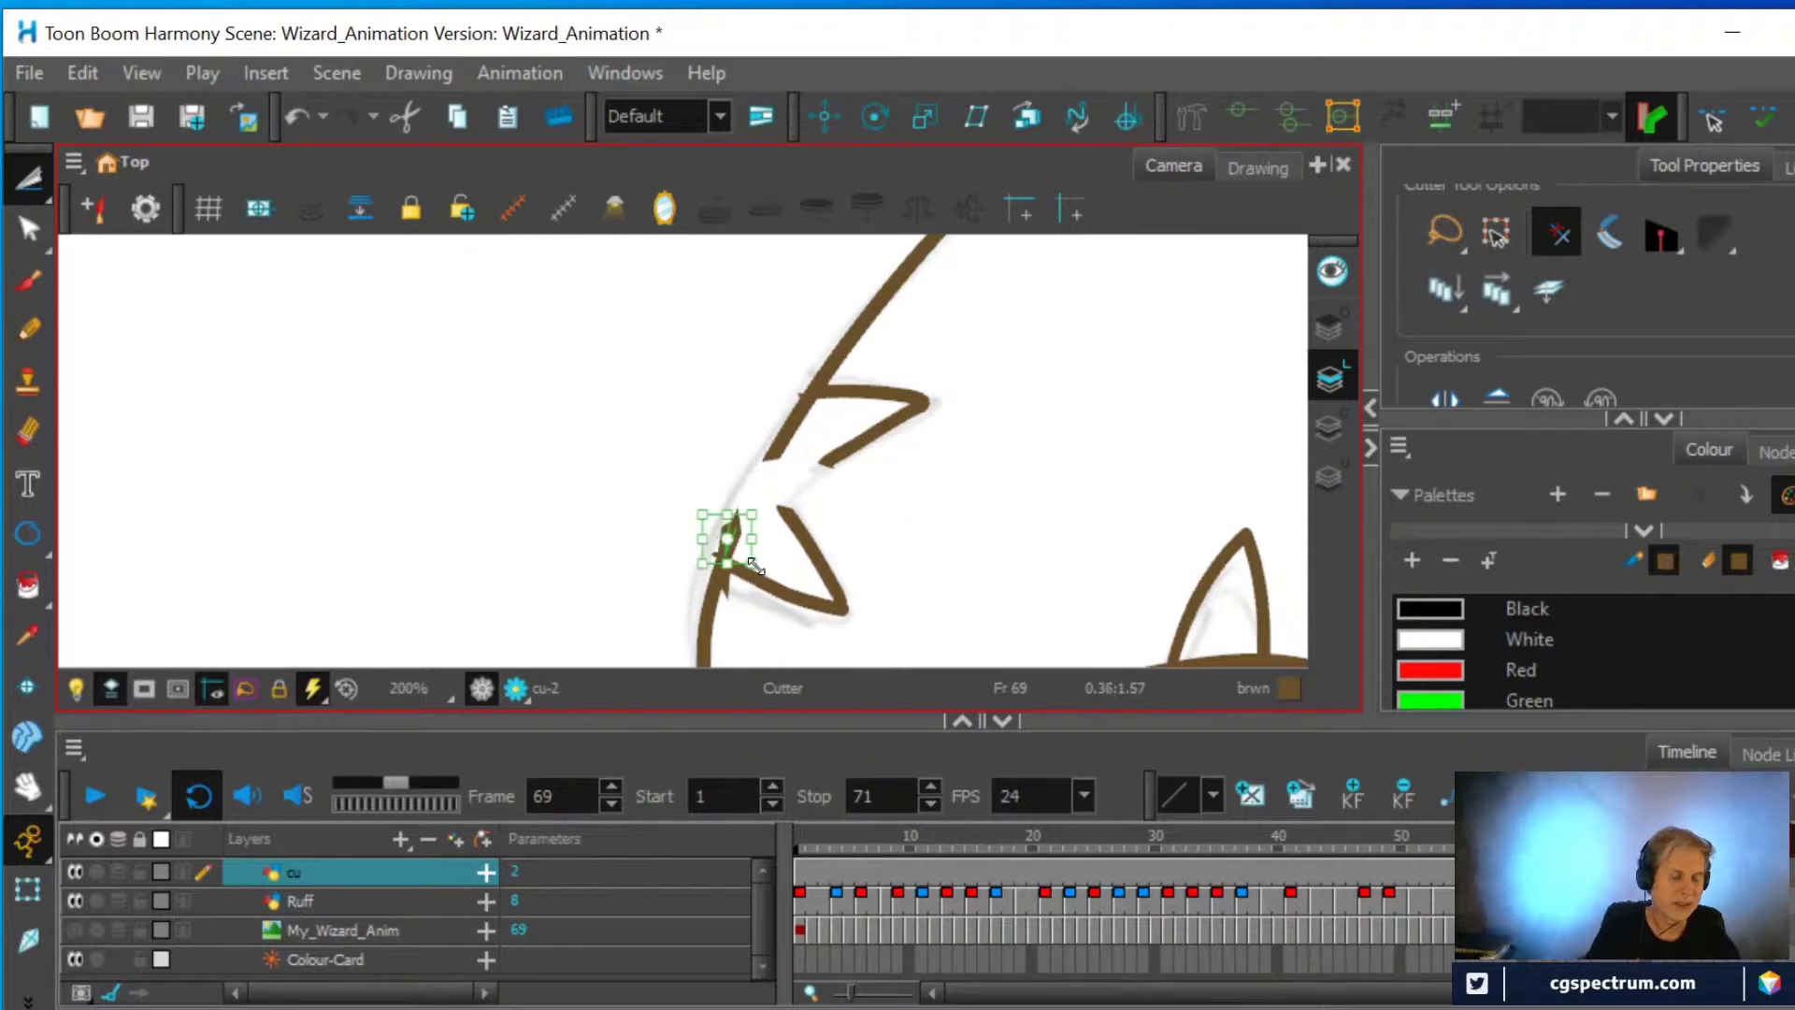
{"action": "left_click", "coordinate": [760, 534]}
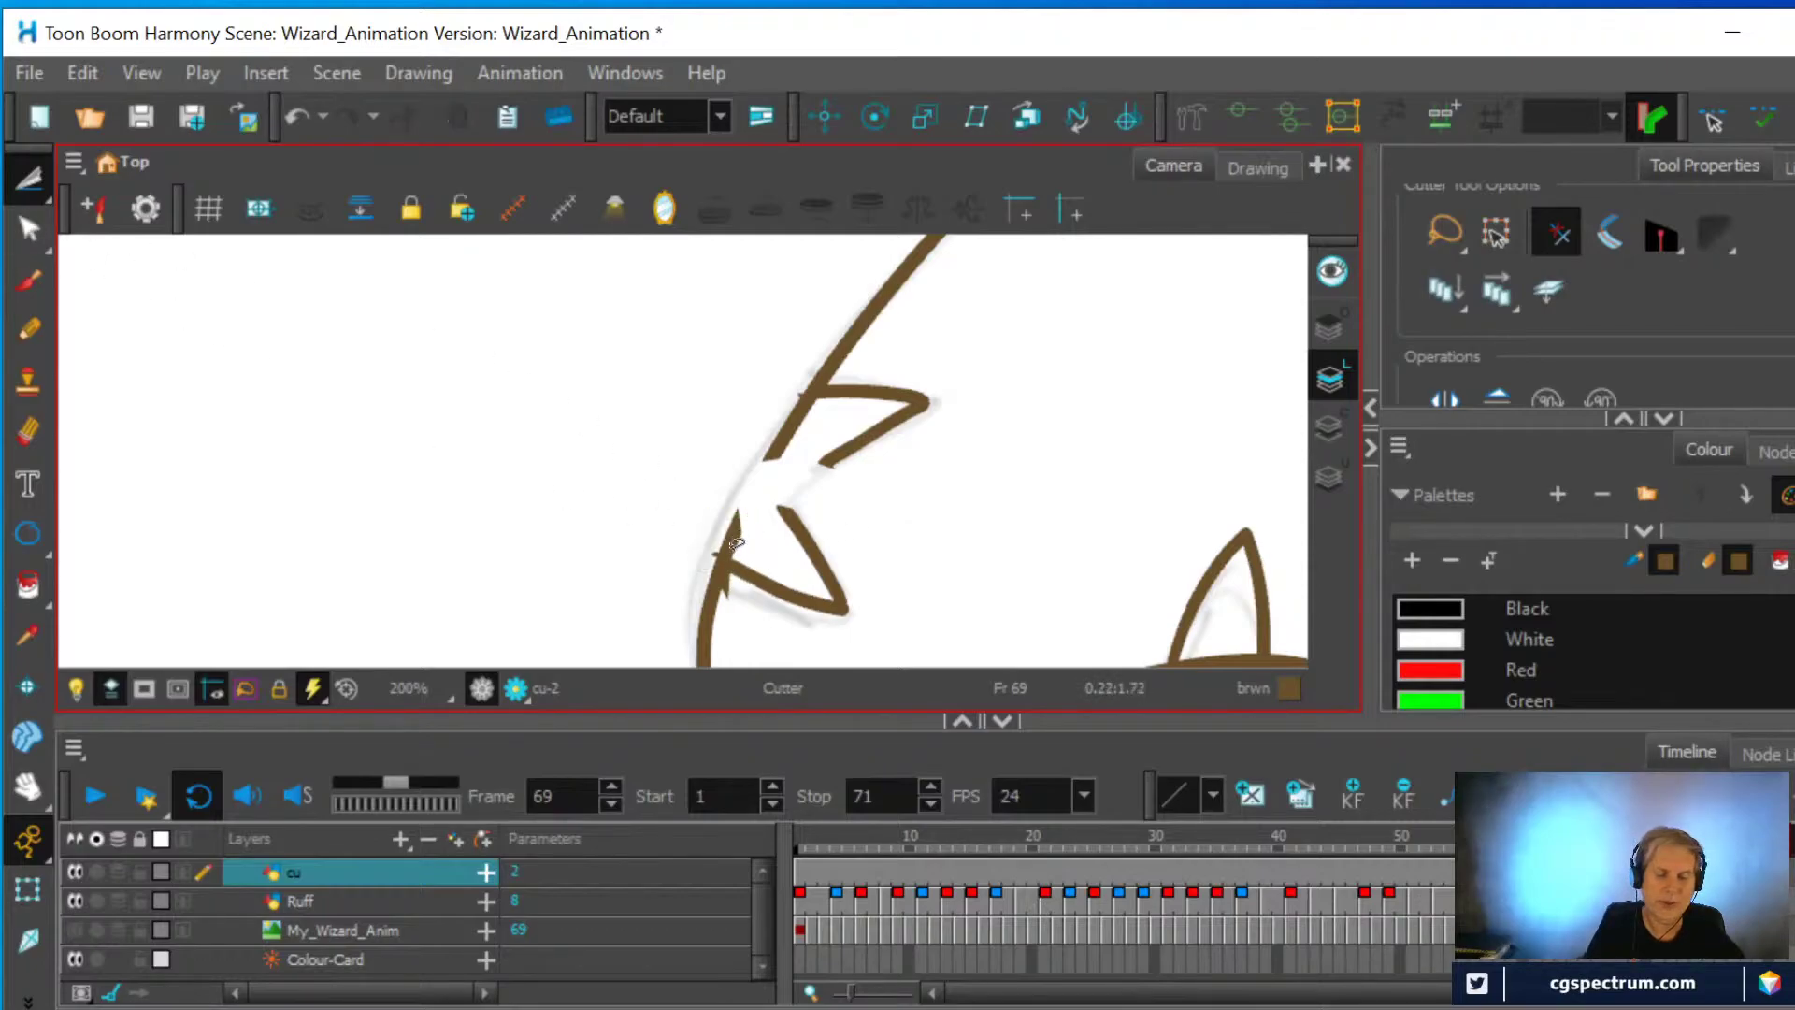
{"action": "left_click_drag", "start_coordinate": [728, 577], "coordinate": [754, 614]}
{"action": "left_click", "coordinate": [754, 613]}
{"action": "left_click_drag", "start_coordinate": [753, 533], "coordinate": [746, 554]}
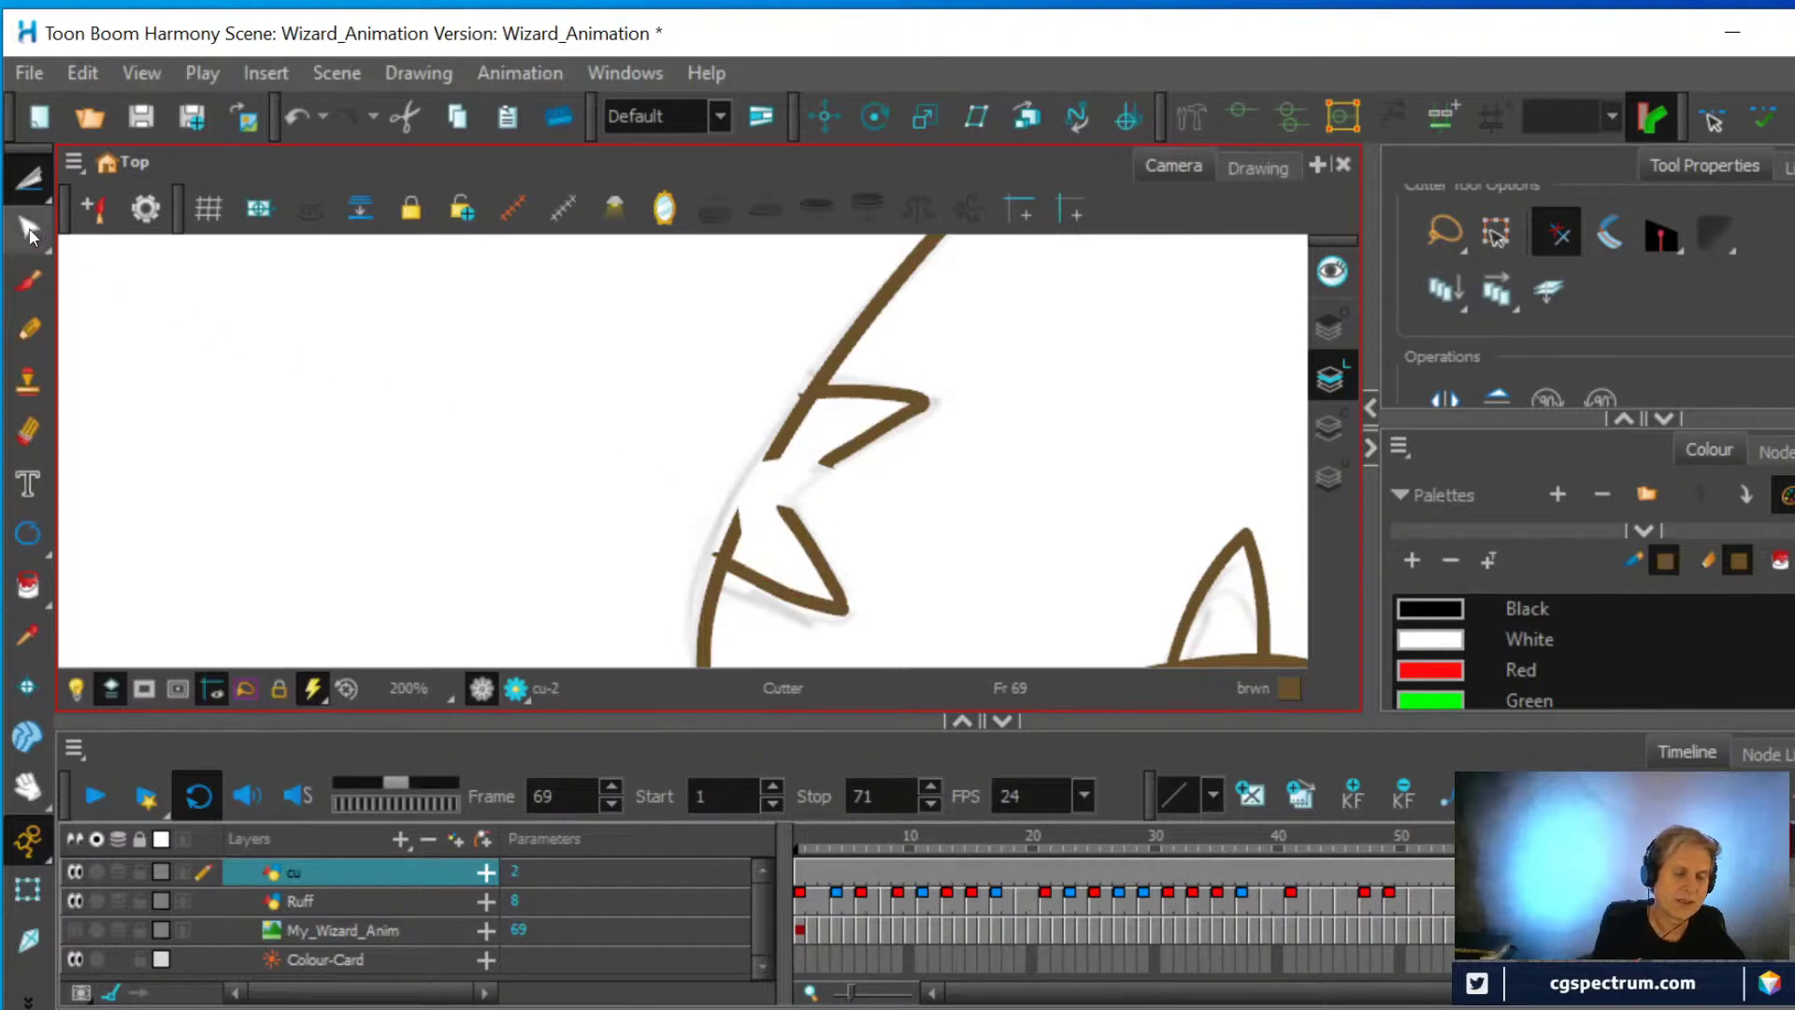
Join the open ends of the star's upper and lower points into a closed inner notch with the Contour Editor
{"action": "left_click", "coordinate": [28, 229]}
{"action": "left_click", "coordinate": [765, 591]}
{"action": "left_click", "coordinate": [727, 560]}
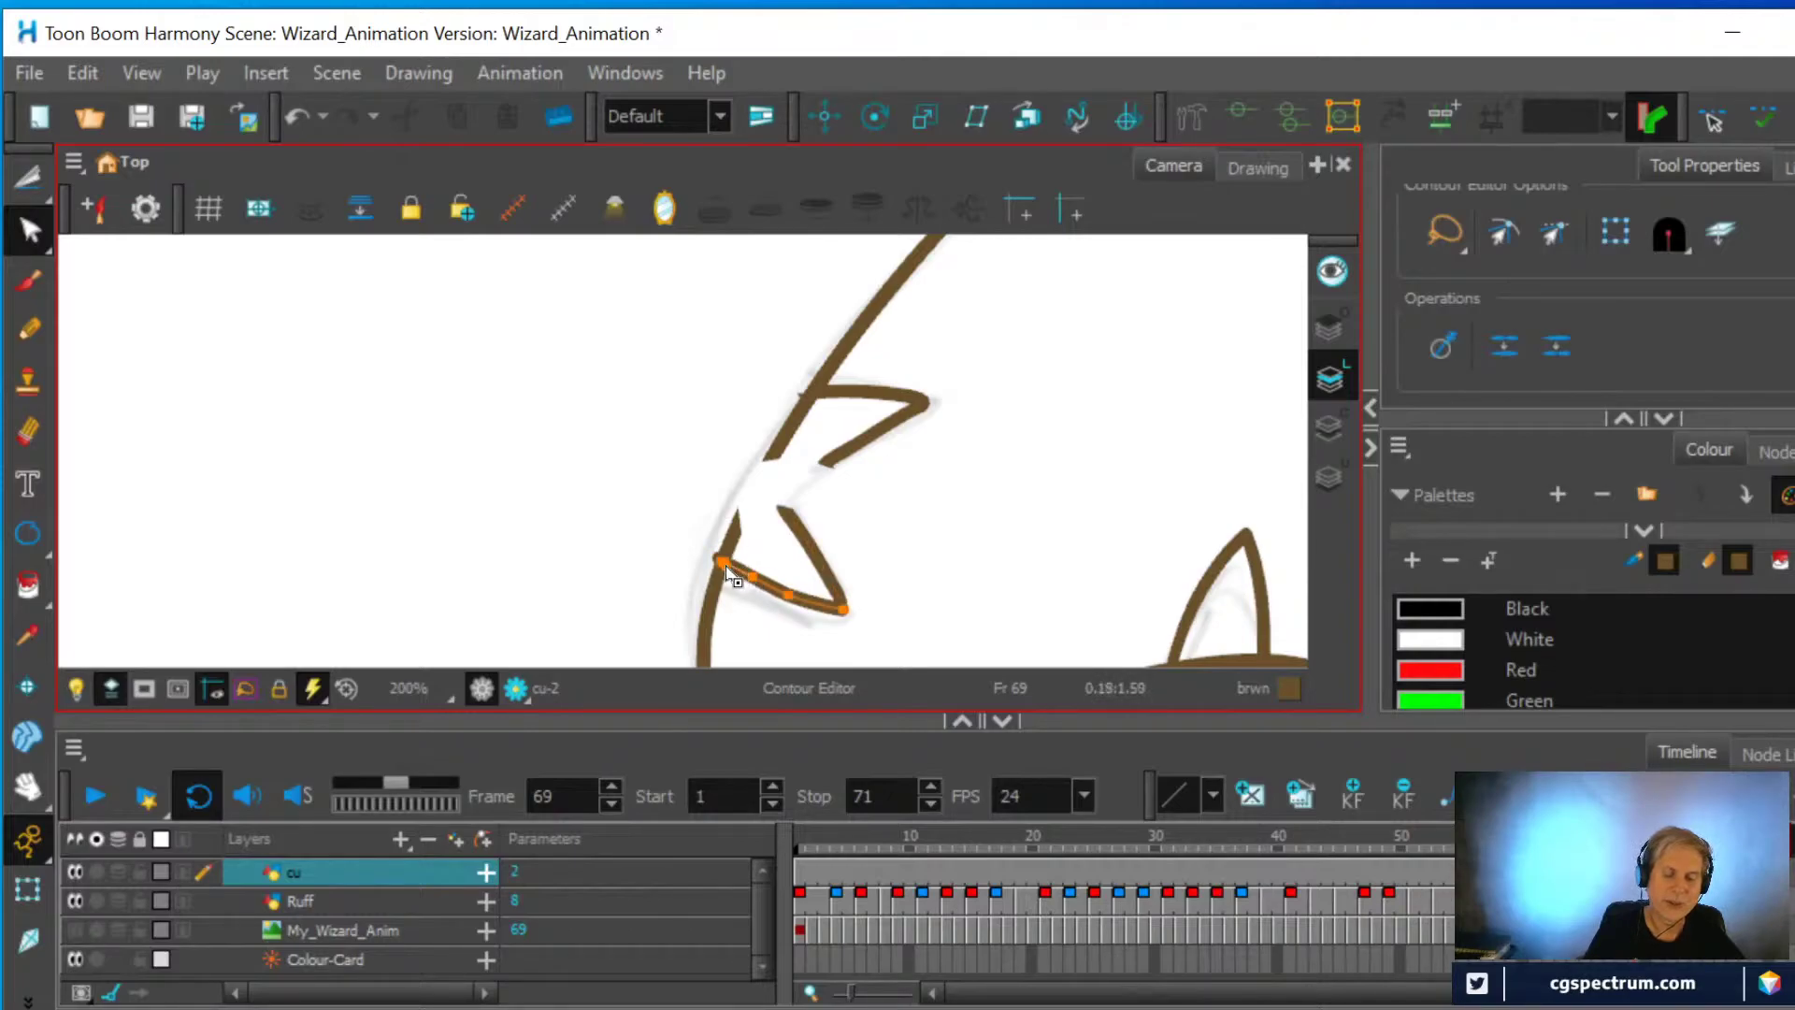
{"action": "left_click", "coordinate": [769, 533]}
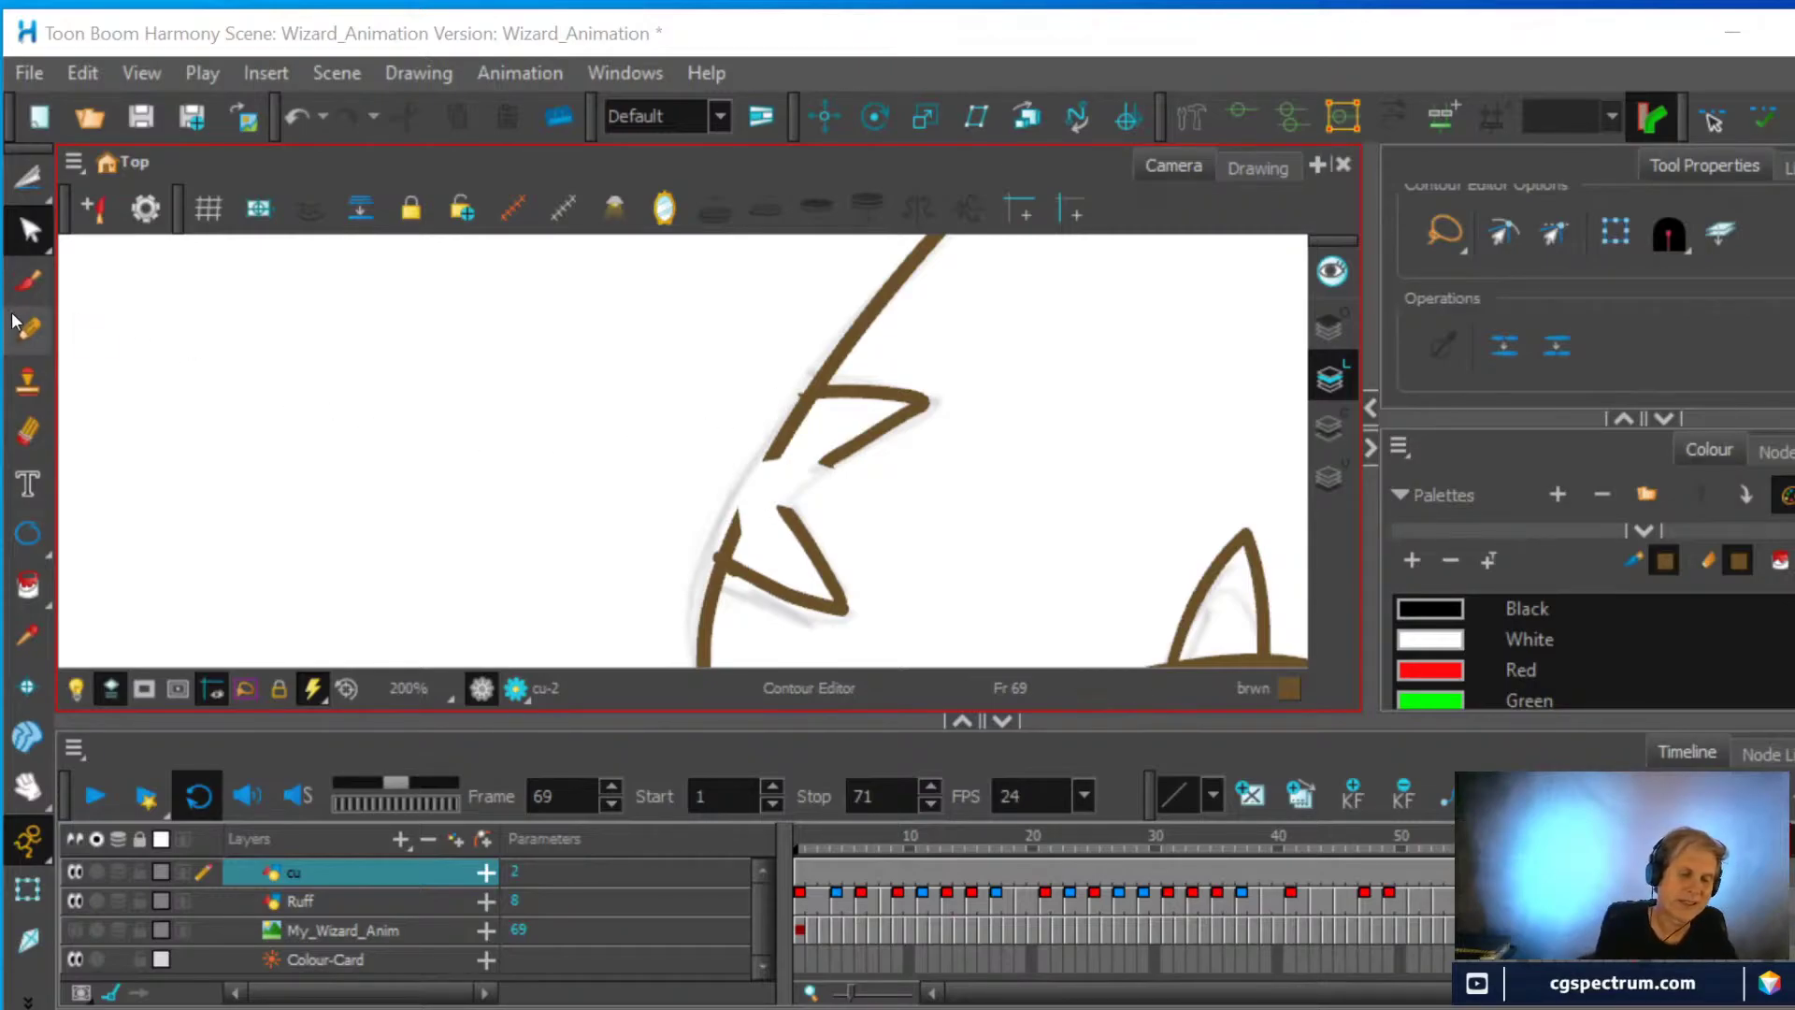
{"action": "left_click", "coordinate": [851, 453]}
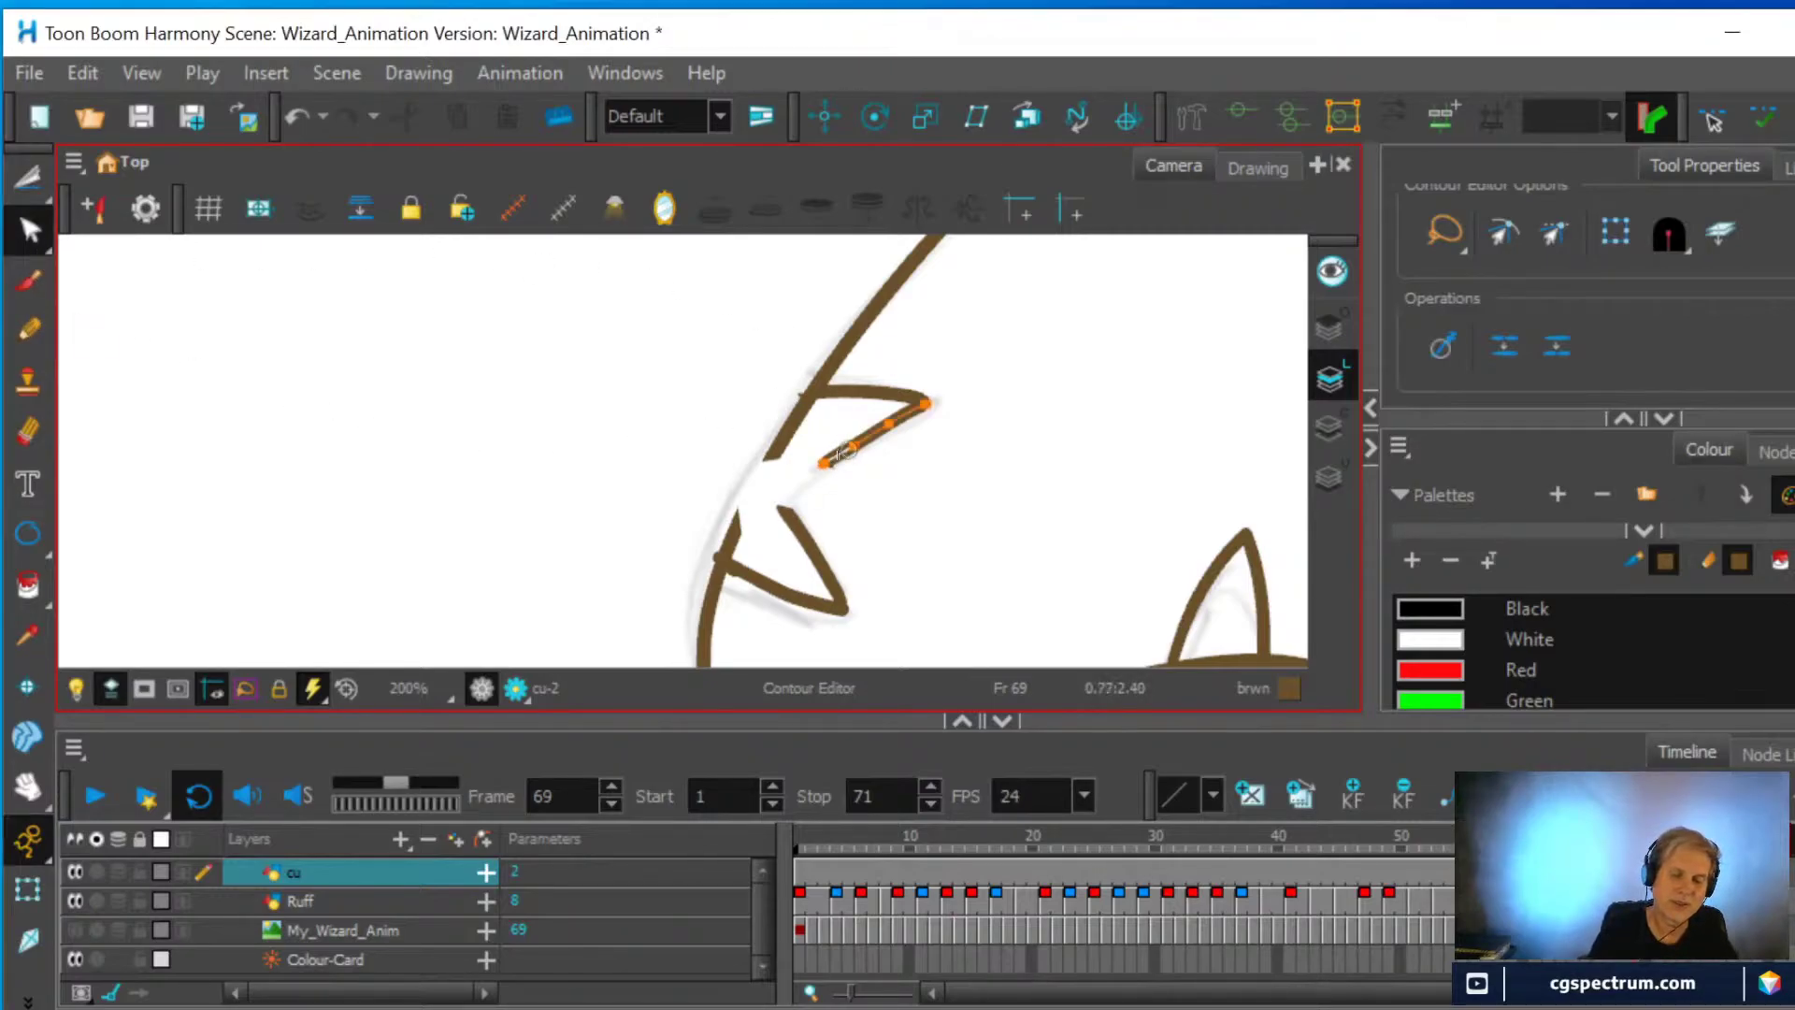
{"action": "left_click_drag", "start_coordinate": [781, 506], "coordinate": [779, 505]}
{"action": "left_click", "coordinate": [803, 513]}
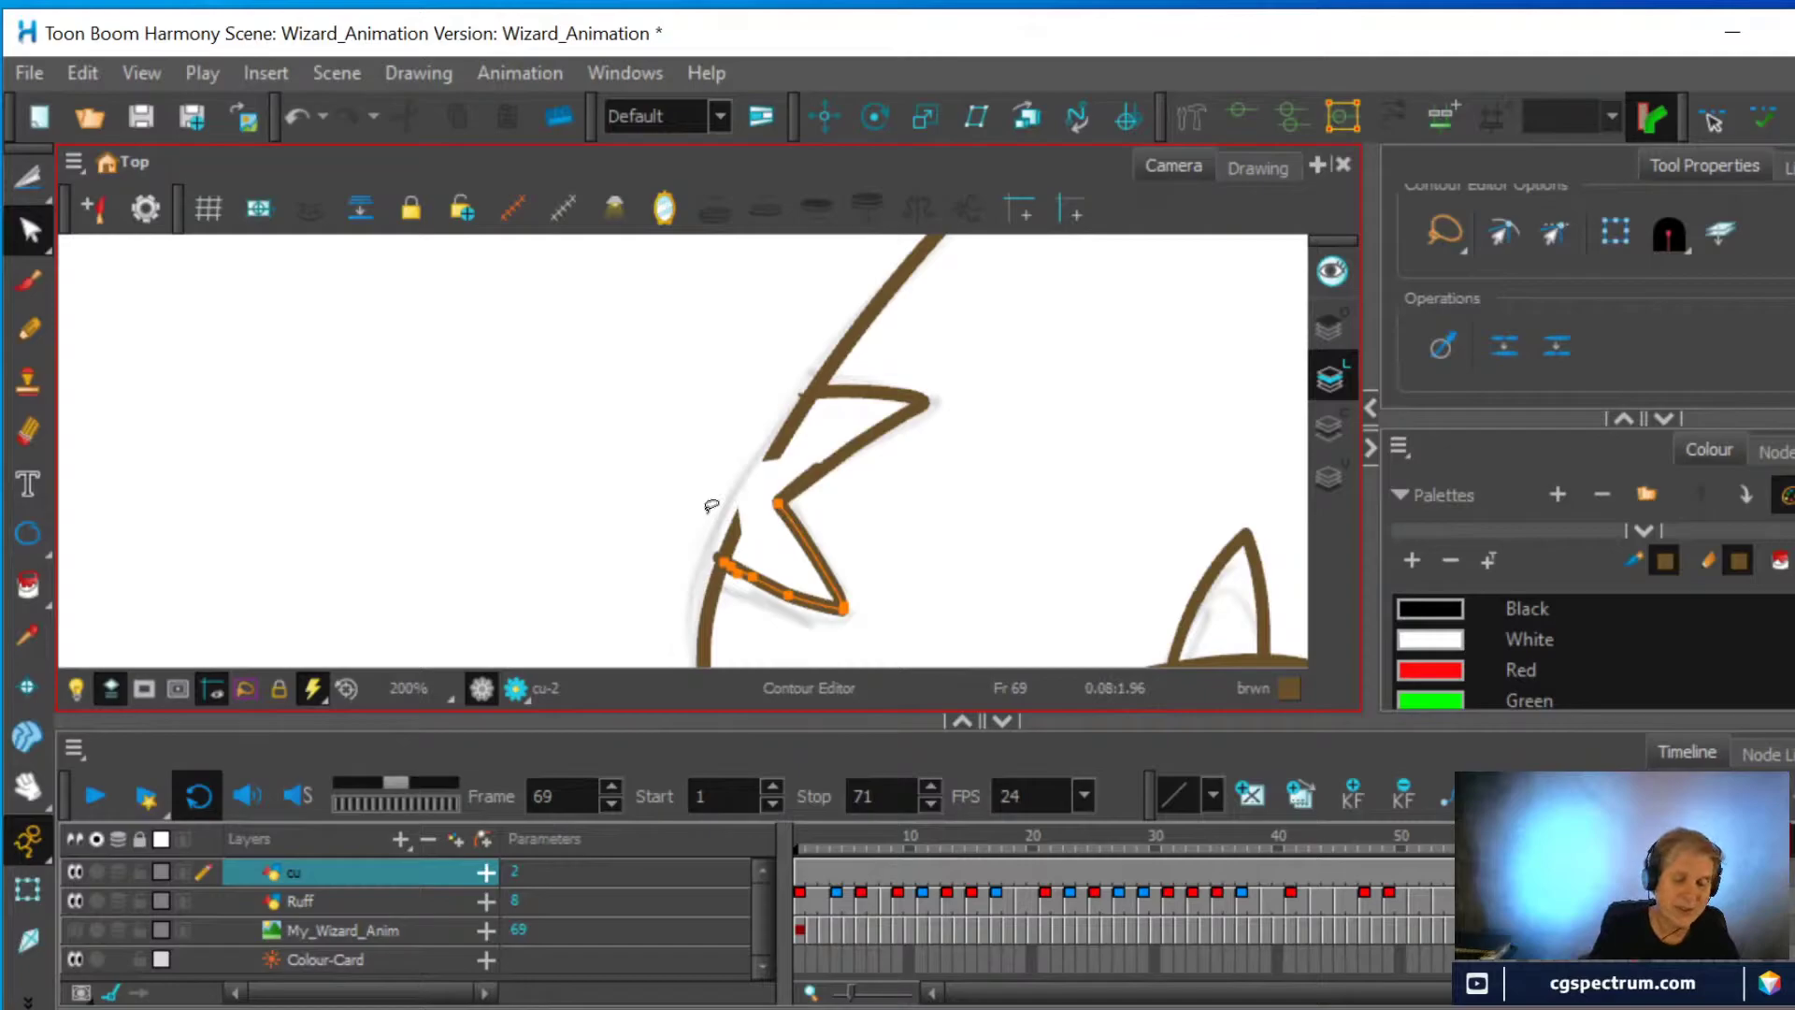
Erase the leftover hat edge and the overlapping end of the star's lower point where they meet
{"action": "left_click_drag", "start_coordinate": [719, 556], "coordinate": [726, 559]}
{"action": "left_click", "coordinate": [738, 574]}
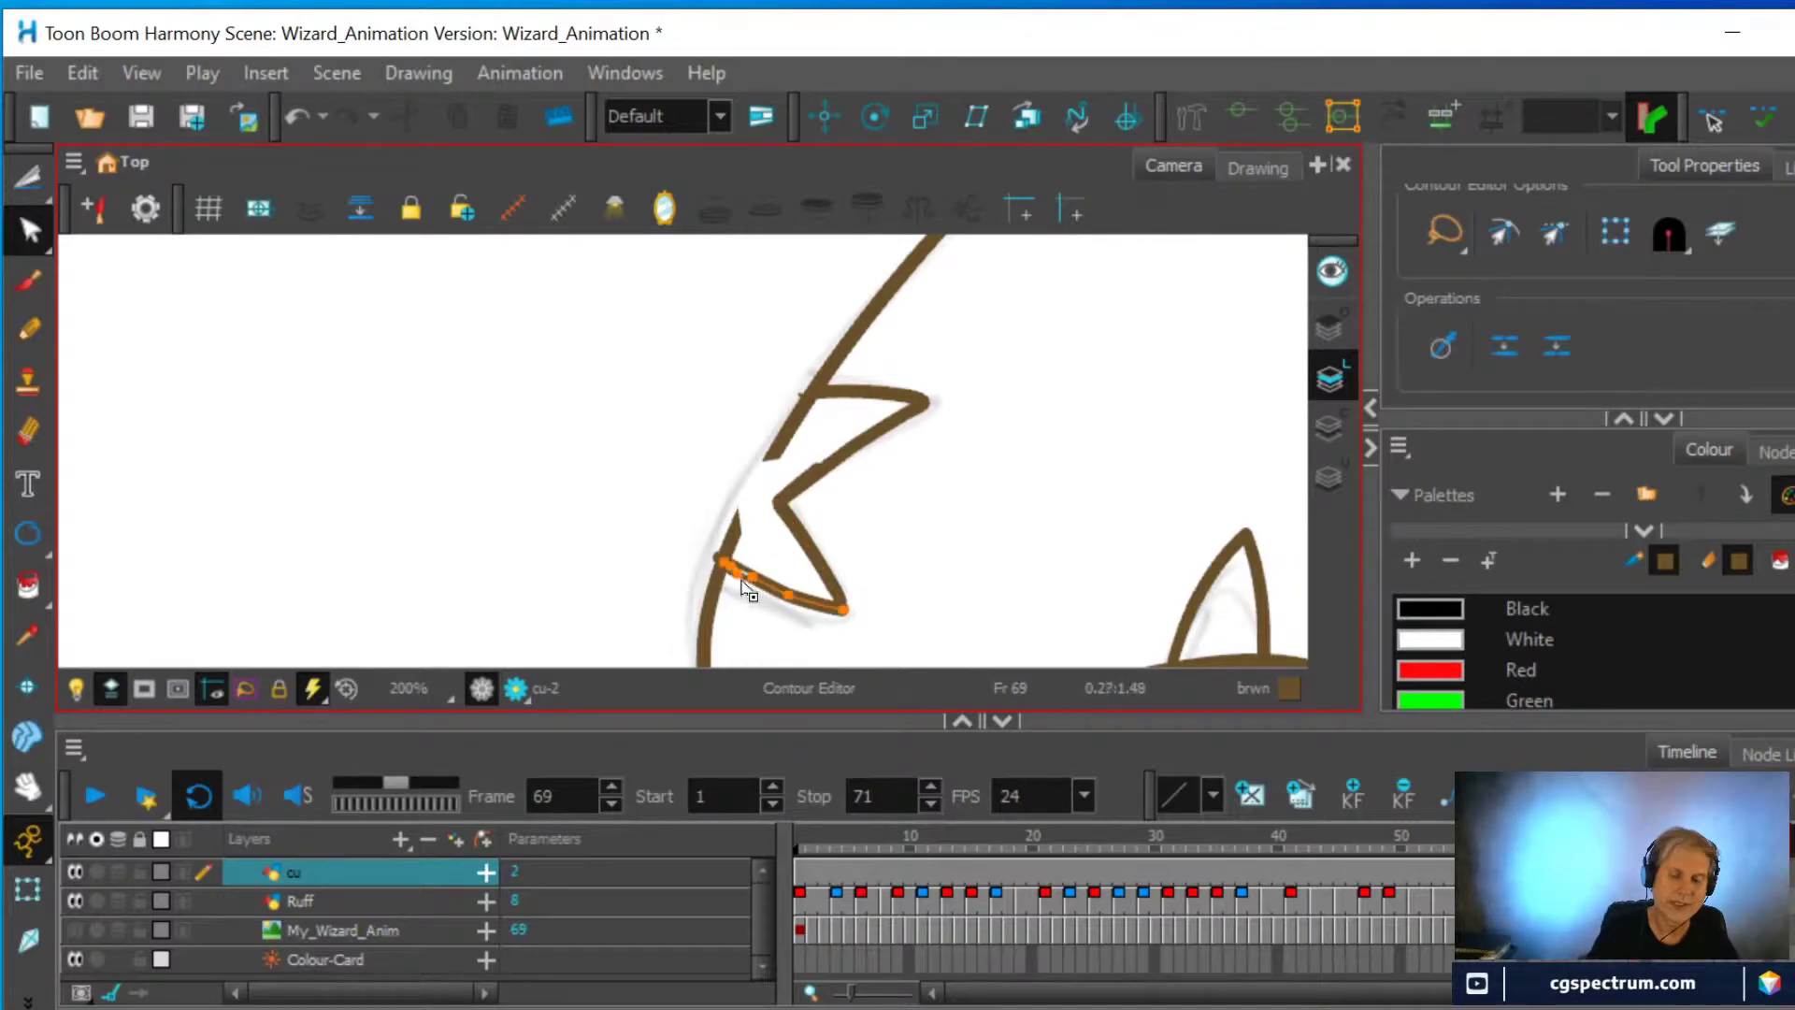
{"action": "left_click", "coordinate": [762, 538]}
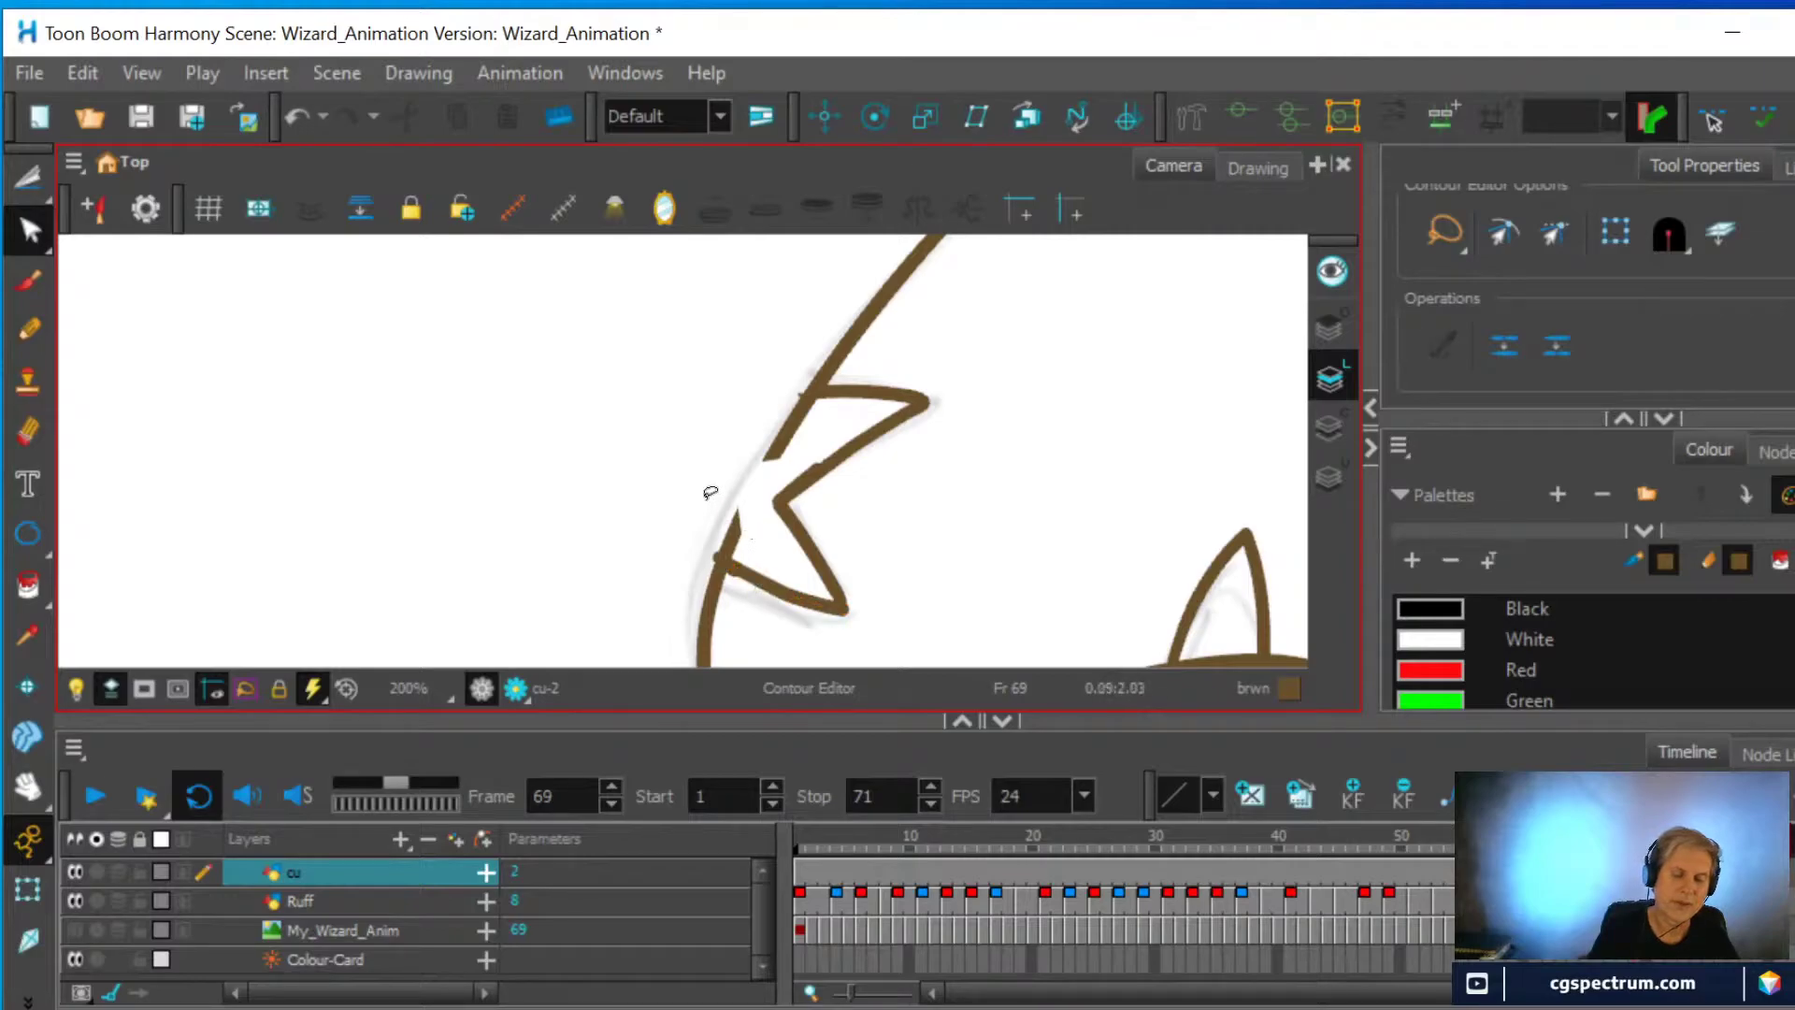
{"action": "left_click", "coordinate": [28, 431]}
{"action": "mouse_move", "coordinate": [750, 502]}
{"action": "left_mouse_down"}
{"action": "mouse_move", "coordinate": [727, 531]}
{"action": "mouse_move", "coordinate": [739, 566]}
{"action": "left_mouse_up"}
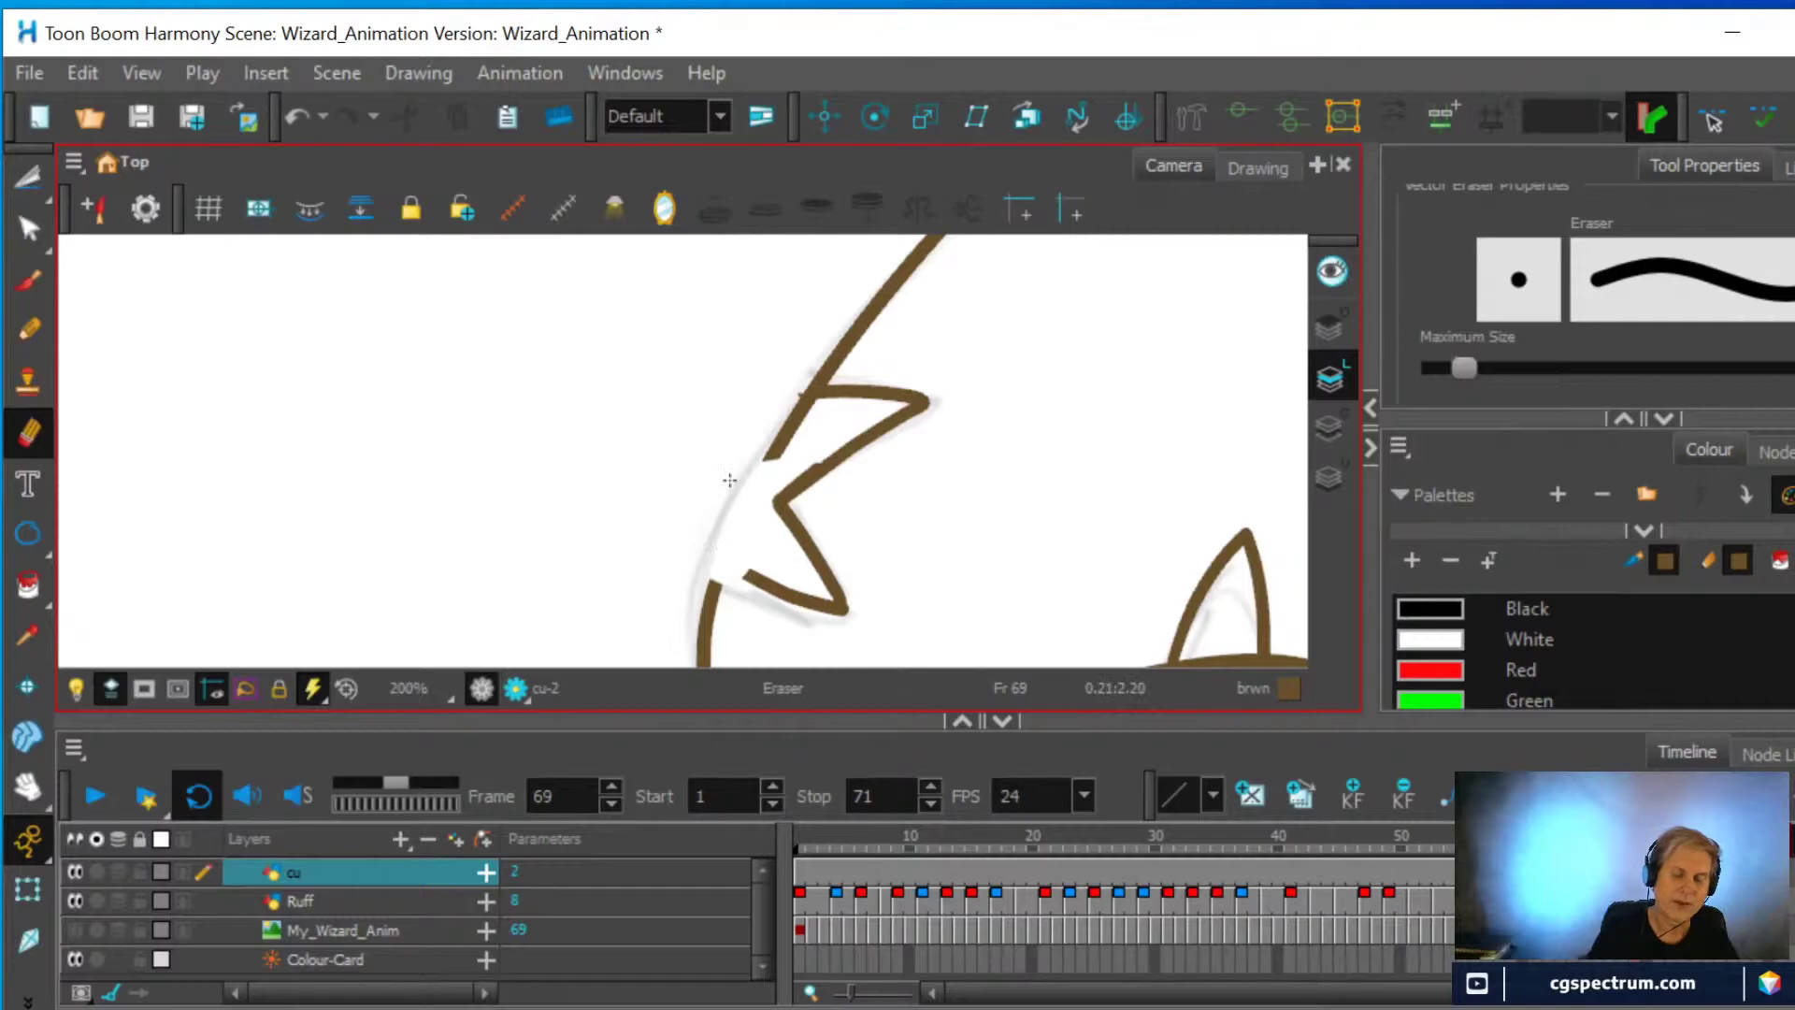
Close the gap in the hat's outline beside the zigzag notch by reshaping the lower contour to meet the upper line
{"action": "left_click", "coordinate": [710, 613]}
{"action": "mouse_move", "coordinate": [715, 584]}
{"action": "left_mouse_down"}
{"action": "mouse_move", "coordinate": [769, 452]}
{"action": "mouse_move", "coordinate": [702, 531]}
{"action": "left_mouse_up"}
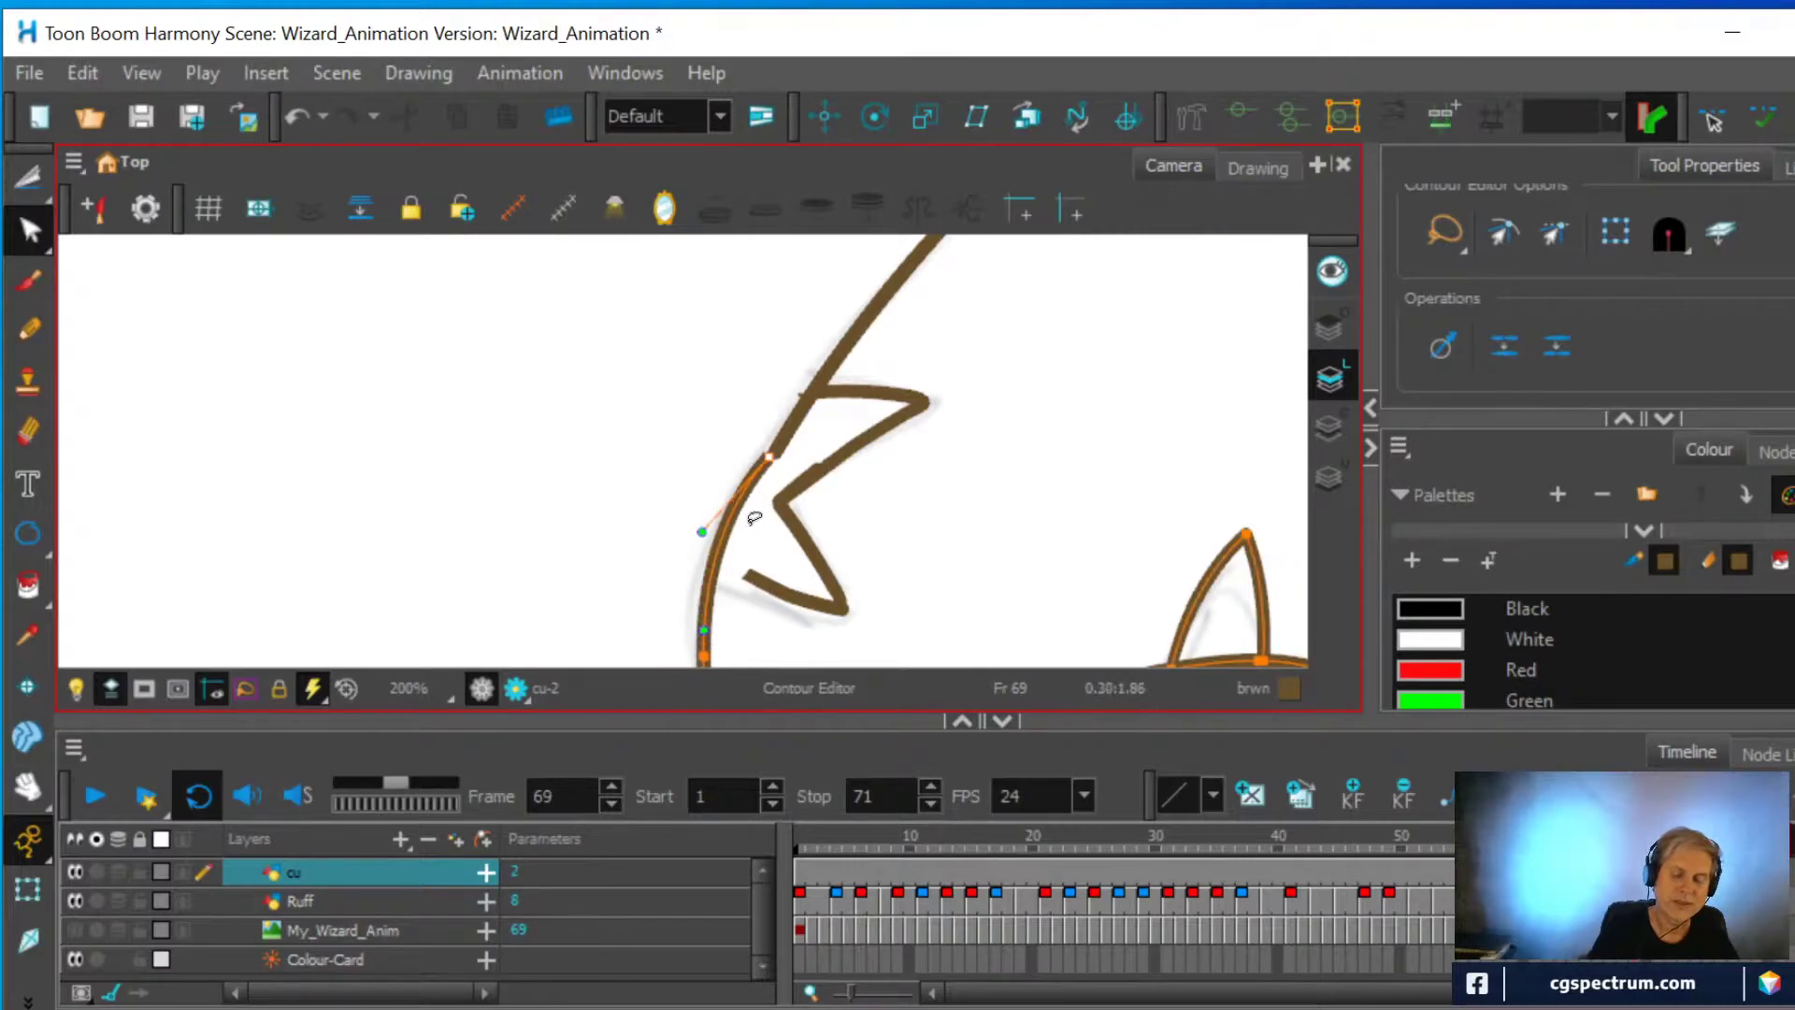
{"action": "left_click", "coordinate": [806, 444]}
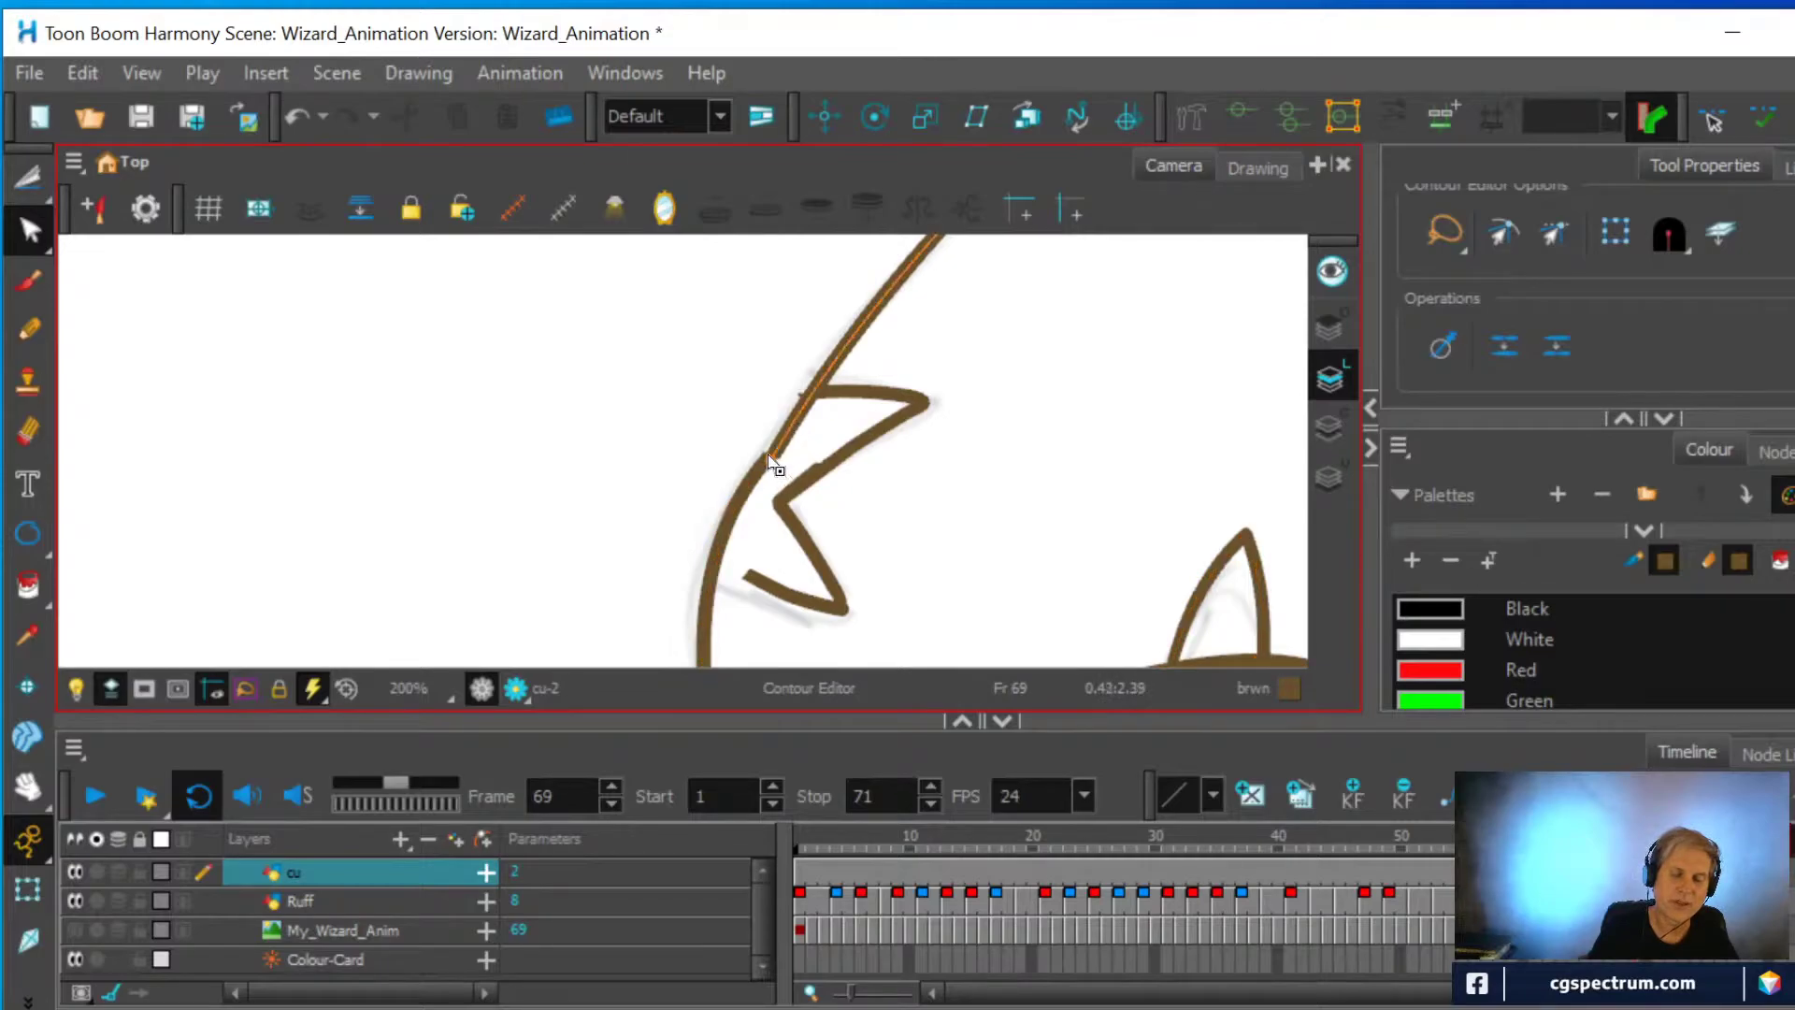
{"action": "left_click", "coordinate": [774, 461]}
{"action": "left_click", "coordinate": [783, 462]}
{"action": "left_click", "coordinate": [769, 460]}
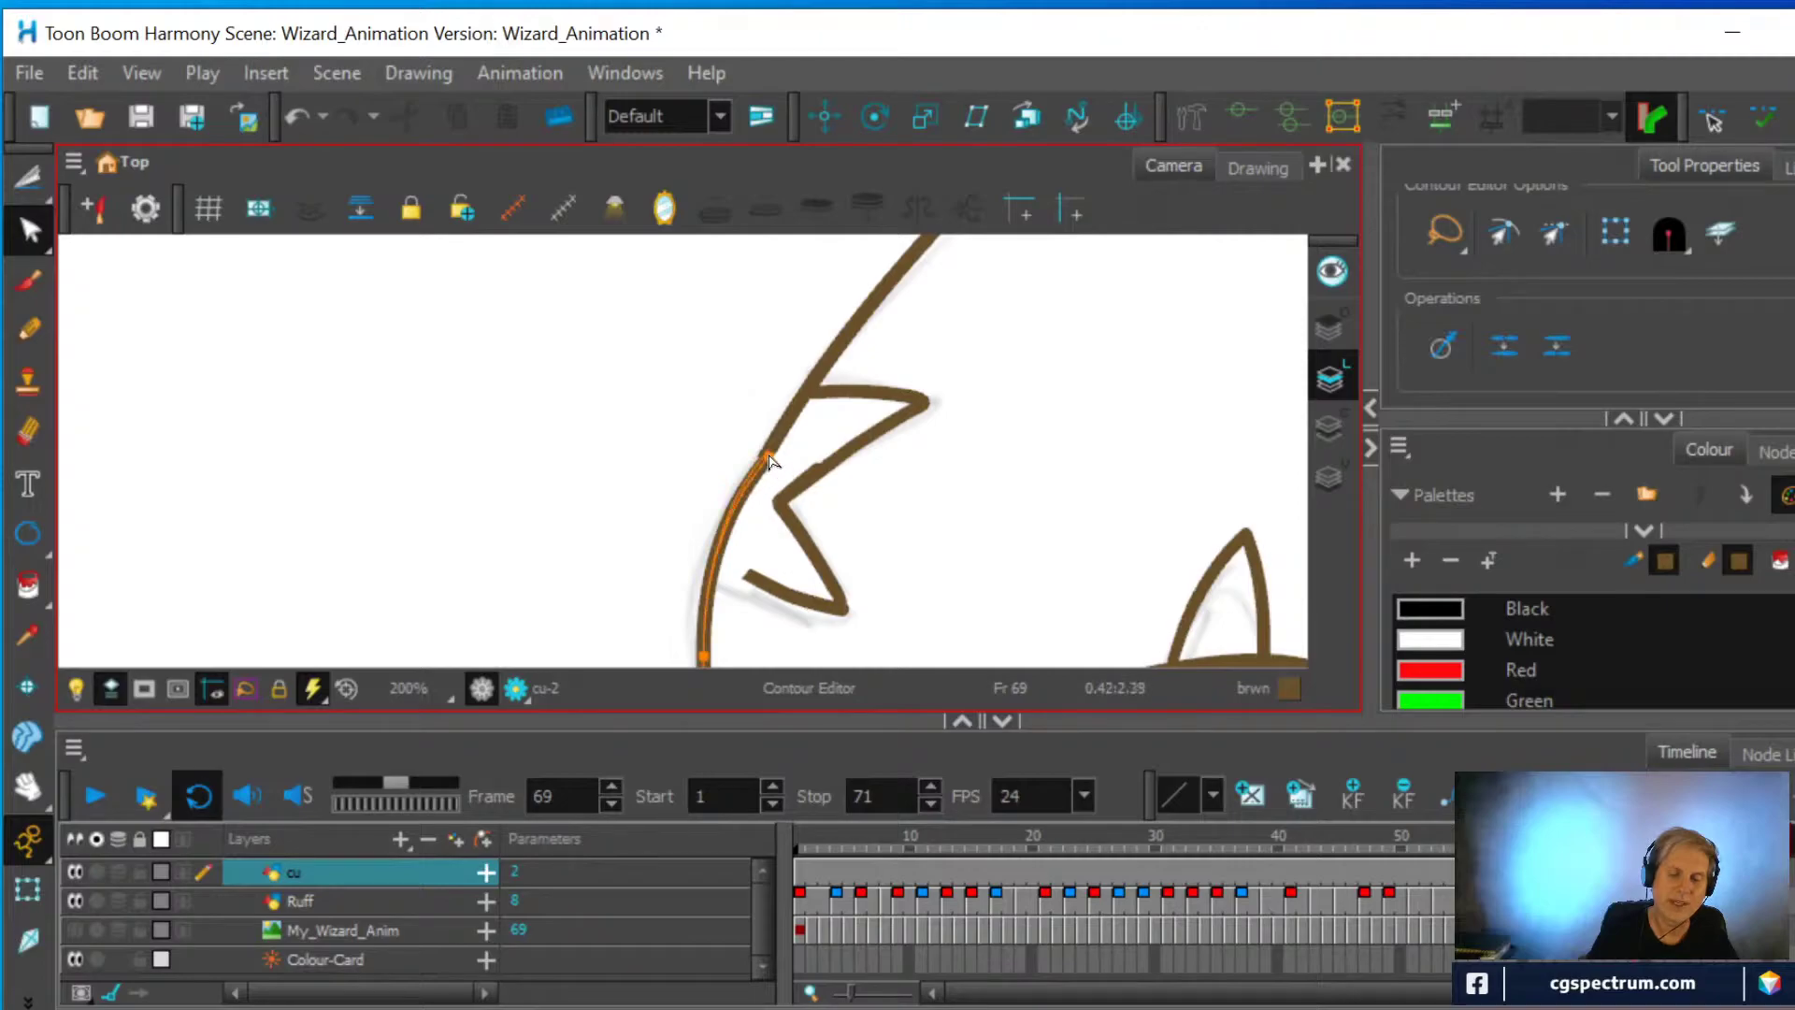
{"action": "left_click", "coordinate": [768, 453]}
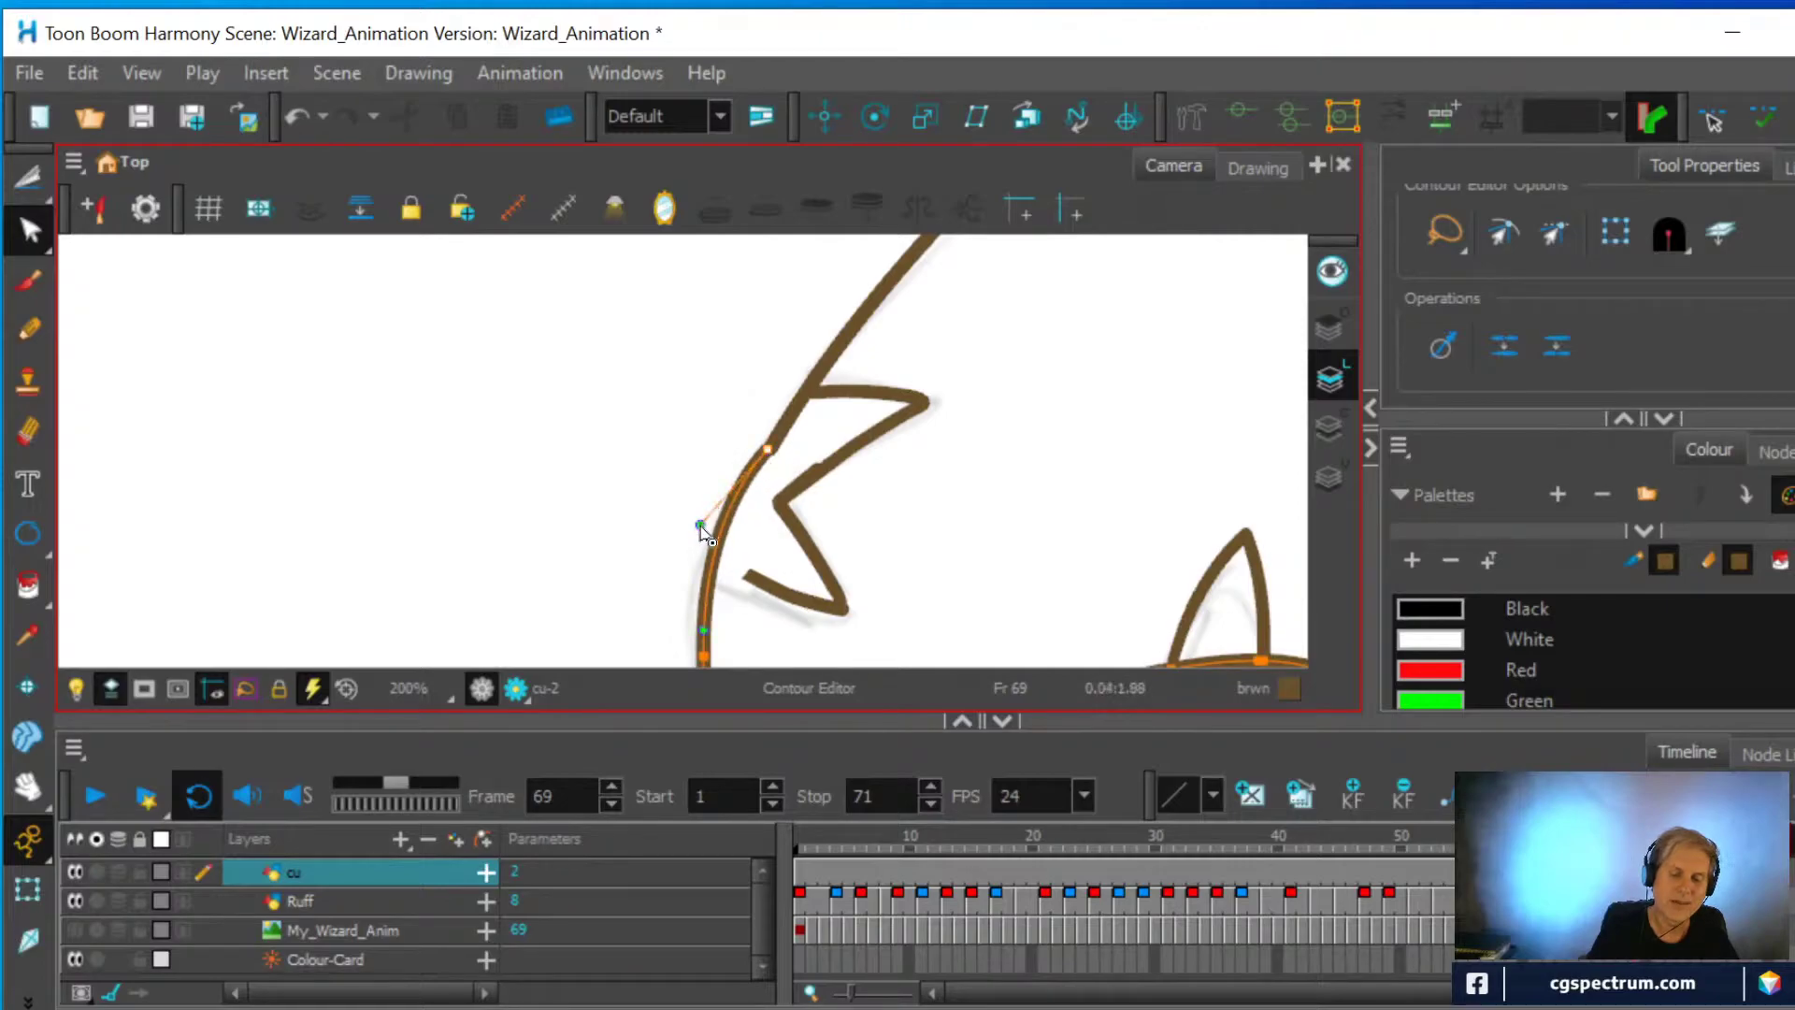
Extend the loose lower end of the zigzag notch until it meets the hat's outline
{"action": "left_click", "coordinate": [759, 581]}
{"action": "left_click_drag", "start_coordinate": [758, 575], "coordinate": [719, 559]}
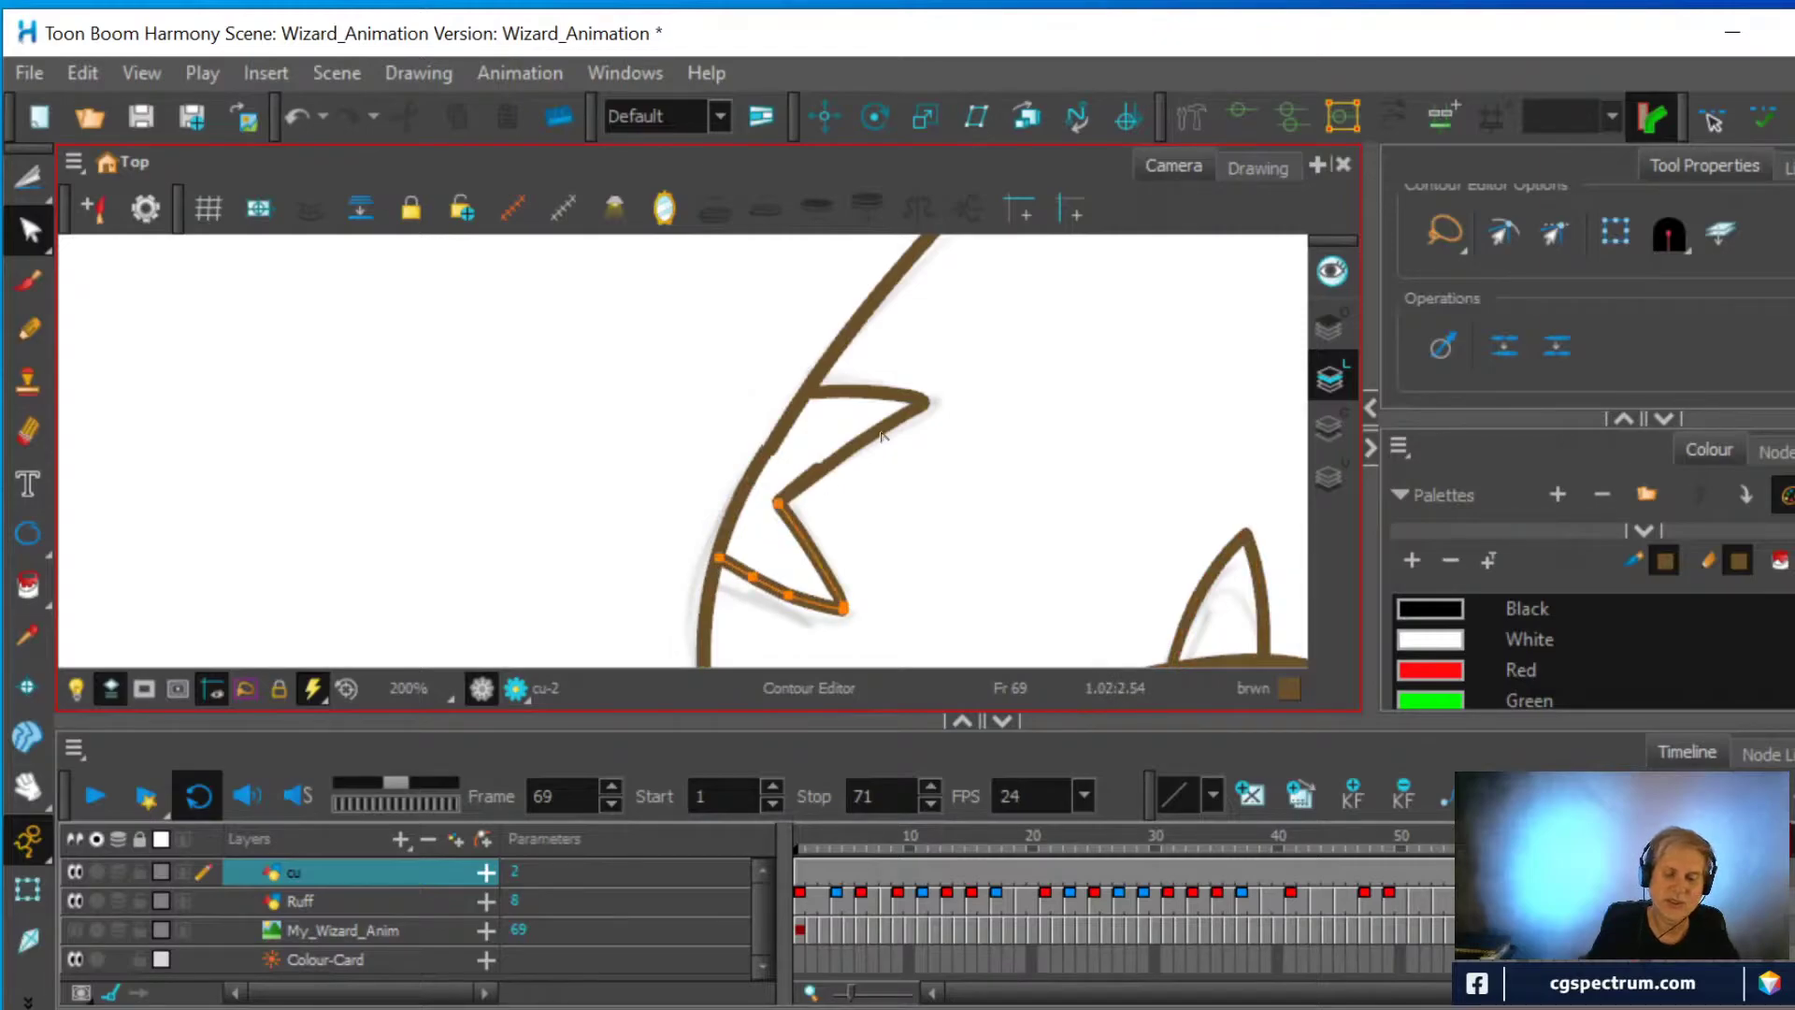
{"action": "scroll", "coordinate": [881, 435], "scroll_direction": "down", "scroll_amount": 3}
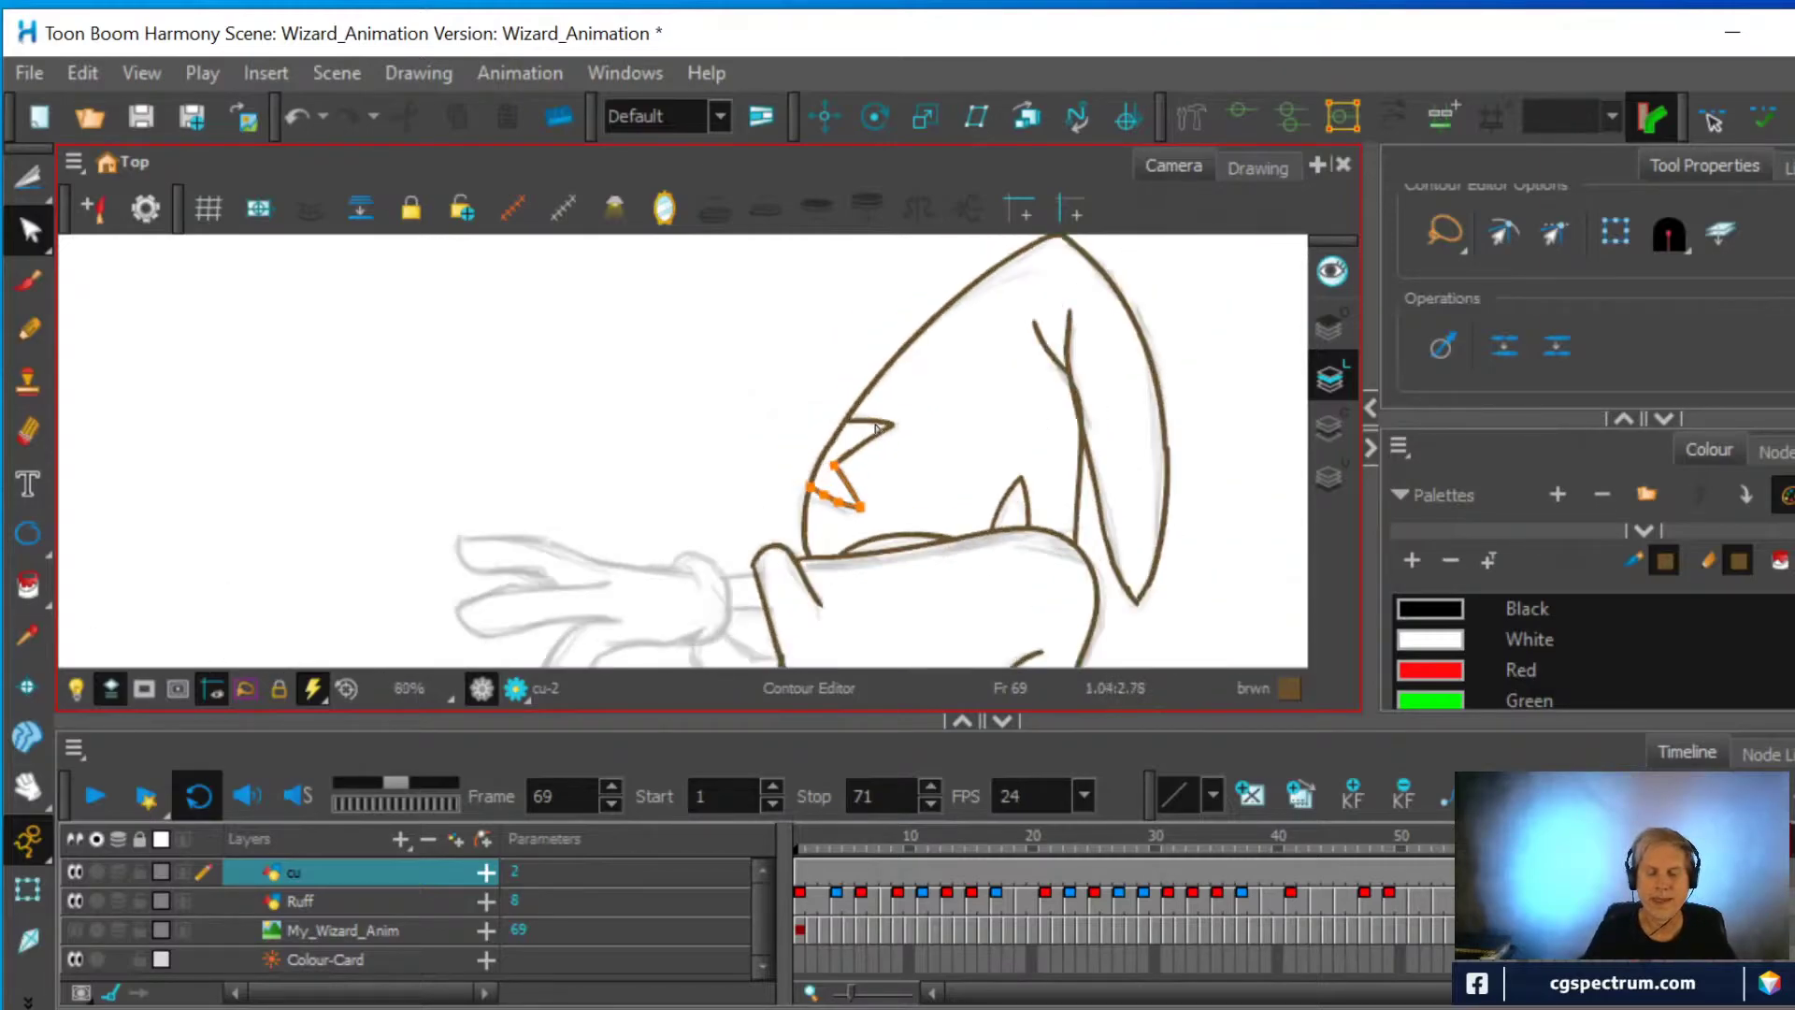
{"action": "left_click", "coordinate": [924, 475]}
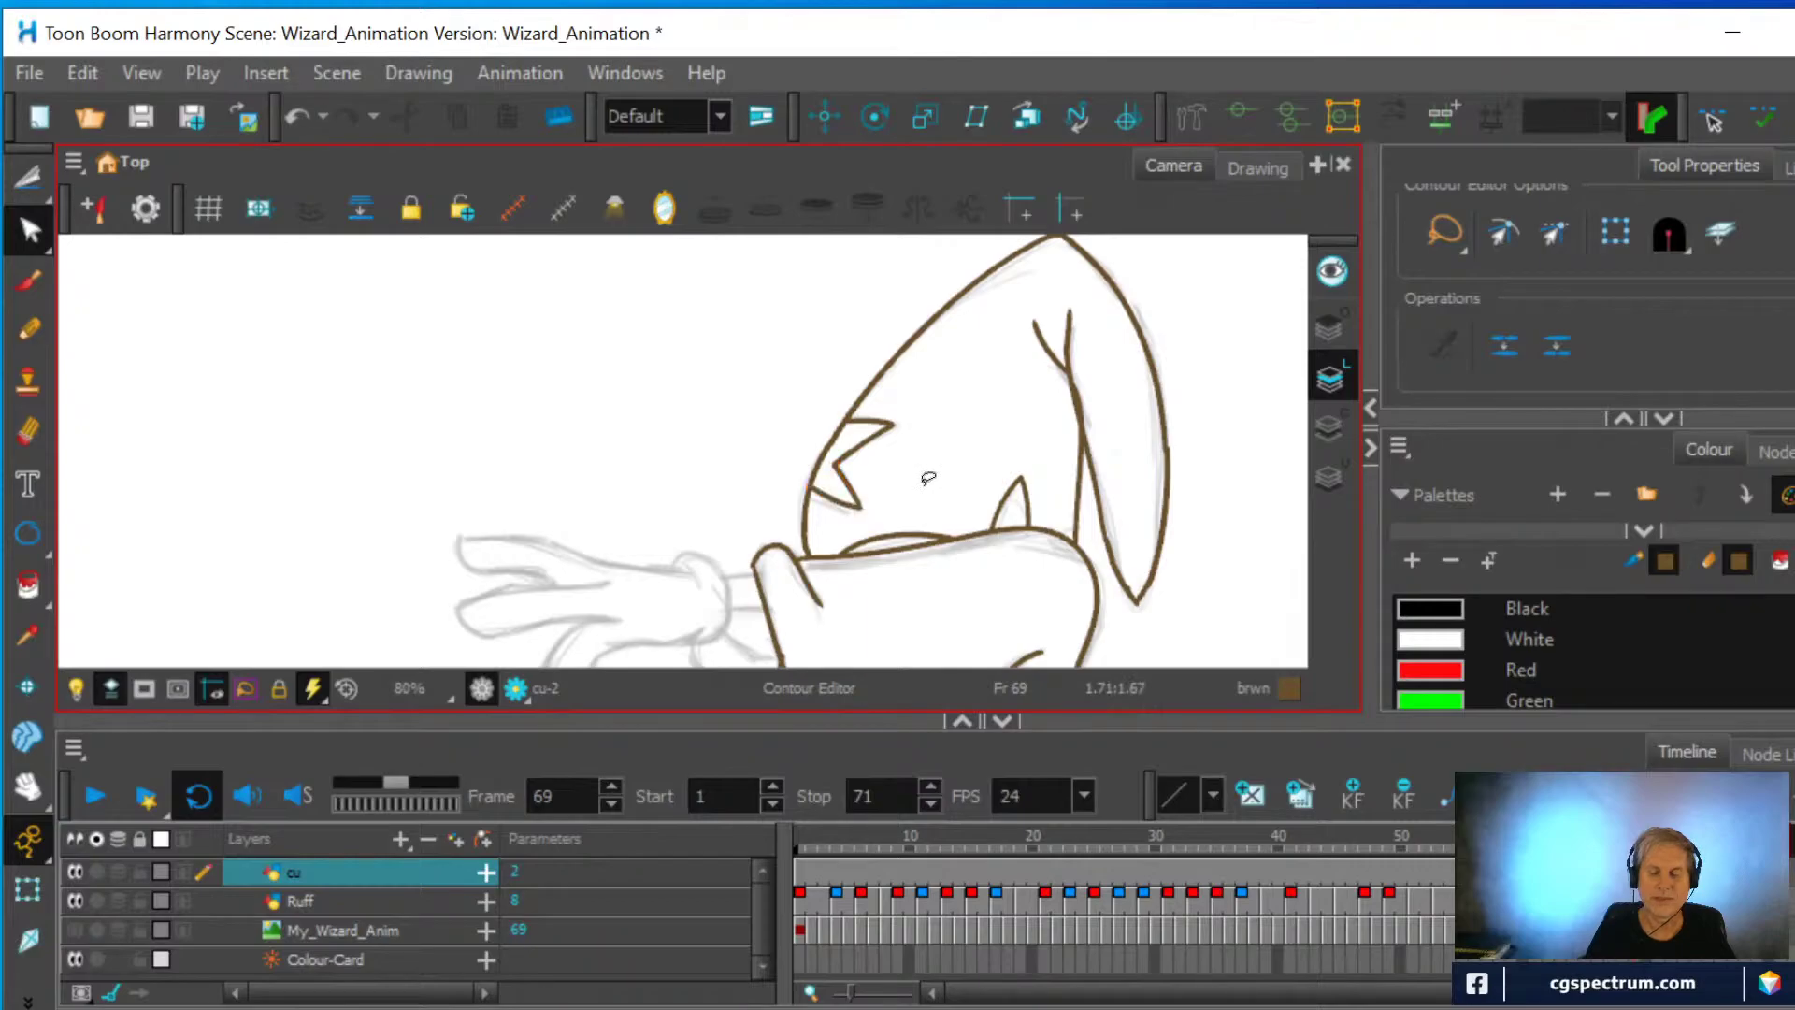
Trace the near hand's fingers, thumb and wrist cuff over the rough sketch with the Pencil tool
{"action": "scroll", "coordinate": [929, 478], "scroll_direction": "down", "scroll_amount": 3}
{"action": "left_click_drag", "start_coordinate": [988, 479], "coordinate": [936, 352]}
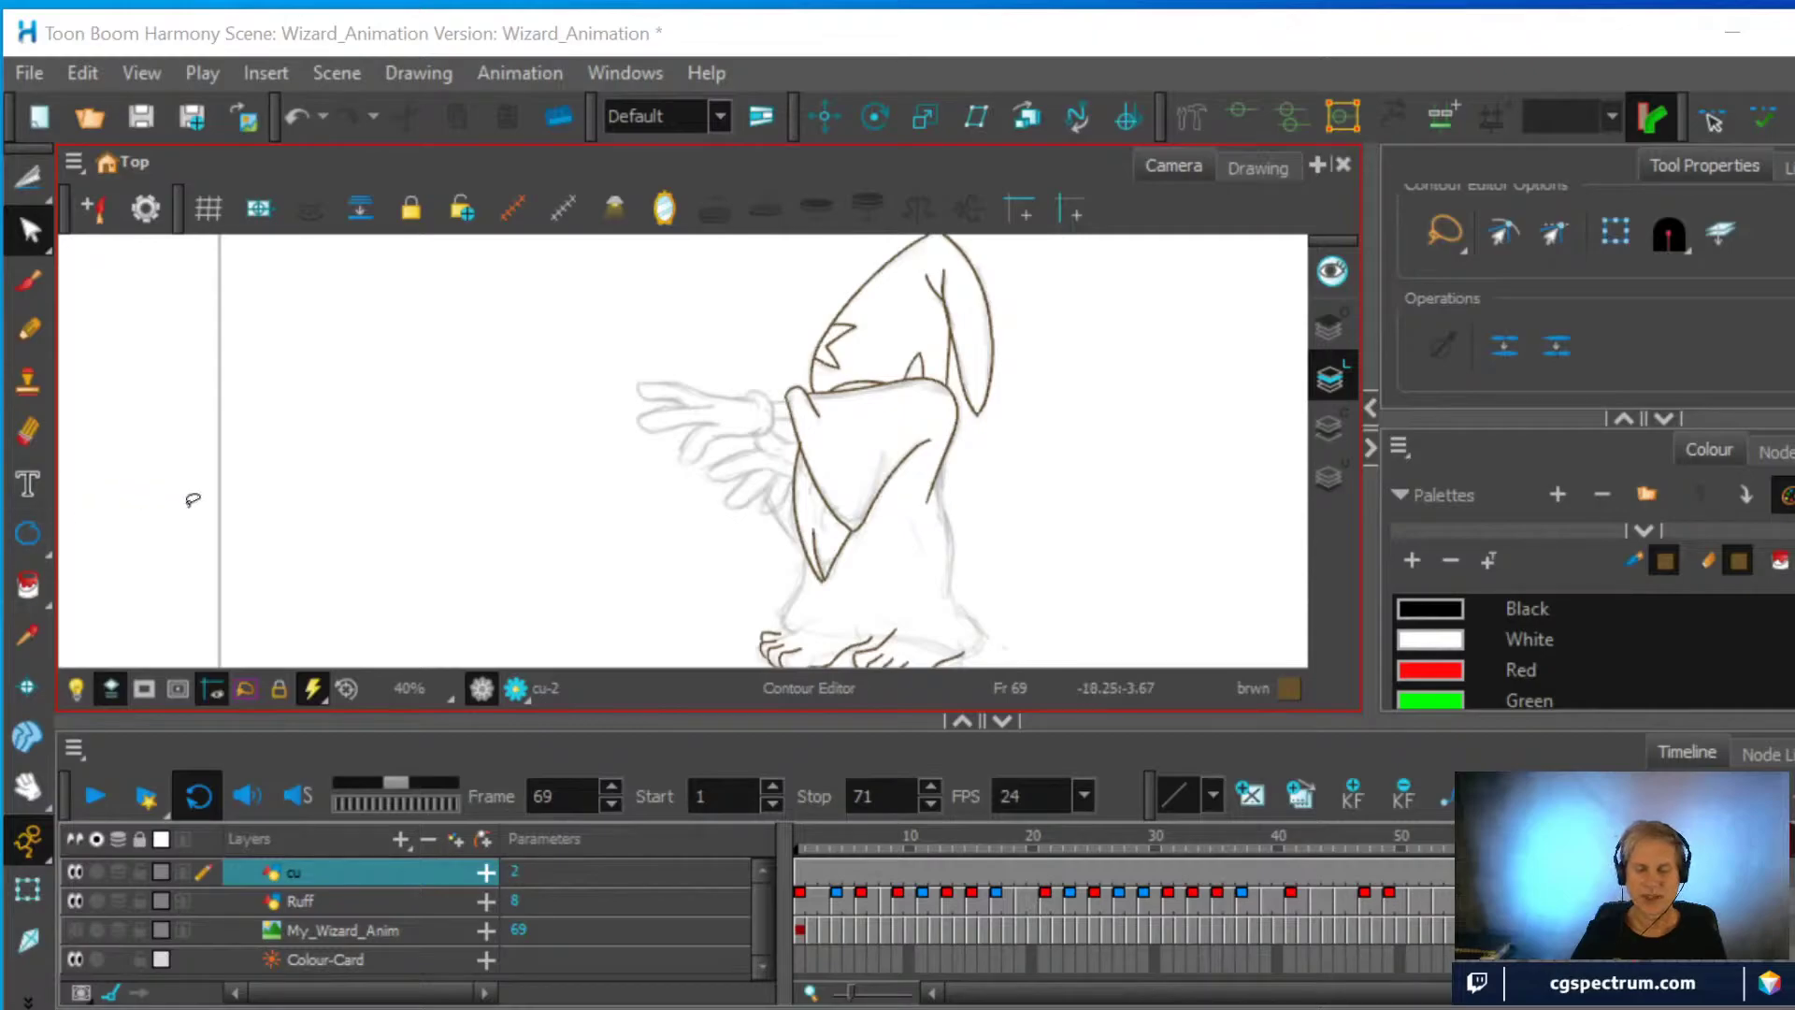
{"action": "scroll", "coordinate": [748, 446], "scroll_direction": "up", "scroll_amount": 1}
{"action": "scroll", "coordinate": [748, 446], "scroll_direction": "up", "scroll_amount": 1}
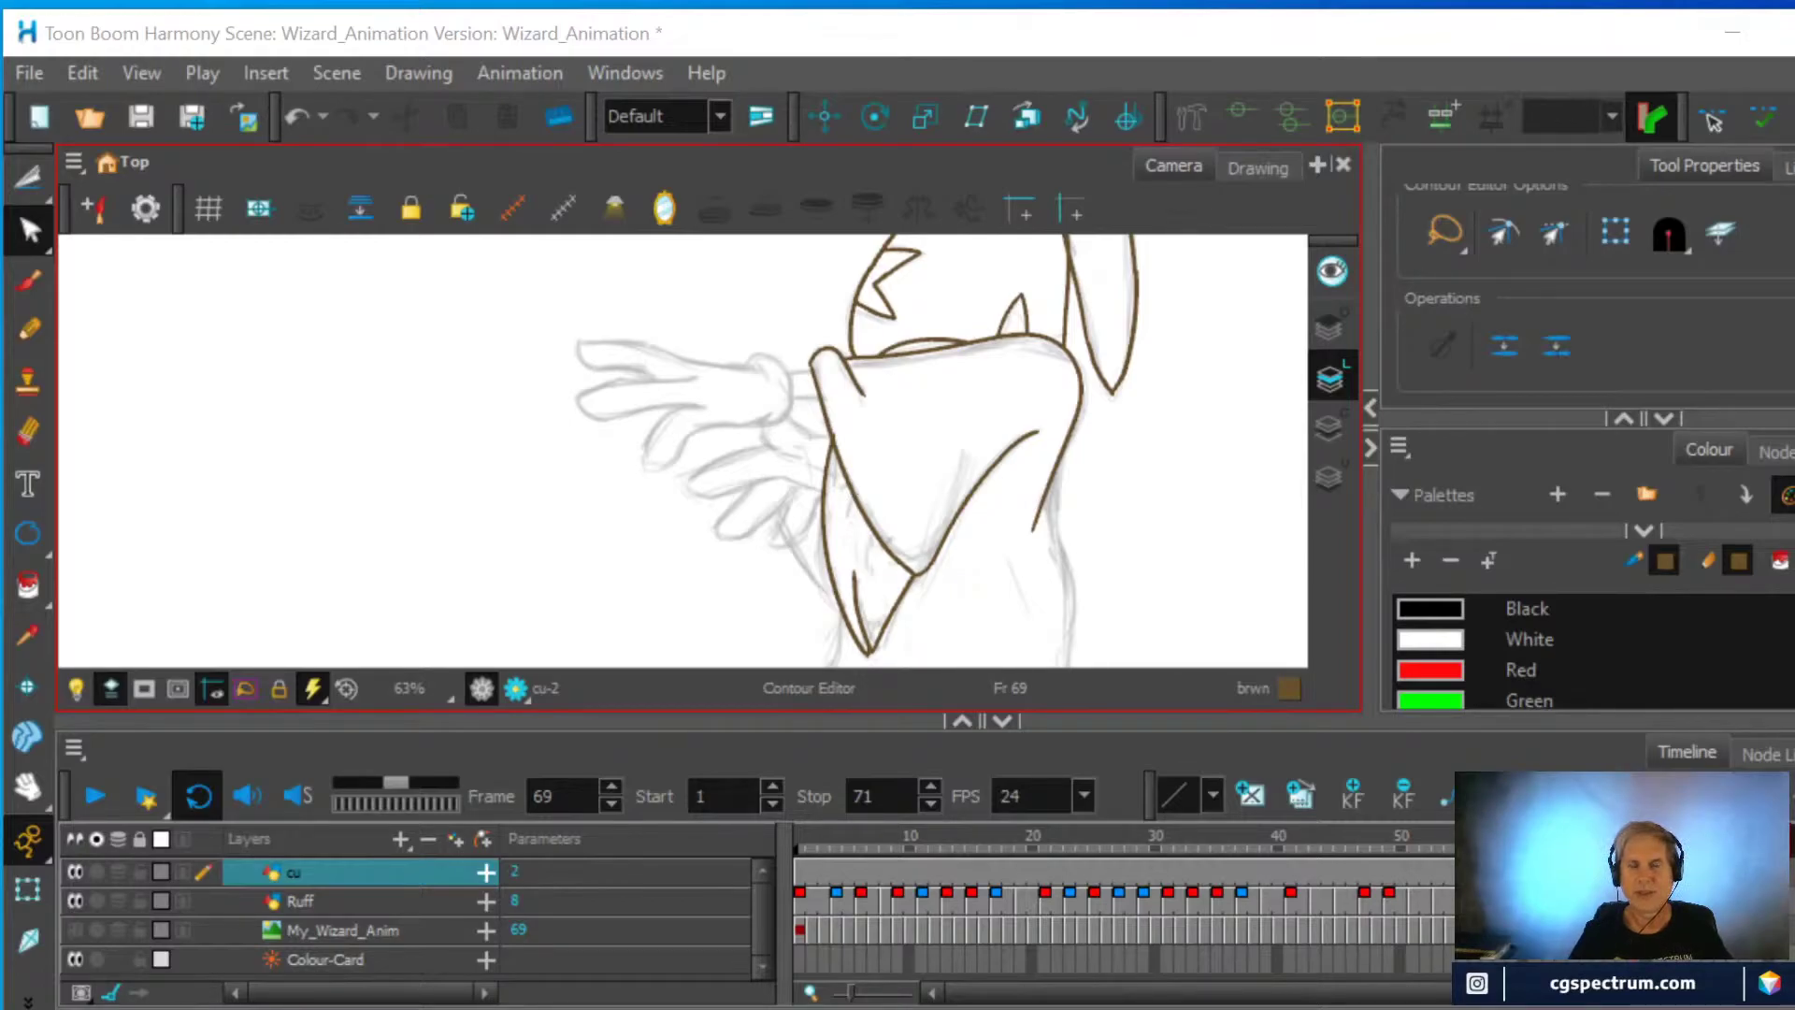
{"action": "mouse_move", "coordinate": [869, 493]}
{"action": "left_mouse_down"}
{"action": "mouse_move", "coordinate": [848, 529]}
{"action": "mouse_move", "coordinate": [804, 523]}
{"action": "mouse_move", "coordinate": [705, 561]}
{"action": "mouse_move", "coordinate": [689, 401]}
{"action": "mouse_move", "coordinate": [778, 432]}
{"action": "left_mouse_up"}
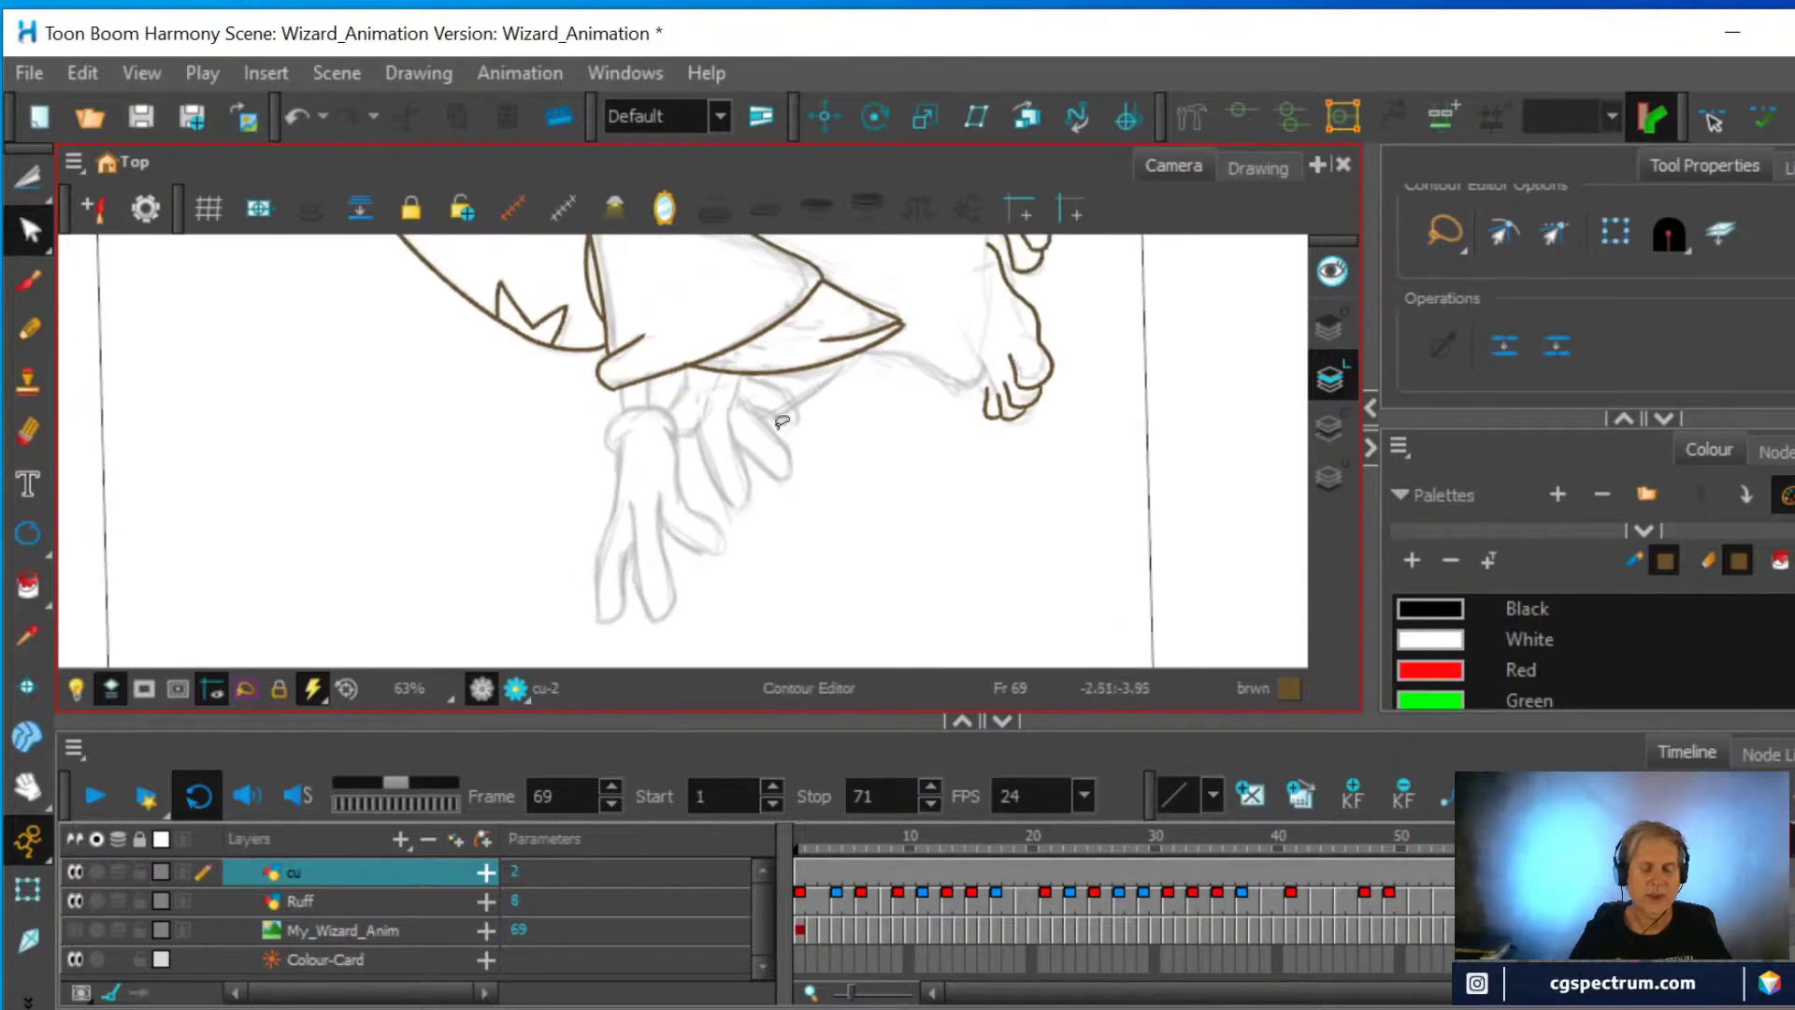
{"action": "left_click", "coordinate": [29, 329]}
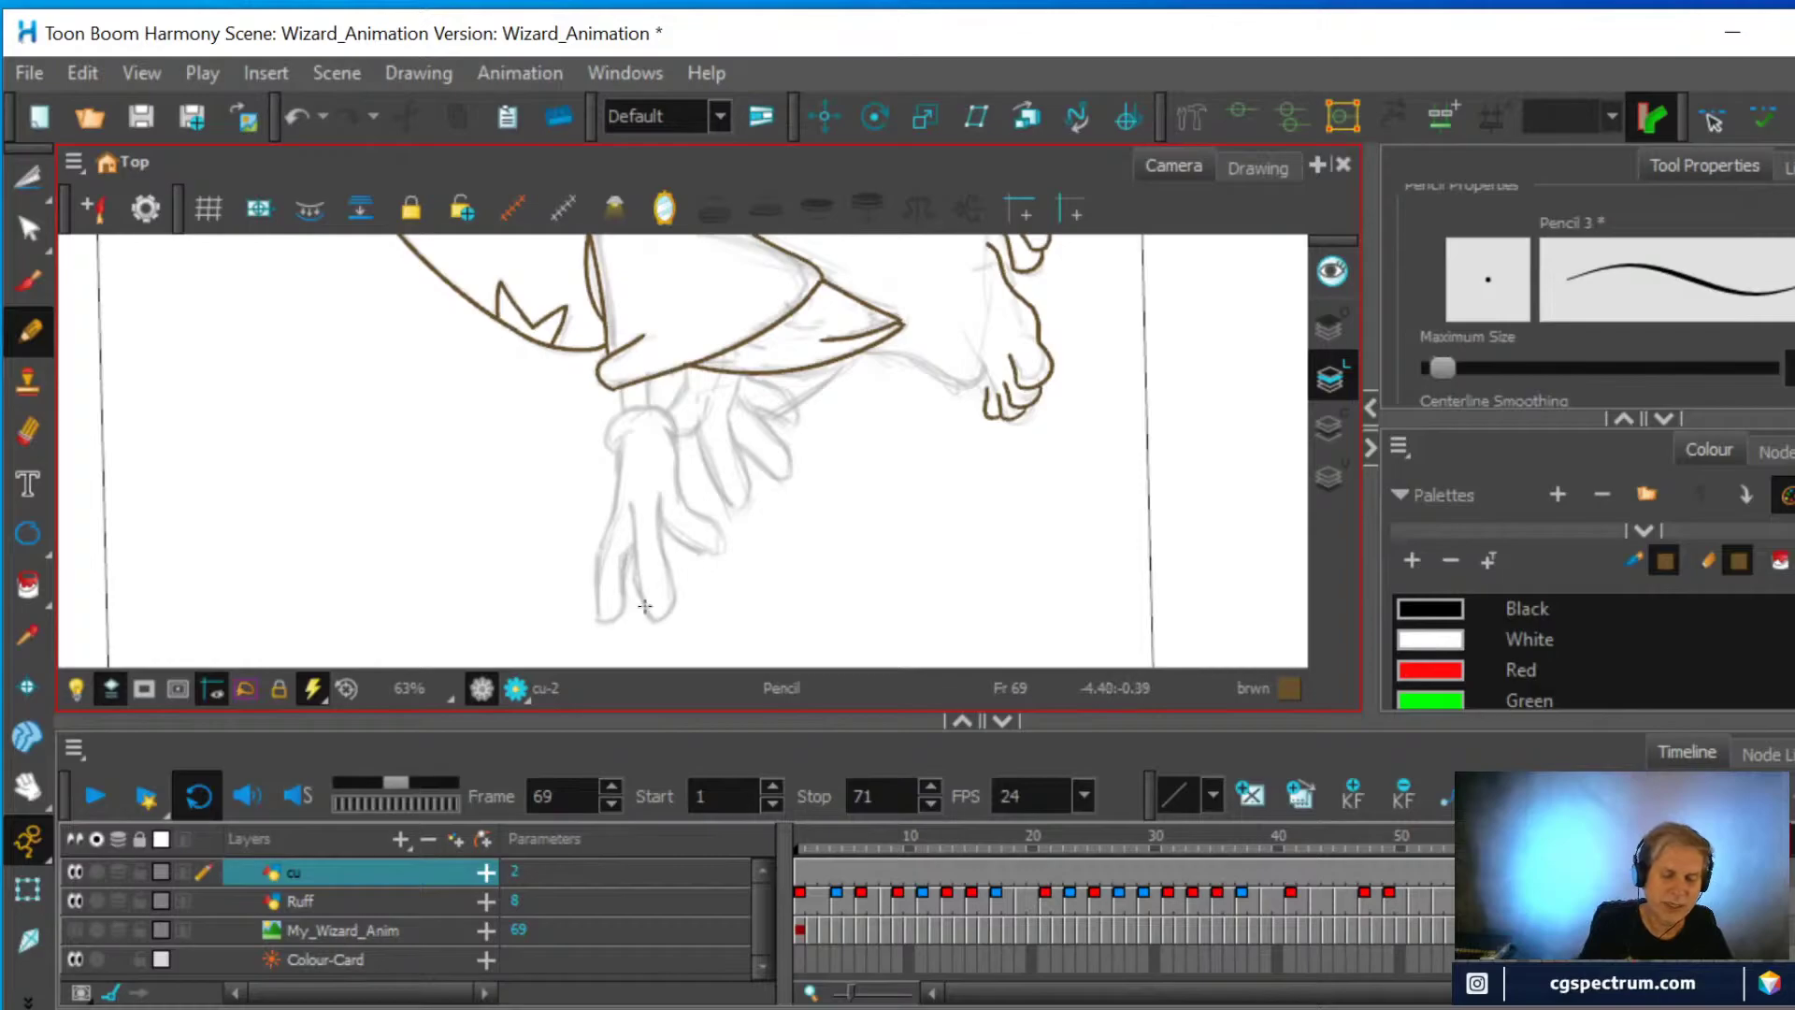
{"action": "left_click_drag", "start_coordinate": [649, 621], "coordinate": [624, 503]}
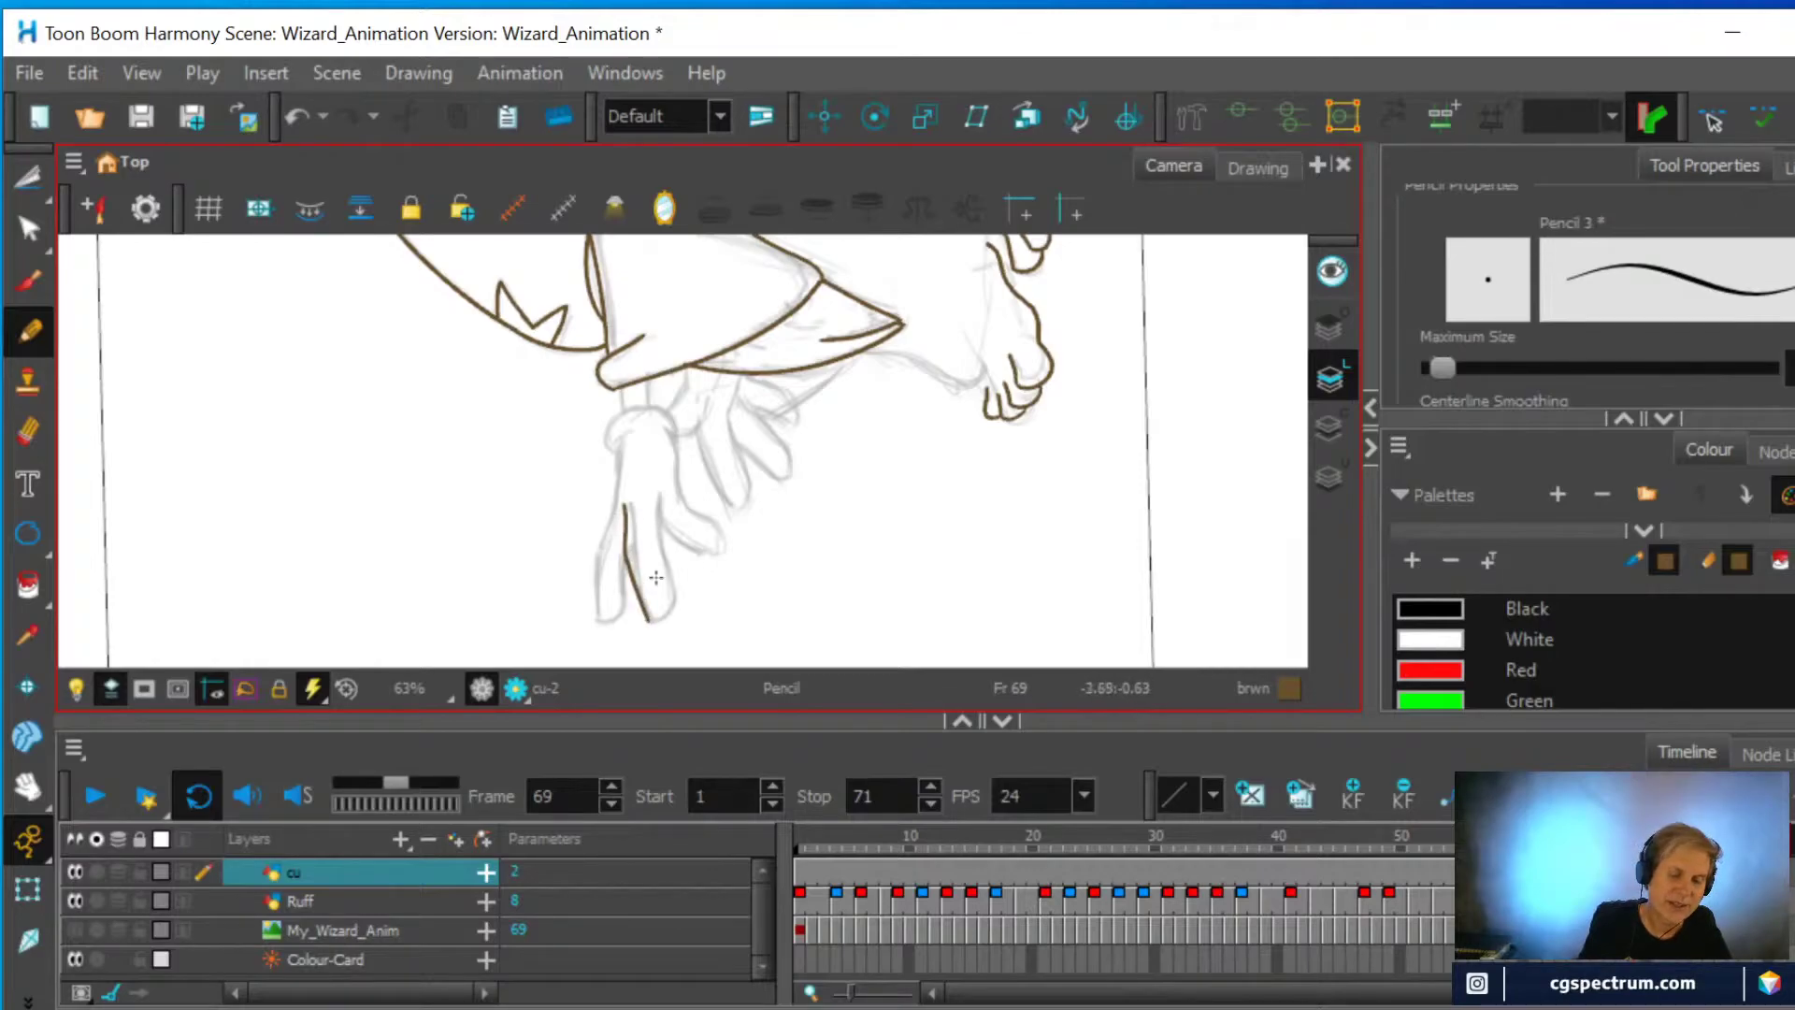
{"action": "mouse_move", "coordinate": [649, 621]}
{"action": "left_mouse_down"}
{"action": "mouse_move", "coordinate": [675, 595]}
{"action": "mouse_move", "coordinate": [656, 494]}
{"action": "left_mouse_up"}
{"action": "left_click_drag", "start_coordinate": [594, 621], "coordinate": [618, 443]}
{"action": "left_click_drag", "start_coordinate": [596, 624], "coordinate": [628, 587]}
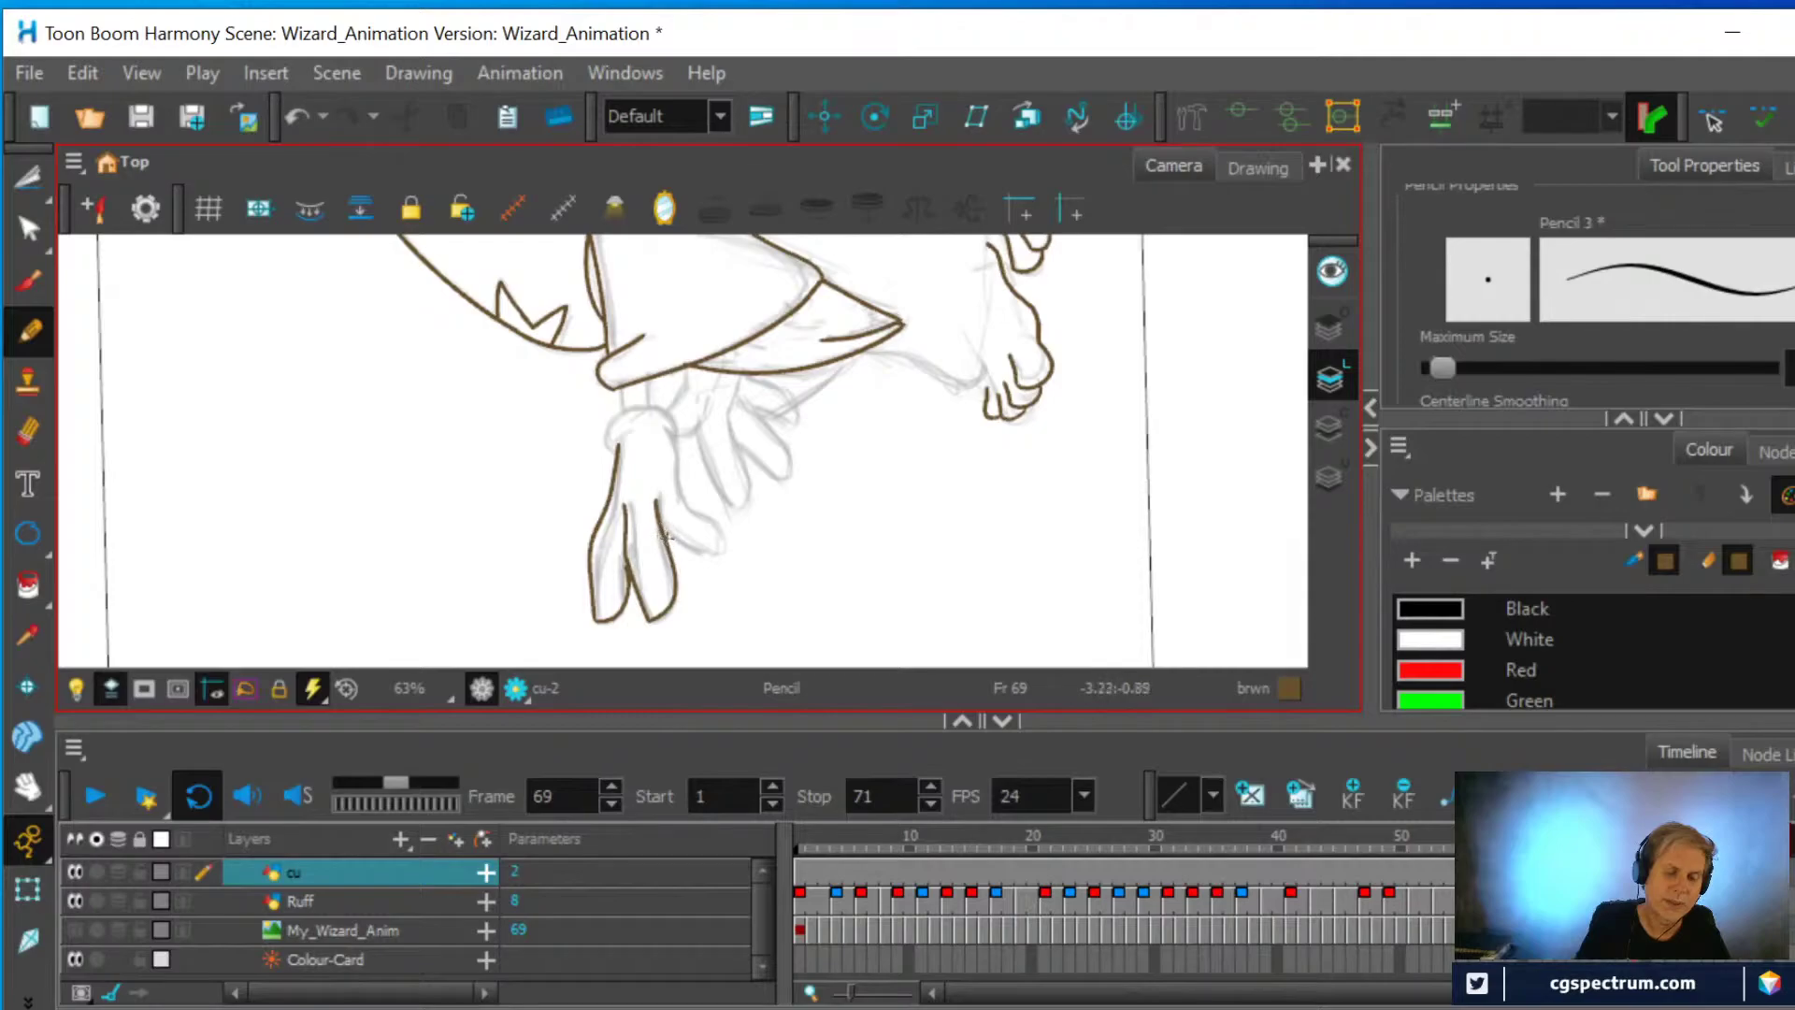
{"action": "mouse_move", "coordinate": [722, 553]}
{"action": "left_mouse_down"}
{"action": "mouse_move", "coordinate": [672, 479]}
{"action": "mouse_move", "coordinate": [685, 498]}
{"action": "mouse_move", "coordinate": [664, 420]}
{"action": "mouse_move", "coordinate": [614, 451]}
{"action": "mouse_move", "coordinate": [664, 407]}
{"action": "left_mouse_up"}
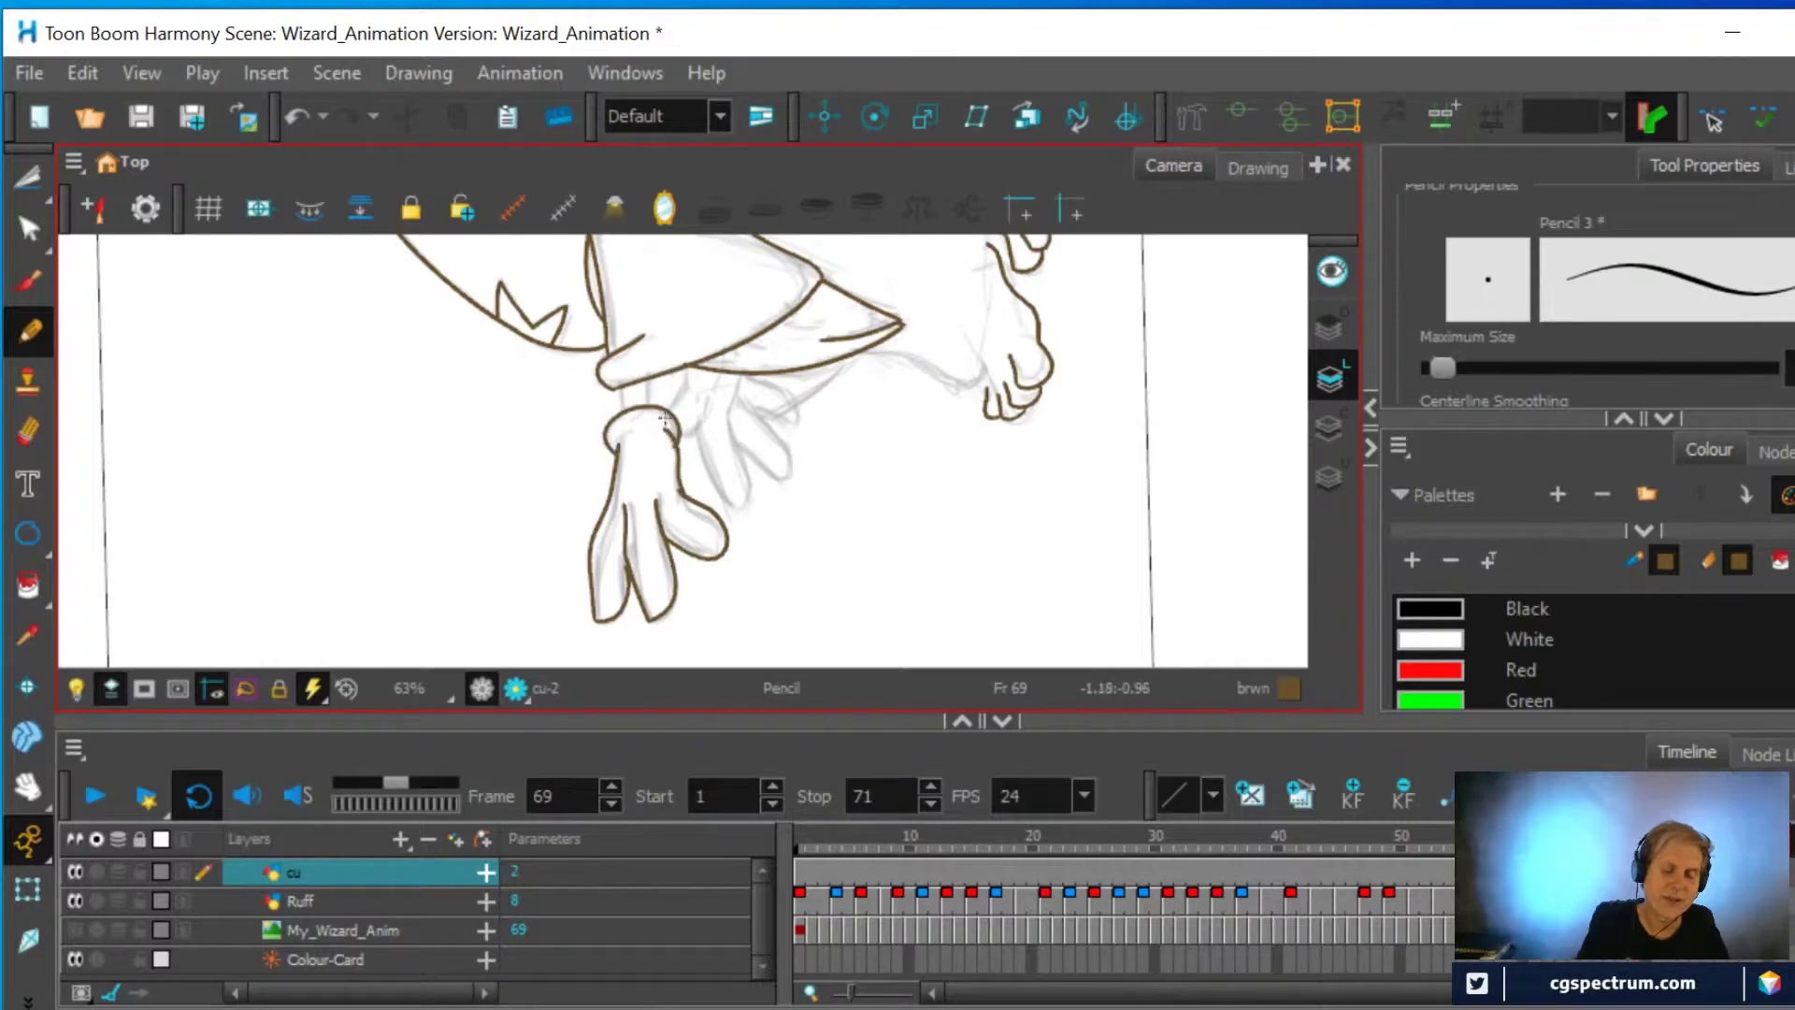
Refine the outer finger's tip curve with the Contour Editor and clean up the hand line near the wrist cuff with the Eraser
{"action": "key", "text": "ctrl+alt"}
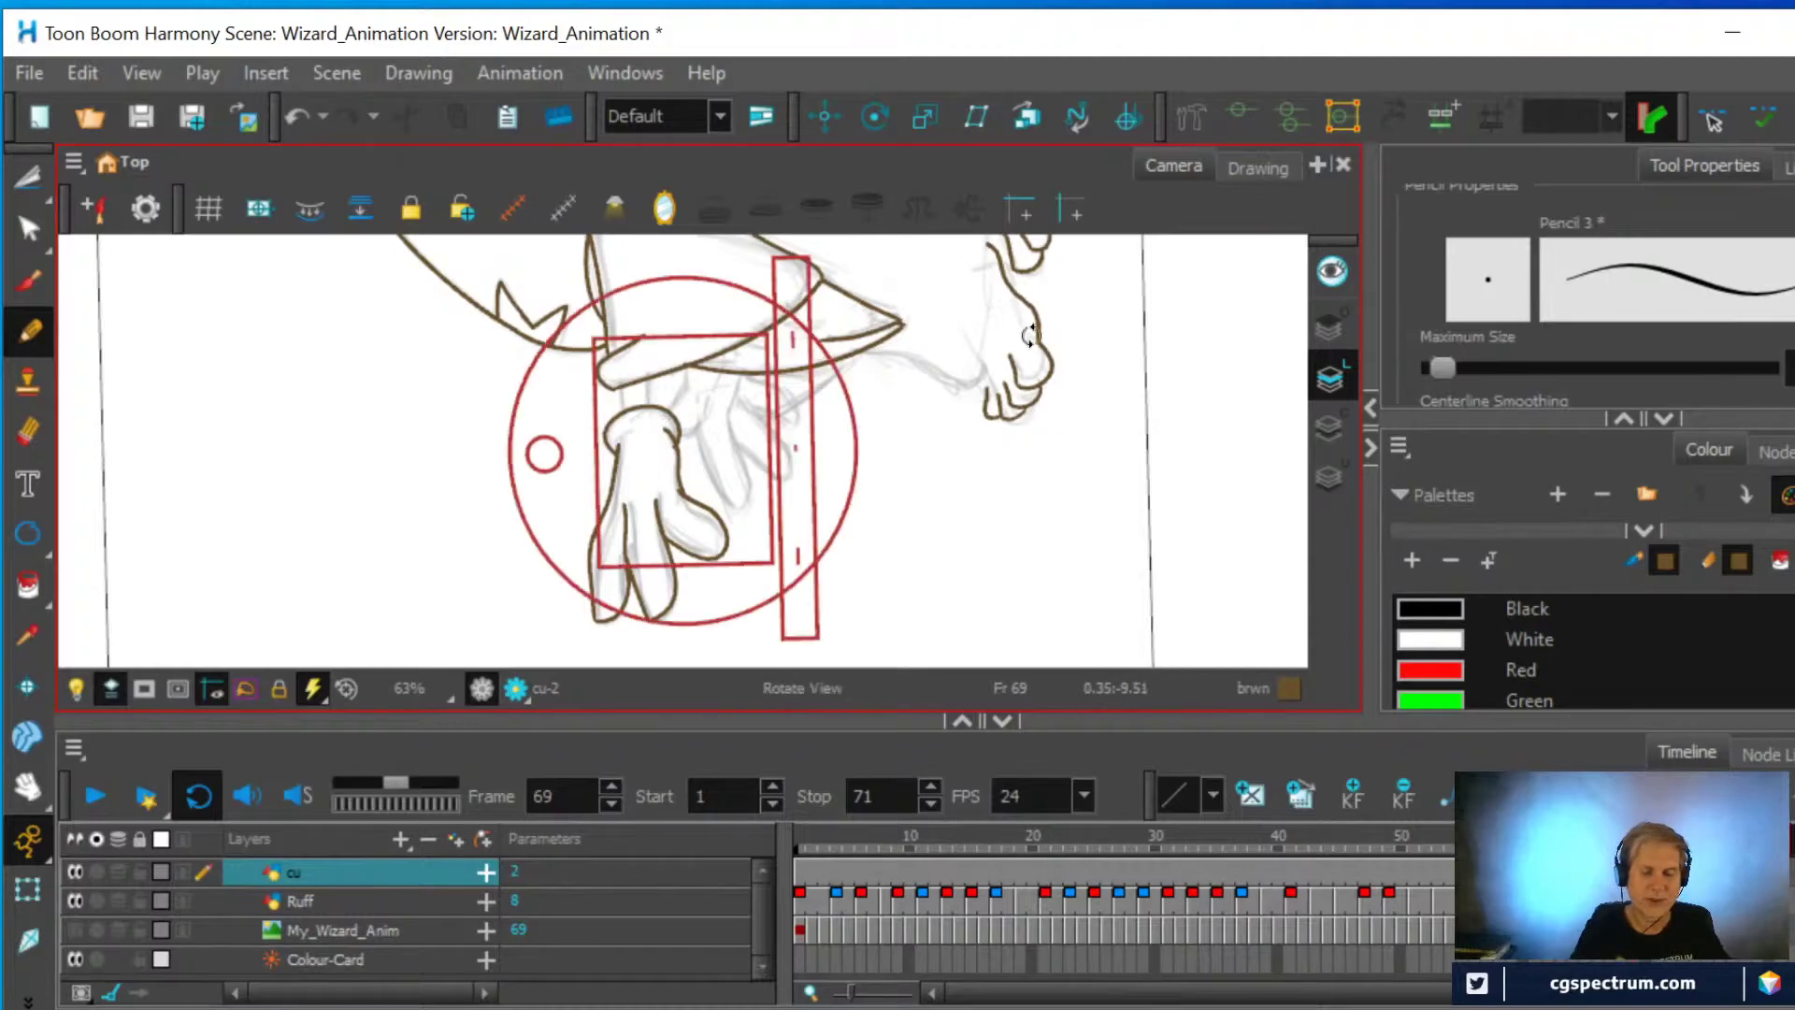
{"action": "mouse_move", "coordinate": [960, 408]}
{"action": "left_mouse_down"}
{"action": "mouse_move", "coordinate": [748, 585]}
{"action": "mouse_move", "coordinate": [875, 477]}
{"action": "left_mouse_up"}
{"action": "scroll", "coordinate": [880, 475], "scroll_direction": "up", "scroll_amount": 2}
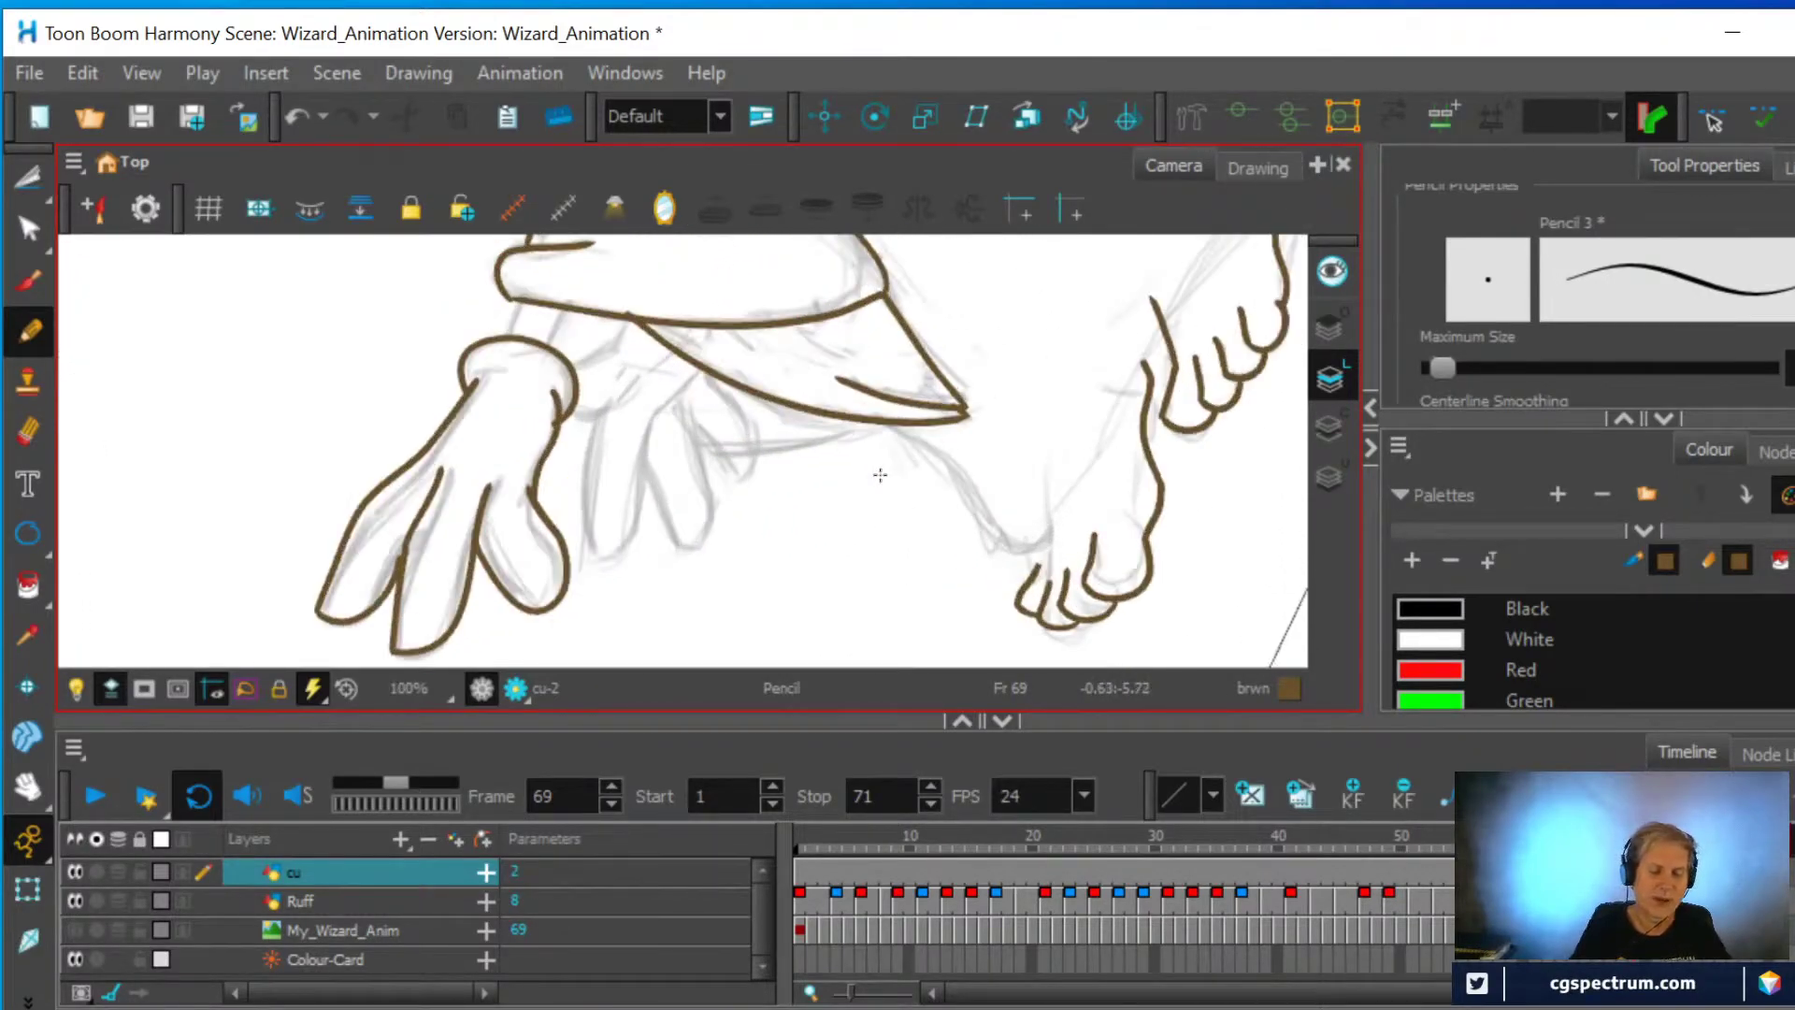
{"action": "left_click", "coordinate": [28, 228]}
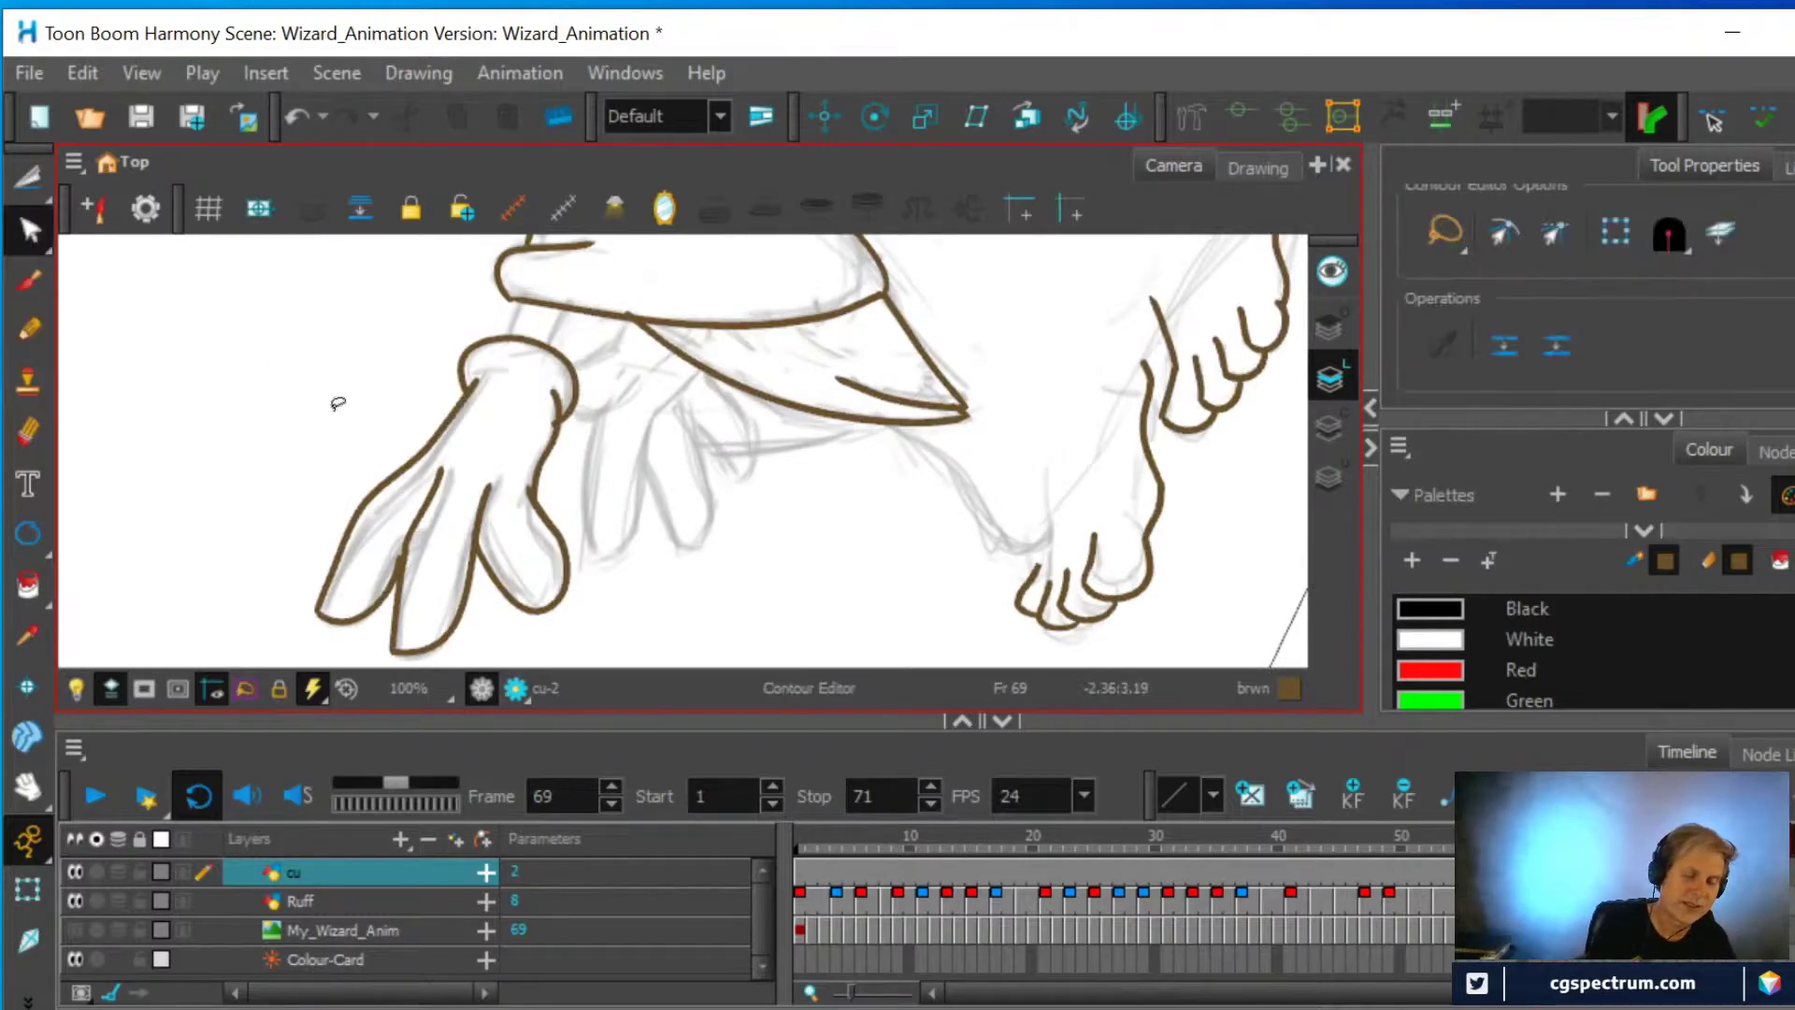
{"action": "left_click", "coordinate": [384, 590]}
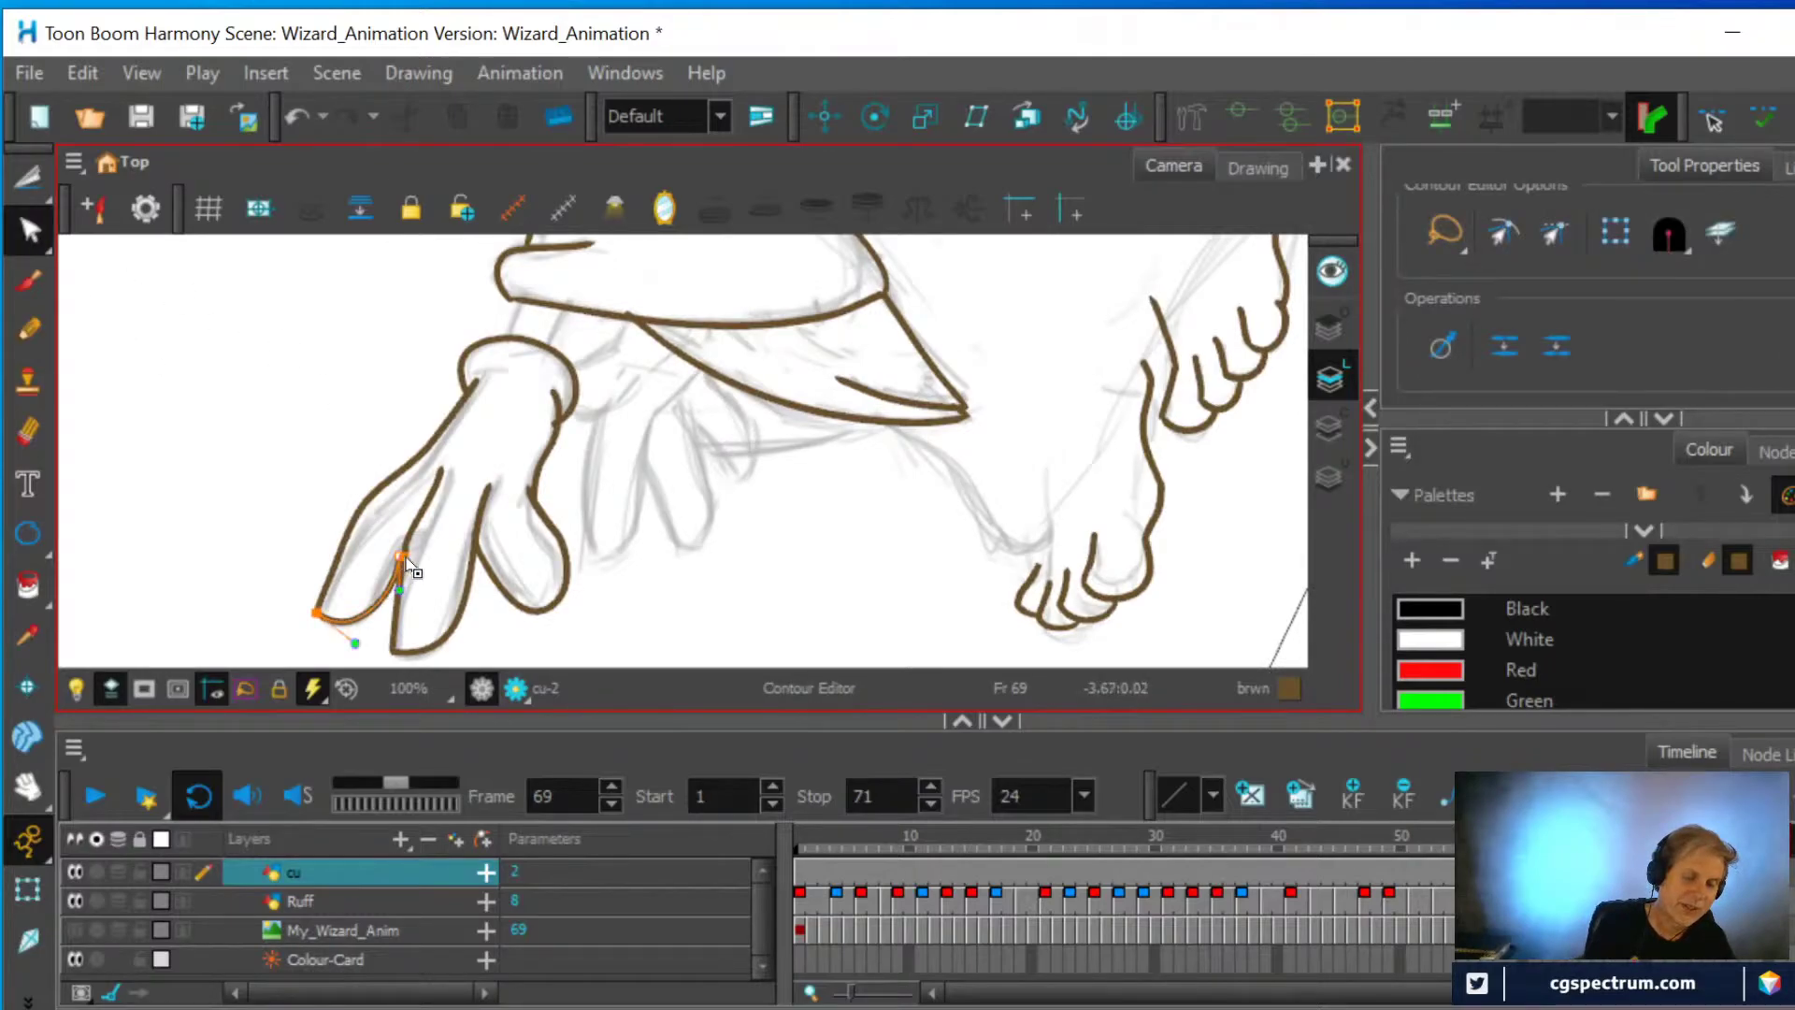
{"action": "left_click", "coordinate": [348, 636]}
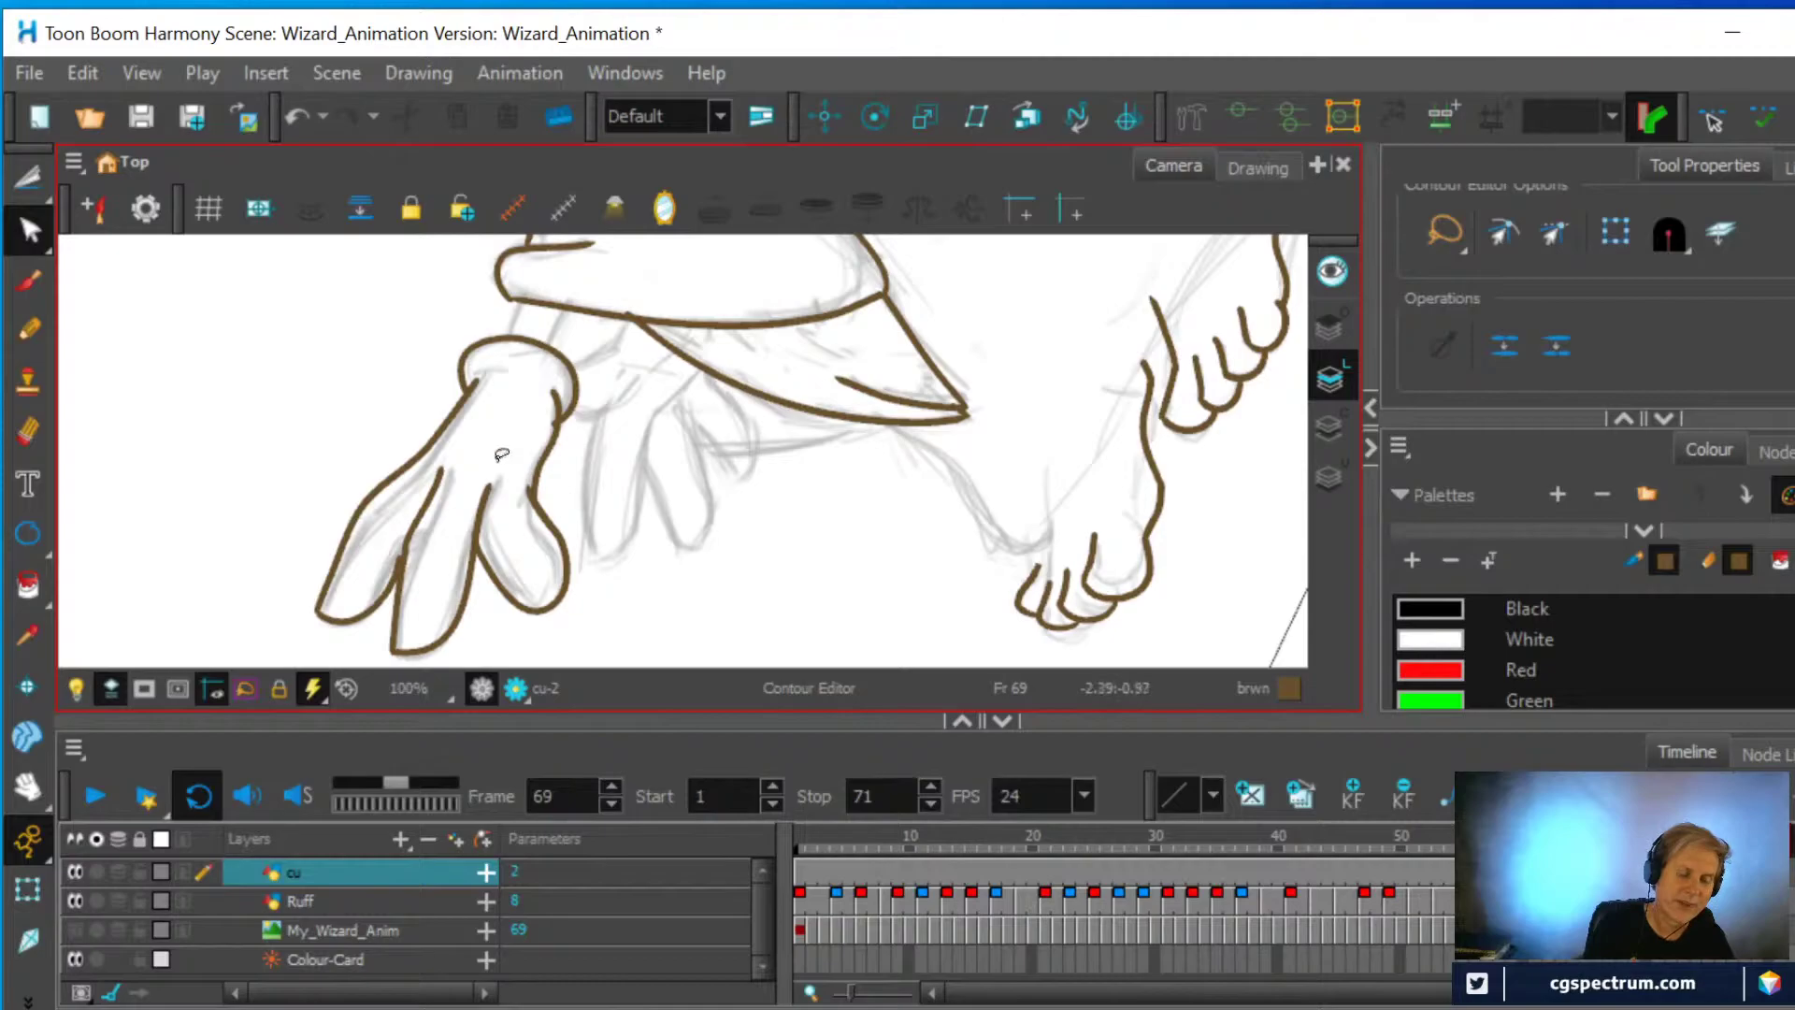
{"action": "left_click", "coordinate": [28, 432]}
{"action": "mouse_move", "coordinate": [514, 497]}
{"action": "left_mouse_down"}
{"action": "mouse_move", "coordinate": [517, 475]}
{"action": "mouse_move", "coordinate": [489, 482]}
{"action": "mouse_move", "coordinate": [542, 419]}
{"action": "left_mouse_up"}
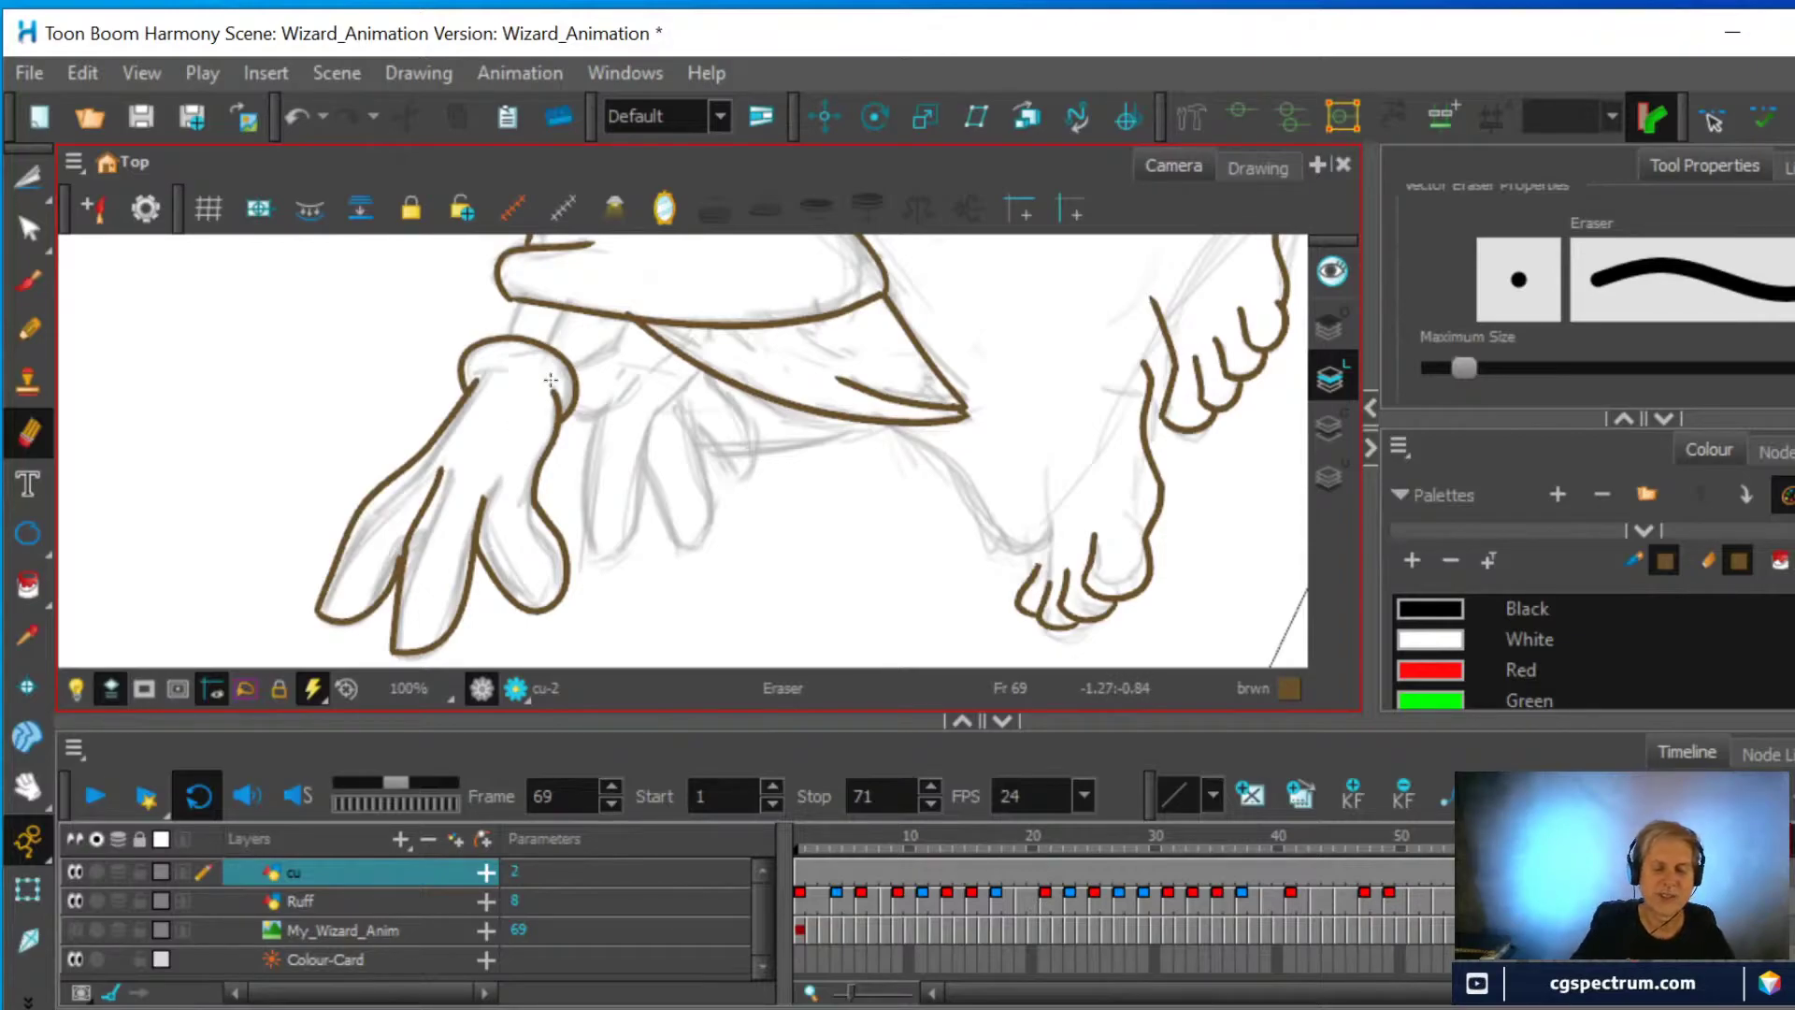
Draw the two wrist lines connecting the glove cuff to the sleeve opening
{"action": "scroll", "coordinate": [551, 380], "scroll_direction": "down", "scroll_amount": 3}
{"action": "key", "text": "space"}
{"action": "left_click_drag", "start_coordinate": [661, 359], "coordinate": [702, 481]}
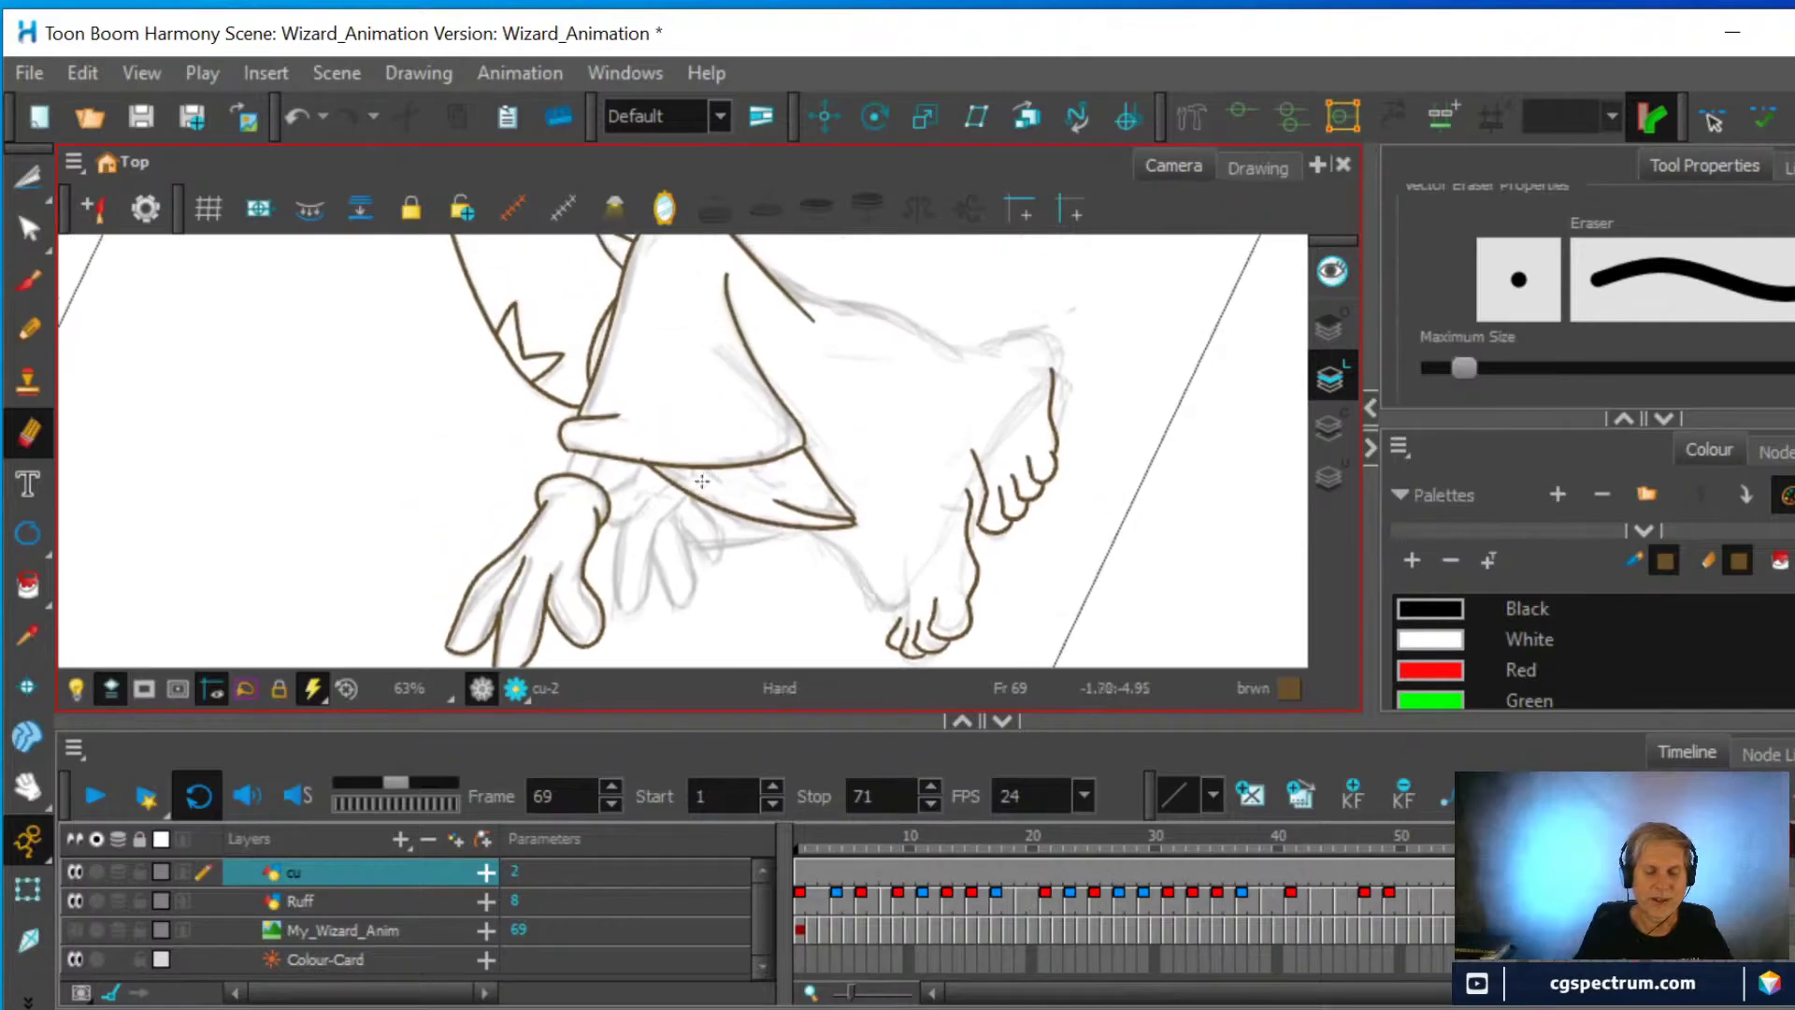
{"action": "left_click", "coordinate": [28, 330]}
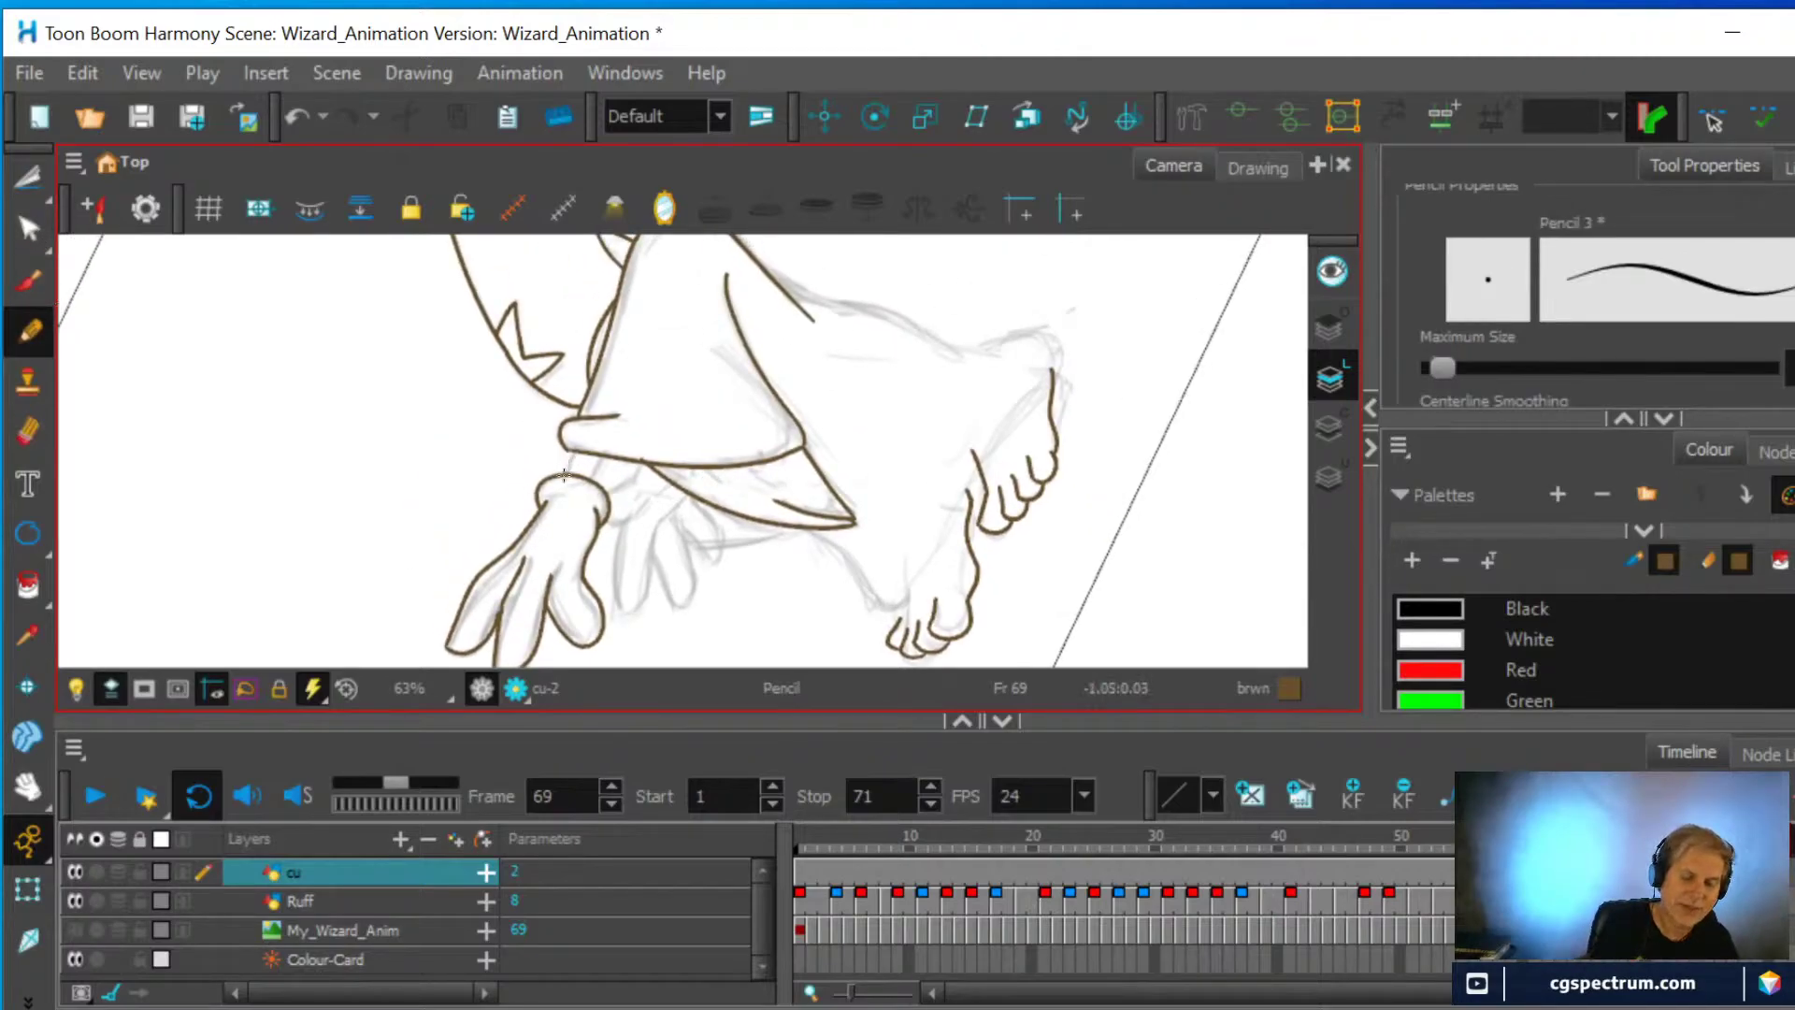
{"action": "mouse_move", "coordinate": [561, 483]}
{"action": "left_mouse_down"}
{"action": "mouse_move", "coordinate": [572, 435]}
{"action": "mouse_move", "coordinate": [605, 437]}
{"action": "left_mouse_up"}
Cut away the parts of the wrist lines that overlap the inside of the sleeve
{"action": "left_click", "coordinate": [28, 177]}
{"action": "key", "text": "Delete"}
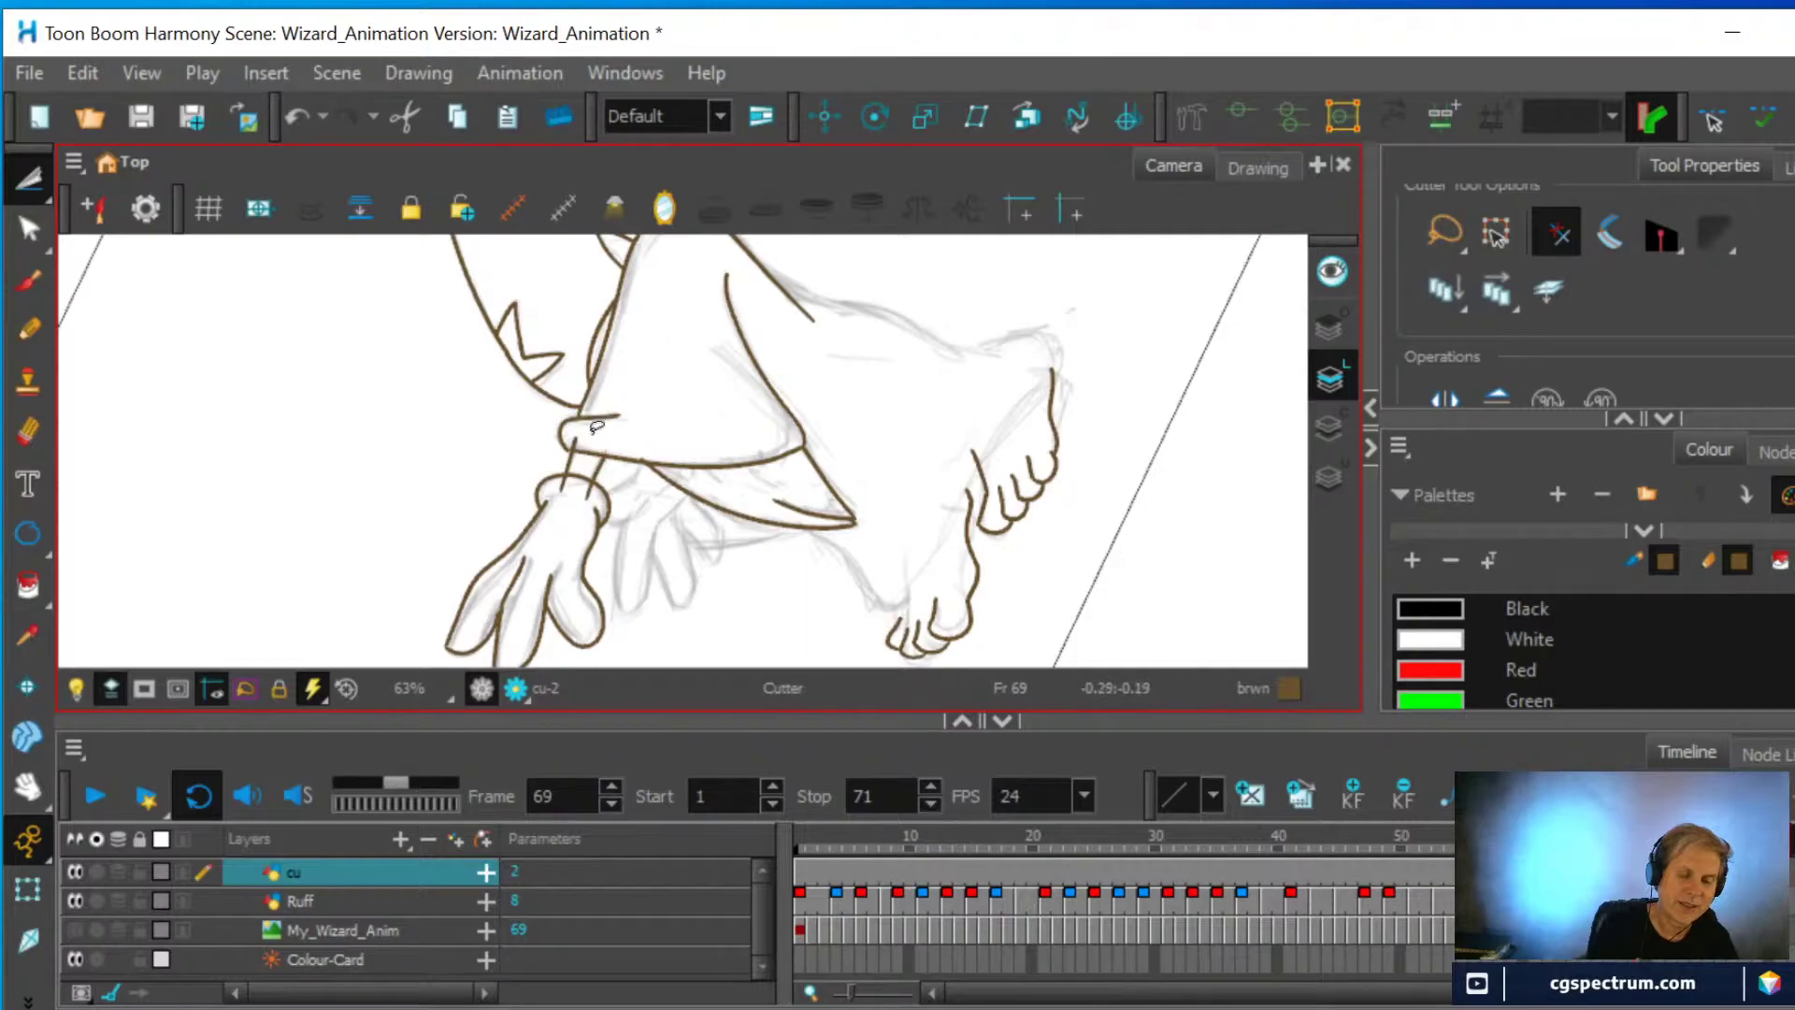
{"action": "left_click_drag", "start_coordinate": [575, 432], "coordinate": [599, 430]}
{"action": "key", "text": "Delete"}
{"action": "key", "text": "Delete"}
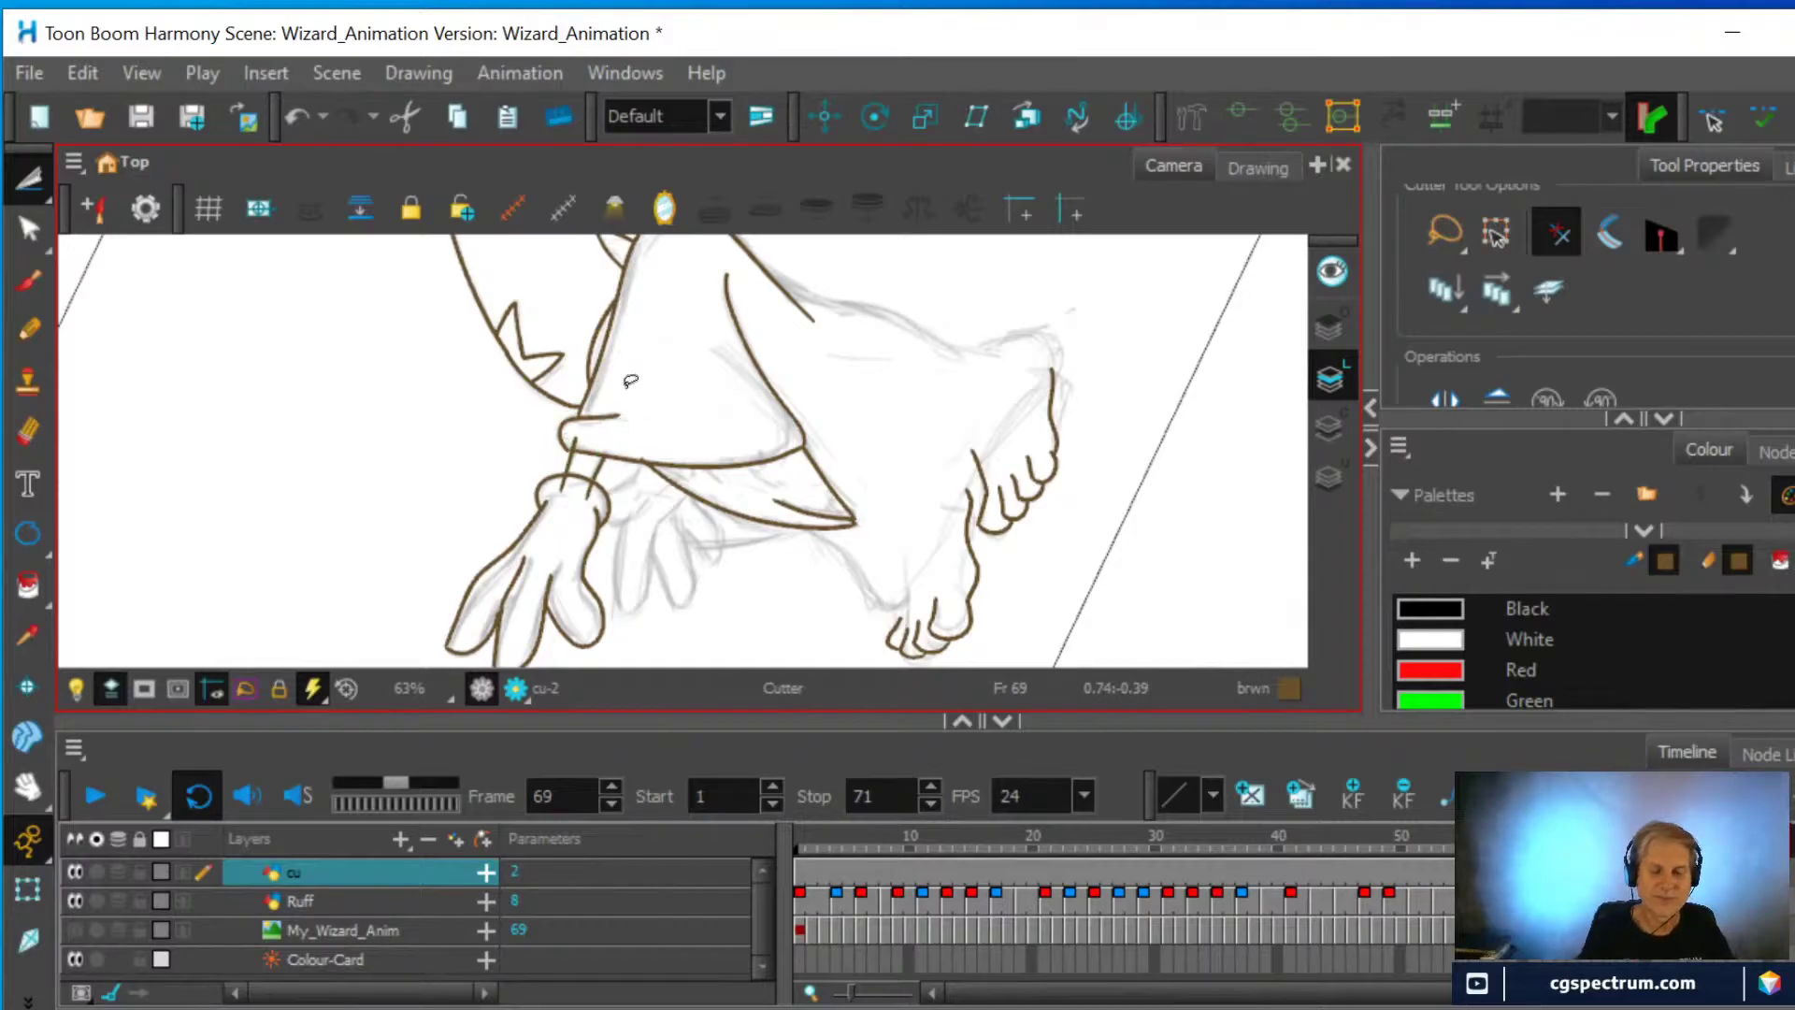
{"action": "scroll", "coordinate": [631, 380], "scroll_direction": "up", "scroll_amount": 3}
{"action": "mouse_move", "coordinate": [510, 478]}
{"action": "left_mouse_down"}
{"action": "mouse_move", "coordinate": [529, 482]}
{"action": "mouse_move", "coordinate": [513, 468]}
{"action": "left_mouse_up"}
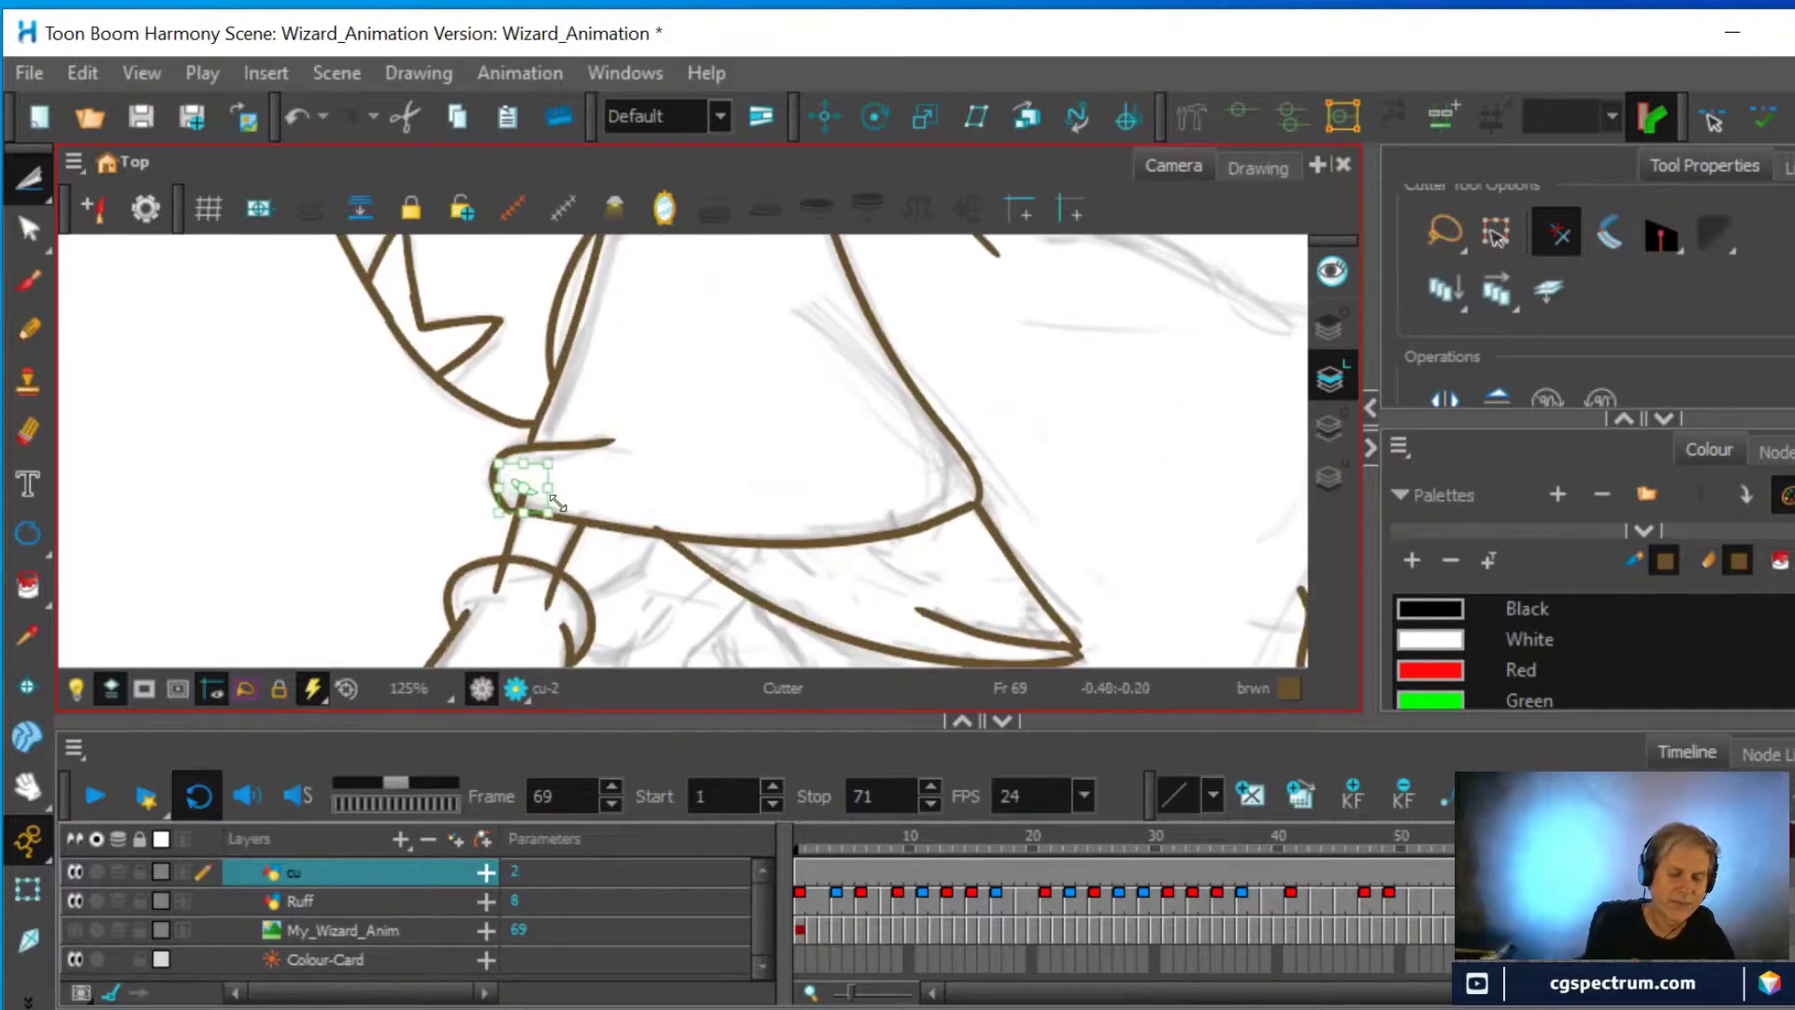
{"action": "key", "text": "Delete"}
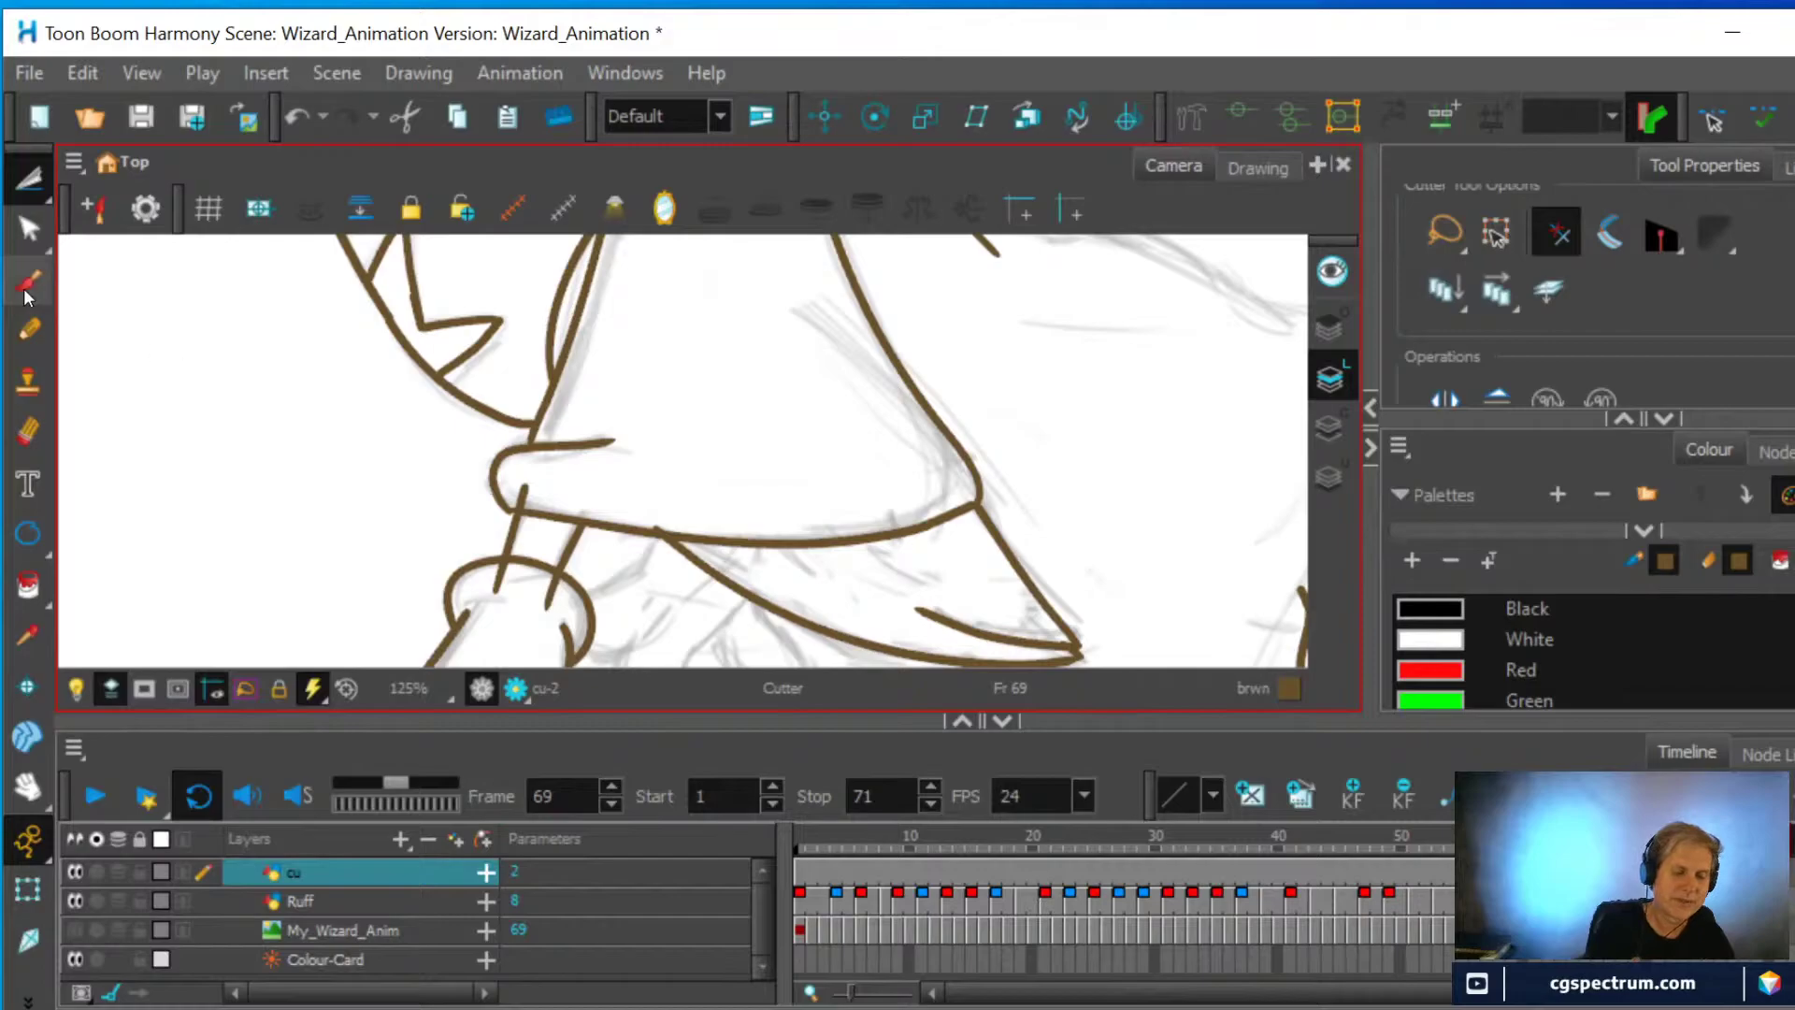
Adjust the upper end of the outer wrist line to meet the sleeve's hem using the Contour Editor
{"action": "left_click", "coordinate": [28, 230]}
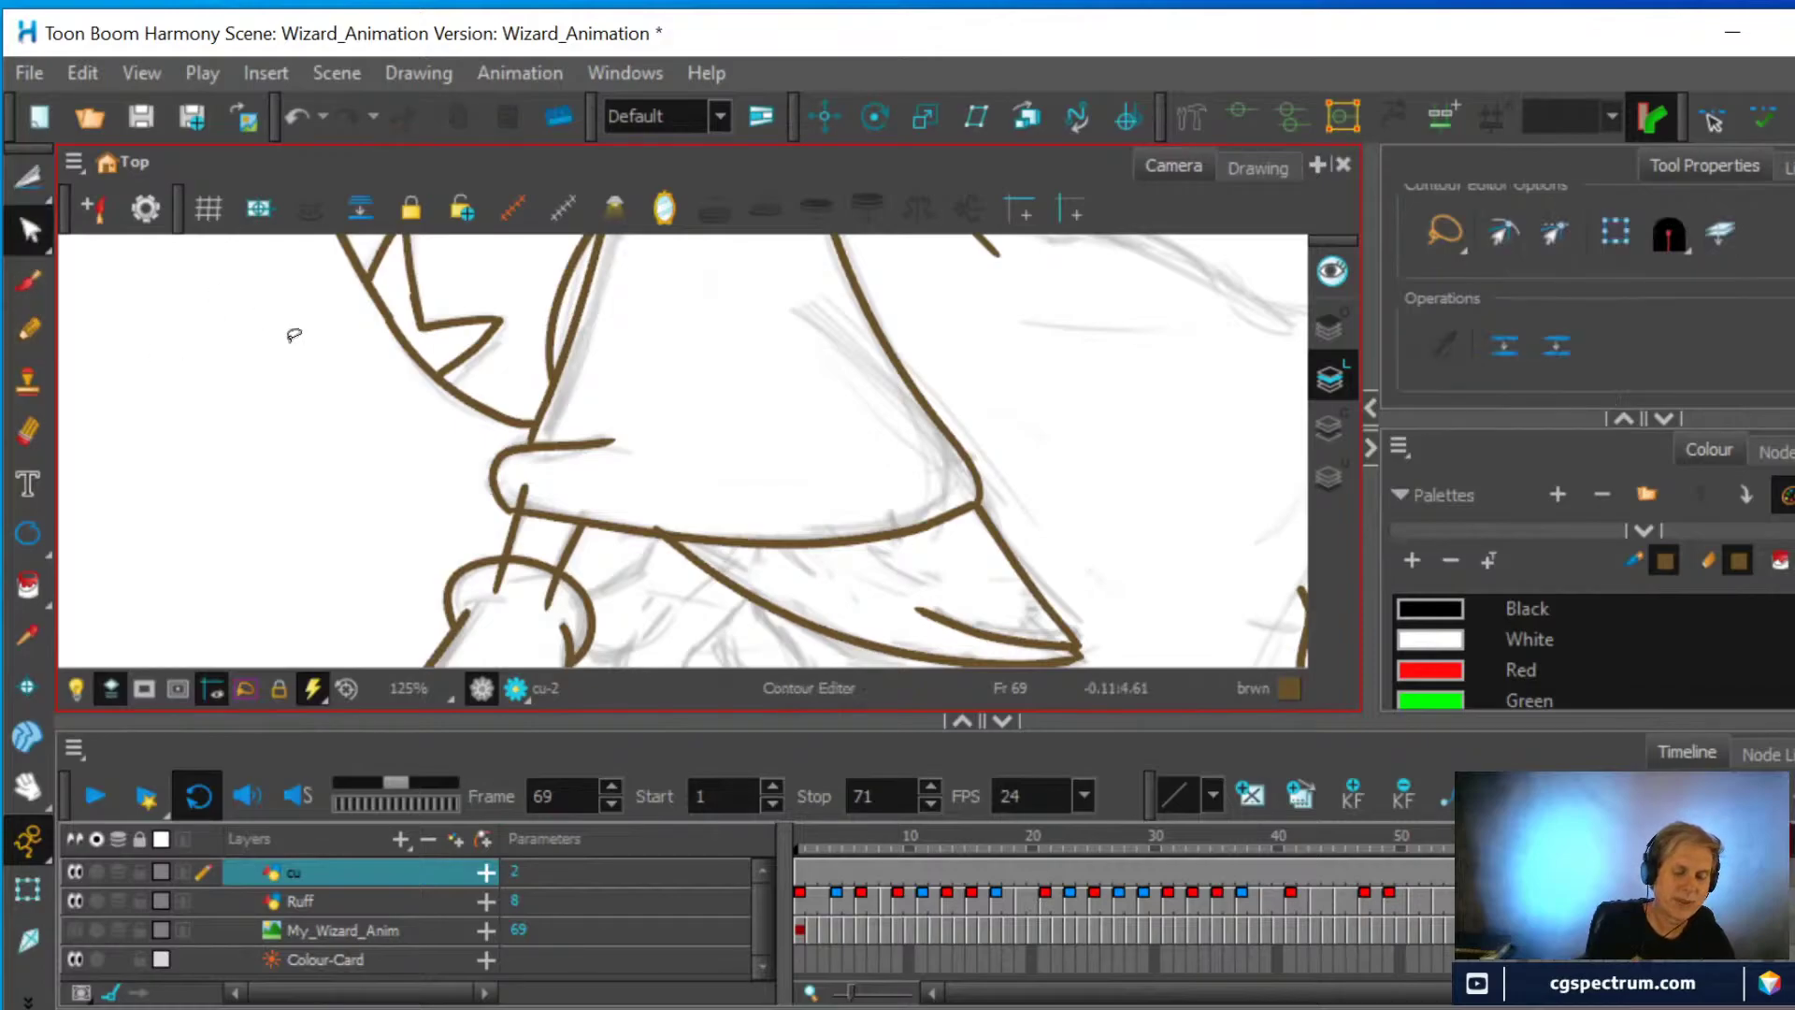
{"action": "left_click", "coordinate": [517, 511]}
{"action": "left_click", "coordinate": [513, 593]}
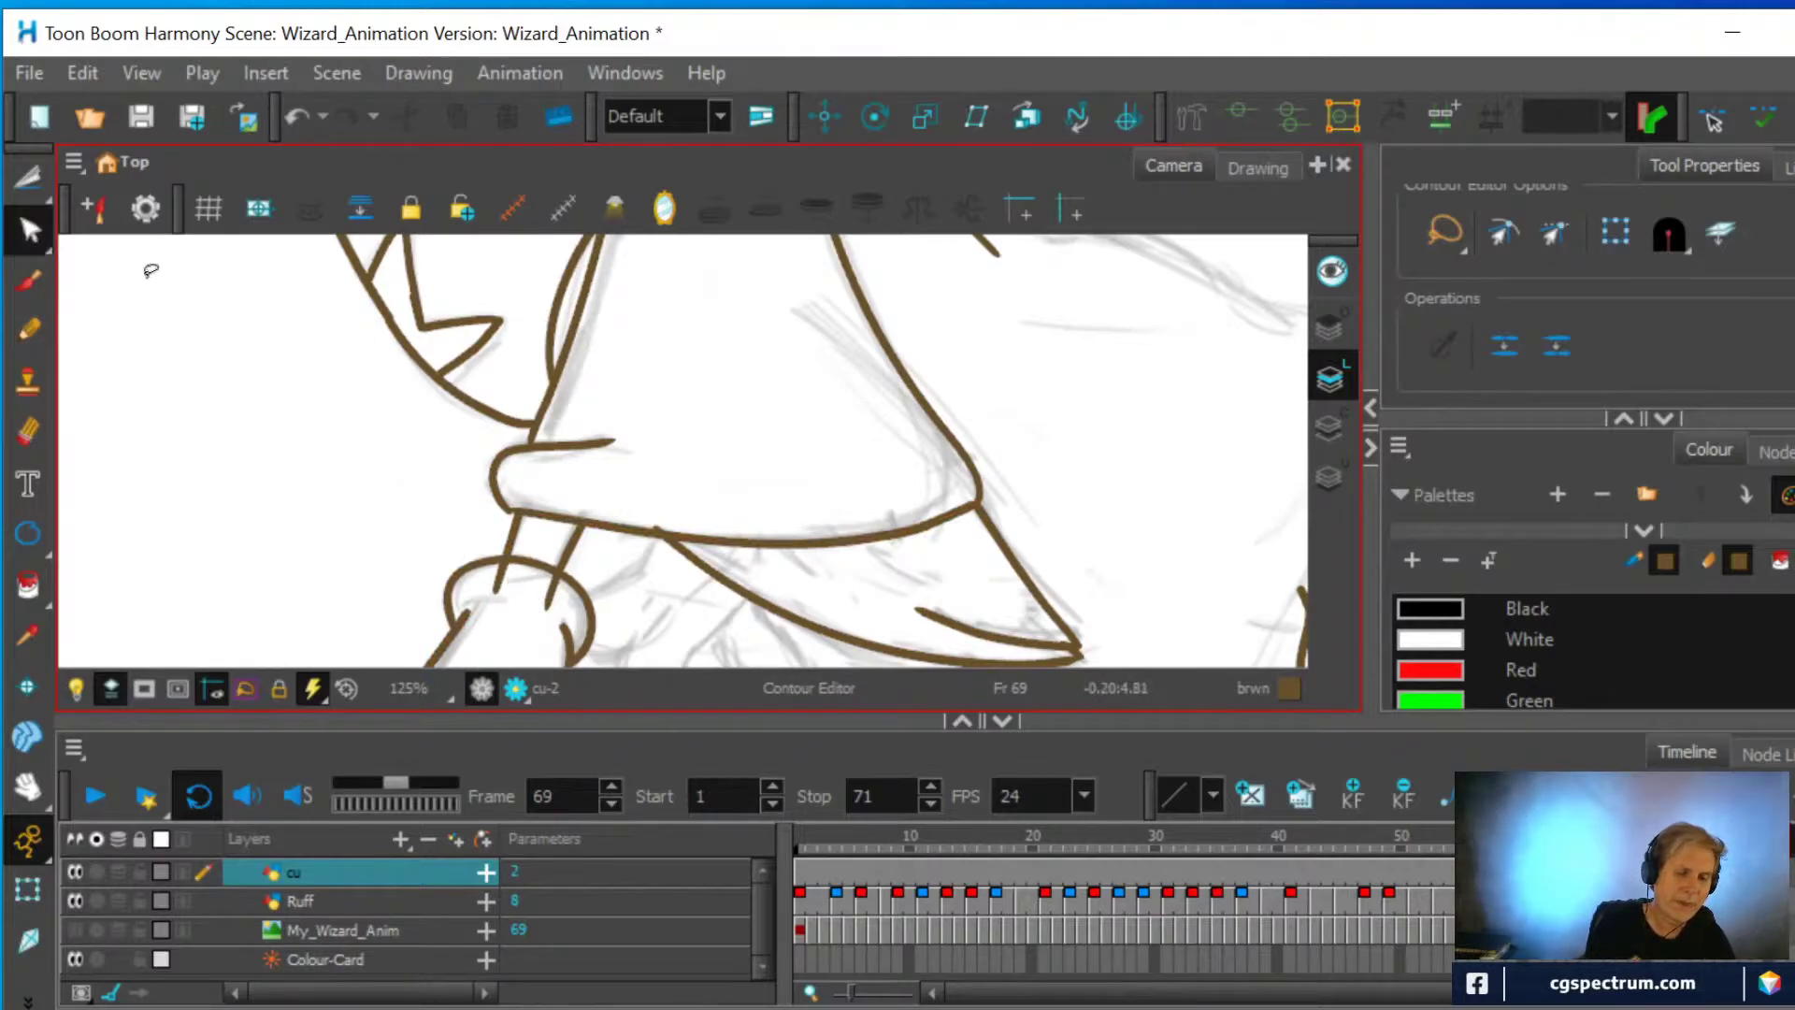
Cut away the ends of both wrist lines that run past the top edge of the glove cuff
{"action": "left_click", "coordinate": [28, 177]}
{"action": "left_click_drag", "start_coordinate": [517, 567], "coordinate": [627, 554]}
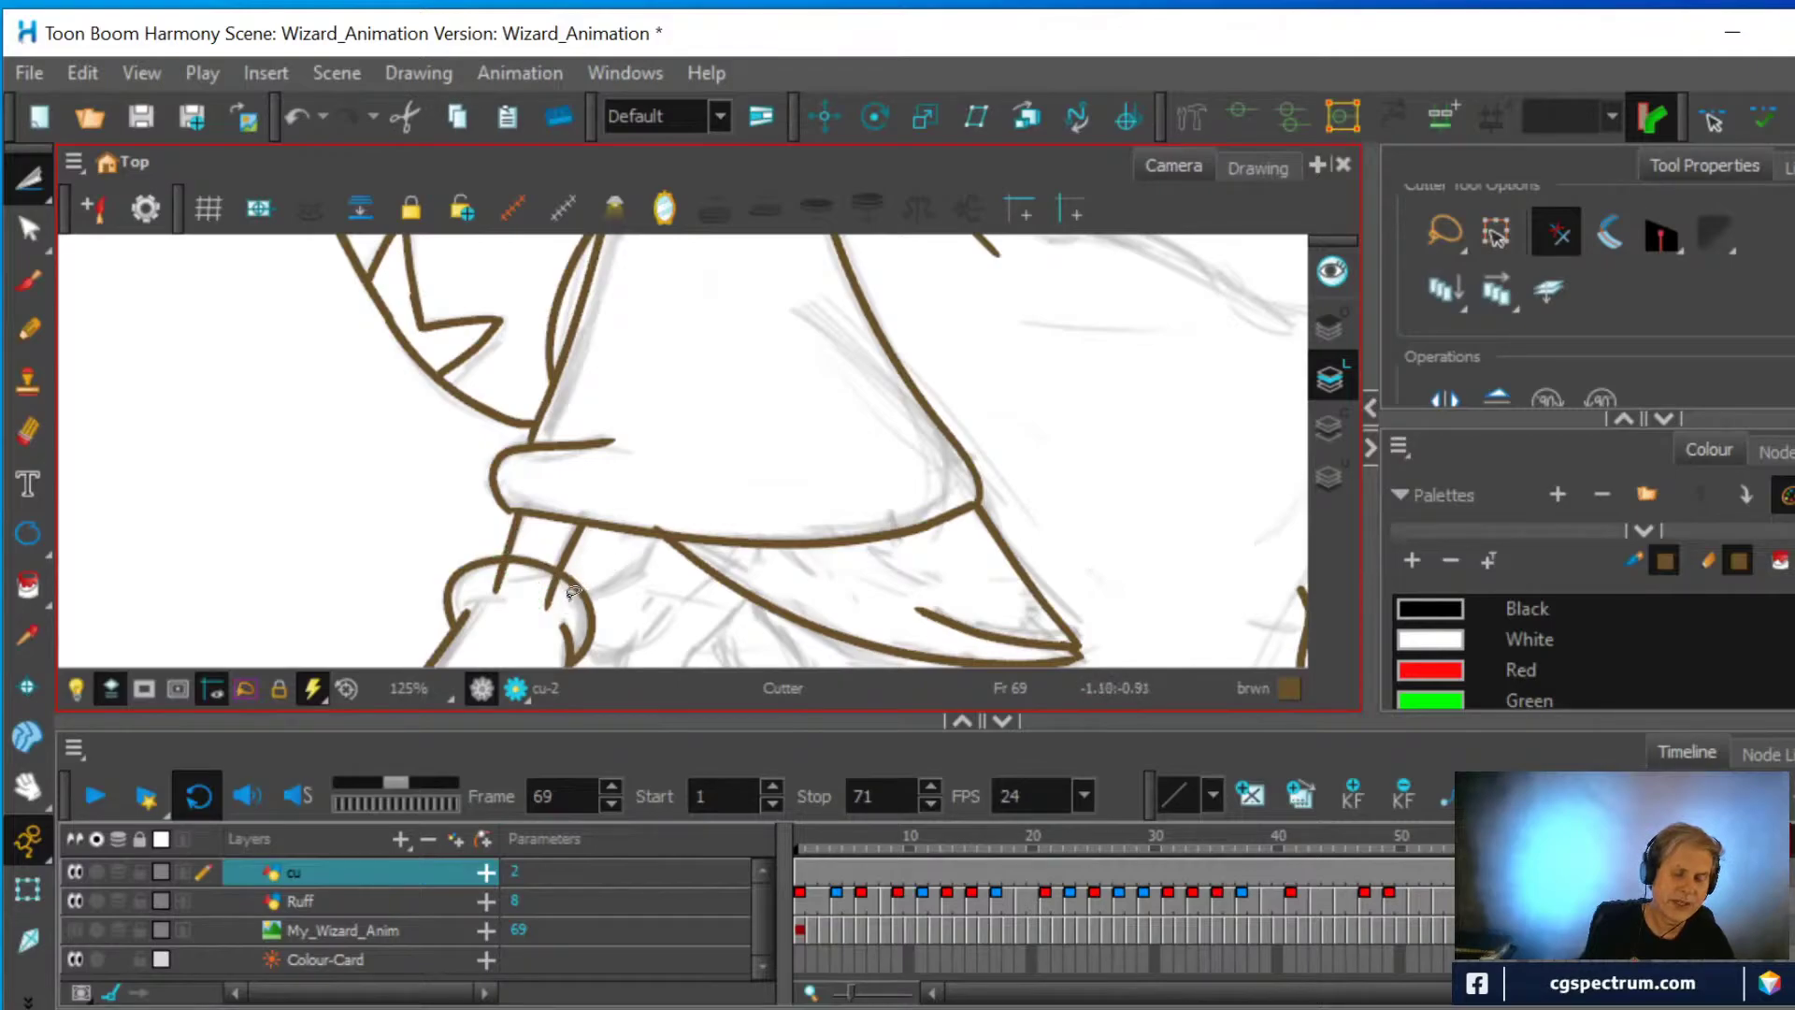
{"action": "key", "text": "Delete"}
{"action": "left_click_drag", "start_coordinate": [519, 567], "coordinate": [484, 572]}
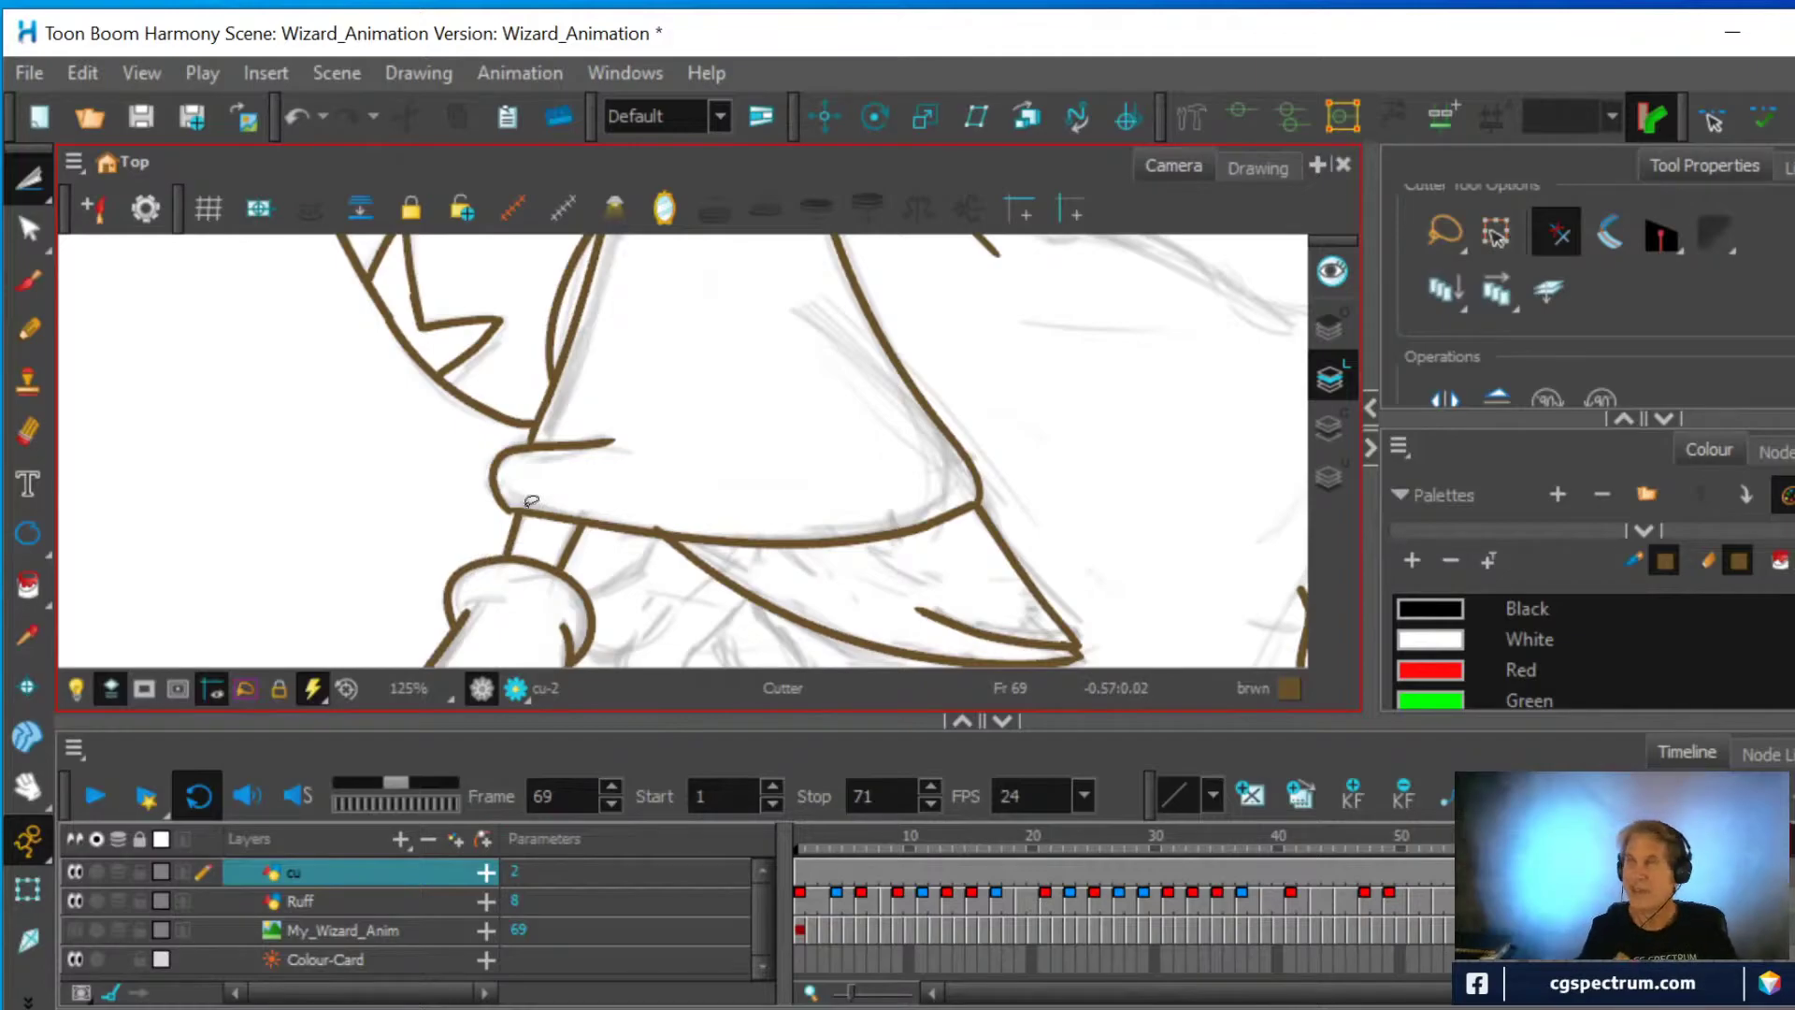
{"action": "scroll", "coordinate": [548, 481], "scroll_direction": "down", "scroll_amount": 3}
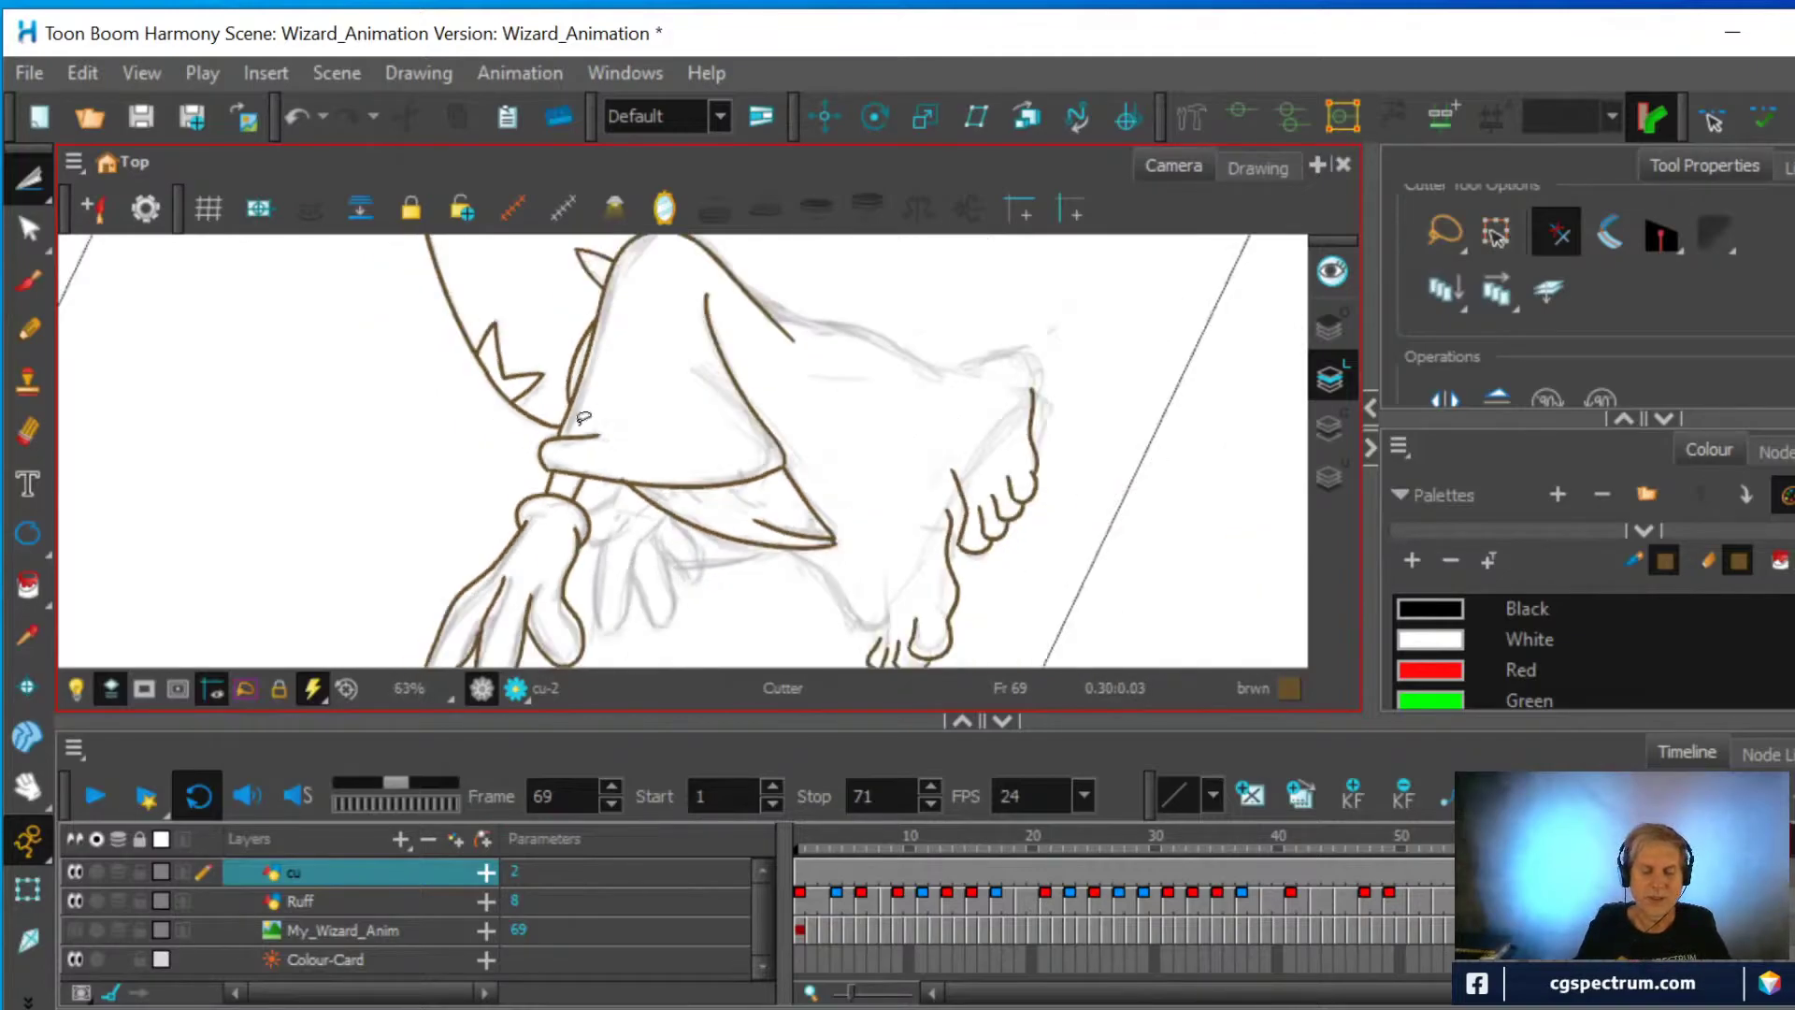
{"action": "scroll", "coordinate": [589, 415], "scroll_direction": "up", "scroll_amount": 1}
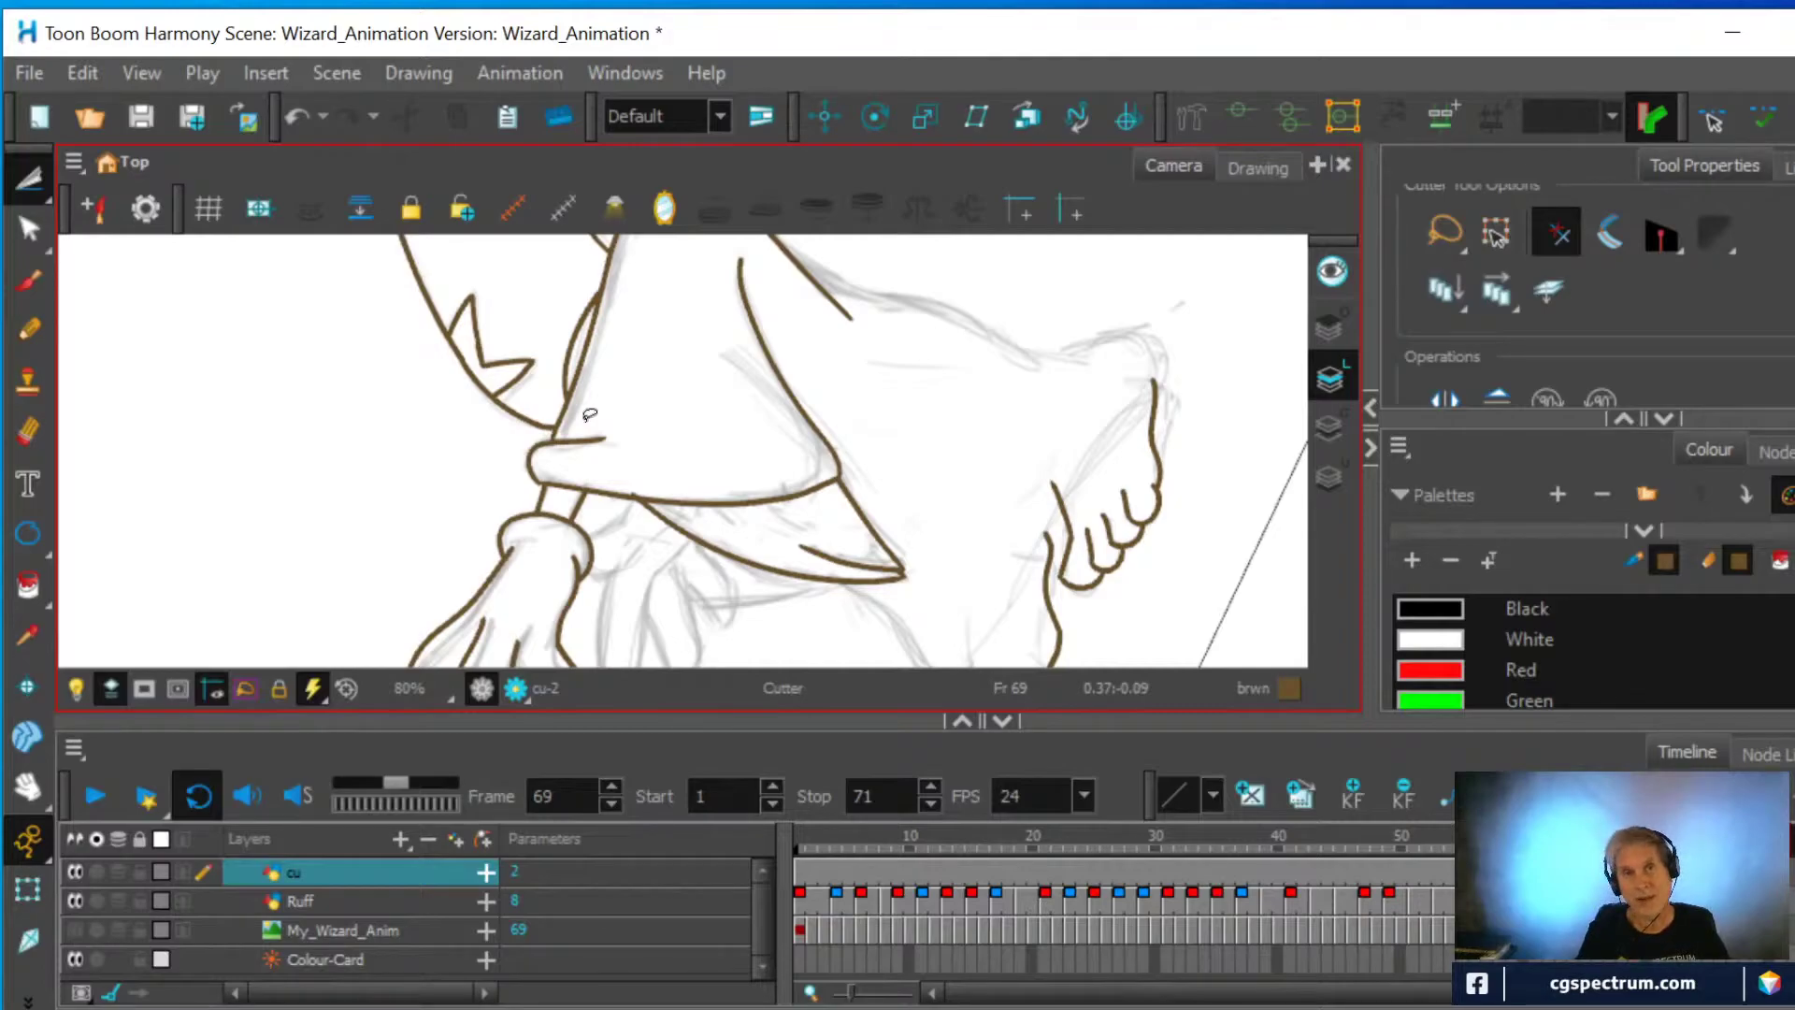
{"action": "scroll", "coordinate": [589, 414], "scroll_direction": "up", "scroll_amount": 1}
{"action": "scroll", "coordinate": [605, 402], "scroll_direction": "down", "scroll_amount": 1}
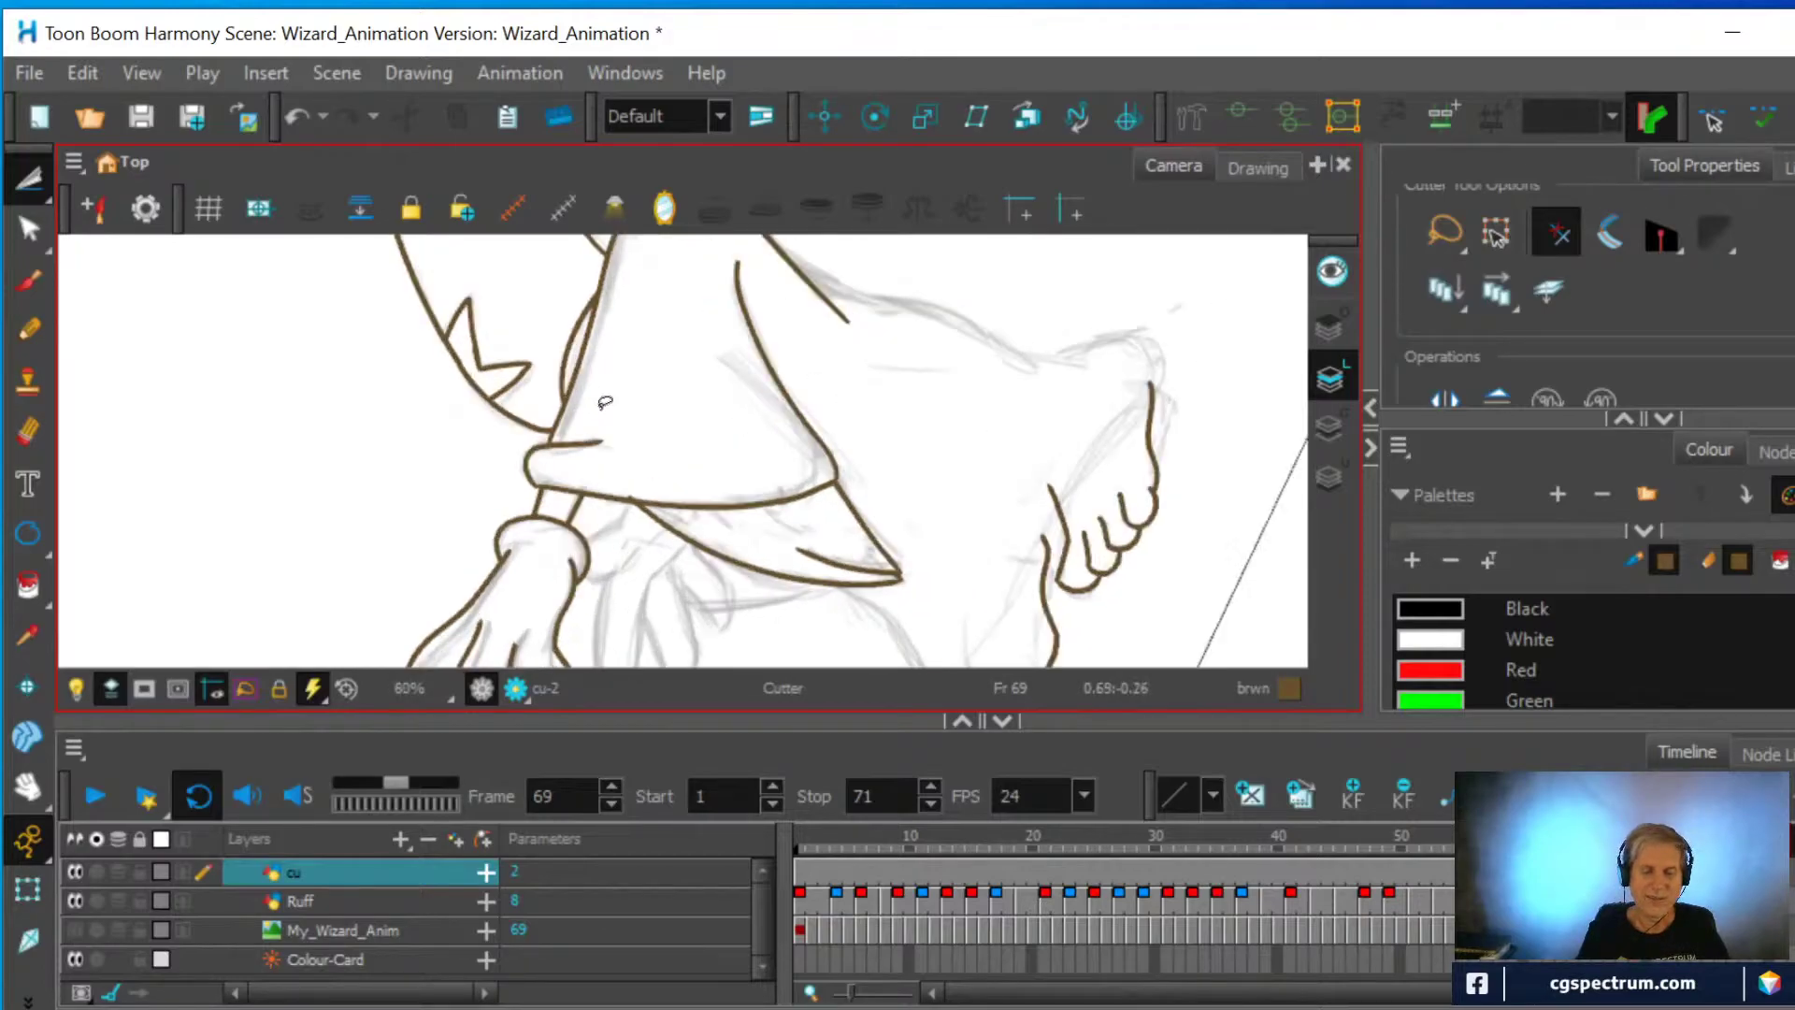
{"action": "scroll", "coordinate": [681, 449], "scroll_direction": "up", "scroll_amount": 1}
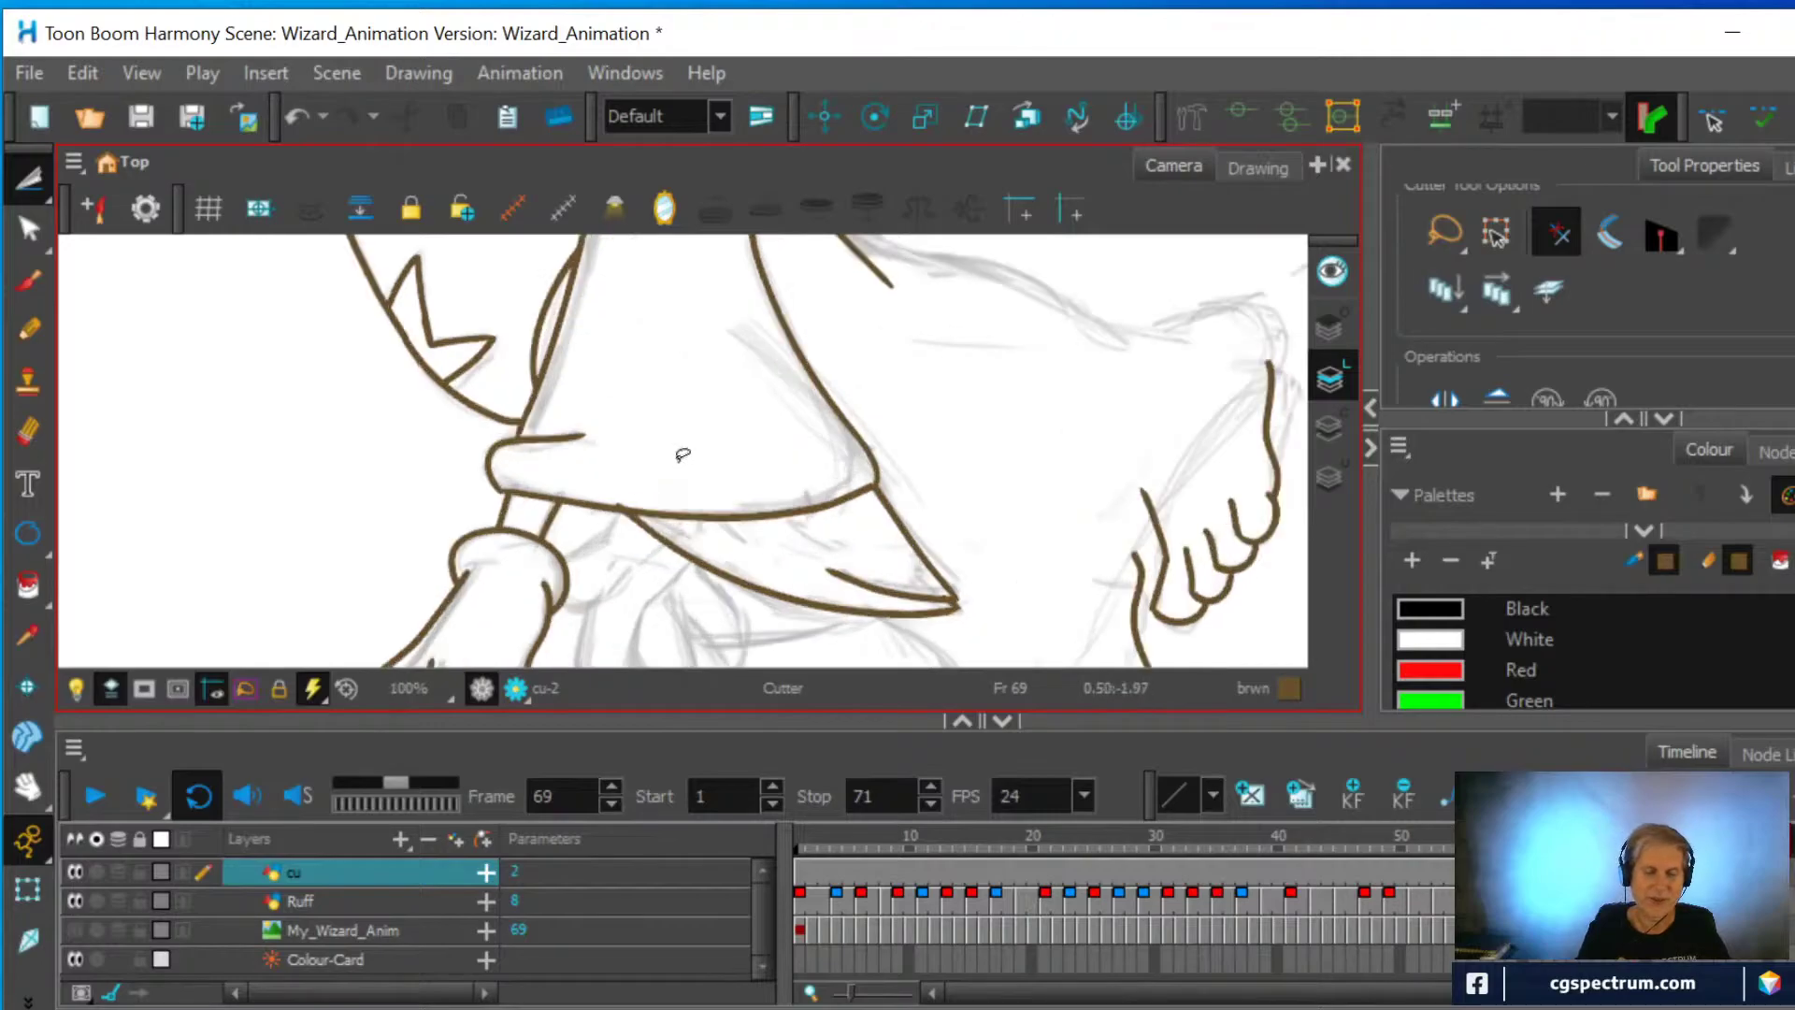
{"action": "left_click_drag", "start_coordinate": [690, 501], "coordinate": [717, 321]}
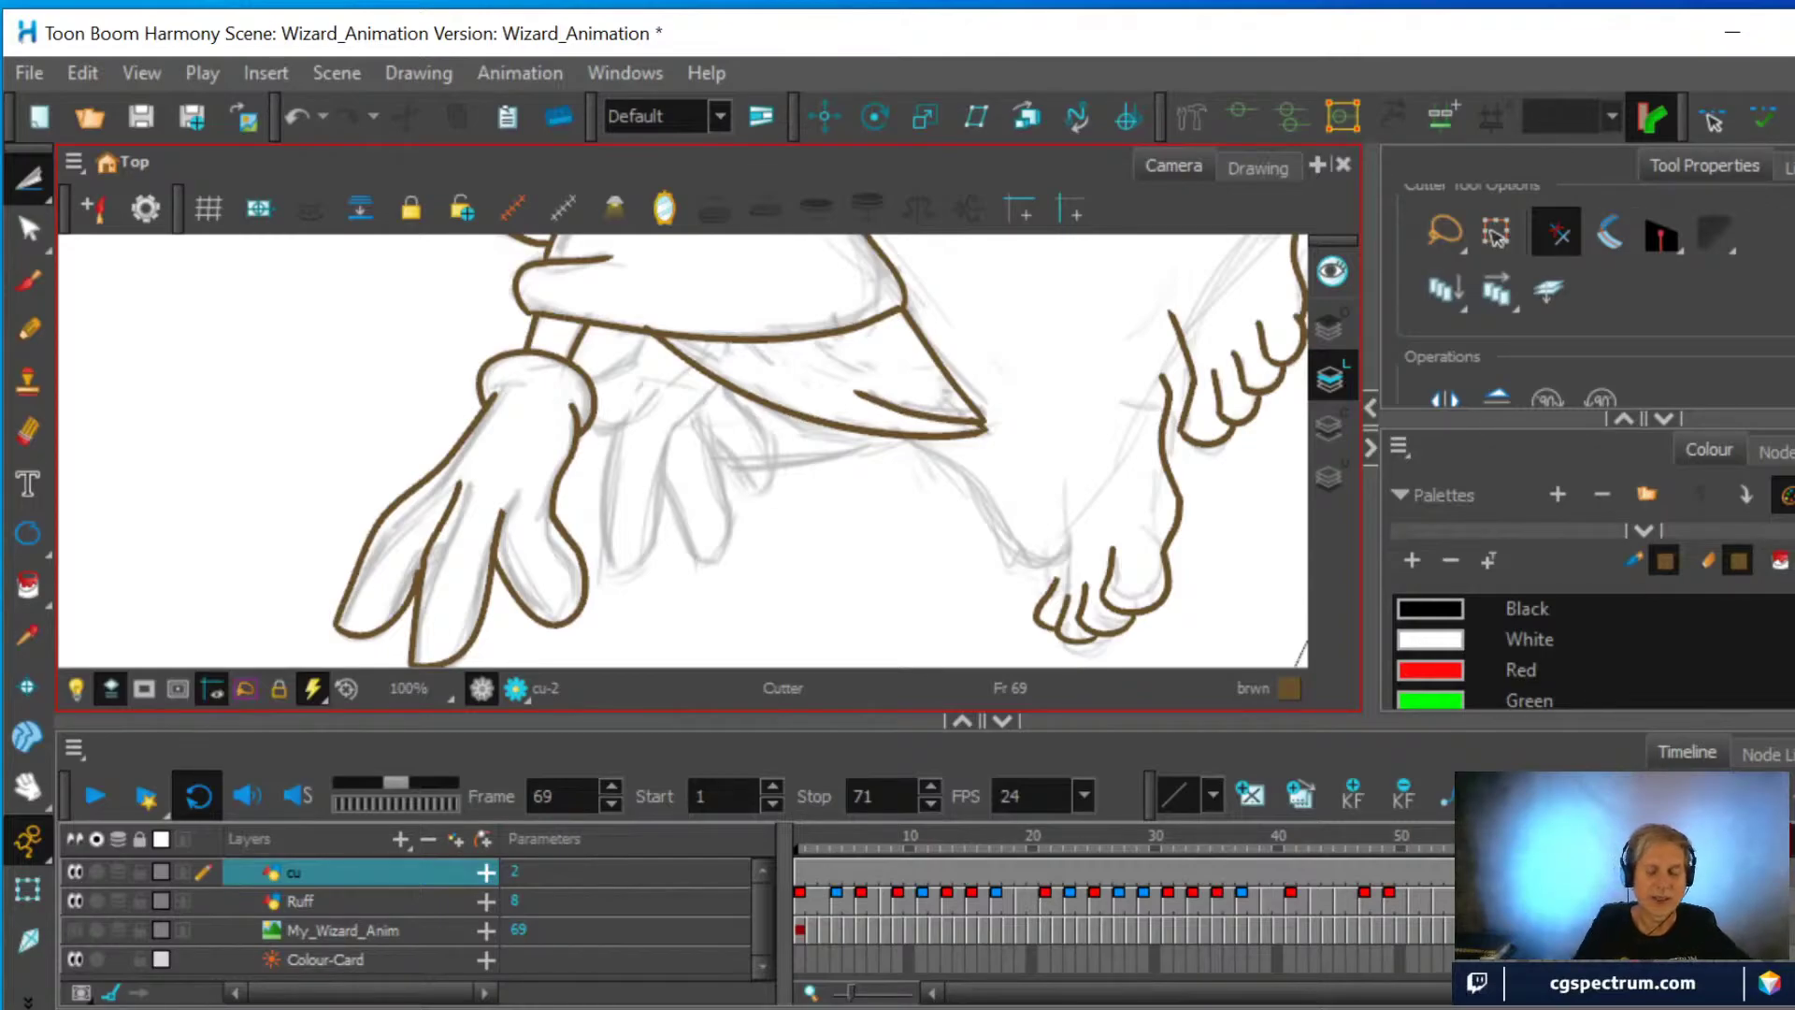
Trace the fingers and thumb of the far hand with the Pencil over the rough sketch beside the sleeve
{"action": "left_click", "coordinate": [28, 329]}
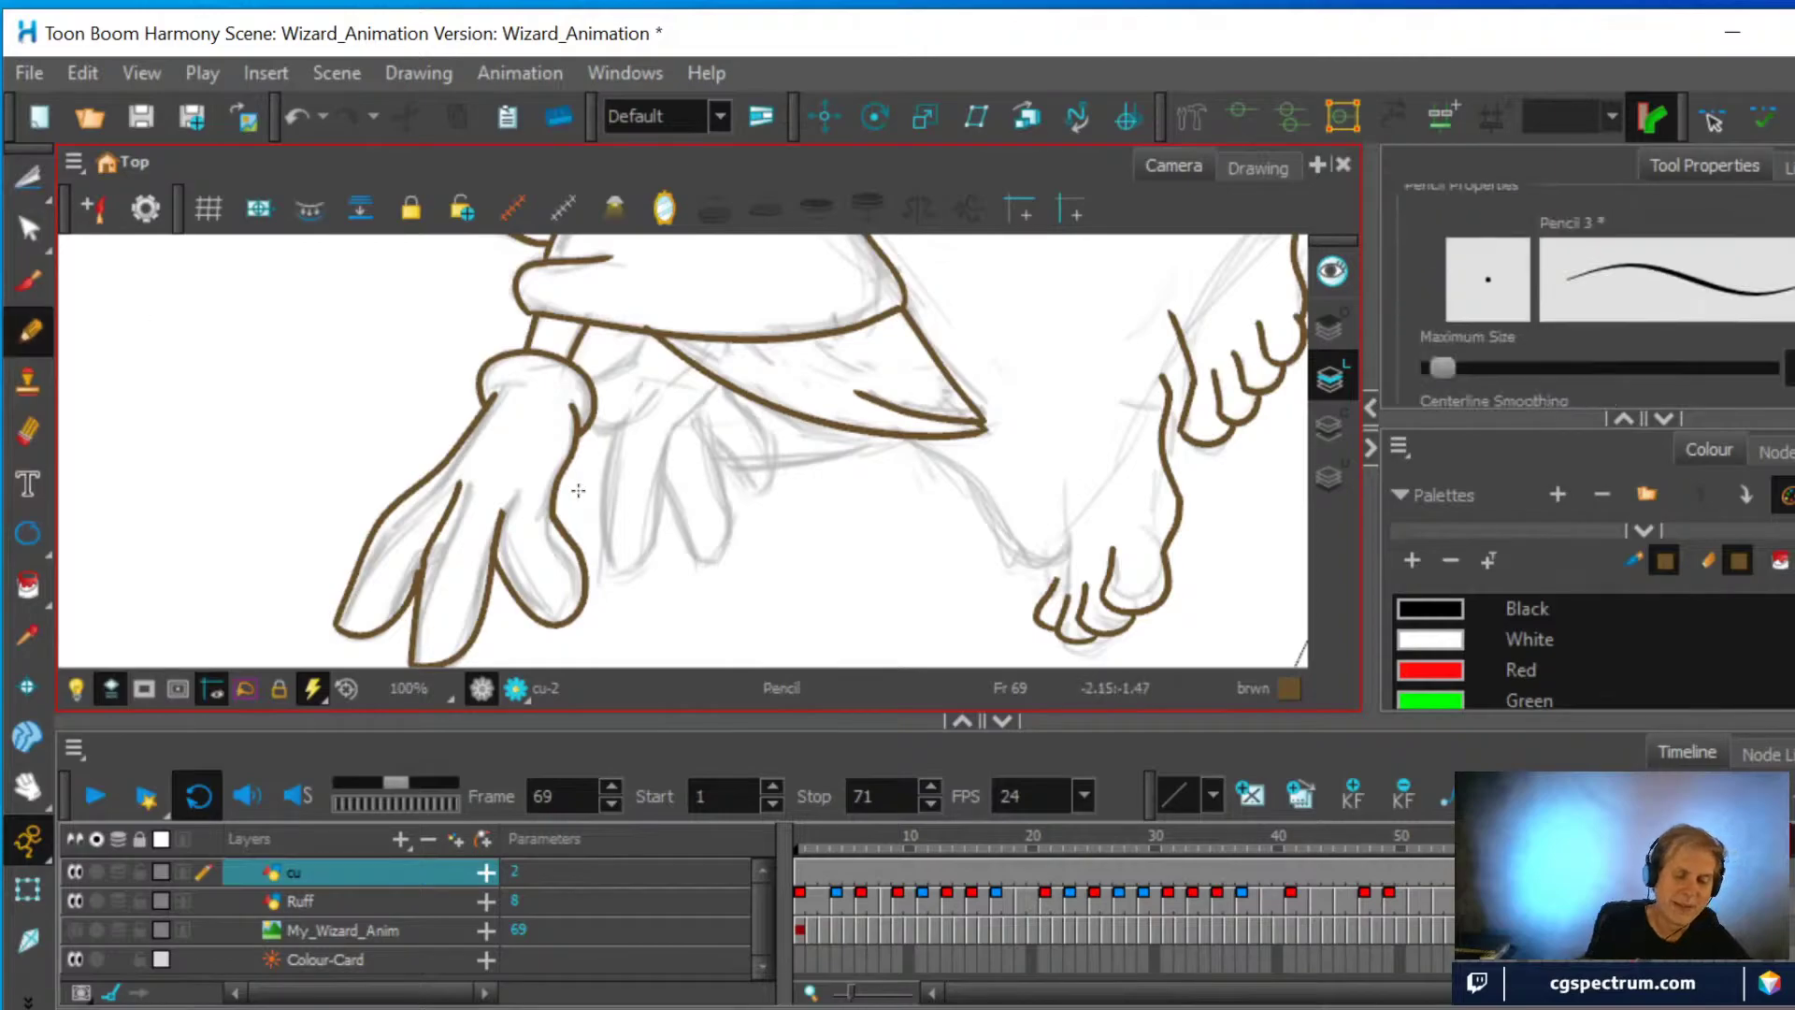
{"action": "left_click_drag", "start_coordinate": [611, 565], "coordinate": [613, 428]}
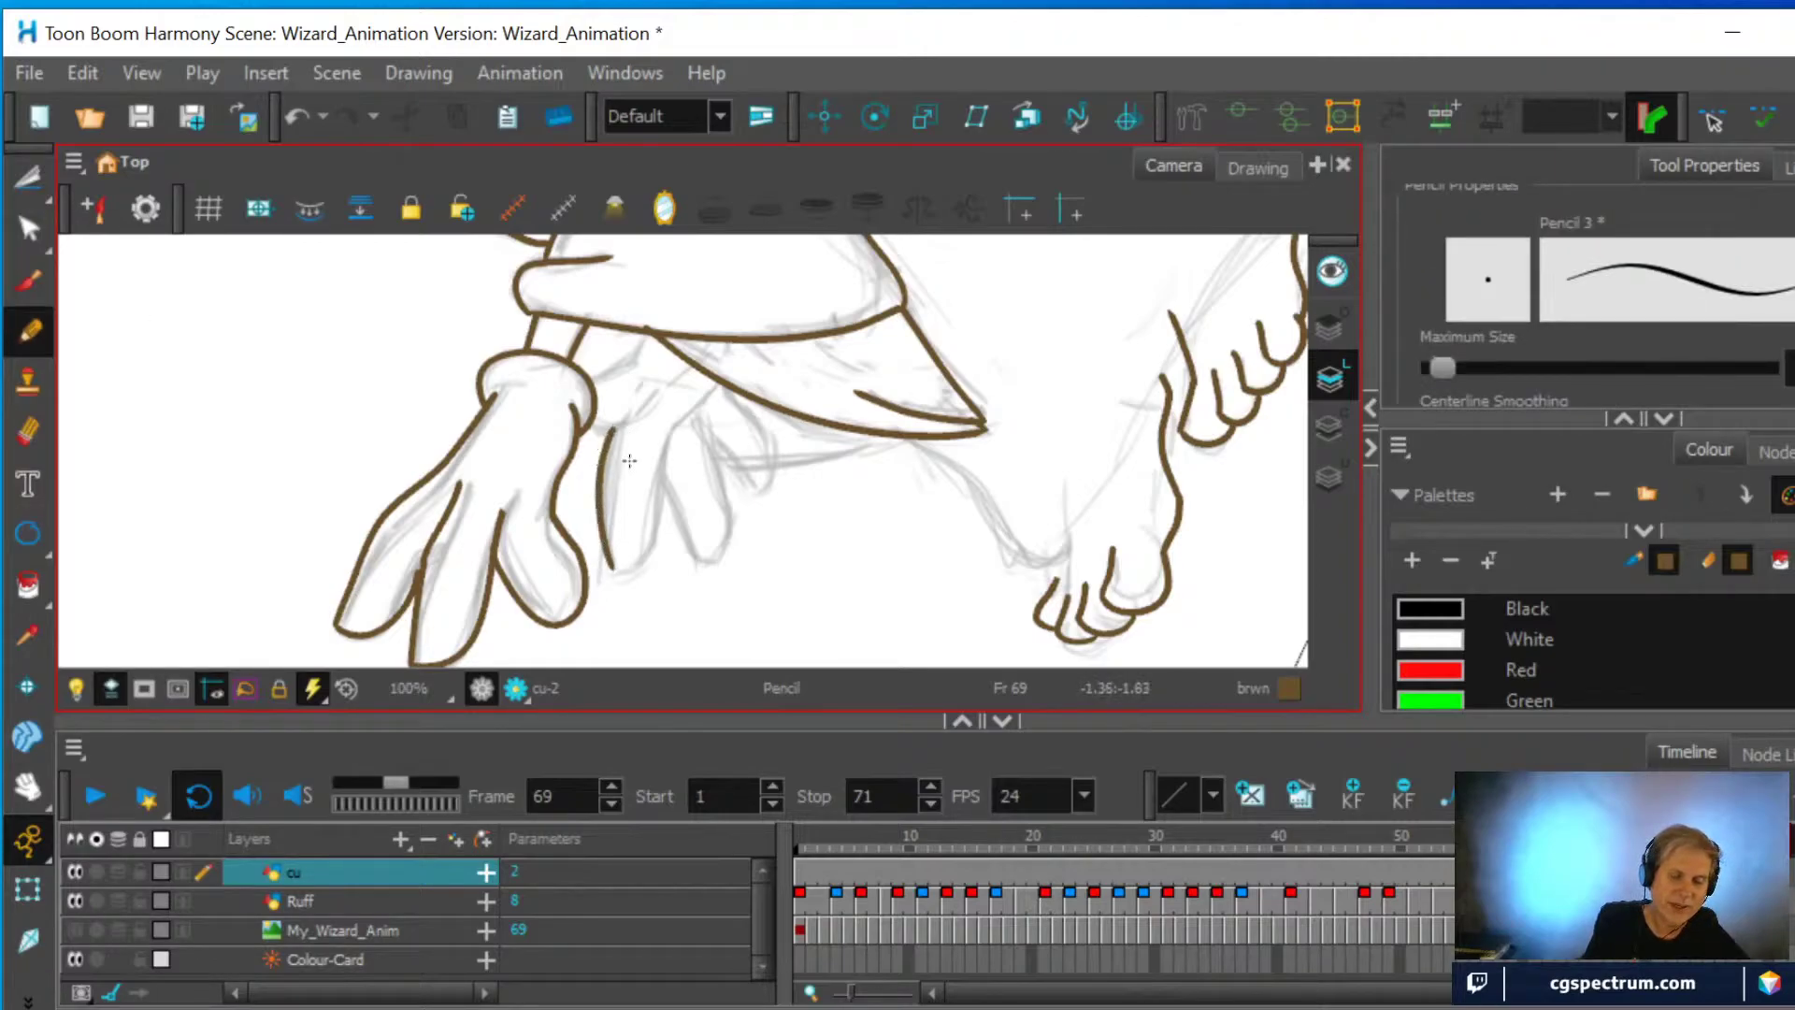
{"action": "mouse_move", "coordinate": [614, 567]}
{"action": "left_mouse_down"}
{"action": "mouse_move", "coordinate": [652, 545]}
{"action": "mouse_move", "coordinate": [664, 427]}
{"action": "mouse_move", "coordinate": [704, 558]}
{"action": "mouse_move", "coordinate": [731, 495]}
{"action": "mouse_move", "coordinate": [705, 425]}
{"action": "mouse_move", "coordinate": [757, 495]}
{"action": "mouse_move", "coordinate": [776, 457]}
{"action": "mouse_move", "coordinate": [733, 386]}
{"action": "left_mouse_up"}
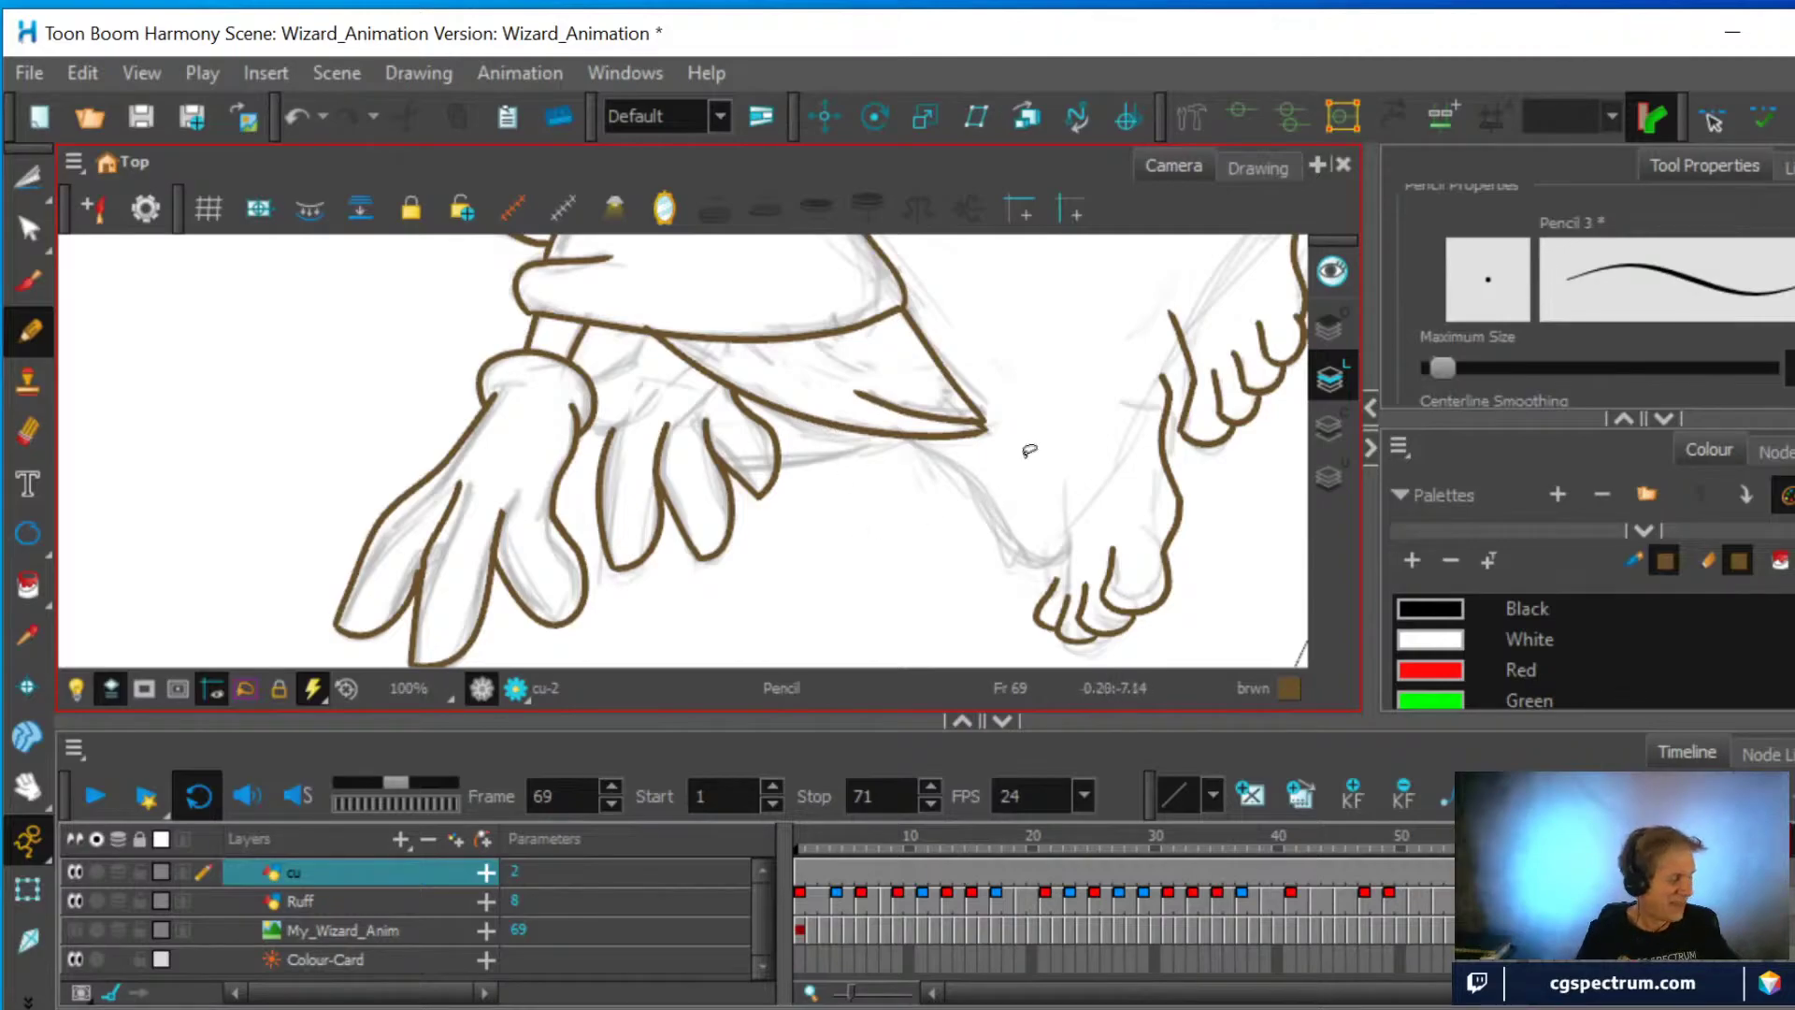
{"action": "left_click_drag", "start_coordinate": [1035, 470], "coordinate": [981, 525]}
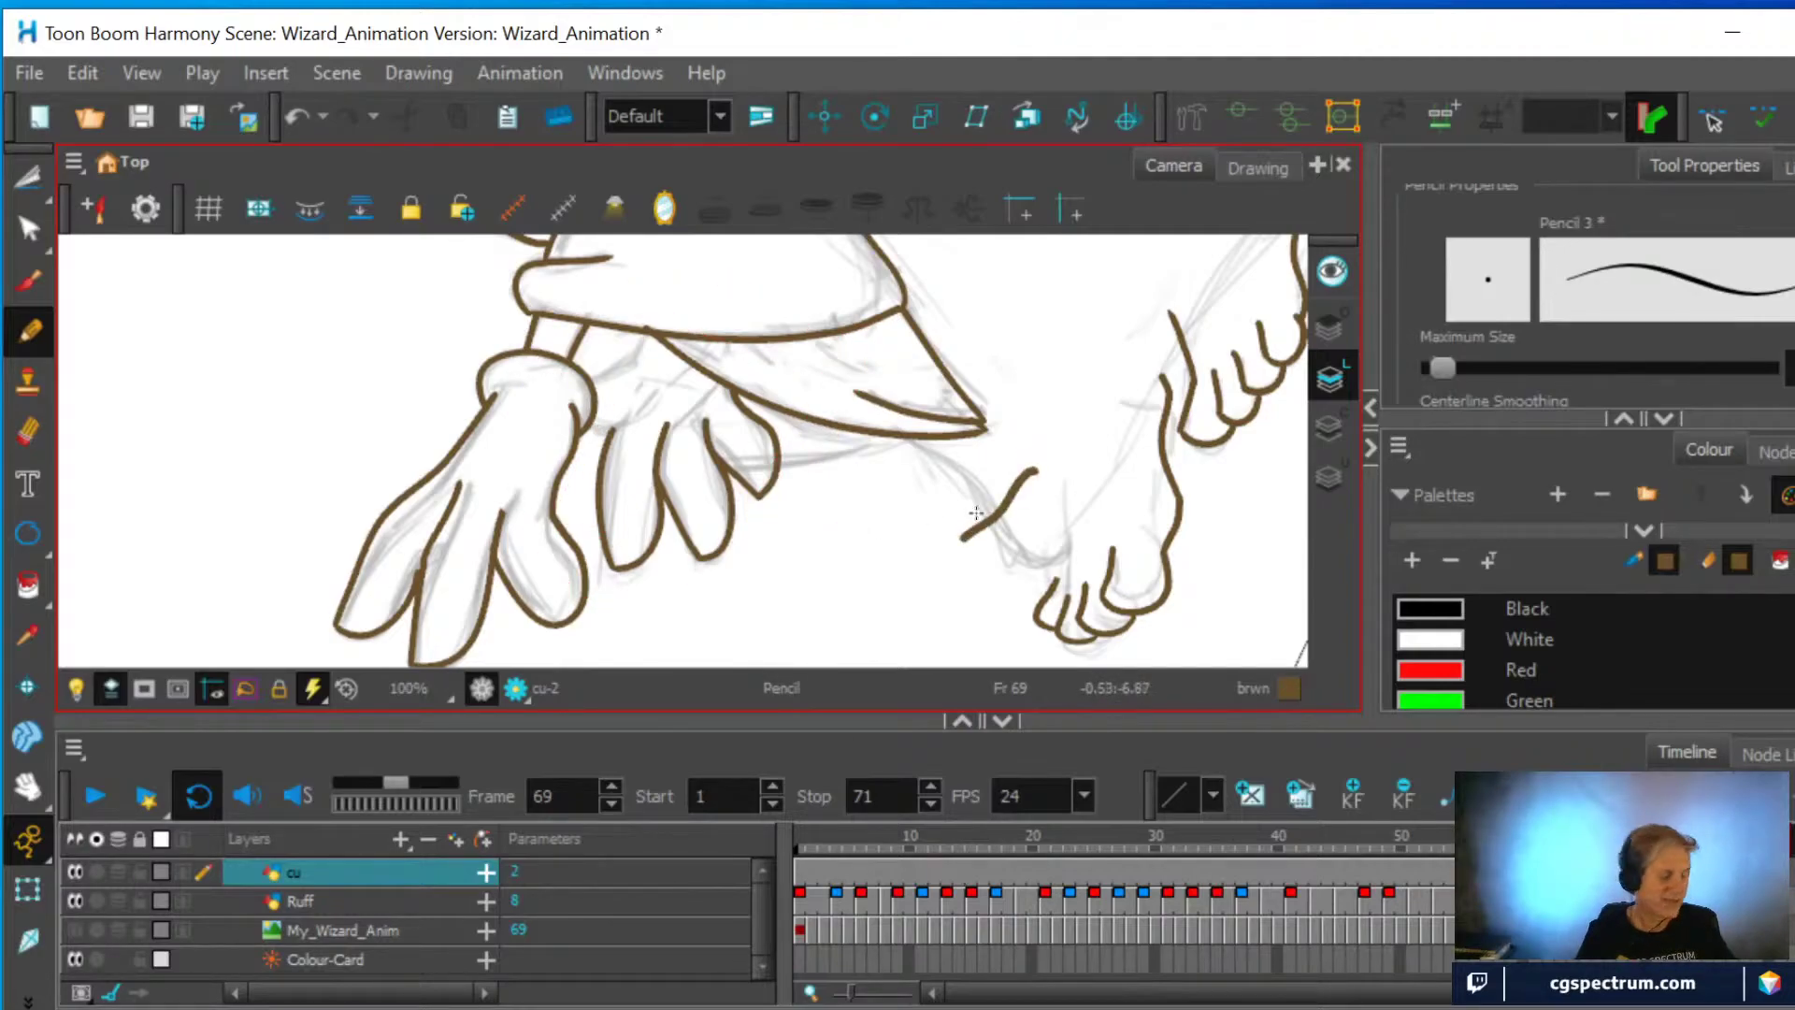
{"action": "key", "text": "ctrl+z"}
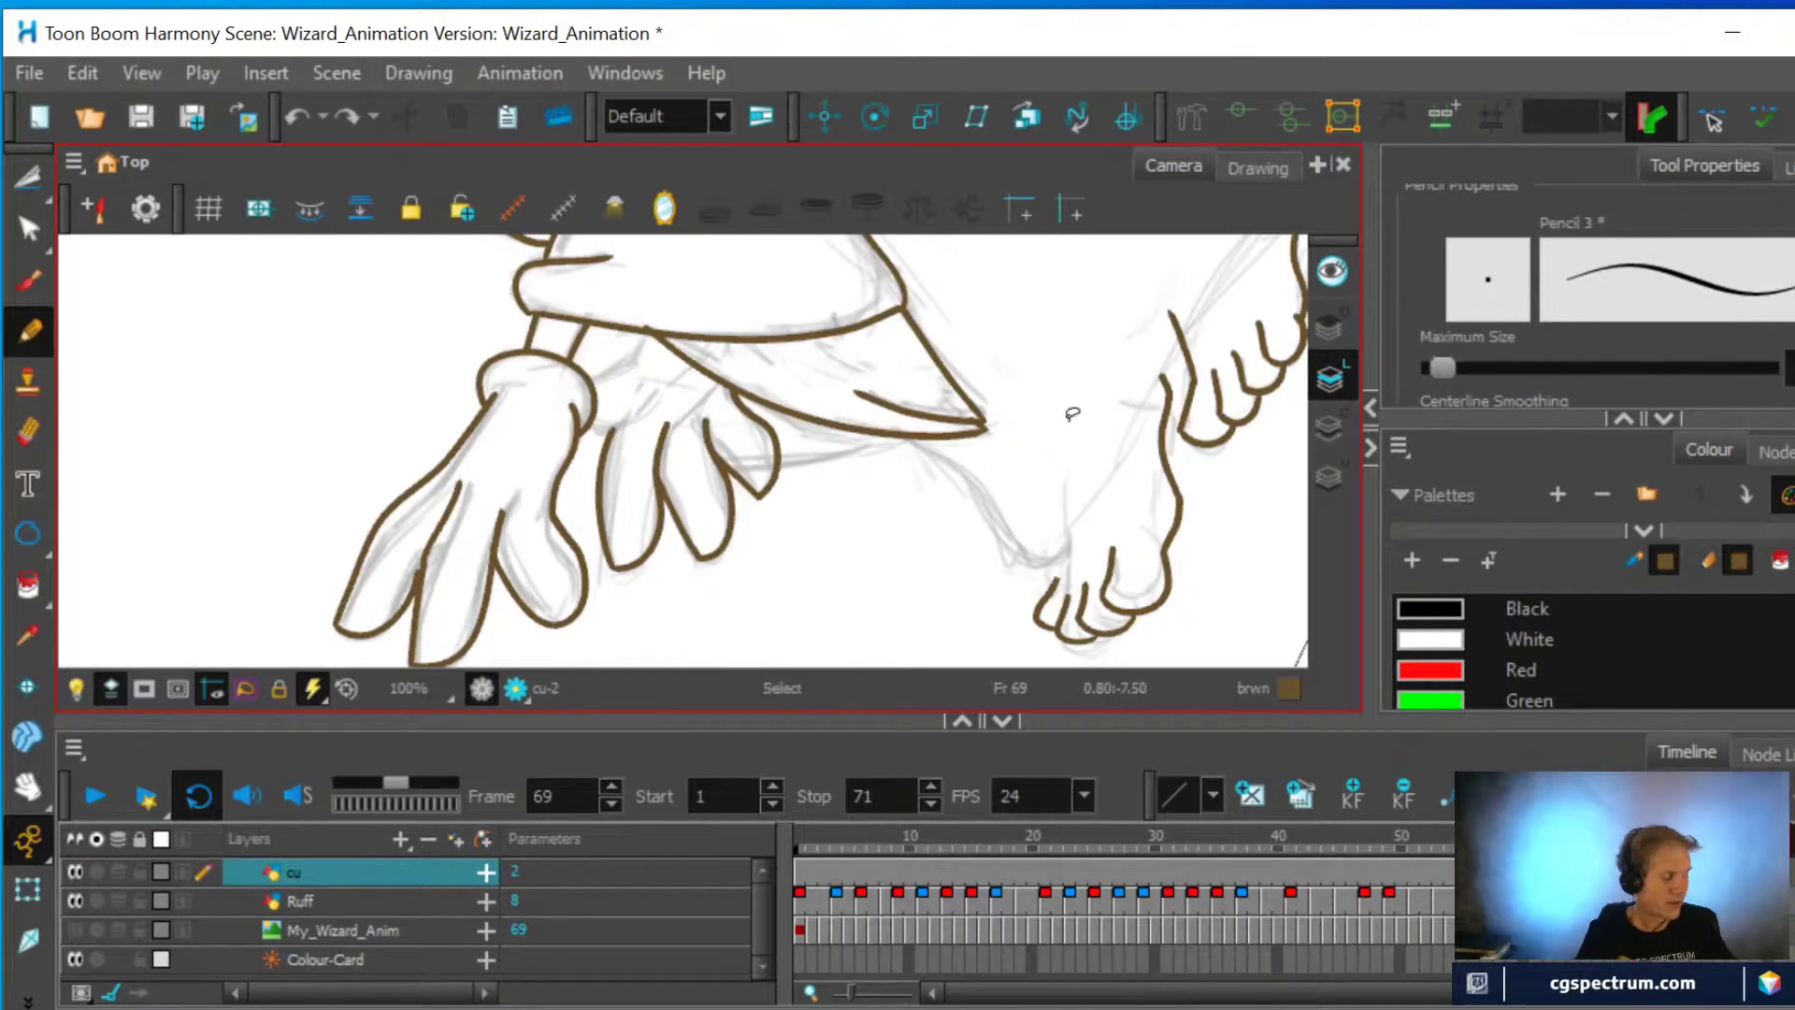
Draw the far hand's remaining edge below the near glove's cuff and the short line linking it to the sleeve
{"action": "mouse_move", "coordinate": [1078, 420]}
{"action": "left_mouse_down"}
{"action": "mouse_move", "coordinate": [873, 527]}
{"action": "mouse_move", "coordinate": [766, 617]}
{"action": "mouse_move", "coordinate": [734, 575]}
{"action": "left_mouse_up"}
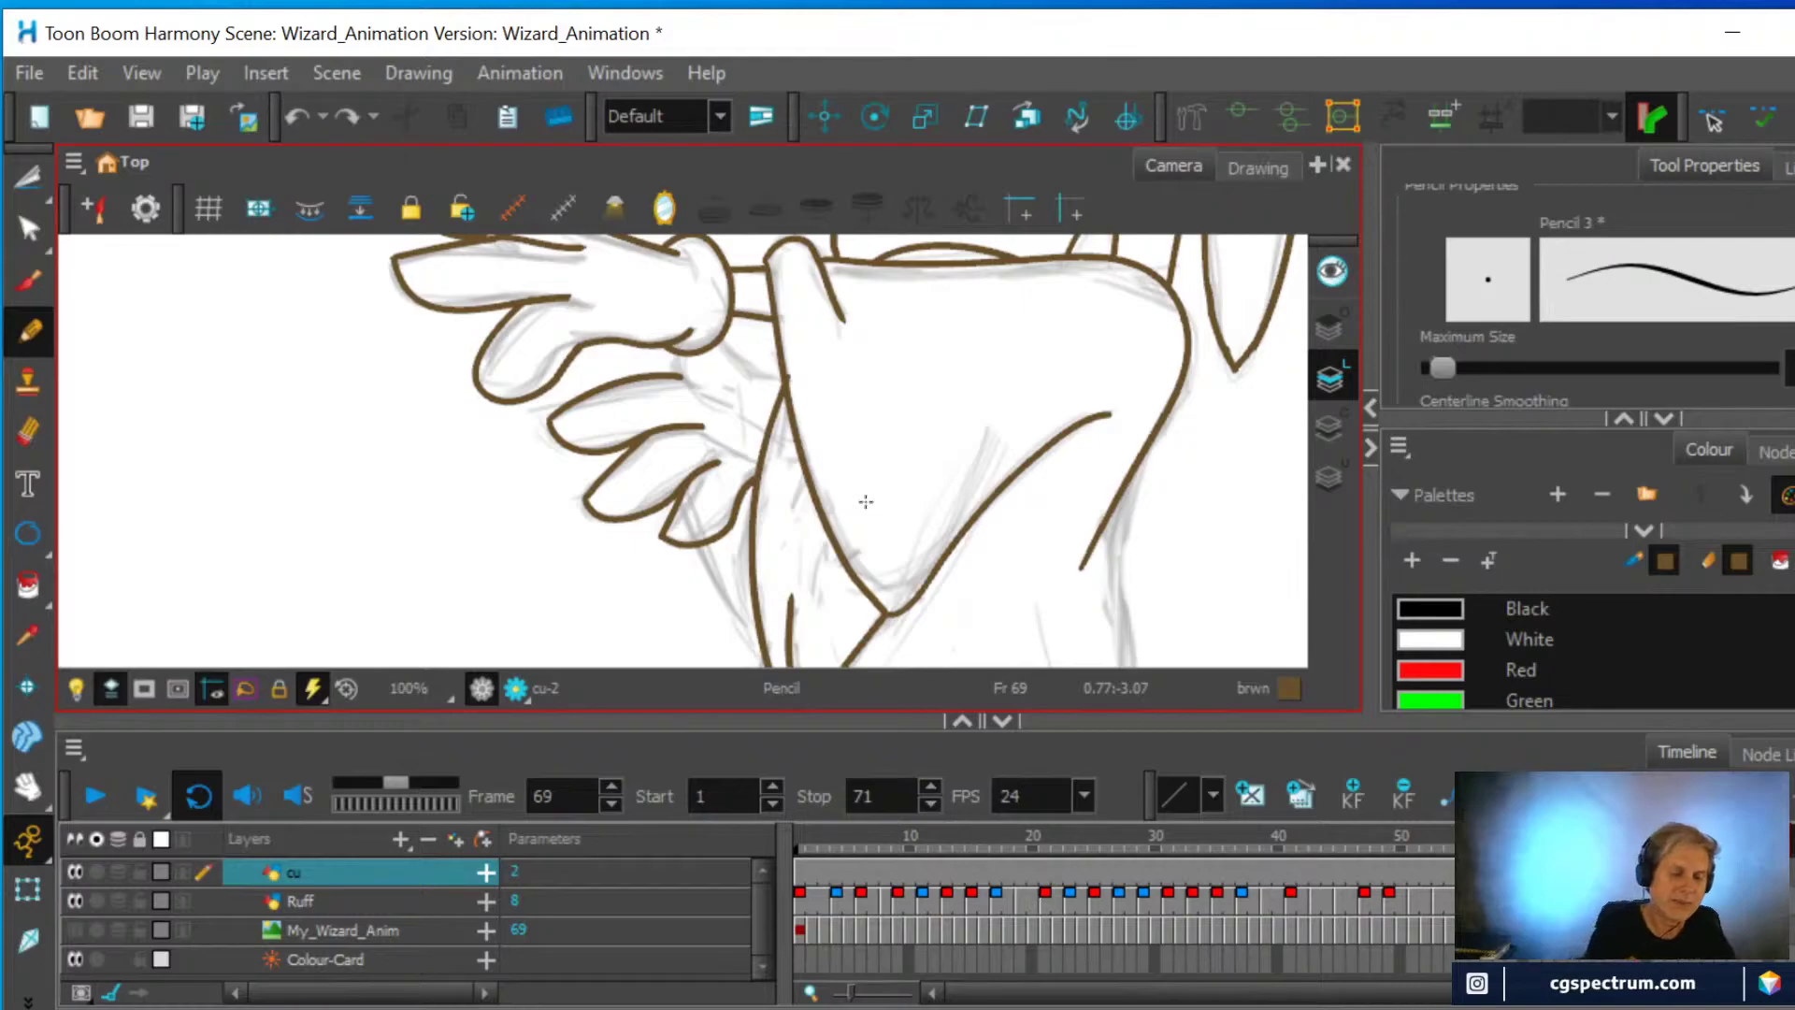
{"action": "mouse_move", "coordinate": [675, 353]}
{"action": "left_mouse_down"}
{"action": "mouse_move", "coordinate": [690, 388]}
{"action": "mouse_move", "coordinate": [744, 409]}
{"action": "left_mouse_up"}
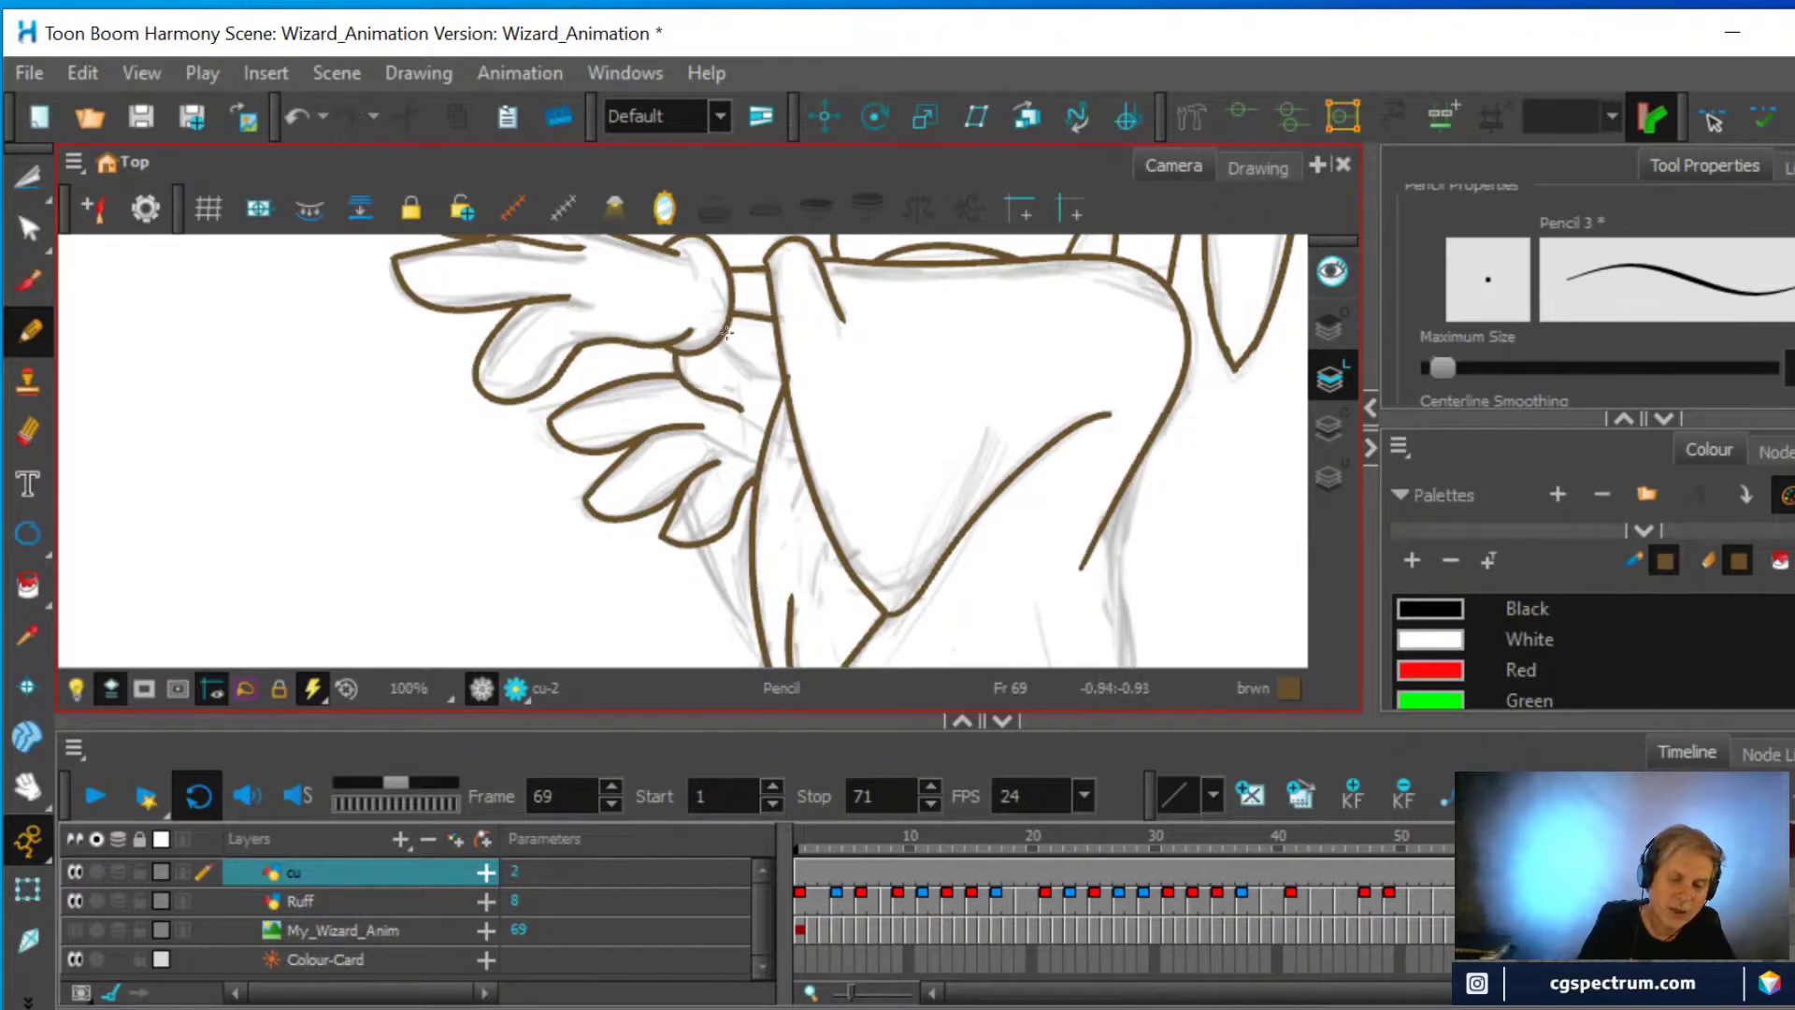
{"action": "left_click_drag", "start_coordinate": [728, 324], "coordinate": [788, 378]}
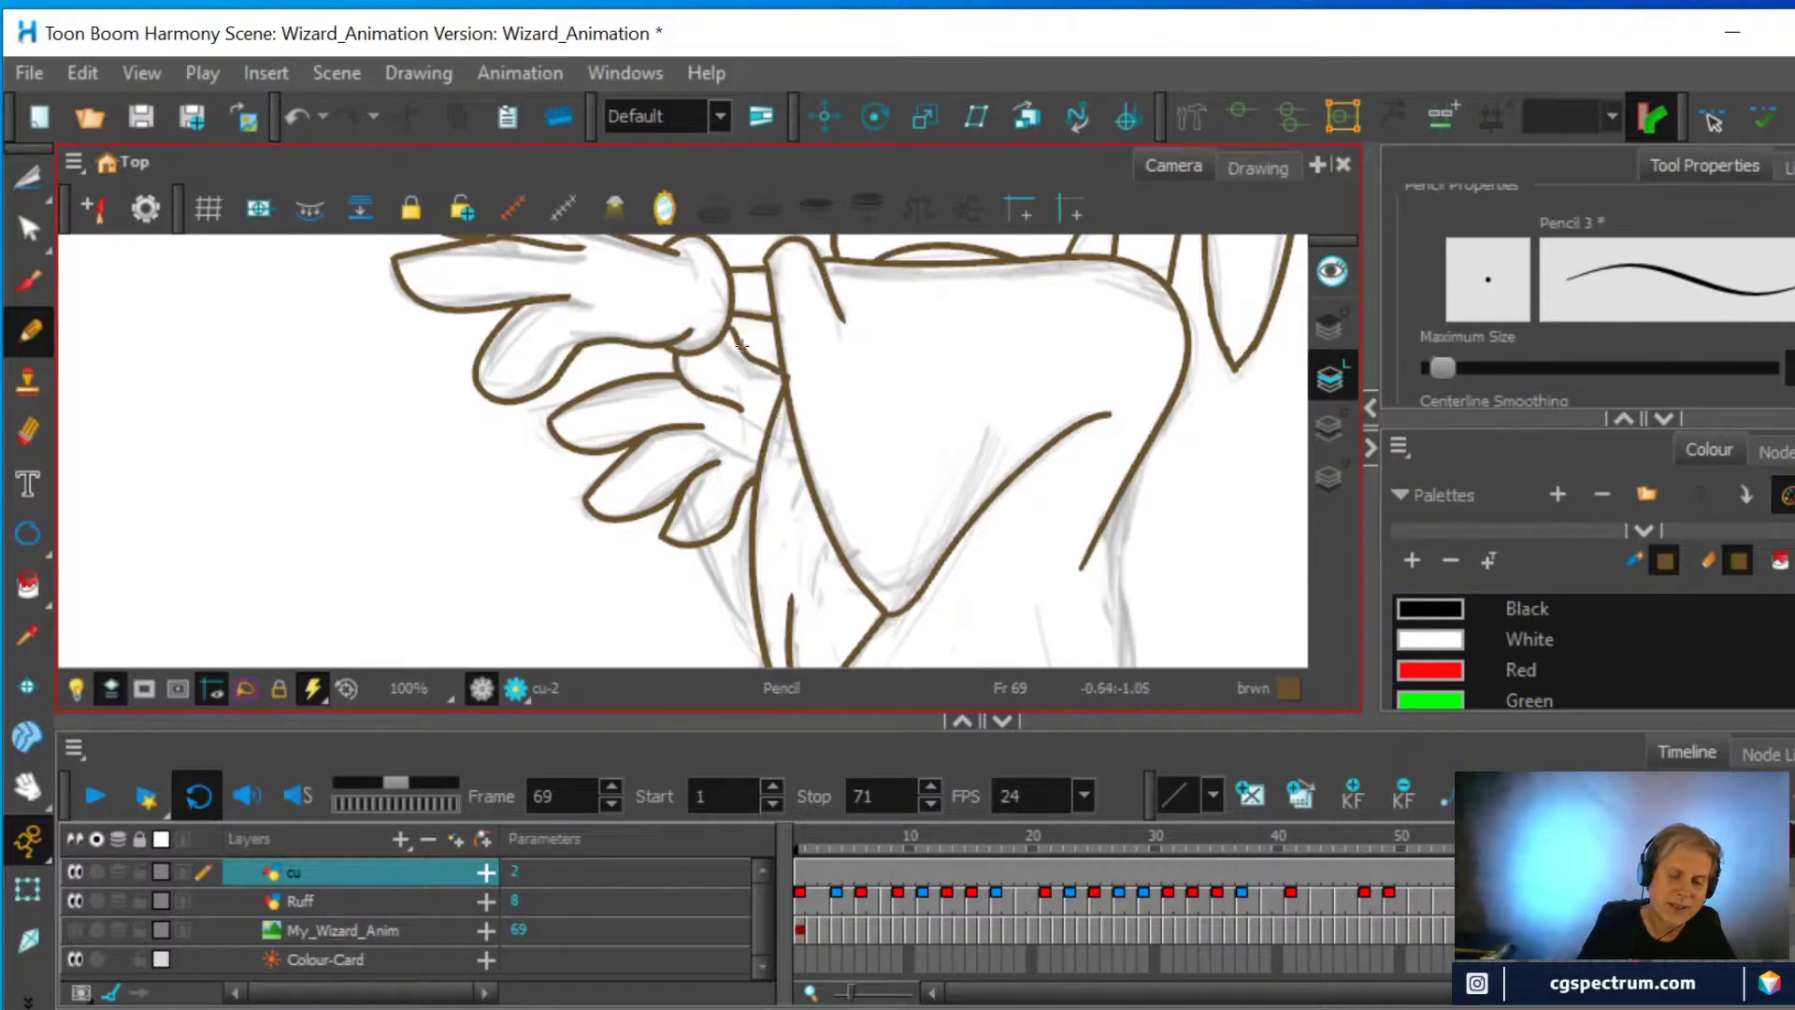
Examine the contour points of the sleeve edge lines where they meet beside the far hand, using the Contour Editor
{"action": "key", "text": "alt+q"}
{"action": "left_click", "coordinate": [773, 419]}
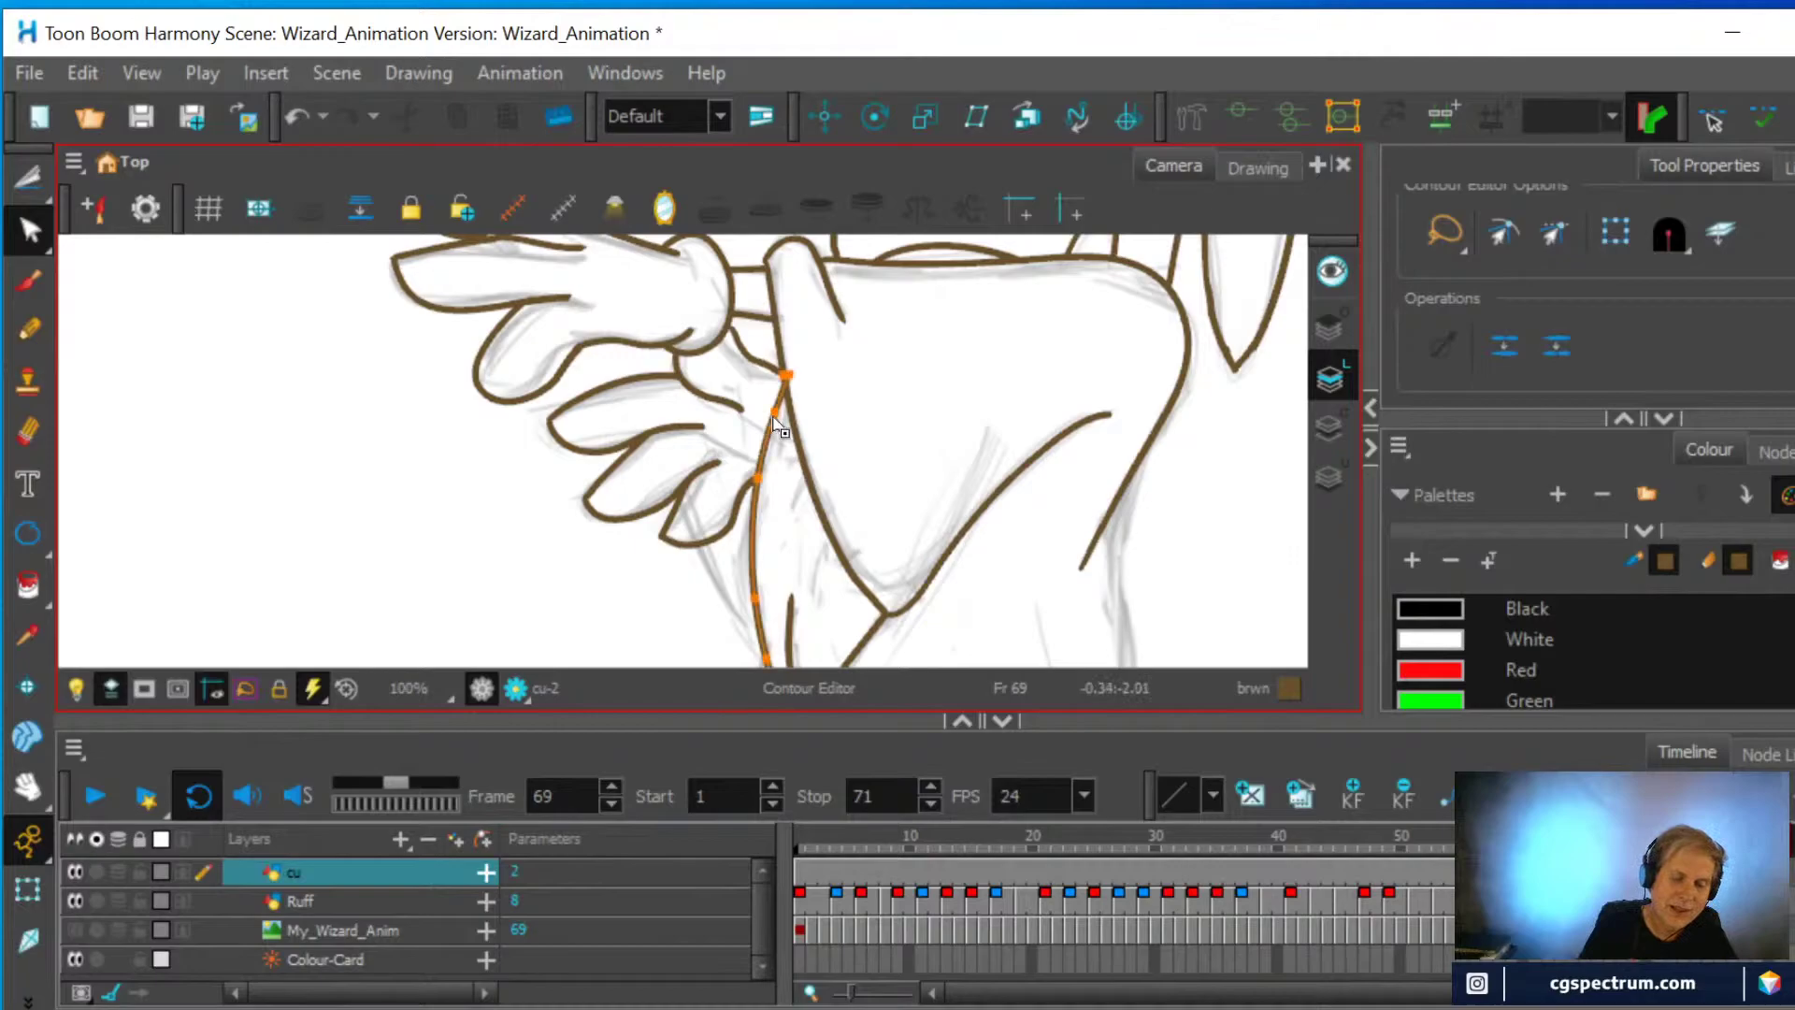
{"action": "key", "text": "ctrl+a"}
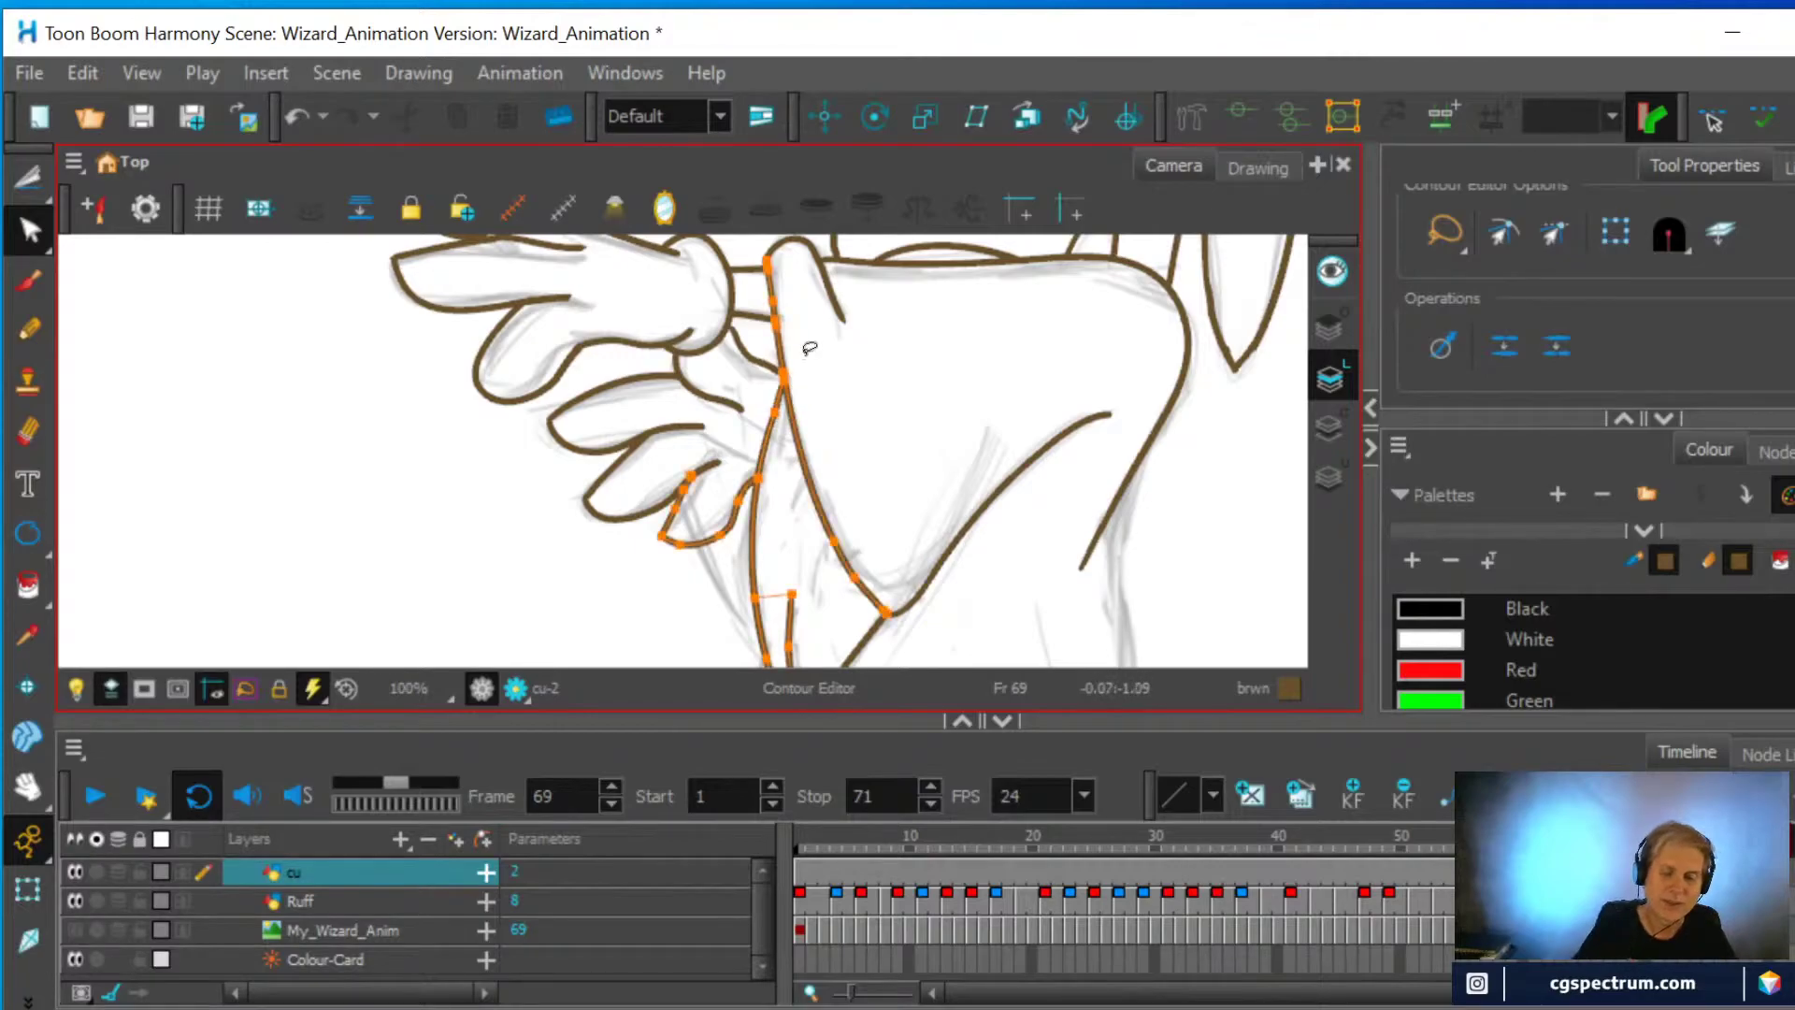
{"action": "scroll", "coordinate": [810, 348], "scroll_direction": "down", "scroll_amount": 3}
{"action": "left_click", "coordinate": [1033, 477]}
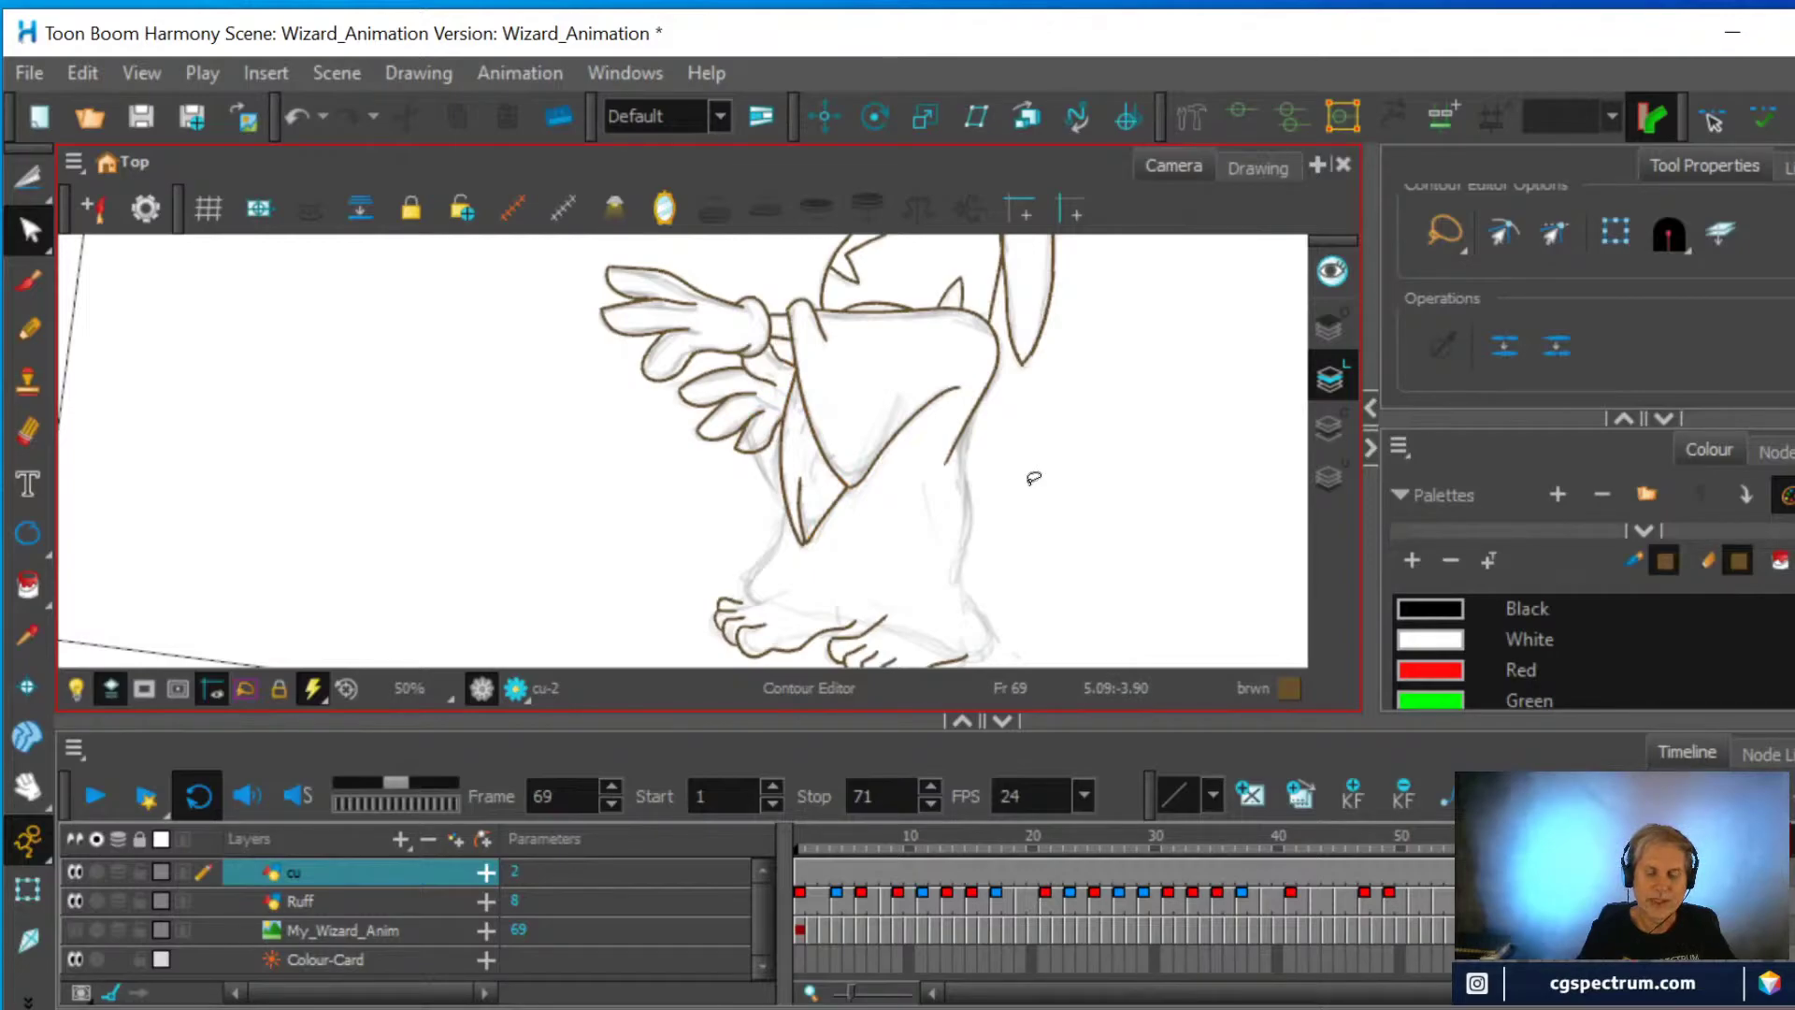
Erase the inner fold line at the sleeve's lower tip and redraw the pointed corner with the Pencil
{"action": "scroll", "coordinate": [1033, 478], "scroll_direction": "up", "scroll_amount": 2}
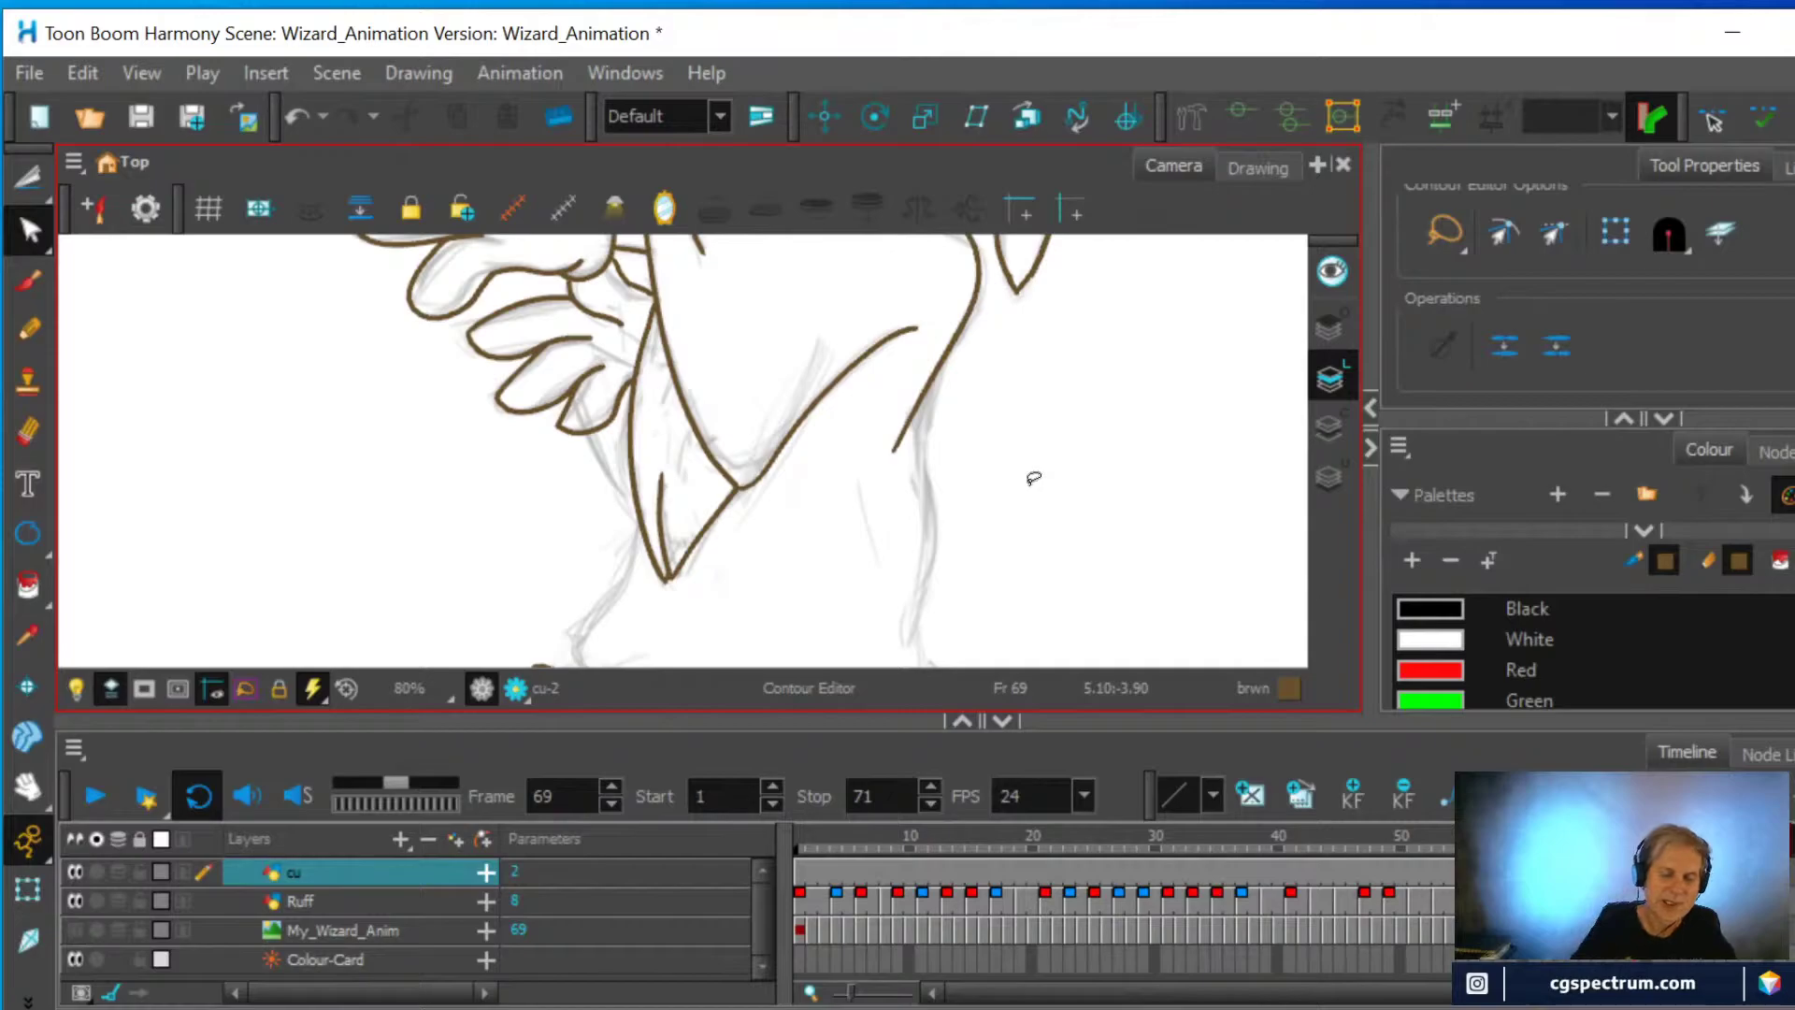
{"action": "left_click", "coordinate": [28, 432]}
{"action": "left_click_drag", "start_coordinate": [660, 458], "coordinate": [678, 574]}
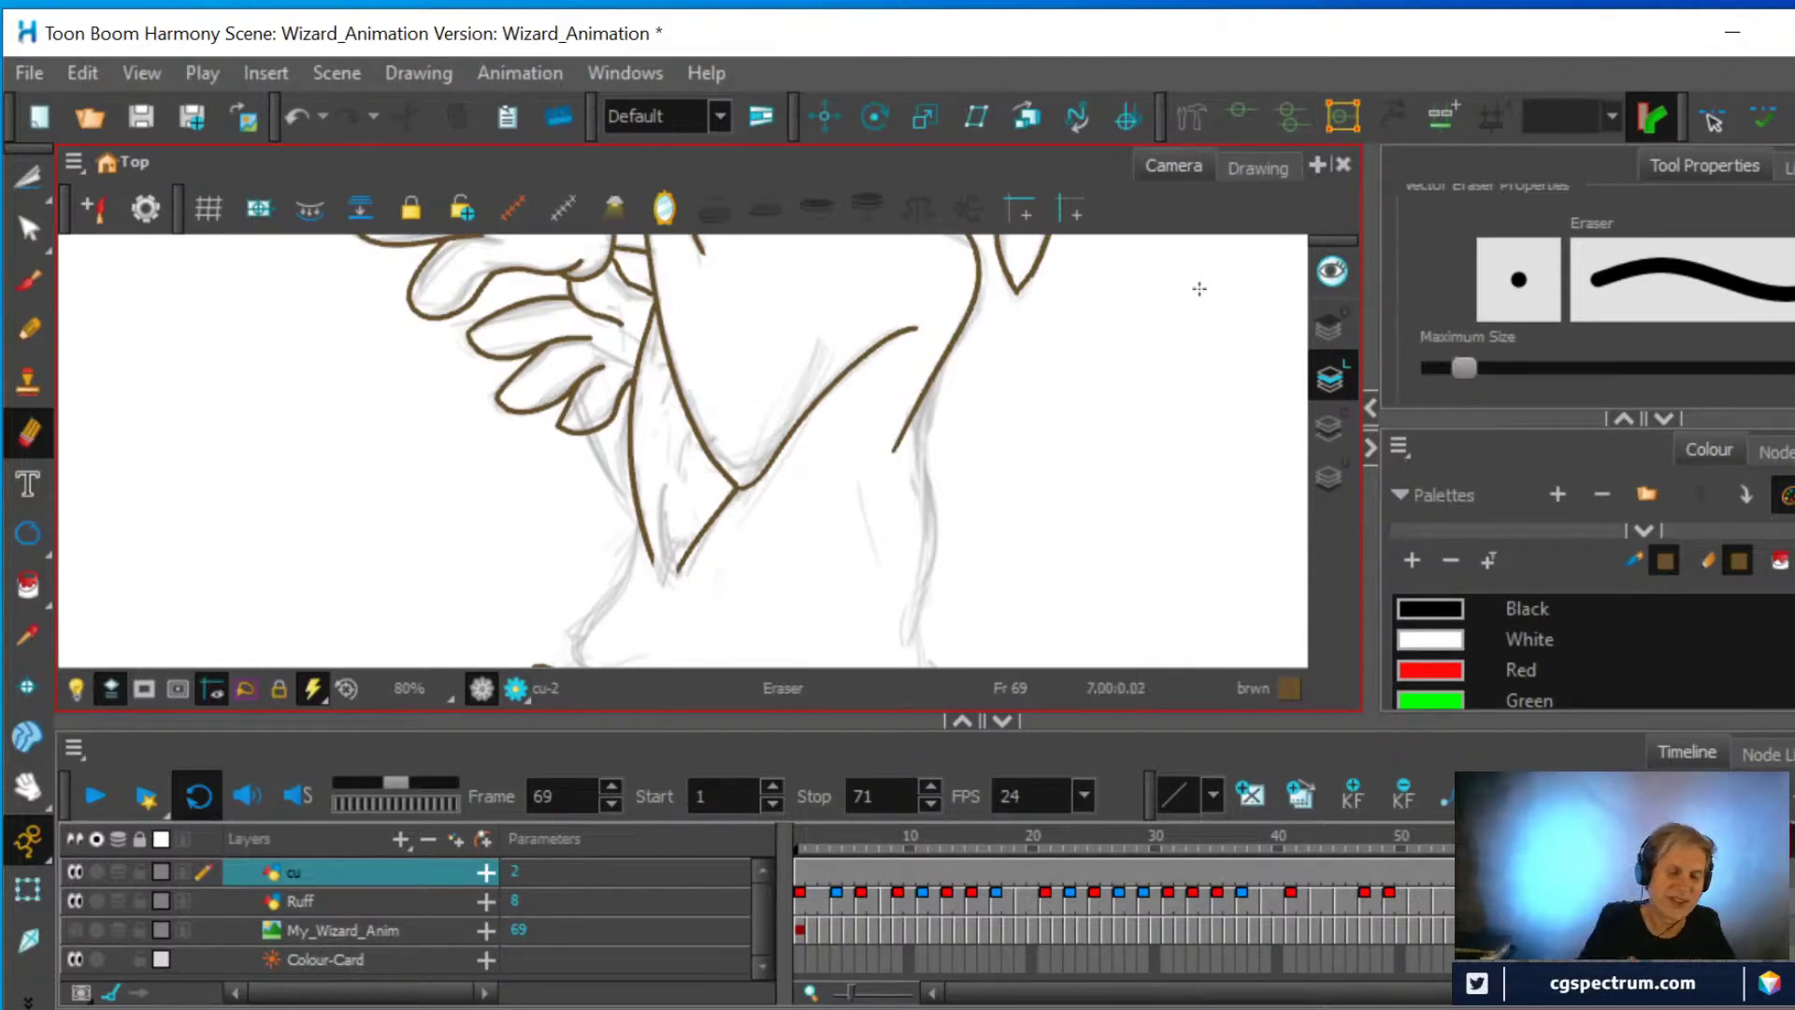
{"action": "left_click", "coordinate": [29, 330]}
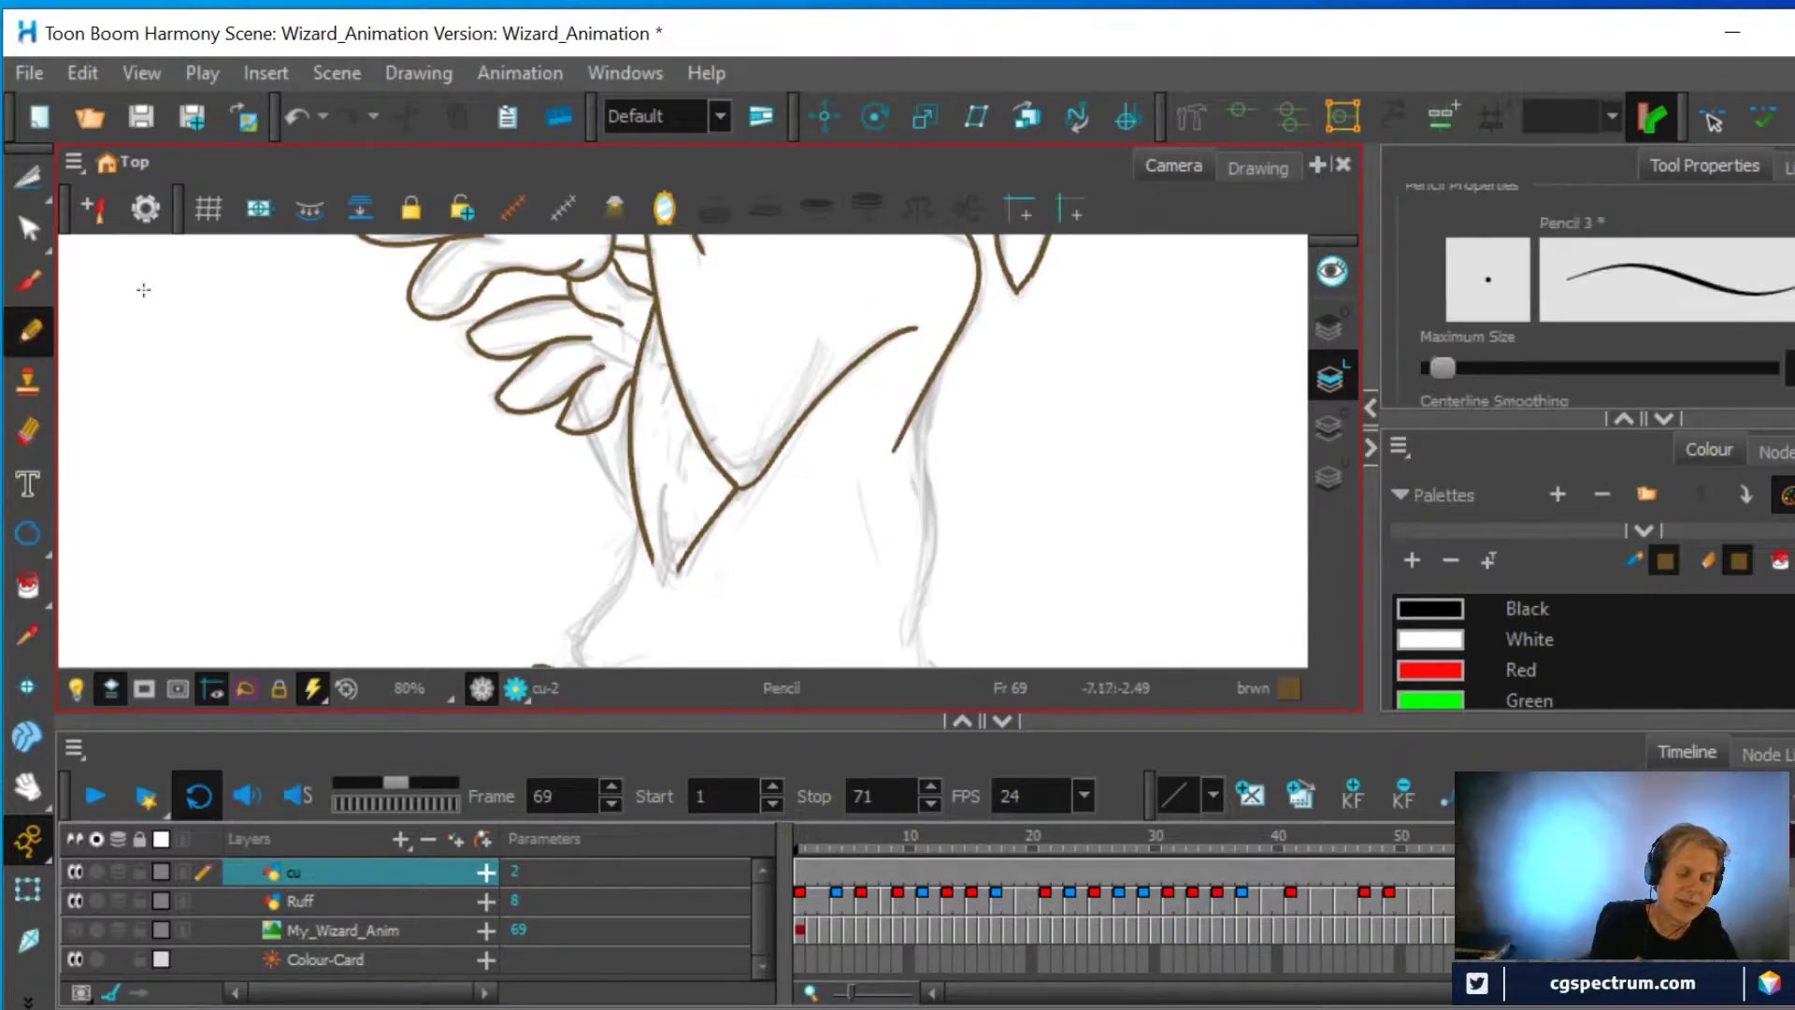
{"action": "left_click_drag", "start_coordinate": [651, 558], "coordinate": [667, 582]}
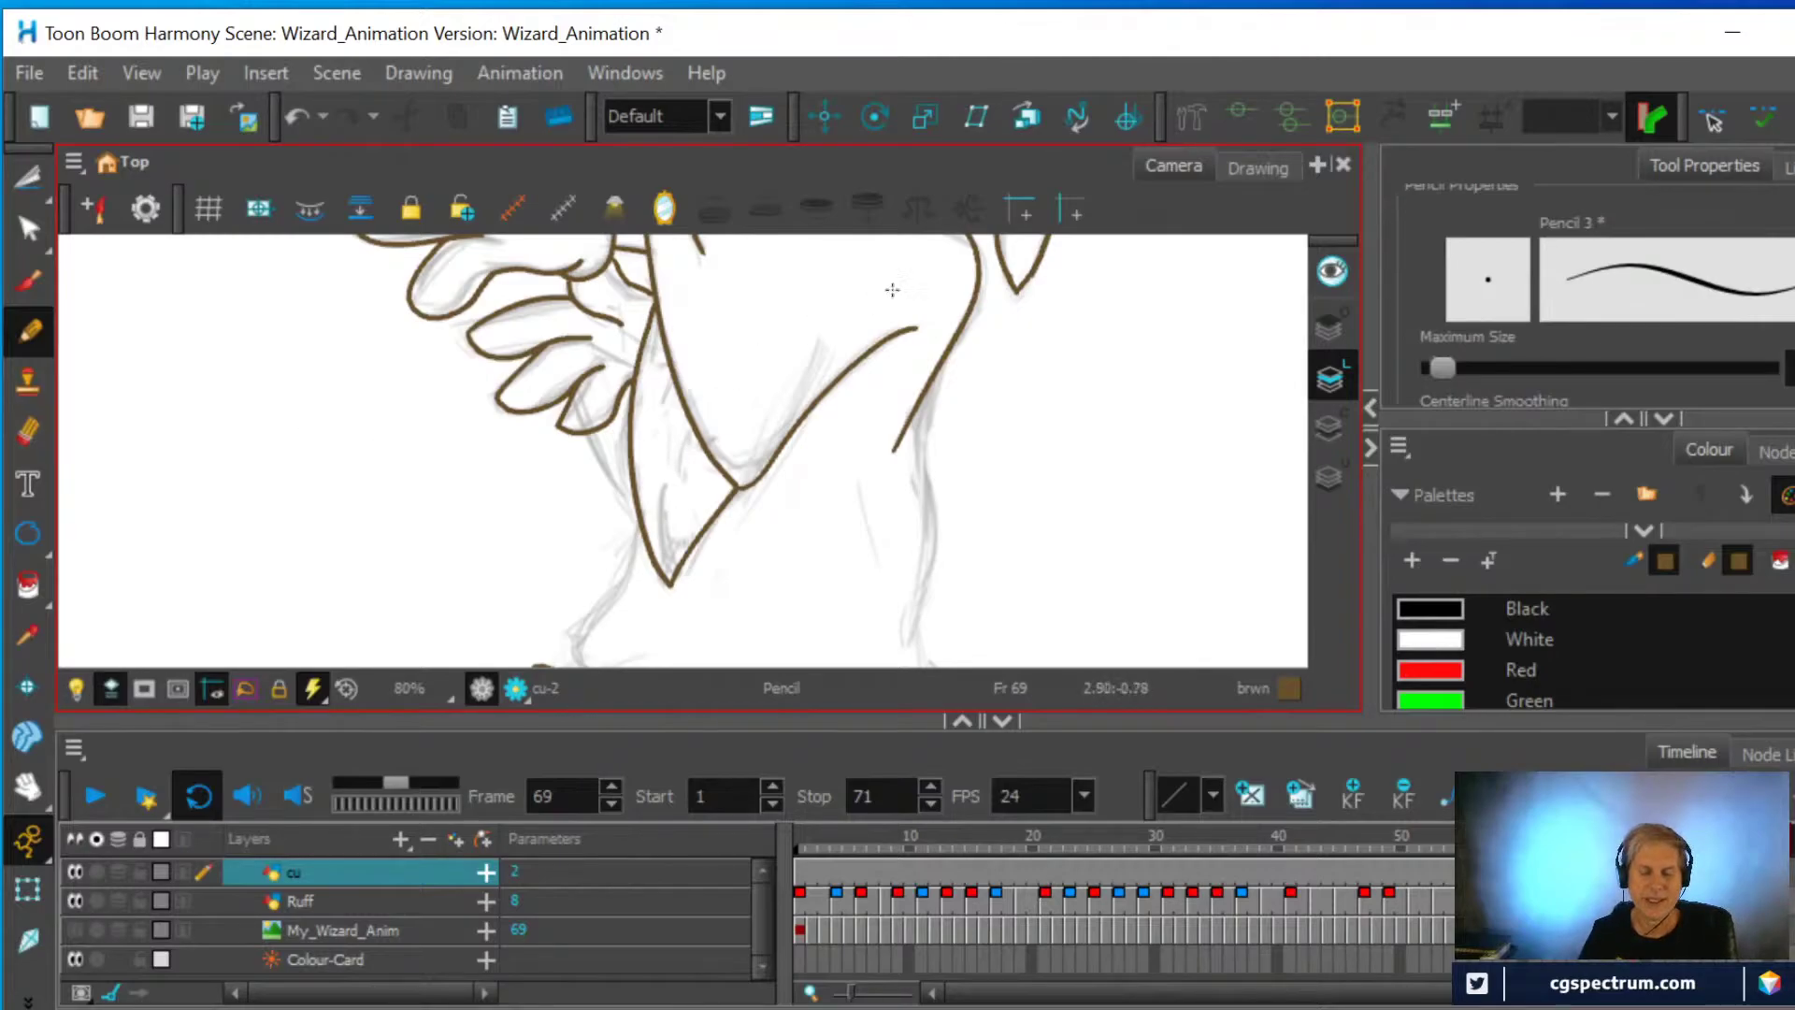
Draw the robe's back line down from the sleeve and fit its upper end to the sleeve outline with the Contour Editor
{"action": "scroll", "coordinate": [893, 290], "scroll_direction": "down", "scroll_amount": 2}
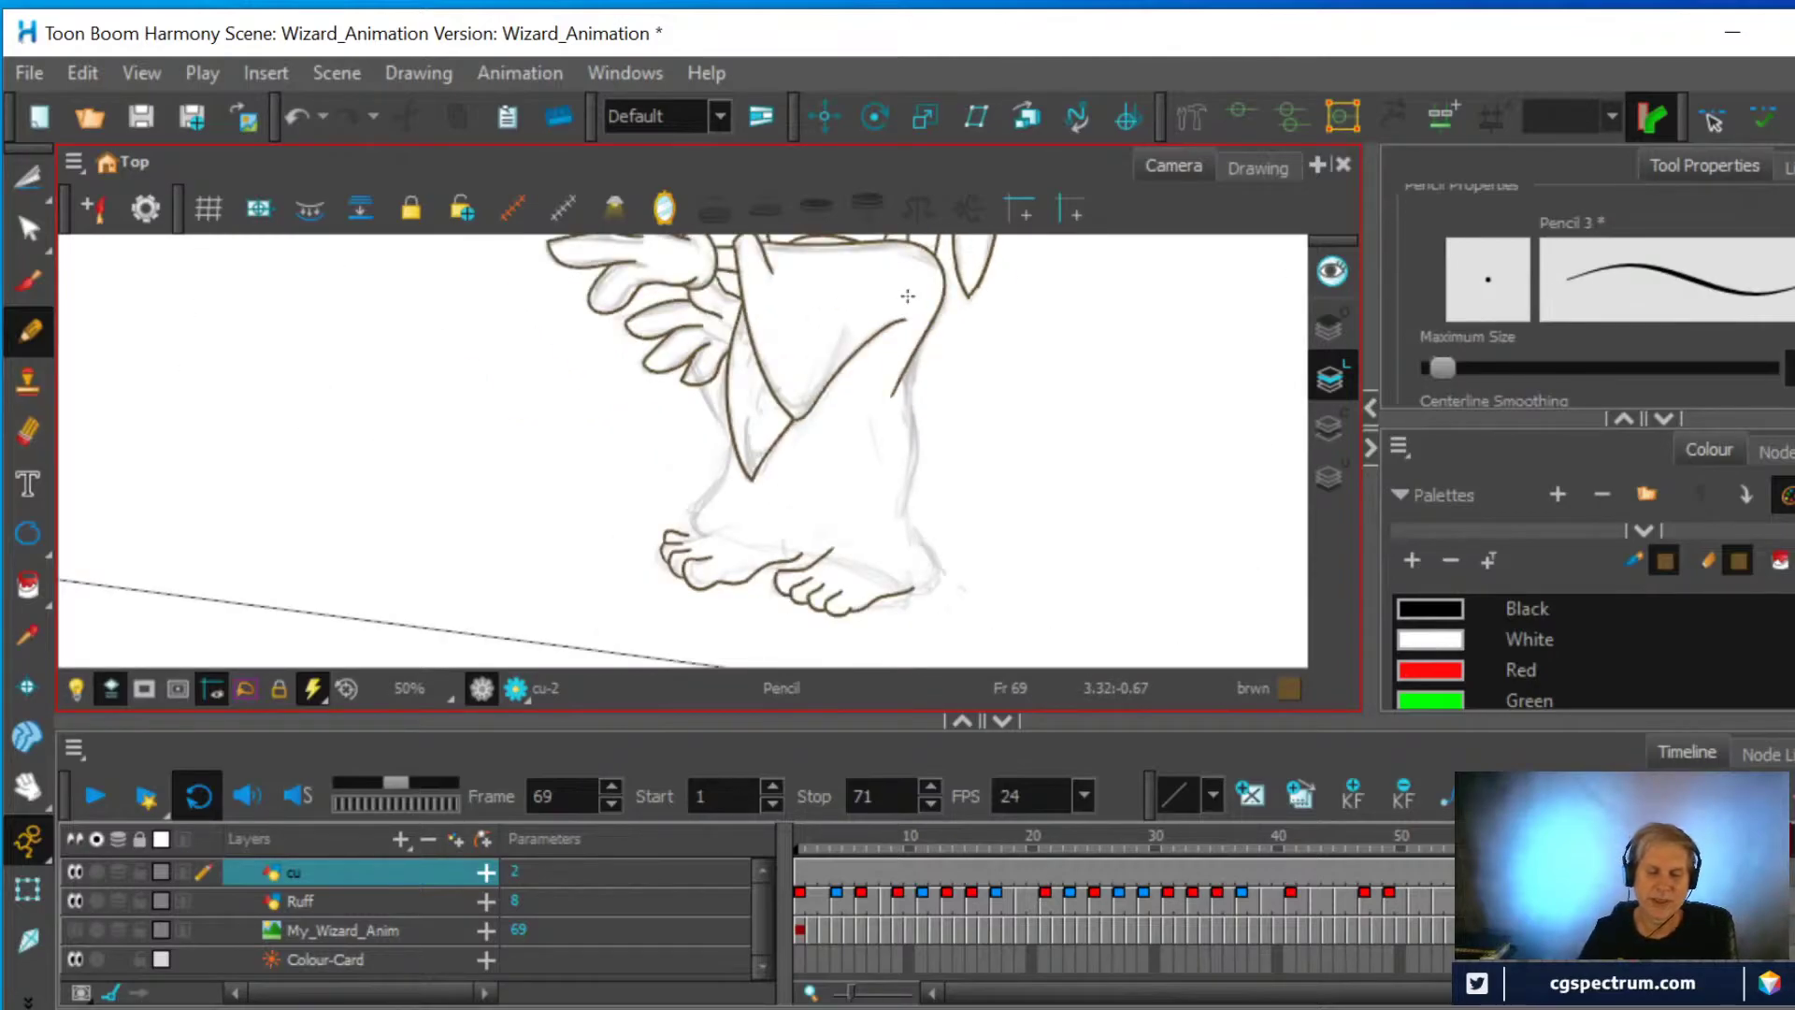
{"action": "scroll", "coordinate": [908, 295], "scroll_direction": "up", "scroll_amount": 2}
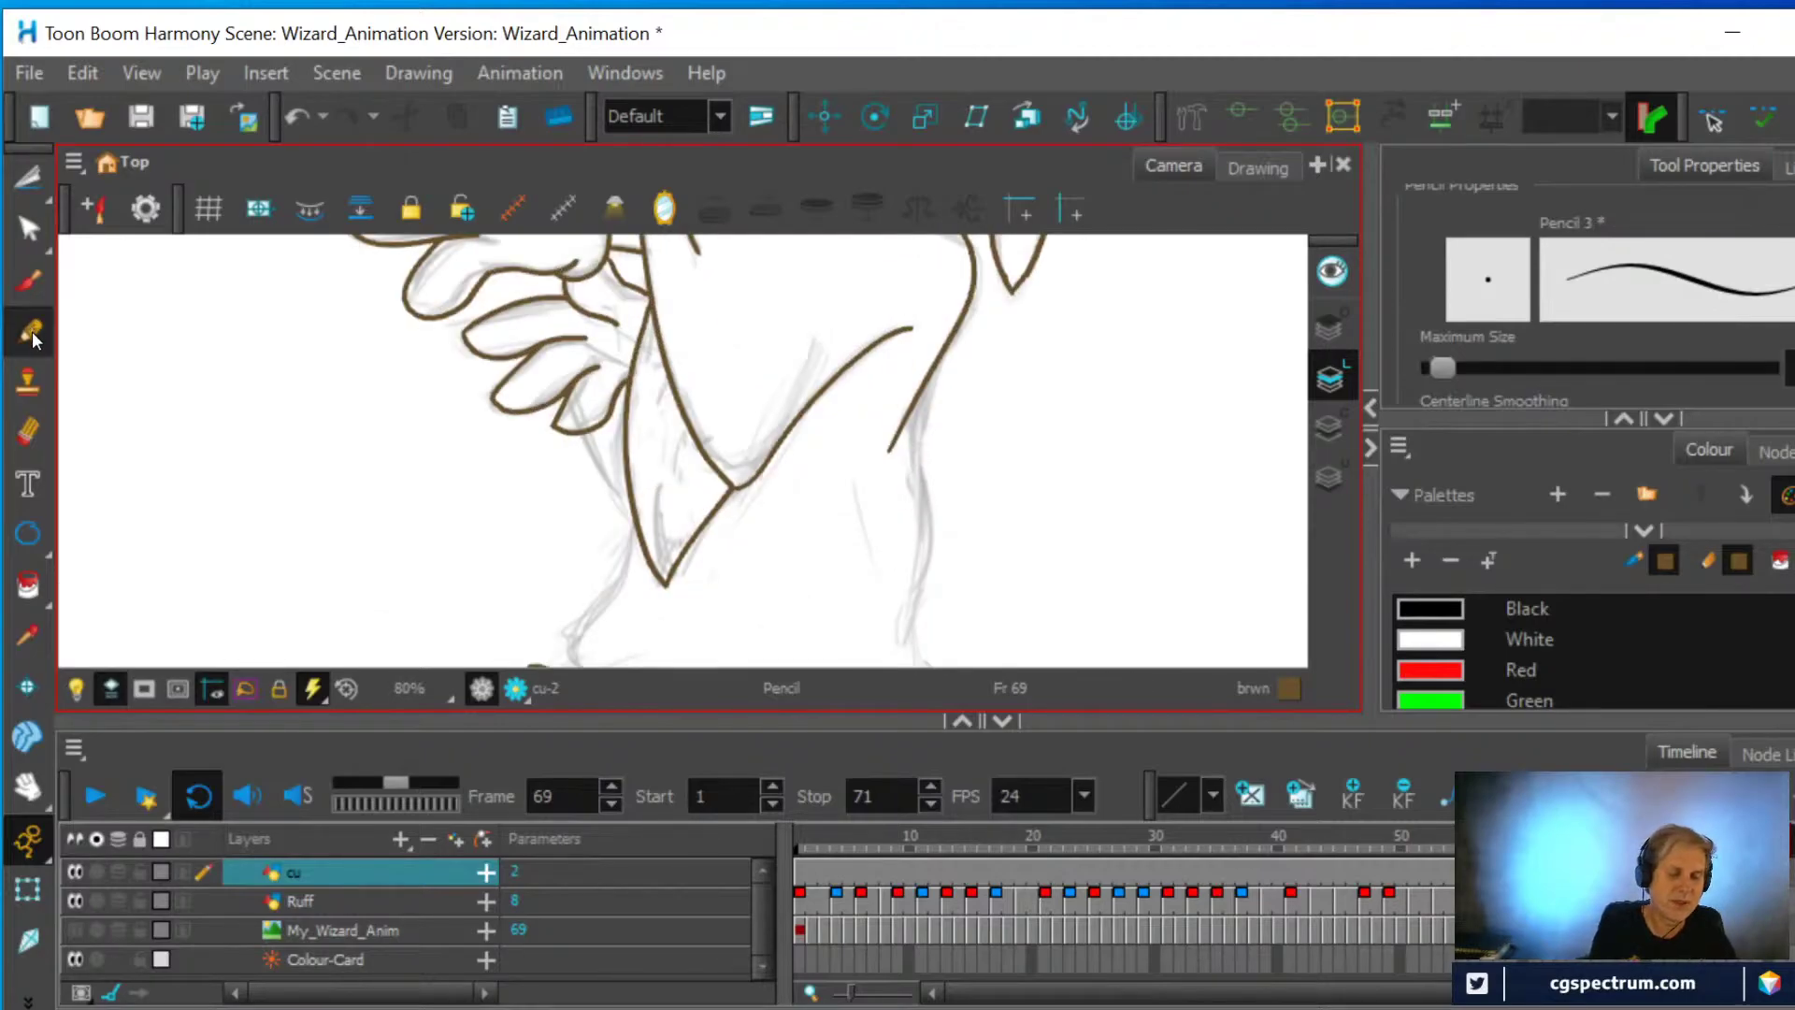
{"action": "mouse_move", "coordinate": [903, 644]}
{"action": "left_mouse_down"}
{"action": "mouse_move", "coordinate": [929, 537]}
{"action": "mouse_move", "coordinate": [920, 378]}
{"action": "mouse_move", "coordinate": [976, 307]}
{"action": "left_mouse_up"}
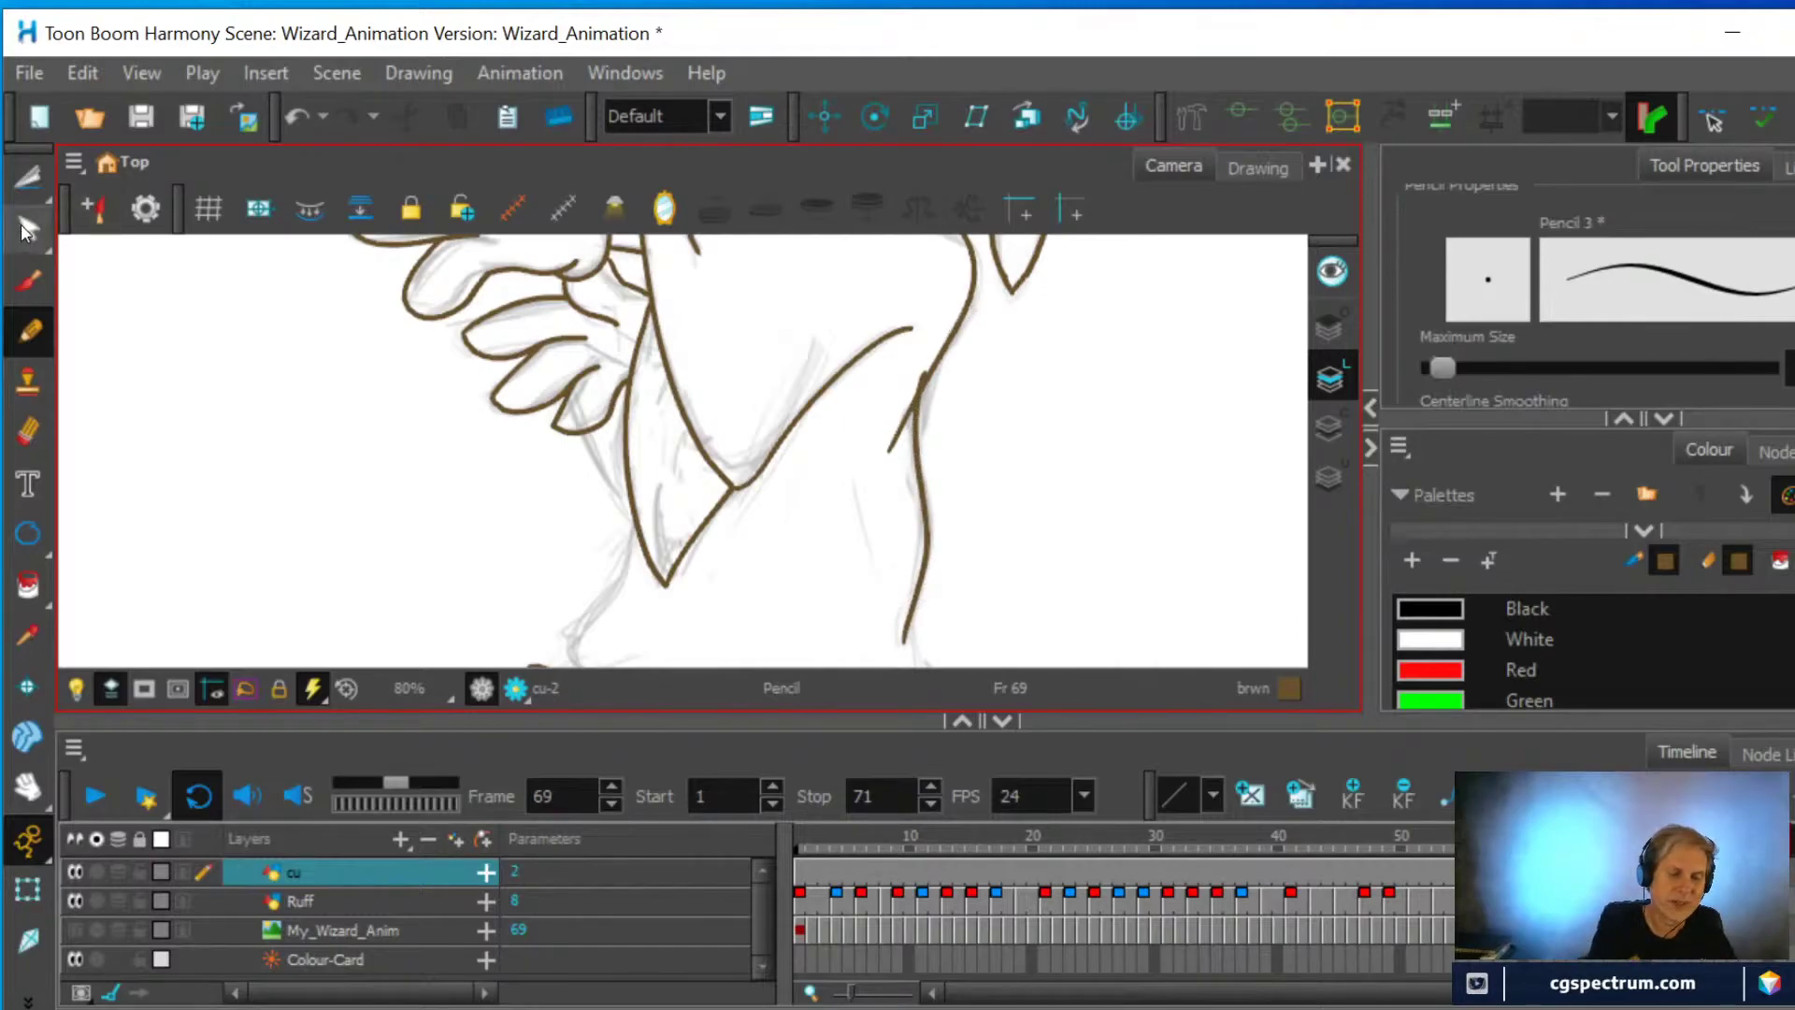
{"action": "key", "text": "alt+q"}
{"action": "left_click", "coordinate": [914, 430]}
{"action": "left_click", "coordinate": [937, 386], "text": "shift"}
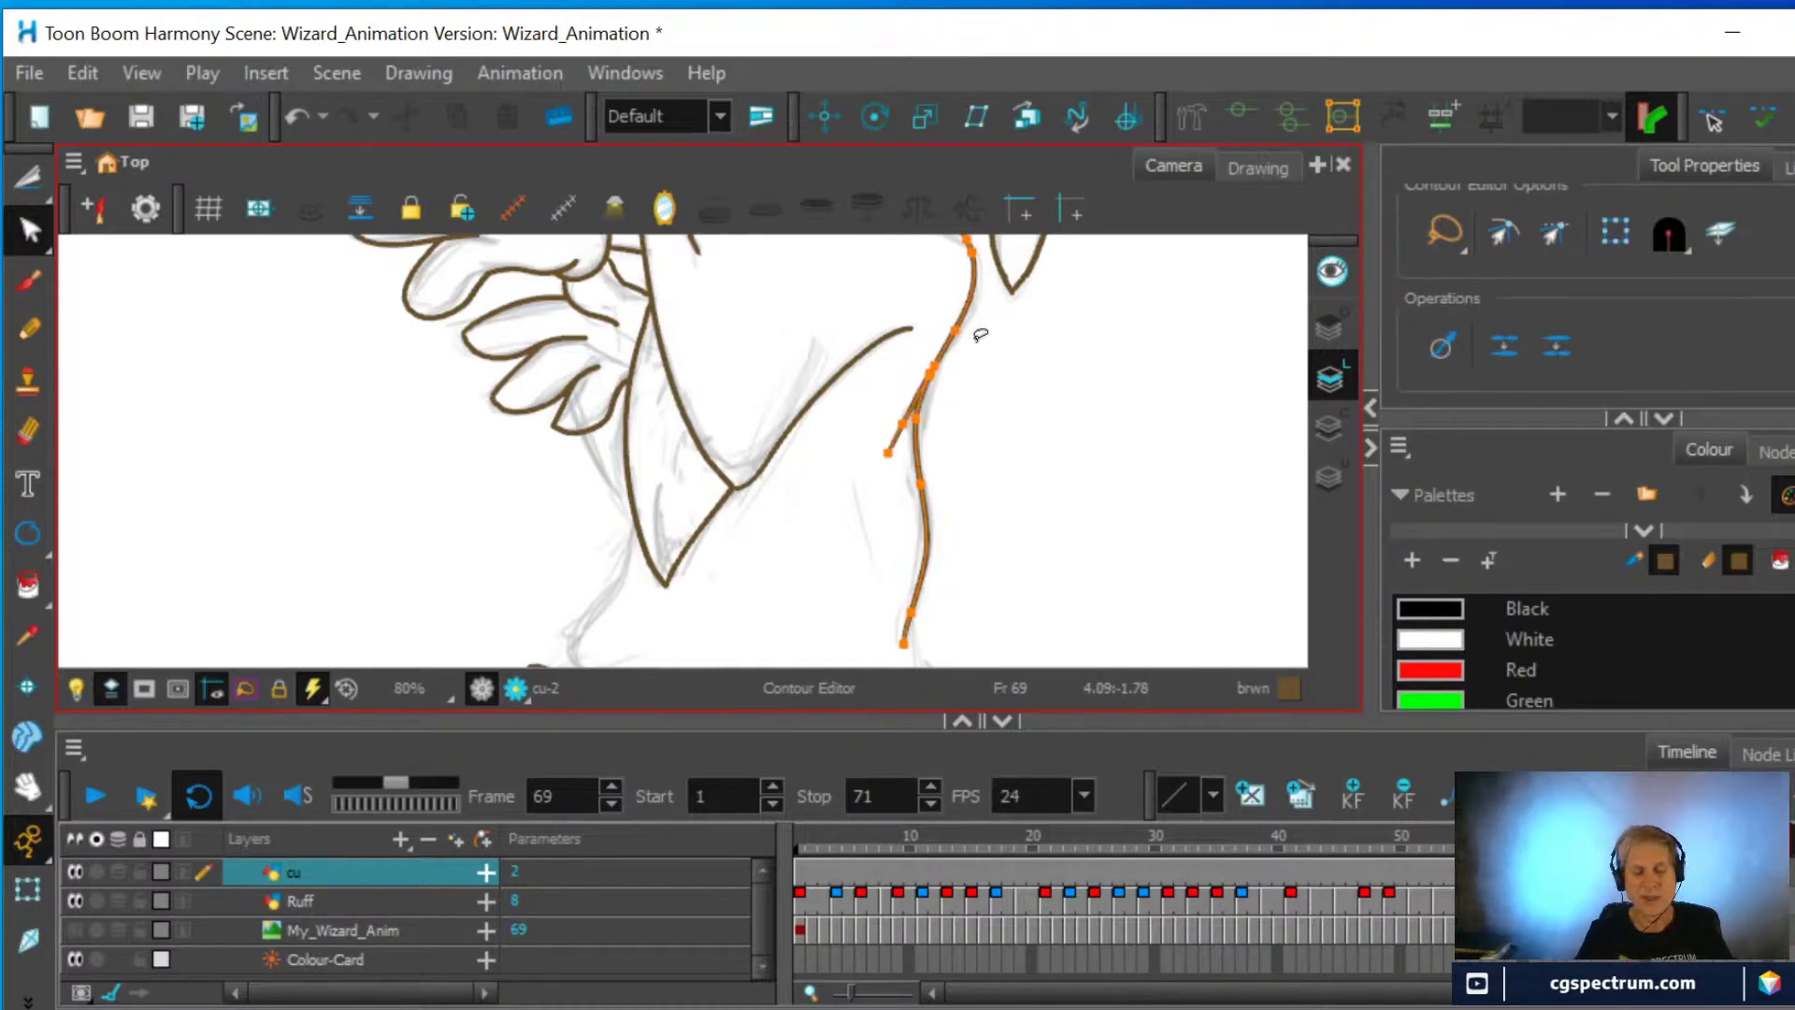
Draw the robe's hem above the feet, its flared back corner, and the front edge running up to the sleeve
{"action": "scroll", "coordinate": [979, 335], "scroll_direction": "down", "scroll_amount": 2}
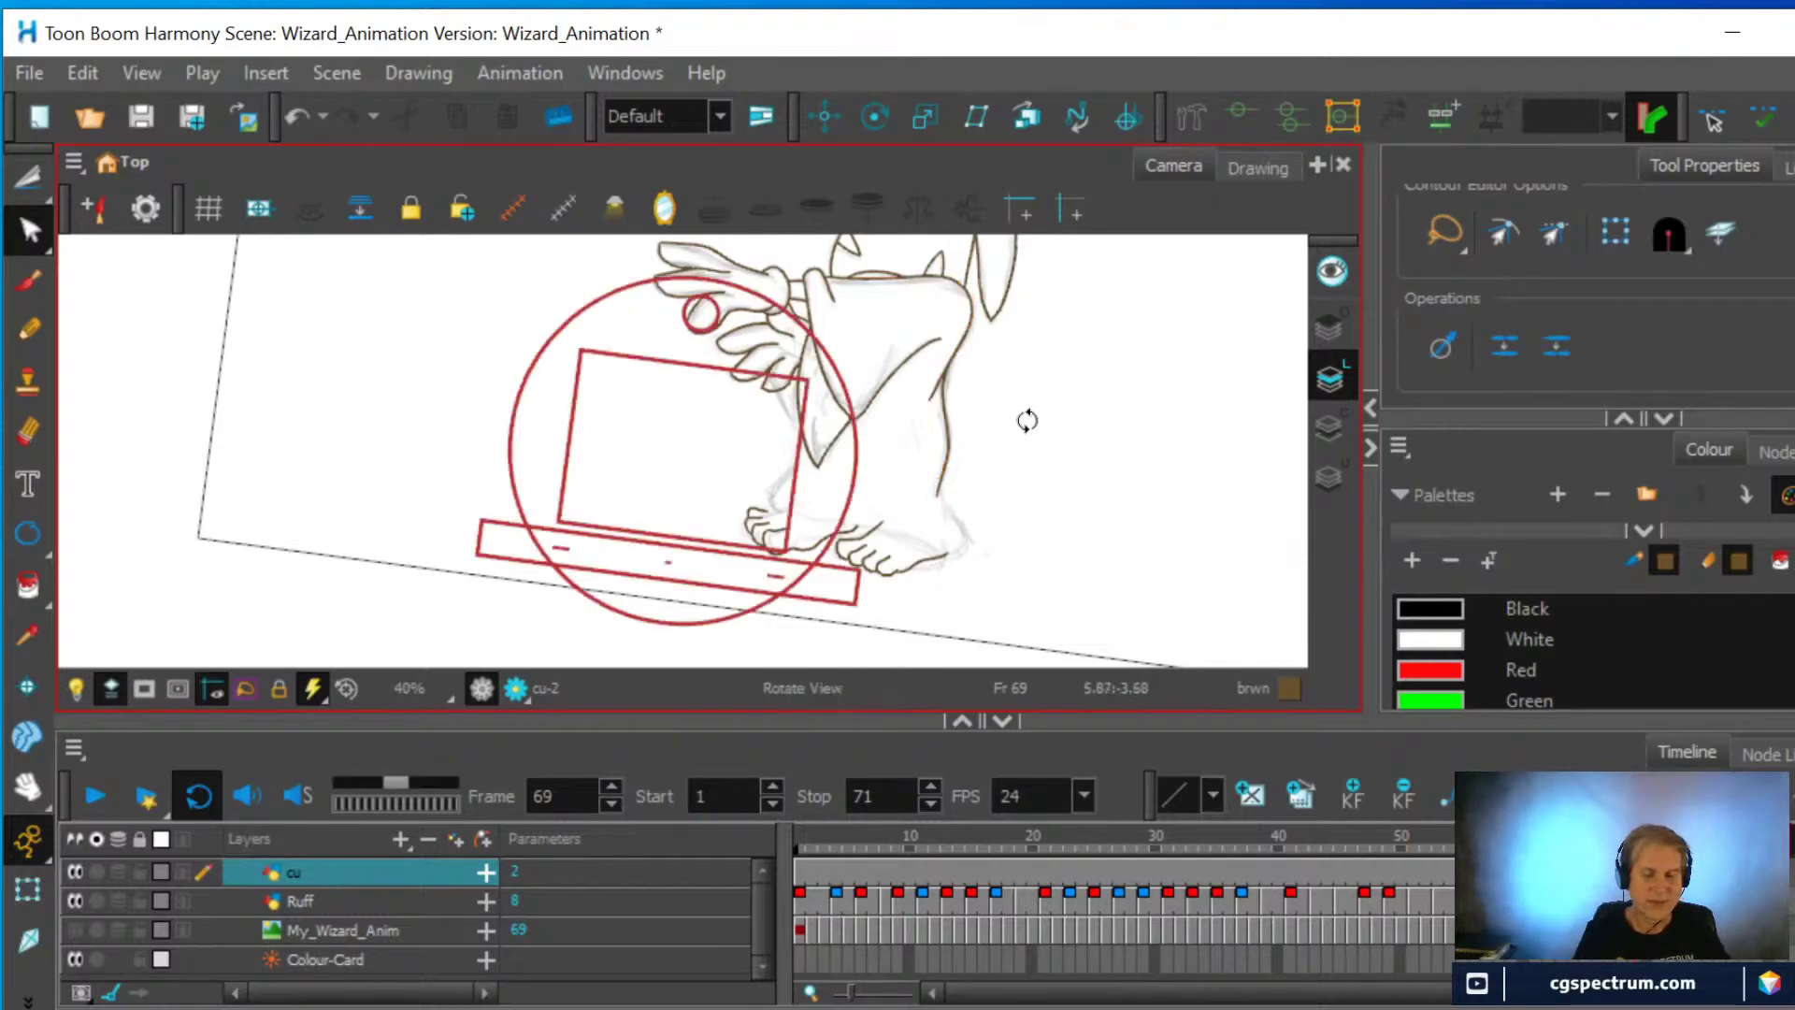
{"action": "left_click_drag", "start_coordinate": [1038, 433], "coordinate": [1037, 377]}
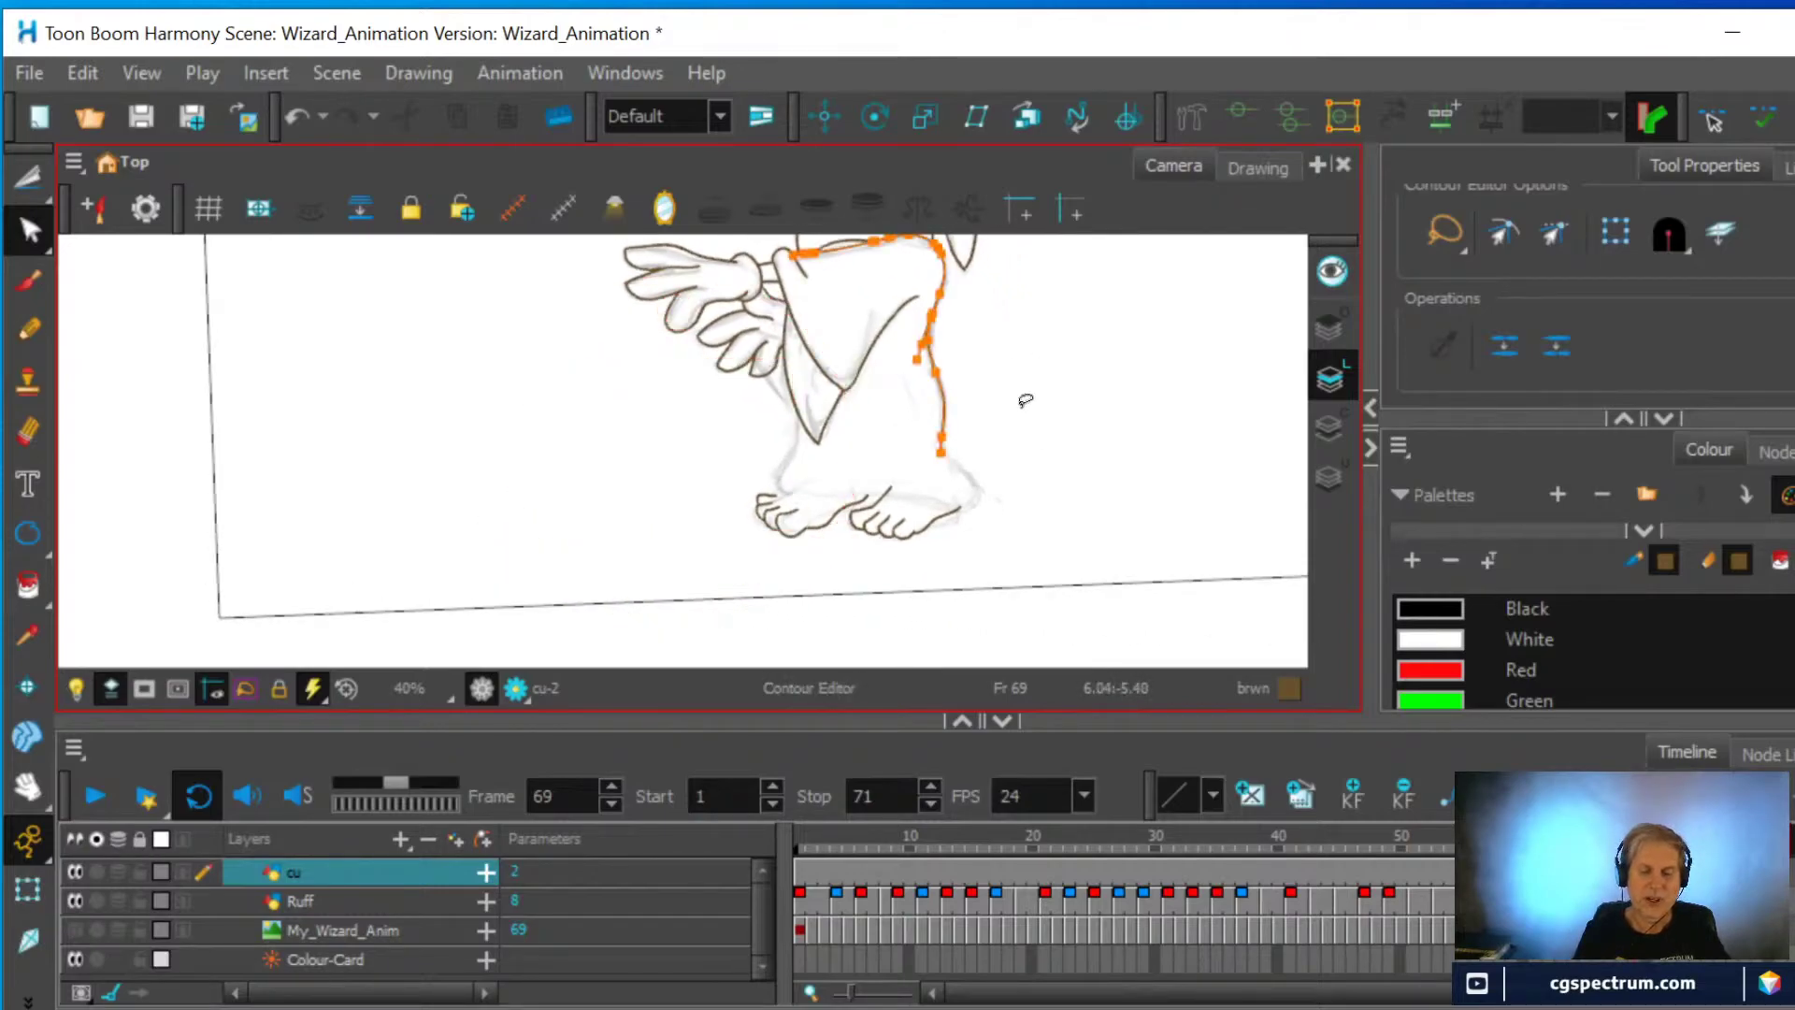
{"action": "scroll", "coordinate": [1022, 400], "scroll_direction": "up", "scroll_amount": 2}
{"action": "scroll", "coordinate": [976, 436], "scroll_direction": "down", "scroll_amount": 1}
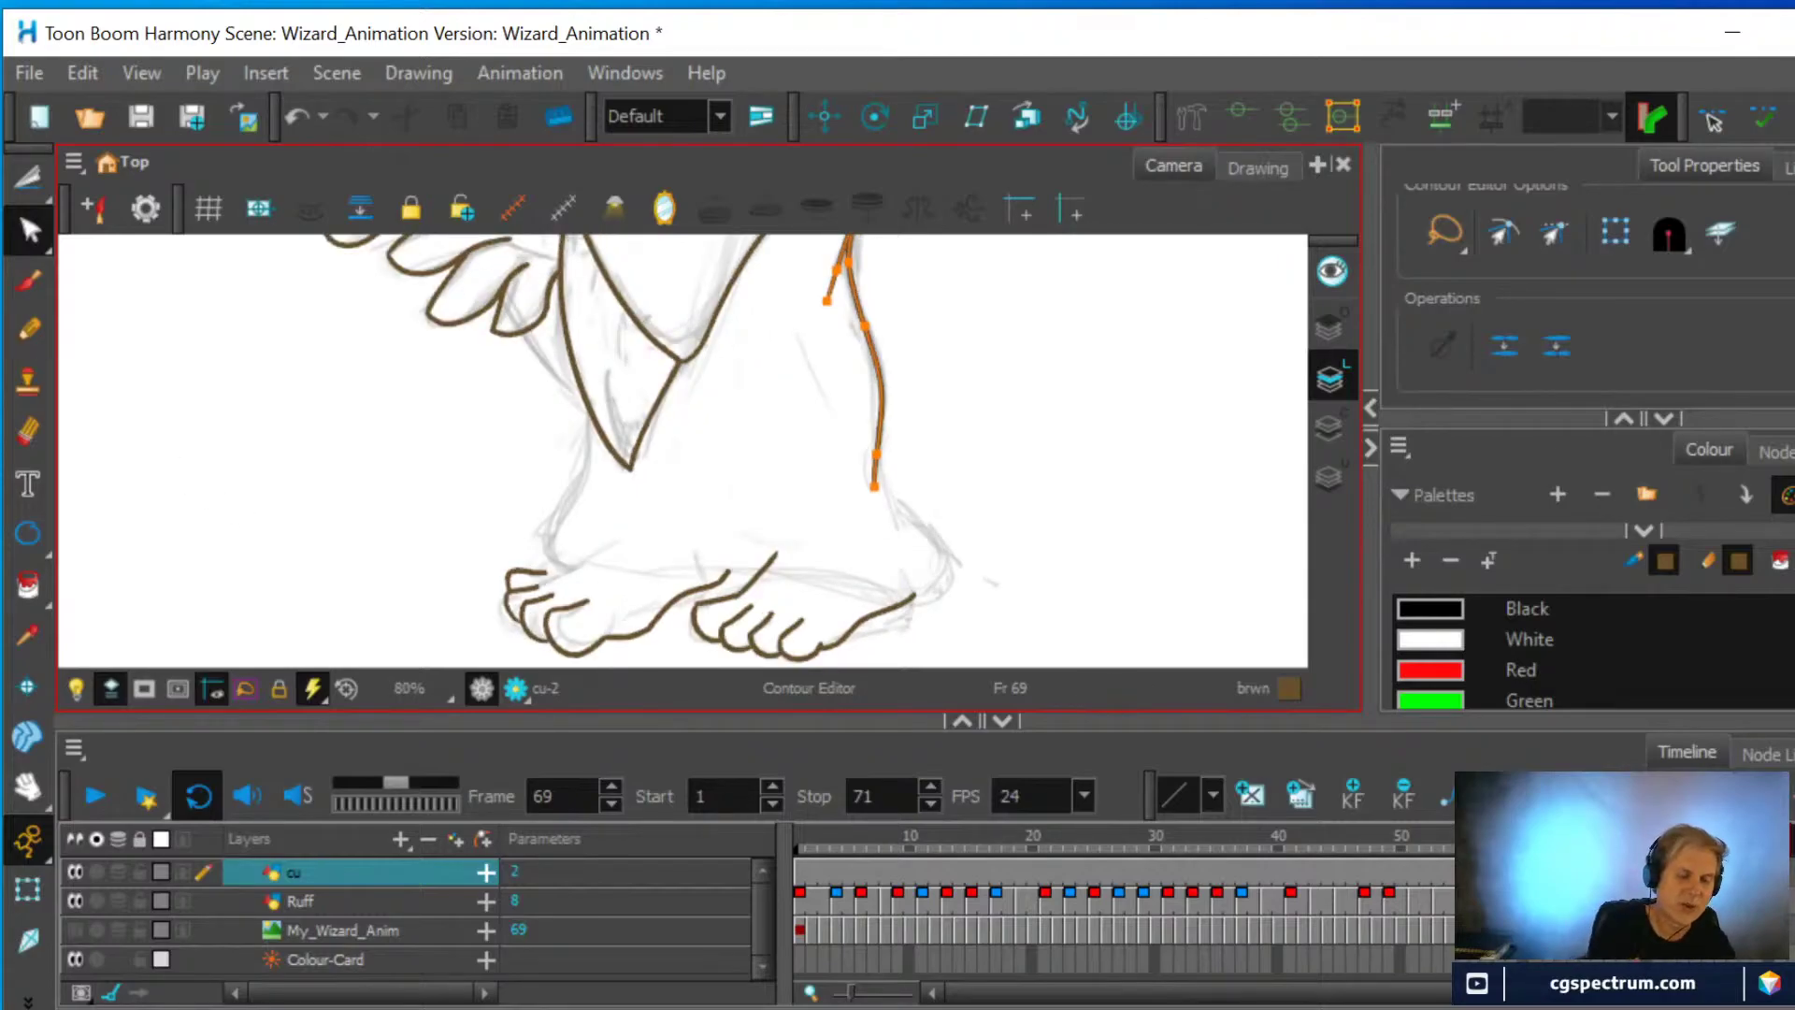
{"action": "left_click", "coordinate": [28, 329]}
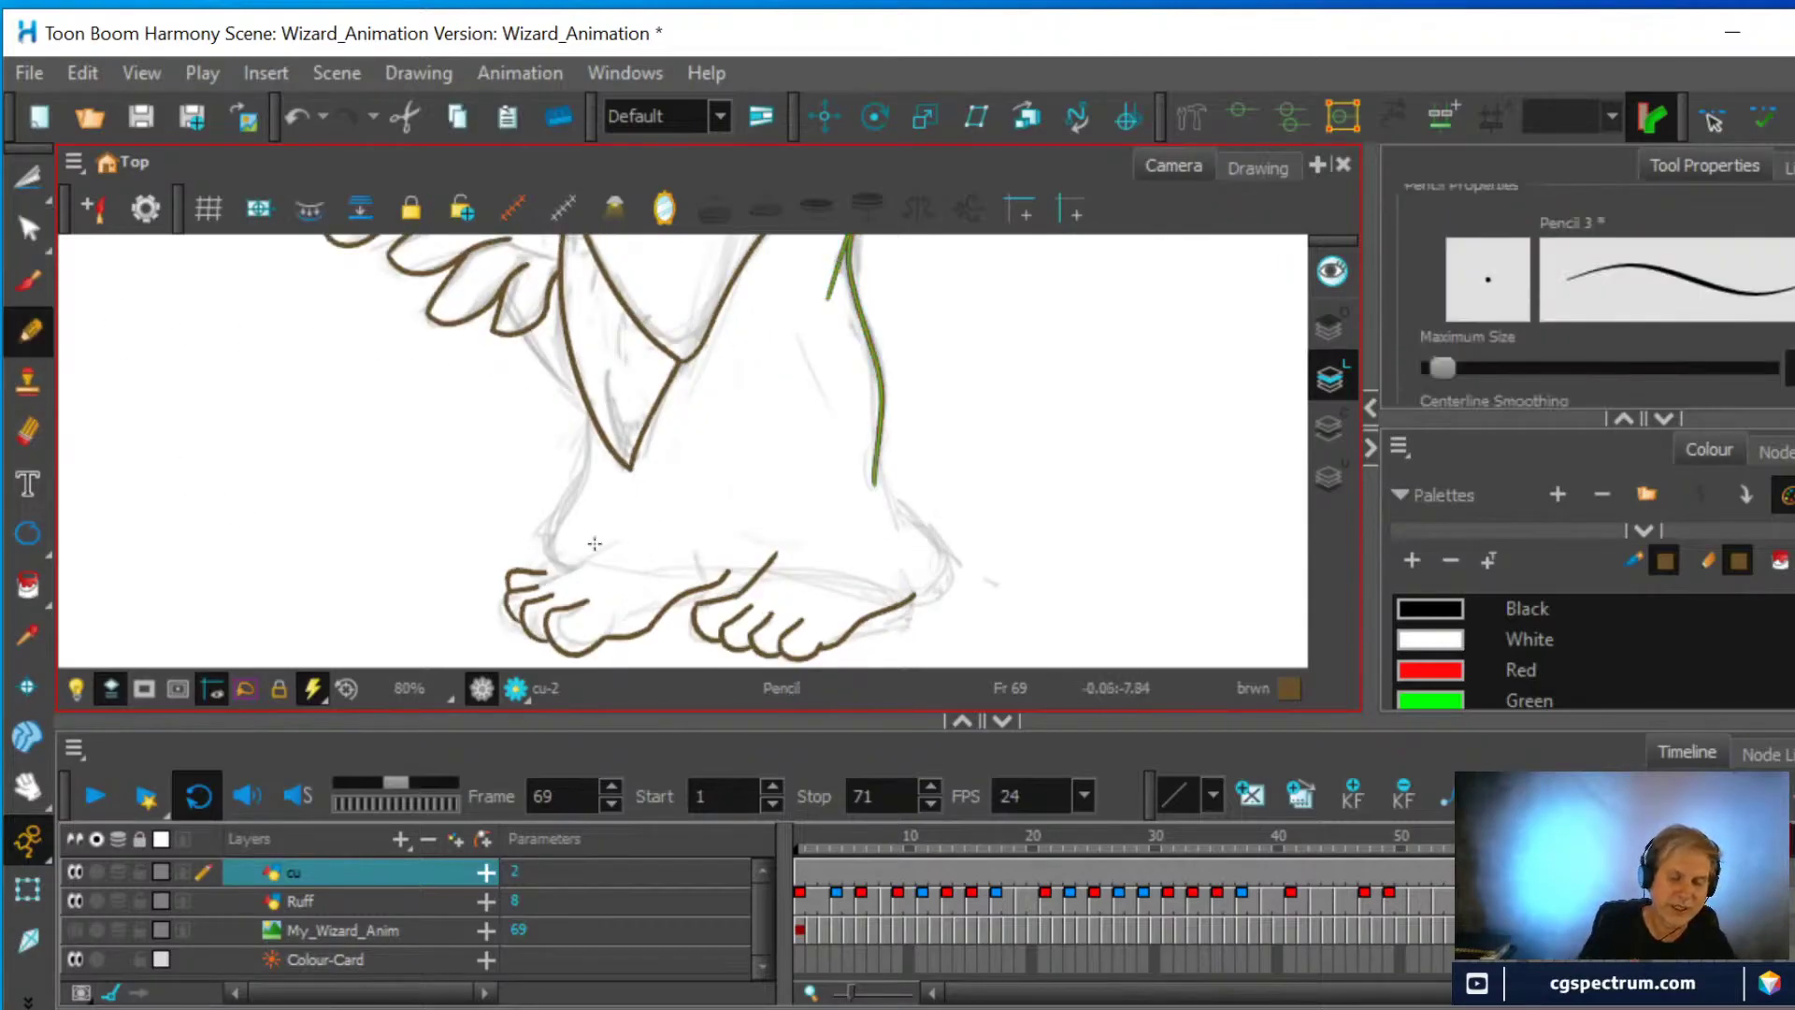
{"action": "left_click_drag", "start_coordinate": [578, 550], "coordinate": [915, 595]}
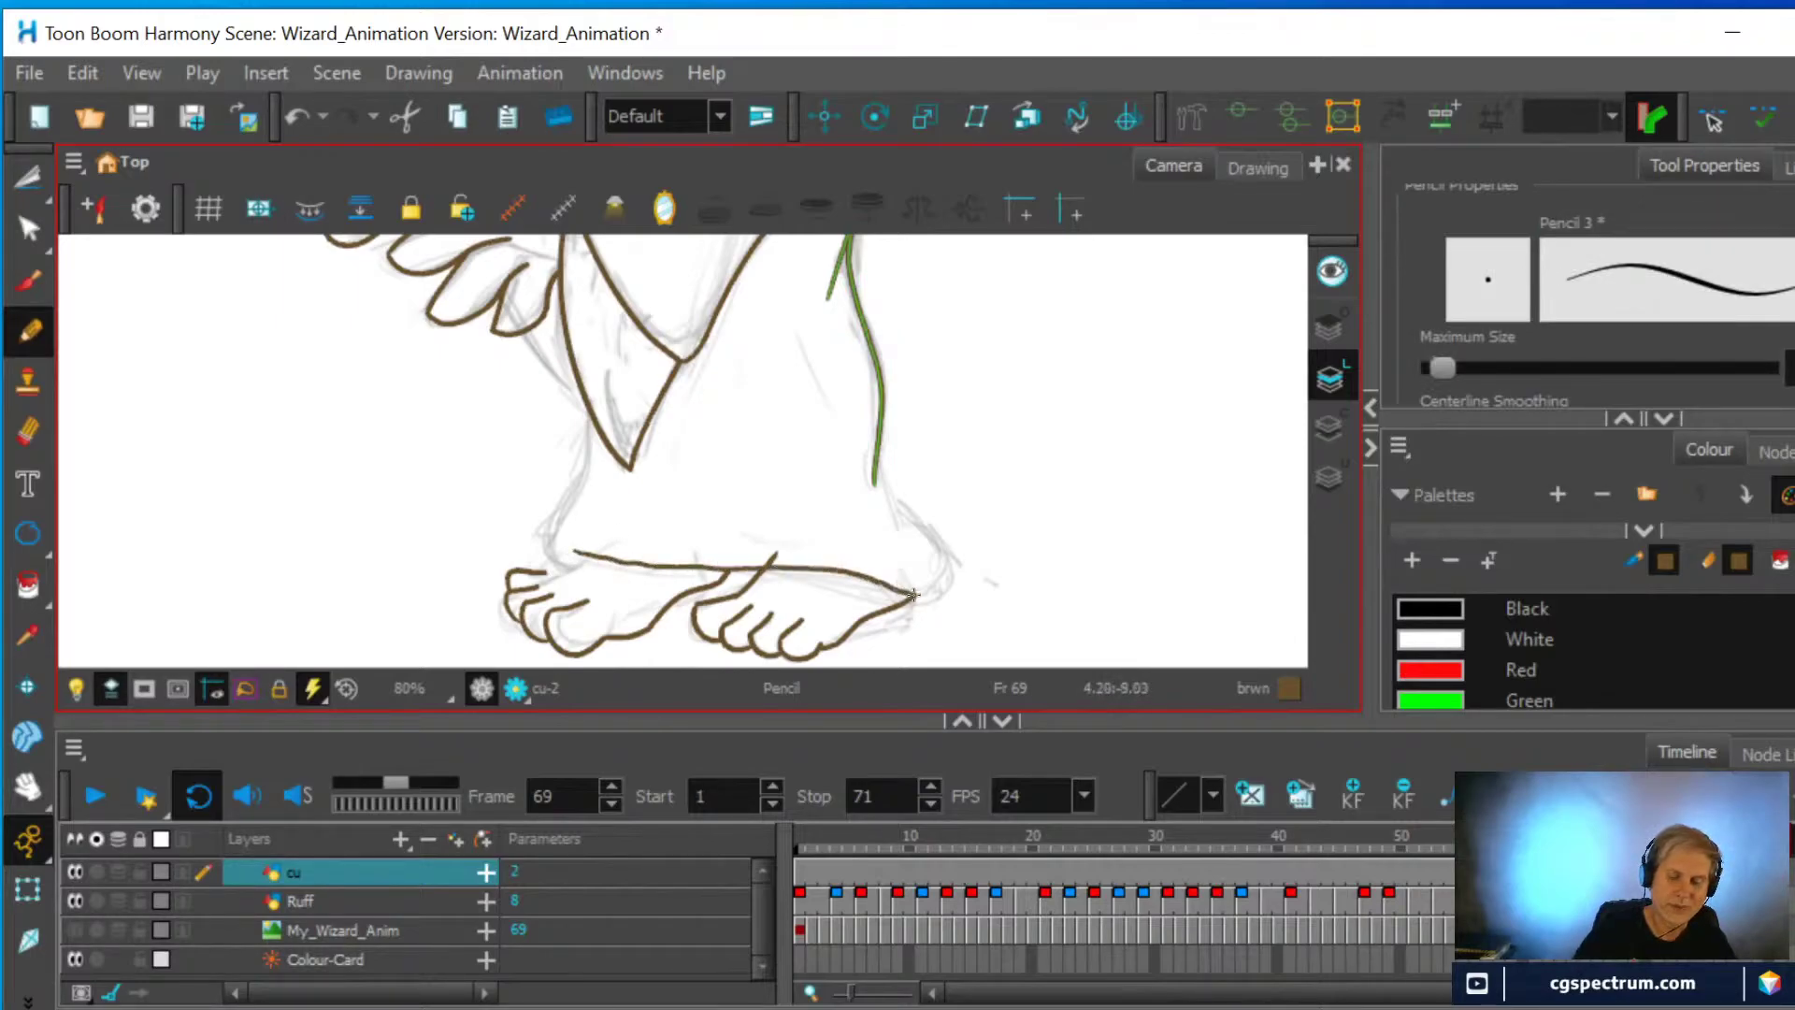
{"action": "mouse_move", "coordinate": [874, 440]}
{"action": "left_mouse_down"}
{"action": "mouse_move", "coordinate": [944, 544]}
{"action": "mouse_move", "coordinate": [908, 599]}
{"action": "left_mouse_up"}
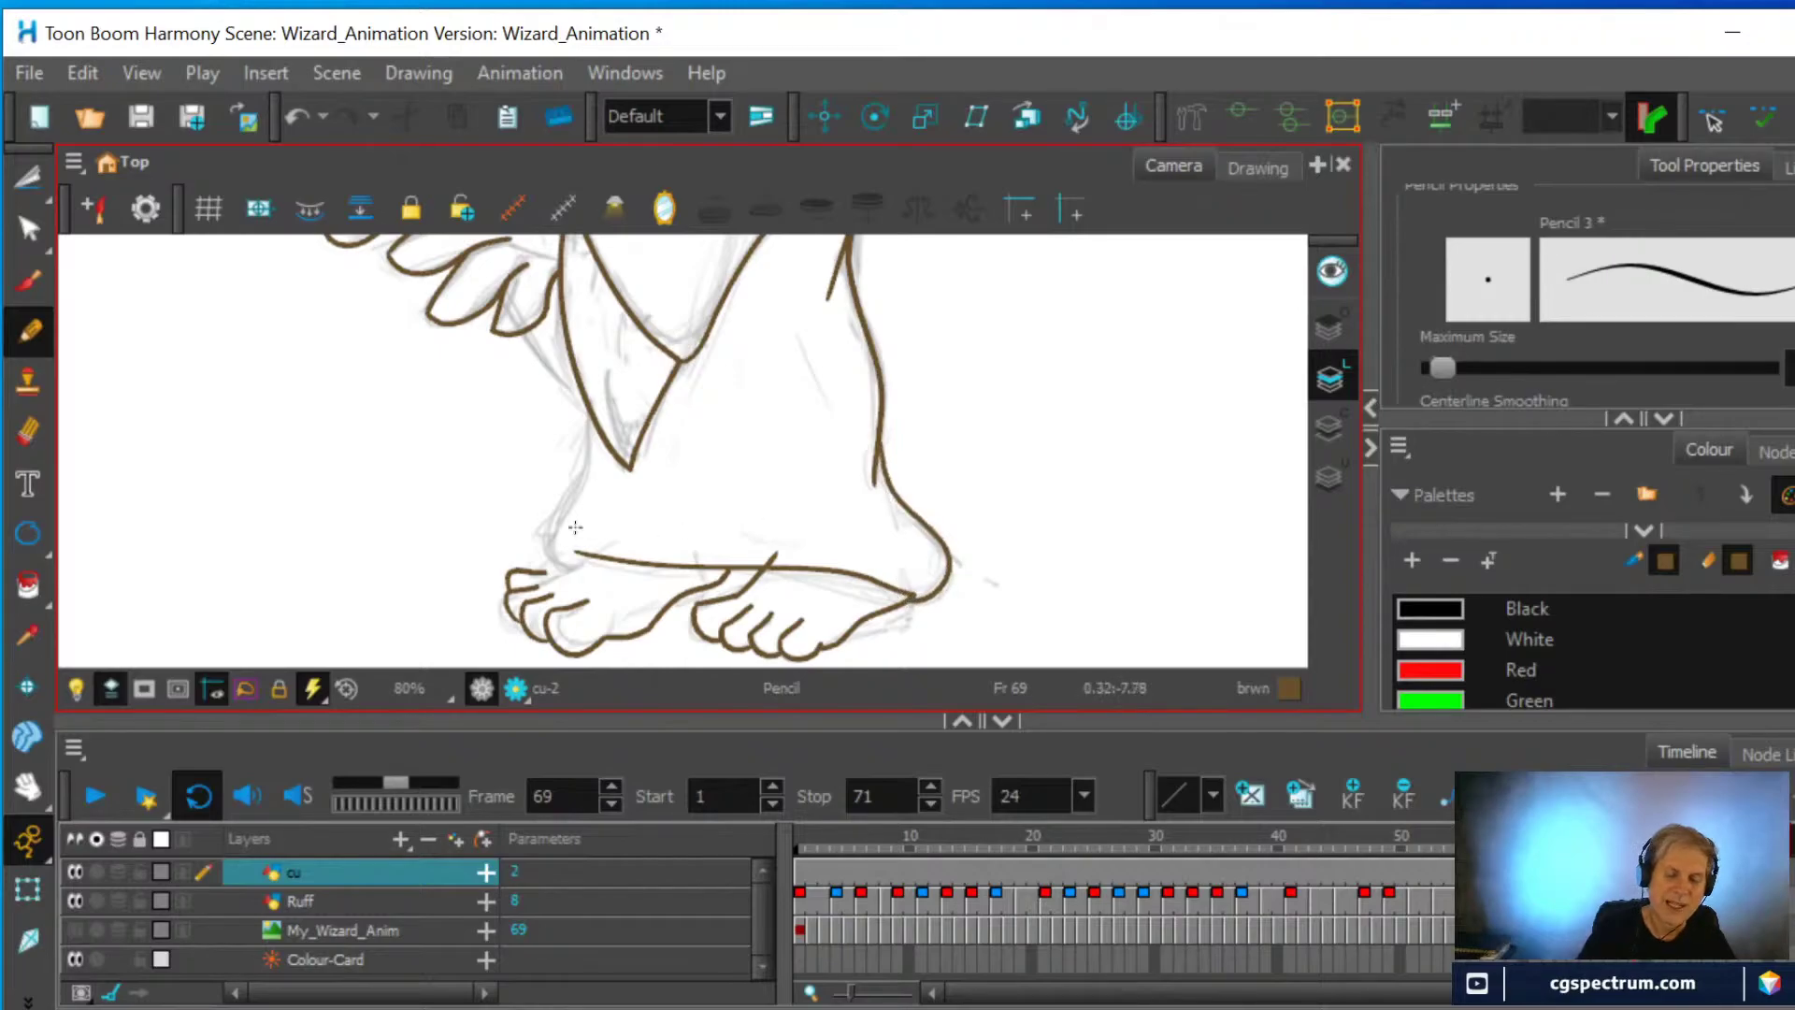
{"action": "mouse_move", "coordinate": [543, 570]}
{"action": "left_mouse_down"}
{"action": "mouse_move", "coordinate": [582, 558]}
{"action": "mouse_move", "coordinate": [547, 530]}
{"action": "mouse_move", "coordinate": [589, 408]}
{"action": "left_mouse_up"}
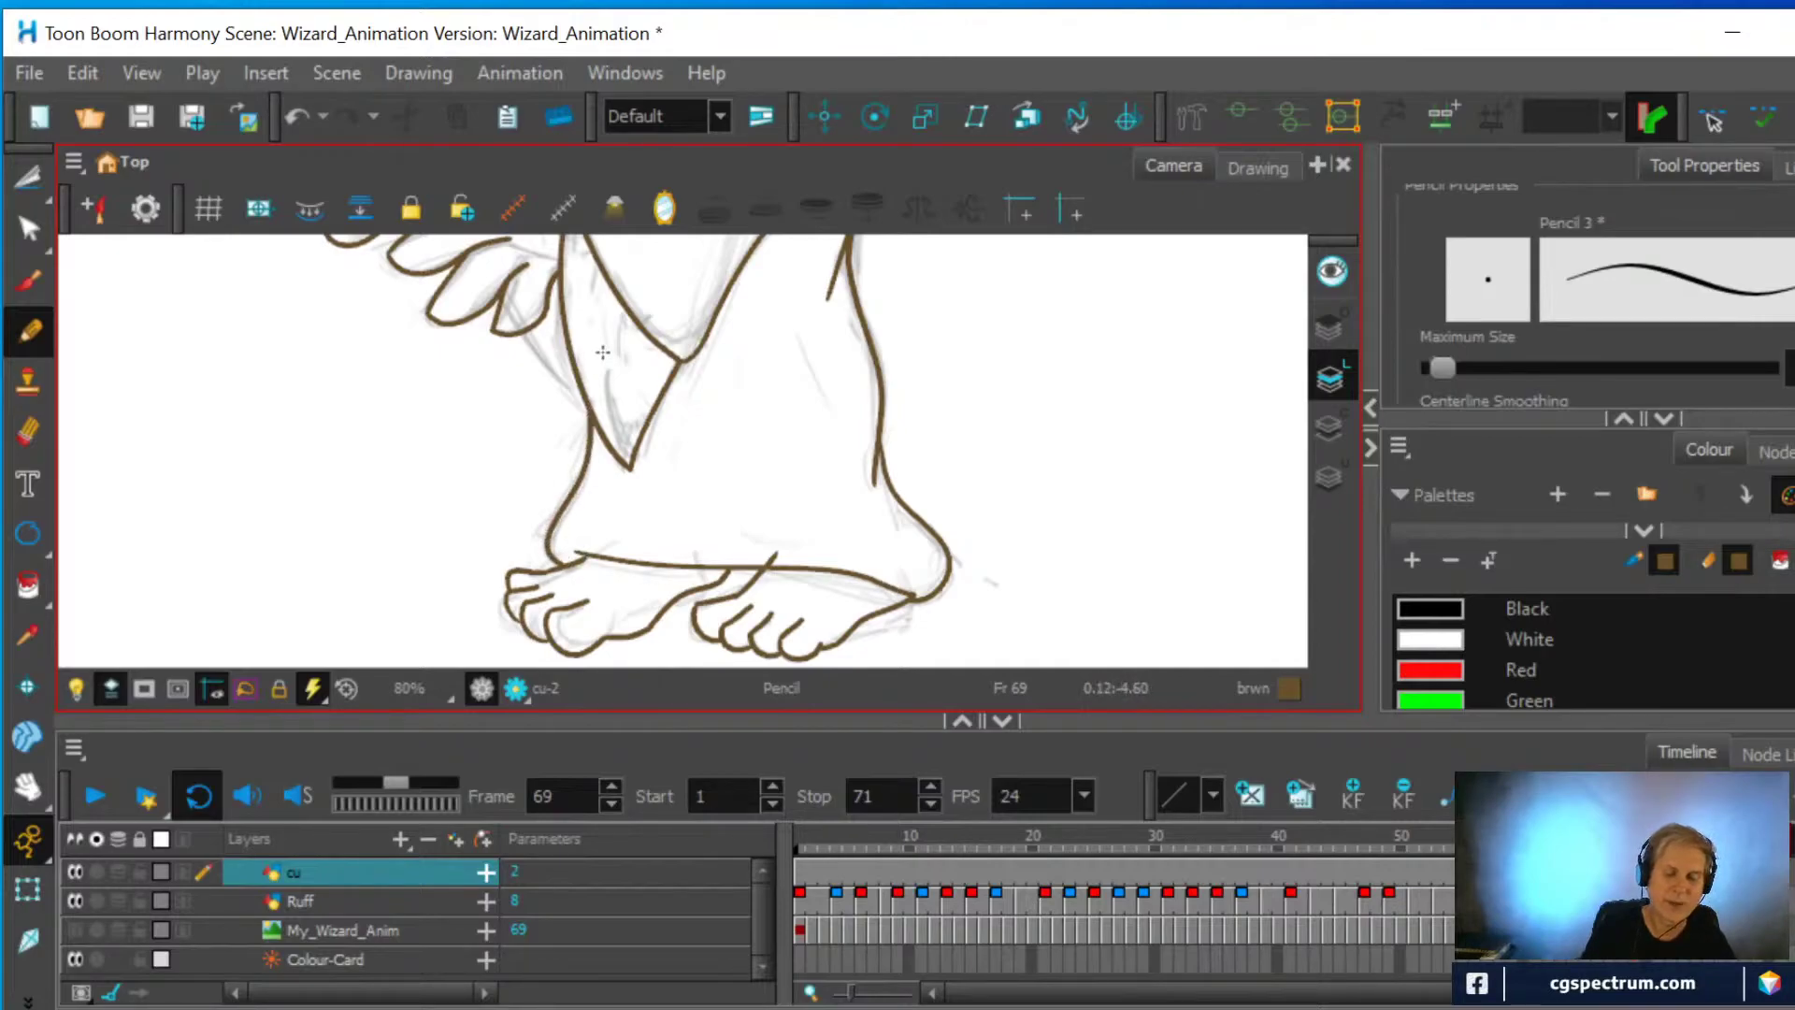
Cut away the end of the foot line that runs past the robe's hem
{"action": "key", "text": "alt+t"}
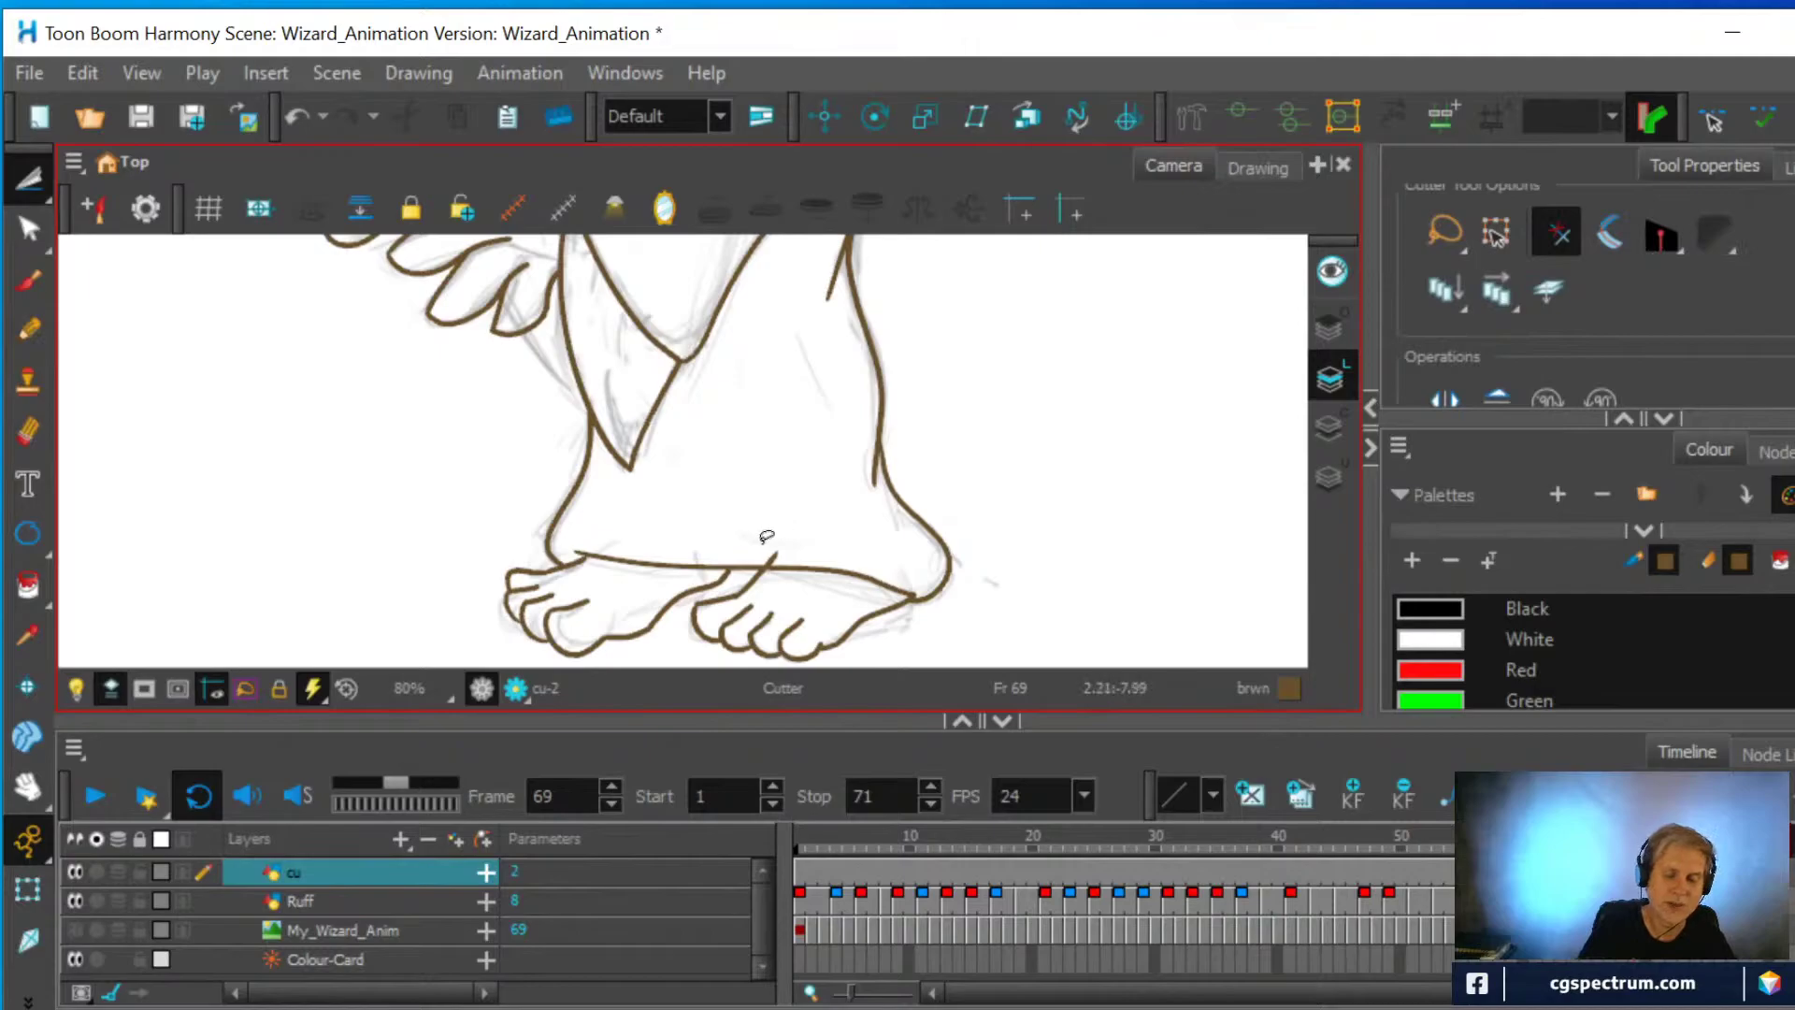
{"action": "left_click_drag", "start_coordinate": [781, 549], "coordinate": [779, 551]}
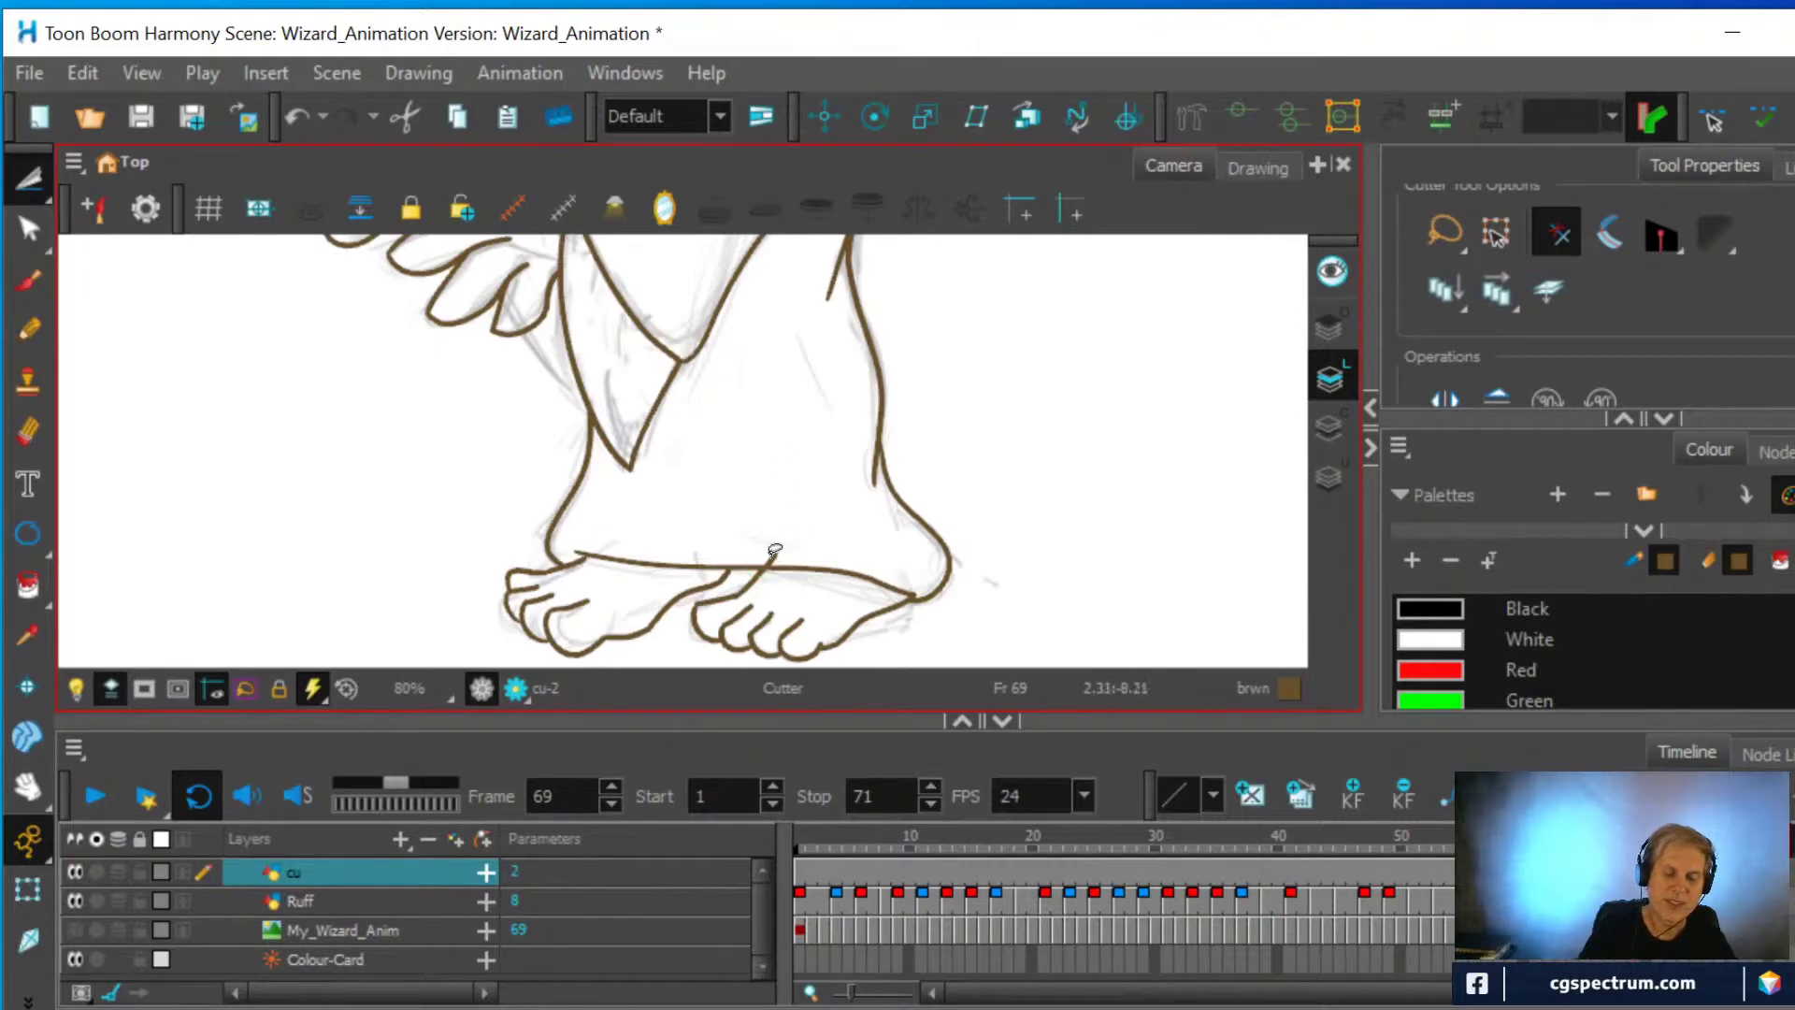
{"action": "key", "text": "Delete"}
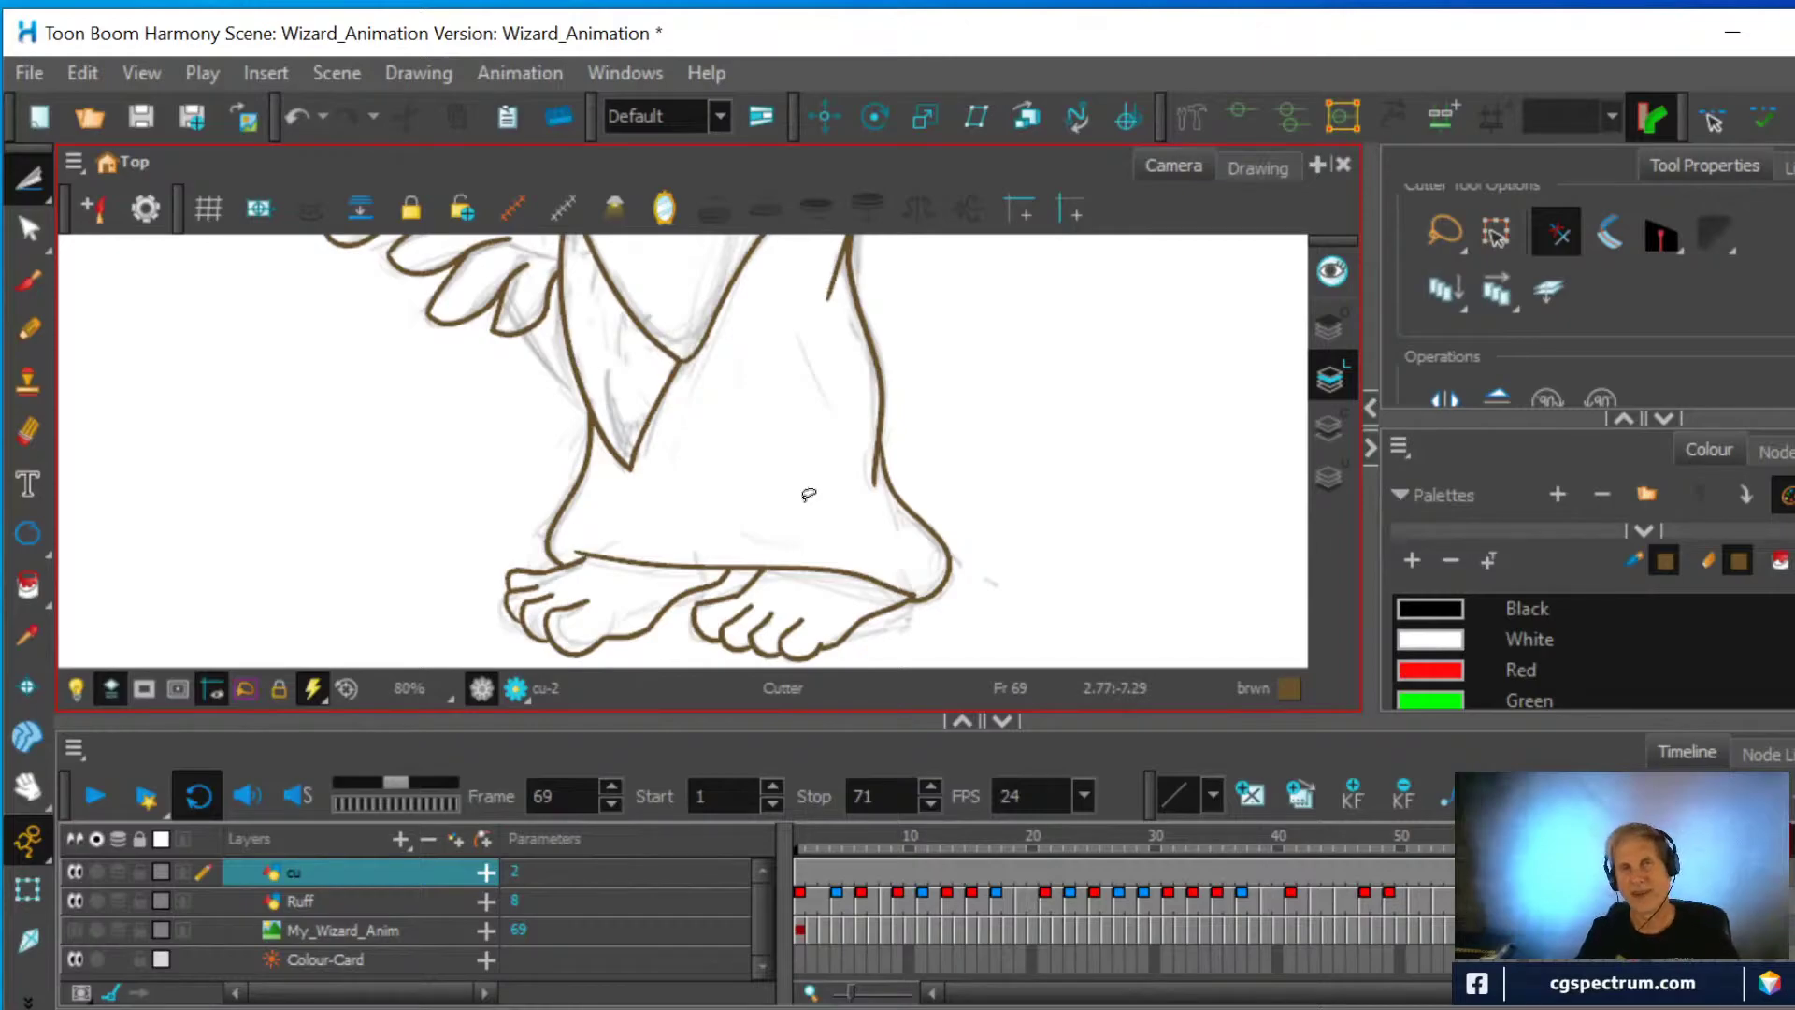
Reset the view rotation and look over the traced outlines of the wizard's hands, robe and feet
{"action": "scroll", "coordinate": [813, 486], "scroll_direction": "down", "scroll_amount": 2}
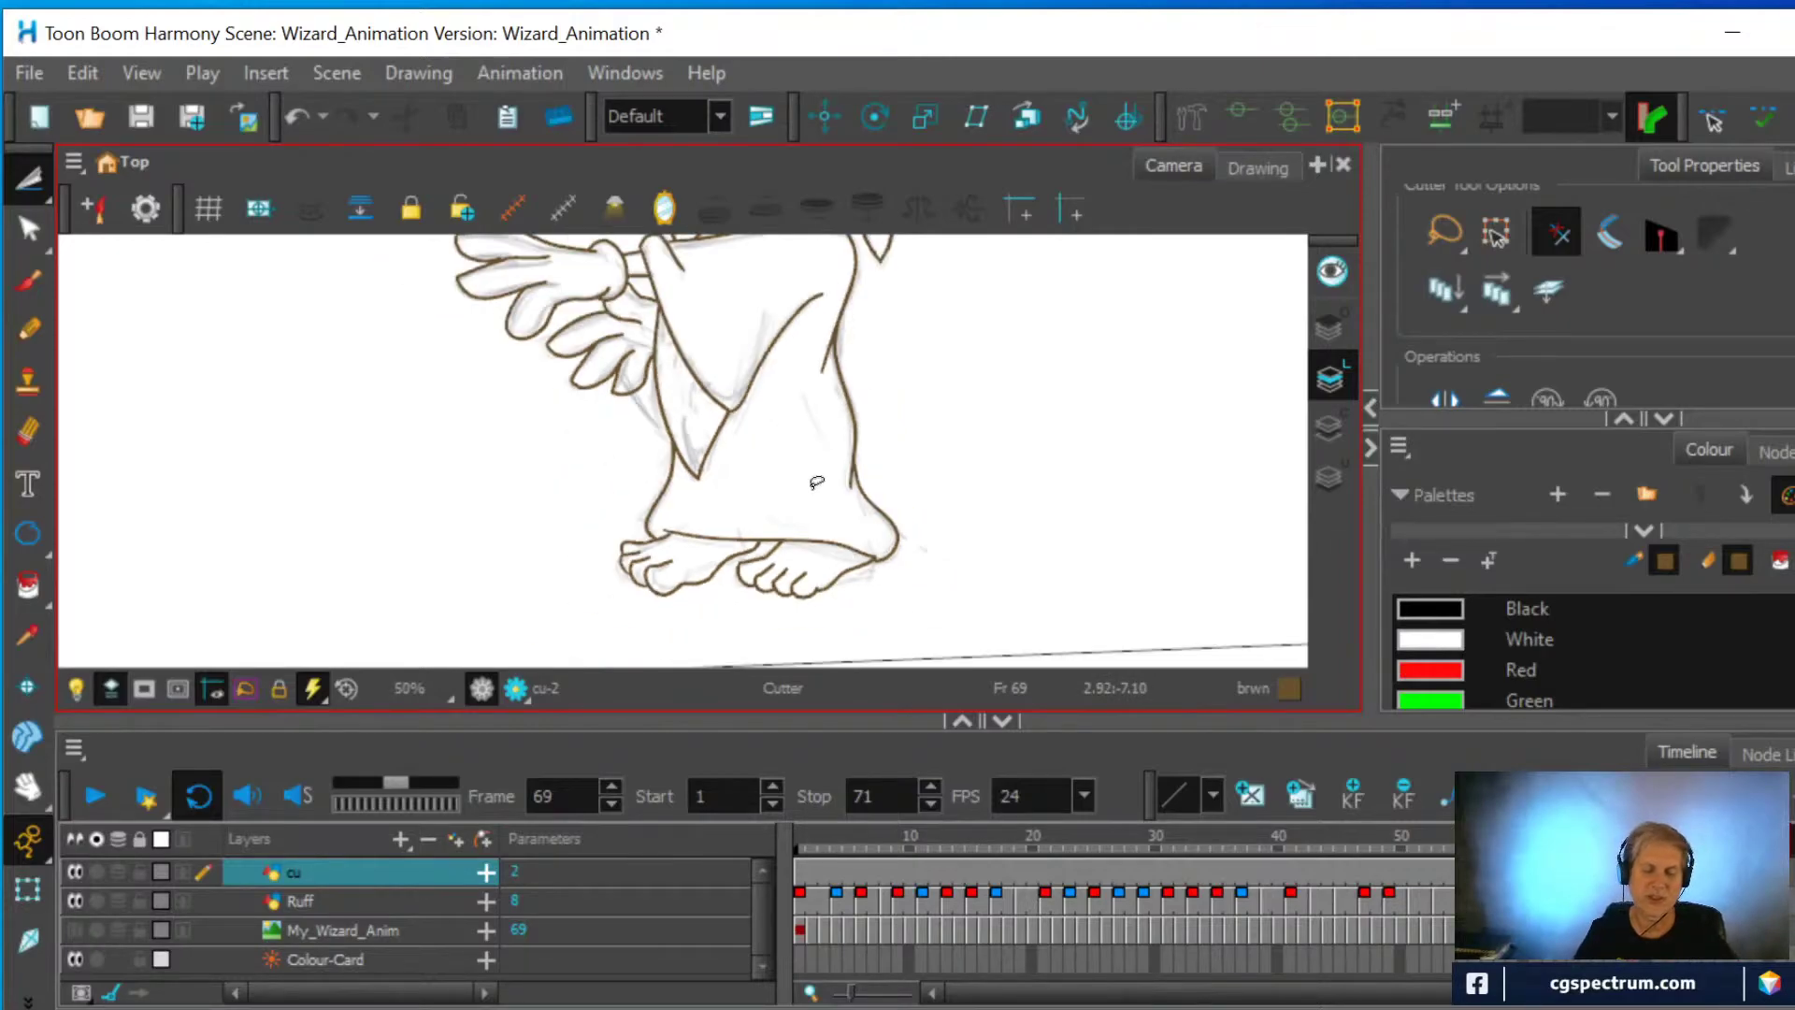
{"action": "scroll", "coordinate": [817, 482], "scroll_direction": "down", "scroll_amount": 2}
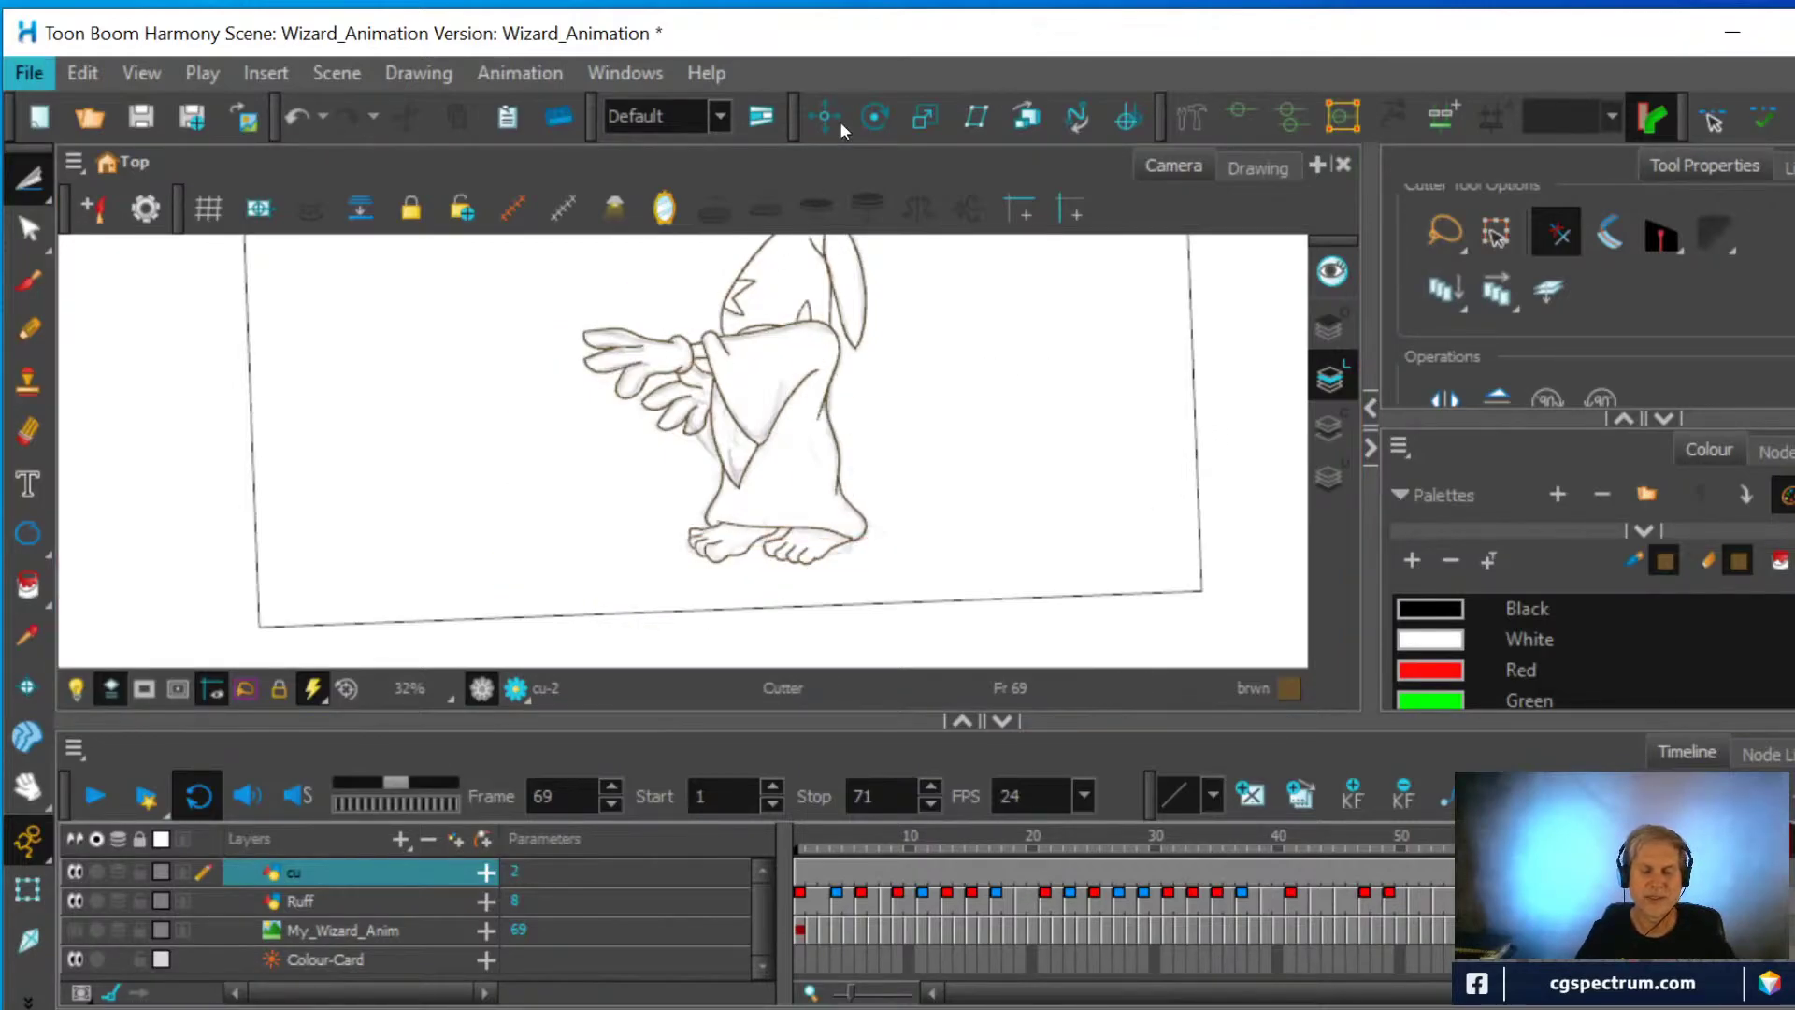
{"action": "scroll", "coordinate": [1022, 480], "scroll_direction": "down", "scroll_amount": 2}
{"action": "scroll", "coordinate": [1022, 481], "scroll_direction": "up", "scroll_amount": 2}
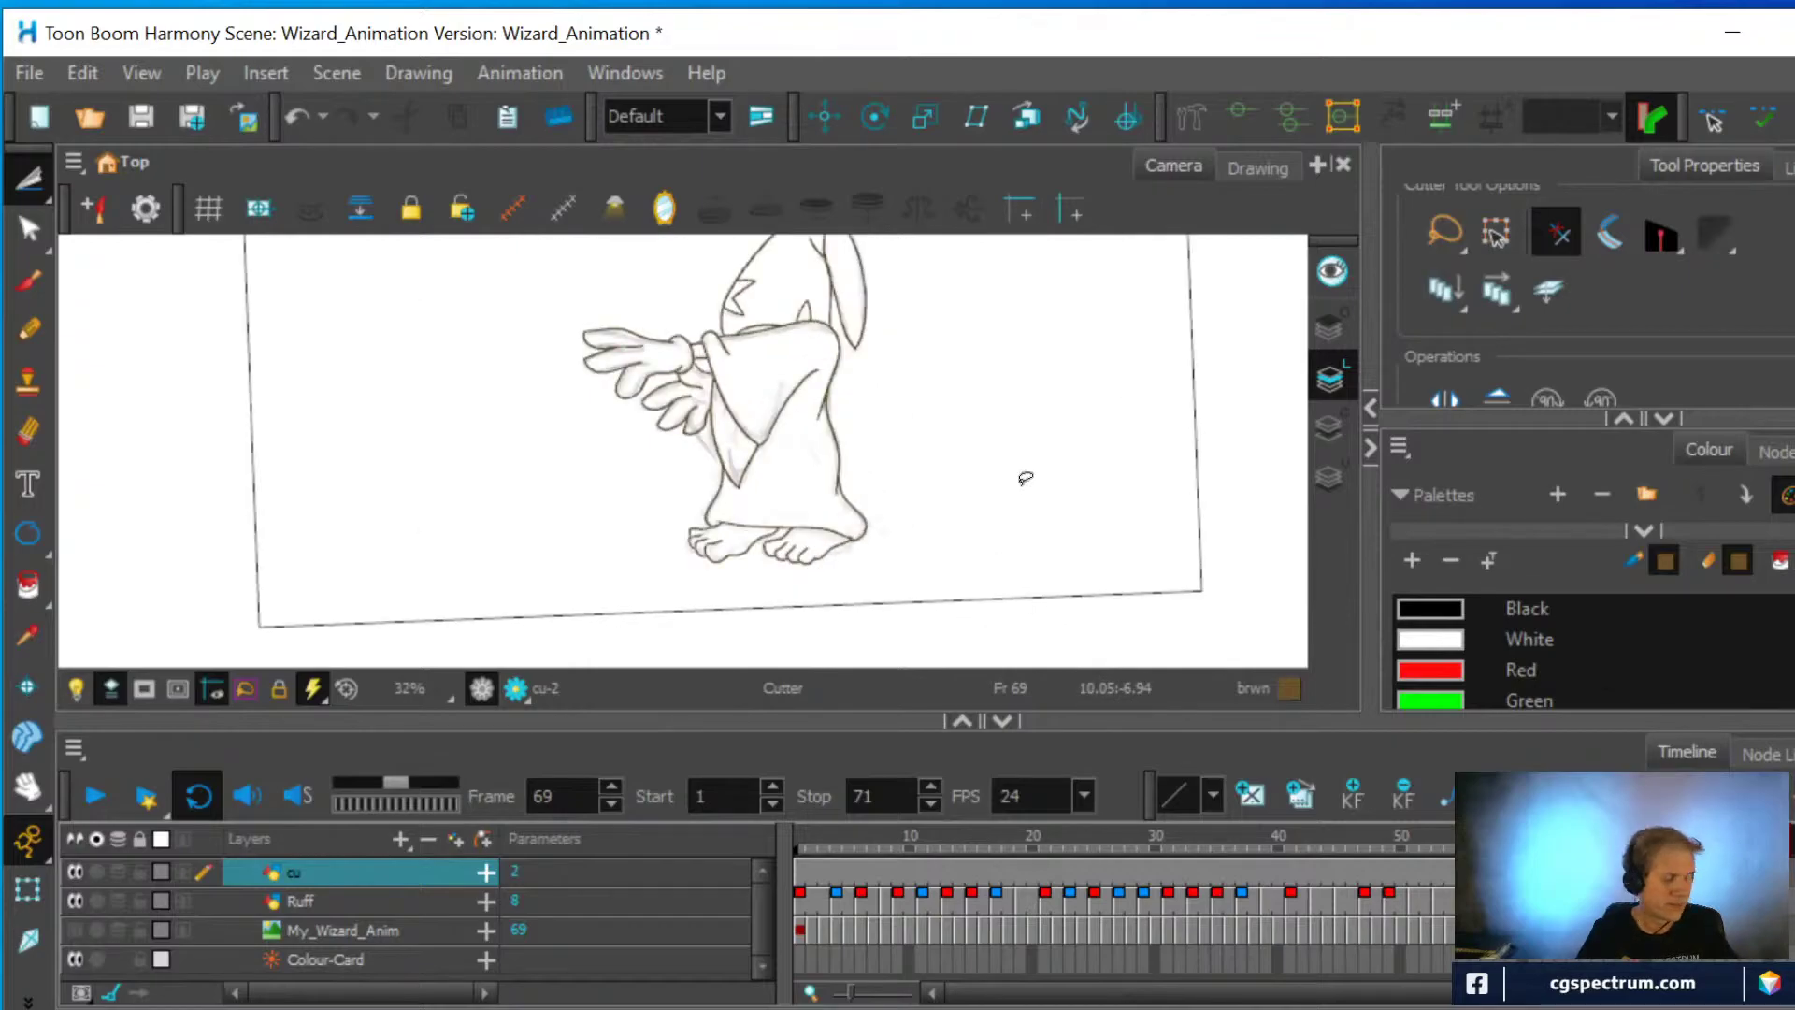
{"action": "key", "text": "shift+x"}
{"action": "scroll", "coordinate": [1025, 478], "scroll_direction": "up", "scroll_amount": 2}
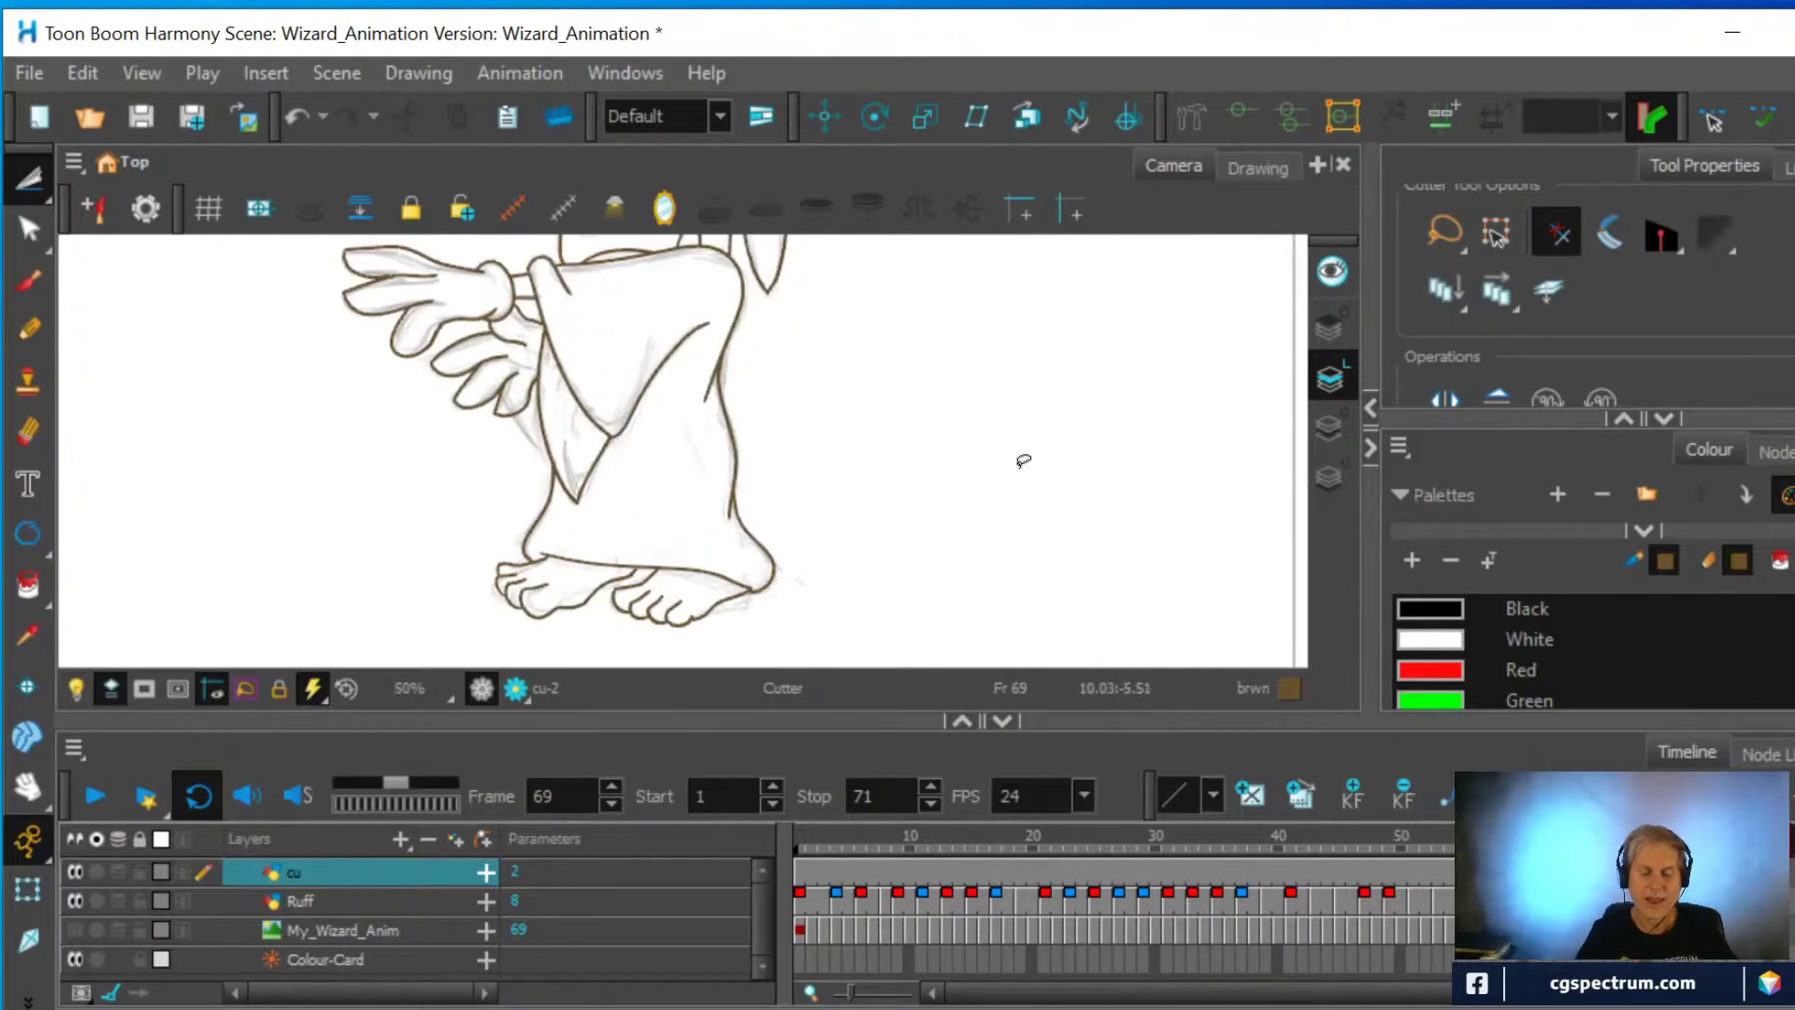
{"action": "scroll", "coordinate": [956, 426], "scroll_direction": "down", "scroll_amount": 1}
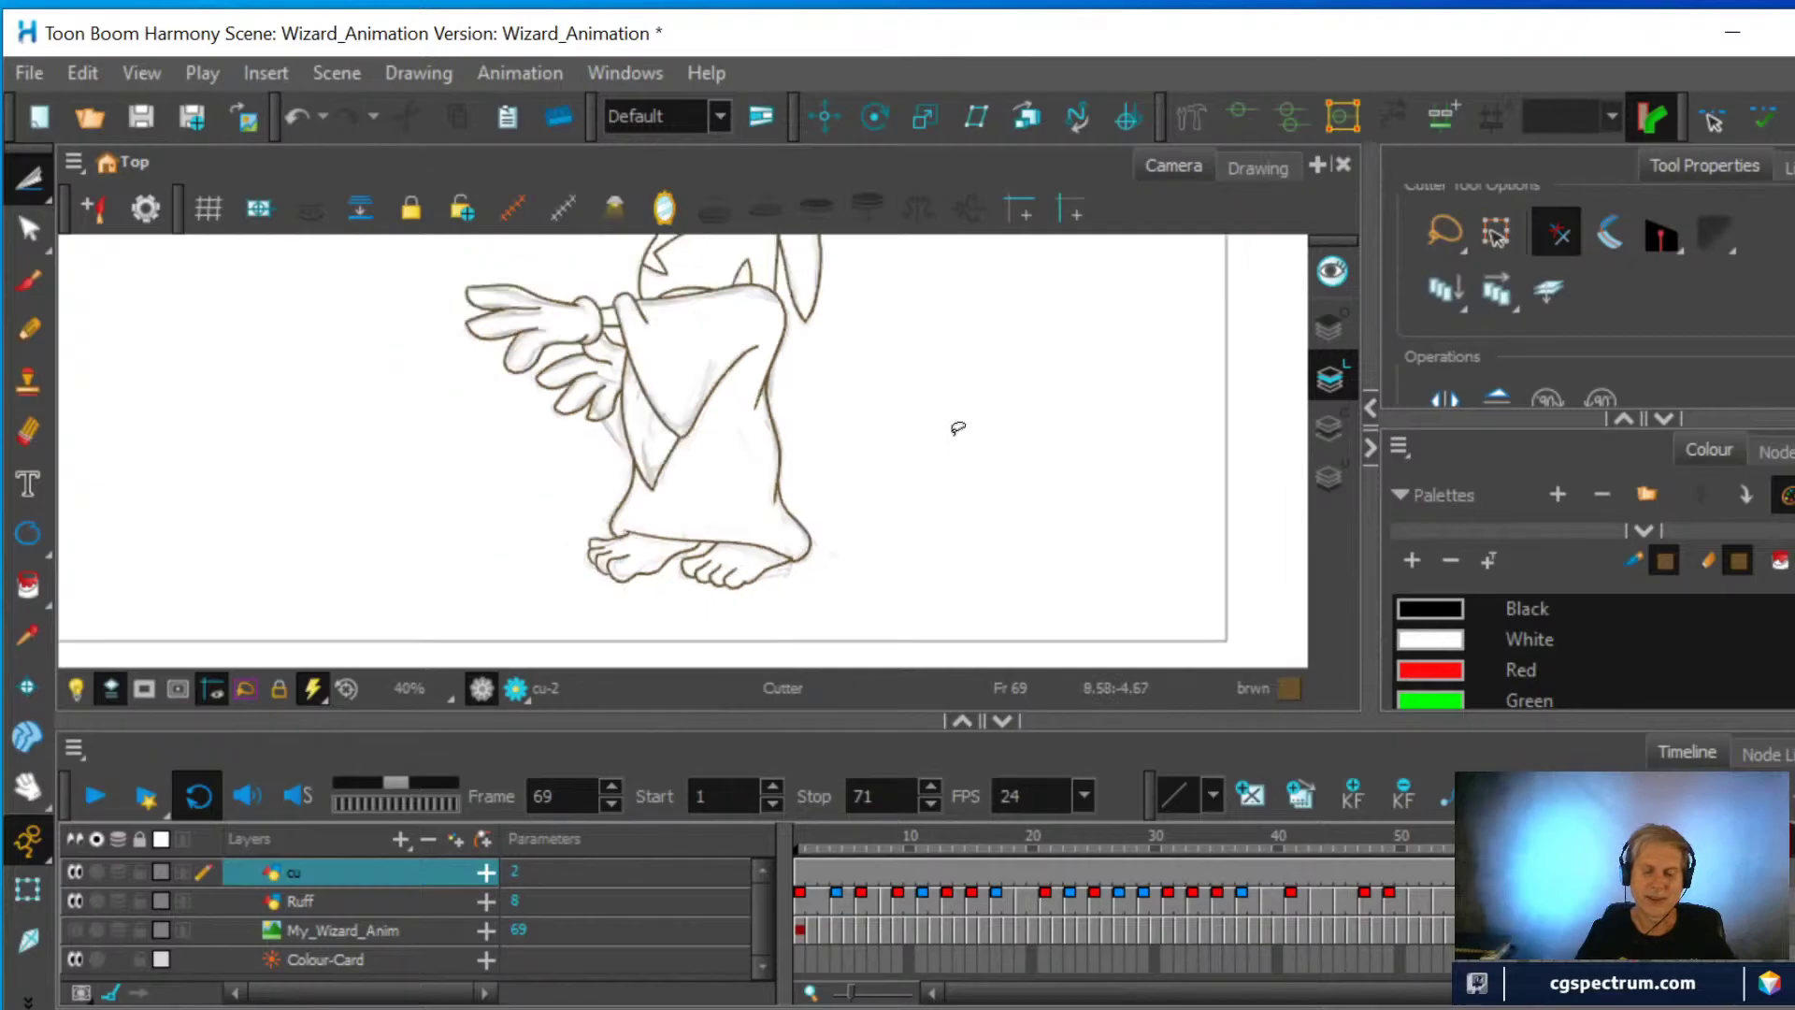
{"action": "key", "text": "alt"}
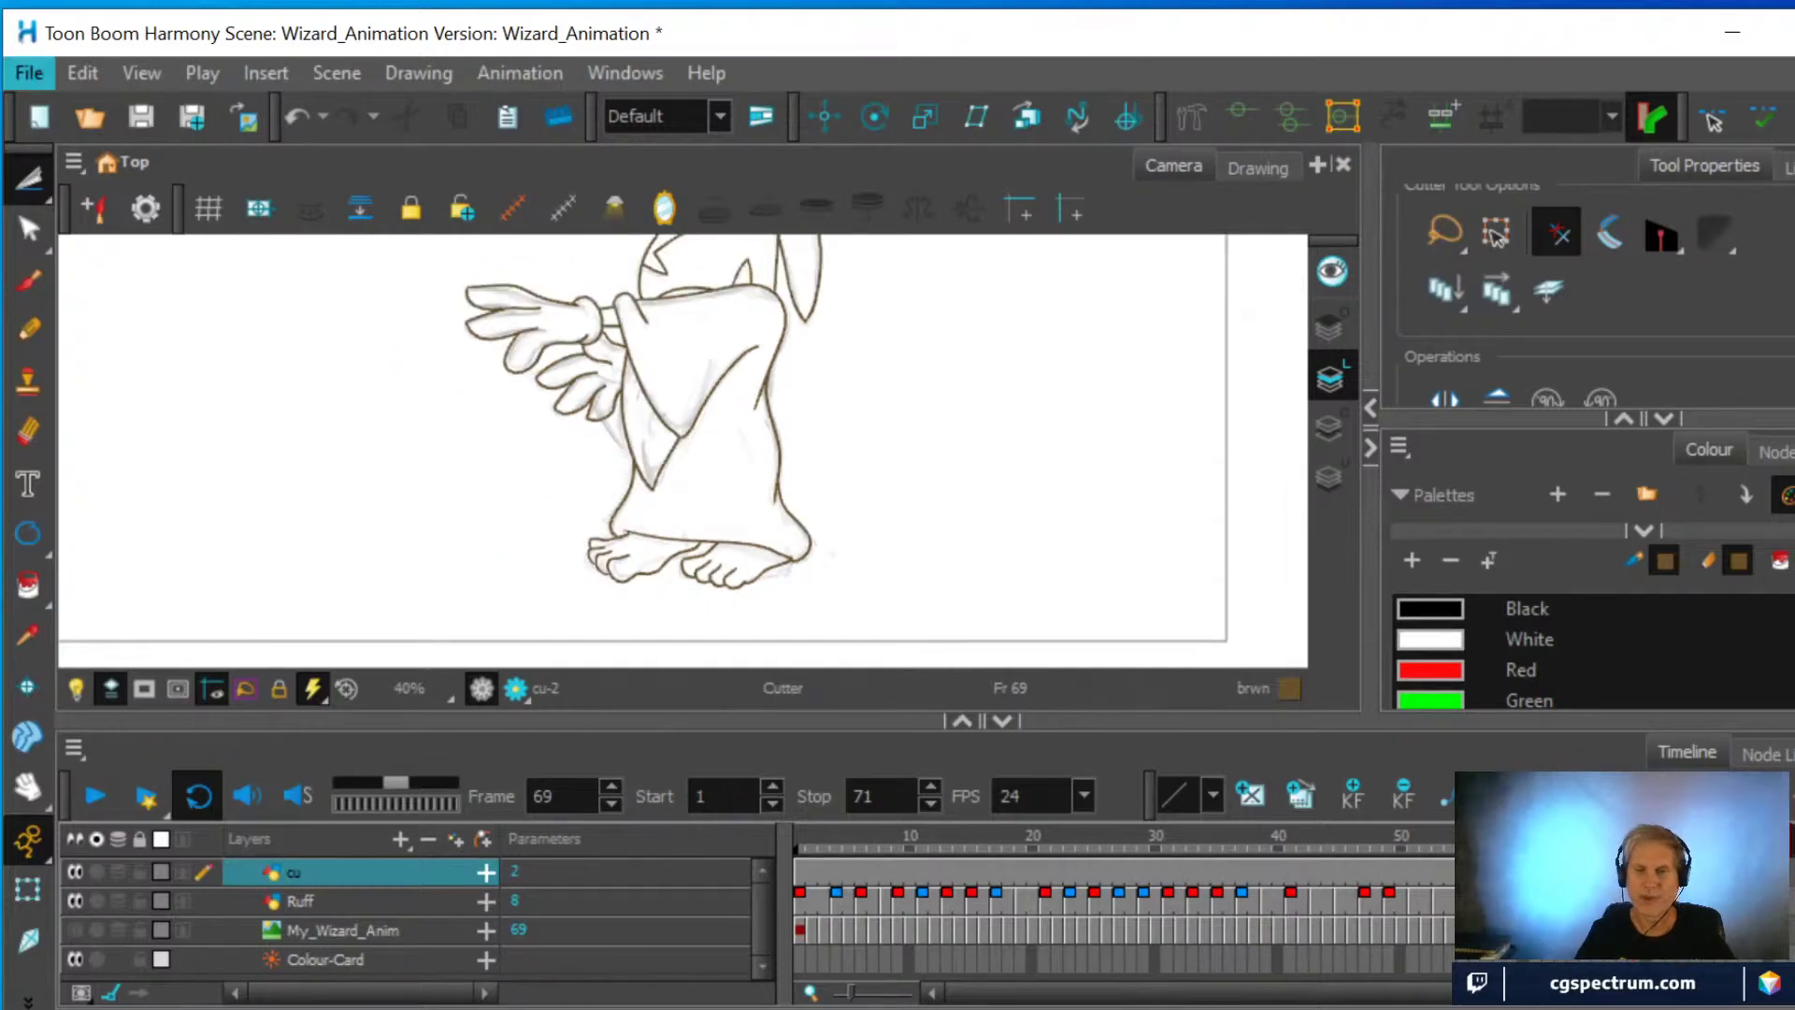
{"action": "key", "text": "alt+Tab"}
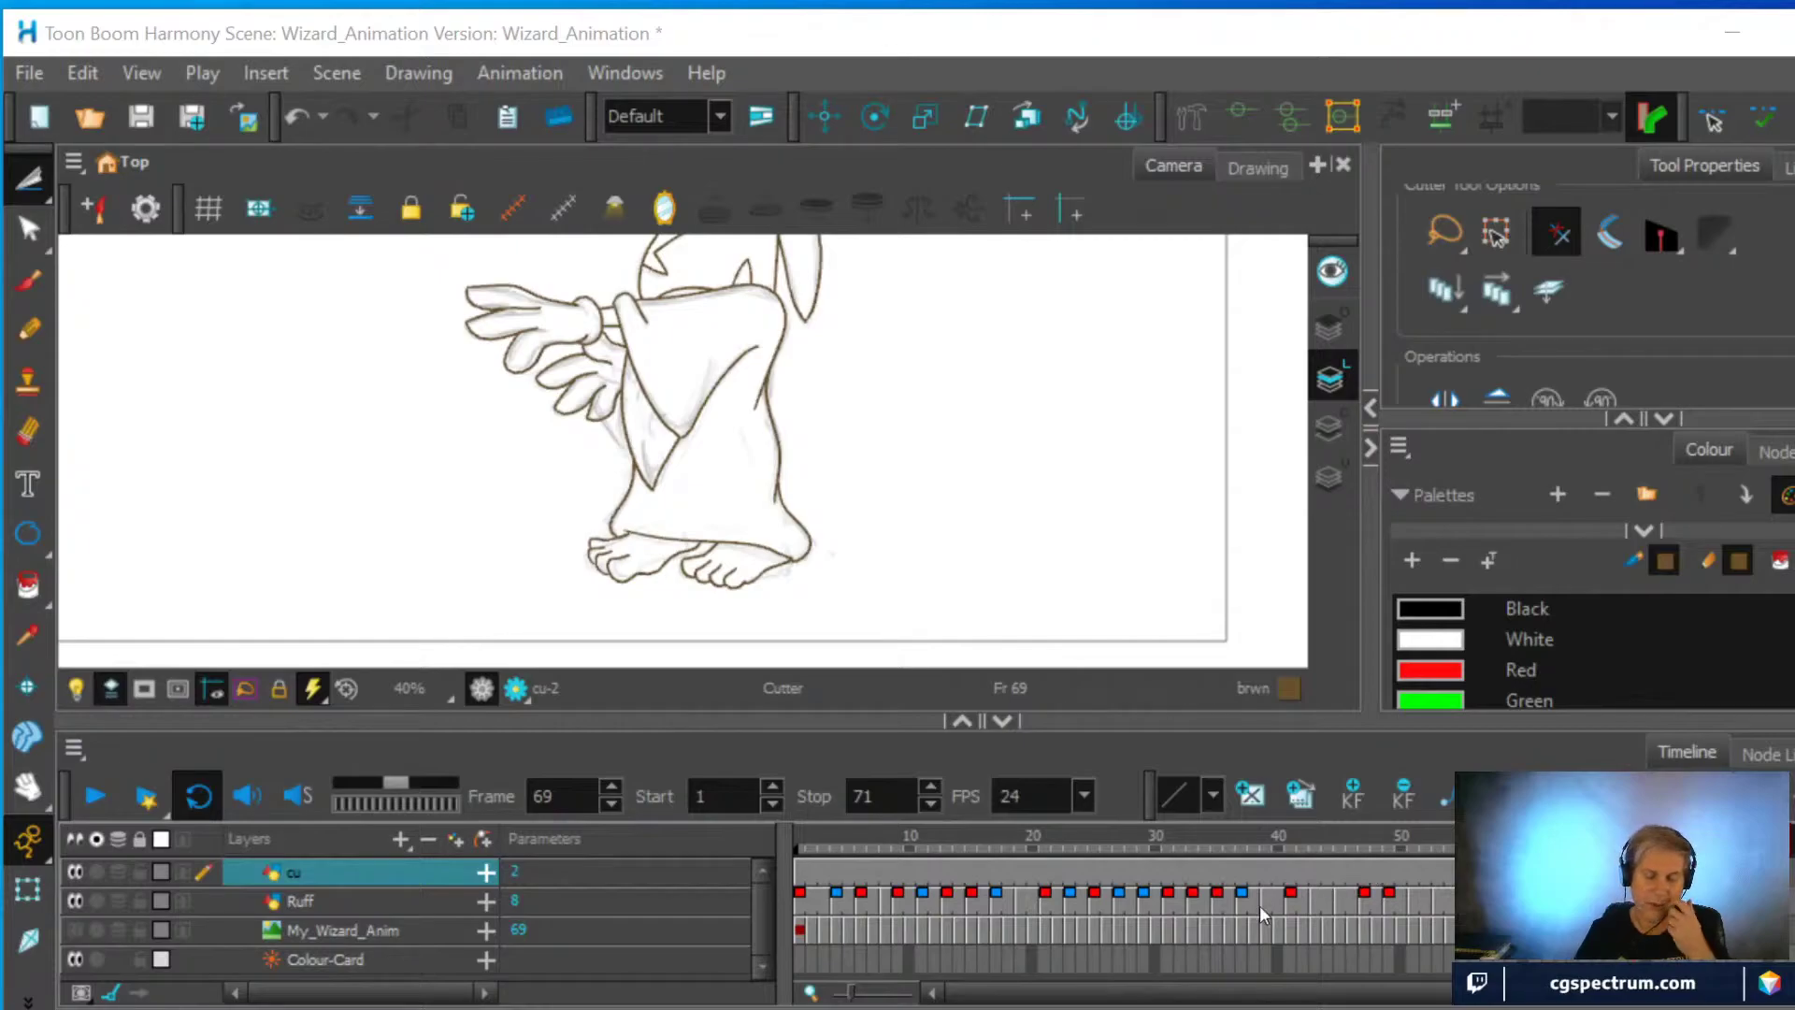
{"action": "scroll", "coordinate": [897, 384], "scroll_direction": "up", "scroll_amount": 1}
{"action": "scroll", "coordinate": [898, 384], "scroll_direction": "down", "scroll_amount": 2}
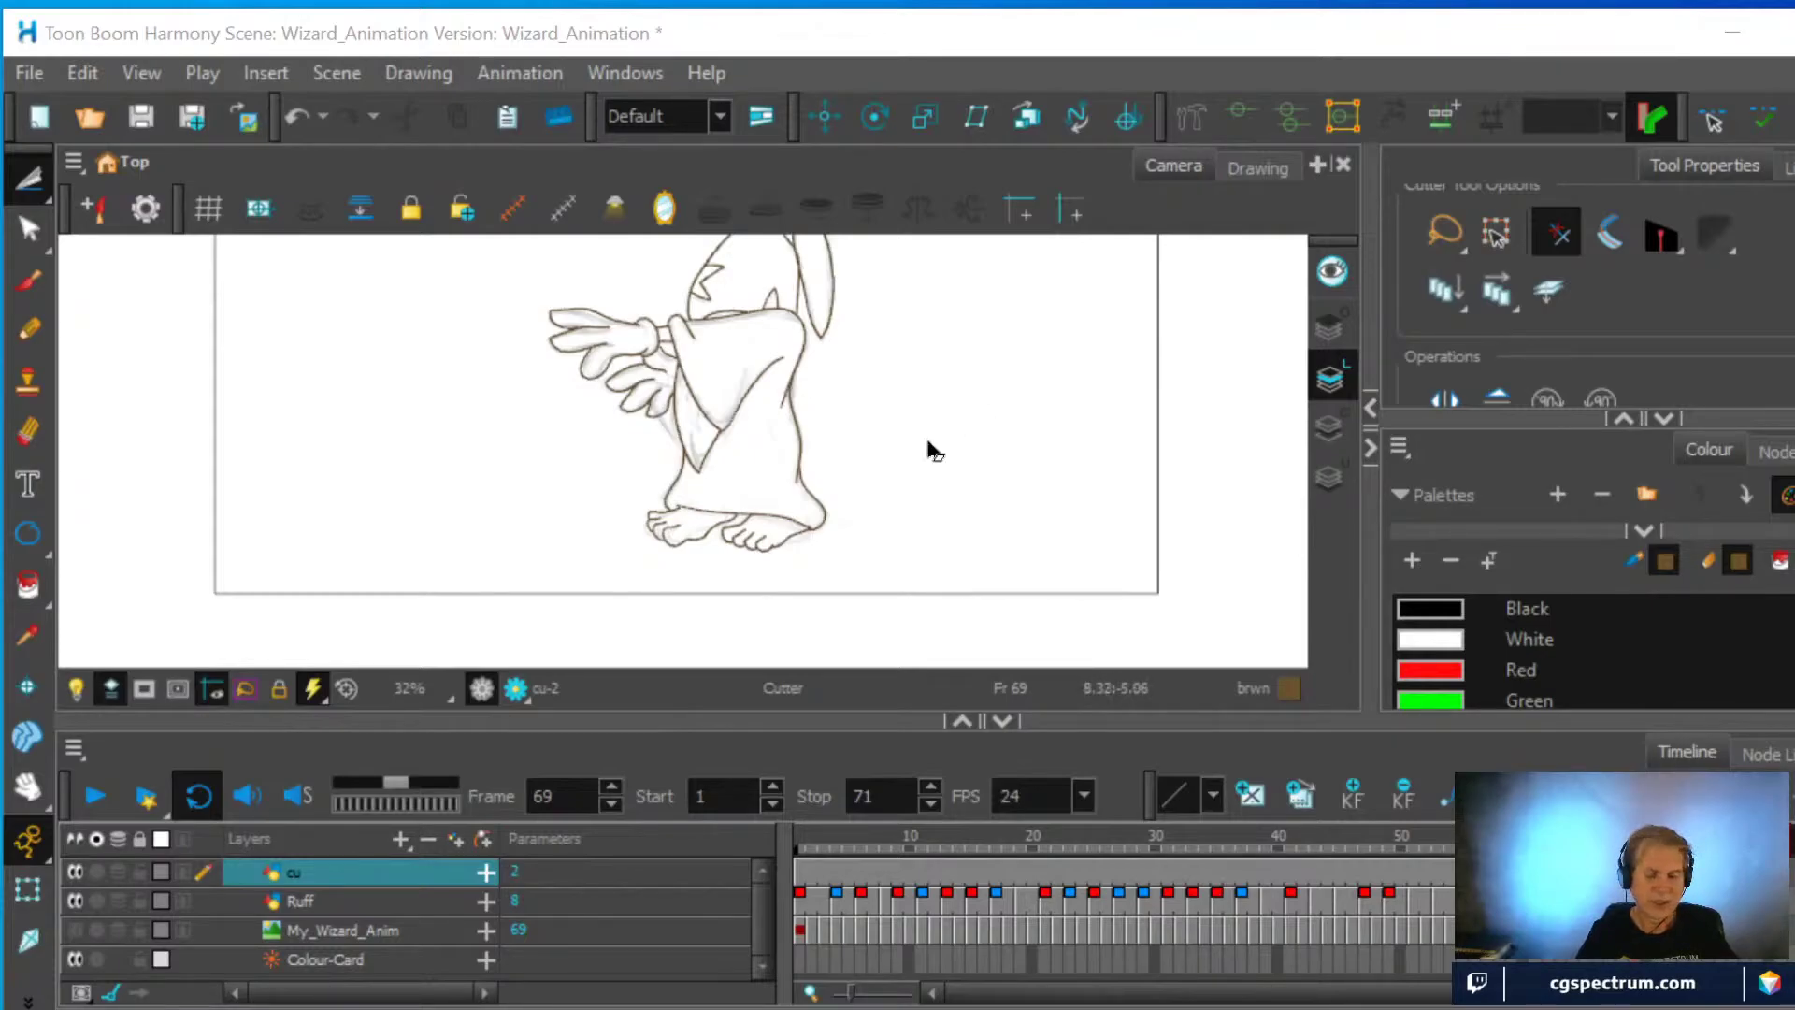
{"action": "left_click", "coordinate": [28, 787]}
{"action": "left_click_drag", "start_coordinate": [885, 383], "coordinate": [899, 468]}
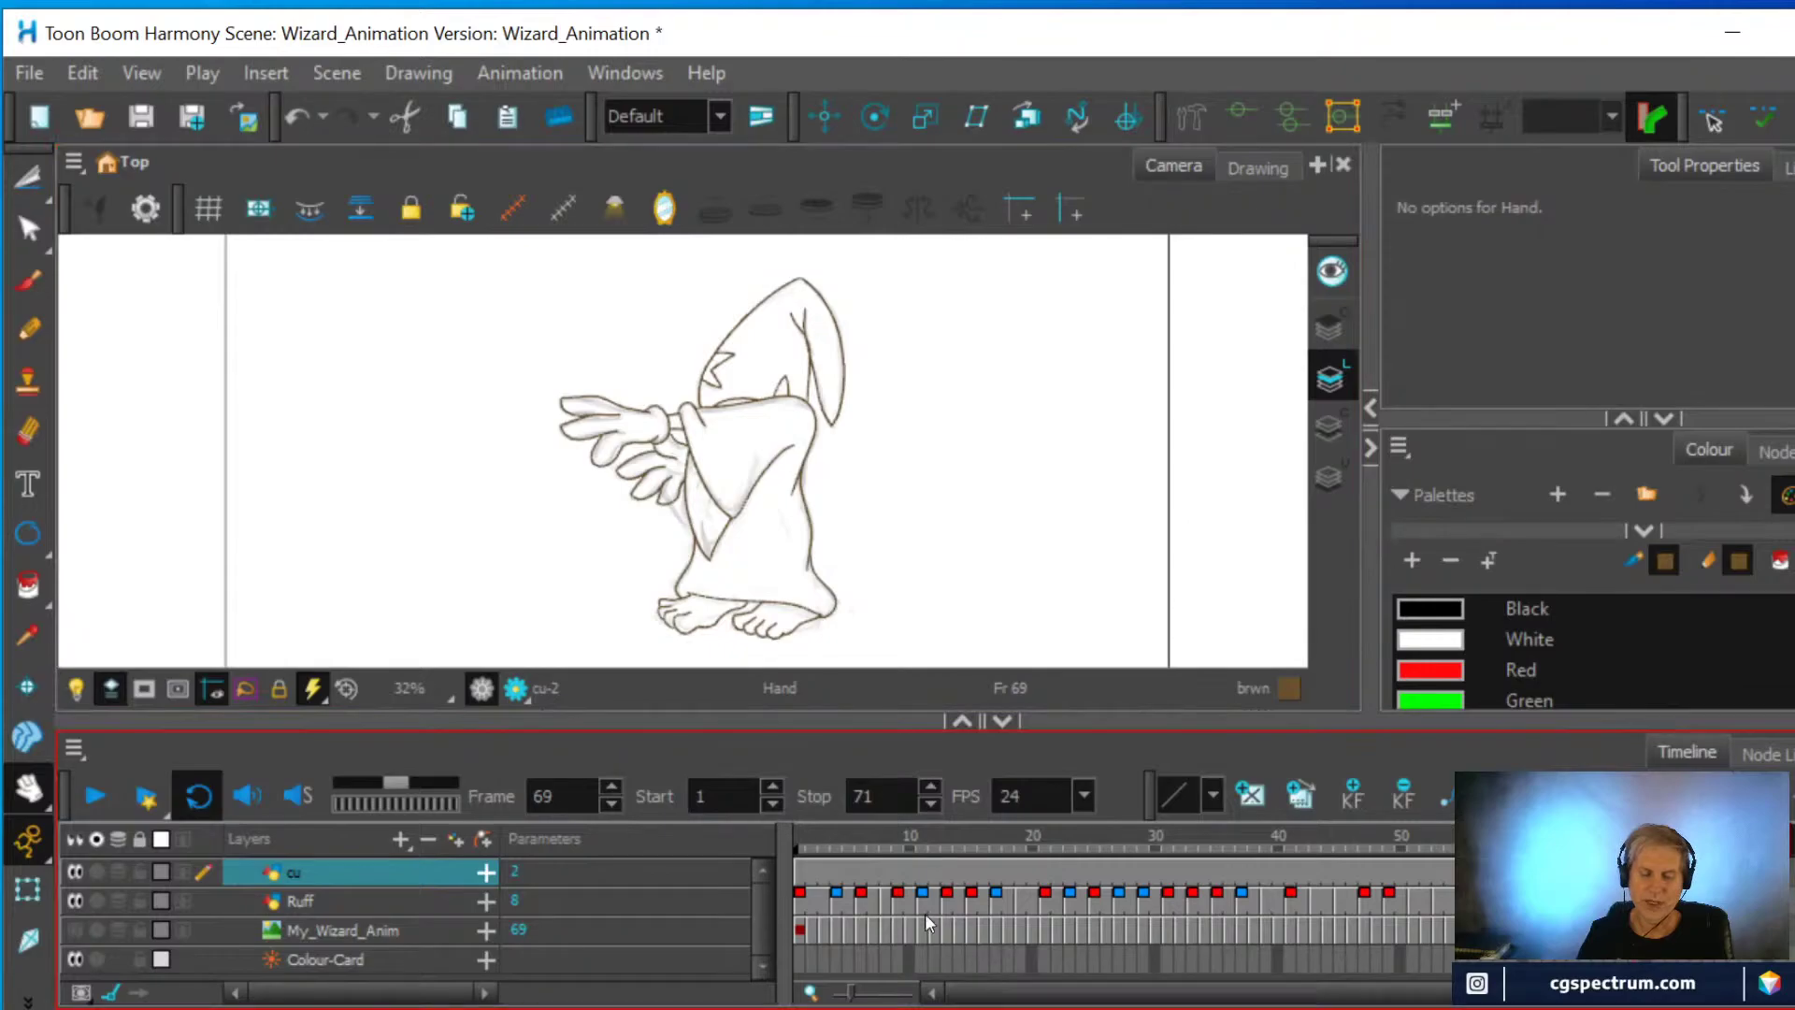
Create an empty drawing on the cu layer at frame 25, where the Ruff layer has its crouching wizard key
{"action": "left_click", "coordinate": [898, 871]}
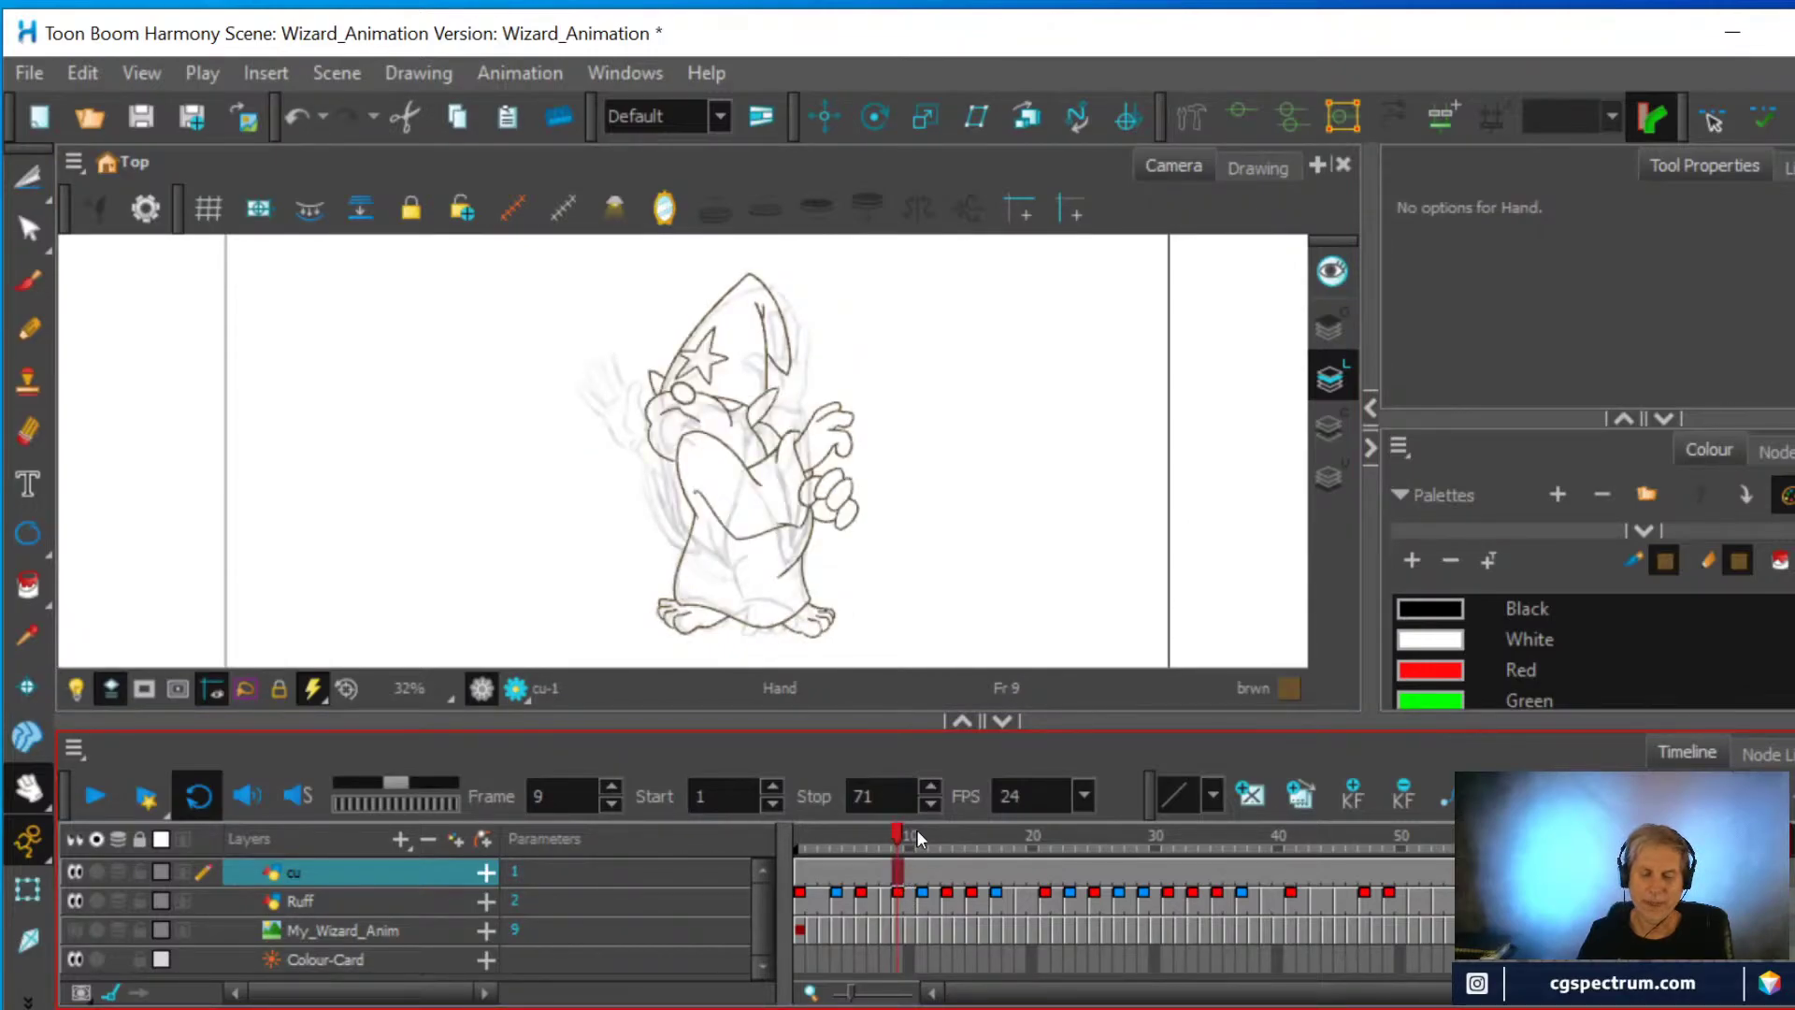
{"action": "mouse_move", "coordinate": [892, 832]}
{"action": "left_mouse_down"}
{"action": "mouse_move", "coordinate": [1181, 851]}
{"action": "mouse_move", "coordinate": [1080, 854]}
{"action": "mouse_move", "coordinate": [1103, 849]}
{"action": "left_mouse_up"}
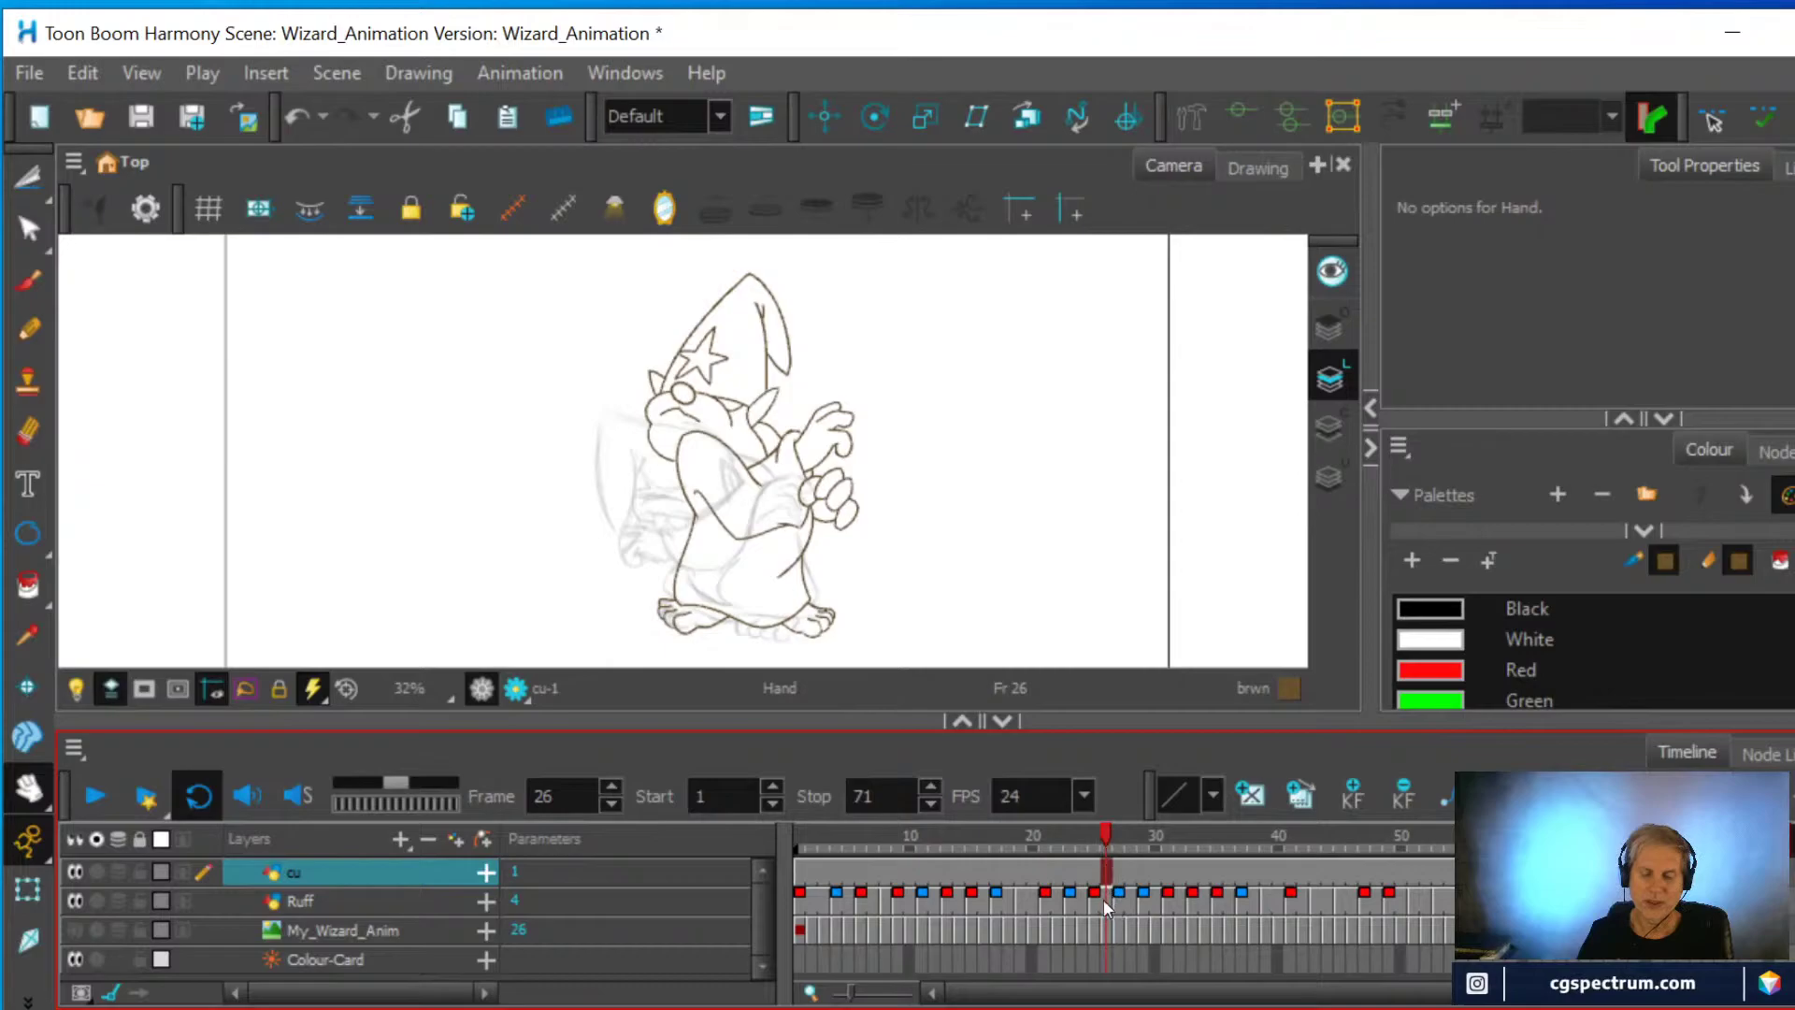
{"action": "left_click", "coordinate": [1095, 893]}
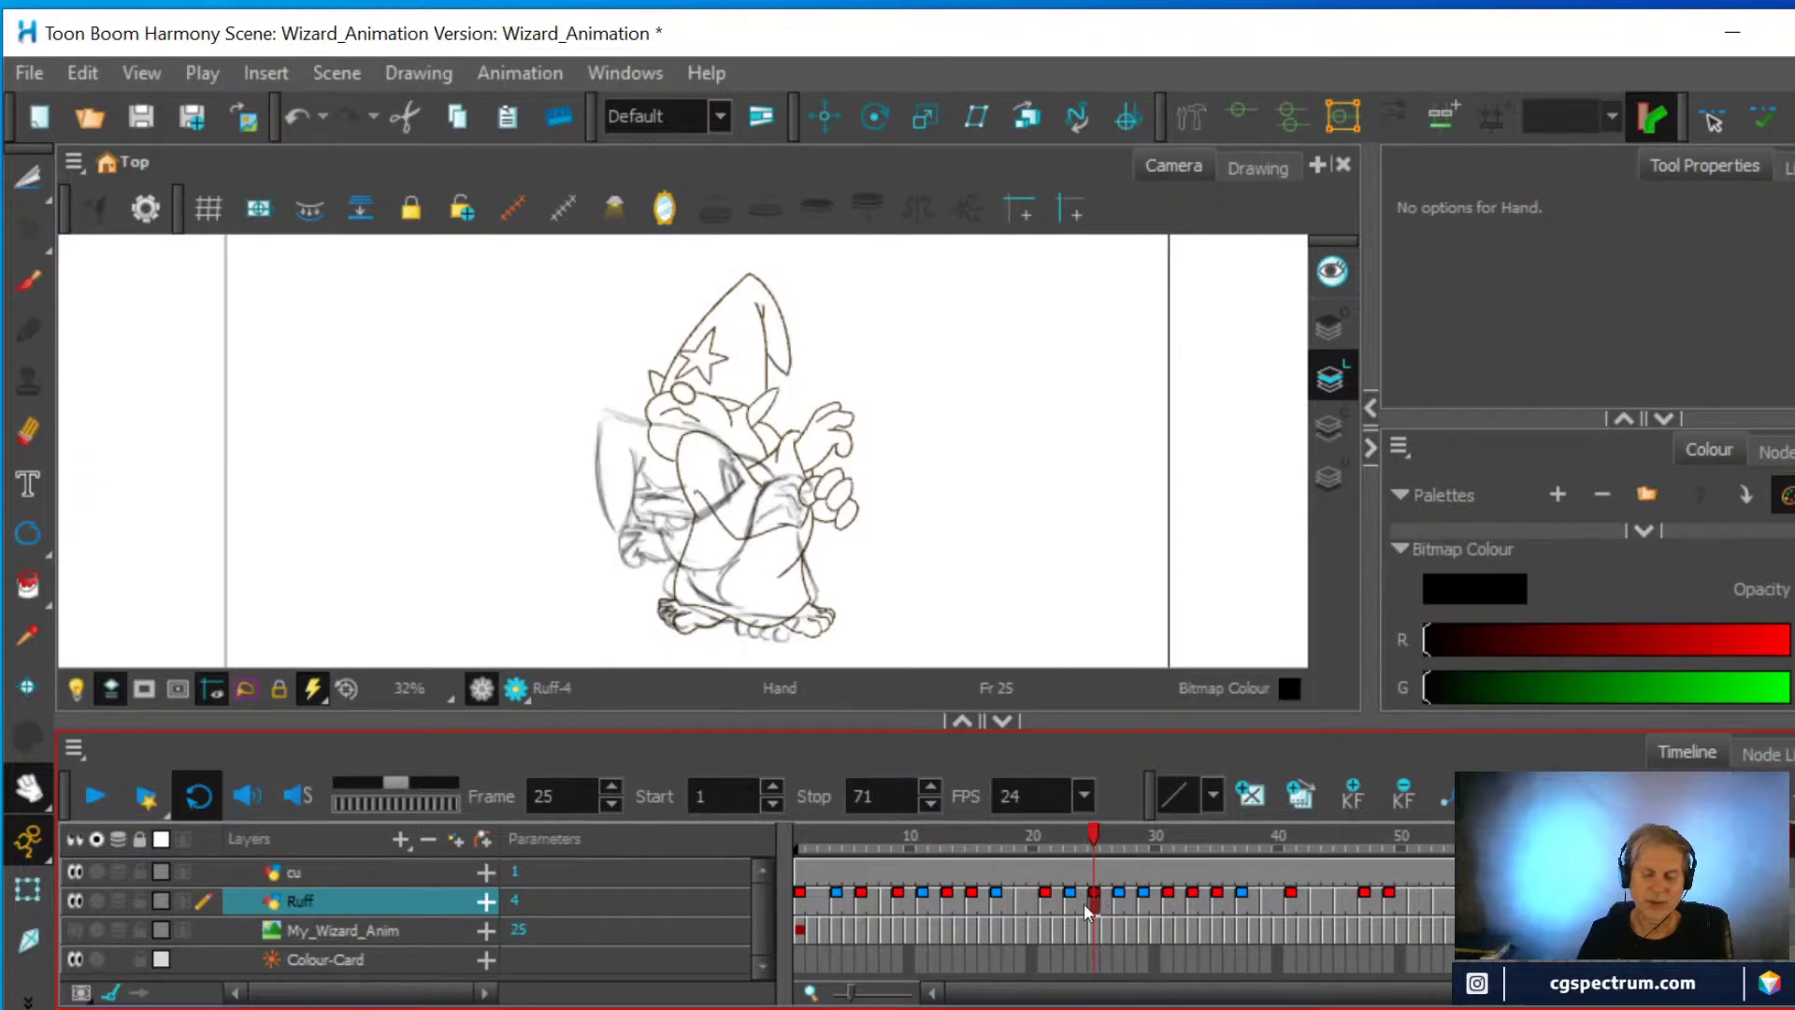
{"action": "right_click", "coordinate": [1084, 903]}
{"action": "left_click", "coordinate": [1066, 872]}
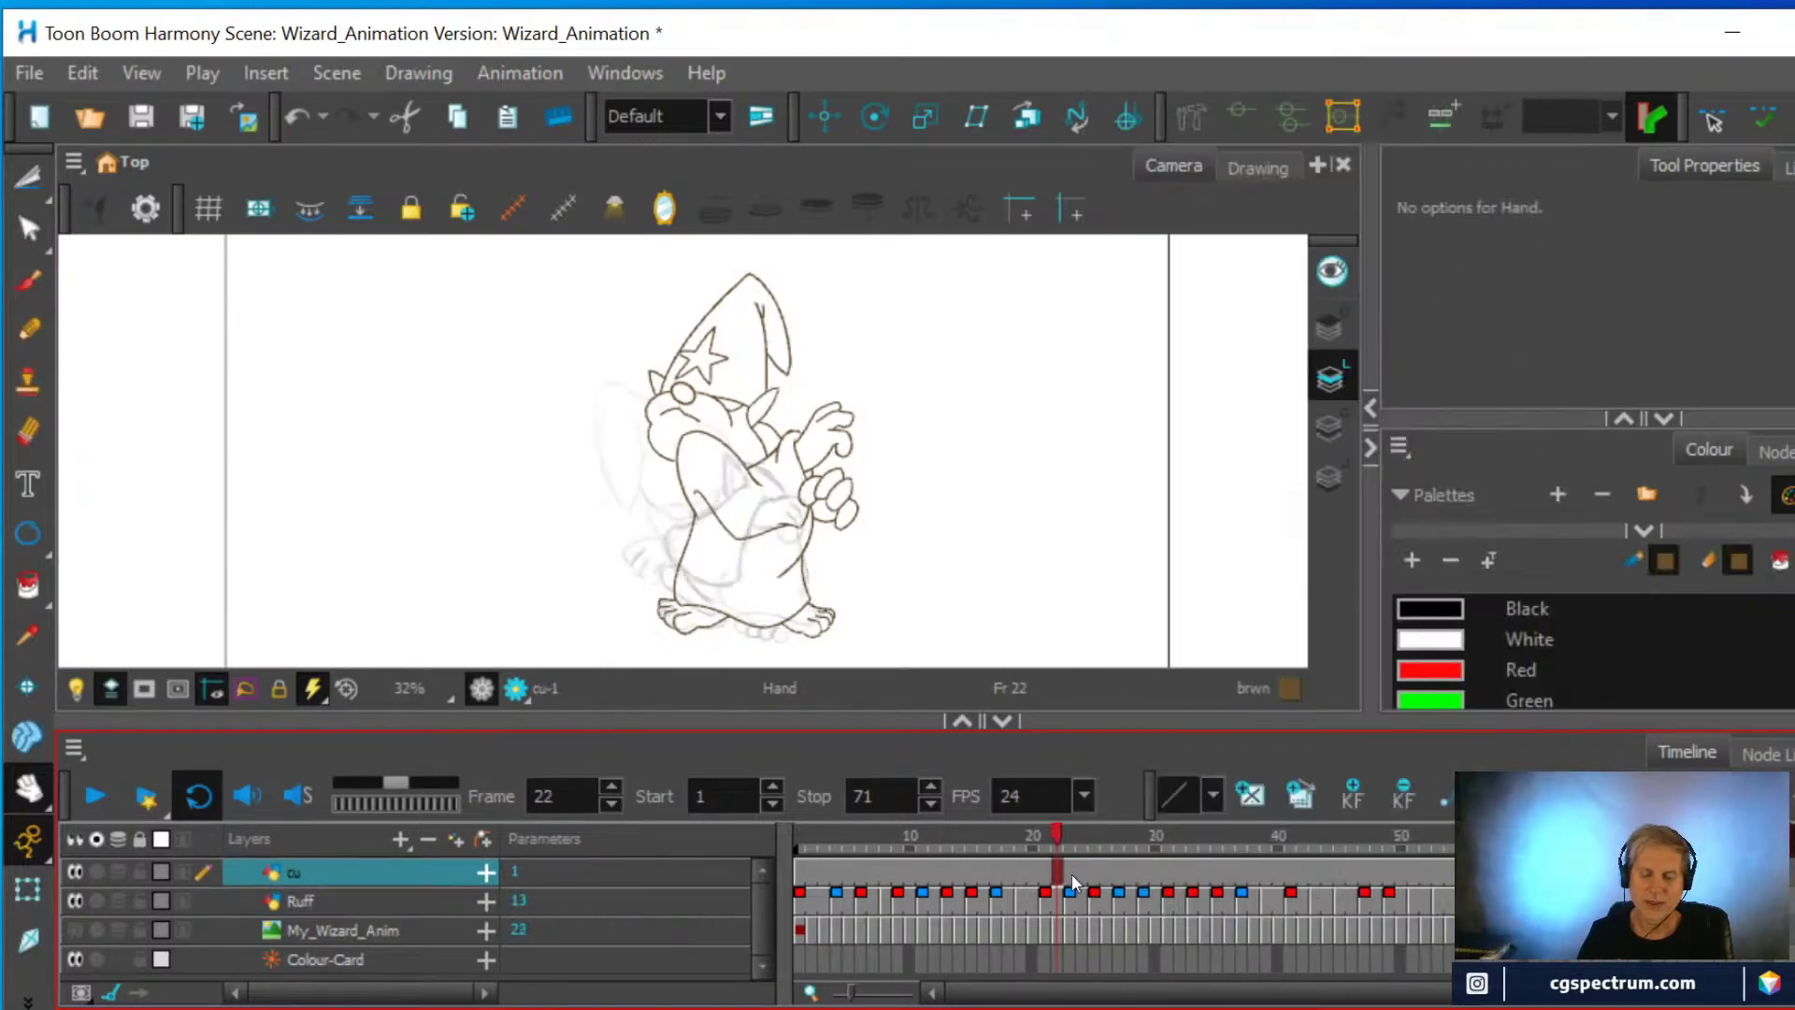
{"action": "left_click", "coordinate": [1093, 872]}
{"action": "right_click", "coordinate": [1097, 875]}
{"action": "mouse_move", "coordinate": [1185, 604]}
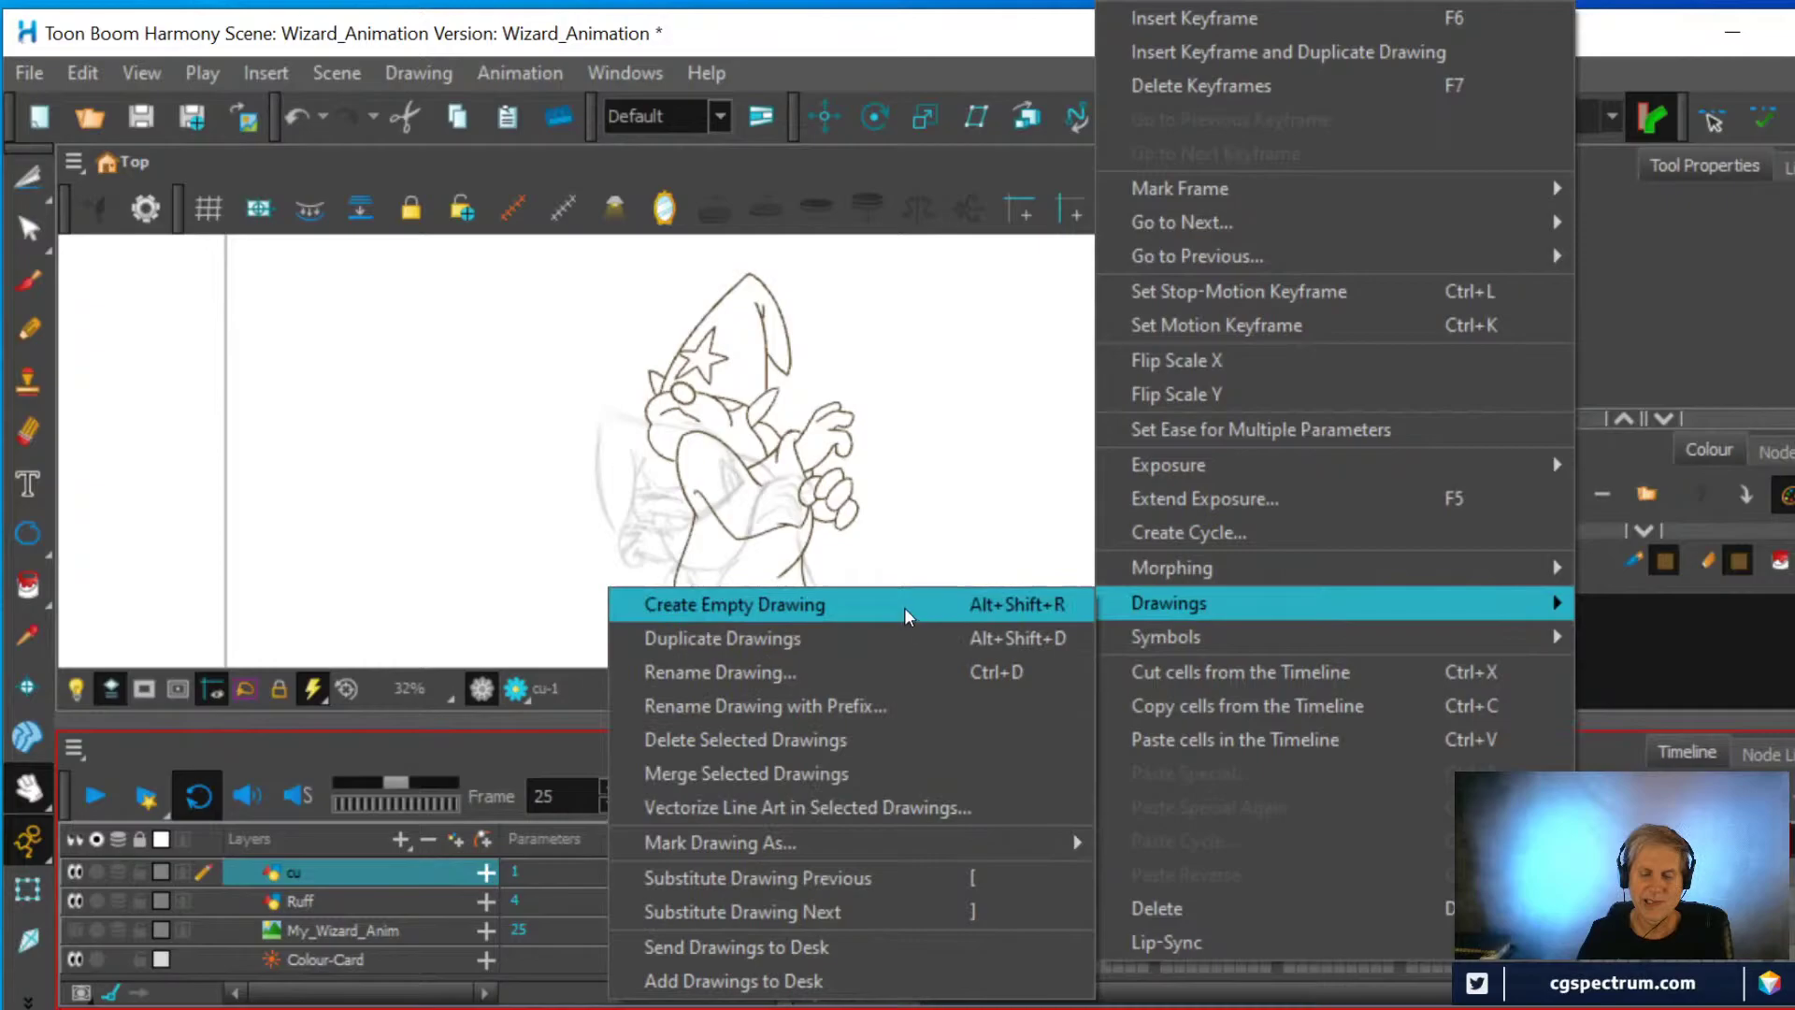
{"action": "left_click", "coordinate": [905, 606]}
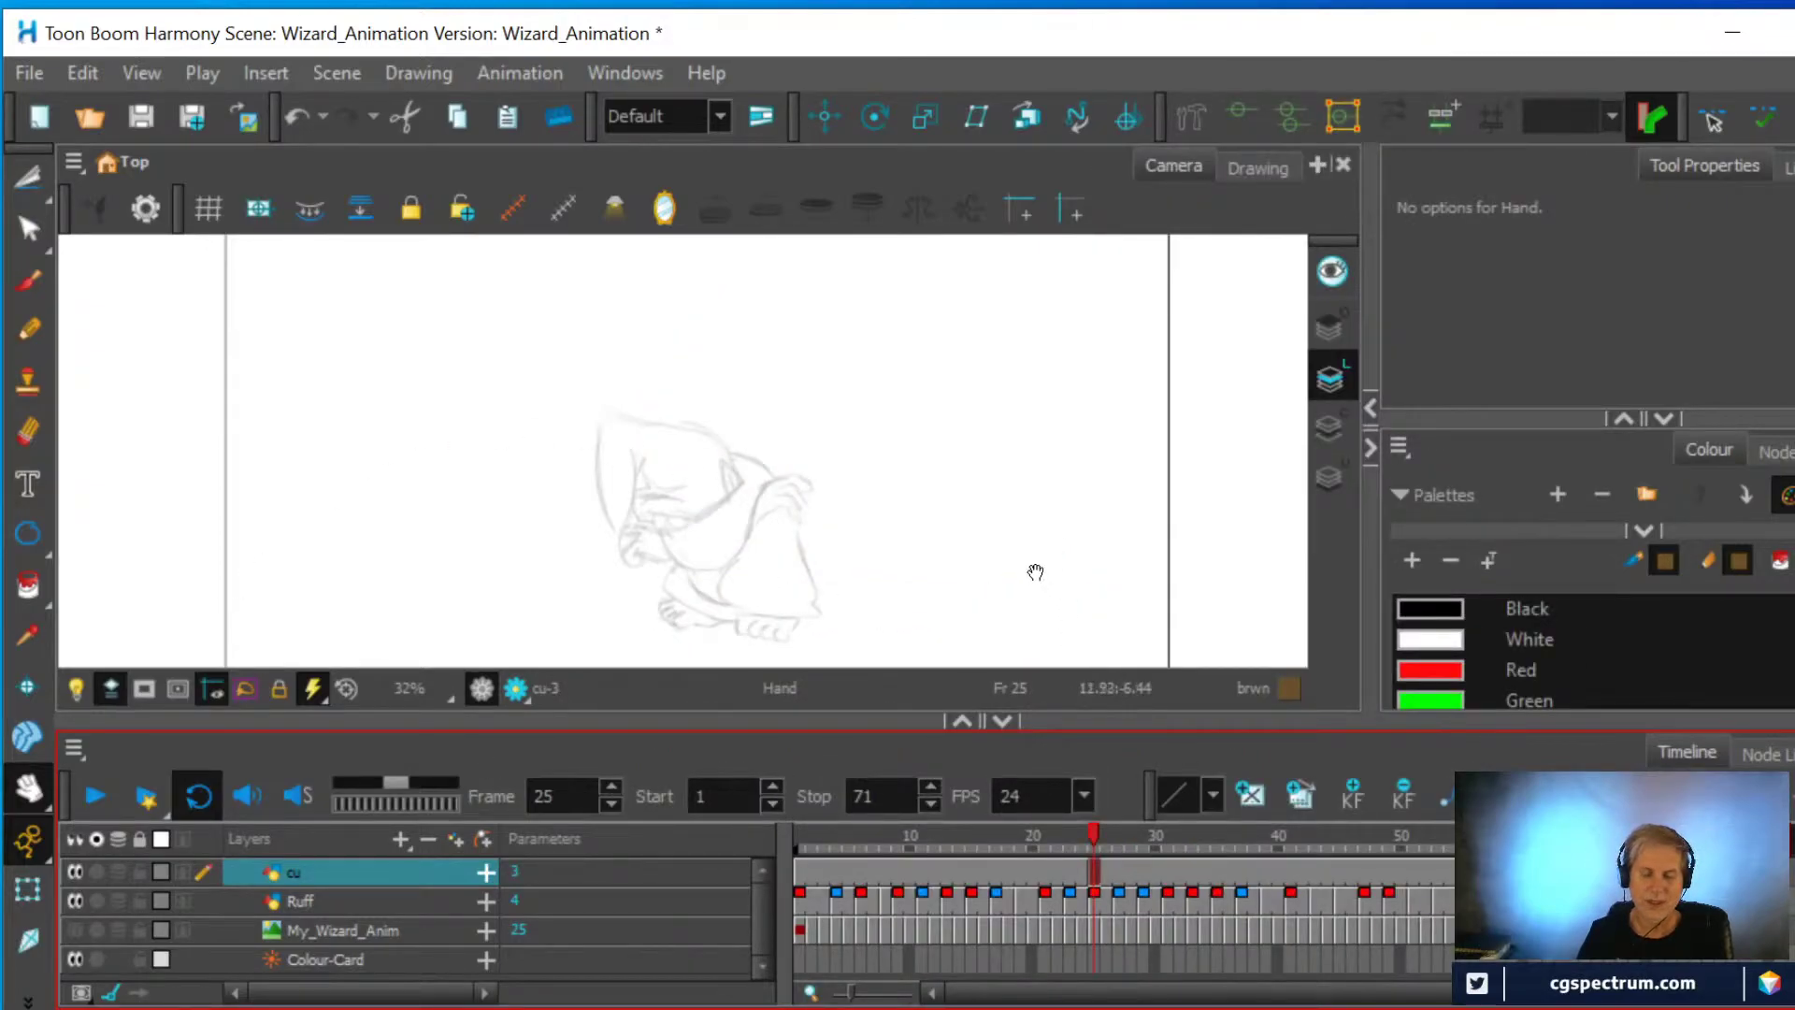
Cut out the left foot with its adjoining robe lines from the cu drawing at frame 1 and copy it
{"action": "left_click", "coordinate": [798, 871]}
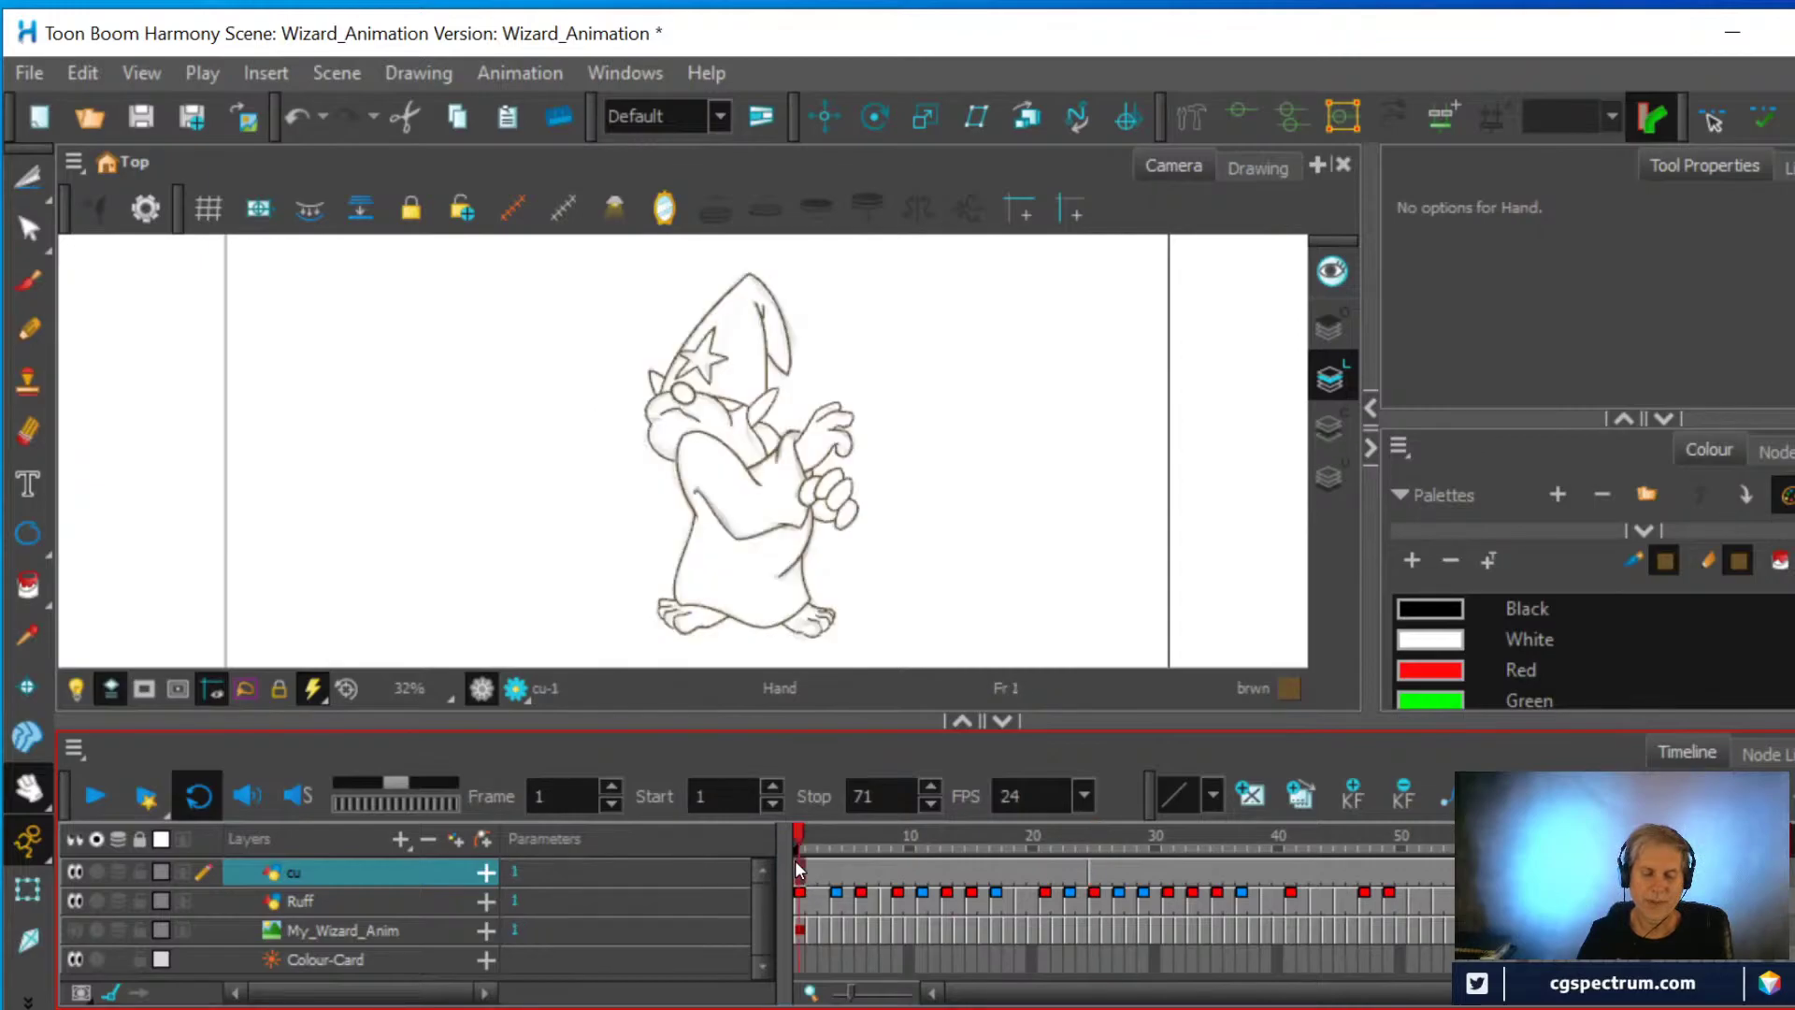
{"action": "left_click", "coordinate": [1093, 861]}
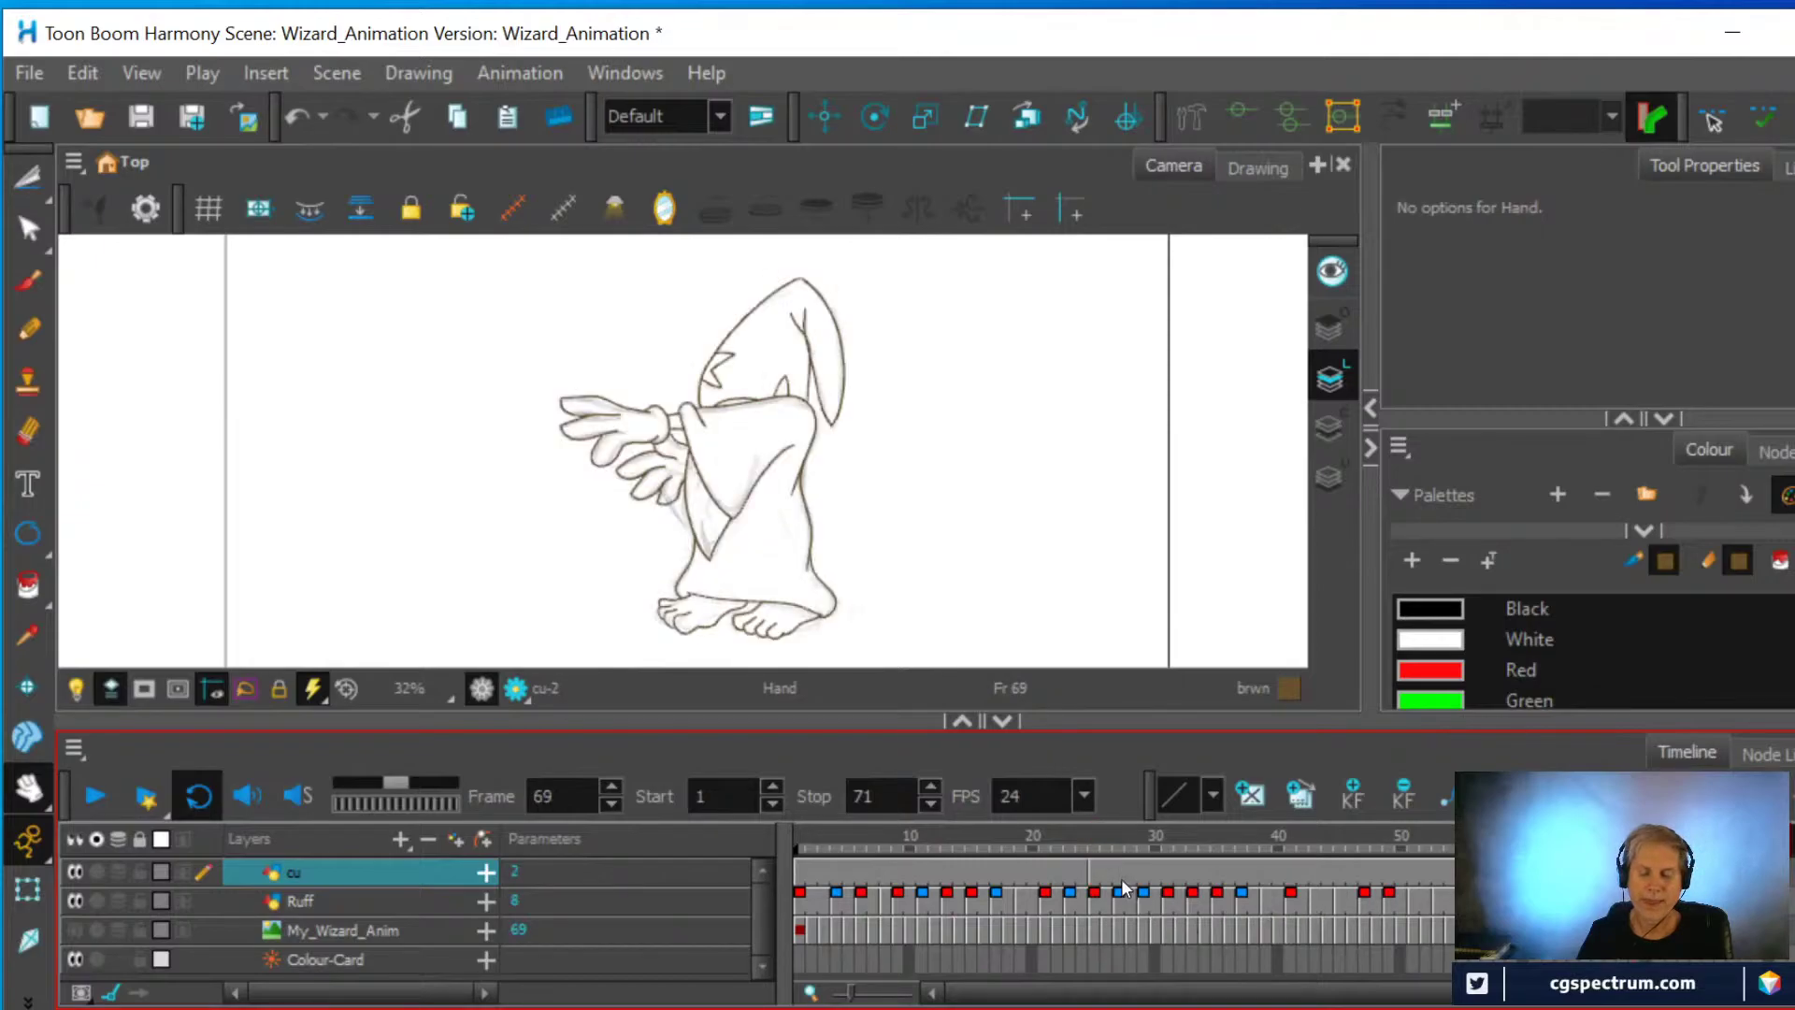
{"action": "left_click", "coordinate": [1096, 877]}
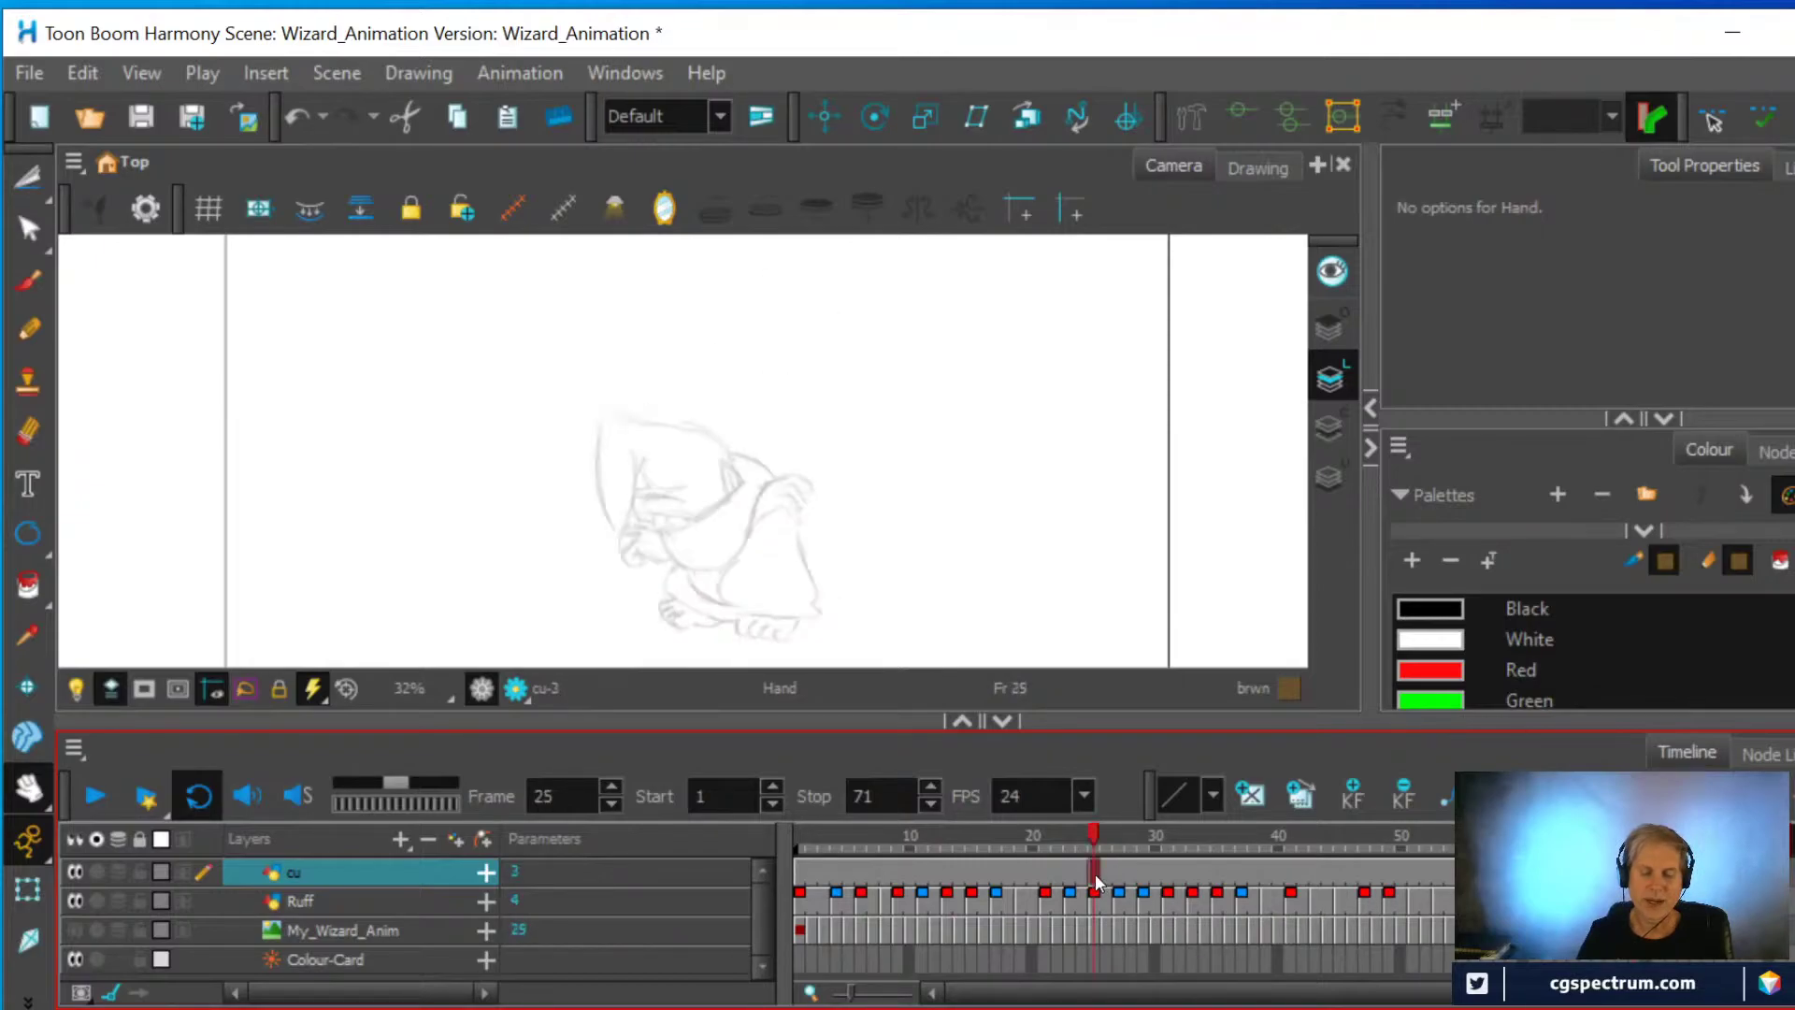
{"action": "left_click", "coordinate": [798, 865]}
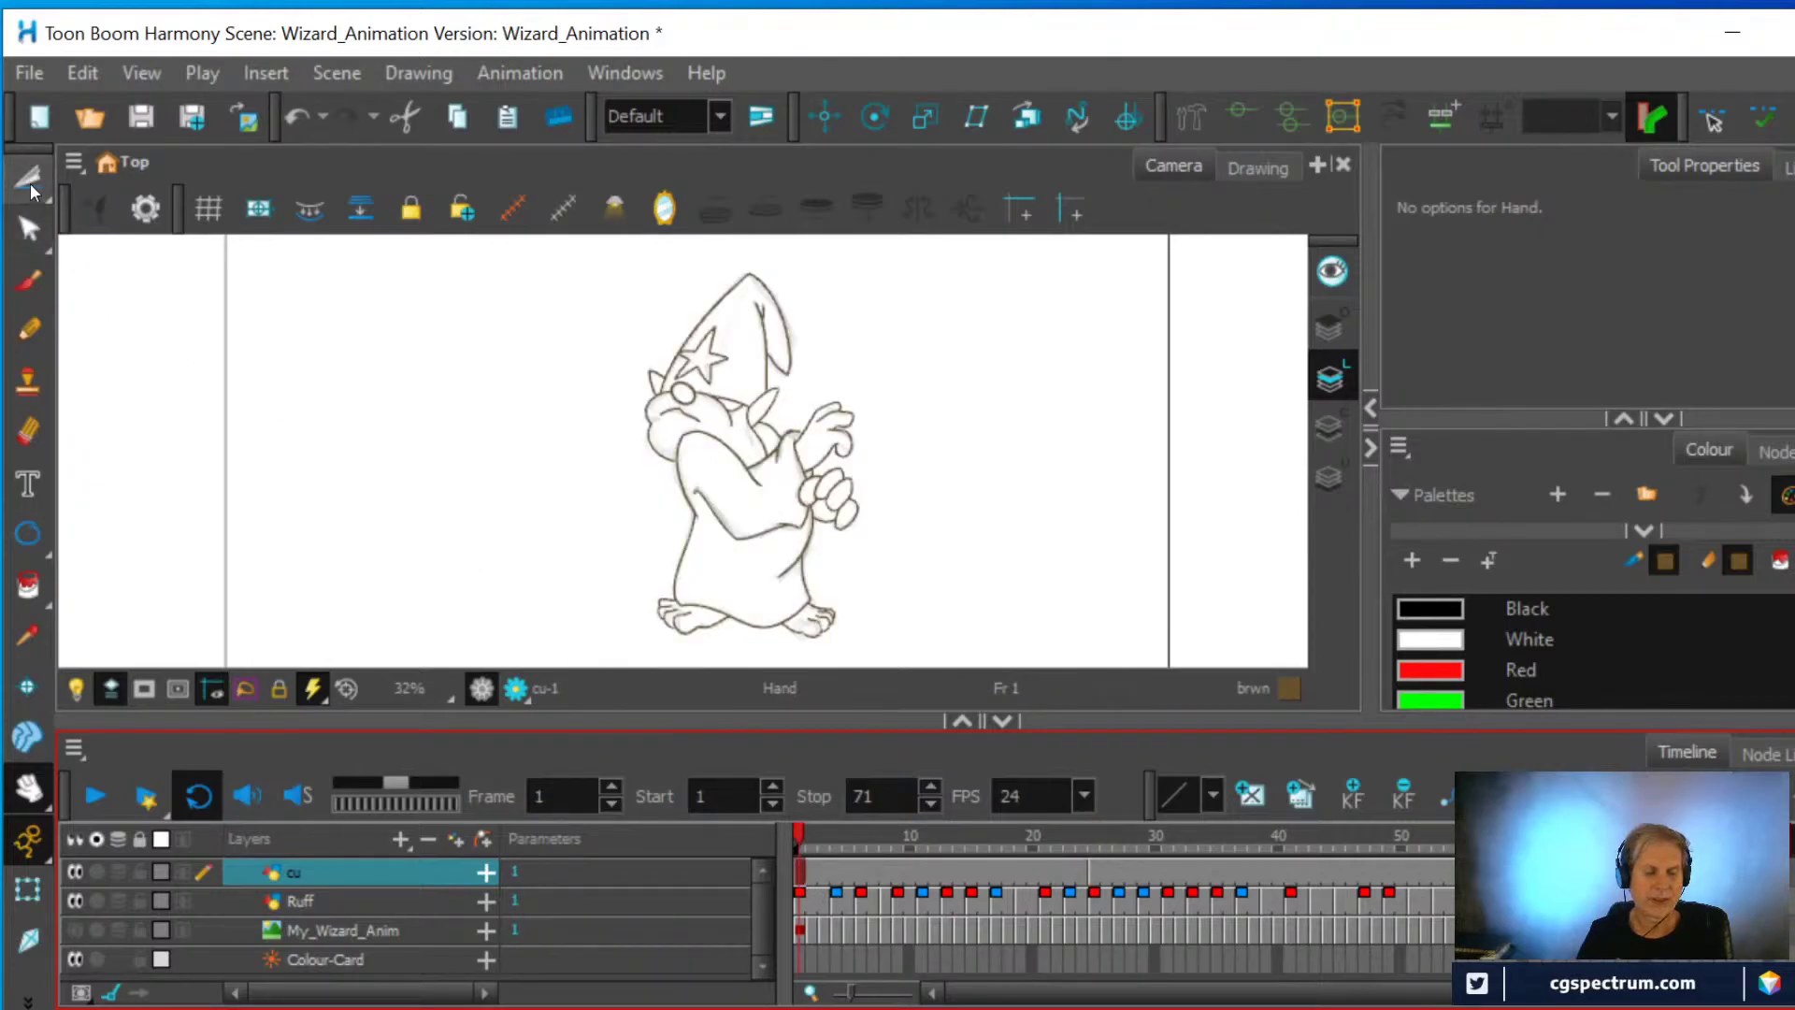
{"action": "left_click_drag", "start_coordinate": [31, 183], "coordinate": [93, 211]}
{"action": "mouse_move", "coordinate": [665, 628]}
{"action": "left_mouse_down"}
{"action": "mouse_move", "coordinate": [724, 643]}
{"action": "mouse_move", "coordinate": [678, 634]}
{"action": "left_mouse_up"}
{"action": "mouse_move", "coordinate": [647, 580]}
{"action": "left_mouse_down"}
{"action": "mouse_move", "coordinate": [722, 577]}
{"action": "mouse_move", "coordinate": [753, 612]}
{"action": "mouse_move", "coordinate": [708, 643]}
{"action": "left_mouse_up"}
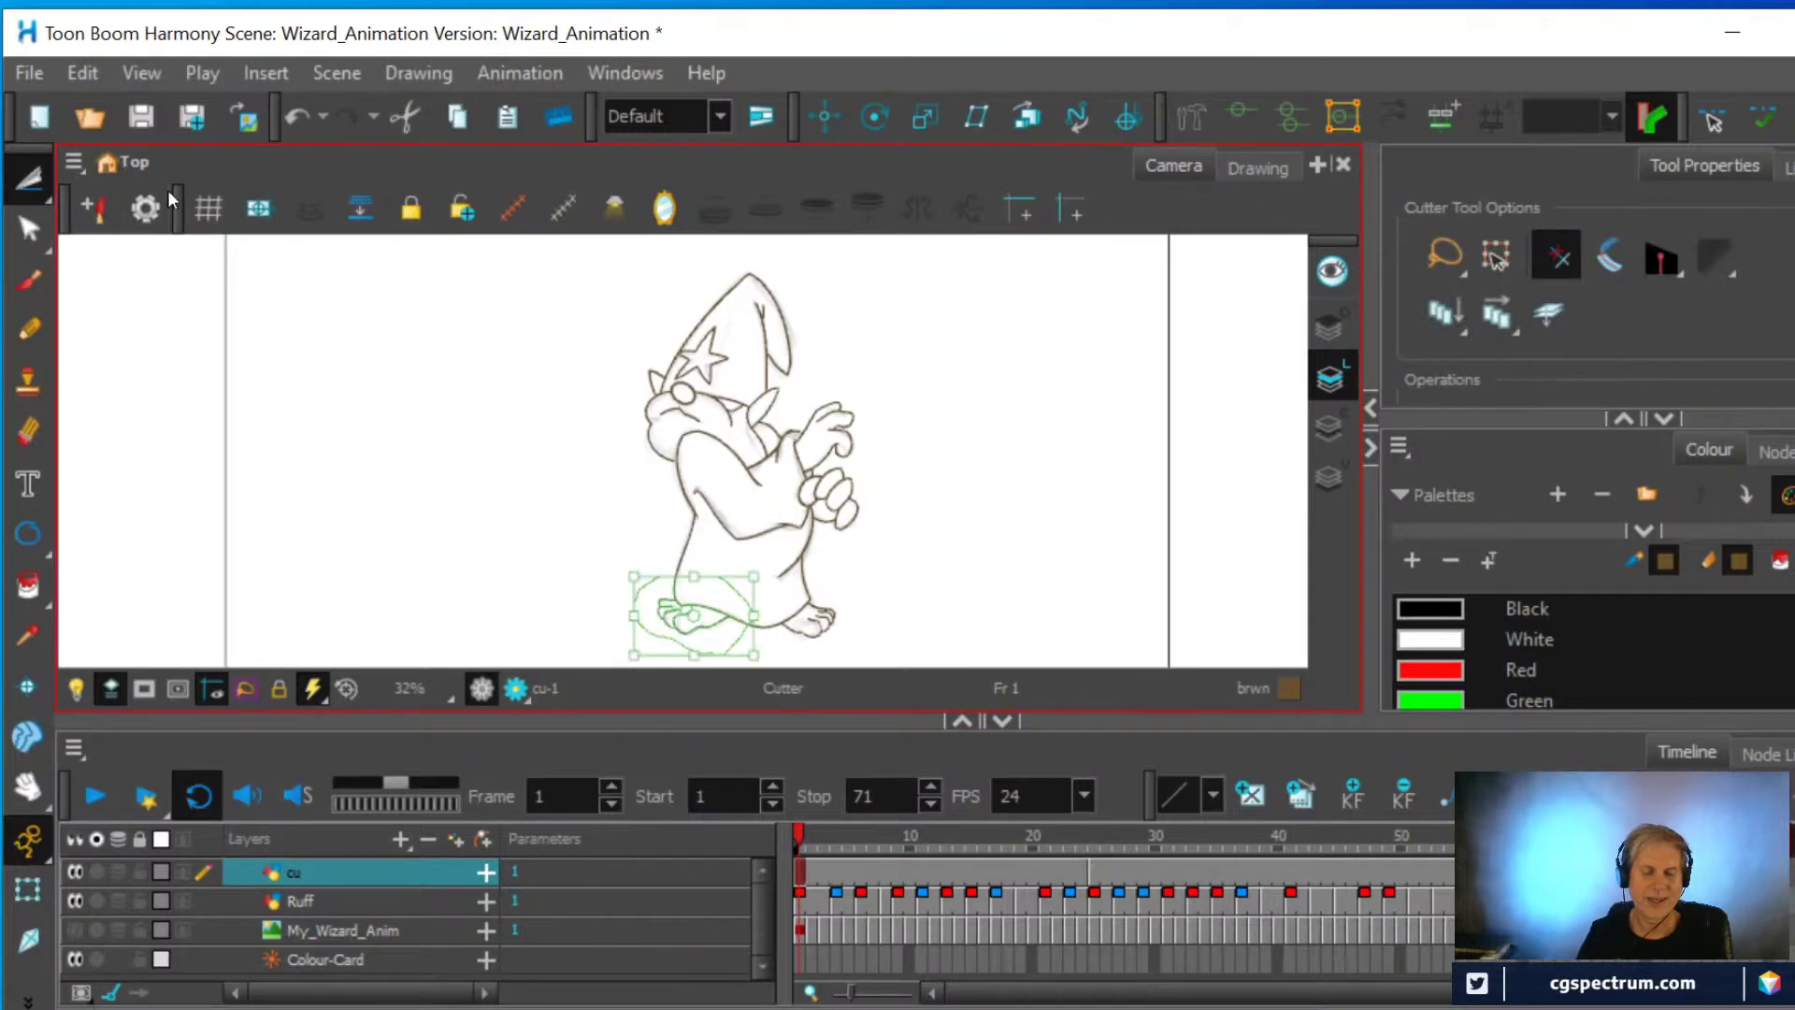
{"action": "left_click", "coordinate": [82, 73]}
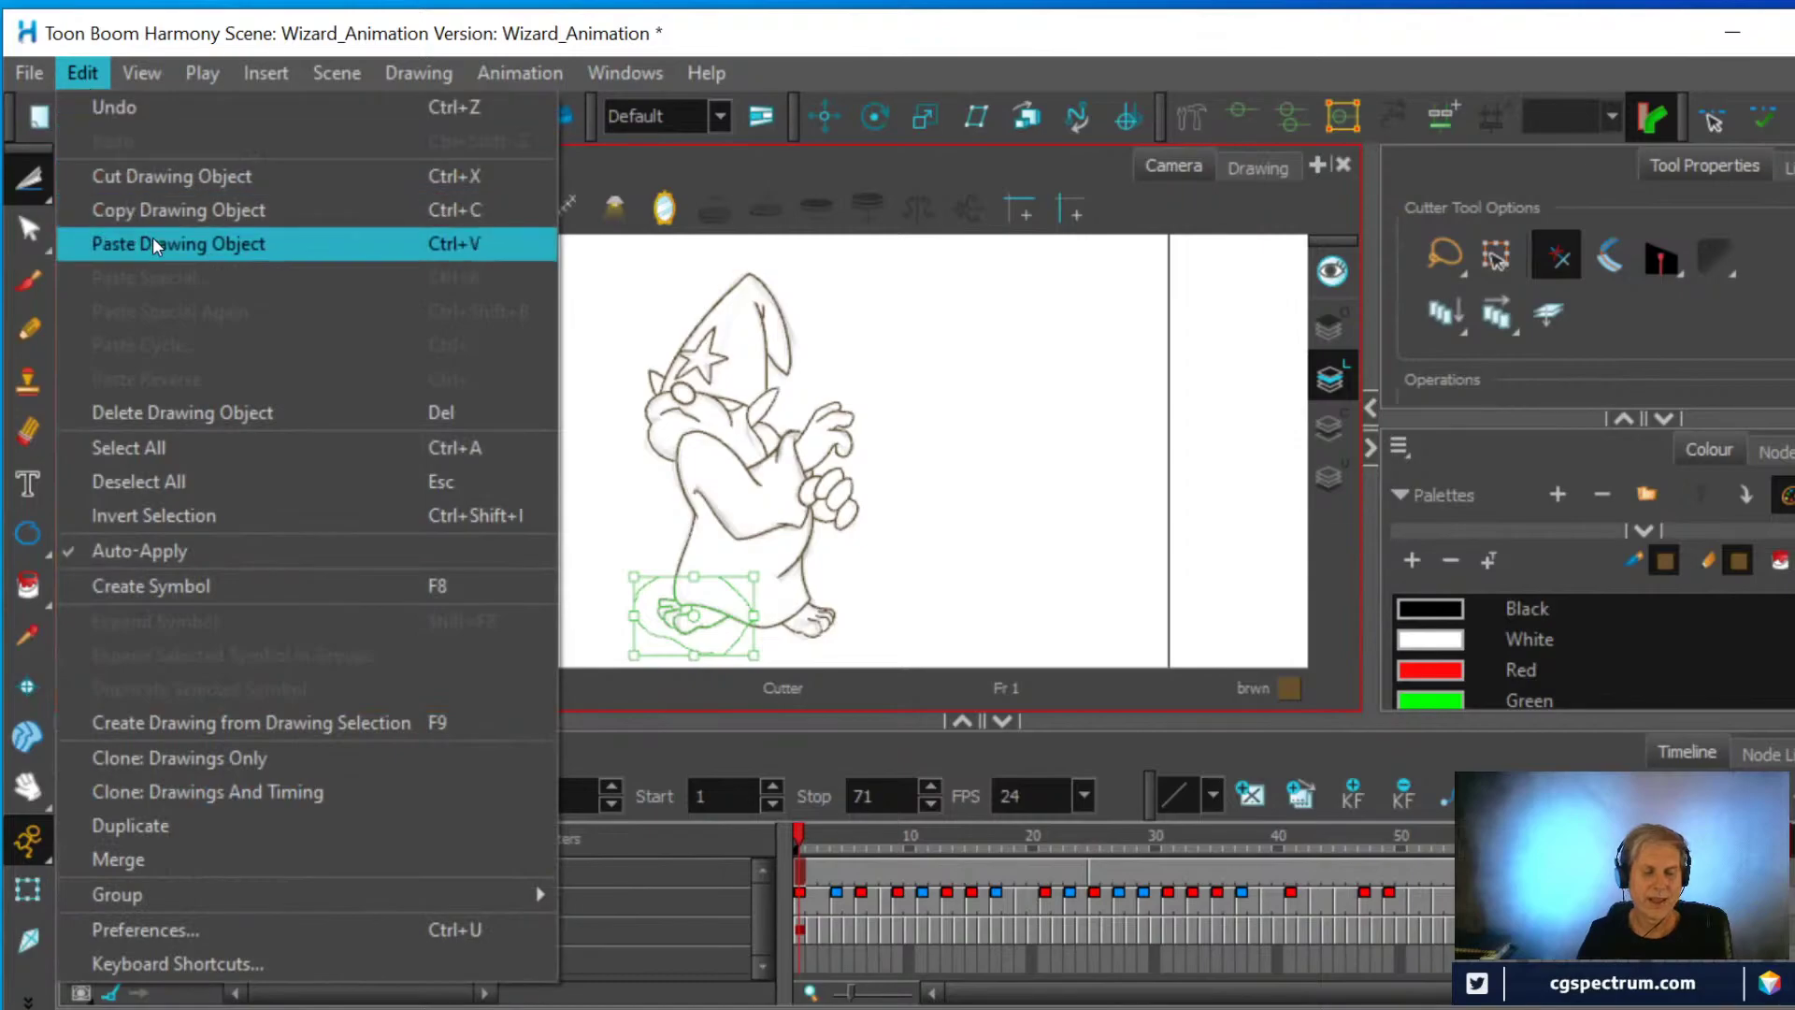
{"action": "left_click", "coordinate": [144, 215]}
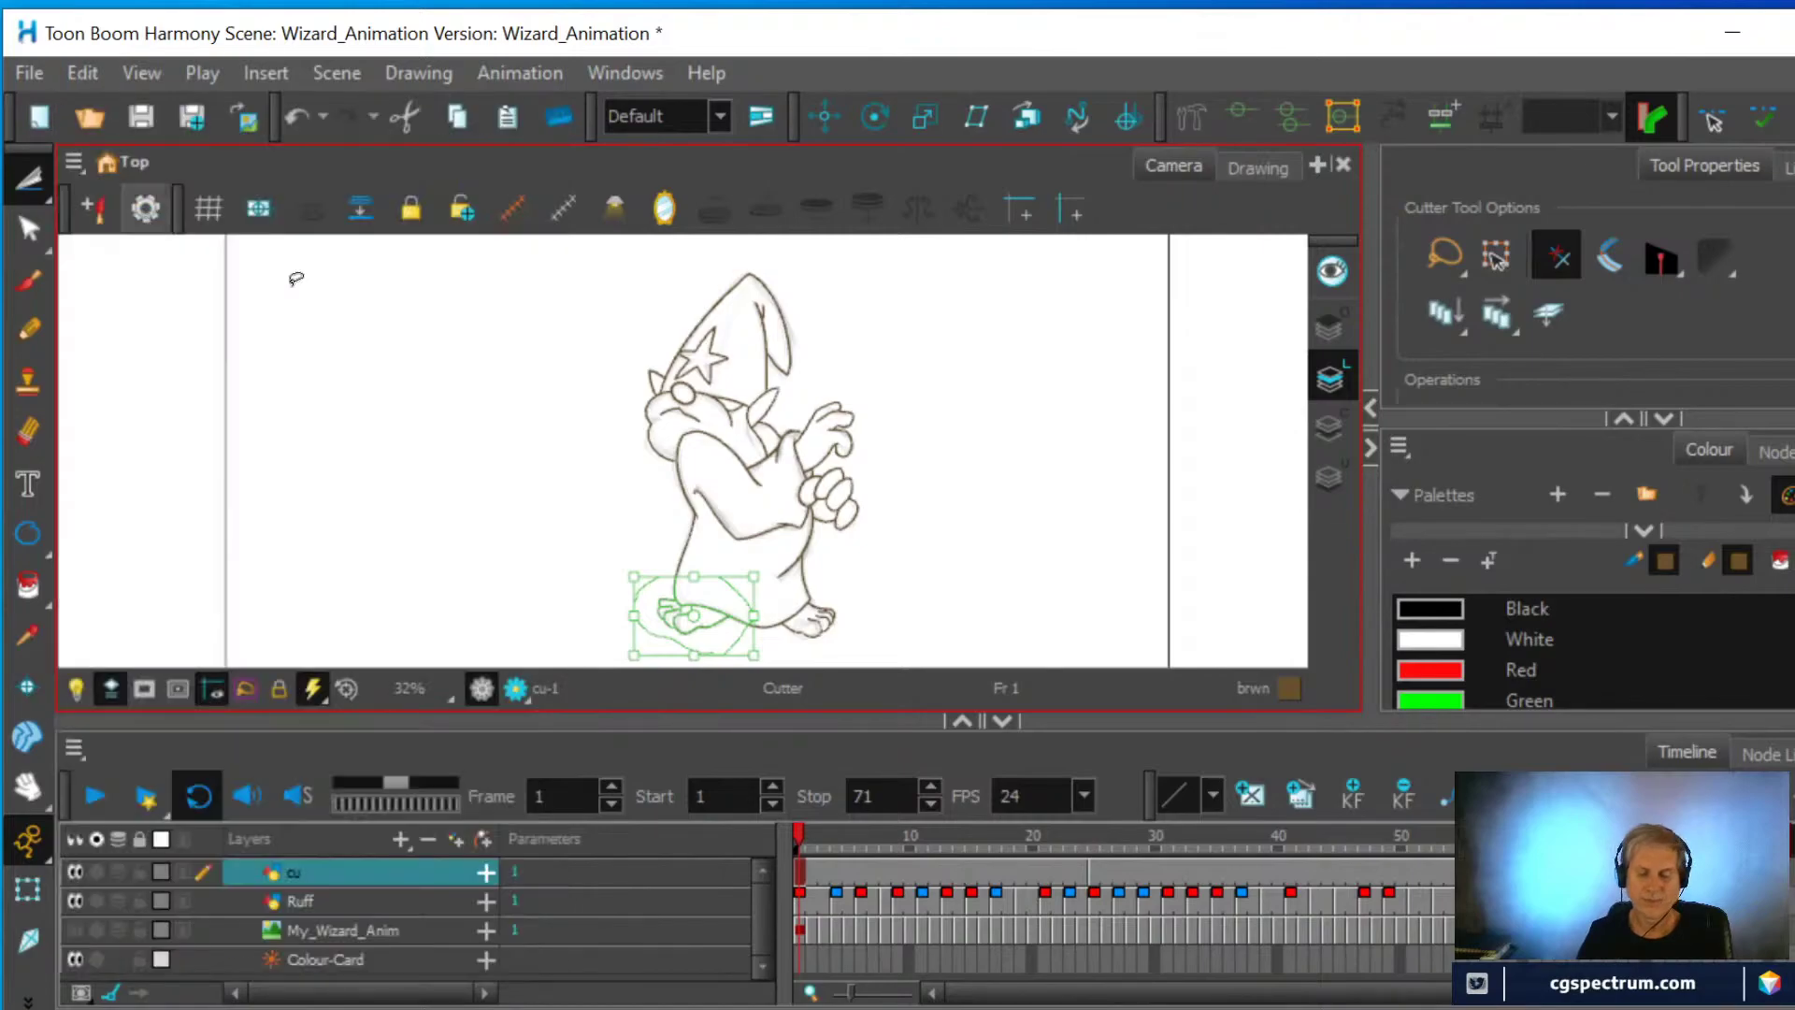
Paste the copied foot into the empty cu drawing at frame 25
{"action": "left_click", "coordinate": [1094, 876]}
{"action": "left_click", "coordinate": [81, 72]}
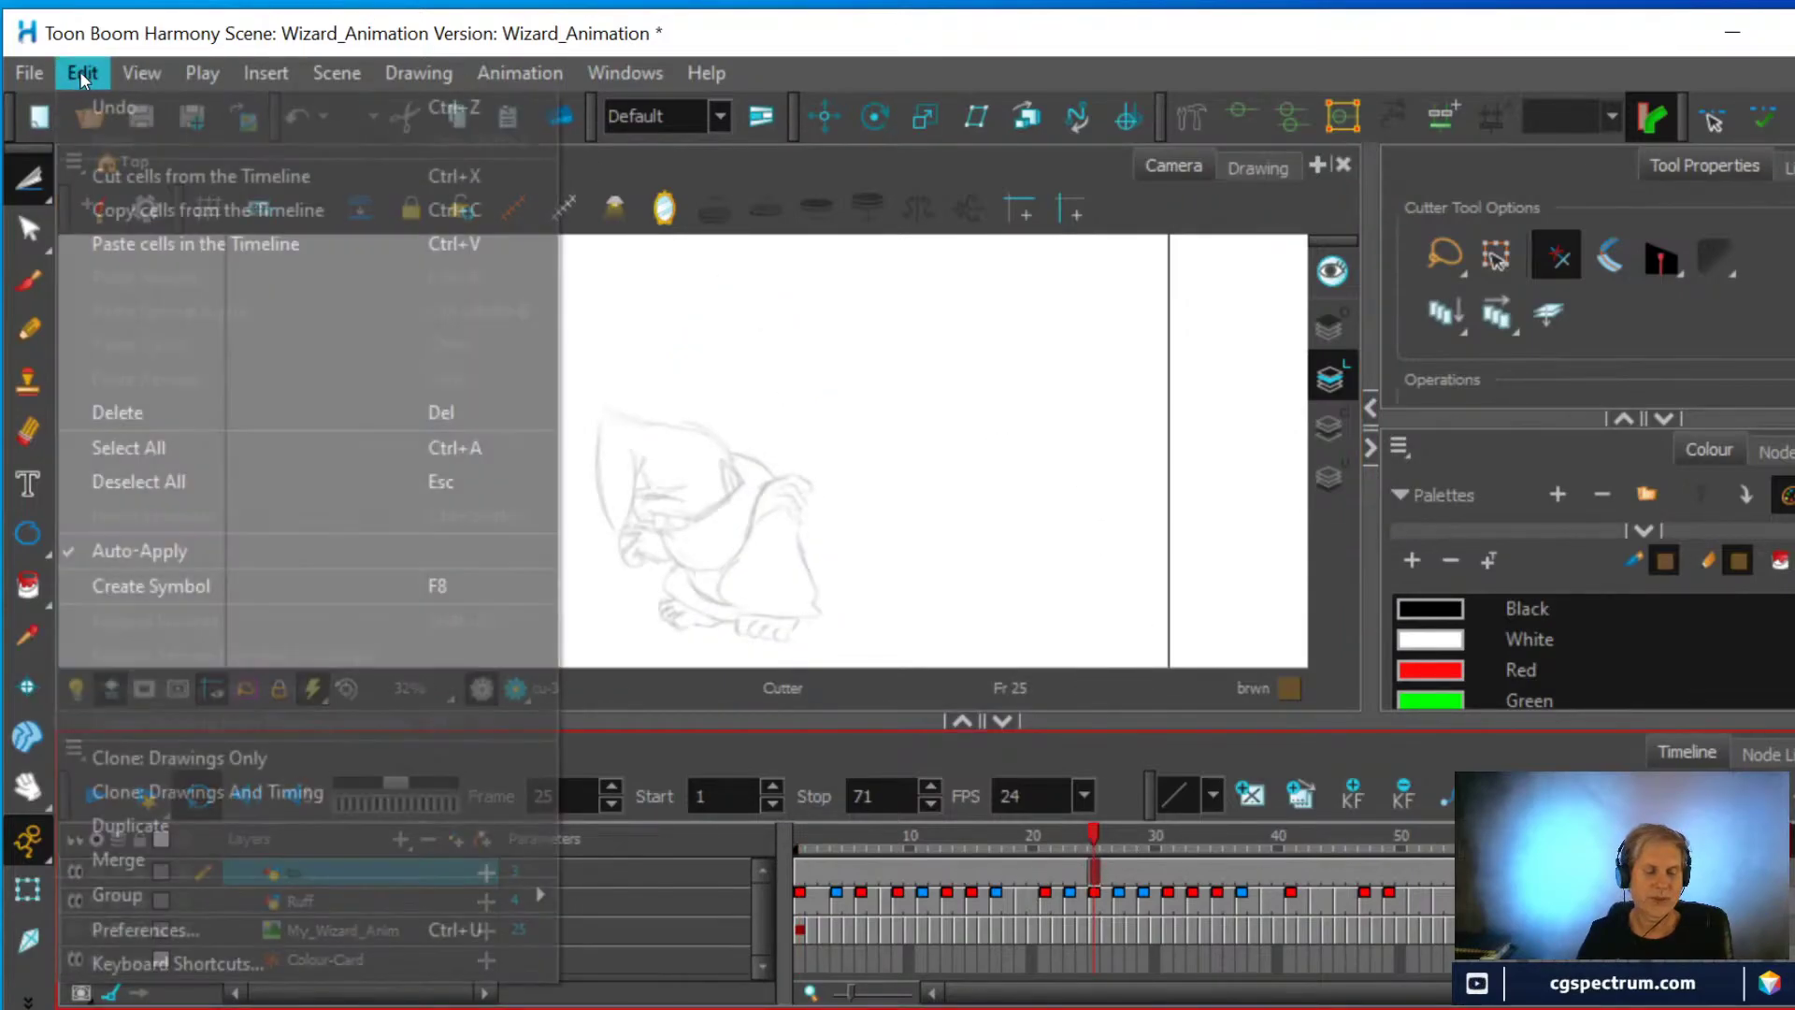
{"action": "left_click", "coordinate": [133, 245]}
{"action": "scroll", "coordinate": [764, 383], "scroll_direction": "up", "scroll_amount": 2}
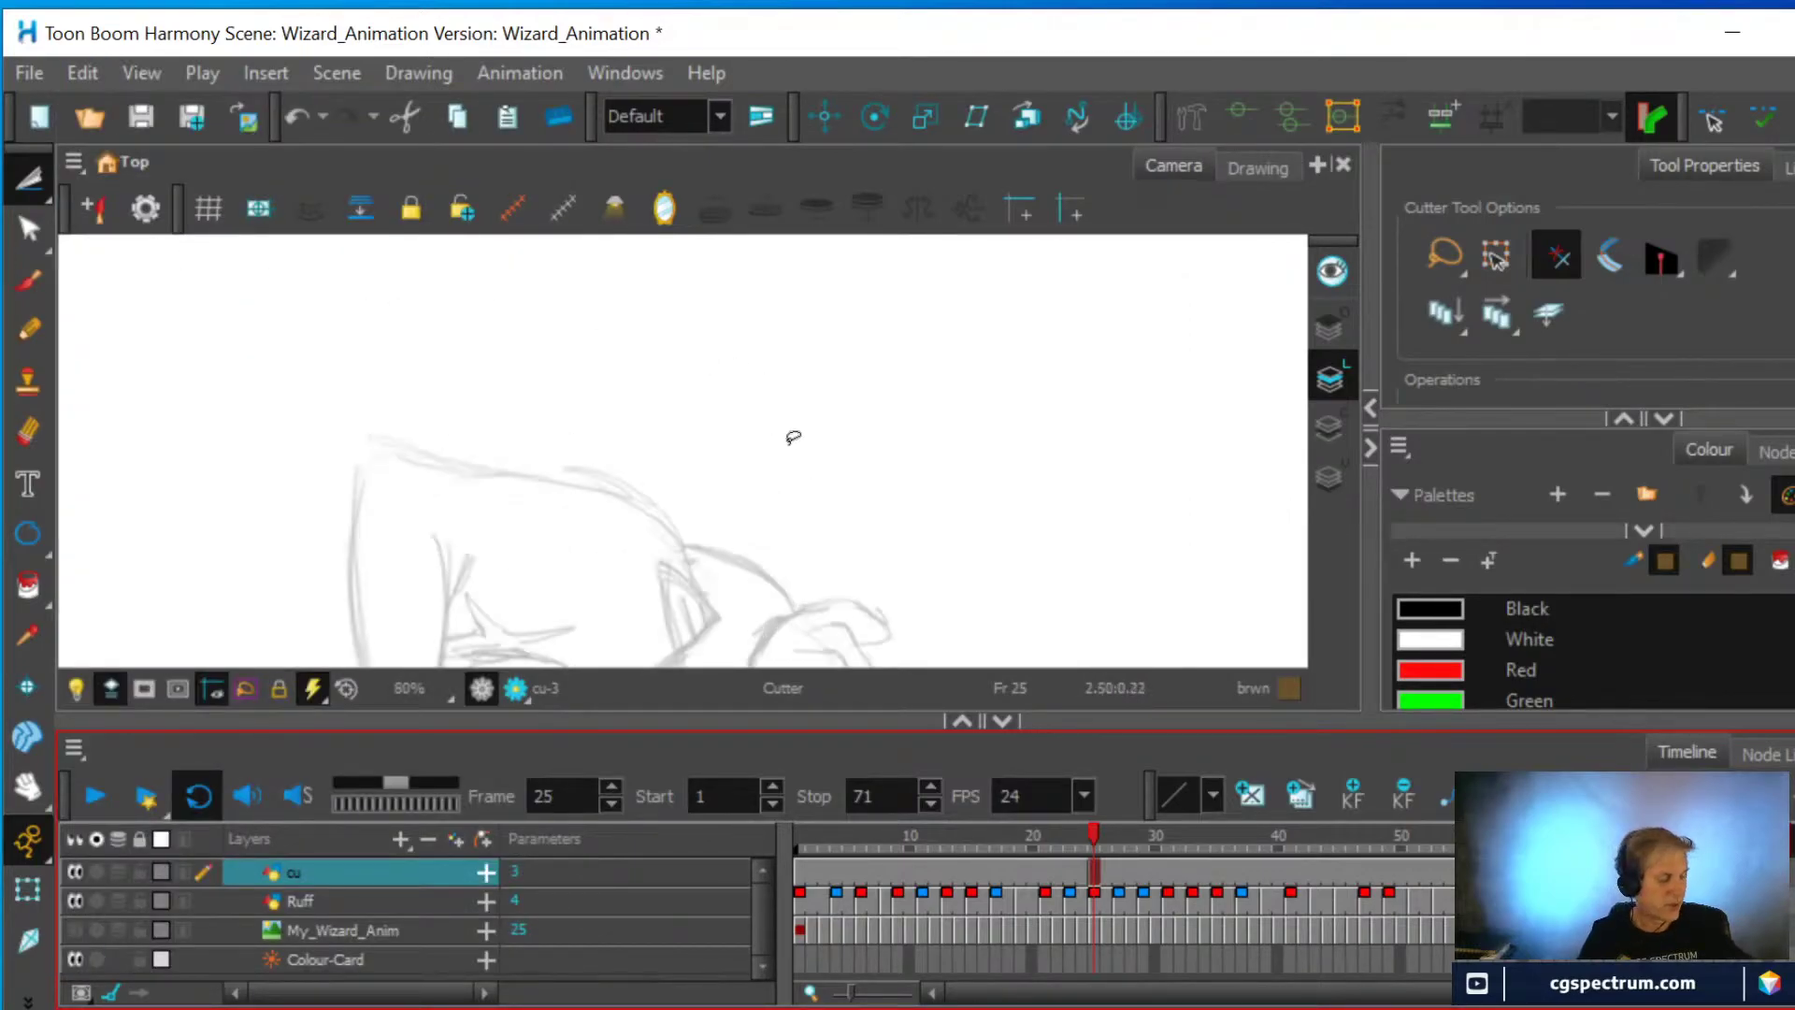
{"action": "key", "text": "space"}
{"action": "left_click_drag", "start_coordinate": [733, 487], "coordinate": [841, 280]}
{"action": "left_click_drag", "start_coordinate": [776, 645], "coordinate": [814, 349]}
{"action": "scroll", "coordinate": [814, 430], "scroll_direction": "up", "scroll_amount": 1}
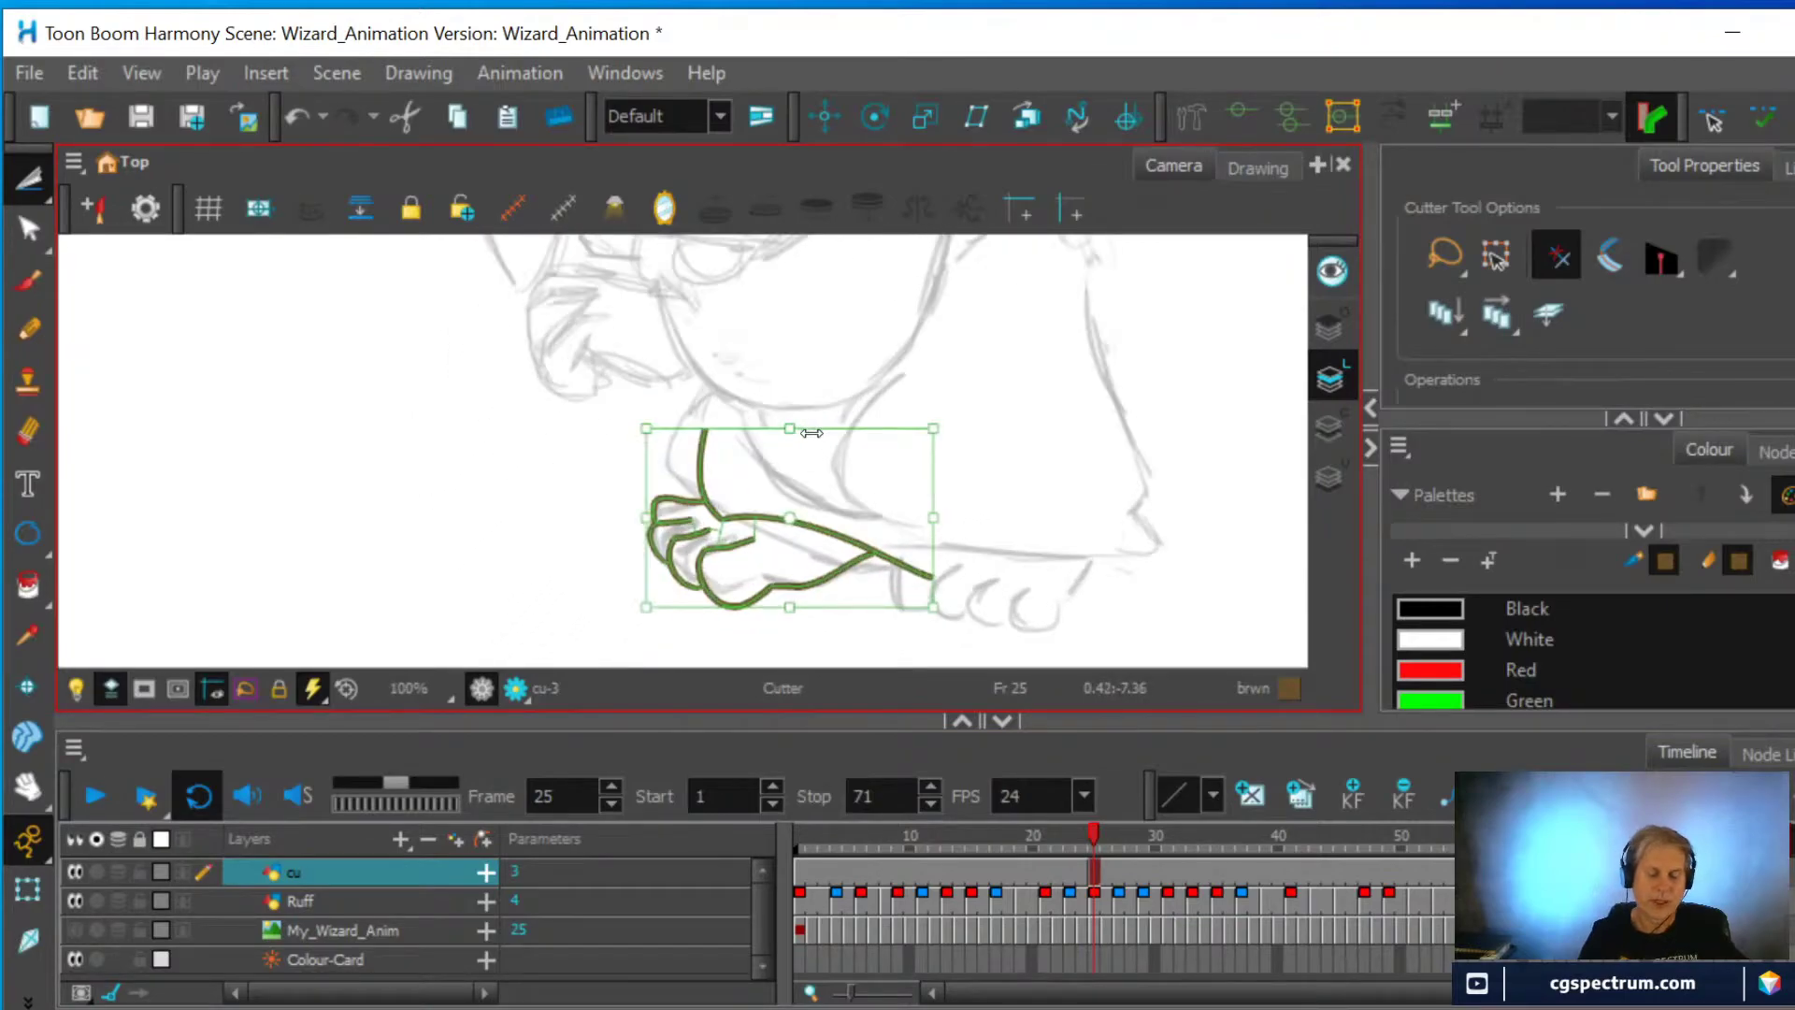
Erase the leftover robe edge and hem lines around the pasted foot, keeping only the foot outline
{"action": "left_click", "coordinate": [29, 432]}
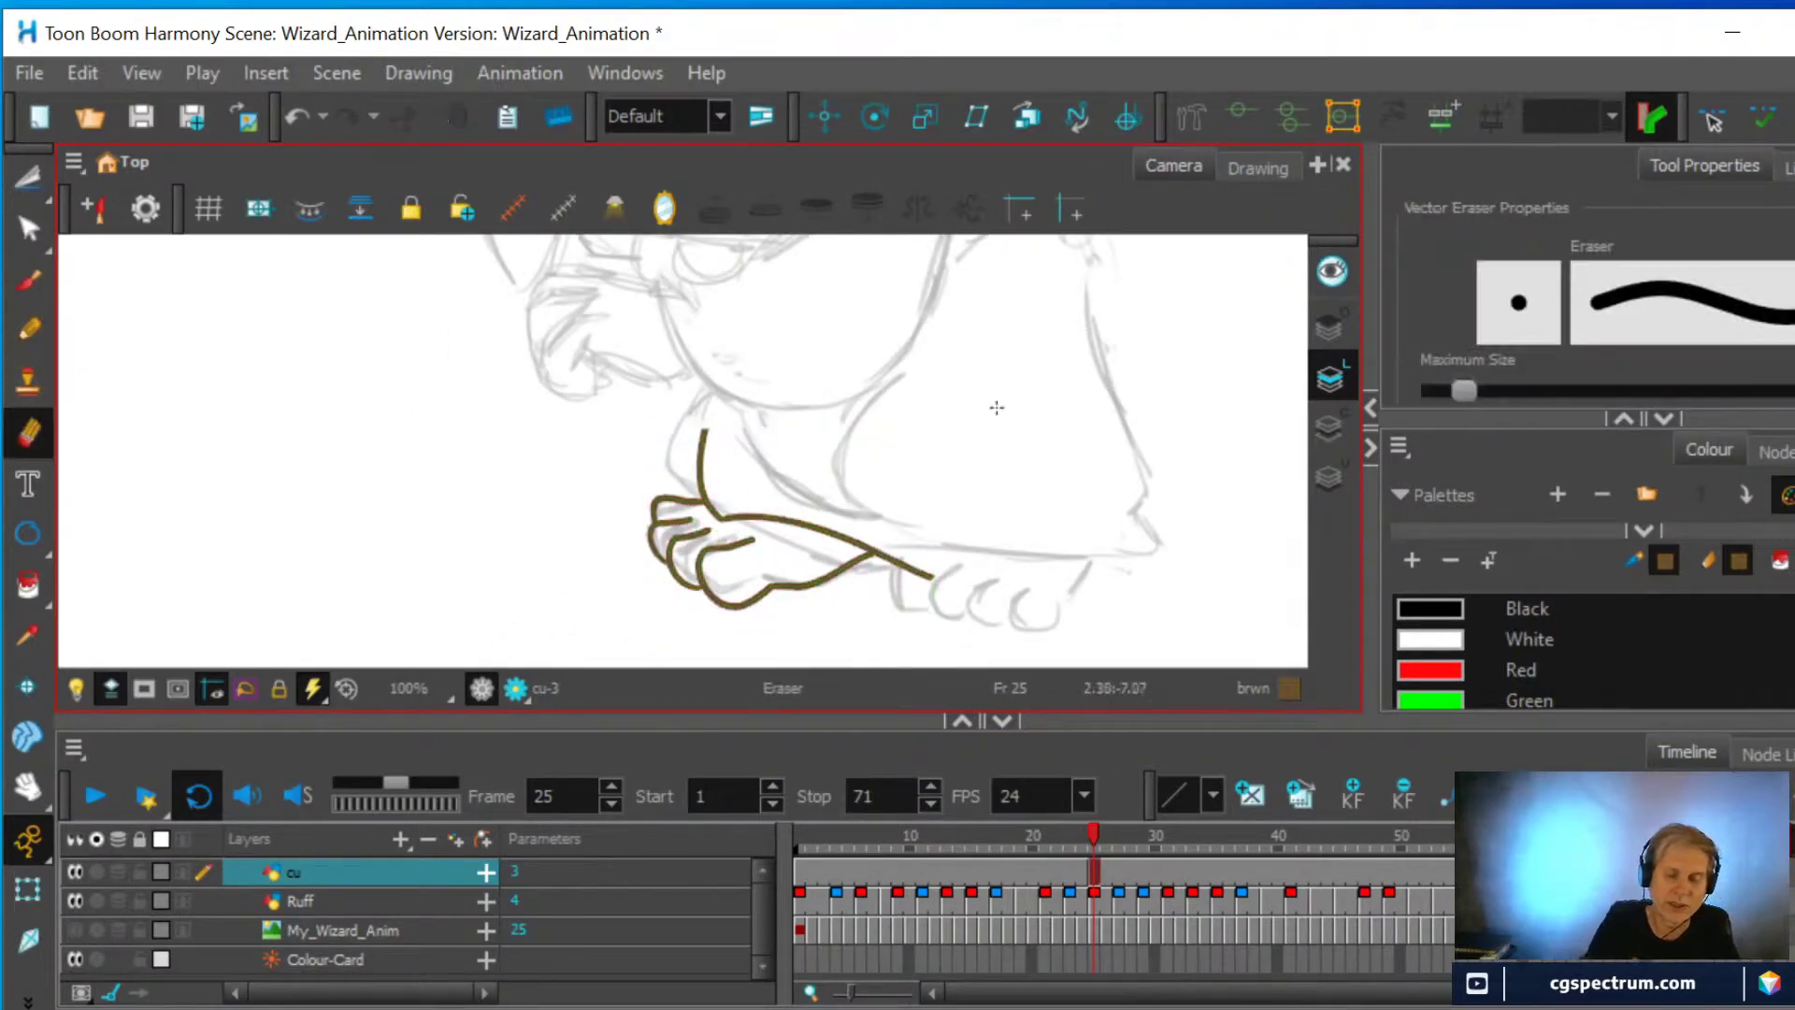
{"action": "left_click_drag", "start_coordinate": [714, 416], "coordinate": [715, 503]}
{"action": "mouse_move", "coordinate": [720, 514]}
{"action": "left_mouse_down"}
{"action": "mouse_move", "coordinate": [815, 518]}
{"action": "mouse_move", "coordinate": [952, 580]}
{"action": "left_mouse_up"}
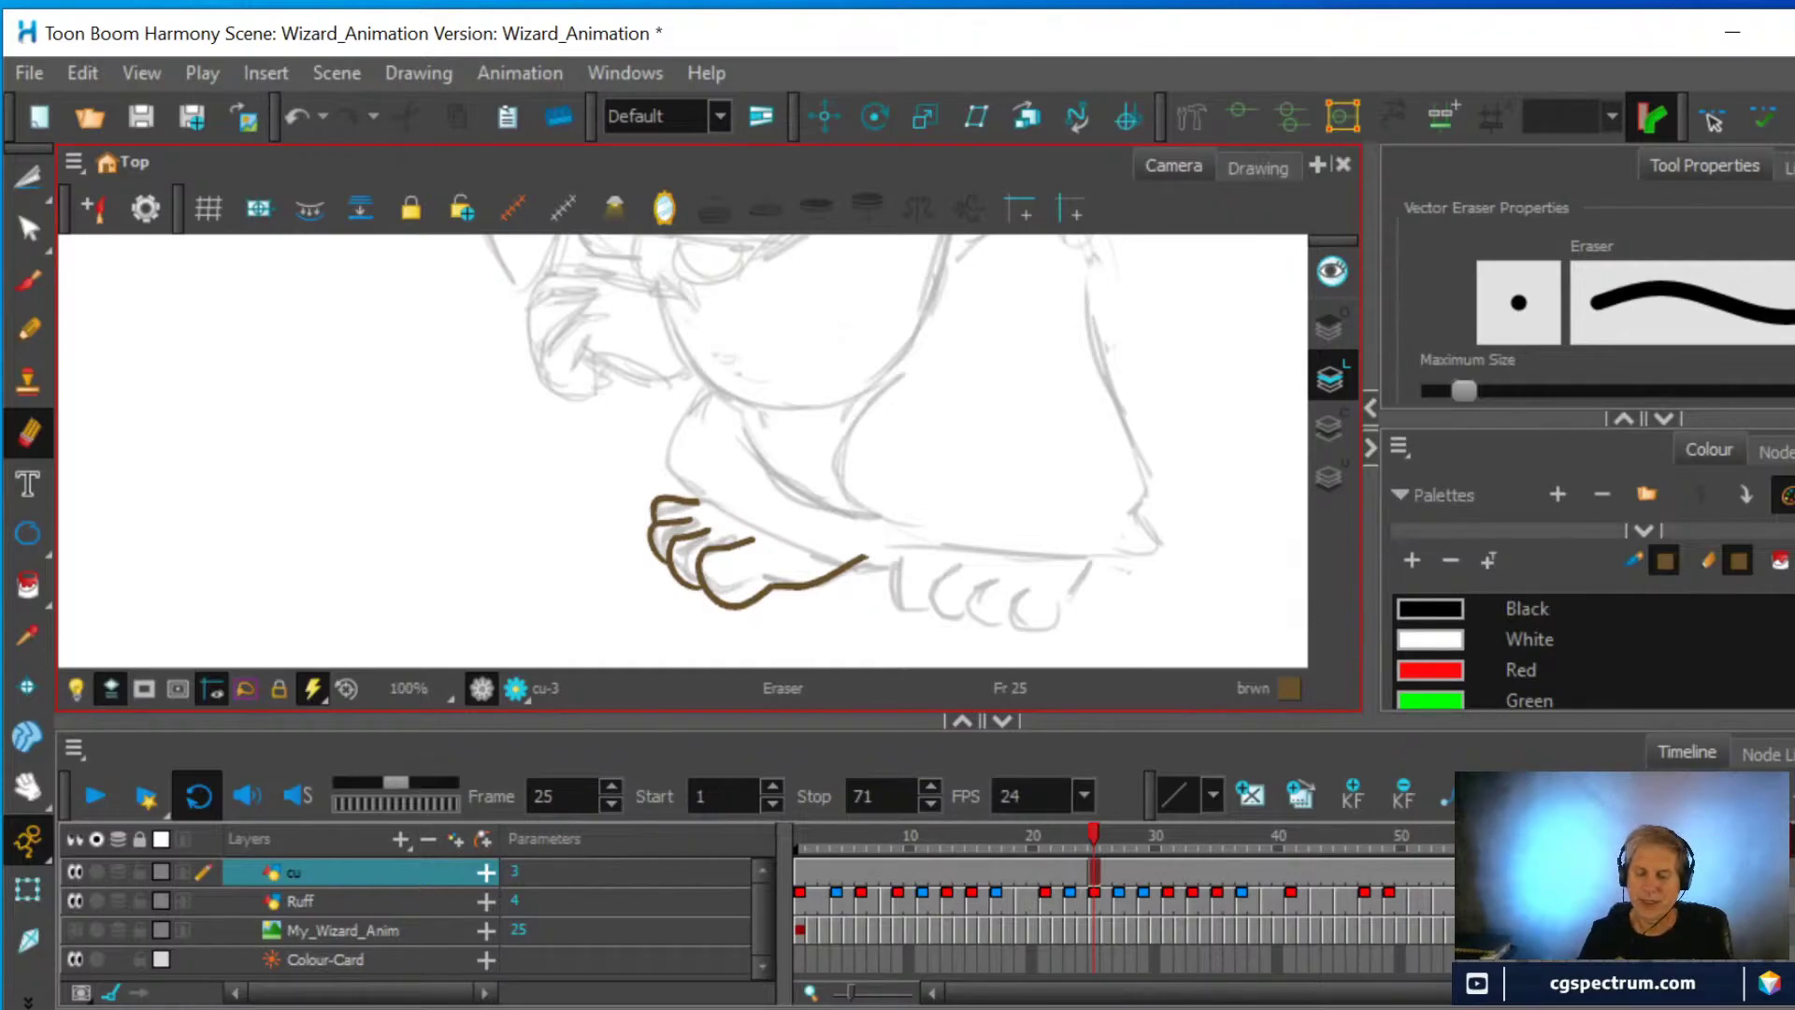
Check the feet at frame 69, then draw the second foot and its toes at frame 25 with the Pencil
{"action": "left_click", "coordinate": [1635, 841]}
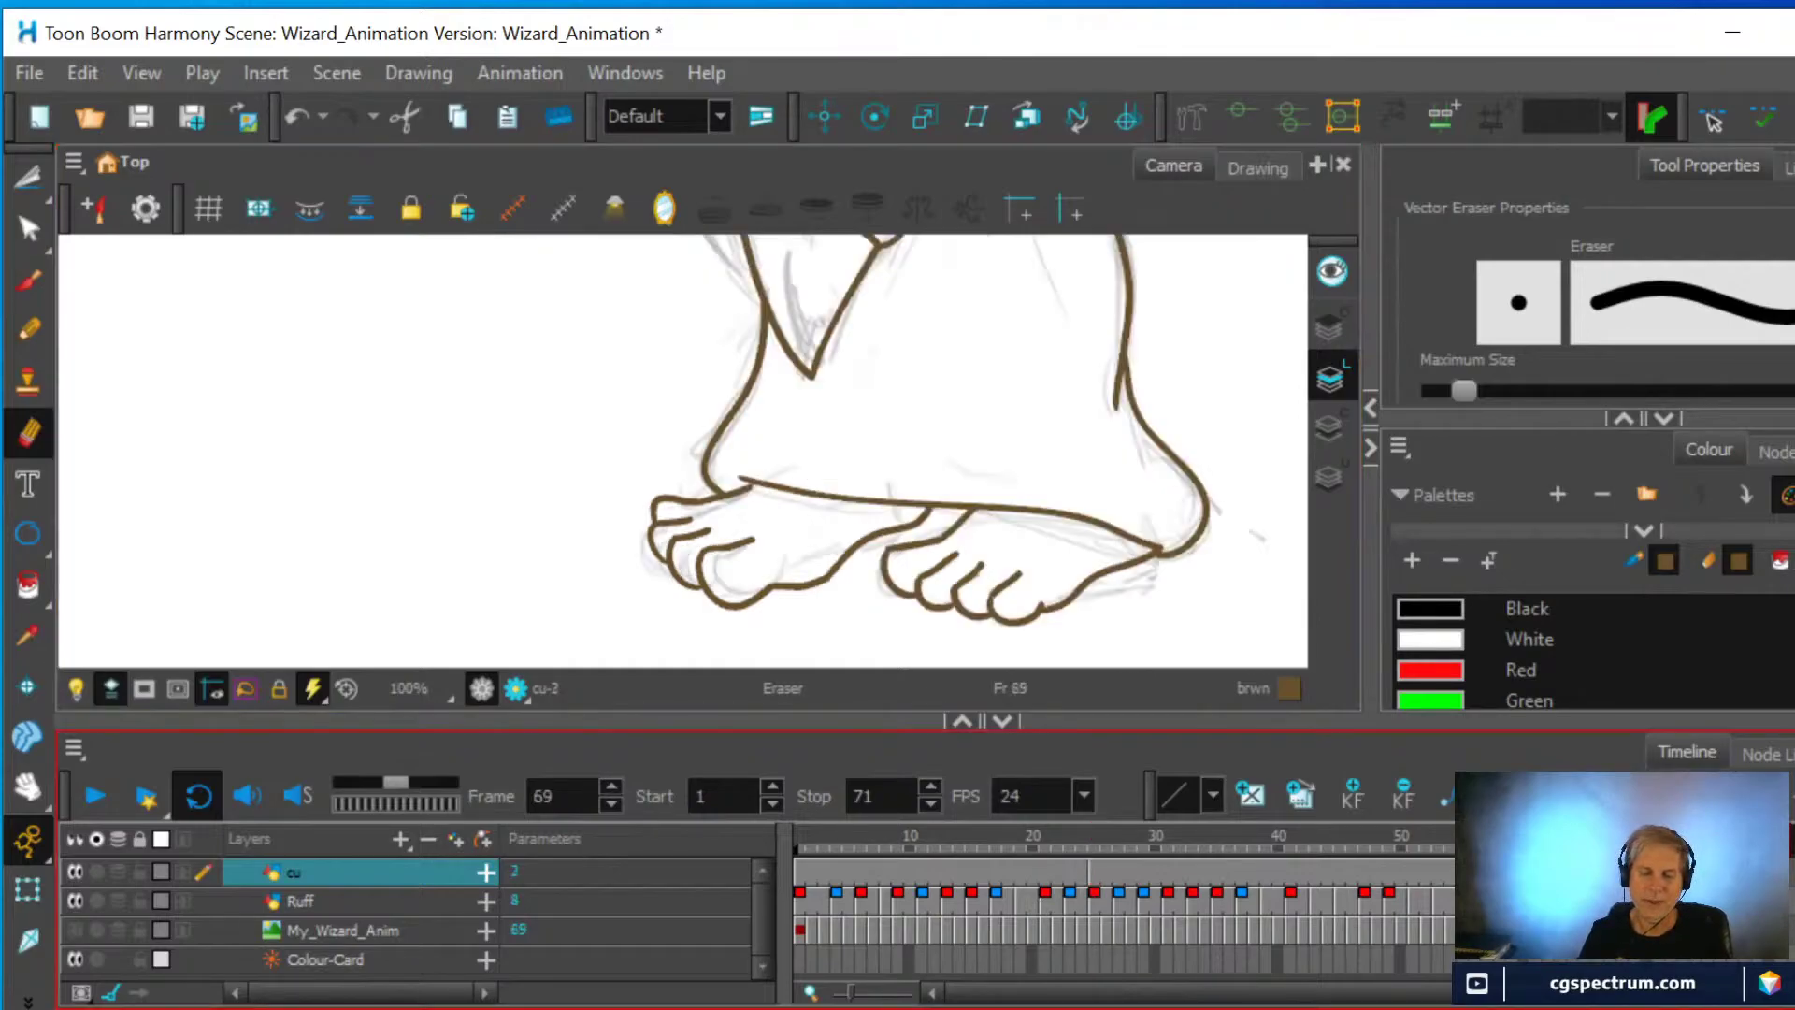
{"action": "left_click", "coordinate": [1099, 880]}
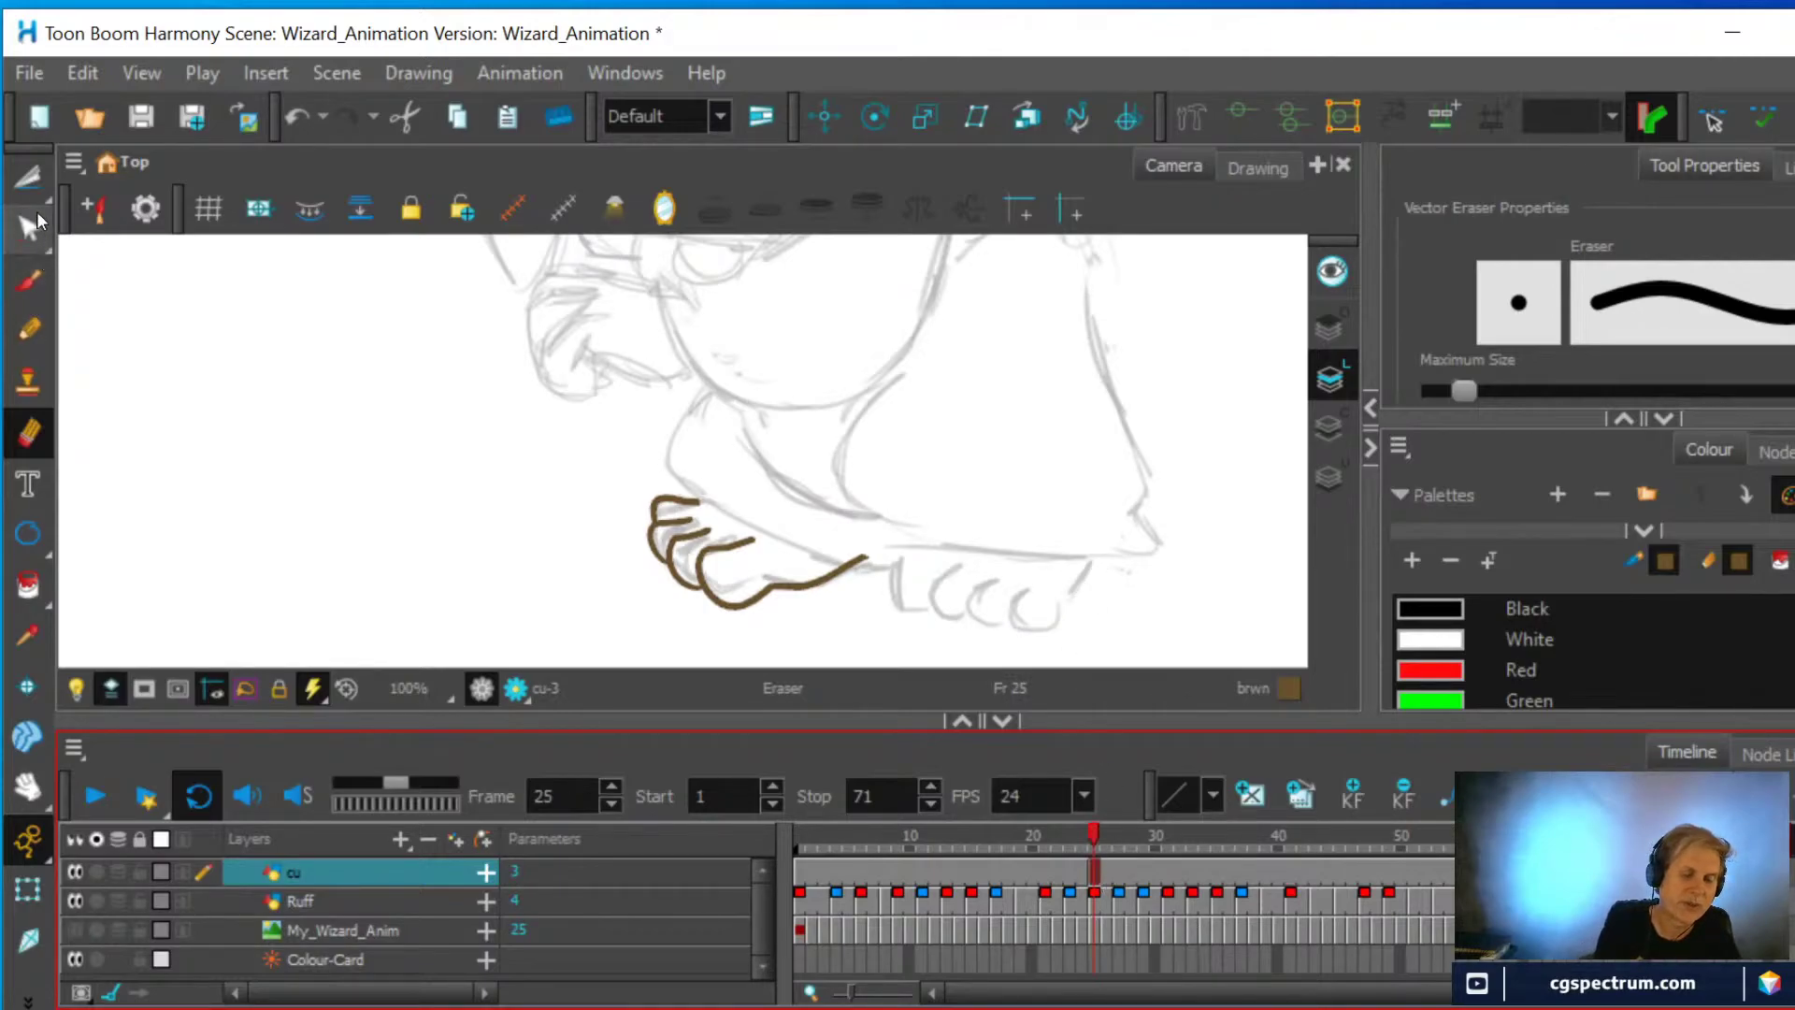
{"action": "left_click", "coordinate": [31, 330]}
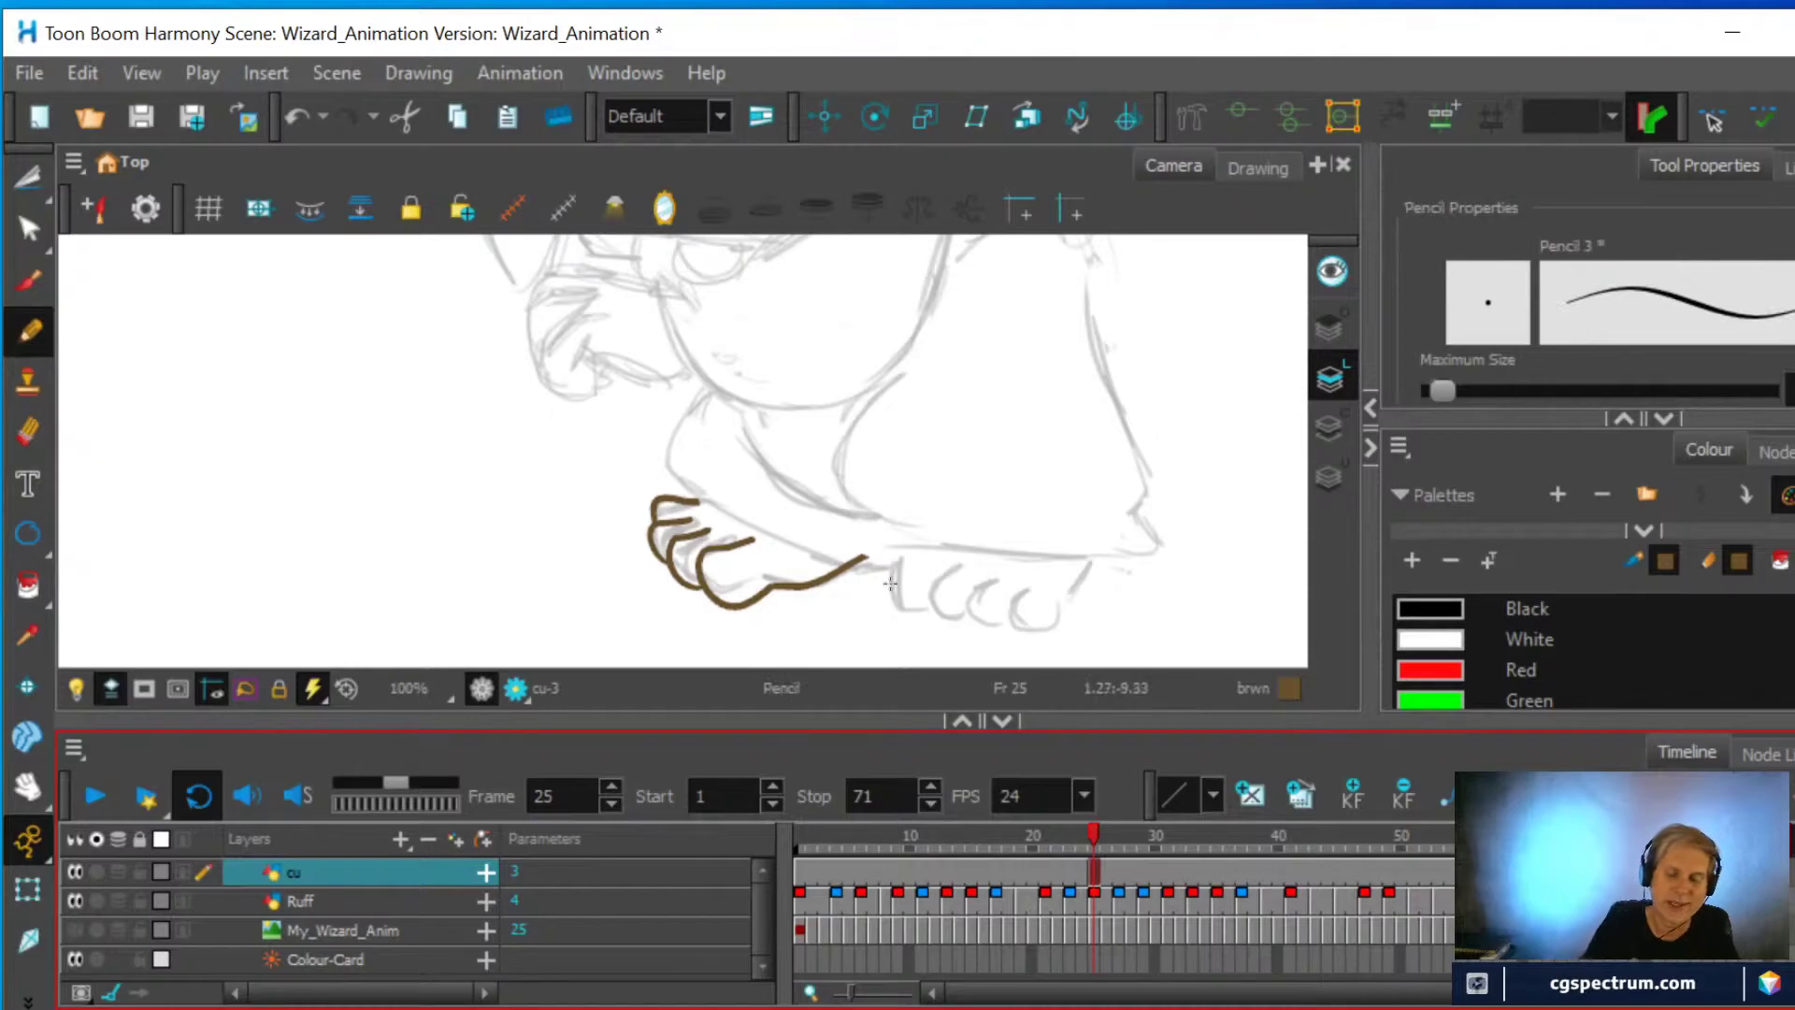
{"action": "mouse_move", "coordinate": [926, 608]}
{"action": "left_mouse_down"}
{"action": "mouse_move", "coordinate": [885, 581]}
{"action": "mouse_move", "coordinate": [924, 540]}
{"action": "left_mouse_up"}
{"action": "mouse_move", "coordinate": [970, 617]}
{"action": "left_mouse_down"}
{"action": "mouse_move", "coordinate": [932, 591]}
{"action": "mouse_move", "coordinate": [963, 563]}
{"action": "left_mouse_up"}
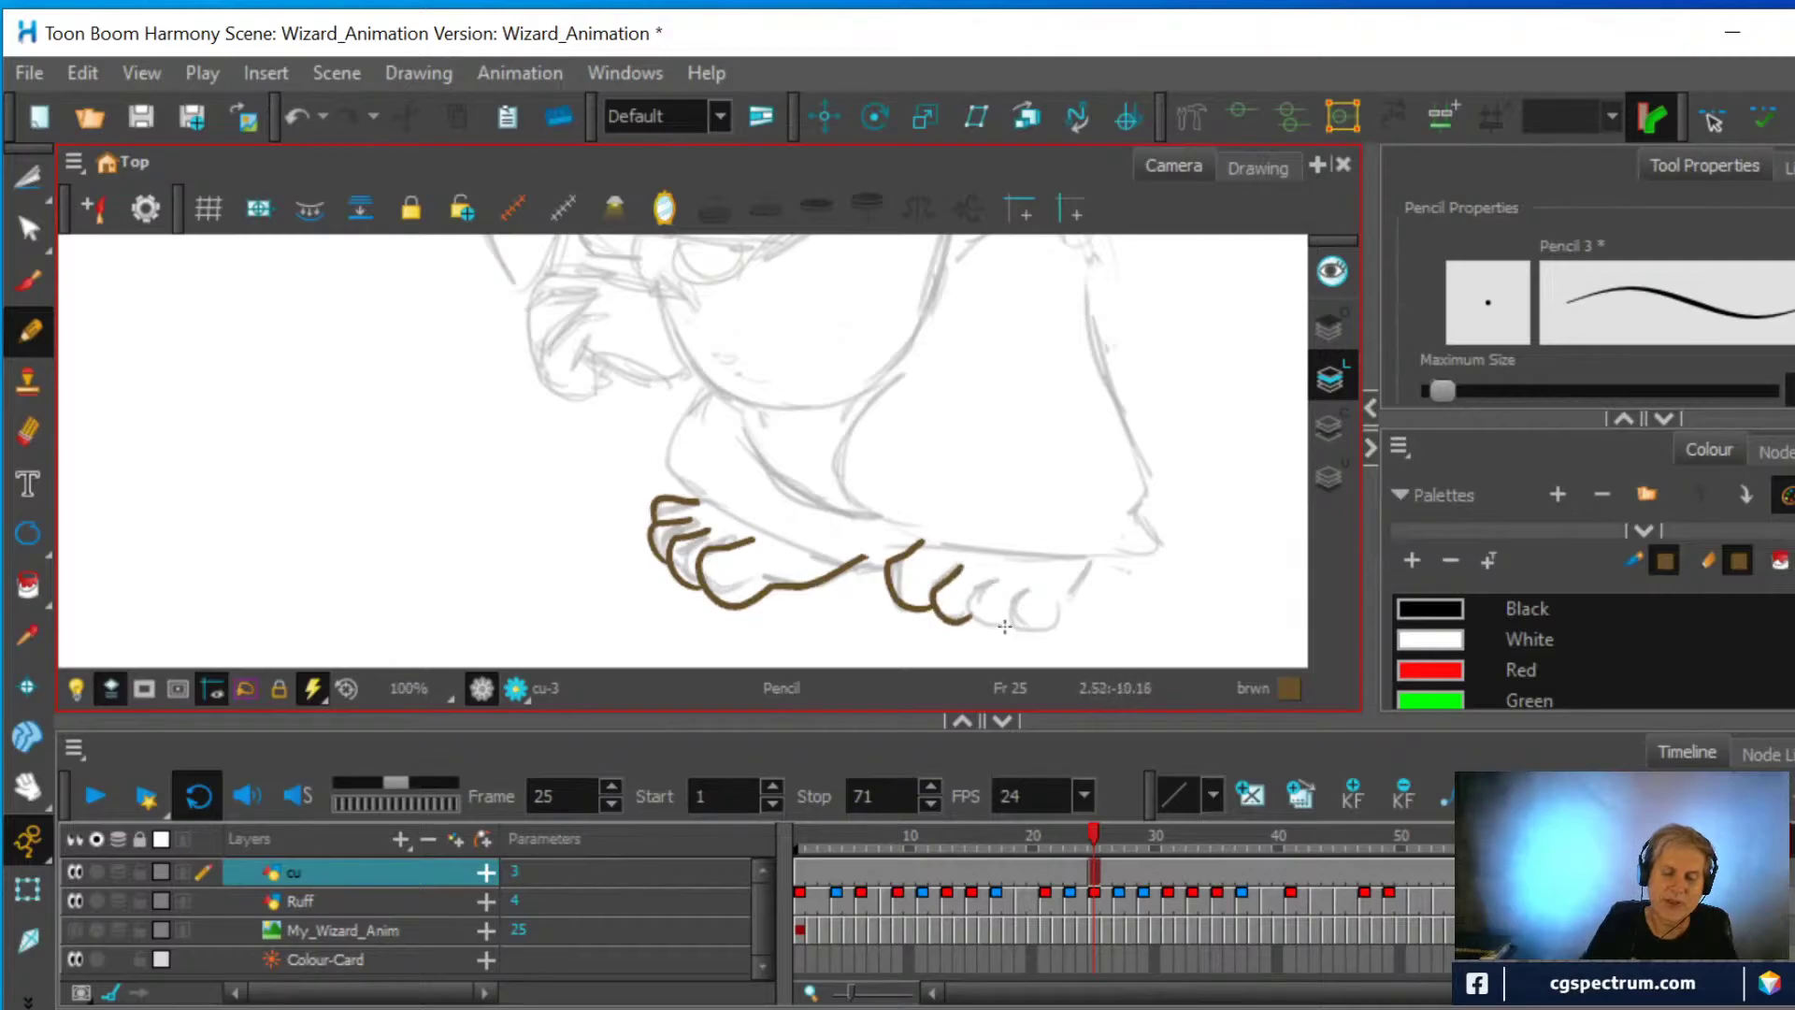
{"action": "mouse_move", "coordinate": [1013, 622]}
{"action": "left_mouse_down"}
{"action": "mouse_move", "coordinate": [980, 632]}
{"action": "mouse_move", "coordinate": [965, 605]}
{"action": "mouse_move", "coordinate": [997, 572]}
{"action": "mouse_move", "coordinate": [1036, 634]}
{"action": "left_mouse_up"}
{"action": "left_click_drag", "start_coordinate": [1067, 595], "coordinate": [1092, 559]}
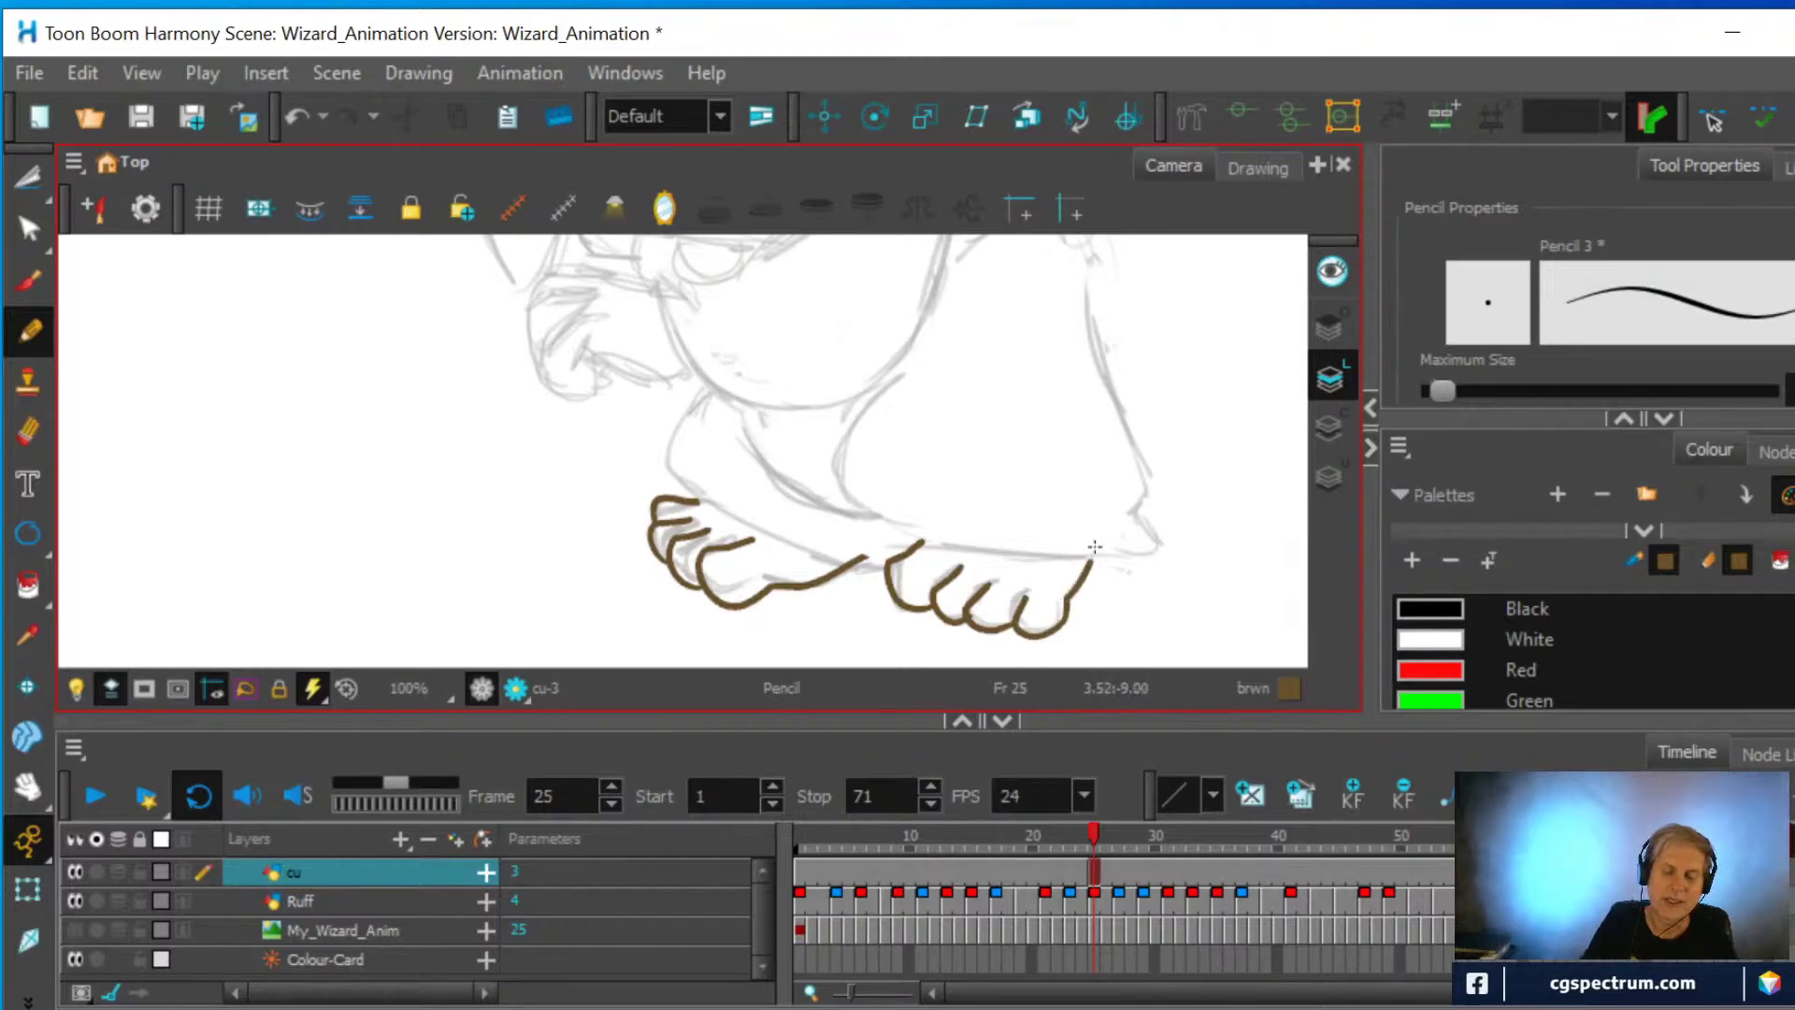
Draw the robe's front edge, the hem above the left foot, and the robe's back line over the rough sketch
{"action": "left_click_drag", "start_coordinate": [667, 458], "coordinate": [721, 376]}
{"action": "mouse_move", "coordinate": [666, 458]}
{"action": "left_mouse_down"}
{"action": "mouse_move", "coordinate": [765, 535]}
{"action": "mouse_move", "coordinate": [886, 568]}
{"action": "left_mouse_up"}
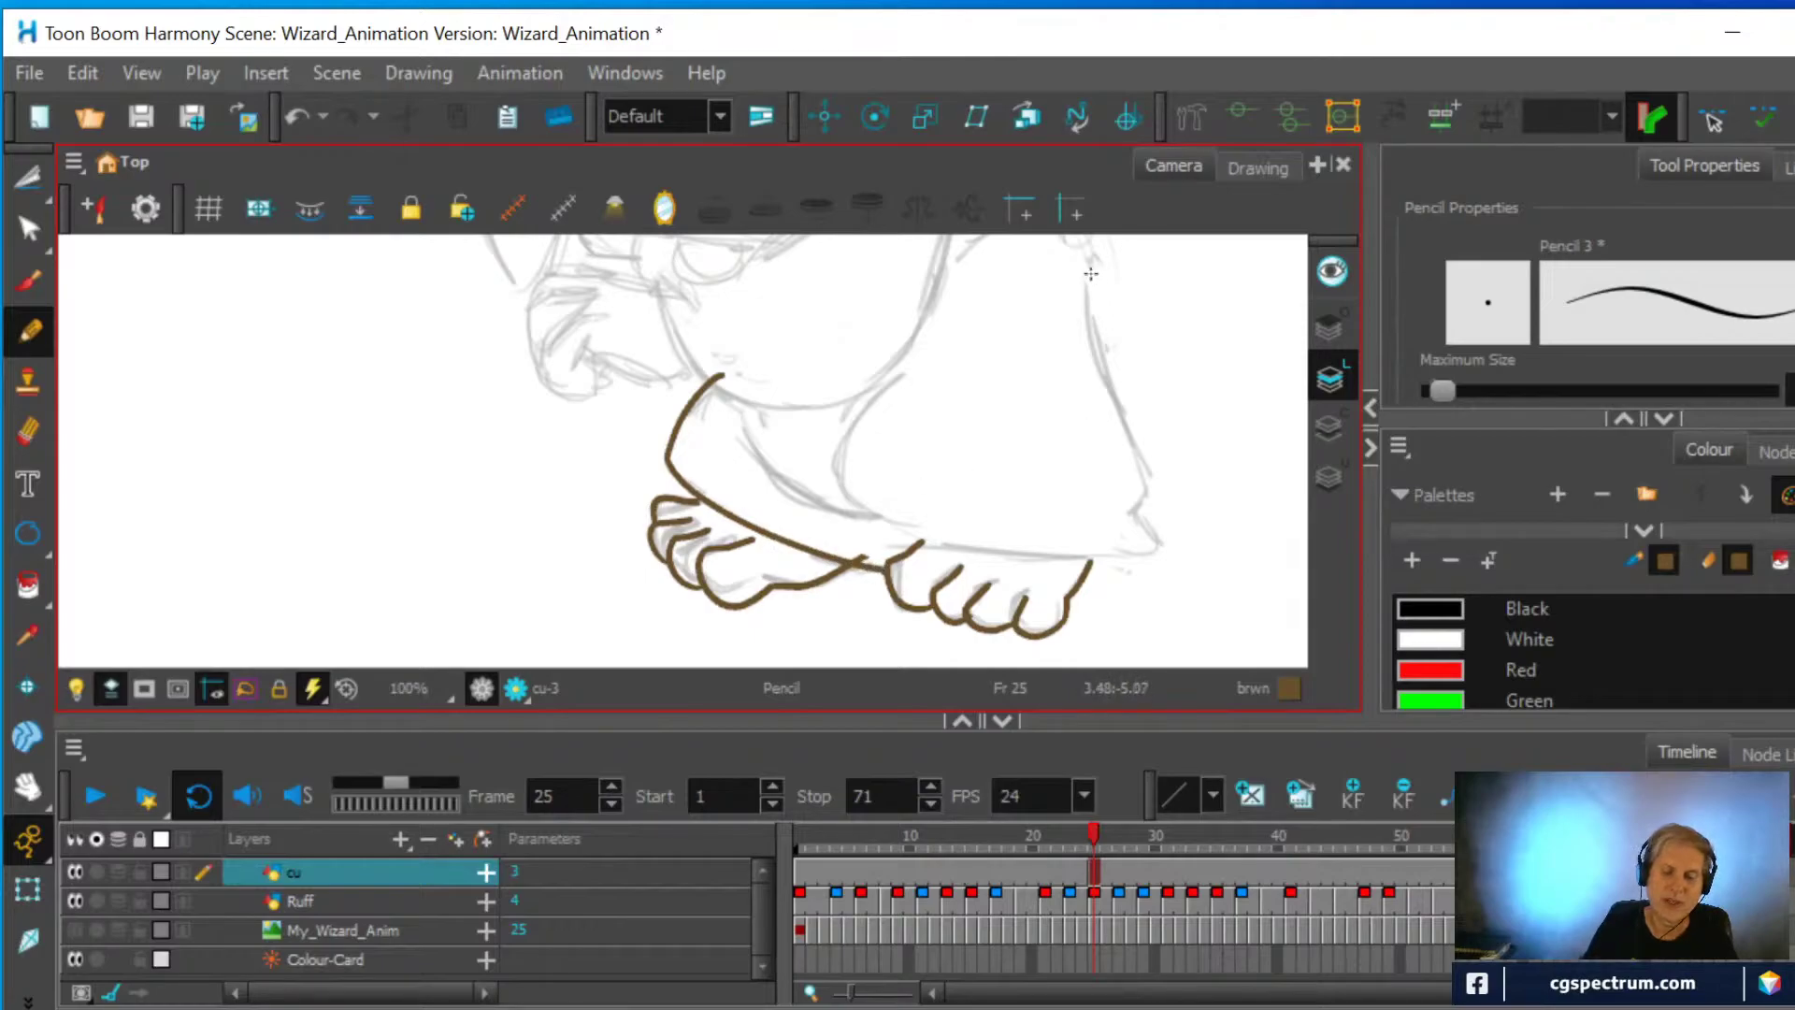
{"action": "mouse_move", "coordinate": [1091, 266]}
{"action": "left_mouse_down"}
{"action": "mouse_move", "coordinate": [1143, 468]}
{"action": "mouse_move", "coordinate": [1133, 511]}
{"action": "left_mouse_up"}
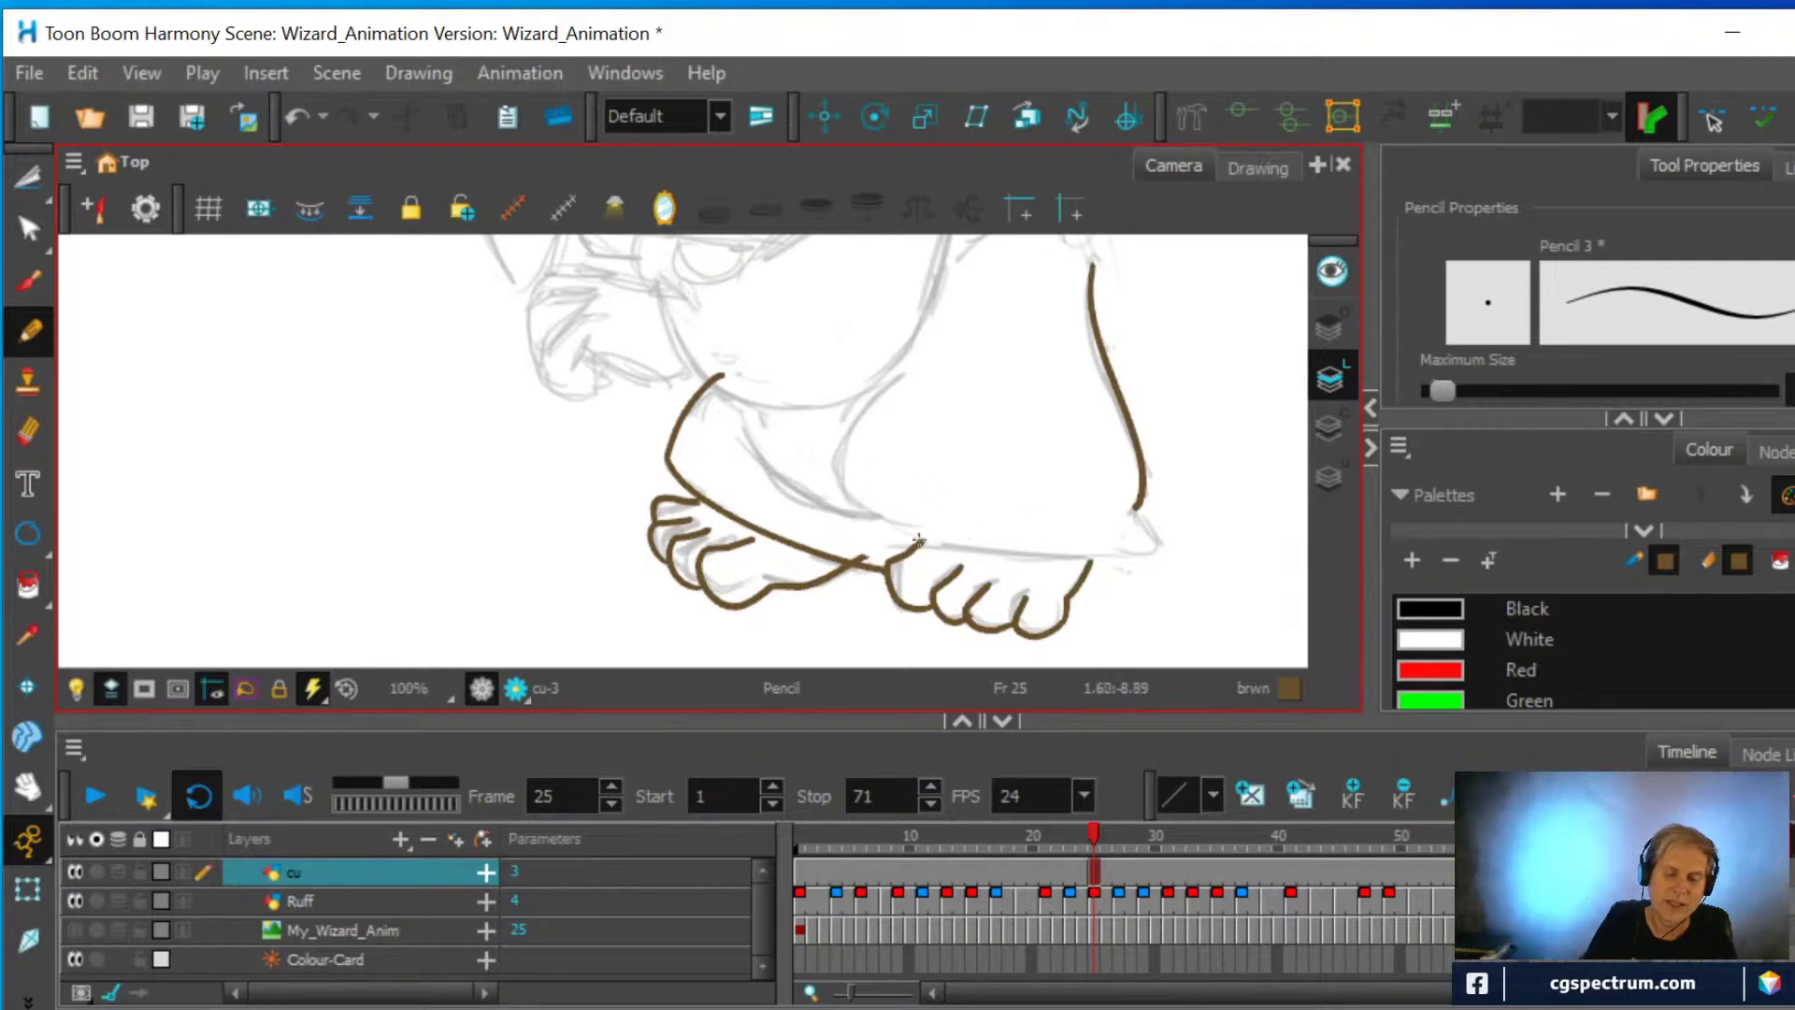
{"action": "mouse_move", "coordinate": [904, 539]}
{"action": "left_mouse_down"}
{"action": "mouse_move", "coordinate": [1123, 561]}
{"action": "mouse_move", "coordinate": [1149, 539]}
{"action": "mouse_move", "coordinate": [1137, 477]}
{"action": "left_mouse_up"}
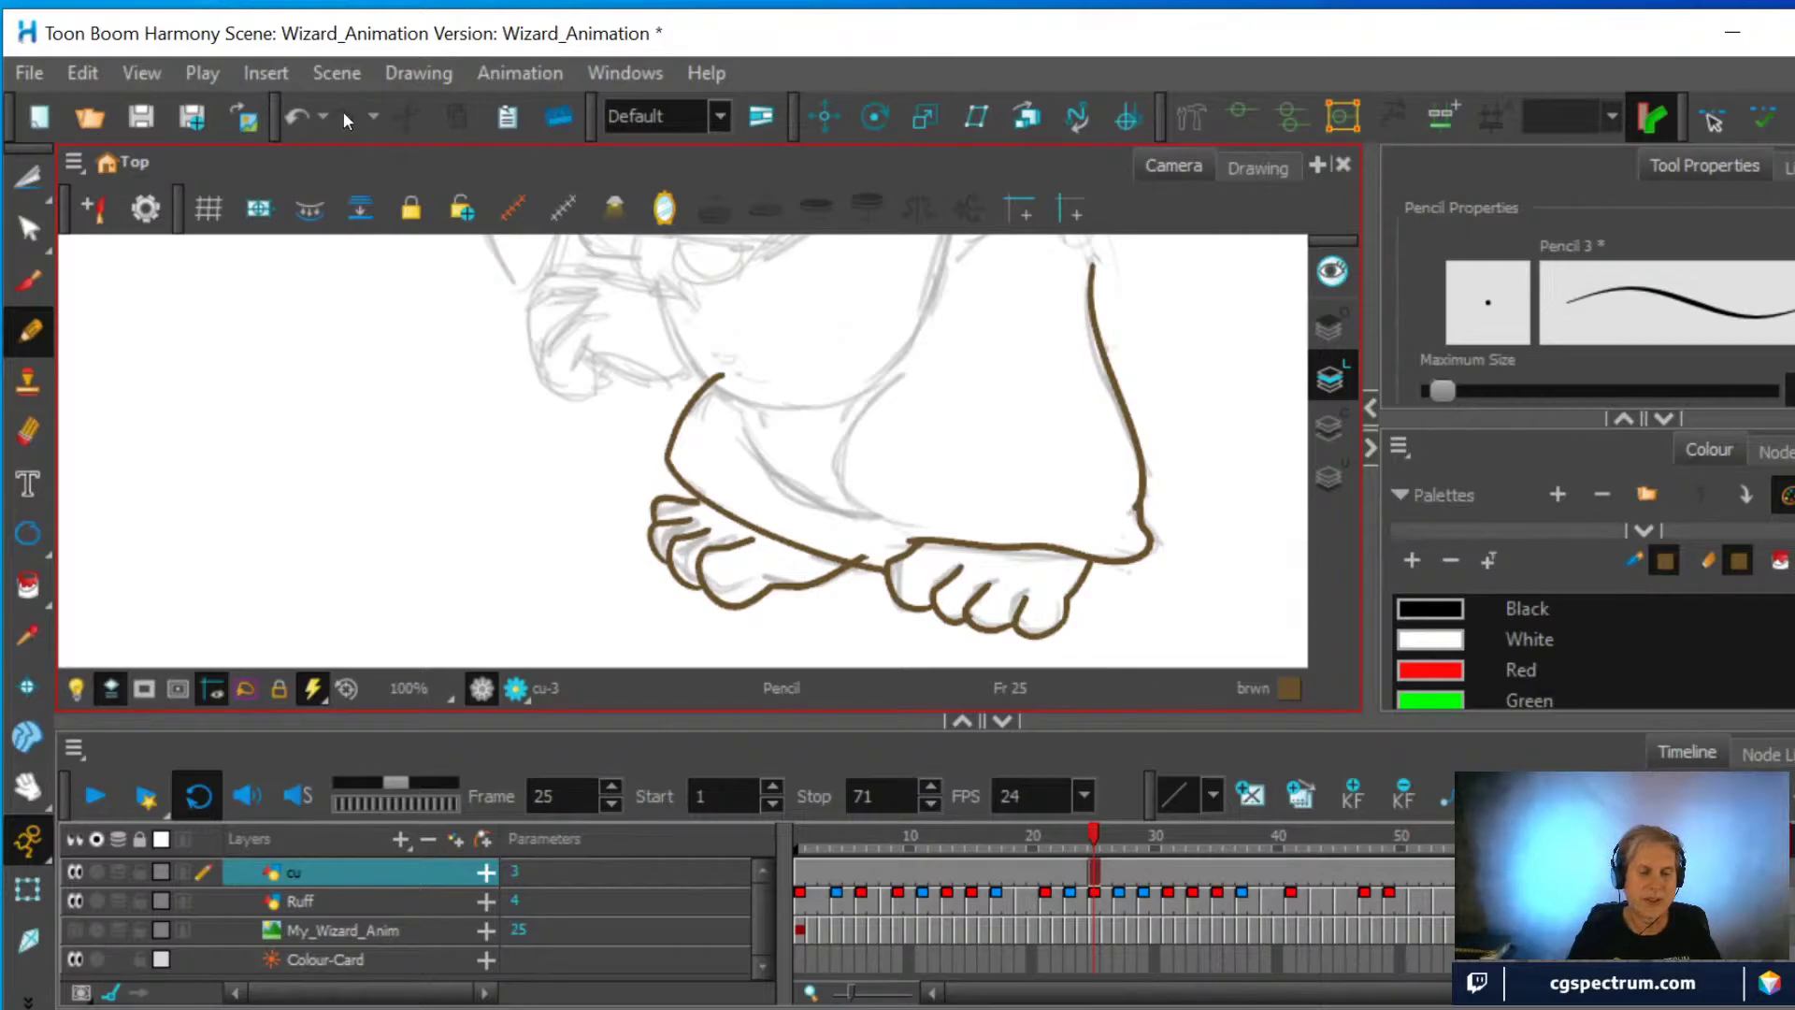
{"action": "left_click", "coordinate": [105, 73]}
{"action": "left_click", "coordinate": [93, 109]}
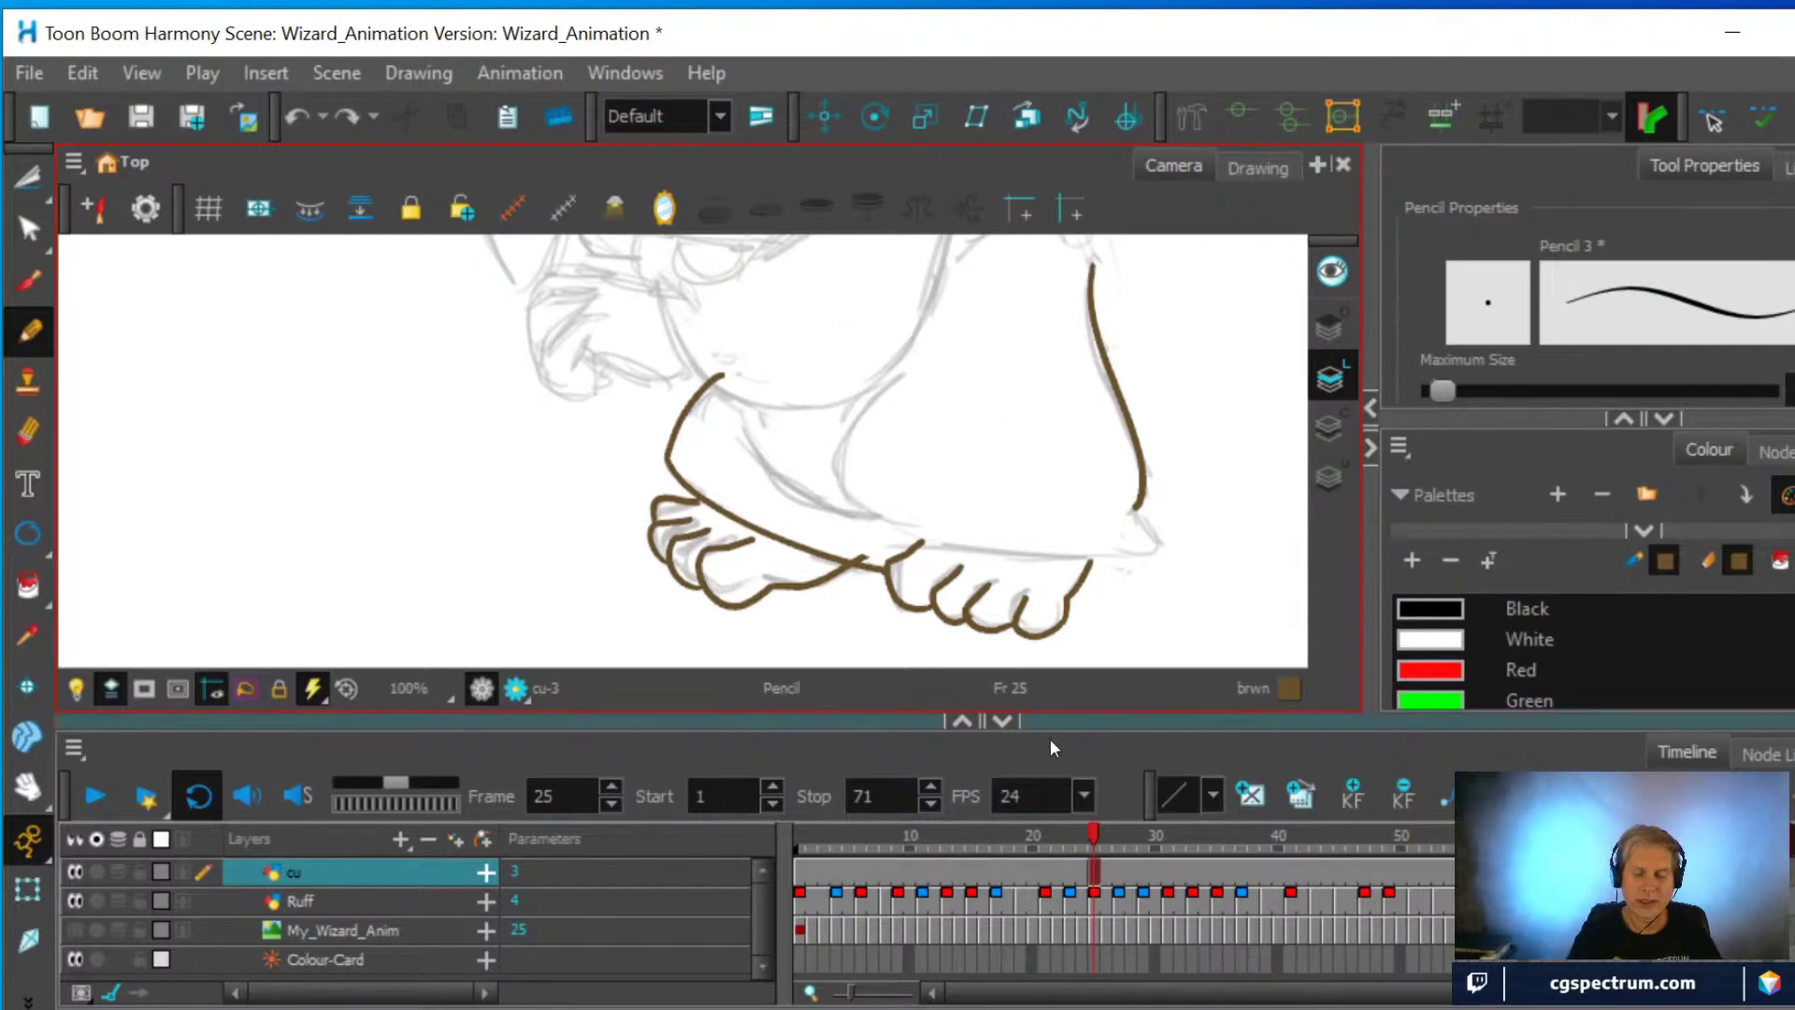
{"action": "left_click", "coordinate": [1090, 864]}
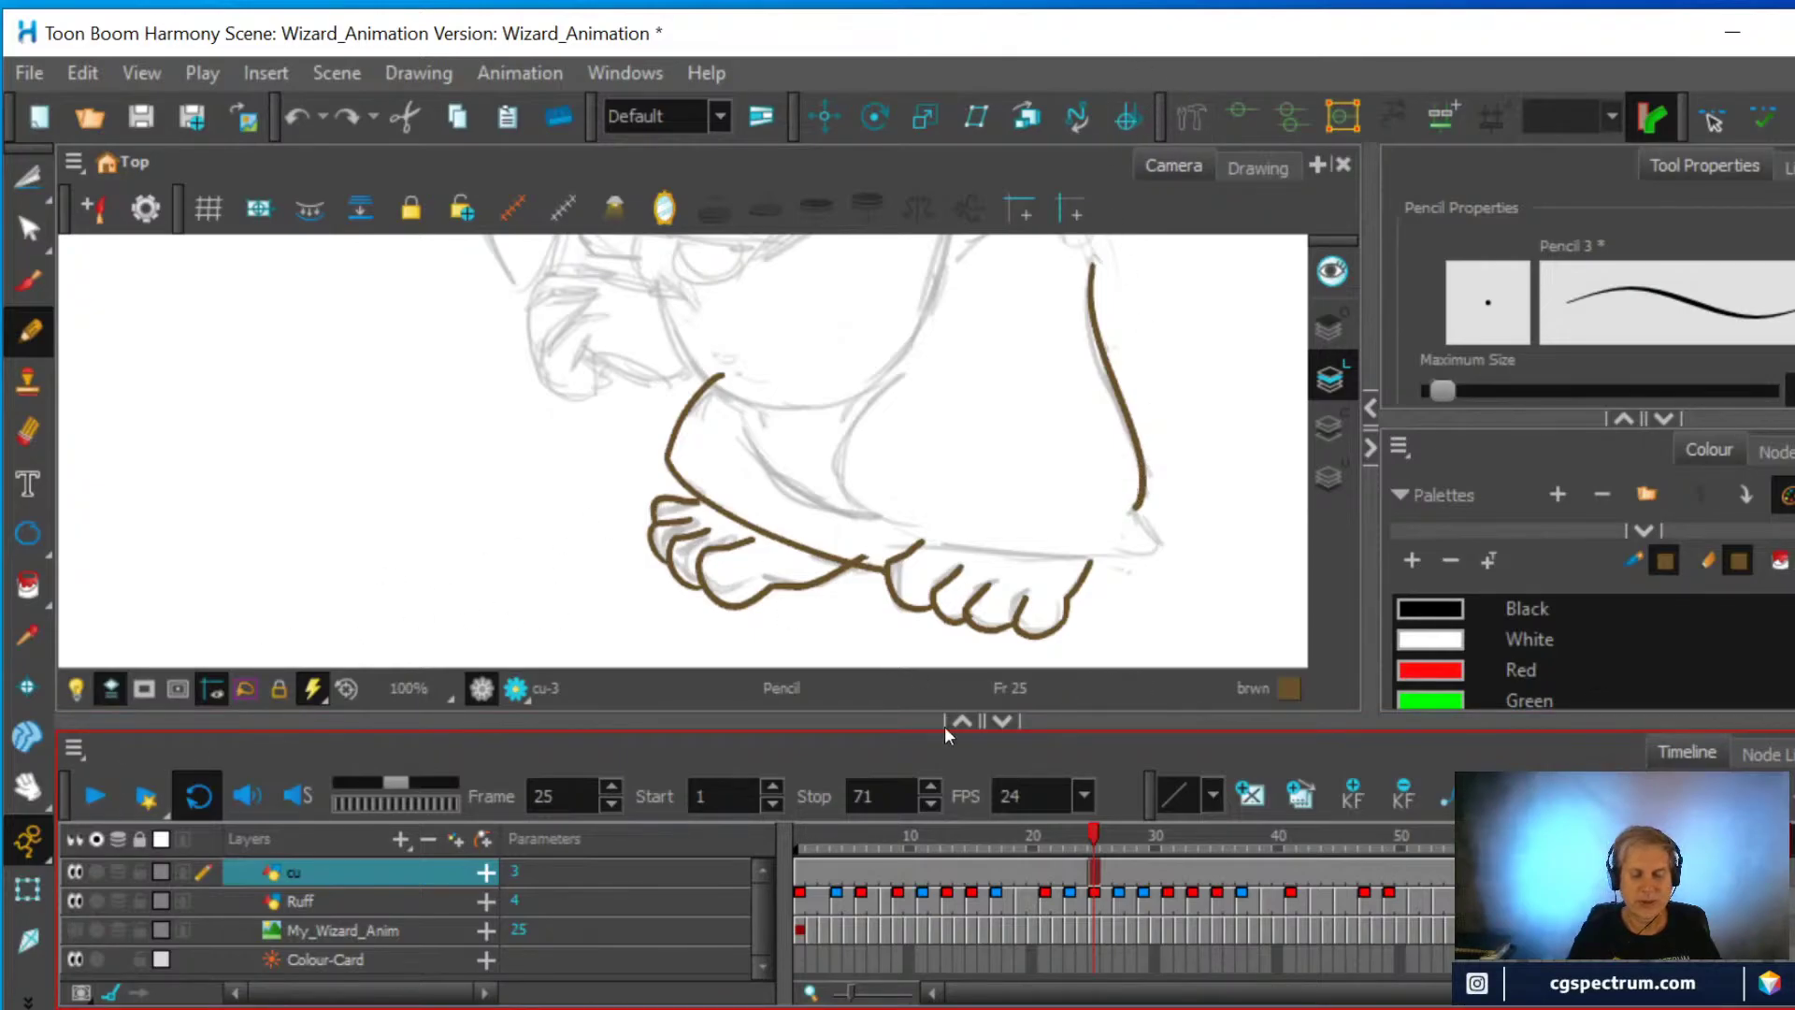
{"action": "mouse_move", "coordinate": [1096, 835]}
{"action": "left_mouse_down"}
{"action": "mouse_move", "coordinate": [1042, 837]}
{"action": "mouse_move", "coordinate": [1095, 844]}
{"action": "left_mouse_up"}
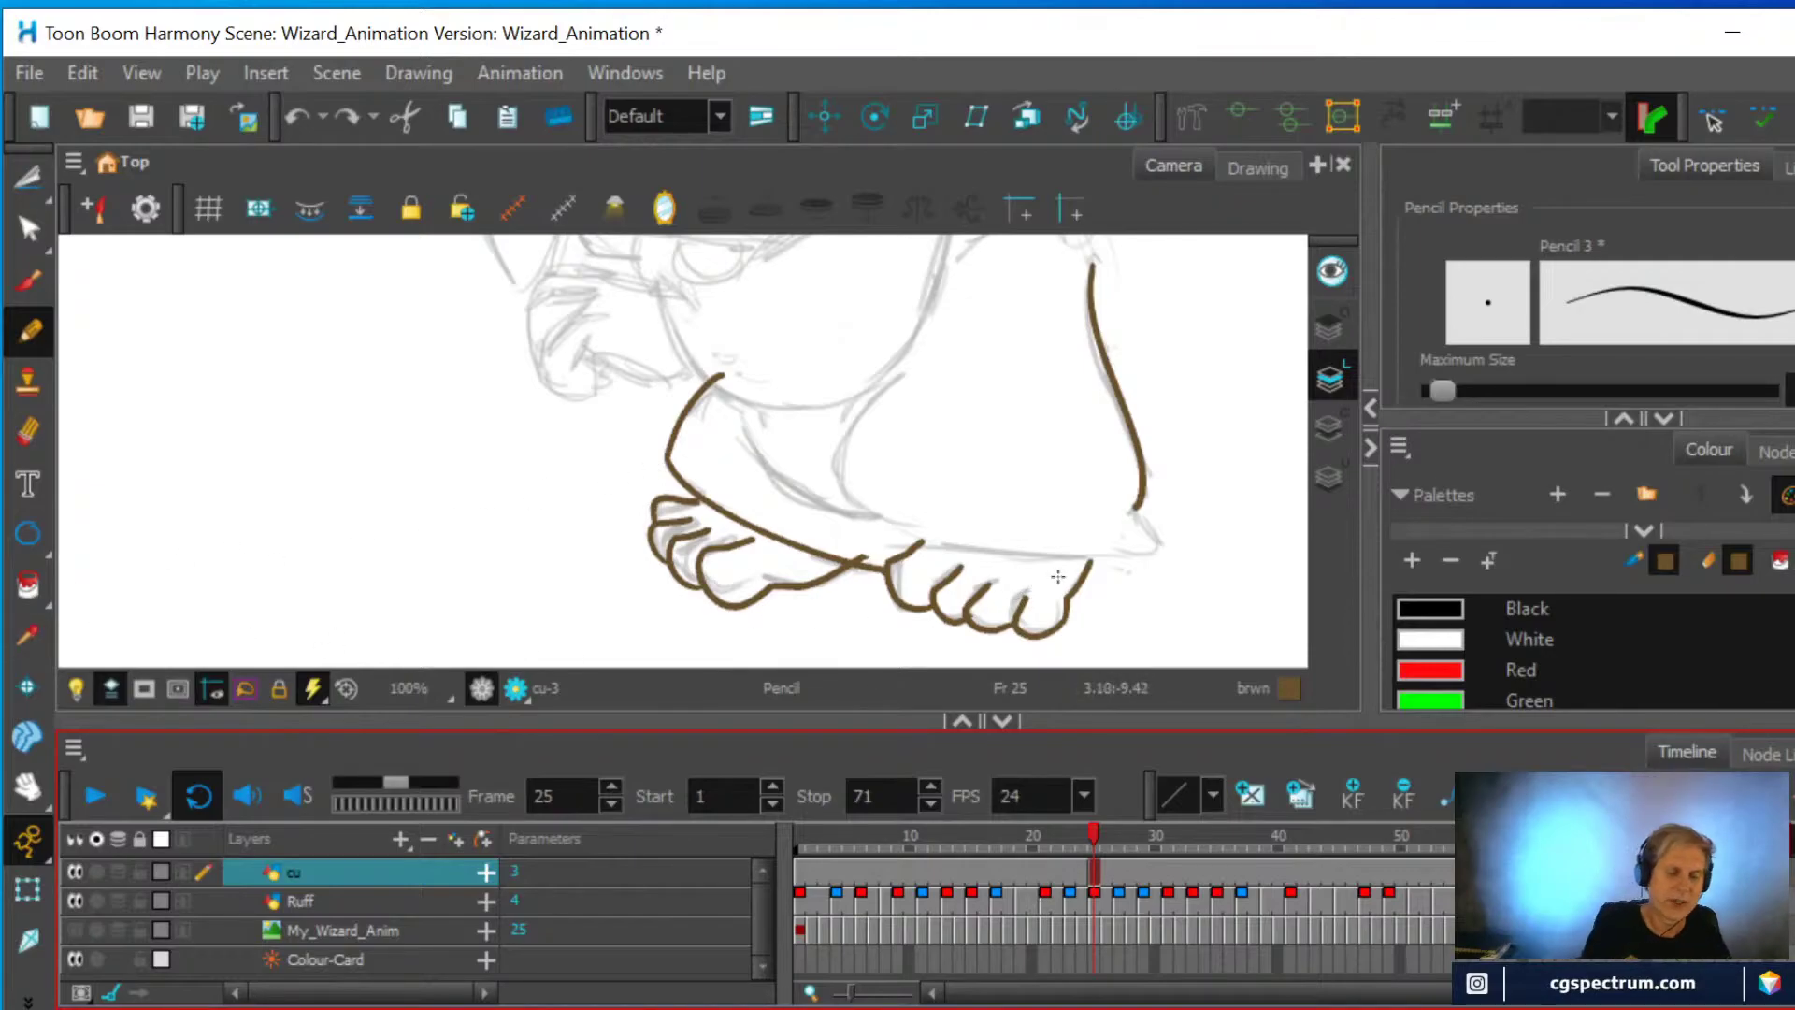
Erase the overlapping foot line ends, and draw the hem above the right foot around the corner to the robe's back line
{"action": "left_click", "coordinate": [28, 432]}
{"action": "mouse_move", "coordinate": [861, 506]}
{"action": "left_mouse_down"}
{"action": "mouse_move", "coordinate": [860, 551]}
{"action": "mouse_move", "coordinate": [945, 521]}
{"action": "mouse_move", "coordinate": [917, 529]}
{"action": "left_mouse_up"}
{"action": "left_click", "coordinate": [28, 329]}
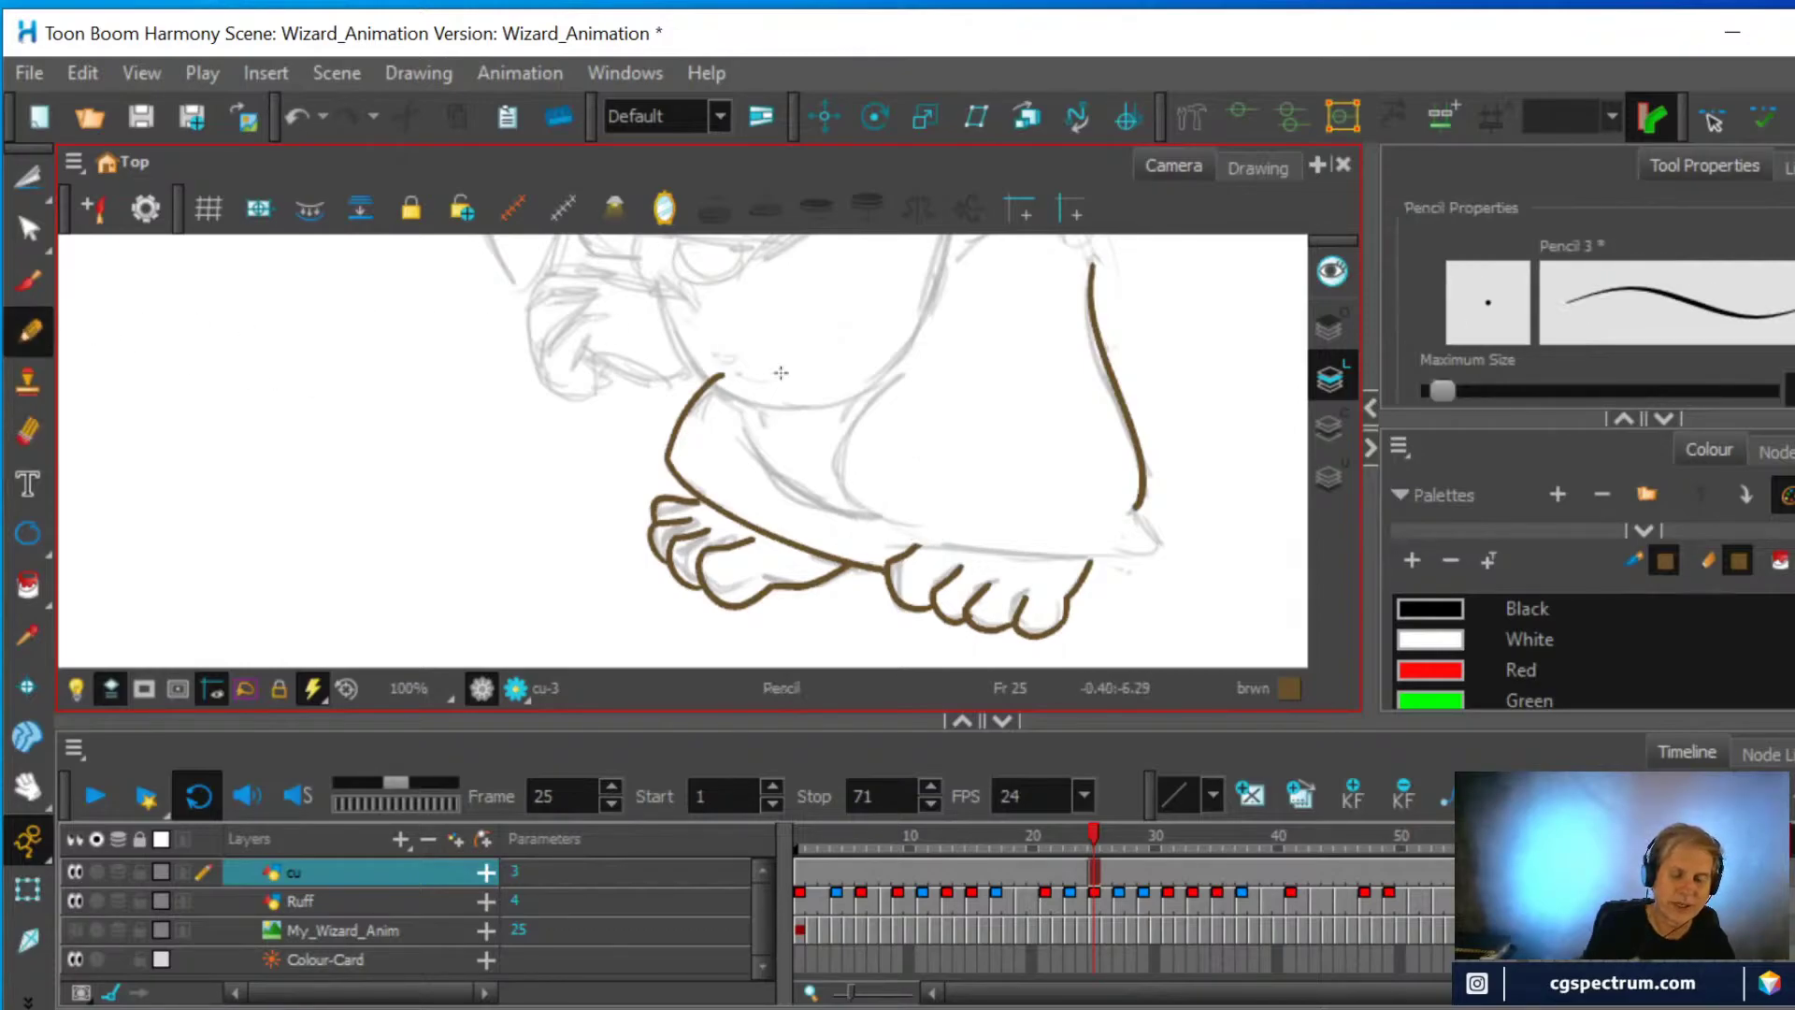
{"action": "mouse_move", "coordinate": [893, 547]}
{"action": "left_mouse_down"}
{"action": "mouse_move", "coordinate": [1083, 556]}
{"action": "mouse_move", "coordinate": [1149, 549]}
{"action": "mouse_move", "coordinate": [1136, 504]}
{"action": "left_mouse_up"}
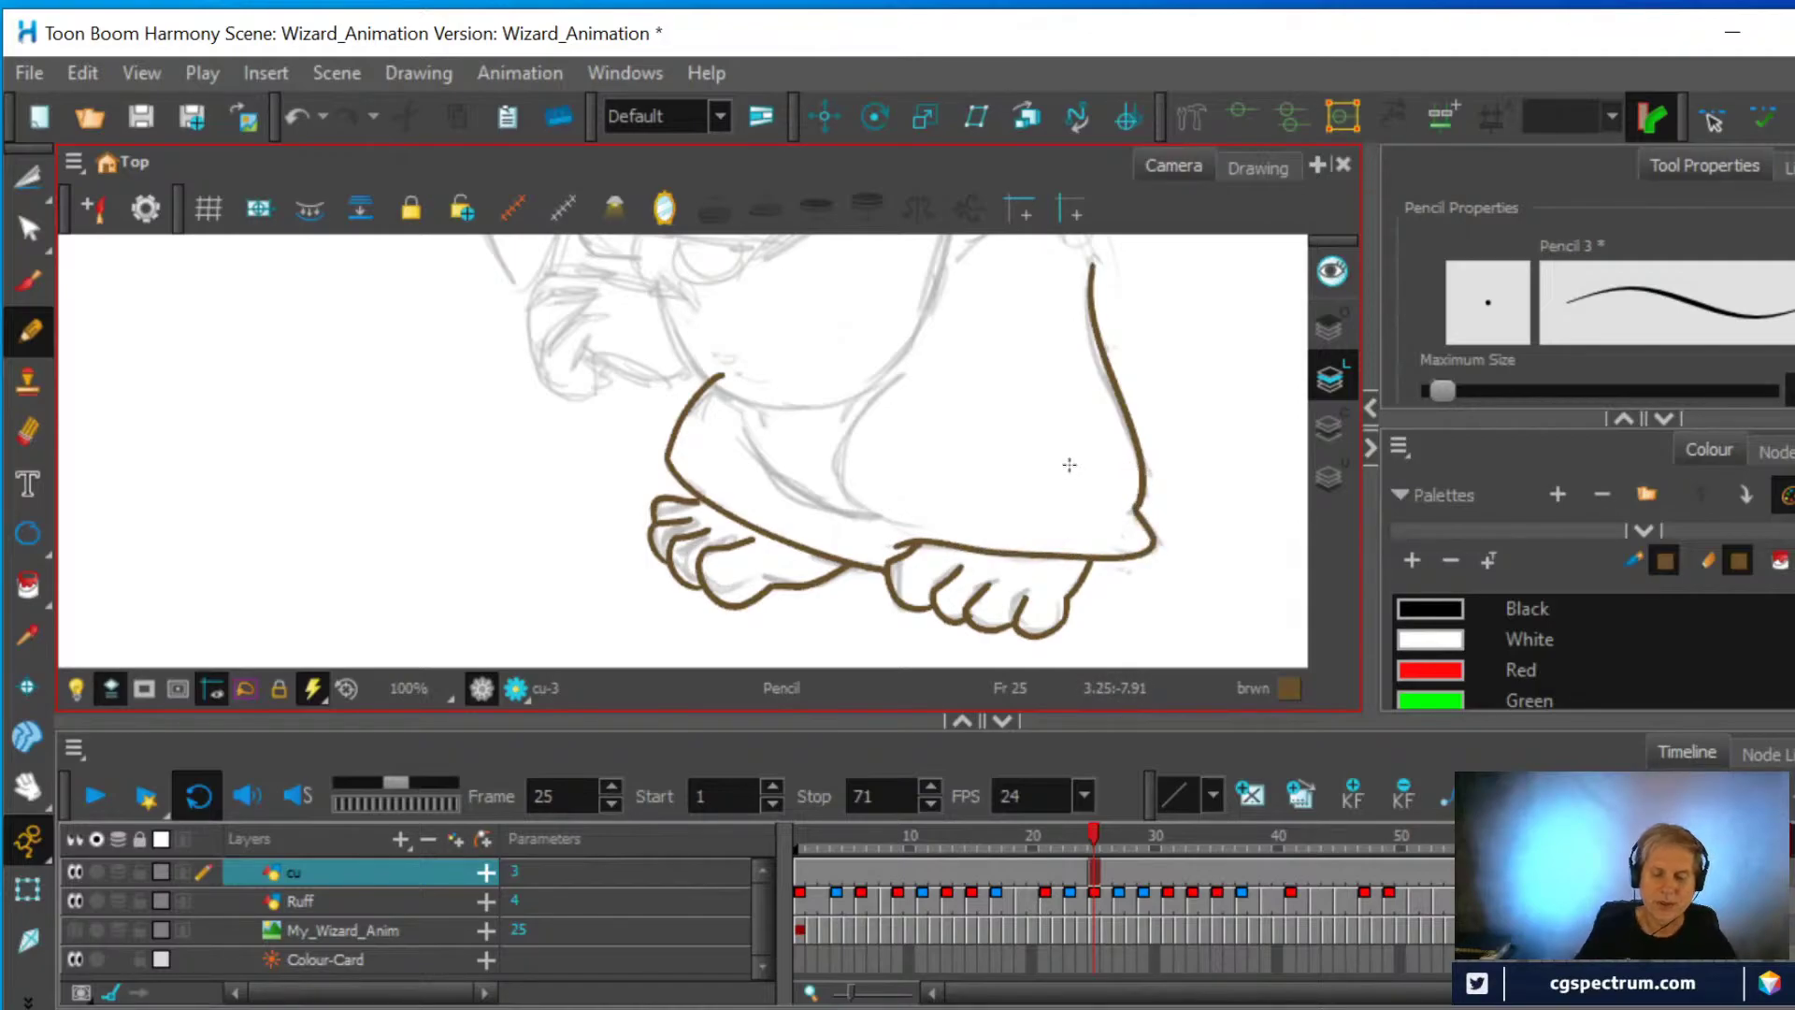
{"action": "scroll", "coordinate": [1070, 465], "scroll_direction": "down", "scroll_amount": 2}
{"action": "scroll", "coordinate": [1090, 441], "scroll_direction": "up", "scroll_amount": 1}
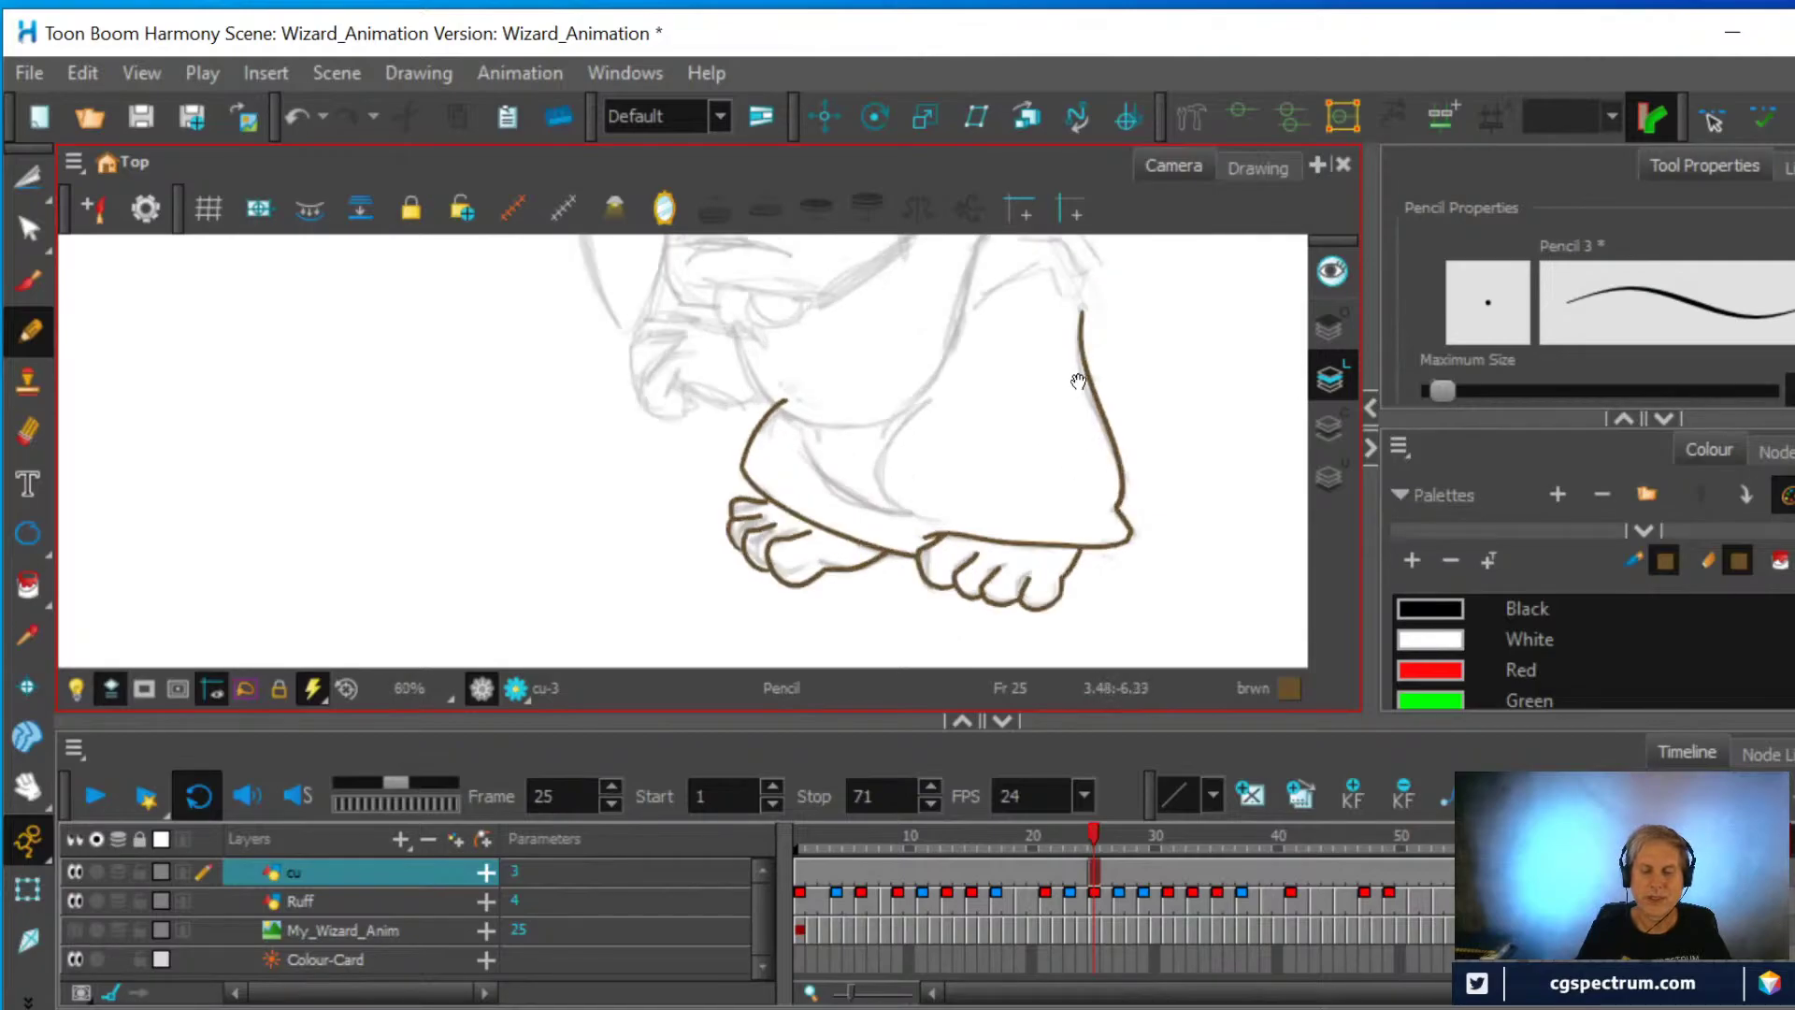
Compare the wizard's hat and overall proportions between the drawings at frames 25, 69 and 1
{"action": "scroll", "coordinate": [1075, 373], "scroll_direction": "up", "scroll_amount": 1}
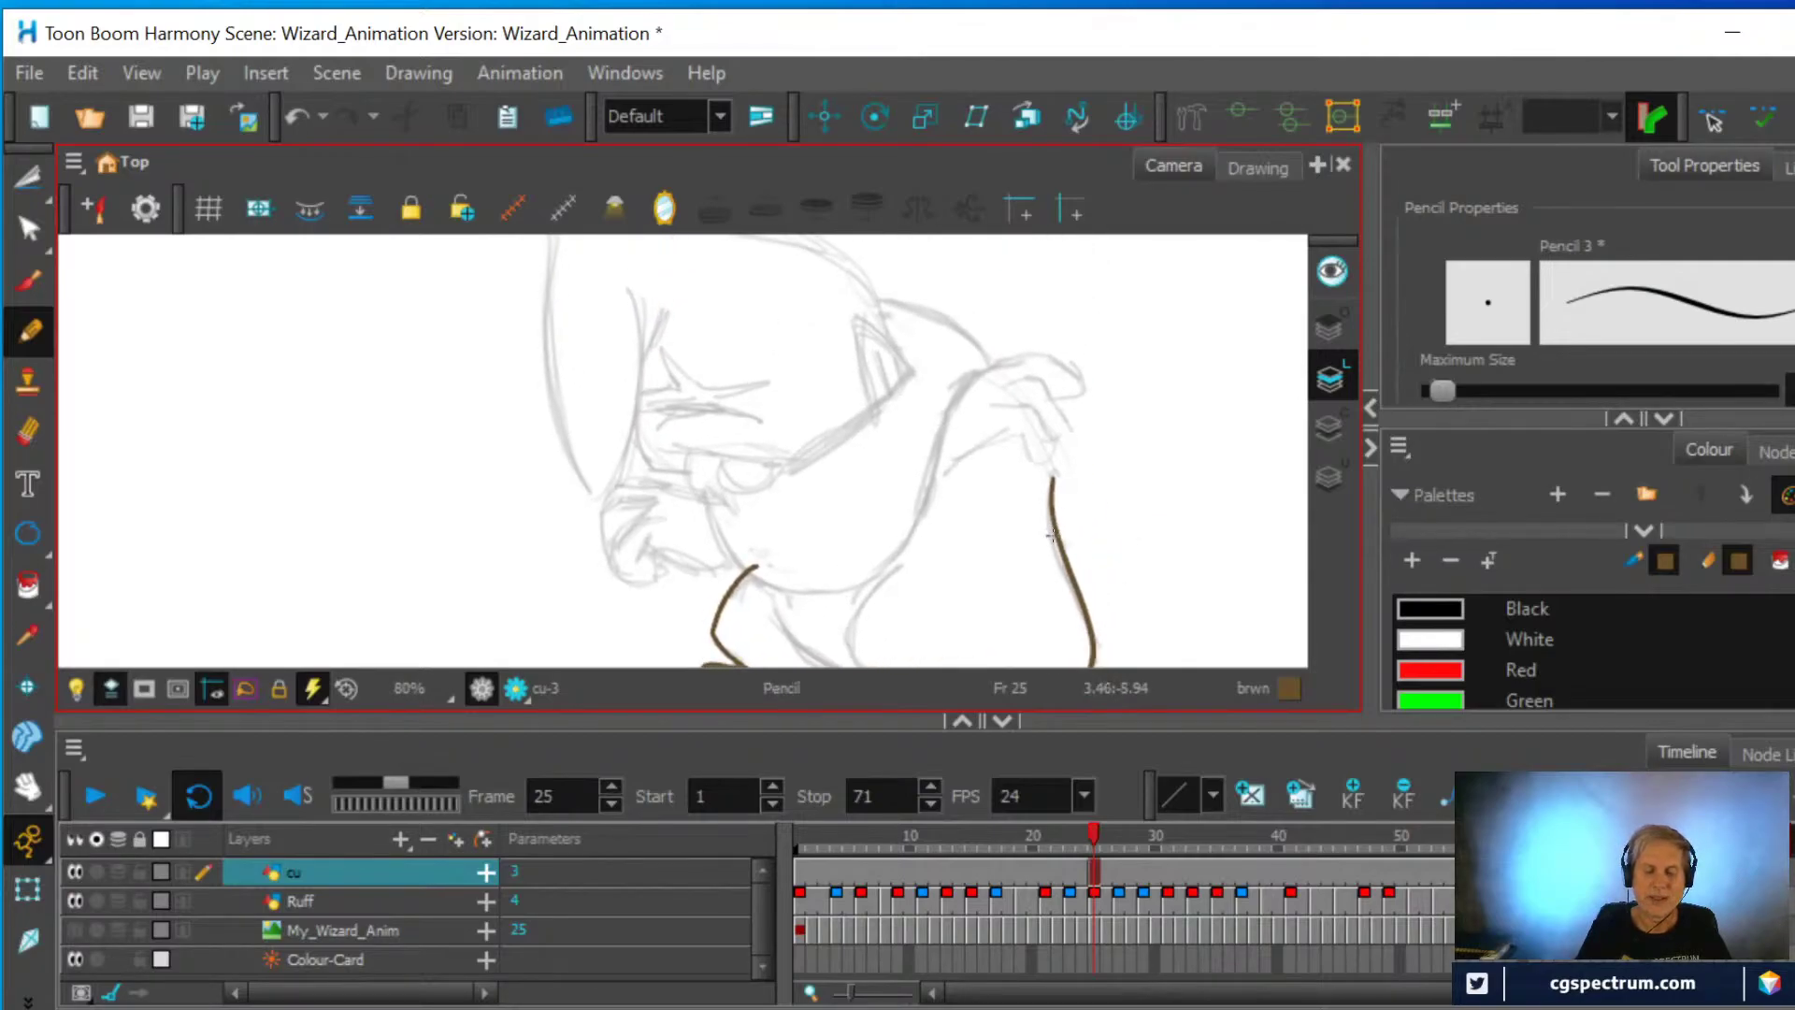
{"action": "left_click_drag", "start_coordinate": [989, 432], "coordinate": [1029, 573]}
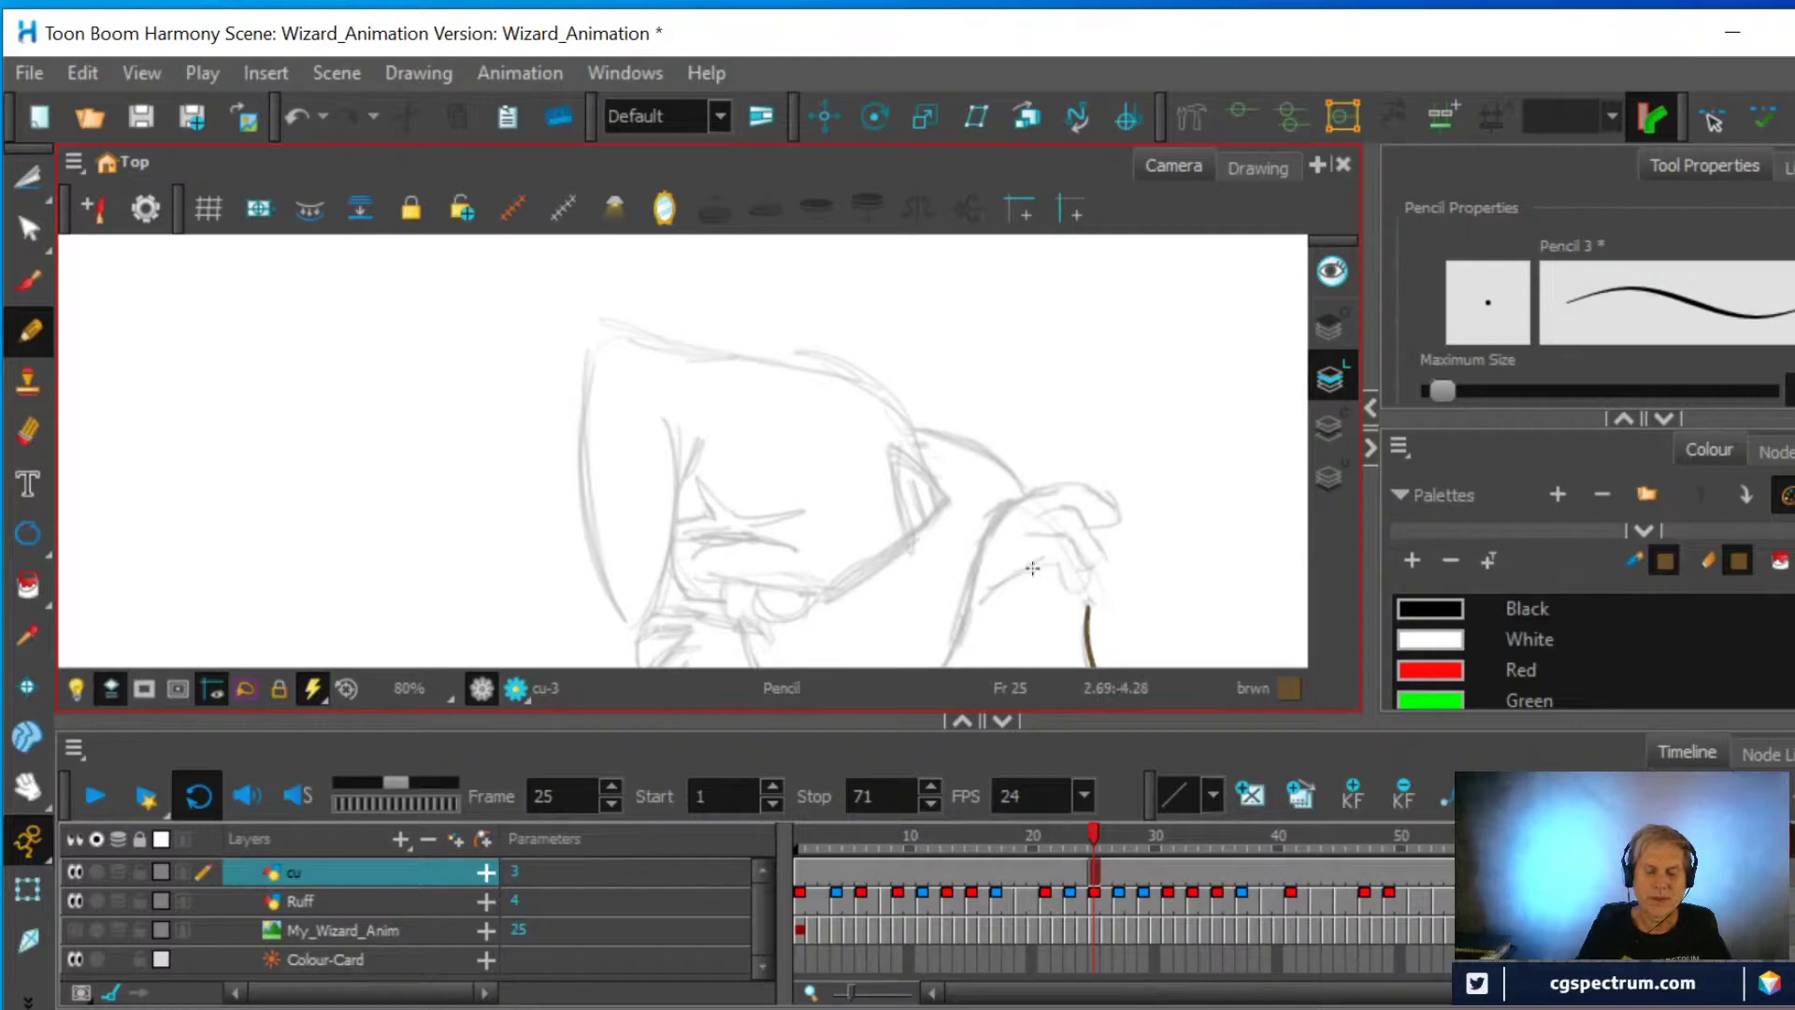
{"action": "scroll", "coordinate": [1033, 567], "scroll_direction": "down", "scroll_amount": 1}
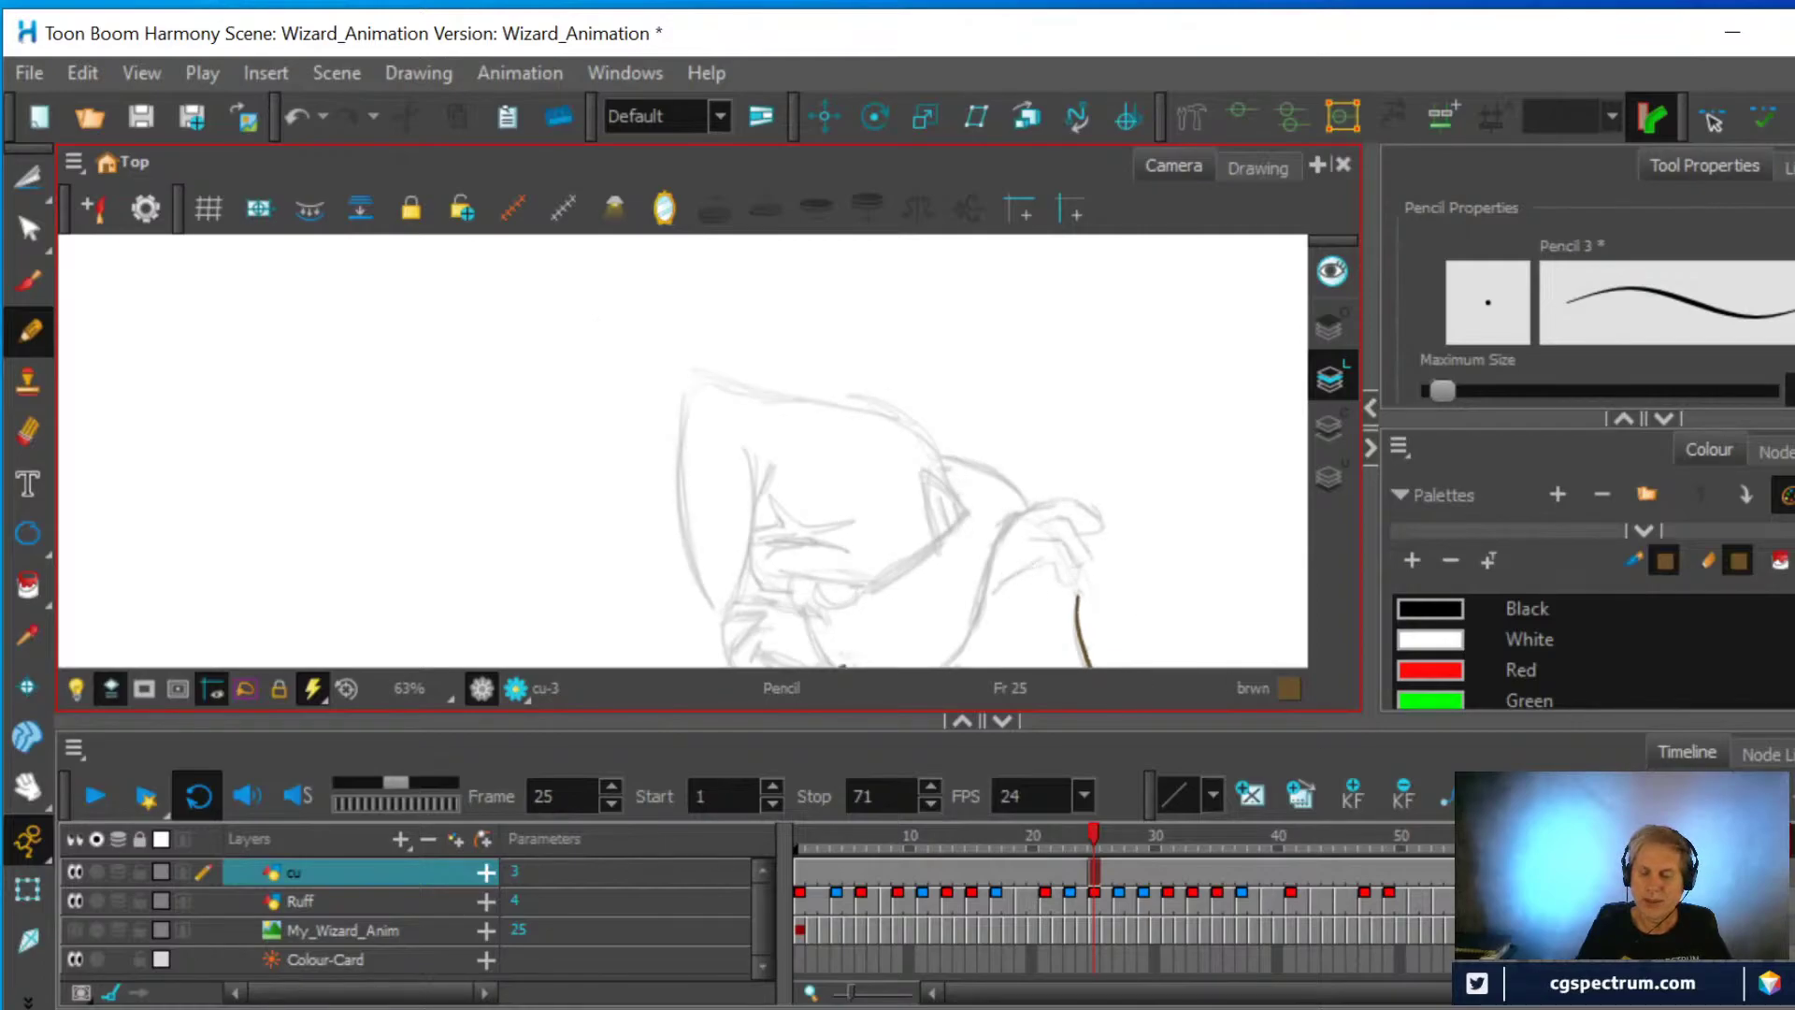
{"action": "left_click", "coordinate": [1635, 871]}
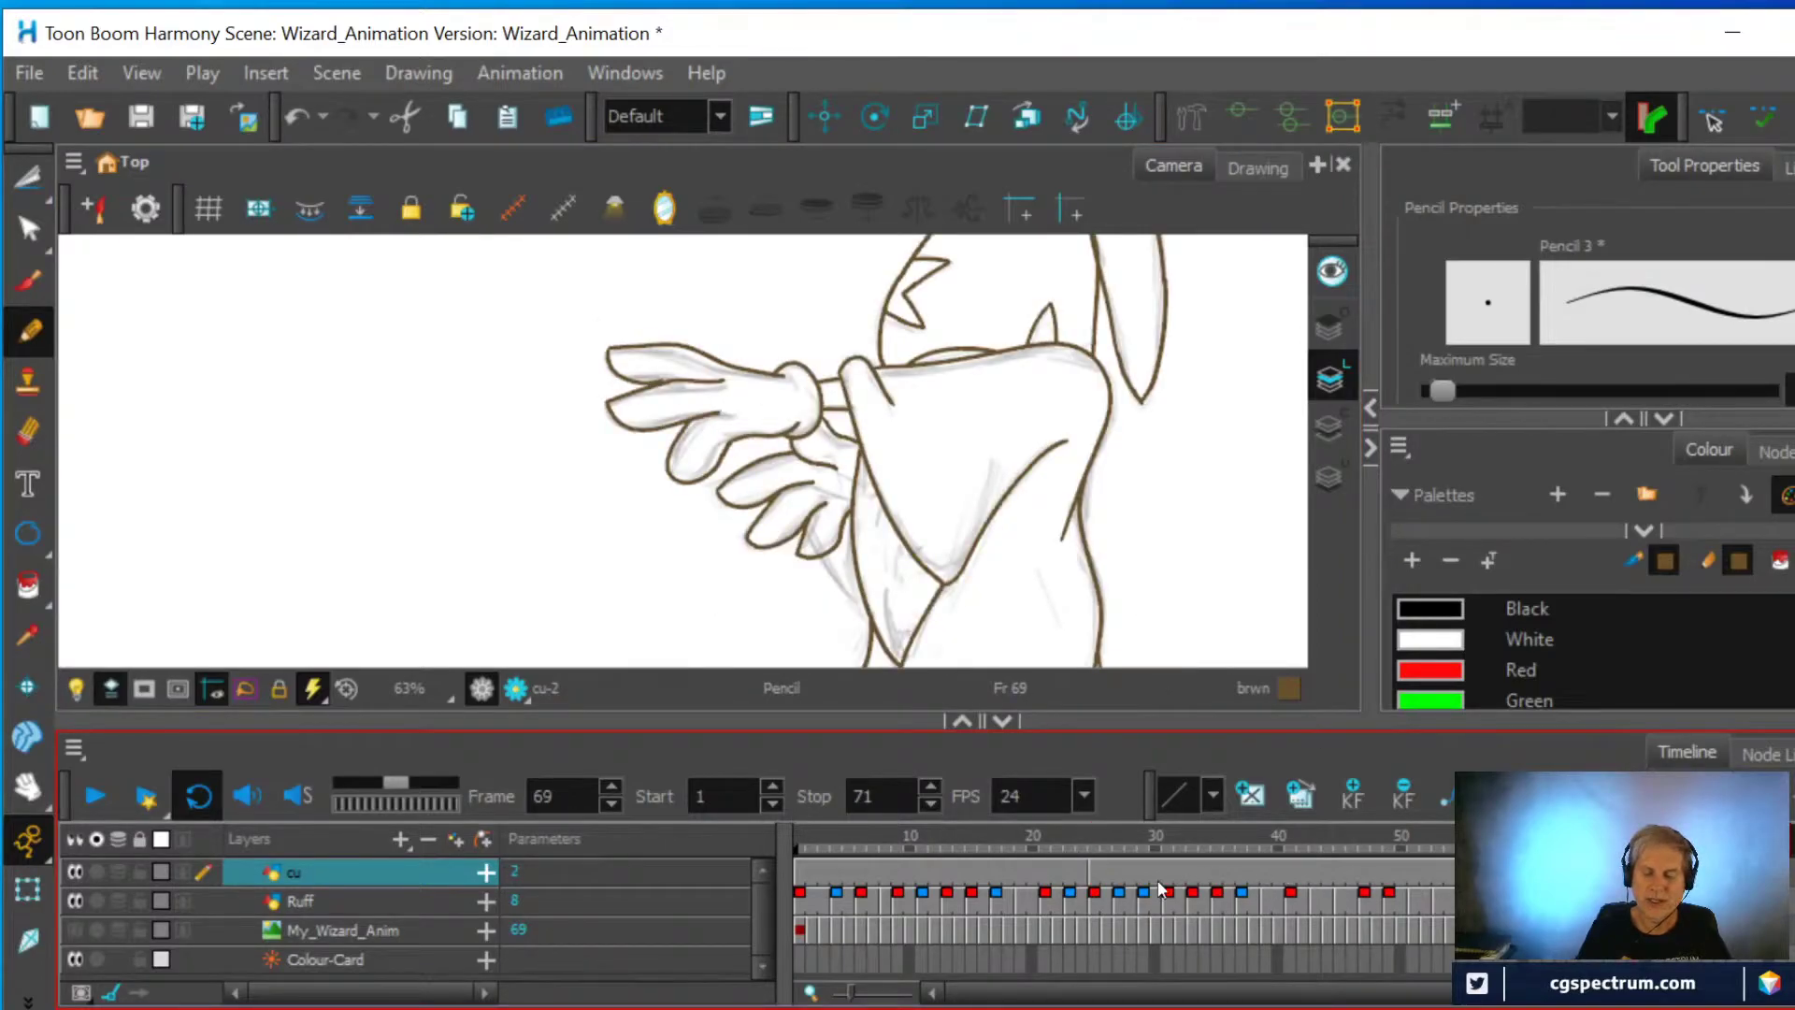
{"action": "left_click", "coordinate": [1095, 867]}
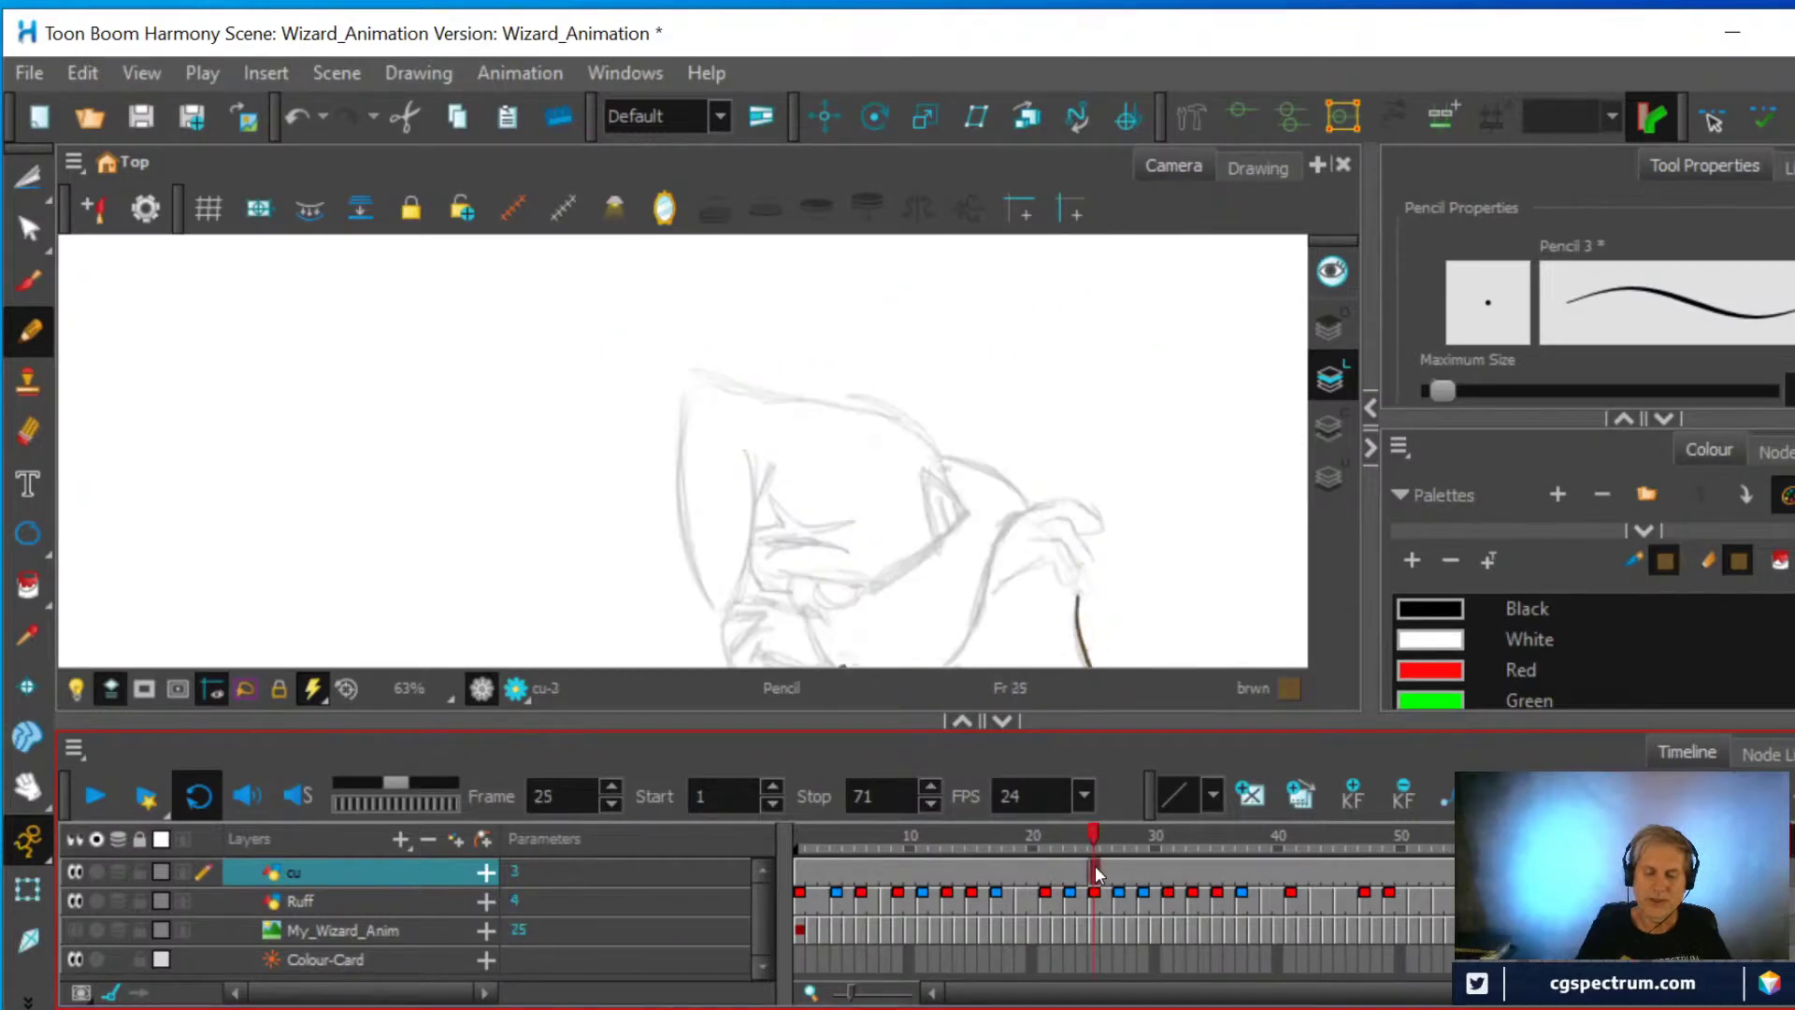
{"action": "left_click", "coordinate": [798, 874]}
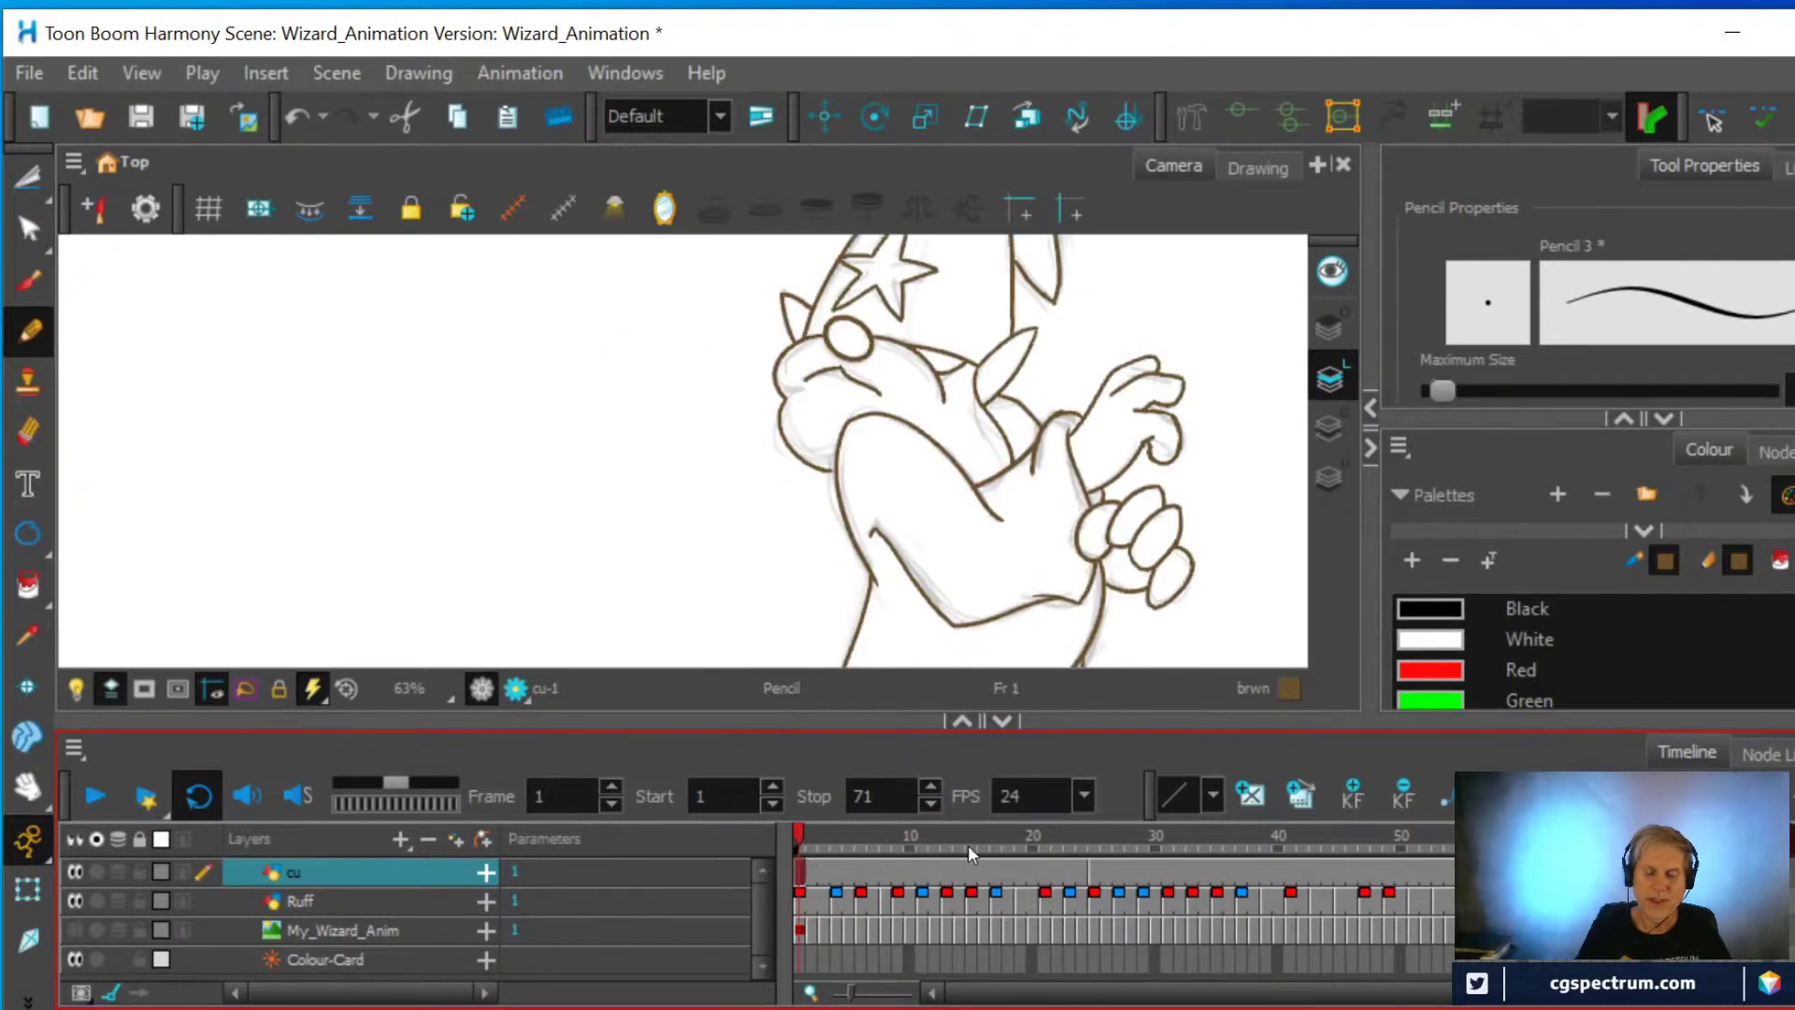
{"action": "left_click", "coordinate": [1094, 871]}
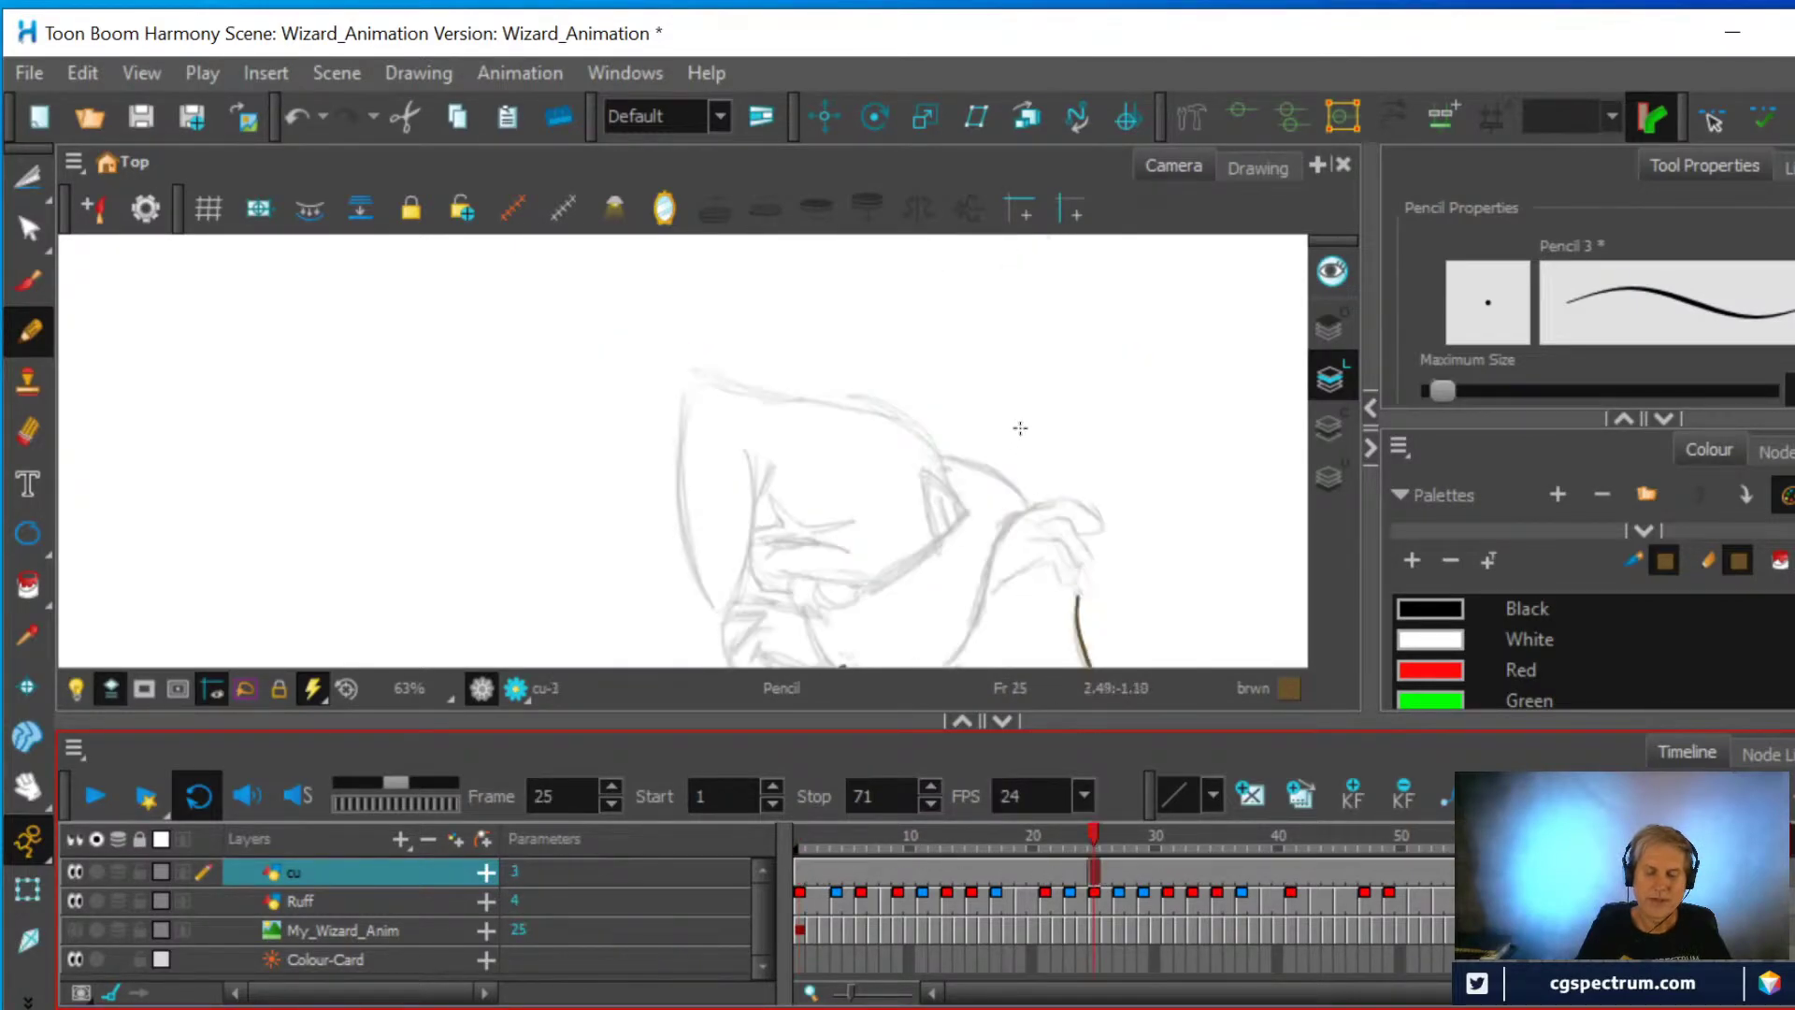
{"action": "scroll", "coordinate": [1019, 428], "scroll_direction": "down", "scroll_amount": 3}
{"action": "left_click_drag", "start_coordinate": [1020, 427], "coordinate": [992, 367]}
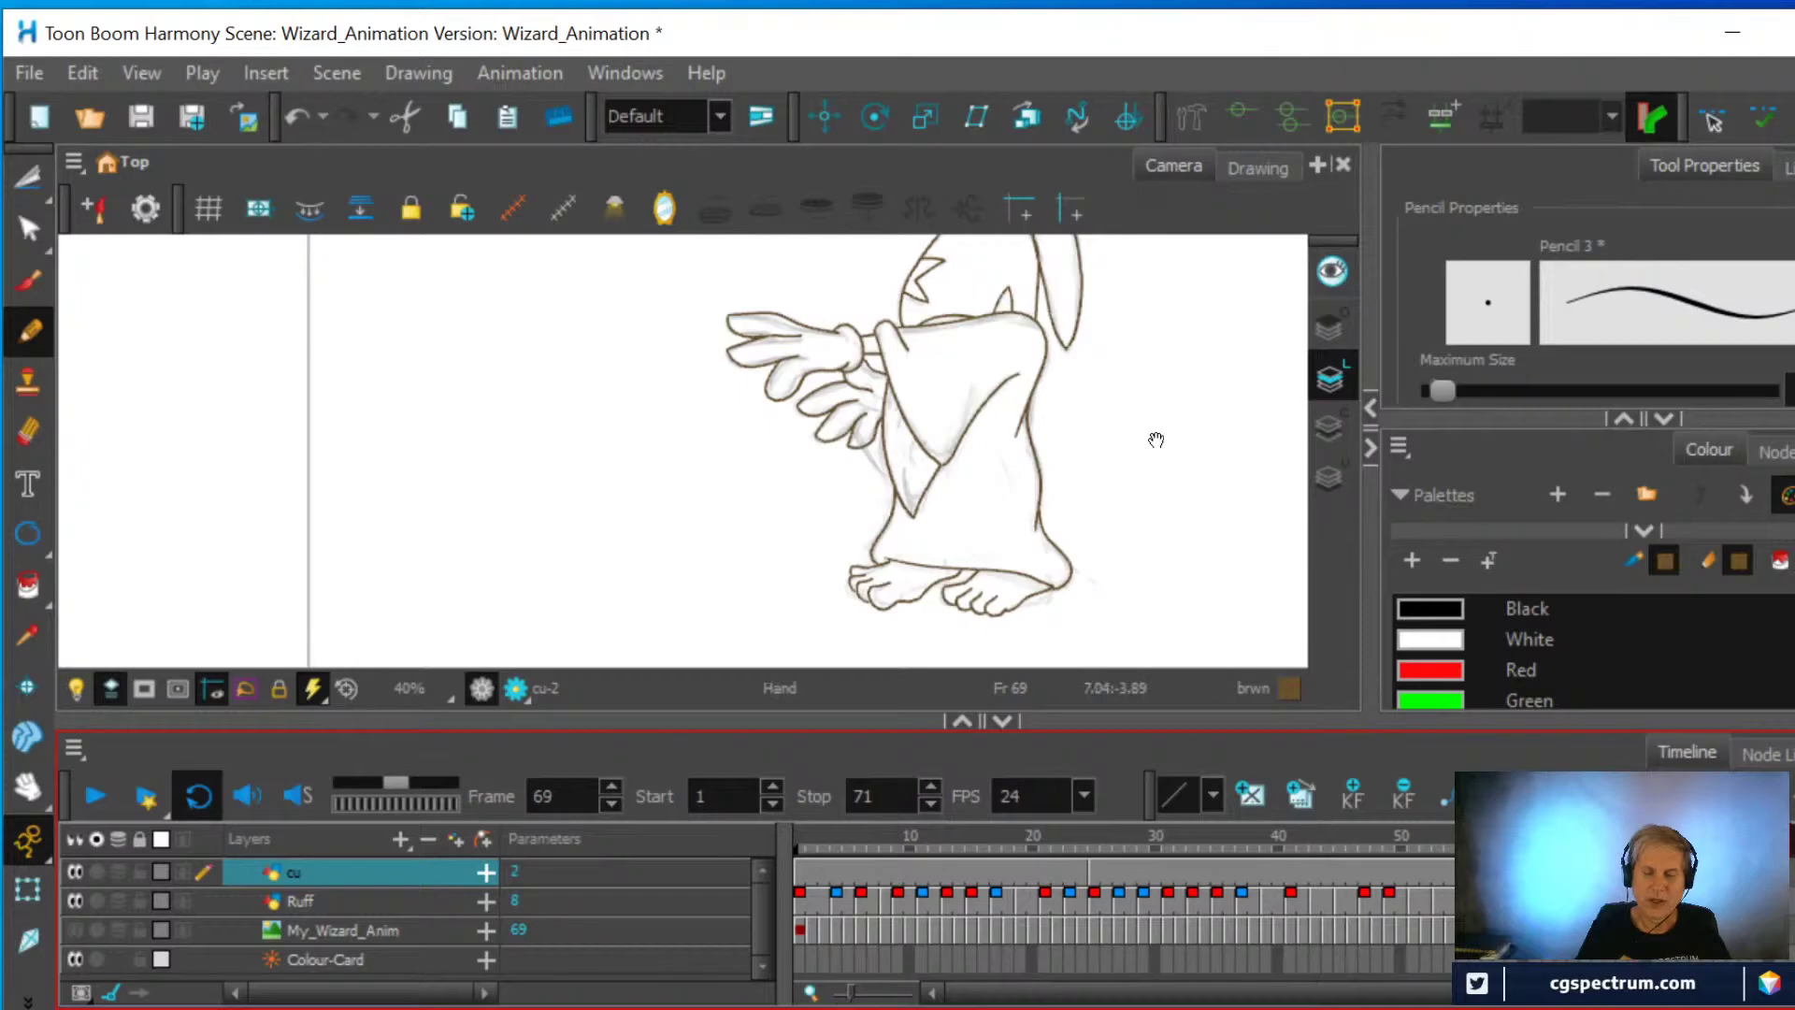
{"action": "left_click_drag", "start_coordinate": [1154, 433], "coordinate": [1122, 513]}
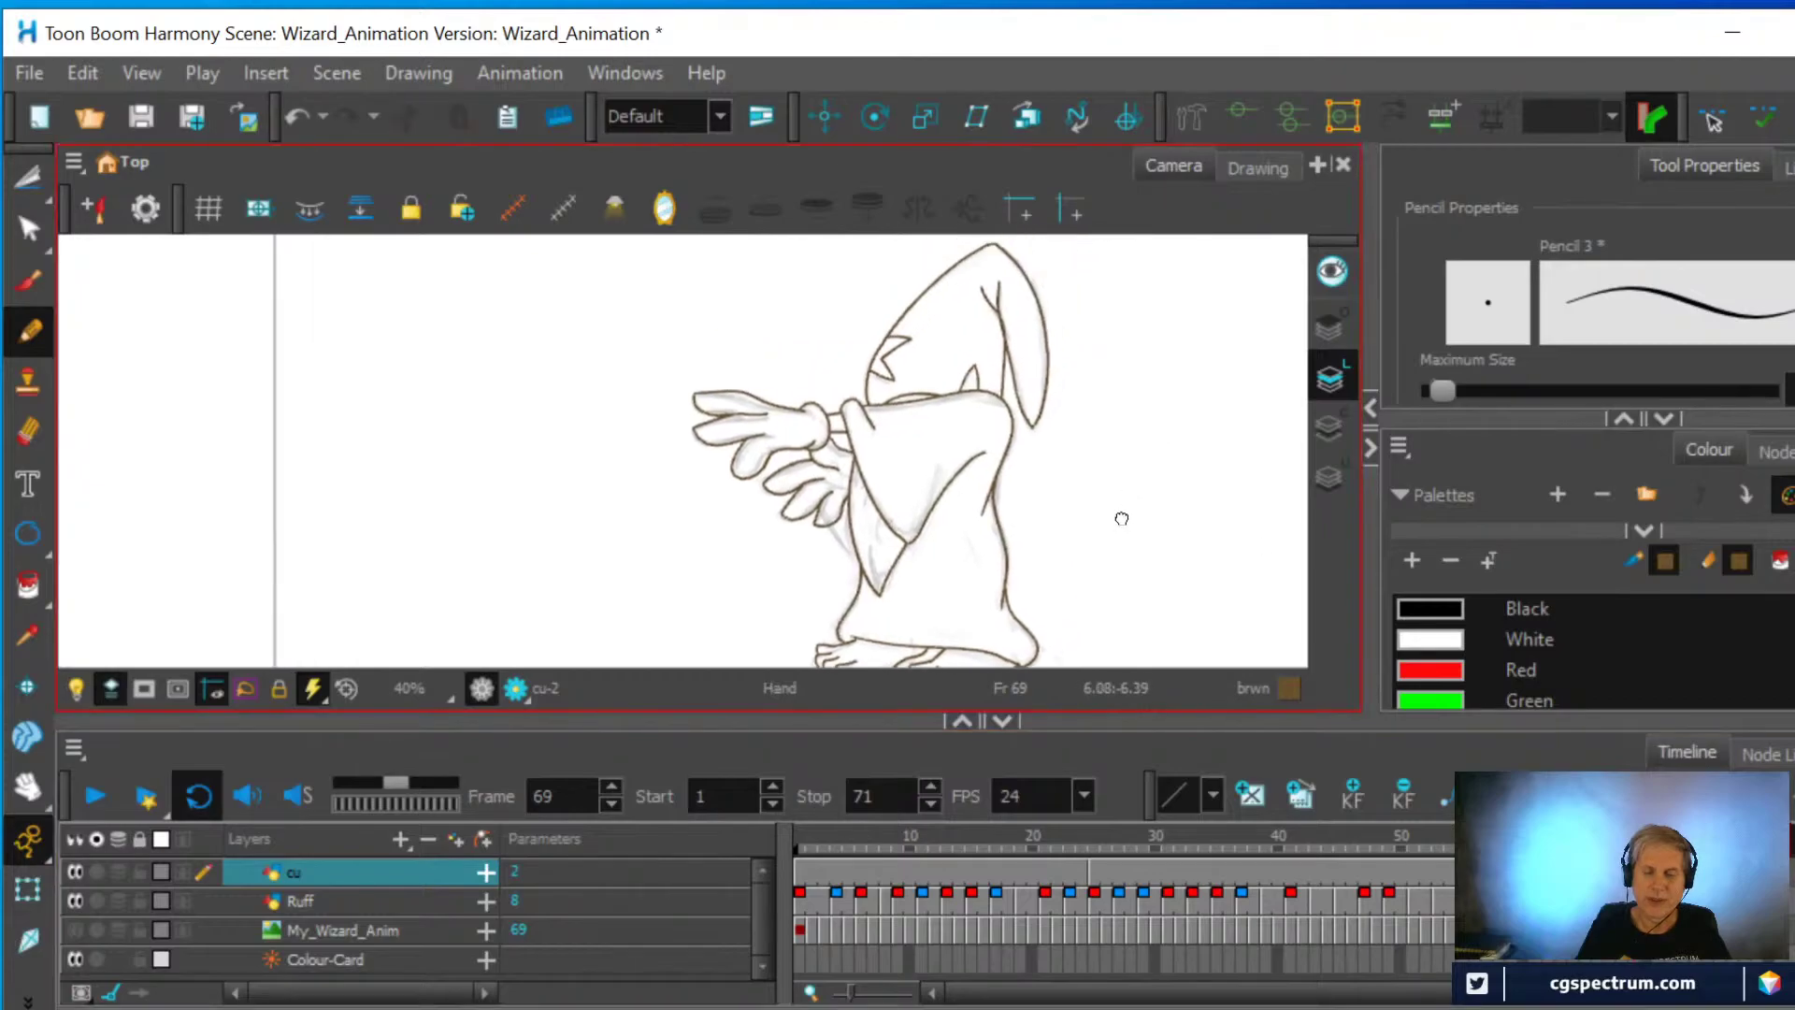
Select the hat's drooping tip in the frame 1 drawing with the Cutter and copy it
{"action": "left_click", "coordinate": [800, 863]}
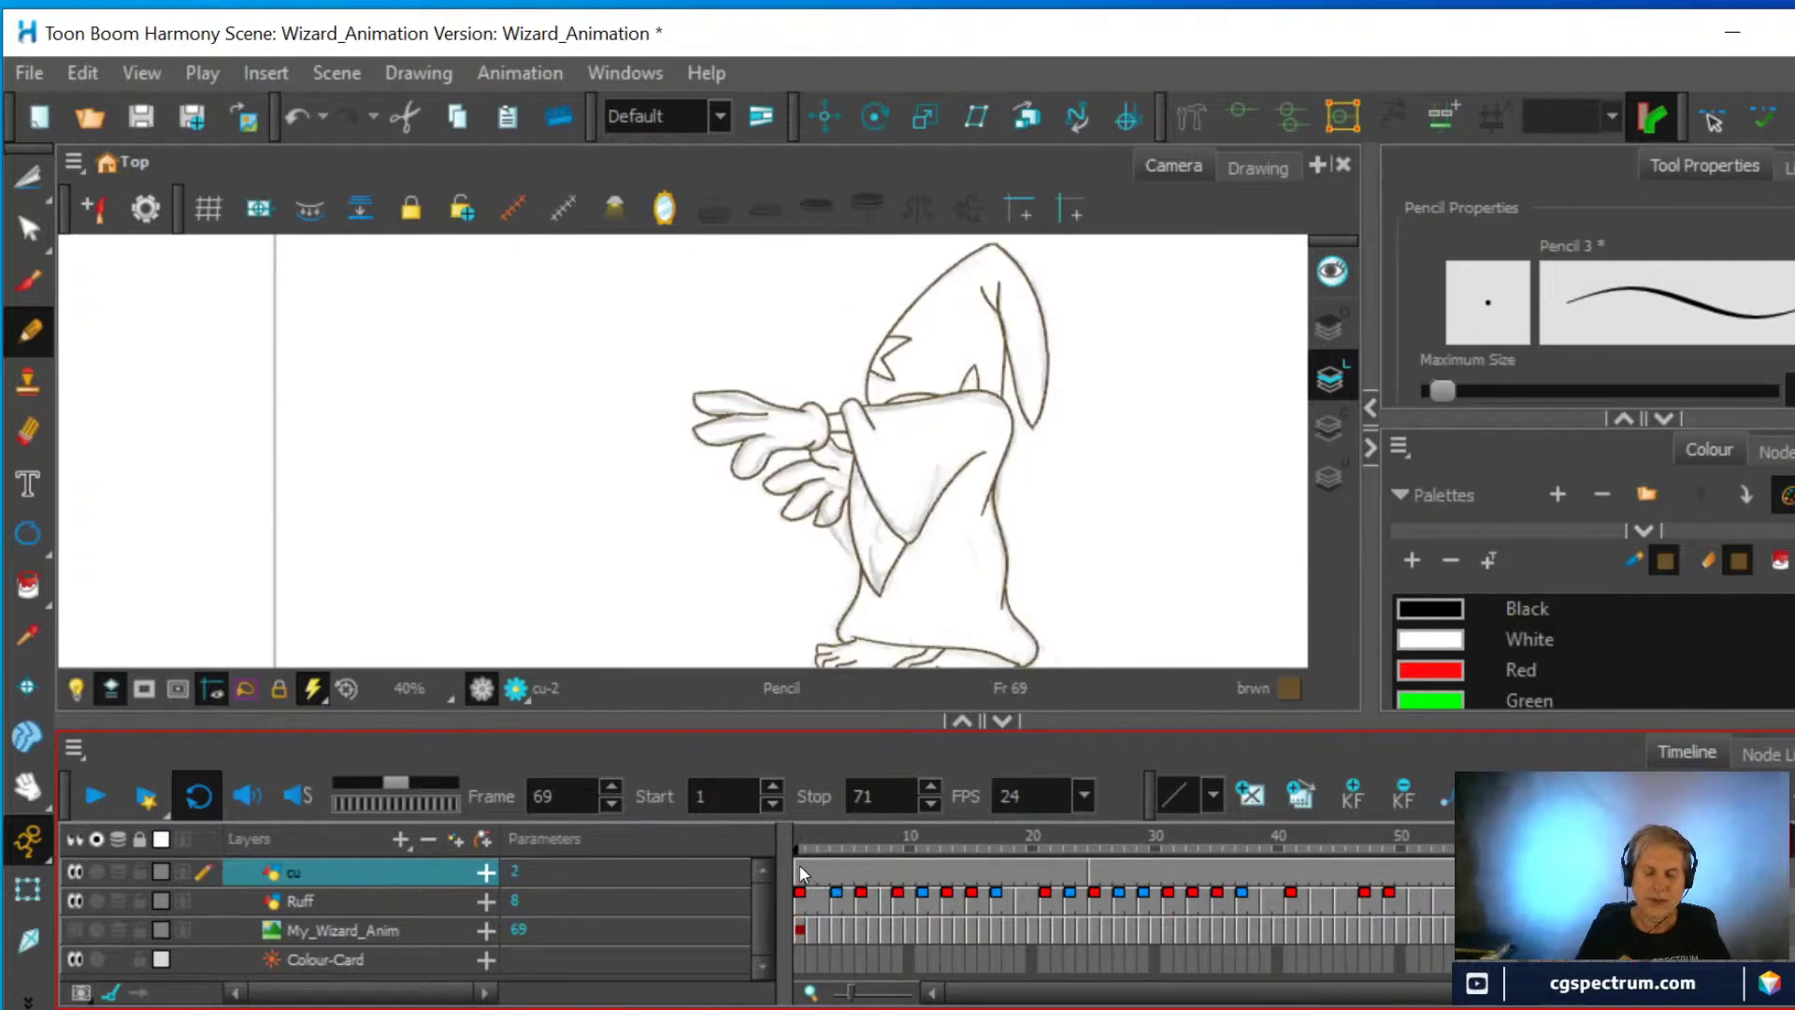
{"action": "left_click", "coordinate": [800, 866]}
{"action": "left_click", "coordinate": [795, 862]}
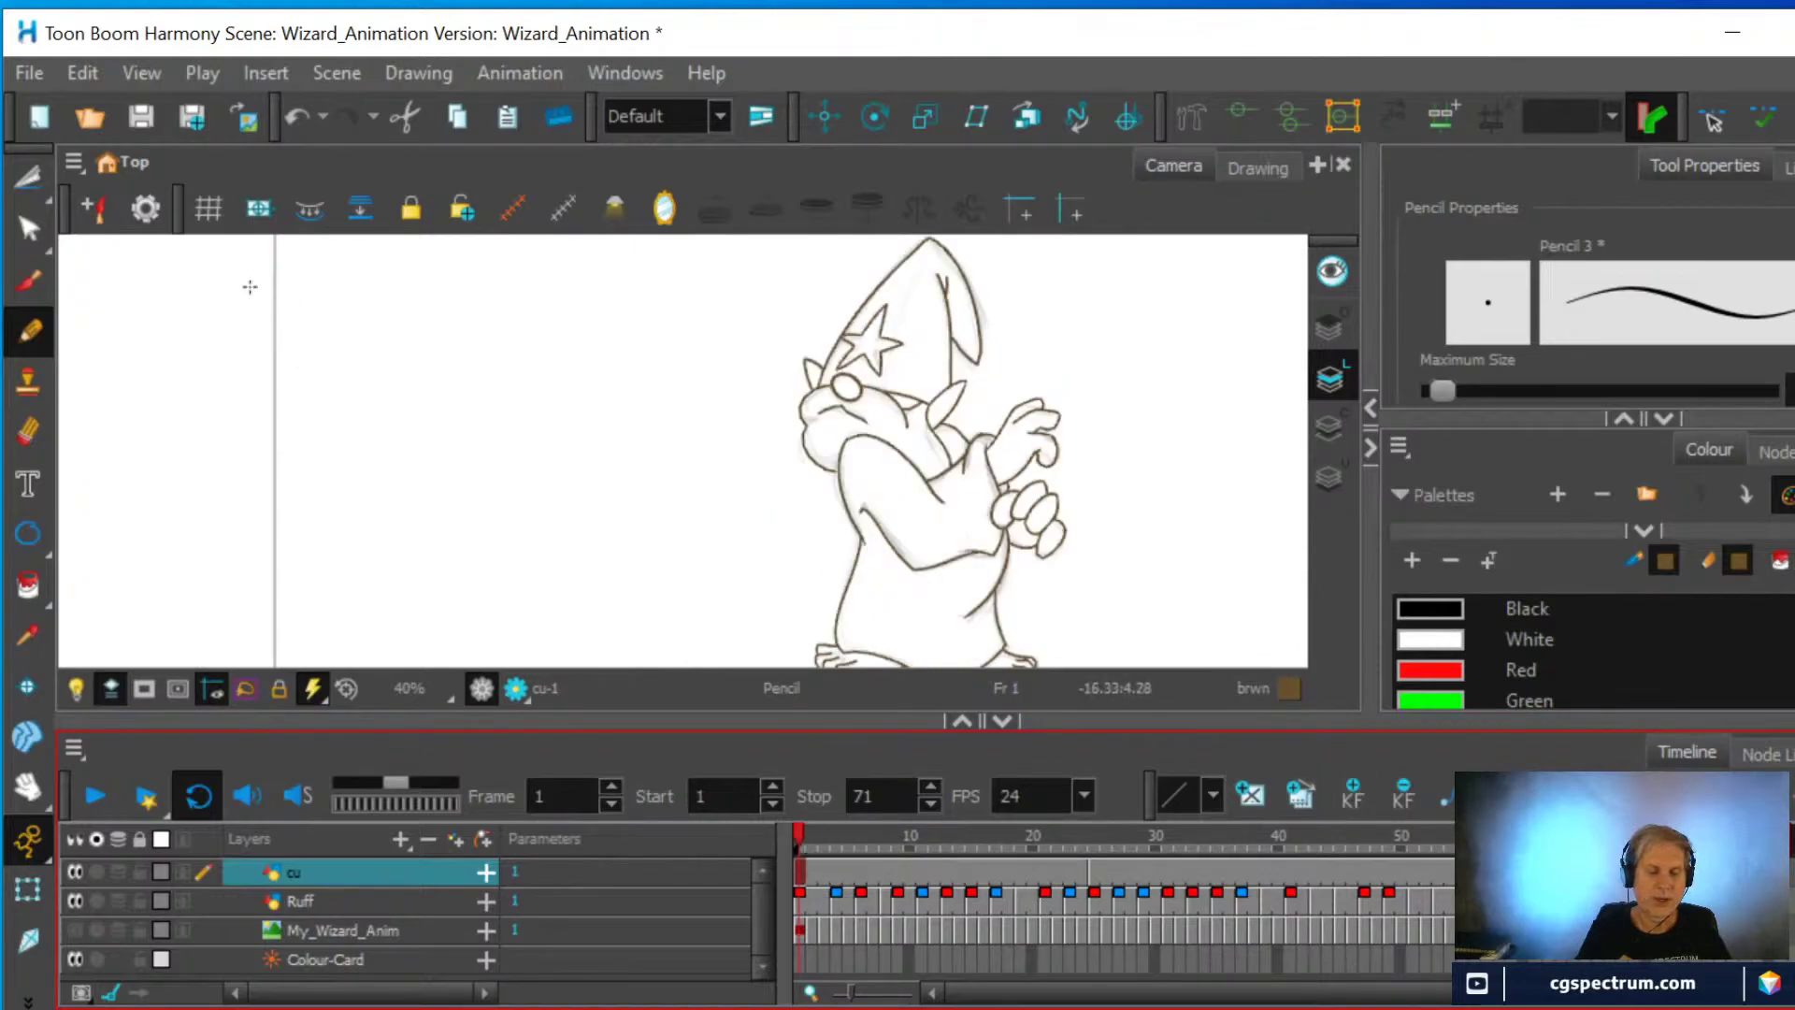
{"action": "left_click", "coordinate": [28, 178]}
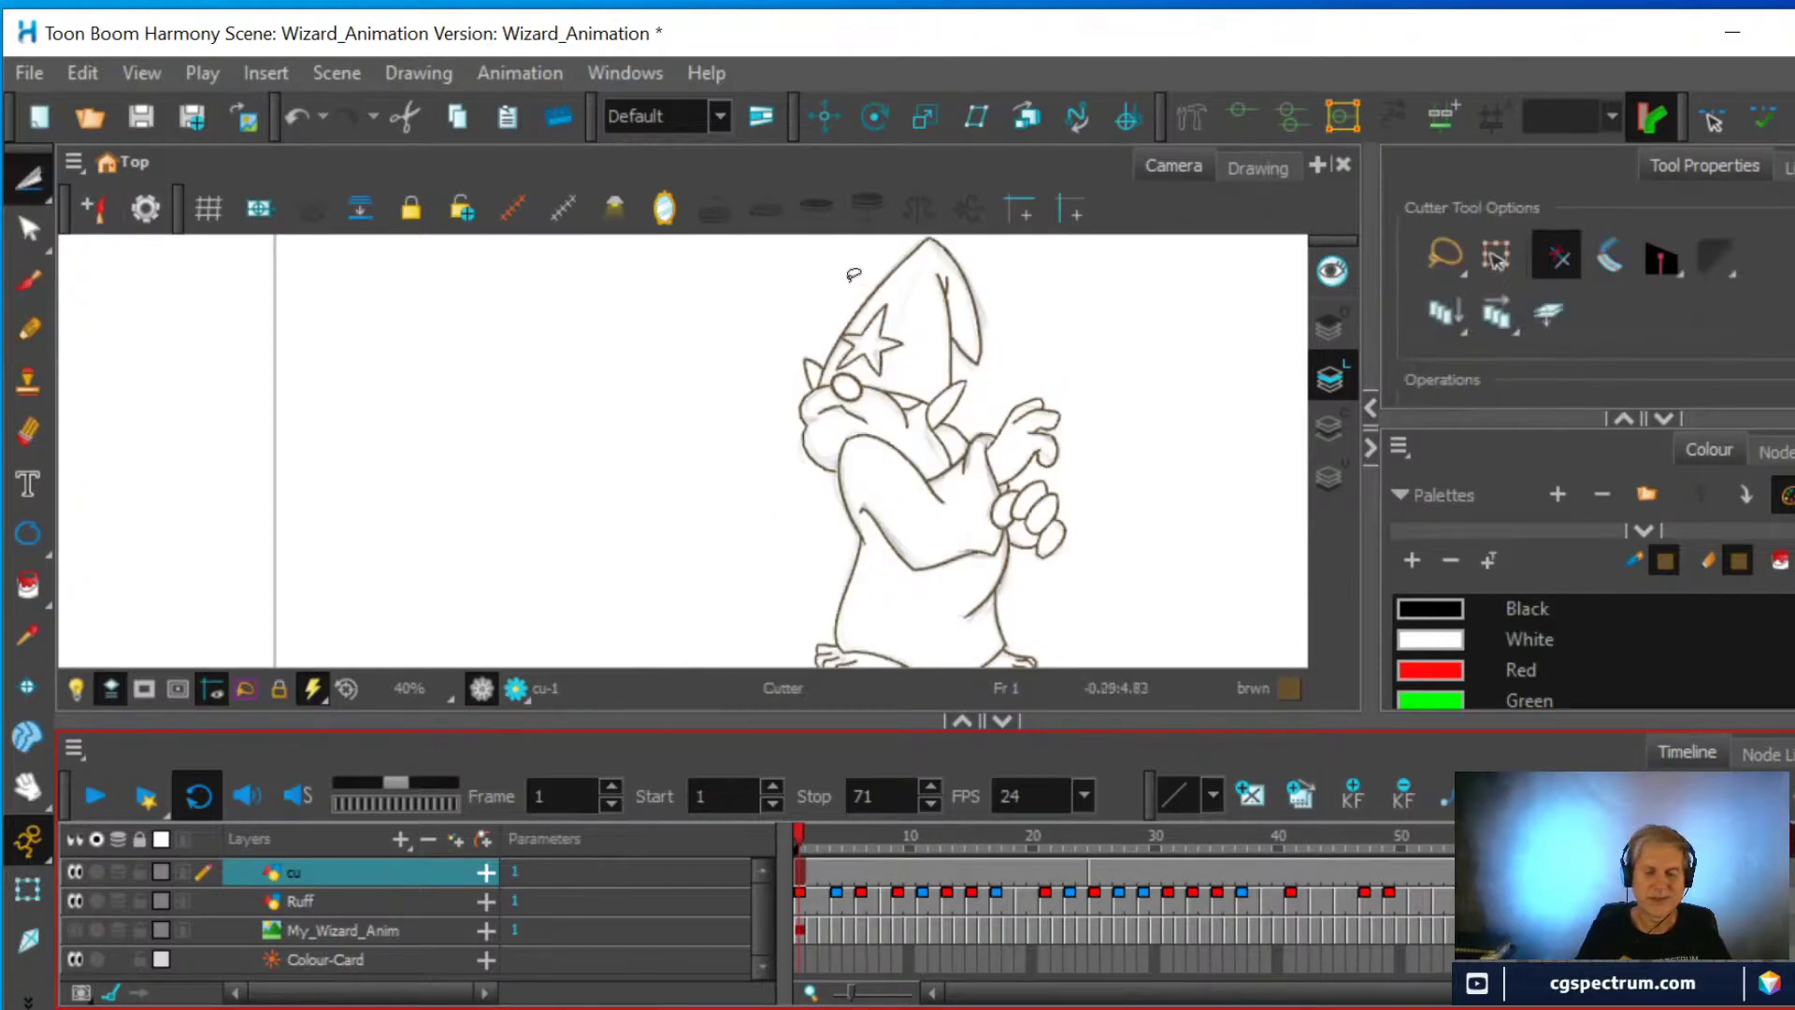
{"action": "mouse_move", "coordinate": [860, 274]}
{"action": "left_mouse_down"}
{"action": "mouse_move", "coordinate": [1001, 246]}
{"action": "mouse_move", "coordinate": [1035, 311]}
{"action": "mouse_move", "coordinate": [1008, 358]}
{"action": "mouse_move", "coordinate": [977, 365]}
{"action": "mouse_move", "coordinate": [851, 273]}
{"action": "left_mouse_up"}
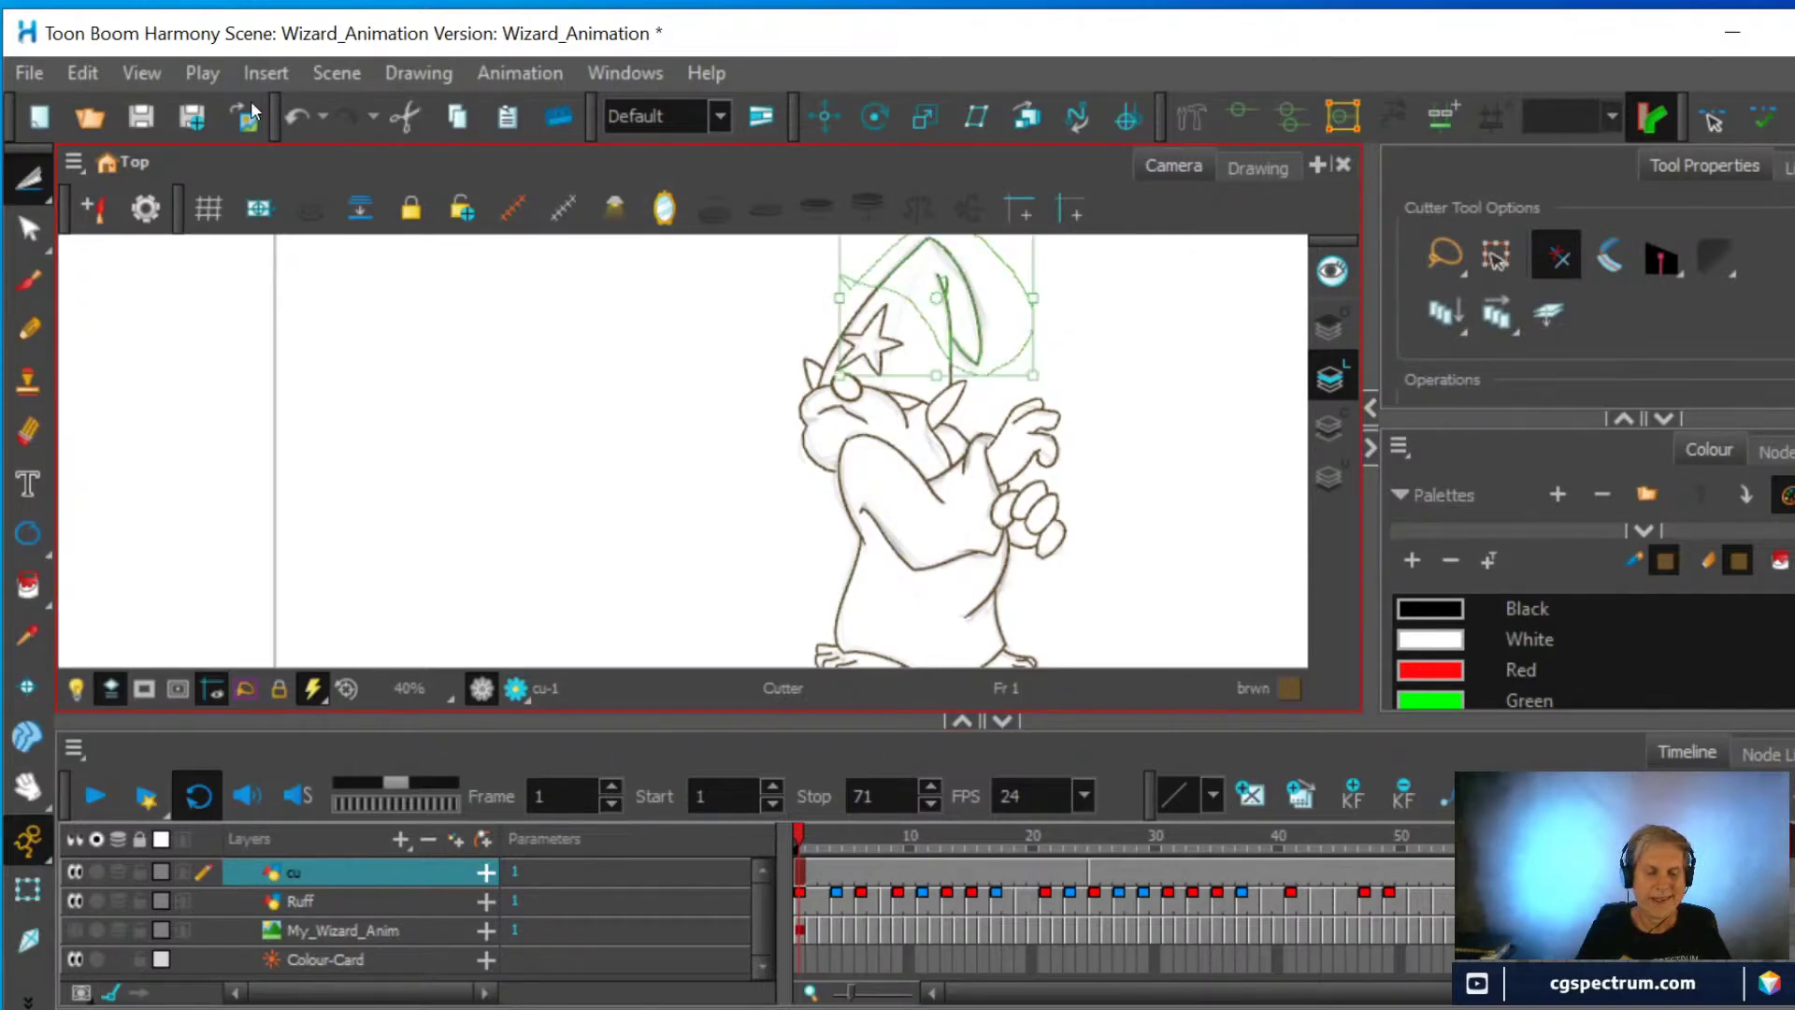
{"action": "left_click", "coordinate": [84, 73]}
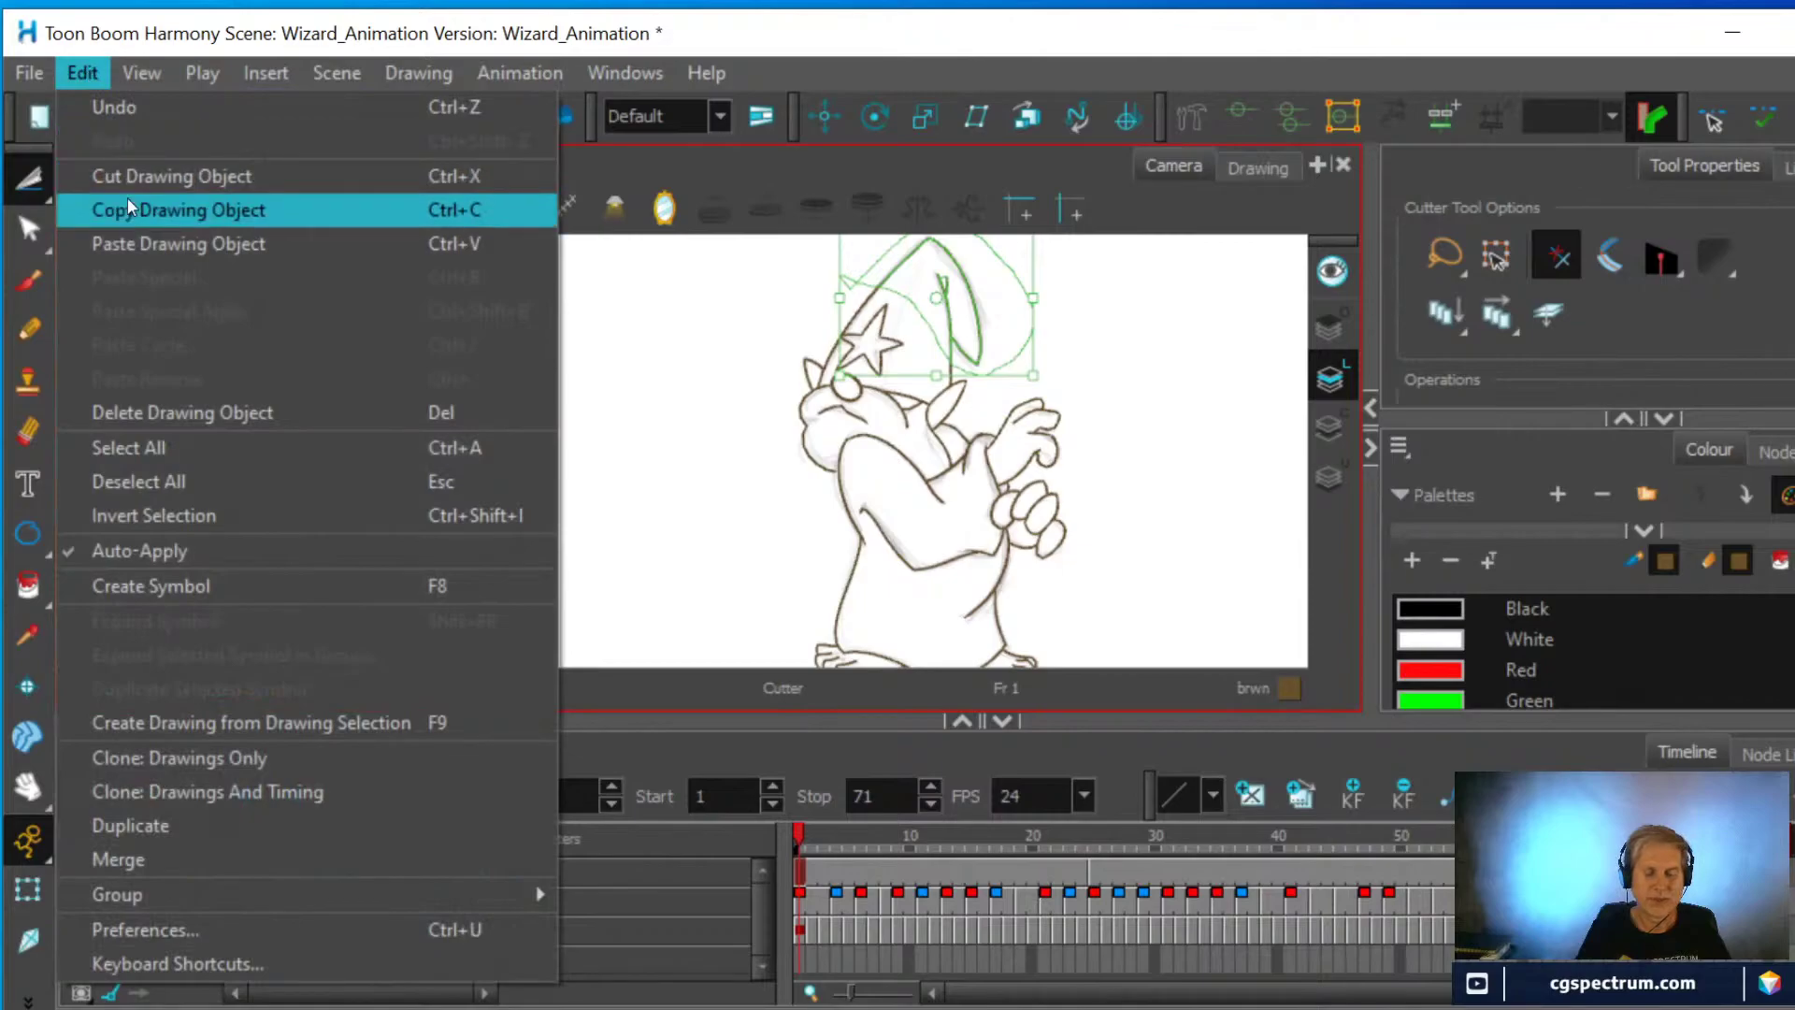
{"action": "left_click", "coordinate": [127, 201]}
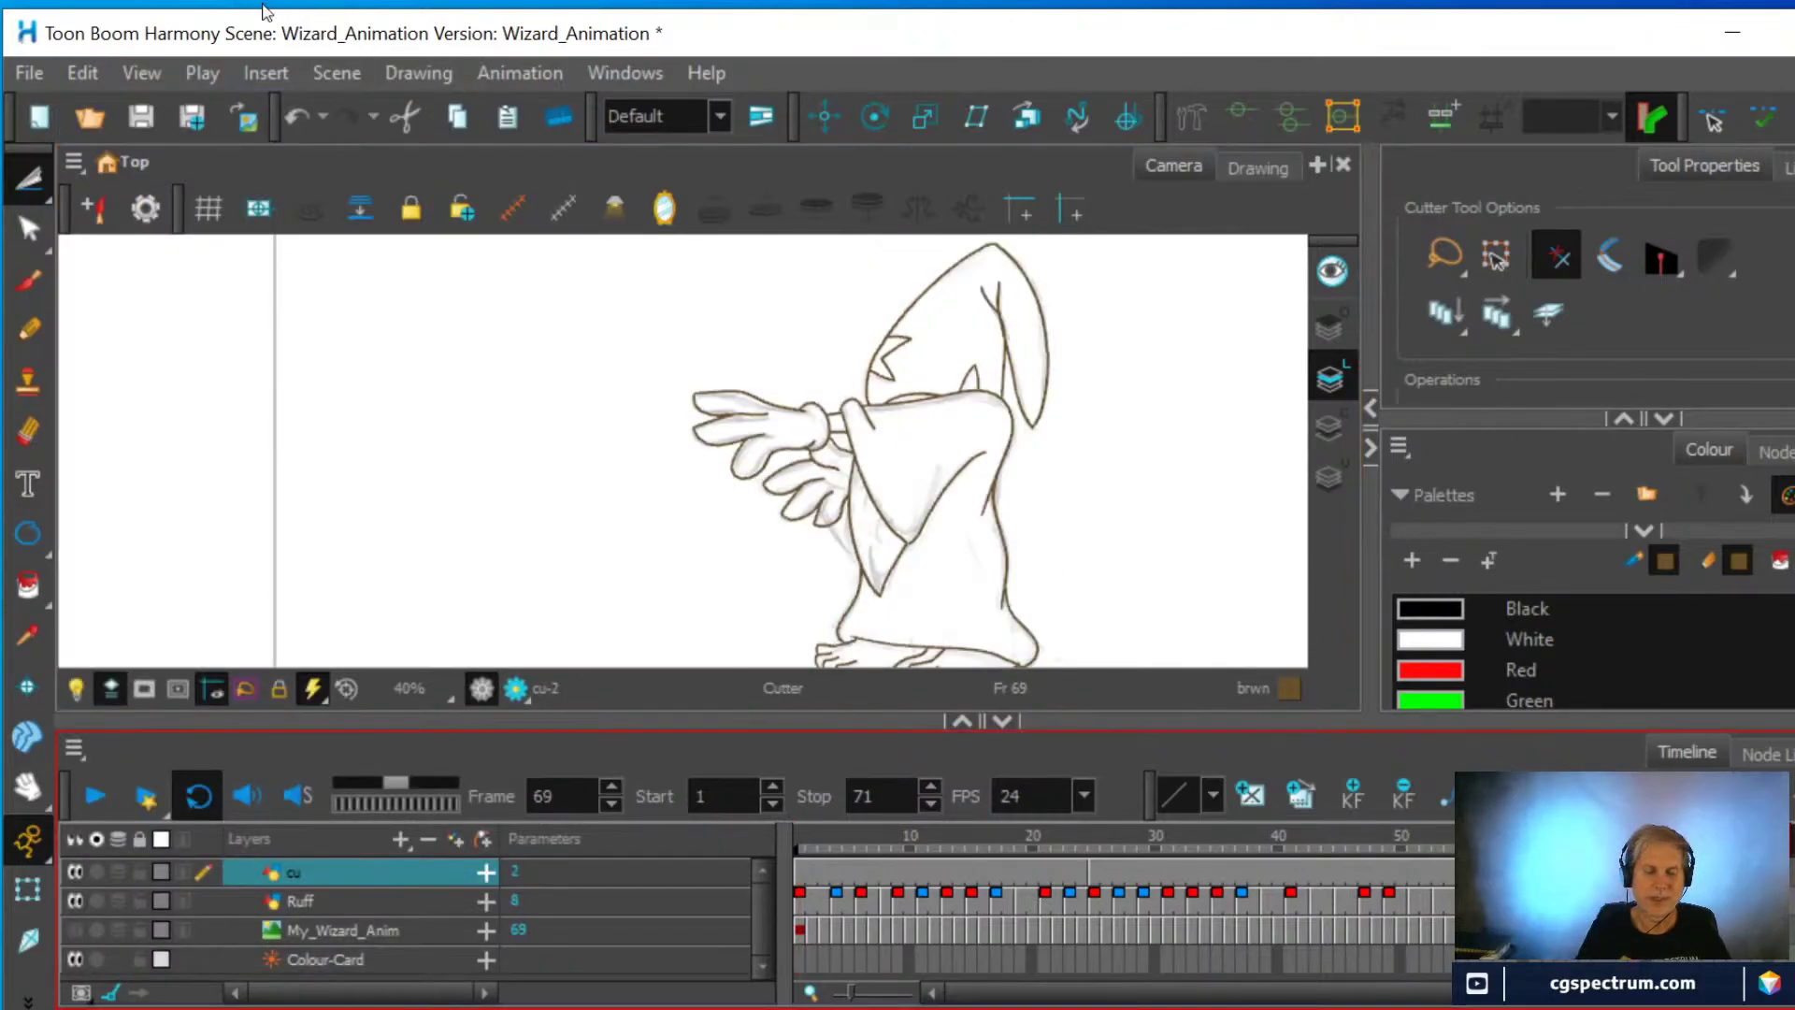
Paste the copied hat tip into the frame 69 drawing and place it beside the hat as a size reference
{"action": "left_click", "coordinate": [91, 72]}
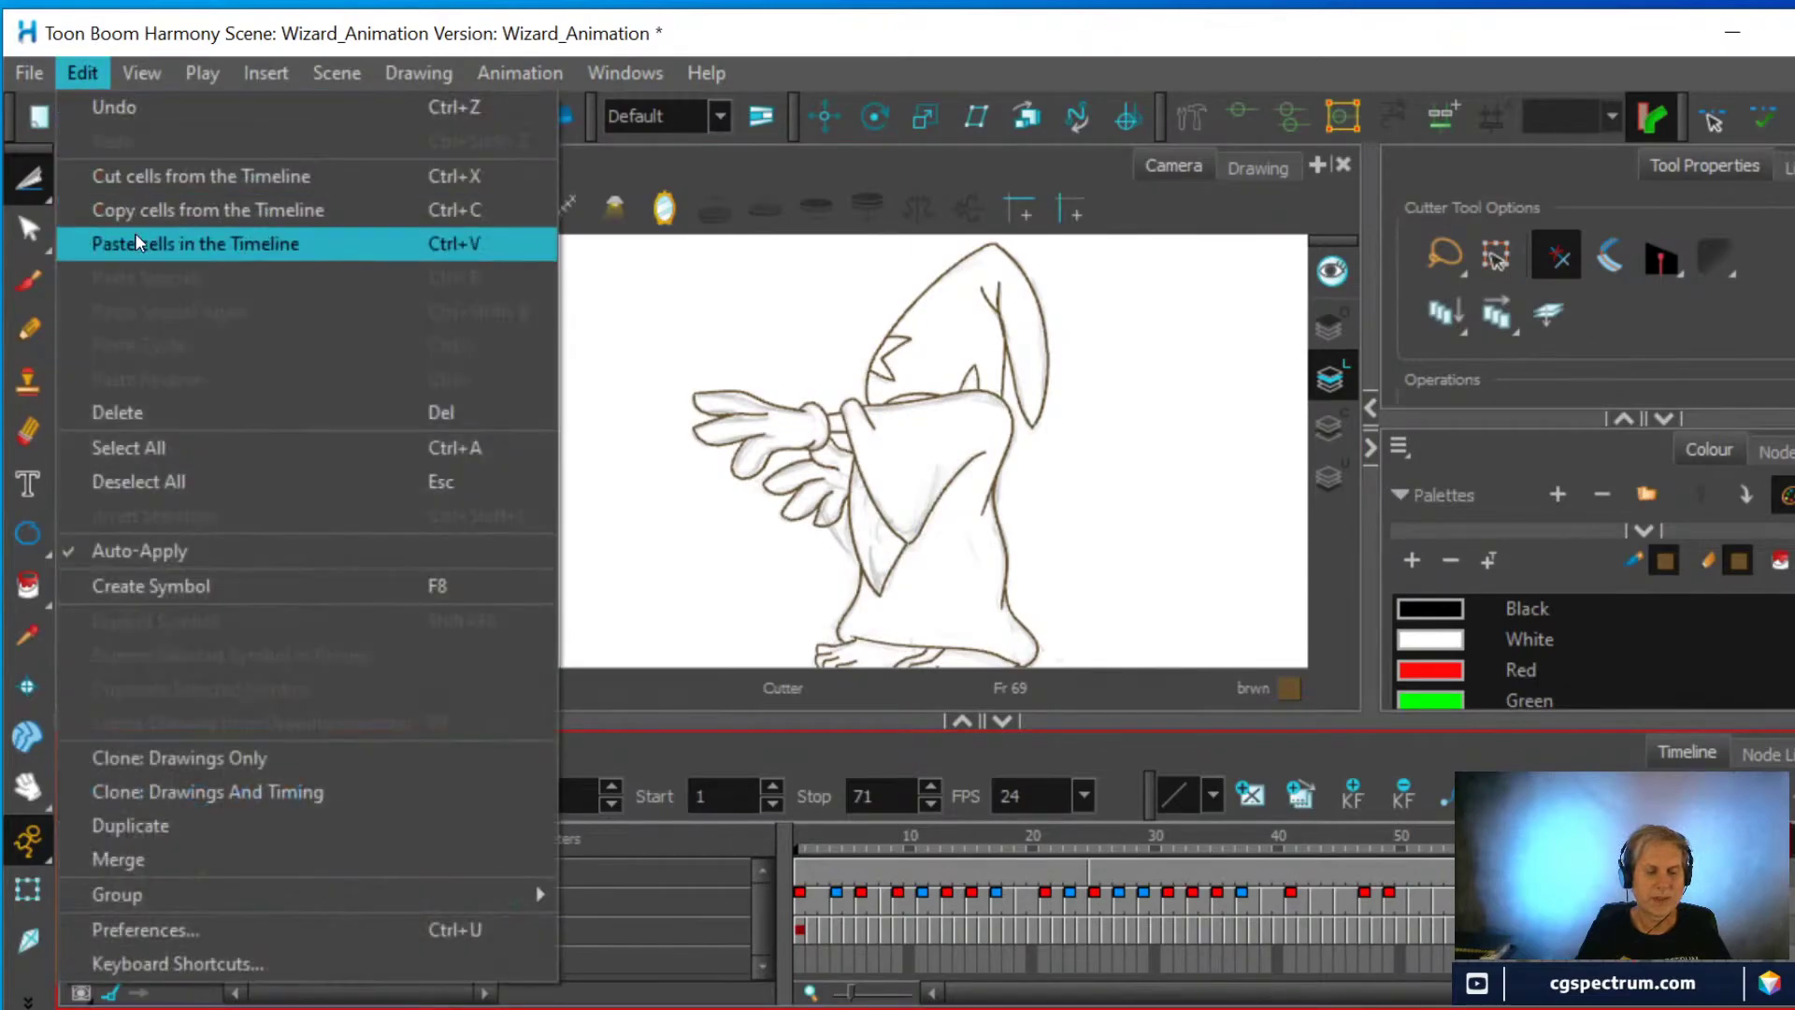
{"action": "left_click", "coordinate": [135, 241]}
{"action": "mouse_move", "coordinate": [930, 333]}
{"action": "left_mouse_down"}
{"action": "mouse_move", "coordinate": [1124, 381]}
{"action": "mouse_move", "coordinate": [1167, 453]}
{"action": "left_mouse_up"}
{"action": "left_click_drag", "start_coordinate": [1134, 360], "coordinate": [1121, 324]}
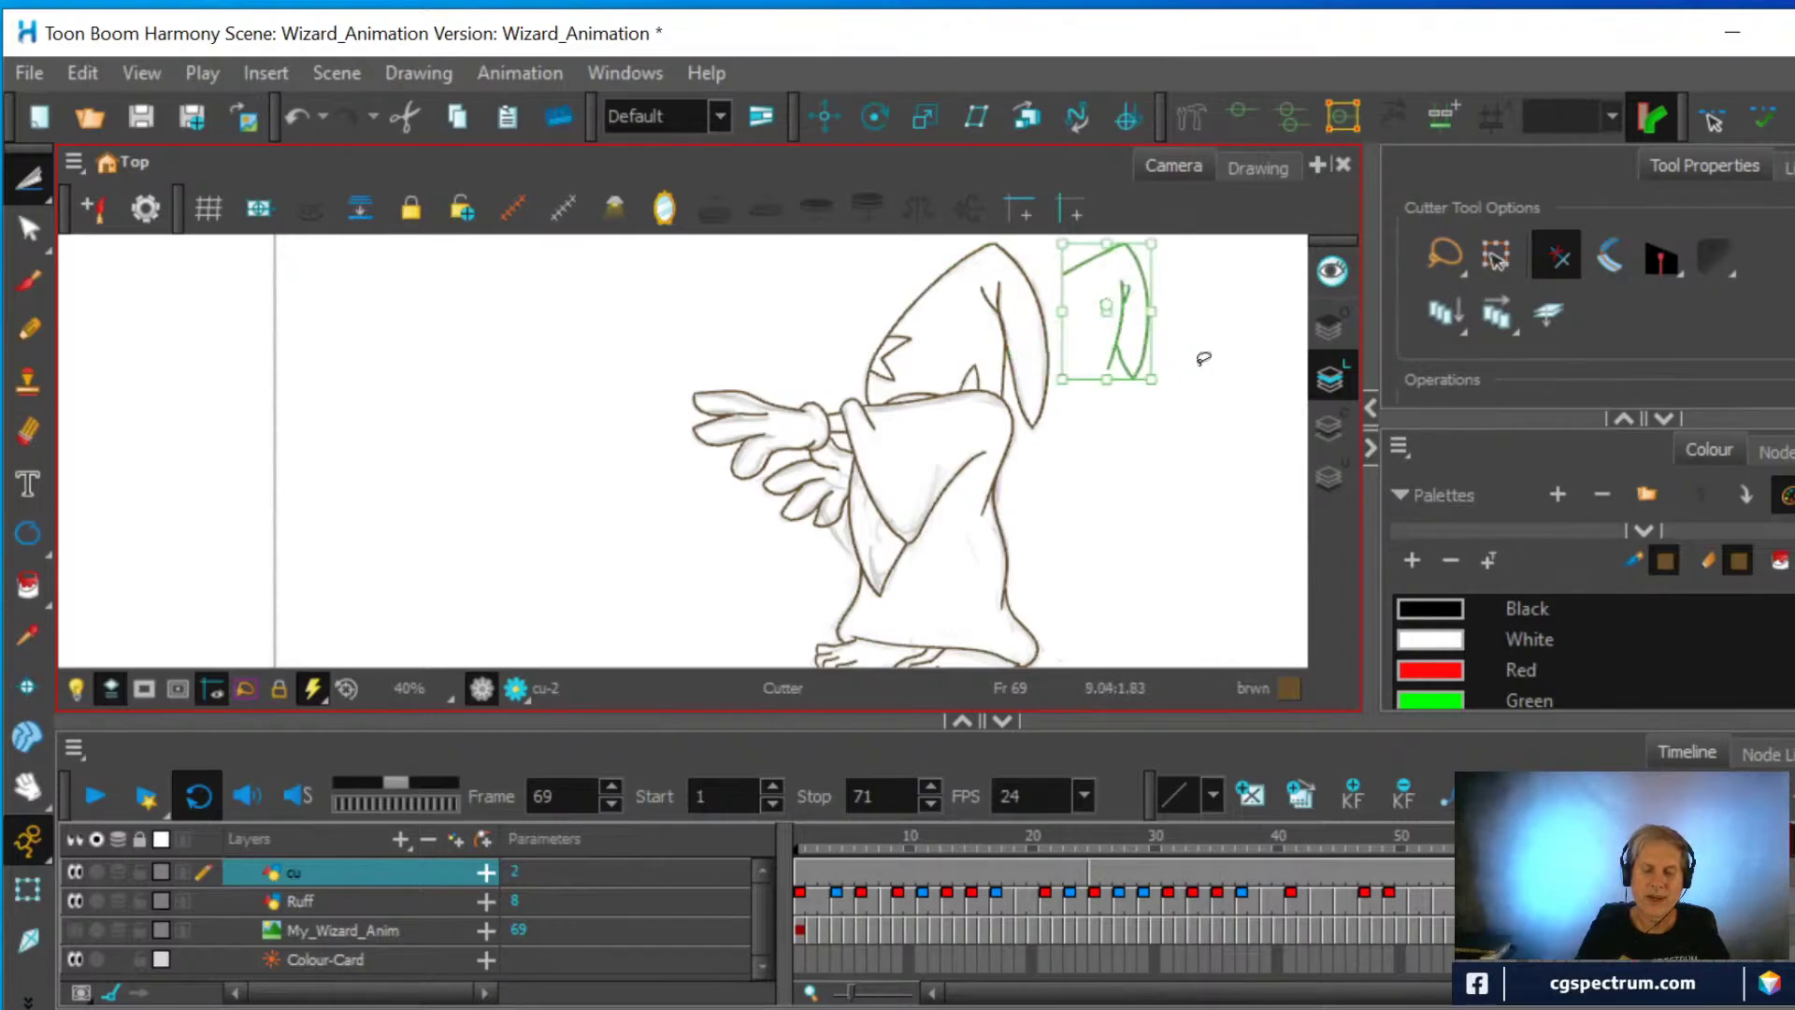
Erase the hat's long drooping tip at frame 69 and redraw it shorter with the Pencil to match the reference
{"action": "left_click", "coordinate": [28, 431]}
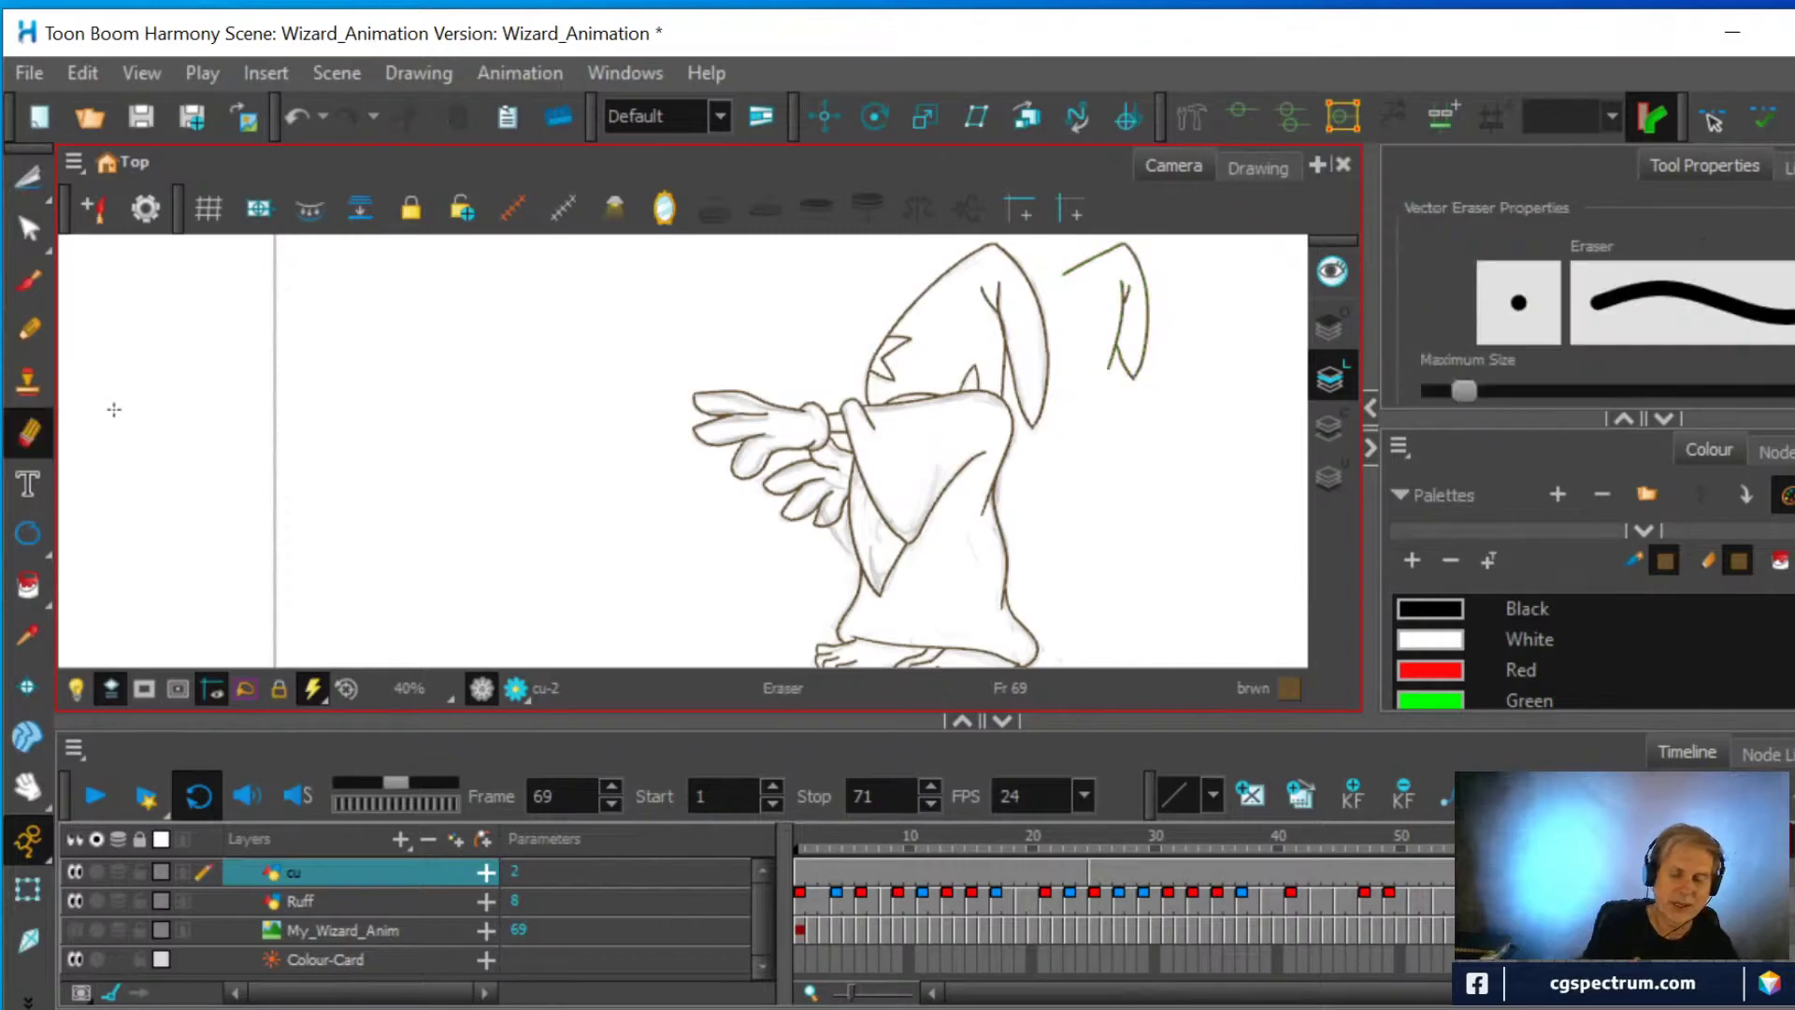
{"action": "left_click_drag", "start_coordinate": [1019, 399], "coordinate": [1010, 360]}
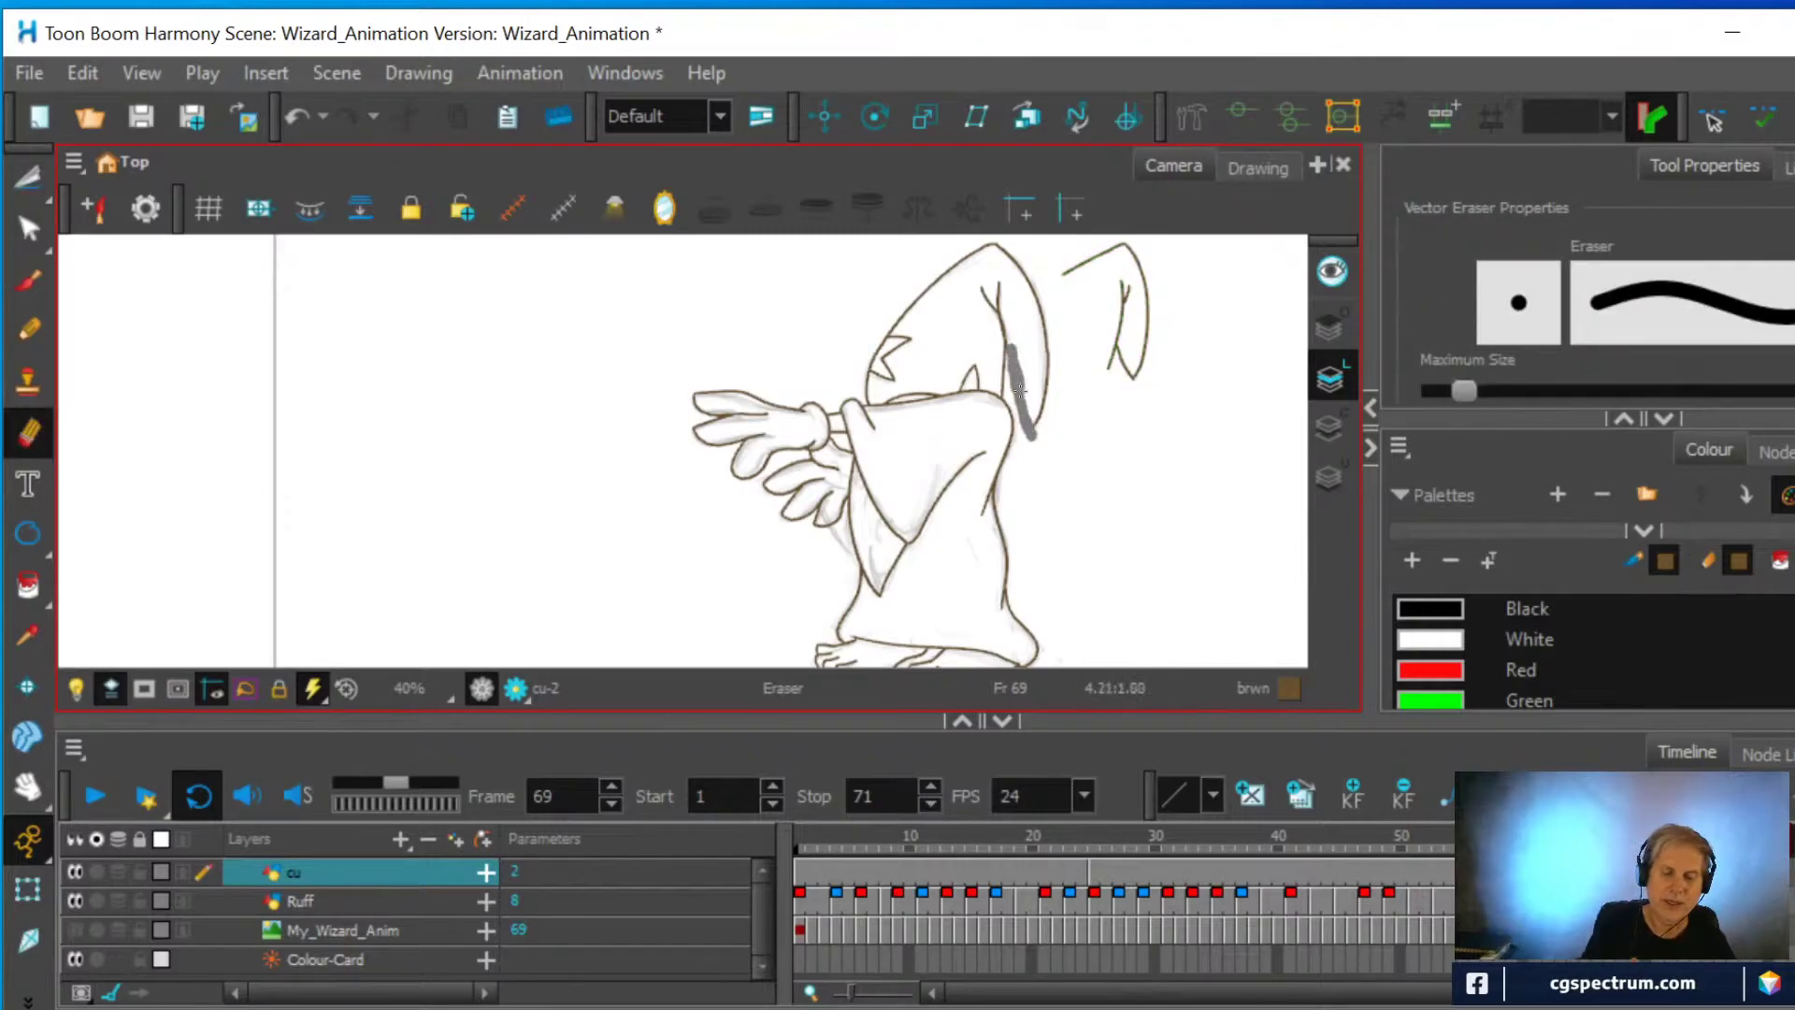
{"action": "left_click_drag", "start_coordinate": [1032, 432], "coordinate": [1043, 301]}
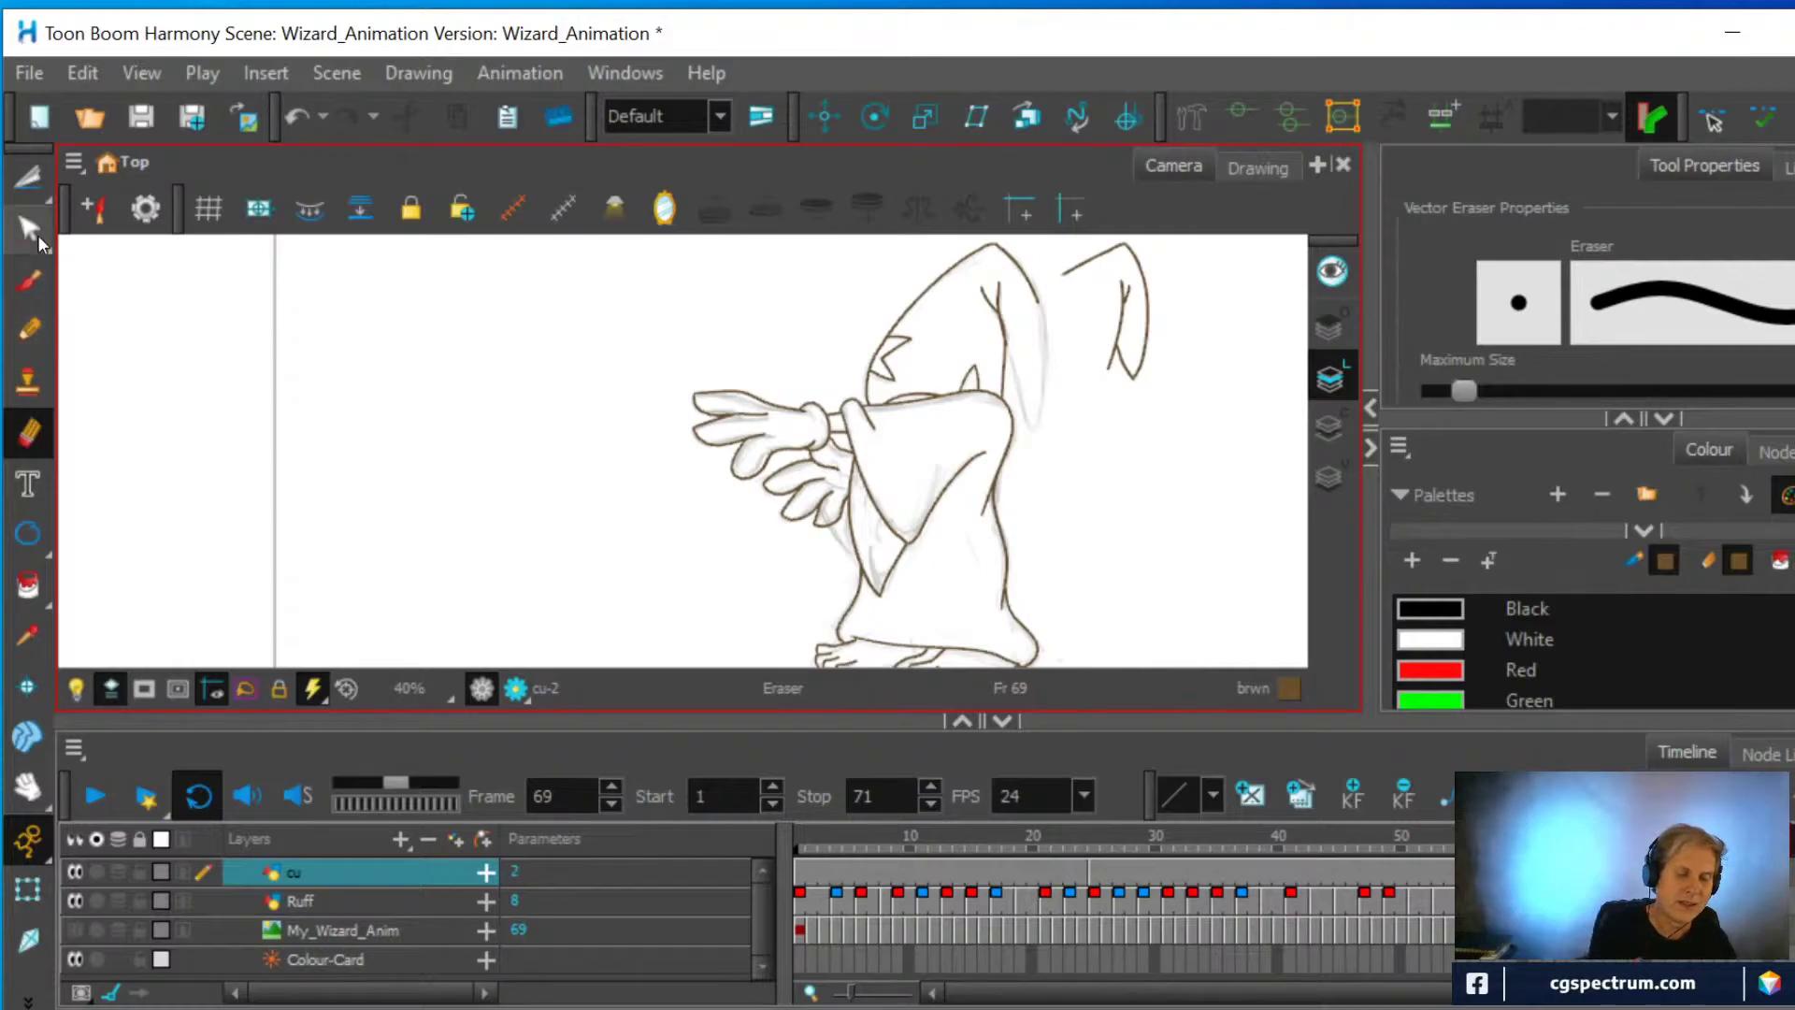
{"action": "left_click", "coordinate": [30, 333]}
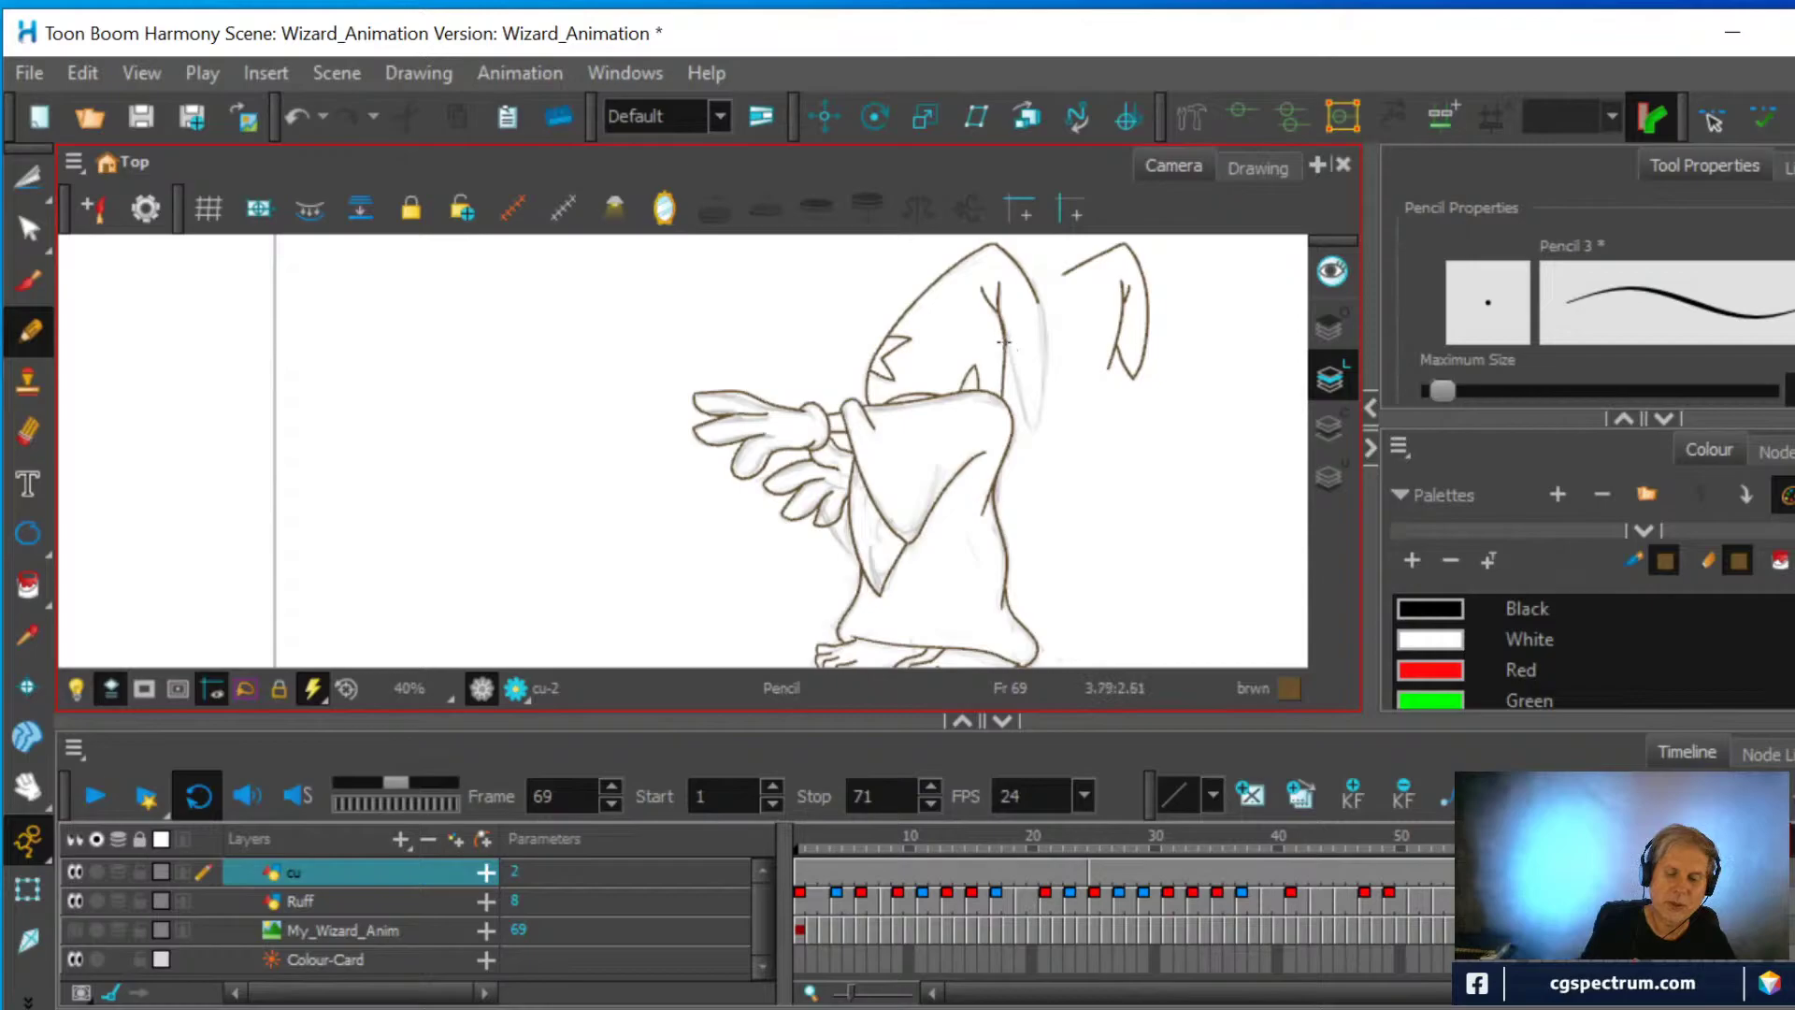
{"action": "left_click_drag", "start_coordinate": [1030, 374], "coordinate": [1041, 319]}
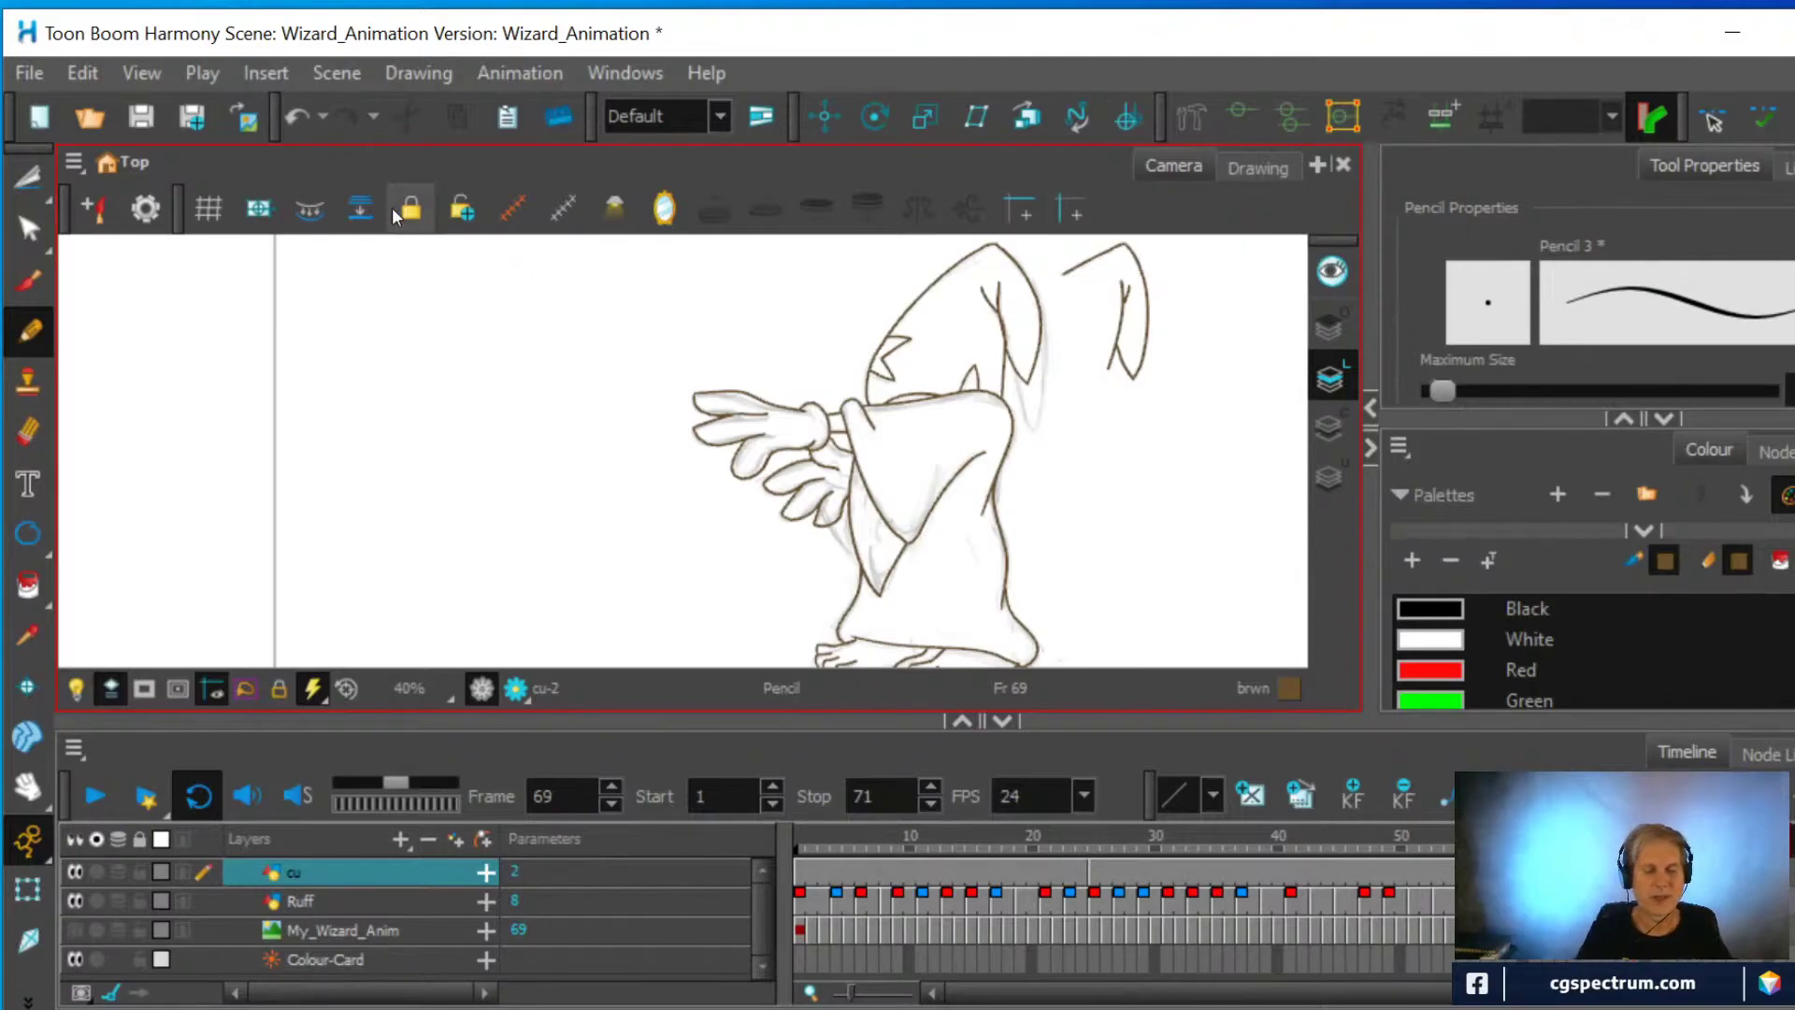
Select the pasted reference hat tip beside the hat with the Cutter and delete it
{"action": "left_click", "coordinate": [26, 176]}
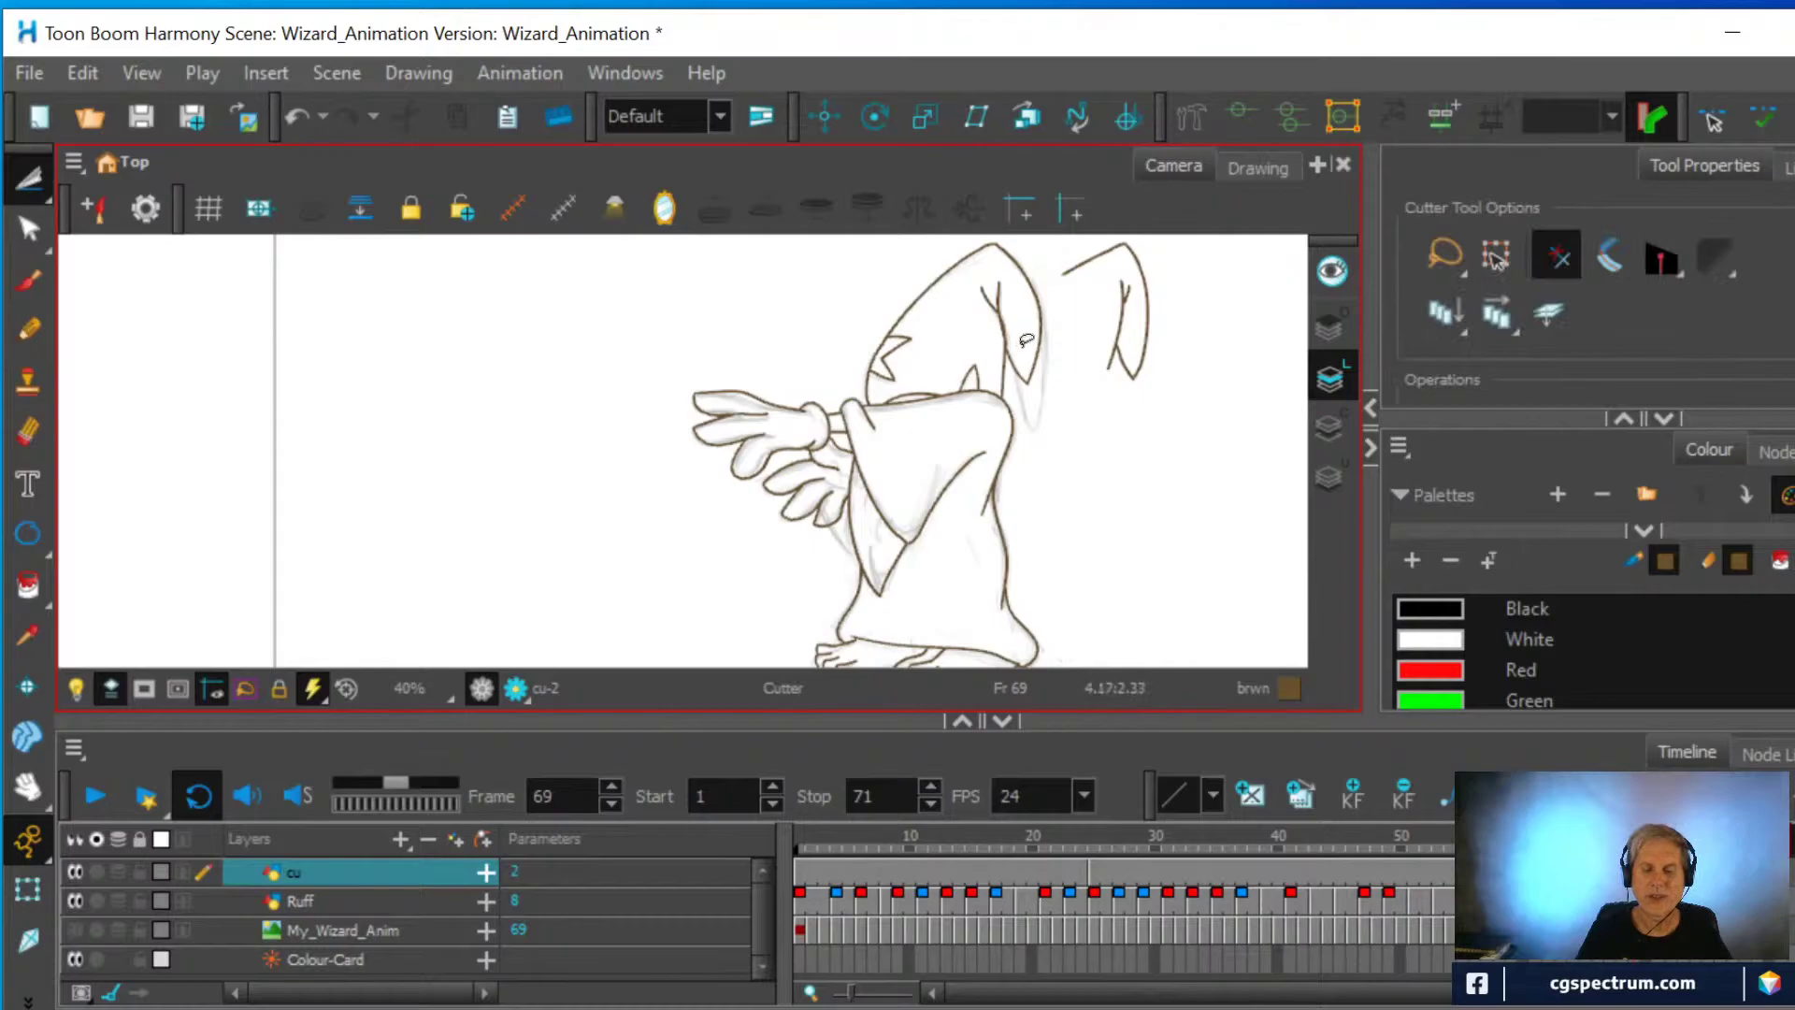
{"action": "mouse_move", "coordinate": [1052, 272]}
{"action": "left_mouse_down"}
{"action": "mouse_move", "coordinate": [1196, 258]}
{"action": "mouse_move", "coordinate": [1215, 396]}
{"action": "mouse_move", "coordinate": [1143, 434]}
{"action": "mouse_move", "coordinate": [1081, 376]}
{"action": "mouse_move", "coordinate": [1062, 327]}
{"action": "left_mouse_up"}
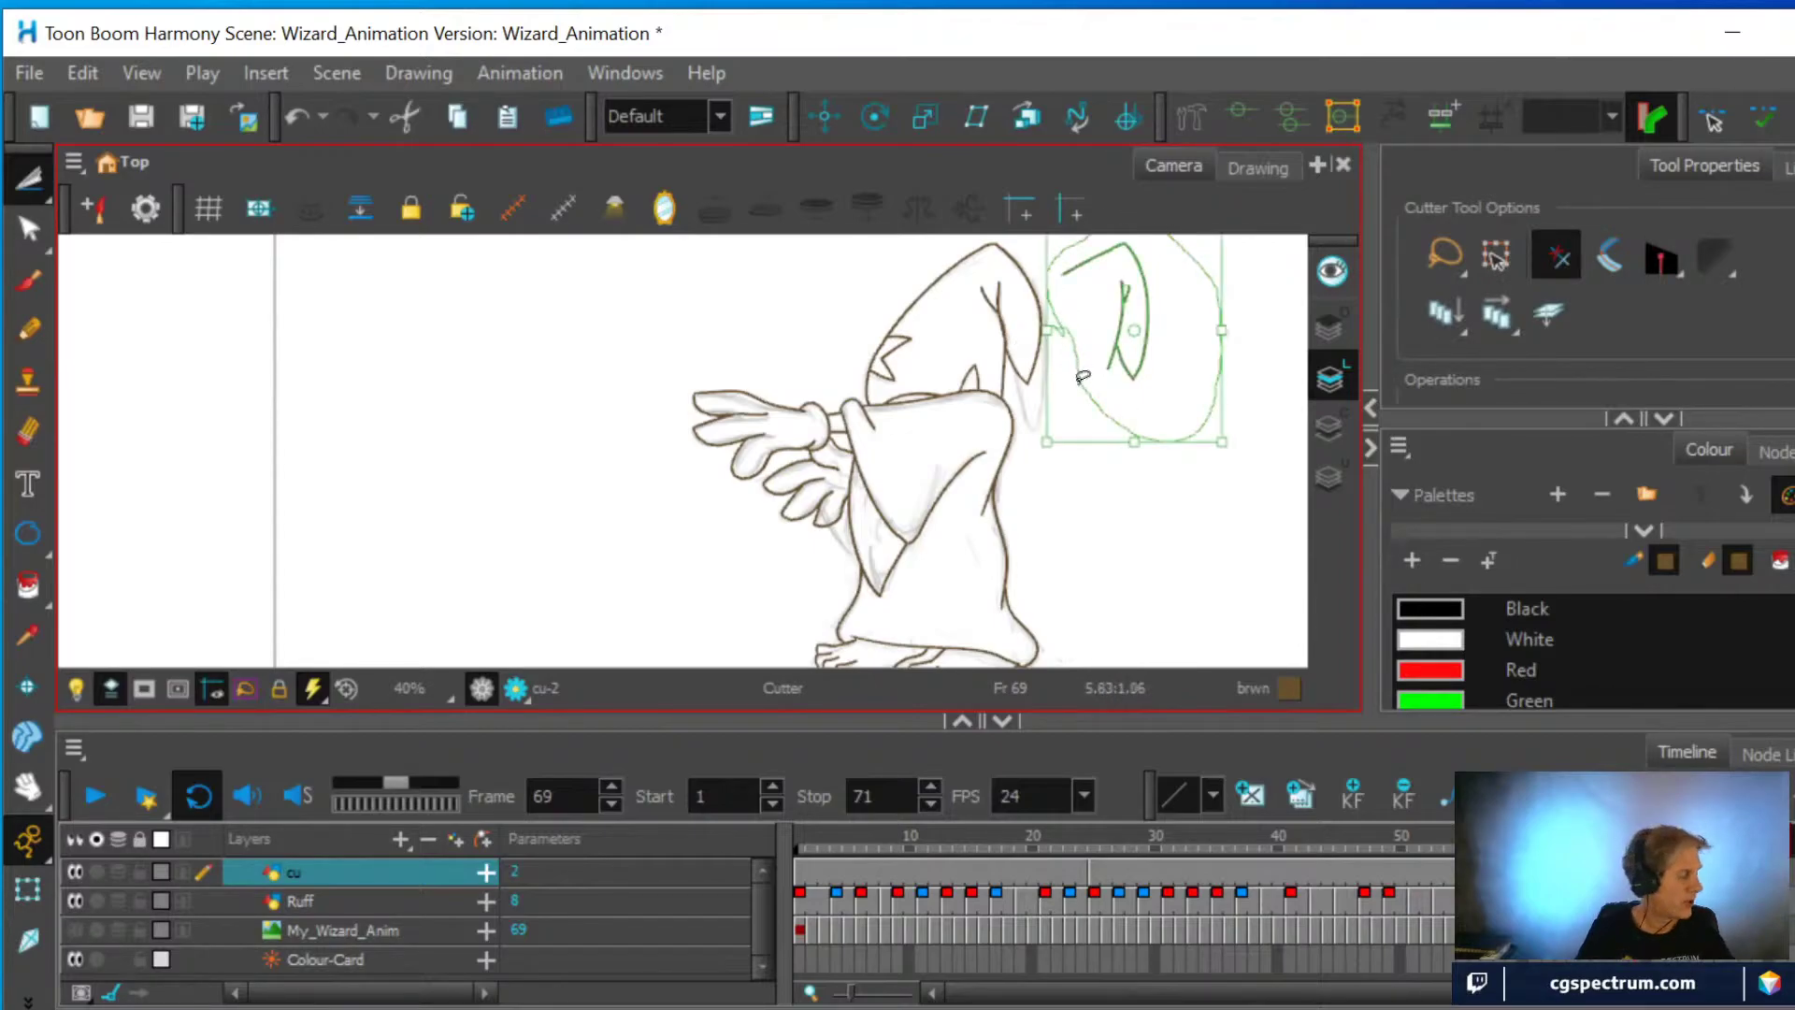
{"action": "key", "text": "Delete"}
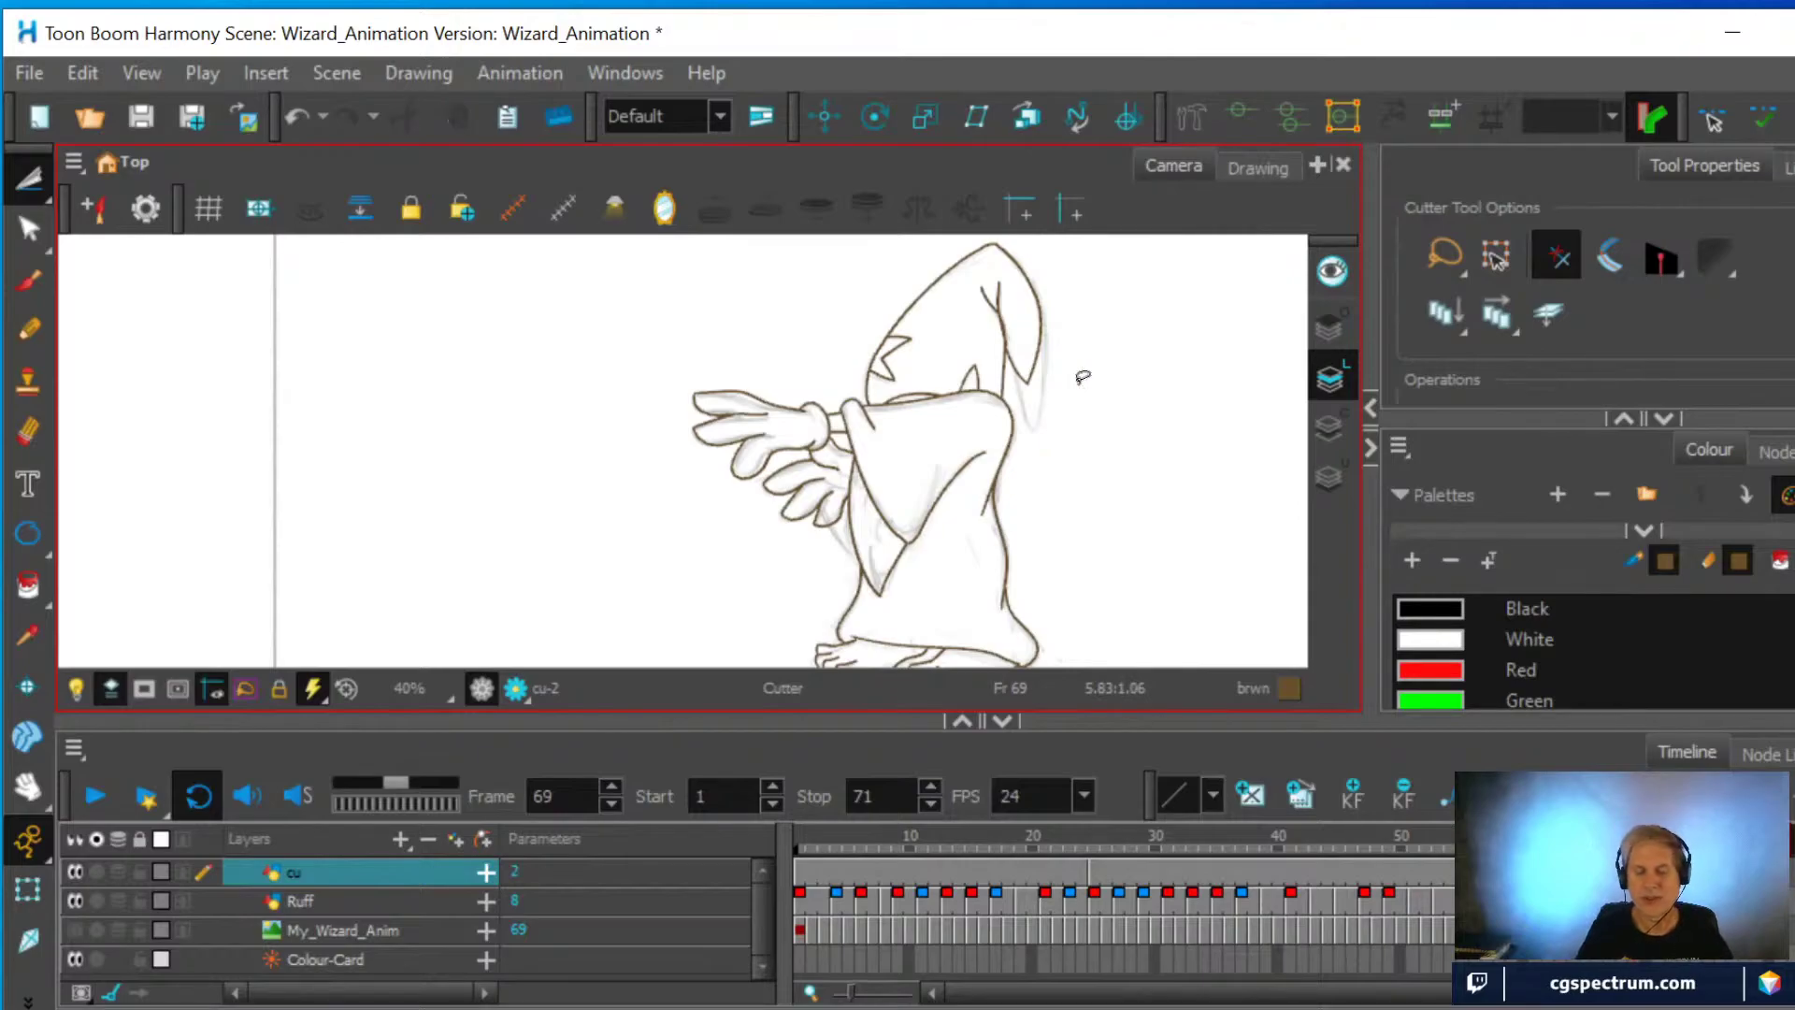
Erase the inner edge of the shortened hat tip and redraw it as one clean line from the fold to the point
{"action": "scroll", "coordinate": [1098, 349], "scroll_direction": "up", "scroll_amount": 4}
{"action": "left_click_drag", "start_coordinate": [1085, 345], "coordinate": [1049, 473]}
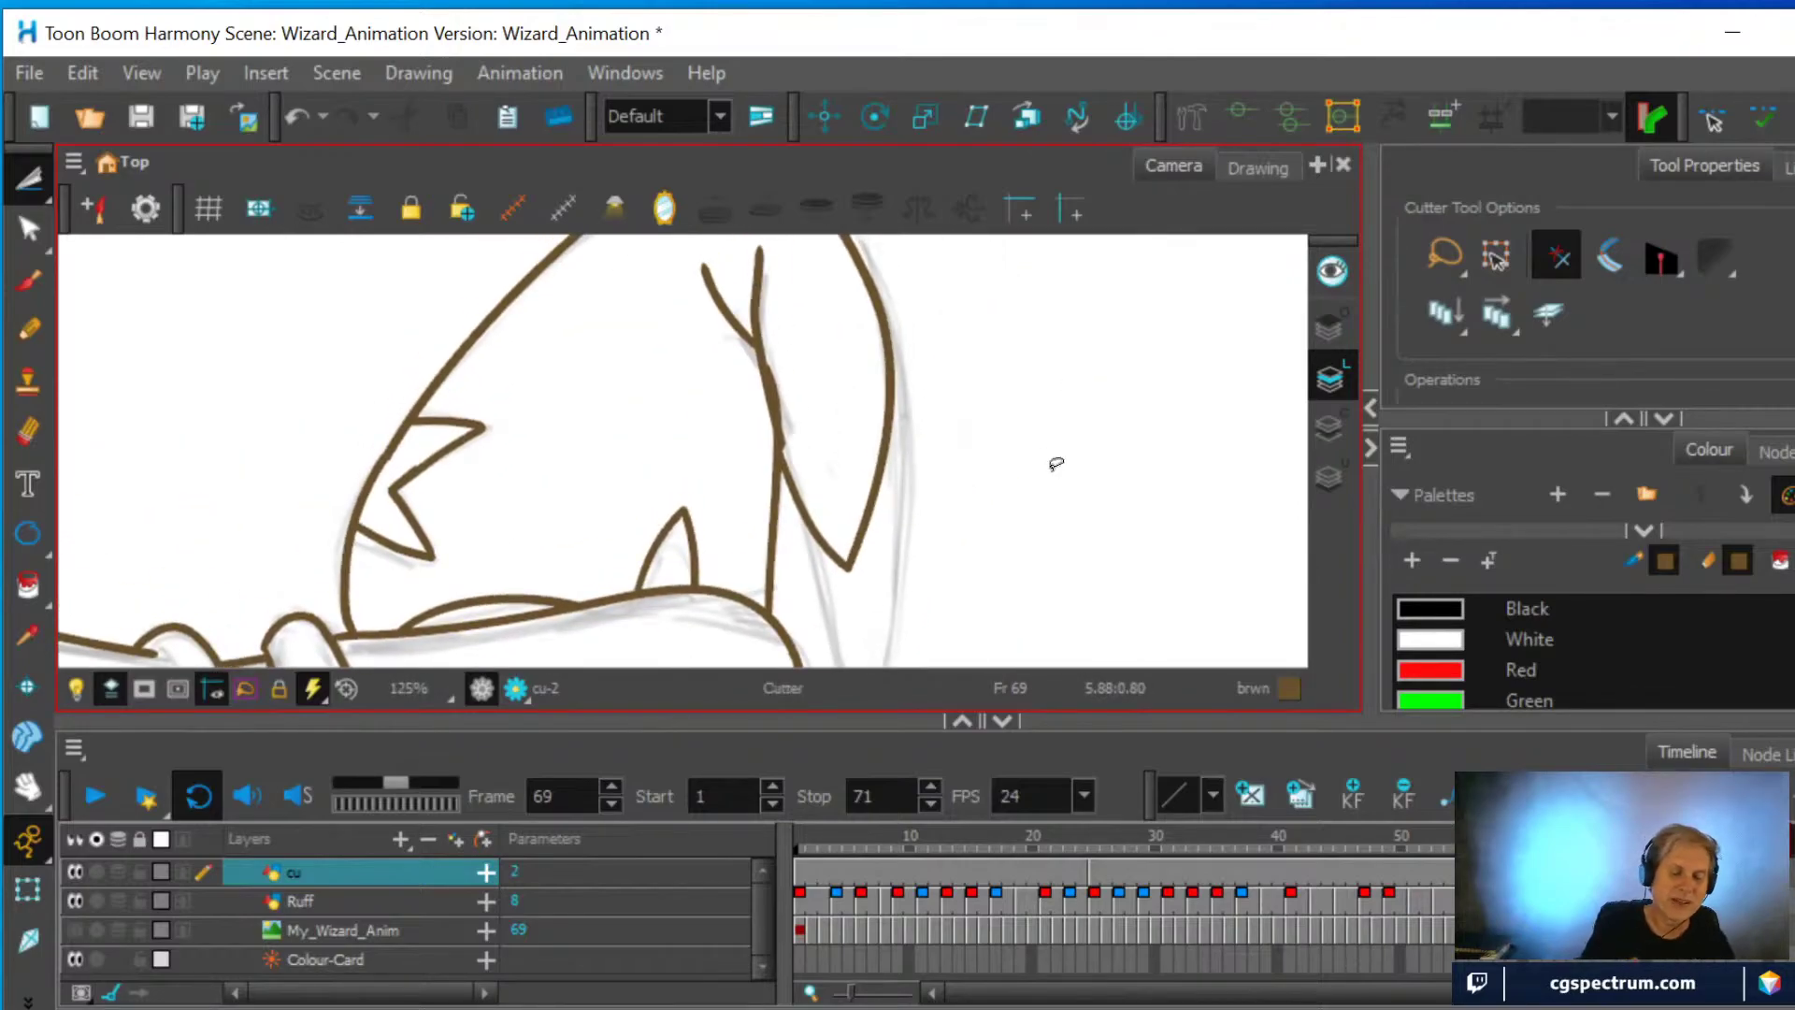
{"action": "left_click", "coordinate": [29, 433]}
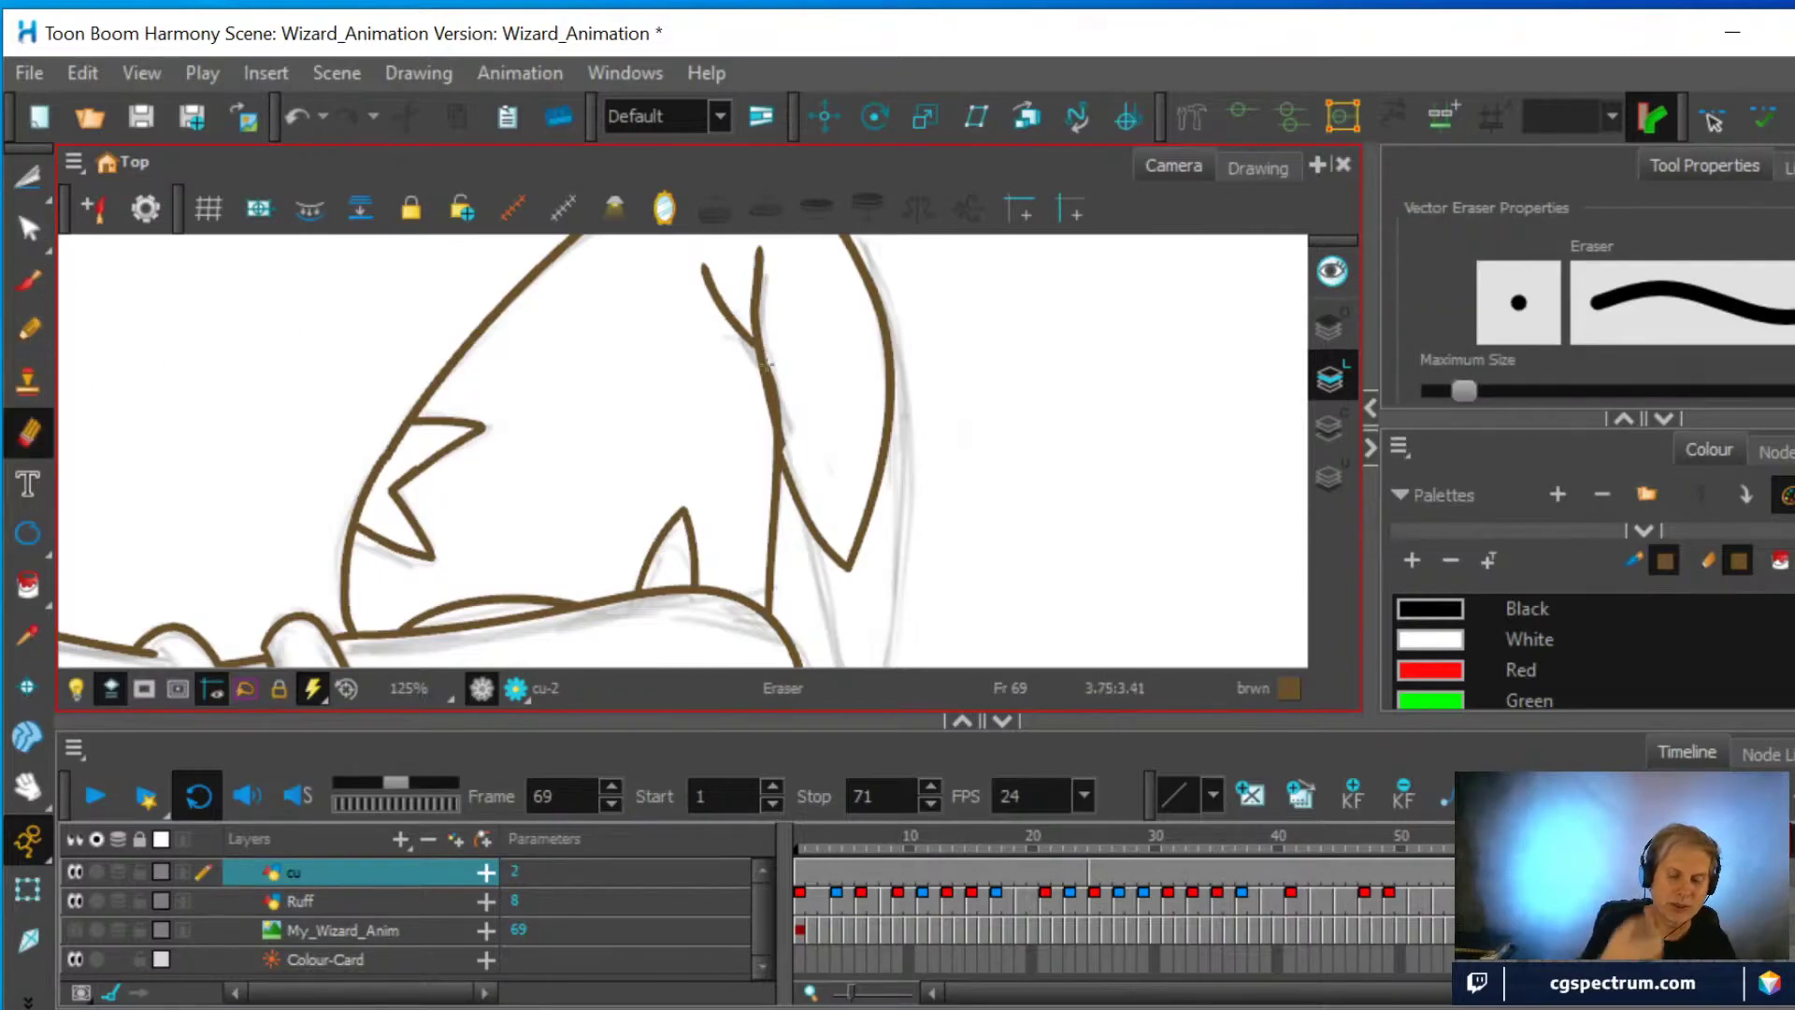
{"action": "left_click_drag", "start_coordinate": [755, 354], "coordinate": [825, 561]}
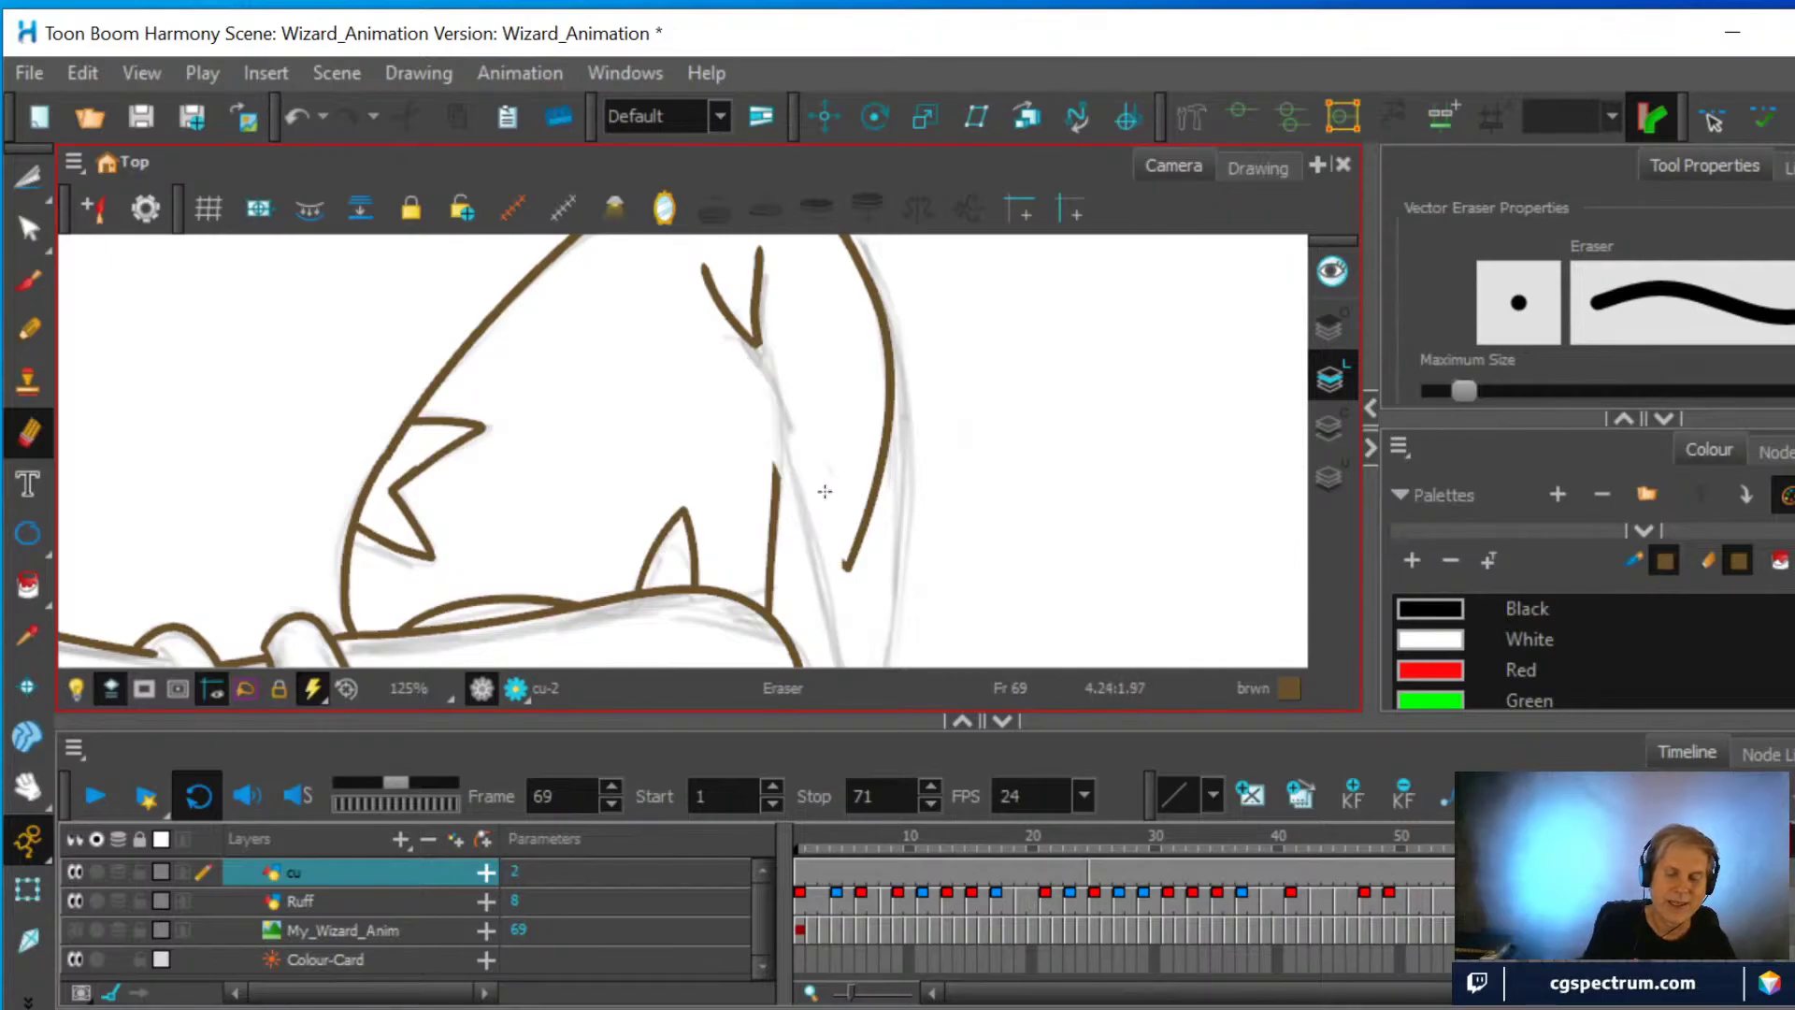
{"action": "left_click", "coordinate": [29, 329]}
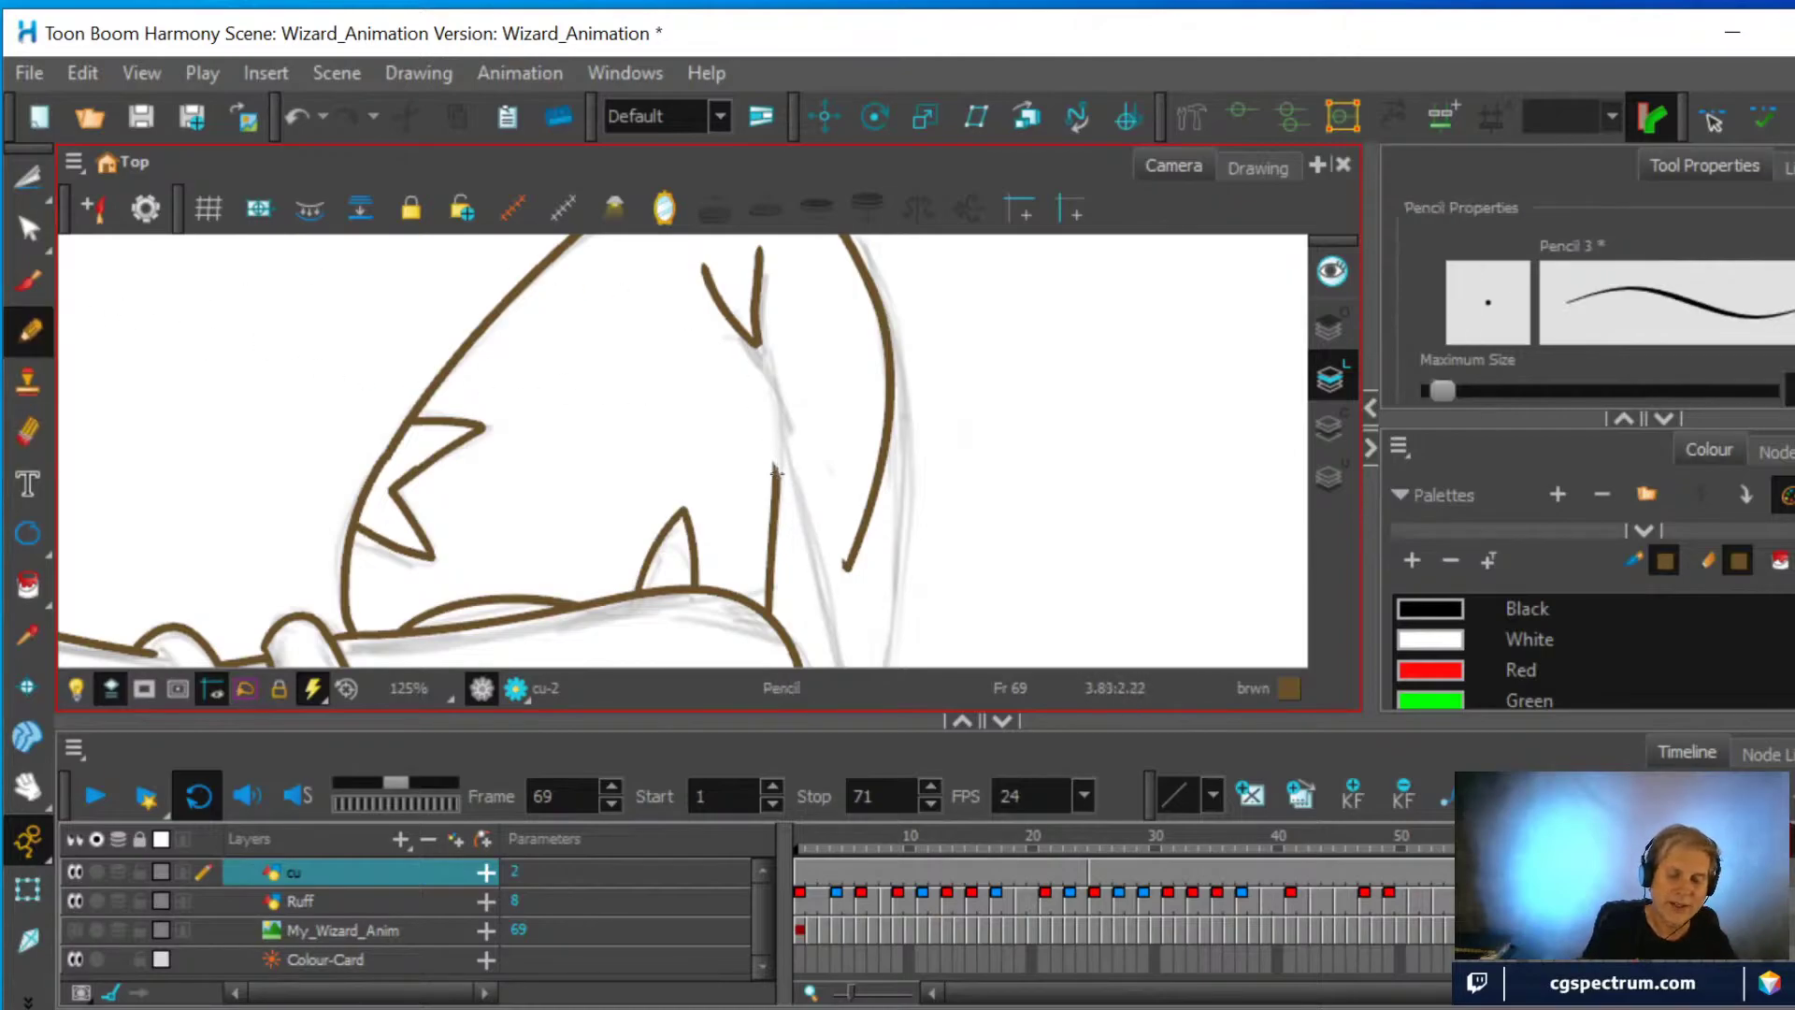
{"action": "mouse_move", "coordinate": [776, 481]}
{"action": "left_mouse_down"}
{"action": "mouse_move", "coordinate": [758, 338]}
{"action": "mouse_move", "coordinate": [810, 519]}
{"action": "mouse_move", "coordinate": [850, 562]}
{"action": "left_mouse_up"}
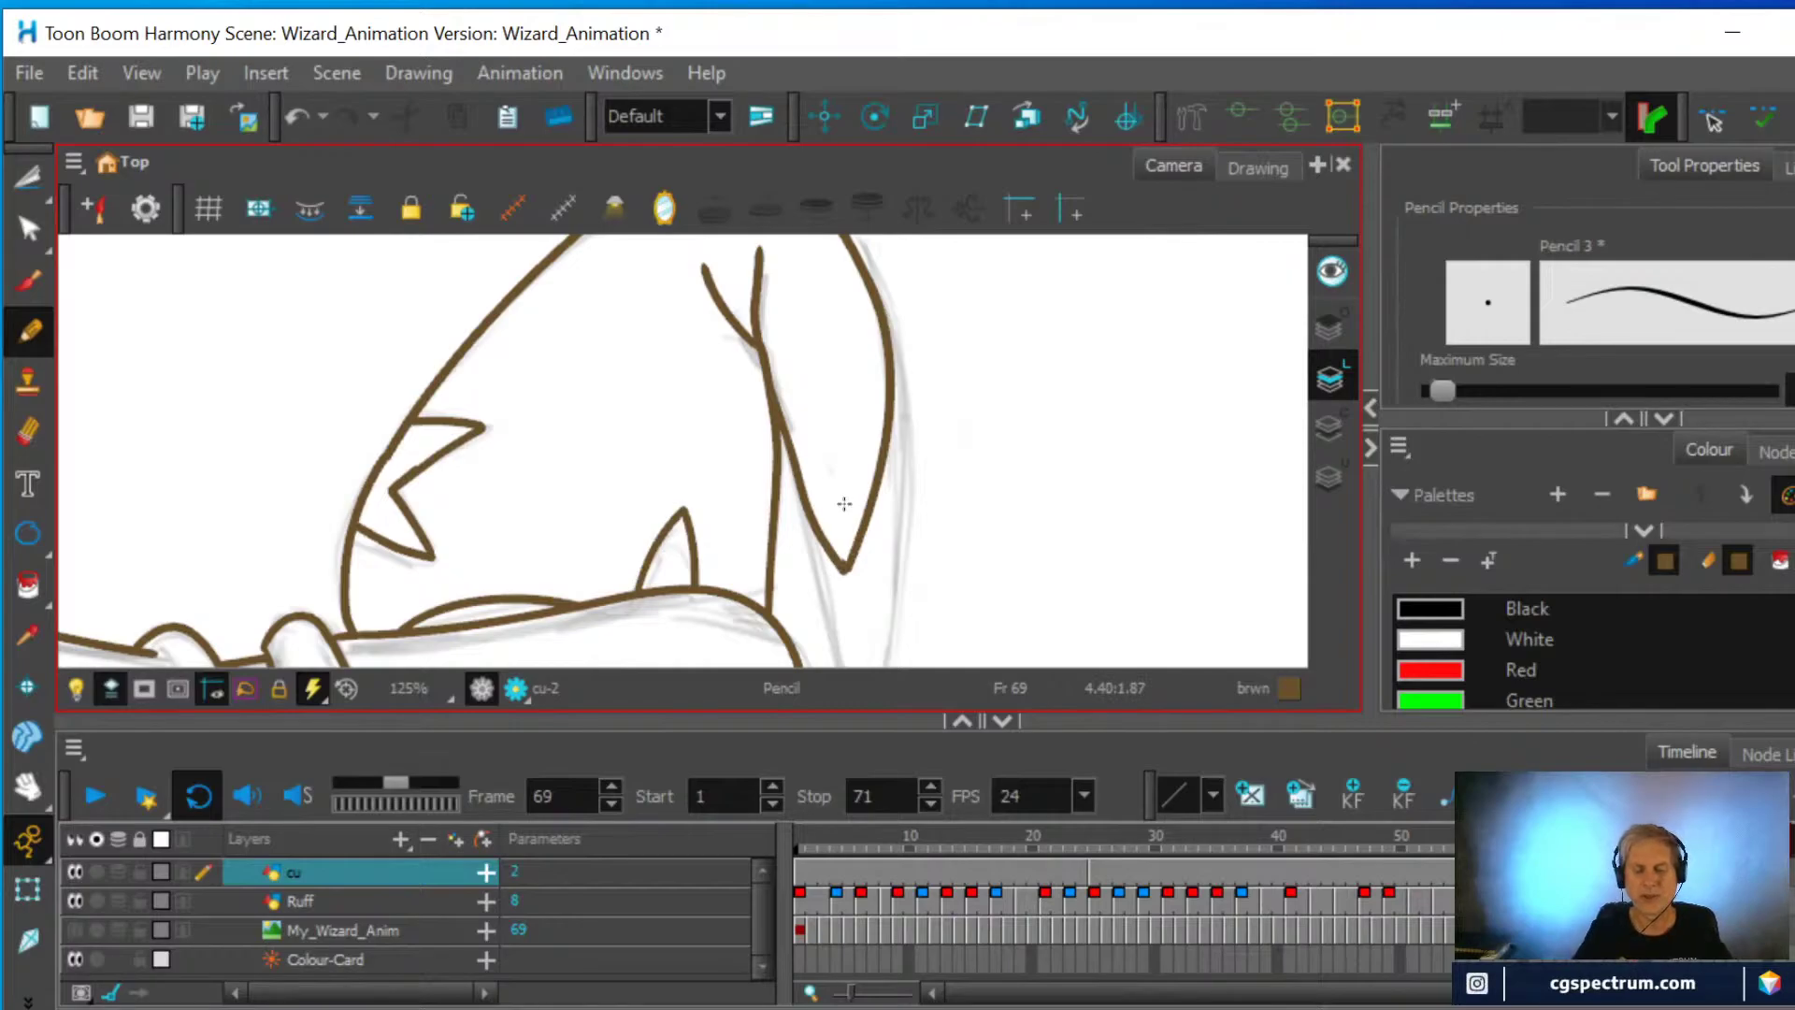
Erase the inner edge of the hat tip at frame 69 and redraw it with the Pencil to a slightly lower point
{"action": "scroll", "coordinate": [824, 524], "scroll_direction": "down", "scroll_amount": 3}
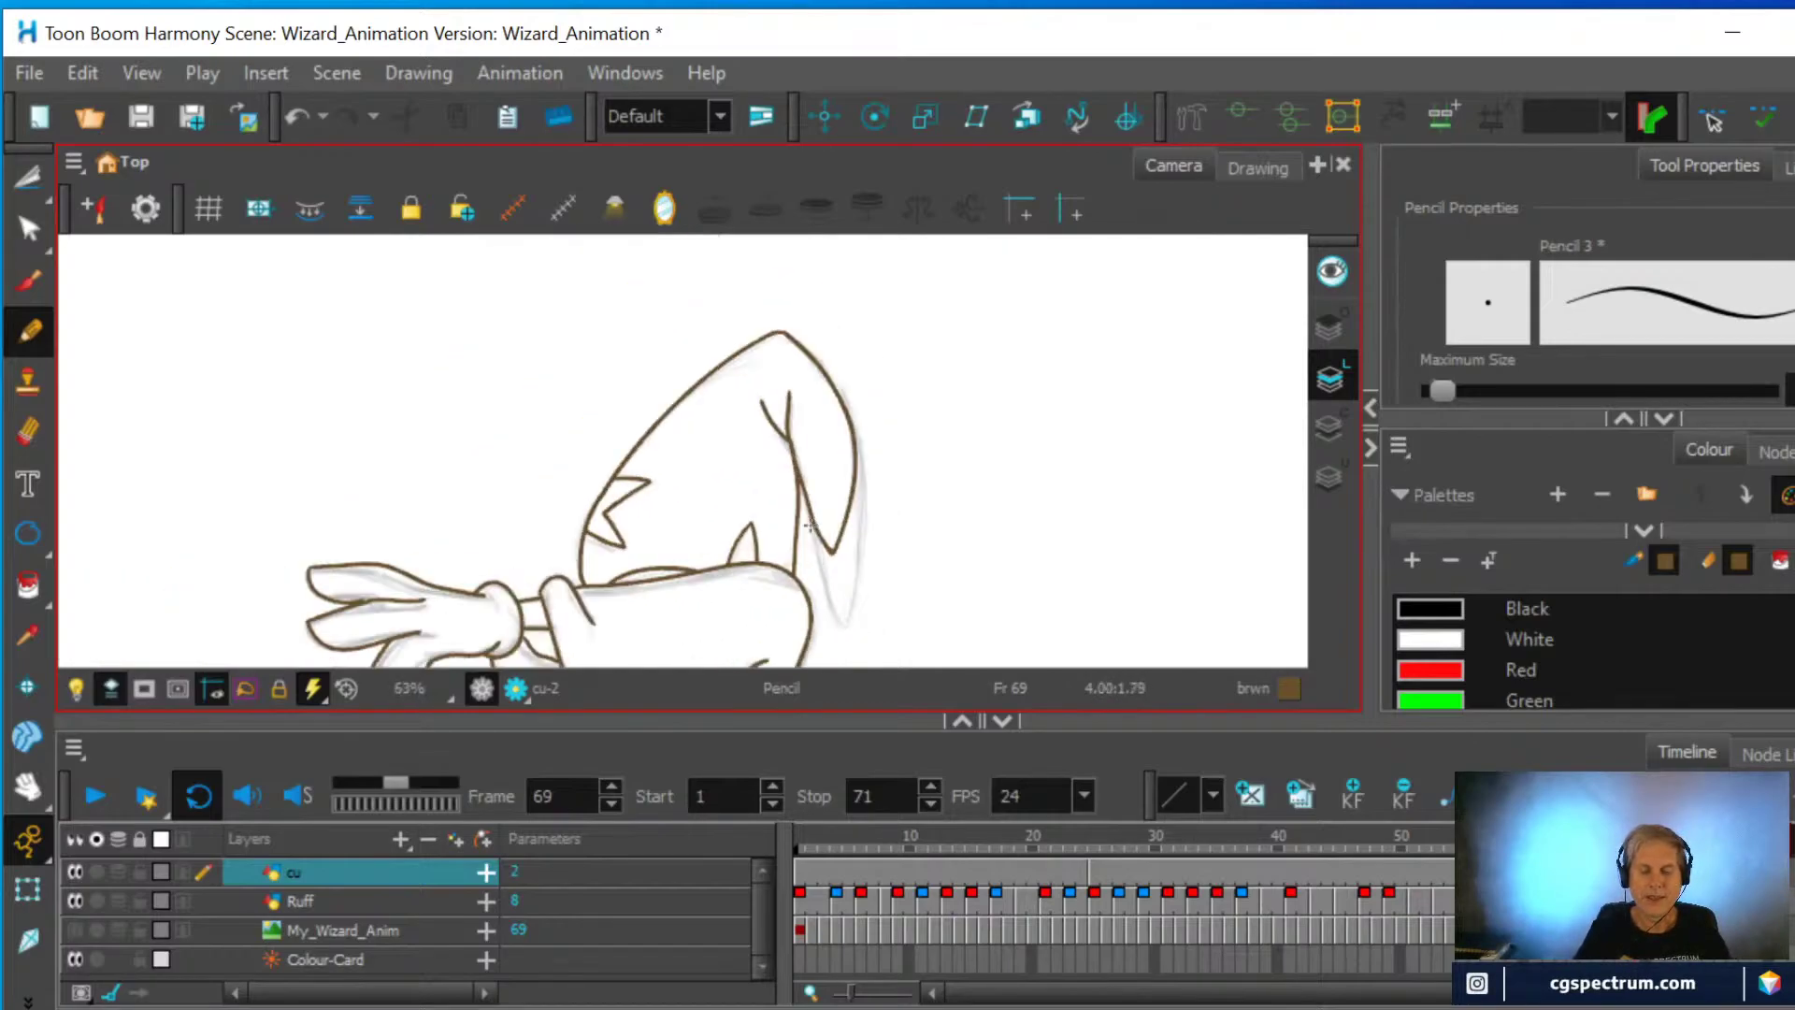
{"action": "scroll", "coordinate": [927, 461], "scroll_direction": "down", "scroll_amount": 2}
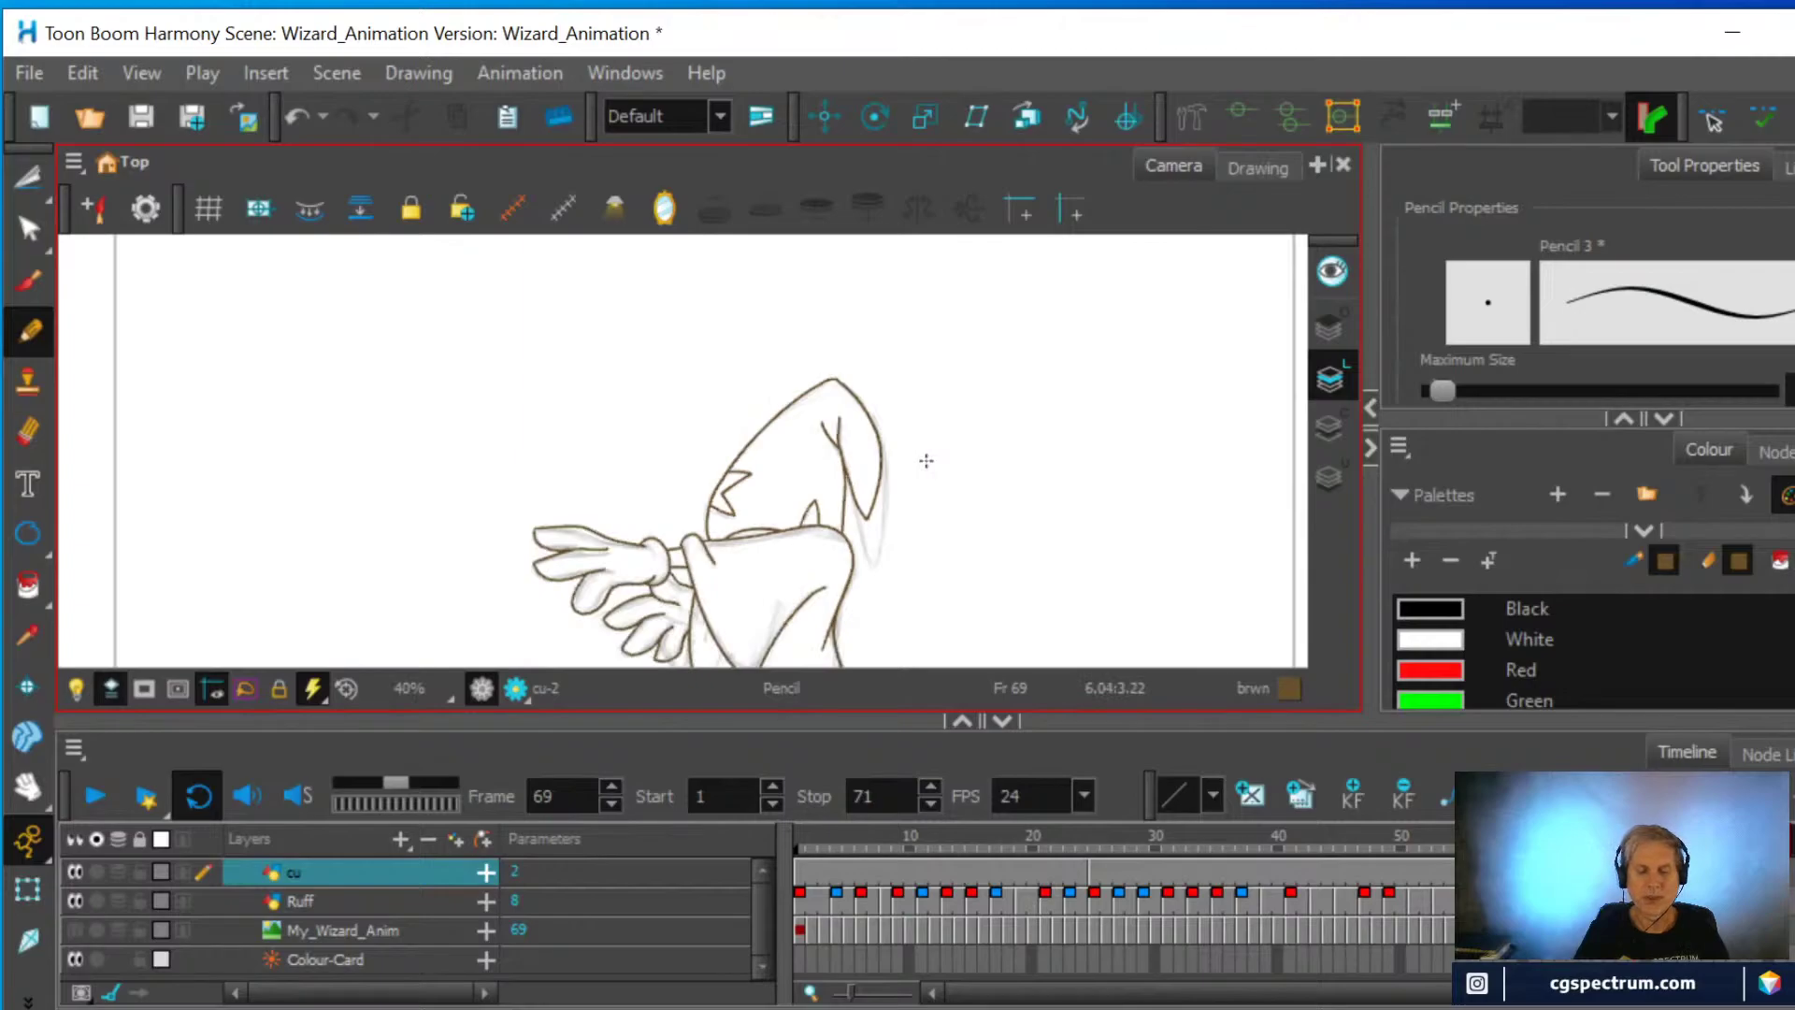
{"action": "scroll", "coordinate": [927, 458], "scroll_direction": "up", "scroll_amount": 2}
{"action": "scroll", "coordinate": [927, 454], "scroll_direction": "up", "scroll_amount": 2}
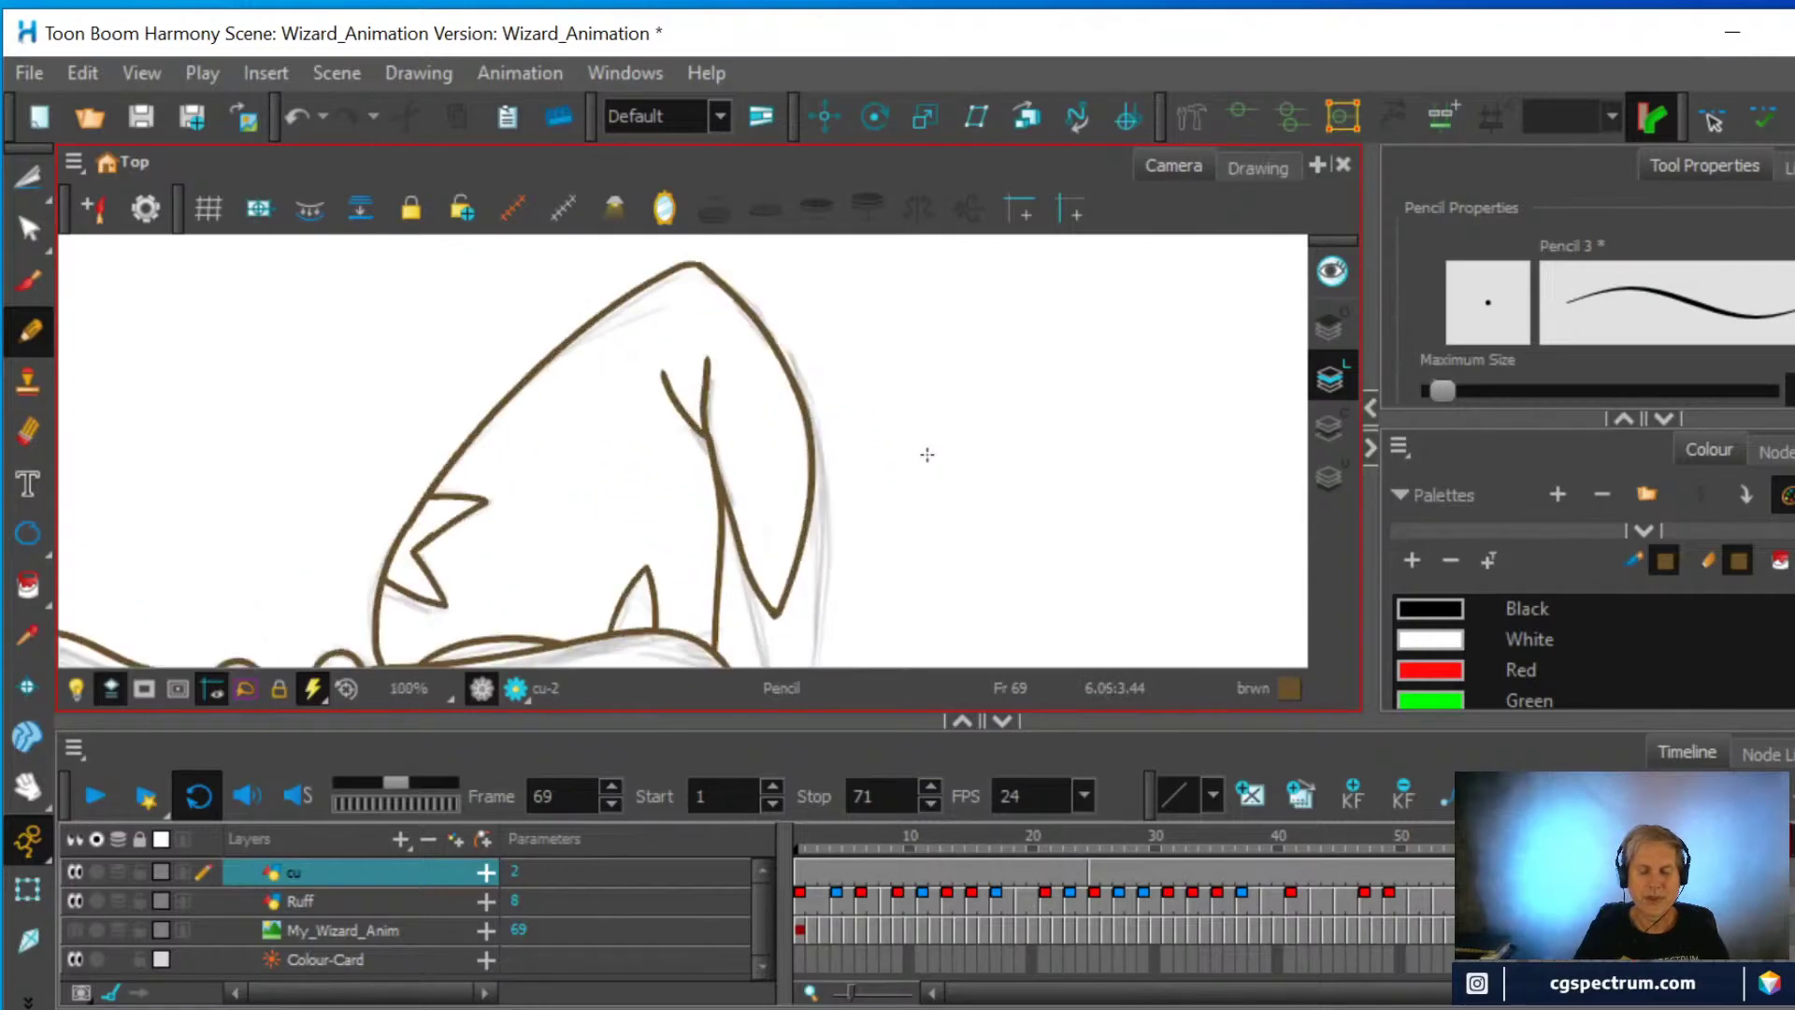
{"action": "scroll", "coordinate": [926, 454], "scroll_direction": "down", "scroll_amount": 2}
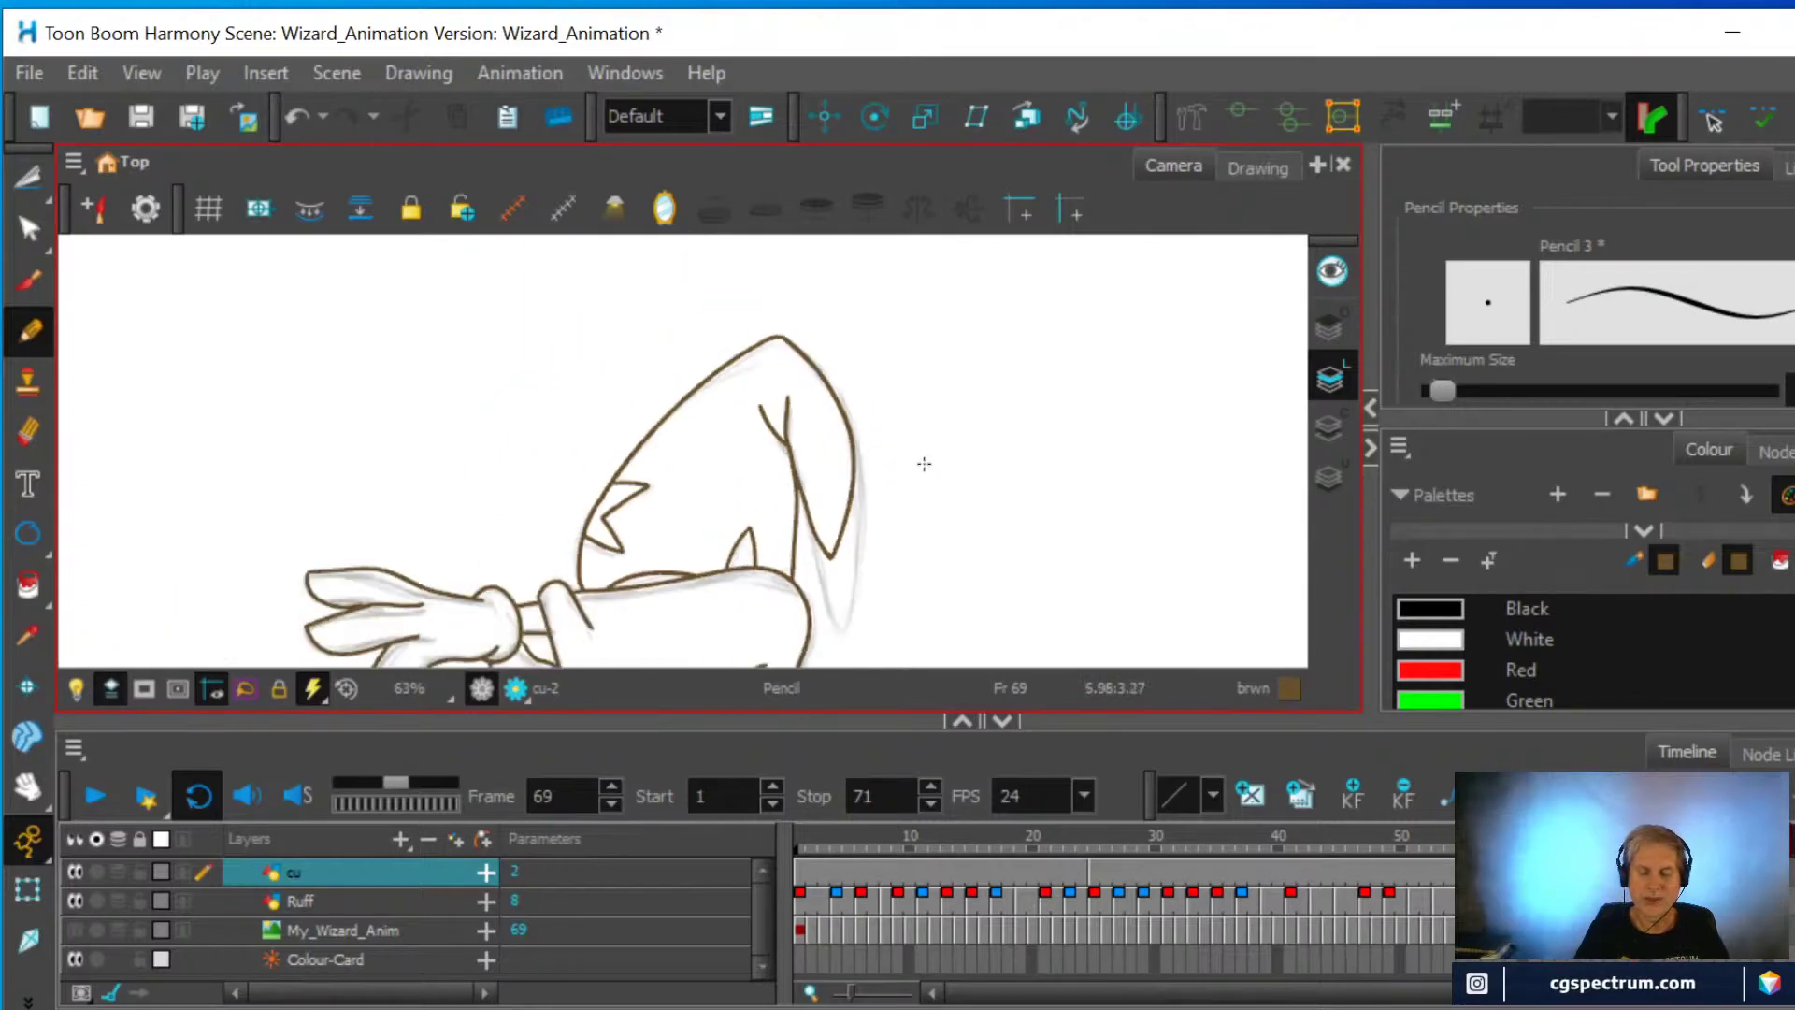
{"action": "left_click", "coordinate": [28, 430]}
{"action": "mouse_move", "coordinate": [811, 500]}
{"action": "left_mouse_down"}
{"action": "mouse_move", "coordinate": [820, 549]}
{"action": "mouse_move", "coordinate": [806, 475]}
{"action": "left_mouse_up"}
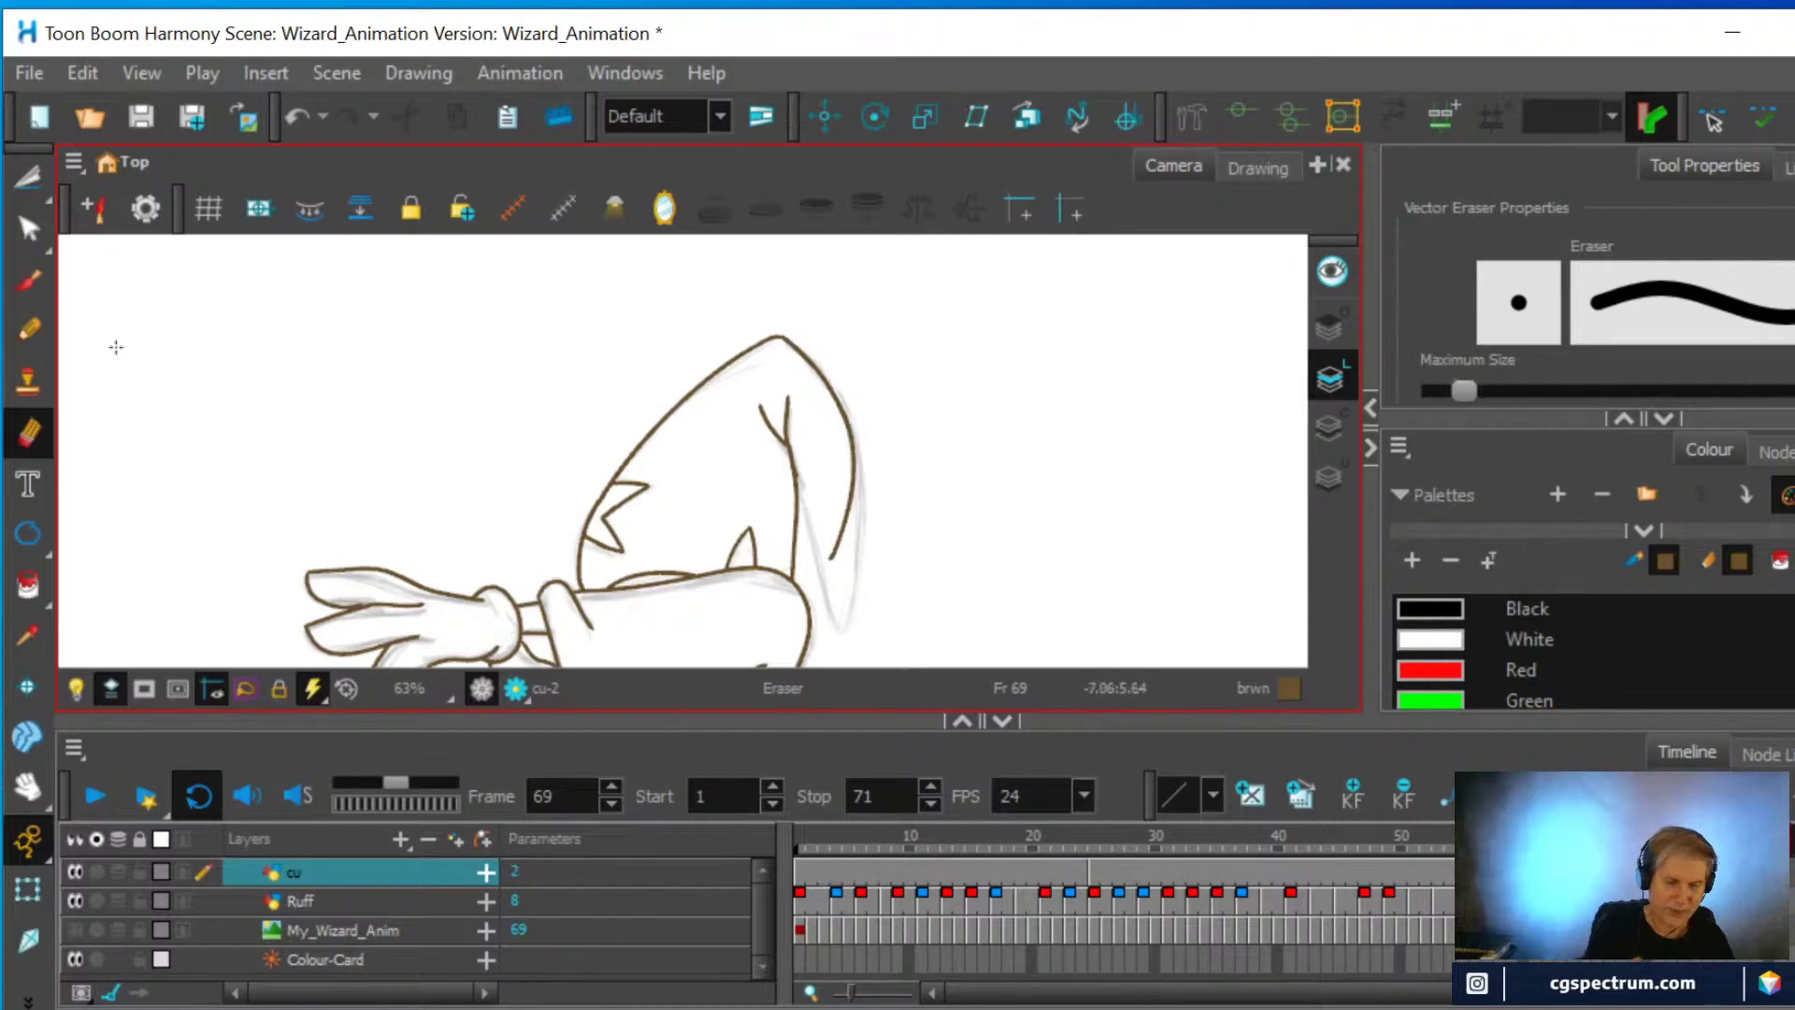
{"action": "left_click", "coordinate": [30, 332]}
{"action": "mouse_move", "coordinate": [832, 553]}
{"action": "left_mouse_down"}
{"action": "mouse_move", "coordinate": [820, 572]}
{"action": "mouse_move", "coordinate": [802, 436]}
{"action": "left_mouse_up"}
{"action": "left_click_drag", "start_coordinate": [828, 561], "coordinate": [845, 510]}
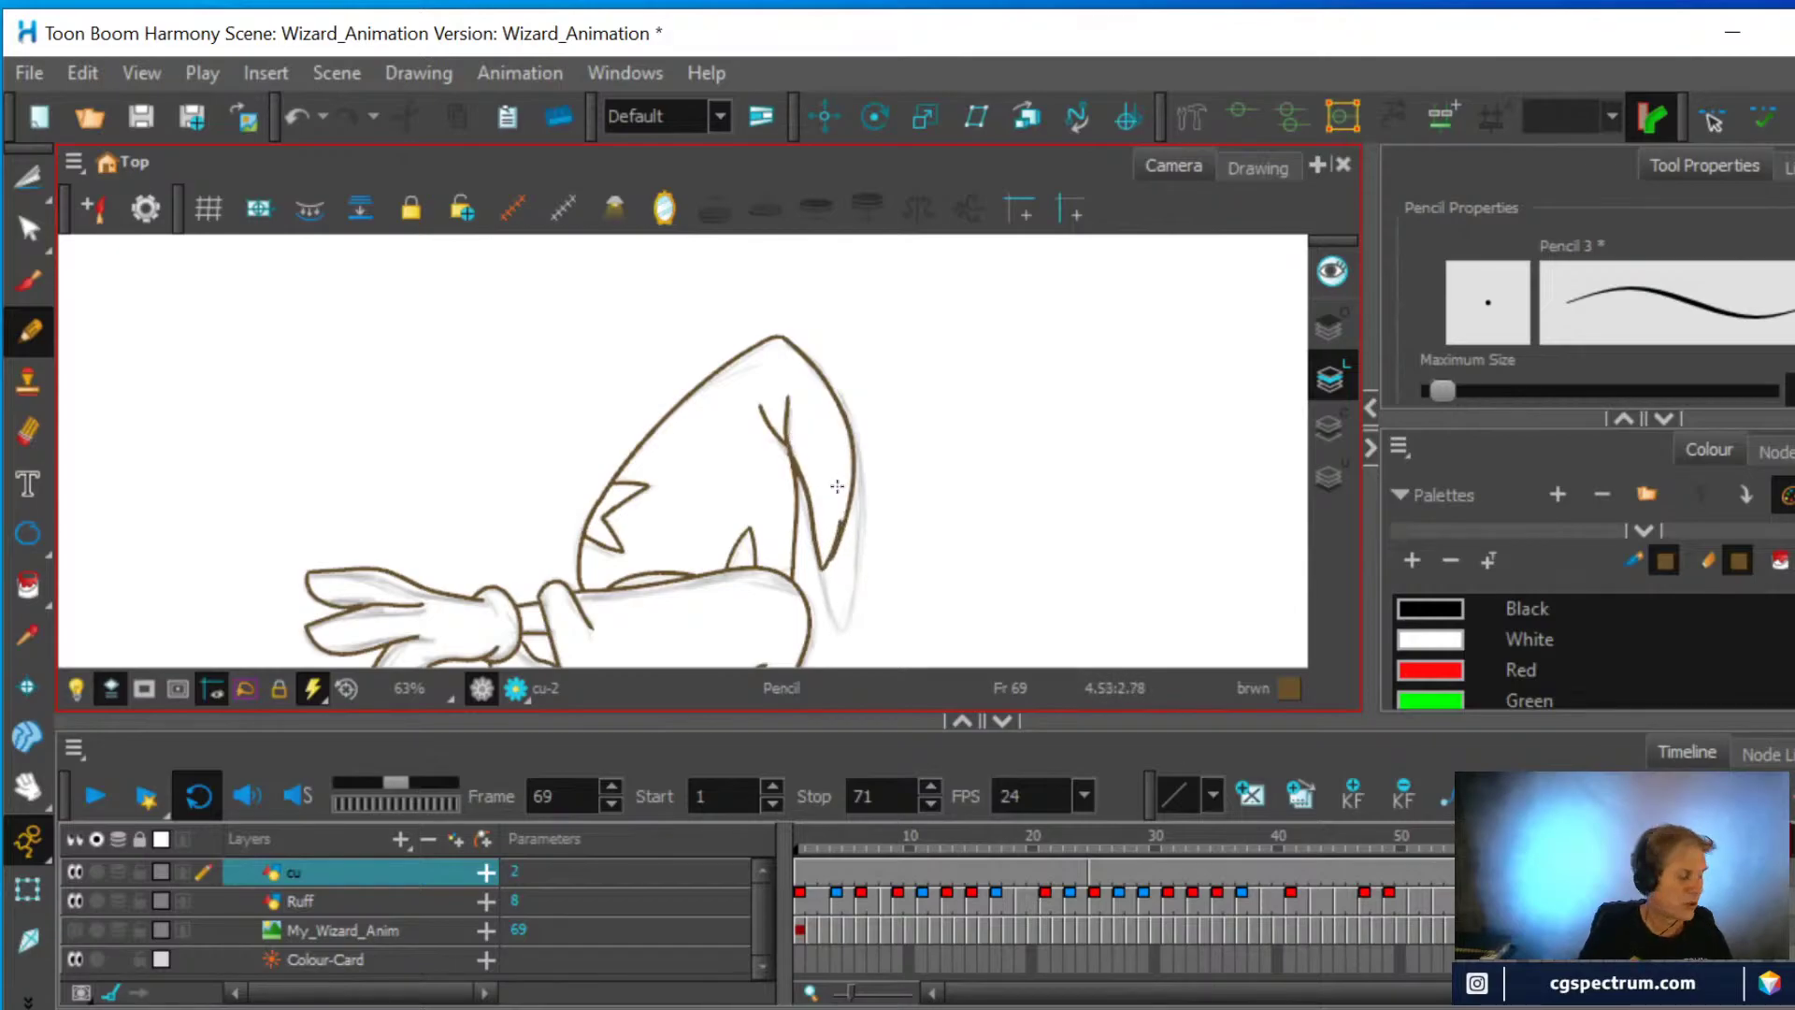
{"action": "key", "text": "ctrl+z"}
Erase the kinked join at the hat tip's point and redraw it as a smooth Pencil line into the outer edge
{"action": "scroll", "coordinate": [833, 473], "scroll_direction": "up", "scroll_amount": 5}
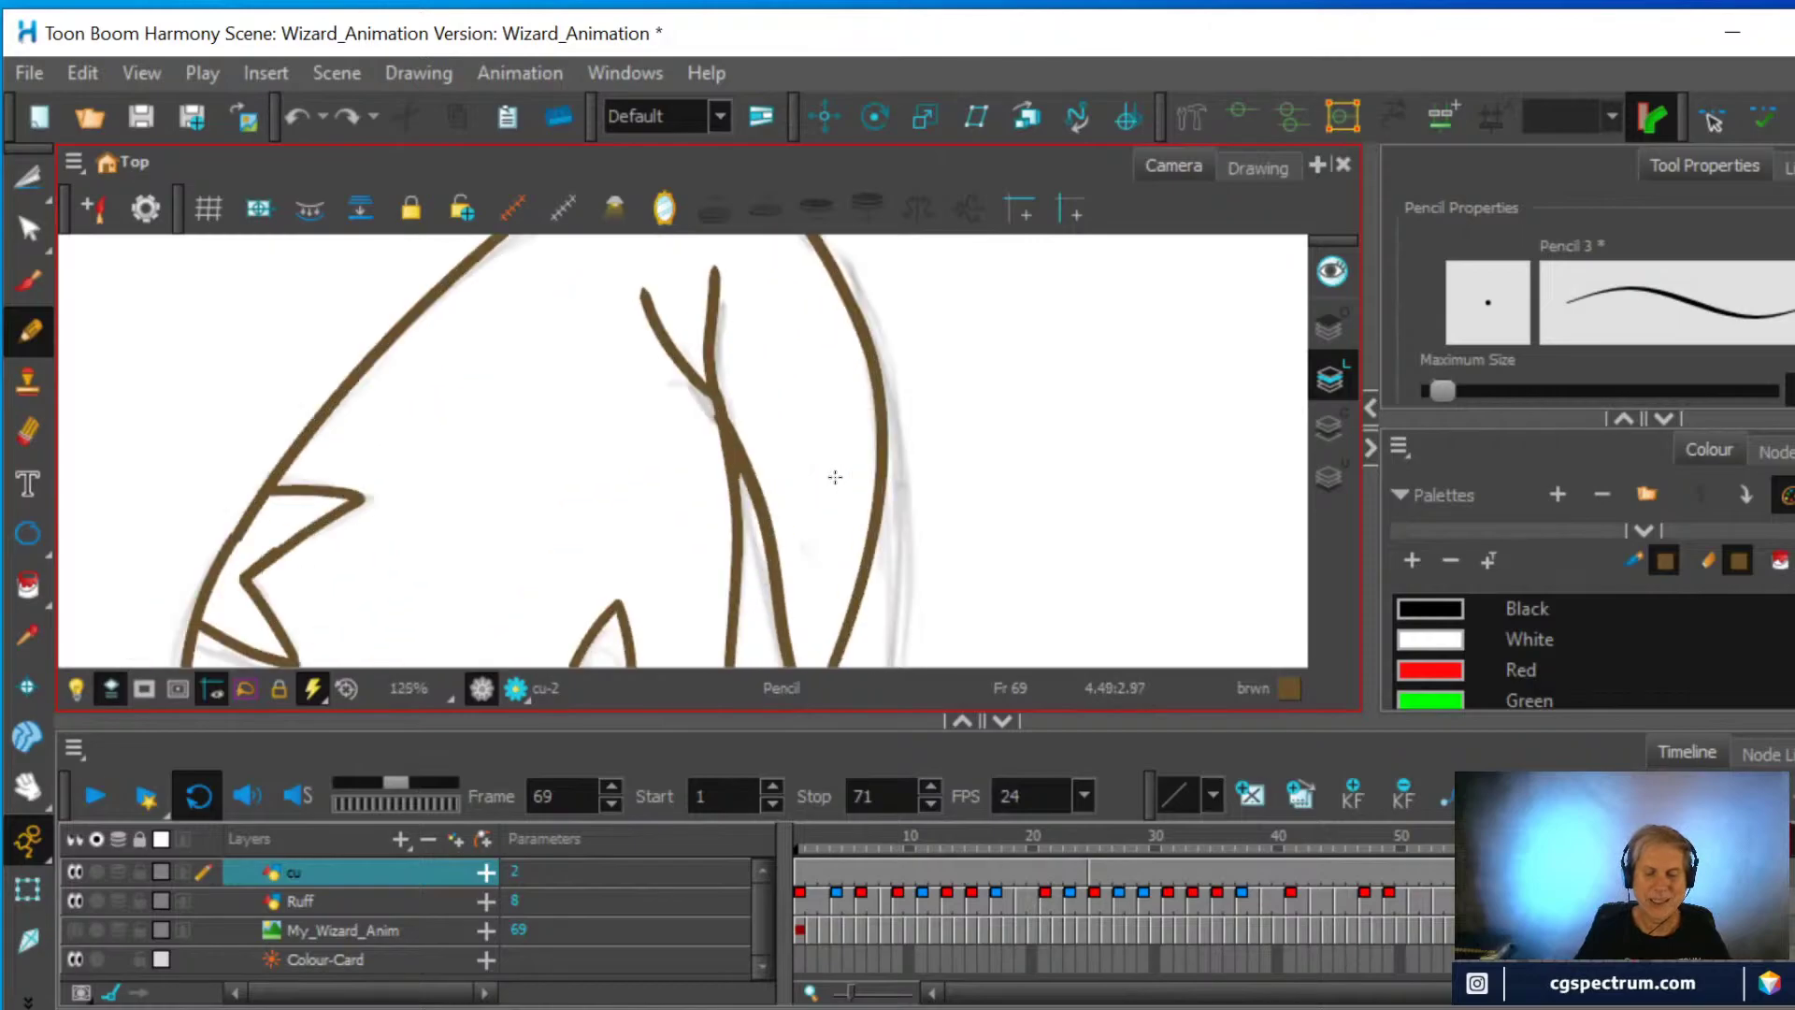
{"action": "left_click_drag", "start_coordinate": [813, 465], "coordinate": [802, 311]}
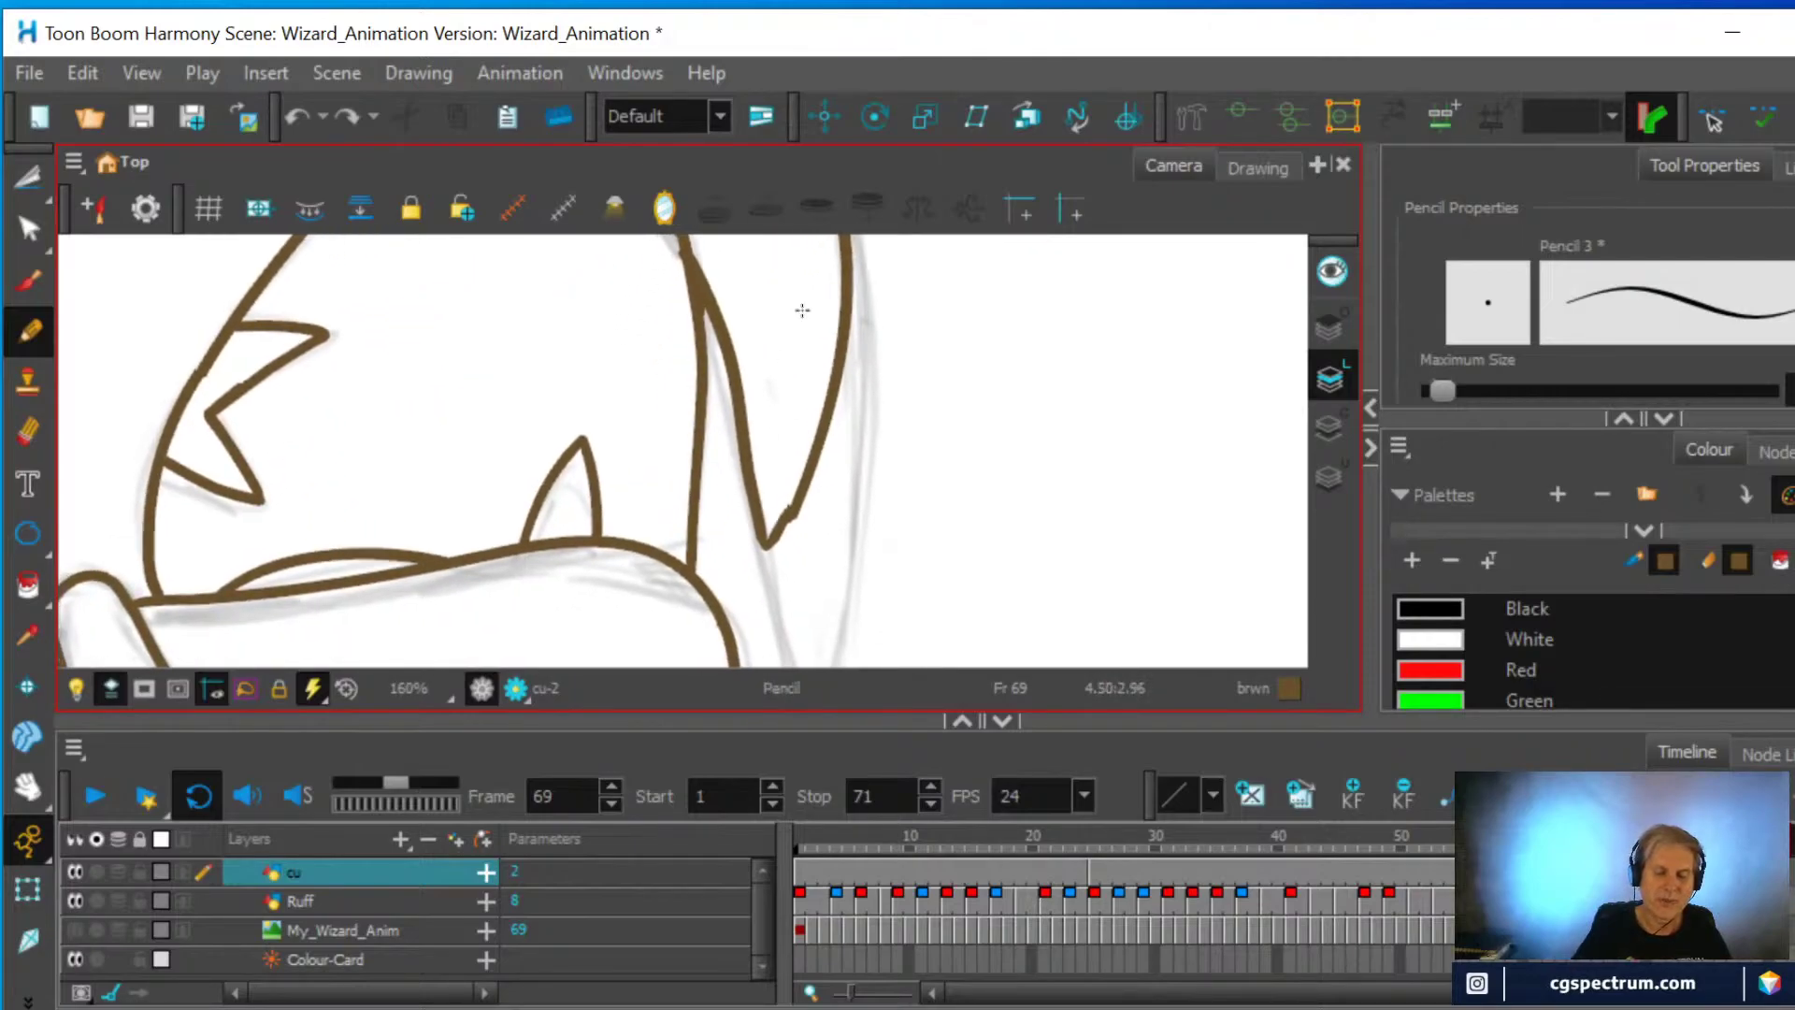
{"action": "left_click", "coordinate": [30, 432]}
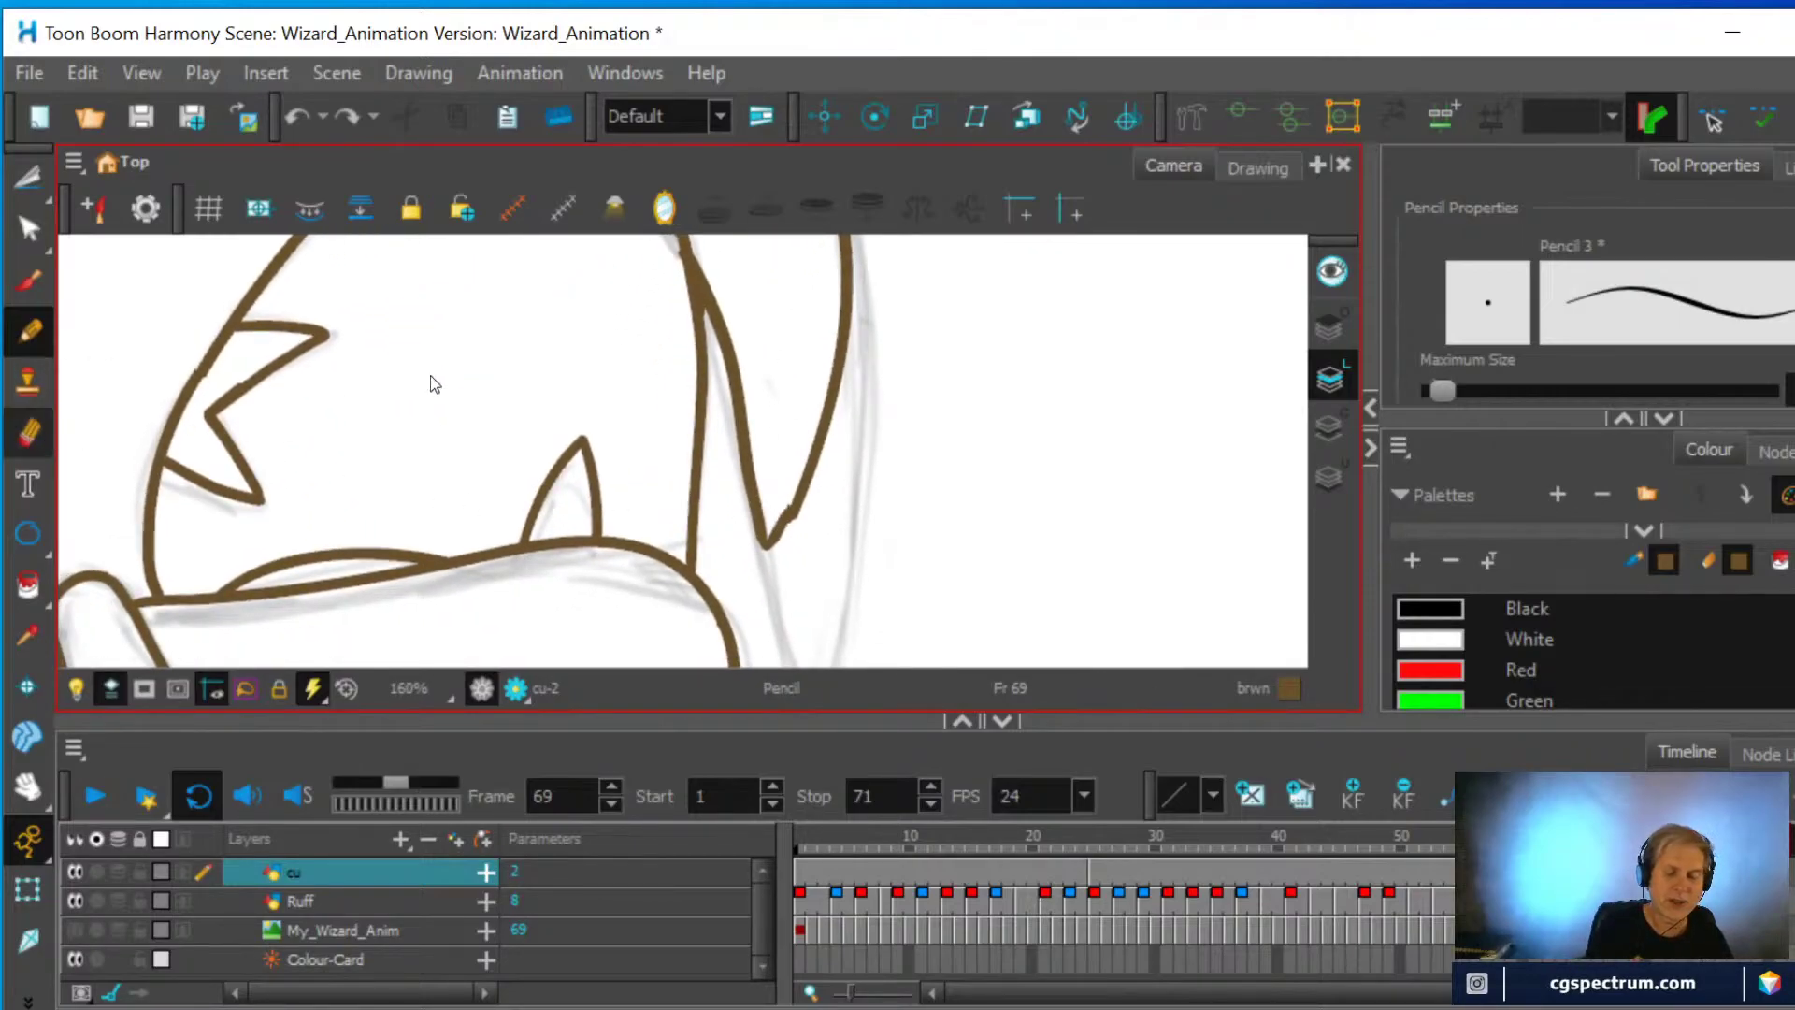
{"action": "left_click", "coordinate": [790, 533]}
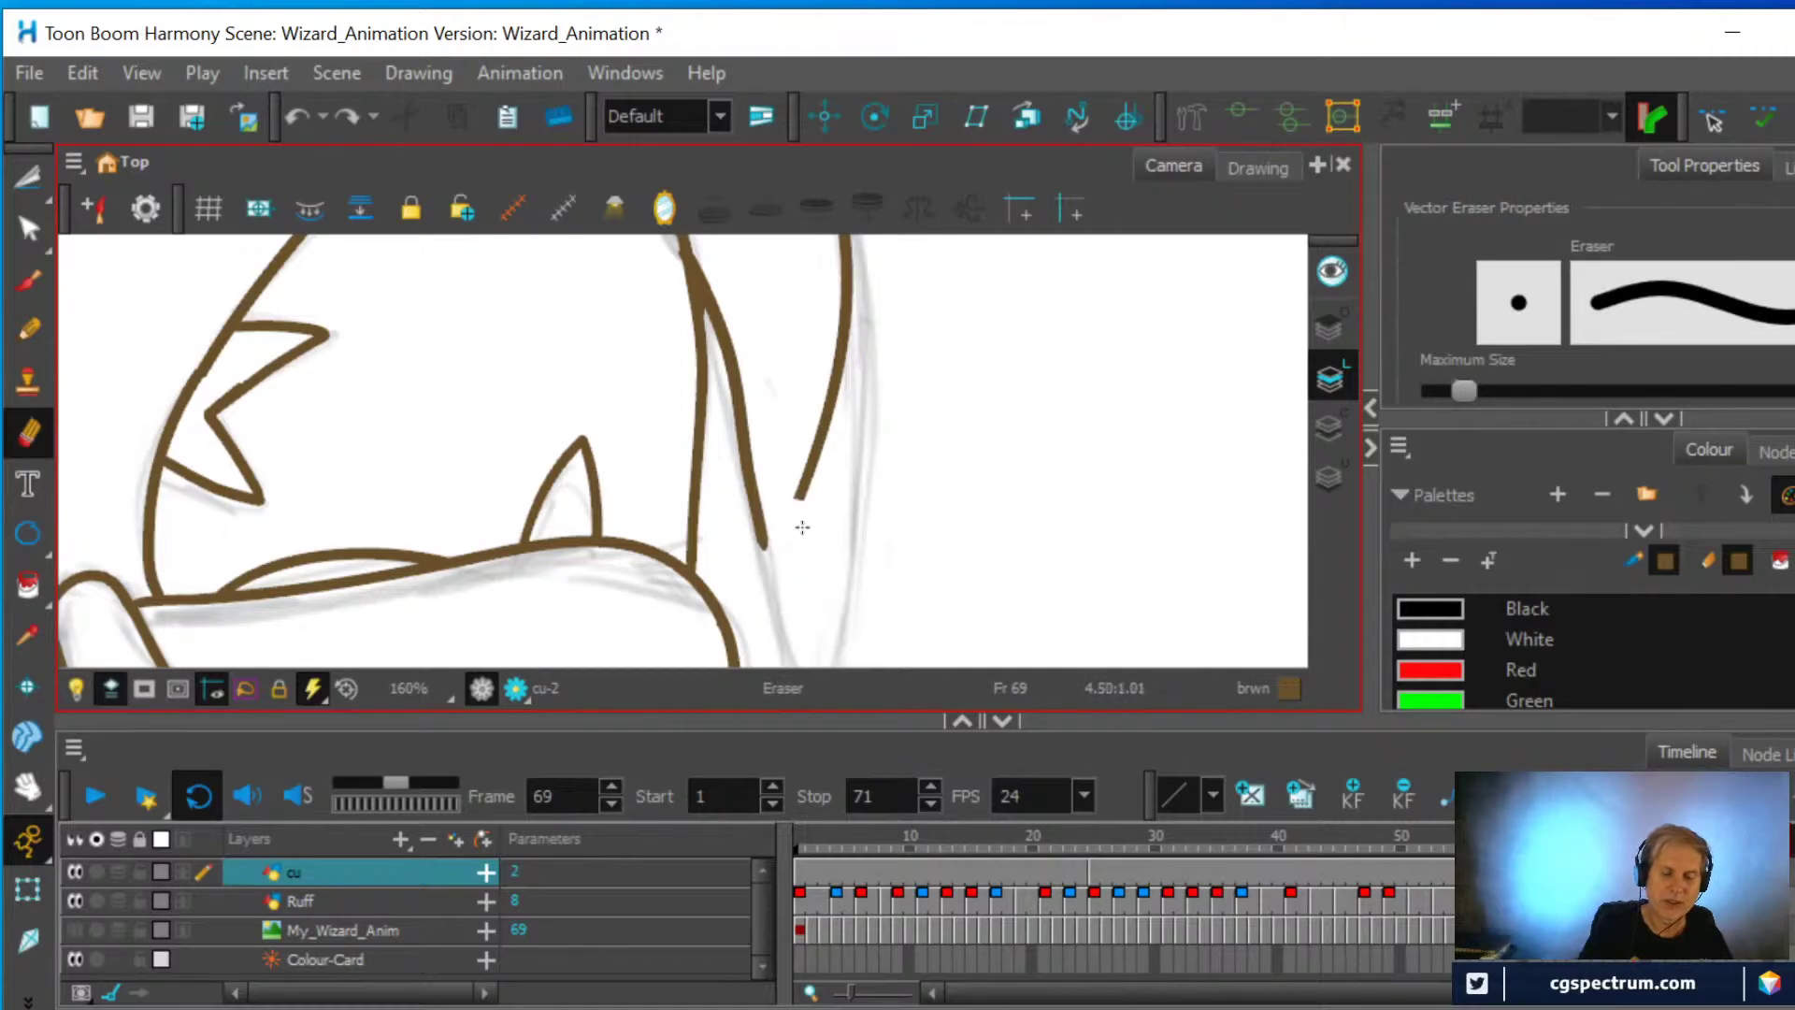
{"action": "key", "text": "alt+slash"}
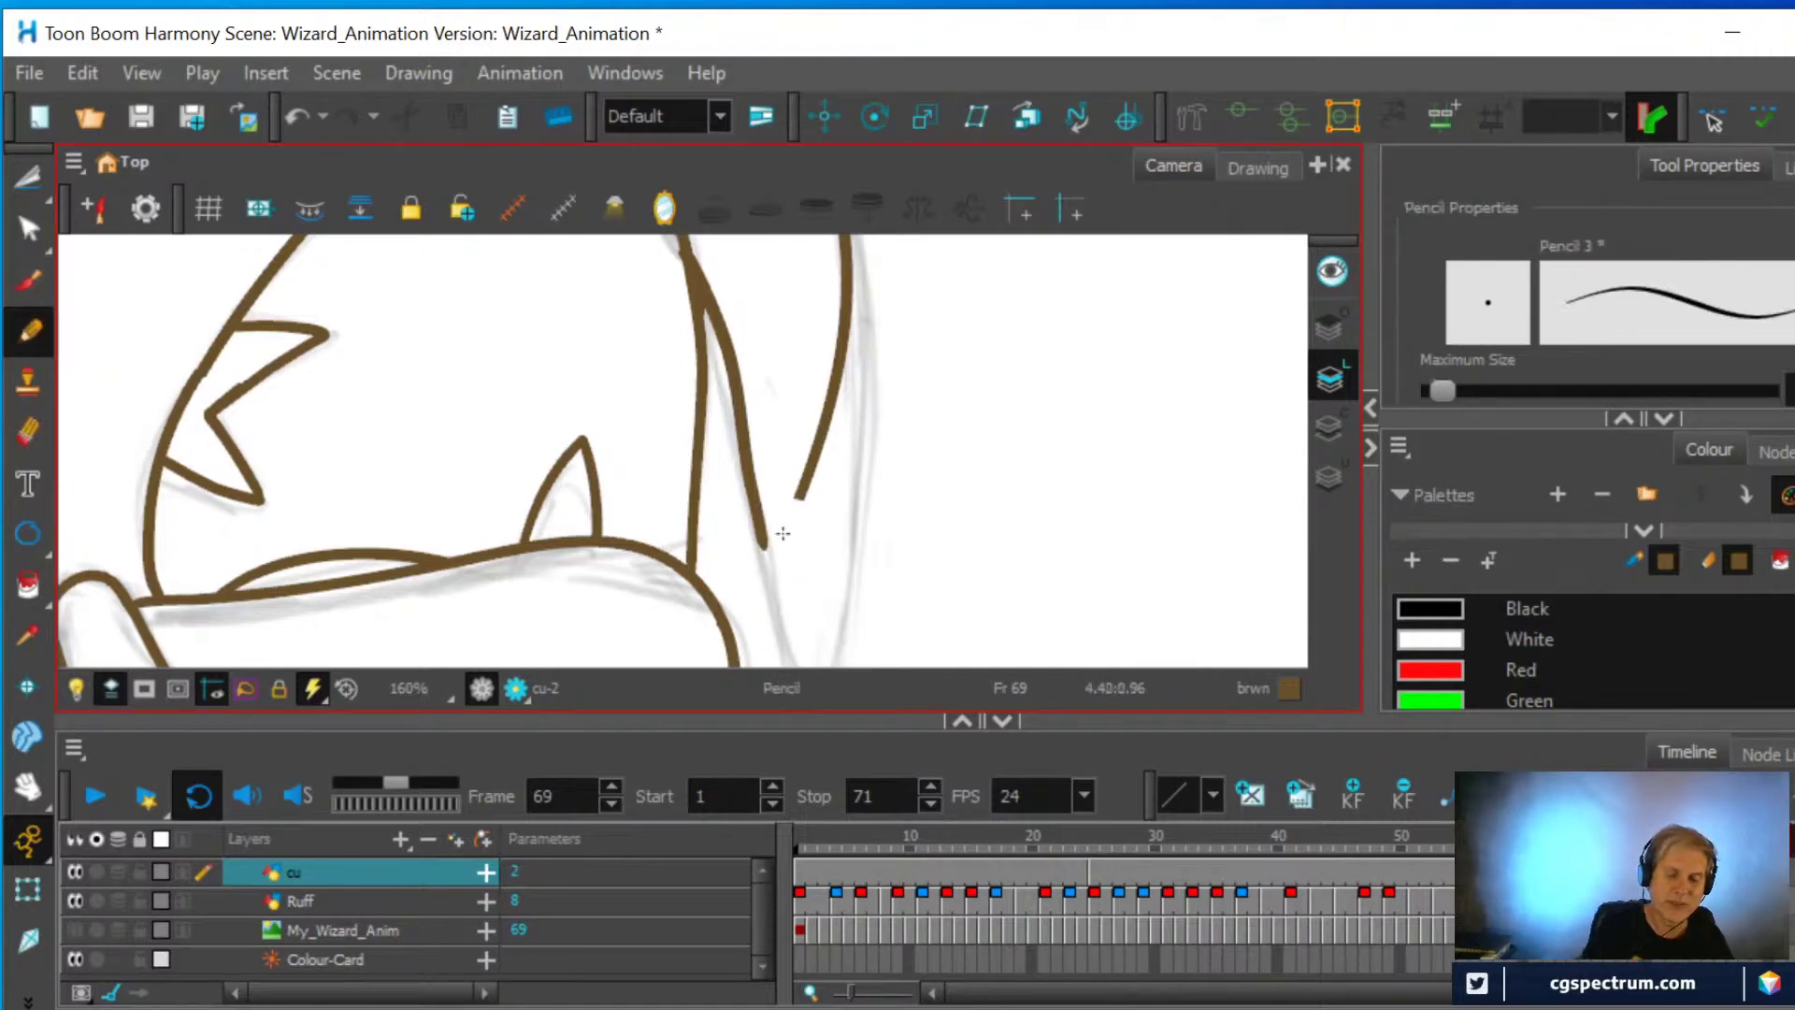
{"action": "left_click_drag", "start_coordinate": [763, 546], "coordinate": [836, 418]}
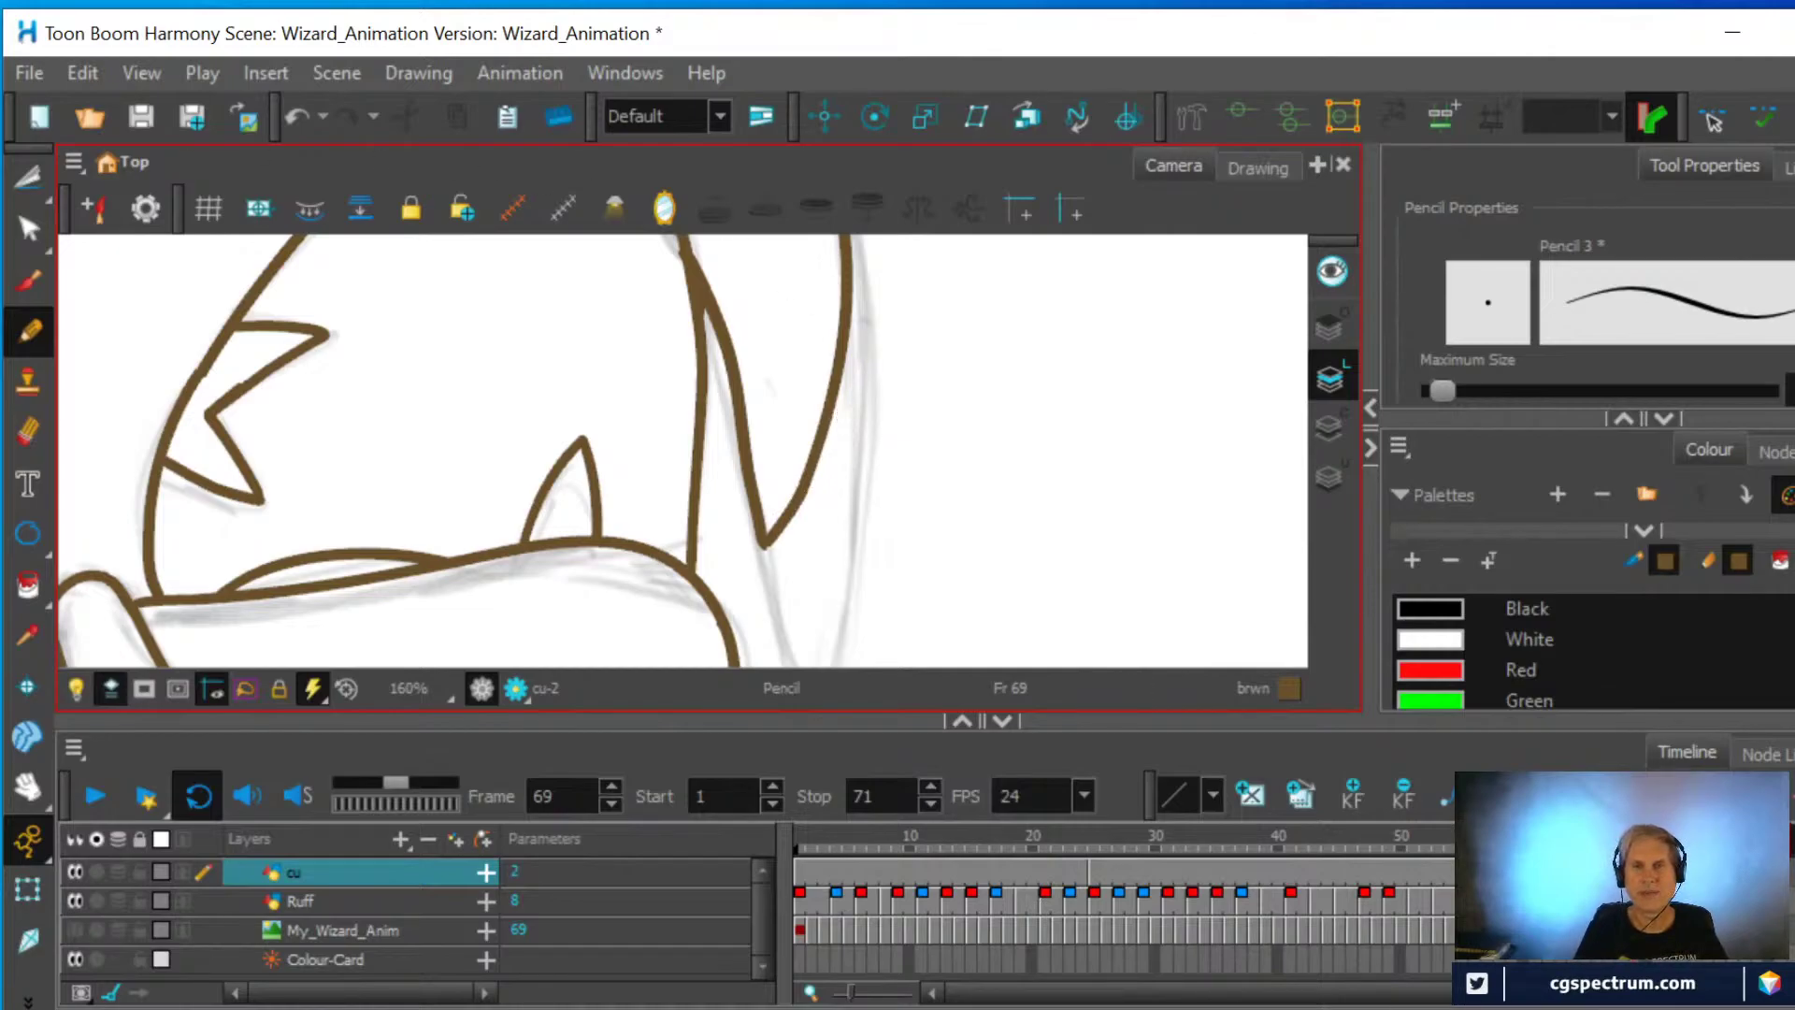
Compare frame 69's hat tip with frame 1, then erase it and redraw it shorter and narrower, removing the leftover outer line
{"action": "scroll", "coordinate": [1003, 401], "scroll_direction": "down", "scroll_amount": 4}
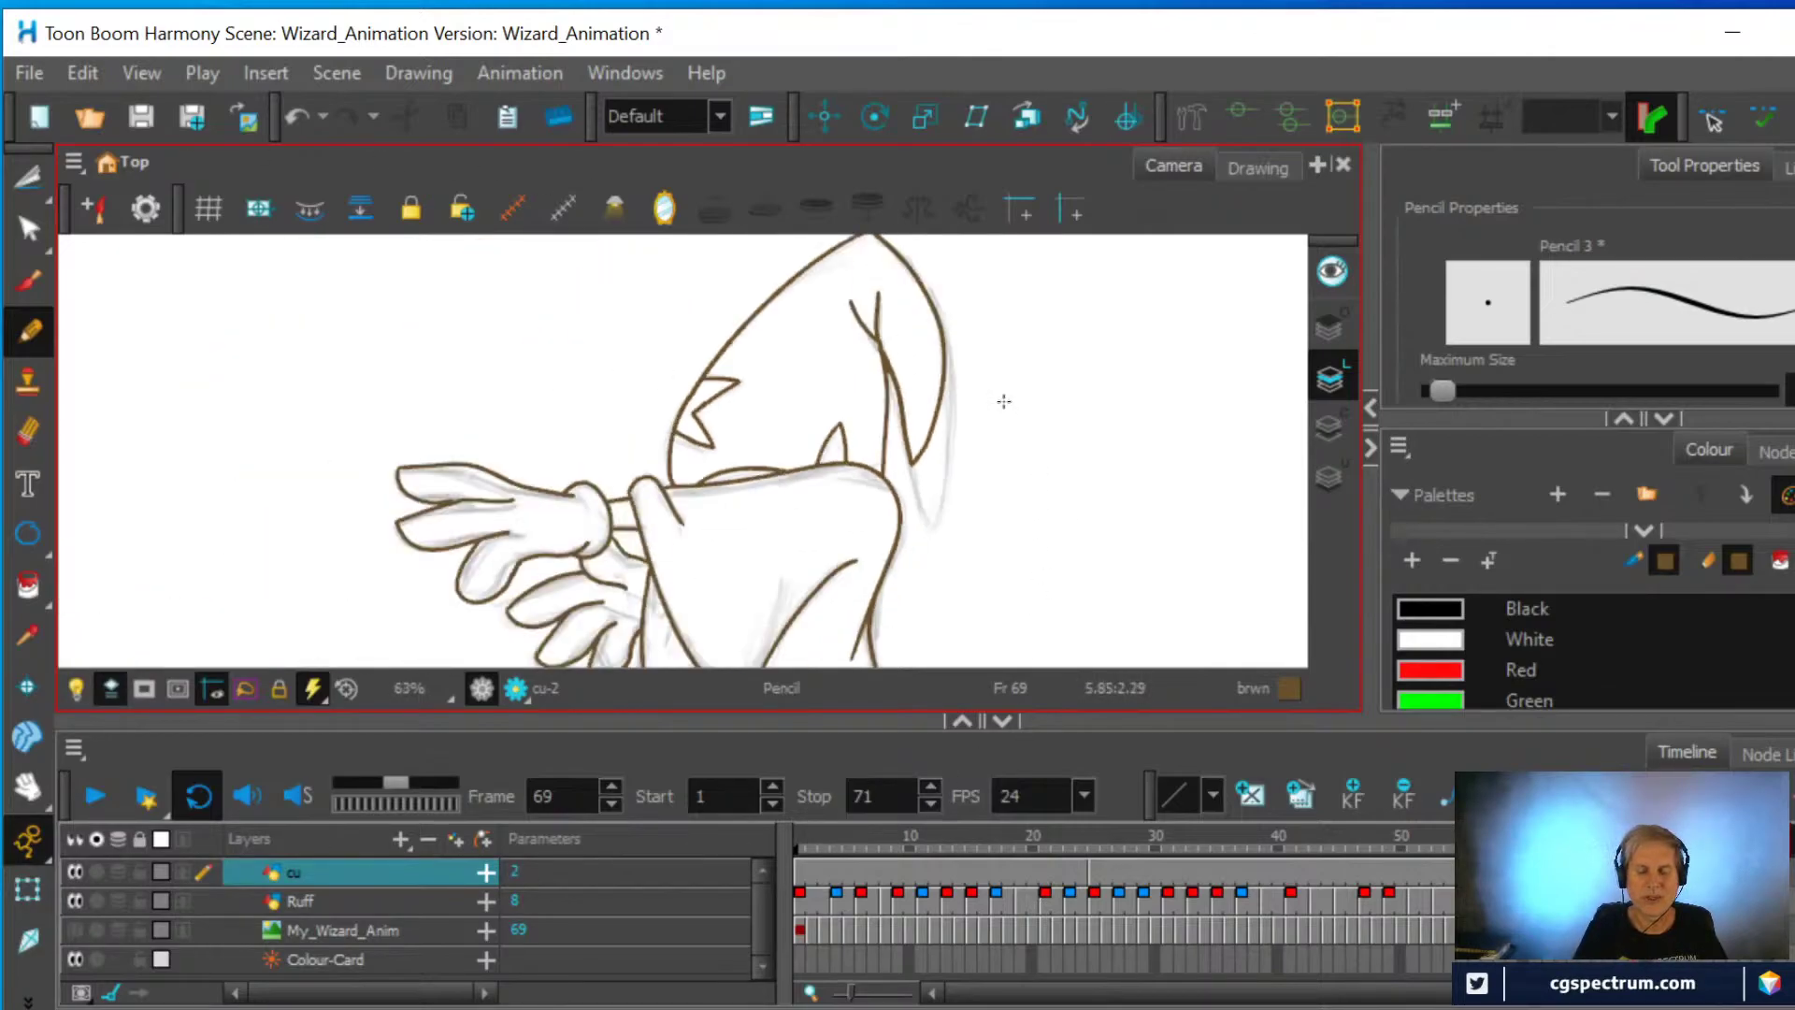
{"action": "scroll", "coordinate": [1003, 401], "scroll_direction": "down", "scroll_amount": 2}
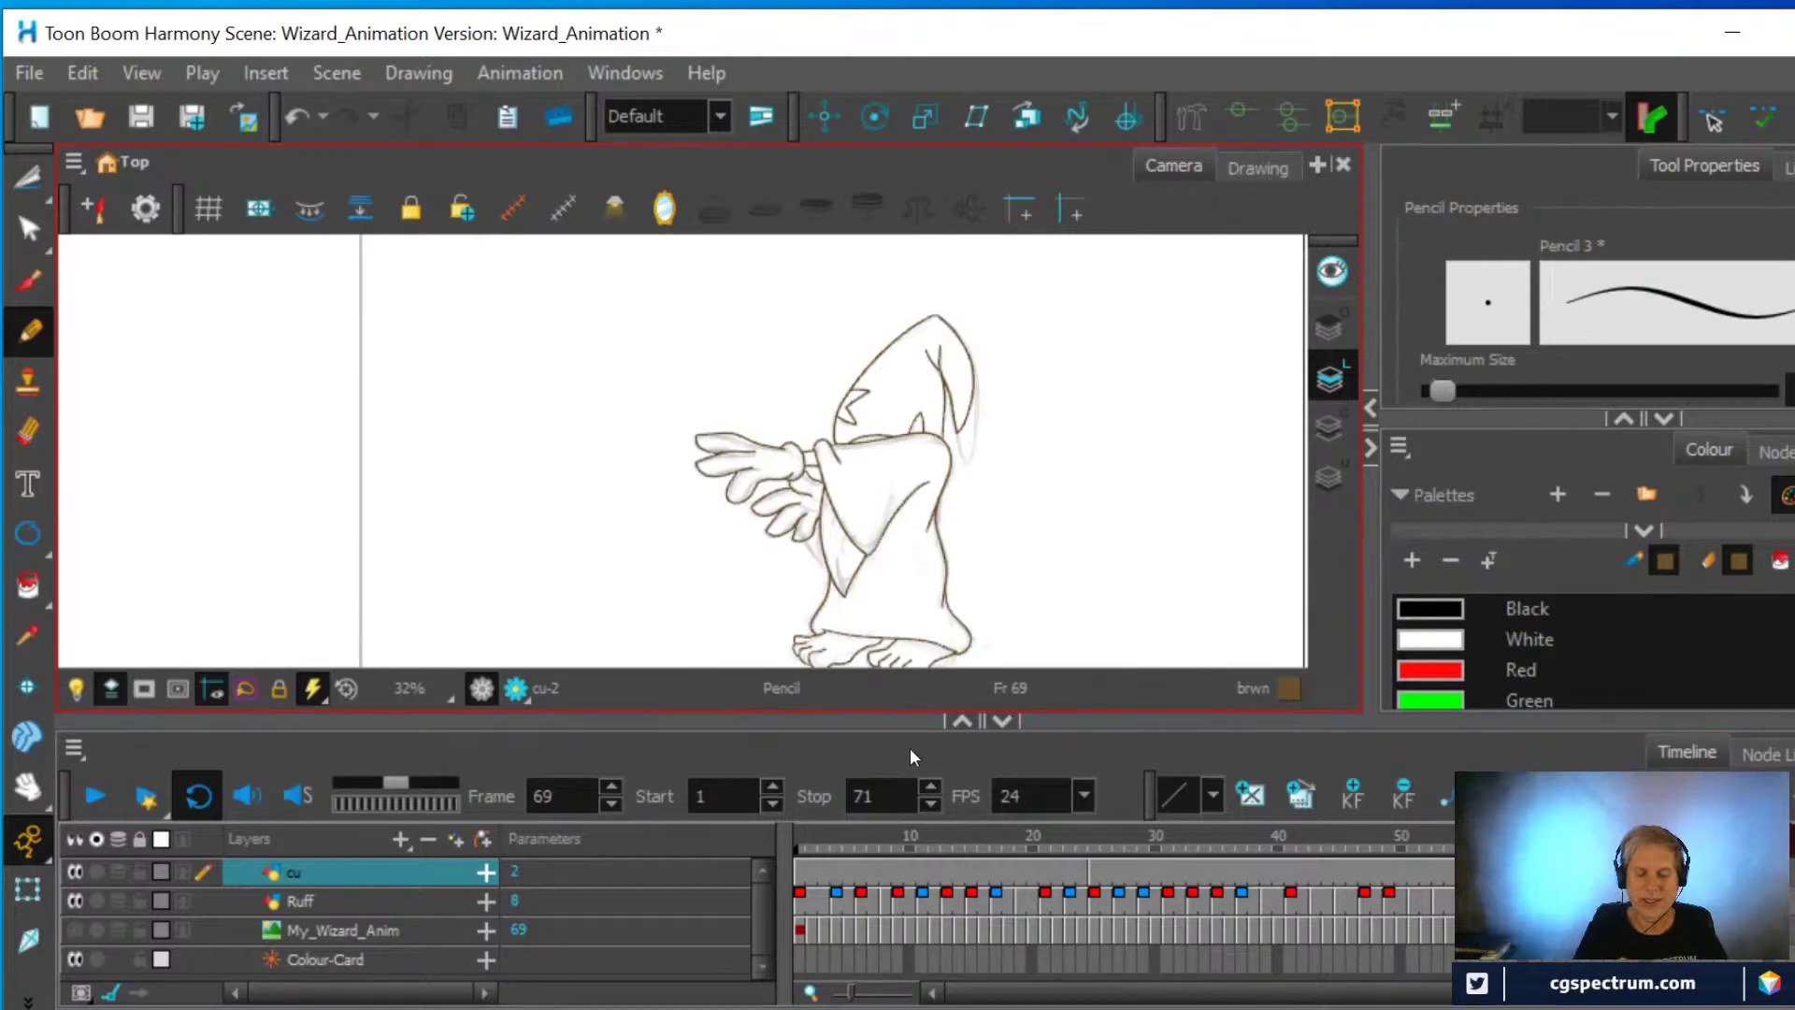
{"action": "left_click", "coordinate": [801, 868]}
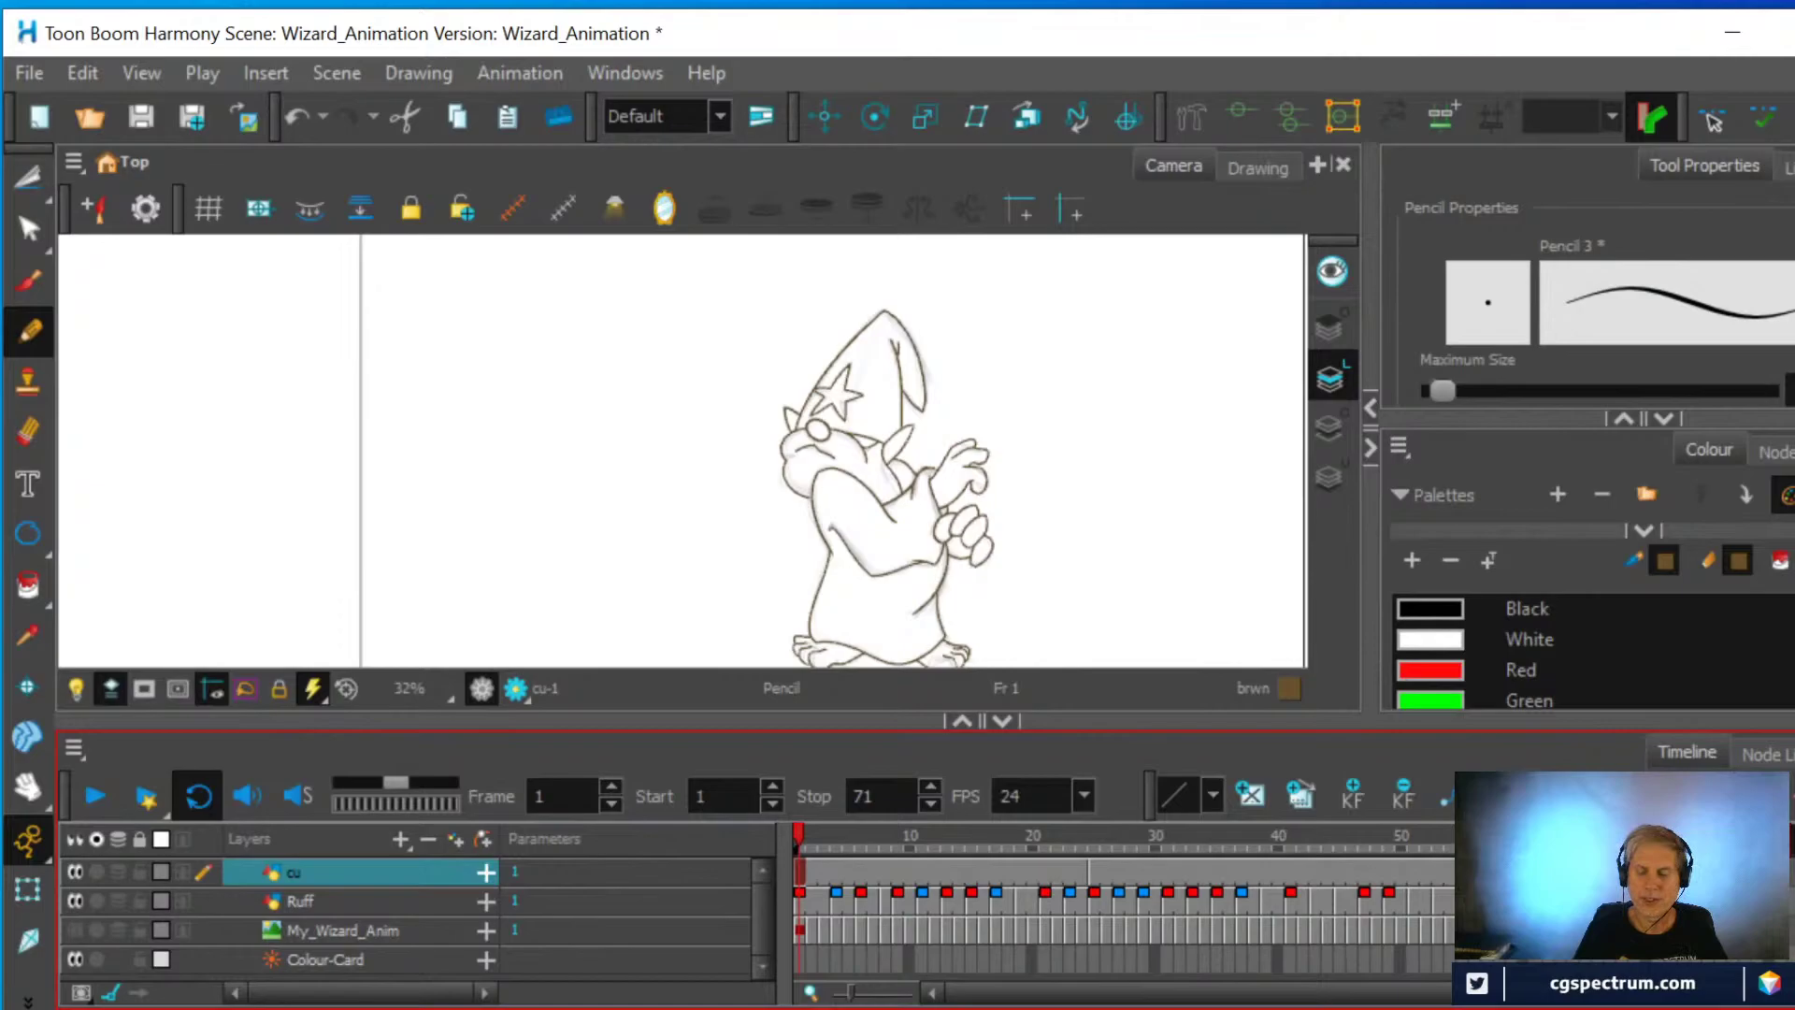
{"action": "key", "text": "Return"}
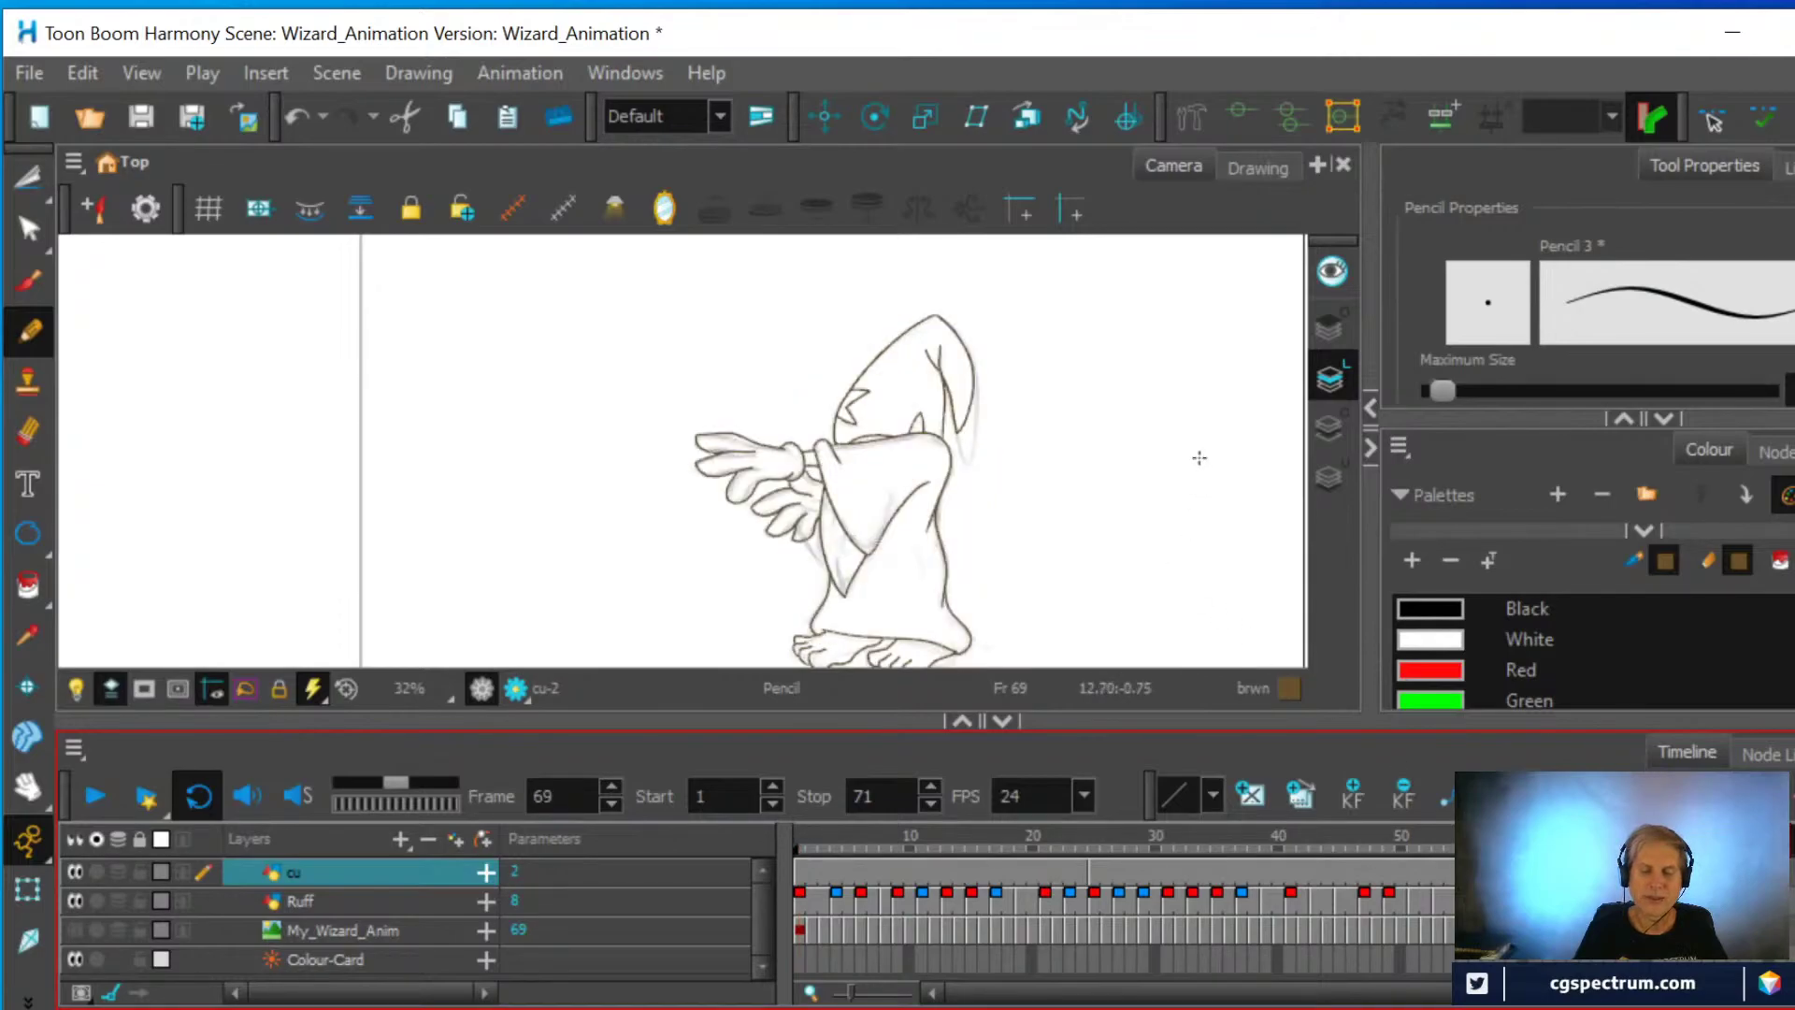
{"action": "scroll", "coordinate": [1194, 461], "scroll_direction": "up", "scroll_amount": 3}
{"action": "scroll", "coordinate": [876, 530], "scroll_direction": "down", "scroll_amount": 1}
{"action": "scroll", "coordinate": [876, 525], "scroll_direction": "down", "scroll_amount": 1}
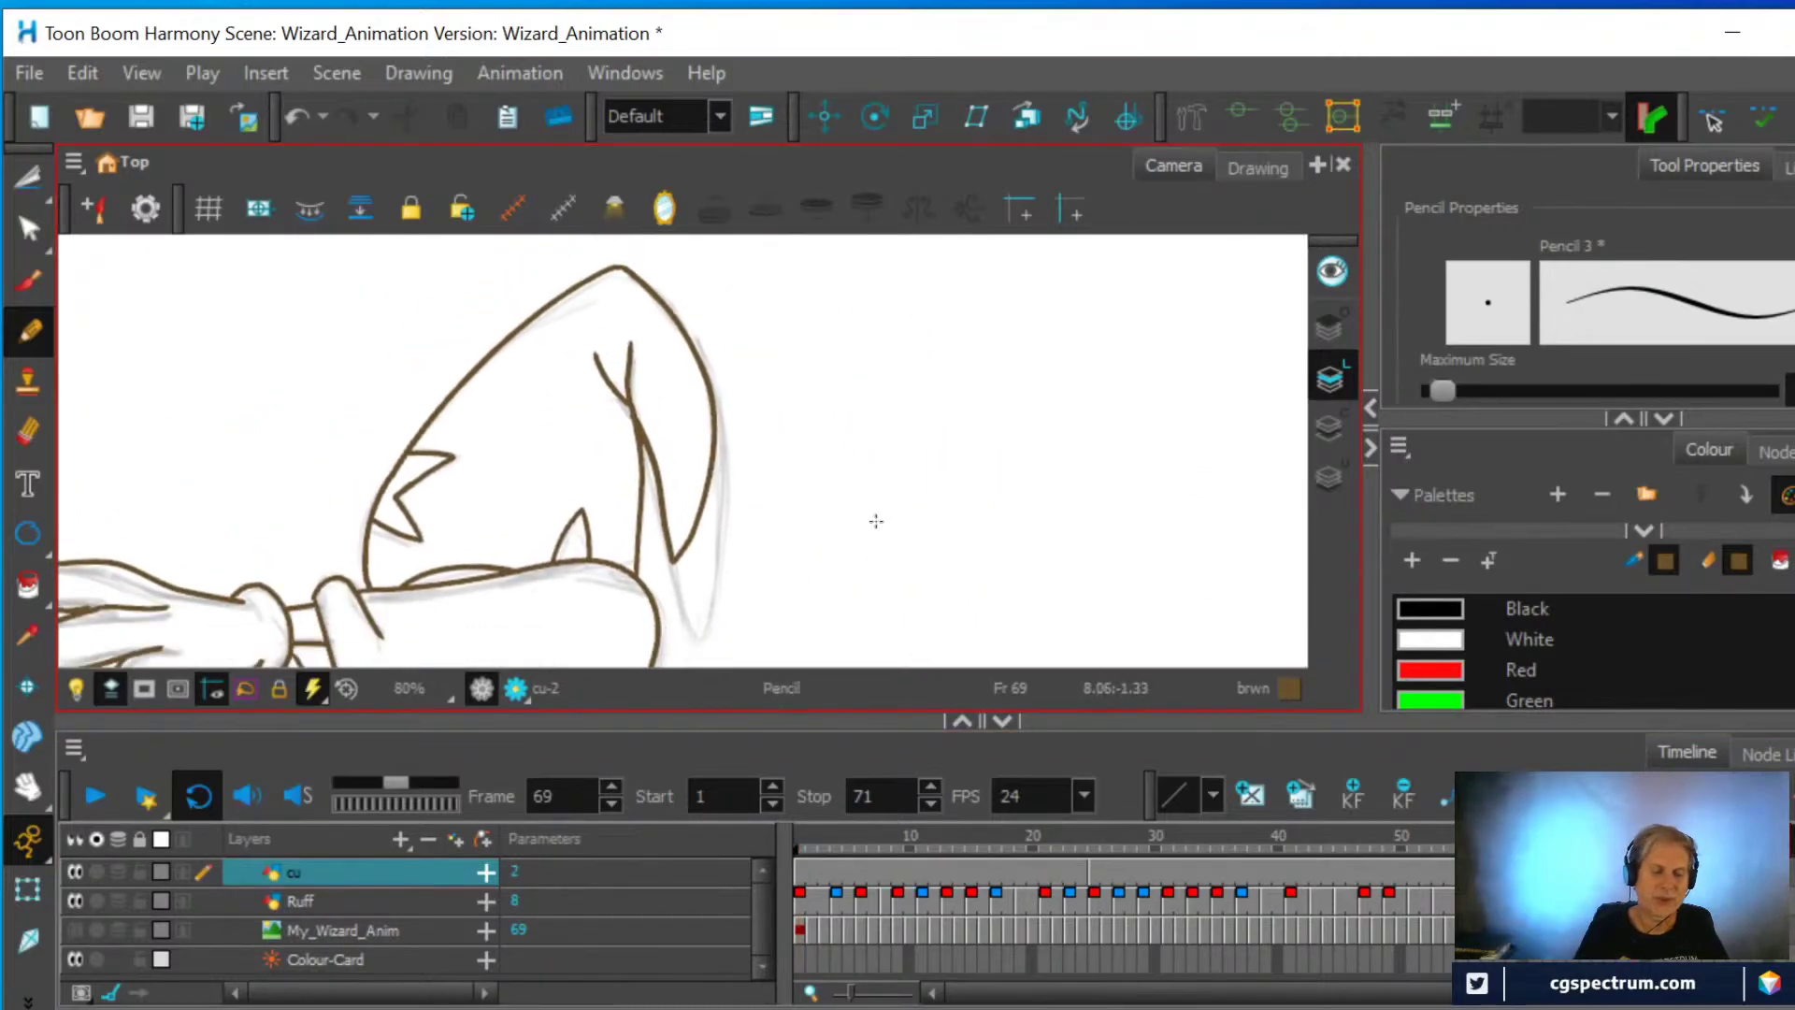
{"action": "left_click", "coordinate": [28, 432]}
{"action": "mouse_move", "coordinate": [675, 553]}
{"action": "left_mouse_down"}
{"action": "mouse_move", "coordinate": [671, 508]}
{"action": "mouse_move", "coordinate": [709, 481]}
{"action": "mouse_move", "coordinate": [721, 436]}
{"action": "mouse_move", "coordinate": [685, 499]}
{"action": "mouse_move", "coordinate": [655, 426]}
{"action": "left_mouse_up"}
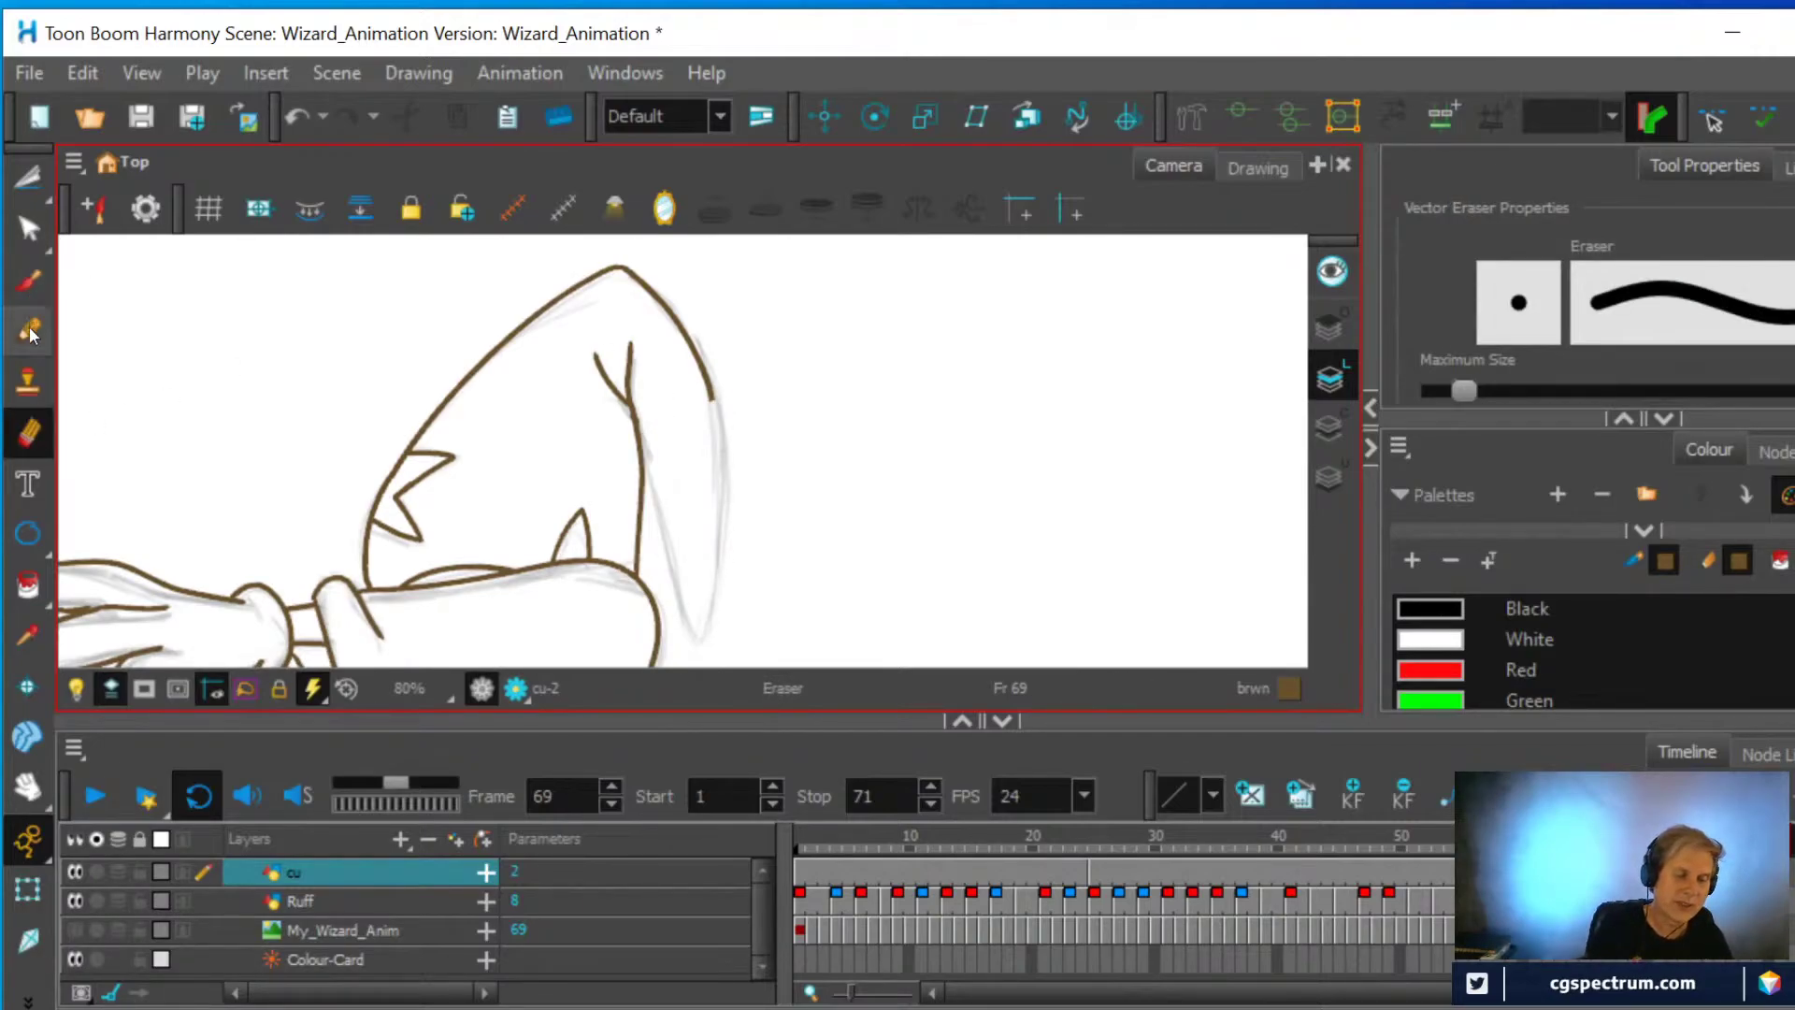
{"action": "key", "text": "alt+x"}
{"action": "mouse_move", "coordinate": [630, 425]}
{"action": "left_mouse_down"}
{"action": "mouse_move", "coordinate": [670, 537]}
{"action": "mouse_move", "coordinate": [695, 469]}
{"action": "mouse_move", "coordinate": [690, 333]}
{"action": "left_mouse_up"}
{"action": "key", "text": "alt+e"}
{"action": "mouse_move", "coordinate": [726, 421]}
{"action": "left_mouse_down"}
{"action": "mouse_move", "coordinate": [725, 443]}
{"action": "mouse_move", "coordinate": [708, 316]}
{"action": "left_mouse_up"}
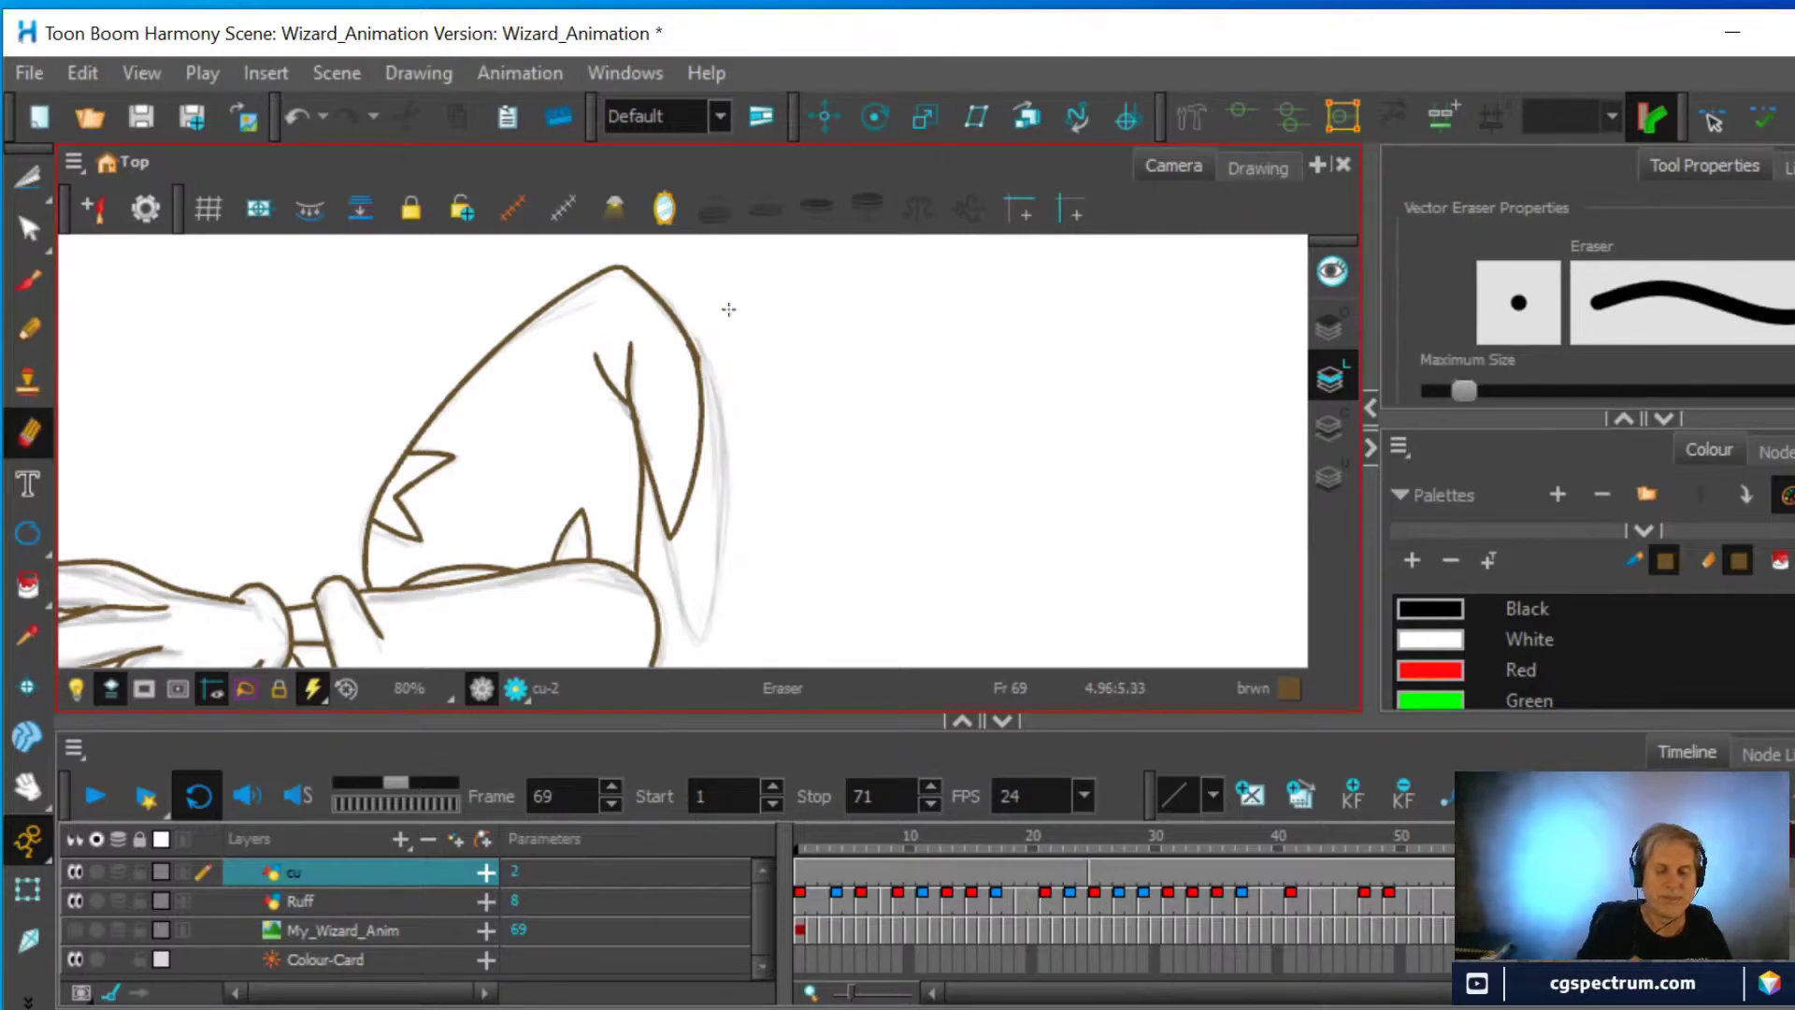
Erase the uneven join on the outer edge of frame 69's hat tip and bridge the gap with a smooth Pencil curve
{"action": "scroll", "coordinate": [729, 308], "scroll_direction": "down", "scroll_amount": 3}
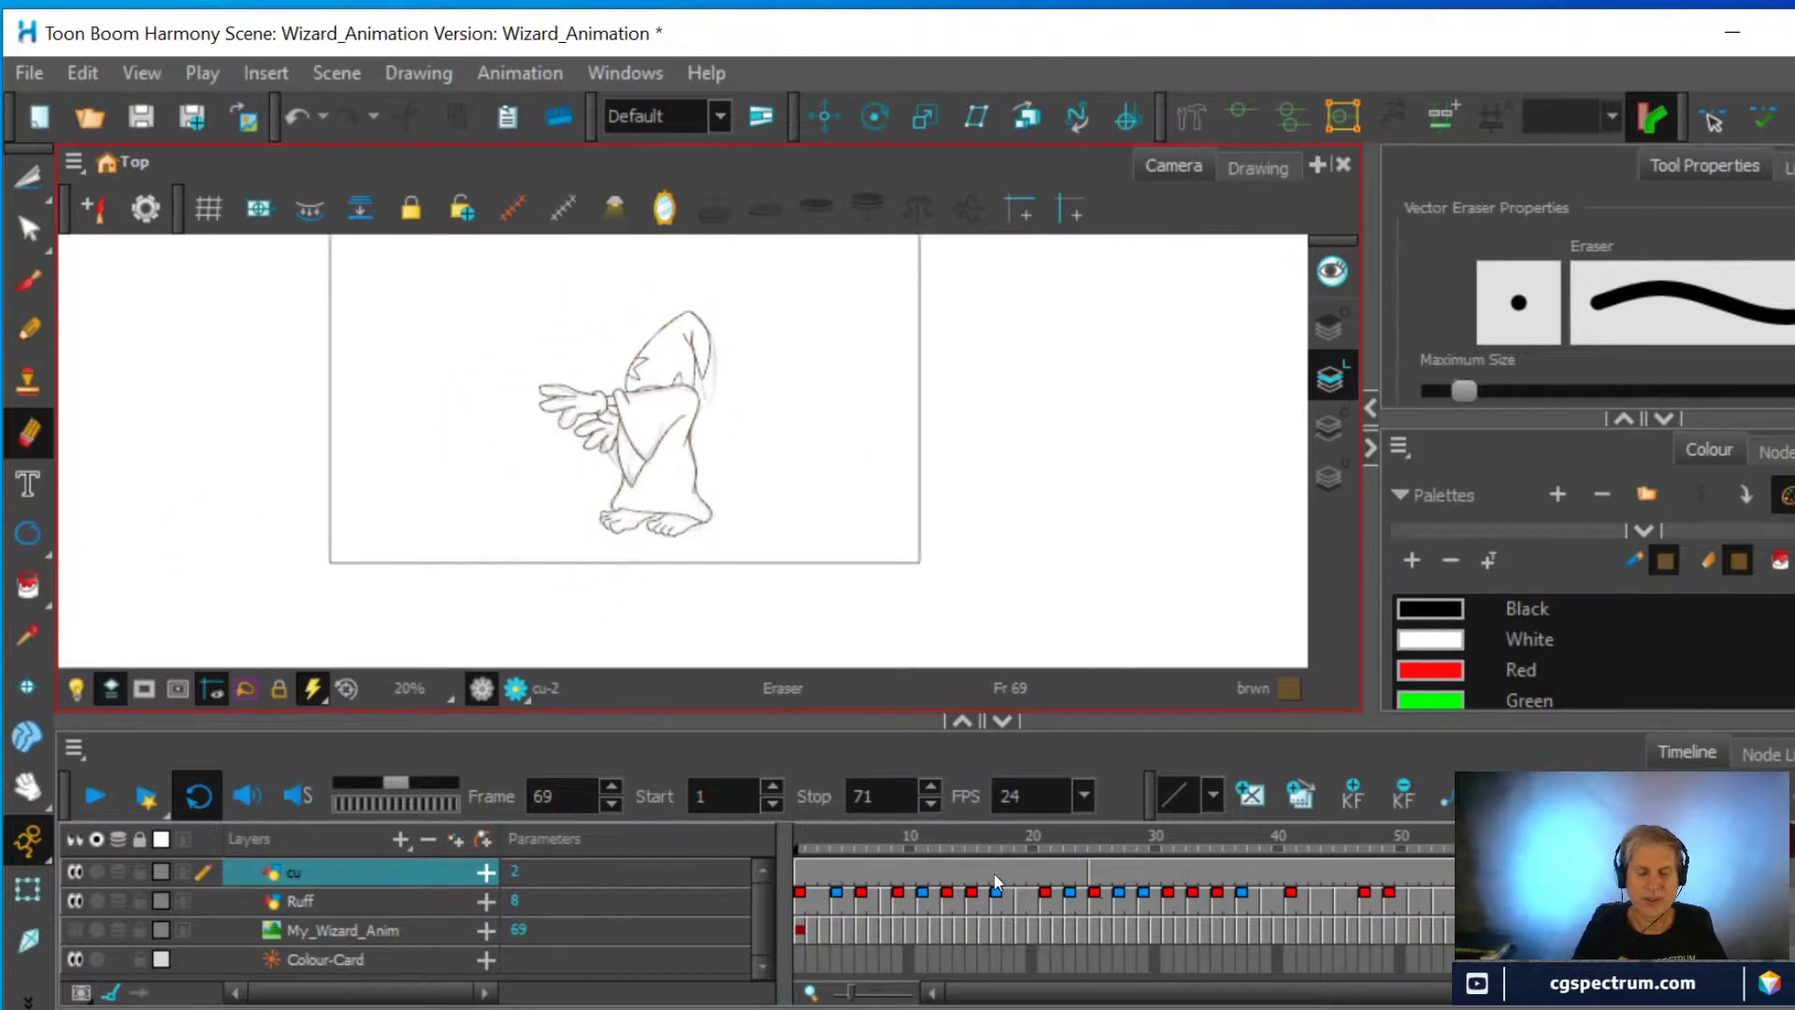
{"action": "left_click", "coordinate": [800, 861]}
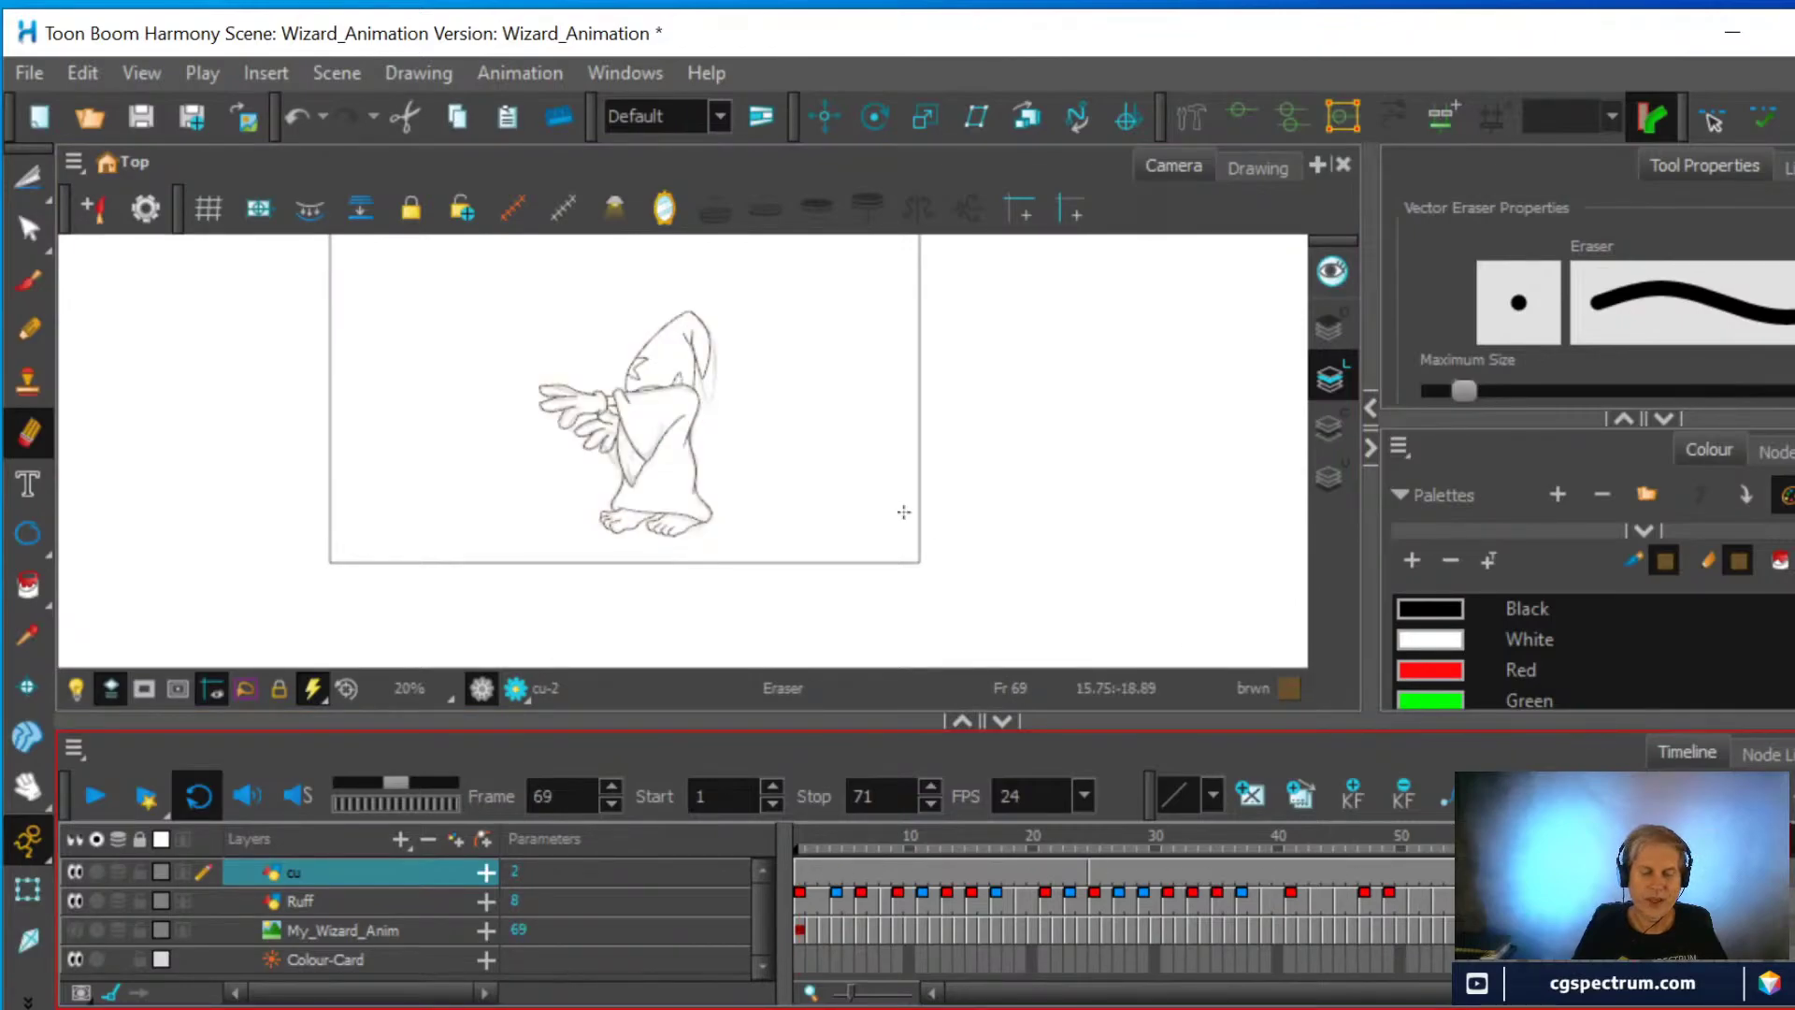
{"action": "scroll", "coordinate": [771, 368], "scroll_direction": "up", "scroll_amount": 5}
{"action": "key", "text": "space"}
{"action": "left_click_drag", "start_coordinate": [769, 368], "coordinate": [767, 529]}
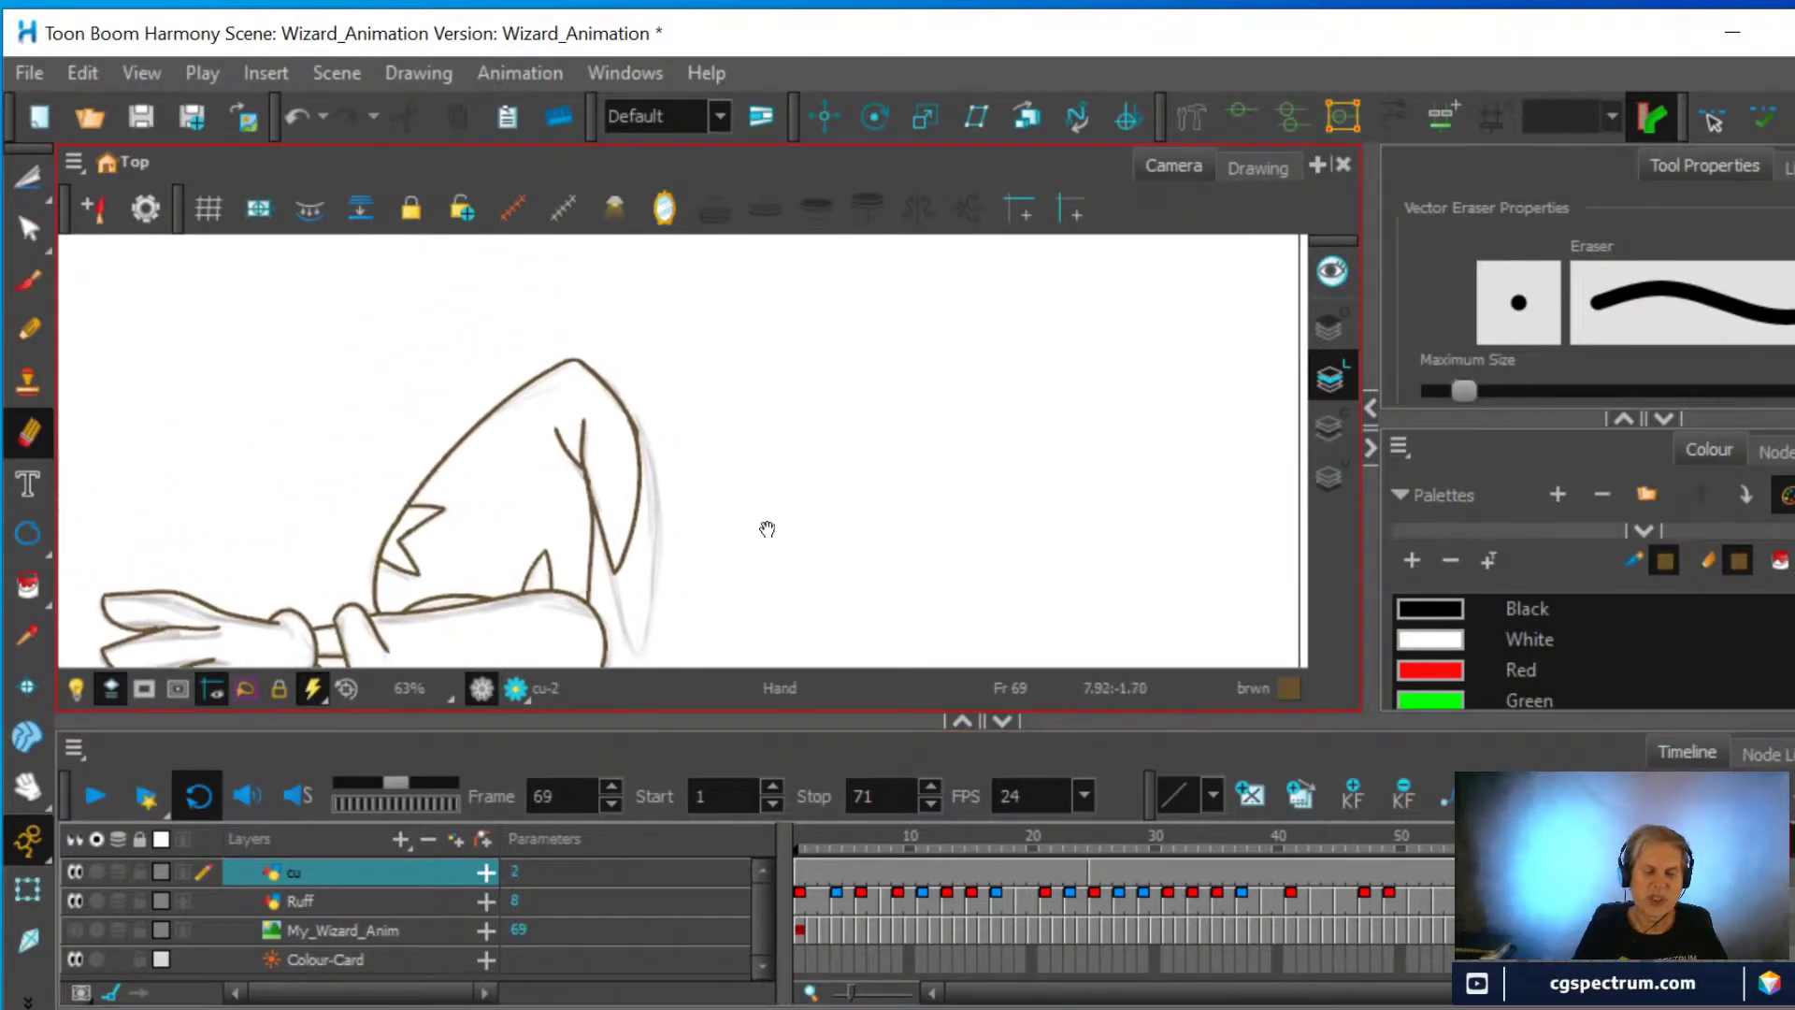
{"action": "scroll", "coordinate": [727, 584], "scroll_direction": "up", "scroll_amount": 1}
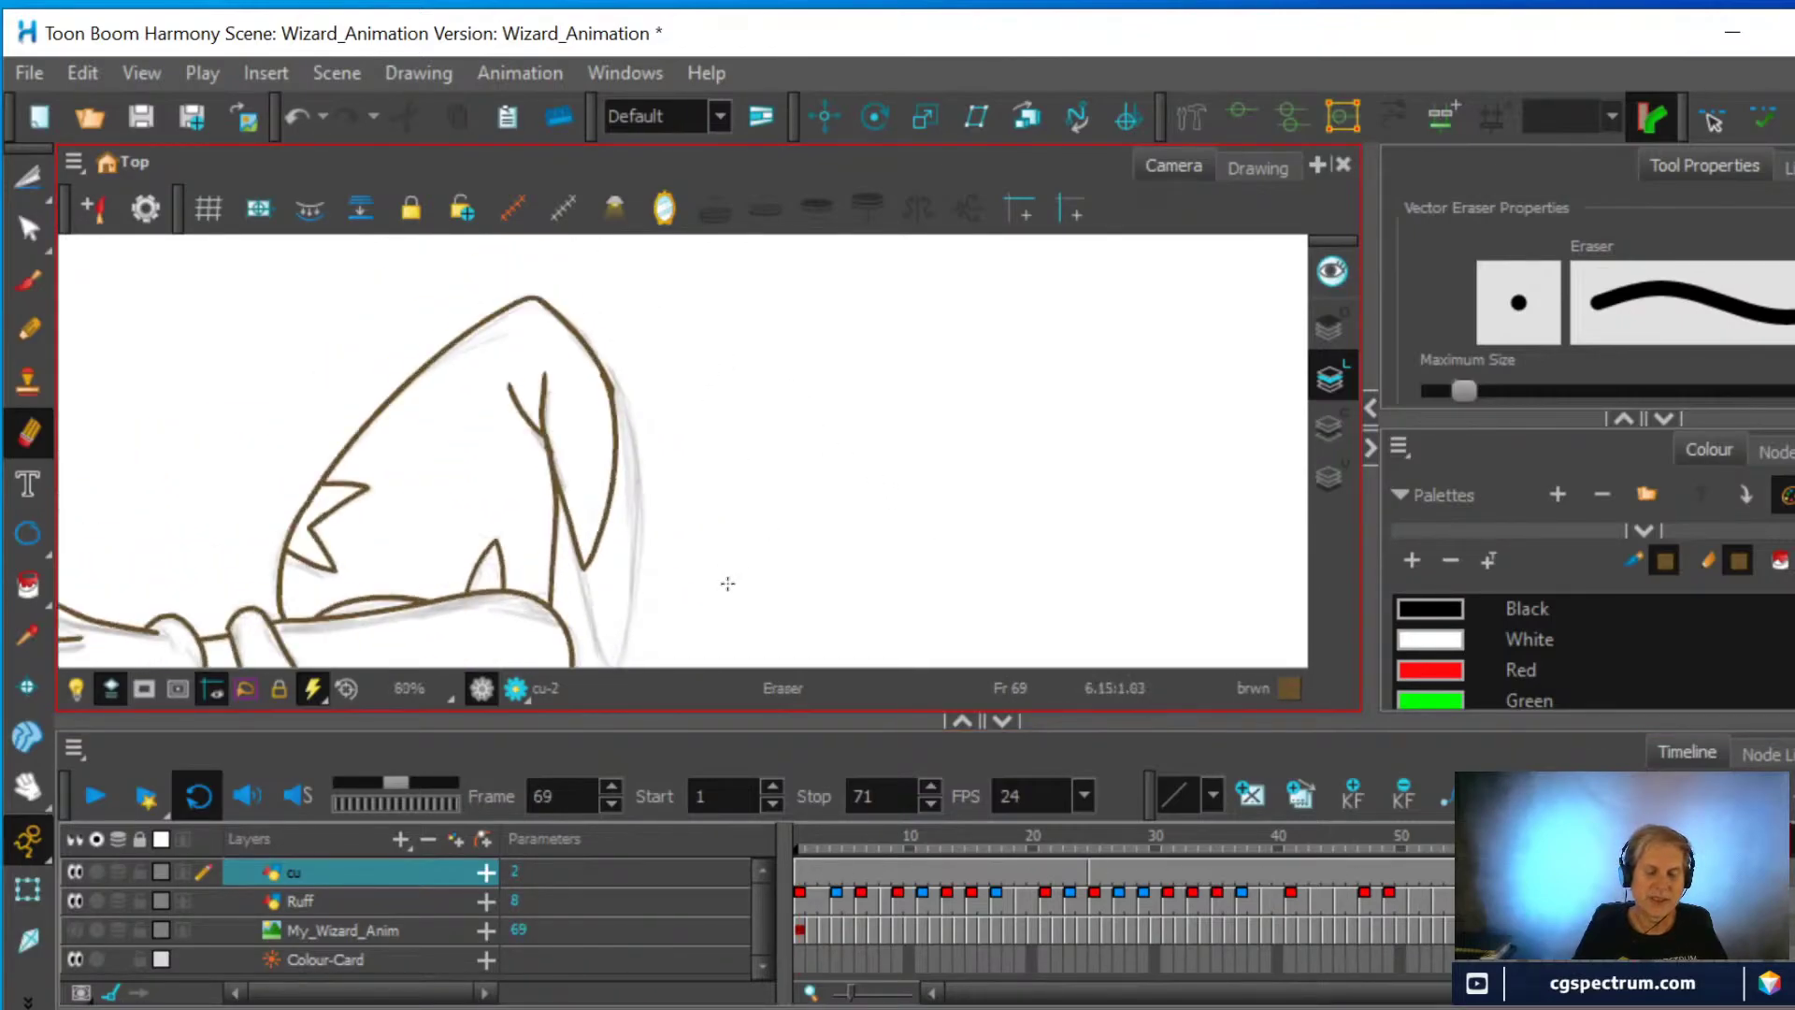
{"action": "left_click_drag", "start_coordinate": [614, 400], "coordinate": [594, 357]}
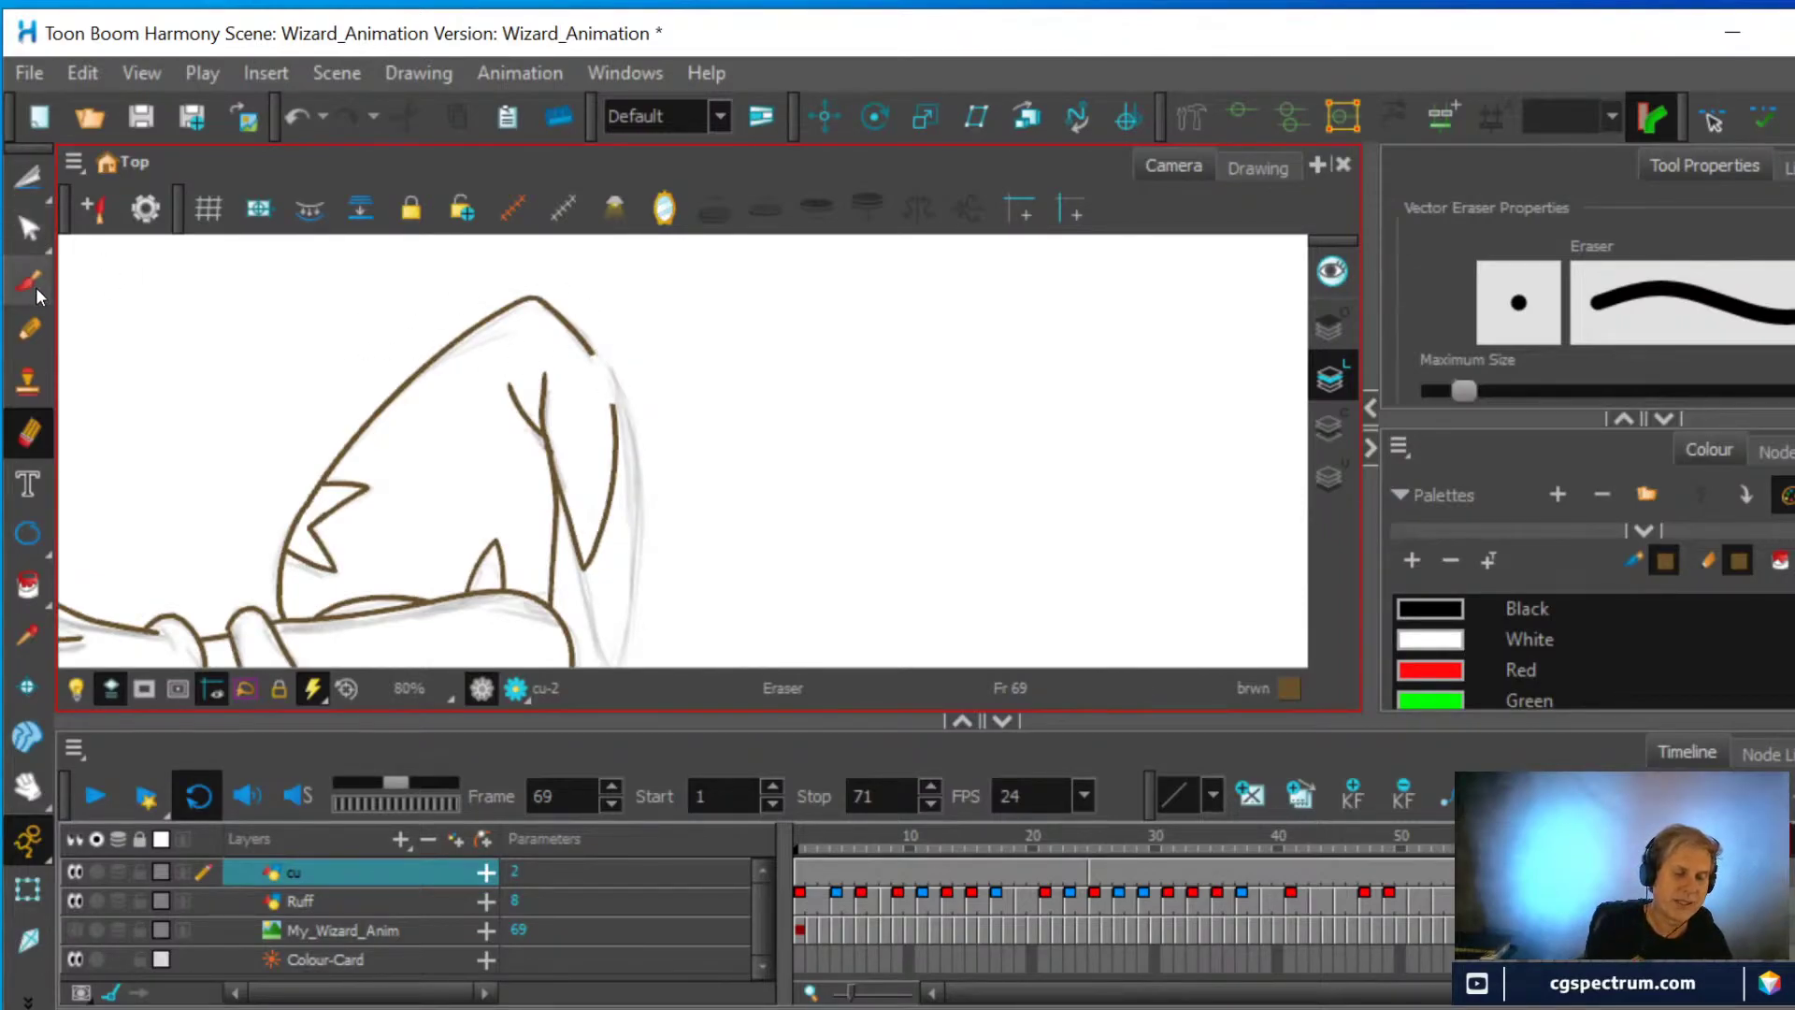
{"action": "left_click", "coordinate": [34, 327]}
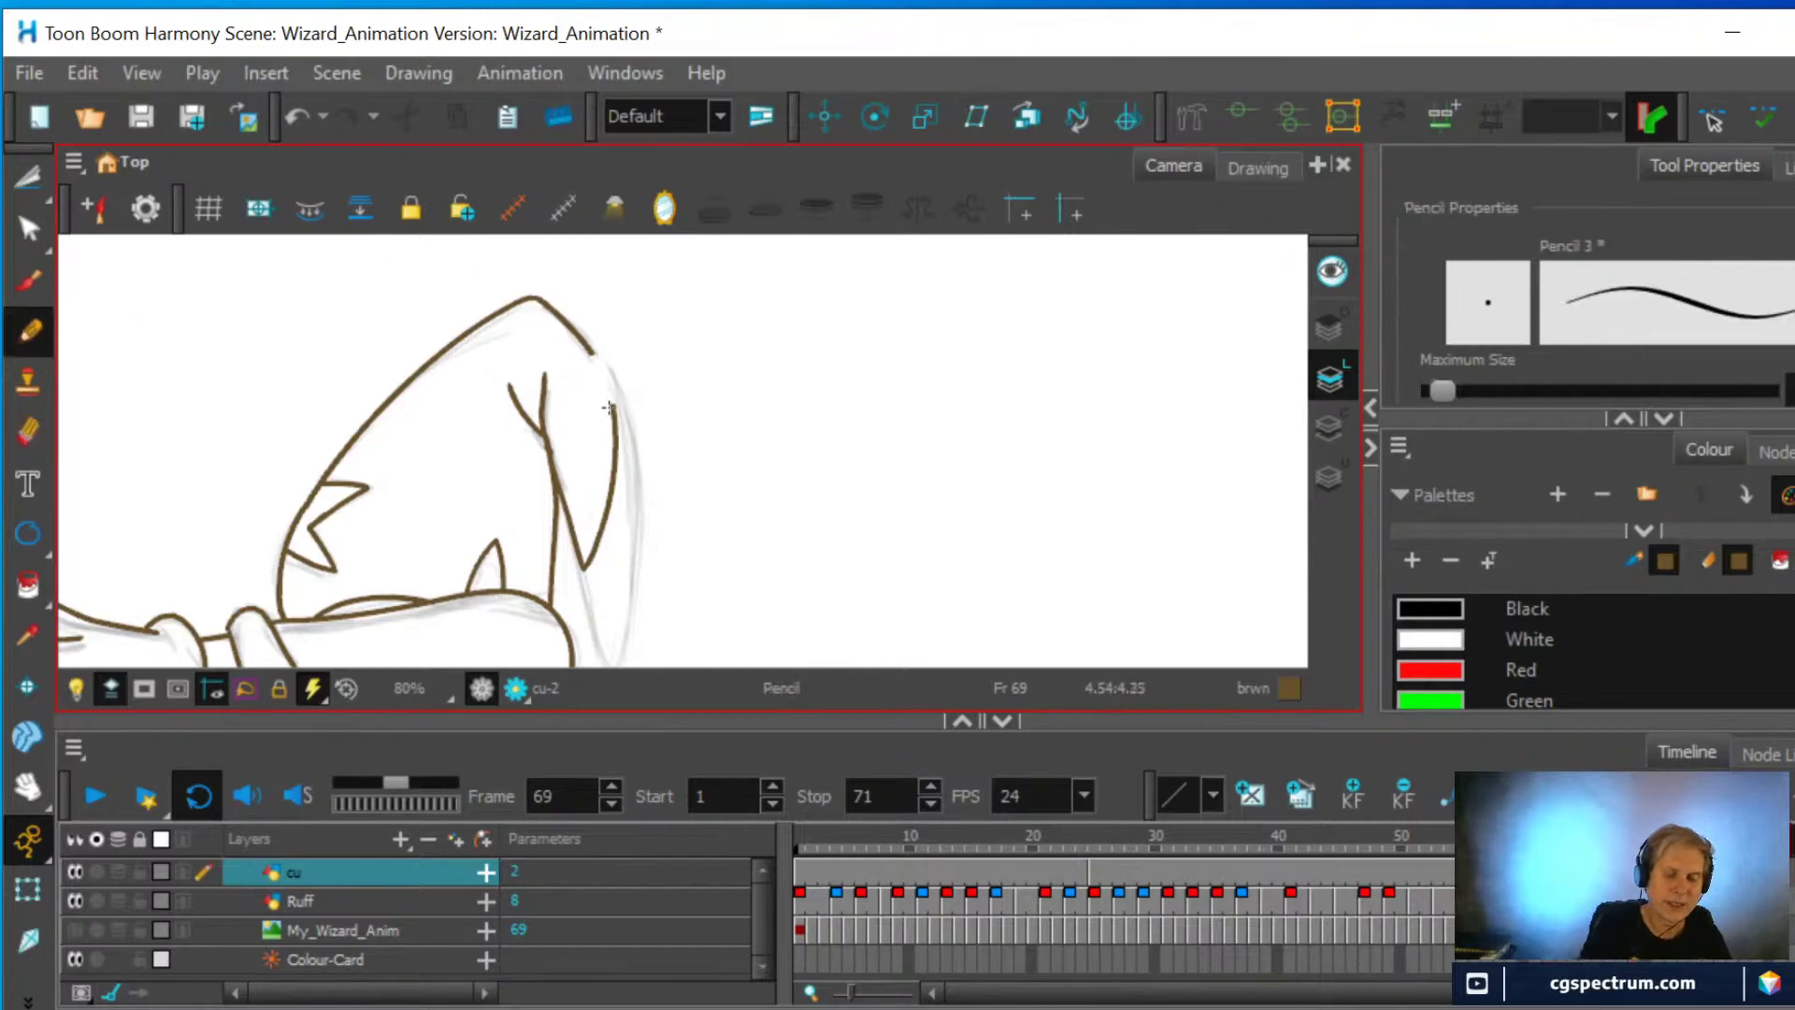
{"action": "left_click_drag", "start_coordinate": [613, 405], "coordinate": [587, 344]}
{"action": "key", "text": "ctrl"}
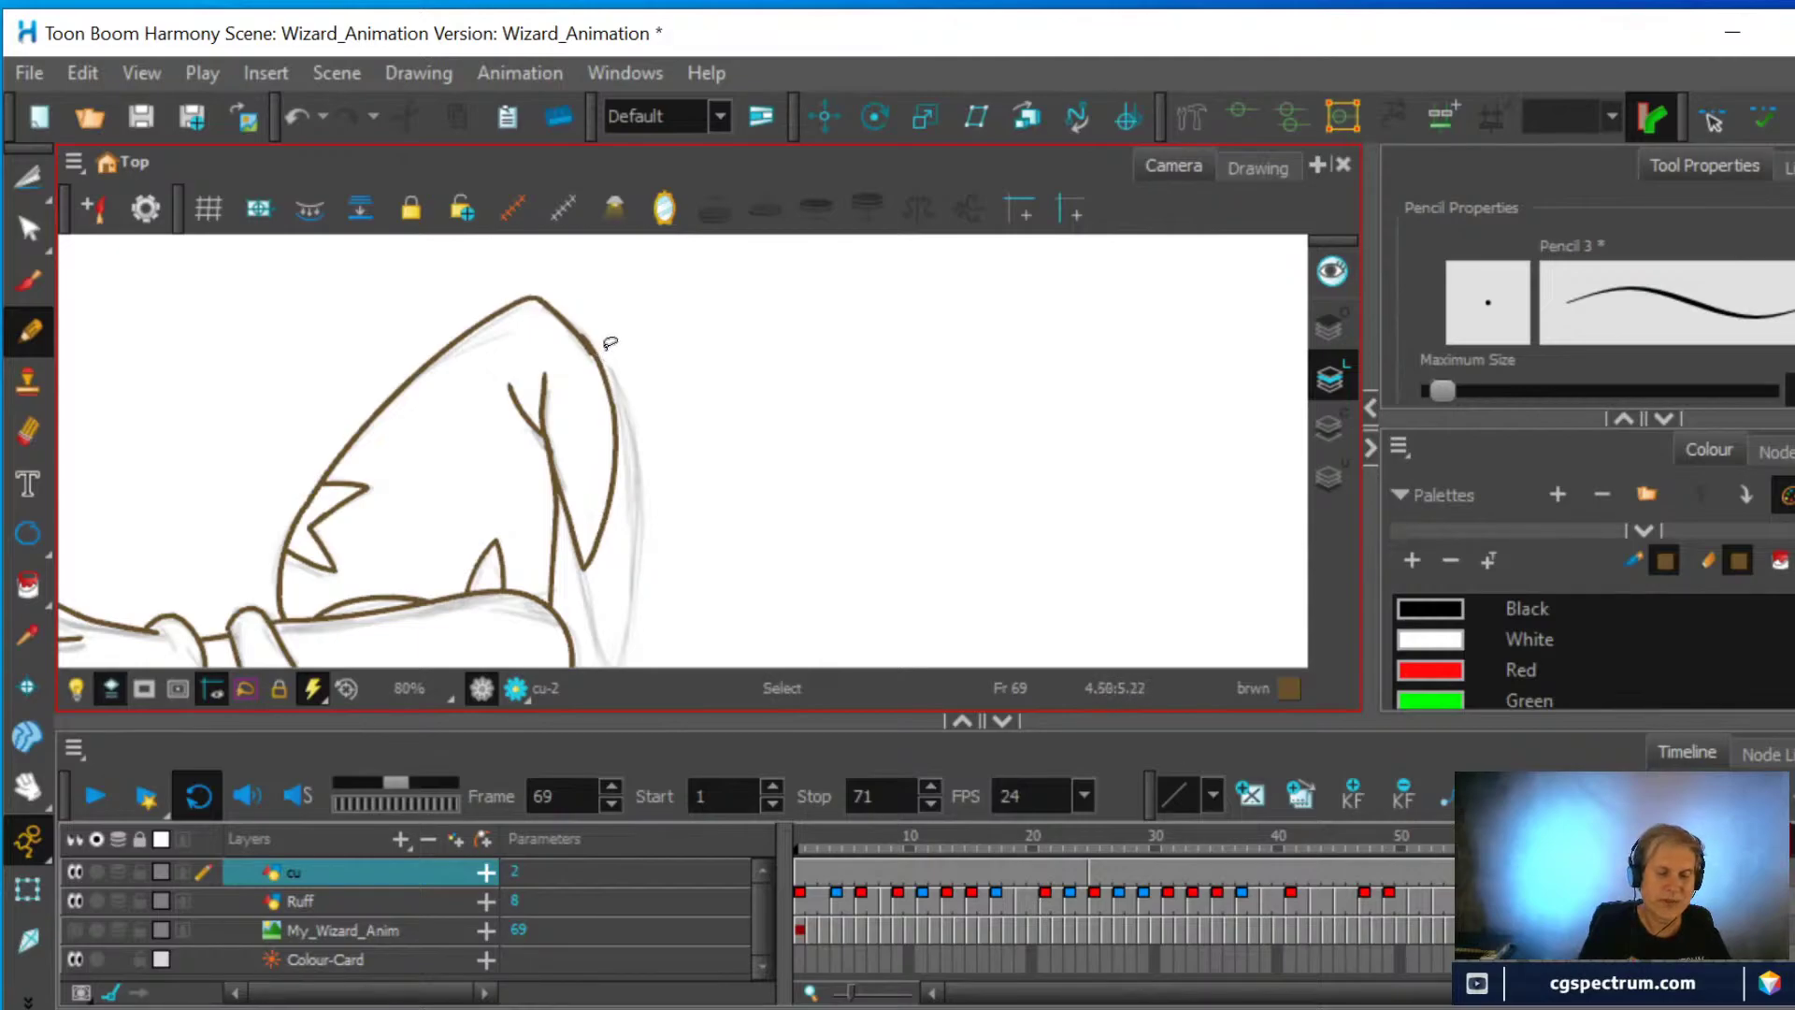
{"action": "key", "text": "ctrl+z"}
{"action": "left_click_drag", "start_coordinate": [612, 408], "coordinate": [584, 337]}
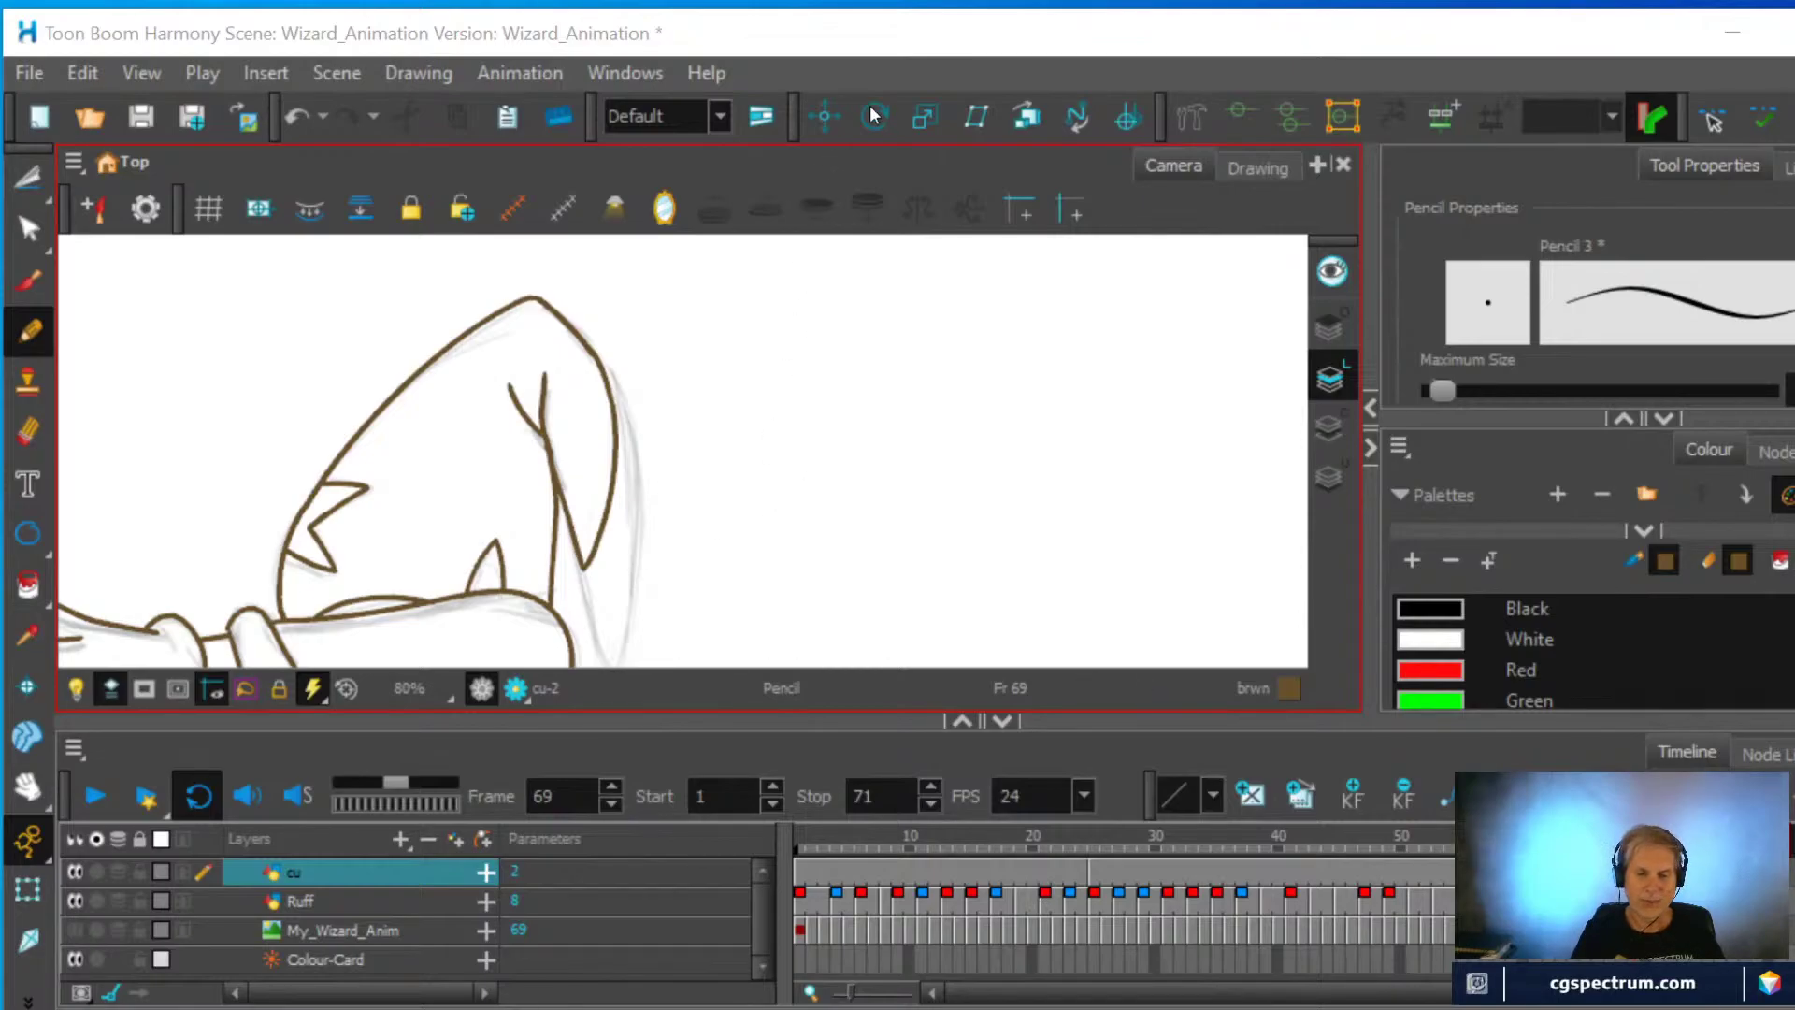
Examine frame 69's full figure, and compare the rough crouching pose at frame 25 with the finished wizard drawing at frame 1
{"action": "scroll", "coordinate": [662, 495], "scroll_direction": "down", "scroll_amount": 4}
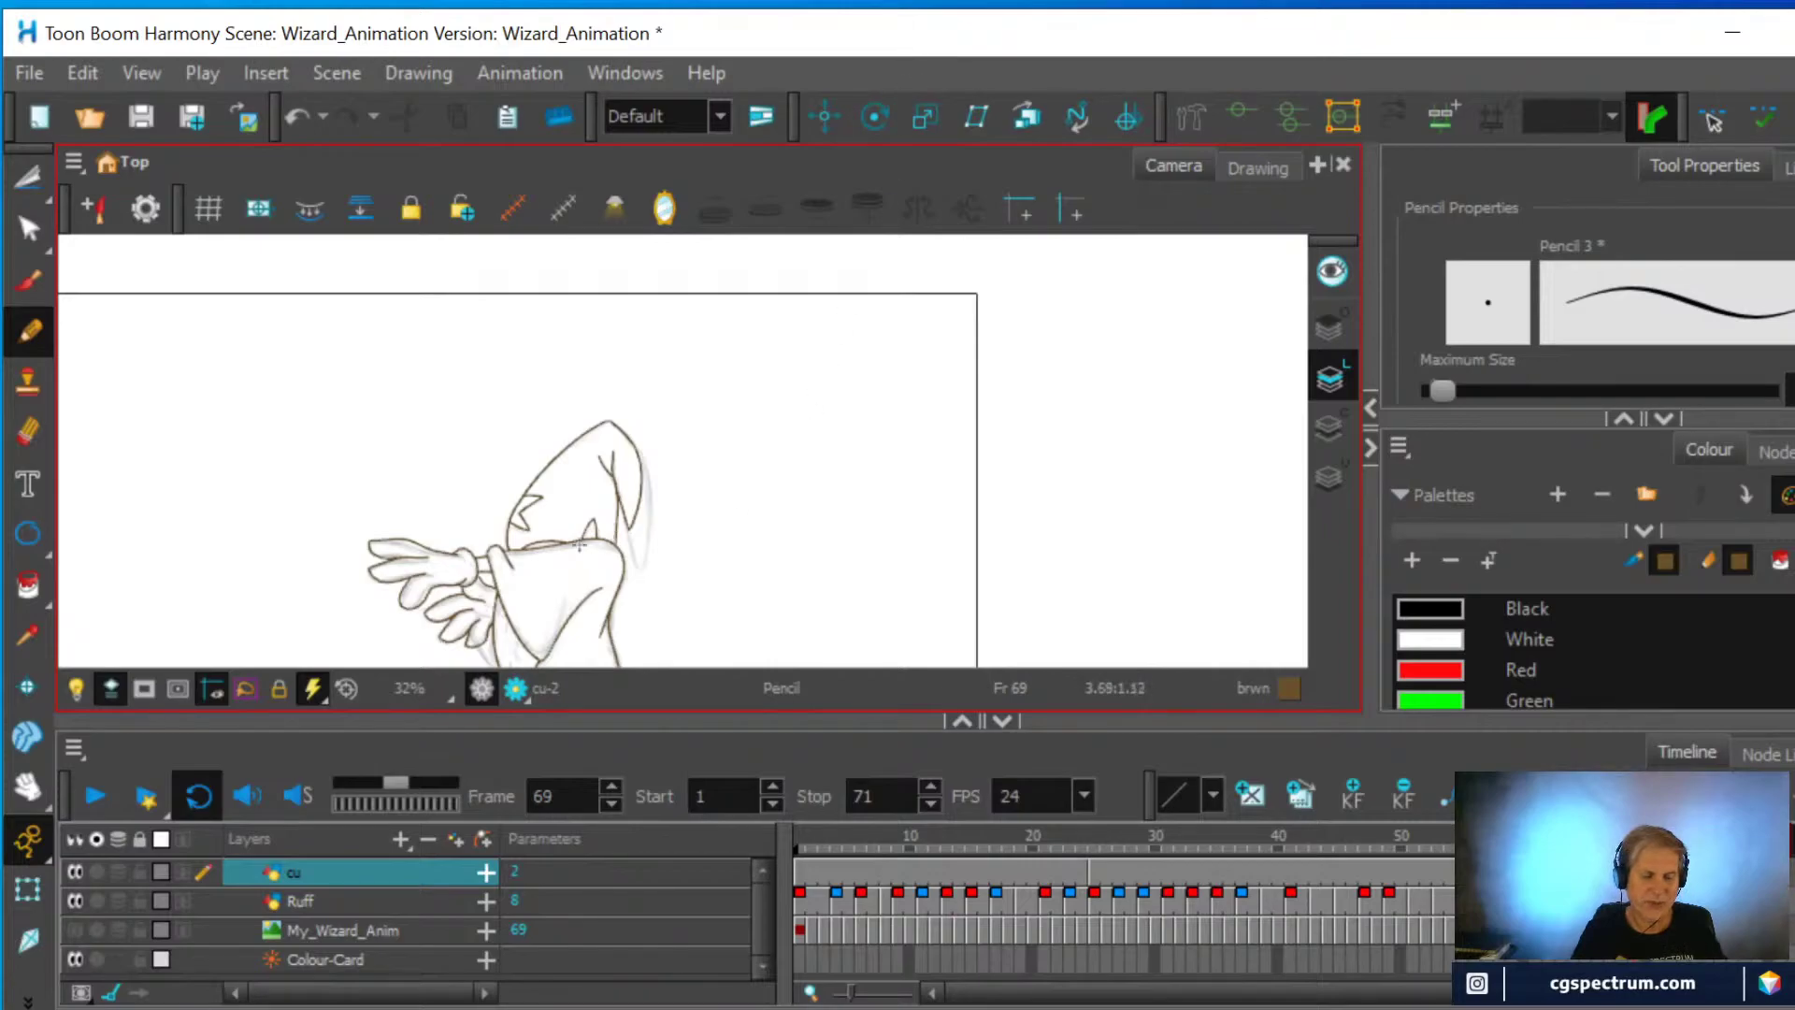
{"action": "left_click", "coordinate": [30, 785]}
{"action": "left_click_drag", "start_coordinate": [766, 501], "coordinate": [1018, 374]}
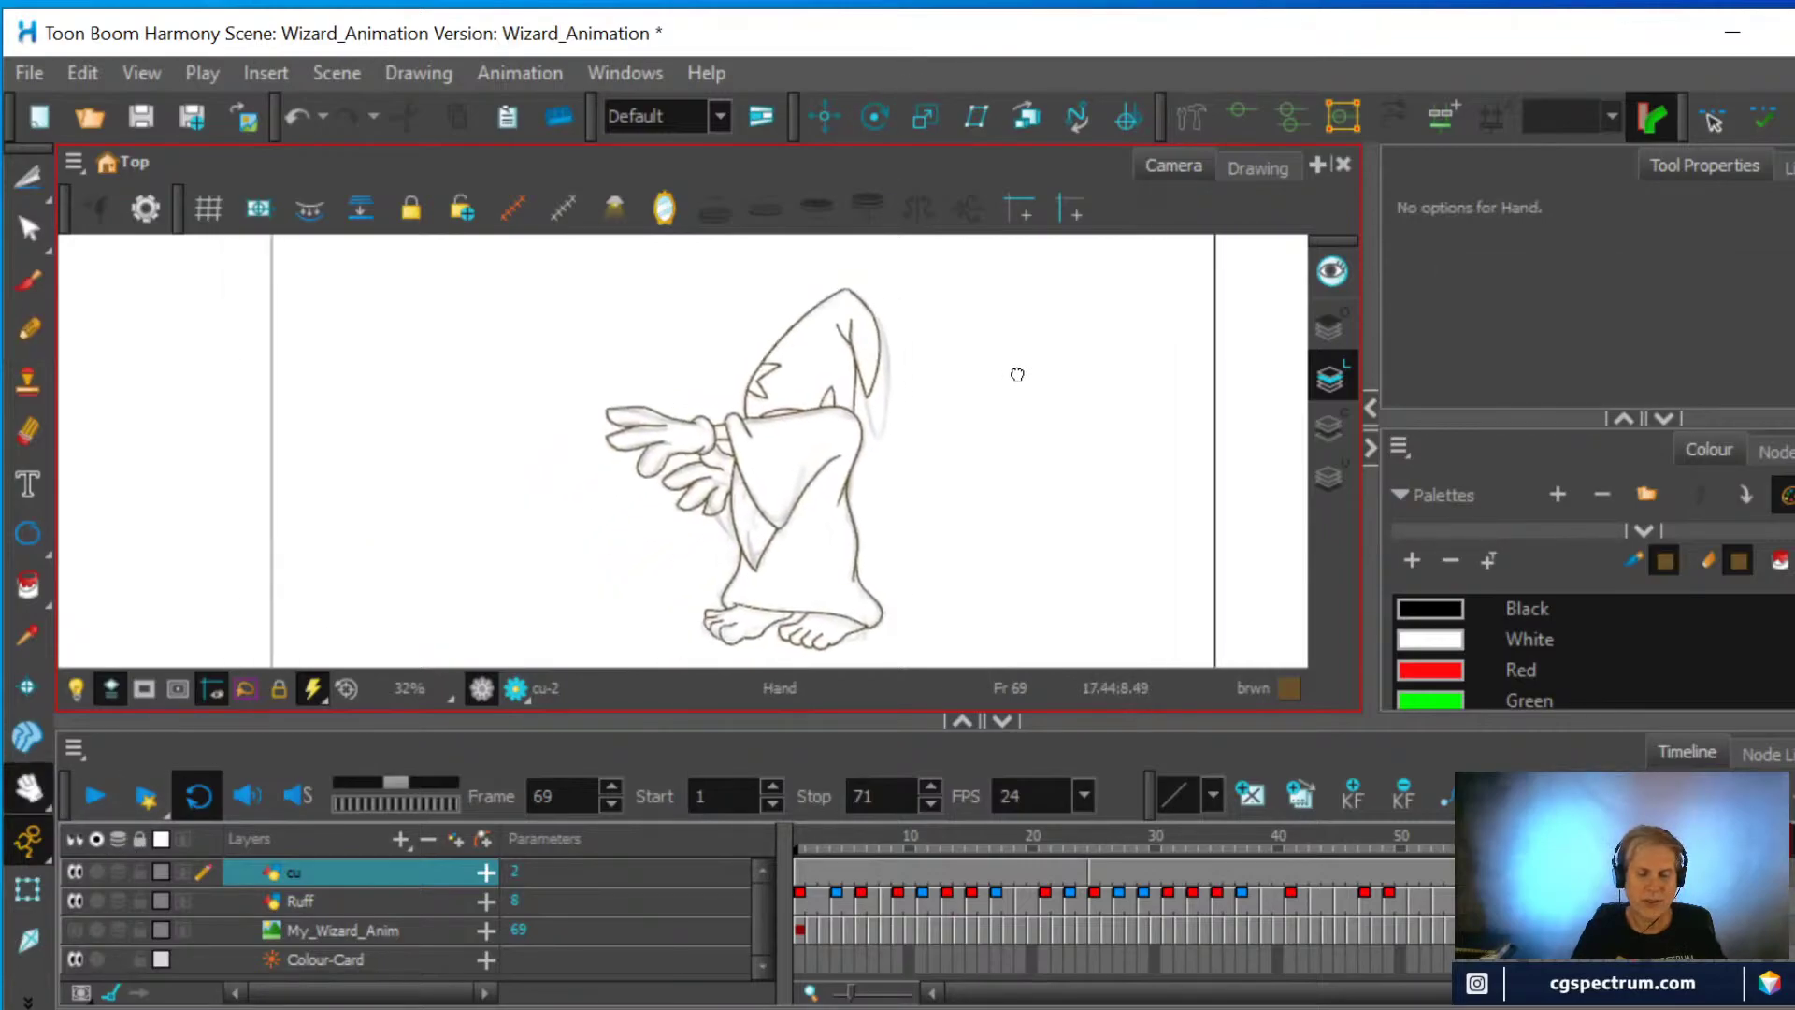
{"action": "left_click", "coordinate": [1094, 861]}
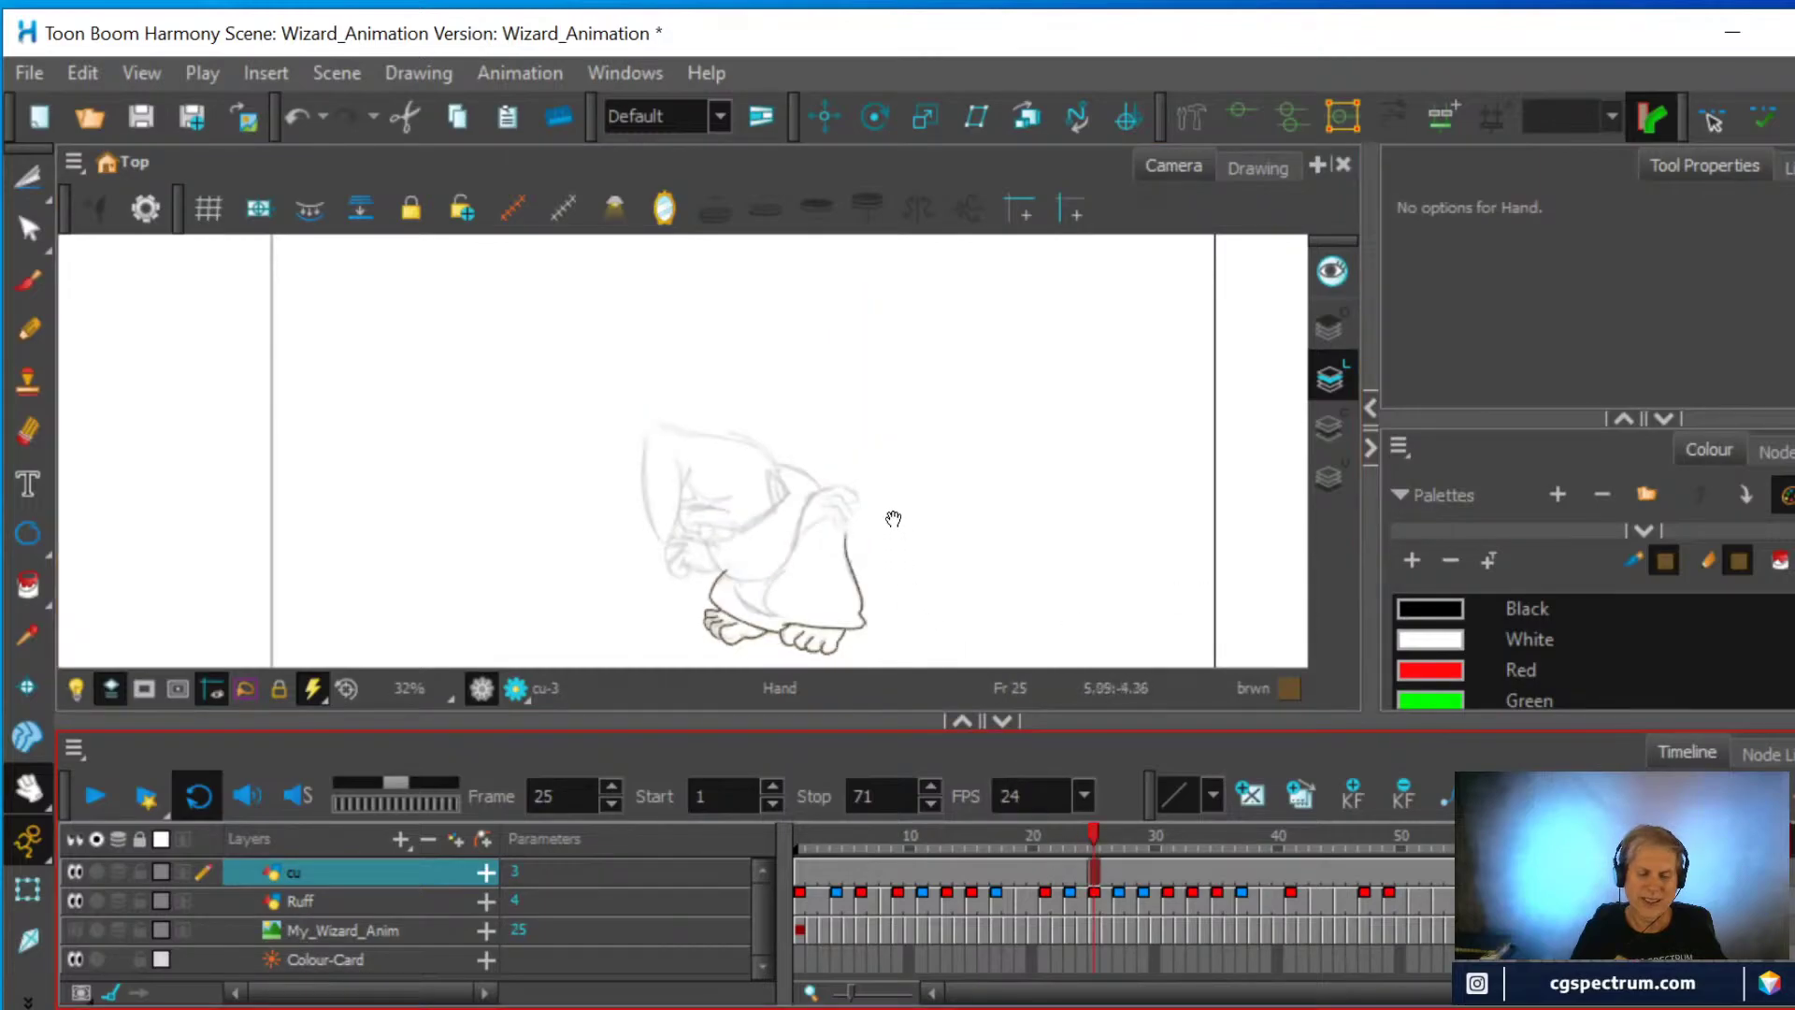
{"action": "scroll", "coordinate": [893, 519], "scroll_direction": "up", "scroll_amount": 3}
{"action": "left_click_drag", "start_coordinate": [891, 513], "coordinate": [1062, 368]}
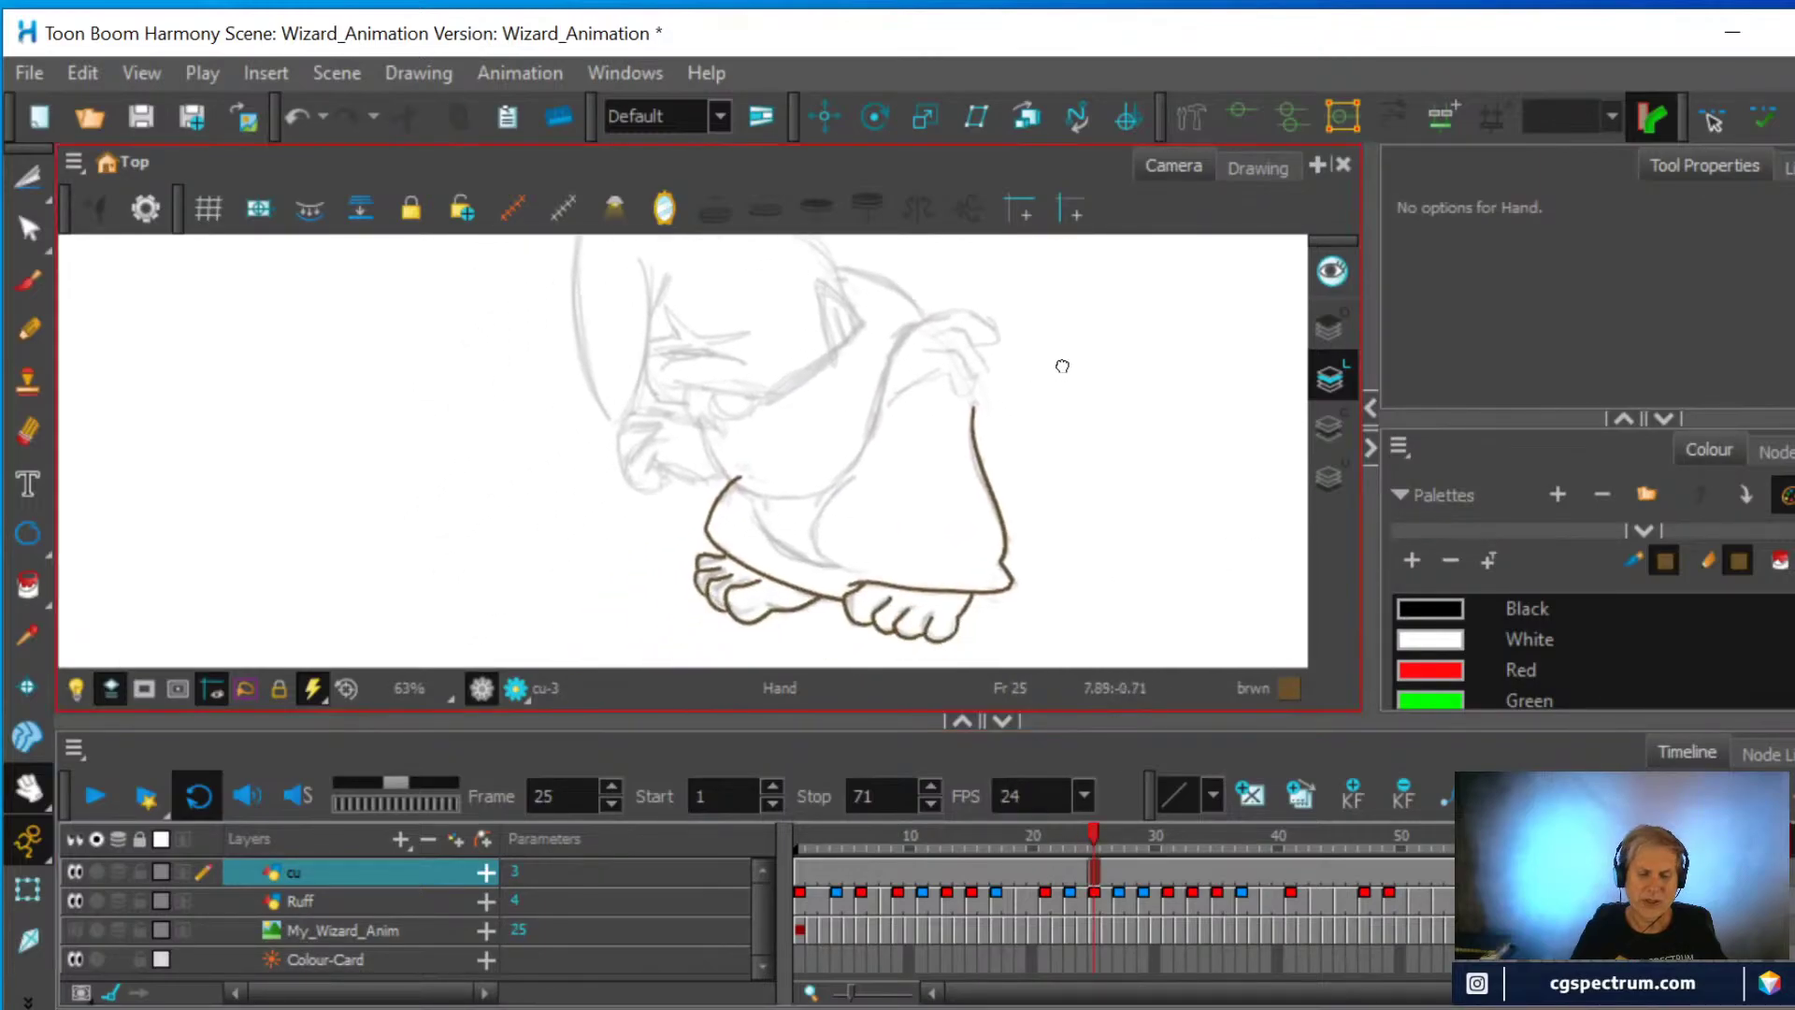
{"action": "left_click_drag", "start_coordinate": [1142, 418], "coordinate": [1041, 384]}
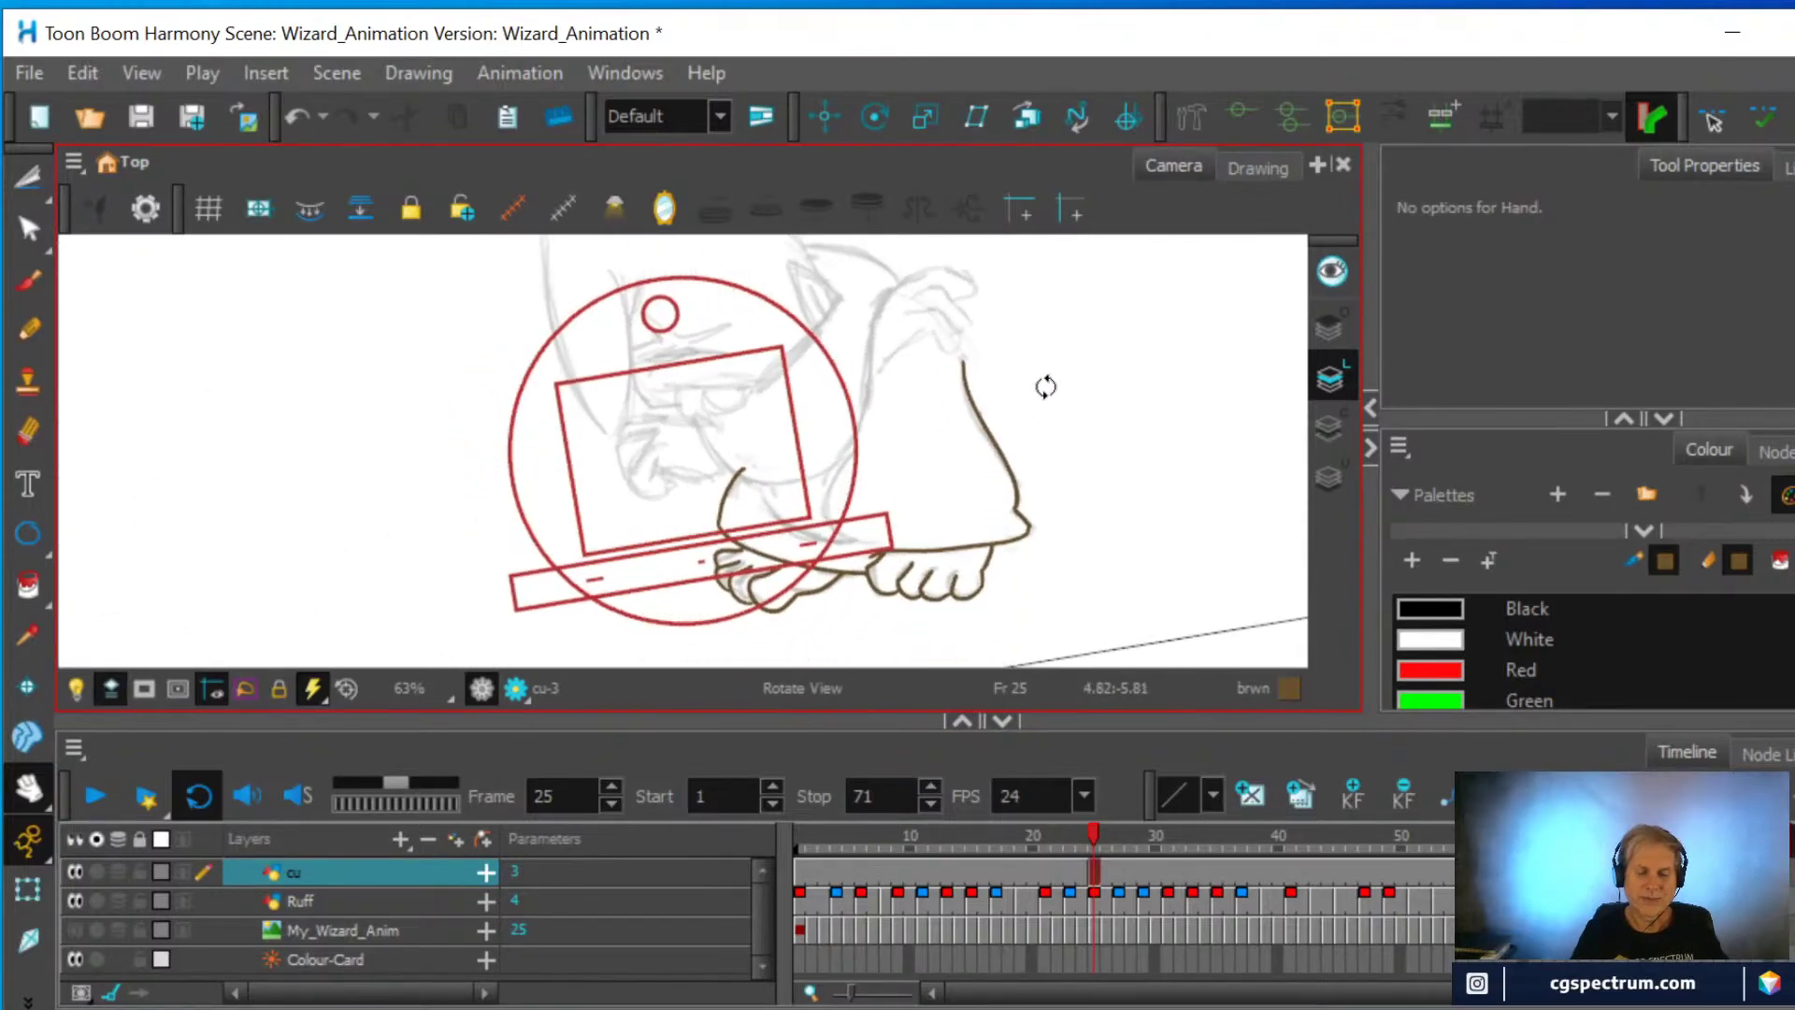
{"action": "left_click", "coordinate": [799, 865]}
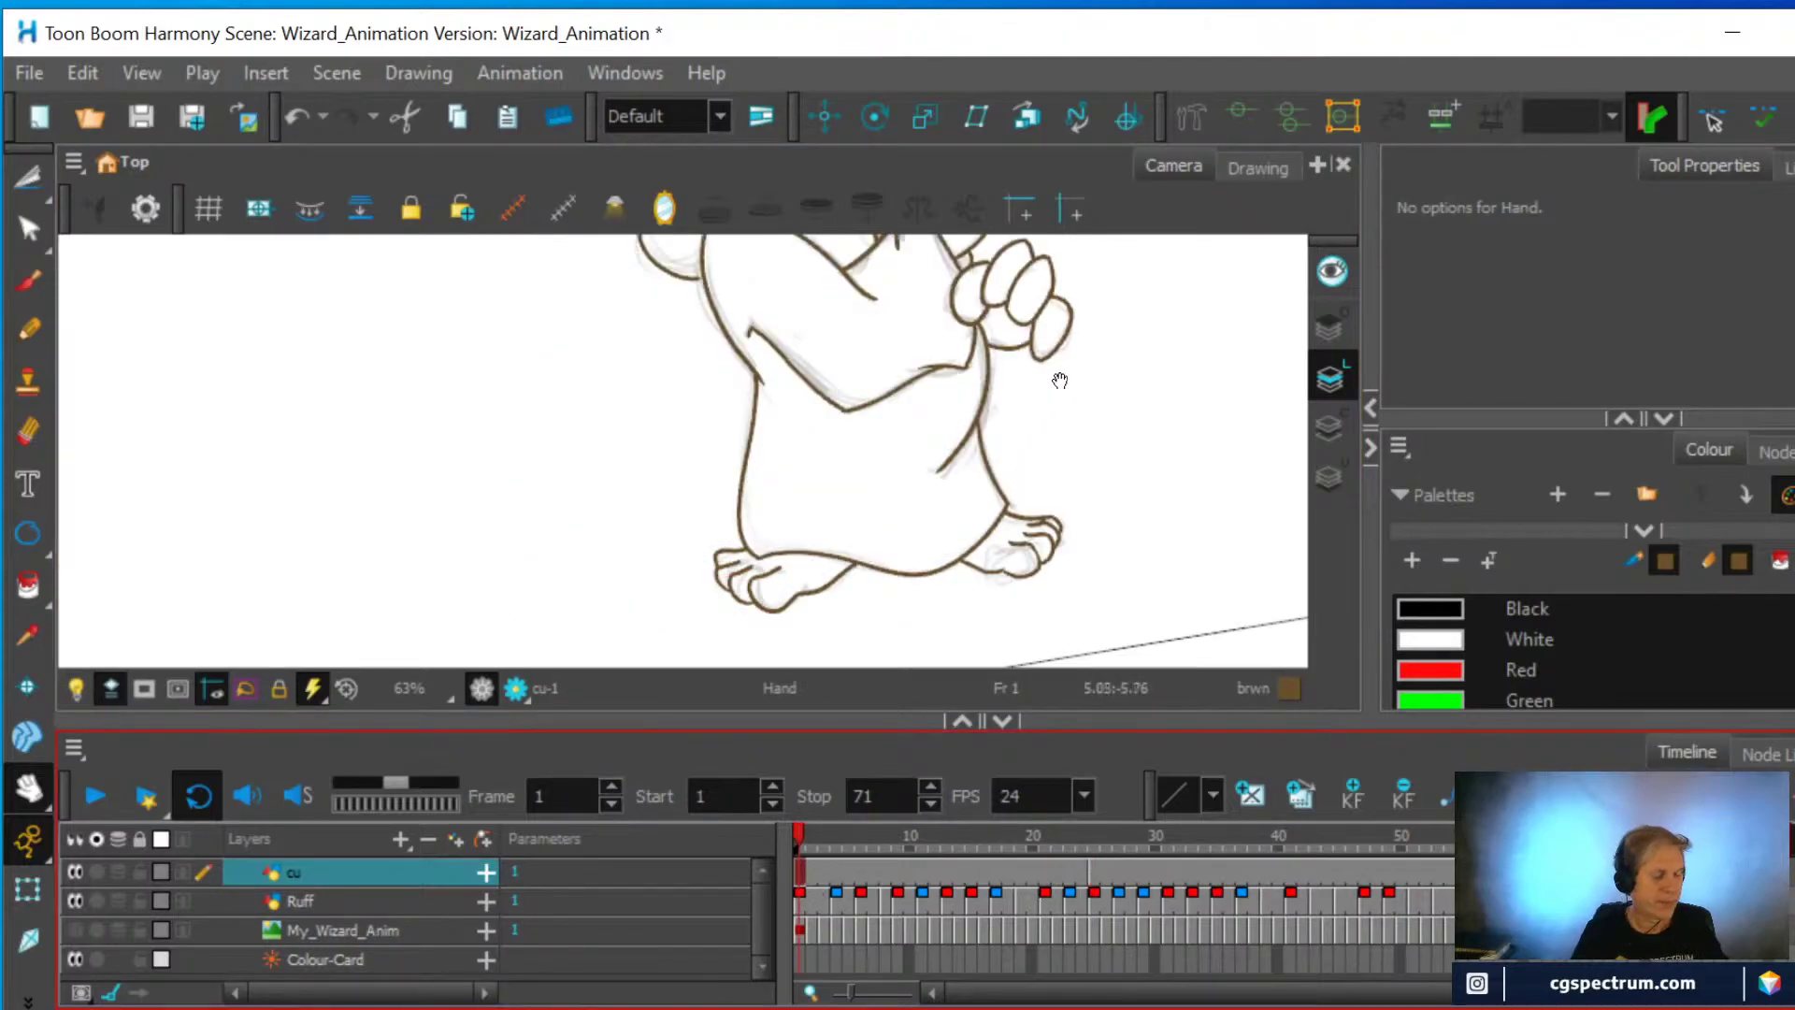
{"action": "left_click_drag", "start_coordinate": [1036, 414], "coordinate": [1006, 649]}
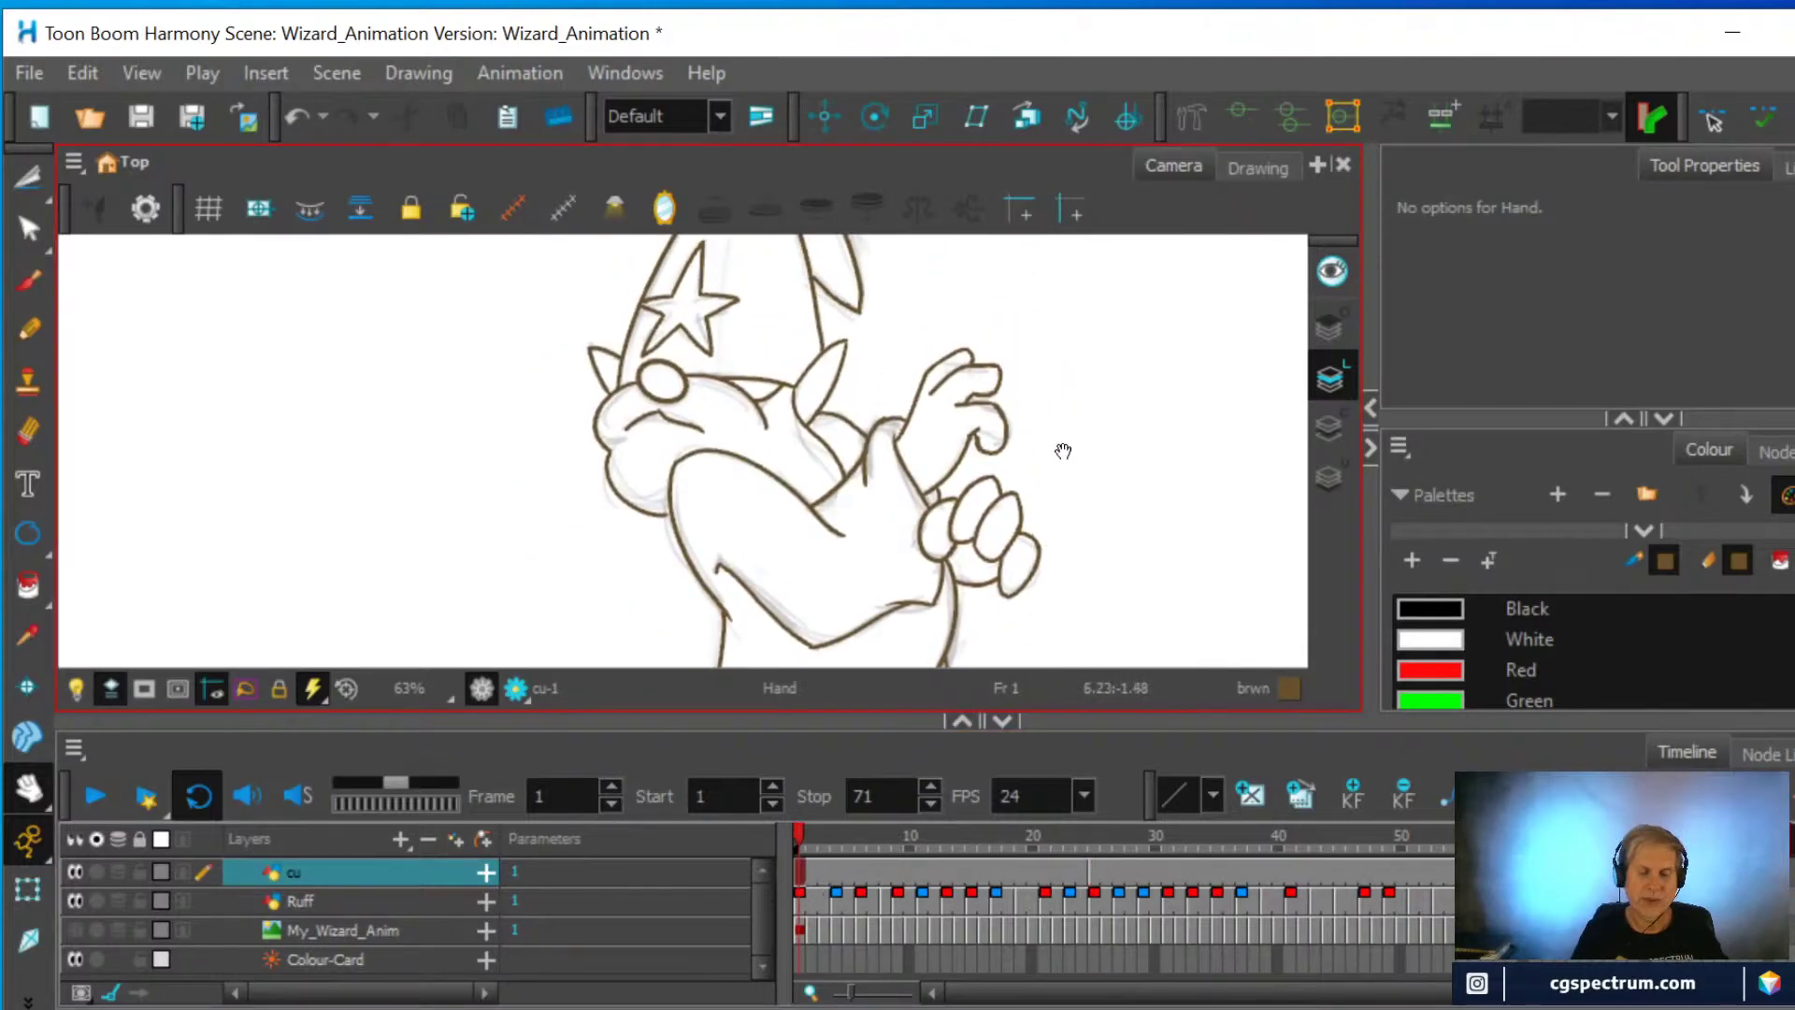
{"action": "left_click_drag", "start_coordinate": [1063, 451], "coordinate": [1062, 533]}
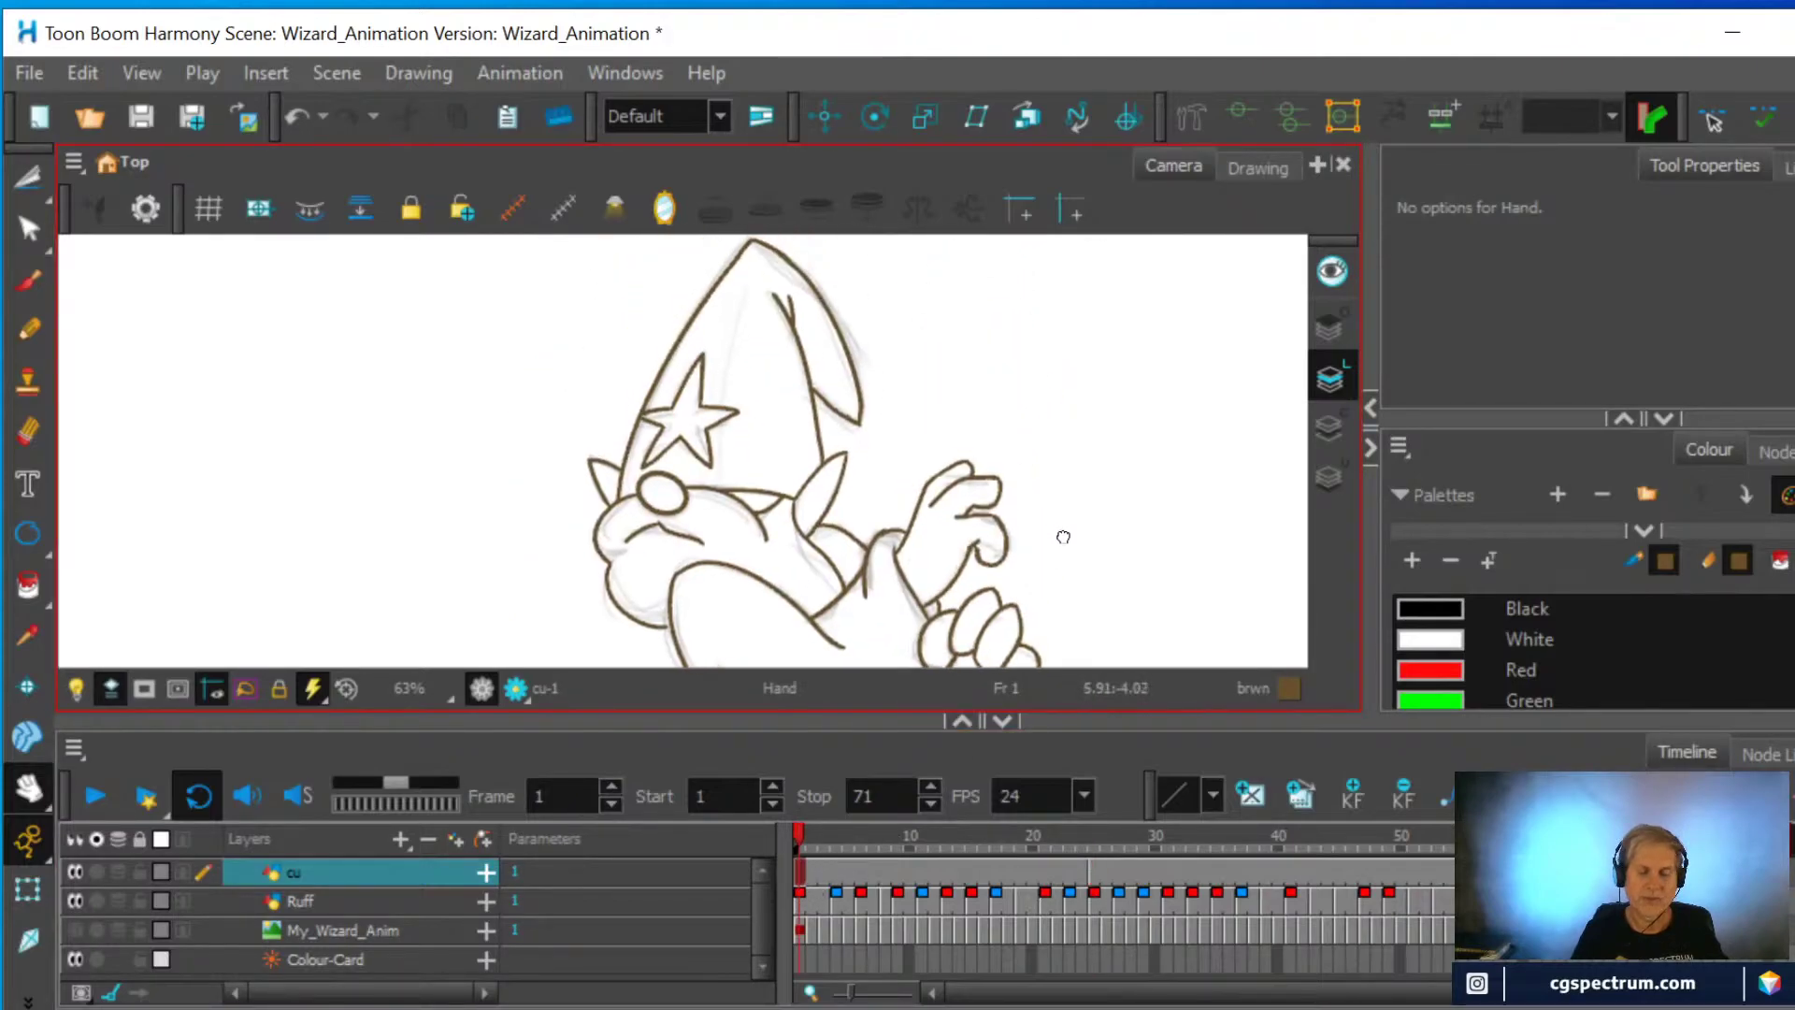
{"action": "scroll", "coordinate": [1109, 504], "scroll_direction": "down", "scroll_amount": 2}
{"action": "left_click", "coordinate": [1092, 865]}
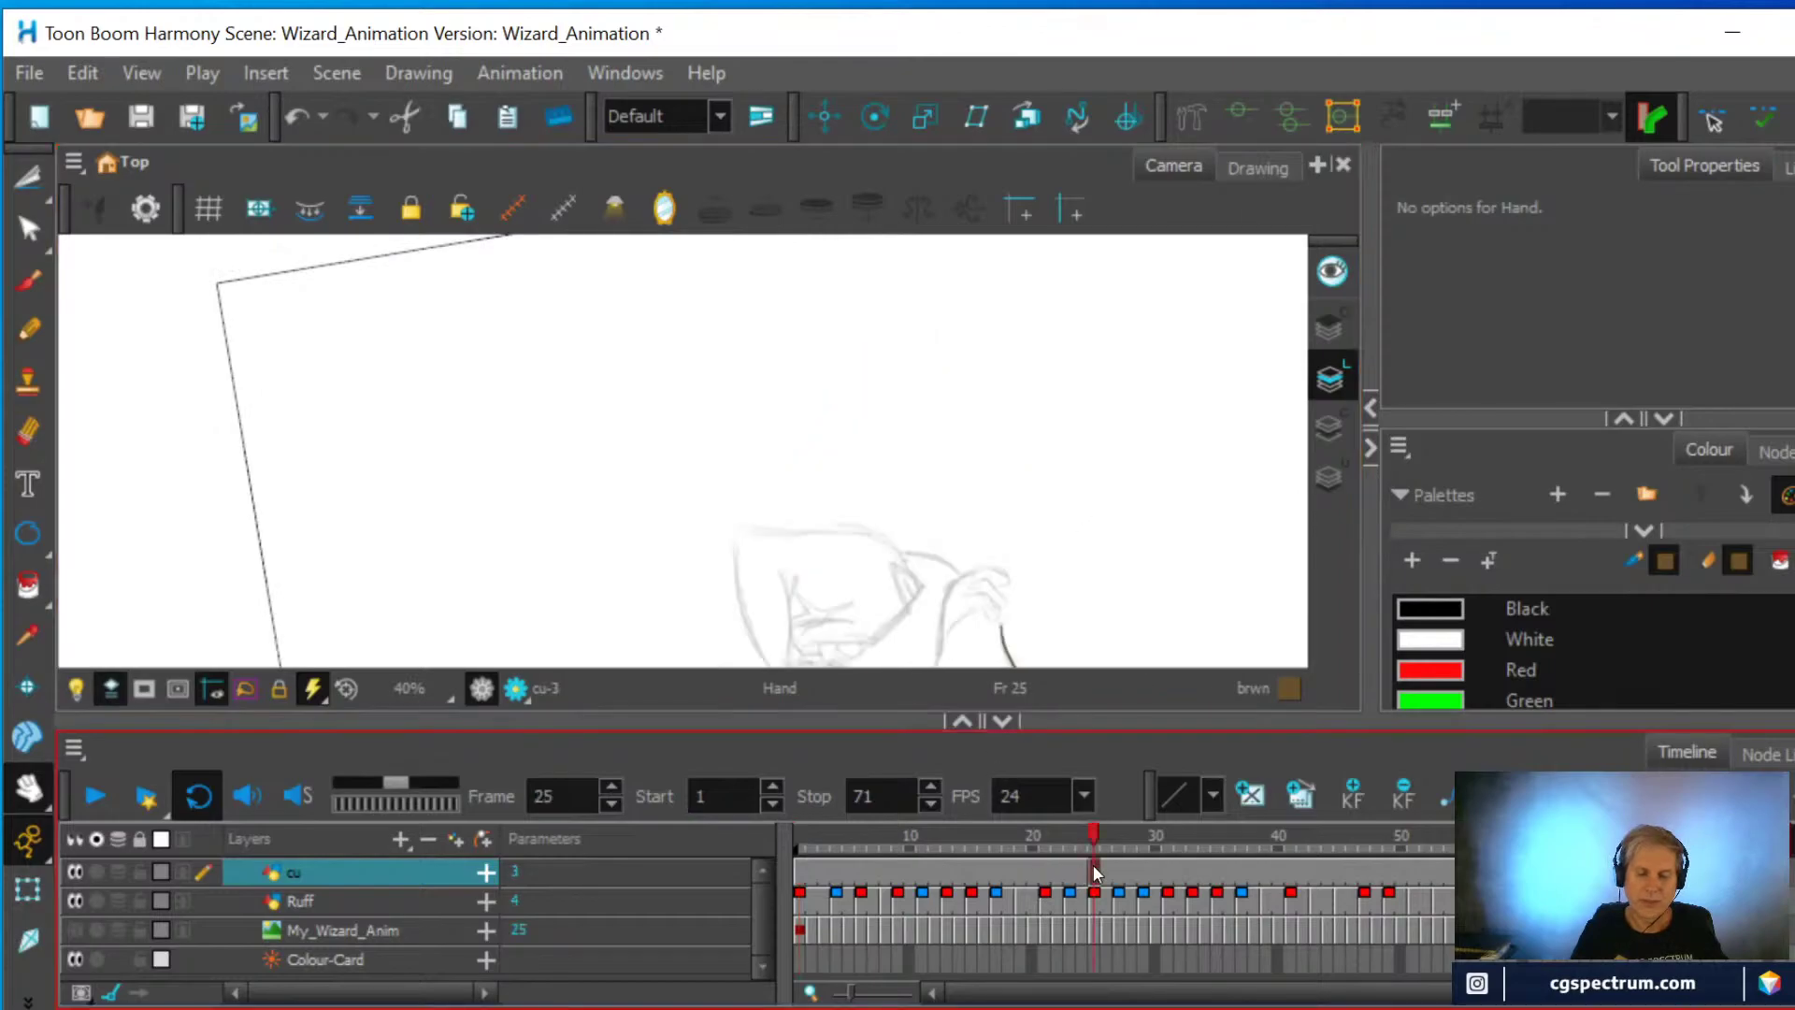
{"action": "left_click_drag", "start_coordinate": [954, 509], "coordinate": [1029, 363]}
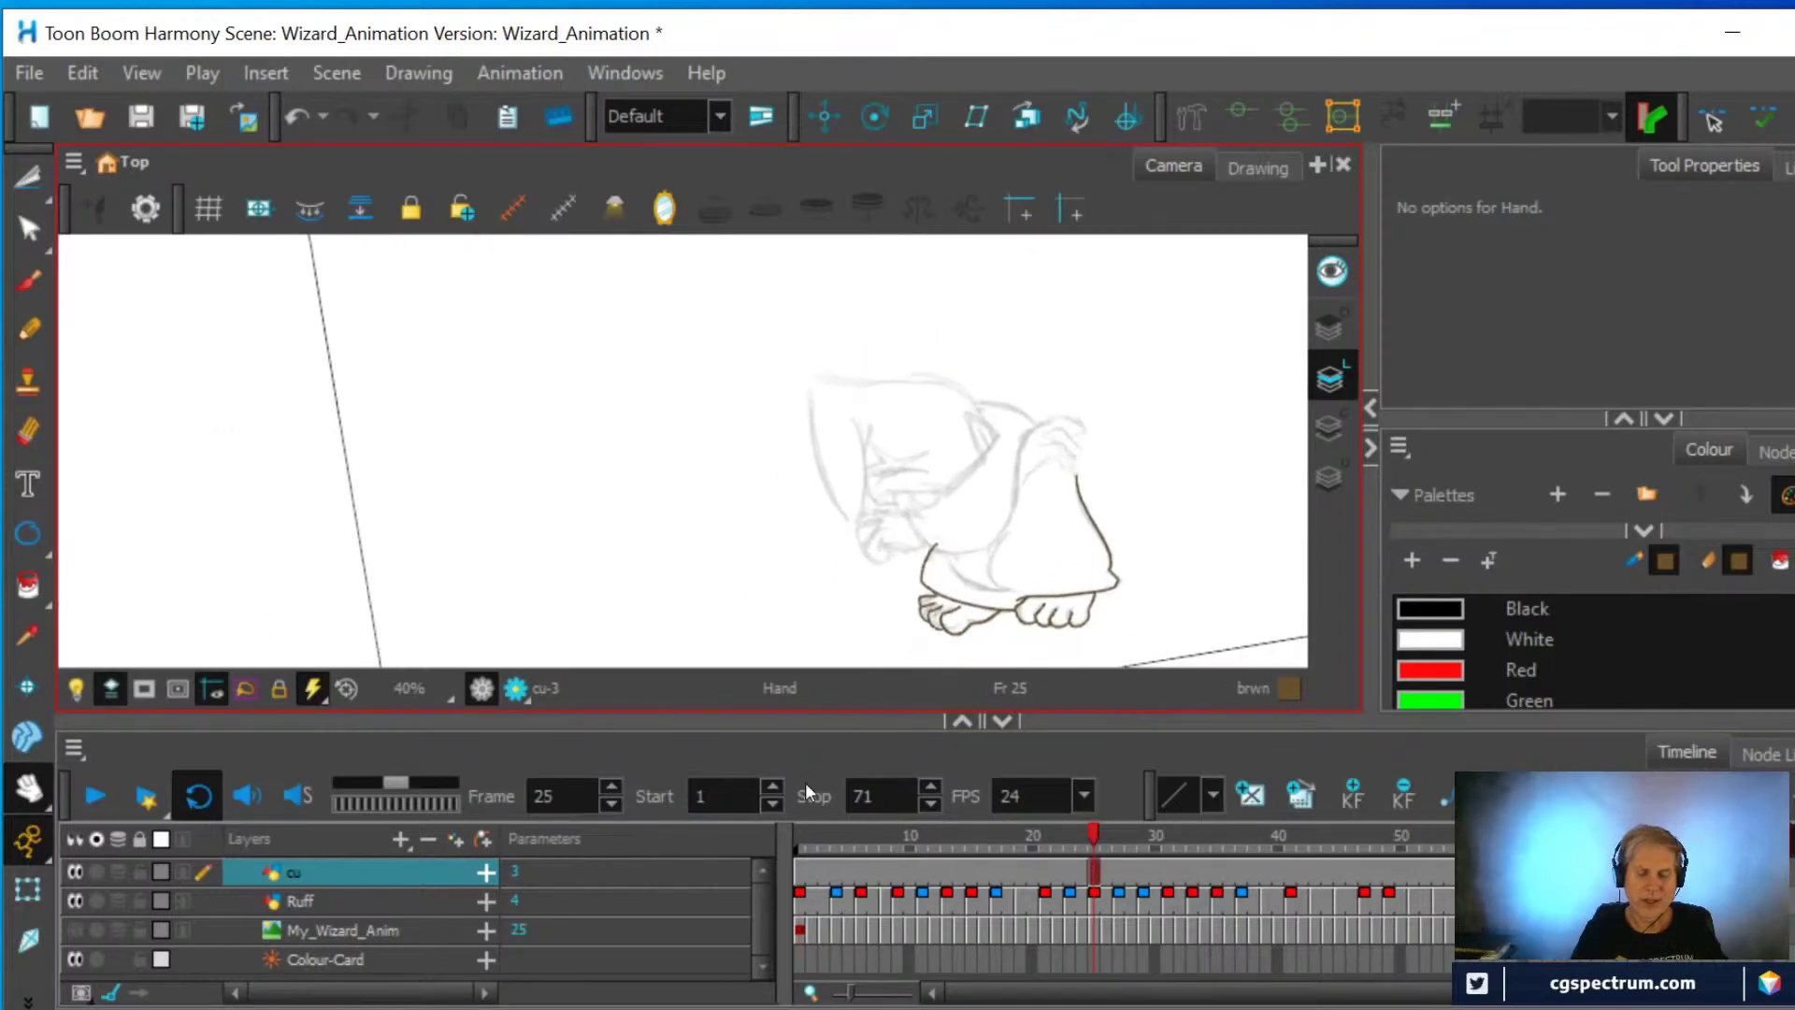
{"action": "left_click", "coordinate": [800, 871]}
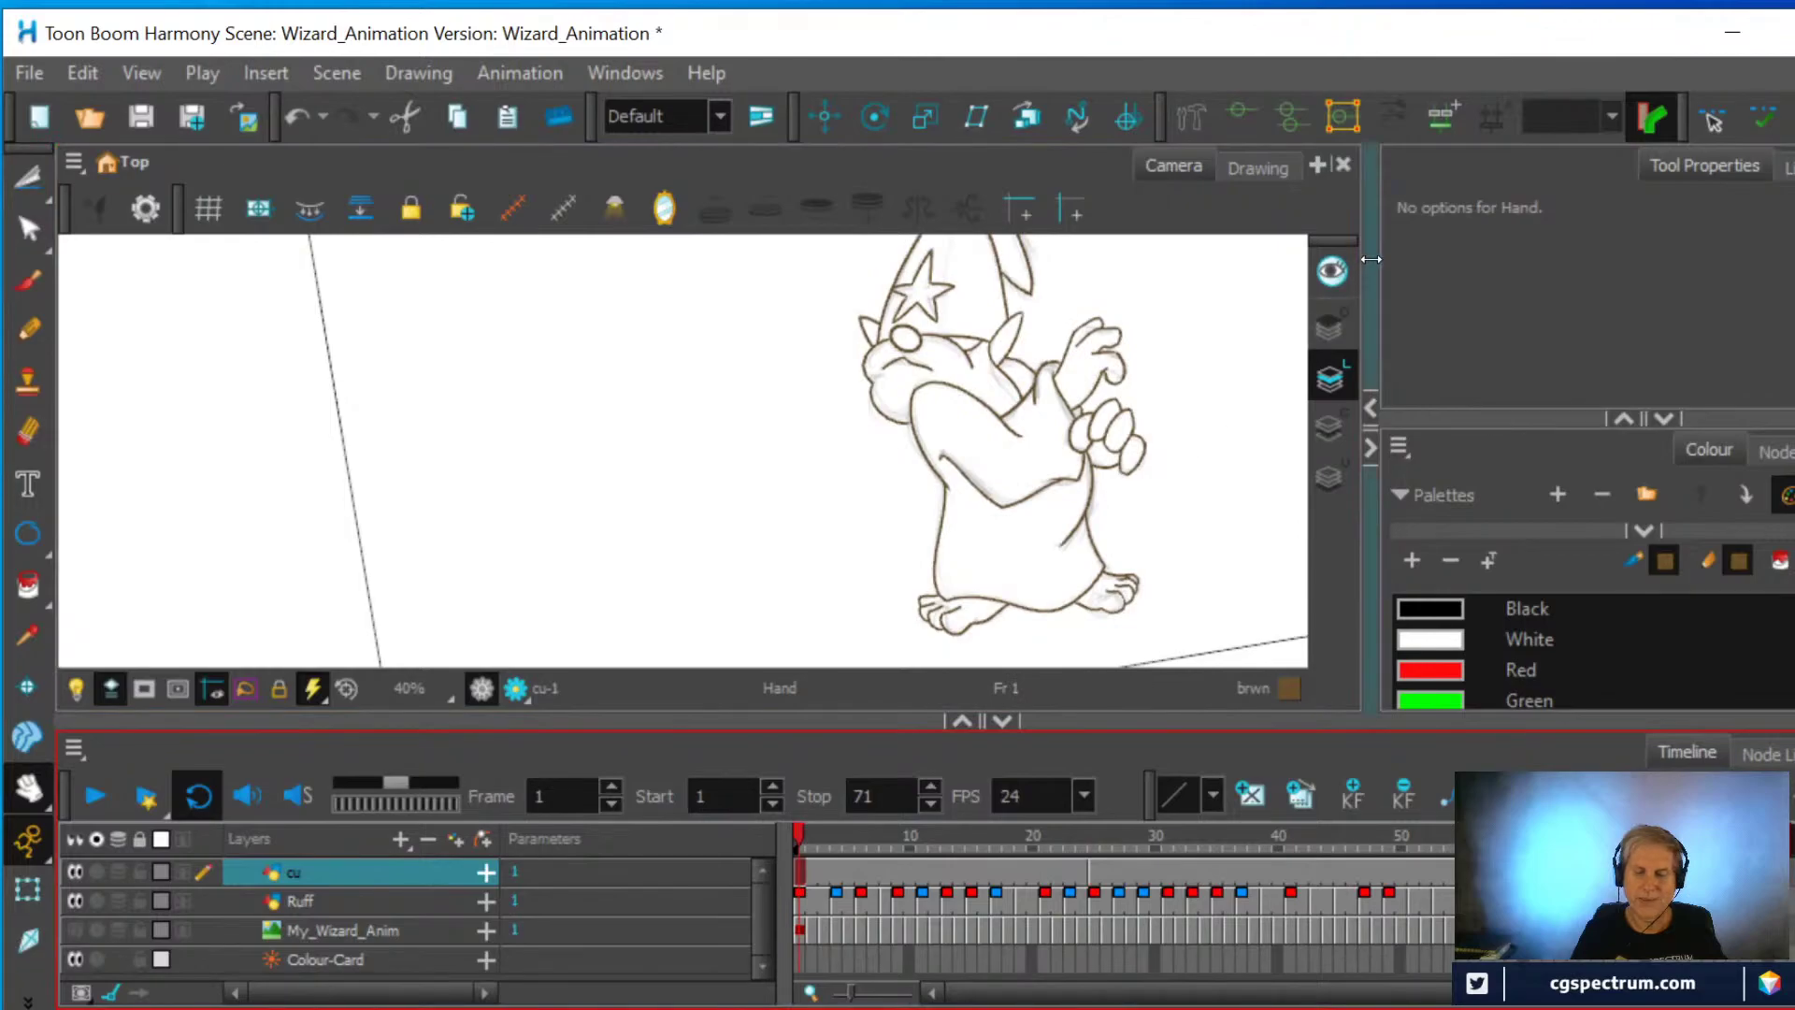
{"action": "left_click", "coordinate": [1095, 869]}
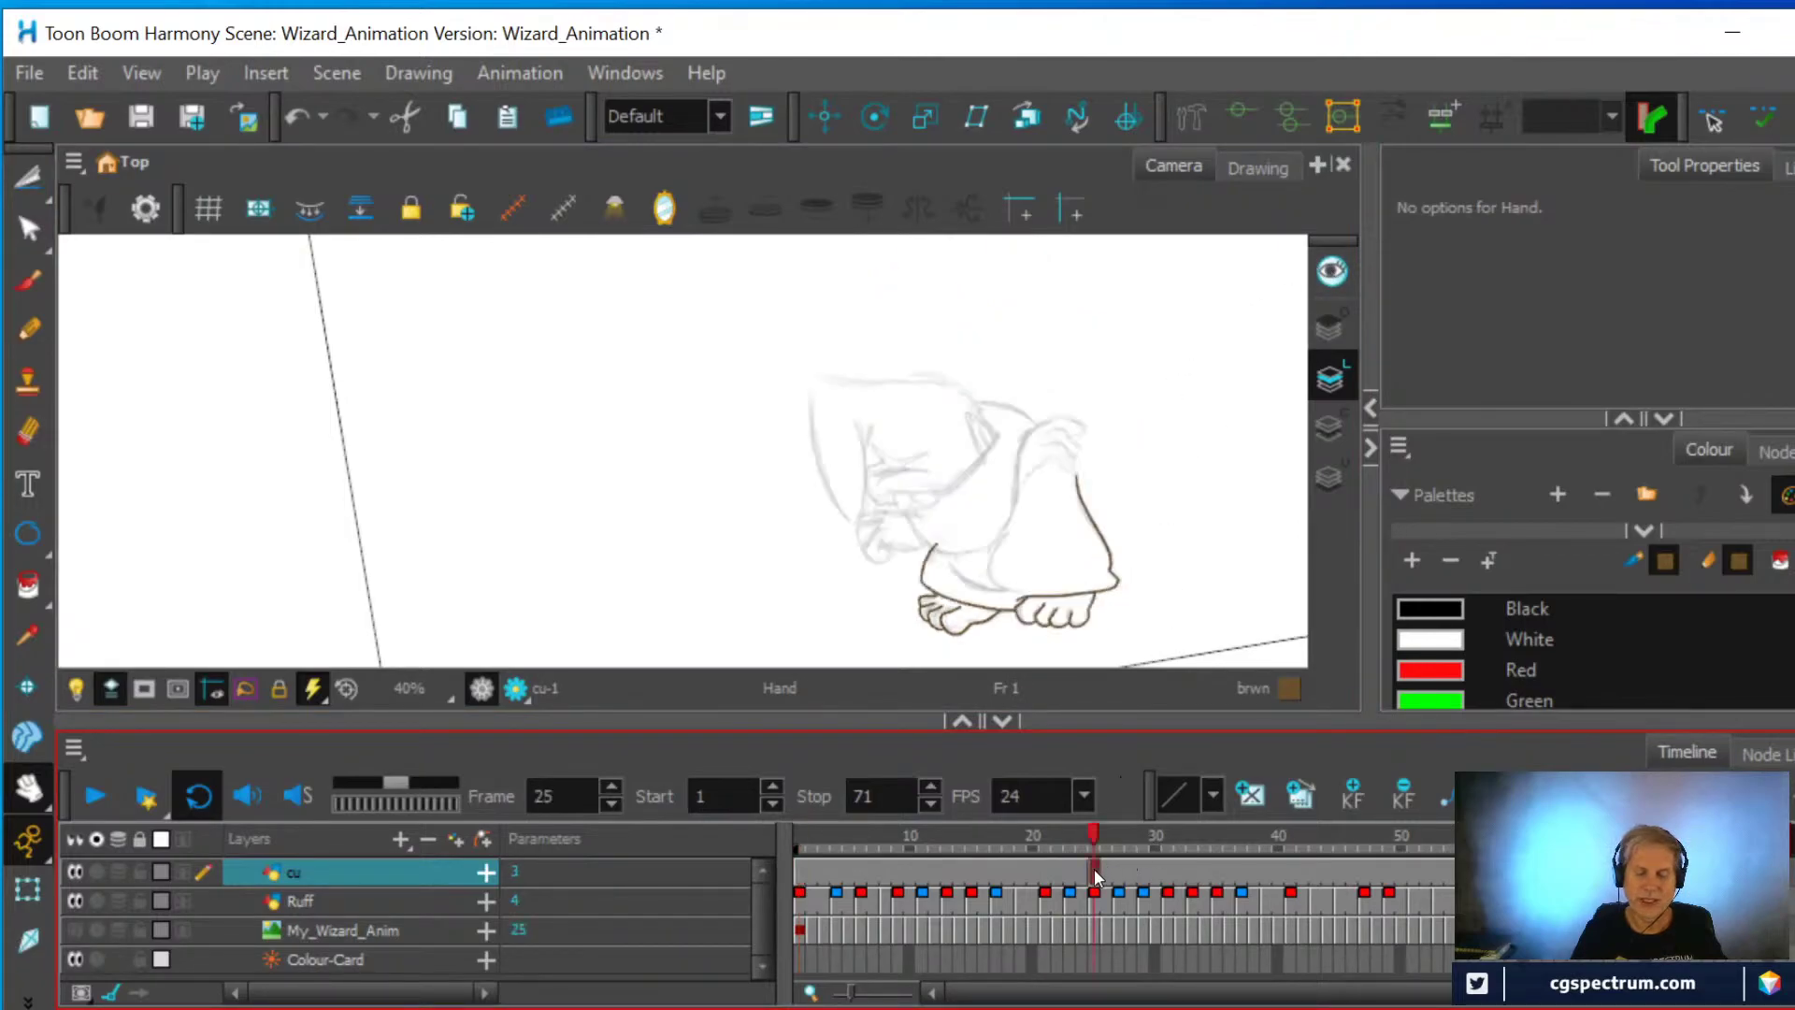
{"action": "left_click", "coordinate": [797, 874]}
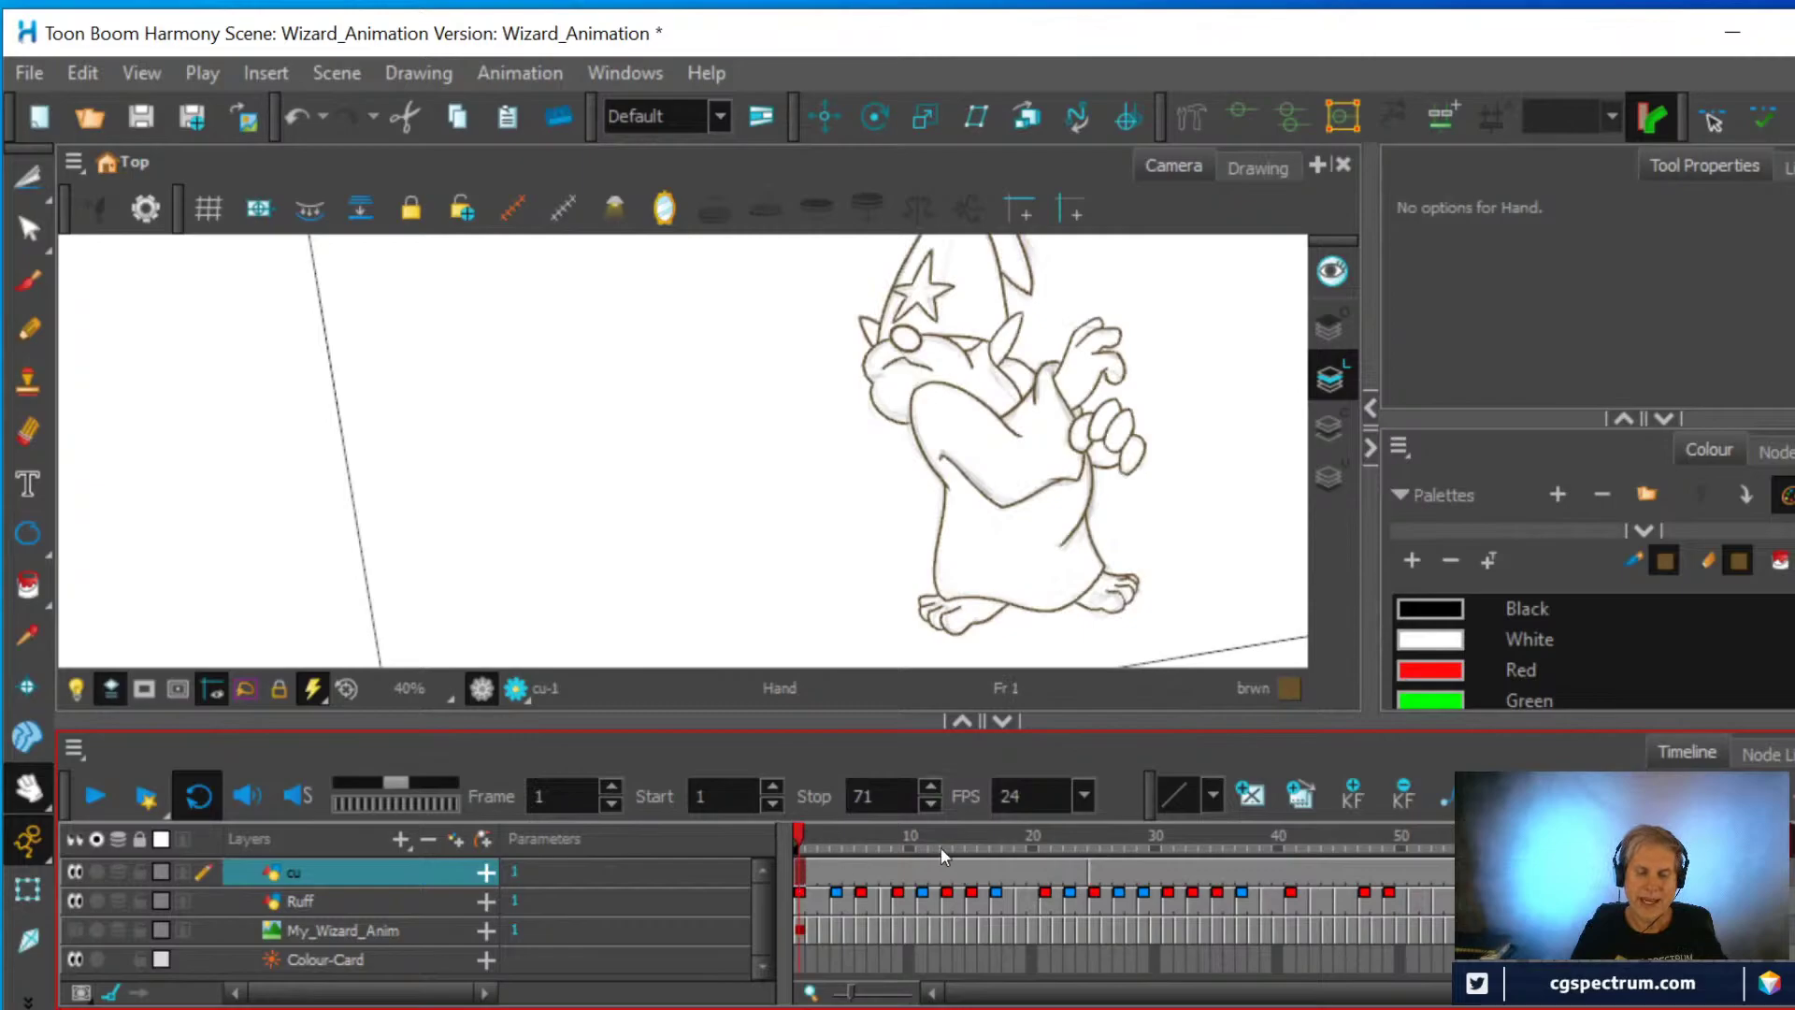
At frame 26, trace the drooping hat tip's outer edge, inner edge and fold crease with the brown Pencil
{"action": "left_click", "coordinate": [1105, 870]}
{"action": "scroll", "coordinate": [1009, 431], "scroll_direction": "up", "scroll_amount": 1}
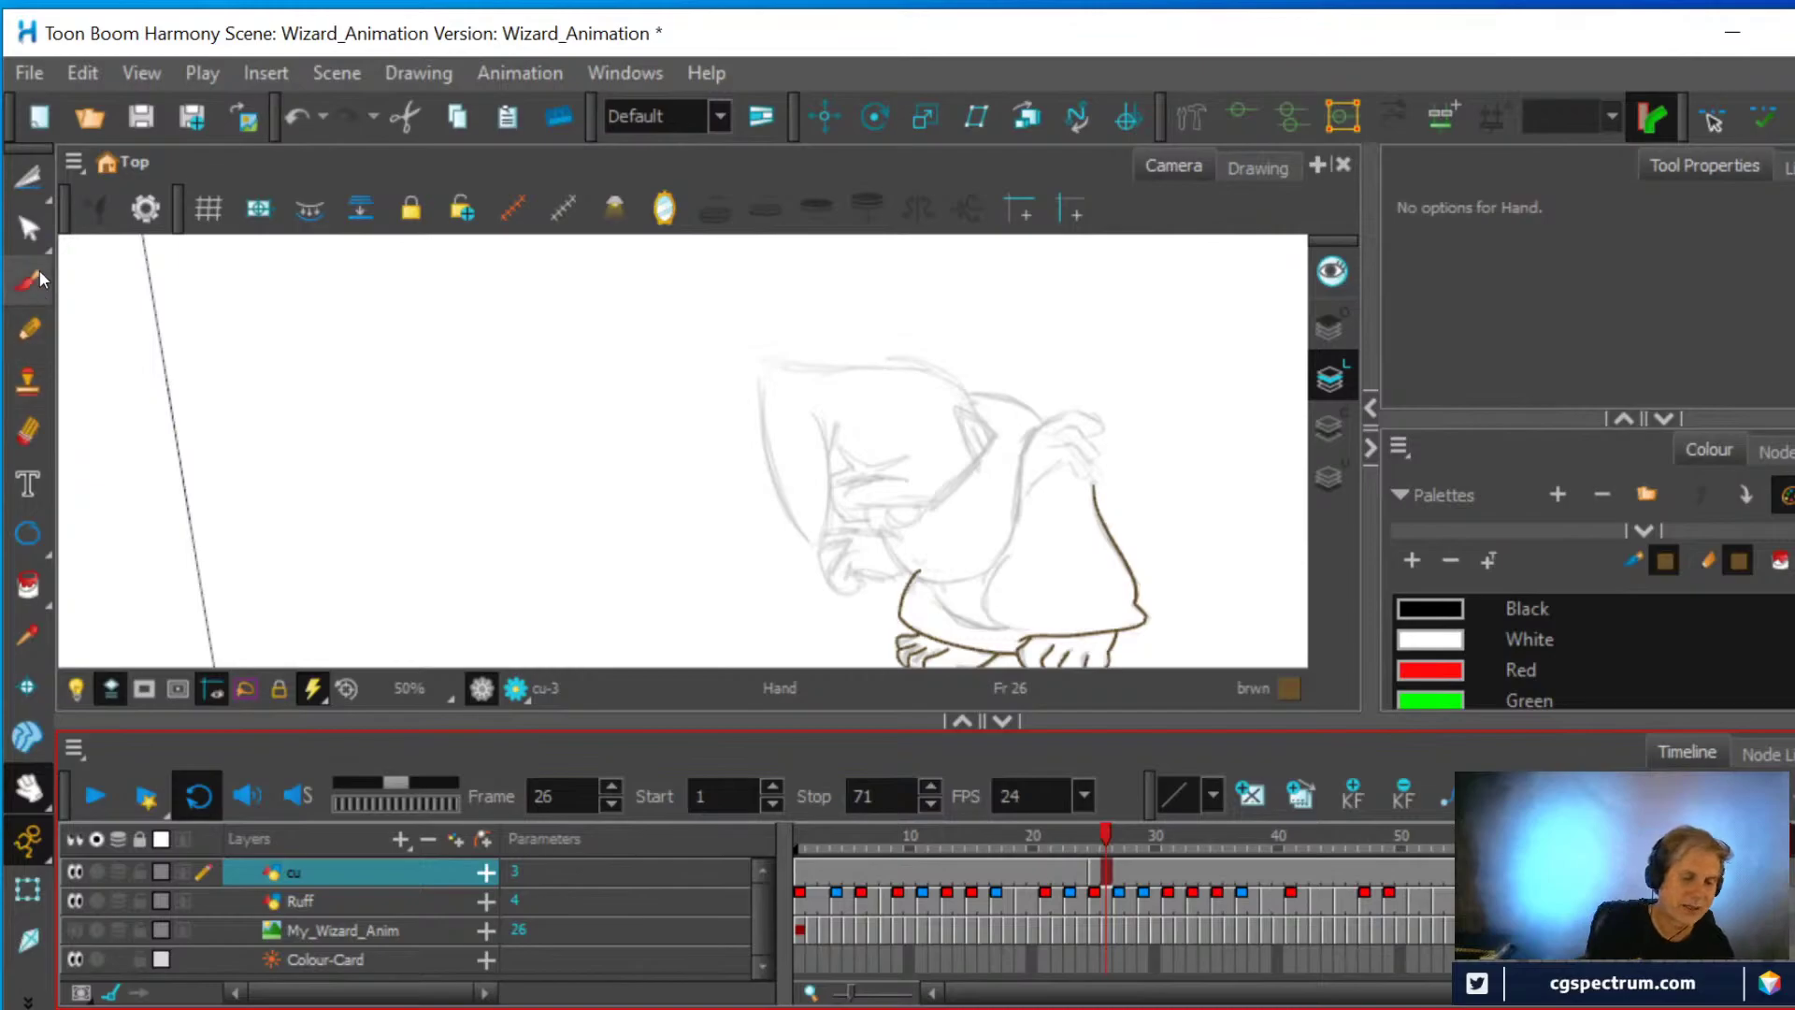
{"action": "left_click", "coordinate": [28, 329]}
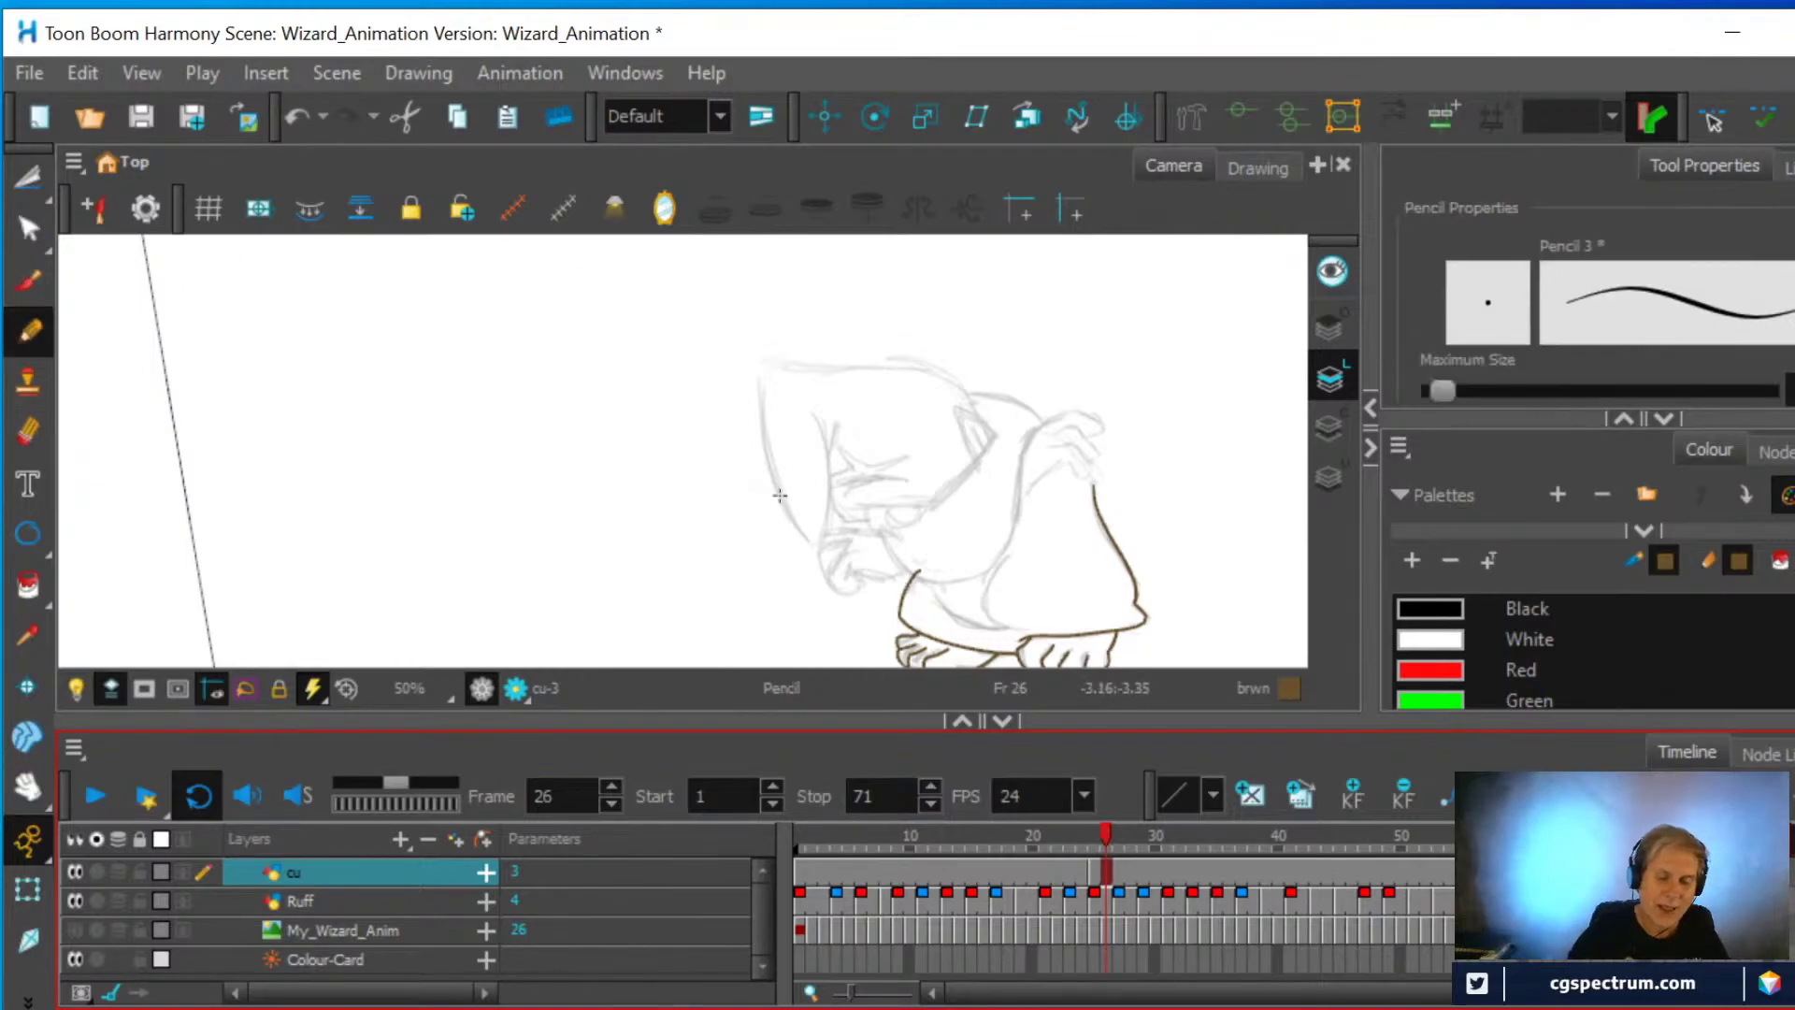
{"action": "mouse_move", "coordinate": [813, 546]}
{"action": "left_mouse_down"}
{"action": "mouse_move", "coordinate": [780, 488]}
{"action": "mouse_move", "coordinate": [767, 365]}
{"action": "left_mouse_up"}
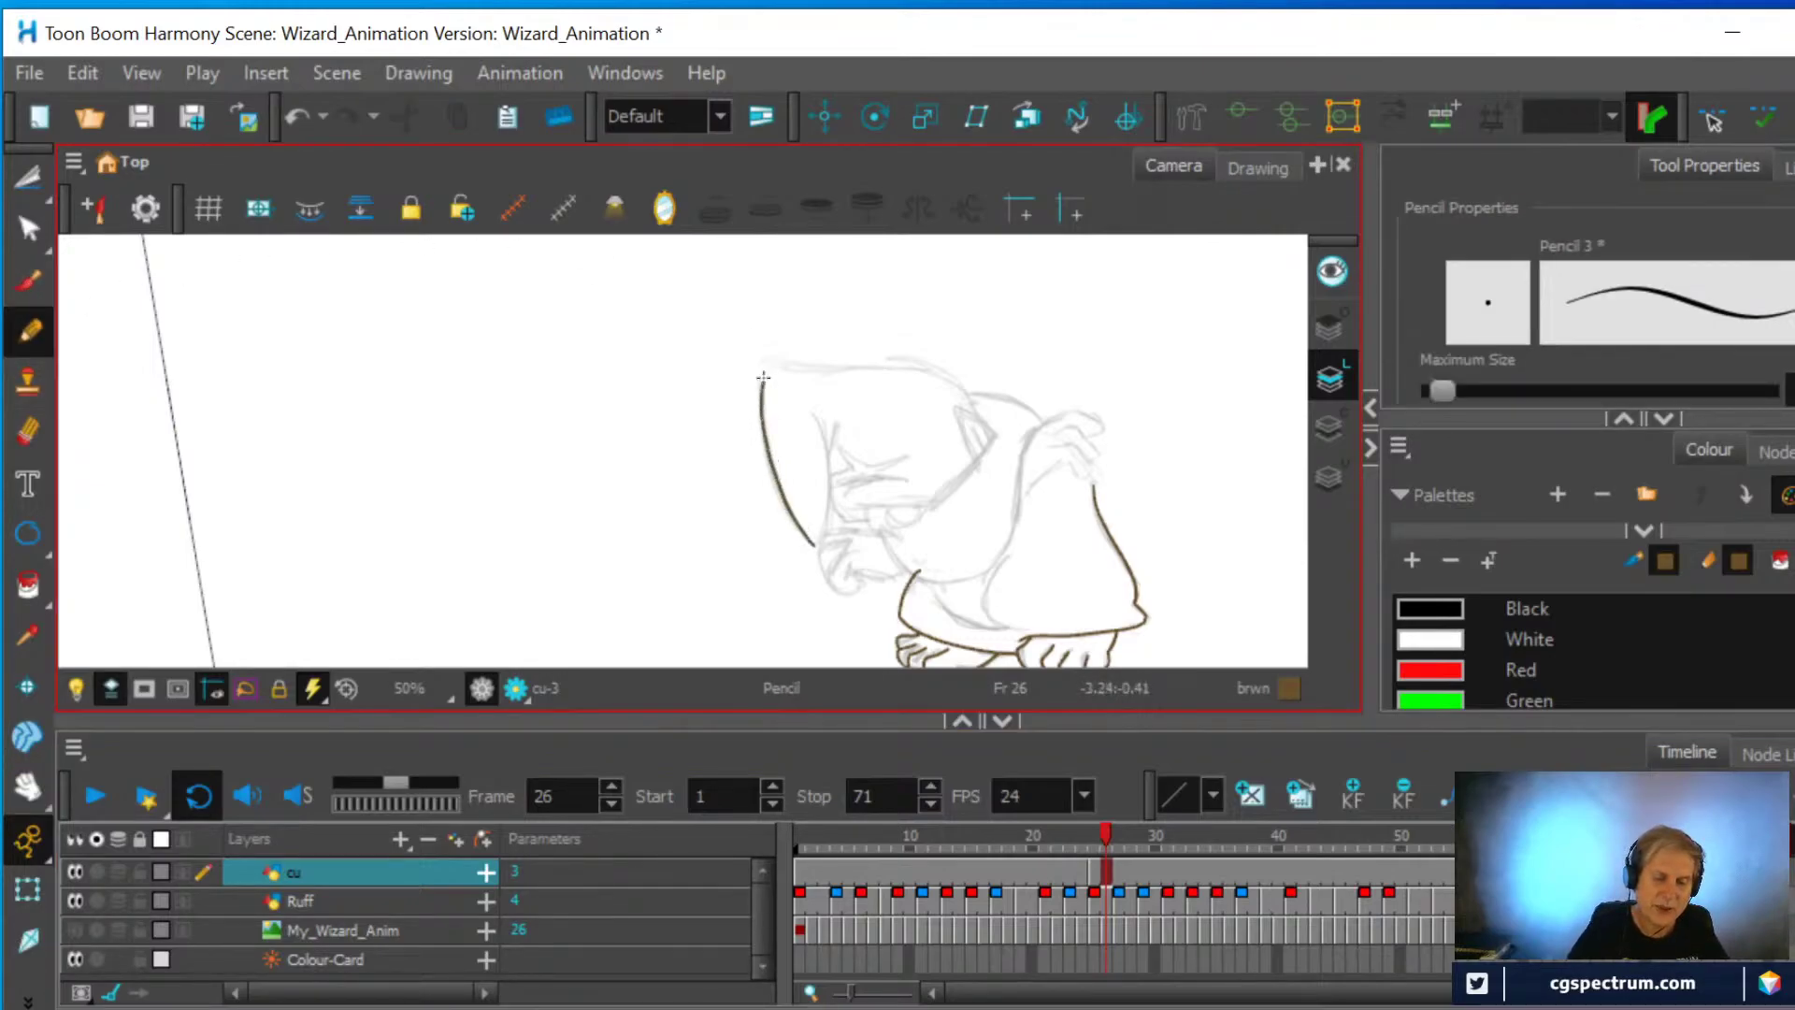
{"action": "mouse_move", "coordinate": [811, 546]}
{"action": "left_mouse_down"}
{"action": "mouse_move", "coordinate": [819, 423]}
{"action": "mouse_move", "coordinate": [838, 411]}
{"action": "left_mouse_up"}
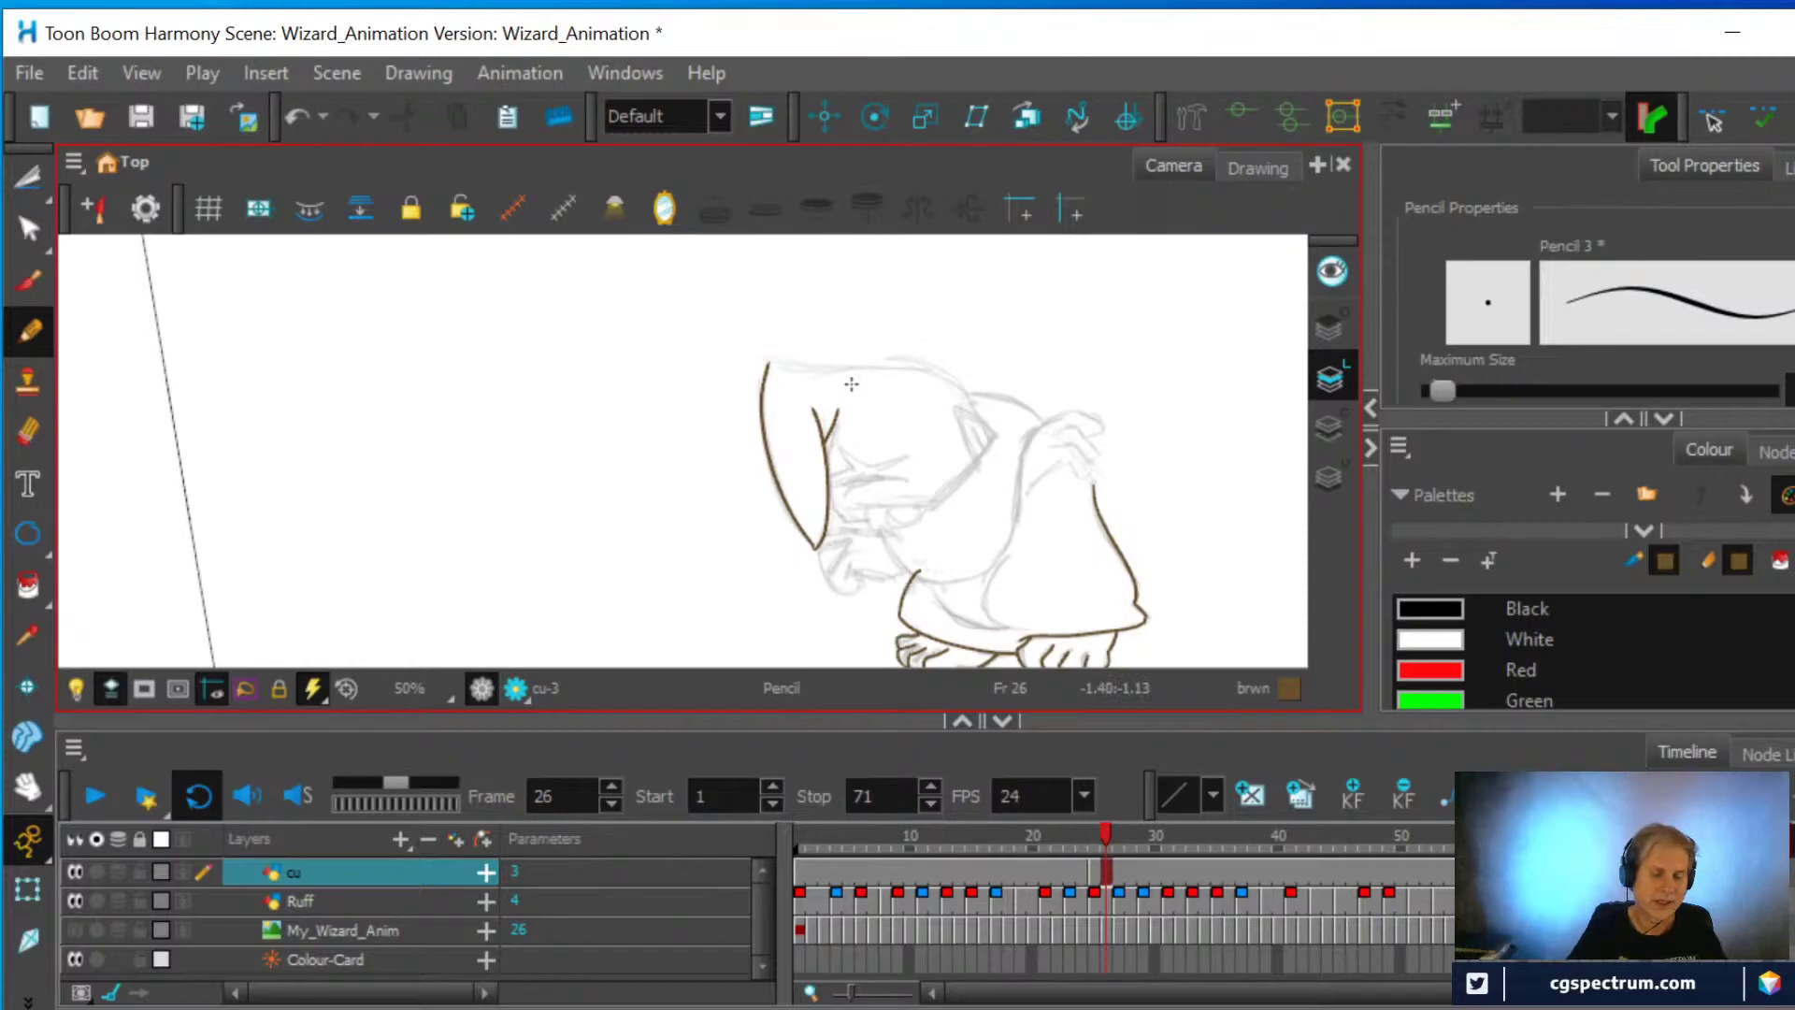
{"action": "key", "text": "alt+z"}
{"action": "mouse_move", "coordinate": [1062, 365]}
{"action": "left_mouse_down"}
{"action": "mouse_move", "coordinate": [1033, 425]}
{"action": "mouse_move", "coordinate": [1087, 396]}
{"action": "left_mouse_up"}
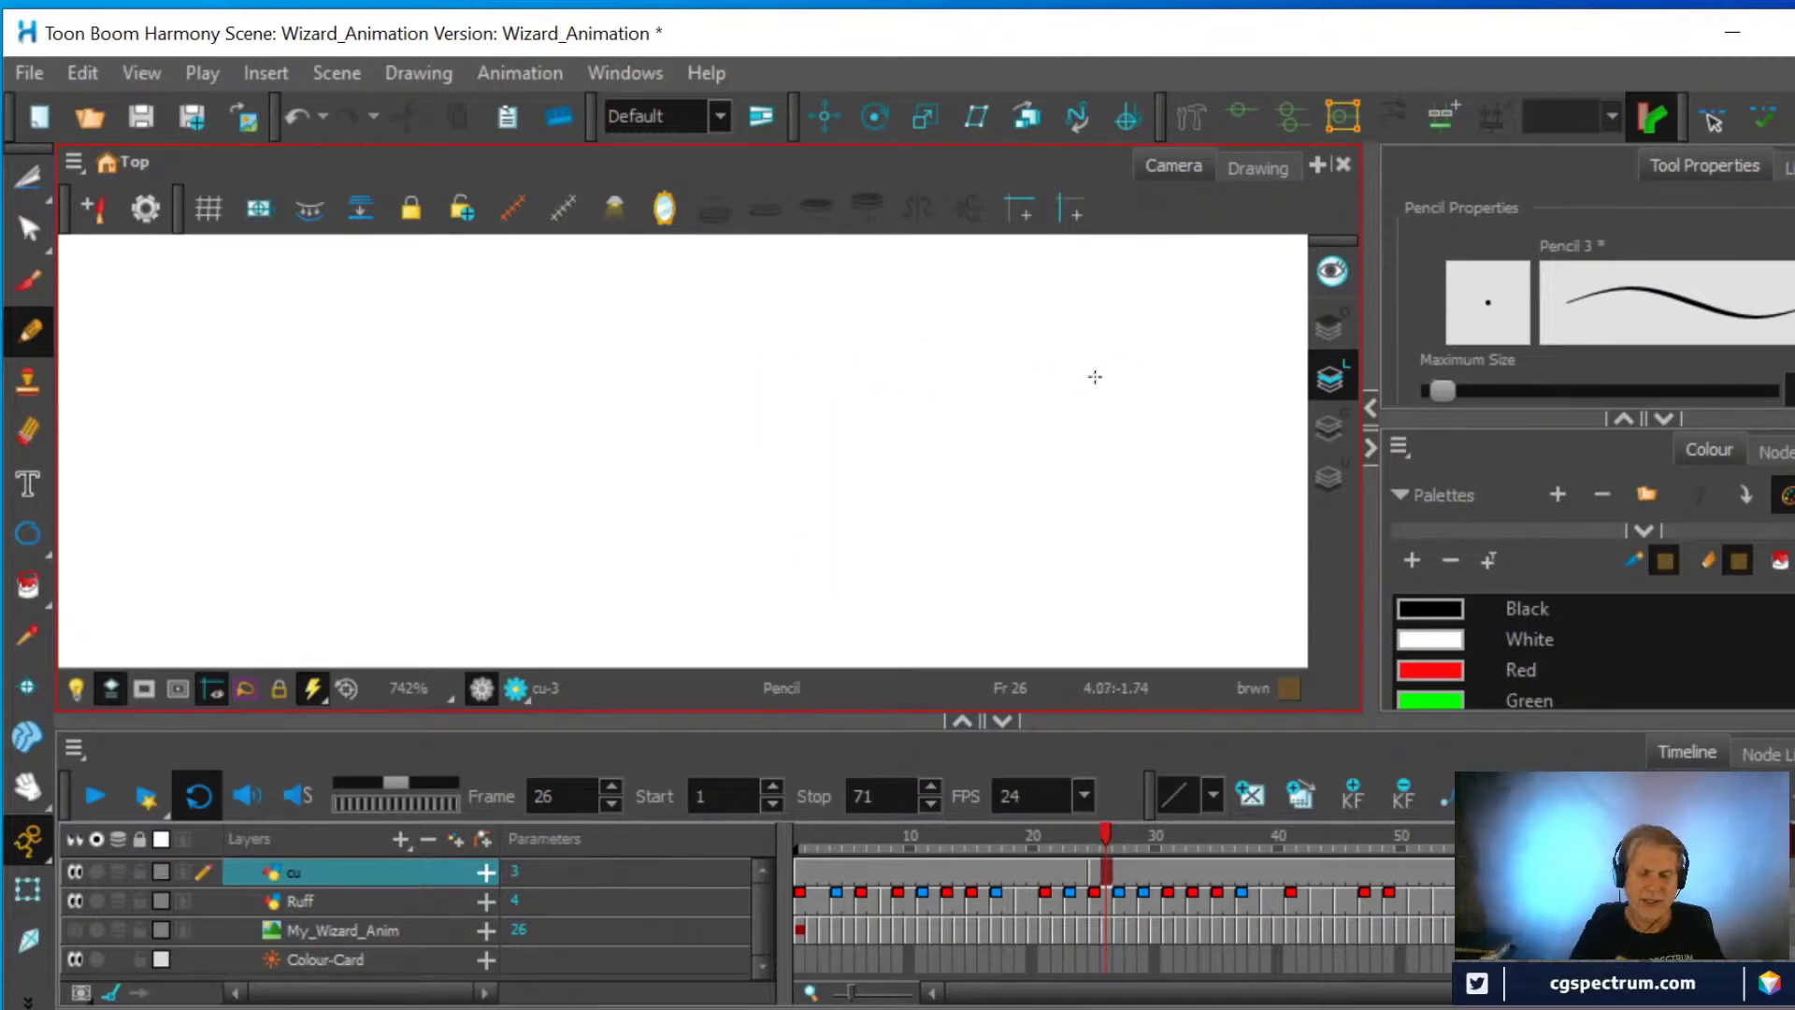
{"action": "scroll", "coordinate": [1006, 500], "scroll_direction": "down", "scroll_amount": 8}
{"action": "scroll", "coordinate": [1009, 507], "scroll_direction": "down", "scroll_amount": 5}
{"action": "scroll", "coordinate": [994, 521], "scroll_direction": "up", "scroll_amount": 4}
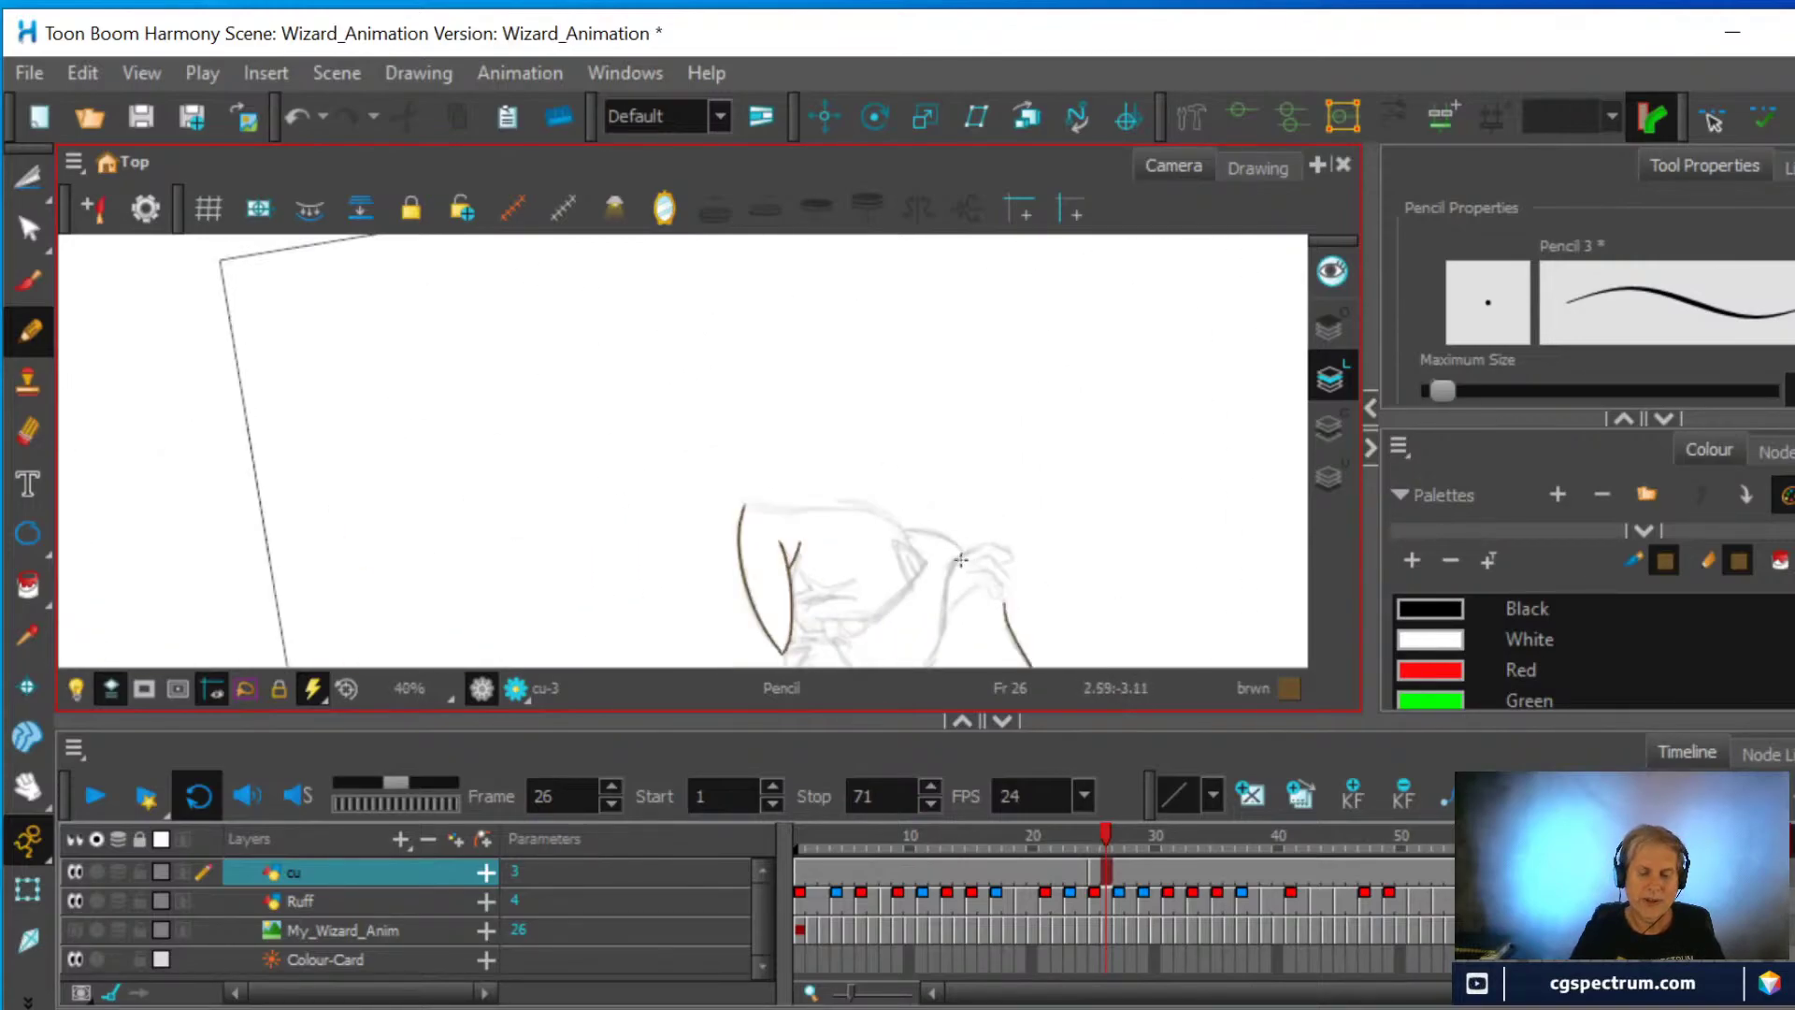
Erase the uneven join at the drooping hat tip's point and redraw it as a clean Pencil corner
{"action": "left_click", "coordinate": [32, 784]}
{"action": "left_click_drag", "start_coordinate": [698, 541], "coordinate": [795, 385]}
{"action": "scroll", "coordinate": [856, 390], "scroll_direction": "up", "scroll_amount": 1}
{"action": "scroll", "coordinate": [856, 389], "scroll_direction": "up", "scroll_amount": 2}
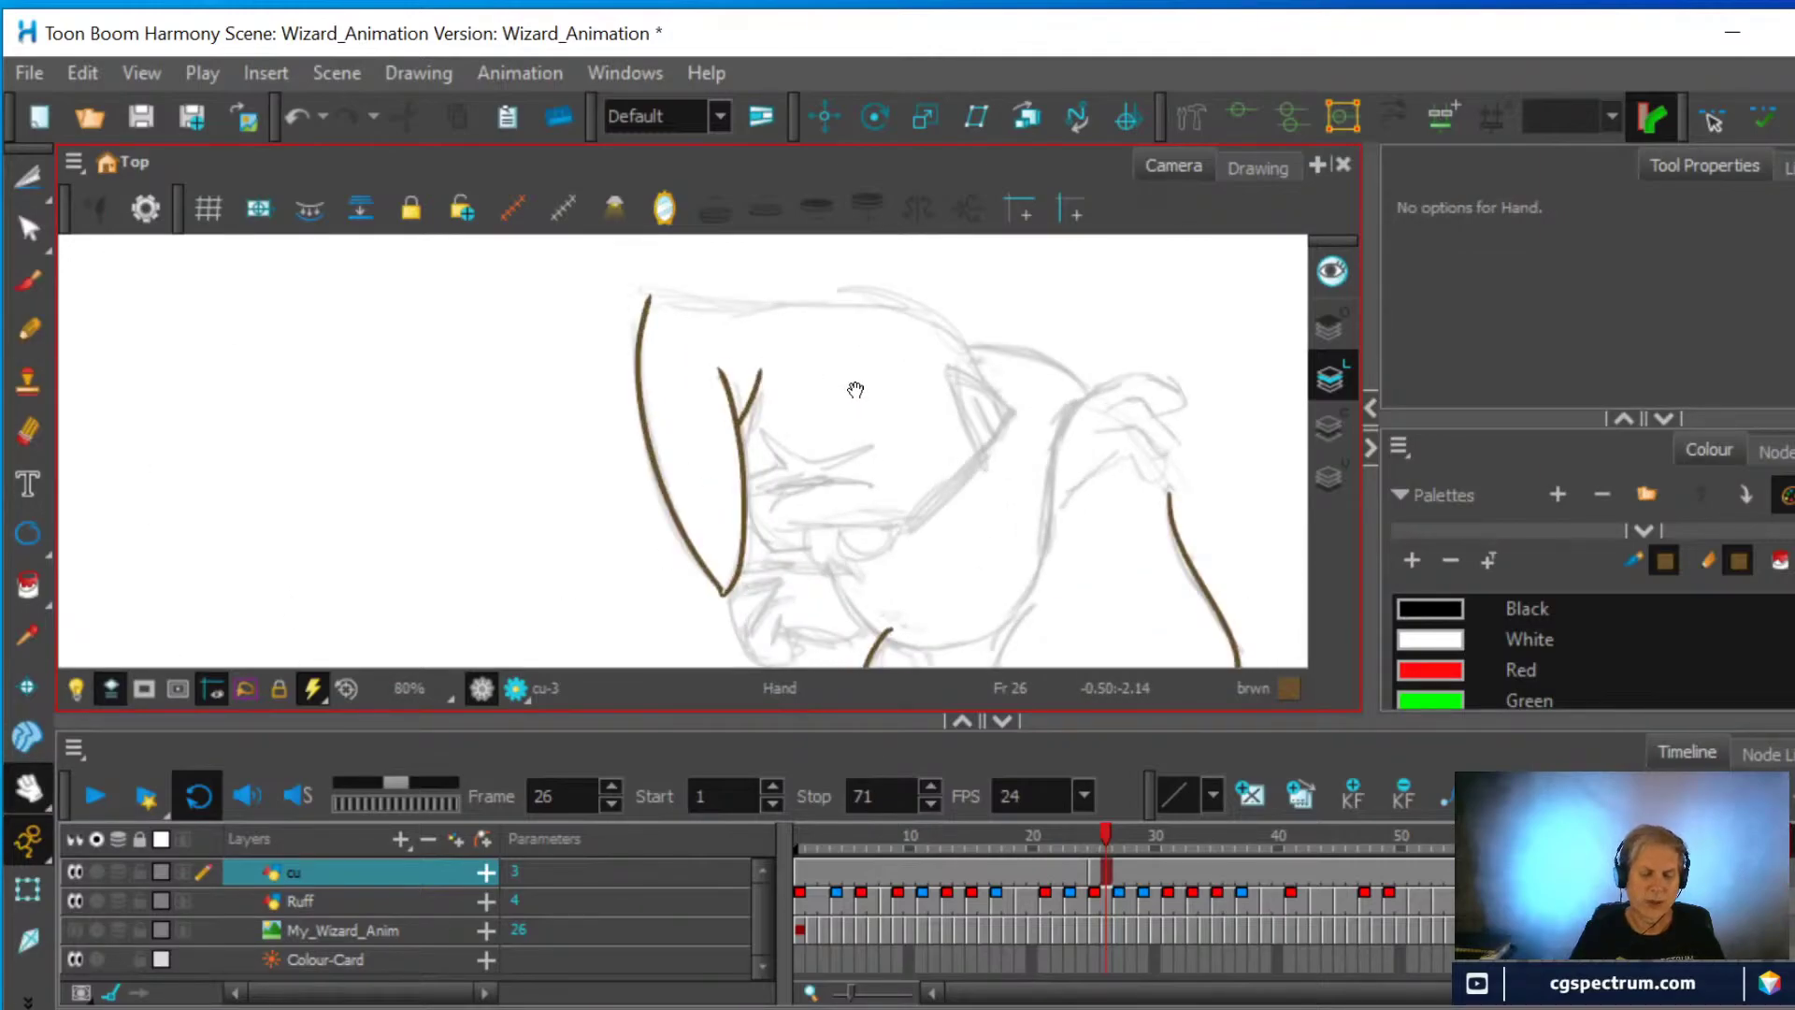
{"action": "mouse_move", "coordinate": [977, 412]}
{"action": "left_mouse_down"}
{"action": "mouse_move", "coordinate": [990, 401]}
{"action": "mouse_move", "coordinate": [950, 474]}
{"action": "mouse_move", "coordinate": [869, 545]}
{"action": "left_mouse_up"}
{"action": "left_click_drag", "start_coordinate": [930, 472], "coordinate": [929, 365]}
{"action": "scroll", "coordinate": [759, 519], "scroll_direction": "up", "scroll_amount": 3}
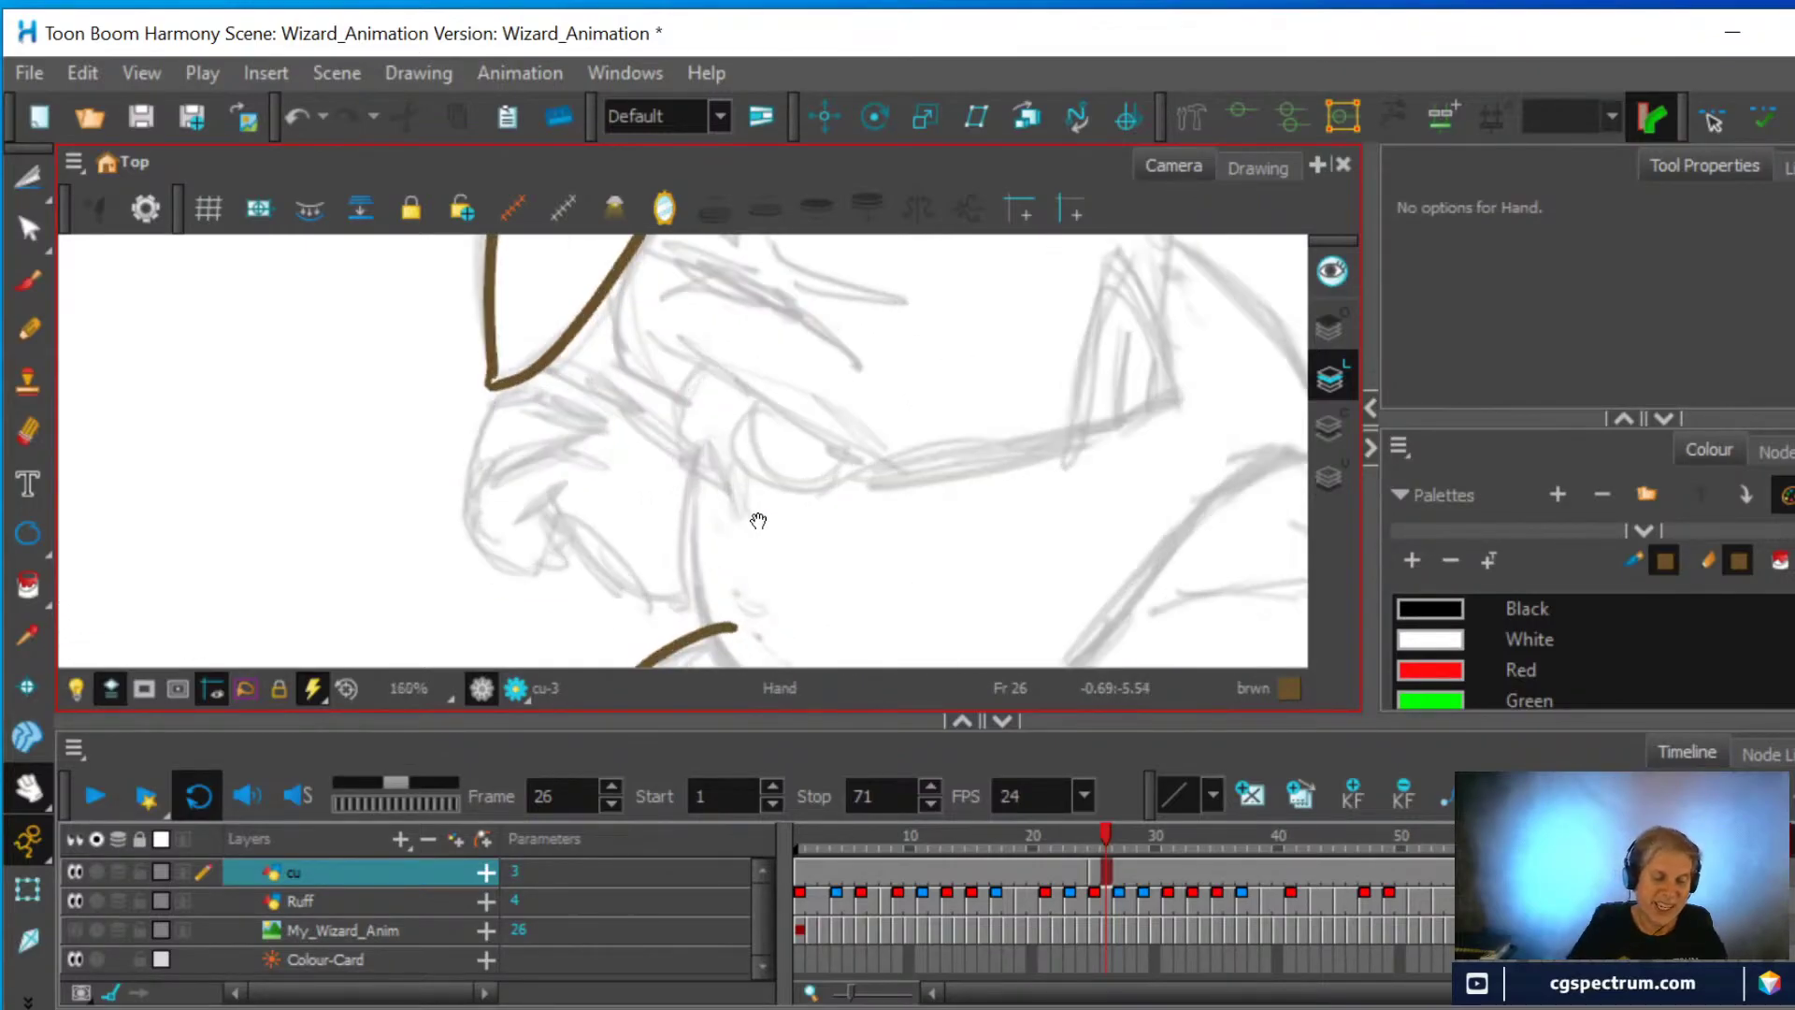
{"action": "left_click", "coordinate": [28, 430]}
{"action": "left_click_drag", "start_coordinate": [474, 378], "coordinate": [472, 381]}
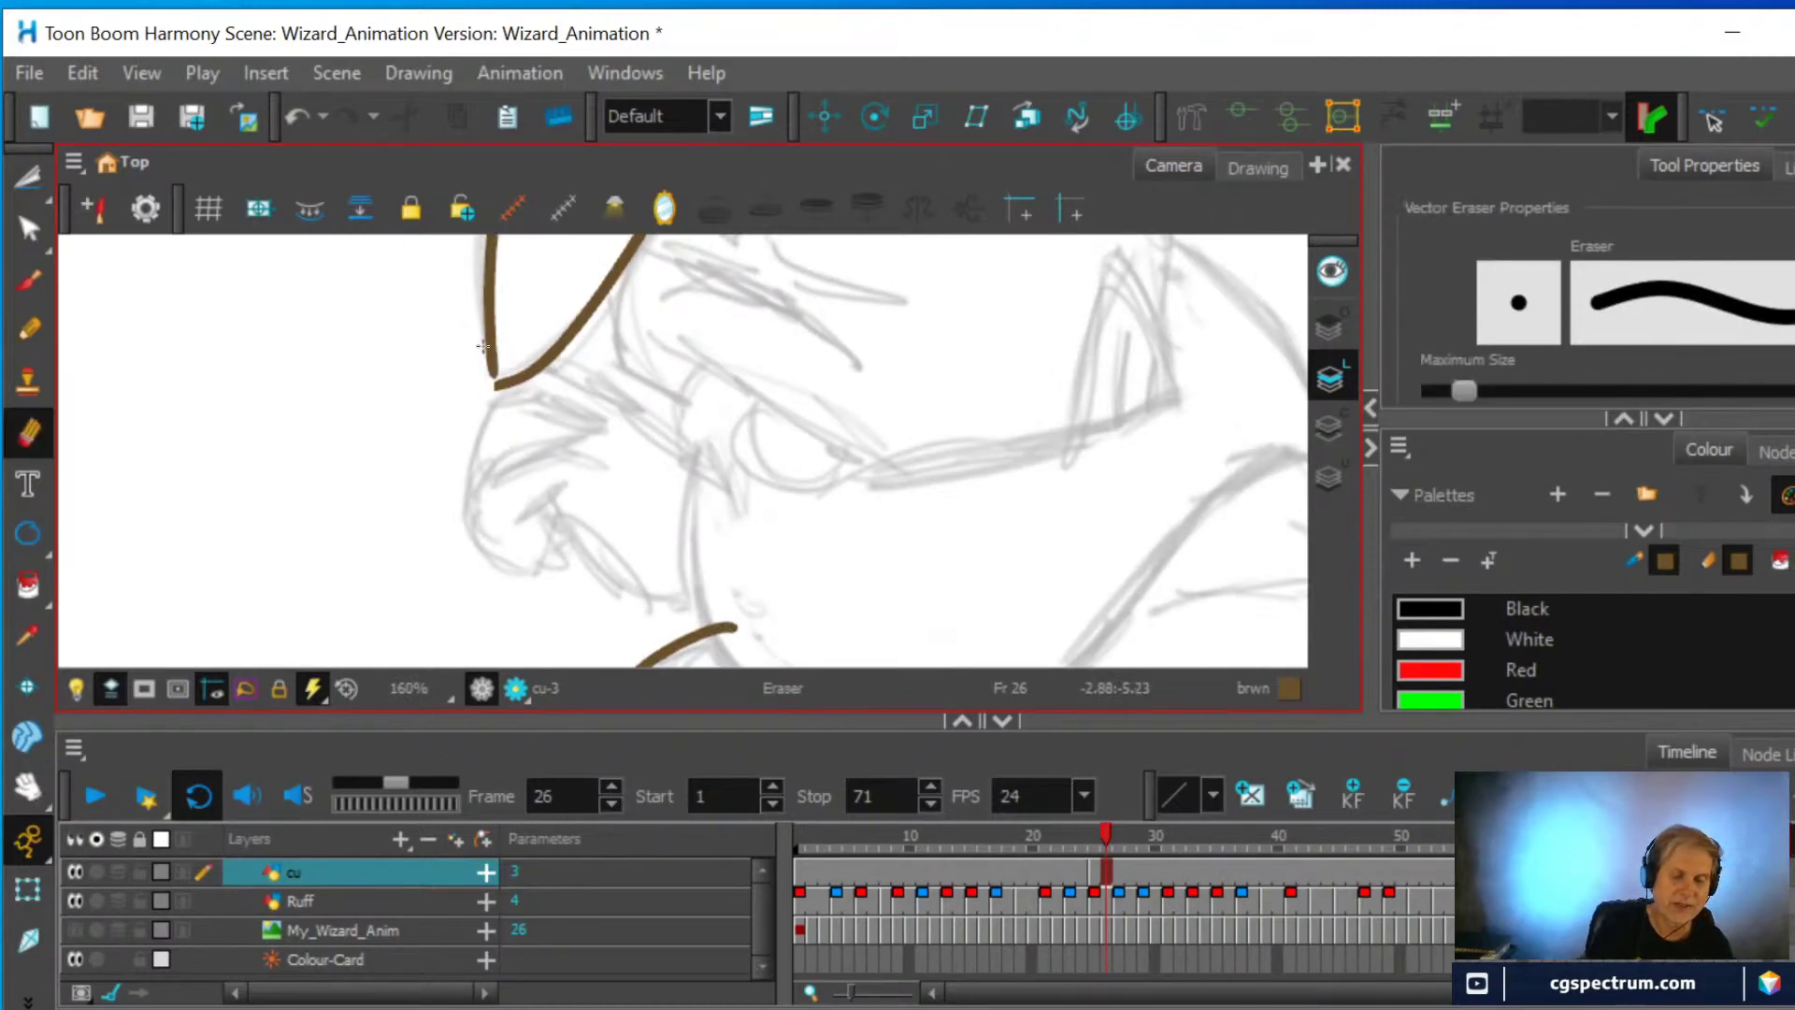
{"action": "left_click", "coordinate": [36, 335]}
{"action": "left_click_drag", "start_coordinate": [491, 356], "coordinate": [497, 381]}
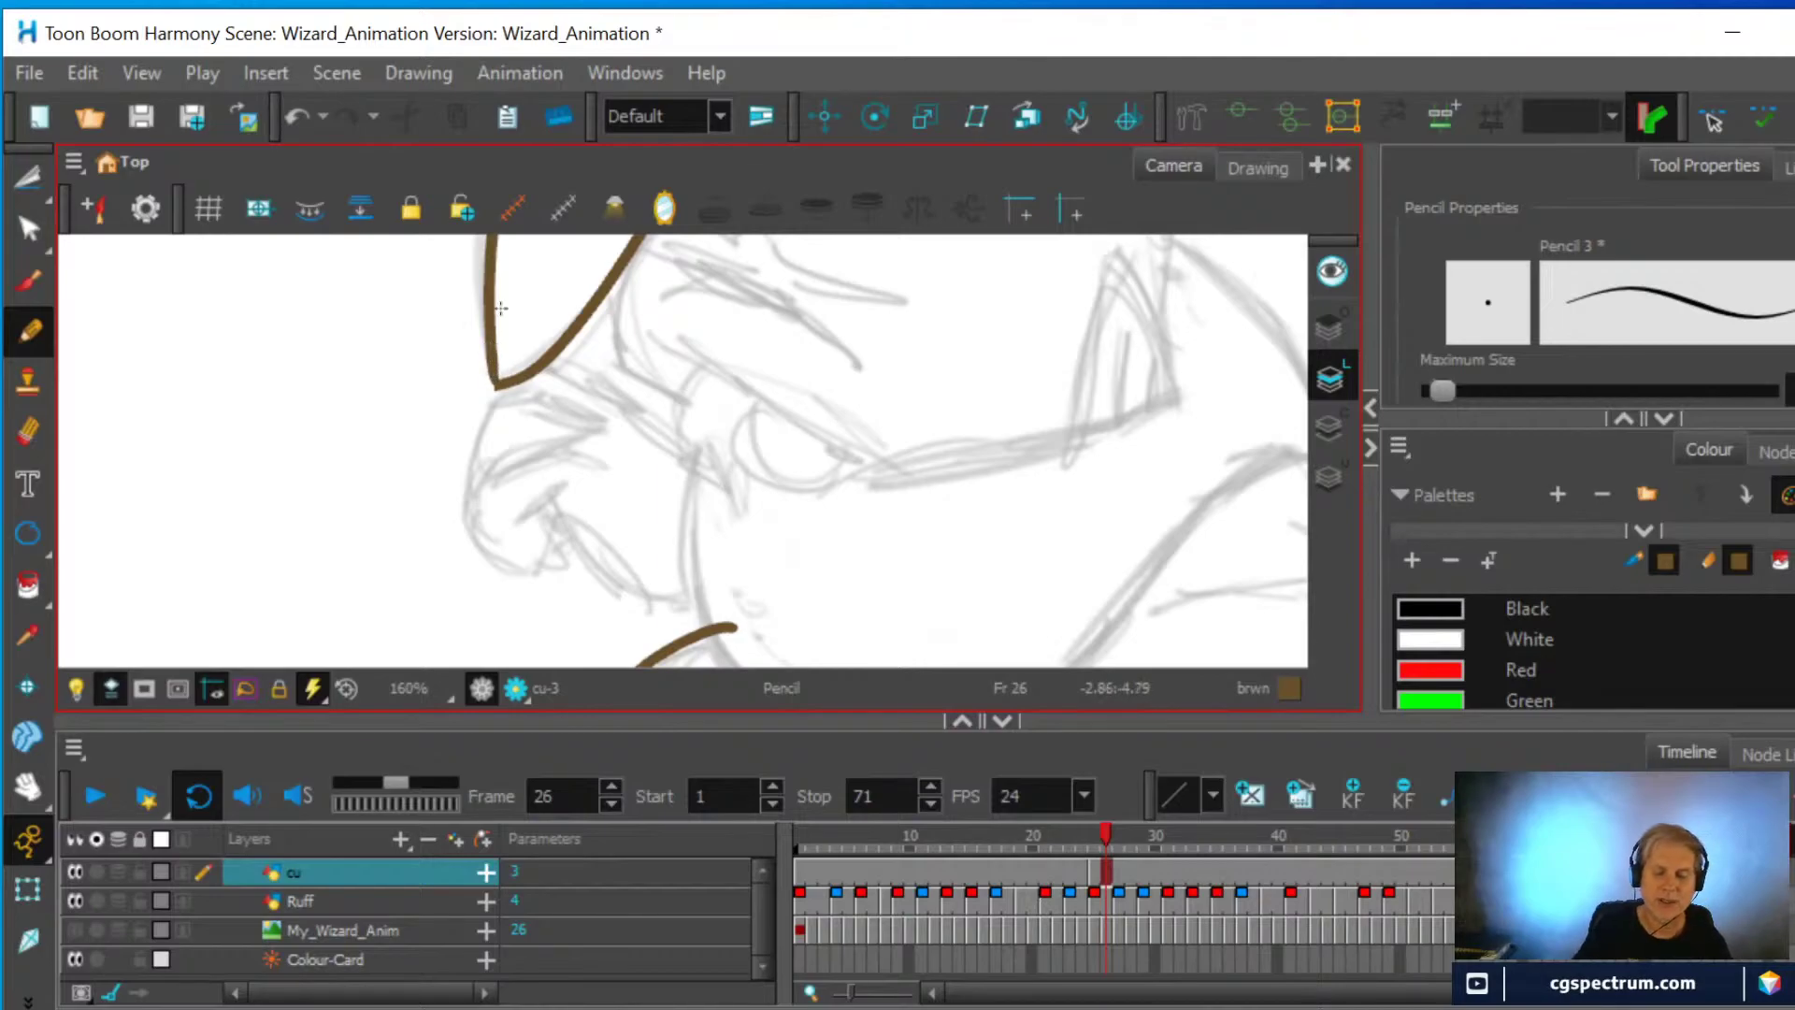
Trim the overshooting upper end of the robe's front outline with the Eraser
{"action": "scroll", "coordinate": [491, 388], "scroll_direction": "down", "scroll_amount": 2}
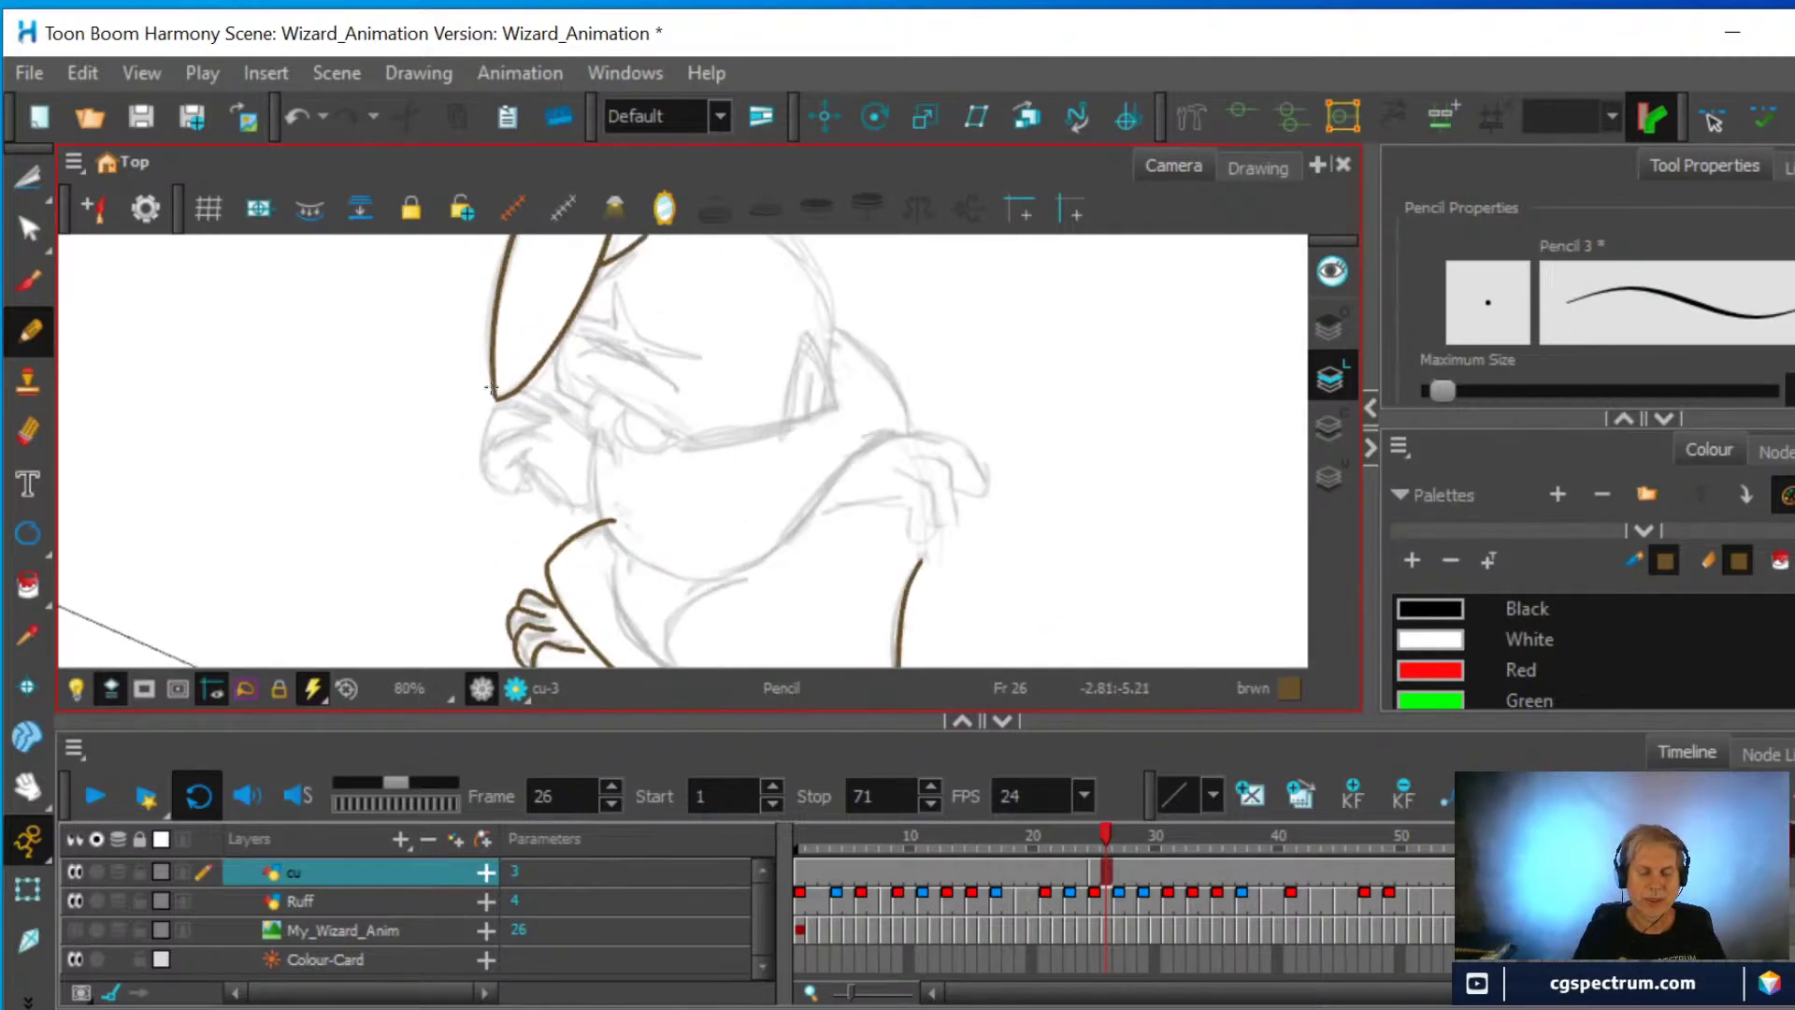
{"action": "left_click", "coordinate": [28, 430]}
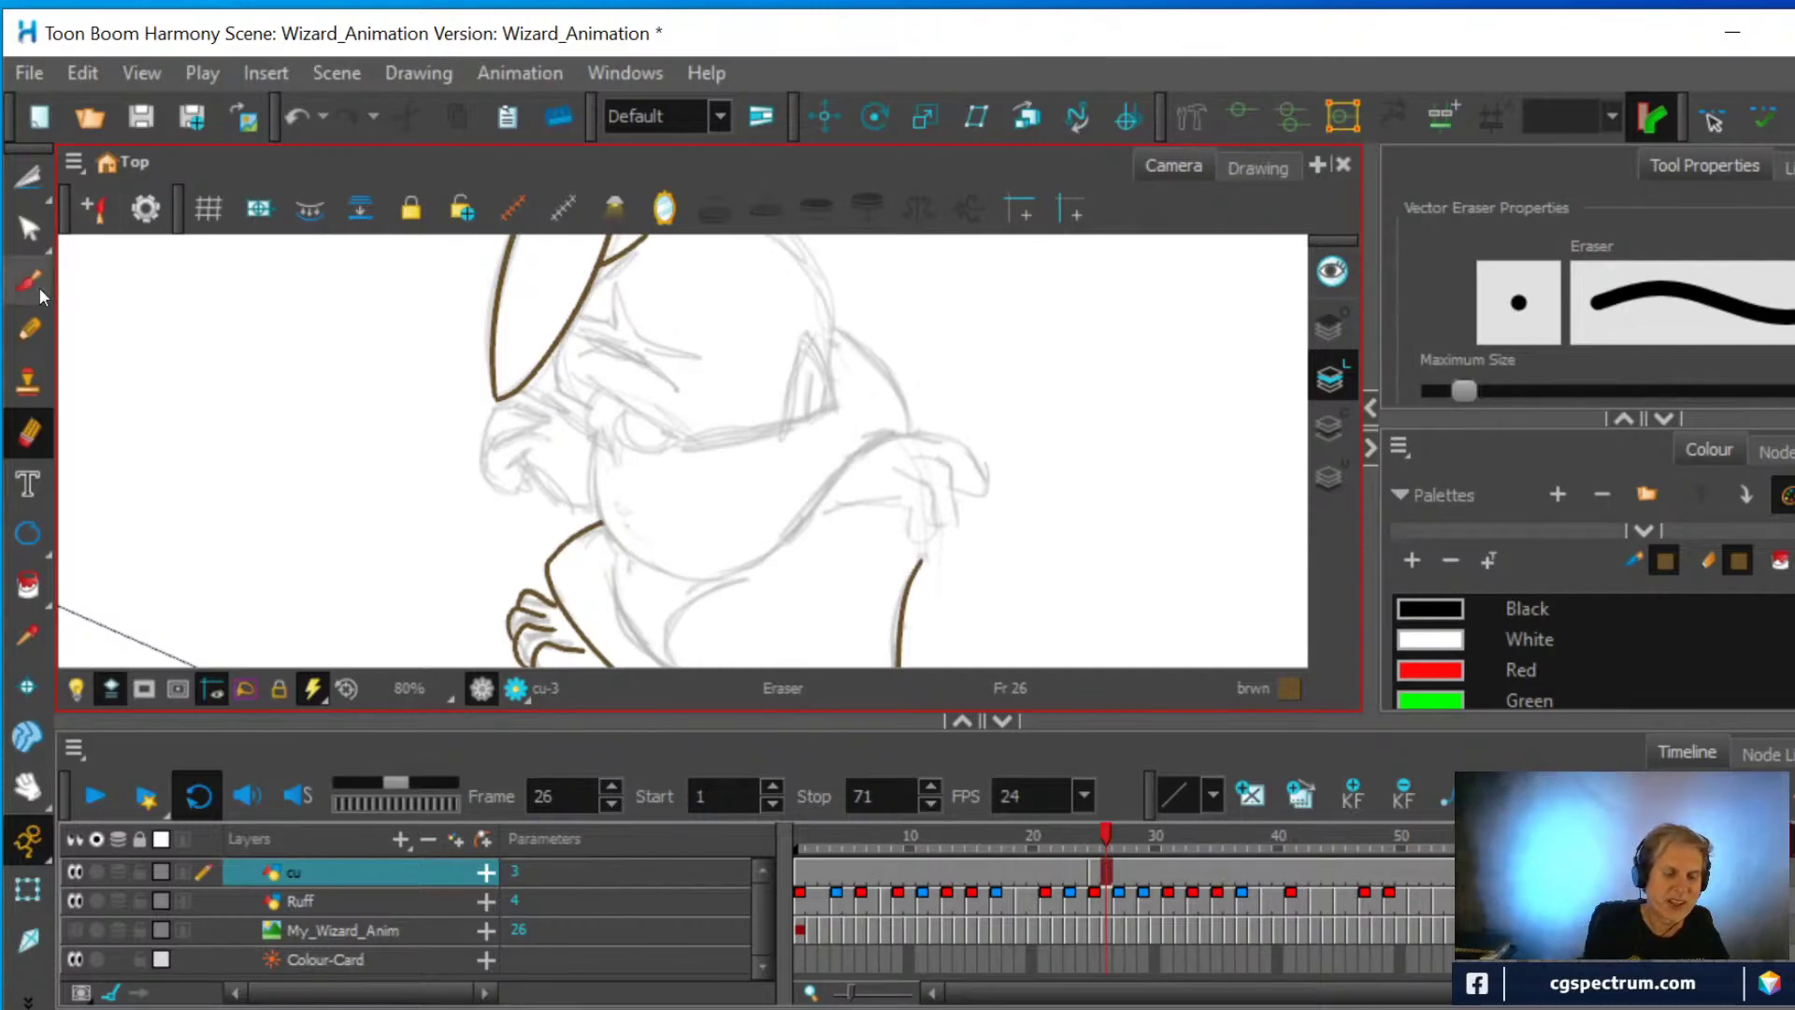
{"action": "left_click", "coordinate": [28, 330]}
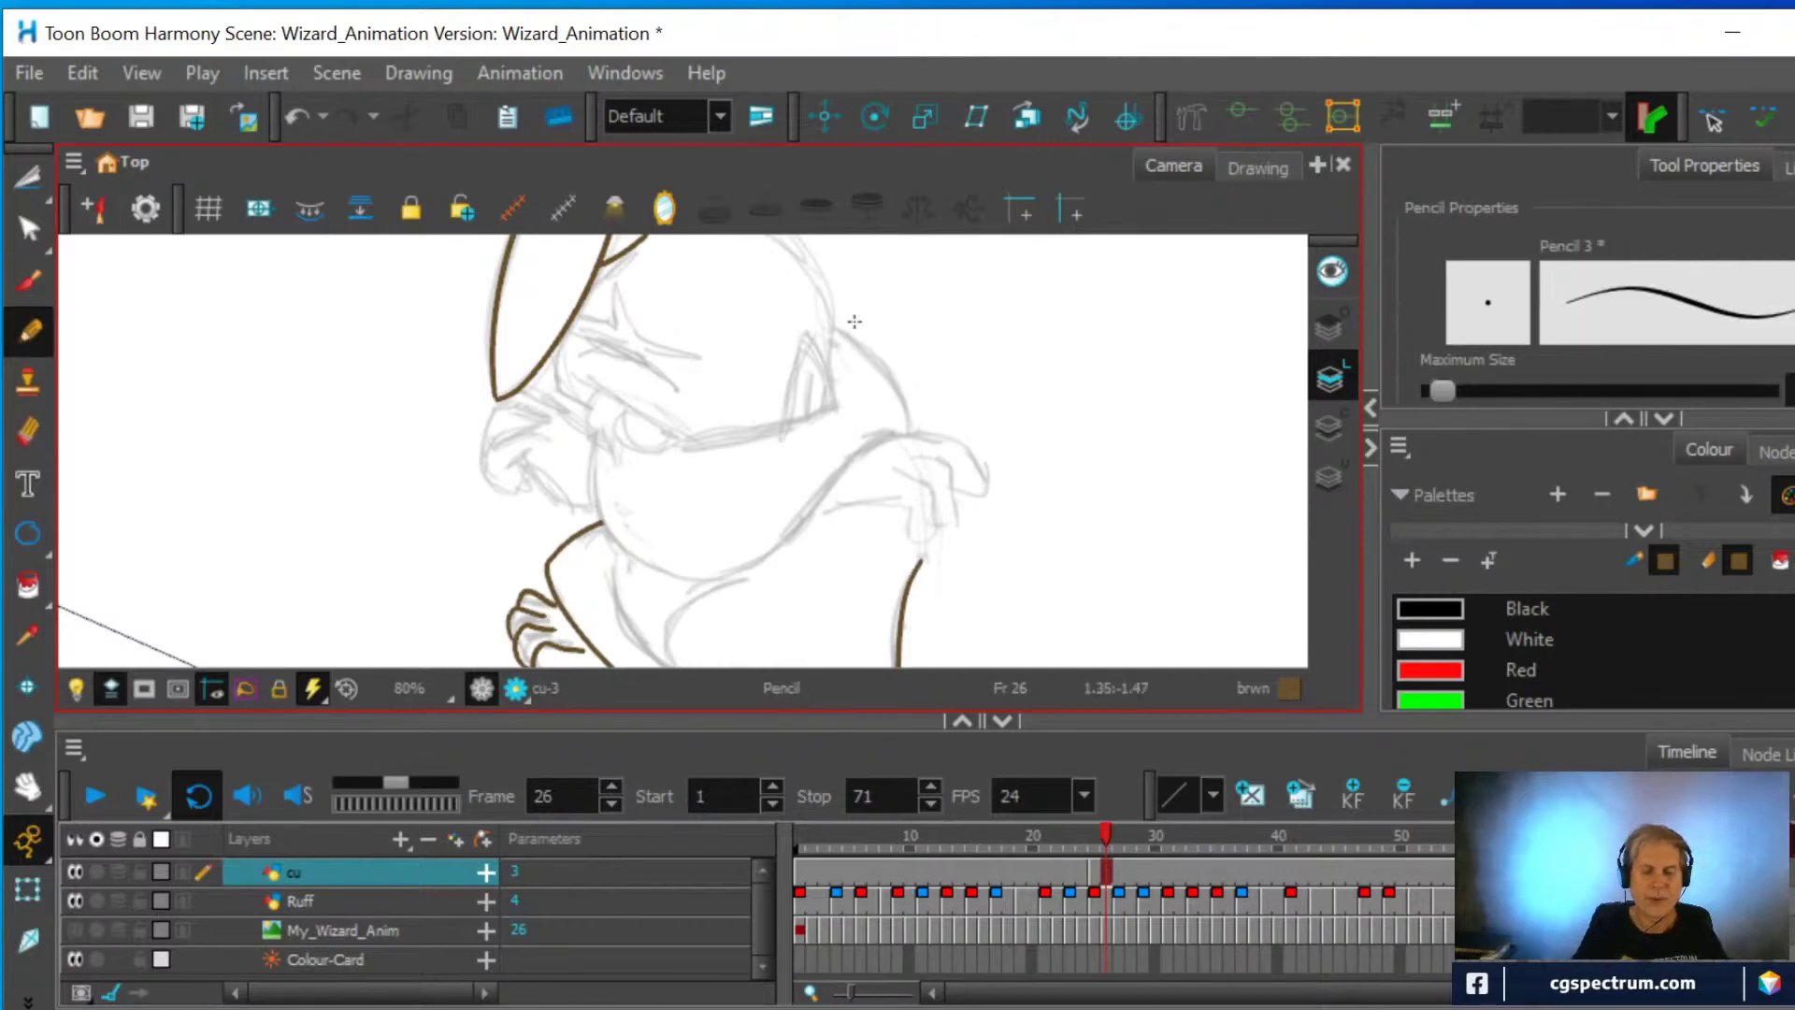
{"action": "scroll", "coordinate": [854, 321], "scroll_direction": "down", "scroll_amount": 2}
{"action": "mouse_move", "coordinate": [868, 307]}
{"action": "left_mouse_down"}
{"action": "mouse_move", "coordinate": [841, 374]}
{"action": "mouse_move", "coordinate": [869, 338]}
{"action": "left_mouse_up"}
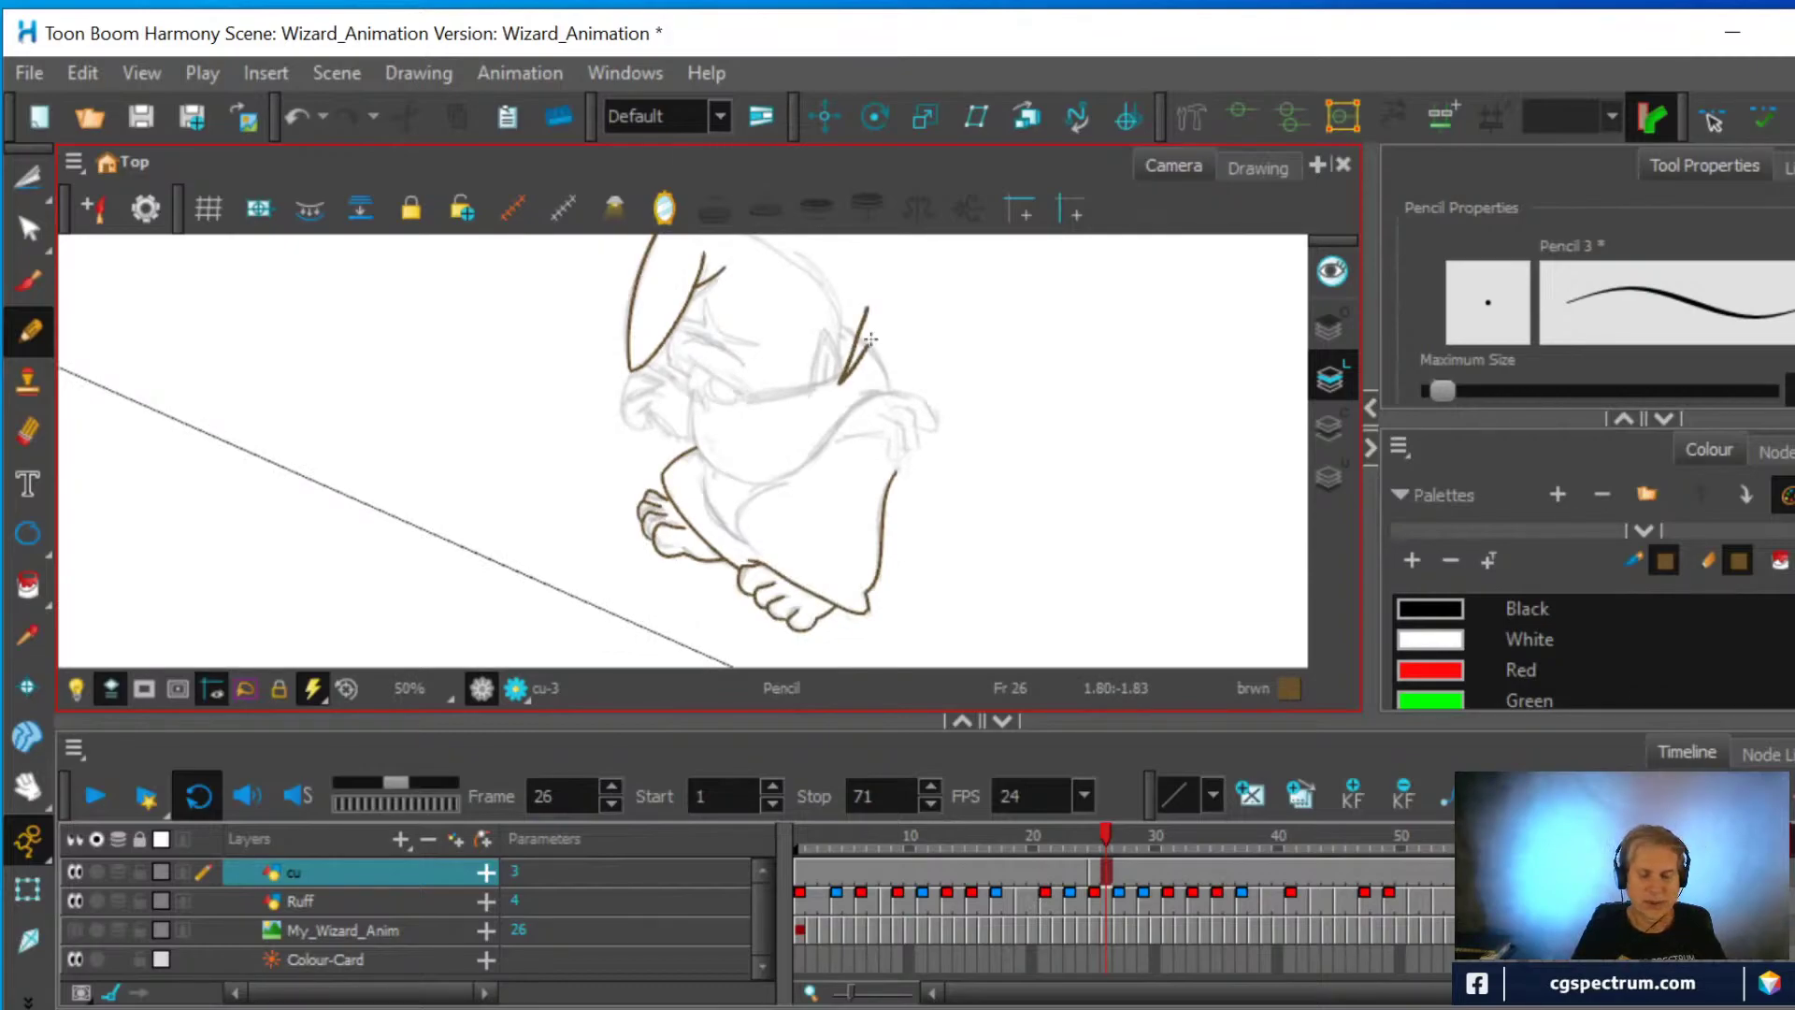
{"action": "key", "text": "ctrl"}
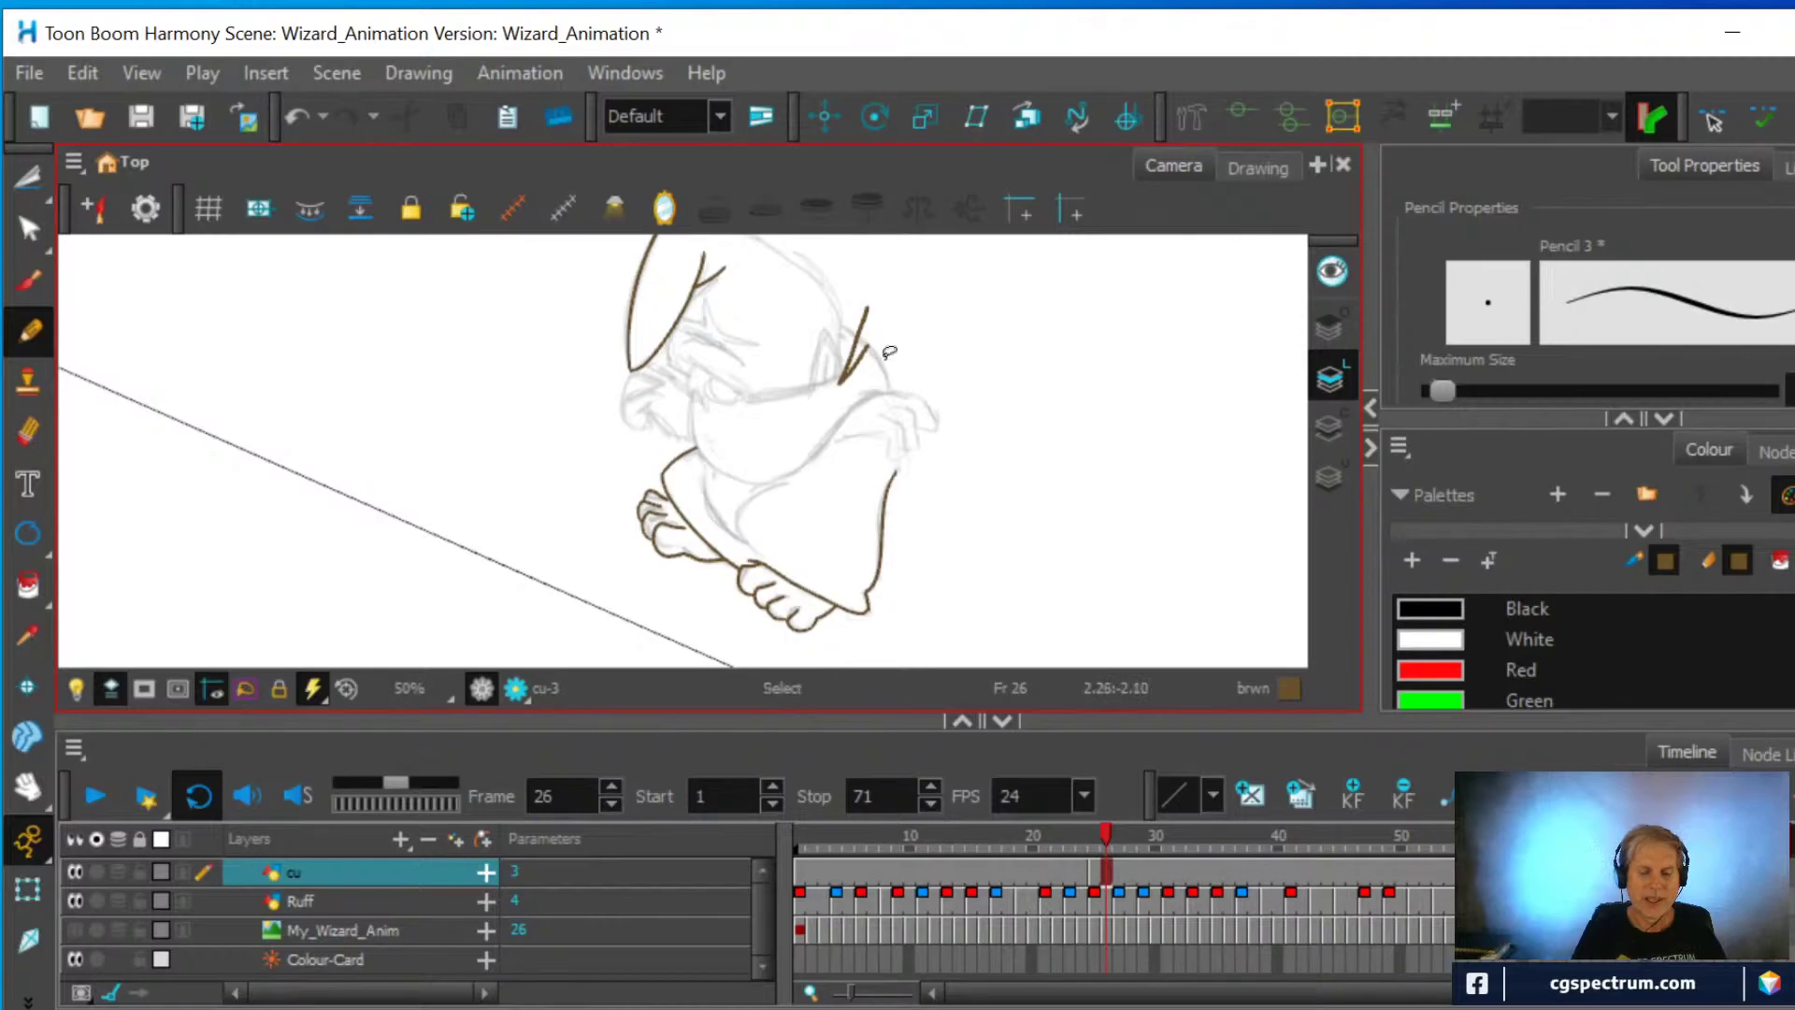
{"action": "left_click", "coordinate": [86, 73]}
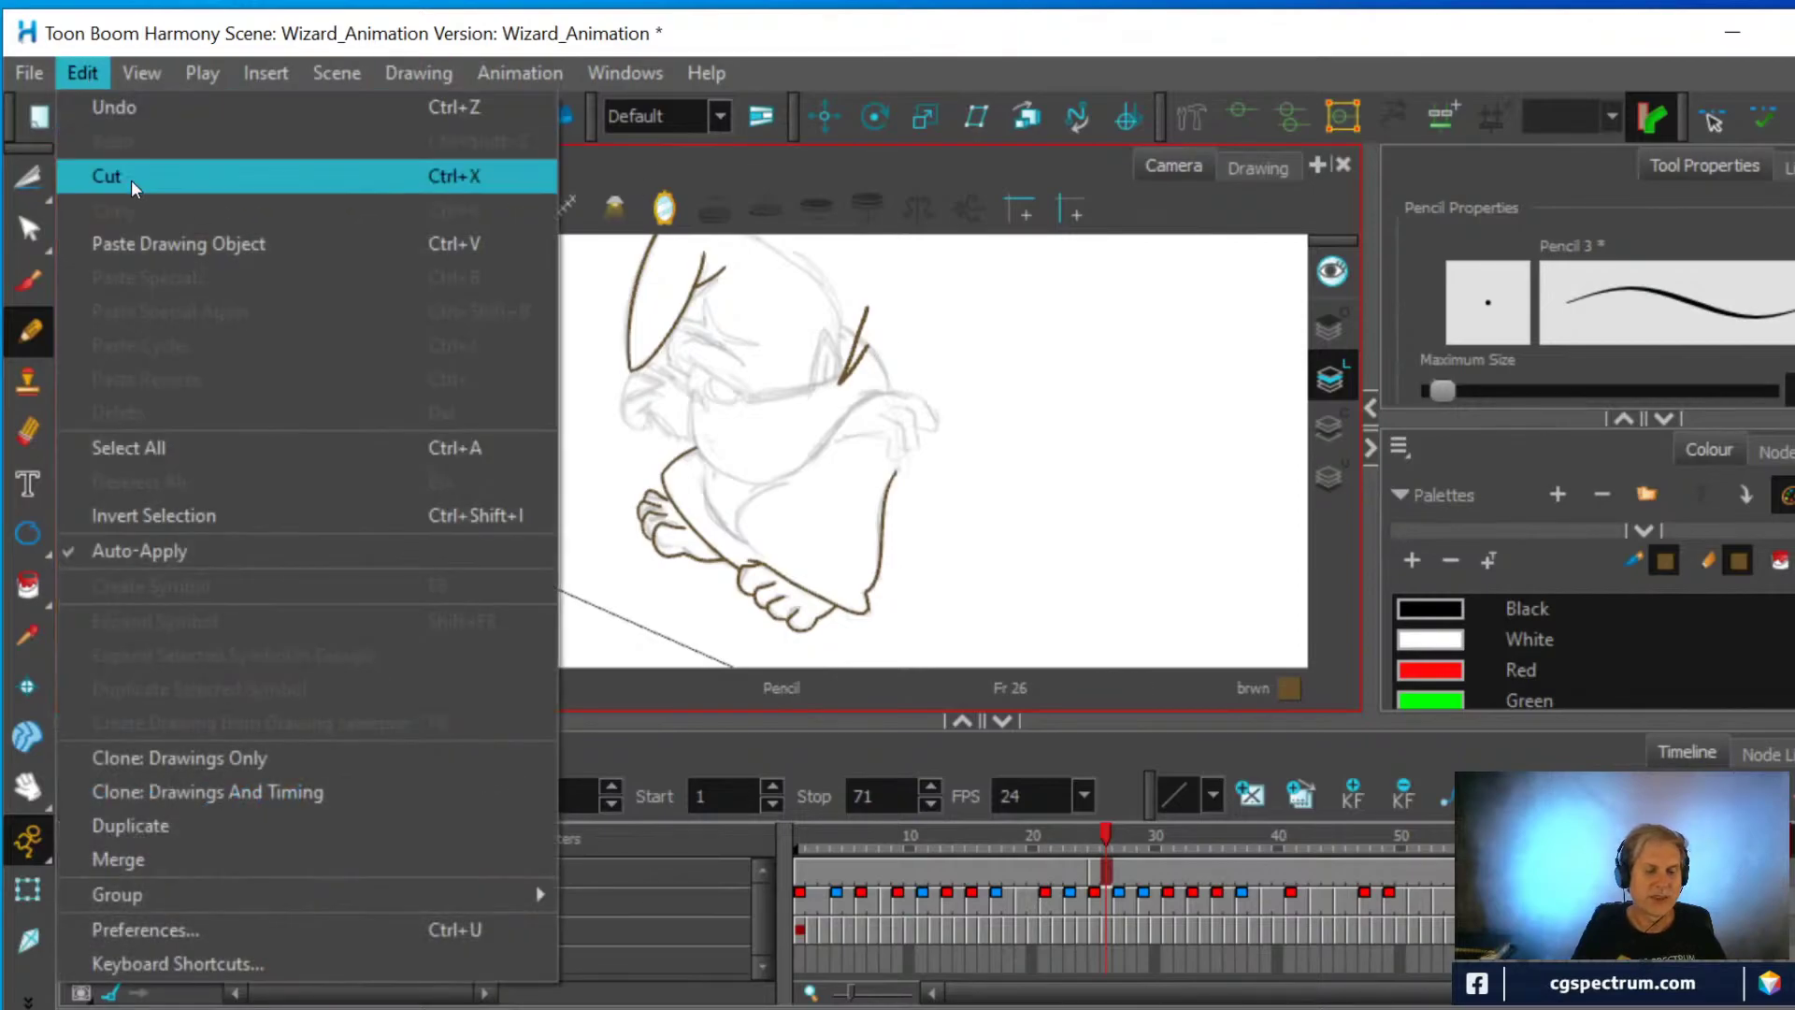
{"action": "left_click", "coordinate": [108, 111]}
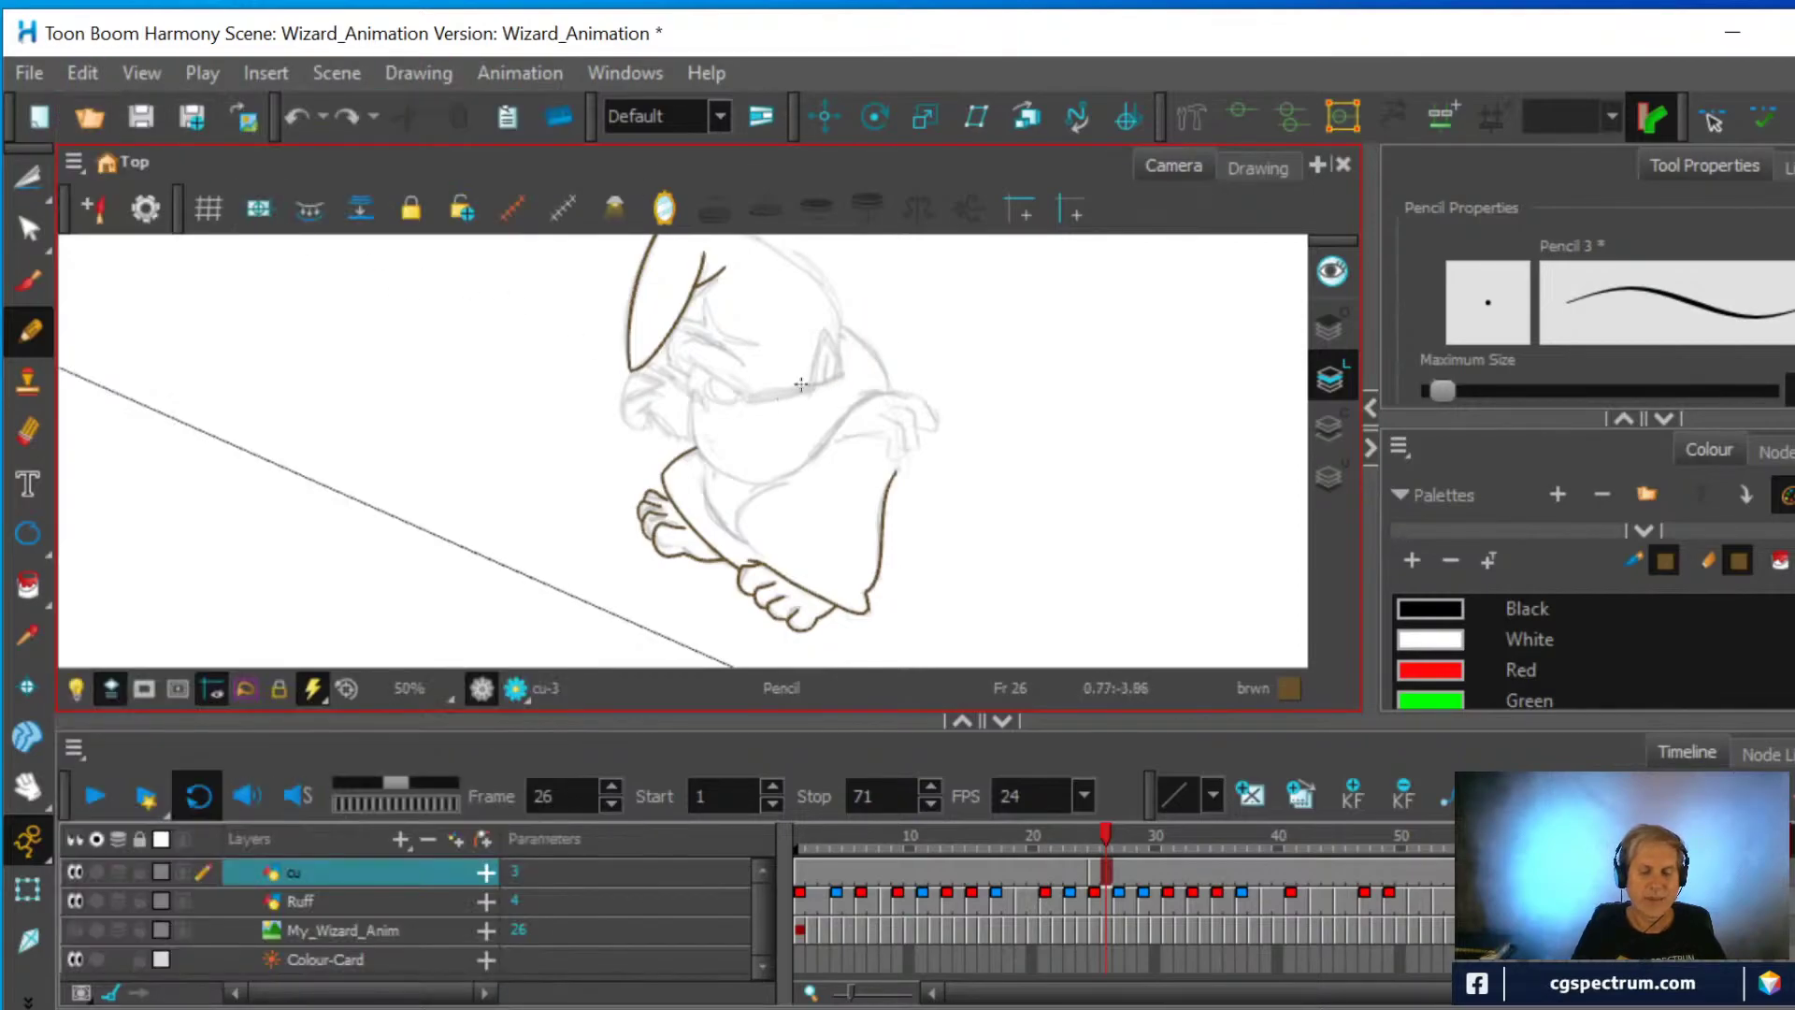
Trace the wizard's pointed ear over the rough with two brown Pencil edges and a shorter inner line
{"action": "scroll", "coordinate": [801, 384], "scroll_direction": "up", "scroll_amount": 2}
{"action": "left_click_drag", "start_coordinate": [1013, 417], "coordinate": [932, 519]}
{"action": "key", "text": "shift+x"}
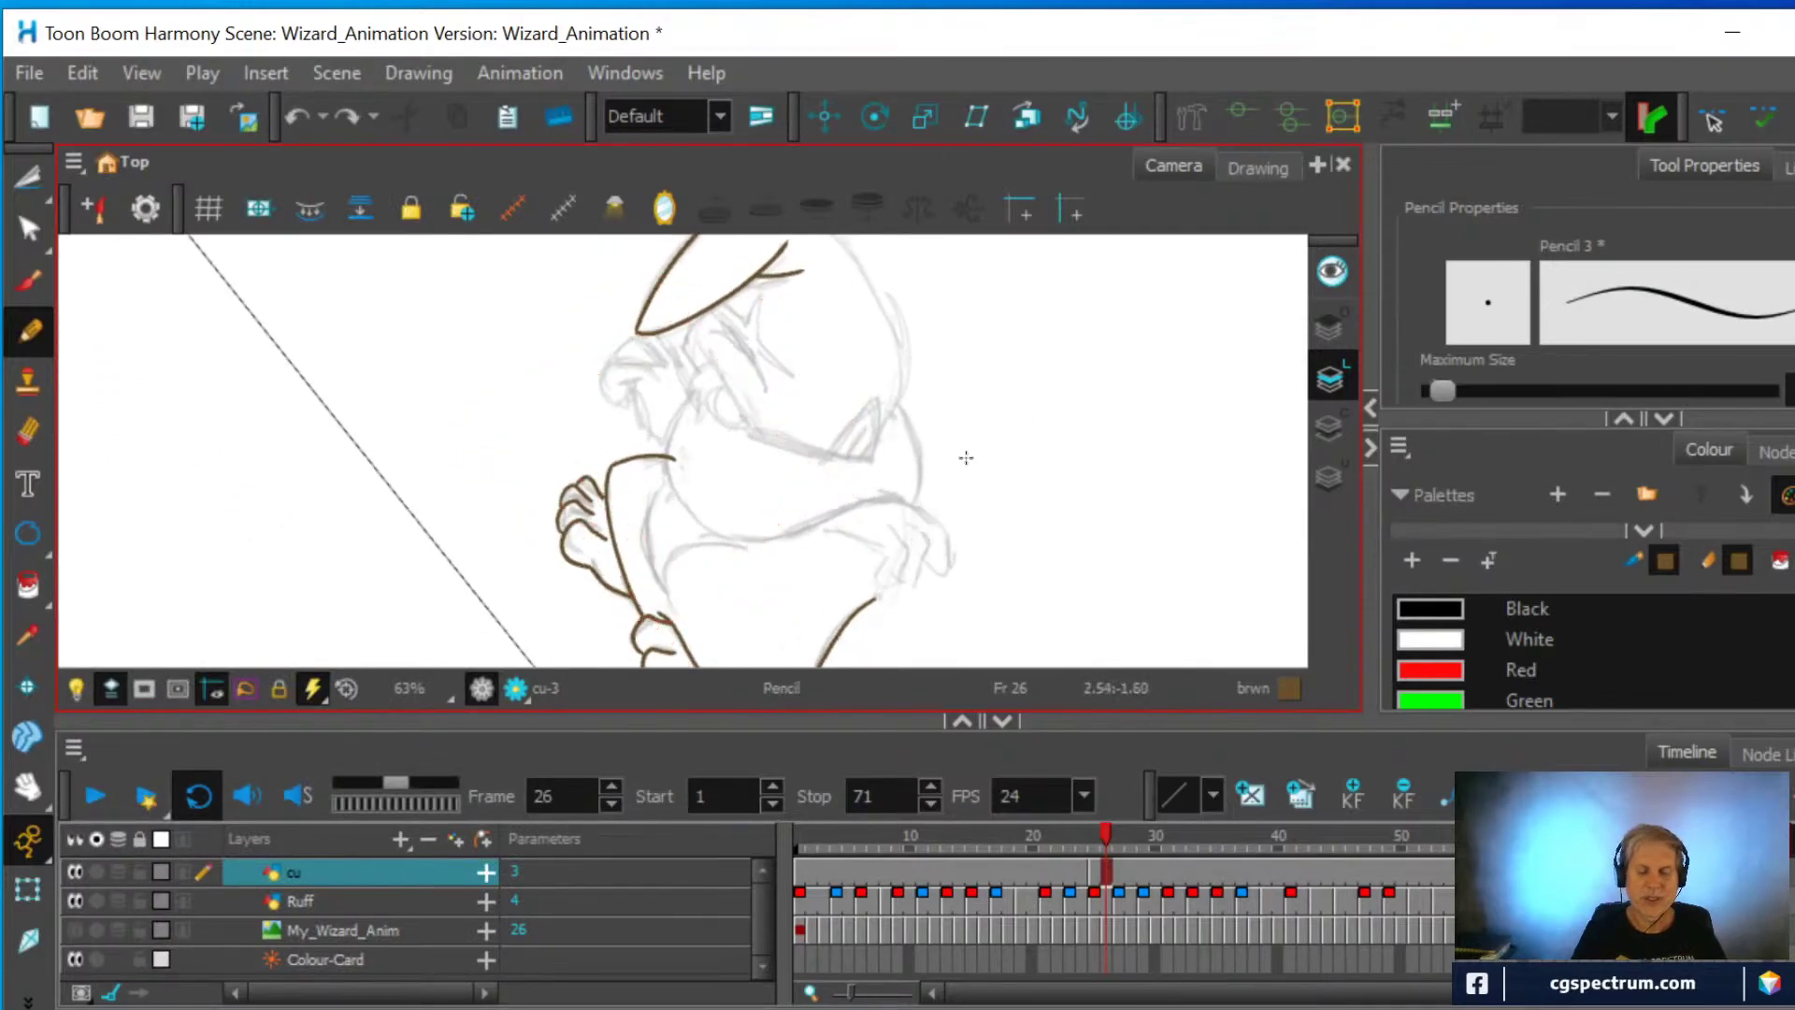
{"action": "scroll", "coordinate": [964, 453], "scroll_direction": "up", "scroll_amount": 4}
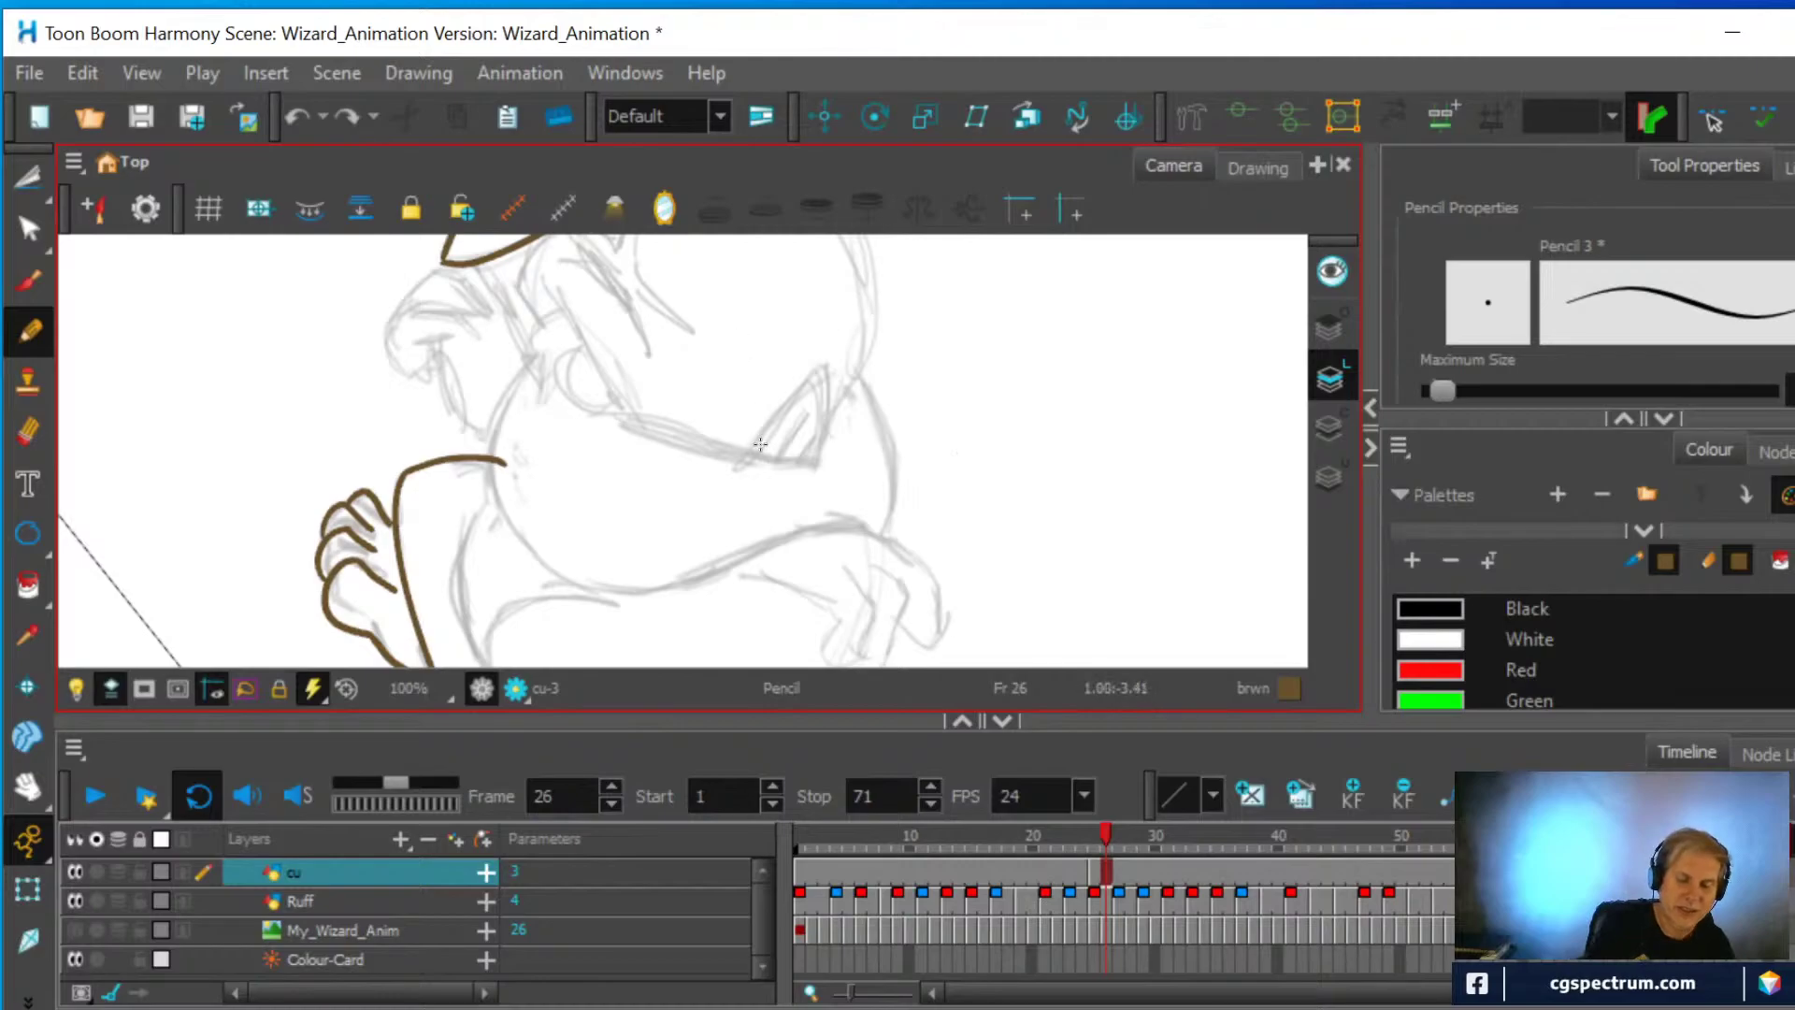
{"action": "left_click_drag", "start_coordinate": [748, 465], "coordinate": [820, 370]}
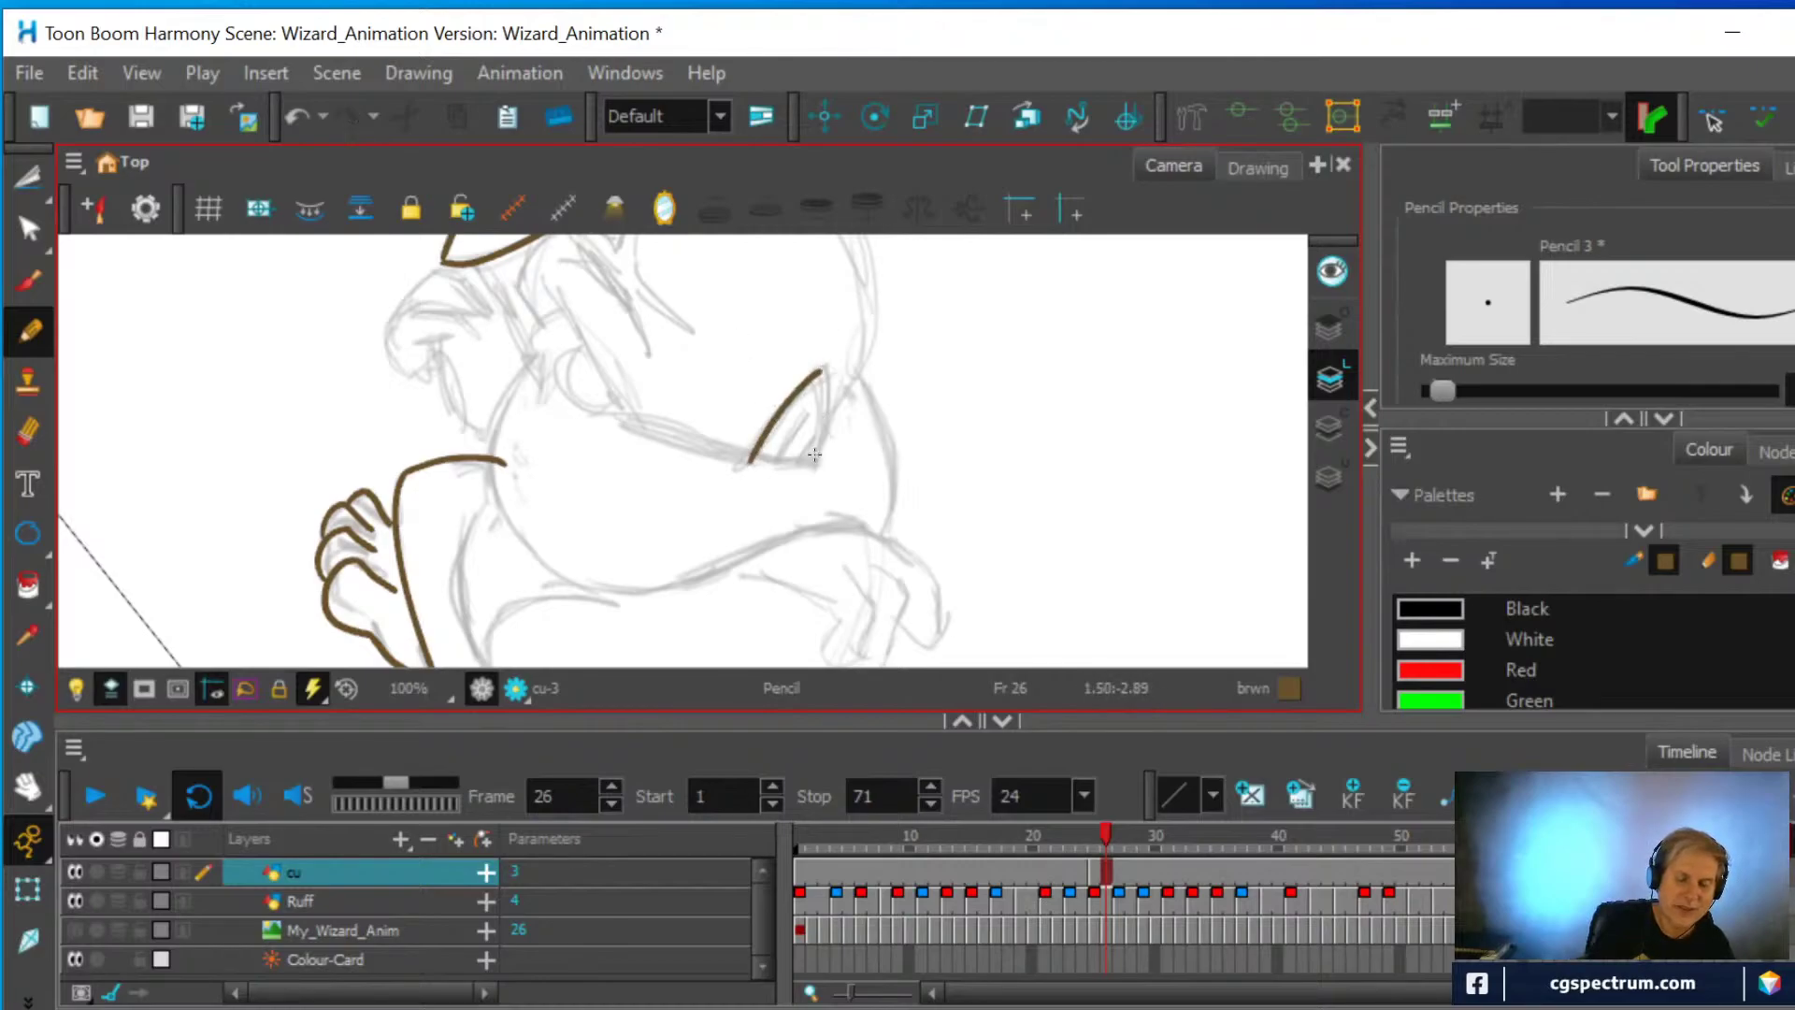
{"action": "left_click_drag", "start_coordinate": [804, 464], "coordinate": [821, 368]}
{"action": "left_click_drag", "start_coordinate": [765, 474], "coordinate": [815, 404]}
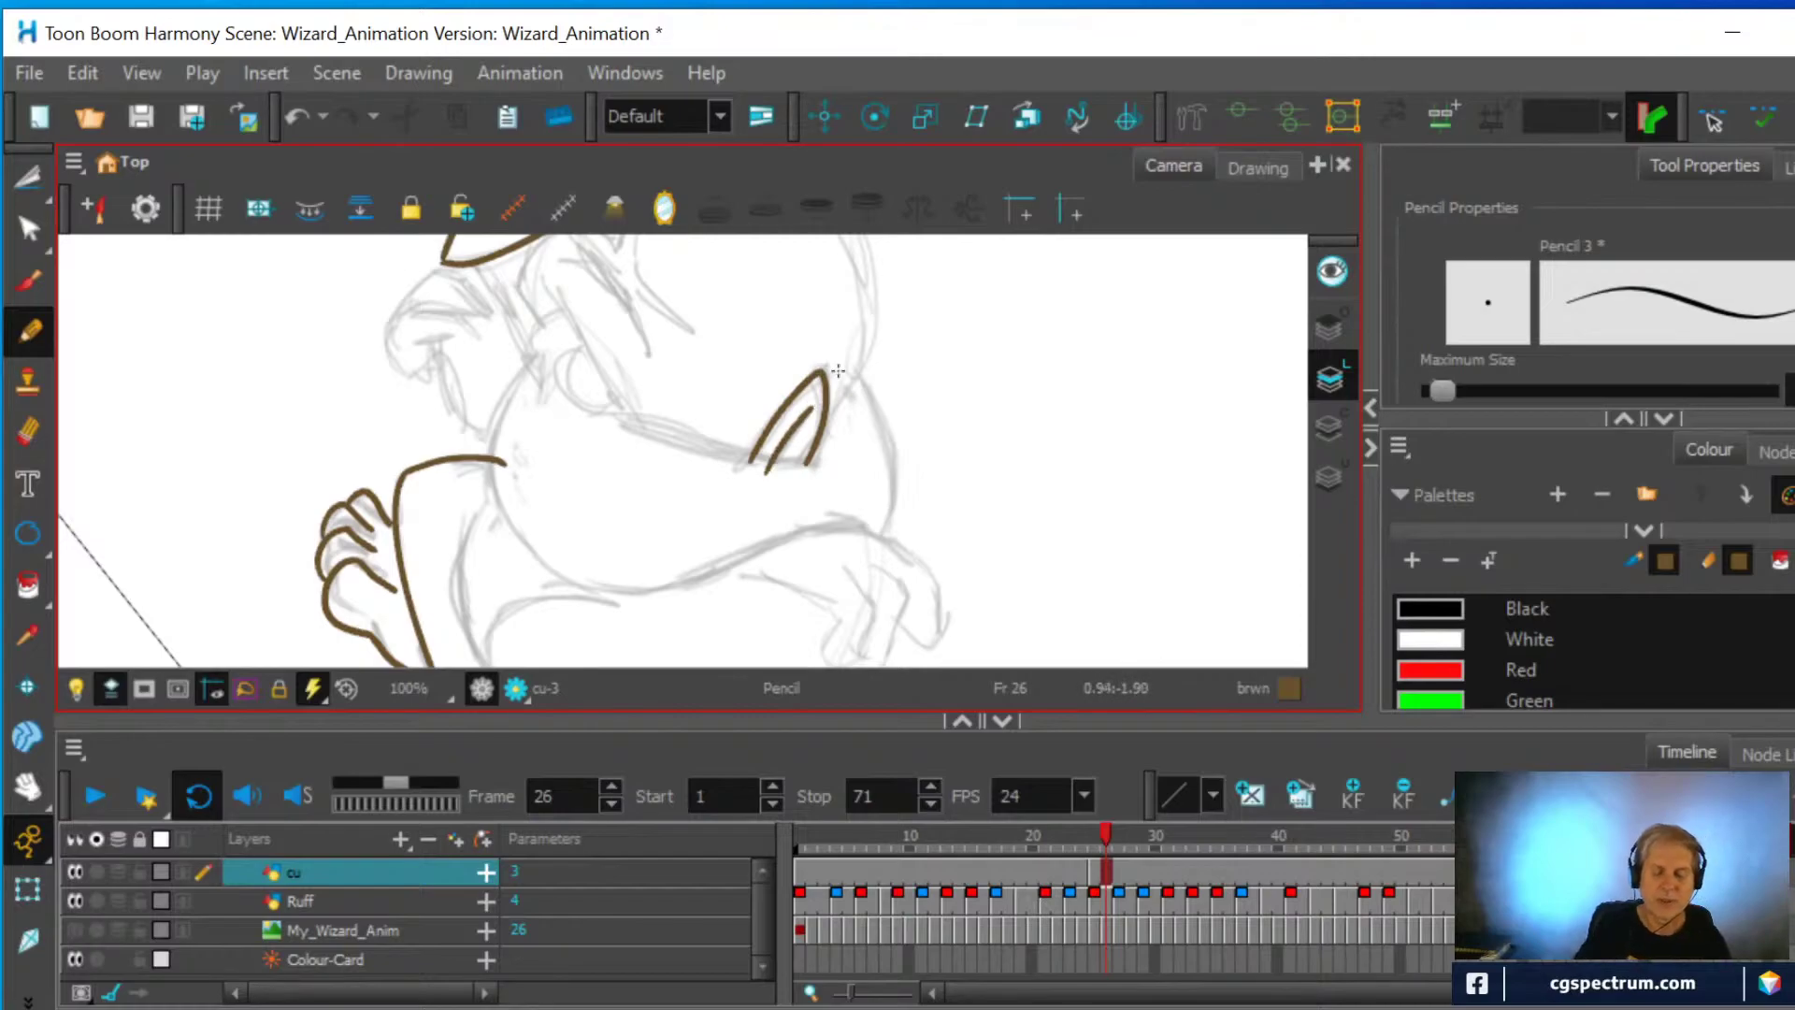
{"action": "scroll", "coordinate": [795, 416], "scroll_direction": "down", "scroll_amount": 3}
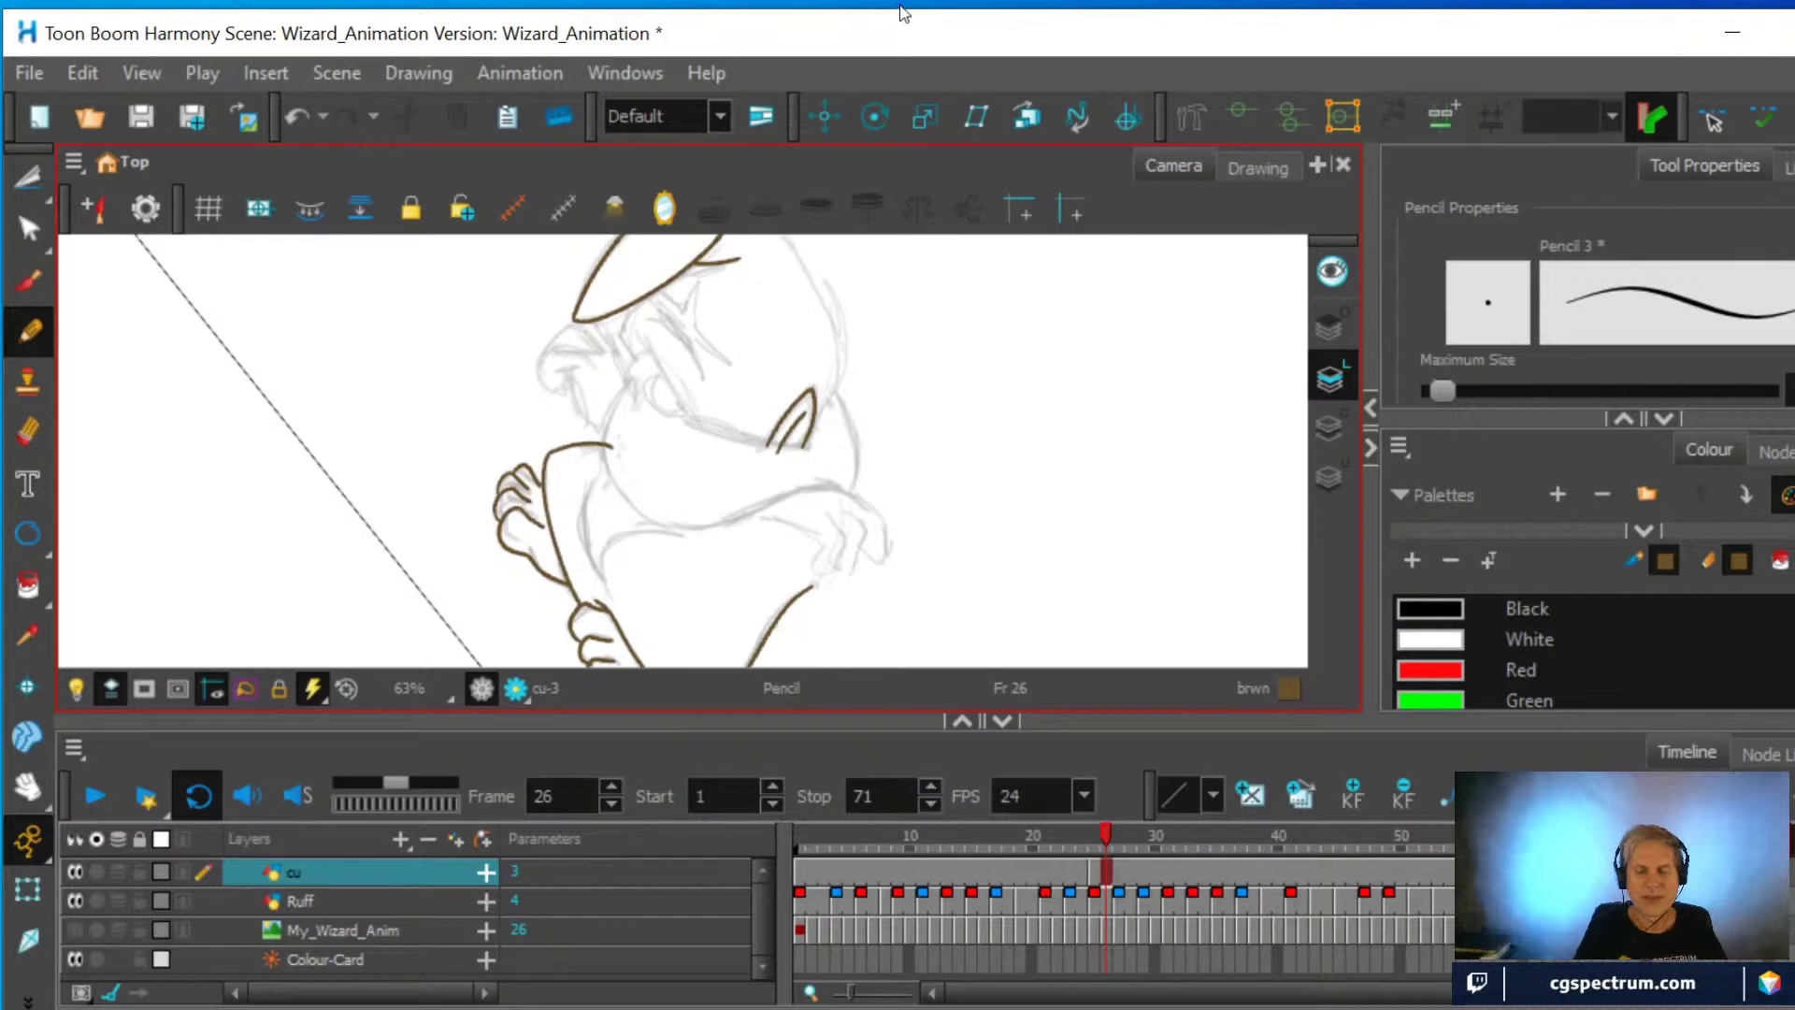
Trace the hat's back edge from its peak down to the ear with the brown Pencil and undo the stray mark beside it
{"action": "left_click", "coordinate": [28, 787]}
{"action": "left_click_drag", "start_coordinate": [933, 357], "coordinate": [904, 479]}
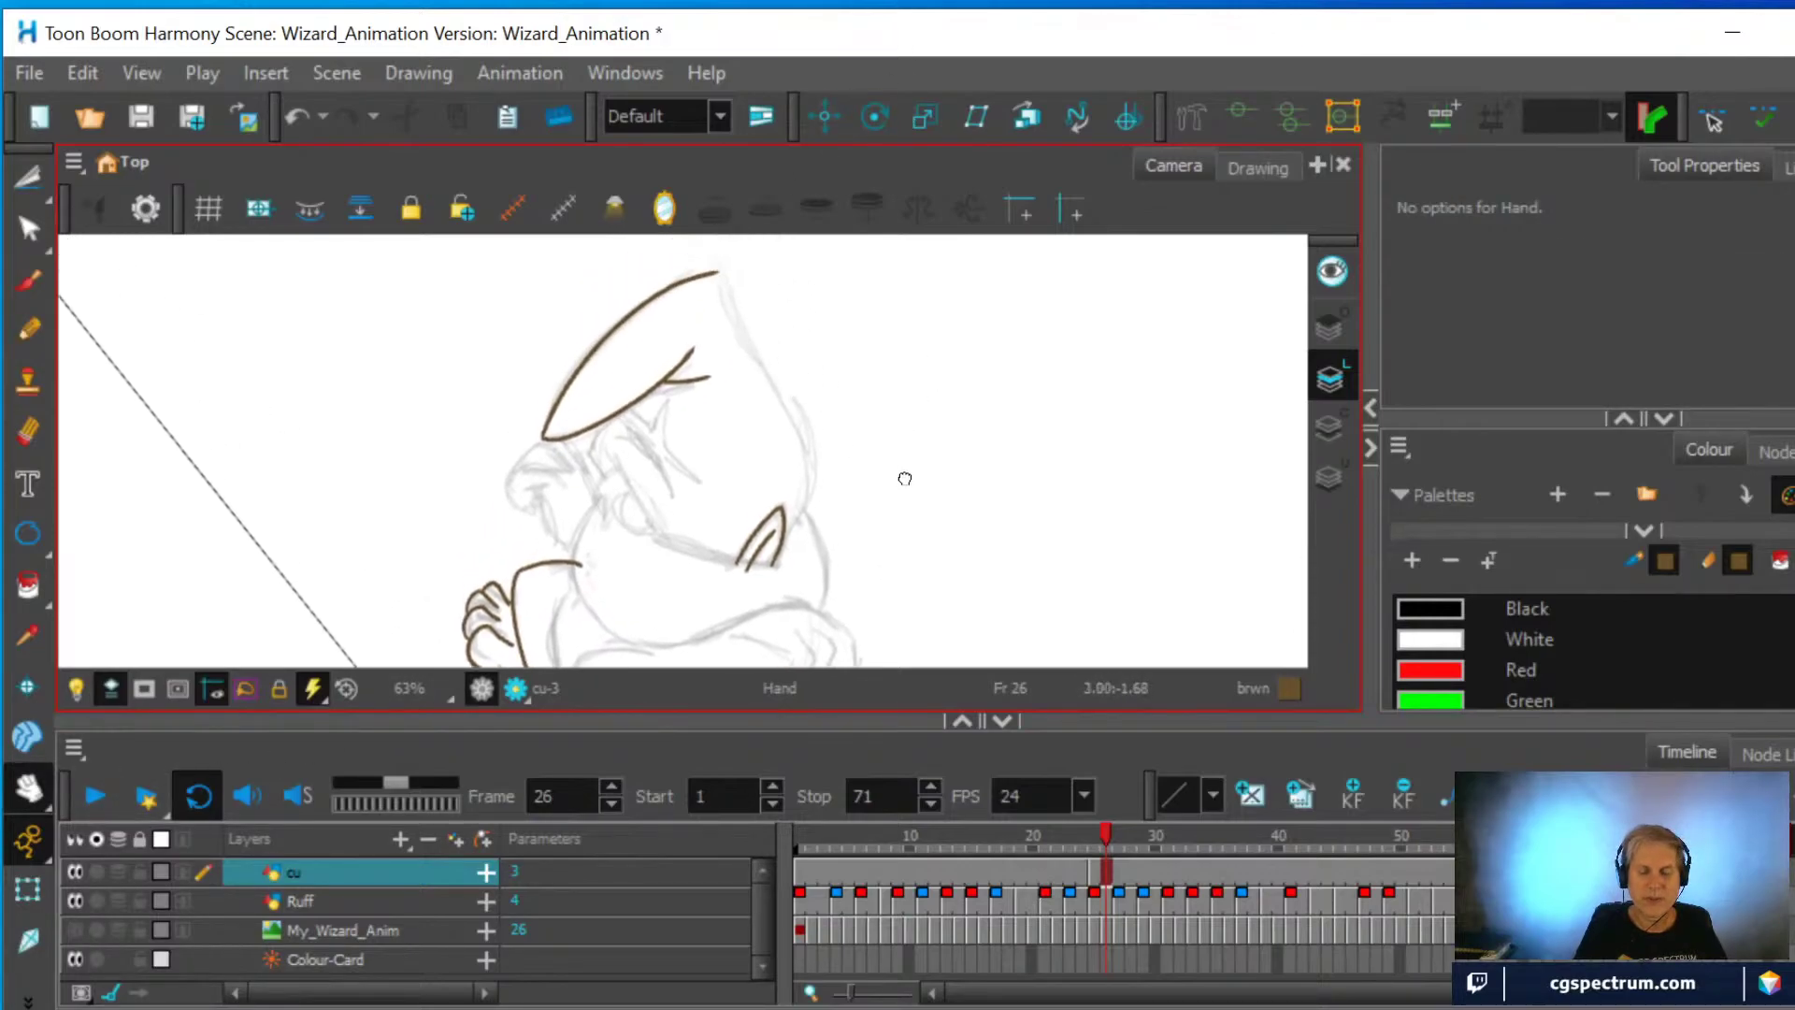
{"action": "scroll", "coordinate": [873, 510], "scroll_direction": "up", "scroll_amount": 1}
{"action": "left_click_drag", "start_coordinate": [909, 388], "coordinate": [893, 465]}
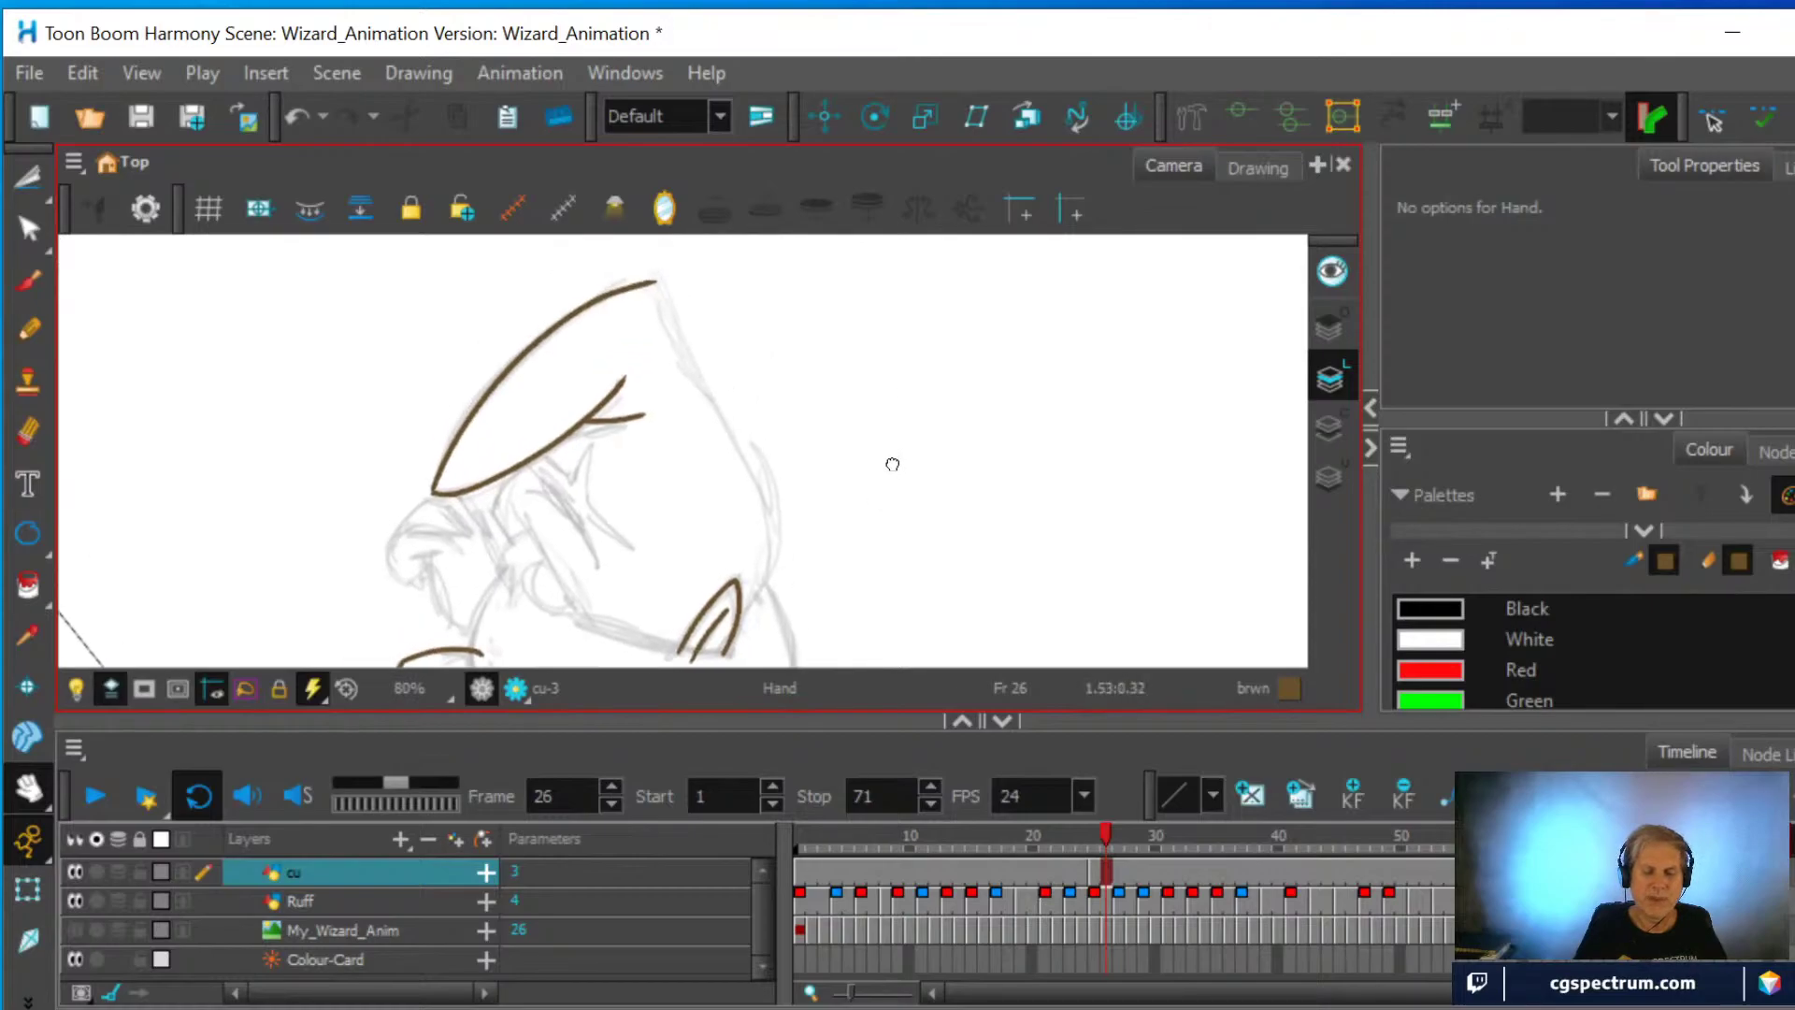
{"action": "key", "text": "alt+/"}
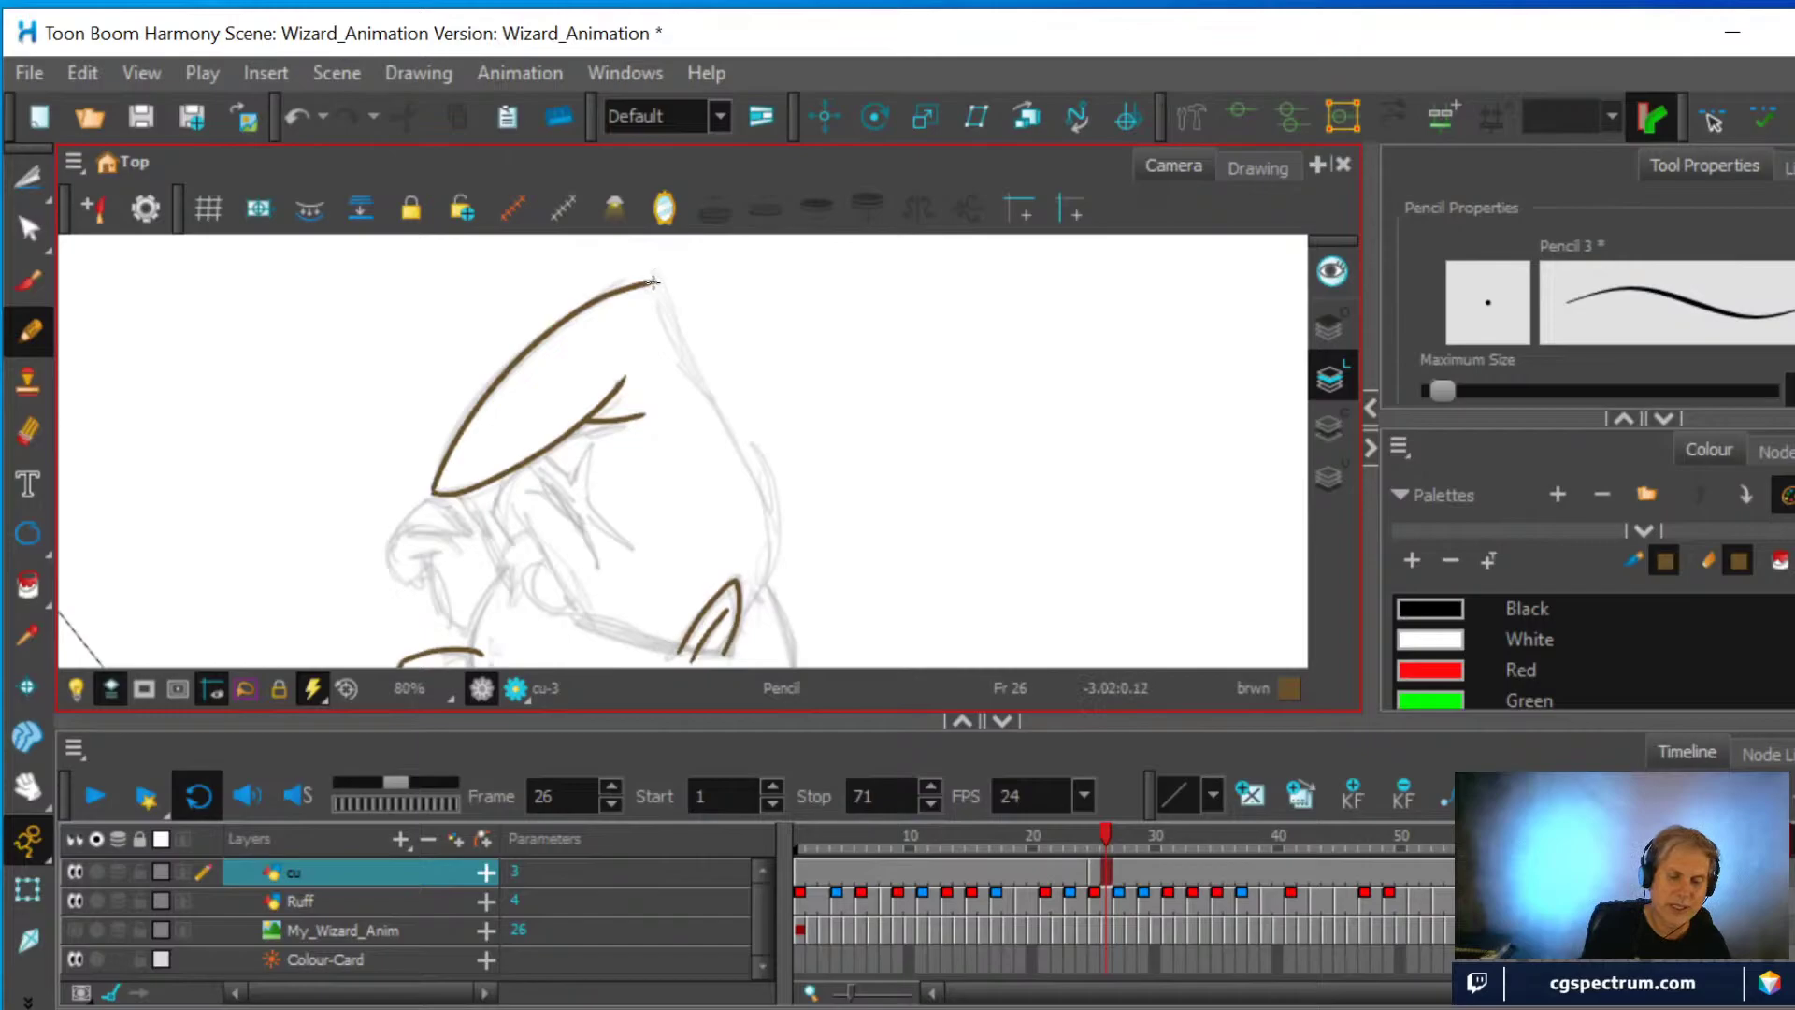
{"action": "mouse_move", "coordinate": [657, 281]}
{"action": "left_mouse_down"}
{"action": "mouse_move", "coordinate": [762, 500]}
{"action": "mouse_move", "coordinate": [769, 547]}
{"action": "mouse_move", "coordinate": [724, 642]}
{"action": "left_mouse_up"}
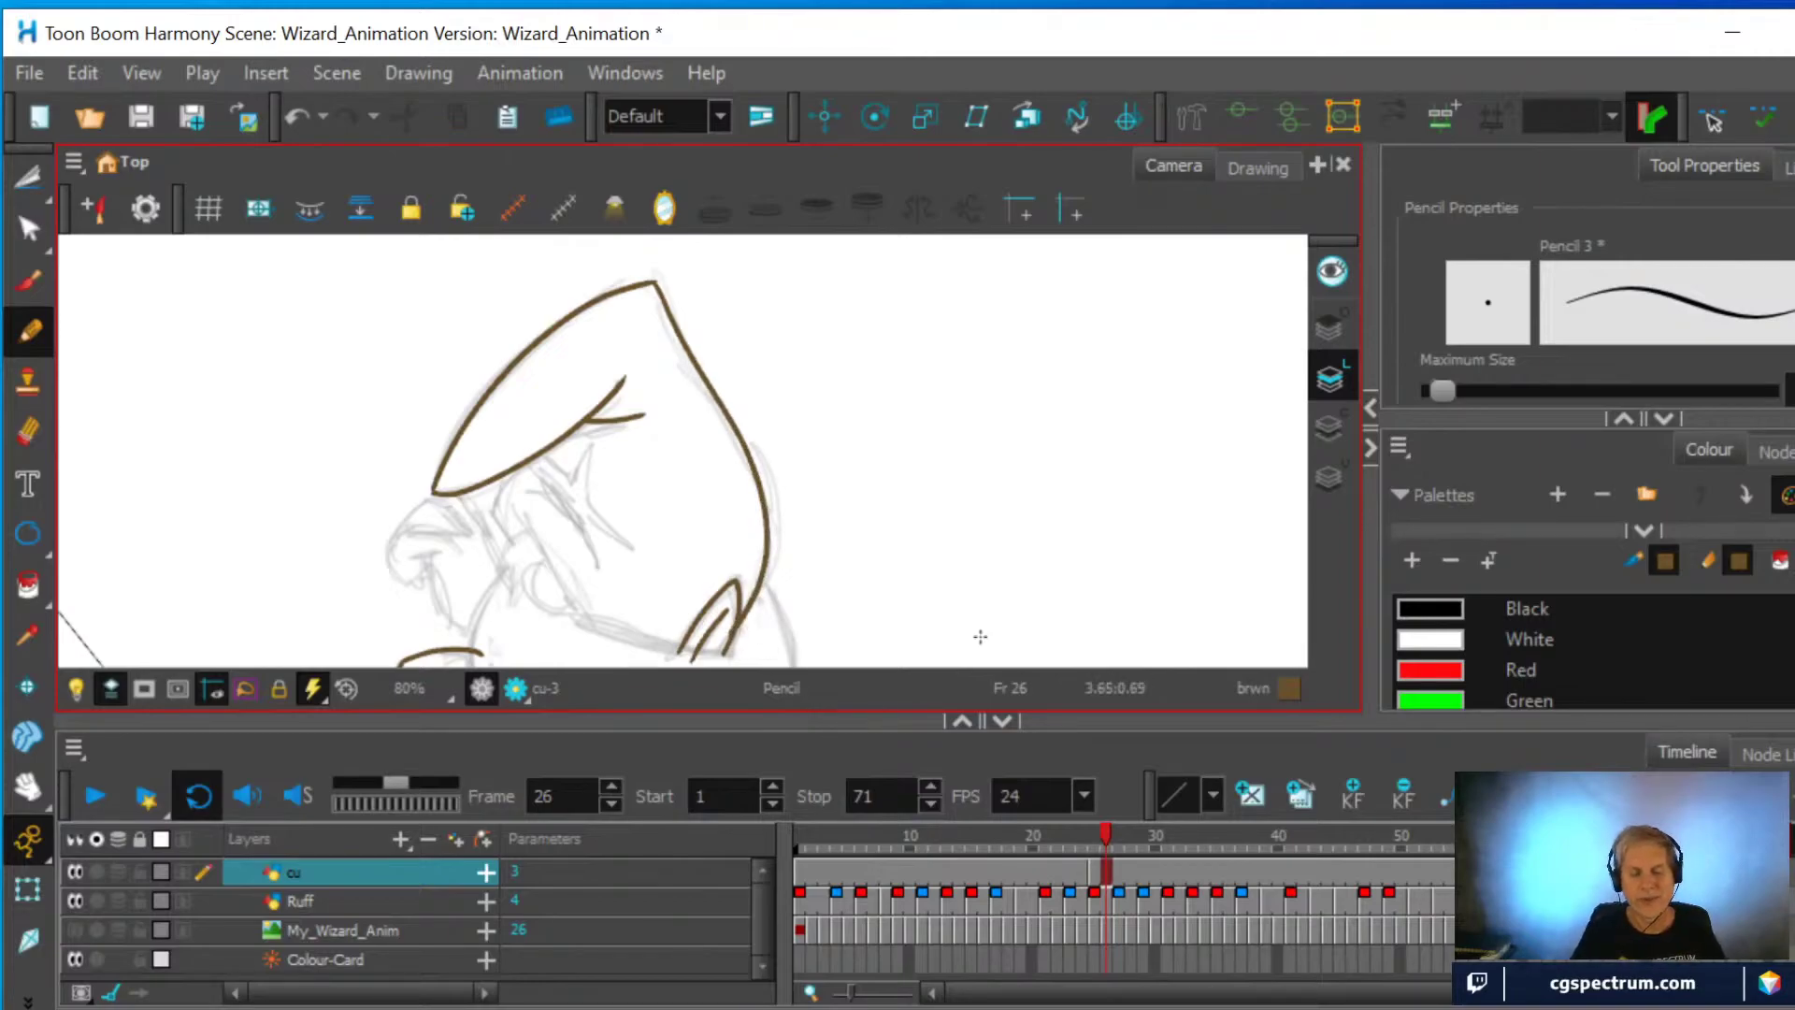
{"action": "scroll", "coordinate": [902, 421], "scroll_direction": "down", "scroll_amount": 3}
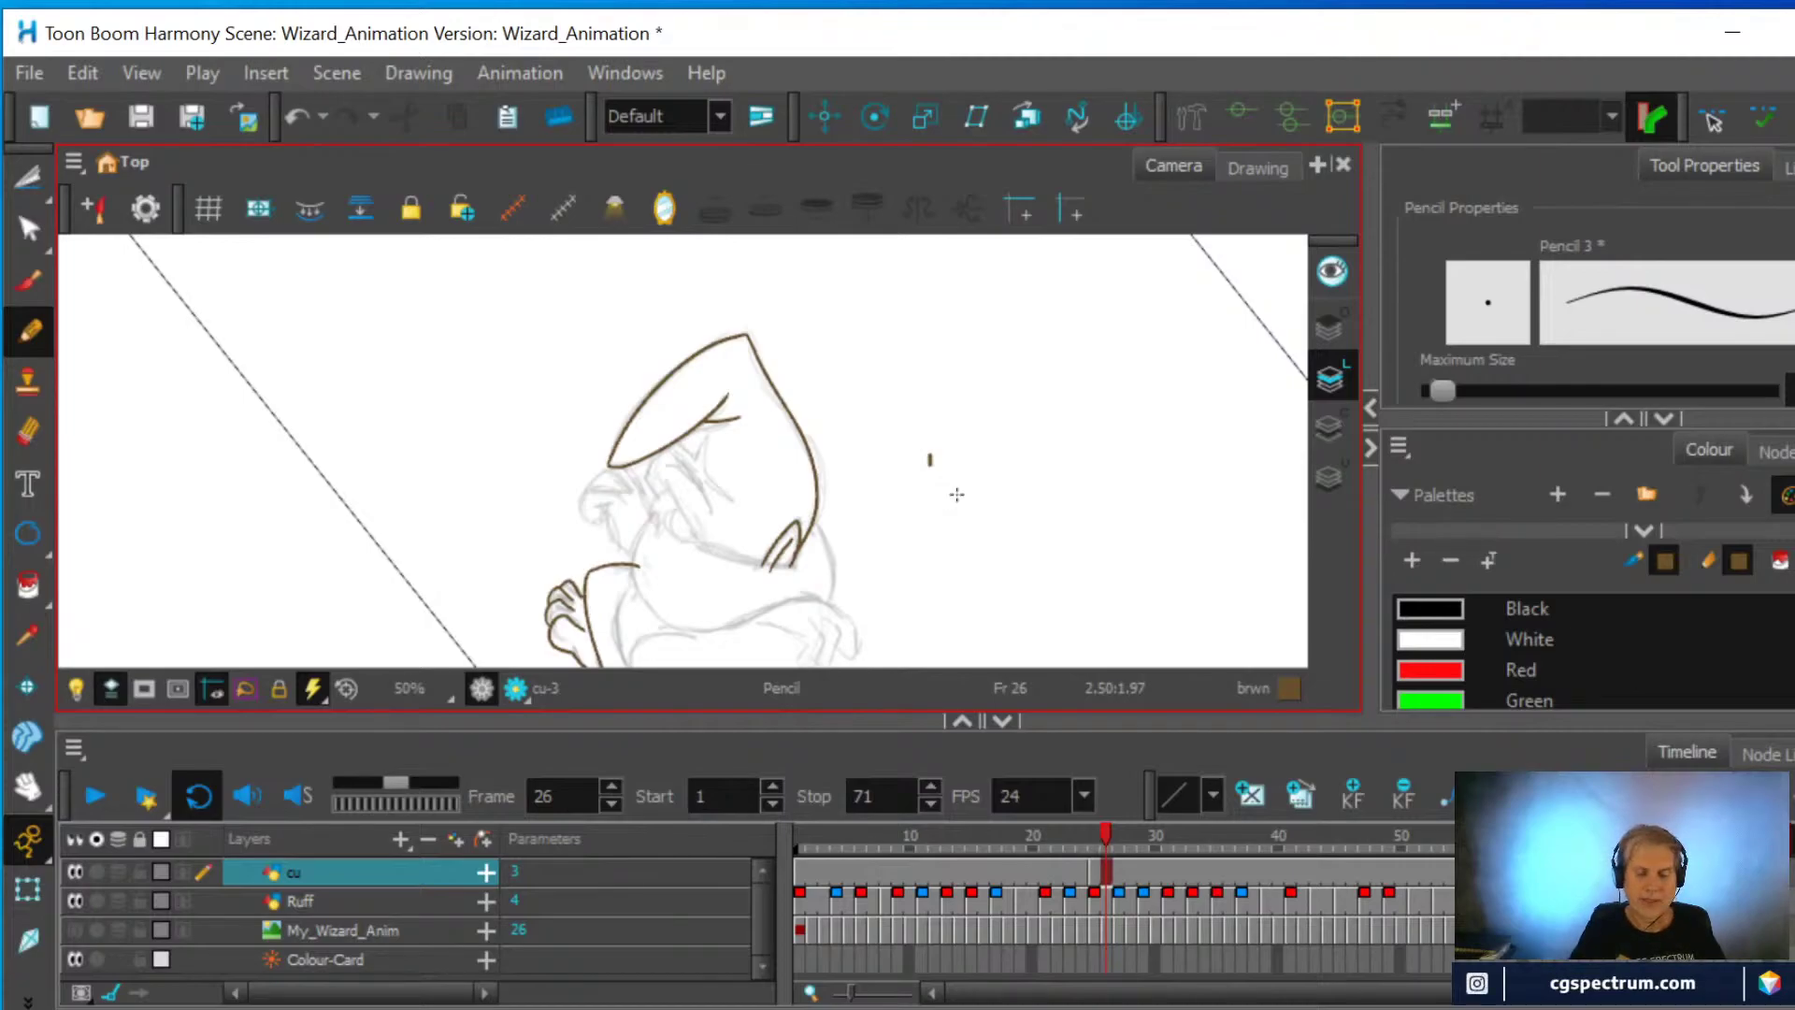
{"action": "left_click", "coordinate": [94, 67]}
{"action": "left_click", "coordinate": [110, 109]}
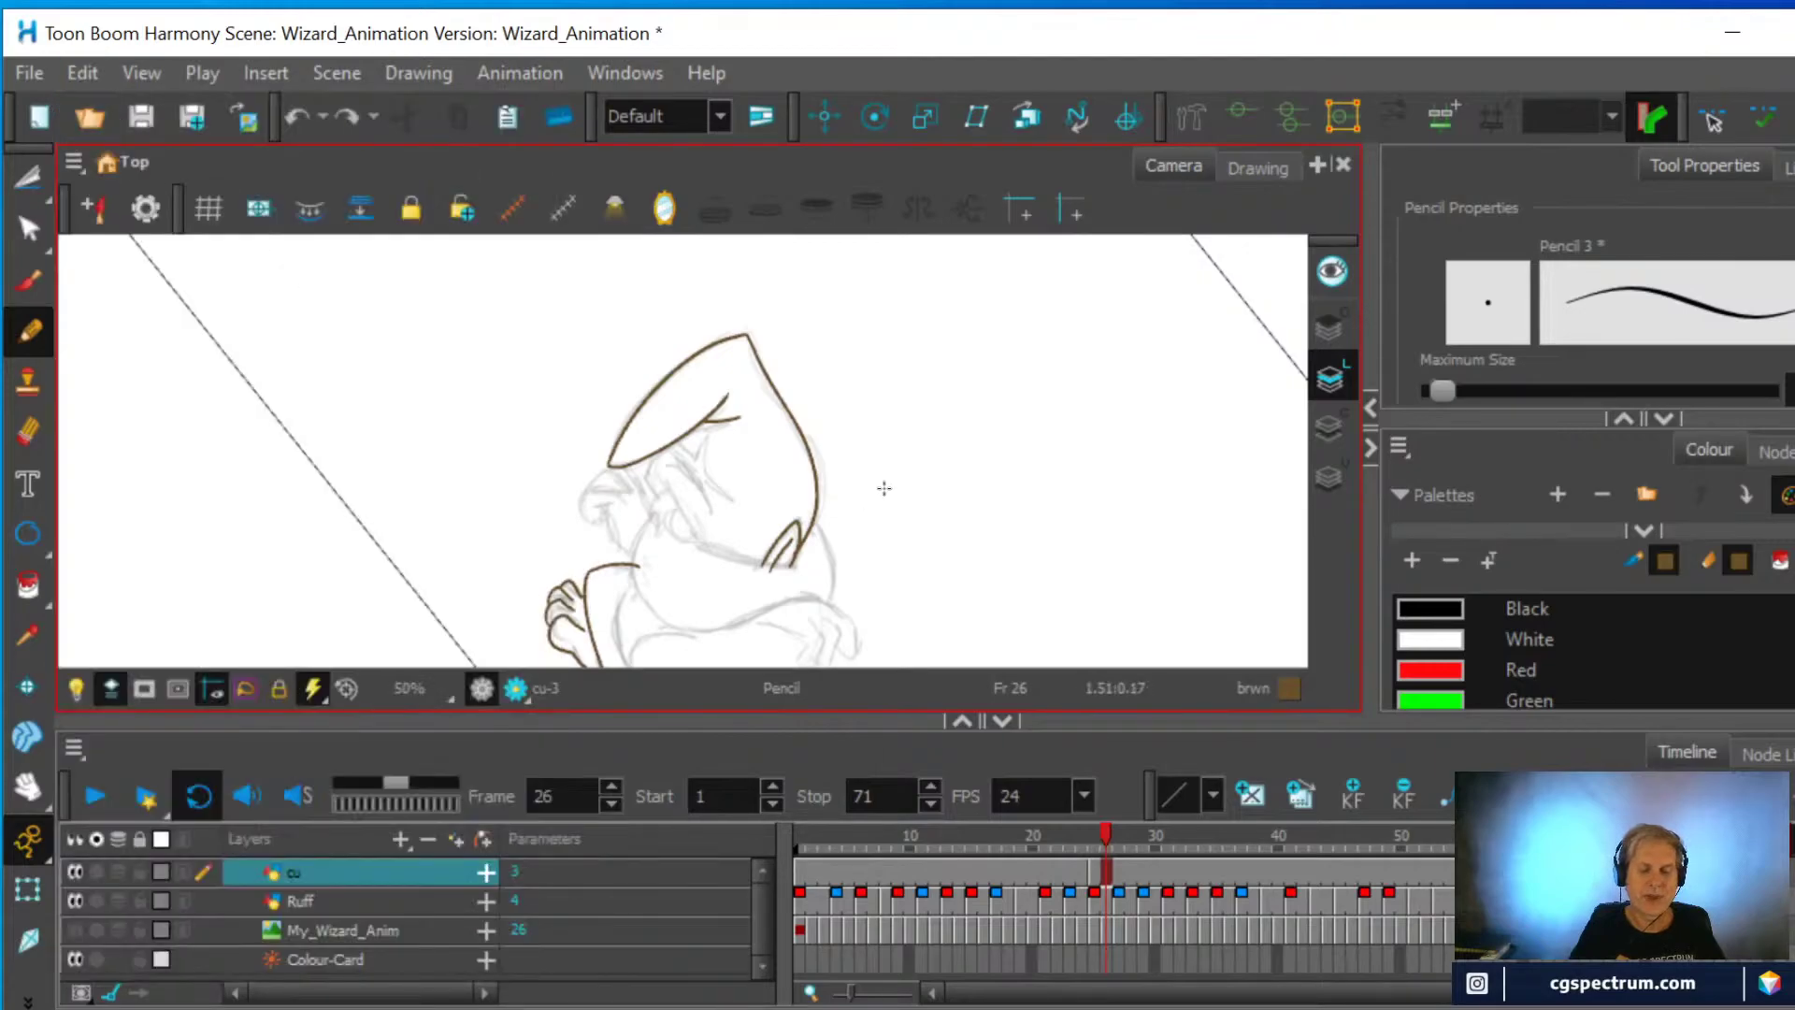
Trace the hat's lower edge over the rough with the brown Pencil, from beside the nose up across the ear's base
{"action": "scroll", "coordinate": [898, 440], "scroll_direction": "up", "scroll_amount": 2}
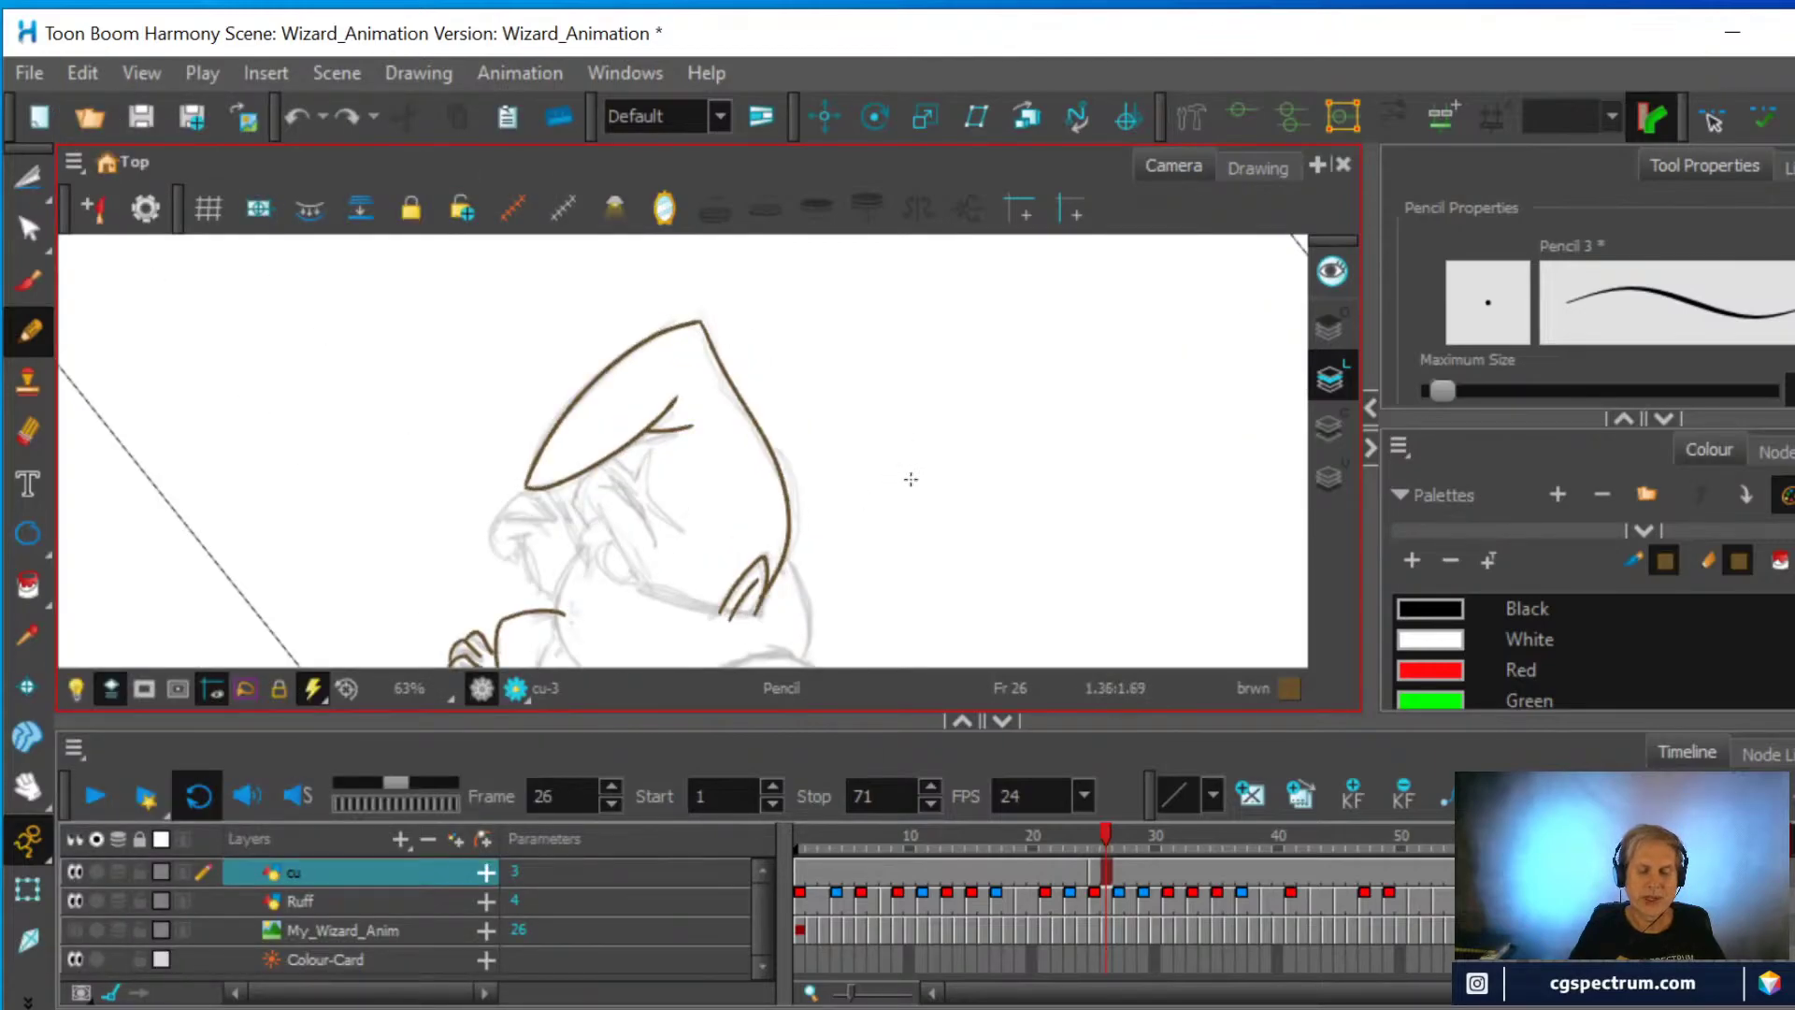
{"action": "left_click", "coordinate": [27, 786]}
{"action": "mouse_move", "coordinate": [787, 572]}
{"action": "left_mouse_down"}
{"action": "mouse_move", "coordinate": [922, 334]}
{"action": "mouse_move", "coordinate": [908, 362]}
{"action": "left_mouse_up"}
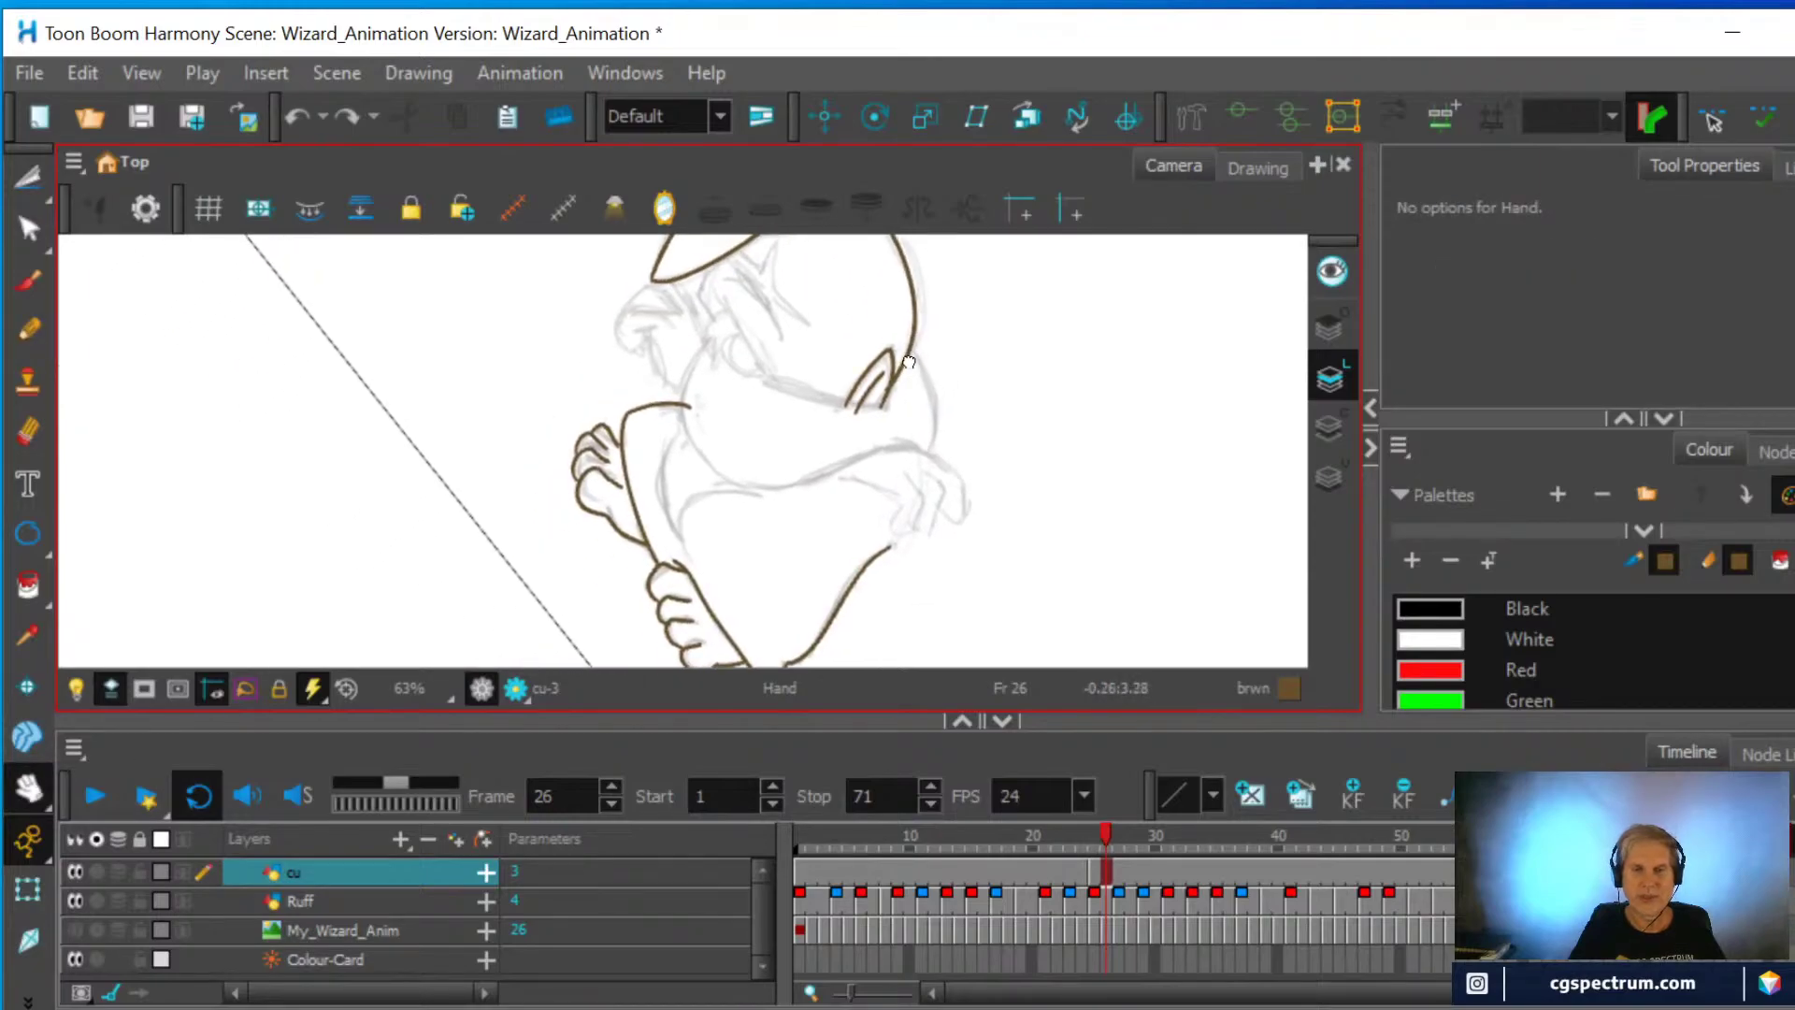
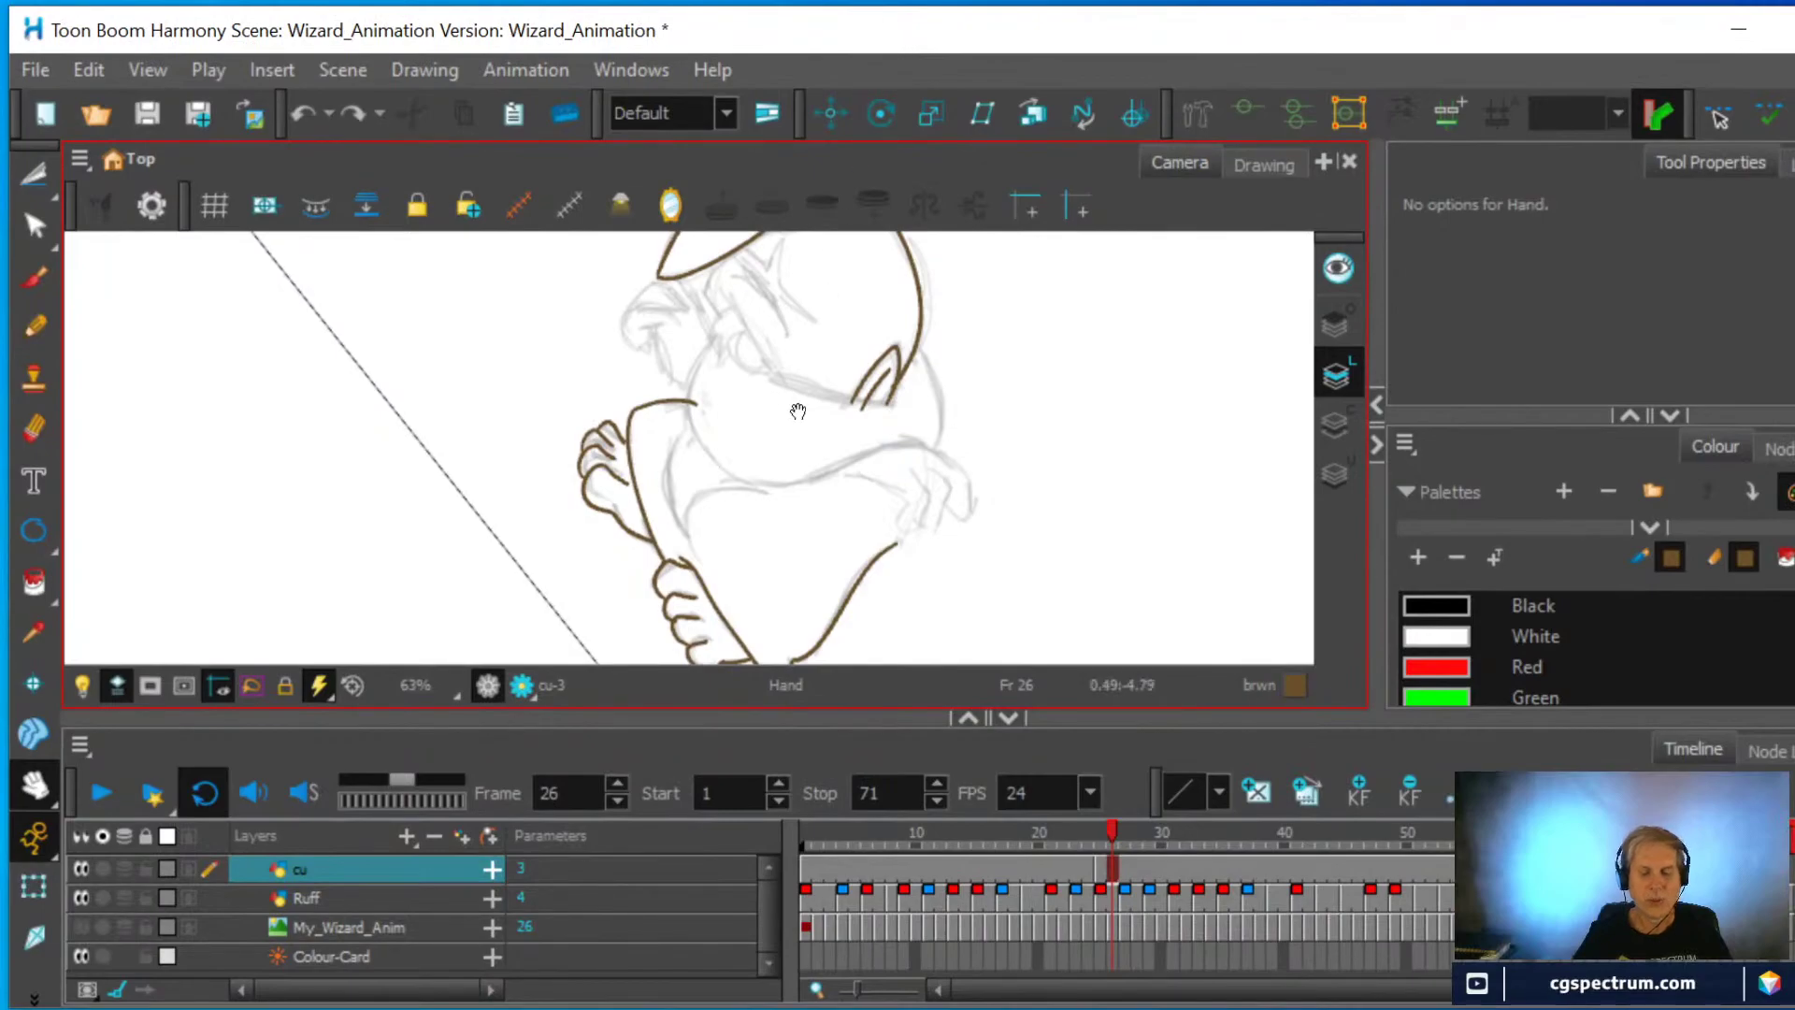
{"action": "mouse_move", "coordinate": [925, 529]}
{"action": "left_mouse_down"}
{"action": "mouse_move", "coordinate": [973, 481]}
{"action": "mouse_move", "coordinate": [987, 426]}
{"action": "left_mouse_up"}
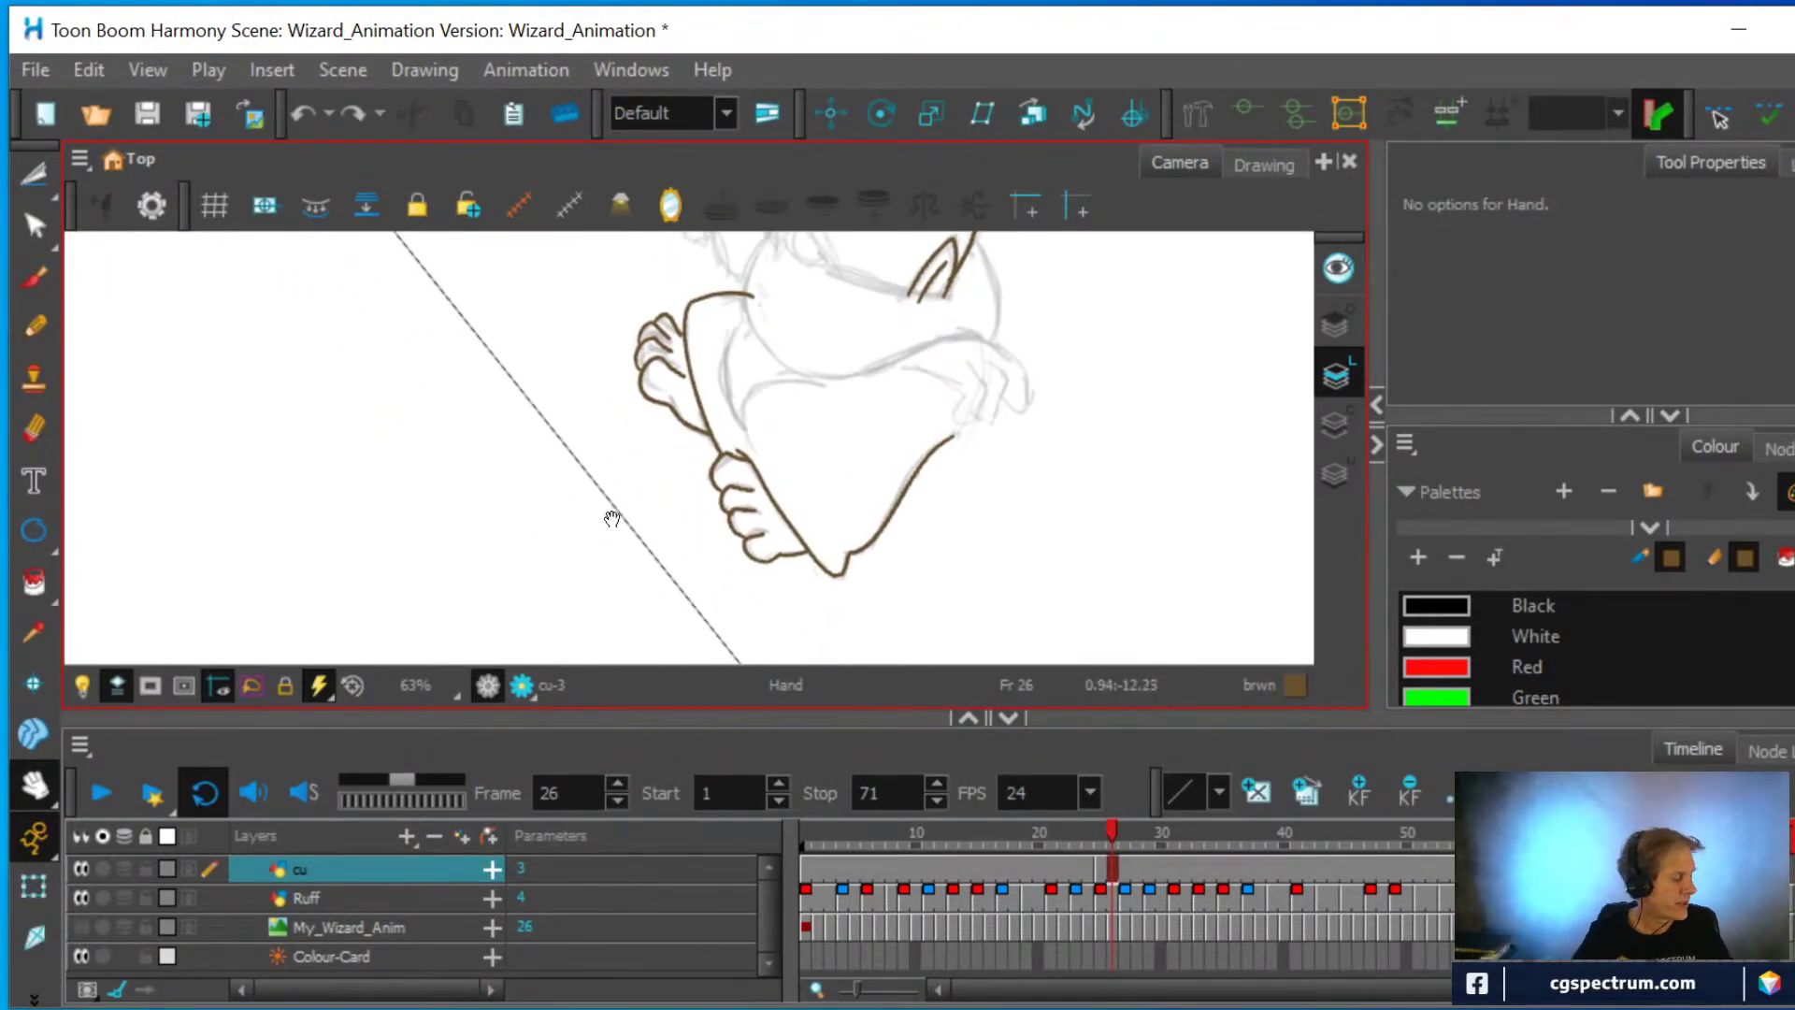
{"action": "mouse_move", "coordinate": [858, 563]}
{"action": "left_mouse_down"}
{"action": "mouse_move", "coordinate": [939, 447]}
{"action": "mouse_move", "coordinate": [785, 271]}
{"action": "mouse_move", "coordinate": [734, 342]}
{"action": "mouse_move", "coordinate": [774, 465]}
{"action": "left_mouse_up"}
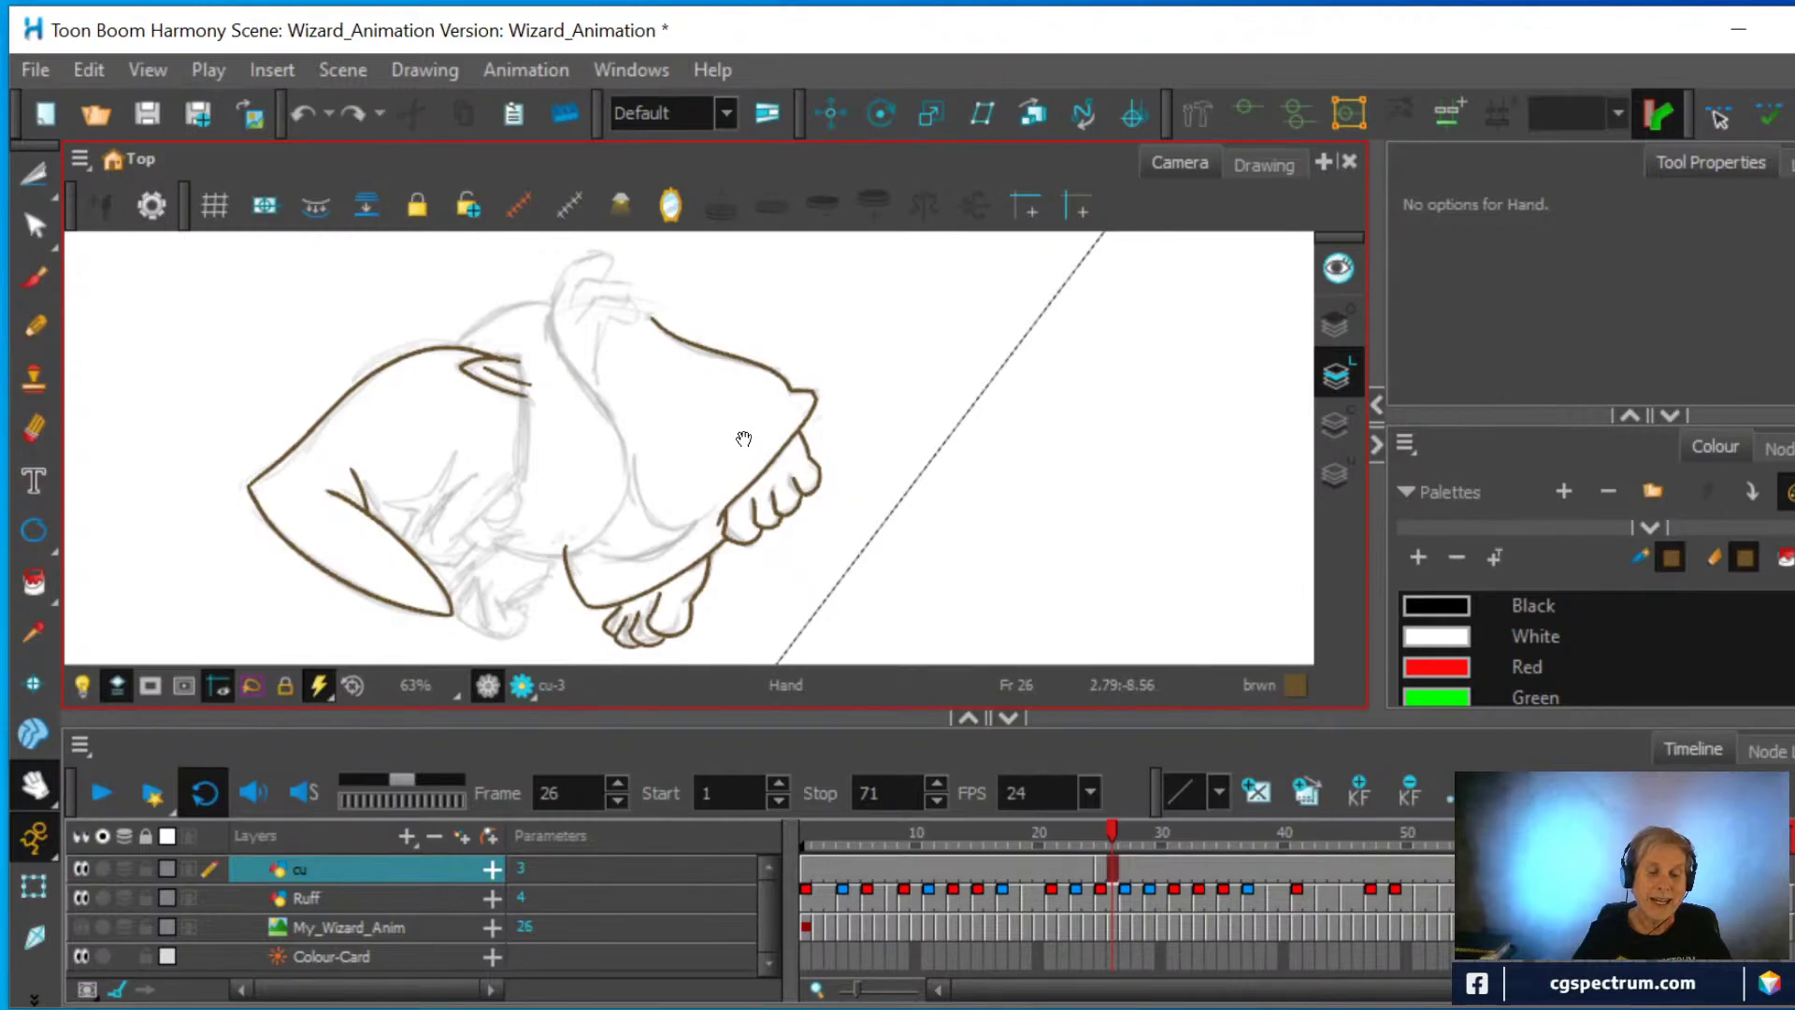
{"action": "scroll", "coordinate": [743, 438], "scroll_direction": "up", "scroll_amount": 1}
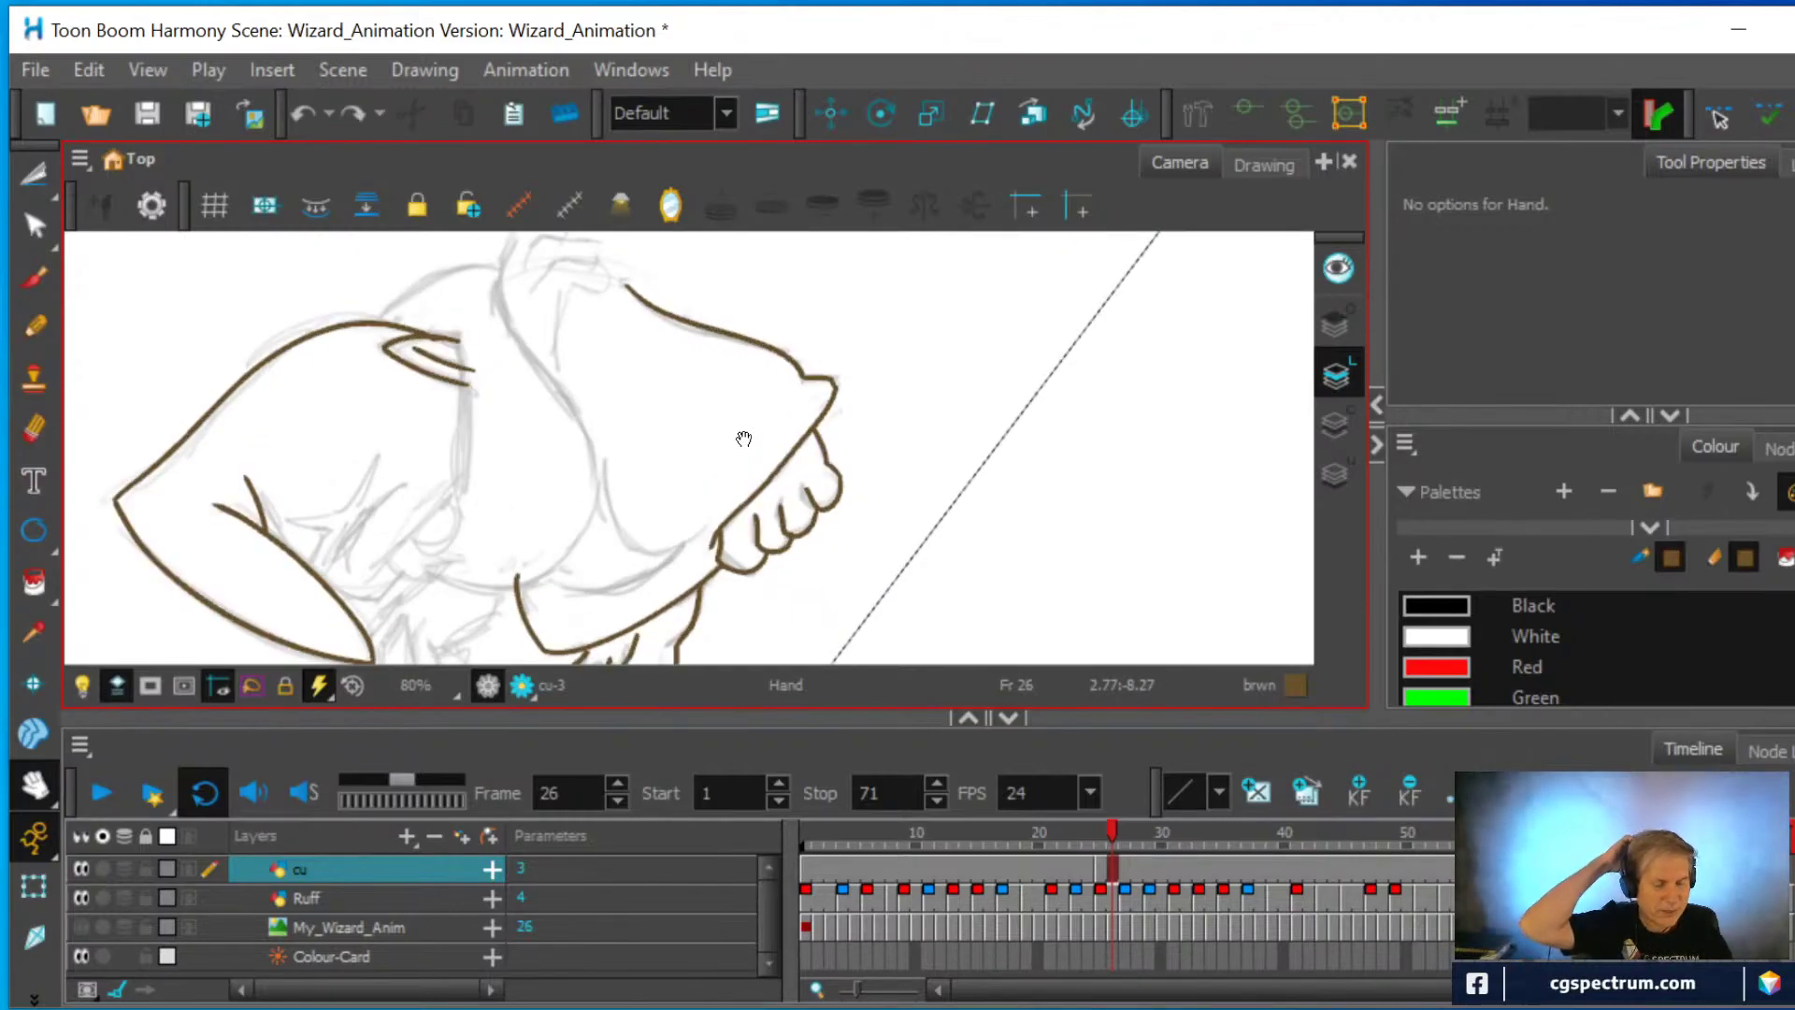
{"action": "left_click", "coordinate": [38, 329]}
{"action": "left_click_drag", "start_coordinate": [452, 488], "coordinate": [453, 321]}
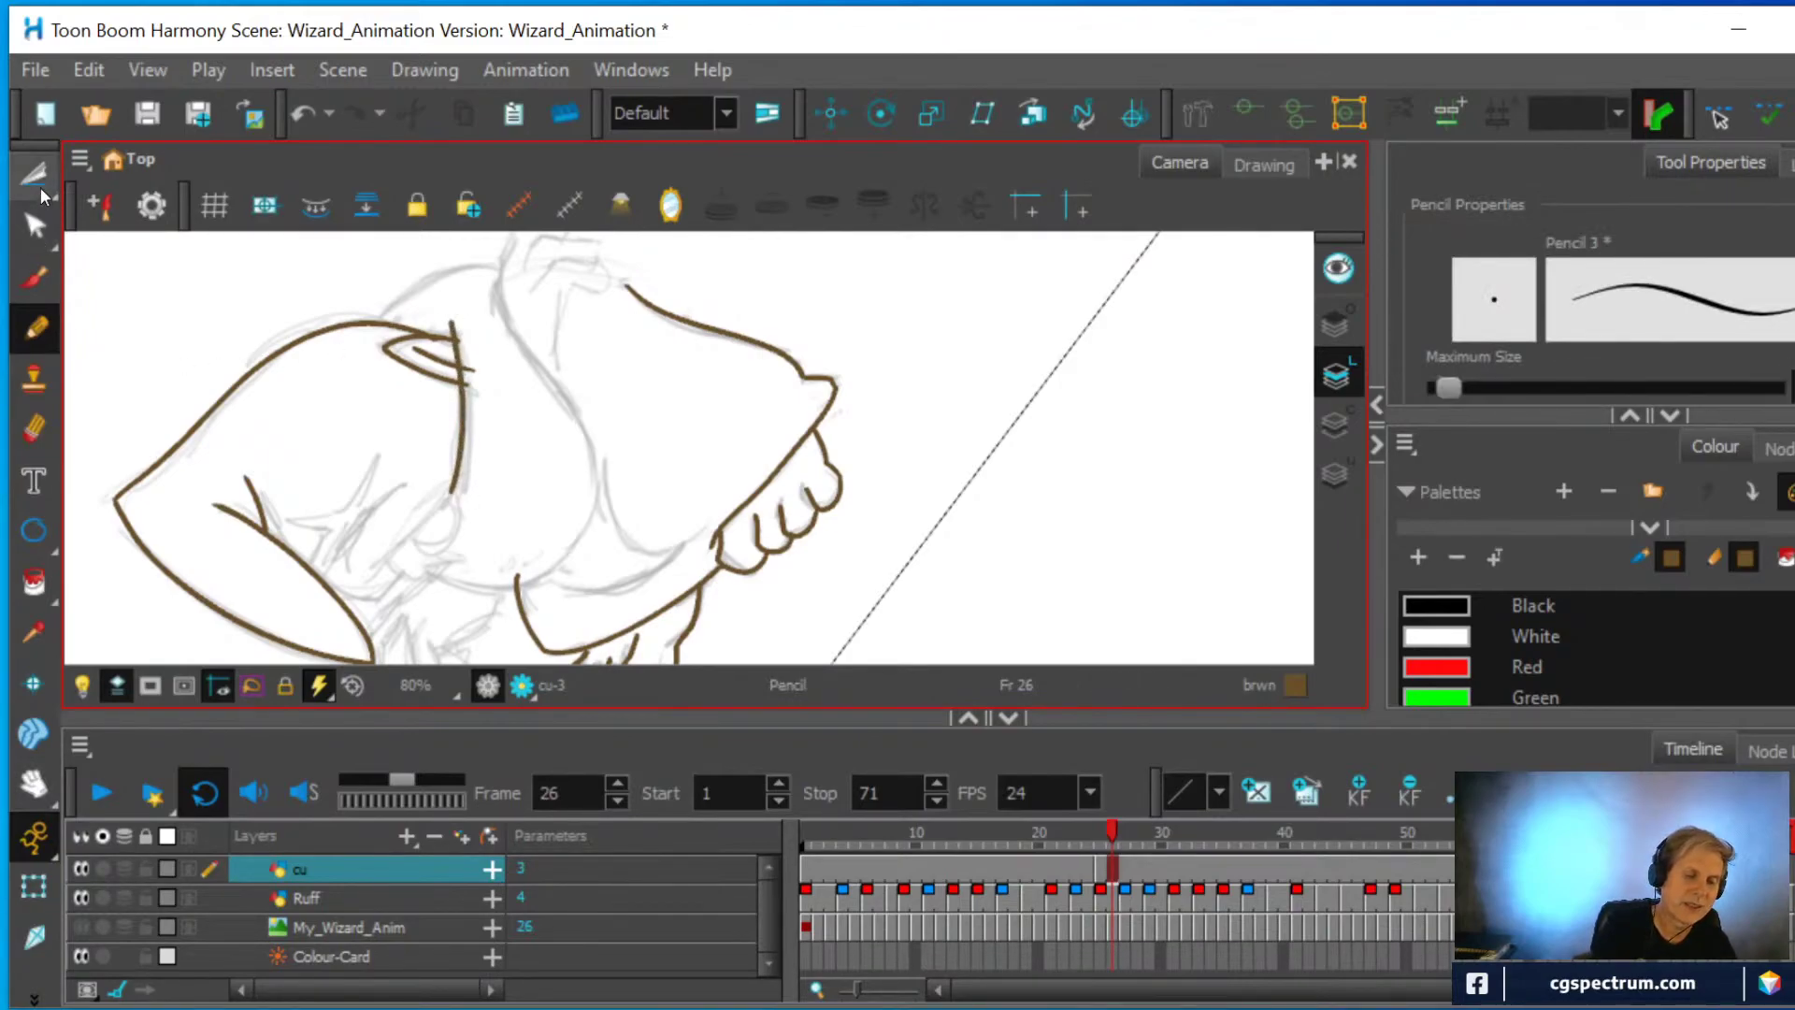
Trim the ear lines overshooting the hat's lower edge with the Cutter and fit the back edge's end to it with the Contour Editor
{"action": "left_click", "coordinate": [39, 185]}
{"action": "left_click_drag", "start_coordinate": [475, 310], "coordinate": [496, 264]}
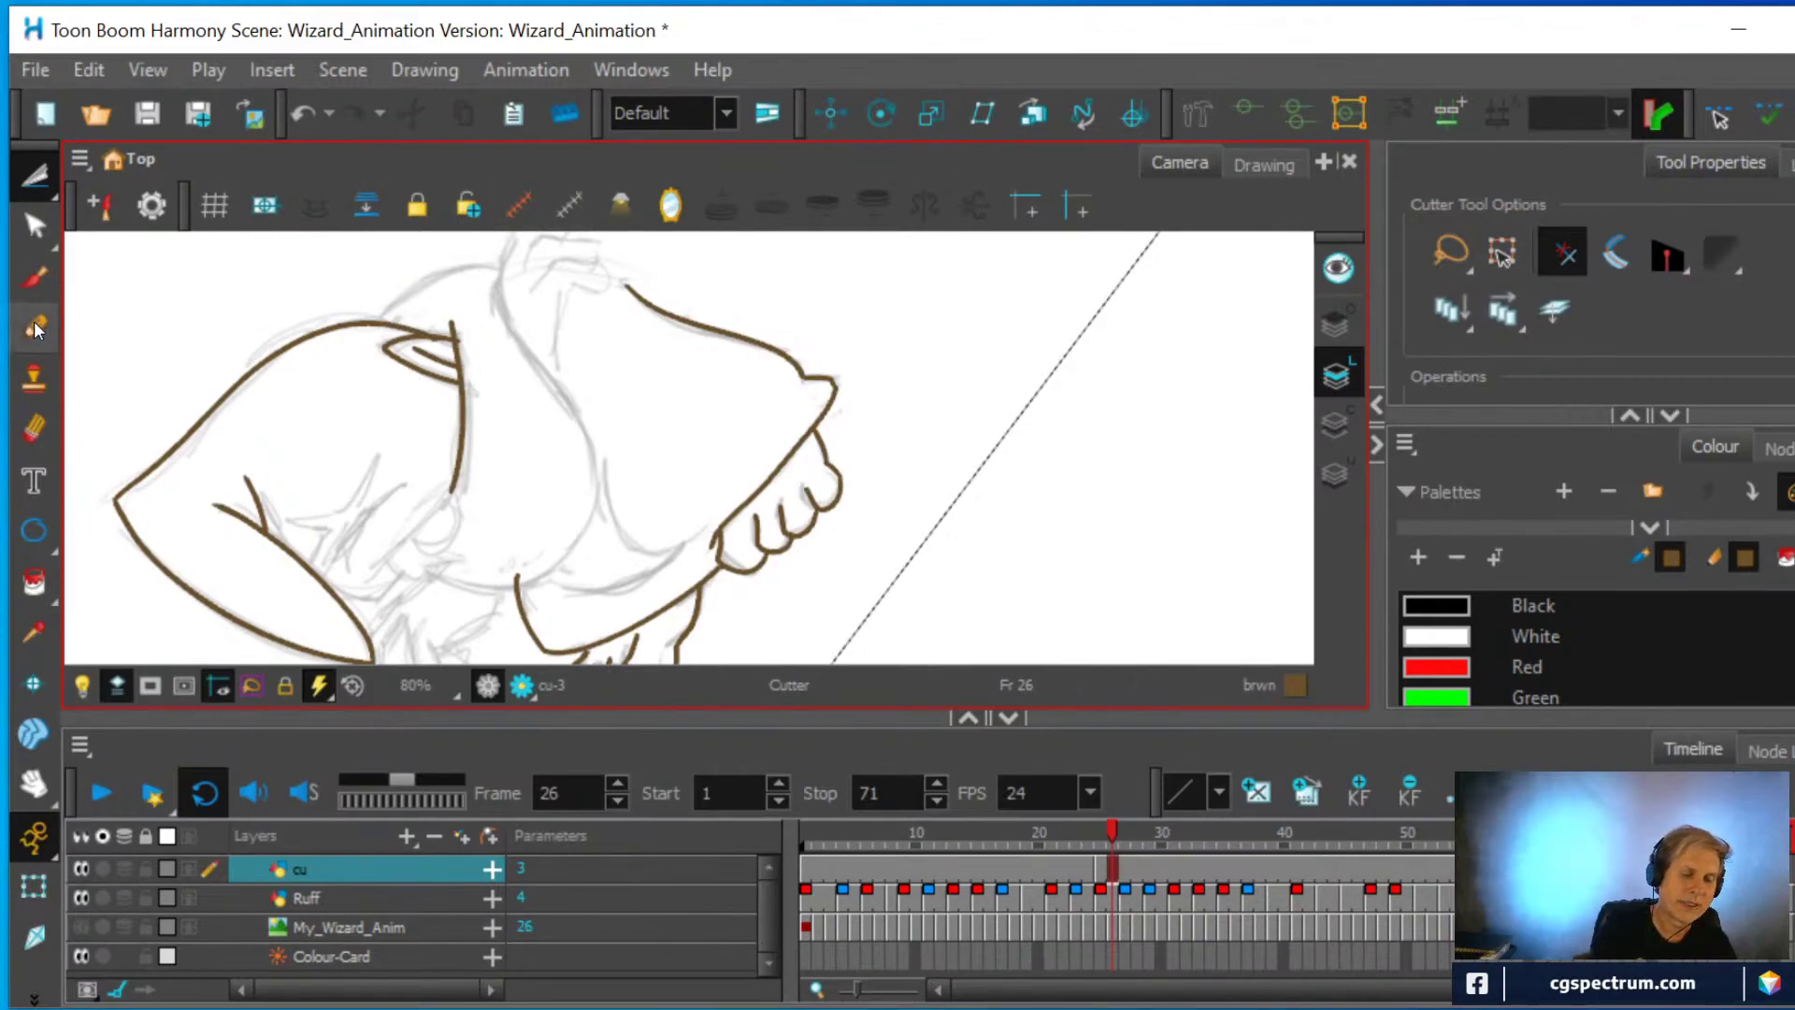
{"action": "left_click", "coordinate": [32, 227]}
{"action": "left_click", "coordinate": [390, 327]}
{"action": "left_click", "coordinate": [391, 329]}
{"action": "left_click", "coordinate": [459, 354]}
{"action": "scroll", "coordinate": [509, 288], "scroll_direction": "up", "scroll_amount": 2}
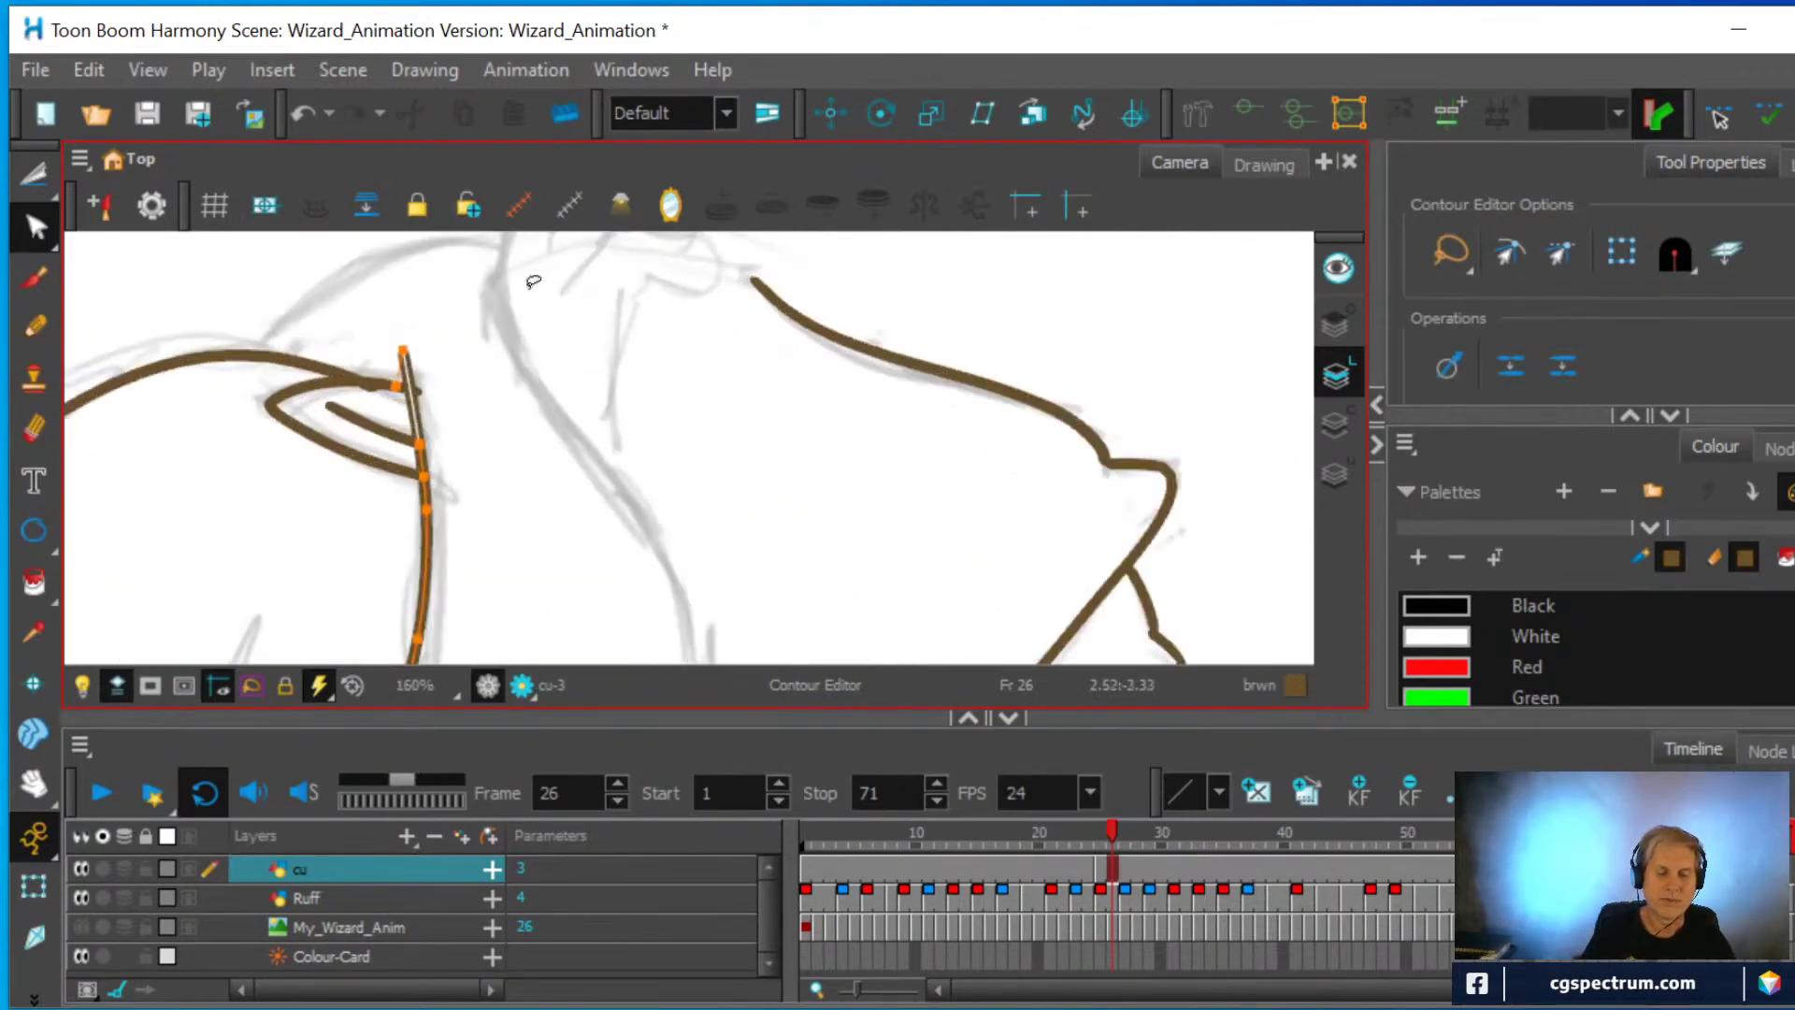
{"action": "scroll", "coordinate": [533, 281], "scroll_direction": "up", "scroll_amount": 1}
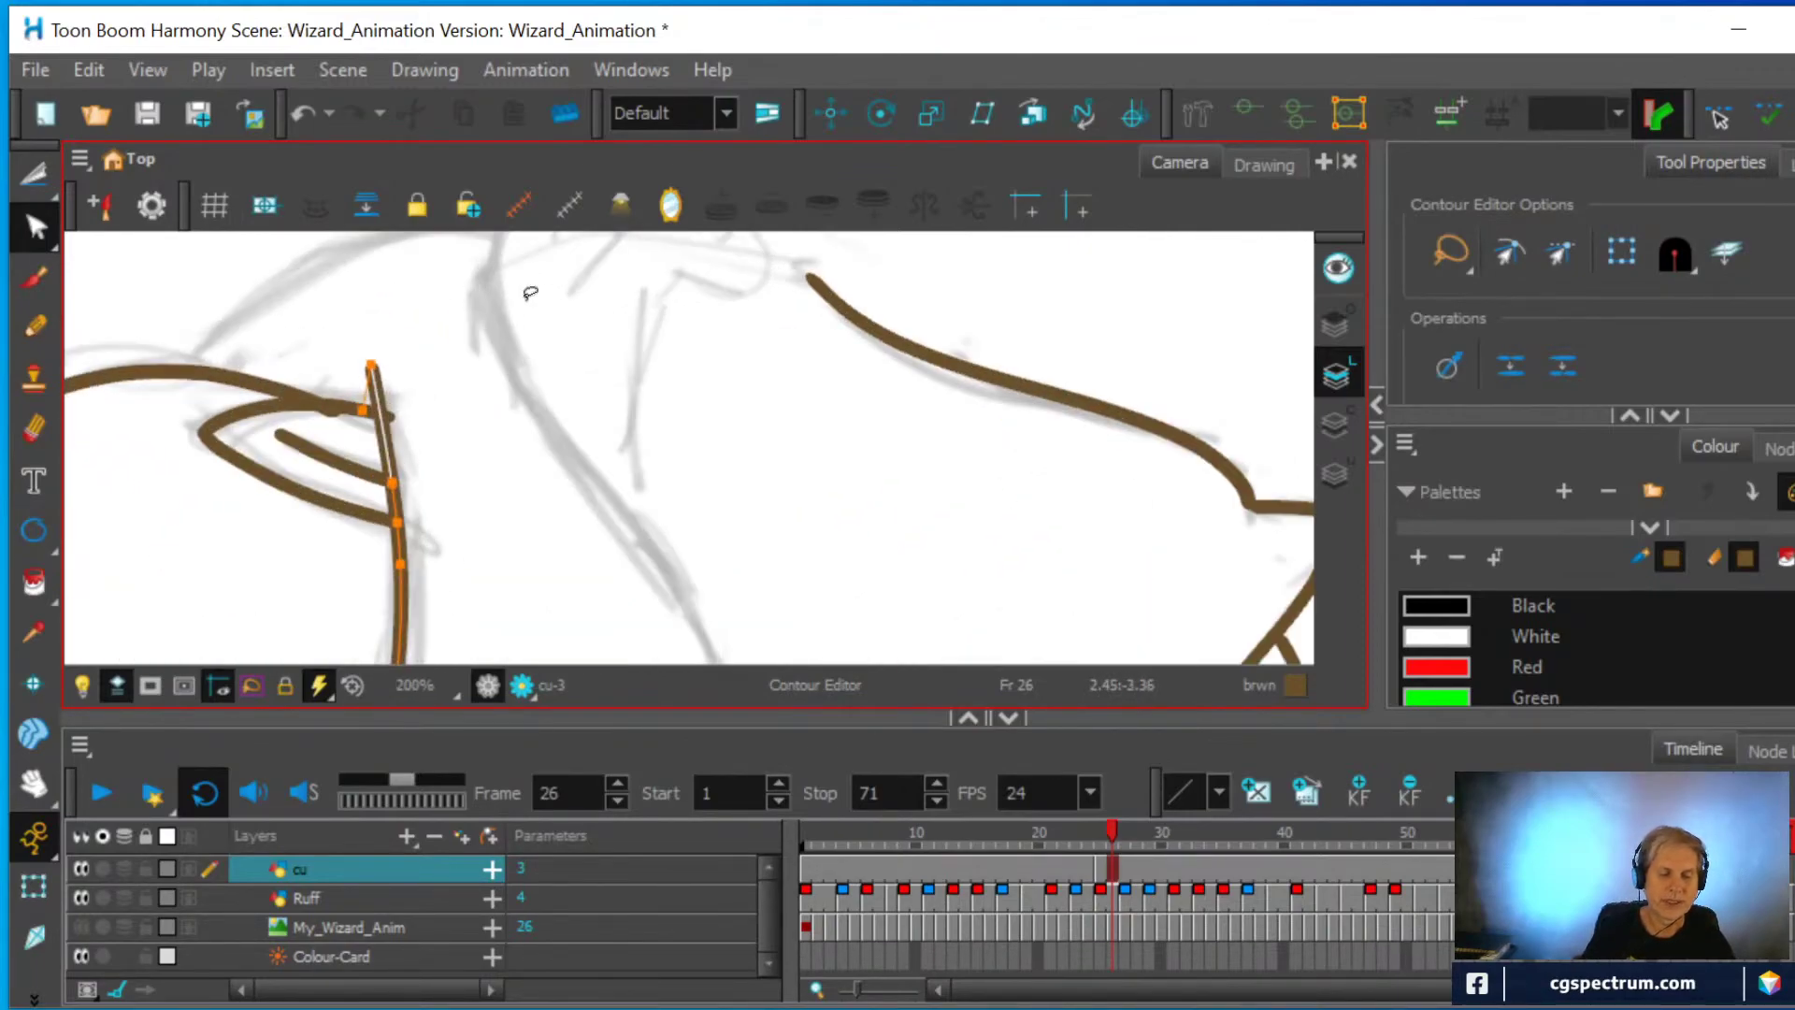
{"action": "left_click", "coordinate": [393, 415]}
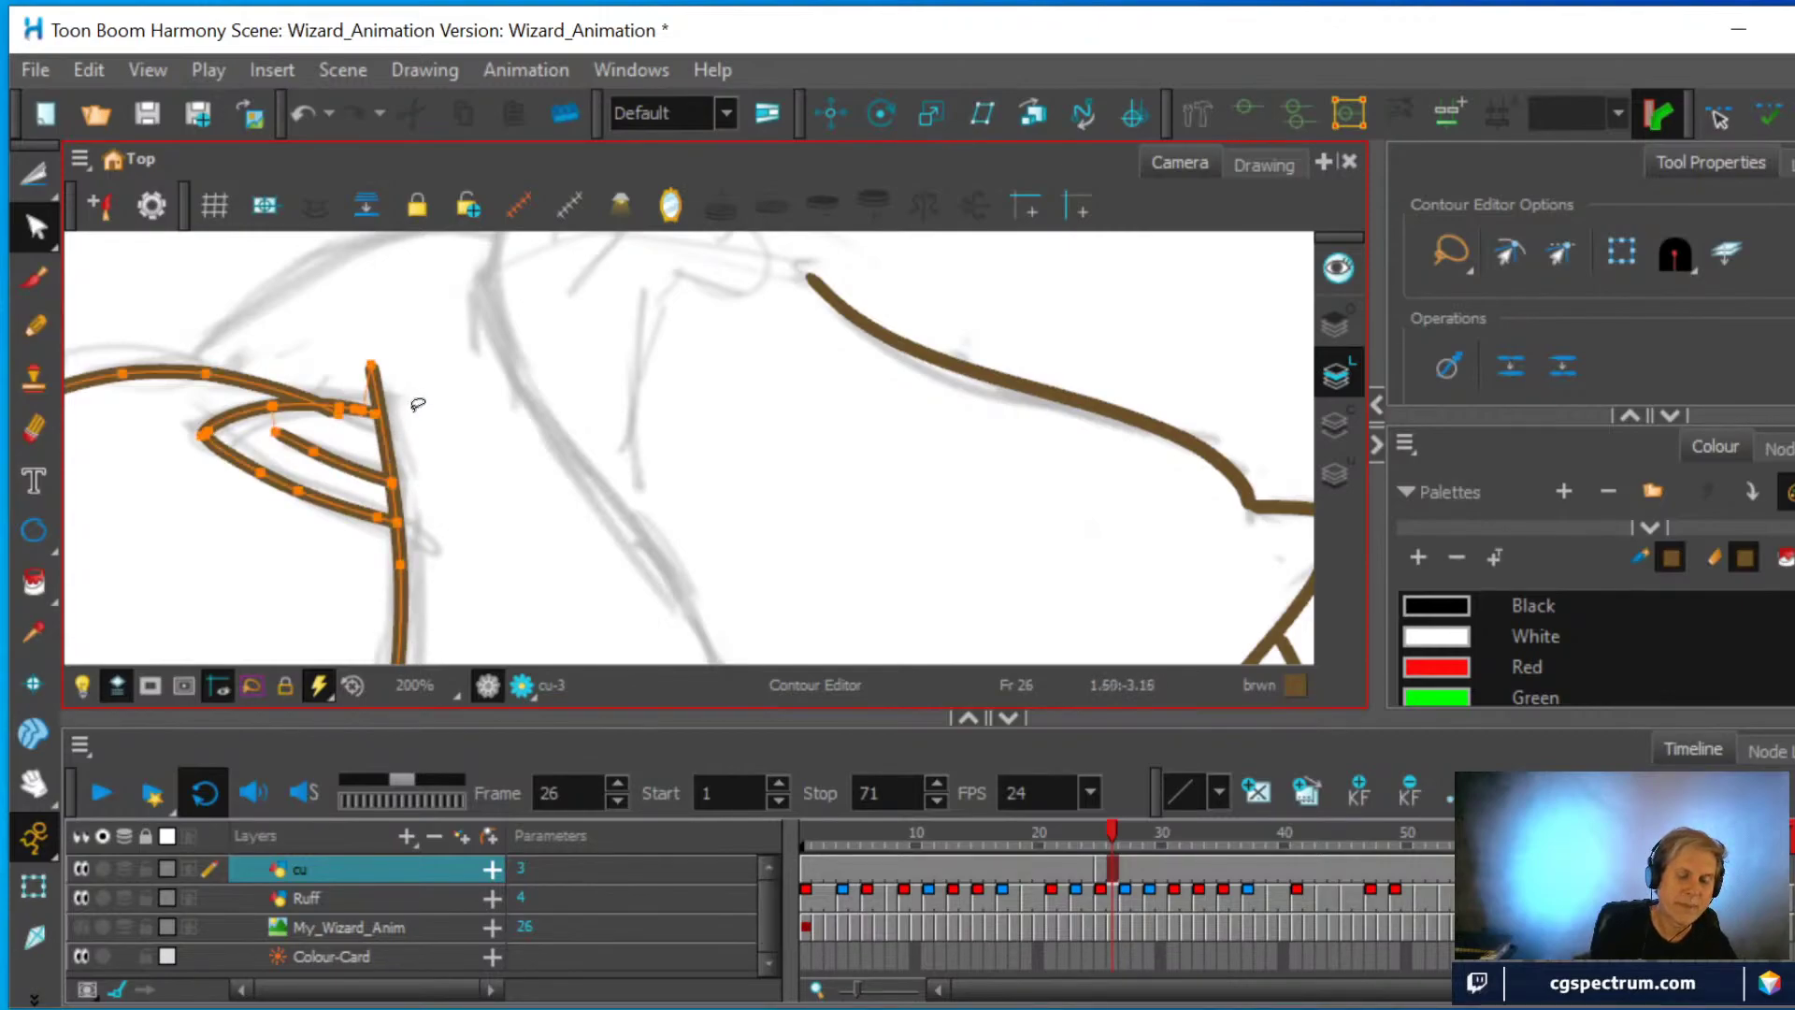
{"action": "left_click", "coordinate": [346, 409]}
{"action": "mouse_move", "coordinate": [257, 388]}
{"action": "left_mouse_down"}
{"action": "mouse_move", "coordinate": [333, 411]}
{"action": "mouse_move", "coordinate": [215, 412]}
{"action": "mouse_move", "coordinate": [342, 363]}
{"action": "left_mouse_up"}
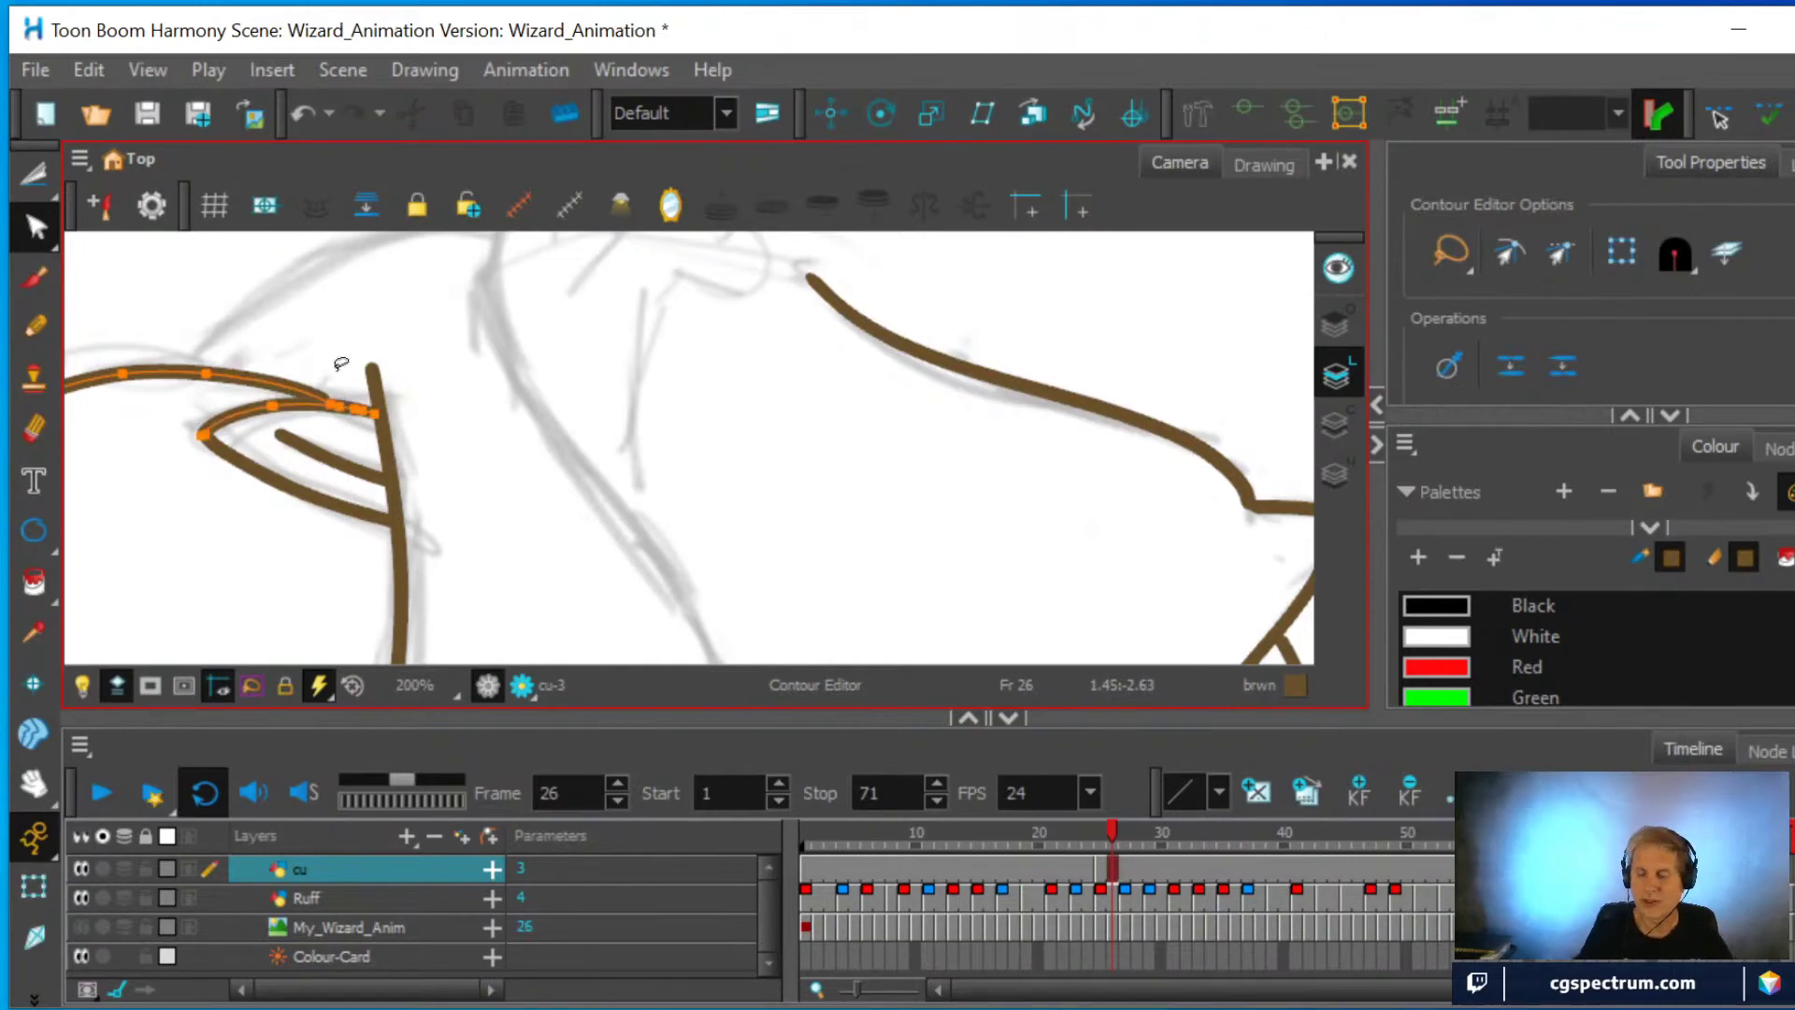
Go to the cleaned-up wizard drawing at frame 1 and ready the Cutter at its round nose
{"action": "scroll", "coordinate": [420, 334], "scroll_direction": "down", "scroll_amount": 3}
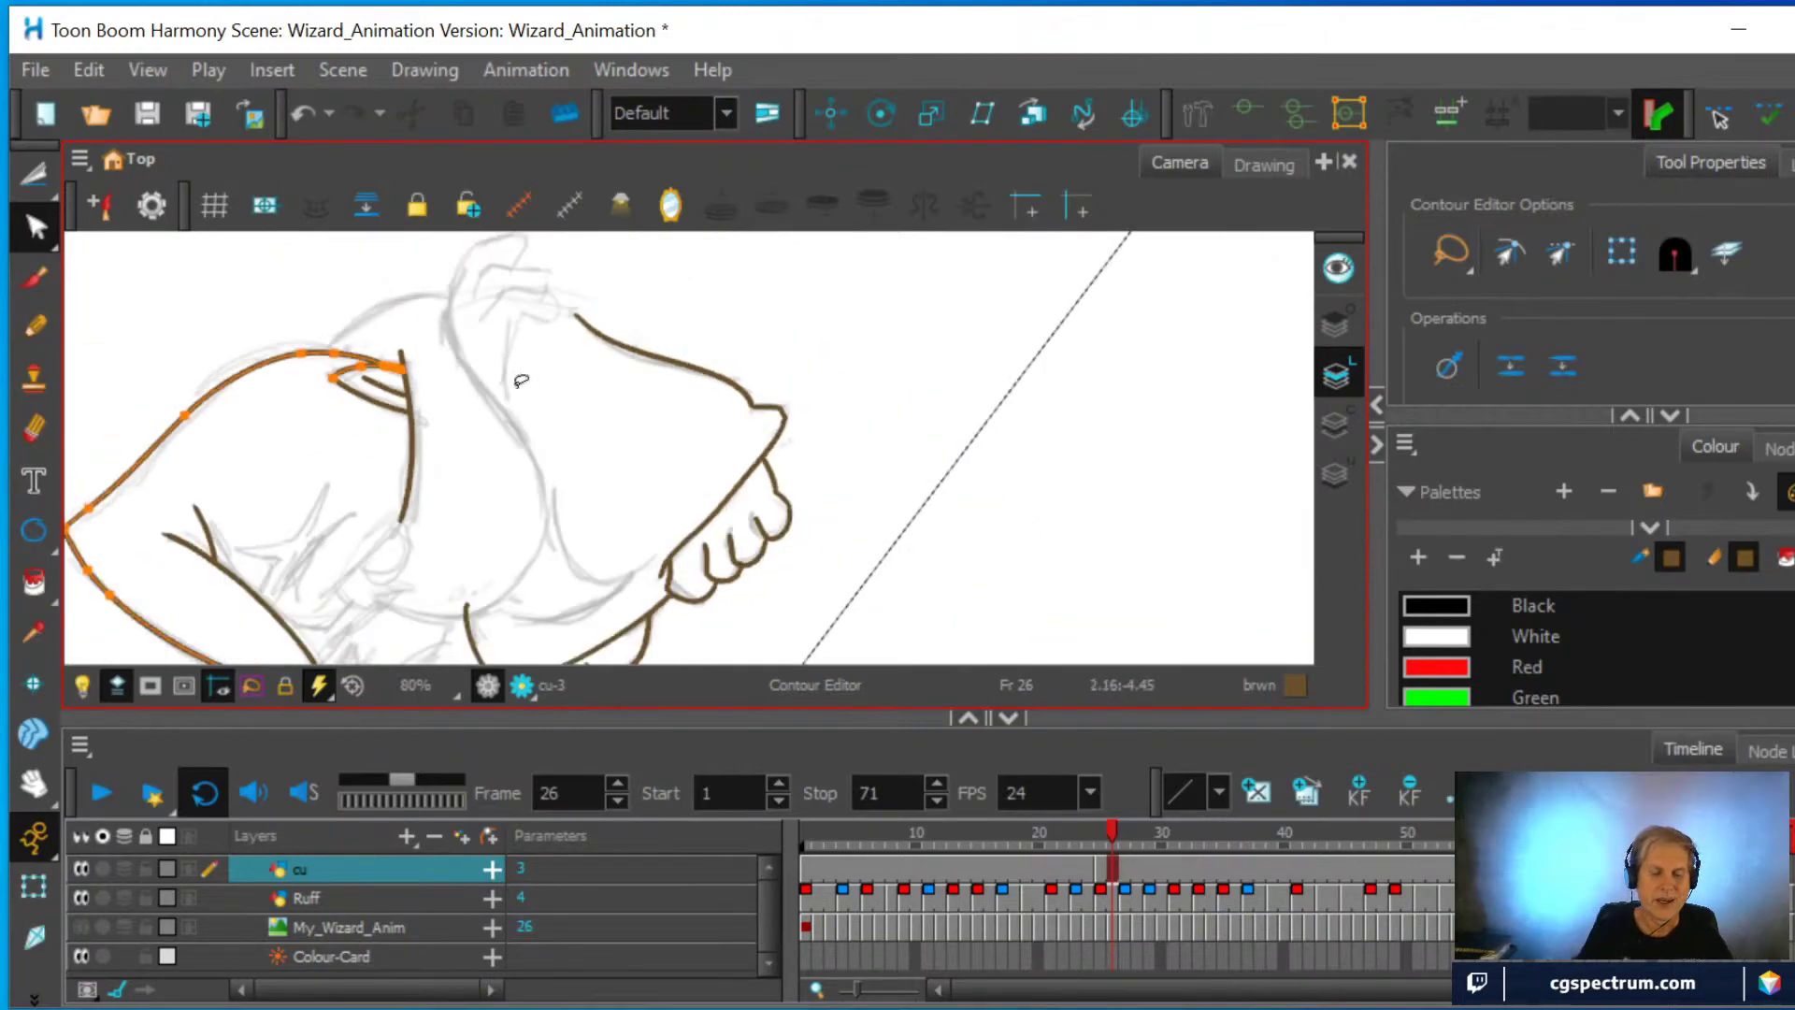
{"action": "scroll", "coordinate": [617, 374], "scroll_direction": "down", "scroll_amount": 2}
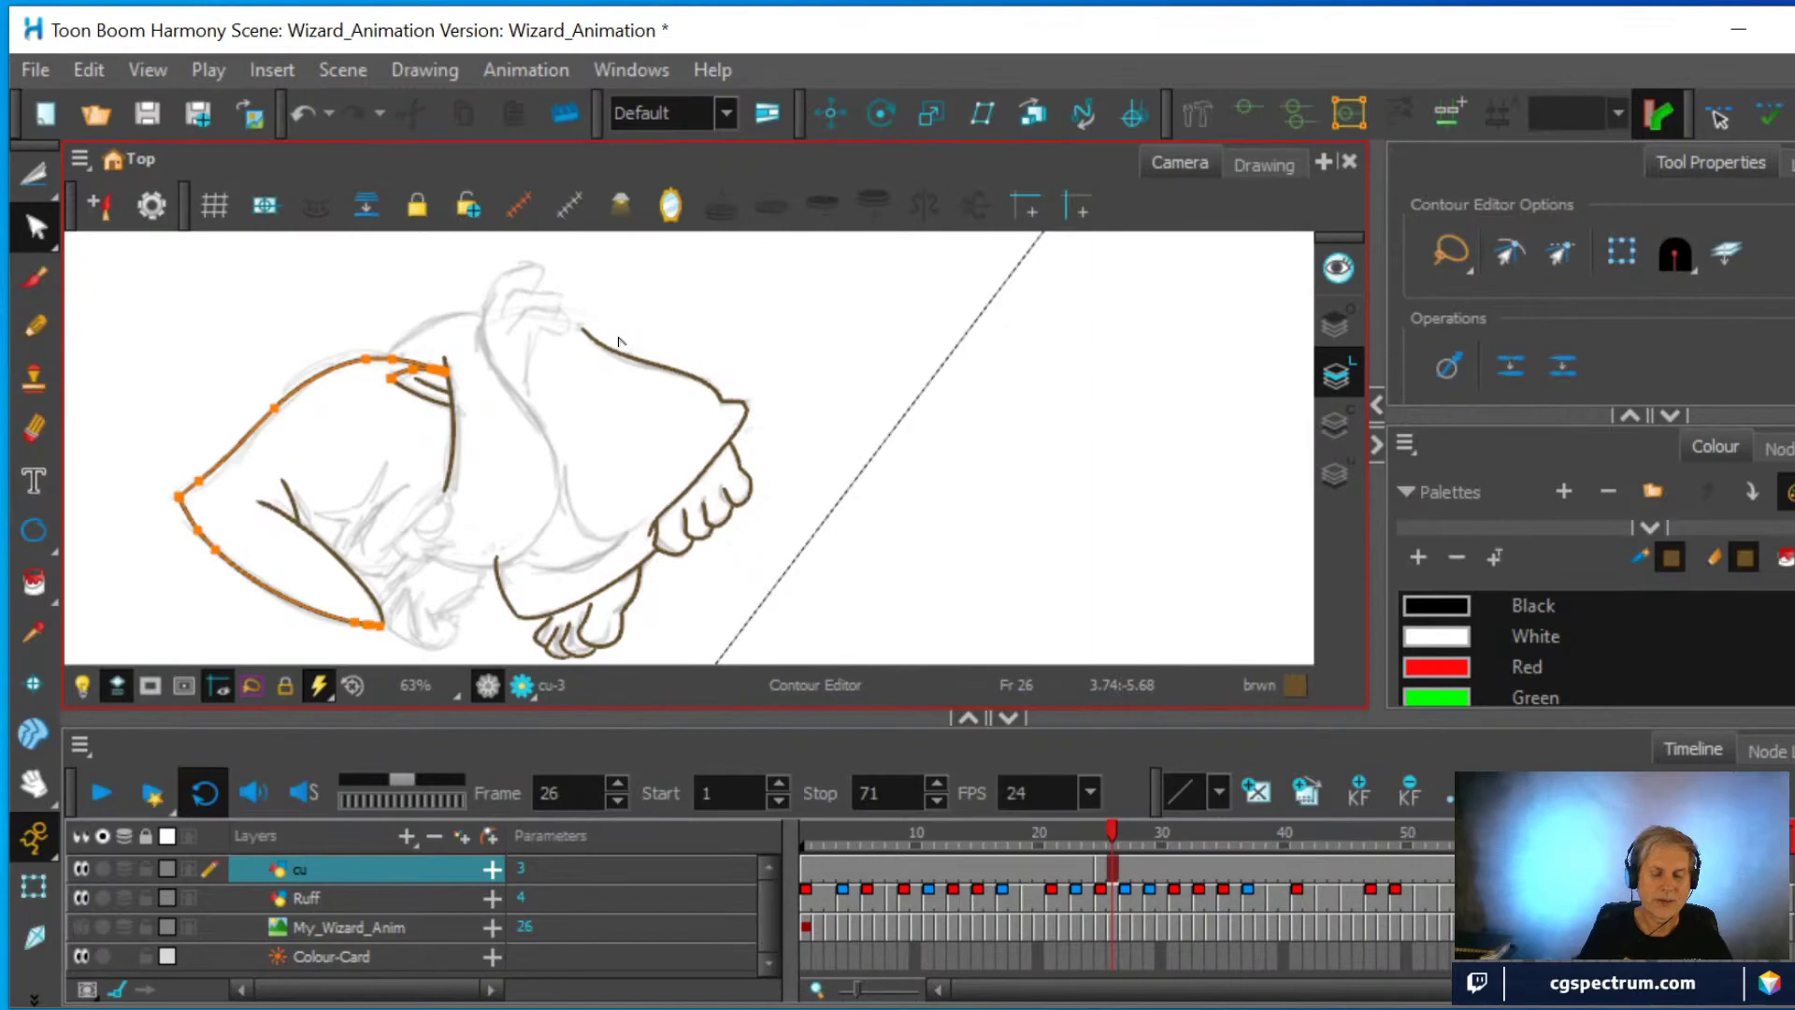
{"action": "left_click", "coordinate": [808, 866]}
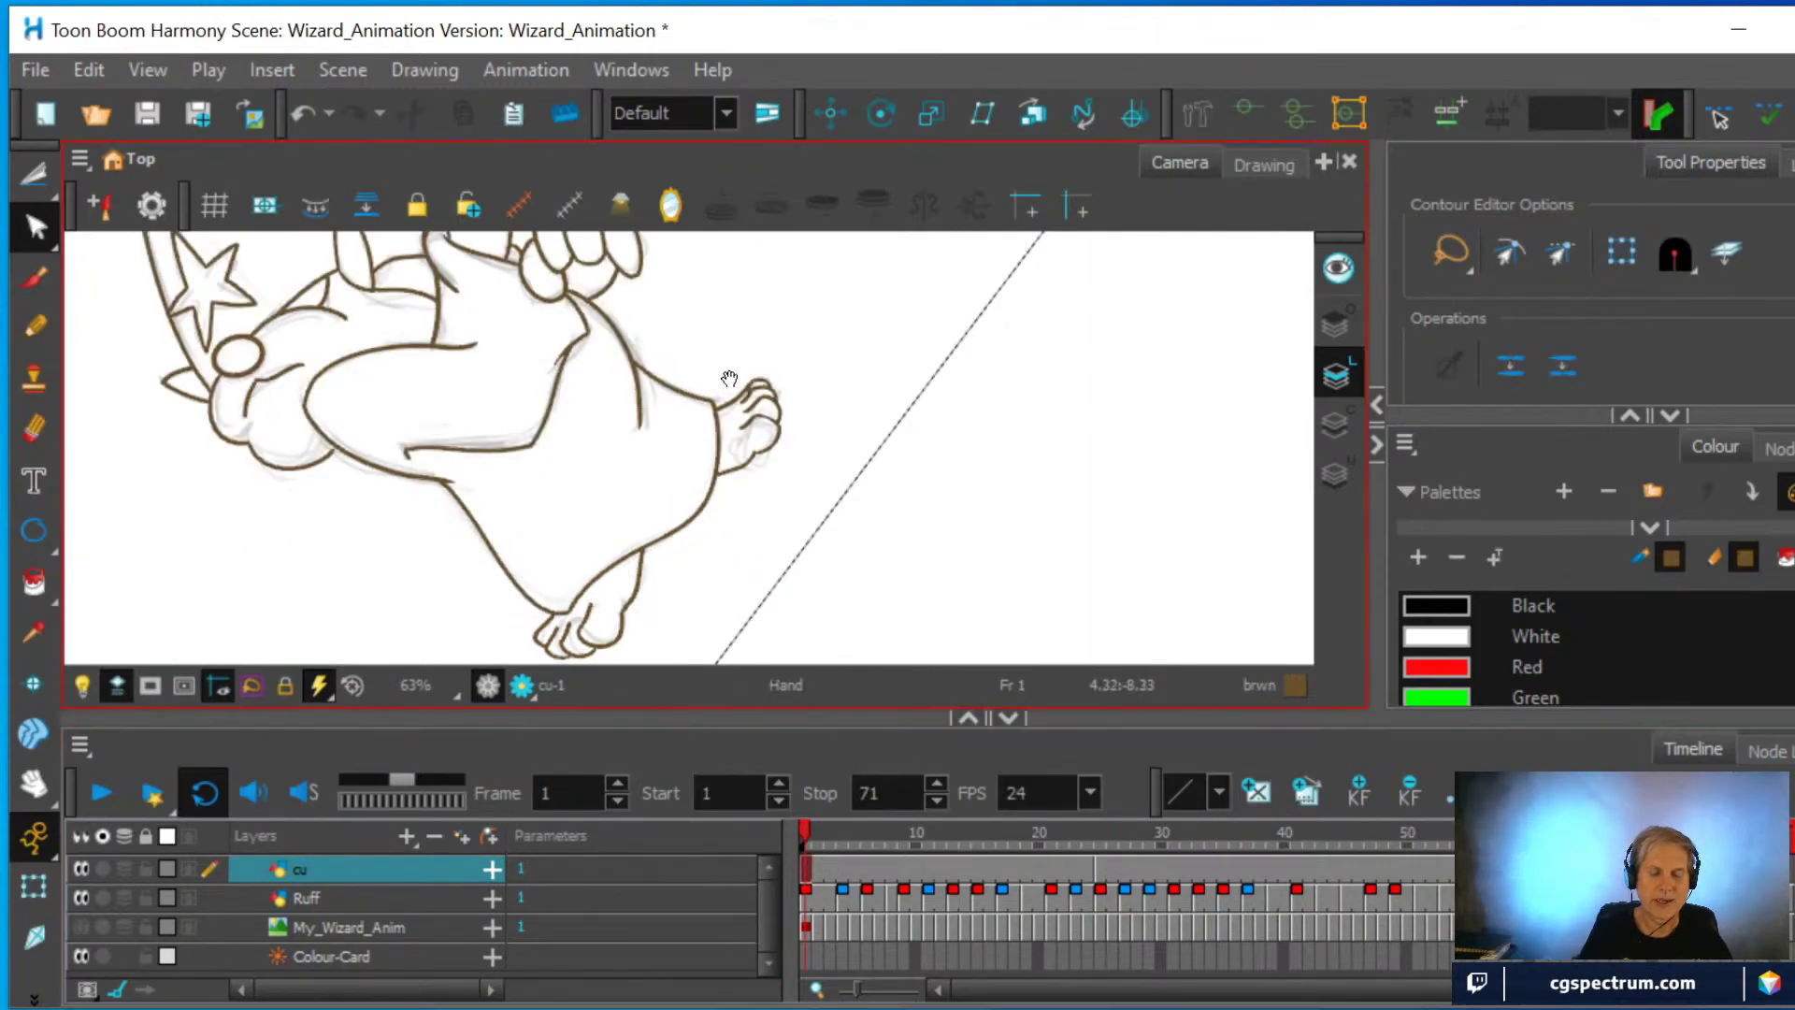
{"action": "left_click_drag", "start_coordinate": [419, 260], "coordinate": [462, 335]}
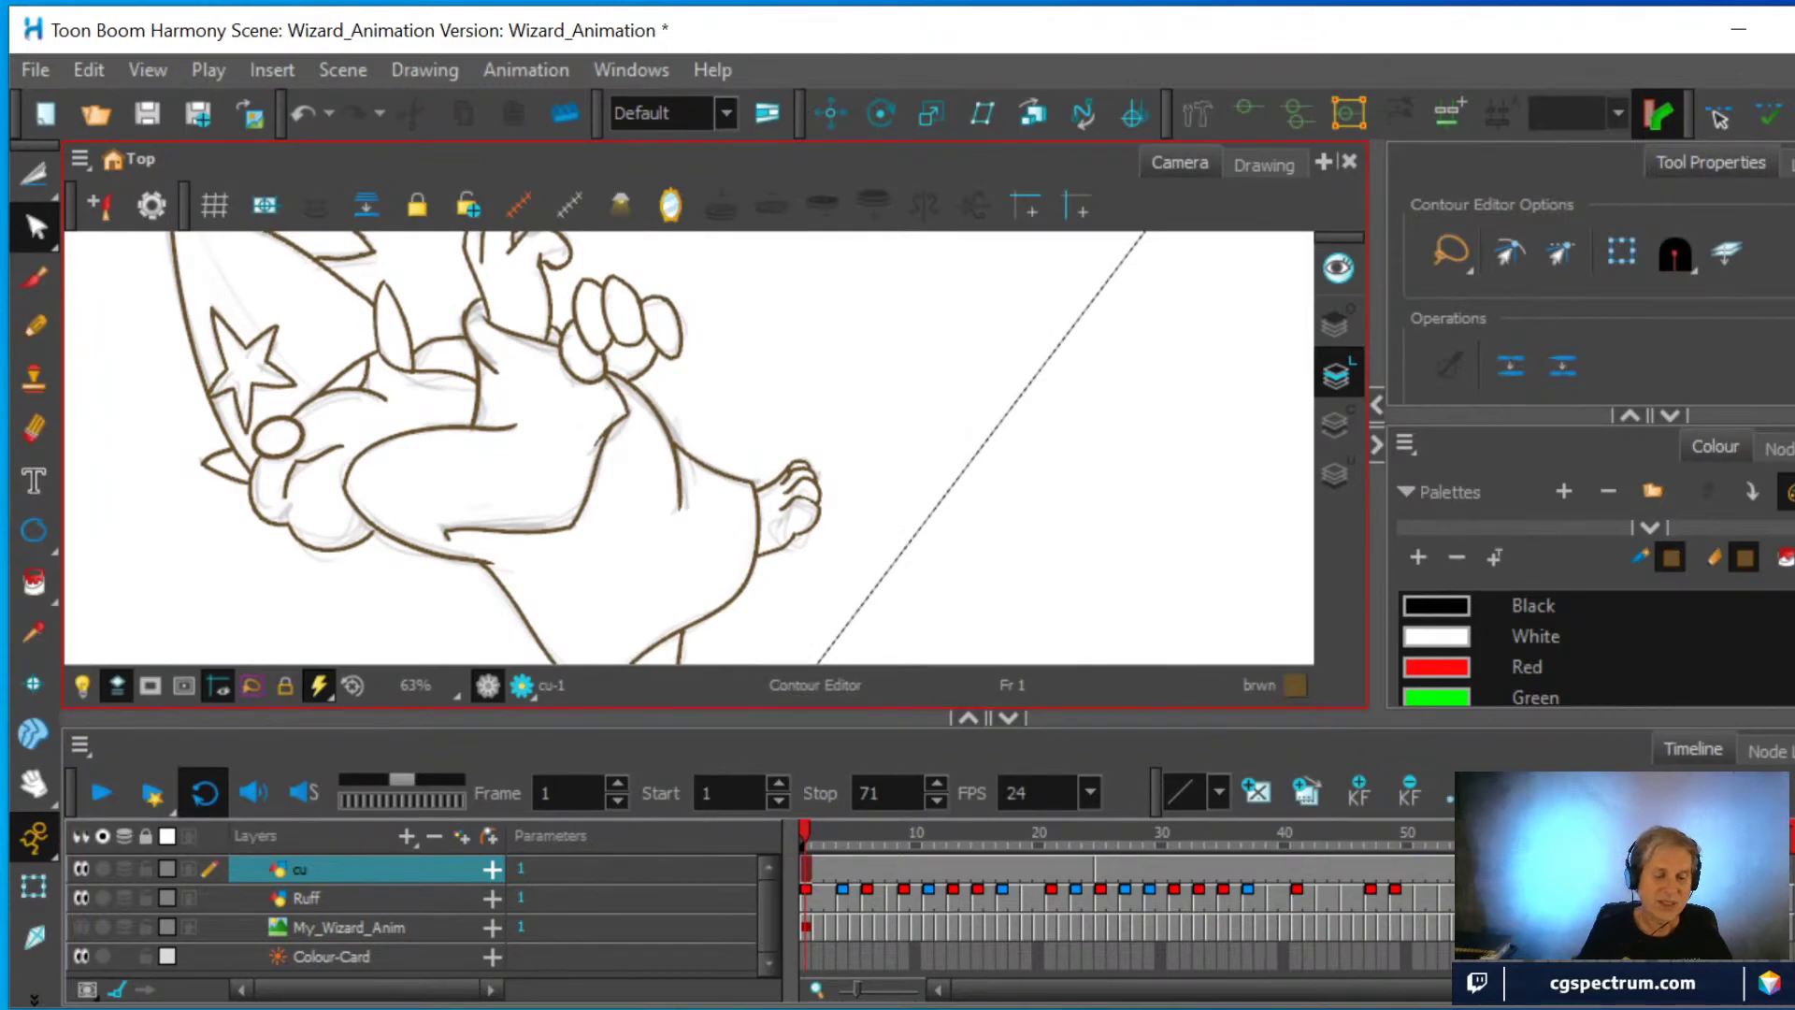
{"action": "left_click", "coordinate": [34, 173]}
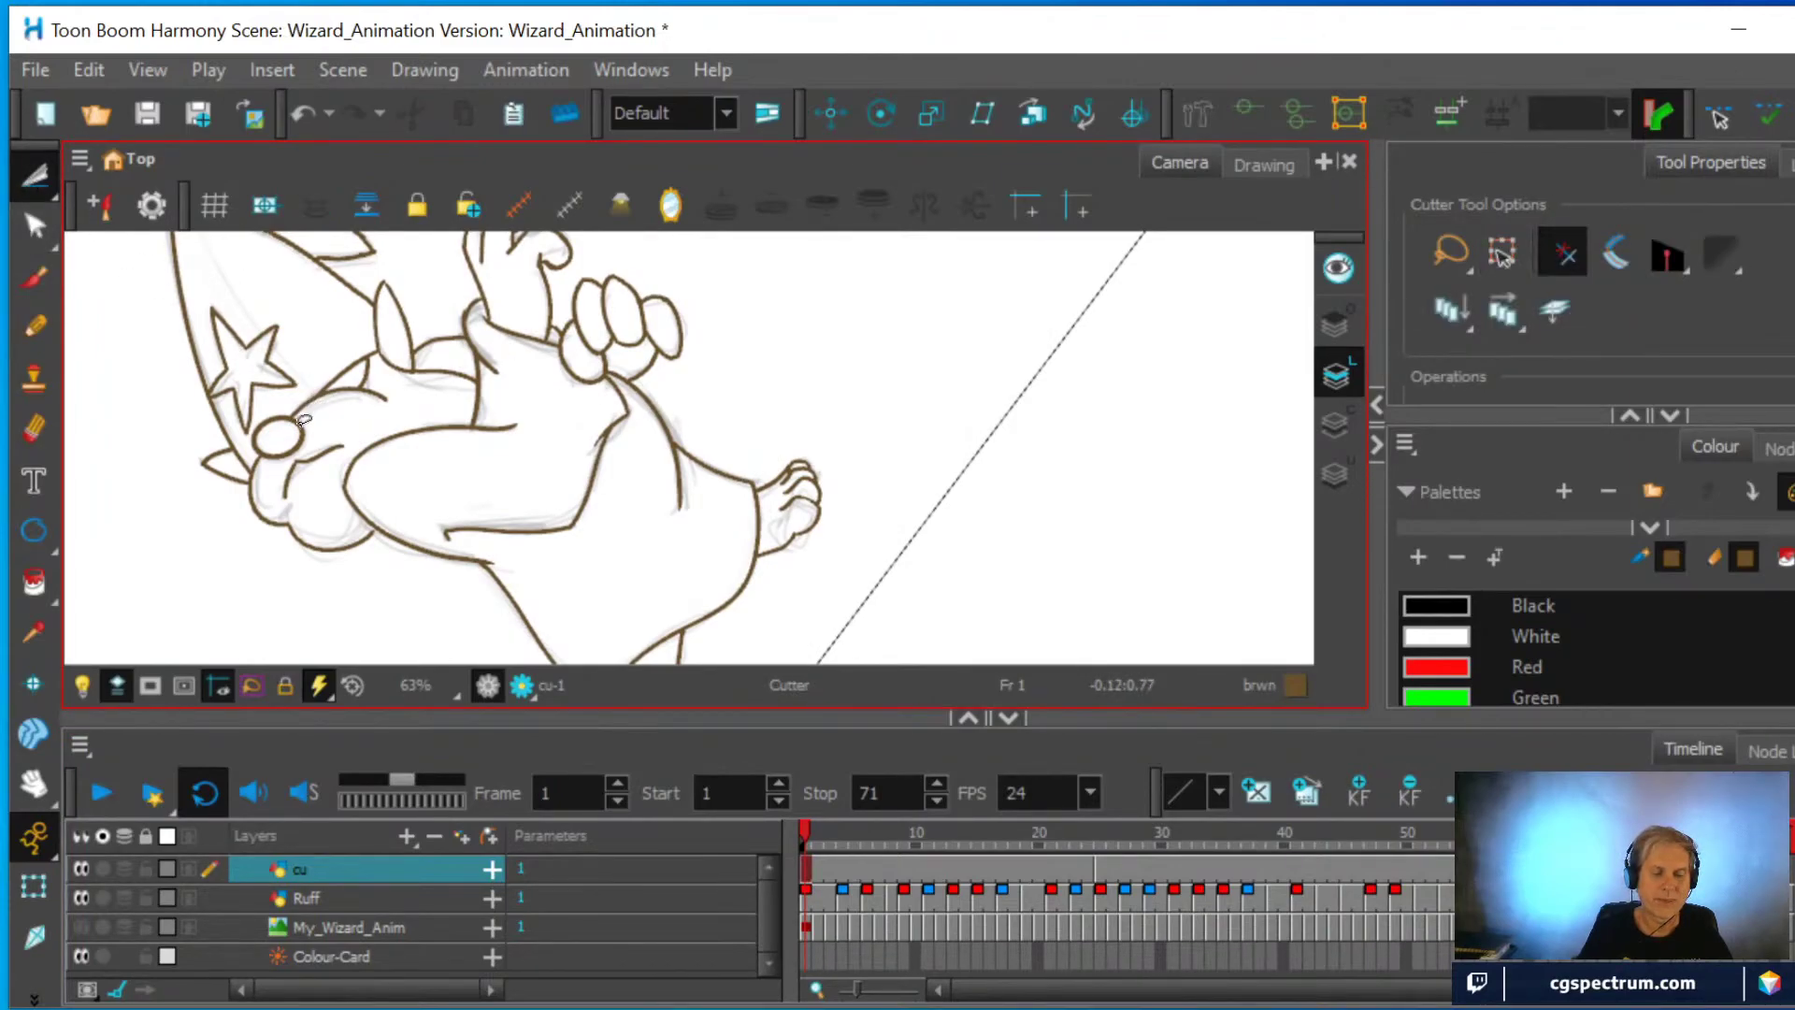
{"action": "left_click_drag", "start_coordinate": [304, 419], "coordinate": [312, 427]}
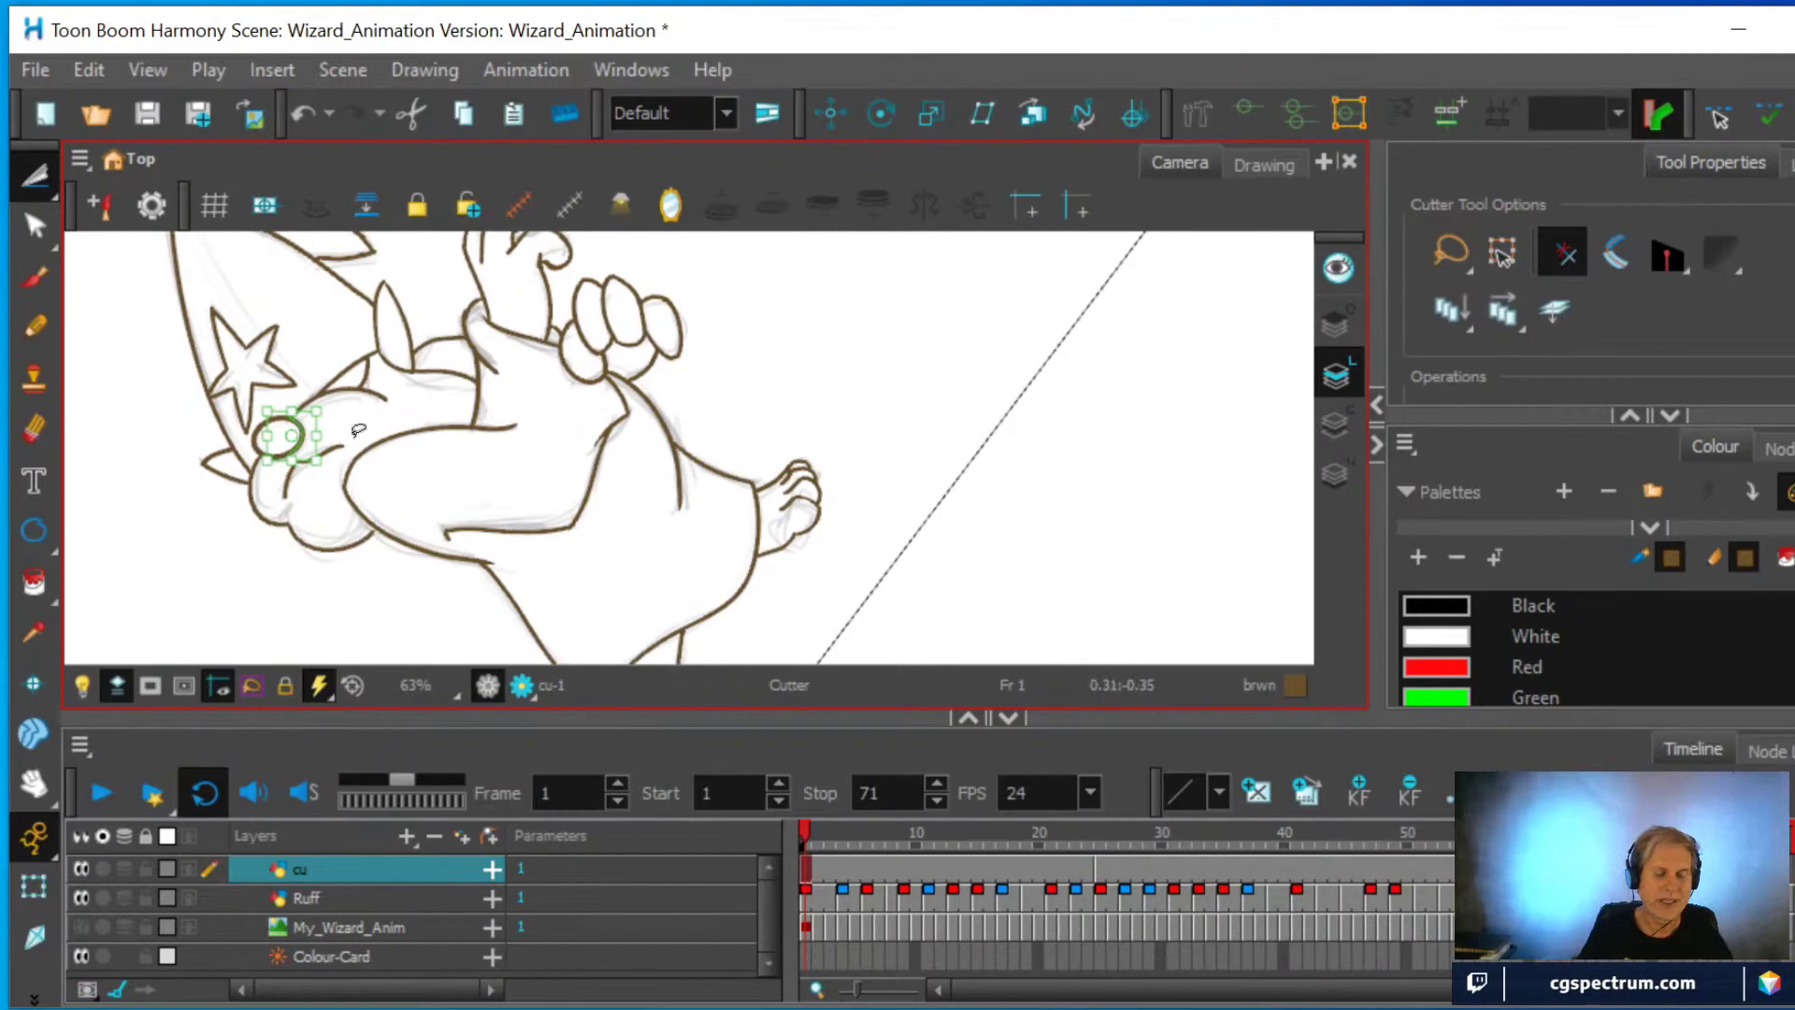
{"action": "scroll", "coordinate": [354, 411], "scroll_direction": "up", "scroll_amount": 4}
{"action": "left_click_drag", "start_coordinate": [116, 455], "coordinate": [114, 451]}
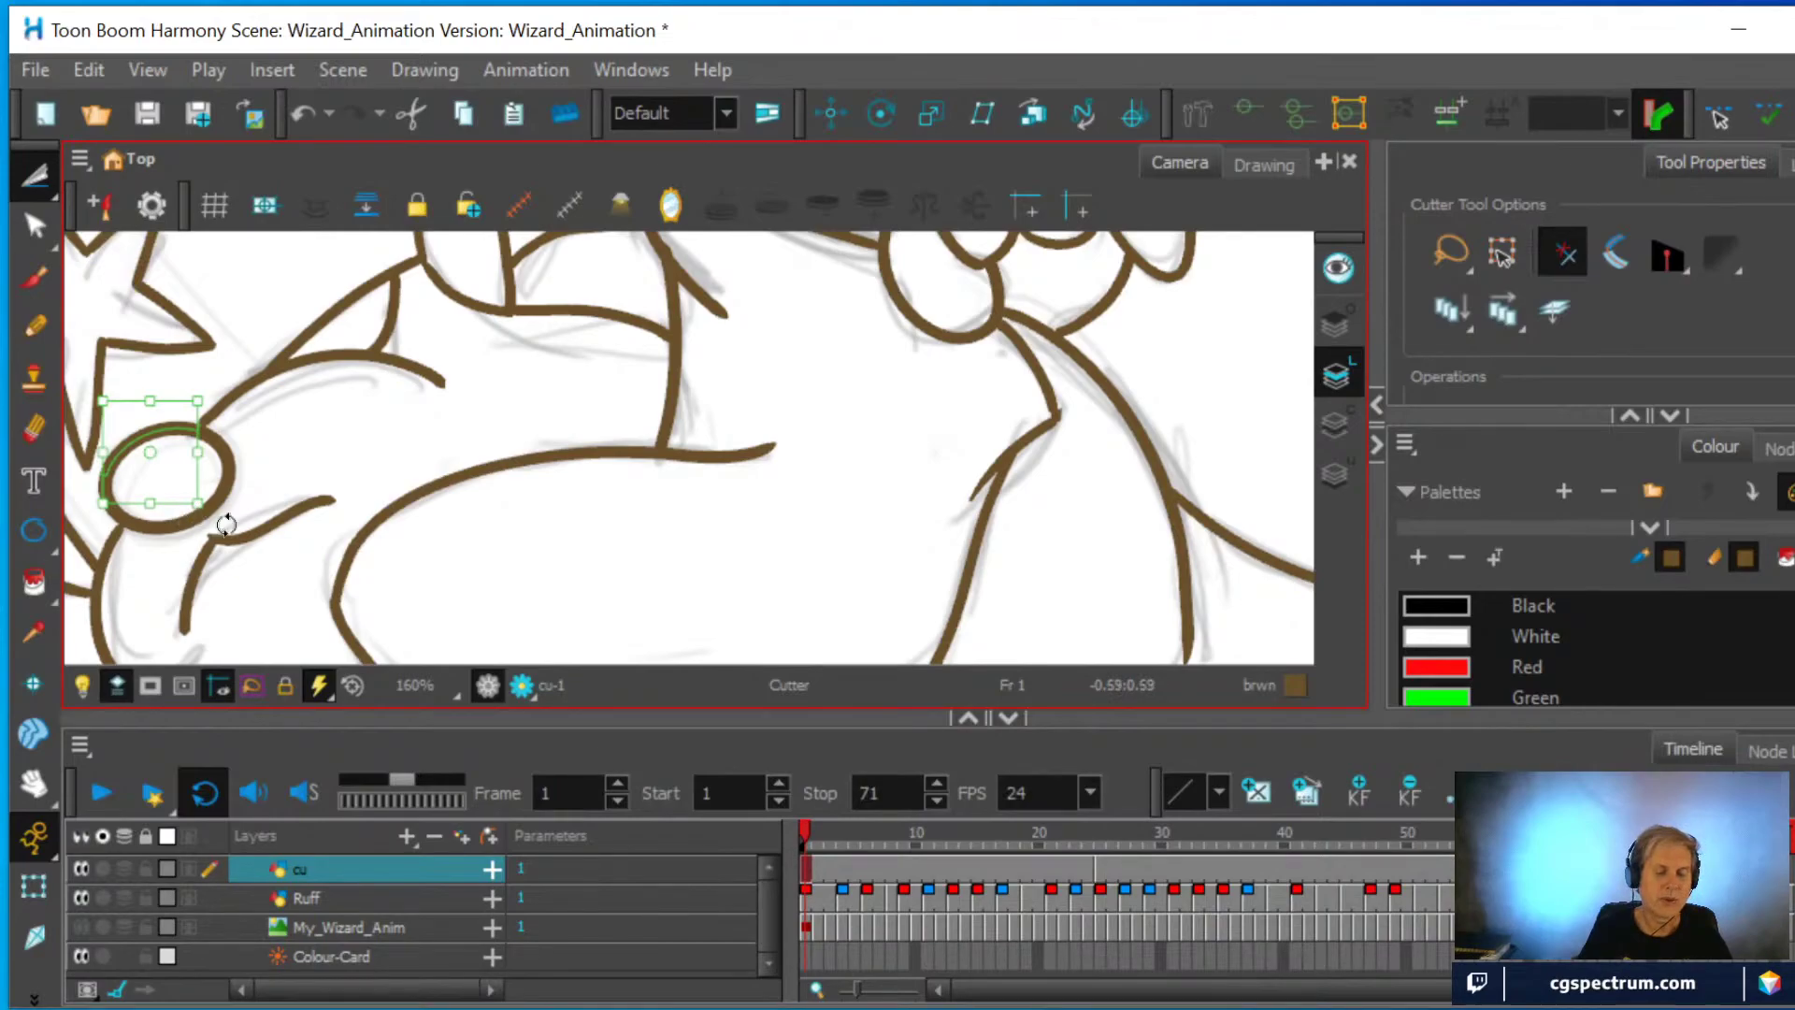
{"action": "left_click", "coordinate": [520, 509]}
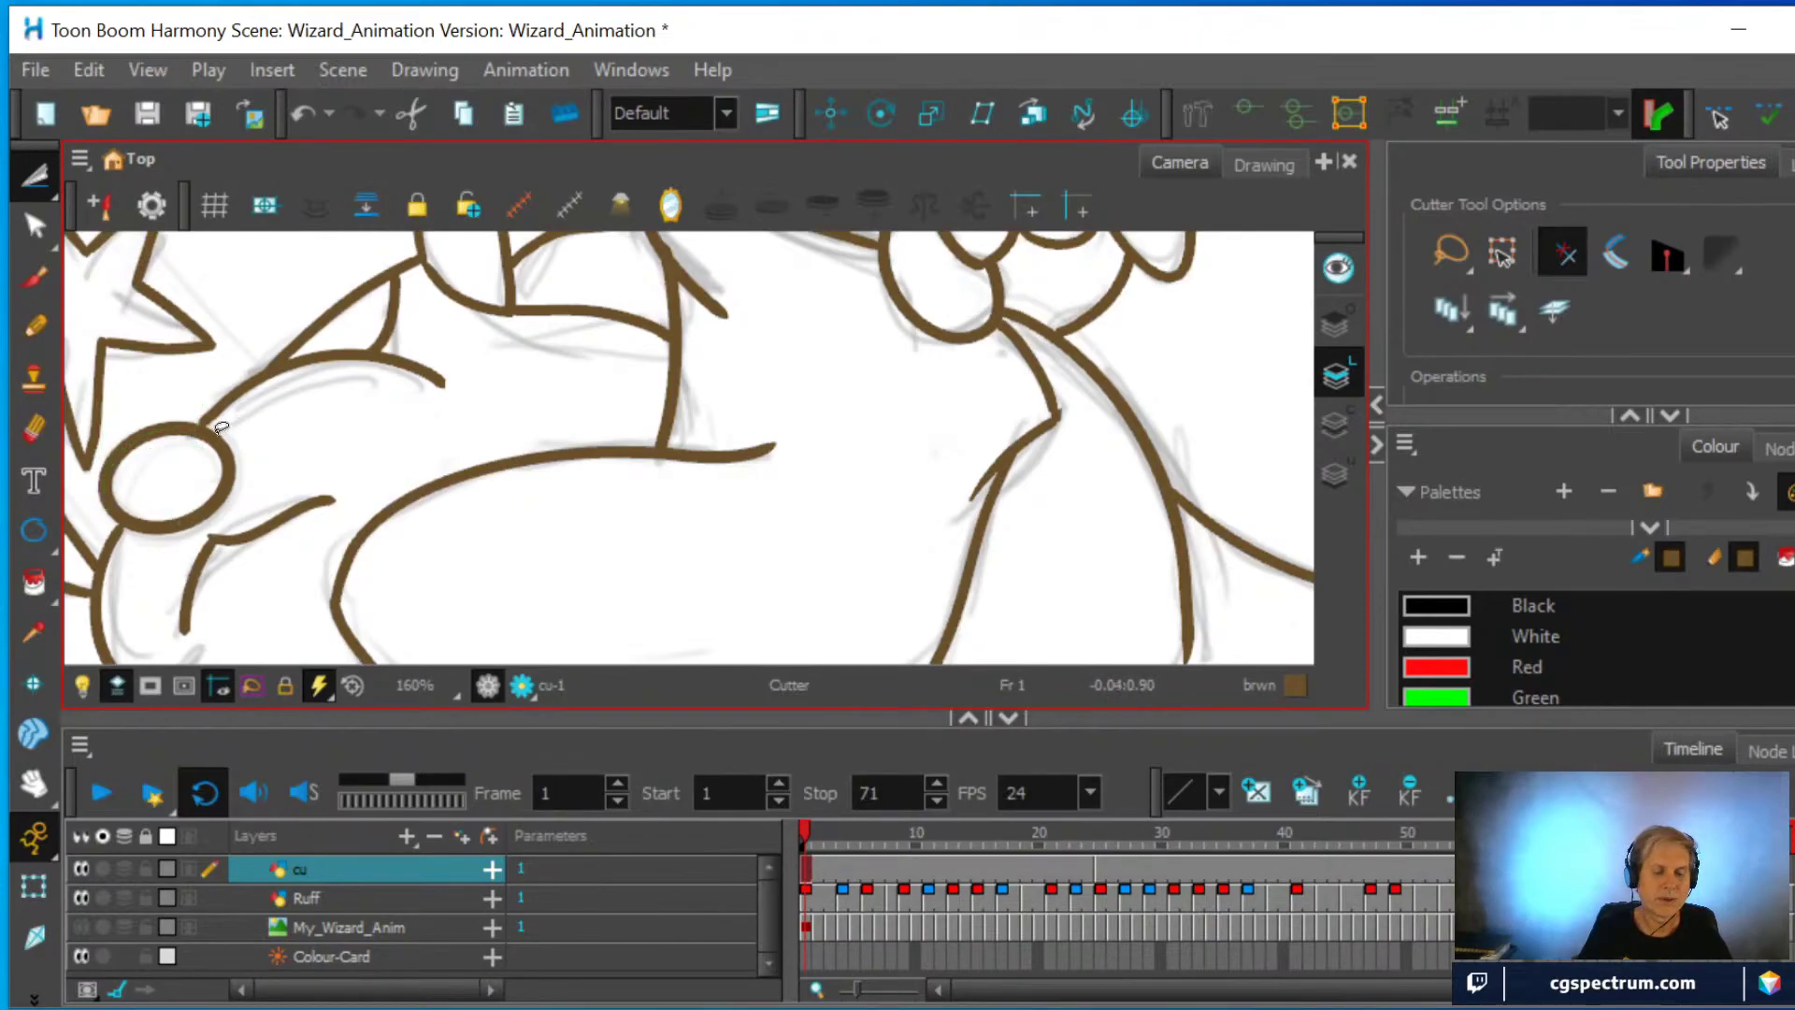
Lasso the wizard's whole round nose at frame 1 with the Cutter and copy it
{"action": "scroll", "coordinate": [421, 408], "scroll_direction": "down", "scroll_amount": 2}
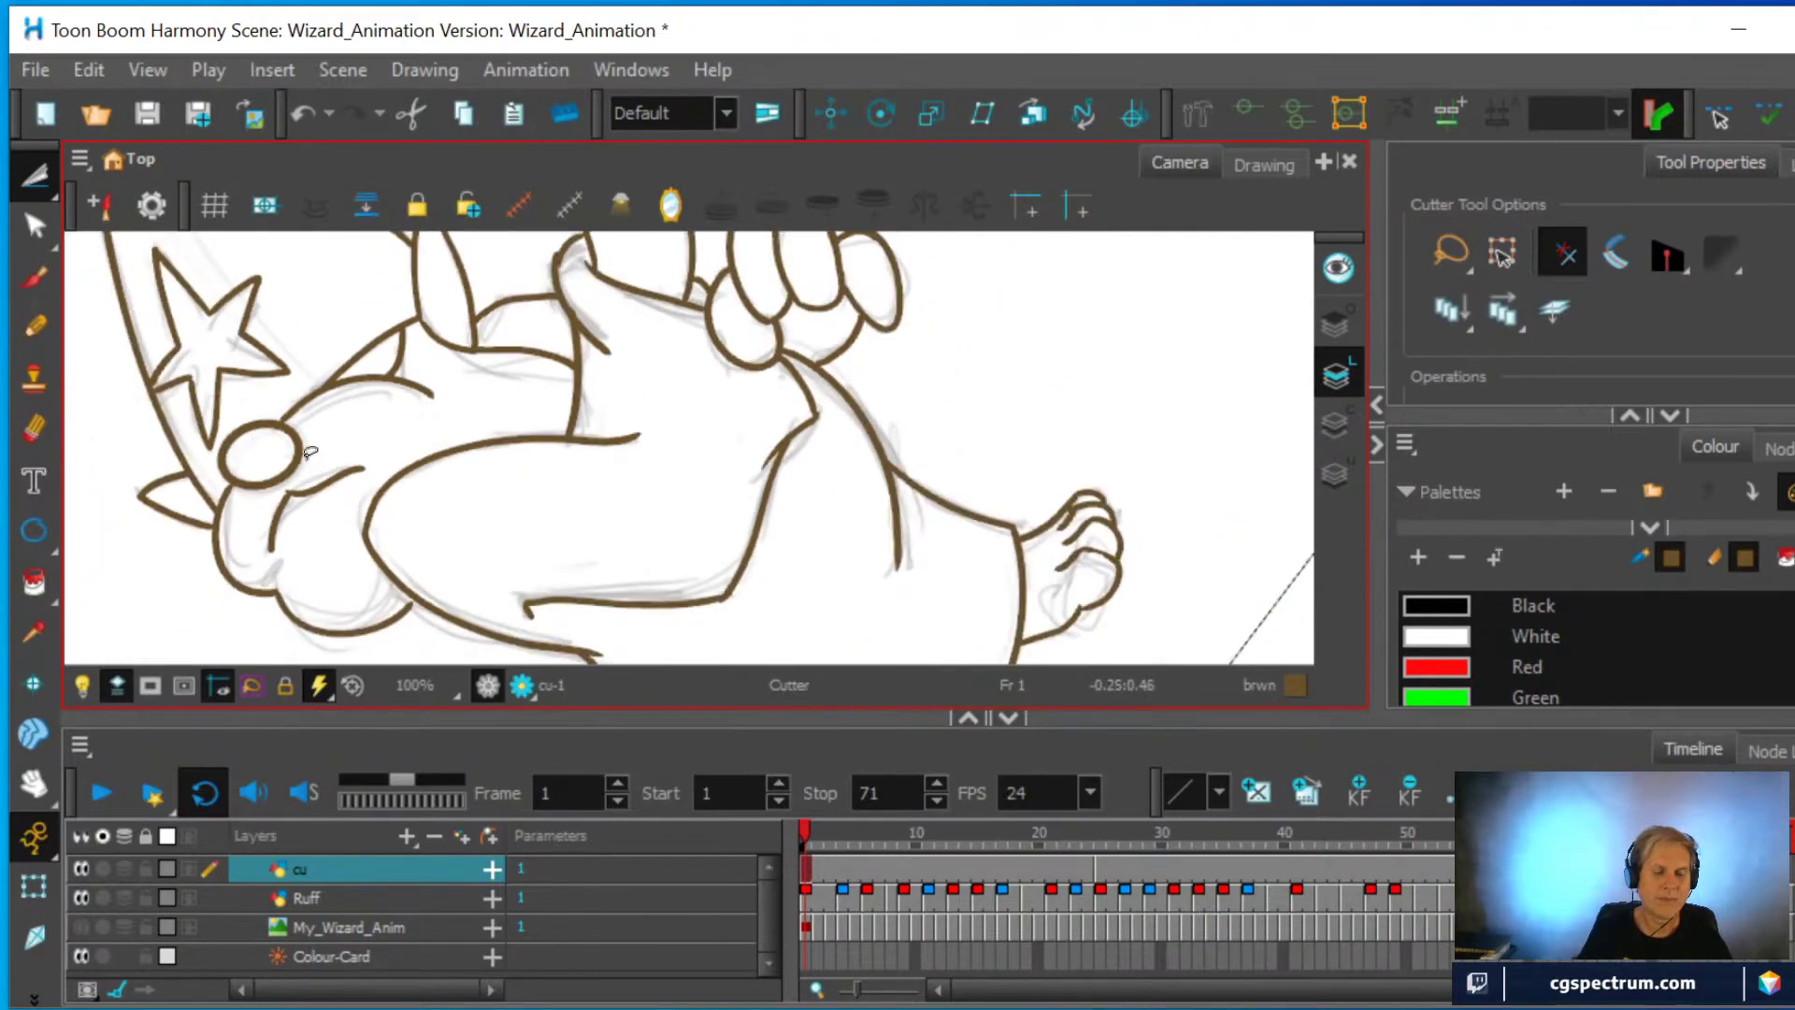
{"action": "mouse_move", "coordinate": [334, 458]}
{"action": "left_mouse_down"}
{"action": "mouse_move", "coordinate": [301, 416]}
{"action": "mouse_move", "coordinate": [227, 405]}
{"action": "mouse_move", "coordinate": [222, 491]}
{"action": "mouse_move", "coordinate": [338, 459]}
{"action": "mouse_move", "coordinate": [335, 423]}
{"action": "mouse_move", "coordinate": [309, 421]}
{"action": "left_mouse_up"}
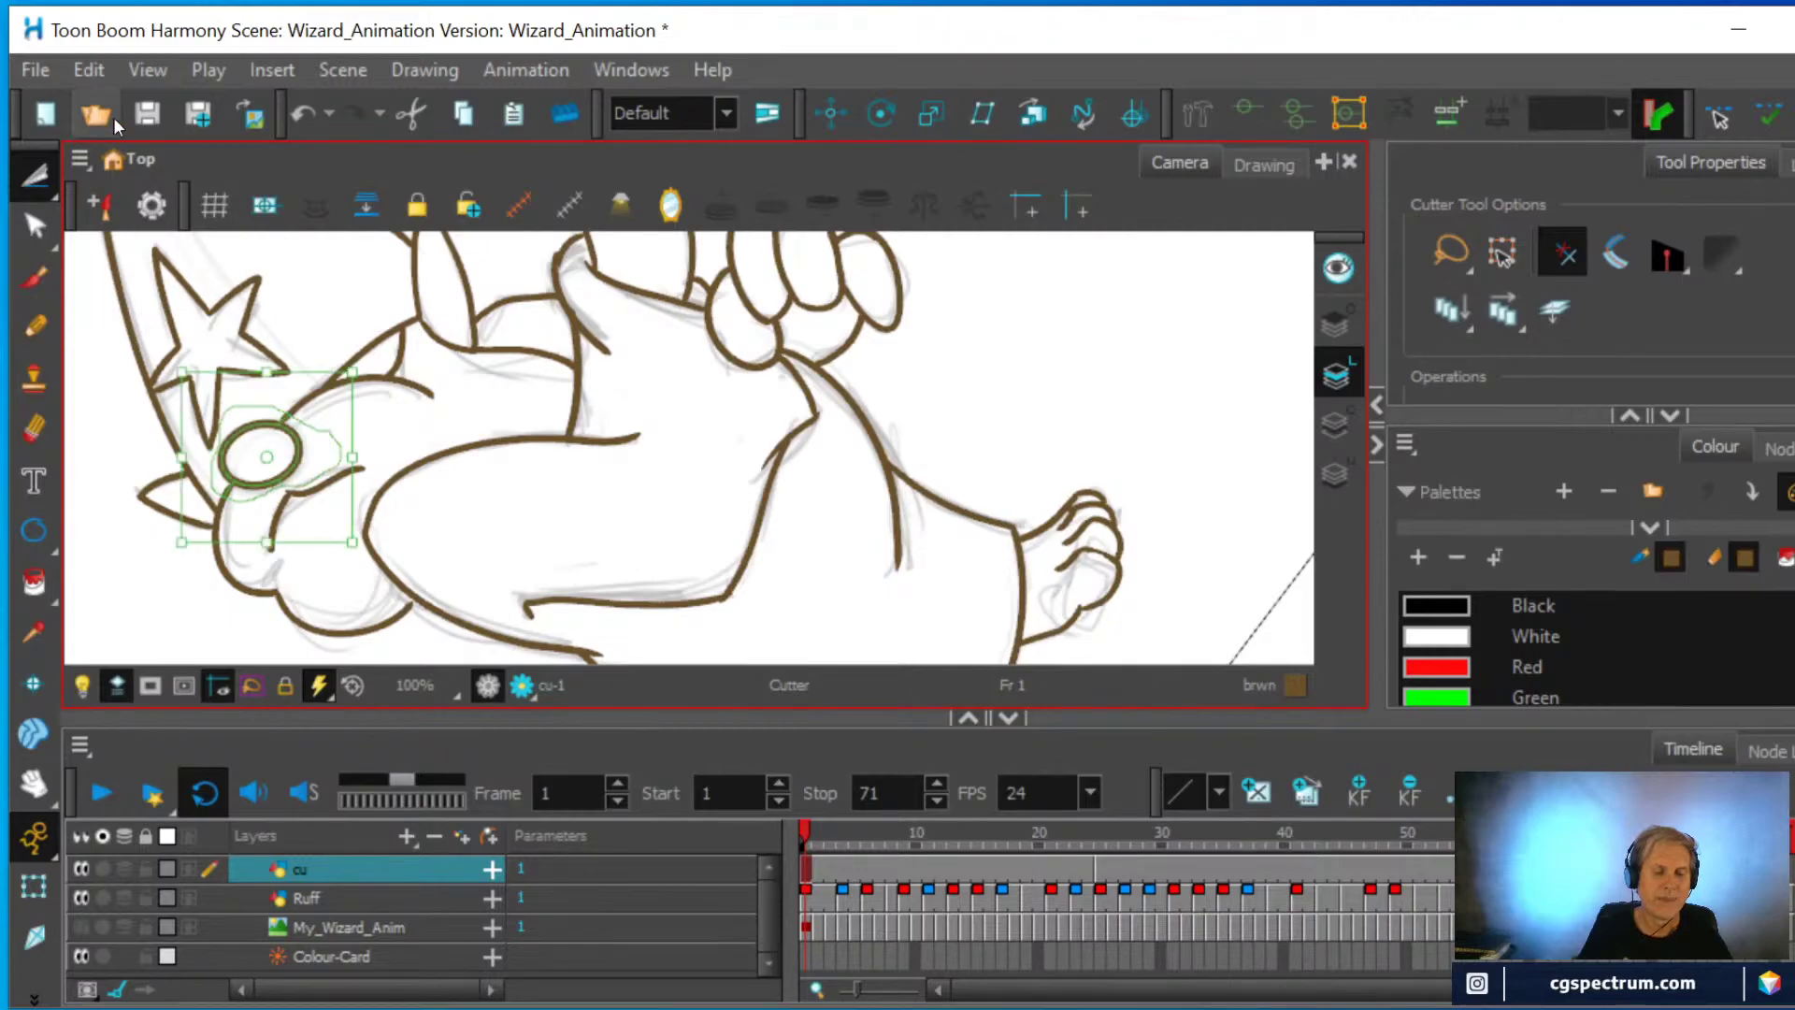
{"action": "left_click", "coordinate": [88, 69]}
{"action": "left_click", "coordinate": [128, 202]}
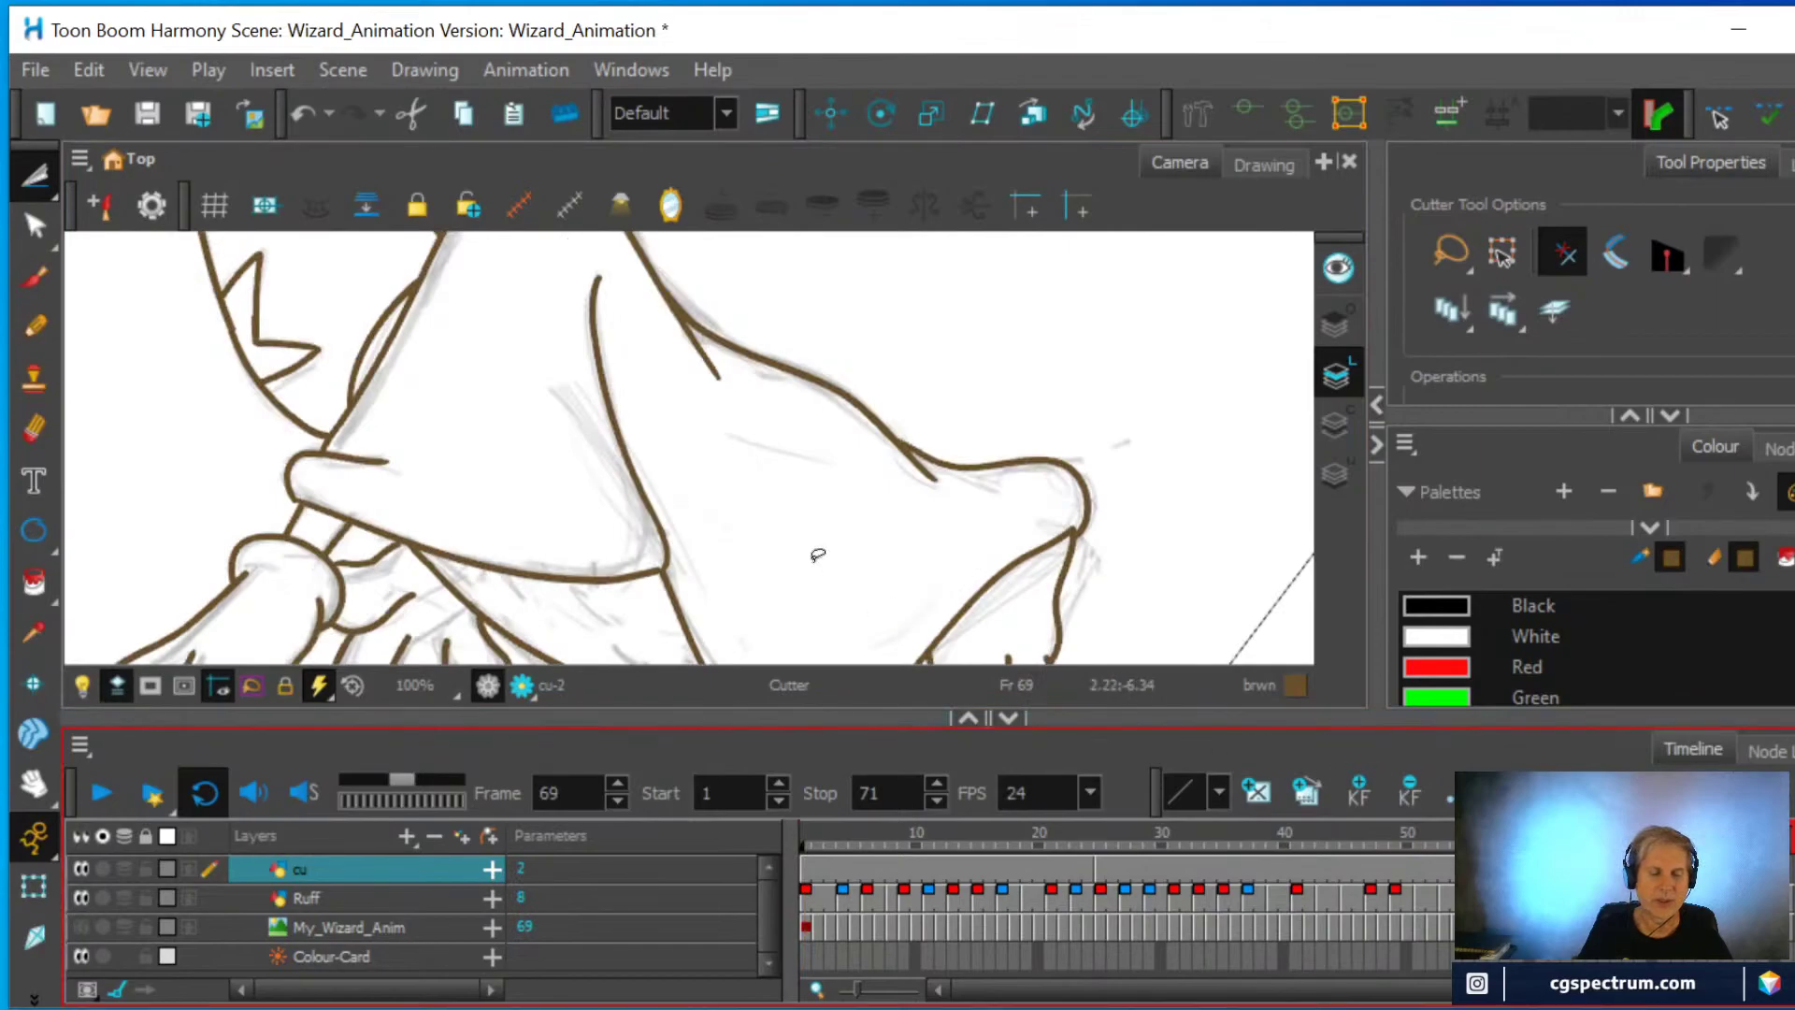
Return to the crouching pose at frame 25 and paste the copied nose into its cu drawing
{"action": "key", "text": "1"}
{"action": "key", "text": "2"}
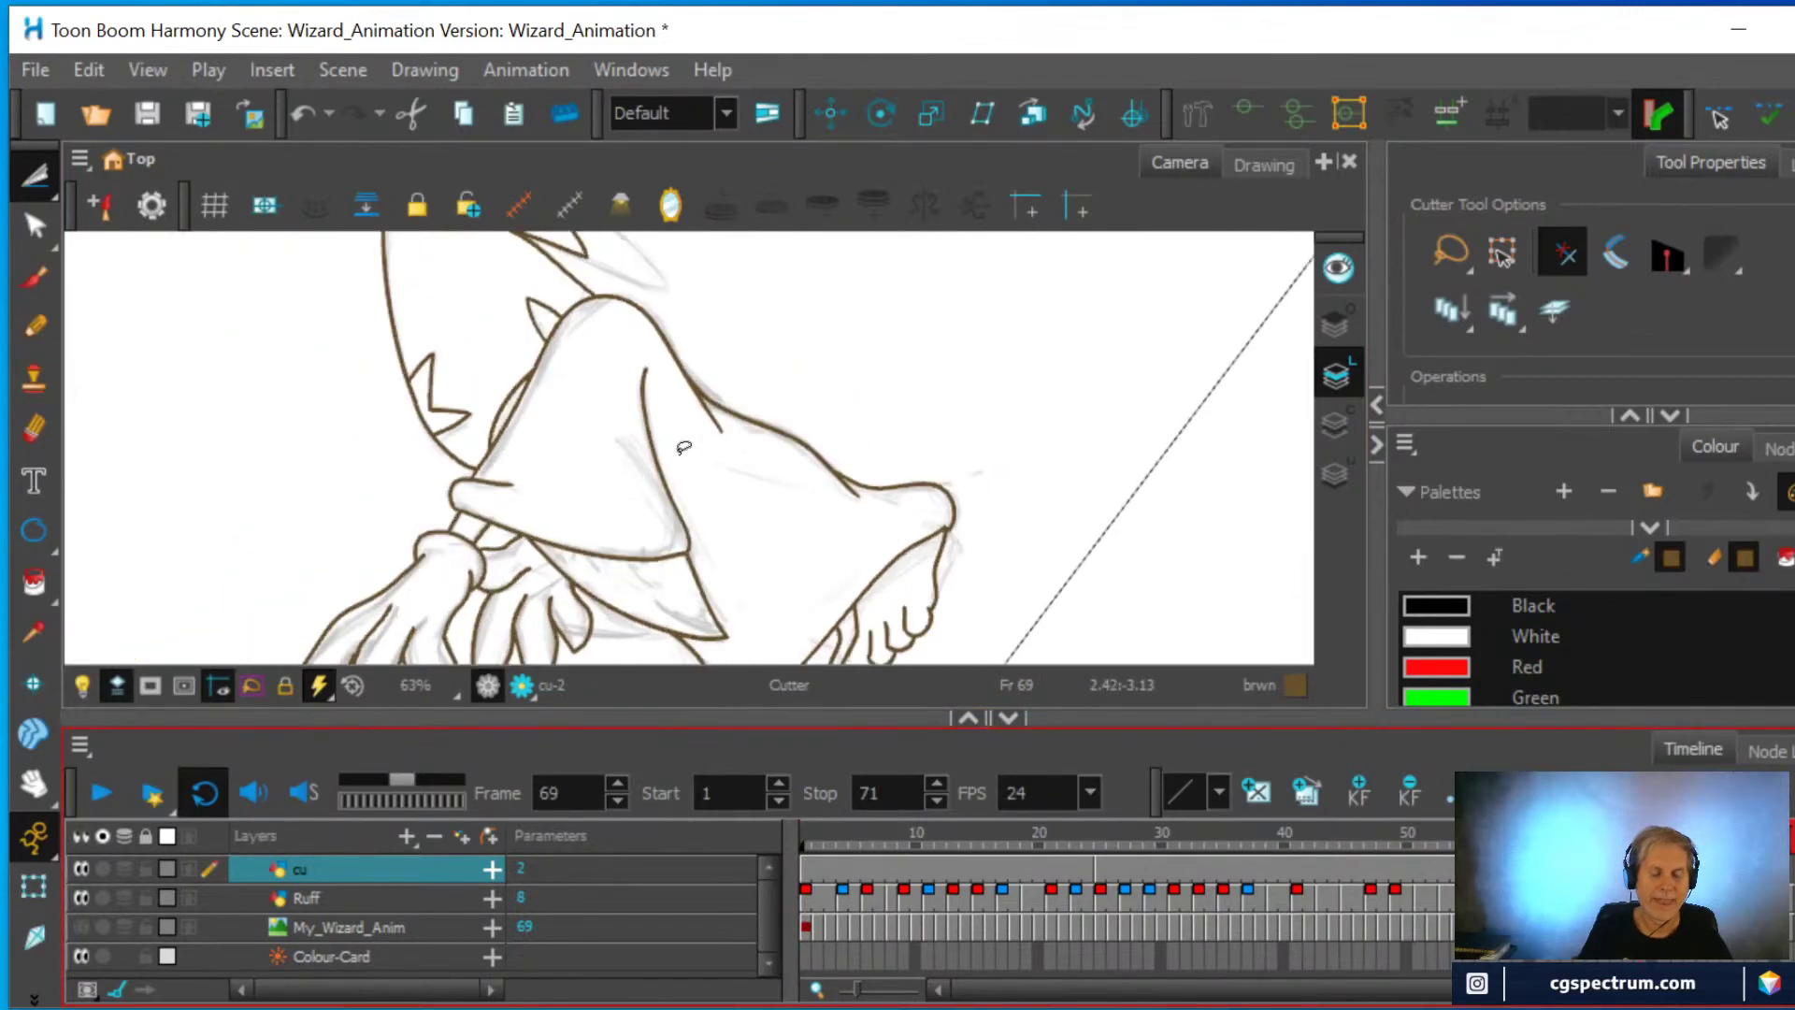
{"action": "left_click", "coordinate": [1100, 872]}
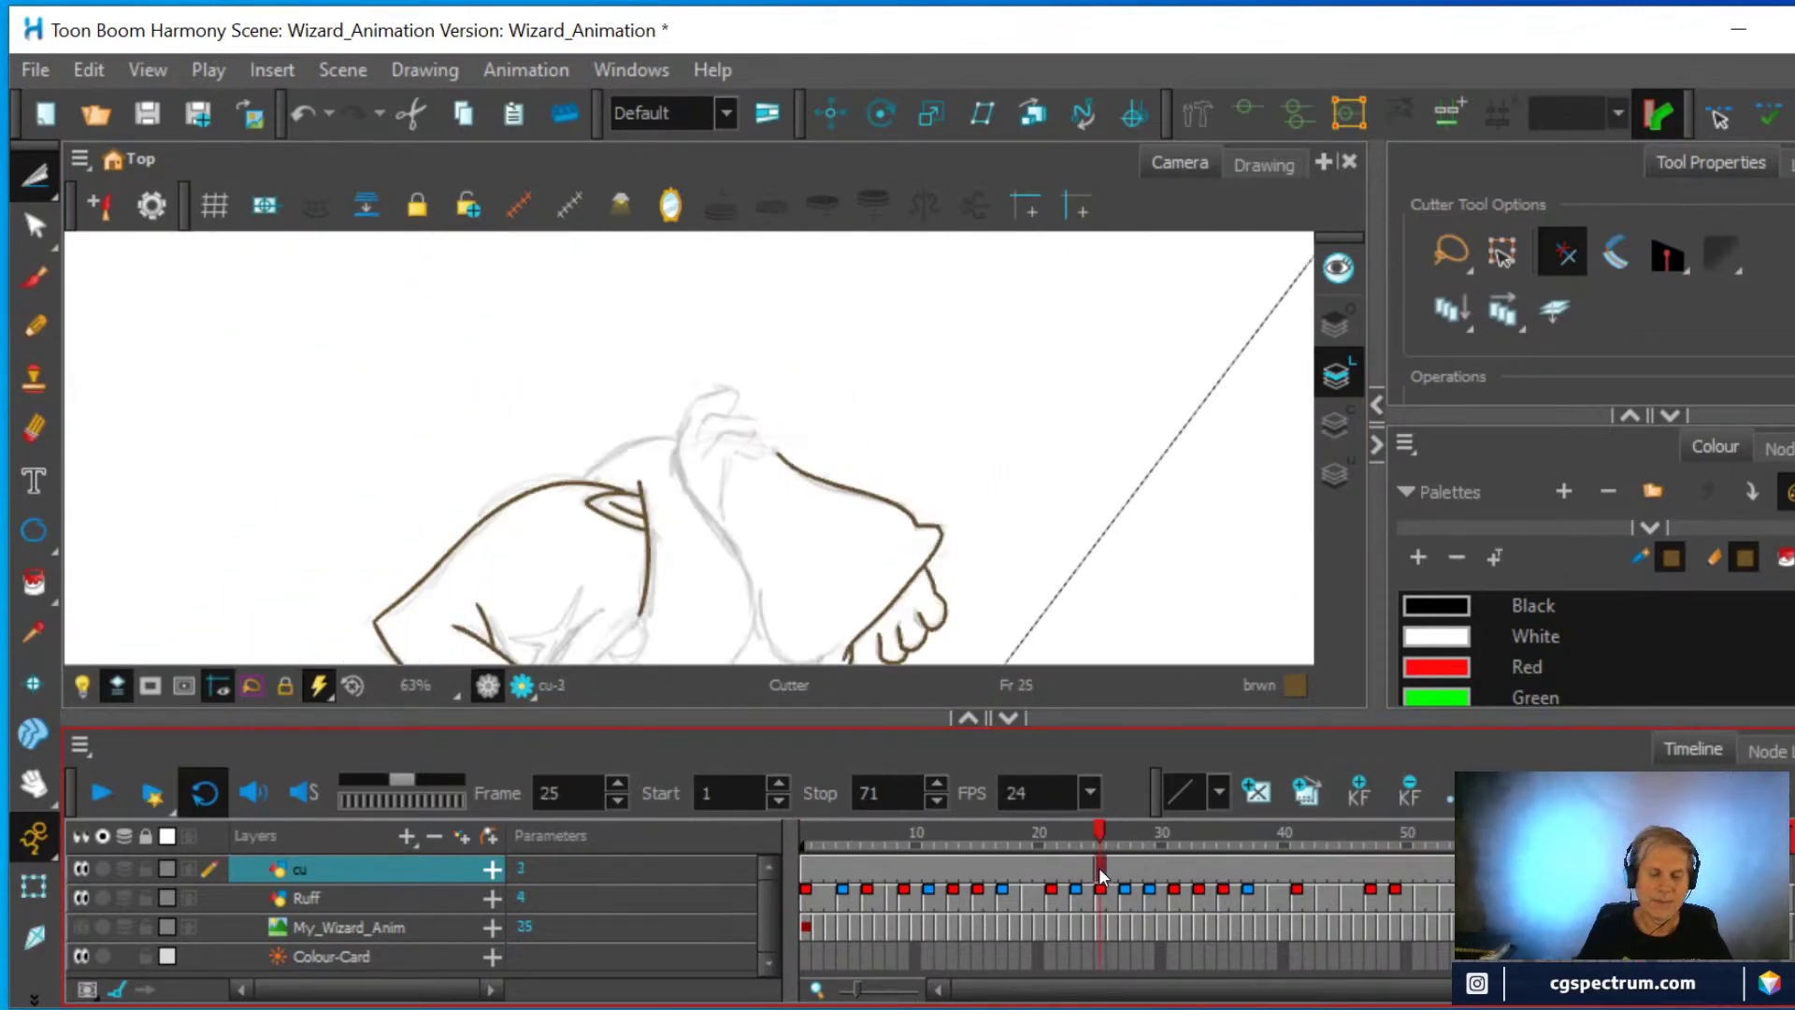
{"action": "scroll", "coordinate": [711, 576], "scroll_direction": "up", "scroll_amount": 4}
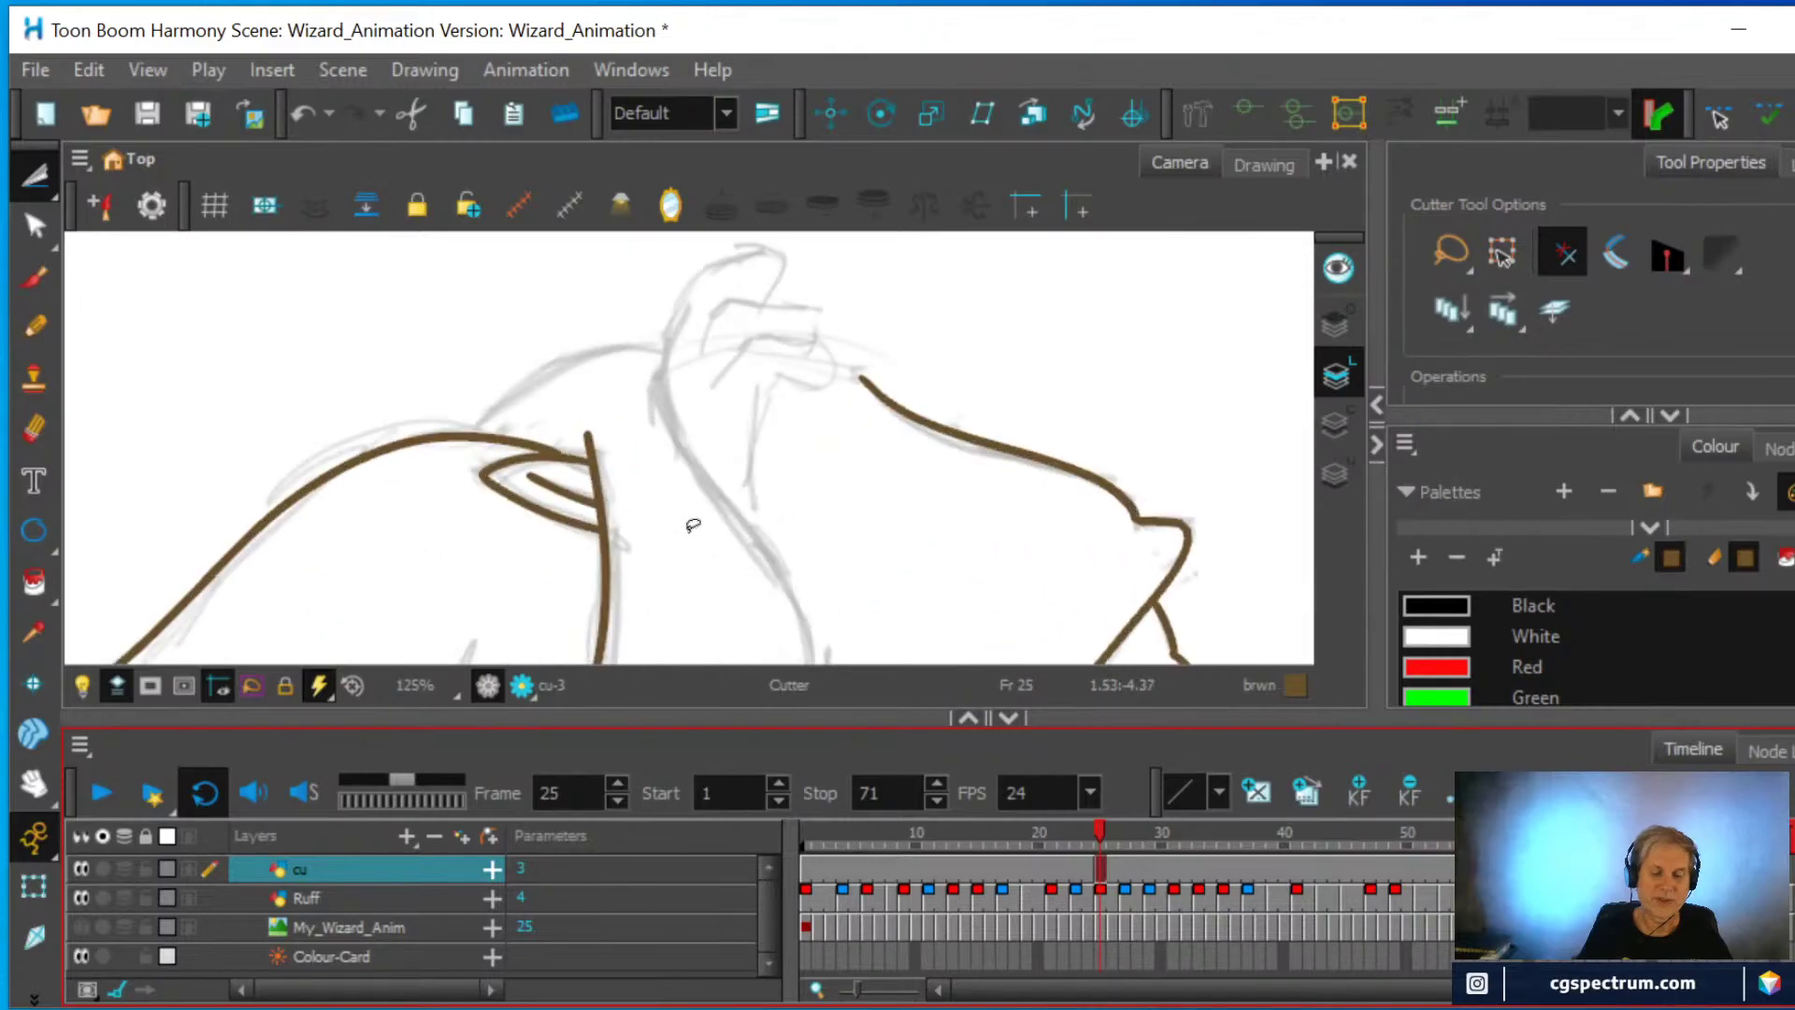
{"action": "left_click_drag", "start_coordinate": [683, 546], "coordinate": [762, 259]}
{"action": "left_click_drag", "start_coordinate": [700, 484], "coordinate": [698, 442]}
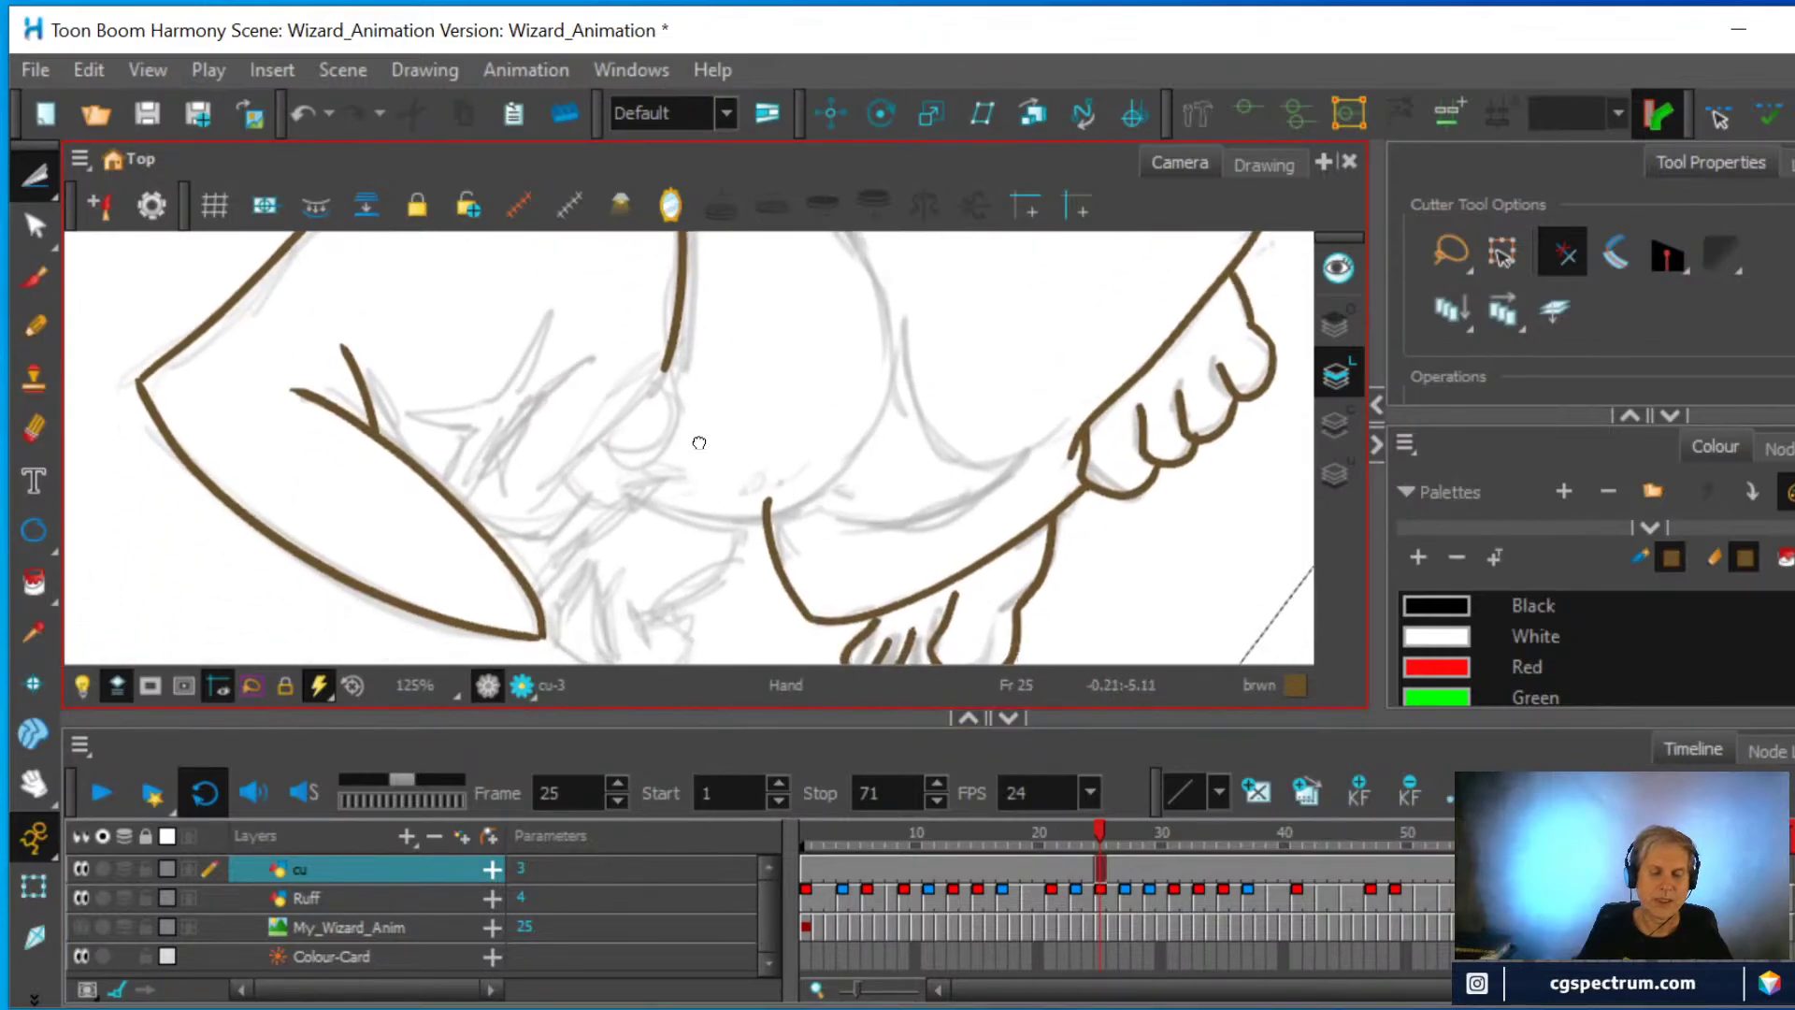
{"action": "left_click", "coordinate": [91, 71]}
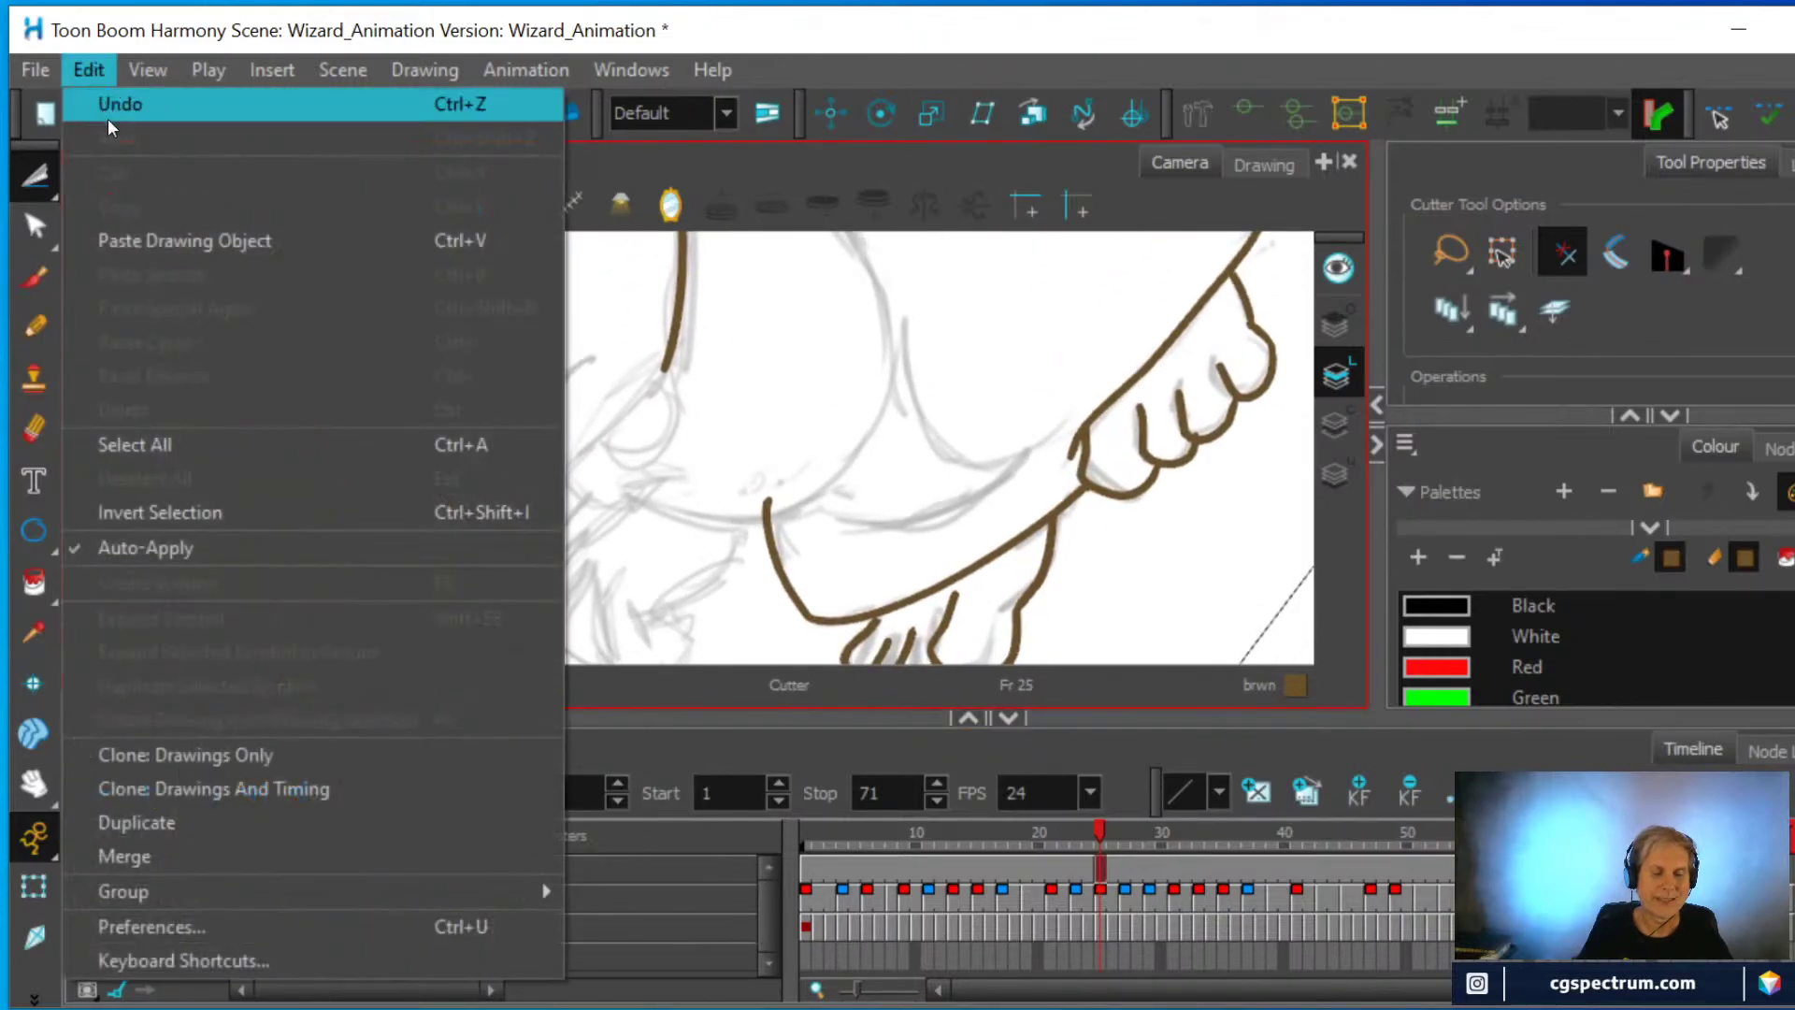
{"action": "left_click", "coordinate": [127, 247]}
{"action": "scroll", "coordinate": [459, 379], "scroll_direction": "down", "scroll_amount": 3}
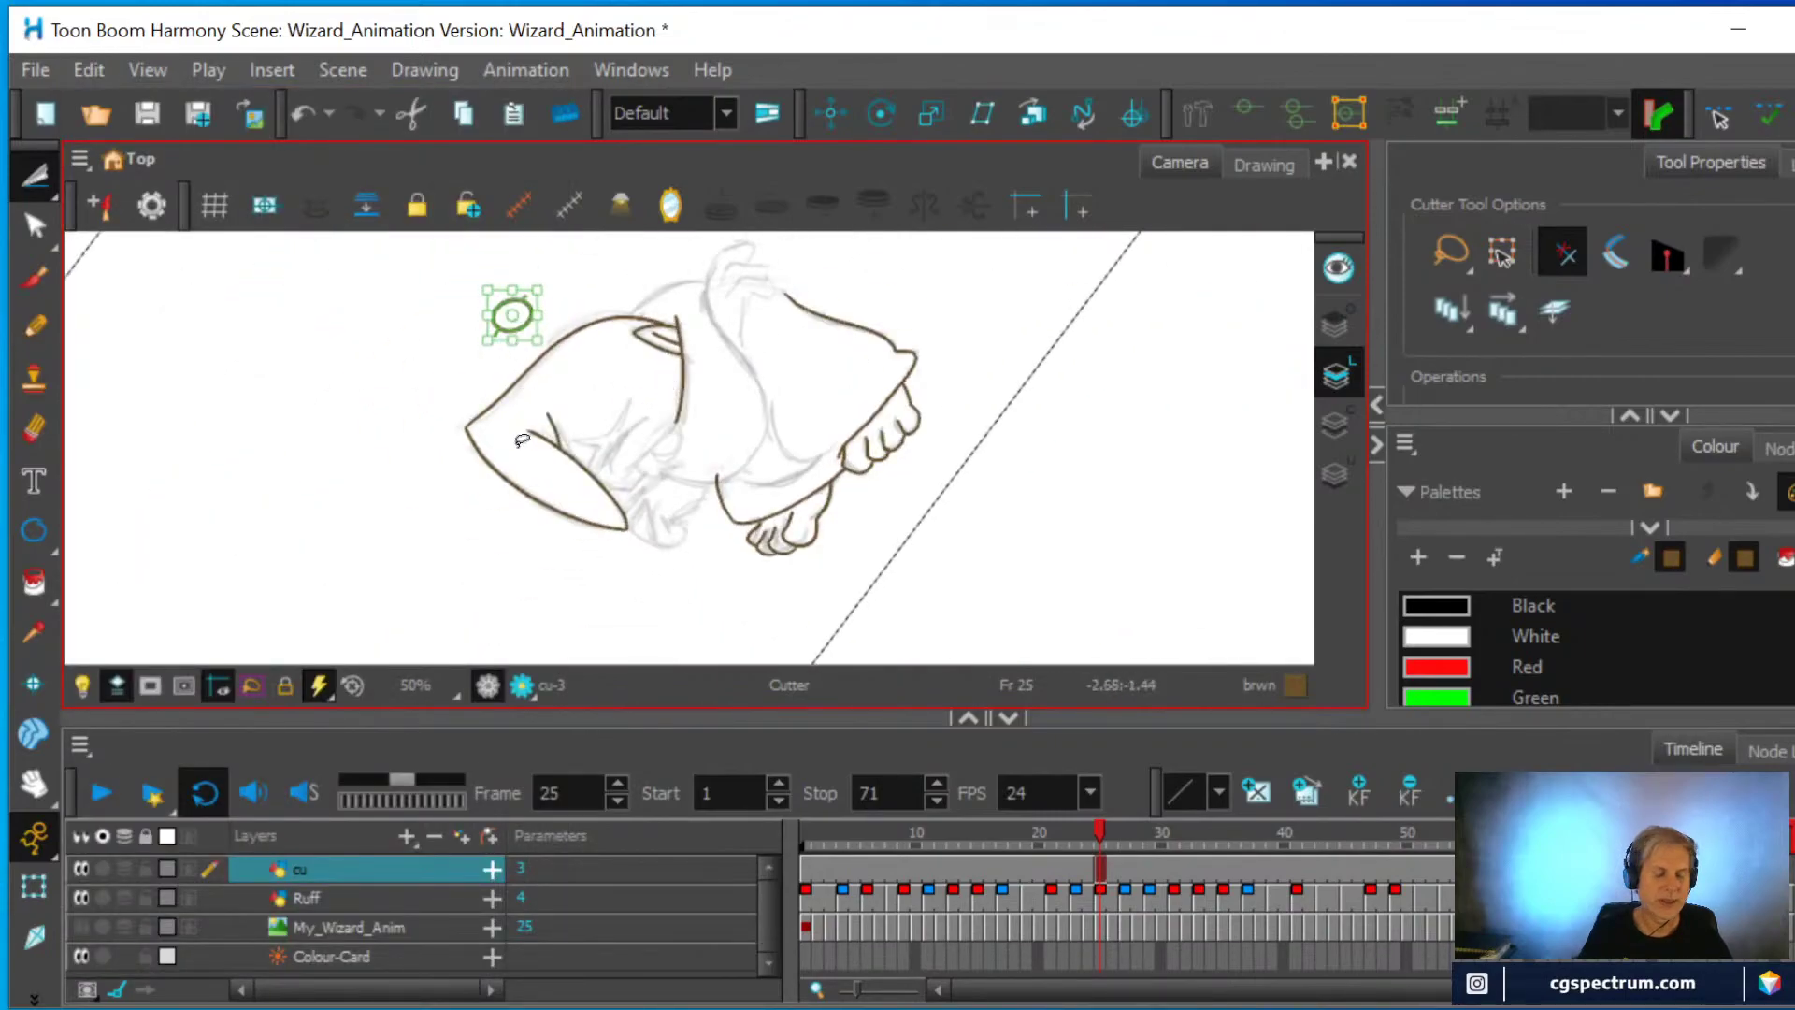
Move the pasted nose onto the crouching wizard's rough face below the hat and rotate it to match the pose
{"action": "key", "text": "shift+x"}
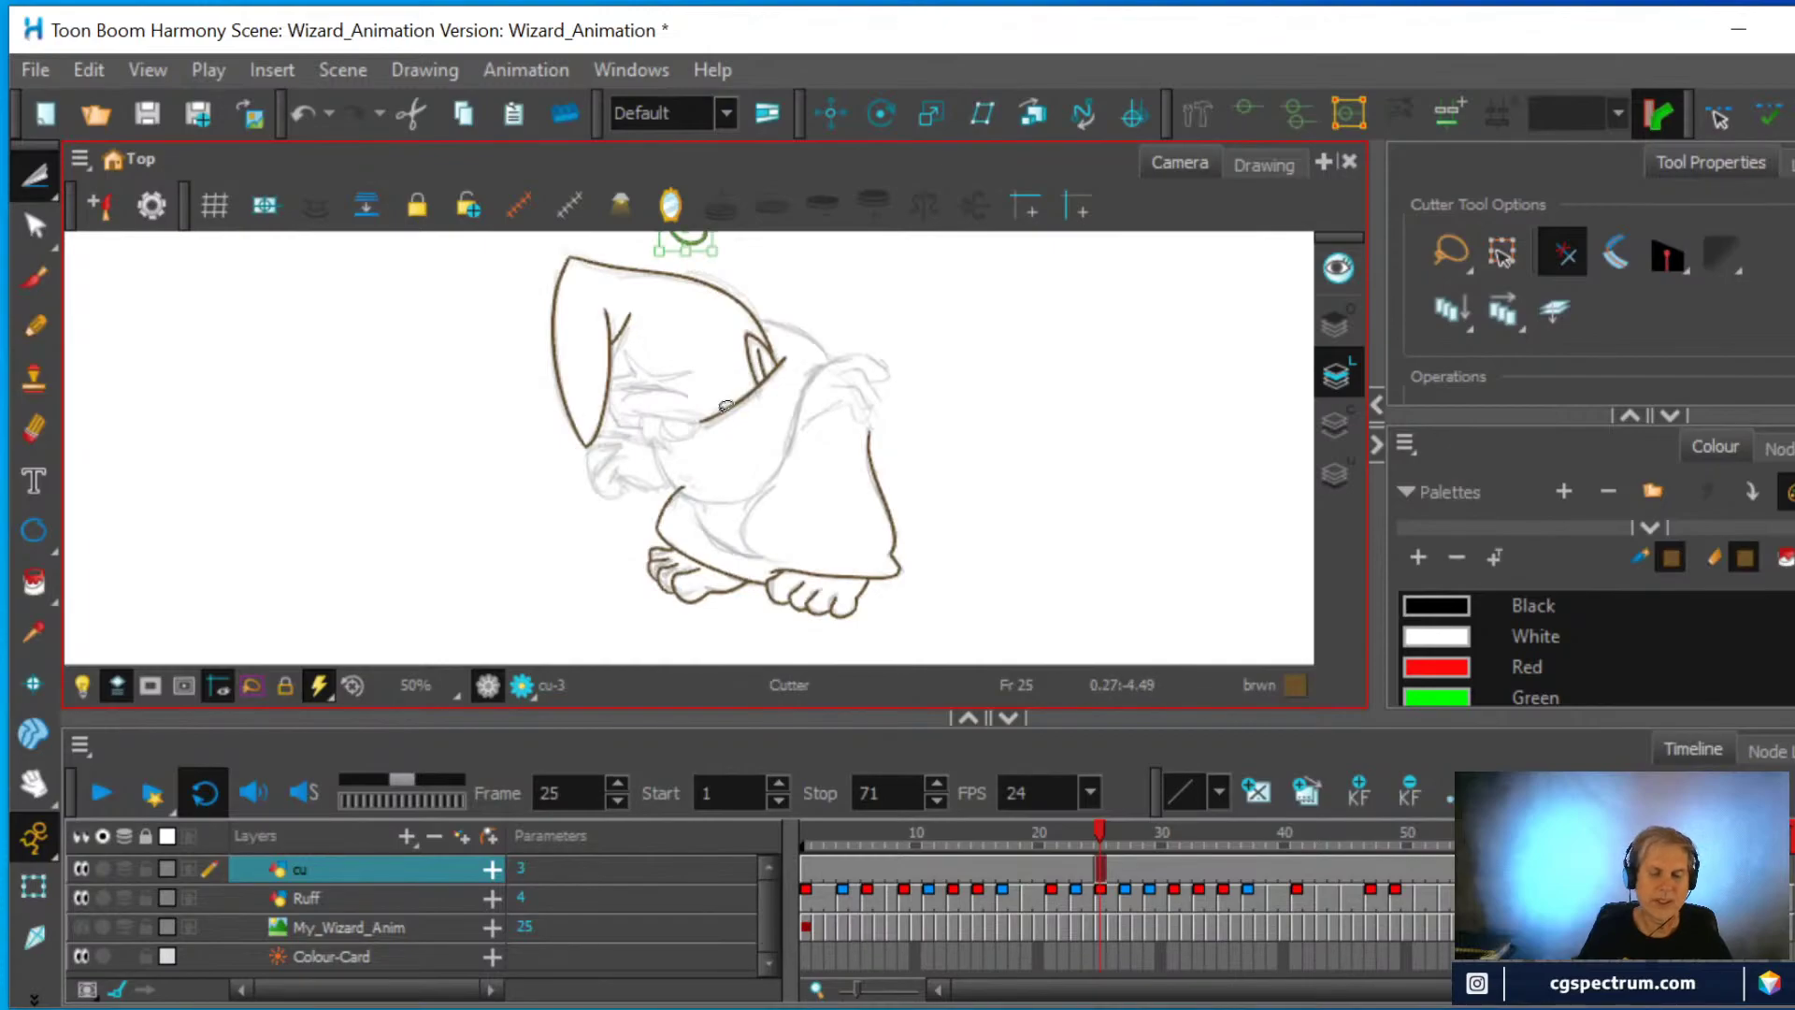
{"action": "scroll", "coordinate": [739, 374], "scroll_direction": "up", "scroll_amount": 2}
{"action": "left_click_drag", "start_coordinate": [743, 376], "coordinate": [765, 491]}
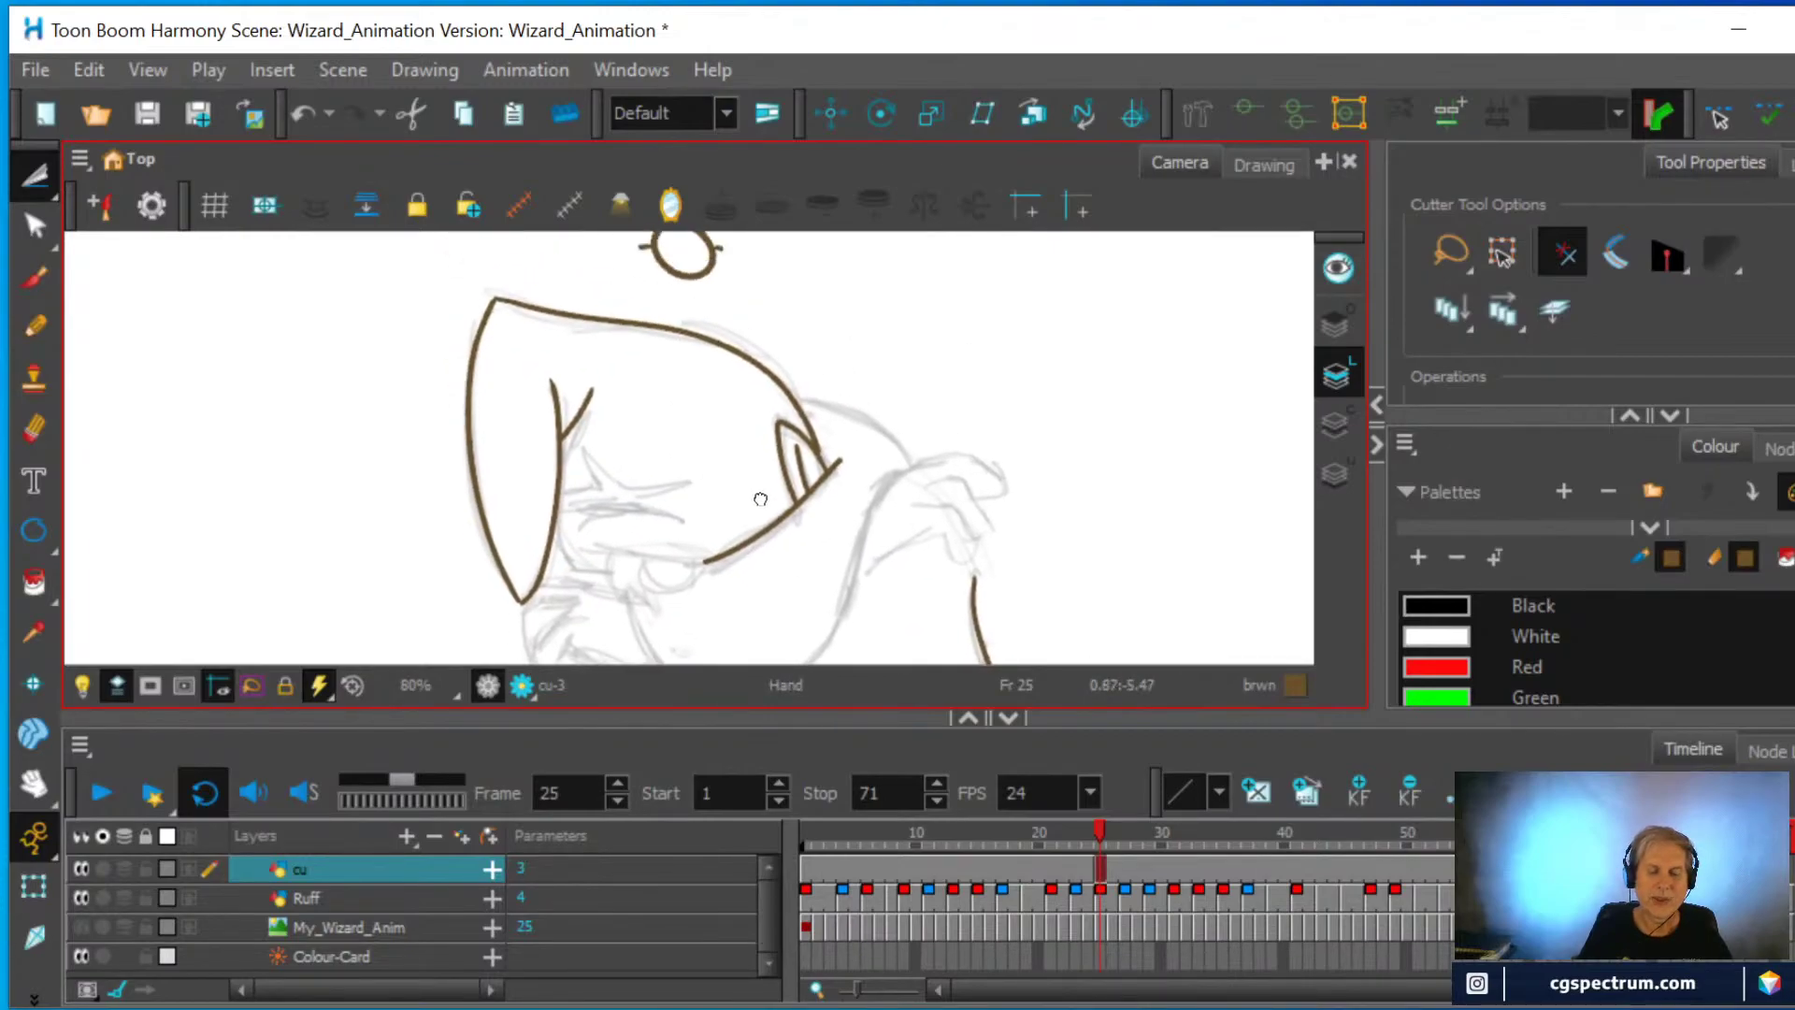
{"action": "left_click_drag", "start_coordinate": [749, 312], "coordinate": [749, 352]}
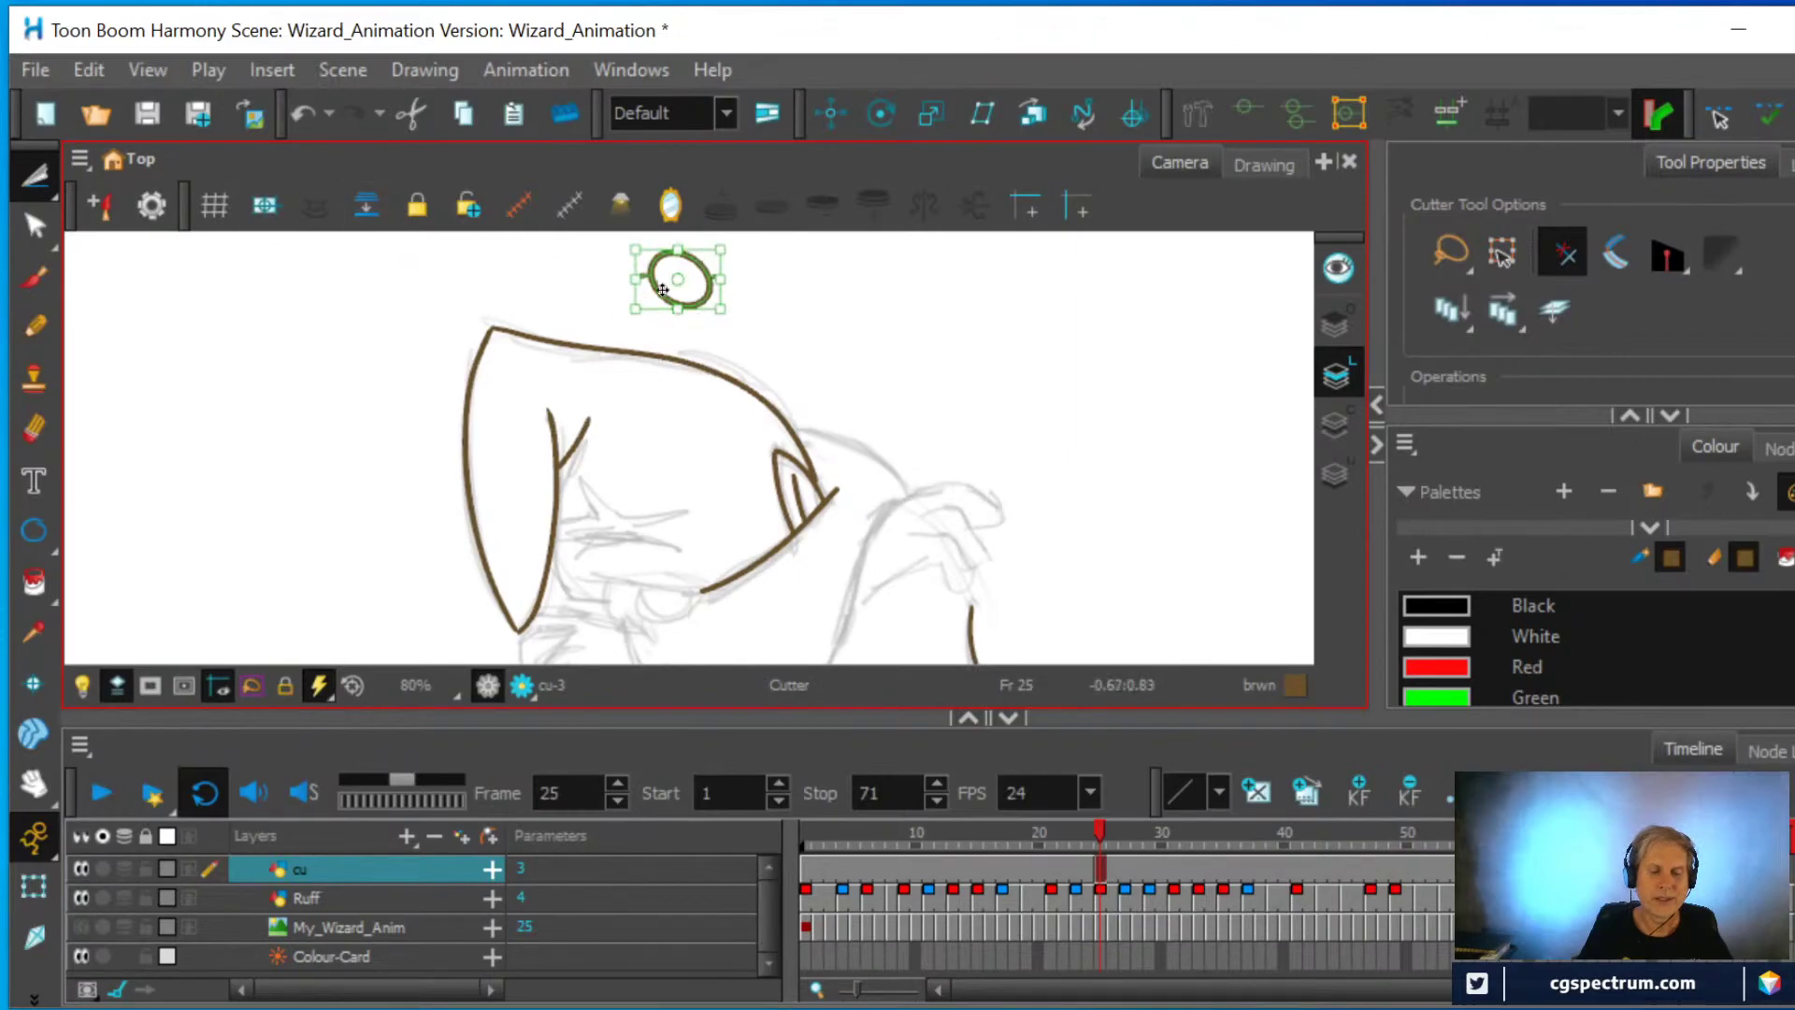
{"action": "left_click_drag", "start_coordinate": [660, 290], "coordinate": [642, 610]}
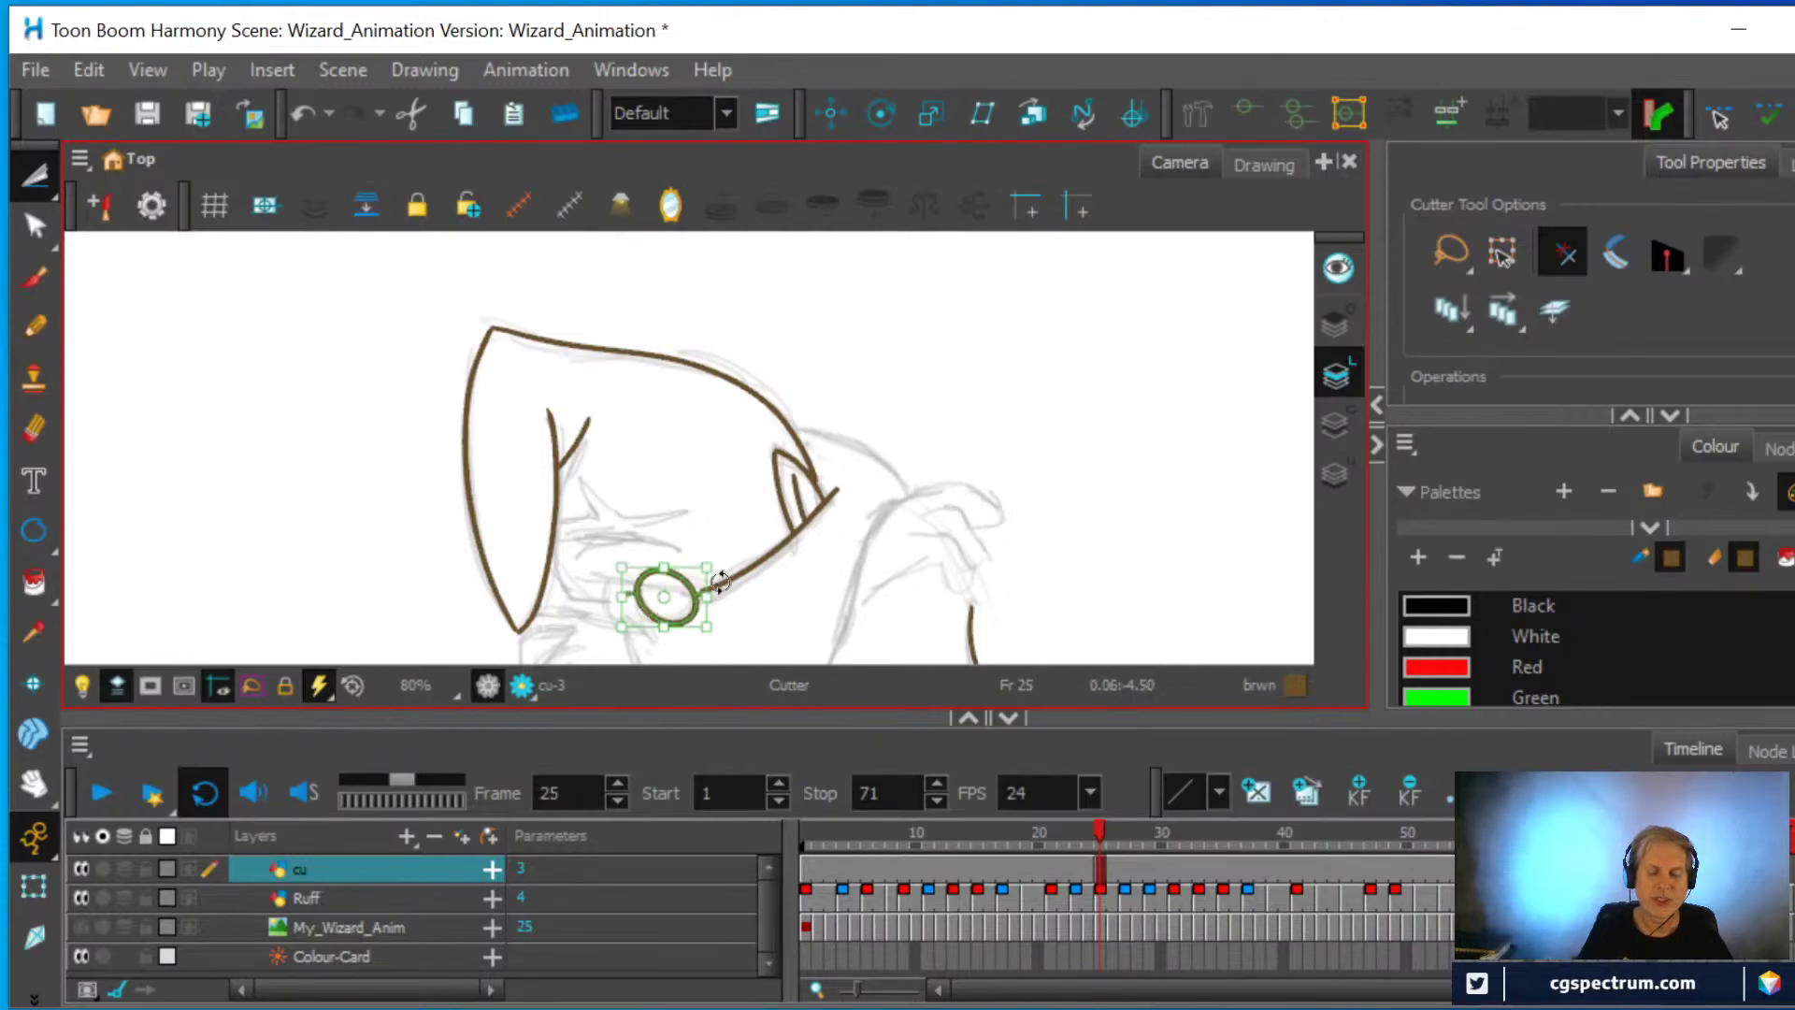
{"action": "left_click", "coordinate": [716, 546]}
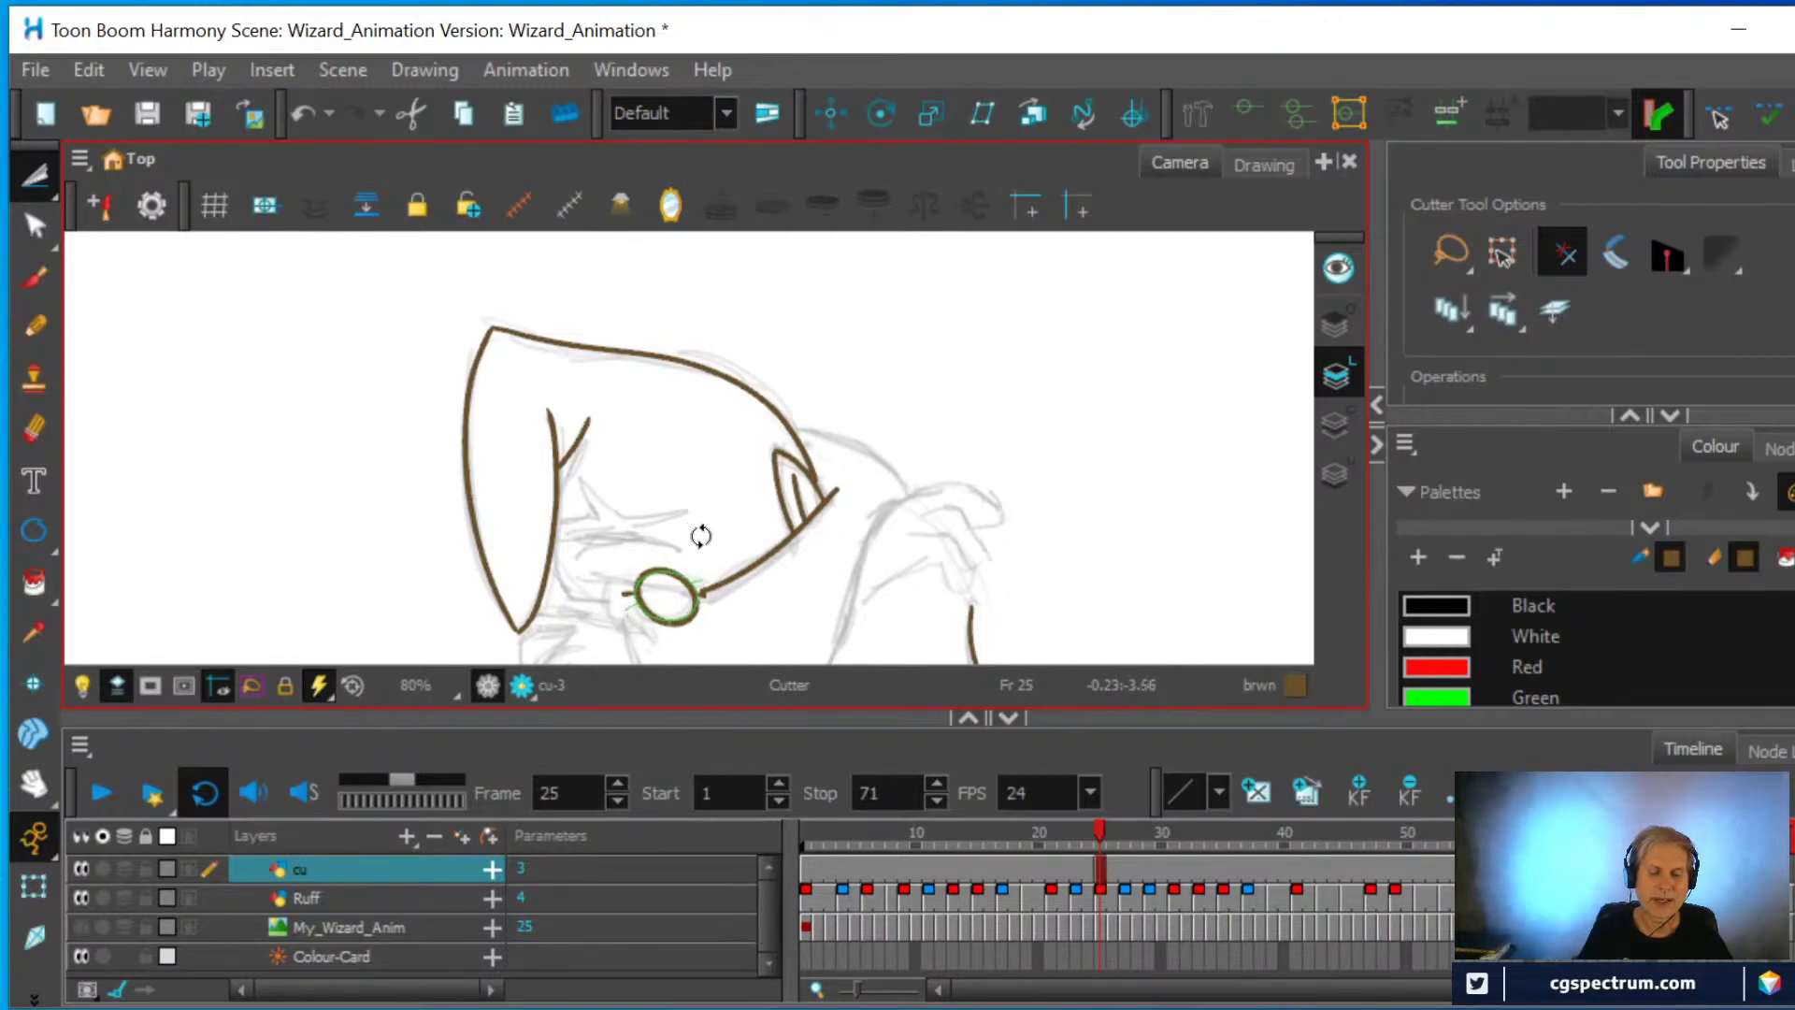
{"action": "left_click_drag", "start_coordinate": [693, 521], "coordinate": [854, 248]}
{"action": "scroll", "coordinate": [785, 491], "scroll_direction": "up", "scroll_amount": 2}
{"action": "scroll", "coordinate": [839, 303], "scroll_direction": "up", "scroll_amount": 1}
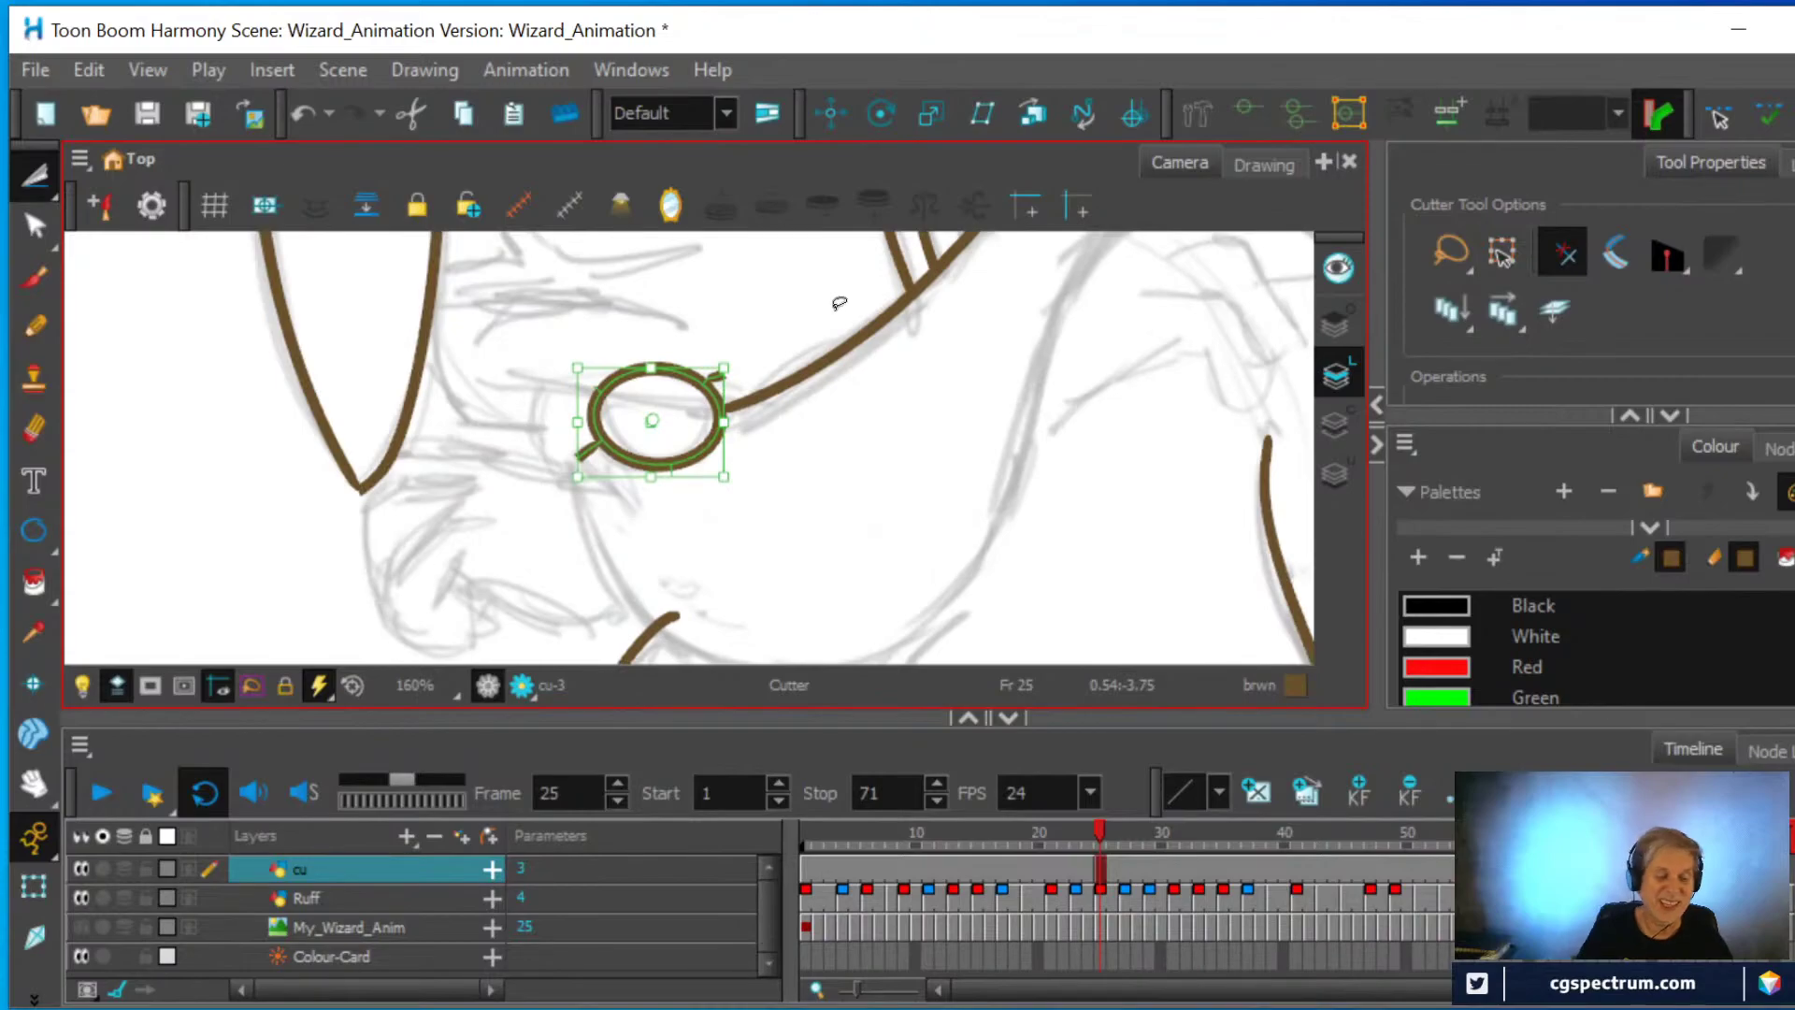
Cut away the stray line stubs on both sides of the nose and erase the nose's upper arc
{"action": "left_click", "coordinate": [34, 178]}
{"action": "left_click", "coordinate": [103, 204]}
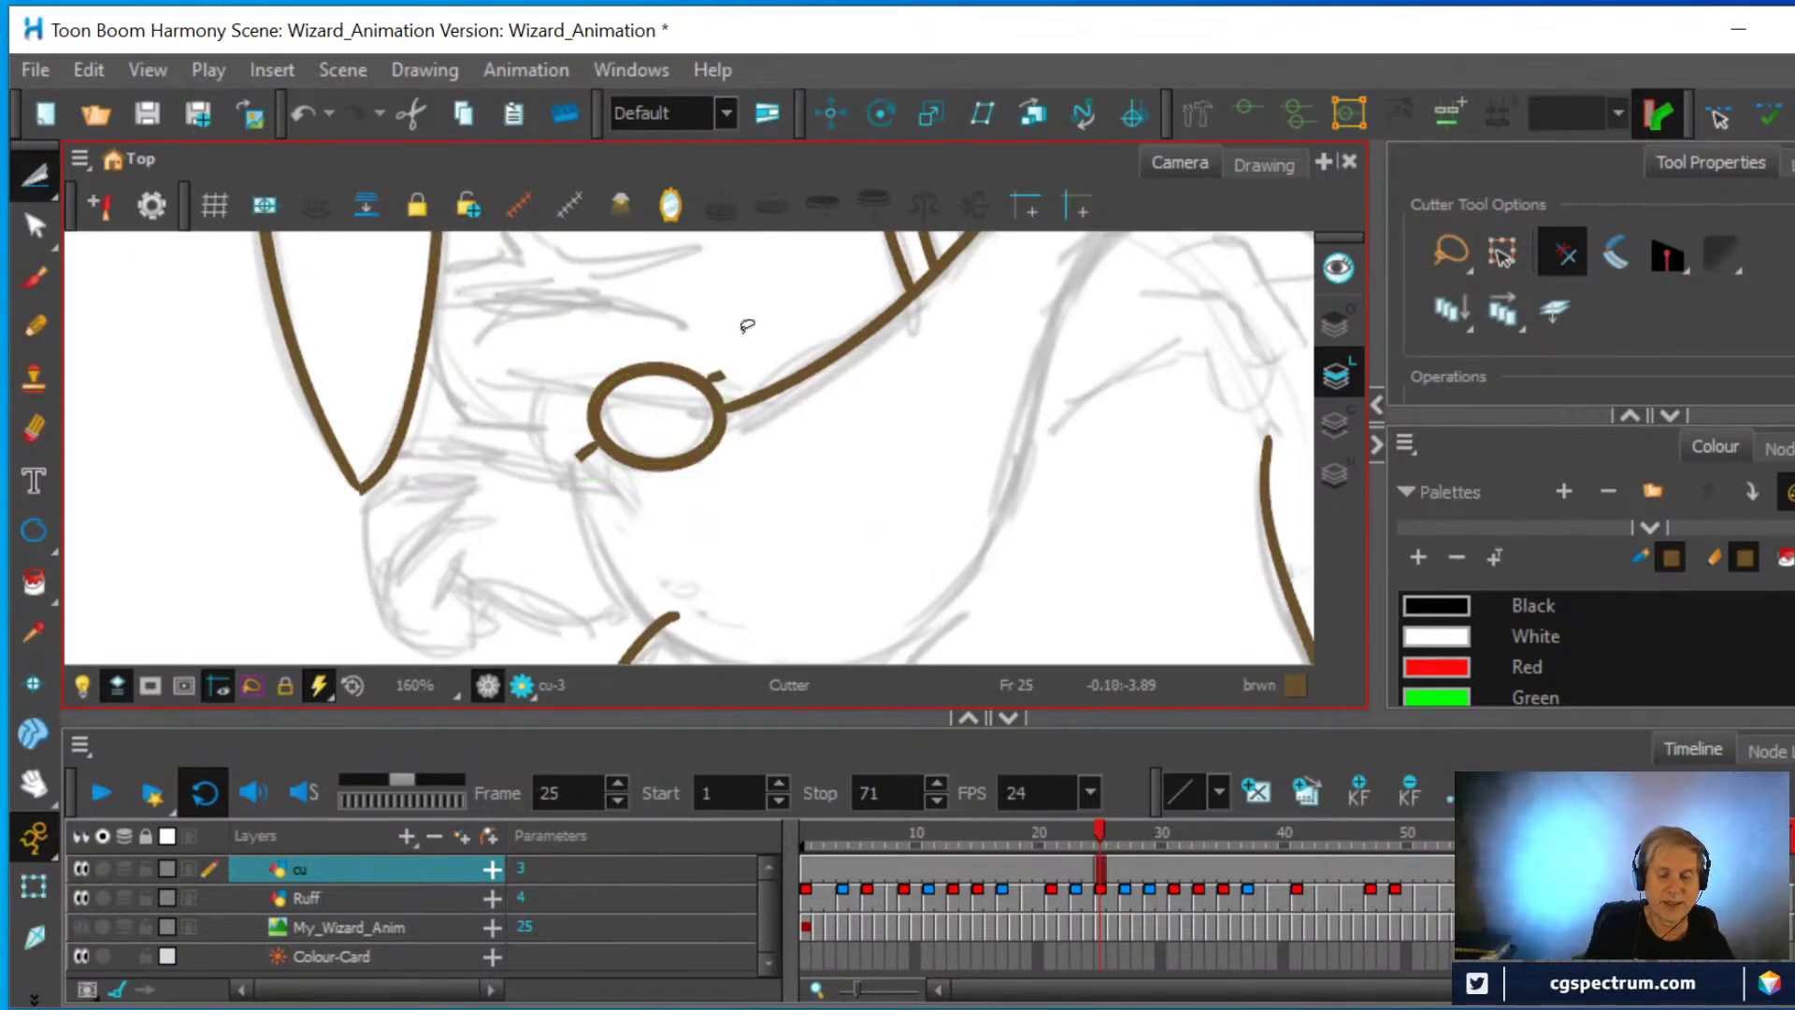
{"action": "left_click_drag", "start_coordinate": [720, 375], "coordinate": [739, 392]}
{"action": "key", "text": "Delete"}
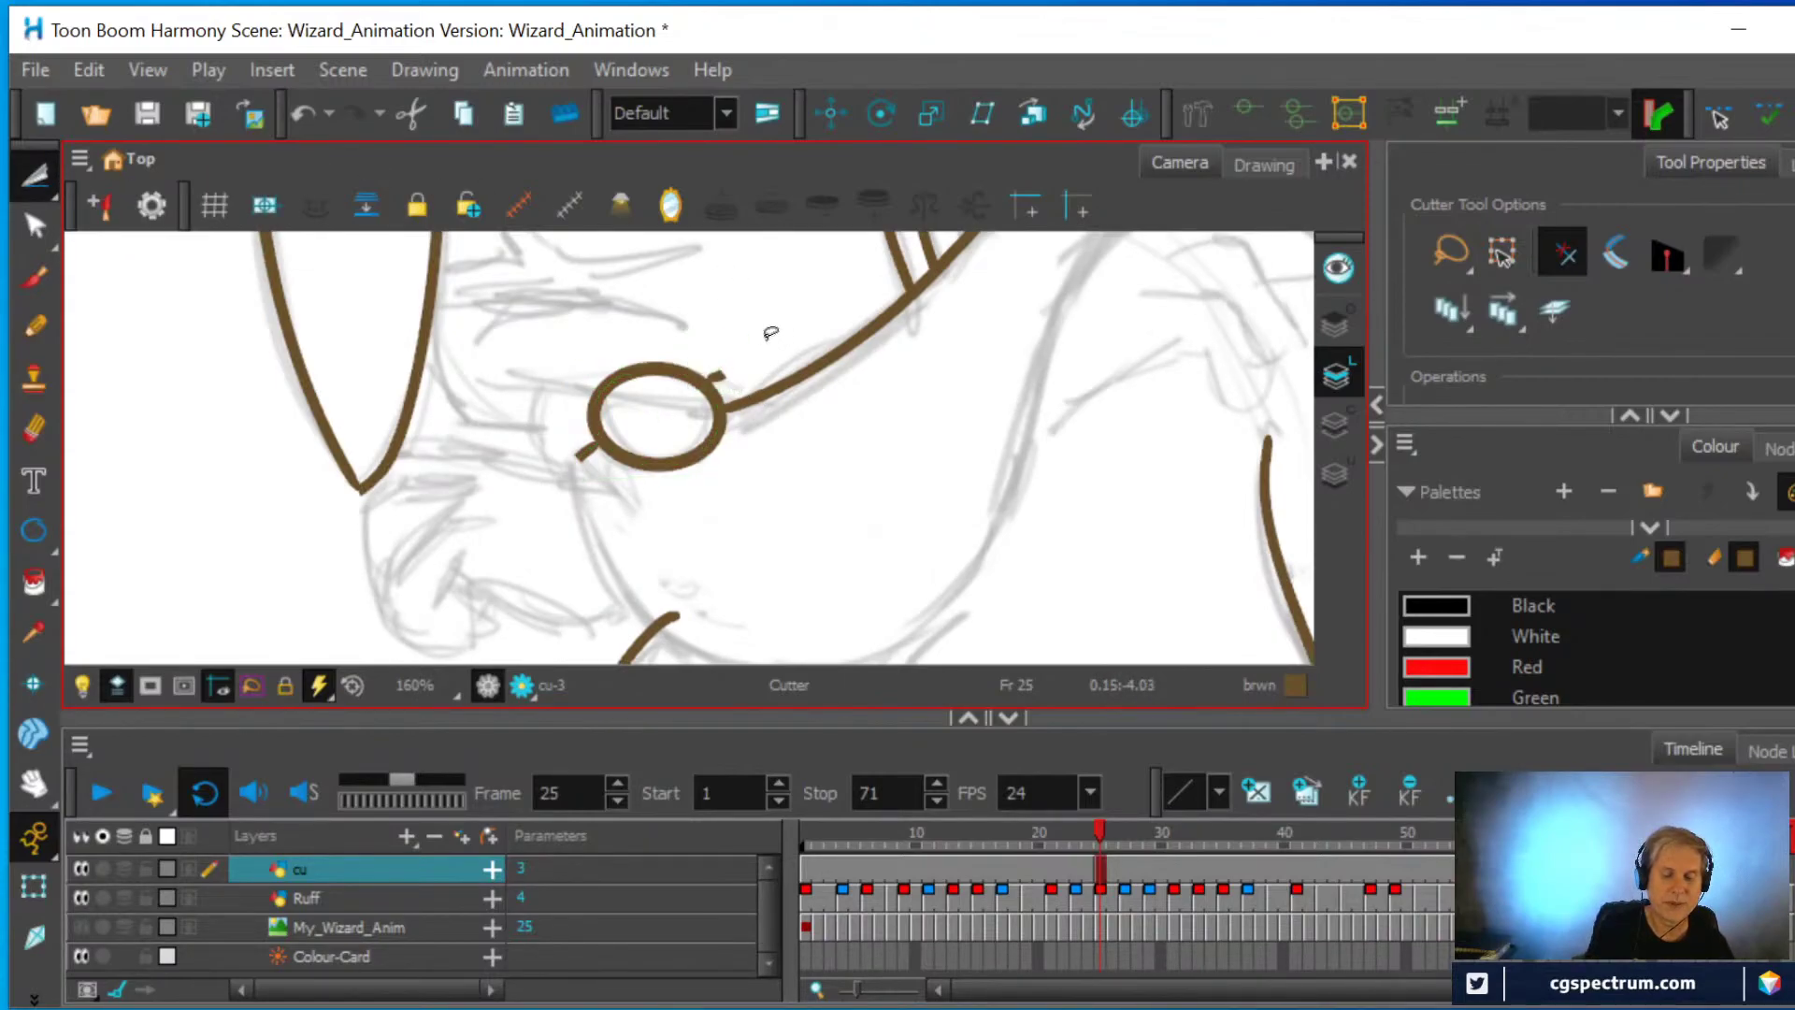
{"action": "left_click_drag", "start_coordinate": [606, 437], "coordinate": [589, 463]}
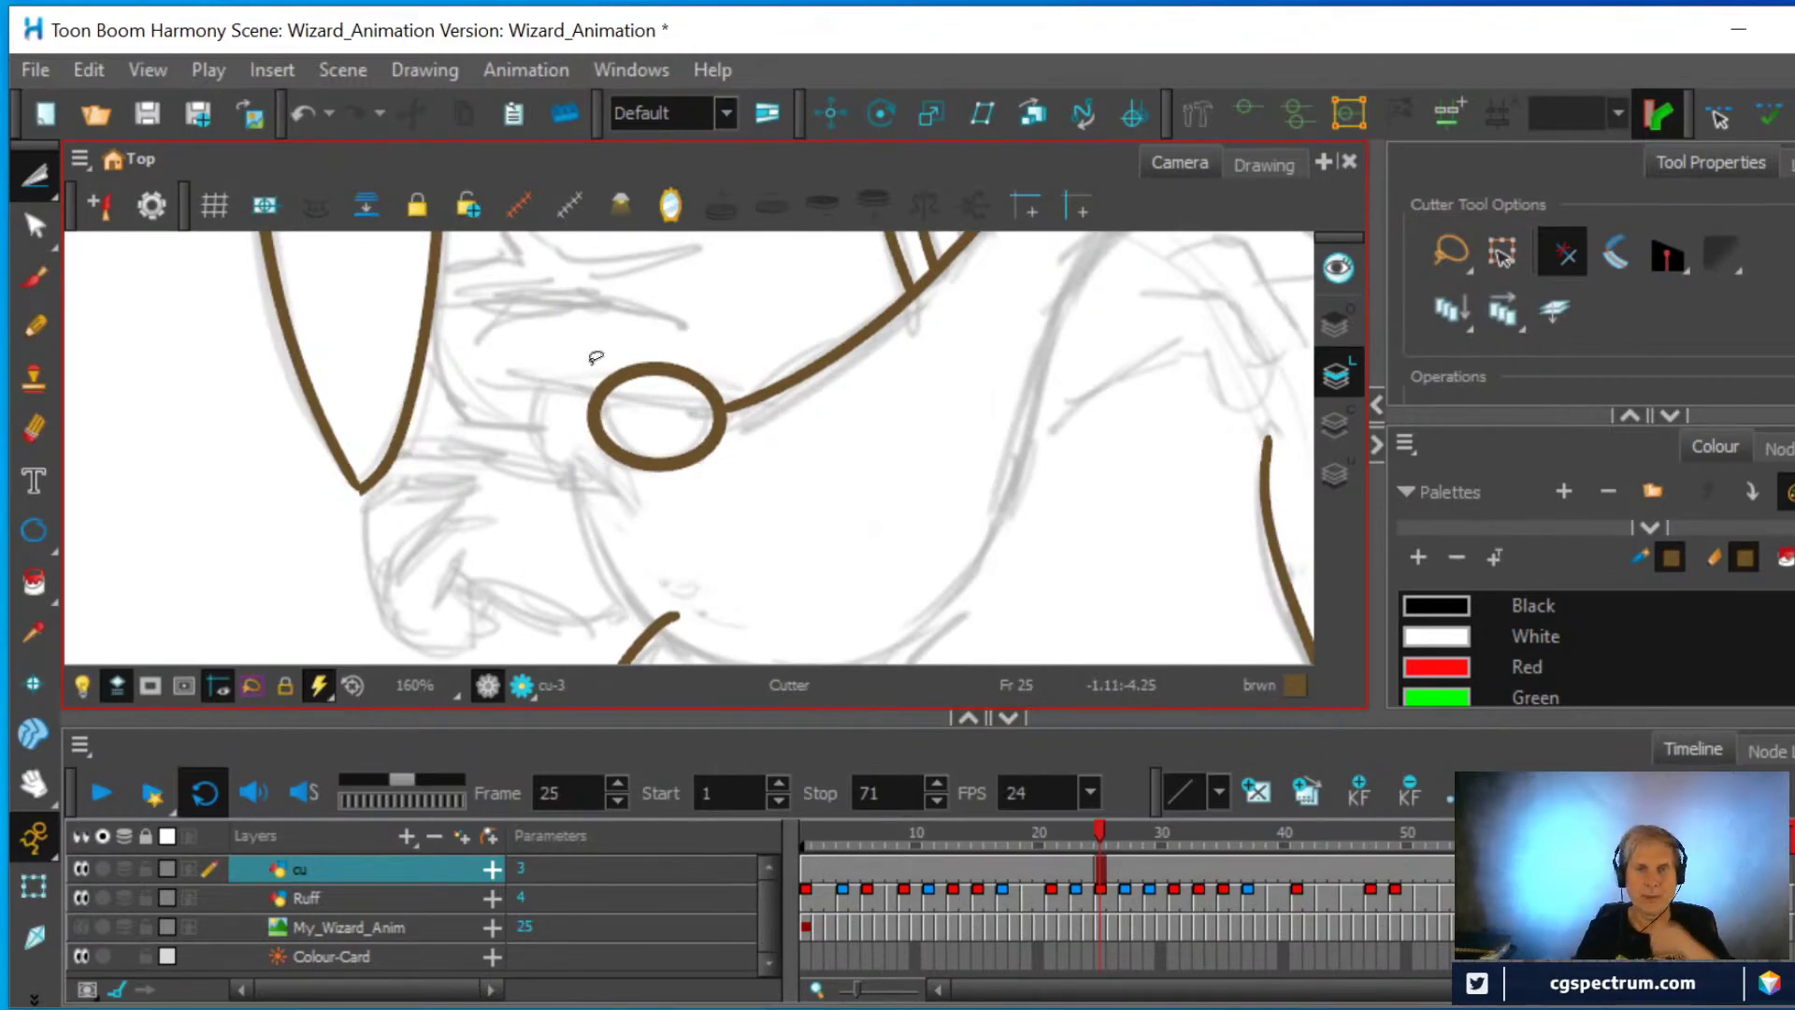
{"action": "scroll", "coordinate": [765, 381], "scroll_direction": "down", "scroll_amount": 1}
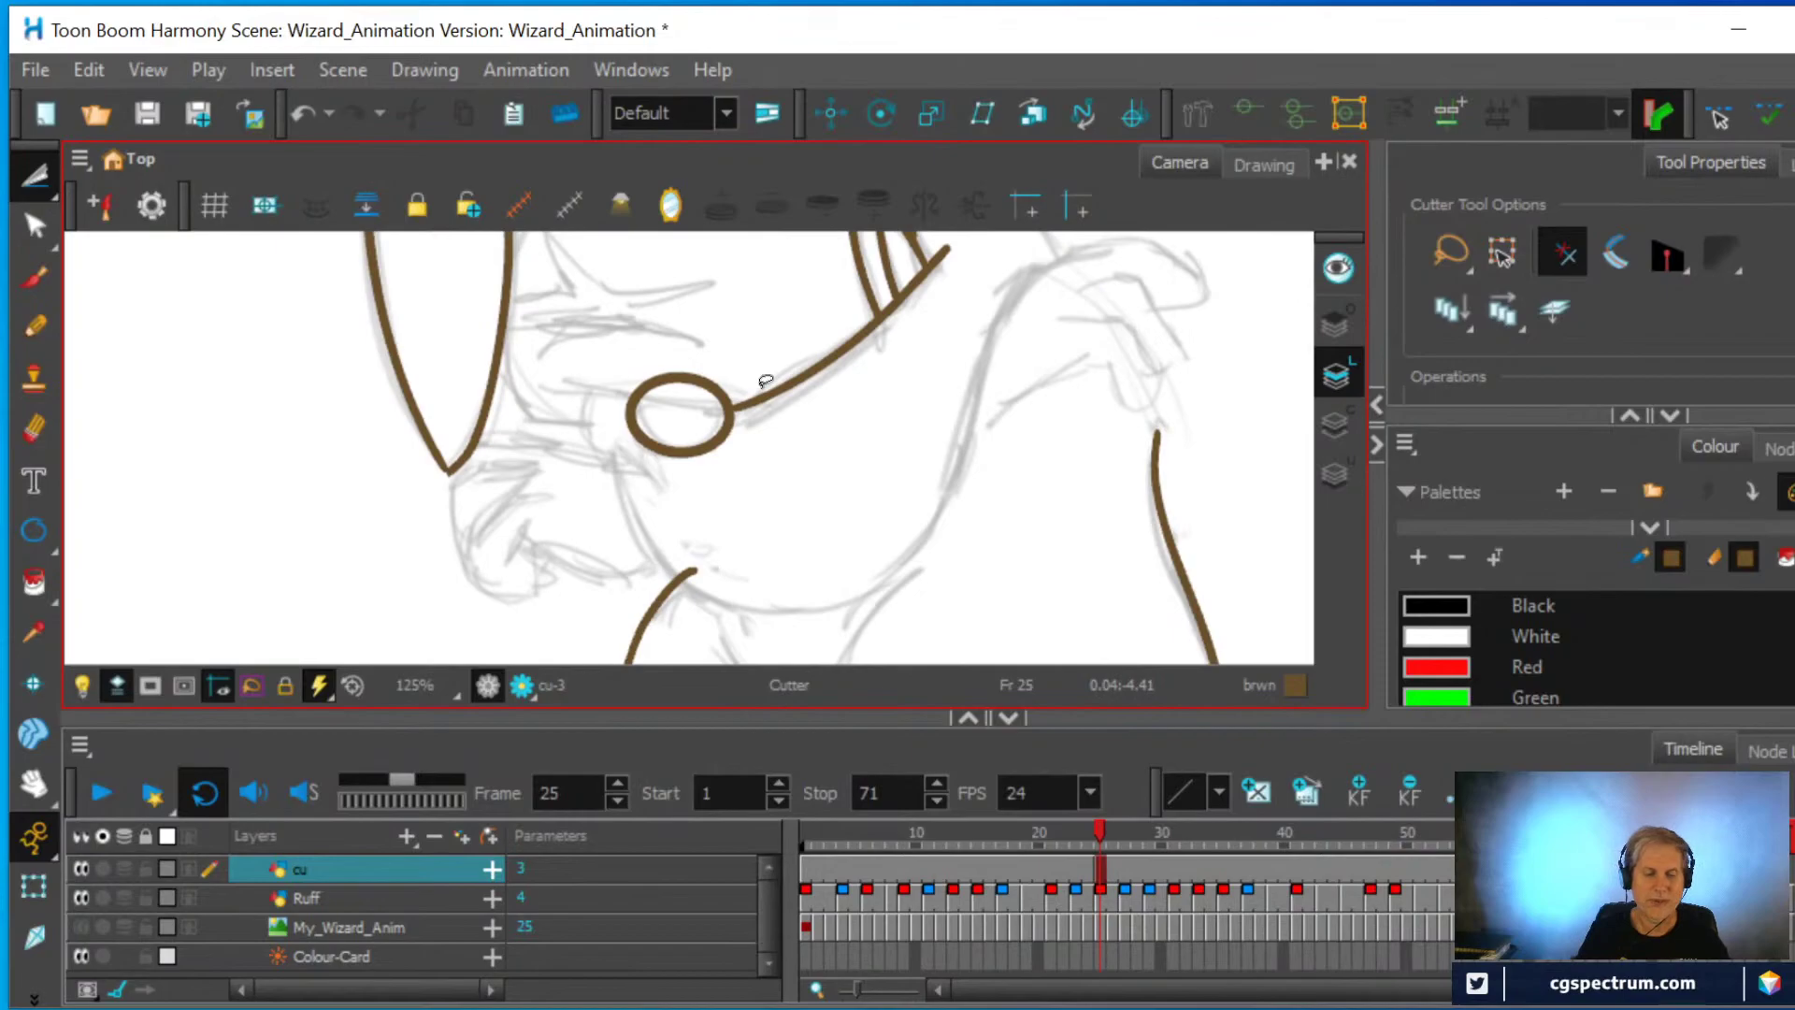
{"action": "left_click", "coordinate": [33, 430]}
{"action": "mouse_move", "coordinate": [655, 359]}
{"action": "left_mouse_down"}
{"action": "mouse_move", "coordinate": [733, 378]}
{"action": "mouse_move", "coordinate": [636, 397]}
{"action": "left_mouse_up"}
Pencil the hat's lower edge across the nose, the cheek contours, and the large beard curve up towards the rear hand
{"action": "key", "text": "alt+slash"}
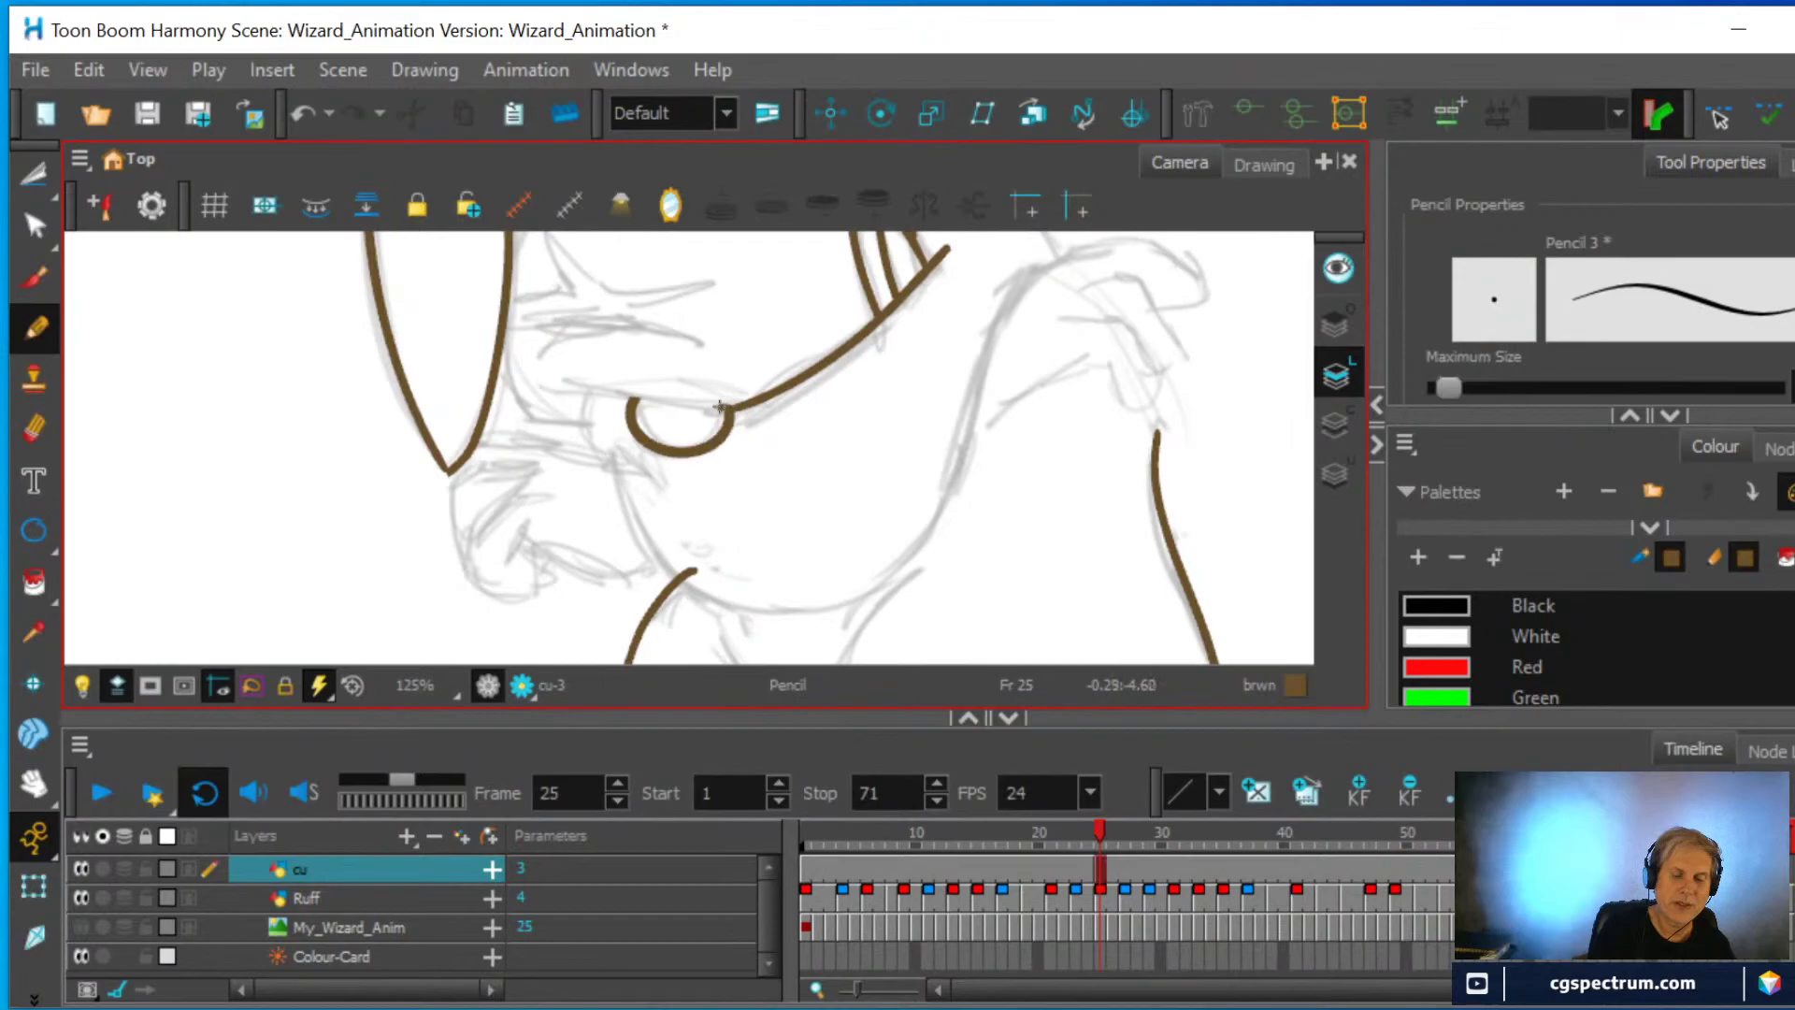
{"action": "mouse_move", "coordinate": [687, 402]}
{"action": "left_mouse_down"}
{"action": "mouse_move", "coordinate": [513, 388]}
{"action": "mouse_move", "coordinate": [531, 416]}
{"action": "mouse_move", "coordinate": [581, 426]}
{"action": "left_mouse_up"}
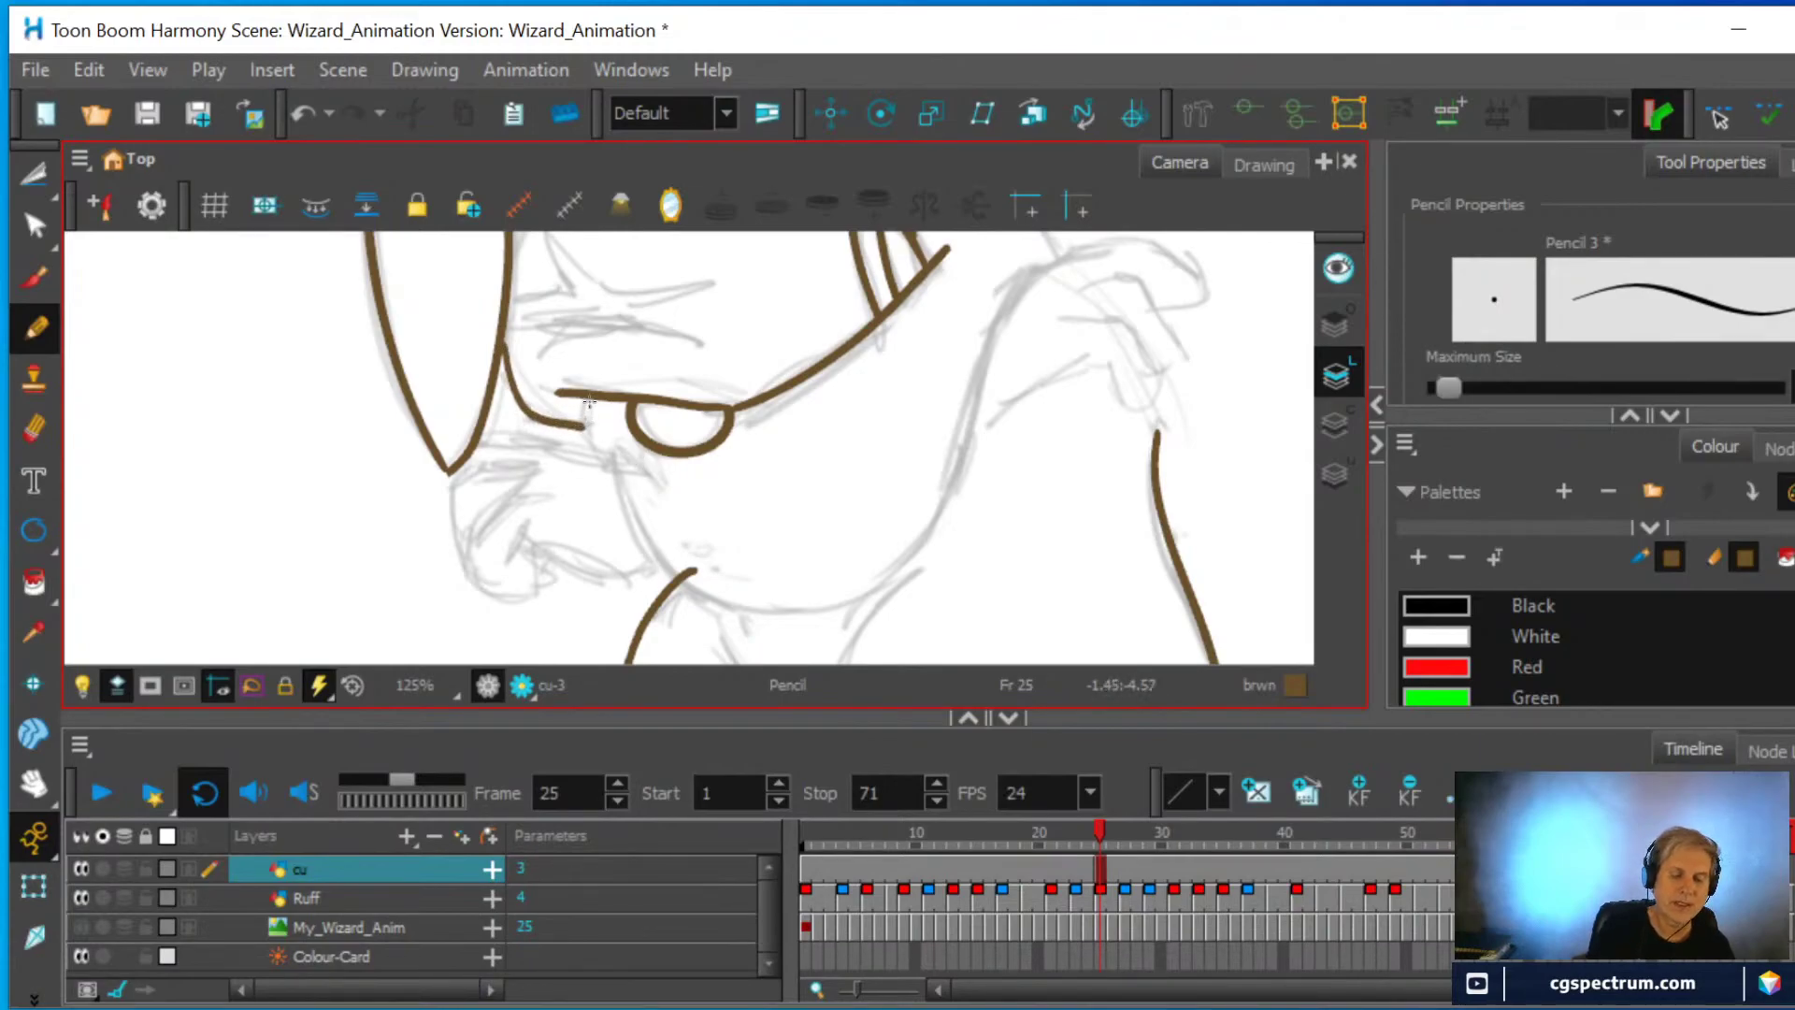
{"action": "mouse_move", "coordinate": [585, 418]}
{"action": "left_mouse_down"}
{"action": "mouse_move", "coordinate": [619, 468]}
{"action": "mouse_move", "coordinate": [678, 498]}
{"action": "mouse_move", "coordinate": [630, 502]}
{"action": "mouse_move", "coordinate": [668, 571]}
{"action": "mouse_move", "coordinate": [727, 604]}
{"action": "mouse_move", "coordinate": [824, 611]}
{"action": "mouse_move", "coordinate": [903, 572]}
{"action": "mouse_move", "coordinate": [1026, 276]}
{"action": "left_mouse_up"}
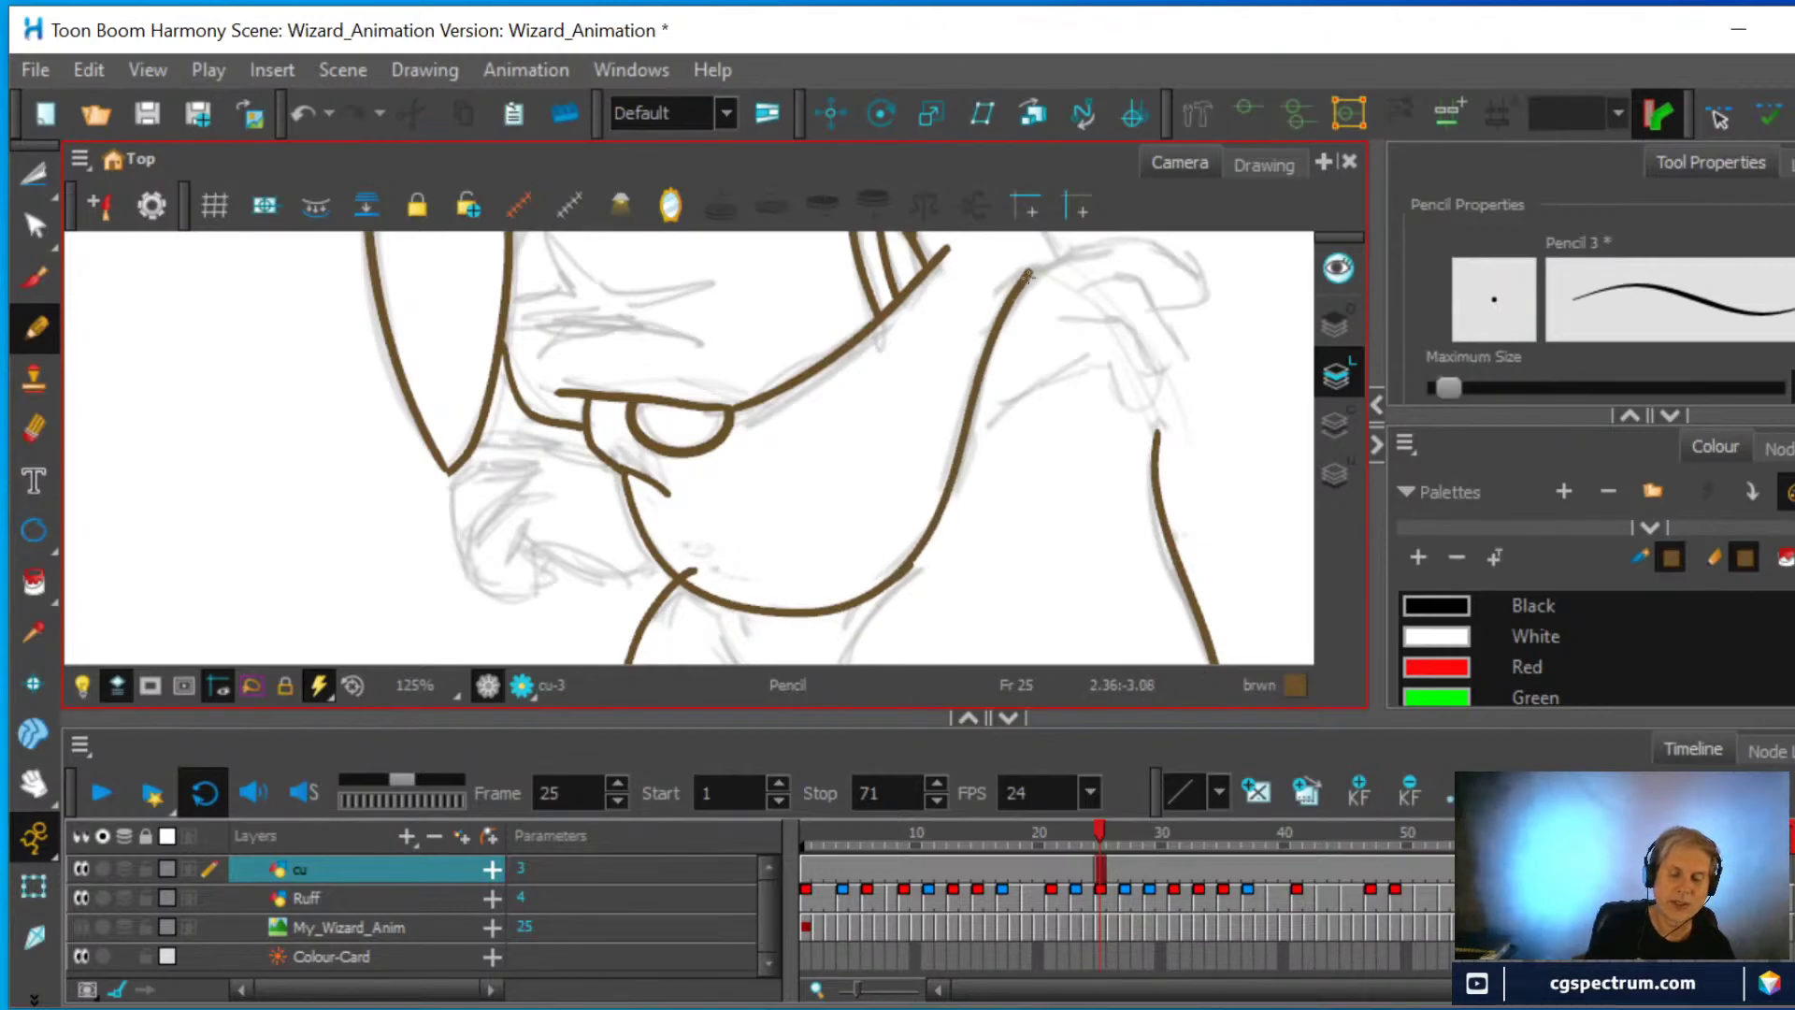
Trim the end of the robe's front line that overshoots into the beard with the Cutter
{"action": "key", "text": "alt+t"}
{"action": "left_click_drag", "start_coordinate": [702, 533], "coordinate": [696, 585]}
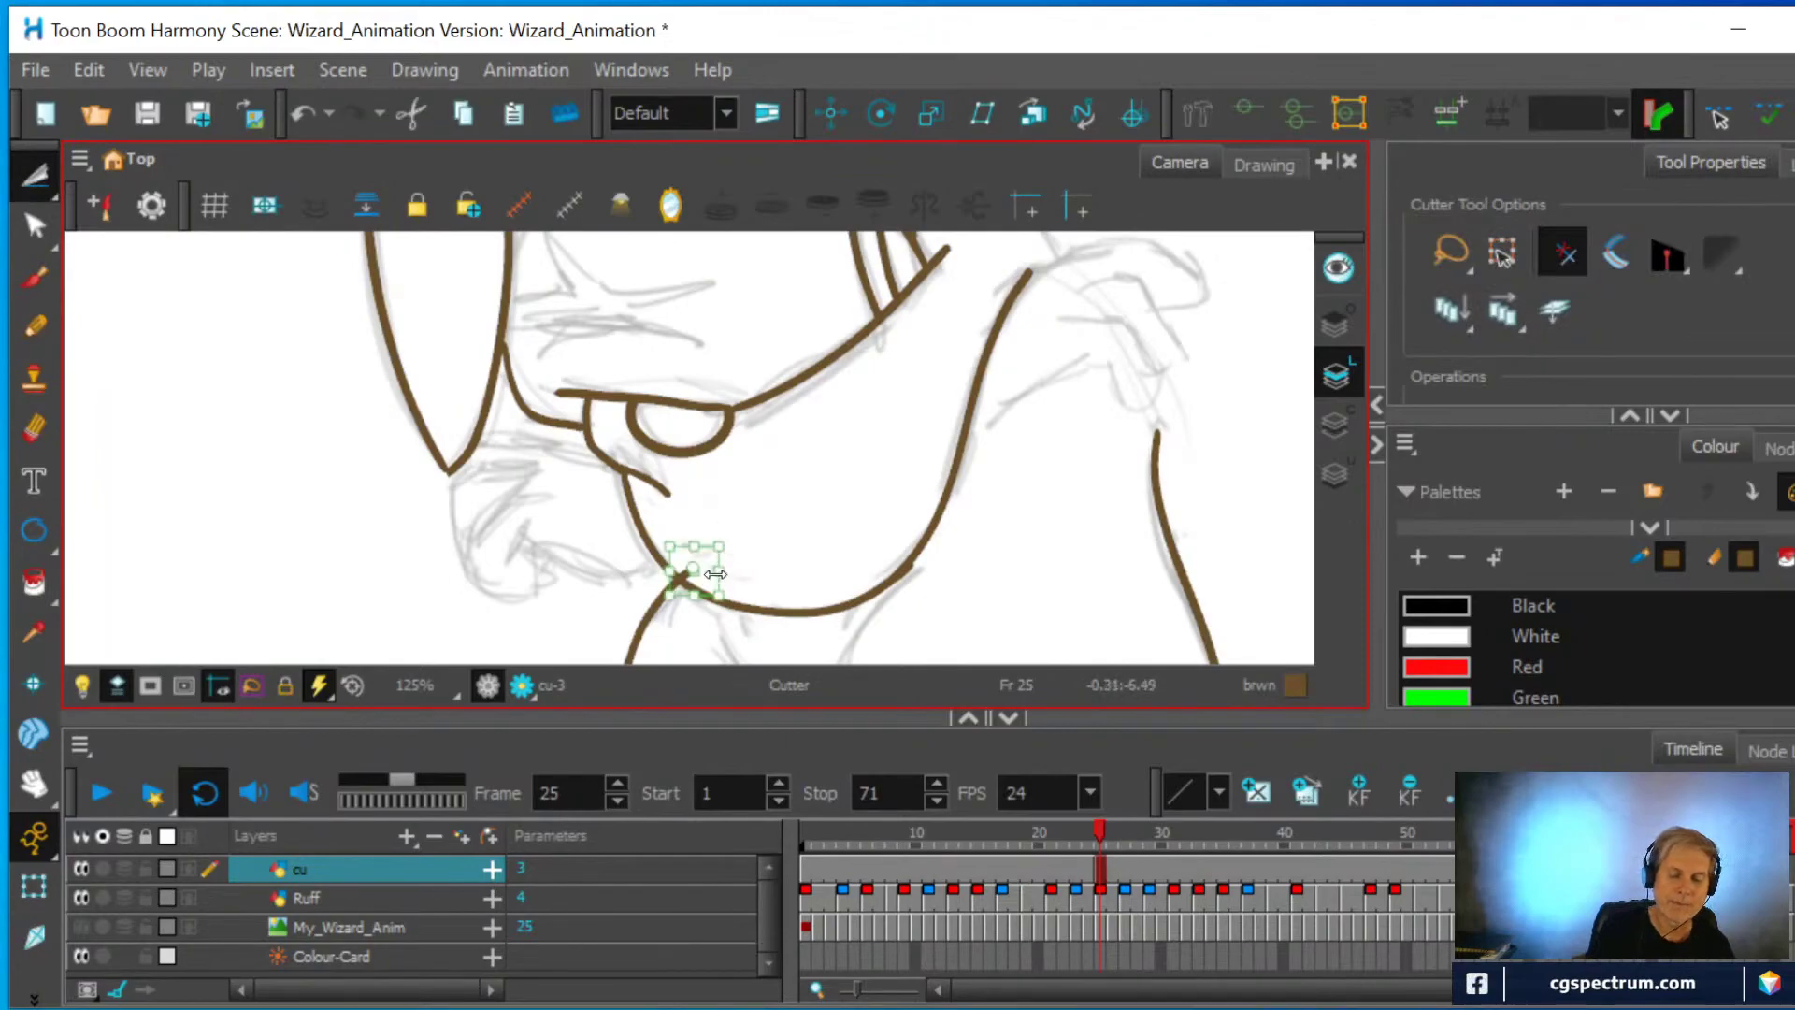
{"action": "key", "text": "Delete"}
{"action": "mouse_move", "coordinate": [682, 501]}
{"action": "left_mouse_down"}
{"action": "mouse_move", "coordinate": [713, 563]}
{"action": "mouse_move", "coordinate": [696, 546]}
{"action": "mouse_move", "coordinate": [692, 572]}
{"action": "mouse_move", "coordinate": [706, 537]}
{"action": "left_mouse_up"}
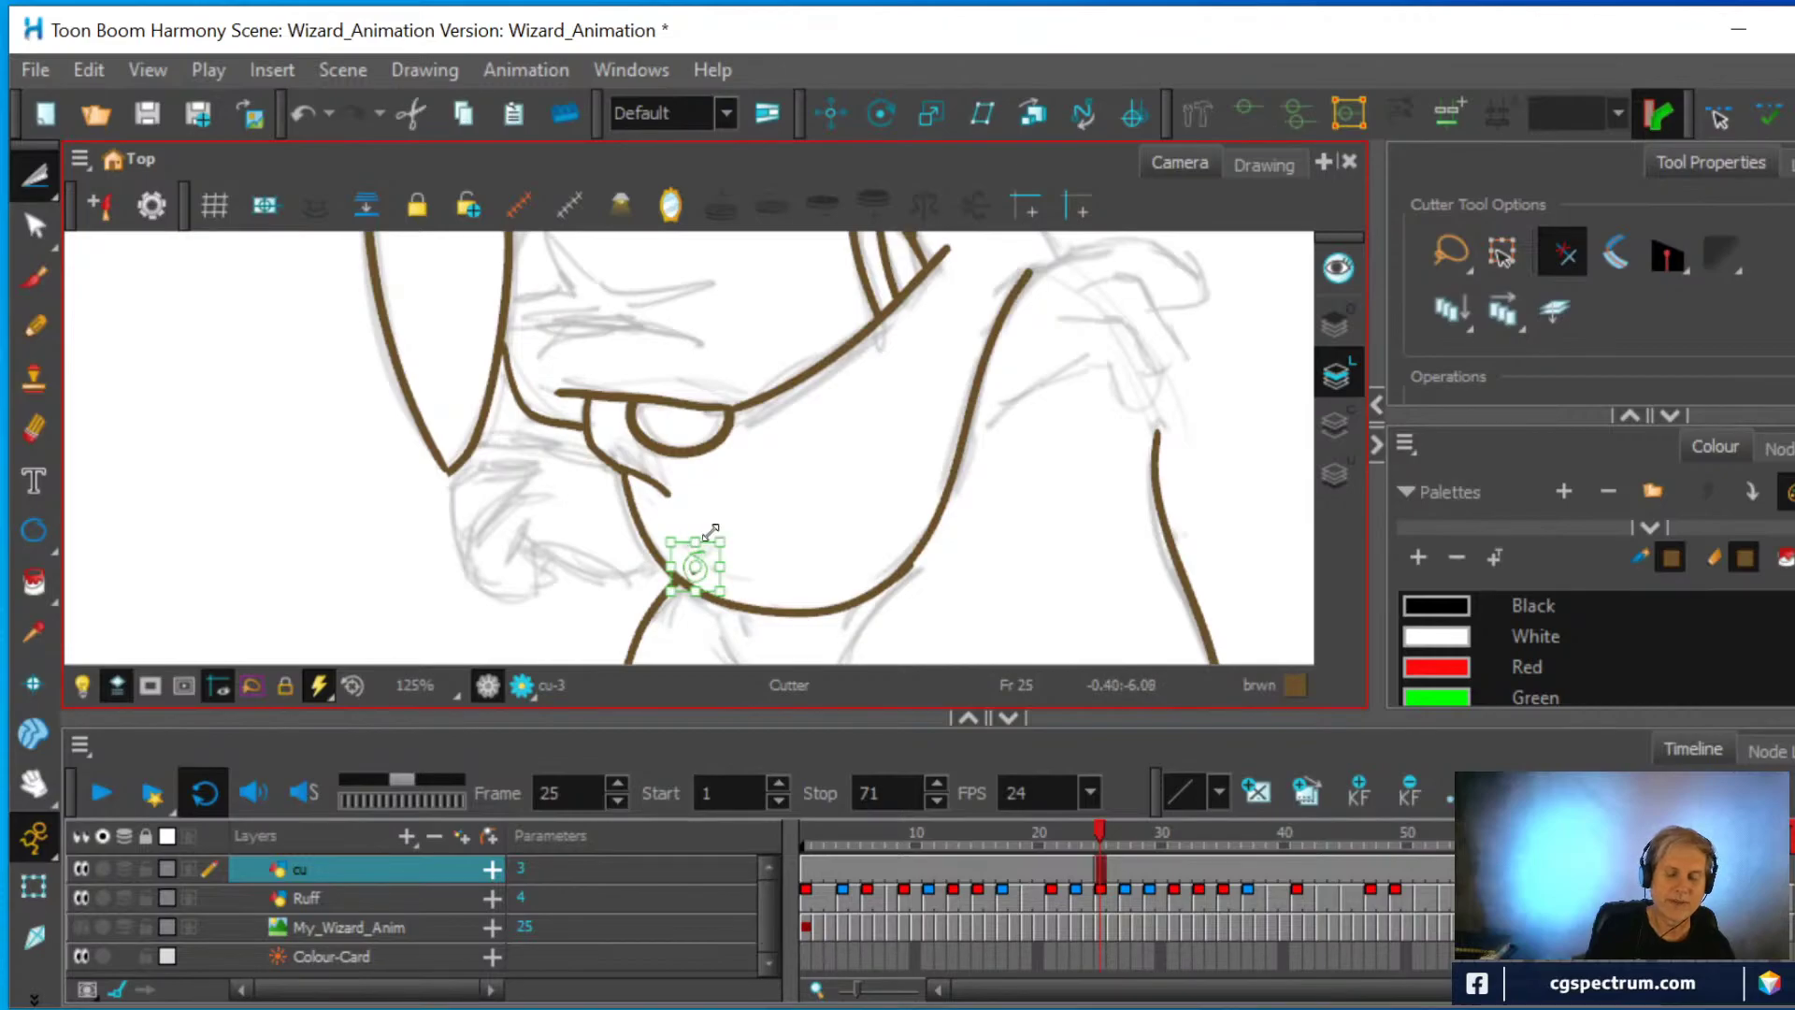
{"action": "key", "text": "Delete"}
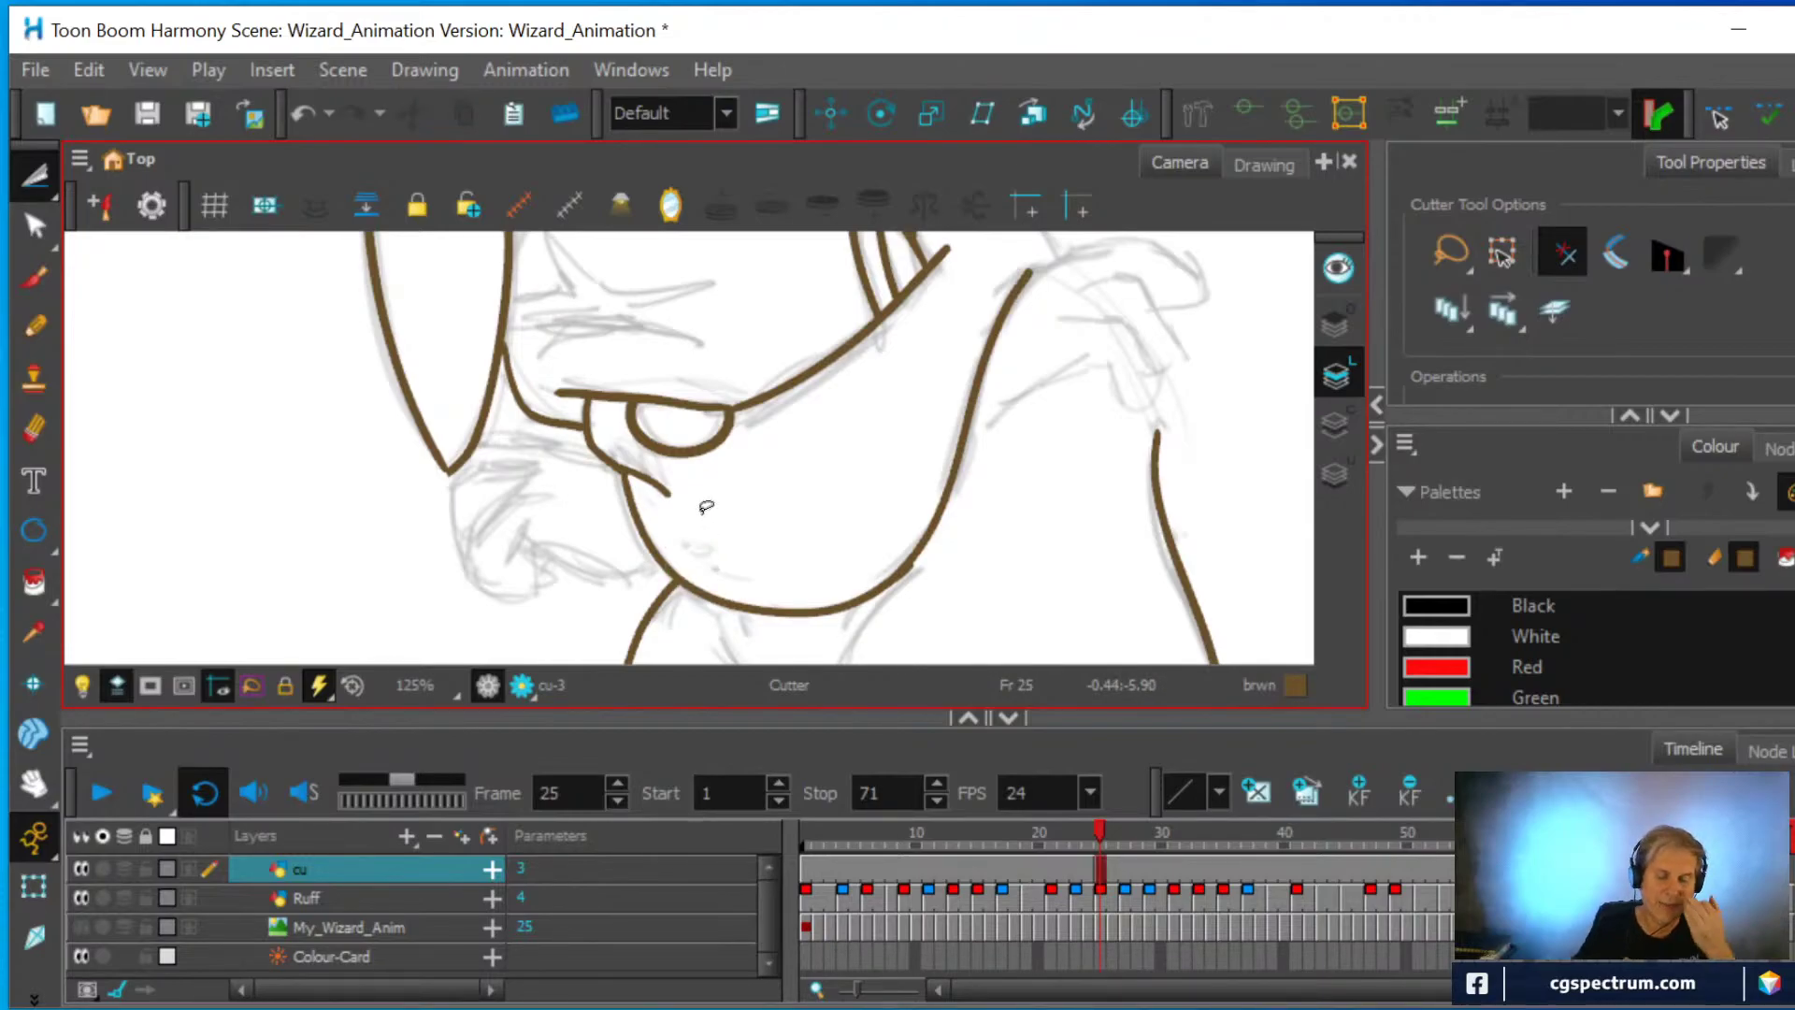
Erase the tail of the cheek line that runs inside the beard below the nose
{"action": "scroll", "coordinate": [703, 514], "scroll_direction": "down", "scroll_amount": 1}
{"action": "scroll", "coordinate": [703, 514], "scroll_direction": "down", "scroll_amount": 1}
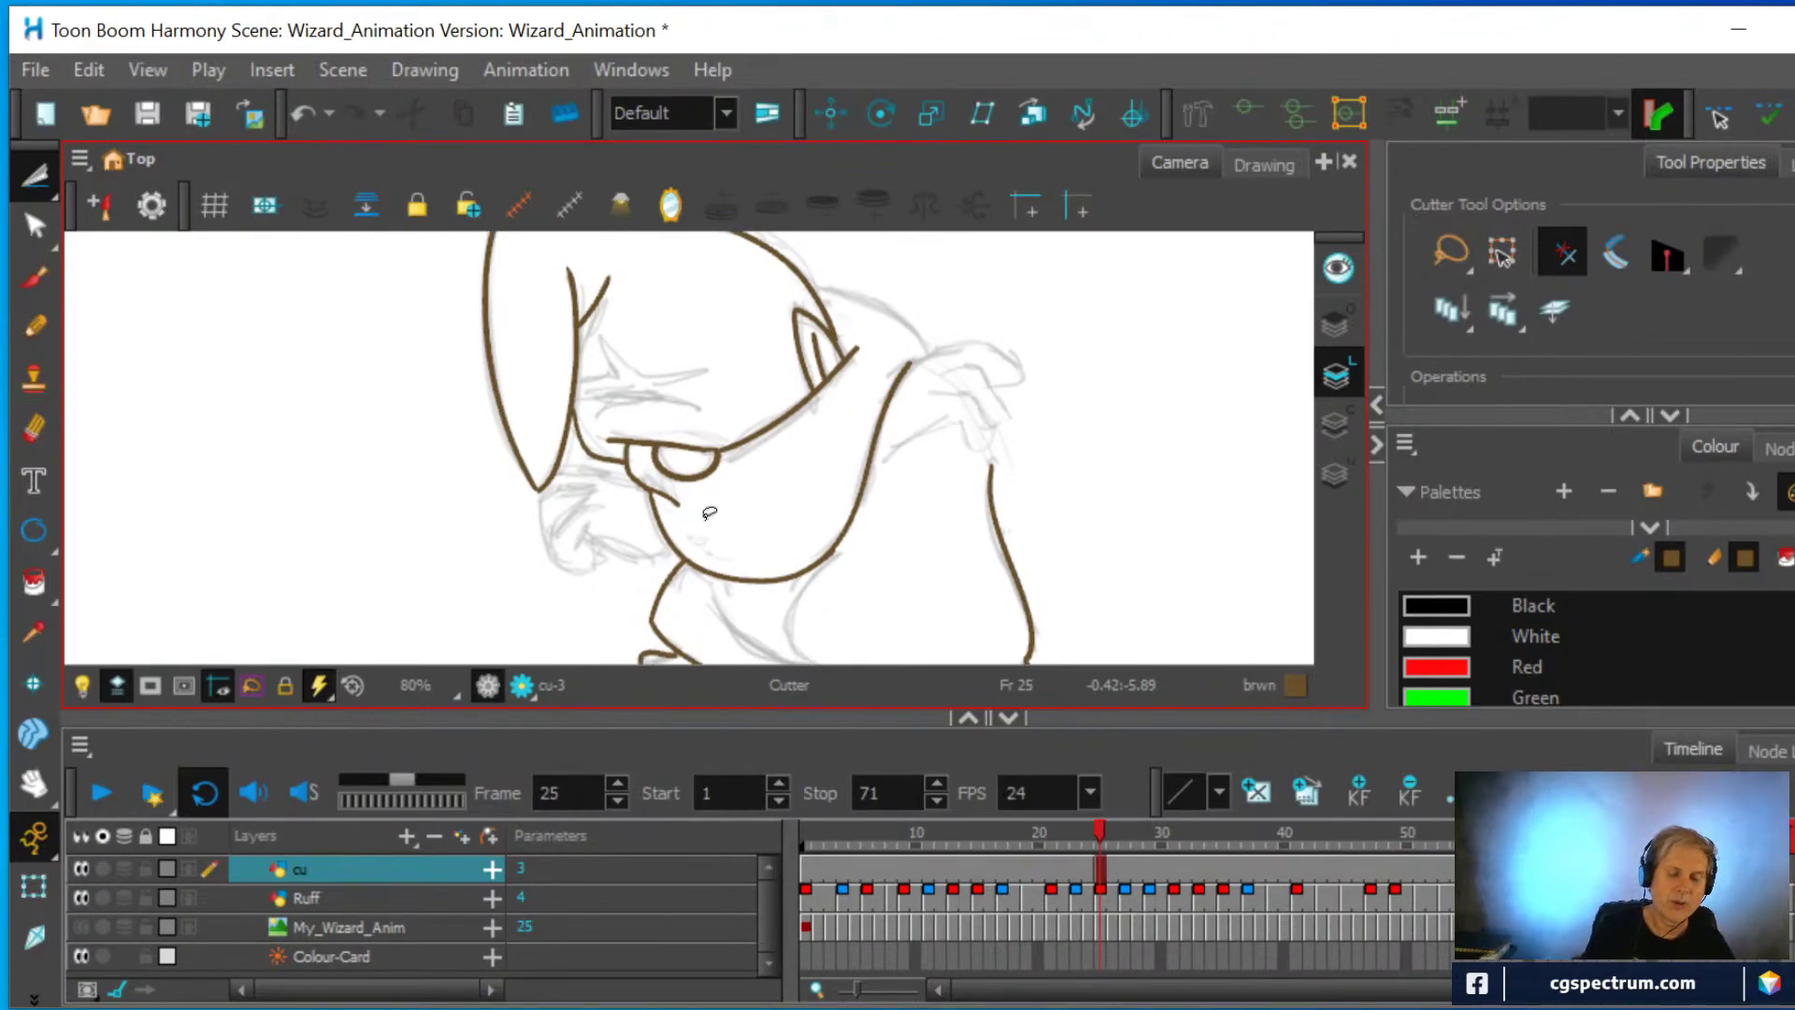
{"action": "key", "text": "alt+e"}
{"action": "left_click_drag", "start_coordinate": [692, 519], "coordinate": [662, 487]}
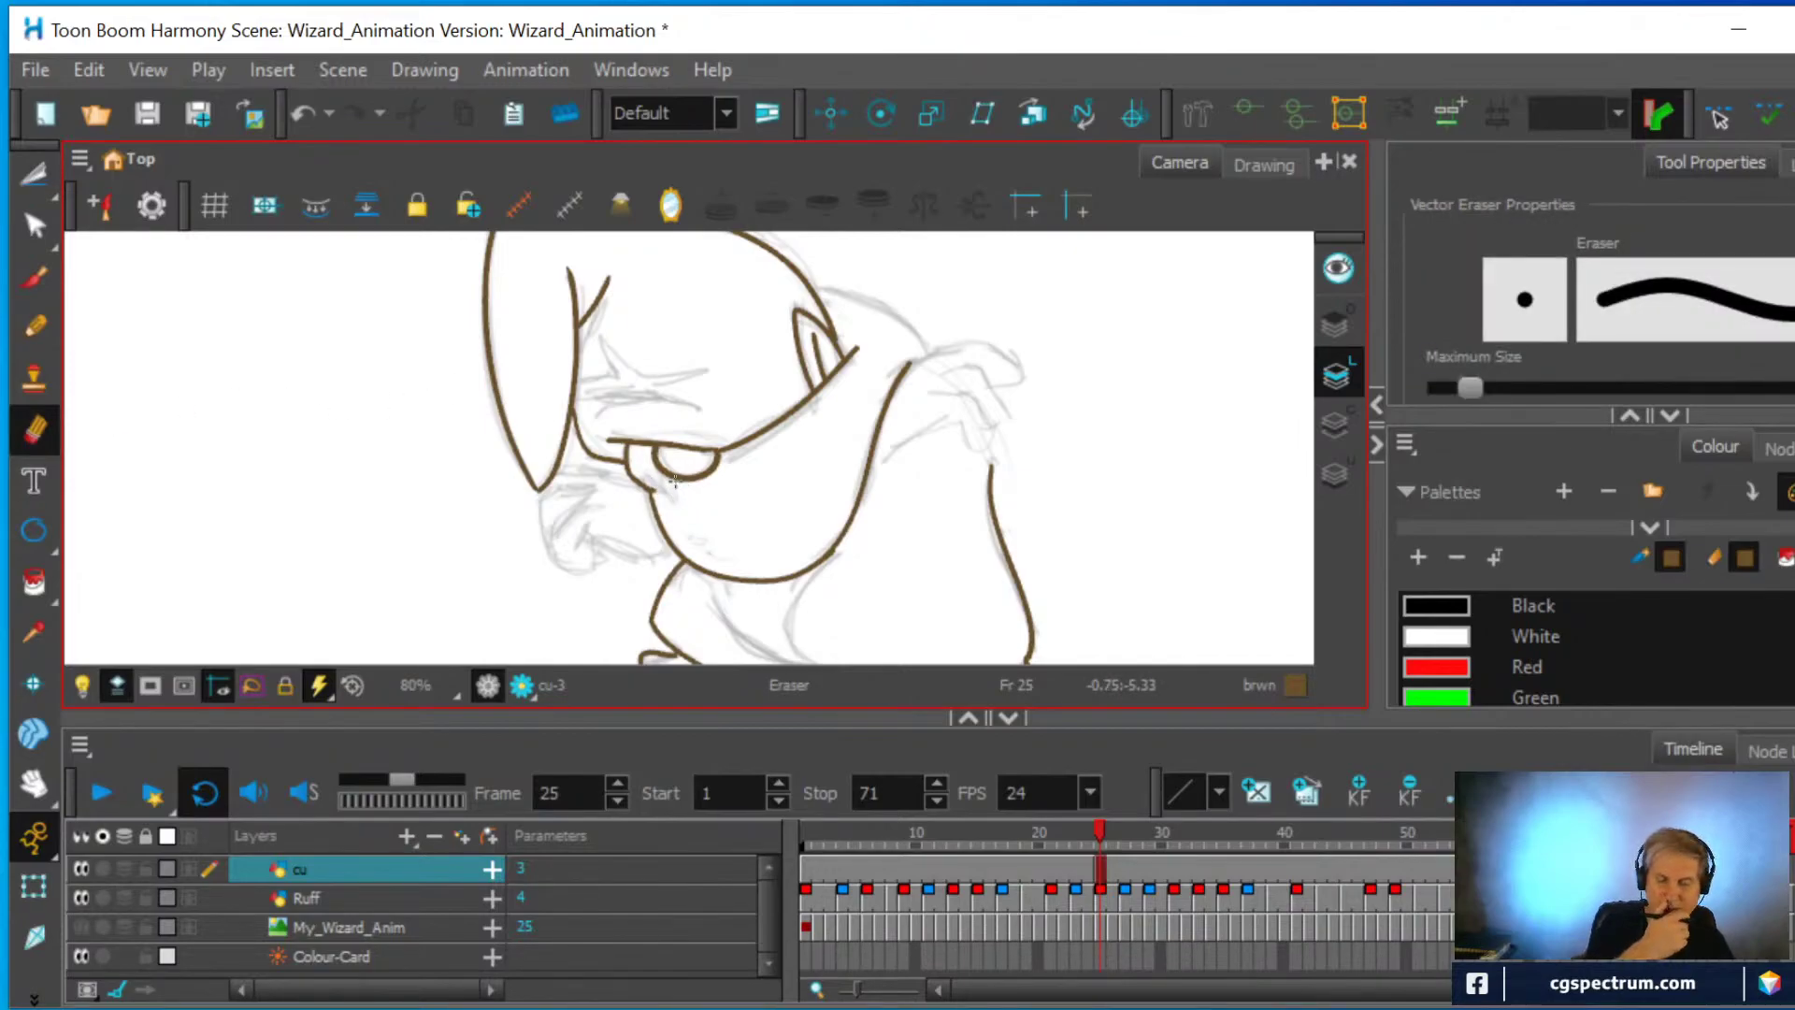
Pencil the short crease lines on the front of the hat and the robe's curved folds below the beard
{"action": "left_click", "coordinate": [48, 332]}
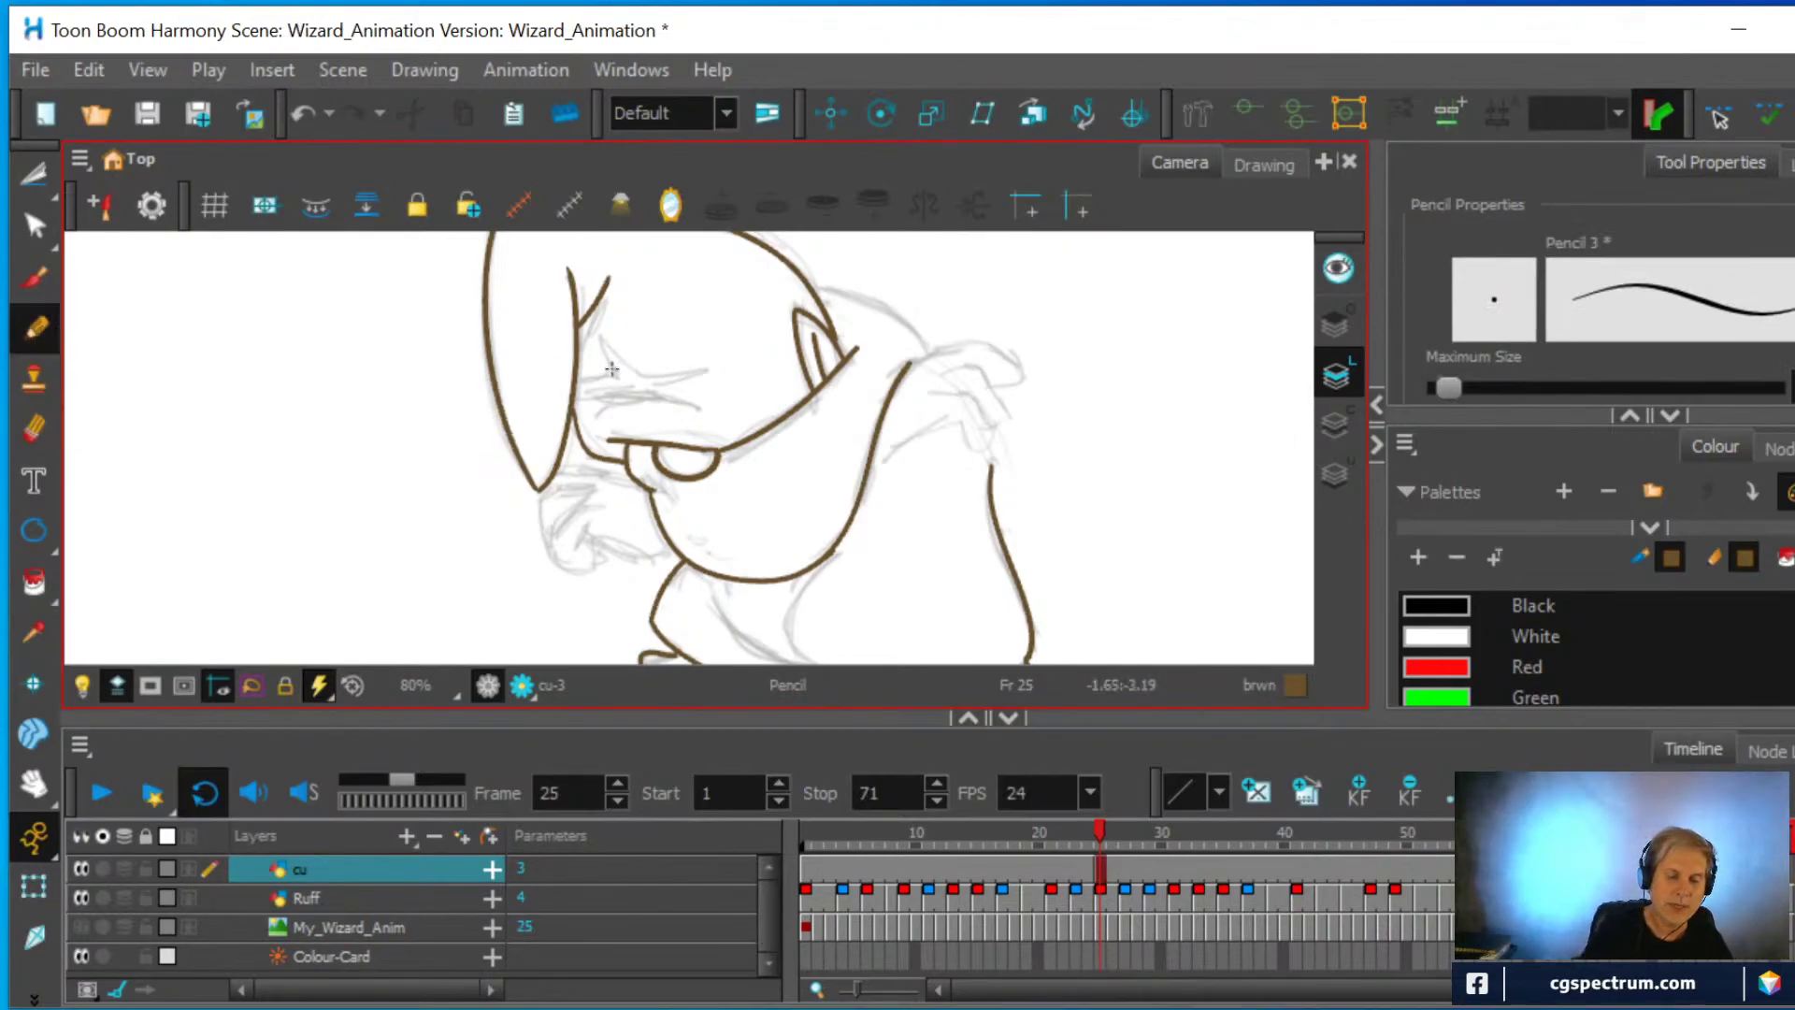
{"action": "mouse_move", "coordinate": [613, 377]}
{"action": "left_mouse_down"}
{"action": "mouse_move", "coordinate": [599, 330]}
{"action": "mouse_move", "coordinate": [636, 372]}
{"action": "left_mouse_up"}
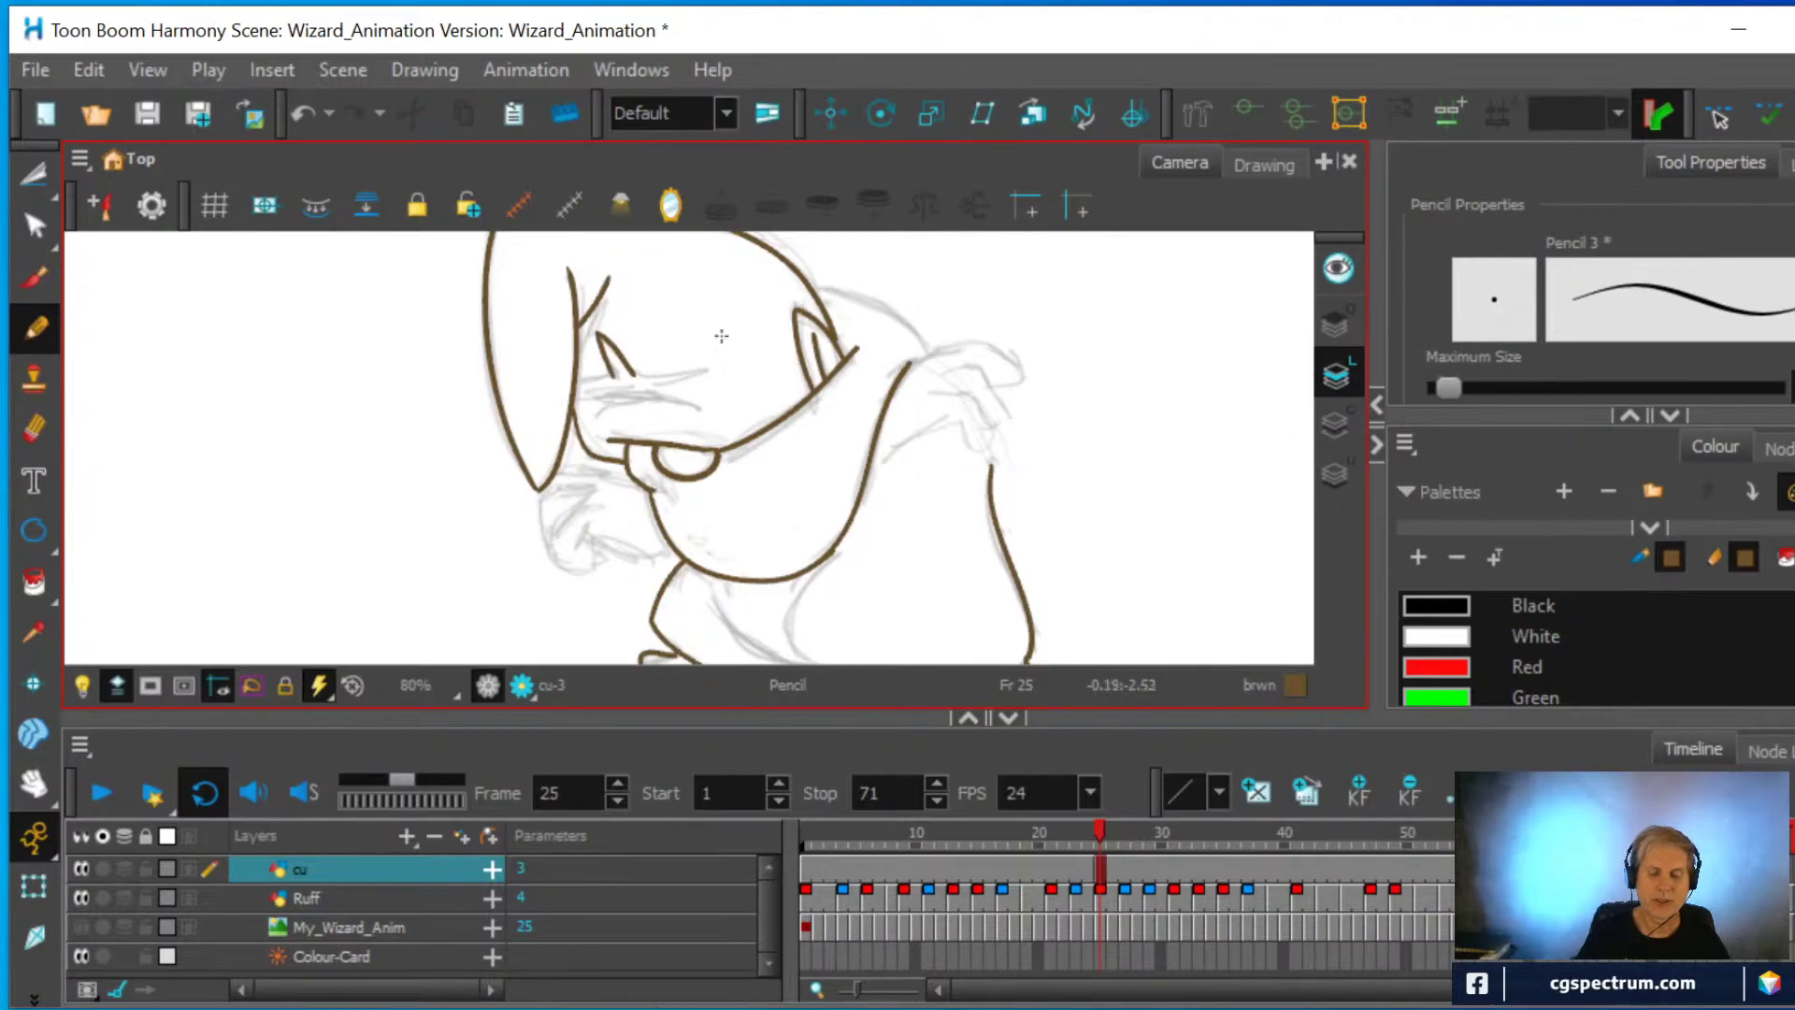
{"action": "left_click_drag", "start_coordinate": [848, 491], "coordinate": [811, 366]}
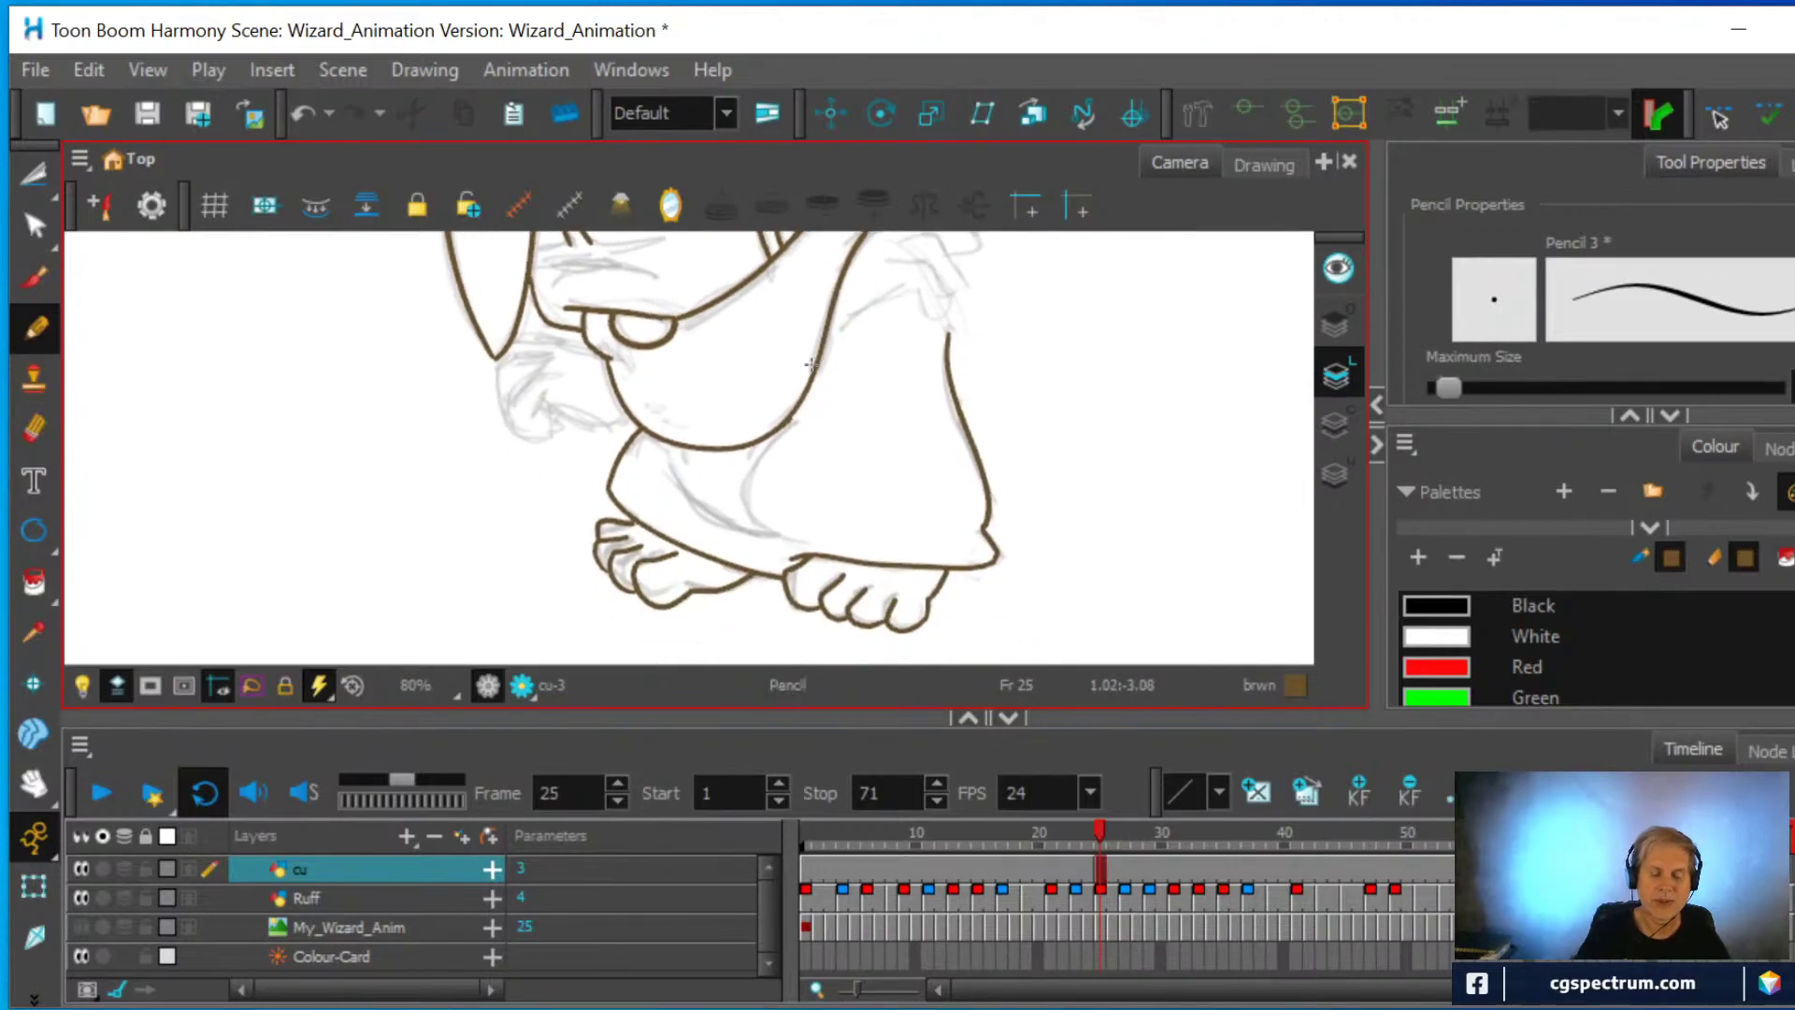
{"action": "mouse_move", "coordinate": [751, 508]}
{"action": "left_mouse_down"}
{"action": "mouse_move", "coordinate": [750, 458]}
{"action": "mouse_move", "coordinate": [808, 404]}
{"action": "left_mouse_up"}
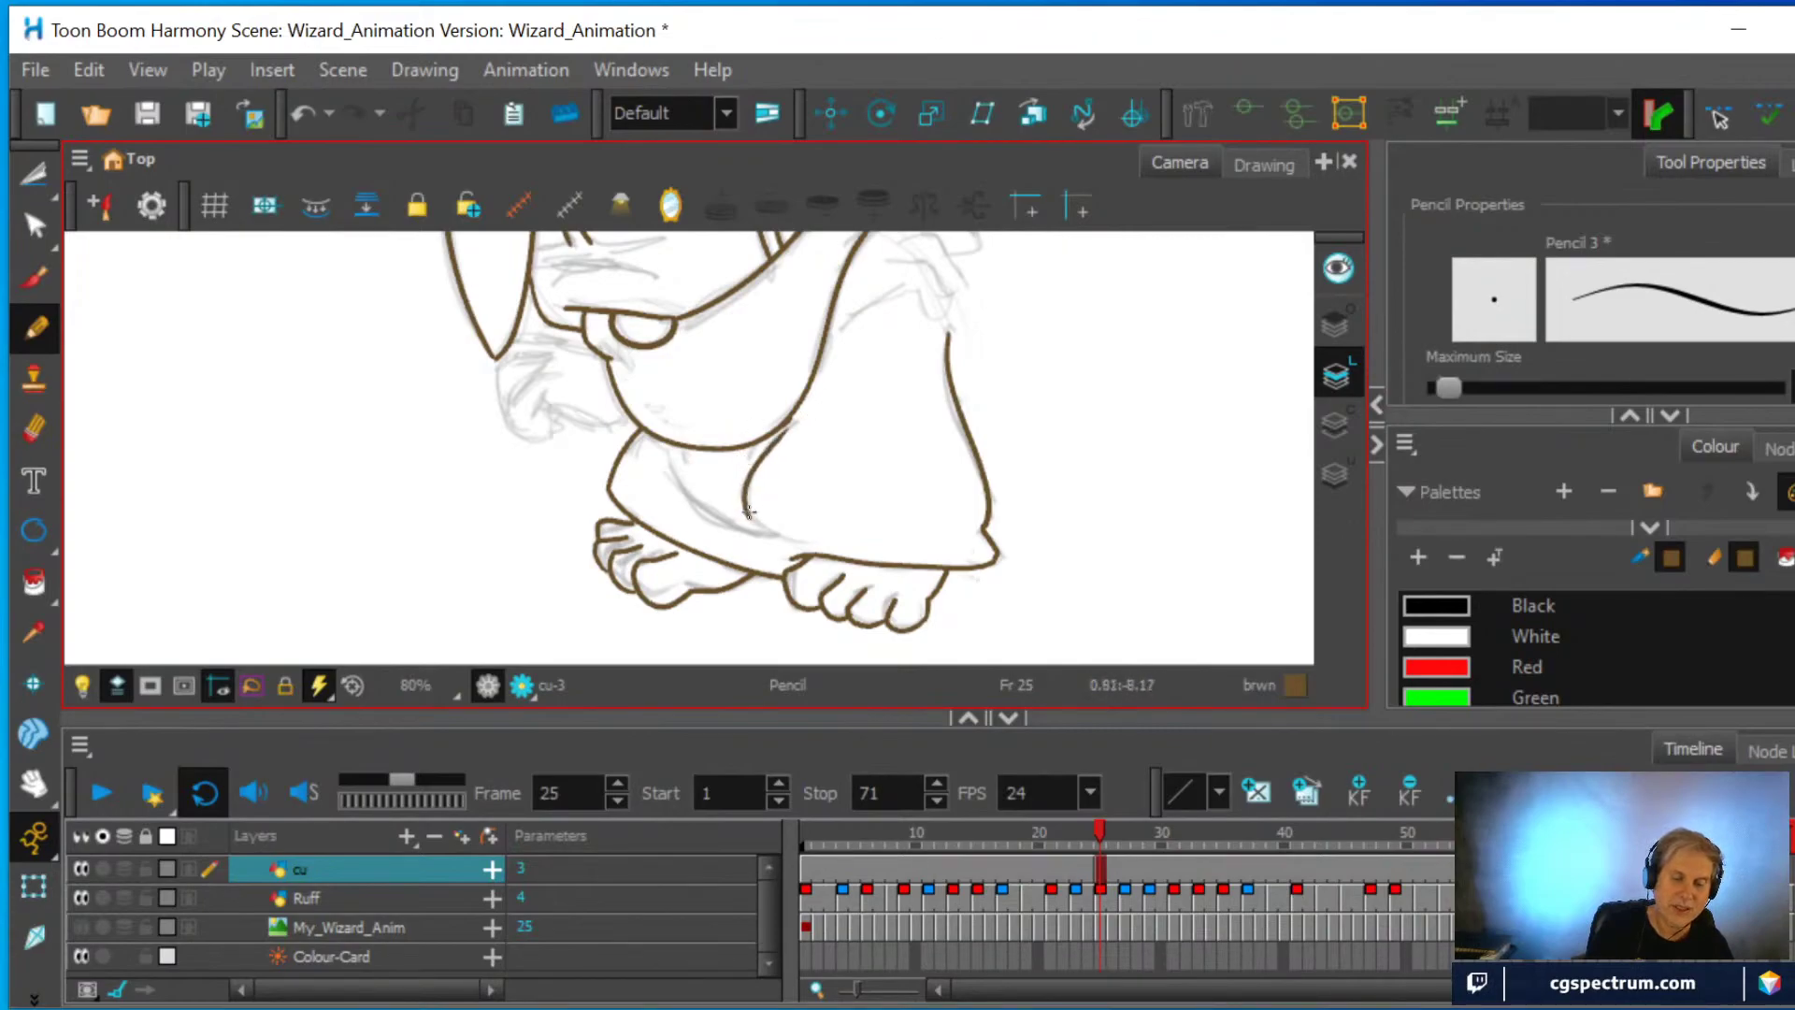
{"action": "mouse_move", "coordinate": [768, 533]}
{"action": "left_mouse_down"}
{"action": "mouse_move", "coordinate": [812, 540]}
{"action": "mouse_move", "coordinate": [681, 481]}
{"action": "left_mouse_up"}
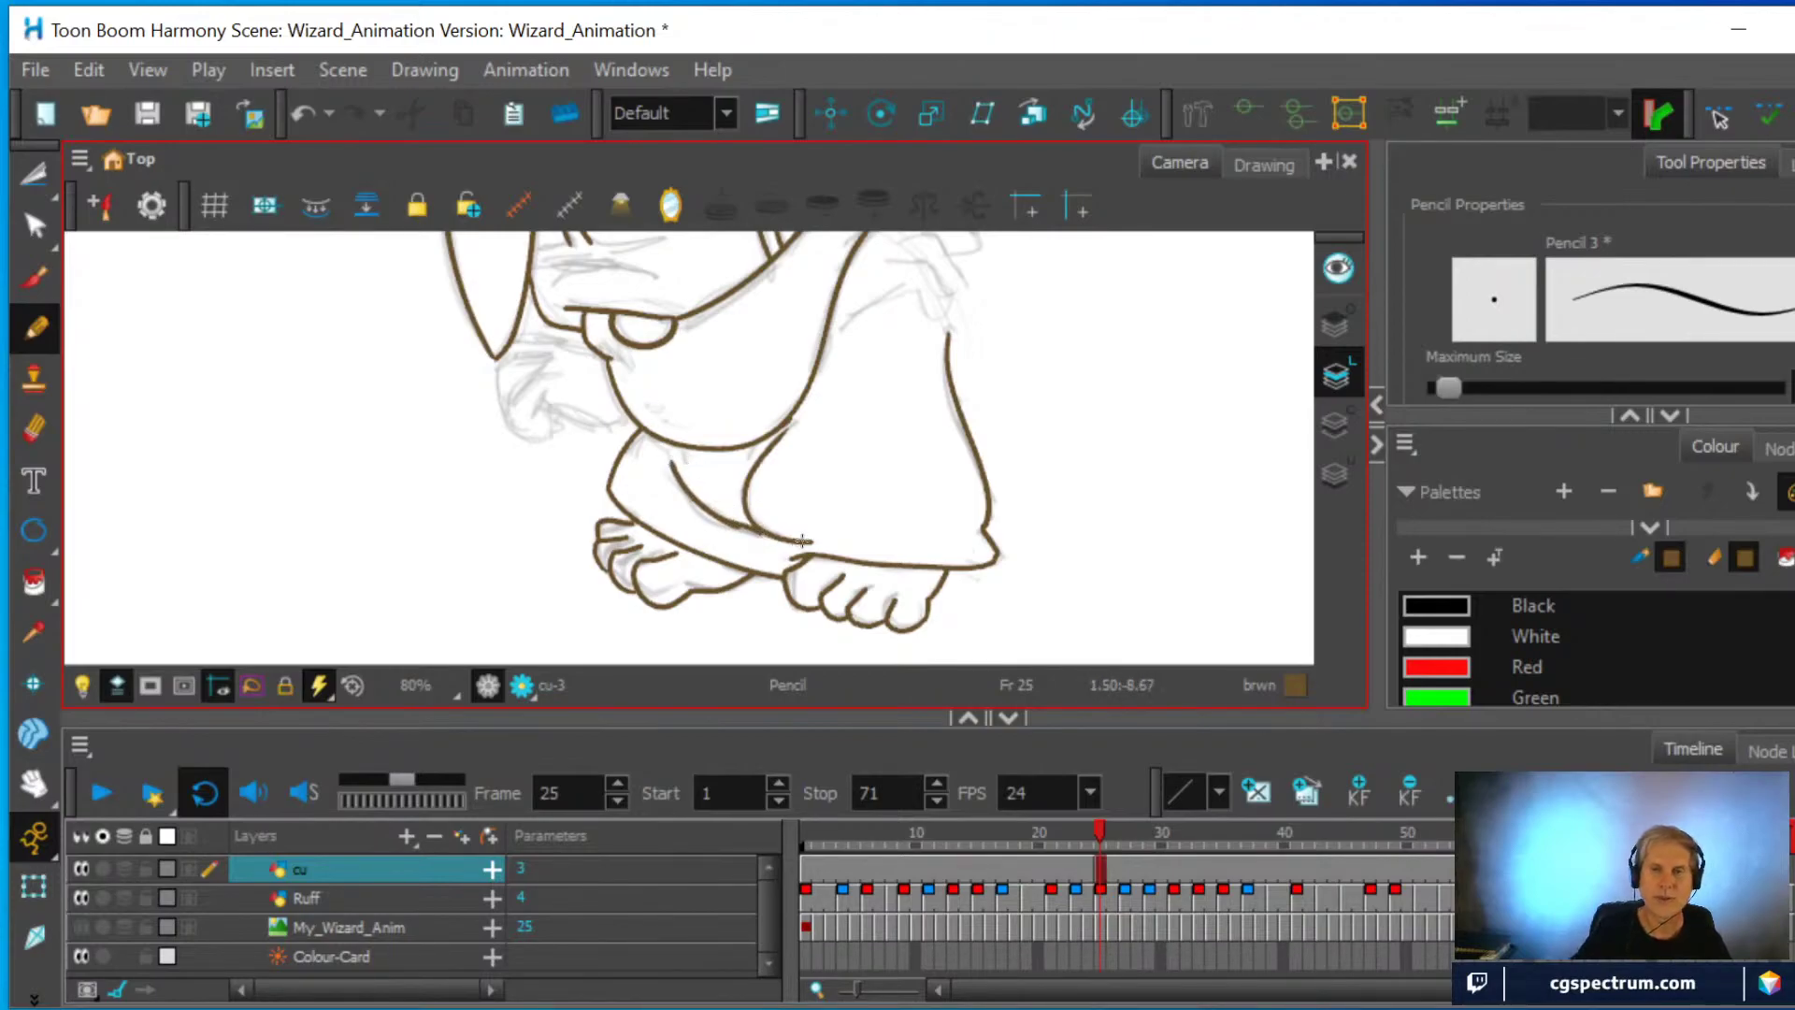
Undo the last robe fold stroke and redraw its end so it meets the neighbouring curved fold
{"action": "key", "text": "ctrl"}
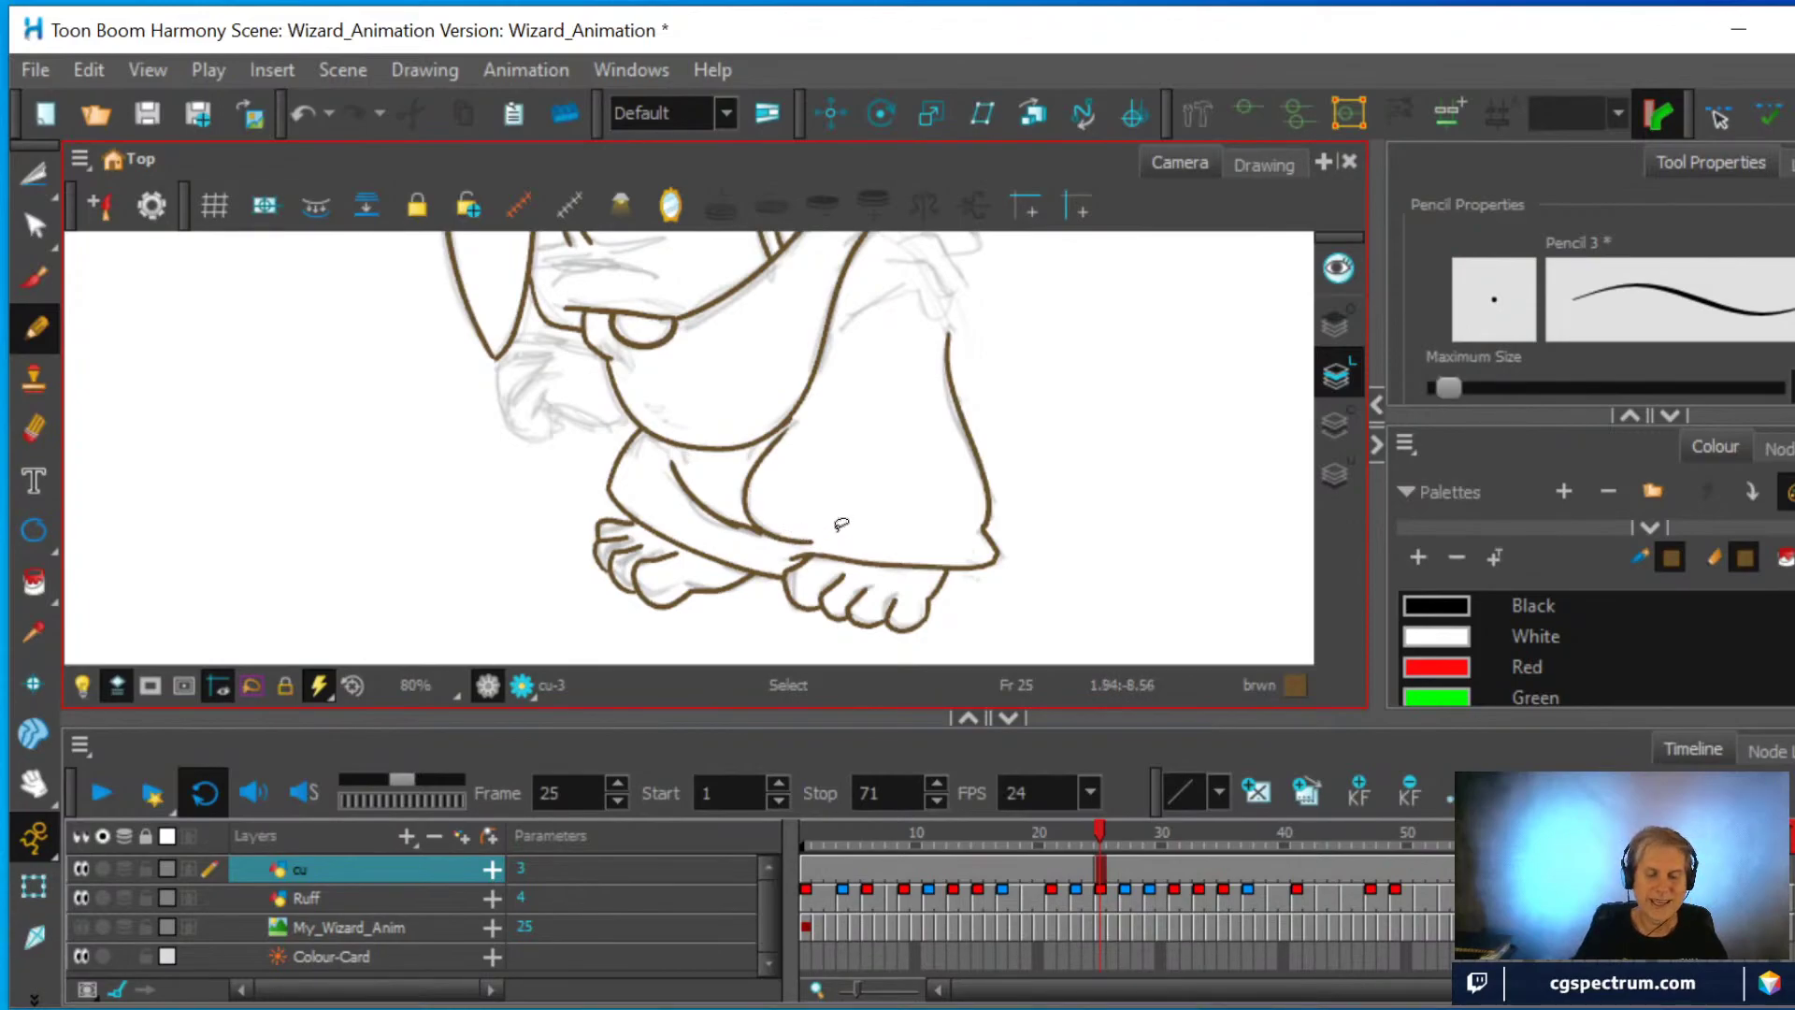
{"action": "key", "text": "ctrl+z"}
{"action": "scroll", "coordinate": [847, 519], "scroll_direction": "up", "scroll_amount": 3}
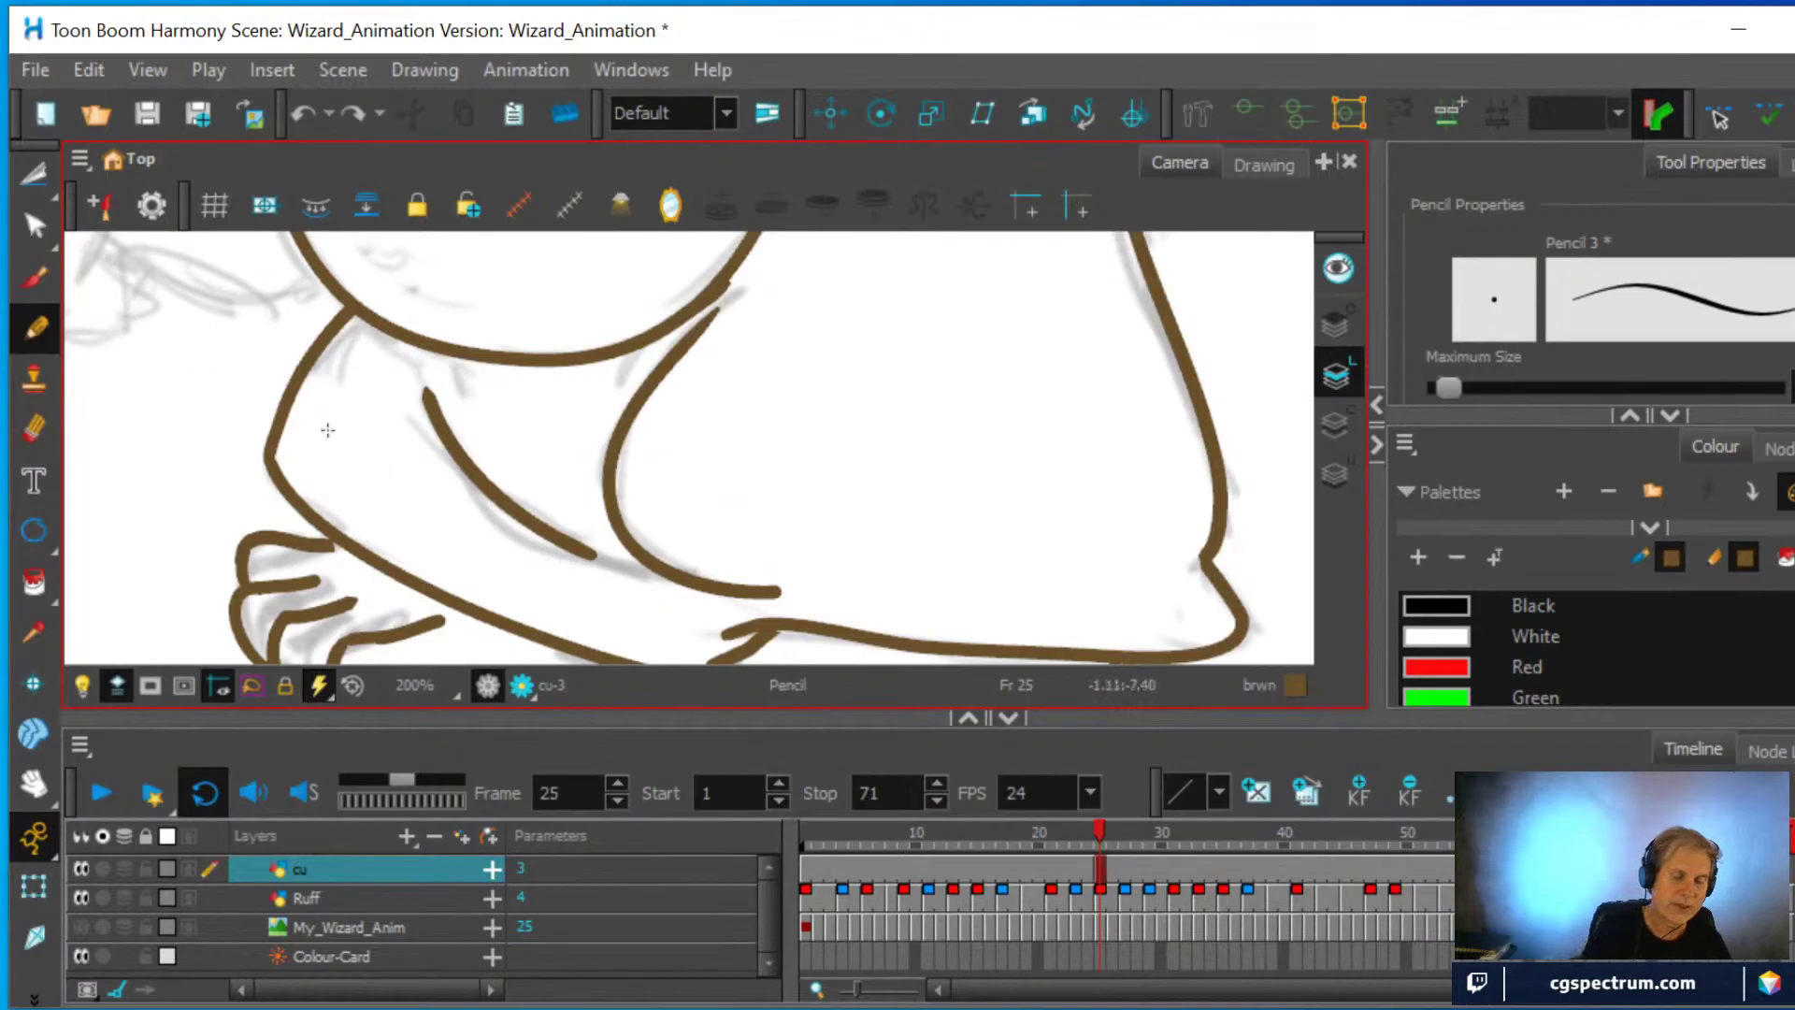
{"action": "left_click_drag", "start_coordinate": [583, 552], "coordinate": [668, 574]}
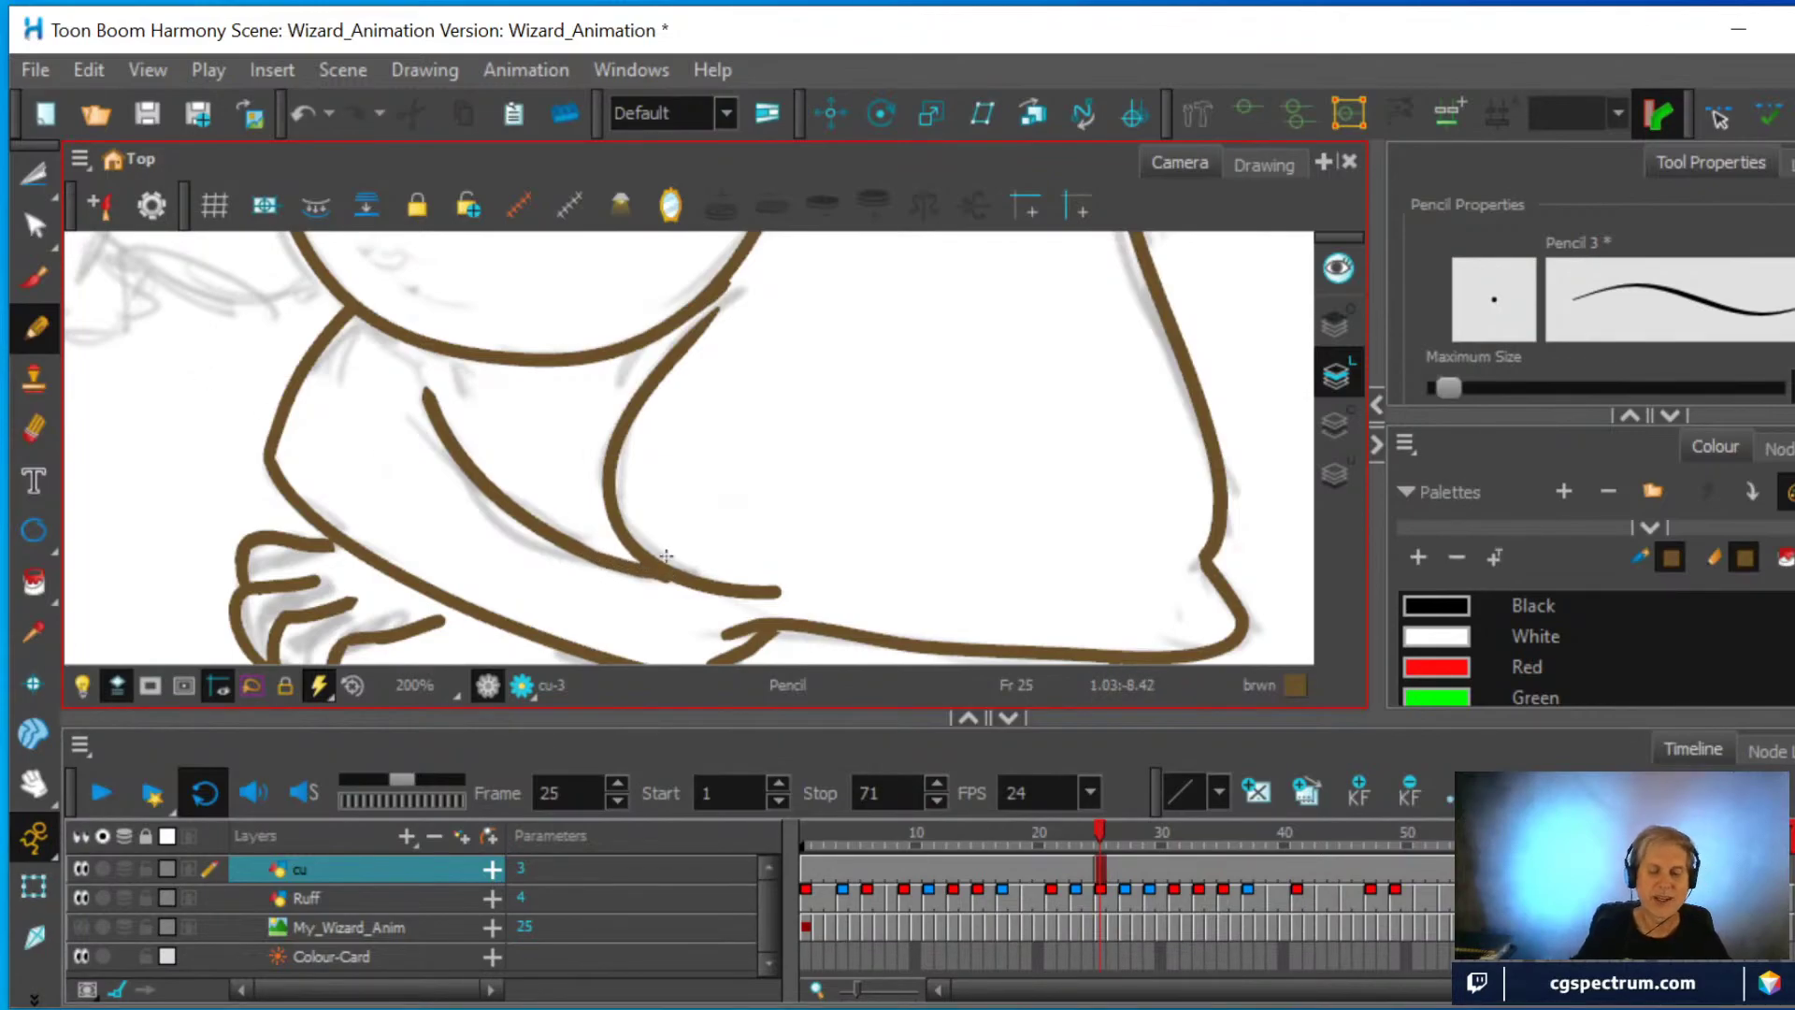
{"action": "scroll", "coordinate": [666, 556], "scroll_direction": "down", "scroll_amount": 2}
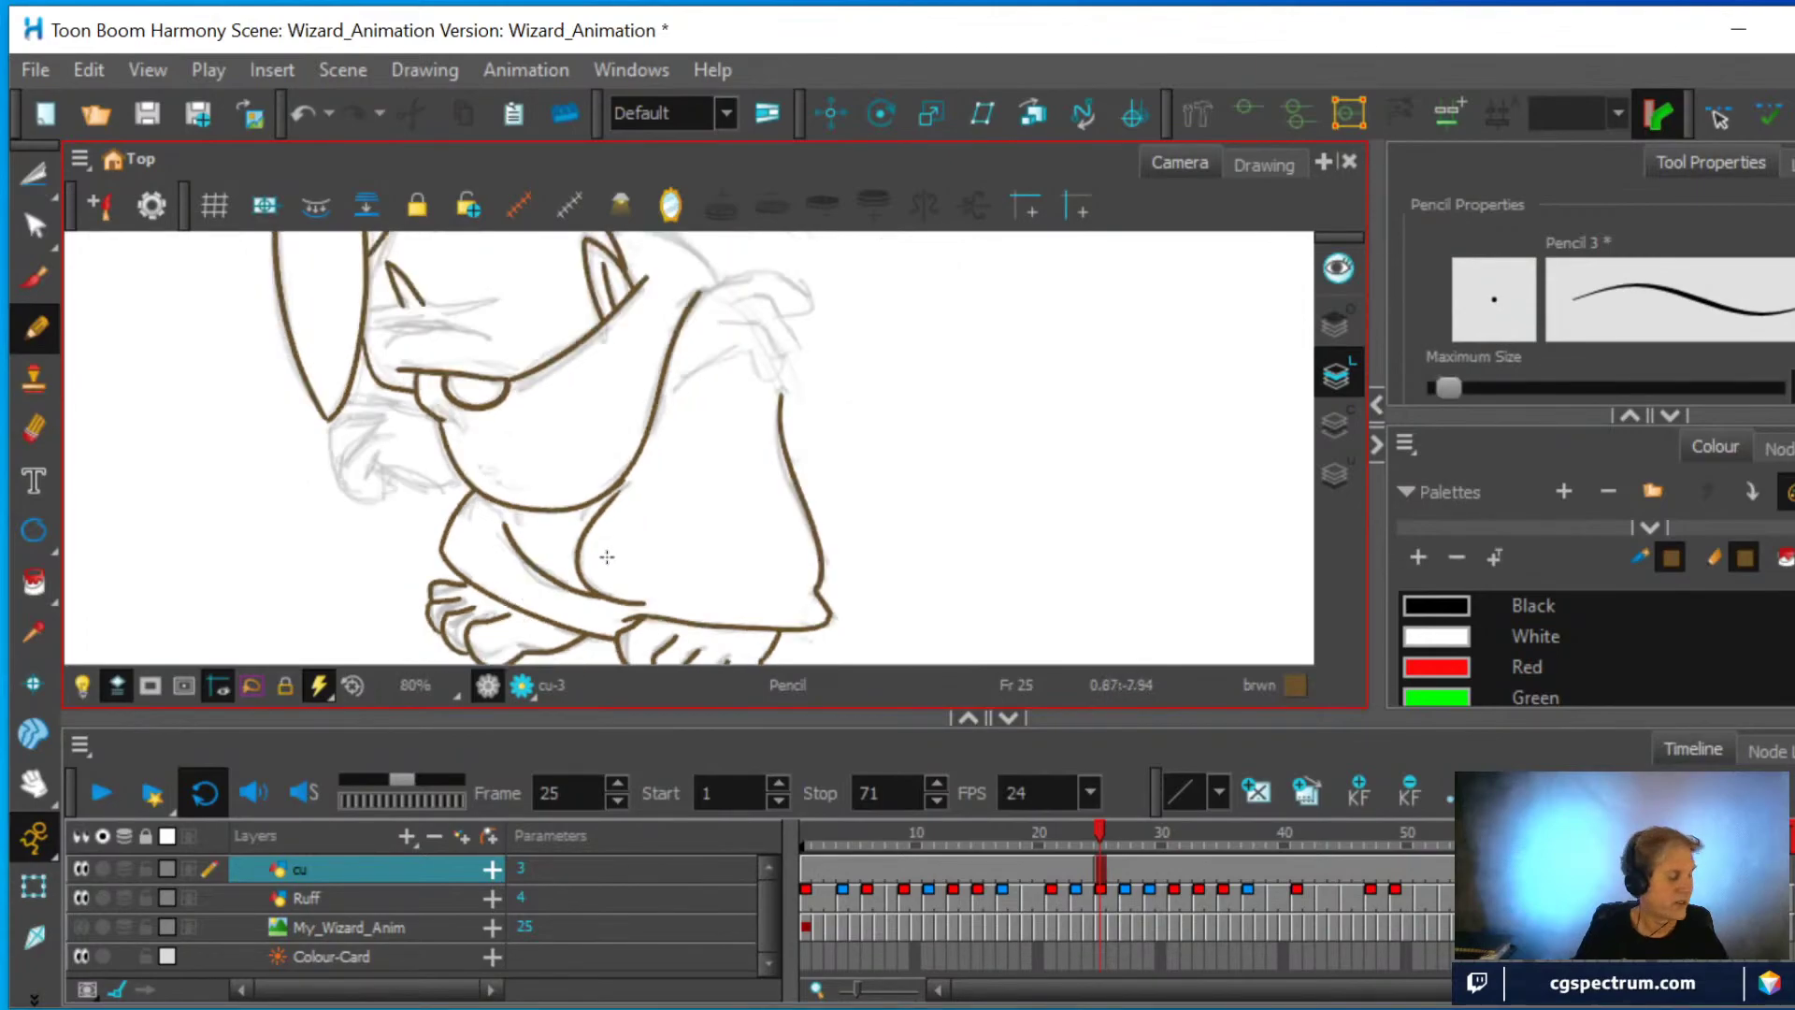
Pencil the wizard's back contour from the hat to the rear hand and erase its end overshooting into the hand
{"action": "key", "text": "ctrl+alt"}
{"action": "mouse_move", "coordinate": [898, 509]}
{"action": "left_mouse_down"}
{"action": "mouse_move", "coordinate": [801, 401]}
{"action": "mouse_move", "coordinate": [681, 389]}
{"action": "mouse_move", "coordinate": [705, 385]}
{"action": "left_mouse_up"}
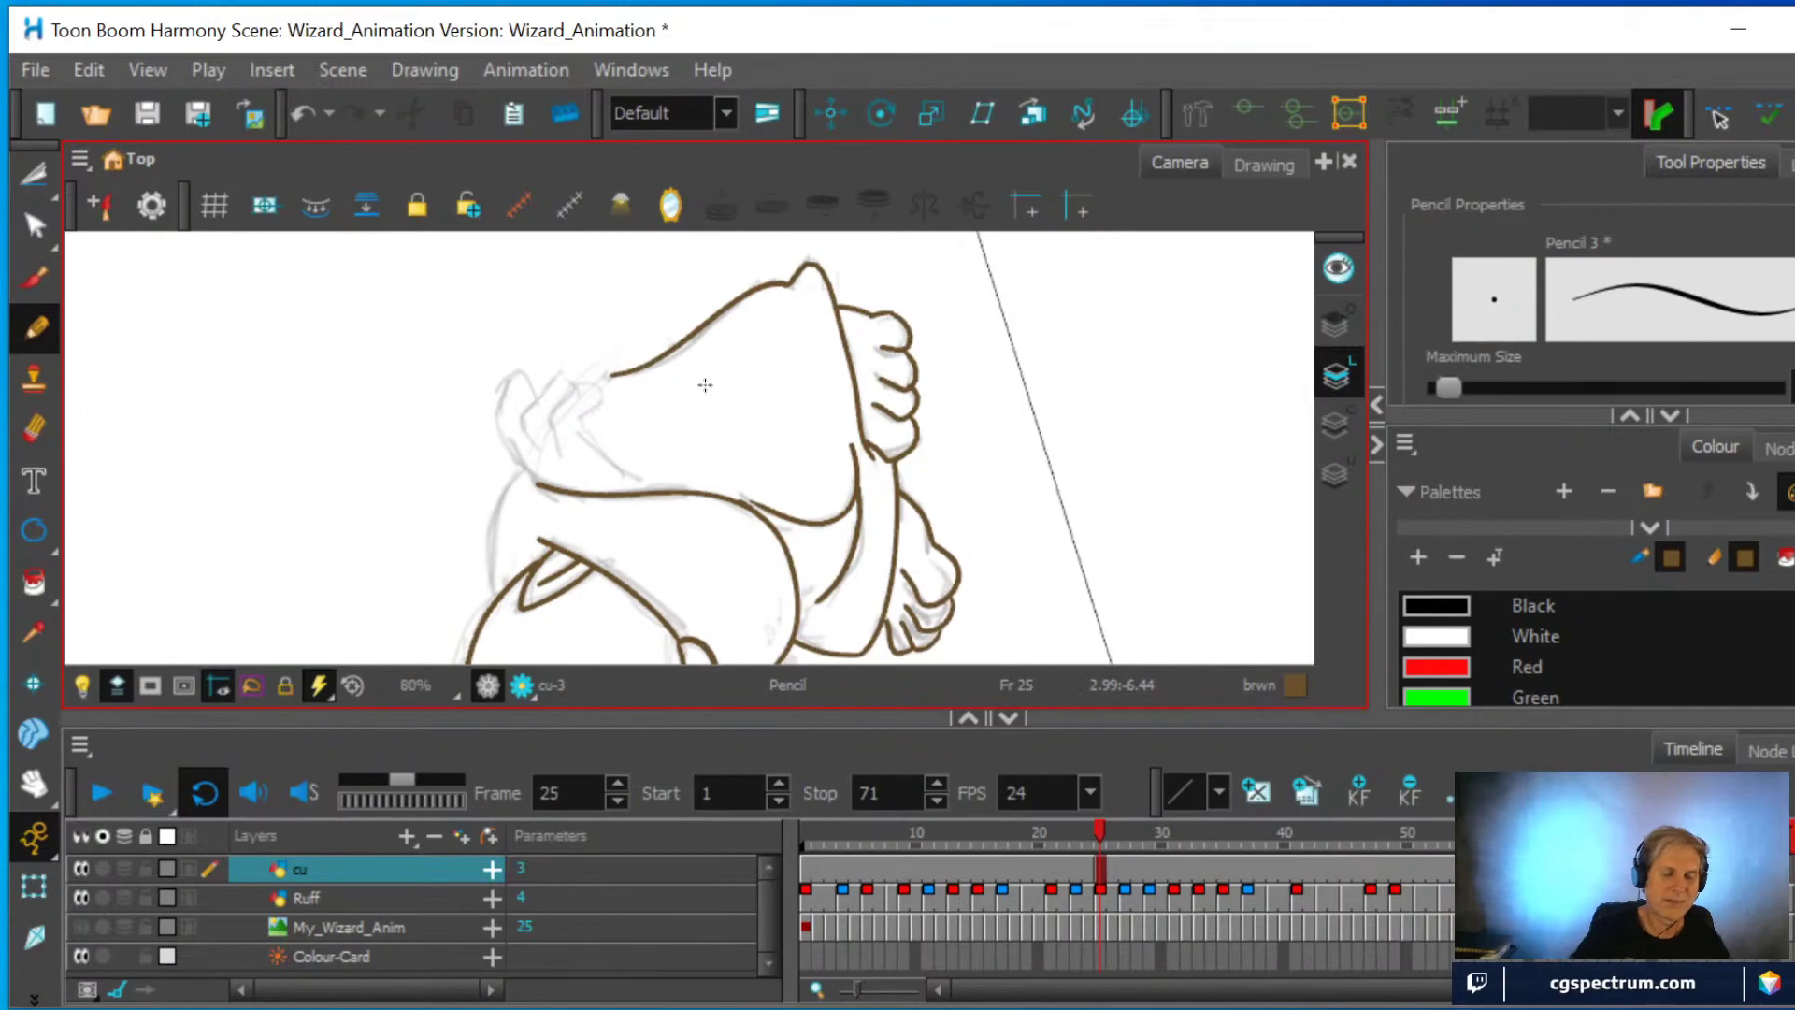
{"action": "mouse_move", "coordinate": [503, 620]}
{"action": "left_mouse_down"}
{"action": "mouse_move", "coordinate": [504, 490]}
{"action": "mouse_move", "coordinate": [529, 460]}
{"action": "left_mouse_up"}
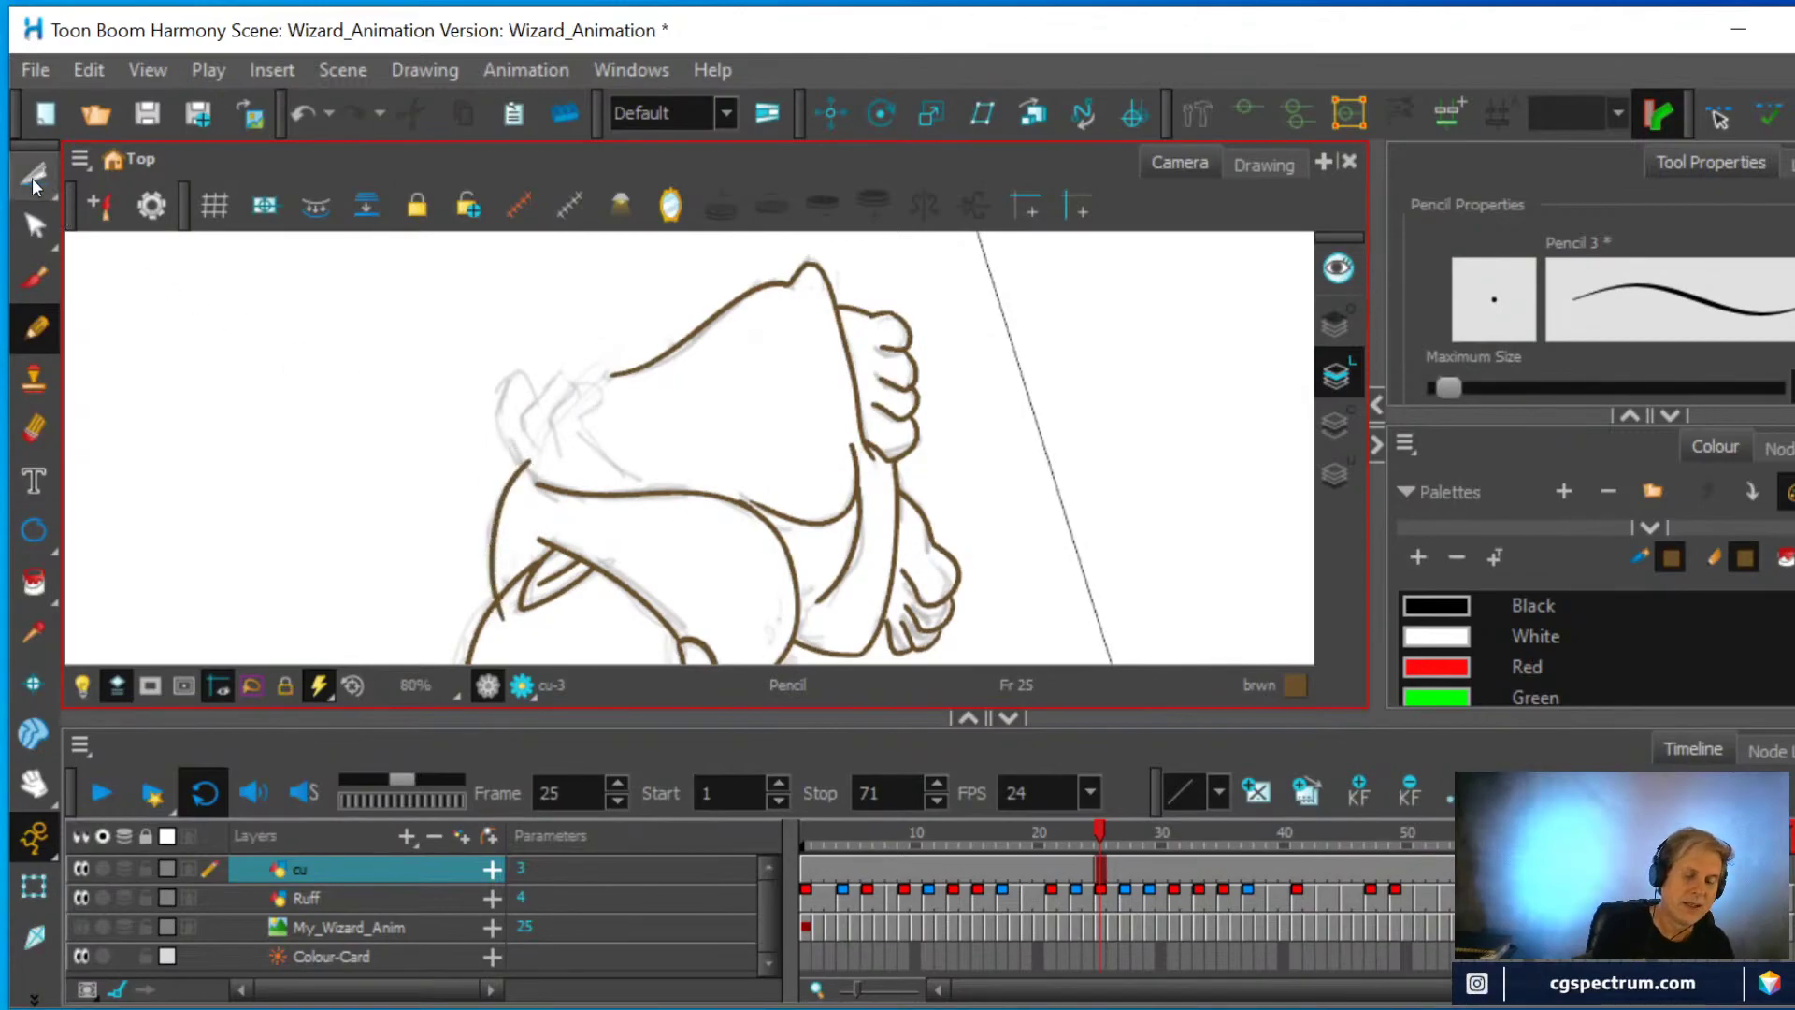
{"action": "left_click", "coordinate": [33, 175]}
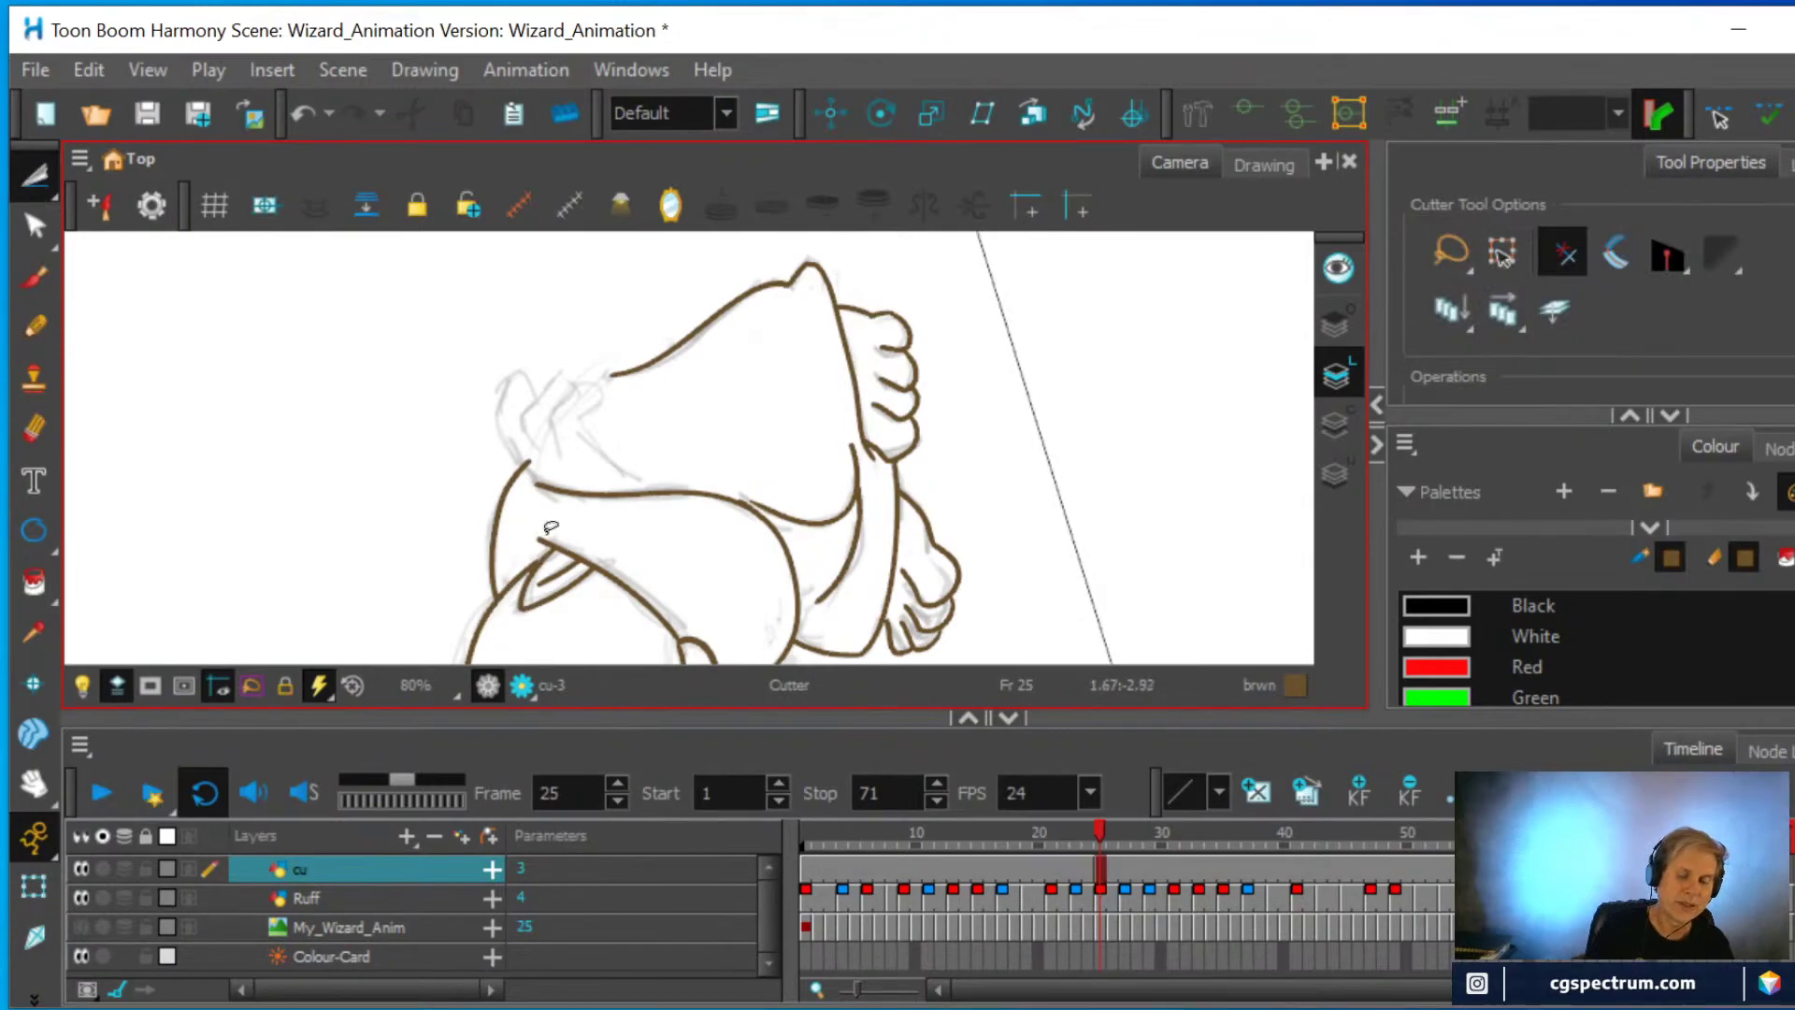
{"action": "scroll", "coordinate": [551, 528], "scroll_direction": "up", "scroll_amount": 2}
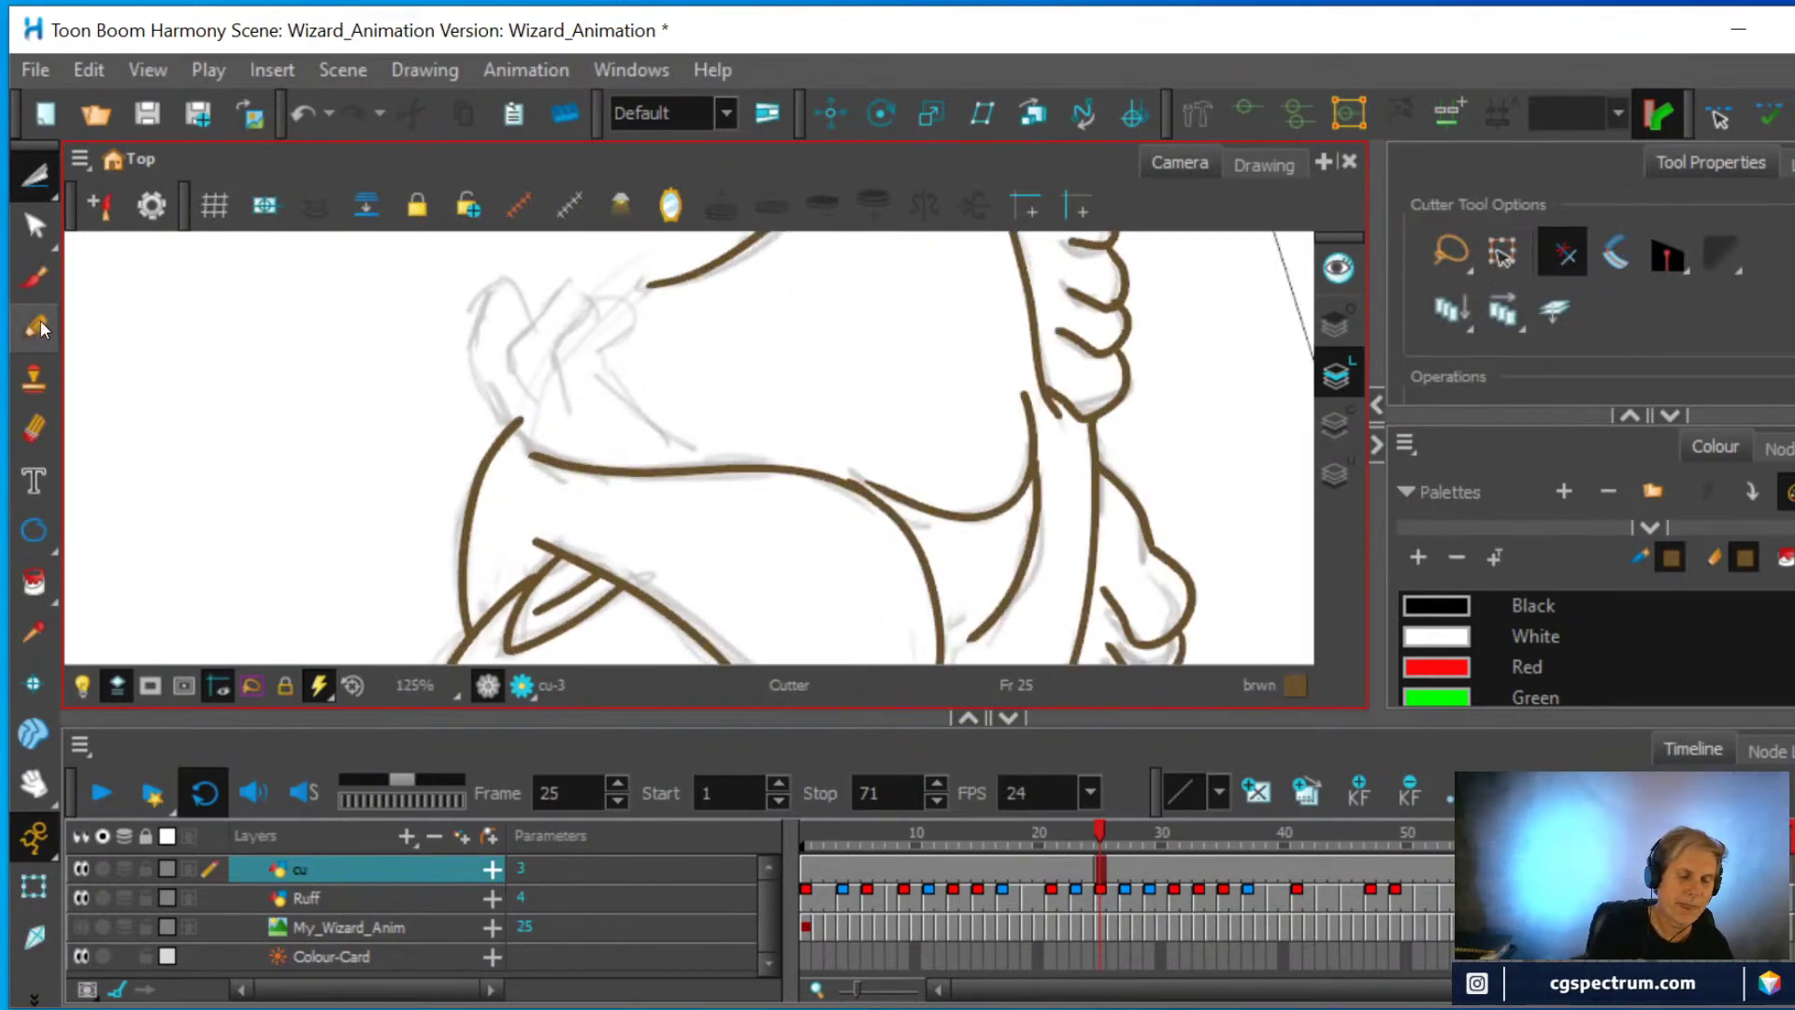
{"action": "left_click", "coordinate": [38, 430]}
{"action": "left_click_drag", "start_coordinate": [528, 411], "coordinate": [526, 380]}
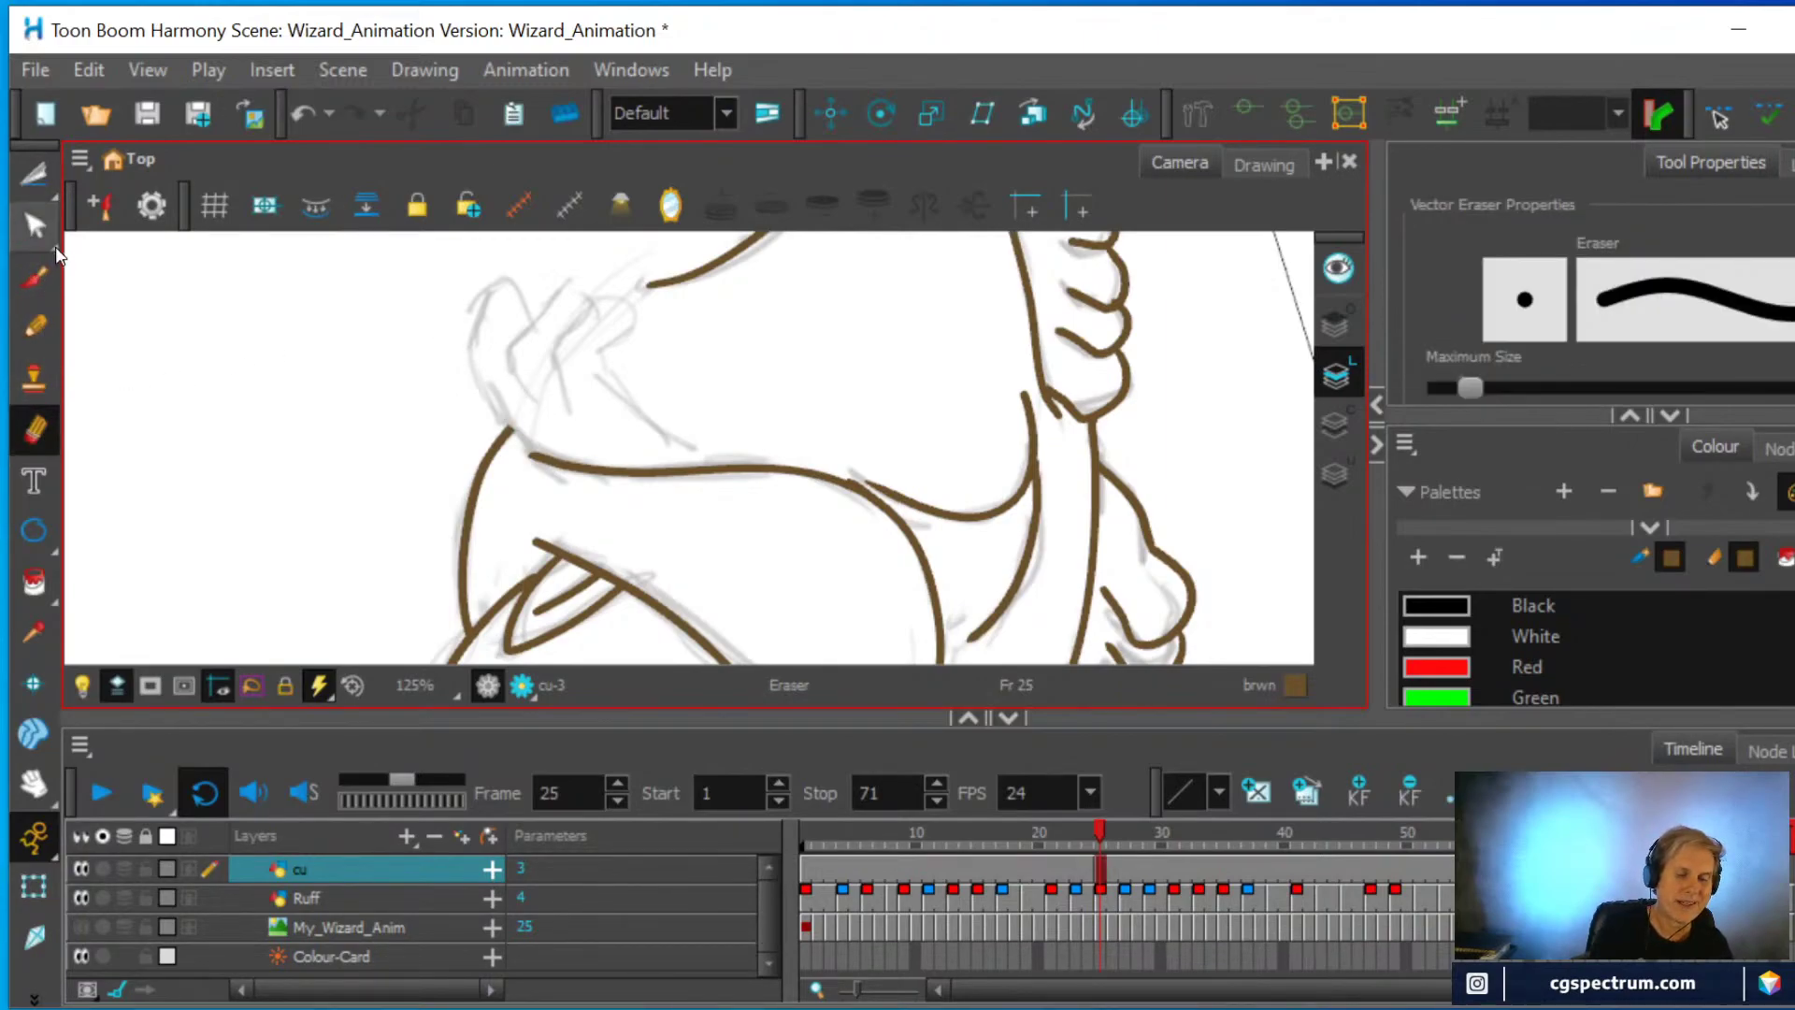
Pencil the rear hand's fingers and the edge down to the sleeve over the rough sketch, trimming the stray overshoot on the outer finger
{"action": "left_click", "coordinate": [37, 323]}
{"action": "mouse_move", "coordinate": [533, 453]}
{"action": "left_mouse_down"}
{"action": "mouse_move", "coordinate": [474, 333]}
{"action": "mouse_move", "coordinate": [498, 272]}
{"action": "mouse_move", "coordinate": [534, 322]}
{"action": "left_mouse_up"}
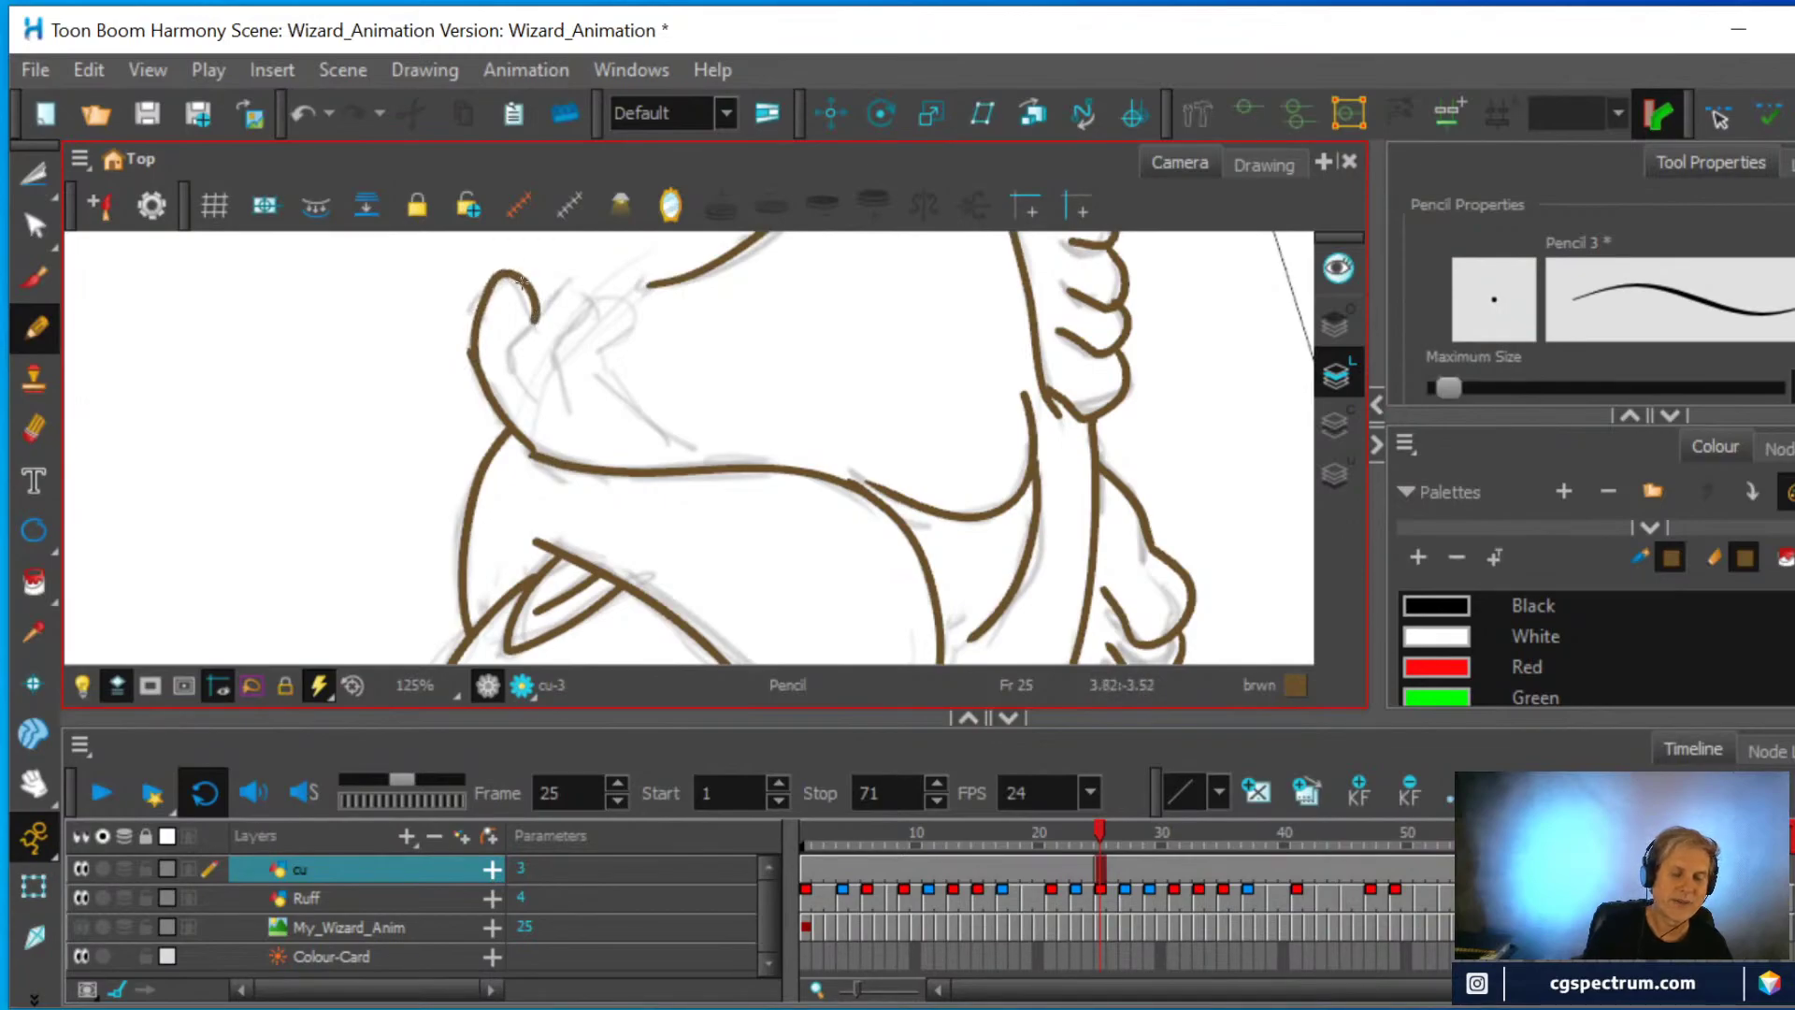
{"action": "left_click", "coordinate": [34, 429]}
{"action": "mouse_move", "coordinate": [431, 359]}
{"action": "left_mouse_down"}
{"action": "mouse_move", "coordinate": [458, 327]}
{"action": "mouse_move", "coordinate": [458, 374]}
{"action": "left_mouse_up"}
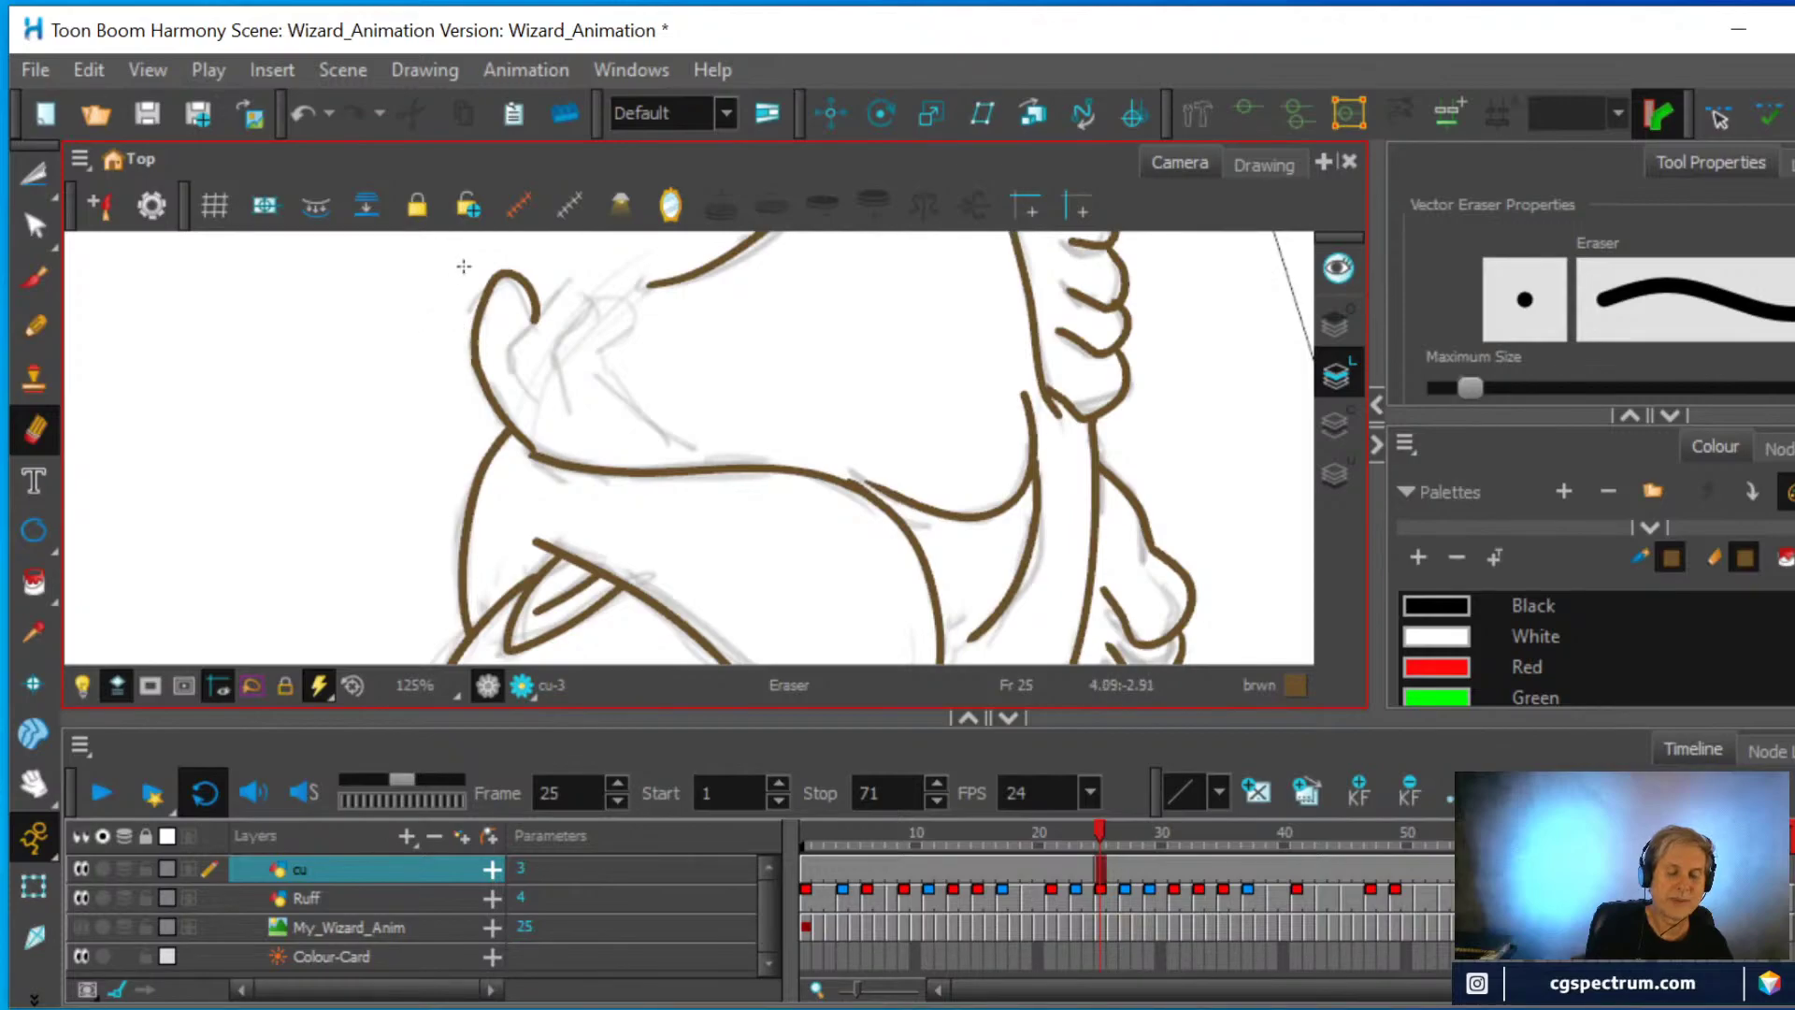
{"action": "left_click", "coordinate": [34, 328]}
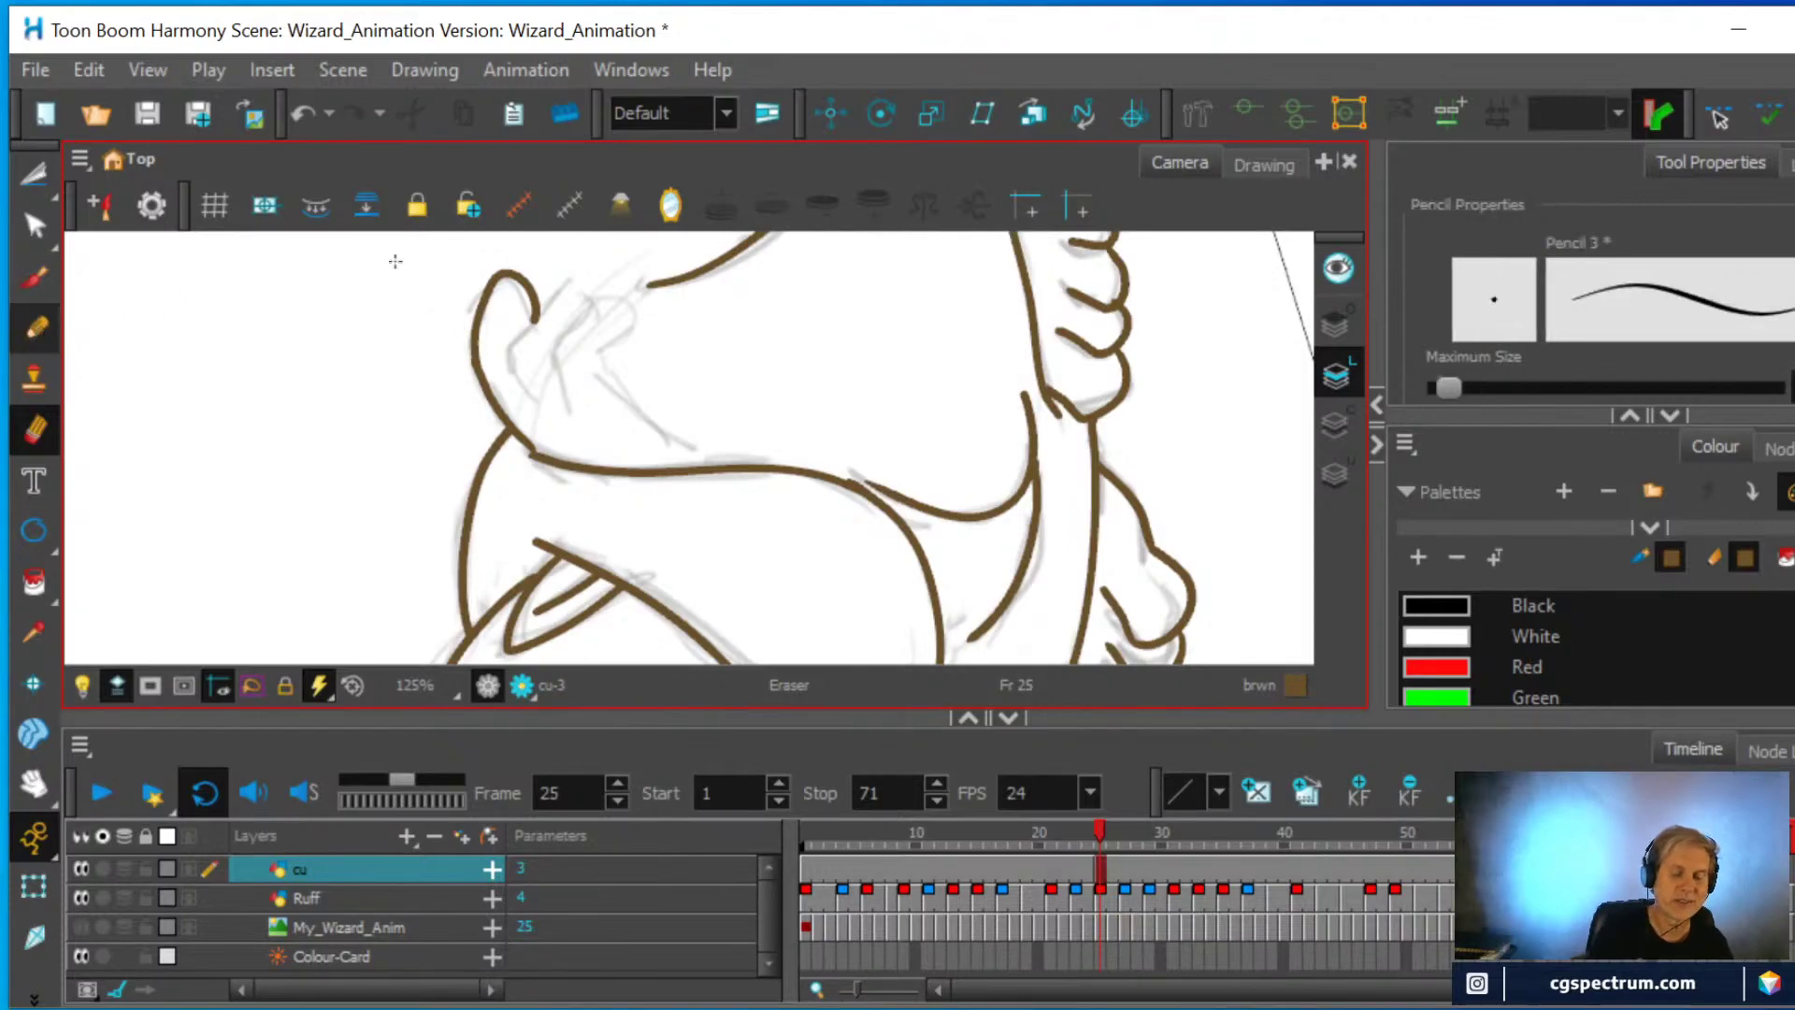
{"action": "mouse_move", "coordinate": [573, 413]}
{"action": "left_mouse_down"}
{"action": "mouse_move", "coordinate": [556, 355]}
{"action": "mouse_move", "coordinate": [624, 281]}
{"action": "mouse_move", "coordinate": [646, 329]}
{"action": "mouse_move", "coordinate": [630, 395]}
{"action": "mouse_move", "coordinate": [701, 469]}
{"action": "left_mouse_up"}
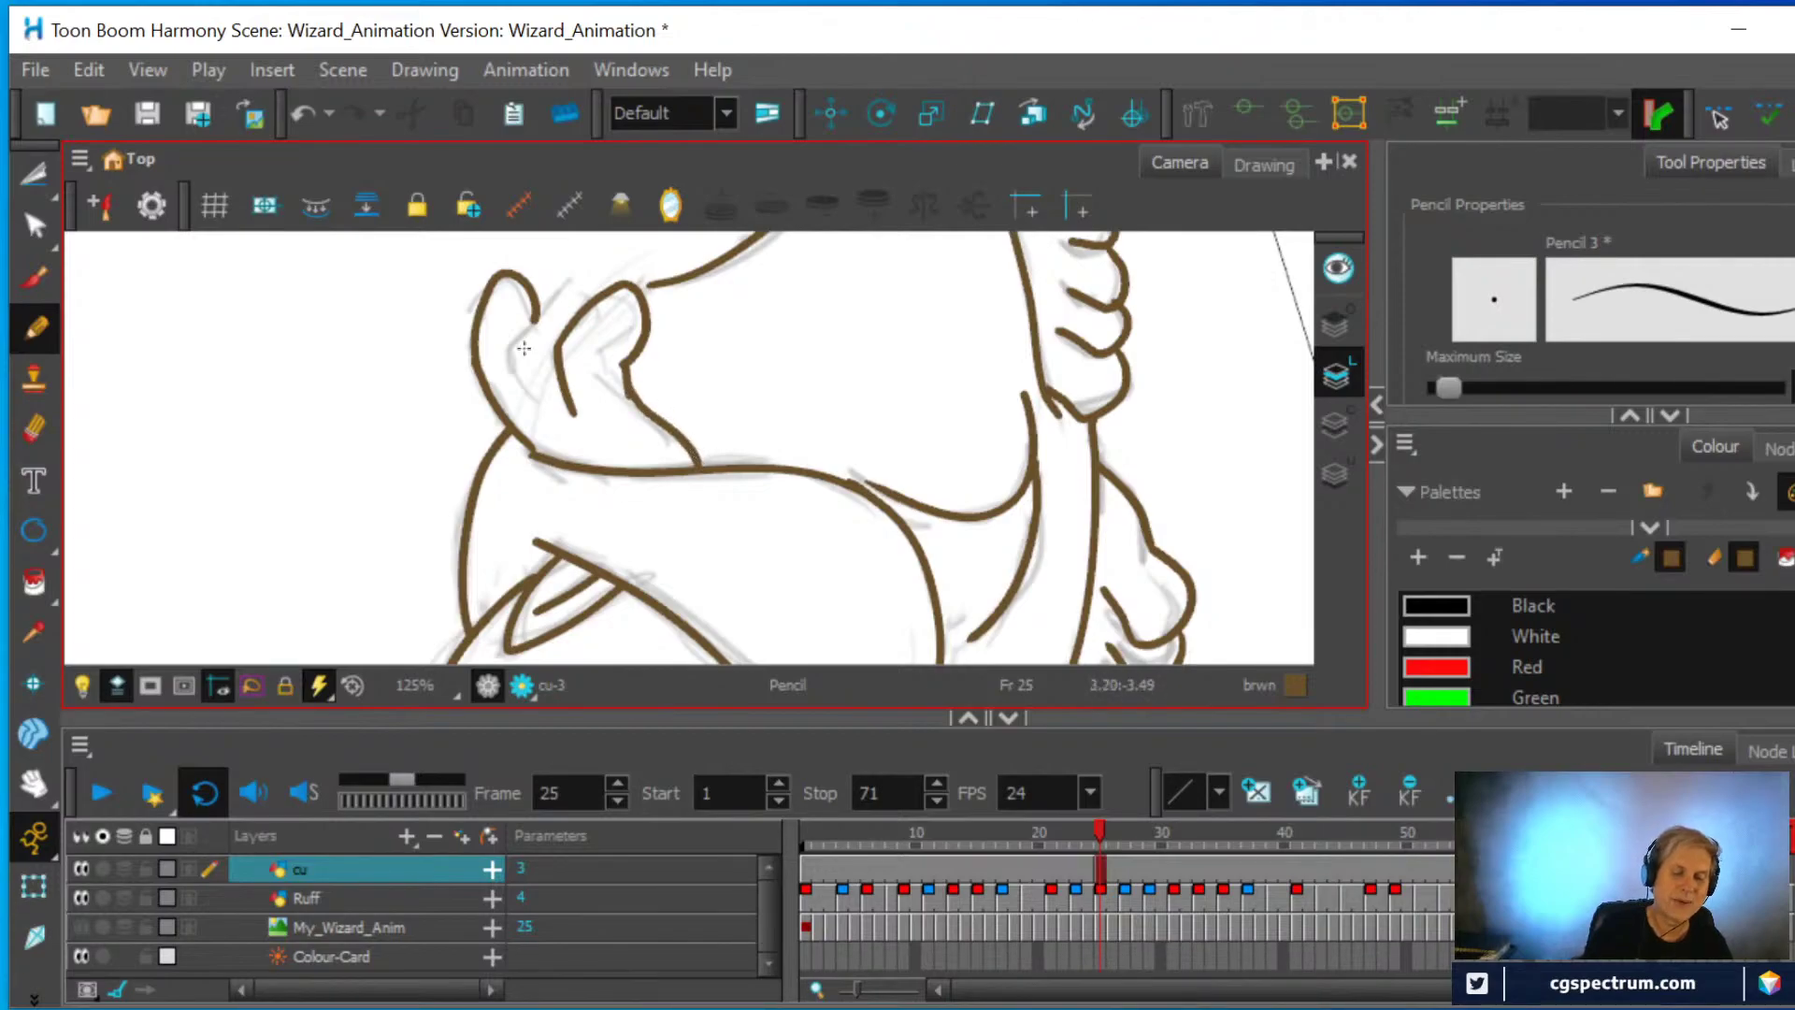
{"action": "mouse_move", "coordinate": [509, 379]}
{"action": "left_mouse_down"}
{"action": "mouse_move", "coordinate": [512, 321]}
{"action": "mouse_move", "coordinate": [566, 271]}
{"action": "mouse_move", "coordinate": [587, 267]}
{"action": "mouse_move", "coordinate": [599, 299]}
{"action": "left_mouse_up"}
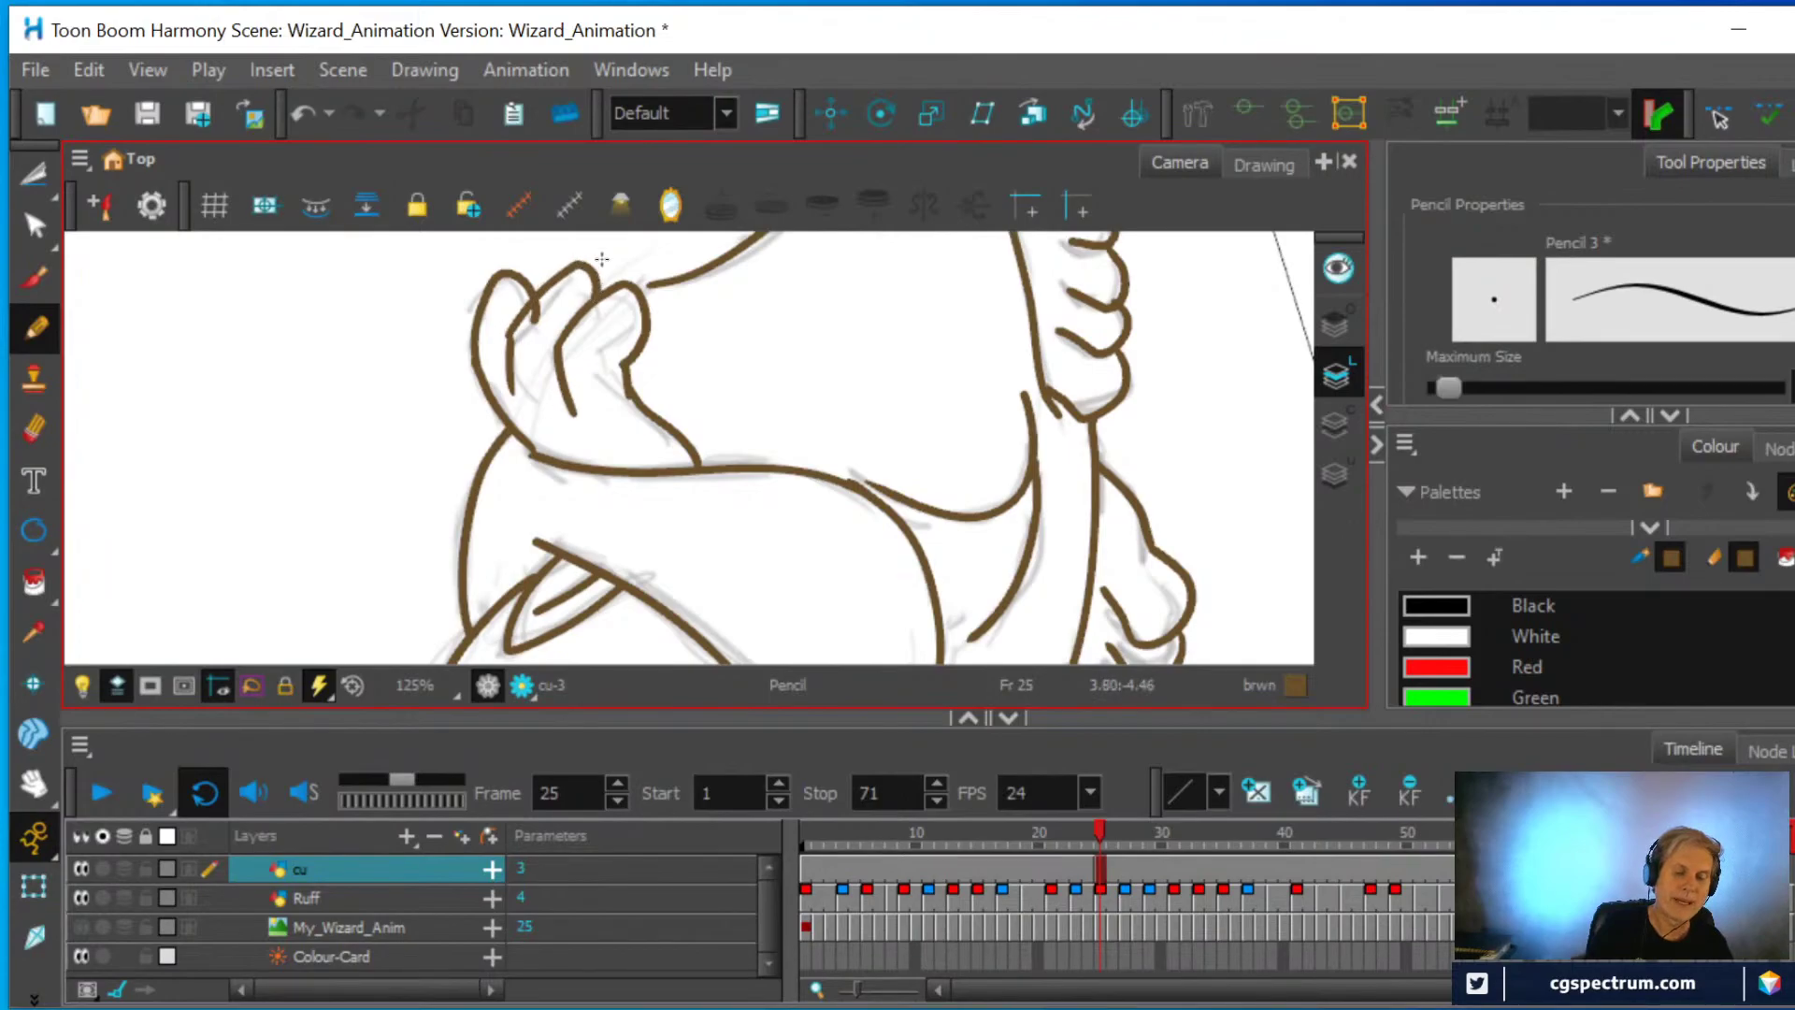
Use the Contour Editor to pull the upper end of the robe's back line up until it meets the rear hand's fingertip
{"action": "left_click", "coordinate": [36, 175]}
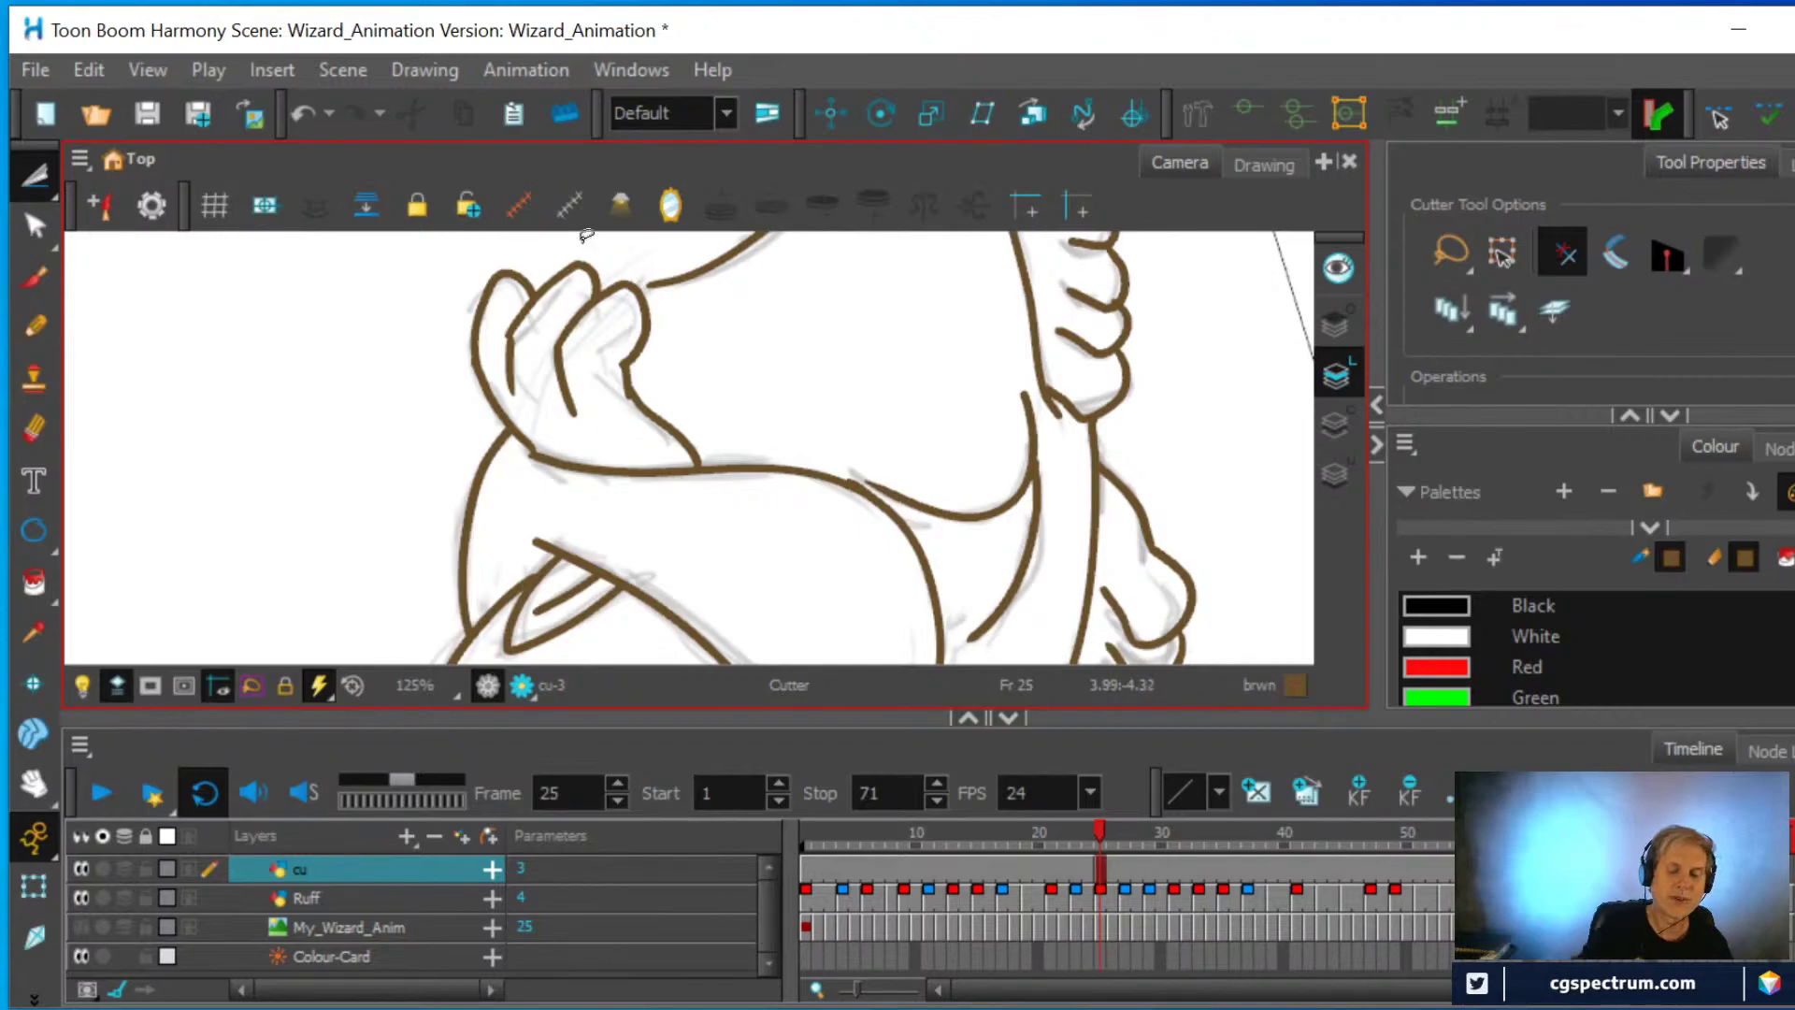
{"action": "left_click_drag", "start_coordinate": [973, 361], "coordinate": [673, 577]}
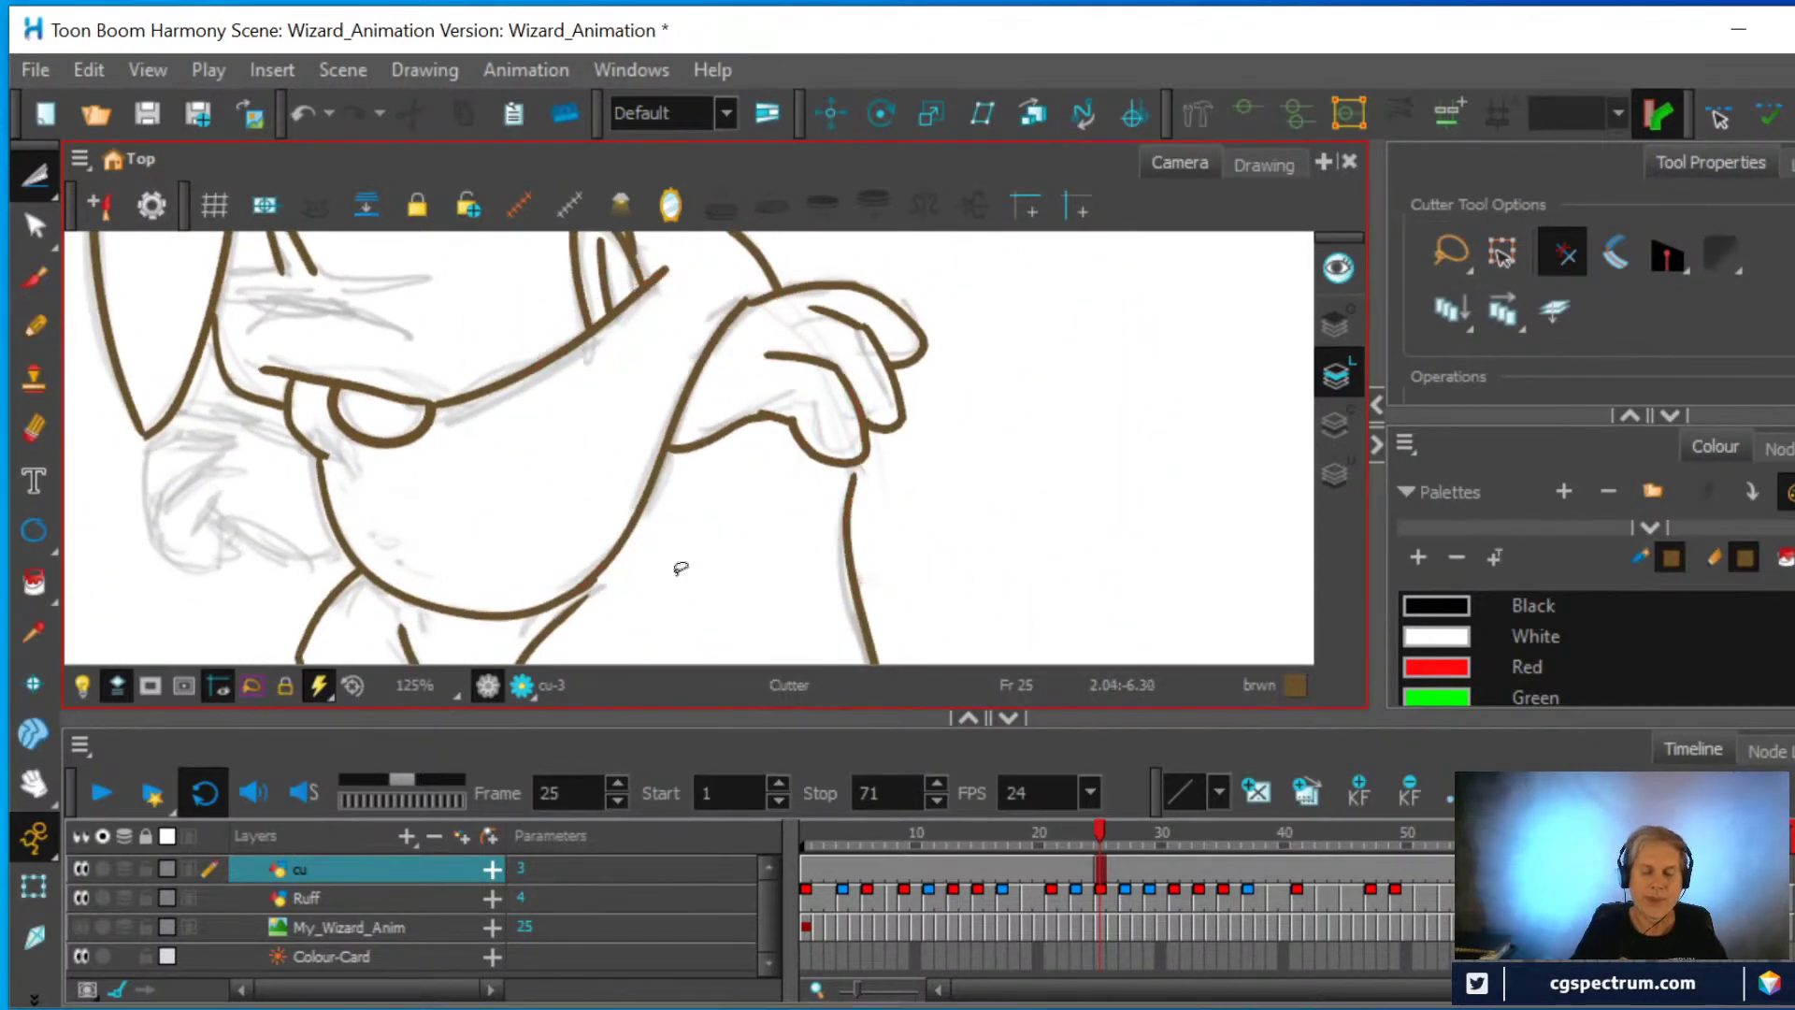
{"action": "left_click", "coordinate": [35, 224]}
{"action": "left_click", "coordinate": [853, 482]}
{"action": "left_click_drag", "start_coordinate": [854, 477], "coordinate": [863, 459]}
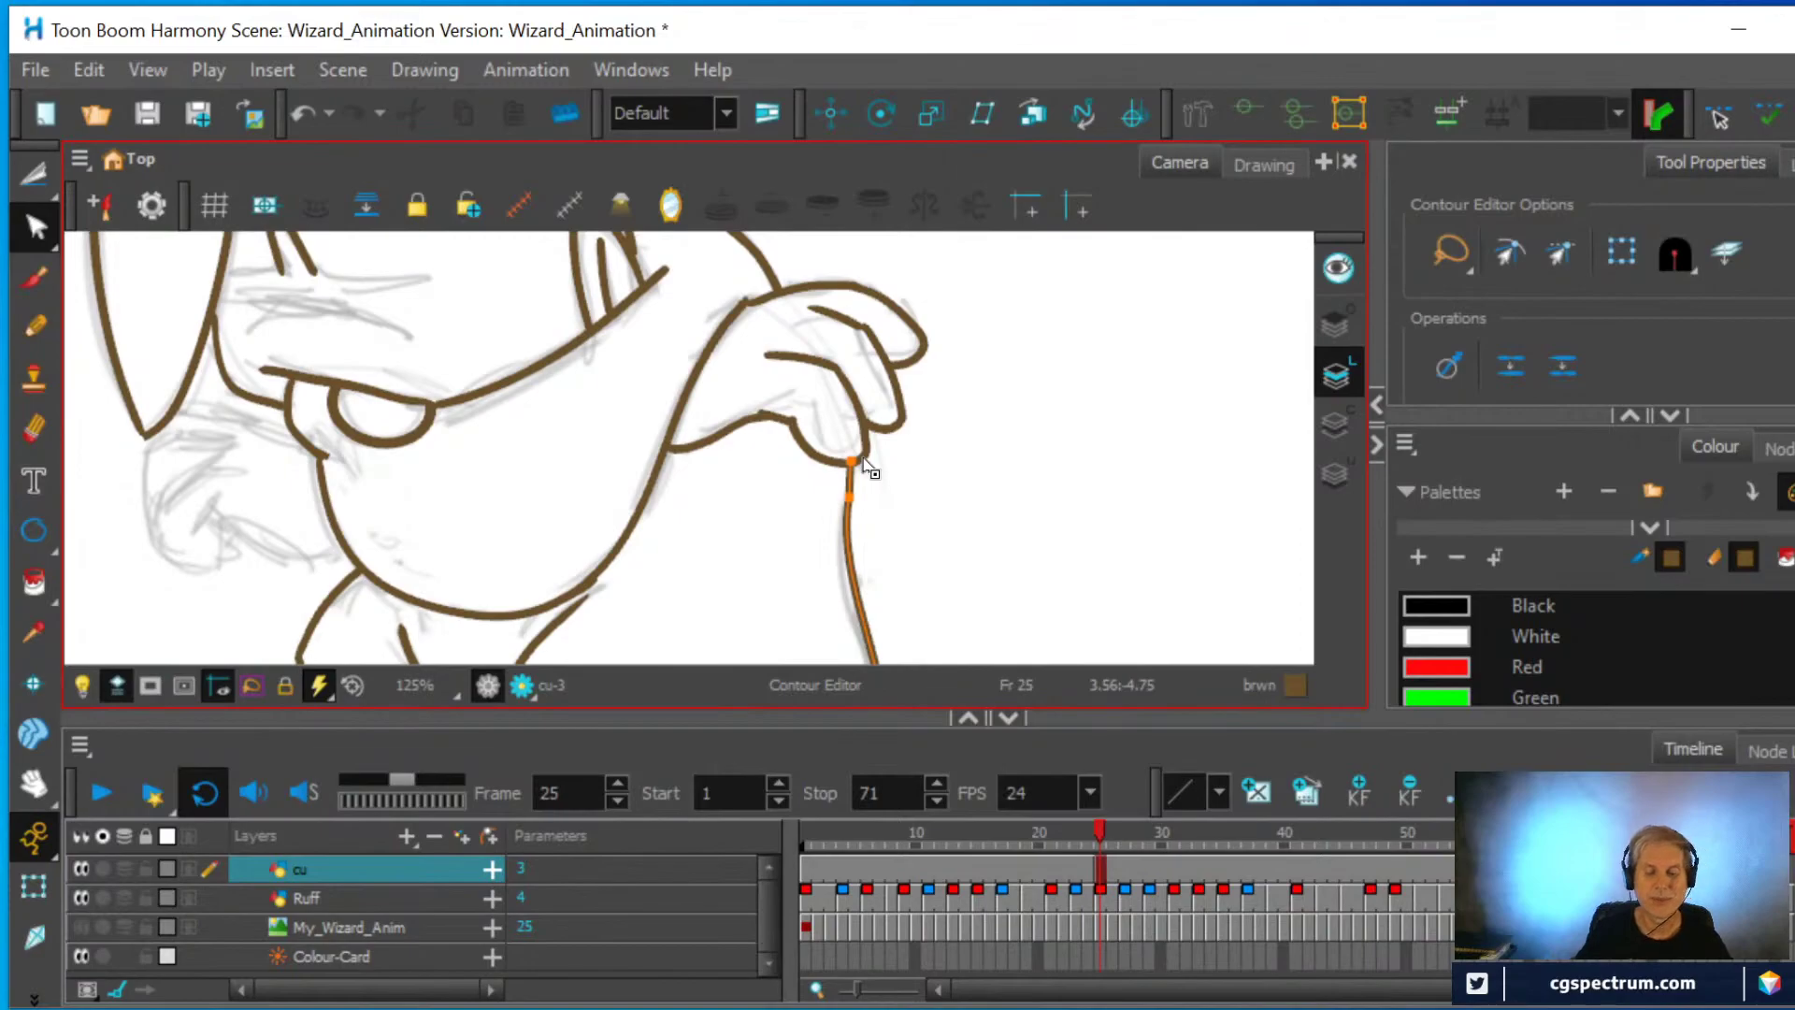
Compare the cleaned key poses on the cu layer at frames 1, 25 and 69 within the full camera frame
{"action": "scroll", "coordinate": [859, 472], "scroll_direction": "down", "scroll_amount": 2}
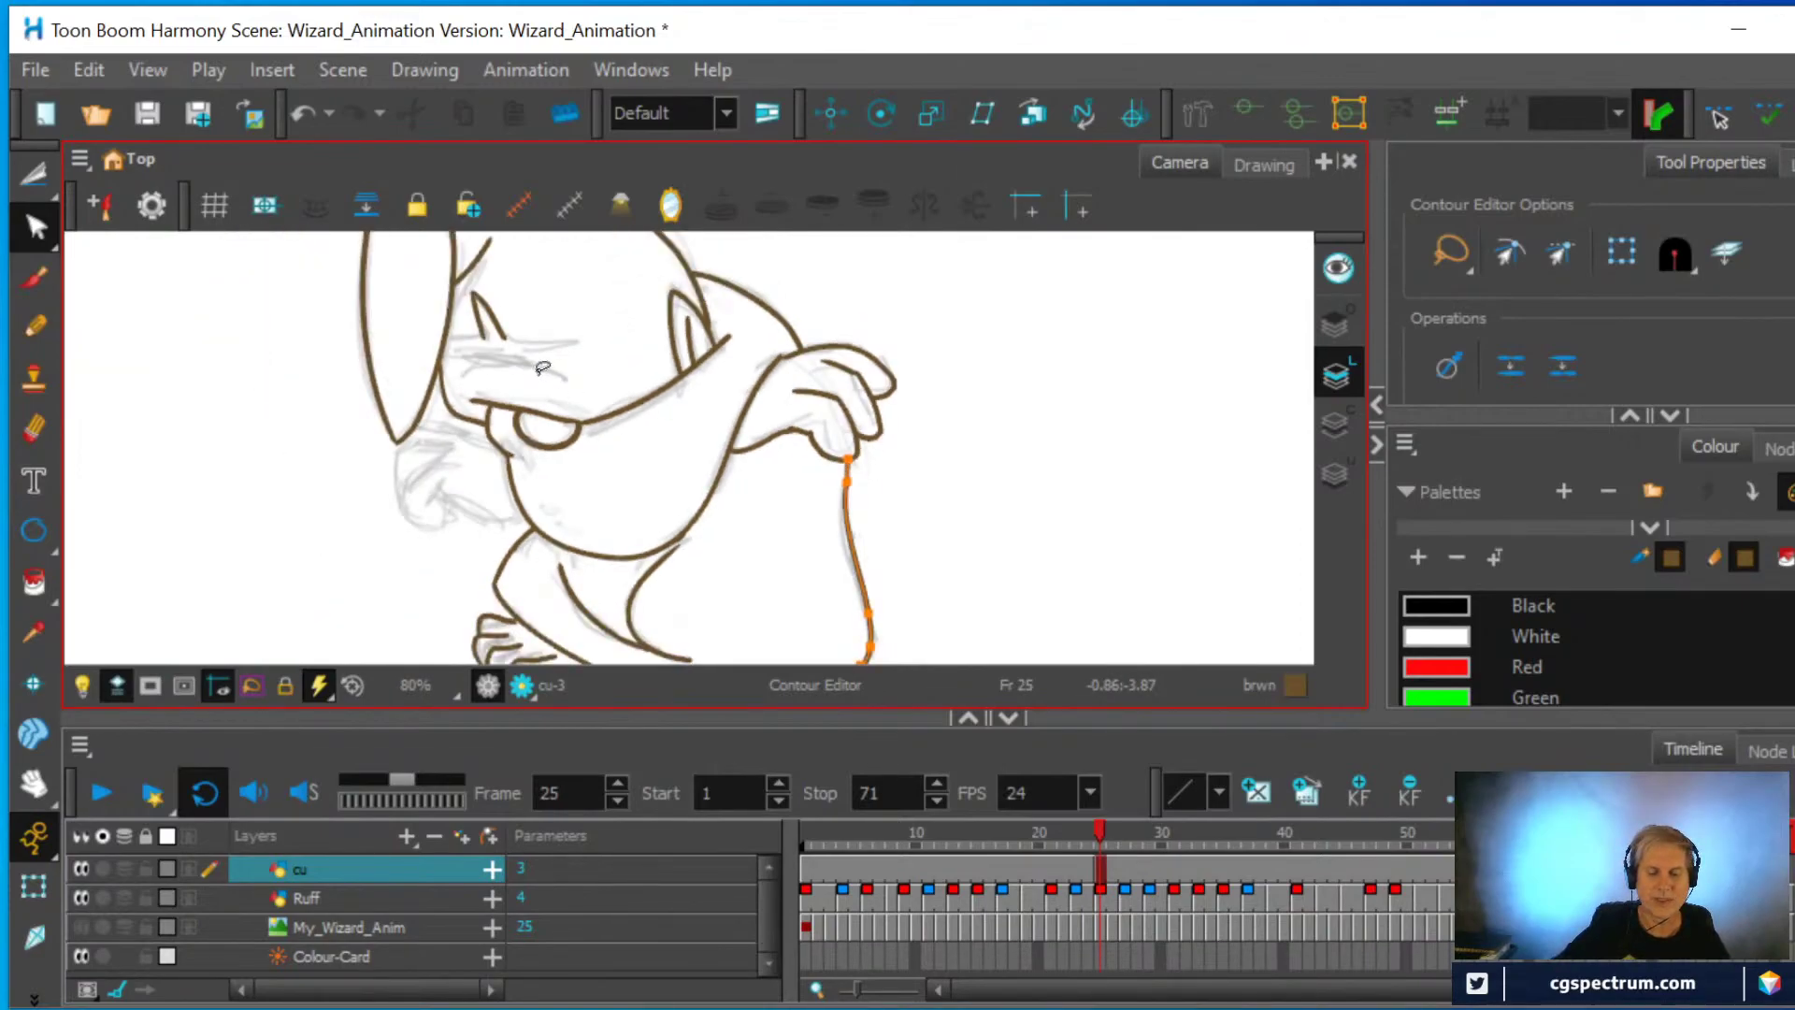
{"action": "scroll", "coordinate": [554, 369], "scroll_direction": "down", "scroll_amount": 3}
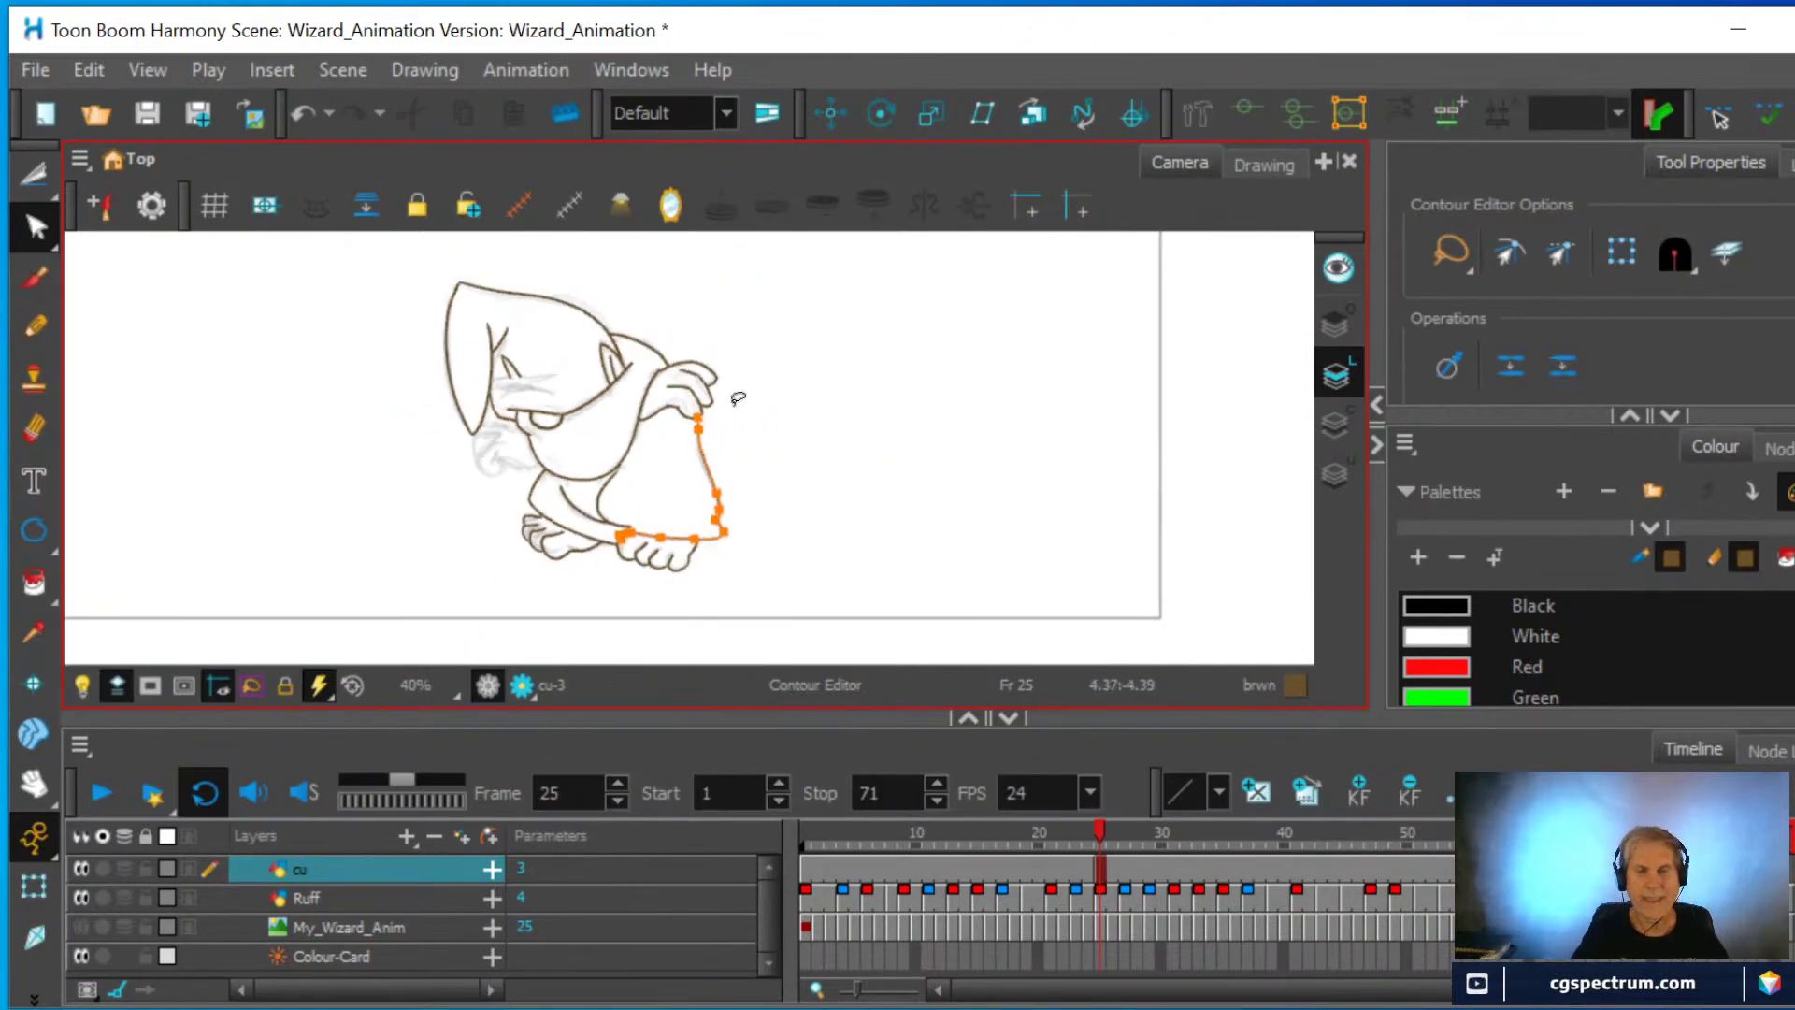
{"action": "scroll", "coordinate": [801, 416], "scroll_direction": "down", "scroll_amount": 2}
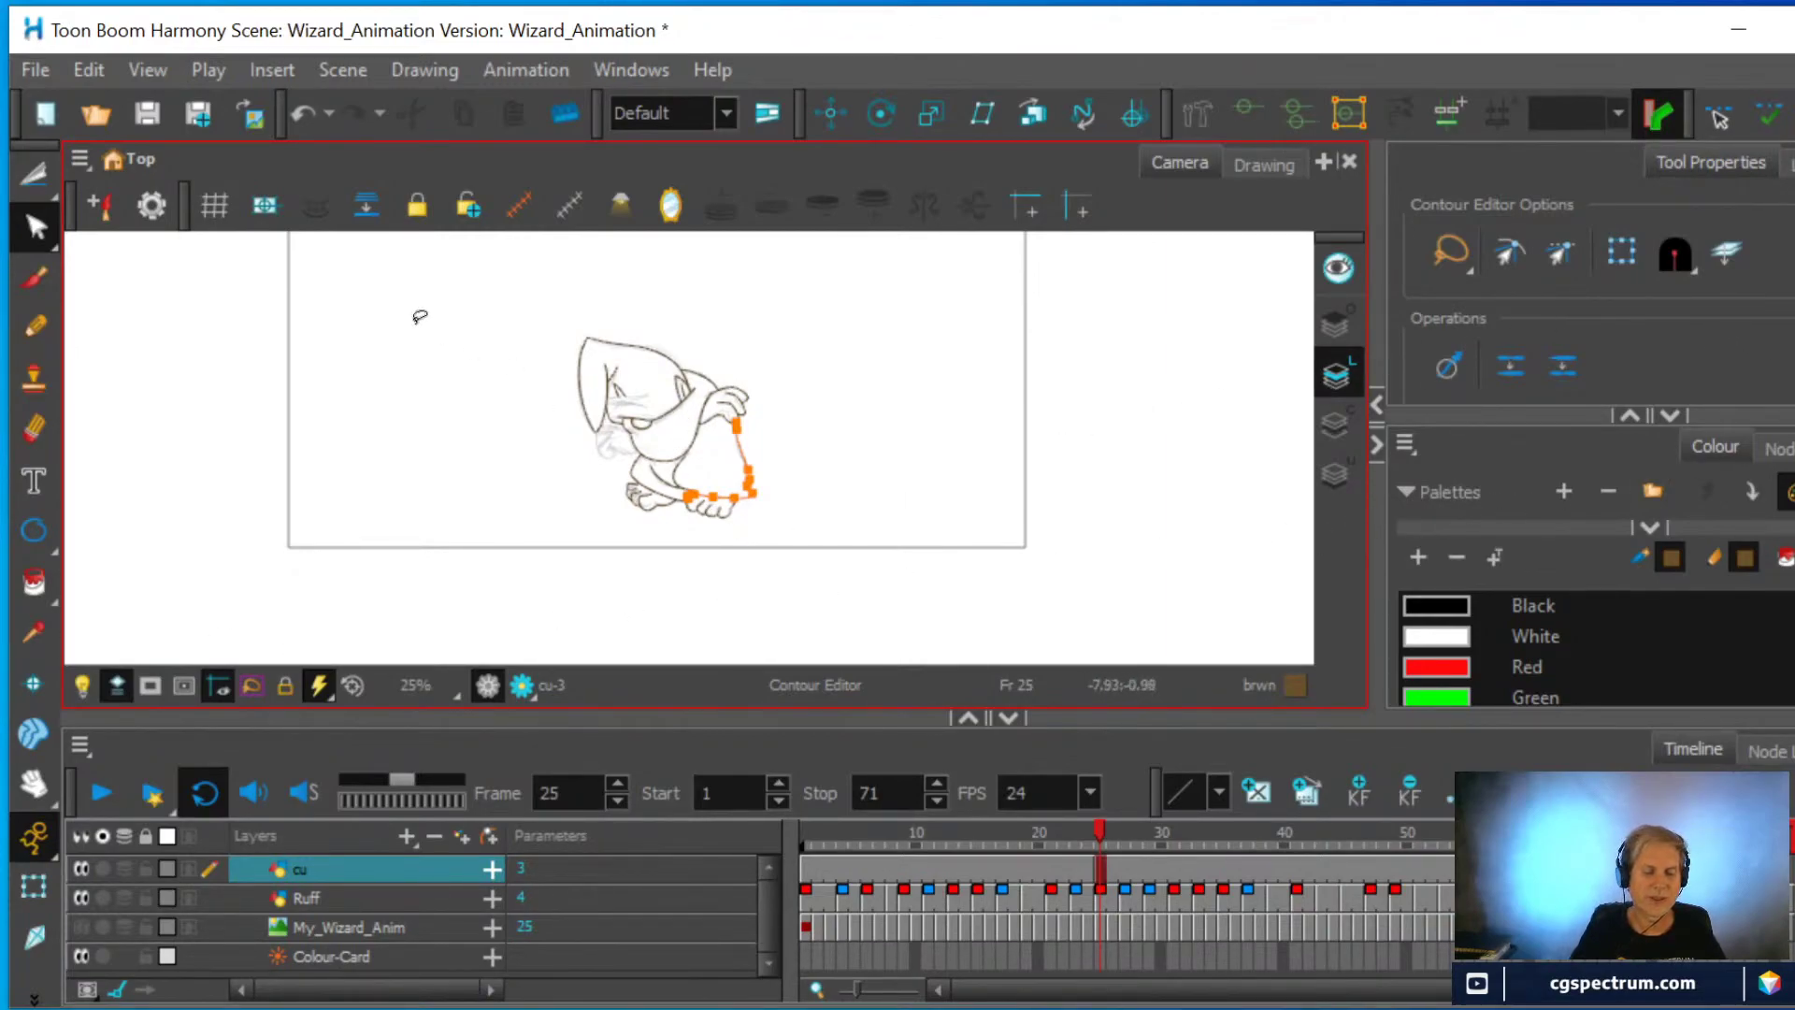
{"action": "left_click", "coordinate": [34, 783]}
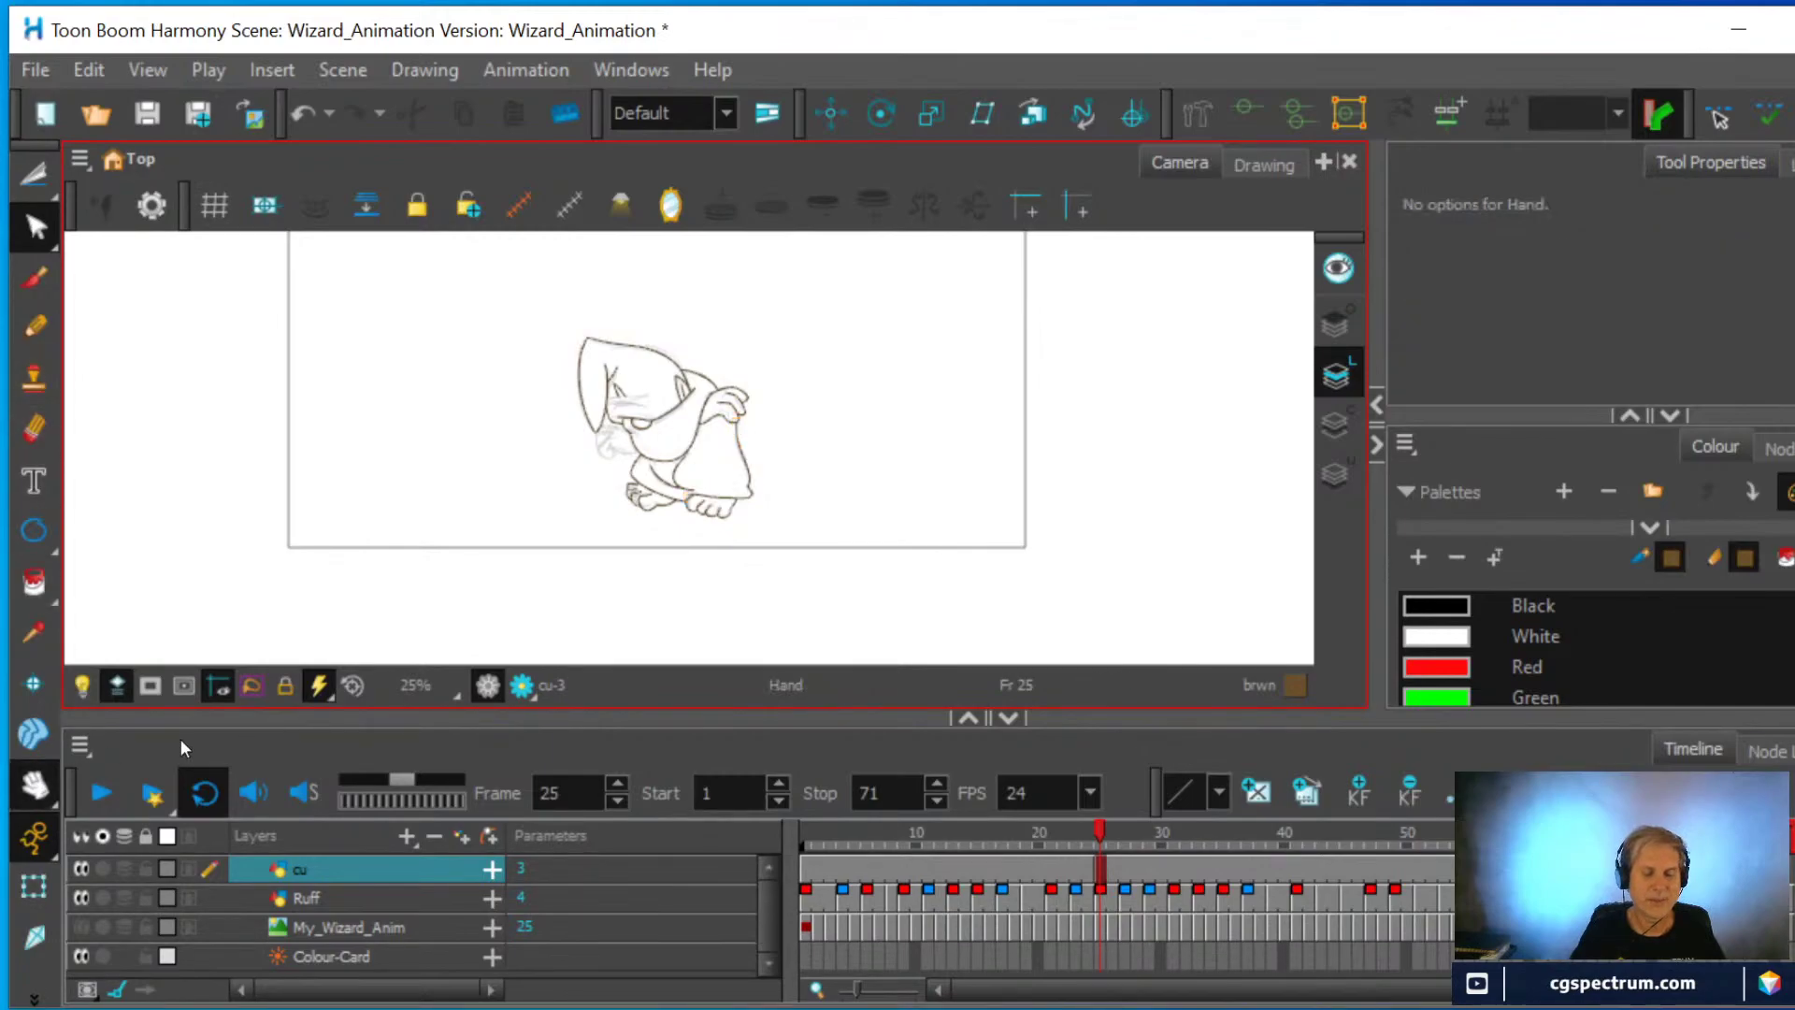
{"action": "left_click_drag", "start_coordinate": [417, 450], "coordinate": [486, 550]}
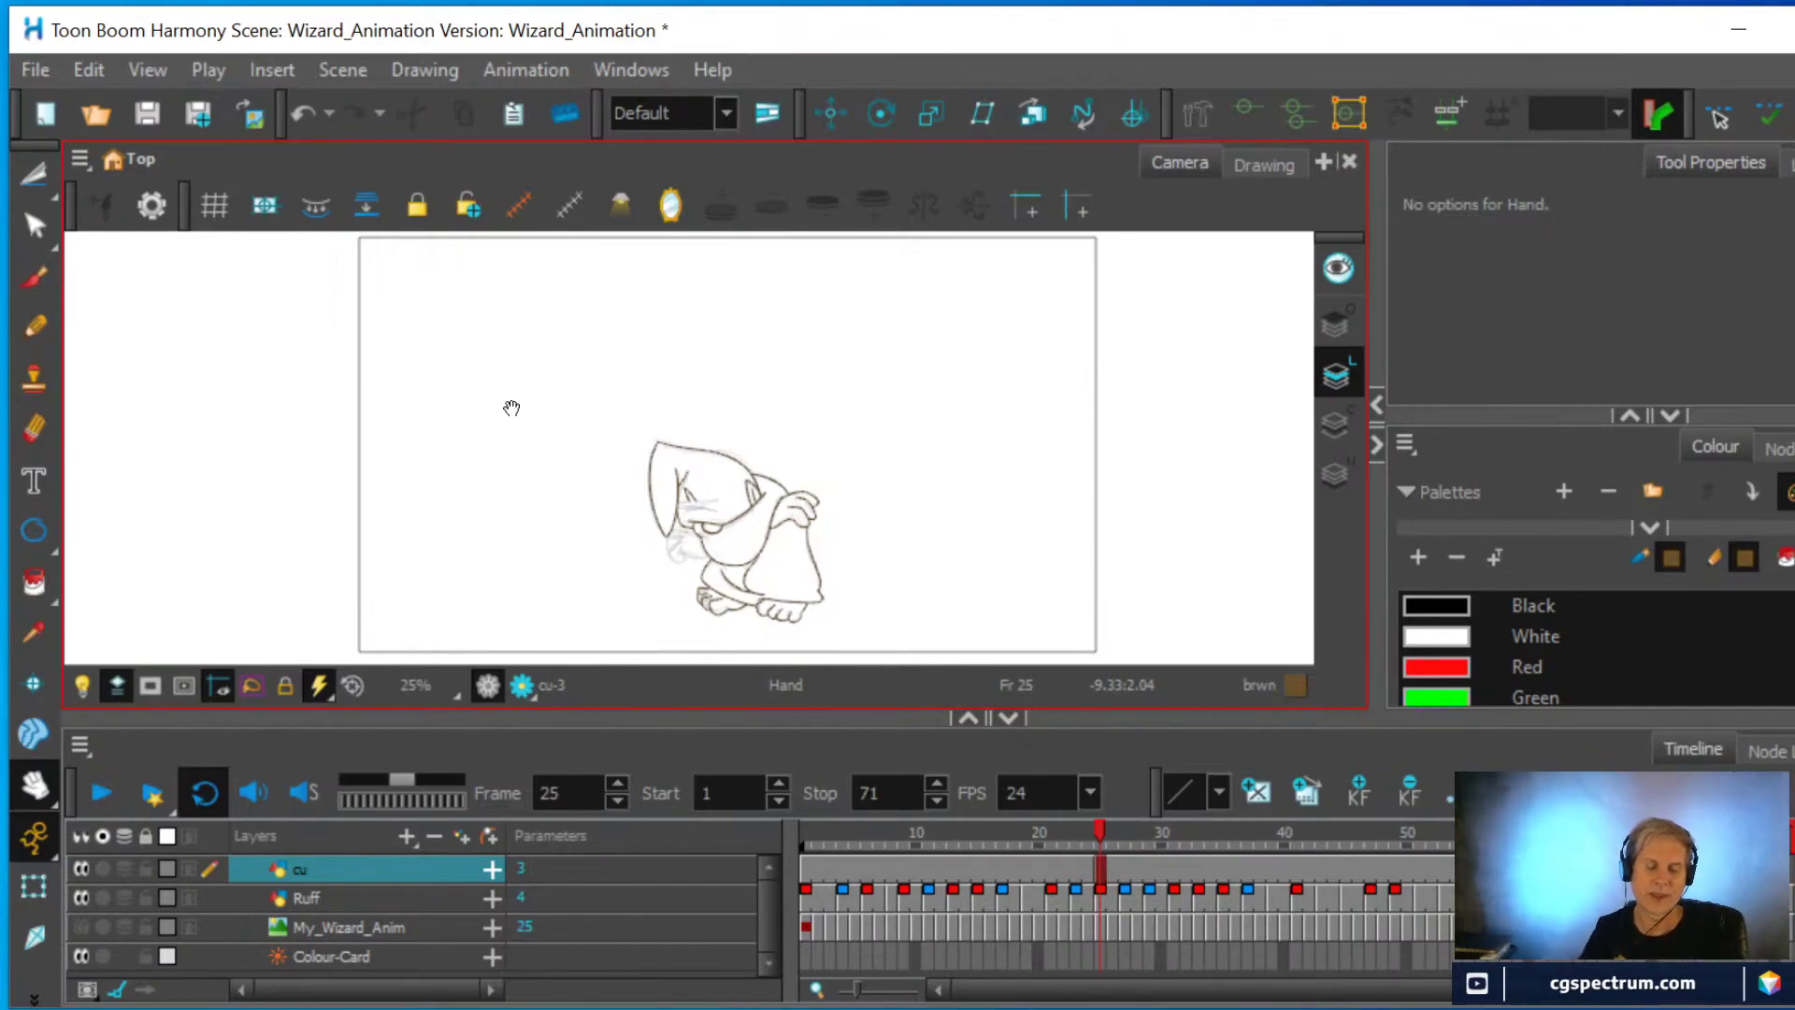
{"action": "scroll", "coordinate": [512, 408], "scroll_direction": "down", "scroll_amount": 1}
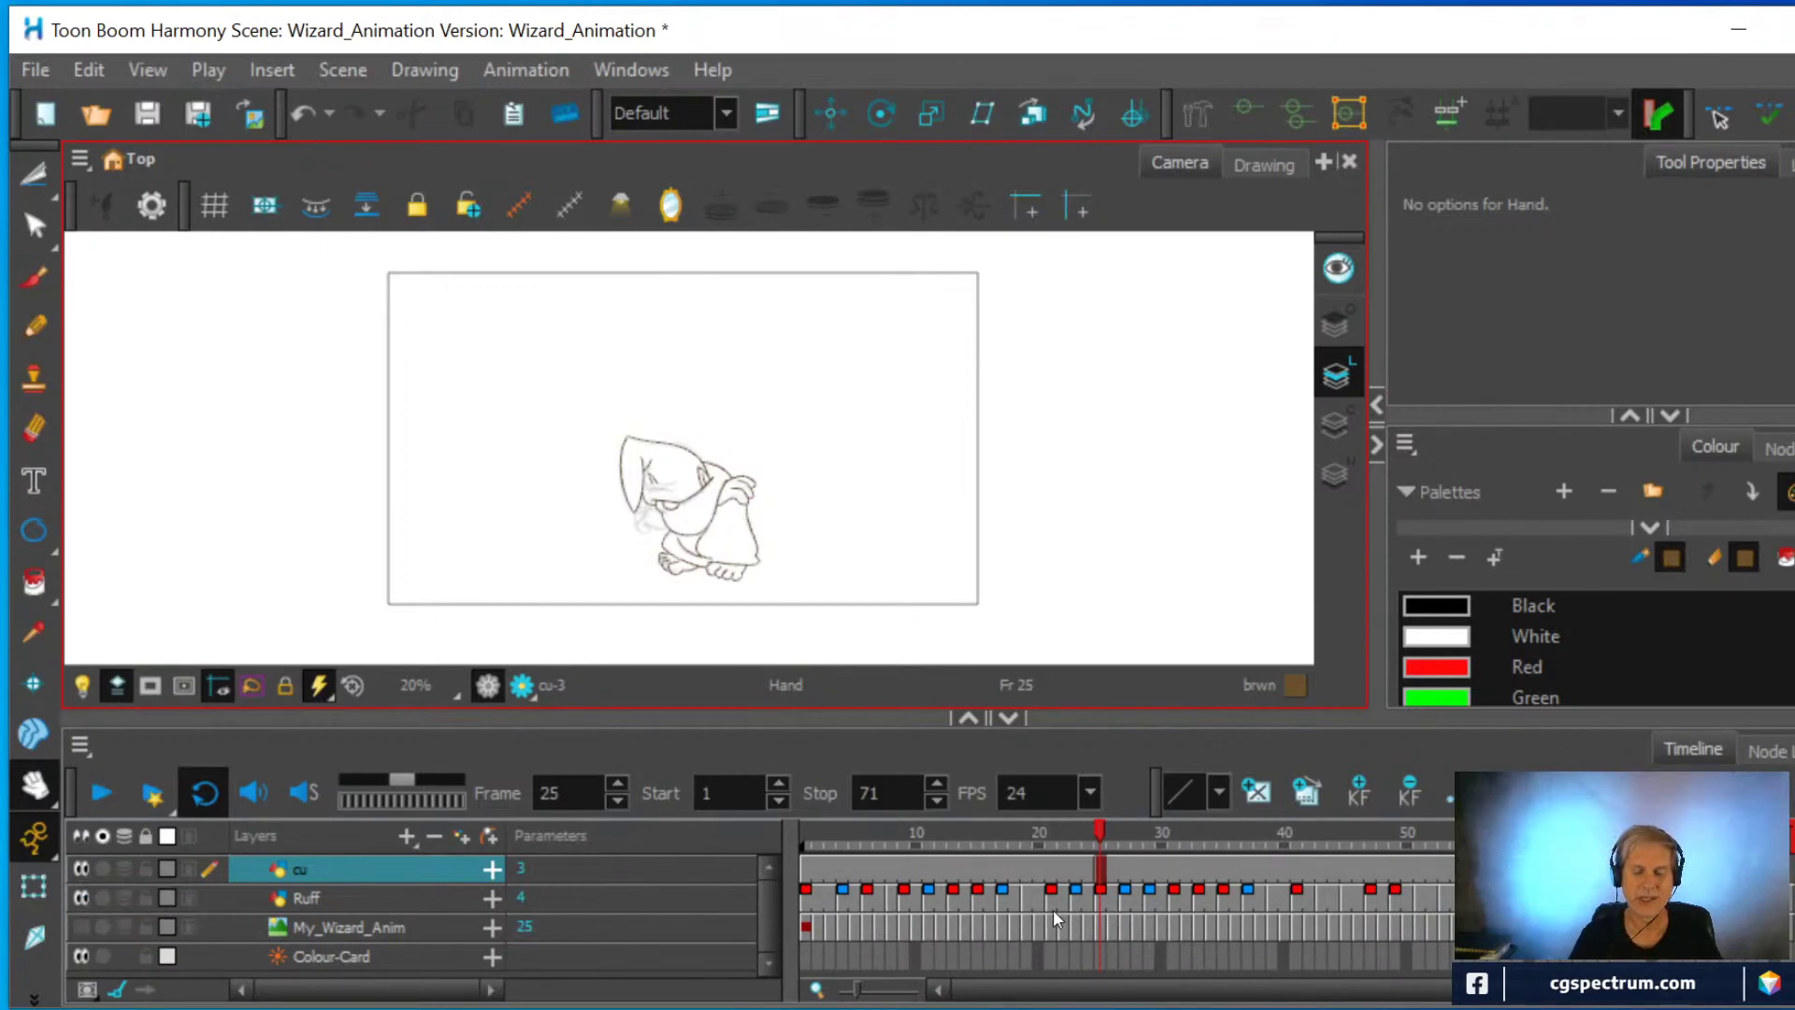
{"action": "left_click", "coordinate": [800, 861]}
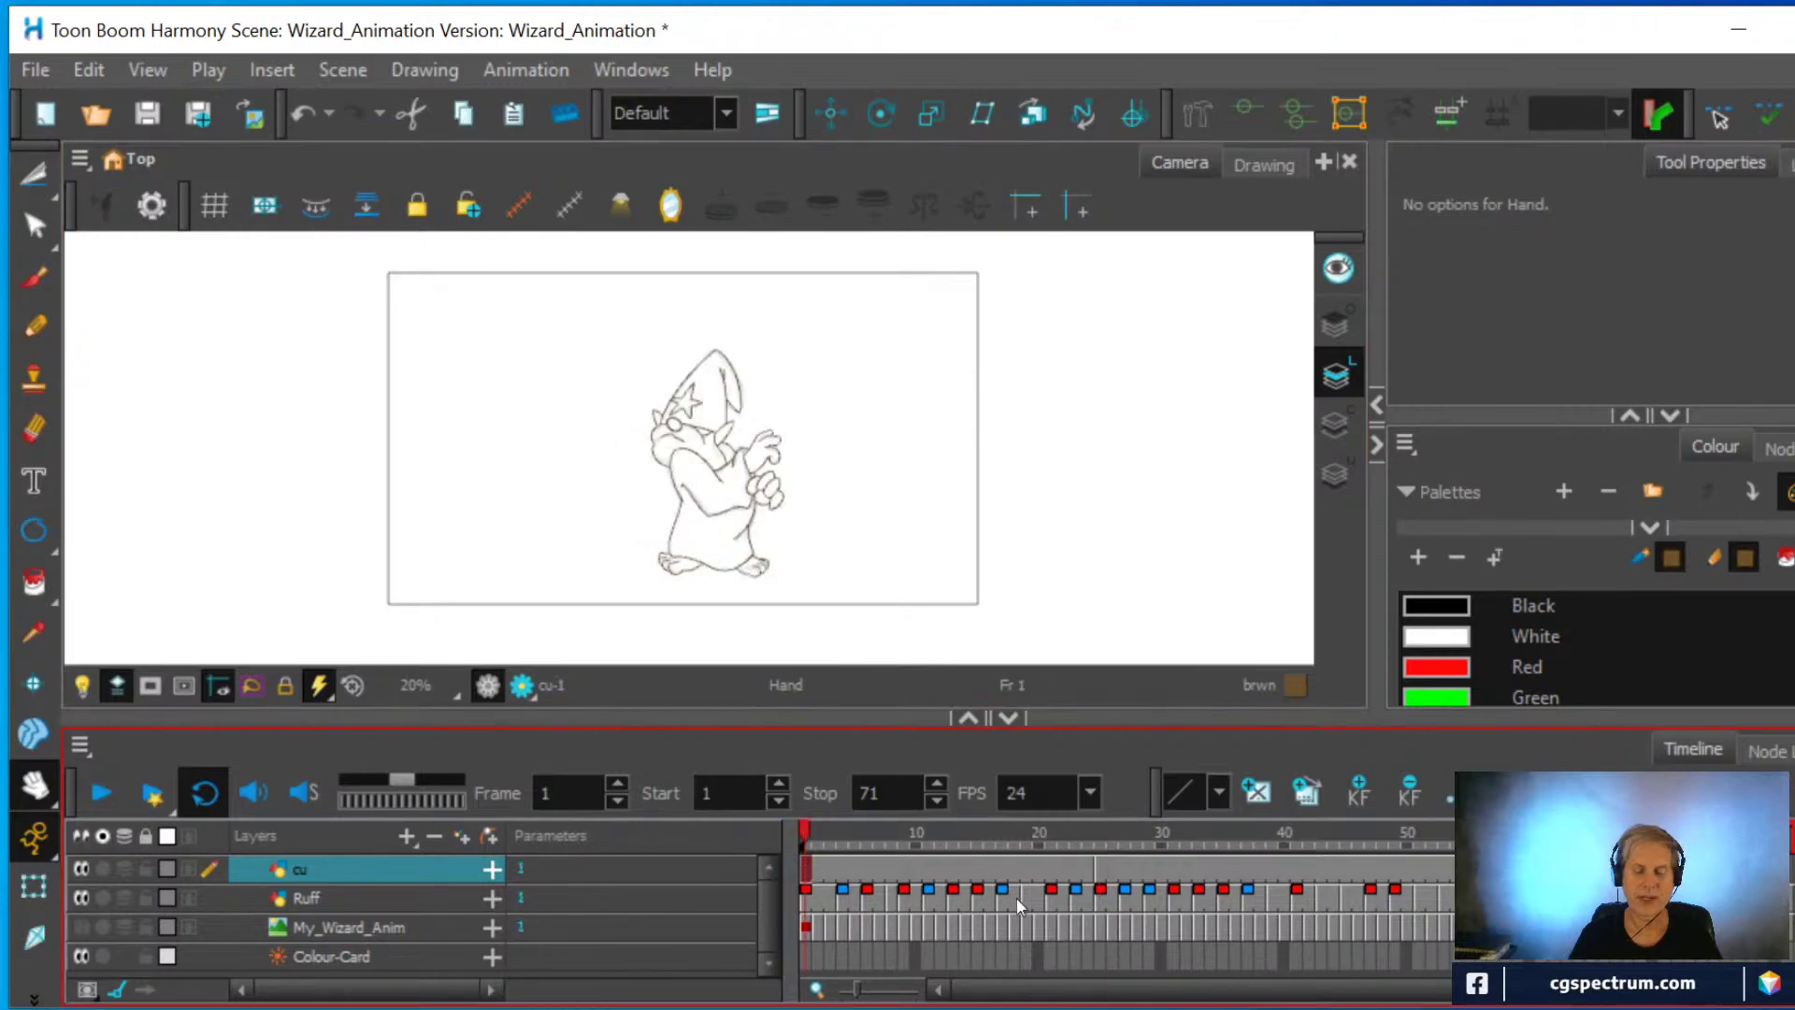
{"action": "left_click", "coordinate": [1100, 866]}
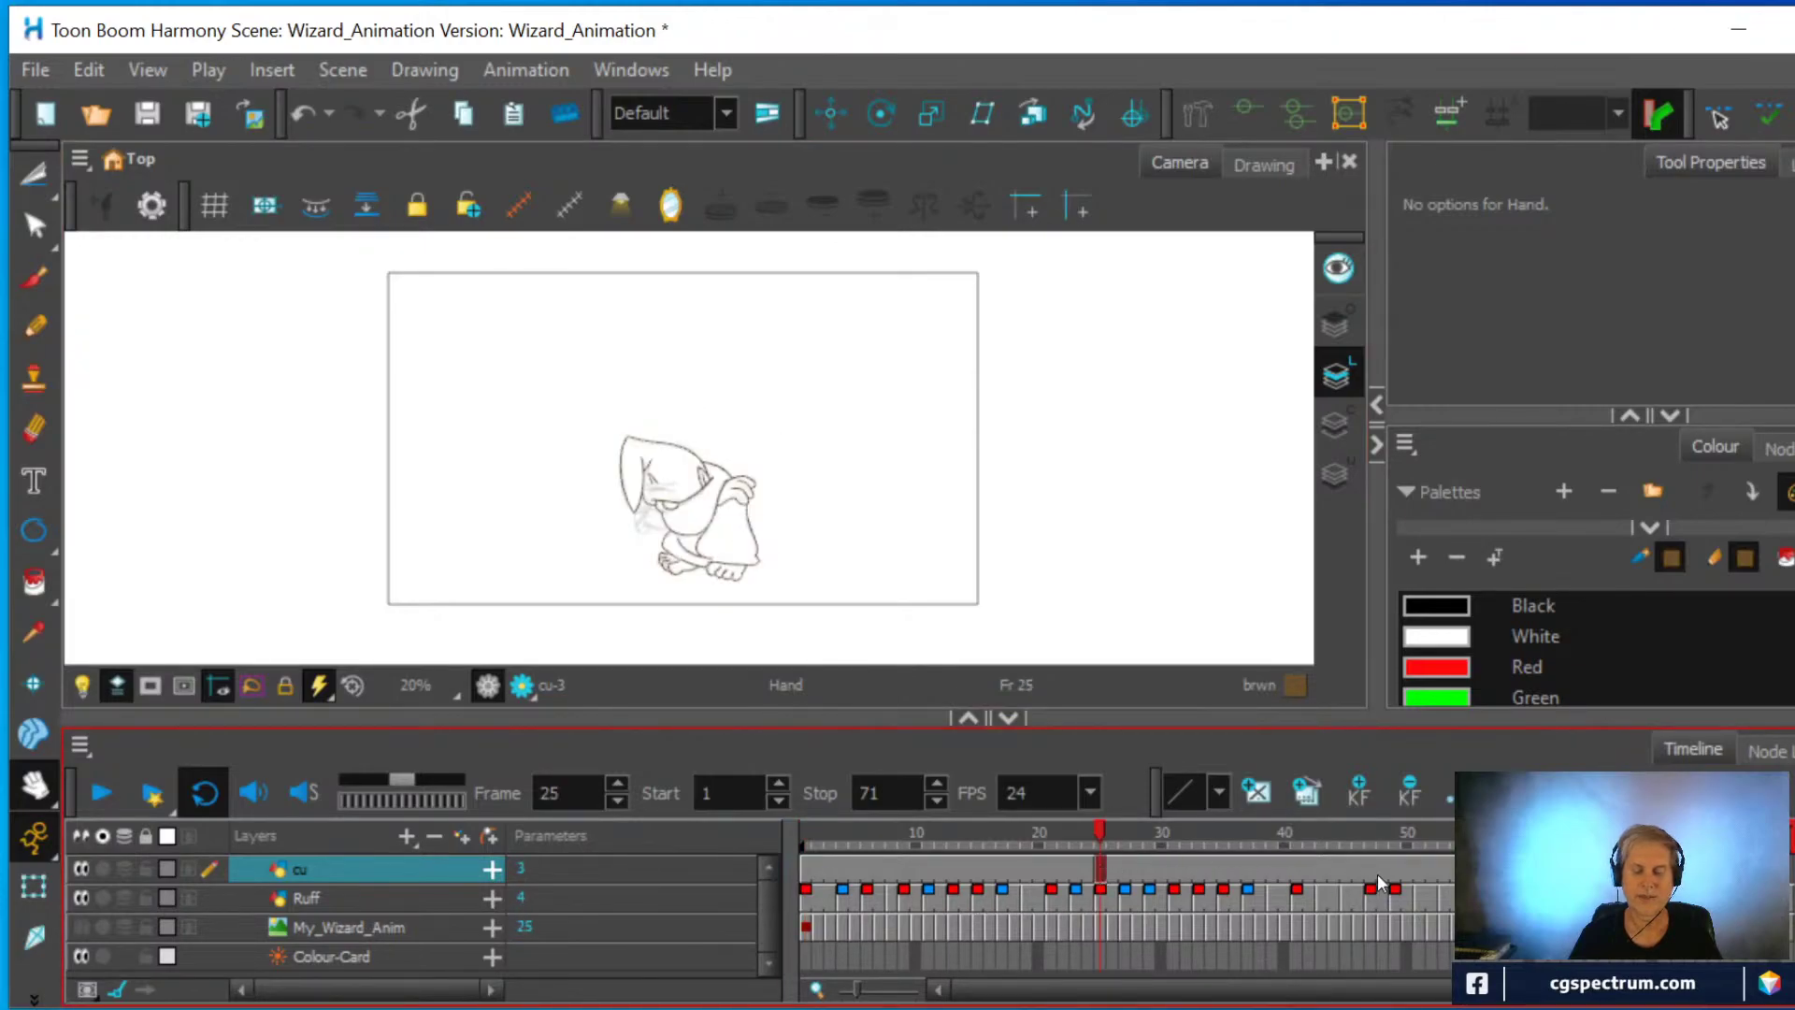
{"action": "left_click", "coordinate": [1639, 866]}
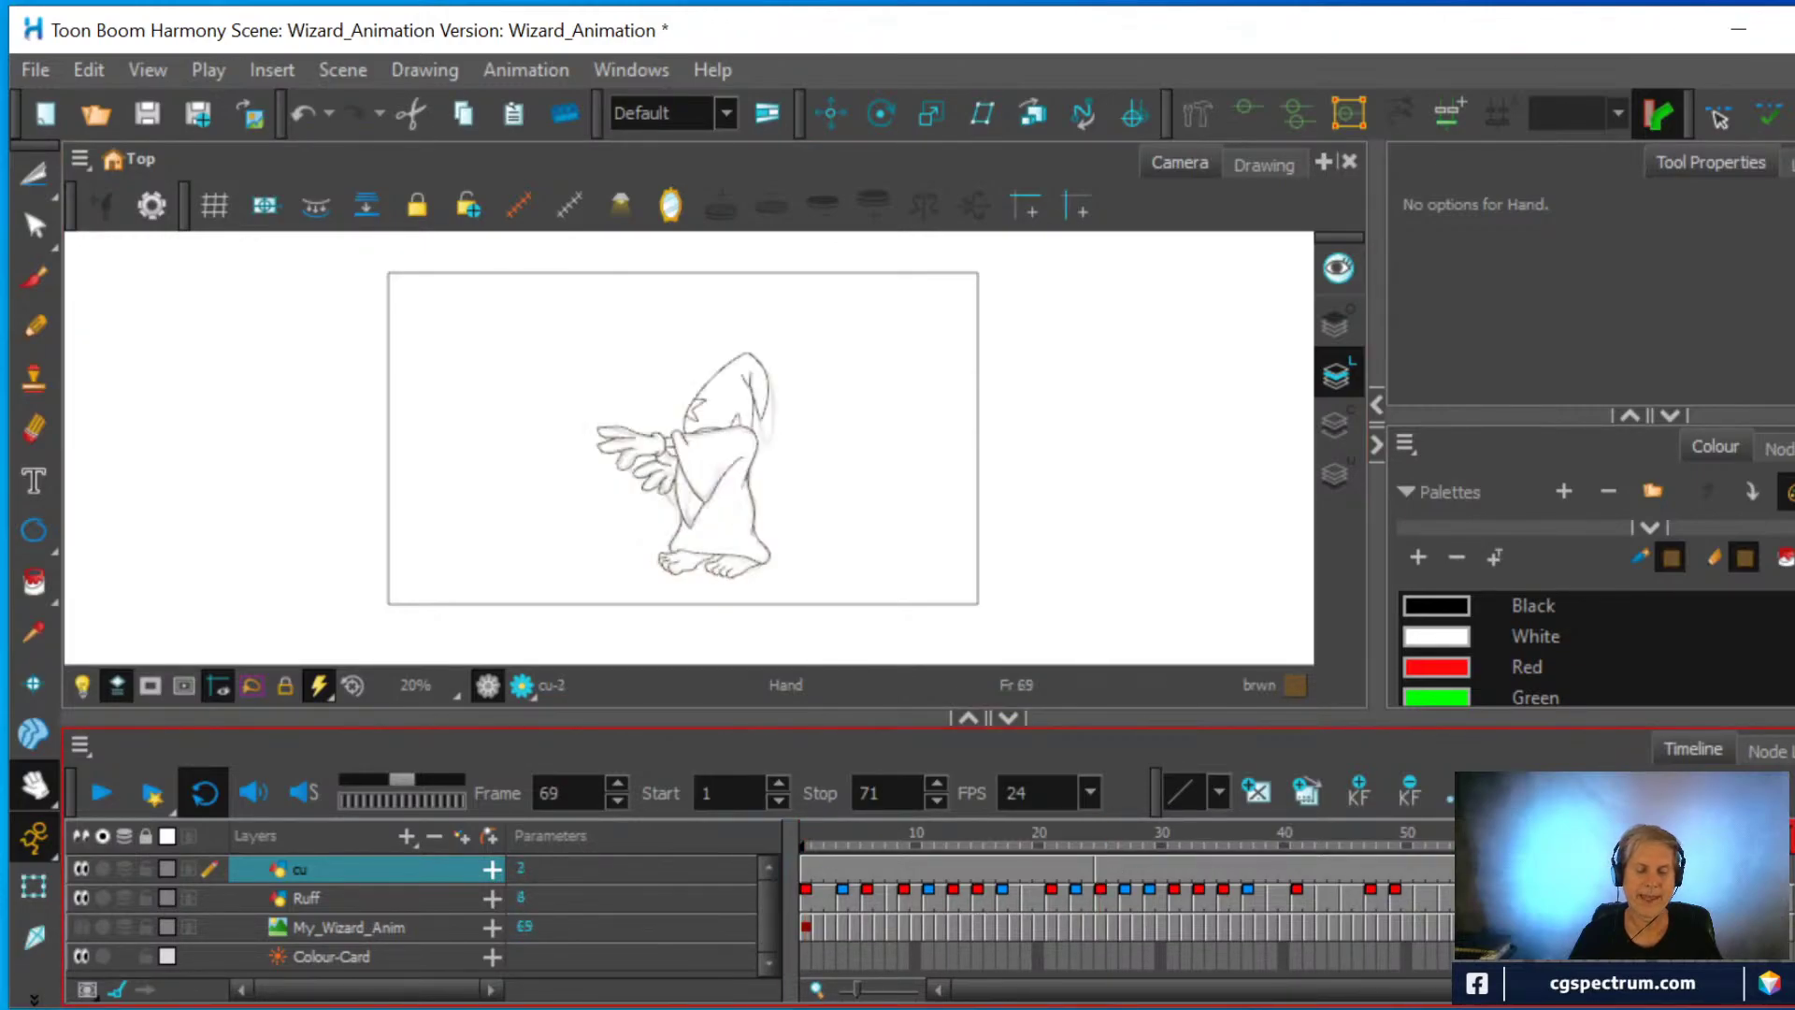
{"action": "left_click", "coordinate": [1100, 866]}
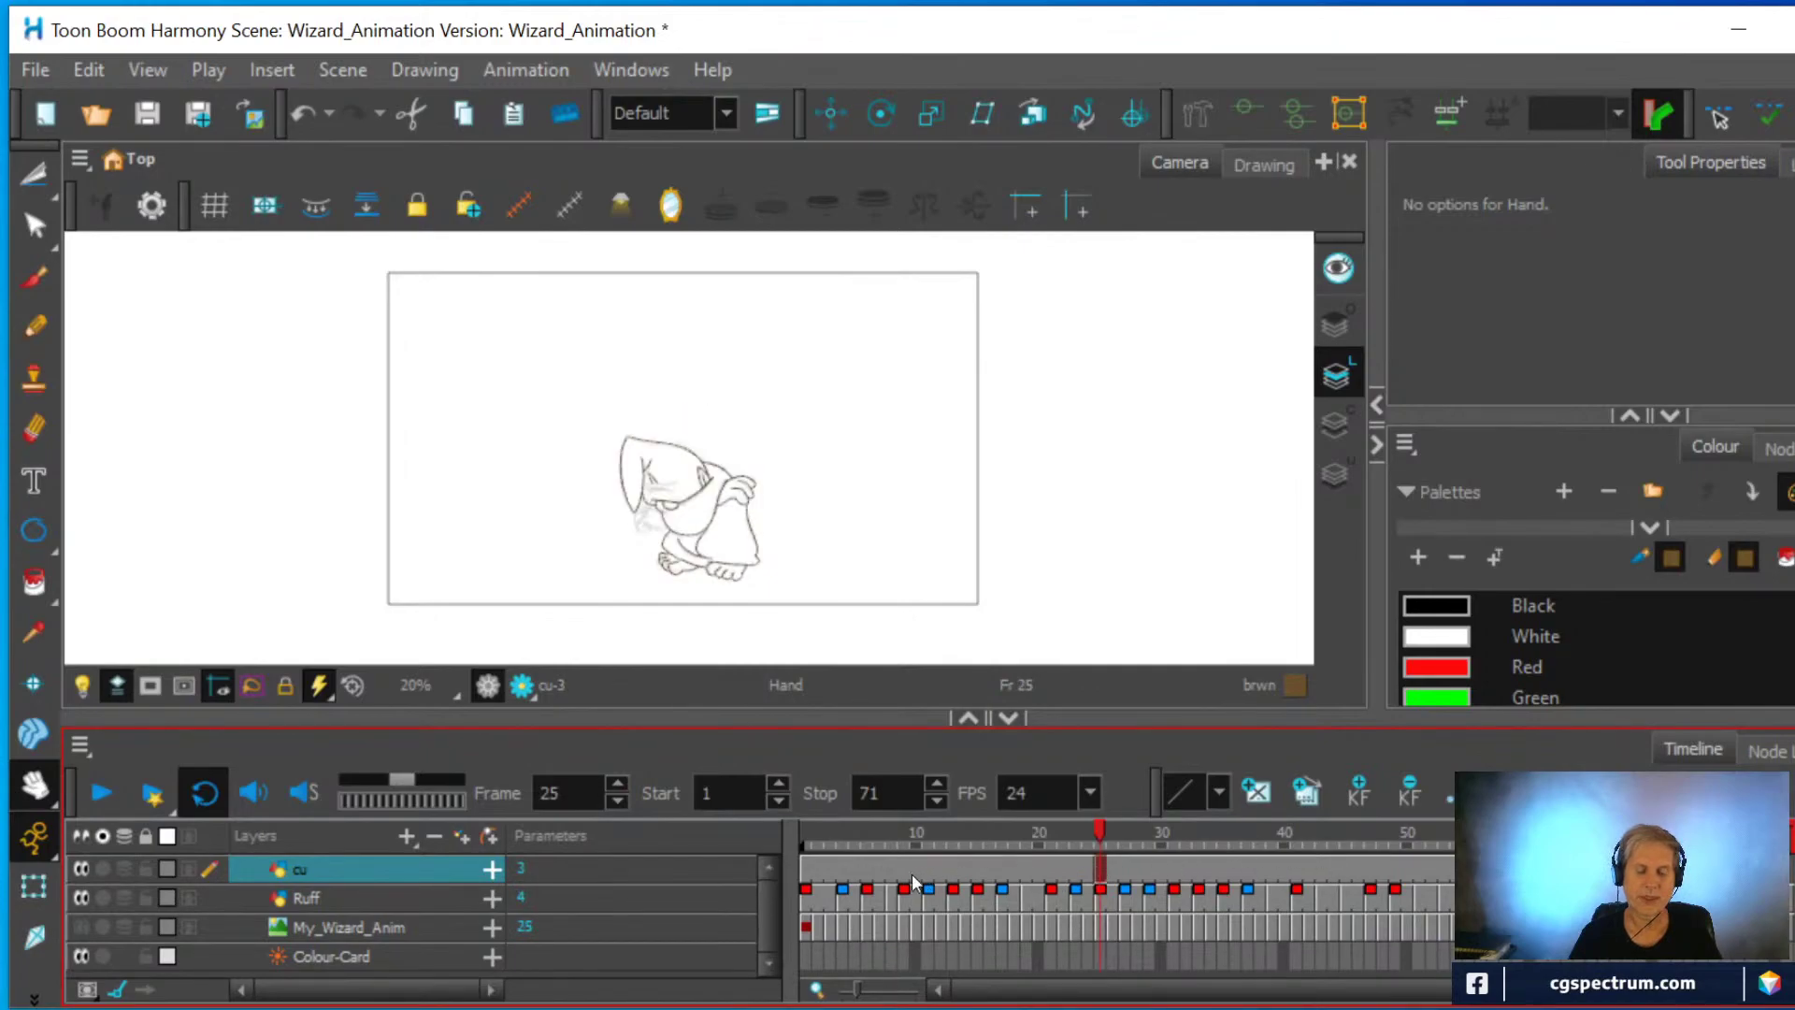
{"action": "left_click", "coordinate": [808, 869]}
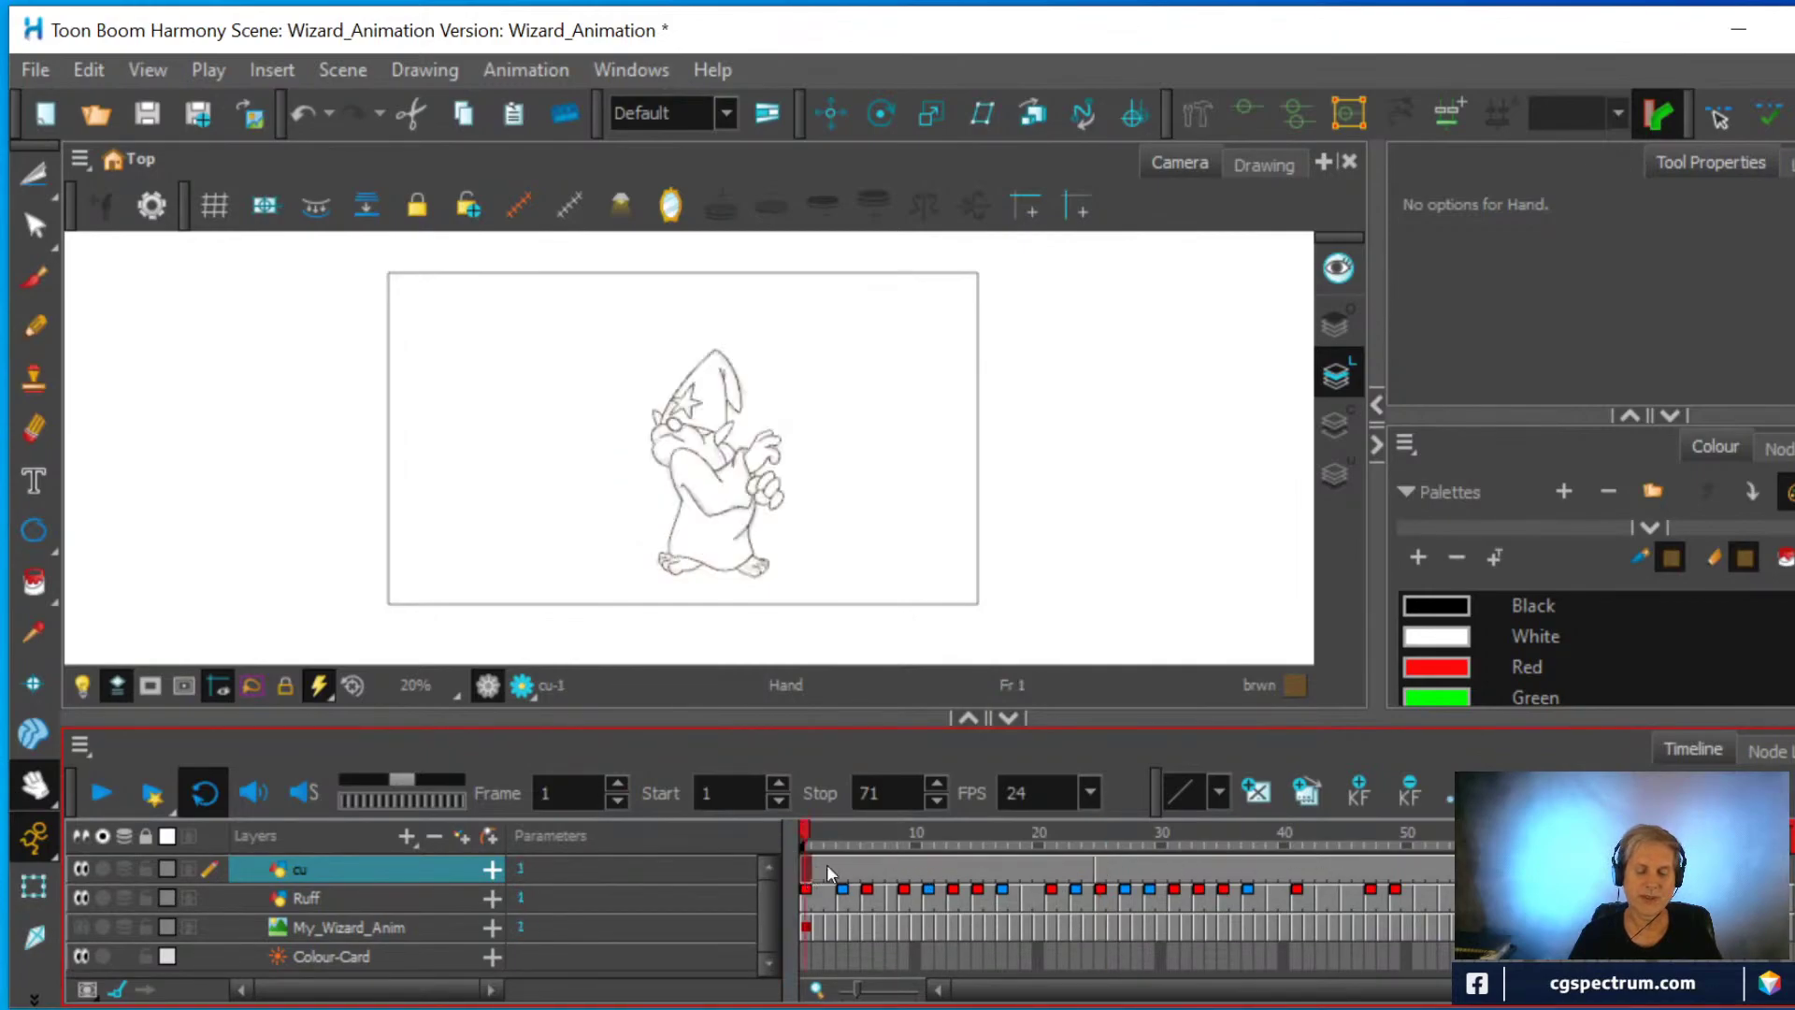
{"action": "left_click", "coordinate": [1103, 865]}
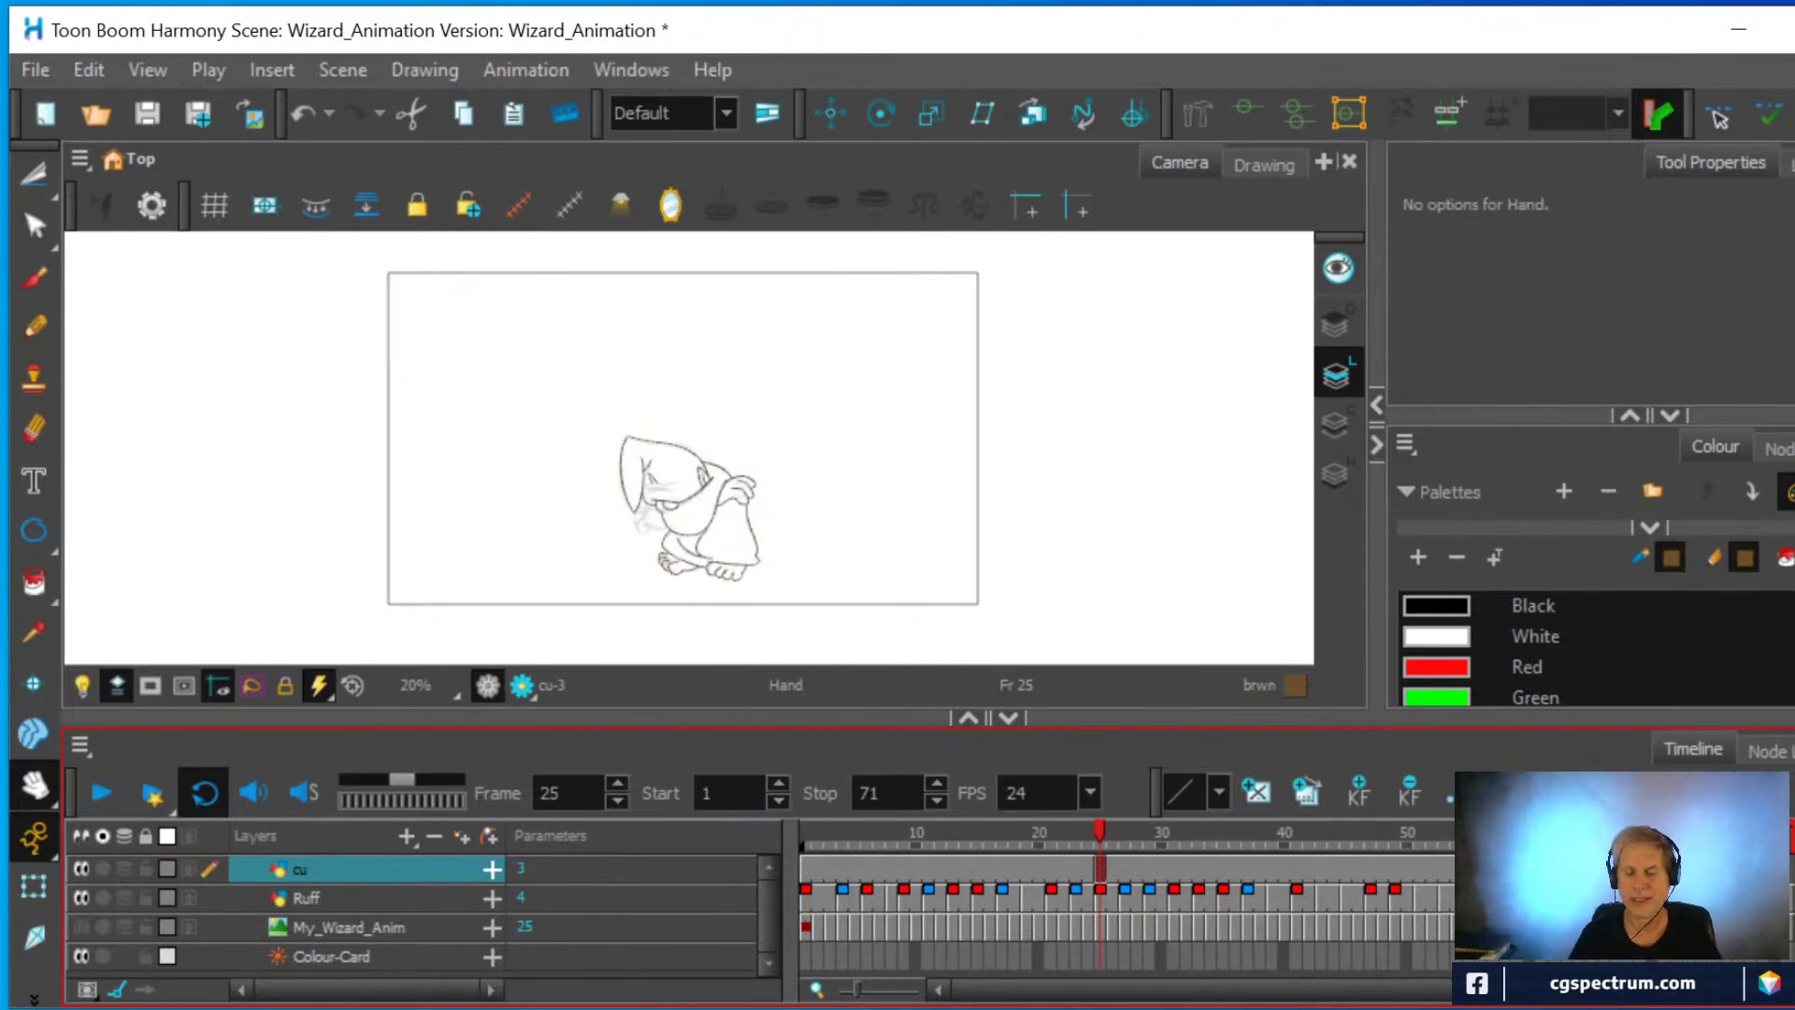
{"action": "left_click", "coordinate": [1641, 868]}
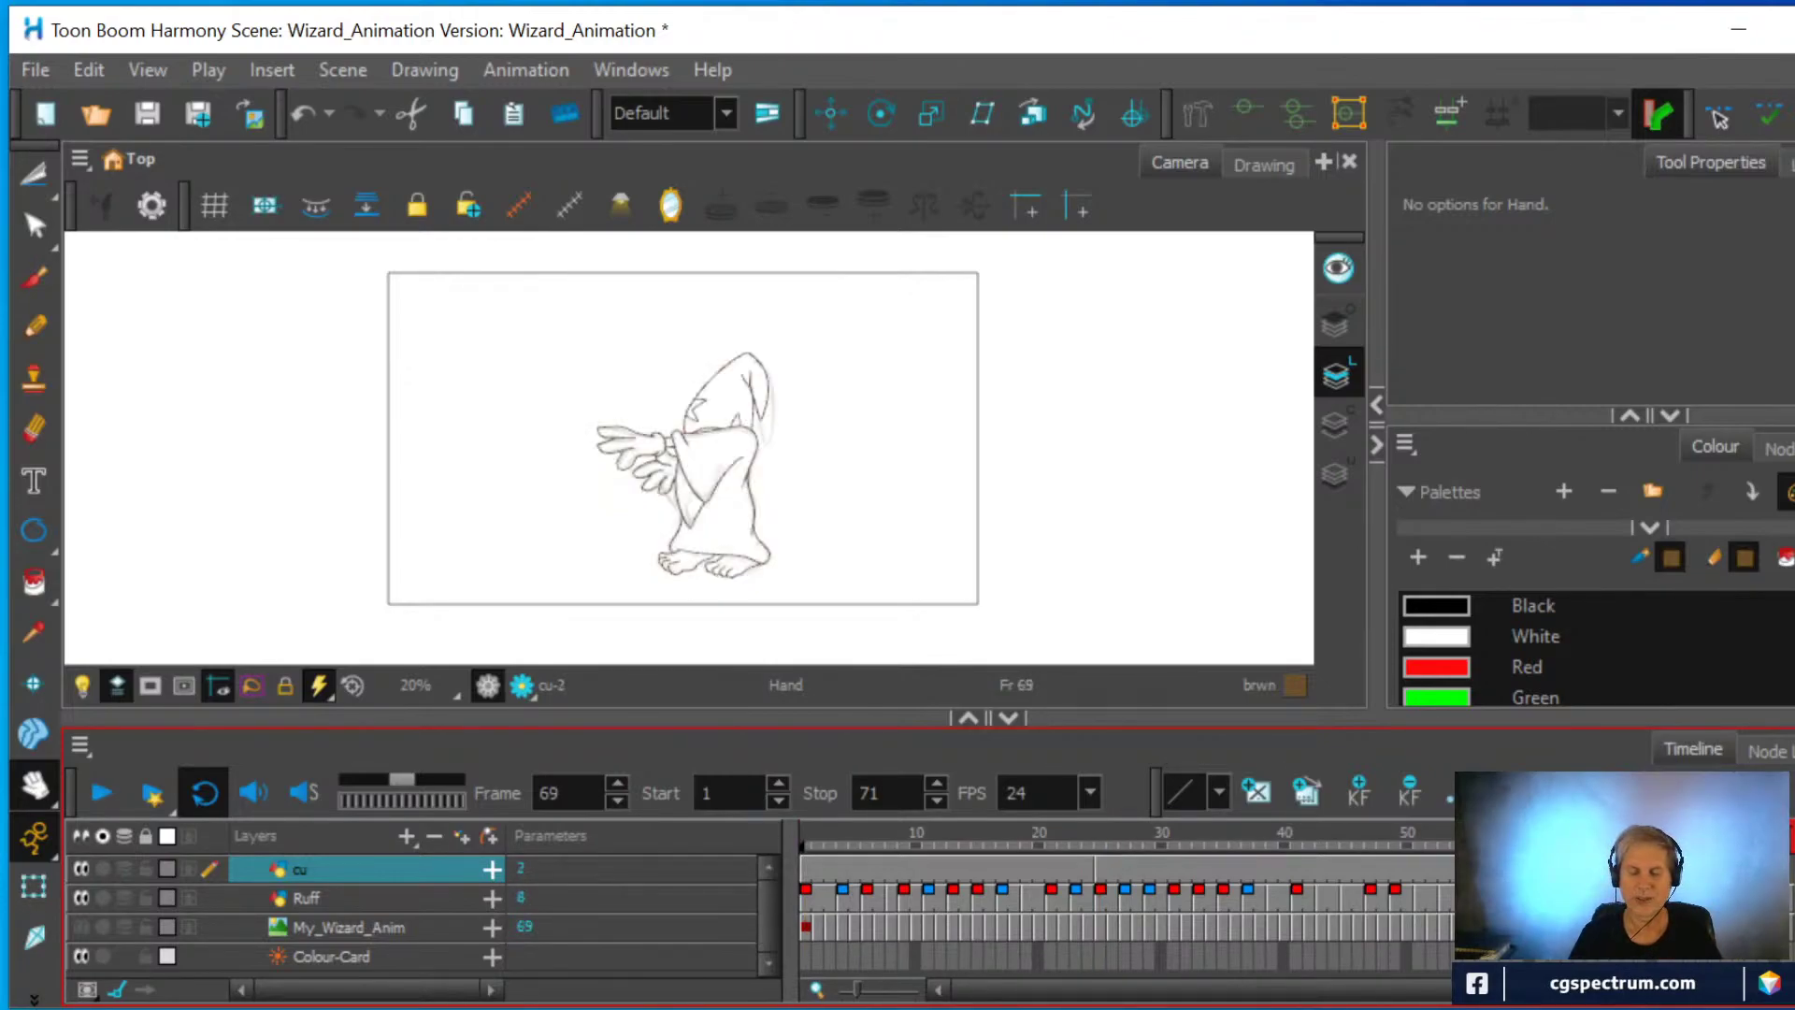
{"action": "left_click", "coordinate": [1100, 866]}
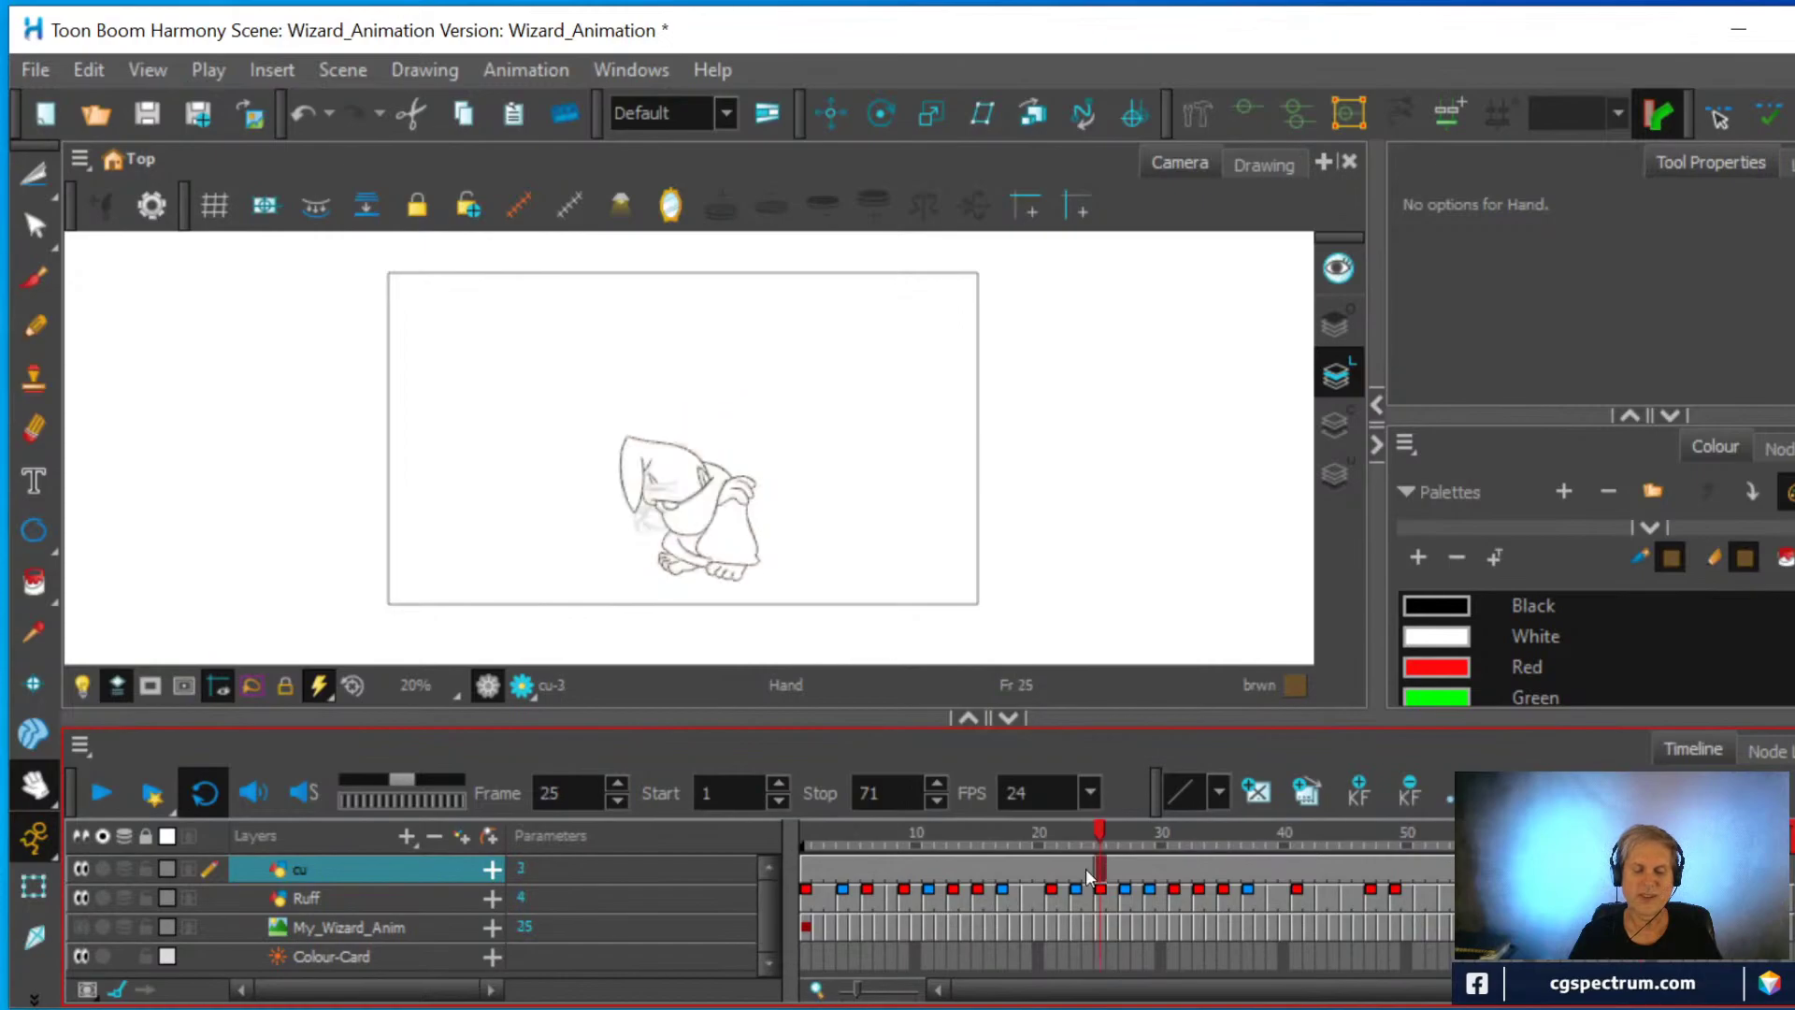
{"action": "left_click", "coordinate": [807, 865]}
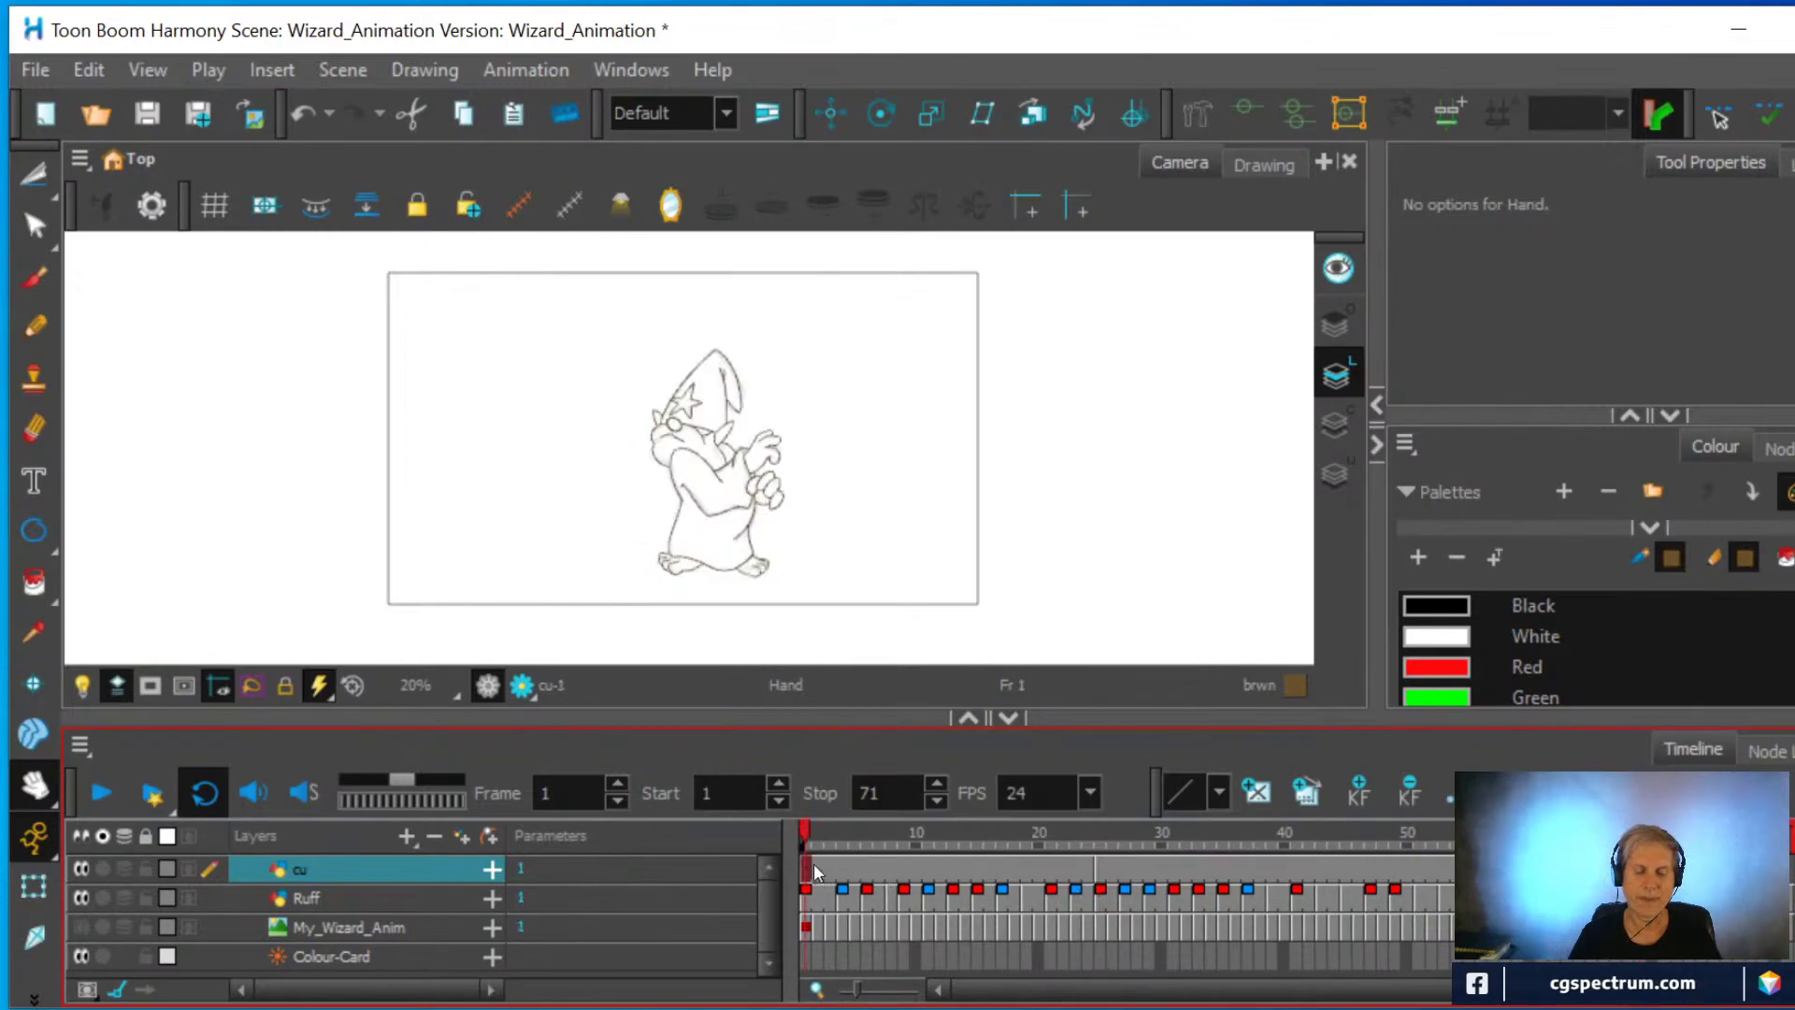
{"action": "left_click", "coordinate": [1098, 862]}
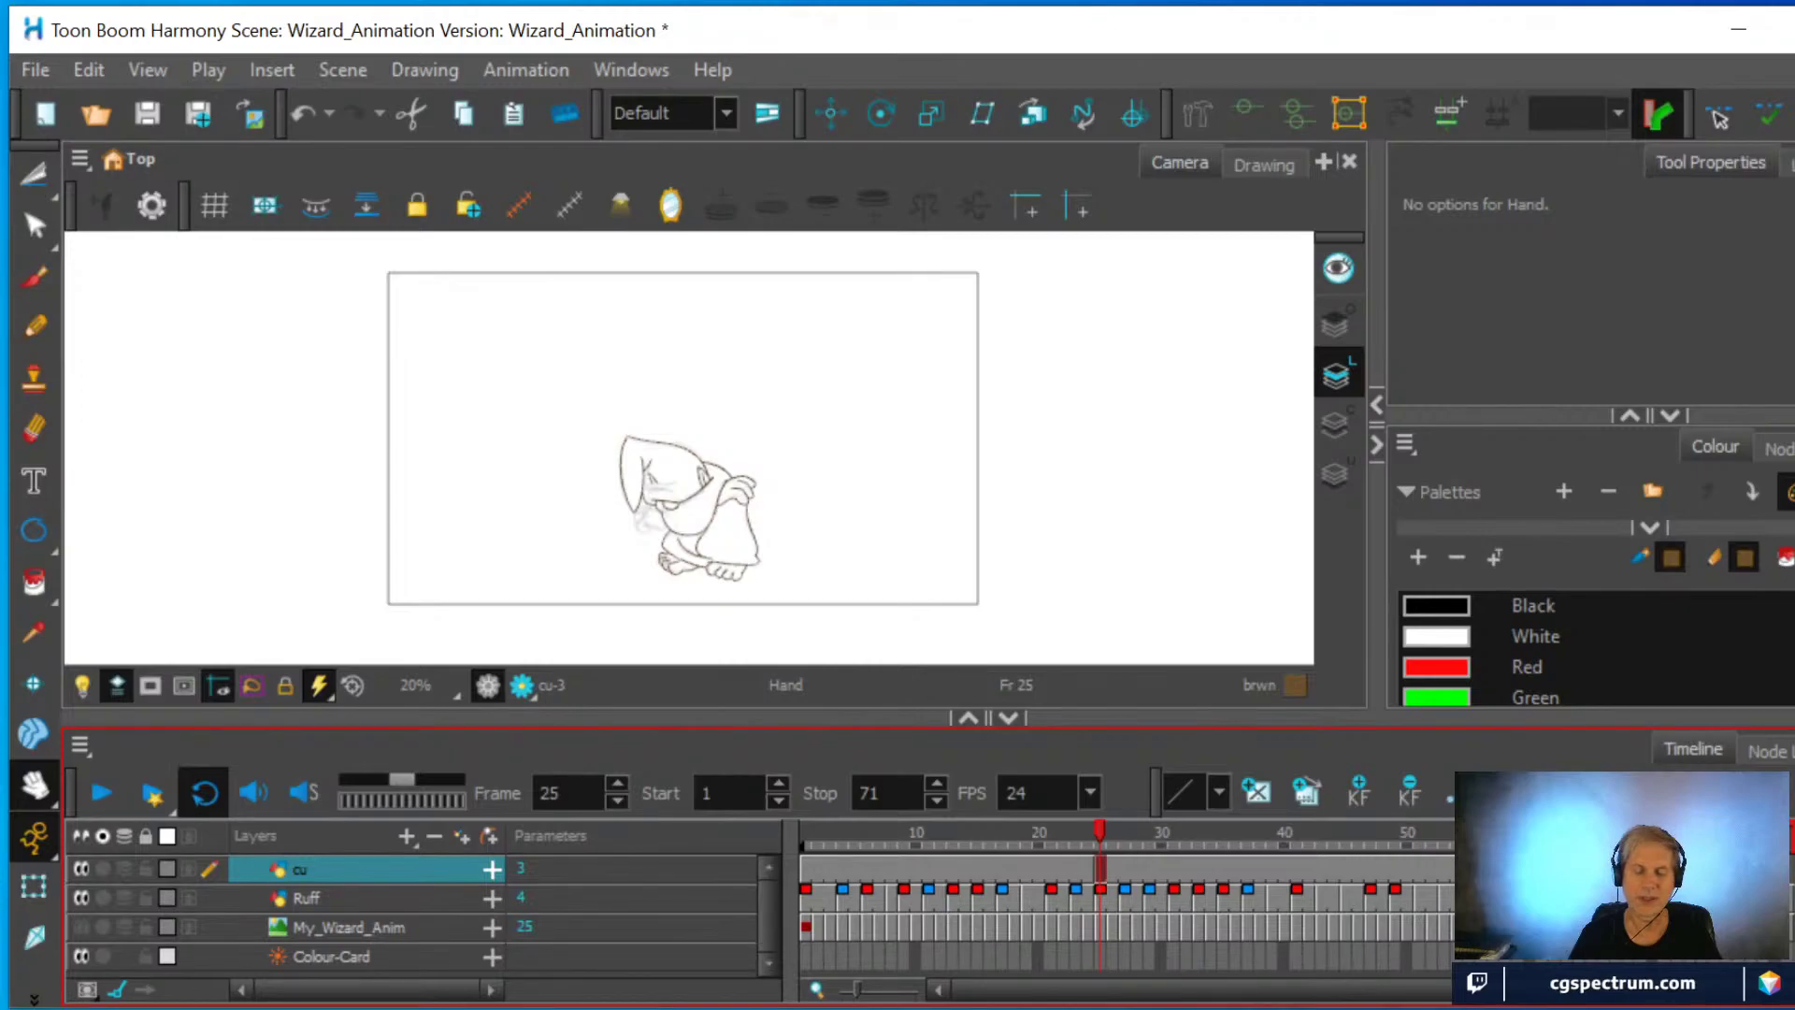
Hide the cu and Ruff layers, show the My_Wizard_Anim reference layer and play back the original animation
{"action": "key", "text": "shift+period"}
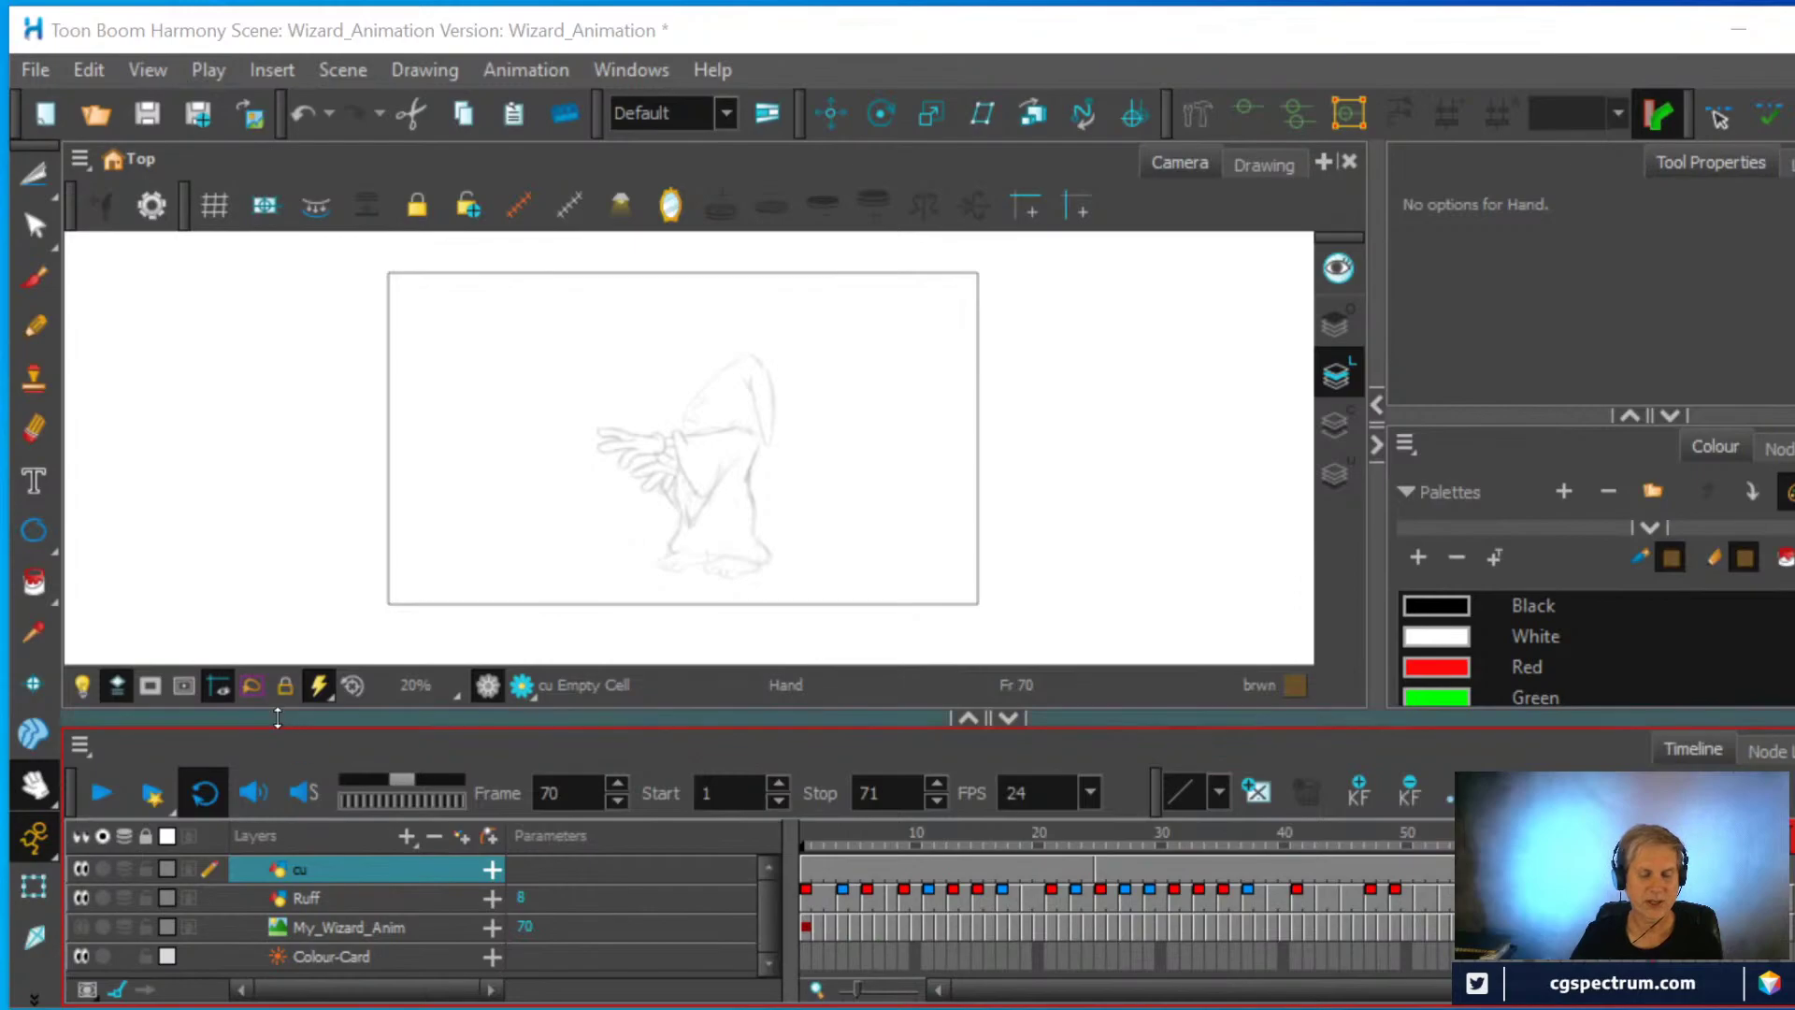
{"action": "left_click_drag", "start_coordinate": [285, 718], "coordinate": [288, 638]}
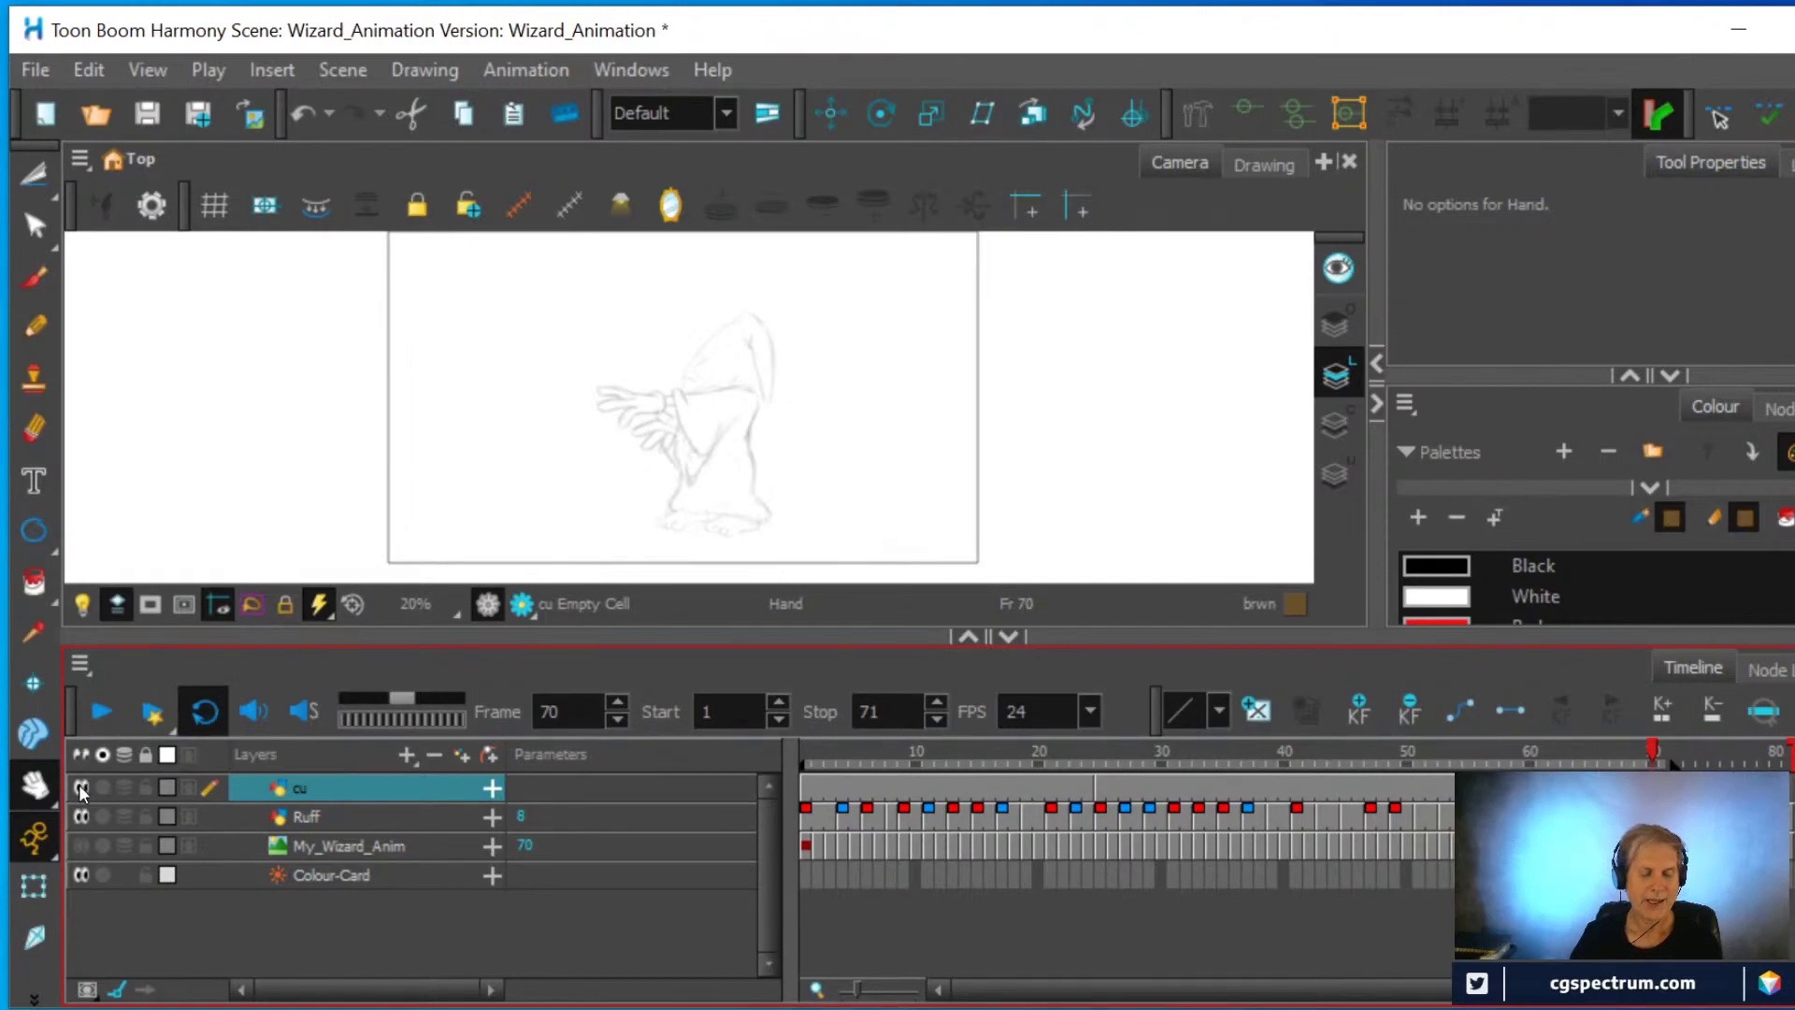
{"action": "left_click", "coordinate": [81, 816]}
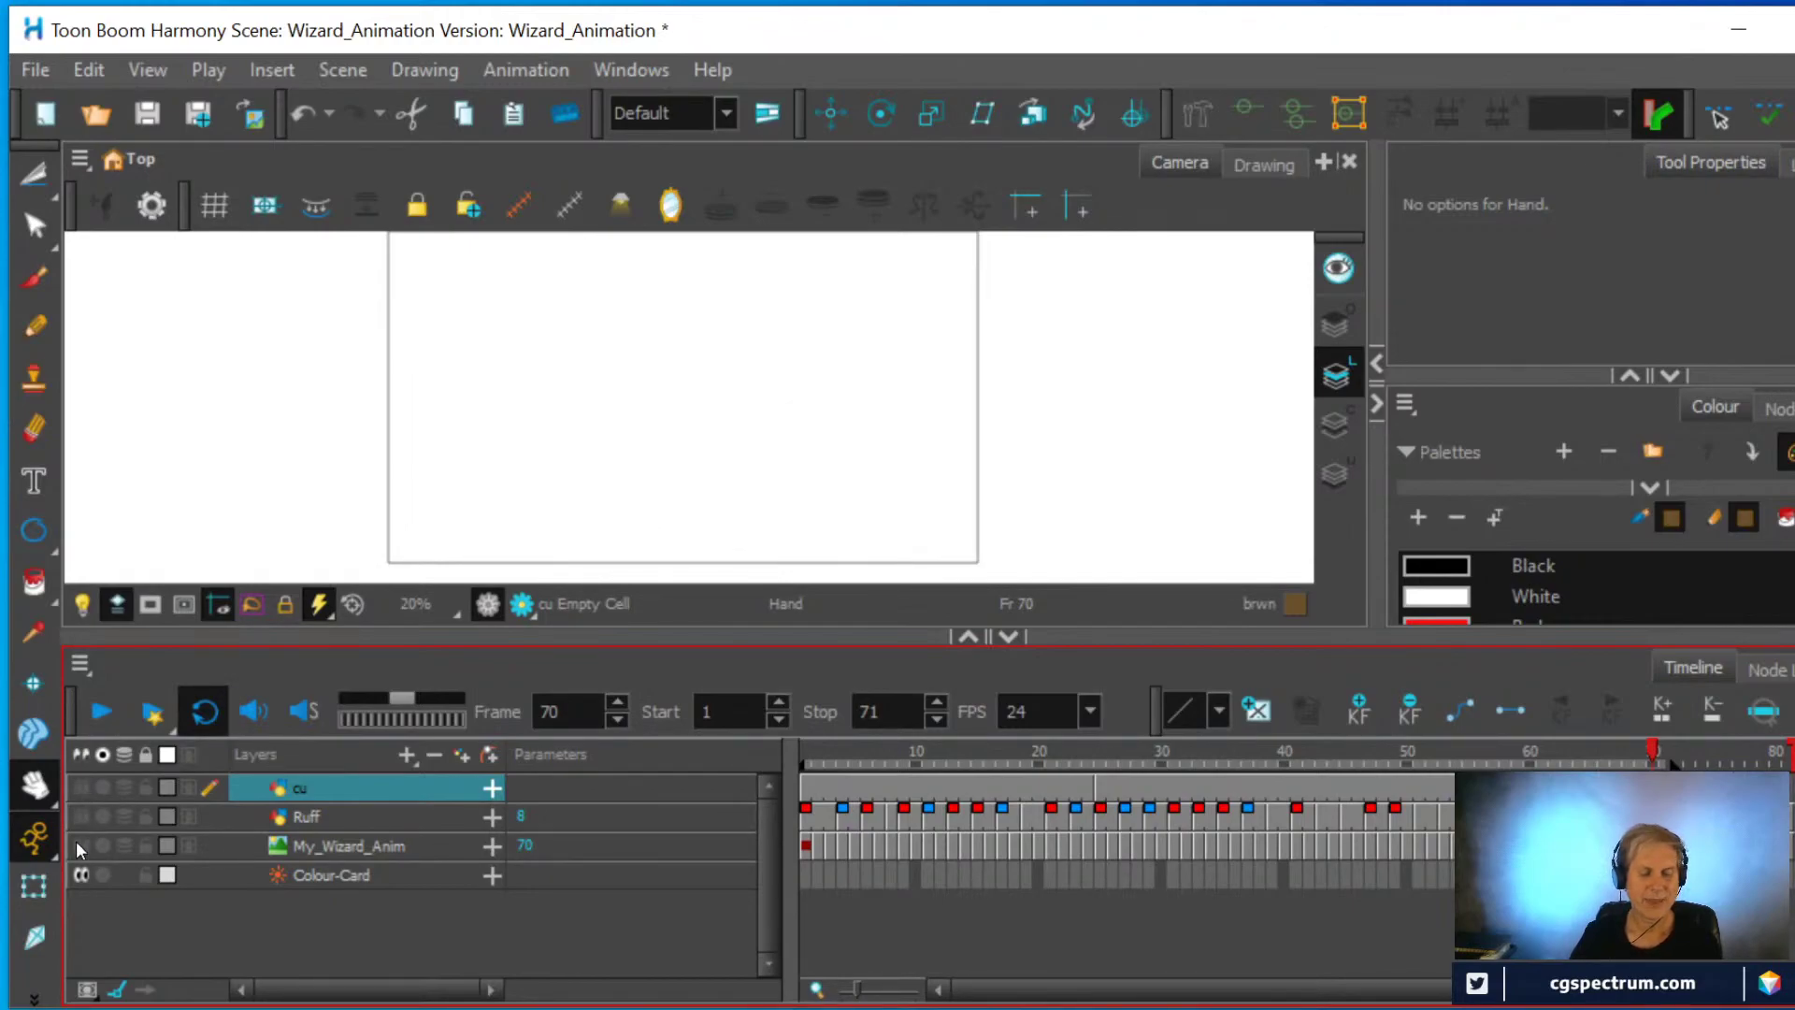
{"action": "left_click", "coordinate": [81, 847]}
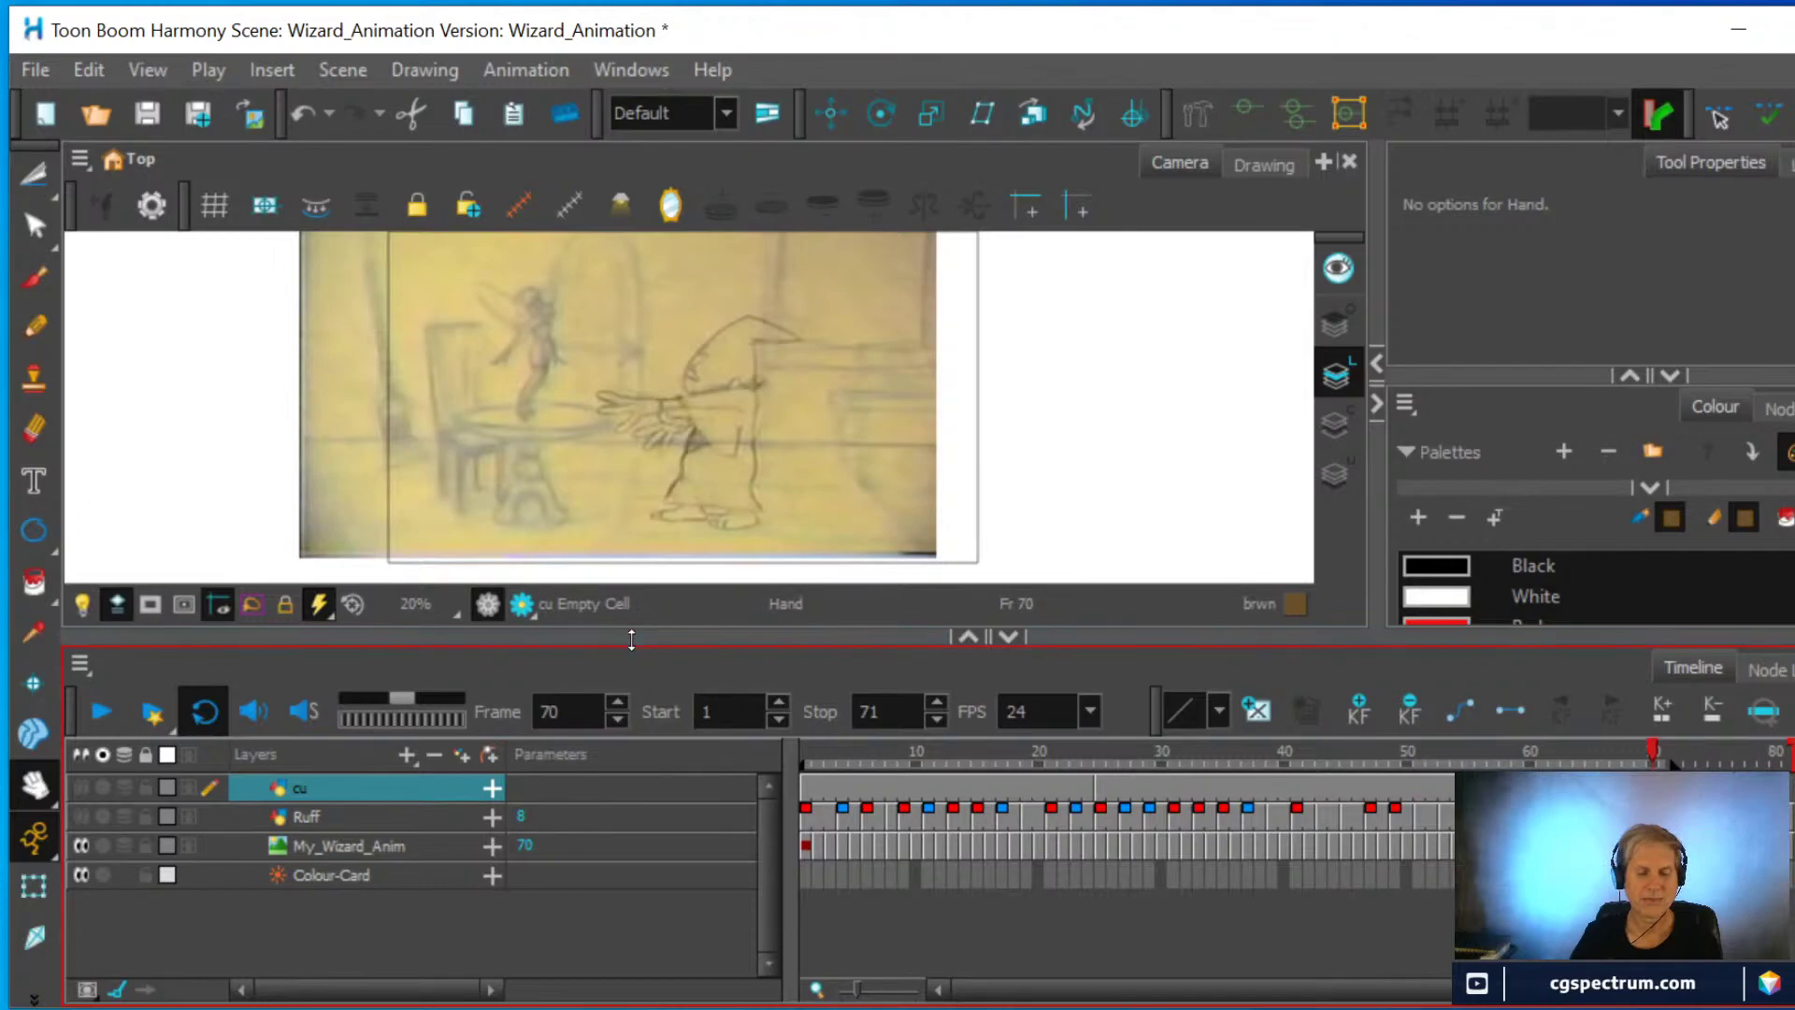
{"action": "left_click_drag", "start_coordinate": [632, 639], "coordinate": [589, 716]}
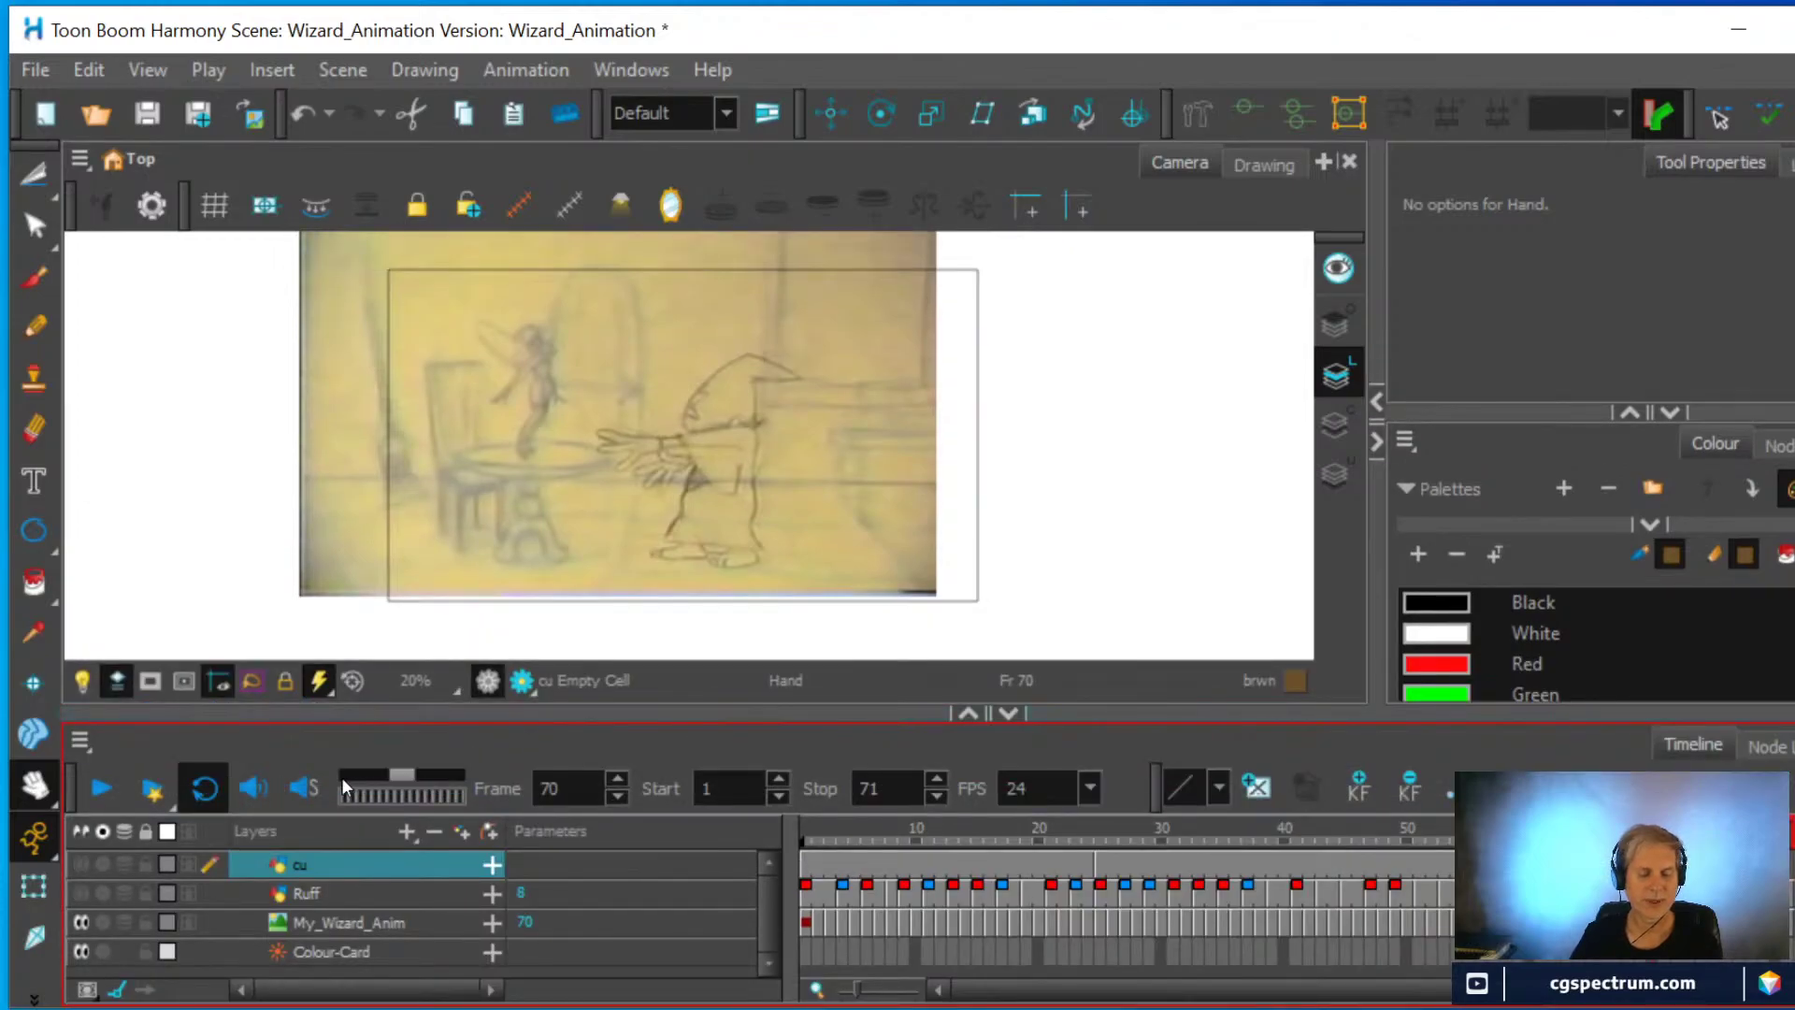
{"action": "left_click", "coordinate": [93, 789]}
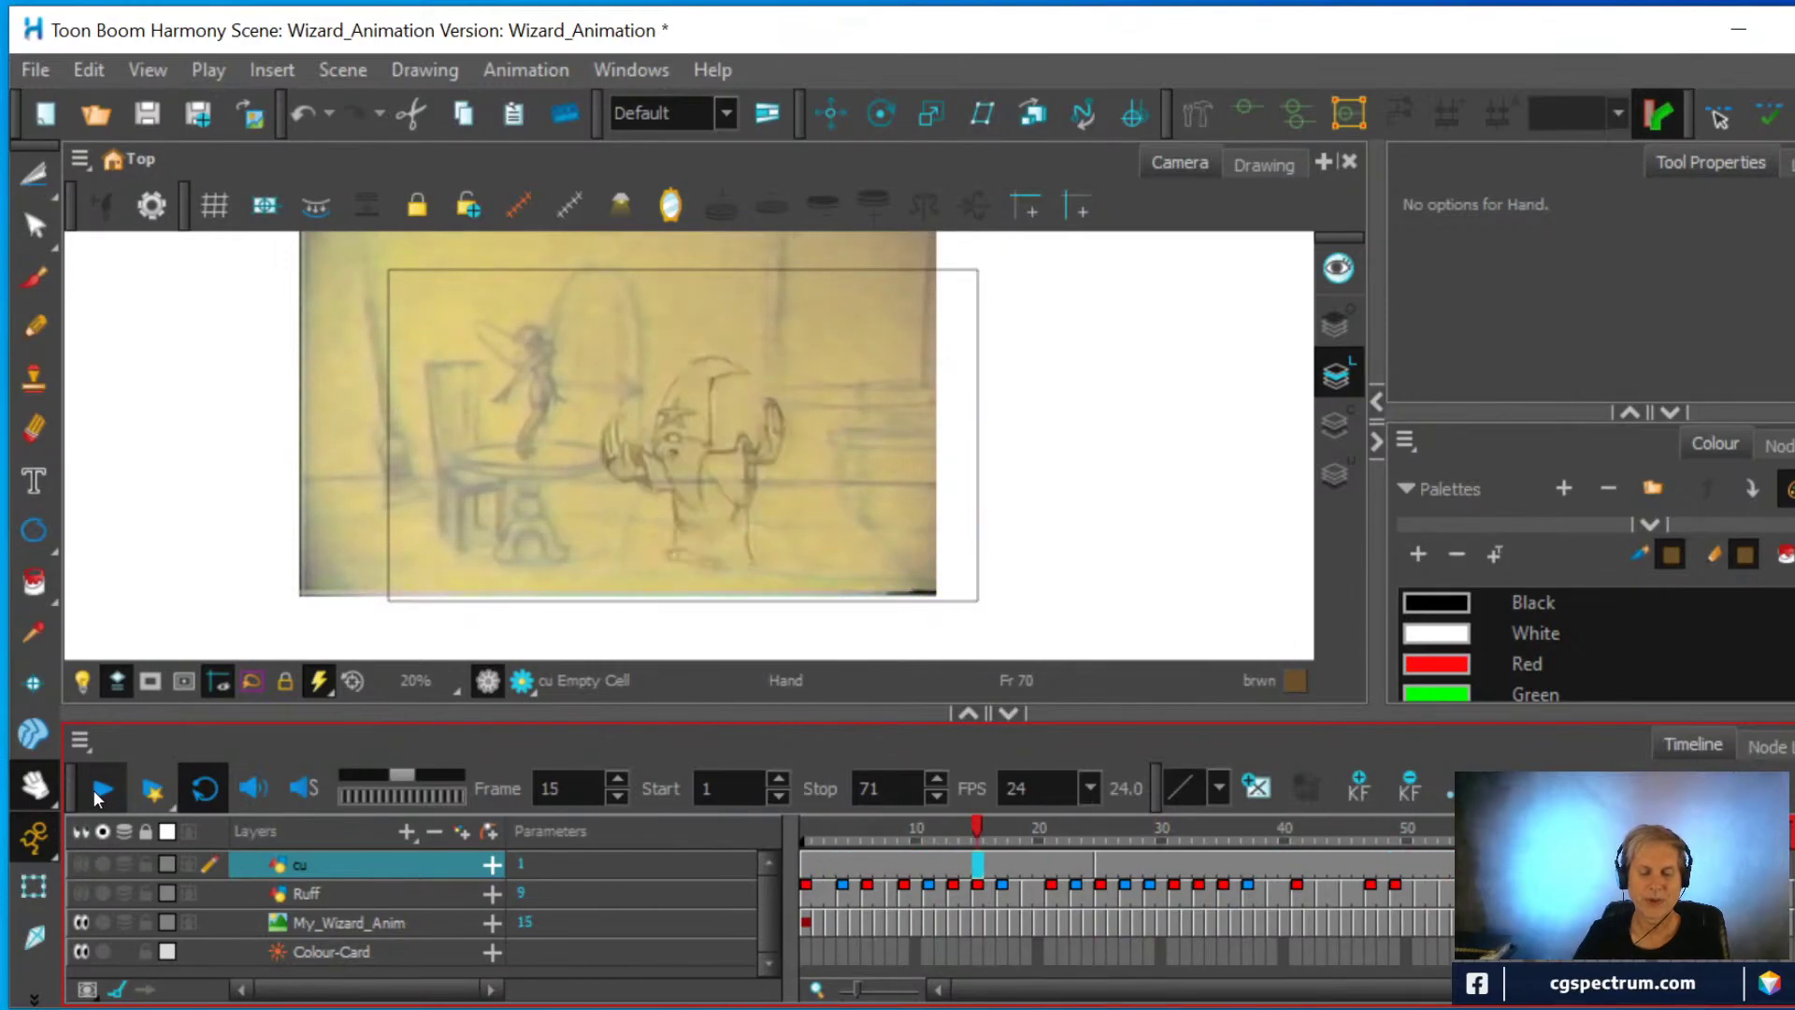
{"action": "left_click", "coordinate": [93, 790]}
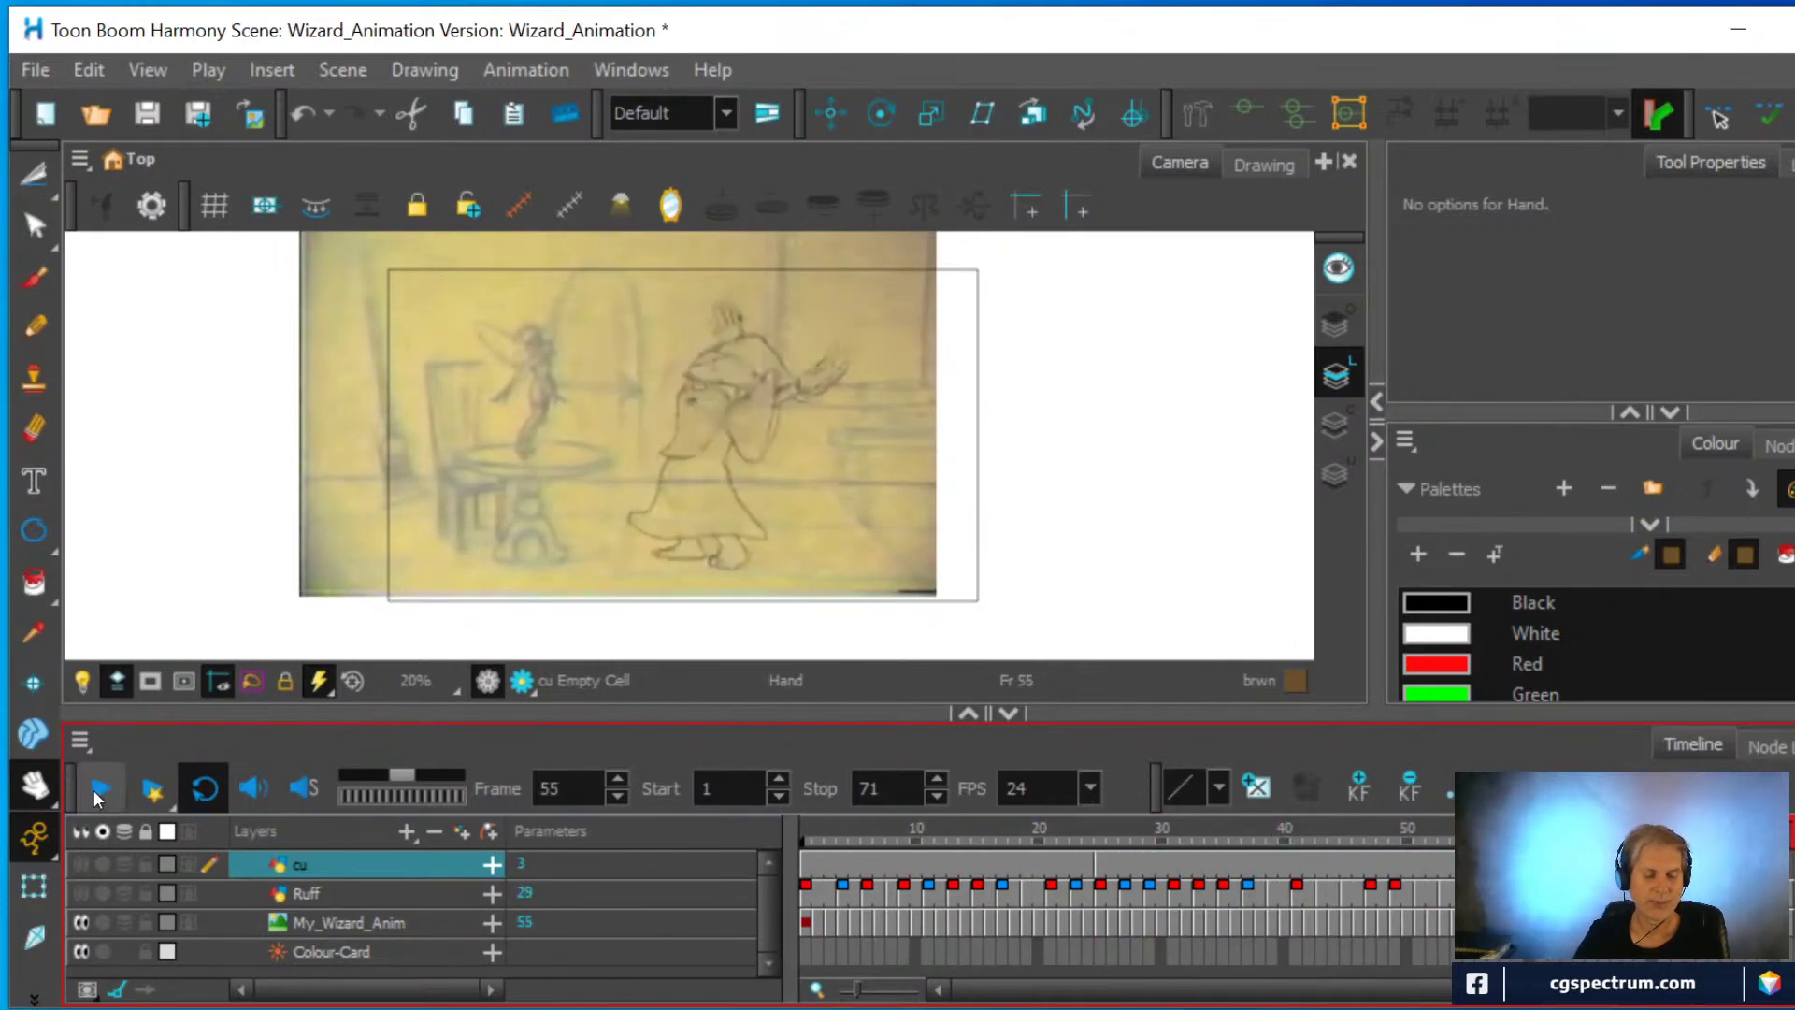
Show only the Ruff drawings in place of the My_Wizard_Anim reference and play back the rough animation from frame 1
{"action": "left_click", "coordinate": [83, 893]}
{"action": "left_click", "coordinate": [81, 922]}
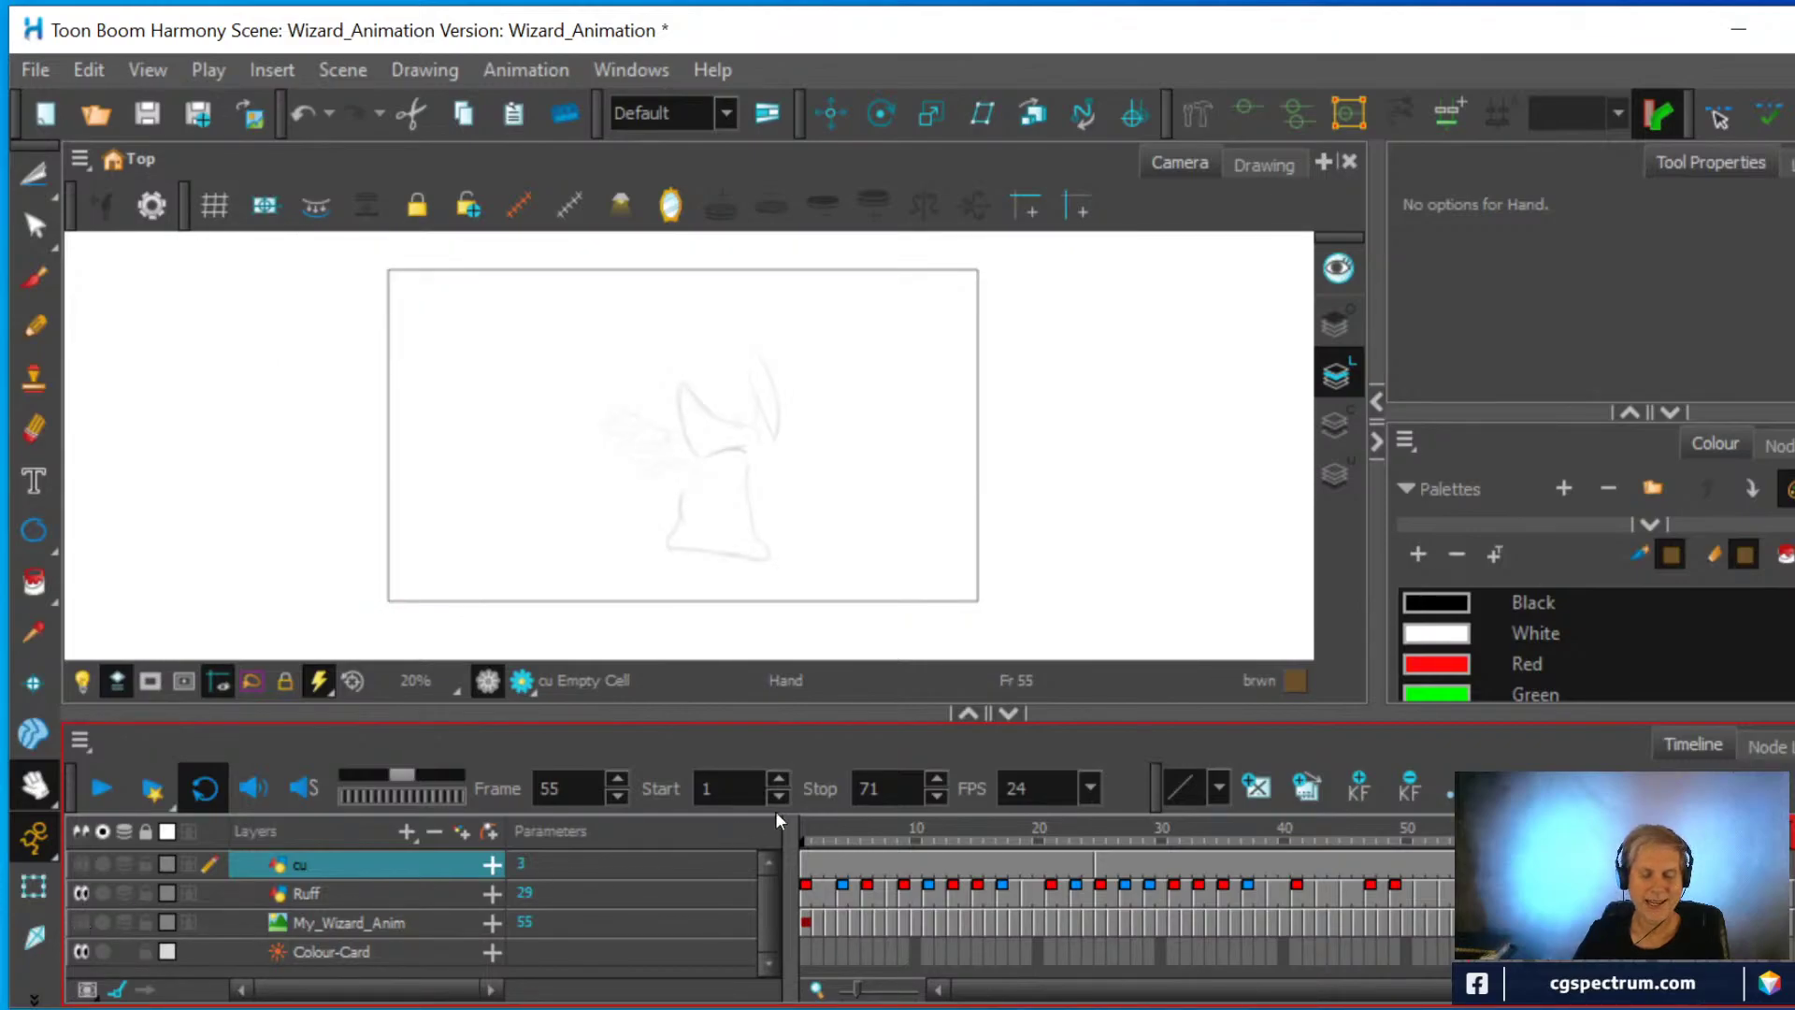
{"action": "left_click_drag", "start_coordinate": [848, 823], "coordinate": [783, 834]}
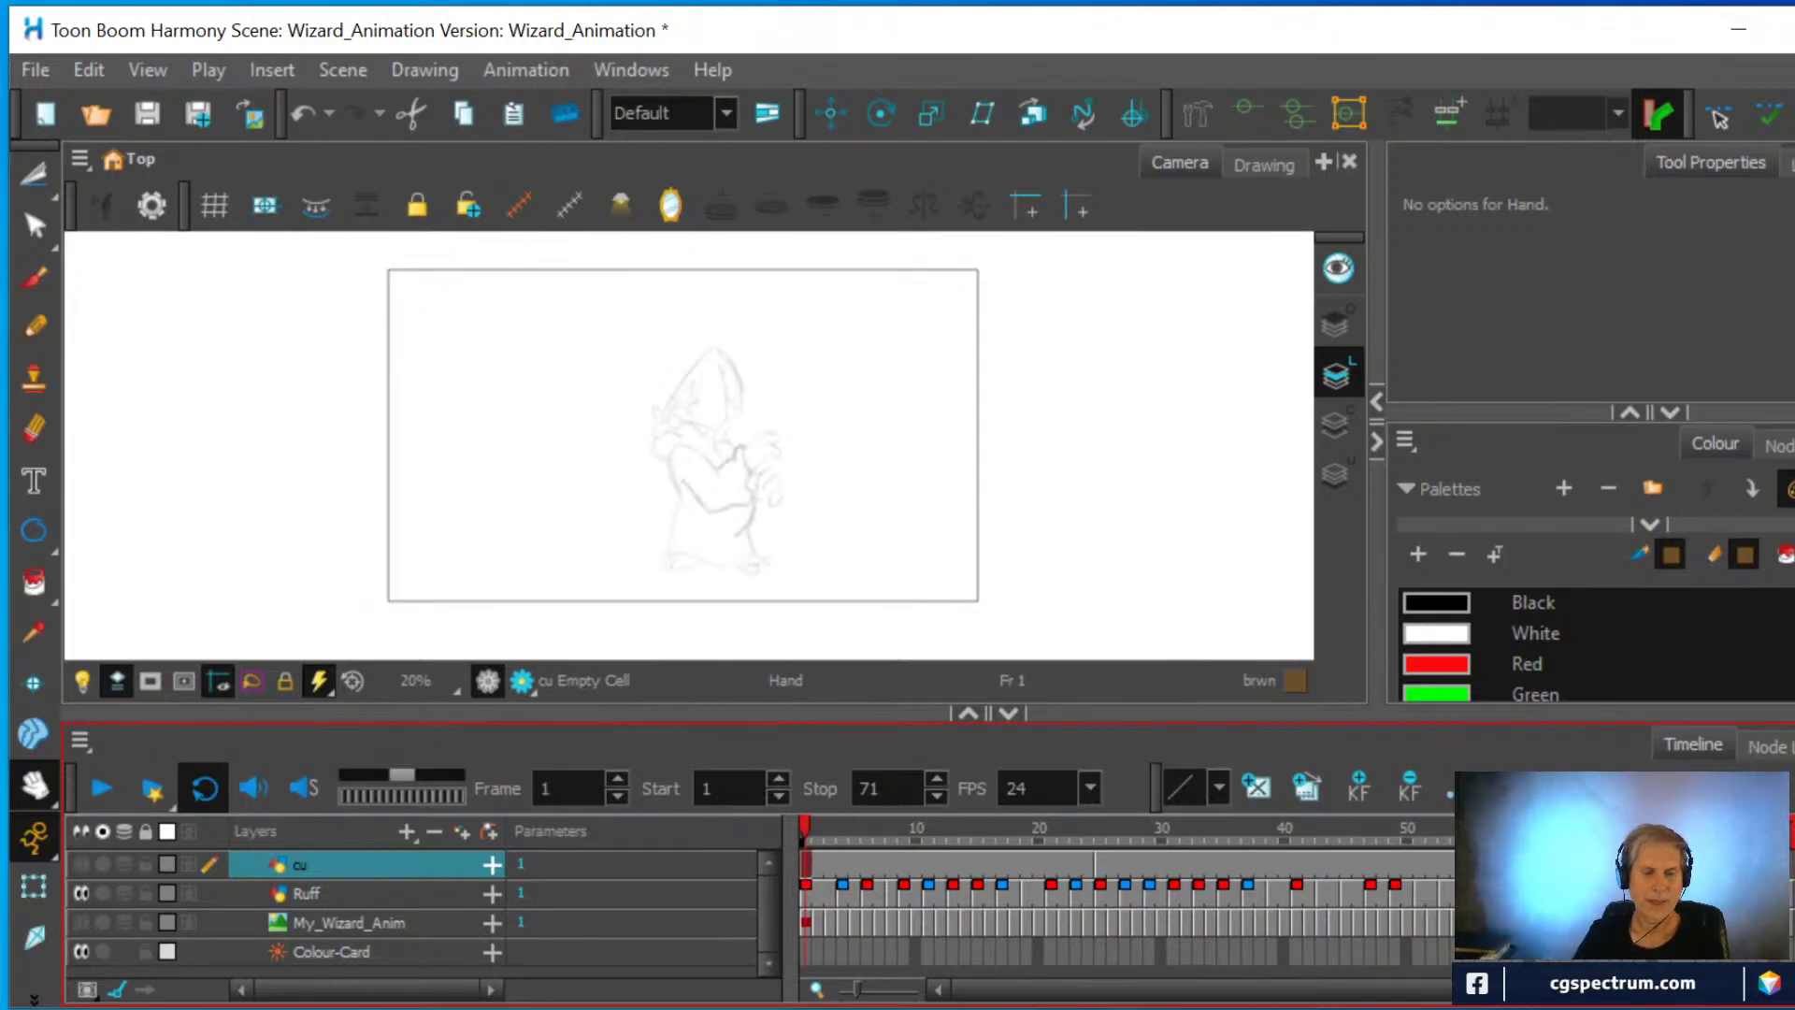
{"action": "left_click", "coordinate": [280, 894]}
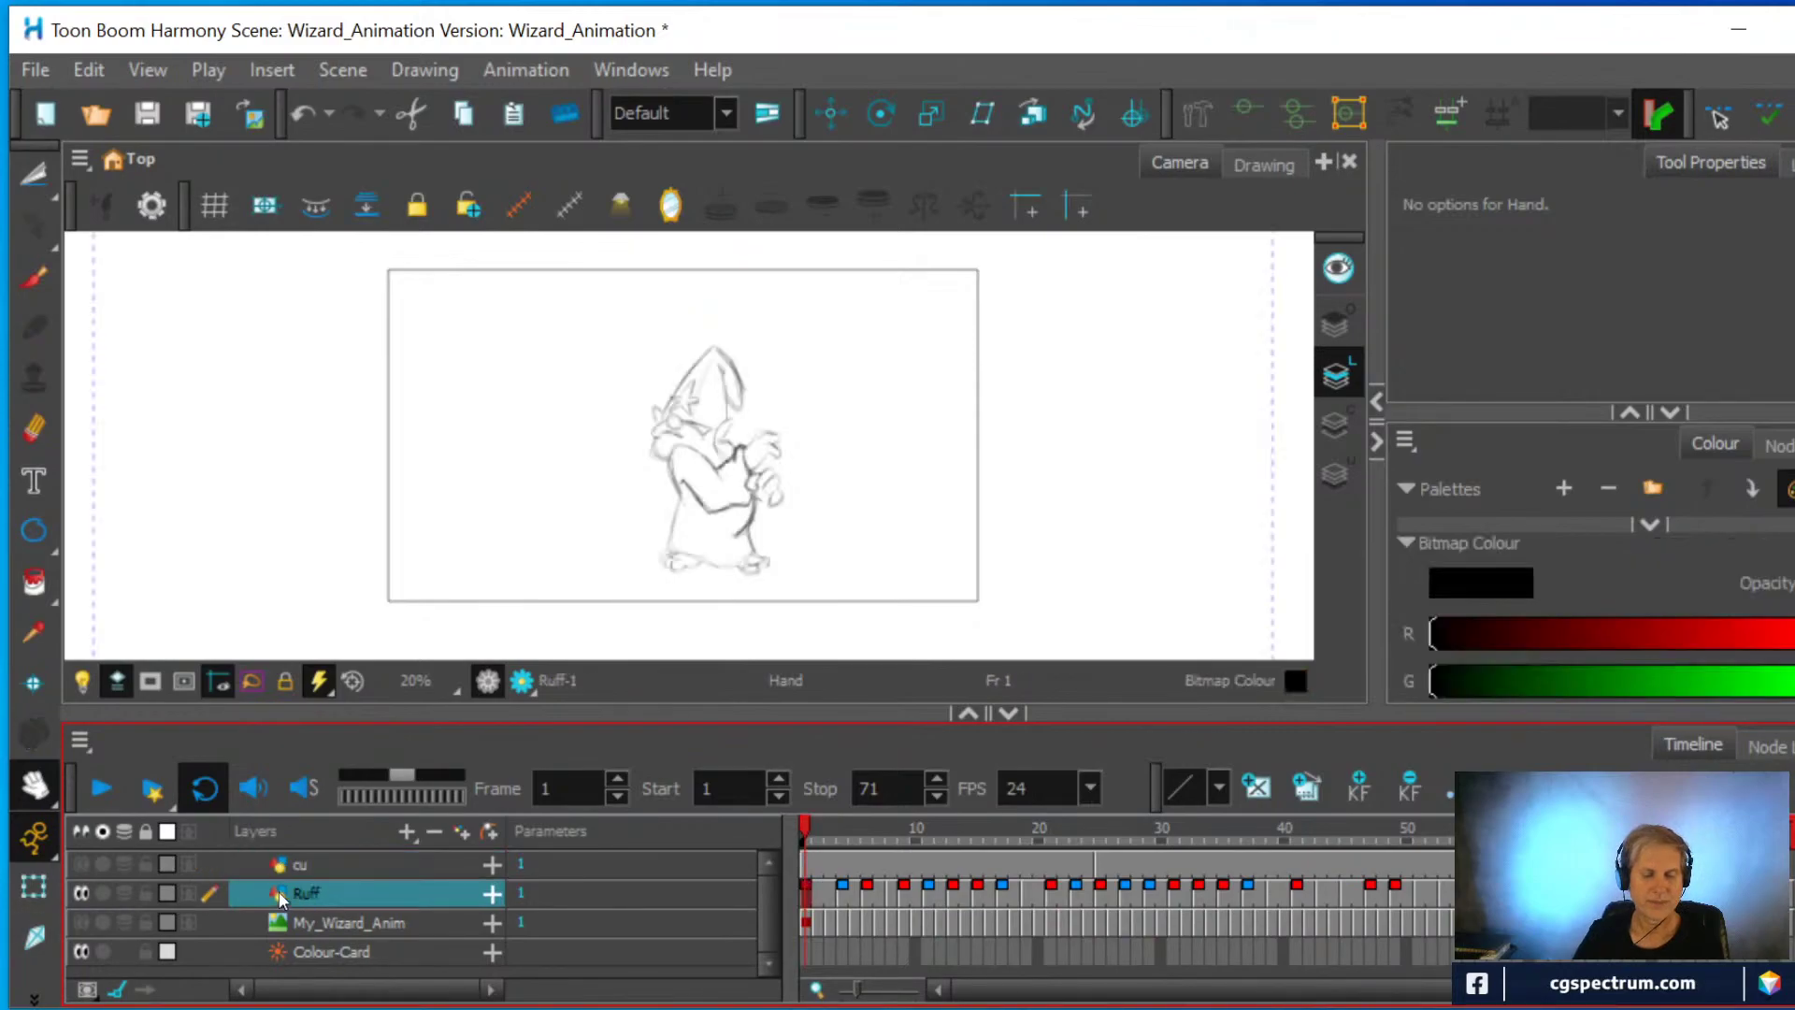
{"action": "left_click", "coordinate": [99, 791]}
{"action": "left_click", "coordinate": [99, 791]}
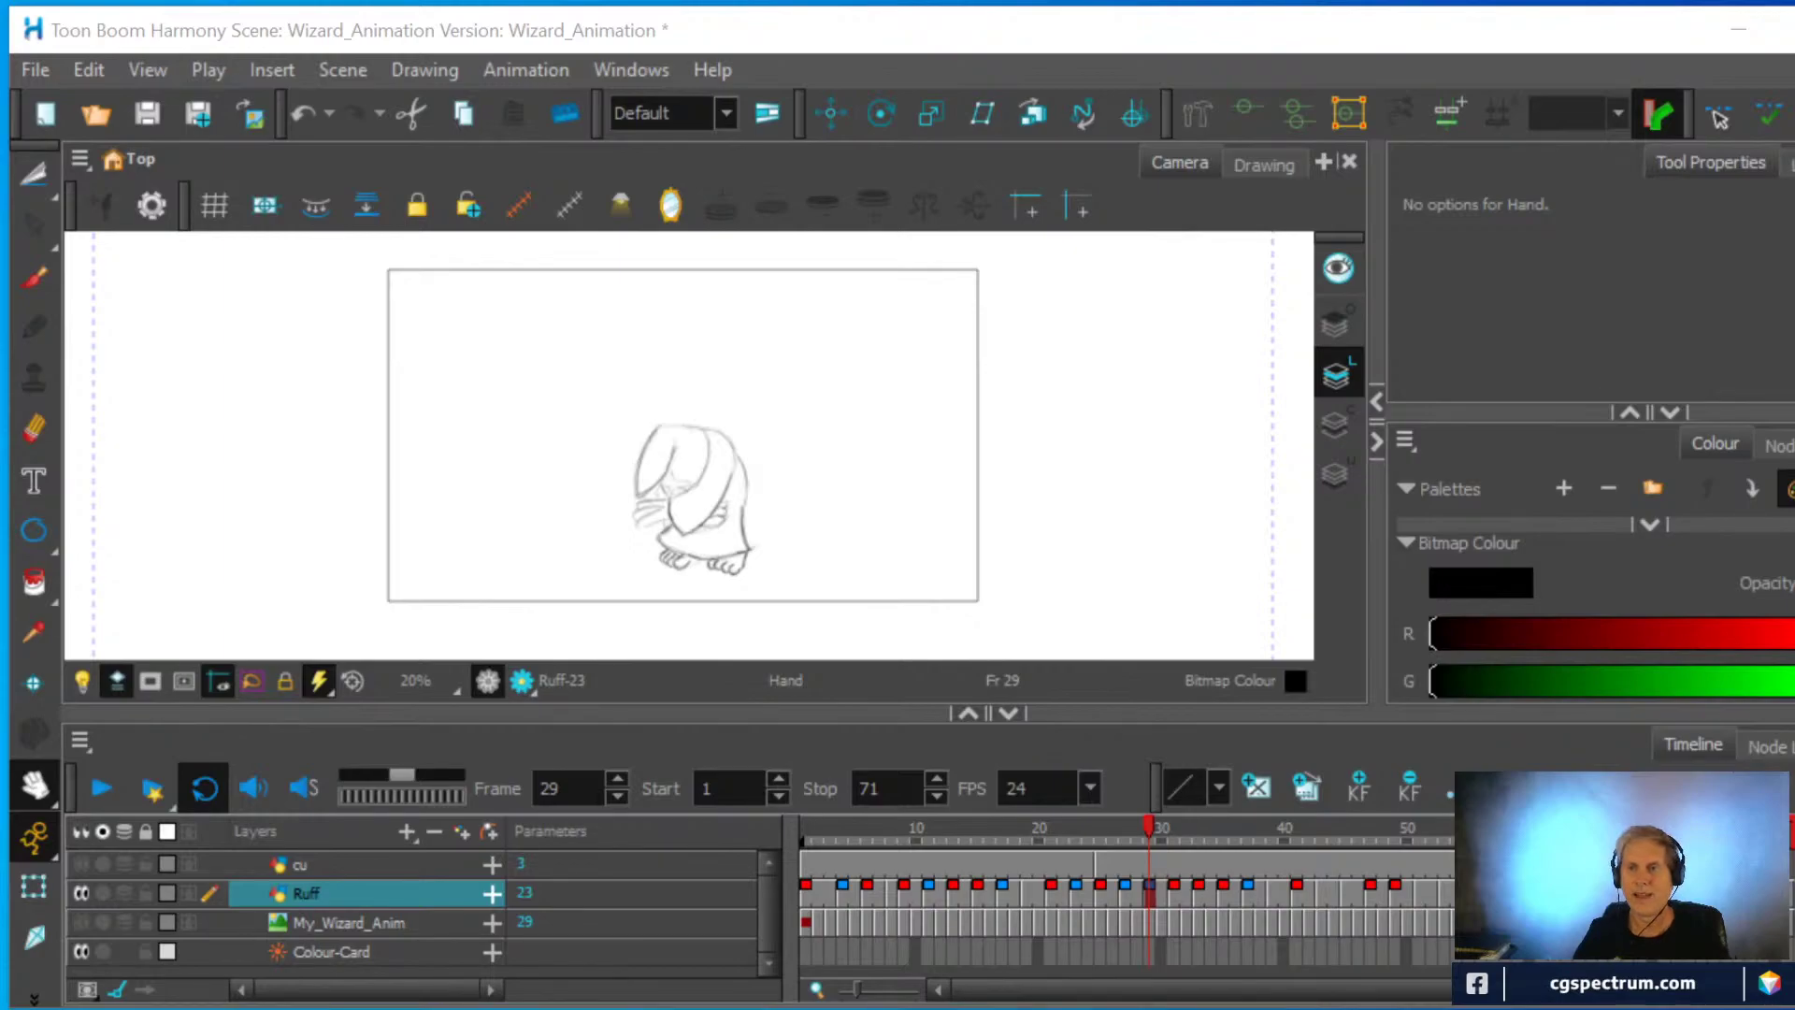
Play back the rough animation, overlay the My_Wizard_Anim reference on it, and hide the Ruff drawings to watch the reference alone
{"action": "left_click", "coordinate": [506, 757]}
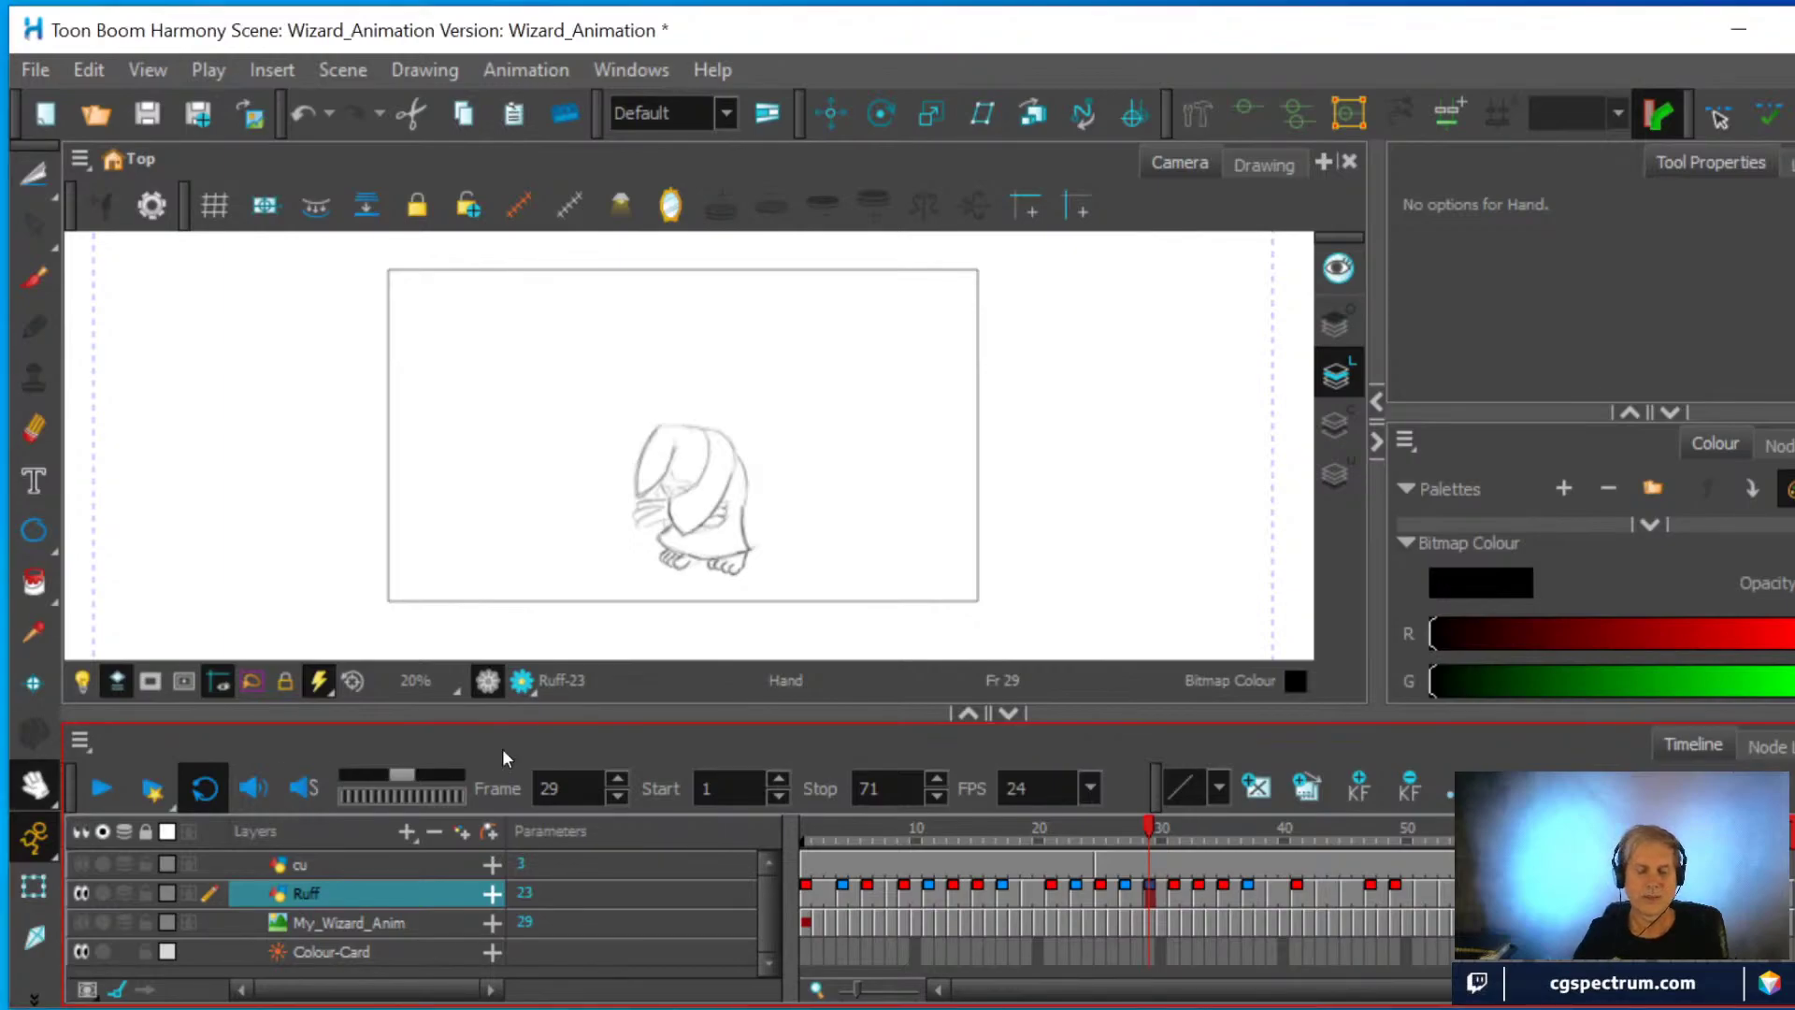
{"action": "left_click", "coordinate": [103, 790]}
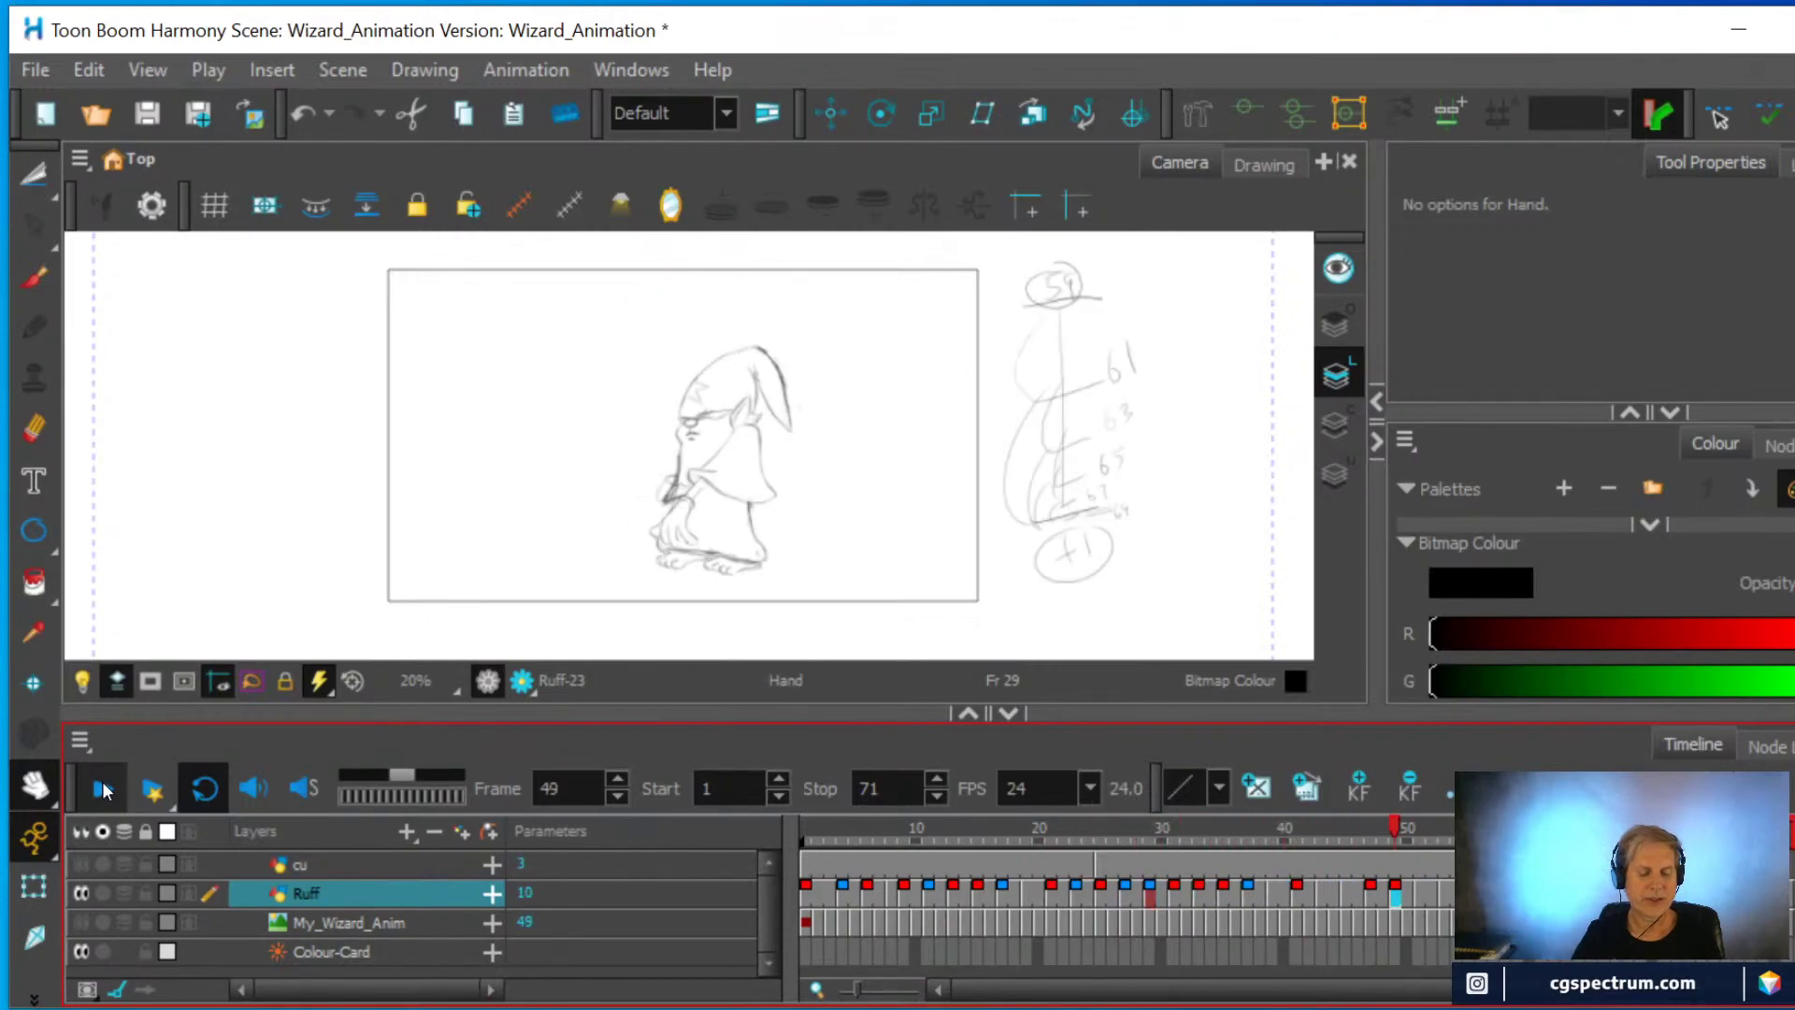
{"action": "left_click", "coordinate": [79, 923]}
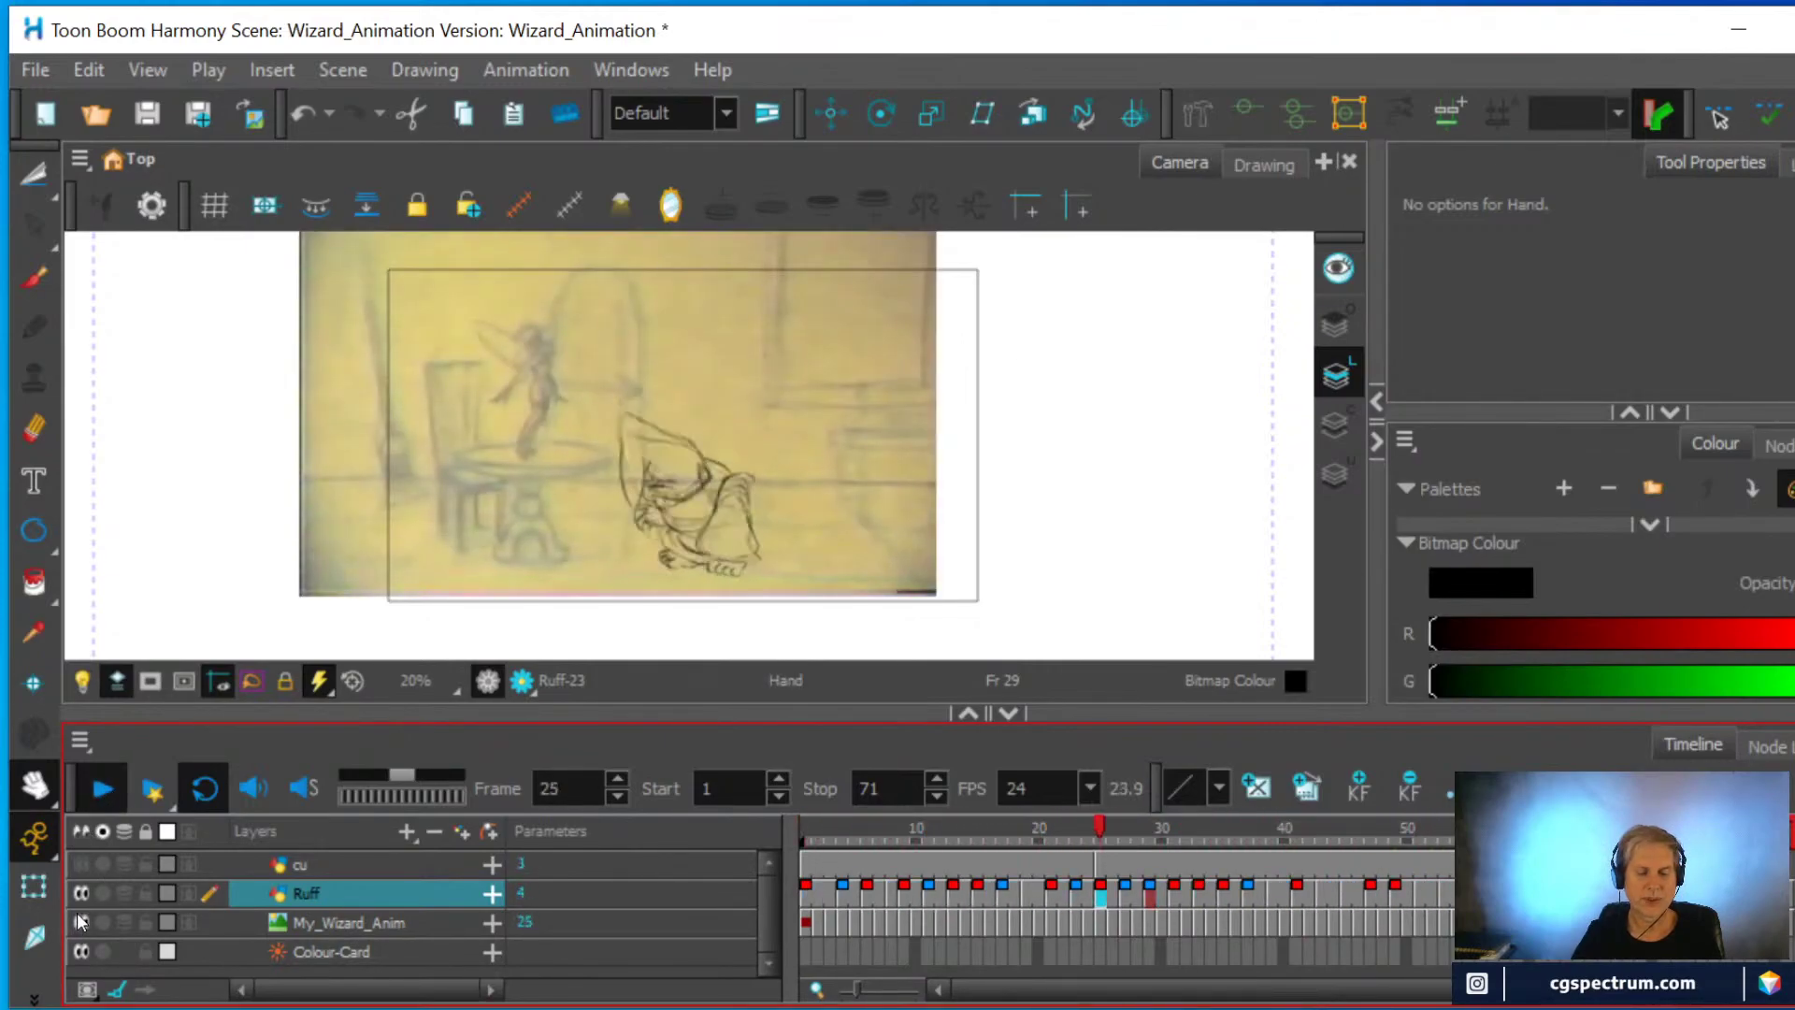
{"action": "left_click", "coordinate": [81, 893]}
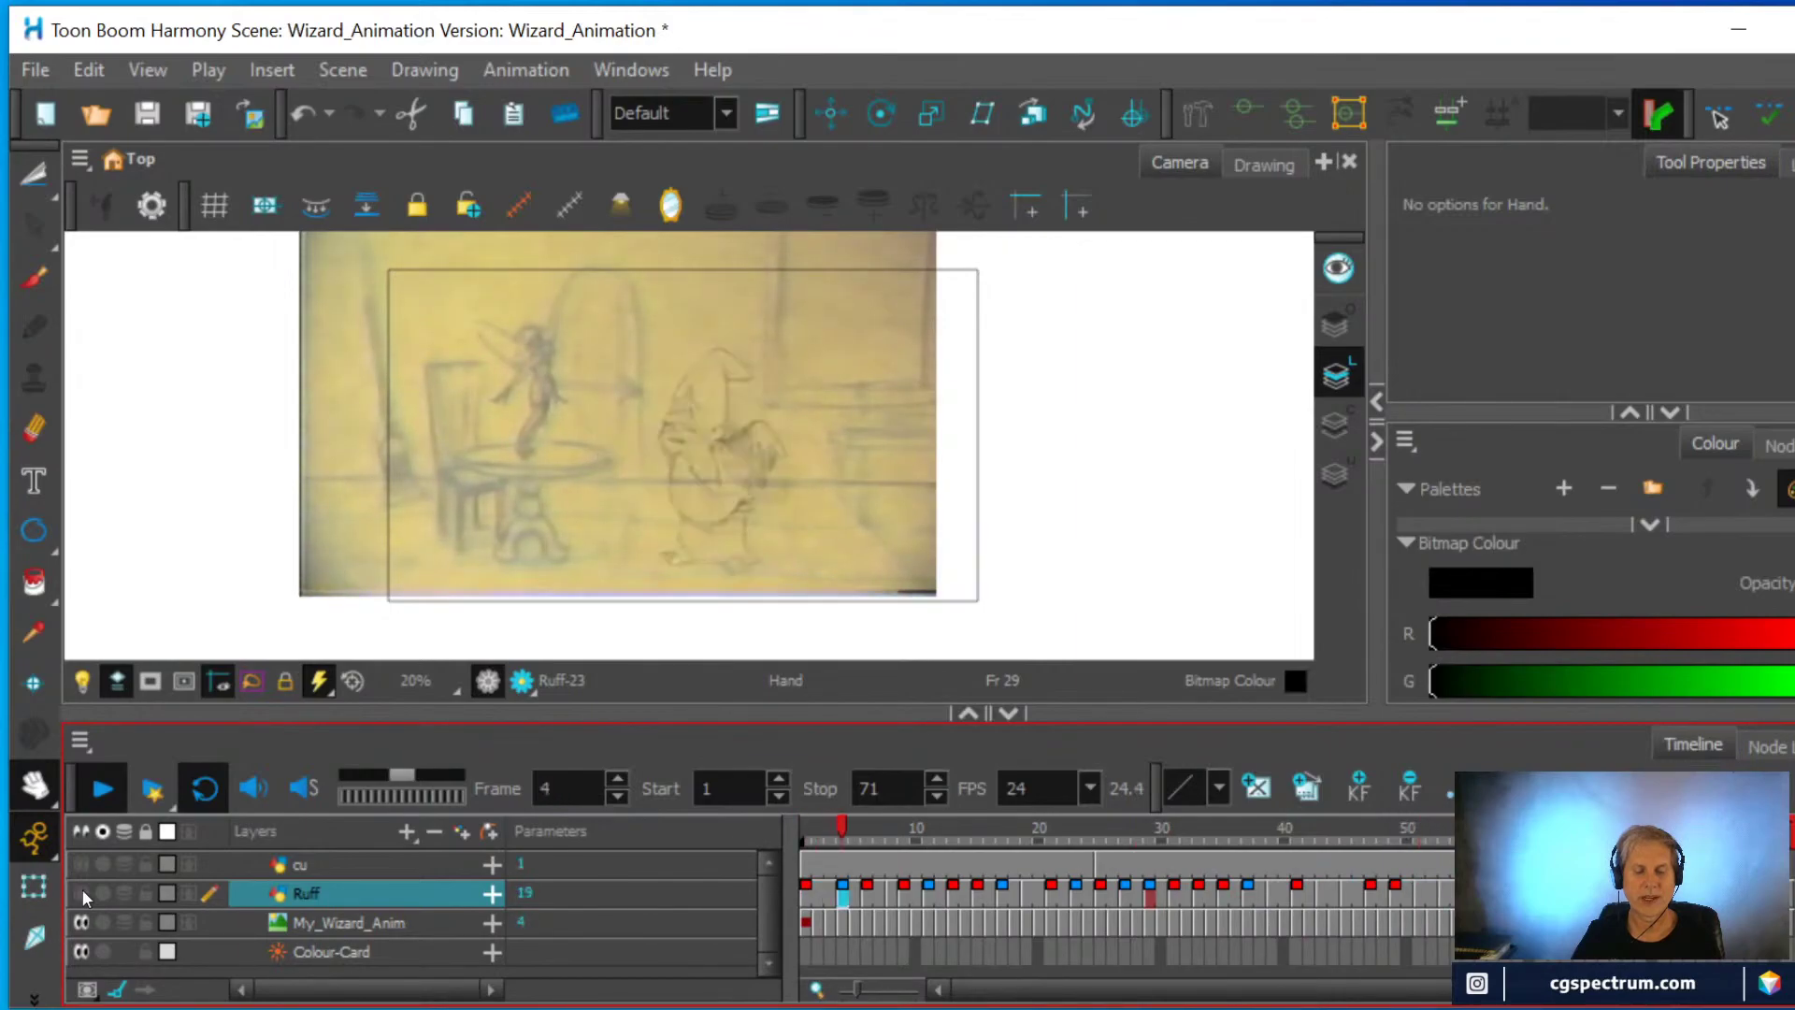
Switch the running playback from the My_Wizard_Anim reference back to only the Ruff drawings, and stop it after reviewing the motion
{"action": "left_click", "coordinate": [82, 893]}
{"action": "left_click", "coordinate": [82, 922]}
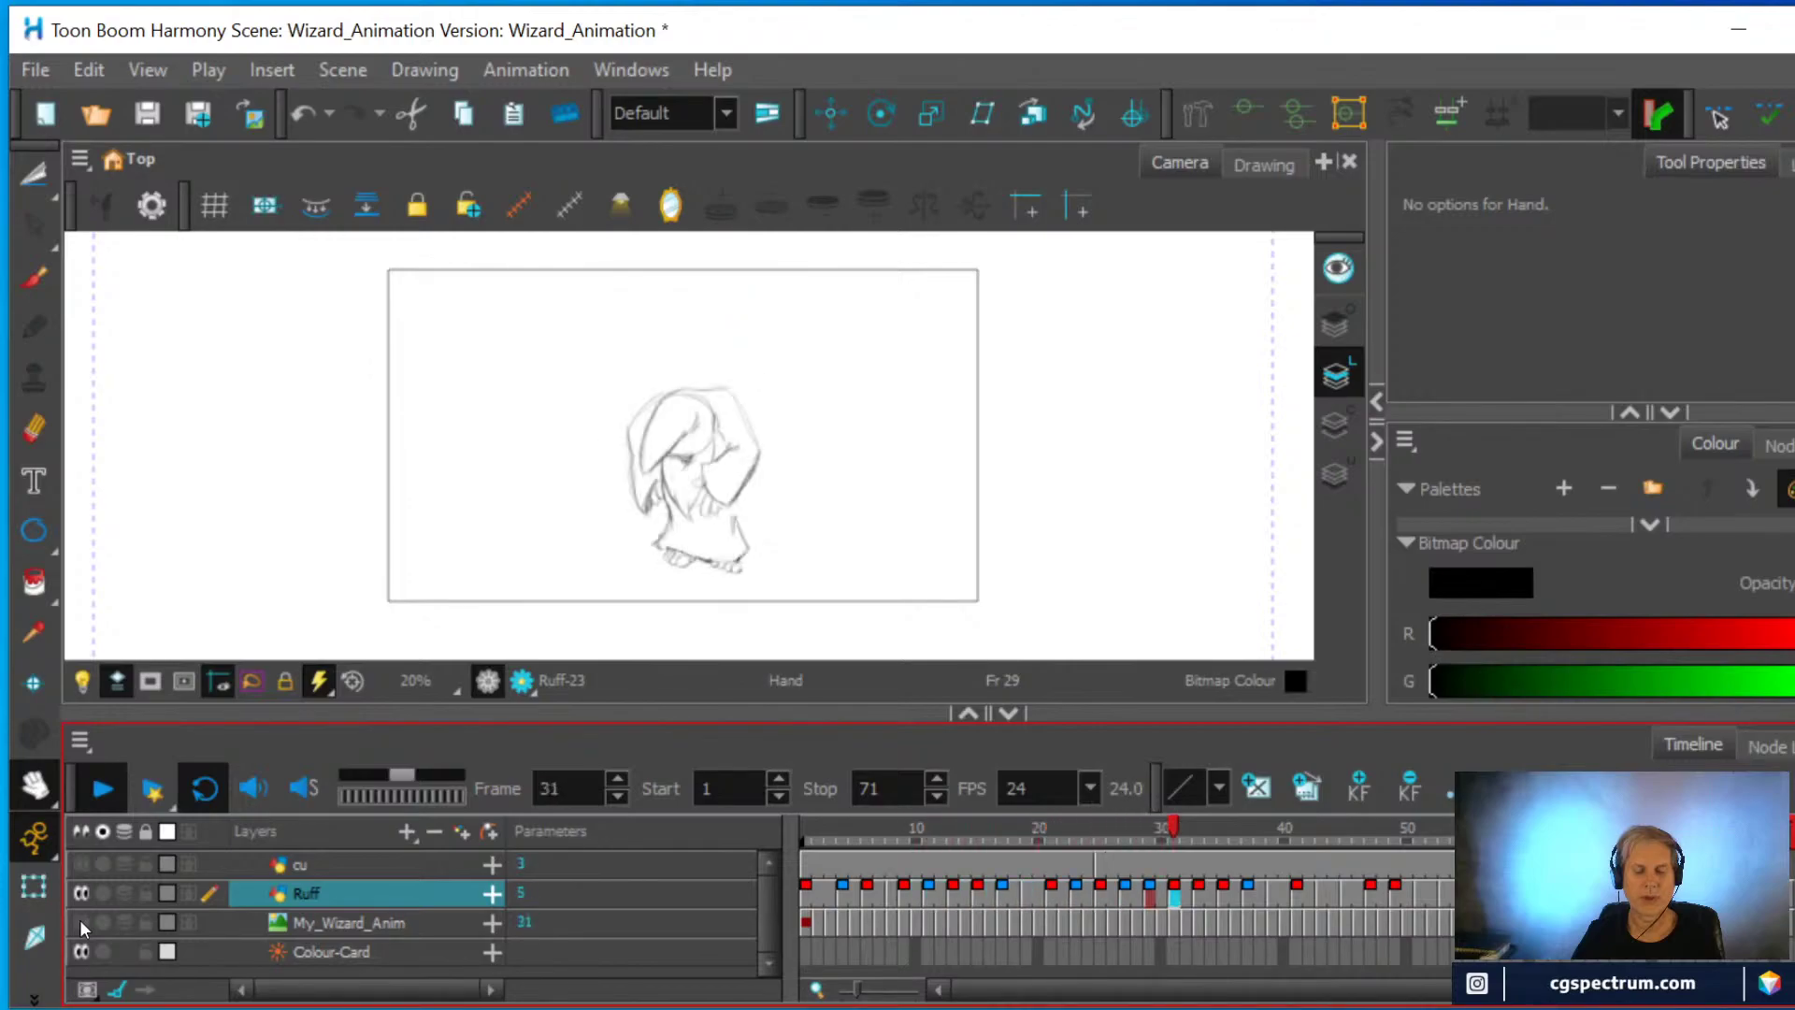
{"action": "left_click", "coordinate": [102, 791]}
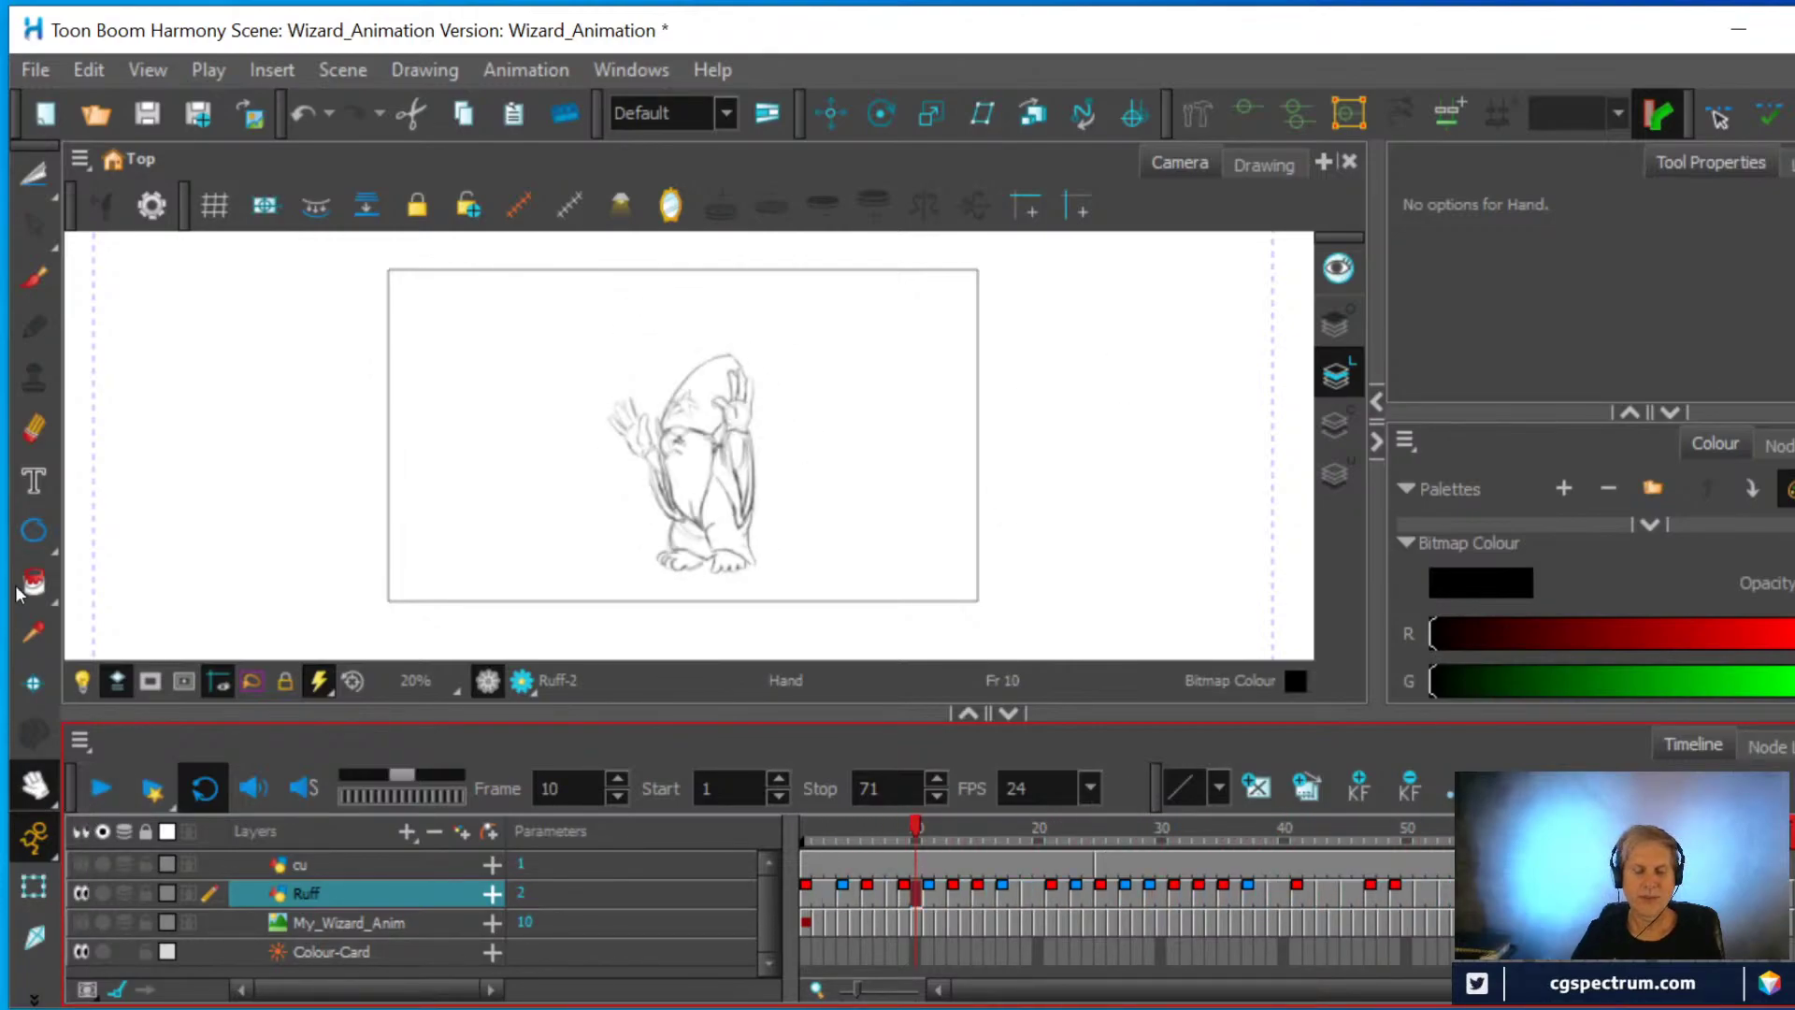